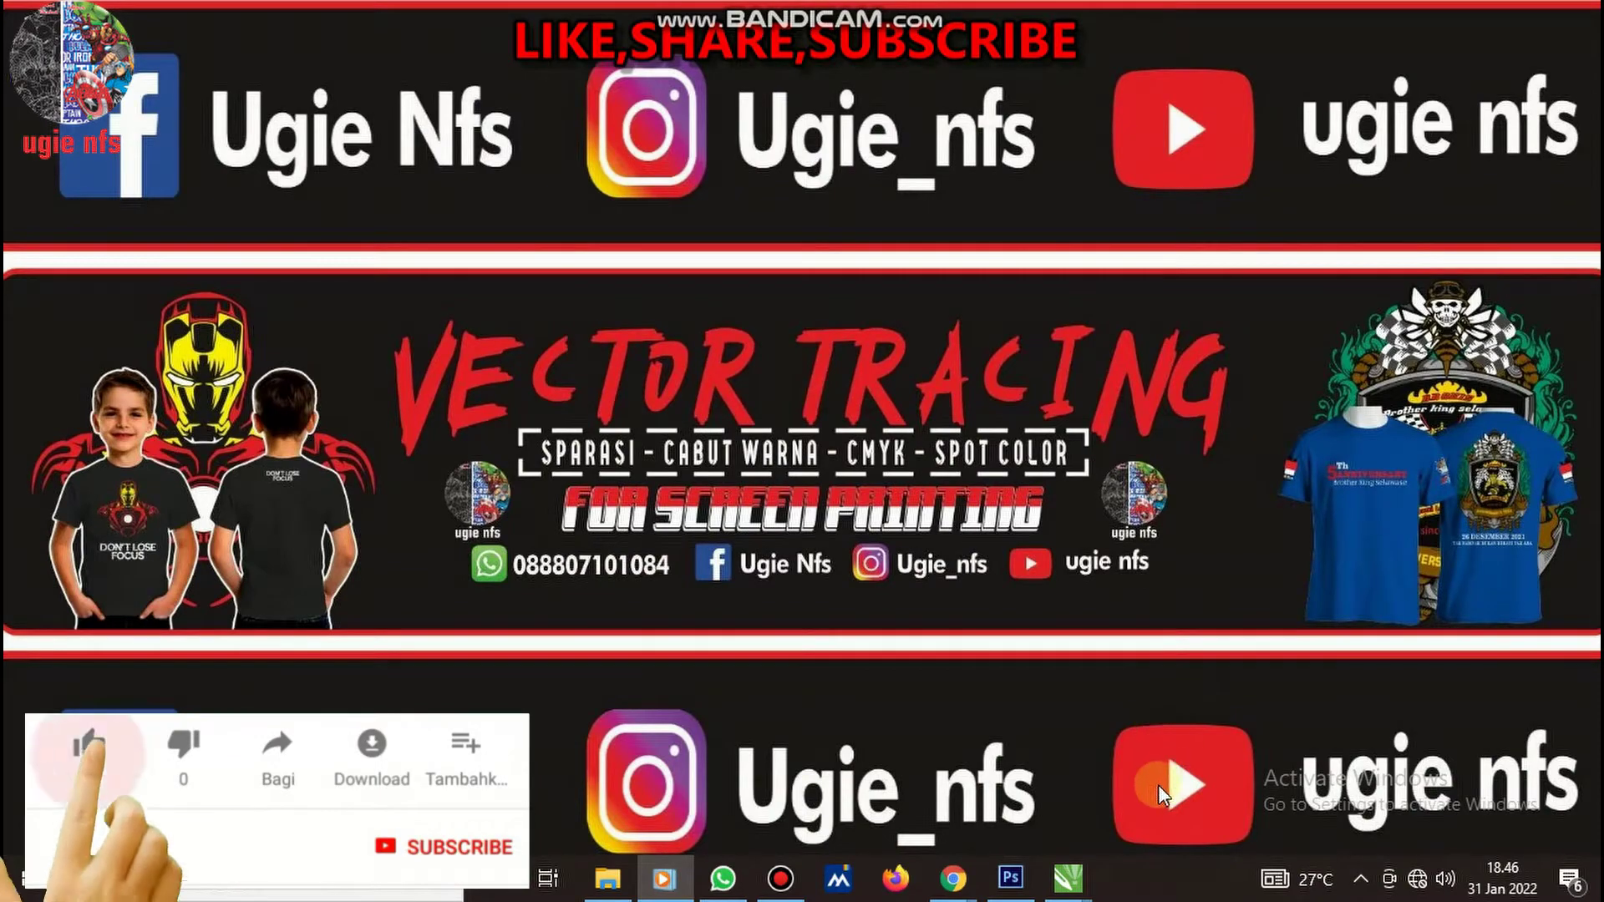
- Switch to the open CIJERAH NEW.cdr drawing with the eagle artwork
left_click(1072, 886)
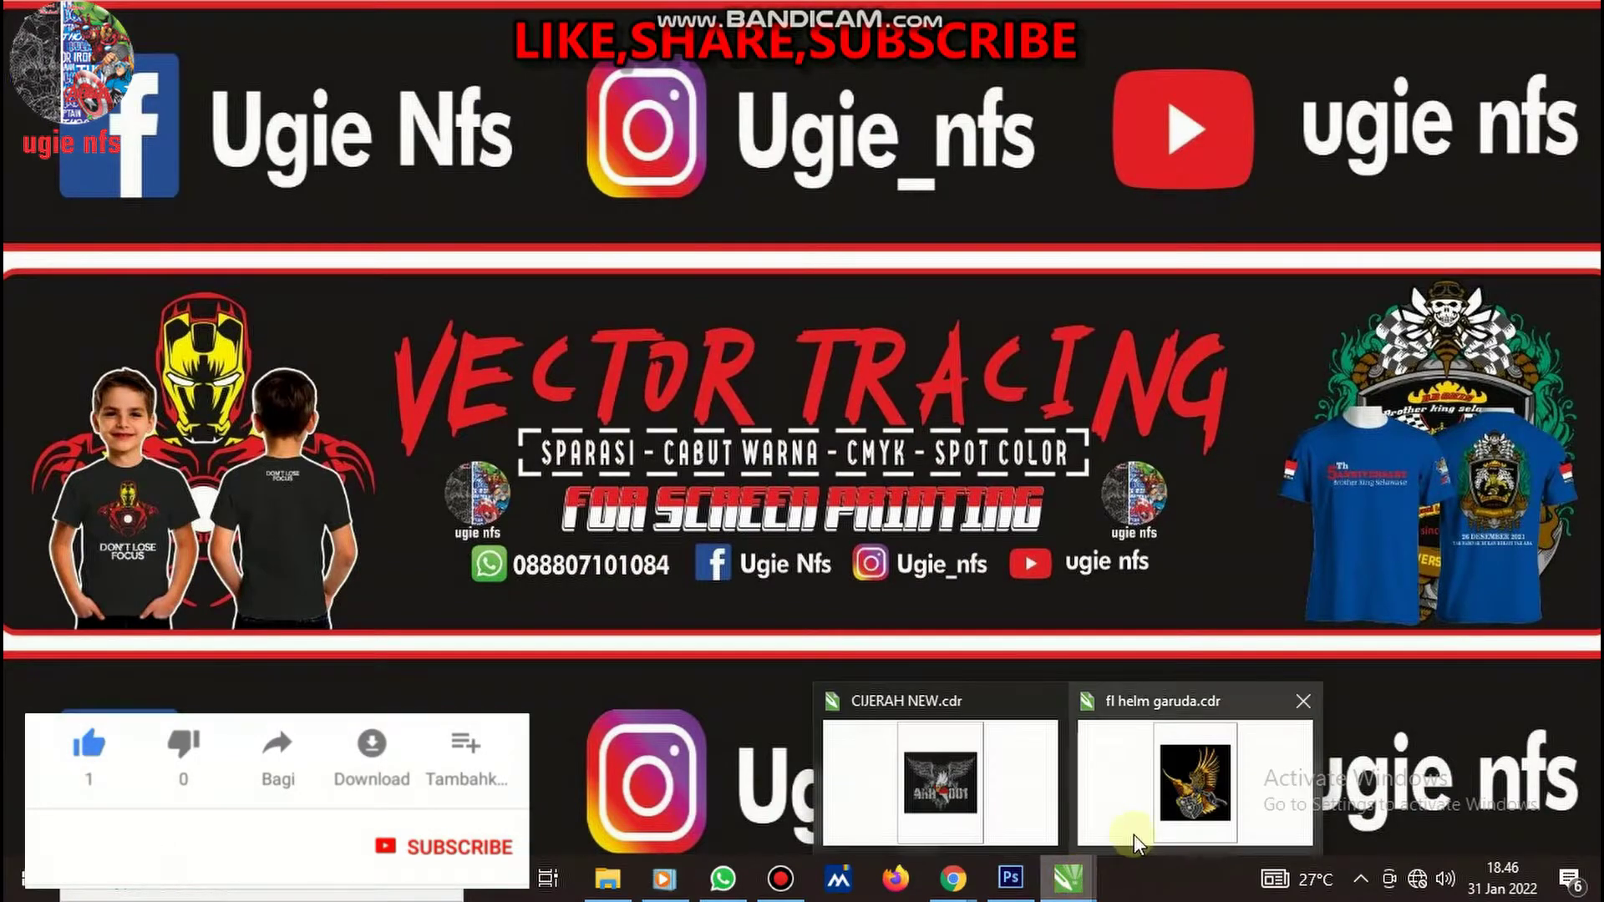
left_click(940, 769)
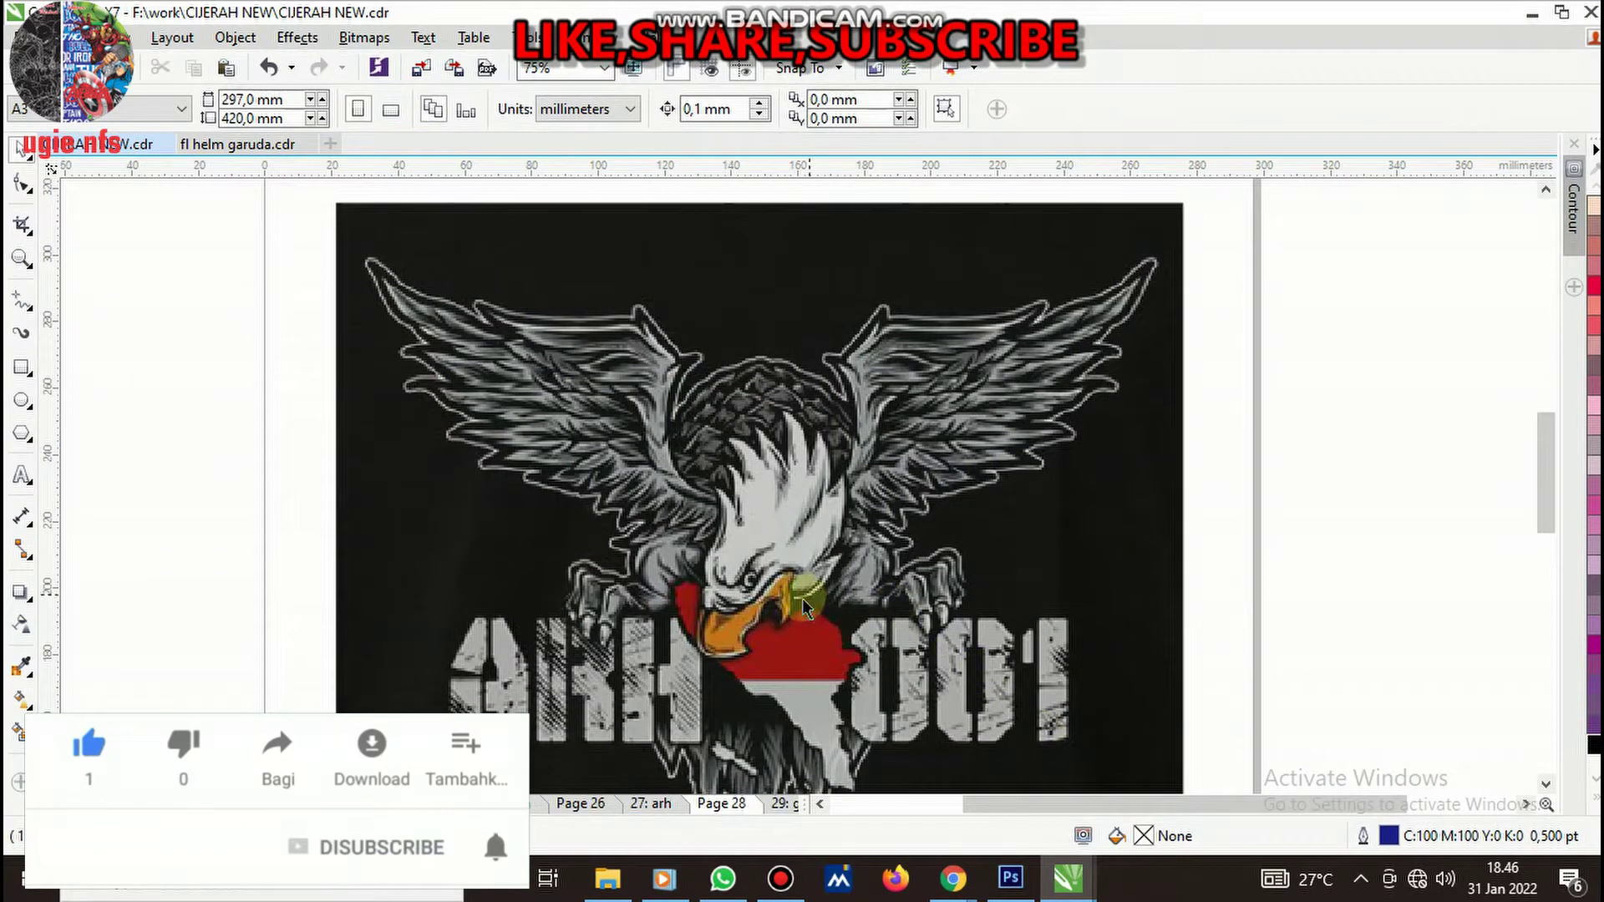
- Choose a curve-drawing tool, lock the eagle bitmap, and zoom in on the beak
left_click(36, 310)
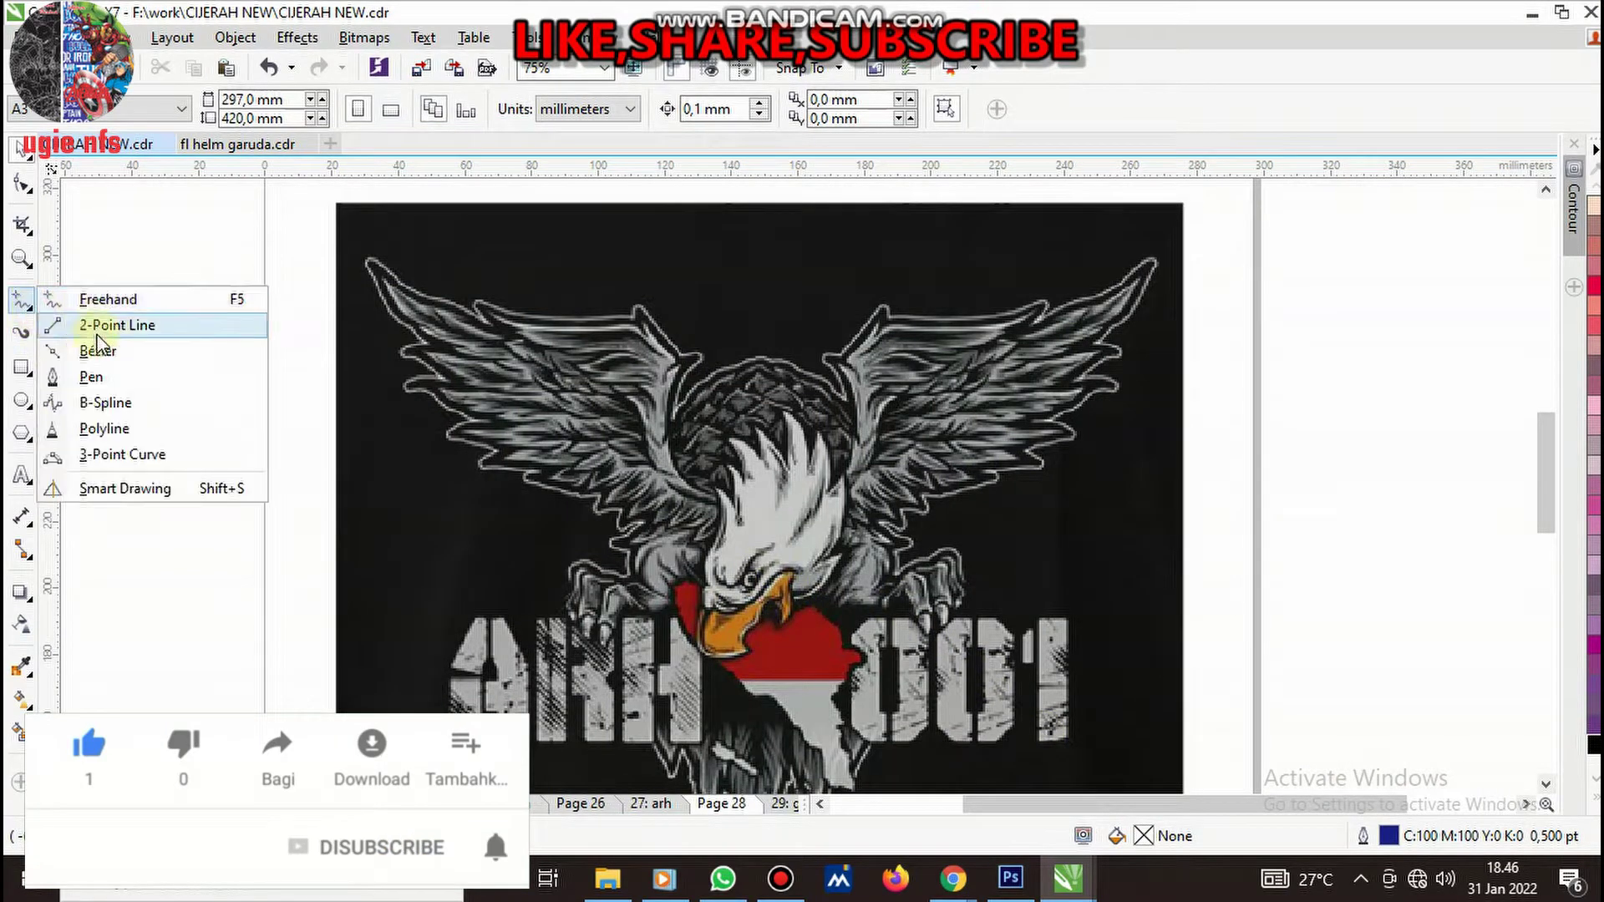
left_click(97, 343)
right_click(665, 349)
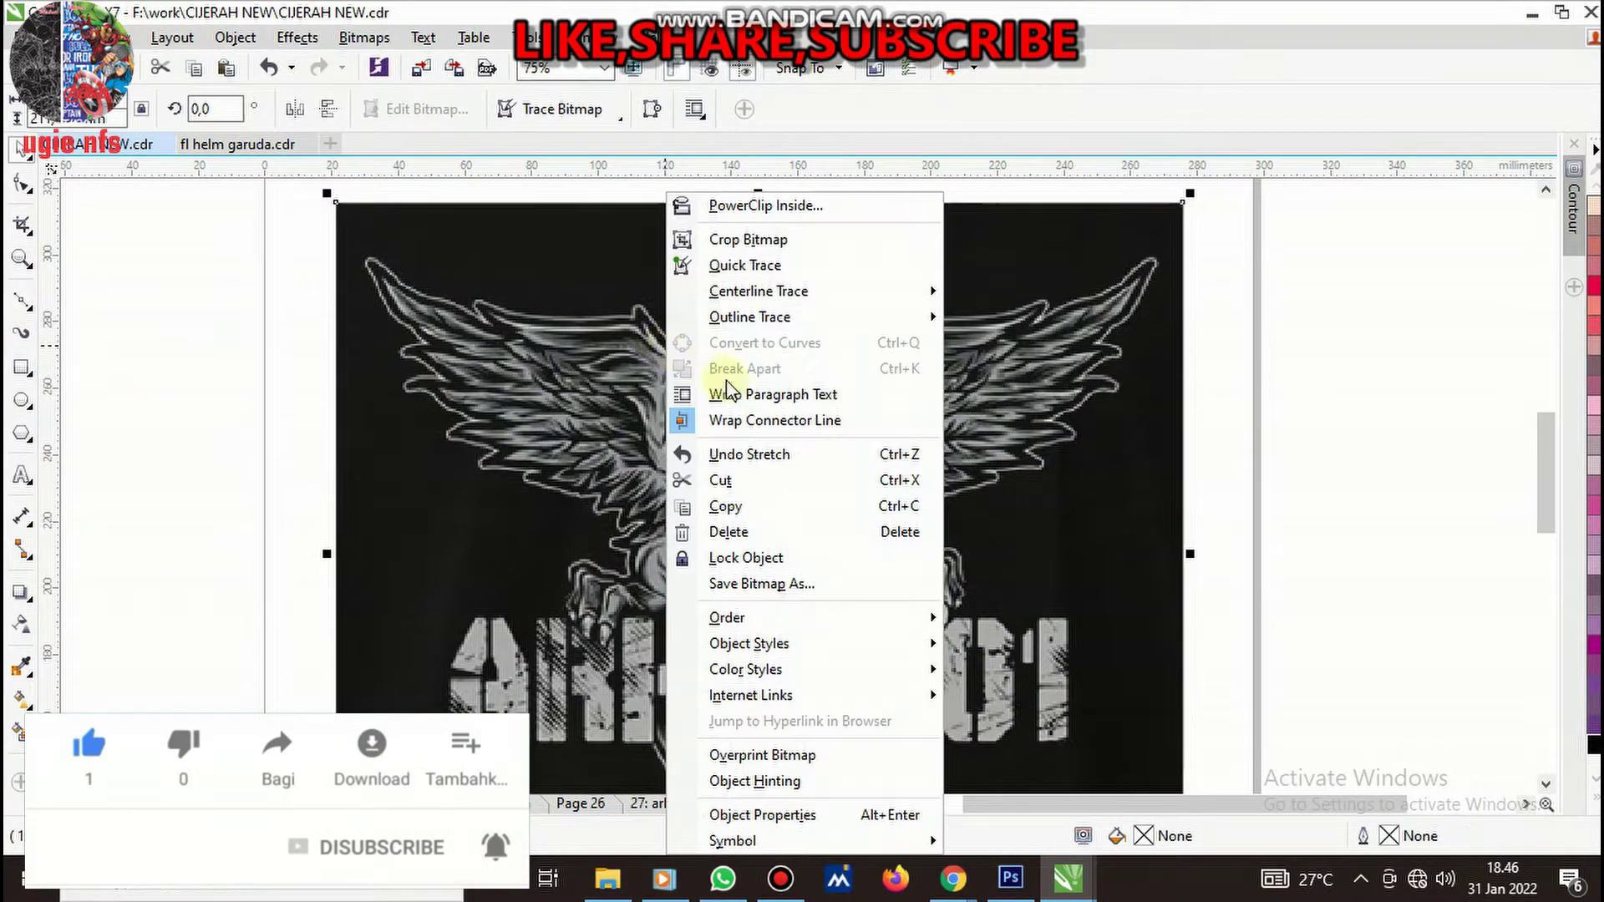
left_click(723, 554)
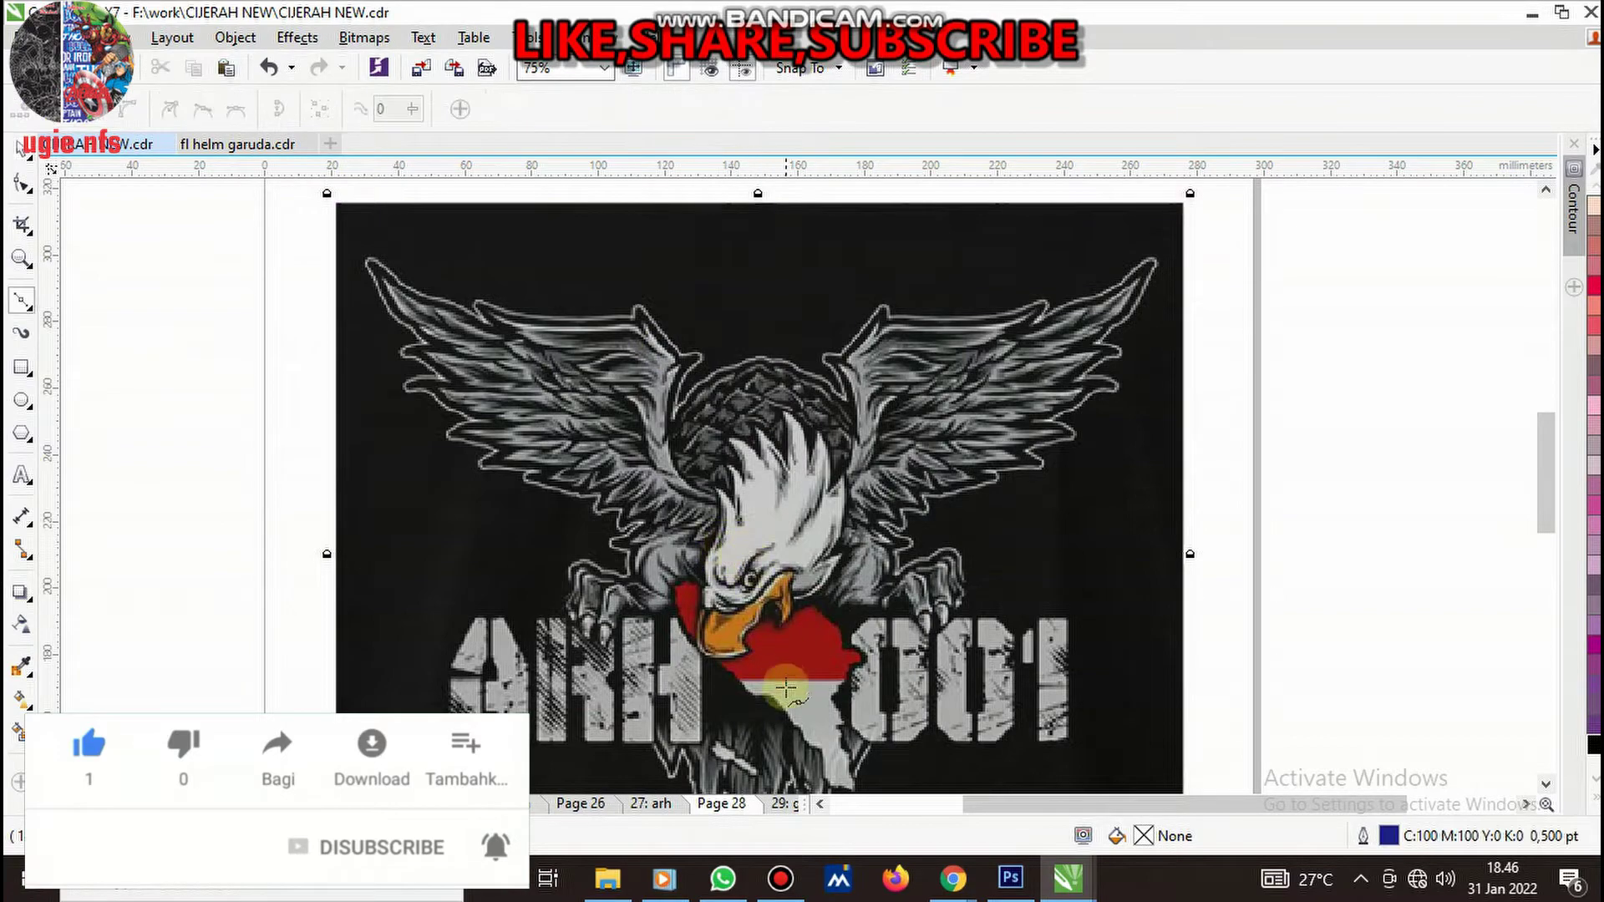
scroll(787, 688, "up", 1)
scroll(752, 622, "up", 1)
scroll(741, 615, "up", 1)
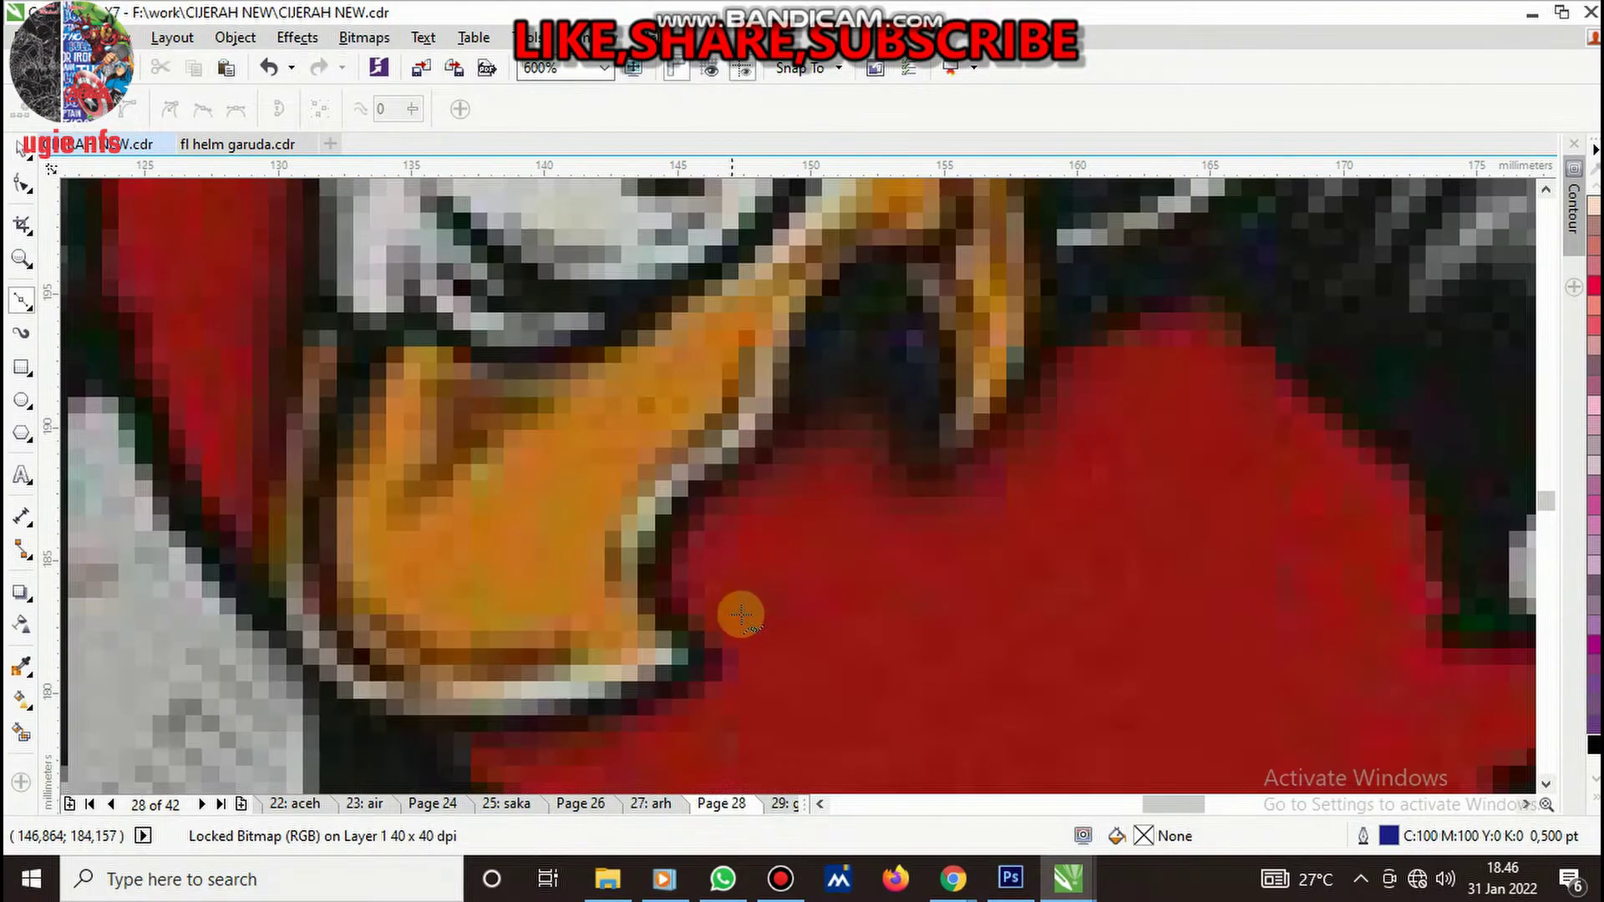
- Start a Bezier curve at the beak and trace along its lower edge
left_click(732, 655)
left_click_drag(703, 524, 768, 467)
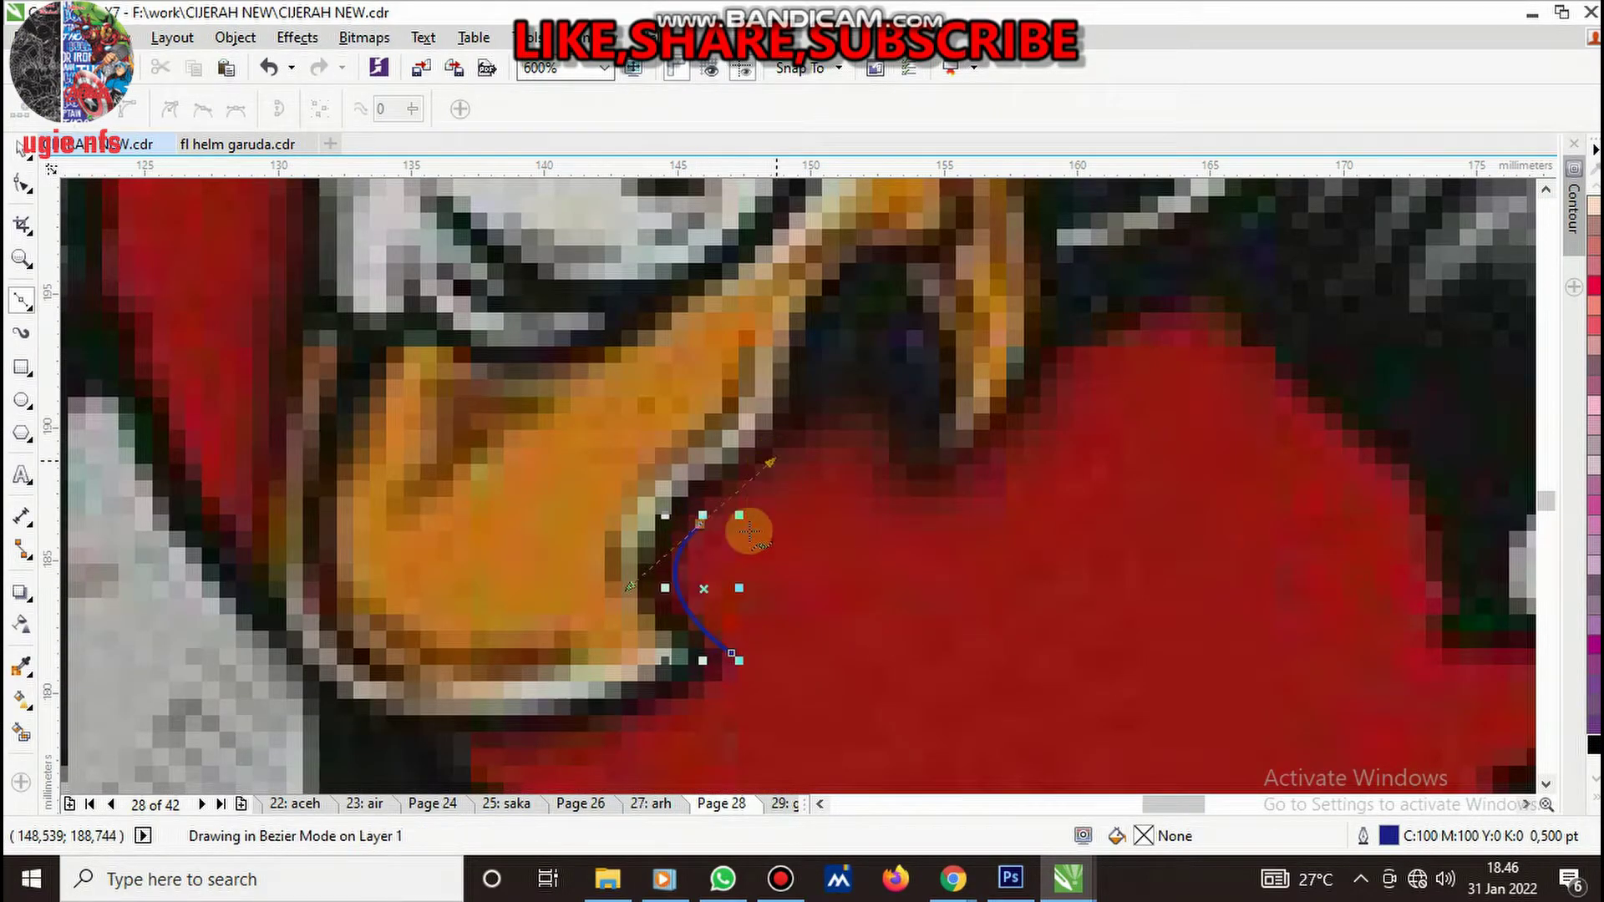
scroll(787, 501, "down", 1)
scroll(786, 501, "up", 2)
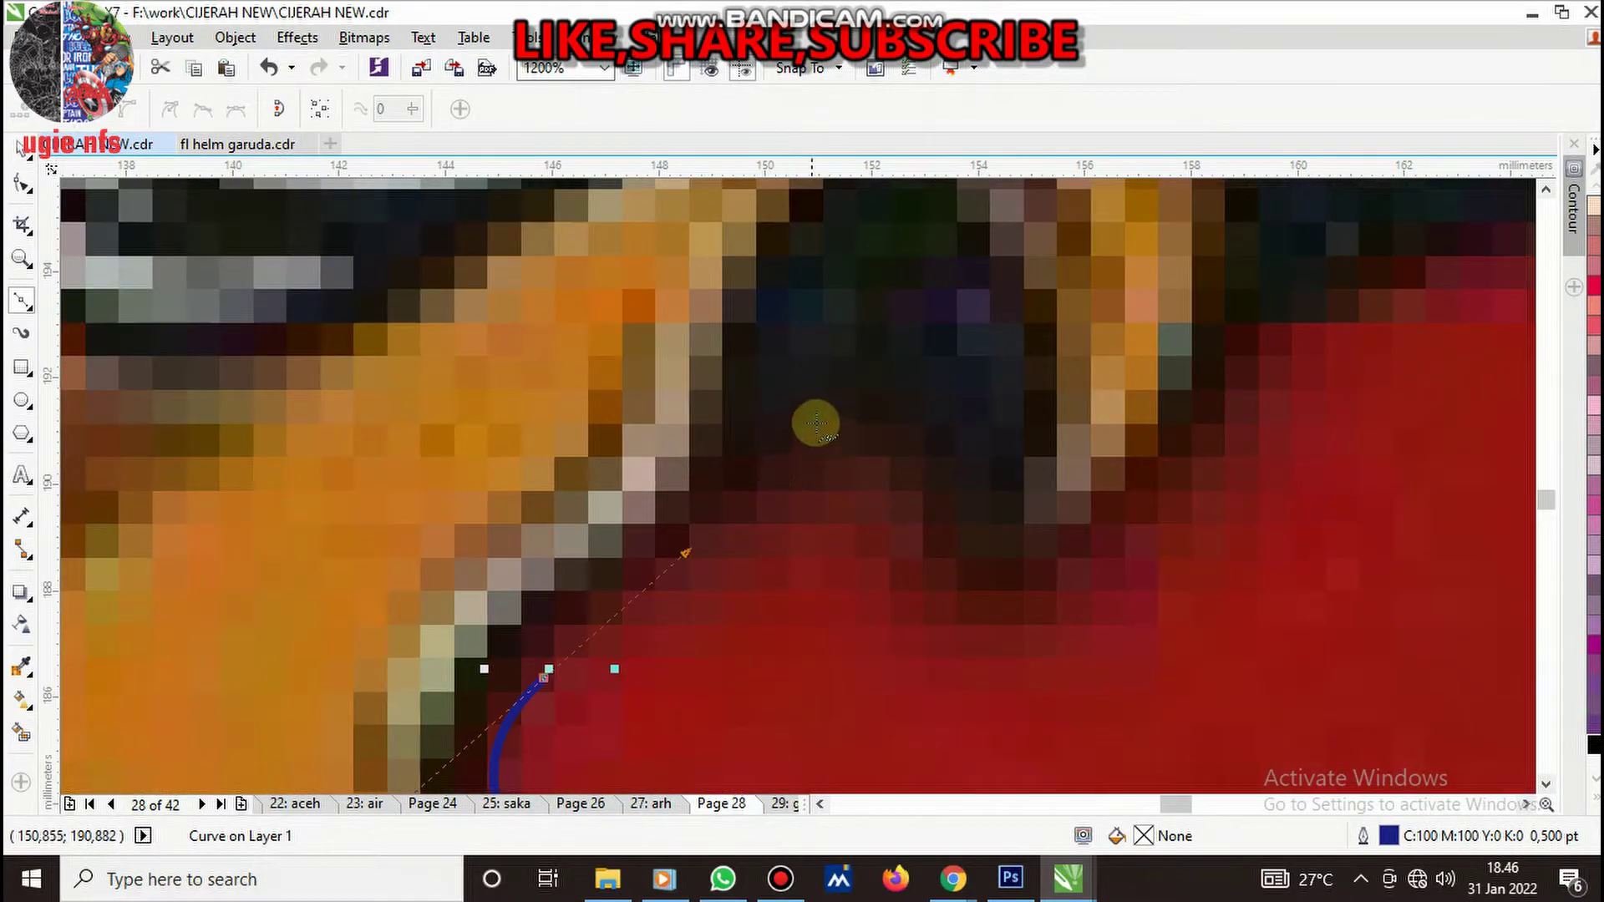
mouse_move(817, 417)
left_mouse_down()
mouse_move(825, 378)
mouse_move(894, 447)
left_mouse_up()
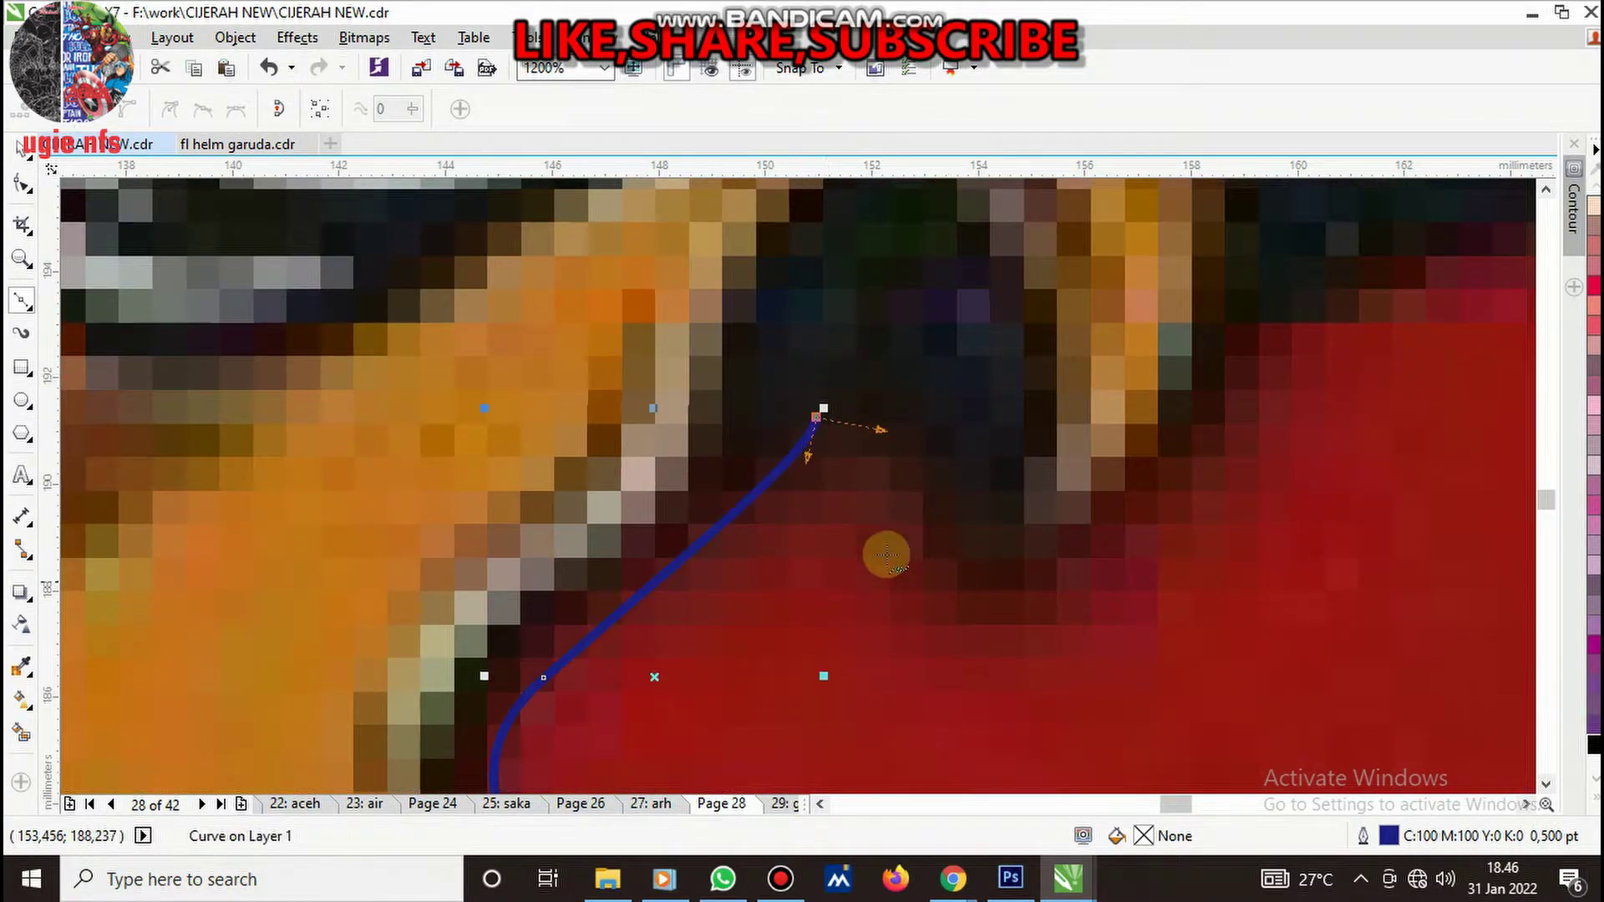
scroll(884, 555, "down", 2)
scroll(877, 548, "down", 1)
scroll(884, 555, "up", 3)
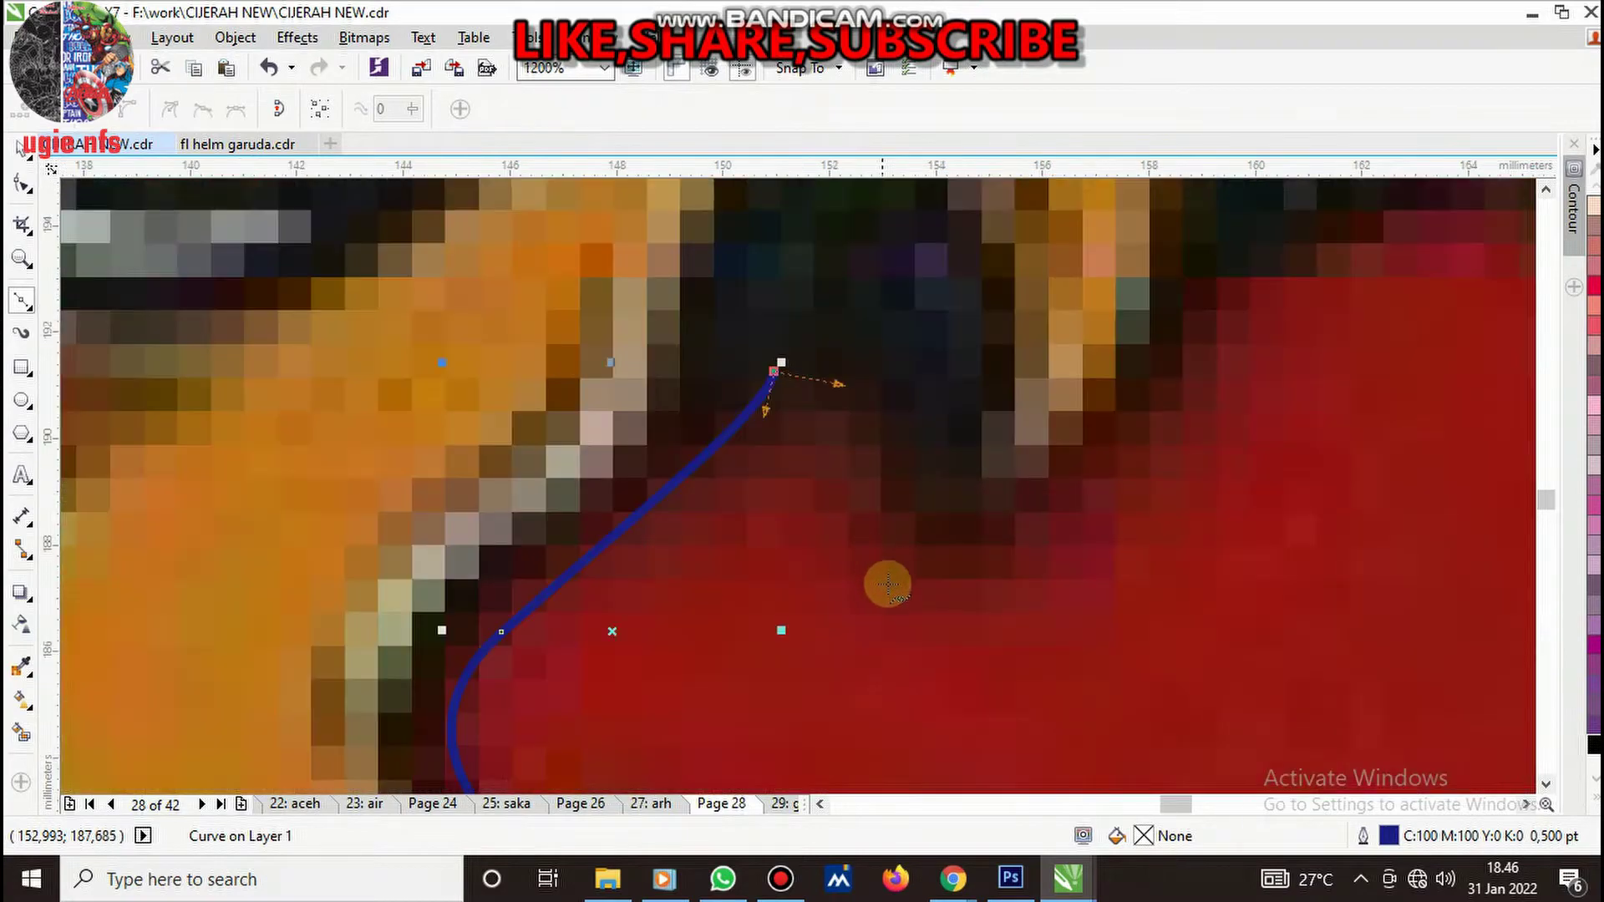
left_click_drag(902, 589, 890, 690)
scroll(1069, 529, "down", 3)
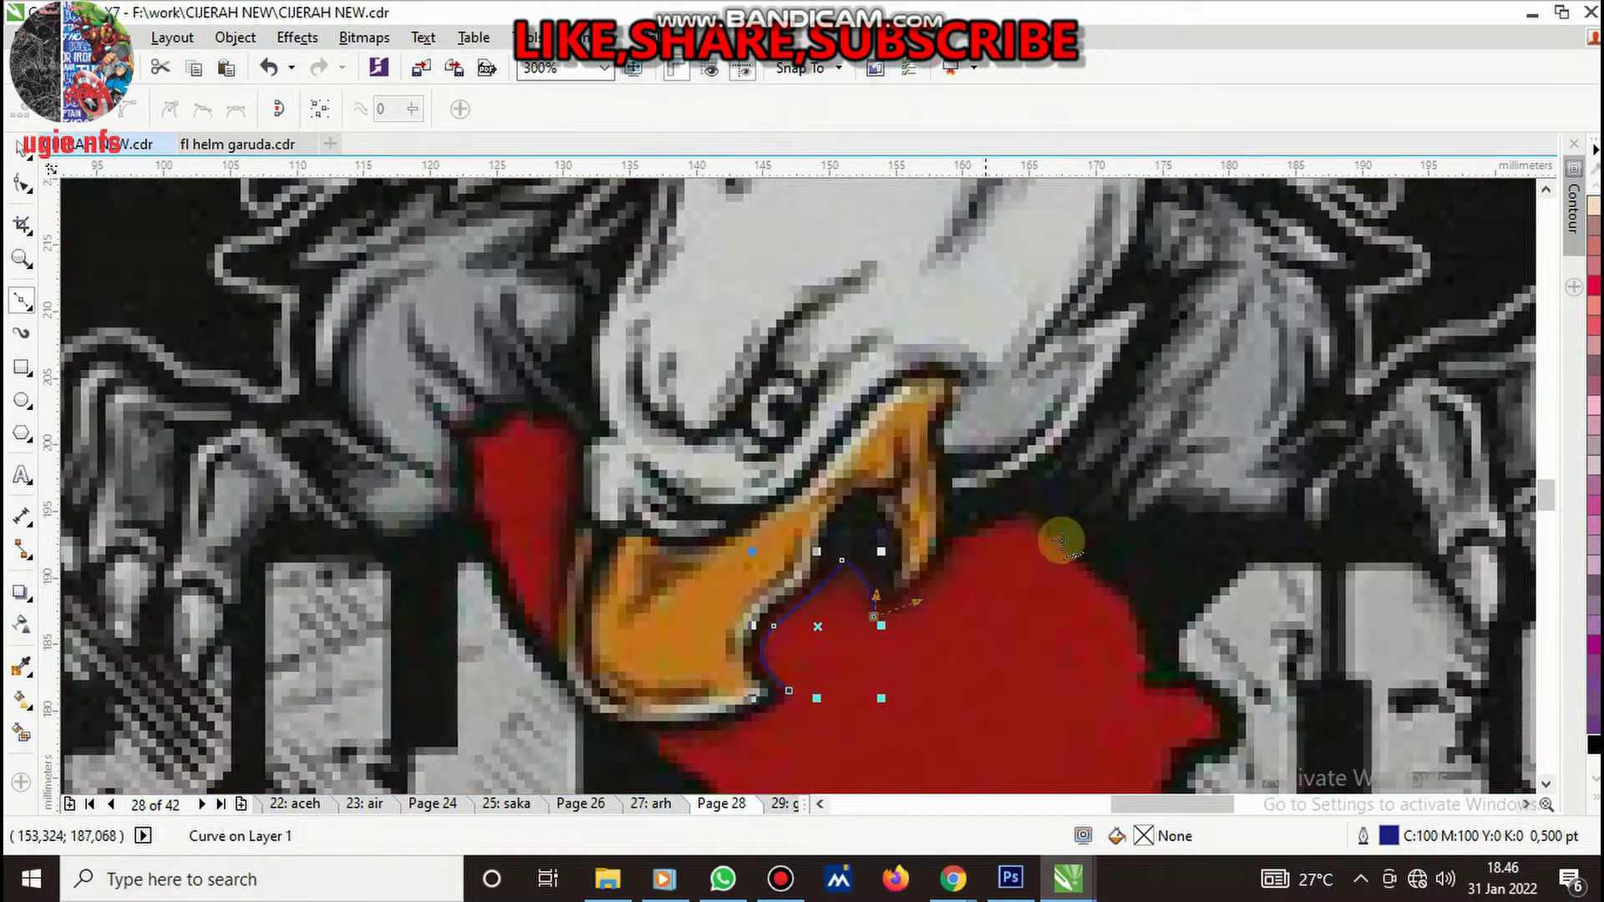
scroll(978, 533, "up", 1)
scroll(919, 553, "down", 3)
scroll(931, 551, "up", 3)
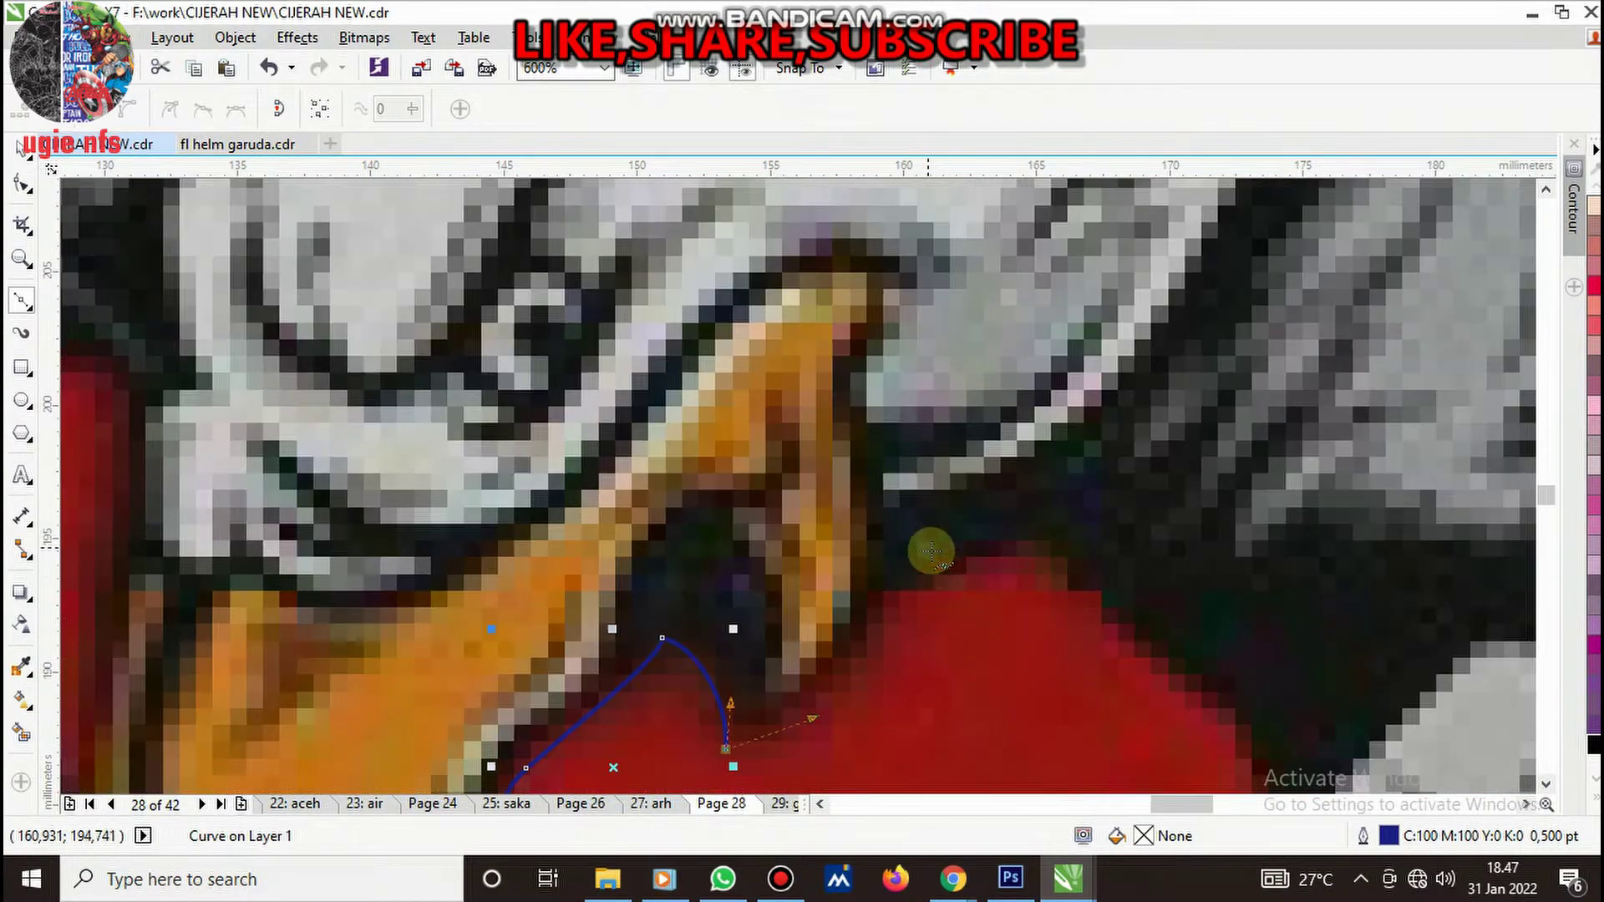
scroll(911, 568, "down", 1)
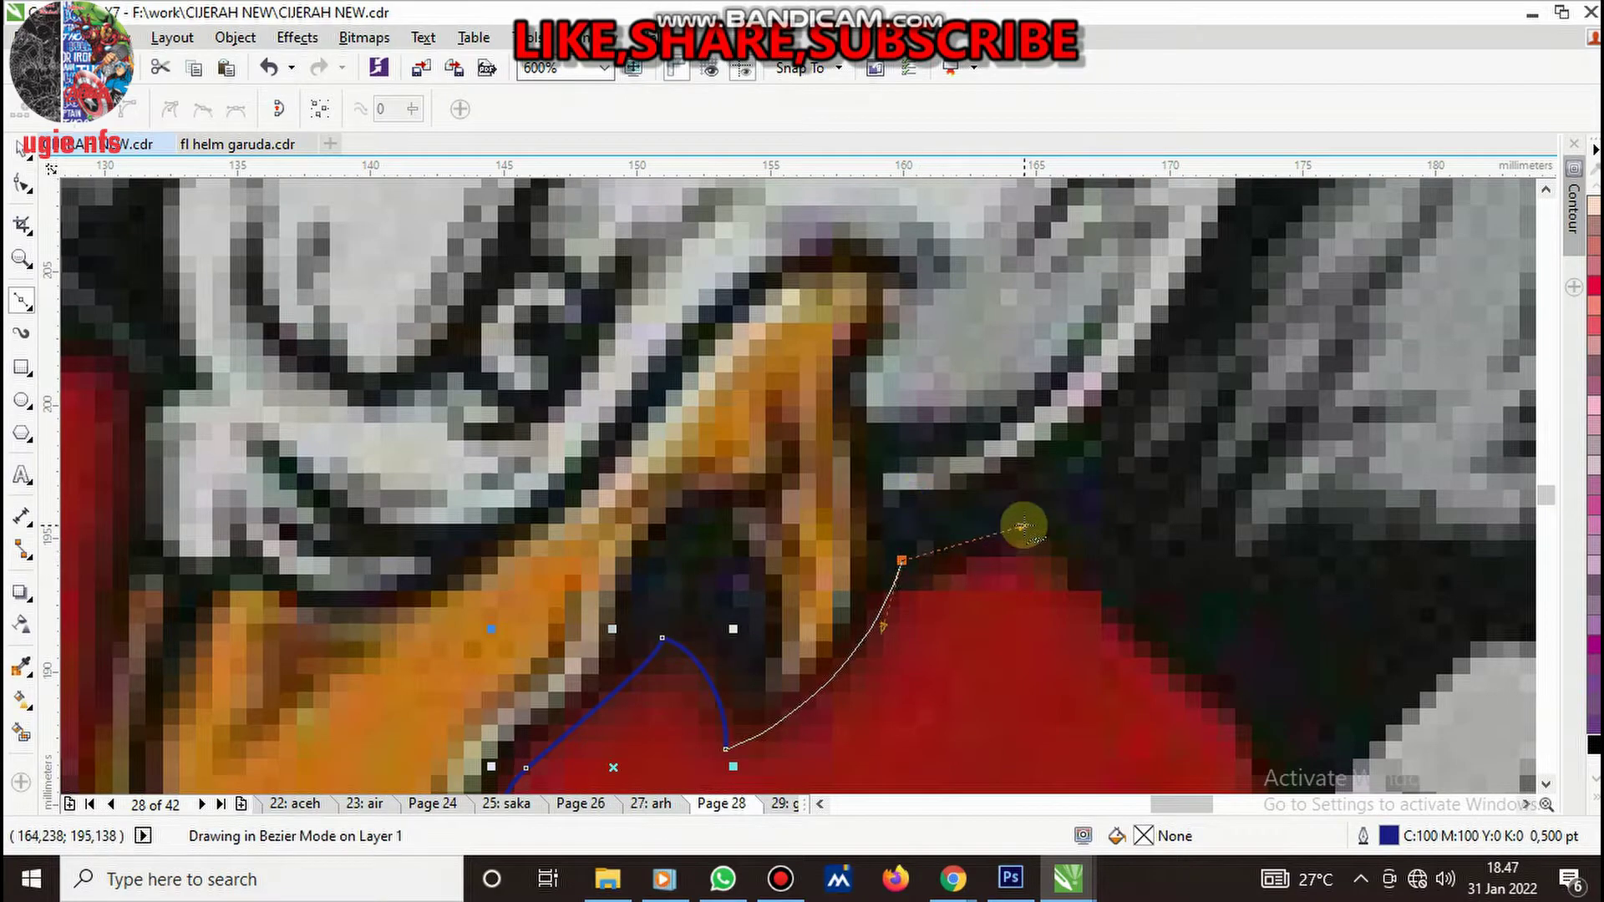
scroll(969, 564, "down", 1)
scroll(1002, 543, "up", 1)
scroll(976, 530, "up", 1)
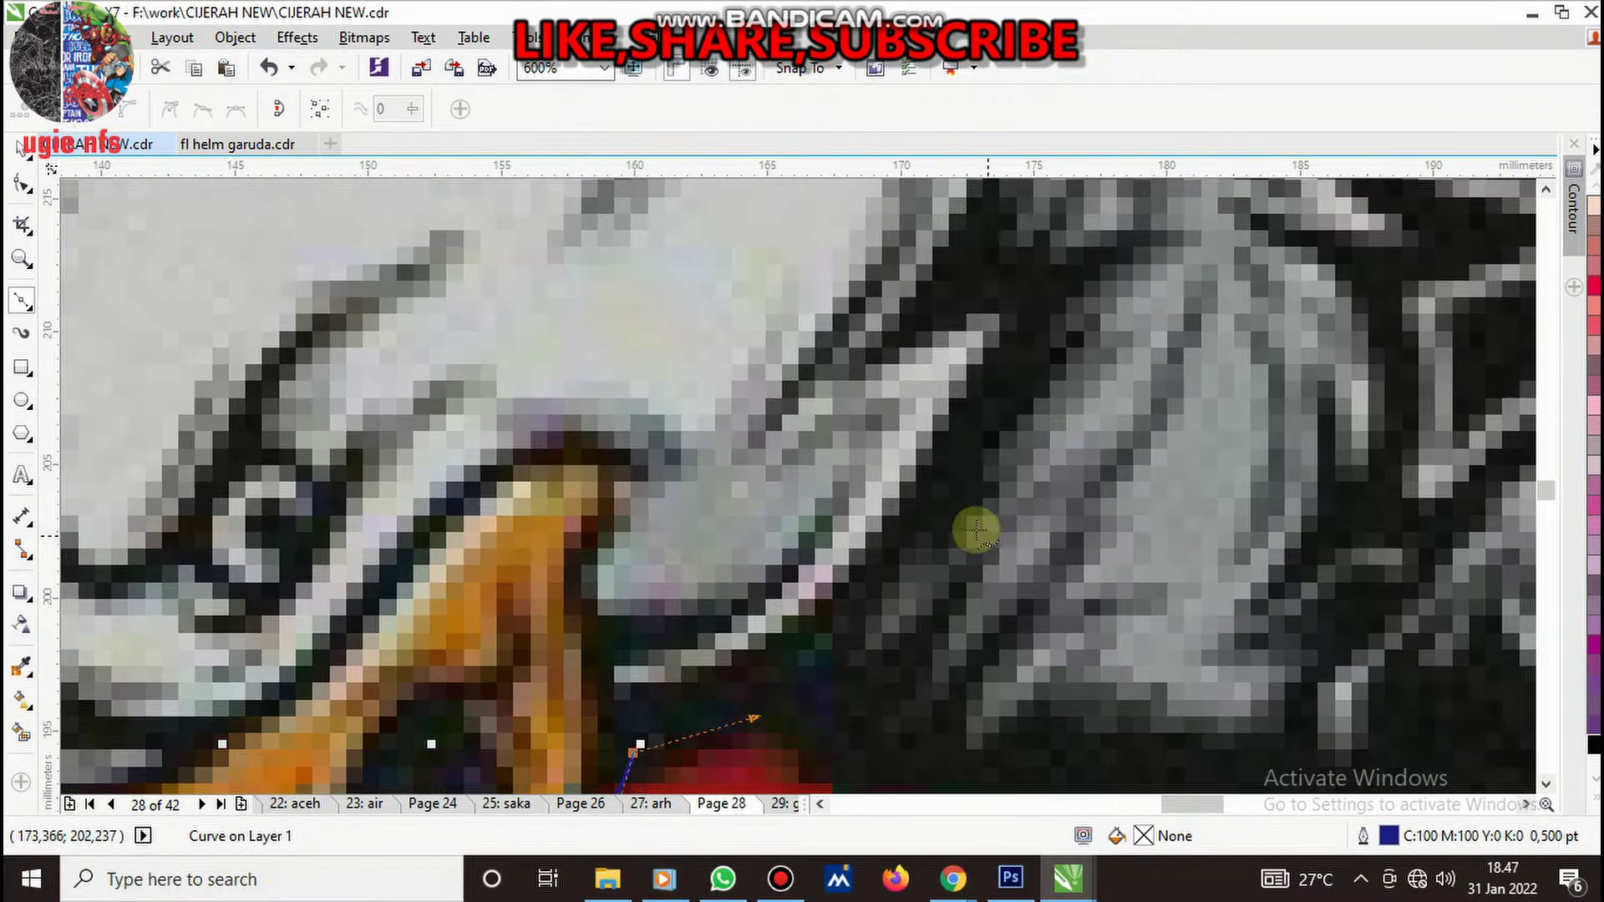
- Extend the curve past the beak up into the pointed neck feathers
left_click_drag(894, 593, 1021, 480)
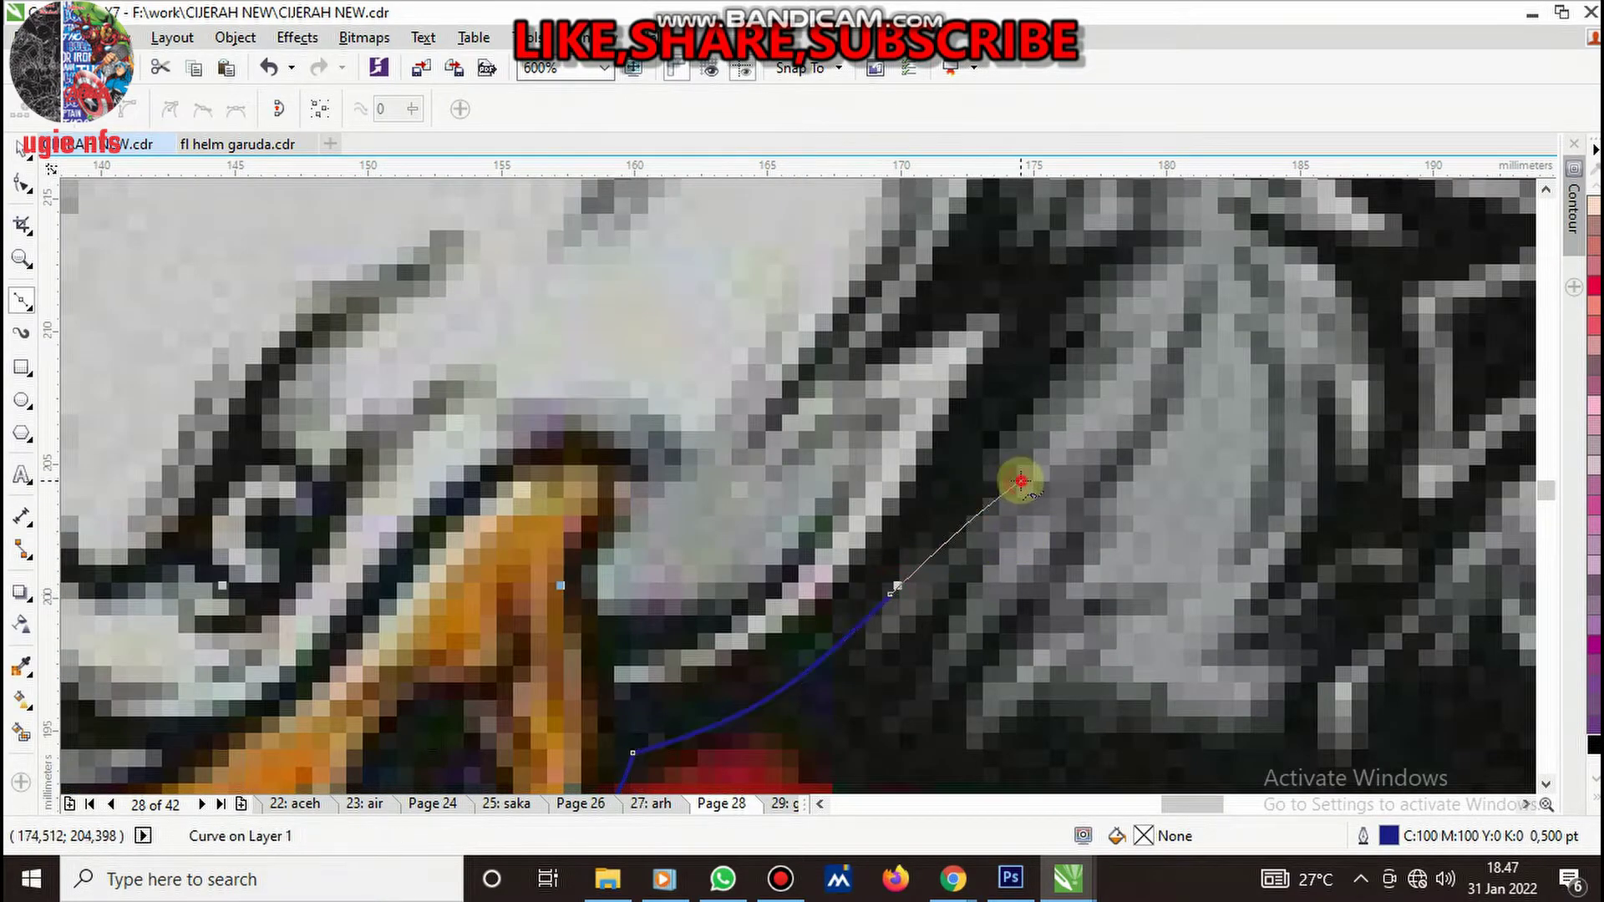
left_click_drag(953, 487, 1157, 294)
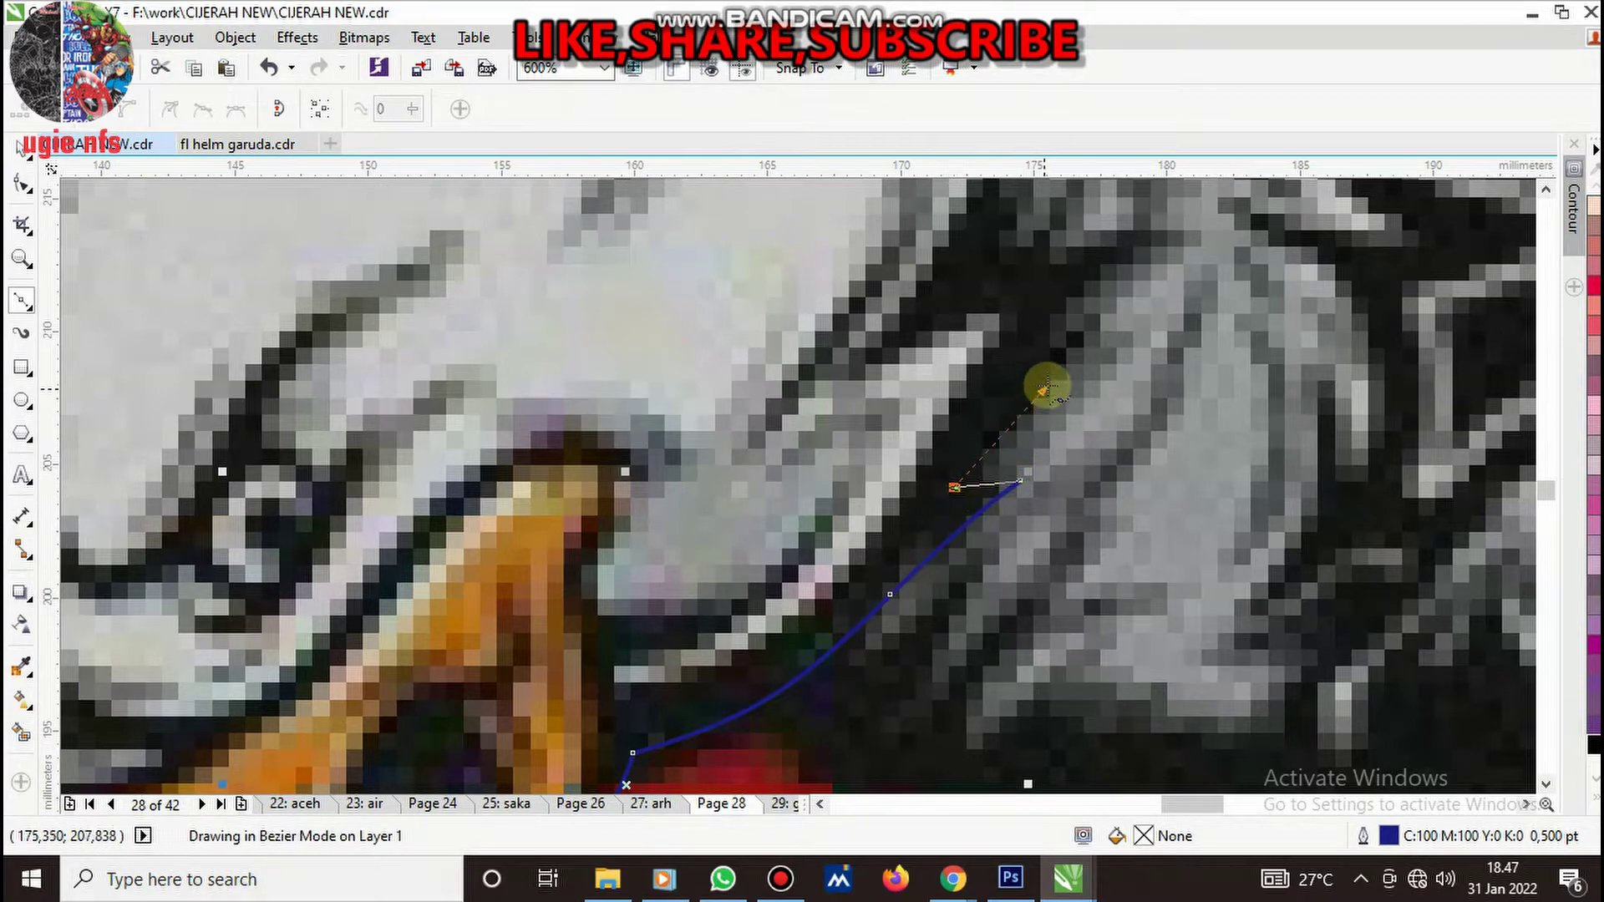
left_click(1142, 307)
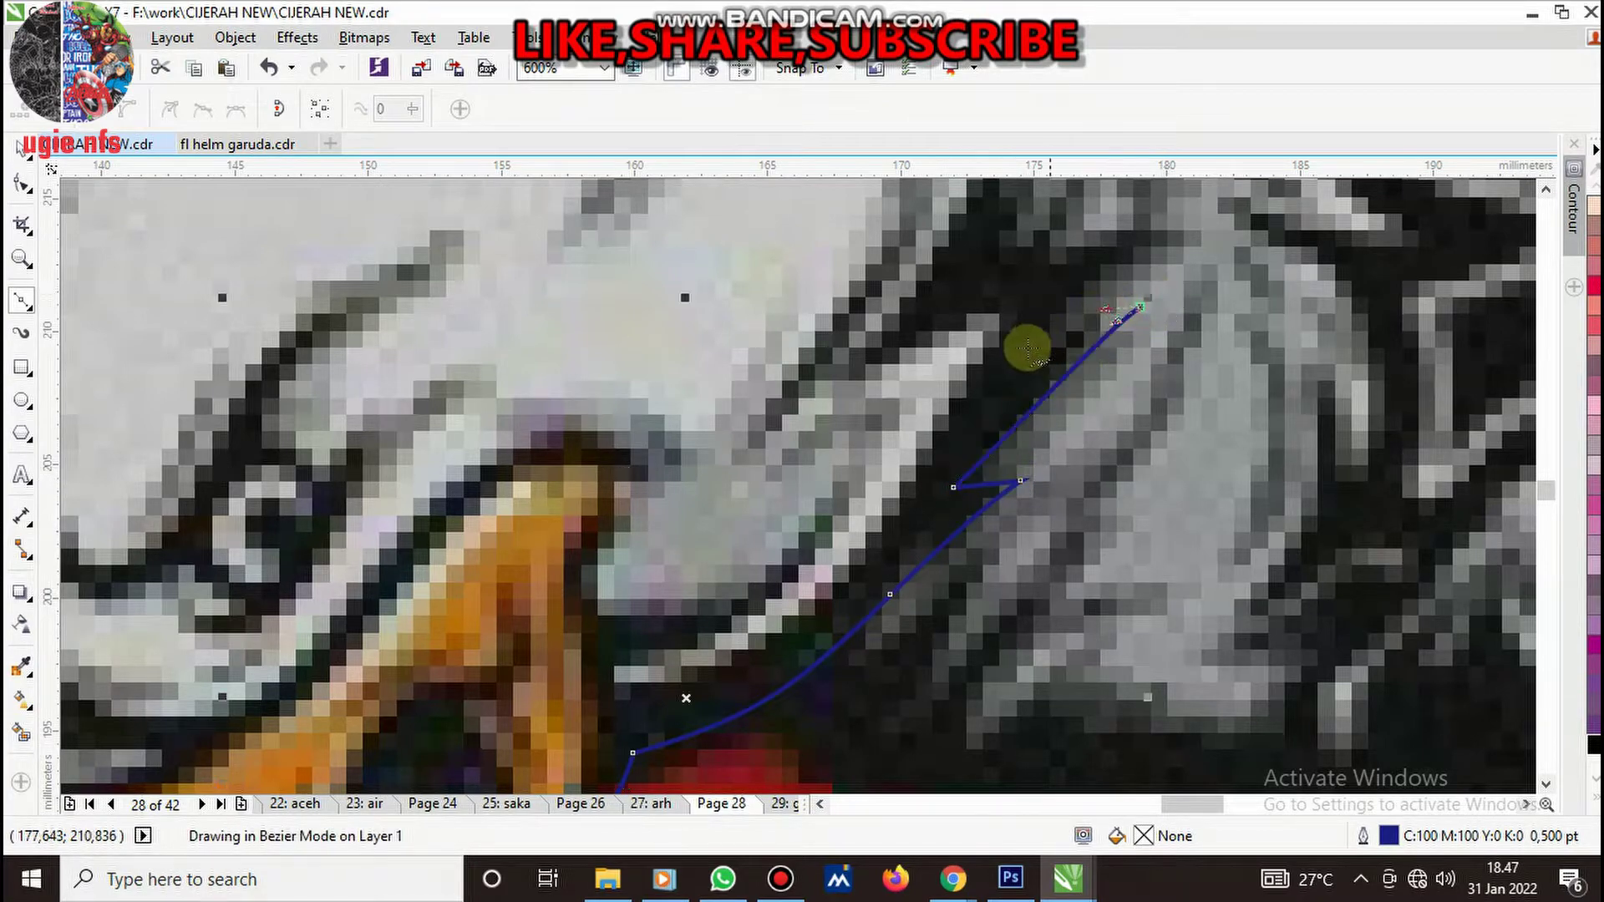
scroll(1103, 297, "down", 3)
scroll(1119, 359, "up", 3)
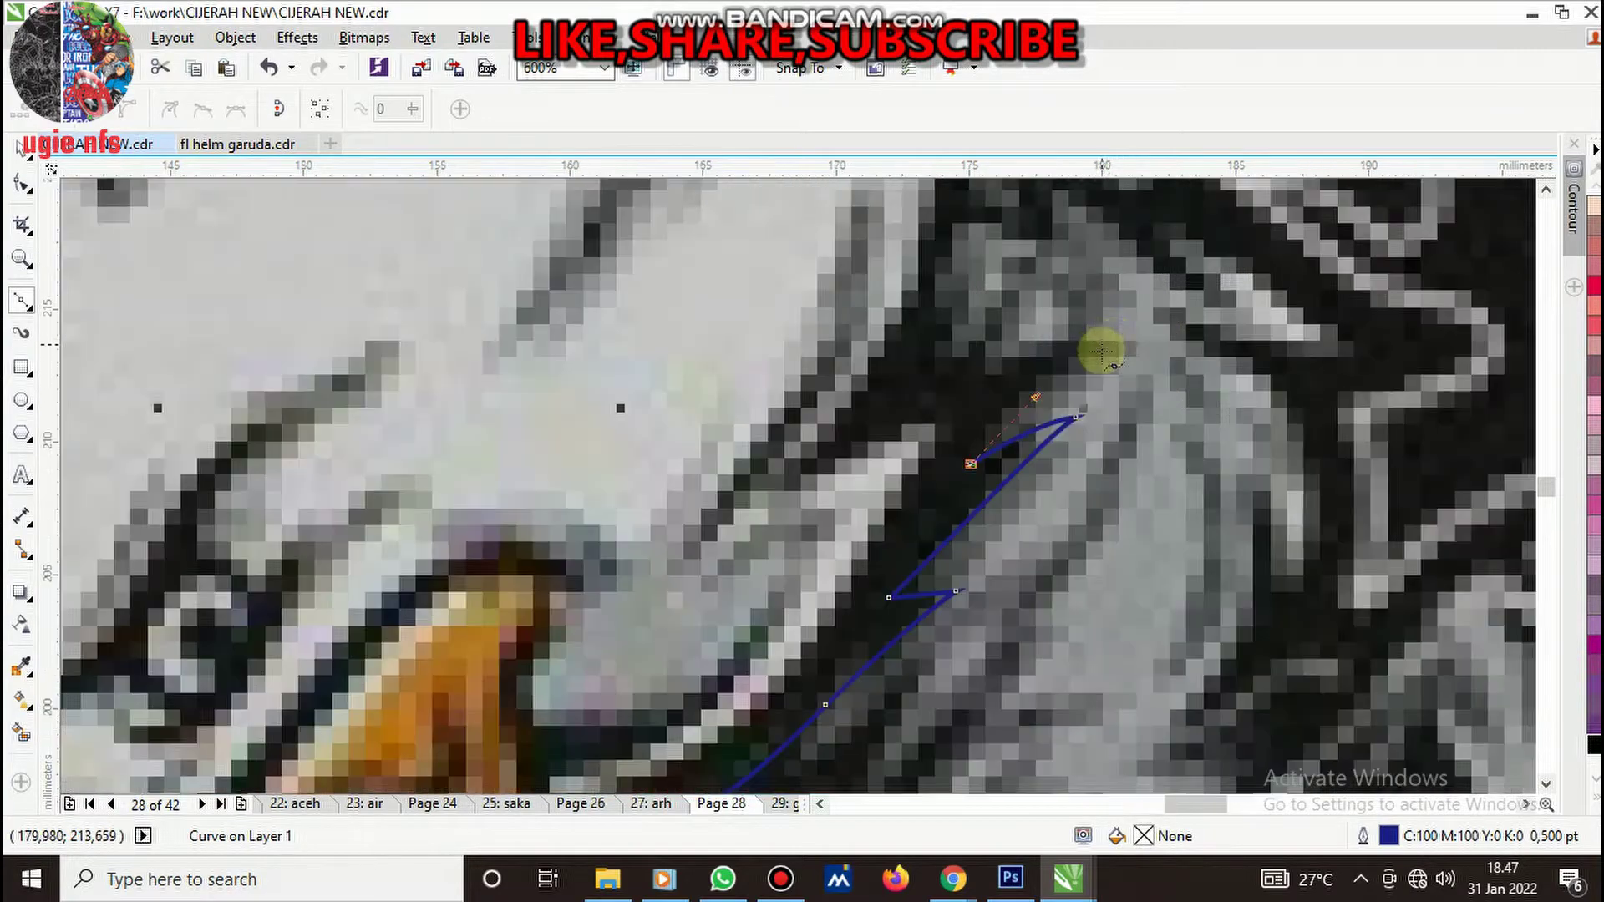
left_click_drag(1124, 339, 1168, 324)
scroll(988, 401, "down", 3)
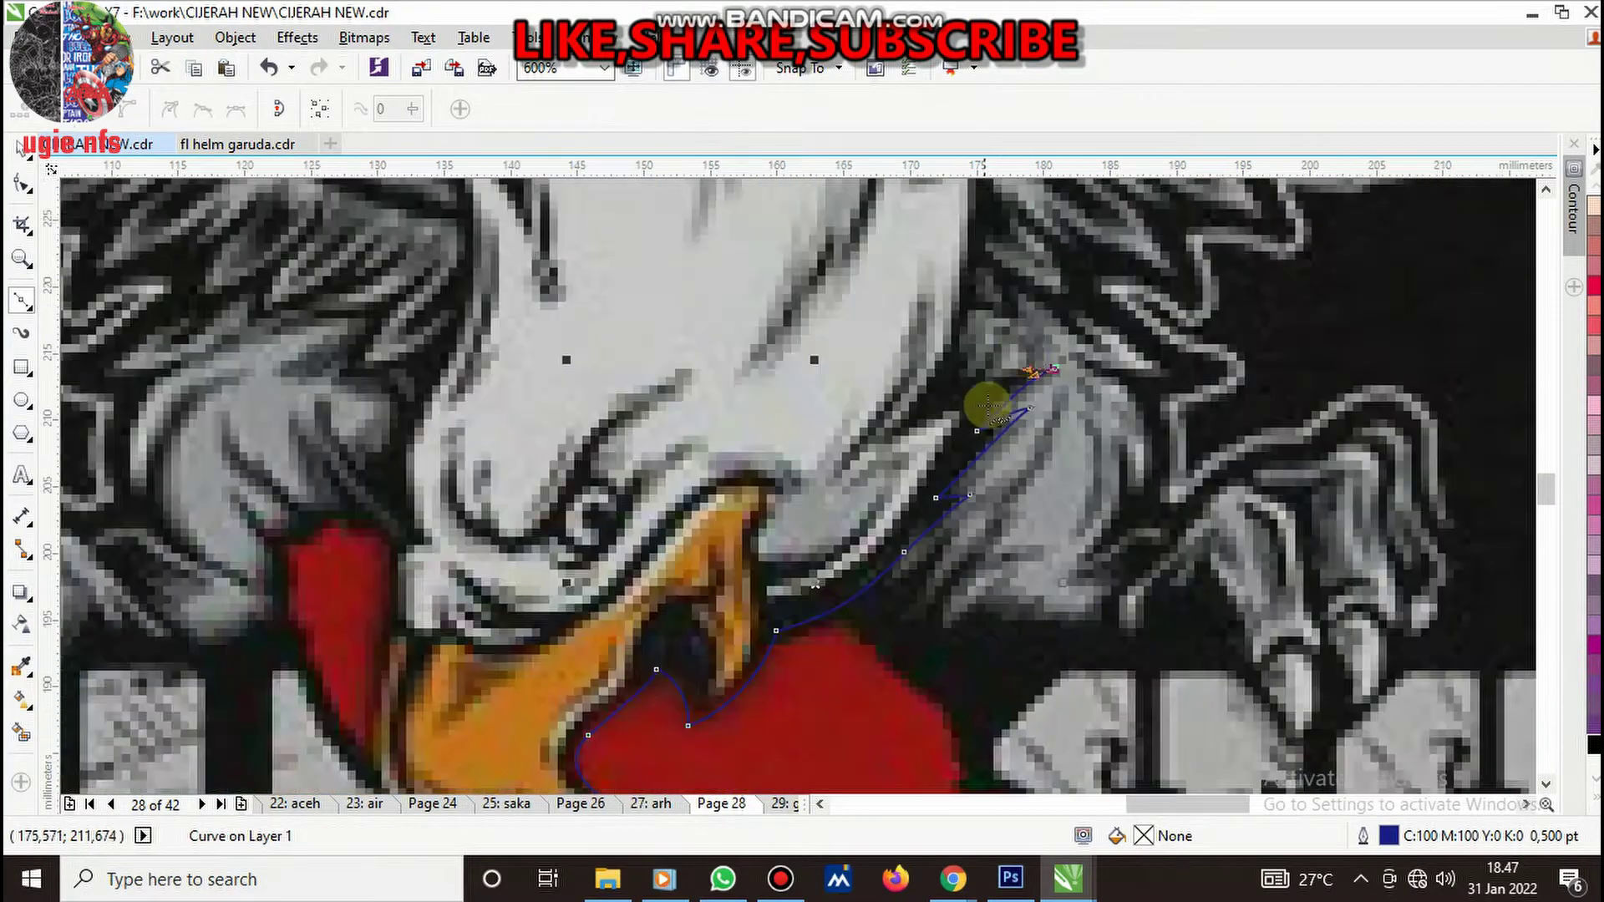
scroll(989, 490, "up", 4)
left_click_drag(984, 495, 944, 539)
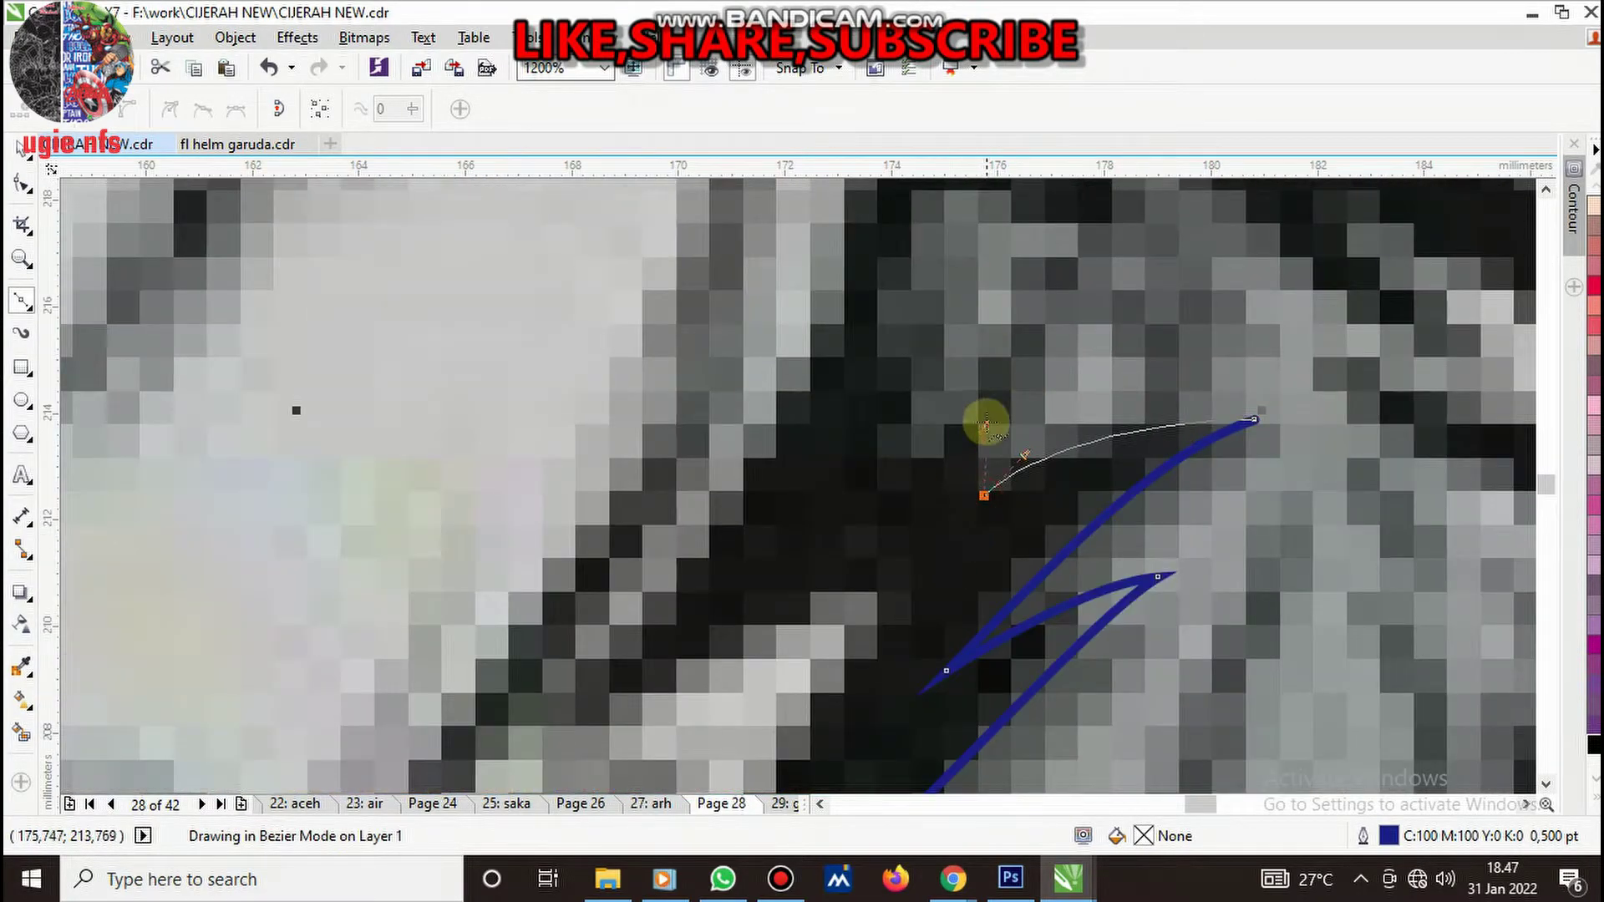
left_click_drag(987, 424, 993, 415)
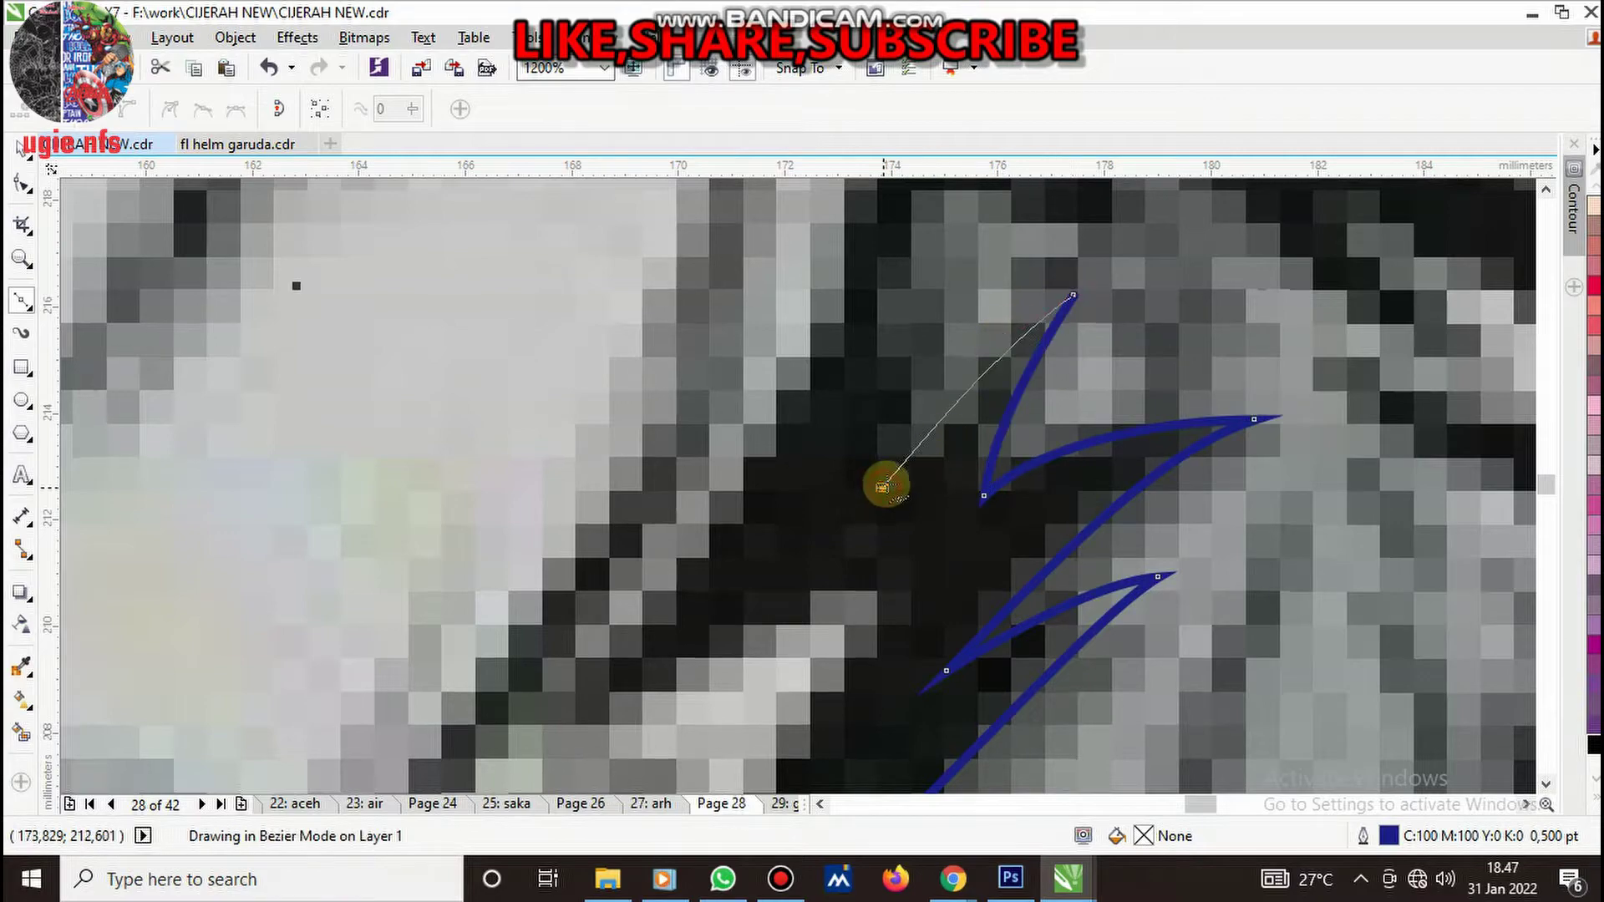
scroll(884, 387, "down", 4)
scroll(924, 435, "up", 3)
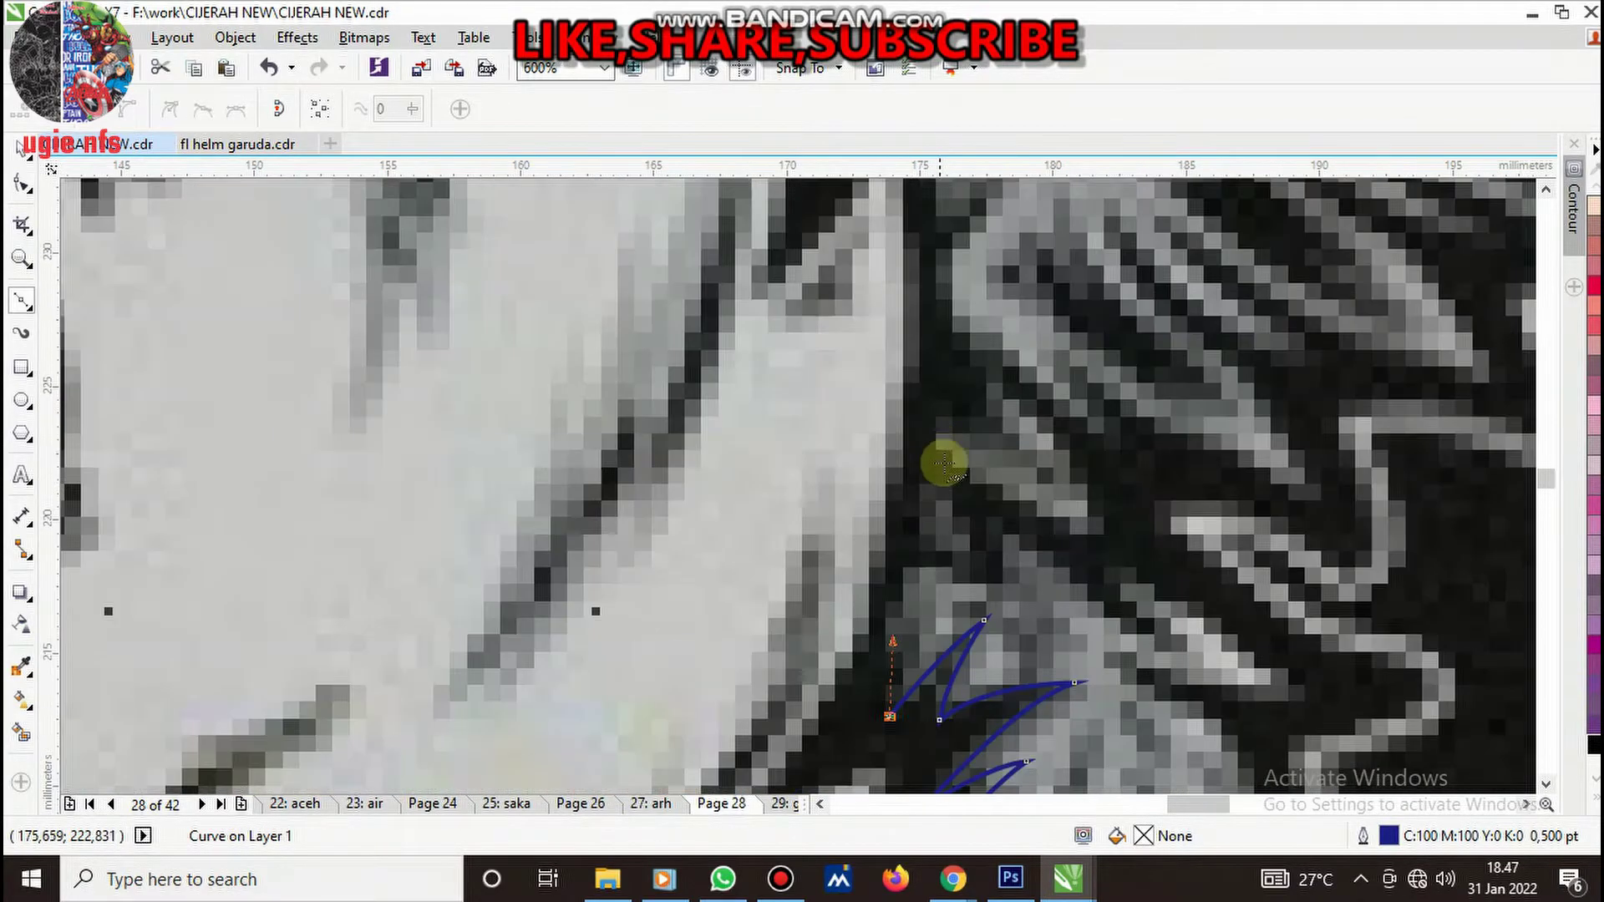
scroll(970, 554, "down", 1)
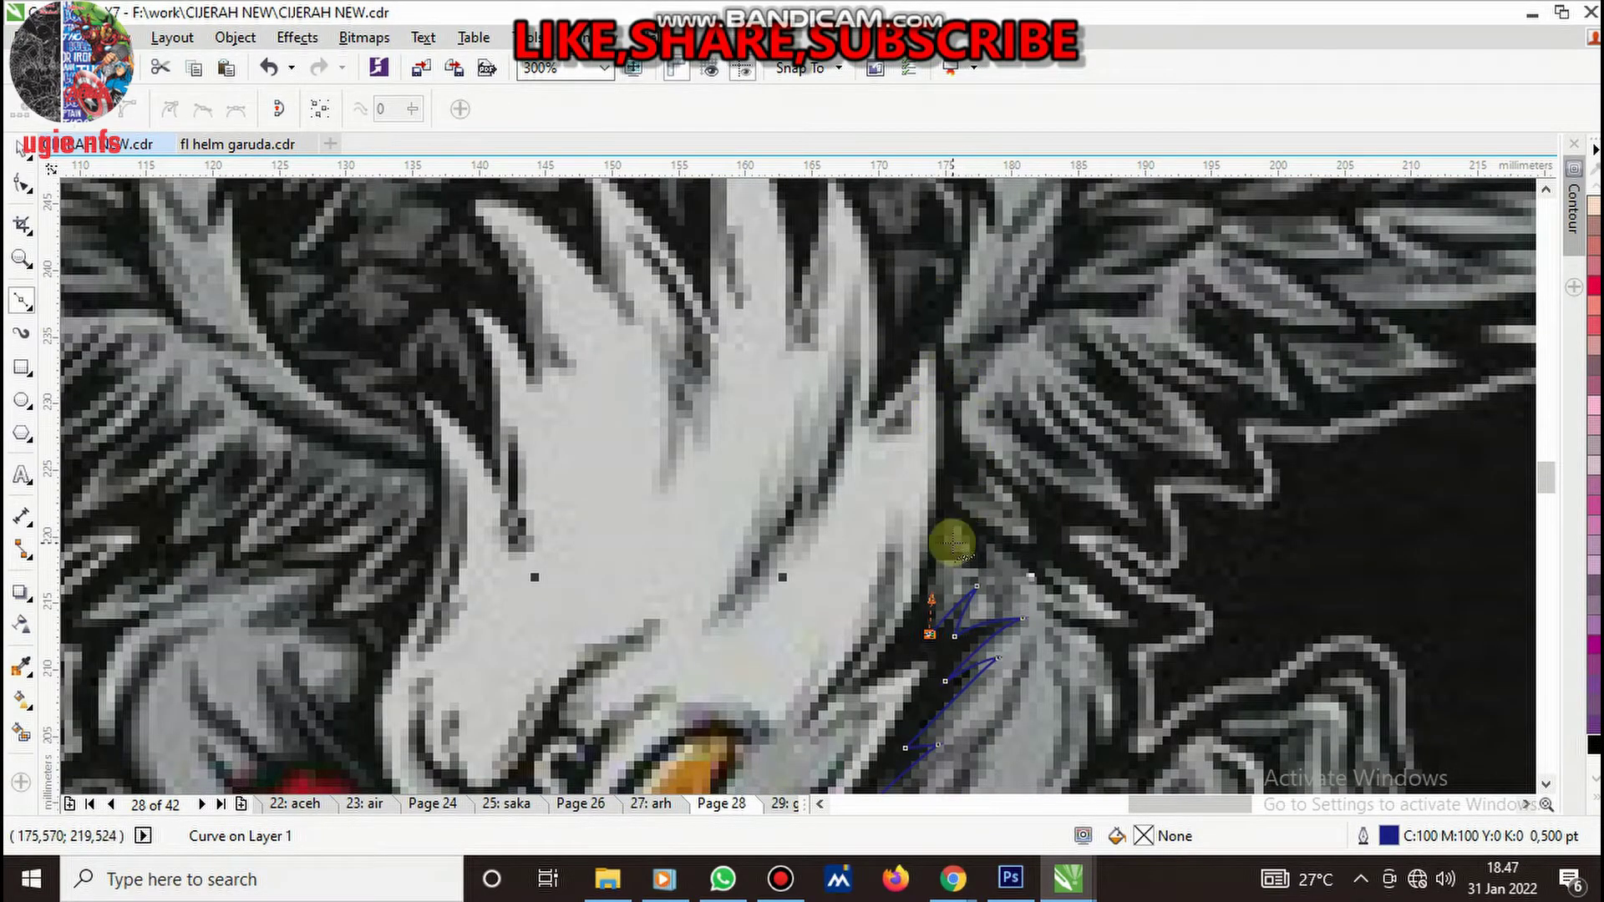
- Extend the outline up the neck feathers with nodes at each feather tip
scroll(952, 544, "up", 2)
left_click_drag(942, 528, 978, 347)
scroll(989, 542, "down", 1)
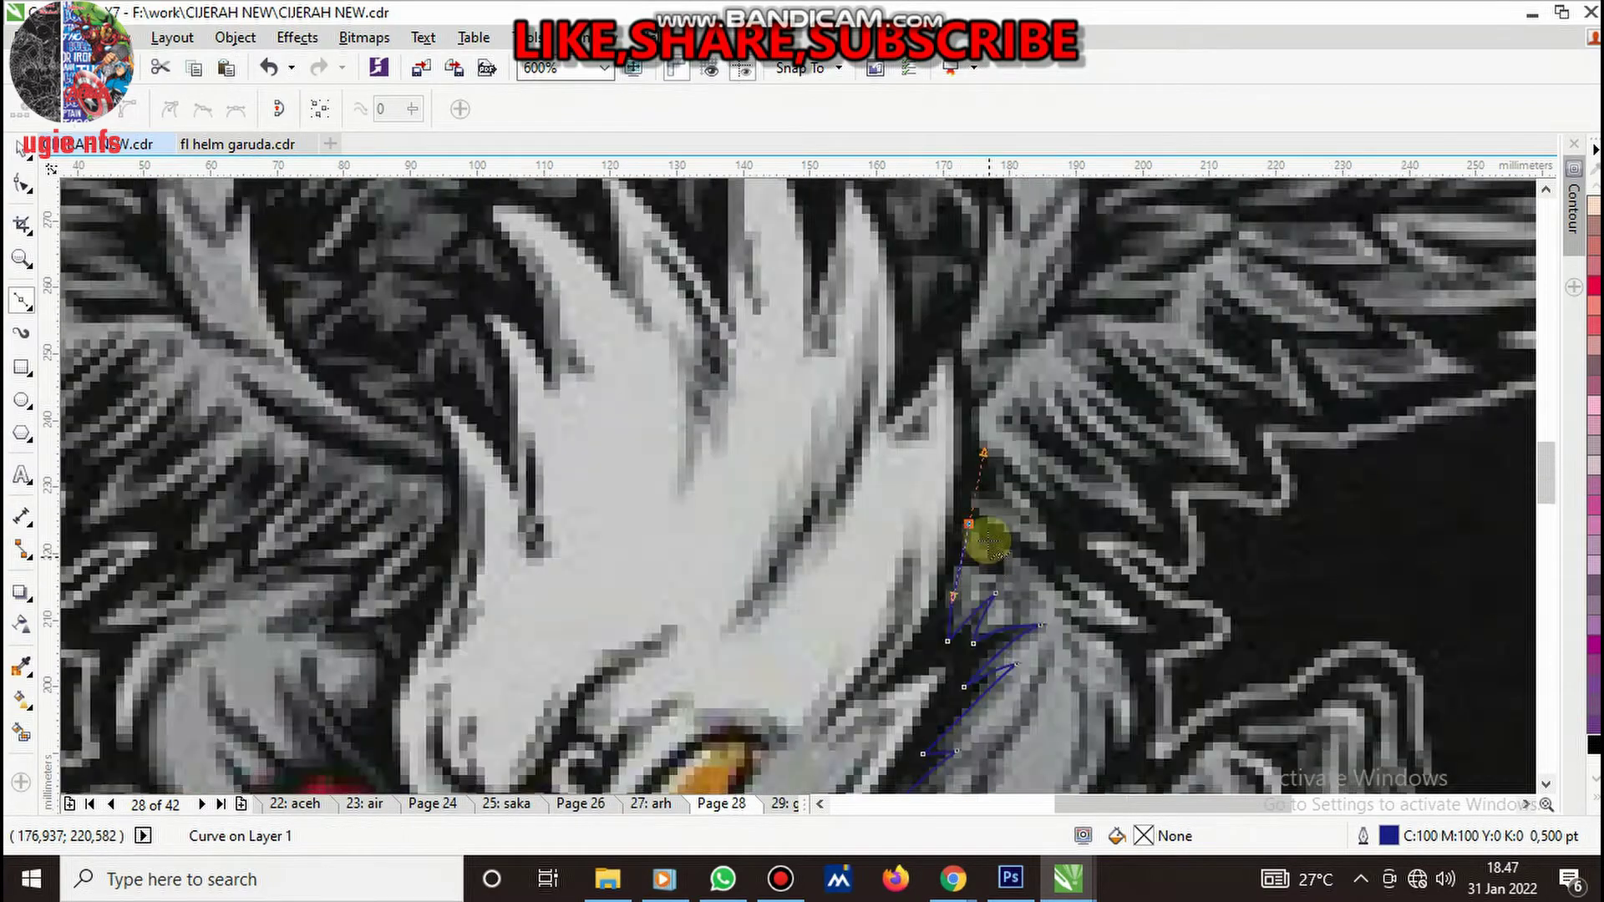
scroll(988, 541, "down", 3)
scroll(1019, 454, "up", 5)
left_click_drag(1005, 404, 965, 316)
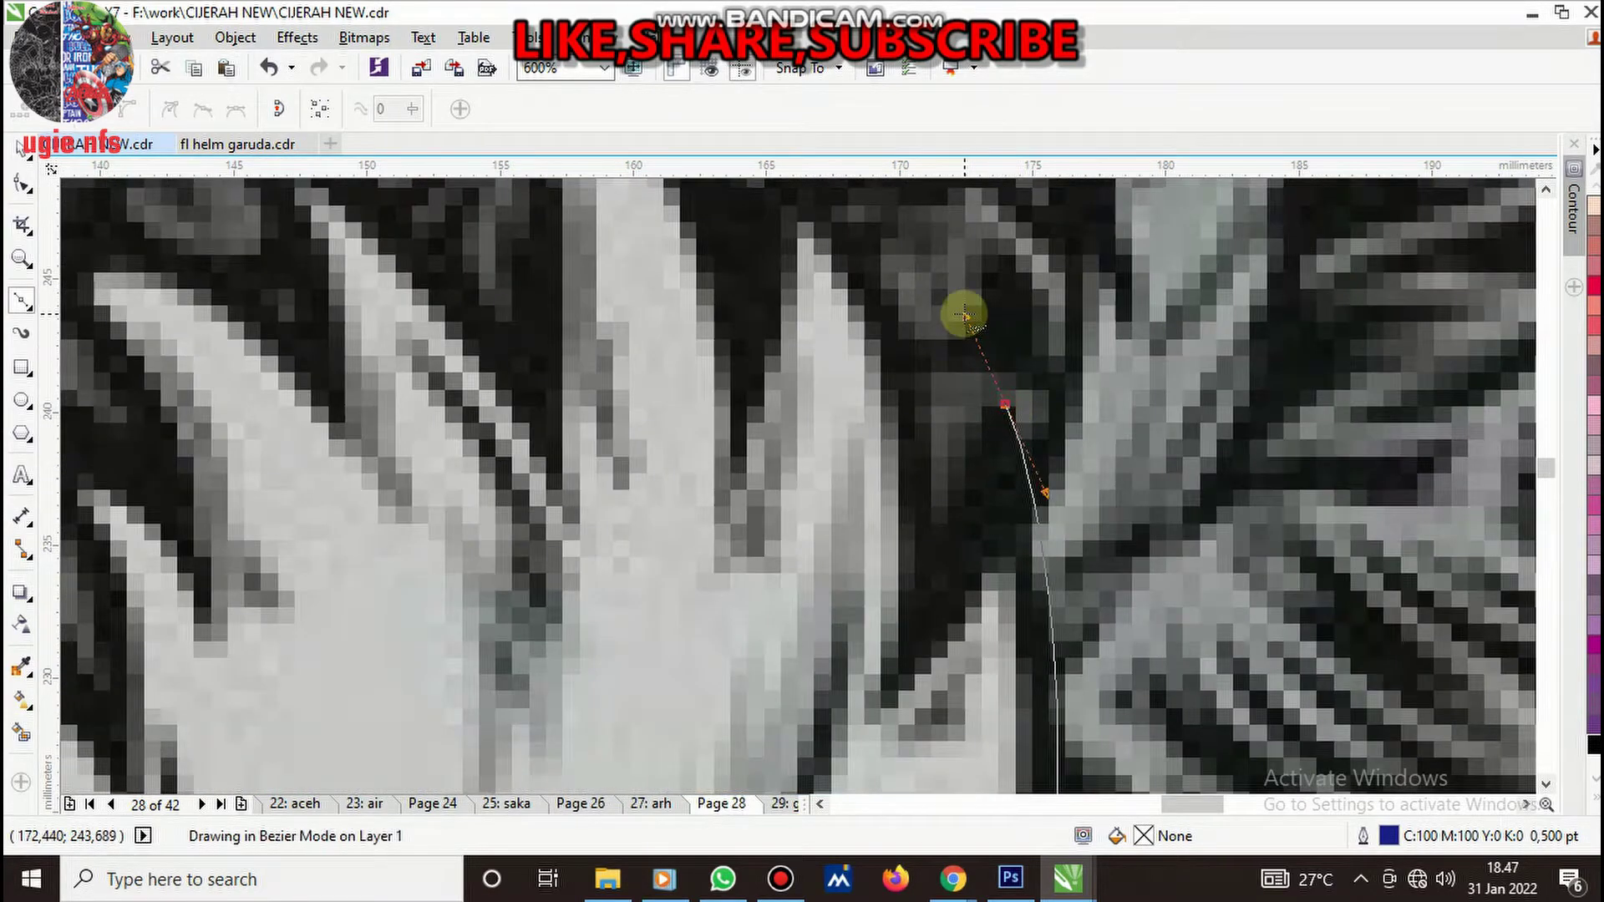
left_click_drag(982, 494, 983, 495)
left_click_drag(923, 544, 923, 349)
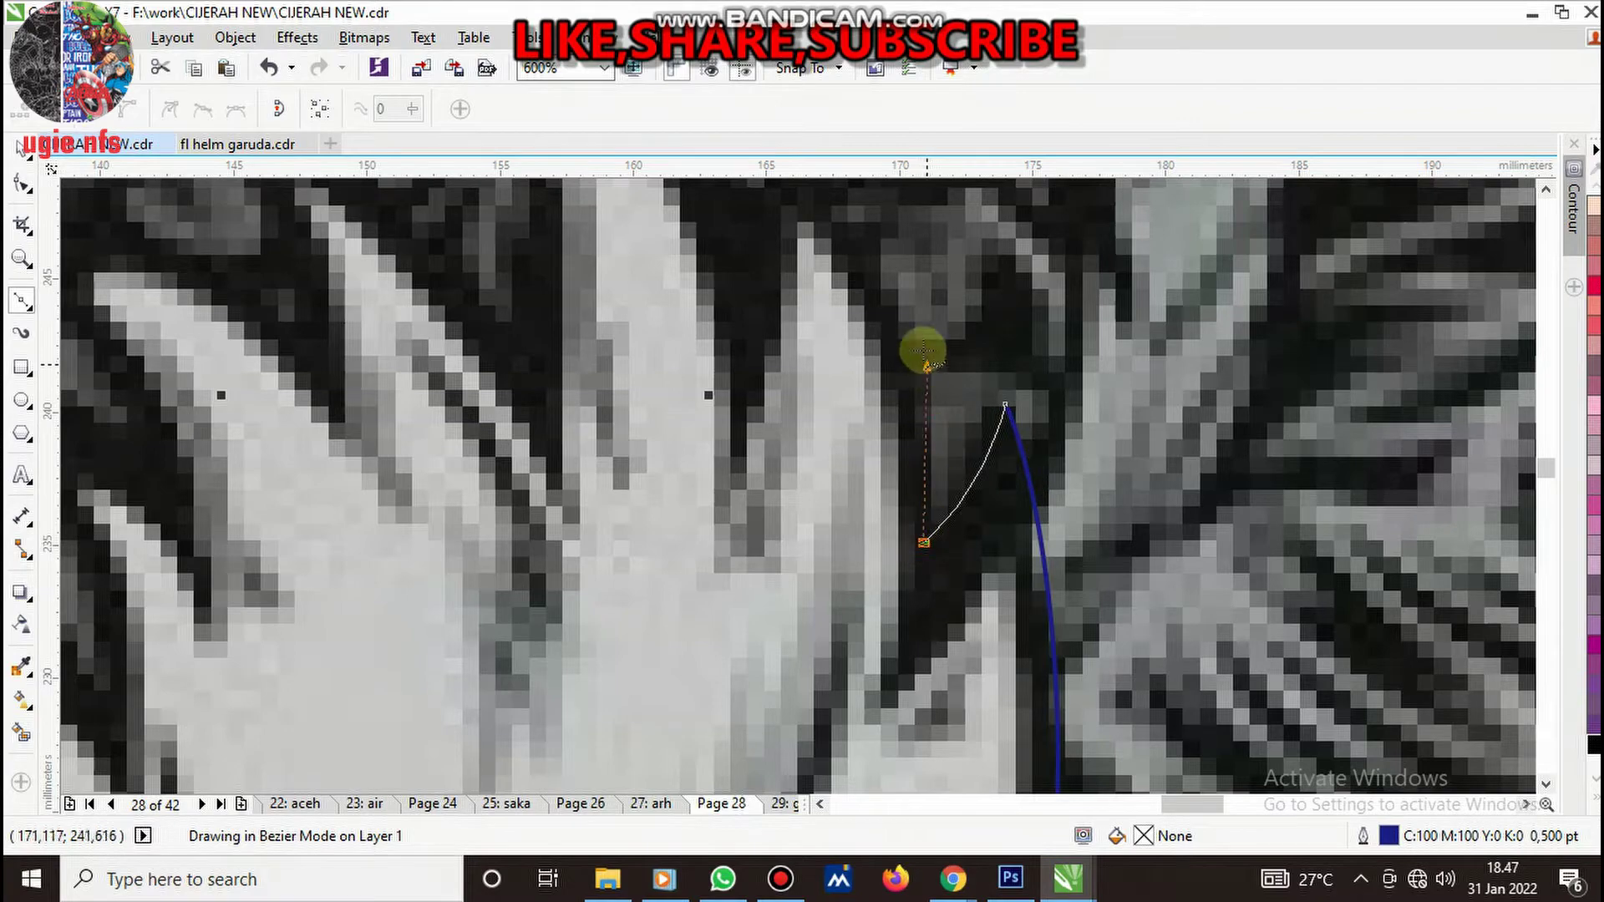
scroll(924, 349, "down", 3)
scroll(969, 418, "up", 2)
scroll(961, 409, "down", 3)
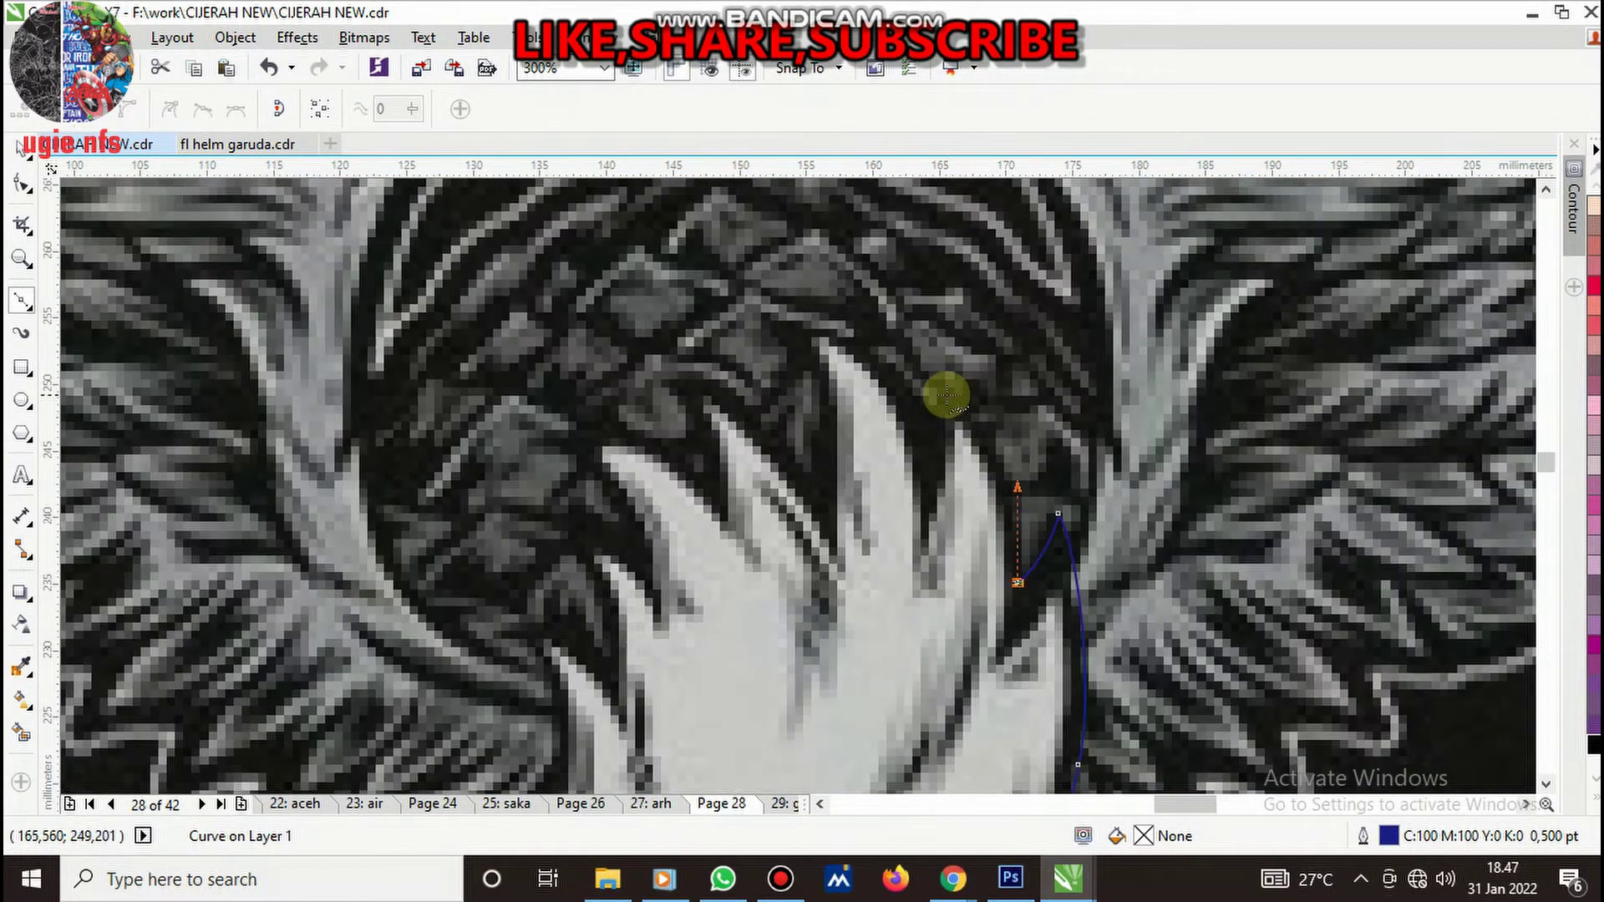
scroll(940, 393, "up", 4)
mouse_move(937, 387)
left_mouse_down()
mouse_move(842, 346)
mouse_move(930, 428)
left_mouse_up()
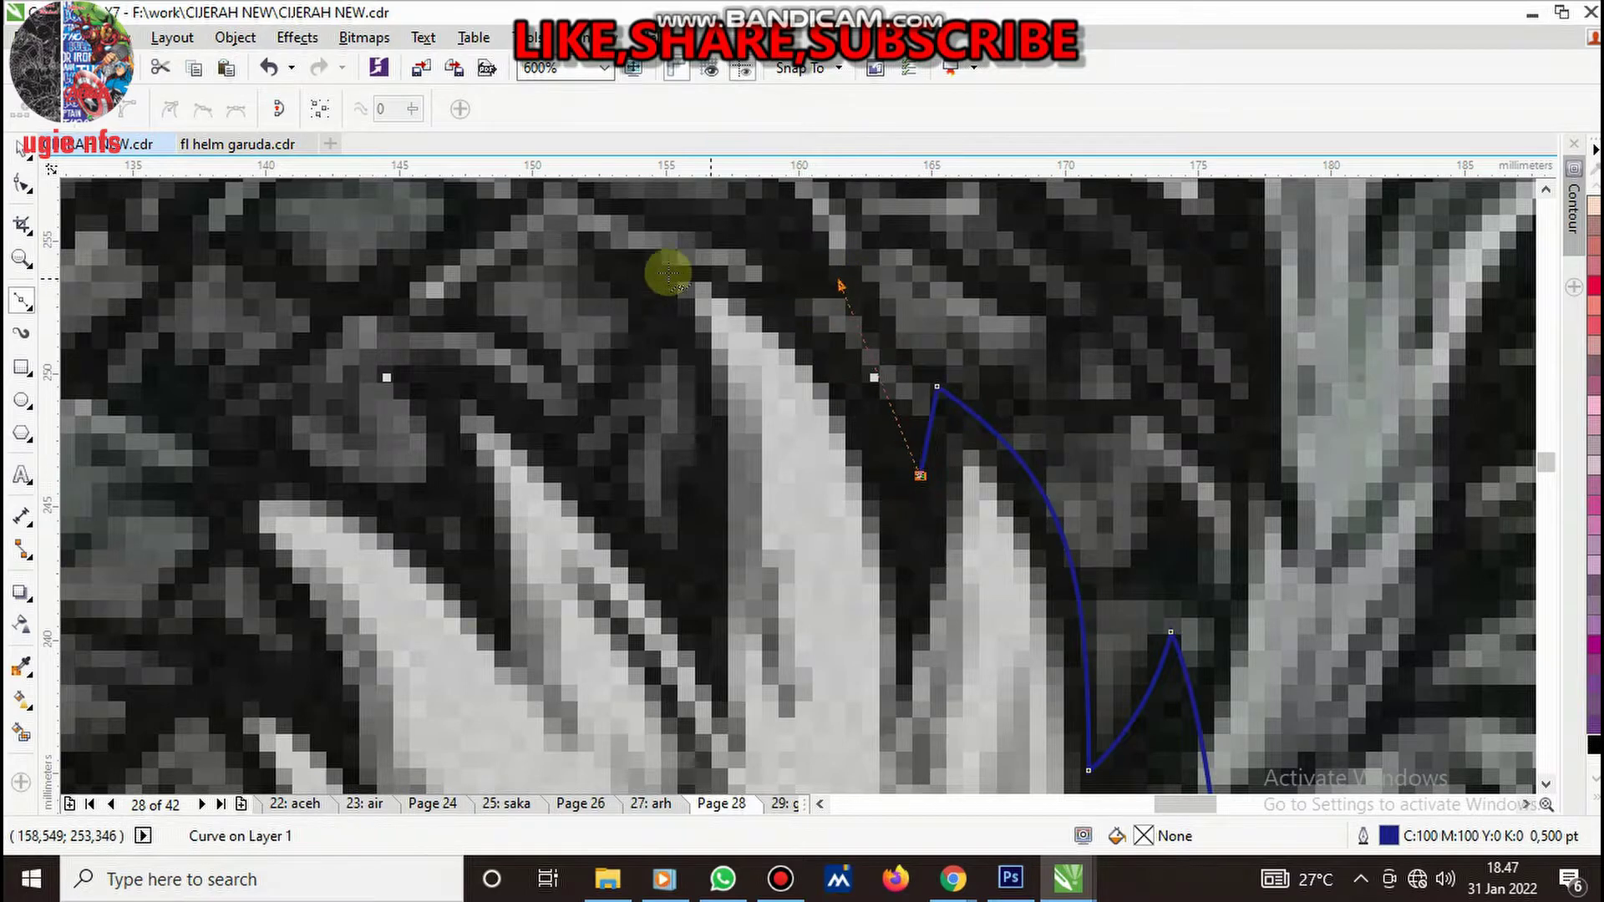
- Trace the outline across the crest feathers over the top of the head
left_click_drag(616, 260, 553, 260)
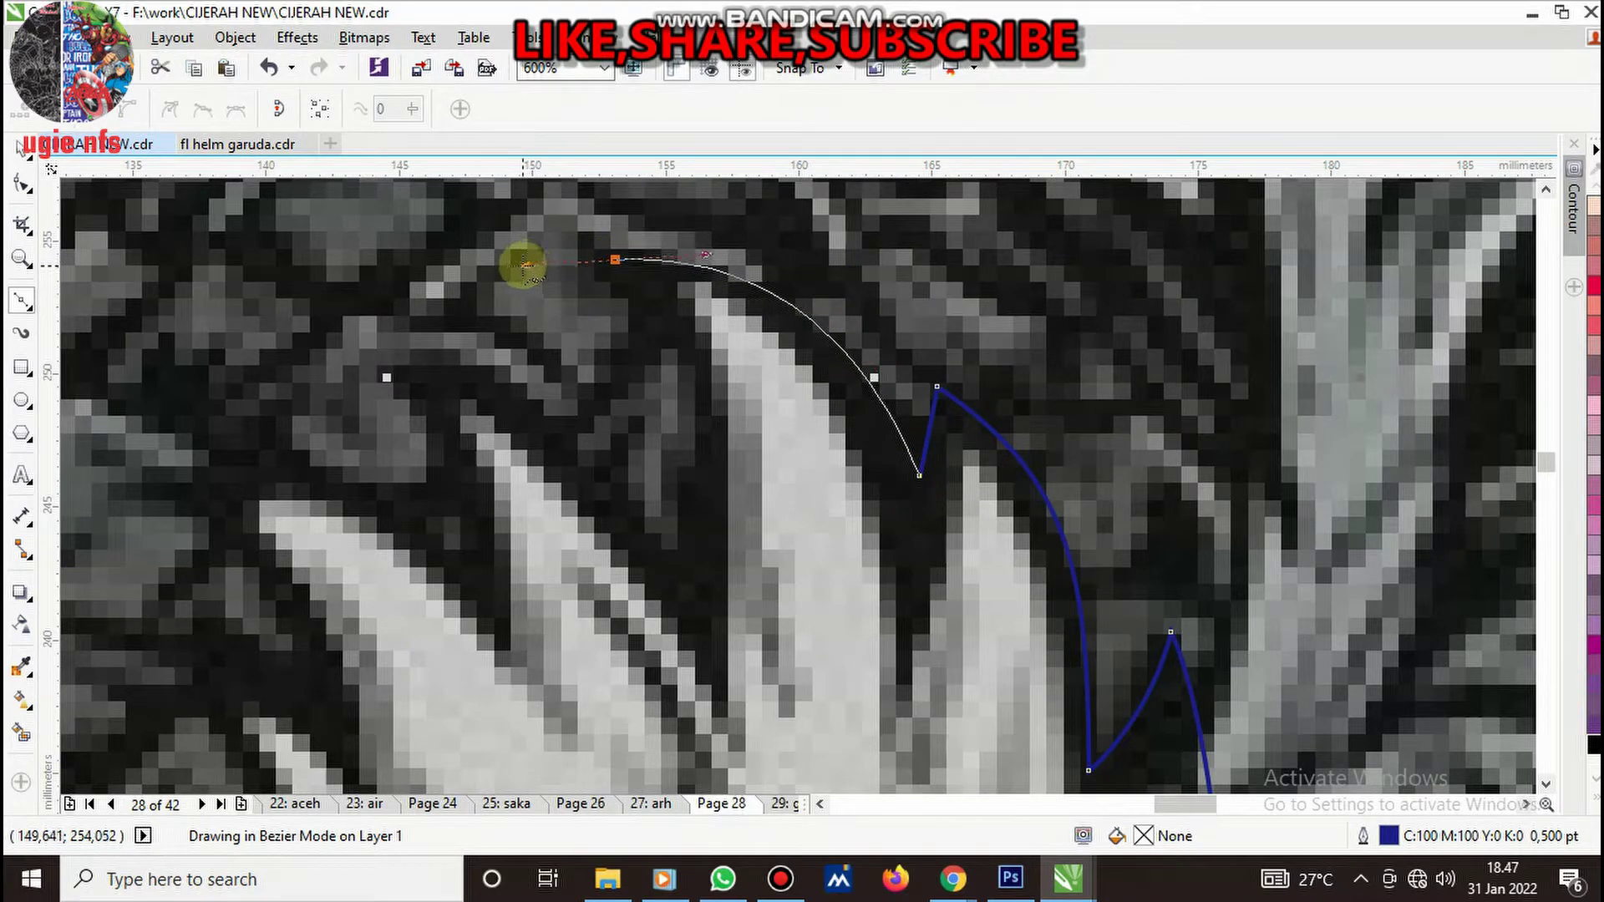
left_click_drag(694, 591, 681, 464)
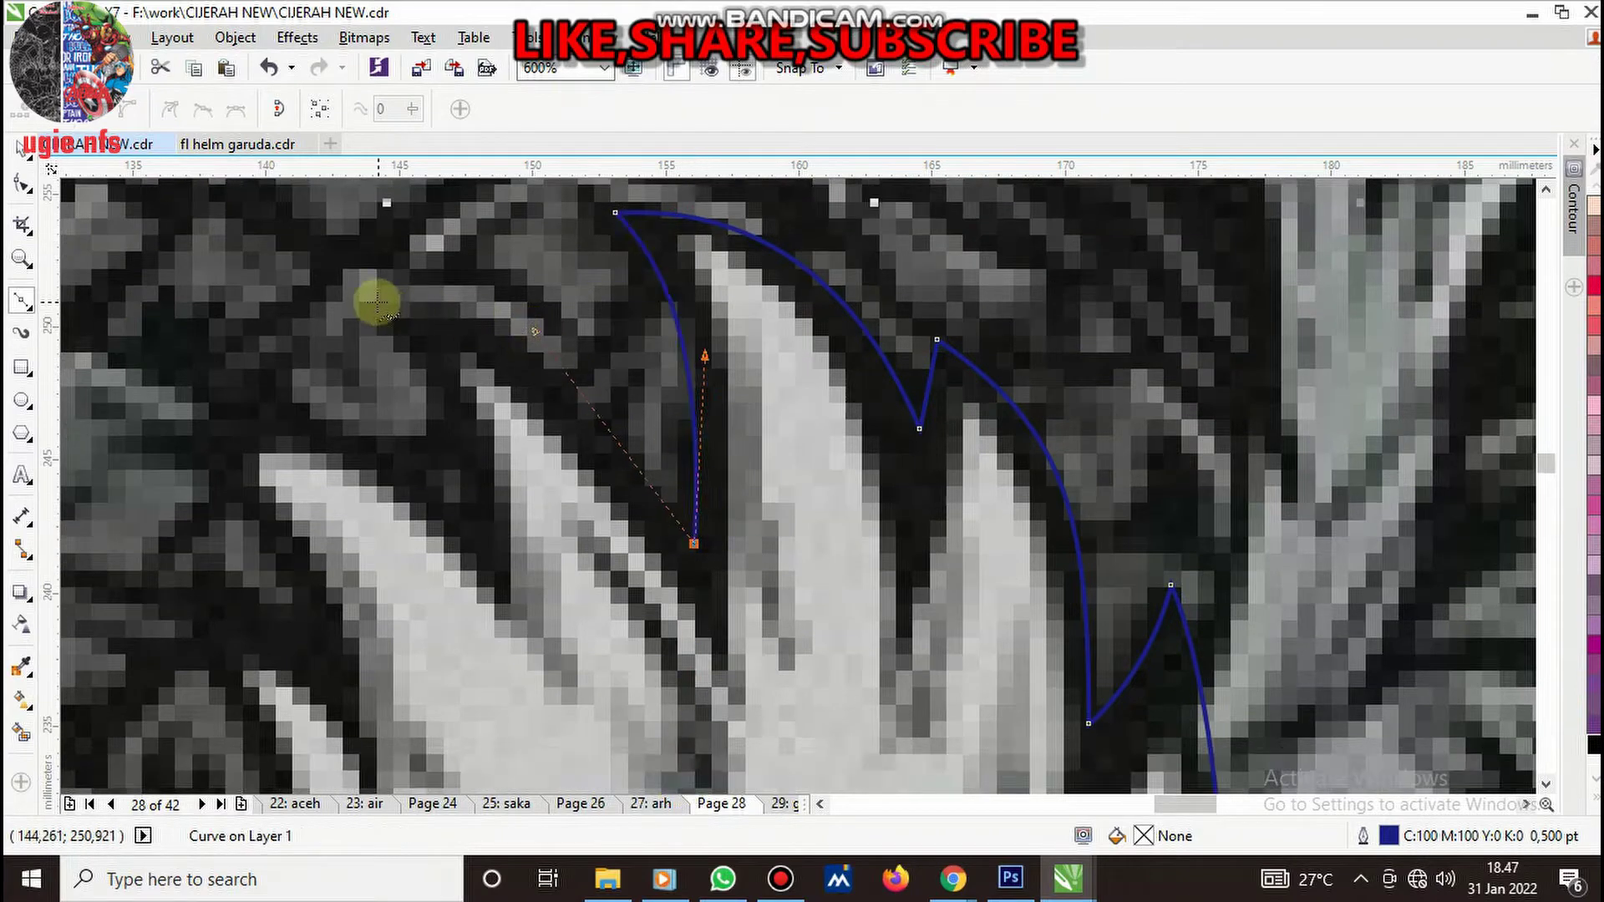
left_click_drag(375, 302, 259, 303)
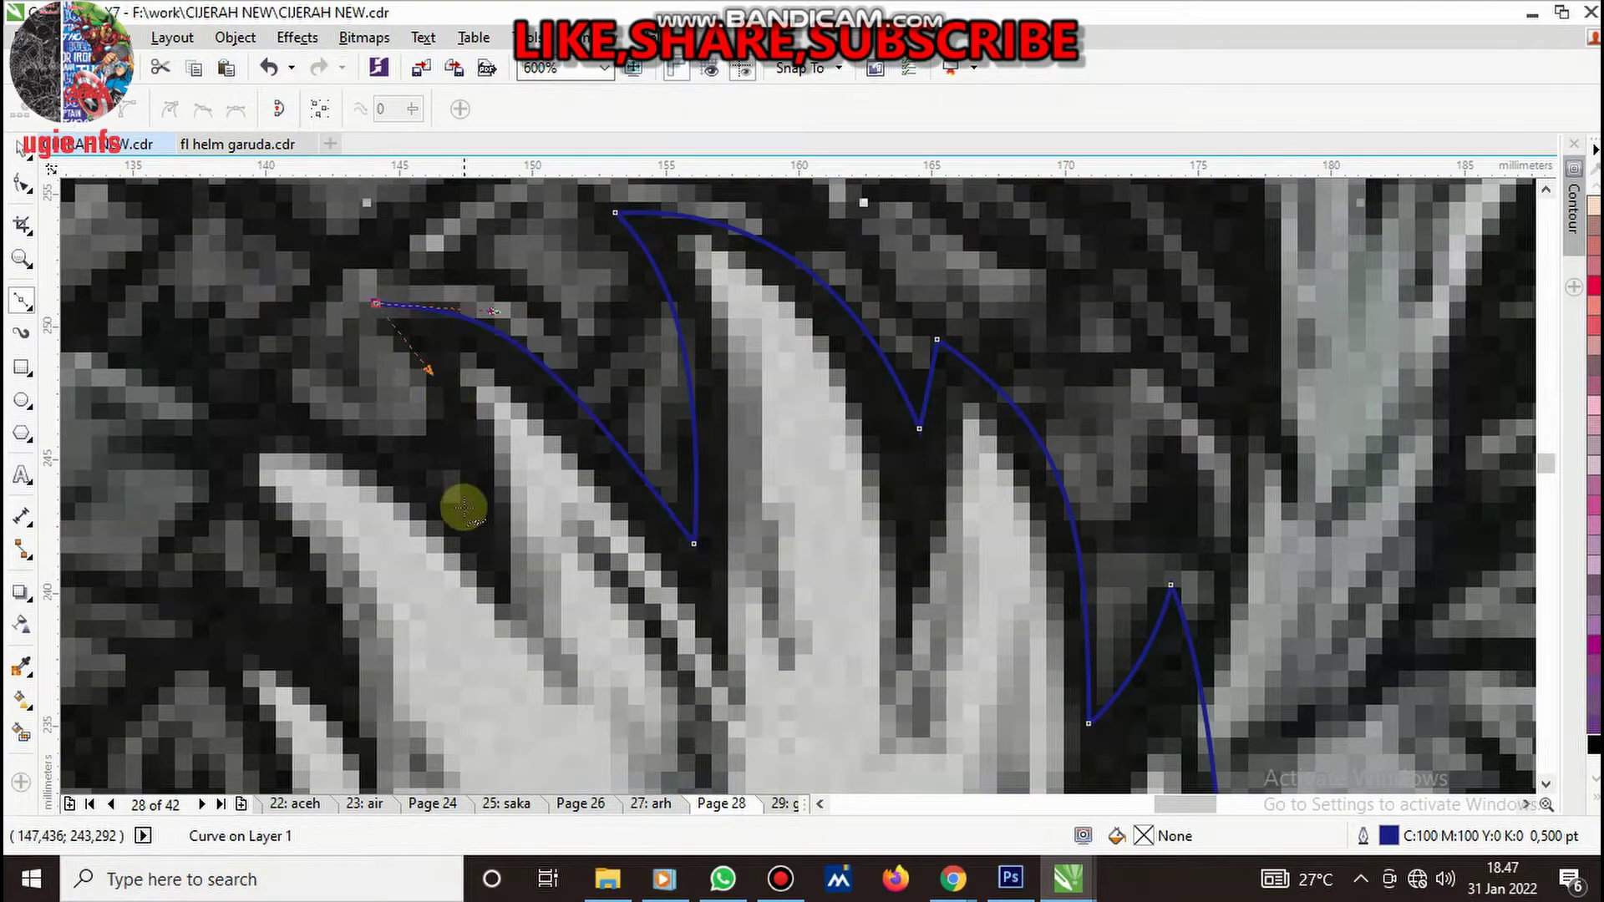
left_click_drag(466, 508, 443, 458)
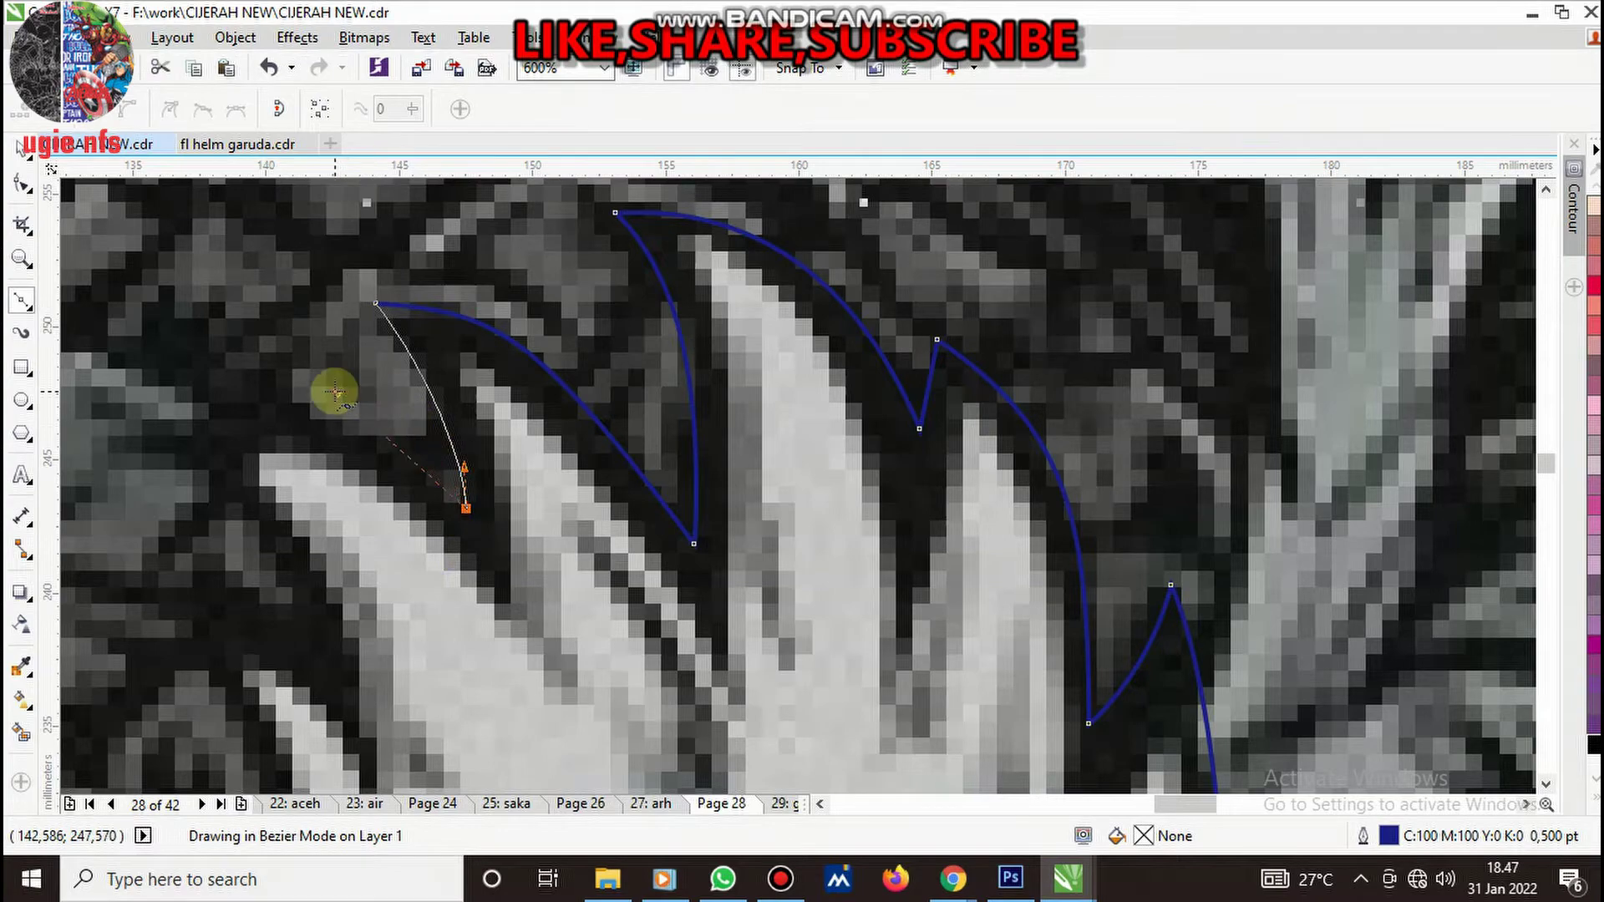
scroll(956, 440, "down", 2)
scroll(619, 465, "up", 2)
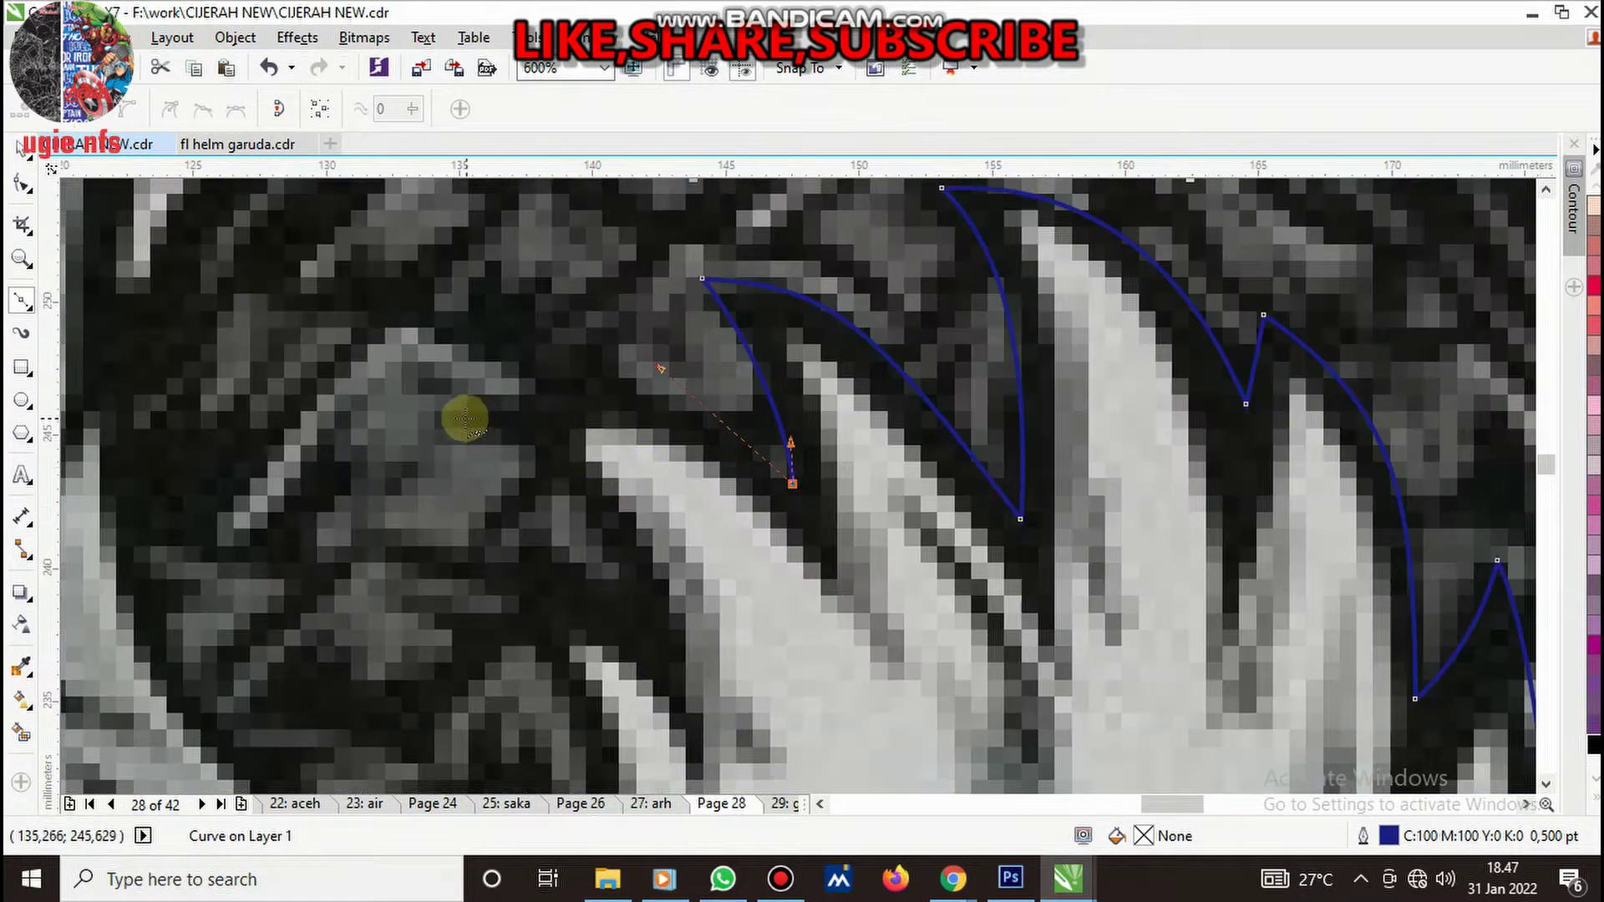
left_click_drag(448, 417, 294, 467)
scroll(627, 430, "down", 2)
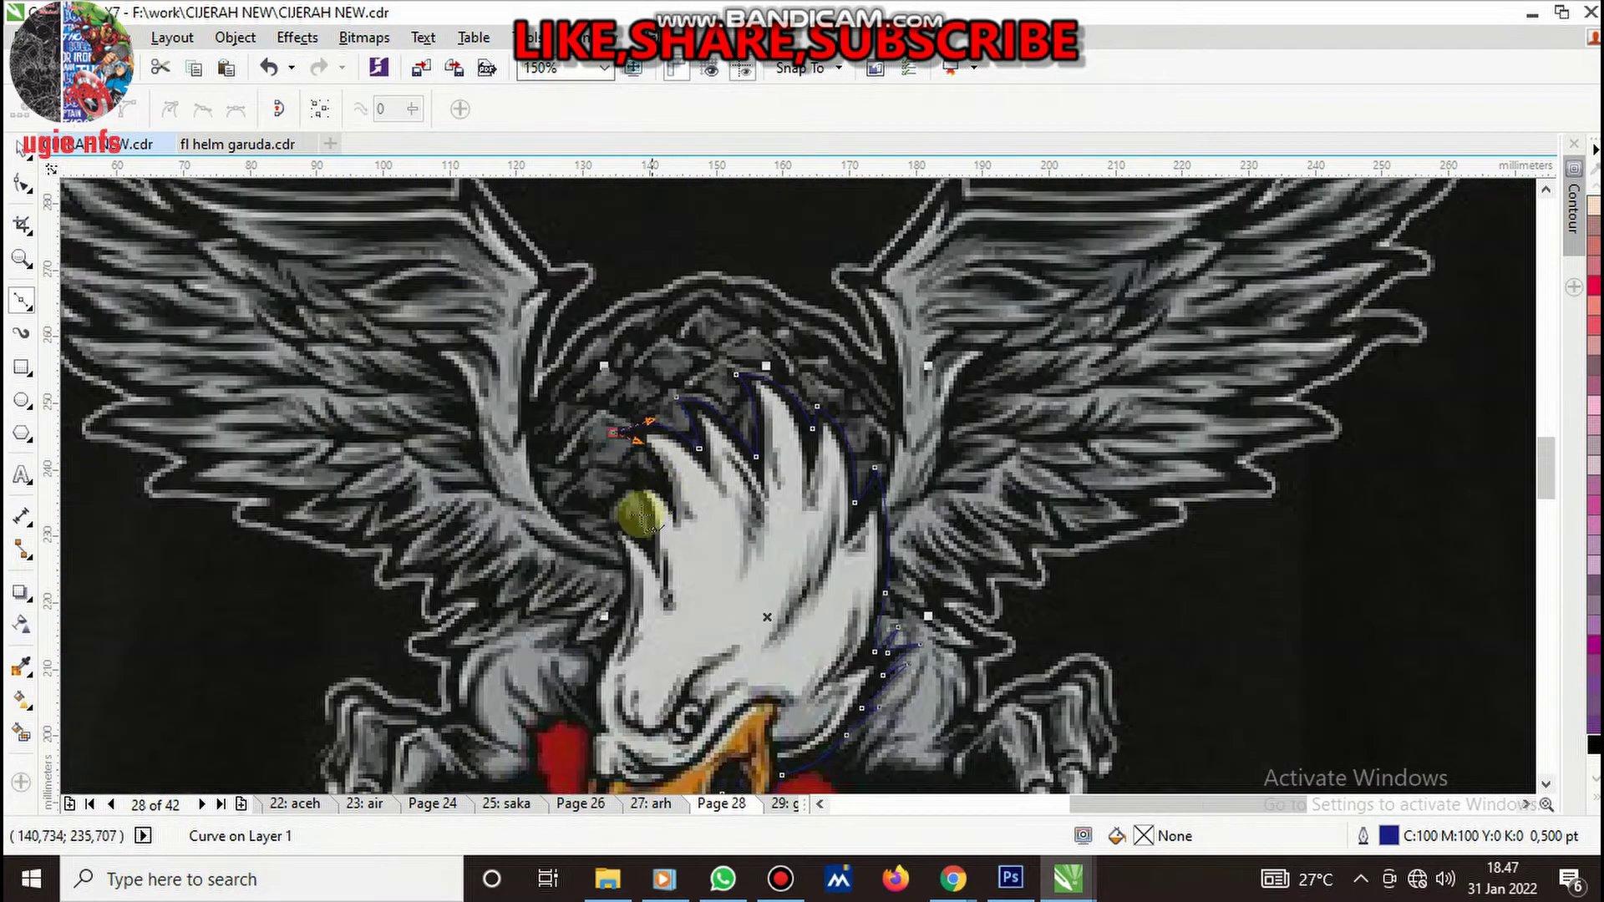
scroll(717, 393, "up", 2)
- Continue the outline around the left feathers and down the head's left side
left_click_drag(724, 356, 783, 455)
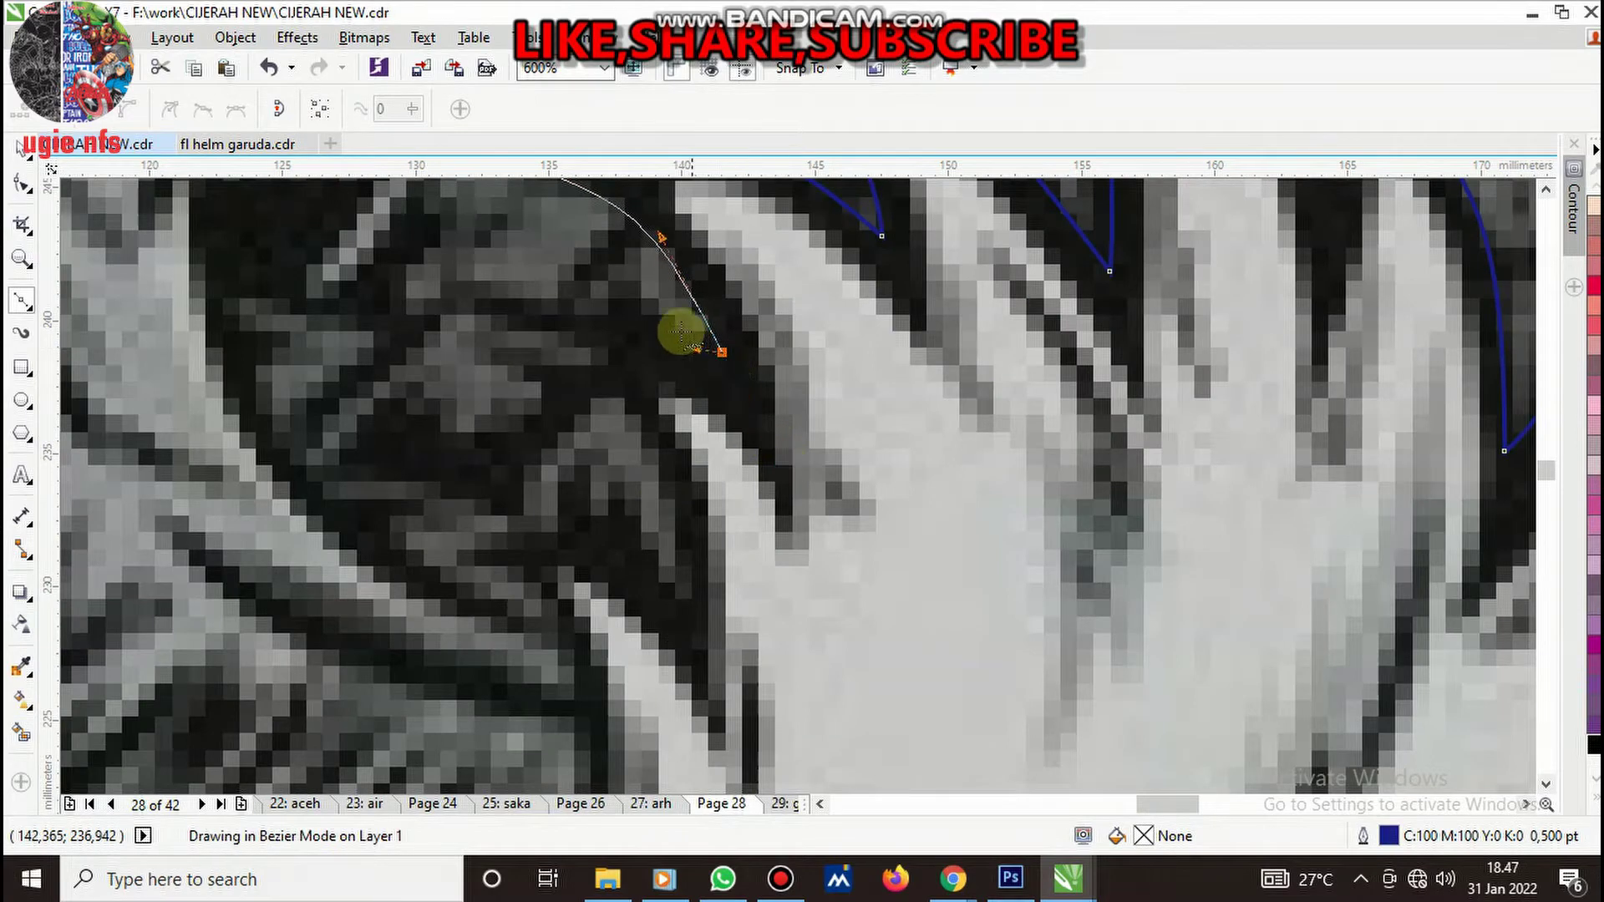
left_click_drag(558, 326, 627, 373)
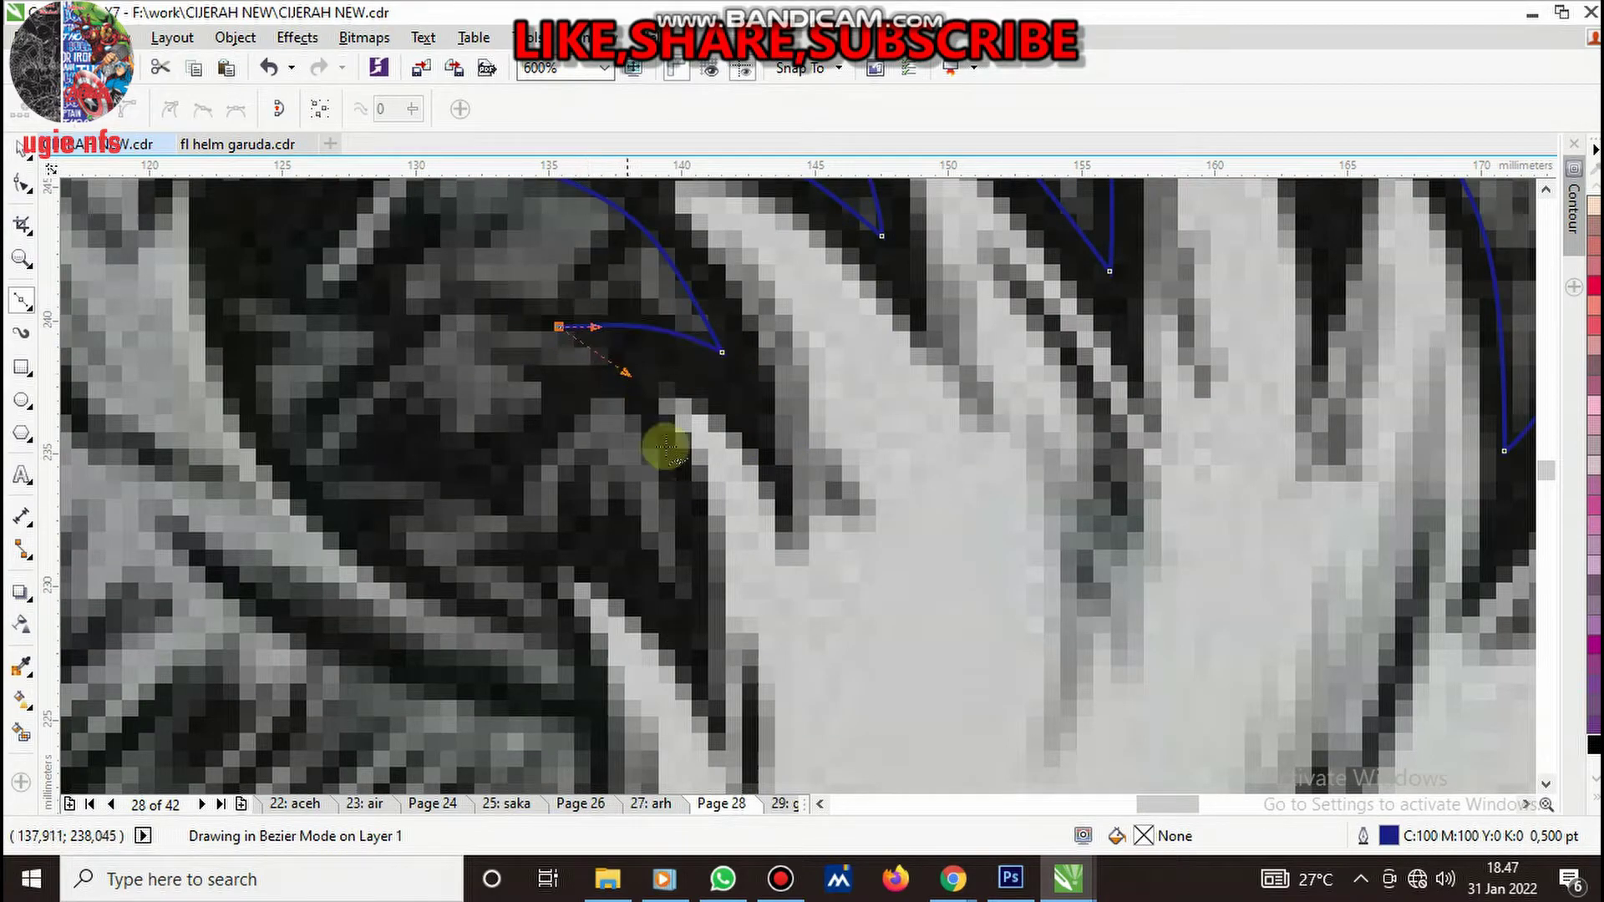
left_click_drag(685, 599, 685, 698)
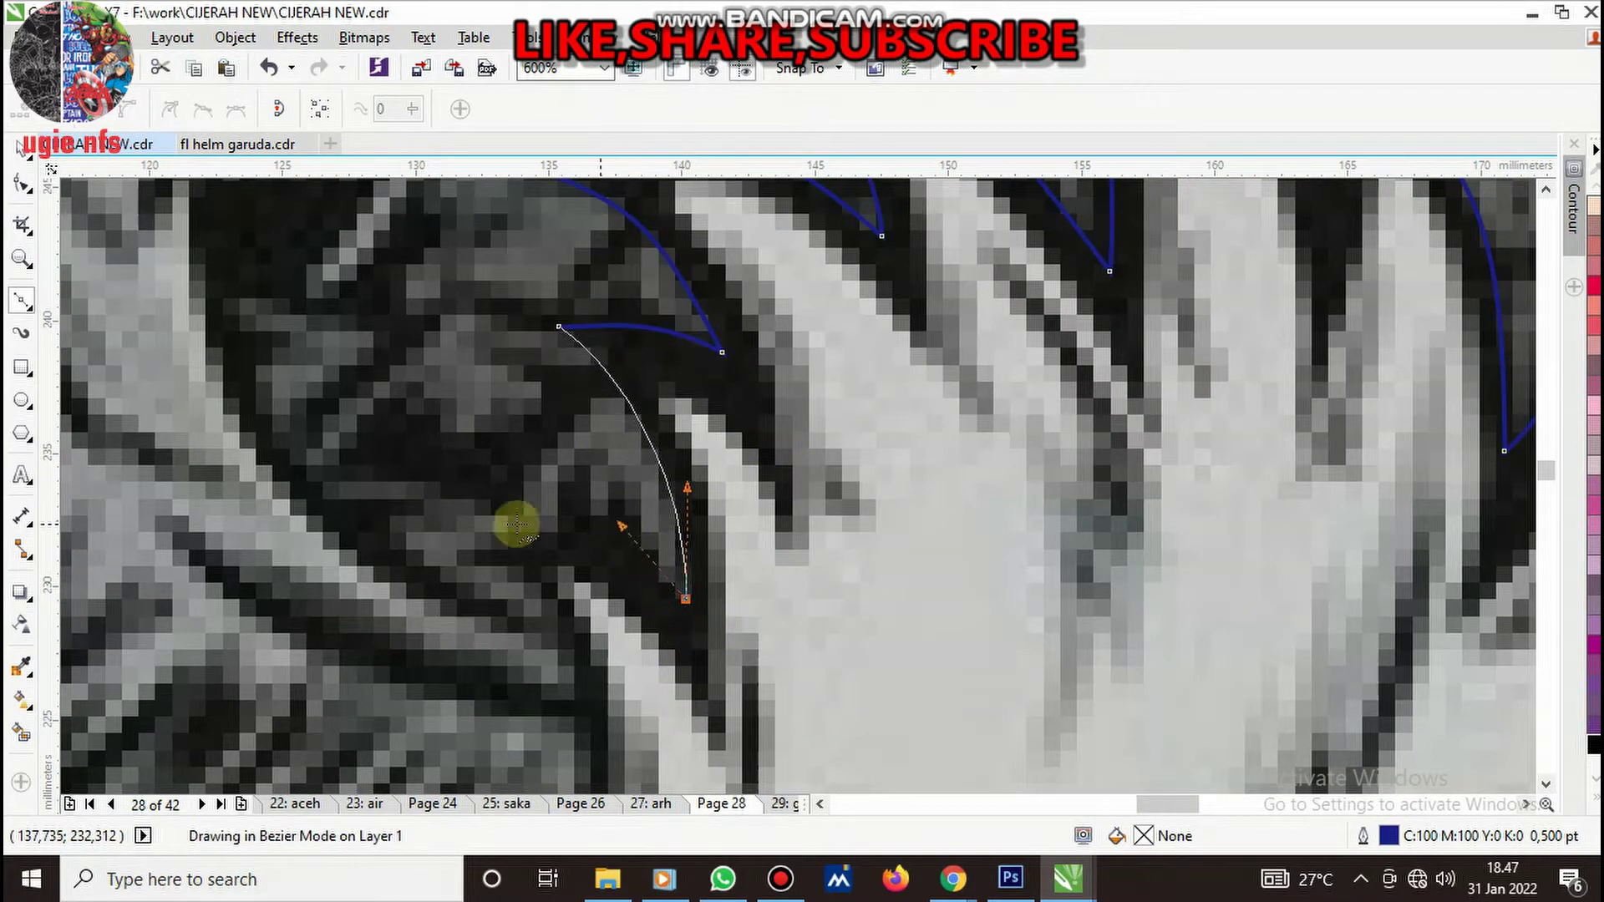
left_click_drag(468, 548, 414, 564)
scroll(520, 578, "down", 3)
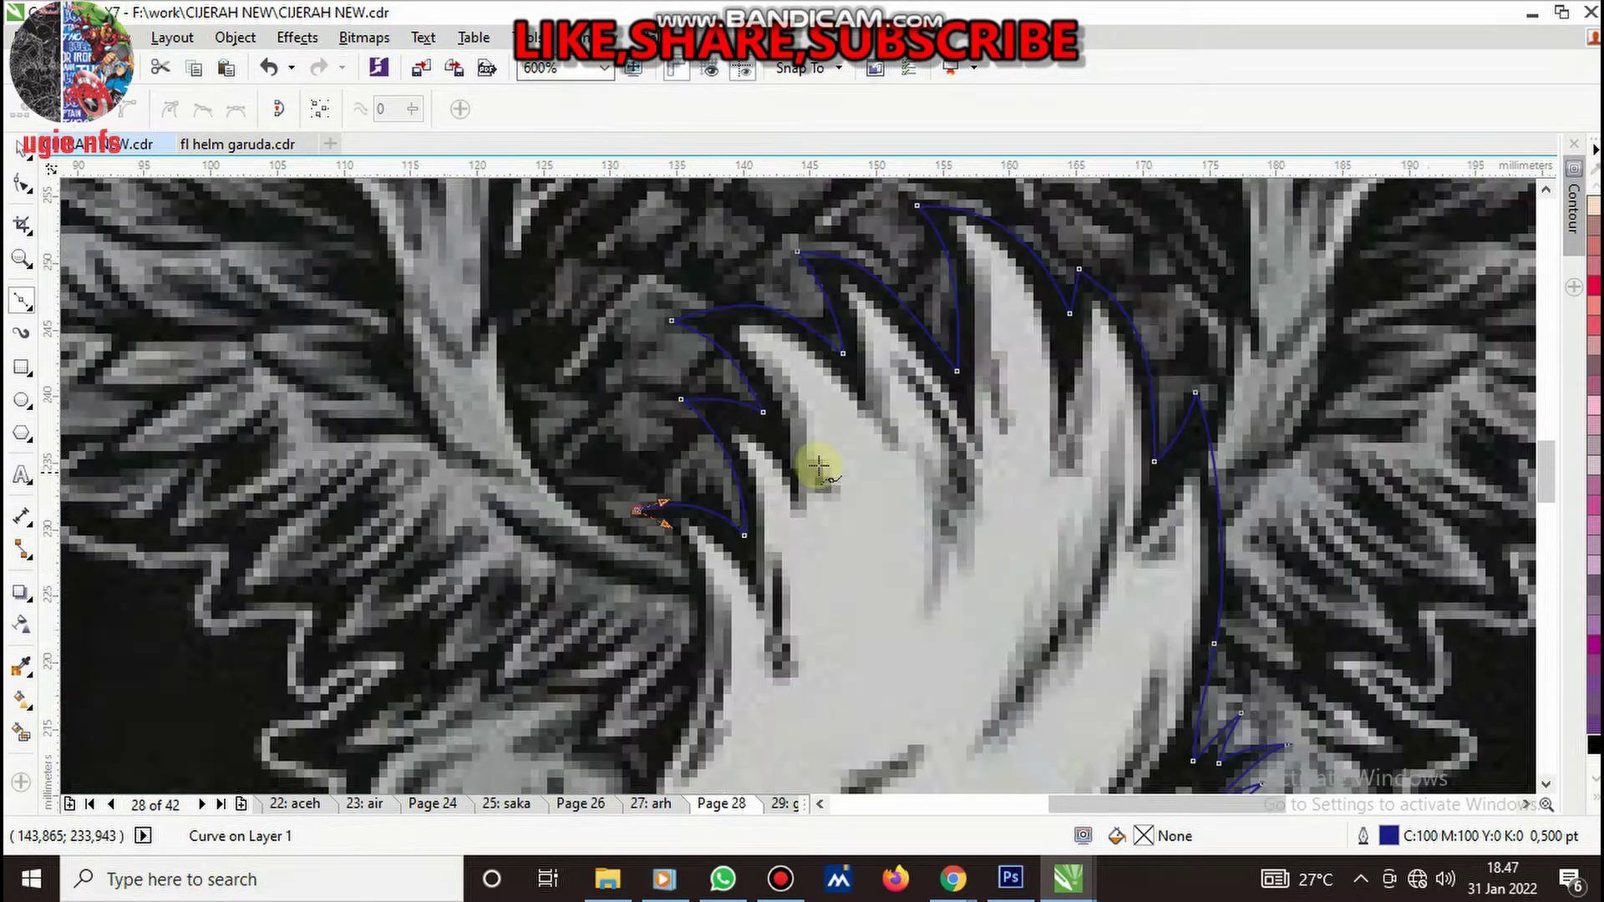
scroll(820, 465, "down", 2)
scroll(783, 532, "up", 4)
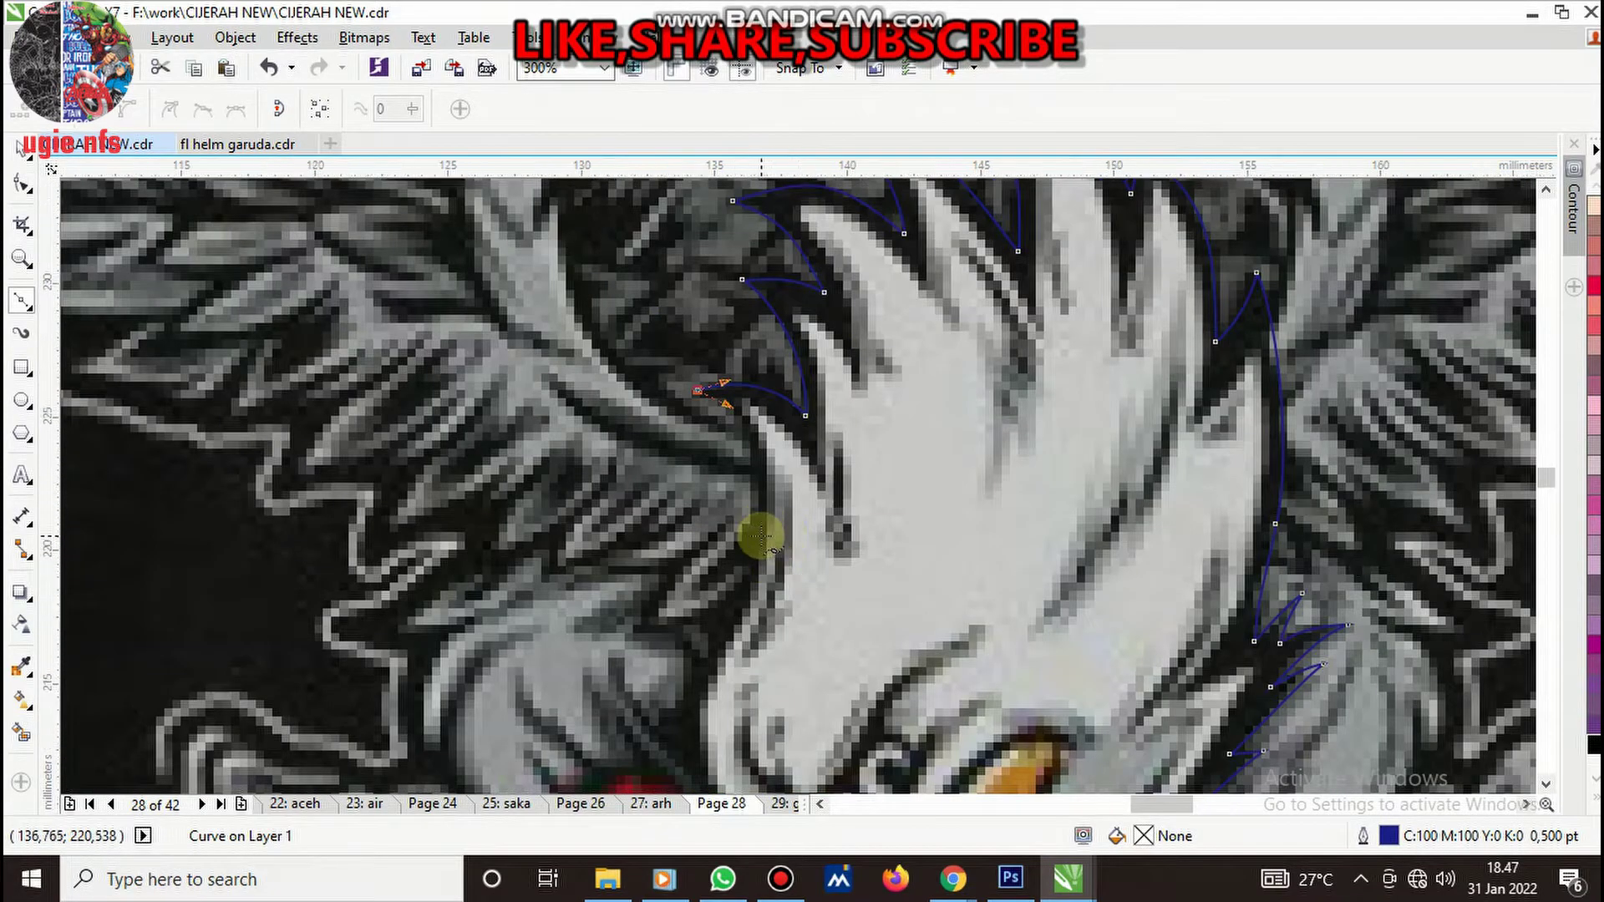
scroll(762, 530, "up", 2)
left_click_drag(758, 493, 750, 650)
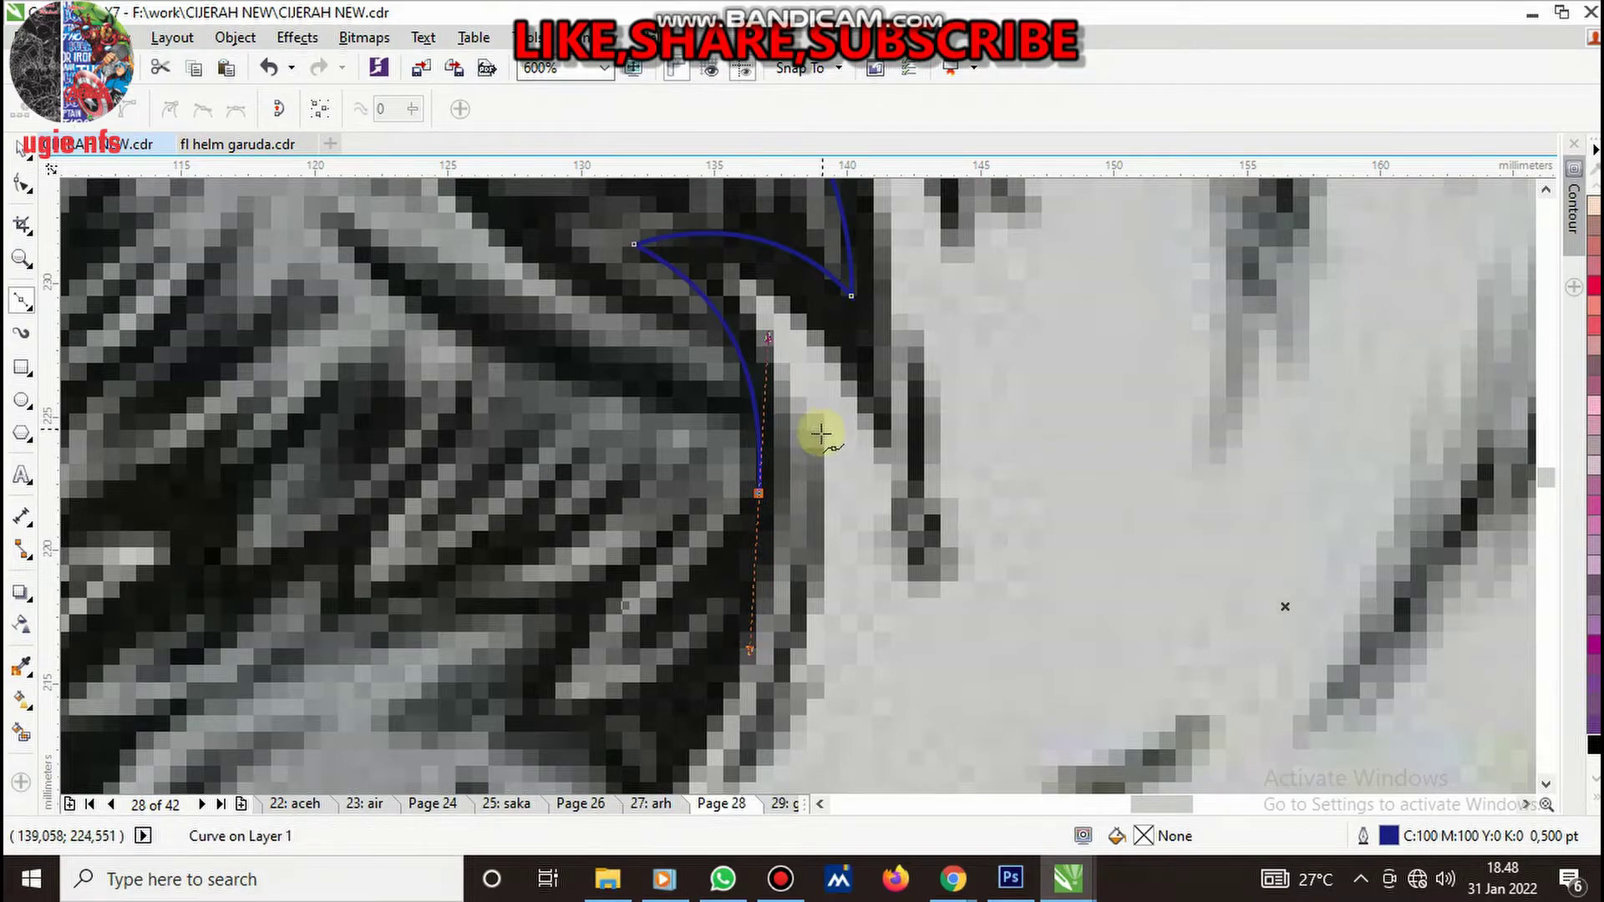
scroll(752, 534, "down", 4)
- Trace down past the red area and under the beak, closing the curve at its start node
scroll(863, 539, "up", 2)
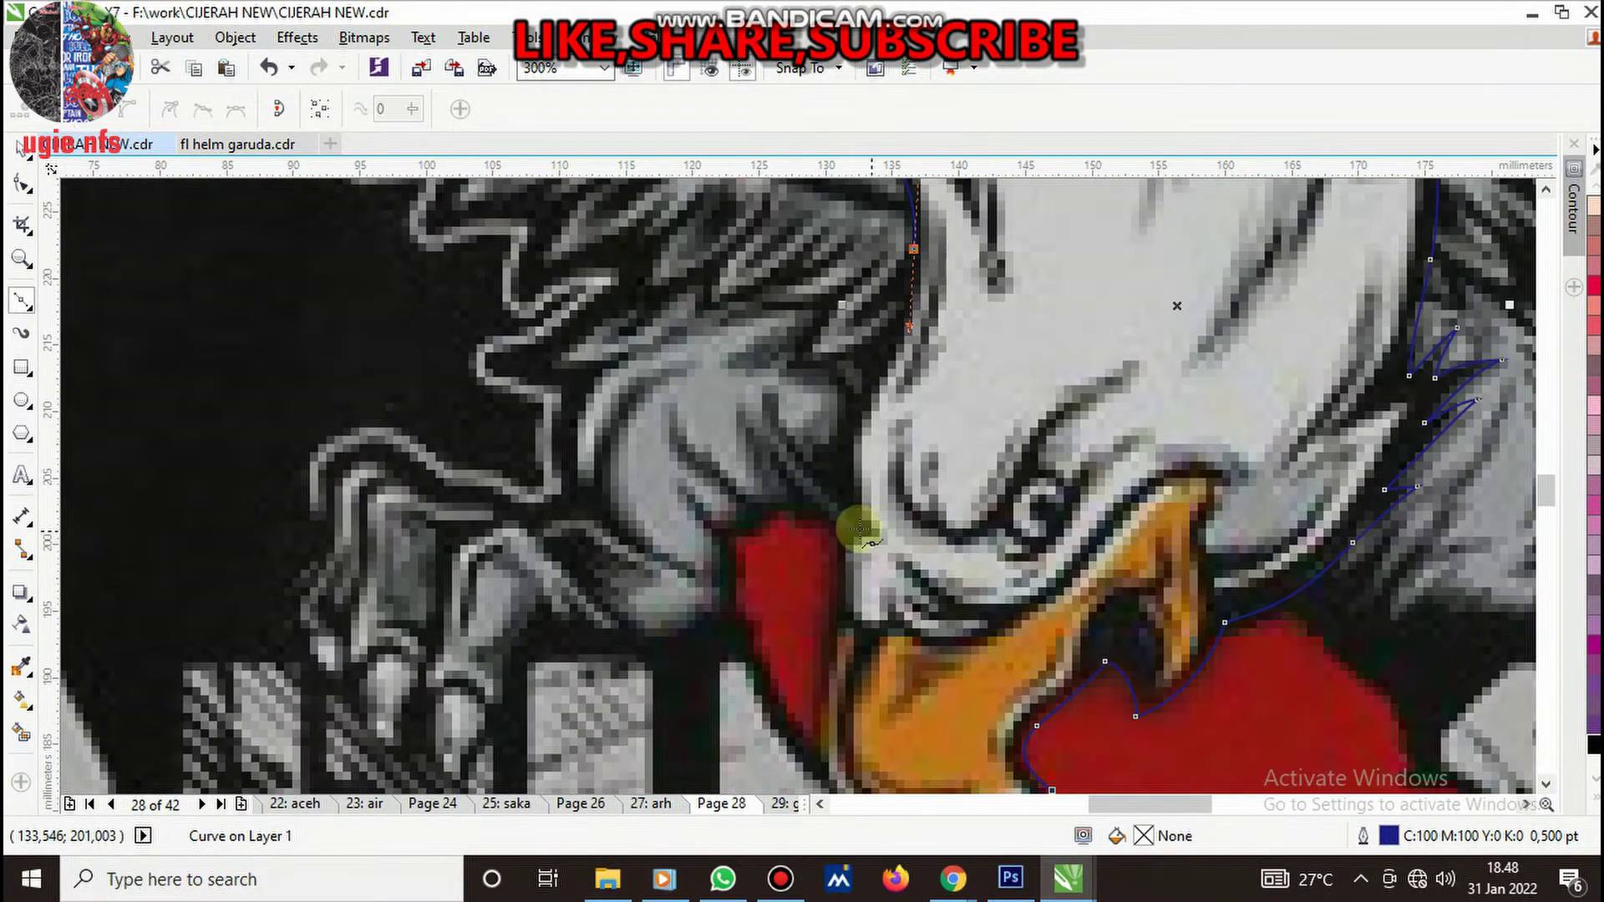
left_click_drag(854, 524, 924, 648)
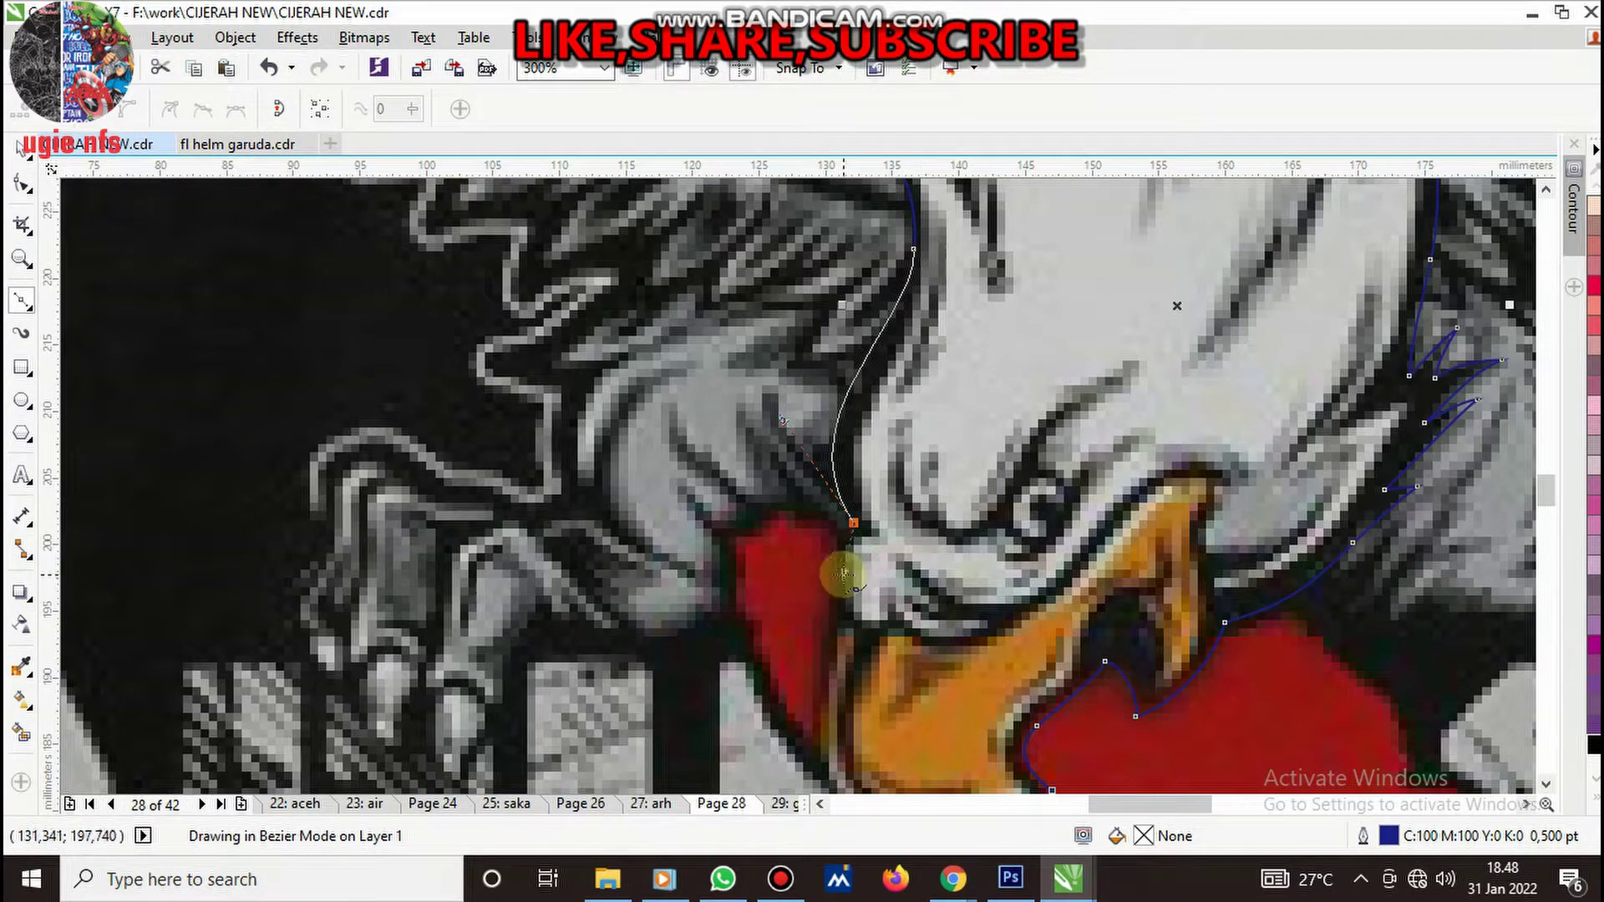
scroll(823, 551, "up", 4)
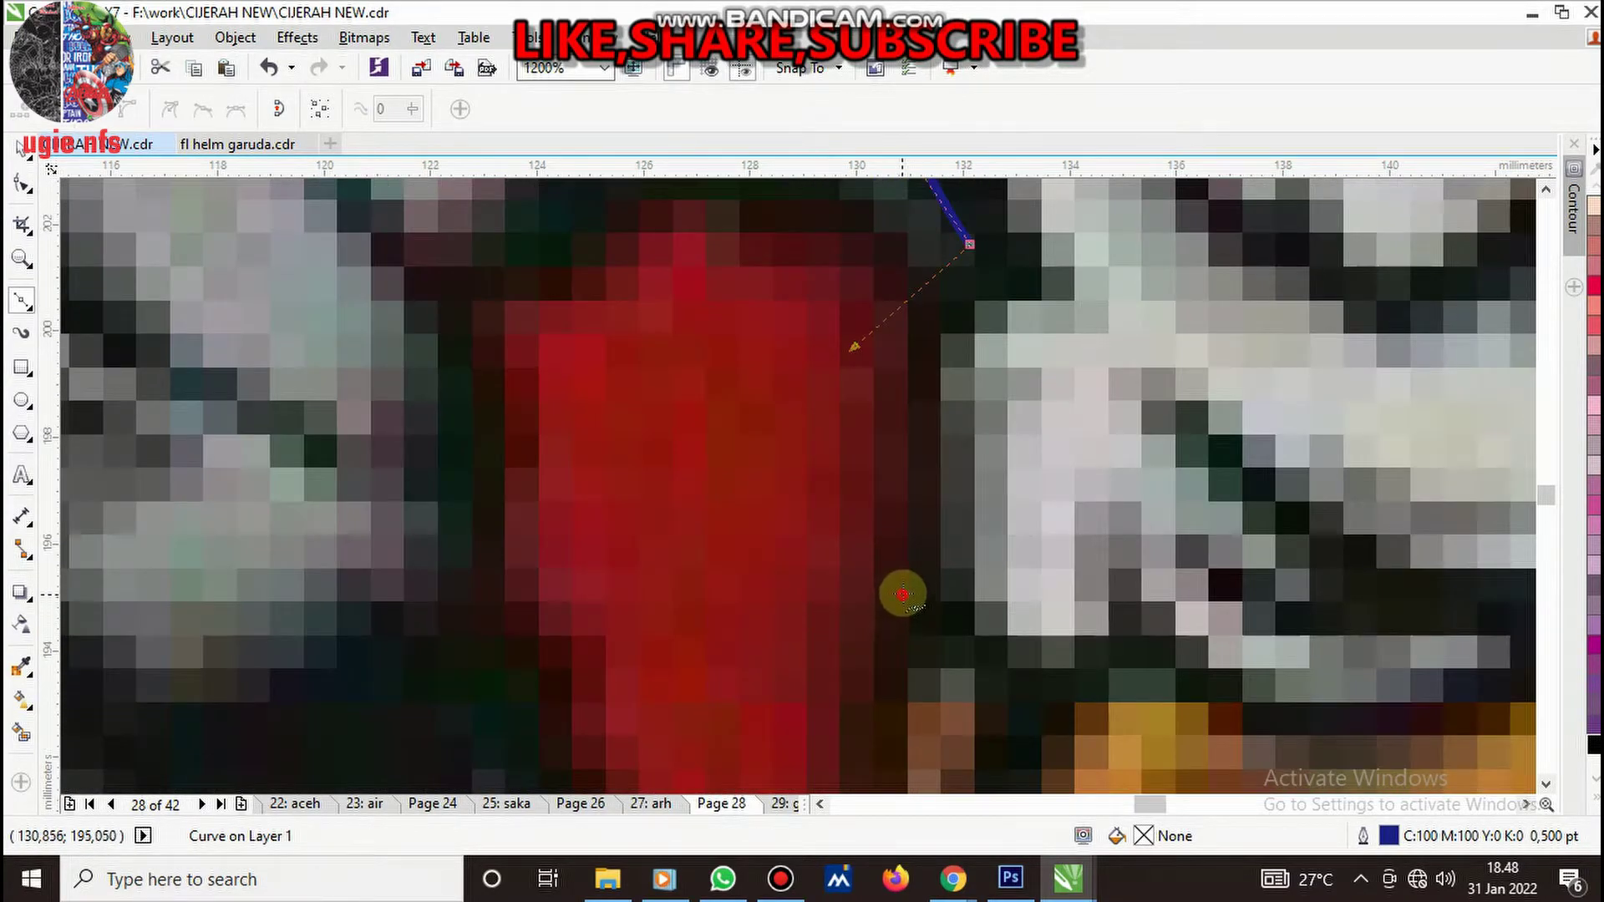
left_click_drag(903, 594, 893, 609)
scroll(894, 614, "down", 6)
scroll(977, 639, "up", 1)
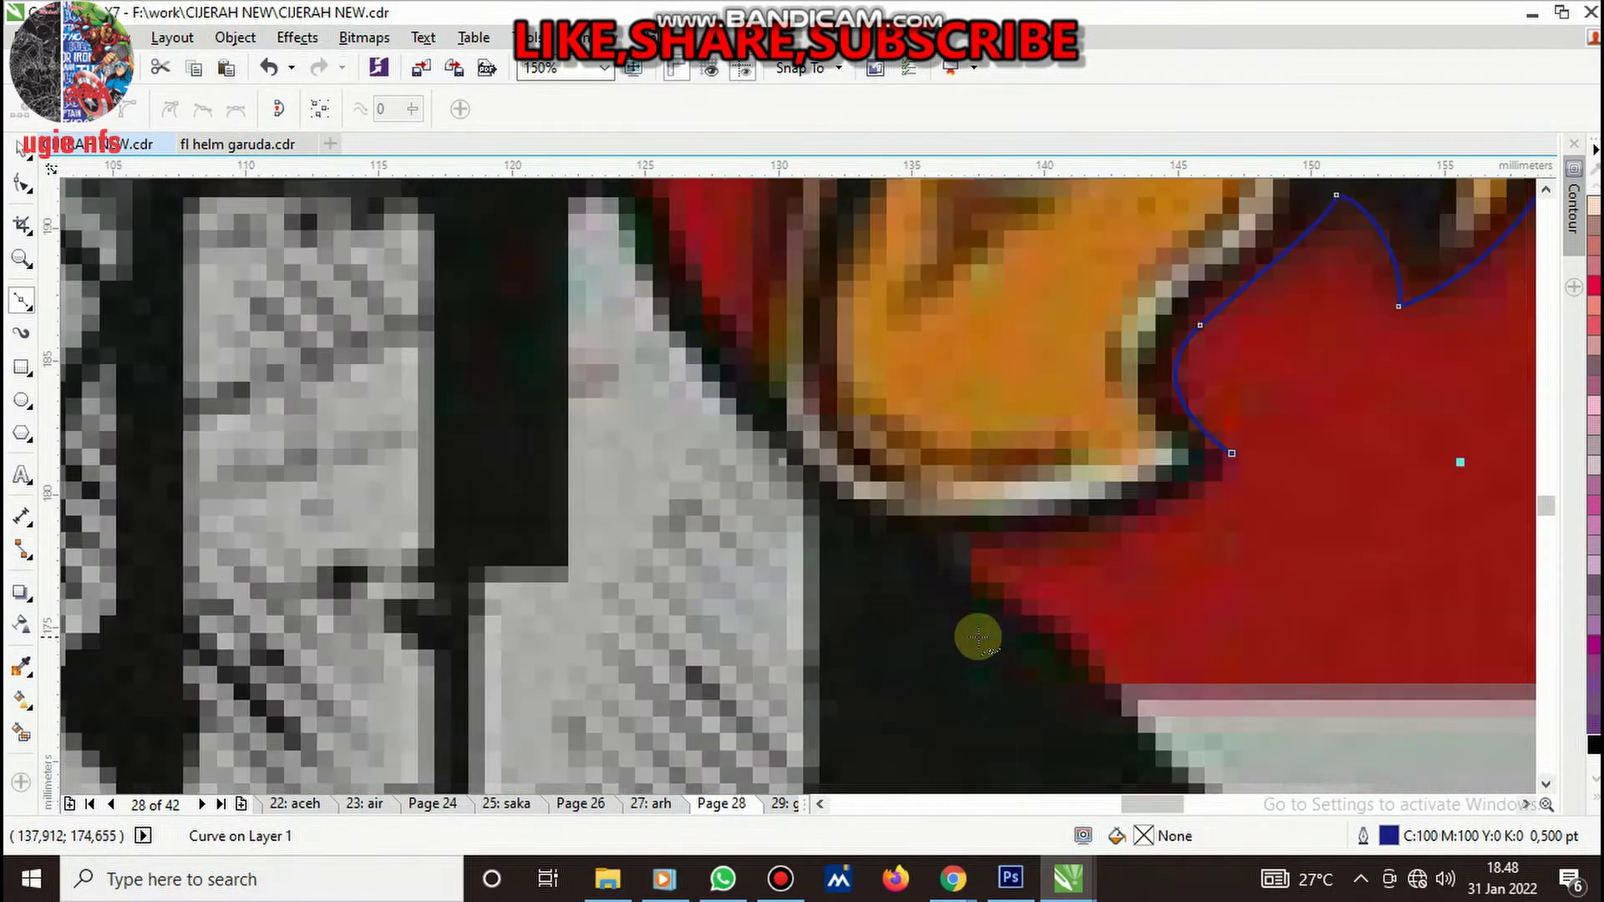
scroll(911, 549, "up", 2)
left_click_drag(866, 536, 1054, 577)
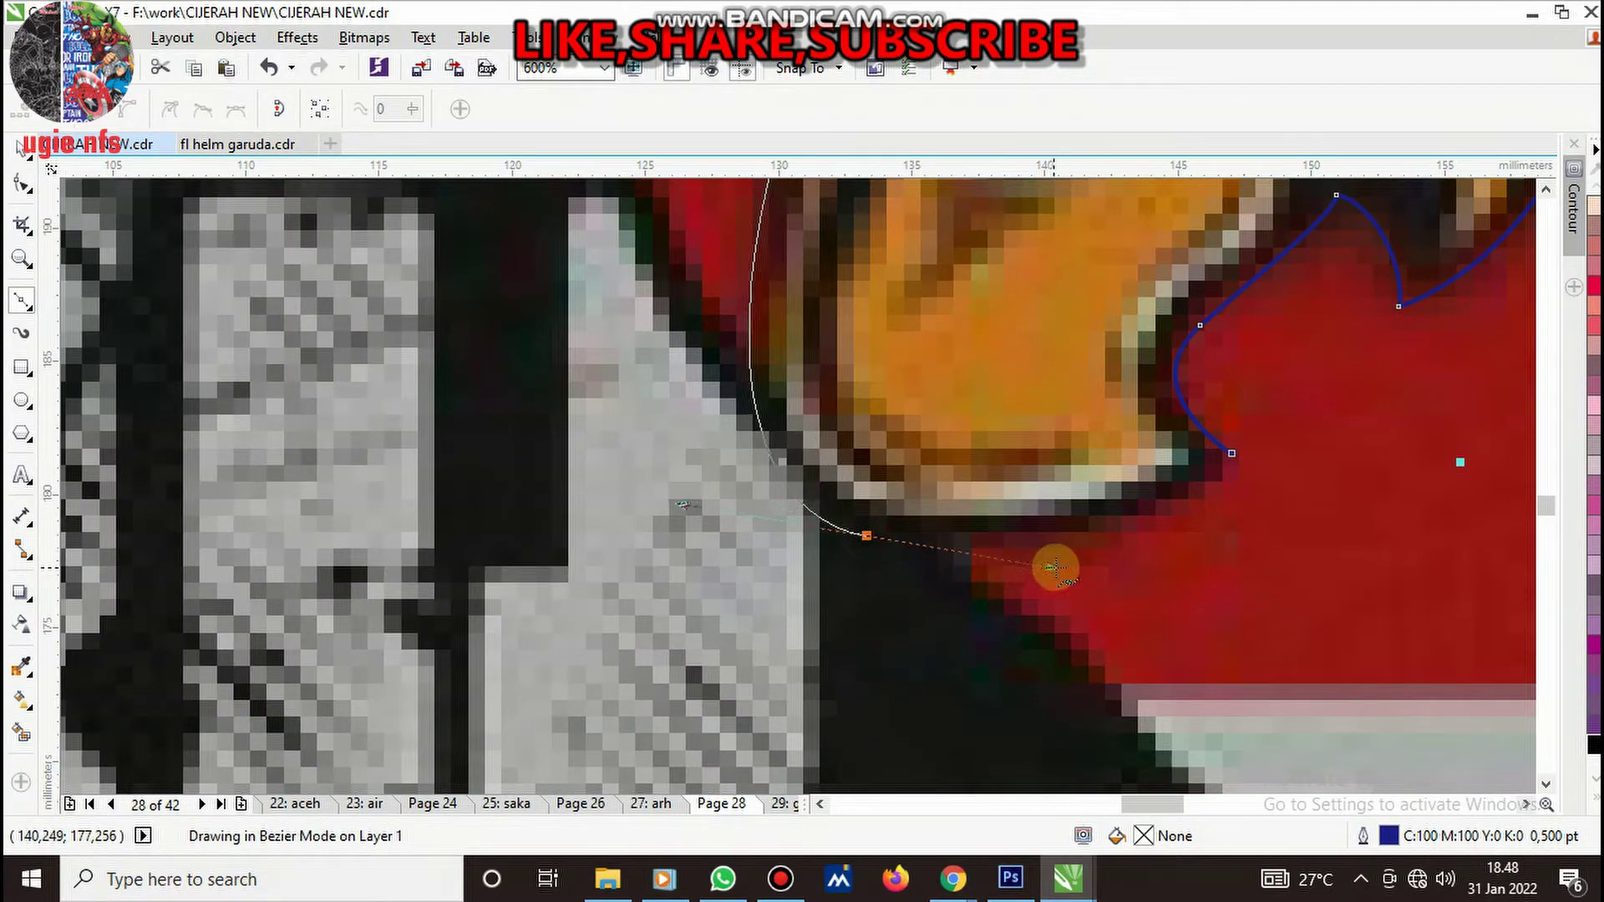
left_click(1232, 456)
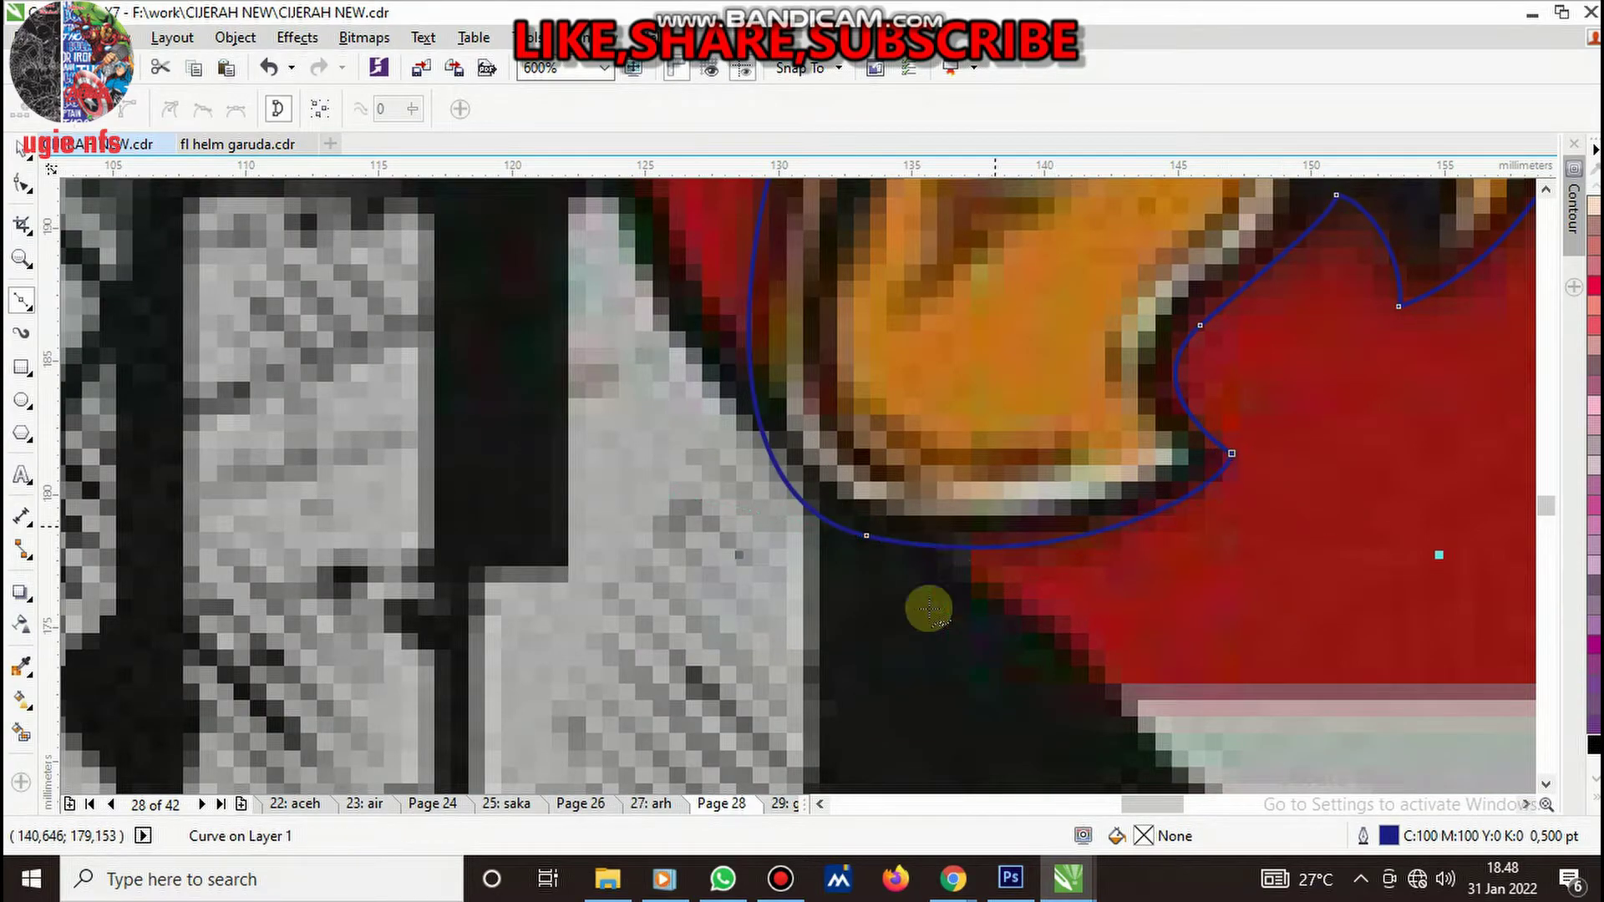
scroll(923, 608, "down", 4)
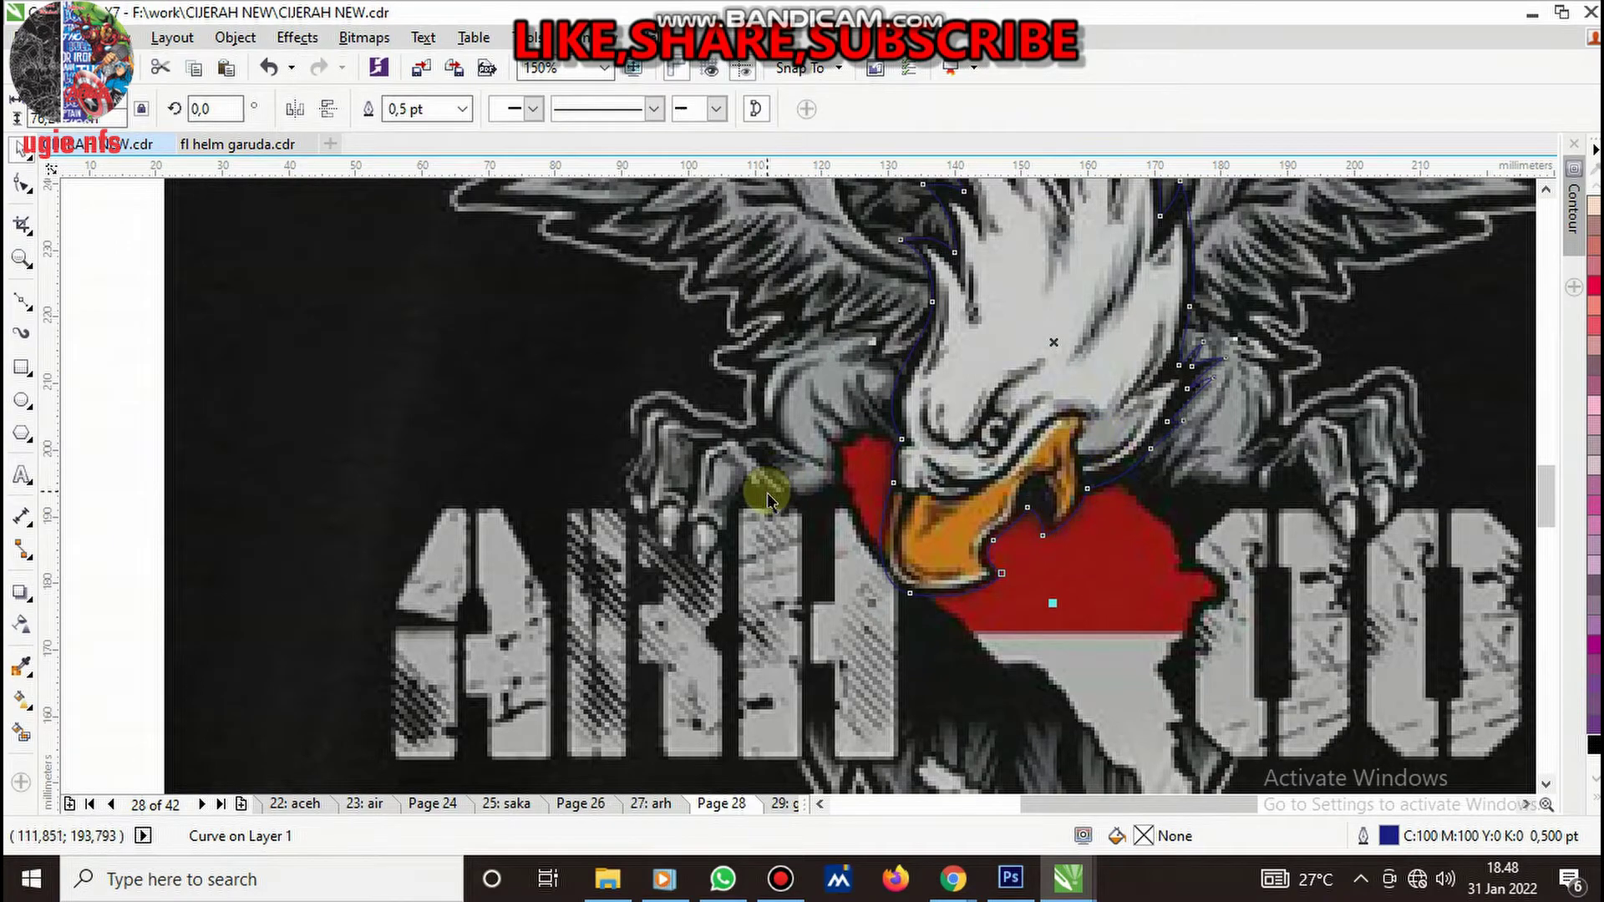
left_click(465, 110)
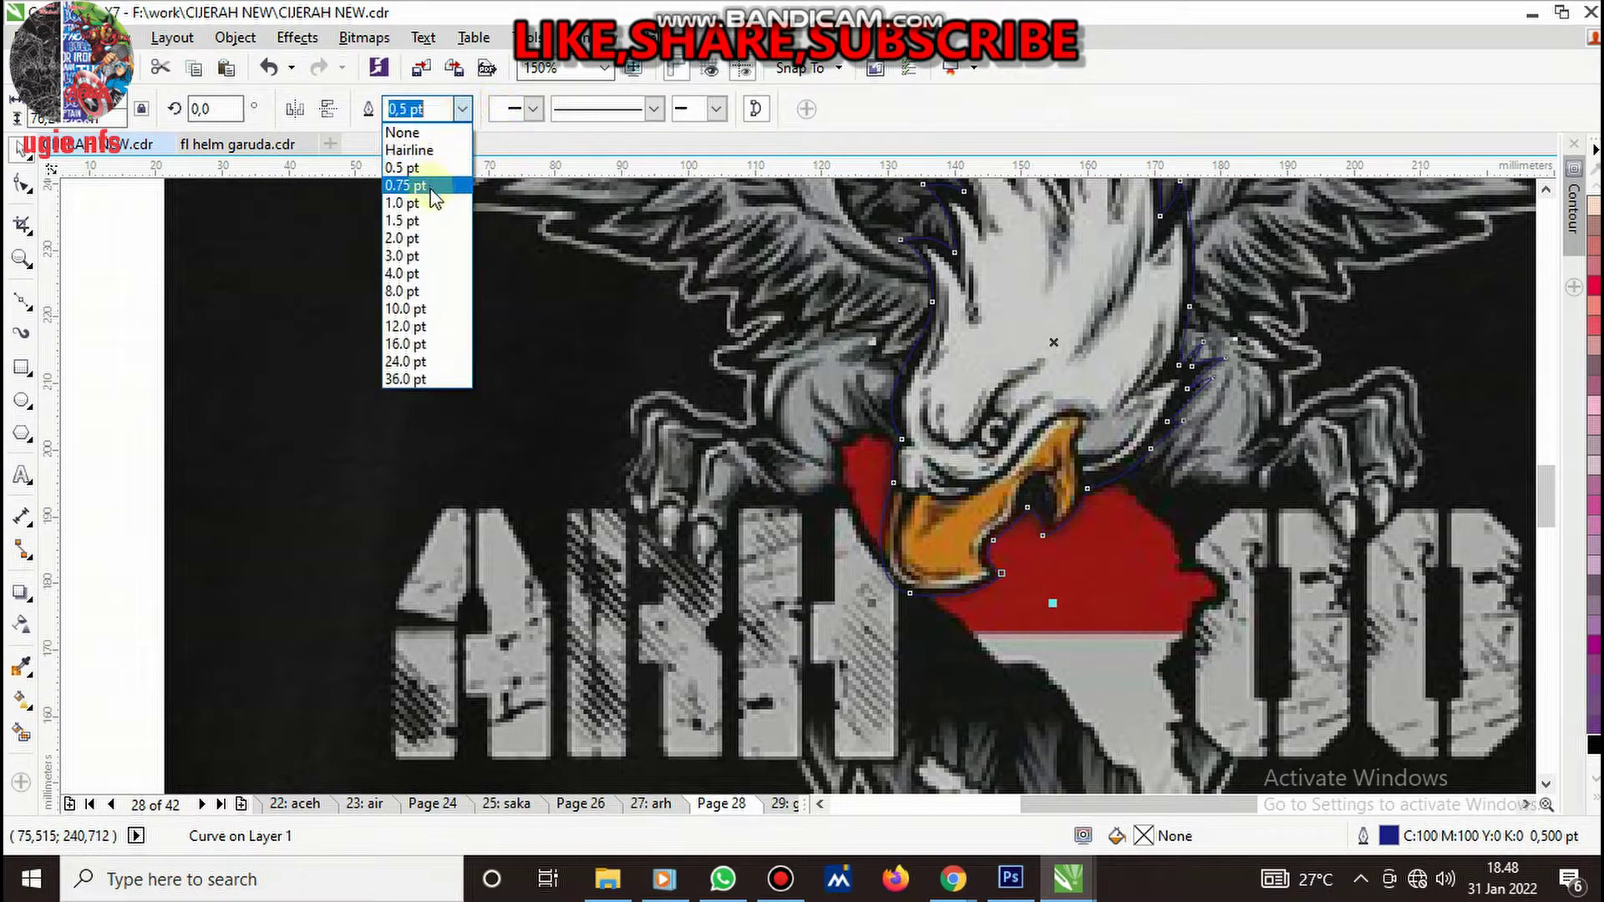
- Set the traced head outline's width to 0.75 pt
left_click(426, 201)
scroll(1127, 416, "up", 2)
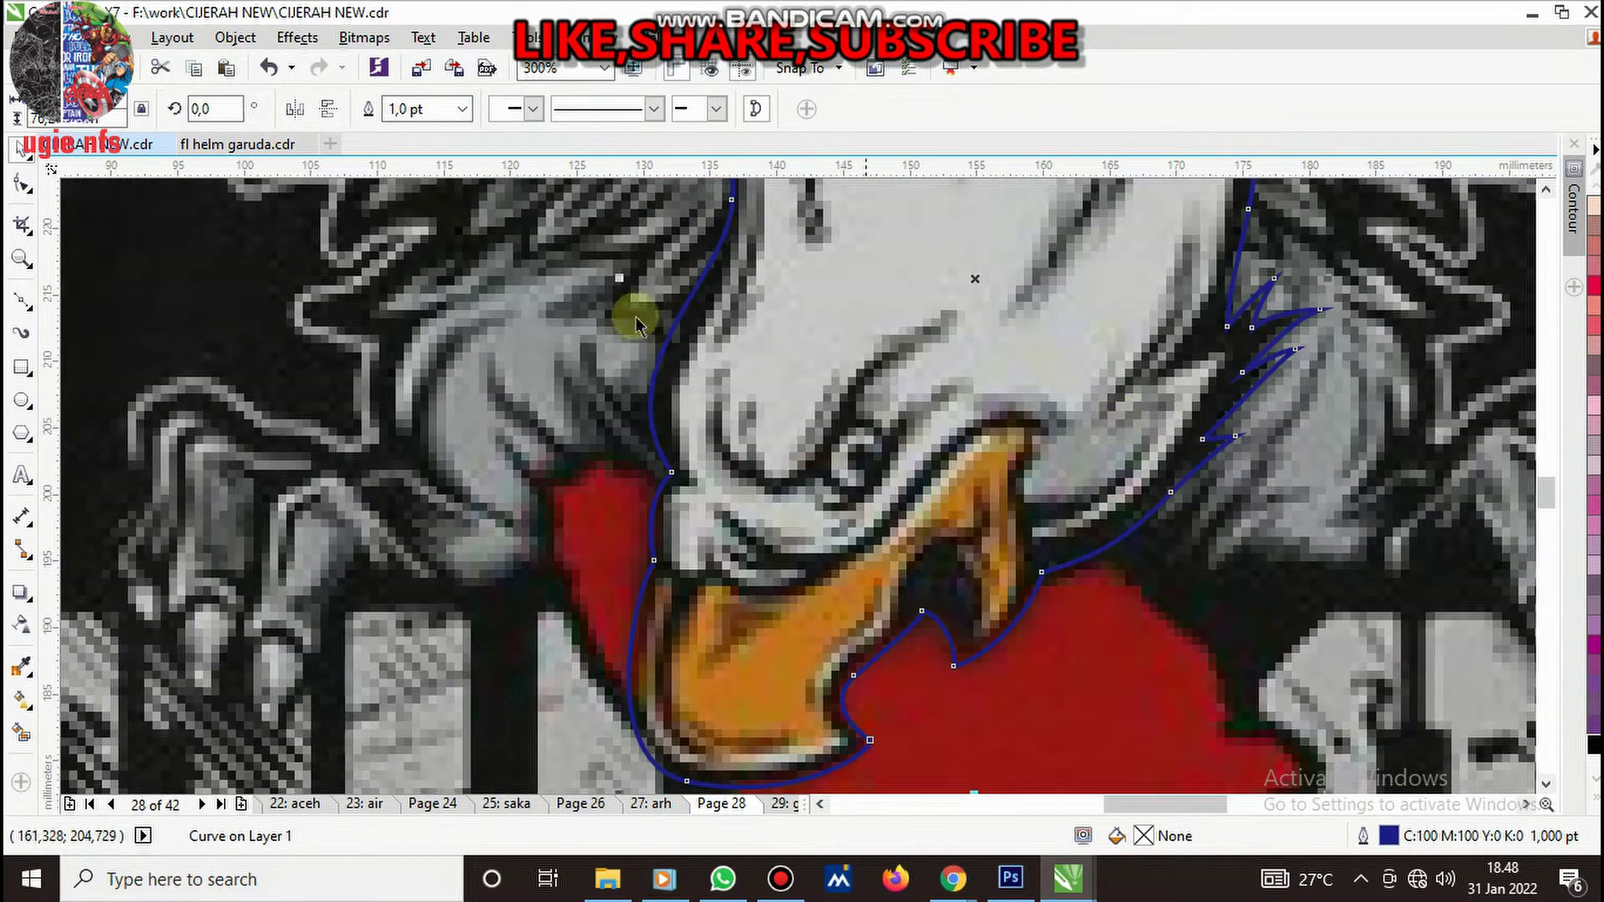
left_click(464, 109)
left_click(427, 191)
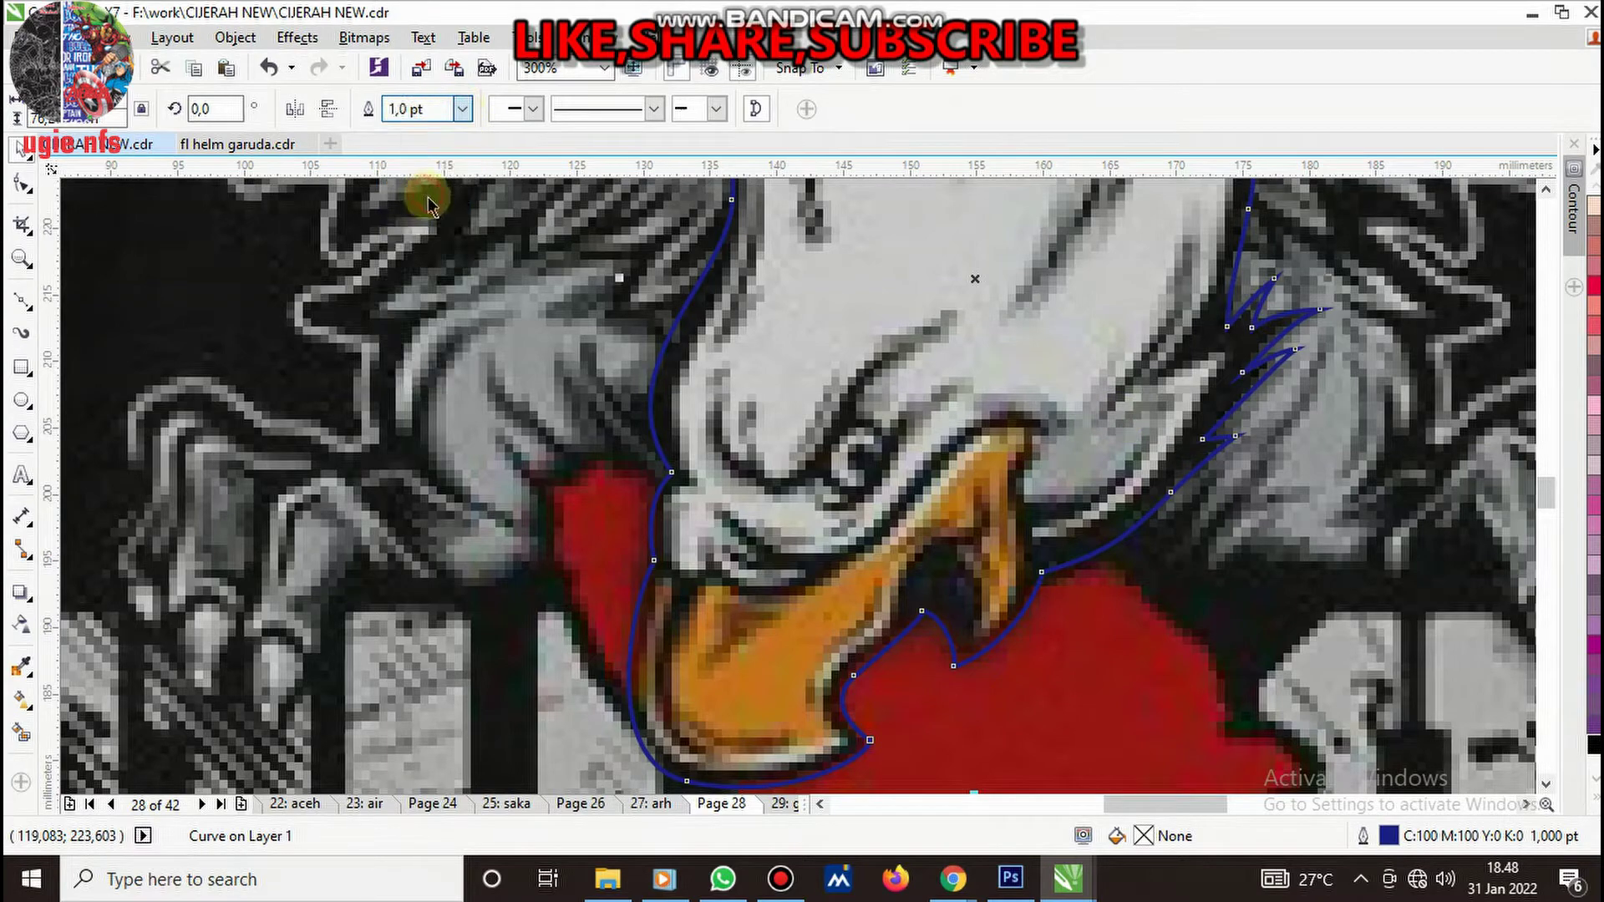
scroll(498, 448, "down", 4)
- Make a 0.75 pt yellow outline the default Outline Pen setting
left_click(498, 447)
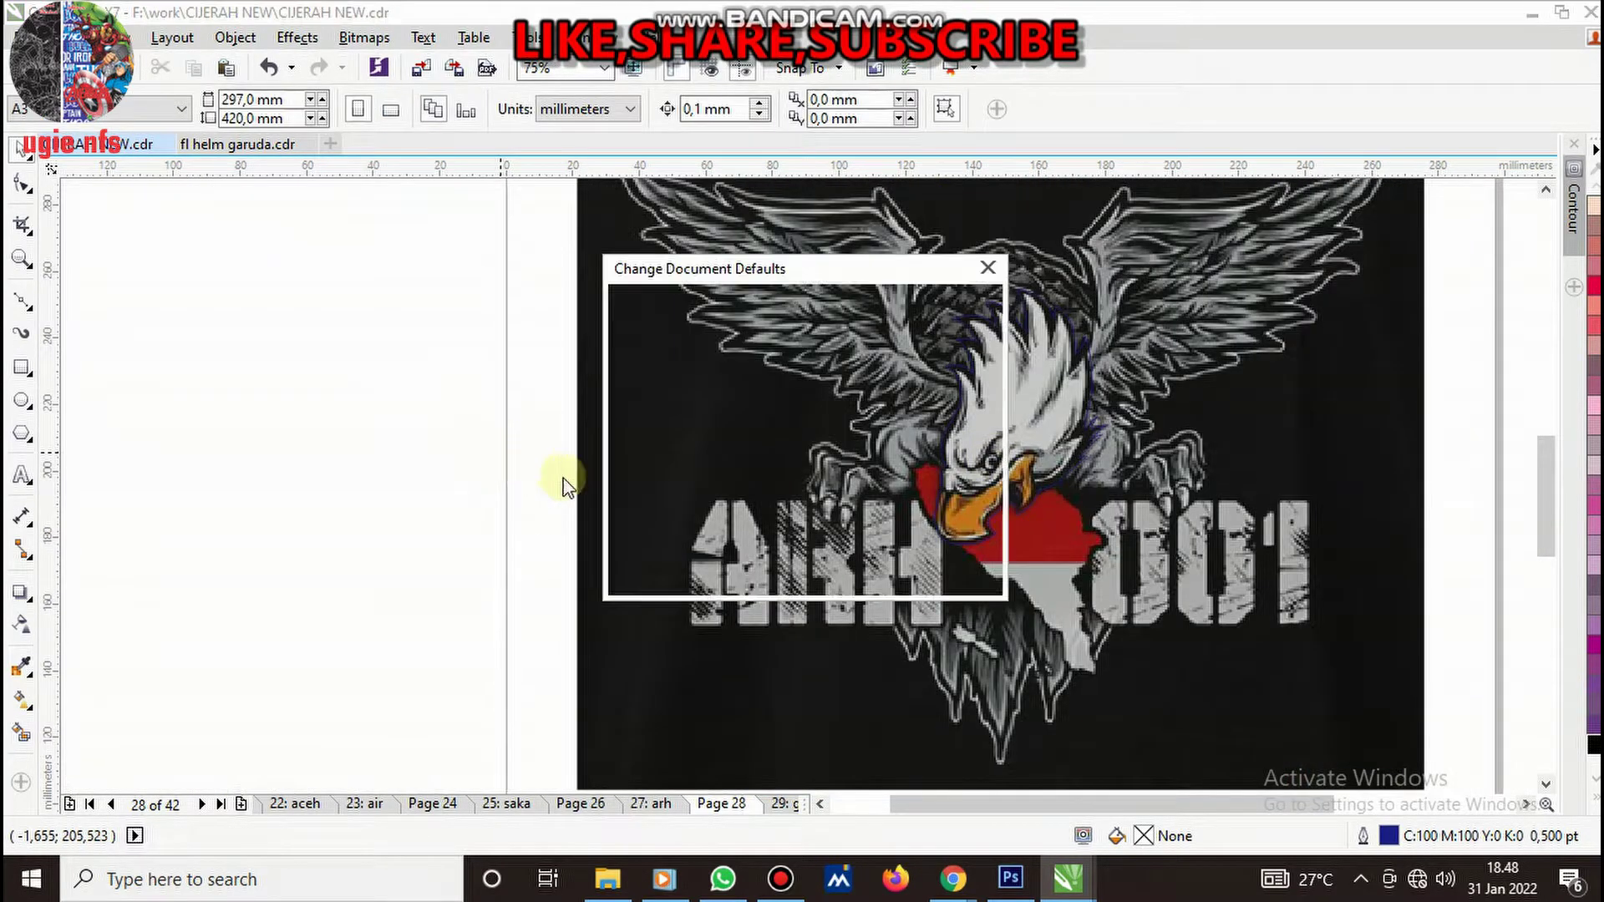
left_click(727, 570)
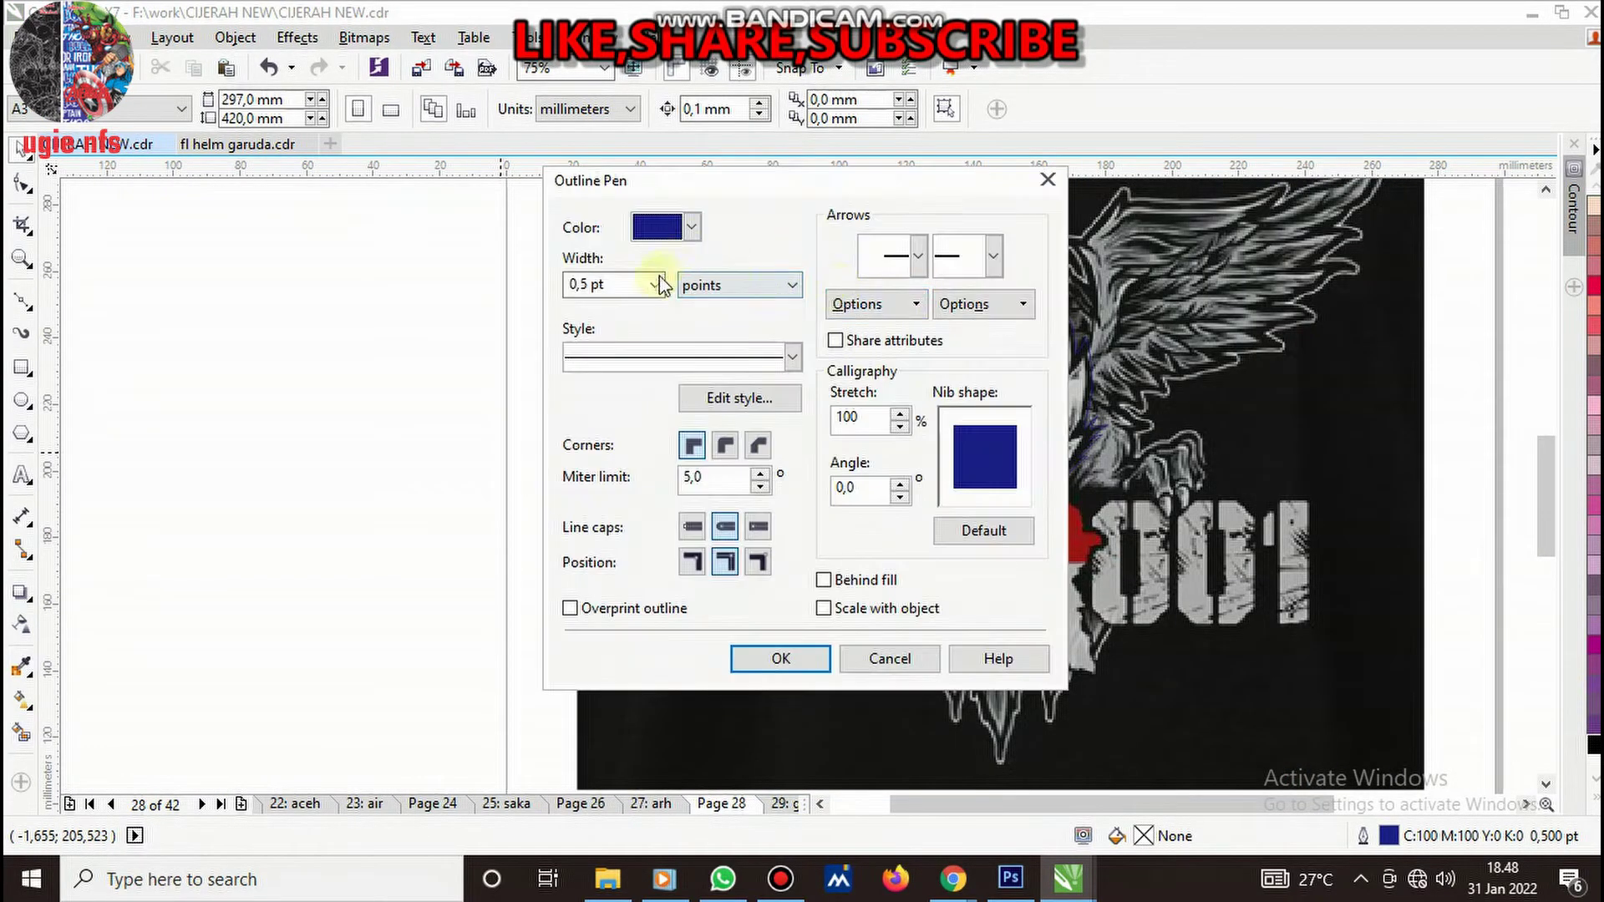
left_click(660, 284)
left_click(643, 359)
left_click(691, 227)
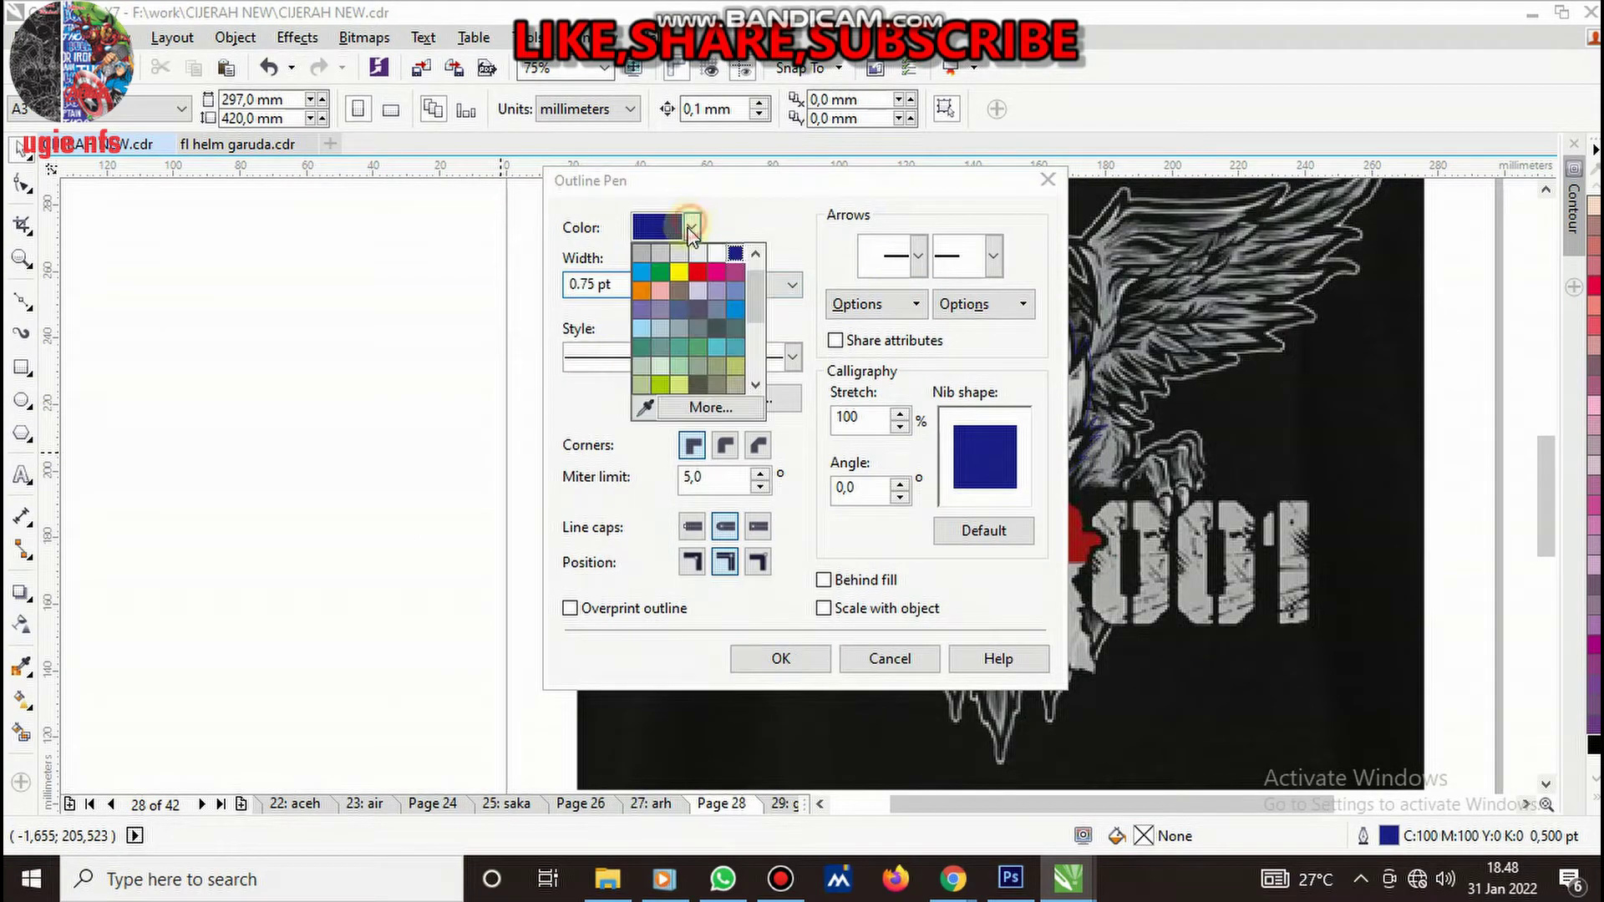
left_click(684, 269)
left_click(802, 658)
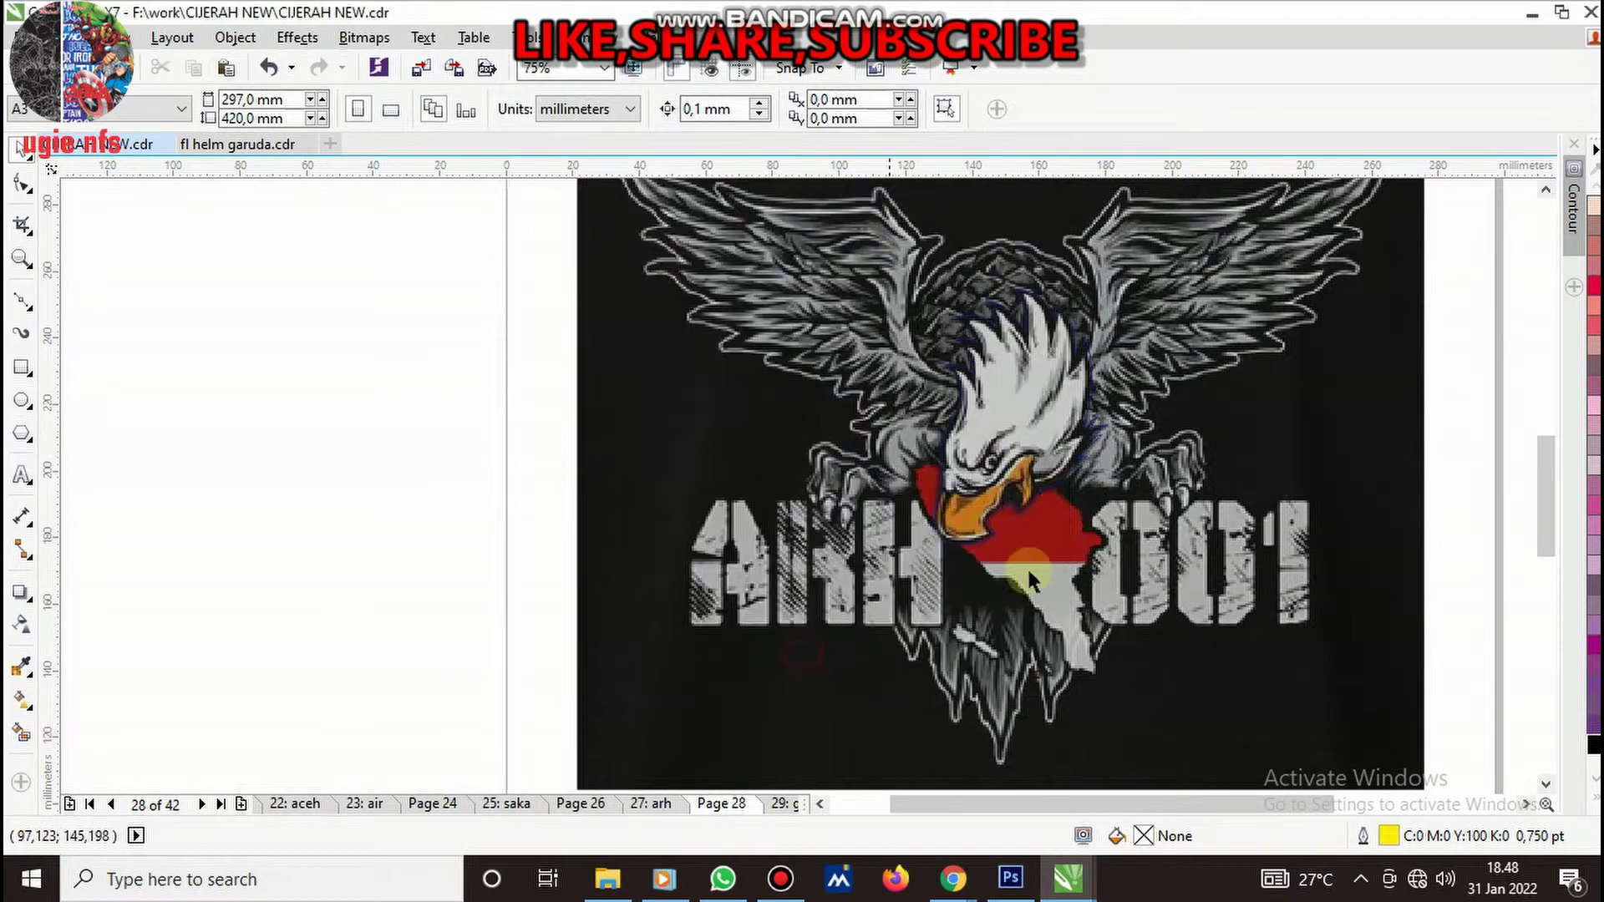
- Apply the yellow swatch as the eagle-head curve's outline colour
left_click(1054, 435)
left_click(1592, 793)
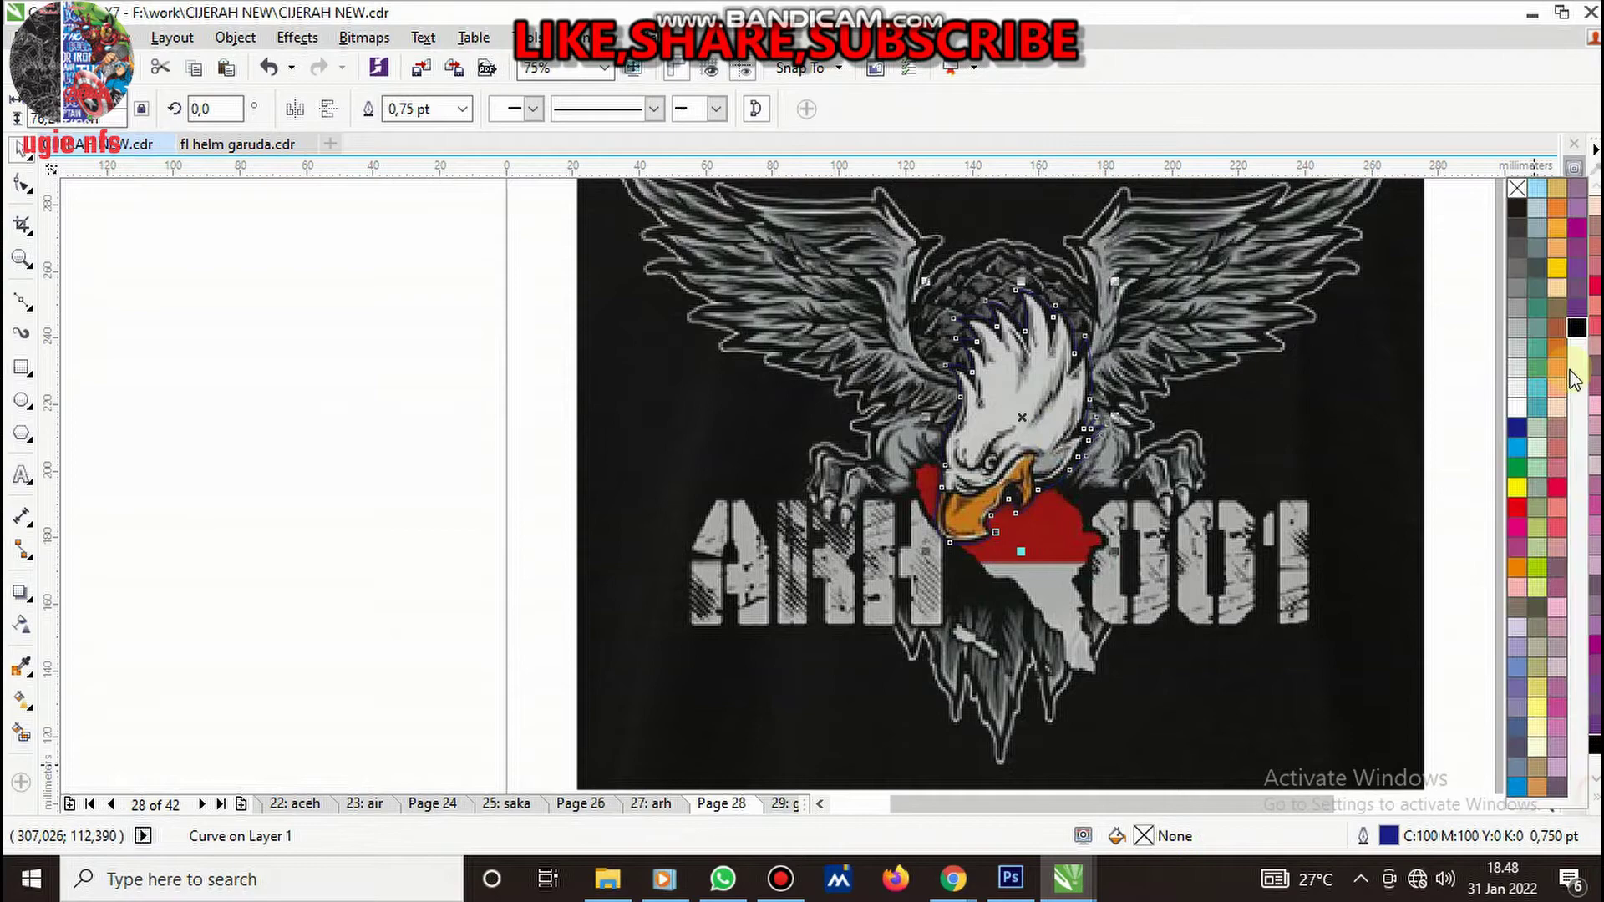
right_click(1519, 485)
left_click(483, 440)
- Edit the head curve with the Shape tool, pulling the notch node under the beak down-left
scroll(1054, 443, "up", 2)
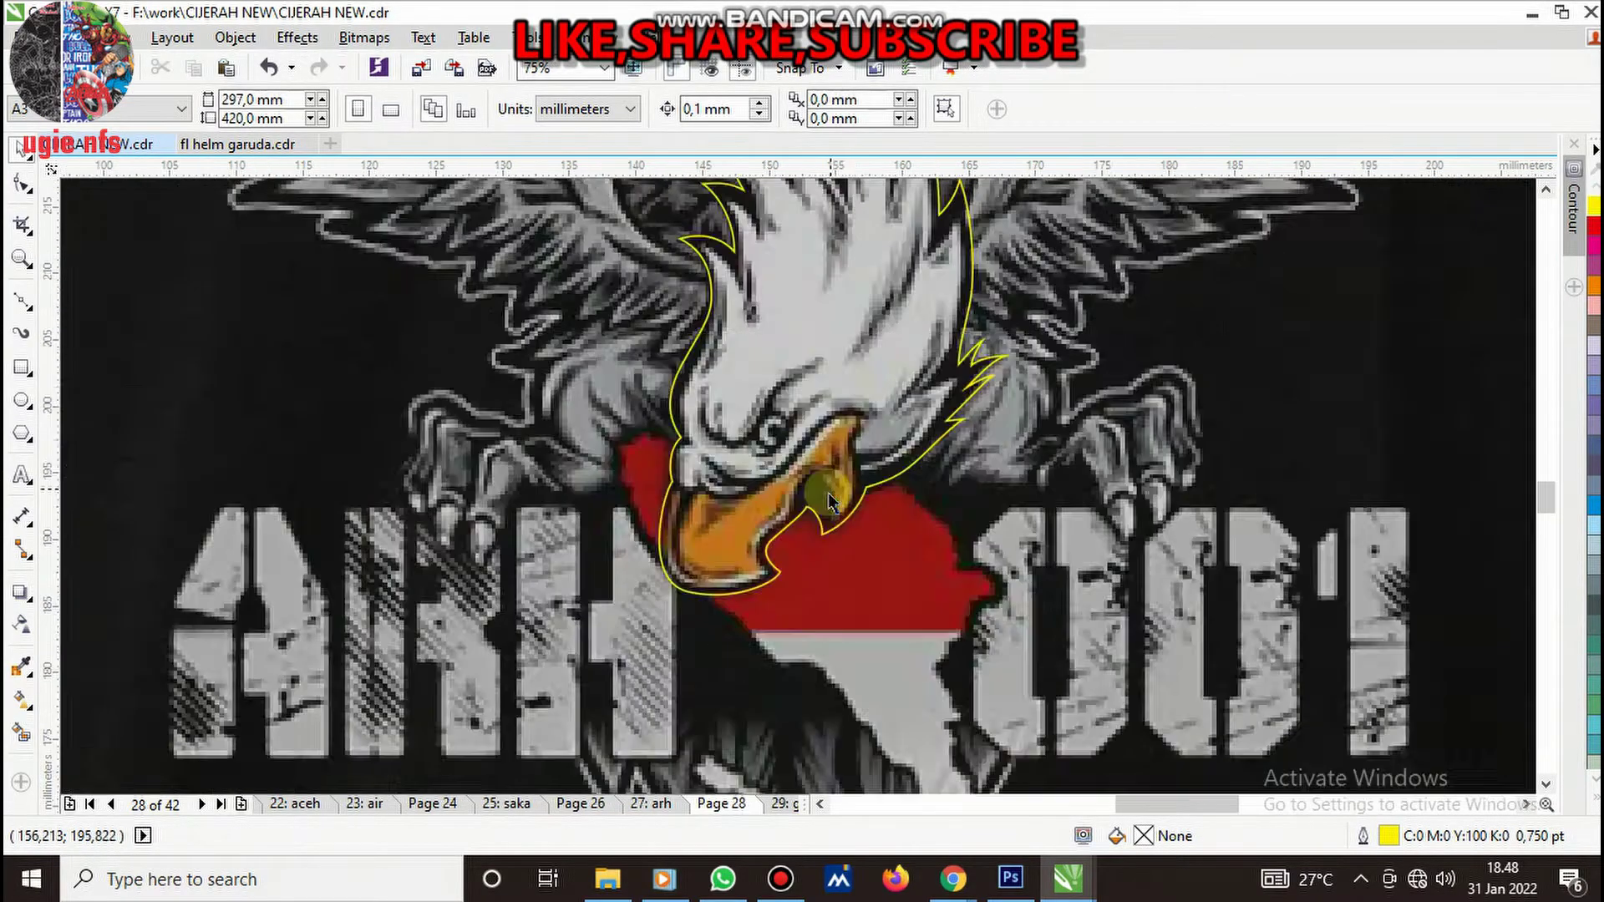
scroll(829, 493, "up", 2)
left_click(901, 485)
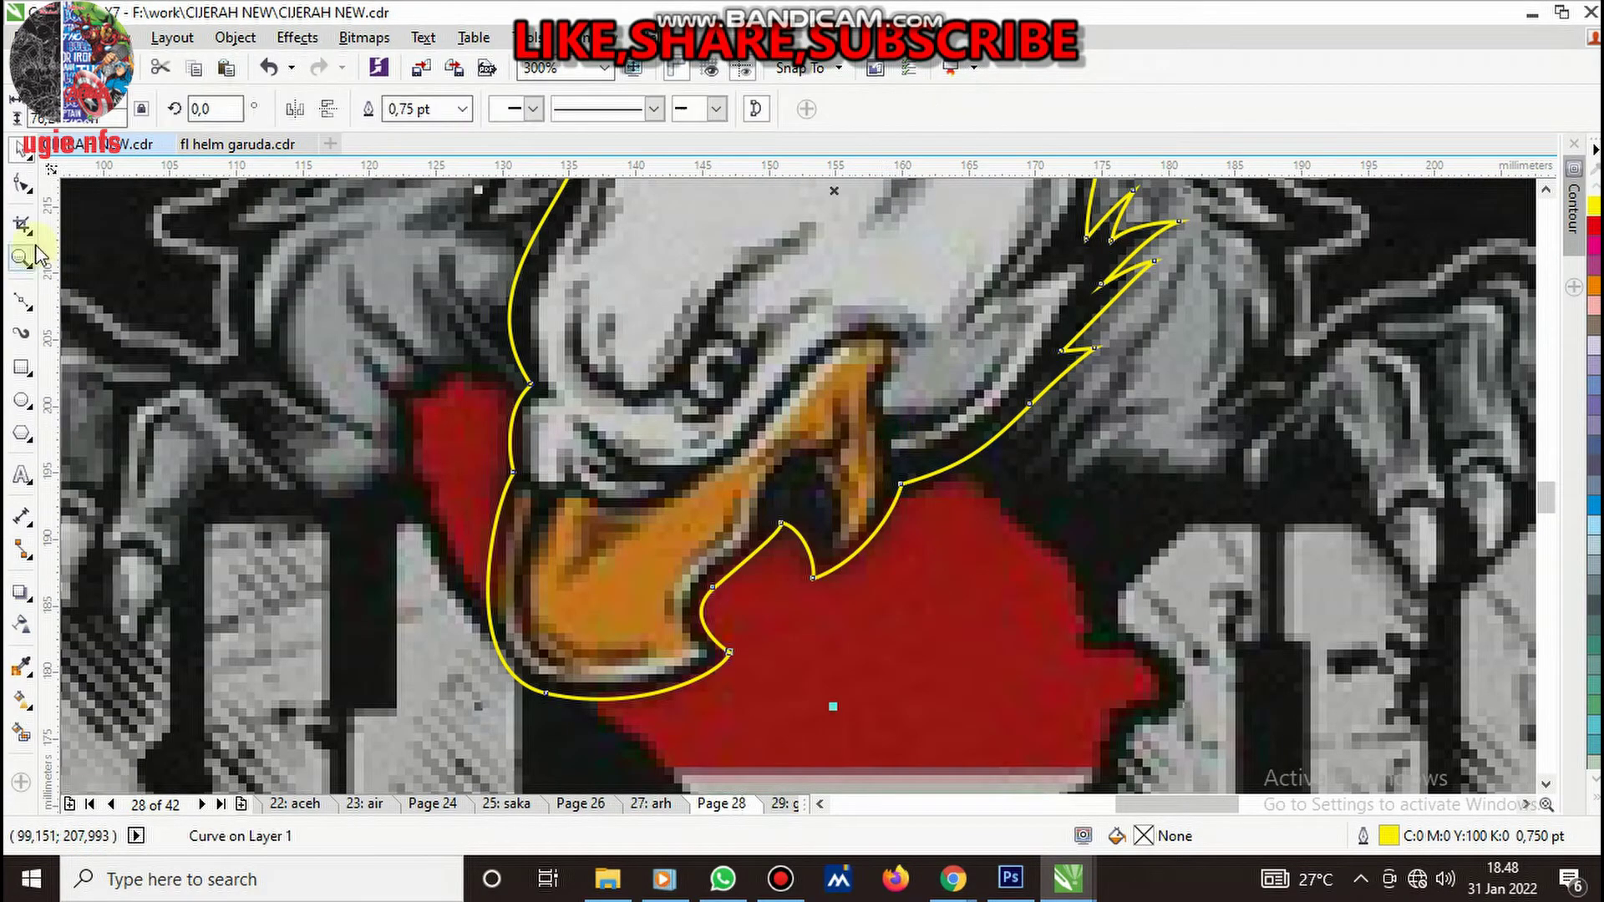
left_click(22, 186)
scroll(903, 481, "up", 6)
scroll(895, 448, "down", 4)
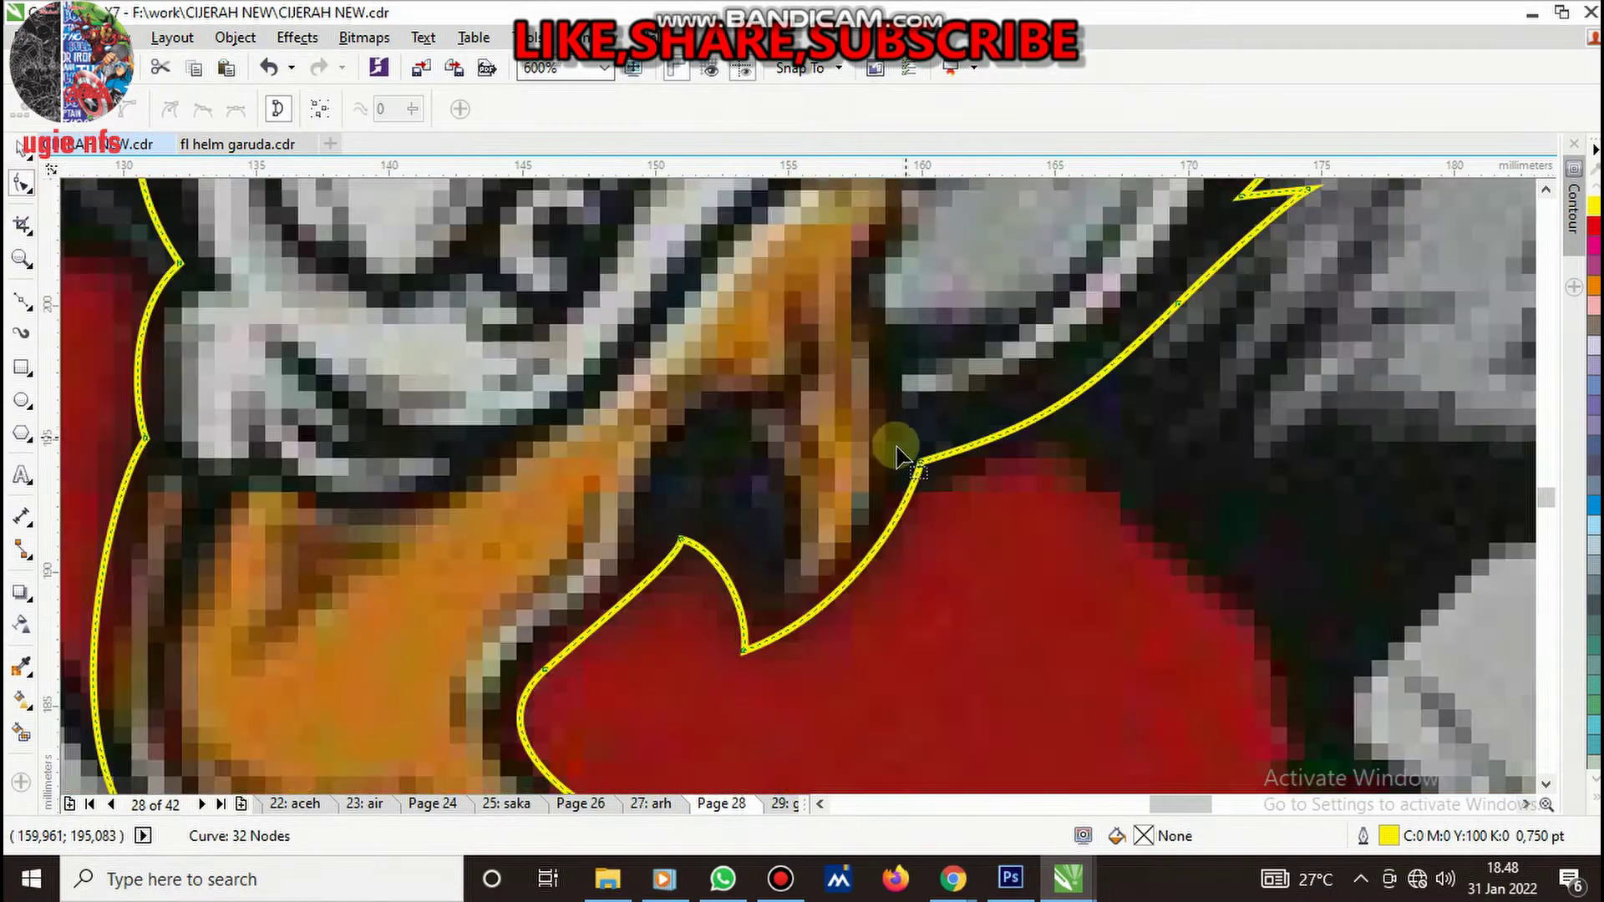
scroll(895, 451, "up", 2)
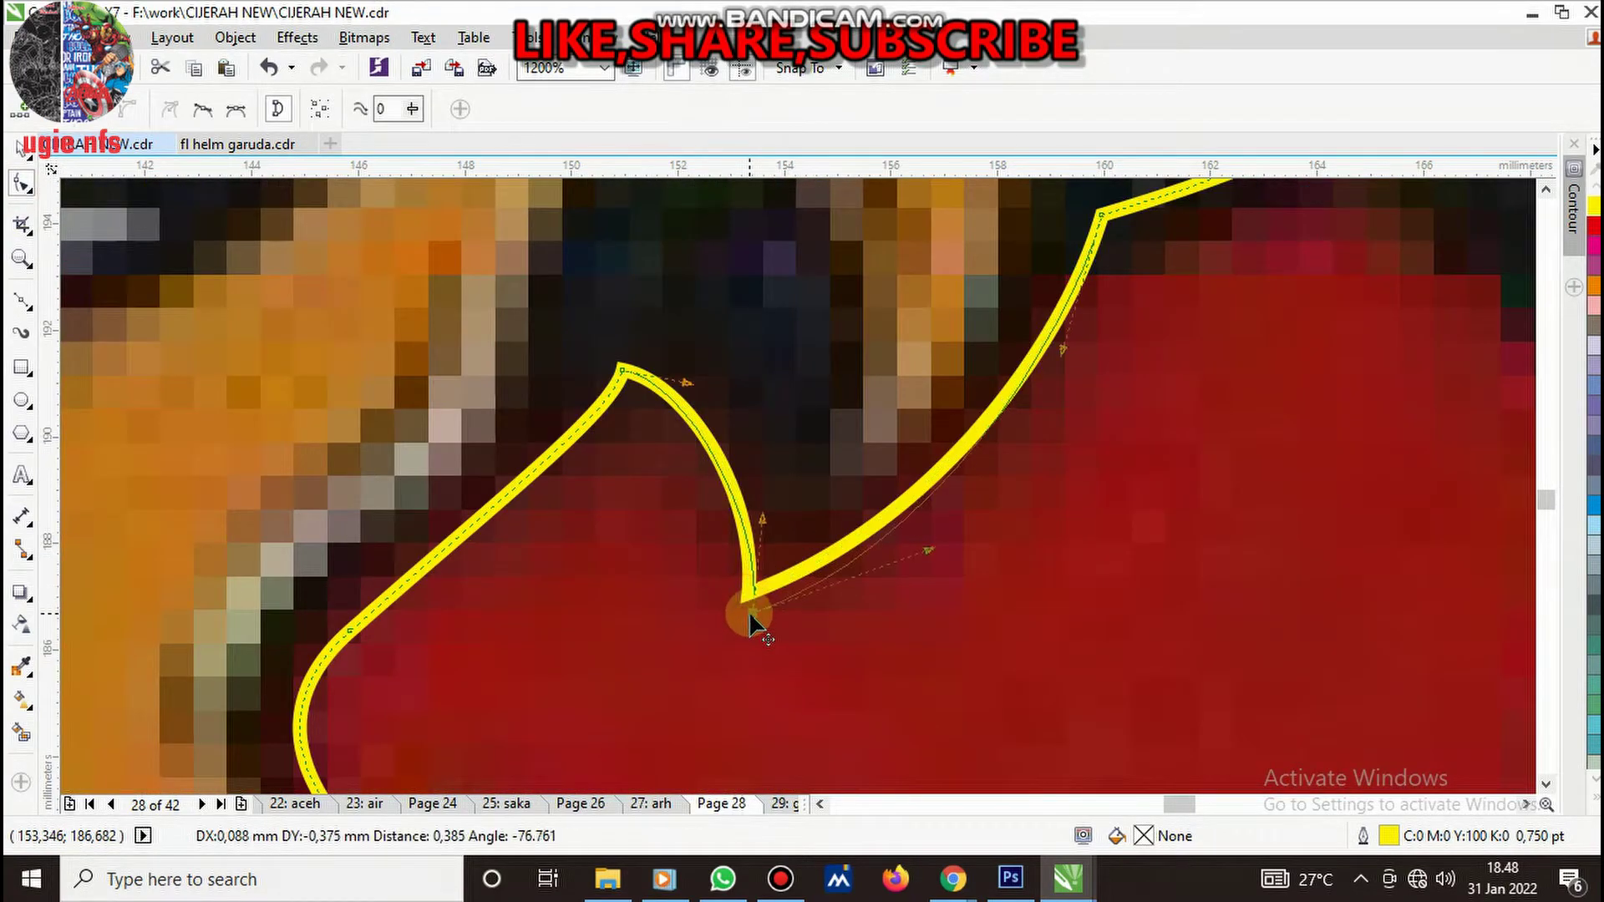
left_click_drag(745, 594, 717, 617)
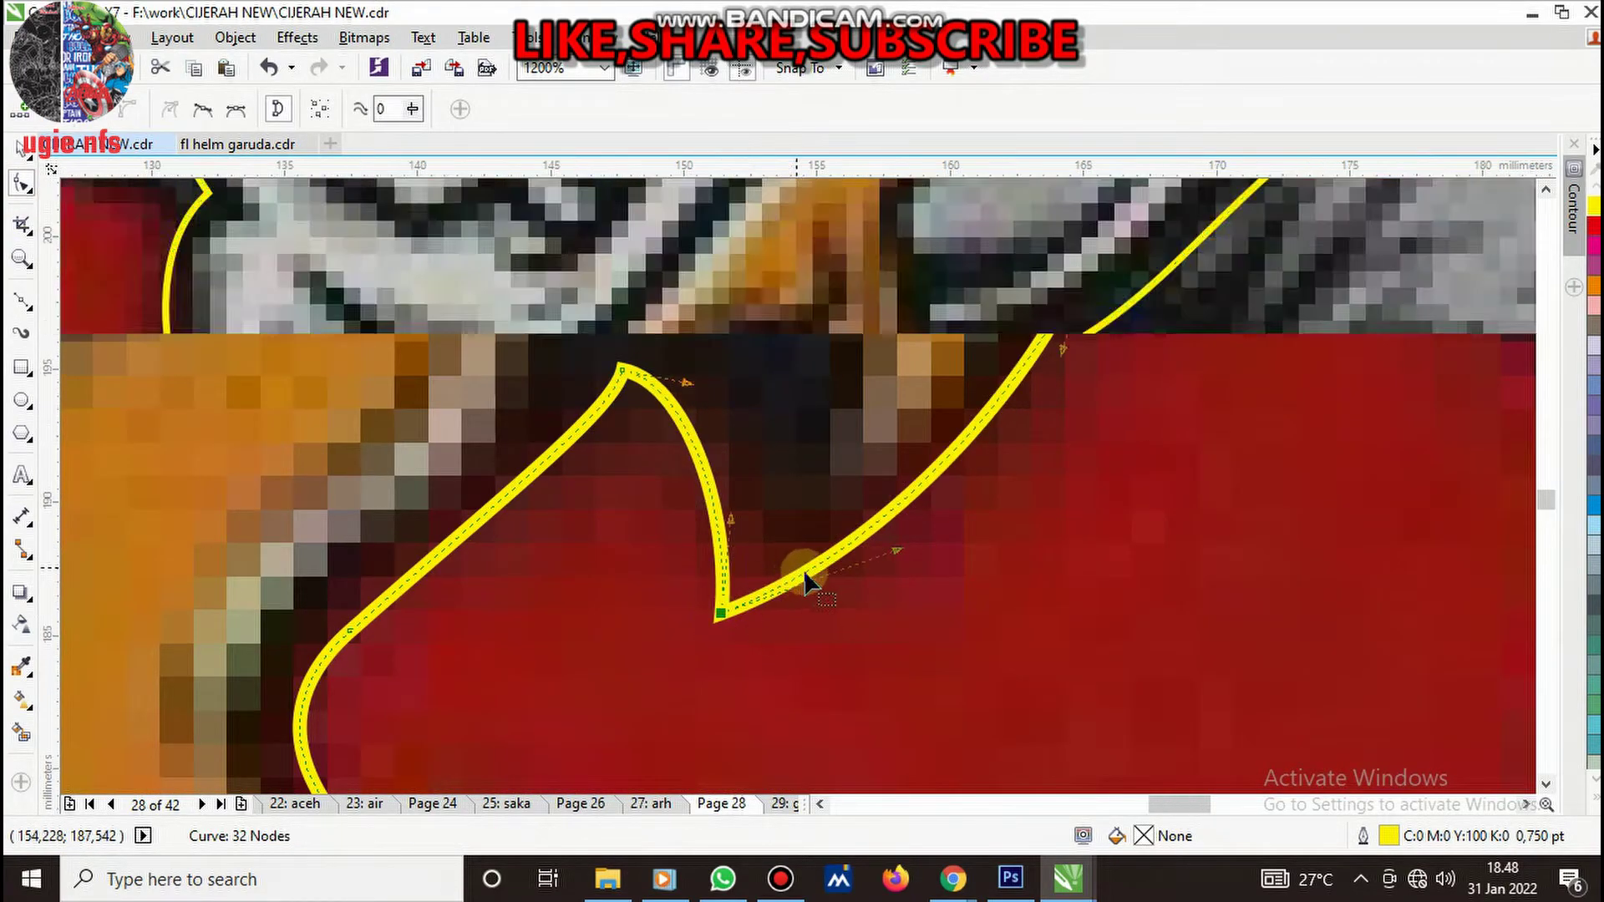
scroll(837, 548, "down", 6)
scroll(964, 437, "up", 4)
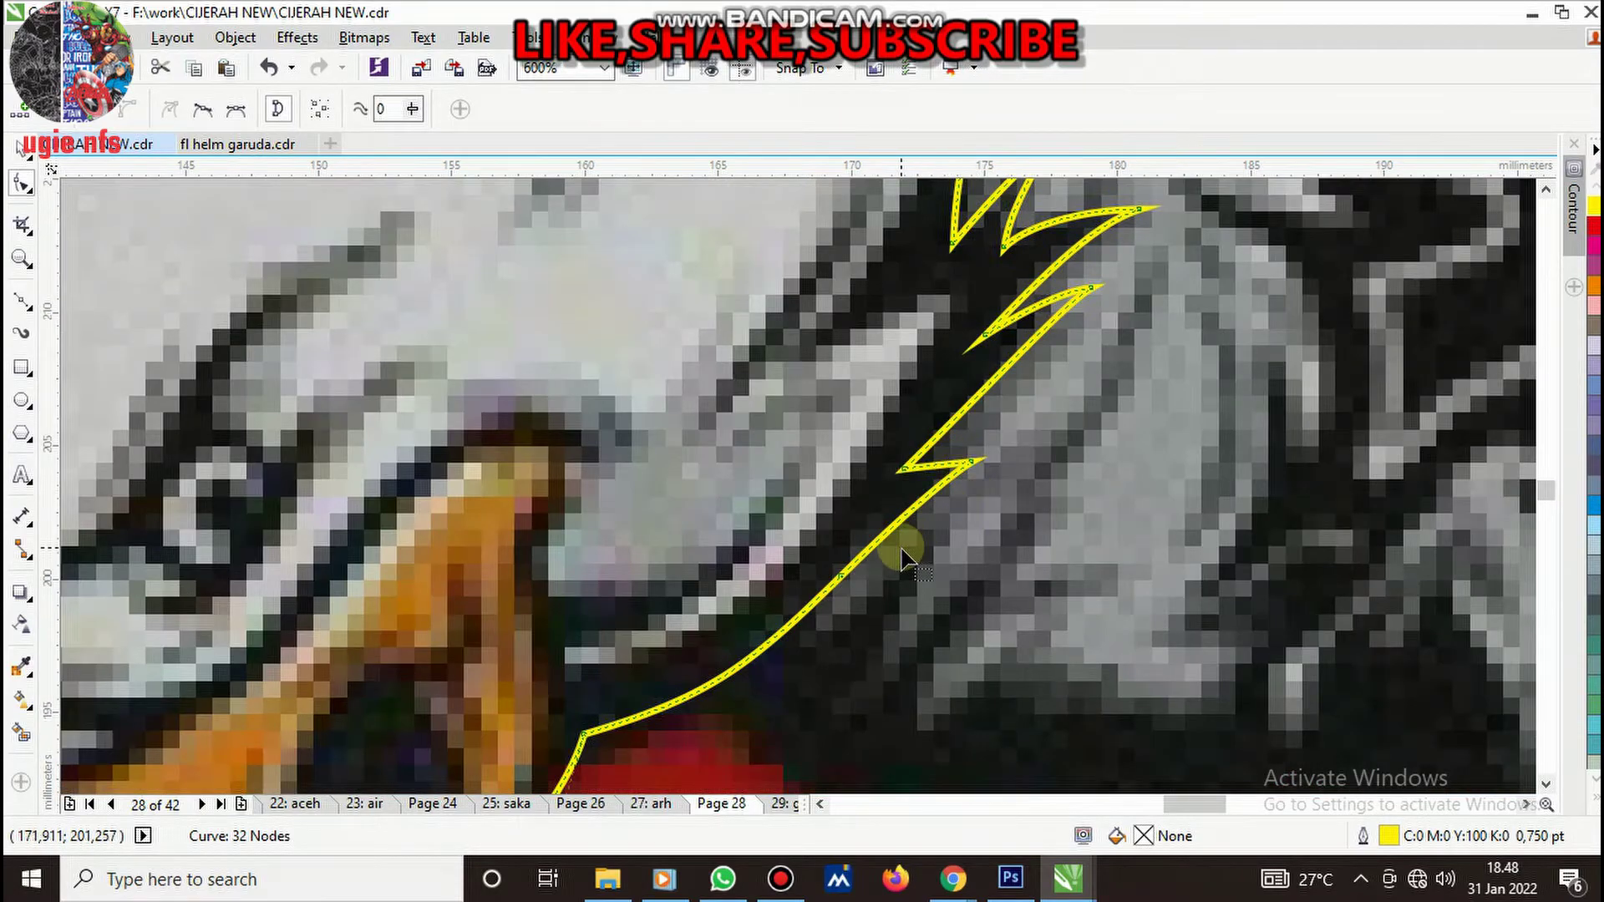
scroll(907, 558, "down", 4)
scroll(927, 427, "up", 4)
scroll(923, 426, "down", 3)
scroll(916, 434, "down", 1)
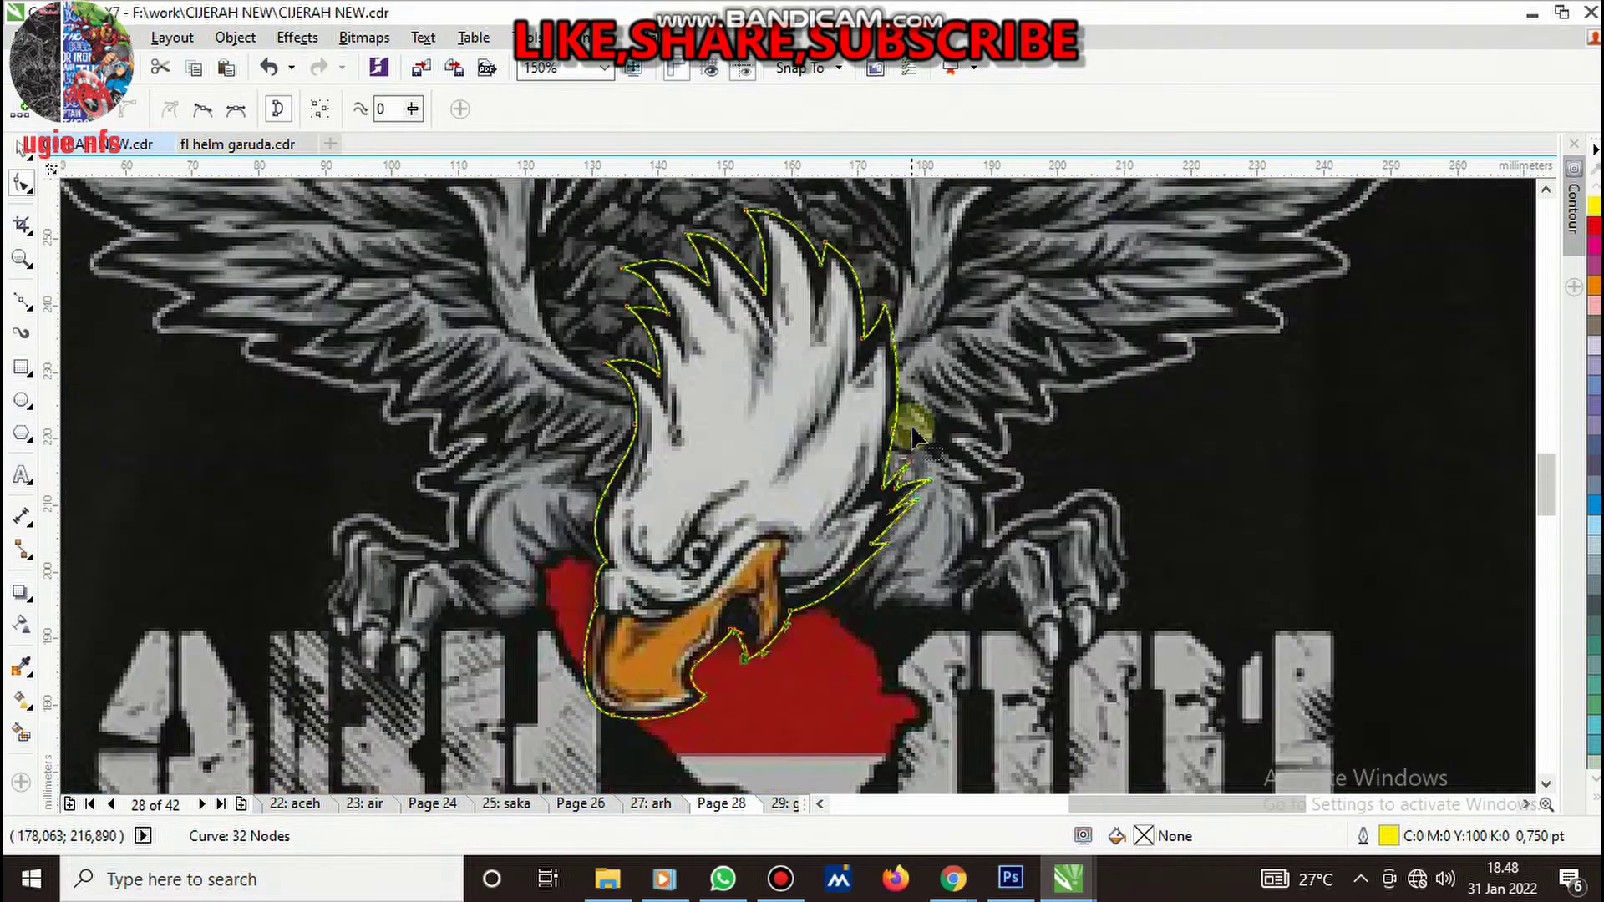
scroll(911, 426, "up", 4)
scroll(924, 423, "down", 2)
scroll(888, 340, "up", 1)
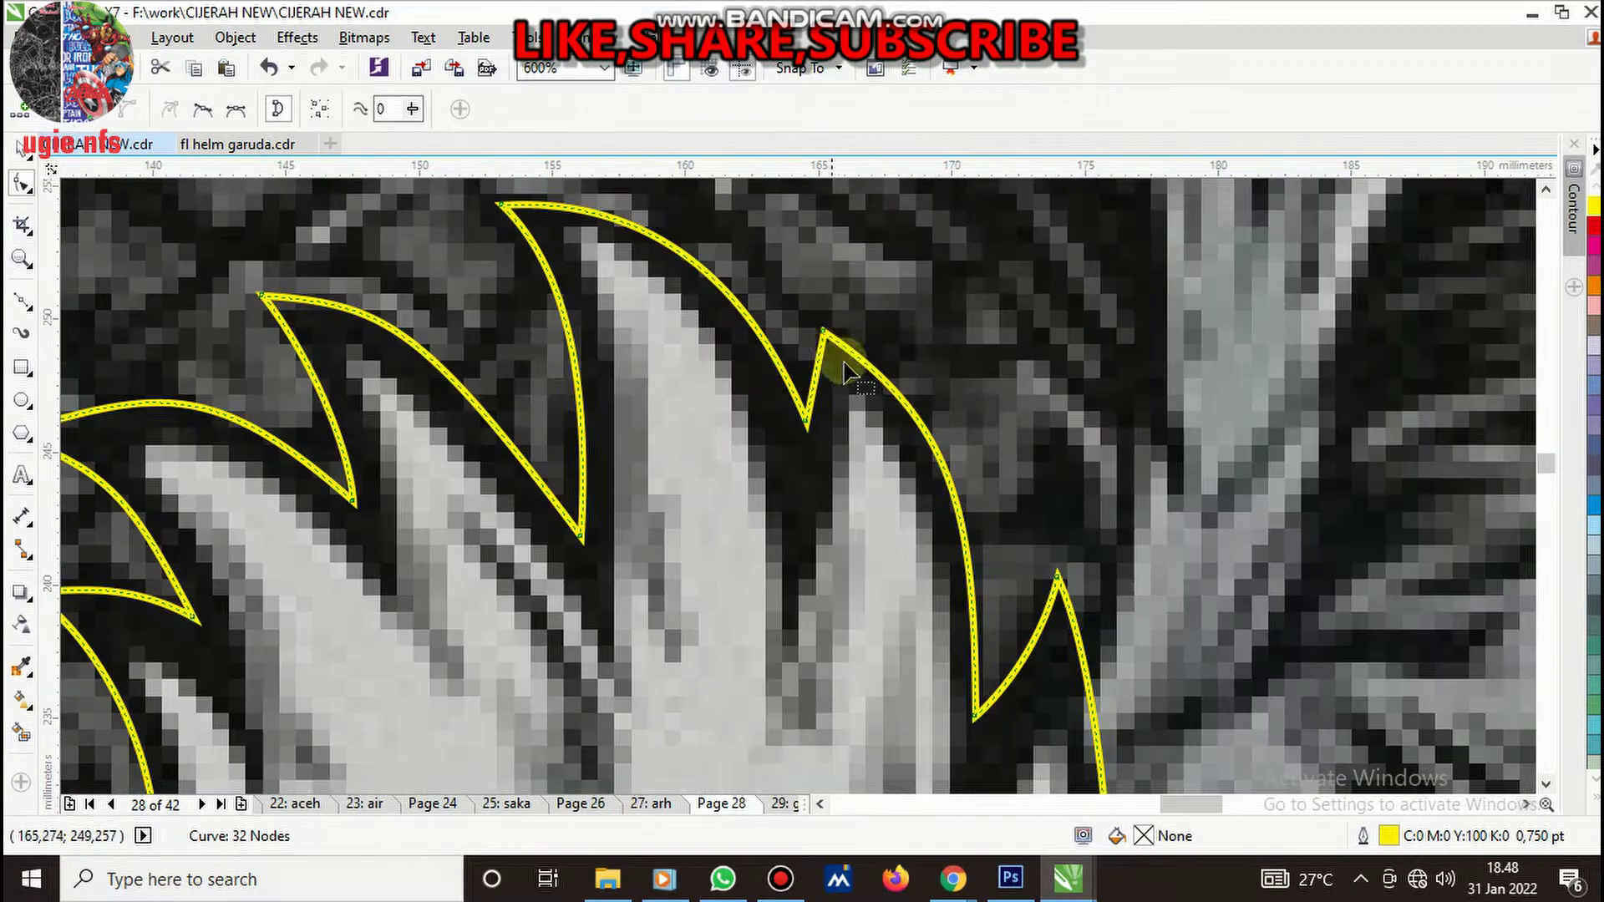
- Reshape the top feather spikes by moving a tip node and bending their arcs
mouse_move(823, 330)
left_mouse_down()
mouse_move(808, 309)
mouse_move(825, 374)
mouse_move(850, 393)
left_mouse_up()
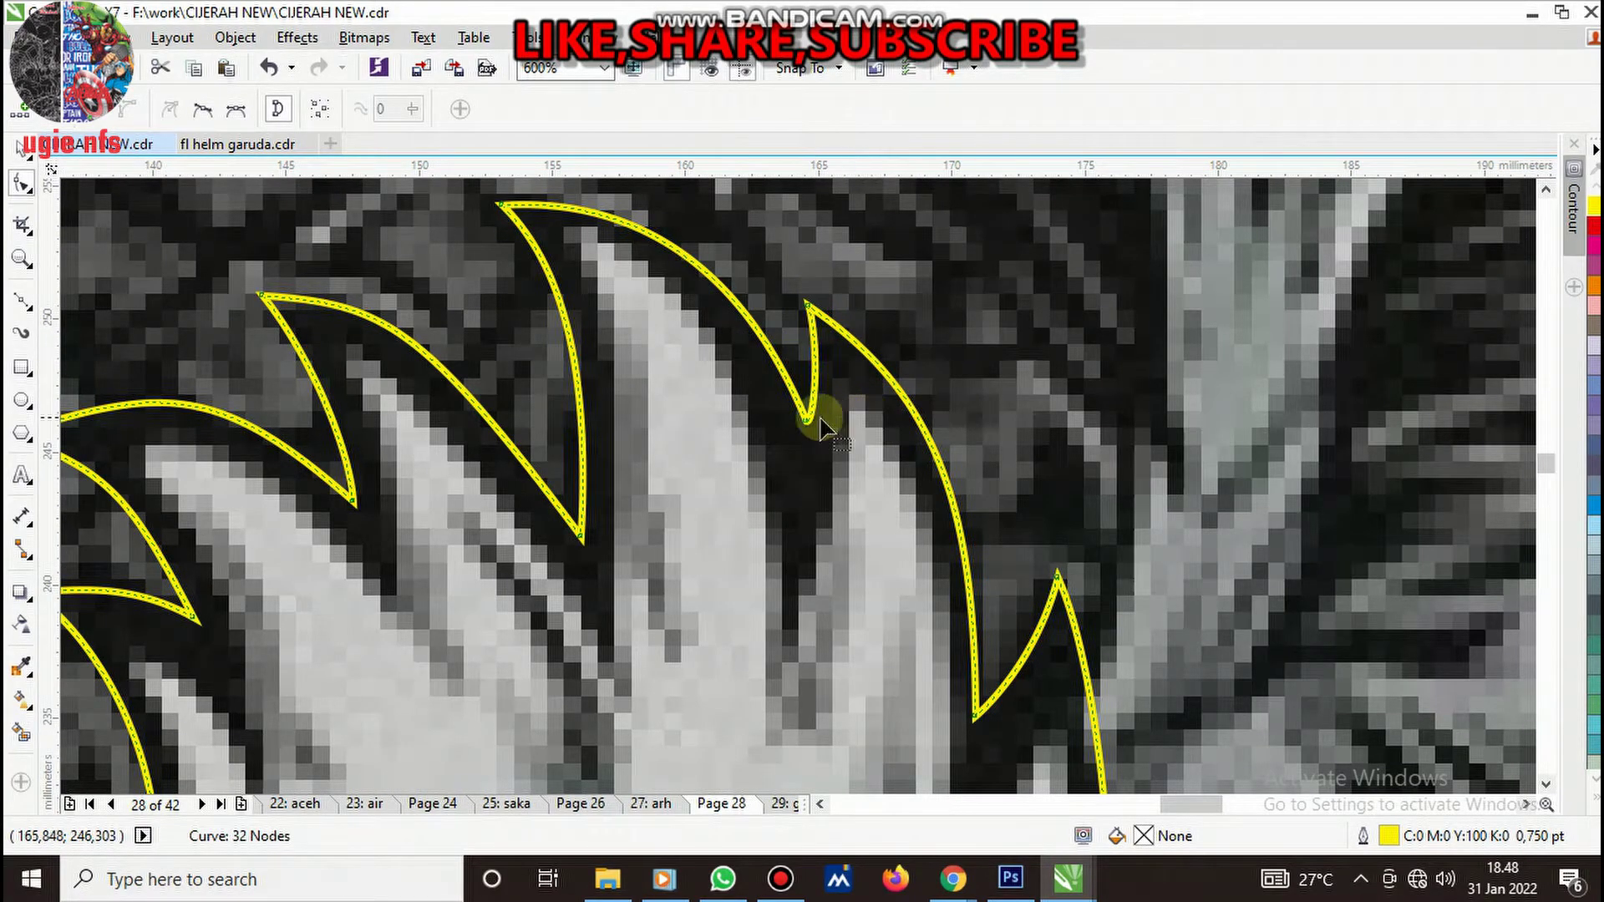
scroll(823, 426, "down", 2)
scroll(705, 359, "up", 1)
scroll(806, 394, "down", 1)
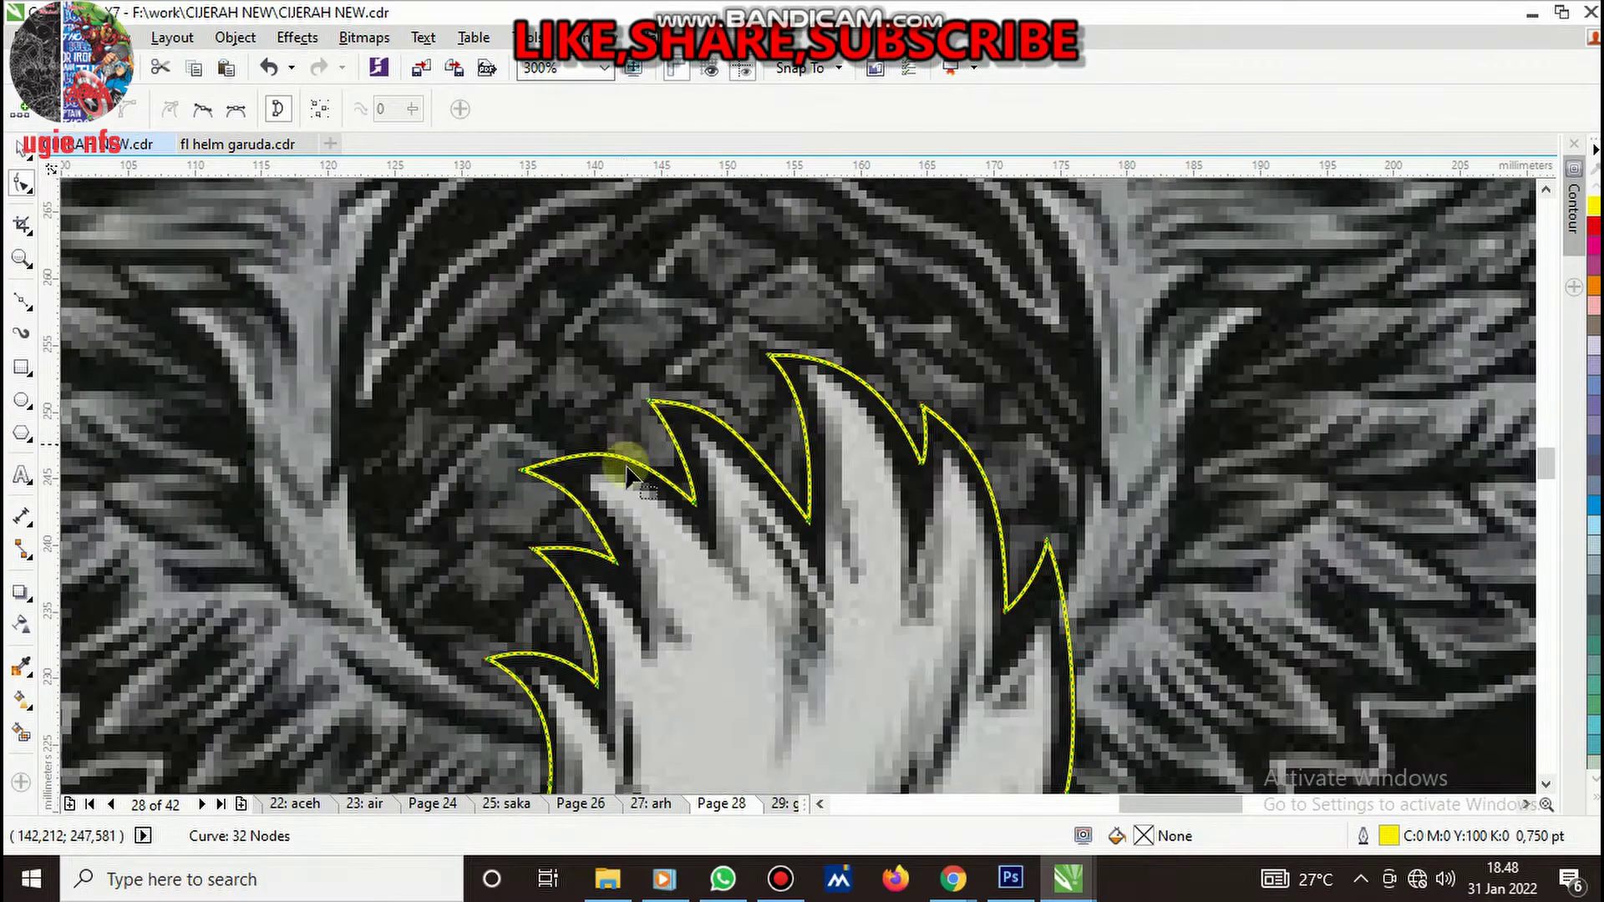
scroll(628, 475, "up", 1)
left_click(819, 317)
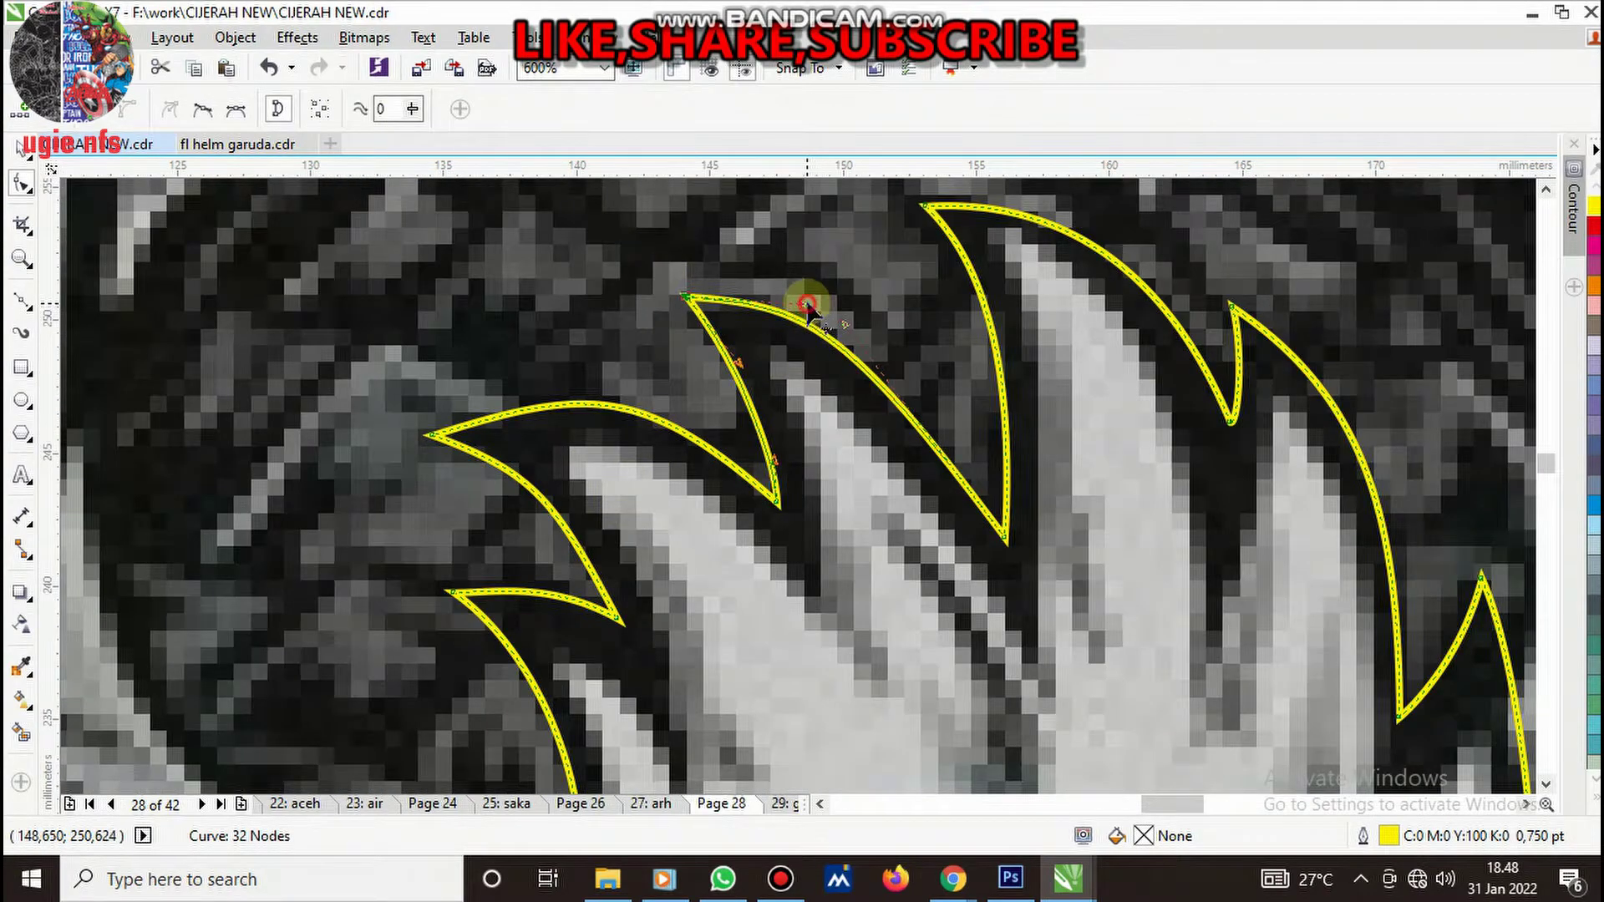
left_click_drag(807, 305, 815, 347)
scroll(728, 417, "down", 2)
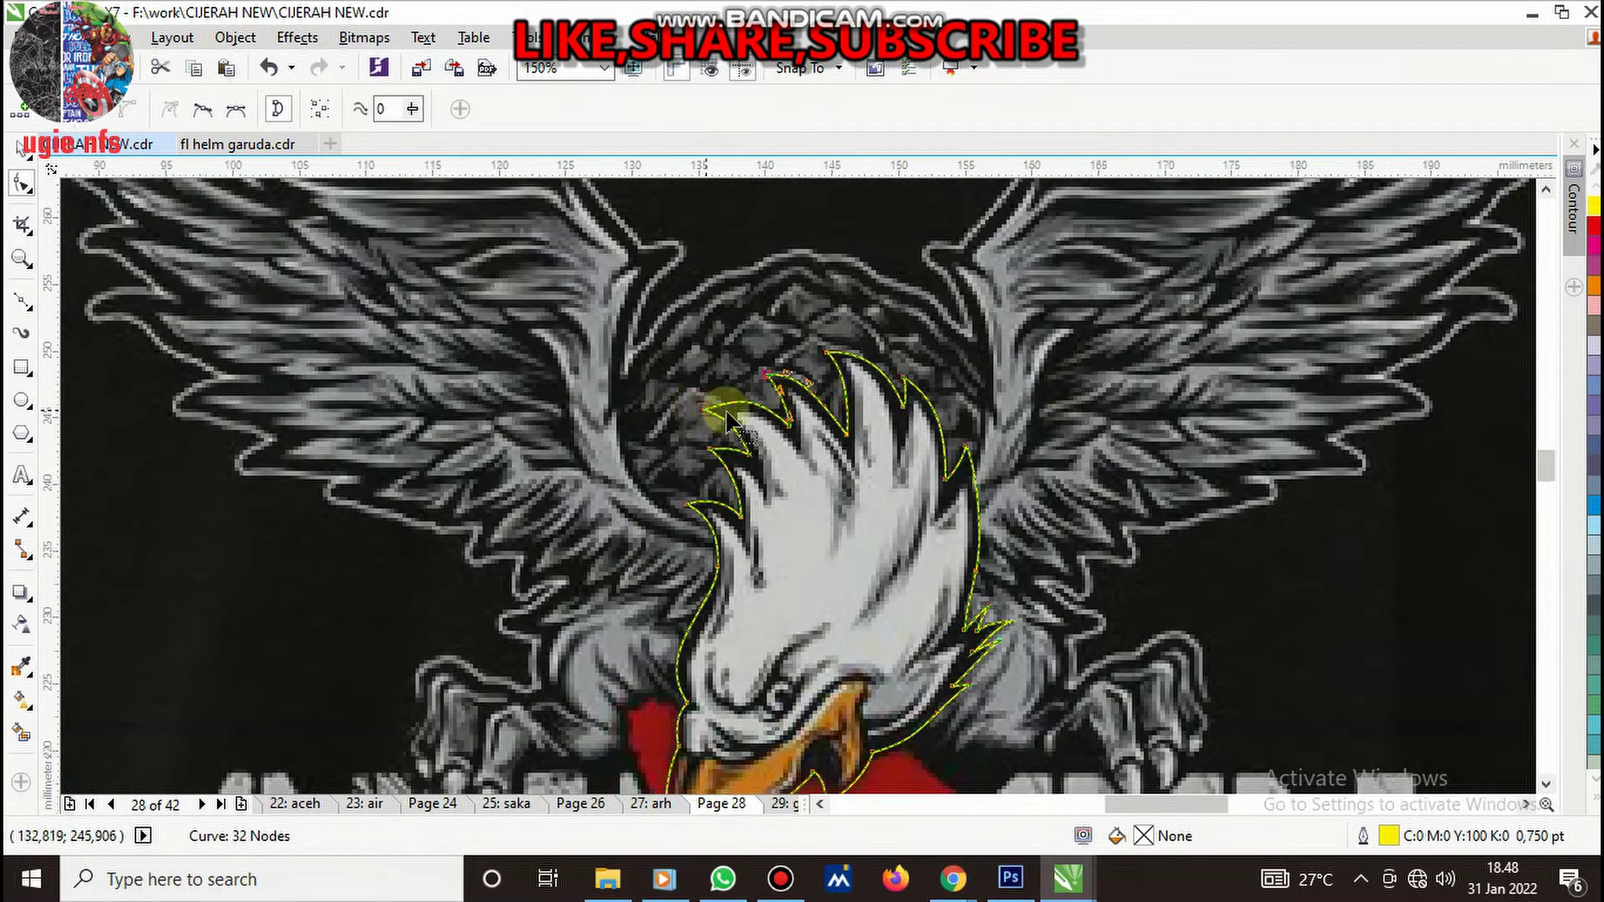
scroll(729, 417, "up", 2)
left_click_drag(817, 361, 764, 359)
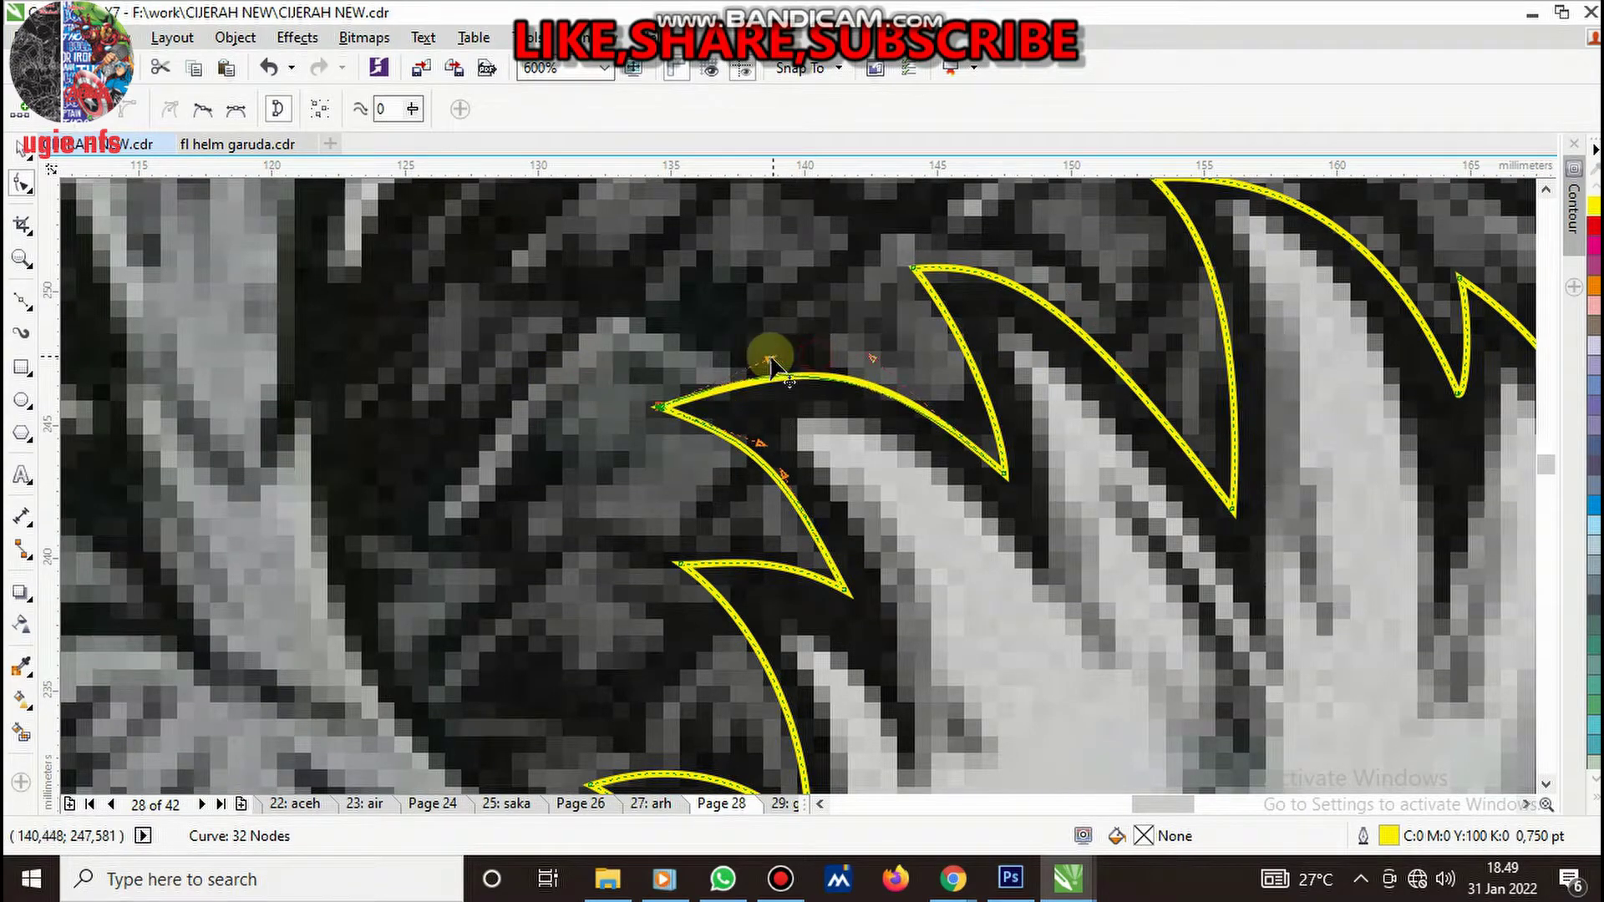
- Return to the Pick tool and deselect the finished yellow head outline
scroll(831, 444, "down", 1)
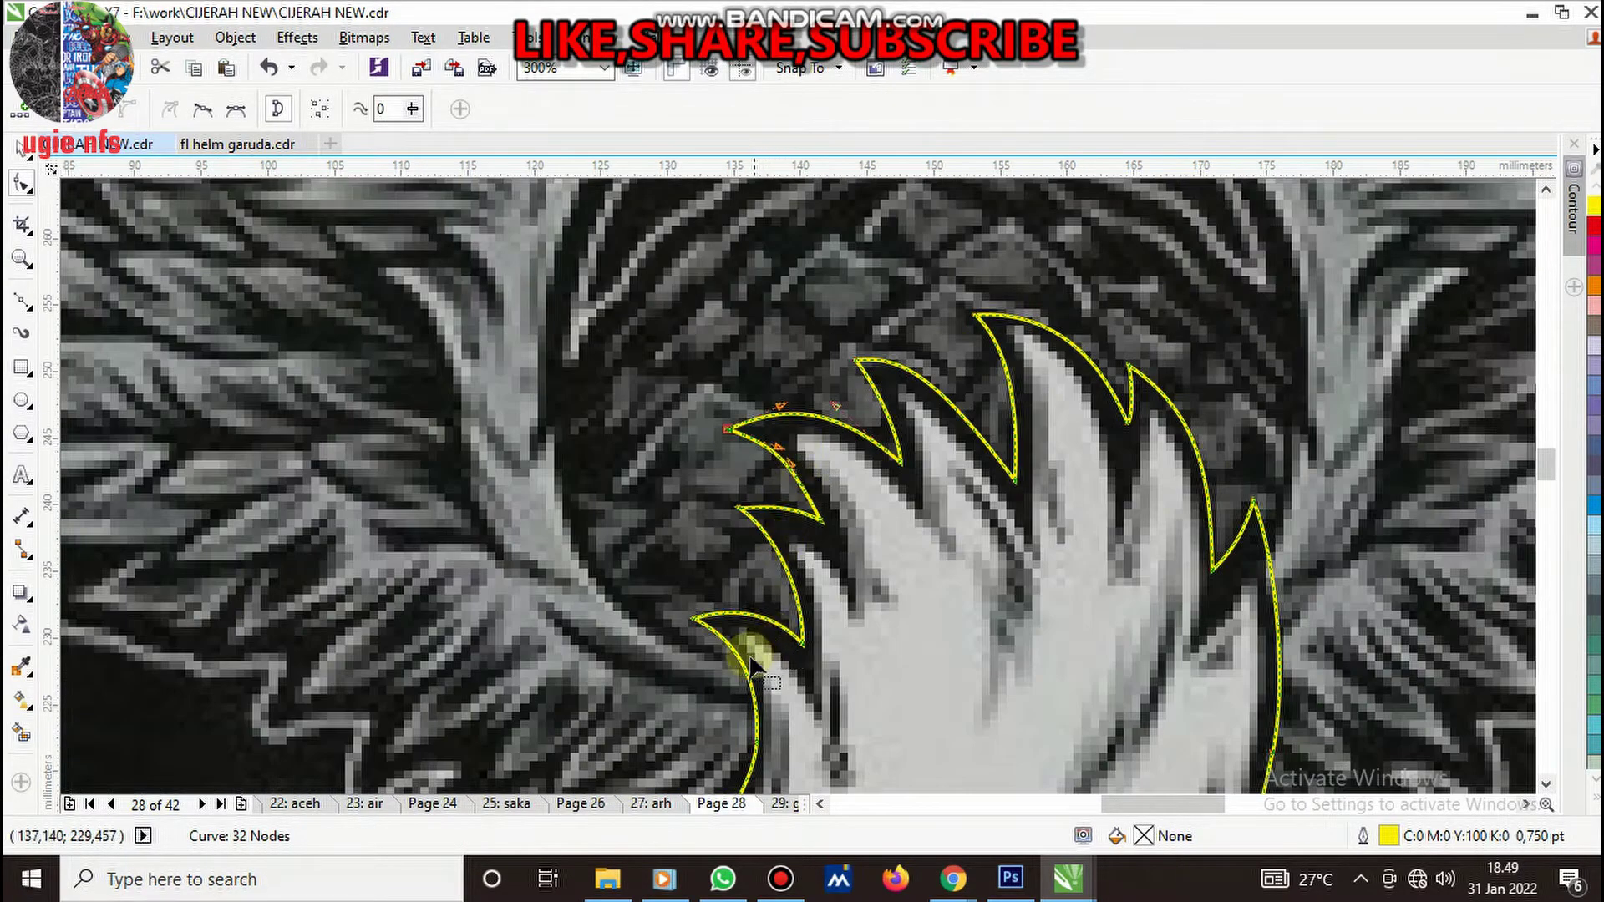
scroll(814, 431, "down", 2)
scroll(827, 418, "up", 2)
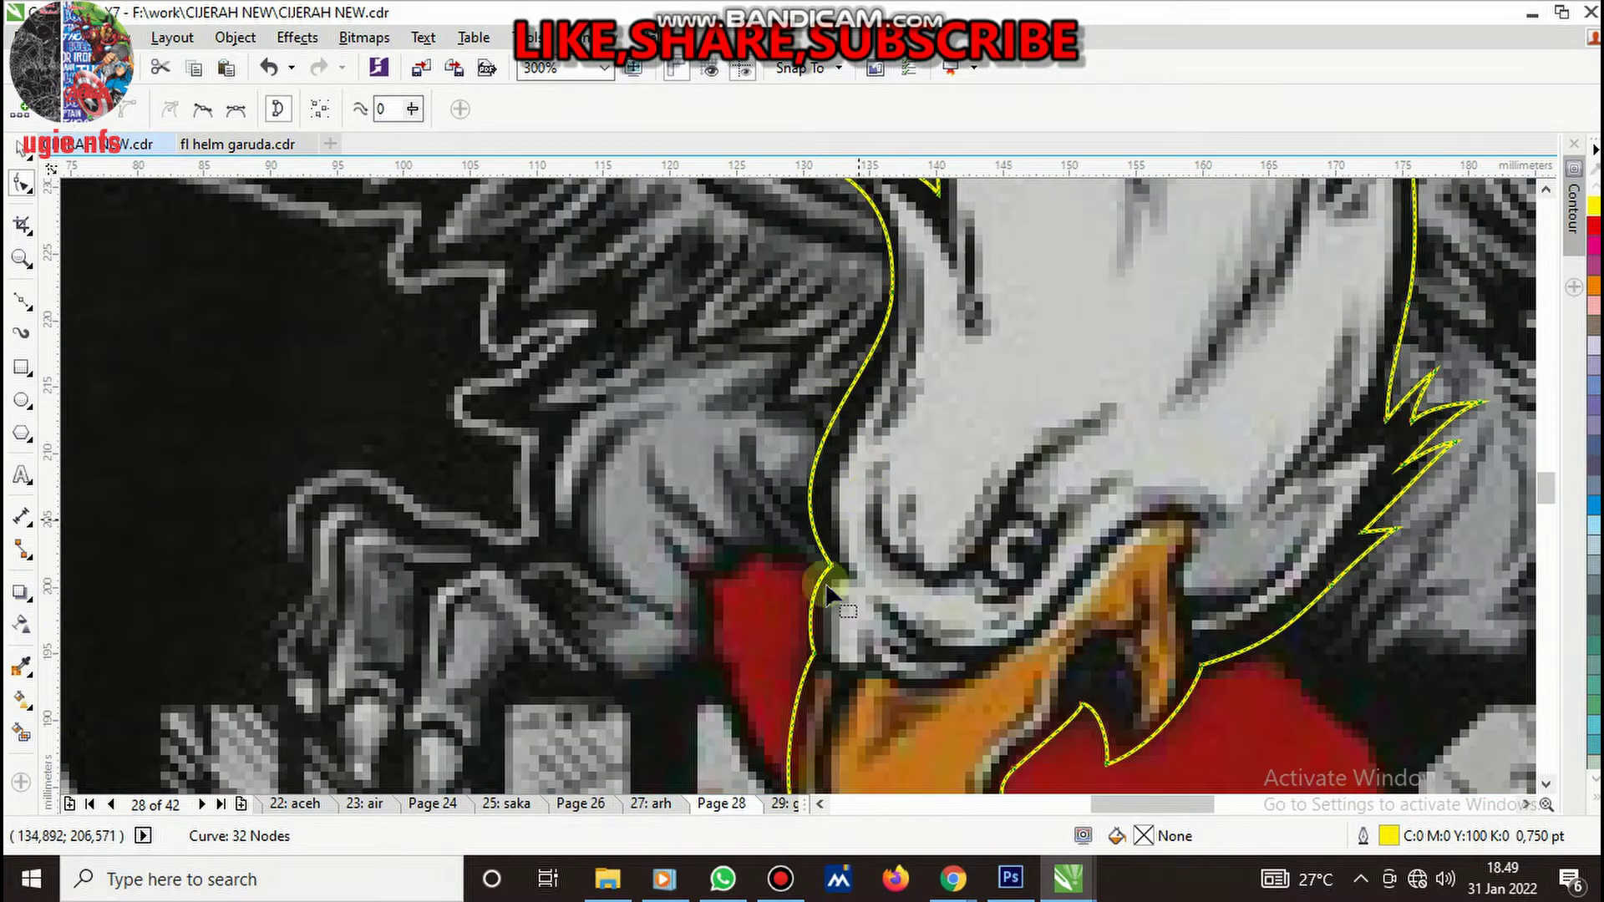
scroll(823, 585, "up", 1)
scroll(836, 577, "down", 3)
scroll(848, 594, "up", 2)
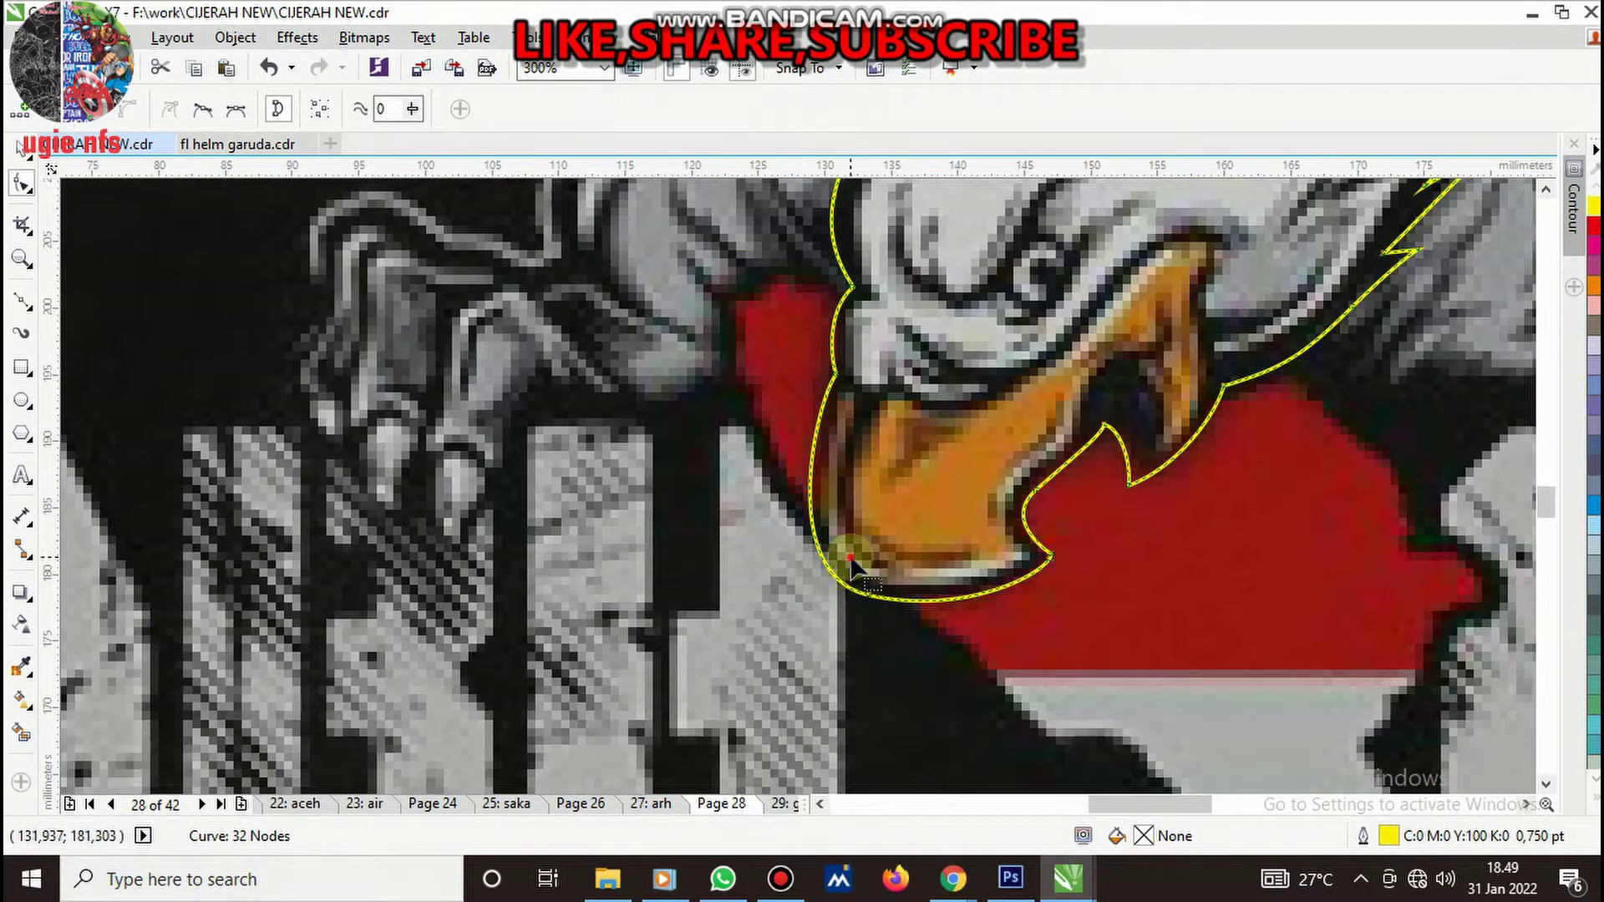
scroll(946, 595, "up", 2)
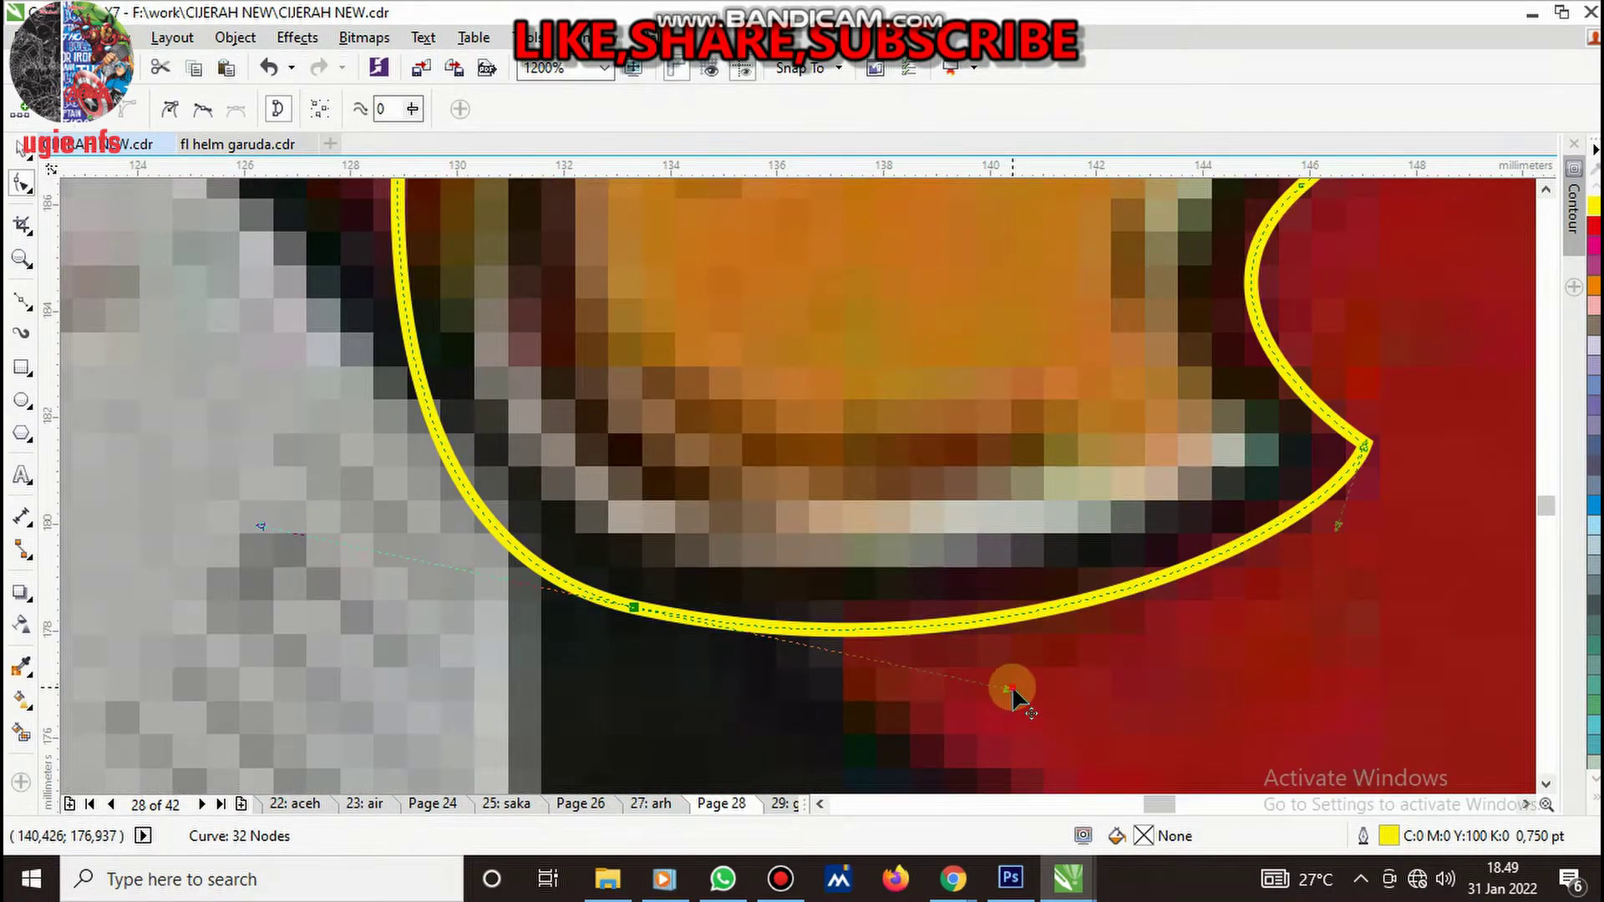
scroll(974, 599, "down", 2)
scroll(940, 547, "down", 1)
key("space")
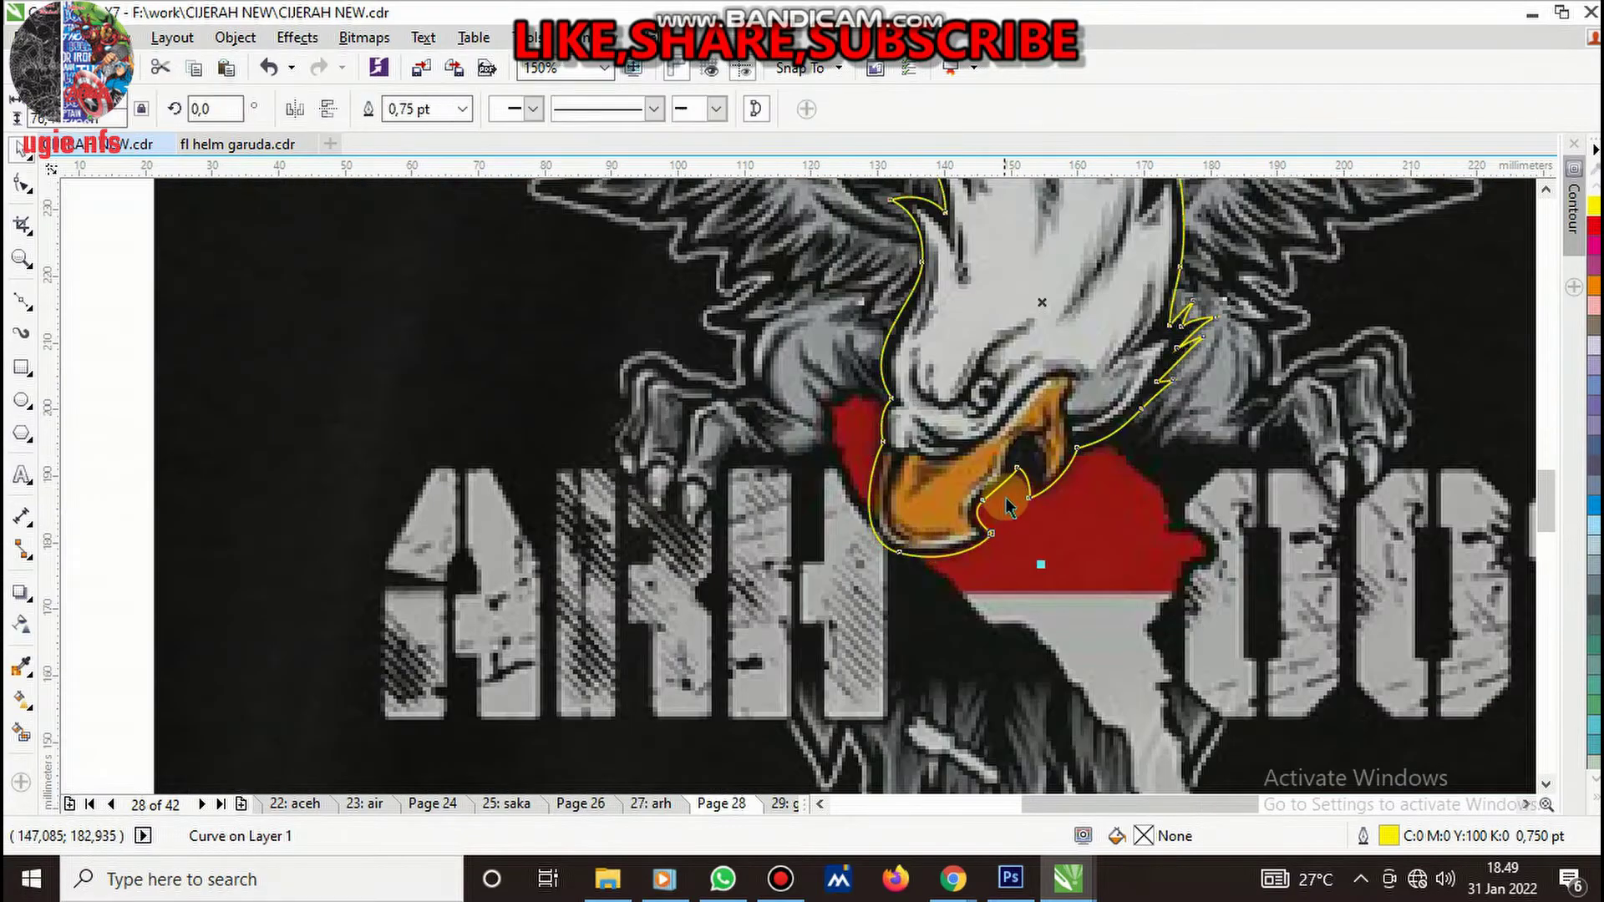
scroll(836, 523, "down", 1)
left_click(478, 434)
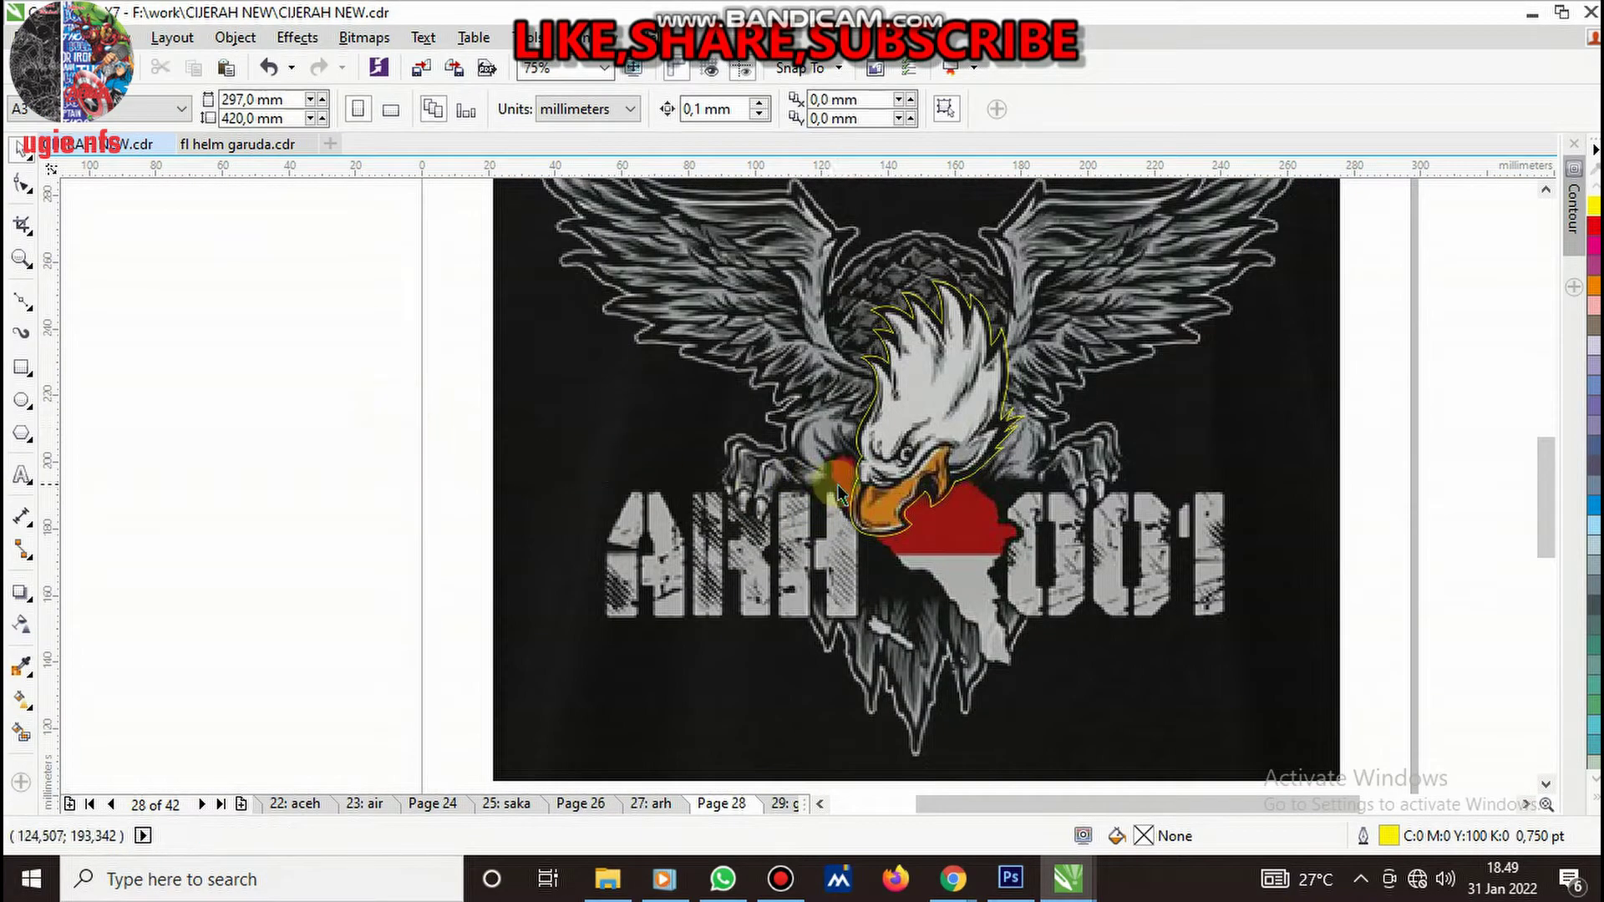
- Trace the beak's mouth line with Bezier nodes from the tip down toward the jaw
scroll(947, 489, "up", 1)
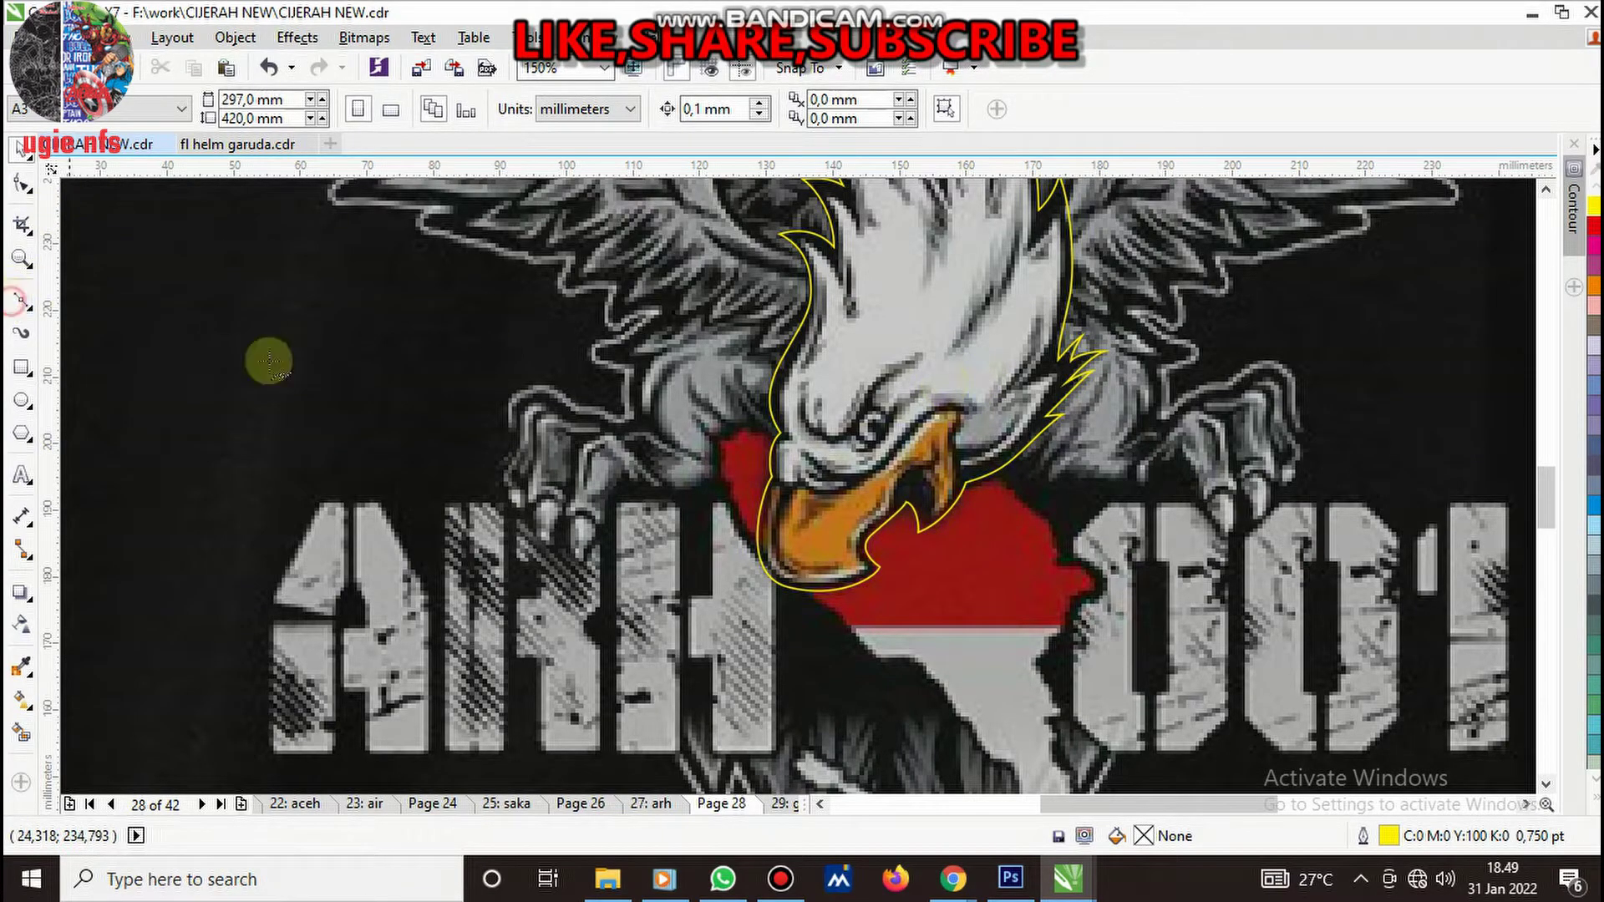
key("space")
scroll(886, 507, "up", 2)
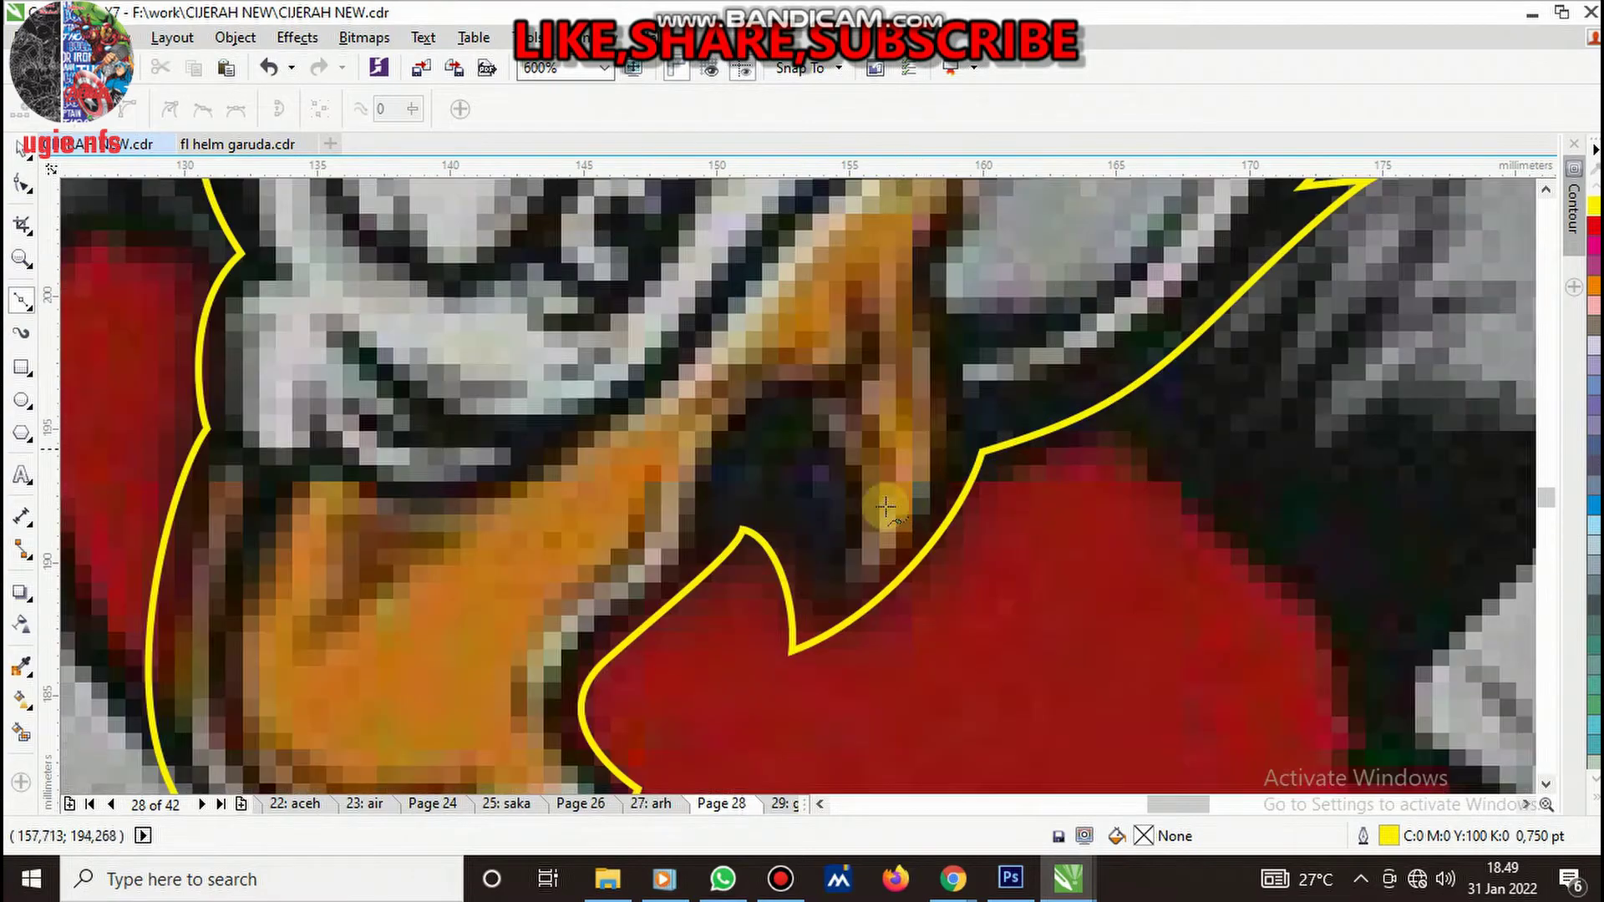
scroll(843, 522, "down", 1)
scroll(892, 576, "down", 1)
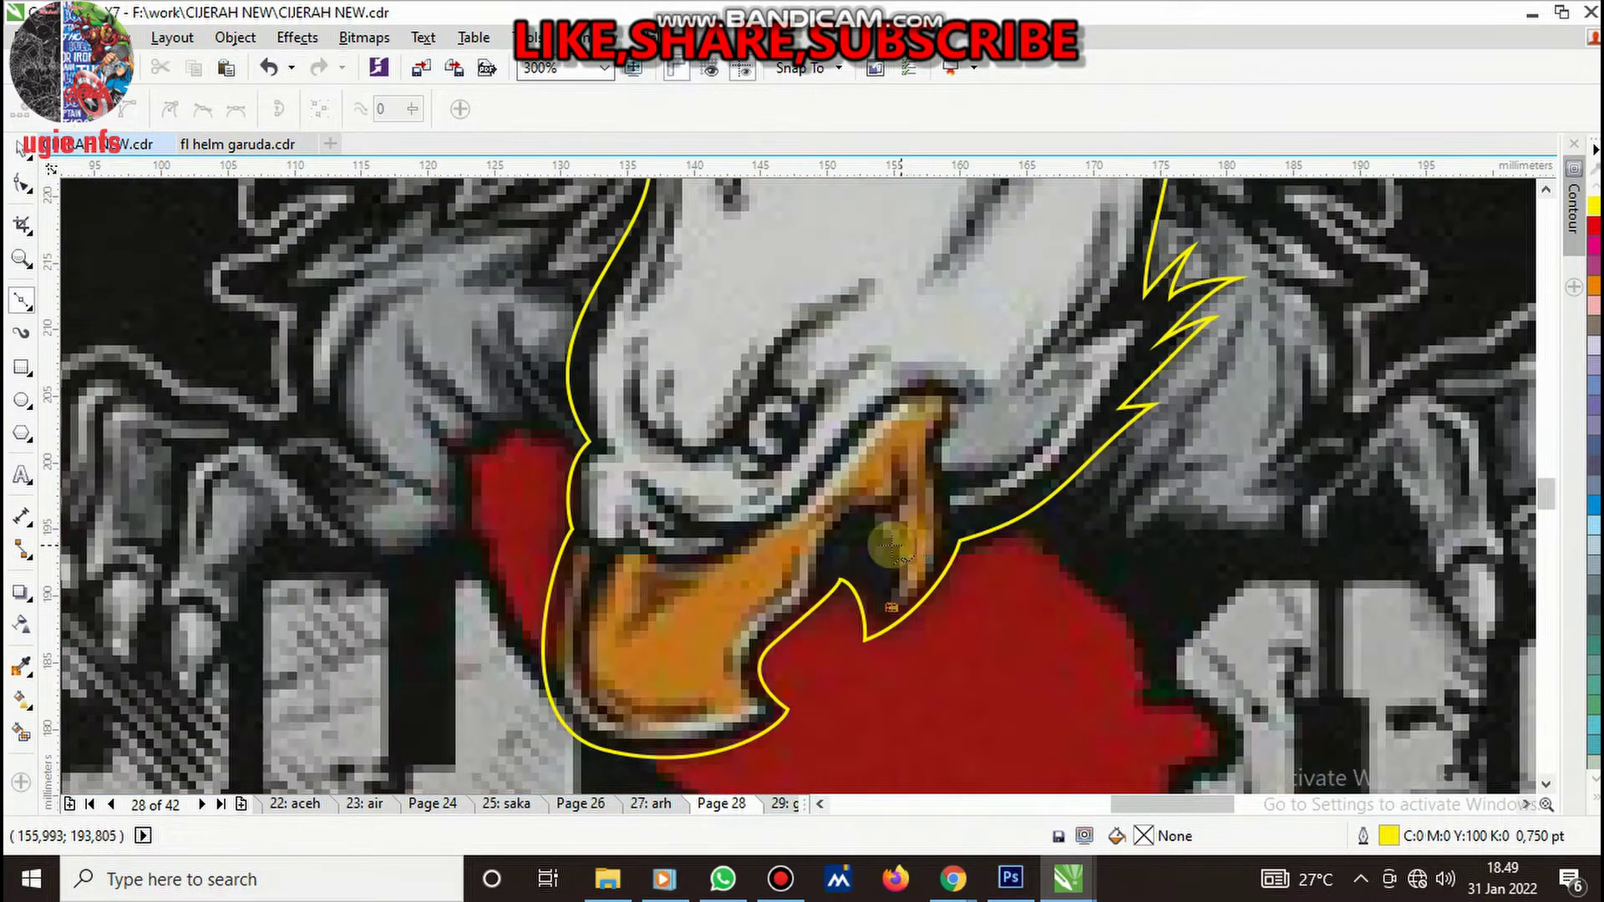
scroll(892, 547, "up", 1)
scroll(885, 532, "up", 1)
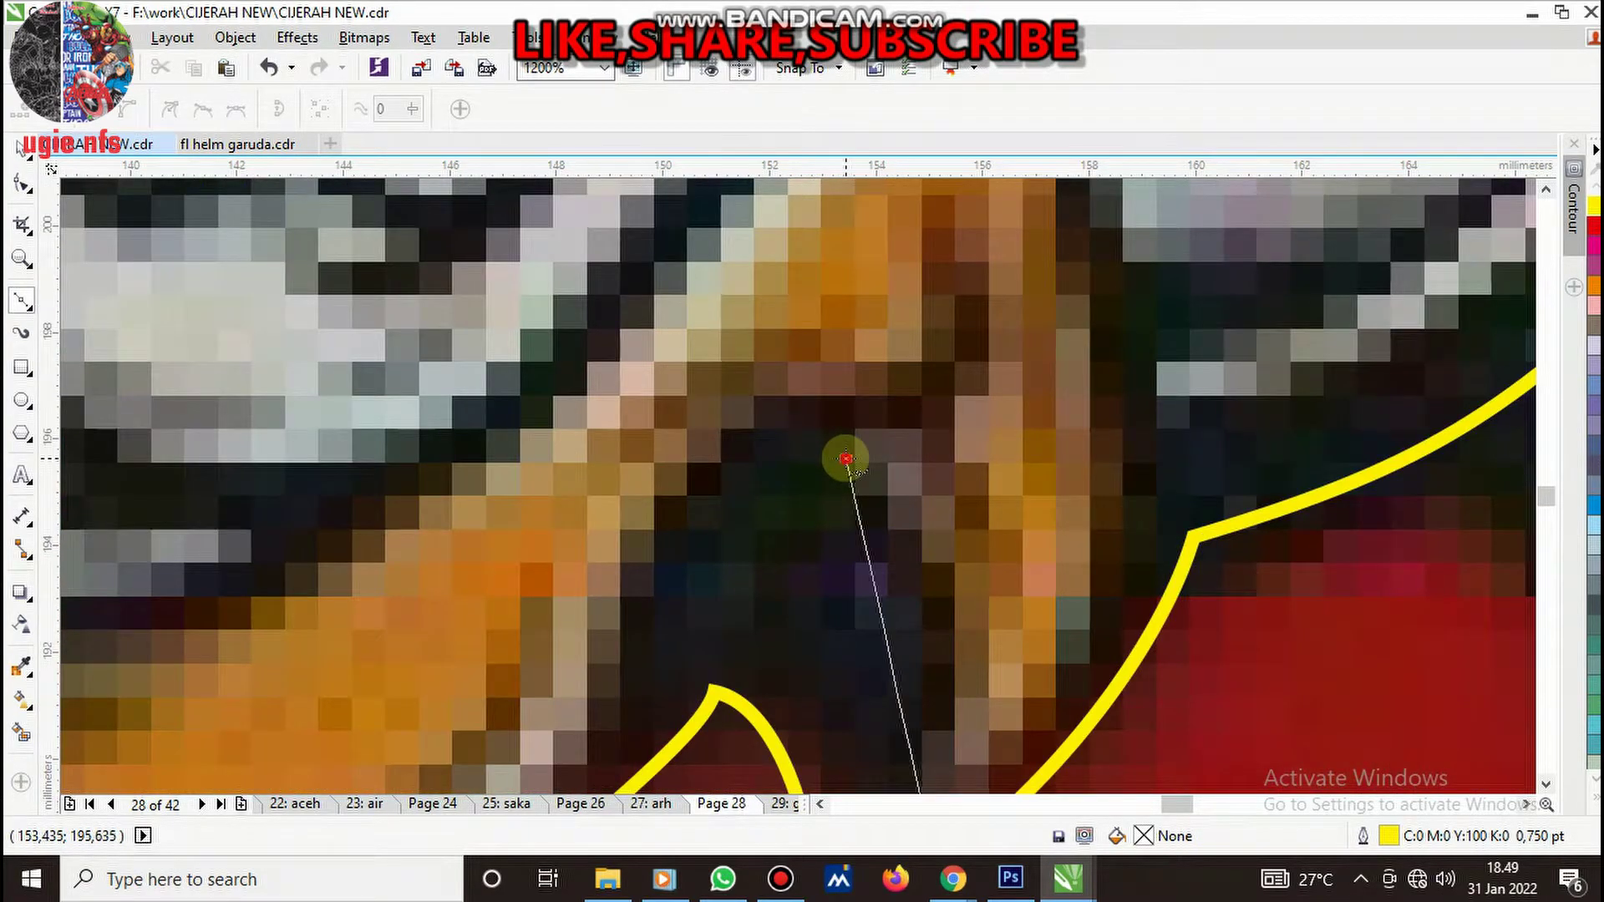
left_click_drag(846, 458, 665, 312)
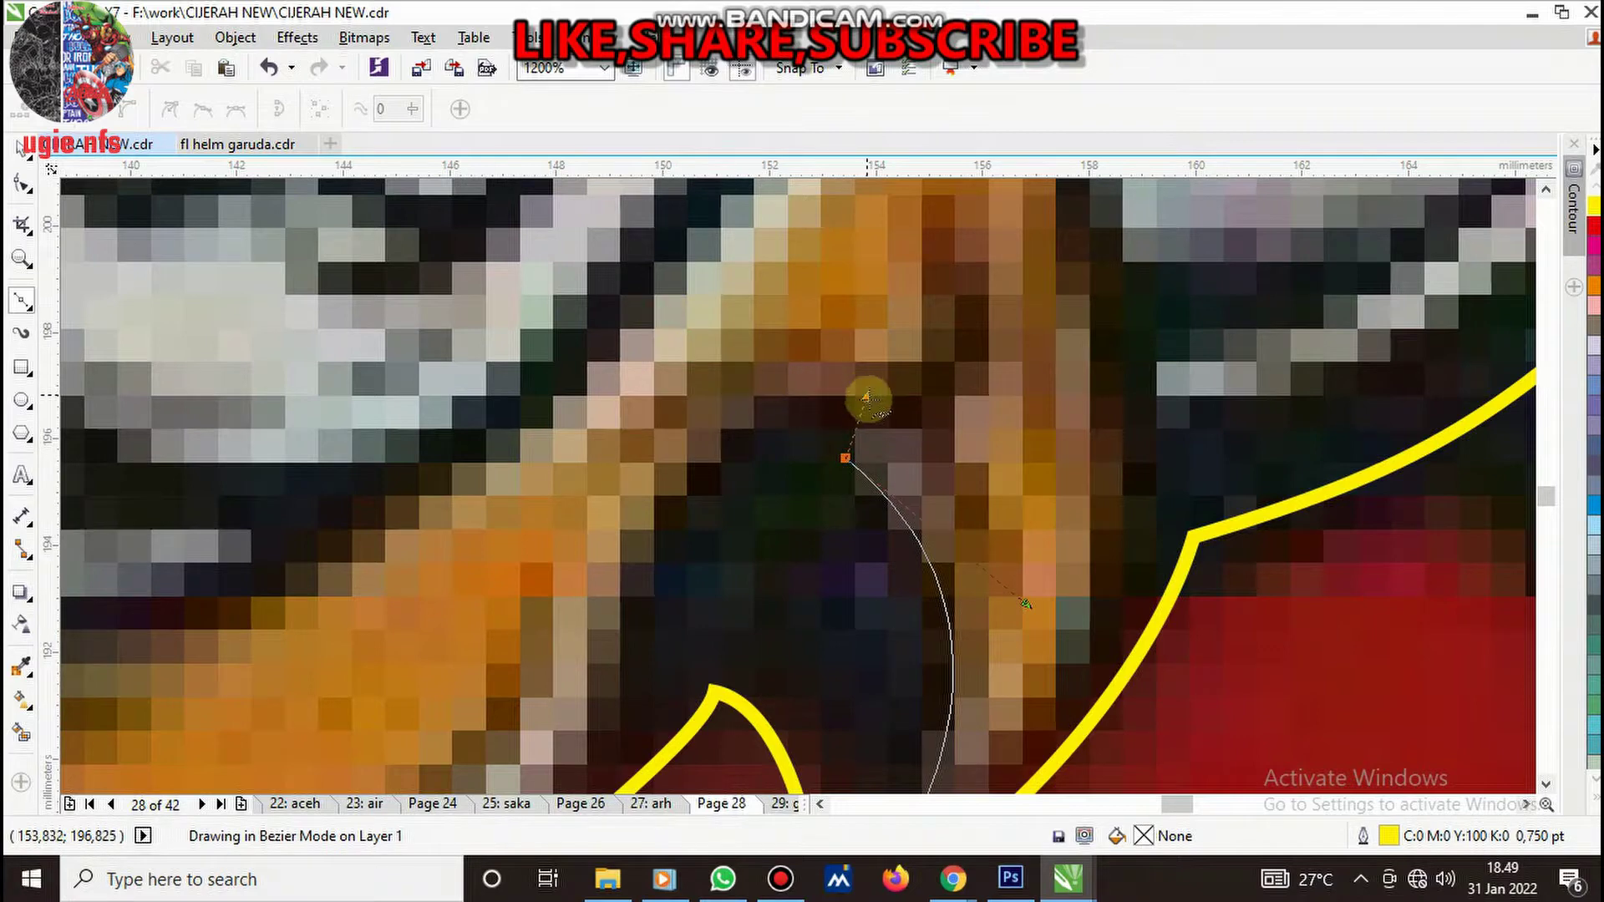
left_click_drag(742, 386, 877, 414)
left_click_drag(990, 575, 996, 656)
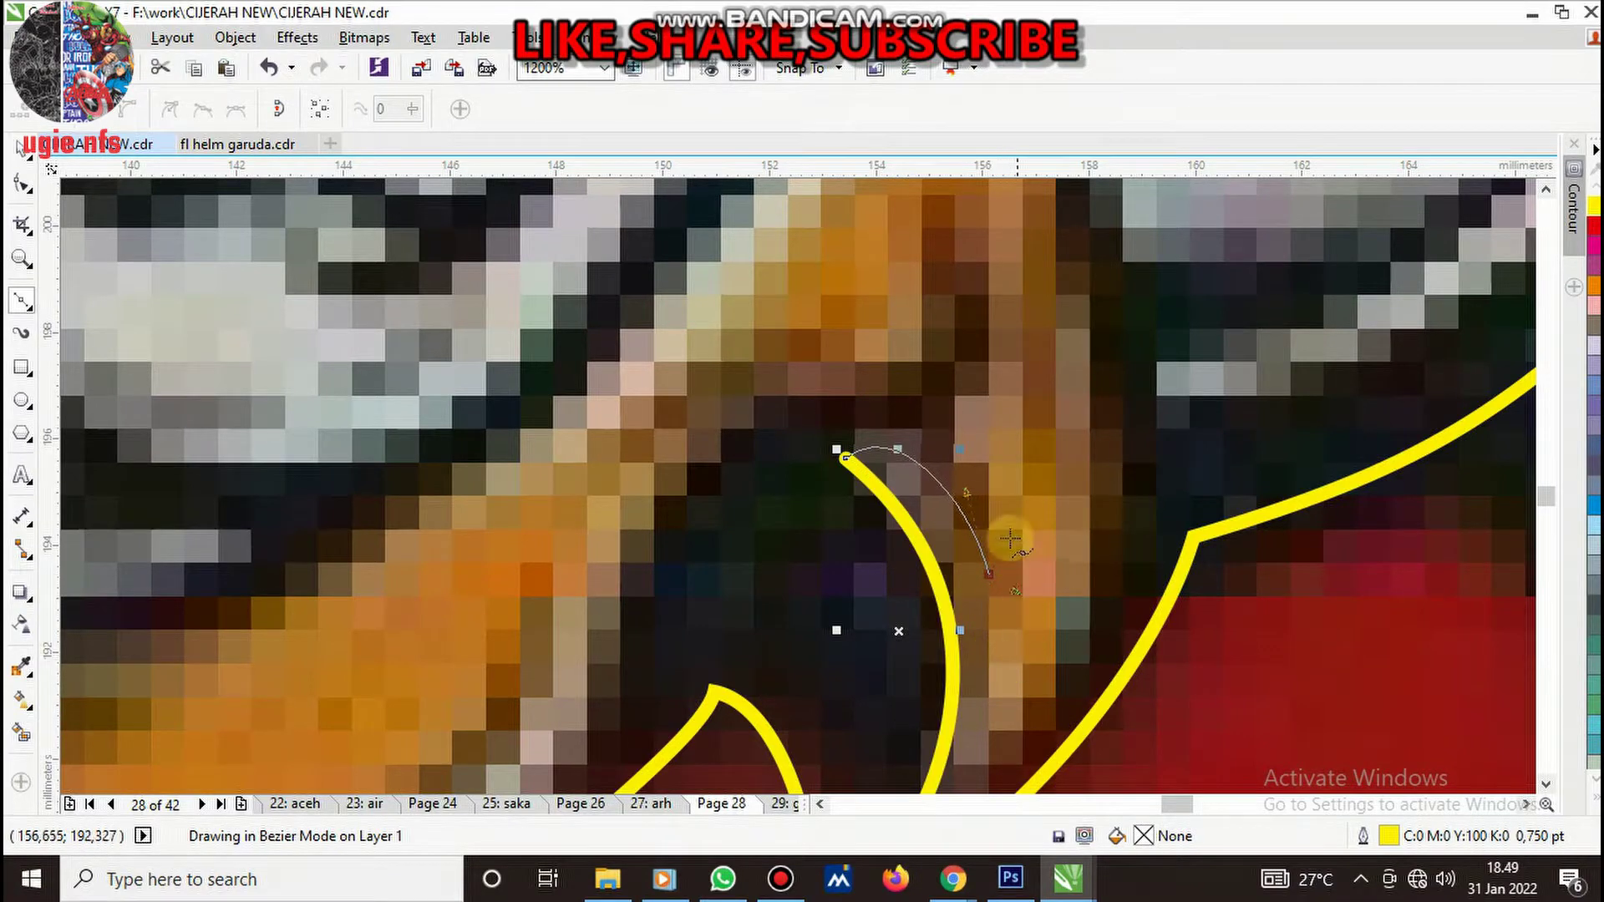
left_click_drag(950, 442, 989, 411)
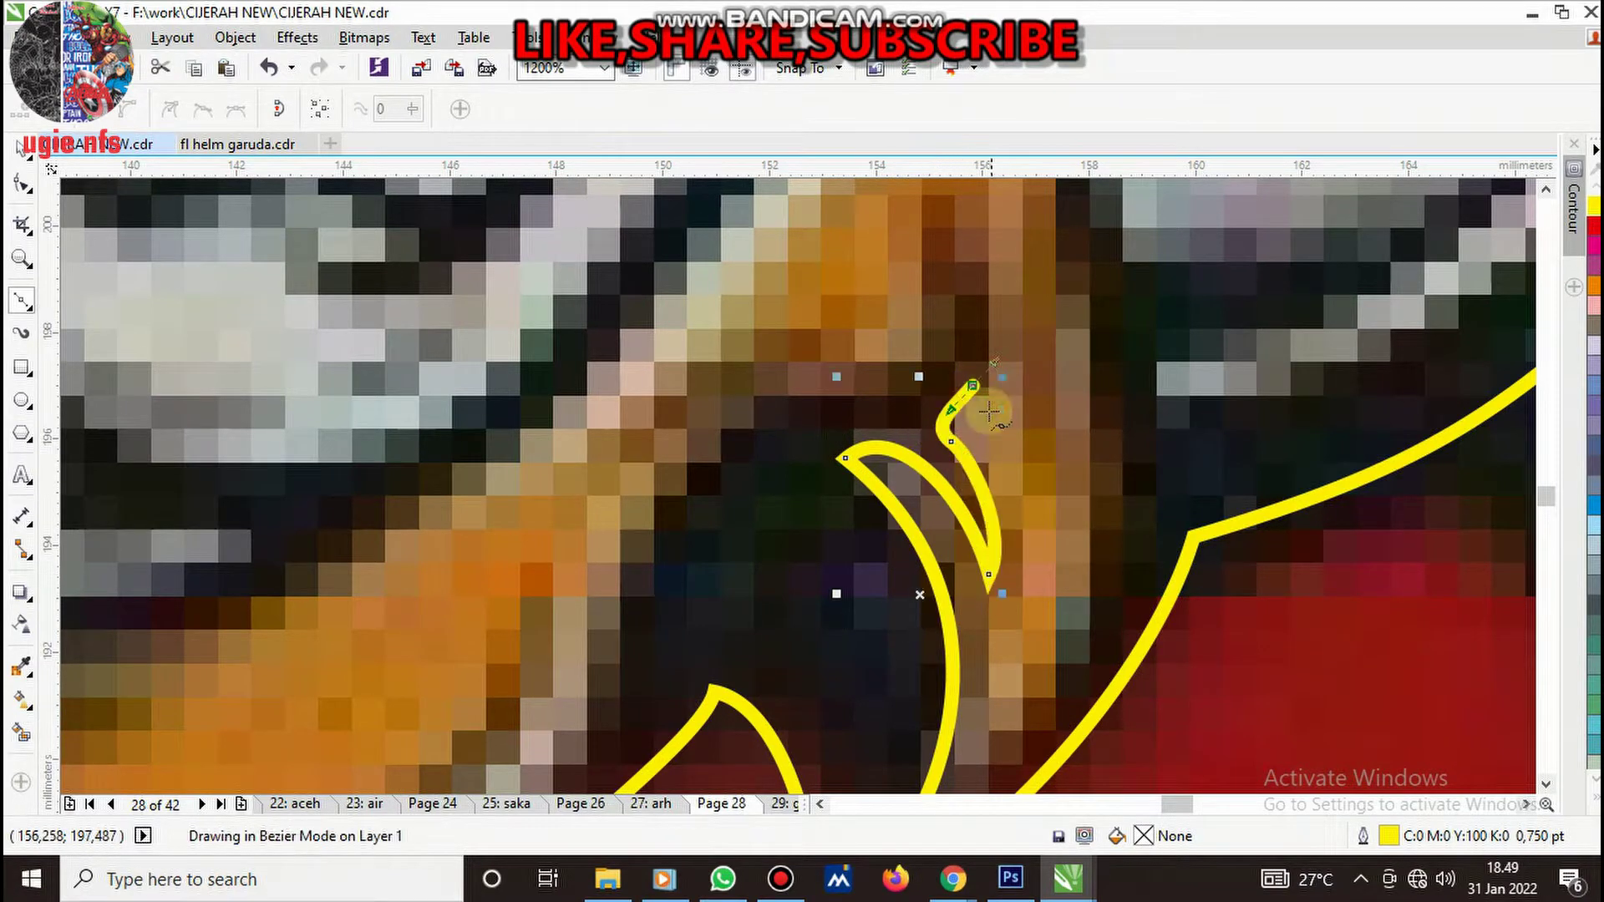
scroll(988, 411, "down", 4)
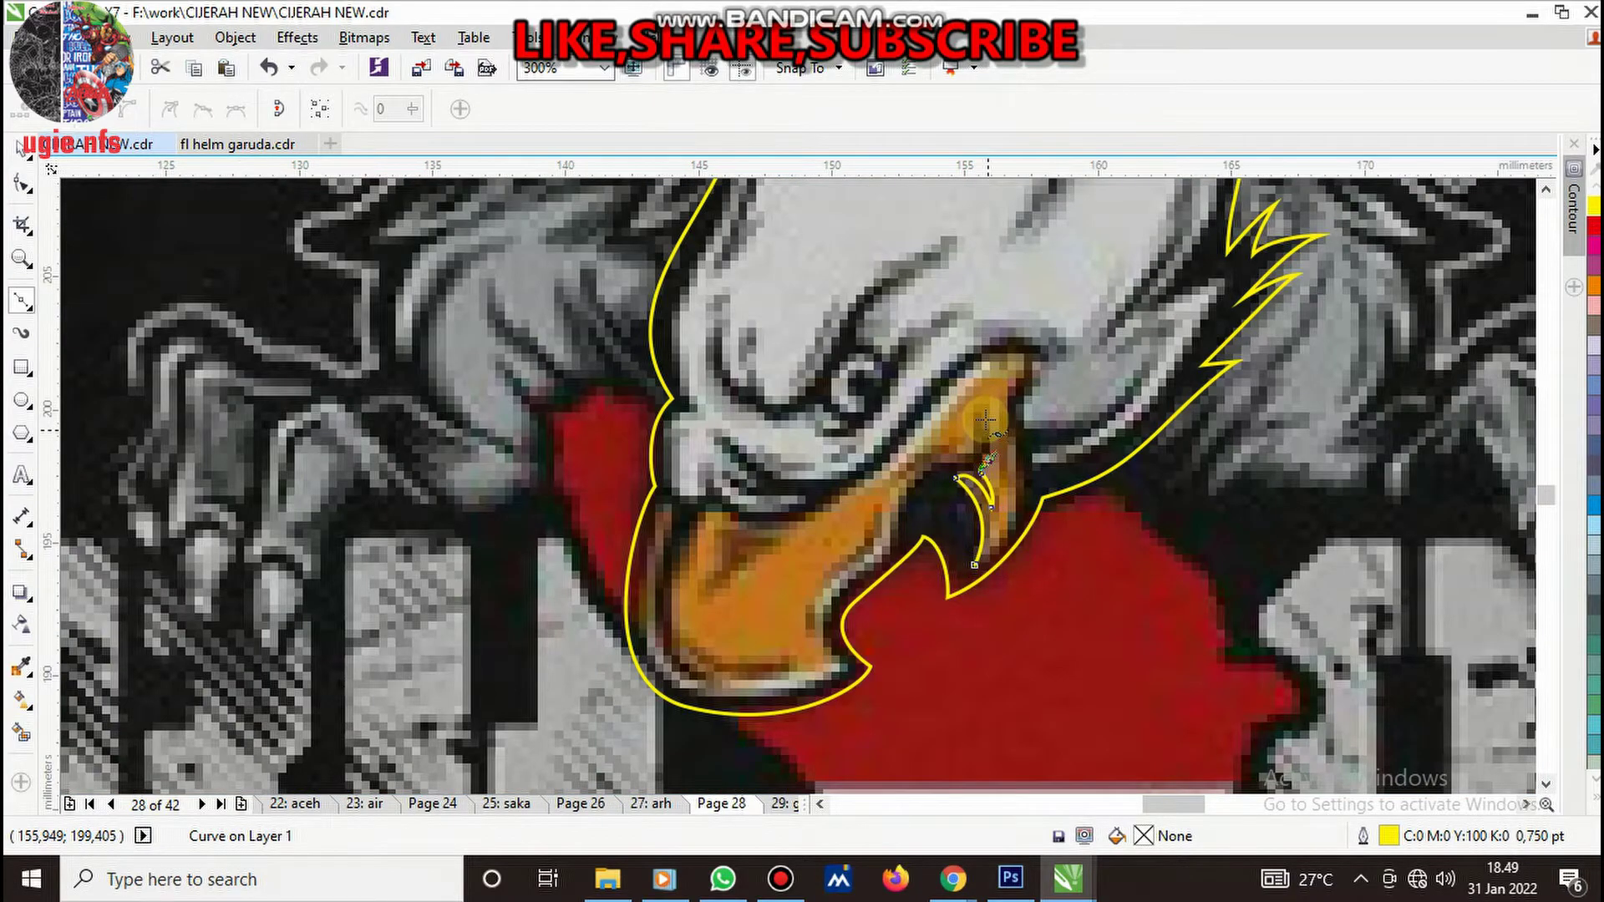
scroll(985, 421, "up", 2)
left_click_drag(963, 370, 922, 300)
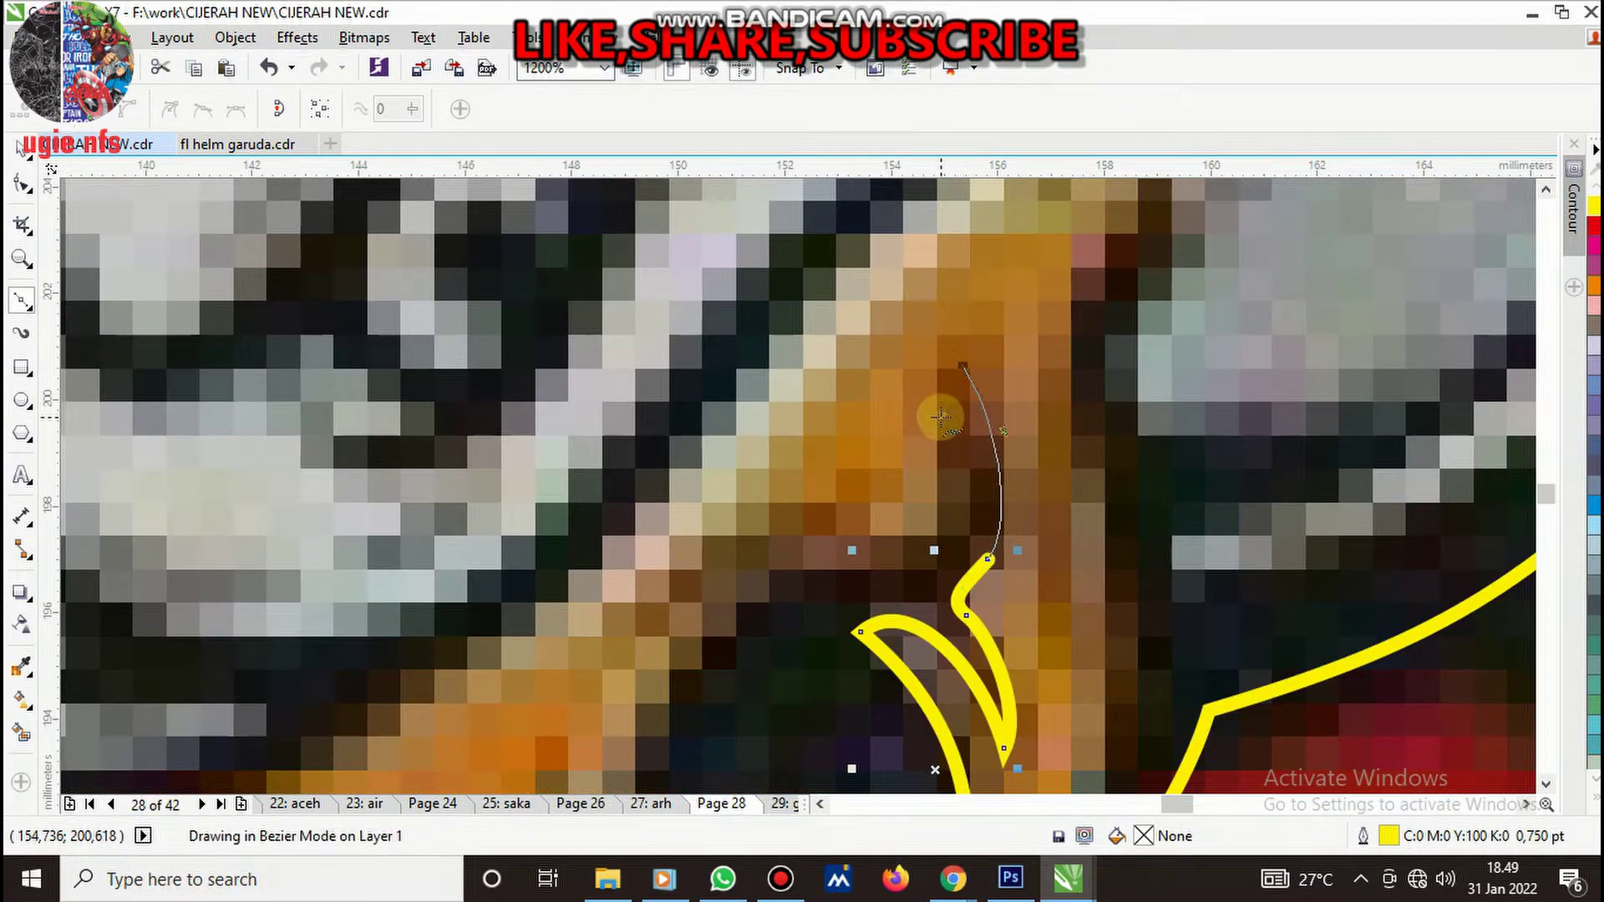
left_click_drag(937, 542, 906, 568)
scroll(881, 575, "down", 3)
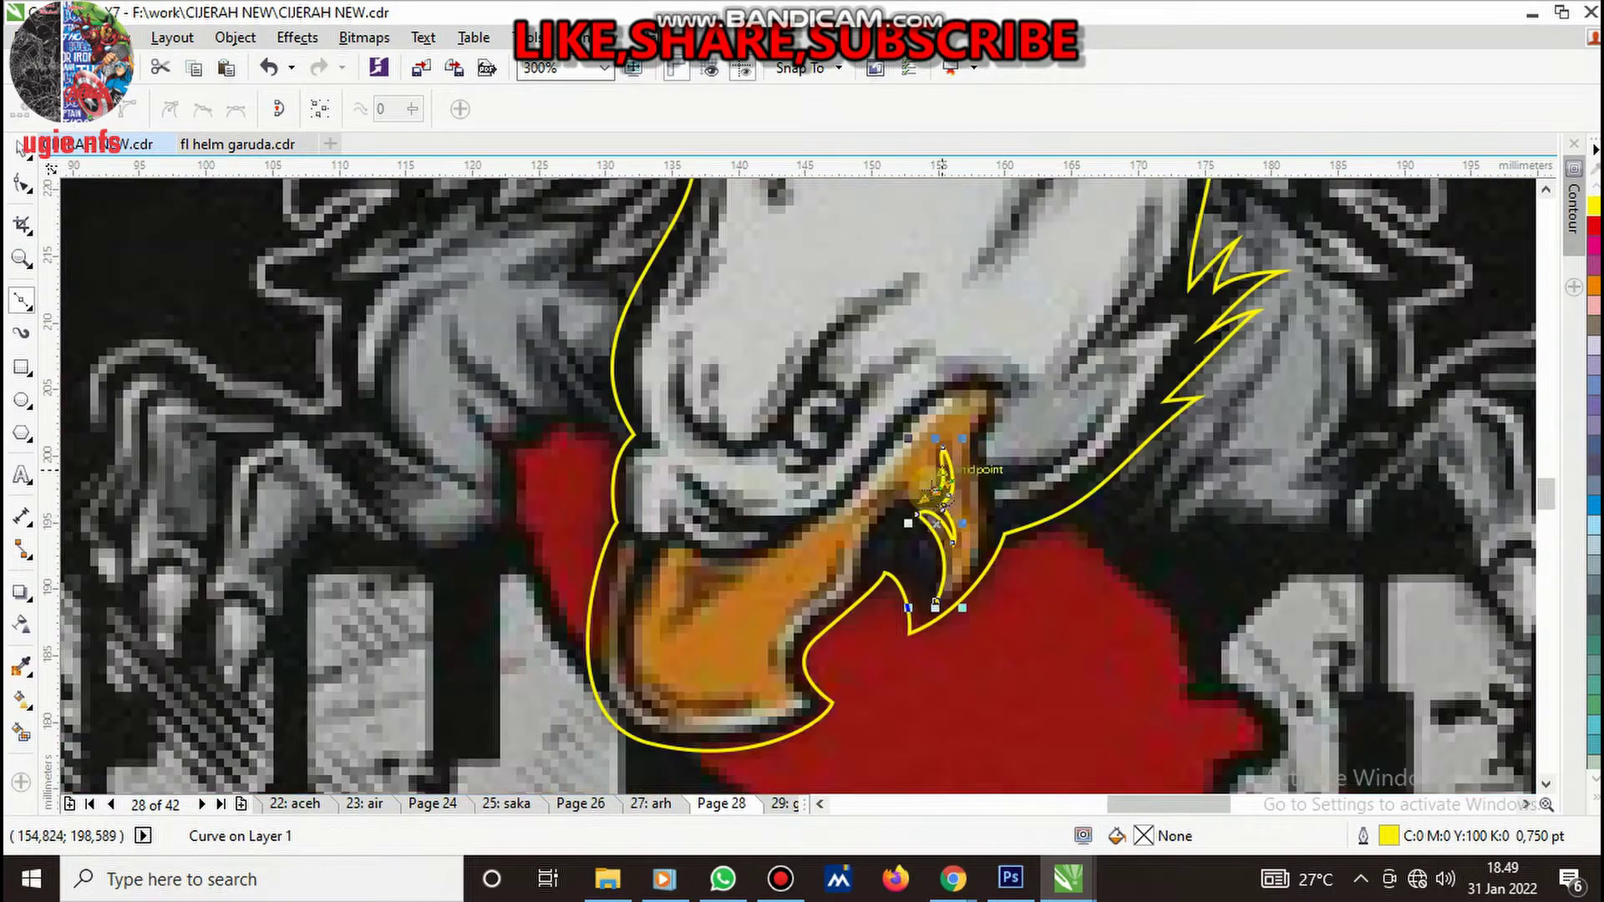
scroll(919, 518, "up", 3)
left_click_drag(873, 462, 812, 474)
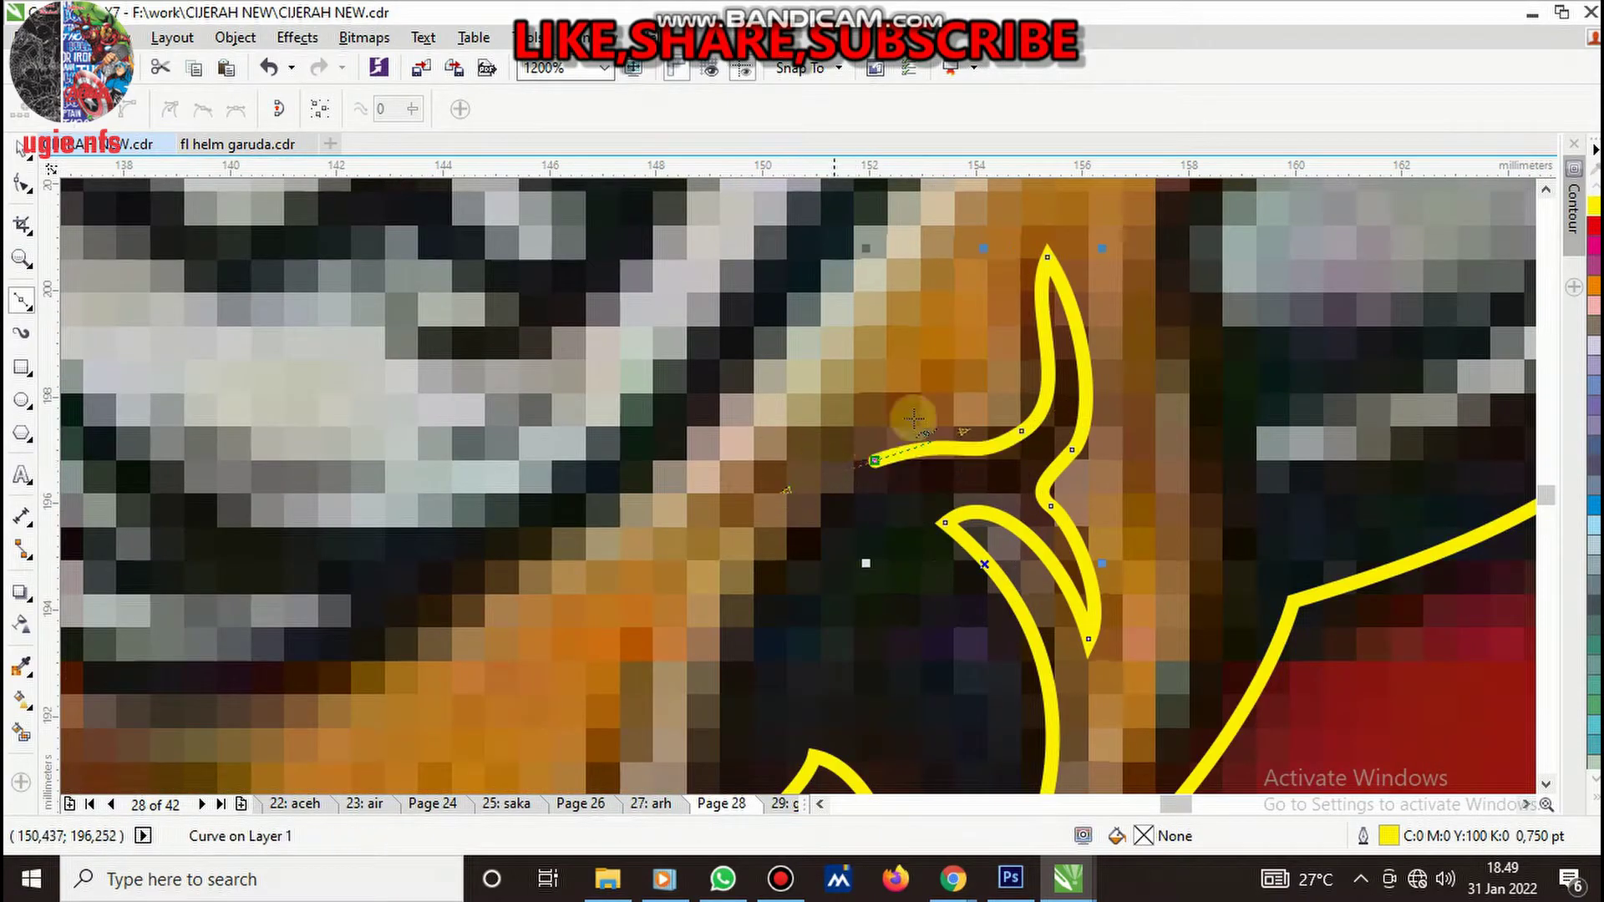
scroll(835, 484, "down", 3)
scroll(886, 484, "up", 3)
left_click_drag(903, 455, 886, 524)
scroll(919, 468, "down", 1)
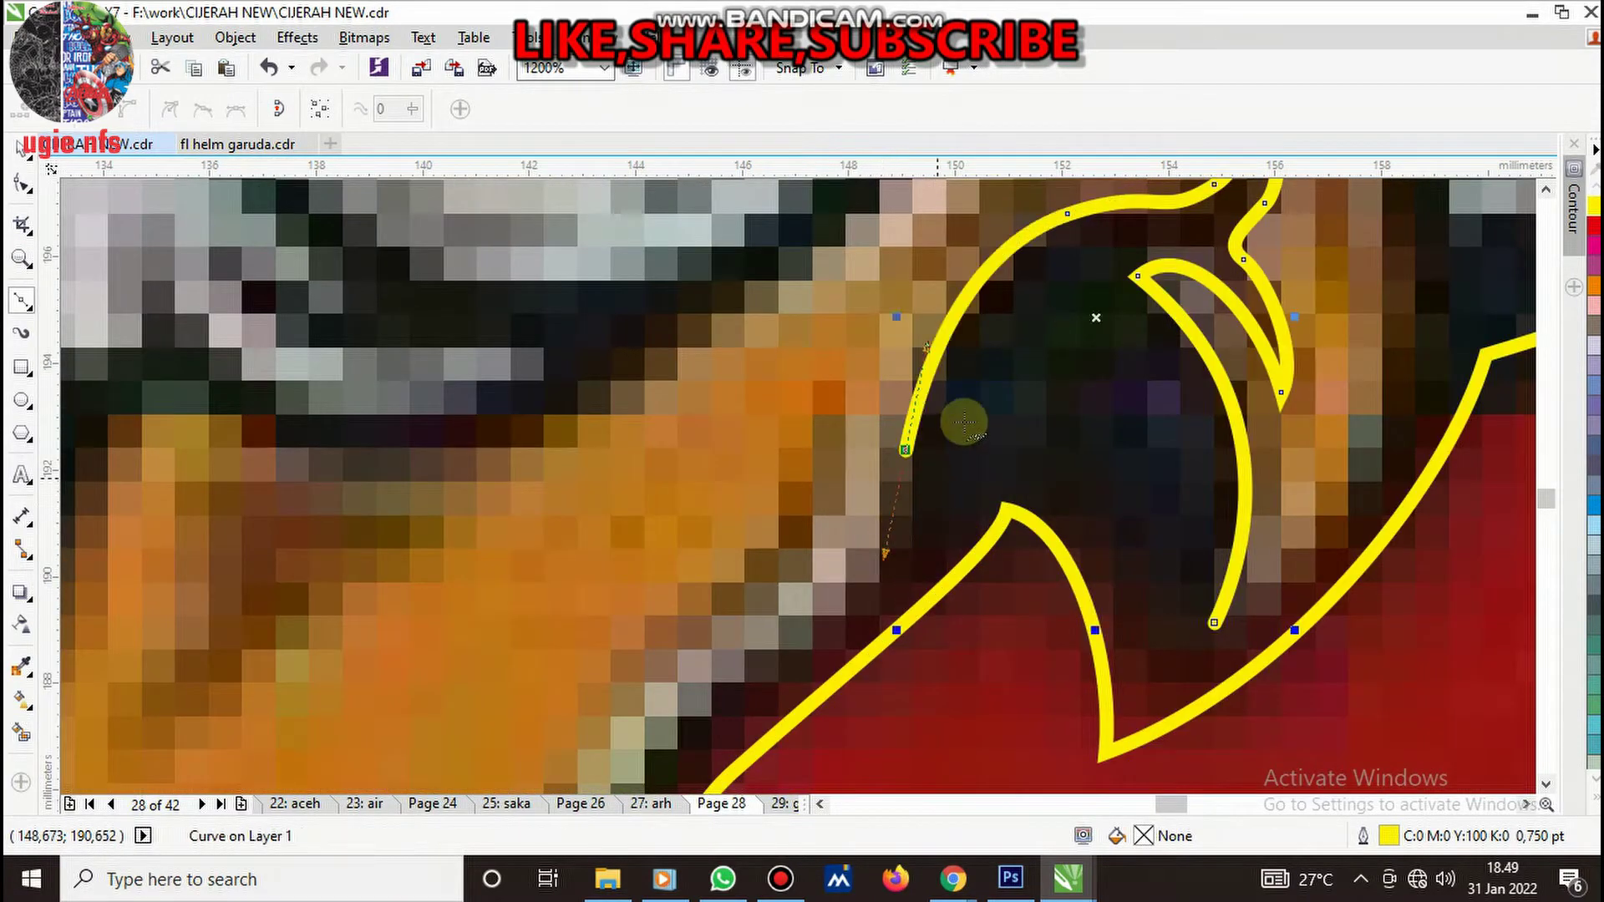
scroll(961, 423, "down", 3)
scroll(944, 441, "up", 4)
scroll(990, 409, "down", 2)
scroll(986, 412, "up", 2)
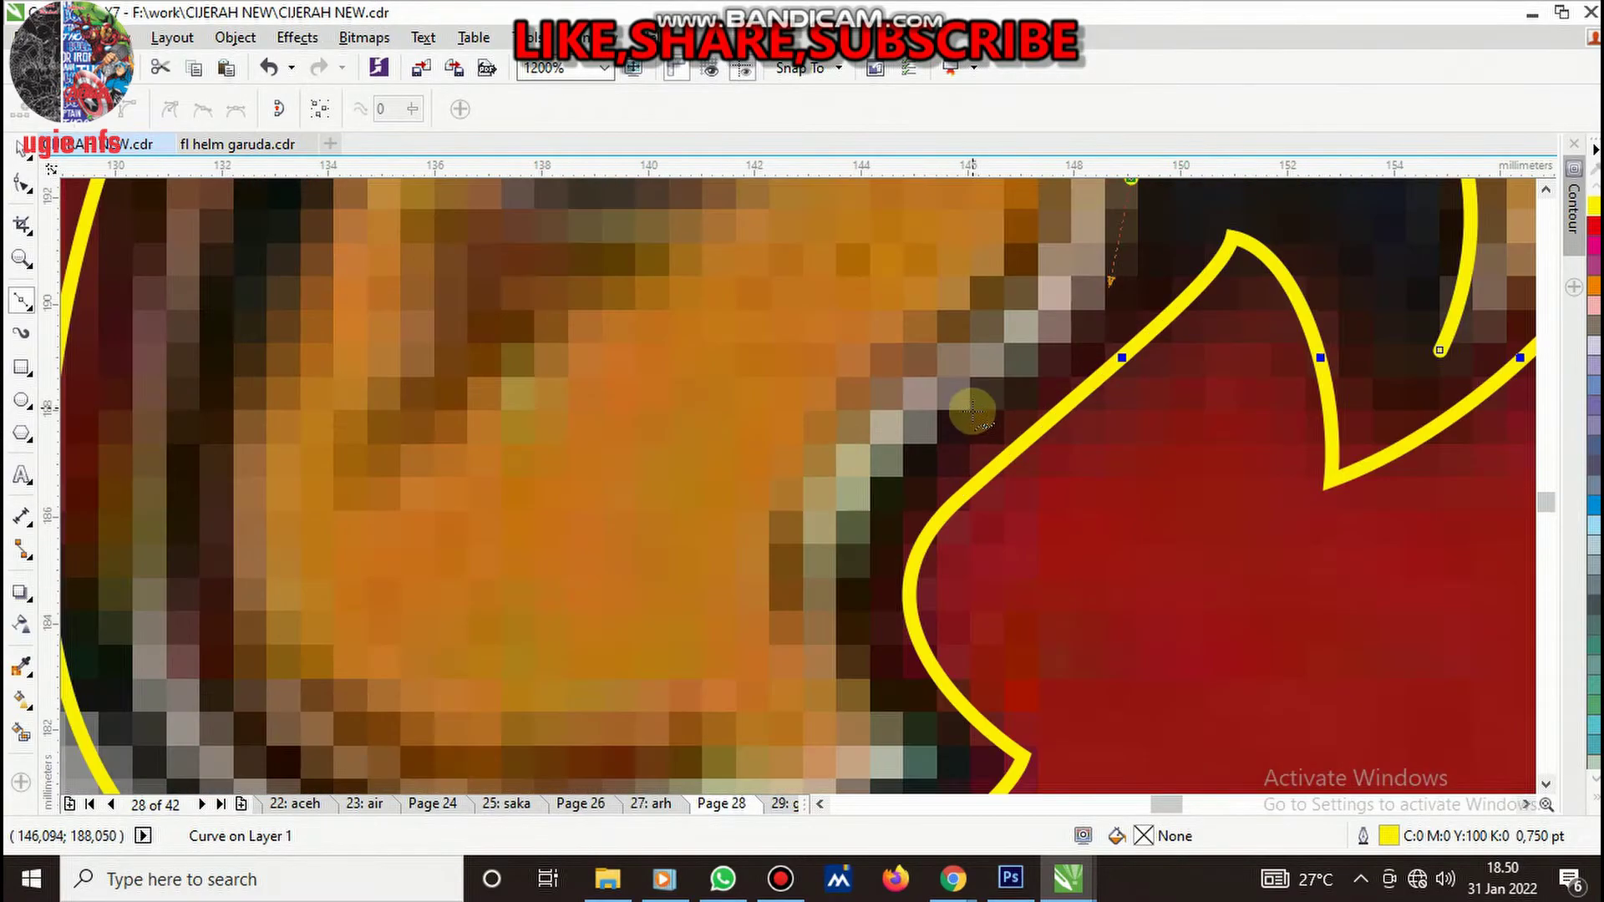
left_click_drag(953, 429, 854, 526)
scroll(860, 518, "down", 5)
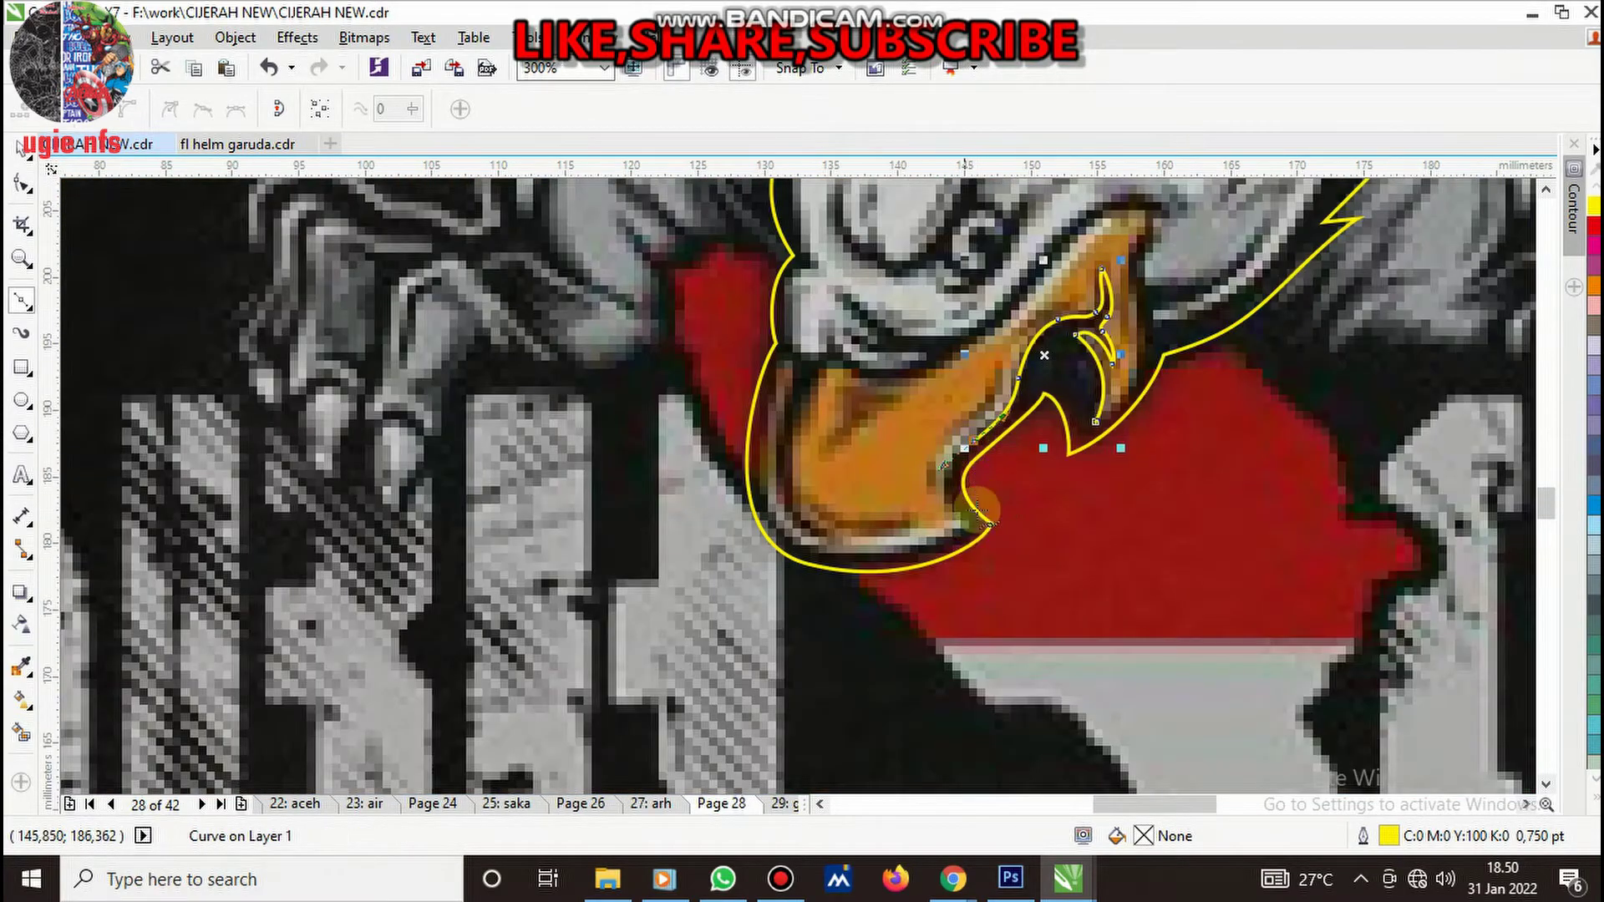
scroll(971, 524, "up", 5)
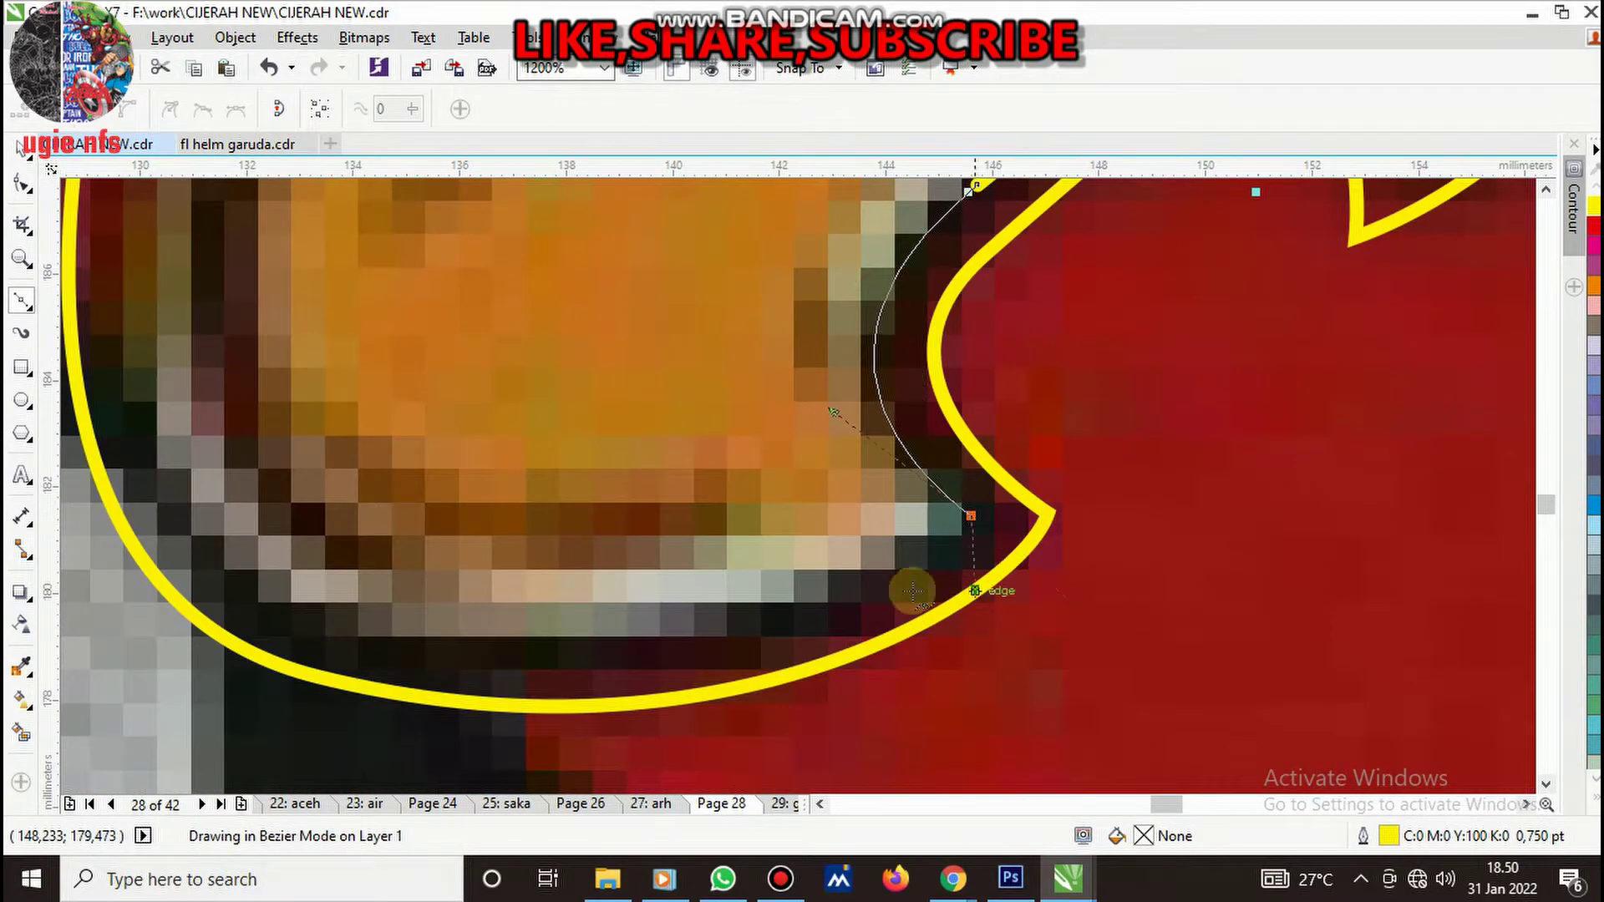
scroll(843, 584, "down", 4)
scroll(843, 584, "up", 4)
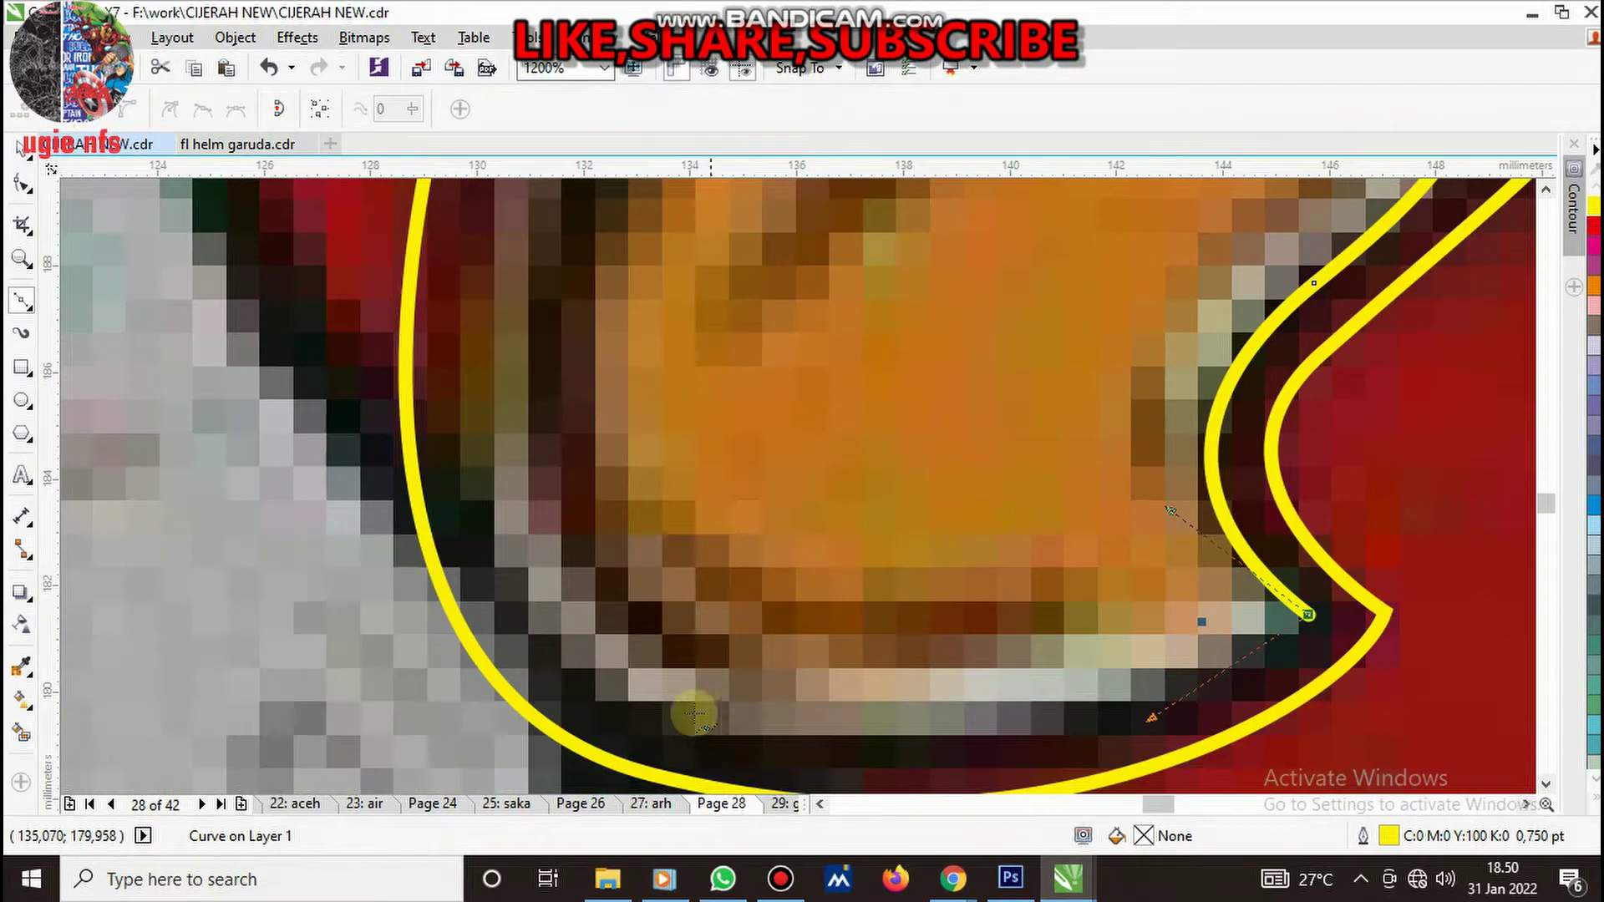
scroll(751, 585, "down", 5)
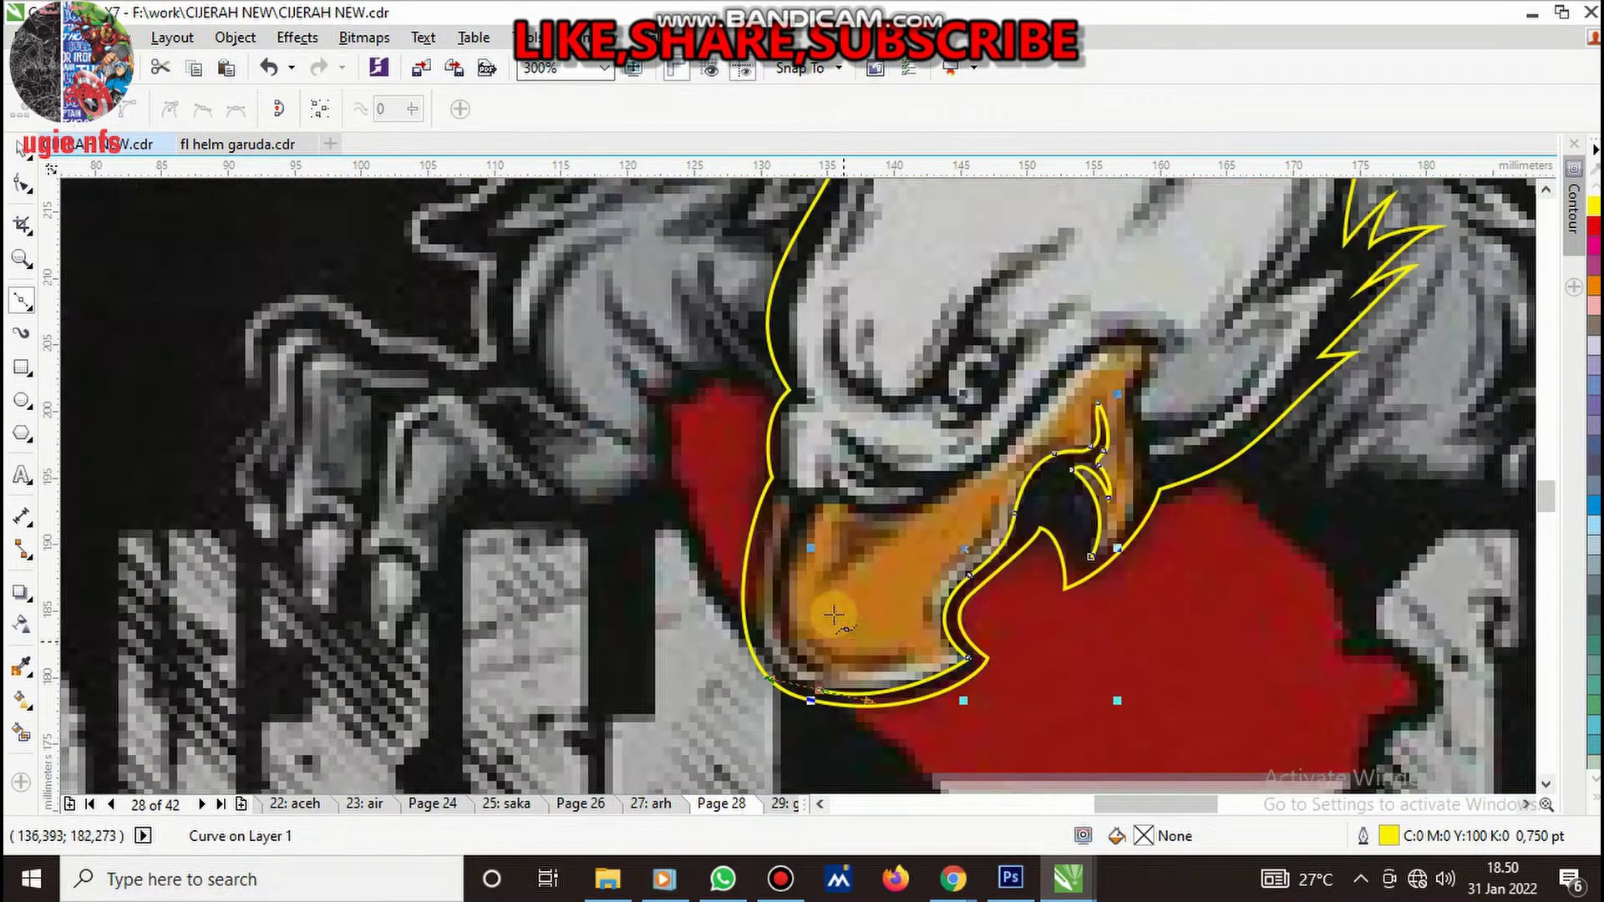
scroll(760, 571, "up", 2)
scroll(760, 571, "up", 2)
- Trace the inner beak outline down its left edge and along the bottom curve
left_click_drag(758, 533, 823, 292)
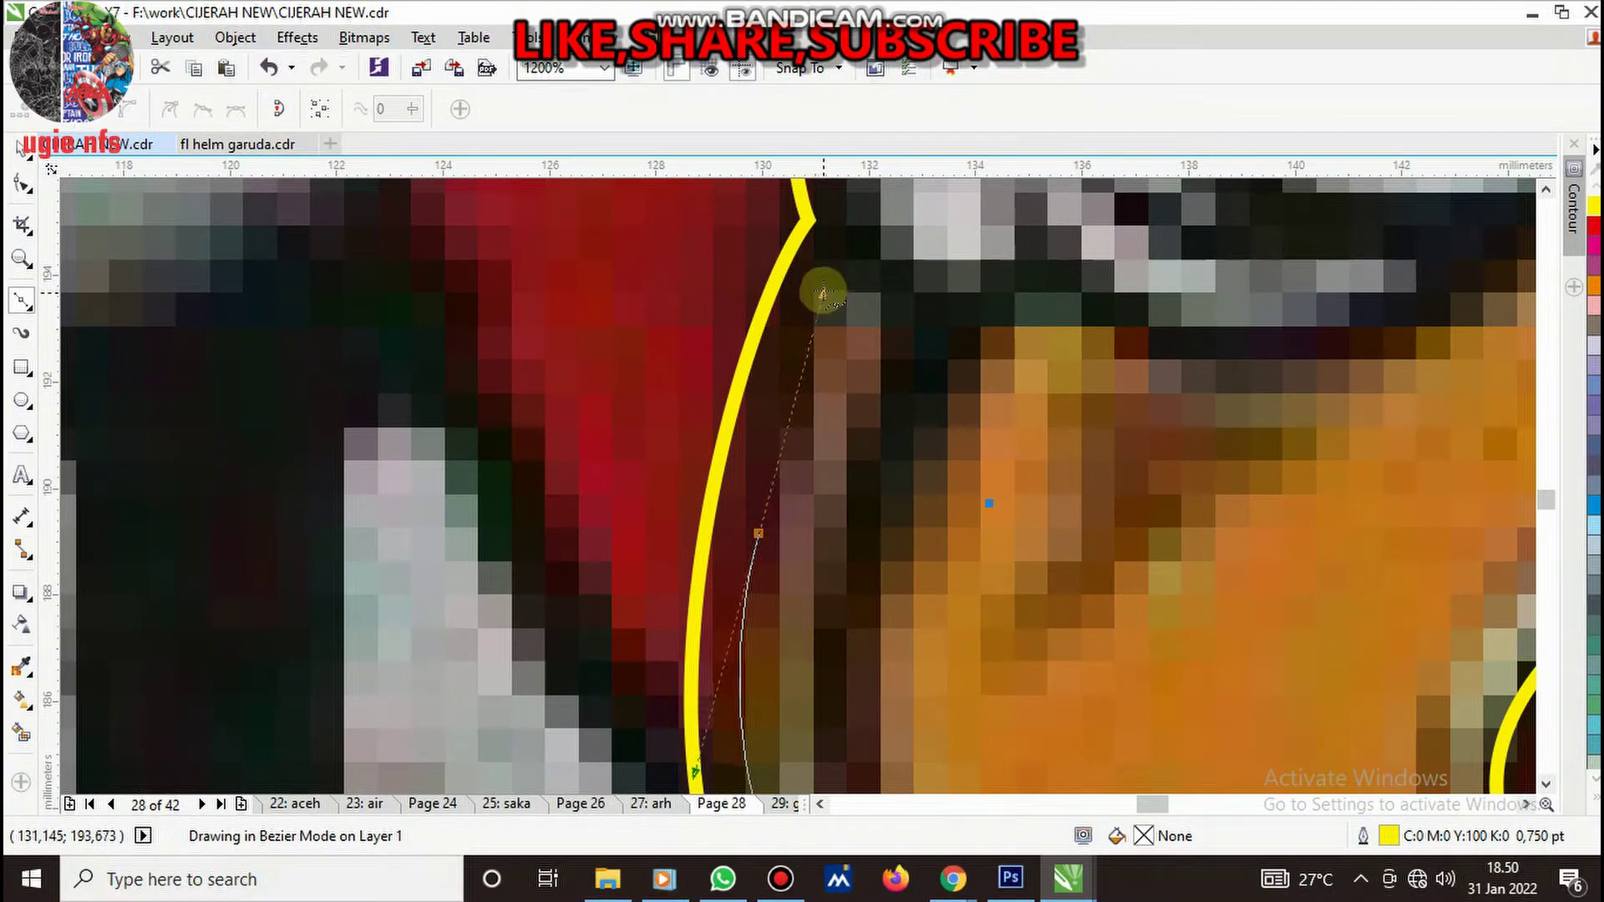
left_click(858, 270)
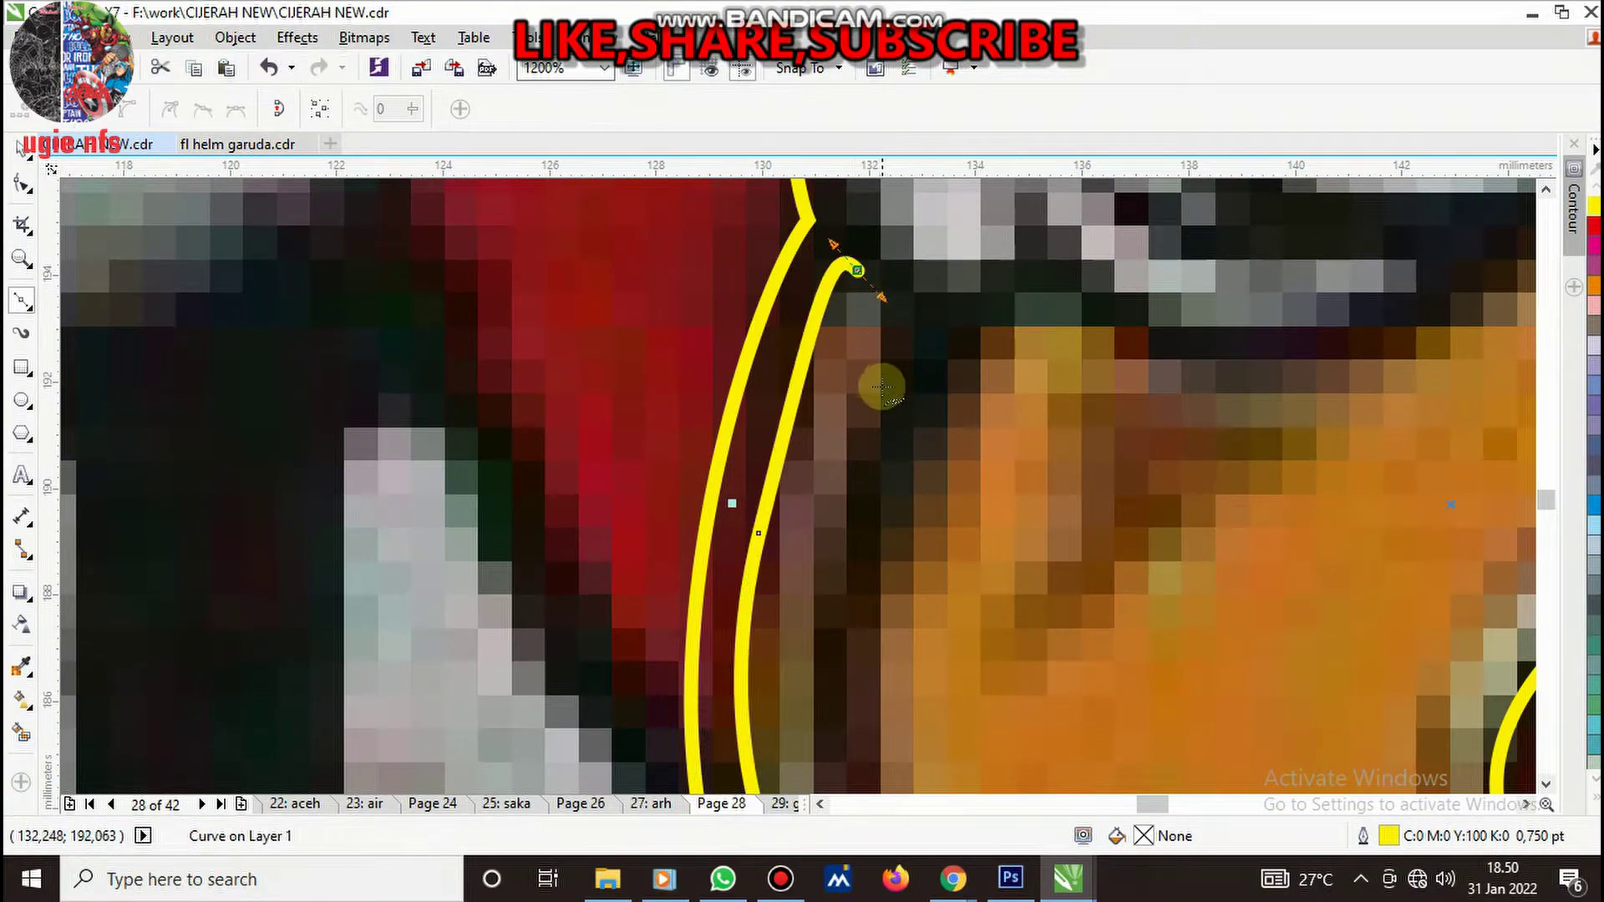
left_click_drag(878, 397, 852, 459)
scroll(853, 460, "down", 2)
scroll(852, 459, "down", 1)
scroll(1006, 633, "up", 3)
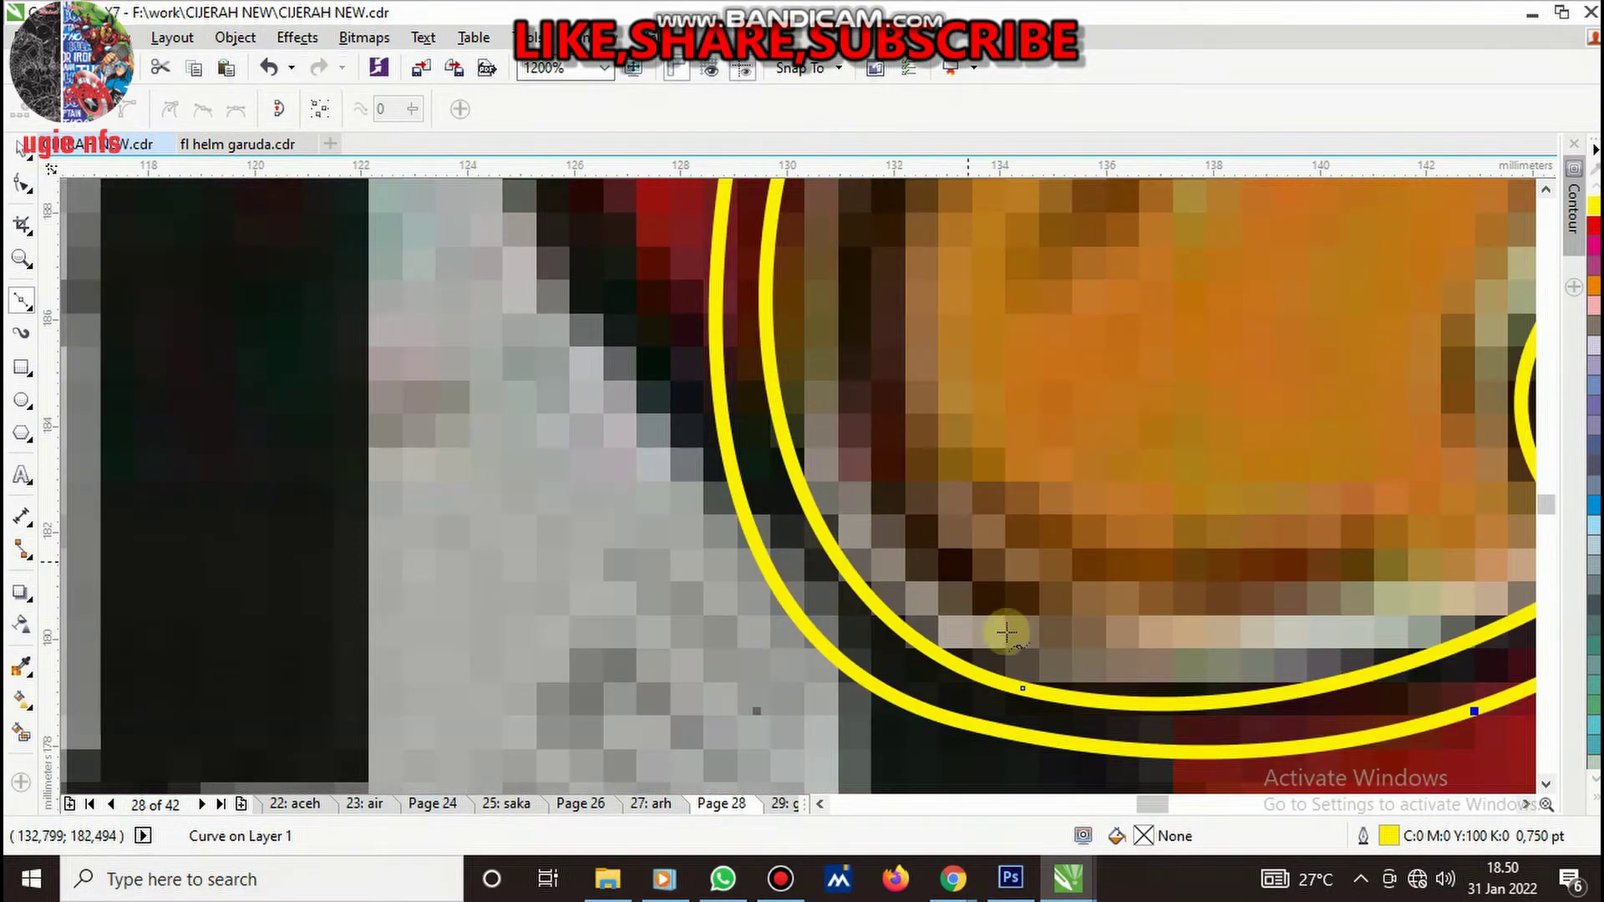
left_click_drag(1027, 621, 1341, 741)
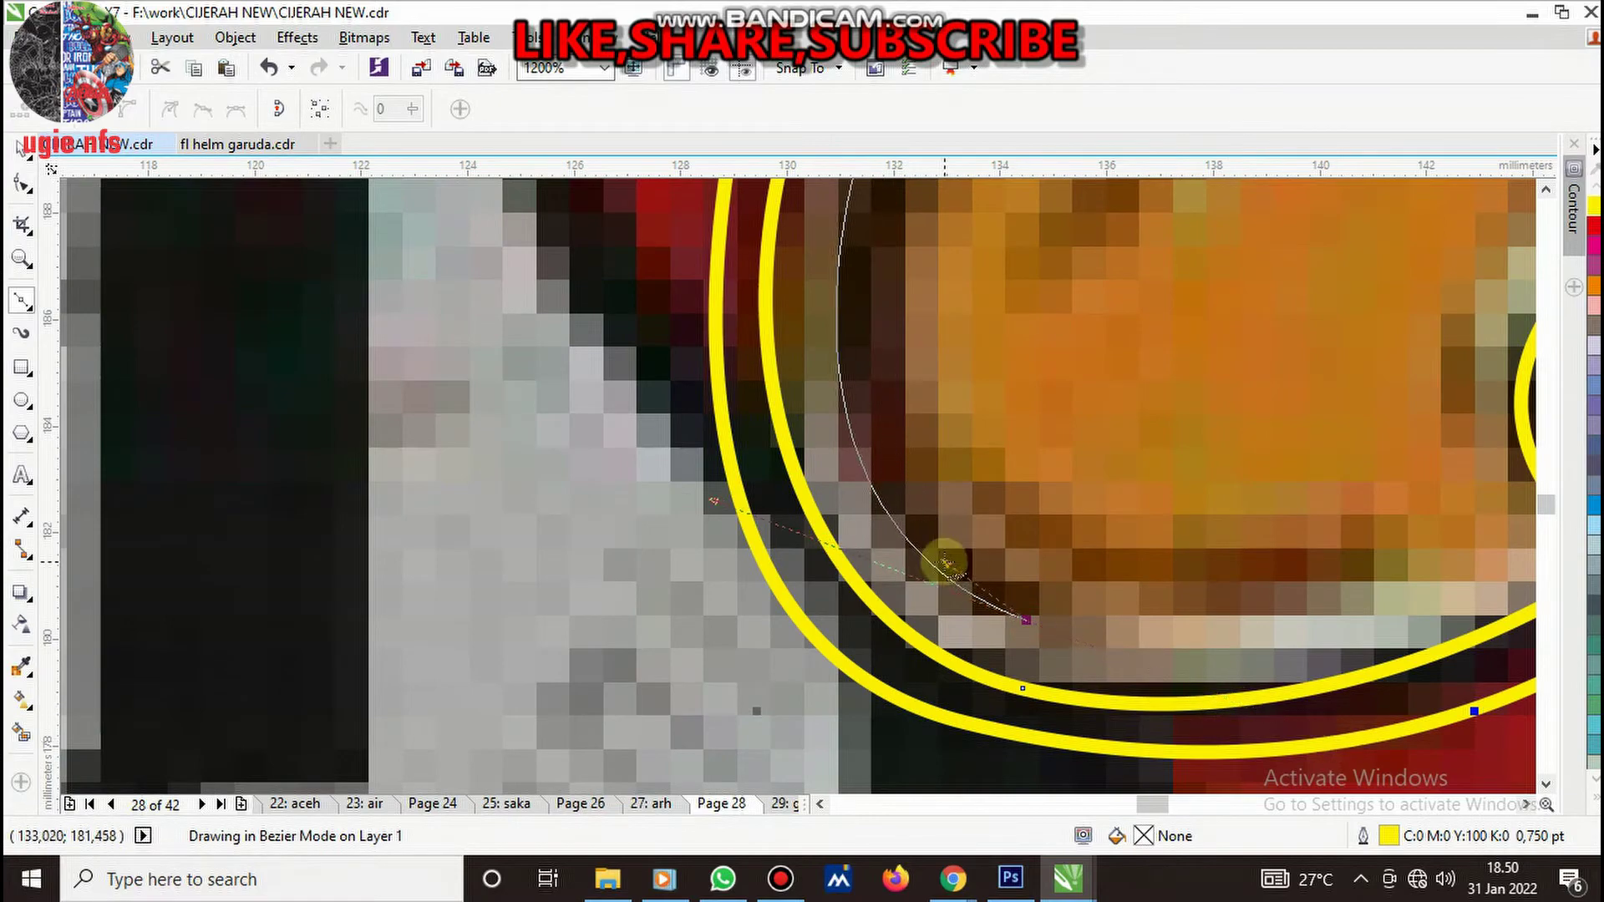
left_click(945, 564)
scroll(945, 543, "down", 2)
scroll(952, 501, "up", 2)
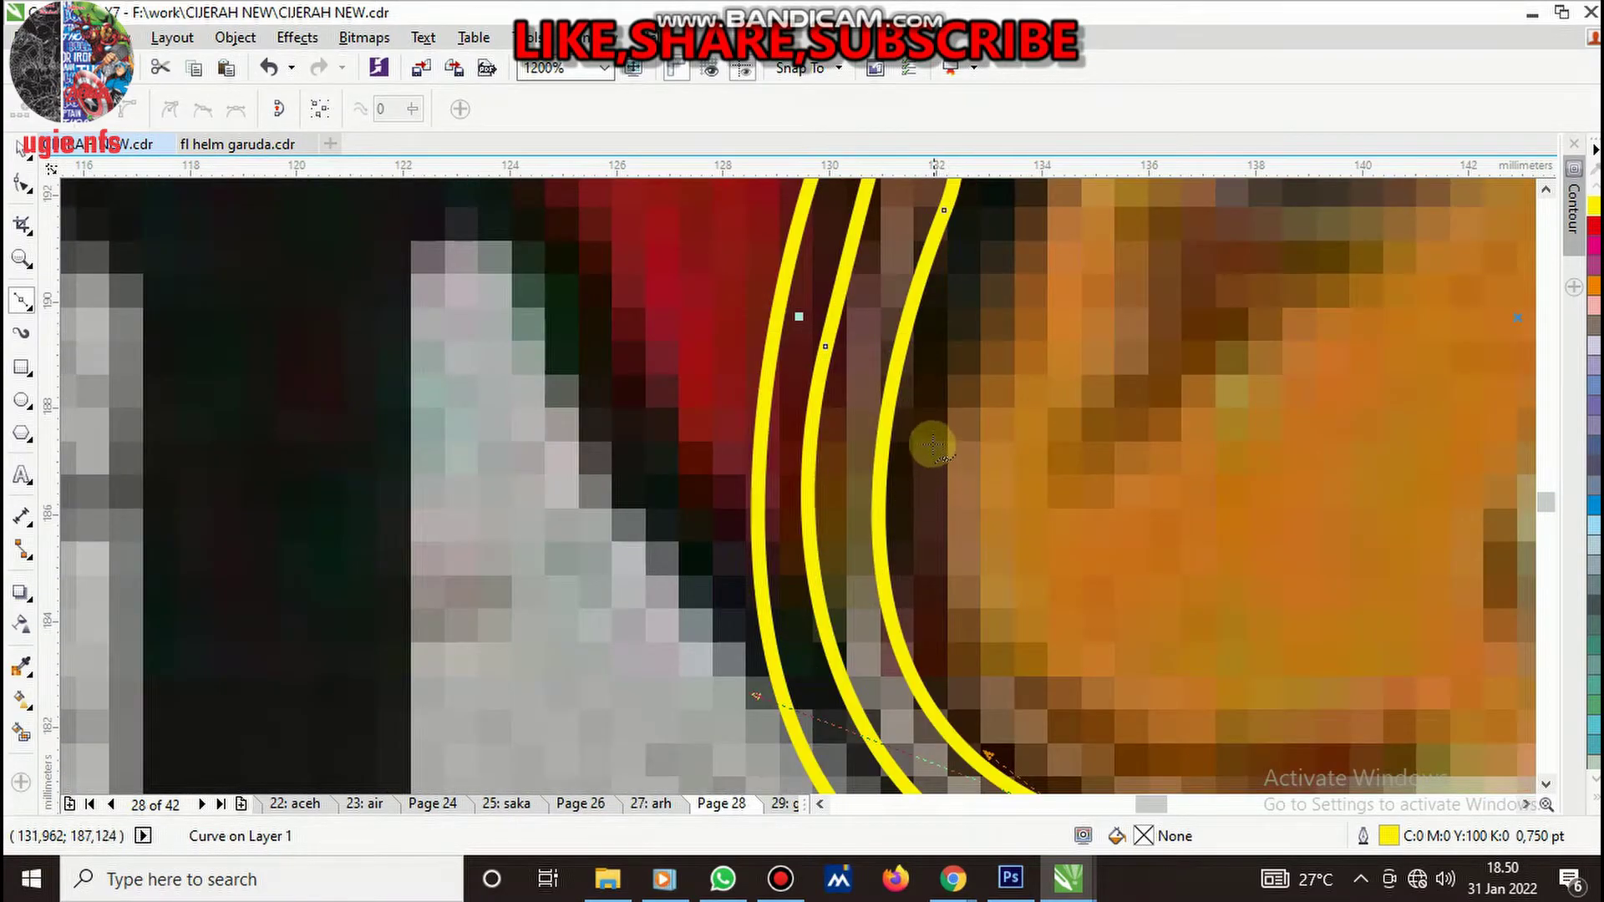
left_click_drag(933, 447, 969, 284)
scroll(969, 334, "down", 2)
scroll(973, 393, "up", 2)
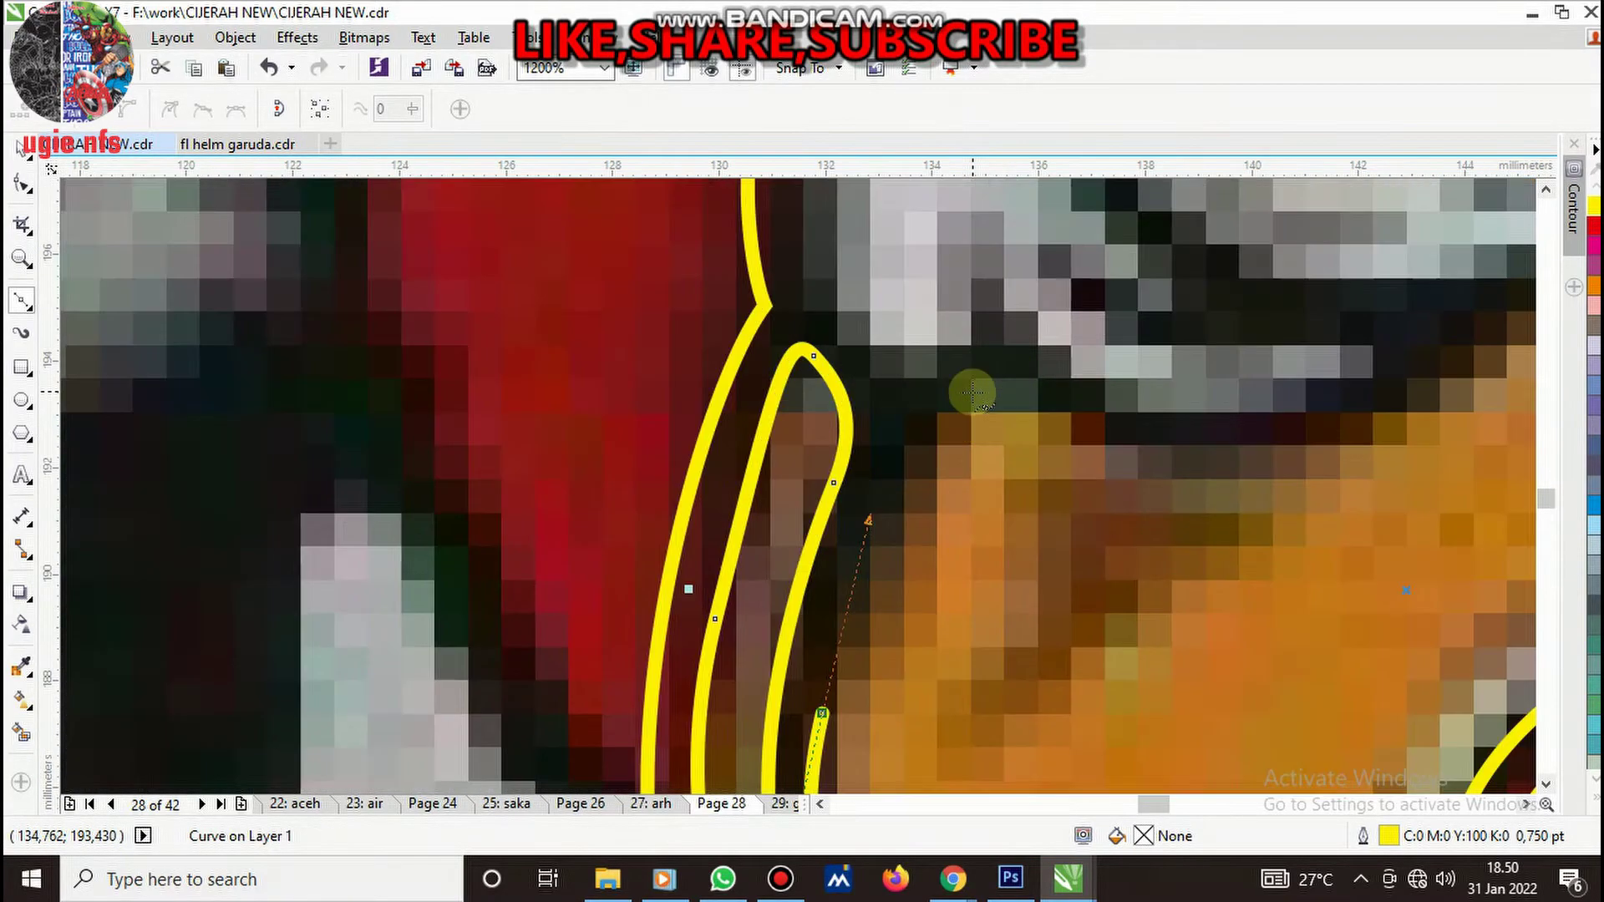
left_click_drag(1003, 380, 1024, 399)
scroll(1020, 401, "down", 2)
scroll(1044, 487, "up", 2)
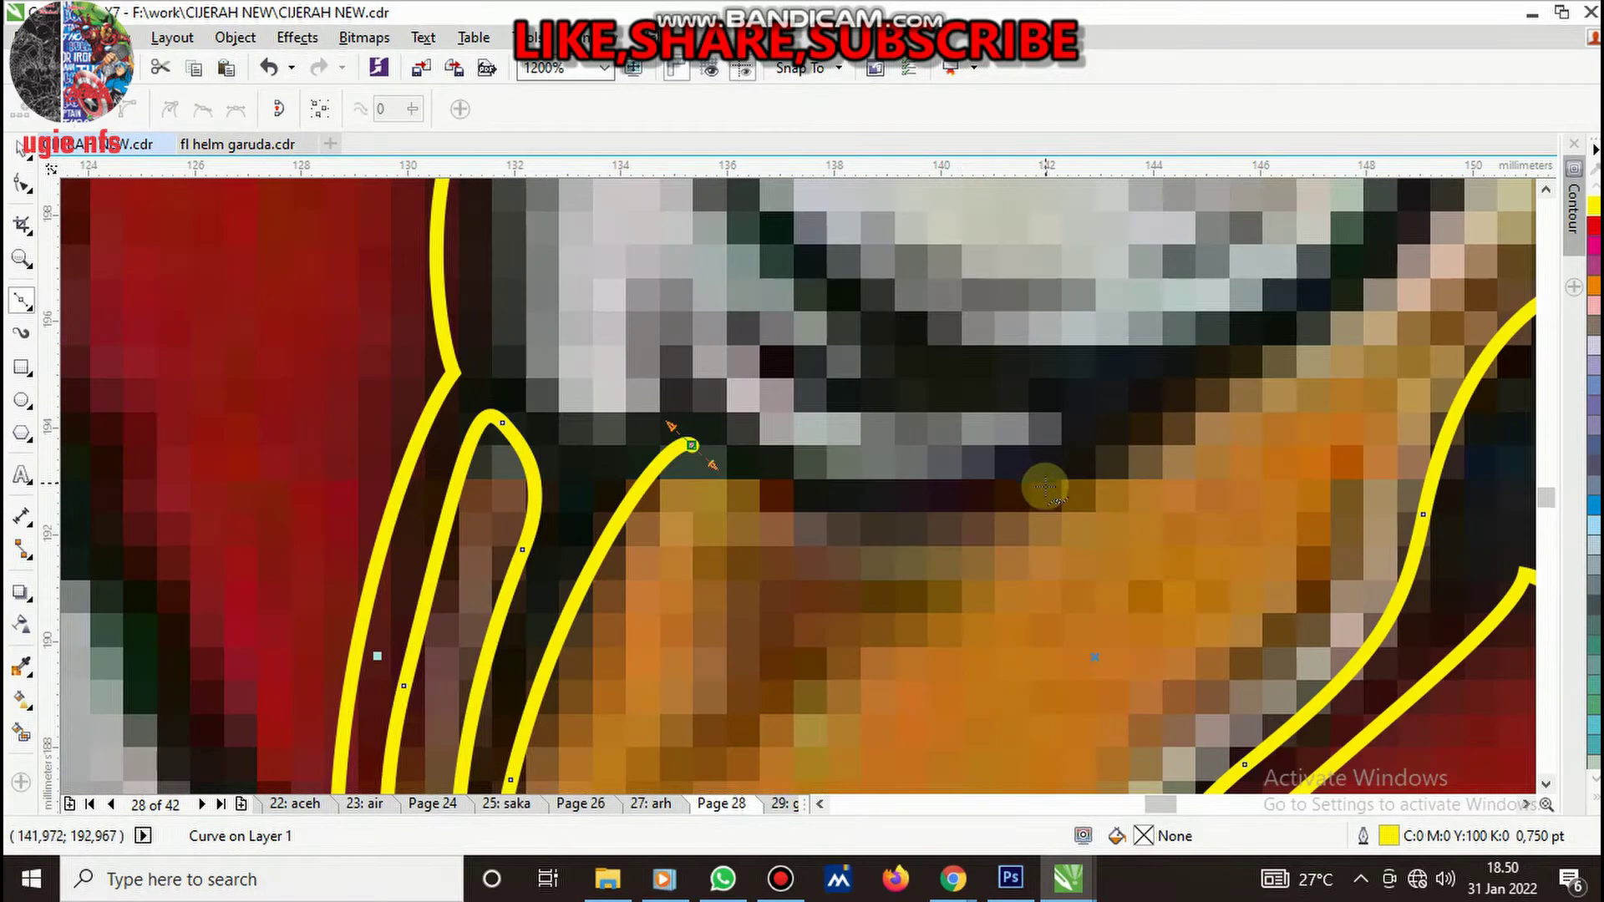
left_click(1161, 418)
scroll(1161, 418, "down", 2)
scroll(1050, 409, "up", 2)
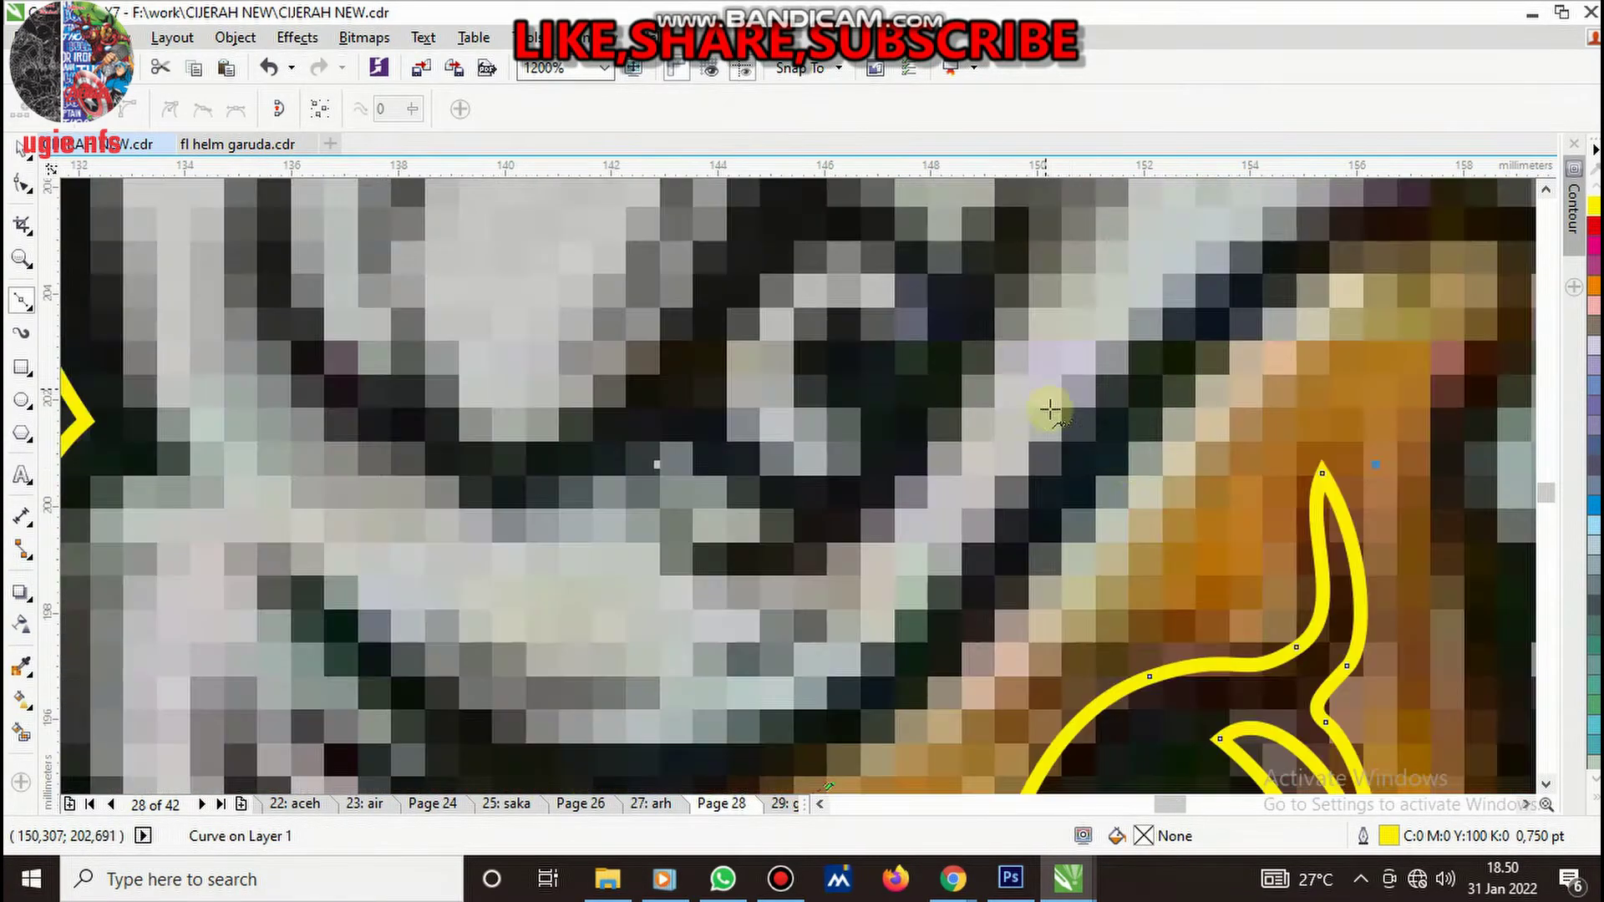
- Curve the outline around the beak top, close it on its start node, and deselect
left_click_drag(1099, 493, 1261, 265)
scroll(1044, 368, "down", 2)
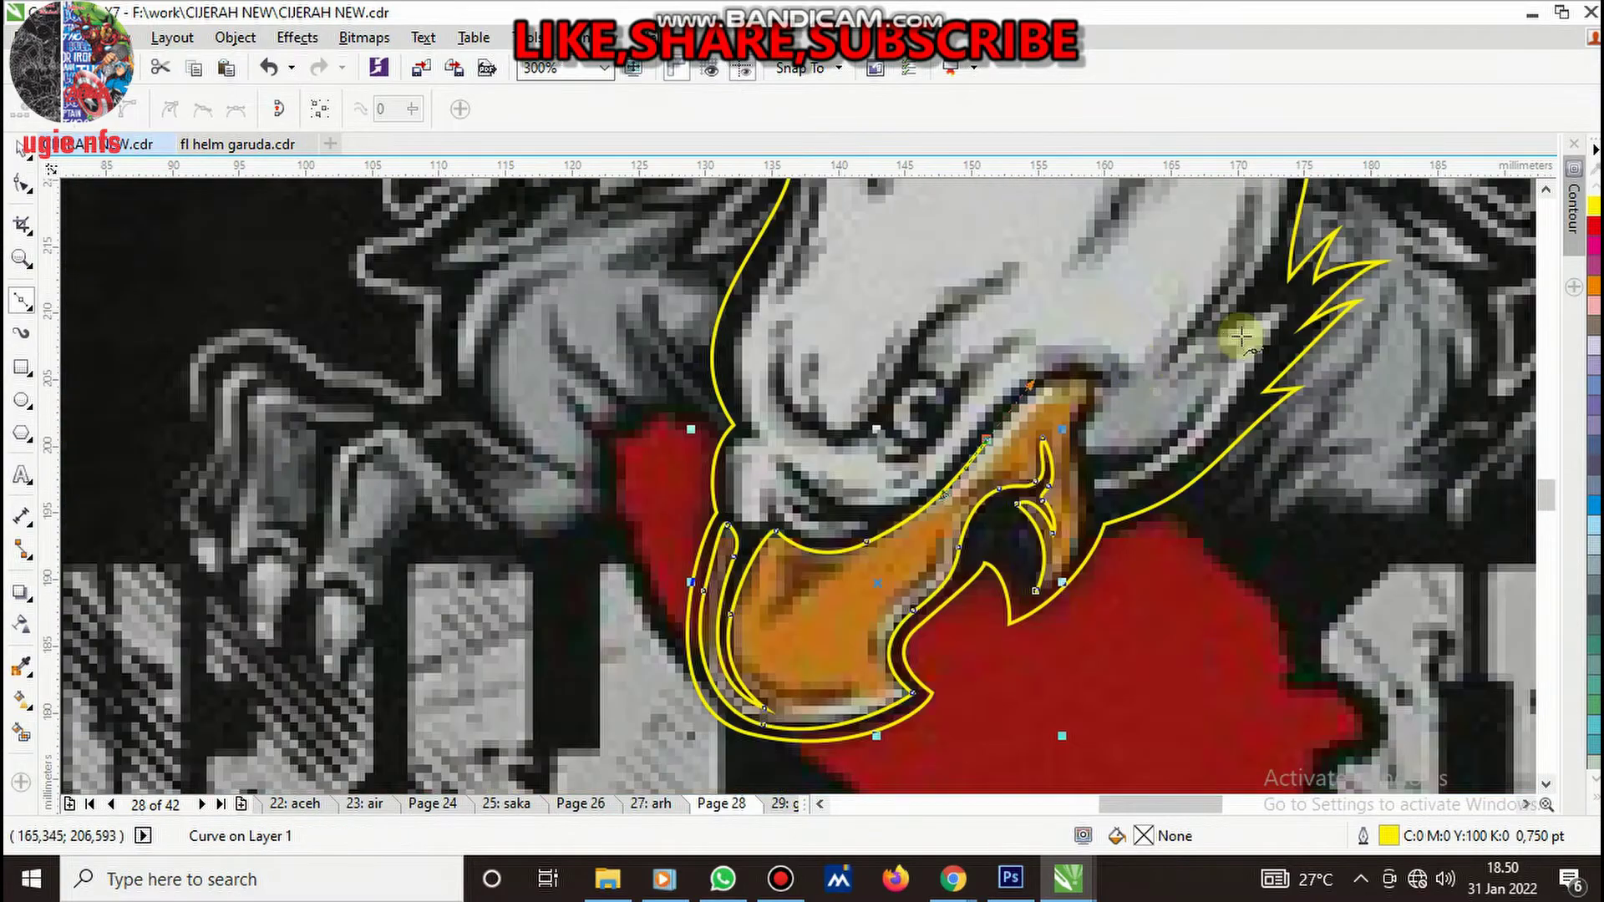
scroll(1122, 399, "up", 2)
left_click_drag(986, 374, 1132, 428)
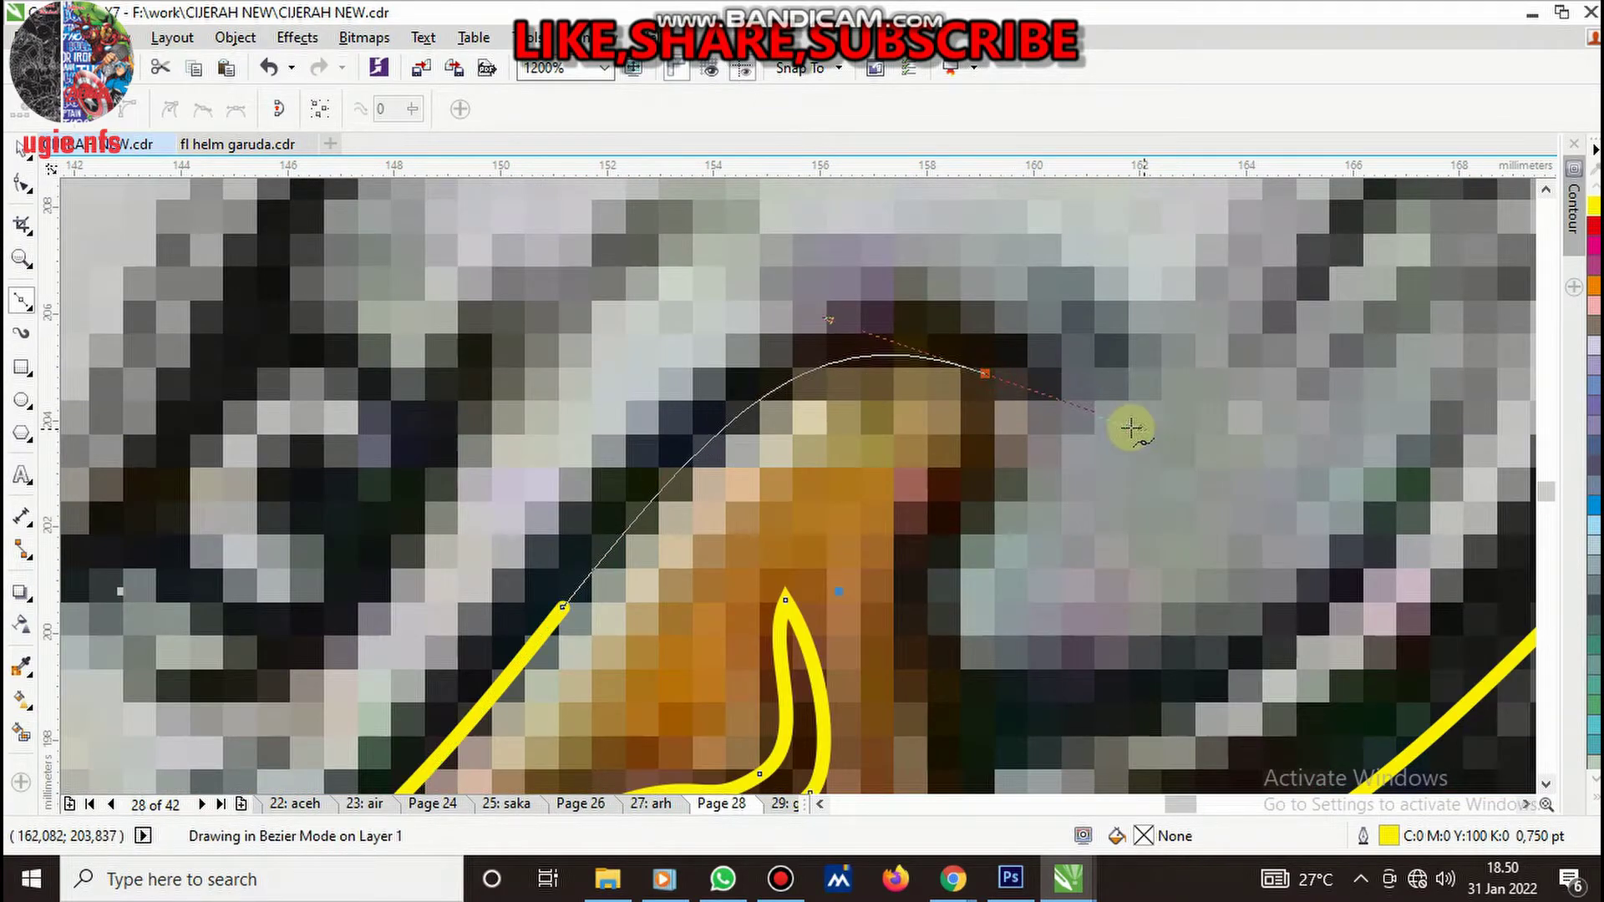
left_click_drag(906, 517, 874, 551)
scroll(910, 518, "down", 2)
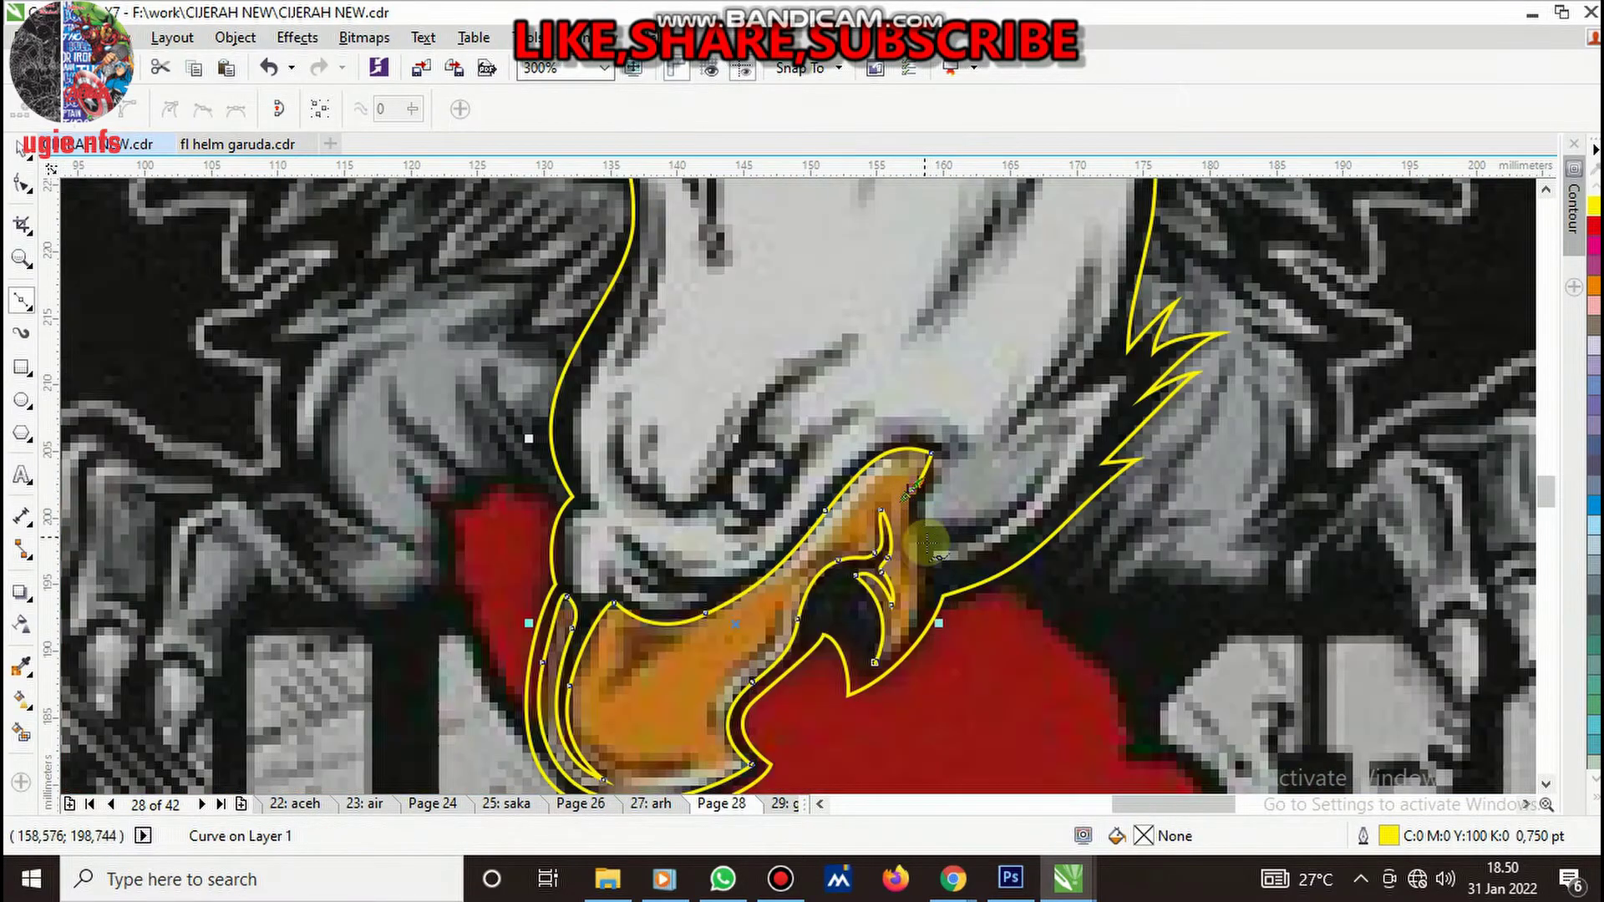
scroll(907, 531, "up", 2)
left_click_drag(874, 465, 909, 535)
scroll(911, 535, "down", 3)
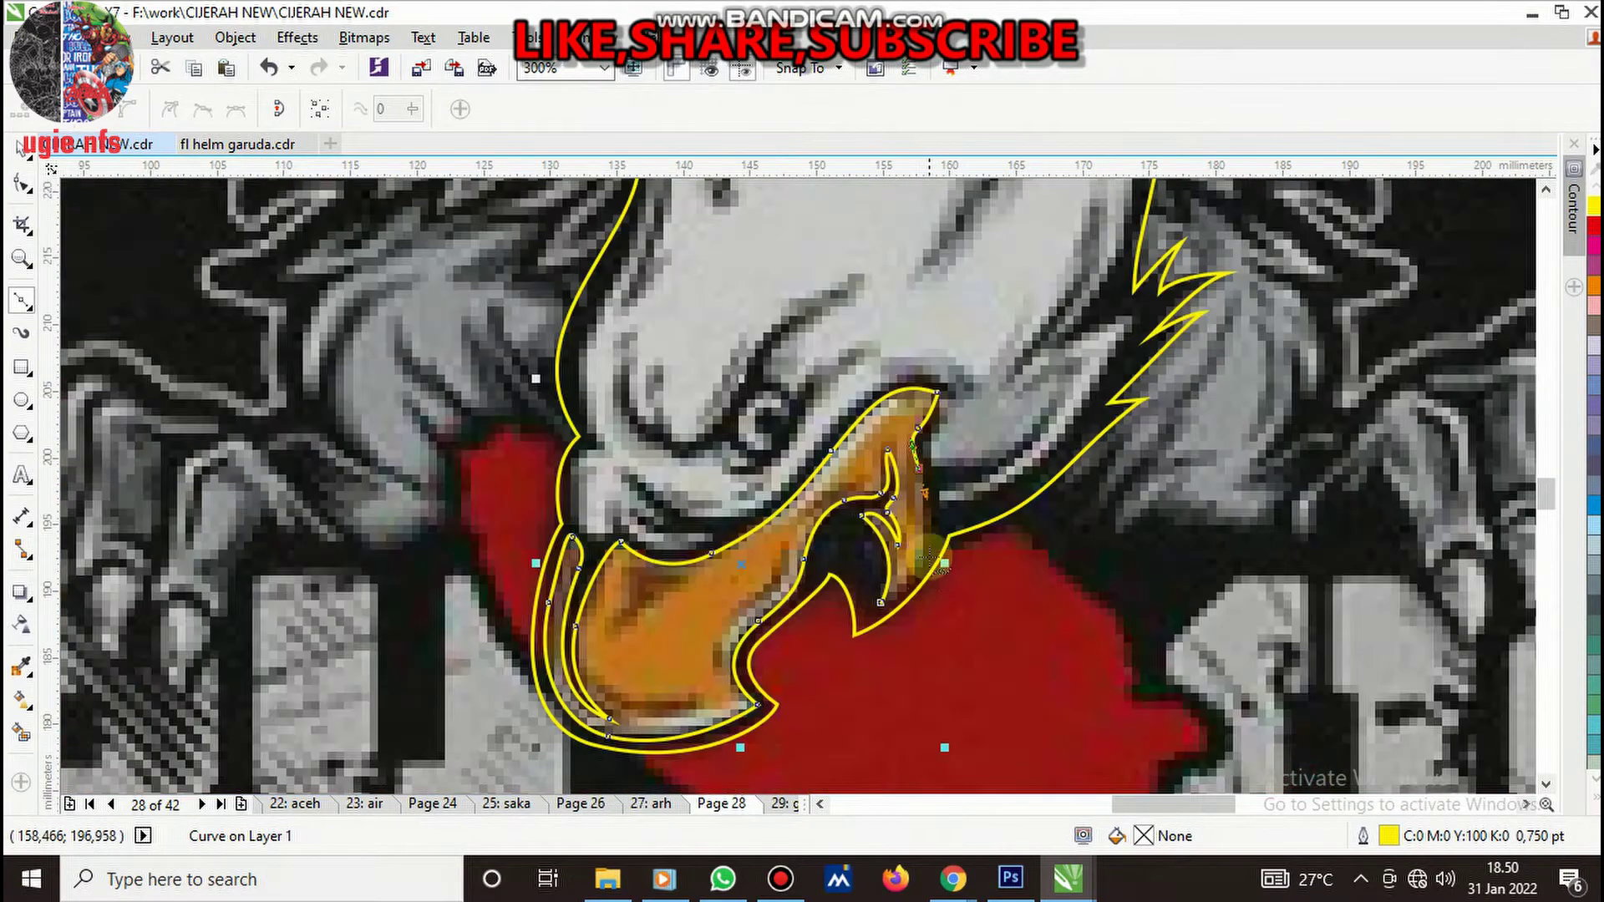
scroll(915, 601, "up", 2)
left_click_drag(840, 639, 941, 566)
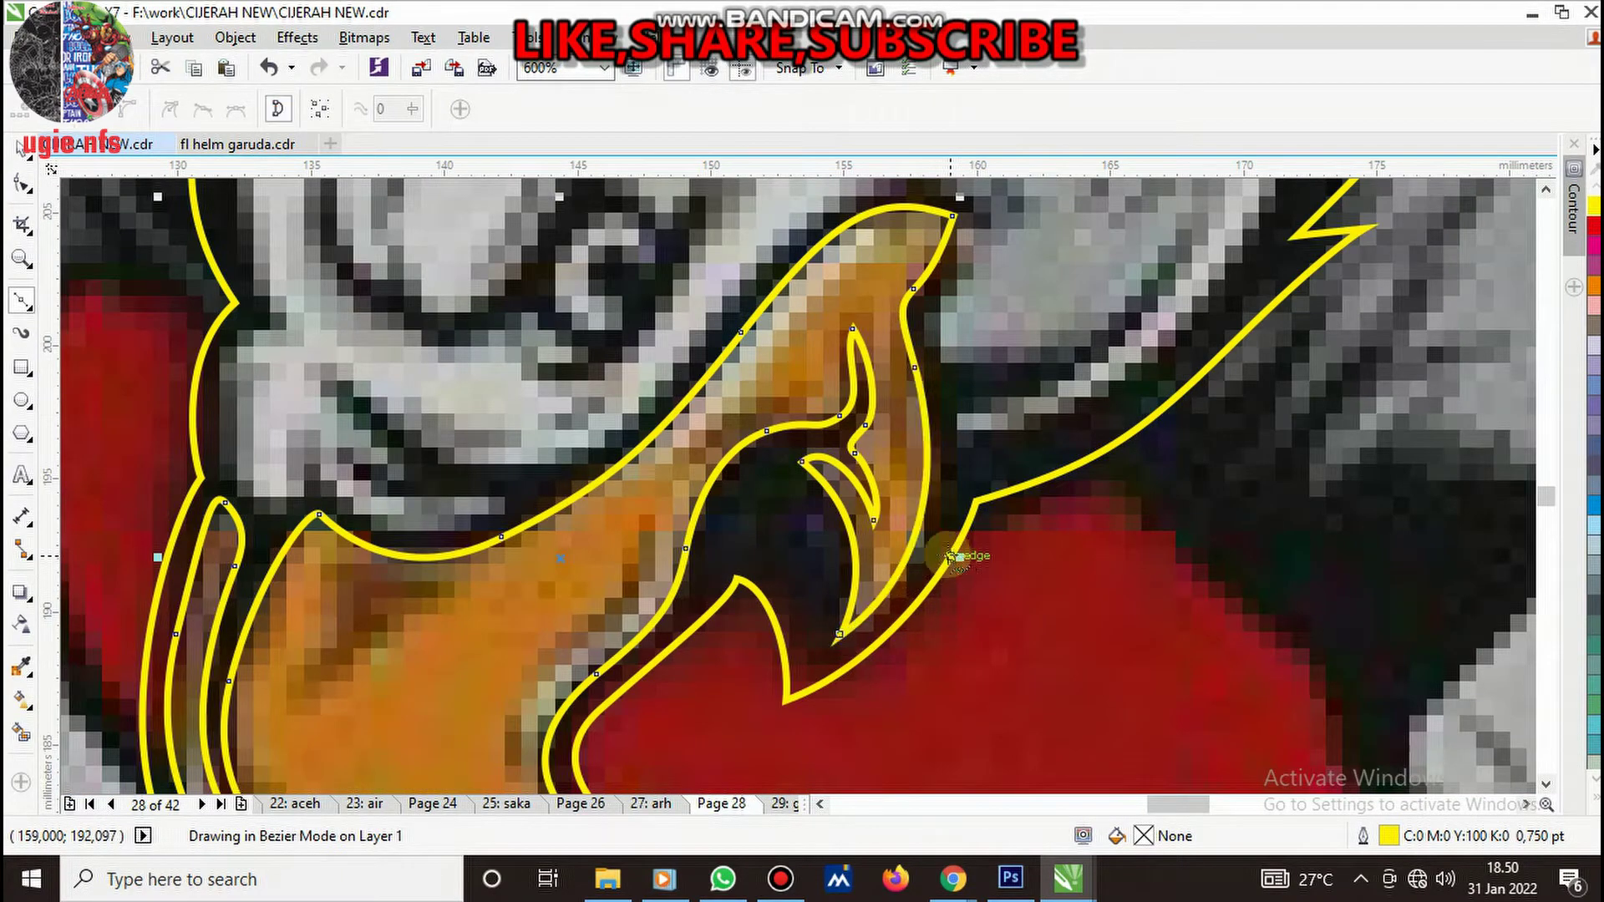
scroll(798, 556, "down", 2)
left_click(376, 555)
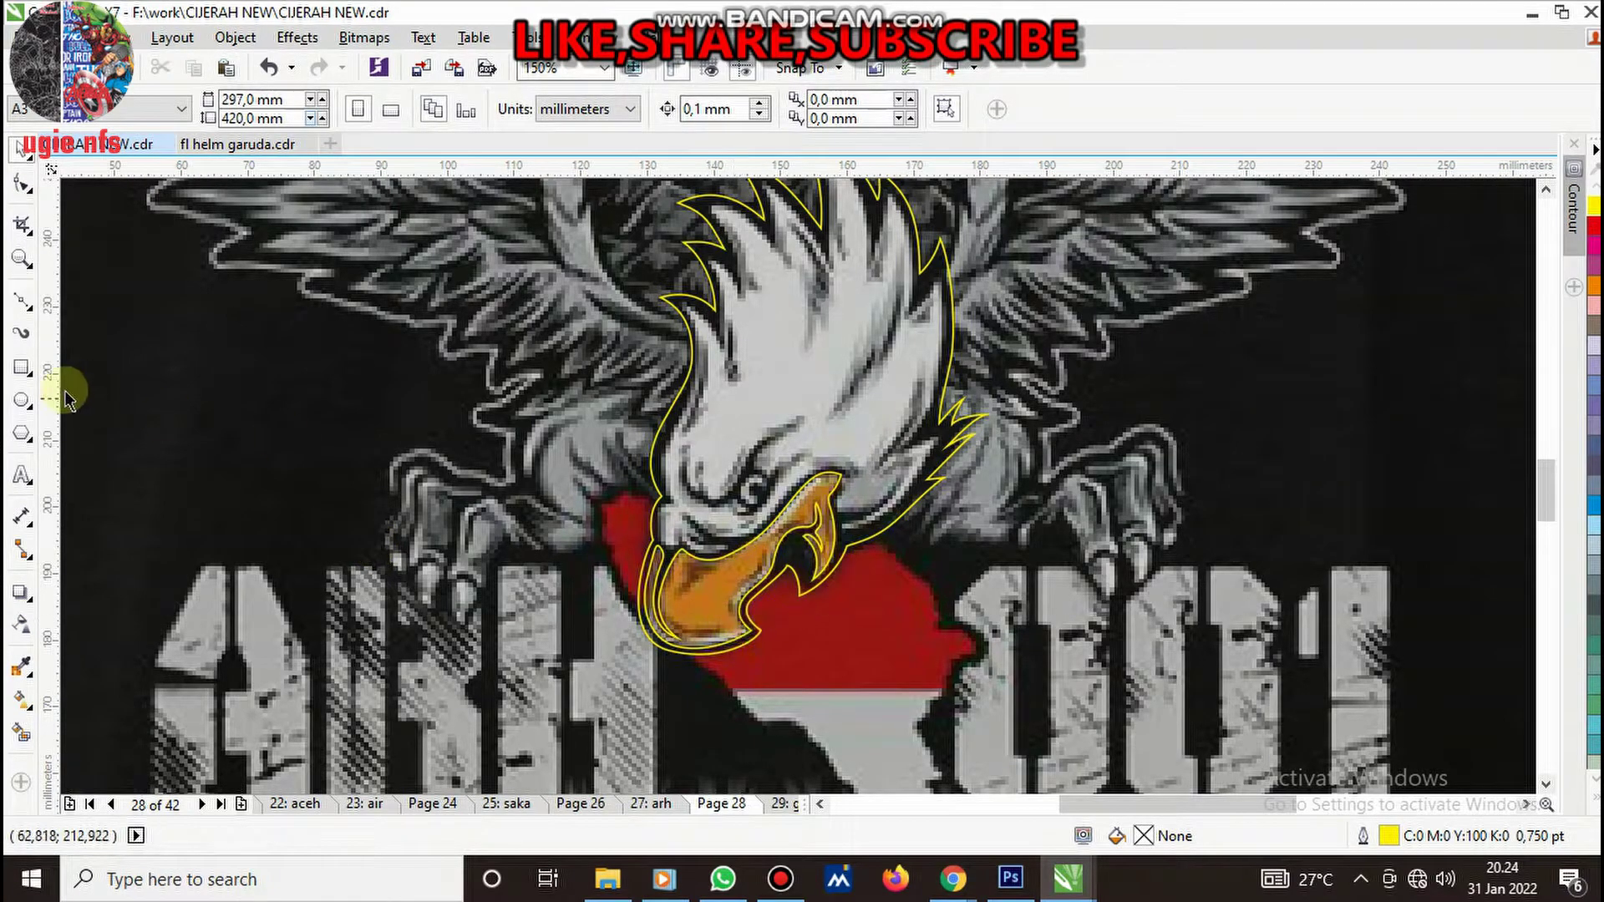
- Draw a closed hook-shaped detail stroke inside the beak with the Bezier tool
left_click(24, 305)
scroll(710, 584, "up", 1)
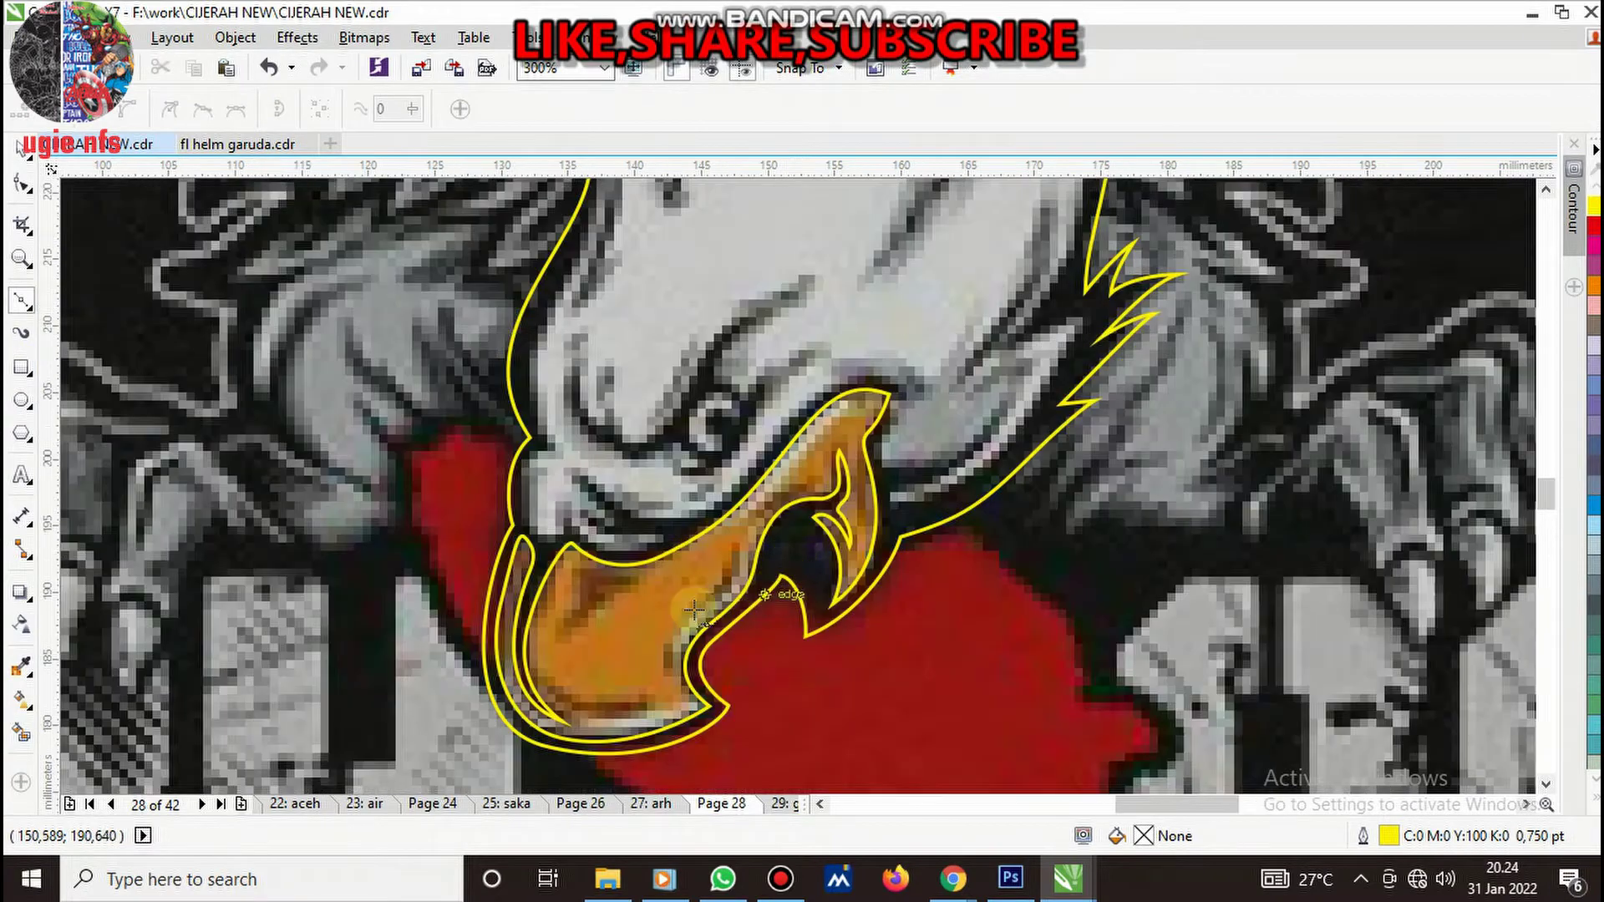
scroll(636, 565, "up", 1)
scroll(499, 540, "up", 1)
scroll(512, 544, "up", 1)
scroll(666, 484, "down", 3)
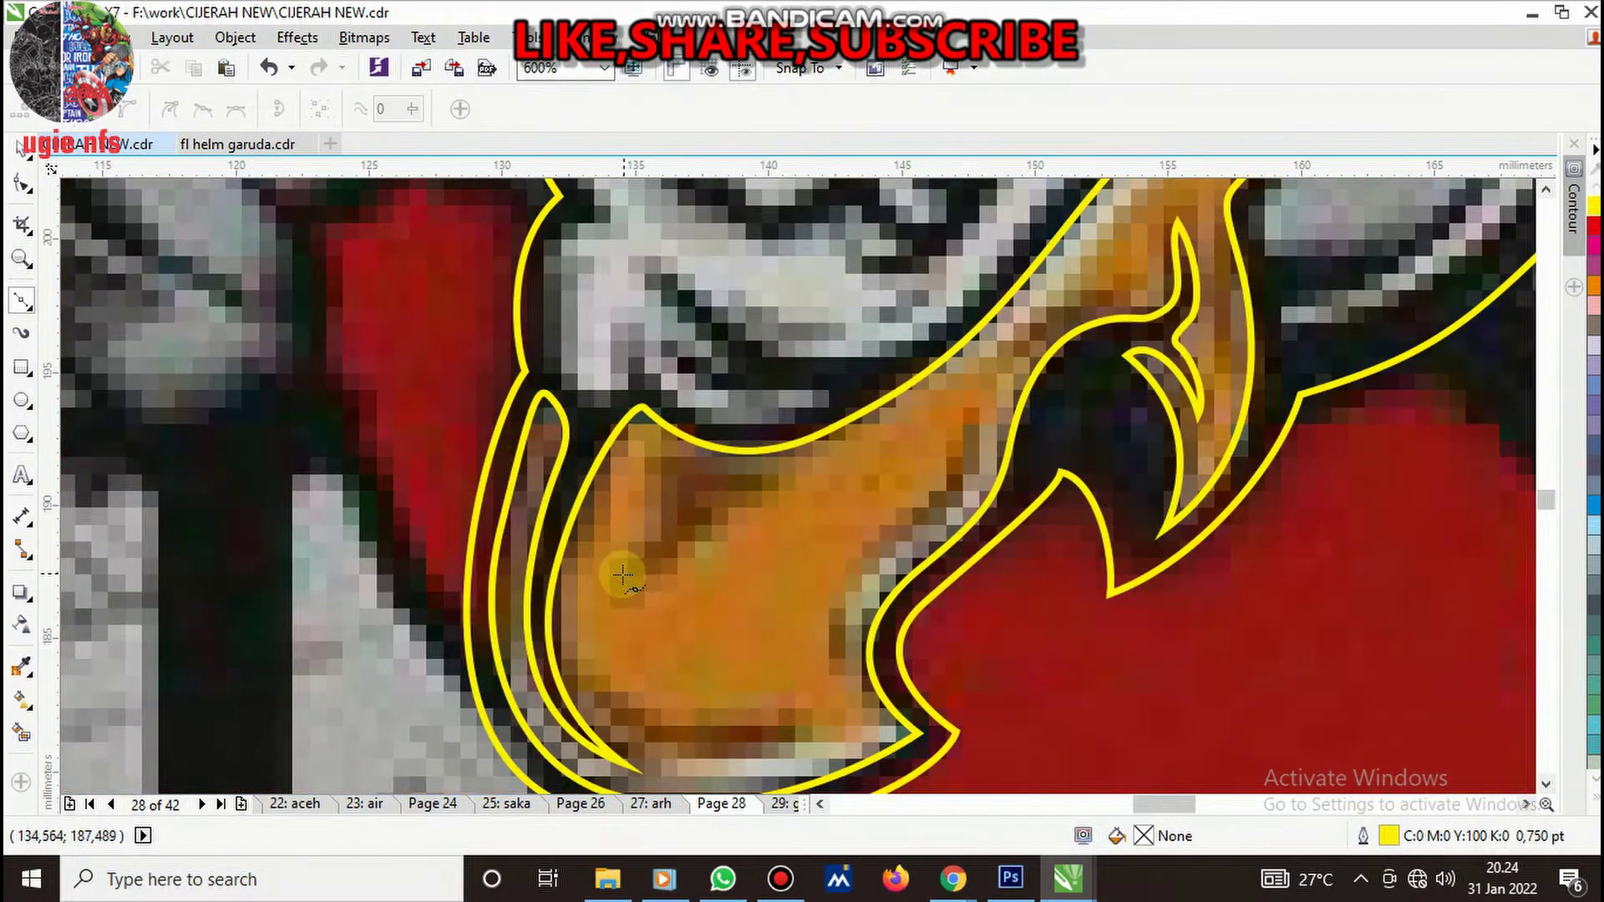
scroll(623, 575, "up", 2)
left_click_drag(679, 589, 637, 617)
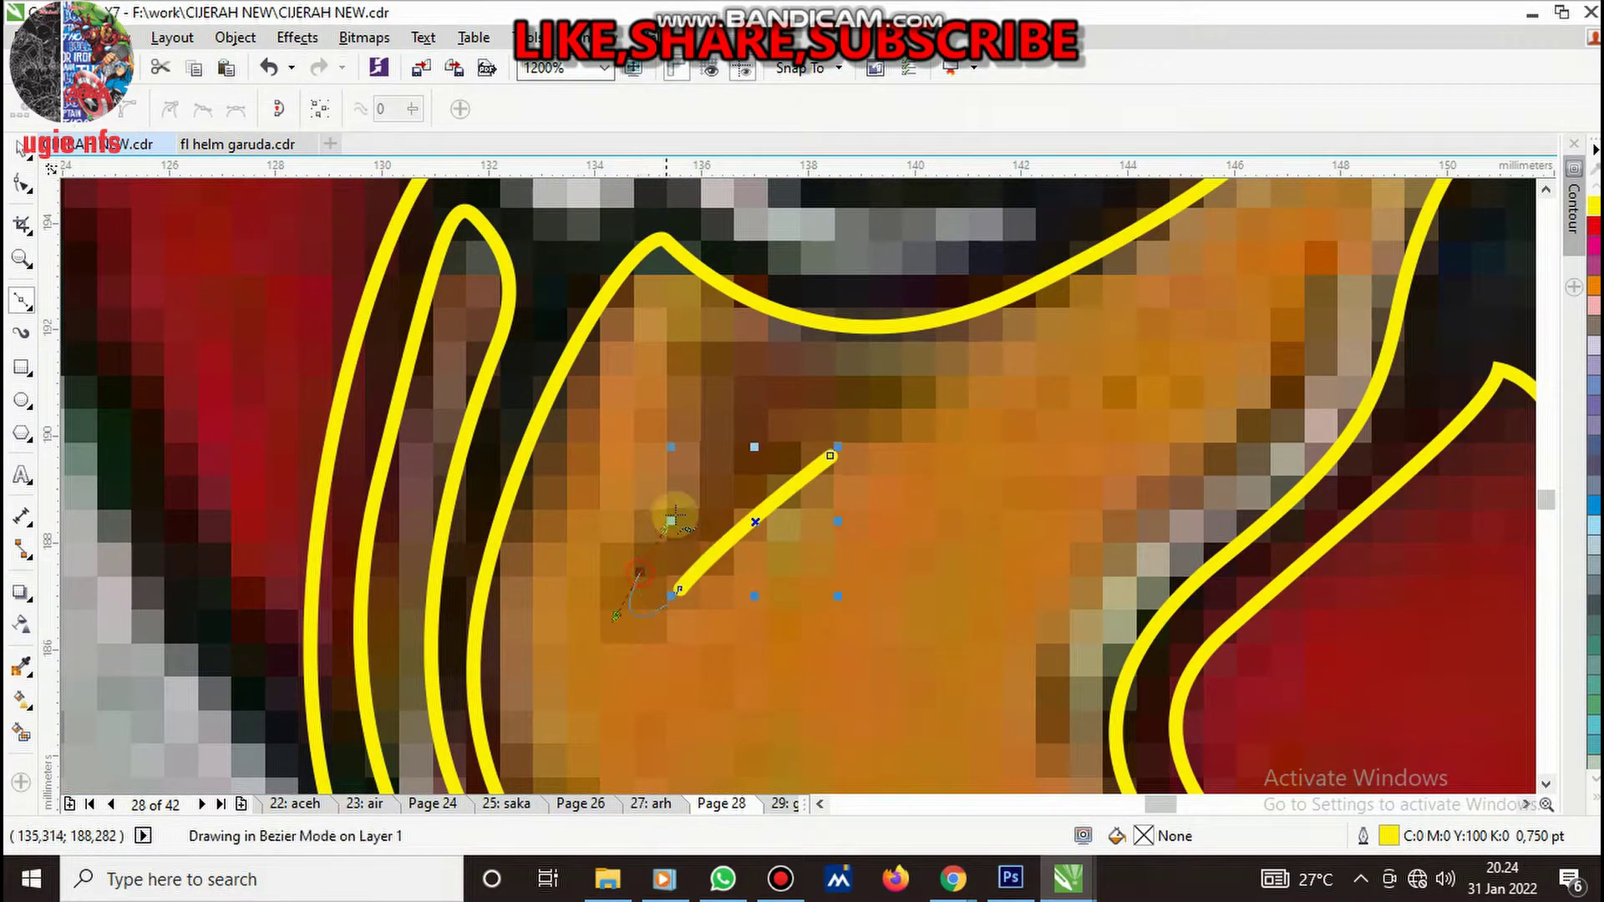
left_click_drag(709, 416, 699, 335)
left_click(876, 366)
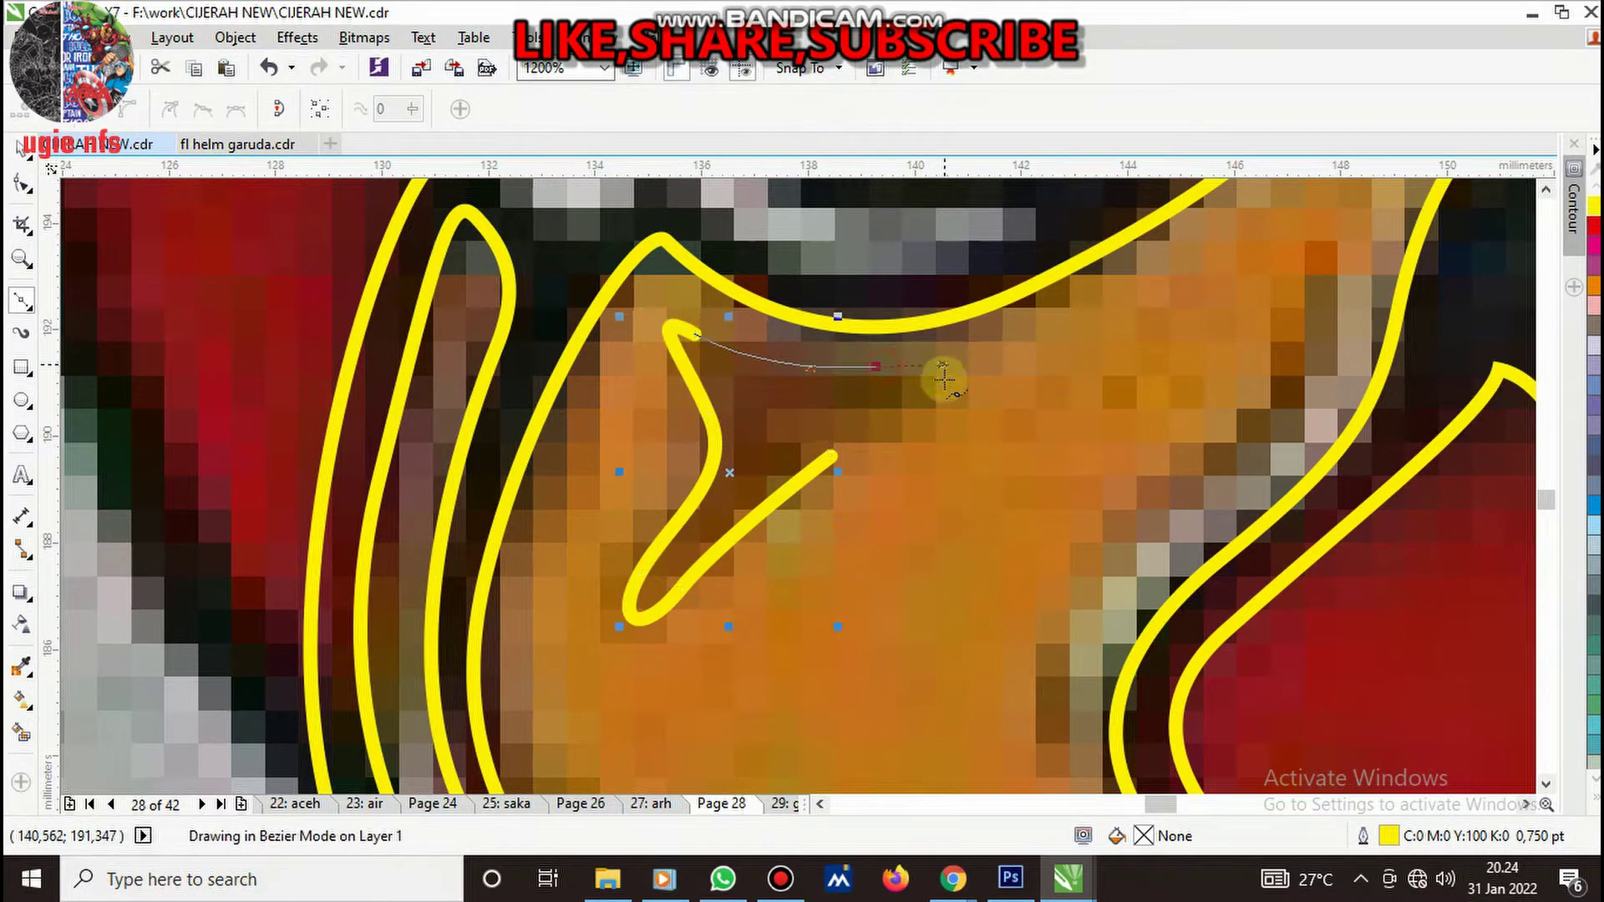
left_click_drag(937, 394, 892, 409)
left_click(762, 412)
left_click(830, 456)
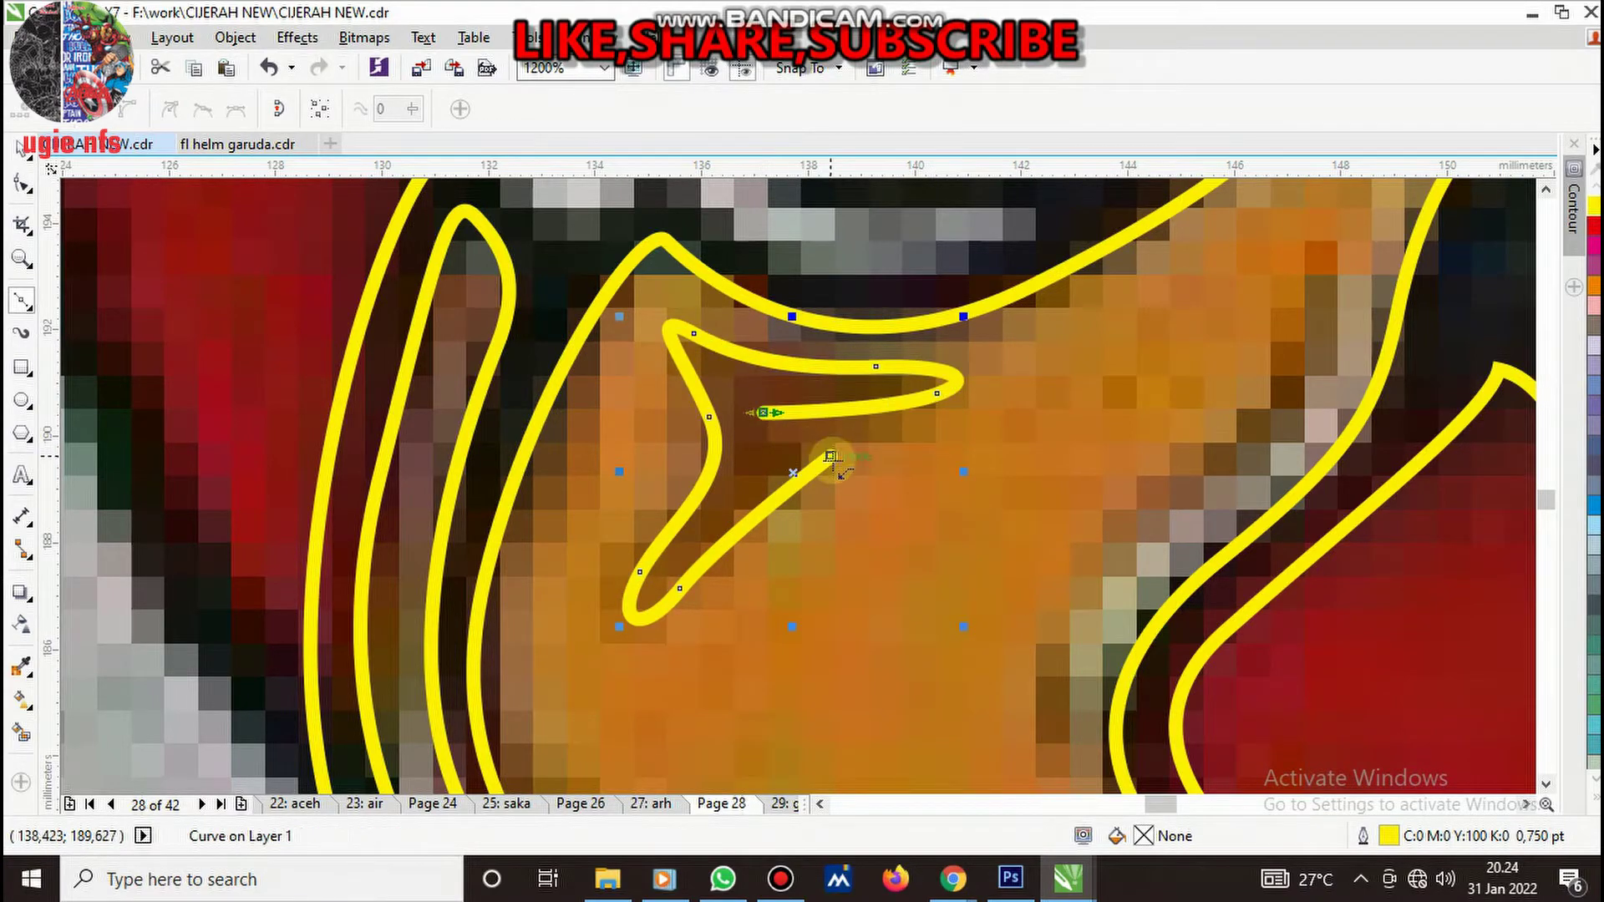
scroll(756, 438, "down", 3)
scroll(746, 557, "up", 3)
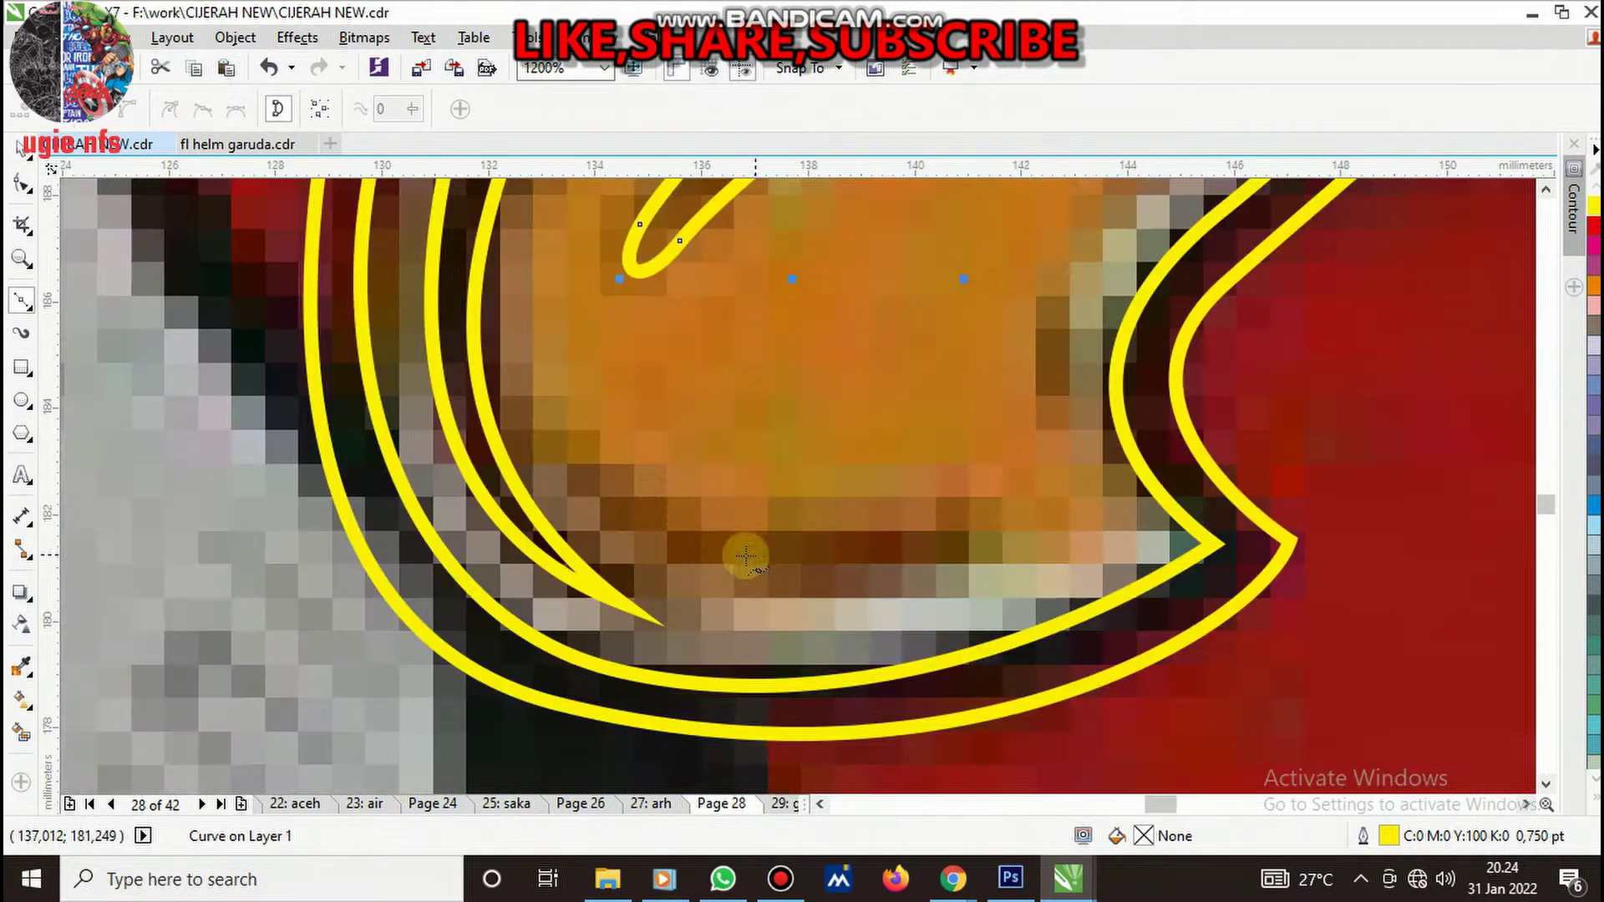
- Draw a closed curved stroke with an upturned tip along the lower beak
left_click(539, 403)
left_click_drag(784, 524, 919, 523)
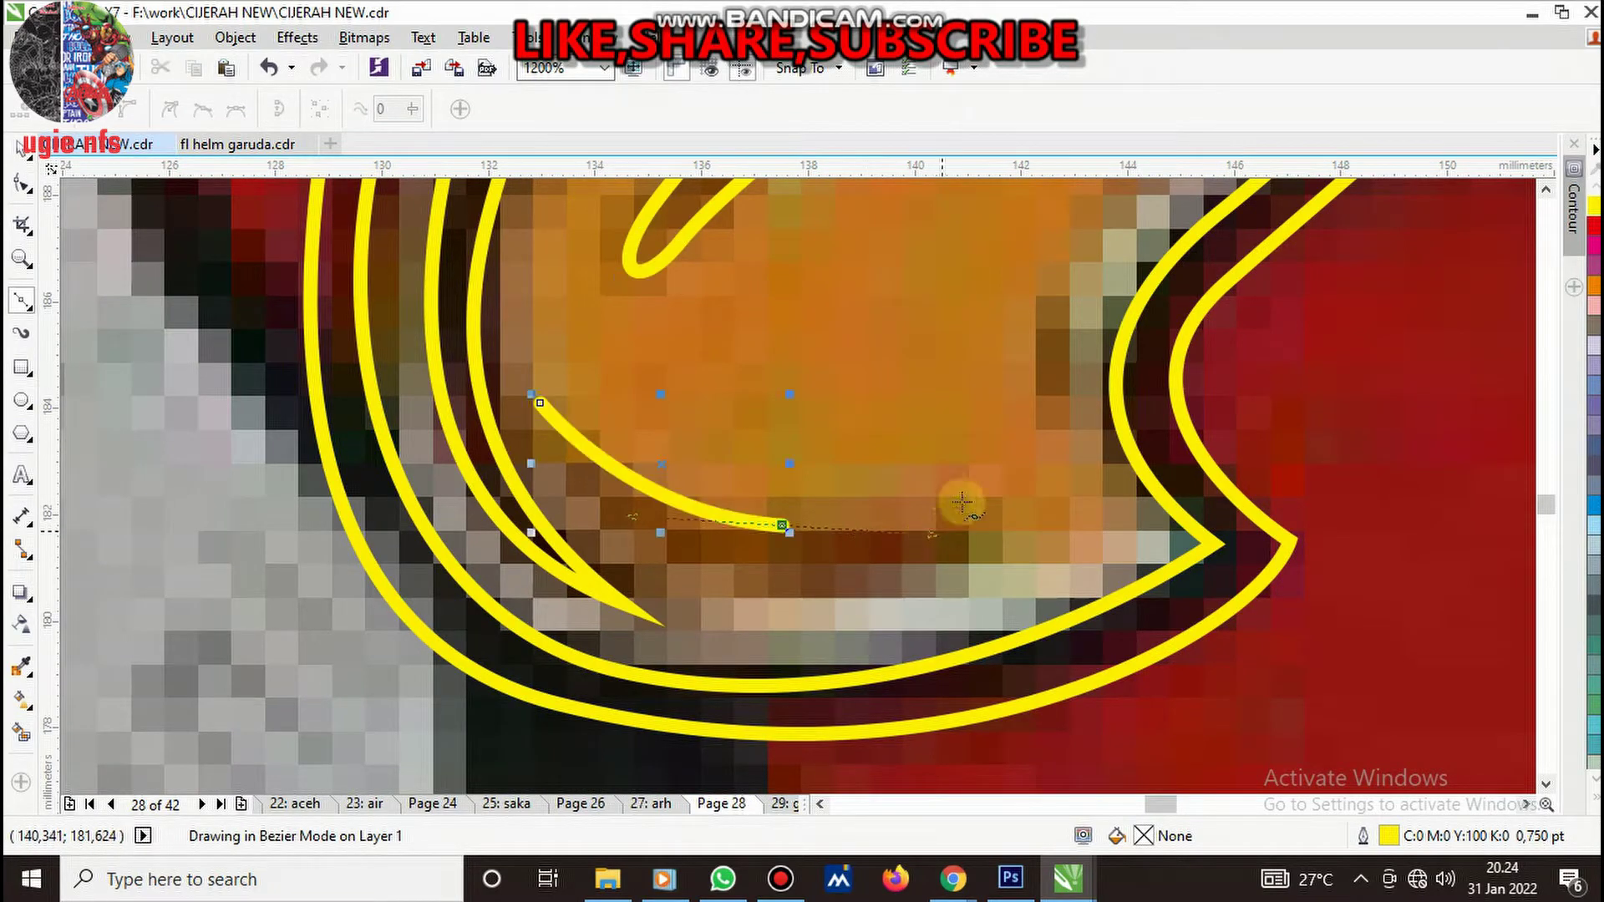
left_click(946, 487)
left_click(979, 521)
left_click_drag(880, 580, 782, 575)
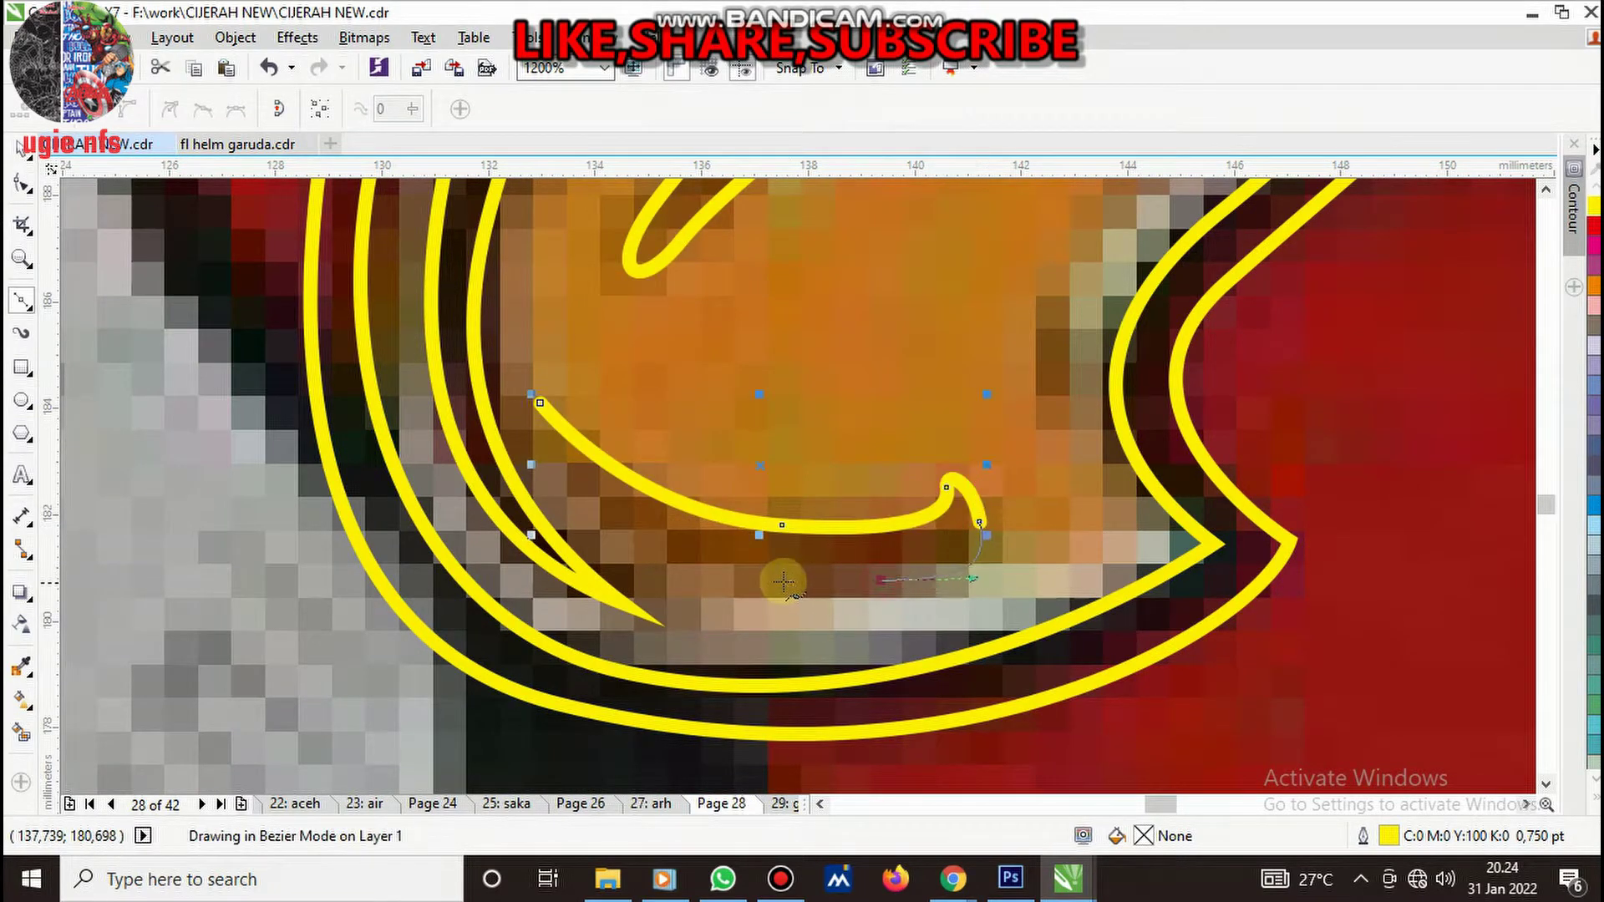
left_click(540, 403)
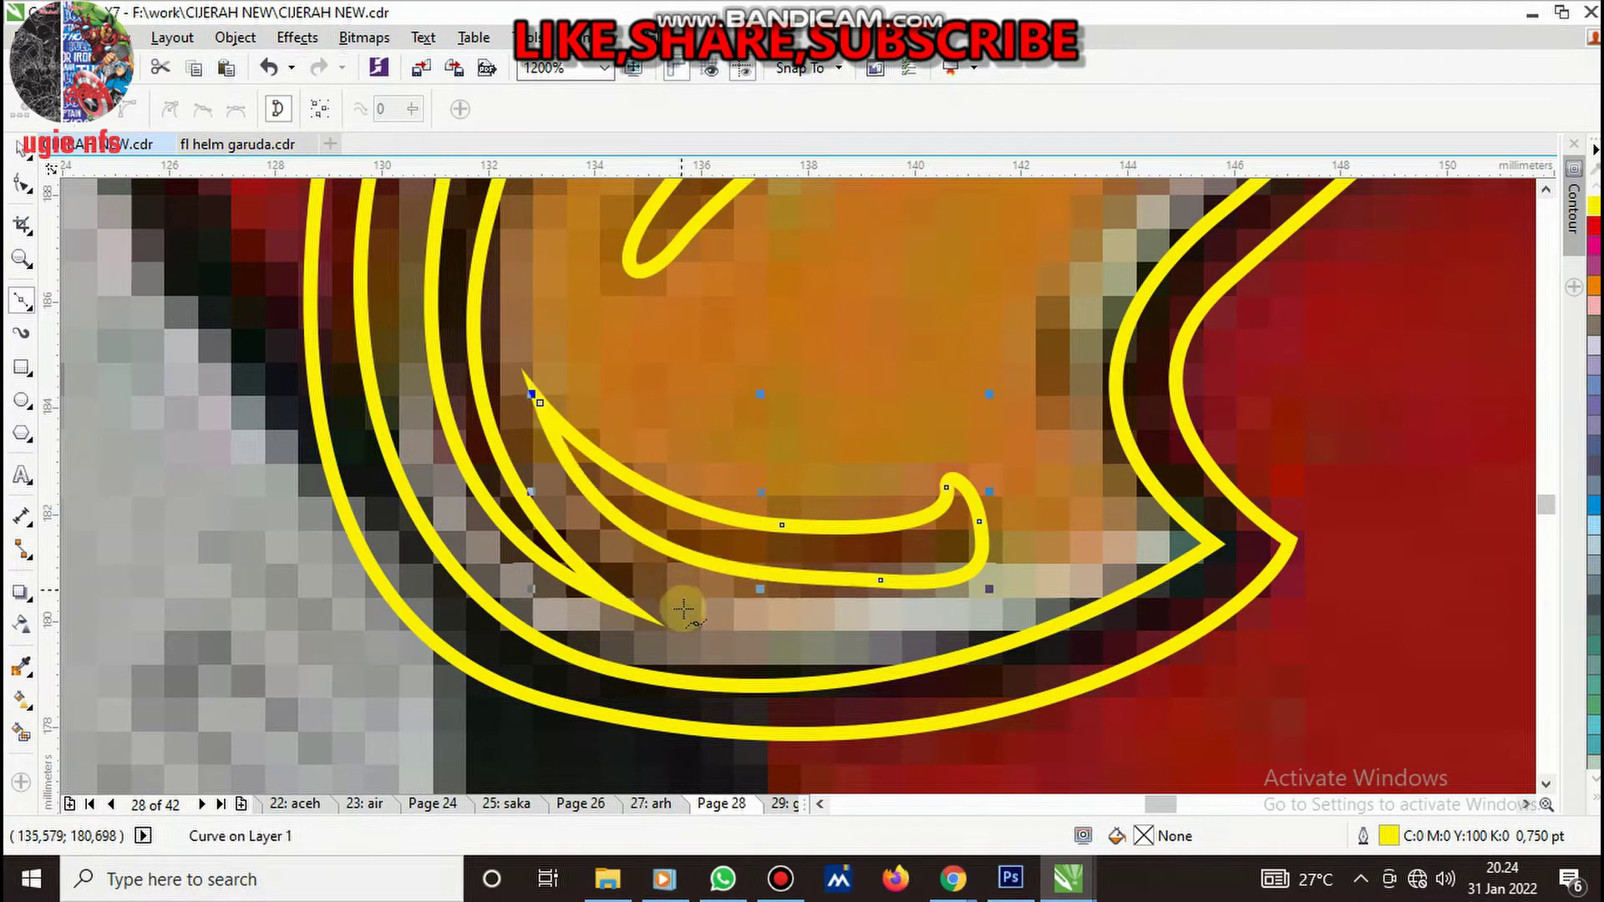
scroll(806, 488, "down", 3)
scroll(806, 489, "up", 3)
- Draw a thin closed diagonal stroke near the beak edge, undoing one stray segment
left_click(628, 620)
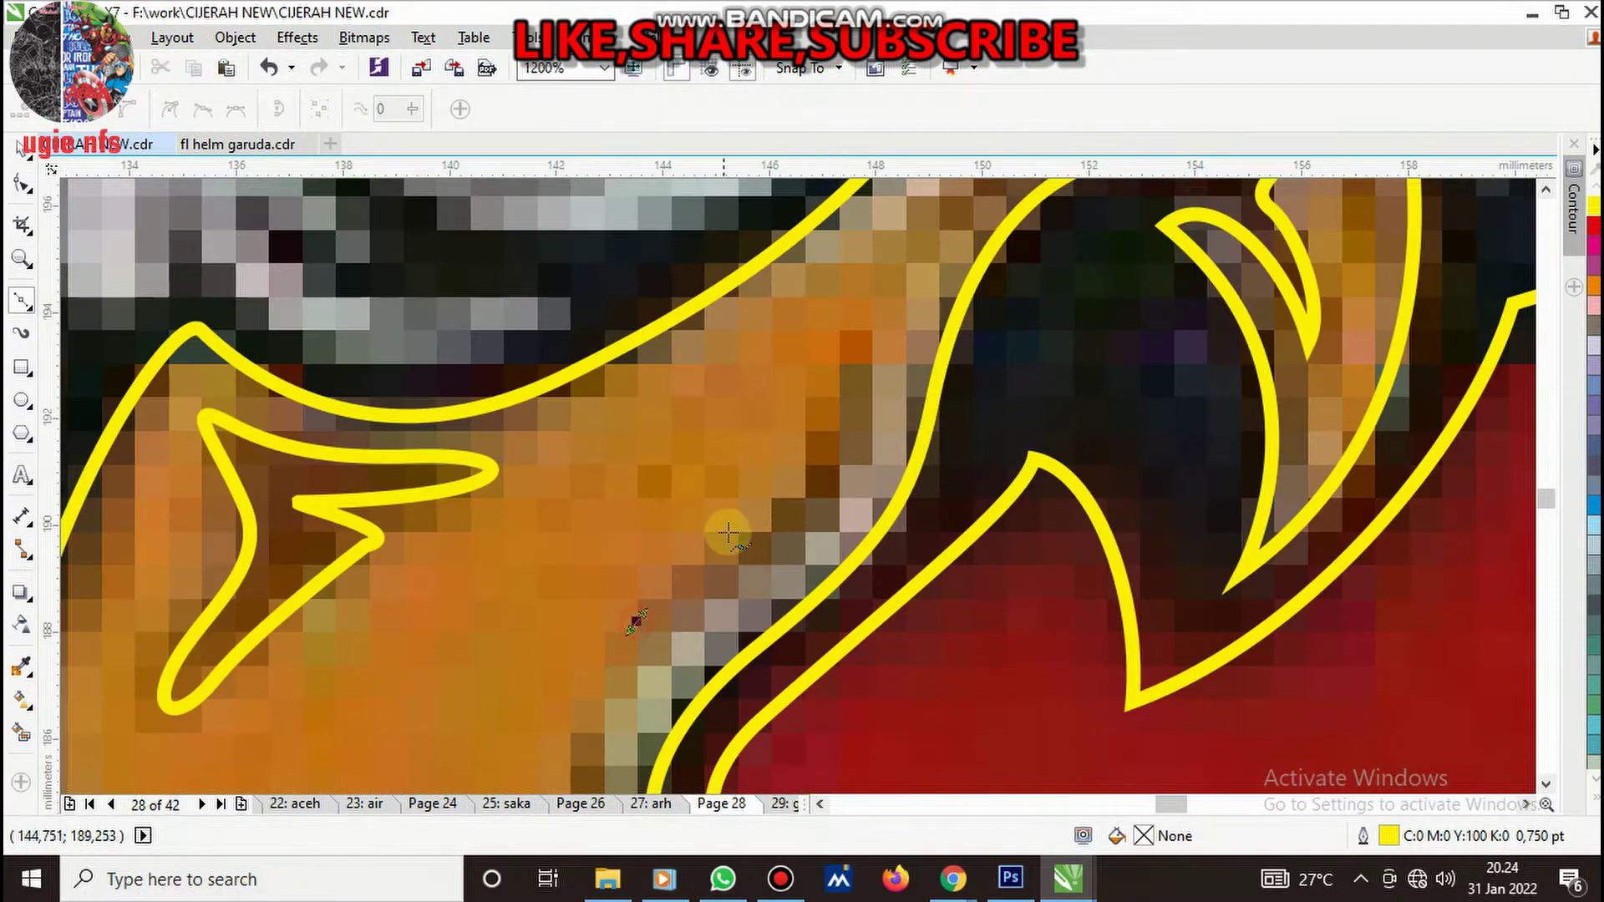
left_click_drag(752, 531, 810, 493)
left_click_drag(840, 377, 877, 316)
left_click(880, 319)
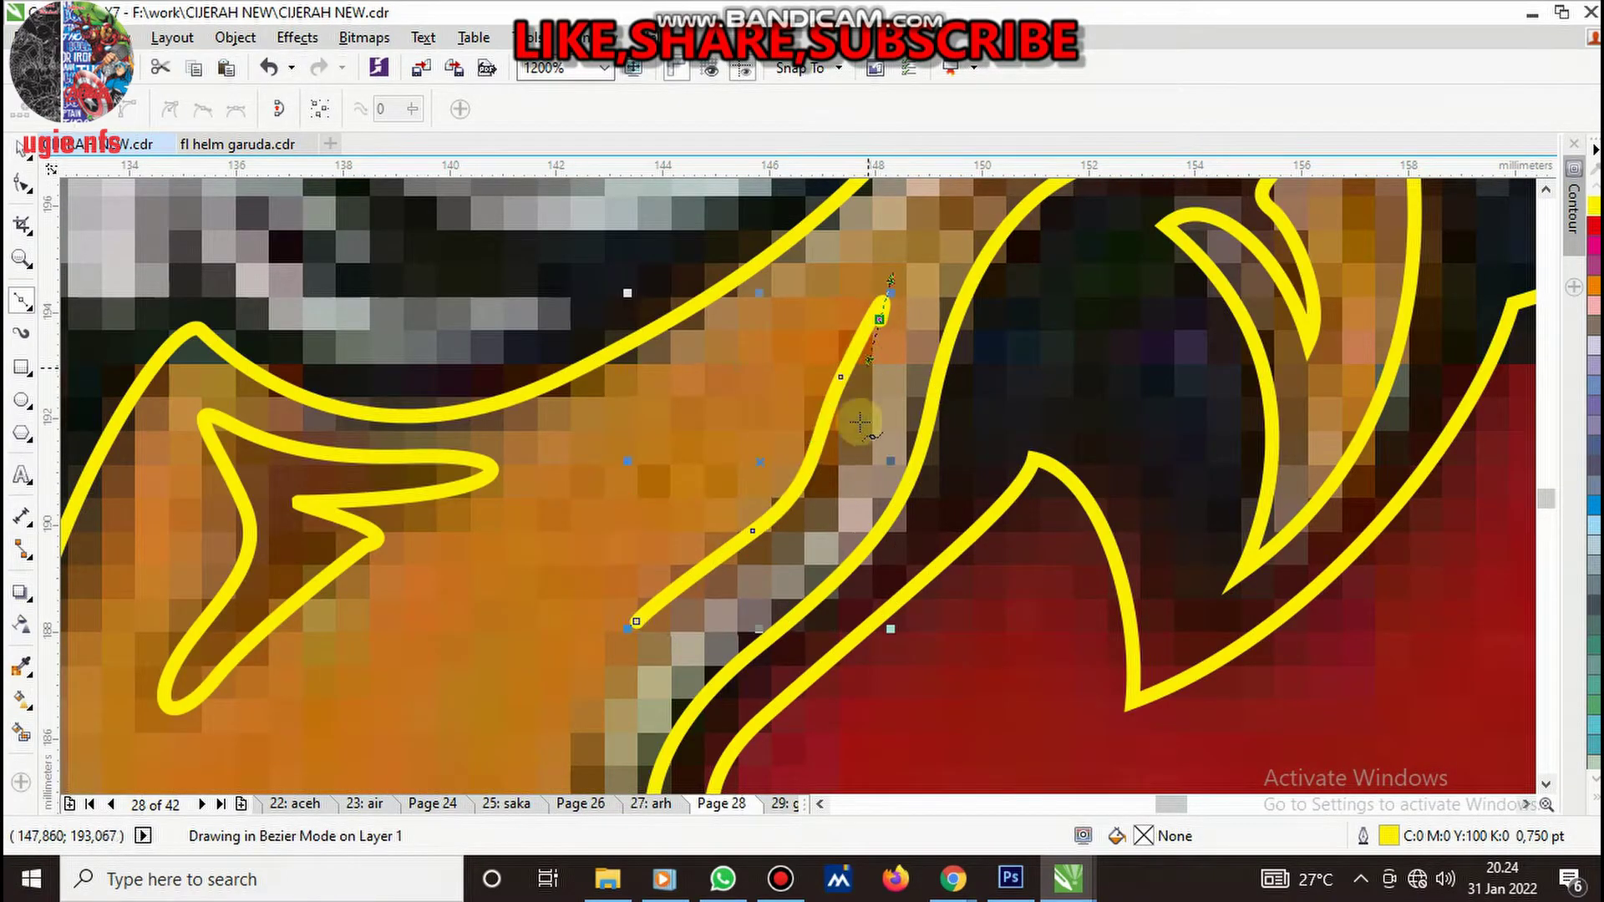
mouse_move(822, 500)
left_mouse_down()
mouse_move(781, 558)
mouse_move(664, 625)
left_mouse_up()
key("ctrl+z")
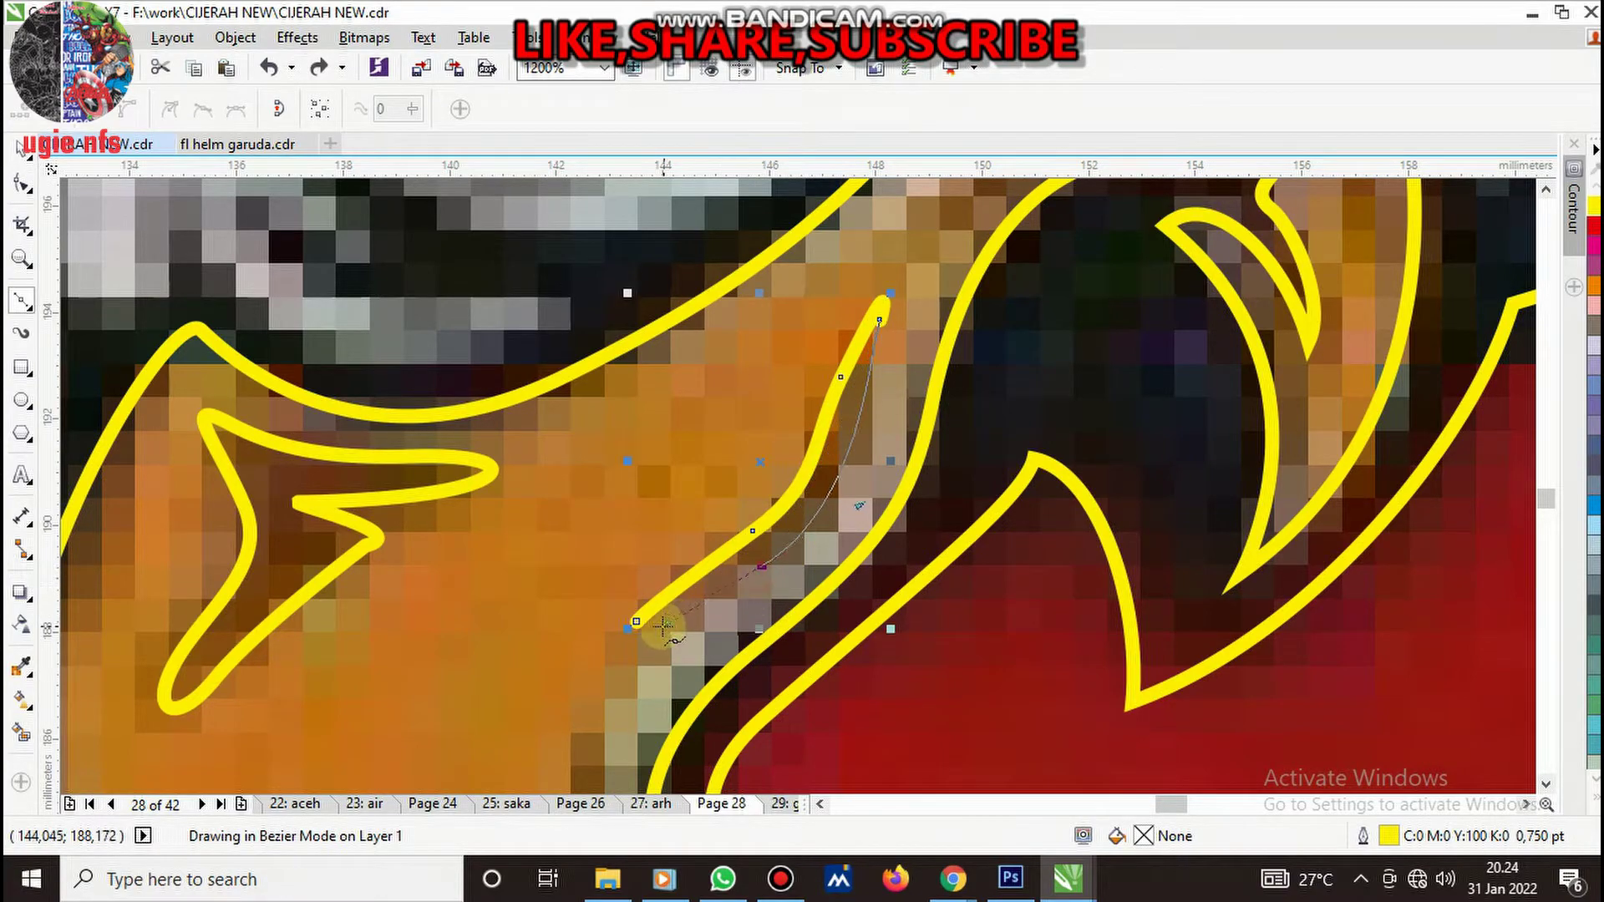
left_click(637, 624)
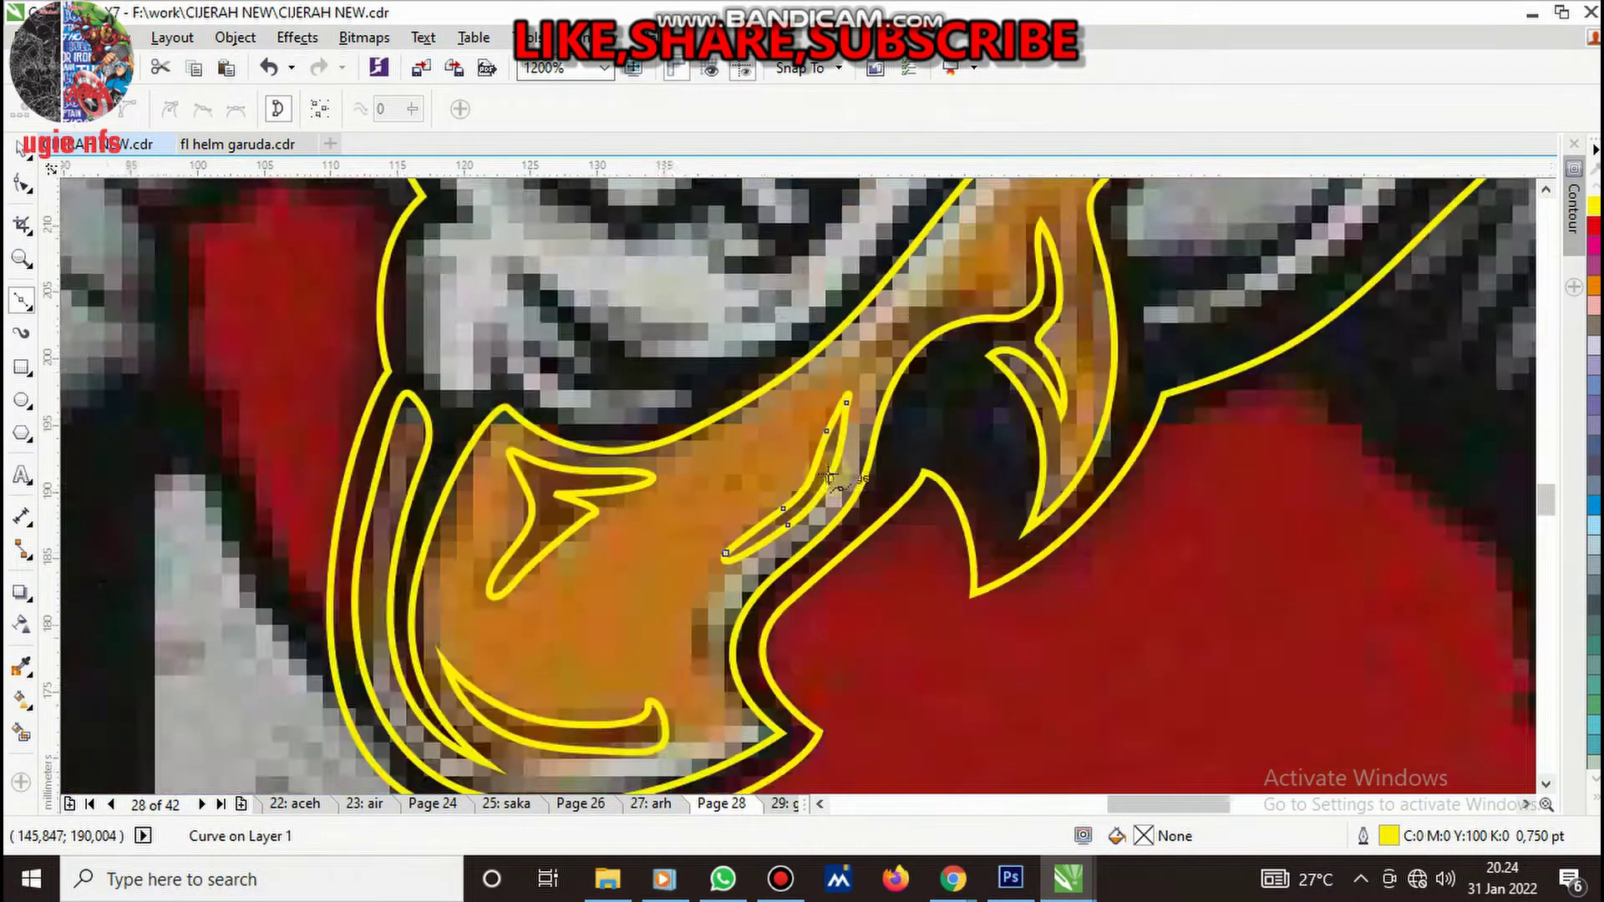
scroll(767, 576, "down", 3)
scroll(767, 576, "up", 3)
- Draw a small closed vertical highlight stroke inside the beak
left_click(729, 266)
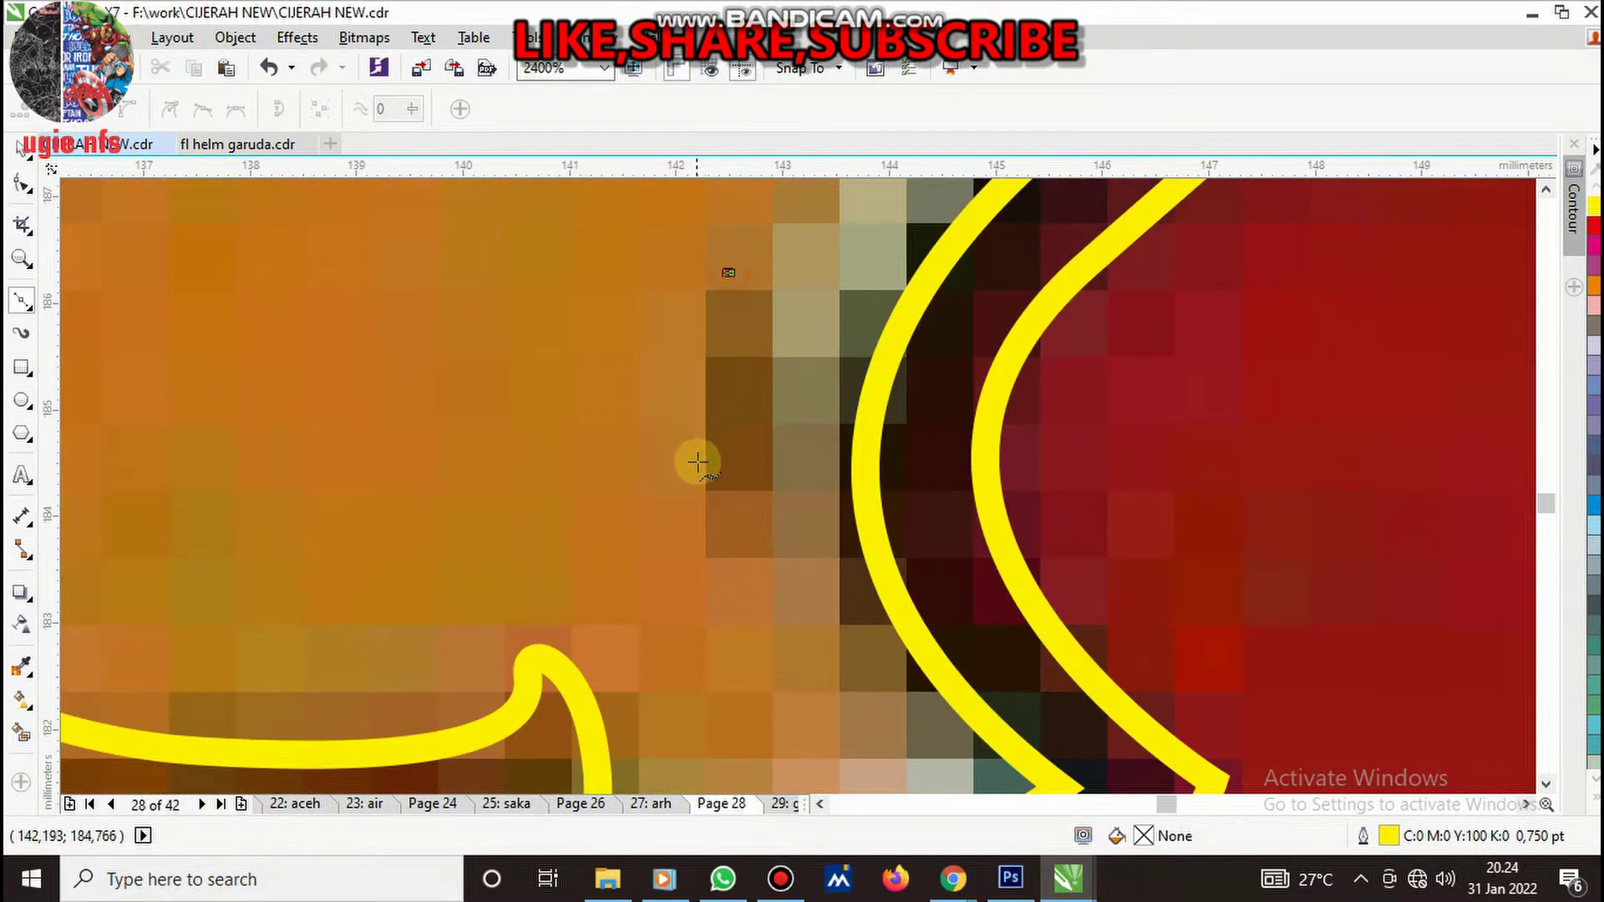
left_click_drag(730, 547, 744, 590)
left_click(756, 443)
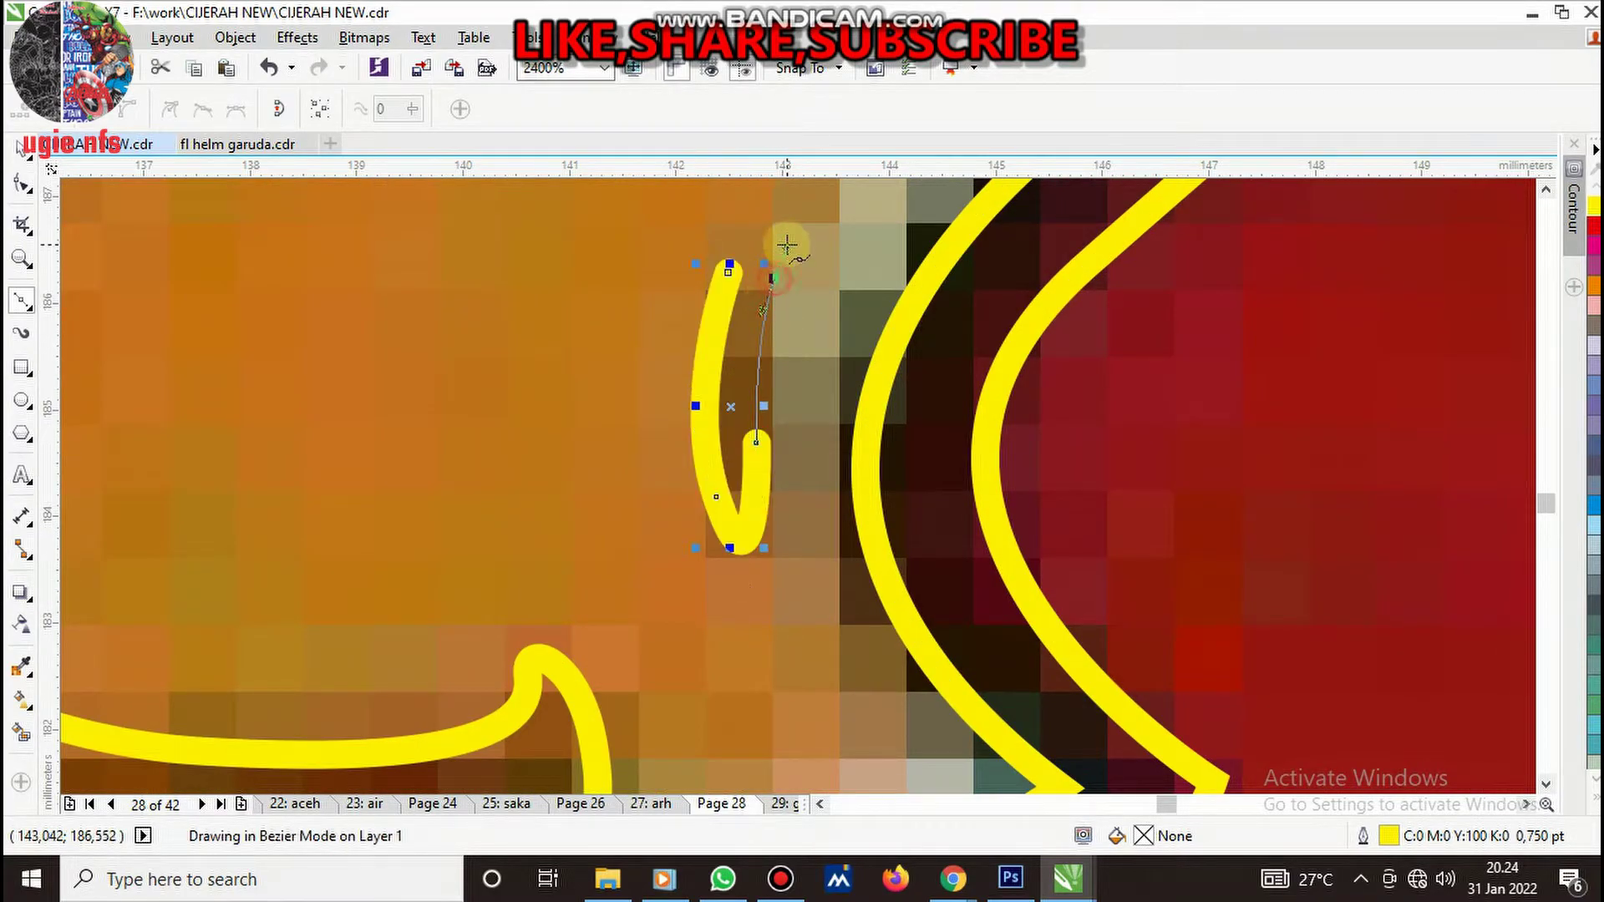
left_click(730, 266)
scroll(720, 459, "down", 2)
- Group the beak detail strokes and combine them with the beak outline
key("space")
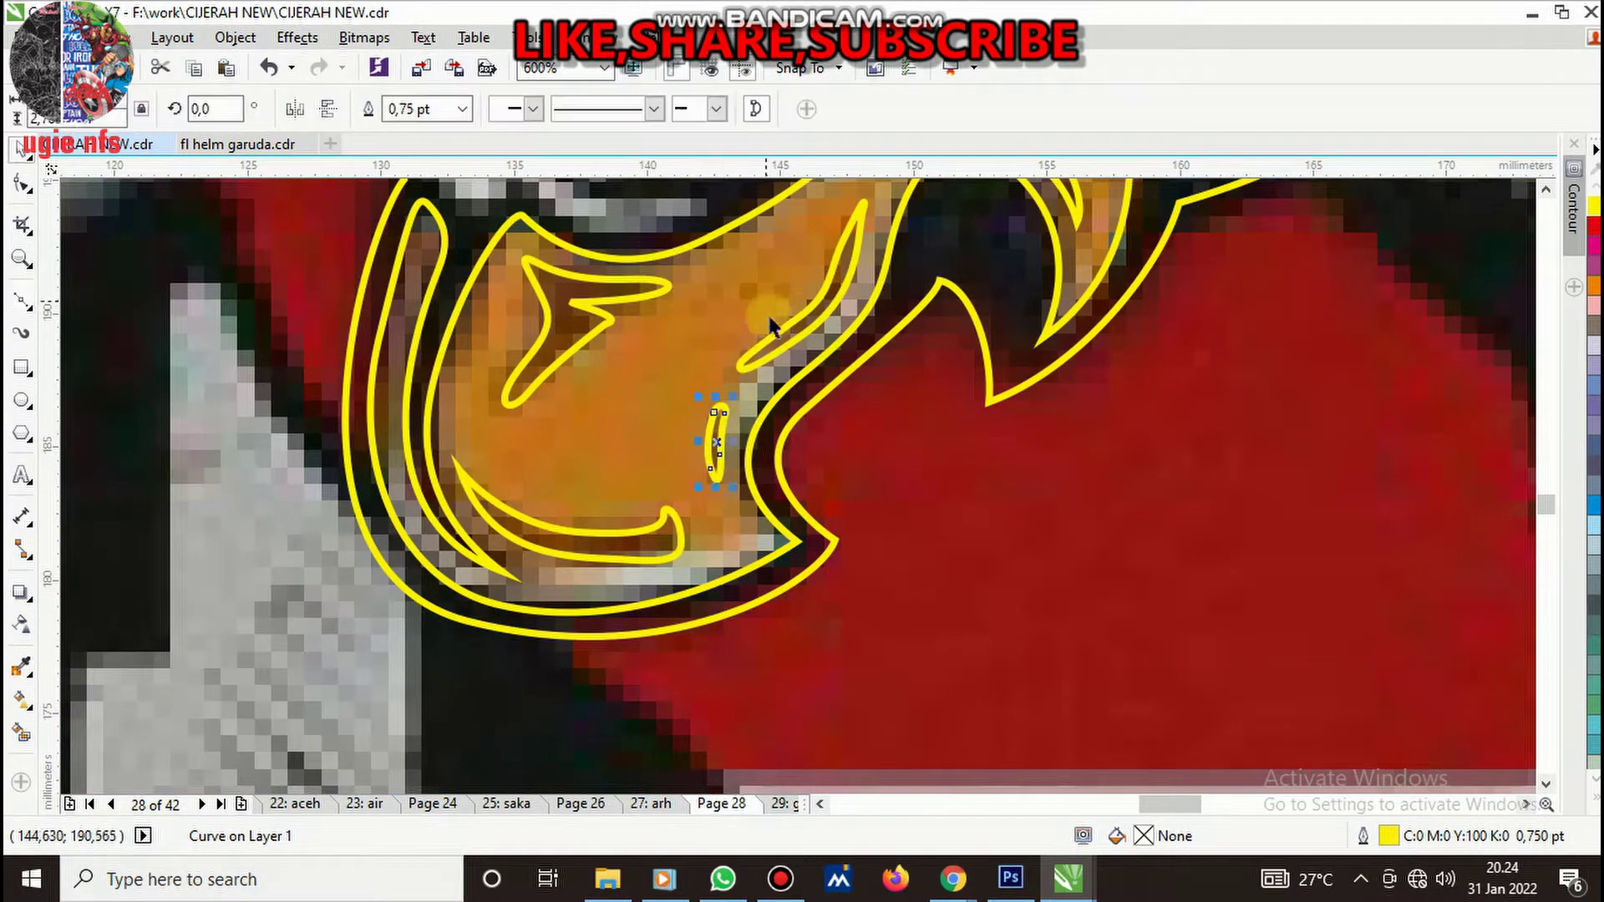
left_click(802, 324, "shift")
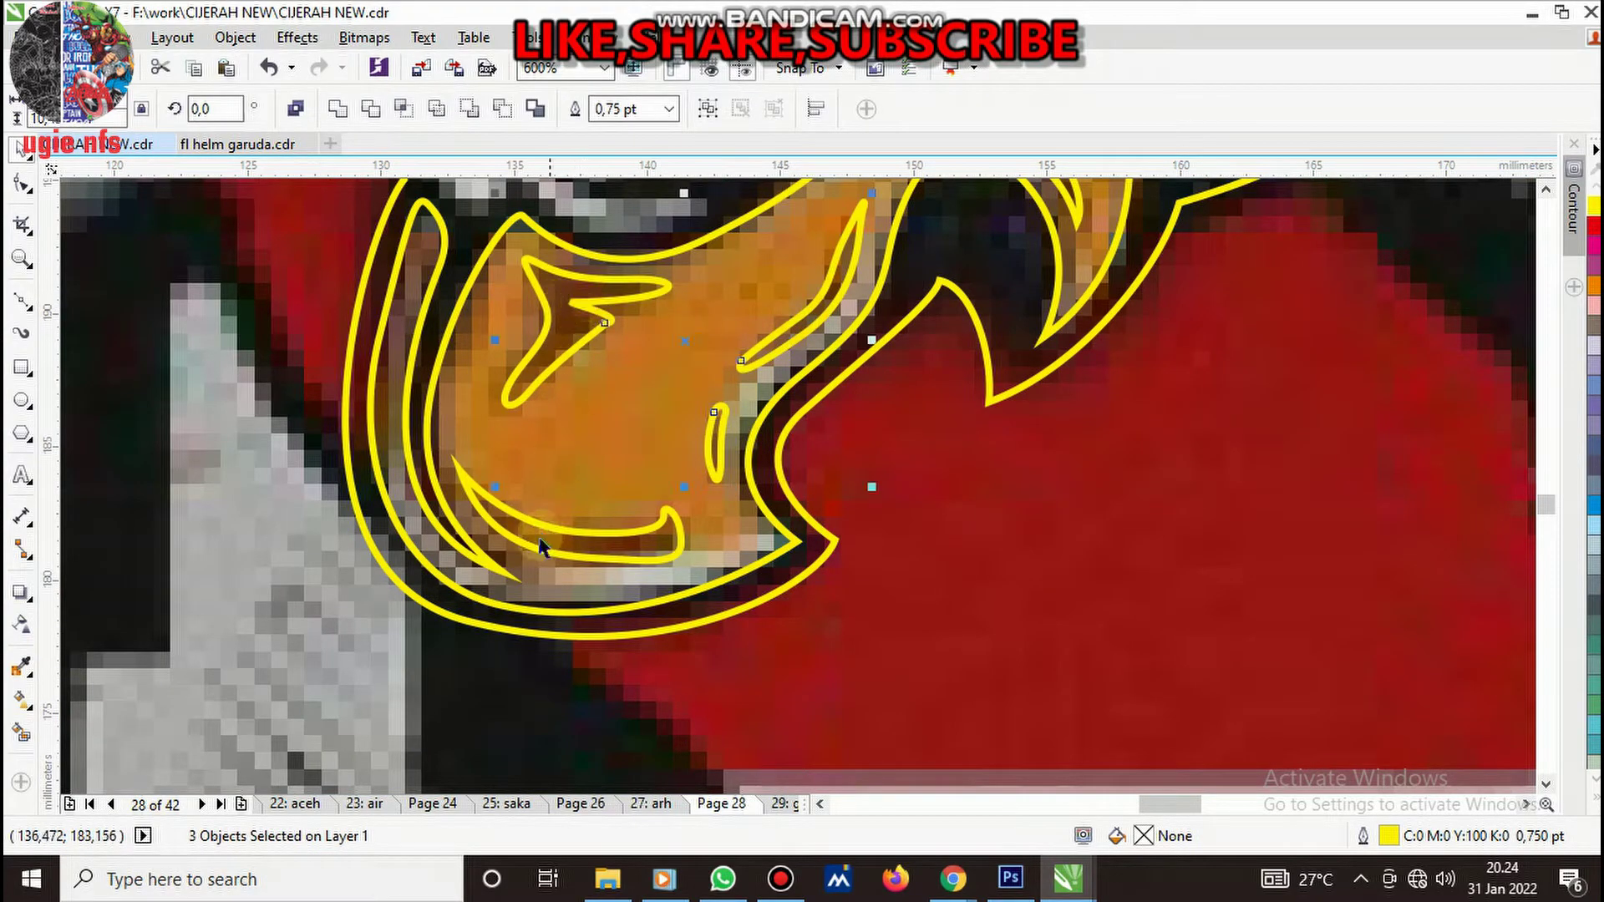
key("ctrl+g")
scroll(742, 606, "down", 2)
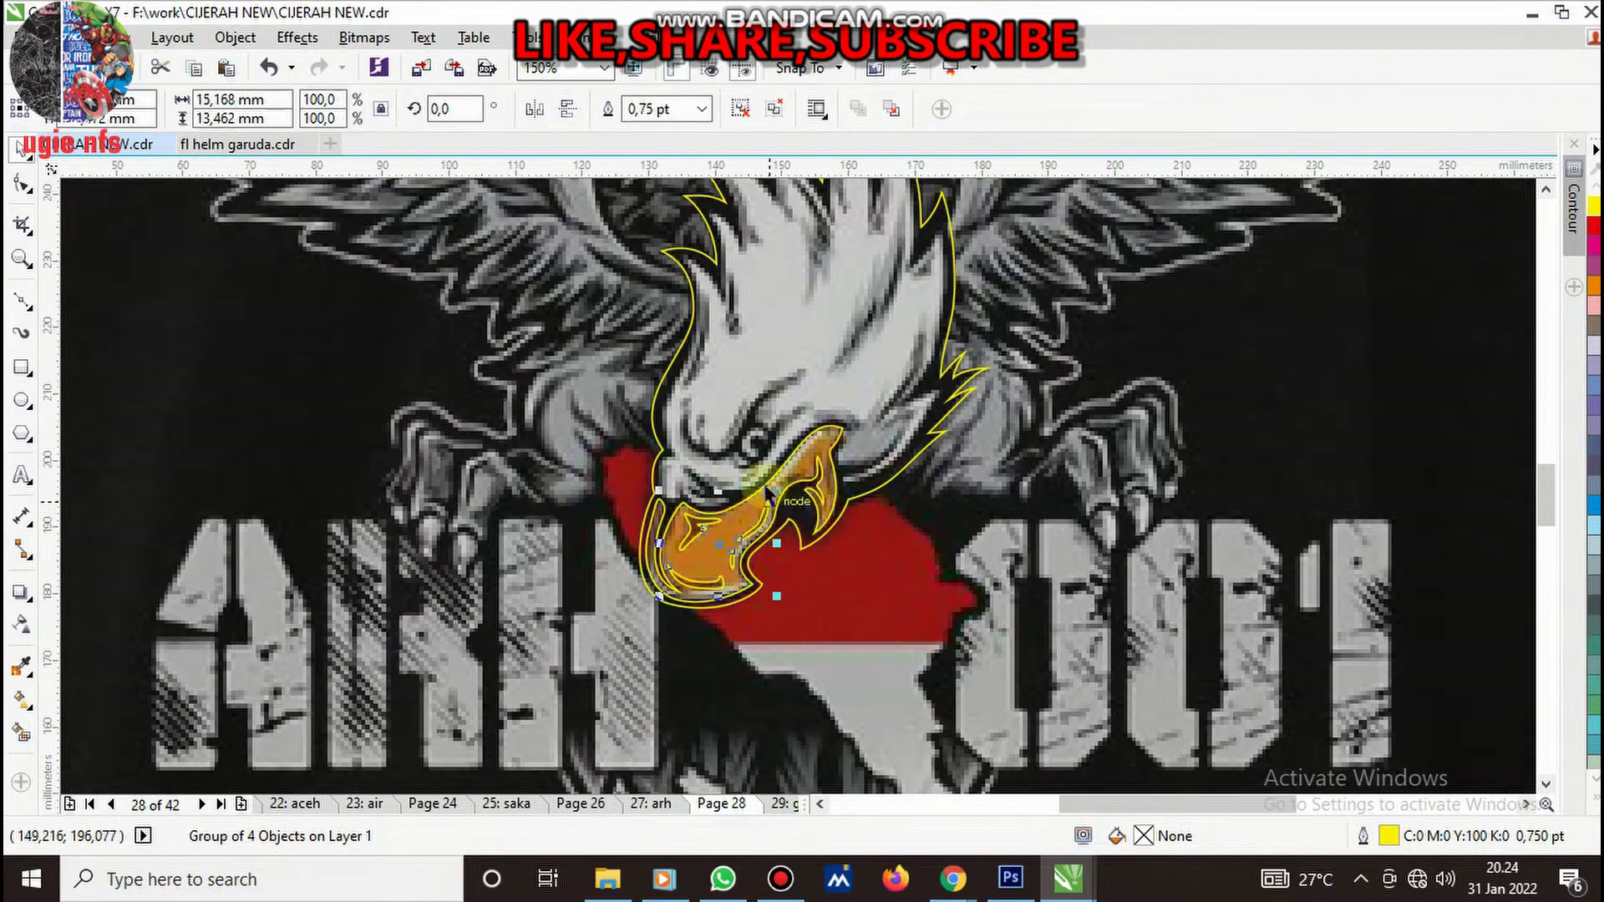
scroll(798, 522, "up", 1)
left_click(692, 572, "shift")
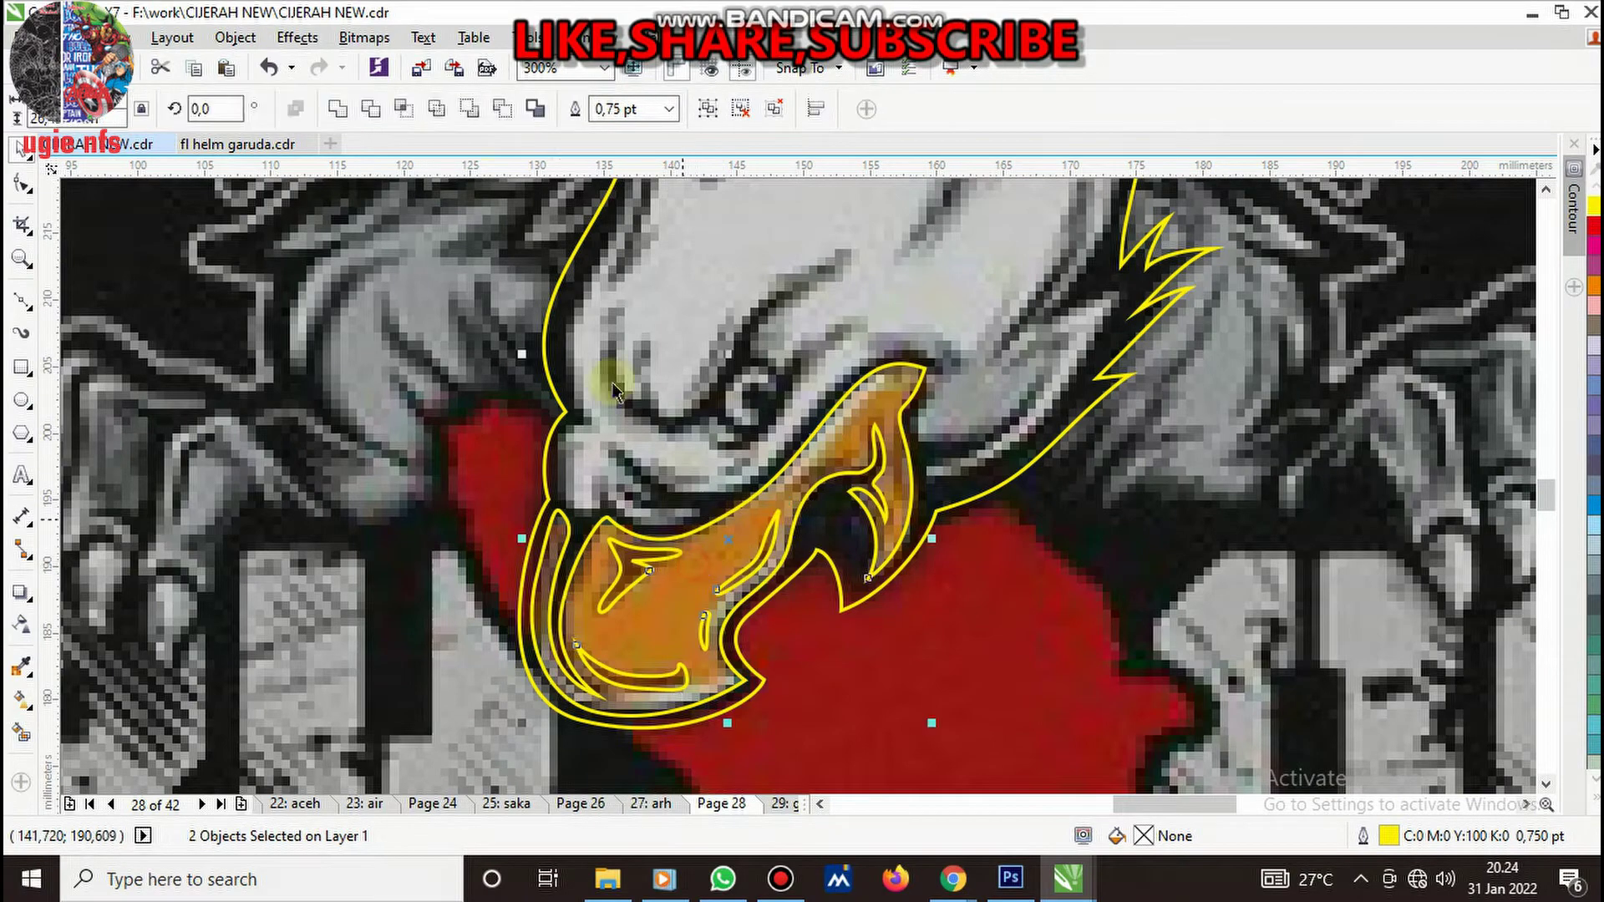
left_click(402, 111)
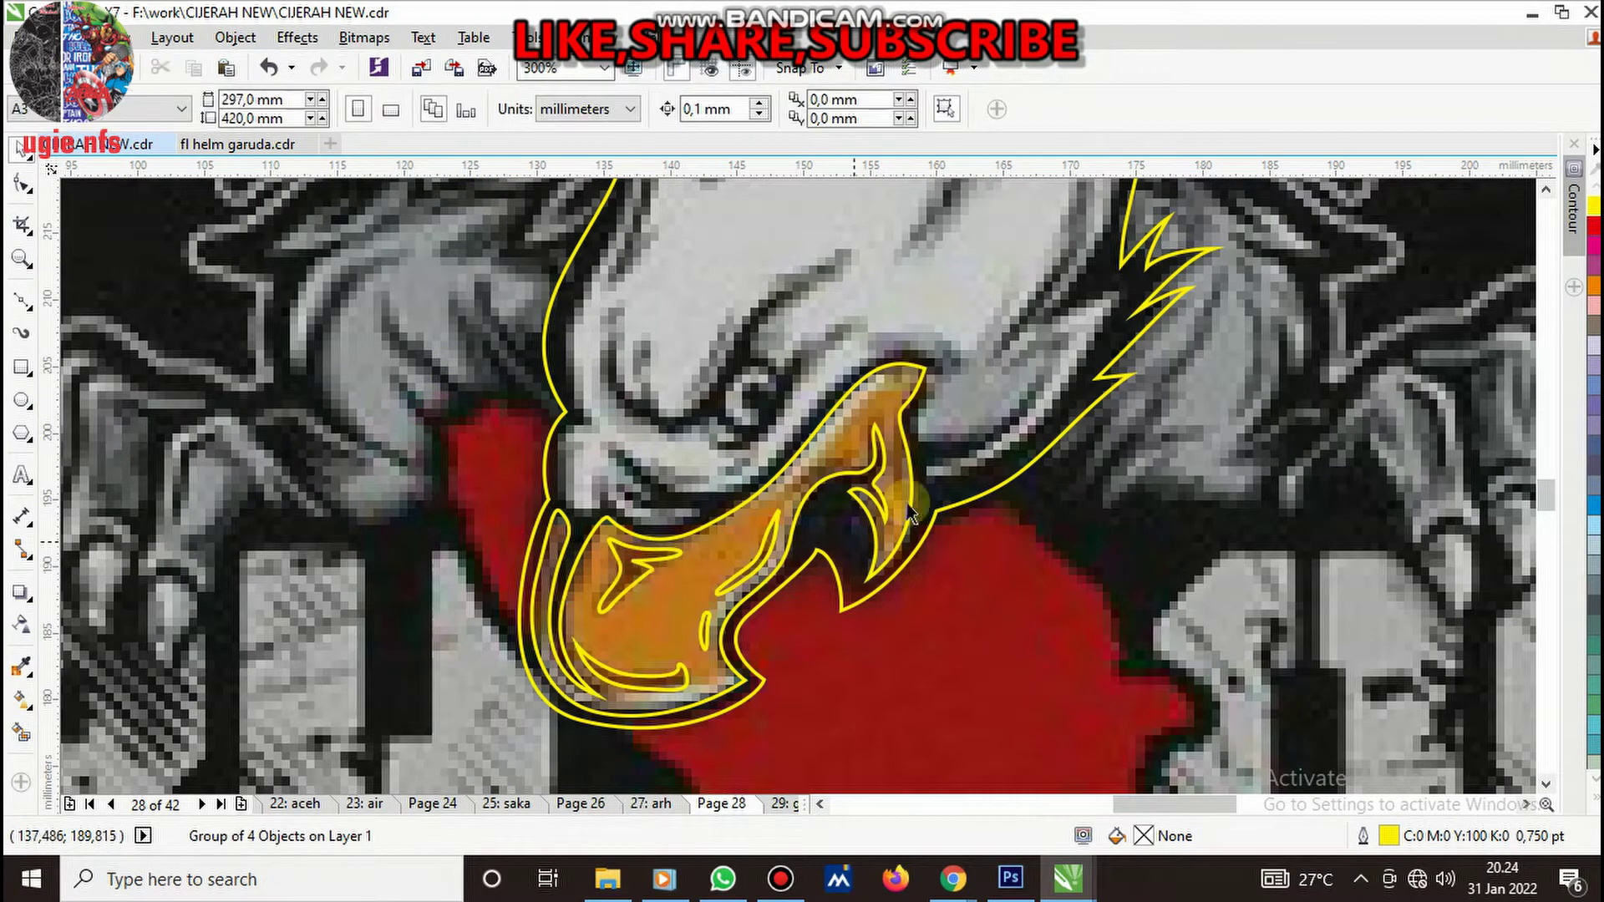
scroll(835, 501, "up", 2)
scroll(844, 474, "down", 1)
- Draw a closed leaf-shaped stroke near the beak's top and merge it into the beak curve
key("F5")
scroll(735, 472, "up", 1)
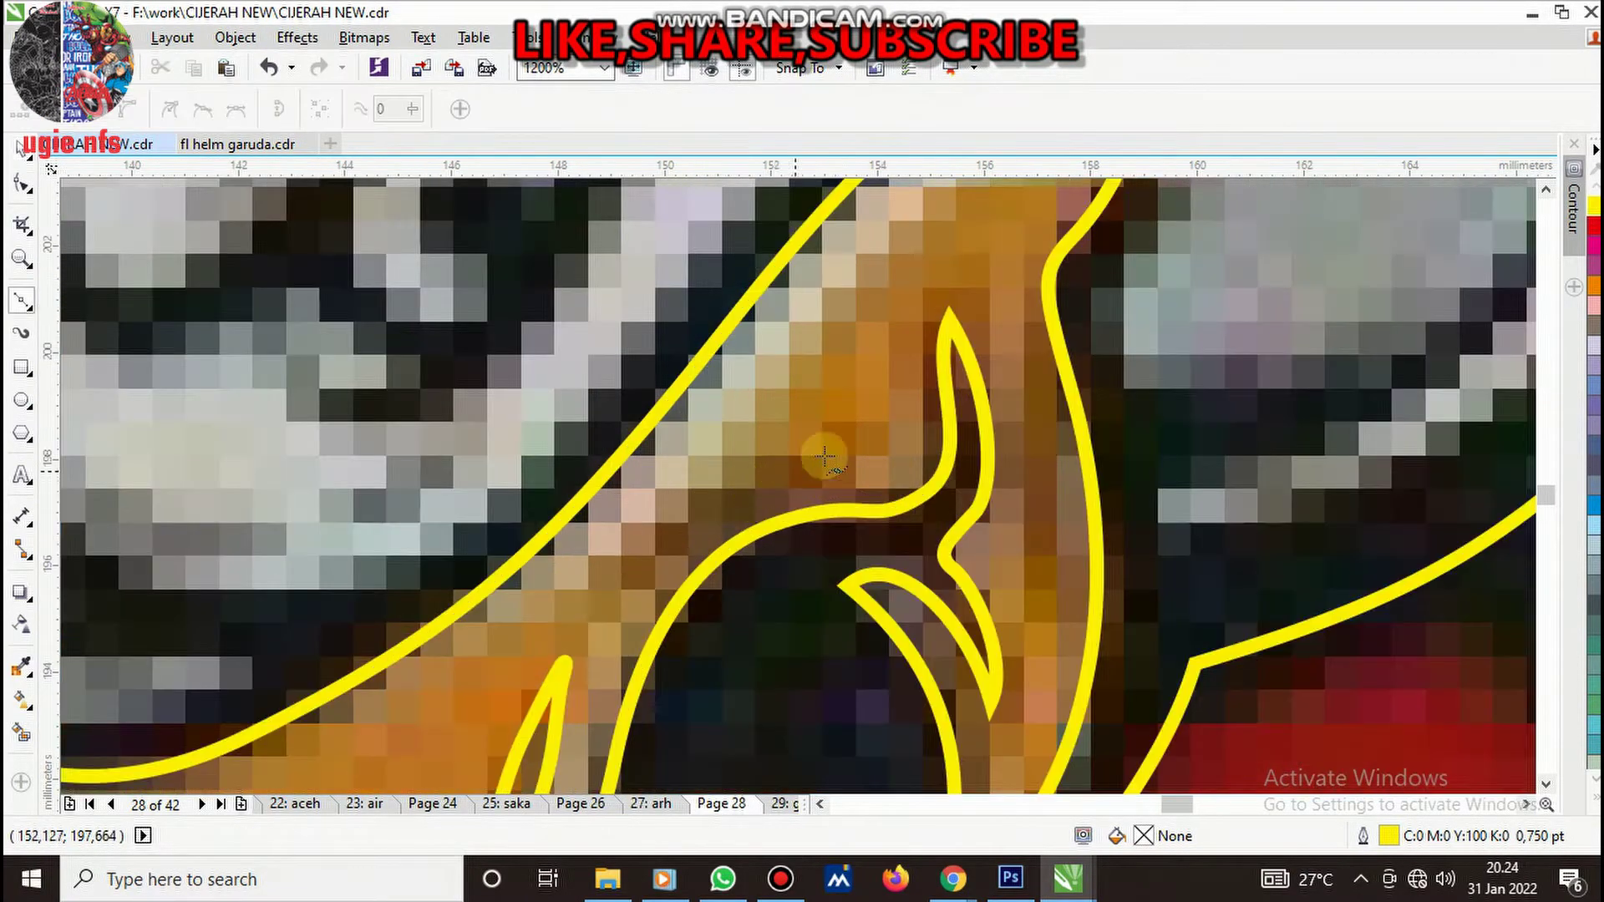
mouse_move(765, 470)
left_mouse_down()
mouse_move(690, 500)
mouse_move(863, 472)
left_mouse_up()
left_click(639, 557)
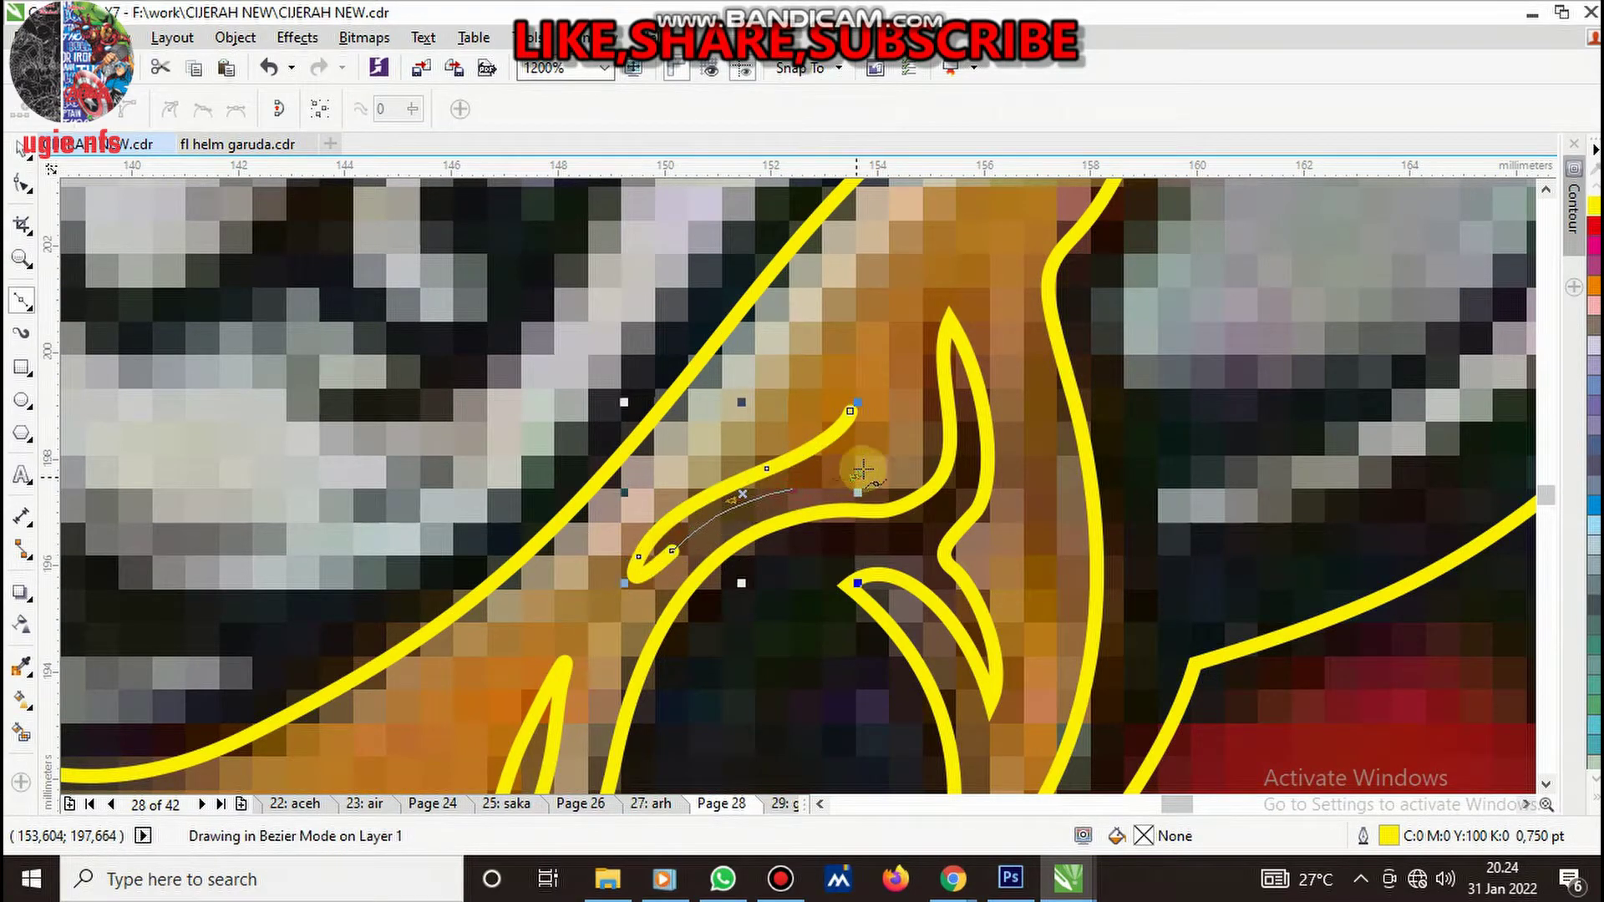
left_click(851, 412)
key("space")
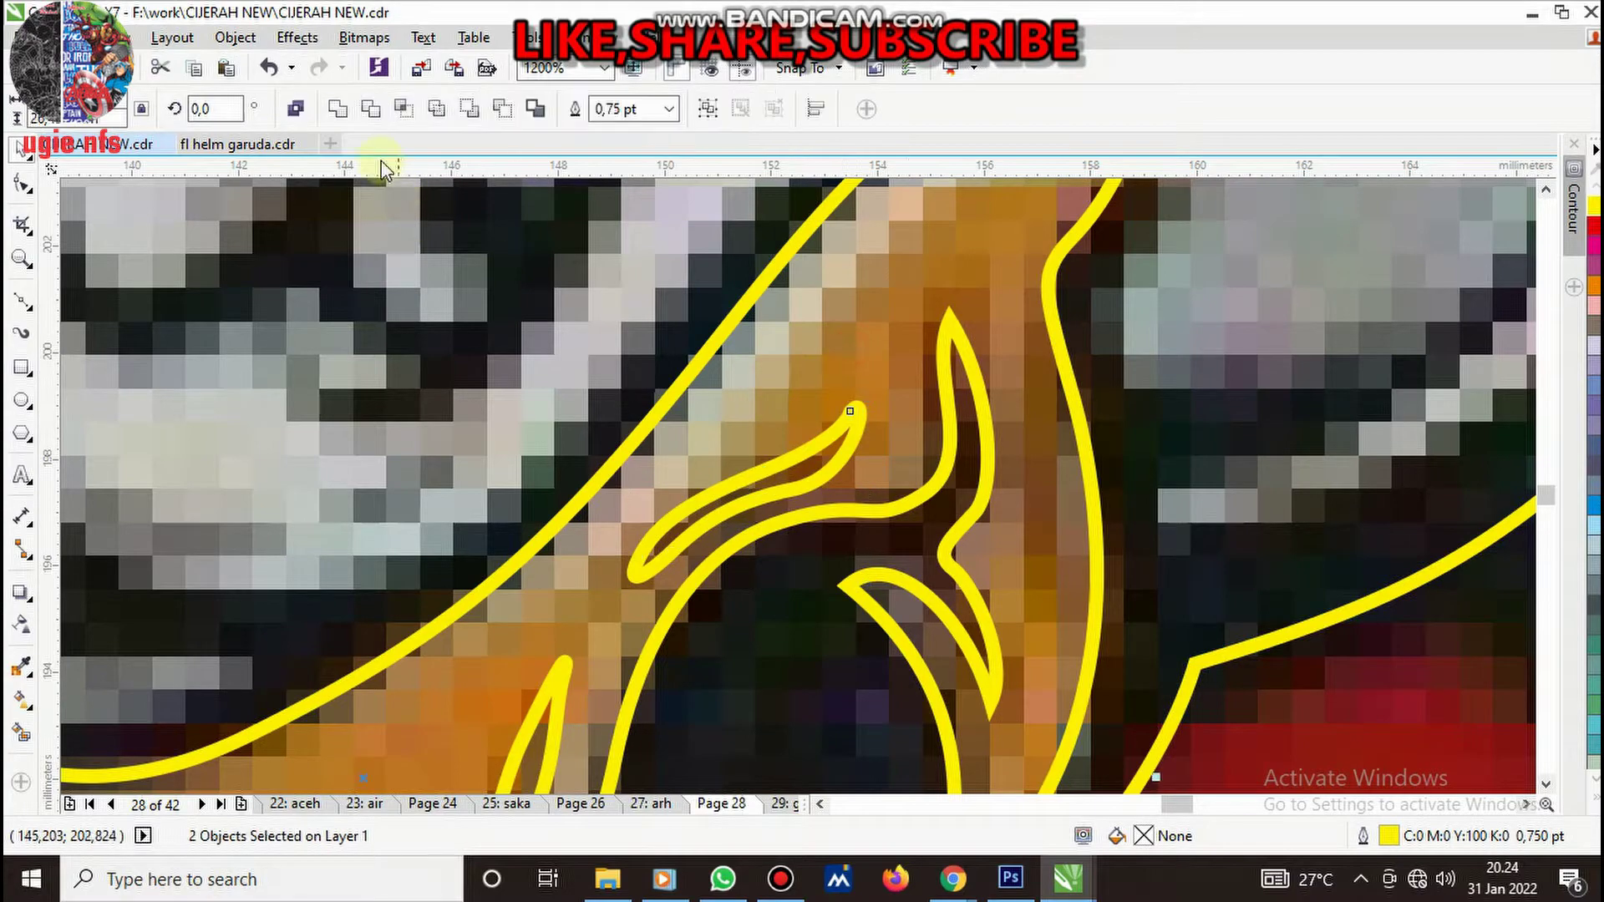
left_click(373, 110)
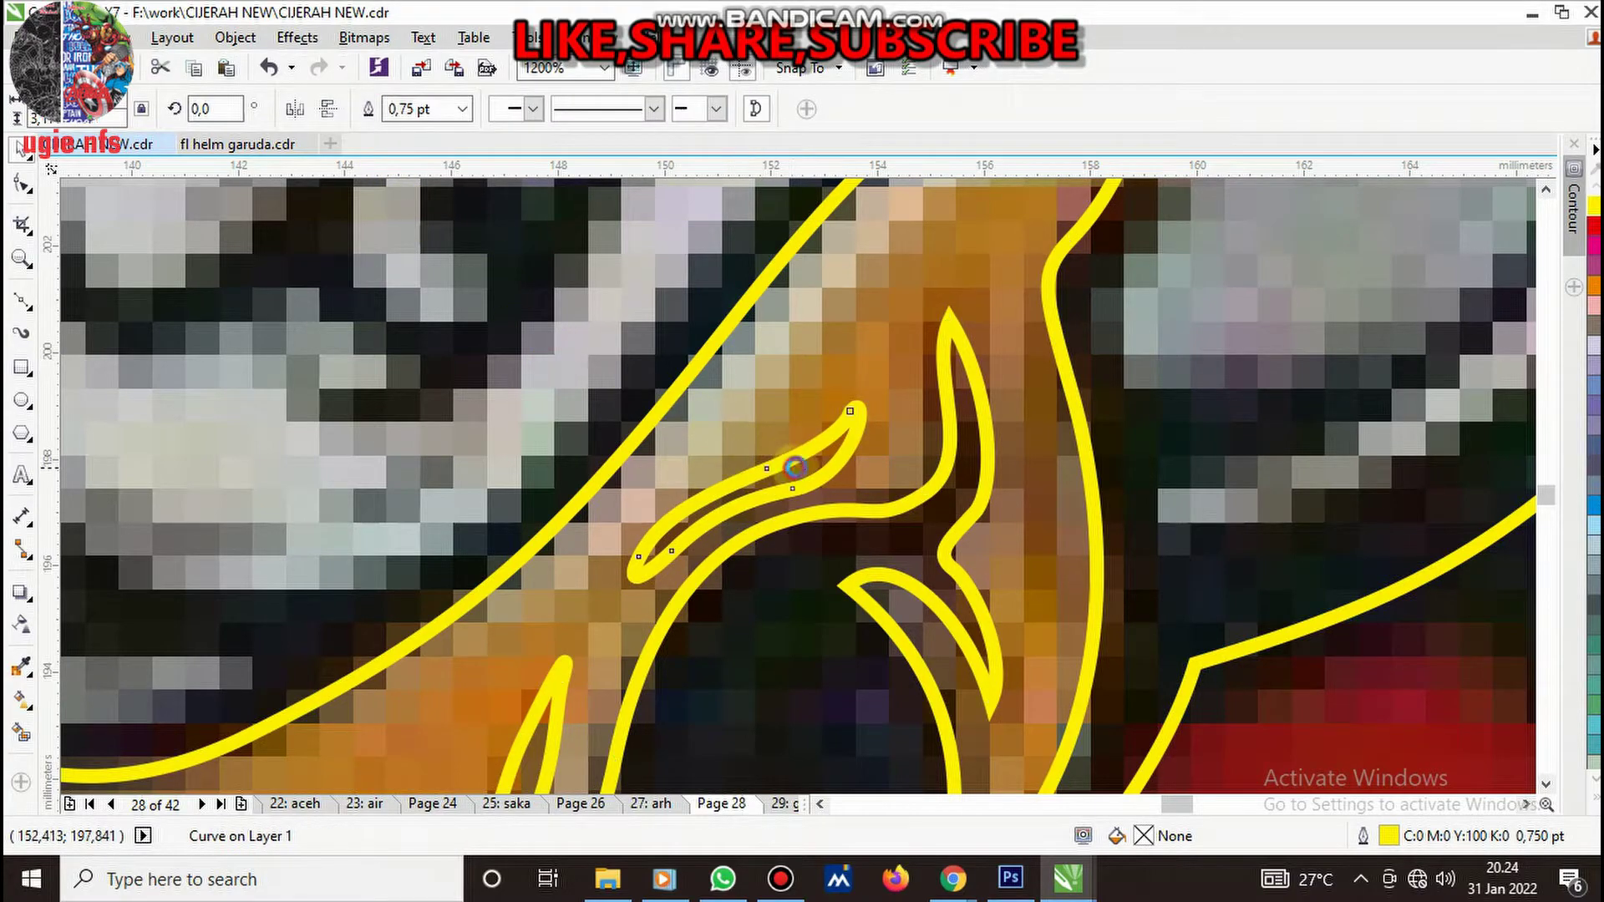
key("Escape")
- Fill the beak shape with orange from the colour palette
scroll(795, 468, "down", 5)
scroll(802, 509, "up", 4)
scroll(788, 510, "down", 2)
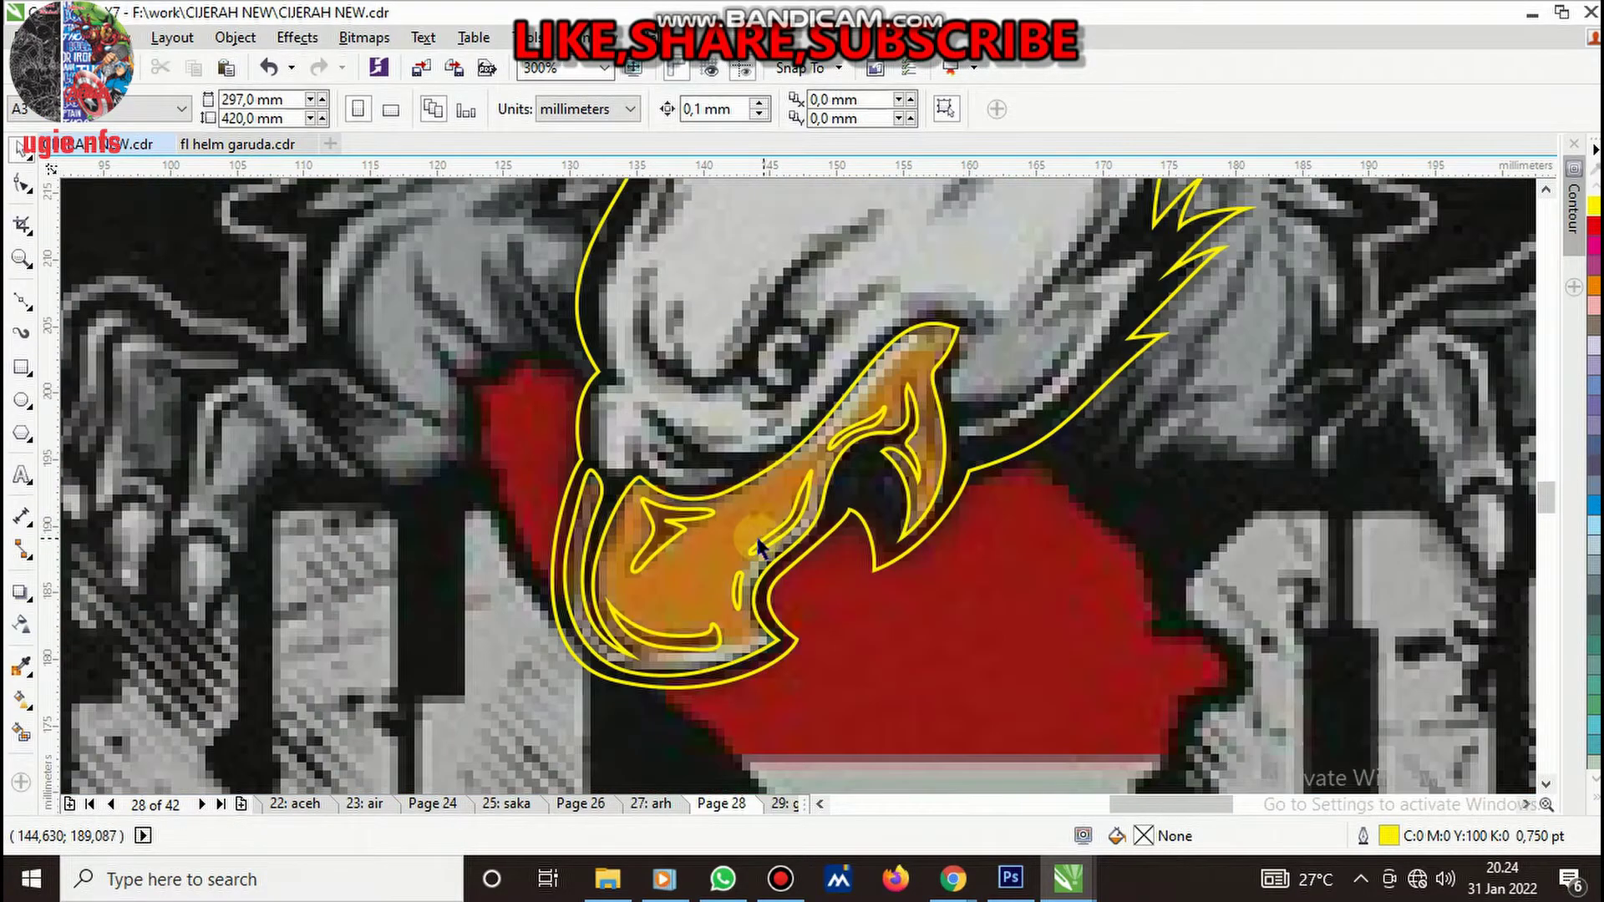
left_click(731, 547)
left_click(1594, 286)
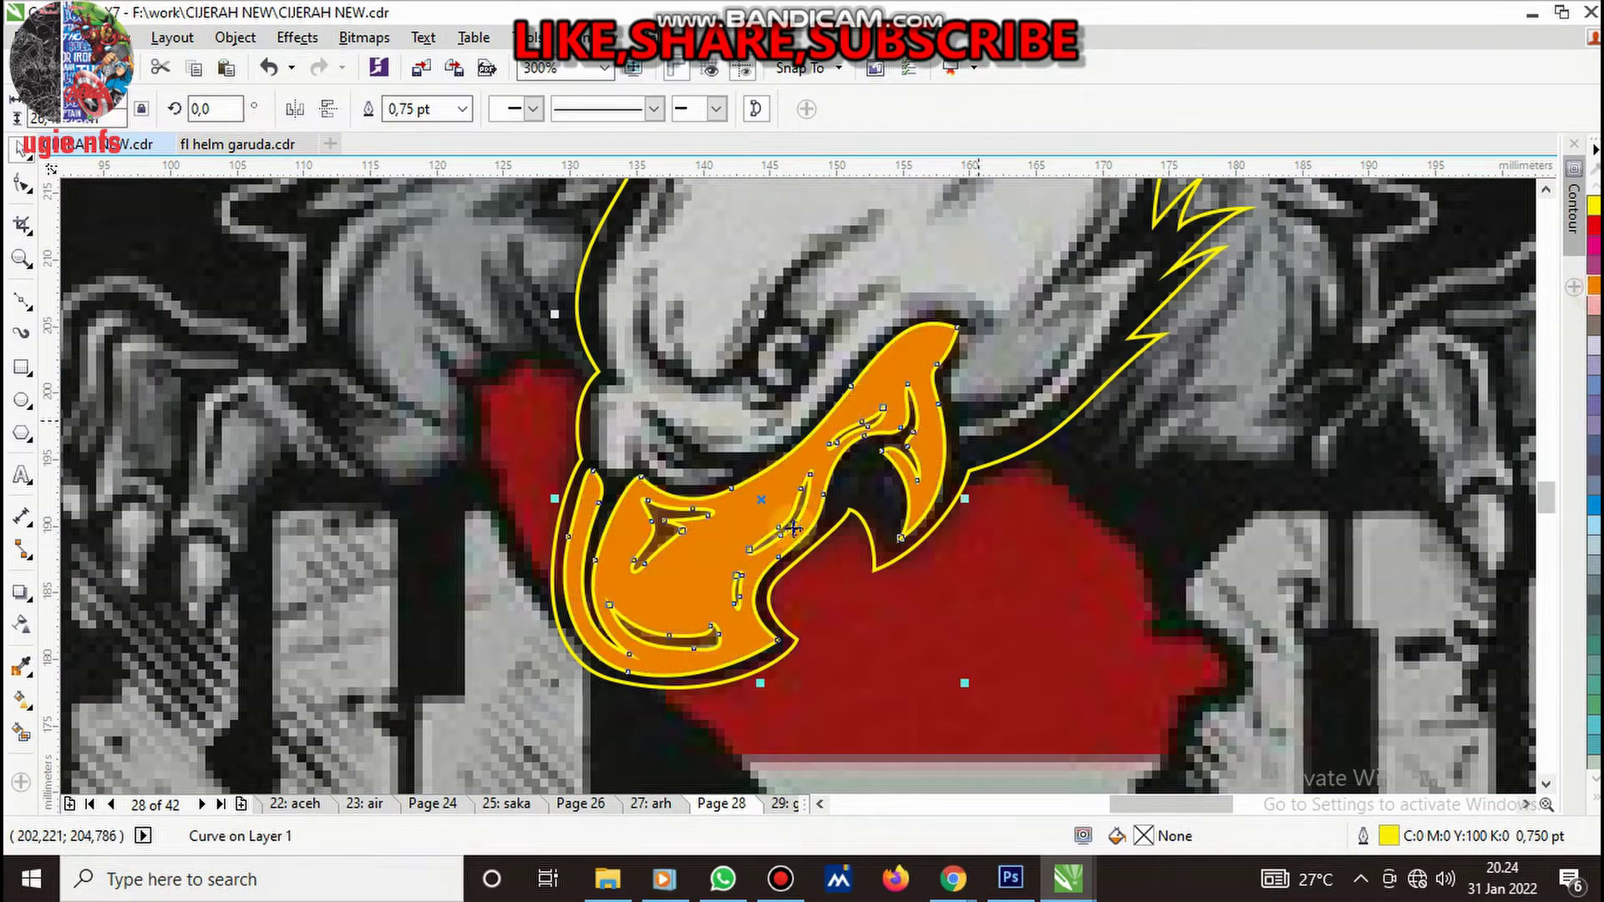
scroll(793, 518, "down", 6)
scroll(794, 522, "up", 6)
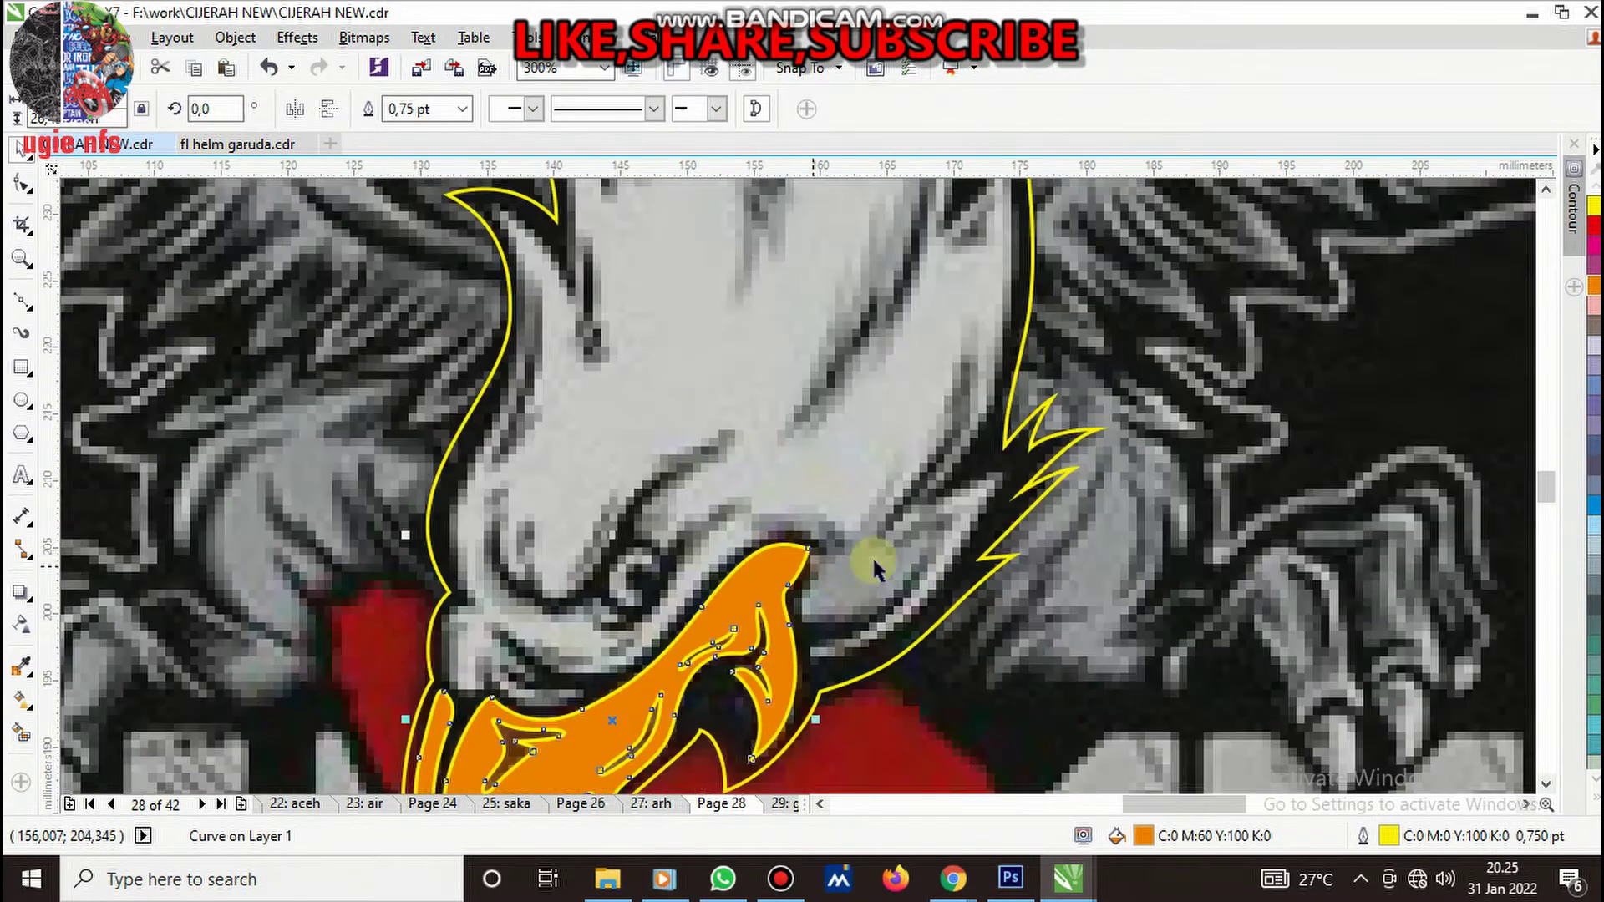
left_click(24, 306)
scroll(519, 691, "up", 4)
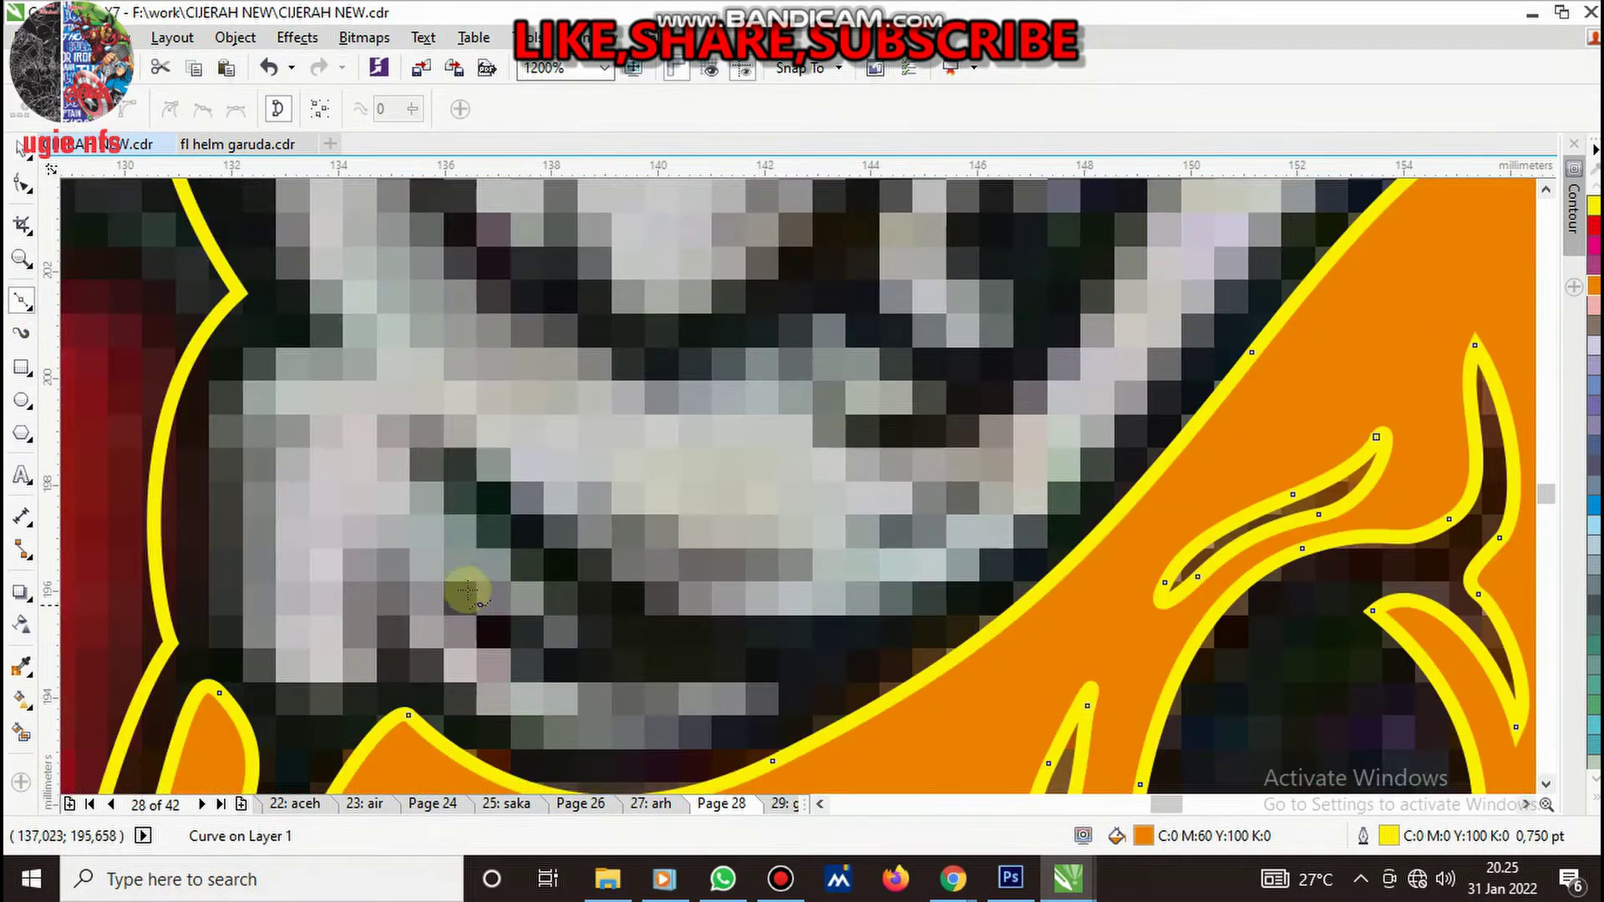
- Trace a Bezier cheek stroke that curves along the beak's top edge and ends there
left_click(444, 569)
left_click_drag(591, 638, 706, 642)
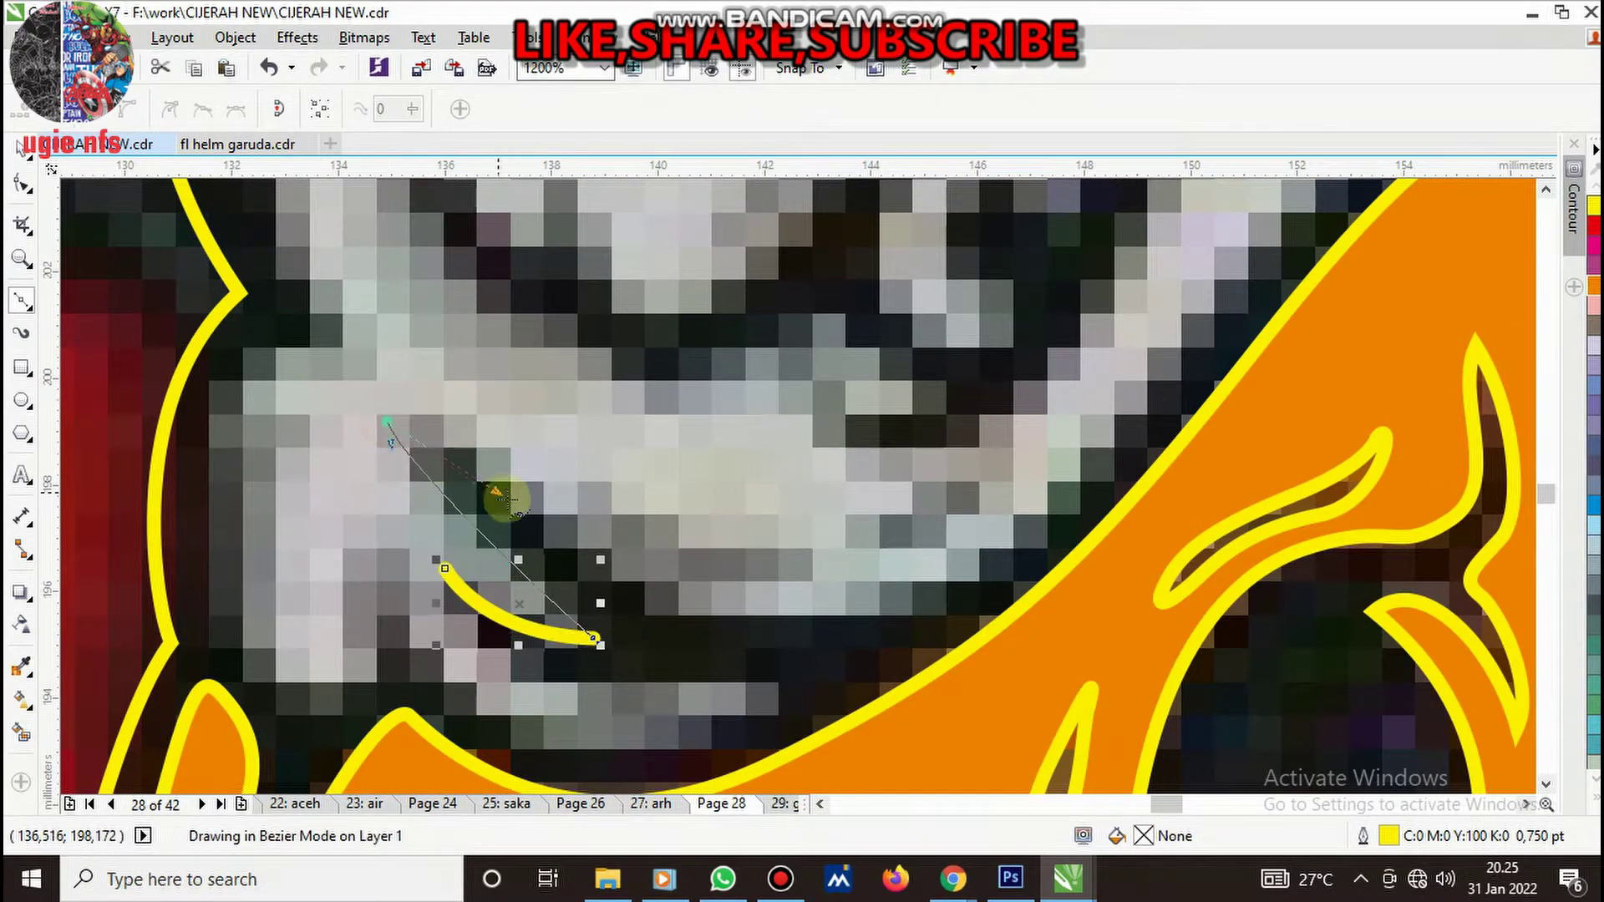
left_click_drag(505, 499, 517, 520)
scroll(668, 585, "down", 3)
scroll(681, 577, "up", 1)
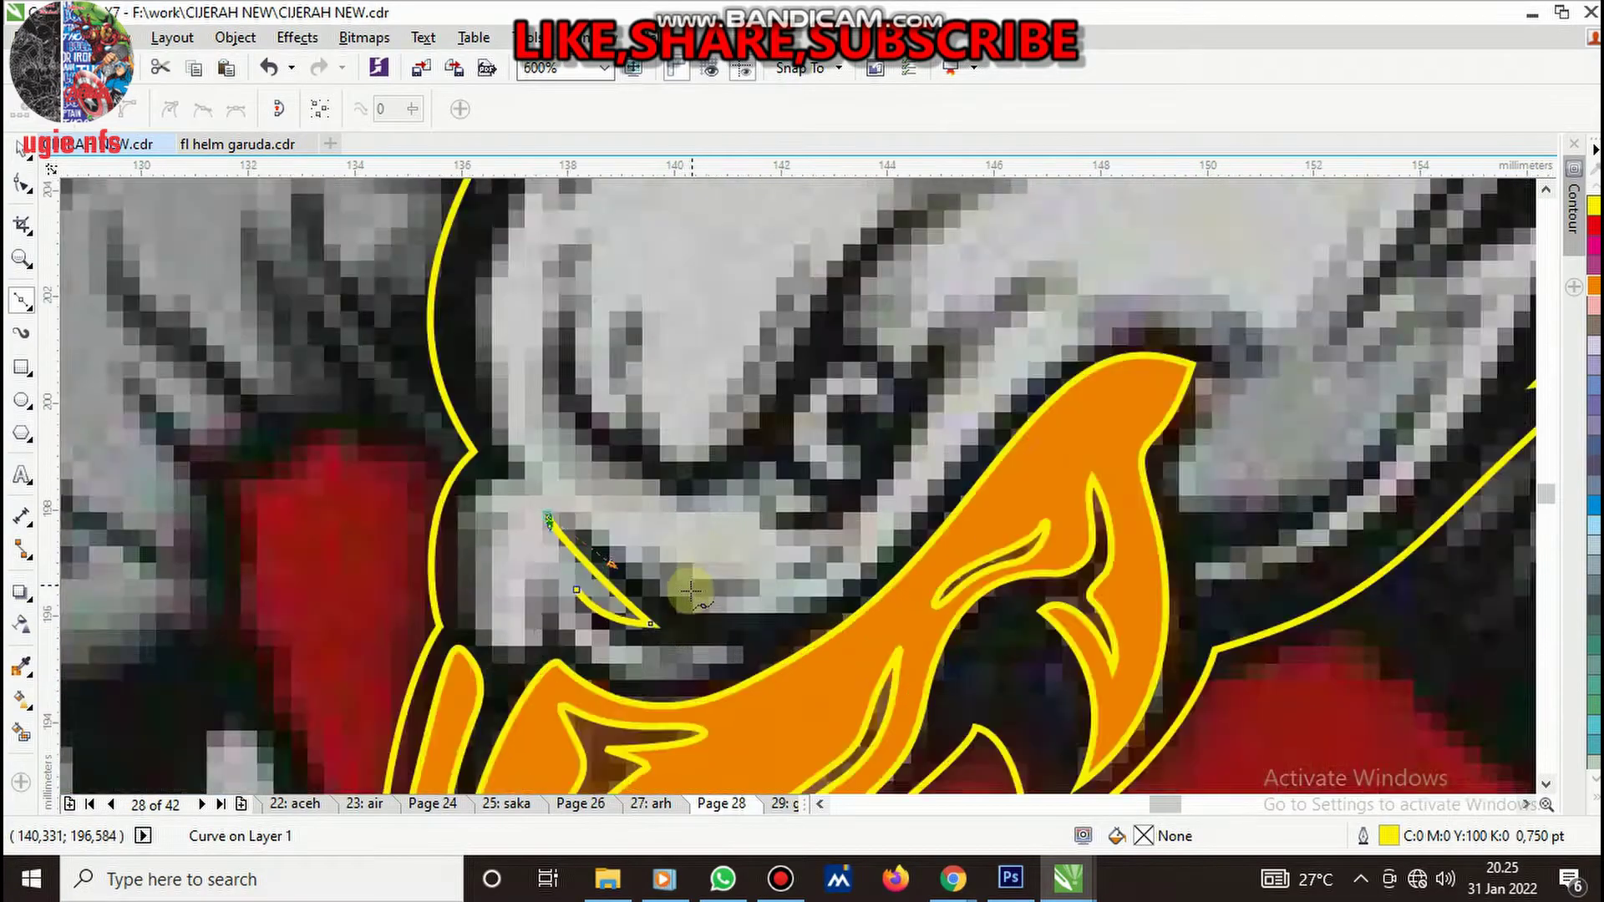
scroll(710, 610, "up", 2)
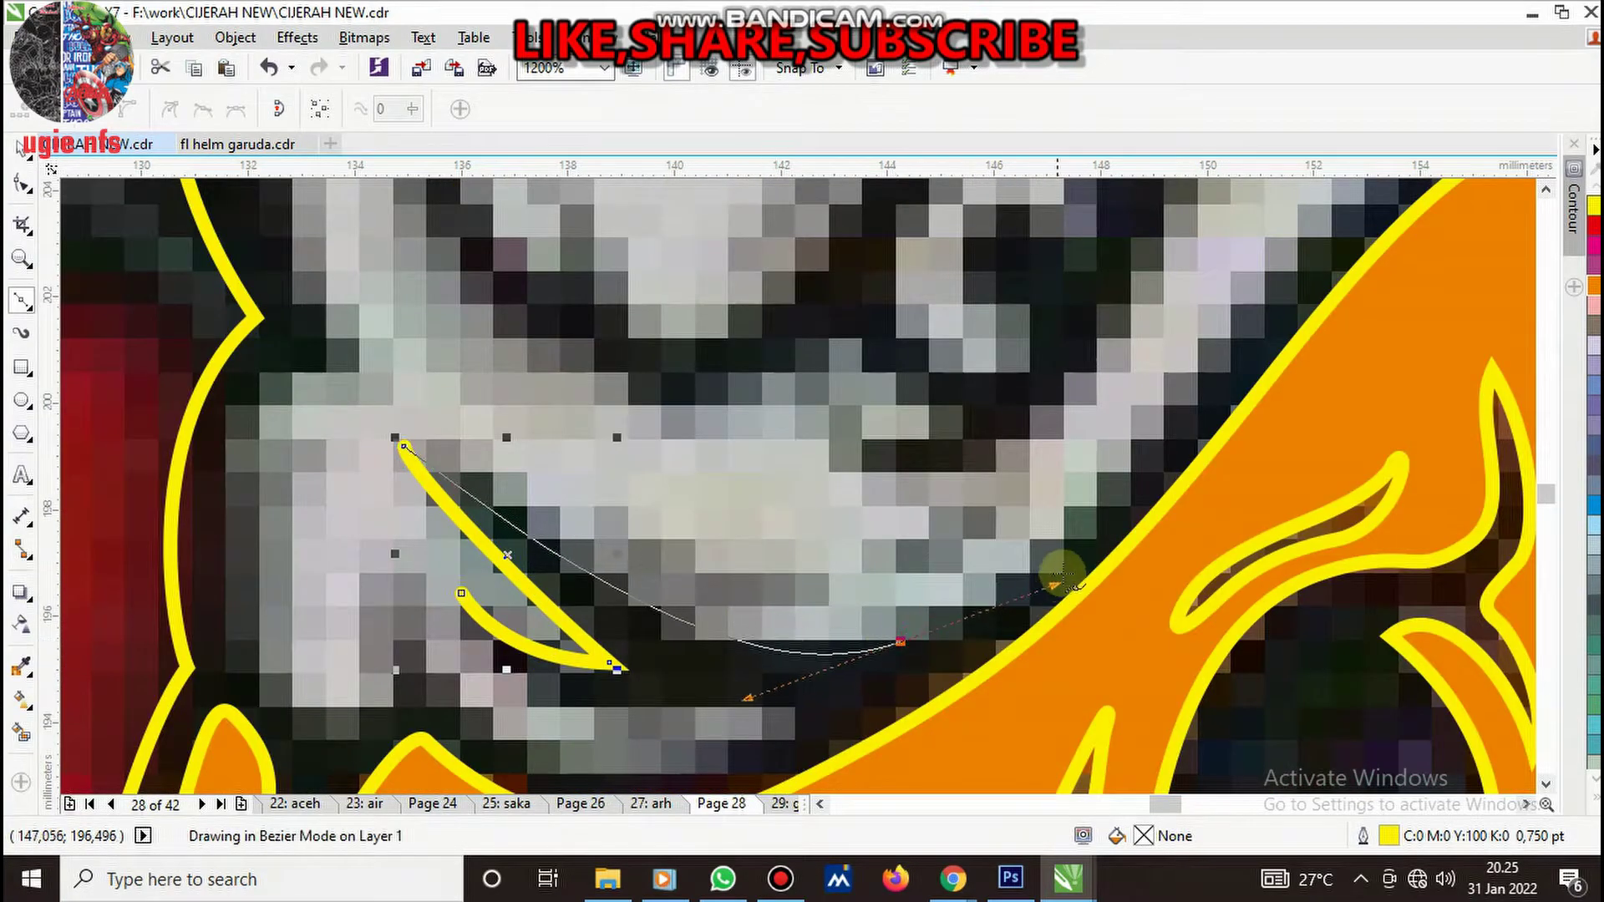
left_click(936, 625)
scroll(885, 585, "down", 2)
scroll(889, 539, "up", 2)
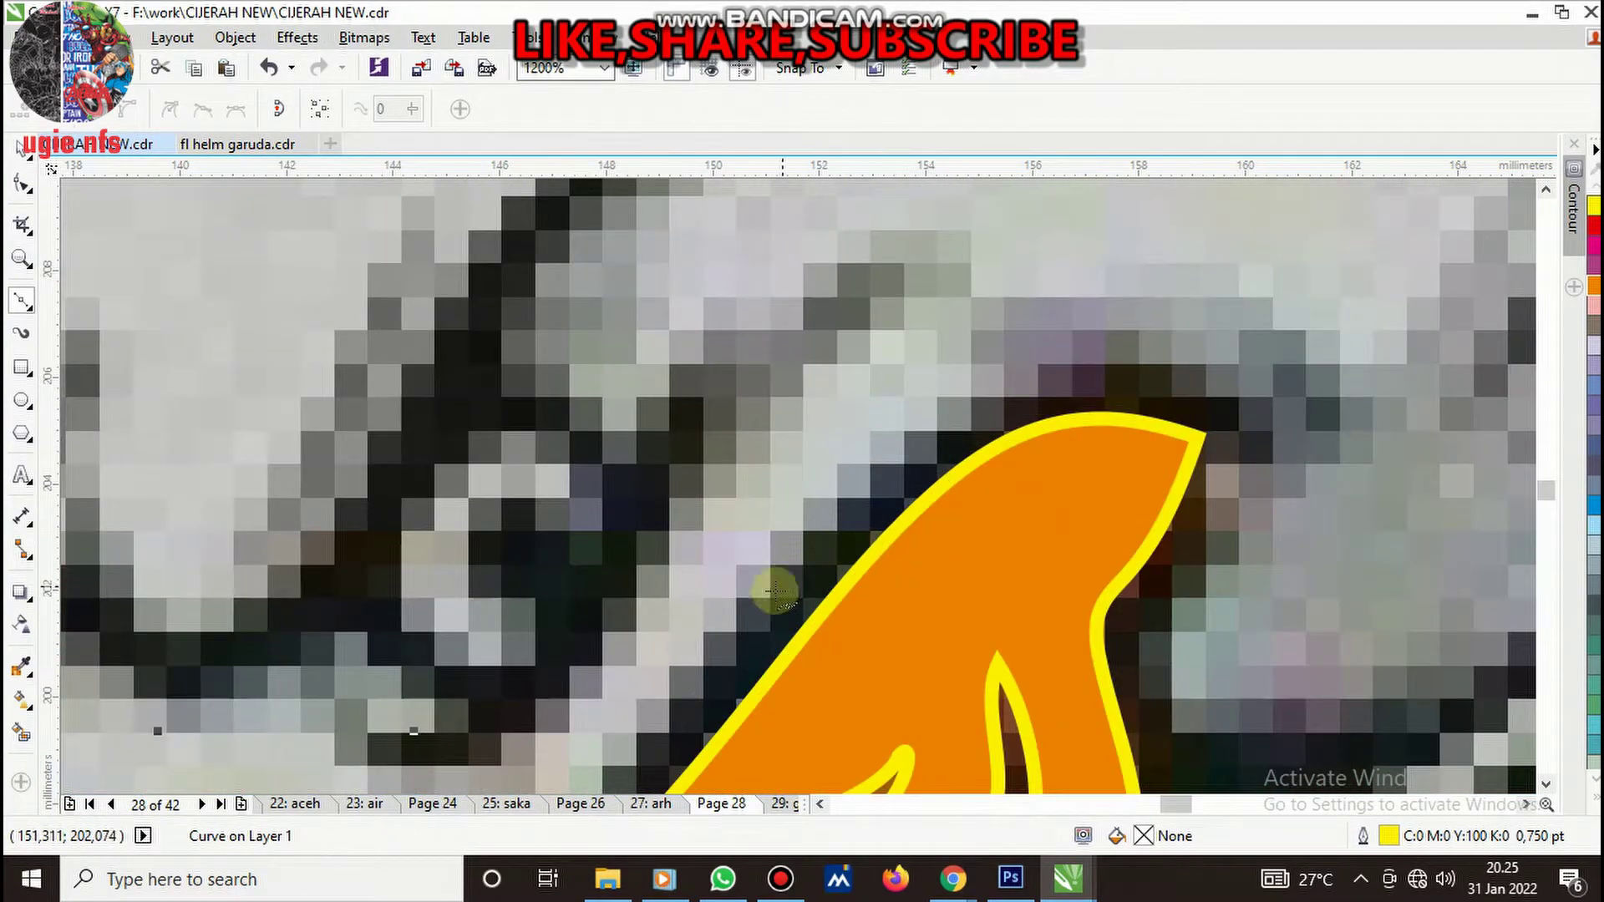
left_click(934, 412)
scroll(830, 477, "down", 2)
scroll(959, 443, "up", 2)
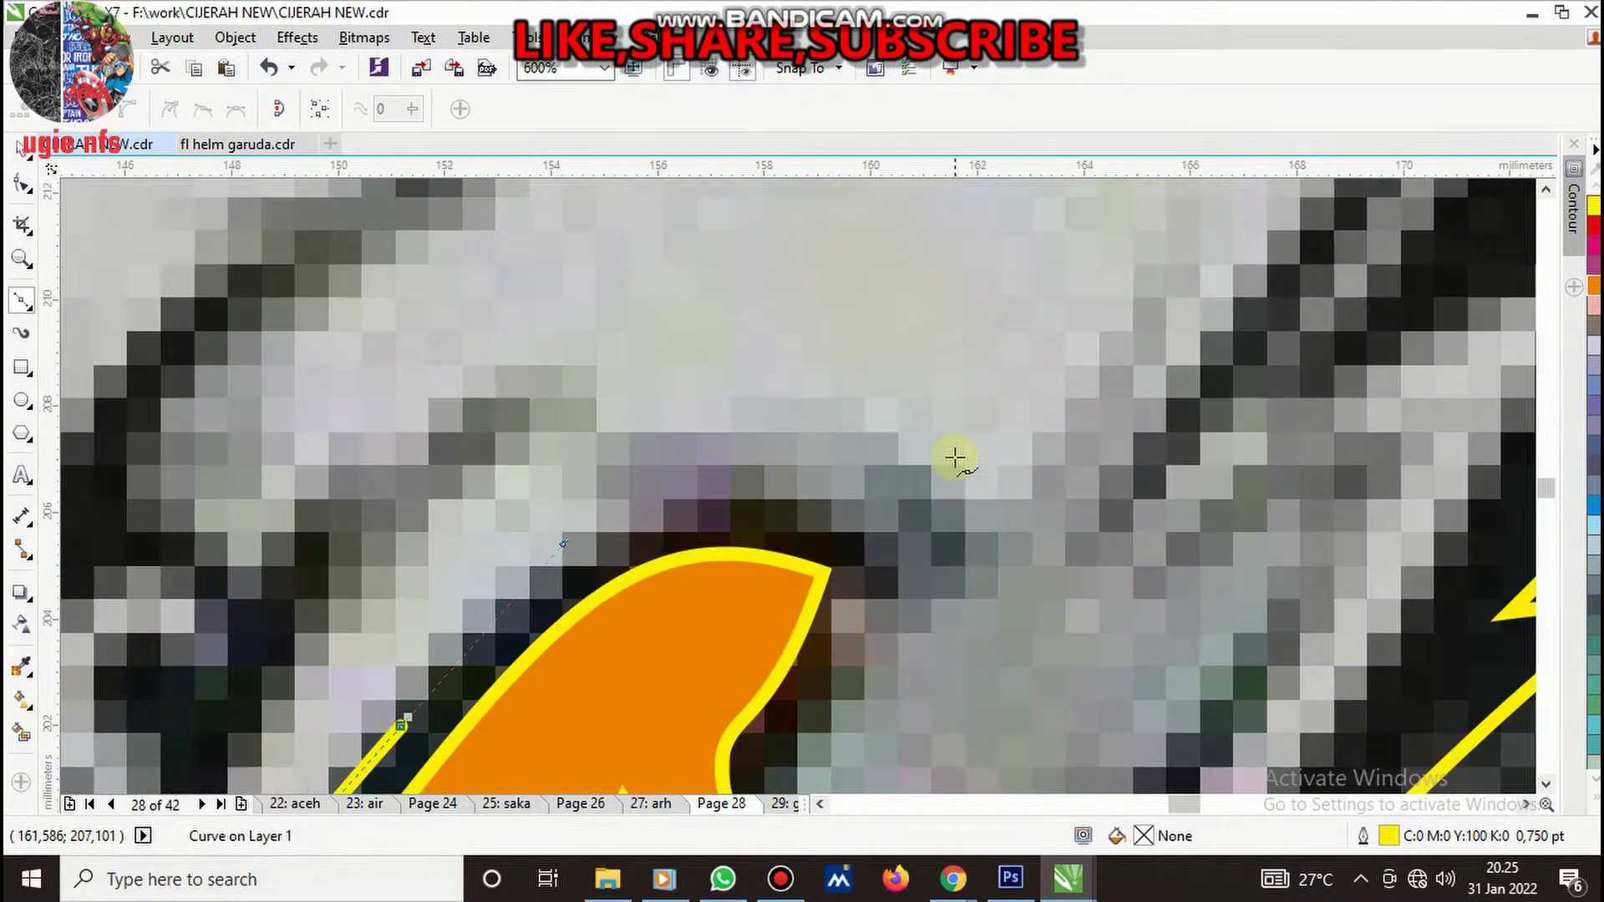
left_click_drag(880, 545, 1034, 664)
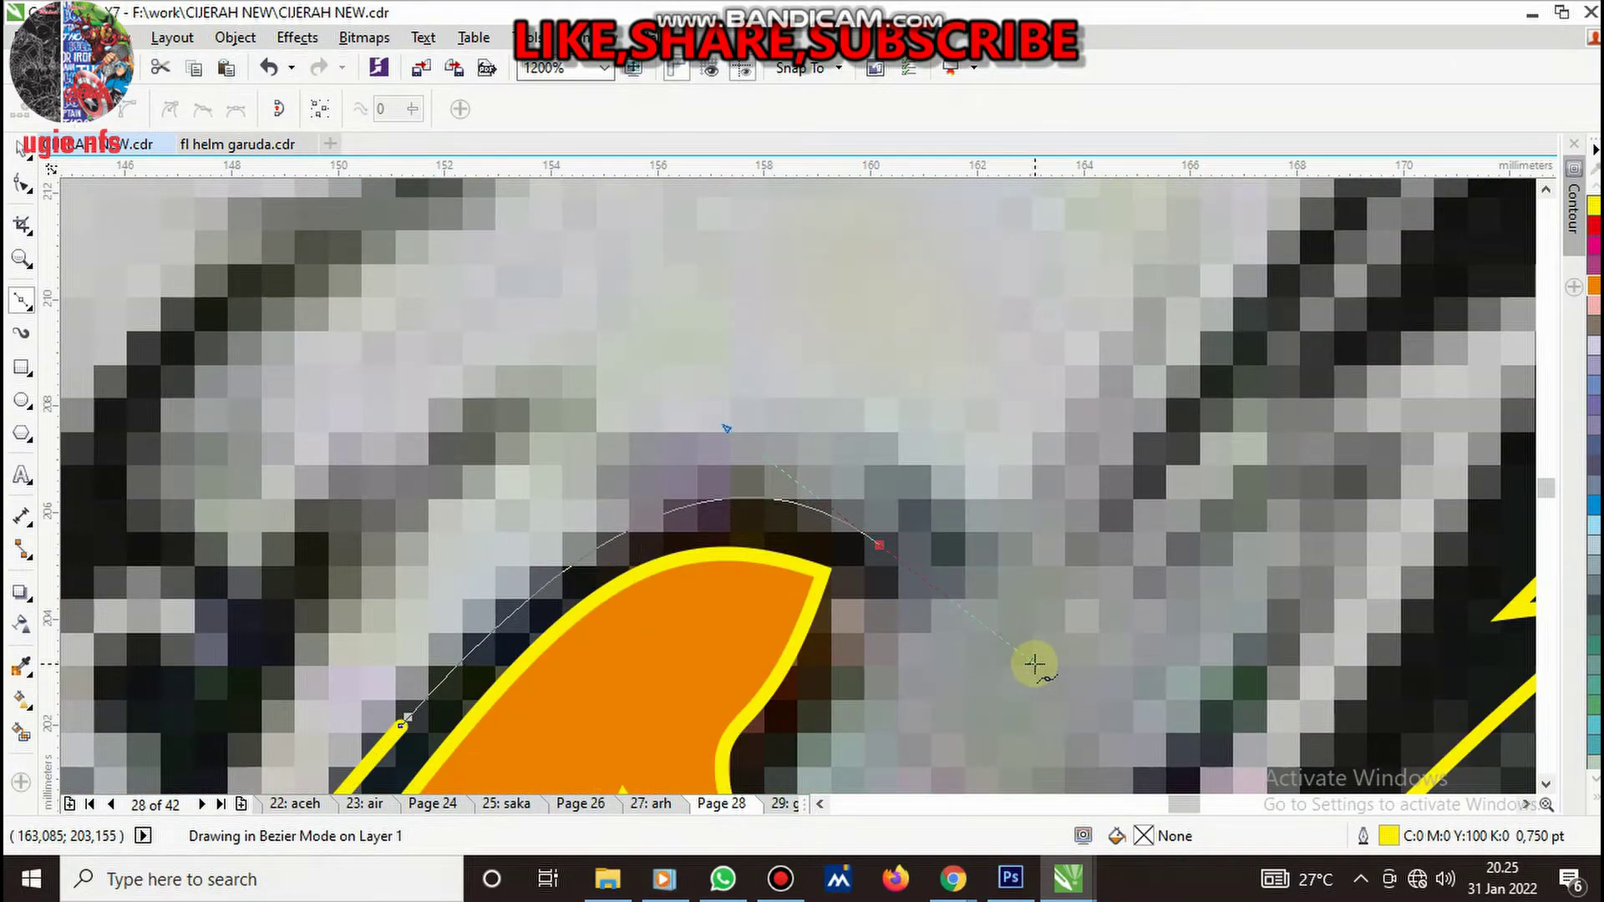
double_click(897, 550)
- Extend the stroke into a small curled hook beside the beak
left_click_drag(957, 576, 938, 555)
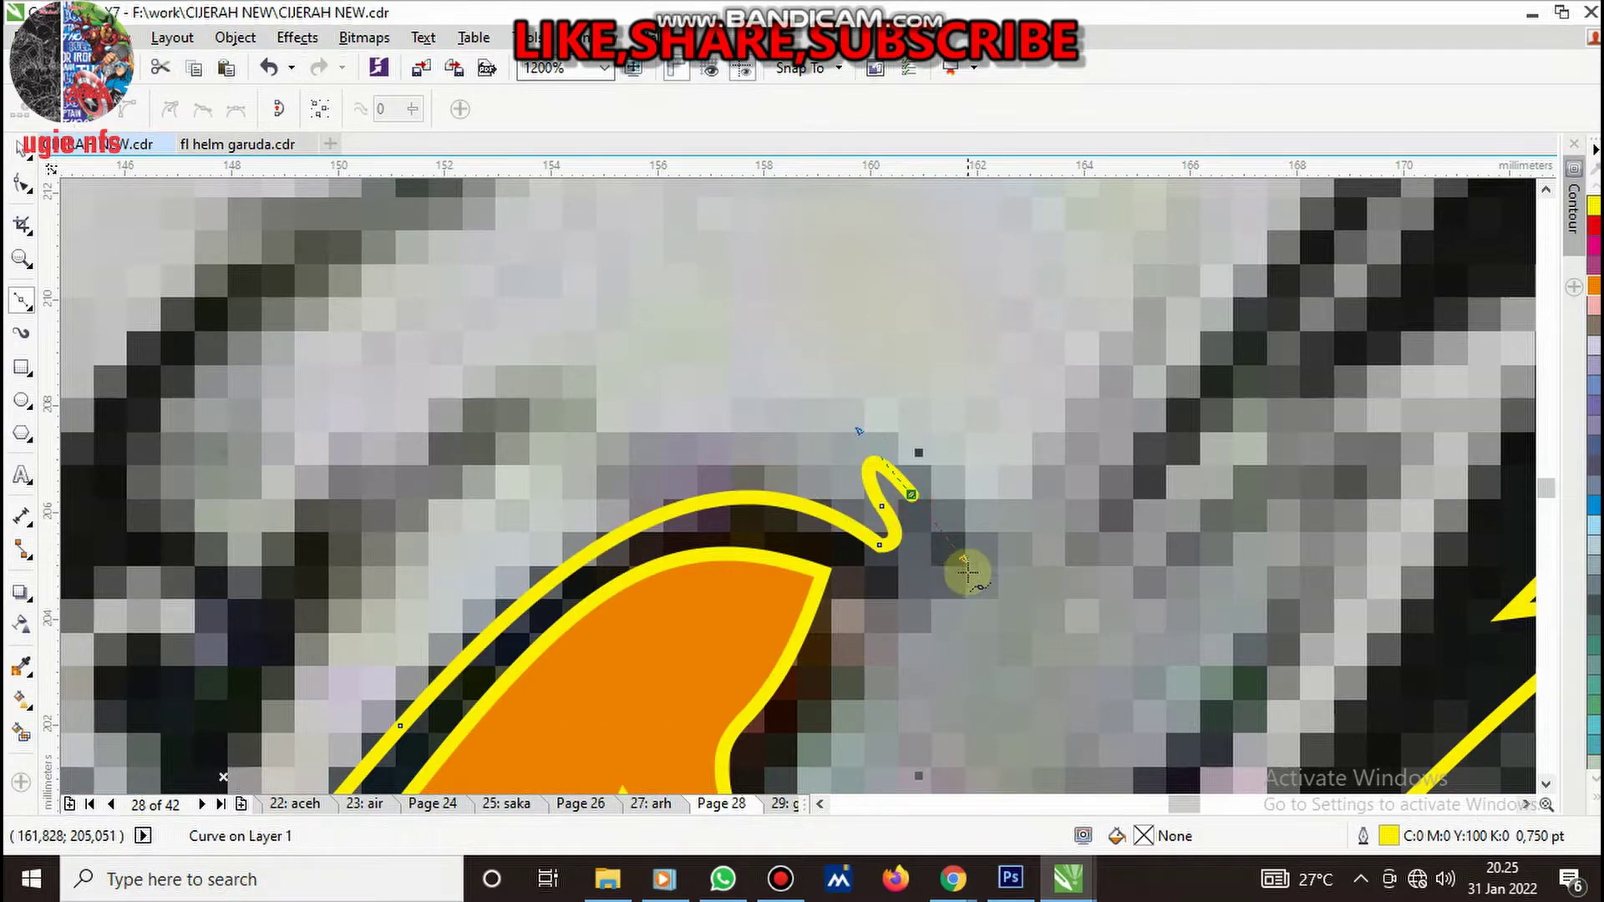
left_click_drag(869, 599, 852, 639)
scroll(861, 614, "down", 2)
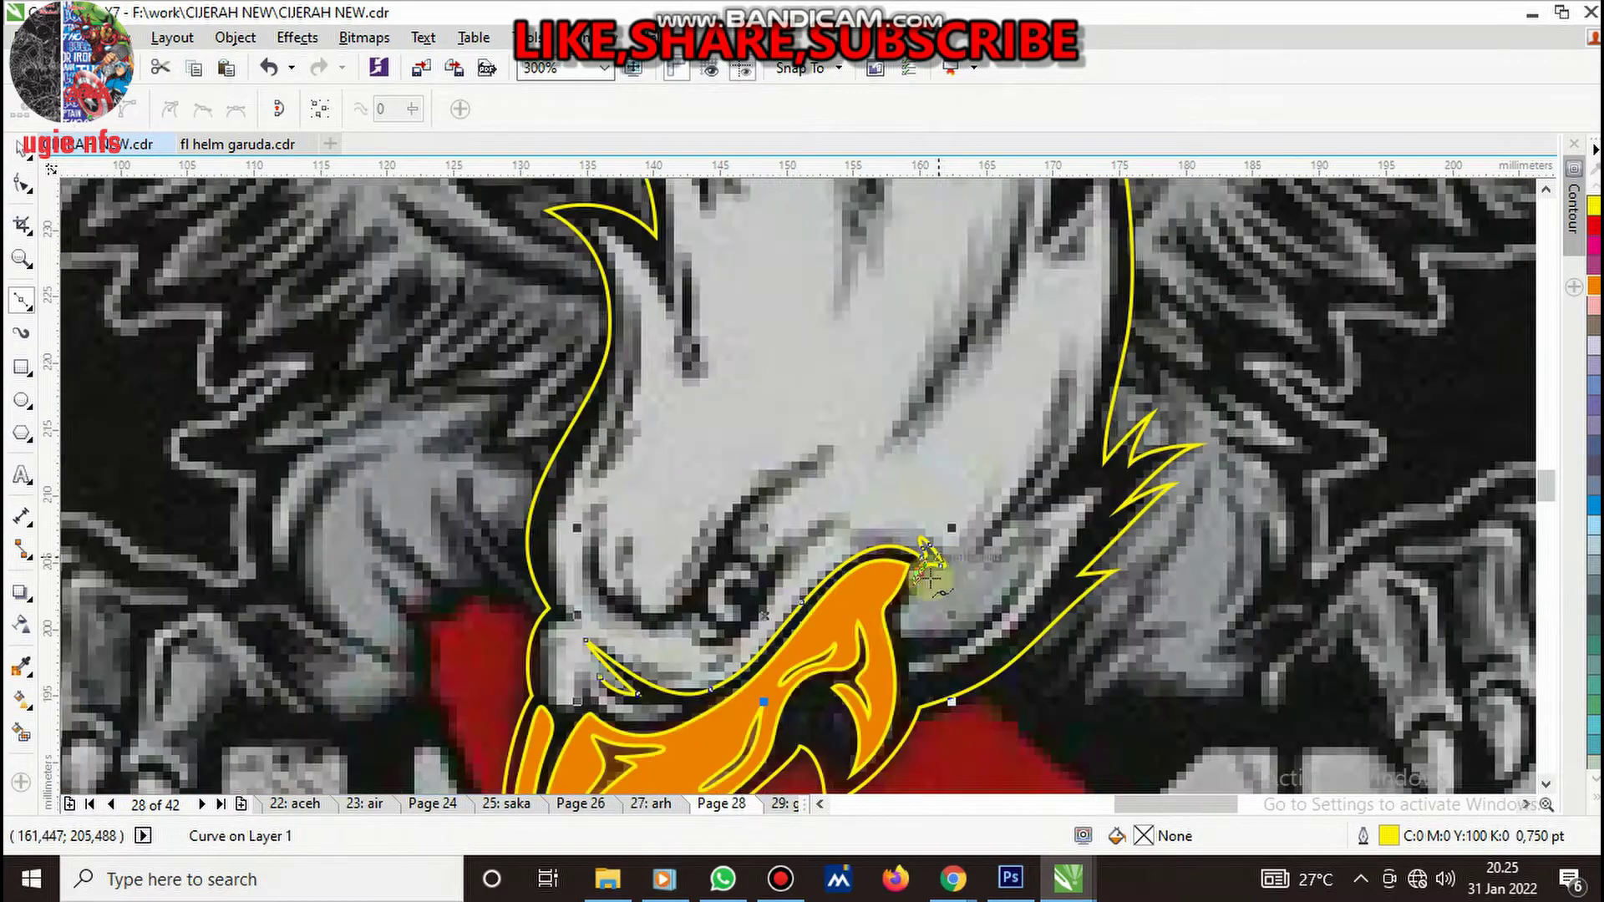
scroll(915, 526, "up", 1)
scroll(915, 526, "up", 1)
- Draw a hooked feather down beside the beak with a sharp tip, closed on its start
left_click(907, 533)
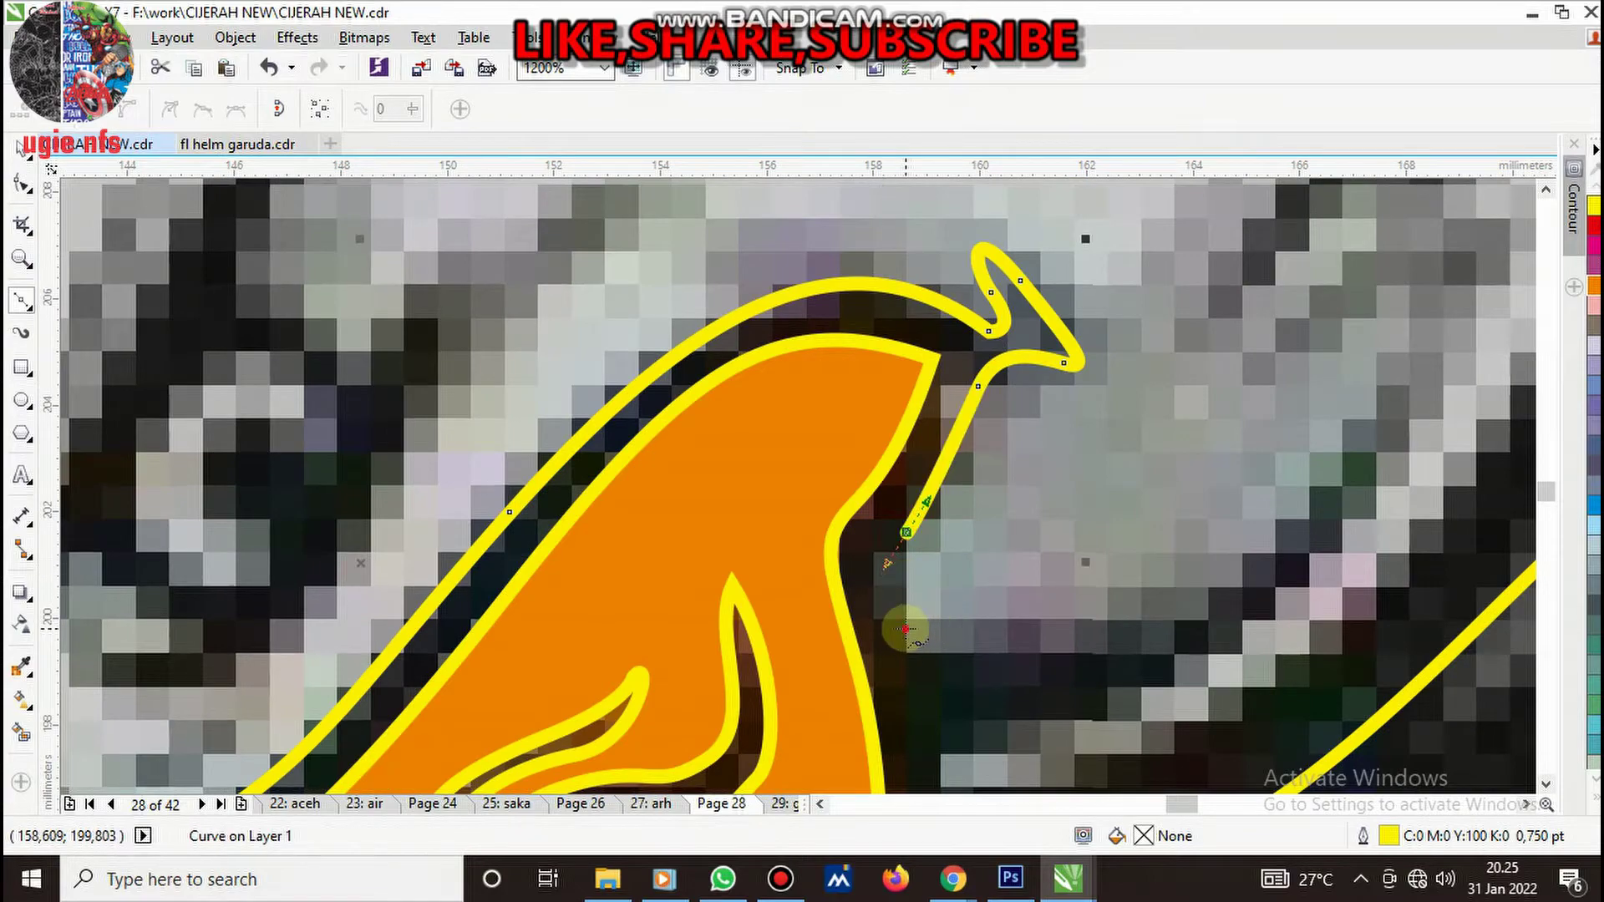
left_click_drag(905, 628, 926, 660)
left_click_drag(1199, 603, 1302, 532)
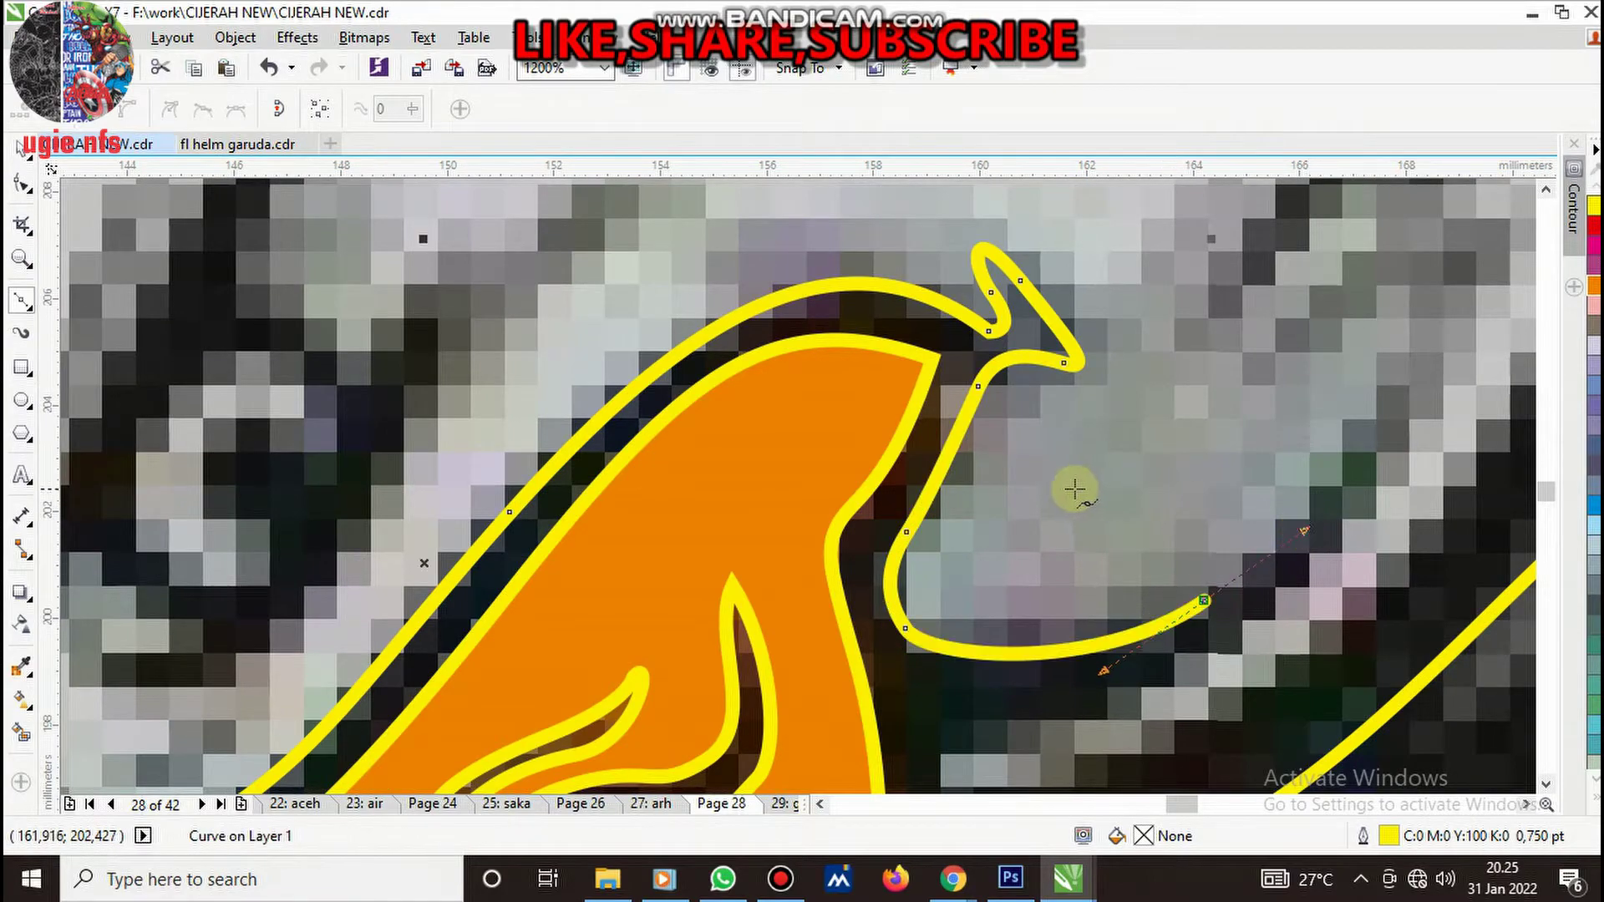
scroll(1078, 493, "down", 2)
scroll(1170, 444, "up", 1)
scroll(1169, 445, "up", 1)
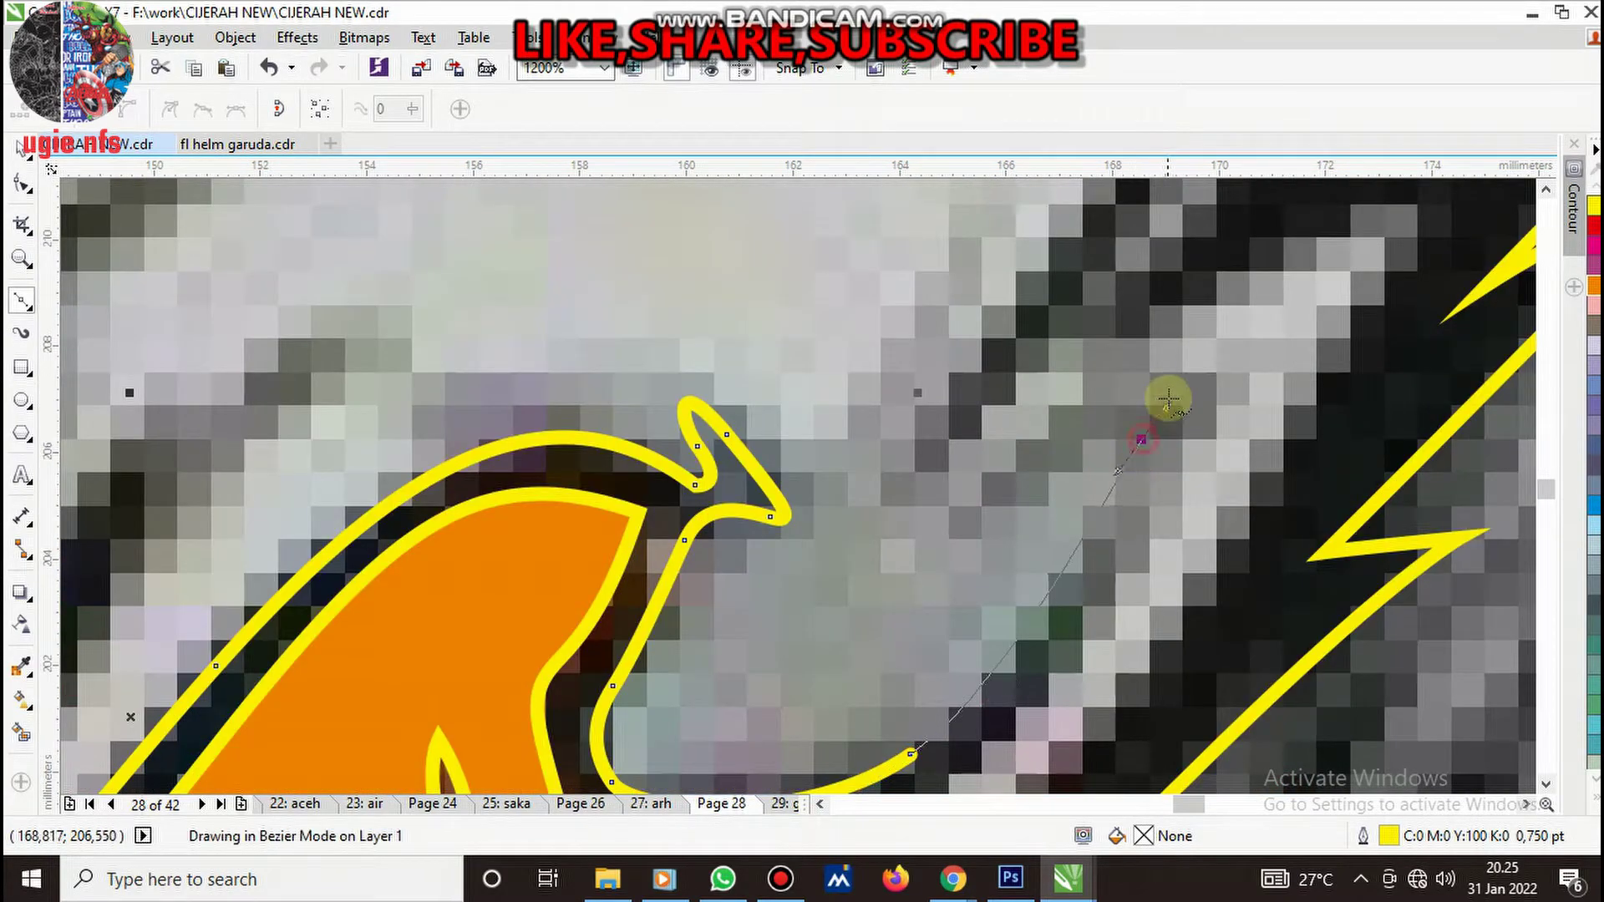
left_click(1141, 439)
left_click_drag(970, 526, 979, 474)
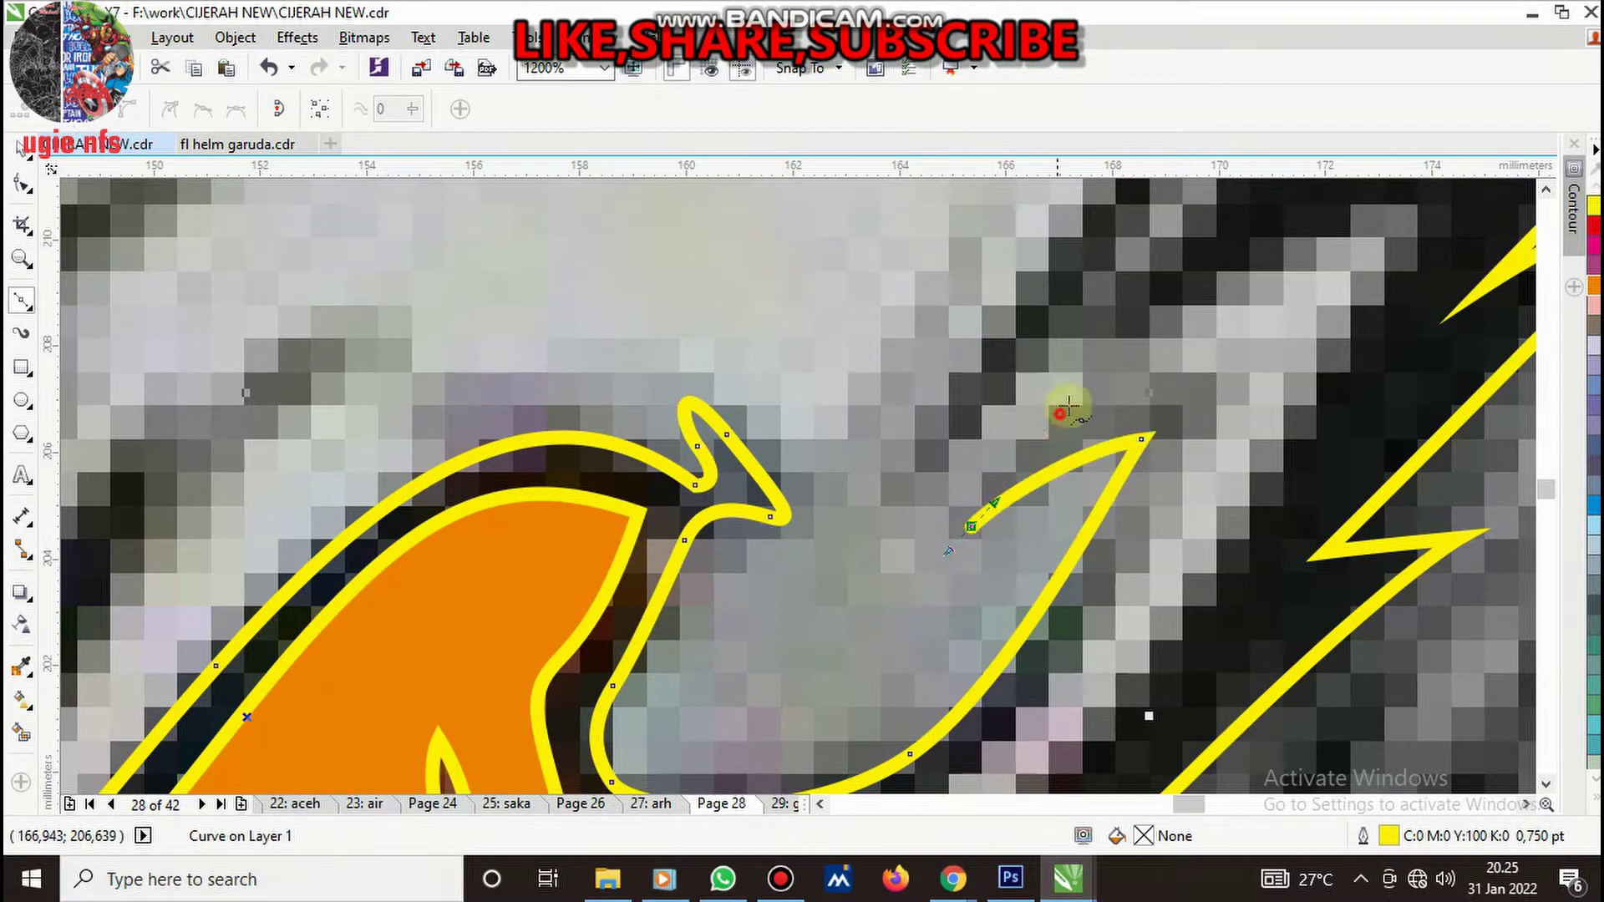
left_click(1213, 387)
- Start another stroke next to the feather hook, curving back toward the beak
scroll(1181, 419, "down", 2)
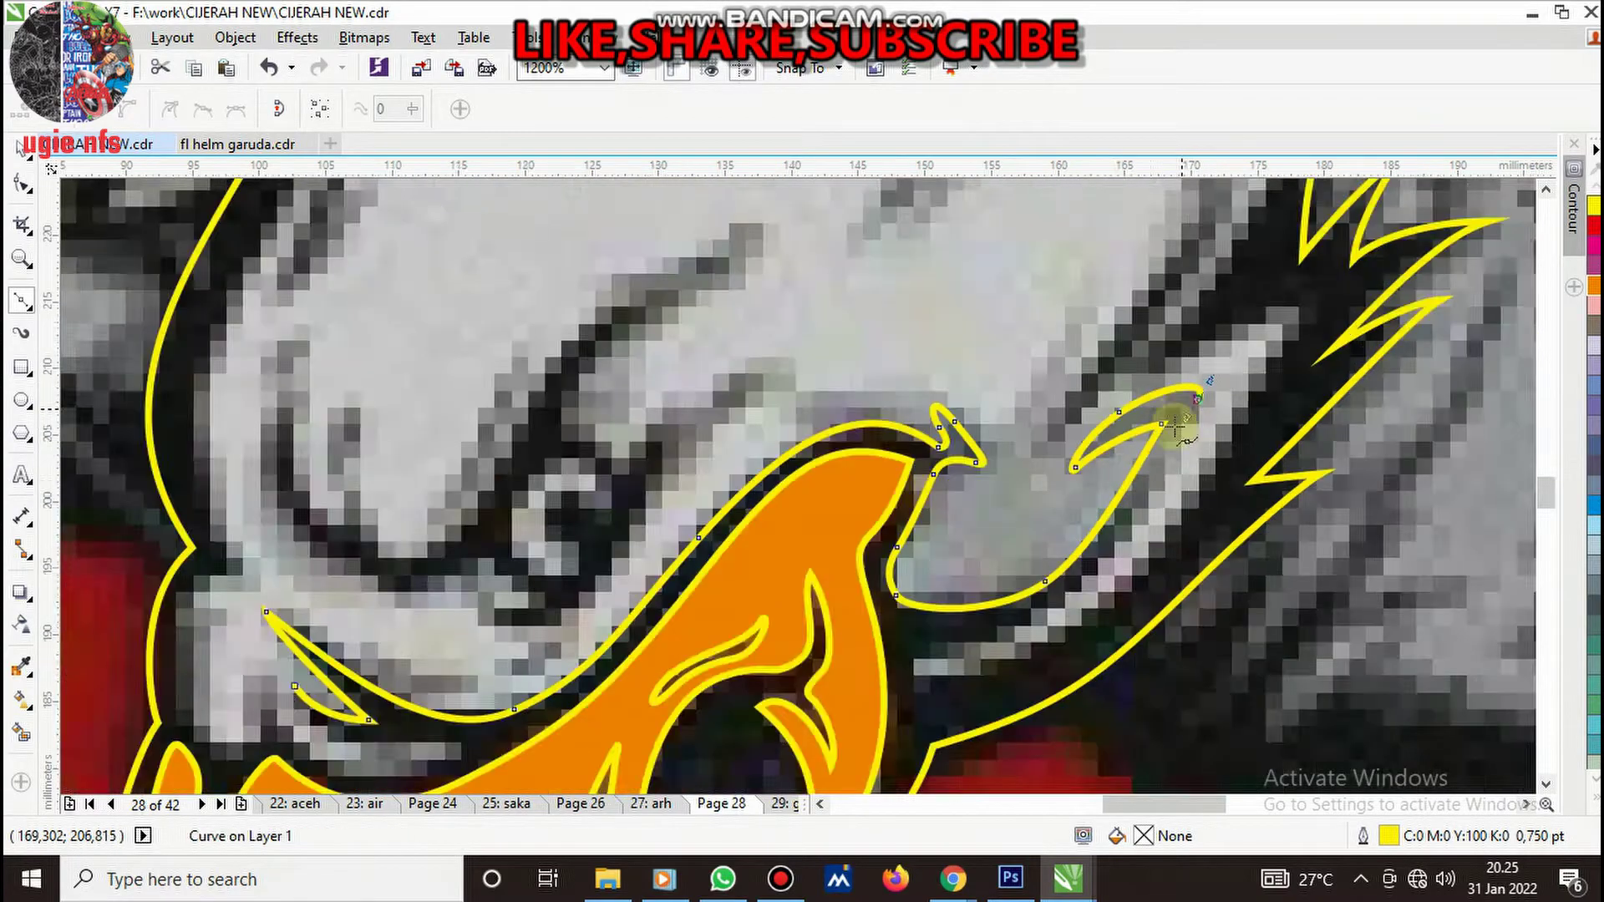
scroll(1141, 497, "up", 1)
scroll(1140, 497, "up", 2)
left_click(1150, 471)
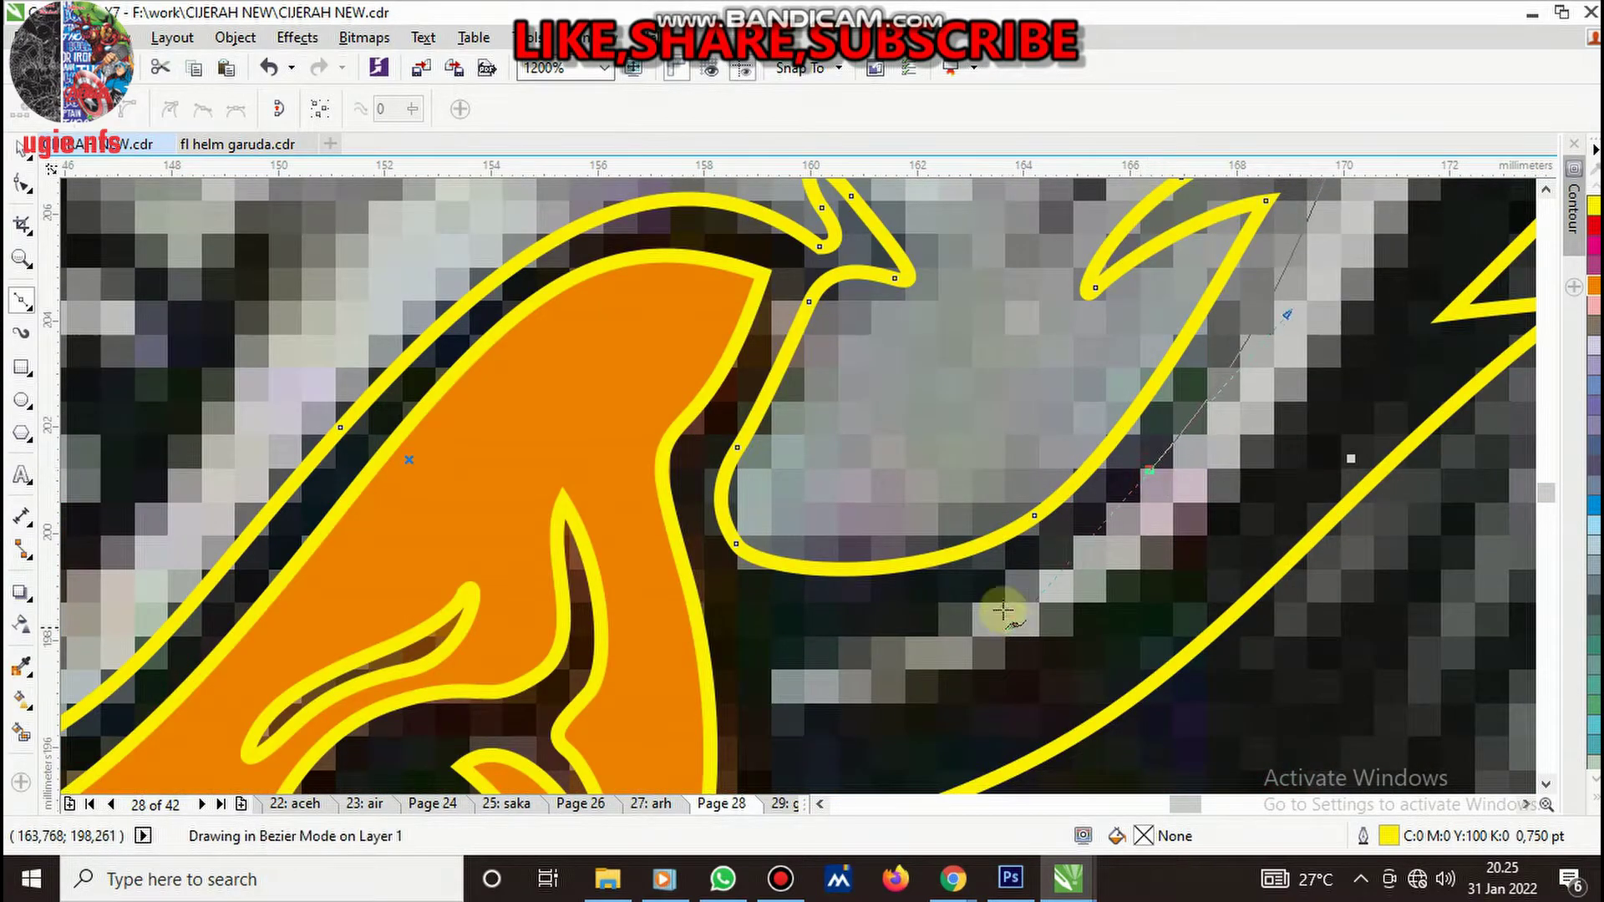
left_click_drag(1003, 612, 1013, 623)
left_click_drag(800, 651, 838, 641)
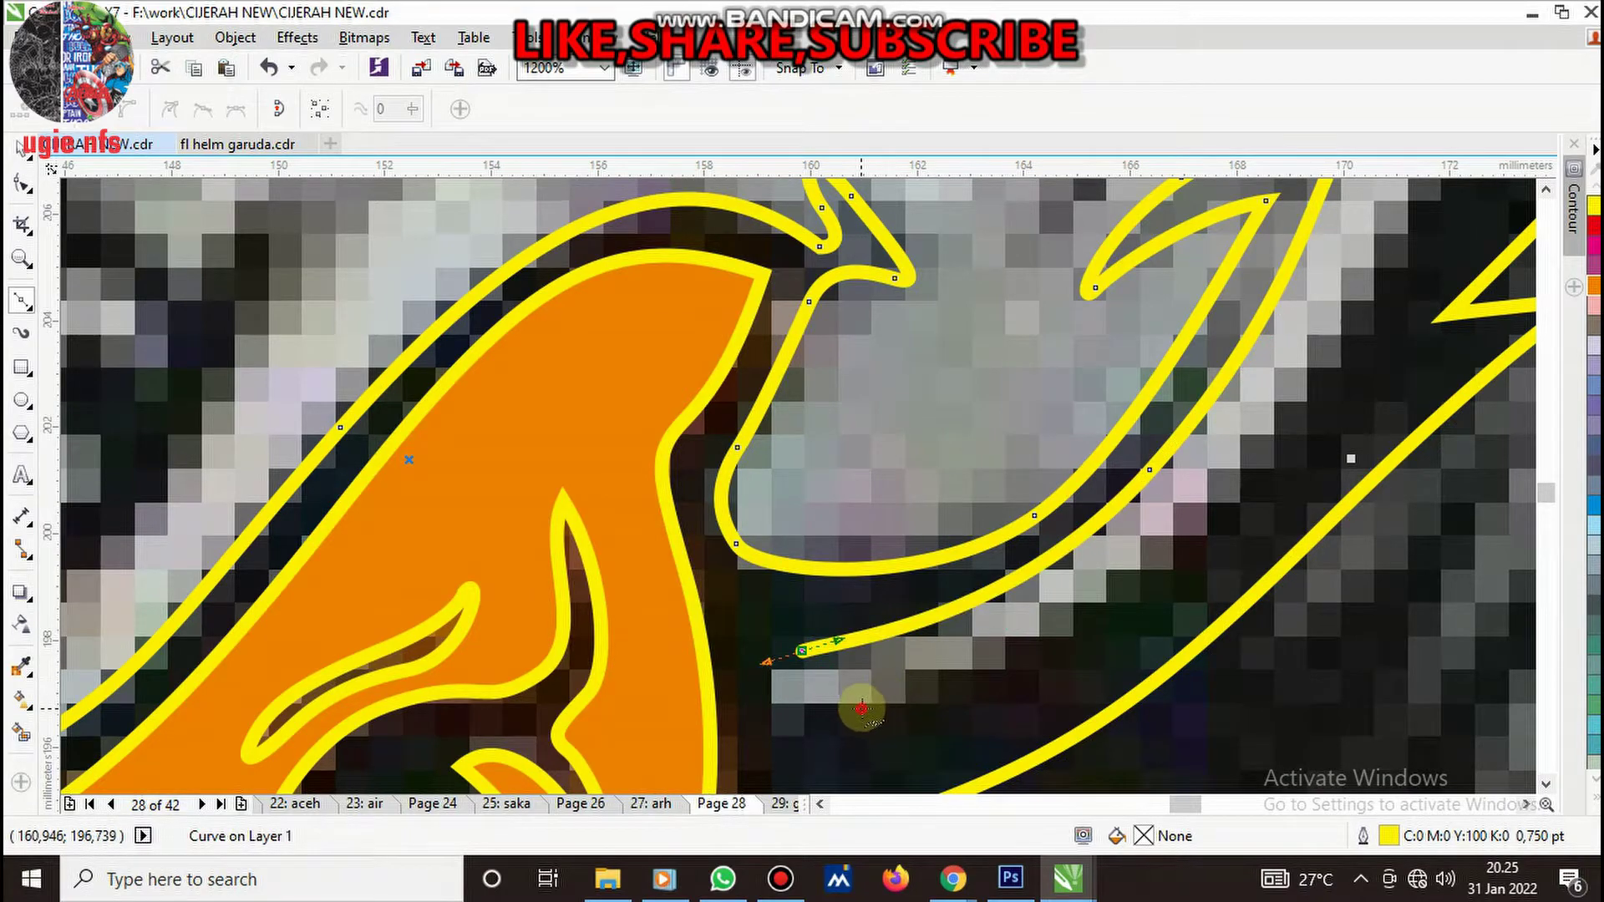
scroll(969, 677, "down", 2)
scroll(1122, 488, "up", 2)
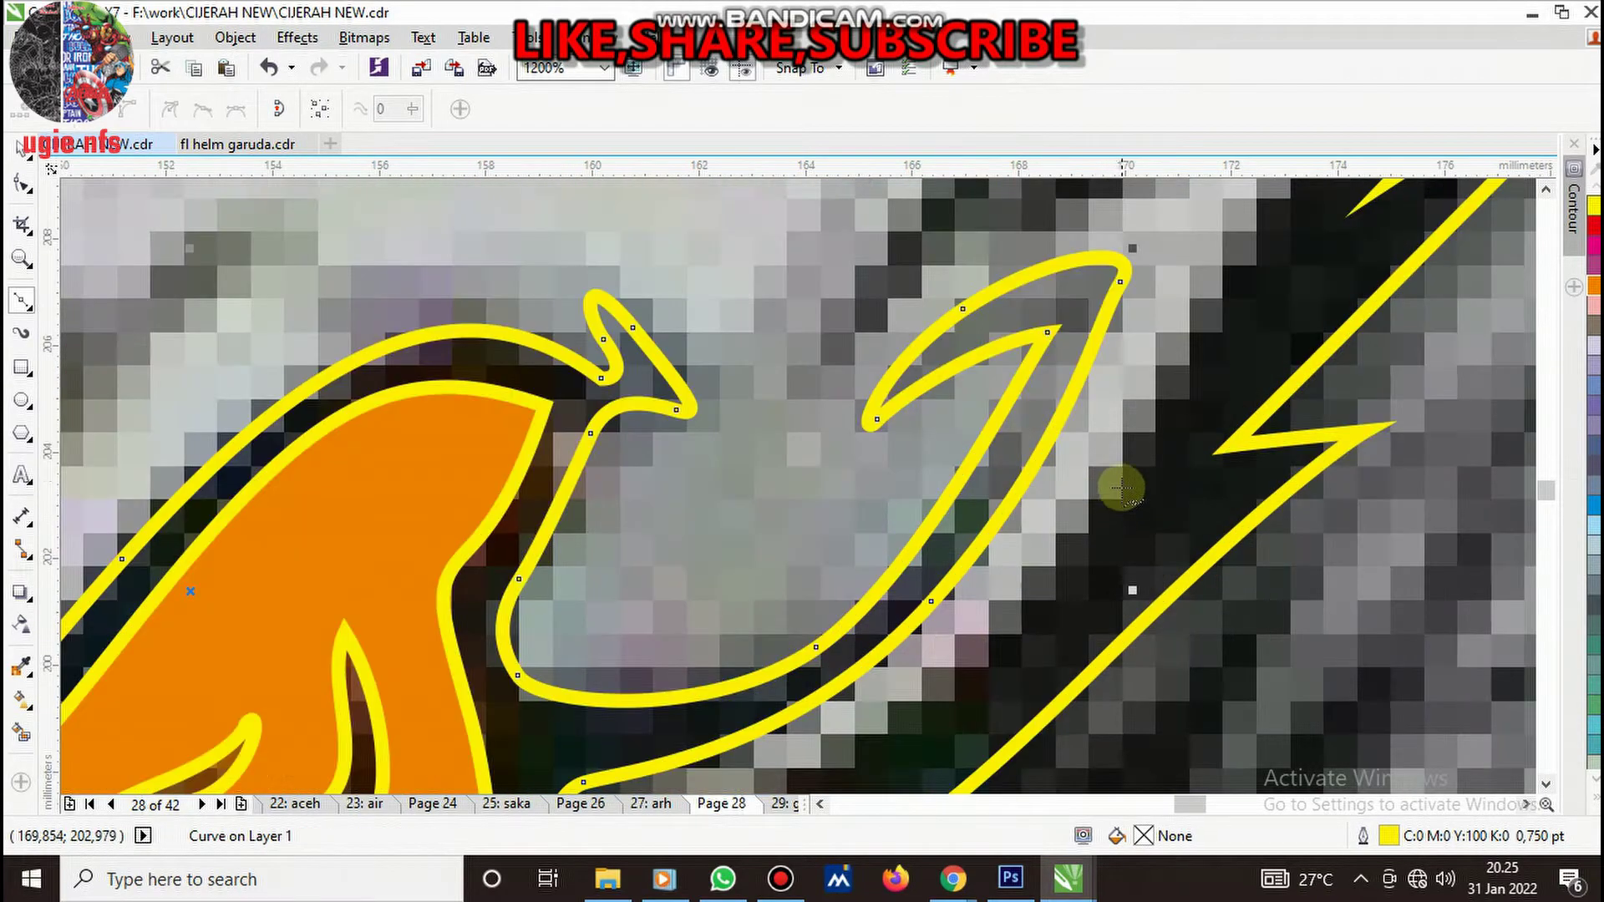
scroll(1203, 426, "down", 3)
scroll(1205, 415, "up", 1)
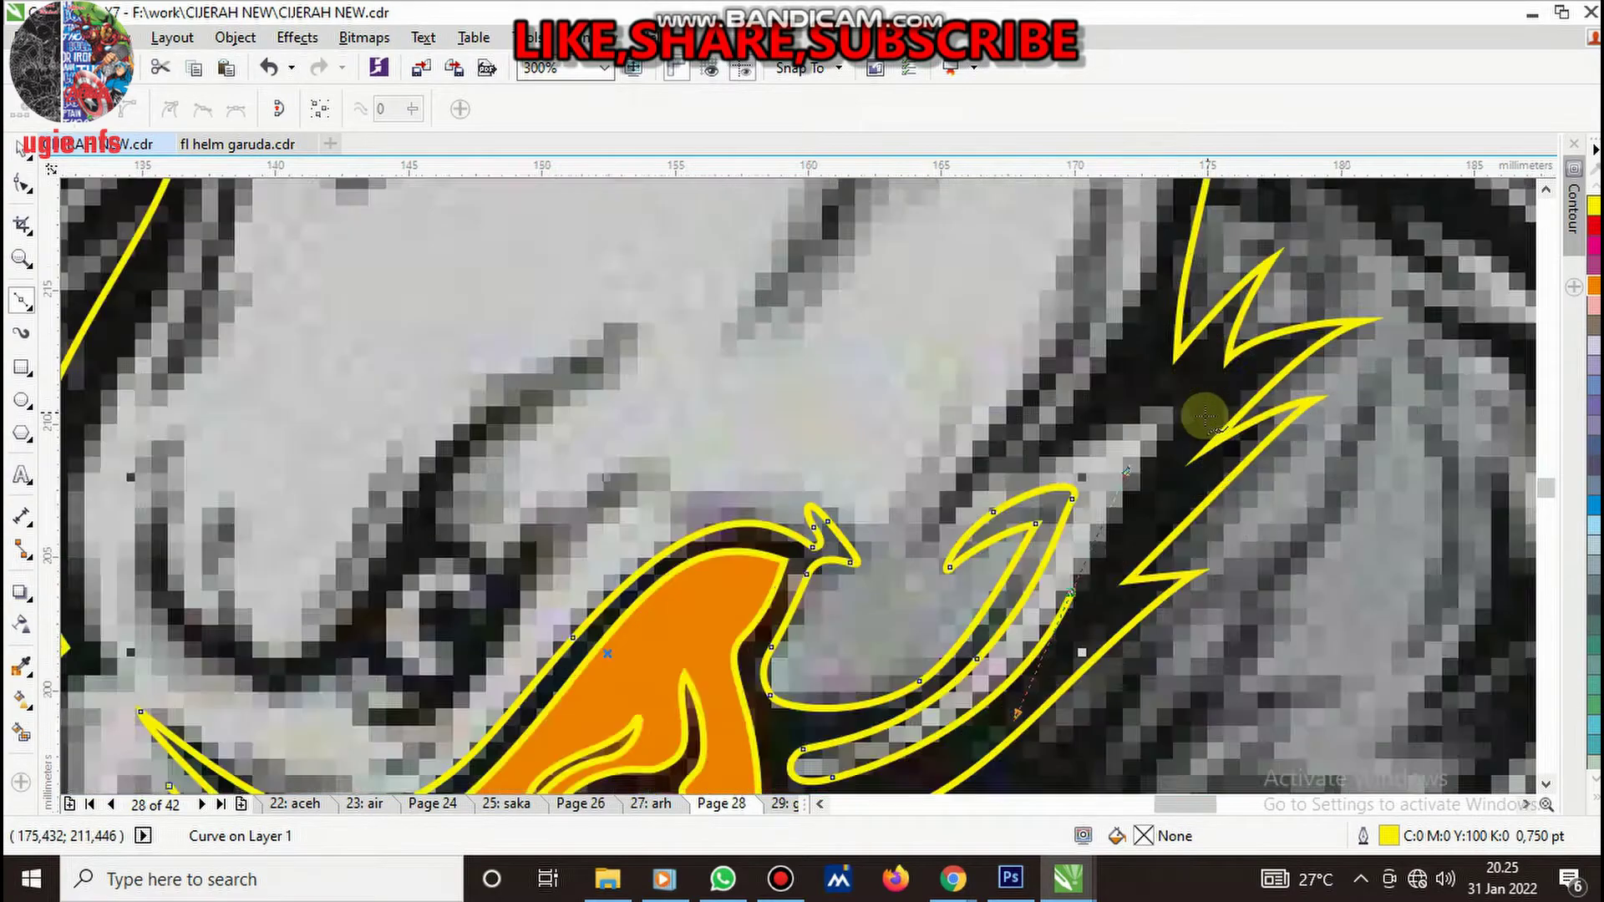
scroll(1205, 415, "up", 2)
- Carry that stroke up along the head spike and the head outline
left_click_drag(1164, 340, 1228, 293)
scroll(1039, 361, "down", 2)
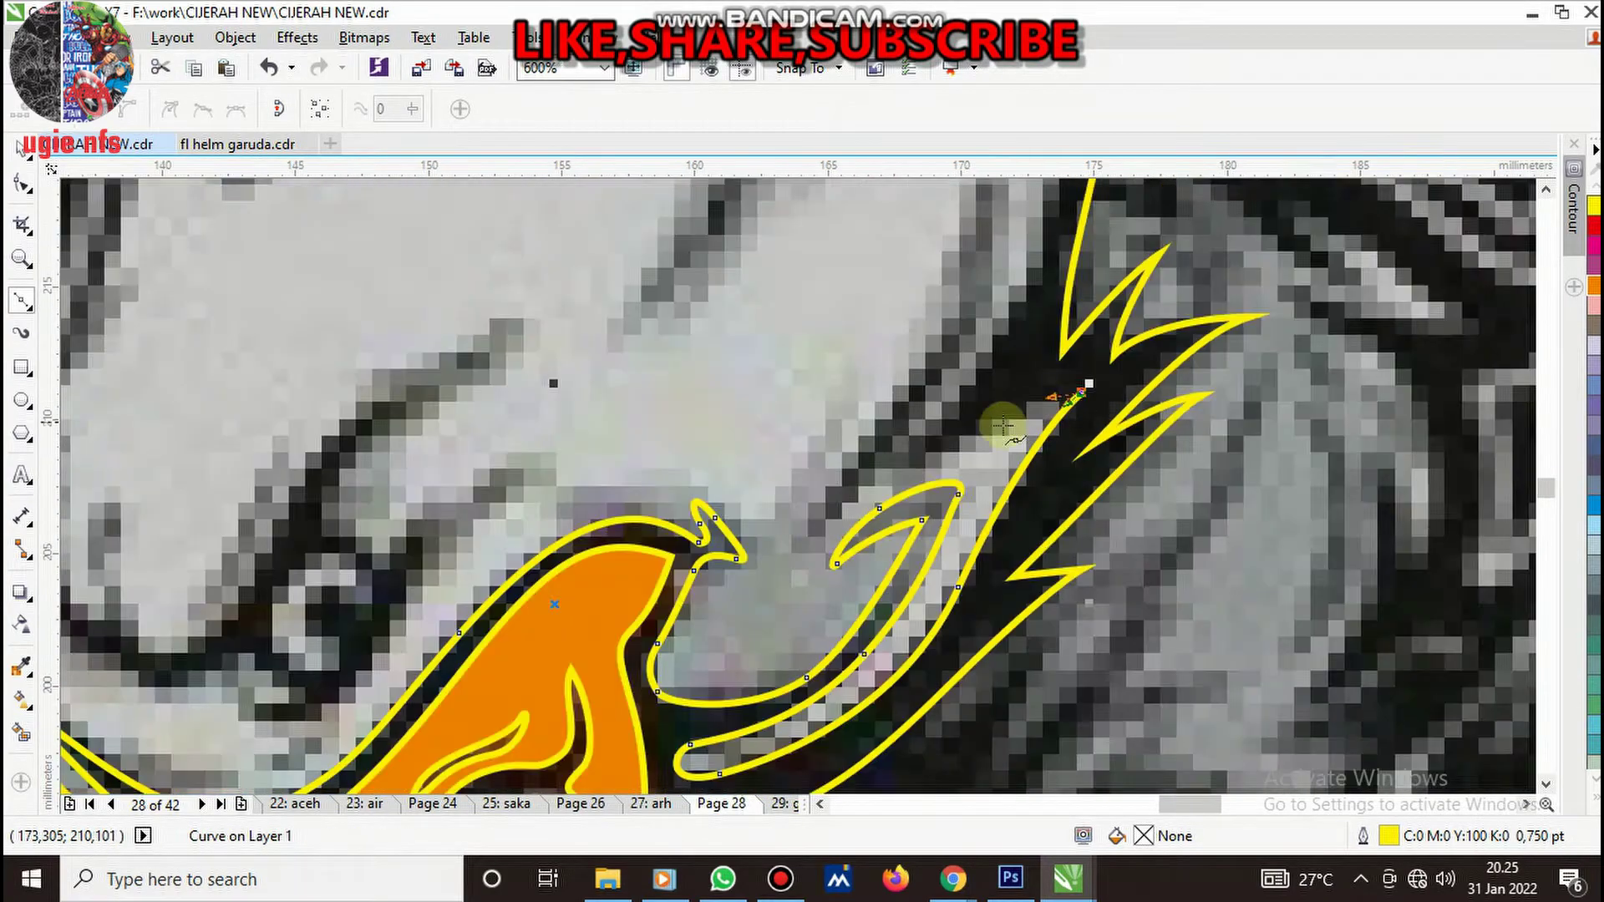
scroll(1002, 426, "up", 1)
left_click_drag(877, 480, 1020, 280)
scroll(950, 502, "down", 2)
scroll(953, 497, "up", 1)
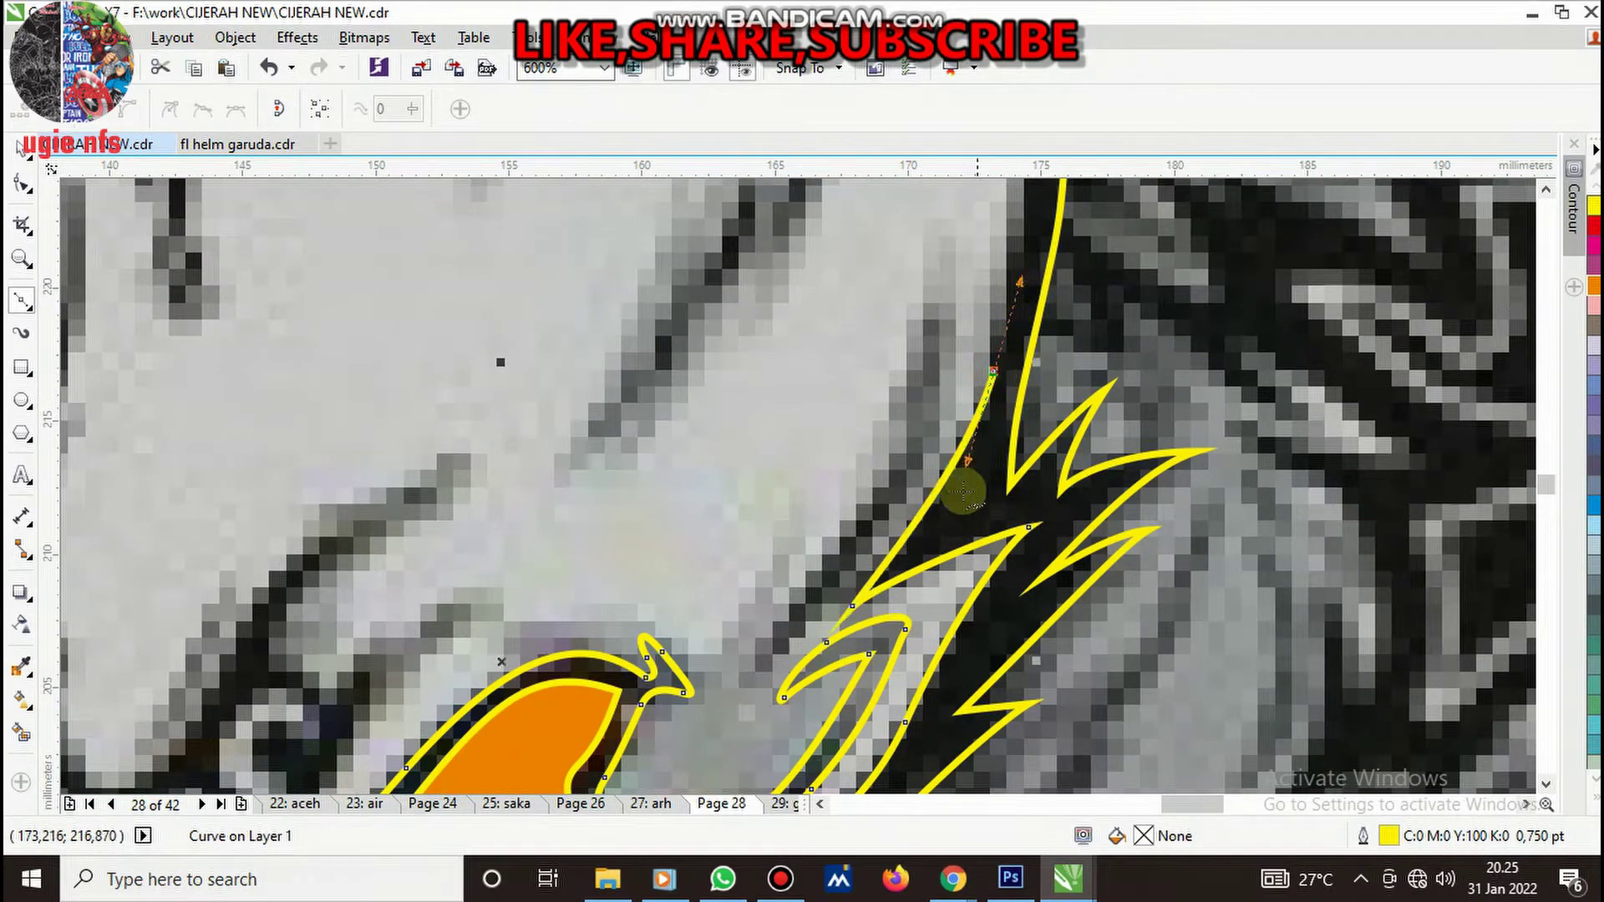
scroll(965, 493, "down", 2)
scroll(994, 410, "up", 2)
scroll(994, 405, "down", 2)
scroll(965, 384, "up", 2)
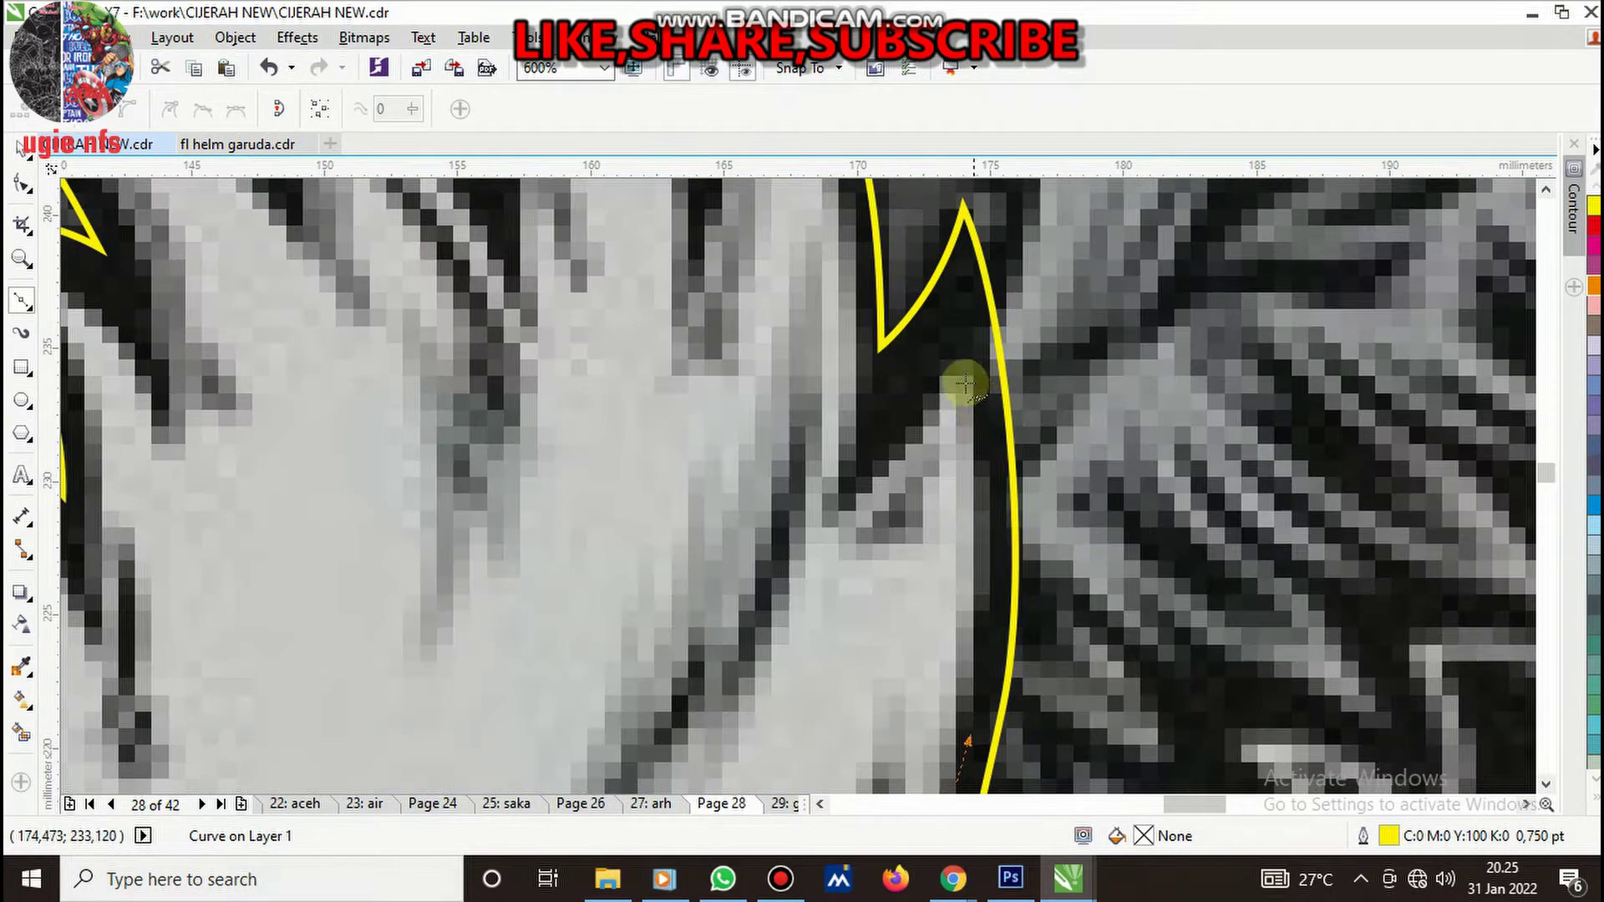
left_click_drag(959, 359, 915, 297)
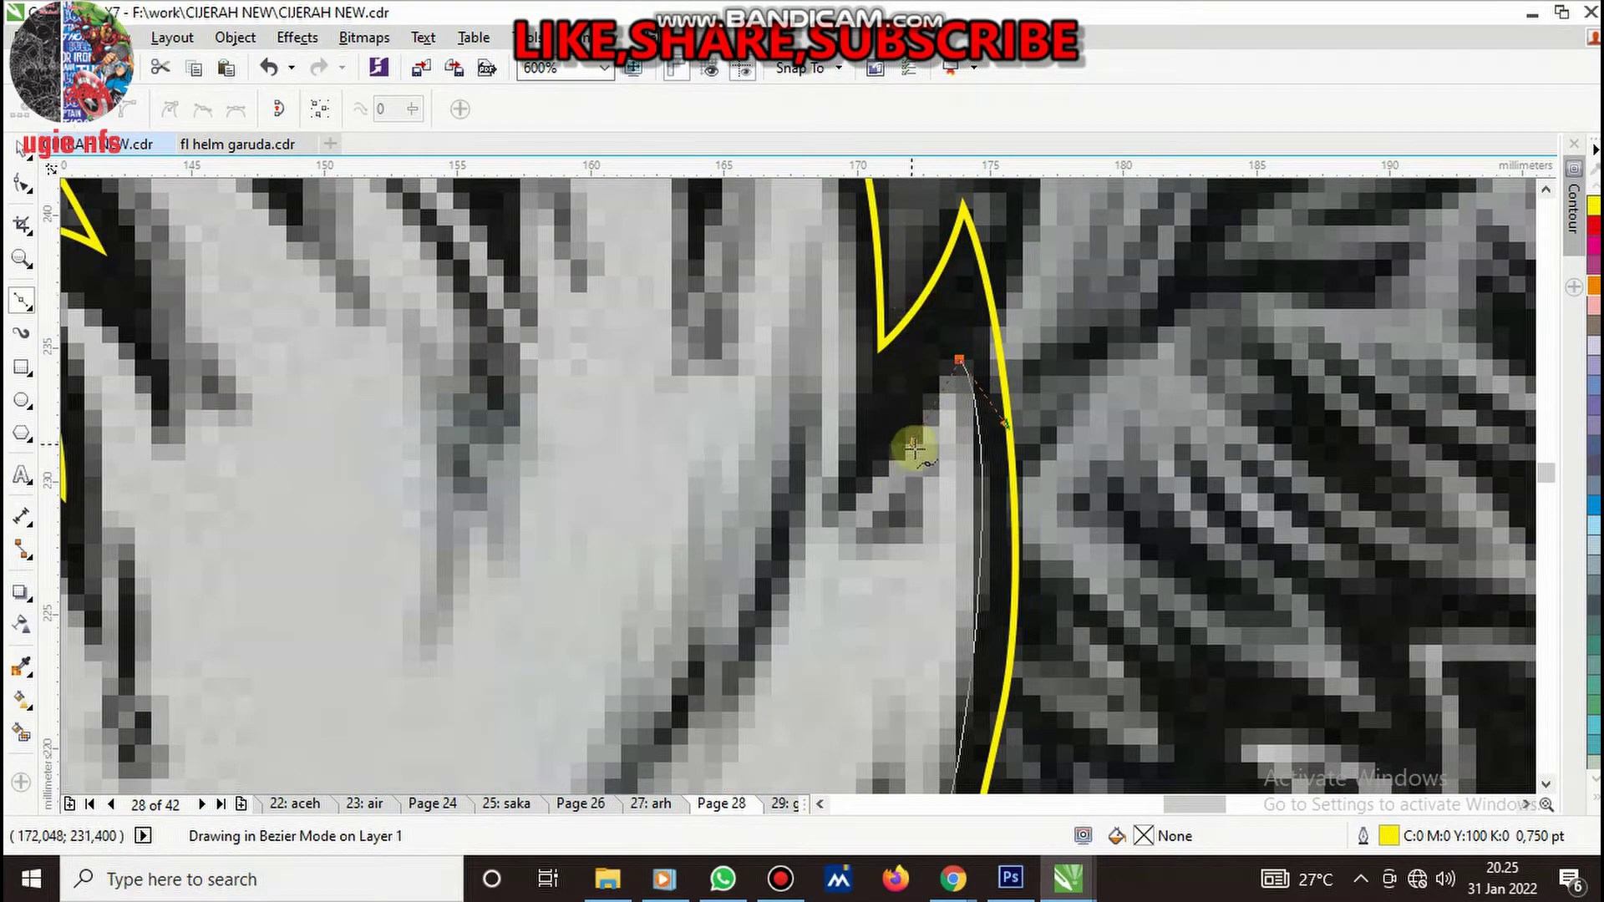
left_click_drag(915, 449, 834, 501)
- Continue the head outline over the top feather spike and down to the feather tip
scroll(869, 468, "down", 2)
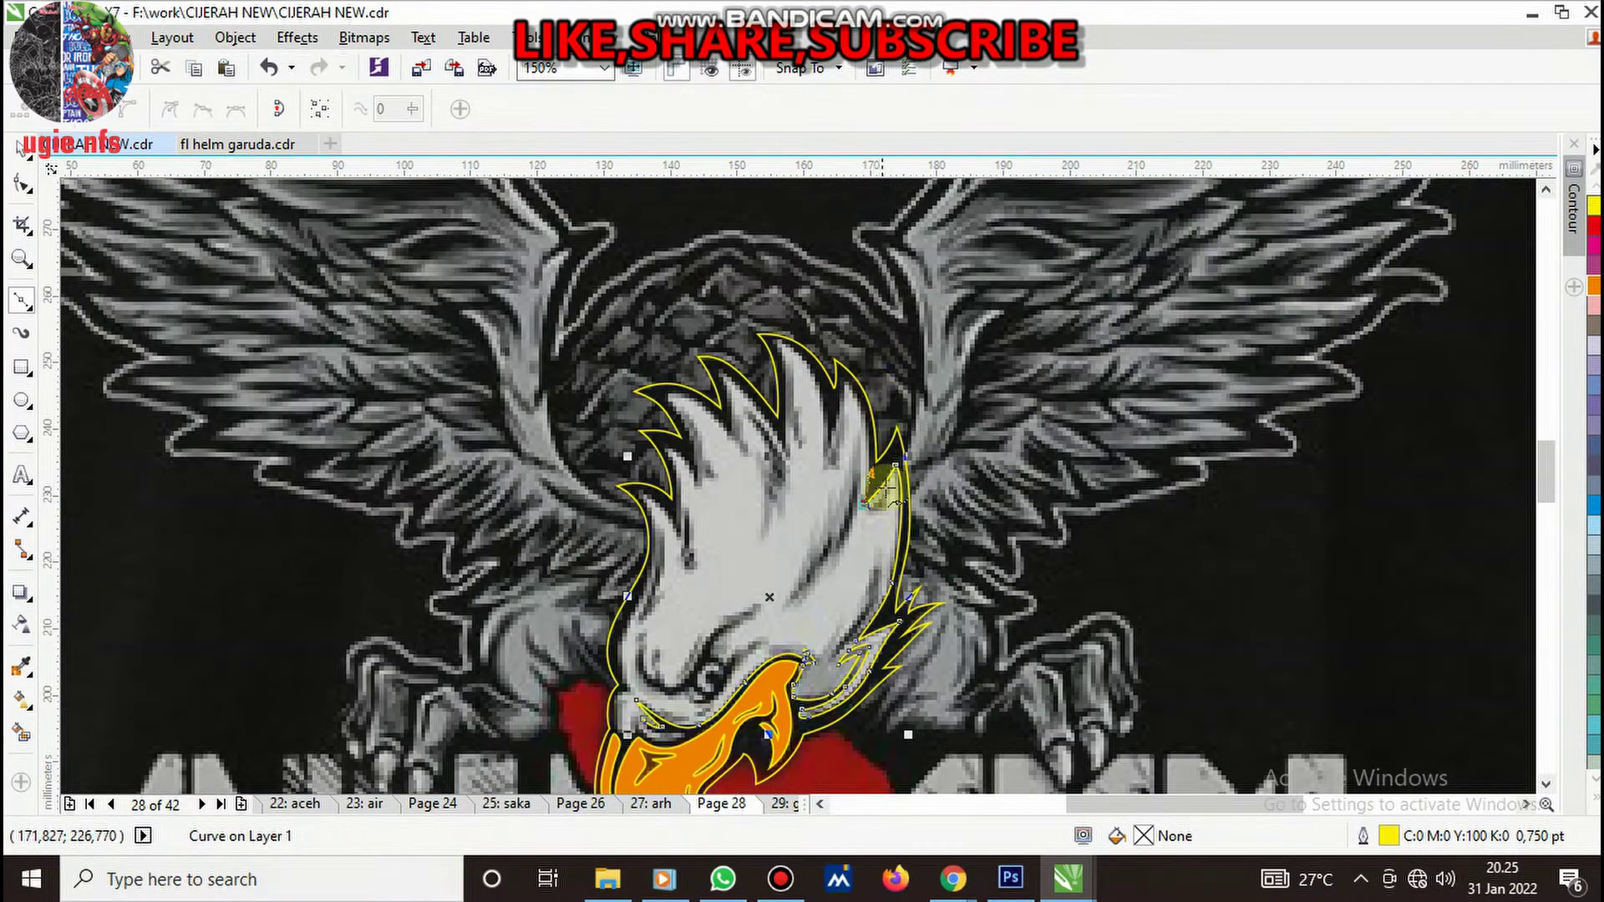
scroll(879, 487, "up", 2)
left_click_drag(766, 339, 757, 460)
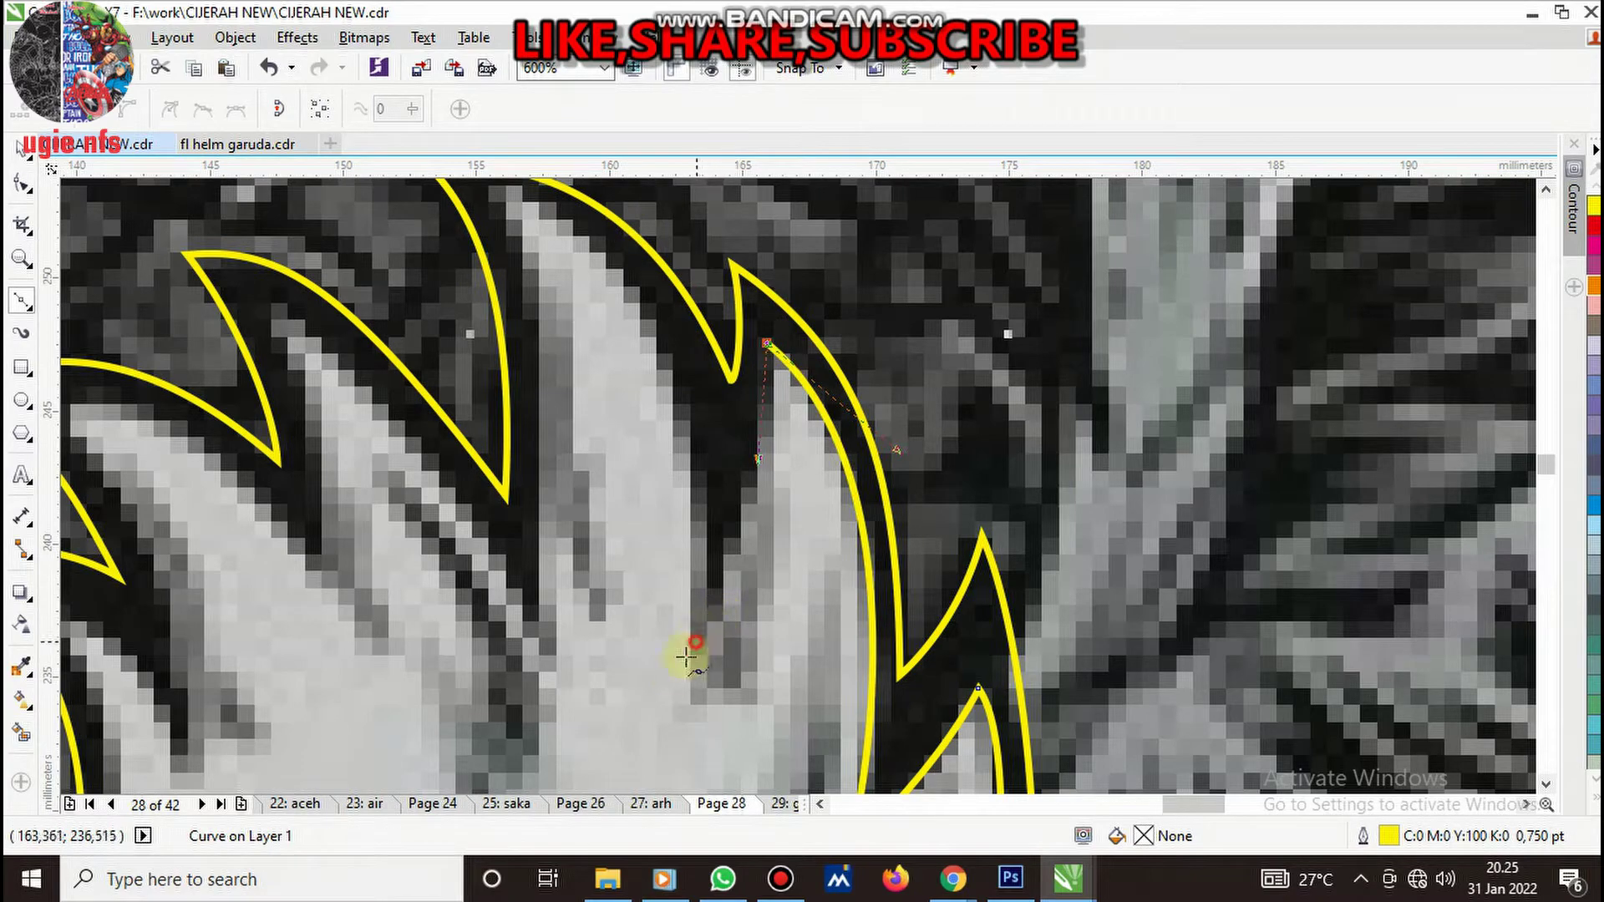
left_click(698, 404)
scroll(699, 404, "down", 2)
scroll(692, 484, "up", 1)
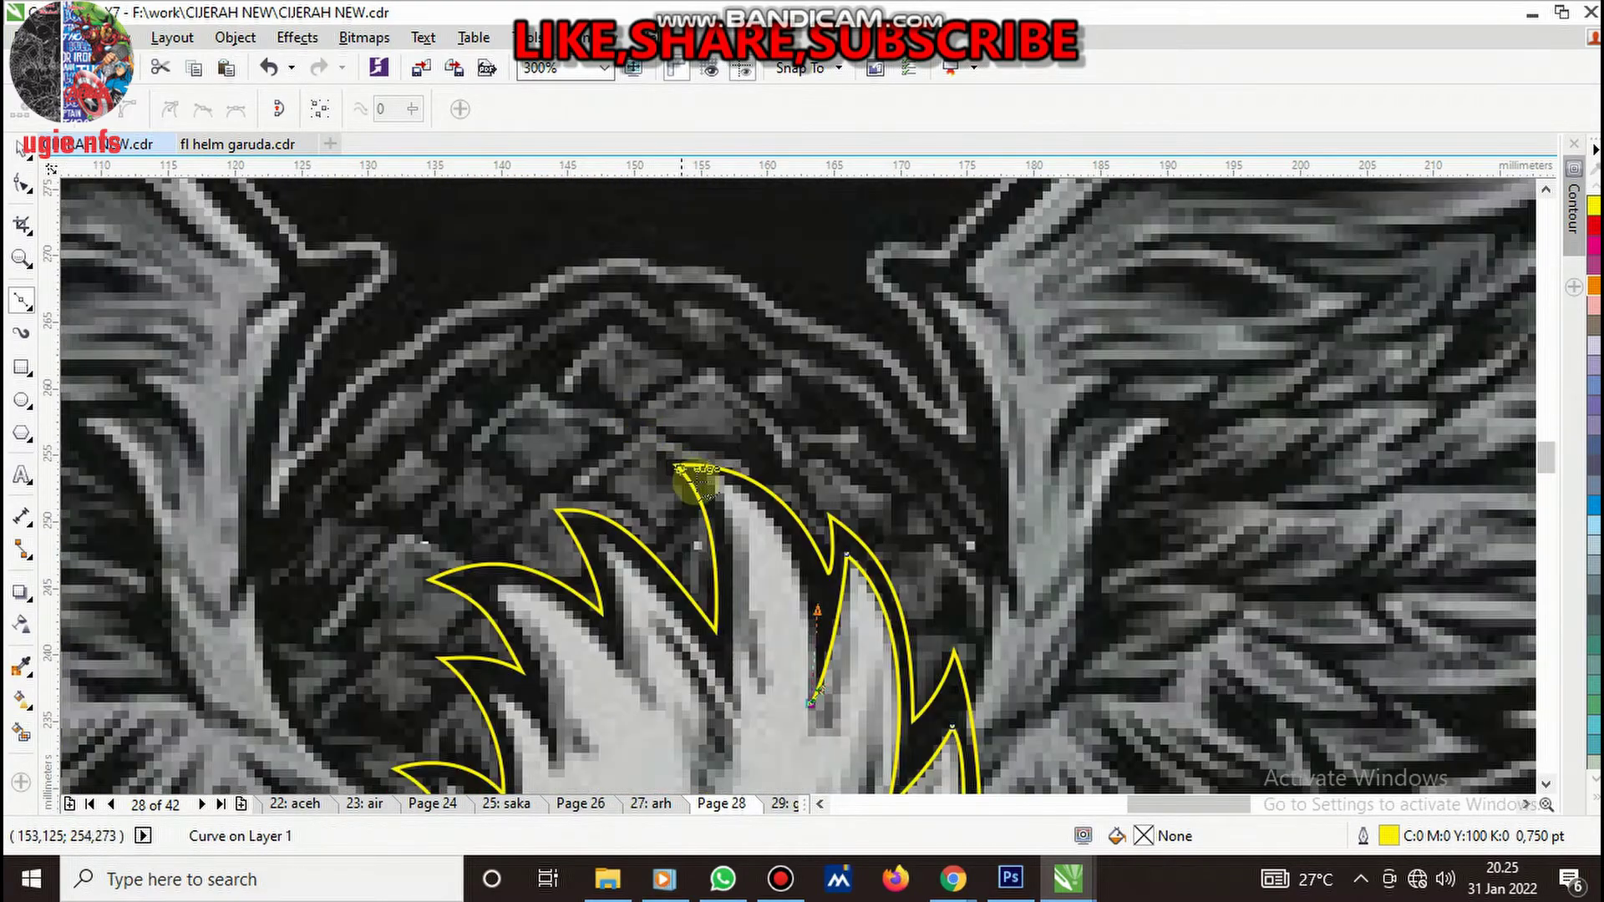
scroll(717, 502, "up", 1)
left_click_drag(697, 456, 602, 431)
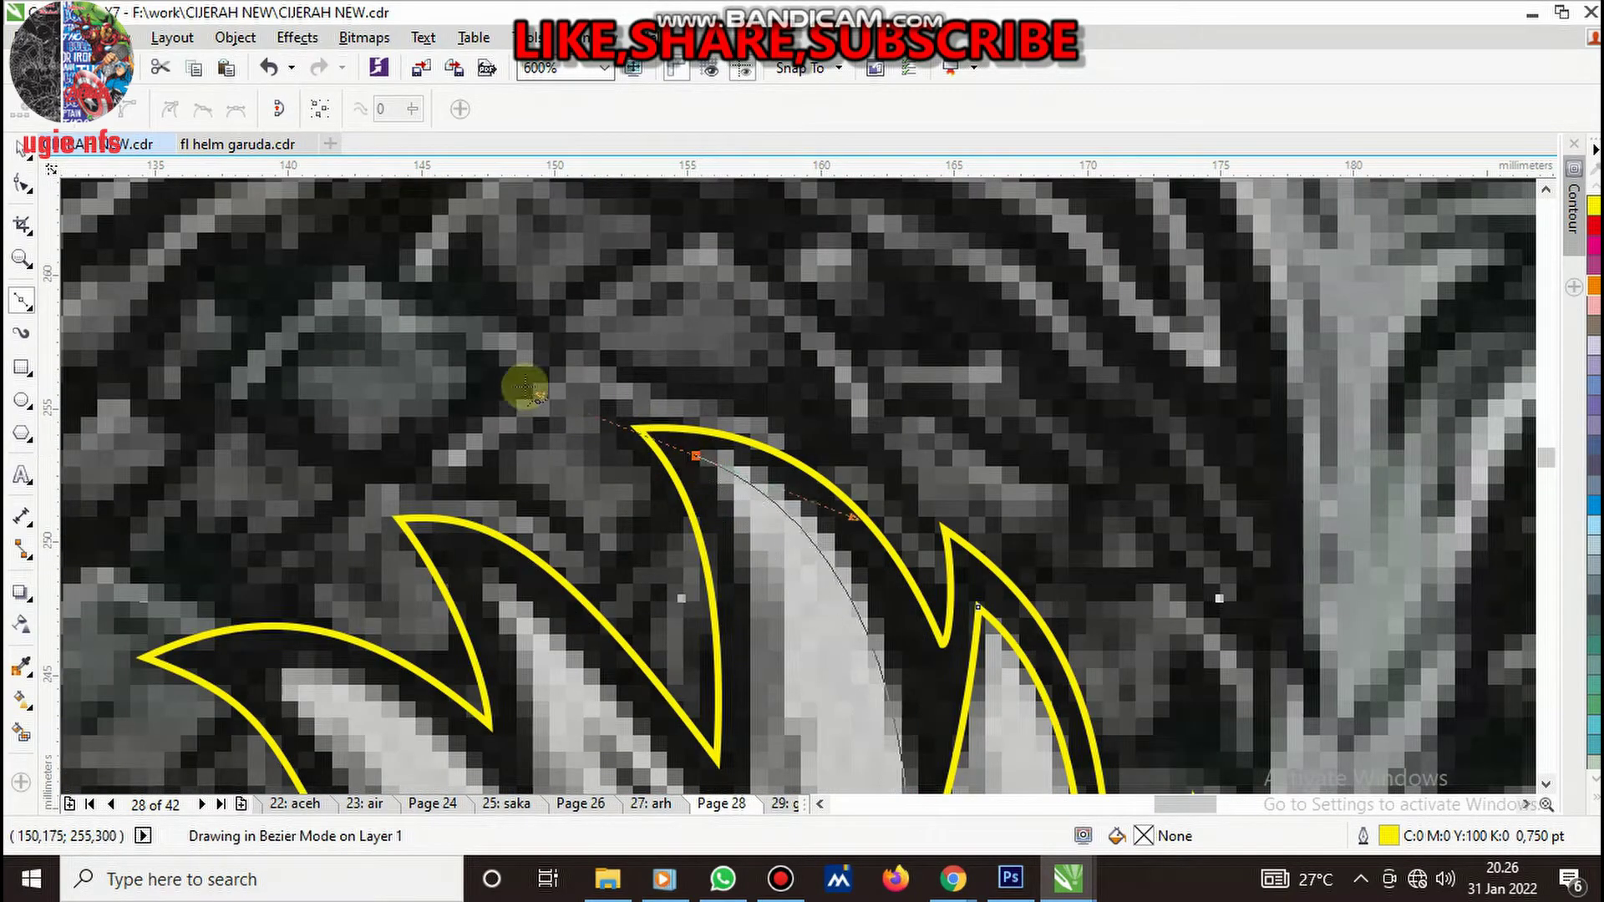
scroll(831, 455, "down", 2)
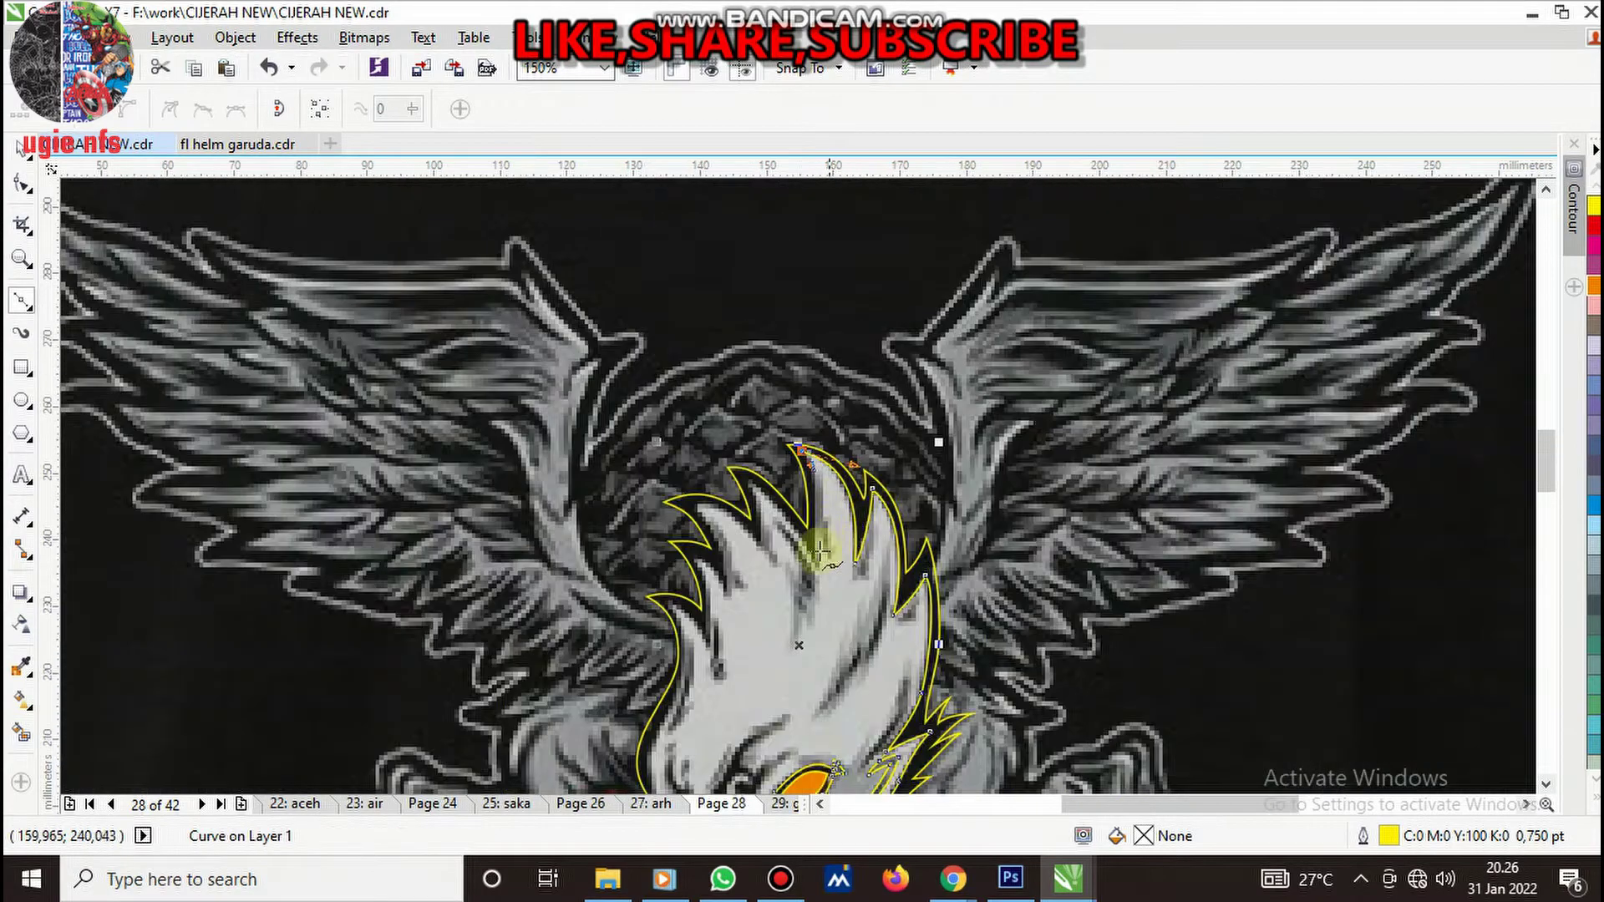
scroll(831, 537, "up", 2)
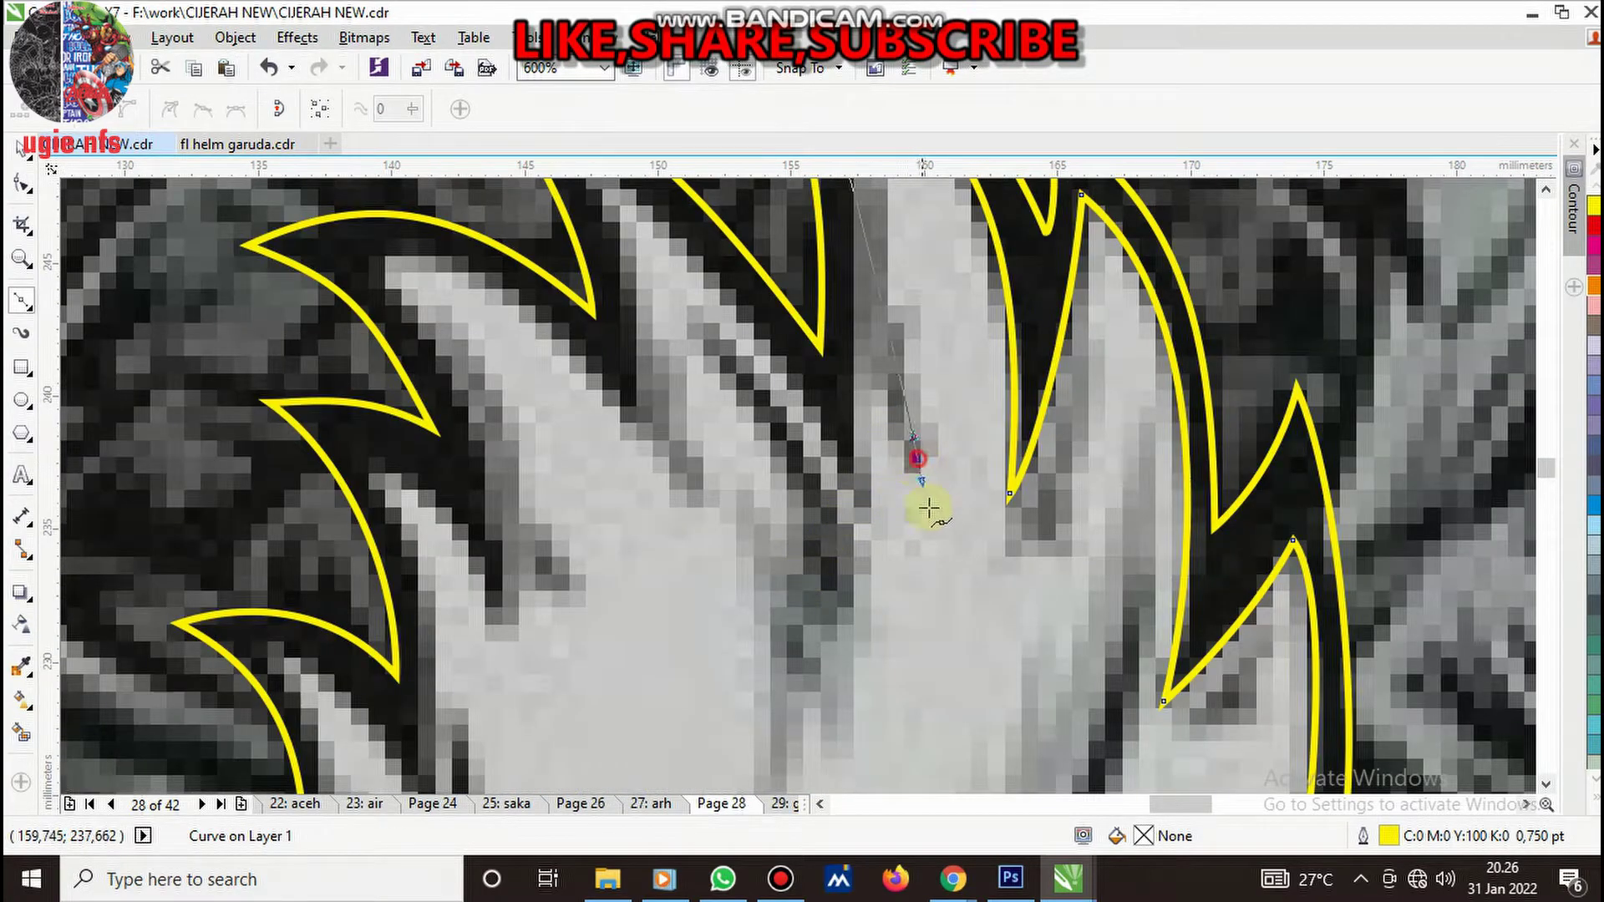
left_click_drag(929, 508, 953, 561)
left_click_drag(914, 498, 914, 498)
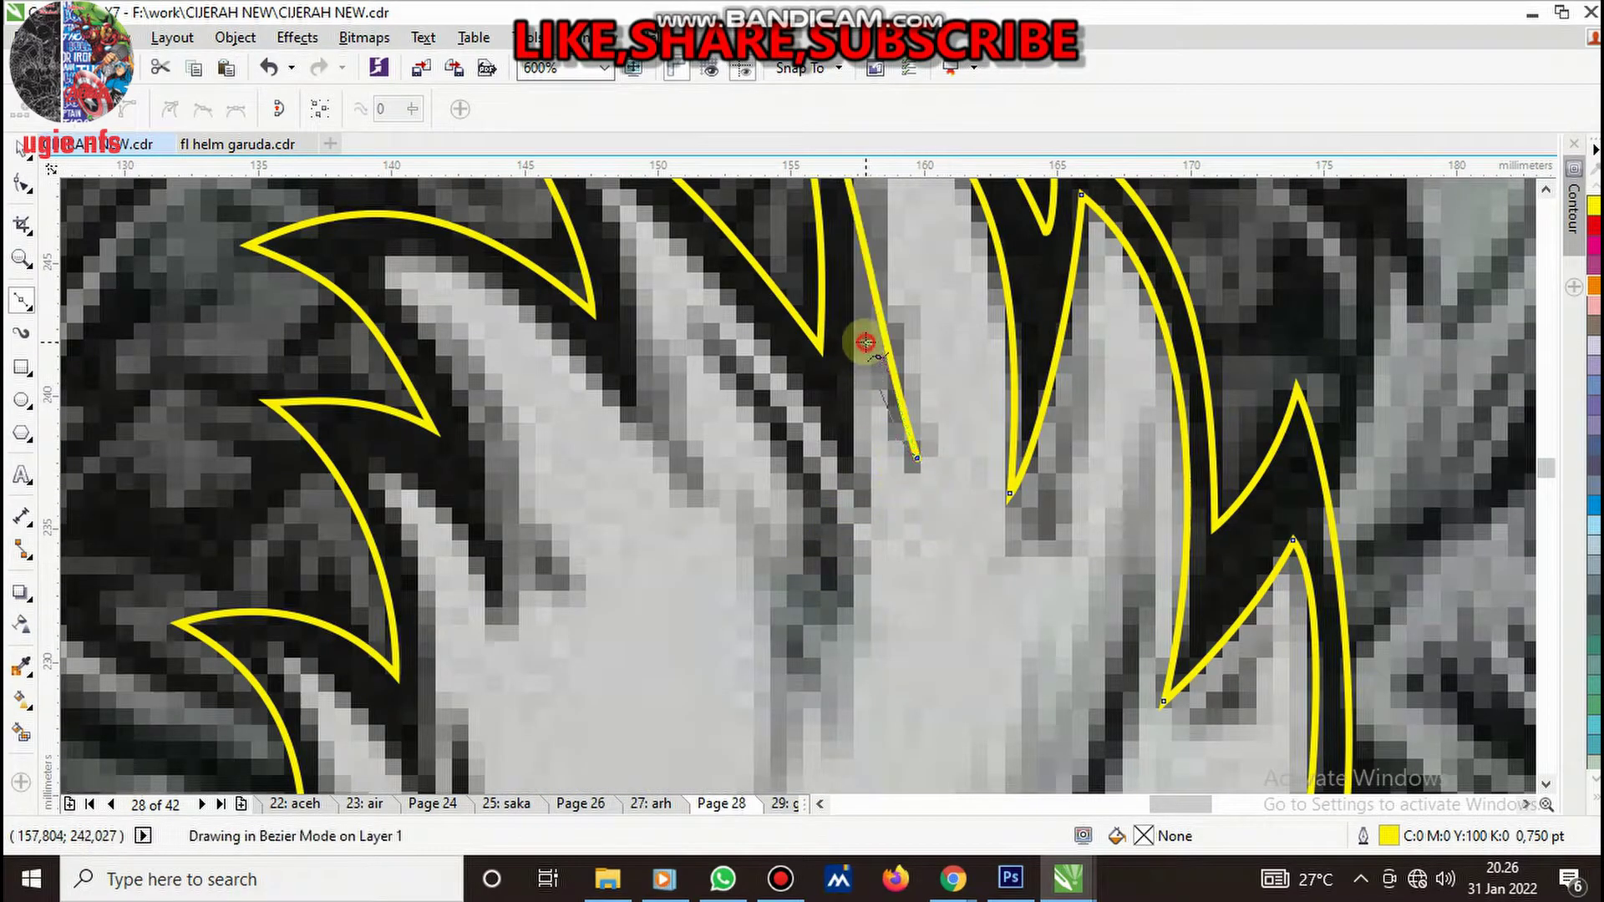
scroll(853, 390, "down", 2)
scroll(893, 549, "up", 2)
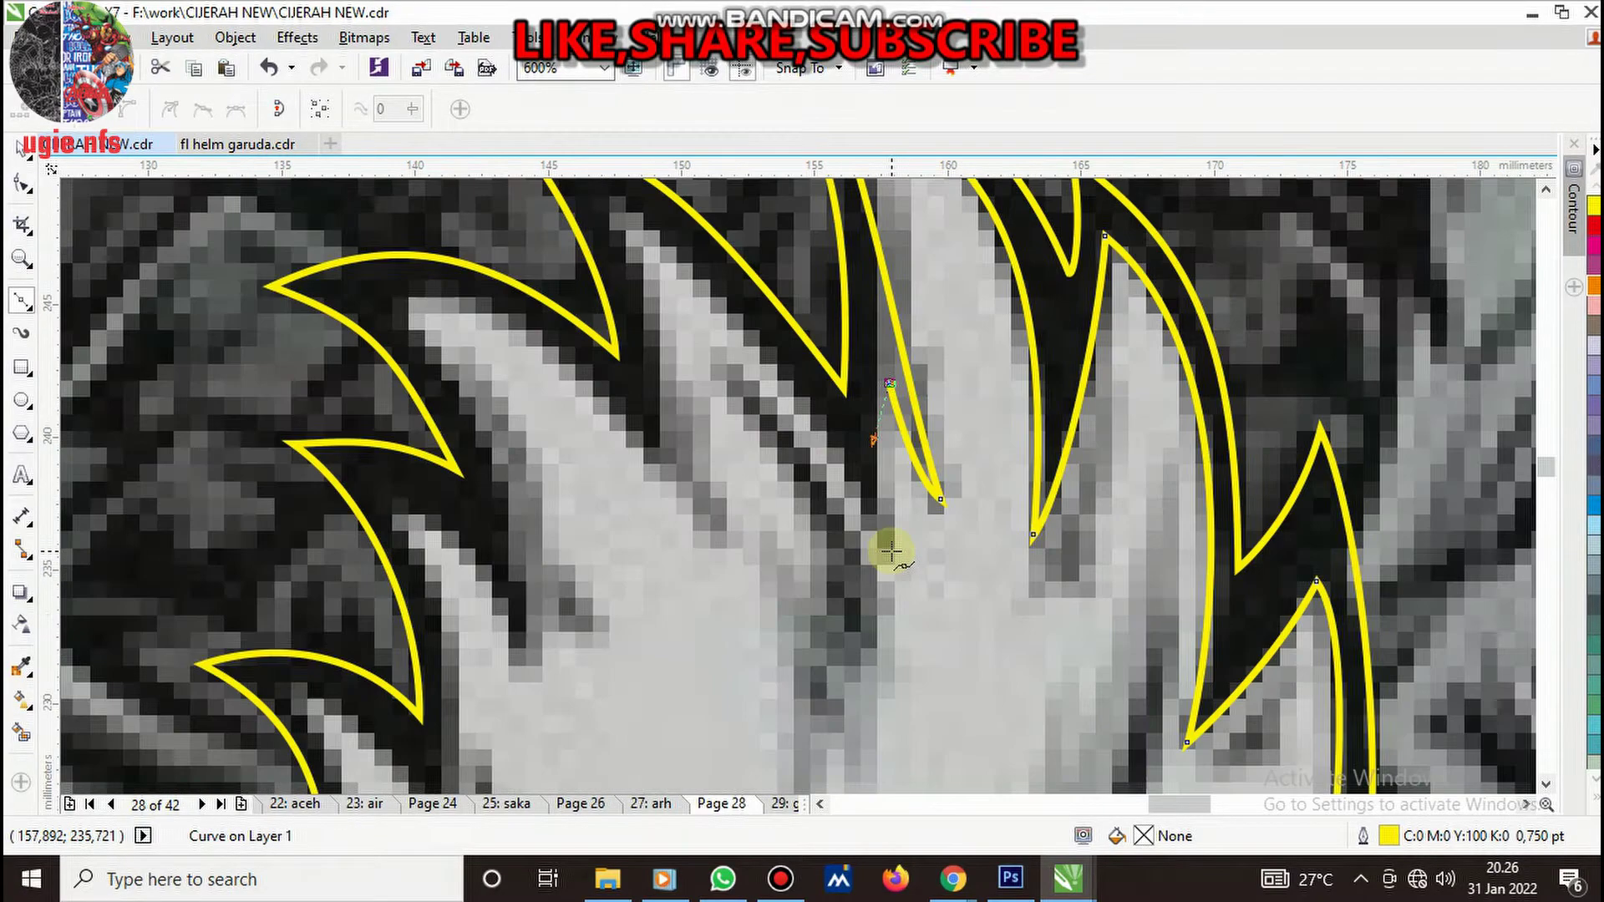
left_click_drag(869, 503, 869, 502)
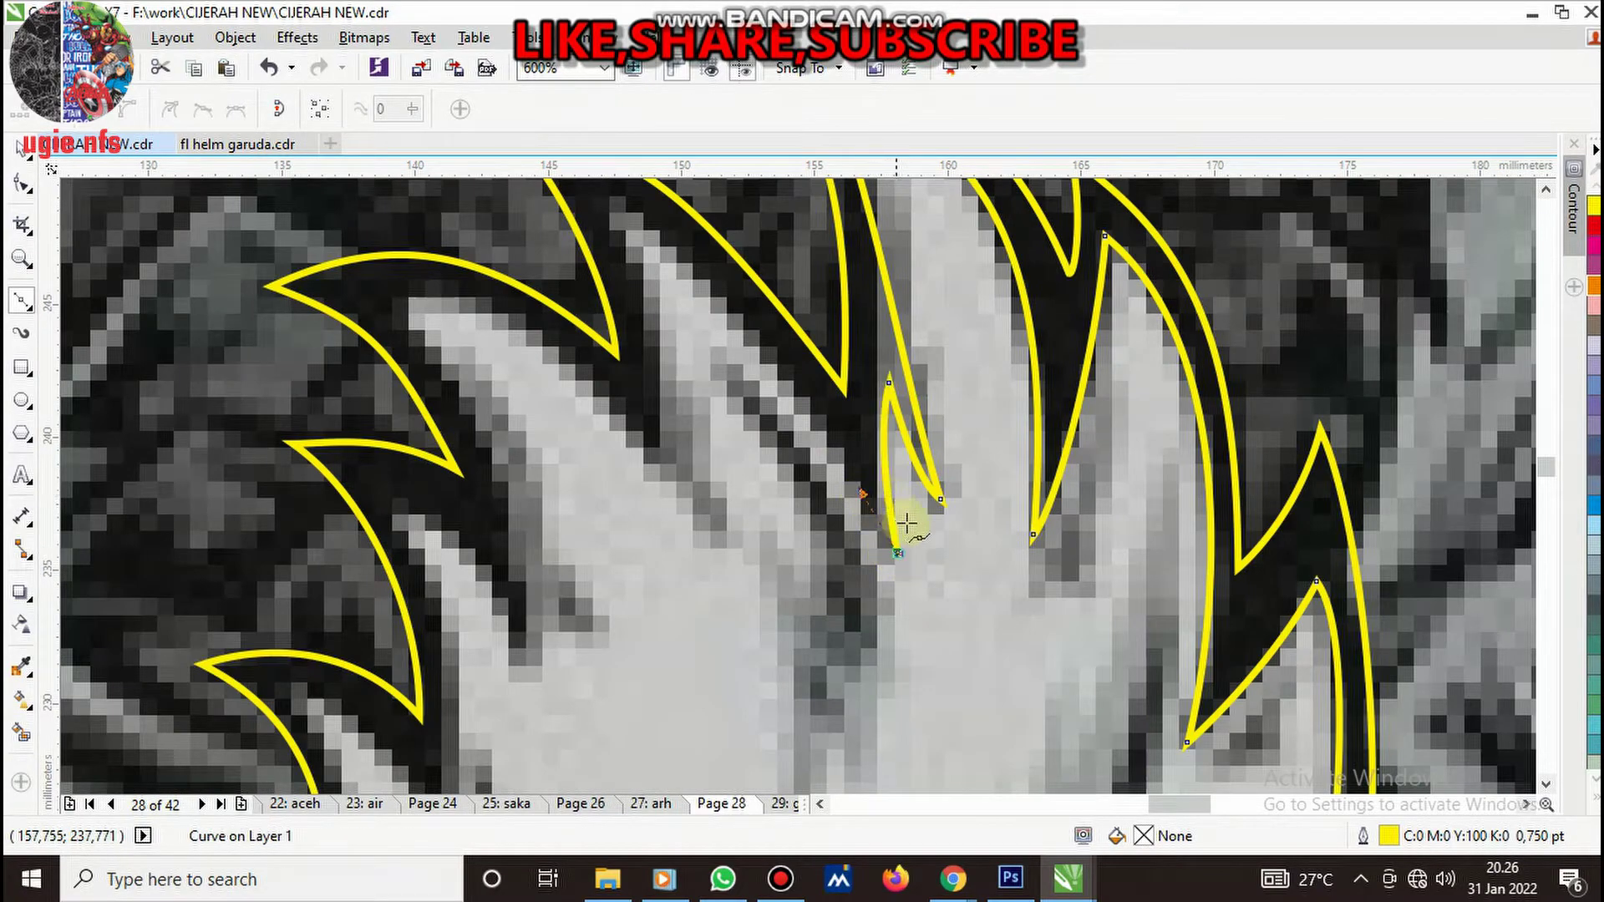
scroll(869, 476, "down", 2)
scroll(827, 456, "up", 2)
- Trace a new feather stroke along the crest's dark edge and finish it
left_click_drag(702, 280, 594, 247)
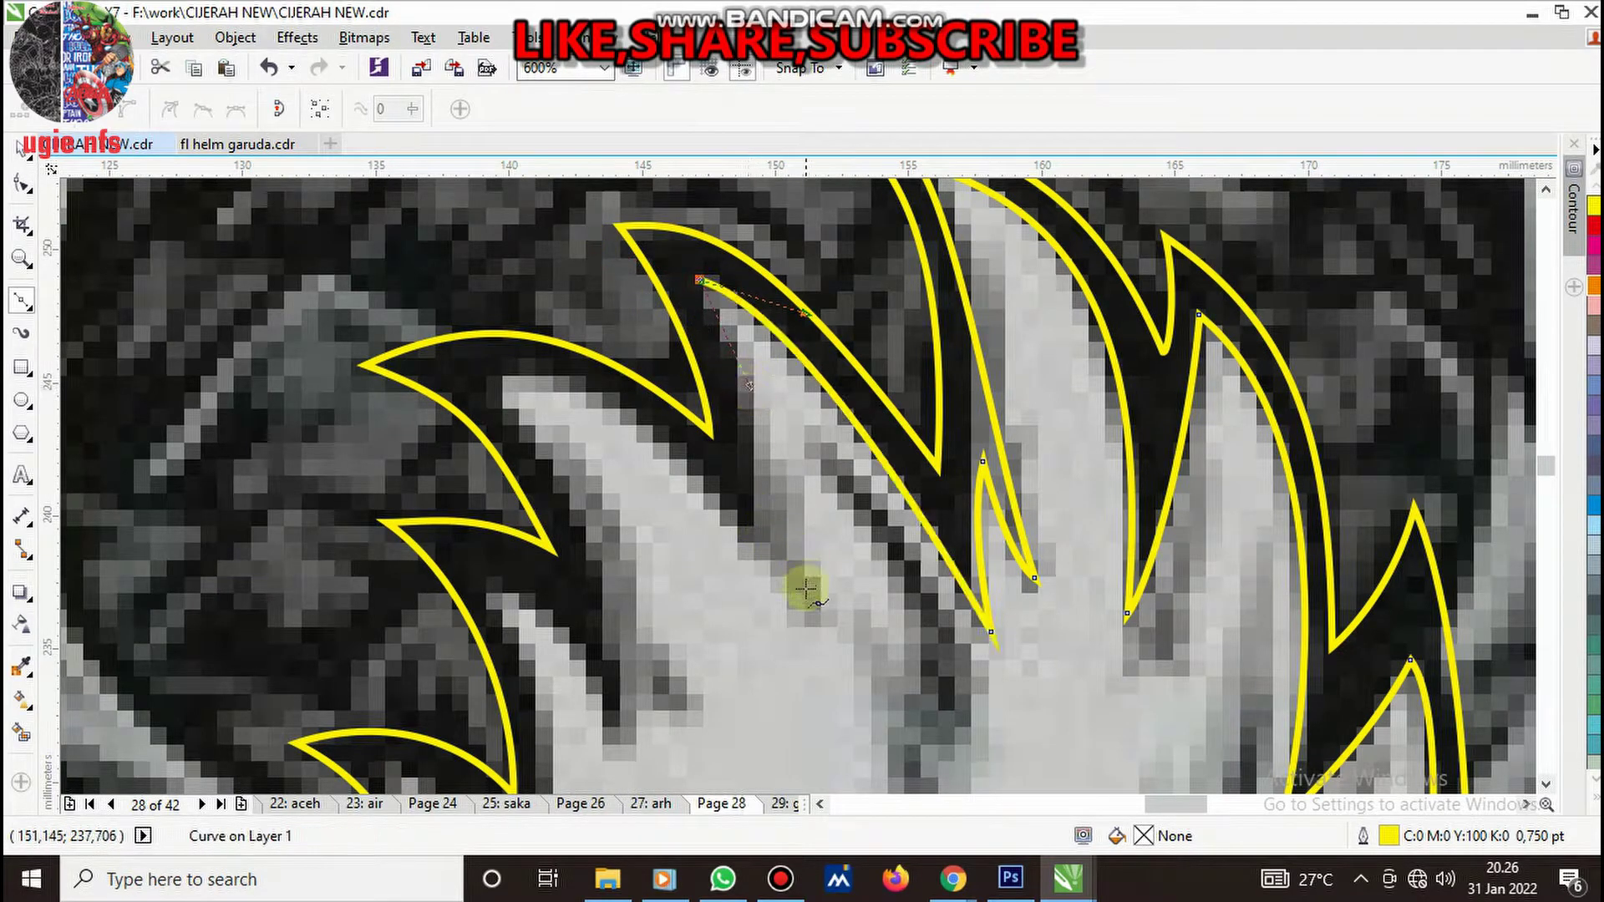
left_click_drag(751, 451, 752, 495)
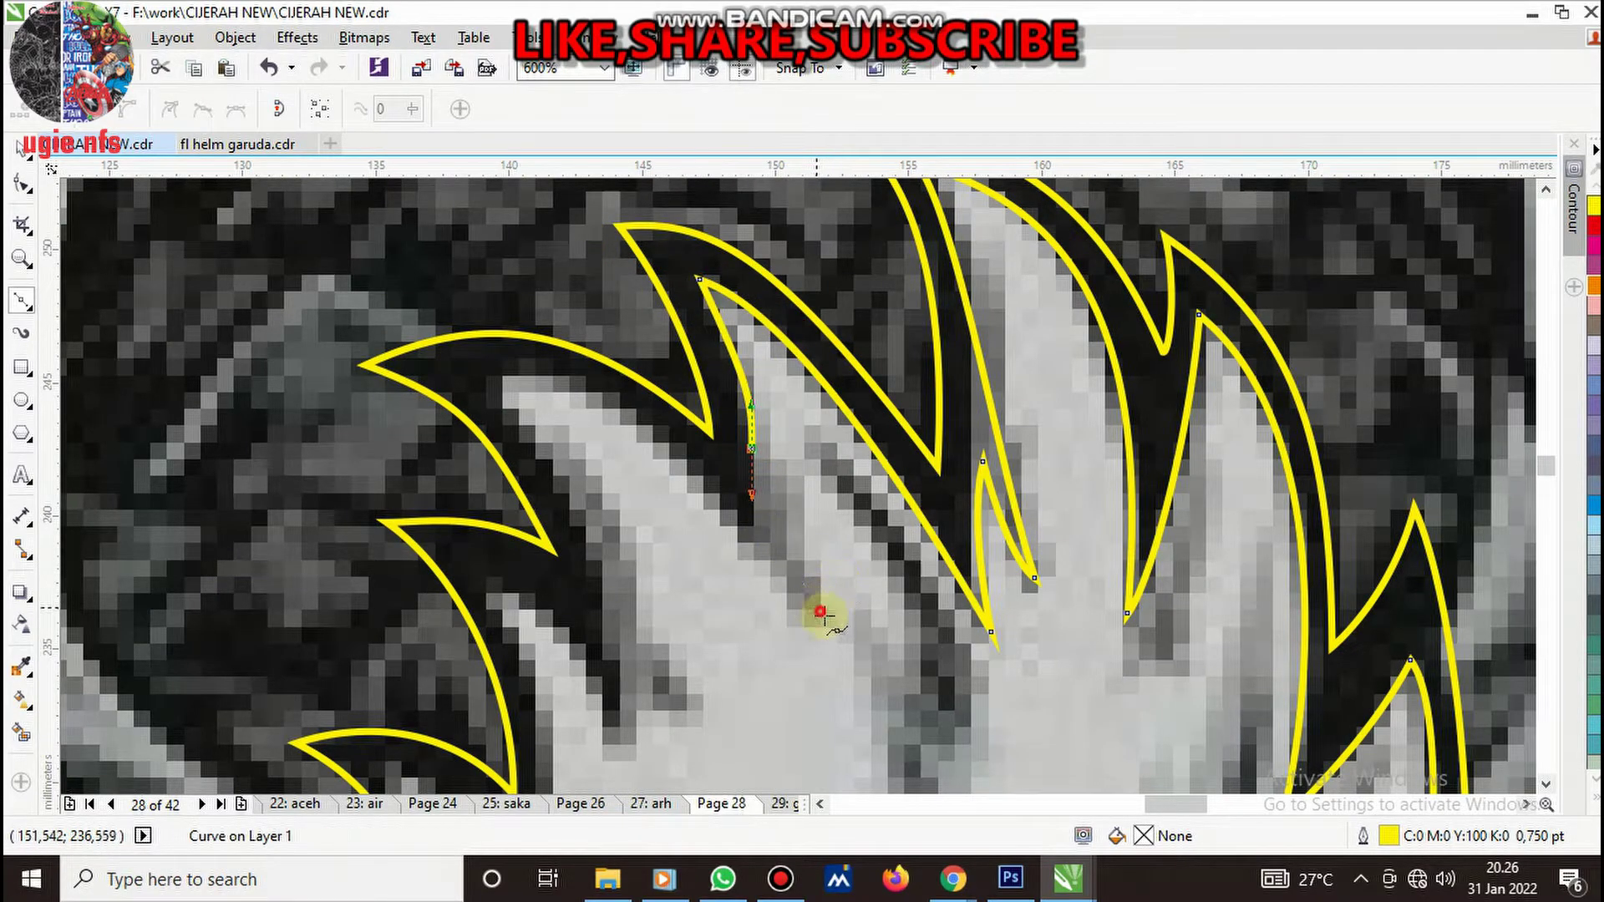
left_click_drag(819, 613, 842, 649)
left_click_drag(475, 375, 525, 451)
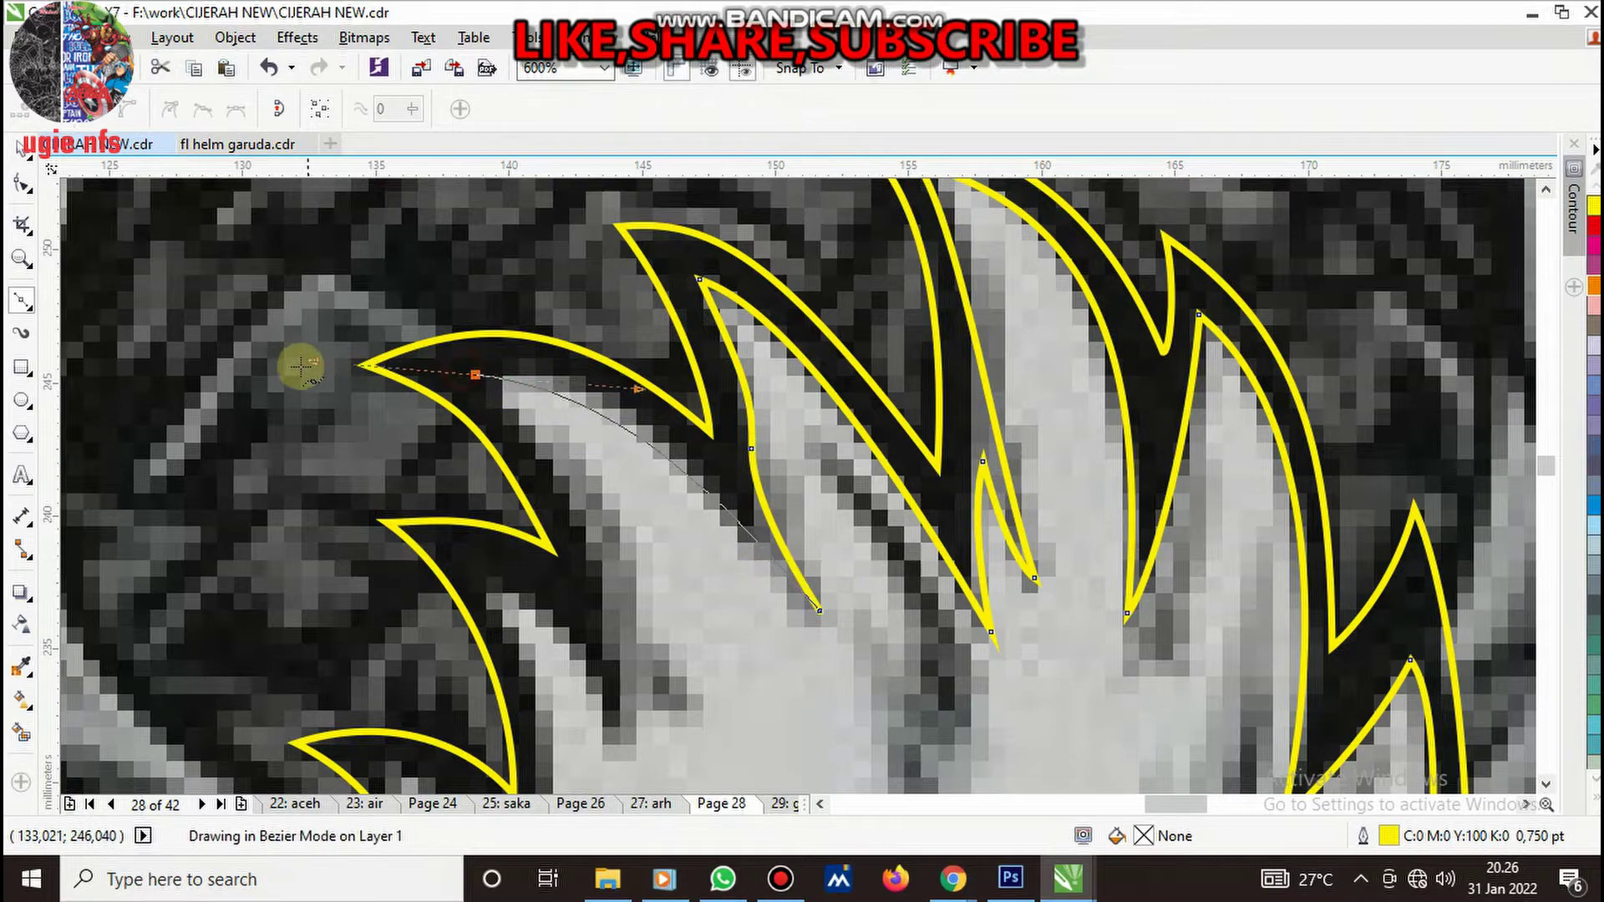
scroll(550, 451, "down", 2)
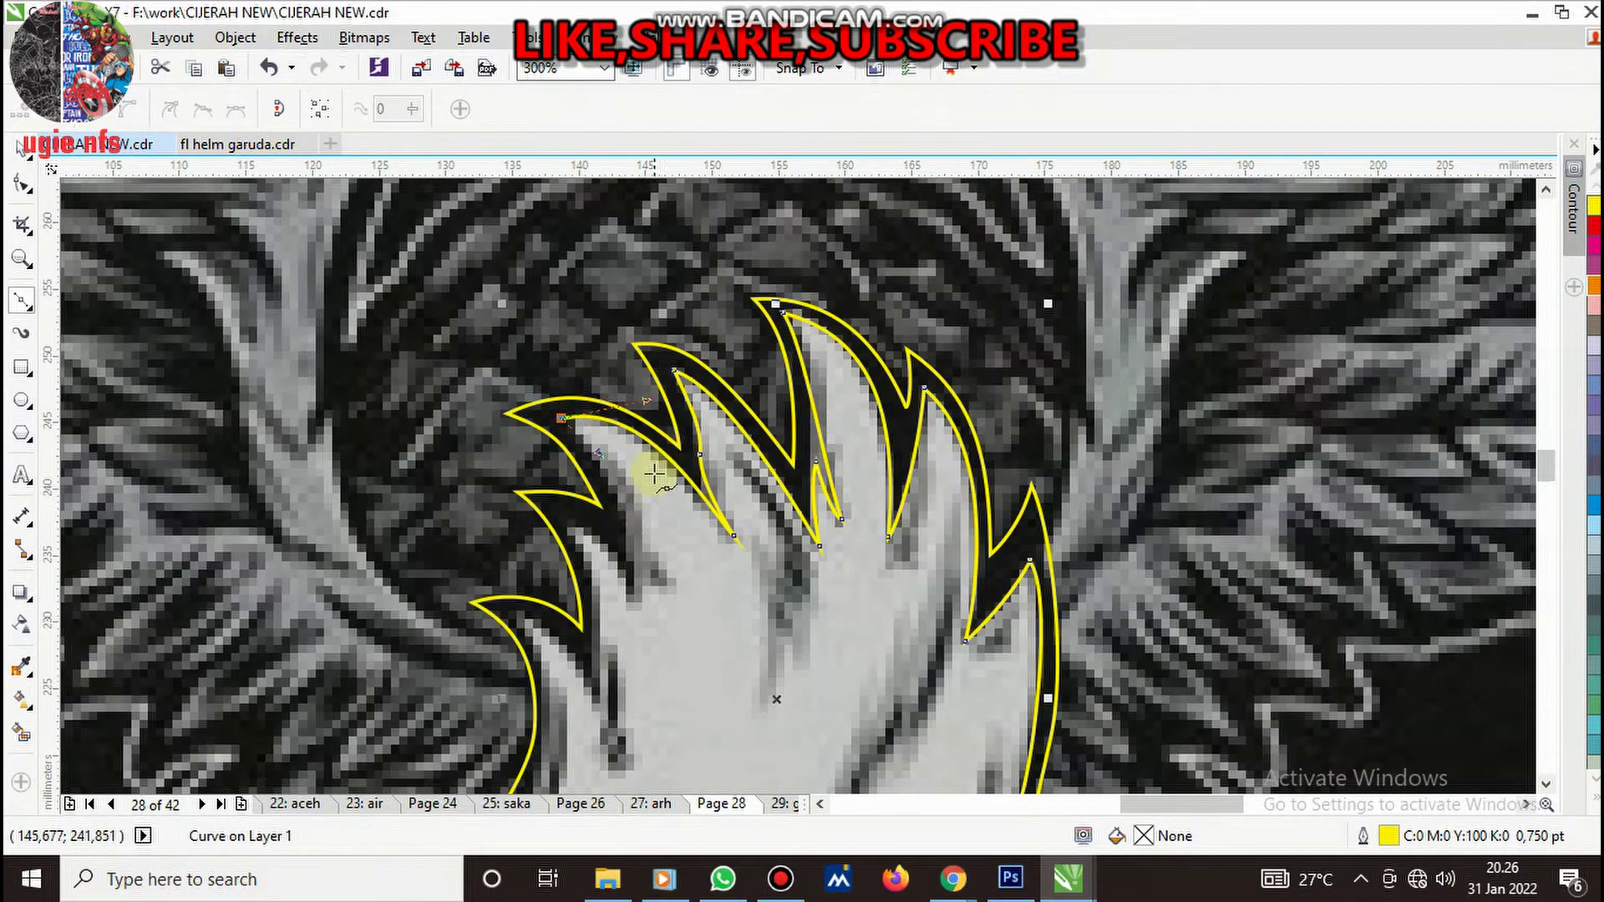
scroll(619, 527, "up", 2)
mouse_move(631, 500)
left_mouse_down()
mouse_move(636, 537)
mouse_move(613, 410)
left_mouse_up()
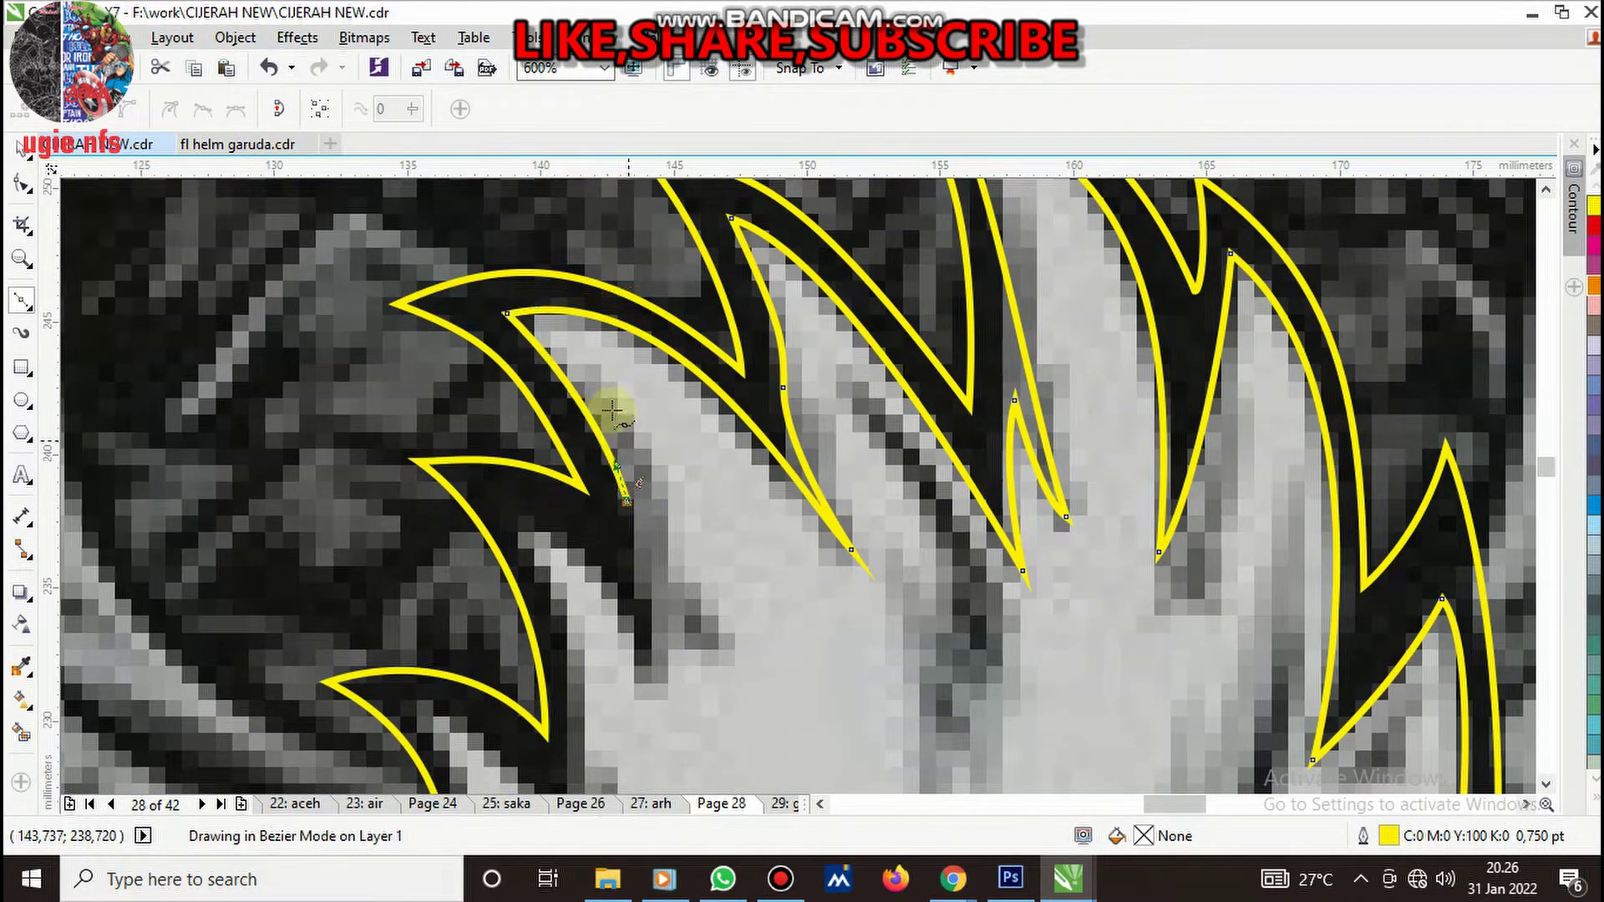
key("space")
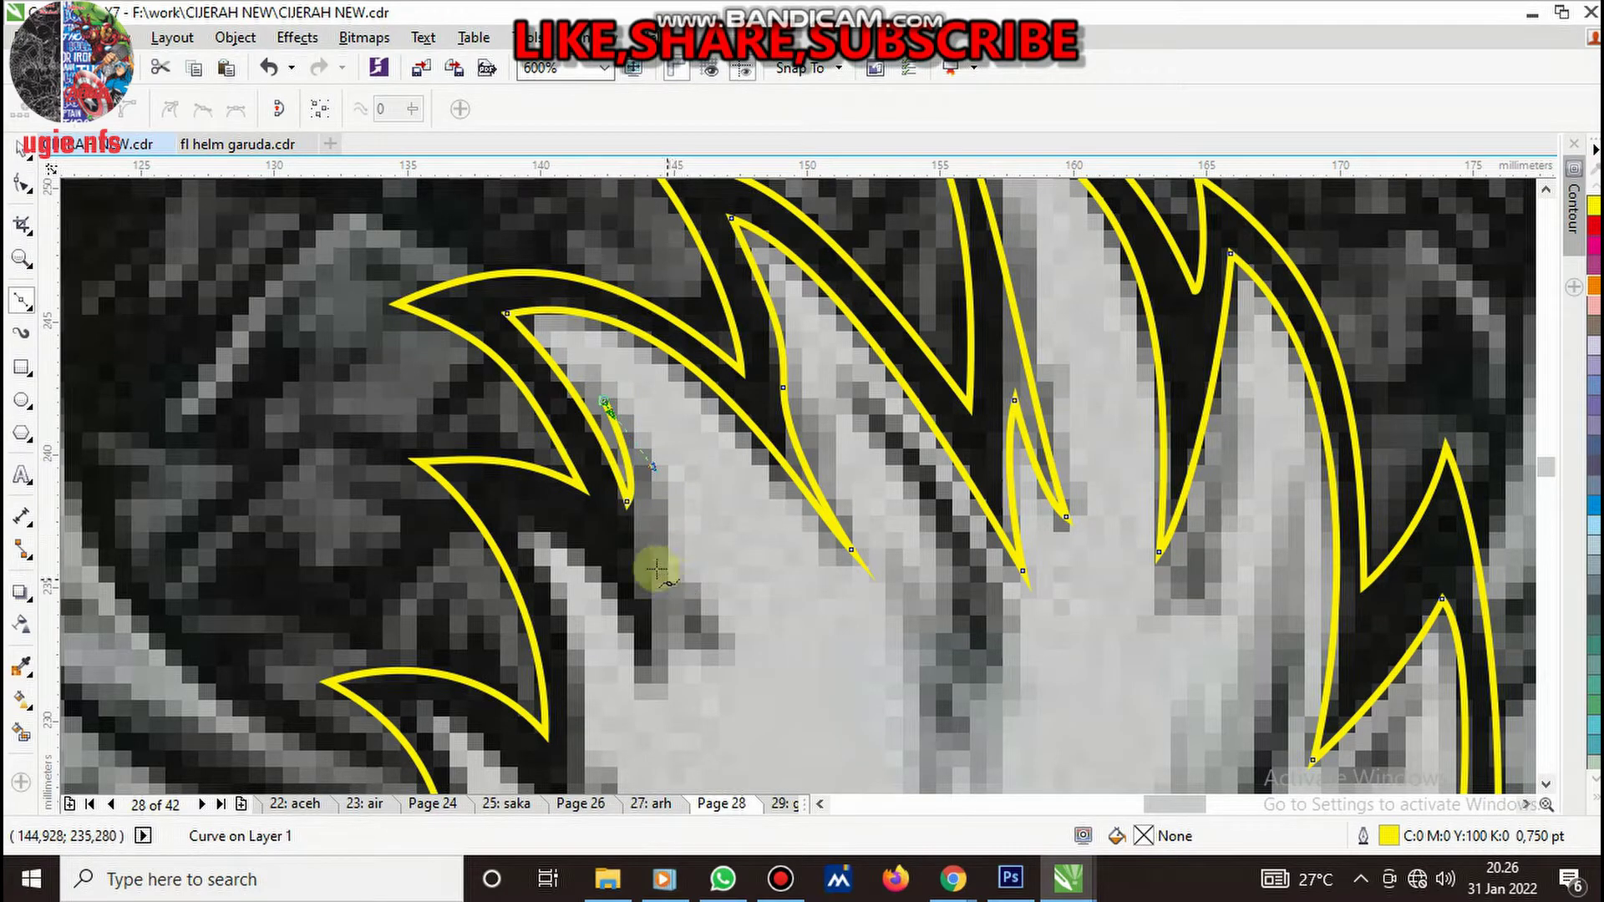
- Add two short straight feather lines lower down in the crest
left_click(680, 590)
left_click(719, 652)
key("space")
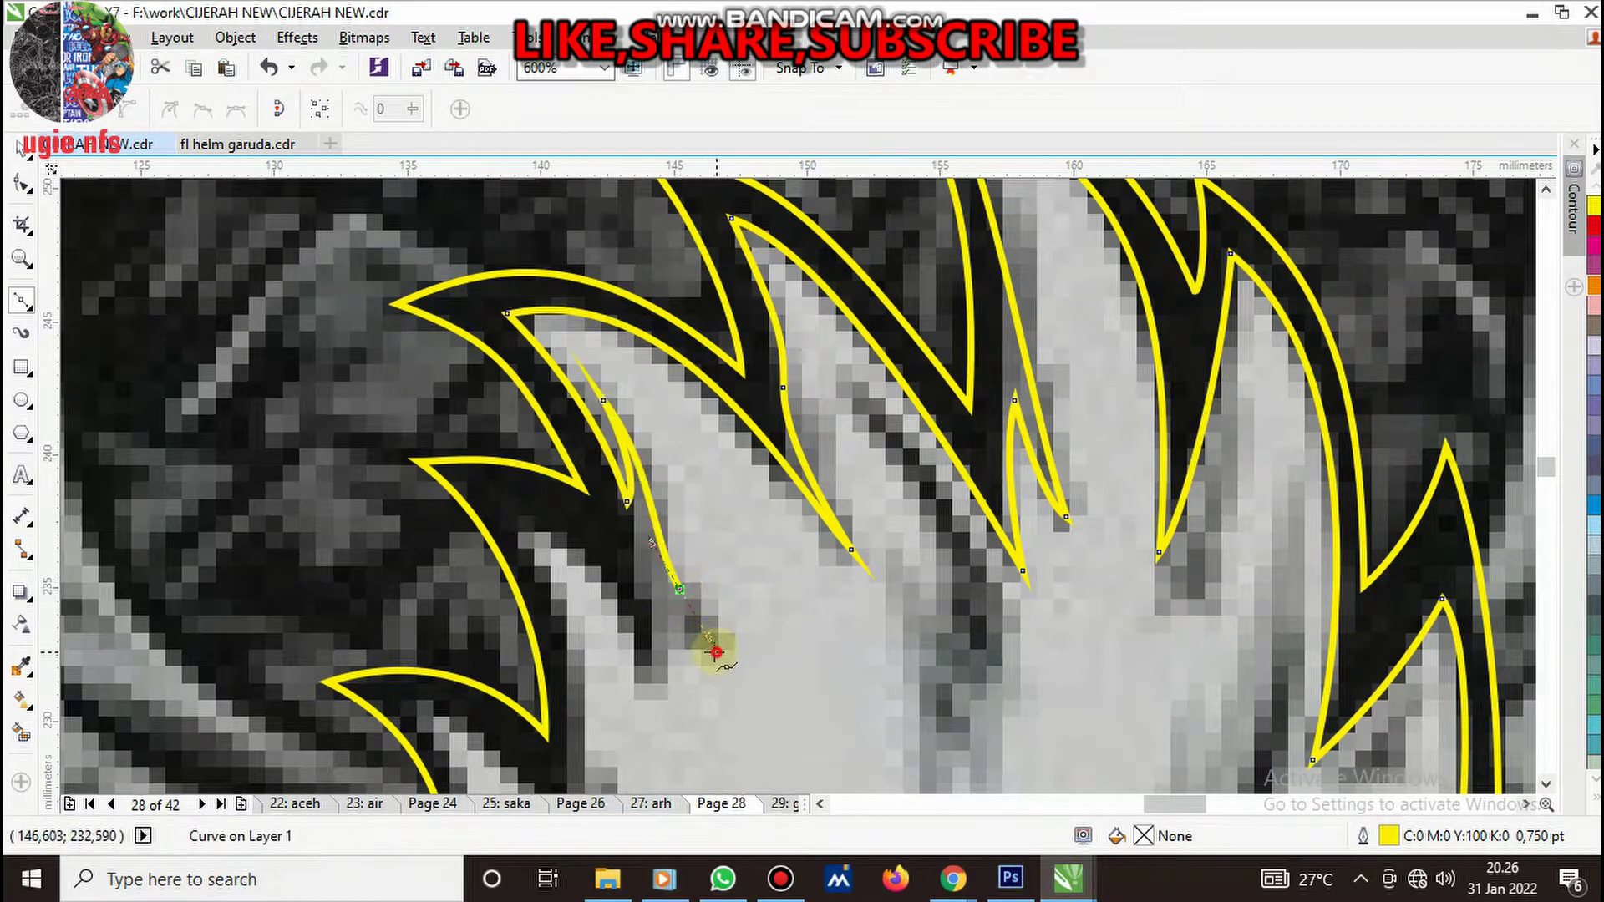
left_click(635, 558)
left_click(649, 672)
key("space")
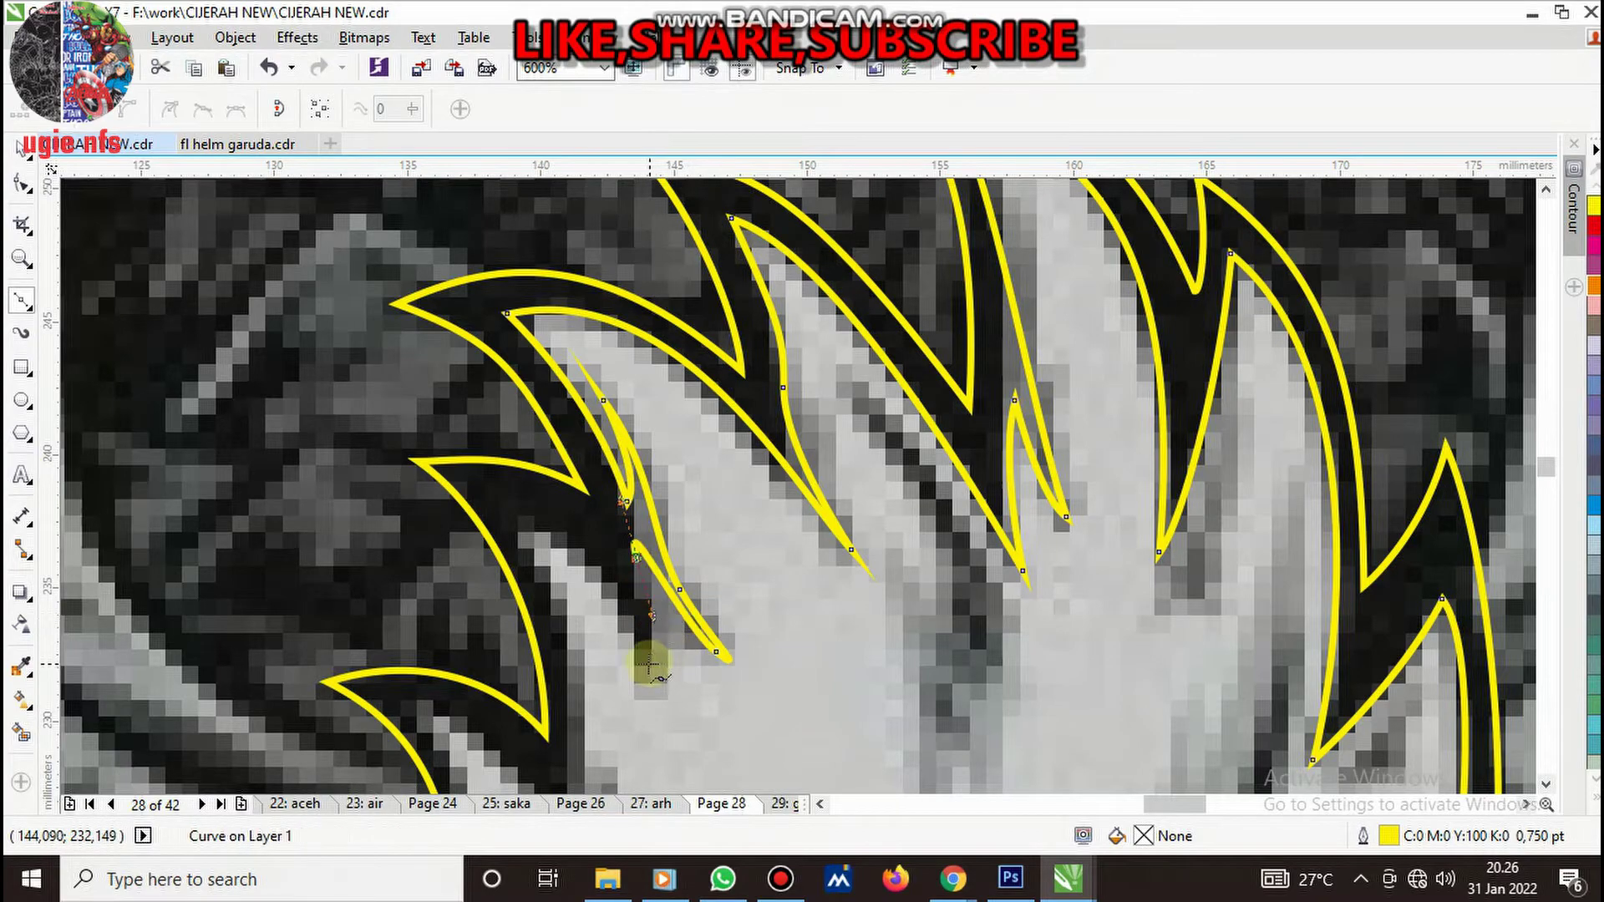
- Draw a curved feather stroke from the left tip inward
left_click_drag(510, 511, 439, 478)
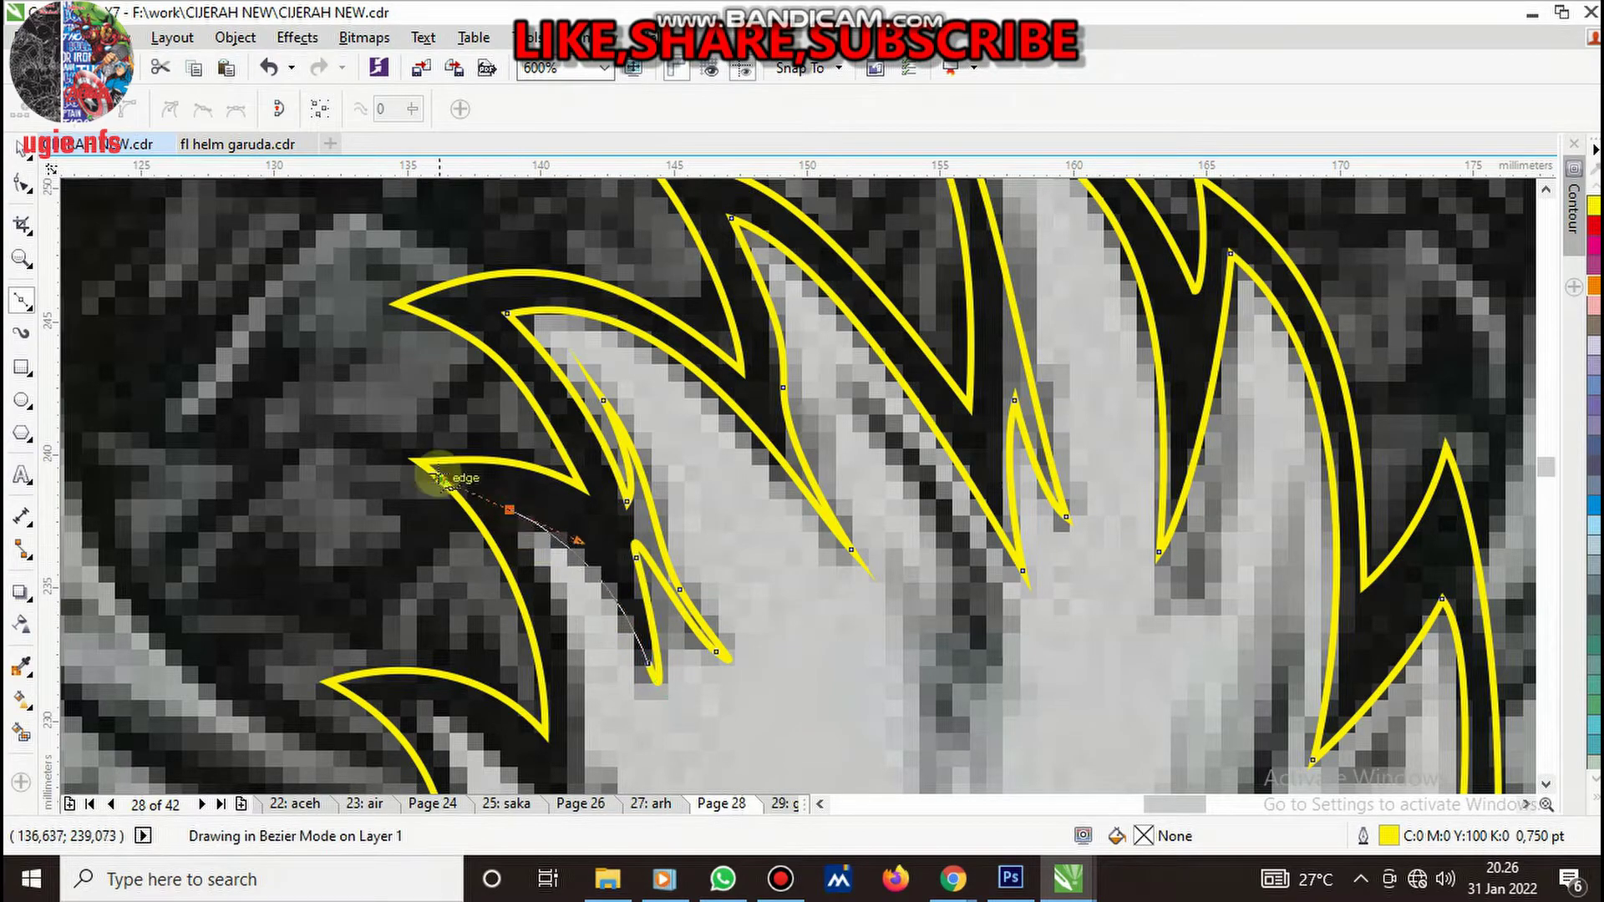
scroll(614, 535, "down", 3)
scroll(713, 591, "up", 3)
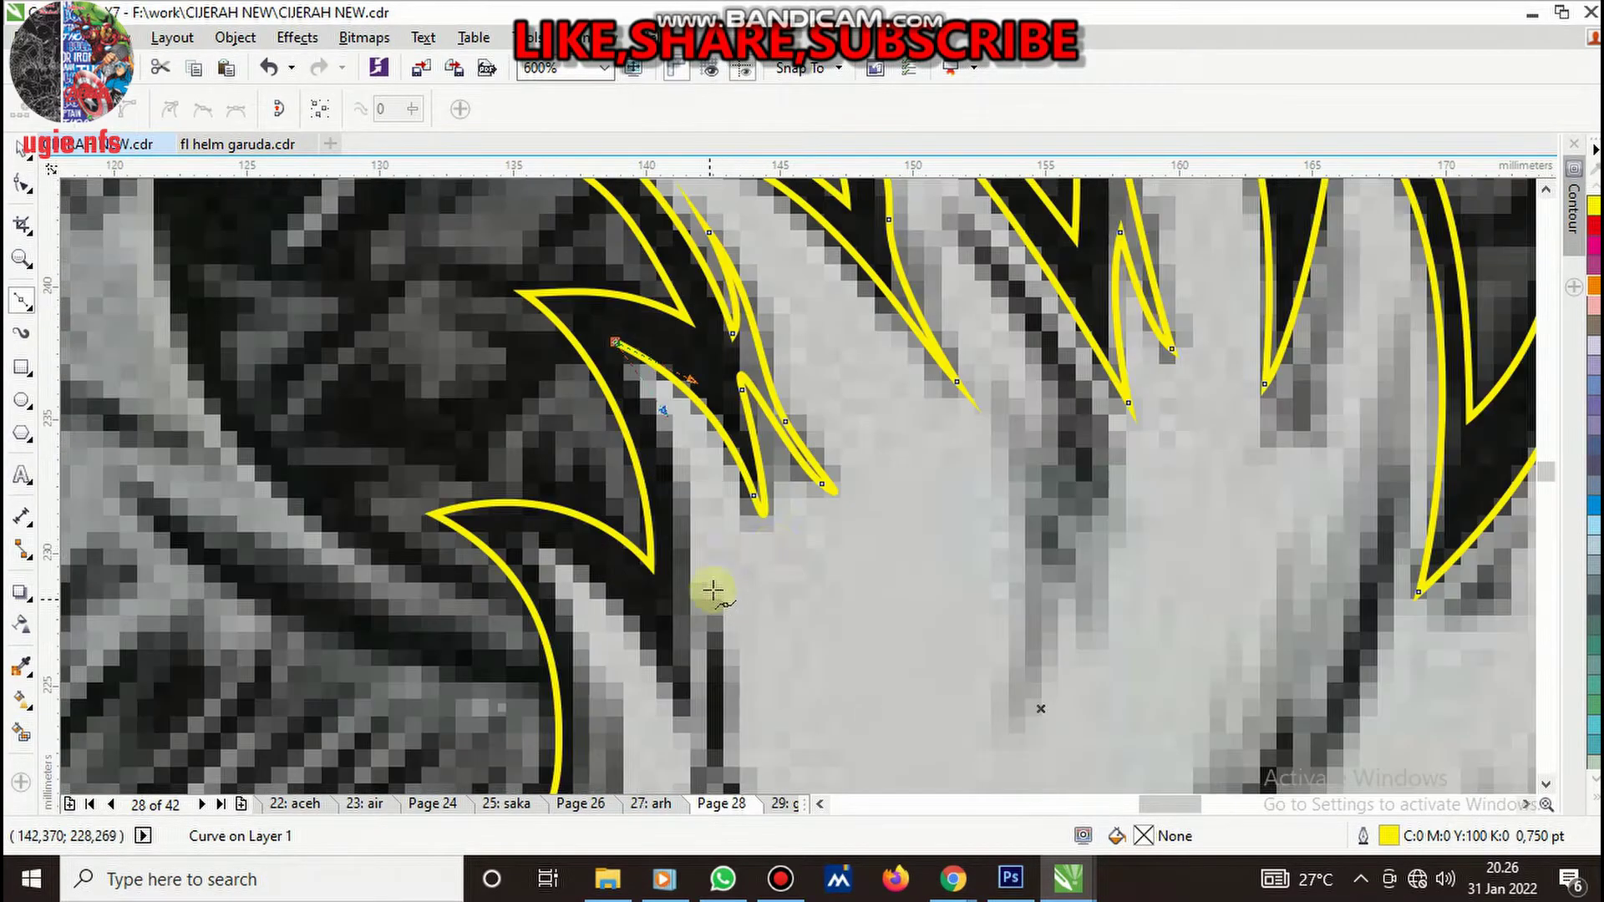
left_click(678, 528)
key("space")
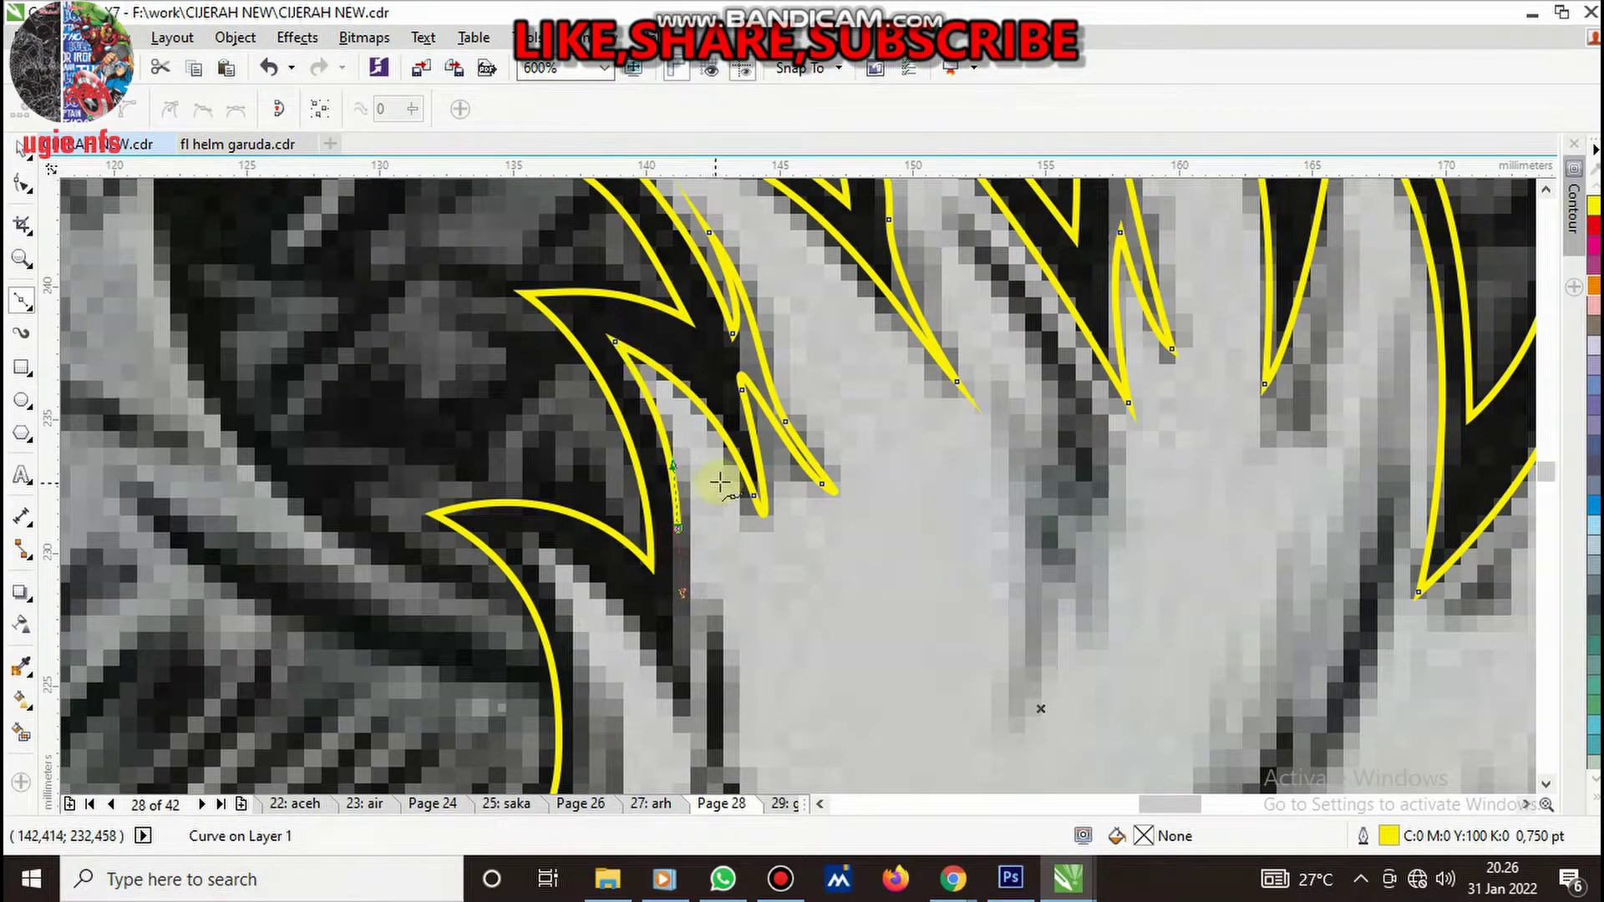
scroll(694, 544, "down", 3)
scroll(723, 555, "up", 4)
- Begin a stroke on the crest's lower left, curving toward the lower-left feather tip
left_click_drag(742, 559, 694, 451)
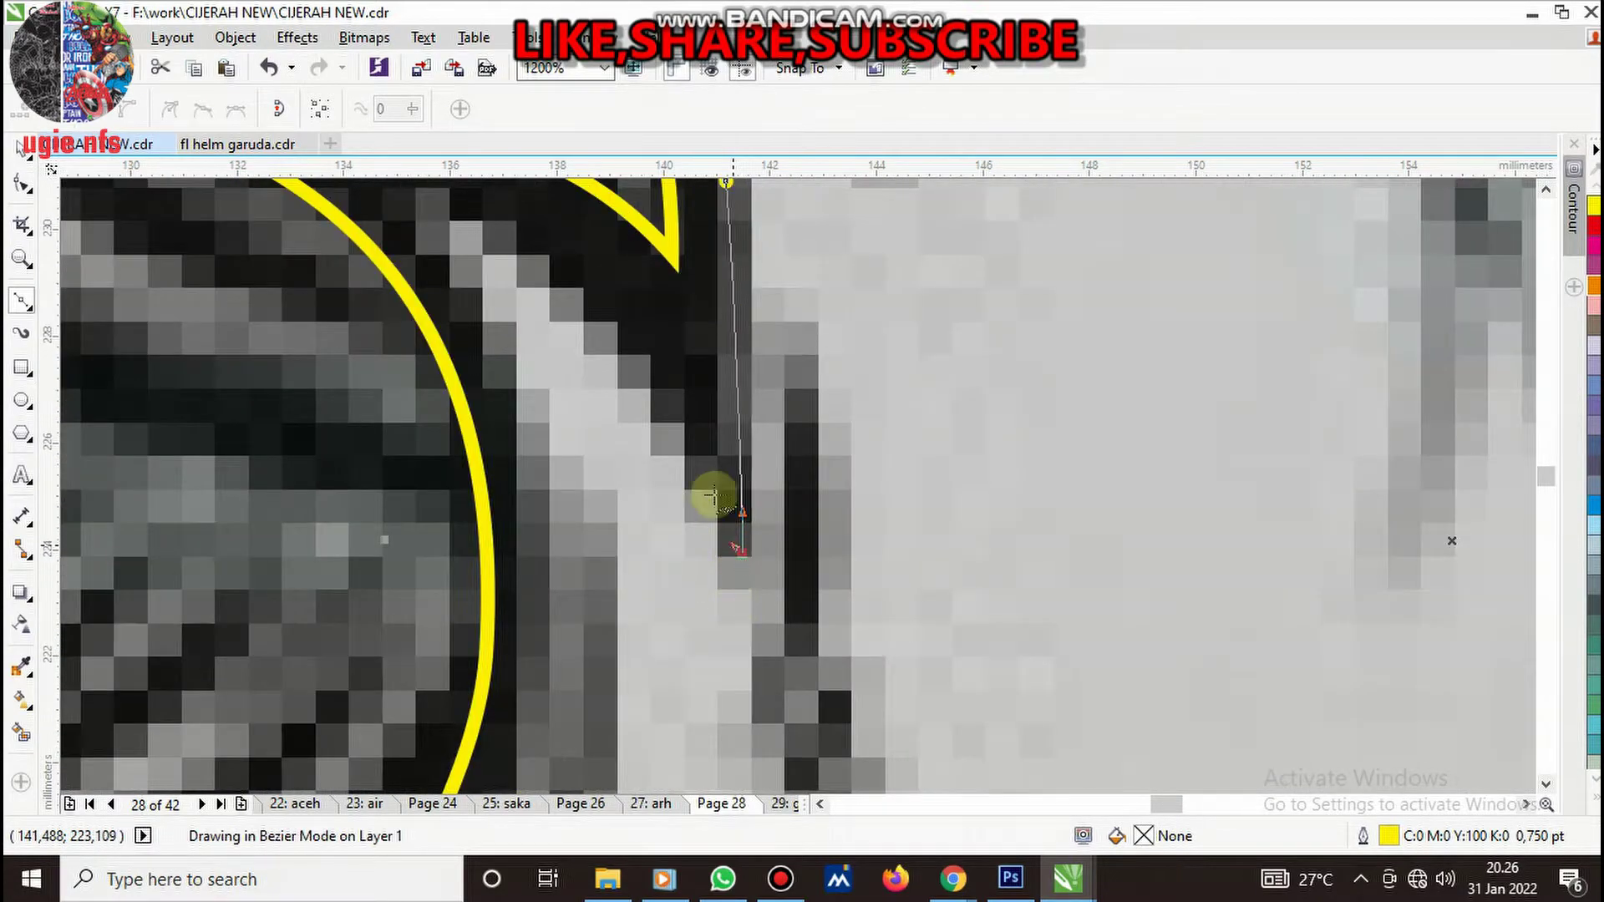
scroll(597, 352, "down", 2)
left_click_drag(565, 335, 483, 321)
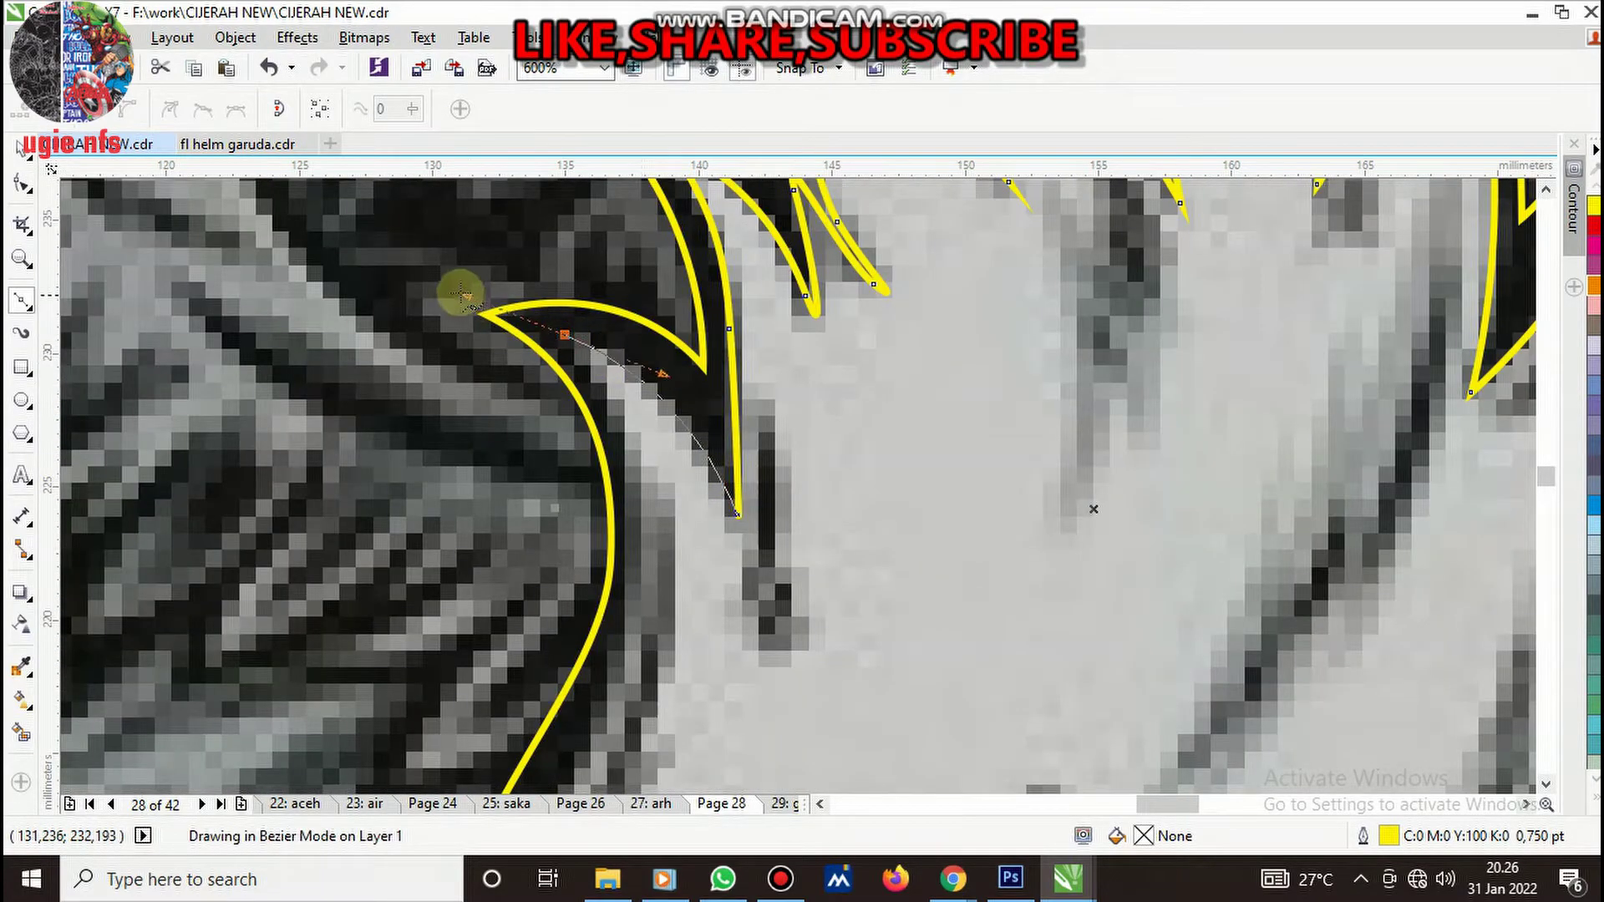
scroll(669, 477, "down", 3)
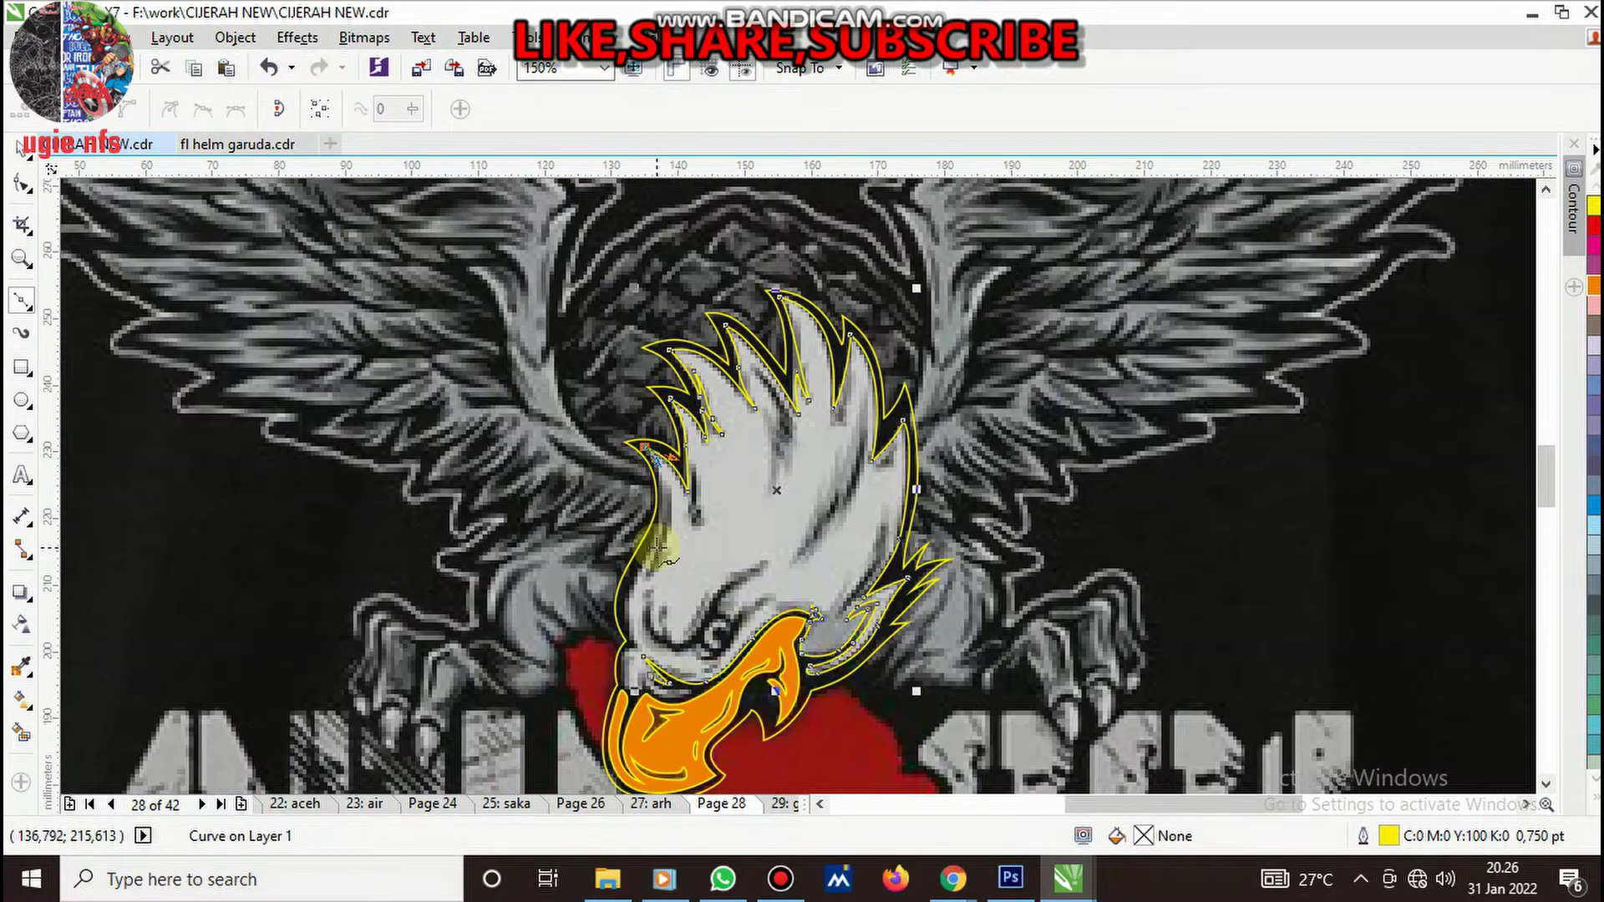
scroll(664, 480, "up", 3)
- Add the final curved point to the lower-left crest stroke
mouse_move(654, 485)
left_mouse_down()
mouse_move(633, 576)
mouse_move(589, 647)
left_mouse_up()
scroll(589, 647, "down", 5)
scroll(704, 532, "up", 3)
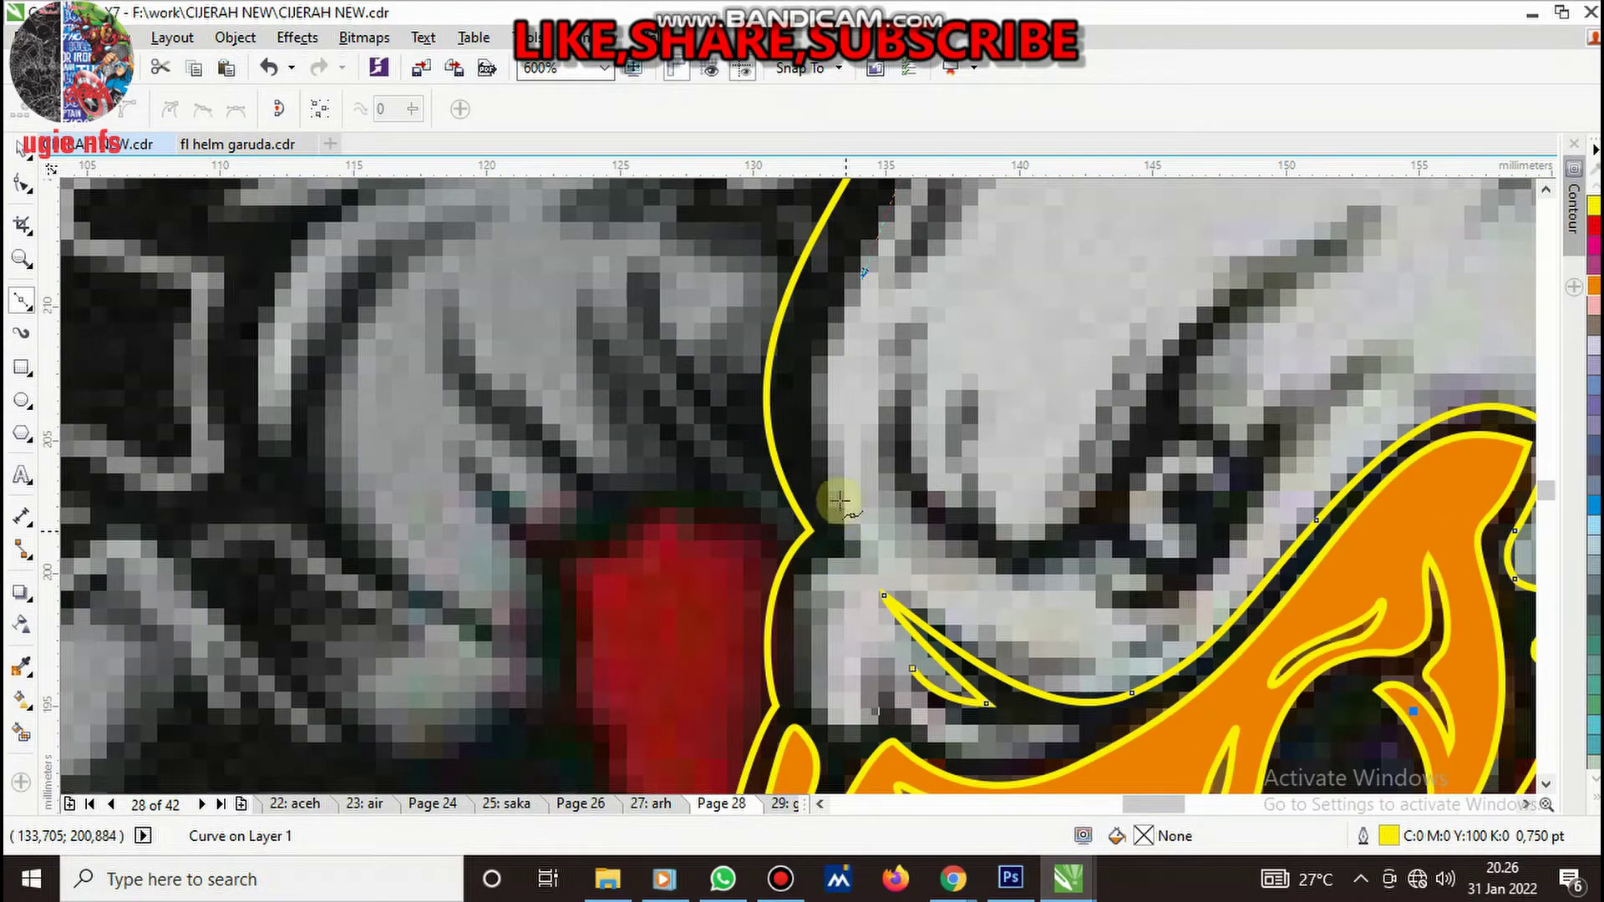
- Trace a closed outline from the beak cusp along the beak's top, back to its start
left_click_drag(865, 551, 985, 700)
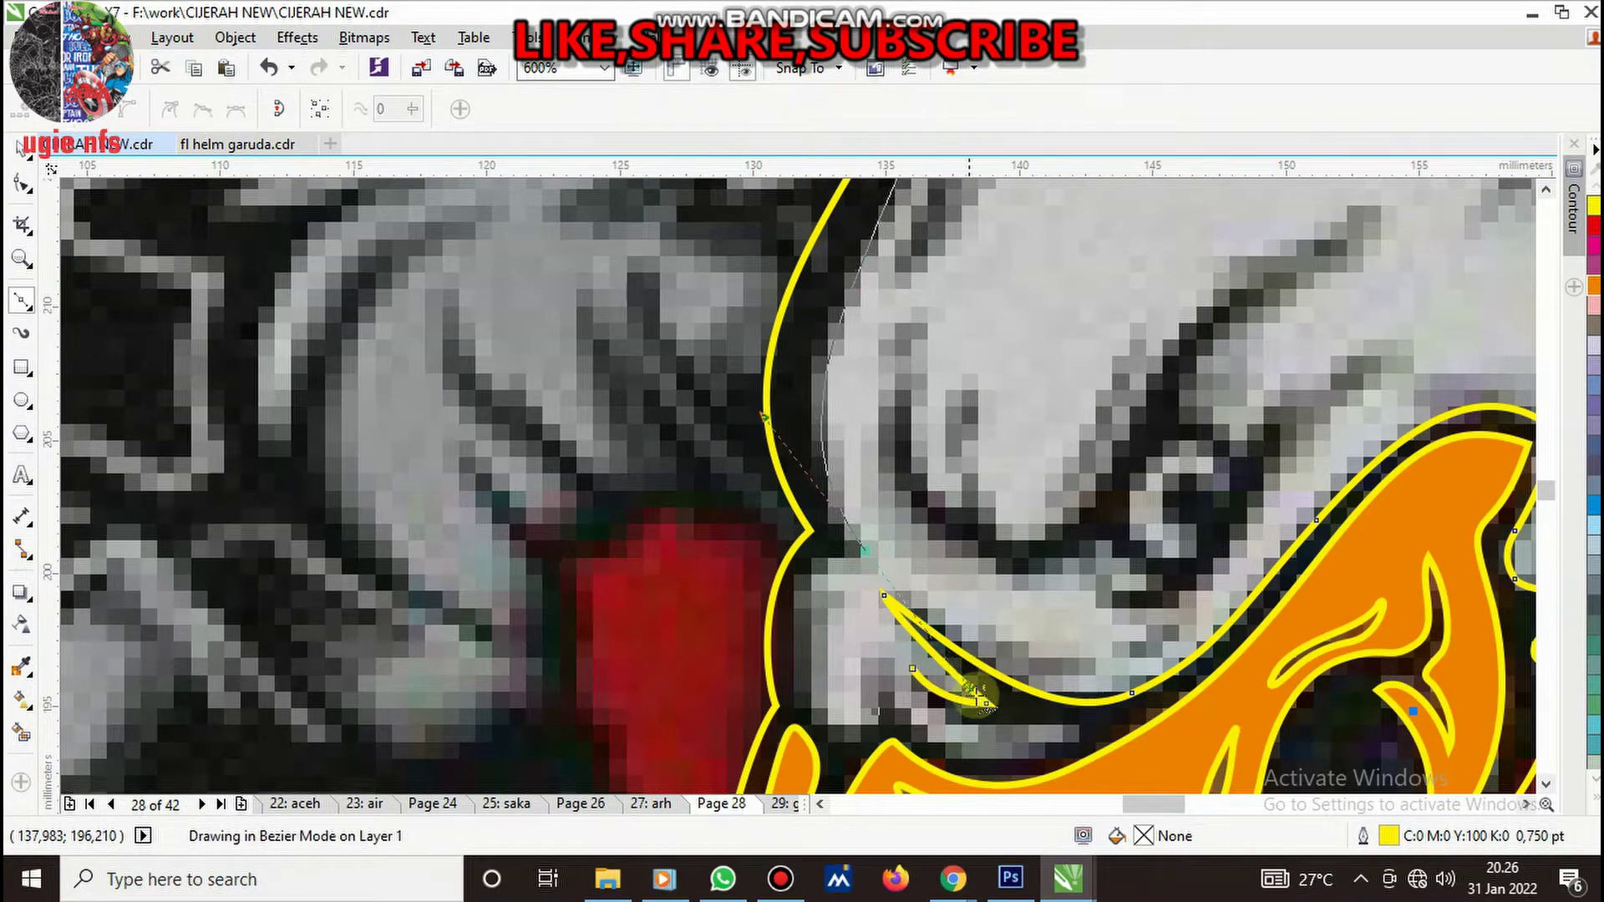
scroll(810, 568, "down", 2)
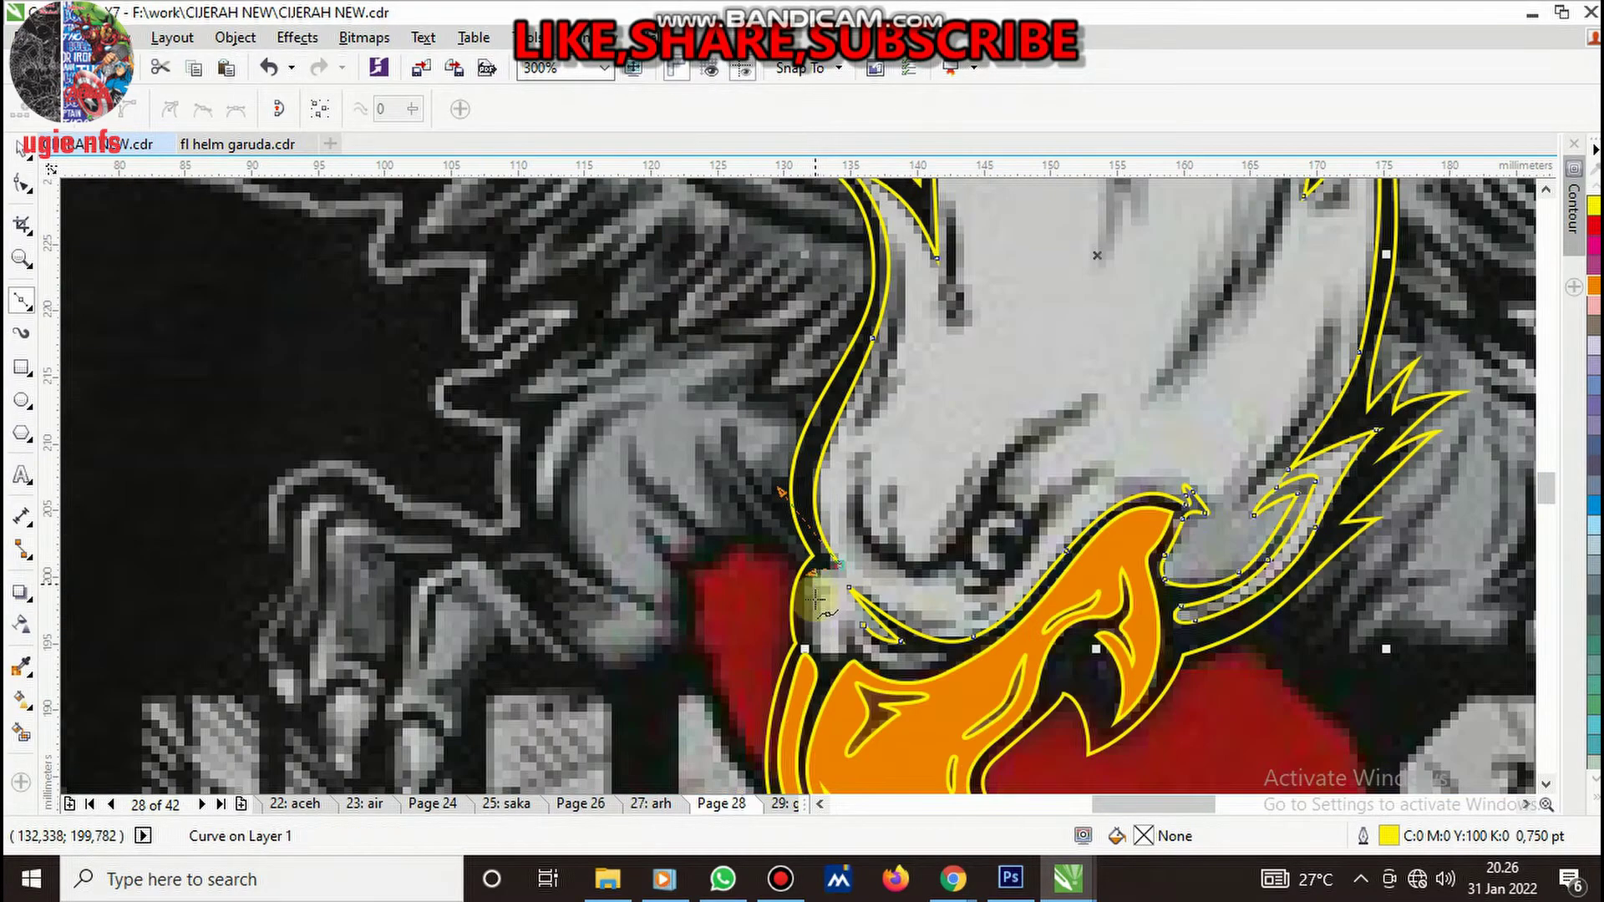
scroll(811, 569, "up", 4)
left_click_drag(792, 573, 802, 687)
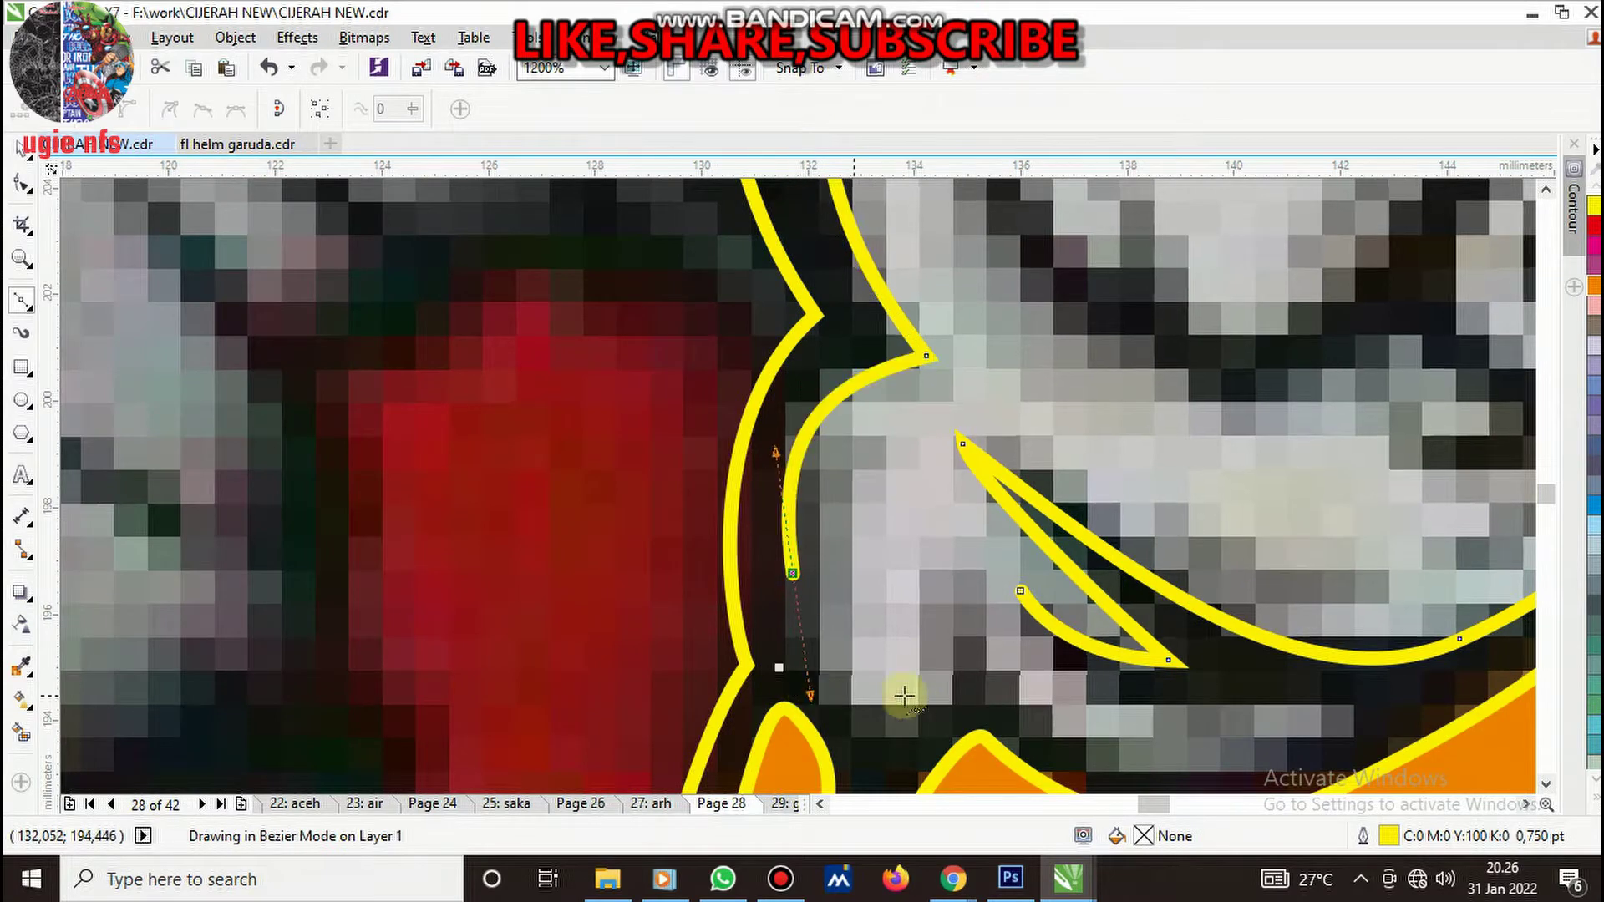
mouse_move(942, 675)
left_mouse_down()
mouse_move(933, 600)
mouse_move(1568, 585)
left_mouse_up()
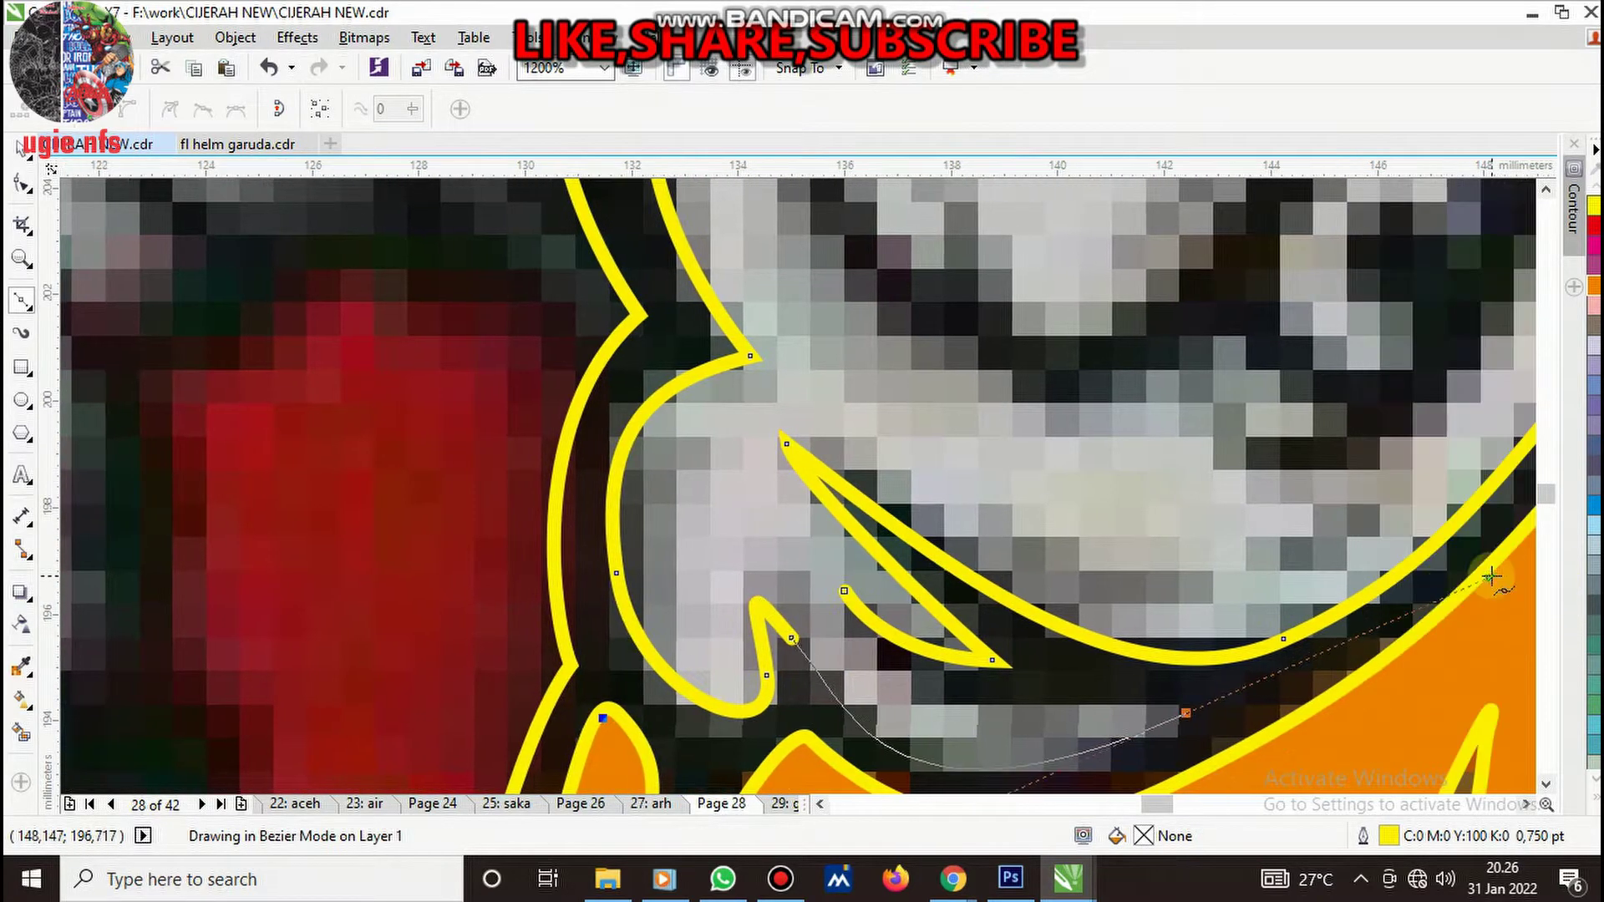
left_click_drag(1186, 713, 1078, 714)
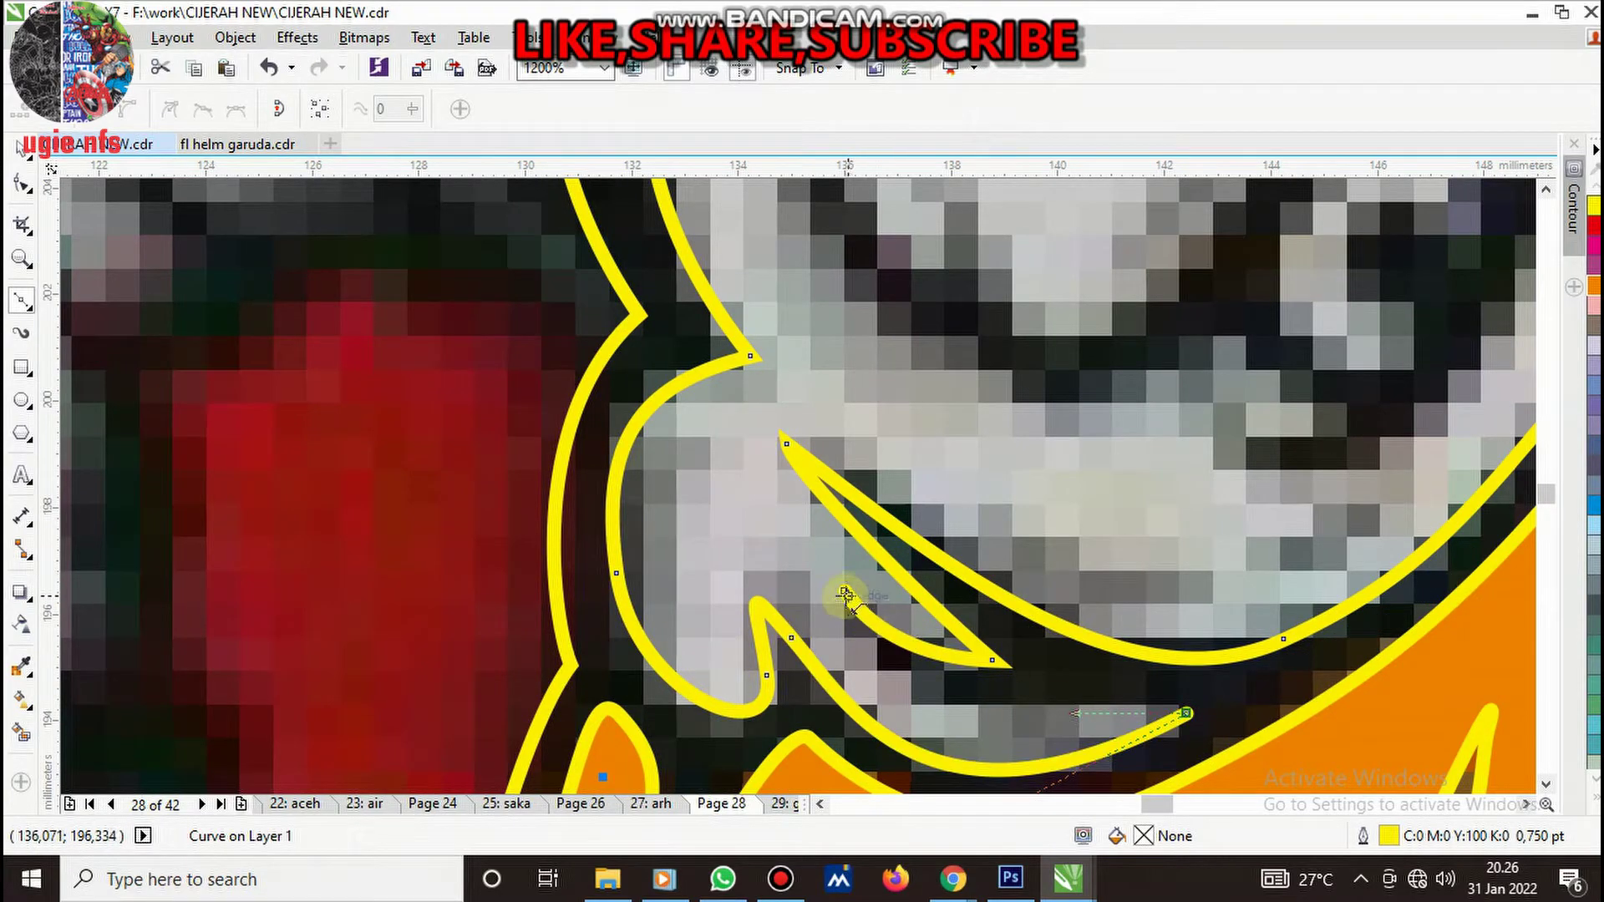
left_click_drag(846, 595, 826, 455)
scroll(826, 455, "down", 2)
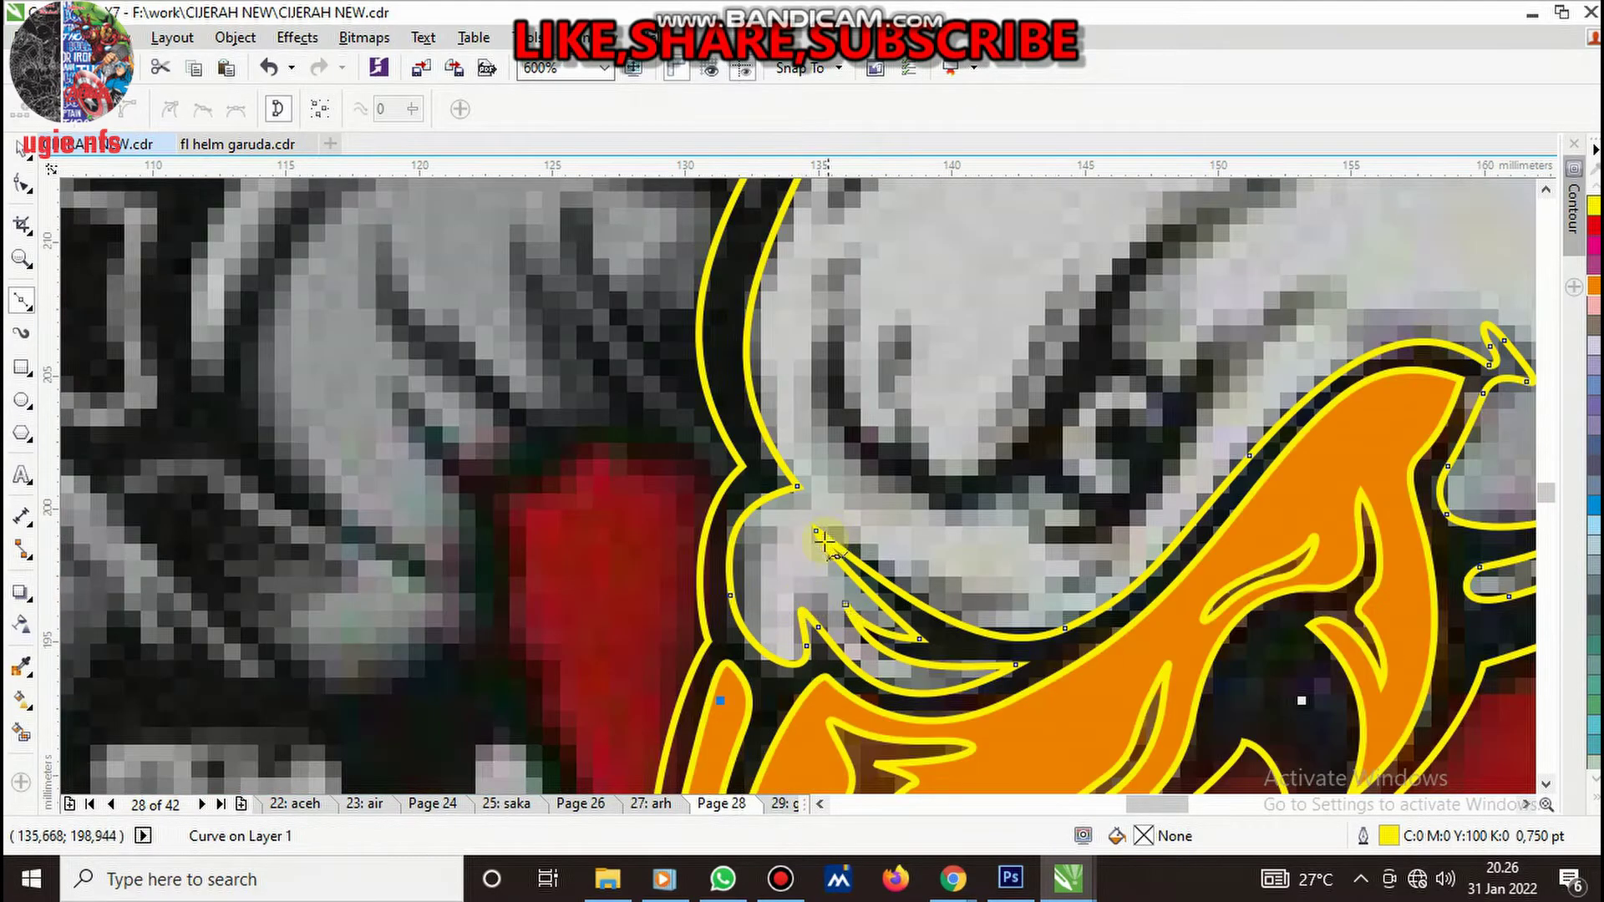
scroll(824, 541, "down", 2)
scroll(877, 509, "down", 2)
scroll(923, 483, "up", 1)
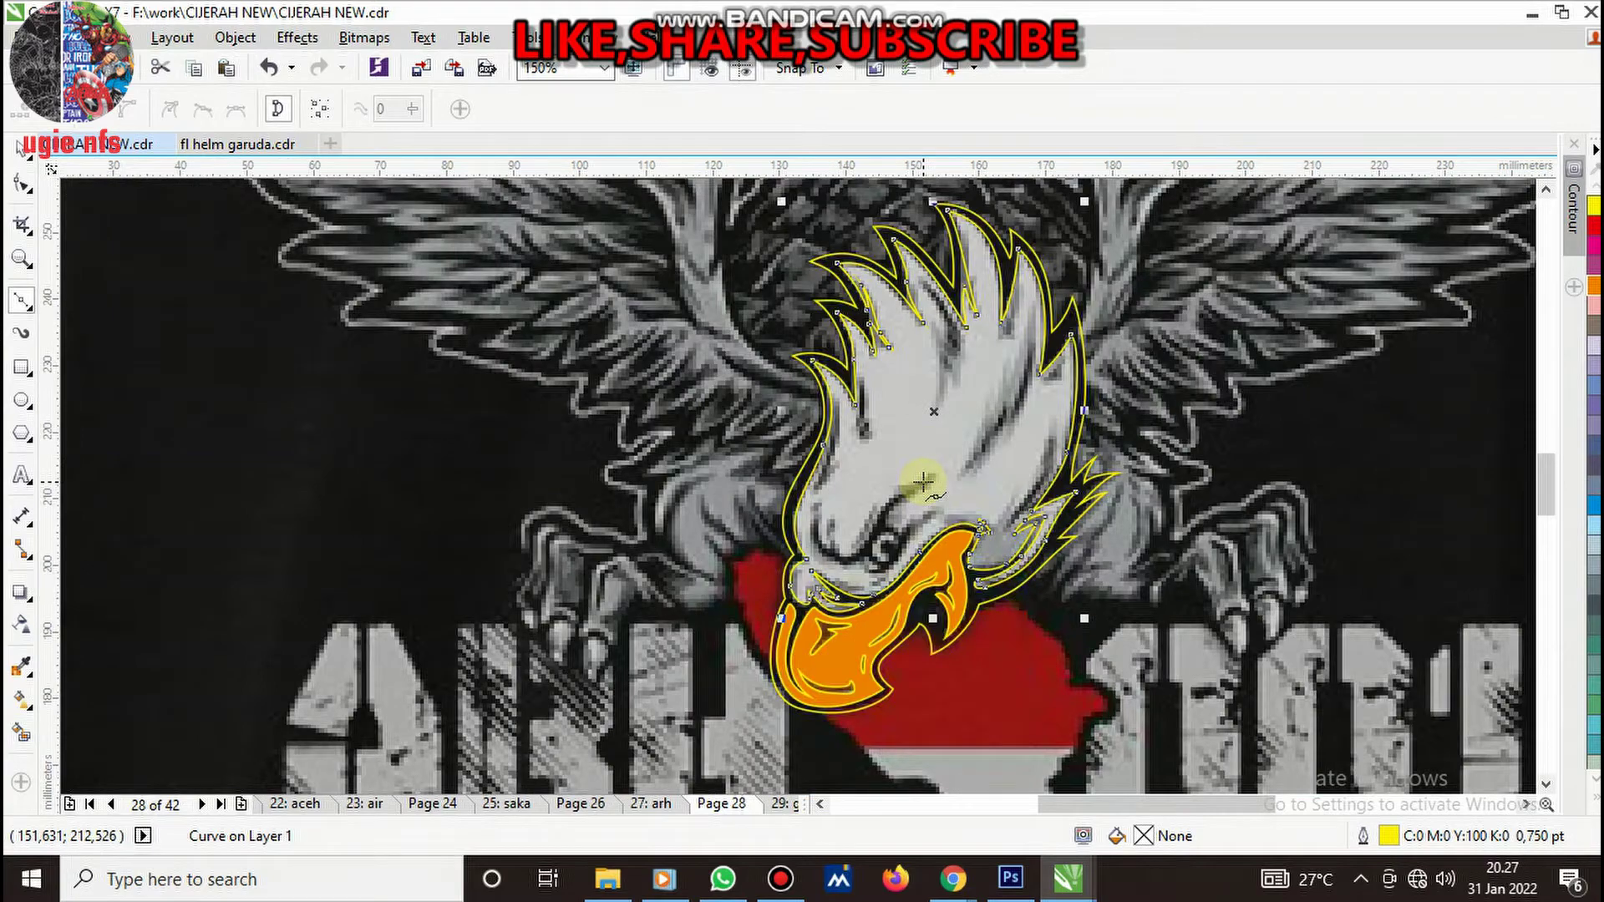
- Drag a node to reshape the inner crest feather line, toggling between Shape and Pick tools
scroll(1045, 495, "up", 1)
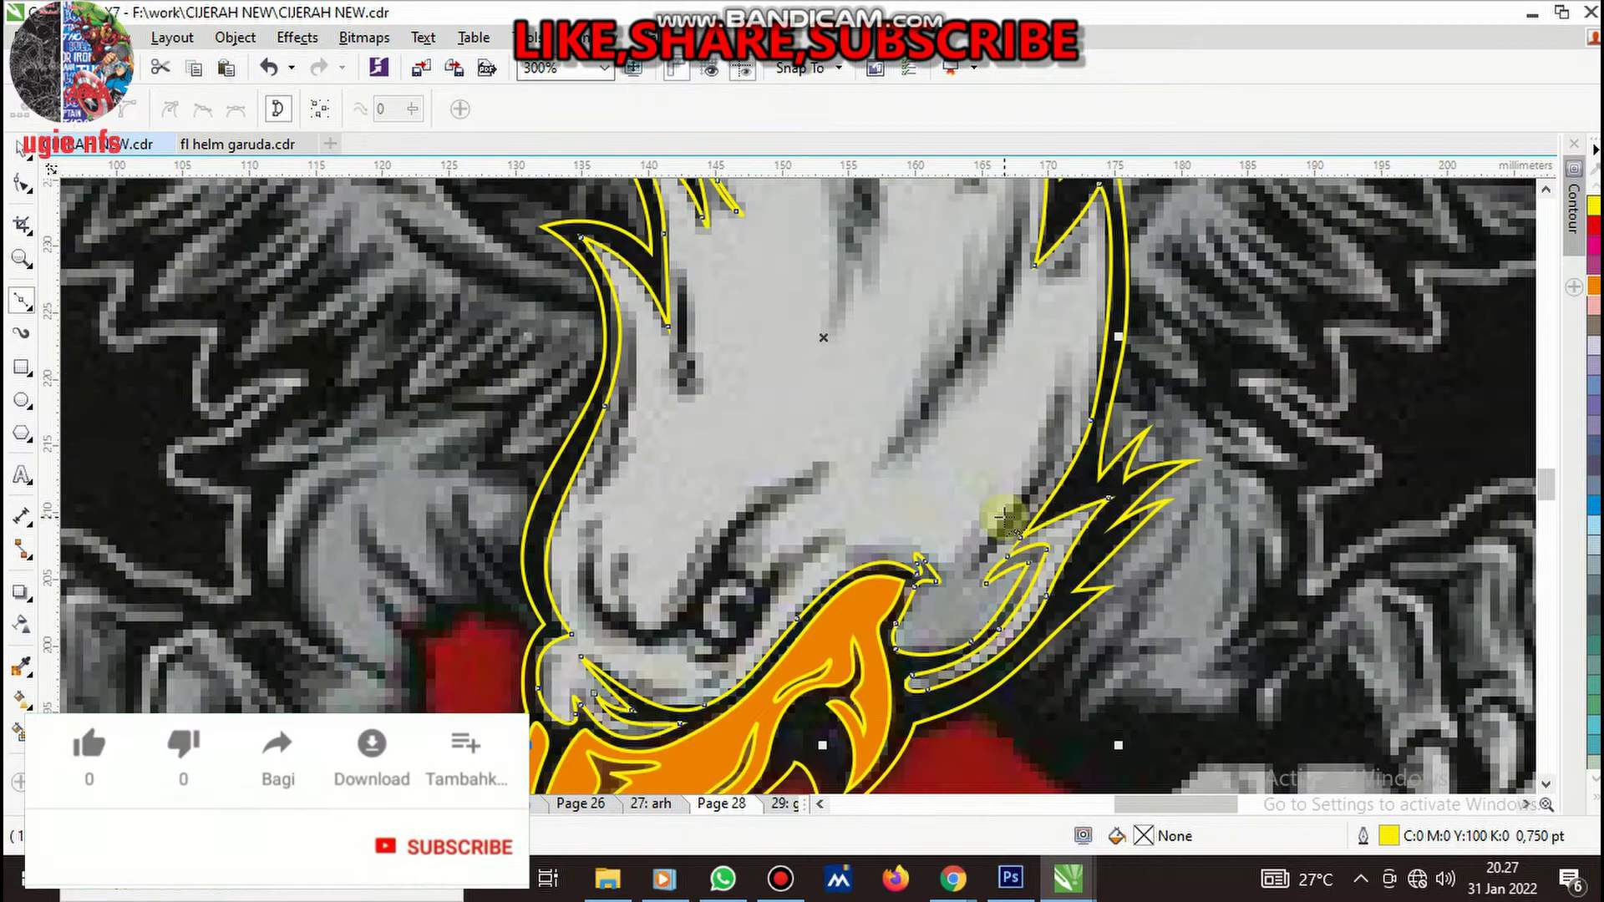
scroll(998, 520, "down", 2)
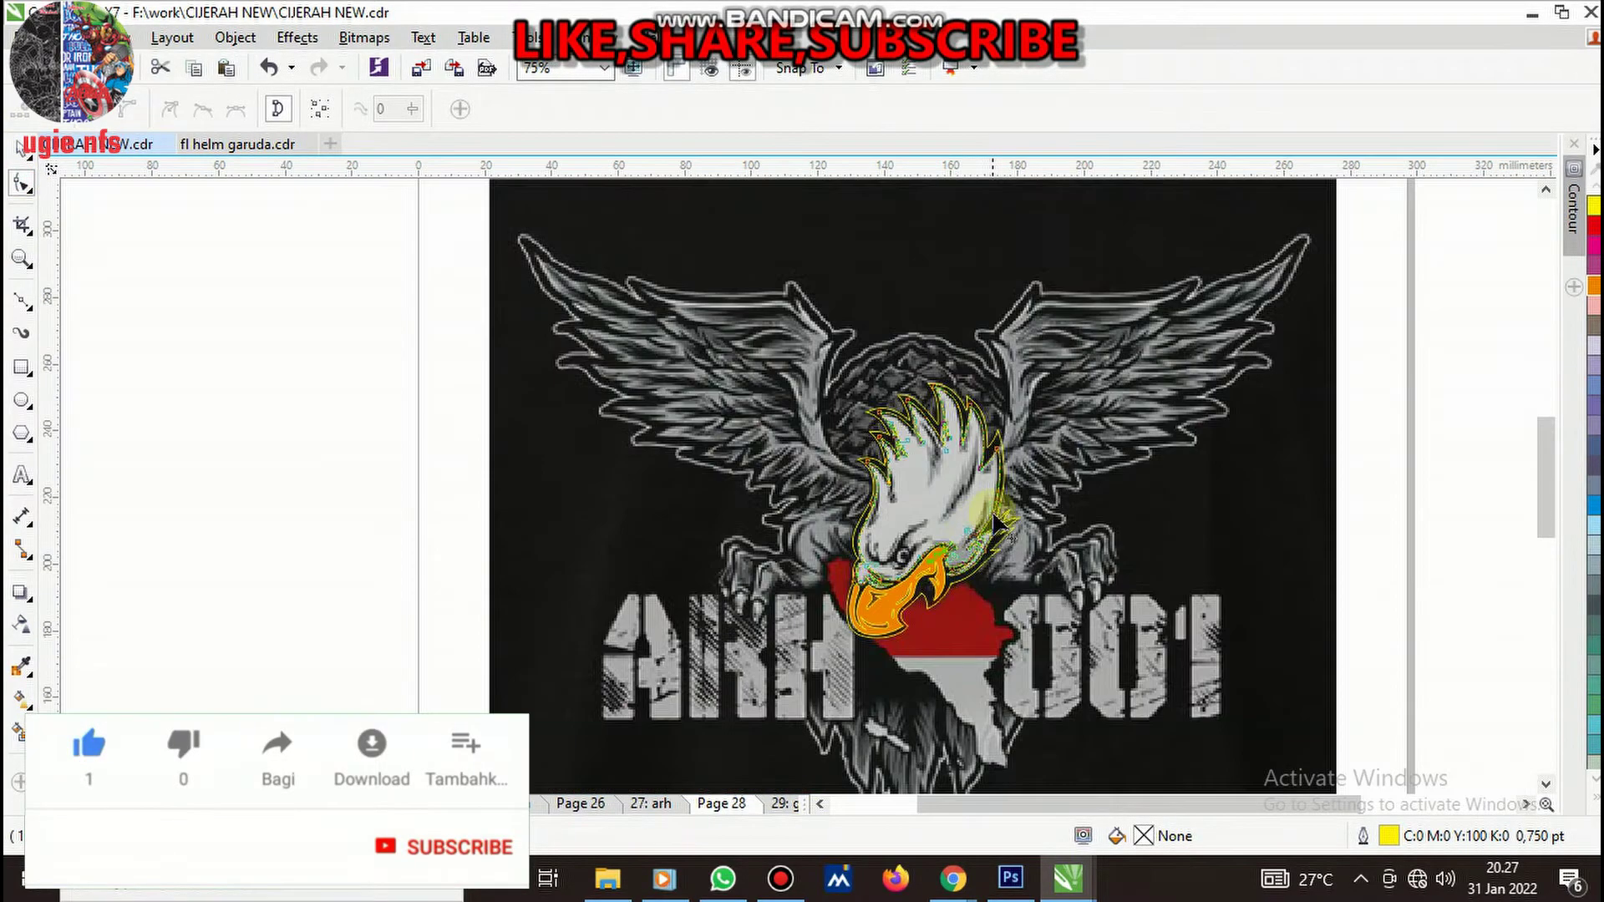
scroll(997, 522, "up", 2)
scroll(973, 539, "down", 1)
scroll(906, 326, "up", 2)
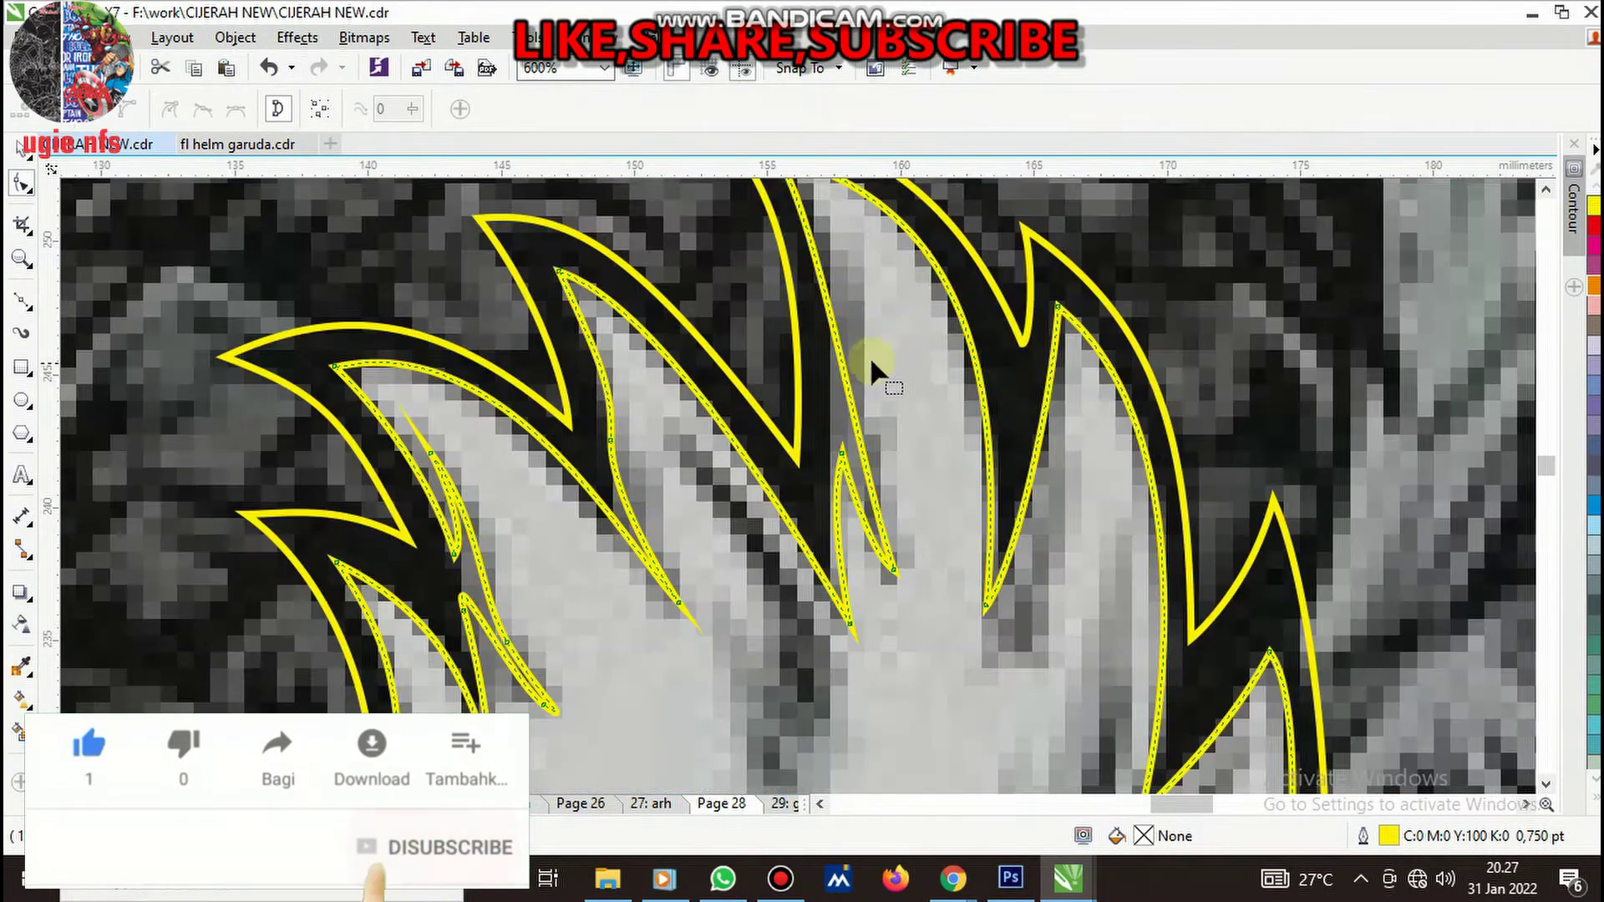
left_click_drag(822, 292, 879, 520)
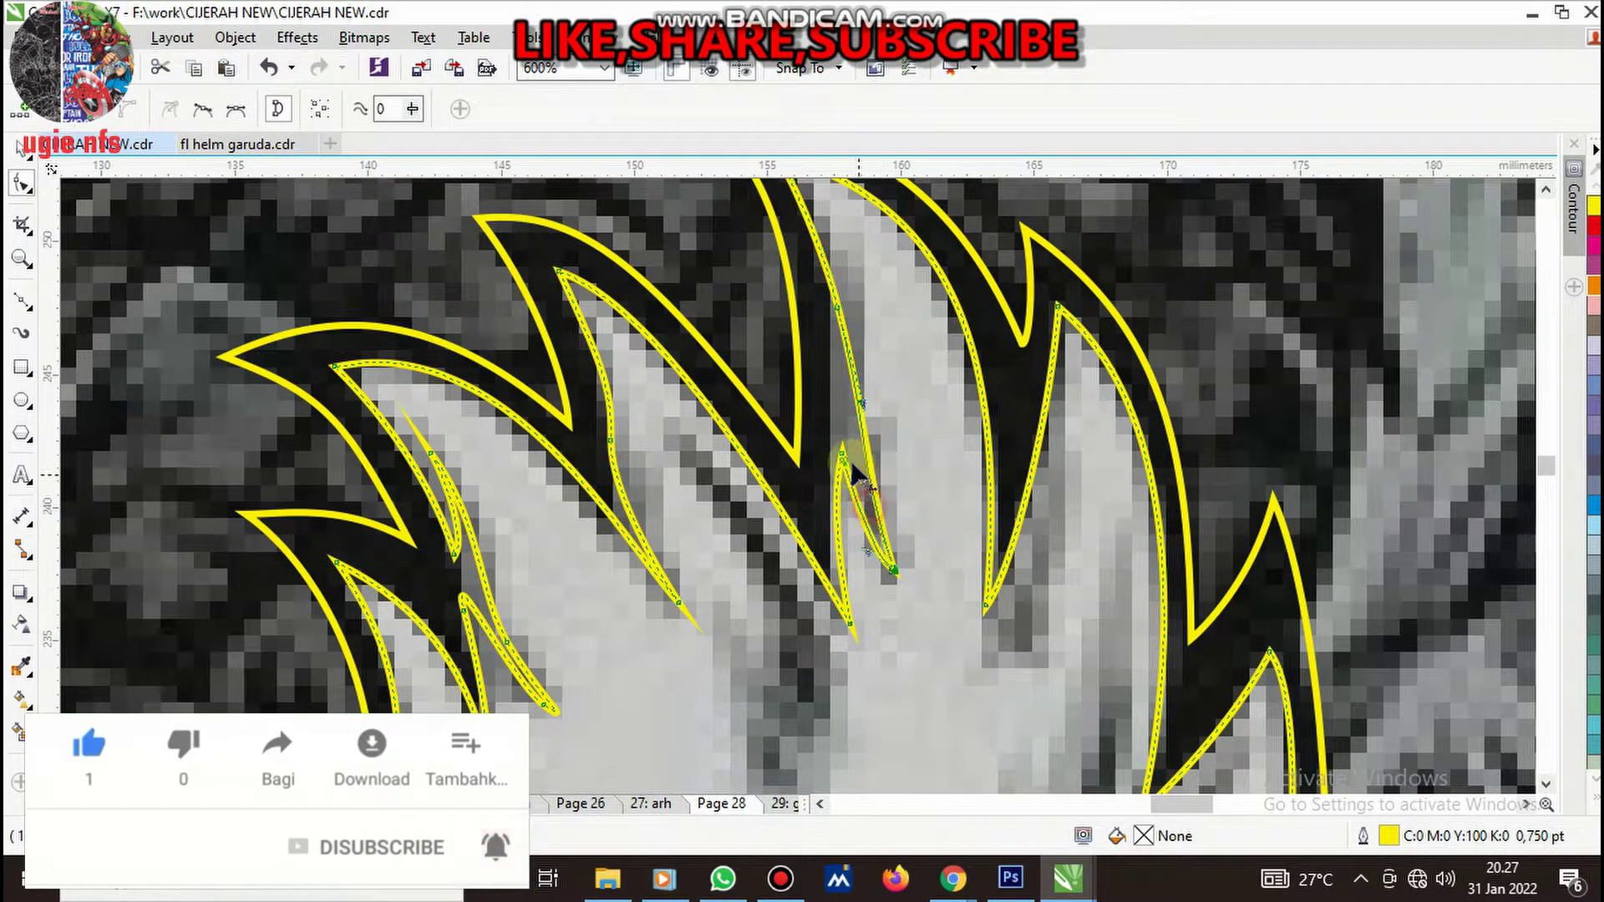
scroll(827, 464, "down", 1)
key("space")
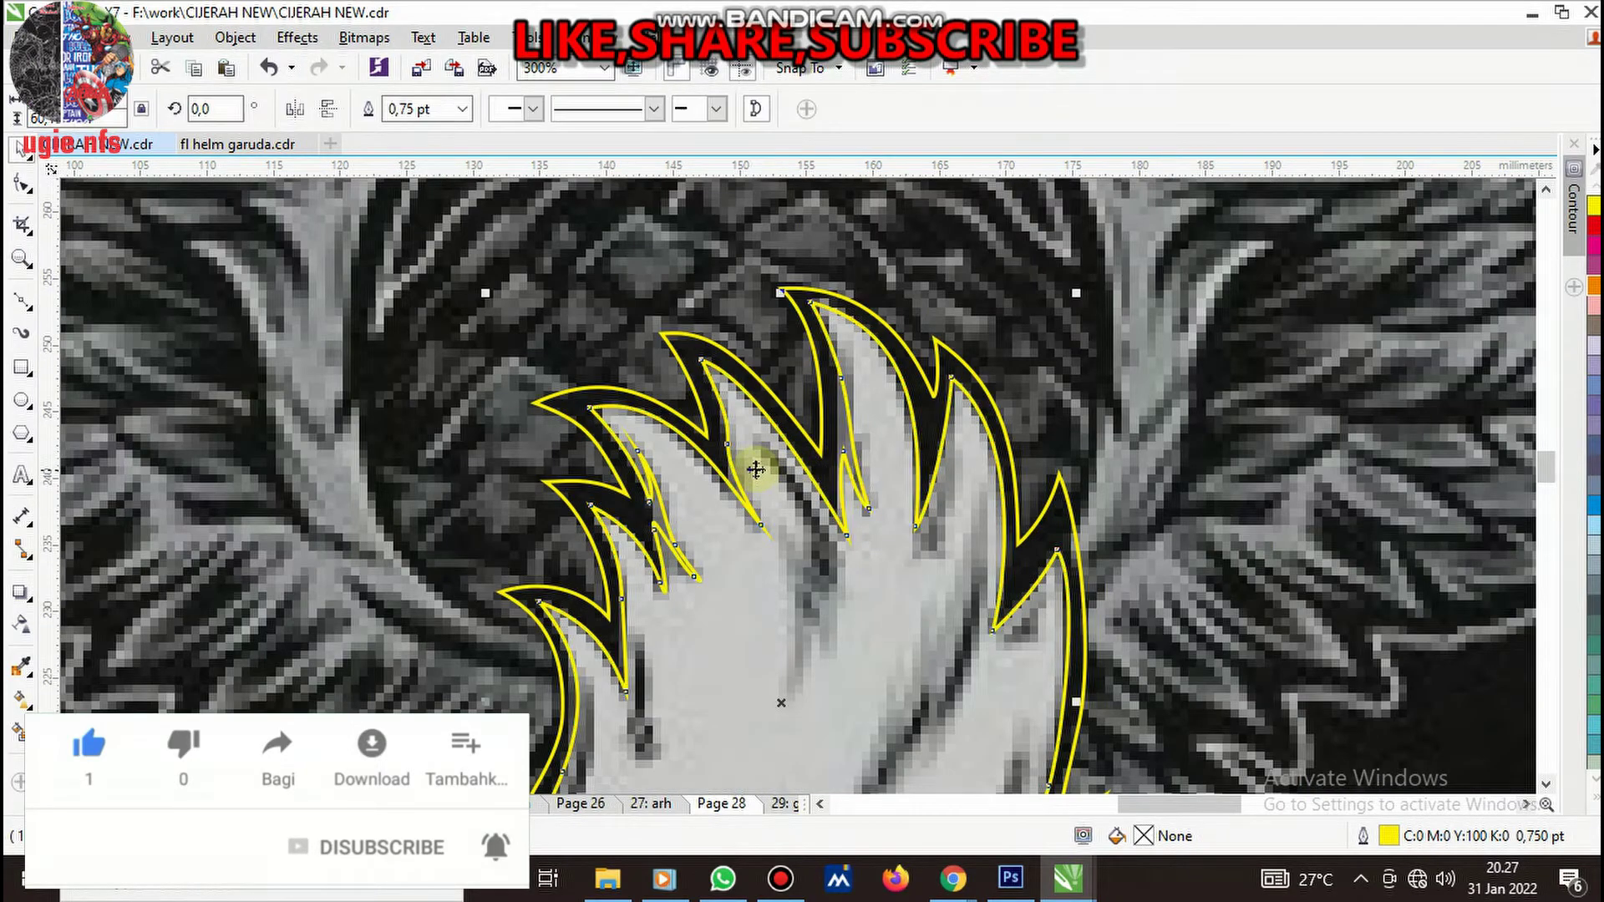
scroll(779, 474, "down", 2)
scroll(763, 505, "up", 2)
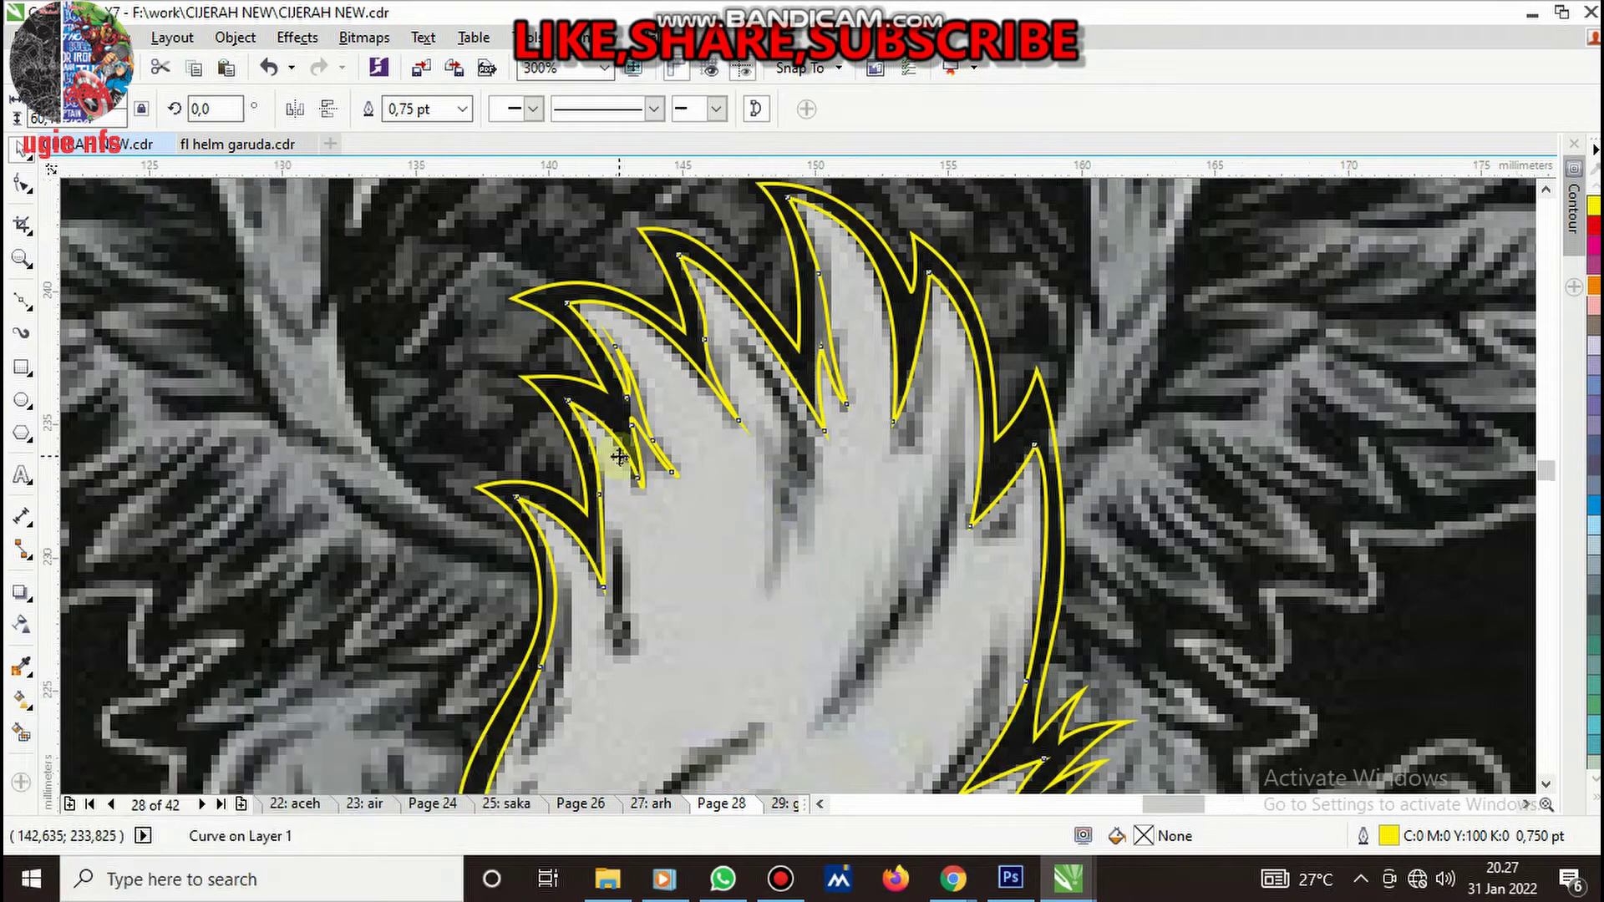
scroll(656, 443, "up", 2)
key("space")
scroll(688, 404, "up", 1)
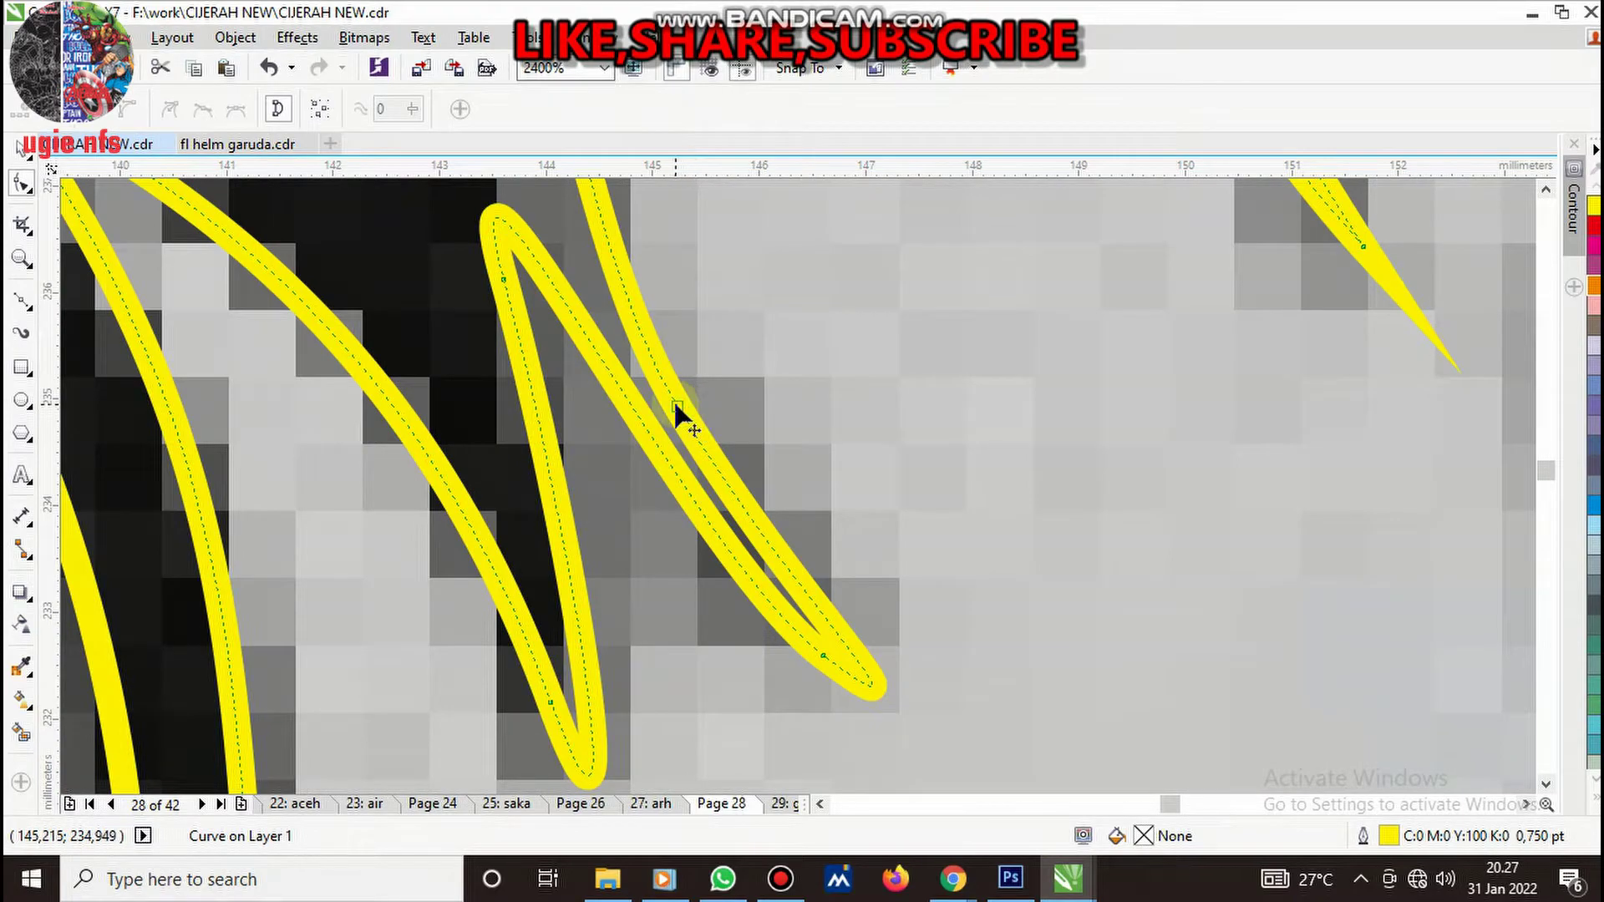
- Reshape the previous feather's tip, then begin a new Bezier feather curve on the head
left_click_drag(677, 408, 687, 387)
scroll(723, 501, "down", 2)
key("space")
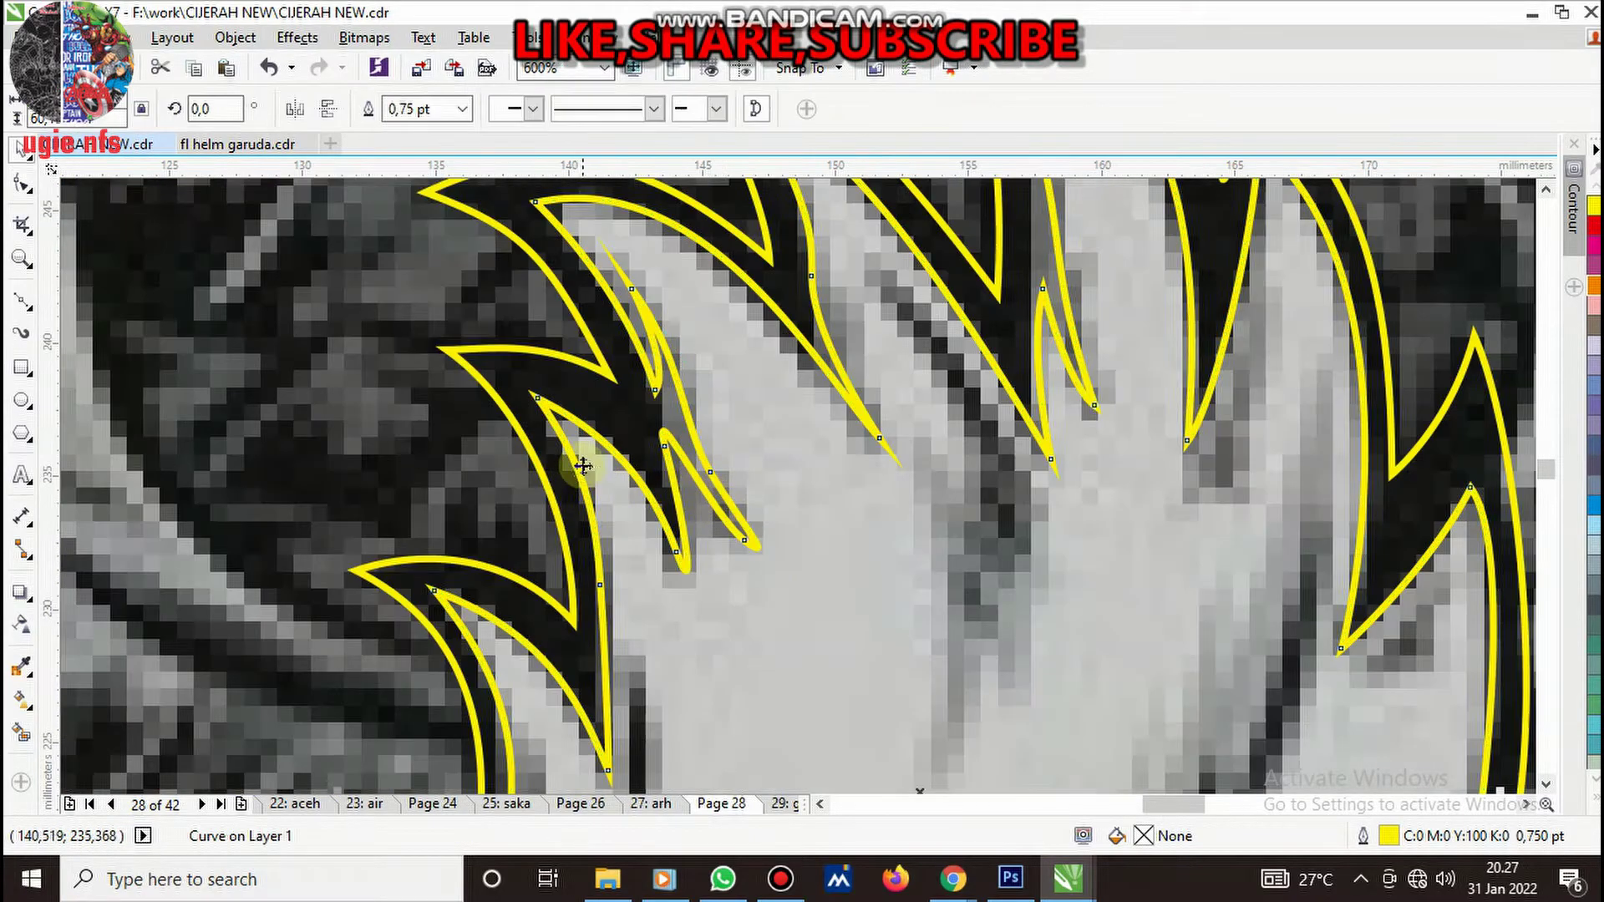
left_click(23, 299)
scroll(805, 464, "down", 2)
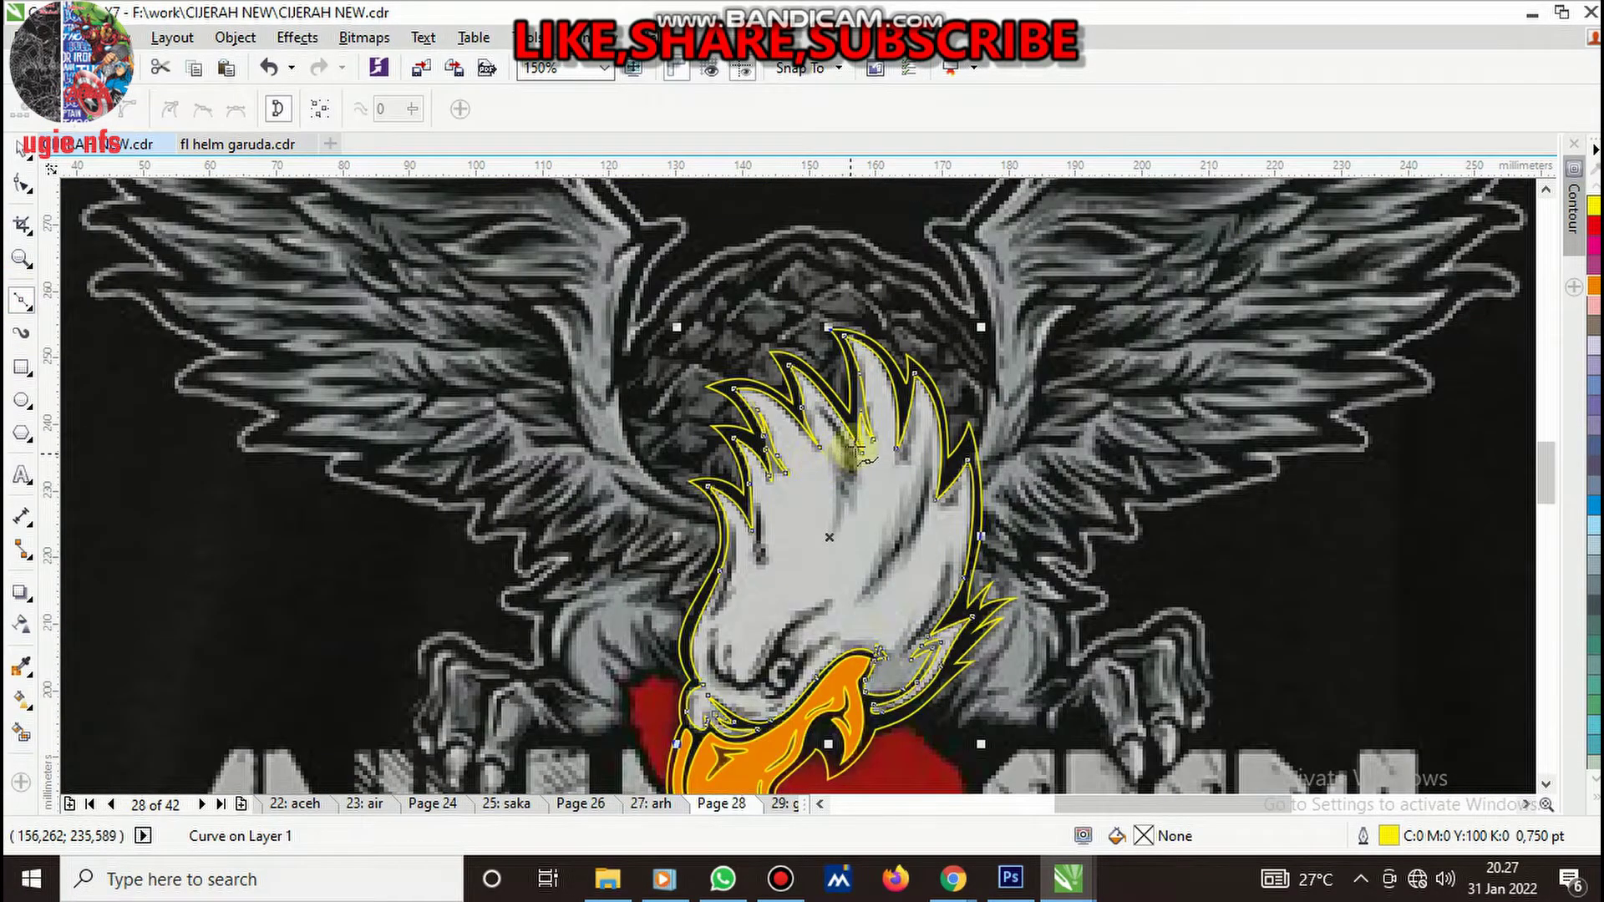
scroll(856, 453, "up", 2)
left_click(703, 265)
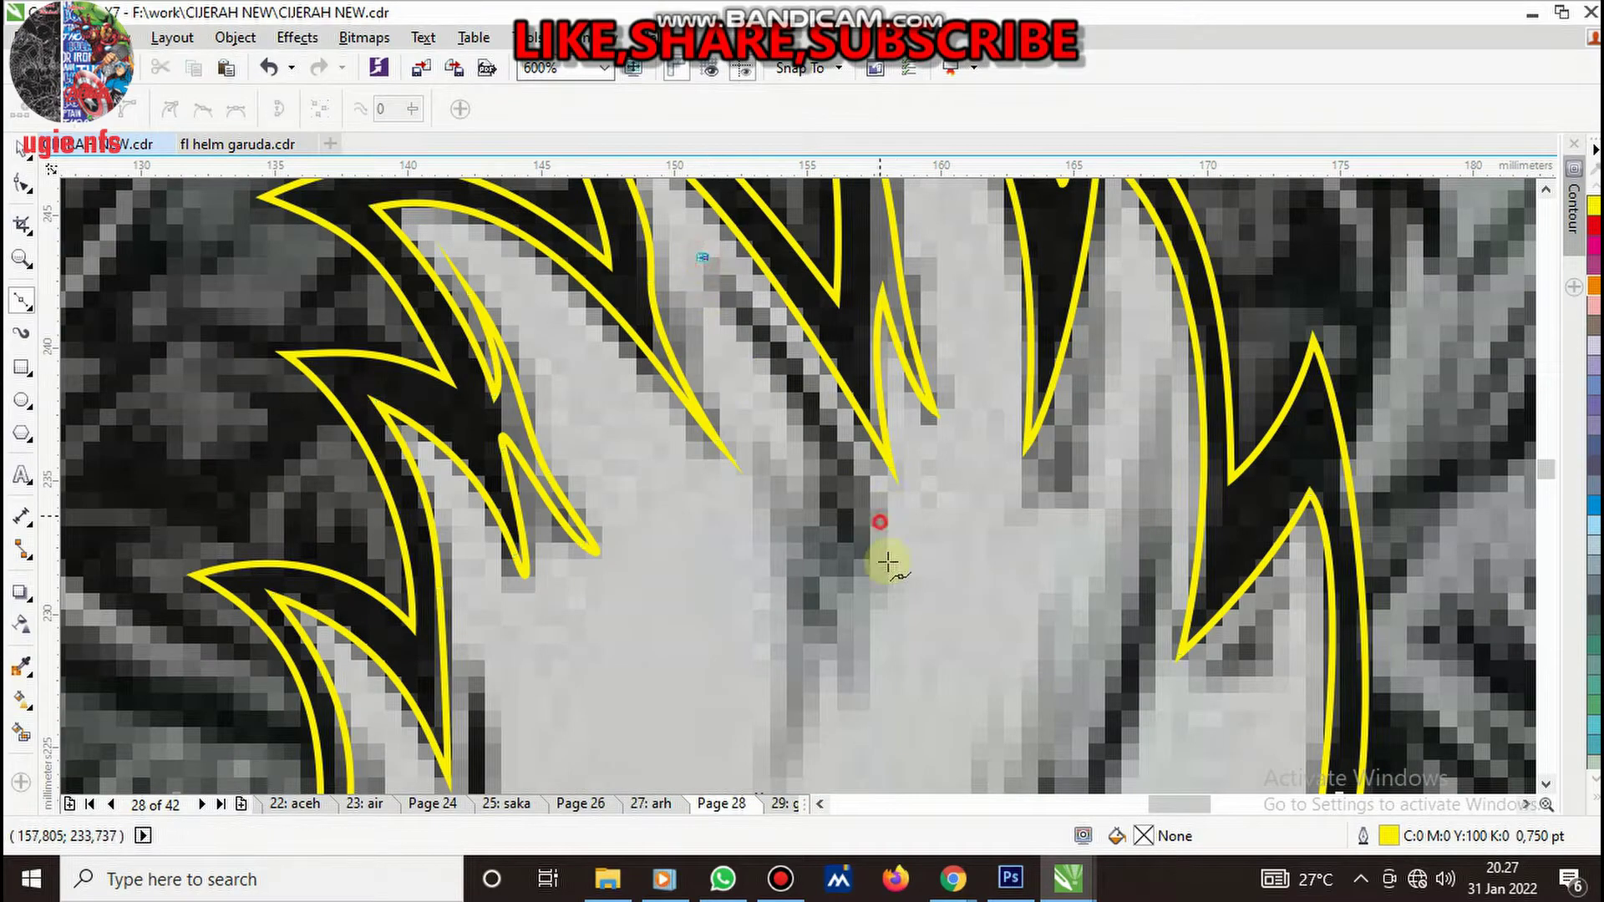
left_click_drag(880, 518, 888, 563)
key("space")
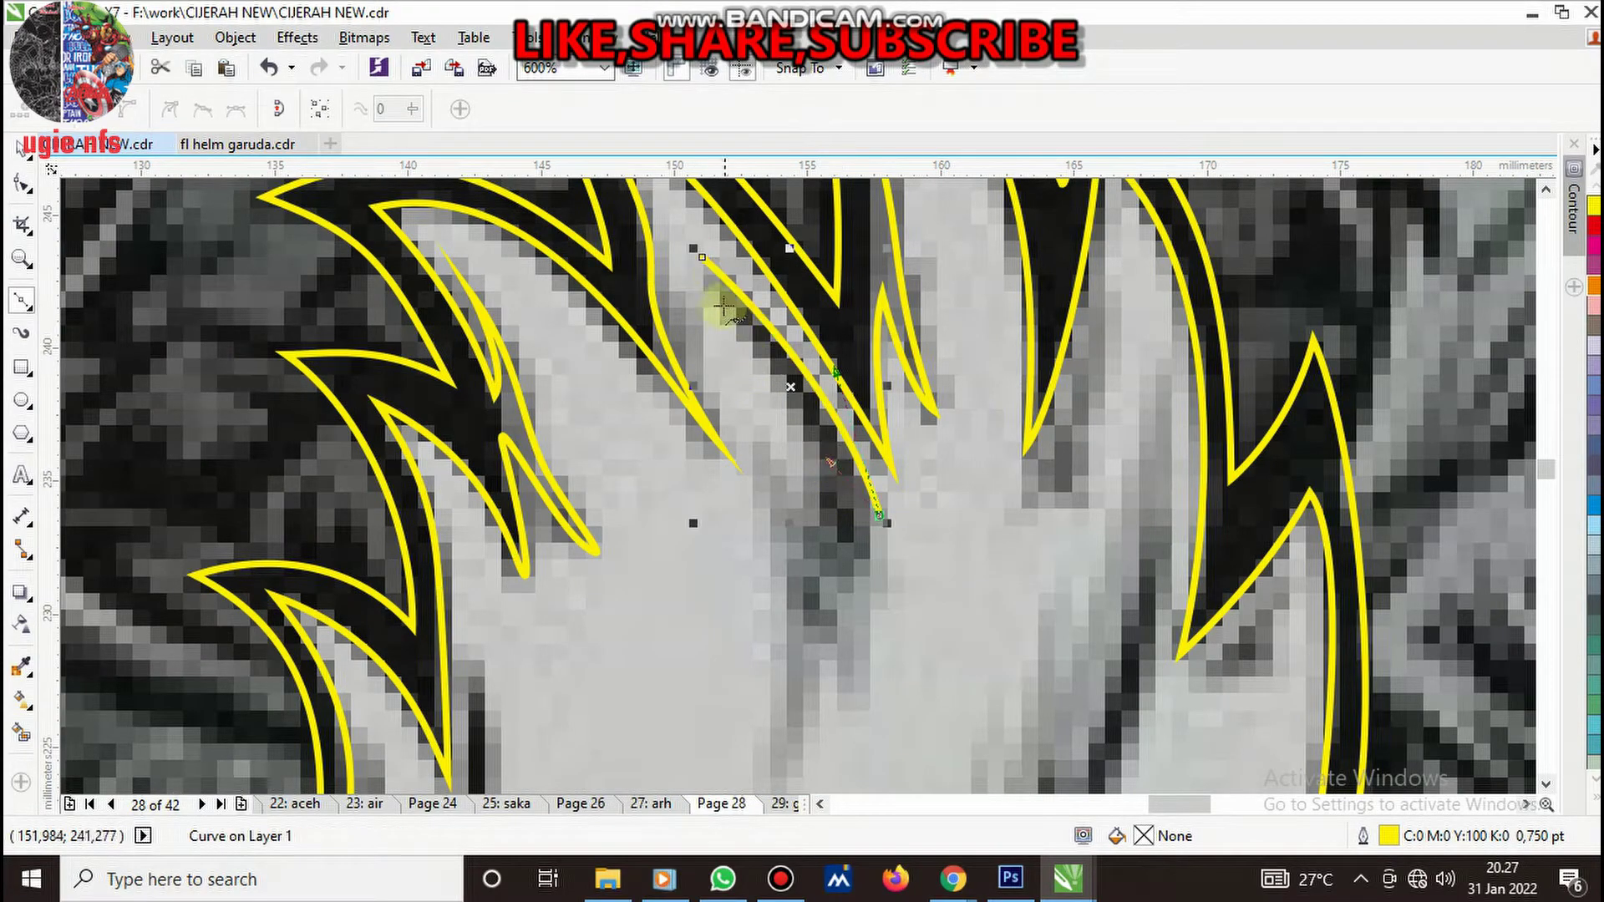
- Extend the feather along the dark streak, bend it and close it into a sliver
left_click(704, 260)
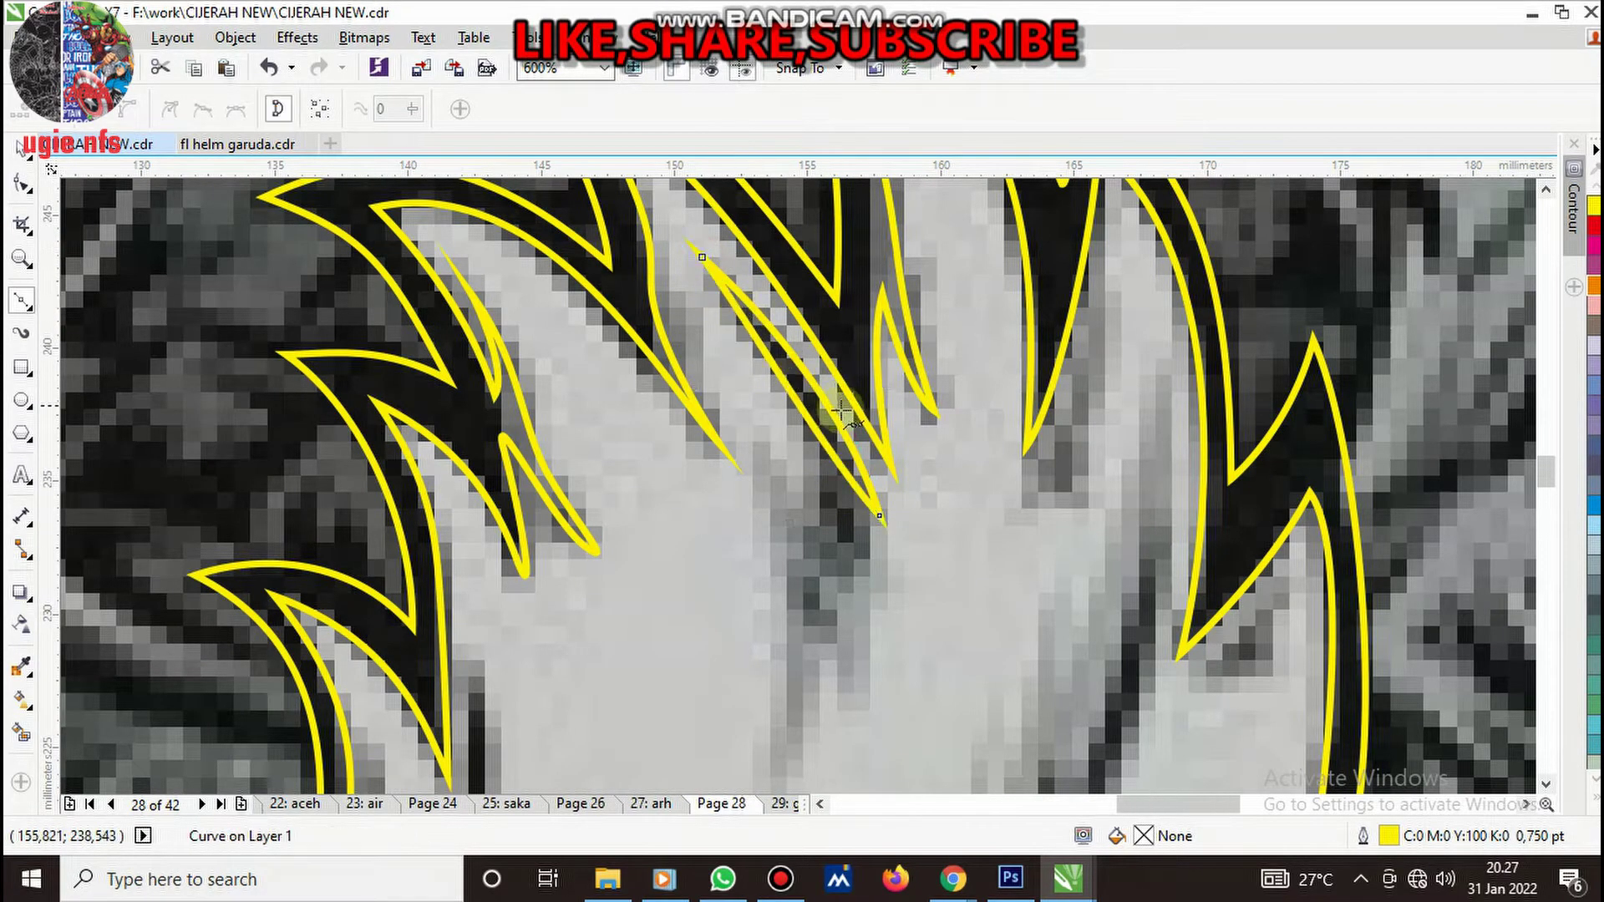
scroll(805, 465, "down", 3)
scroll(816, 348, "up", 4)
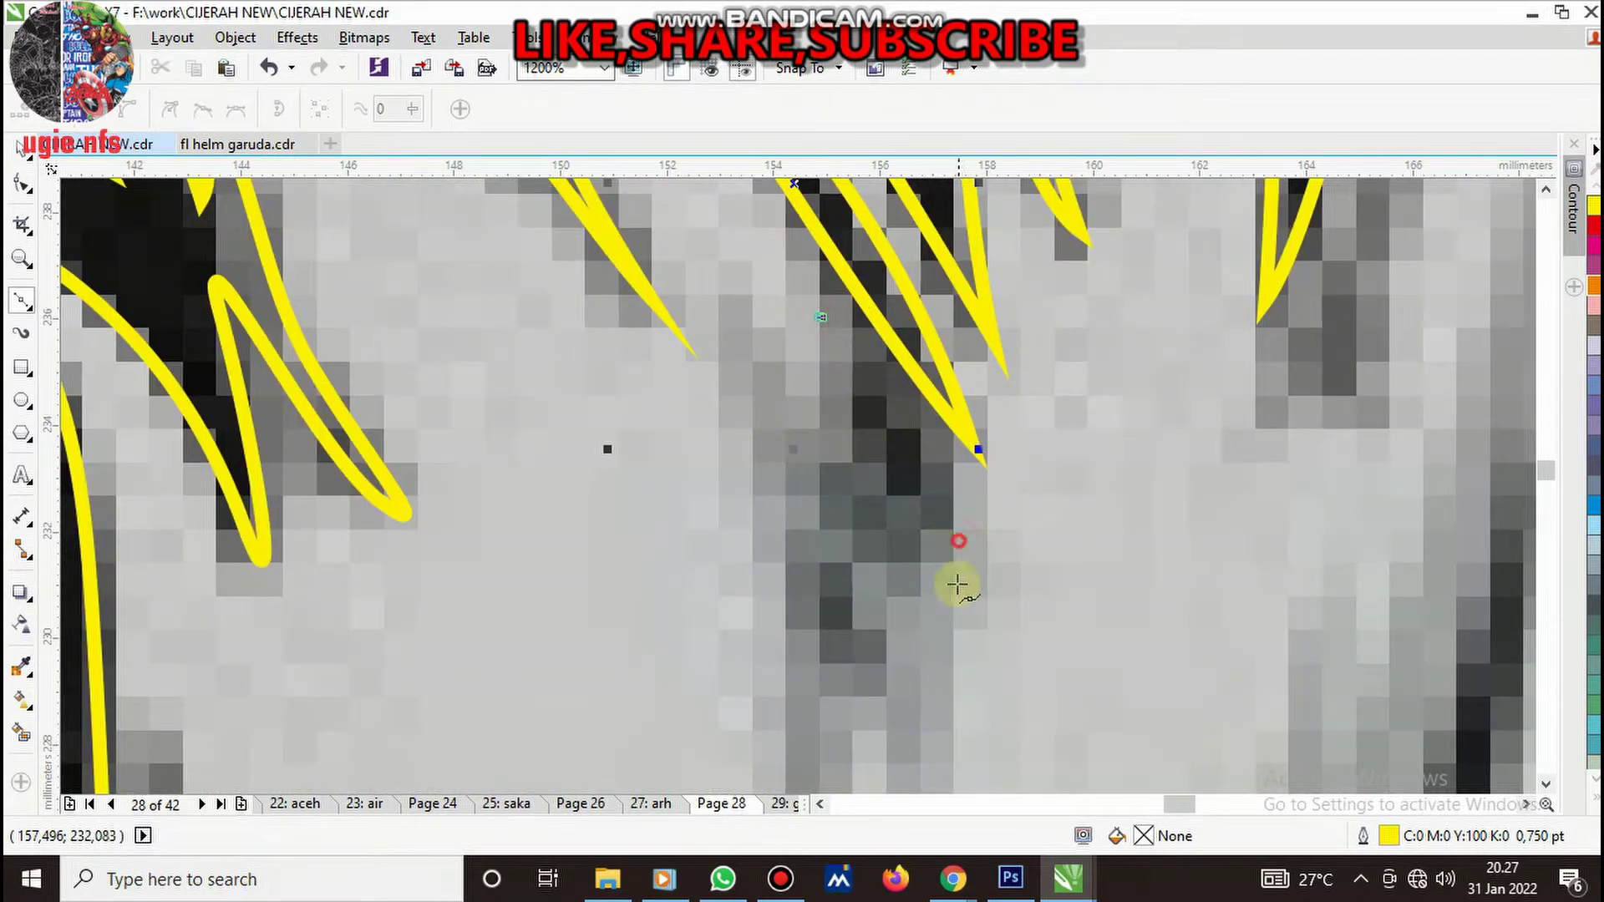
left_click_drag(958, 541, 981, 663)
key("space")
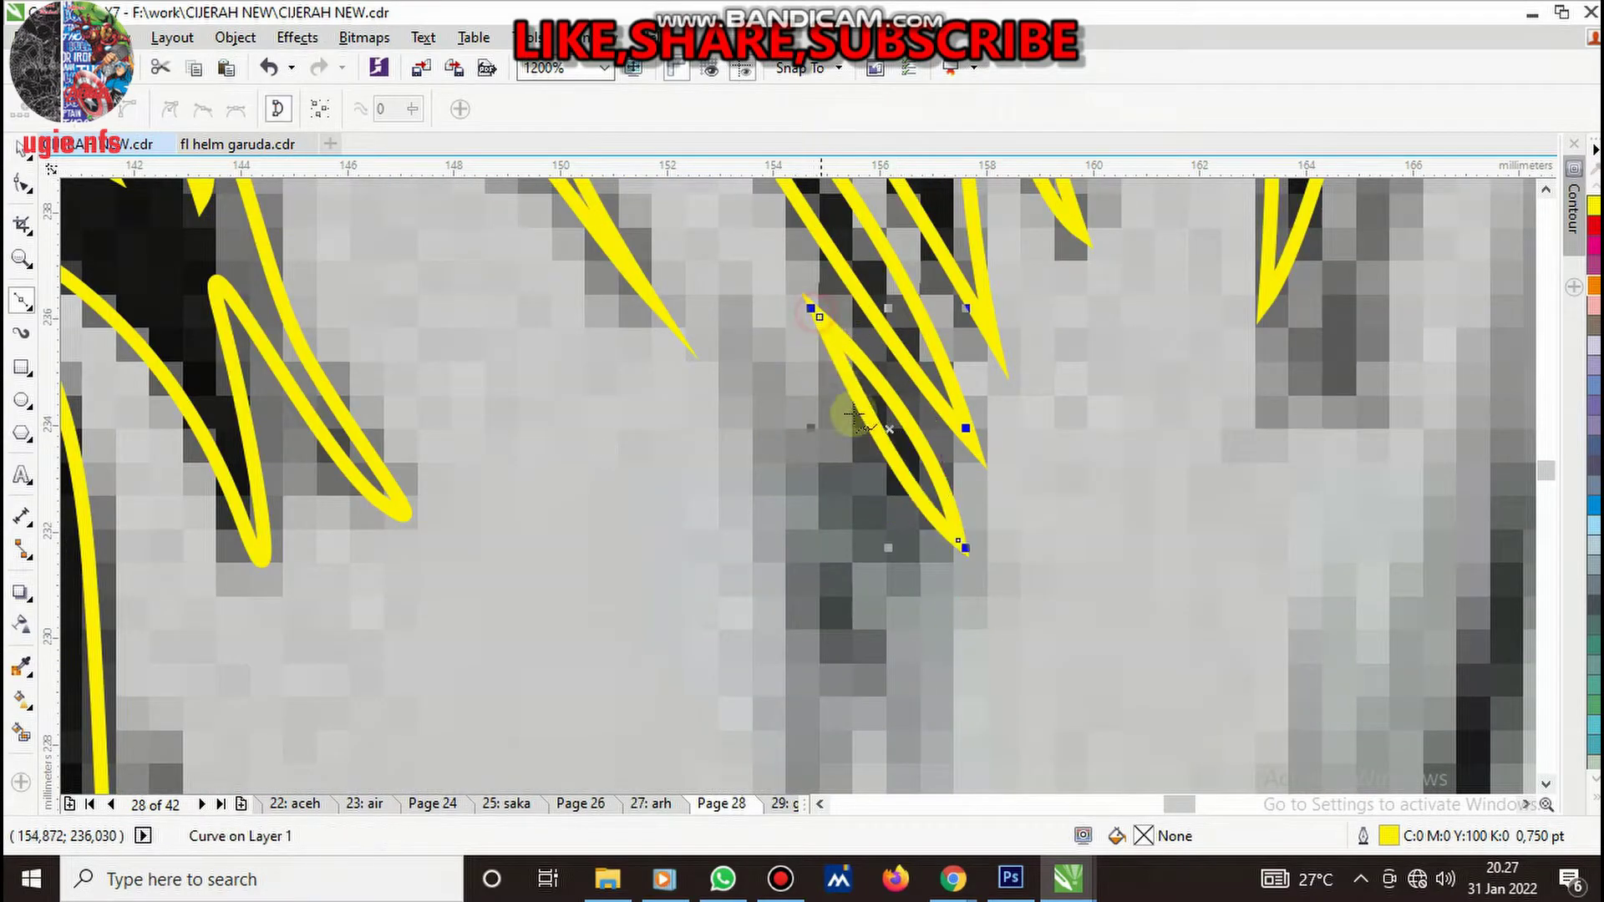
scroll(860, 434, "down", 1)
left_click_drag(854, 468, 865, 561)
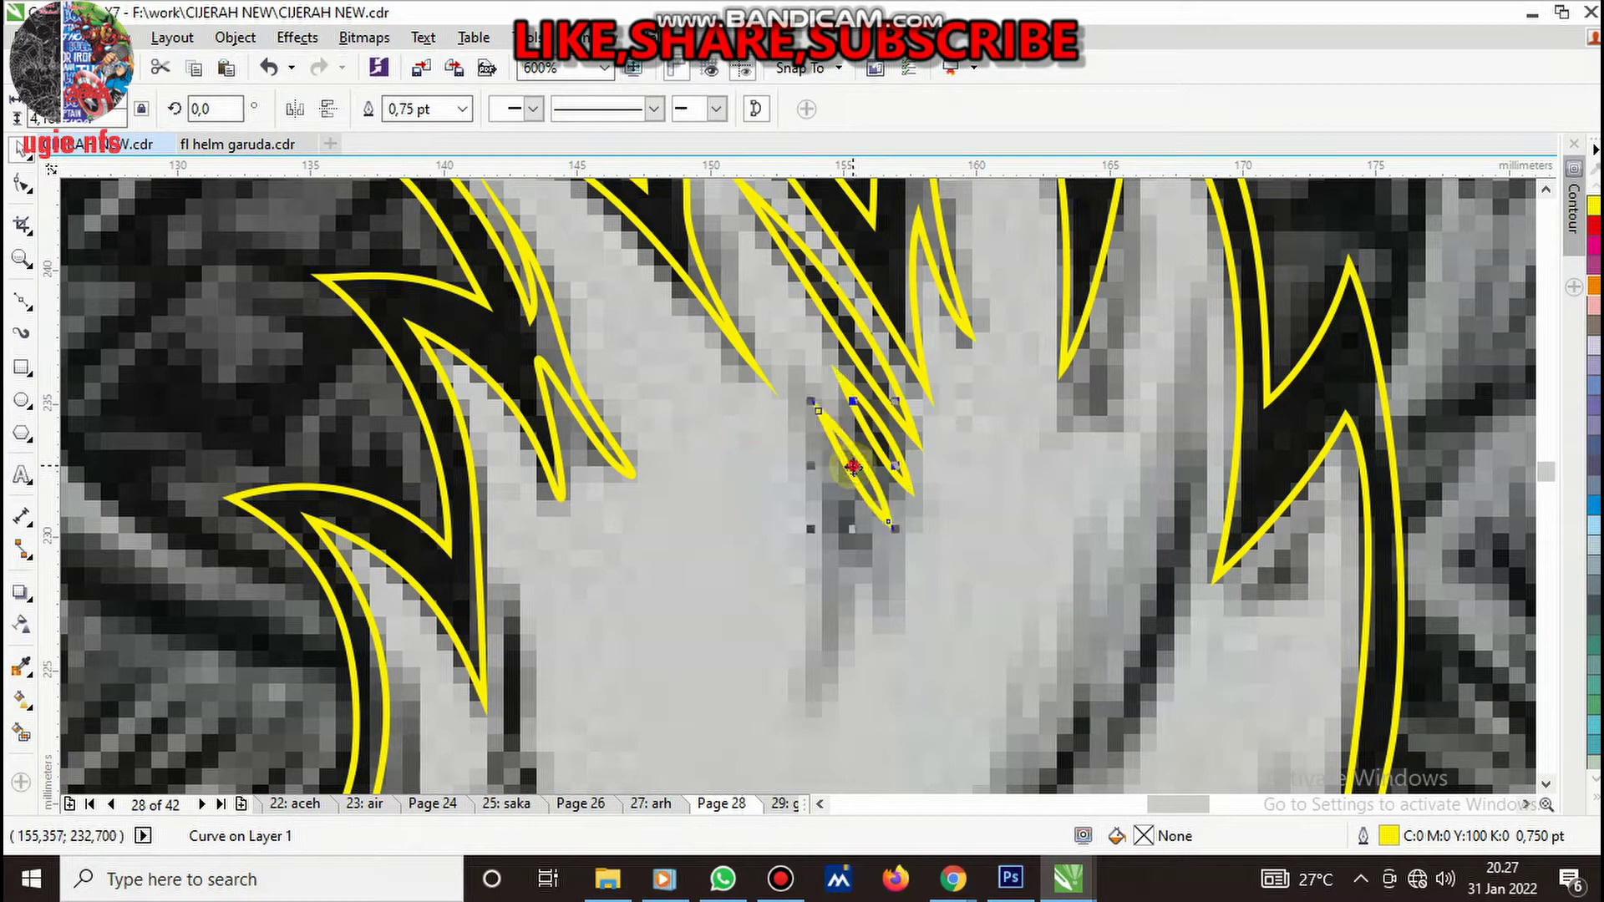
left_click(863, 554)
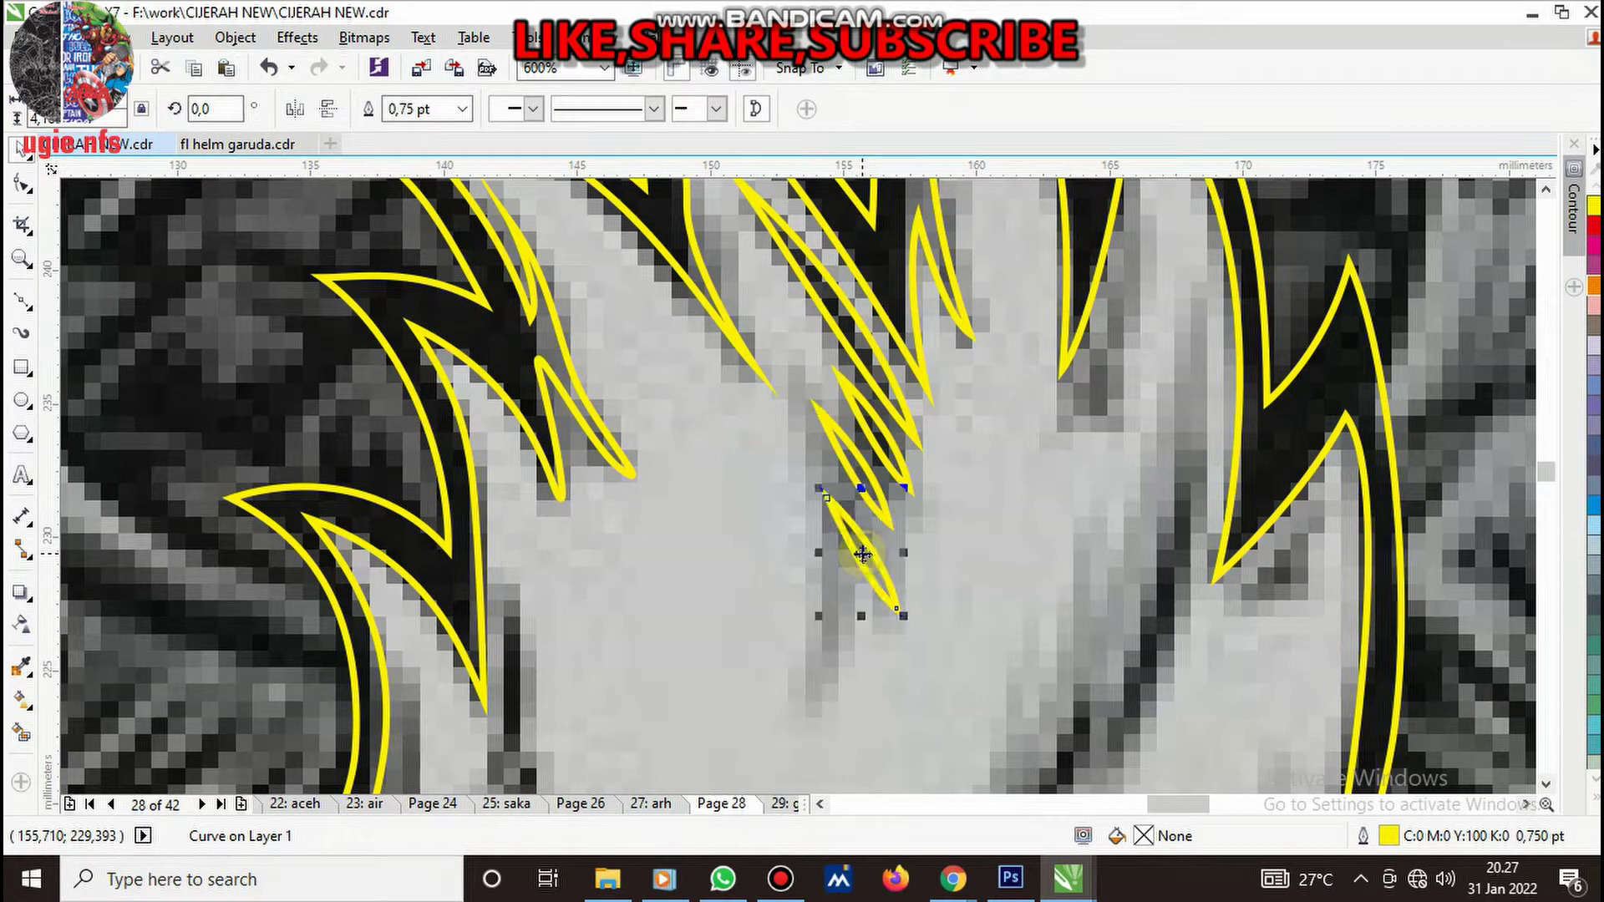
- Draw a second closed feather spike just below the previous one
key("F5")
left_click(838, 573)
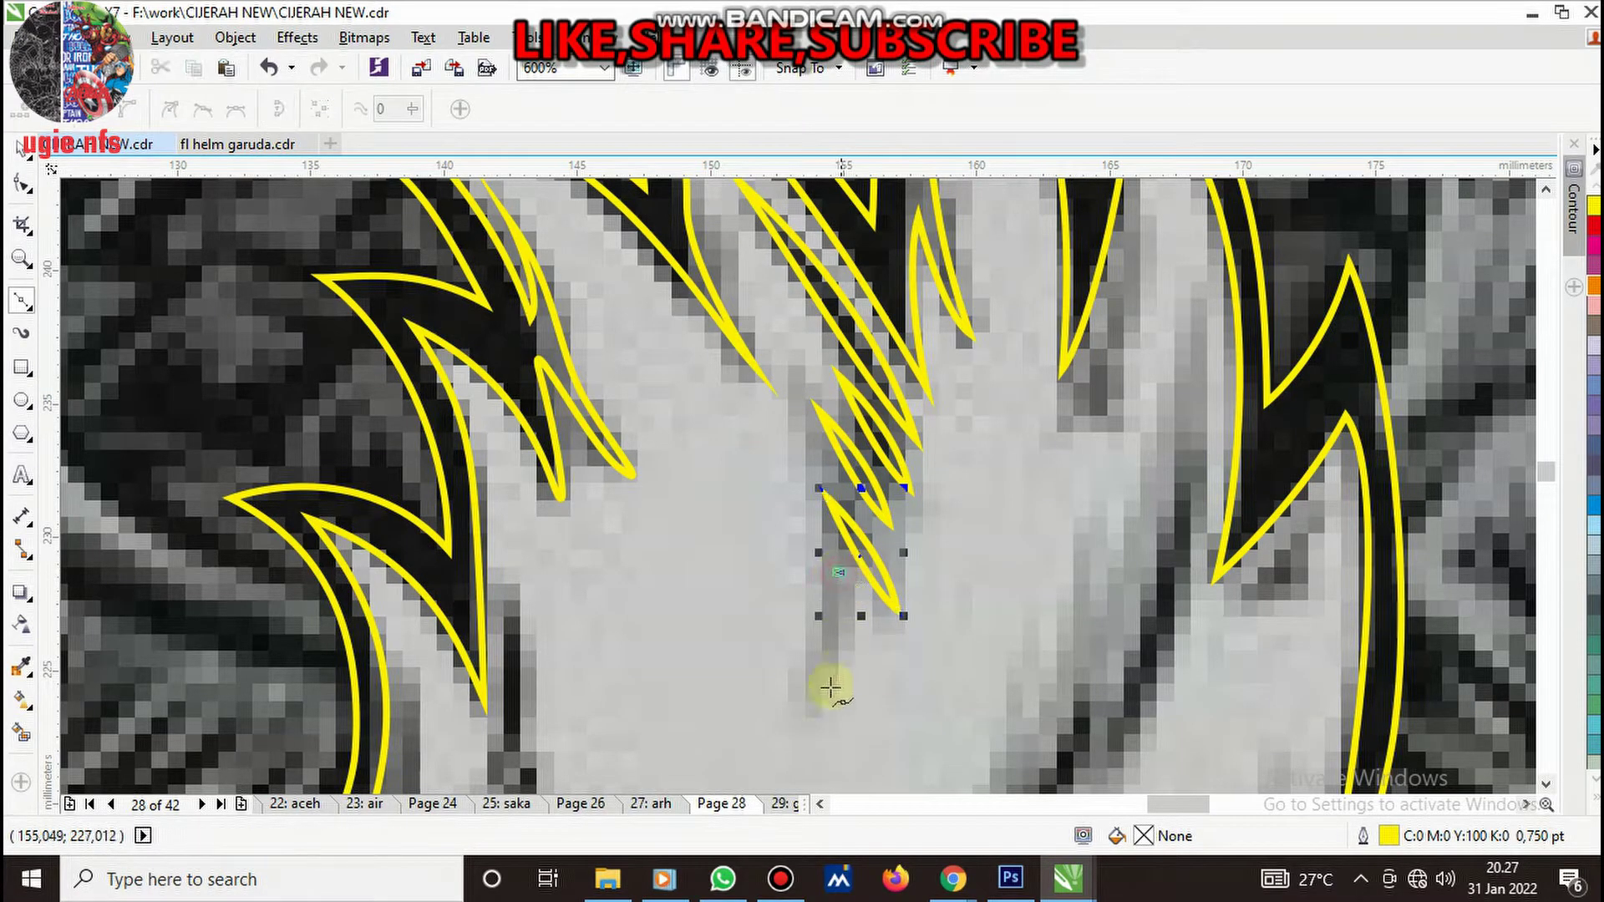
left_click_drag(808, 698, 760, 741)
left_click(838, 572)
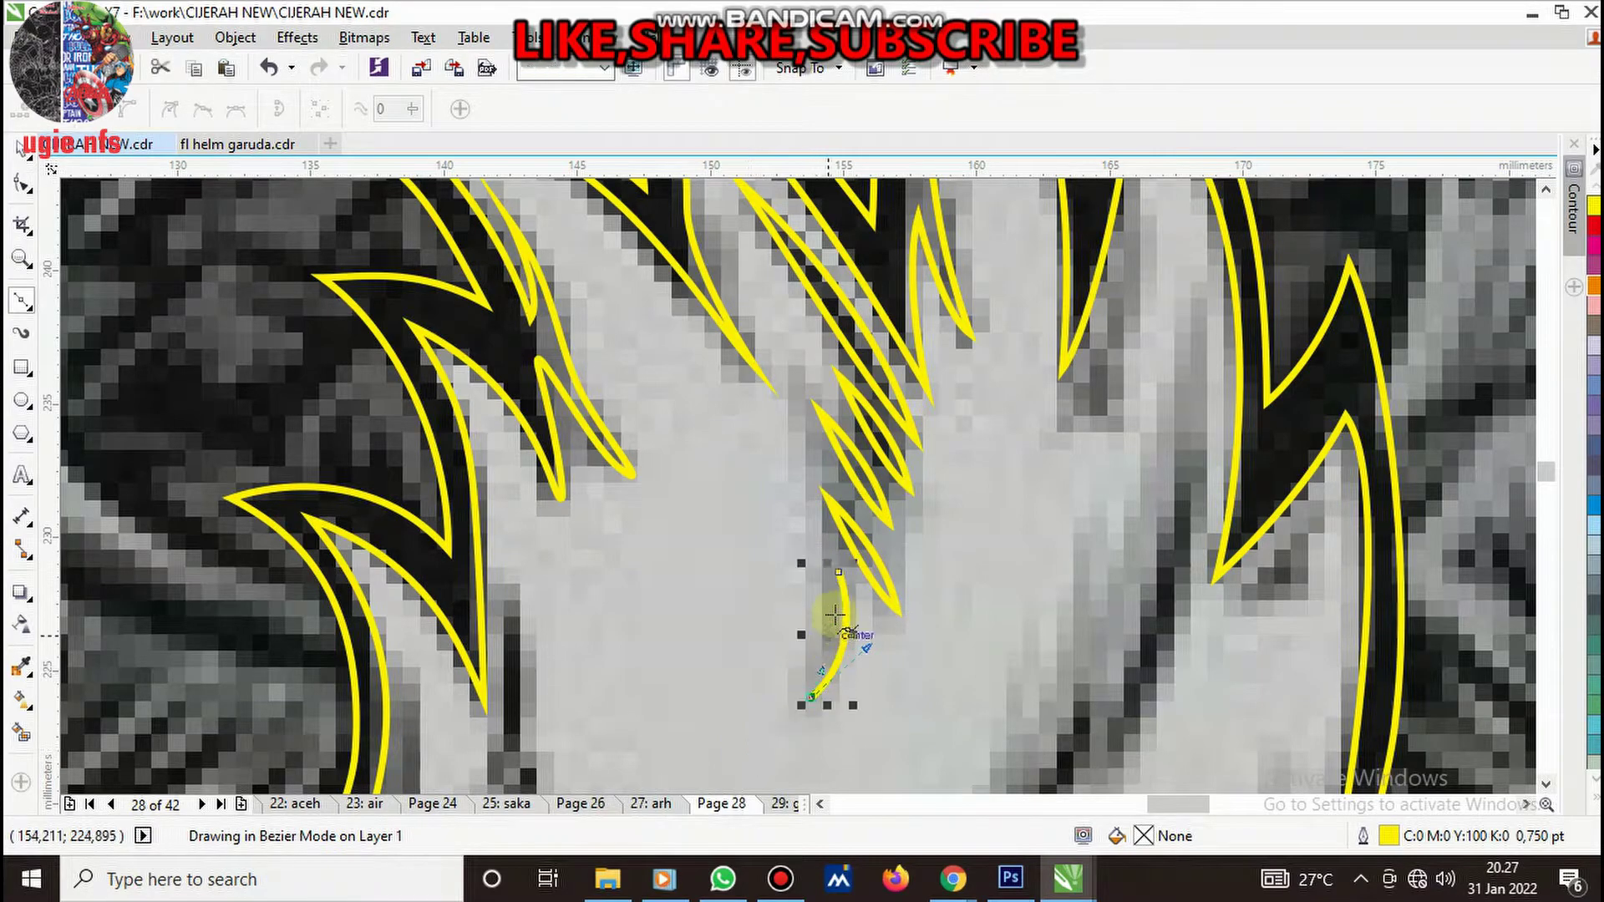
scroll(794, 590, "down", 5)
scroll(810, 589, "up", 4)
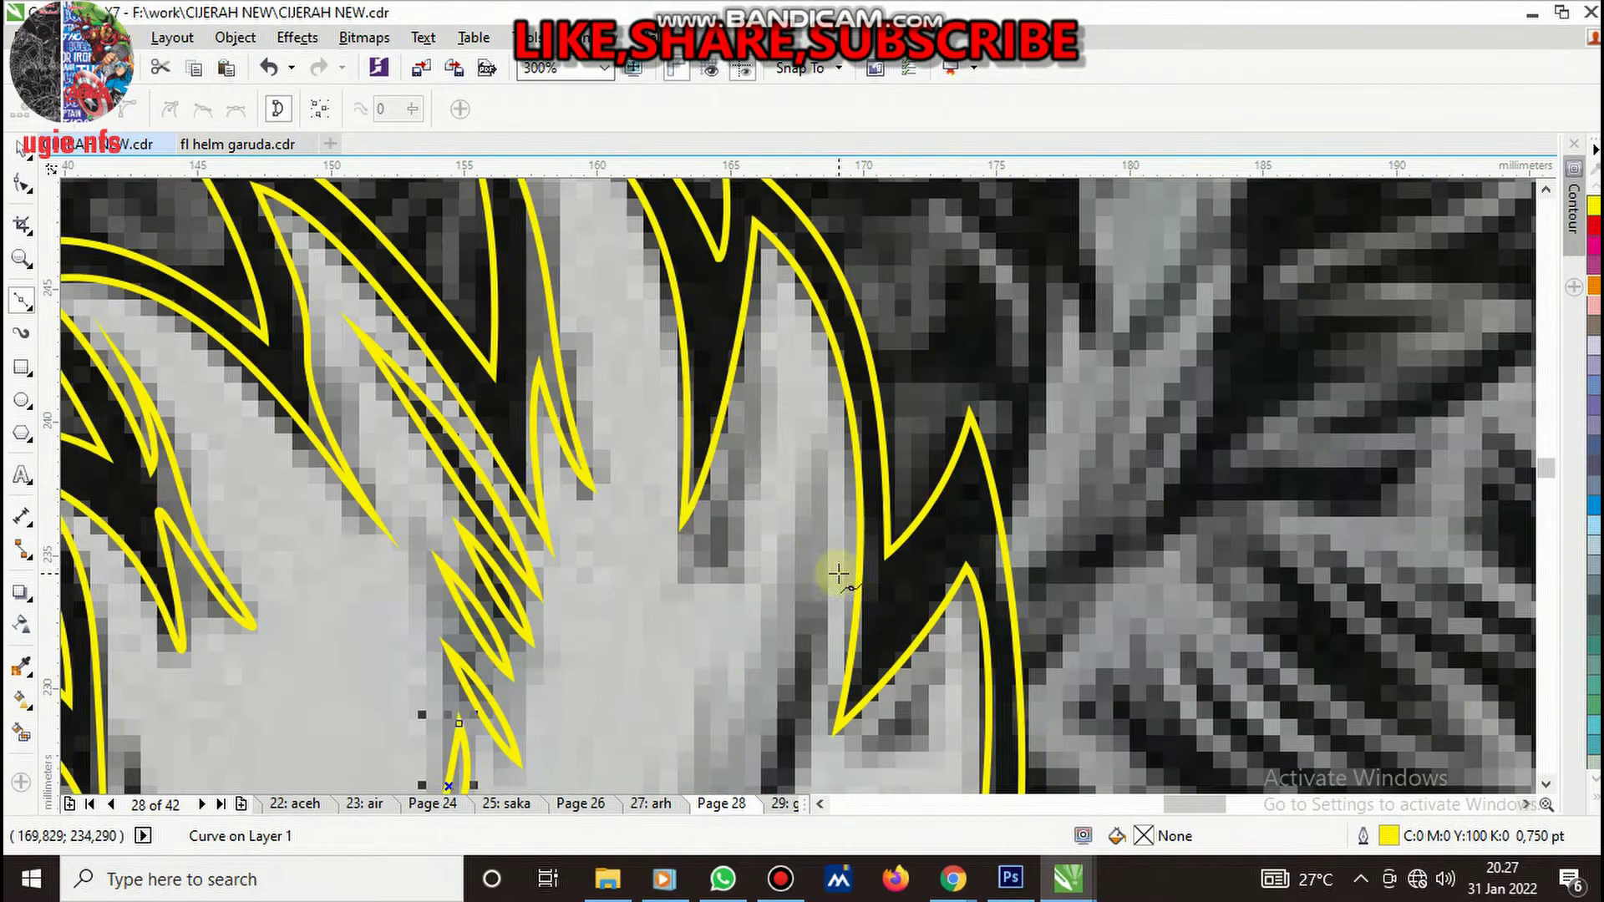
- Add another closed feather spike along a streak on the crown
left_click(762, 385)
left_click_drag(693, 588, 716, 523)
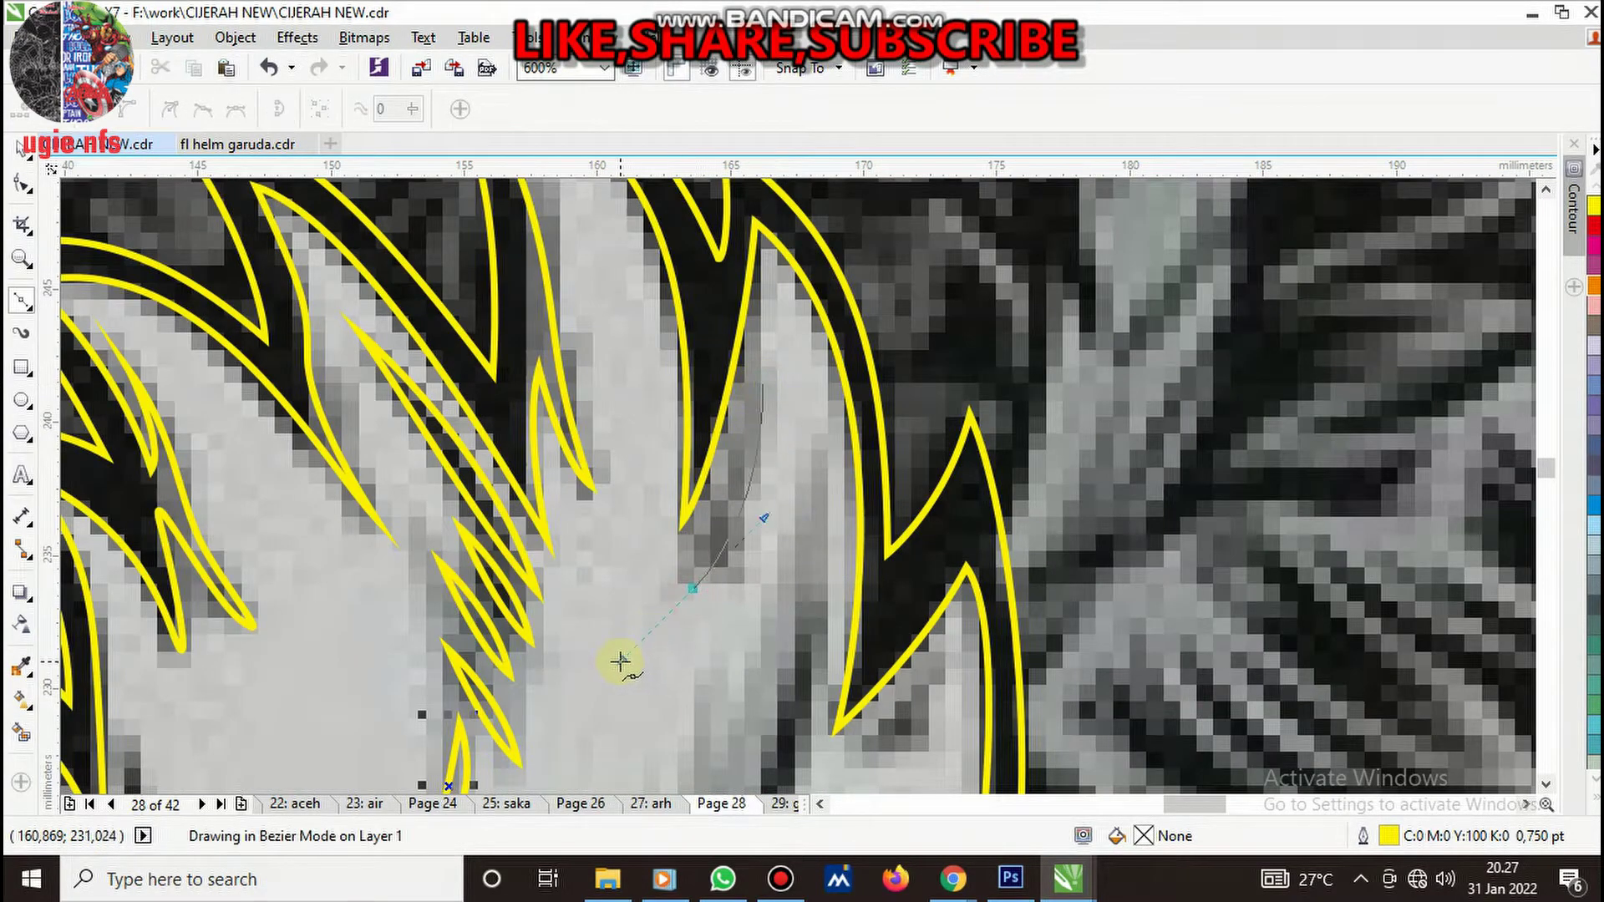
left_click(765, 390)
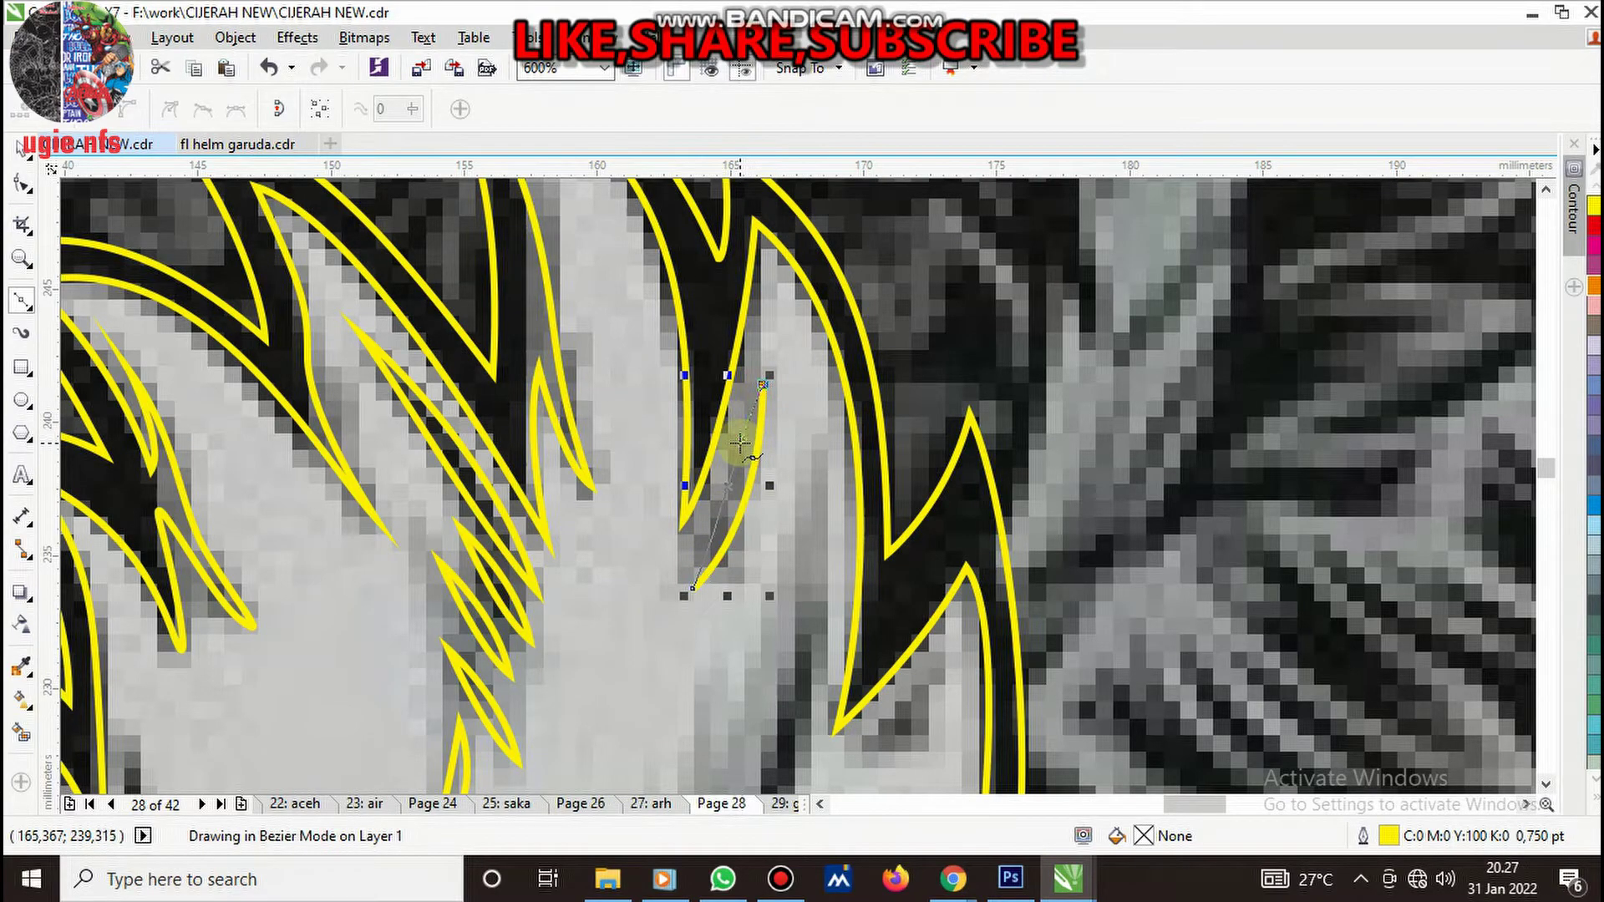
scroll(762, 385, "down", 3)
scroll(771, 521, "up", 3)
- Start a new Bezier feather stroke along a dark streak lower down
left_click(777, 224)
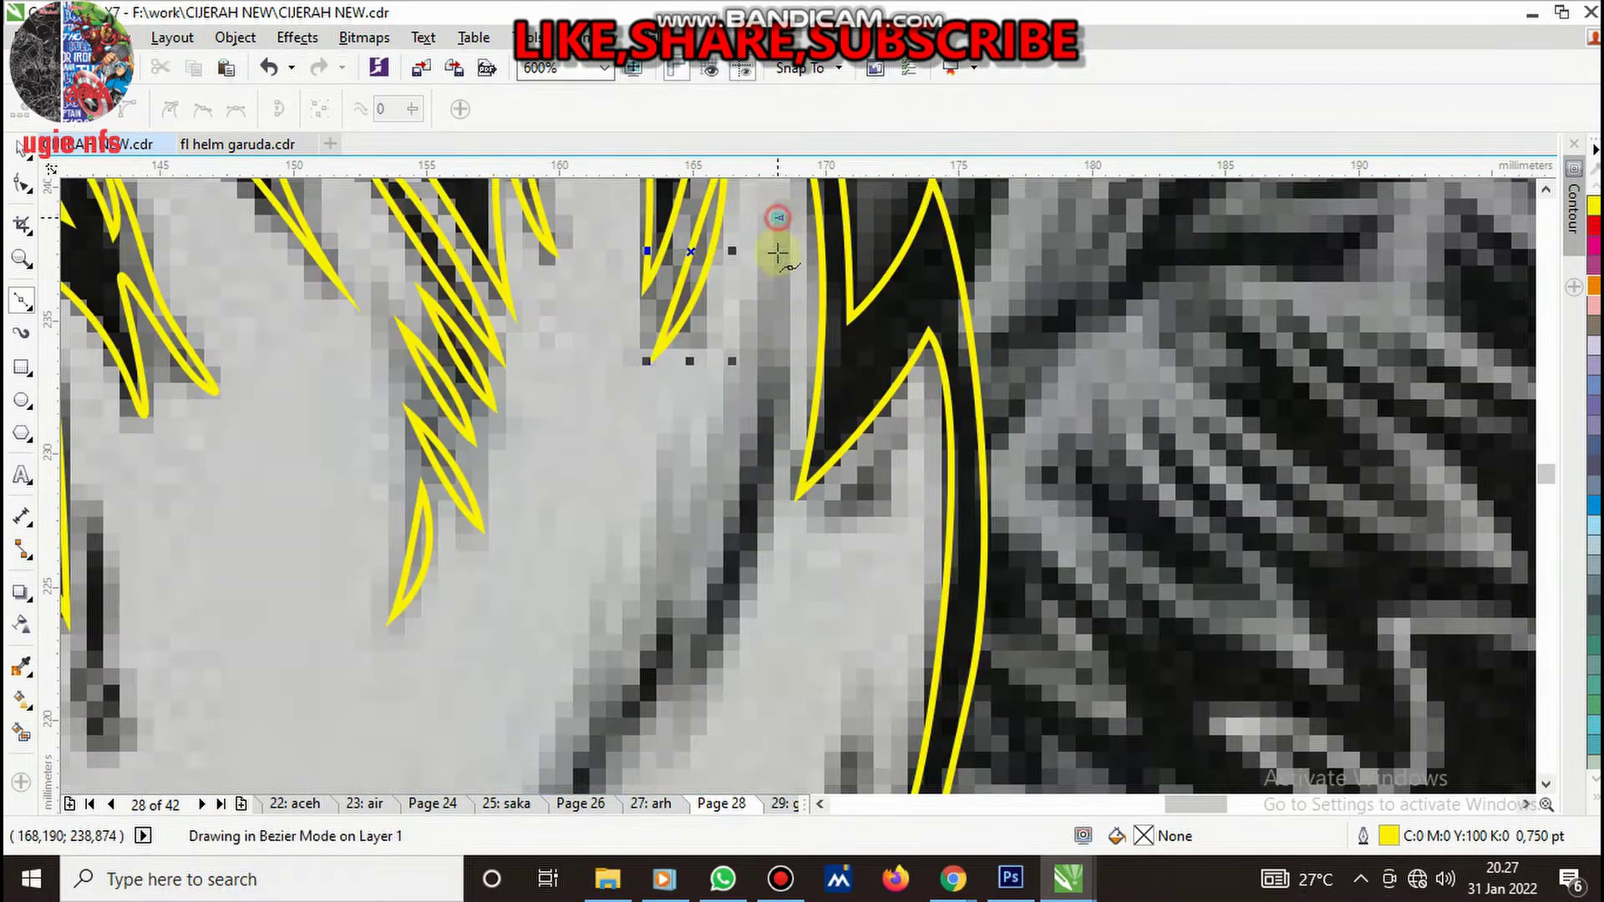
scroll(752, 575, "down", 3)
scroll(729, 615, "up", 3)
left_click_drag(729, 615, 635, 739)
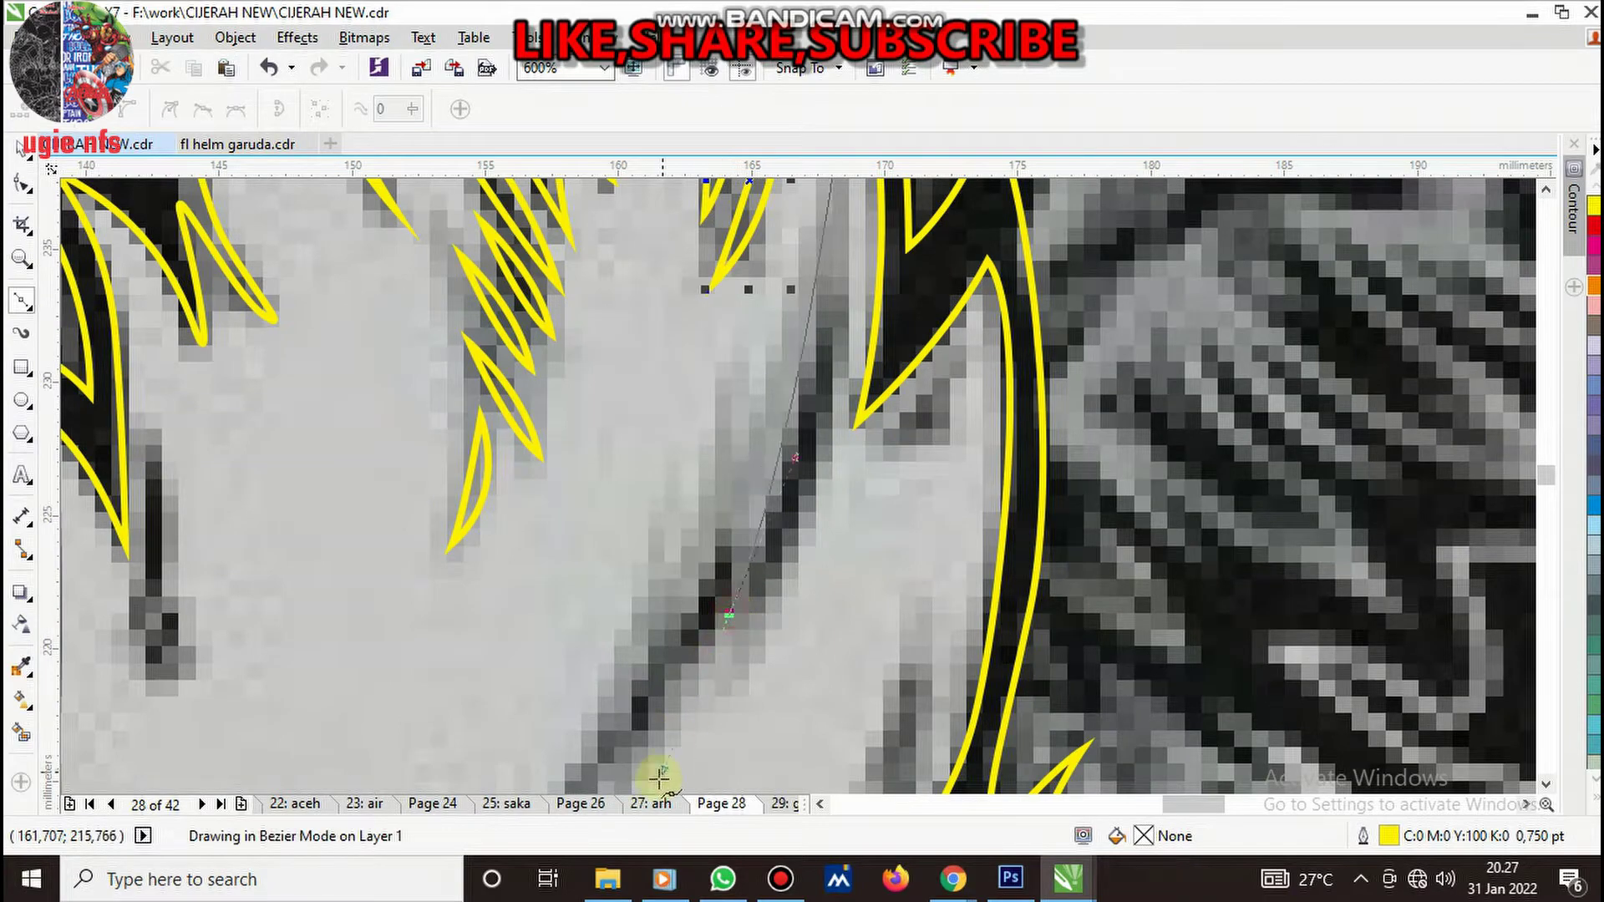
- Undo the last curve step, then curve the feather down the streak and close it
scroll(783, 496, "down", 2)
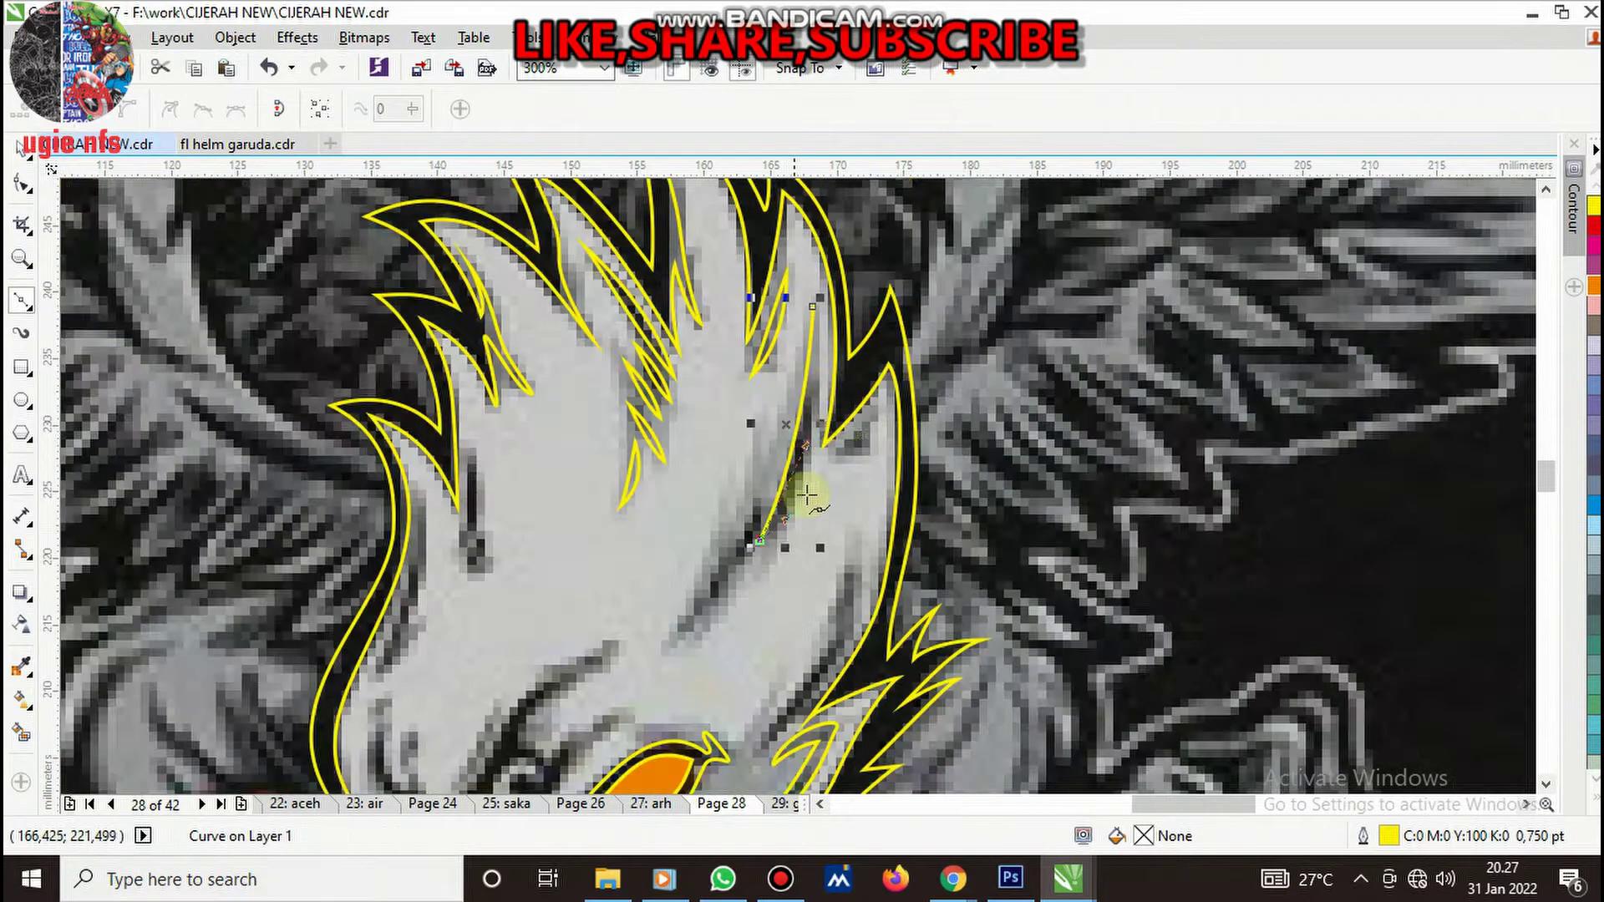
key("ctrl+z")
left_click(816, 306)
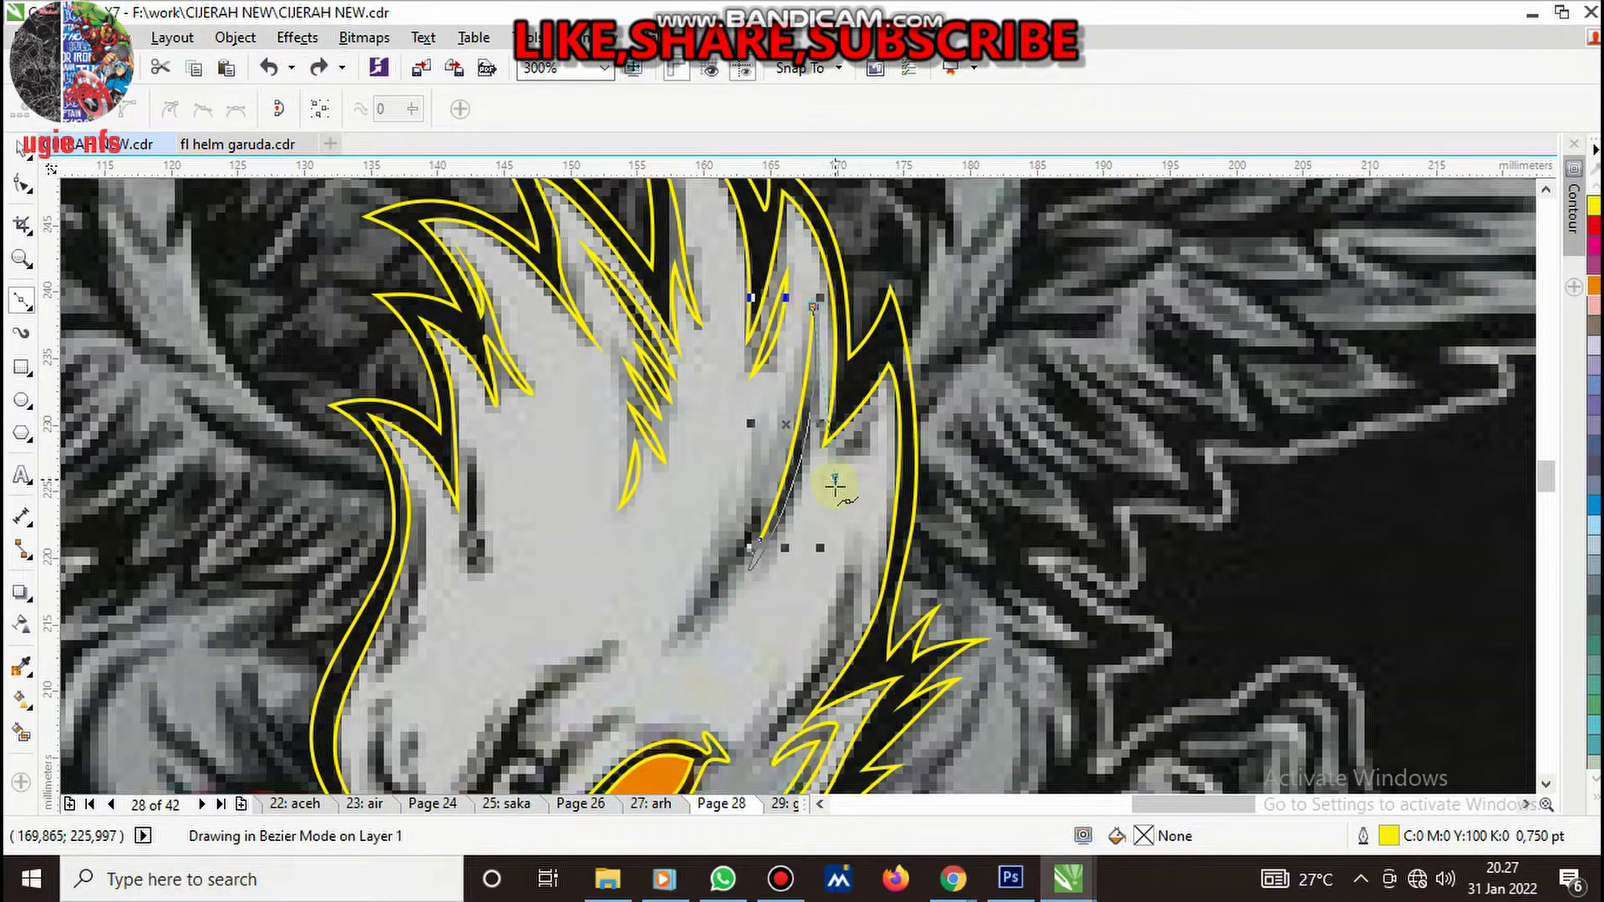
scroll(734, 591, "up", 2)
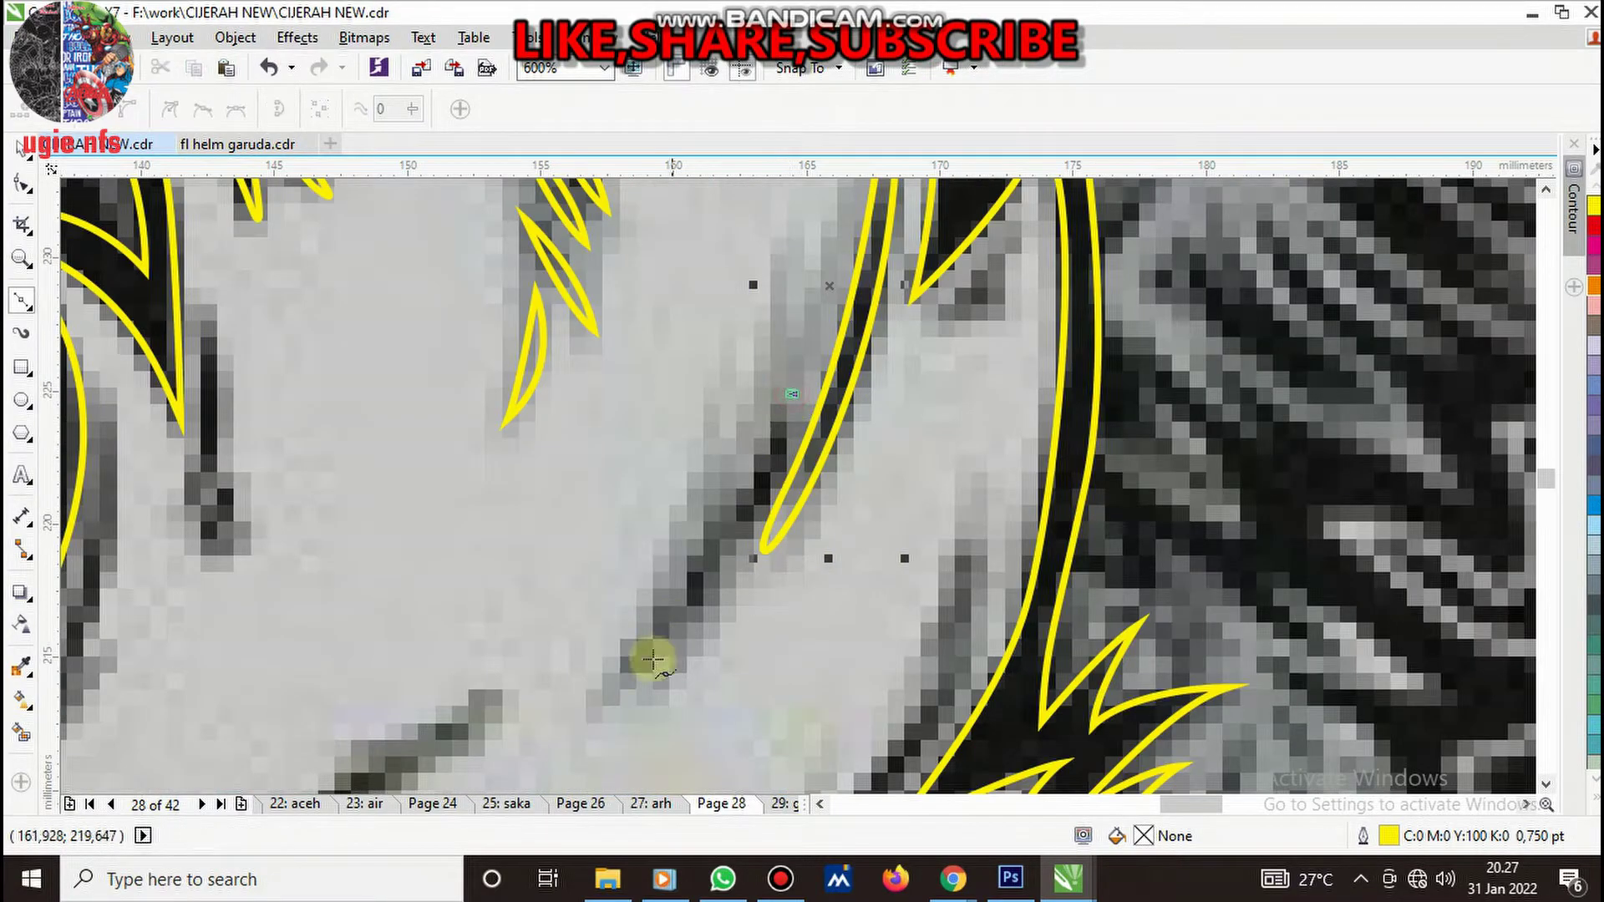
left_click_drag(591, 697, 511, 761)
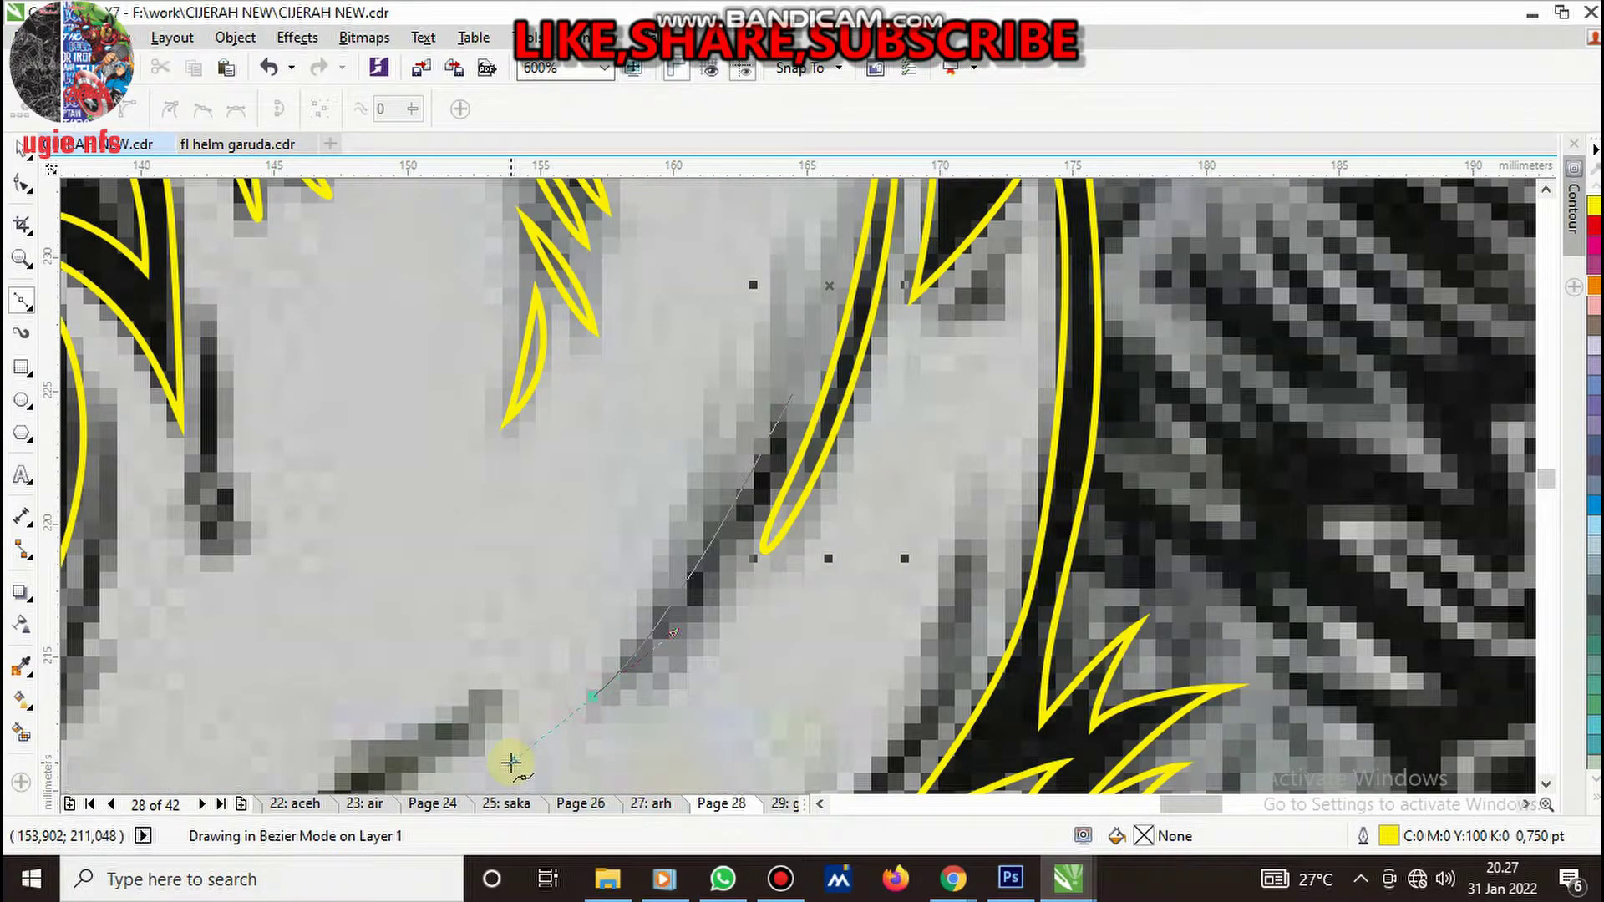
left_click(753, 558)
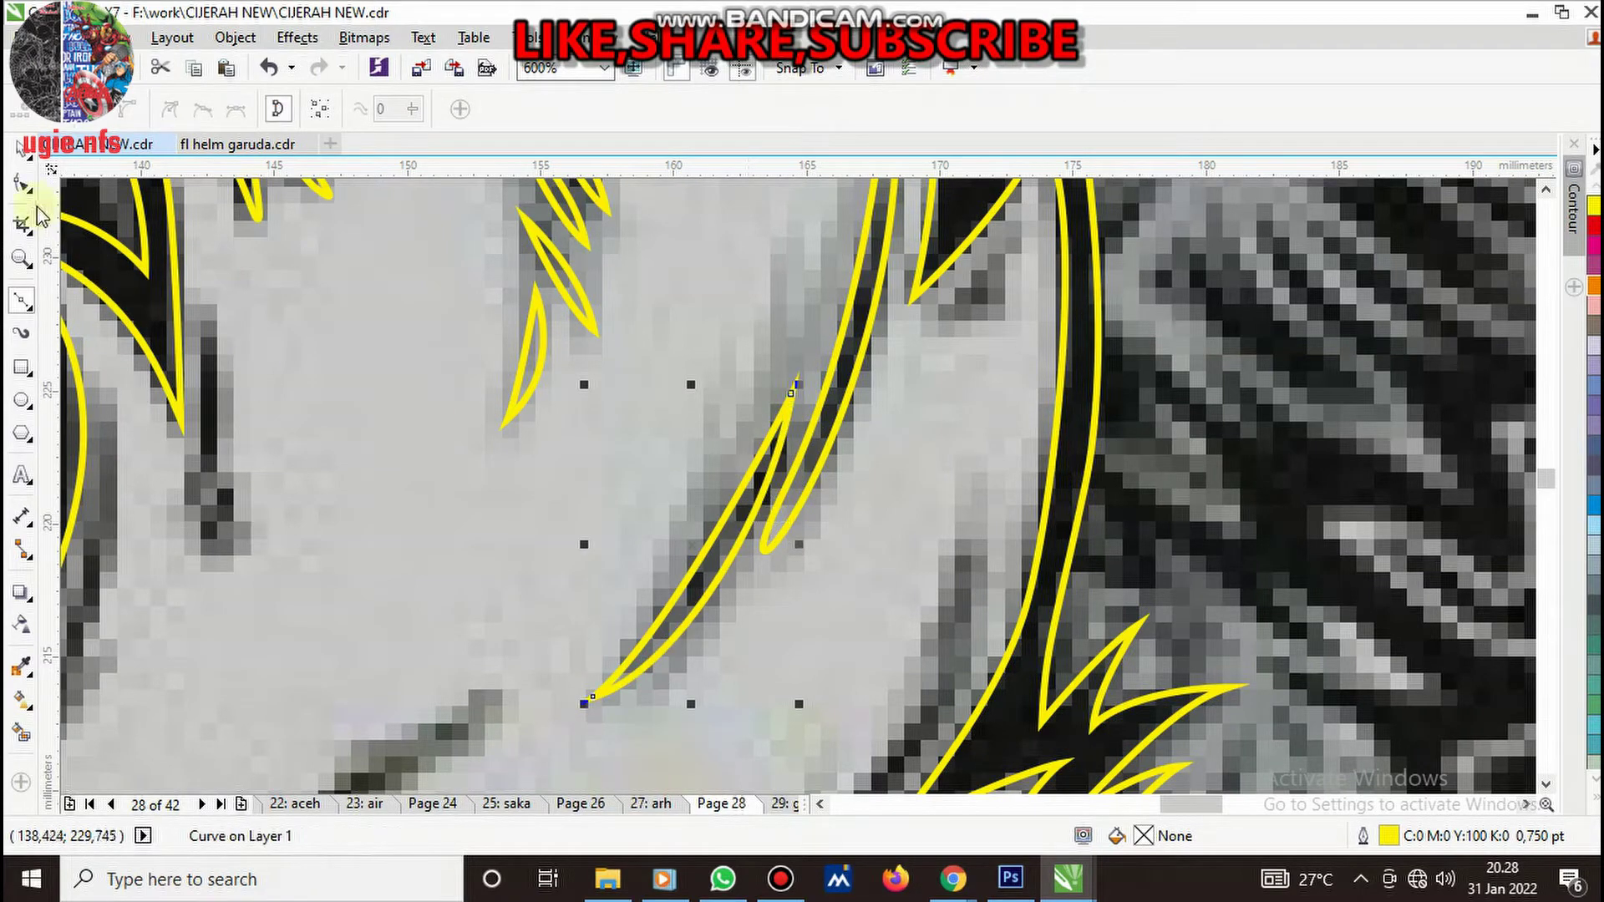
- Make the feather's tip node a cusp and pull the tip upward
left_click(23, 184)
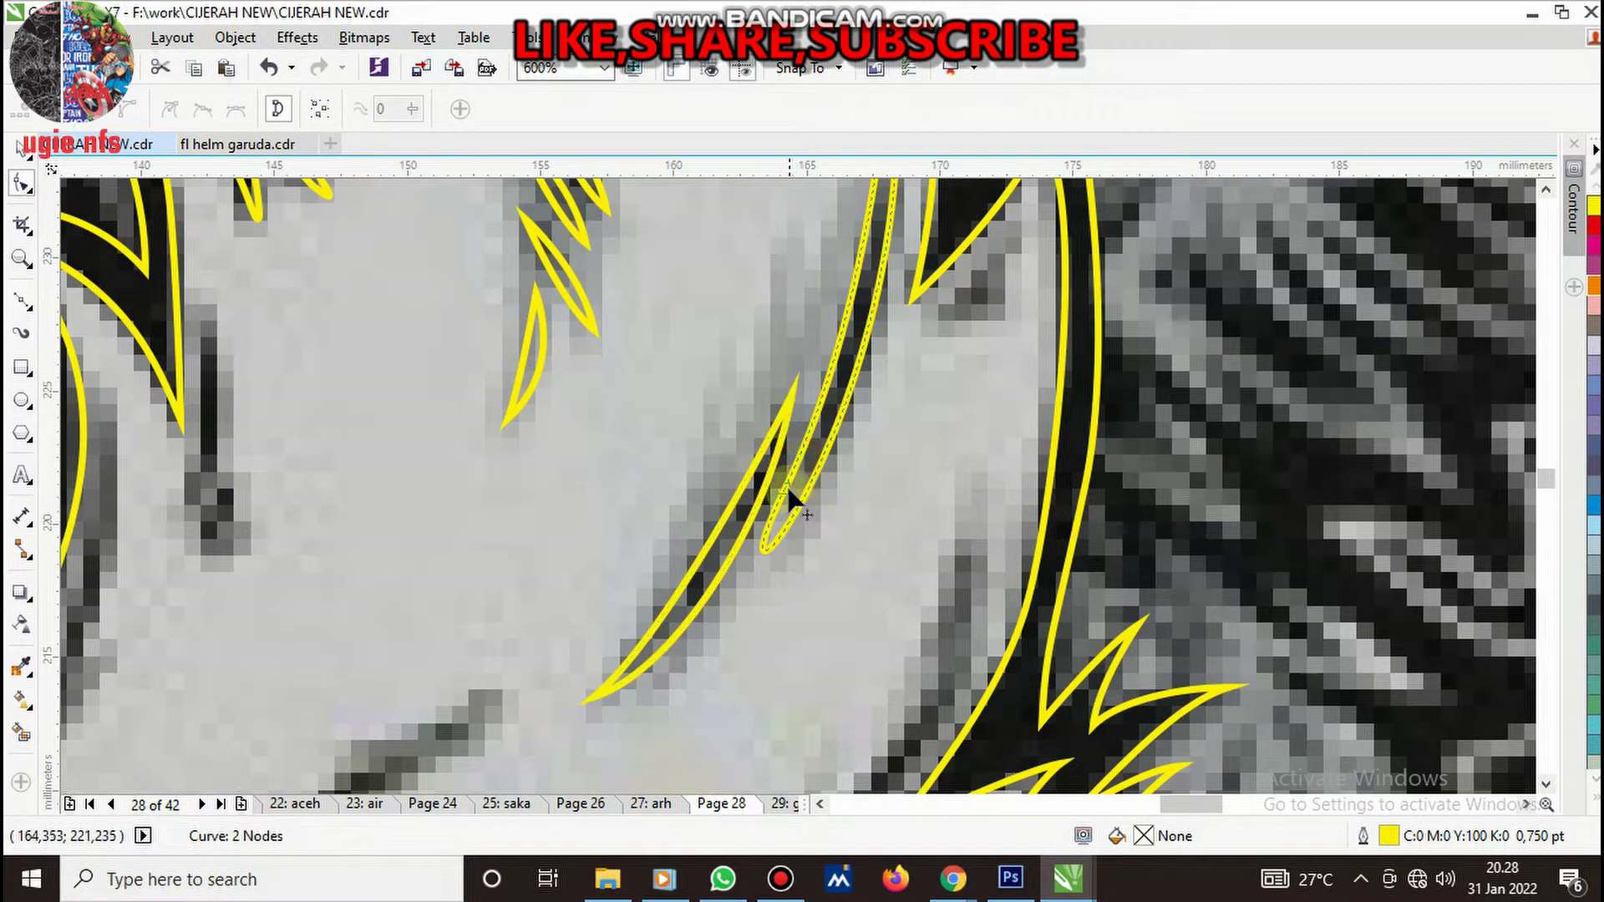
right_click(791, 499)
left_click(844, 219)
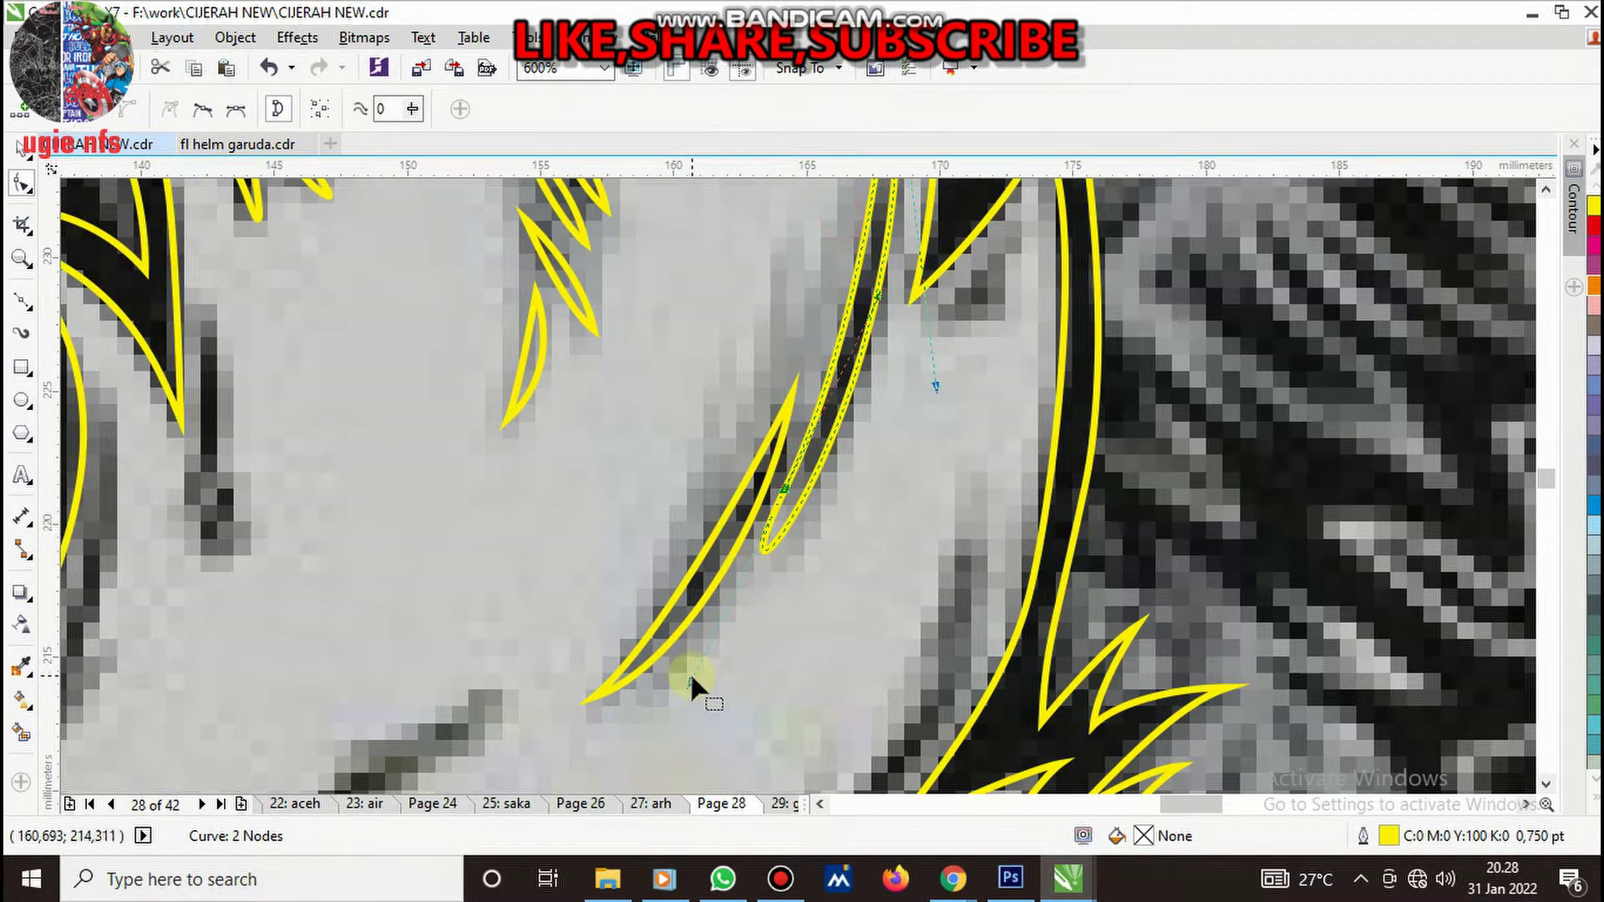
mouse_move(801, 528)
left_mouse_down()
mouse_move(926, 379)
mouse_move(781, 500)
left_mouse_up()
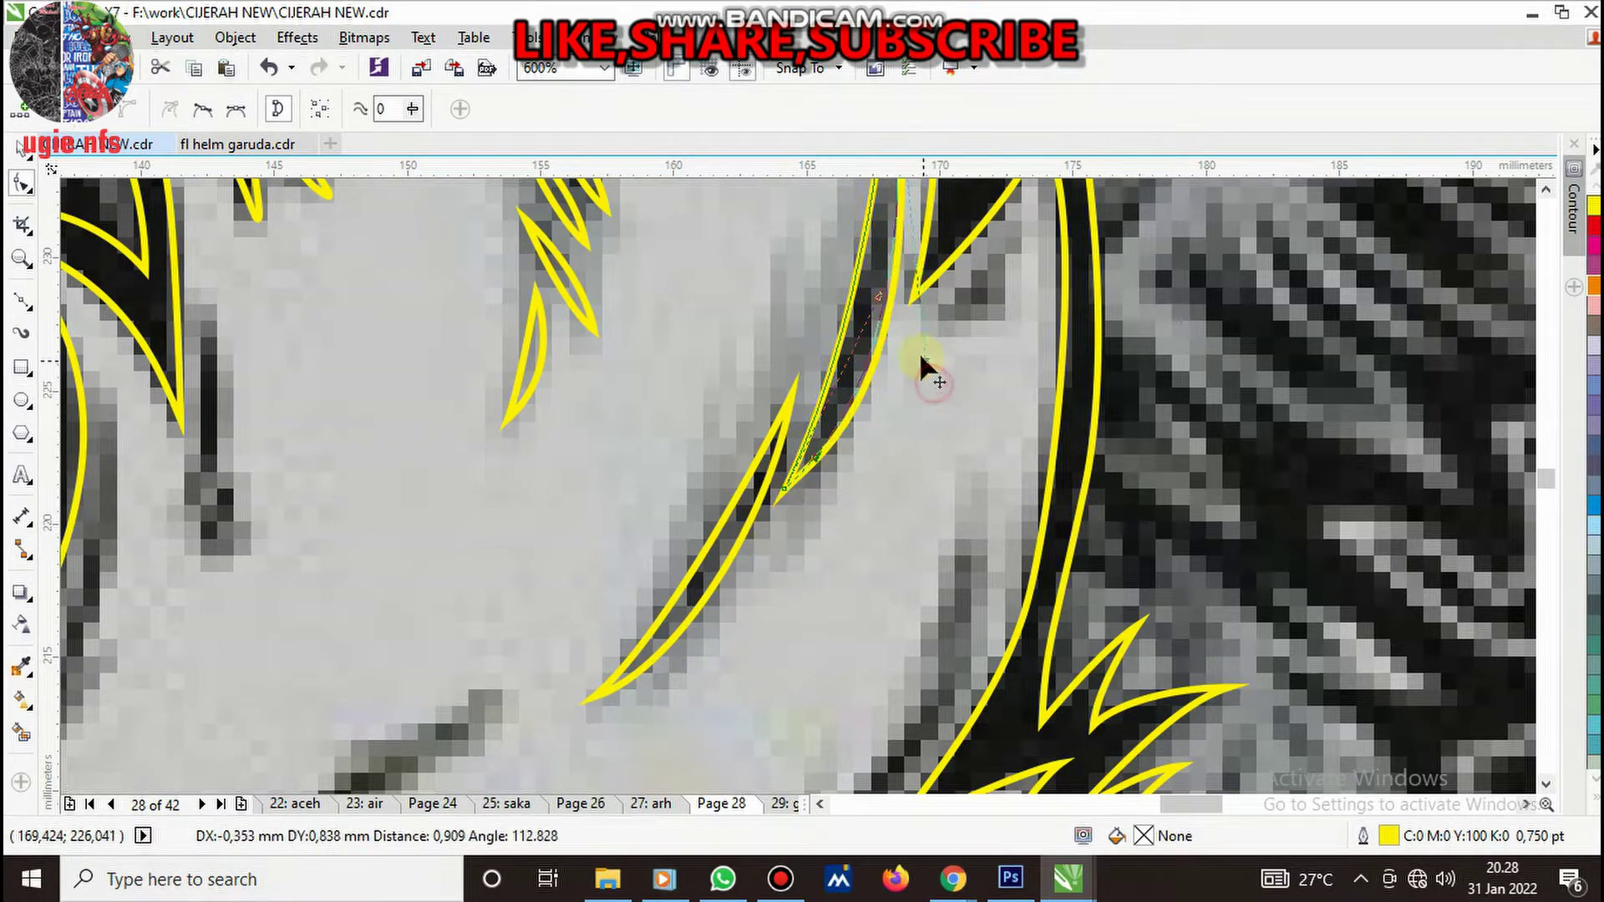
scroll(780, 499, "down", 5)
scroll(610, 464, "up", 5)
key("space")
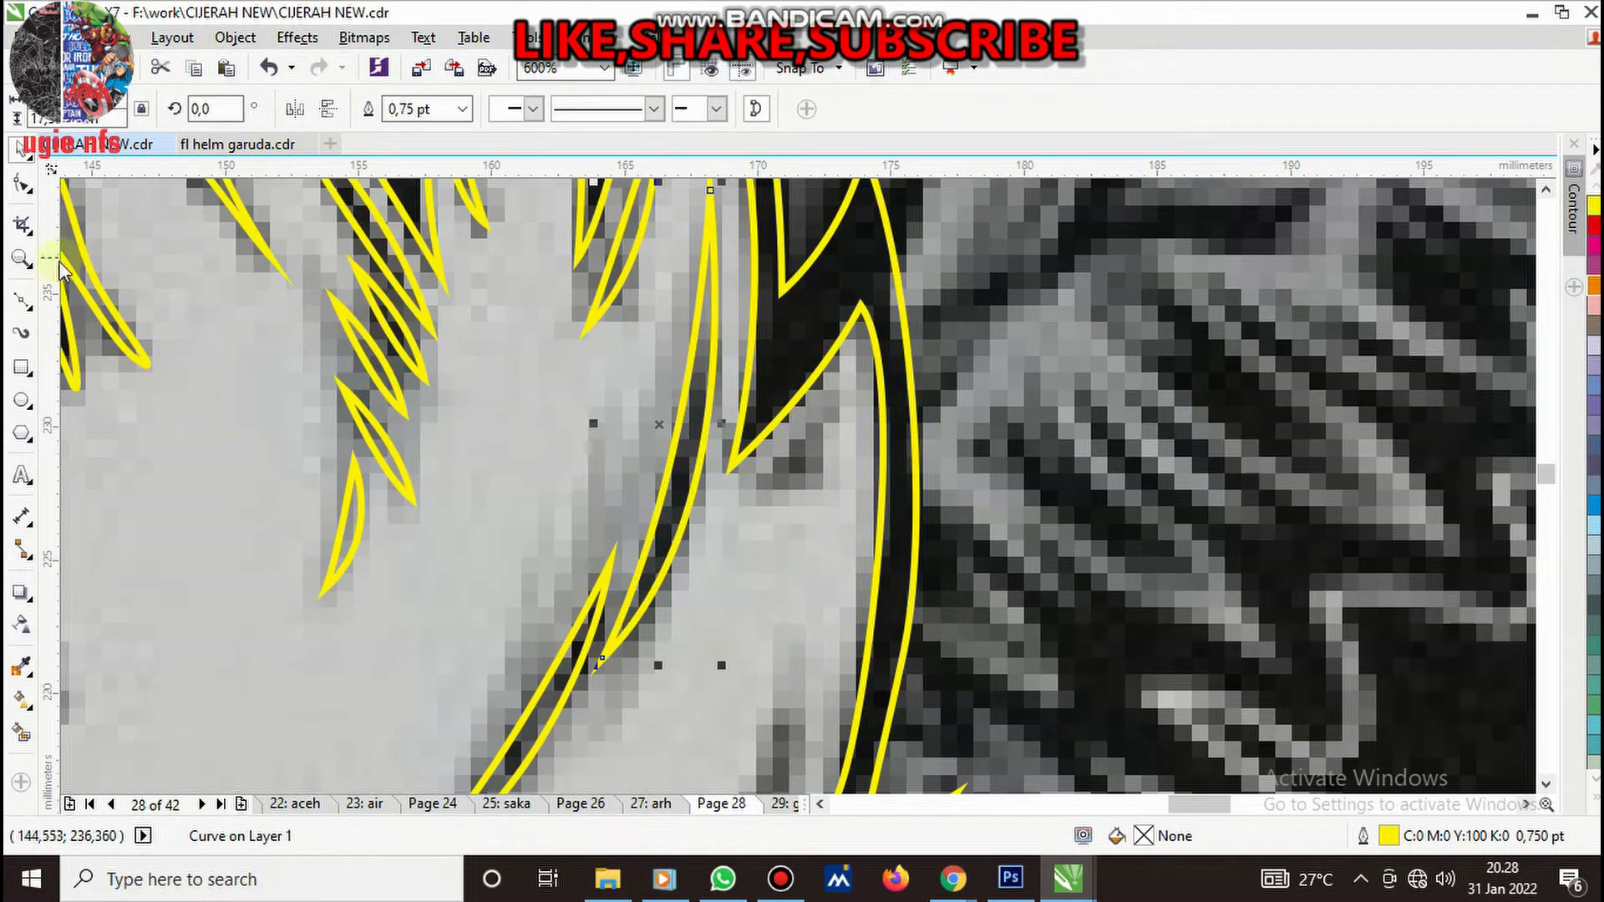
- Draw a small closed feather from the notch up to its tip
left_click(24, 299)
scroll(780, 443, "up", 2)
left_click(735, 527)
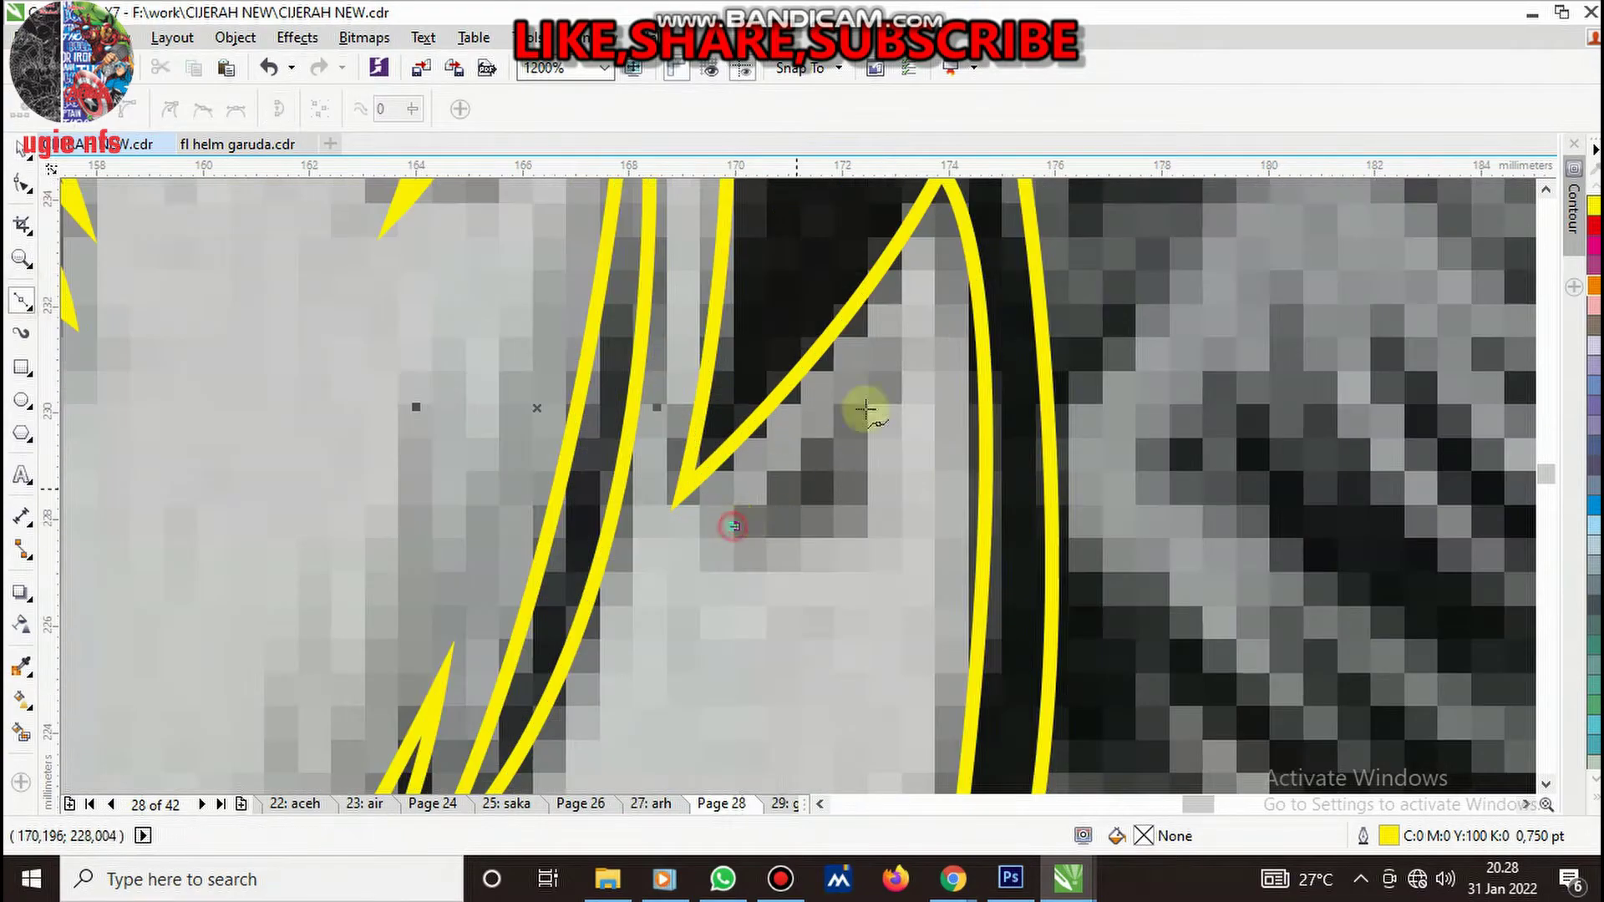
left_click_drag(883, 351, 908, 299)
left_click(724, 532)
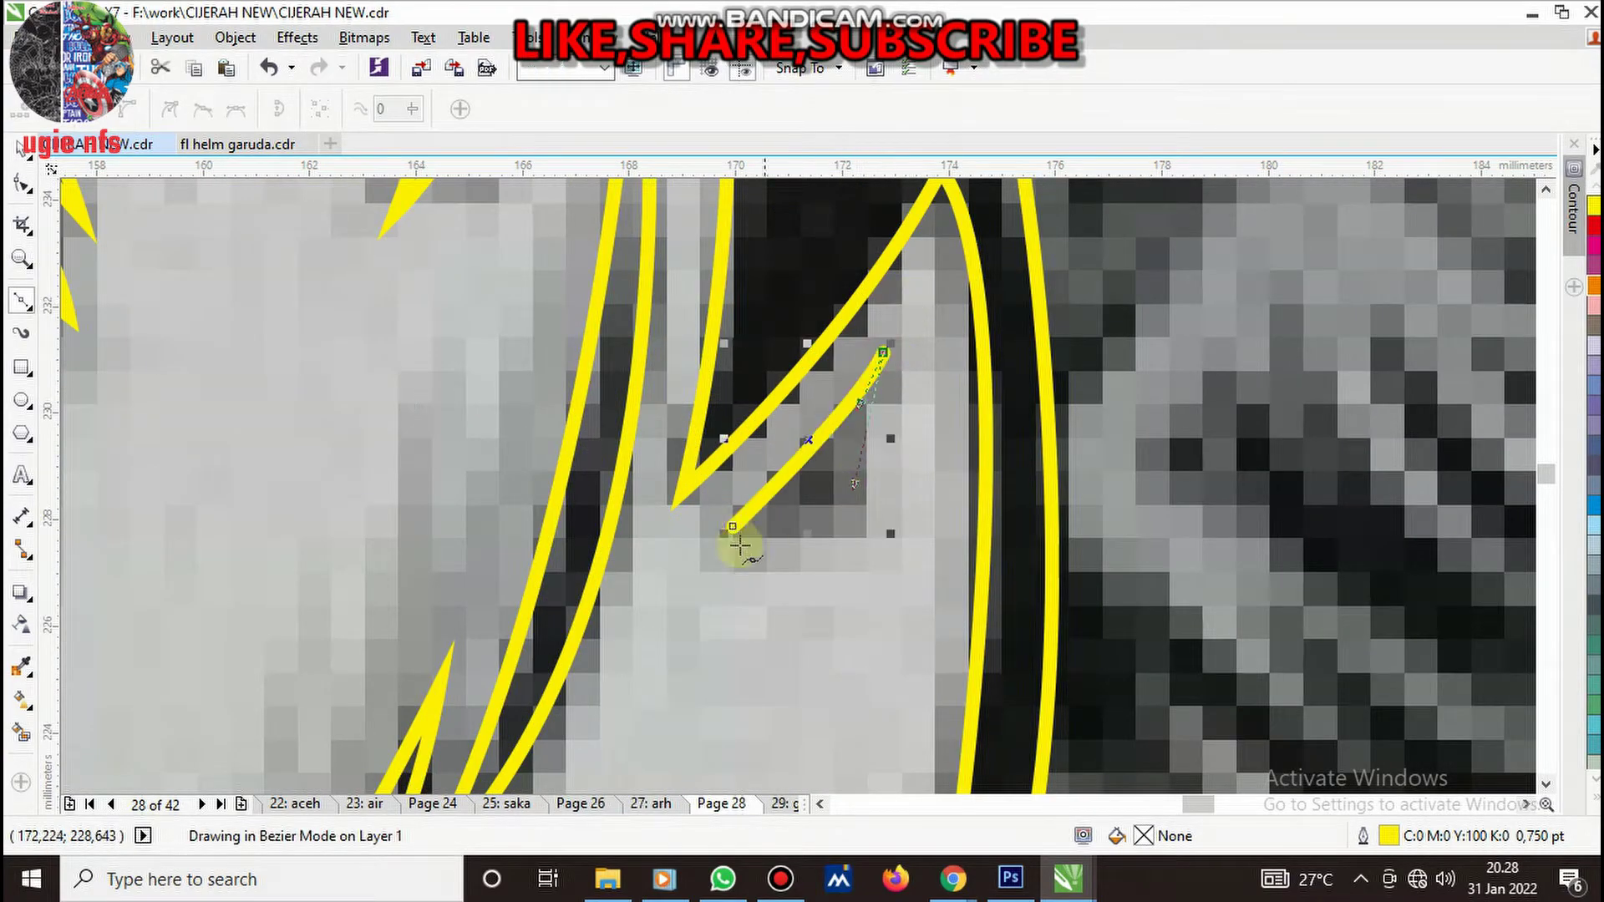
scroll(796, 422, "down", 3)
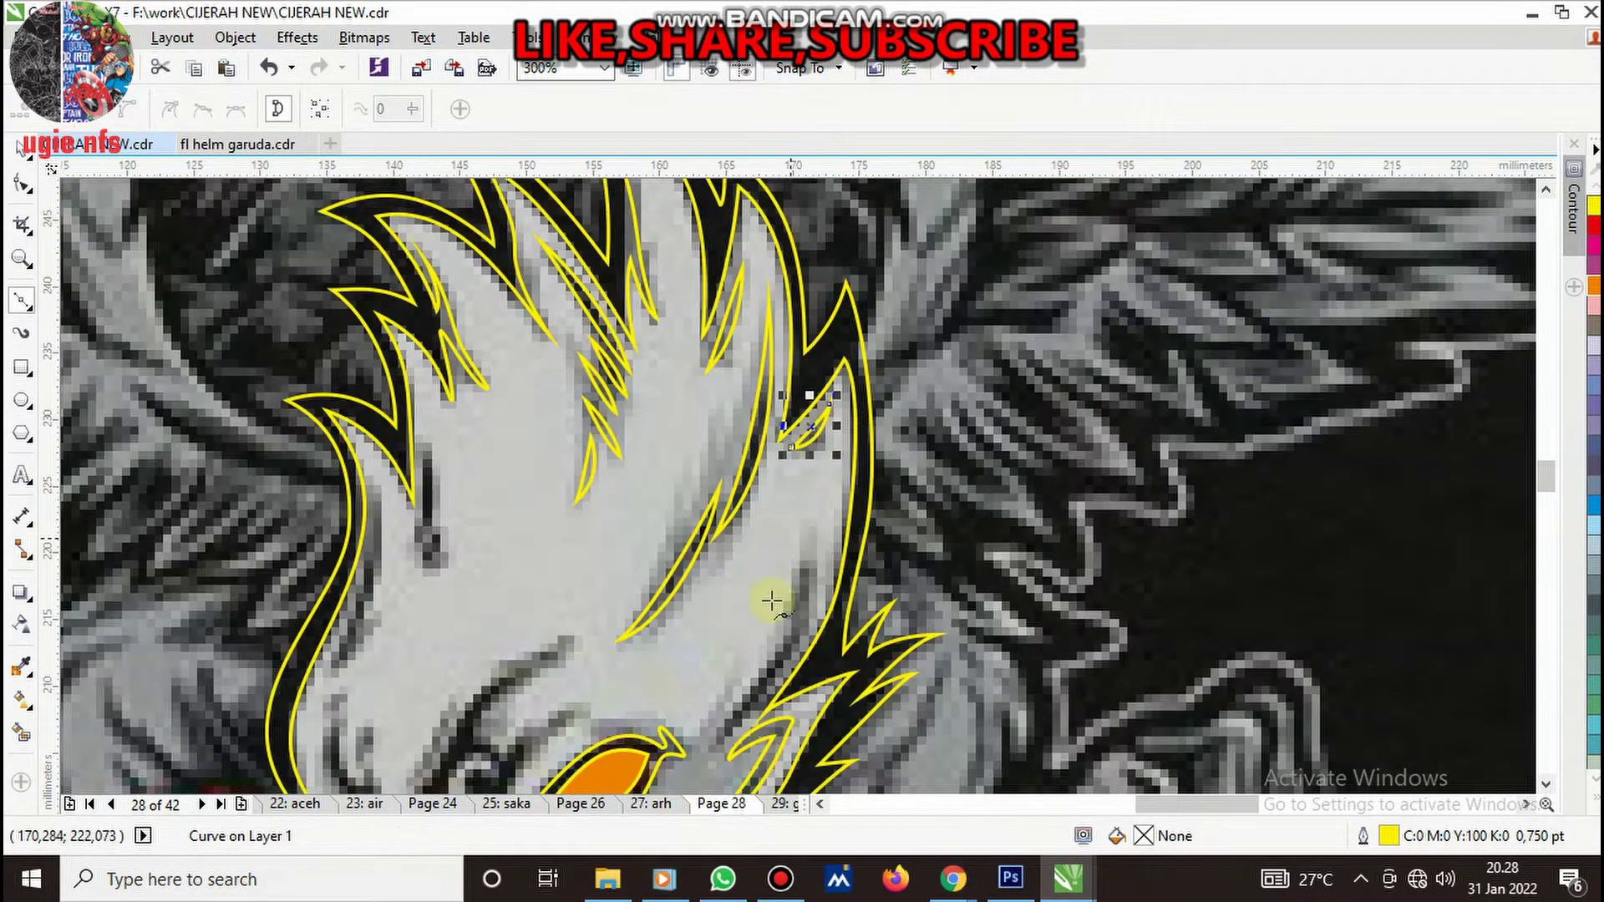
scroll(773, 584, "up", 2)
- Draw a crescent-shaped feather near the head's edge, redoing its last segment
left_click_drag(763, 571, 723, 616)
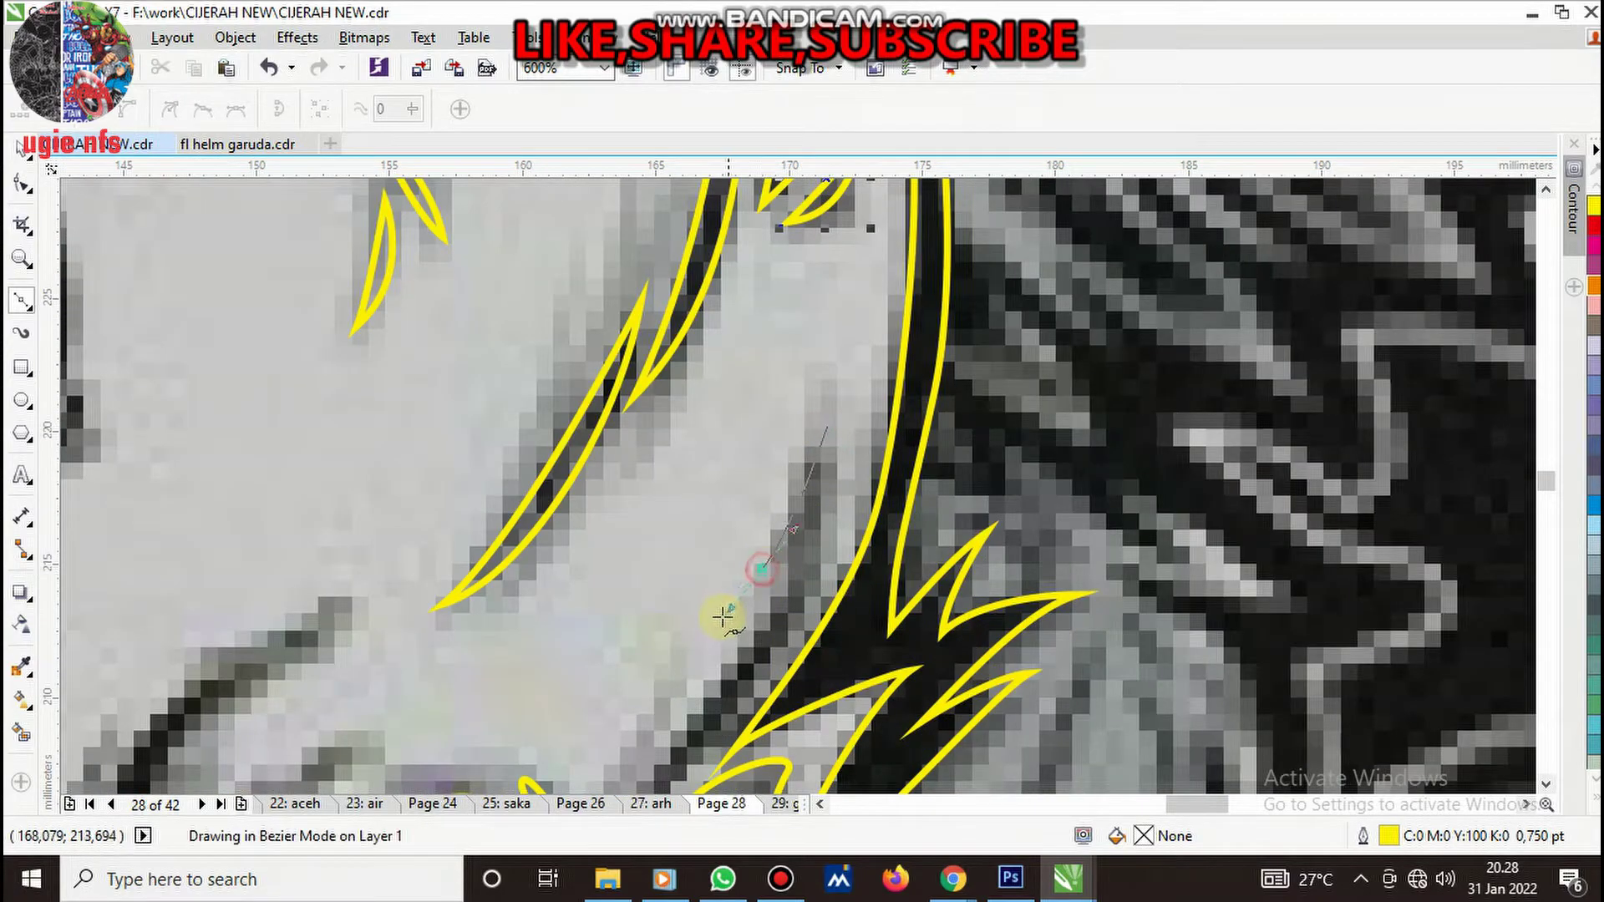
left_click_drag(825, 428, 846, 510)
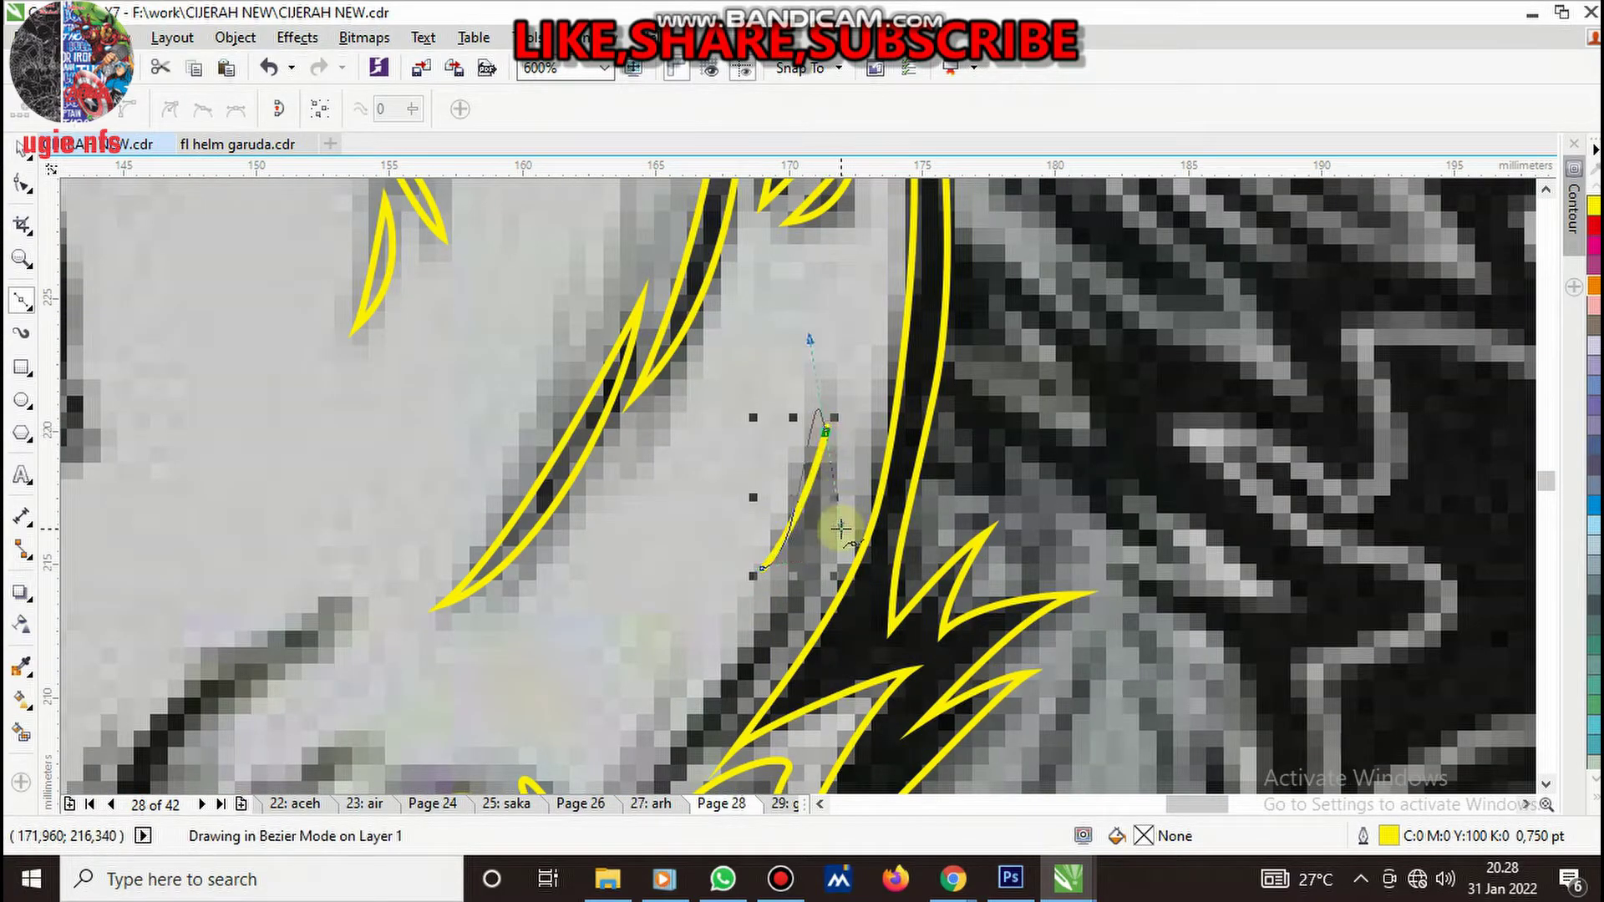
key("ctrl+z")
left_click_drag(832, 452, 840, 552)
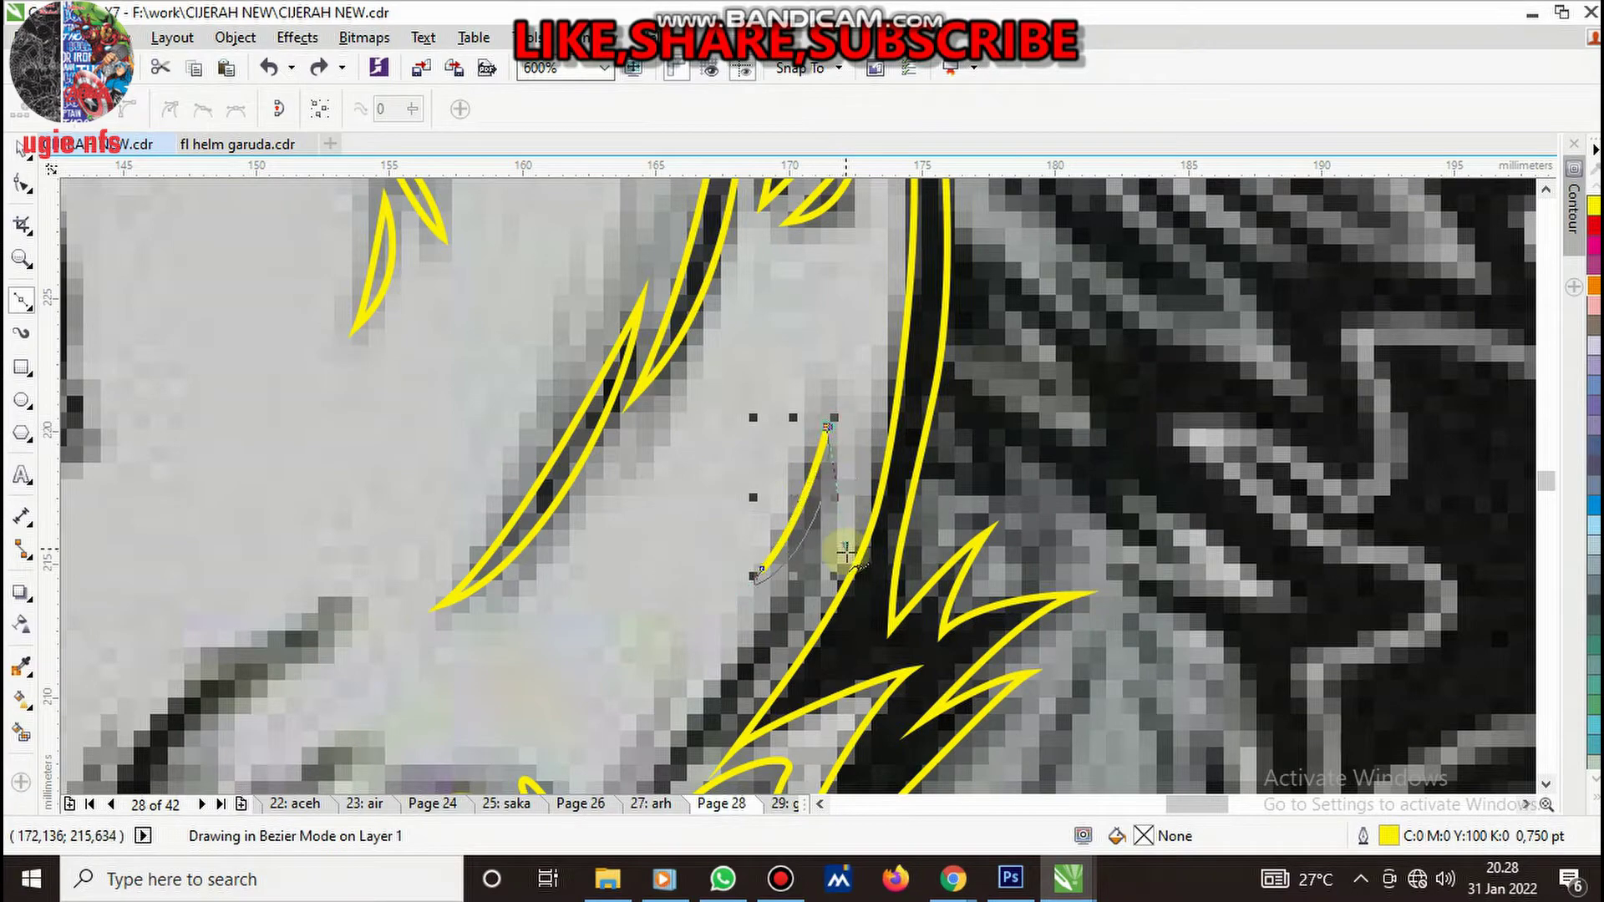
scroll(840, 551, "down", 3)
scroll(863, 449, "up", 3)
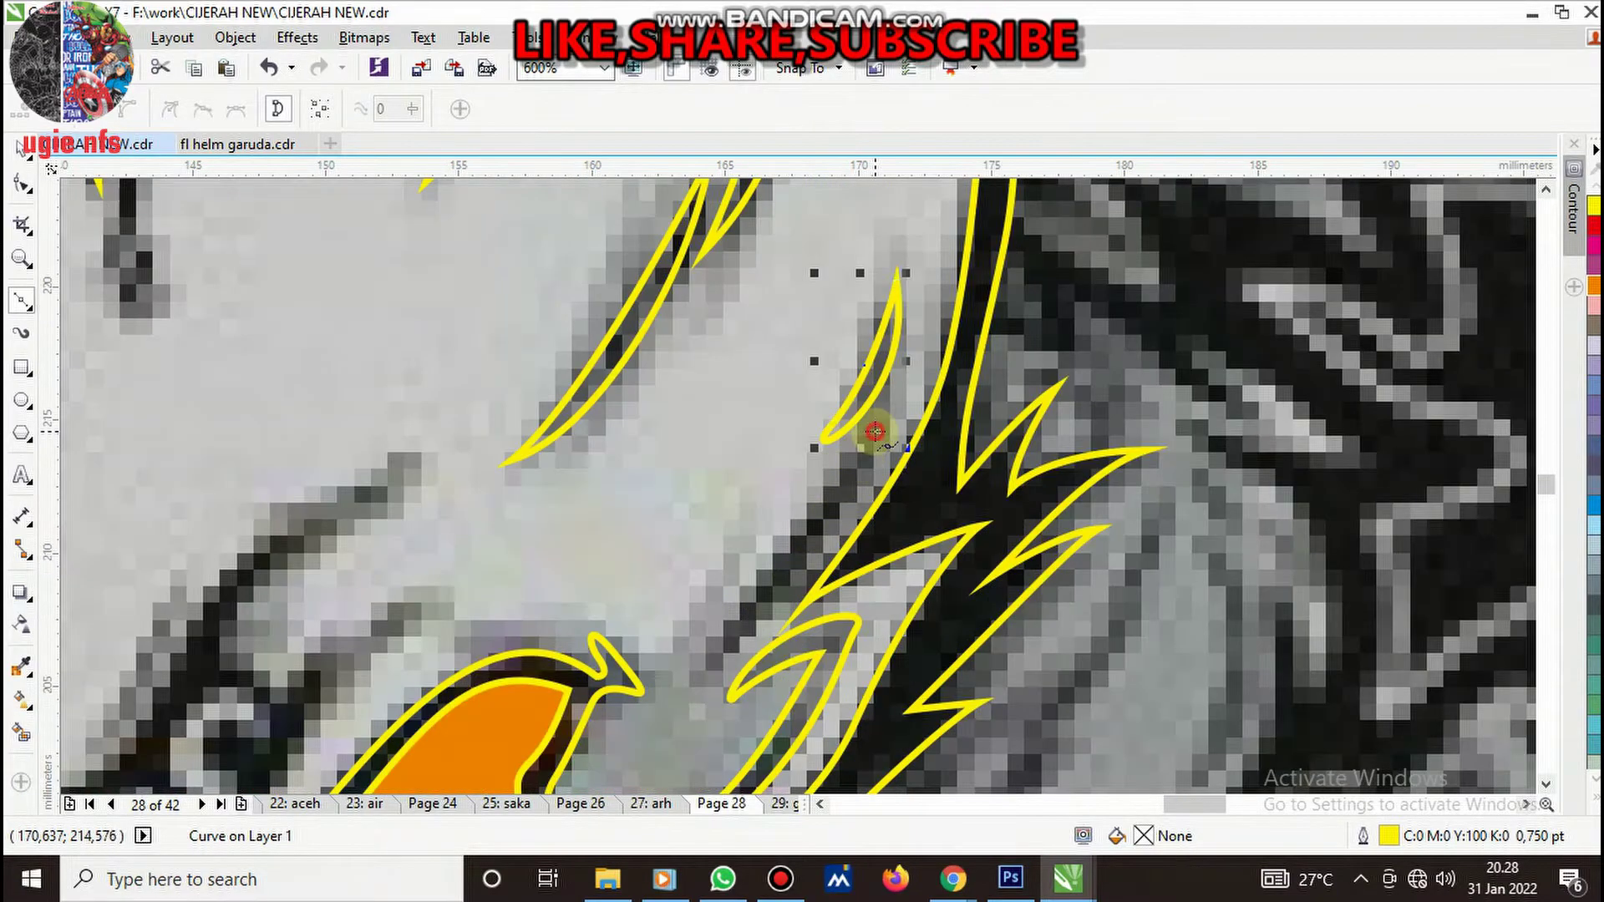
- Trace a closed feather sliver down the dark streak beside the beak
left_click(875, 431)
left_click_drag(693, 674, 658, 752)
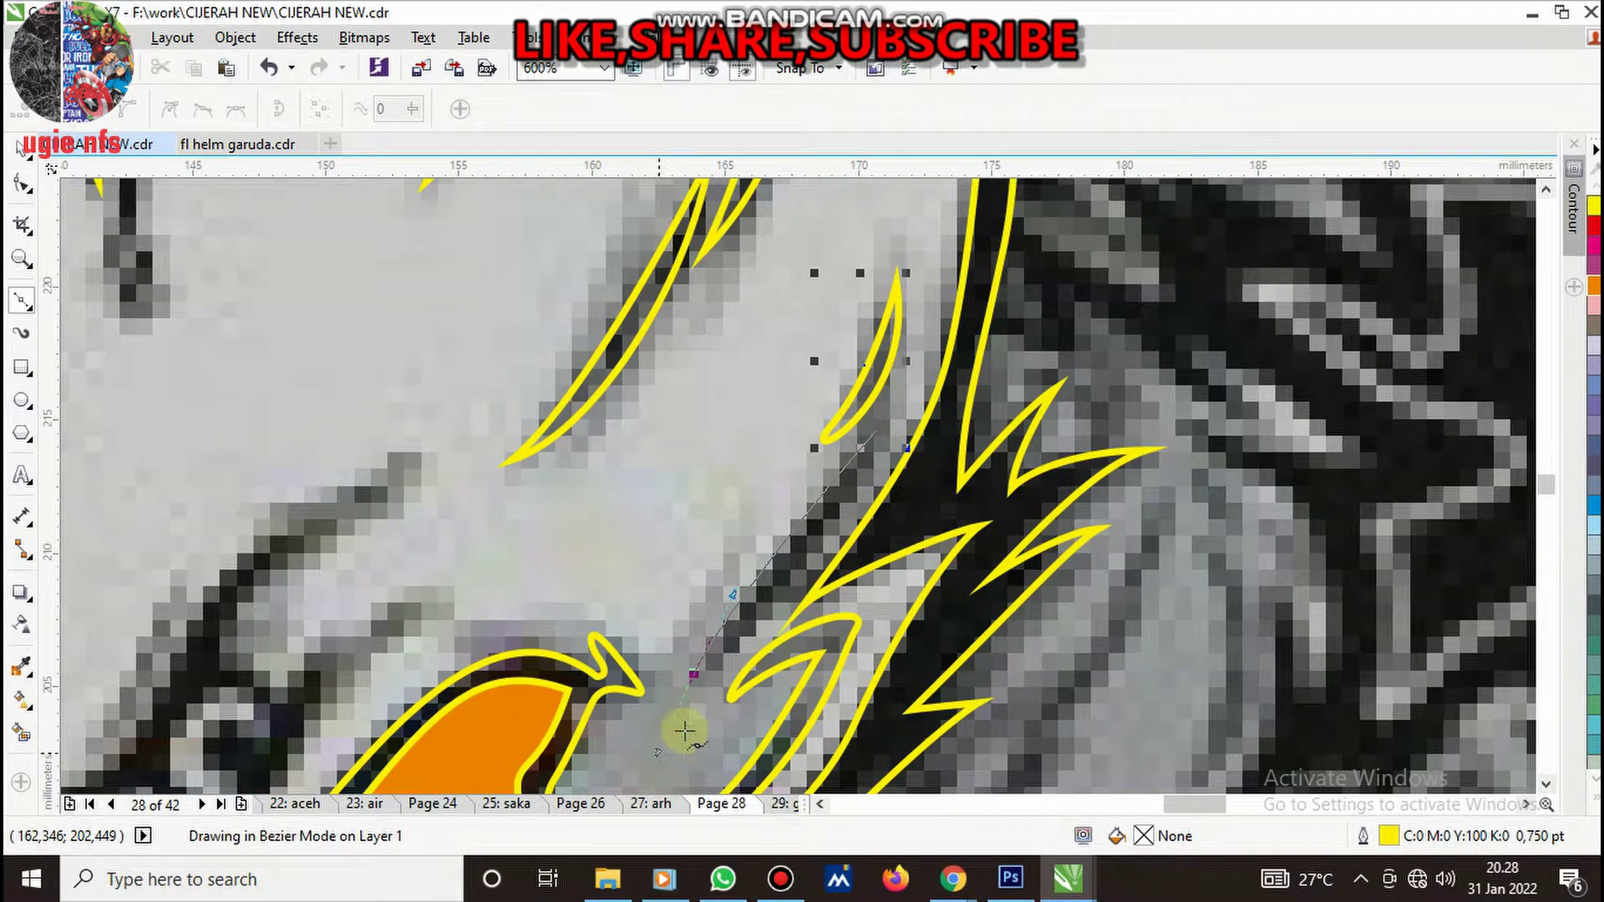
left_click(871, 436)
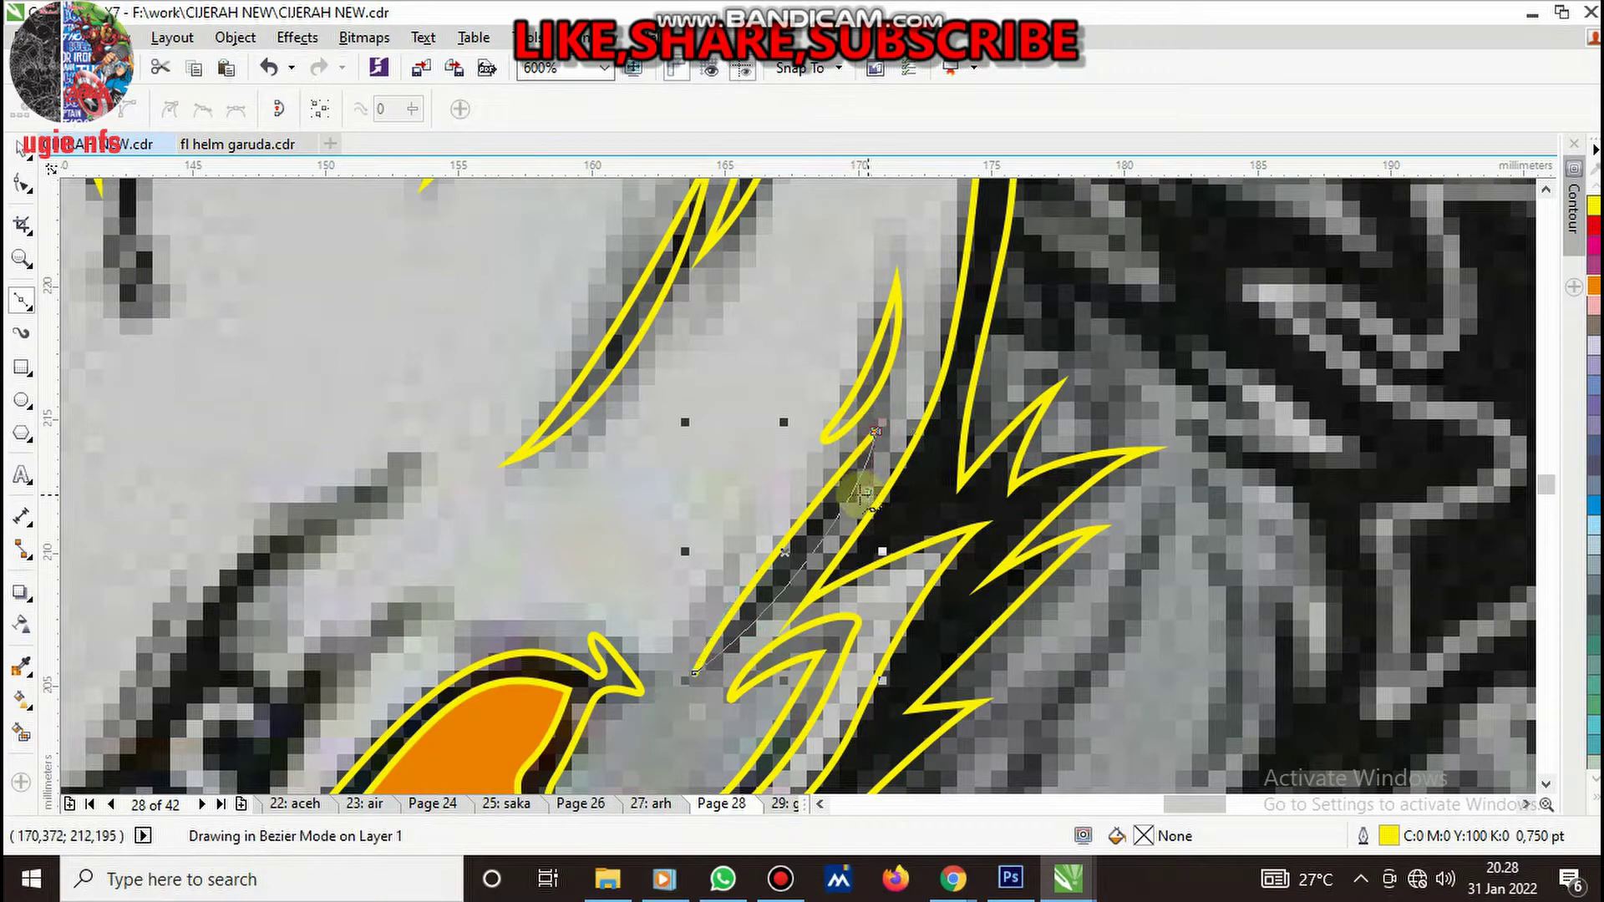
scroll(860, 527, "down", 3)
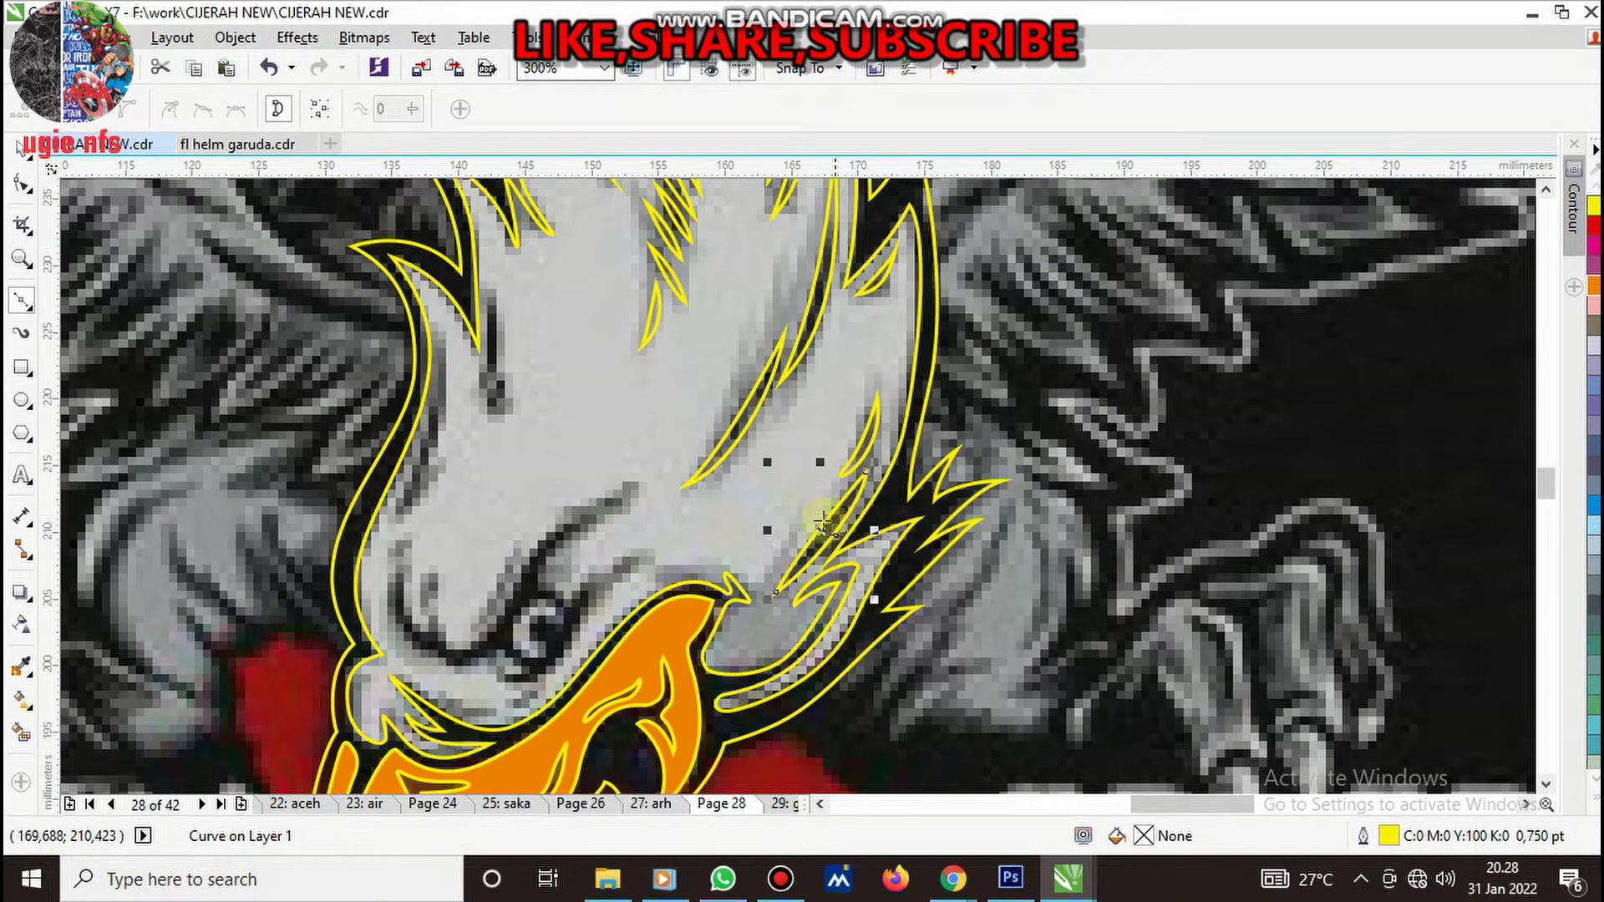
scroll(823, 522, "down", 5)
scroll(733, 524, "up", 5)
- Trace a feather sliver down a cheek streak and curve it back up
scroll(626, 357, "down", 5)
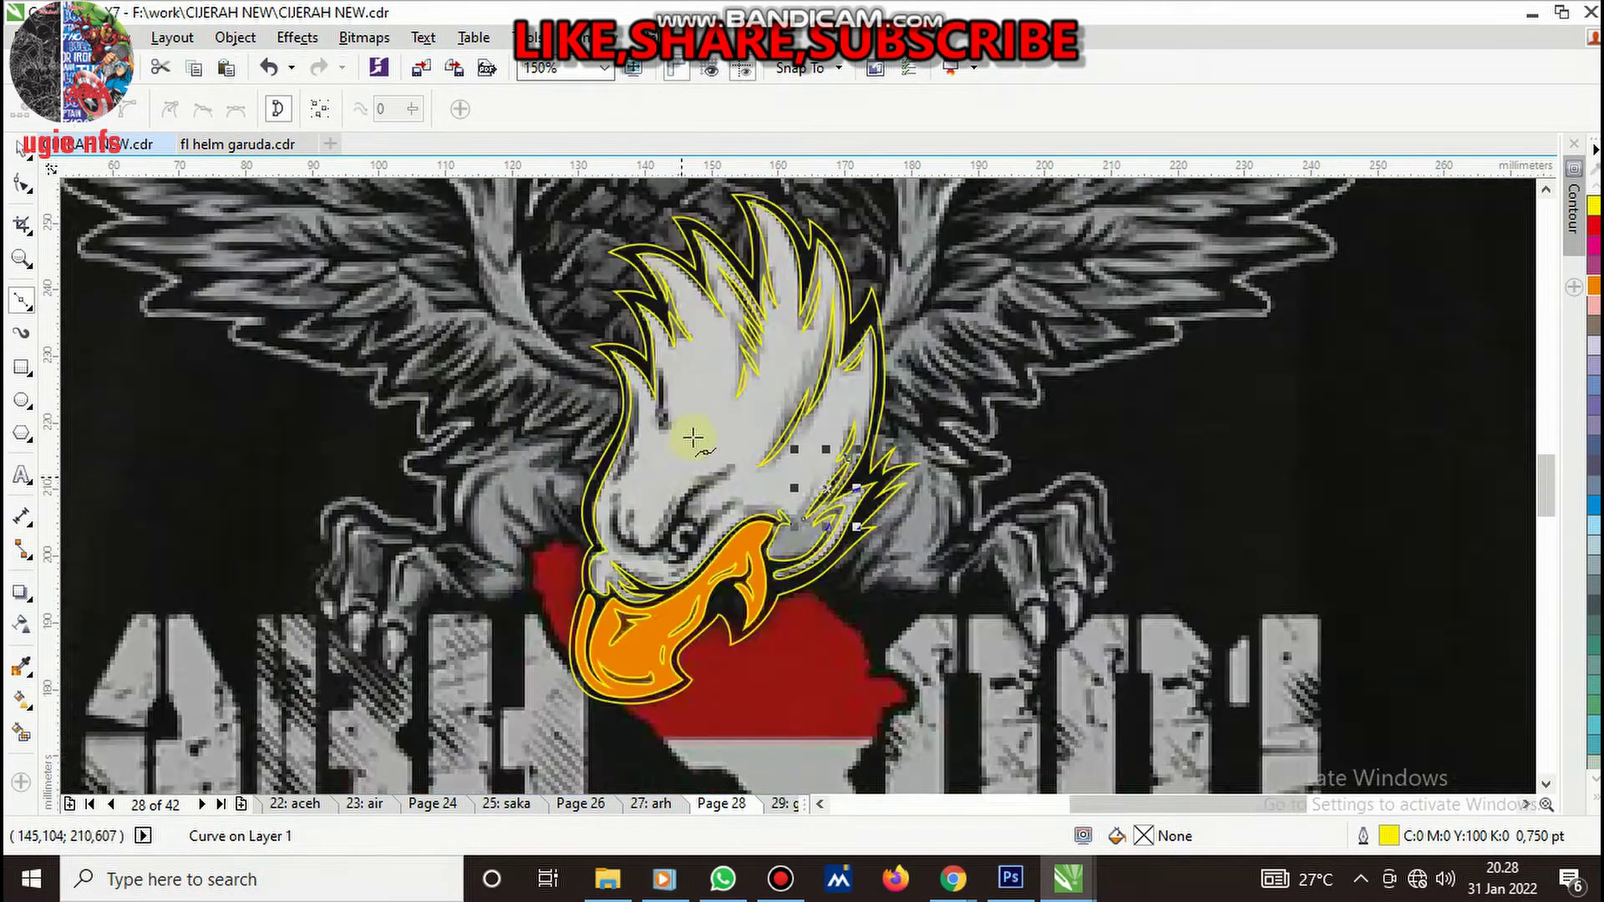
scroll(657, 378, "up", 5)
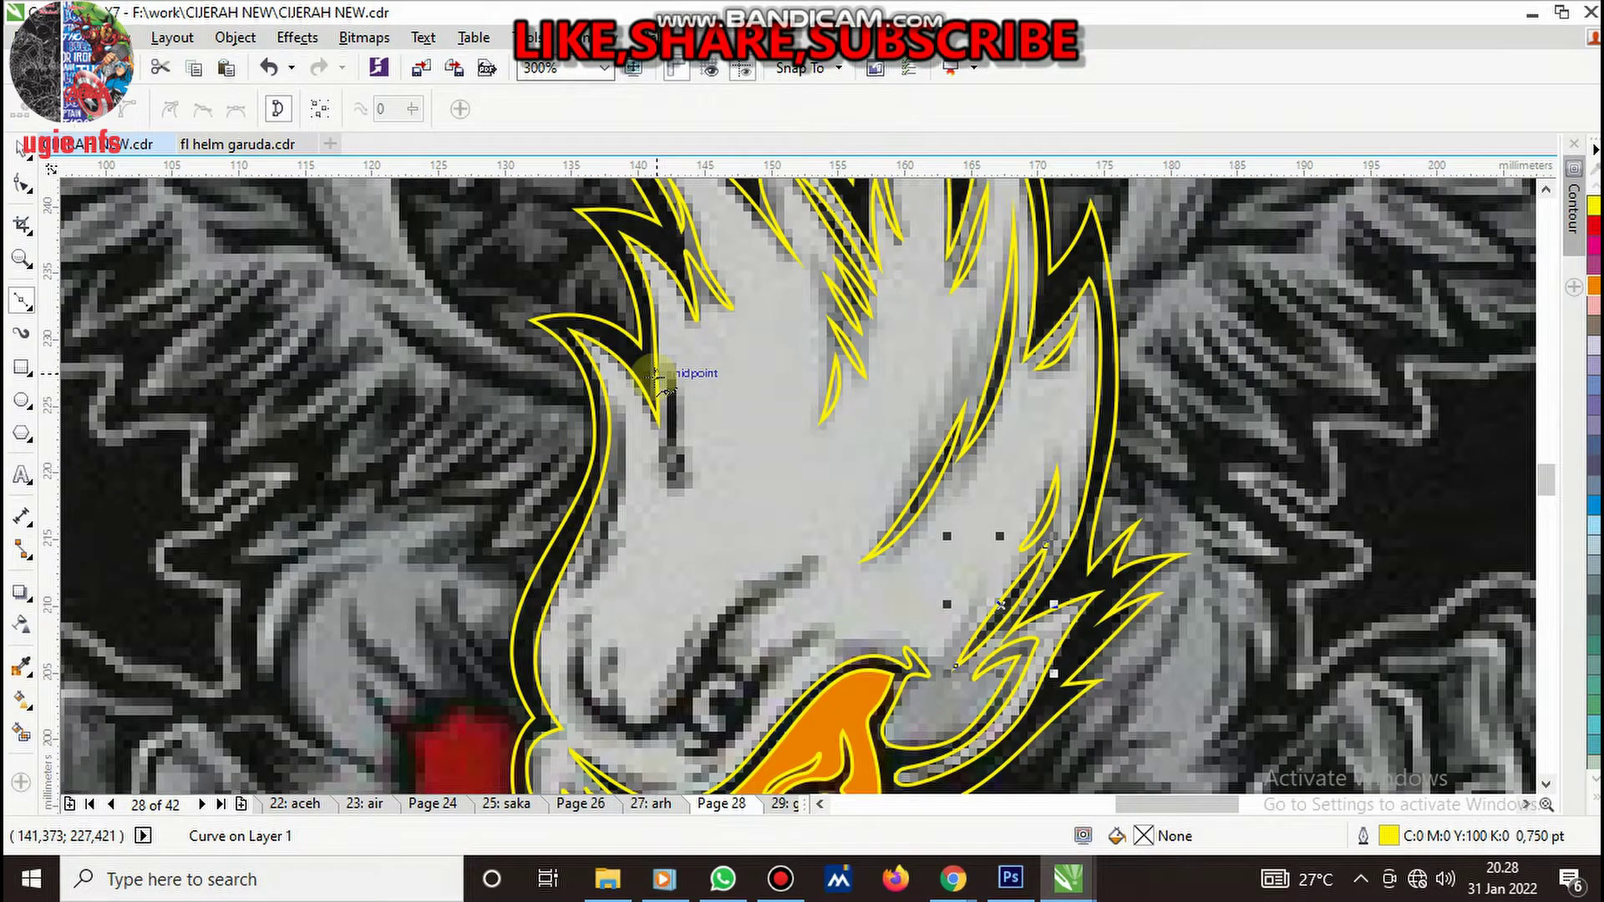
scroll(697, 407, "up", 3)
left_click(608, 284)
scroll(609, 284, "down", 2)
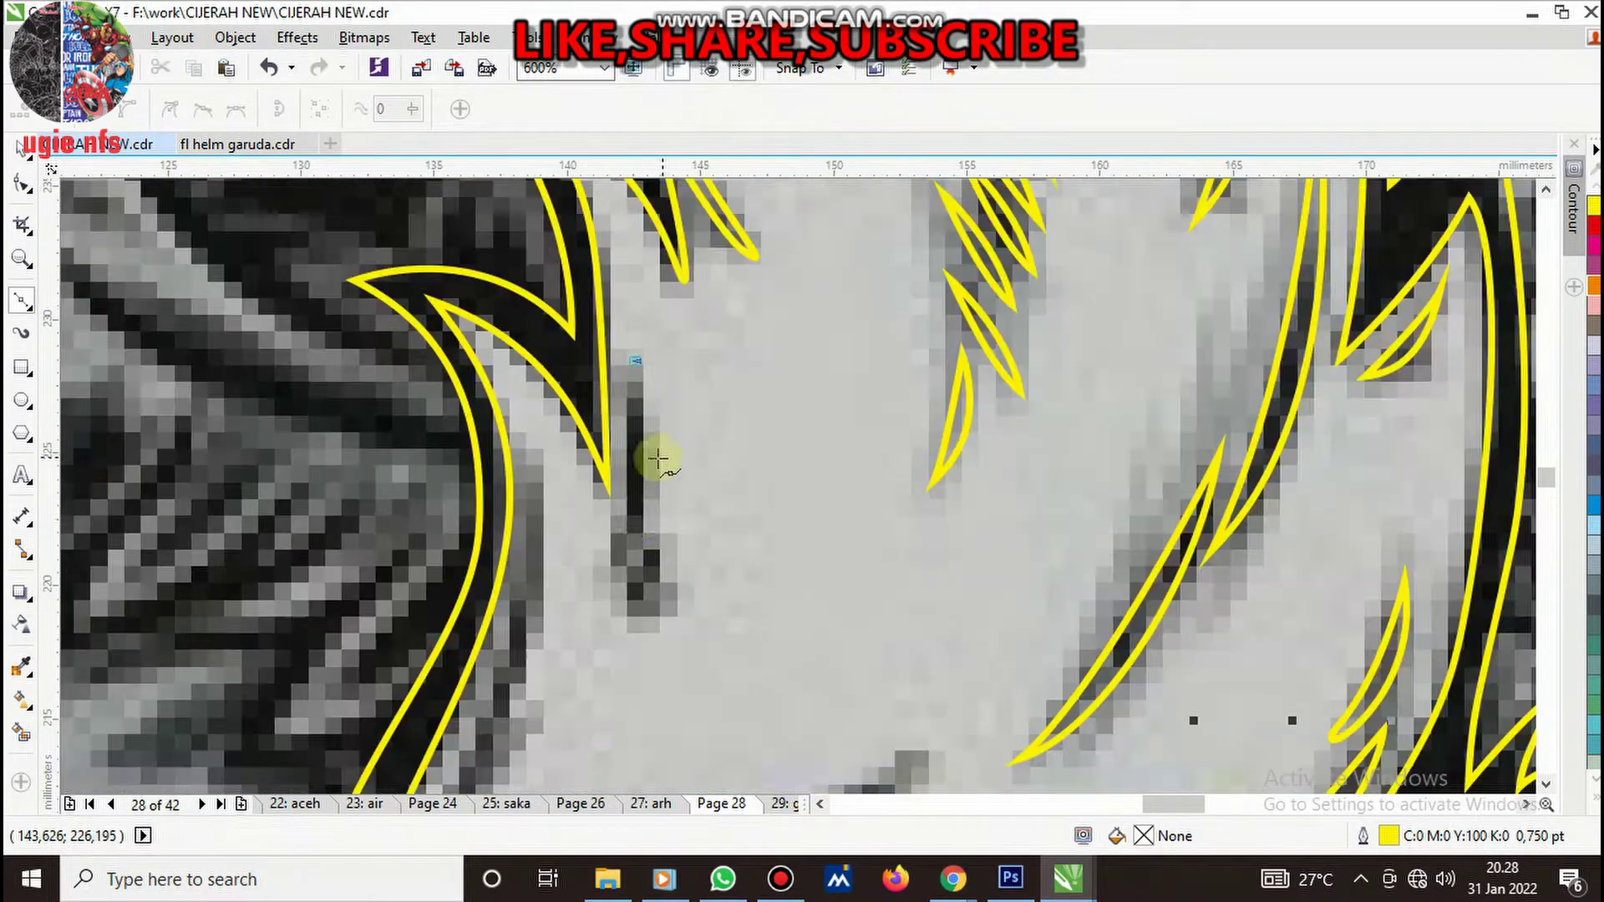
scroll(595, 327, "up", 2)
left_click_drag(652, 454, 647, 549)
left_click_drag(716, 684, 748, 734)
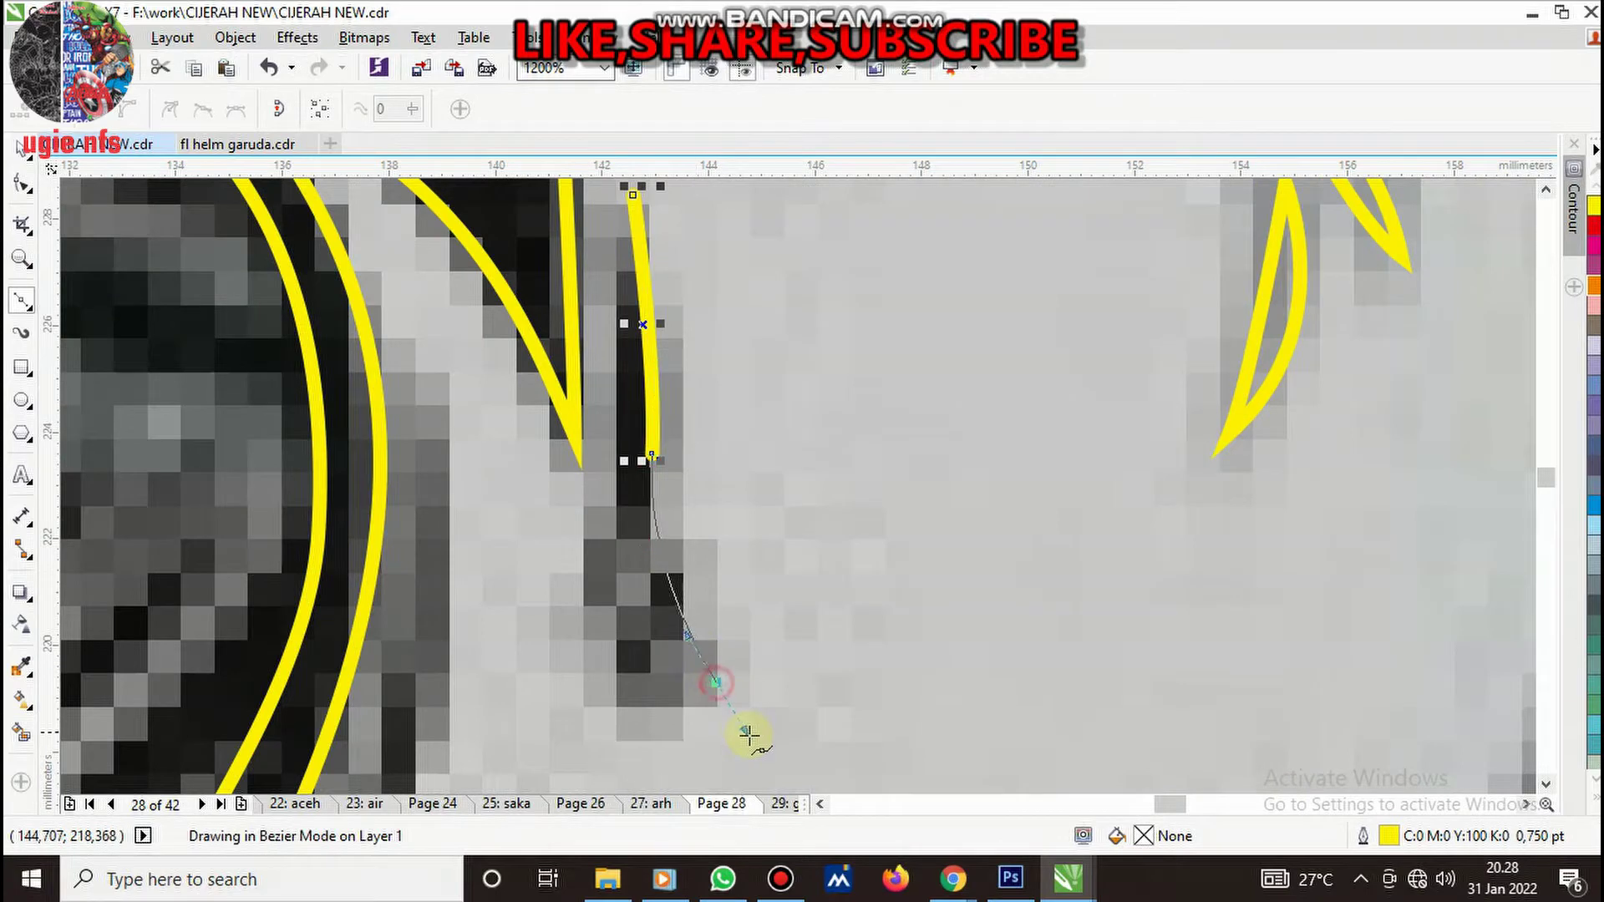
scroll(652, 652, "down", 1)
scroll(627, 562, "up", 2)
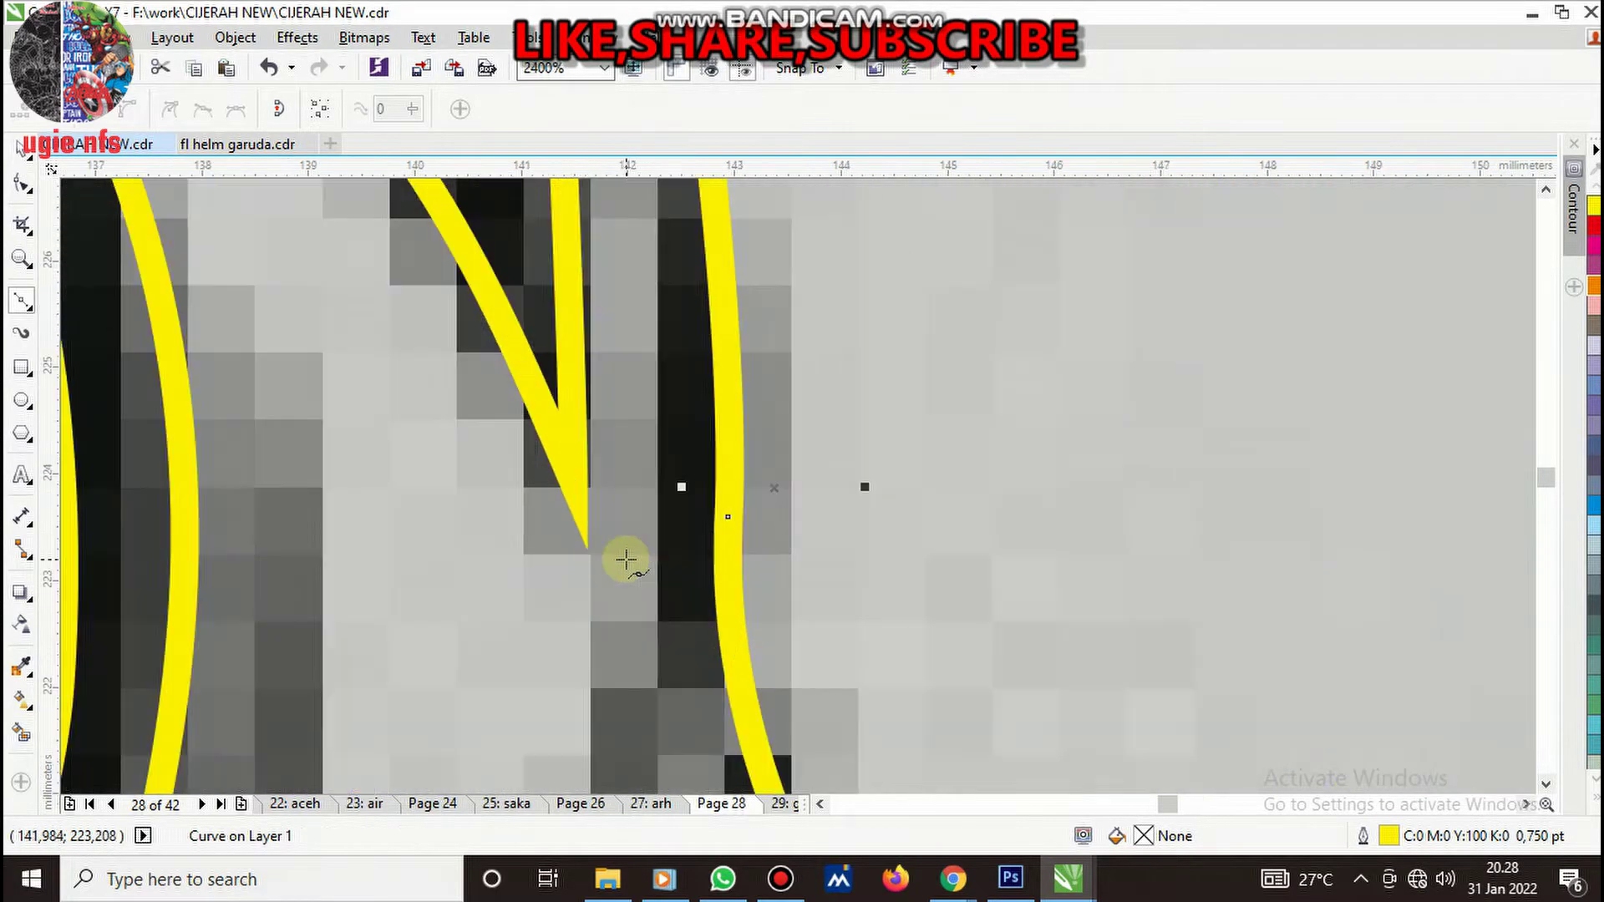
left_click_drag(631, 558, 637, 343)
- Draw another cheek feather spike along the dark streak, joined back to its top
scroll(665, 501, "down", 1)
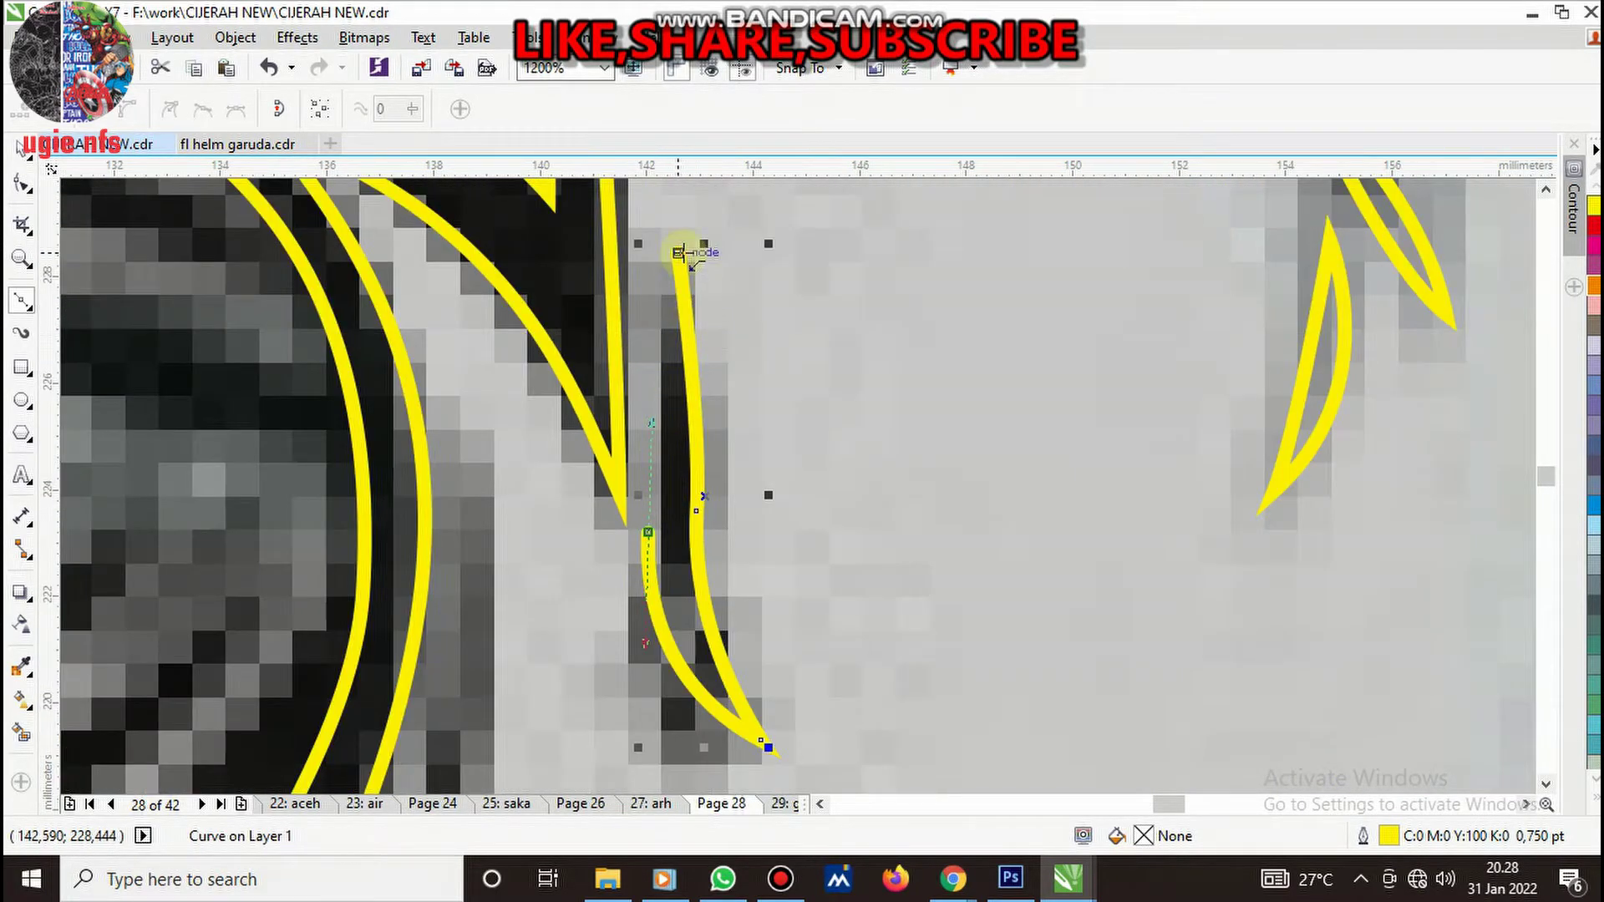
scroll(707, 490, "down", 2)
scroll(707, 489, "up", 1)
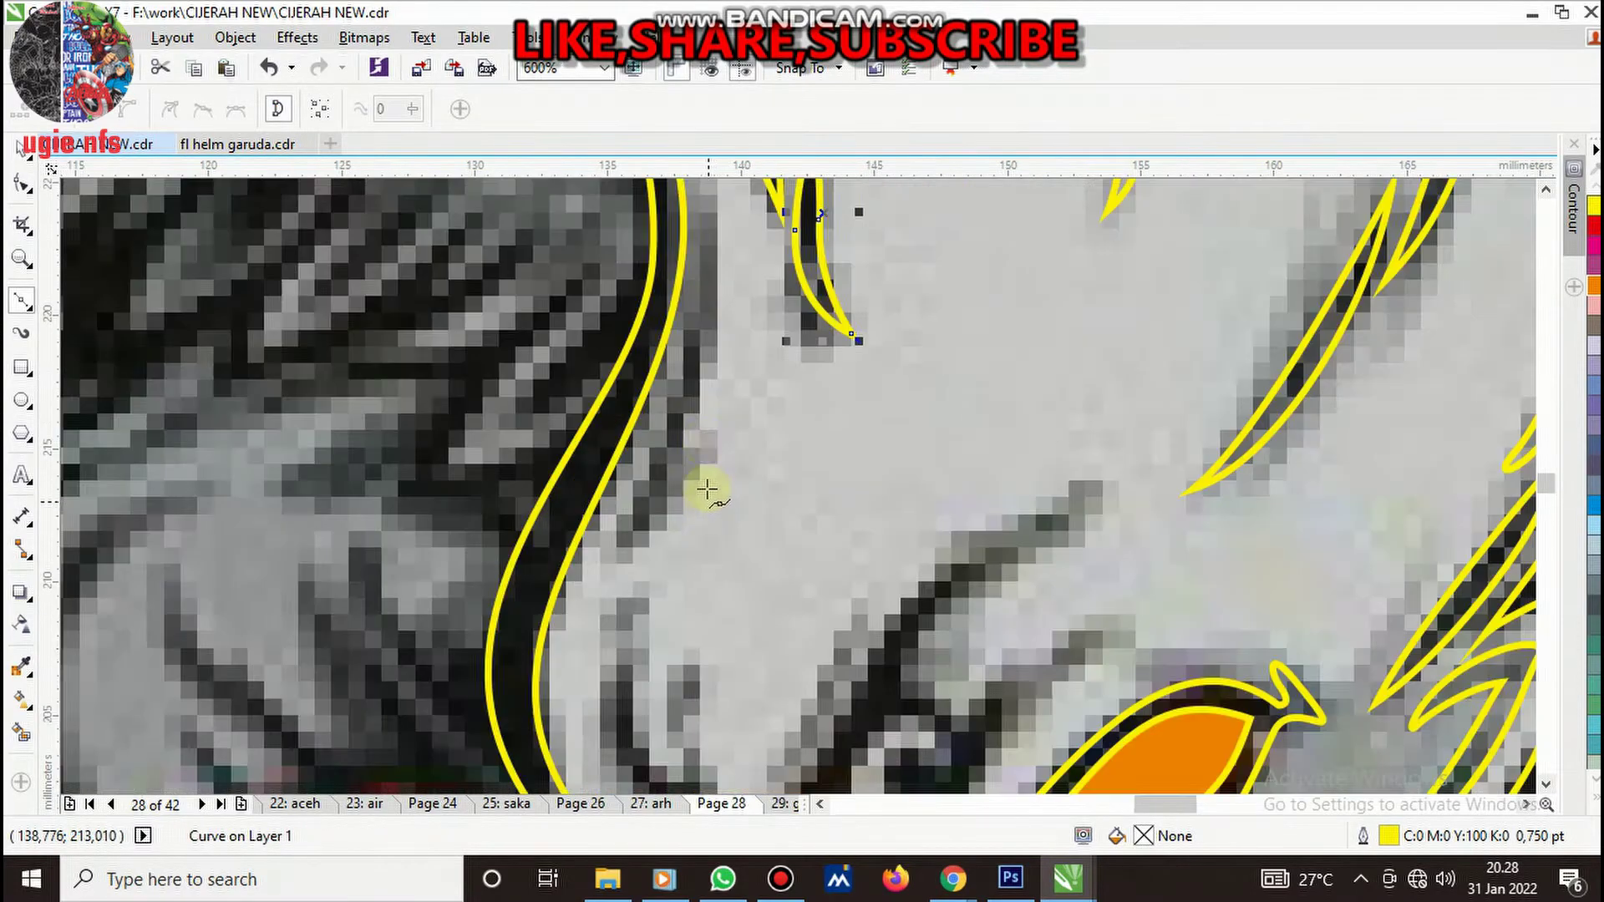
left_click(707, 202)
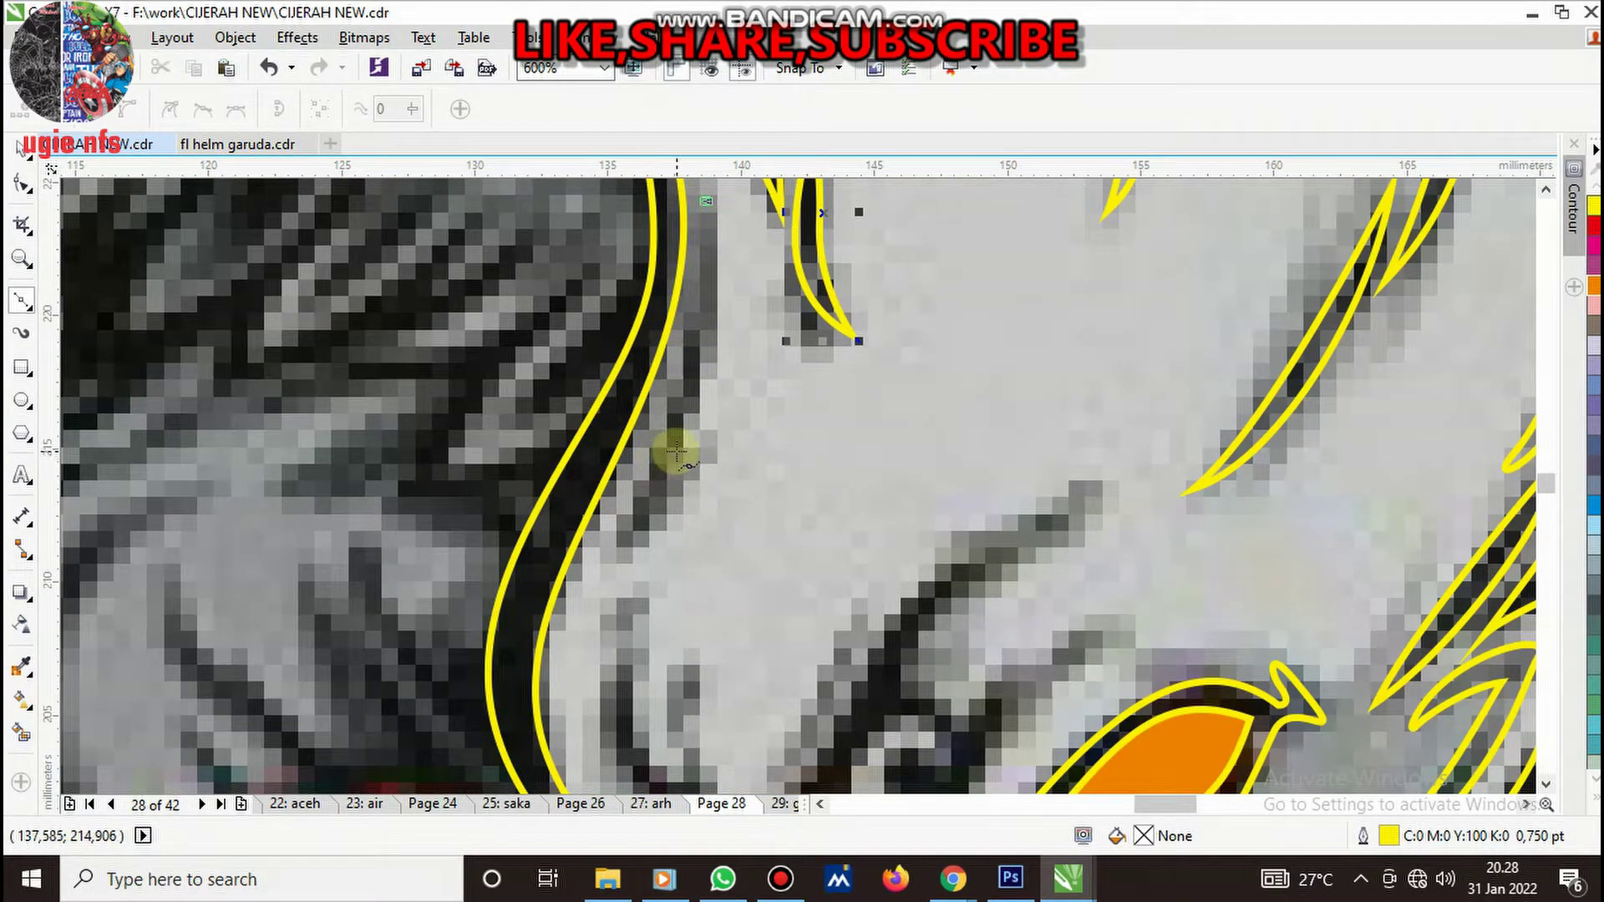
left_click_drag(677, 452, 614, 579)
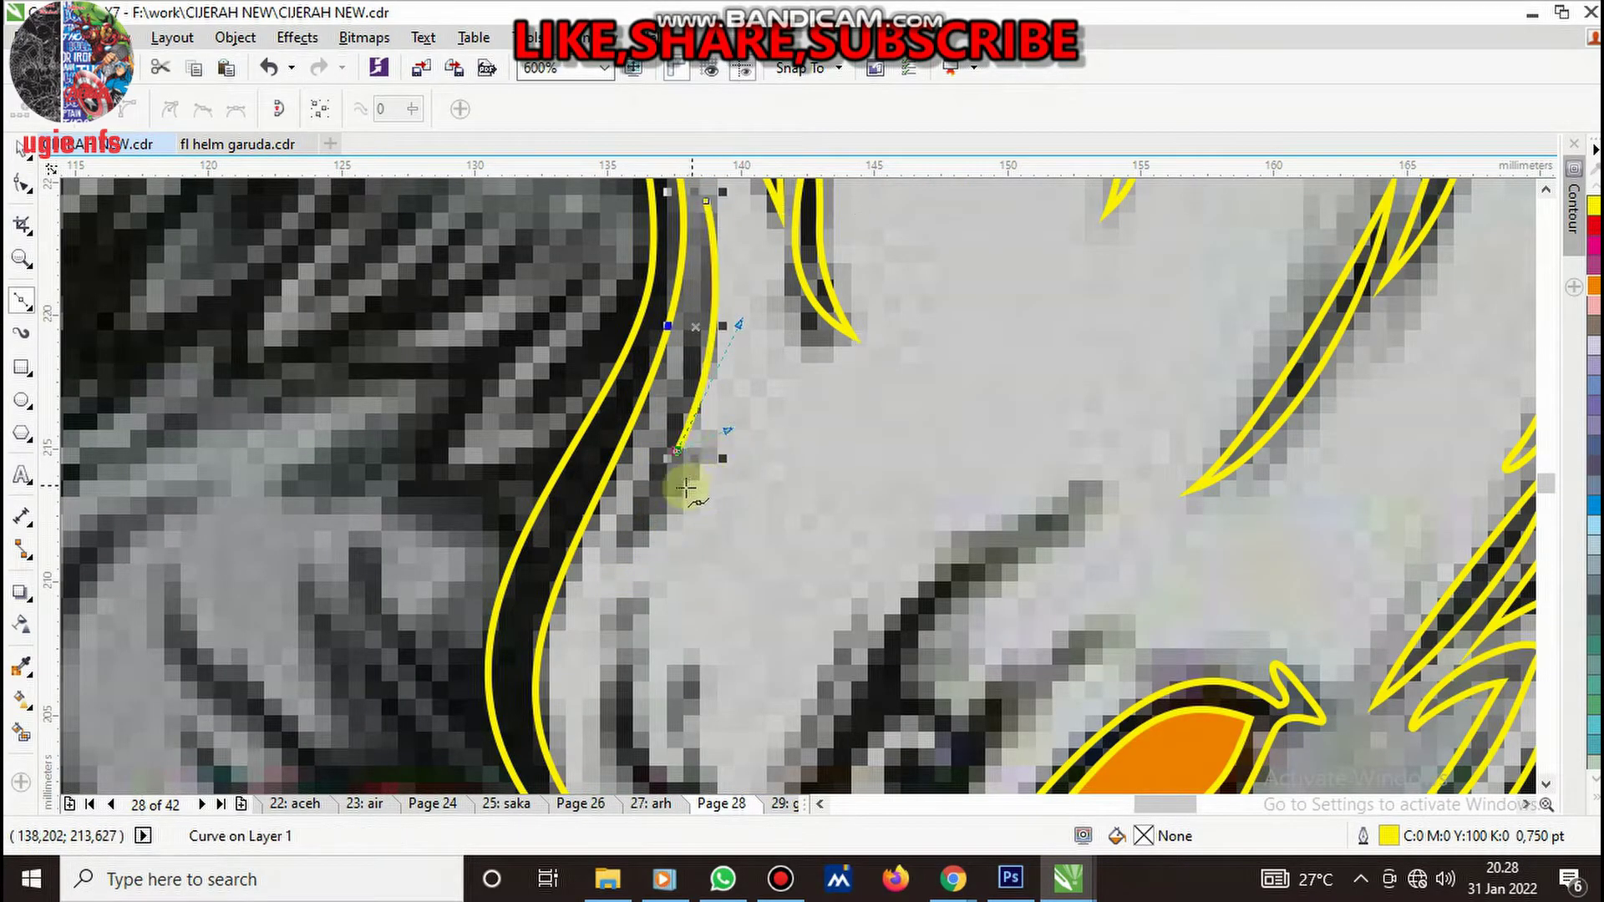
left_click_drag(674, 495, 602, 561)
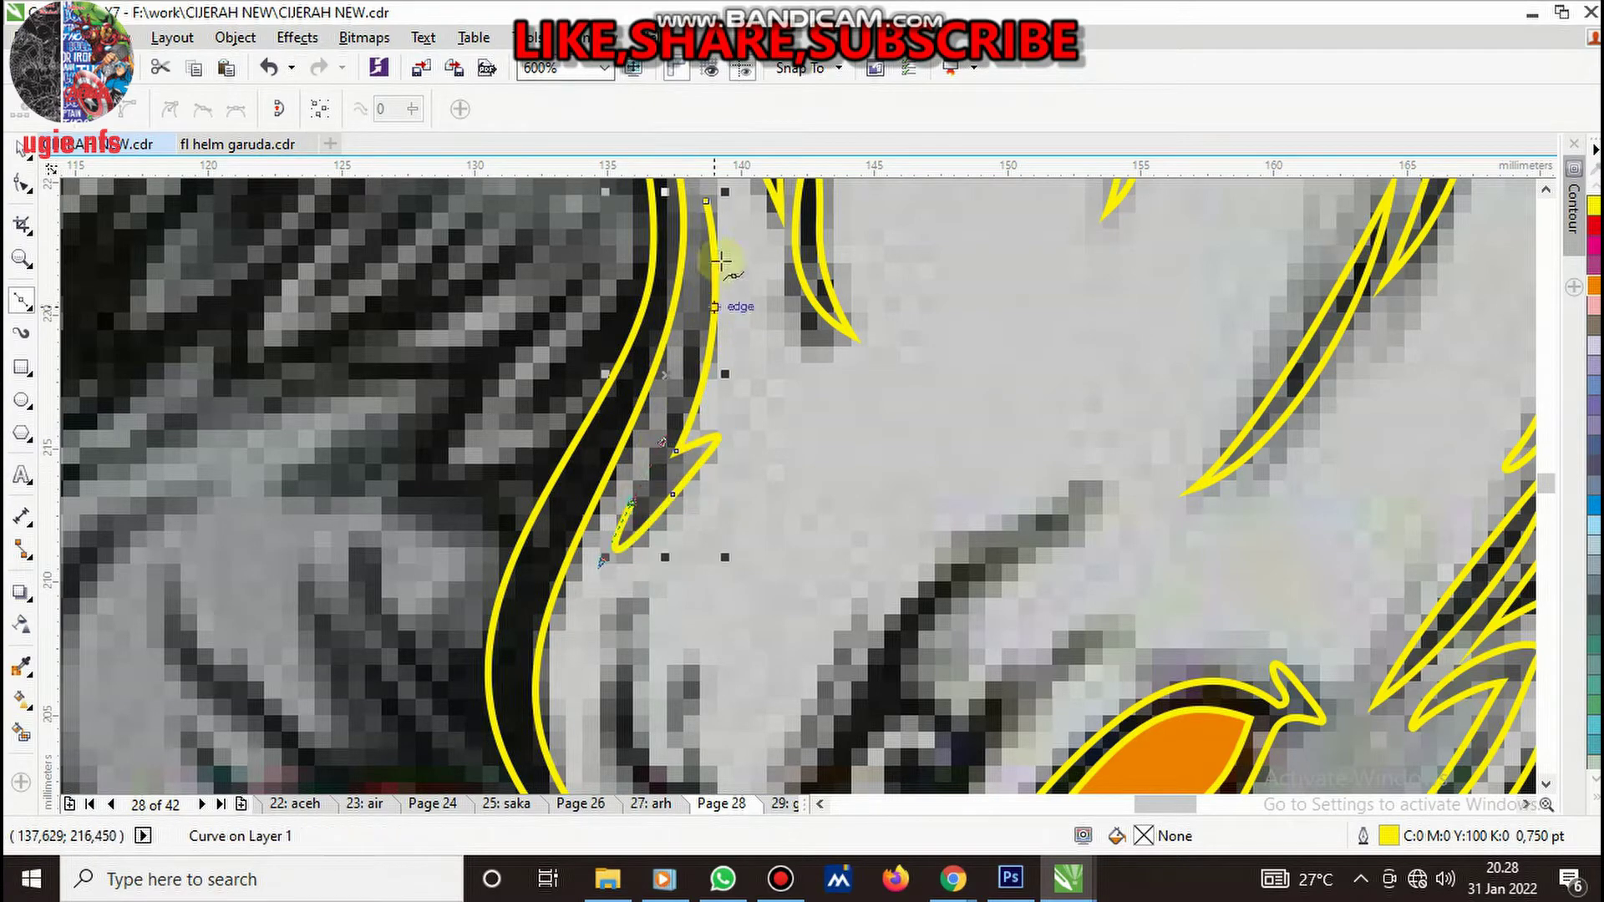
left_click_drag(702, 202, 687, 376)
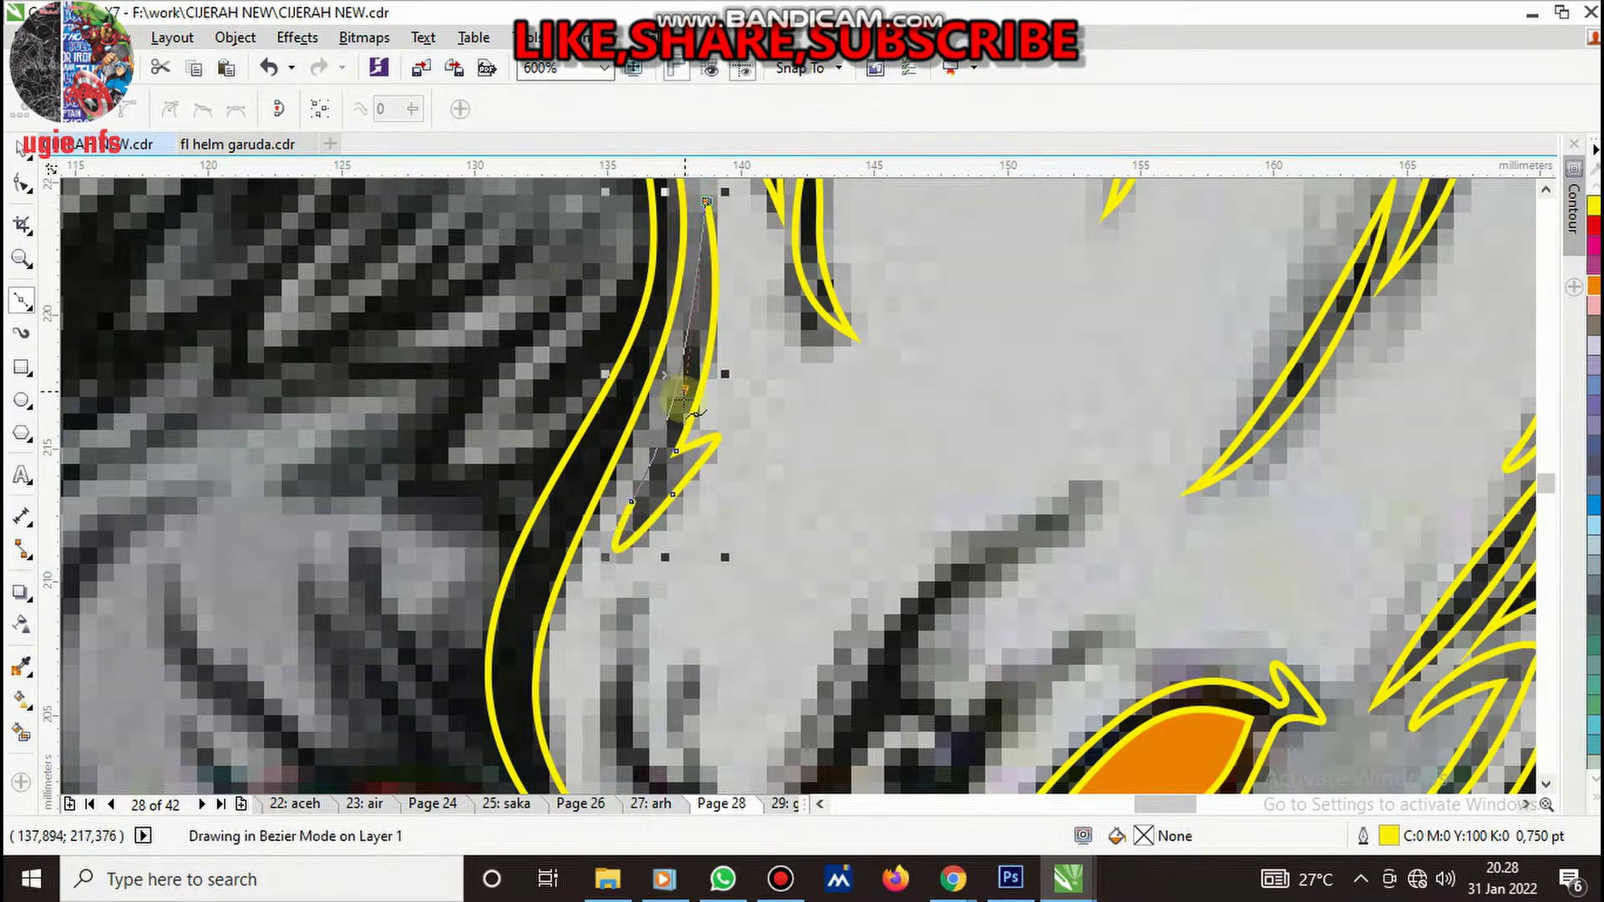
scroll(687, 376, "down", 2)
scroll(677, 455, "up", 2)
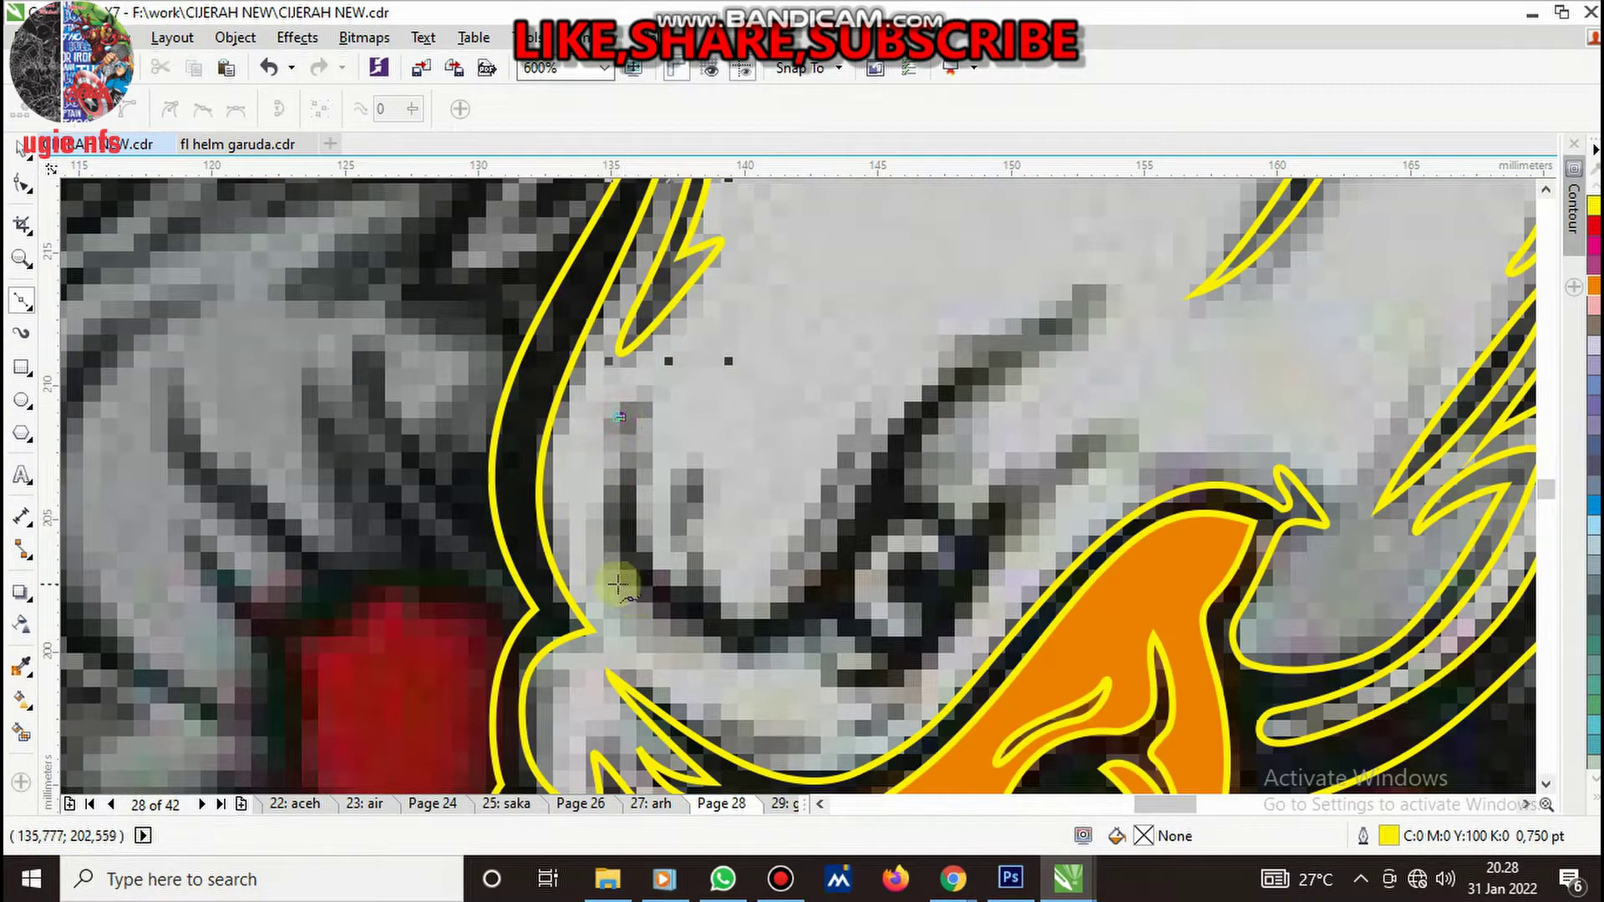
- Undo a stray straight segment and draw a curve around under the eye
left_click_drag(618, 585, 600, 588)
key("ctrl+z")
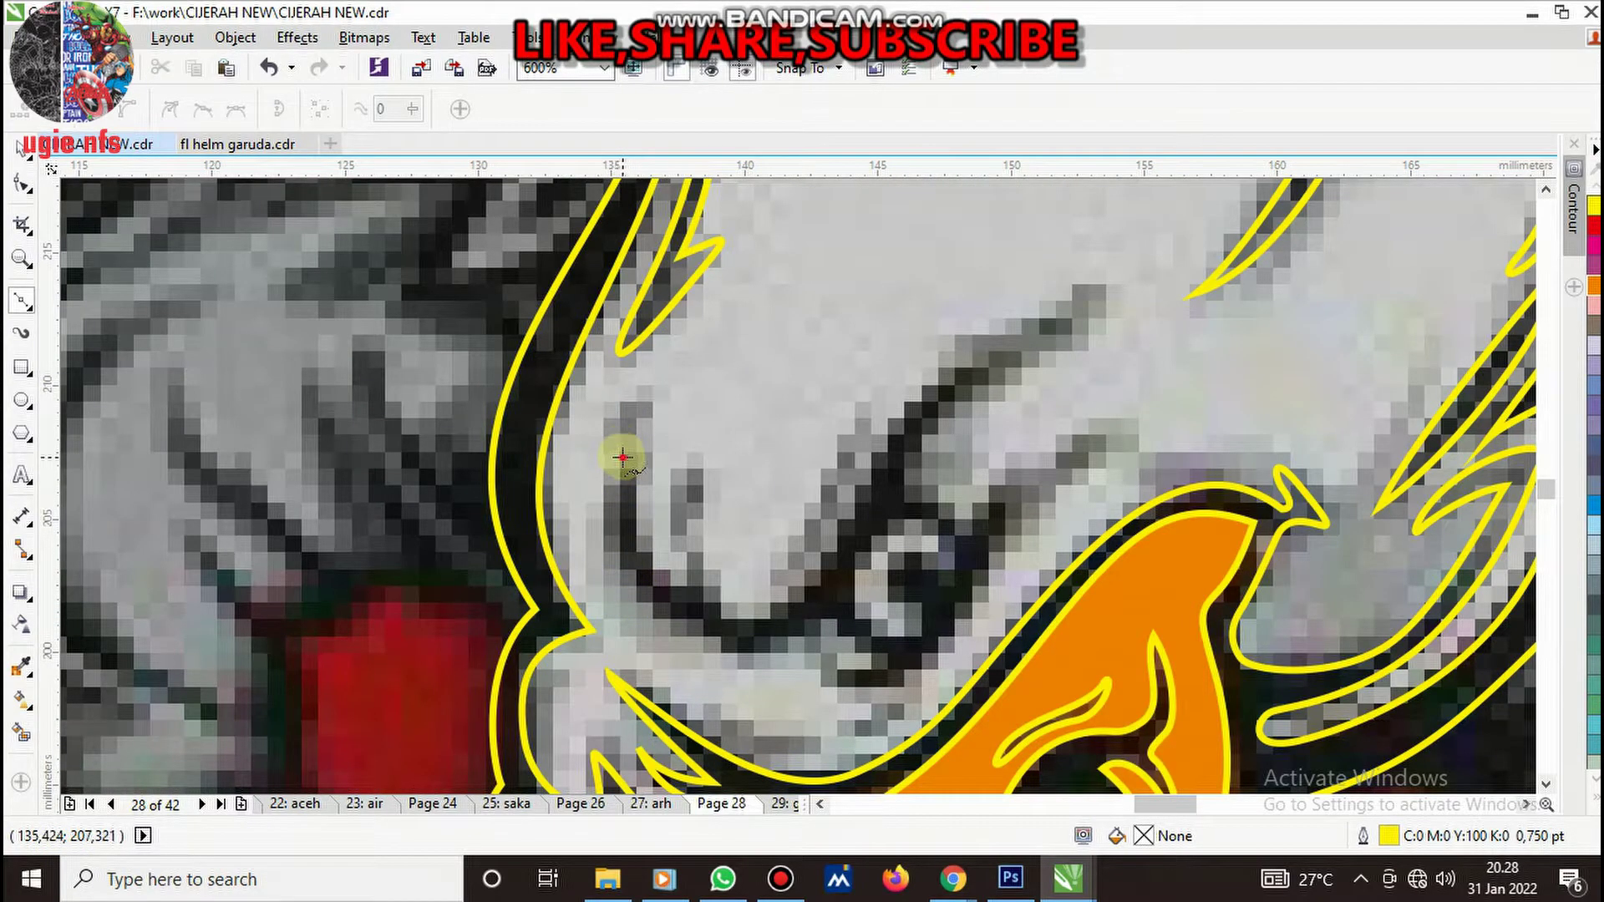
left_click(623, 457)
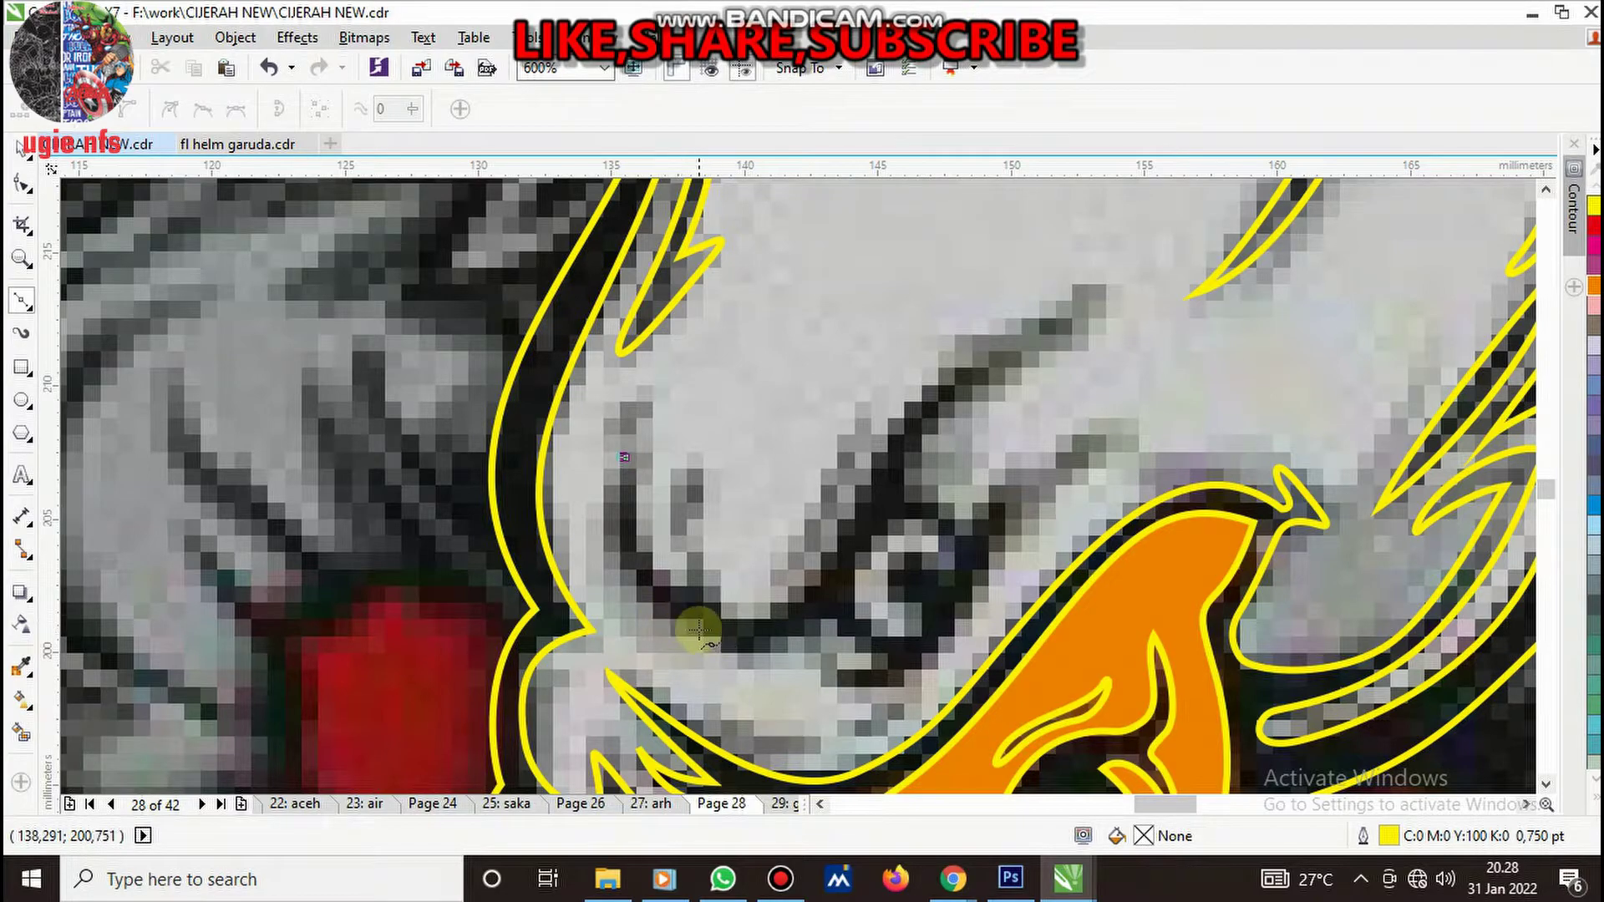
left_click_drag(700, 628, 830, 678)
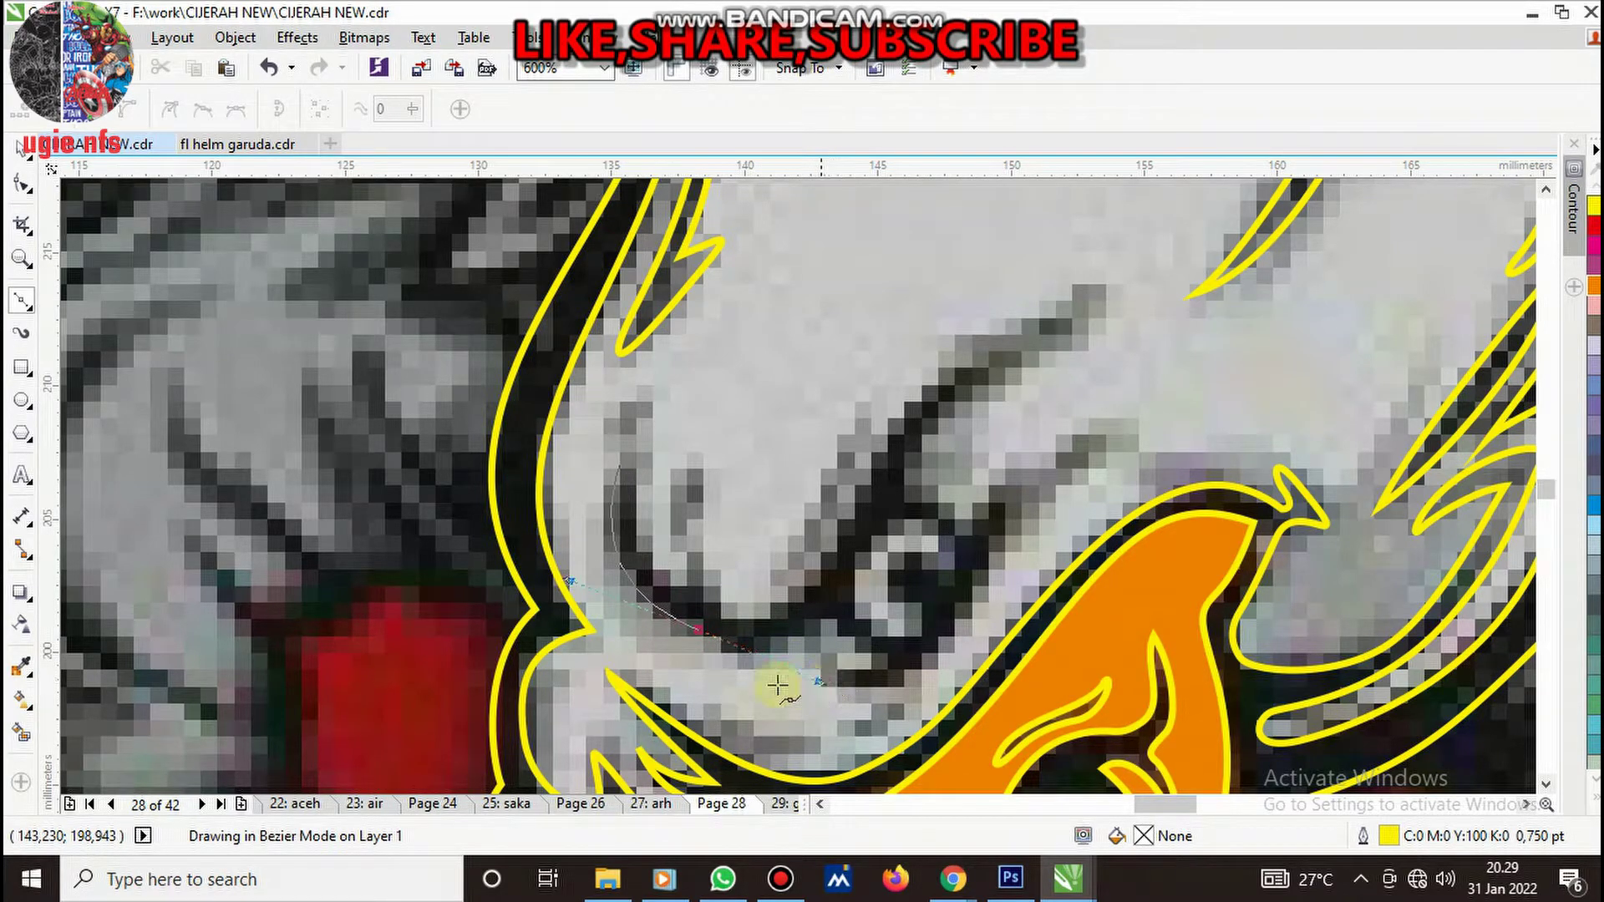
key("space")
- Extend the eye contour along its lower edge and up toward the brow
scroll(852, 602, "down", 1)
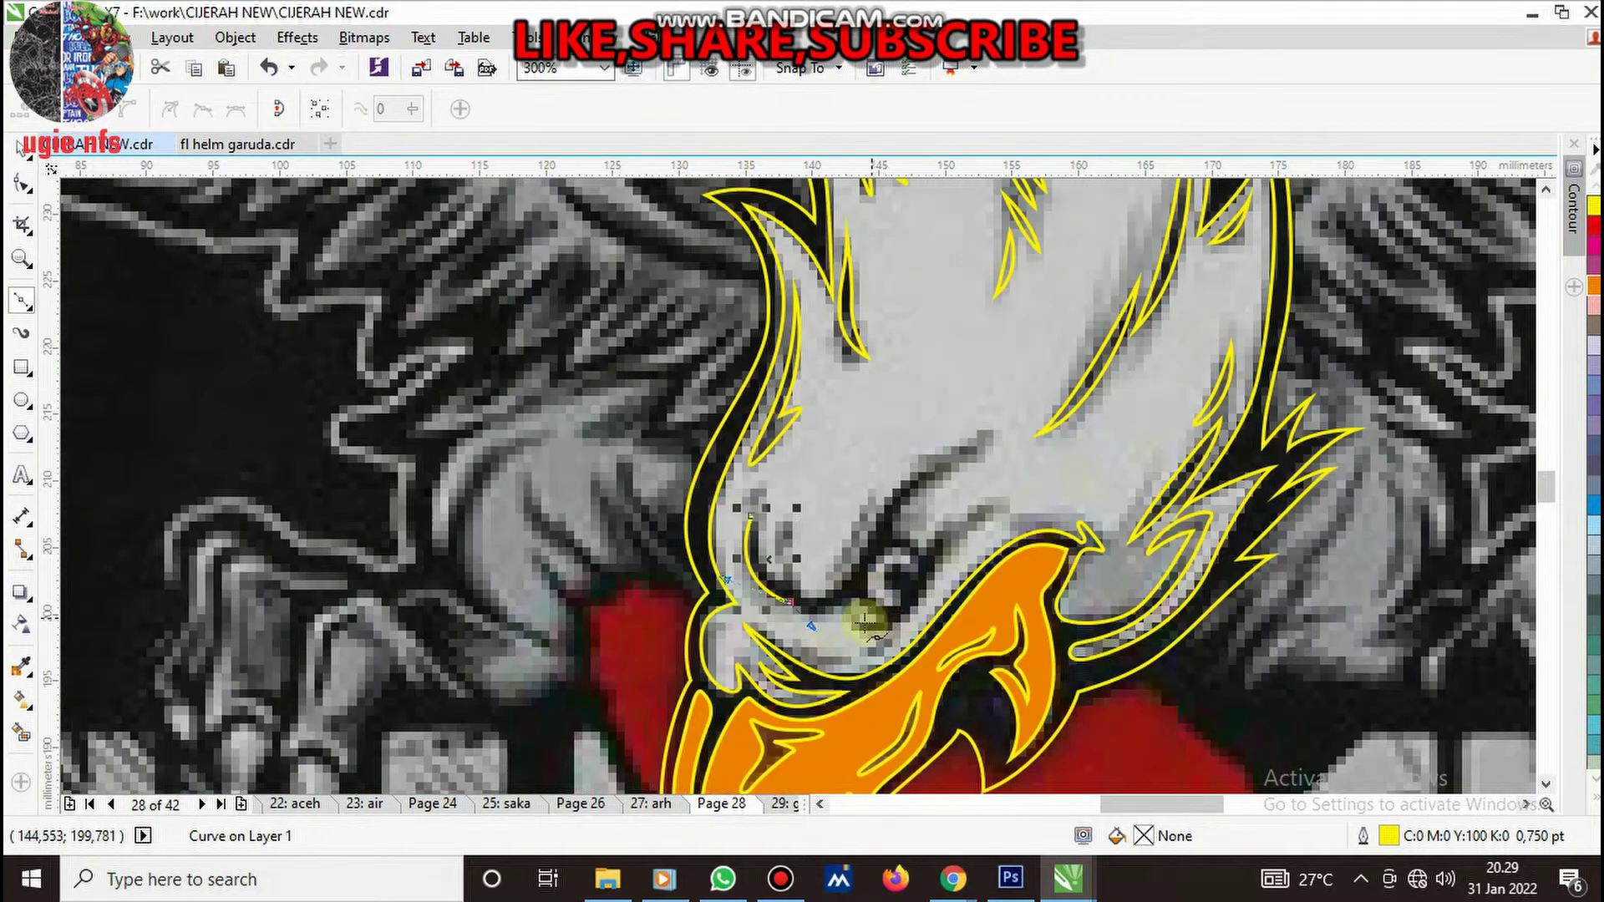
scroll(851, 599, "up", 1)
left_click_drag(812, 589, 833, 625)
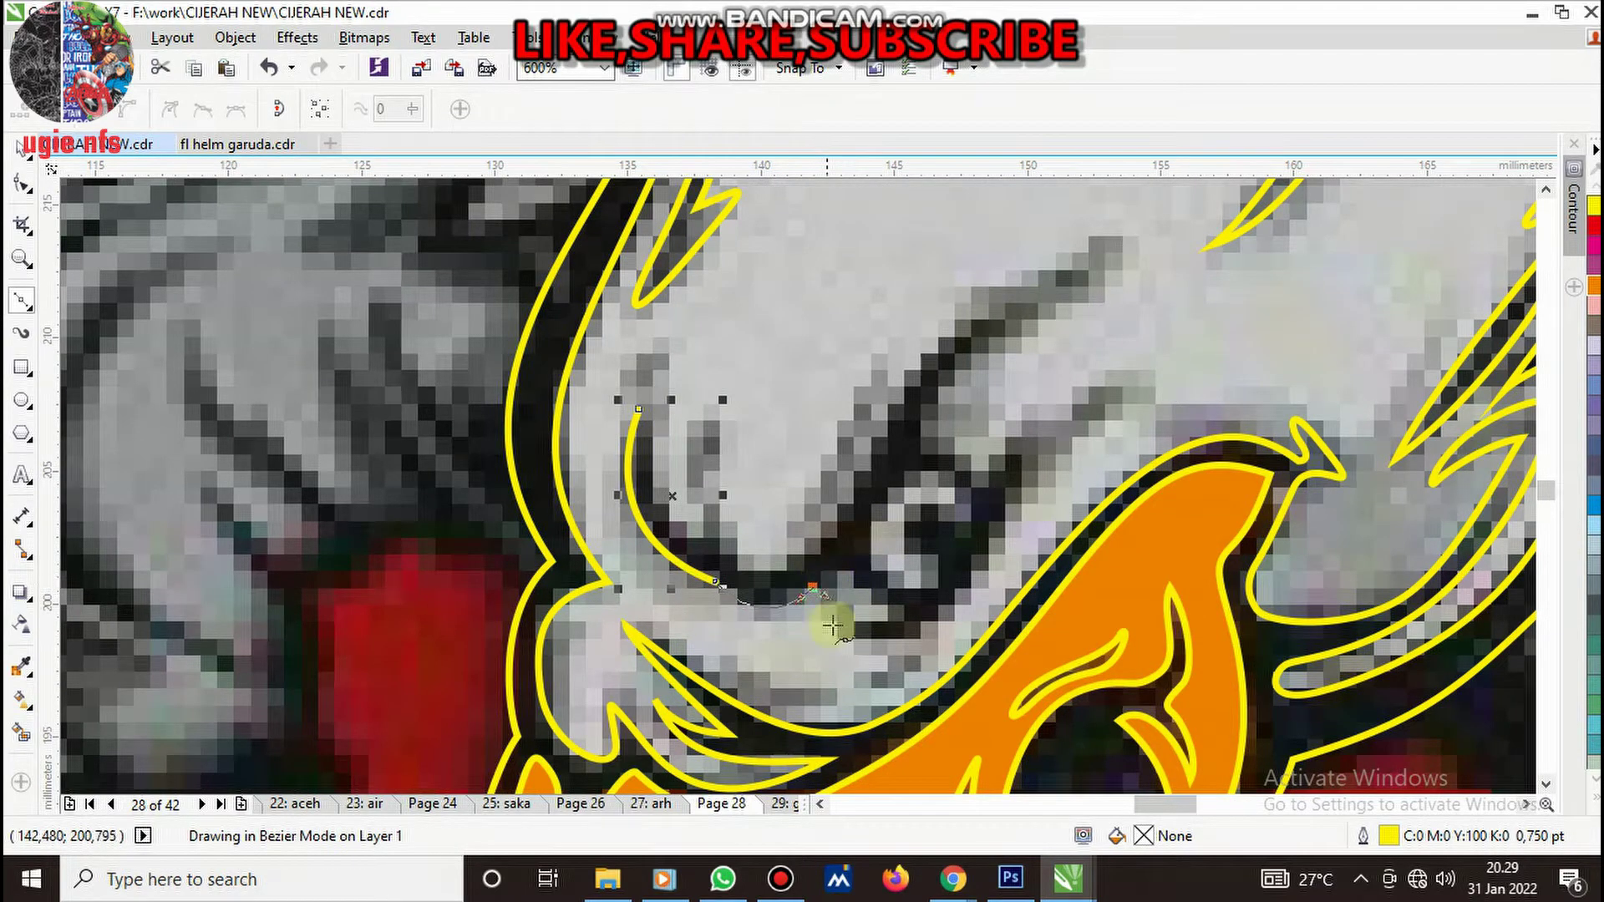
left_click_drag(957, 600, 1011, 531)
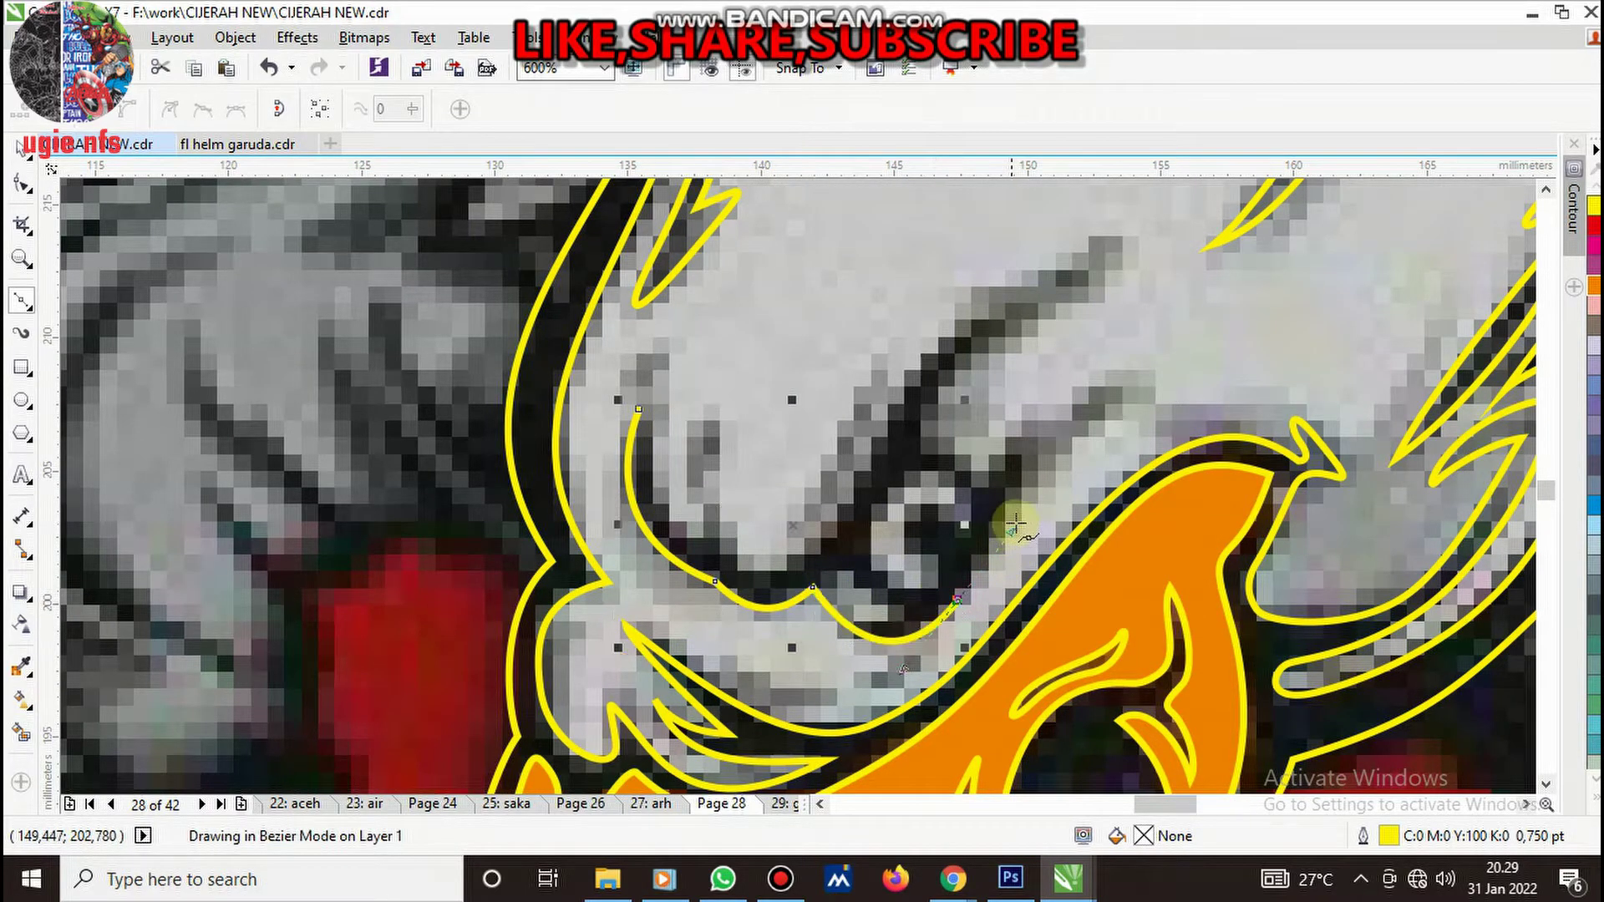
left_click_drag(1154, 388, 1168, 382)
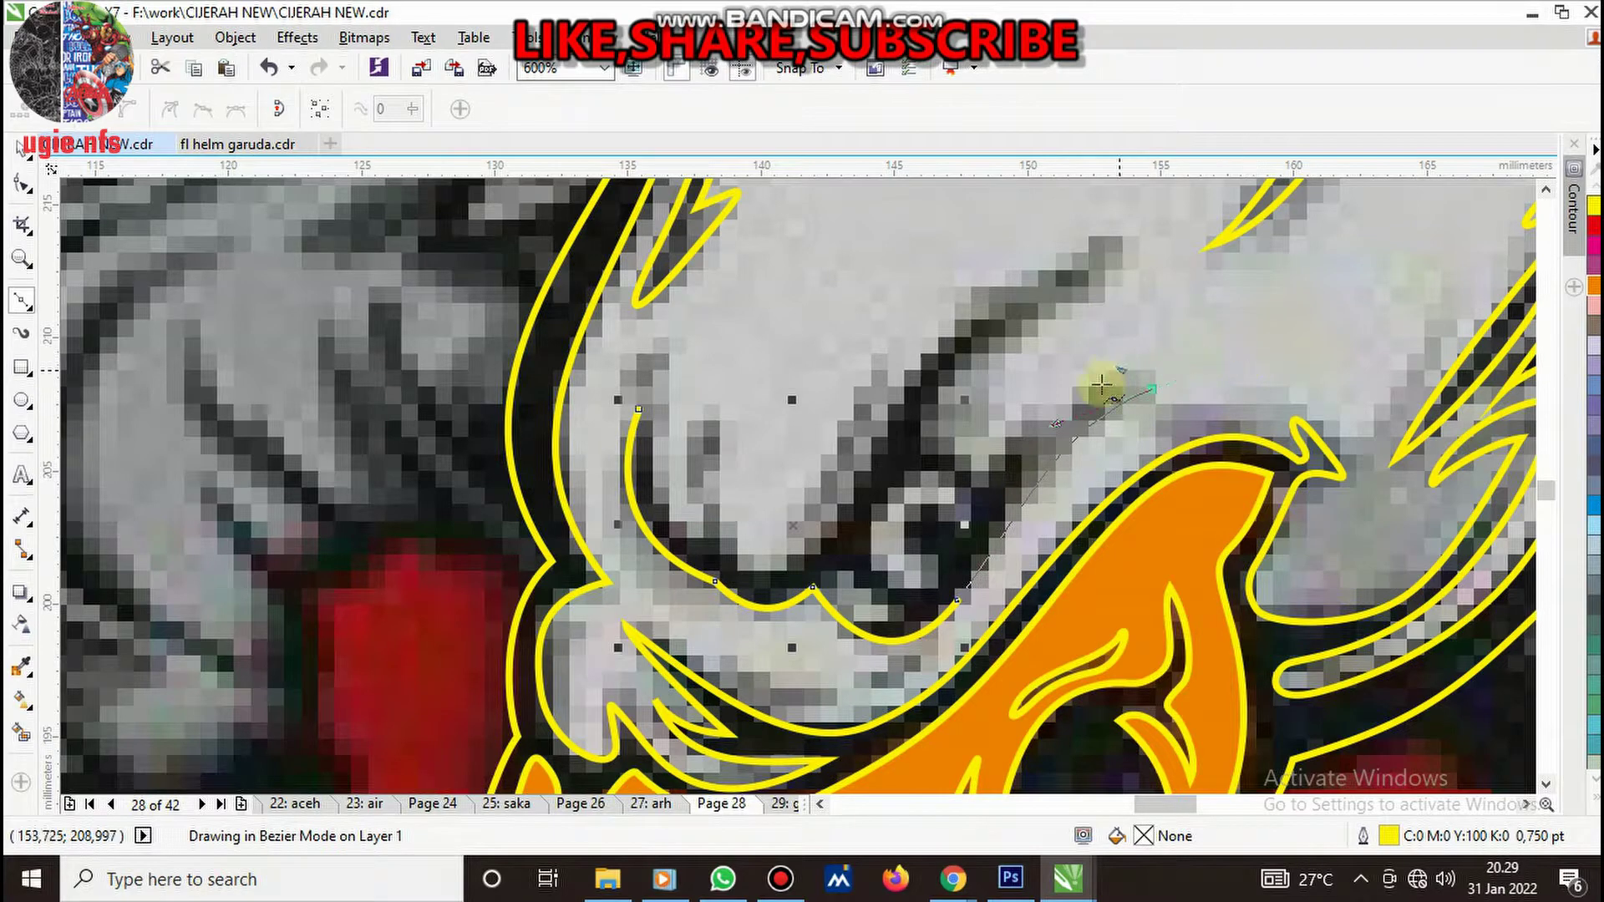
key("space")
- Trace the brow line to a sharp tip and back down around the inner eye
mouse_move(969, 461)
left_mouse_down()
mouse_move(932, 438)
mouse_move(971, 355)
left_mouse_up()
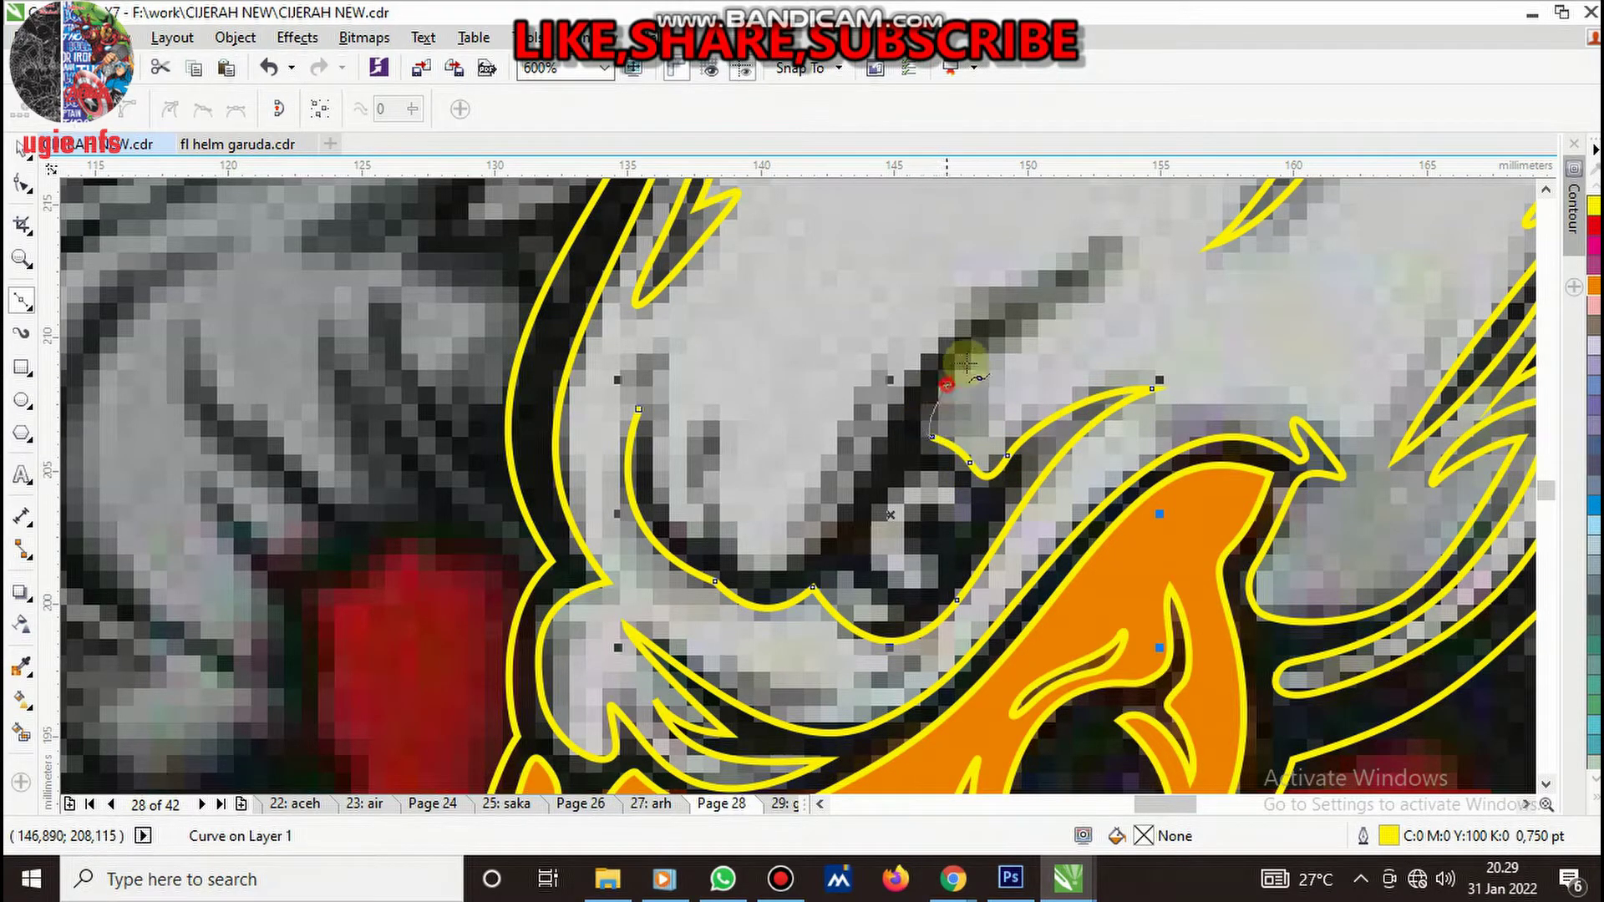
left_click_drag(1107, 272, 1092, 257)
left_click(1103, 251)
left_click(912, 358)
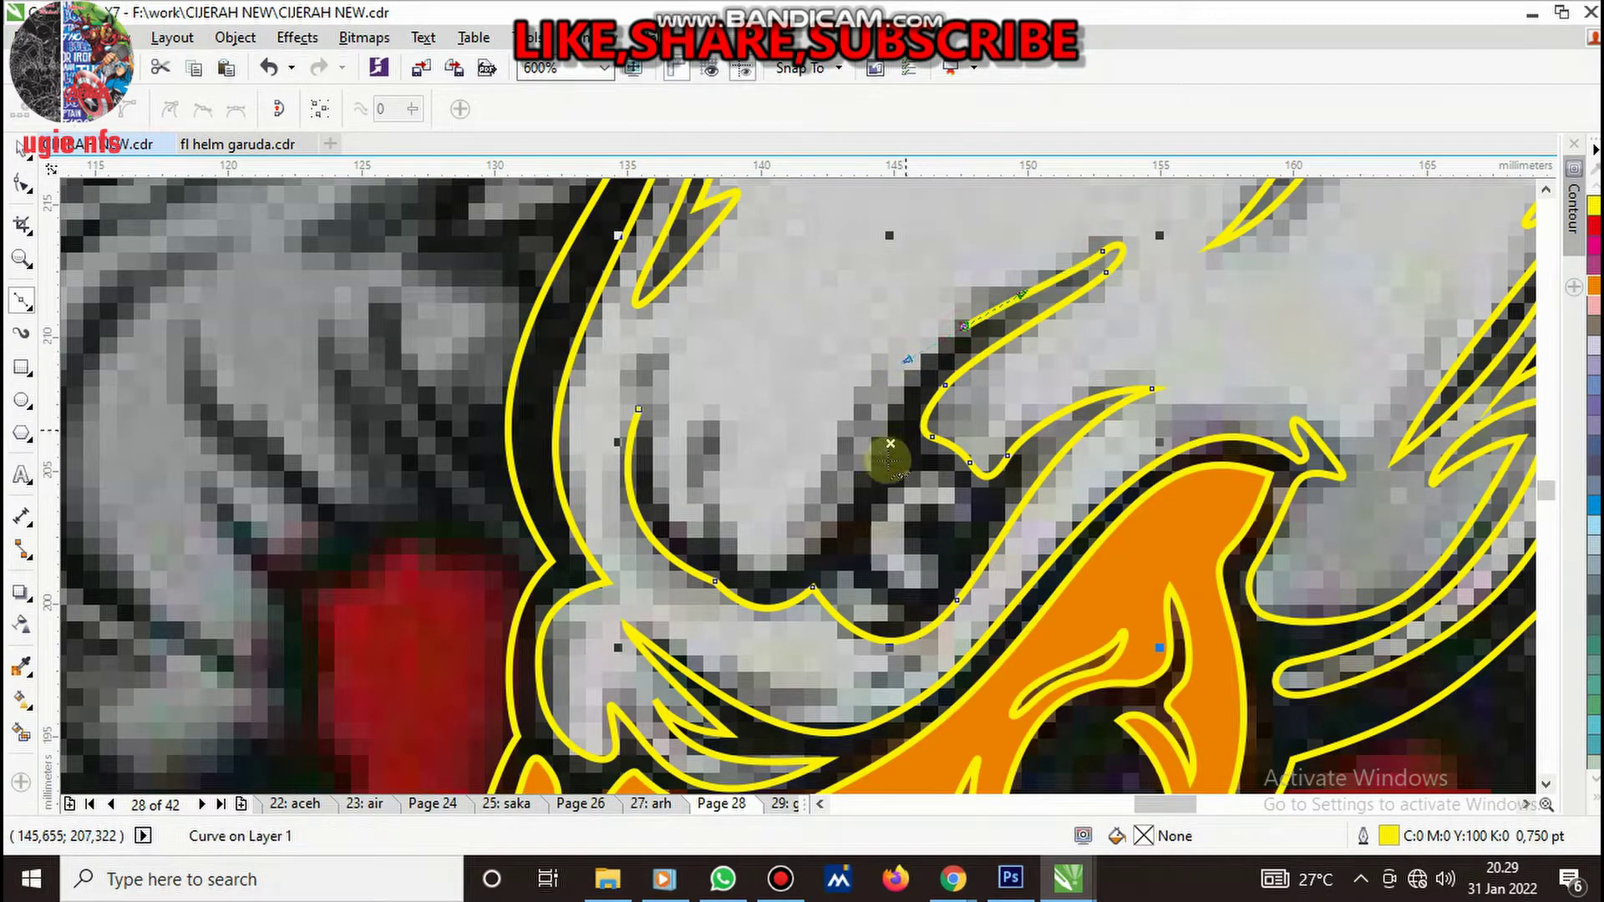
left_click_drag(884, 438, 836, 537)
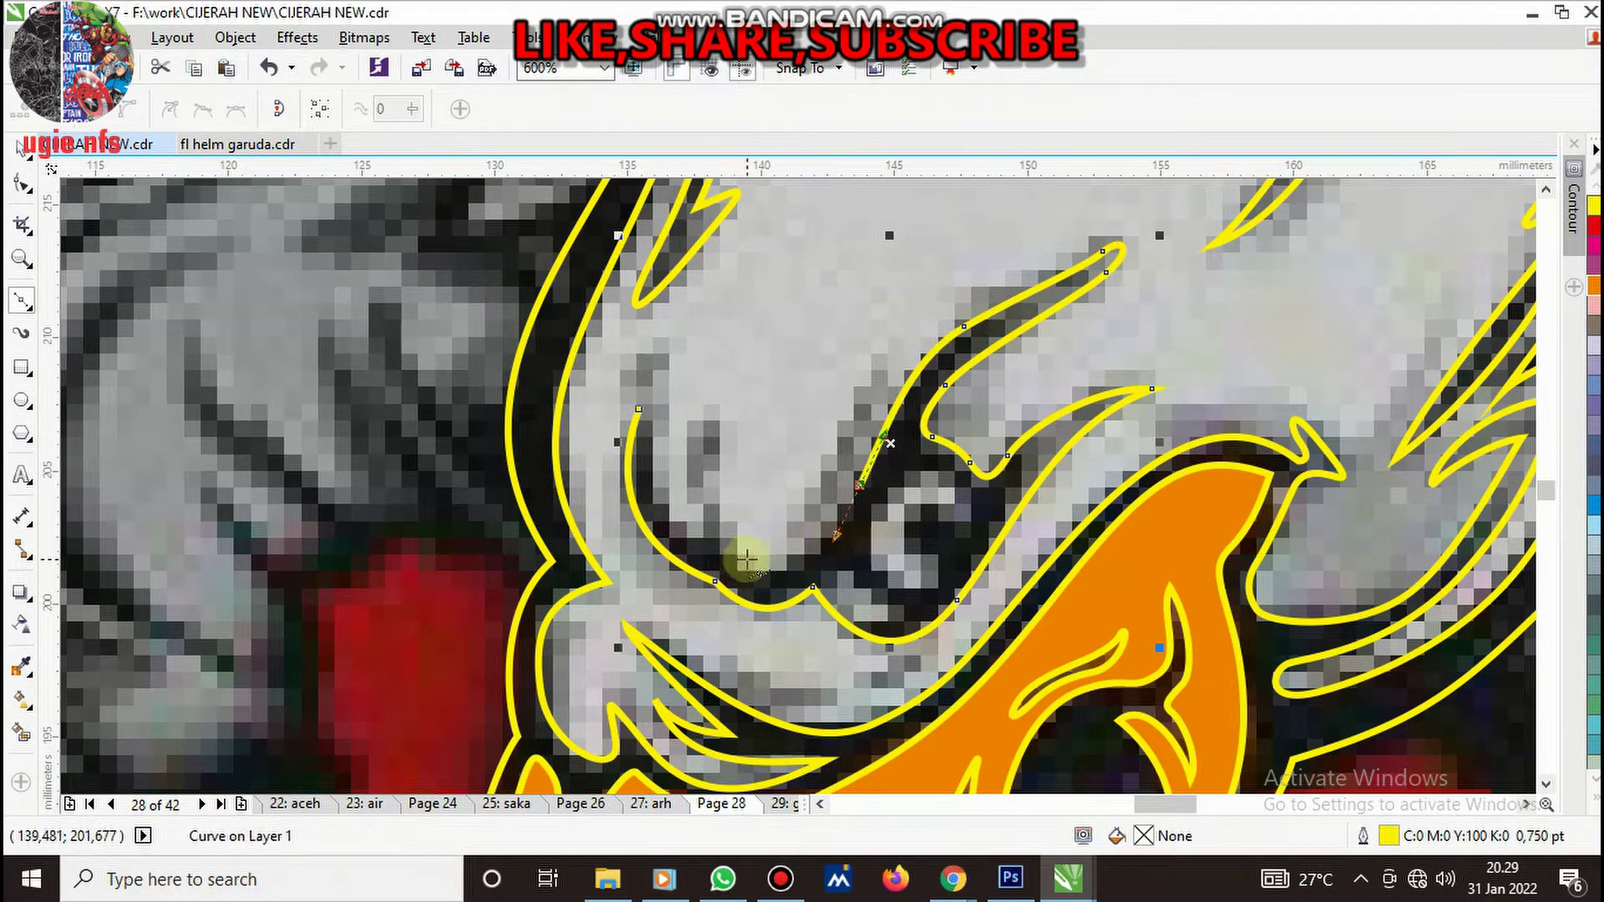
left_click_drag(746, 558, 698, 497)
left_click_drag(715, 429, 727, 393)
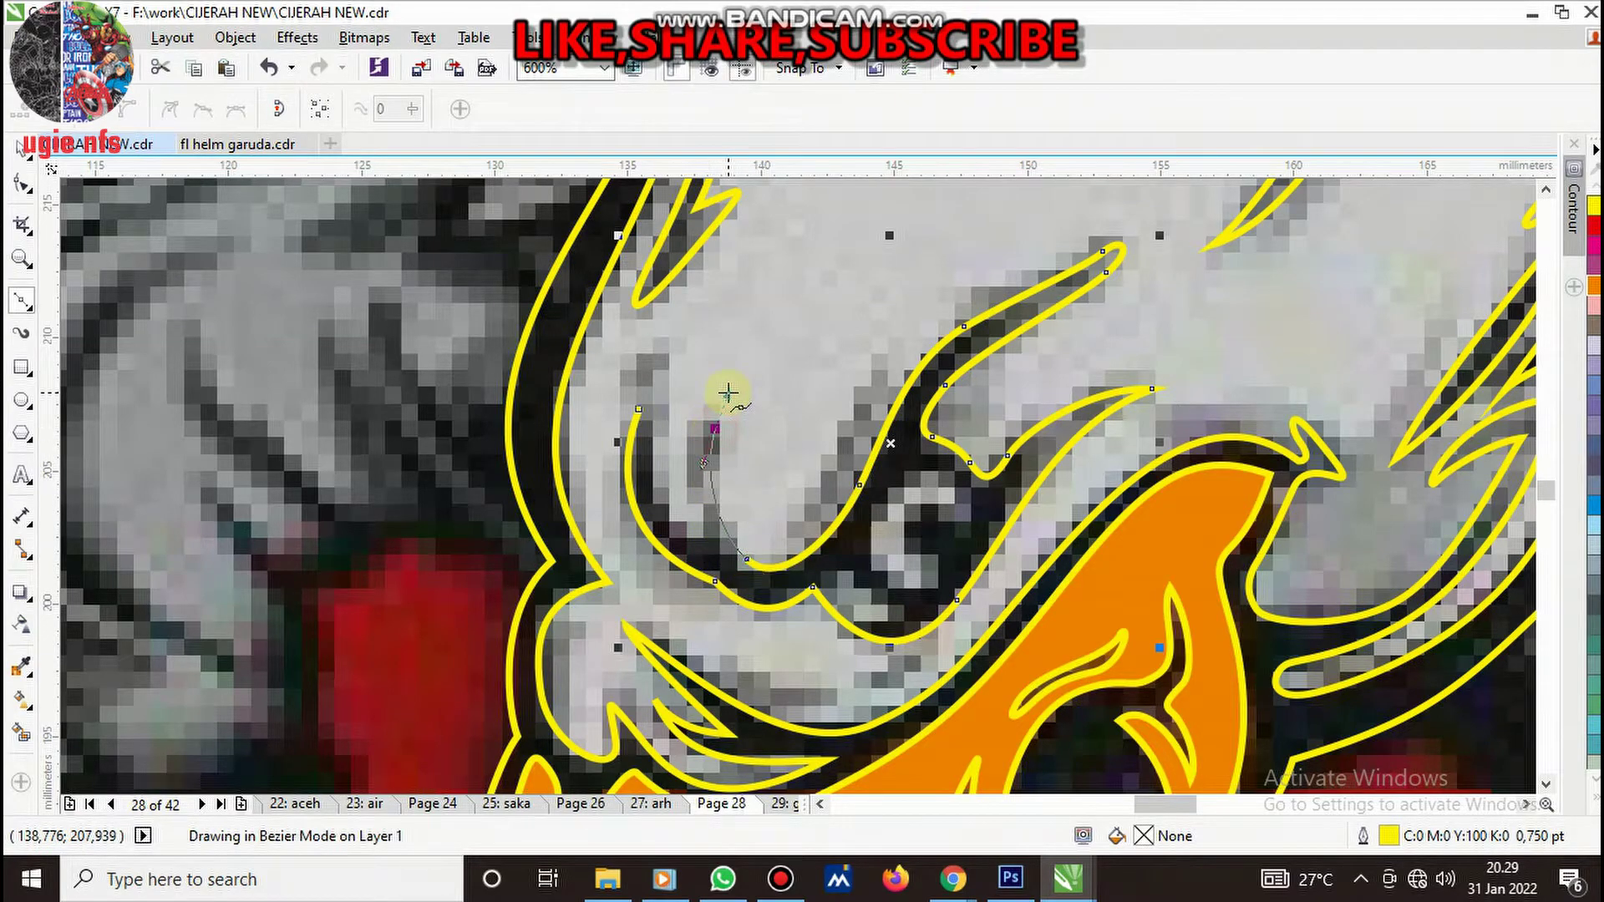
left_click(710, 545)
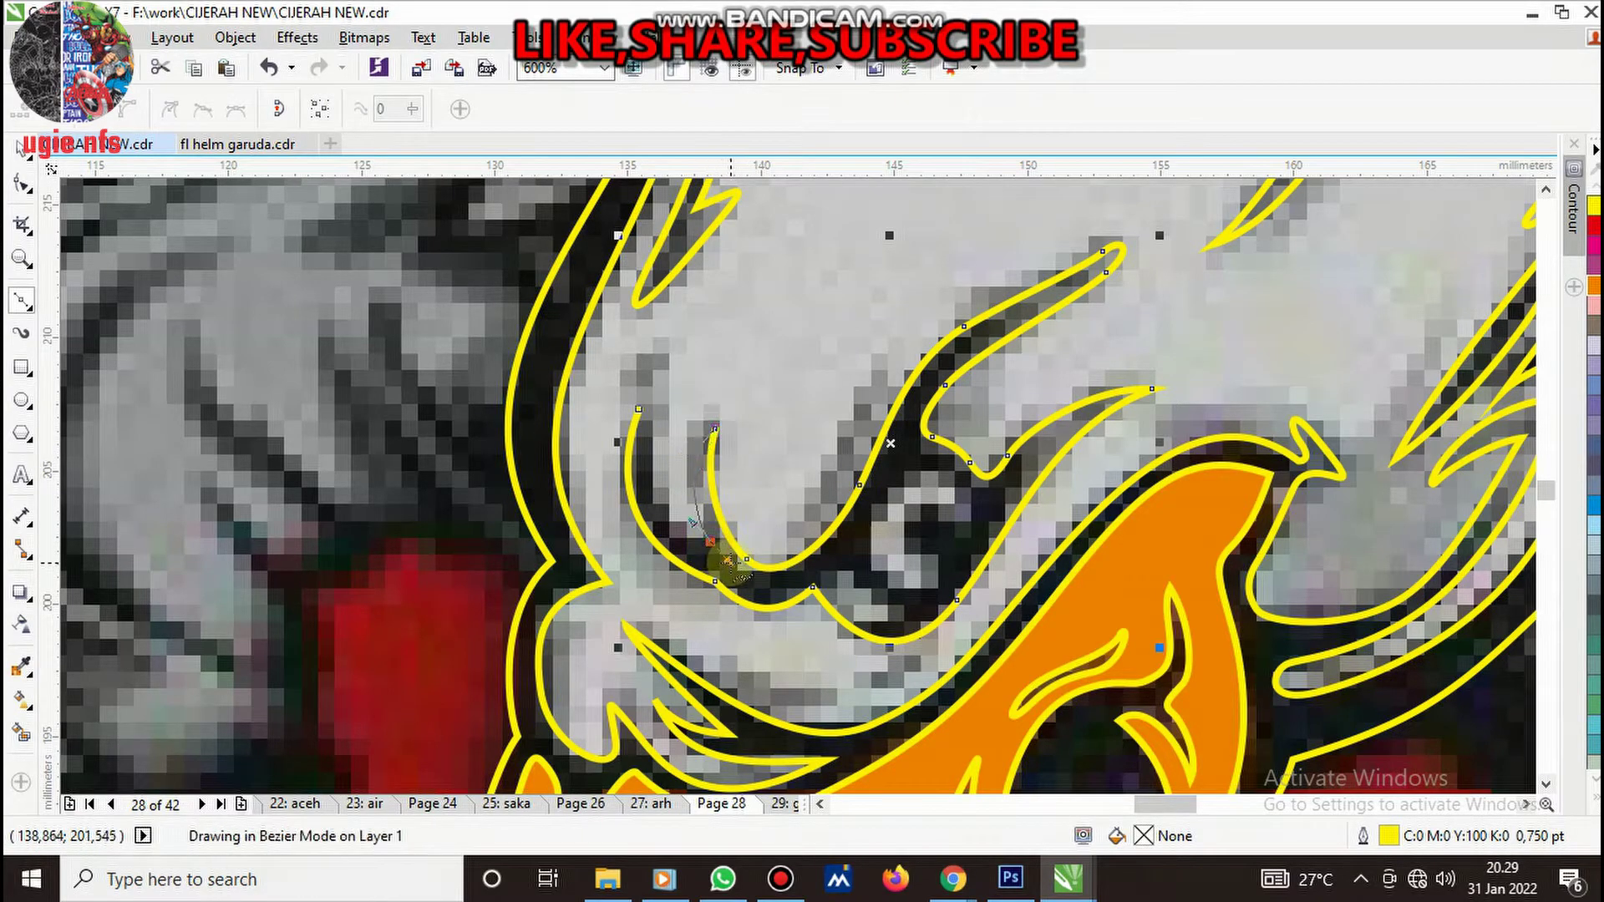
left_click(638, 410)
- Add a small closed sliver at the brow's inner end
left_click_drag(639, 410, 643, 474)
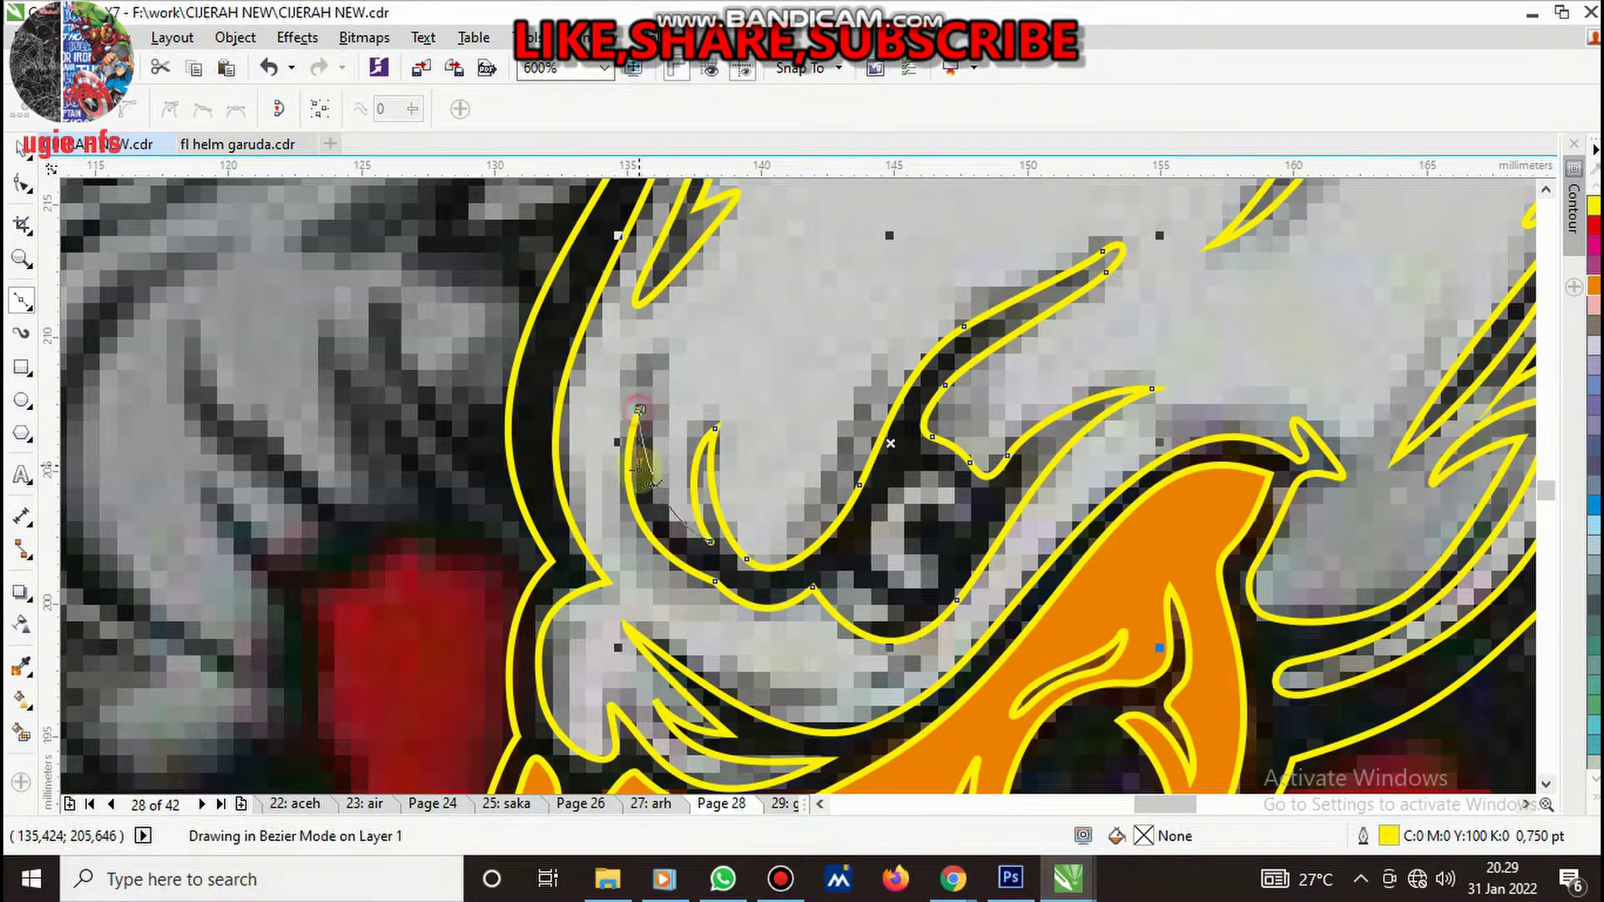
scroll(656, 367, "up", 2)
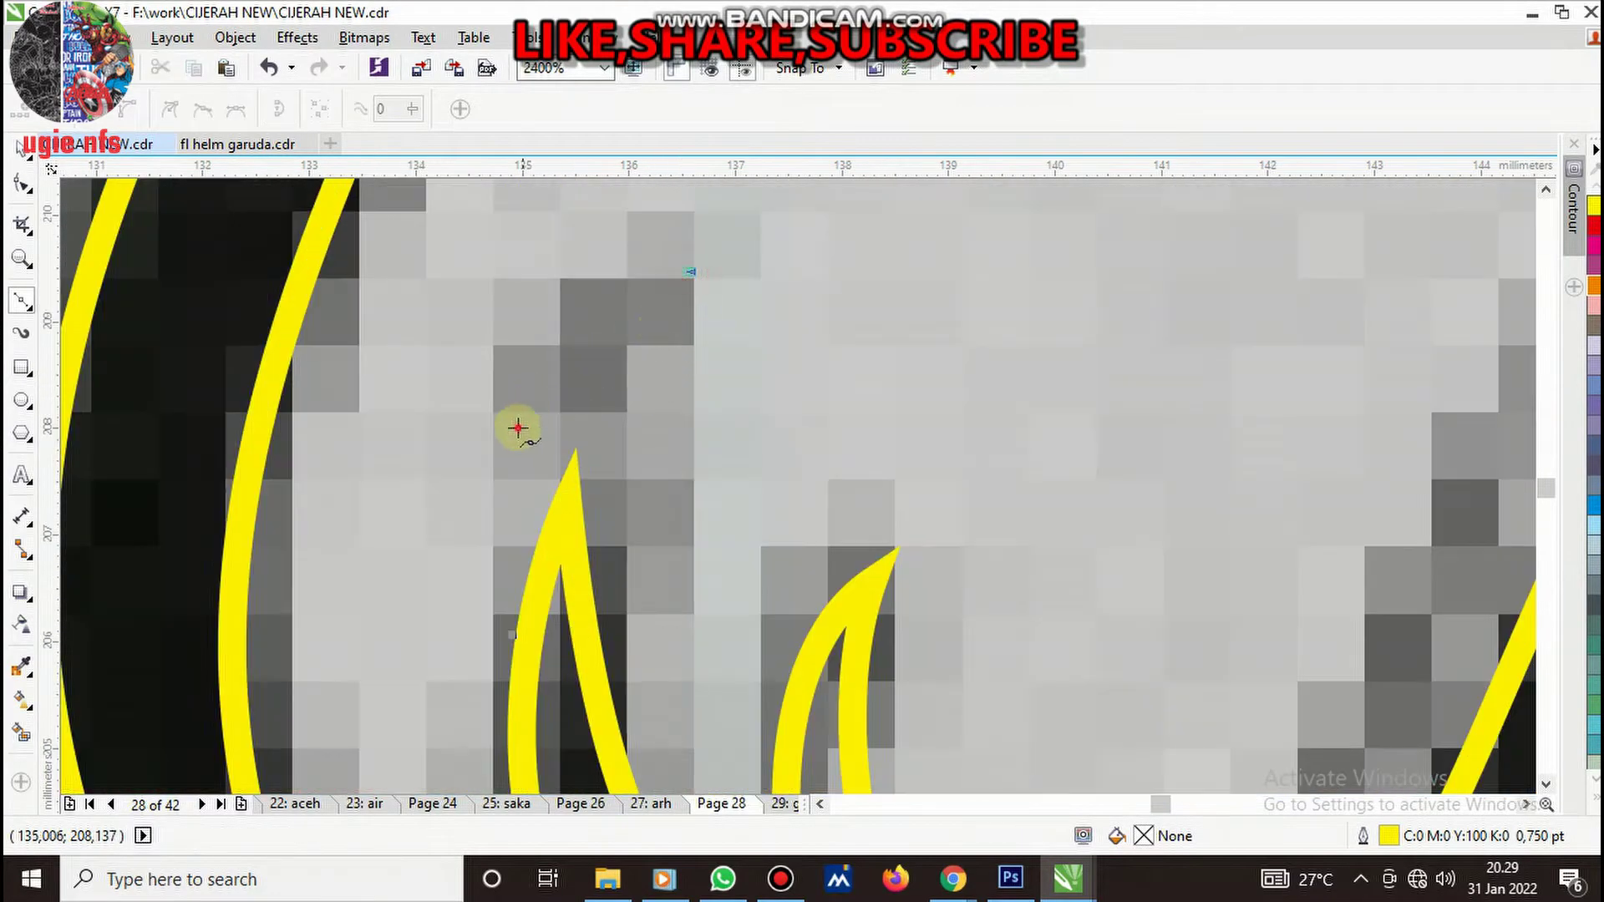
left_click(696, 264)
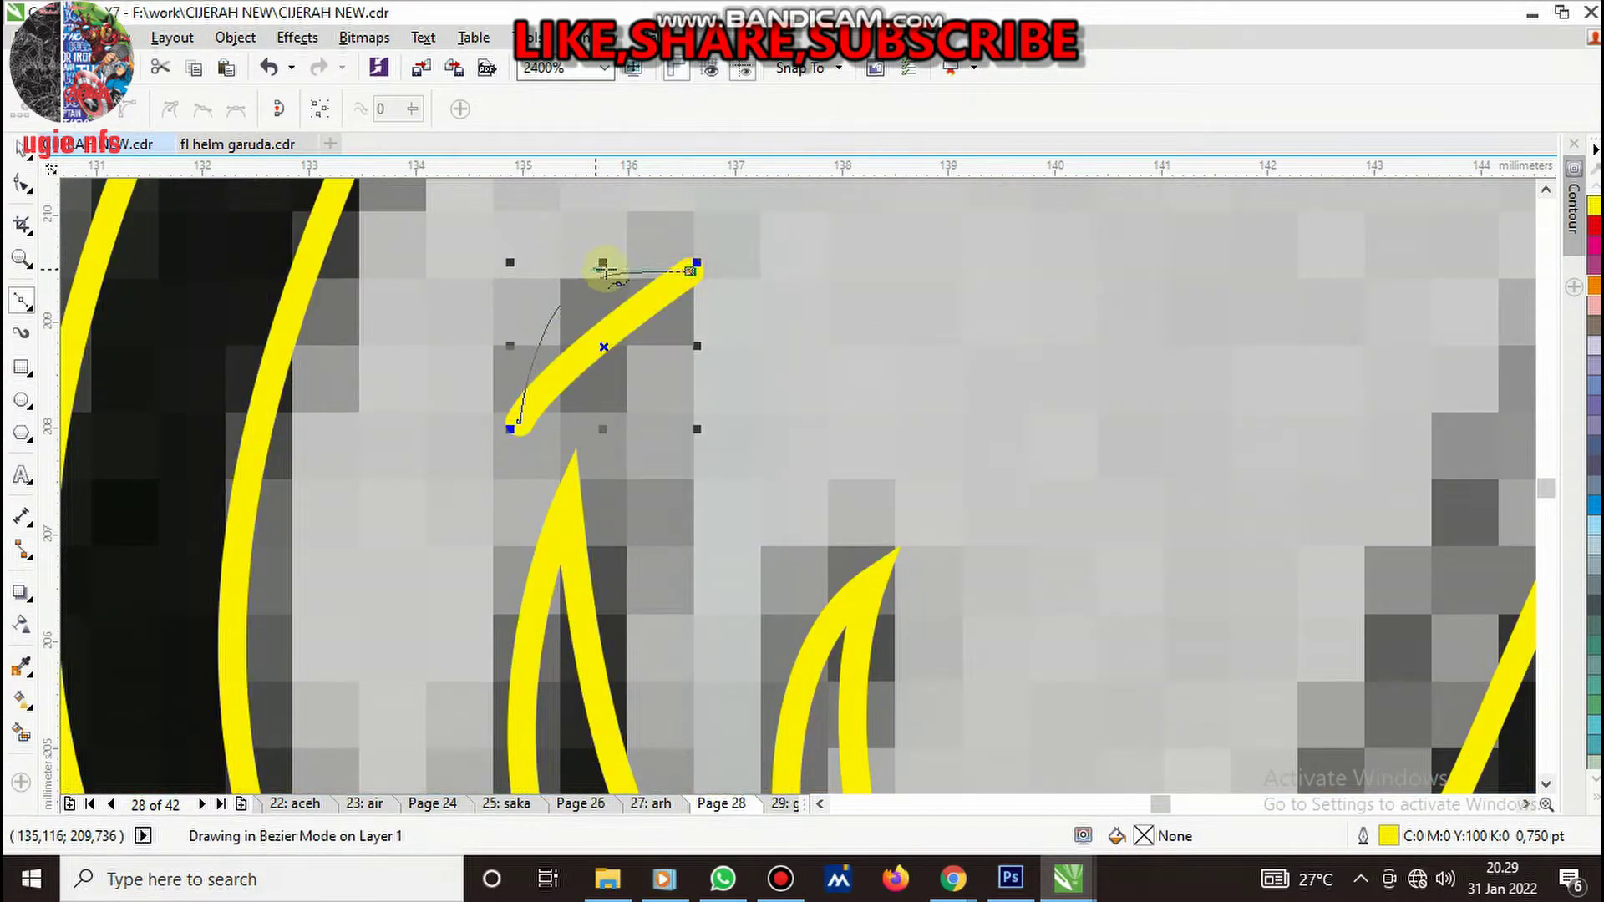
scroll(719, 401, "down", 2)
- Add curved nodes around the eye socket and close the outline on its start node
scroll(905, 460, "down", 2)
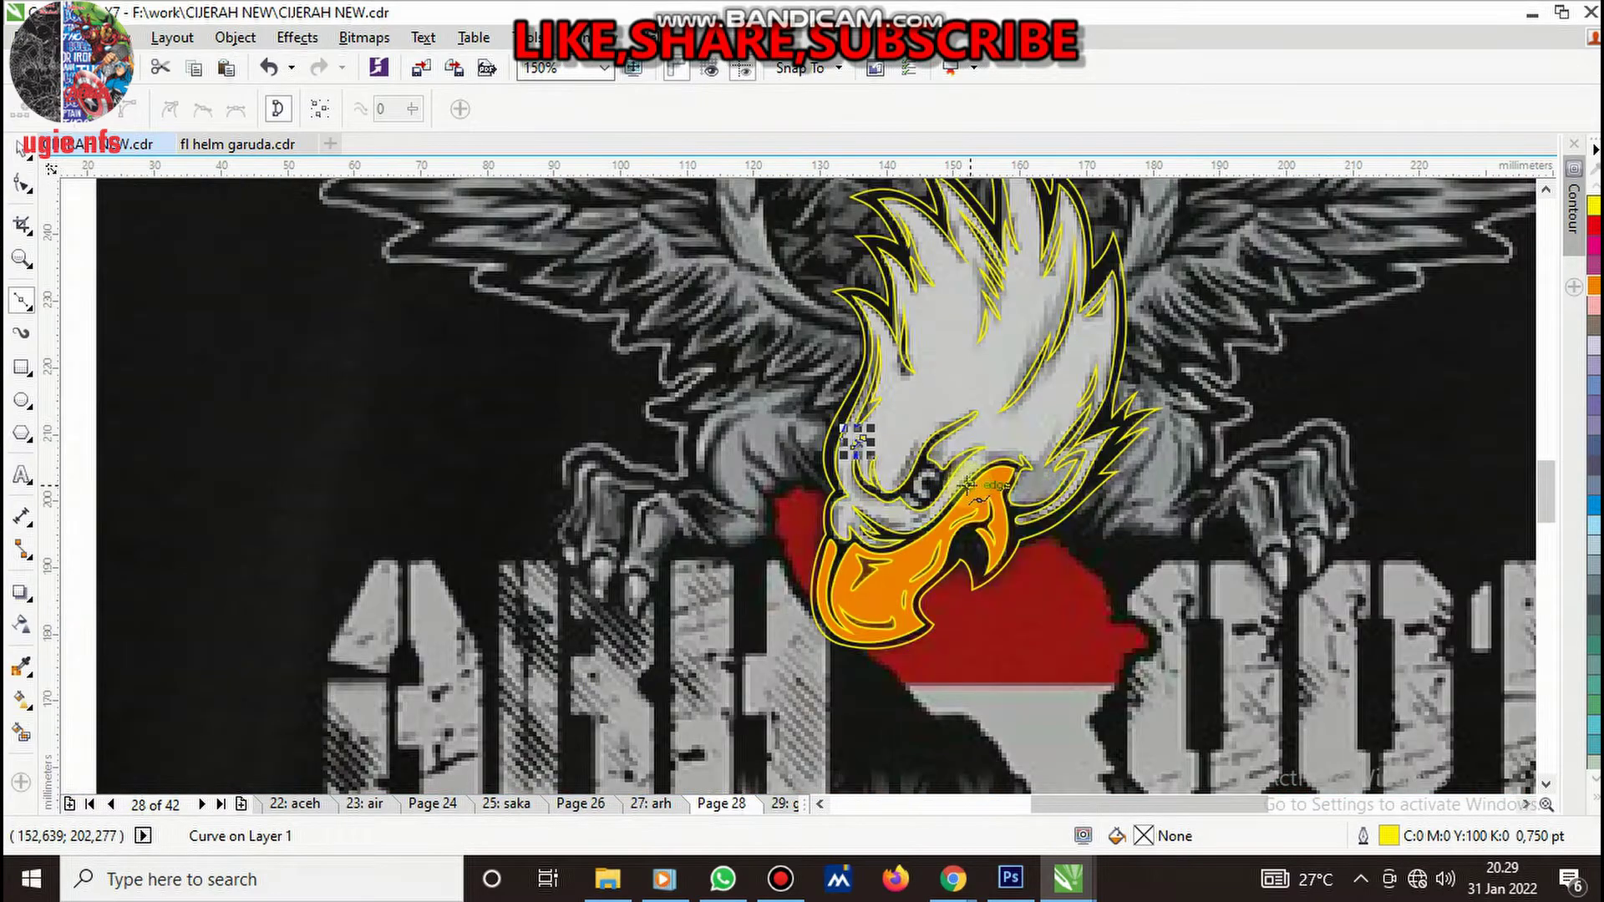
scroll(923, 512, "up", 3)
scroll(683, 511, "down", 1)
scroll(683, 512, "up", 1)
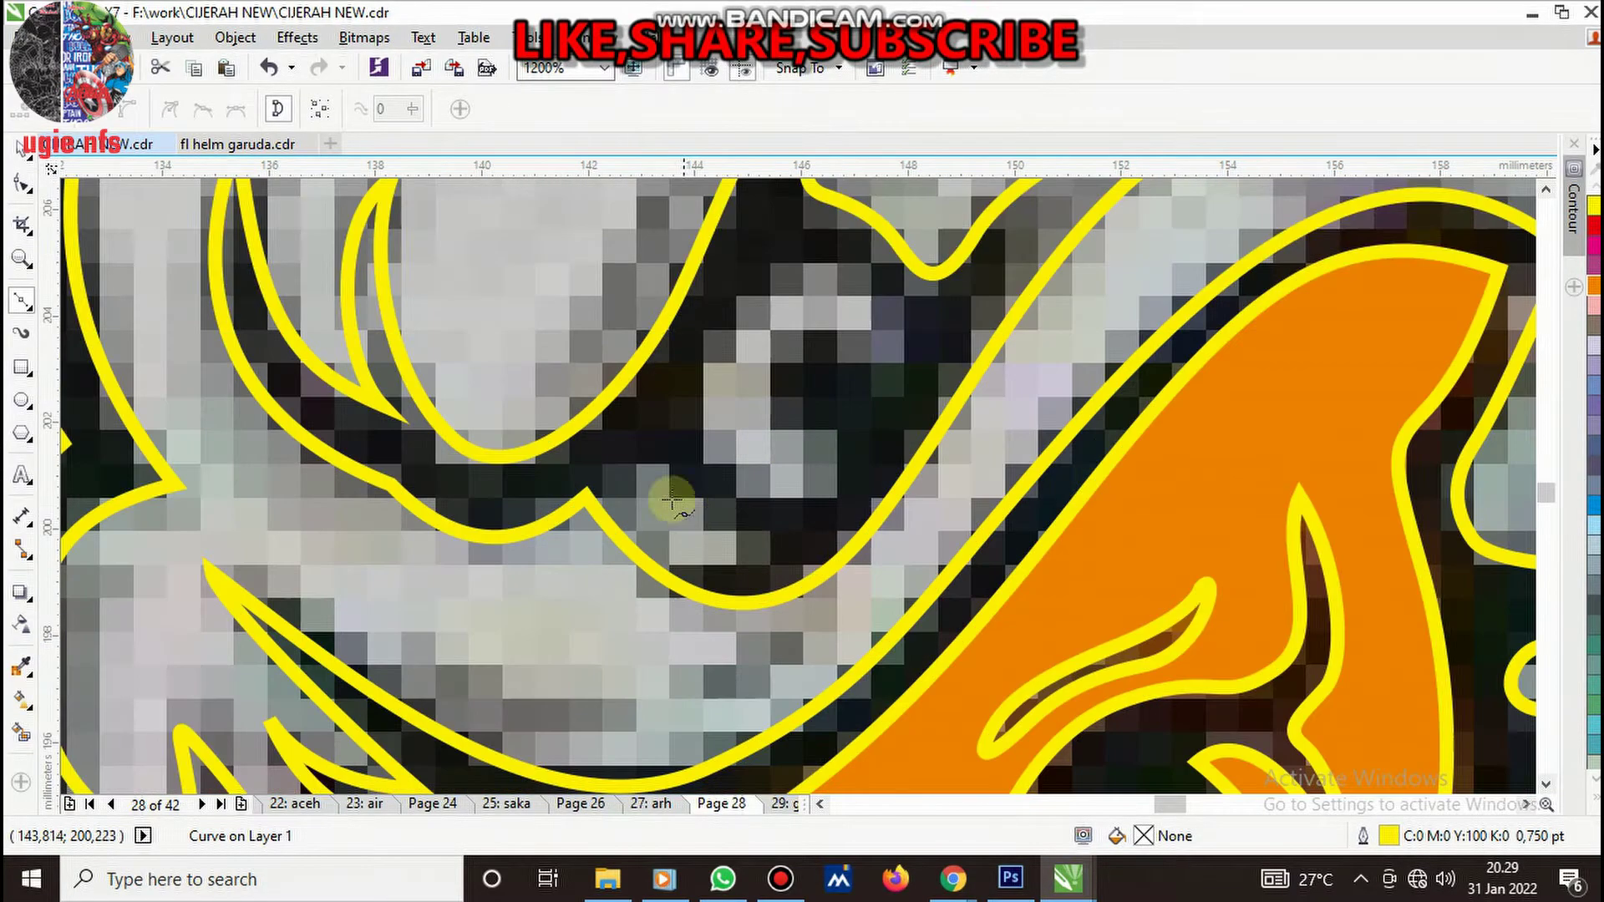
scroll(681, 476, "down", 1)
mouse_move(728, 364)
left_mouse_down()
mouse_move(781, 377)
mouse_move(771, 483)
left_mouse_up()
scroll(723, 514, "up", 1)
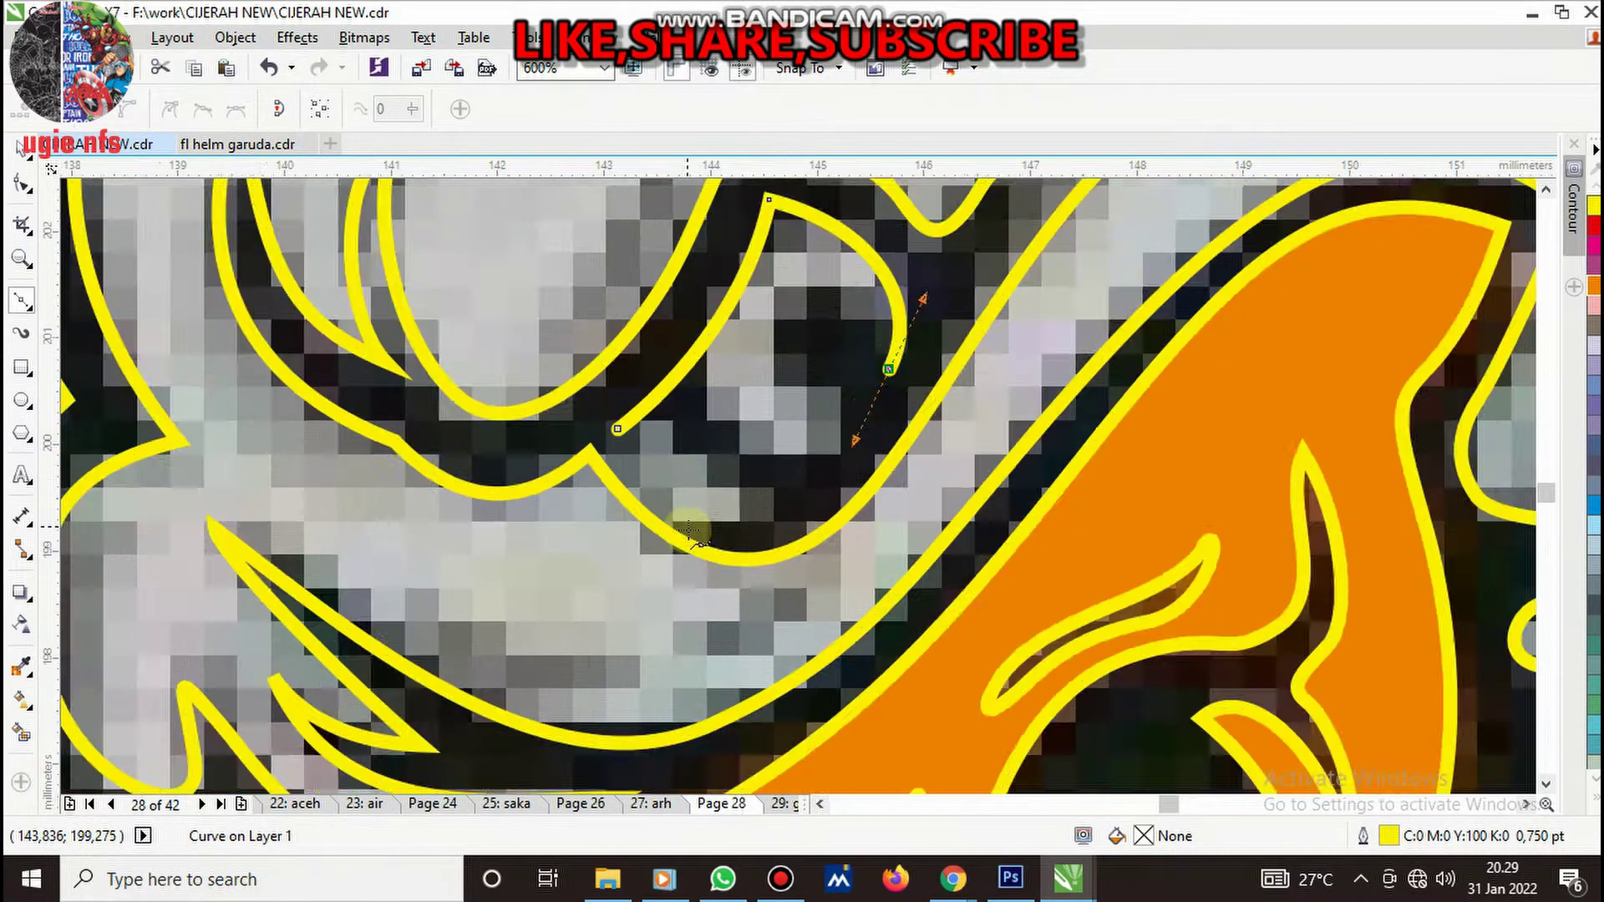
scroll(722, 514, "up", 1)
left_click_drag(753, 509, 659, 513)
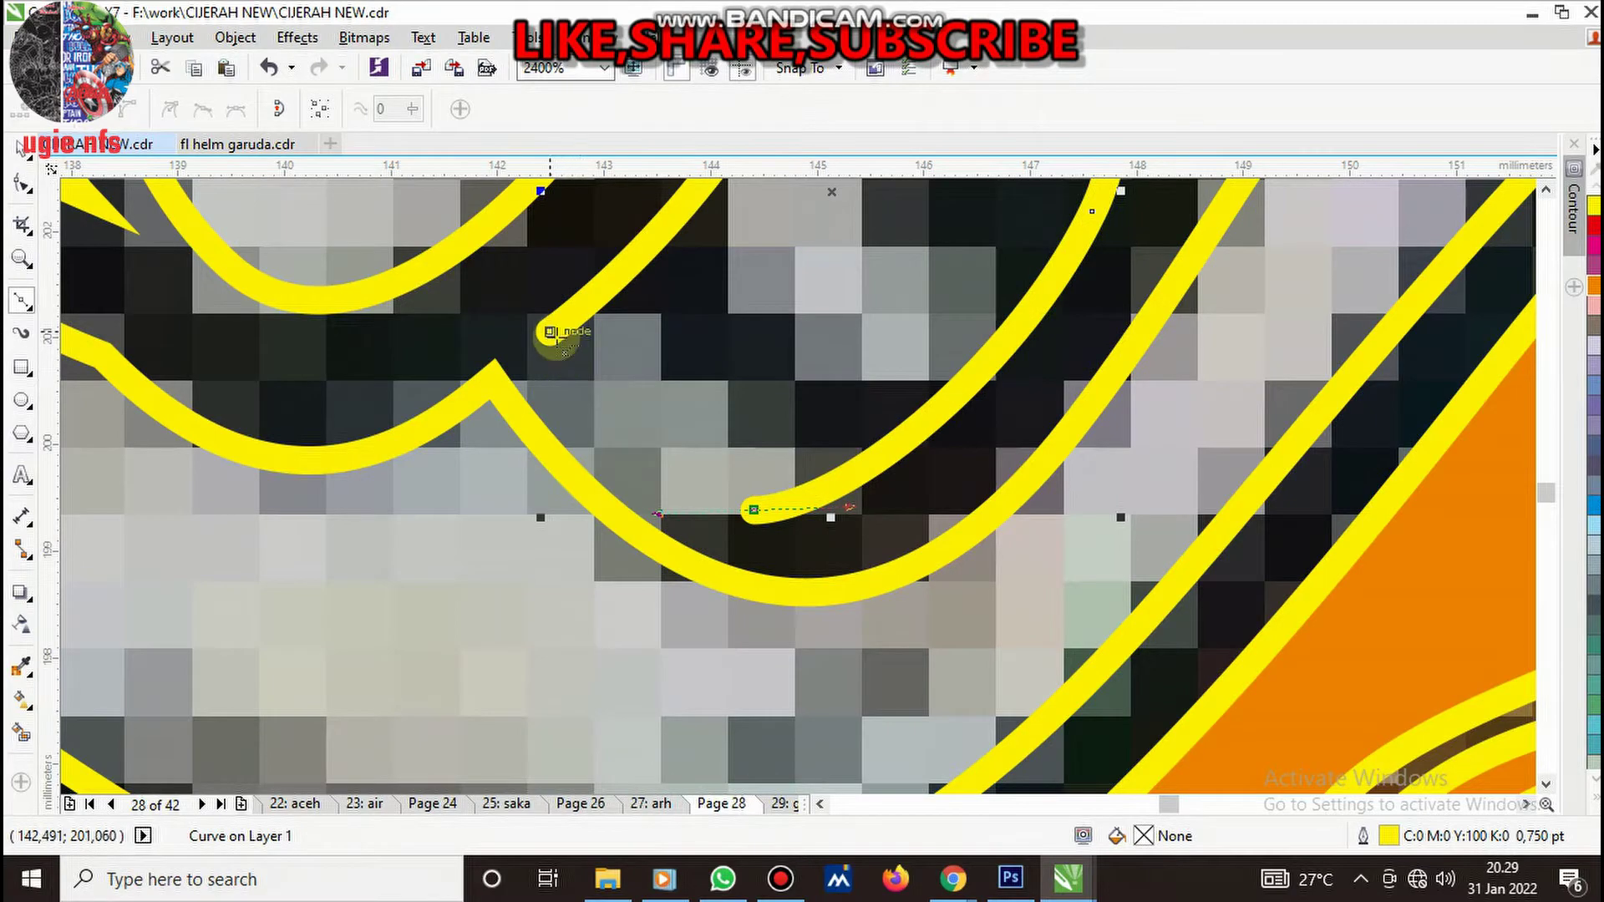
left_click_drag(551, 333, 577, 434)
- Trace a closed curve along the lower eyelid and inner edge of the eye
scroll(745, 390, "down", 1)
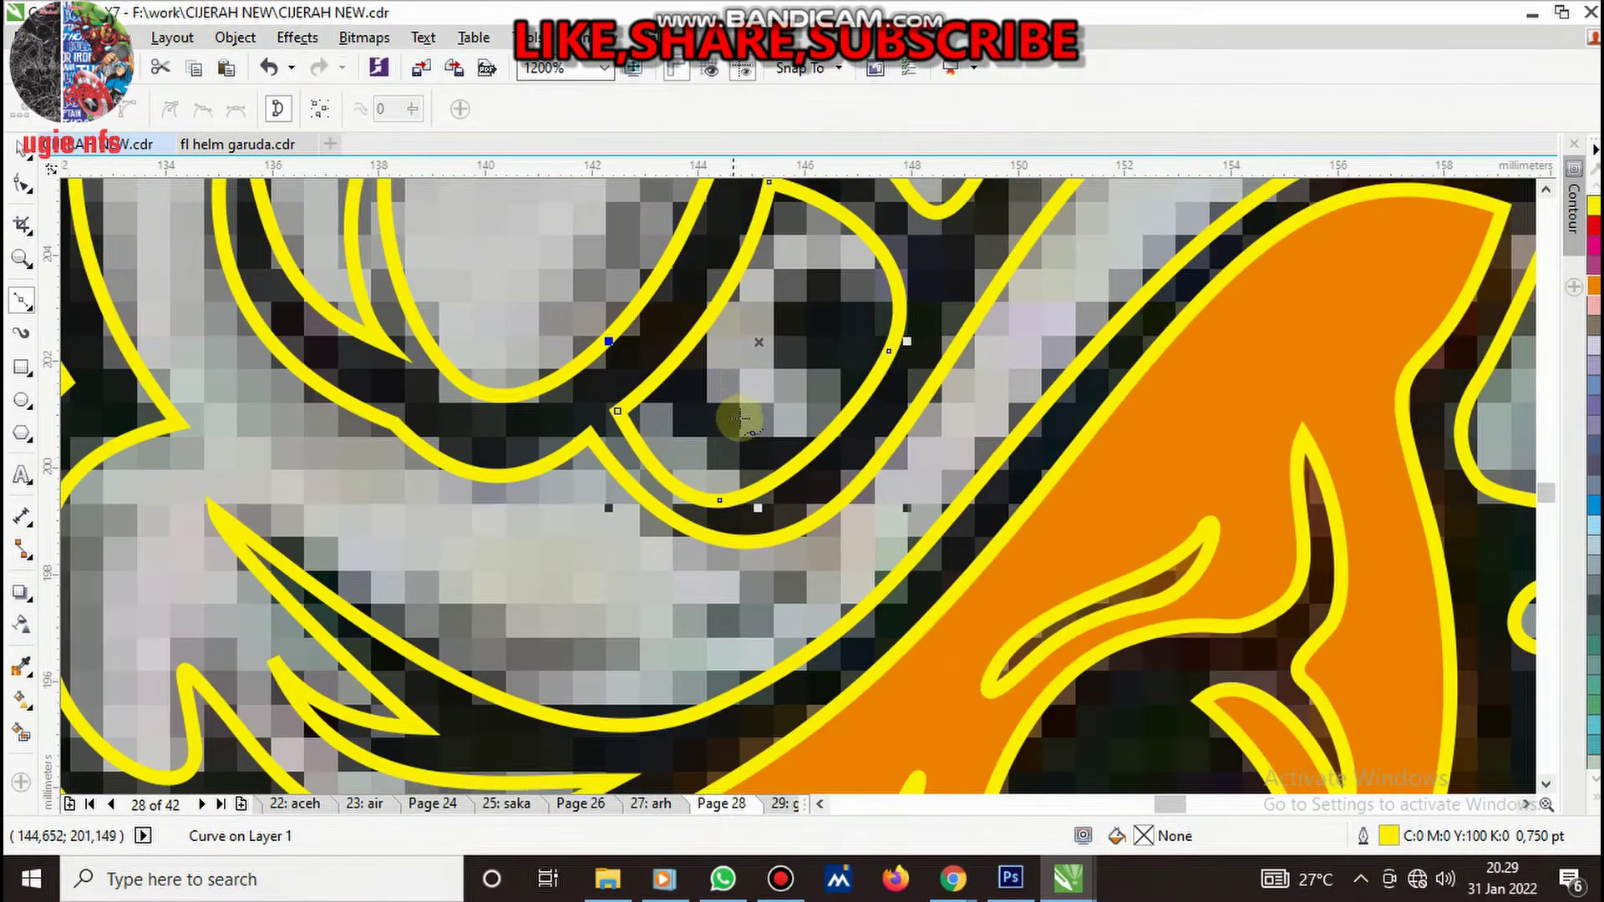
scroll(740, 418, "down", 2)
scroll(736, 418, "up", 1)
scroll(683, 426, "up", 2)
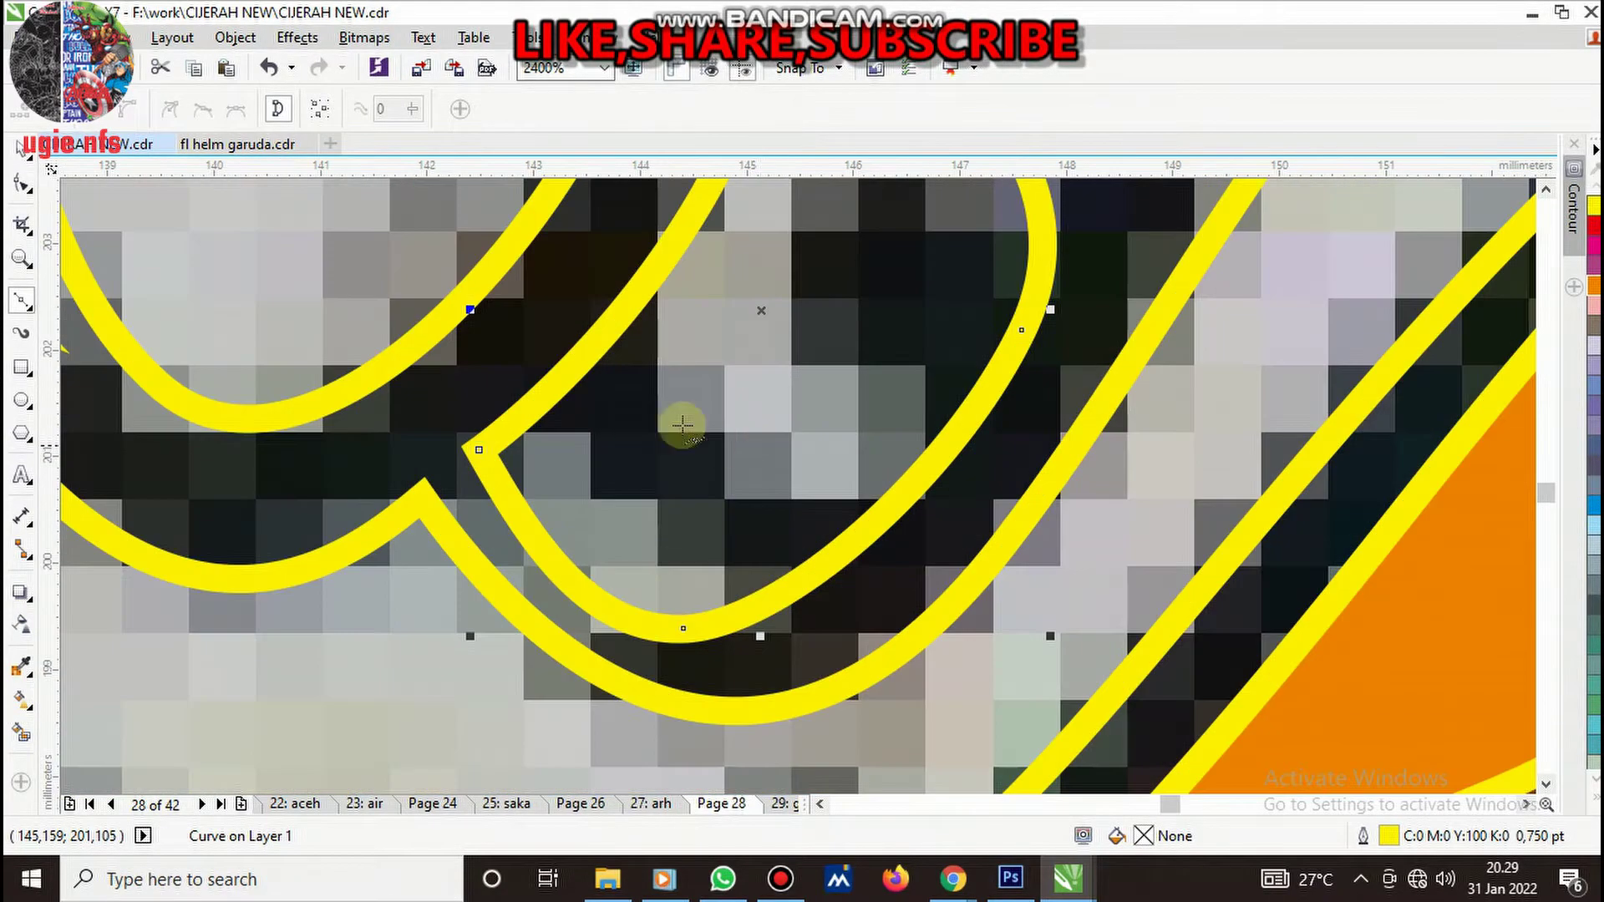
left_click(521, 345)
left_click_drag(828, 592, 1052, 592)
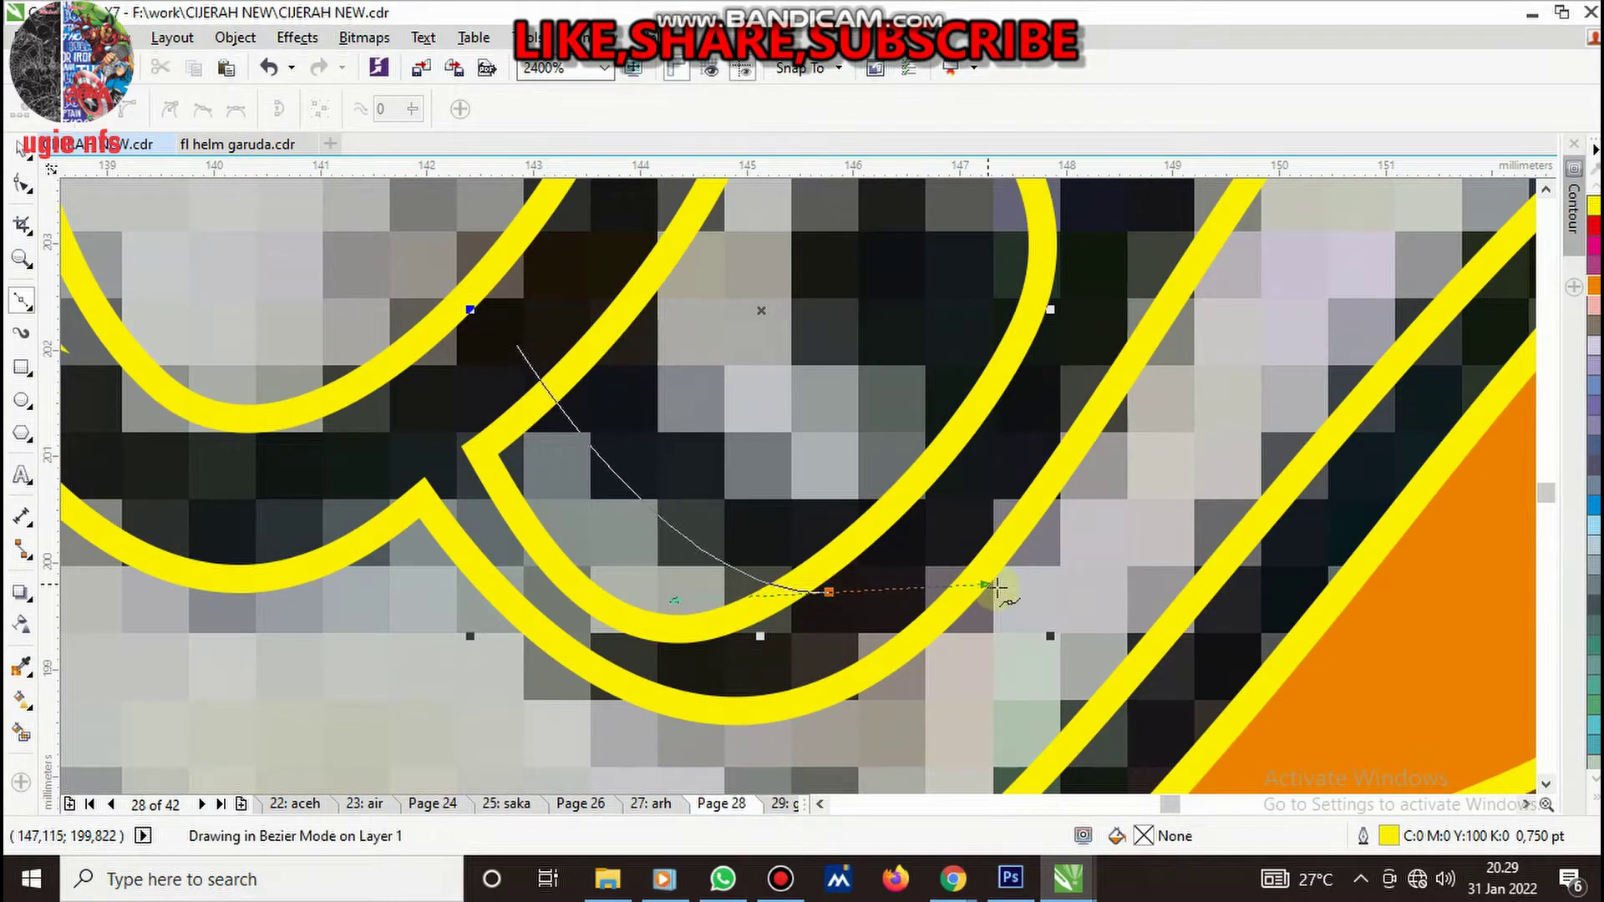
left_click_drag(994, 539, 969, 506)
scroll(965, 493, "down", 1)
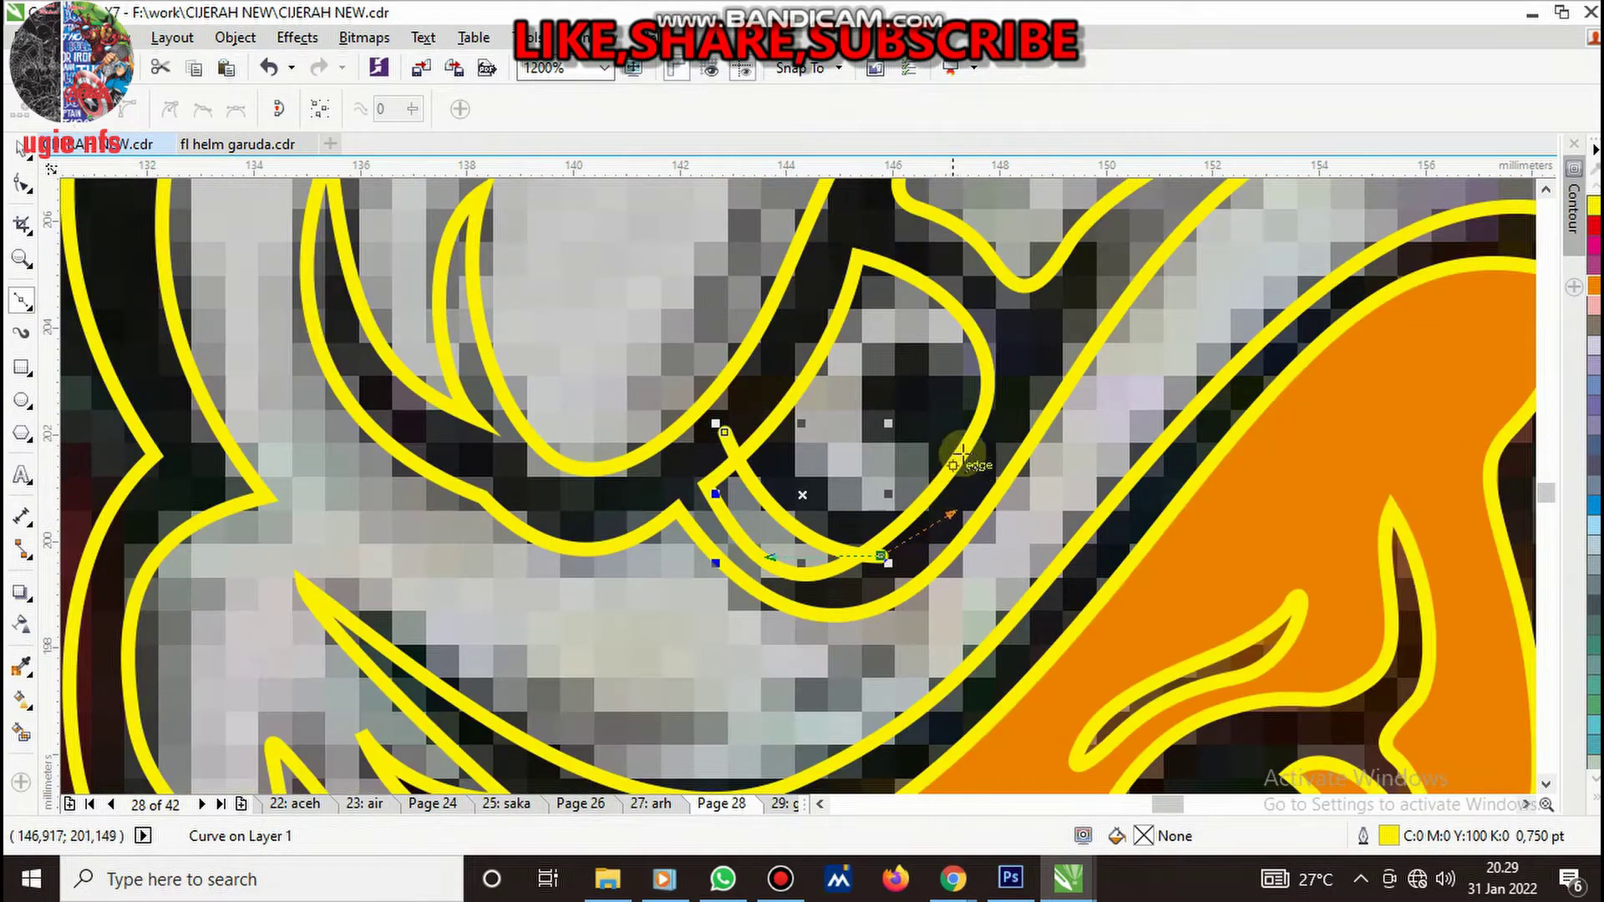
left_click(1005, 440)
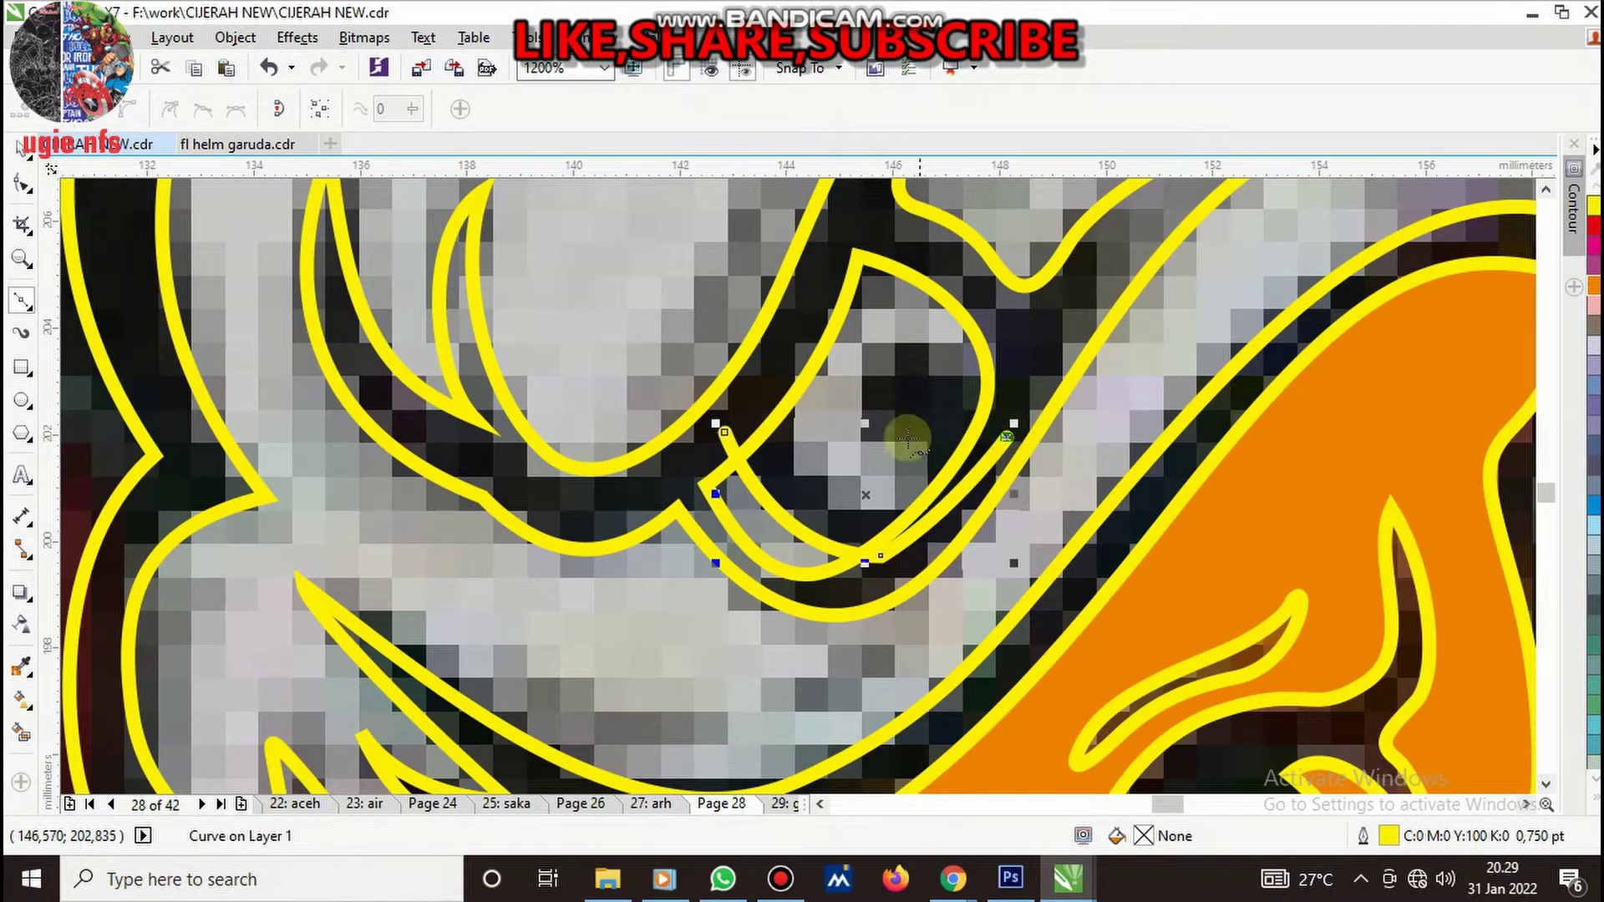
left_click_drag(842, 498, 794, 495)
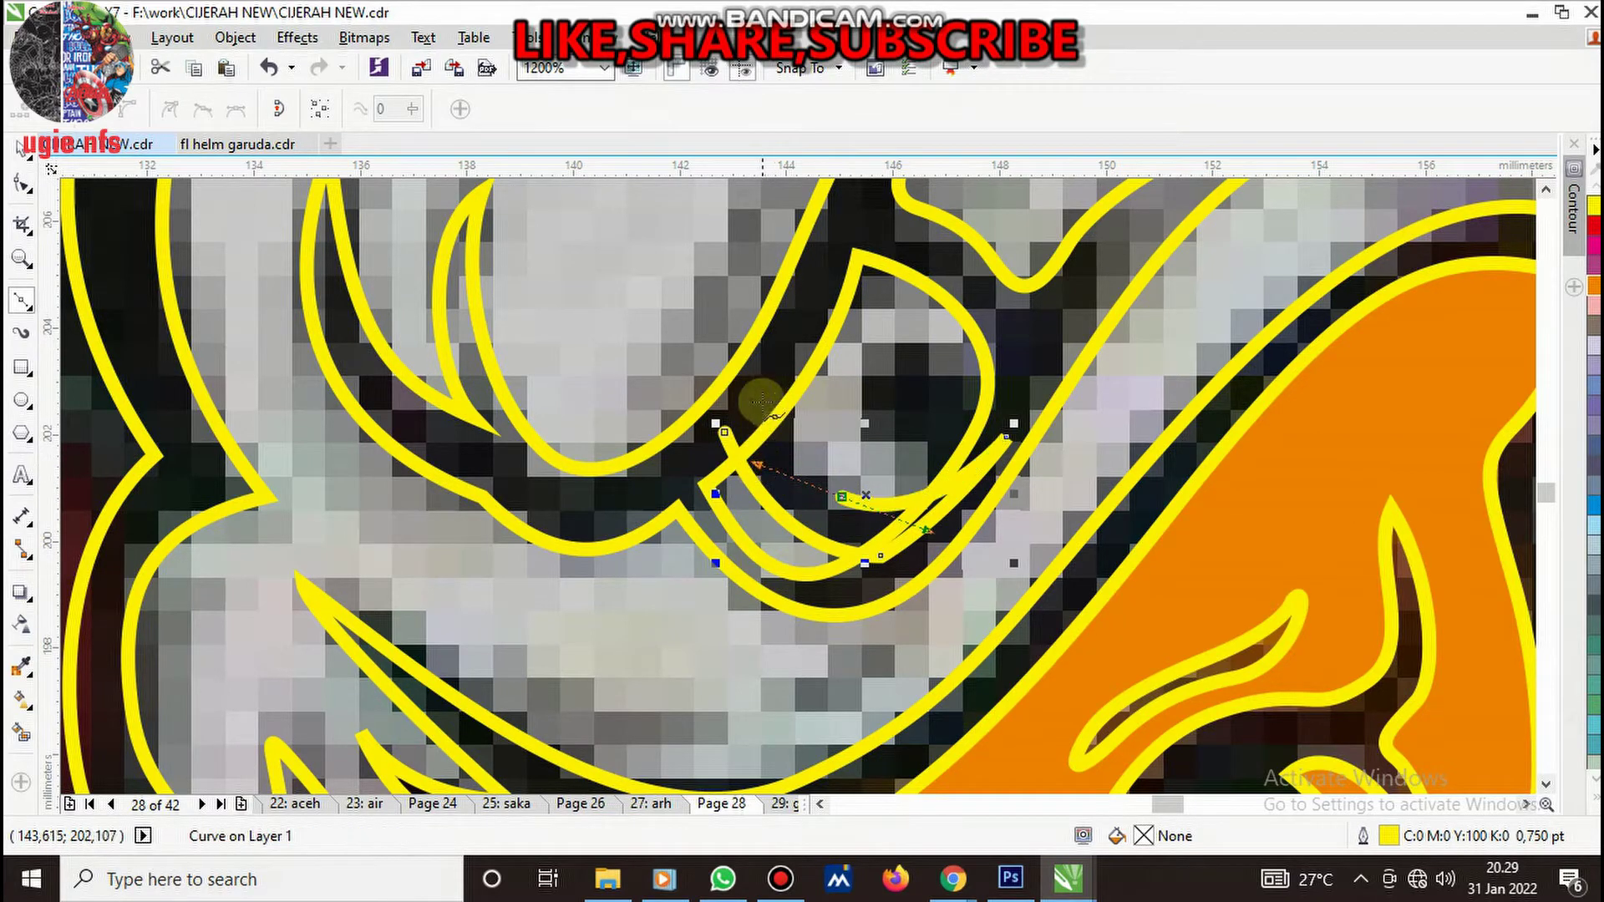
left_click(769, 381)
left_click(725, 433)
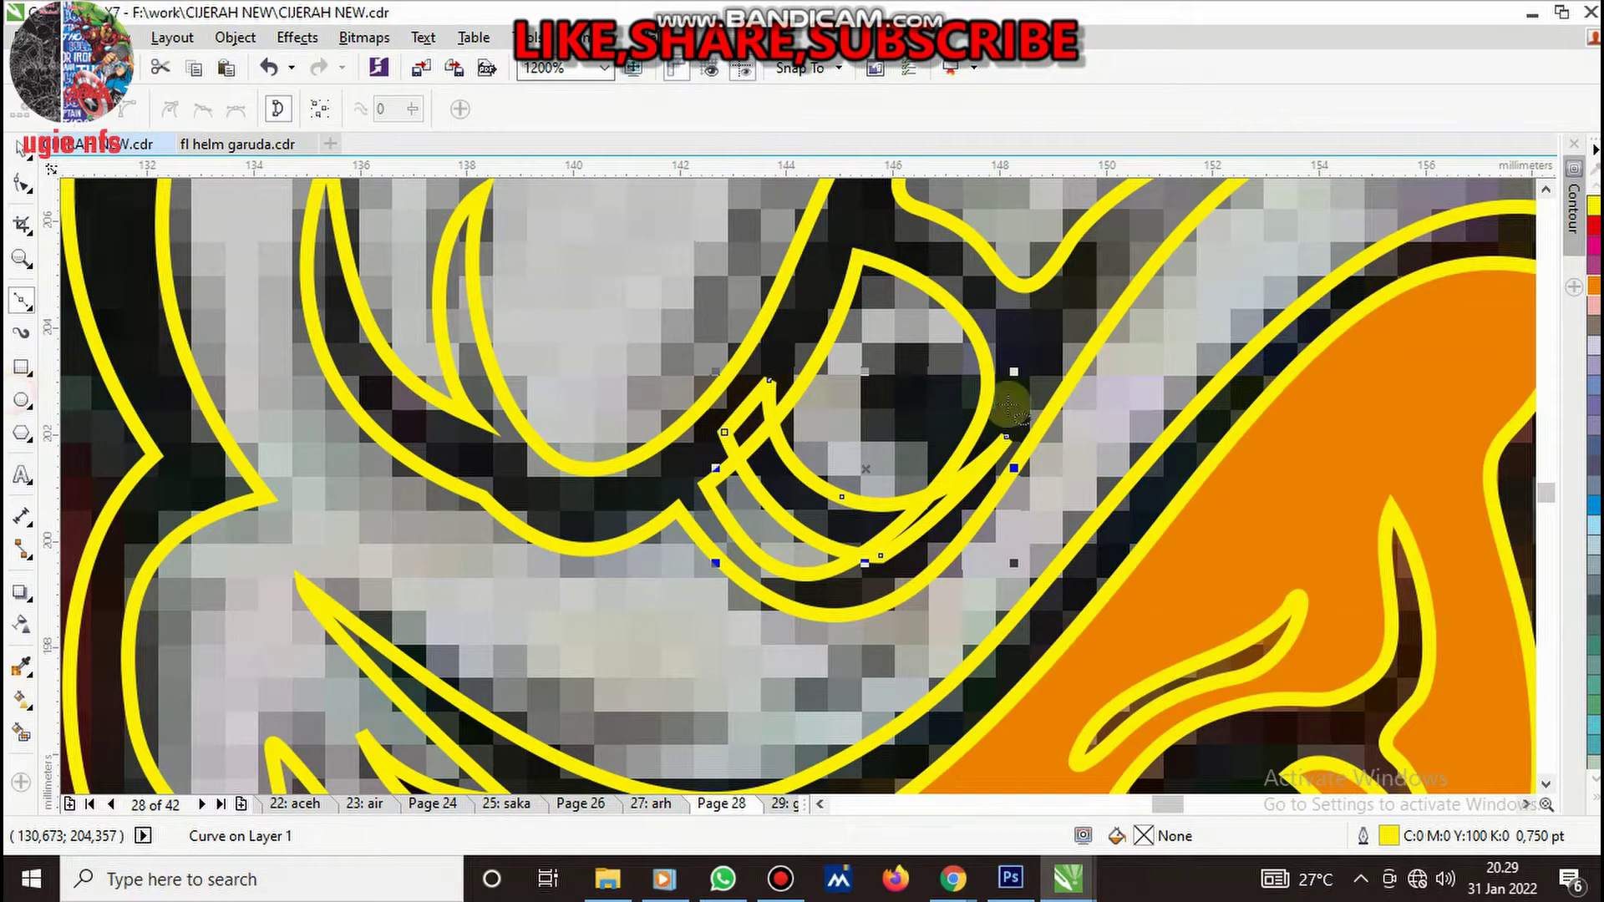
key("F7")
- Draw an oval pupil inside the eye, tilt it about 34.4°, and fill it black
left_click_drag(873, 343, 961, 488)
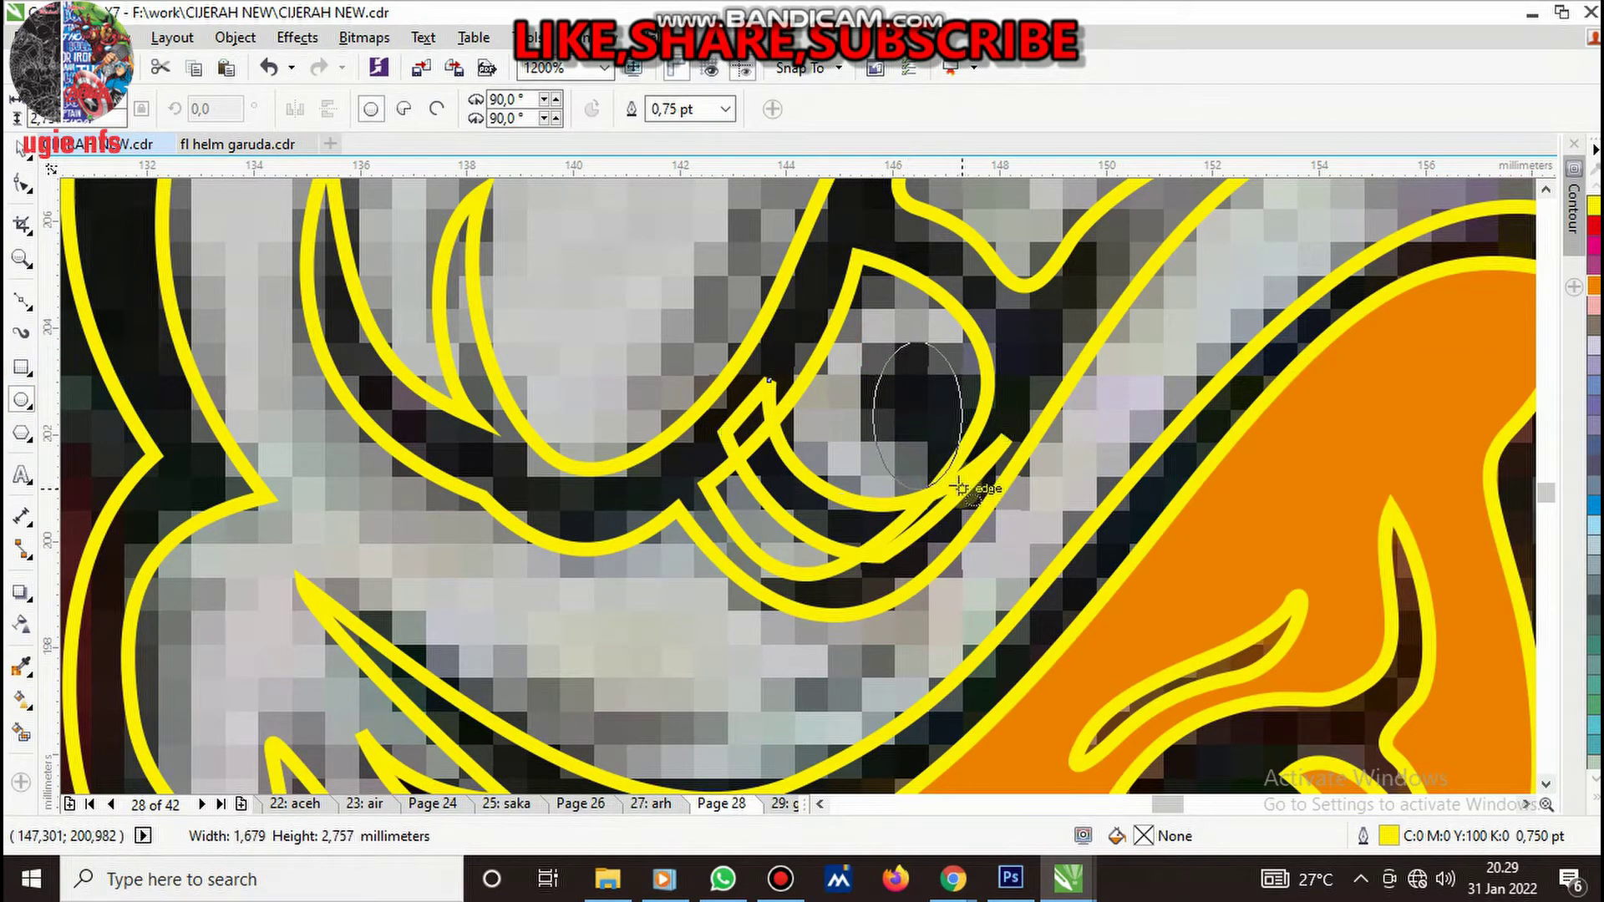
left_click(919, 393)
left_click_drag(979, 339, 924, 315)
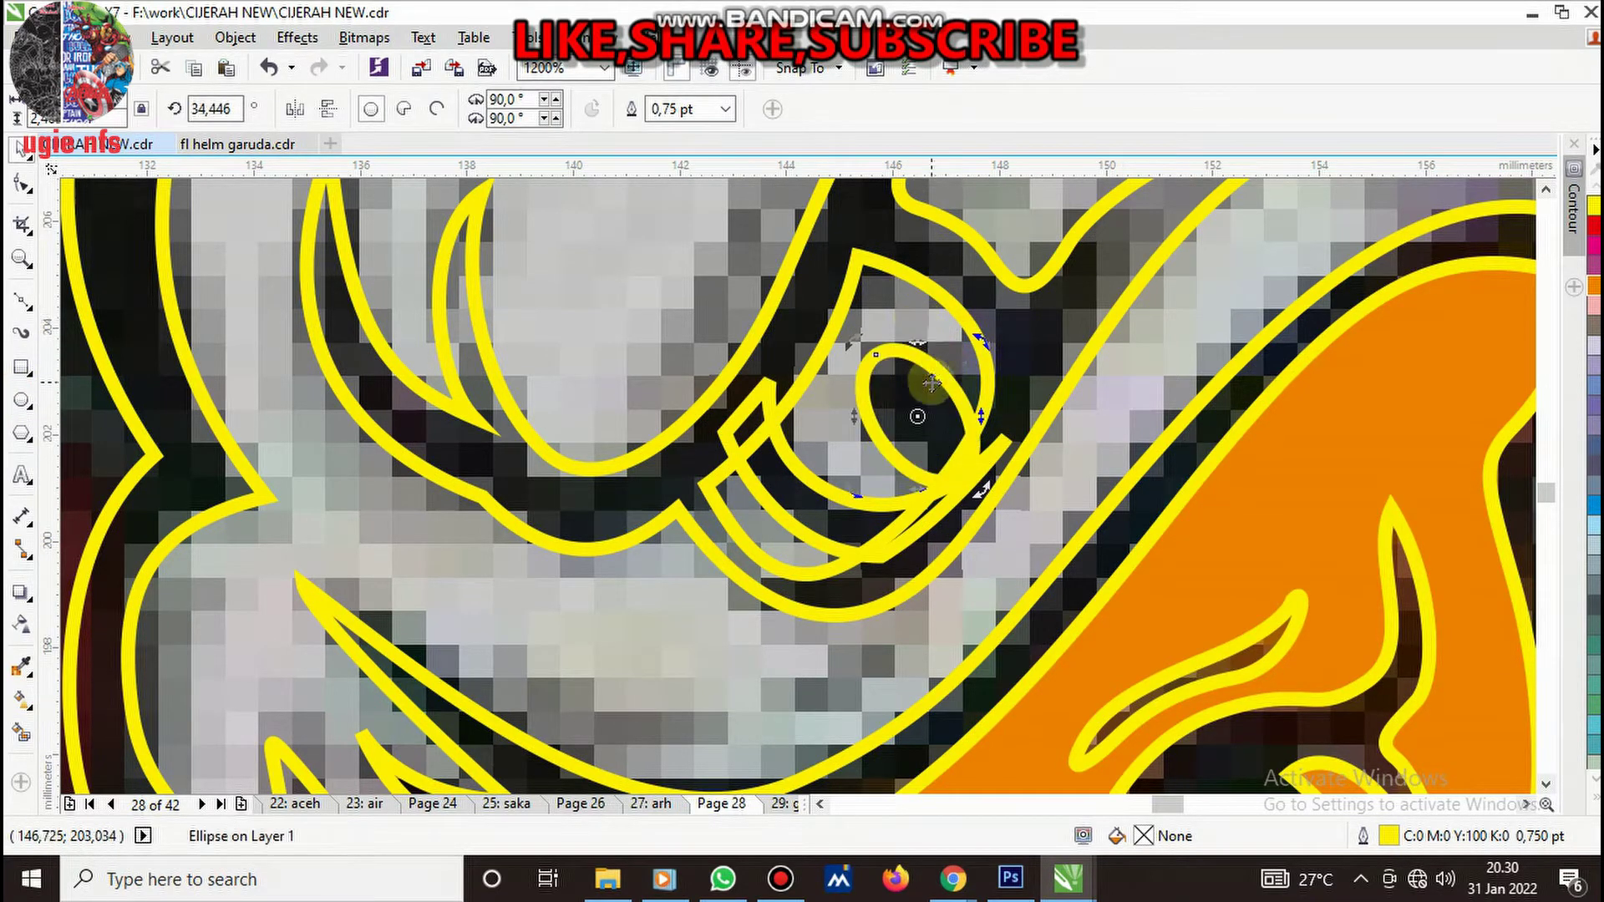
scroll(929, 382, "down", 5)
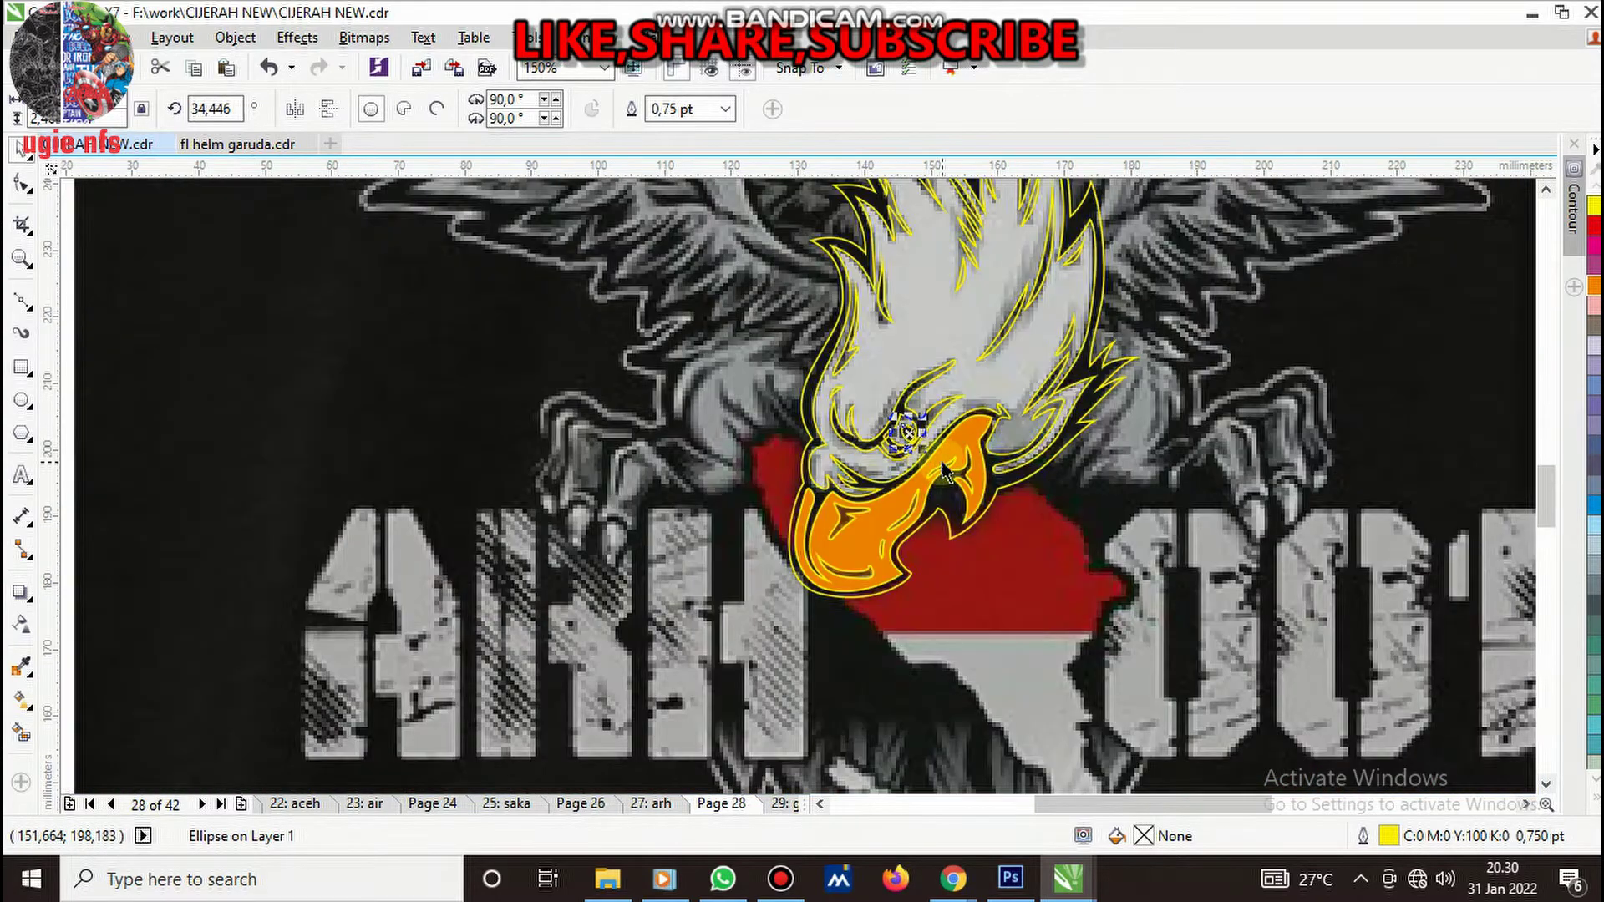
scroll(942, 470, "up", 2)
left_click(1593, 798)
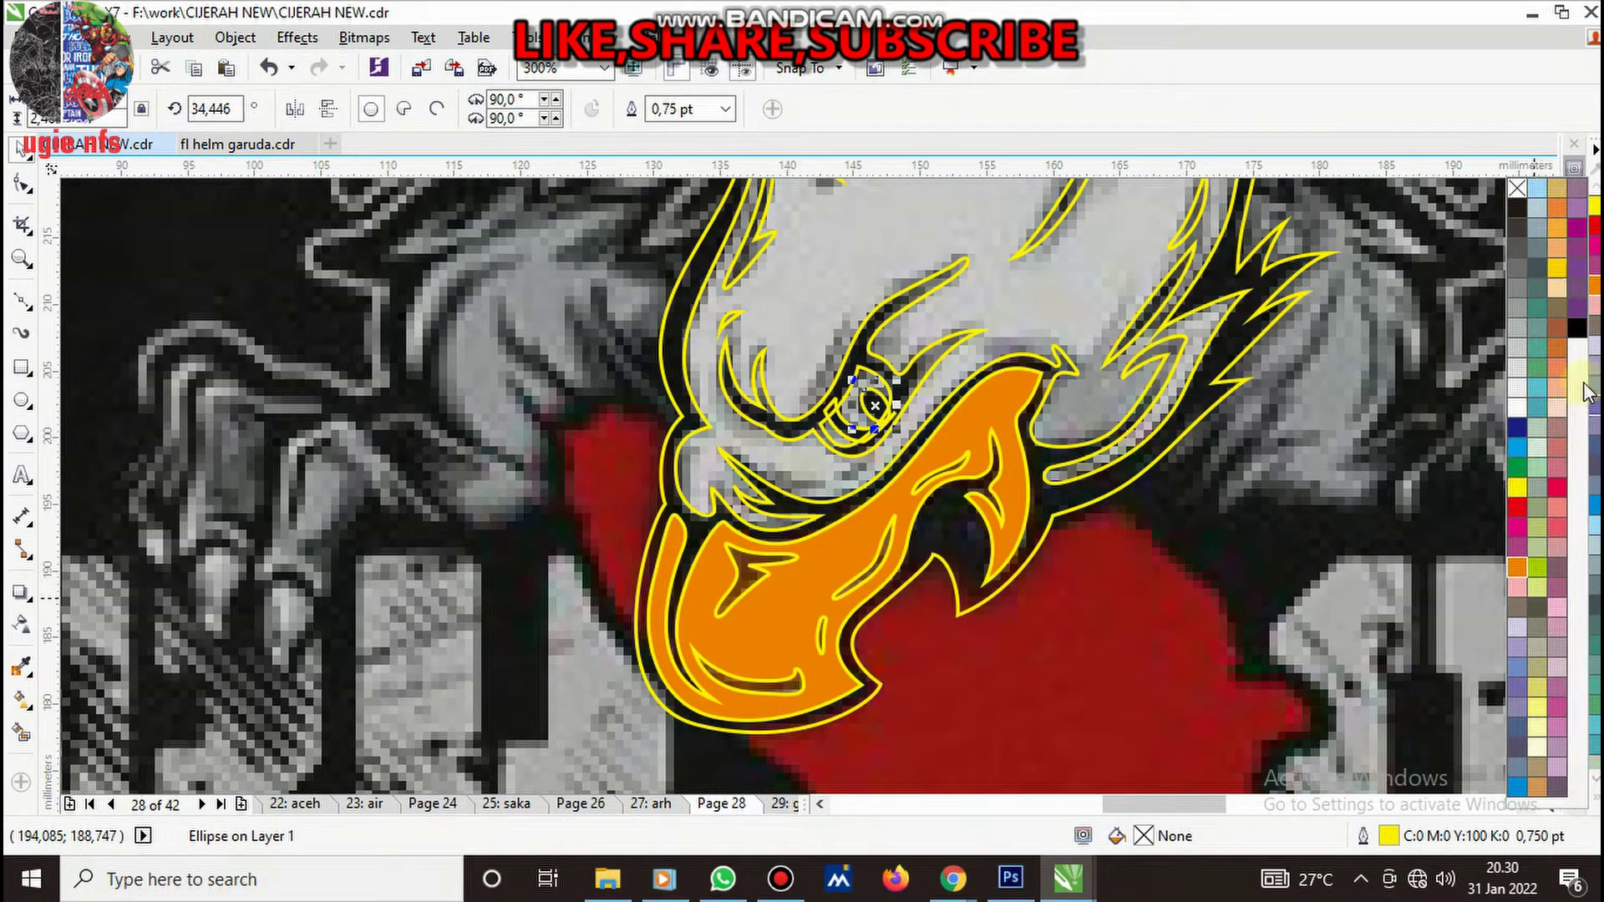
left_click(1578, 329)
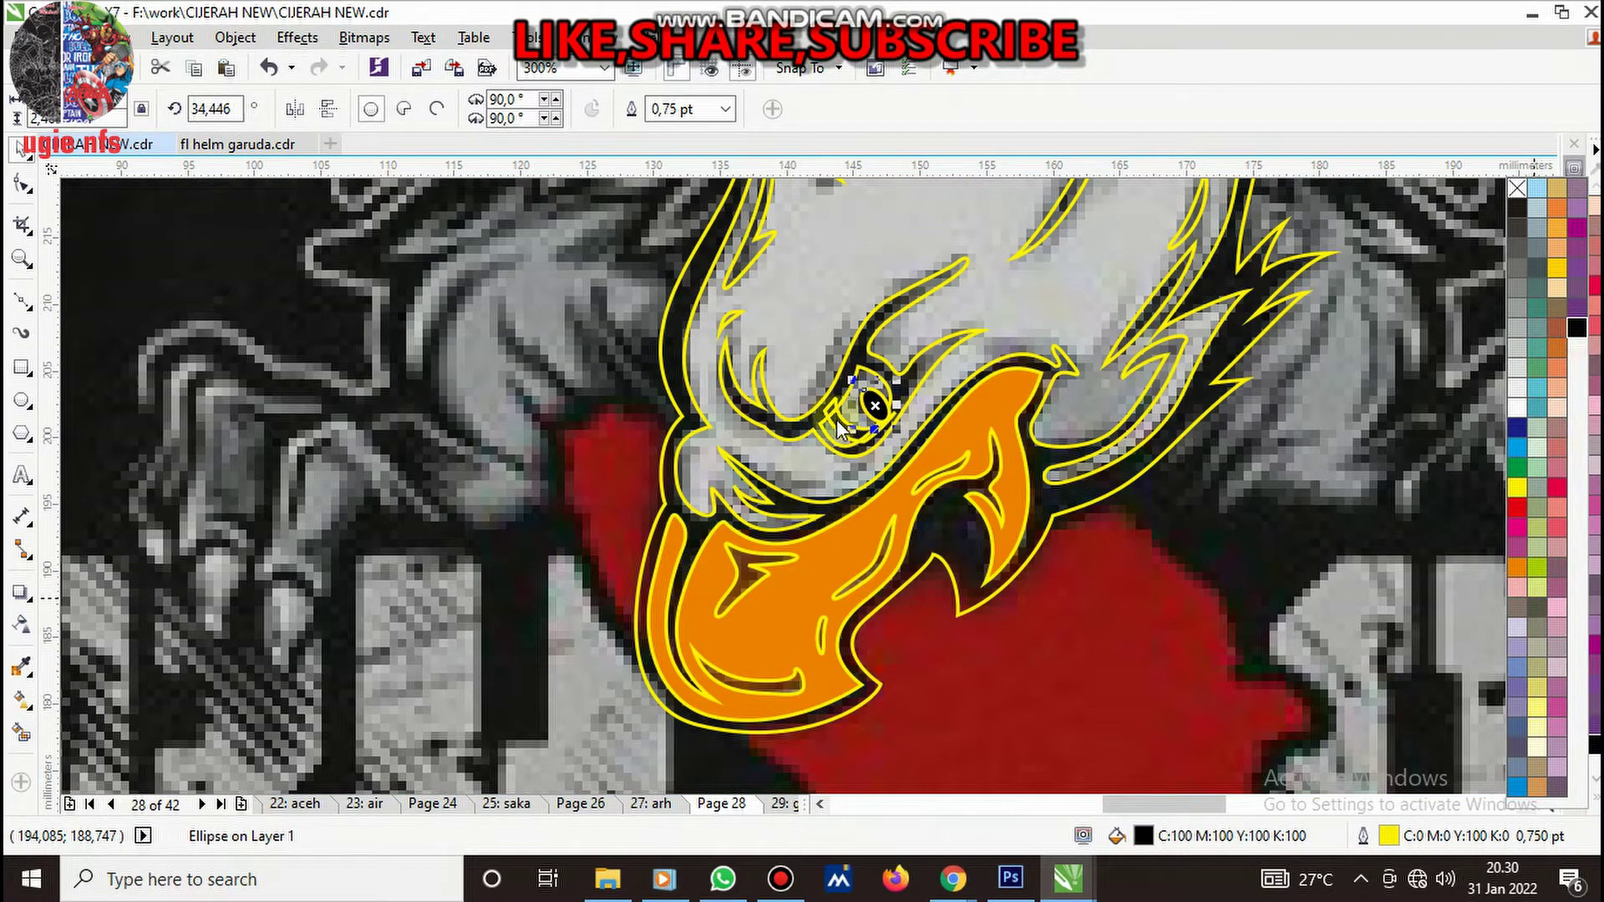
- Fill the eye shape around the pupil white
scroll(835, 420, "up", 3)
left_click(866, 433)
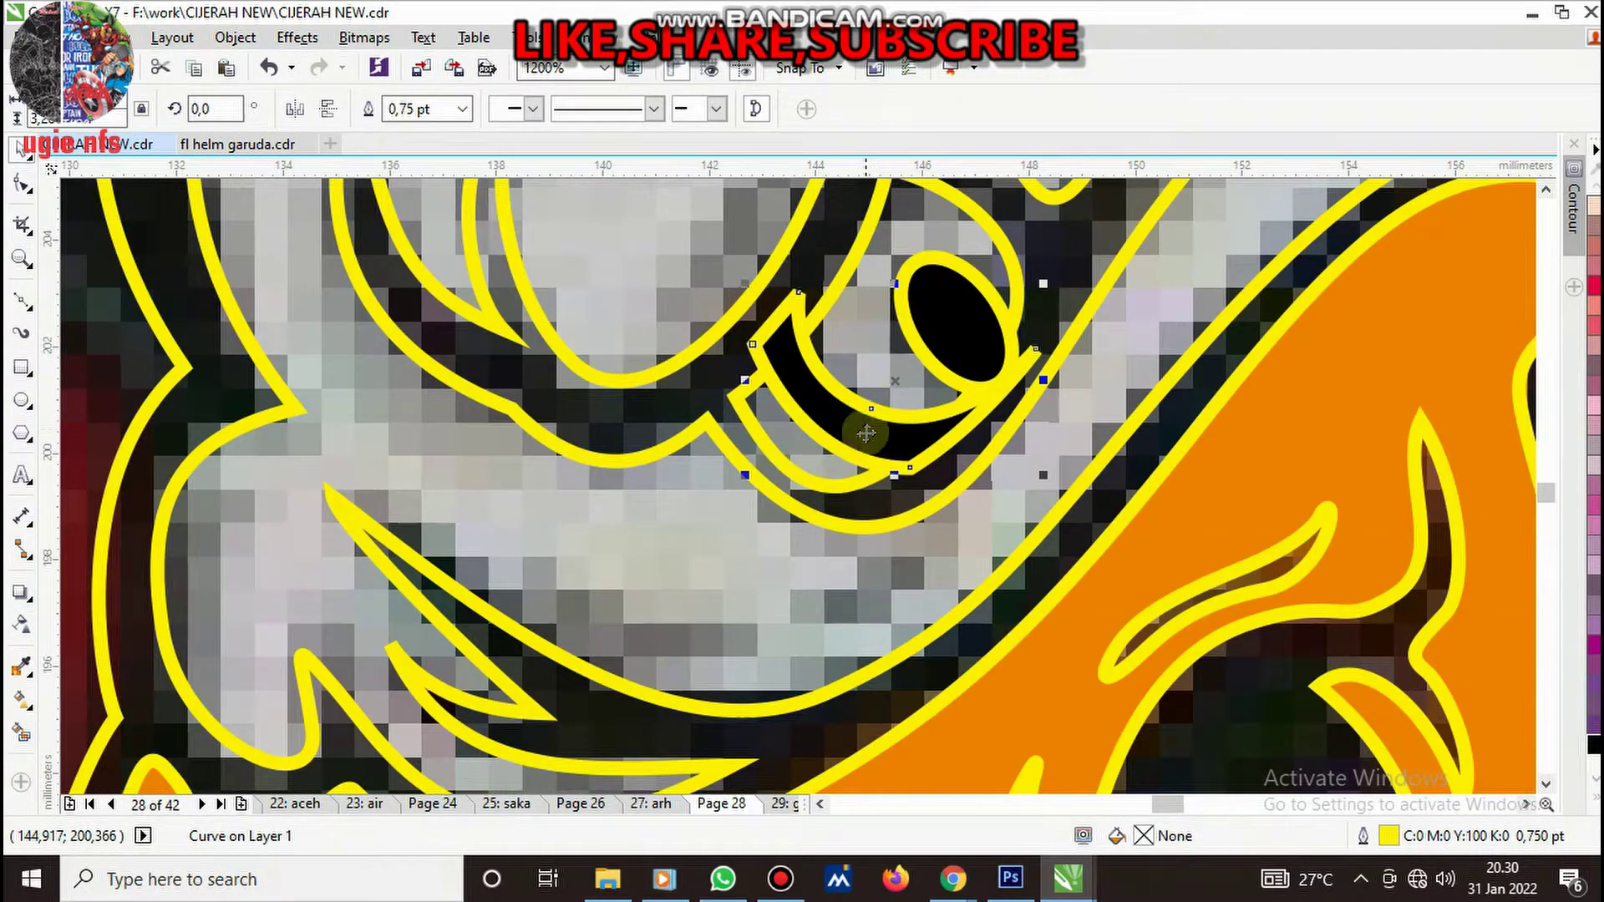
left_click(861, 345)
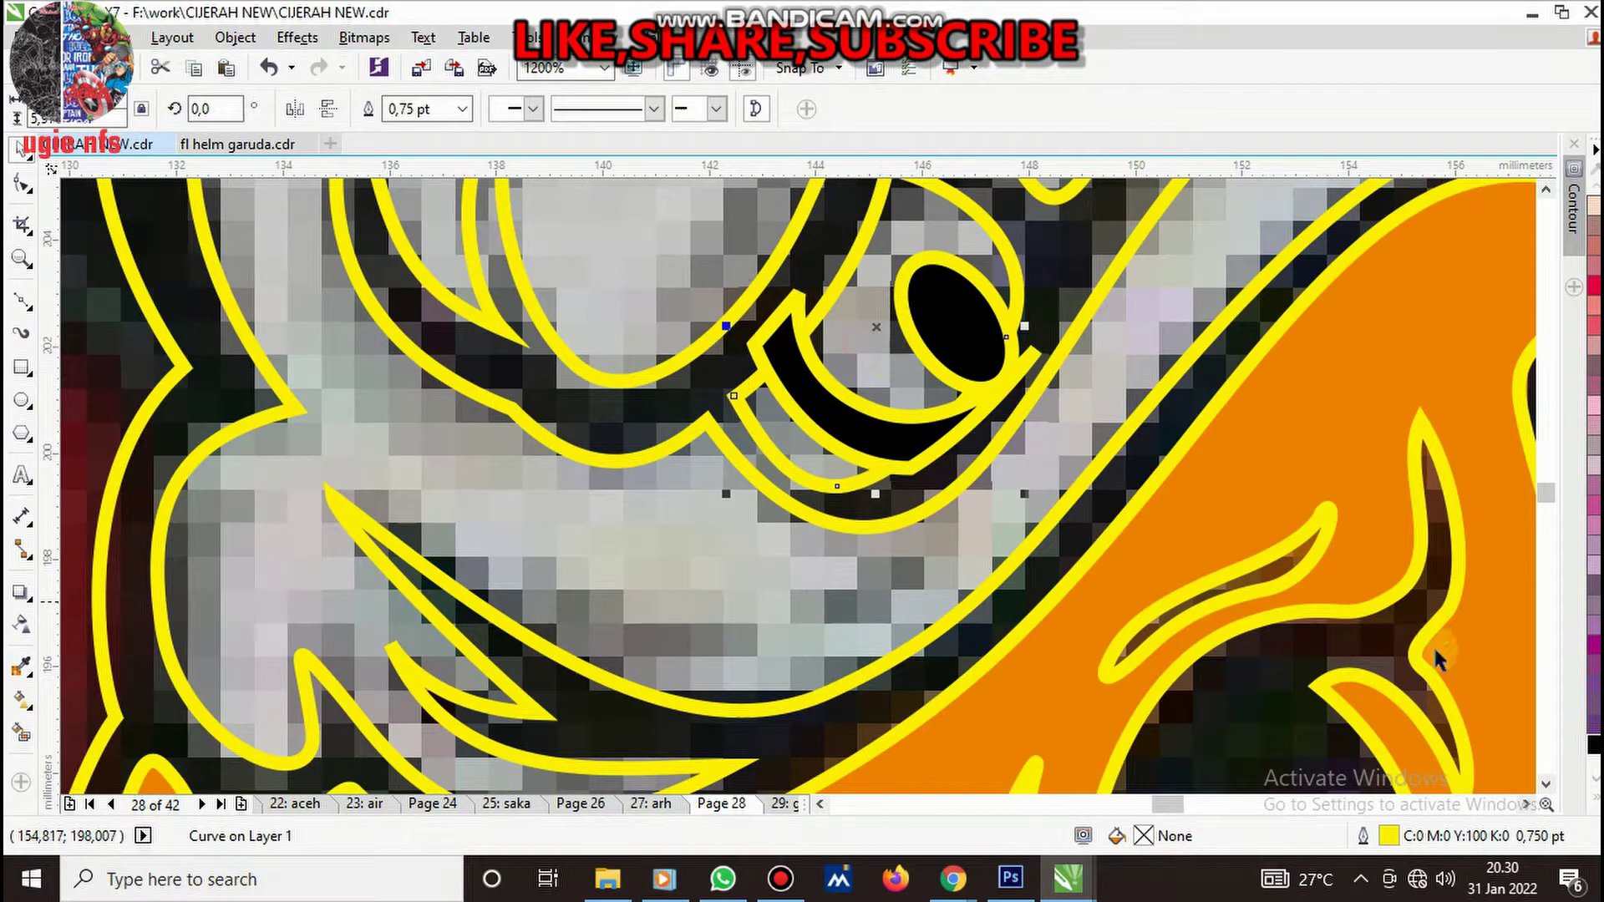
left_click(1596, 800)
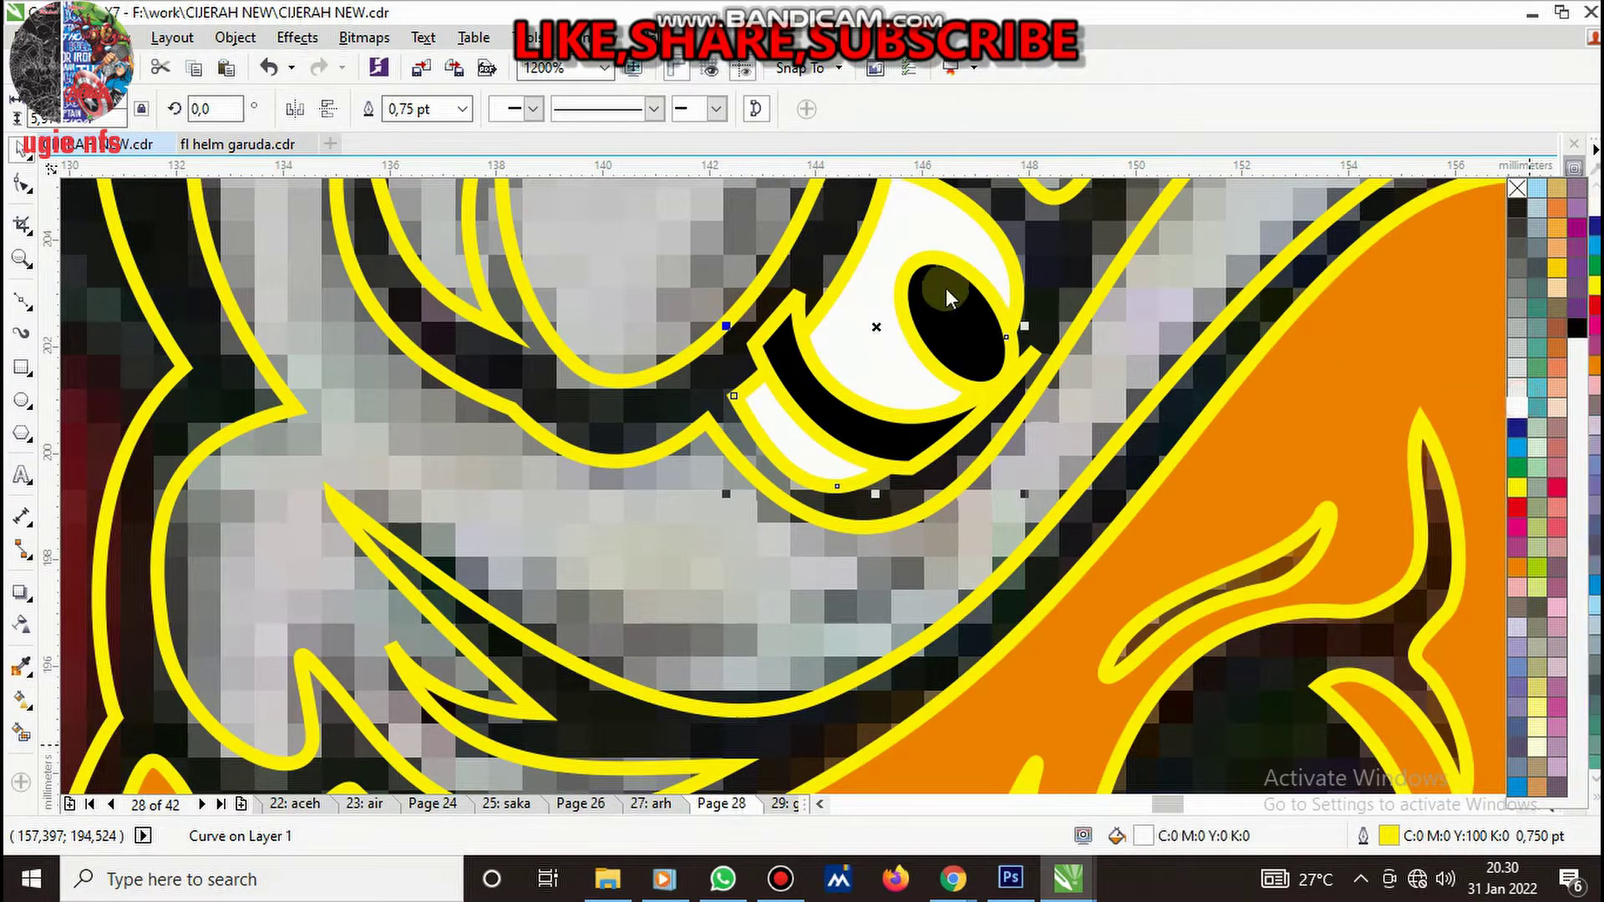
left_click_drag(1516, 401, 961, 372)
scroll(970, 380, "down", 3)
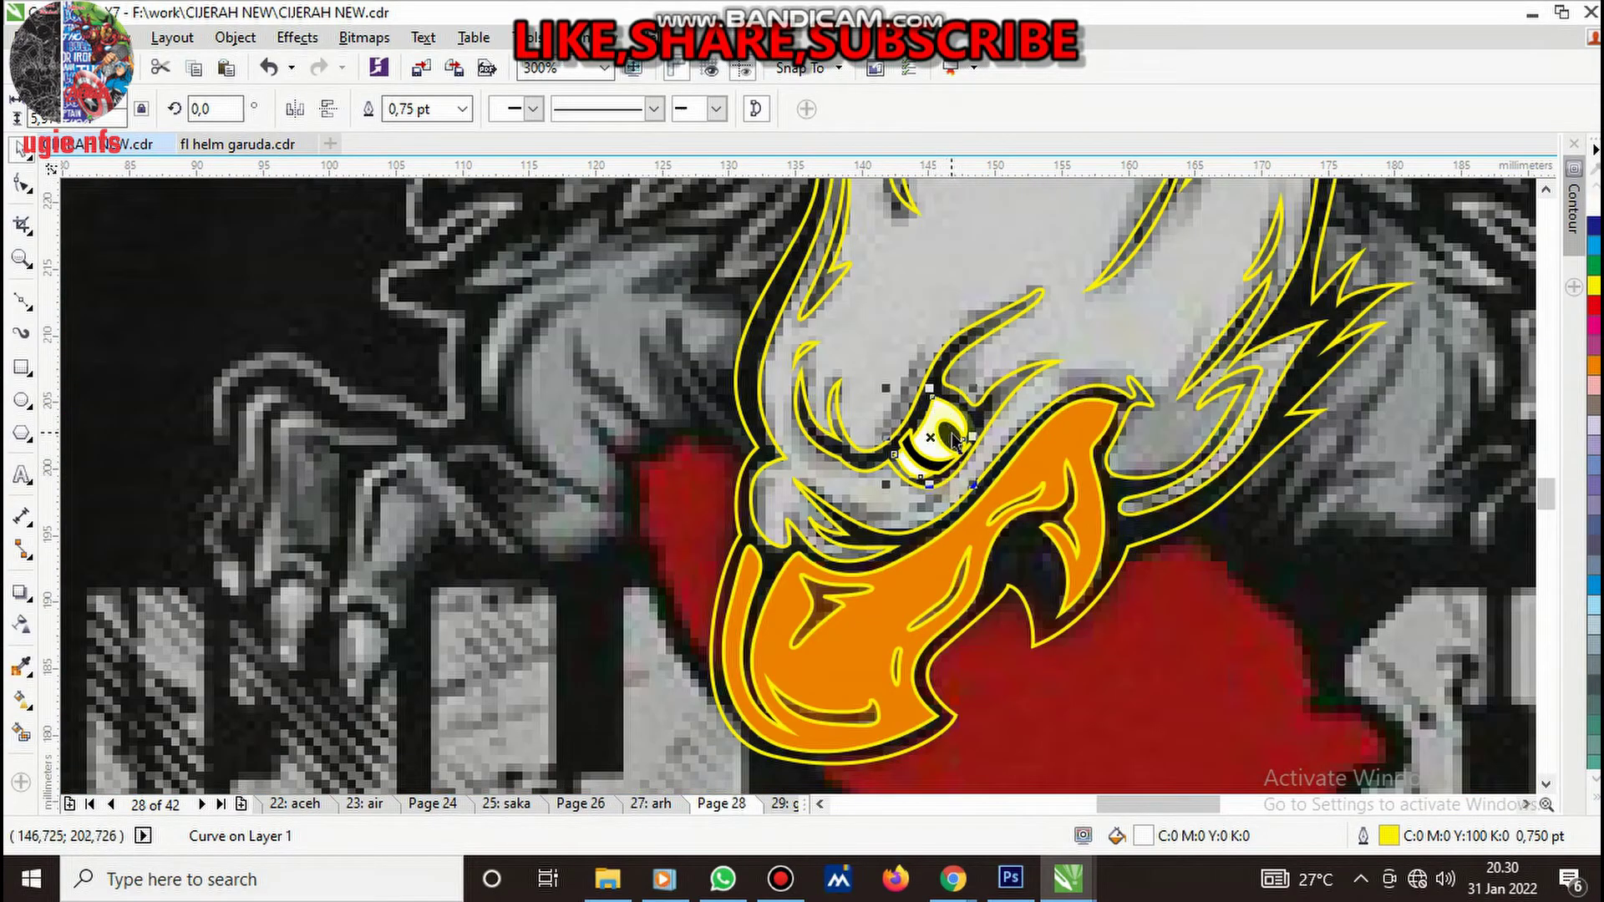
- Fill the small feather sliver above the eye black
left_click(953, 438)
scroll(827, 552, "down", 1)
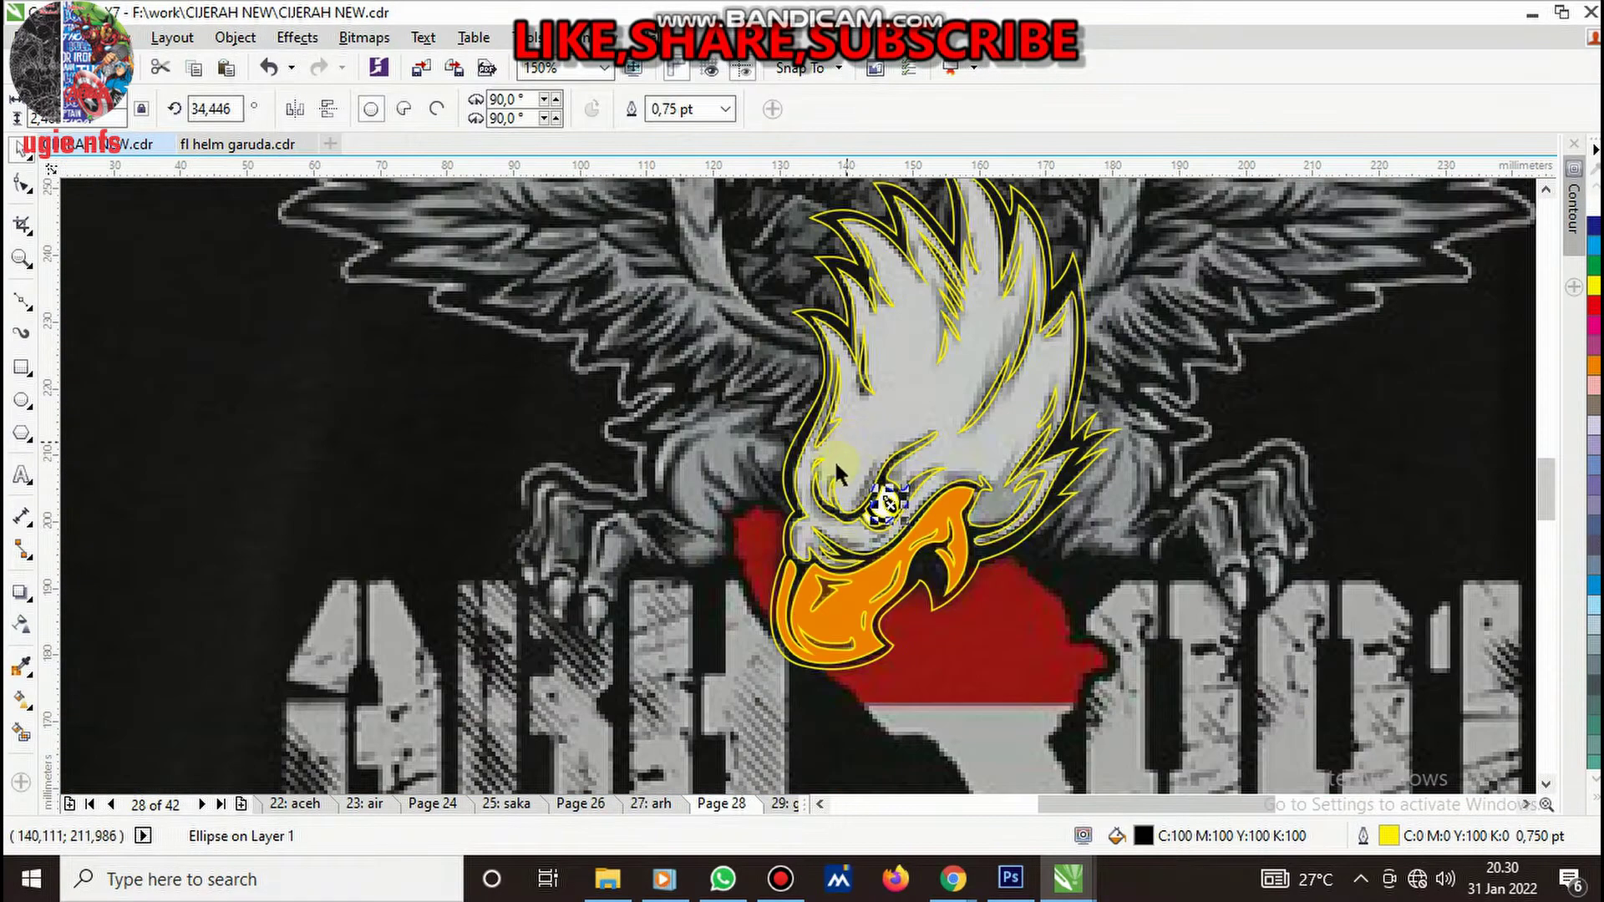
scroll(834, 459, "up", 1)
left_click(798, 474)
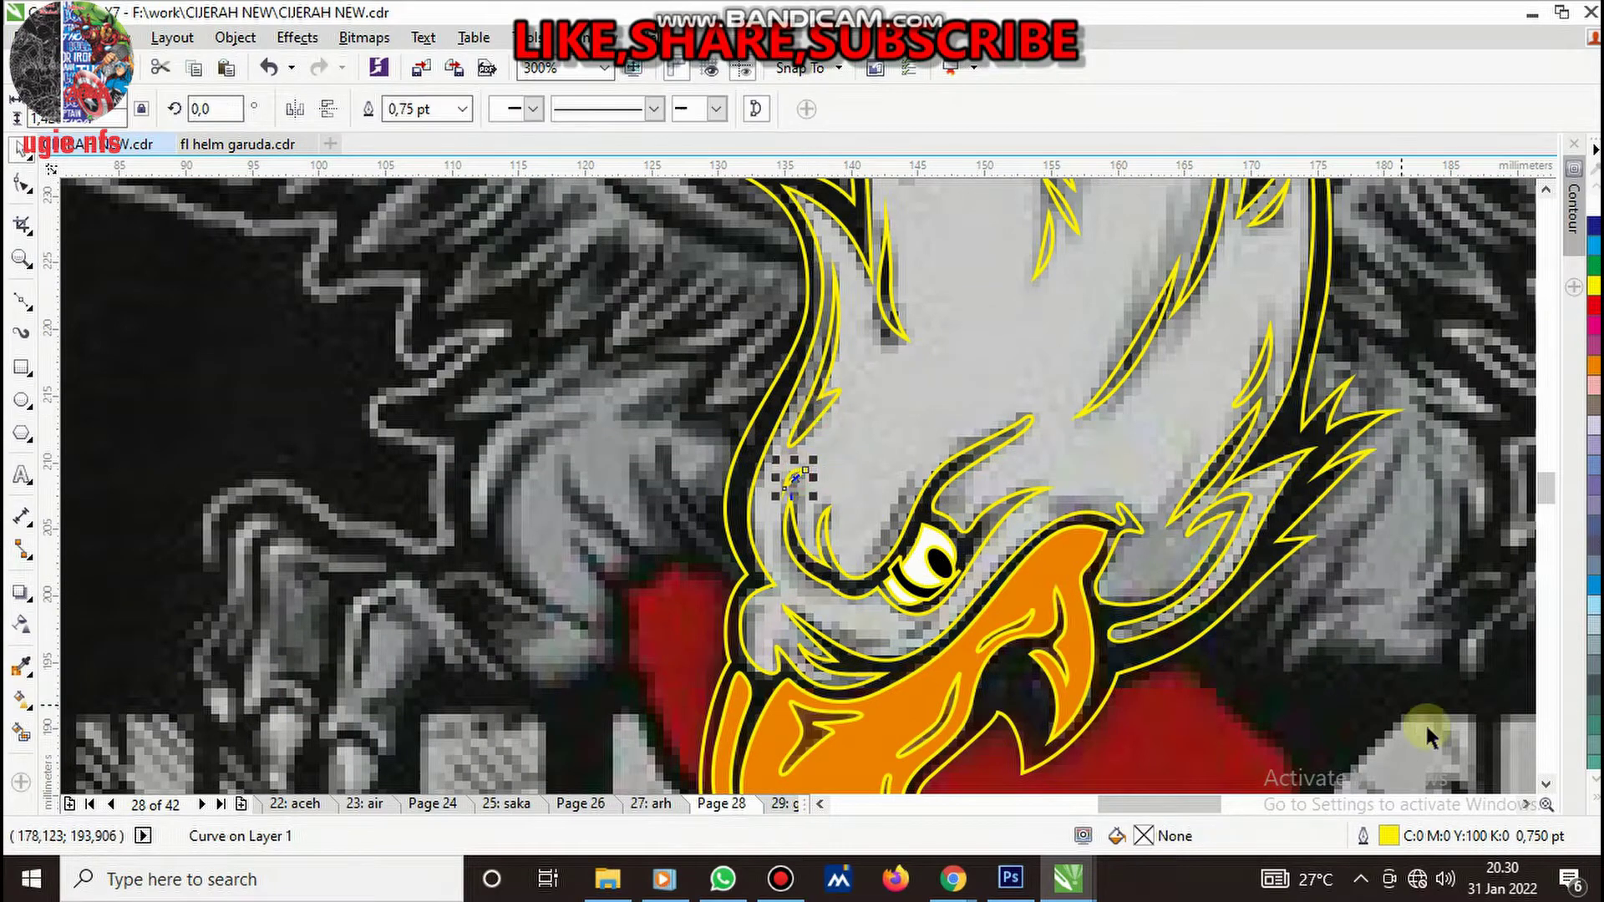
left_click(1592, 798)
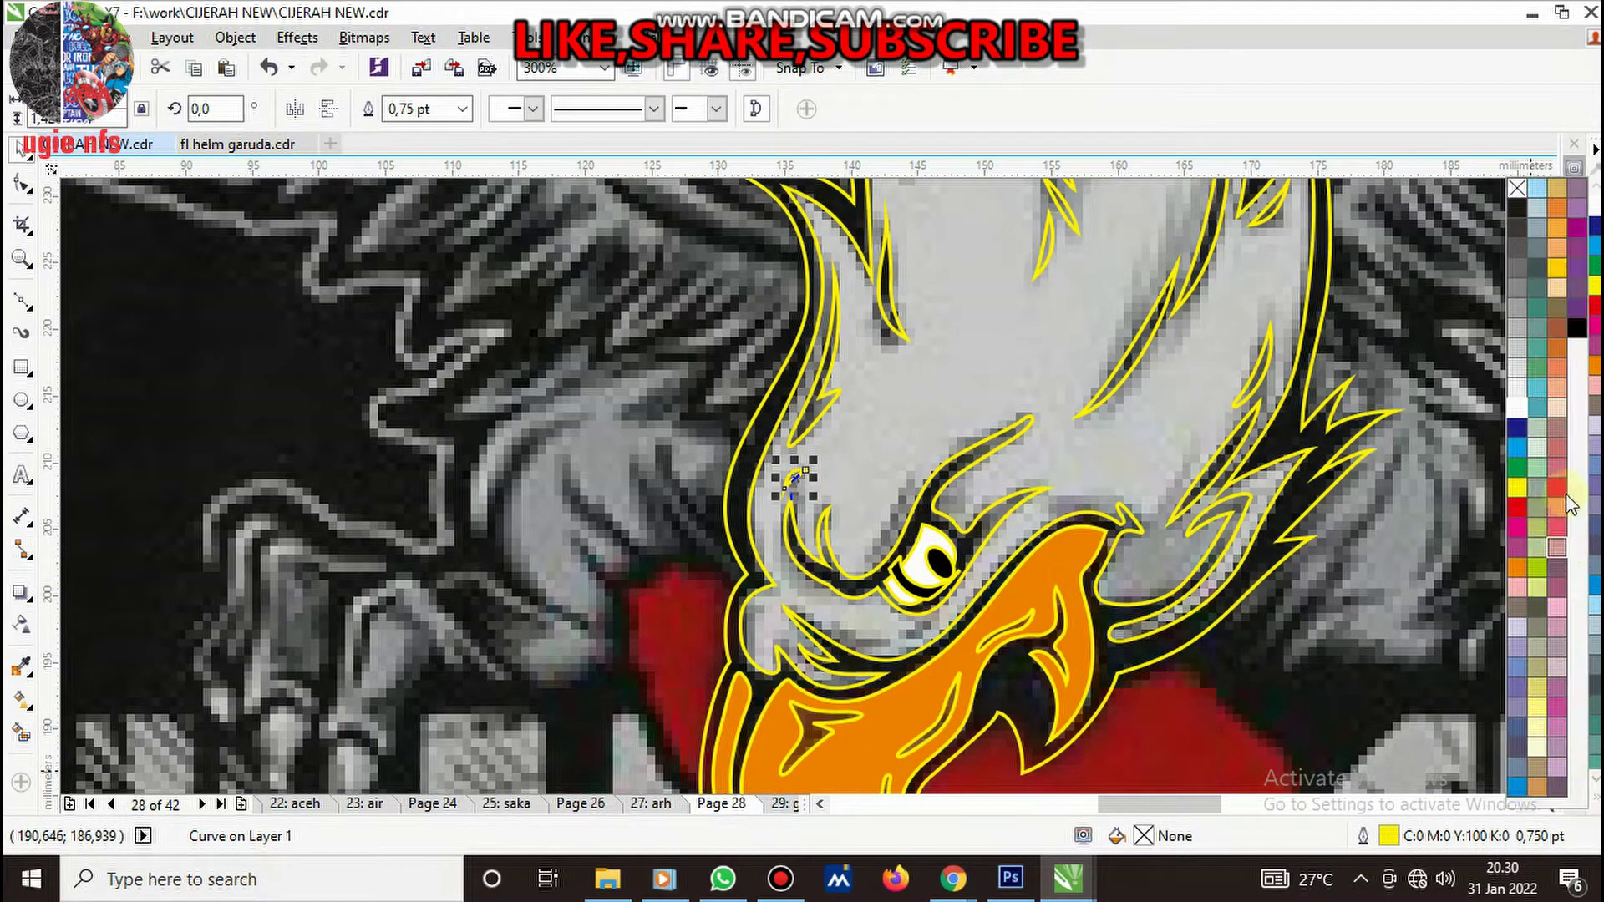
left_click(1576, 328)
left_click(821, 403)
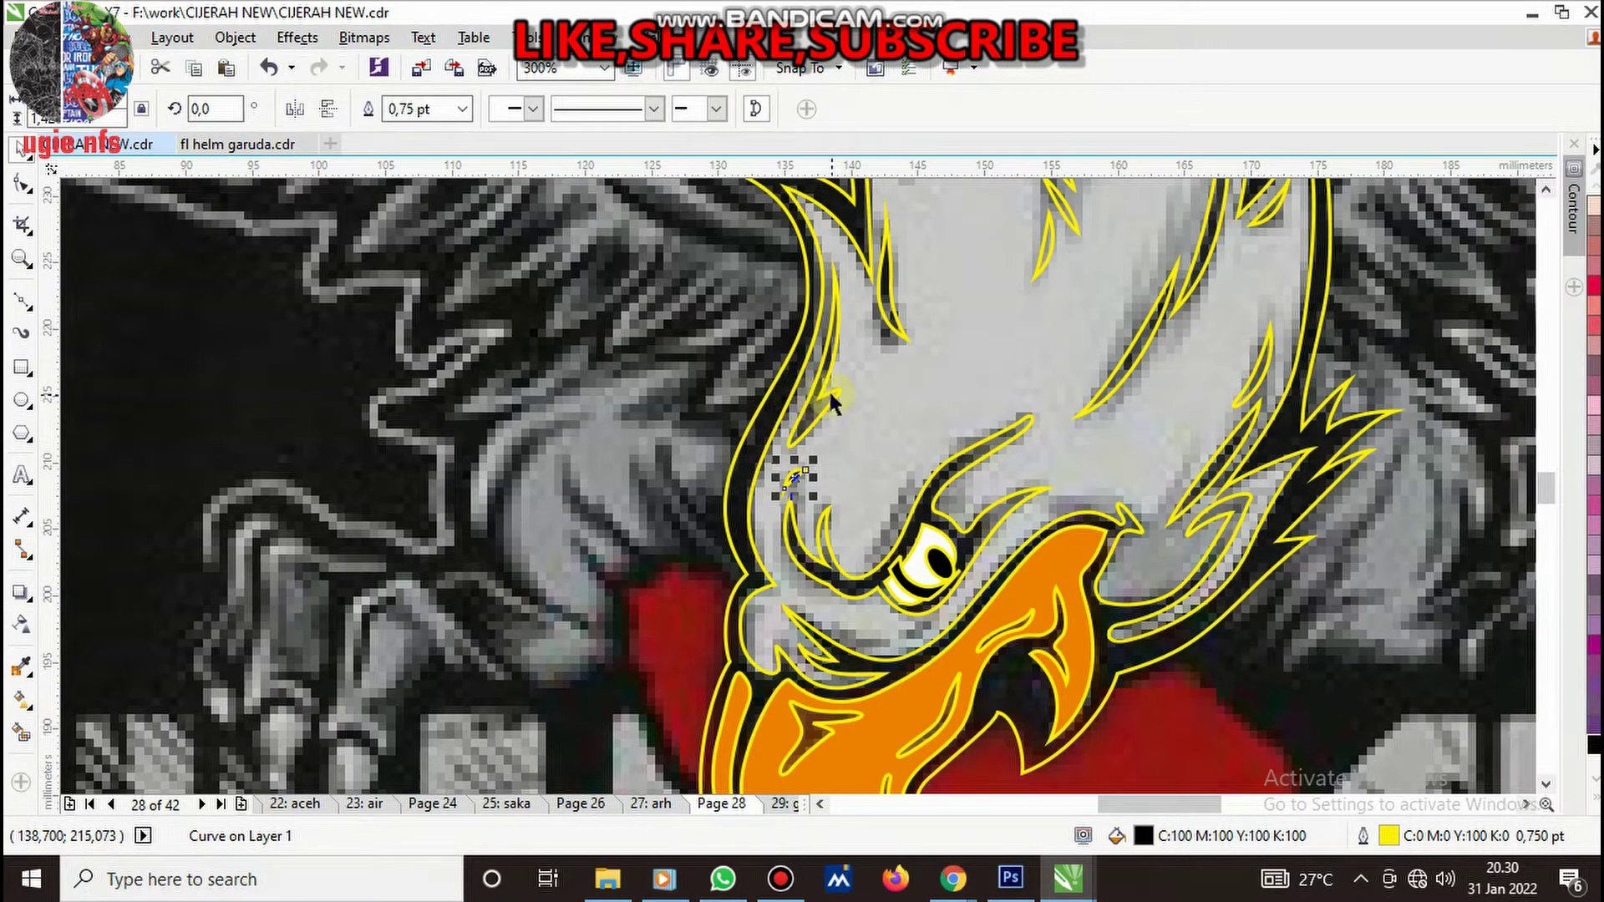
- Stretch a thin feather sliver on the head further downward
scroll(864, 468, "down", 5)
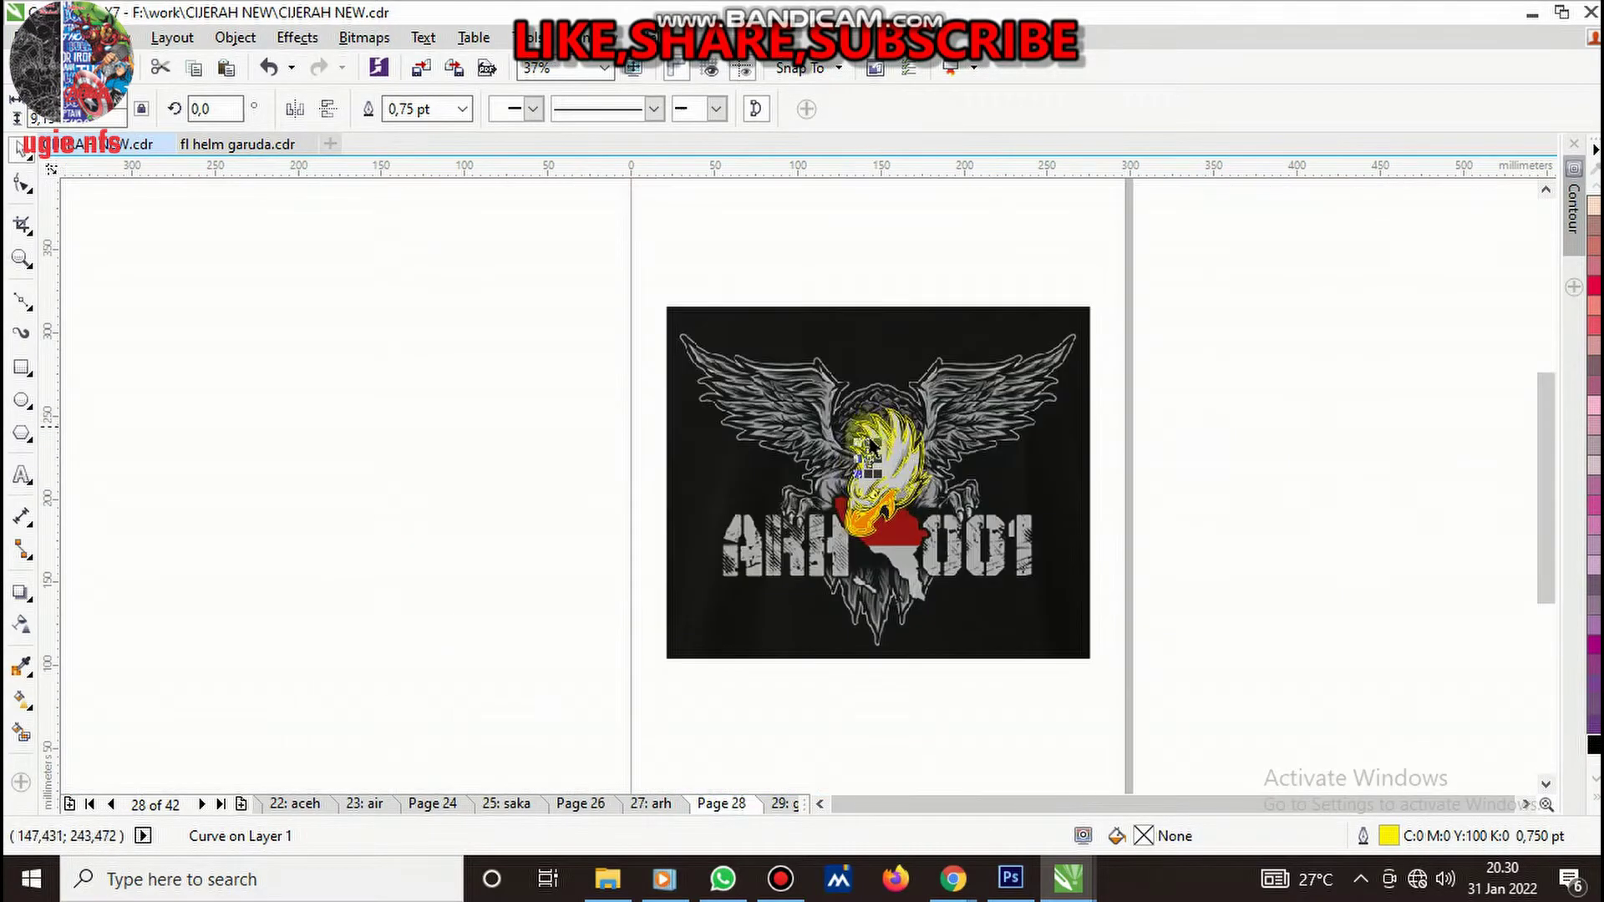
scroll(870, 446, "up", 5)
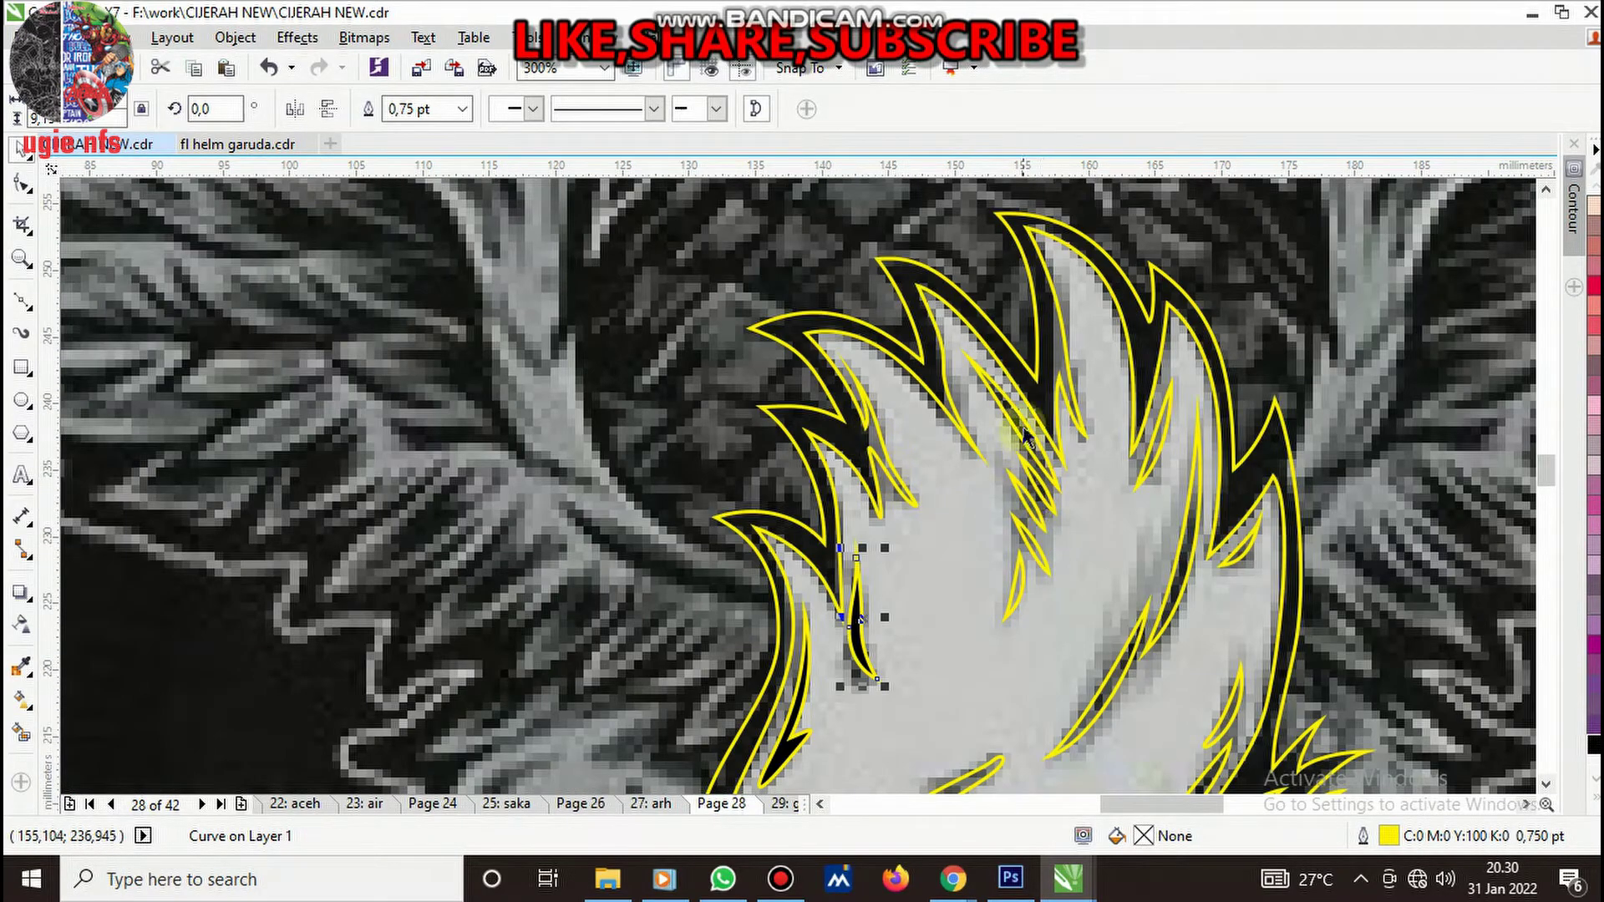
left_click(1036, 518)
scroll(1032, 518, "up", 1)
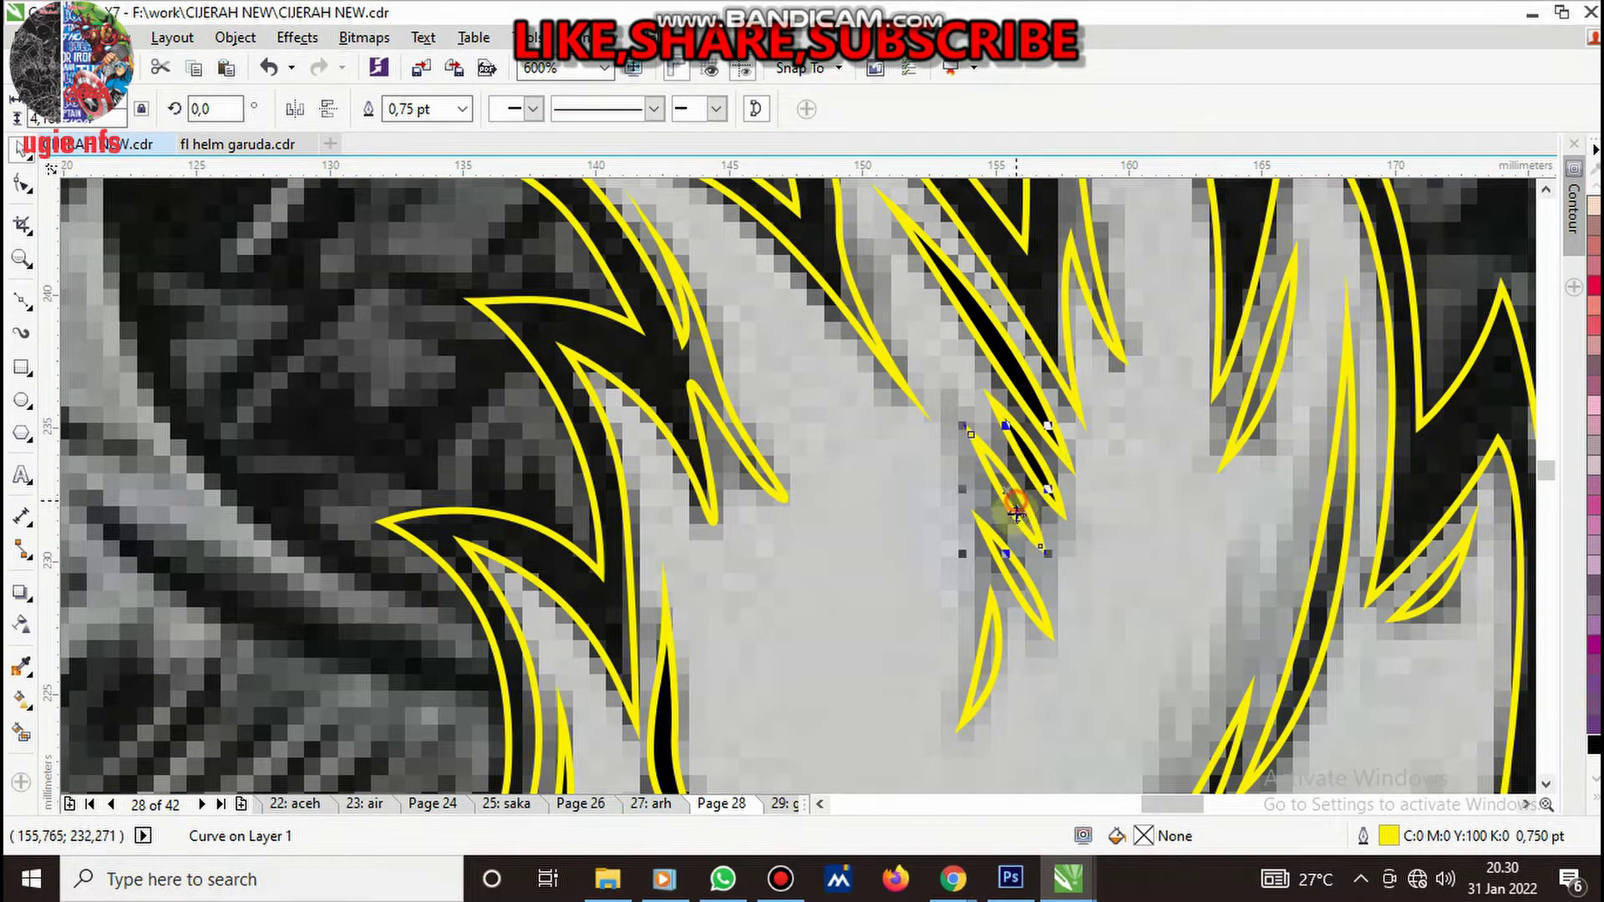
left_click_drag(1027, 519, 1026, 588)
scroll(1049, 551, "down", 1)
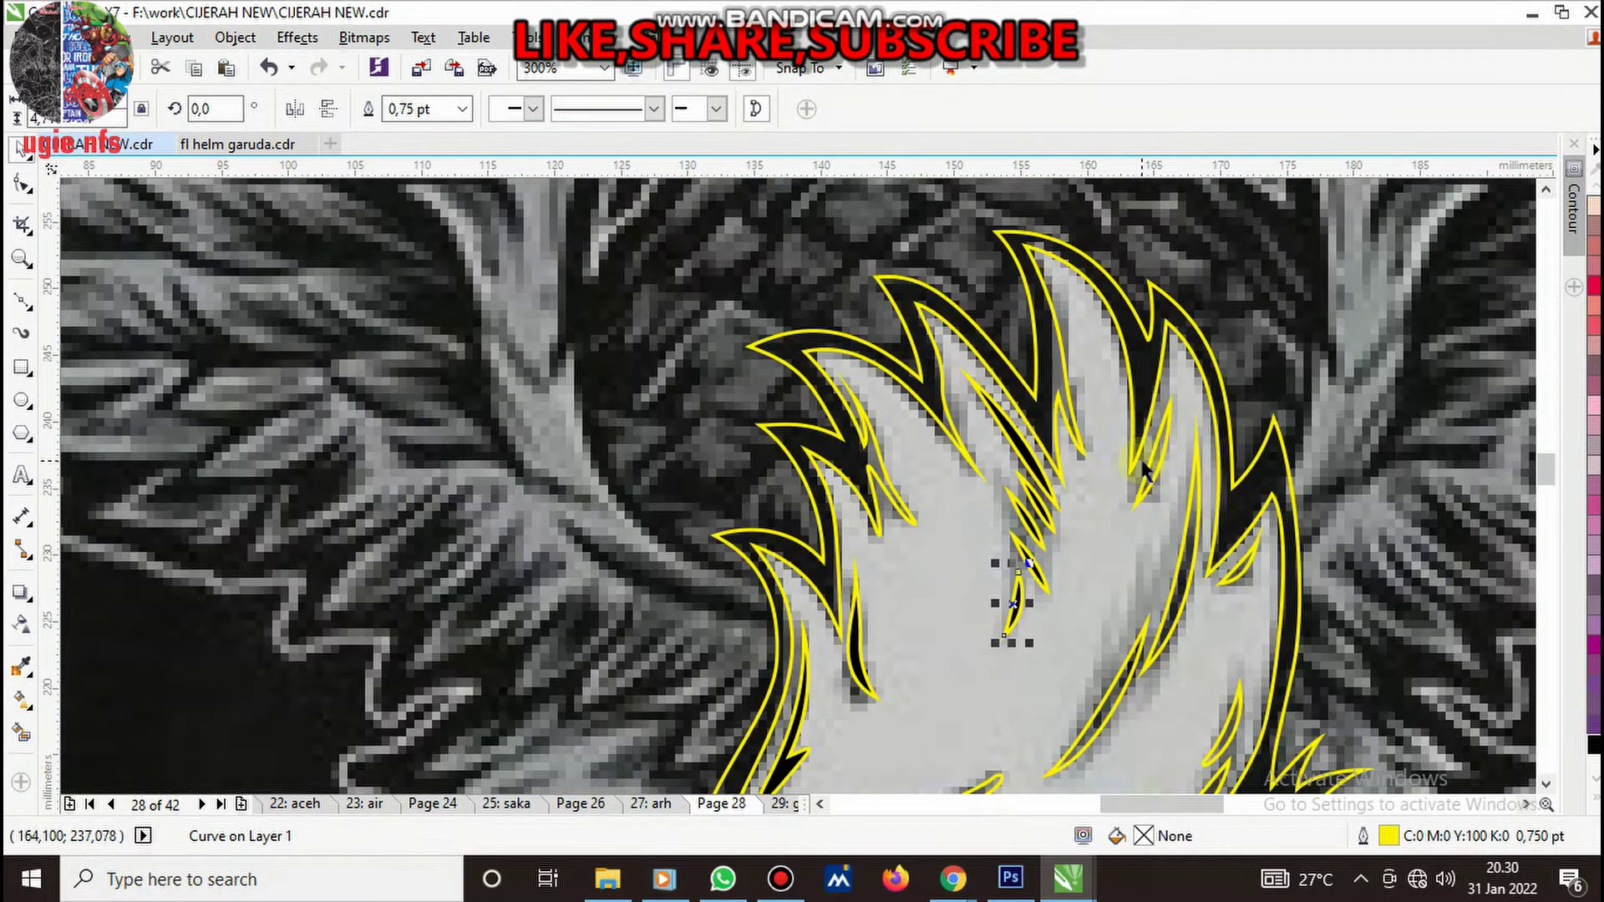
- Sample white with the Color Eyedropper and fill the grey eagle head white
left_click_drag(1149, 477, 1121, 686)
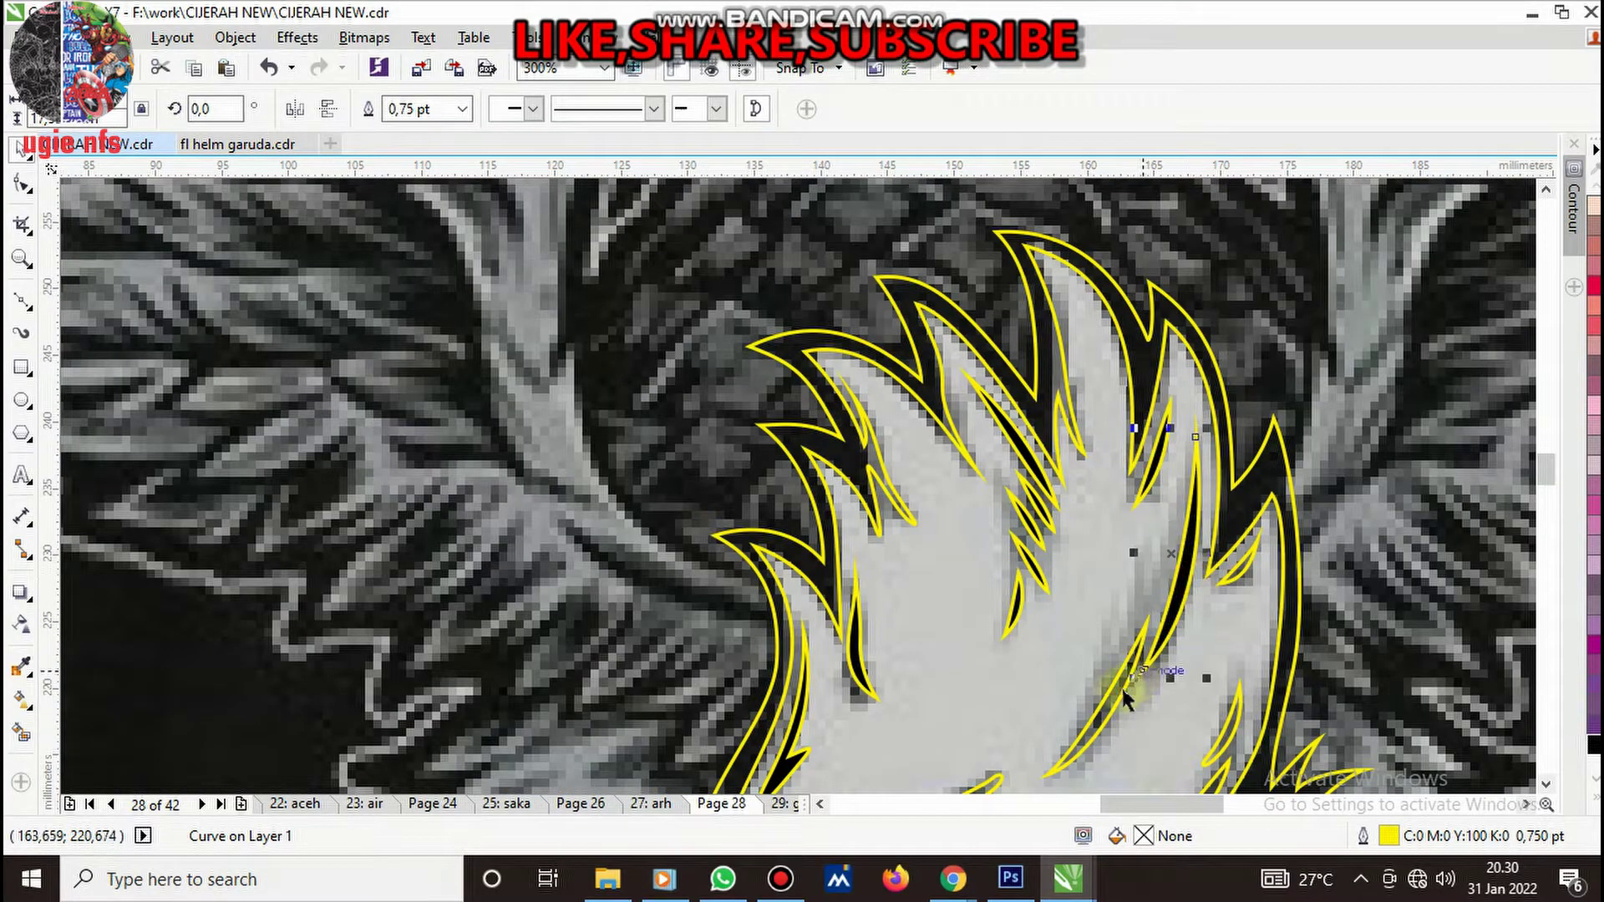
left_click(1229, 578)
scroll(1203, 568, "down", 1)
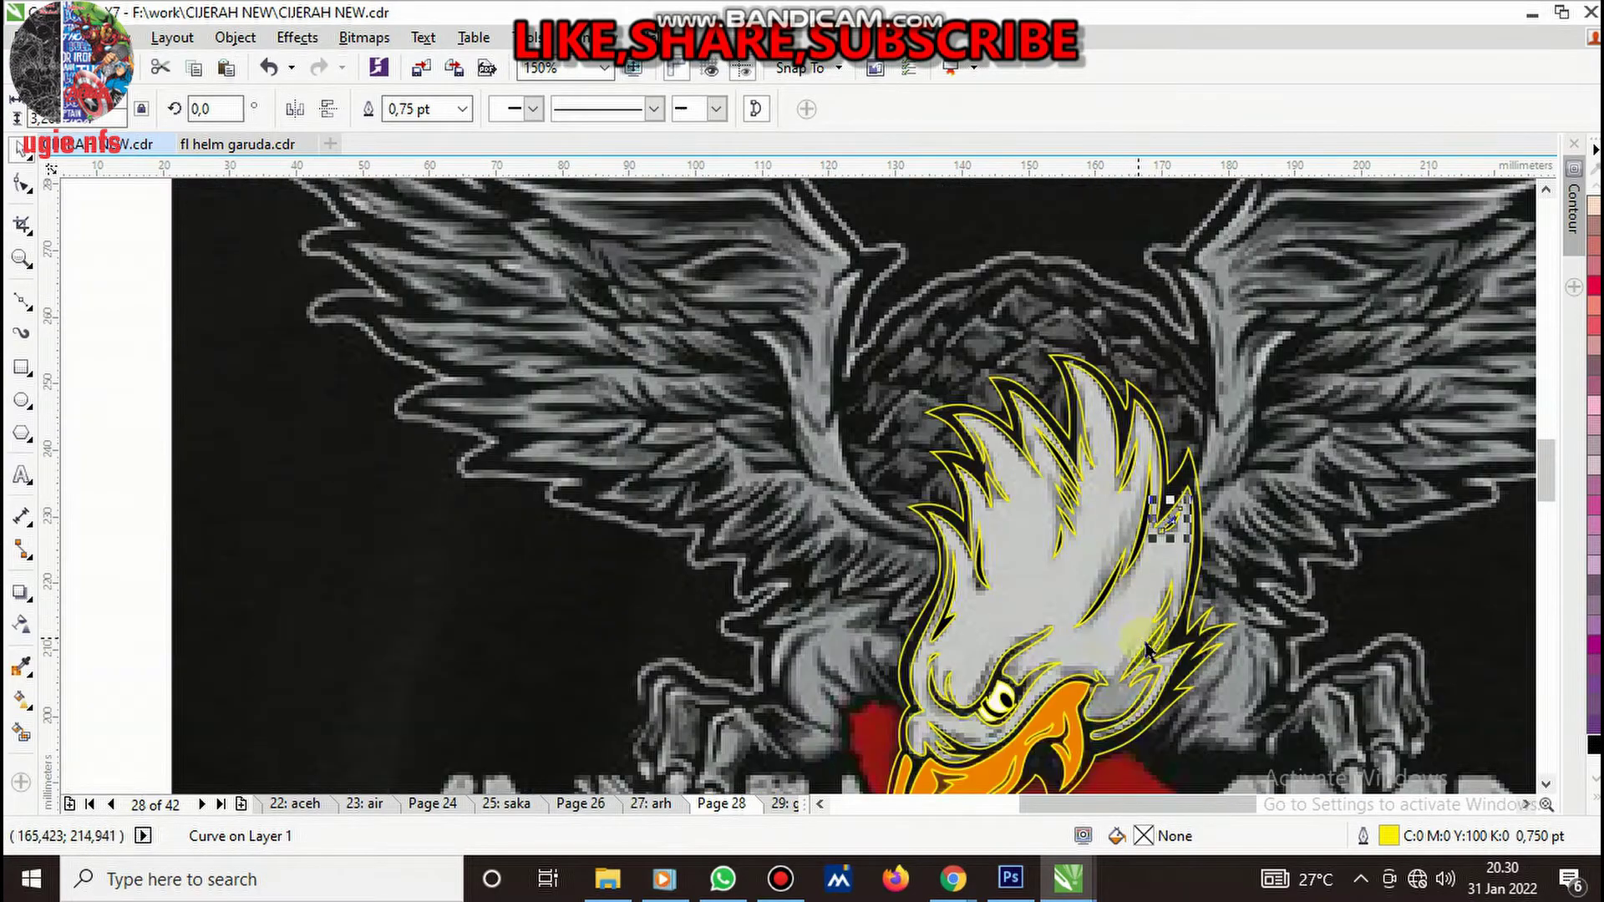
scroll(1184, 585, "up", 1)
scroll(1149, 542, "down", 1)
scroll(1148, 598, "up", 1)
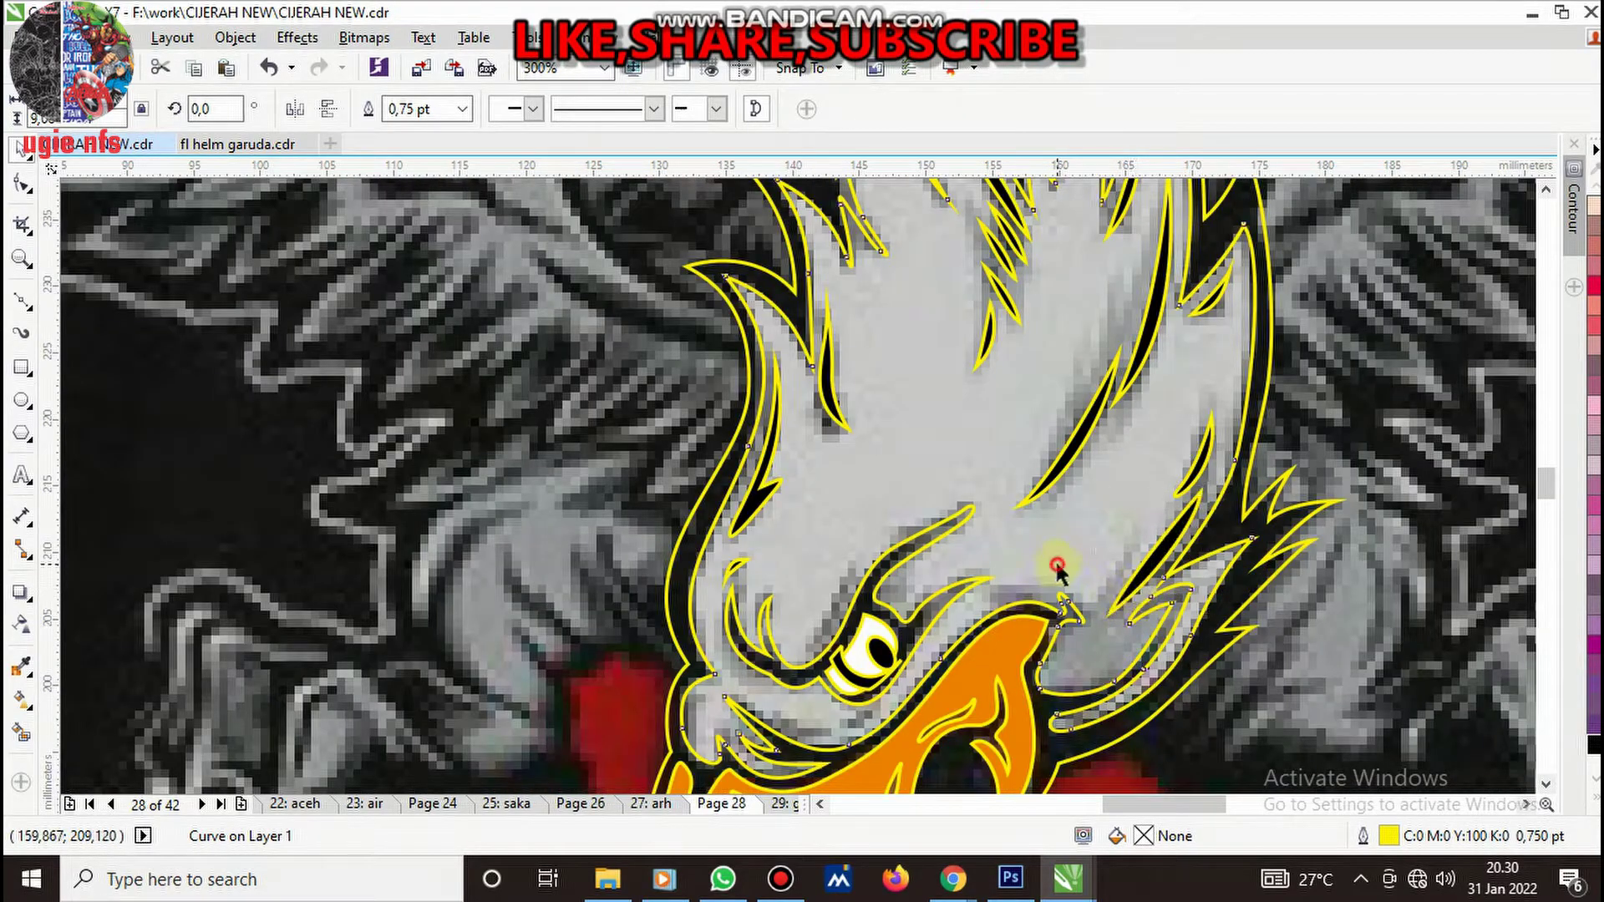
left_click(21, 666)
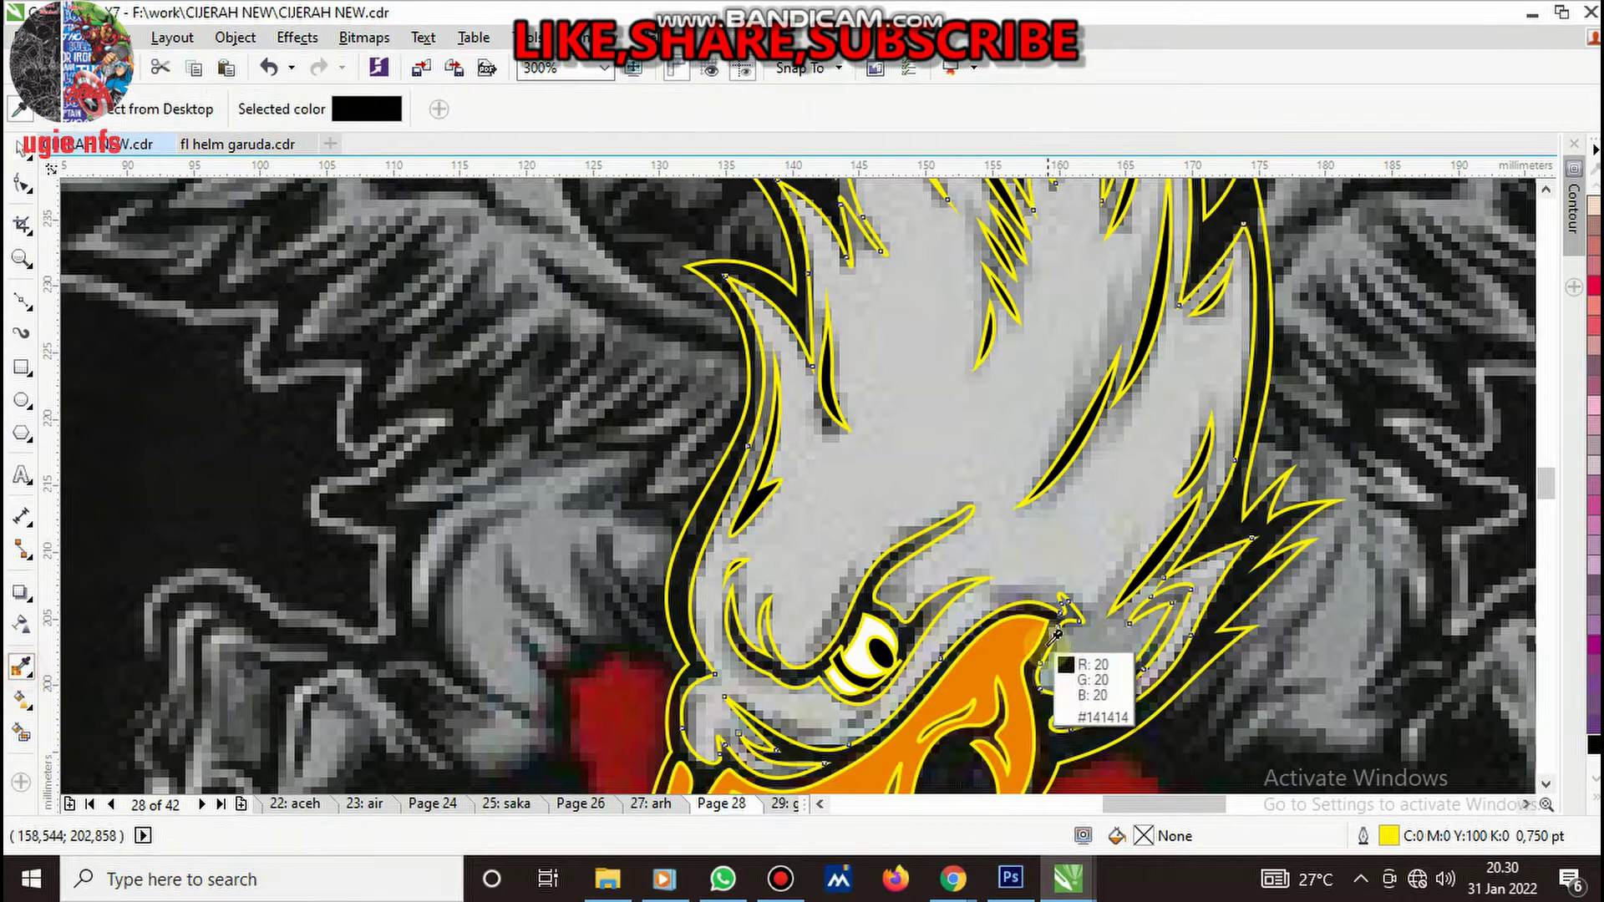
left_click(871, 645)
left_click(847, 498)
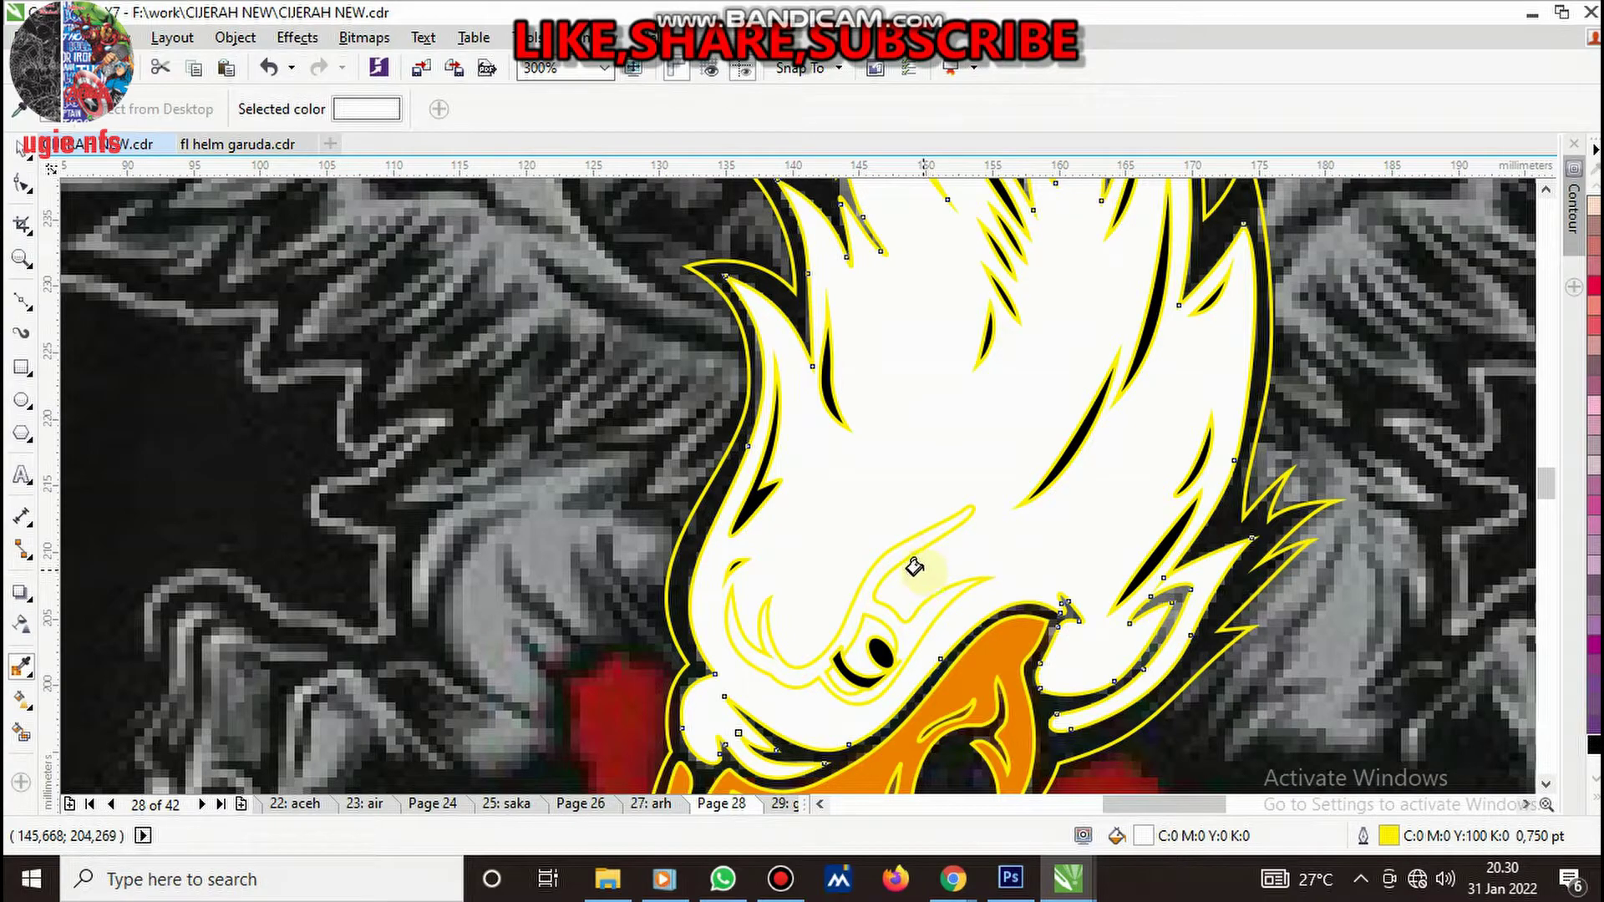
- Sample black from the eagle's eye, then return to the Pick tool with the whole artwork in view
left_click(881, 651)
scroll(877, 610, "up", 3)
scroll(907, 568, "down", 3)
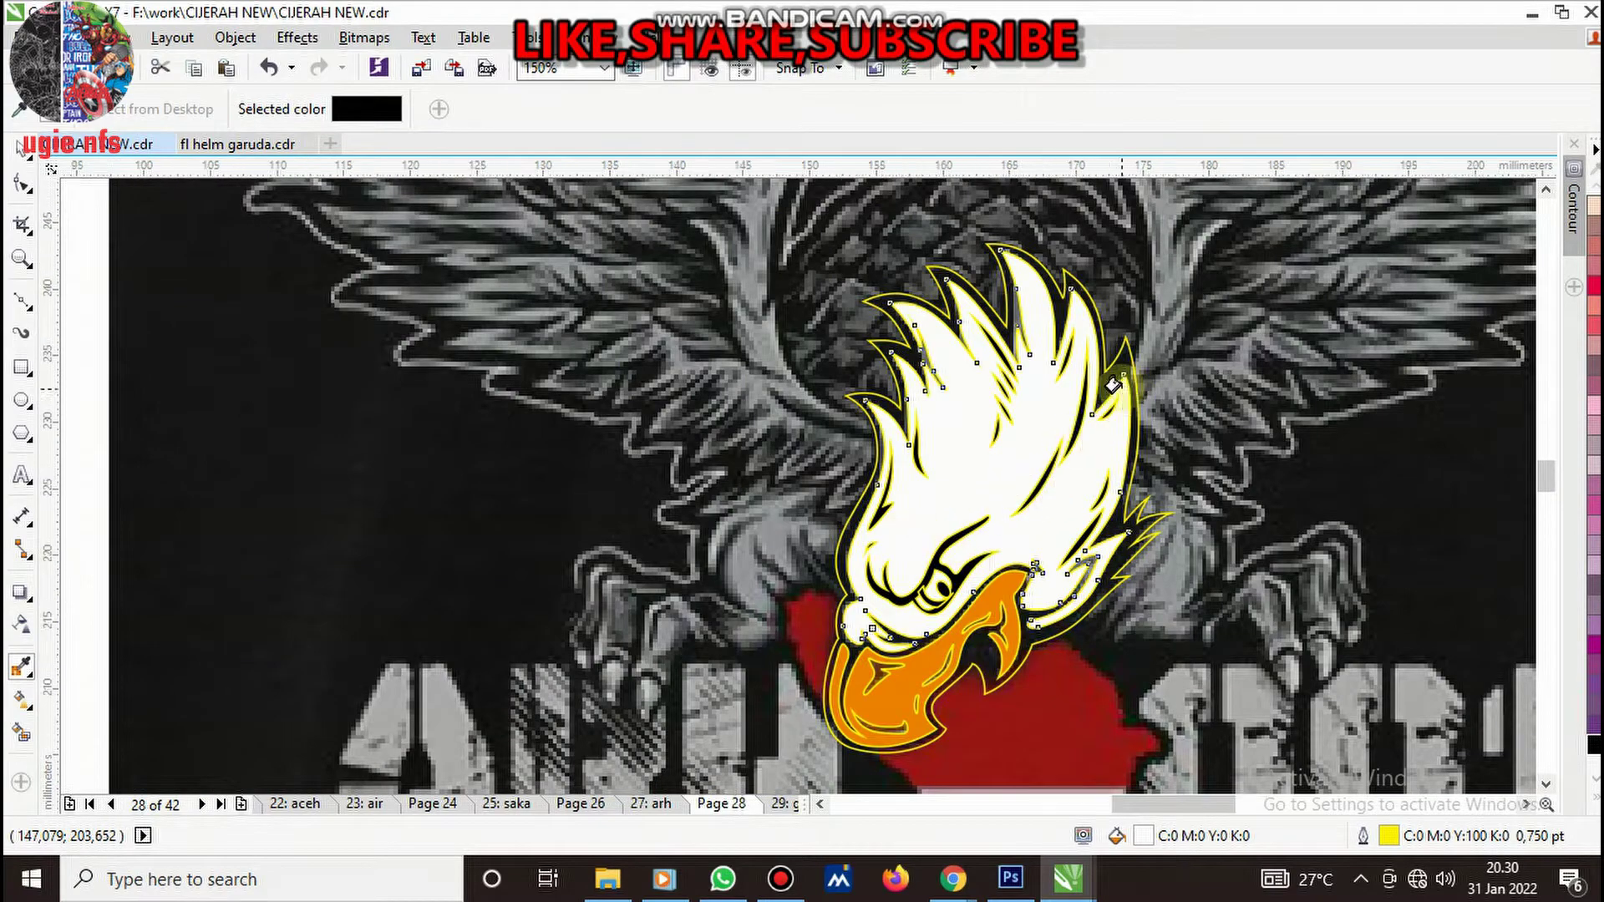
scroll(1102, 391, "up", 1)
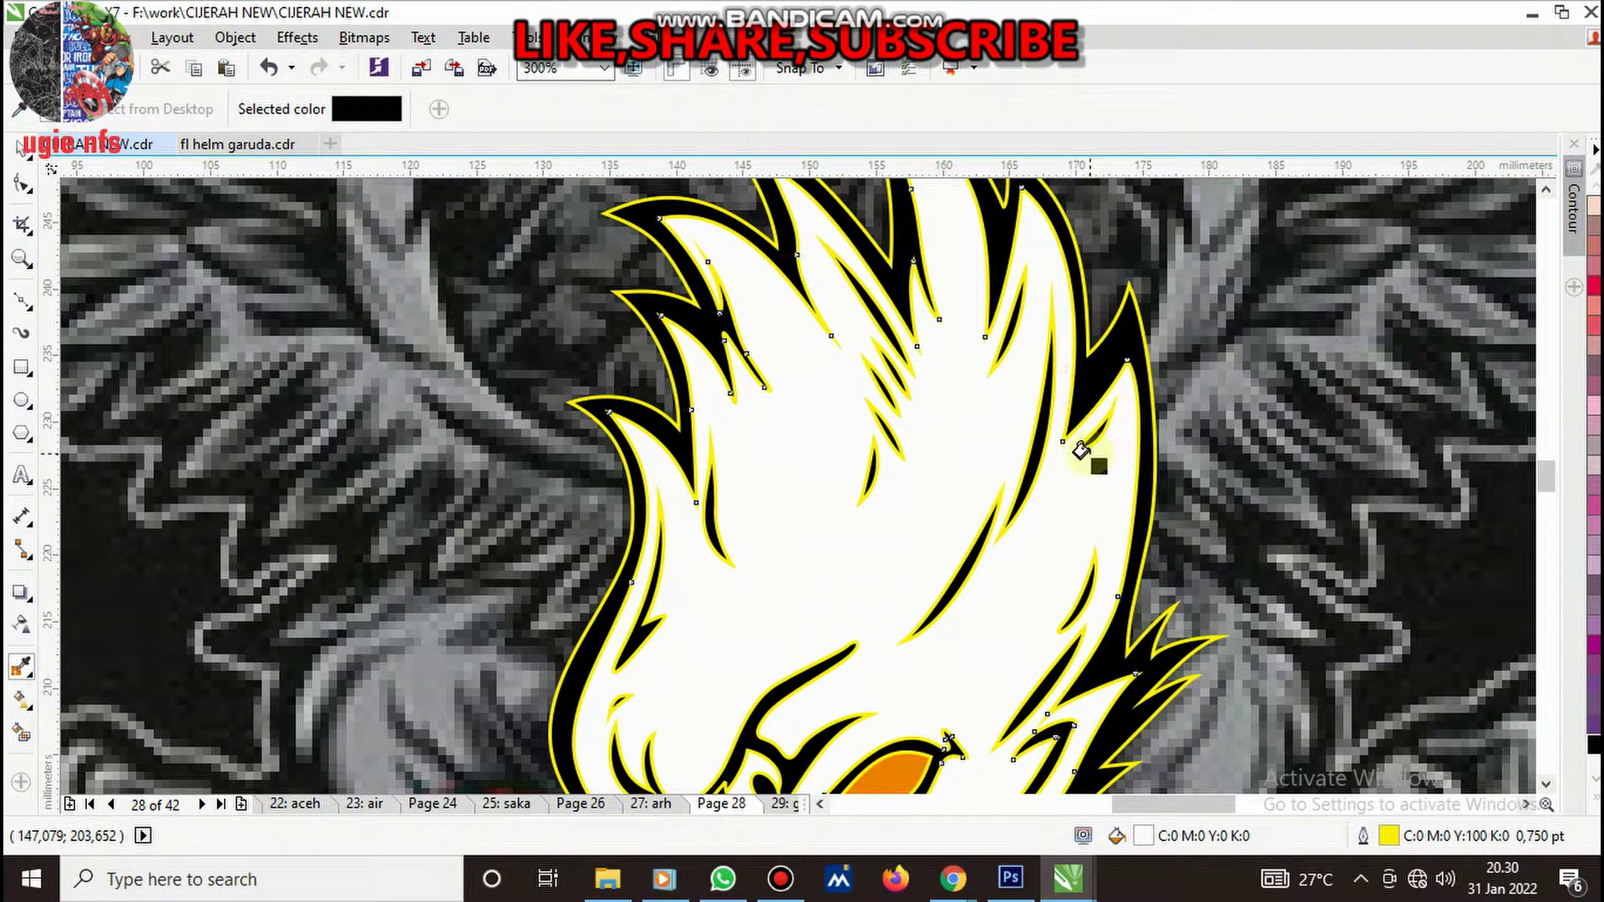
key("space")
scroll(1057, 440, "down", 2)
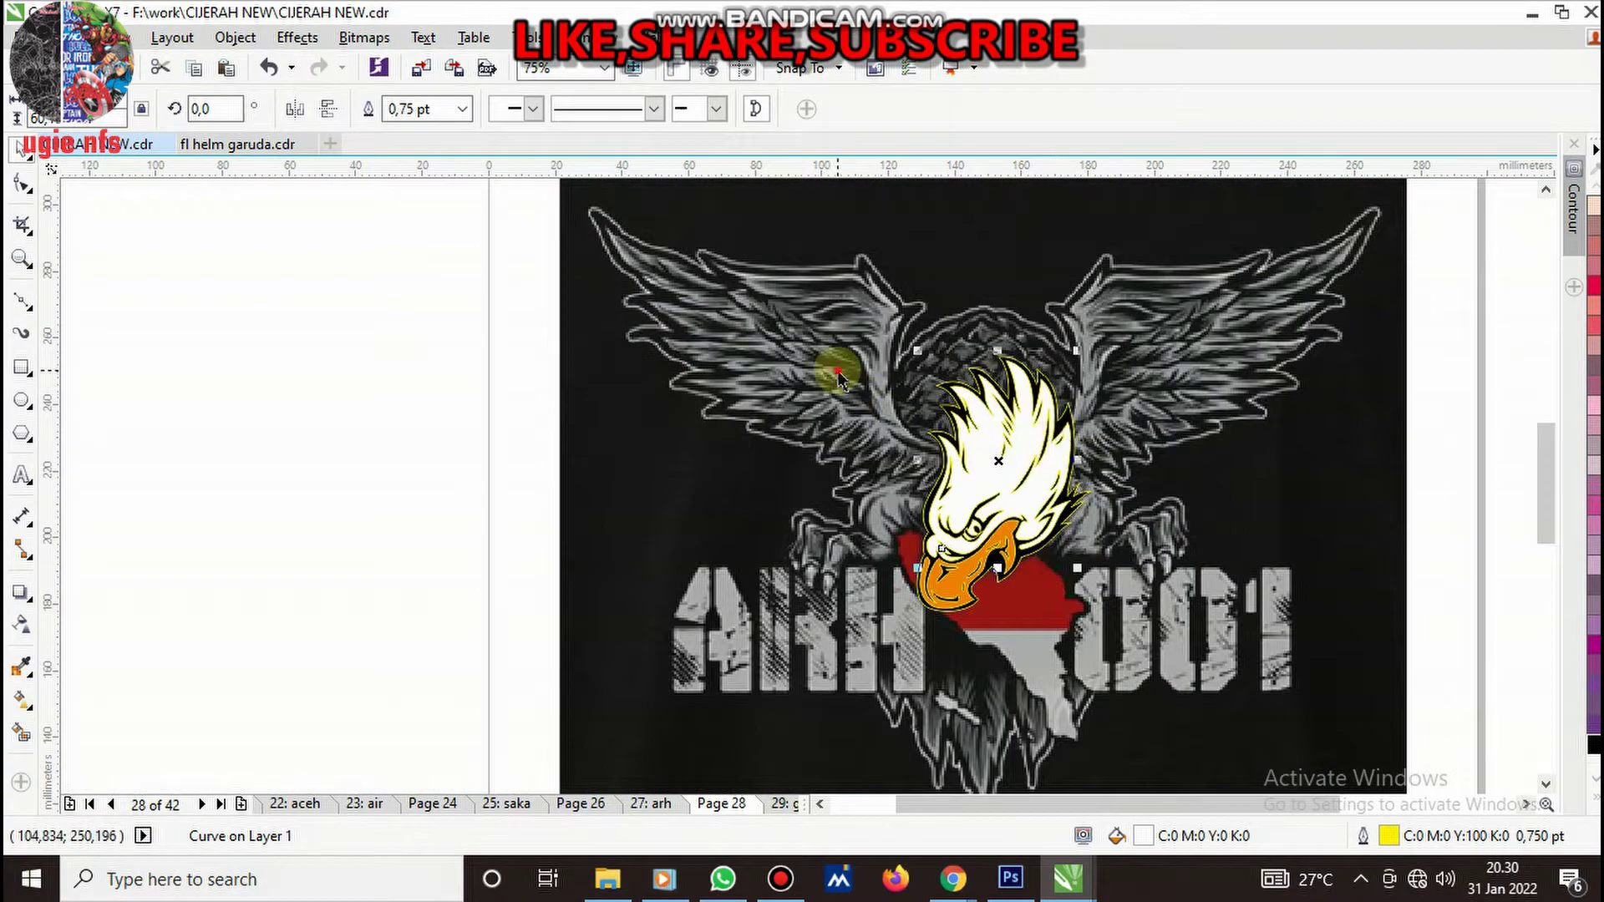
key("Escape")
- Group all 21 traced eagle-head pieces and remove their yellow outline
left_click_drag(1151, 654, 1130, 649)
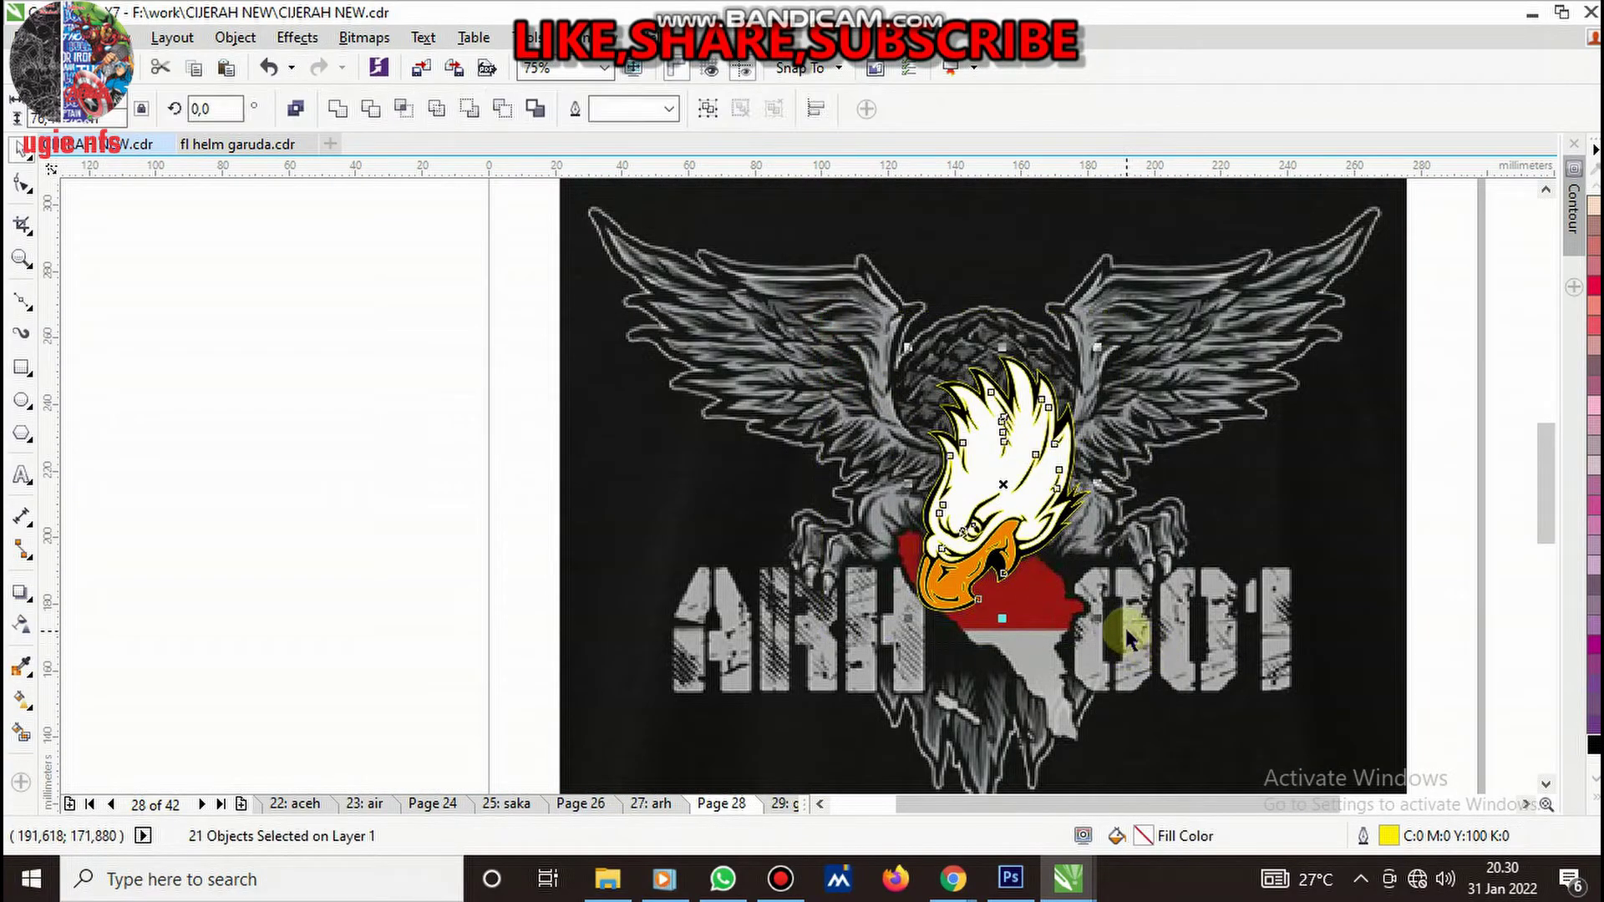
key("ctrl+g")
left_click(1594, 748)
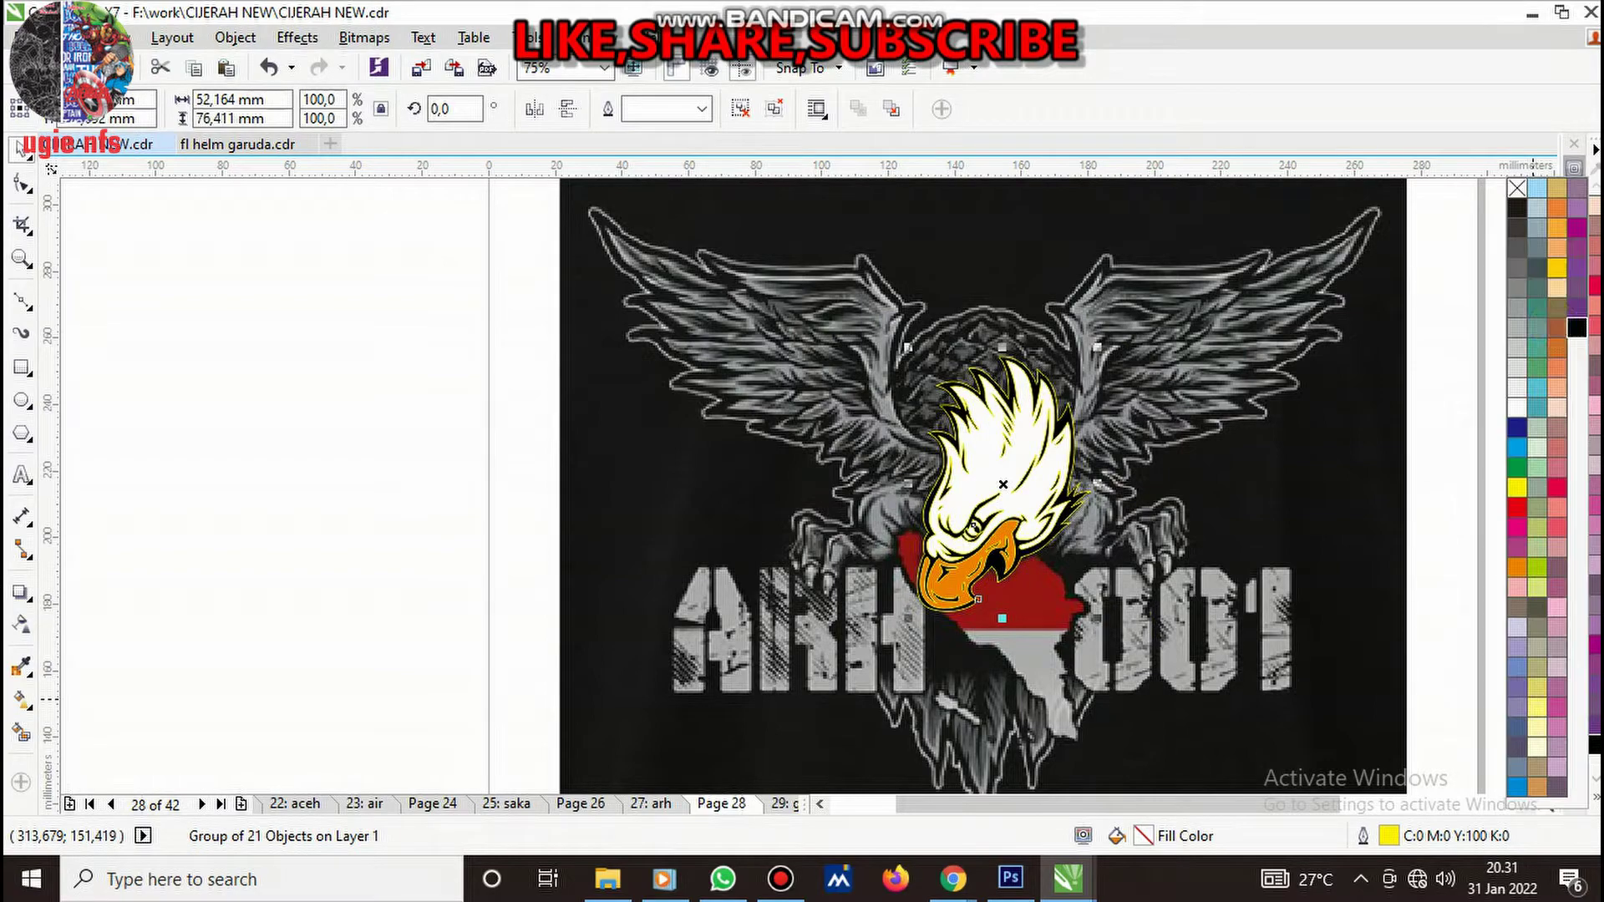
left_click(1210, 469)
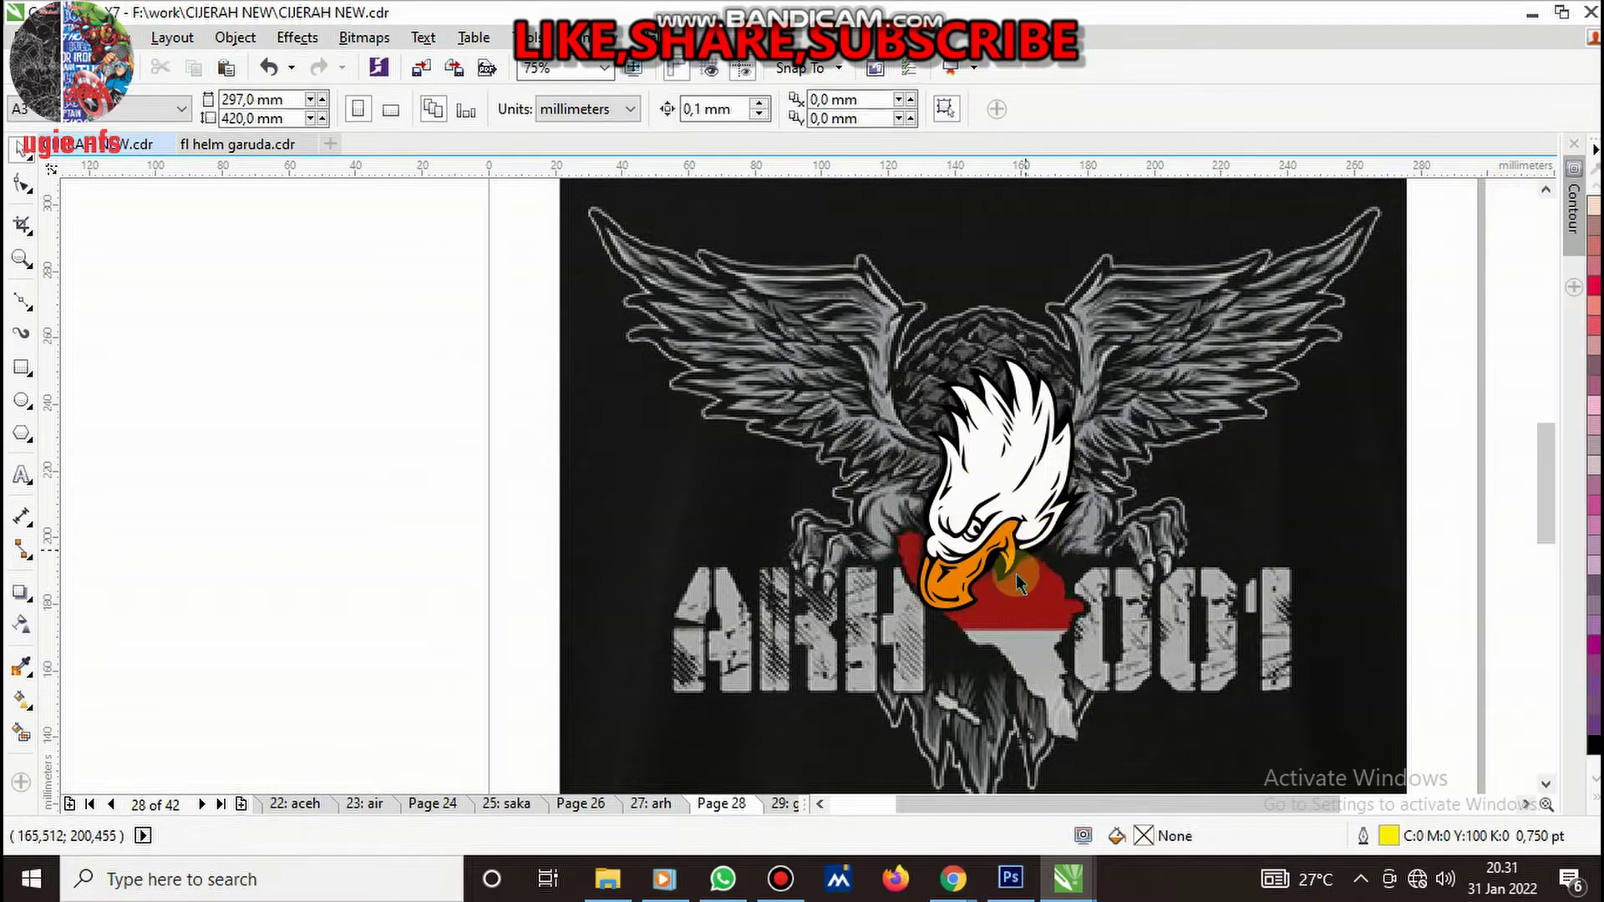
scroll(961, 568, "up", 3)
scroll(914, 539, "up", 2)
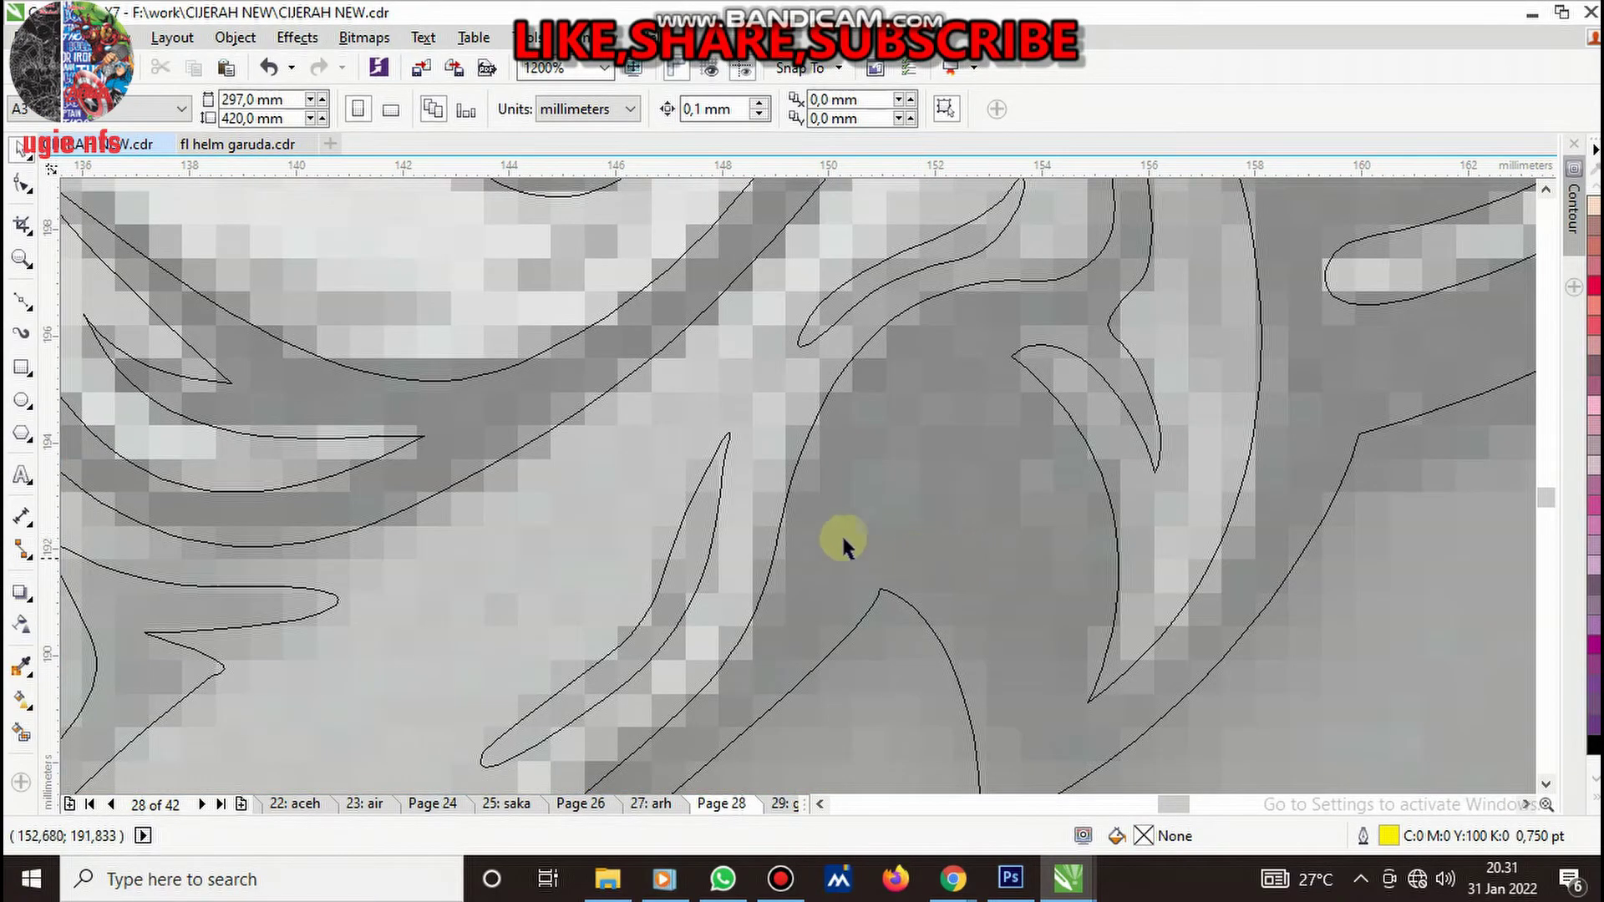
- Draw a closed Bezier flame shape inside the beak's black stripe
left_click(25, 309)
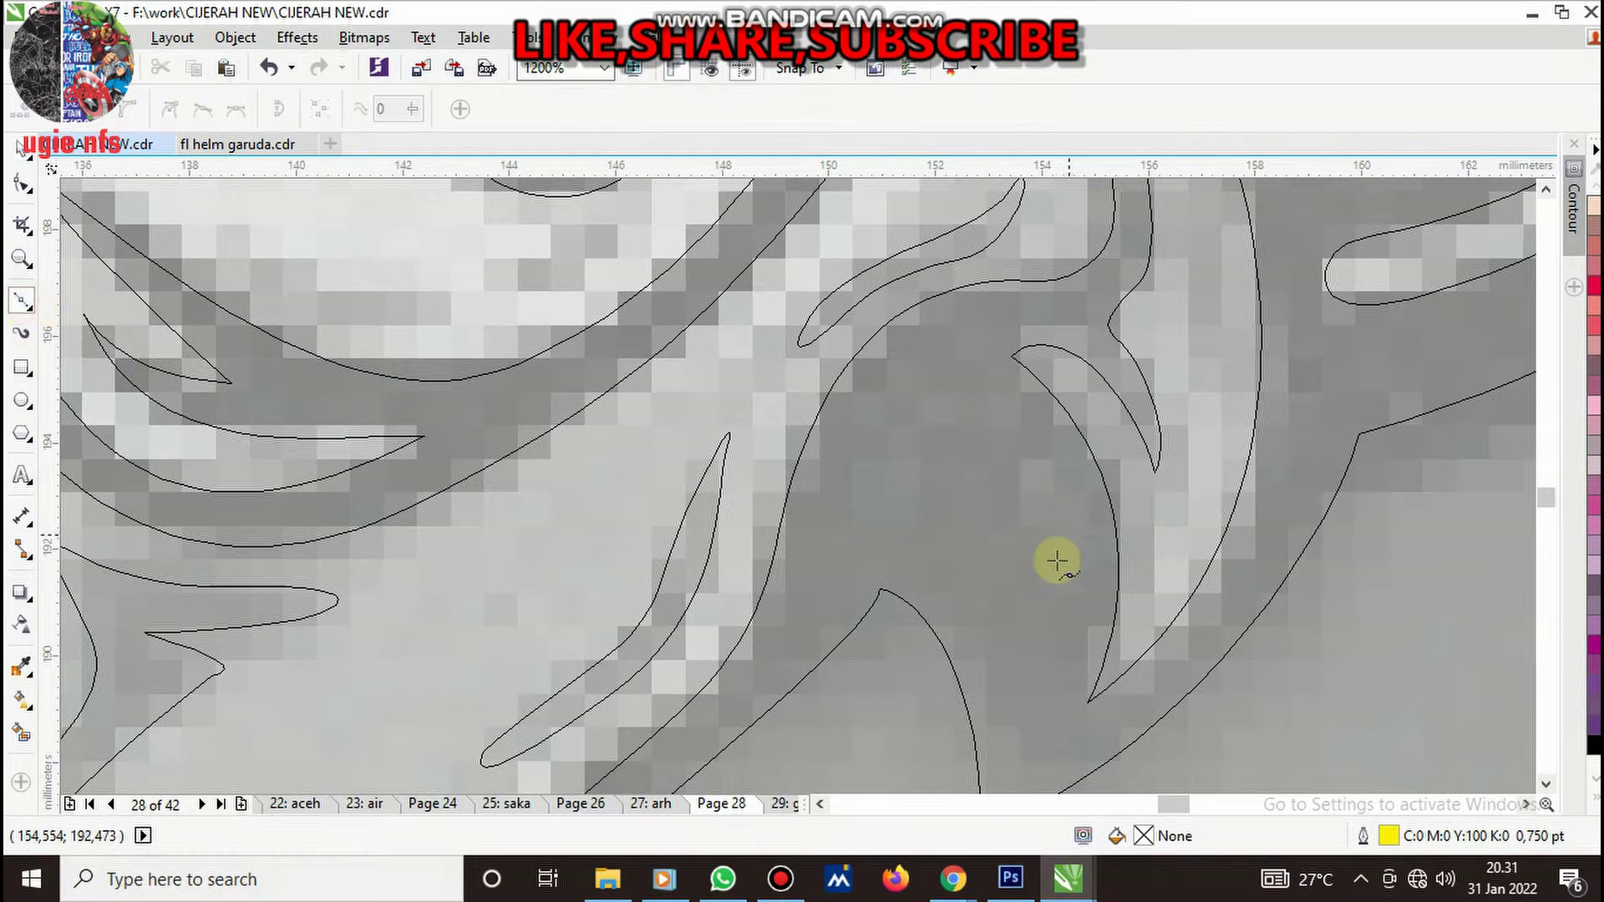
left_click(1049, 596)
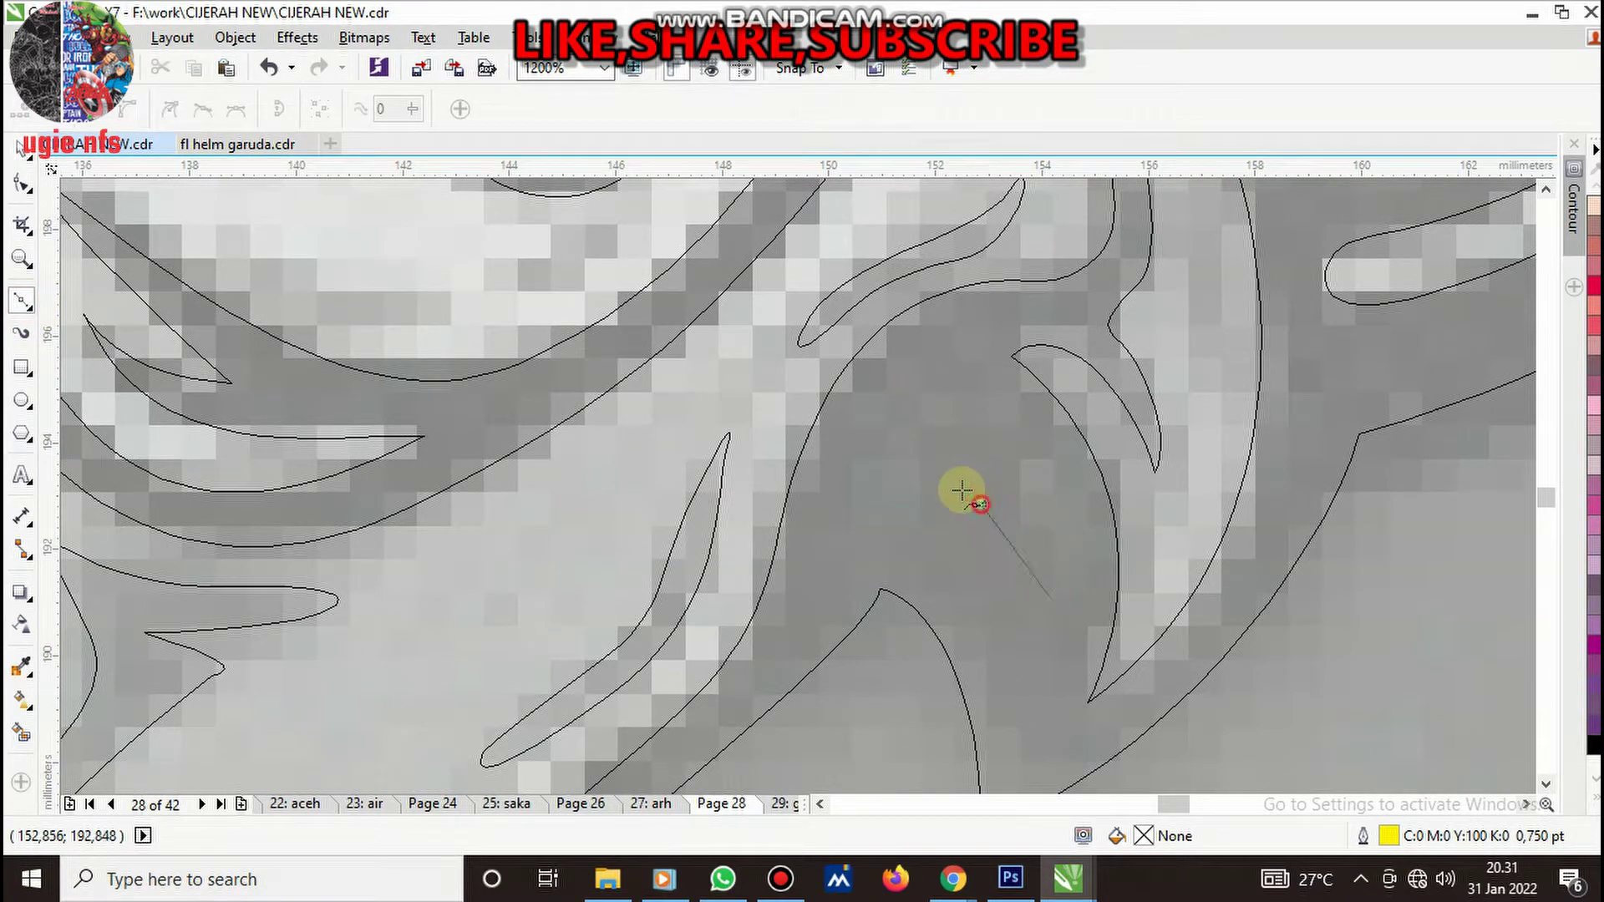
mouse_move(980, 504)
left_mouse_down()
mouse_move(947, 480)
mouse_move(980, 432)
mouse_move(1002, 459)
mouse_move(992, 413)
mouse_move(1007, 409)
left_mouse_up()
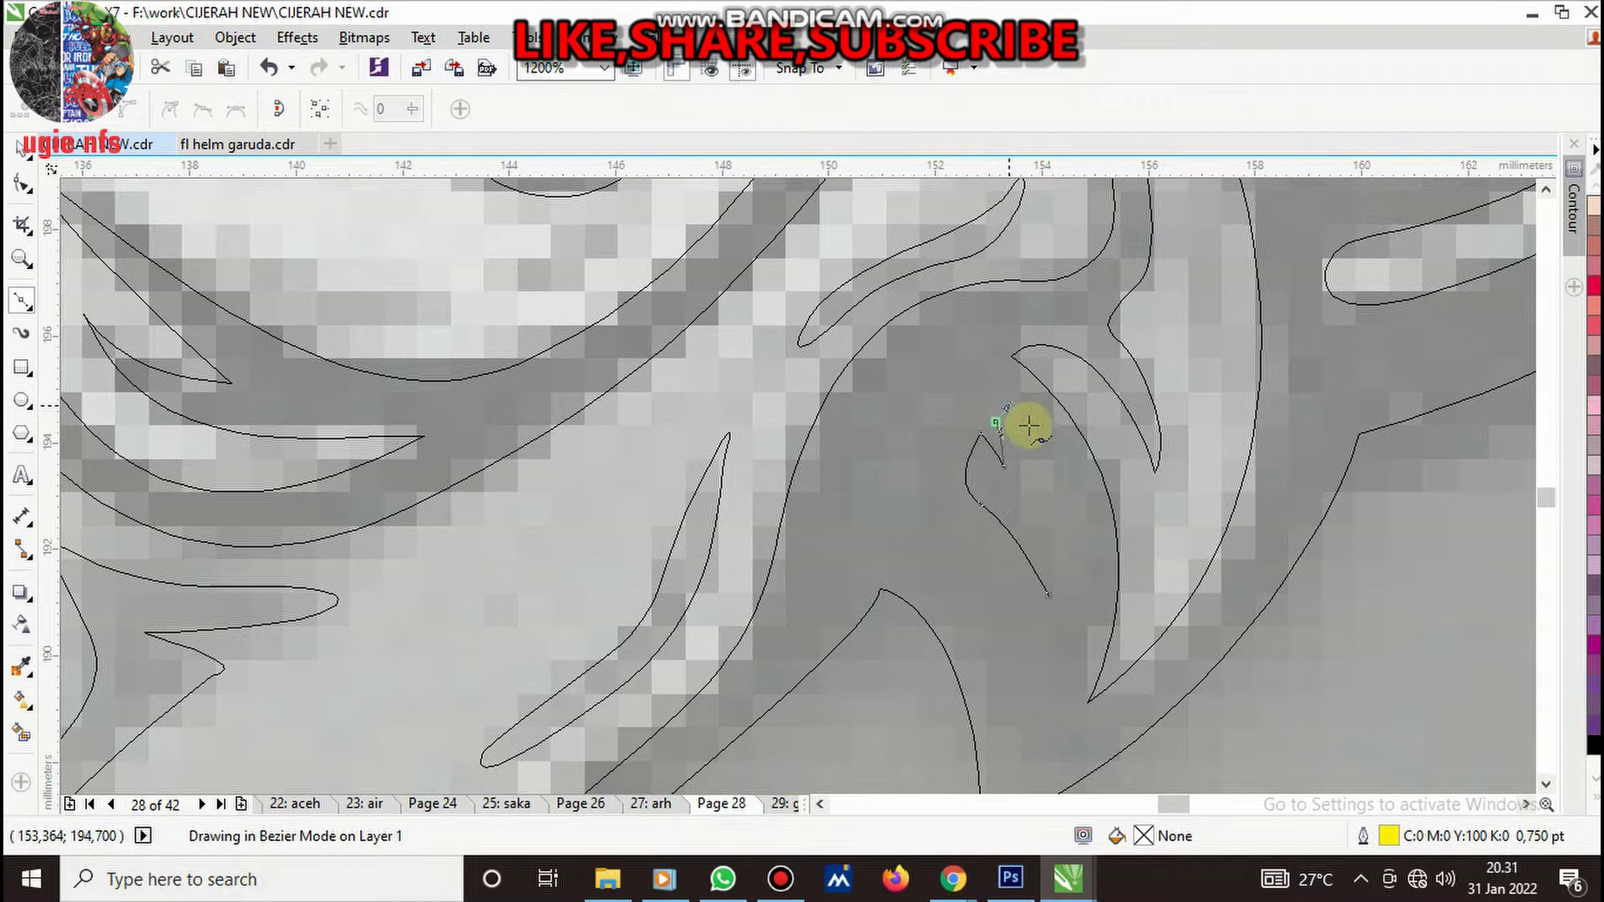
left_click(1055, 582)
scroll(1078, 518, "down", 2)
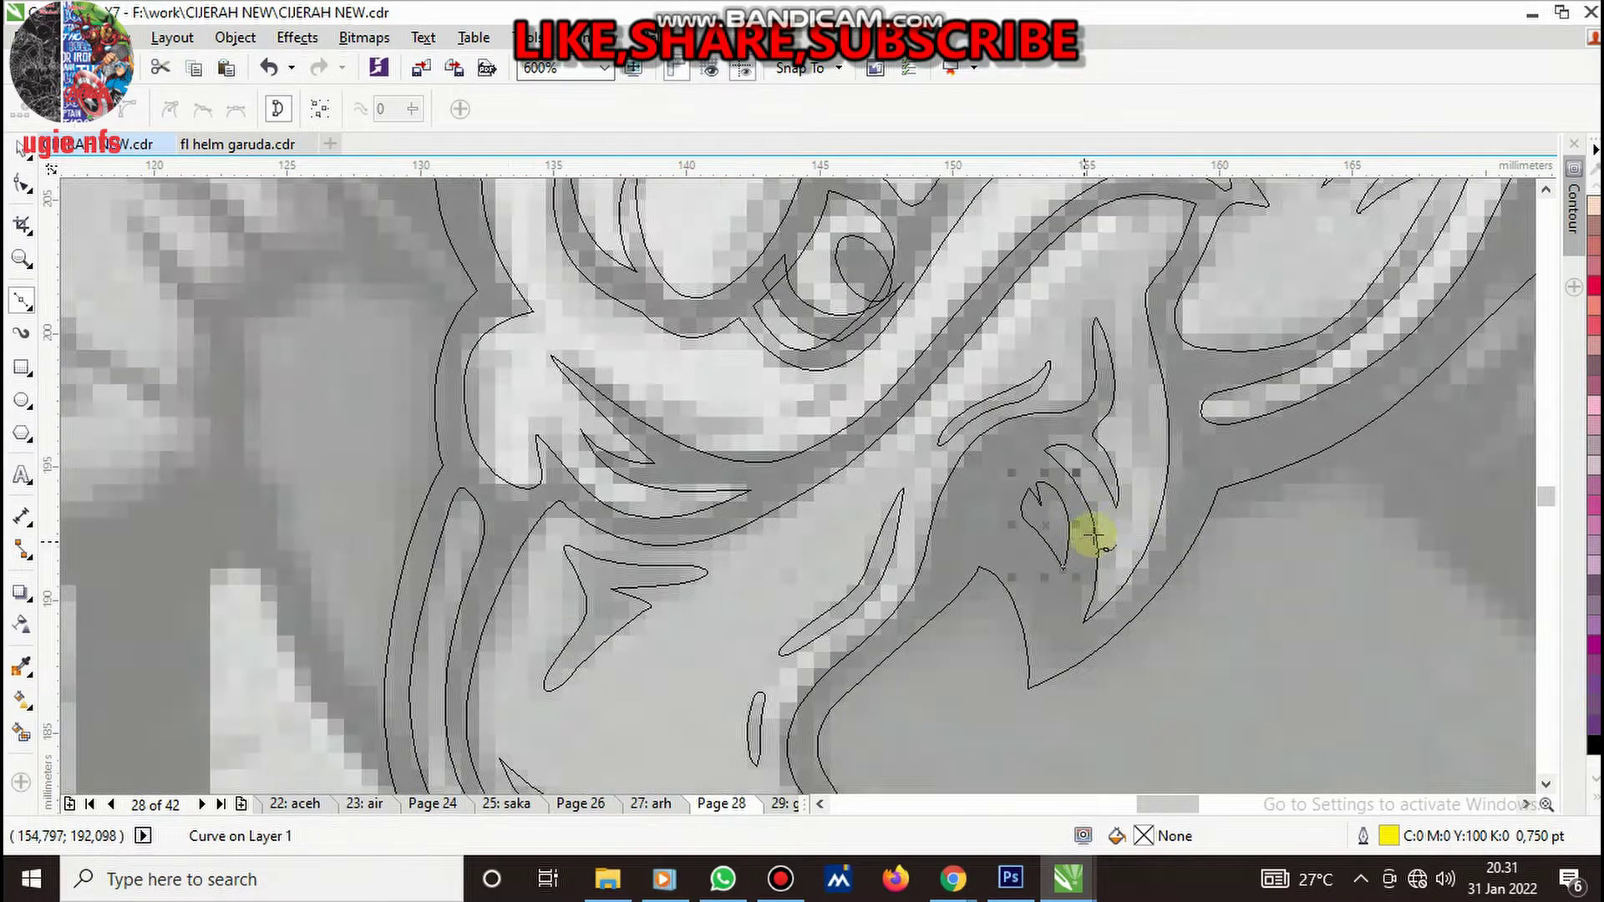
- Return to full-colour view and fill the flame shape with red
key("shift+F9")
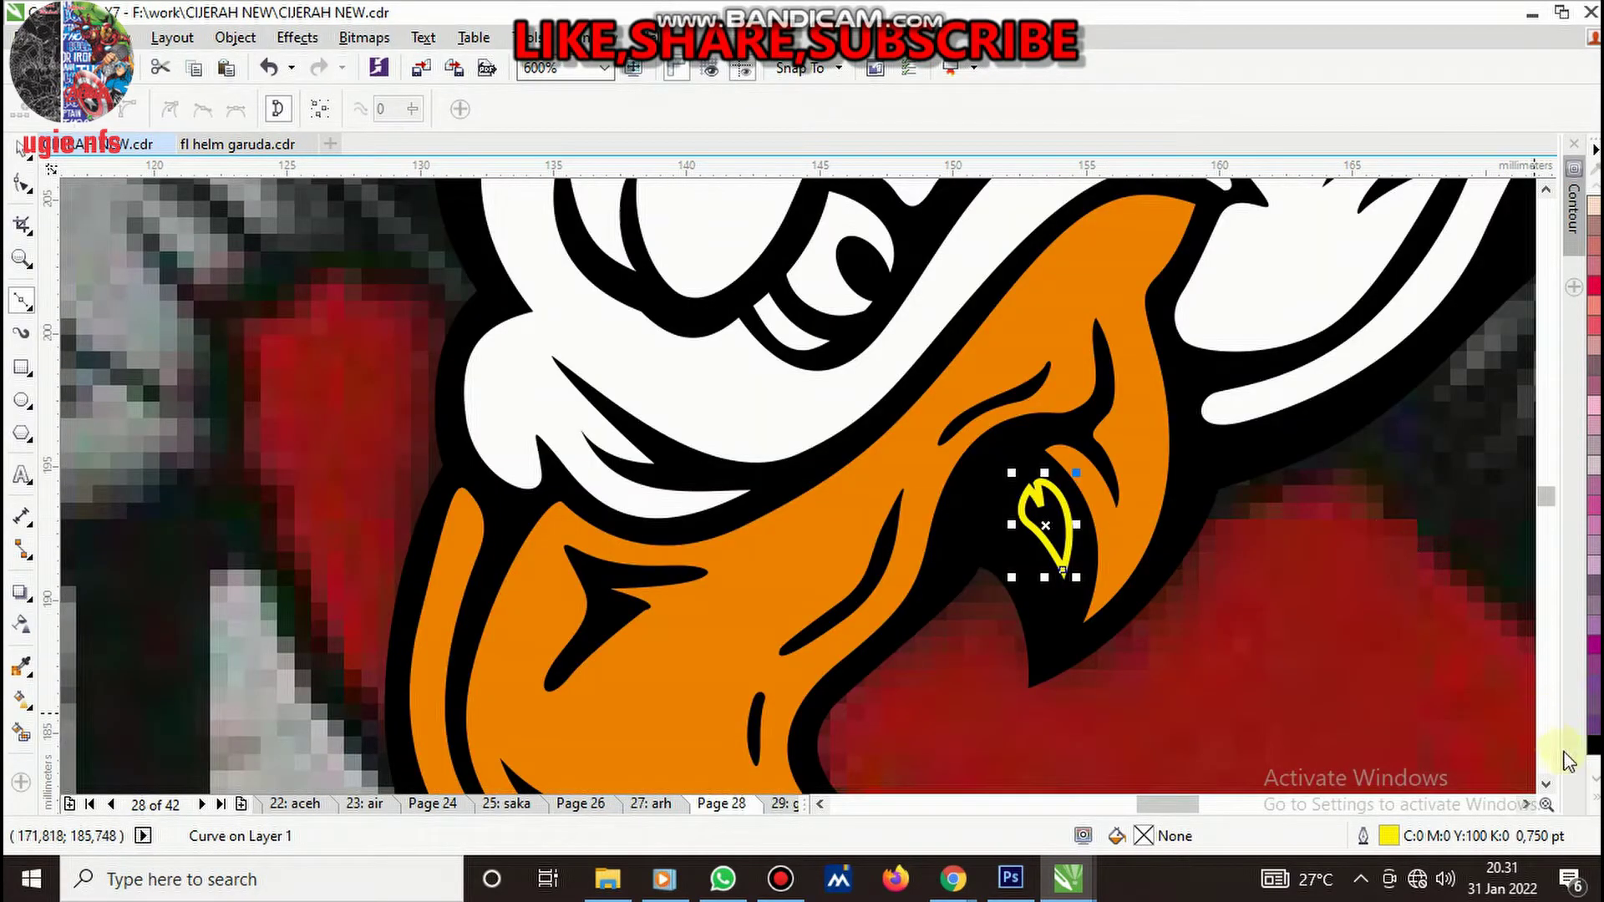
left_click(1596, 807)
left_click(1526, 509)
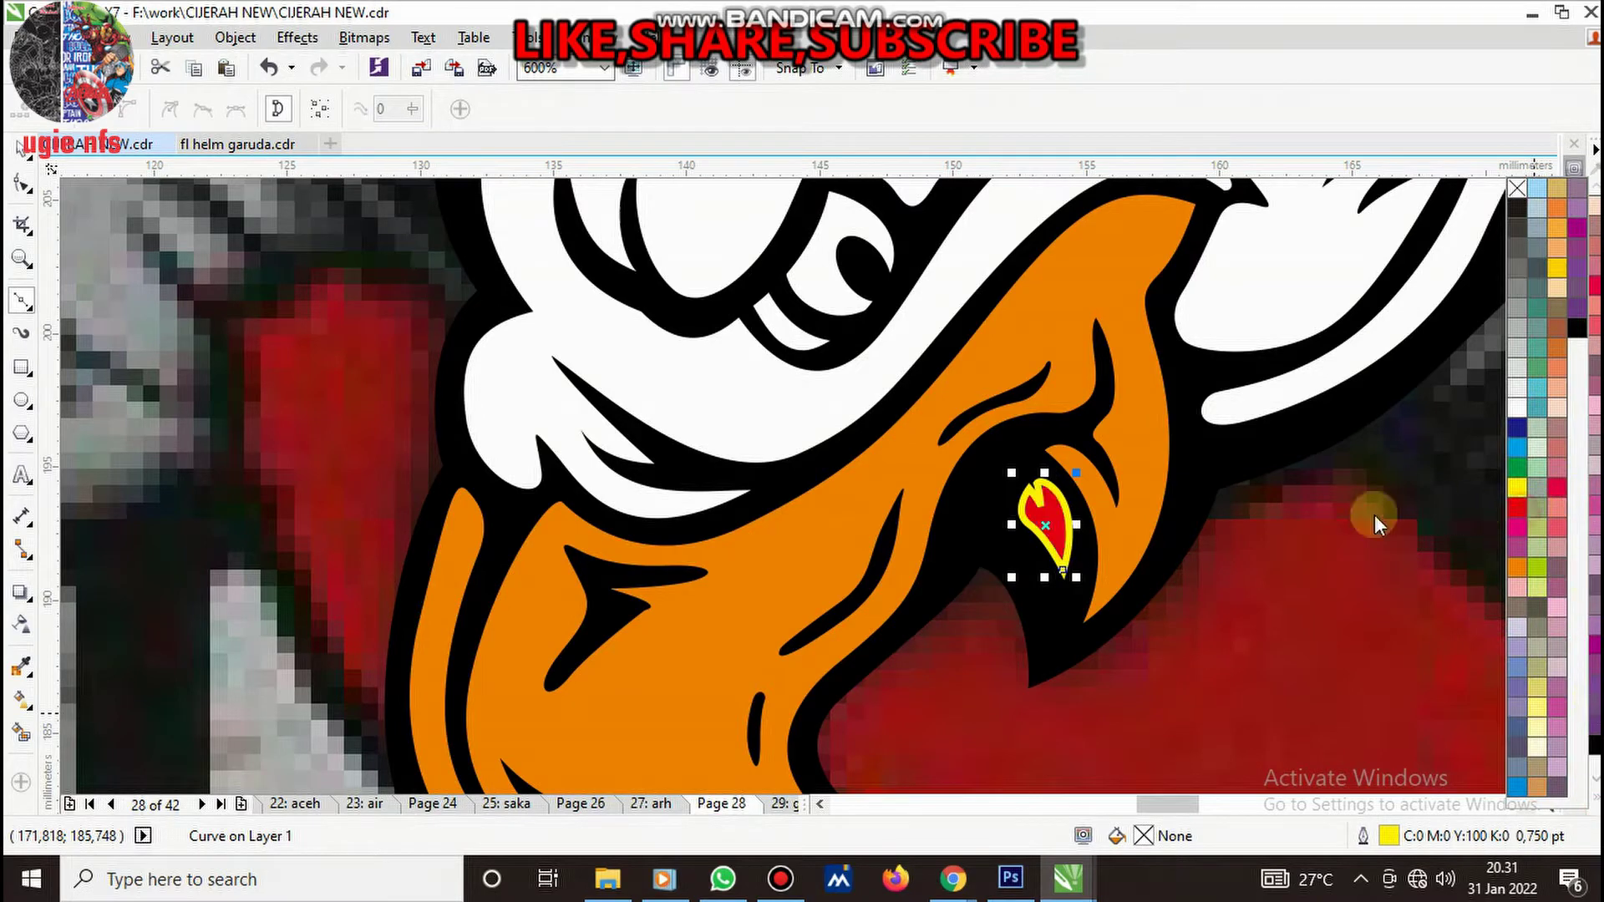
key("Escape")
- Group the red flame with the eagle head and remove its yellow outline
left_click(1068, 525)
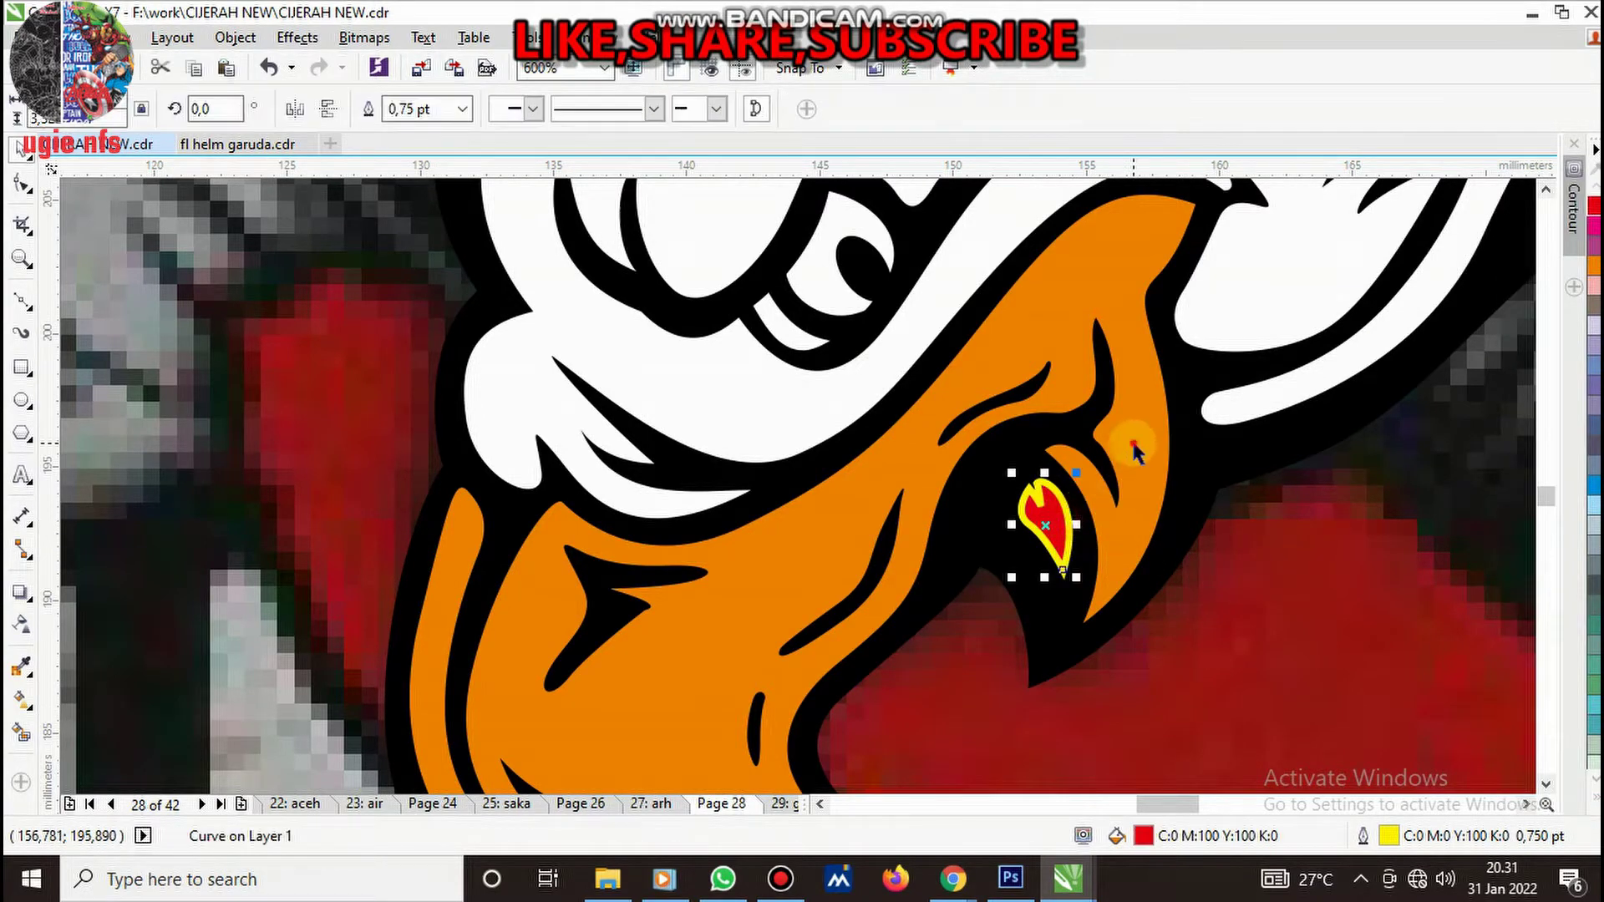
key("ctrl+g")
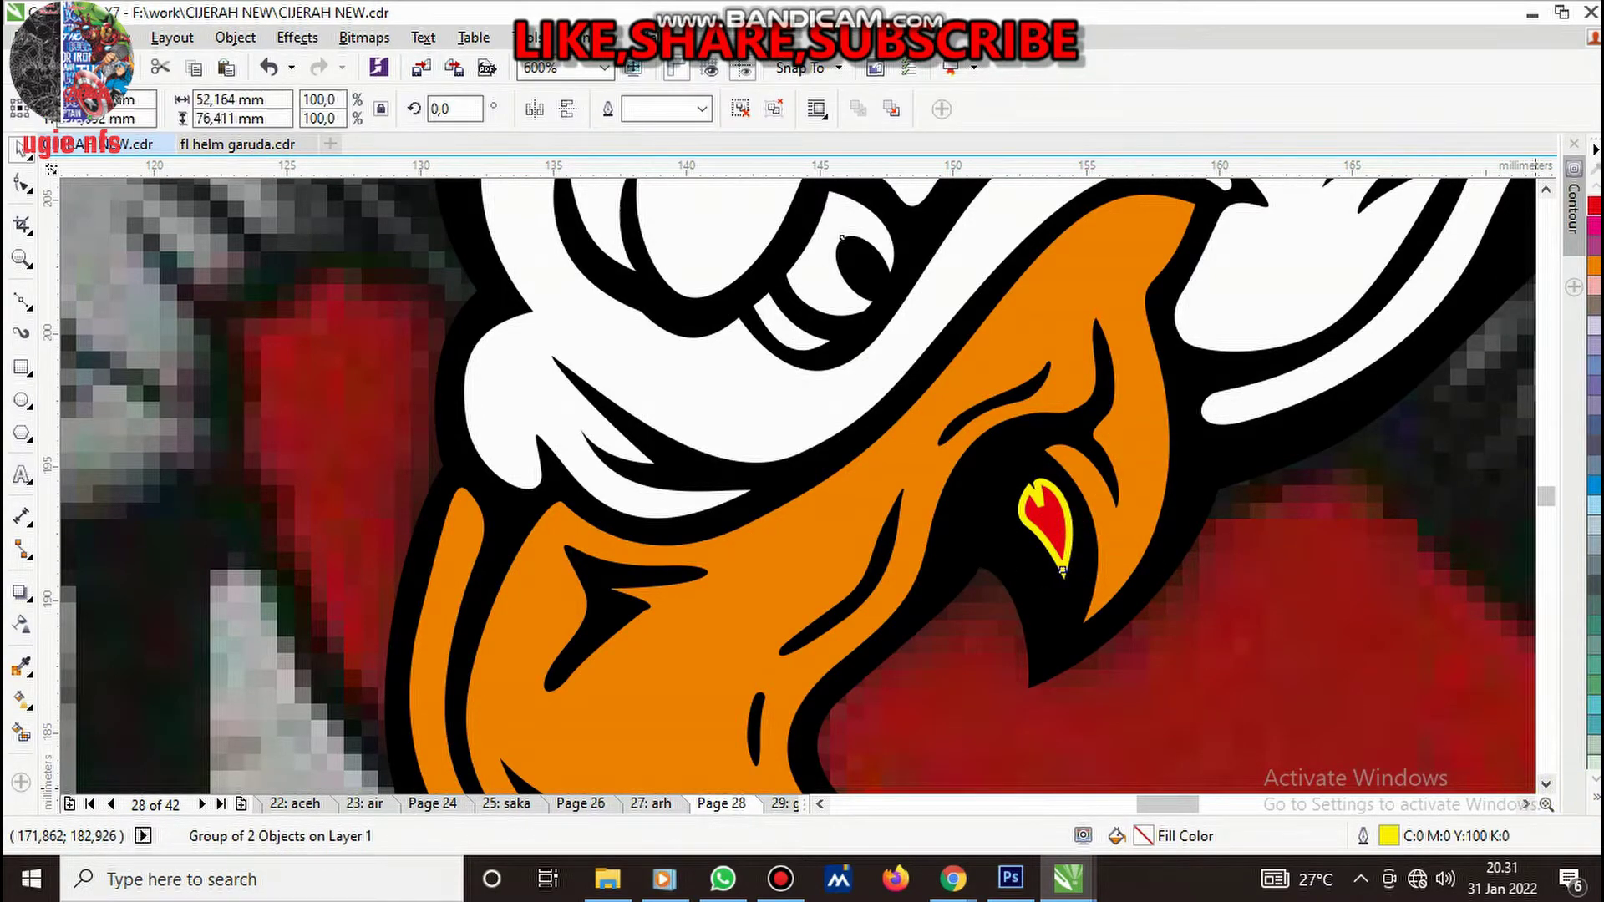
left_click(1596, 806)
left_click(1517, 194)
key("Escape")
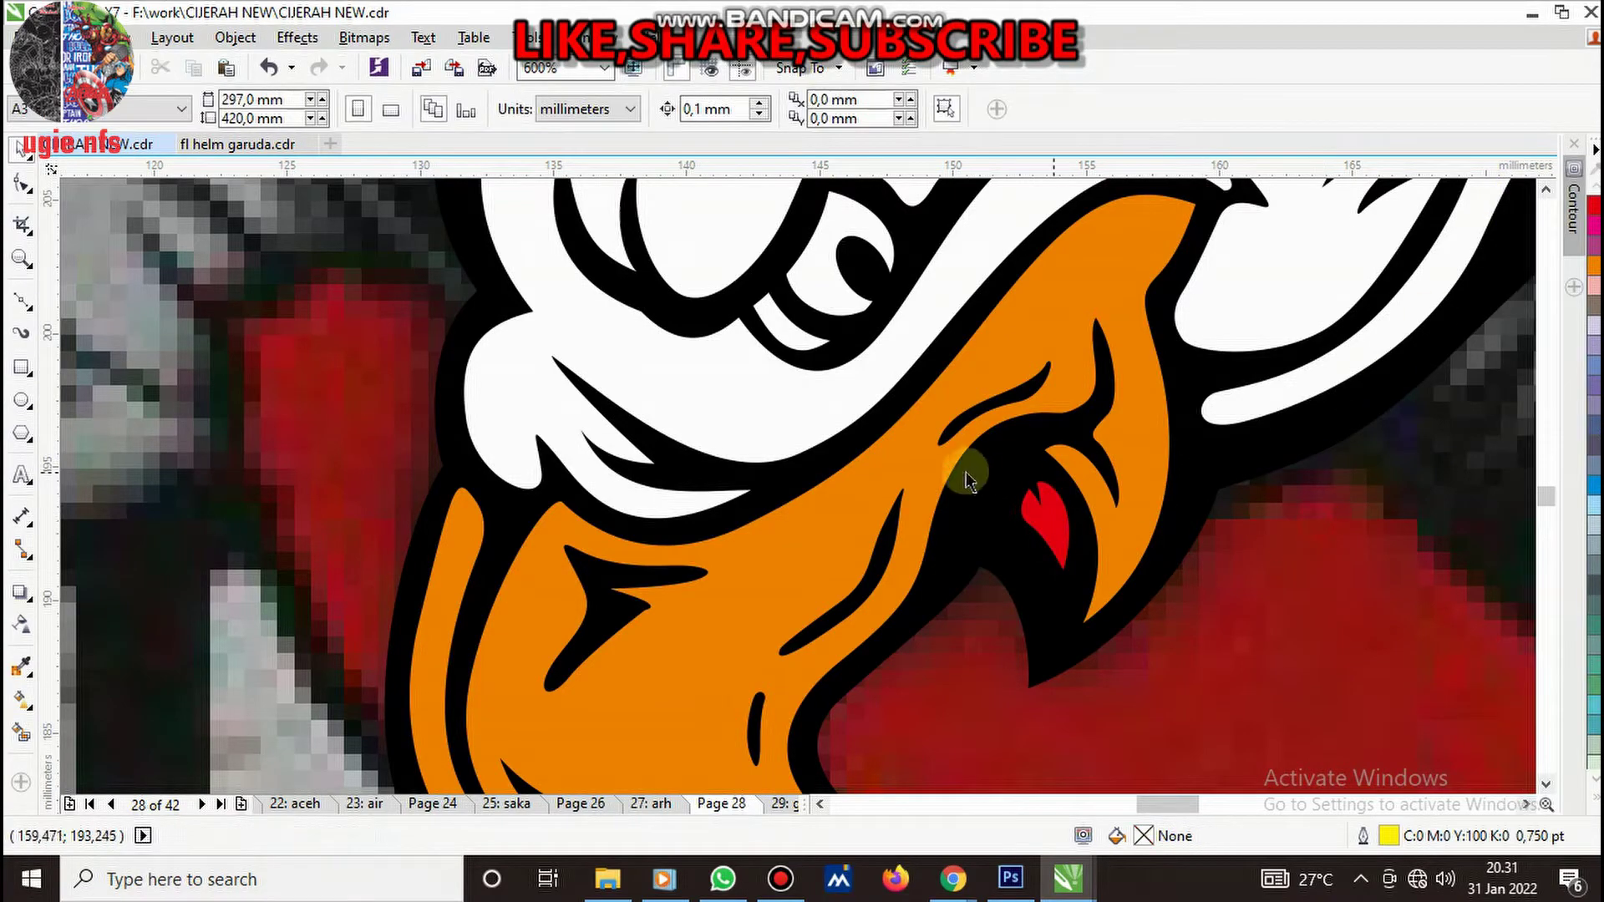
scroll(919, 455, "down", 5)
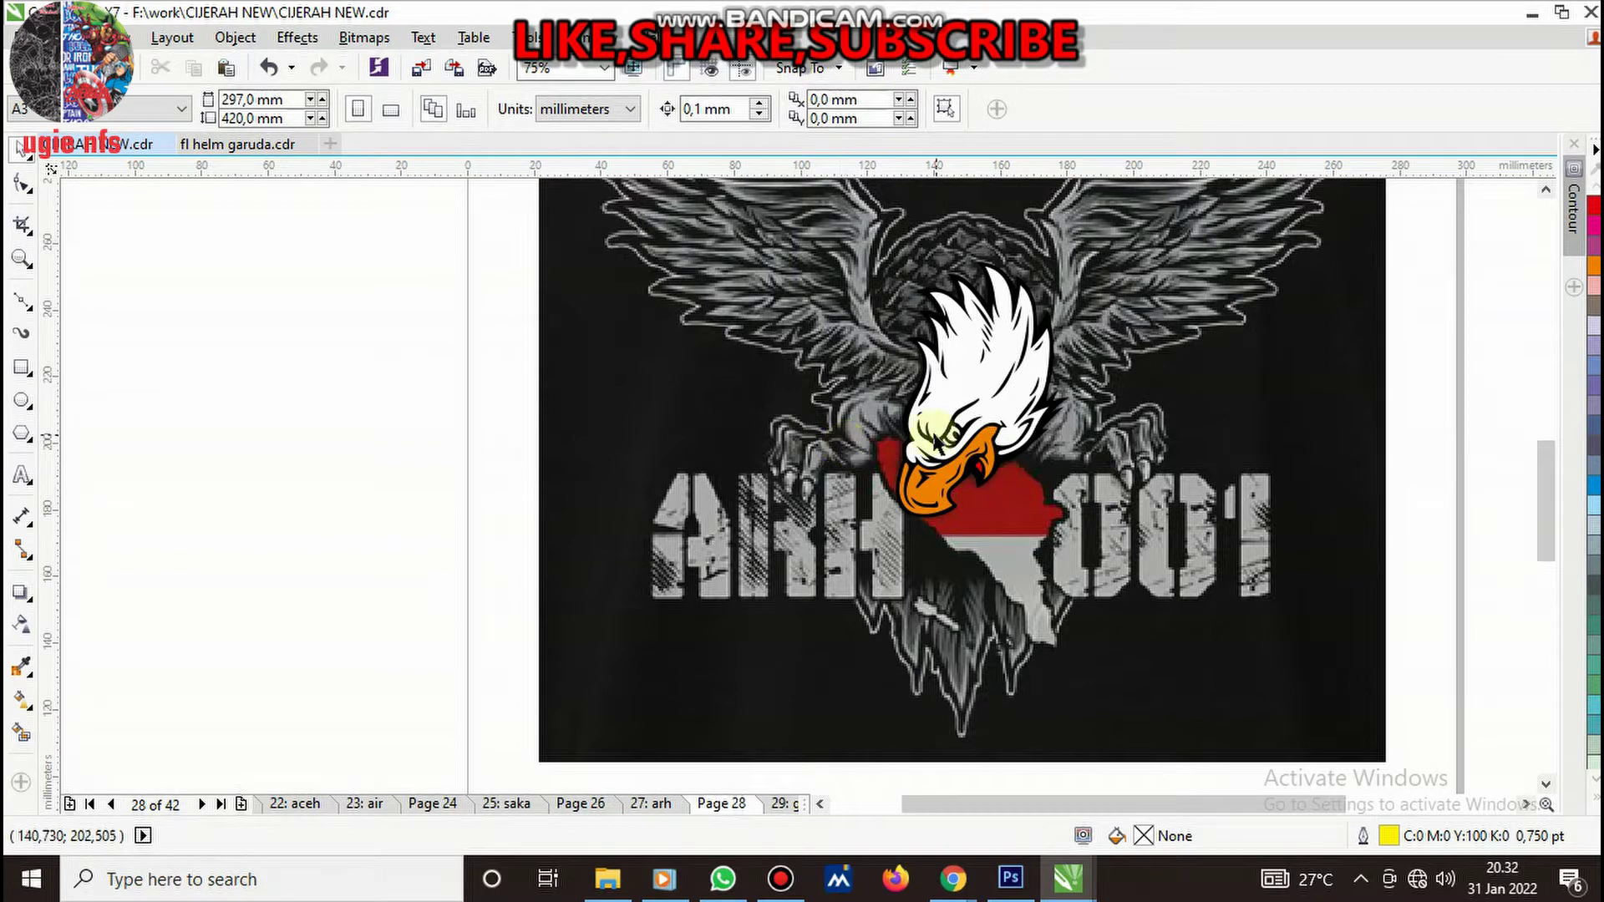
- Start a Bezier curve at the beak's edge and trace the talon outline leftward
left_click(22, 303)
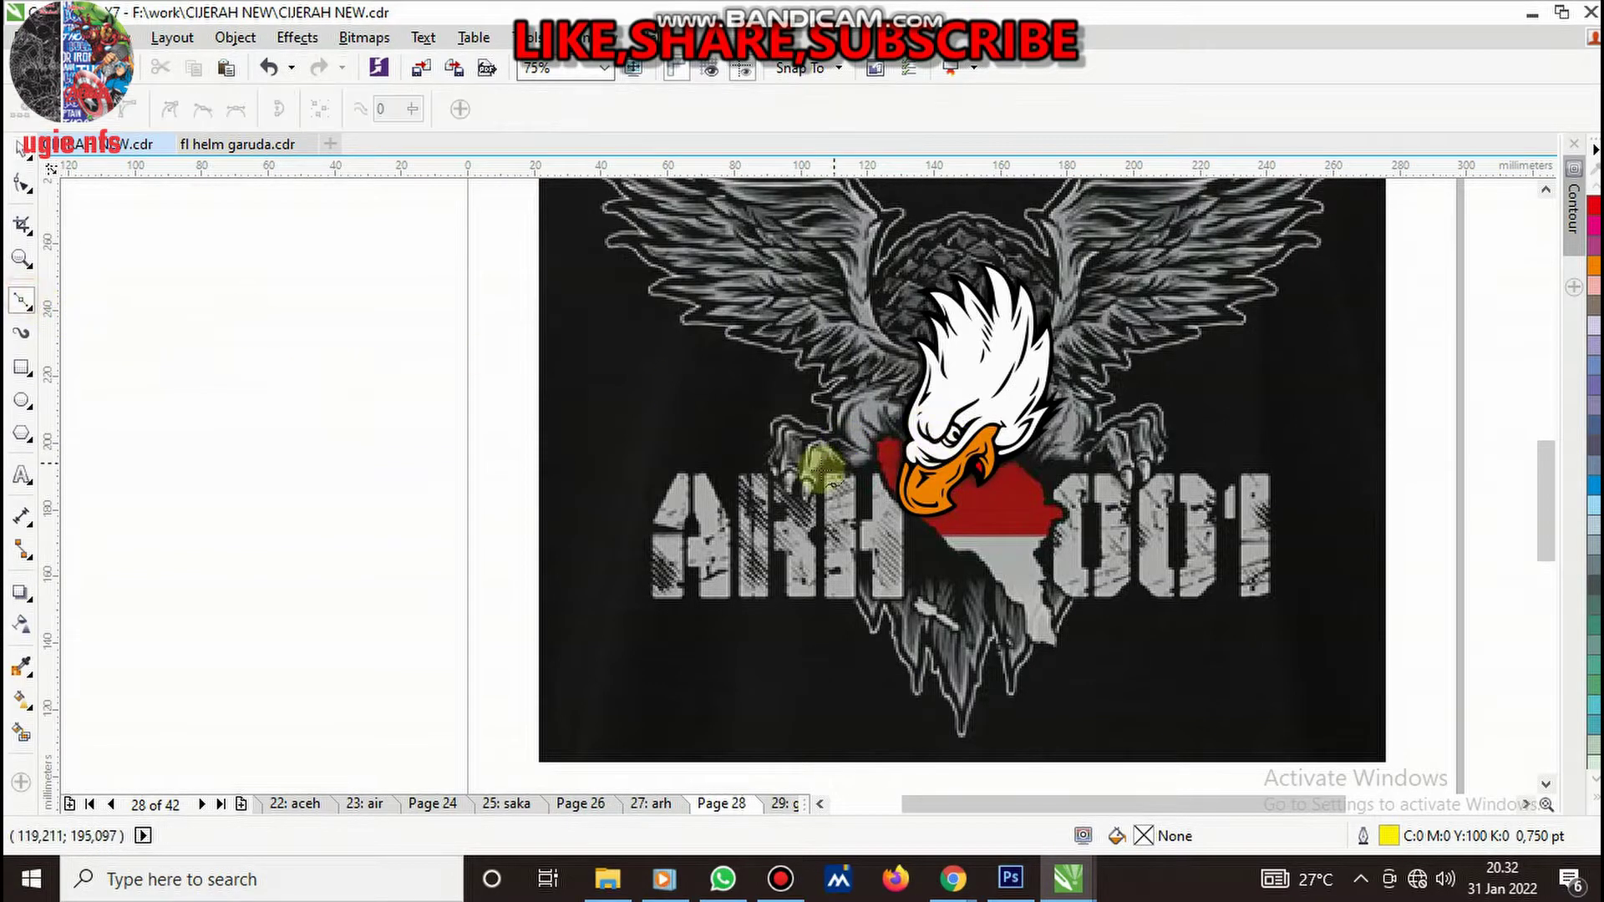
scroll(815, 470, "up", 3)
scroll(1045, 464, "down", 3)
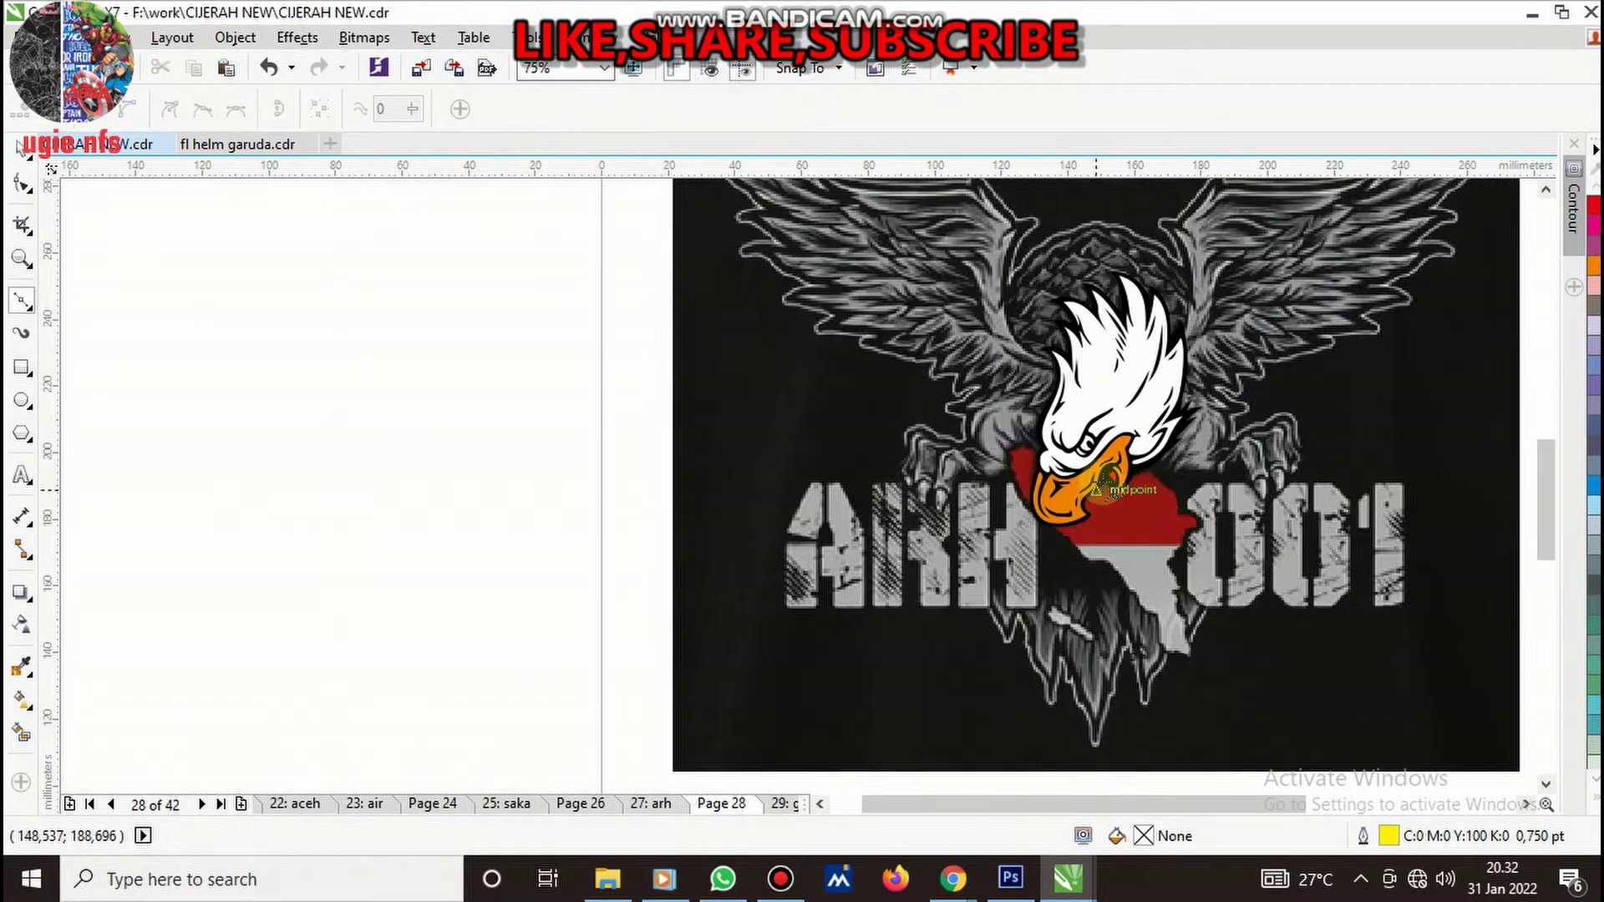
scroll(1067, 392, "up", 3)
scroll(1129, 468, "up", 2)
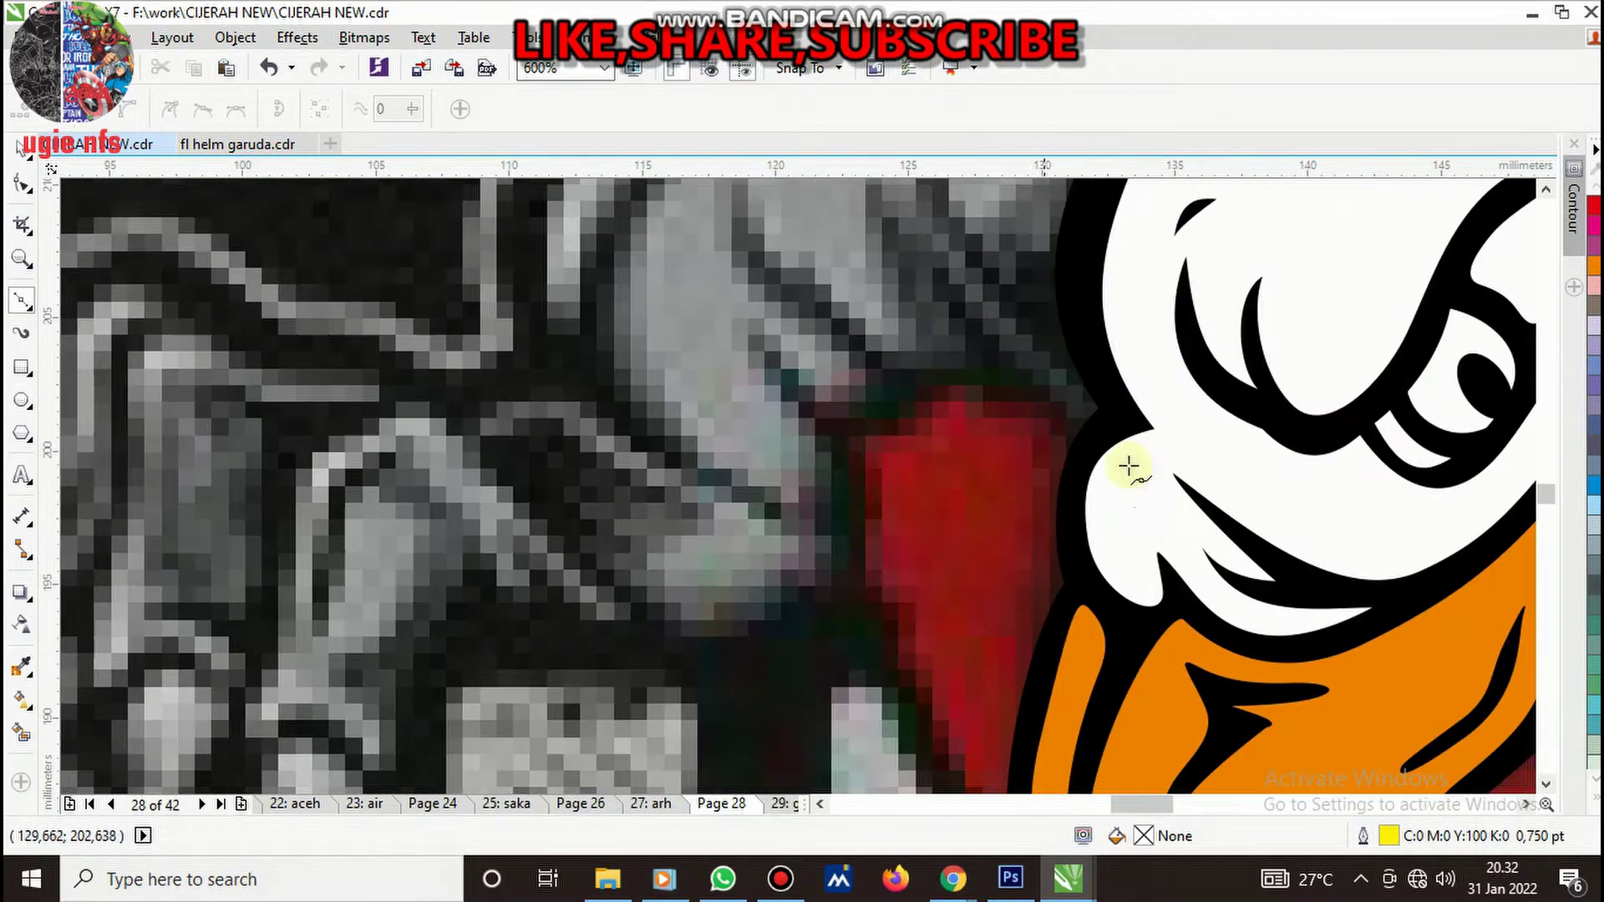
left_click(1162, 530)
mouse_move(1026, 407)
left_mouse_down()
mouse_move(1013, 381)
mouse_move(952, 392)
mouse_move(859, 459)
left_mouse_up()
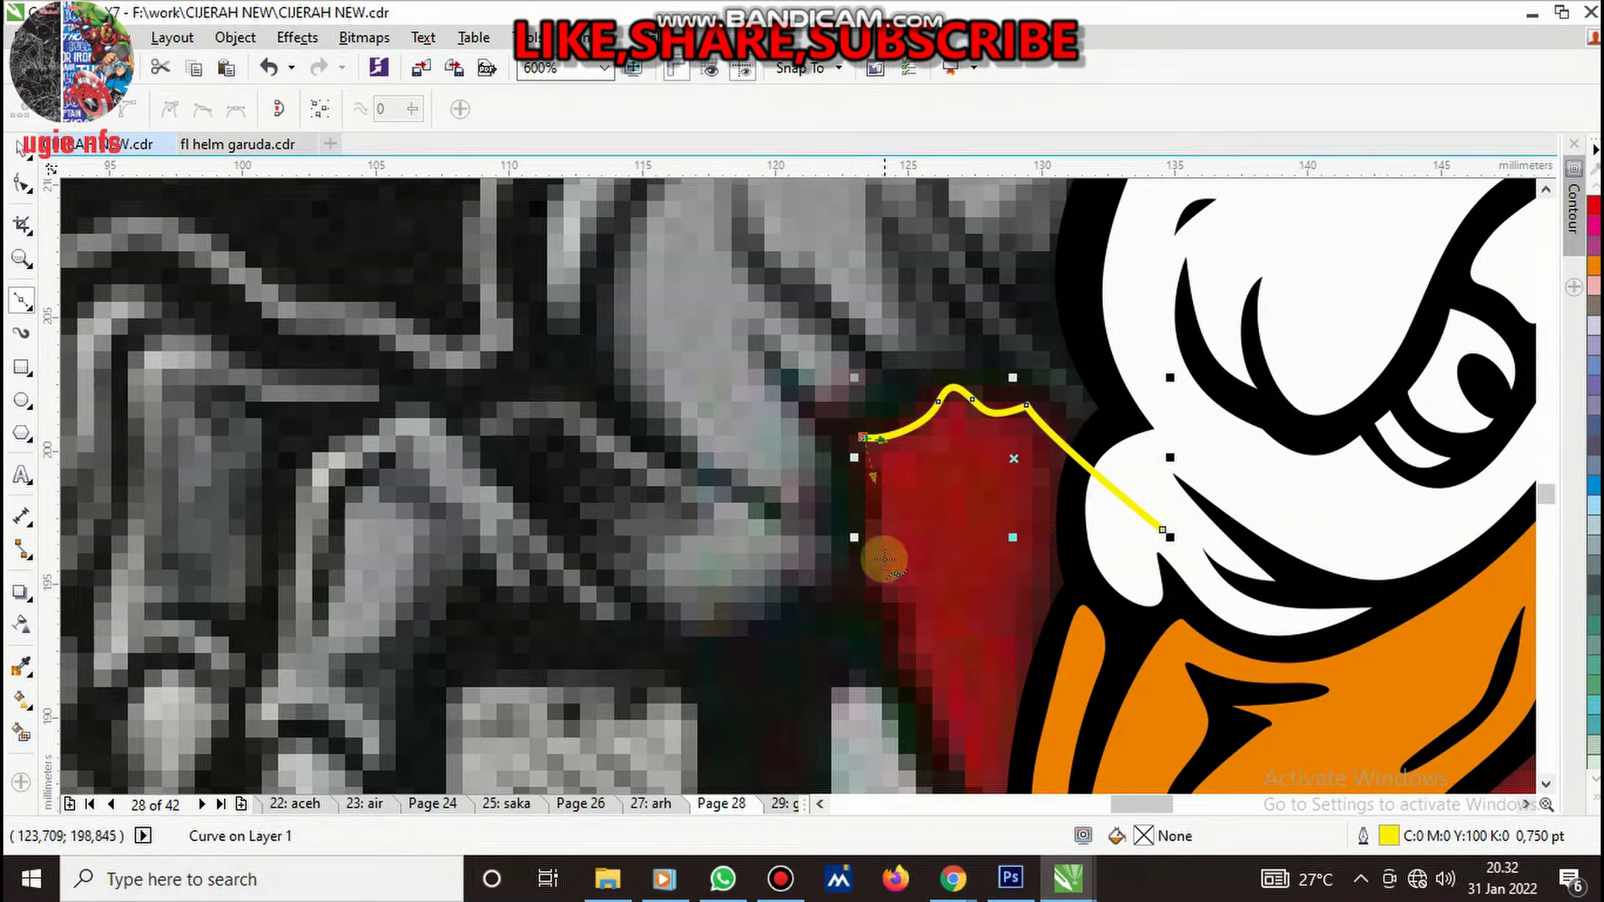
left_click_drag(875, 537, 855, 611)
scroll(1095, 510, "down", 3)
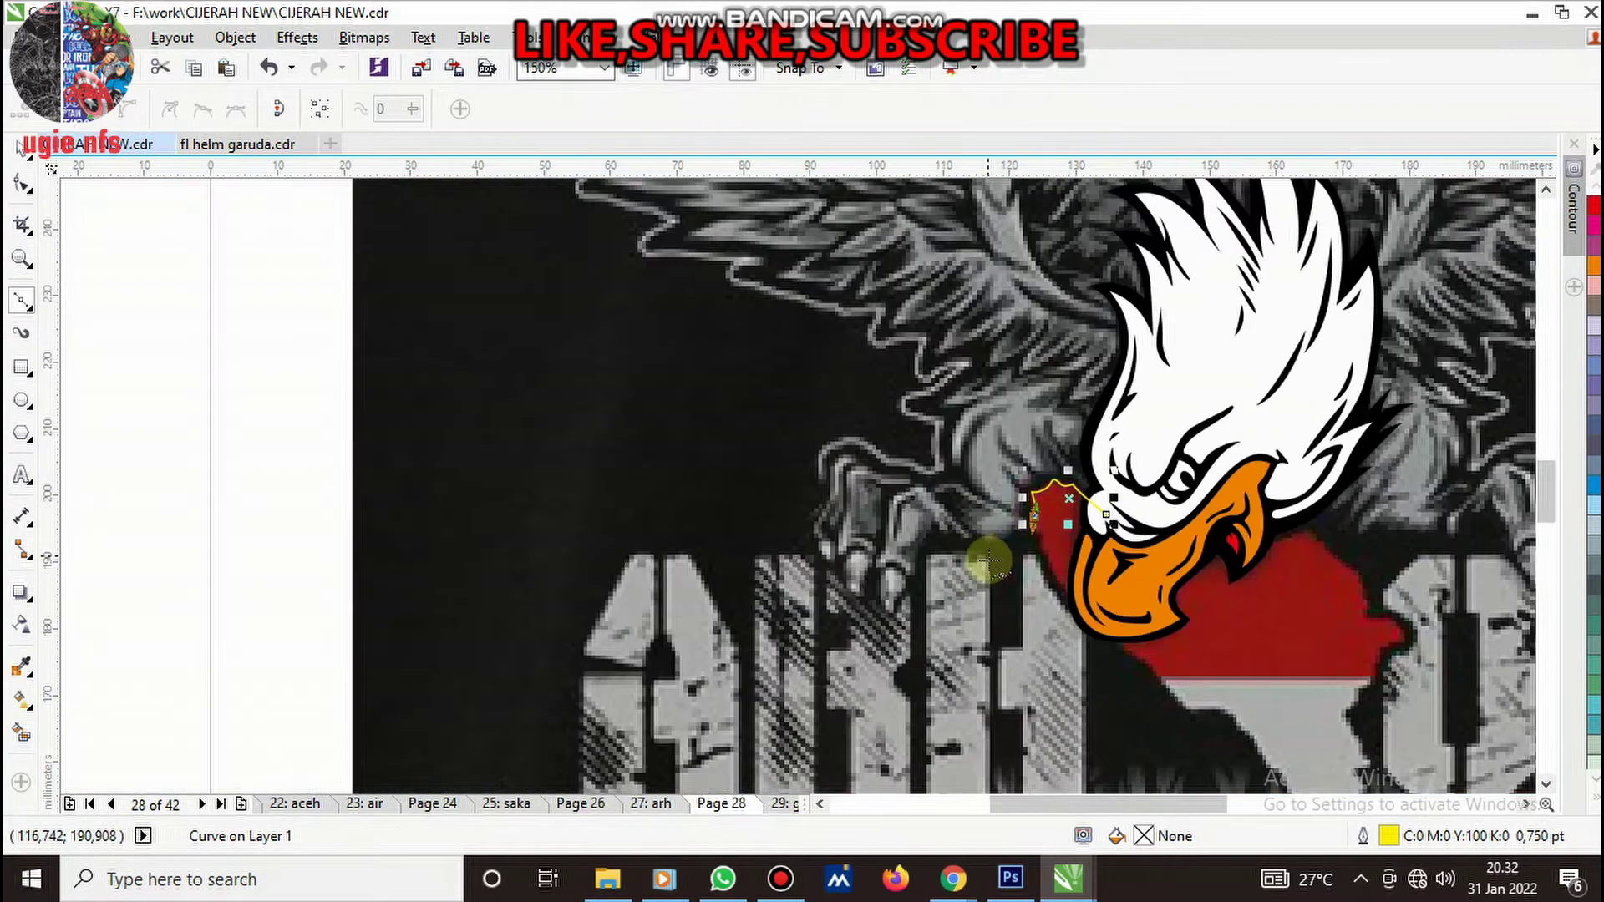
scroll(1015, 544, "up", 3)
left_click_drag(1118, 485, 1014, 538)
left_click_drag(929, 506, 833, 497)
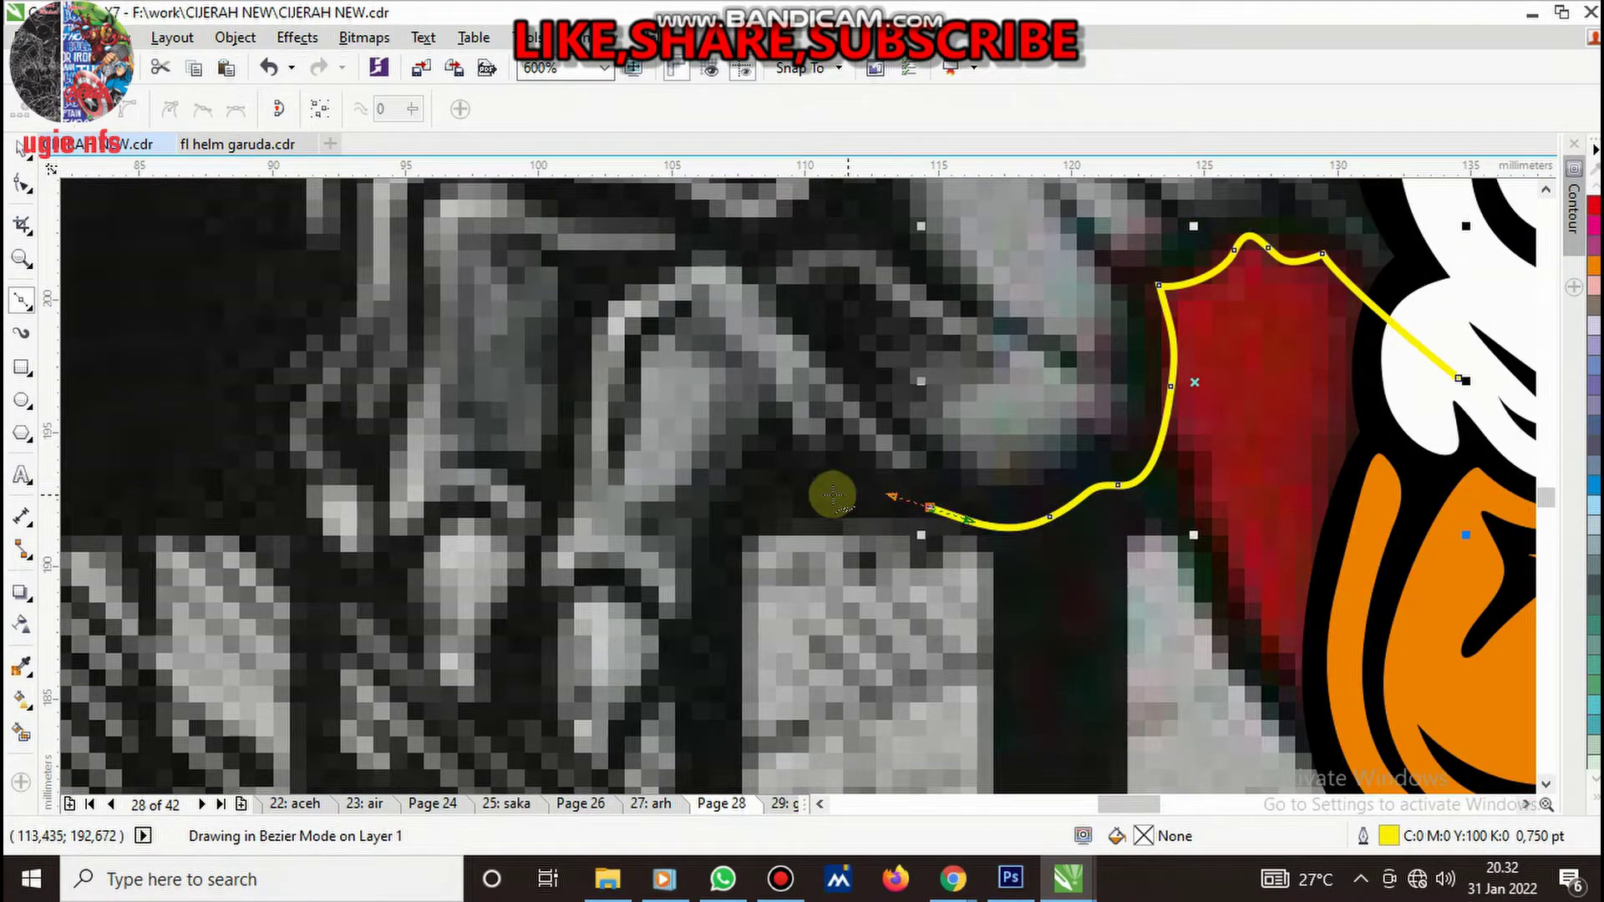
left_click(735, 501)
scroll(1005, 457, "down", 3)
scroll(986, 451, "up", 1)
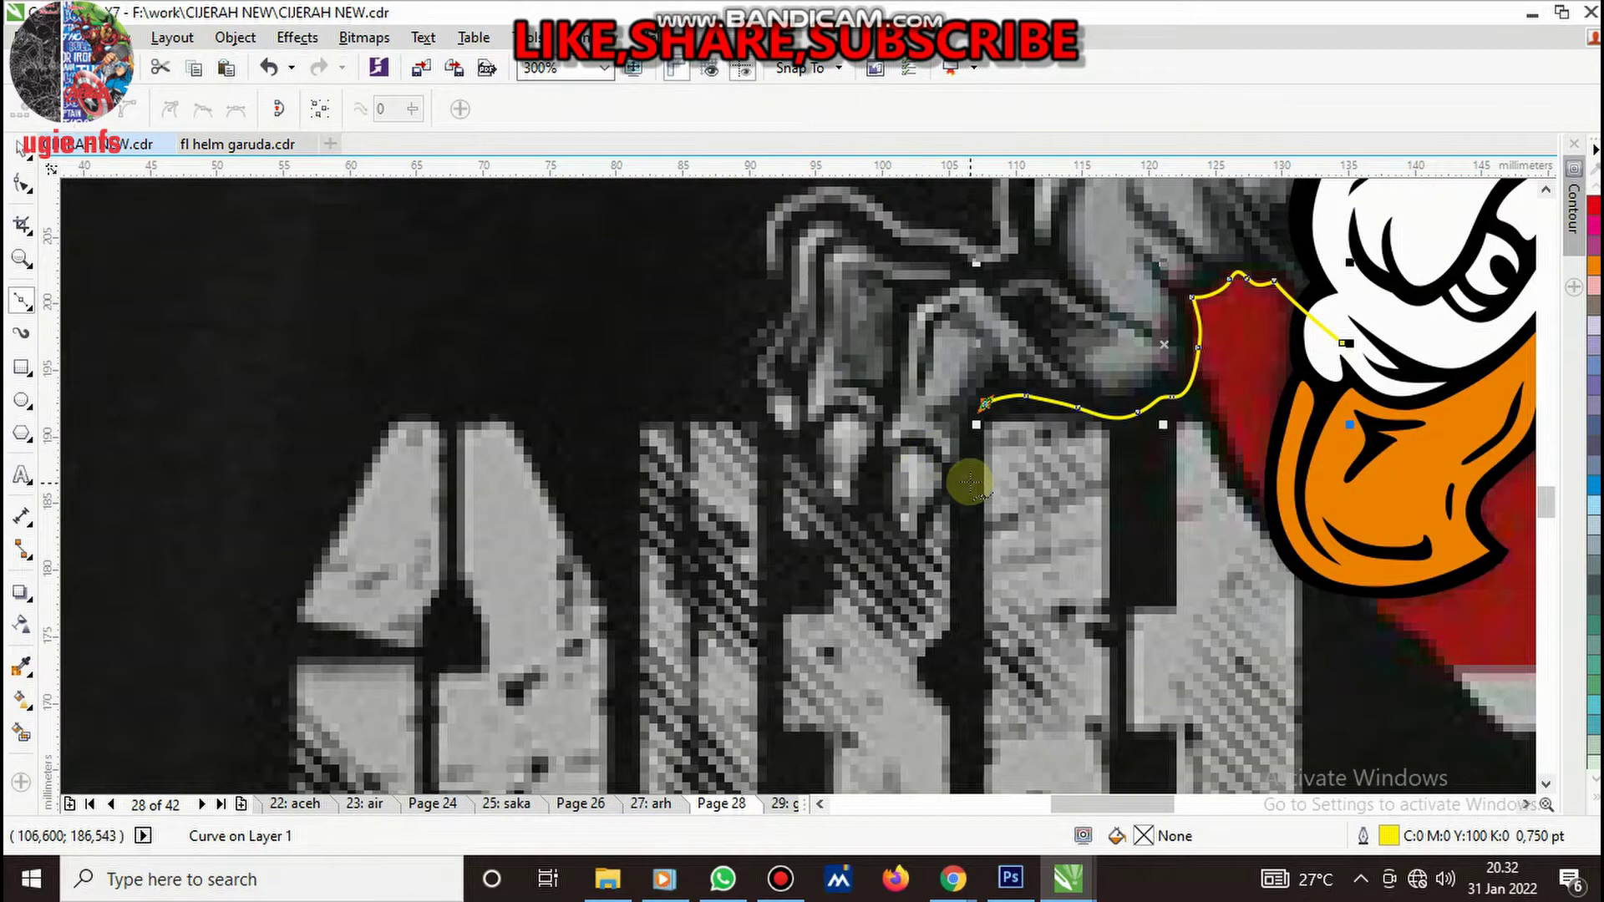
scroll(967, 476, "up", 1)
left_click_drag(942, 487, 839, 487)
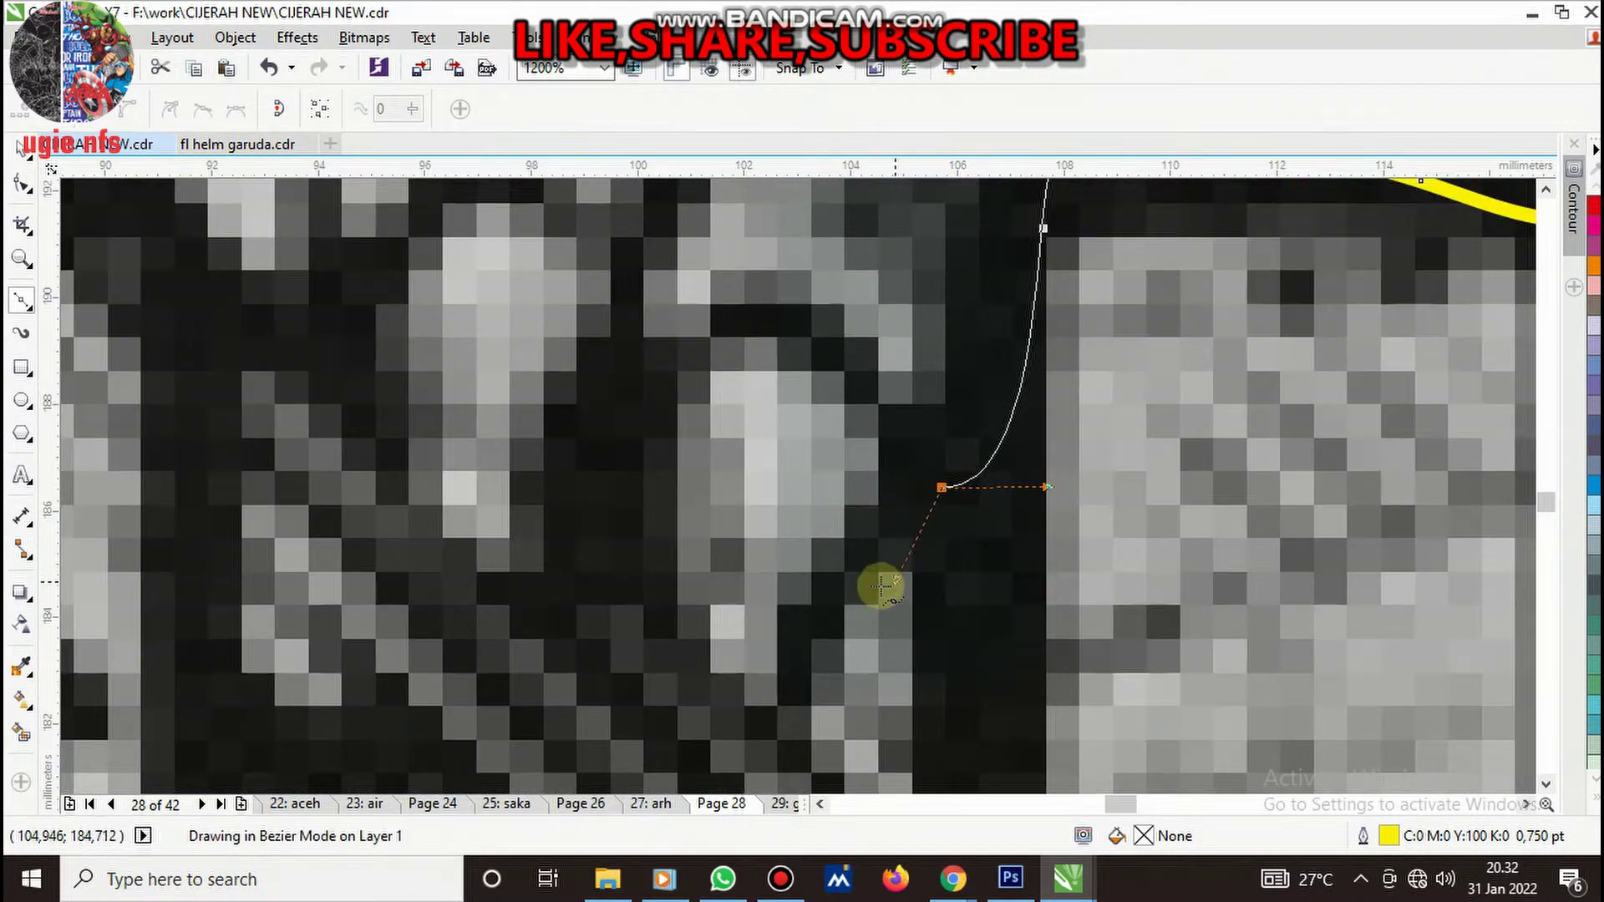
key("space")
- Trace nodes around the claw tips and carry the yellow outline up to the talon's top
scroll(956, 527, "down", 4)
scroll(876, 610, "up", 1)
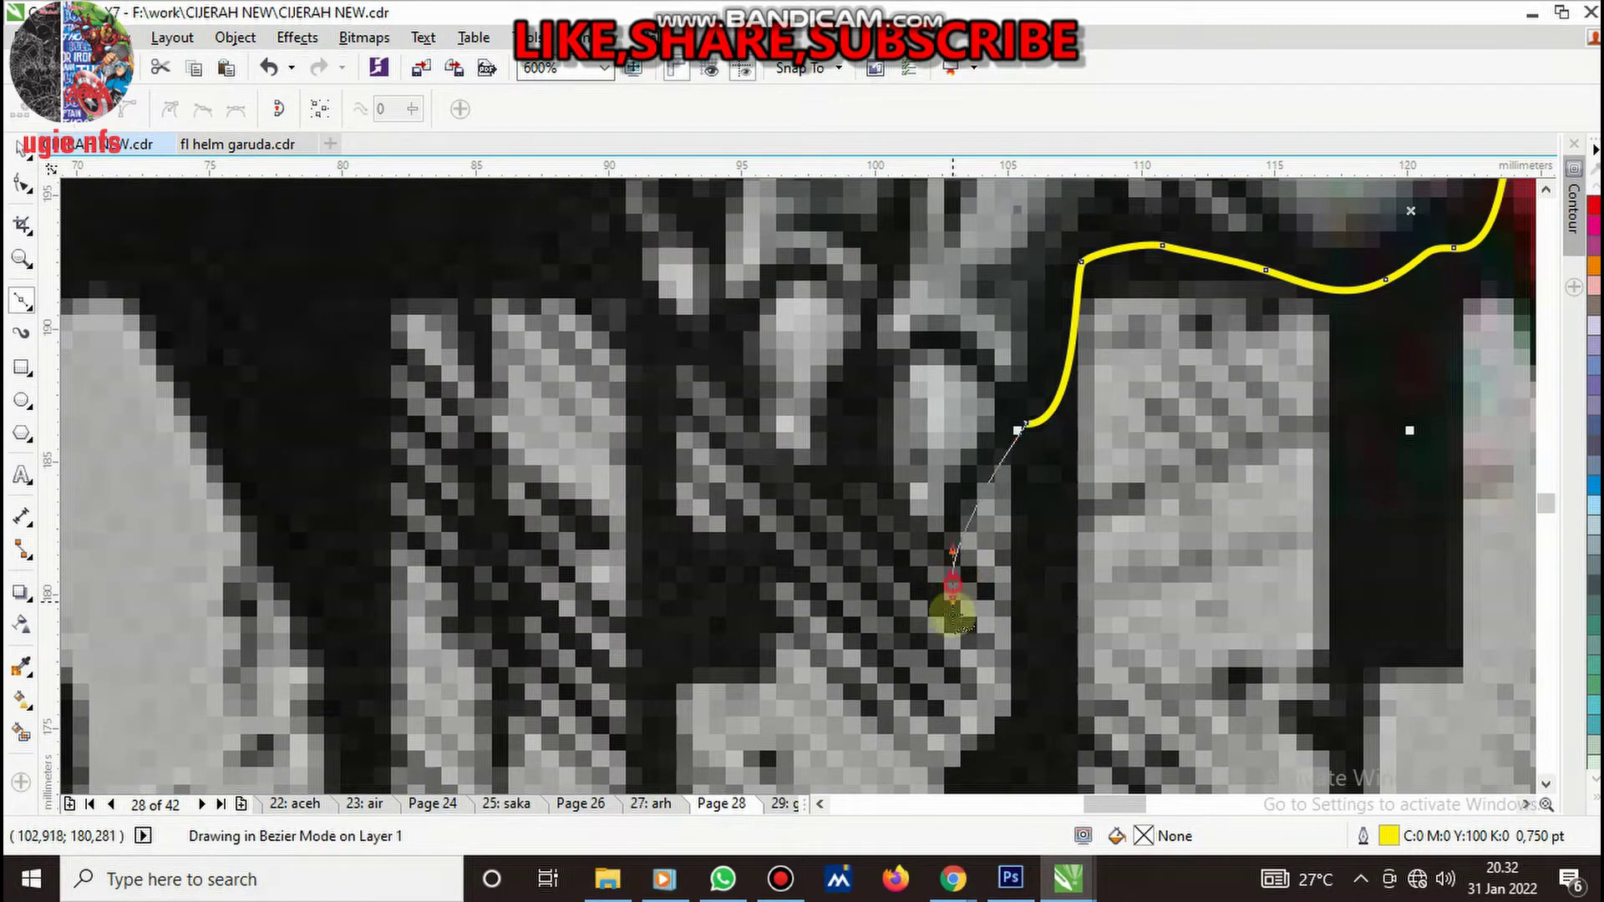
left_click_drag(953, 572, 953, 635)
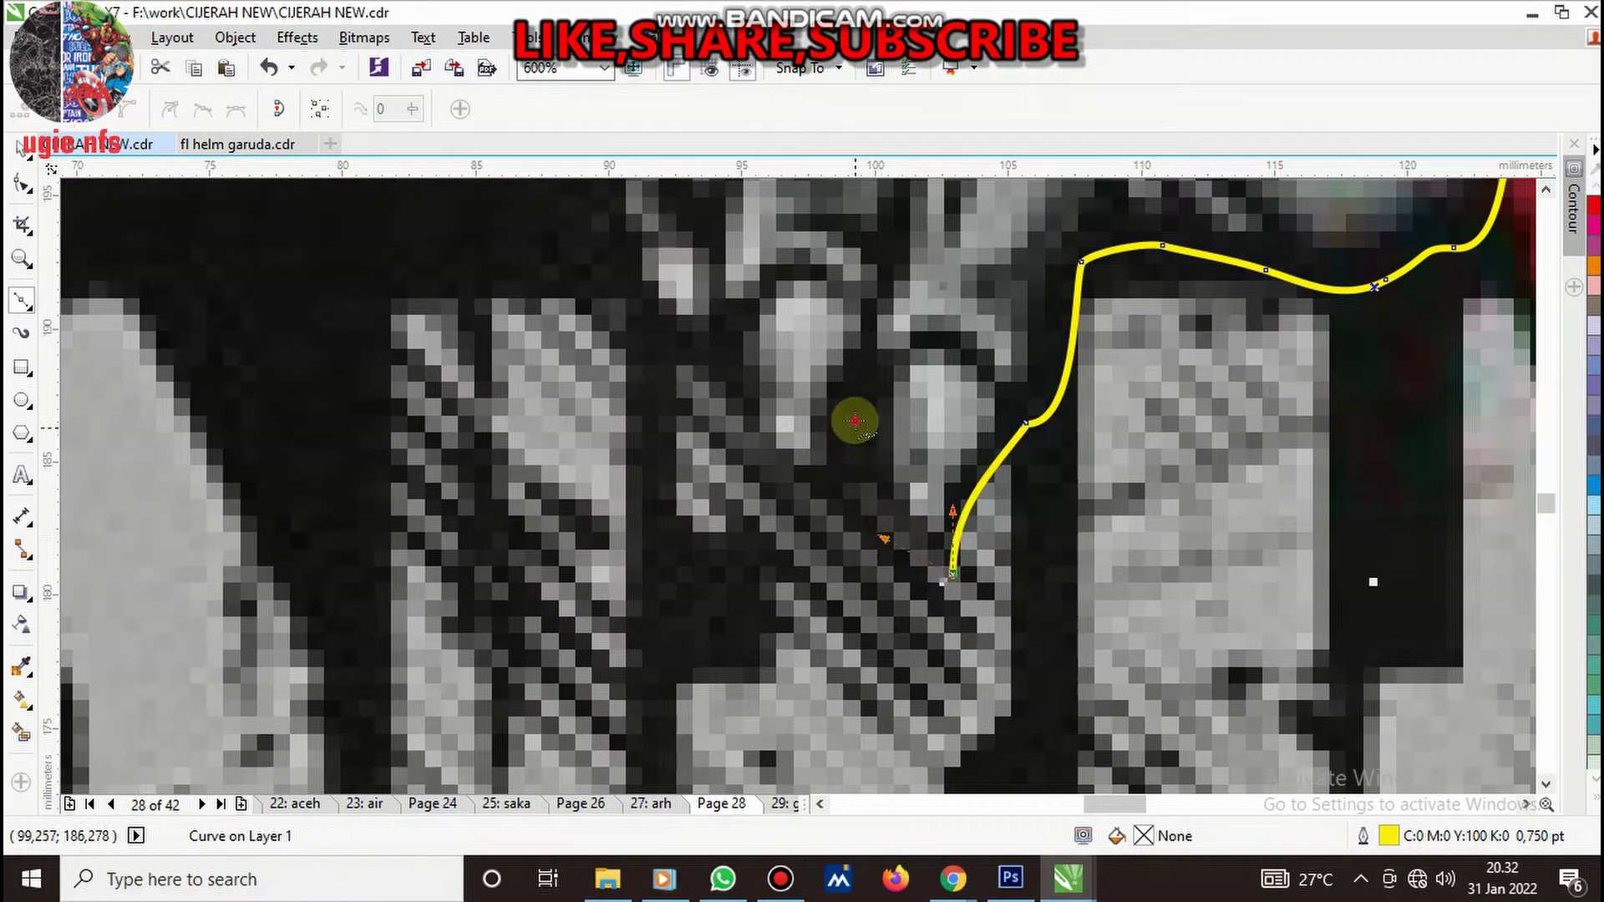
left_click_drag(854, 423, 833, 464)
key("space")
left_click_drag(848, 520, 762, 492)
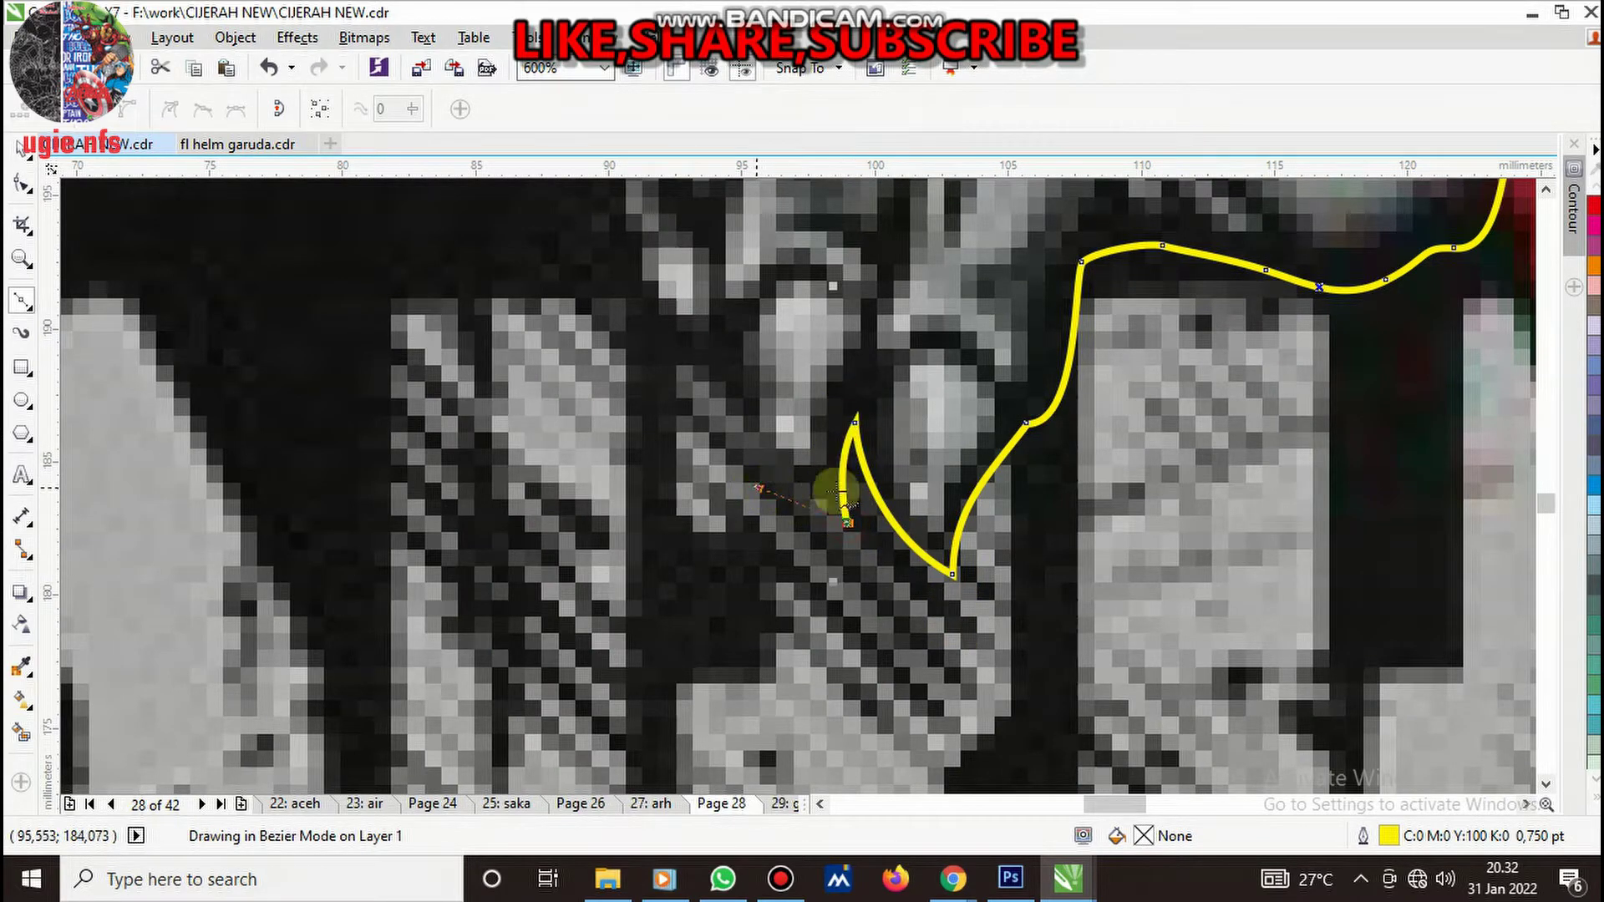
key("space")
scroll(762, 388, "down", 1)
scroll(762, 388, "up", 1)
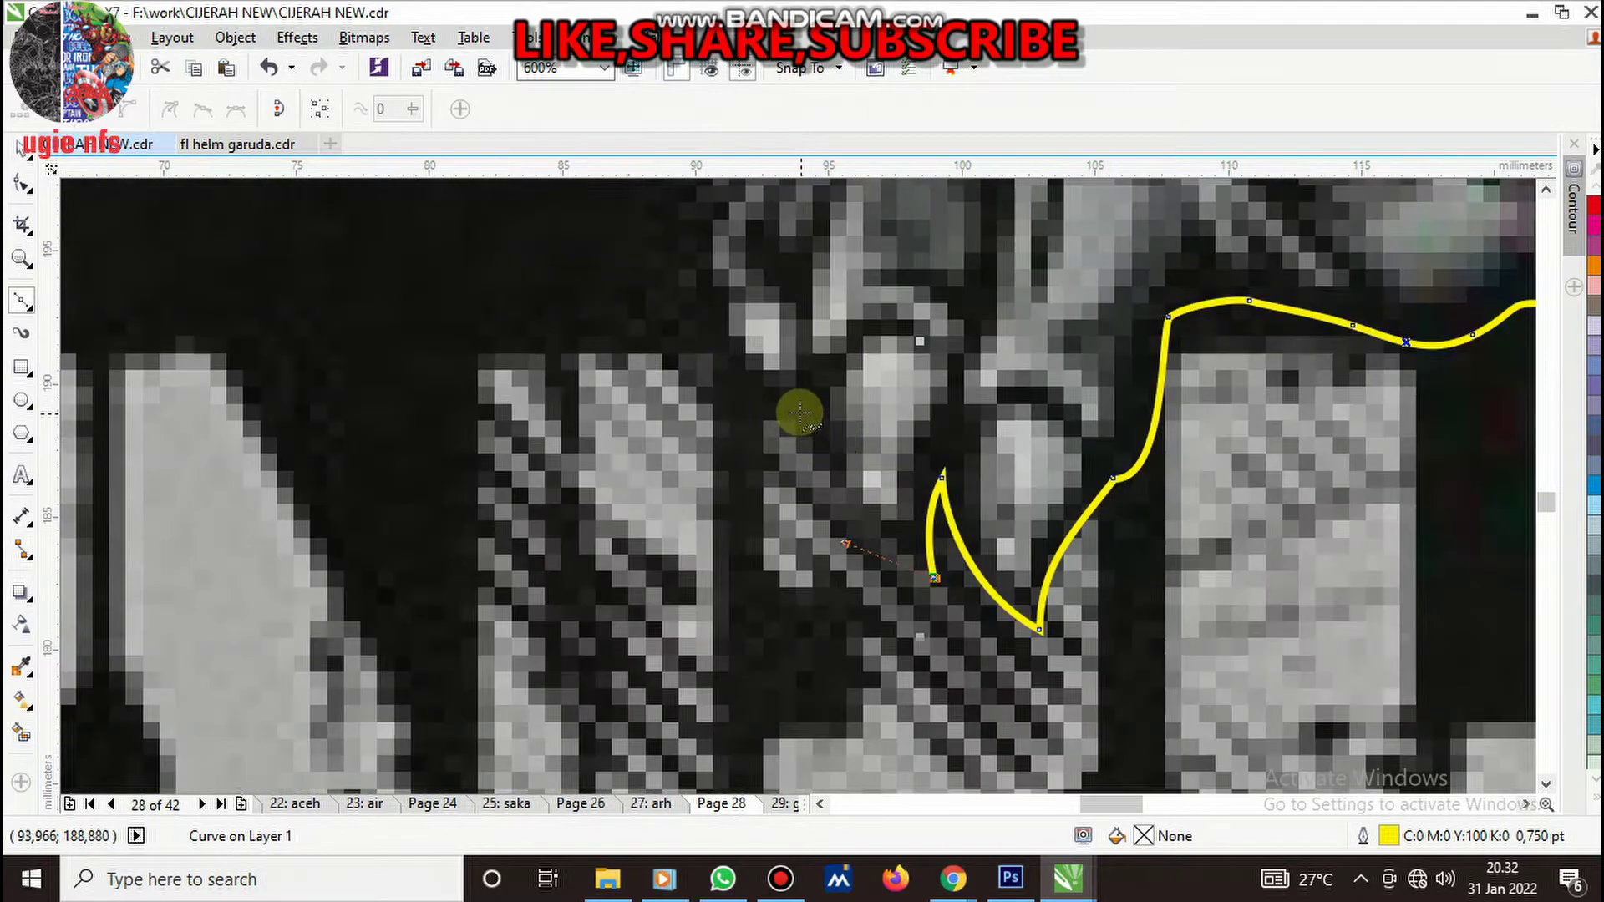
left_click_drag(798, 412, 777, 388)
key("space")
scroll(752, 402, "down", 2)
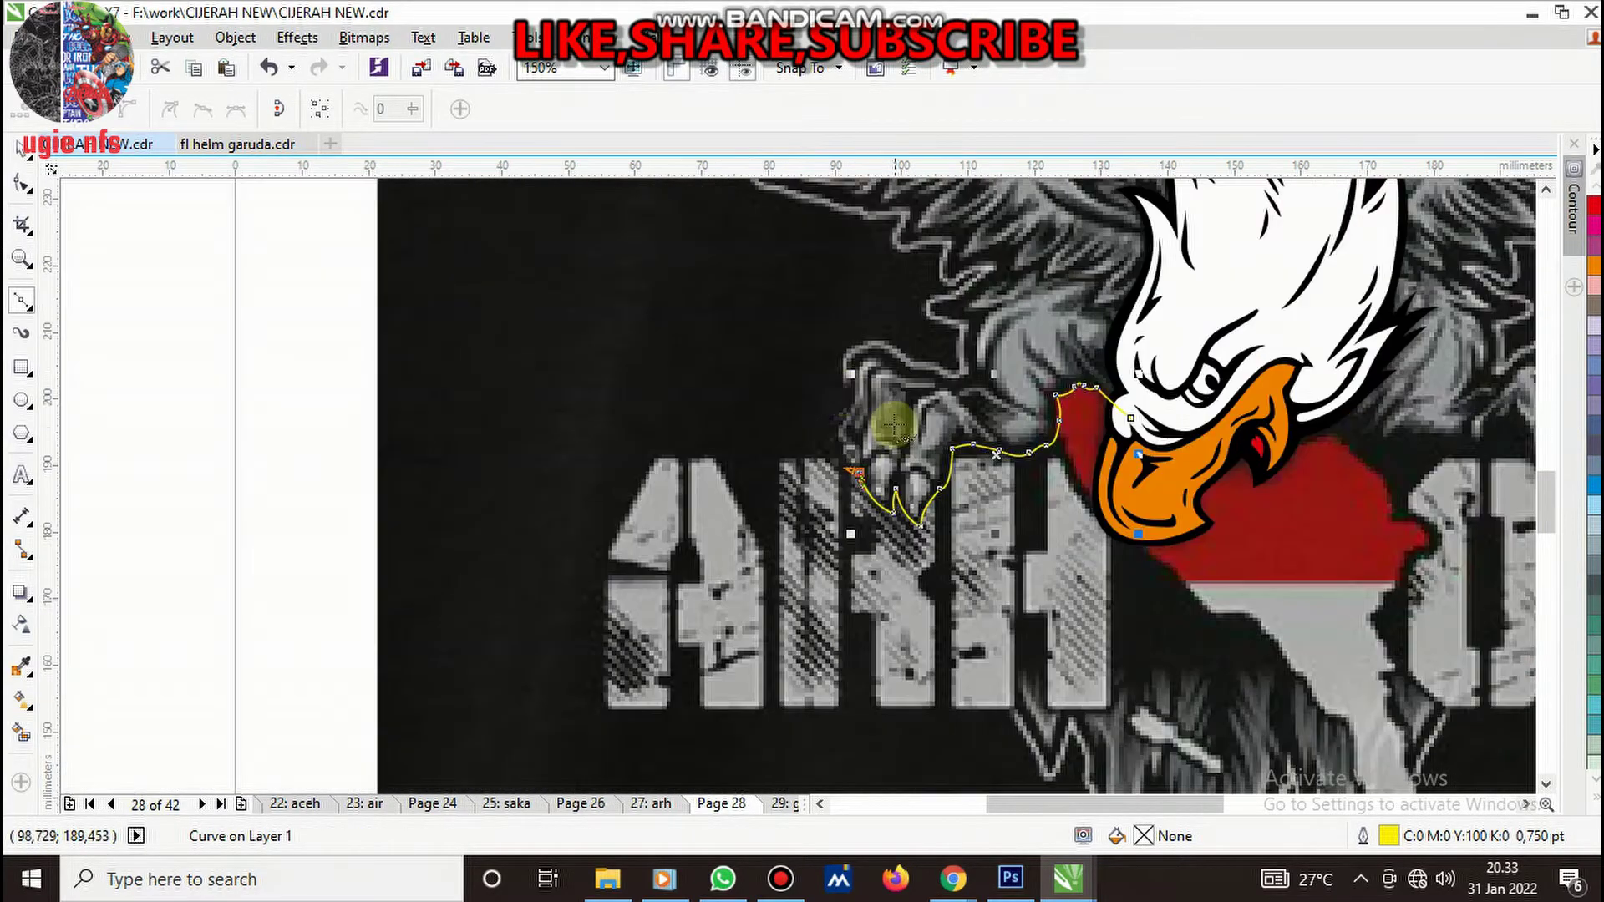
scroll(809, 419, "up", 1)
scroll(957, 499, "up", 1)
left_click_drag(951, 466, 985, 389)
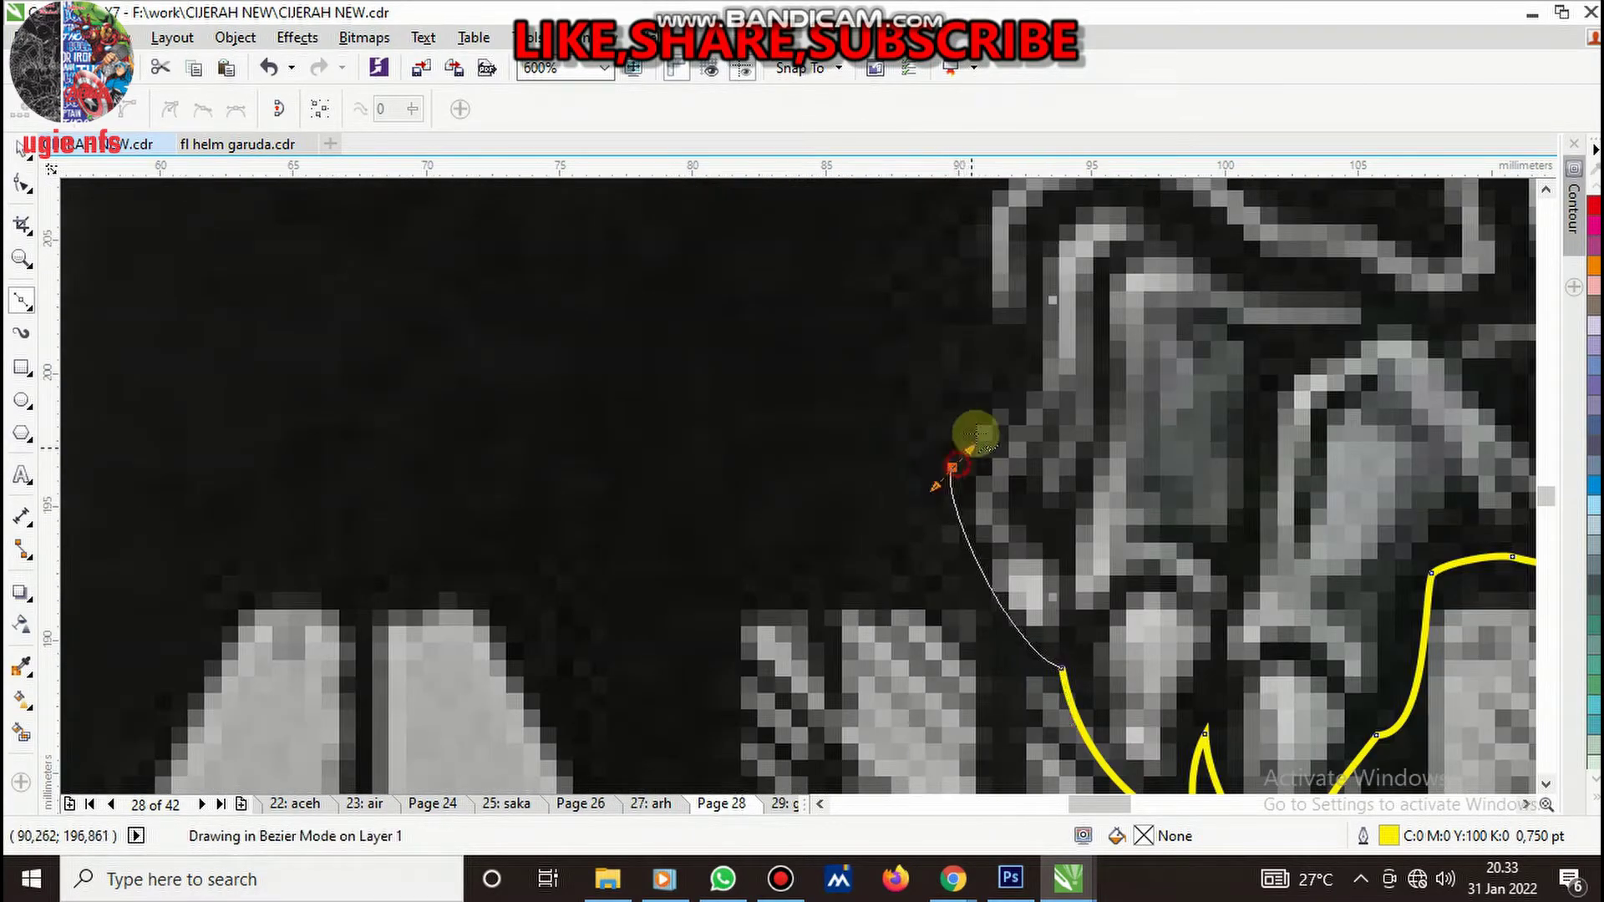
left_click_drag(1019, 292, 1015, 217)
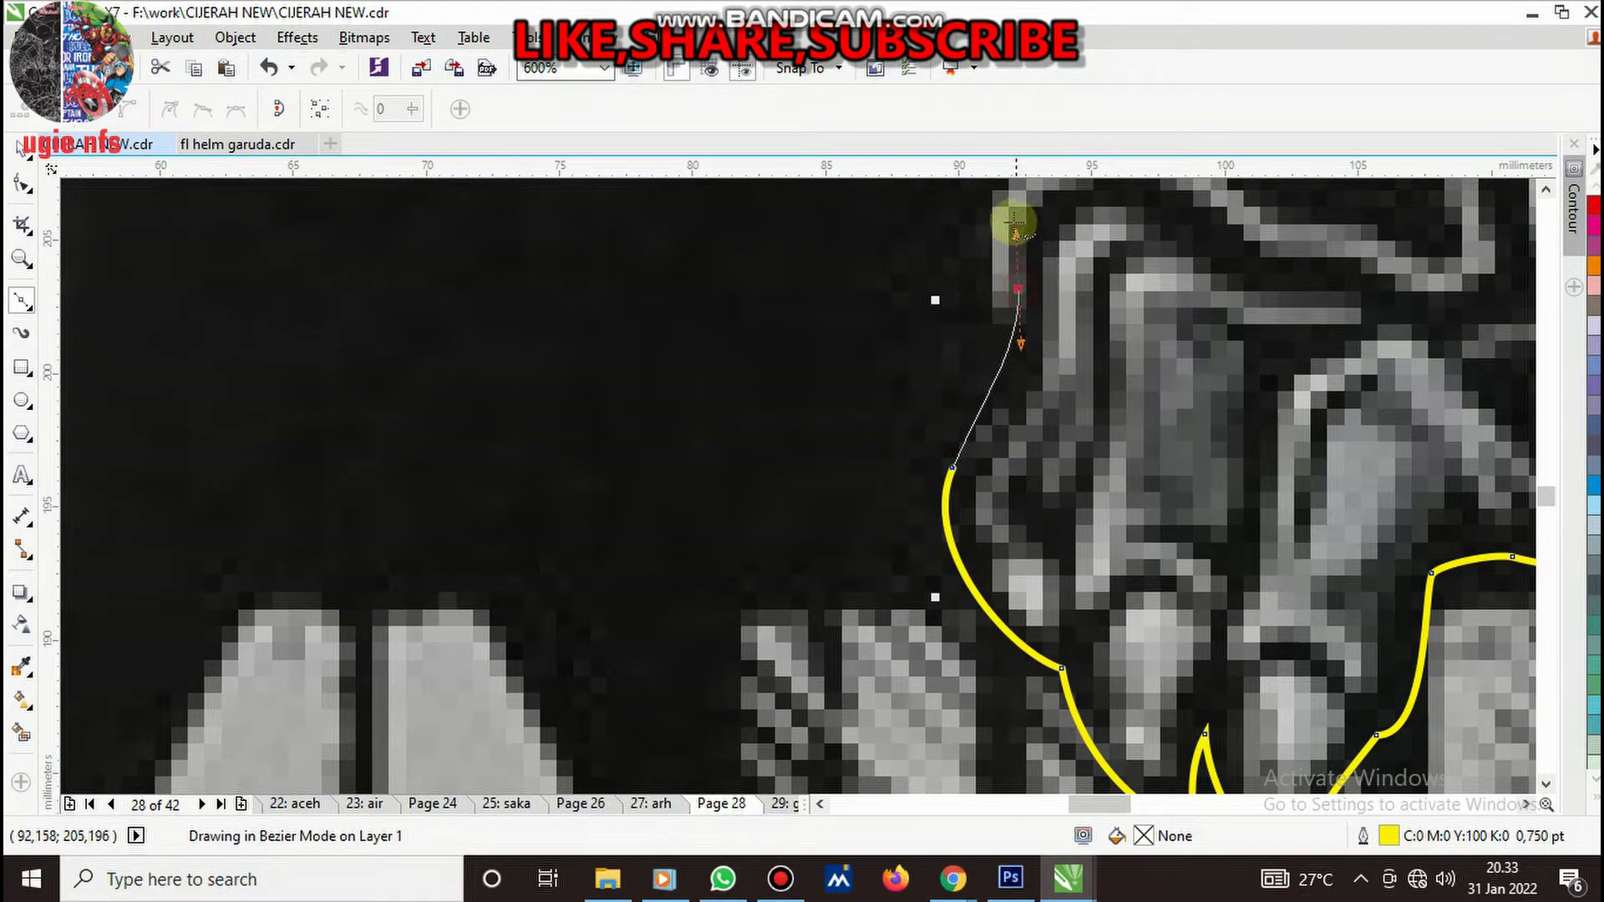
key("space")
- Arc the outline over the claw top and up the feather edge above it
scroll(897, 477, "down", 1)
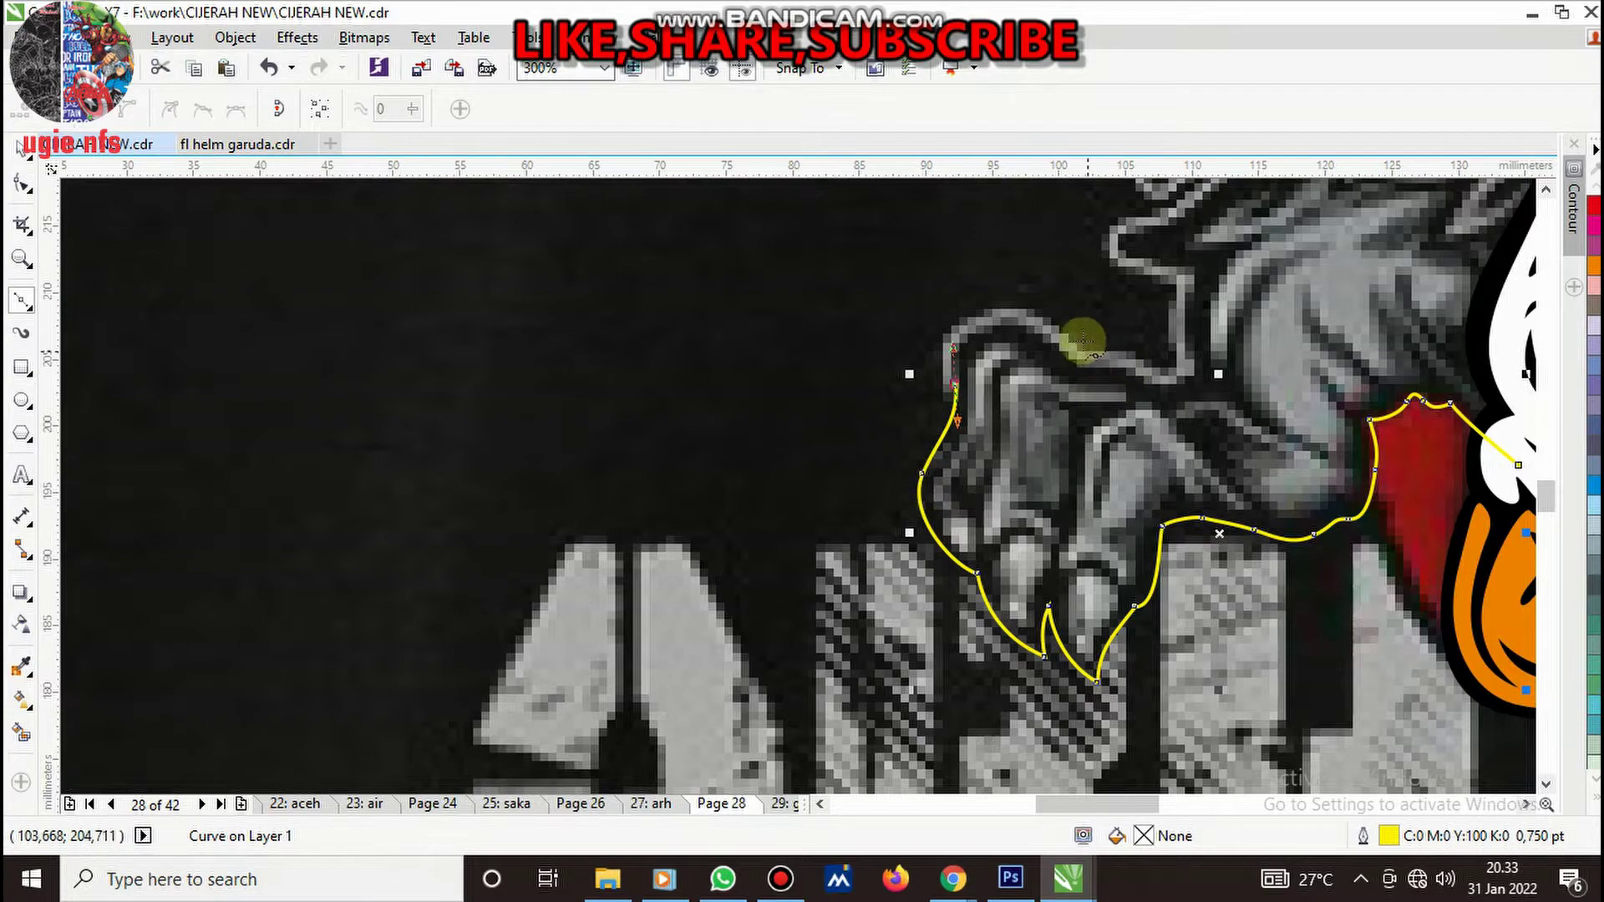
scroll(1045, 325, "up", 2)
left_click_drag(889, 356, 996, 315)
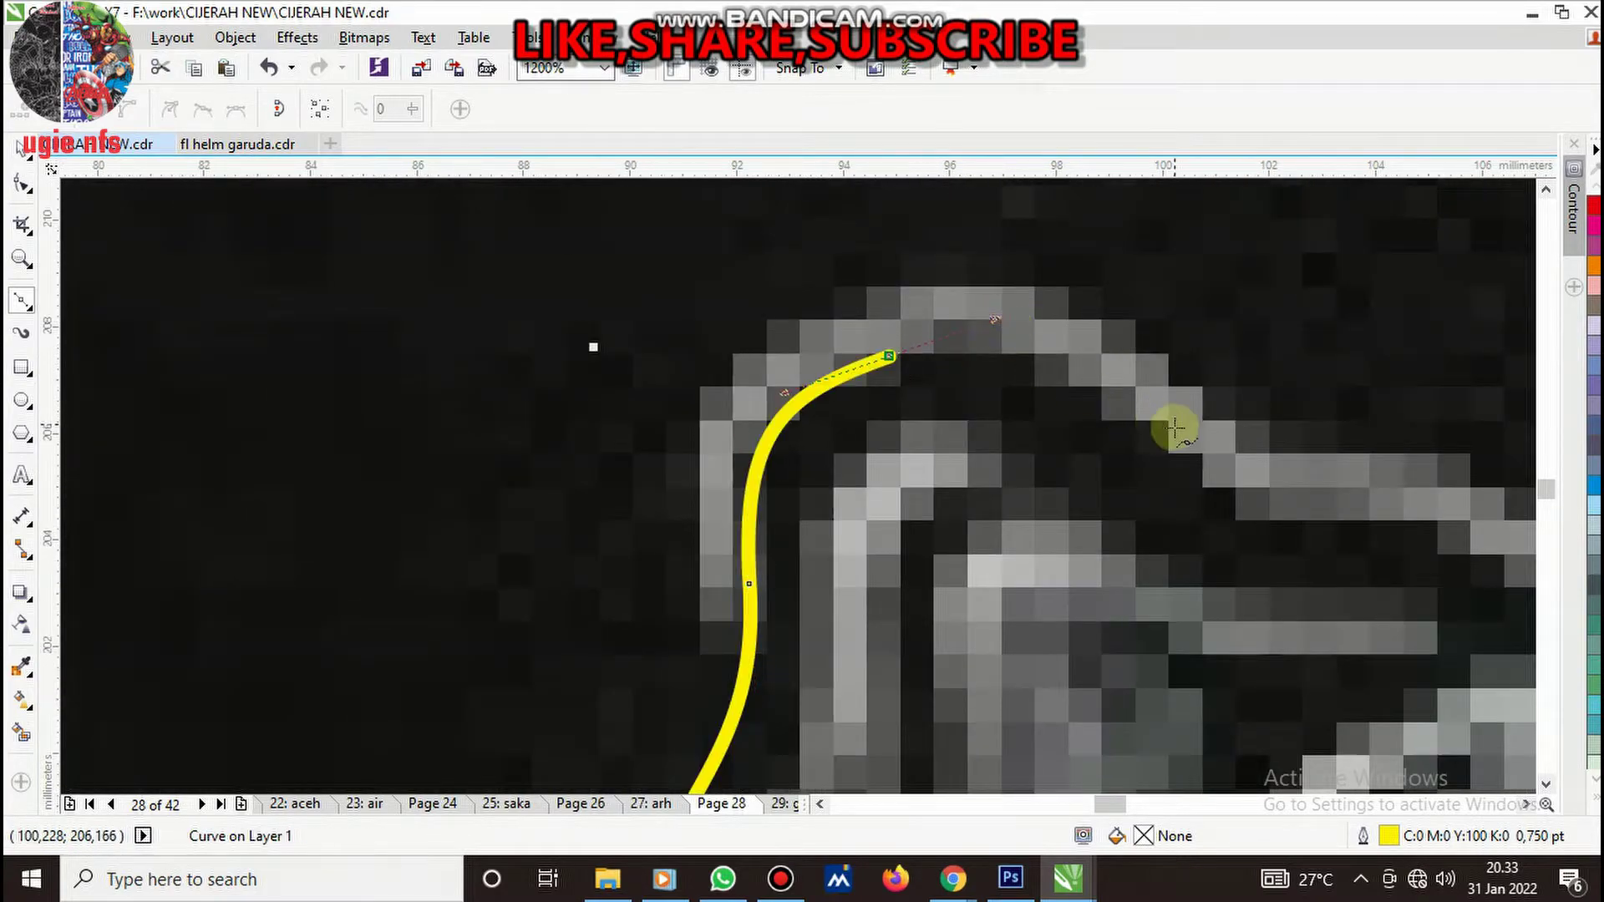
mouse_move(1151, 429)
left_mouse_down()
mouse_move(1244, 523)
mouse_move(1366, 505)
left_mouse_up()
scroll(734, 387, "down", 2)
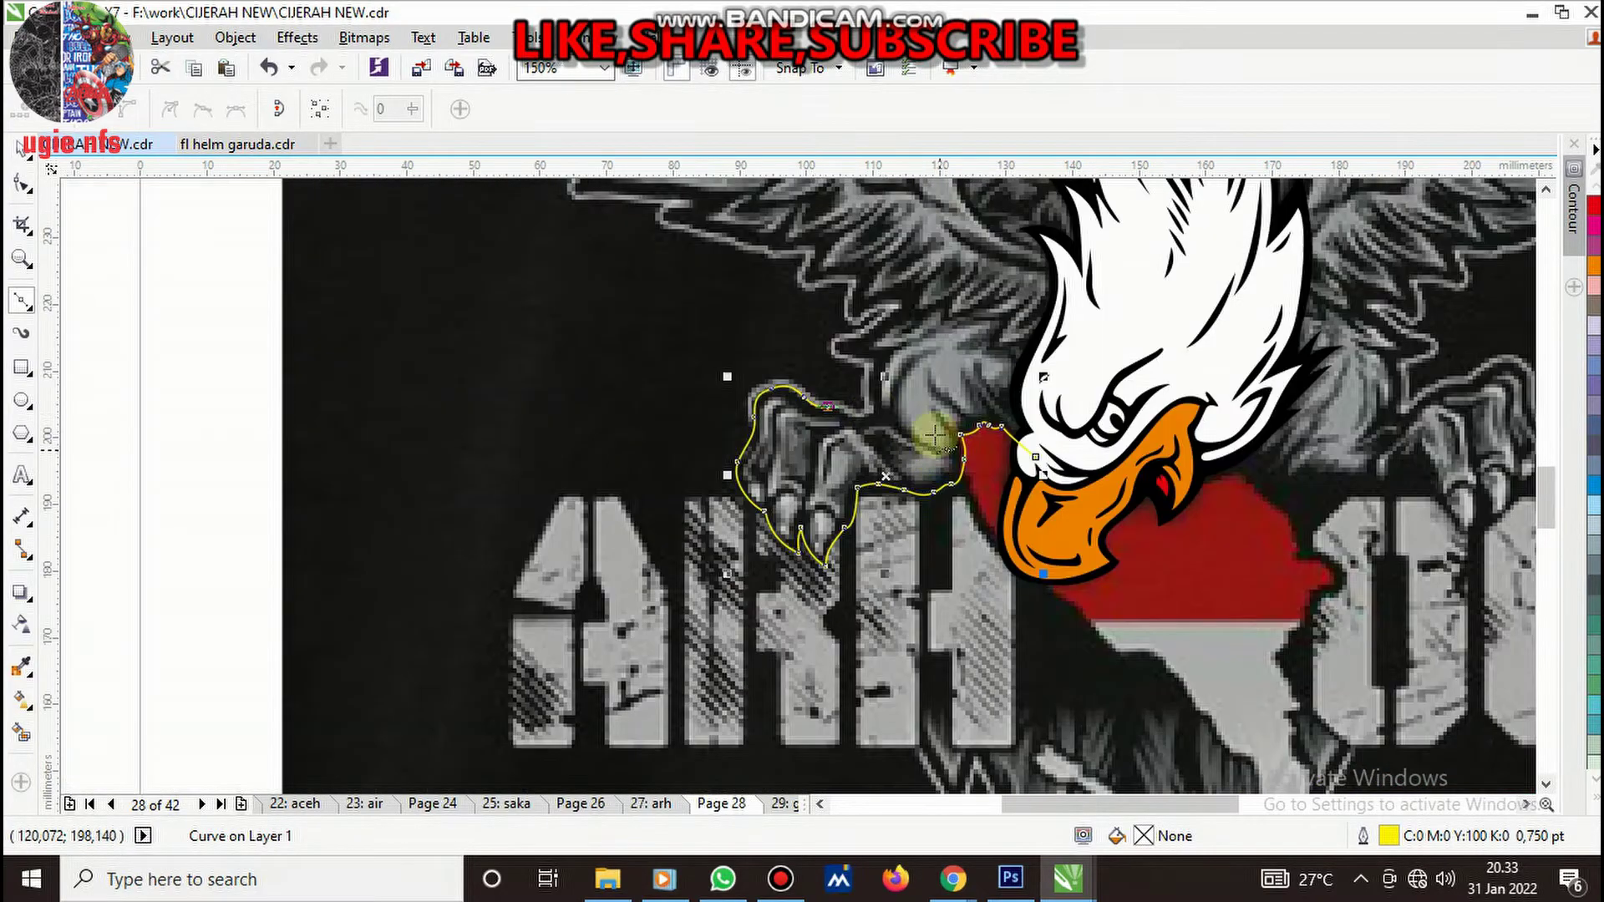
scroll(830, 404, "up", 2)
scroll(731, 440, "down", 1)
left_click_drag(889, 430, 896, 268)
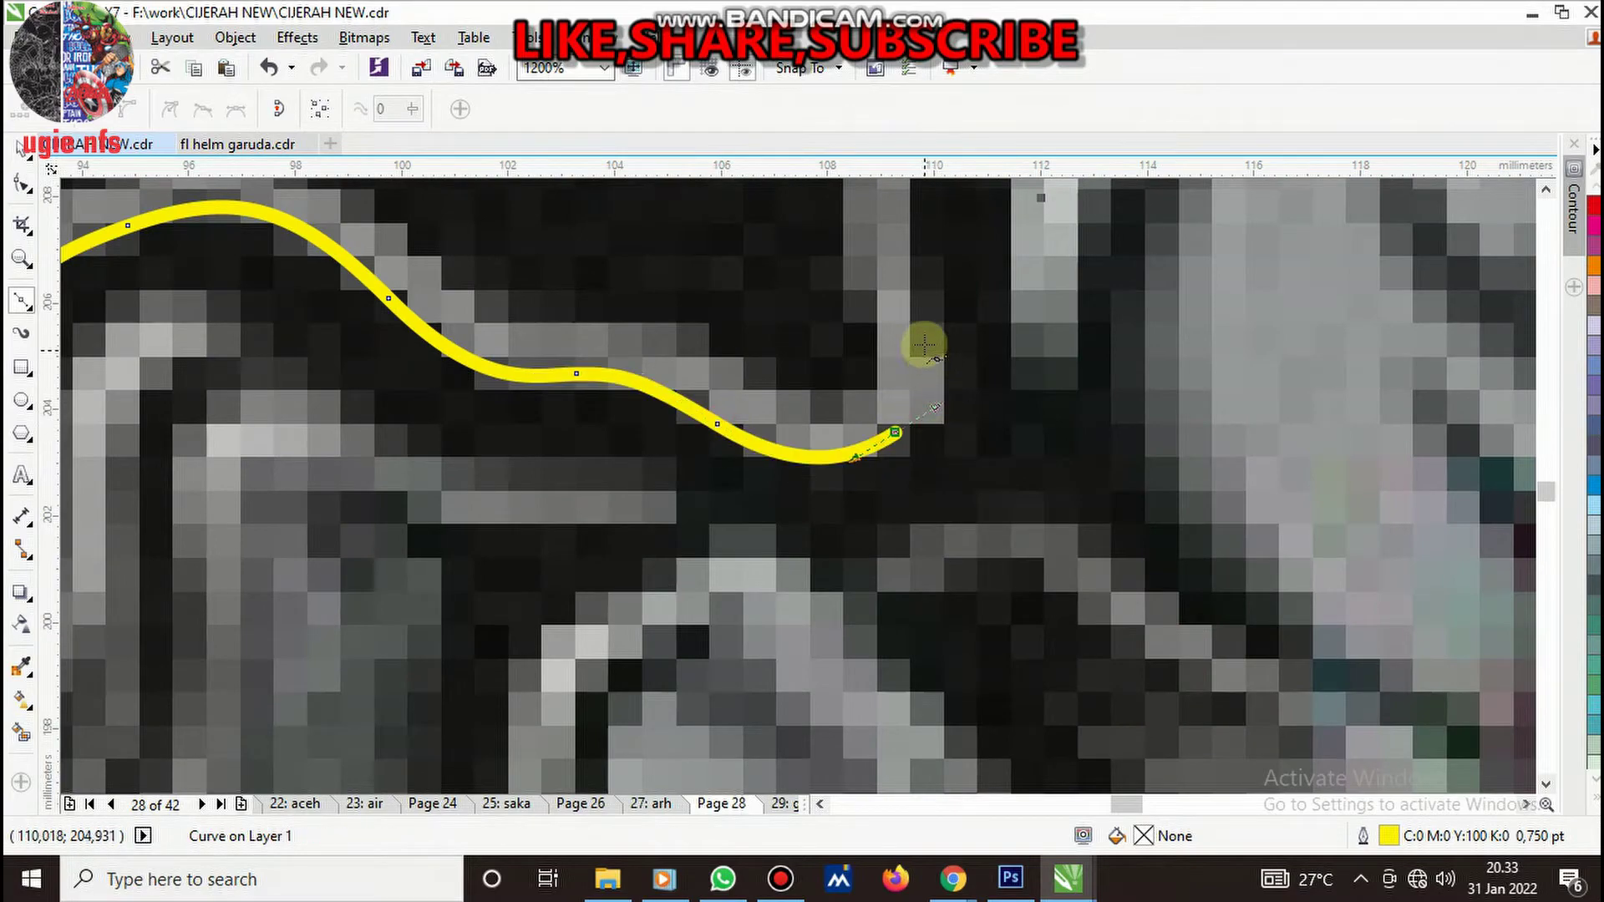
scroll(989, 366, "down", 1)
scroll(987, 365, "up", 1)
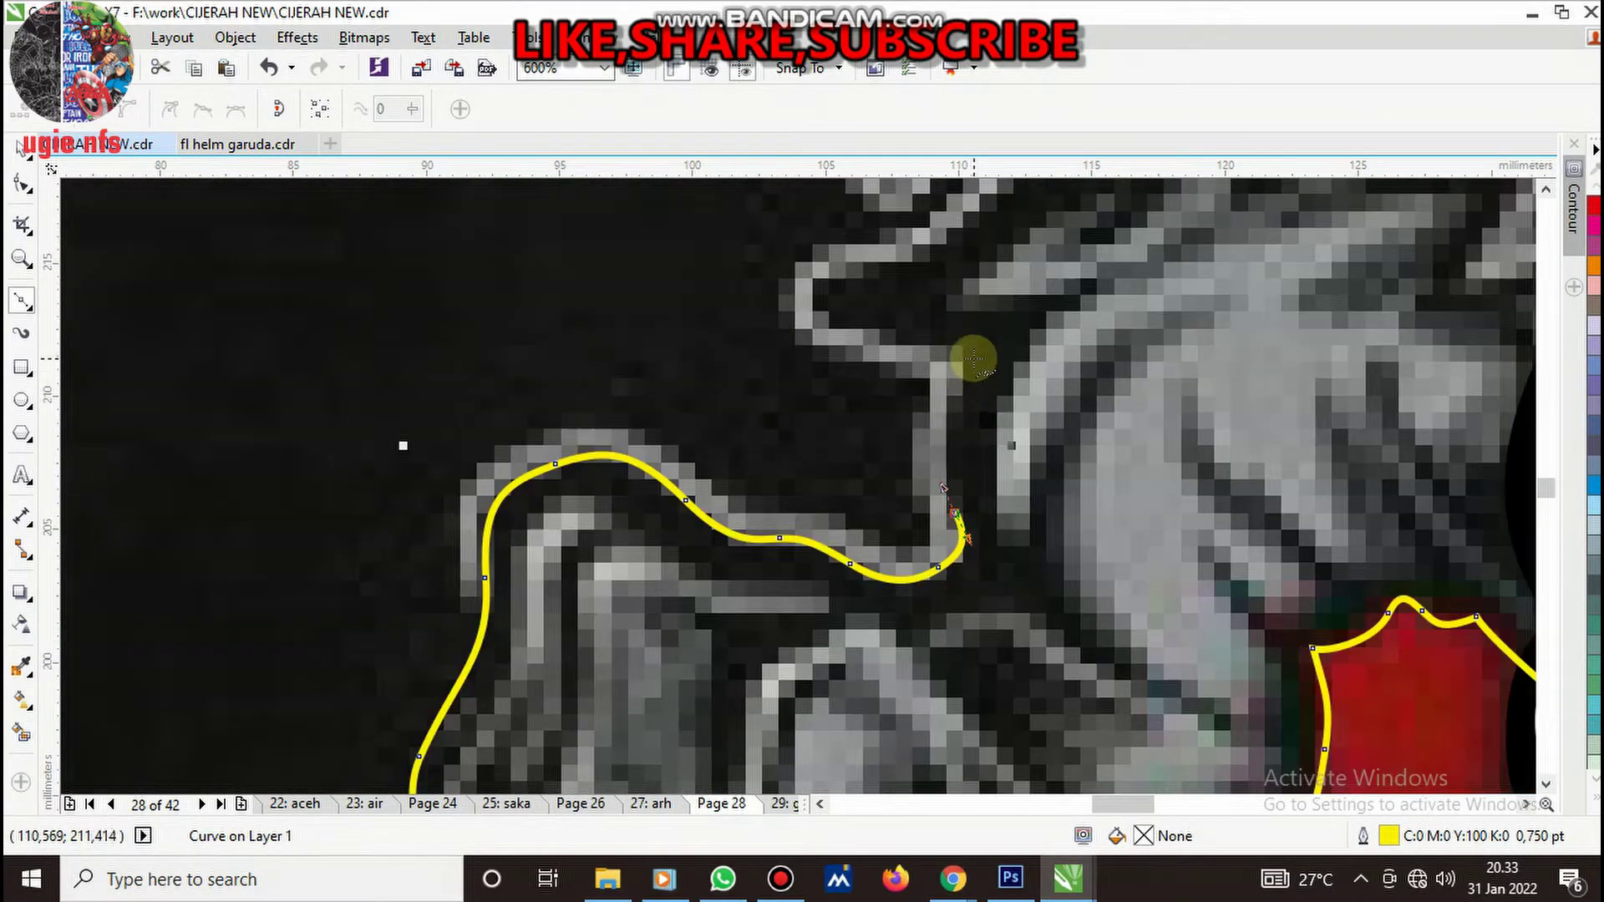
left_click_drag(974, 359, 1008, 317)
scroll(813, 315, "down", 1)
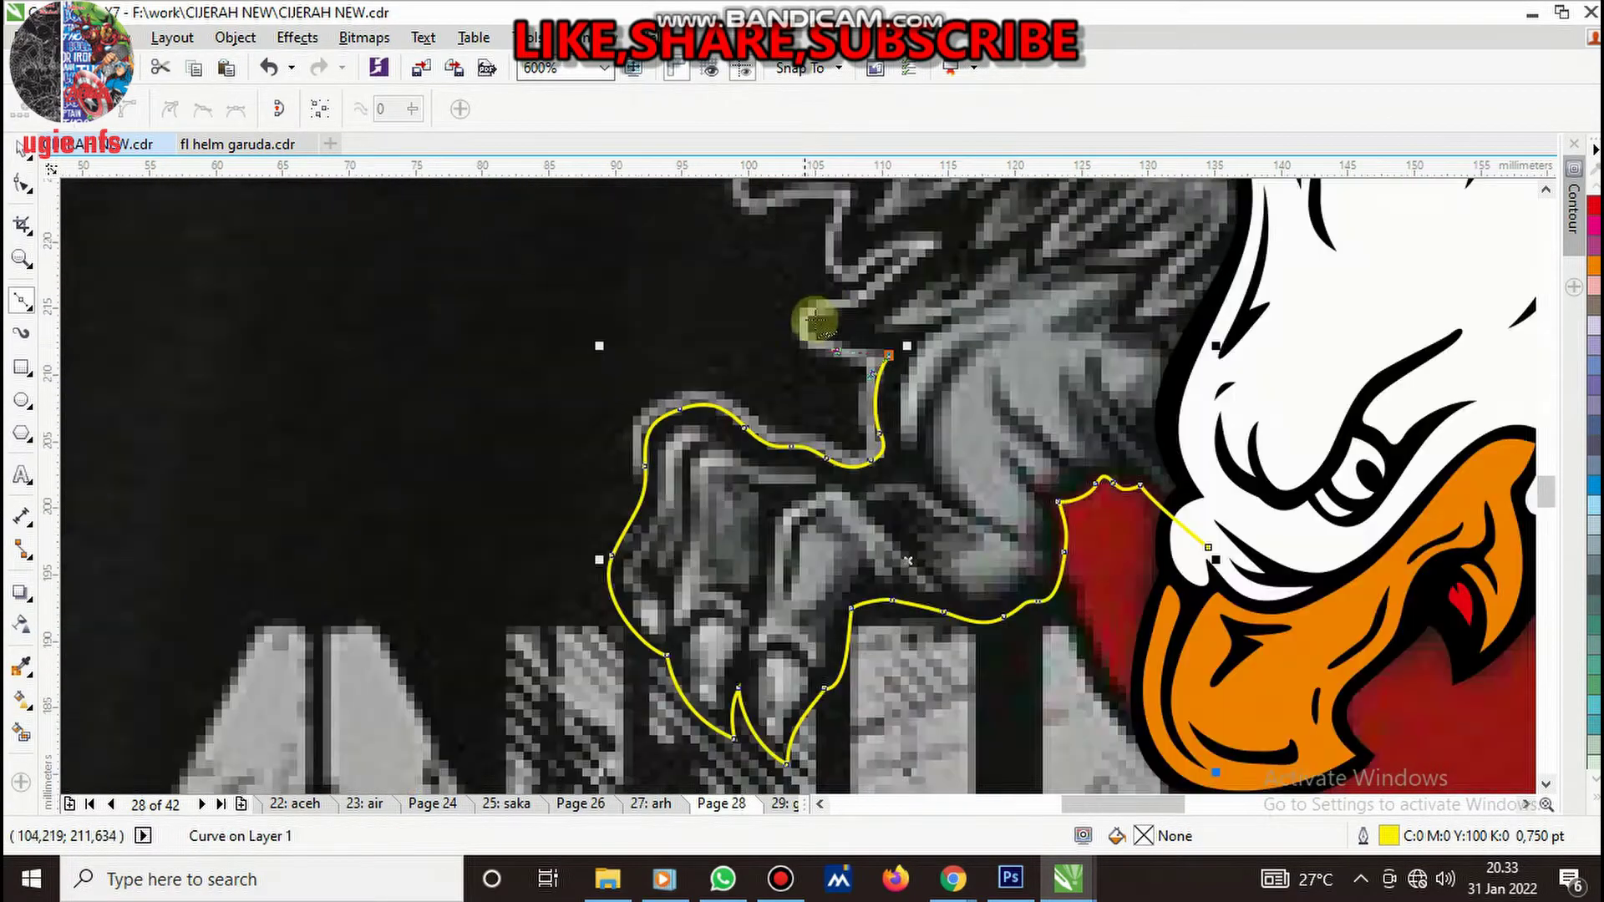
scroll(816, 322, "up", 1)
scroll(812, 357, "up", 1)
left_click_drag(813, 358, 948, 315)
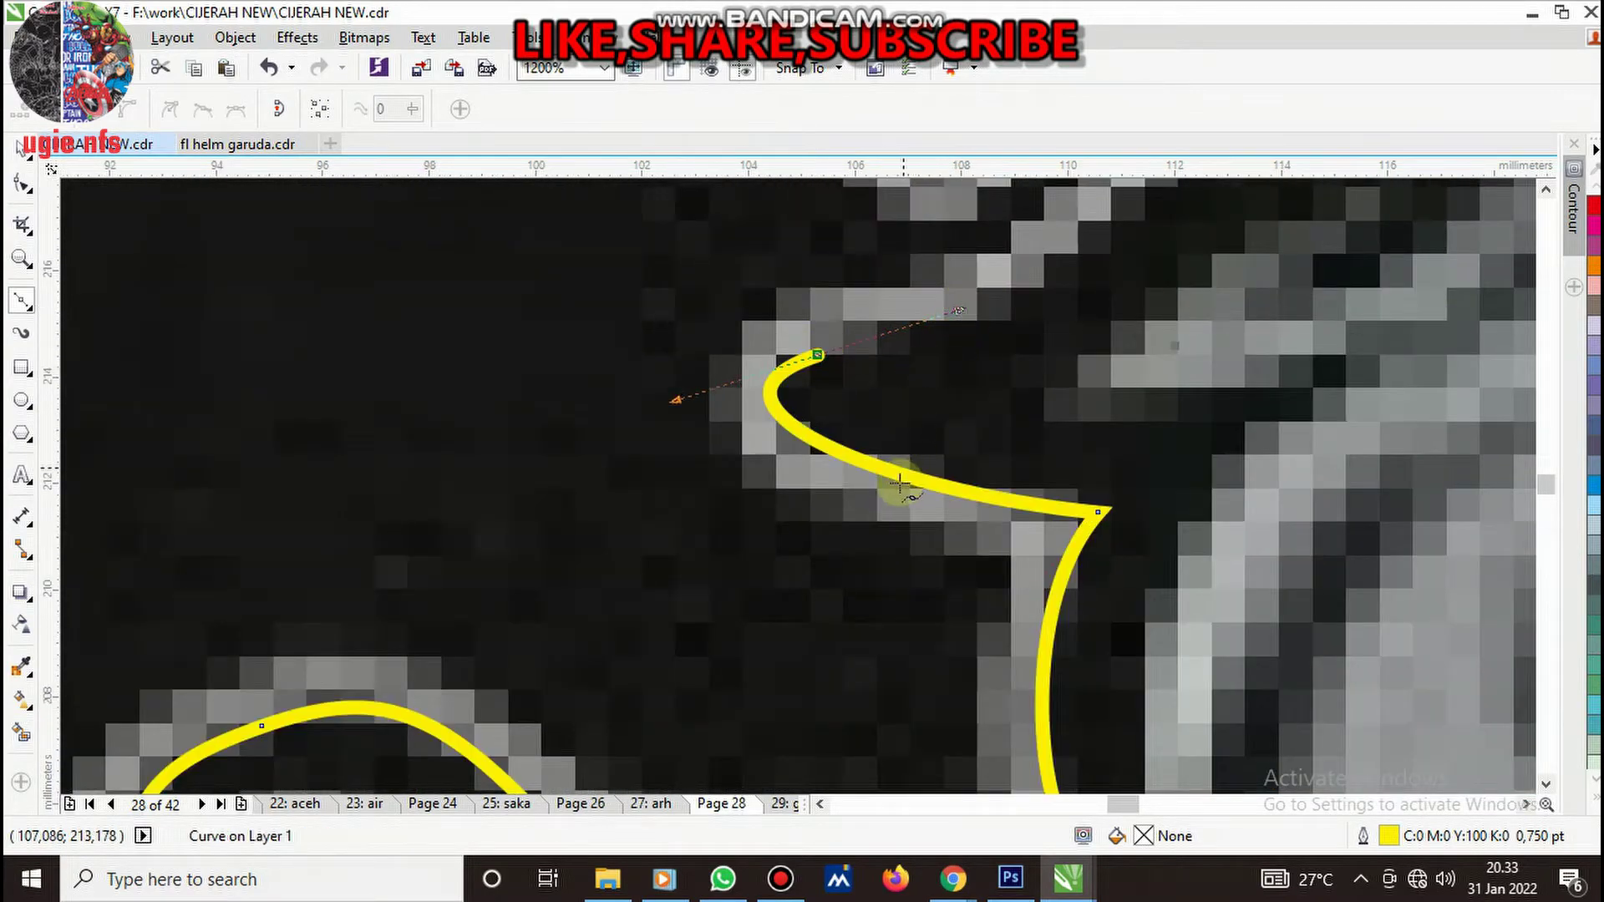
scroll(1003, 359, "down", 1)
scroll(1002, 400, "up", 1)
left_click_drag(1016, 402, 1046, 386)
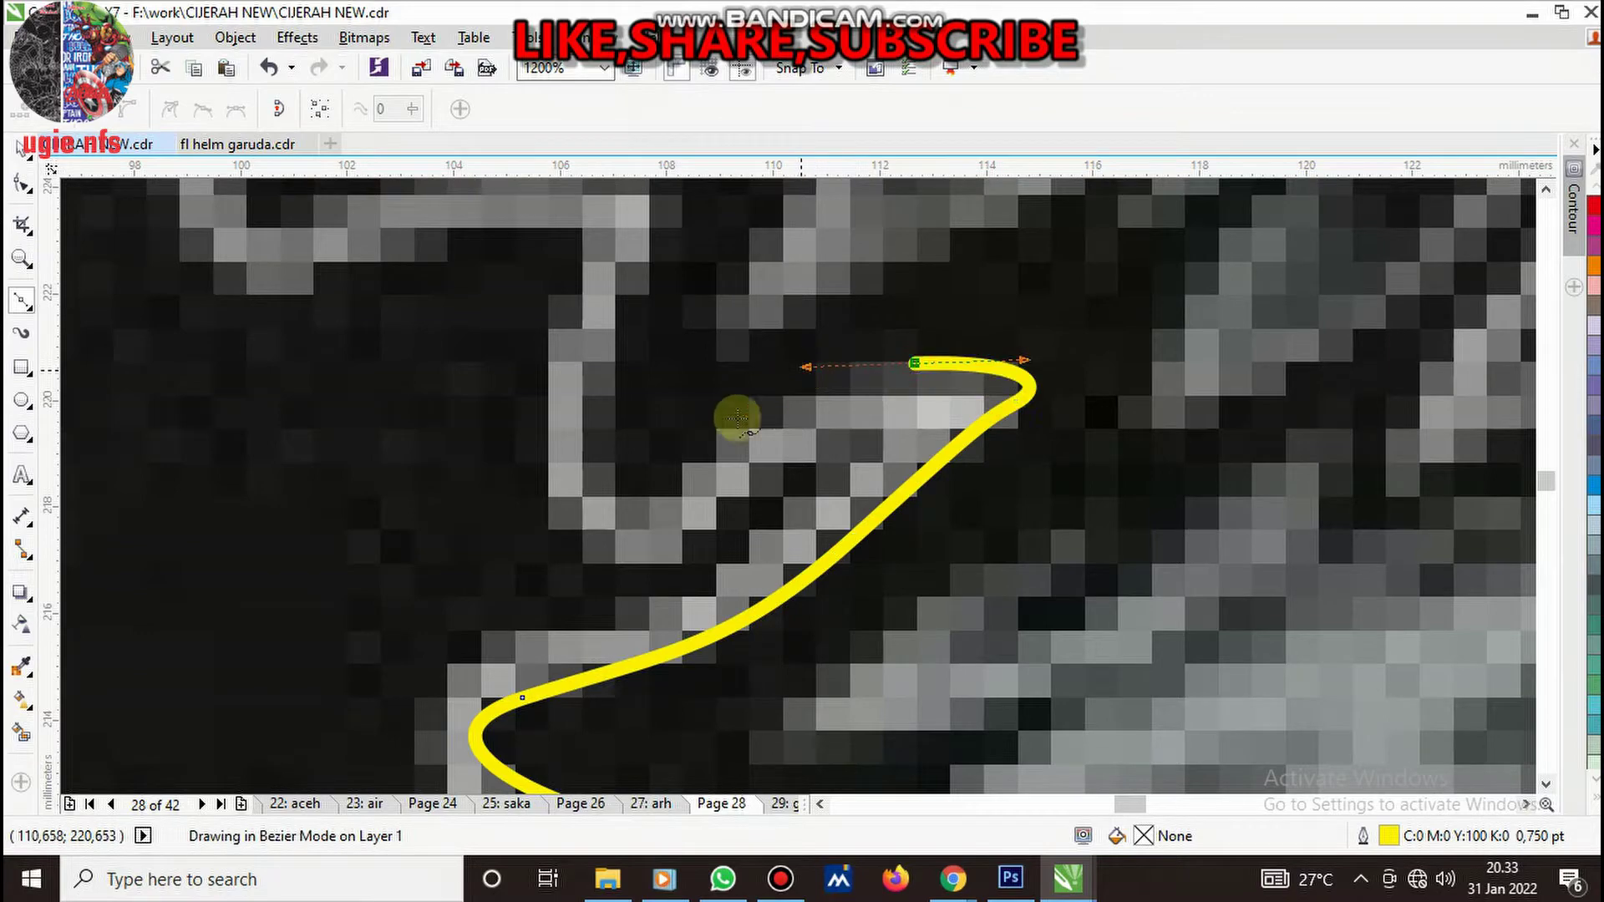
left_click_drag(686, 482, 639, 520)
left_click_drag(604, 427, 605, 320)
- Trace the yellow outline along the wing feather strand and the wing's lower edge
scroll(763, 373, "down", 2)
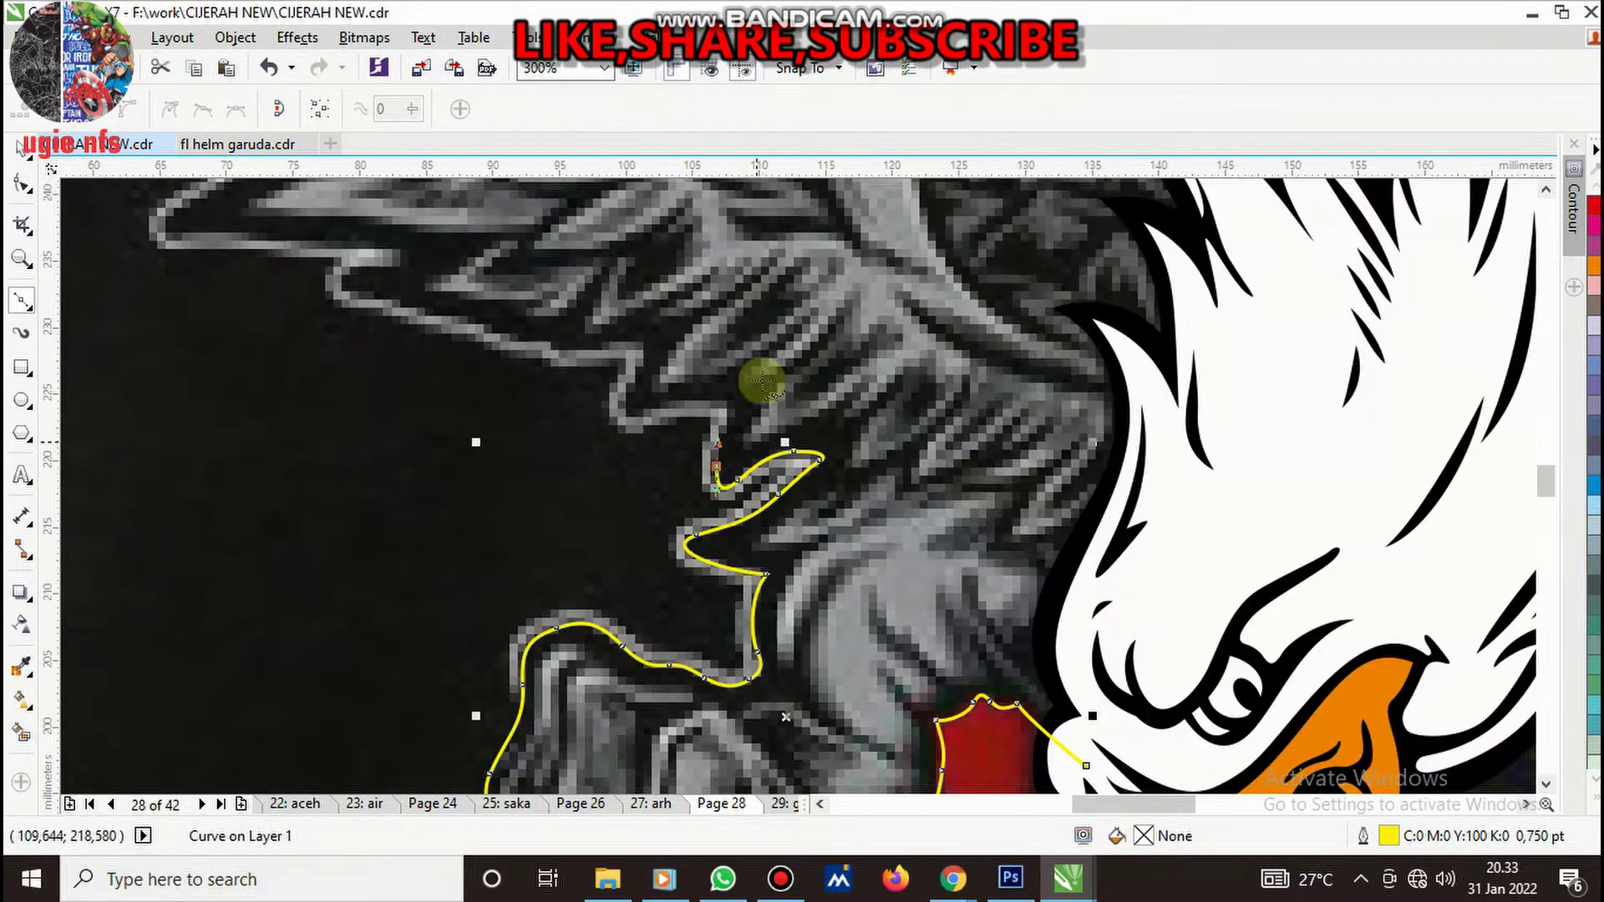
scroll(734, 420, "up", 1)
scroll(730, 450, "up", 1)
left_click_drag(730, 450, 743, 391)
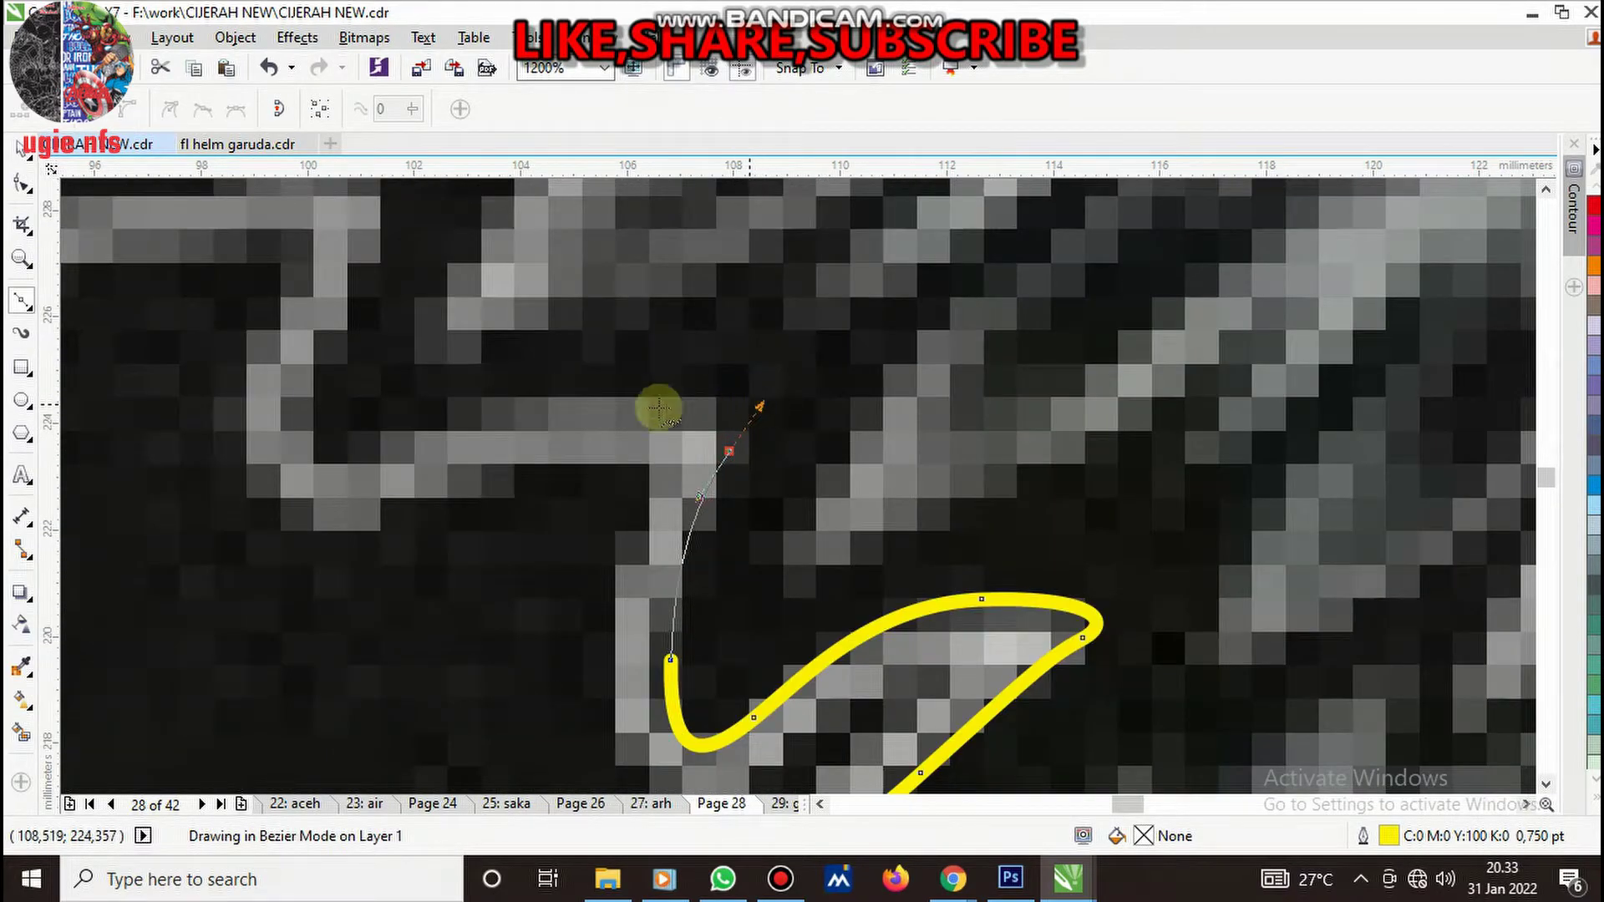
left_click_drag(617, 392, 507, 408)
left_click(358, 456)
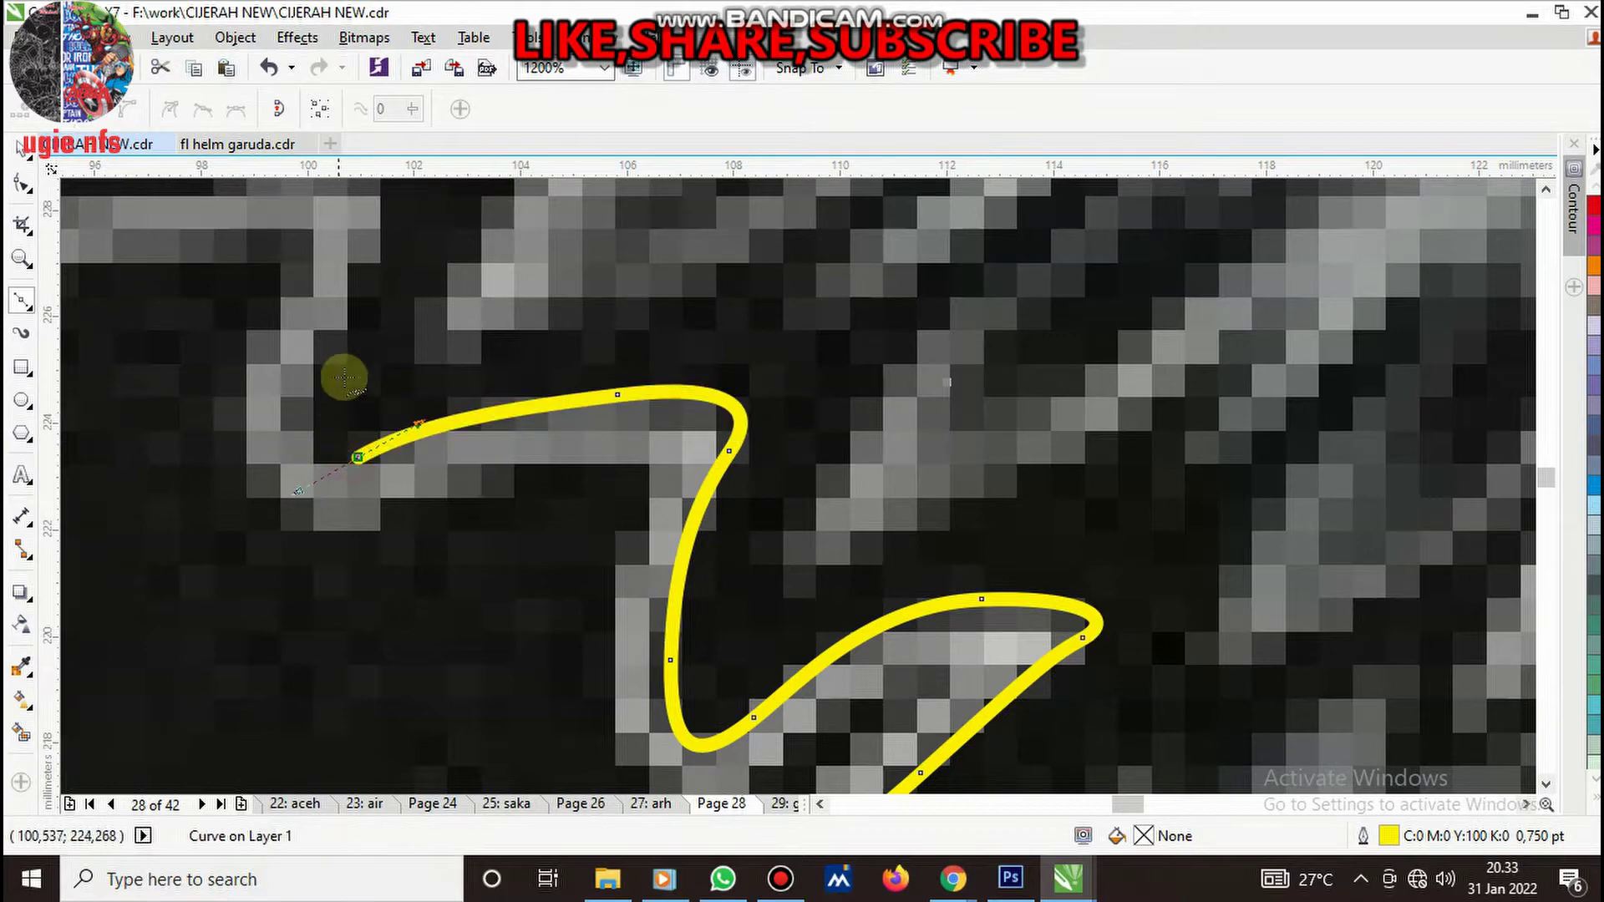
left_click_drag(330, 352, 371, 267)
scroll(413, 358, "down", 3)
scroll(398, 343, "up", 3)
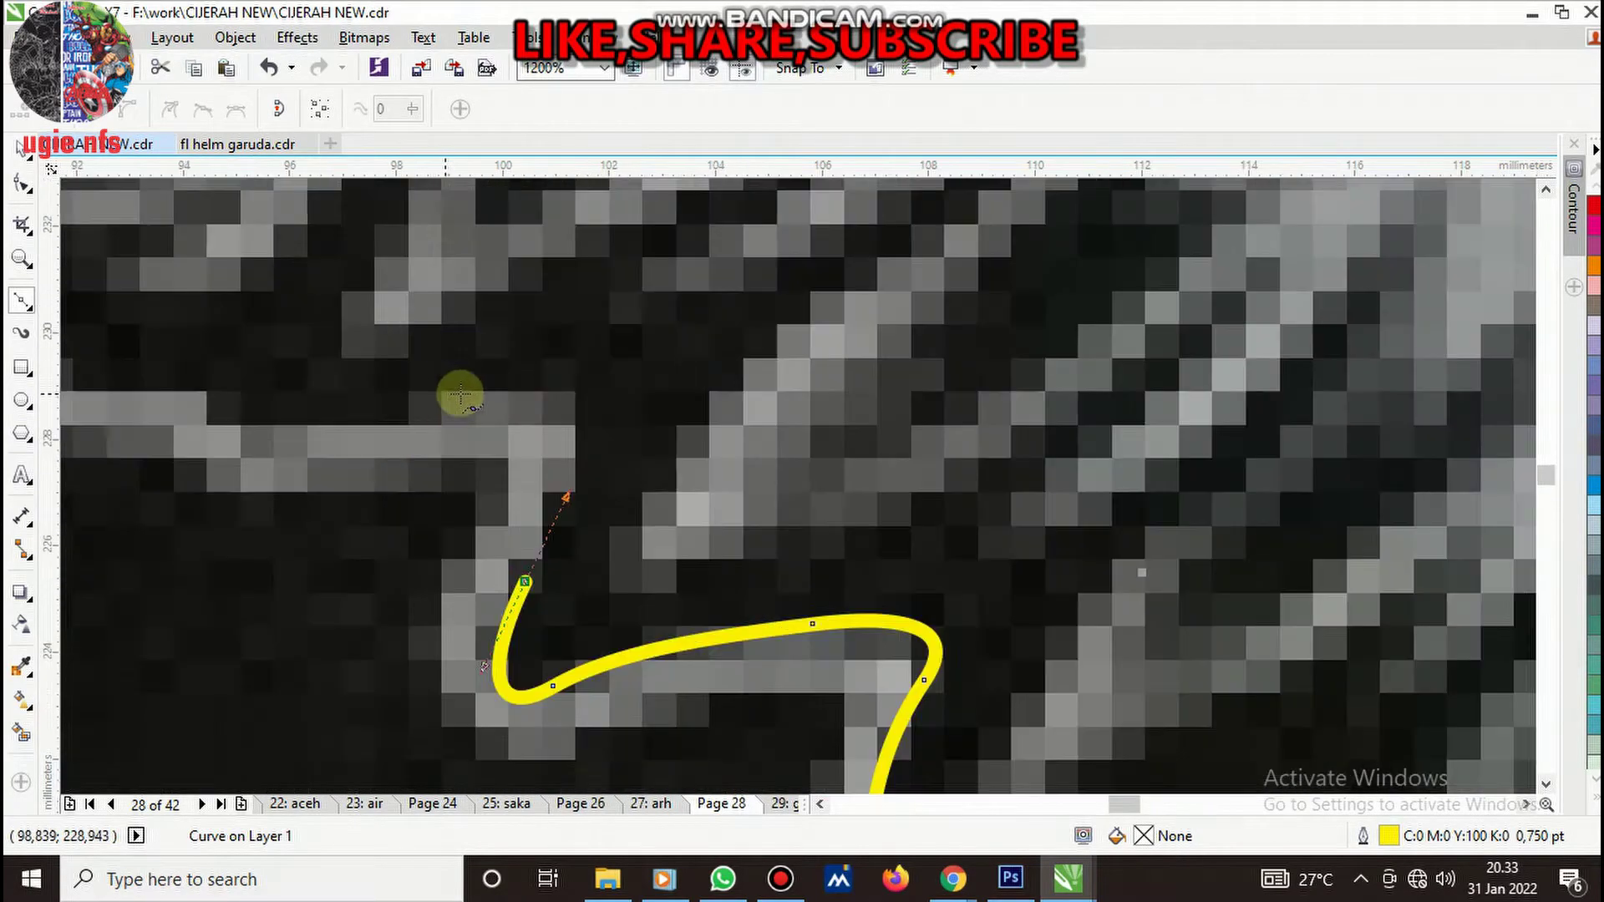
left_click_drag(509, 395, 380, 424)
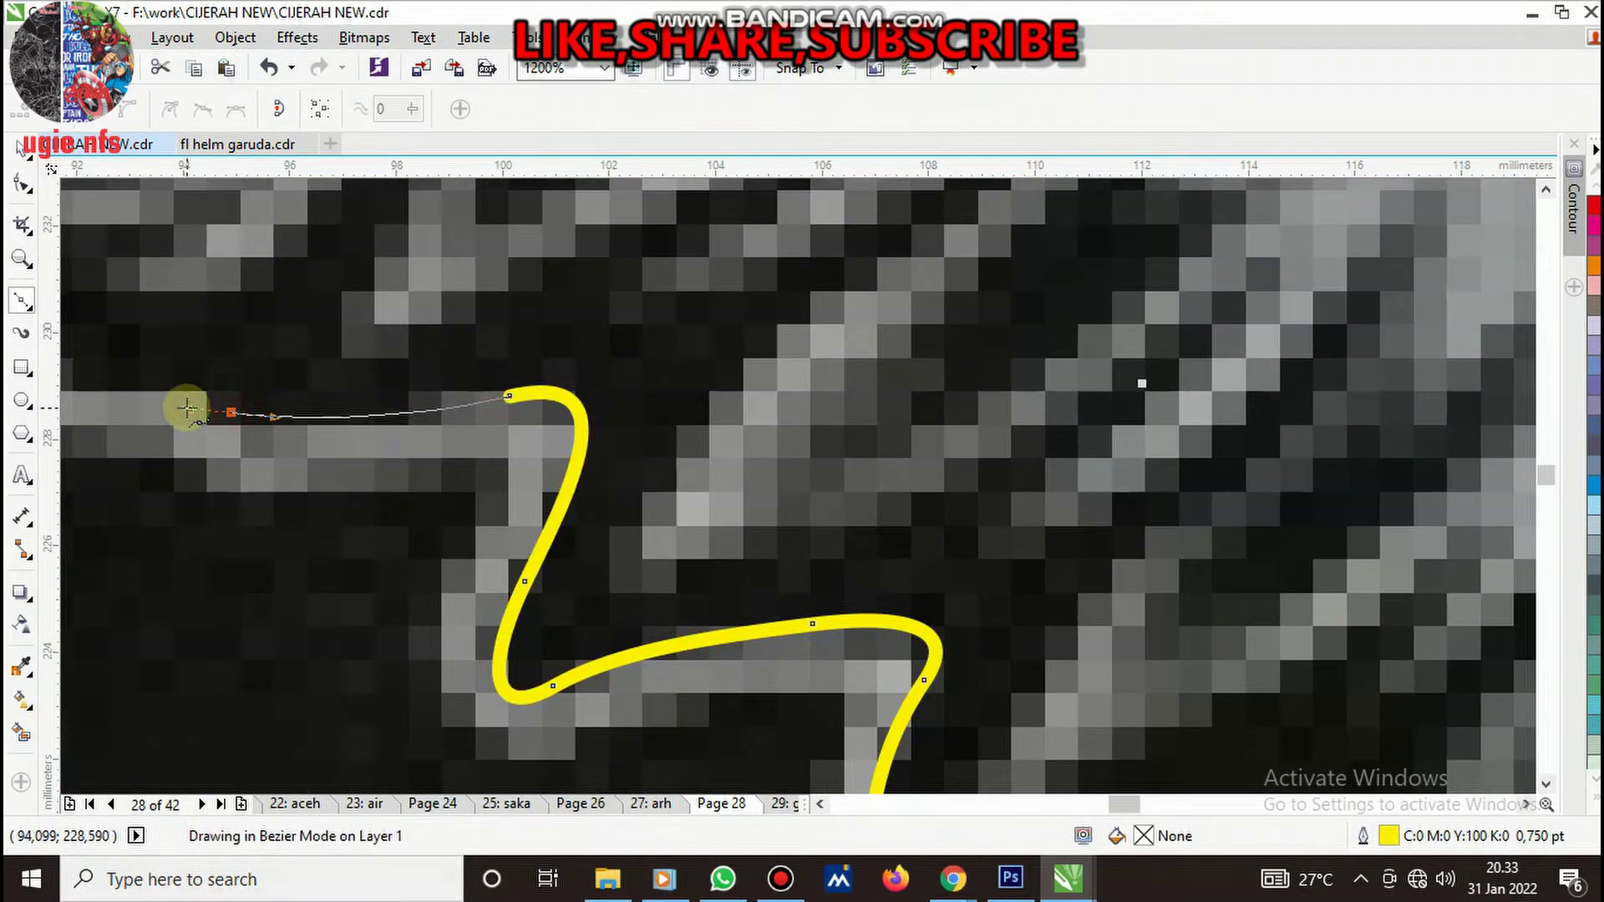
scroll(517, 427, "down", 3)
scroll(551, 435, "up", 1)
scroll(591, 446, "up", 1)
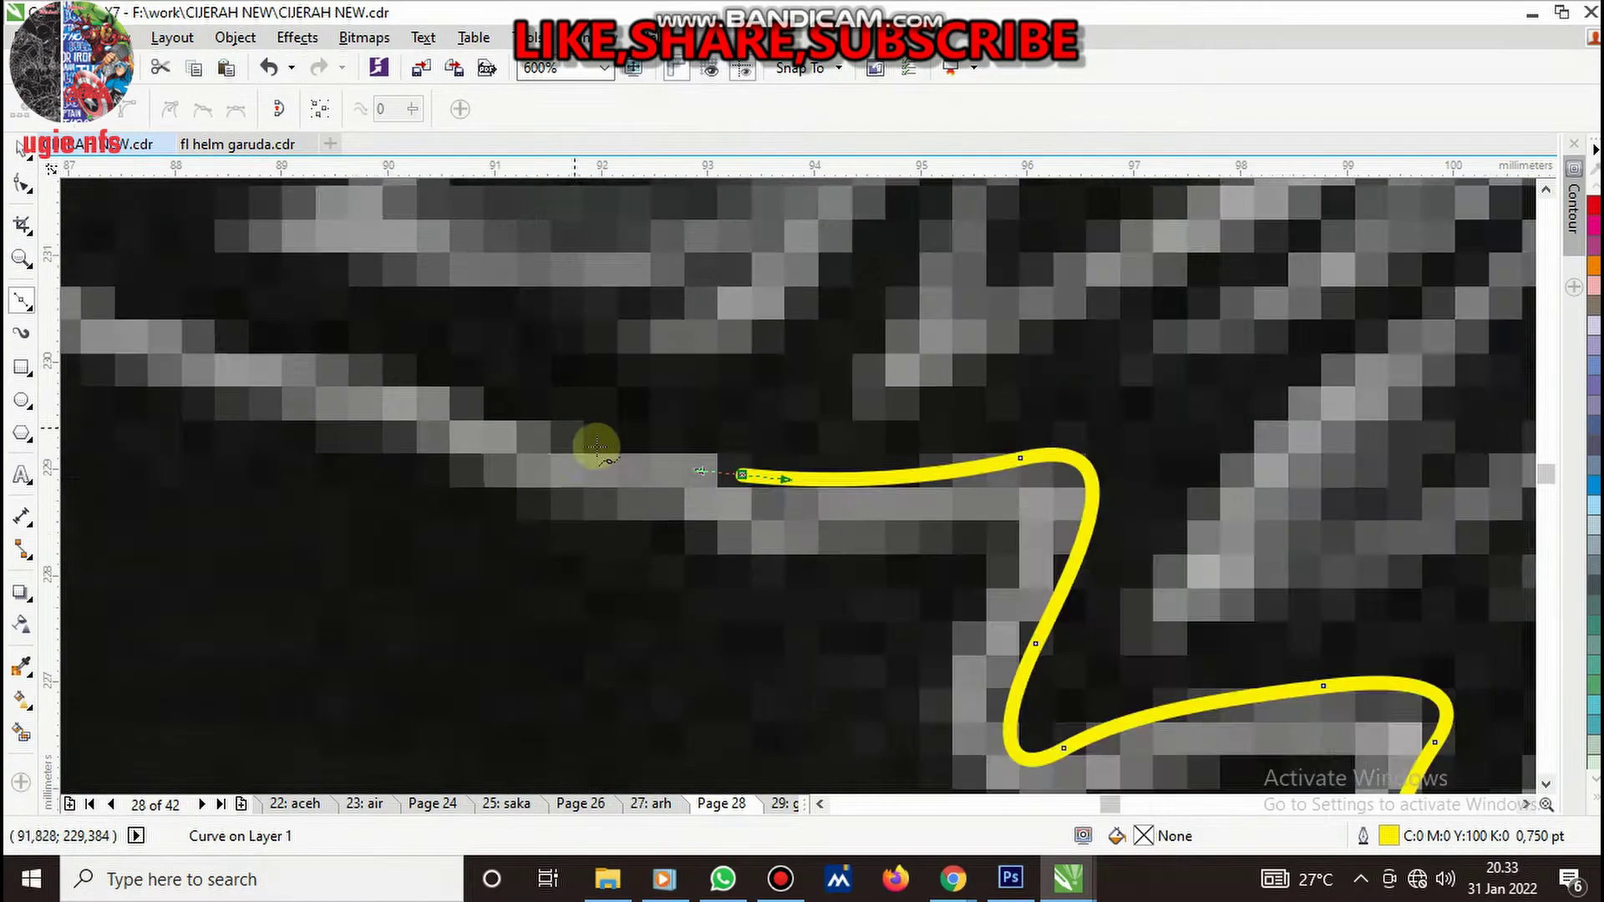
scroll(601, 441, "up", 1)
left_click_drag(607, 438, 497, 415)
scroll(866, 451, "down", 2)
scroll(766, 419, "down", 1)
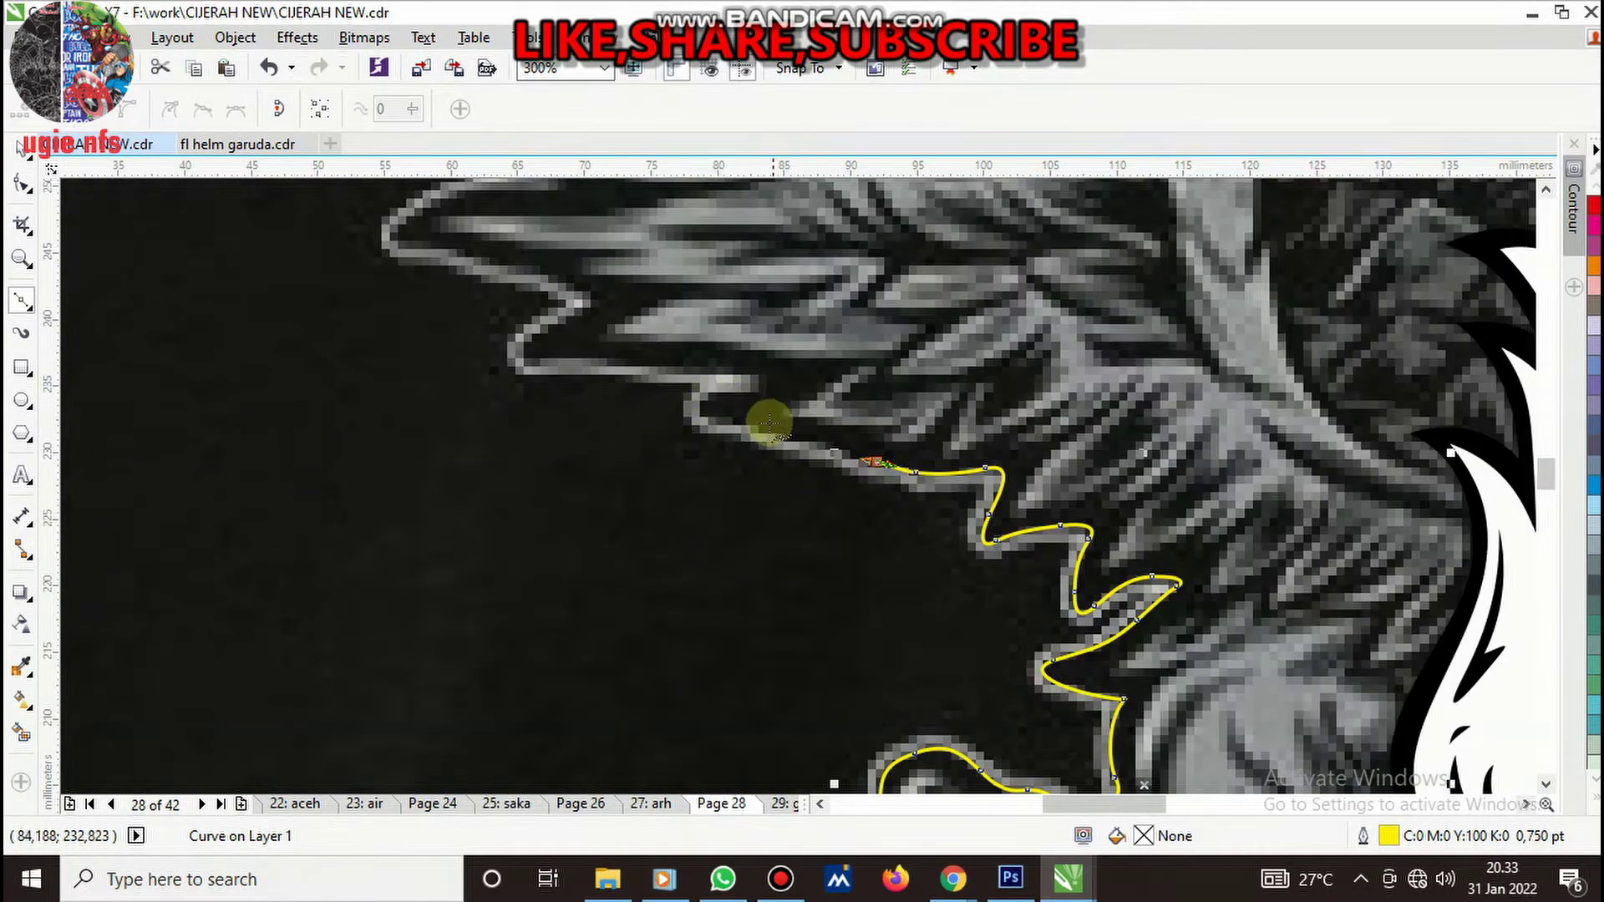
scroll(774, 444, "up", 1)
scroll(740, 455, "up", 1)
left_click_drag(746, 423, 573, 367)
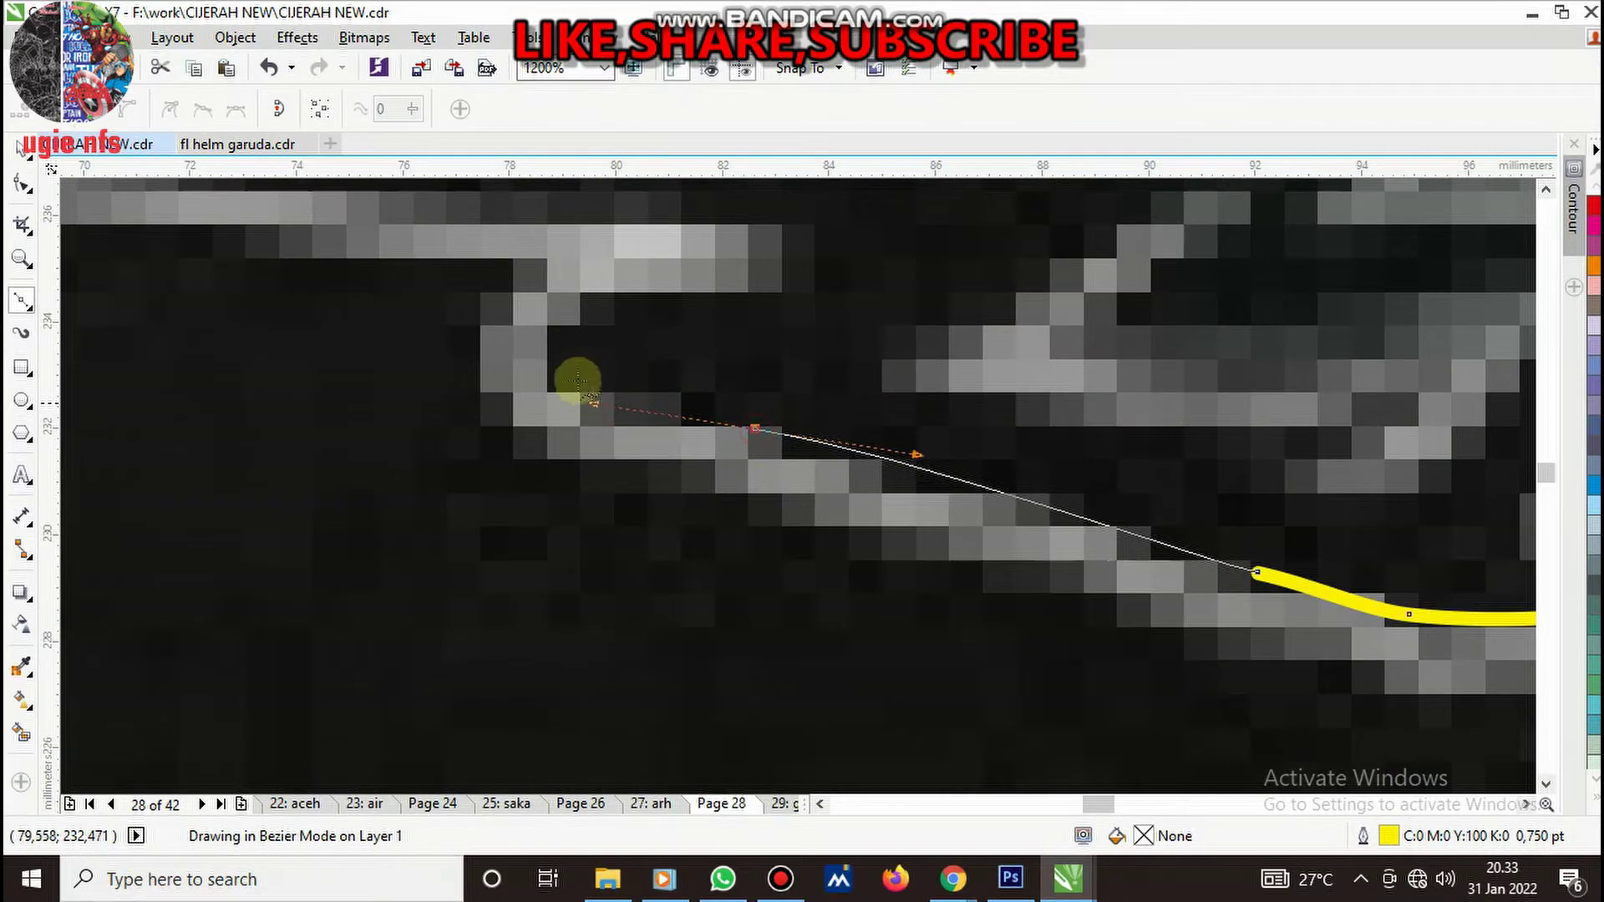
left_click_drag(585, 310, 710, 282)
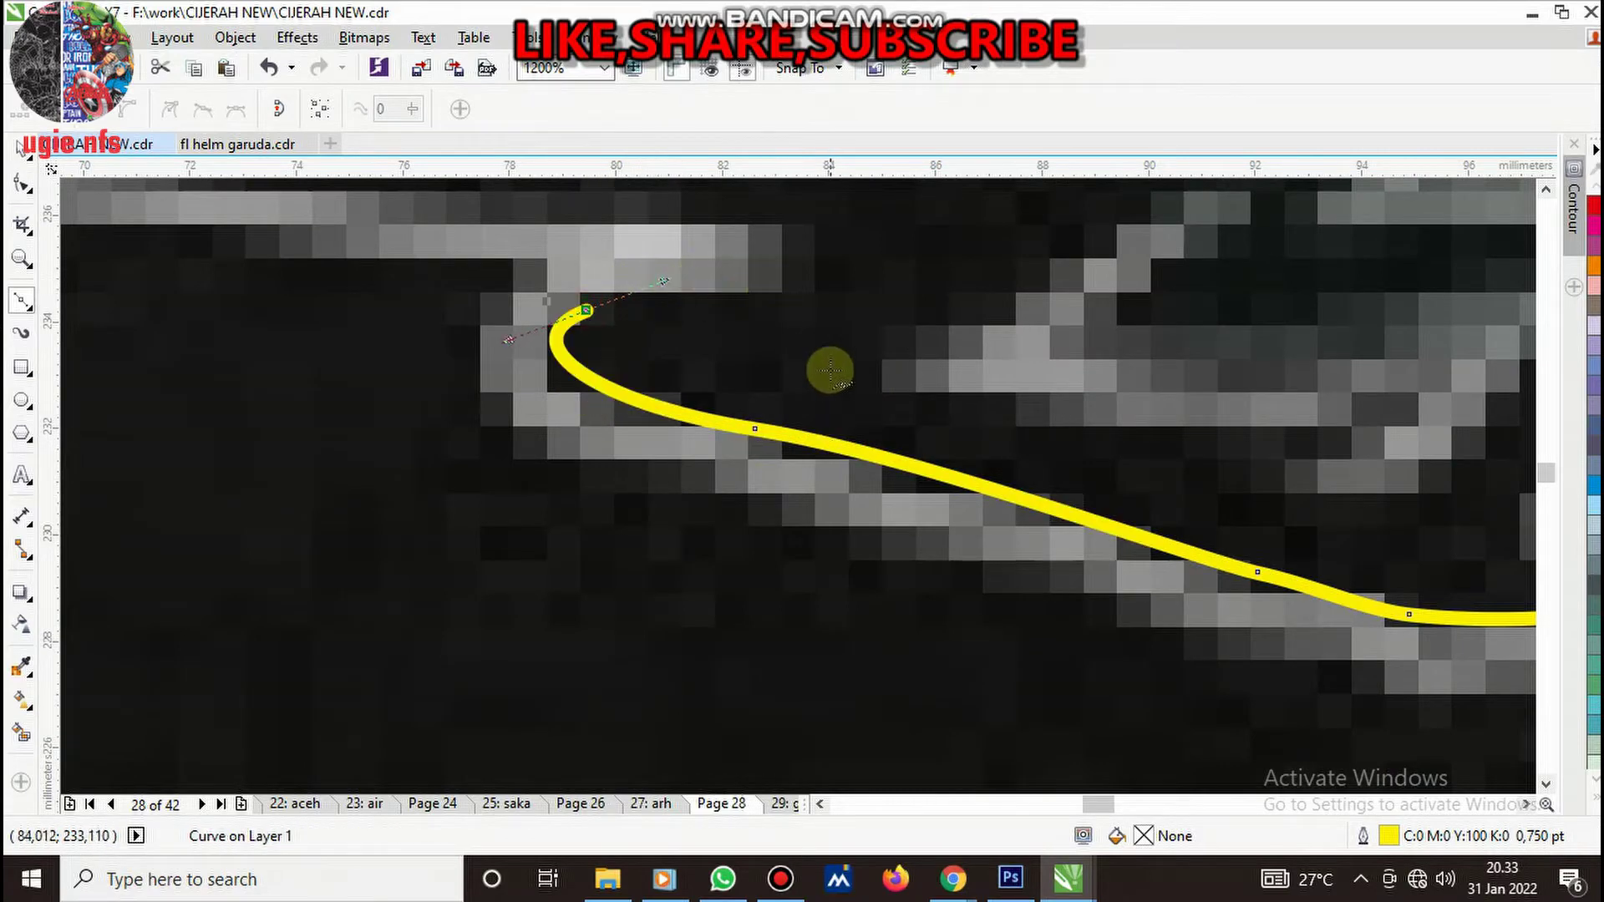
- Undo the misplaced segment and redraw the outline around the hooked feather tip
key("ctrl+z")
left_click_drag(545, 362, 537, 330)
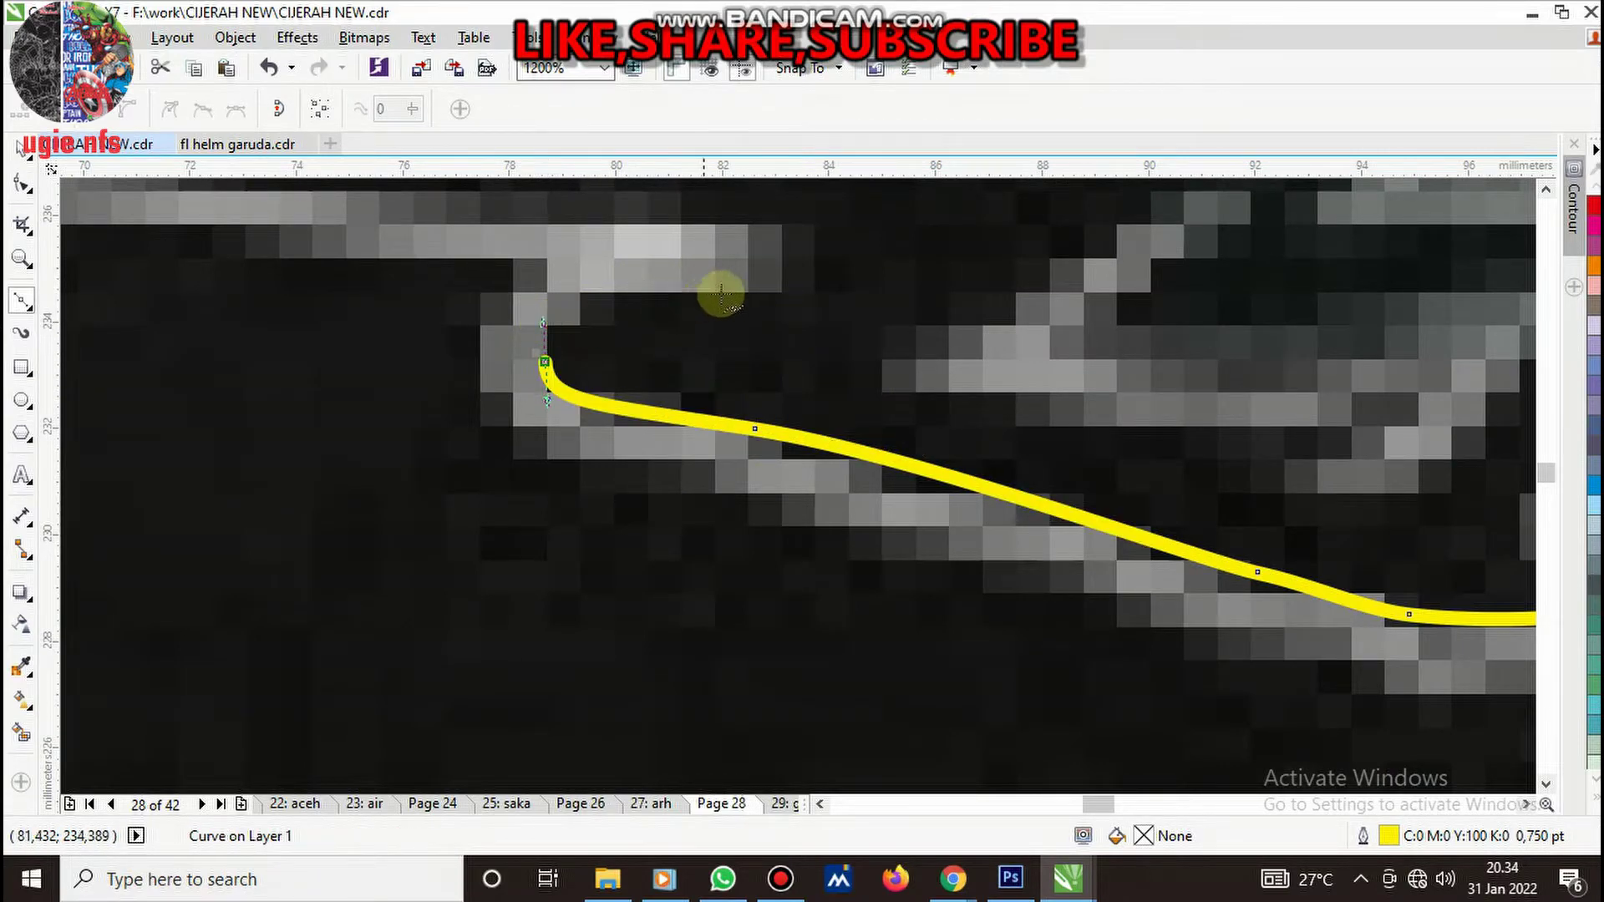
mouse_move(699, 289)
left_mouse_down()
mouse_move(821, 292)
mouse_move(769, 368)
left_mouse_up()
scroll(770, 369, "down", 1)
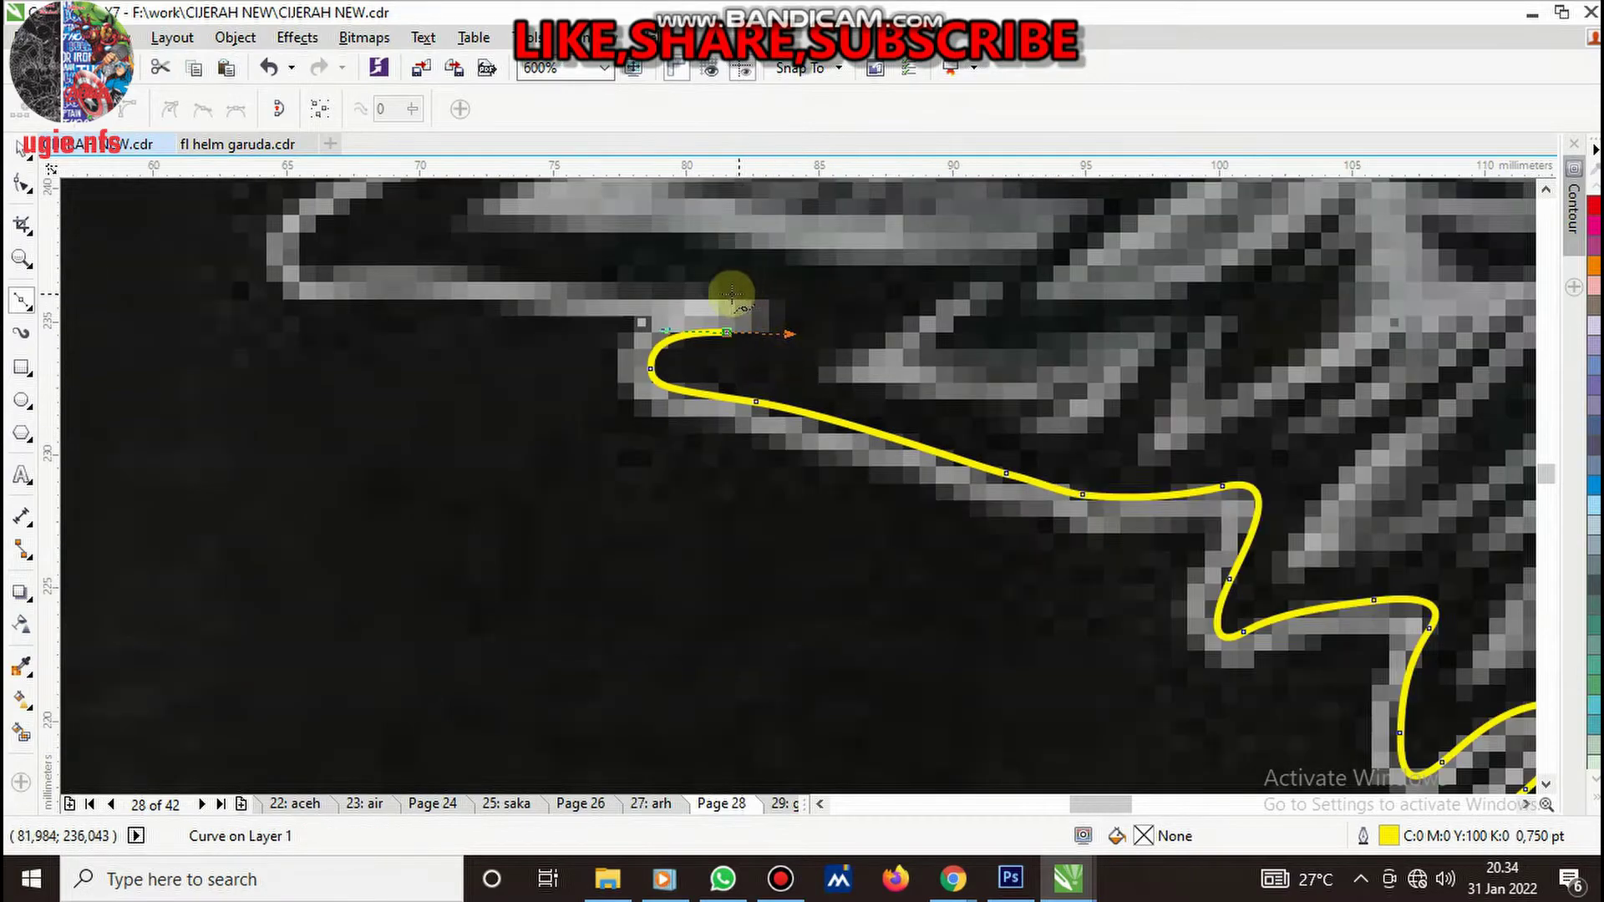
scroll(733, 304, "up", 1)
left_click_drag(736, 304, 687, 299)
scroll(752, 322, "down", 3)
scroll(905, 387, "up", 2)
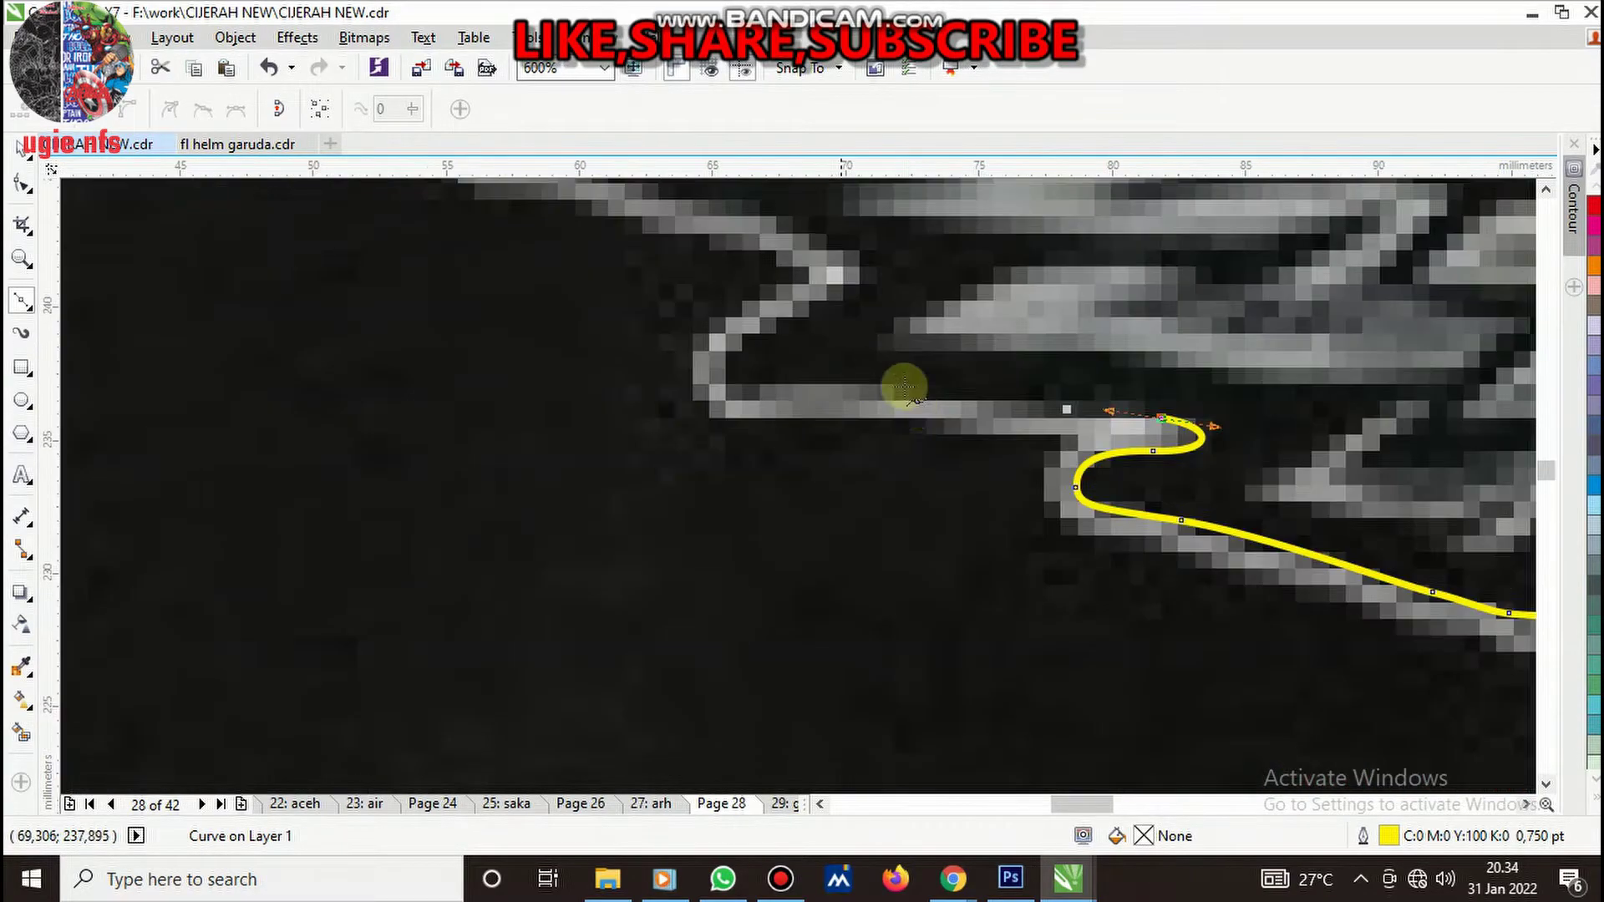
mouse_move(877, 384)
left_mouse_down()
mouse_move(760, 383)
mouse_move(656, 422)
left_mouse_up()
scroll(759, 383, "up", 2)
scroll(760, 423, "down", 1)
scroll(759, 383, "up", 1)
left_click_drag(757, 341, 953, 219)
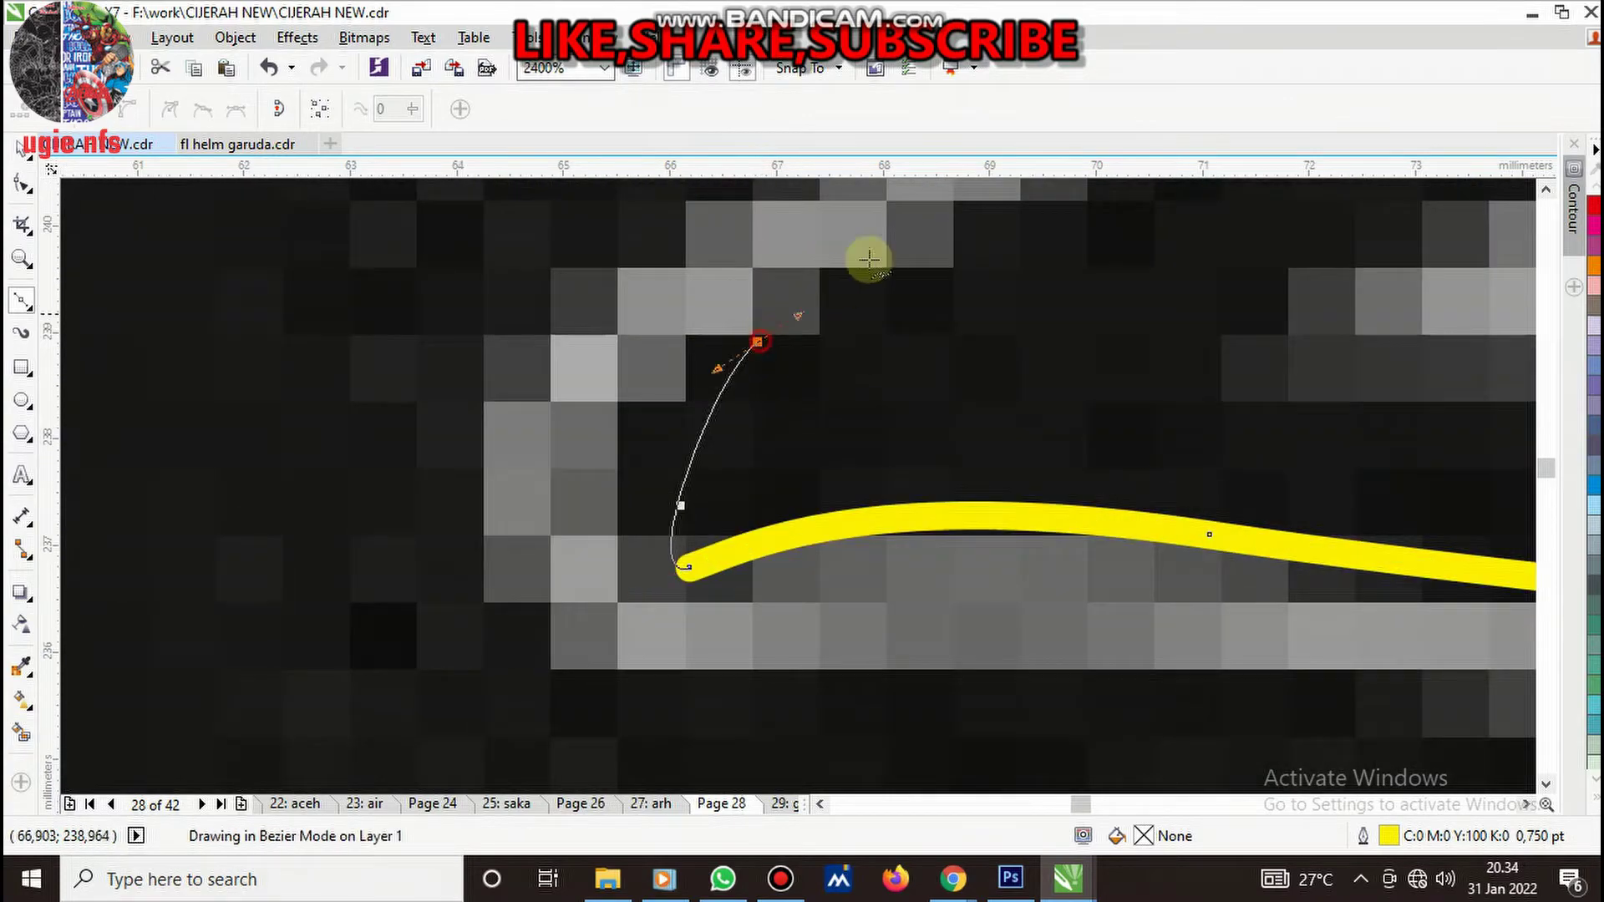
scroll(924, 412, "down", 2)
scroll(920, 404, "up", 1)
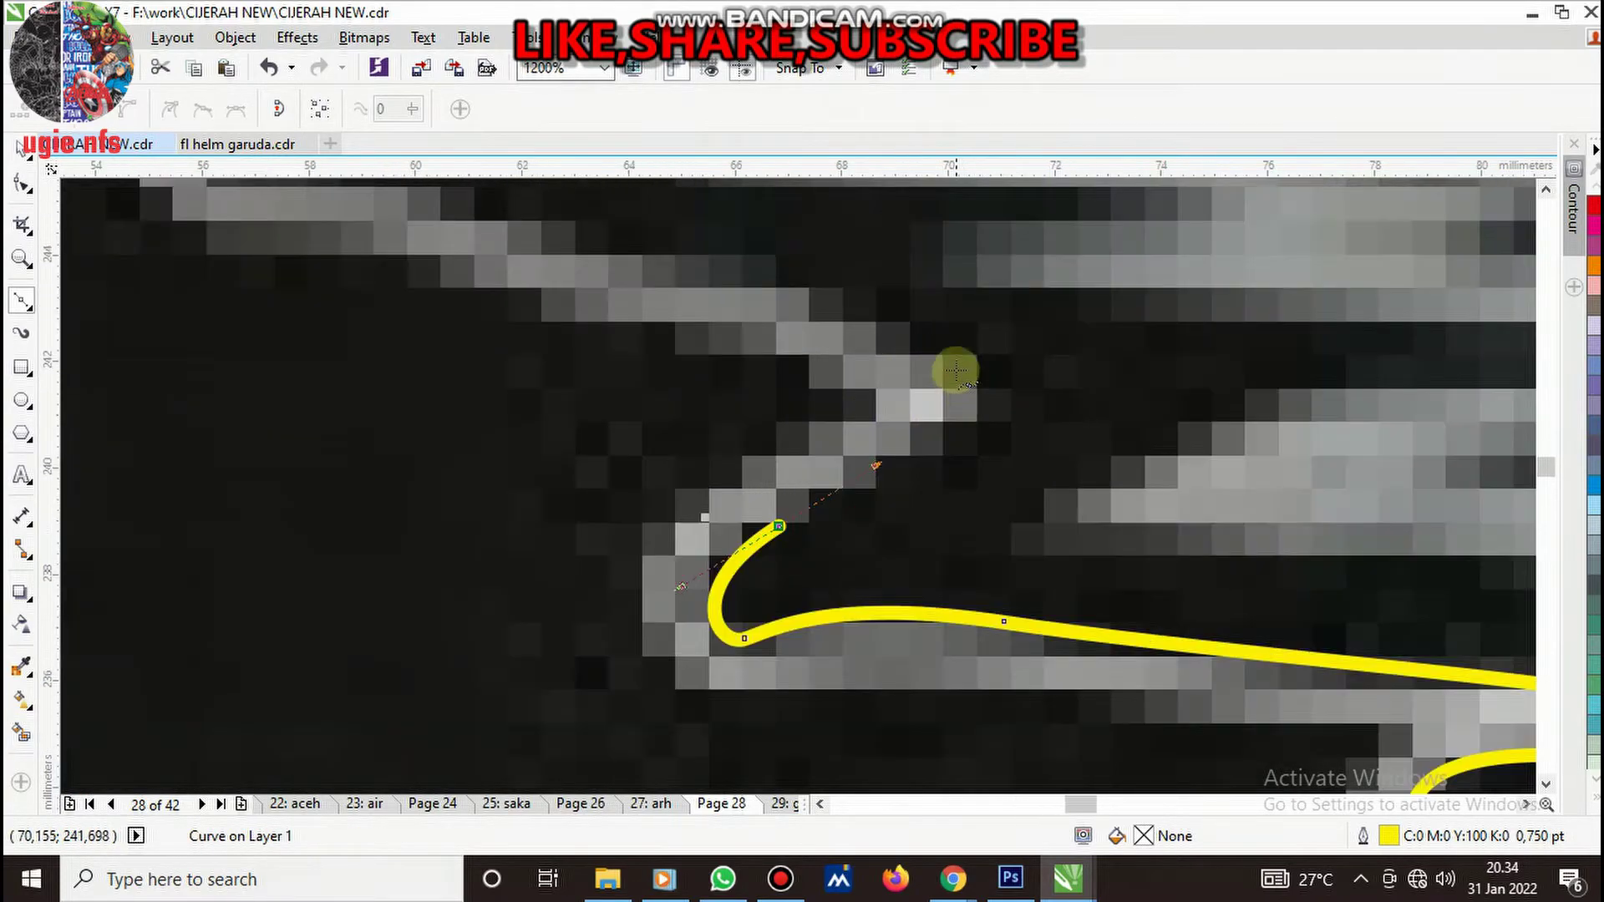
- Trace the outline over the next feather spikes, looping around each tip
left_click_drag(955, 369, 886, 331)
scroll(933, 430, "up", 5)
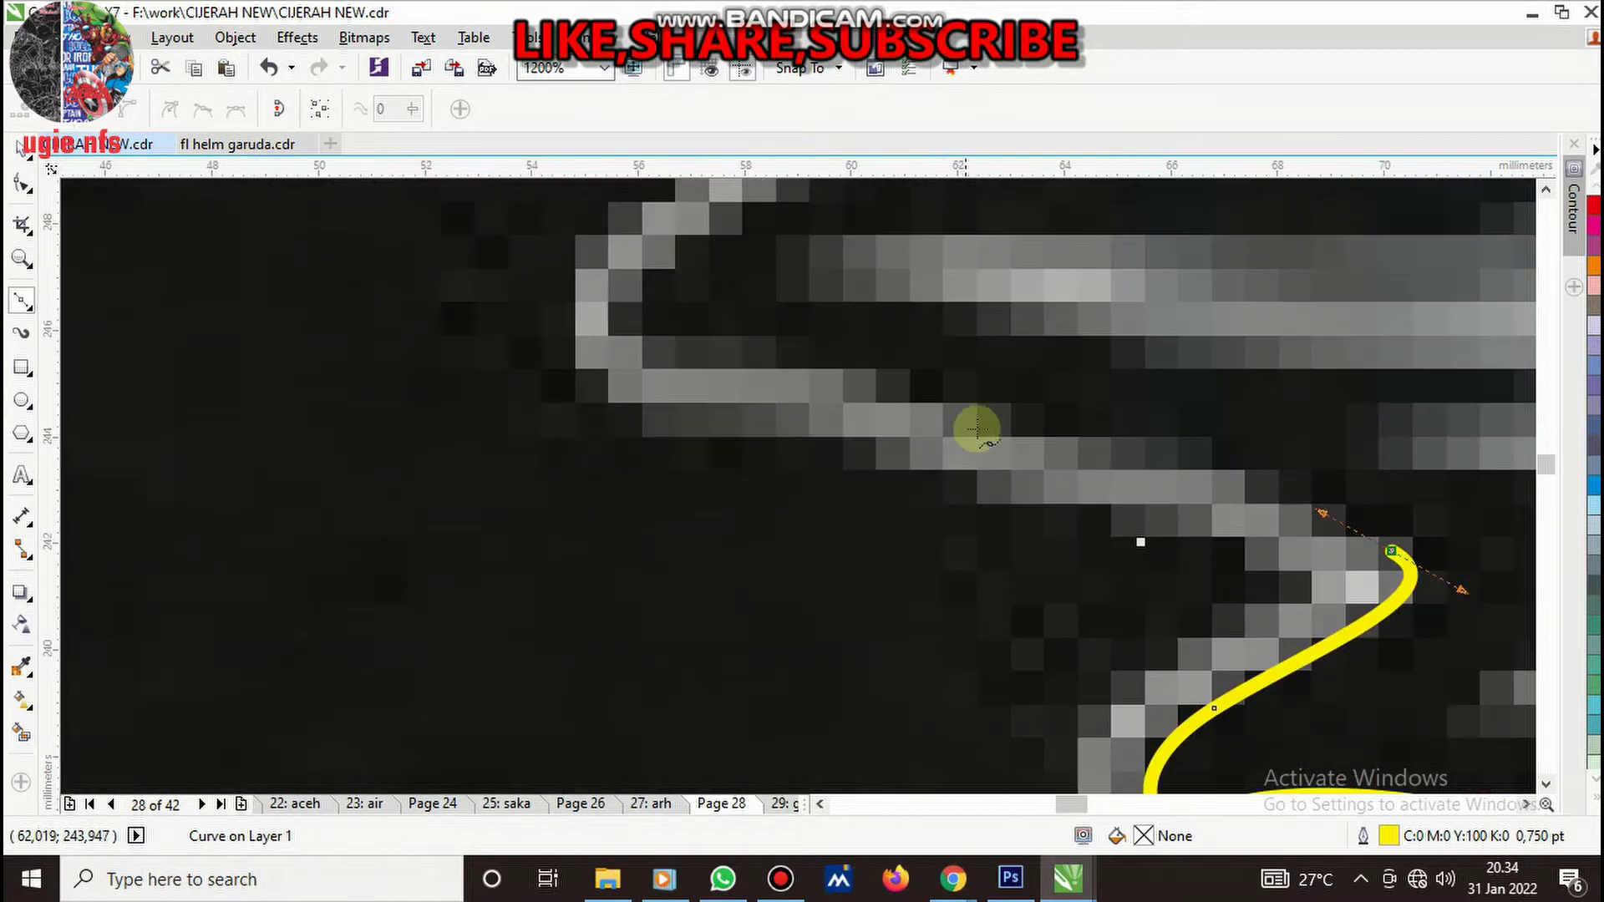
left_click_drag(919, 385, 773, 359)
left_click_drag(652, 287, 716, 222)
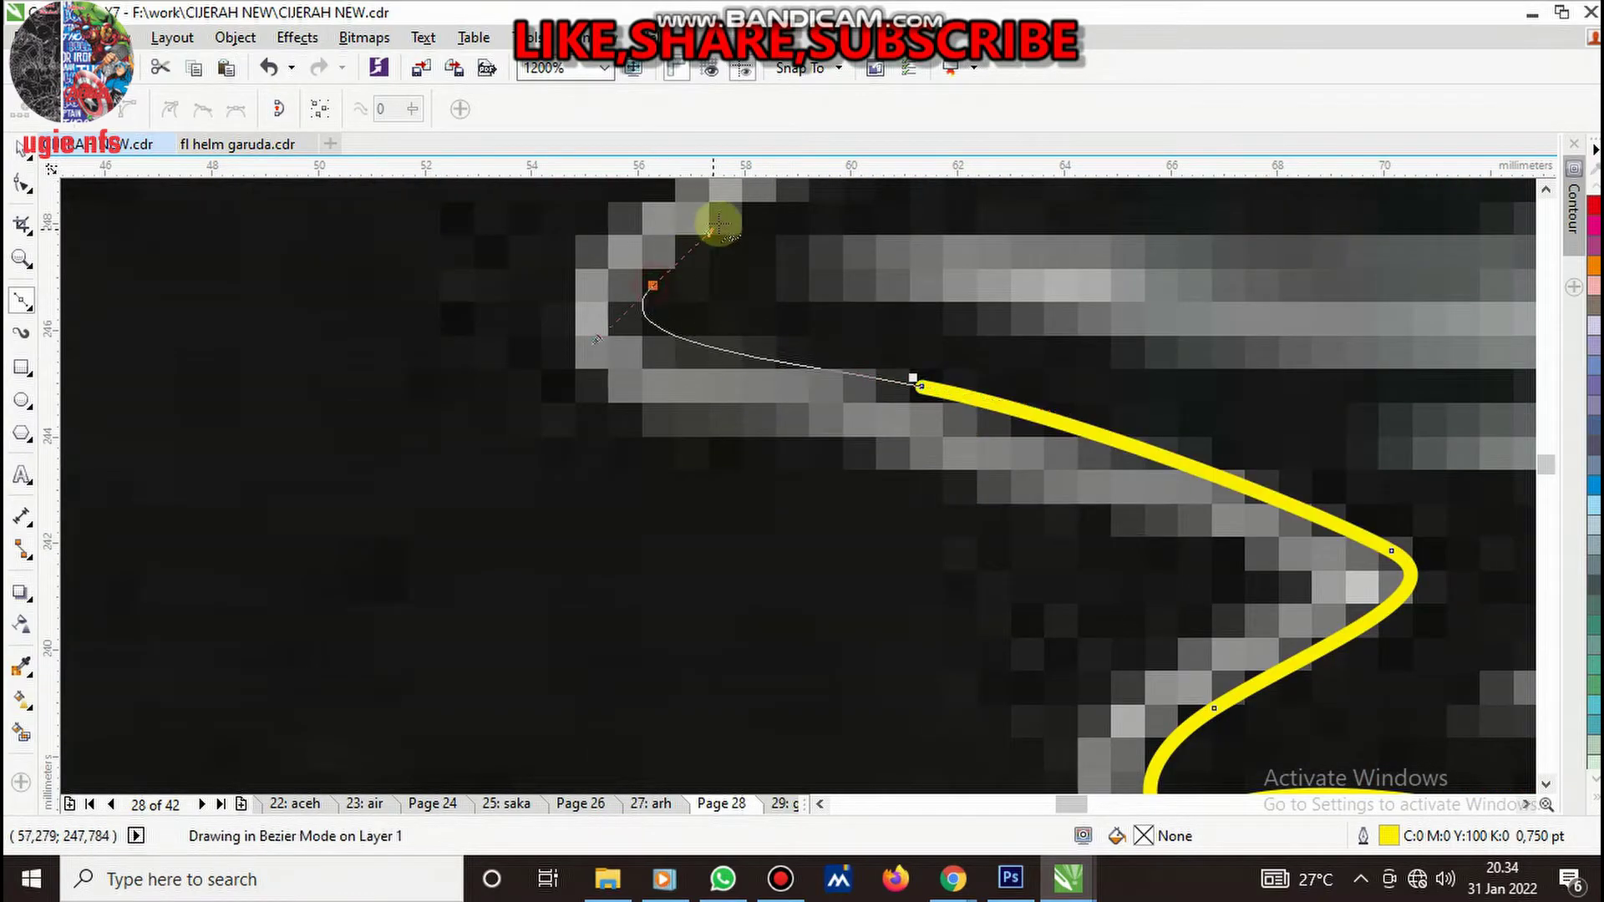
scroll(730, 279, "down", 3)
scroll(823, 409, "up", 2)
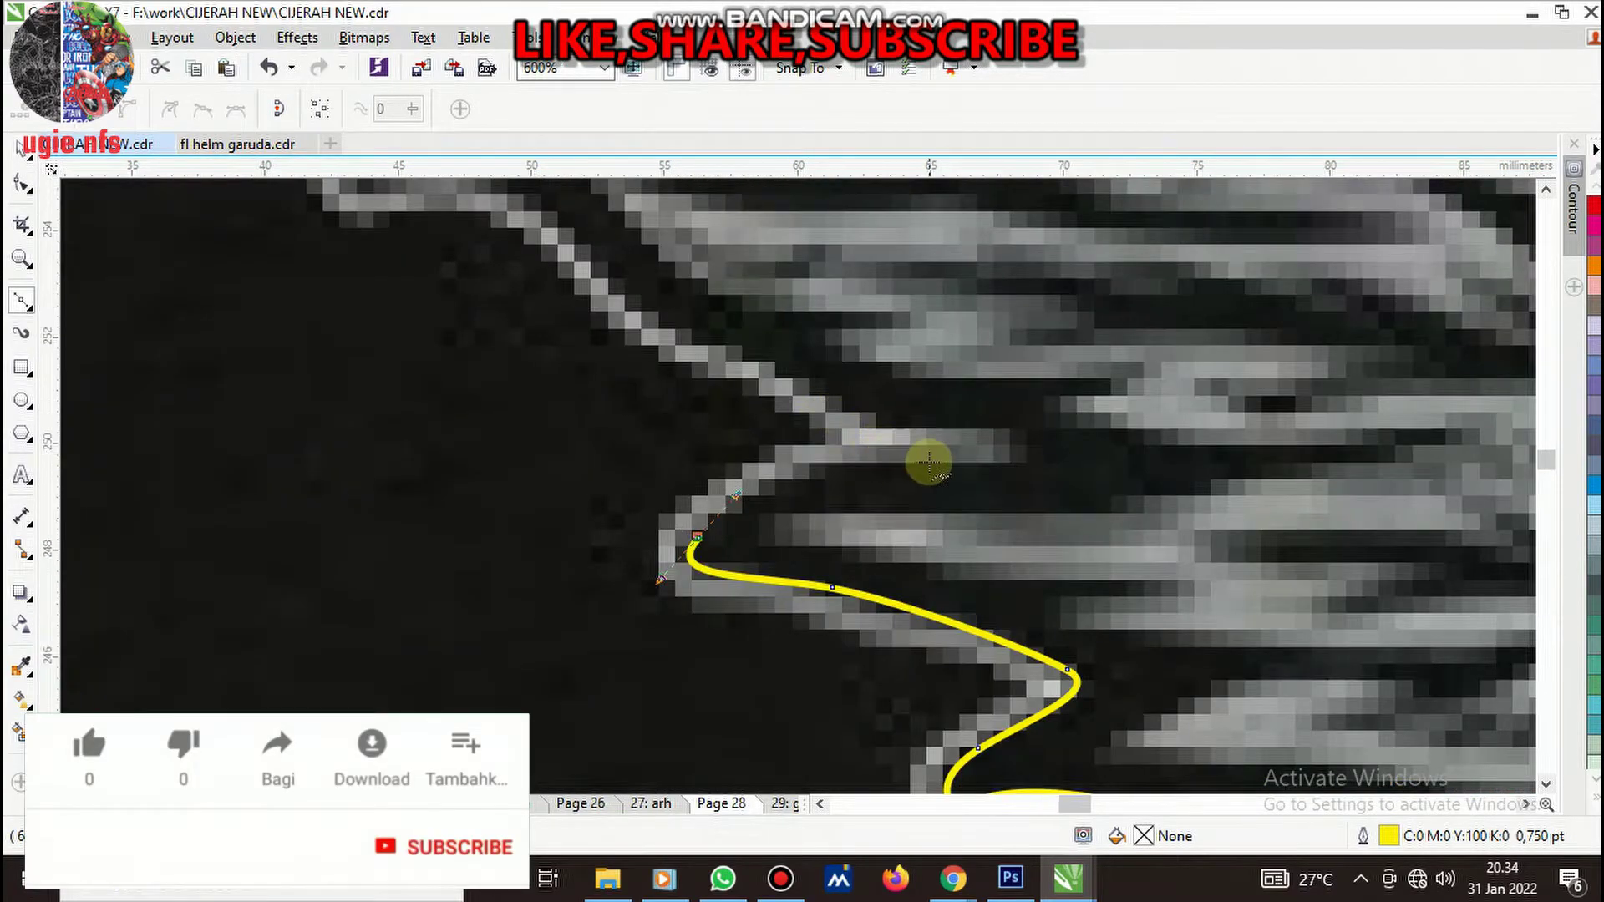
scroll(927, 455, "up", 3)
left_click_drag(934, 442, 1232, 466)
left_click_drag(1203, 354, 1033, 369)
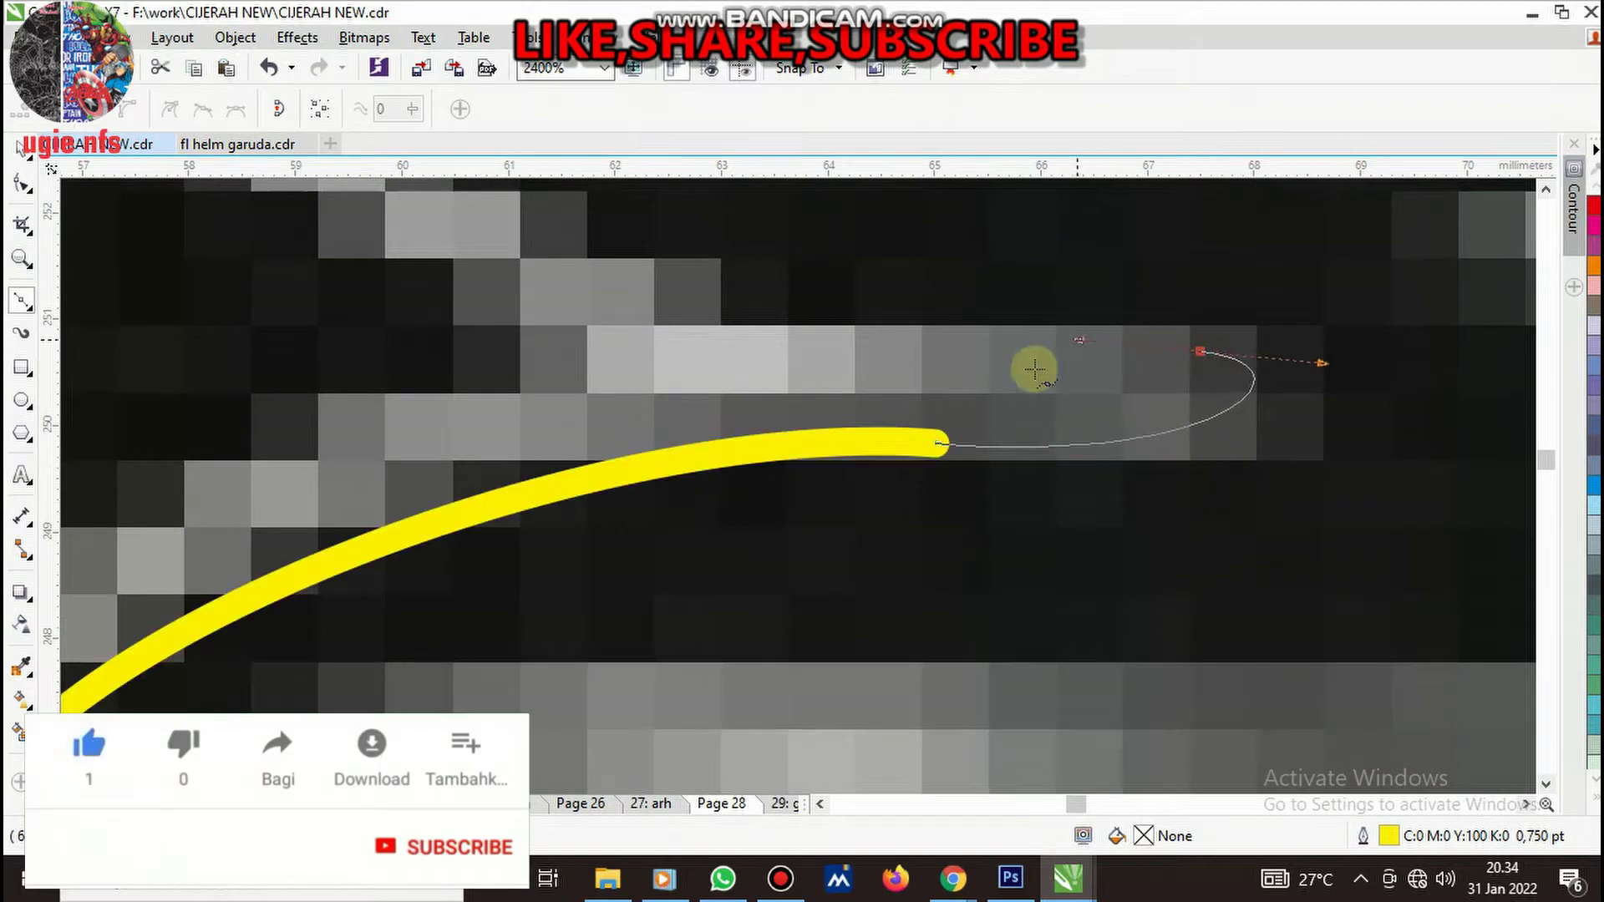
scroll(877, 369, "down", 2)
scroll(836, 412, "up", 1)
left_click_drag(812, 410, 721, 347)
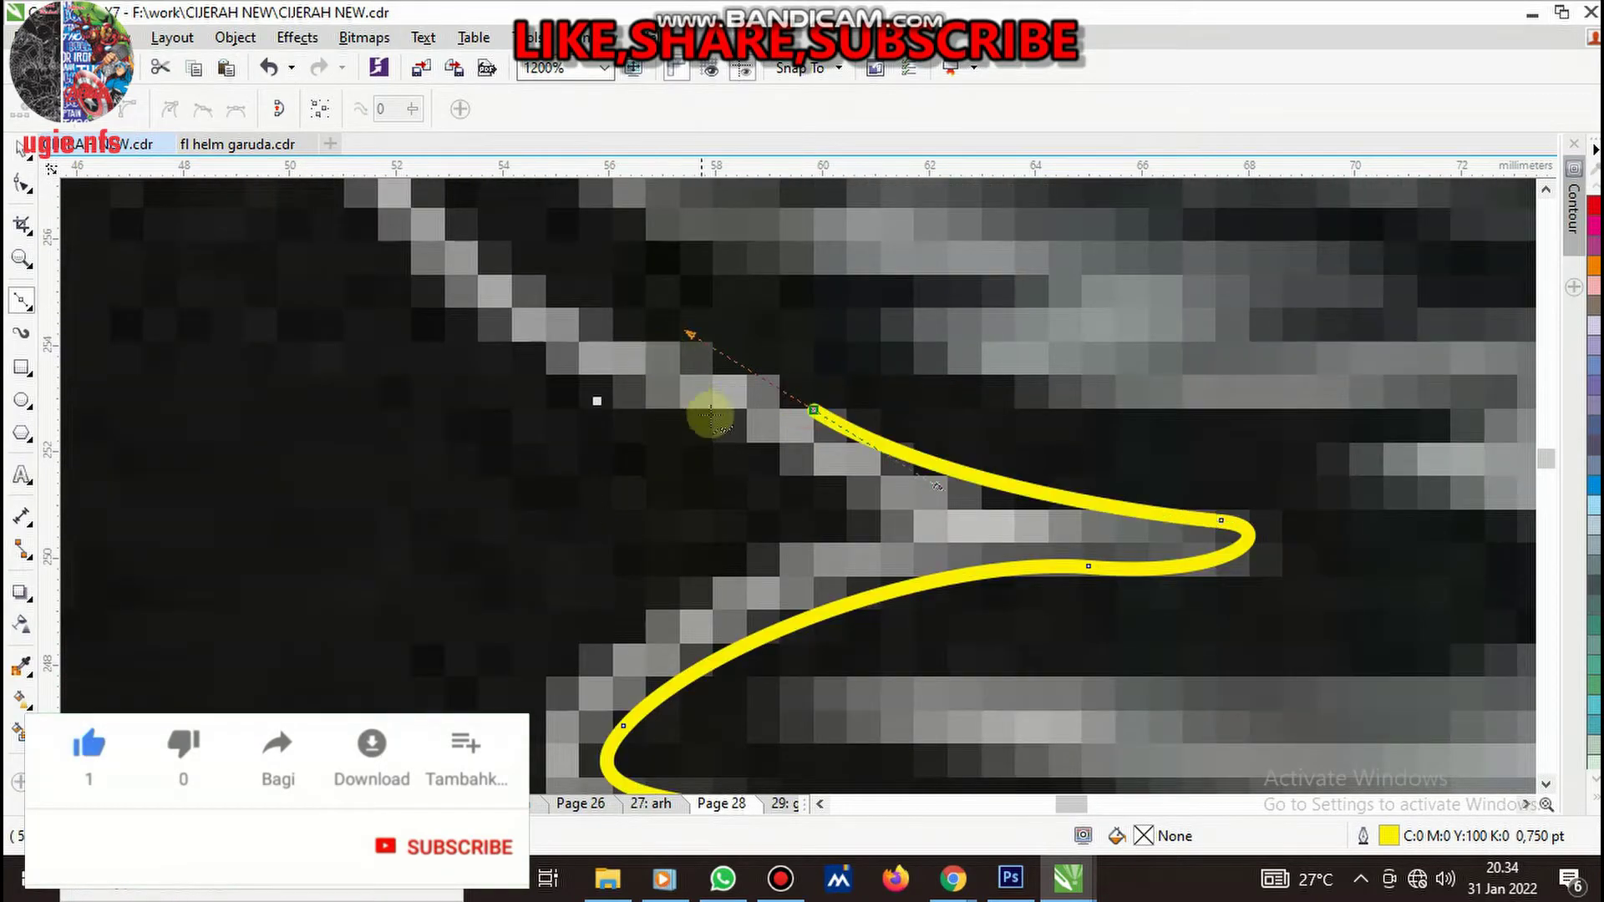
scroll(710, 393, "down", 2)
scroll(681, 359, "up", 1)
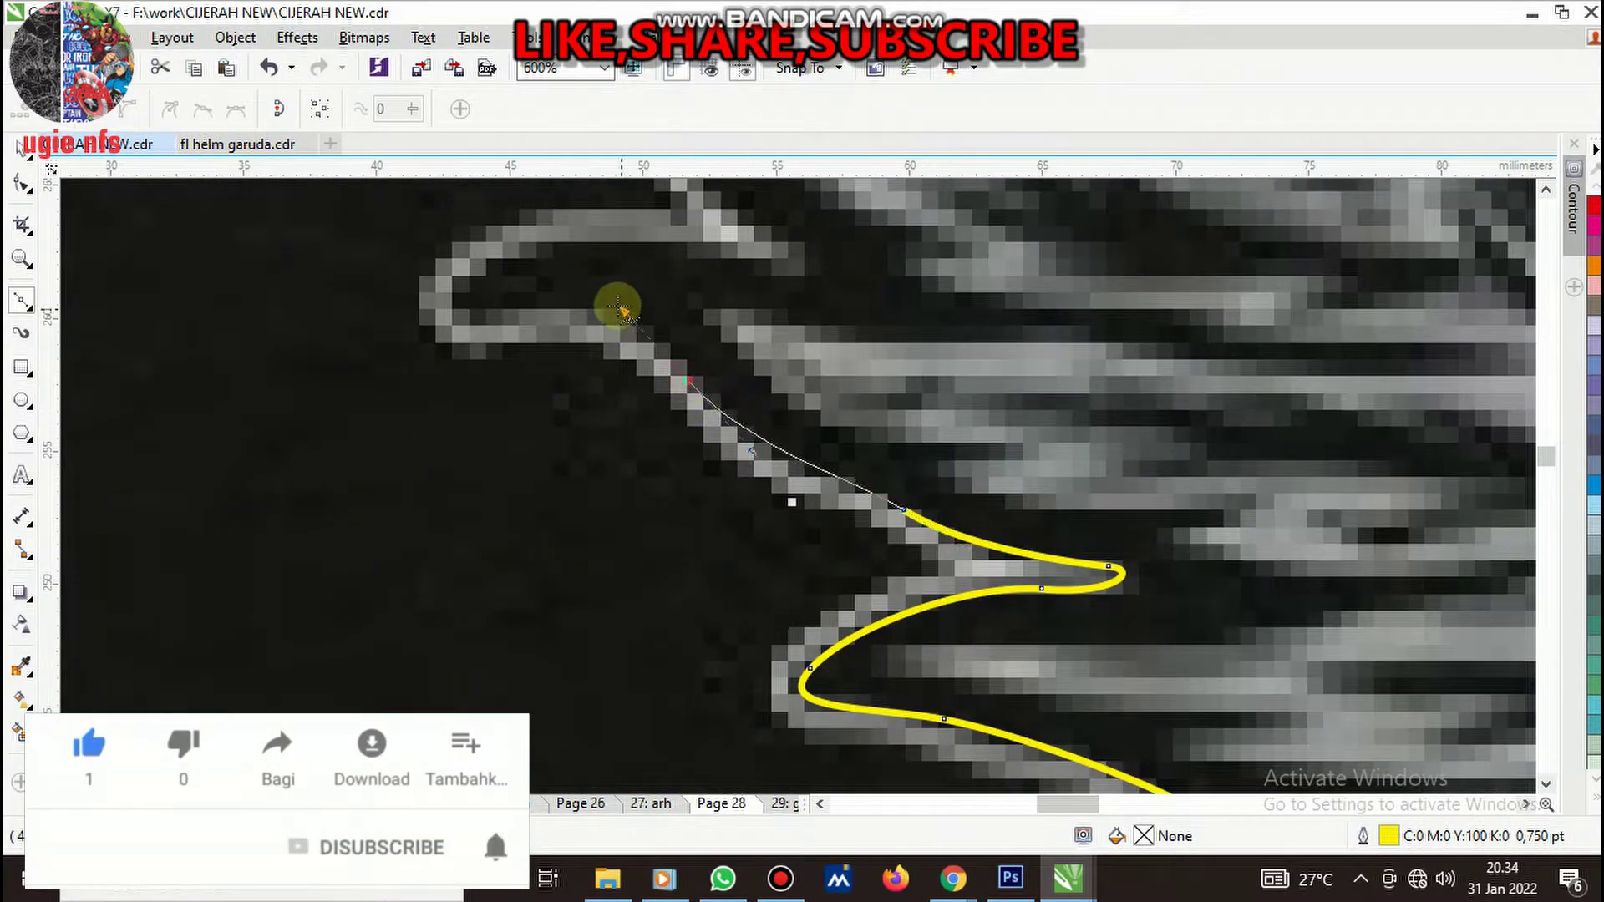
scroll(409, 309, "up", 2)
left_click_drag(716, 320, 608, 359)
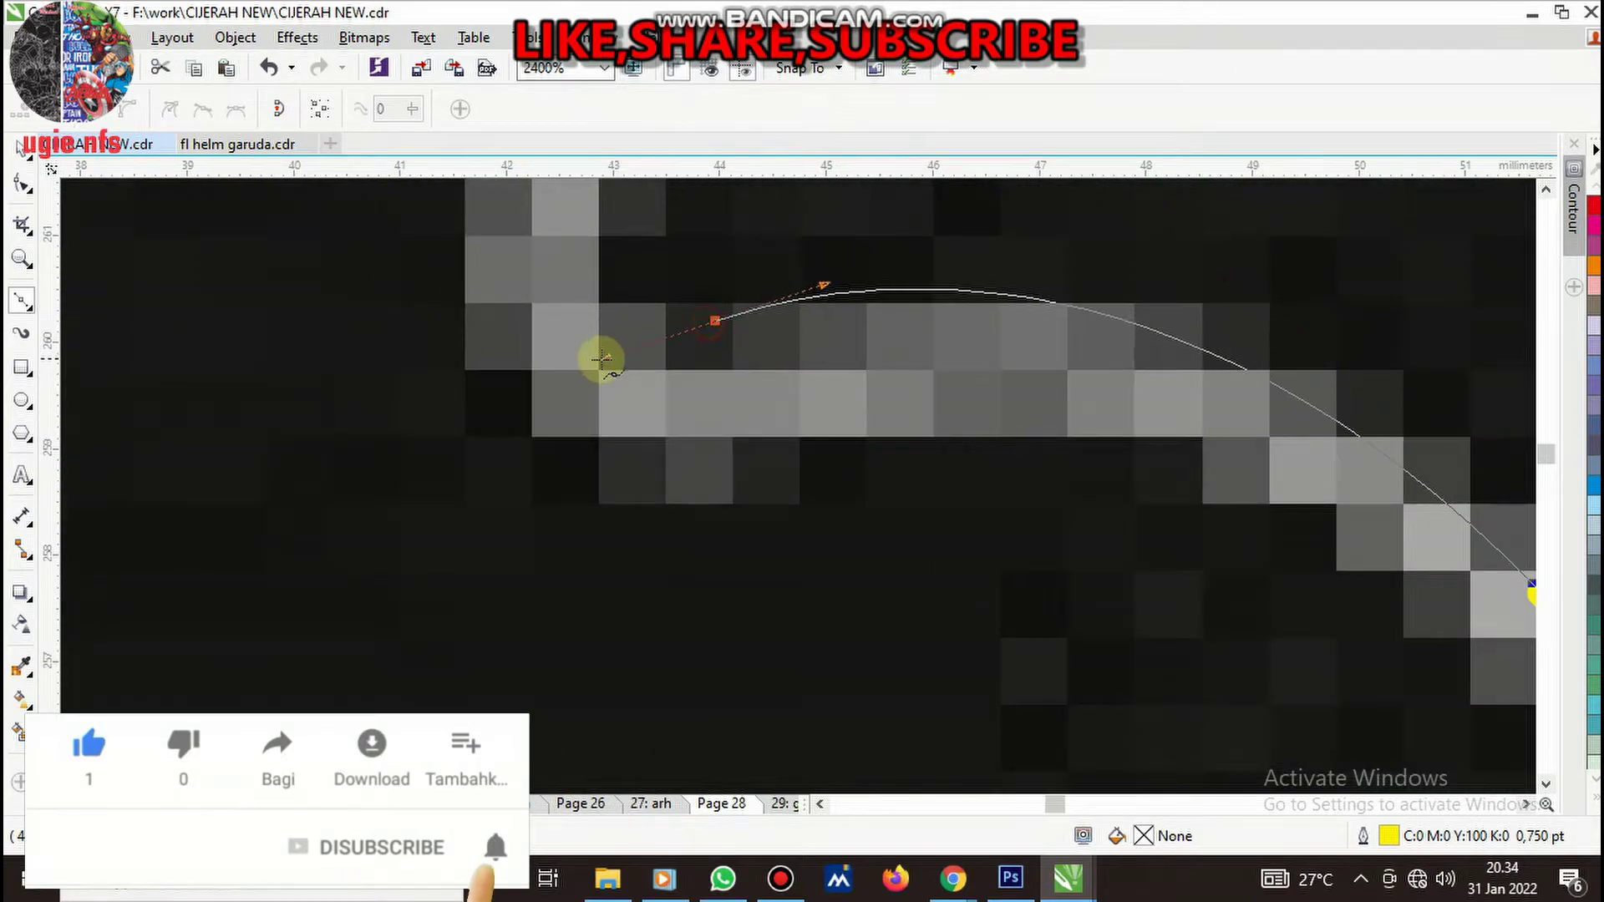
- Hook the outline around the remaining spike tips and continue it up the long feather
scroll(680, 368, "down", 1)
scroll(693, 351, "down", 1)
scroll(718, 309, "up", 2)
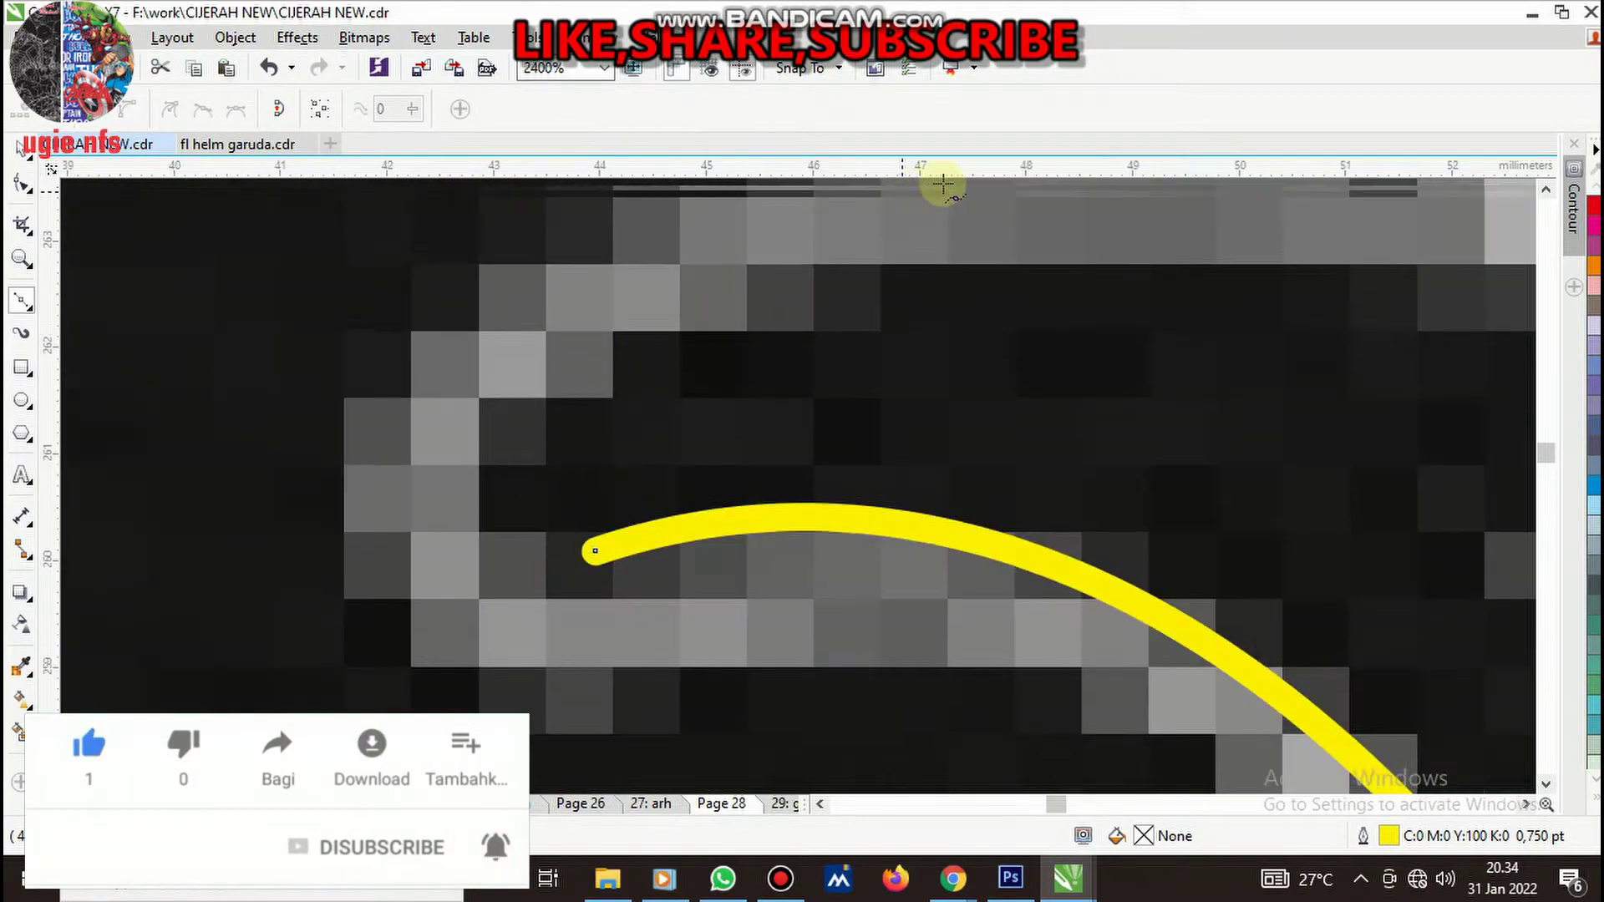
scroll(726, 326, "down", 3)
scroll(581, 343, "up", 1)
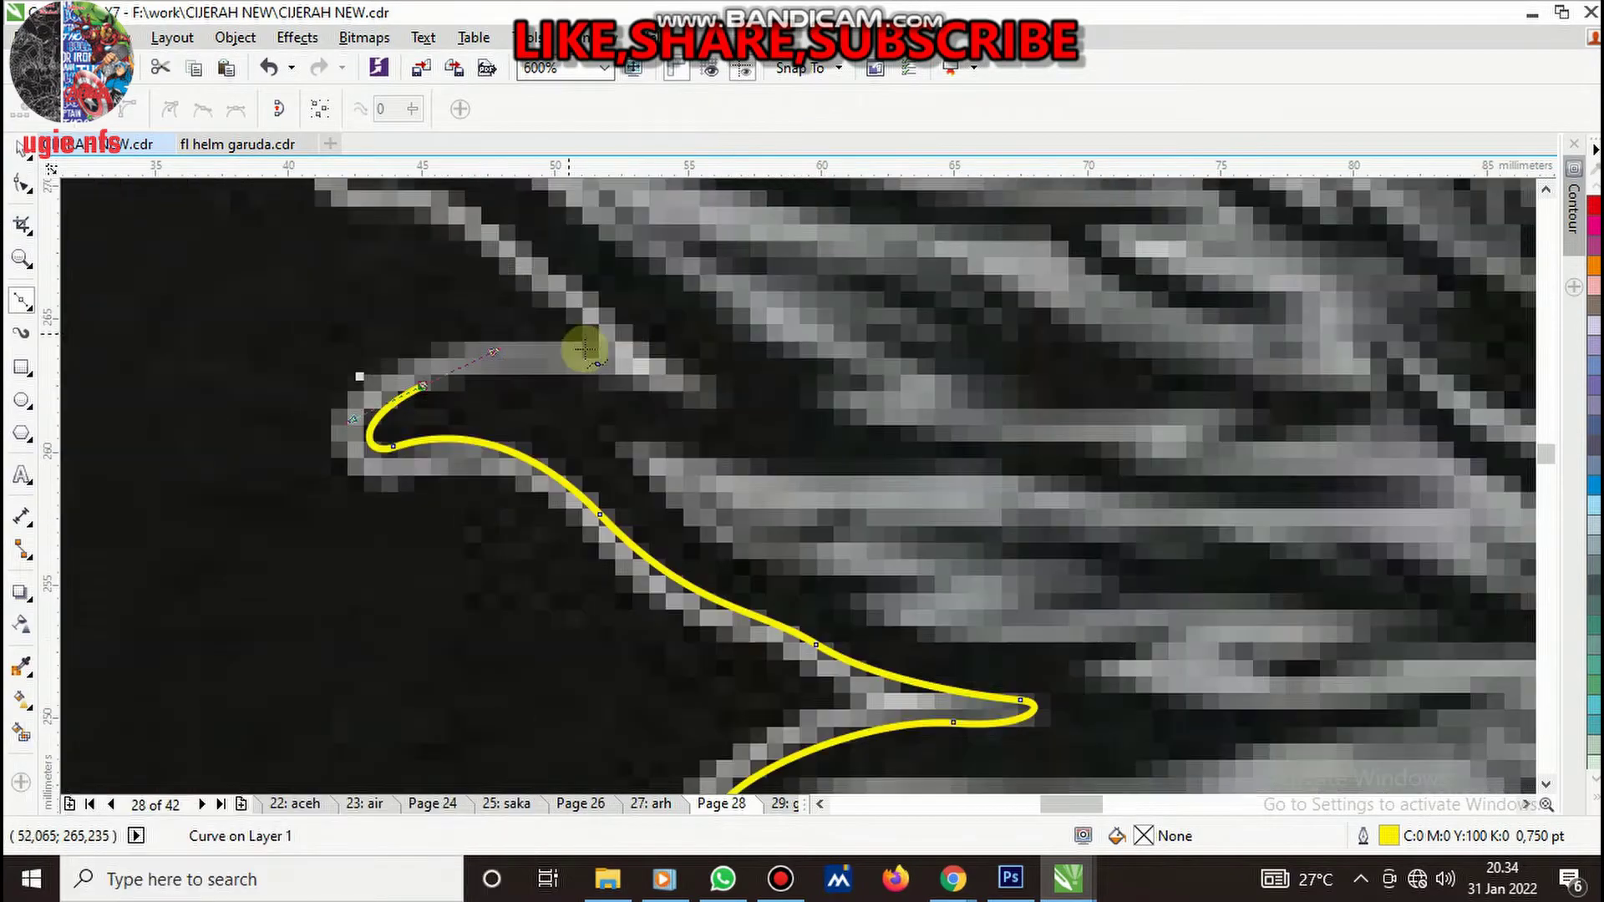
scroll(633, 371, "up", 2)
left_click_drag(704, 431, 947, 529)
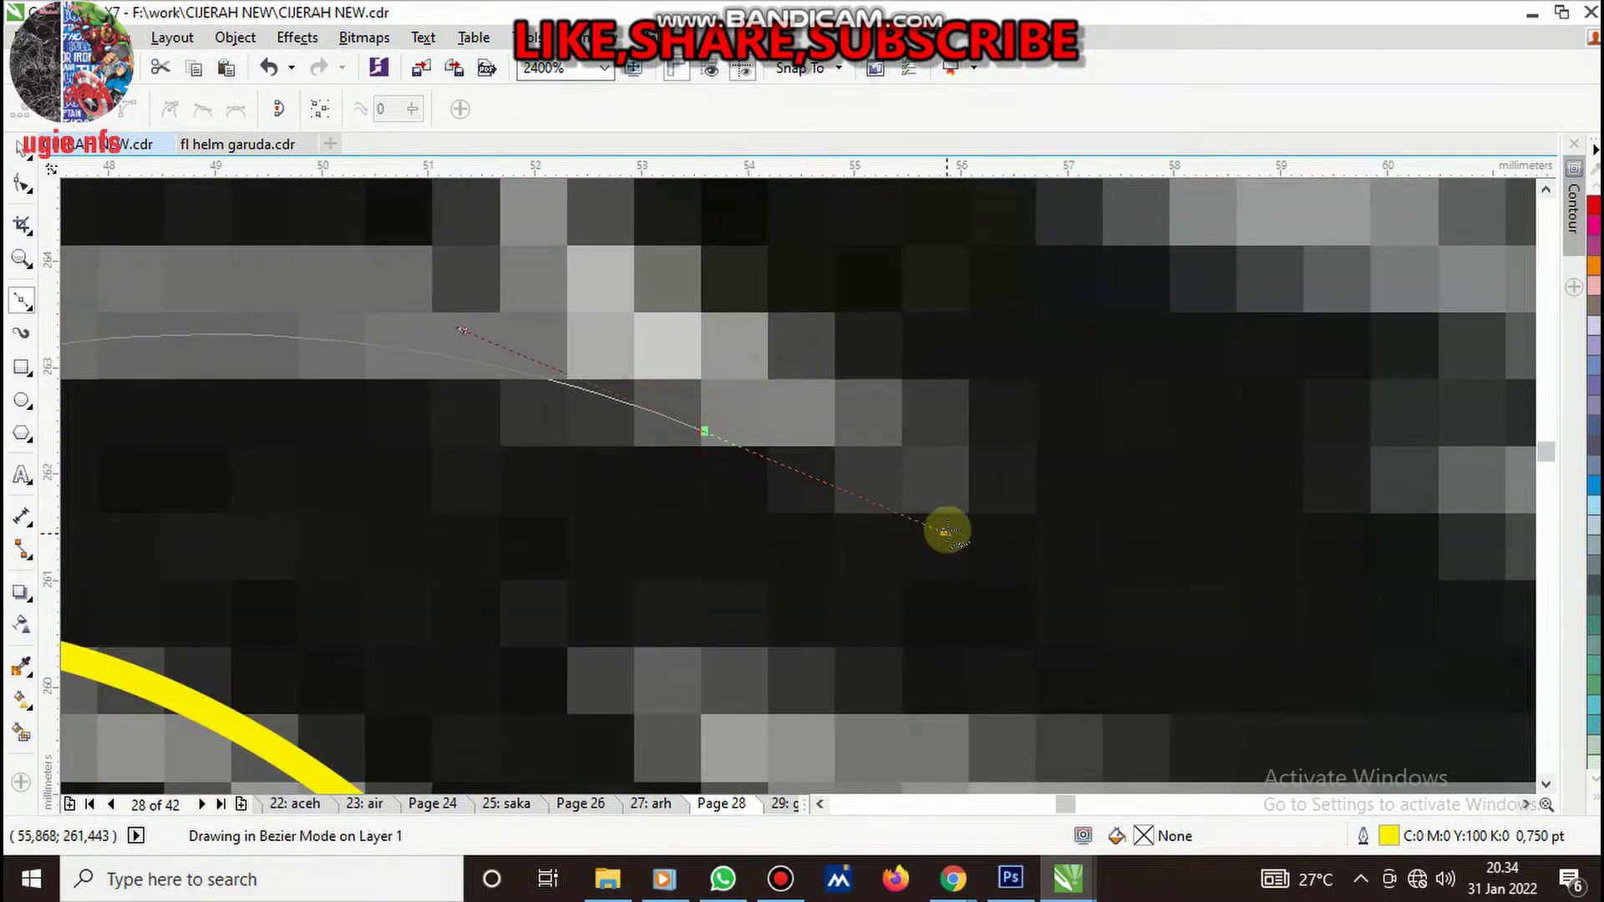
left_click_drag(888, 373, 758, 274)
scroll(802, 380, "down", 2)
scroll(793, 415, "up", 1)
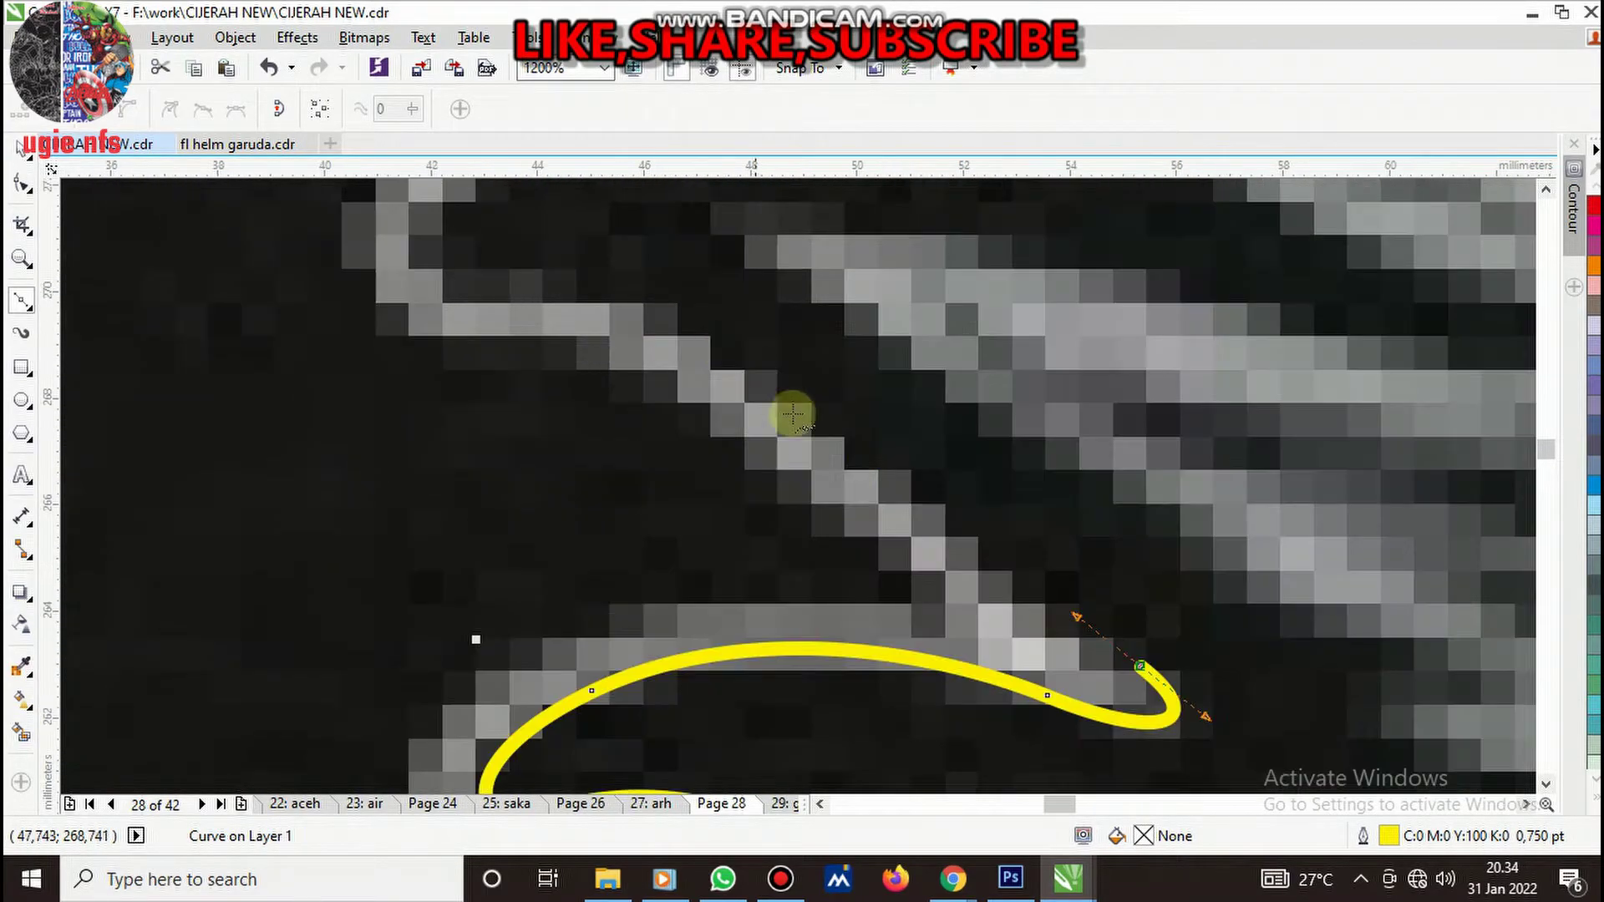
left_click_drag(493, 281, 548, 284)
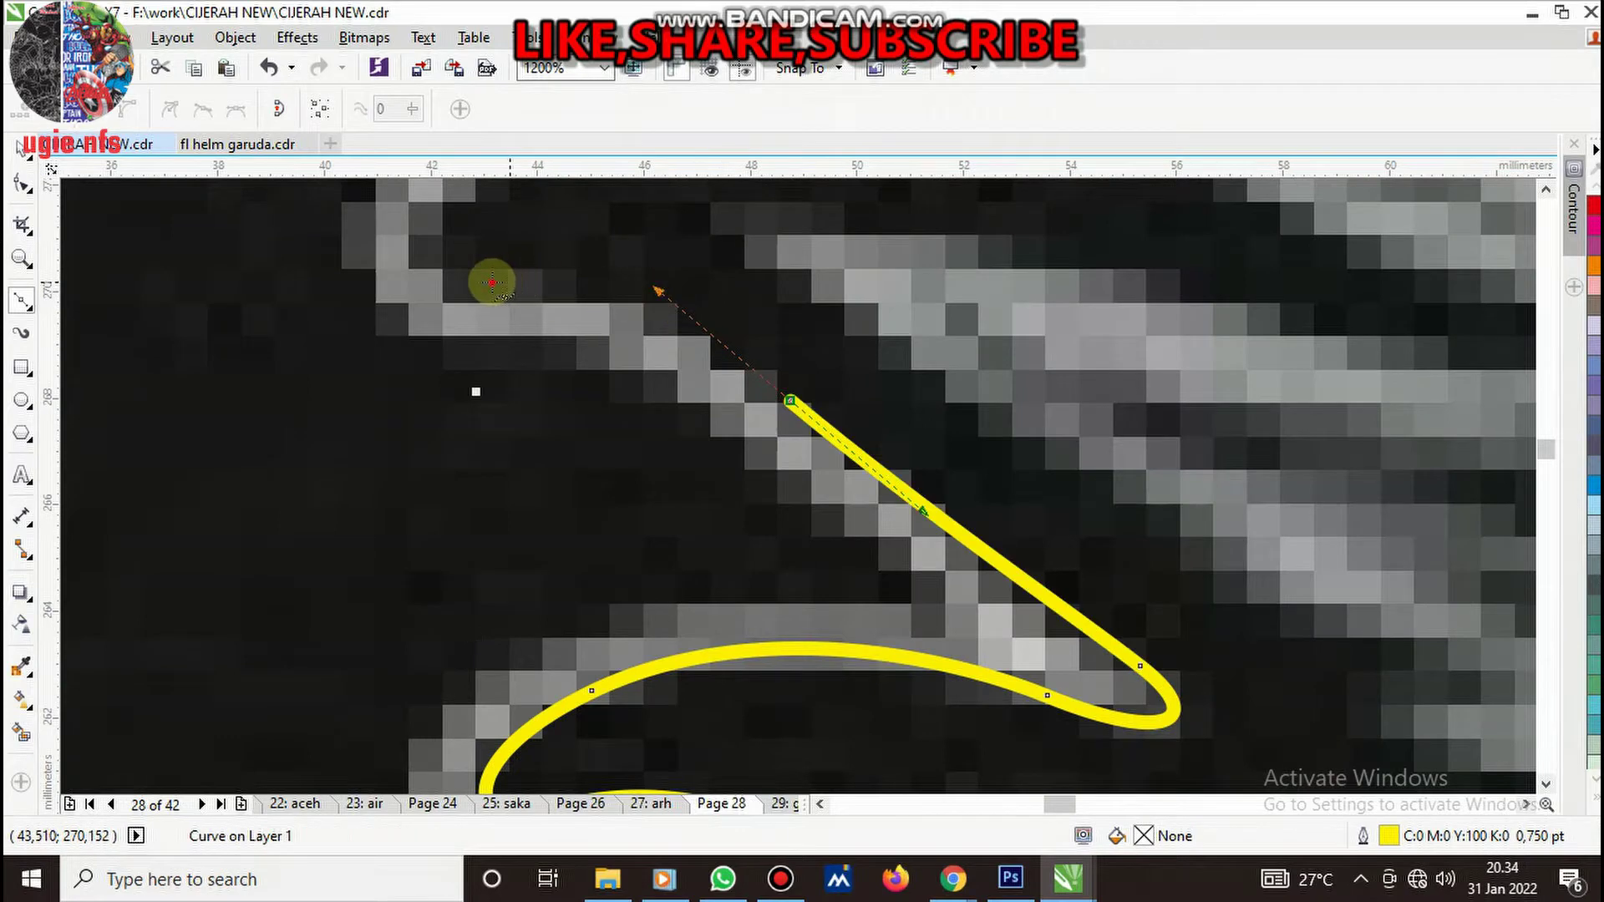
scroll(615, 386, "down", 2)
scroll(598, 304, "up", 2)
left_click_drag(598, 342, 755, 294)
left_click_drag(902, 302, 924, 276)
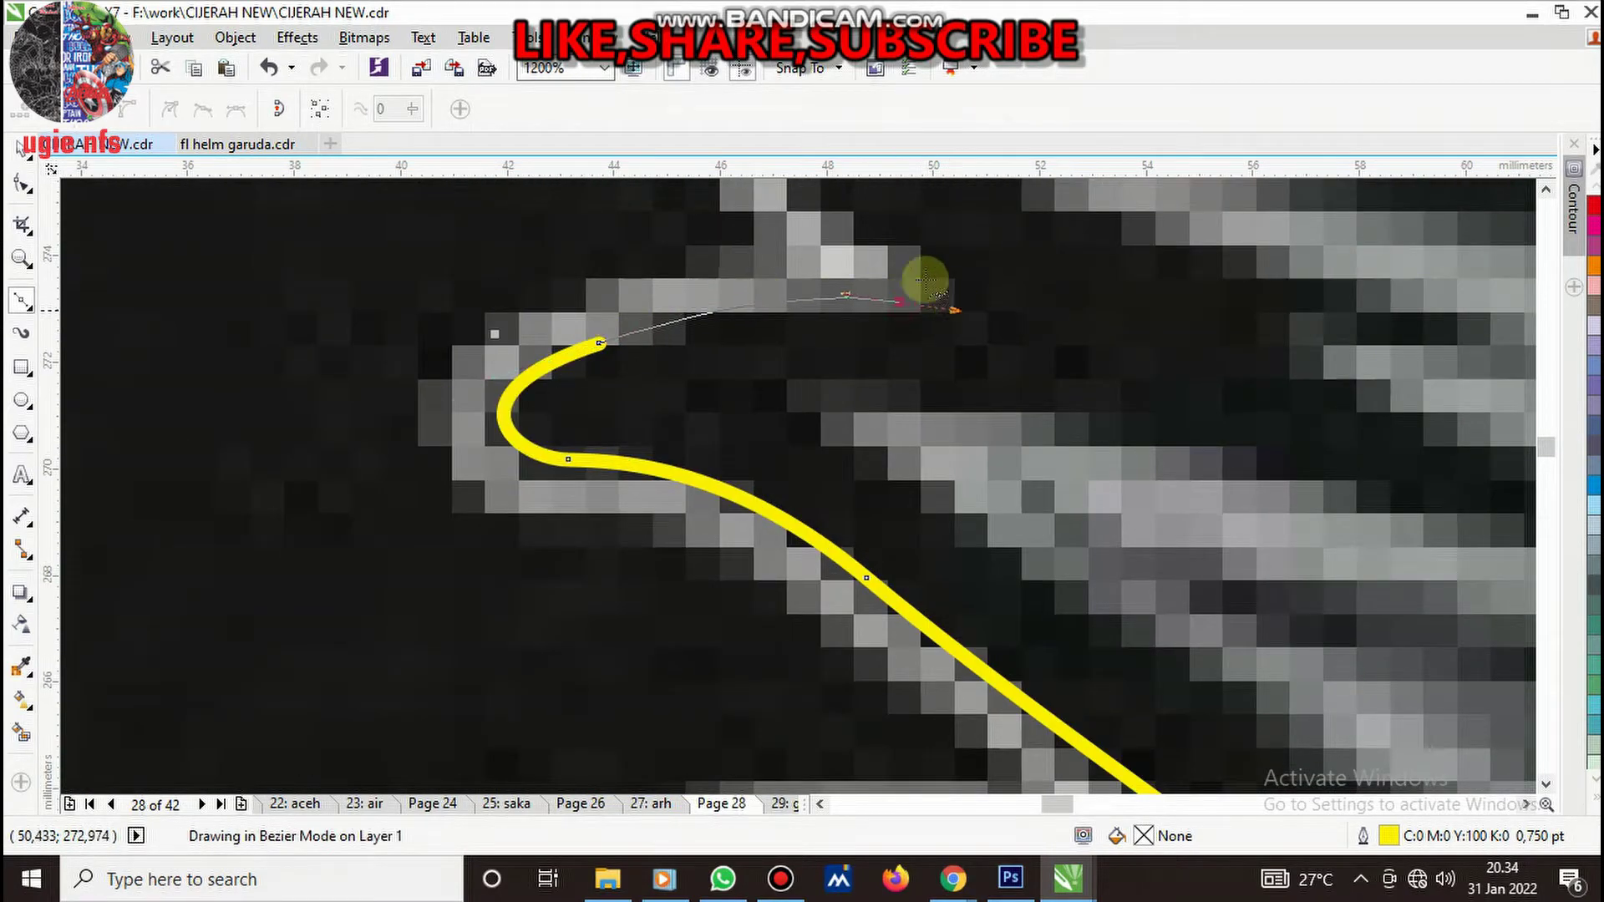
scroll(836, 342, "down", 2)
scroll(834, 343, "up", 2)
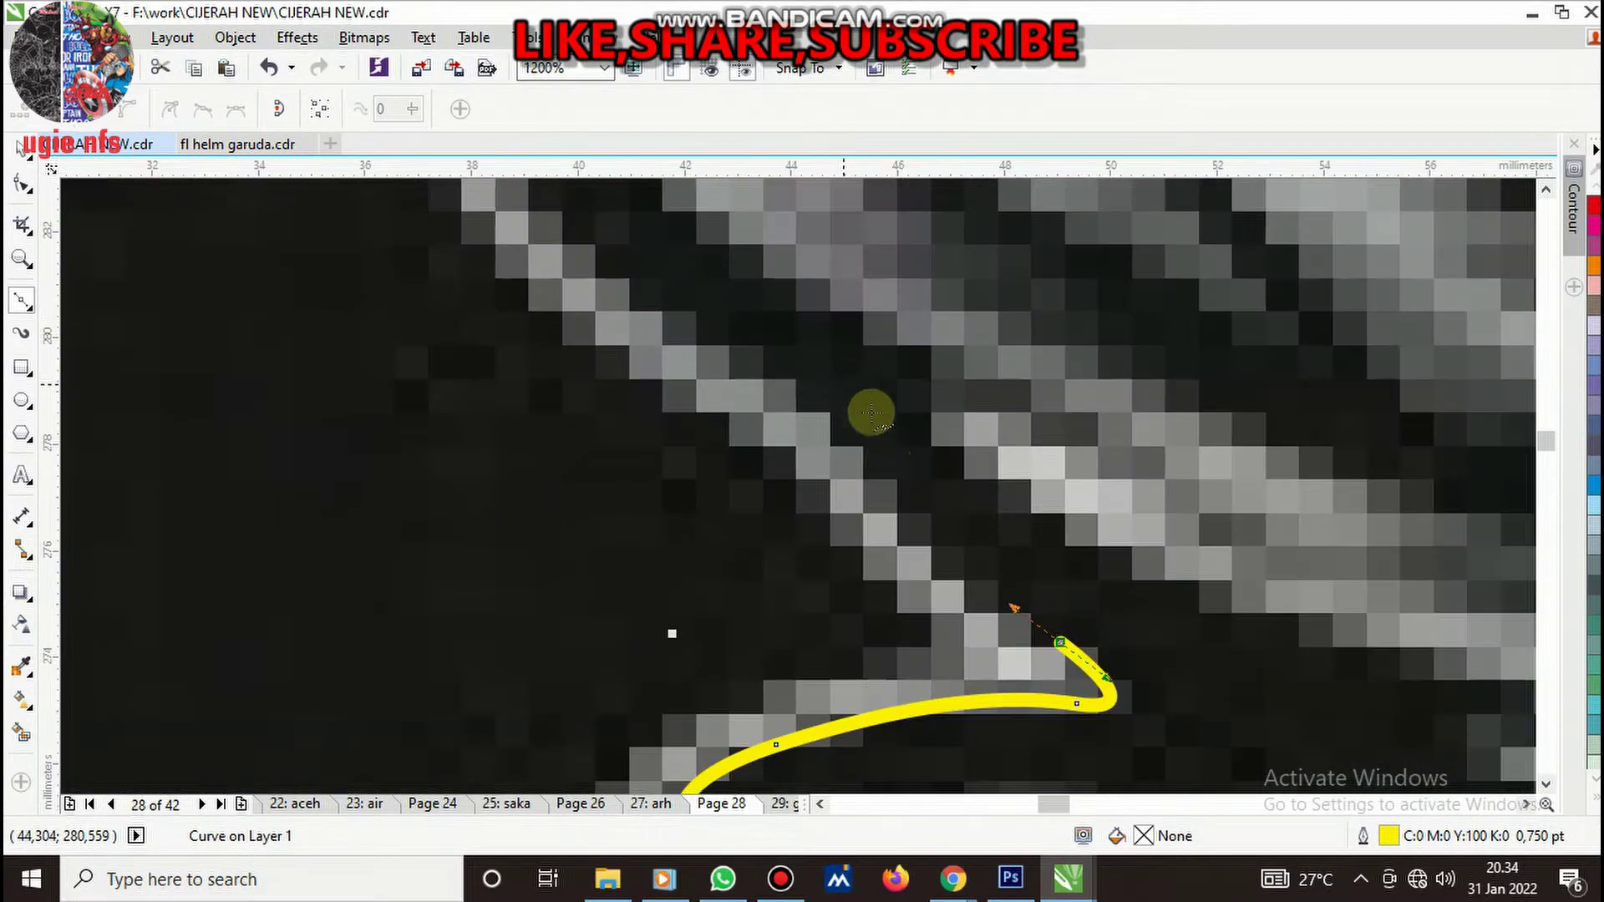
left_click_drag(850, 455, 783, 369)
left_click_drag(699, 337, 763, 423)
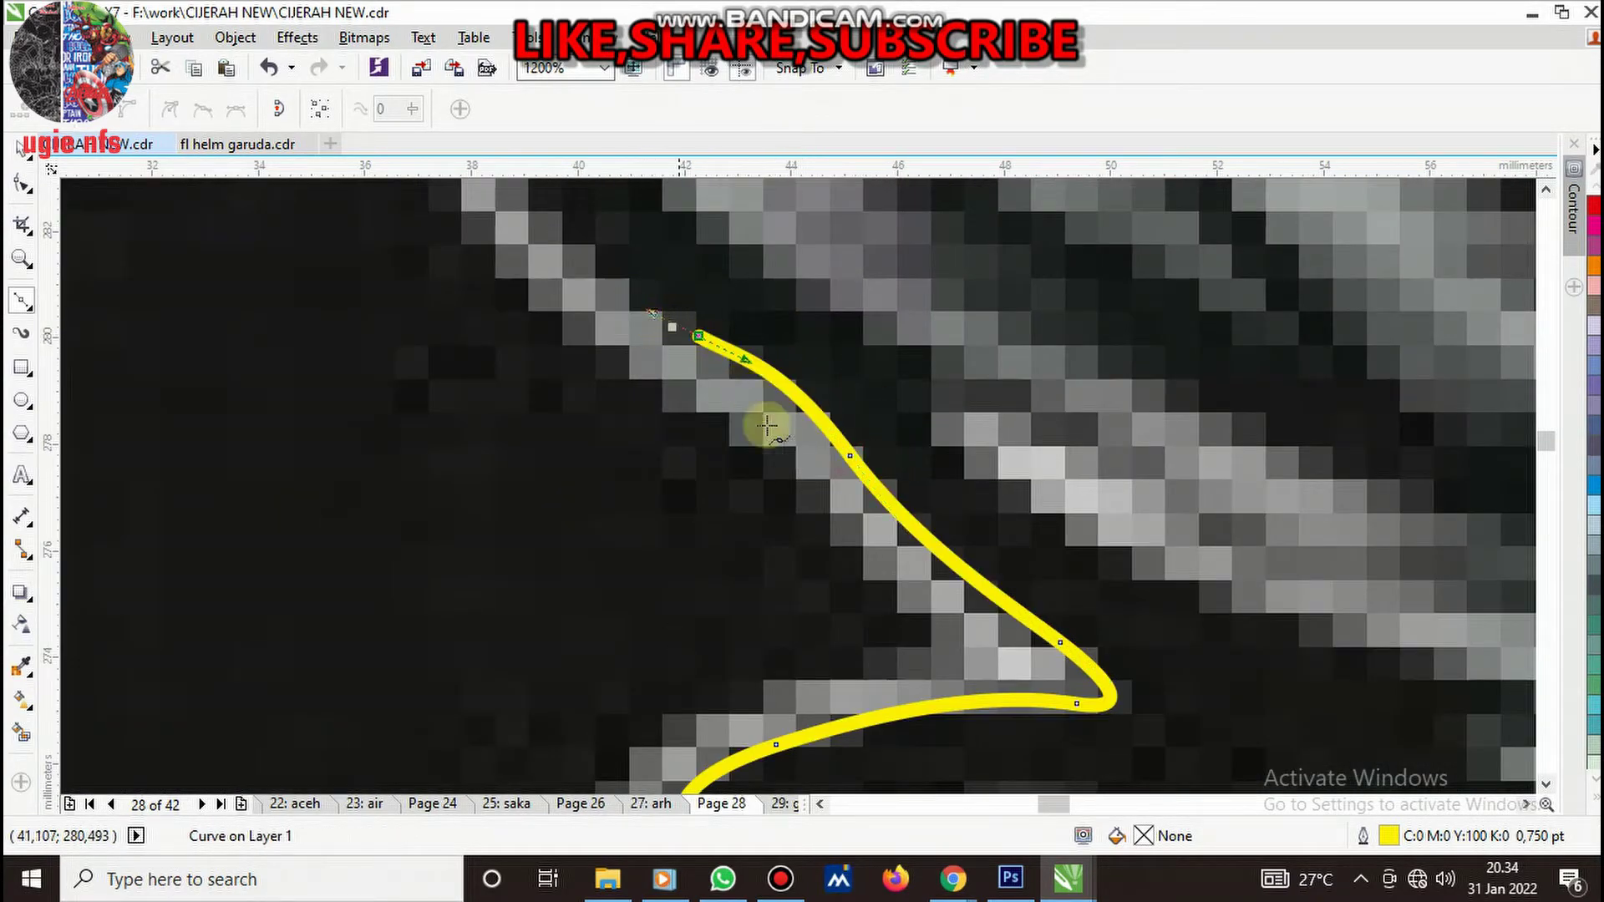
scroll(762, 423, "down", 2)
scroll(698, 428, "up", 2)
left_click_drag(744, 538, 618, 276)
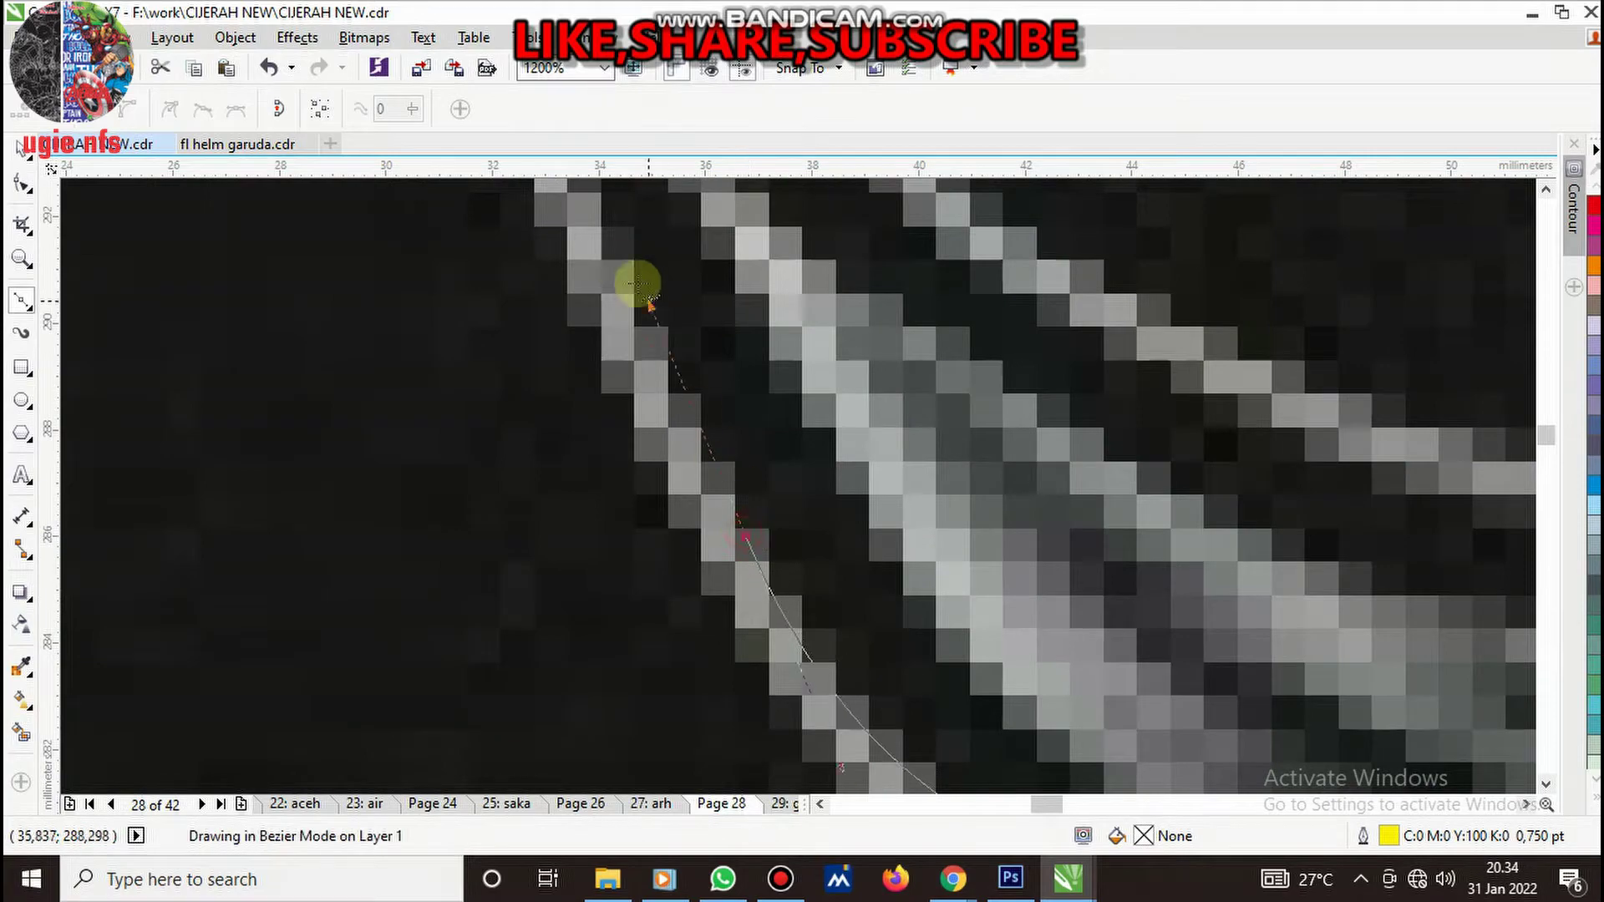
scroll(615, 272, "down", 2)
- Trace the yellow outline up to the left wing's top tip and back down its far side
scroll(773, 414, "up", 2)
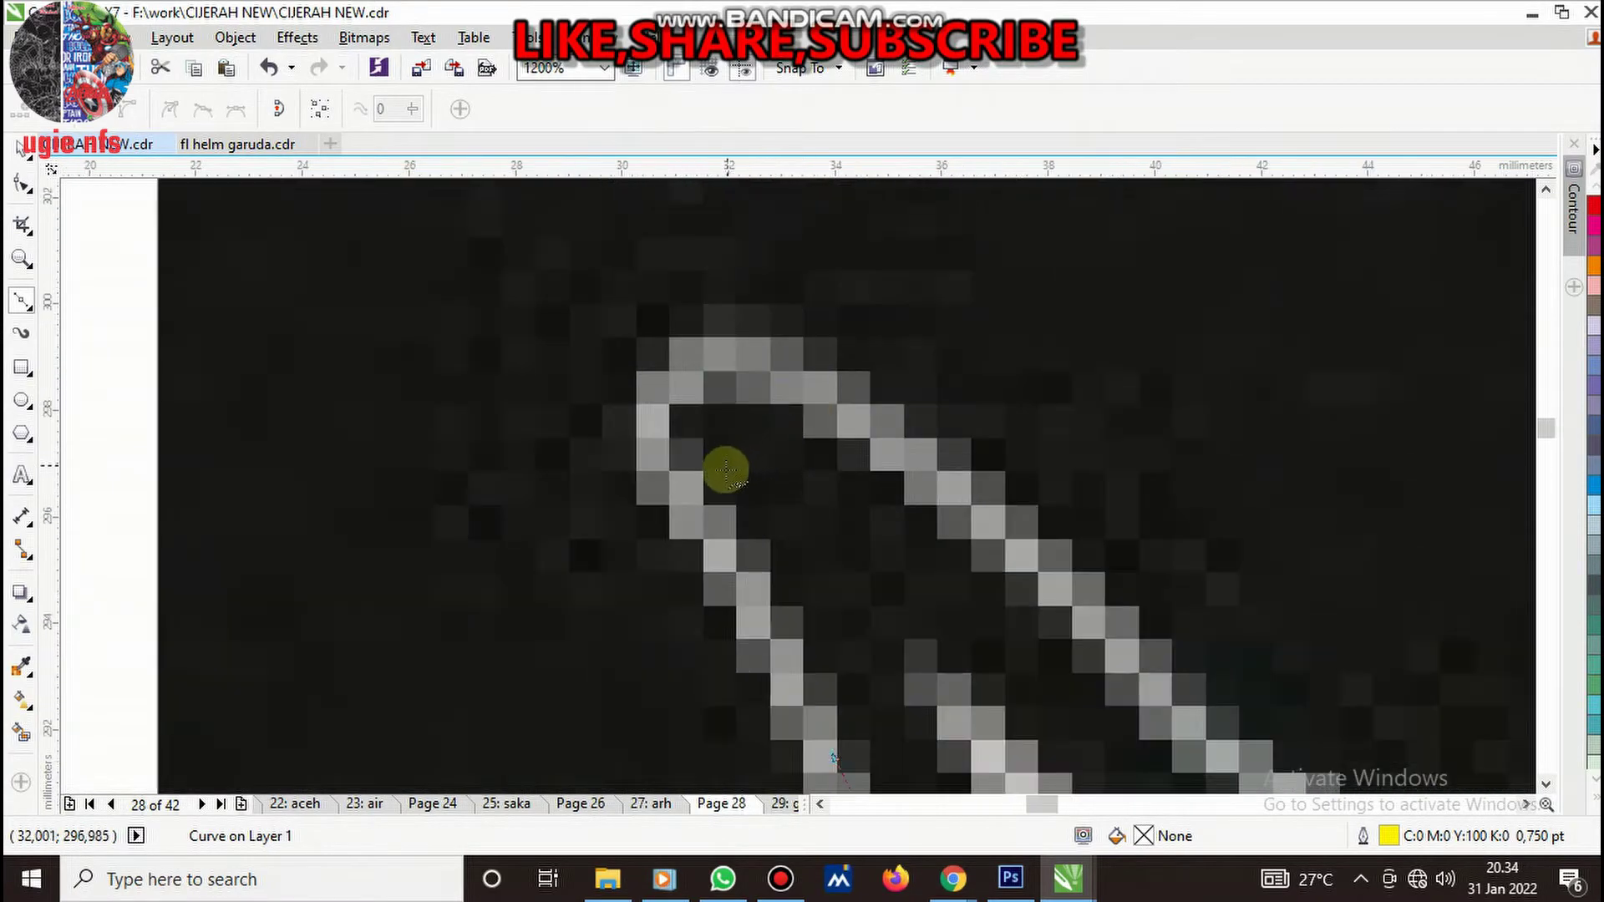
left_click_drag(716, 483, 807, 420)
left_click(904, 470)
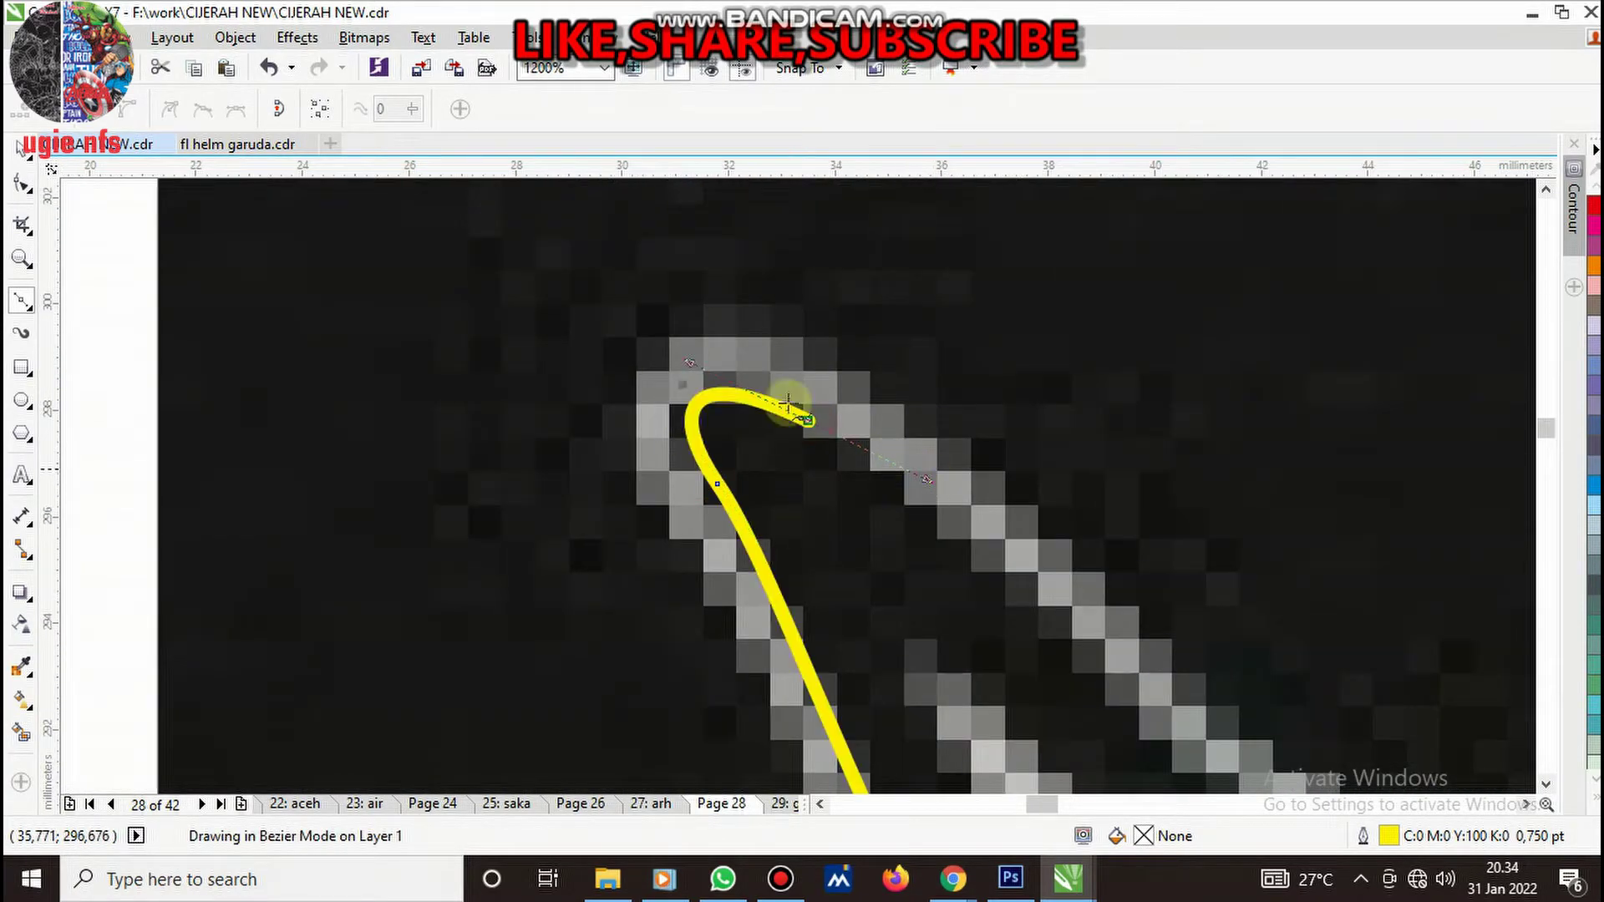
scroll(798, 447, "down", 2)
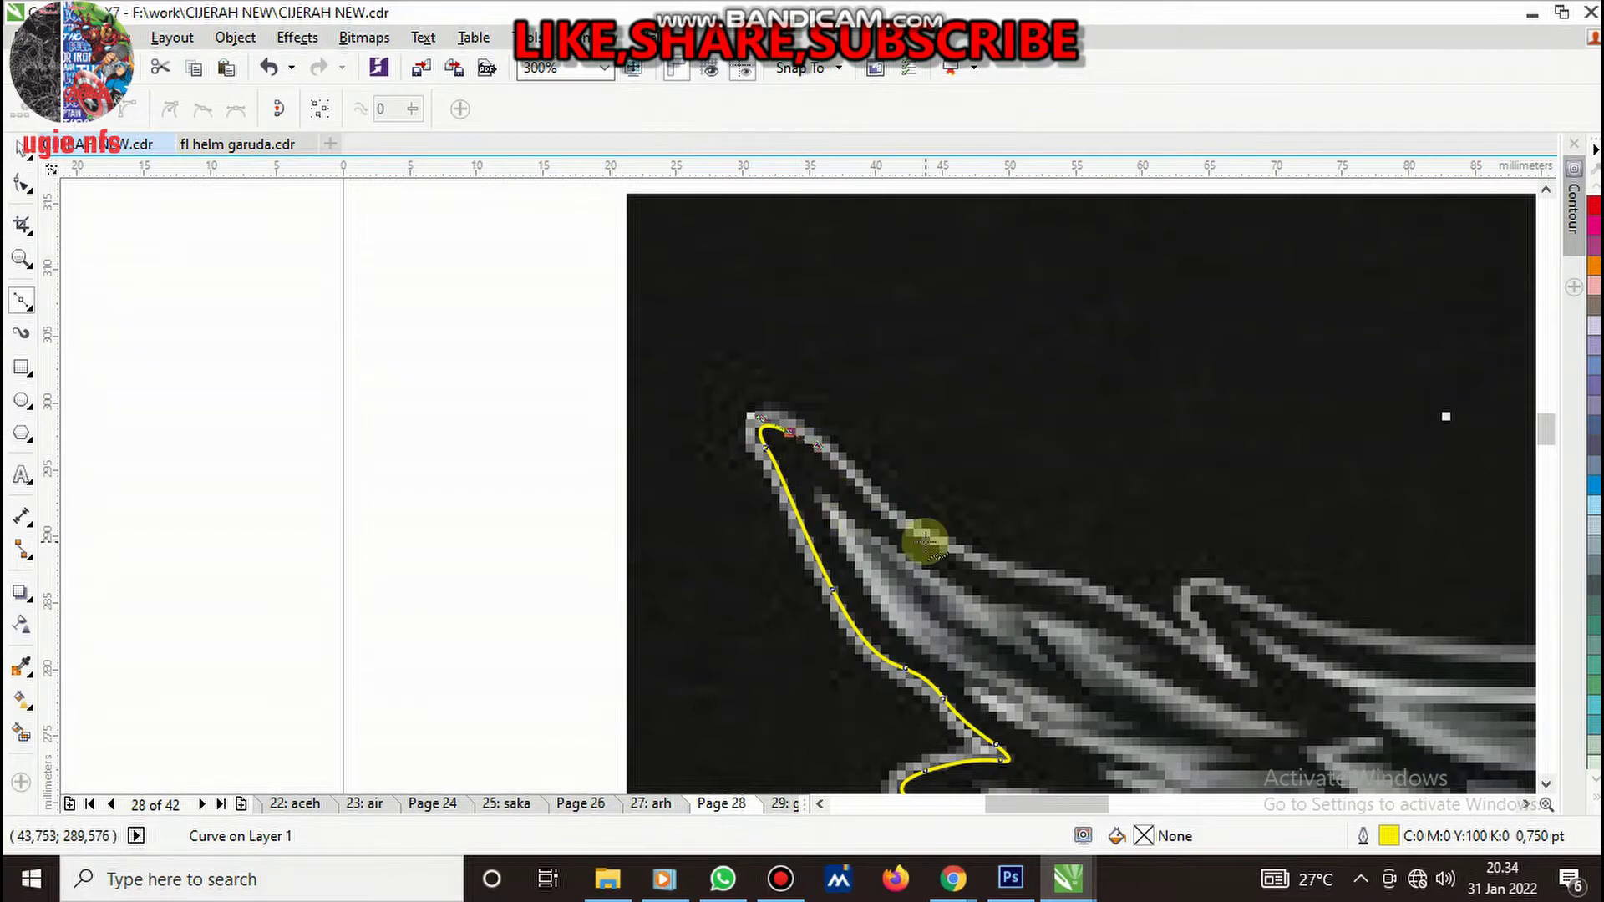
scroll(926, 541, "up", 2)
left_click_drag(660, 336, 865, 527)
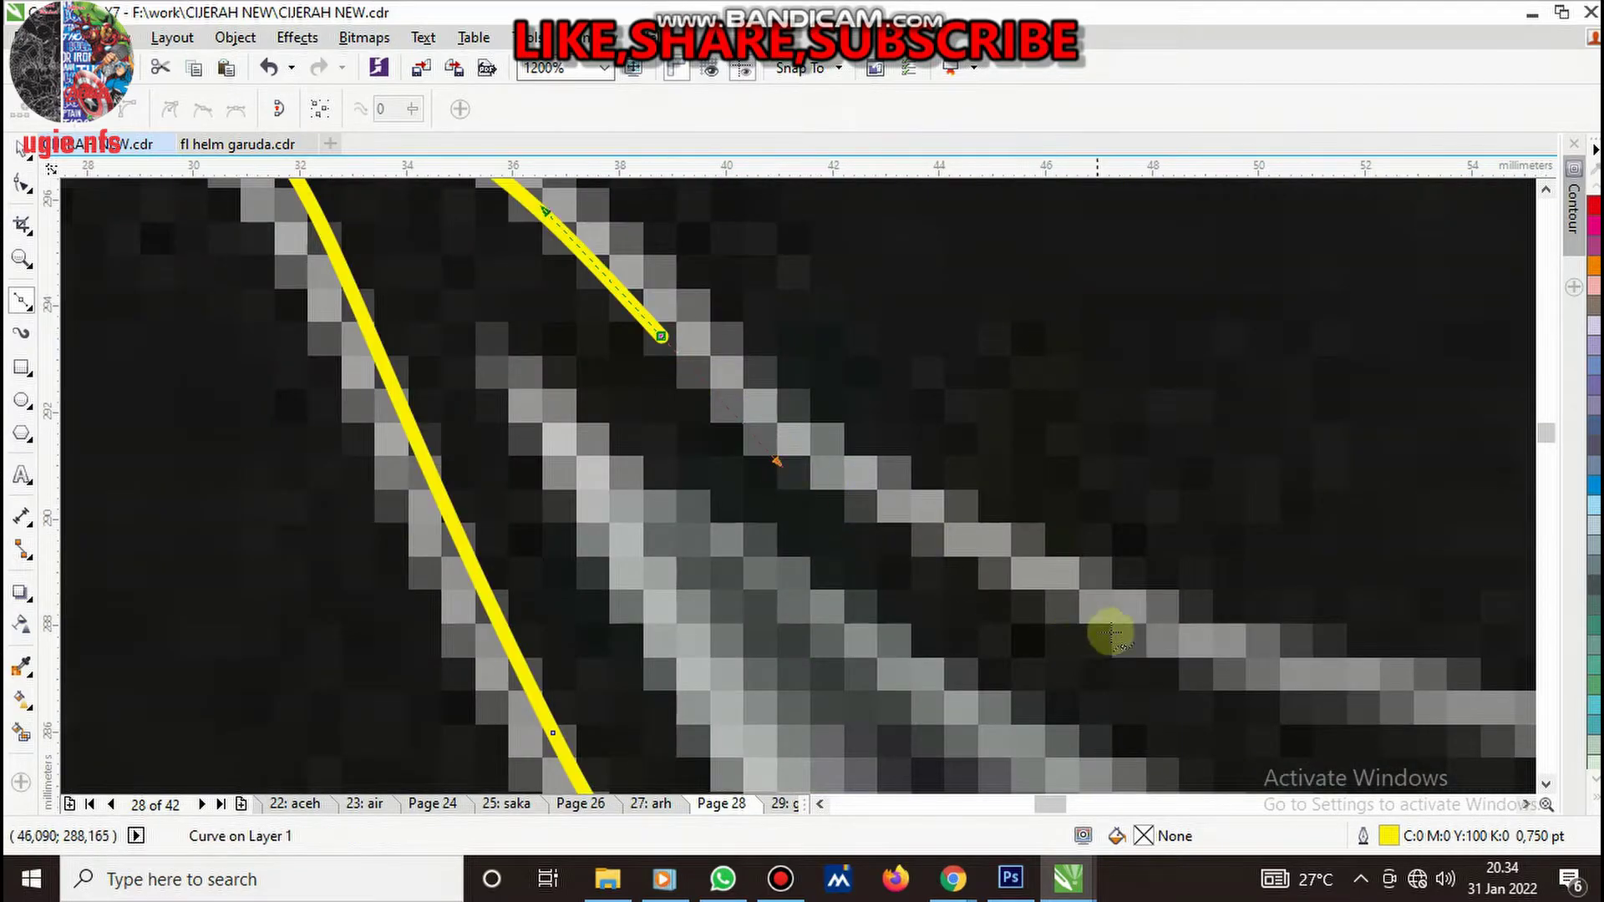
- Extend the outline along the wing's upper edge, curving over the feather point
left_click_drag(1123, 638, 1329, 735)
scroll(1045, 582, "down", 2)
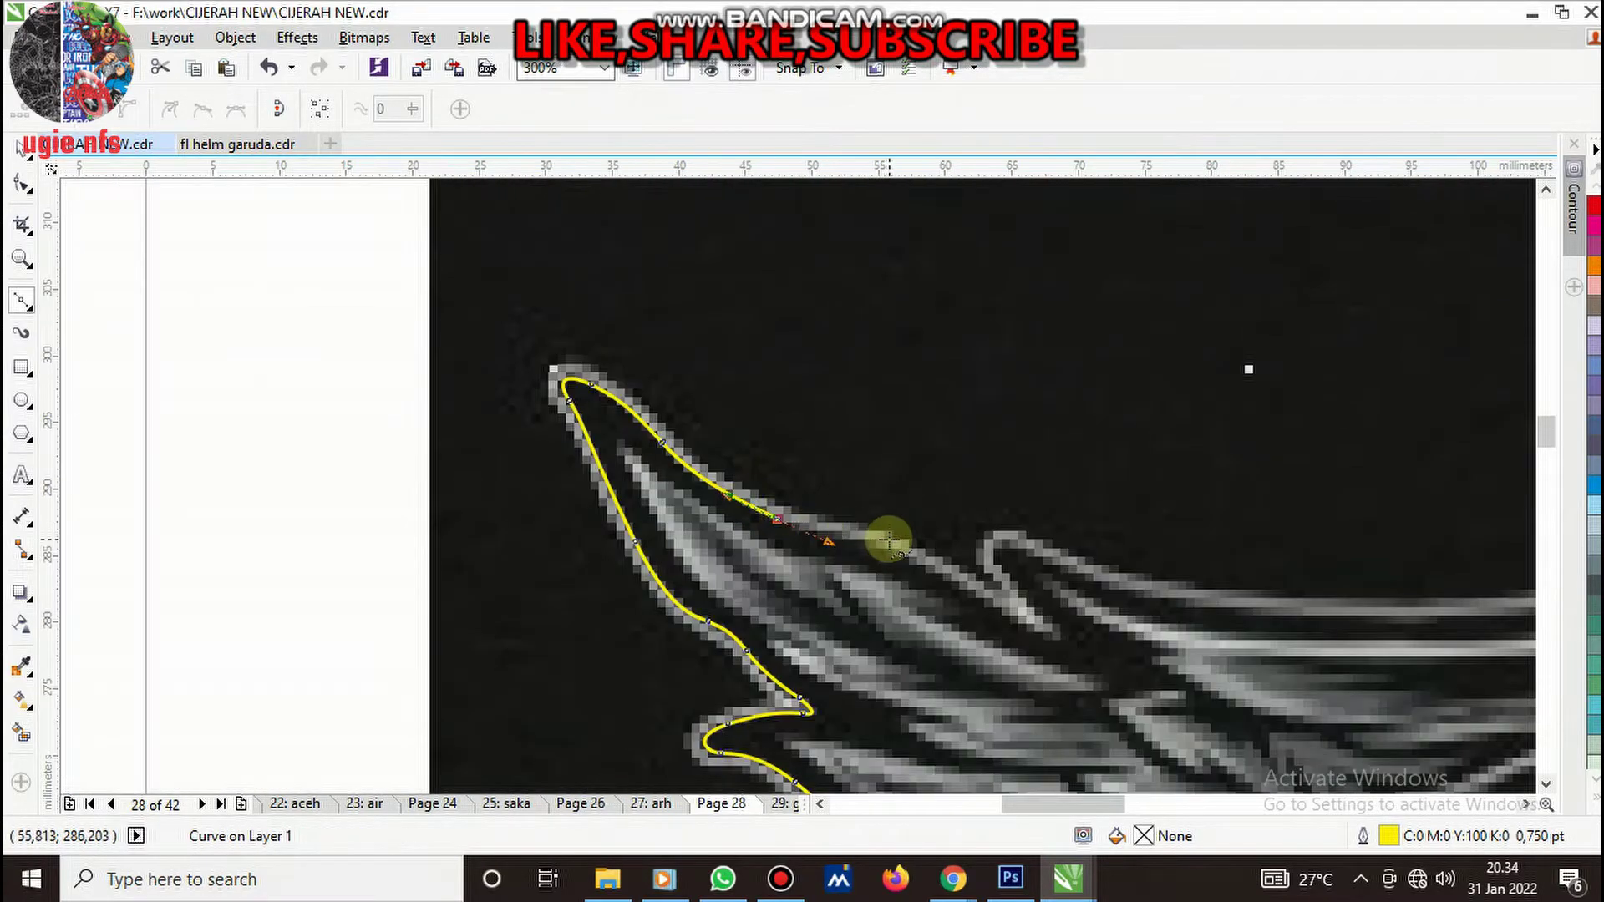
scroll(1044, 637, "up", 2)
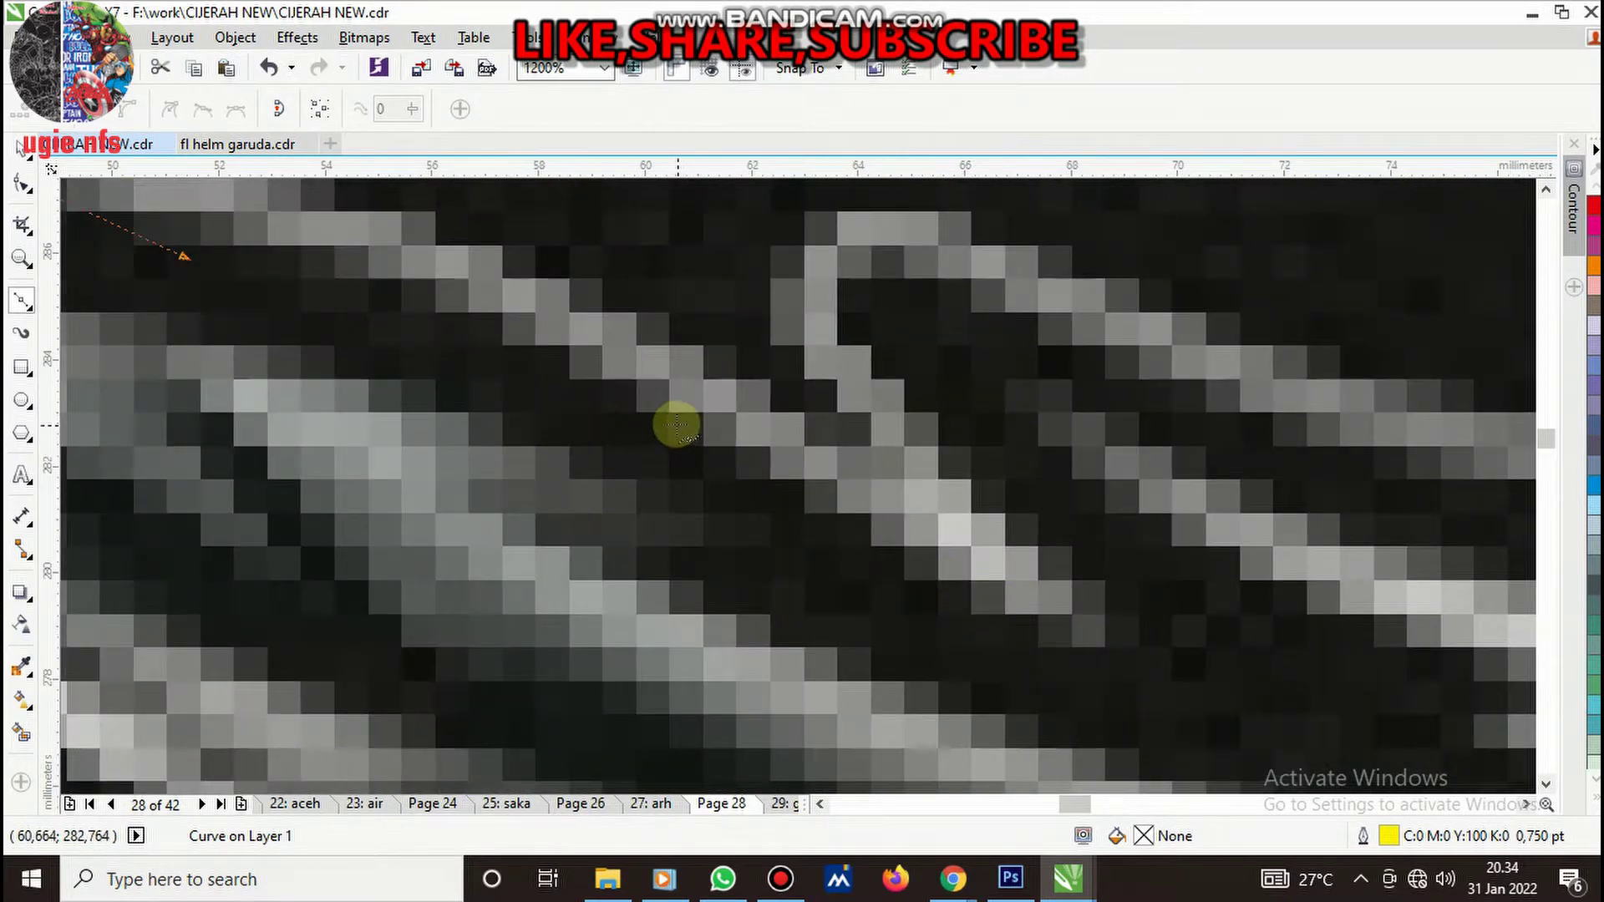
left_click_drag(681, 415, 906, 544)
left_click_drag(1076, 590, 1133, 646)
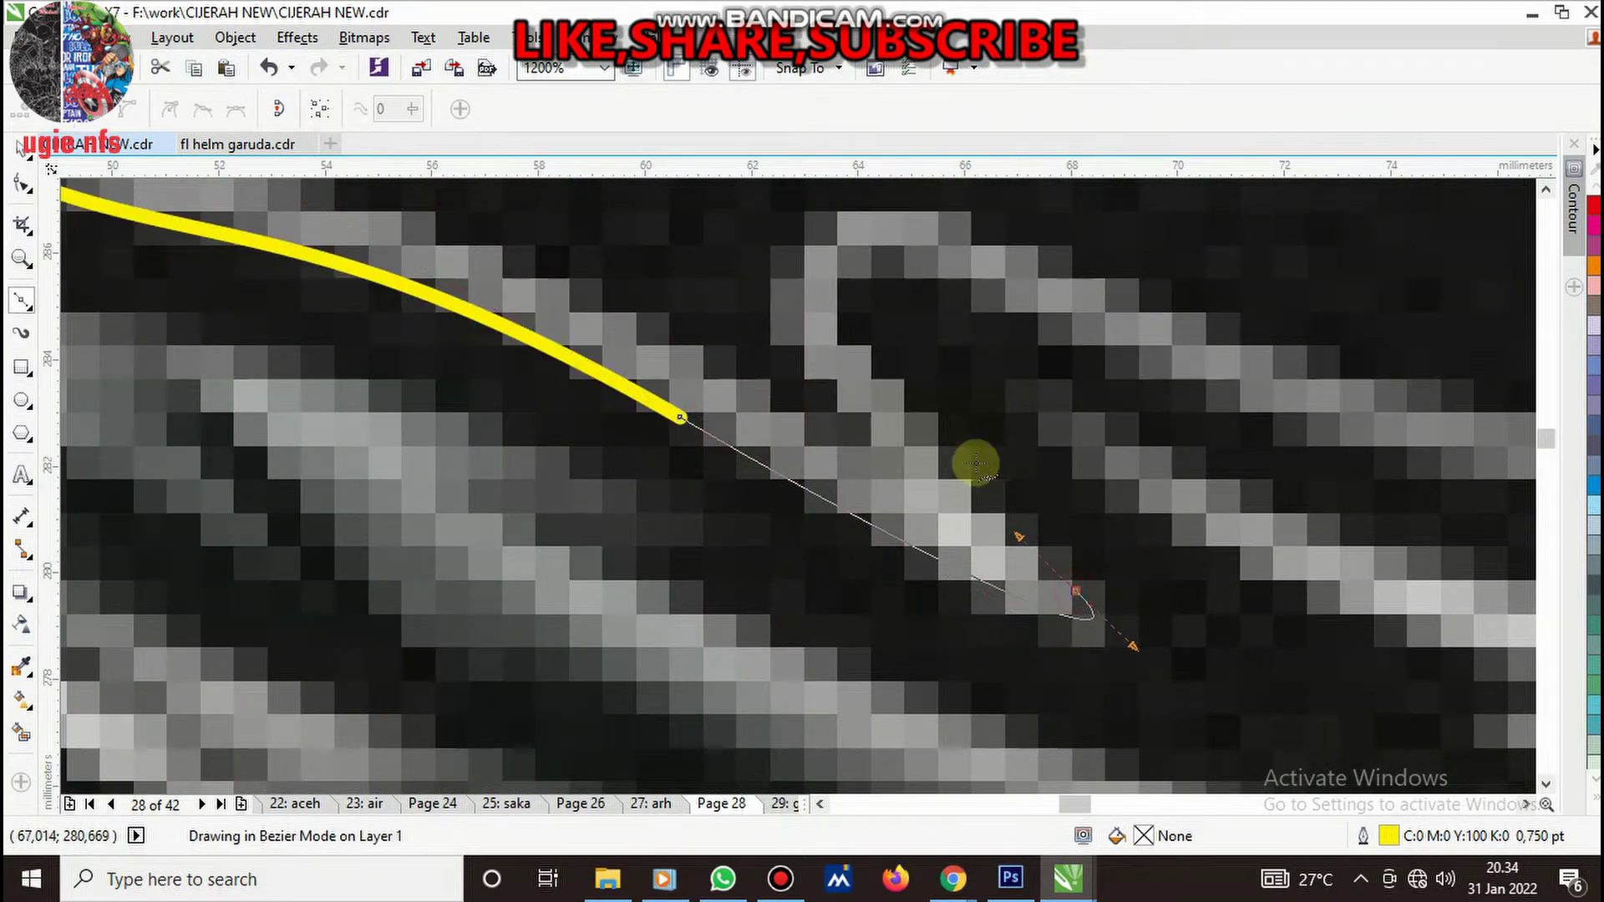
left_click_drag(852, 351, 828, 313)
left_click_drag(1015, 317, 1190, 407)
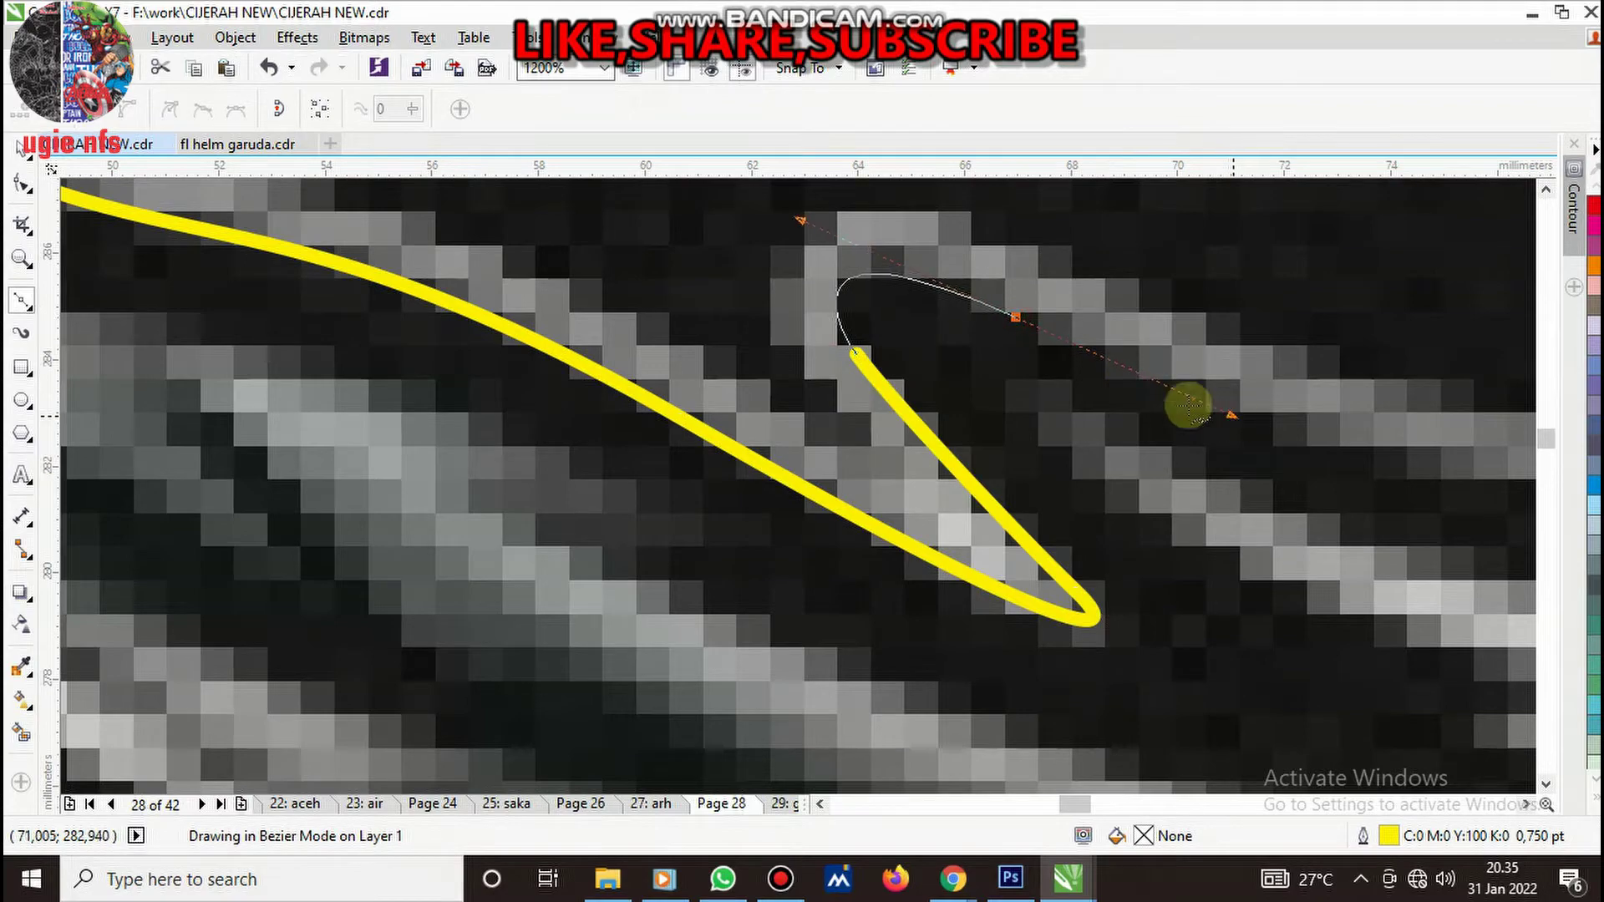
scroll(1191, 407, "down", 3)
scroll(1086, 418, "up", 2)
- Continue the outline along the wing top and up over the upper spike
mouse_move(1027, 407)
left_mouse_down()
mouse_move(1307, 429)
mouse_move(1404, 413)
left_mouse_up()
scroll(895, 372, "down", 3)
scroll(843, 411, "up", 3)
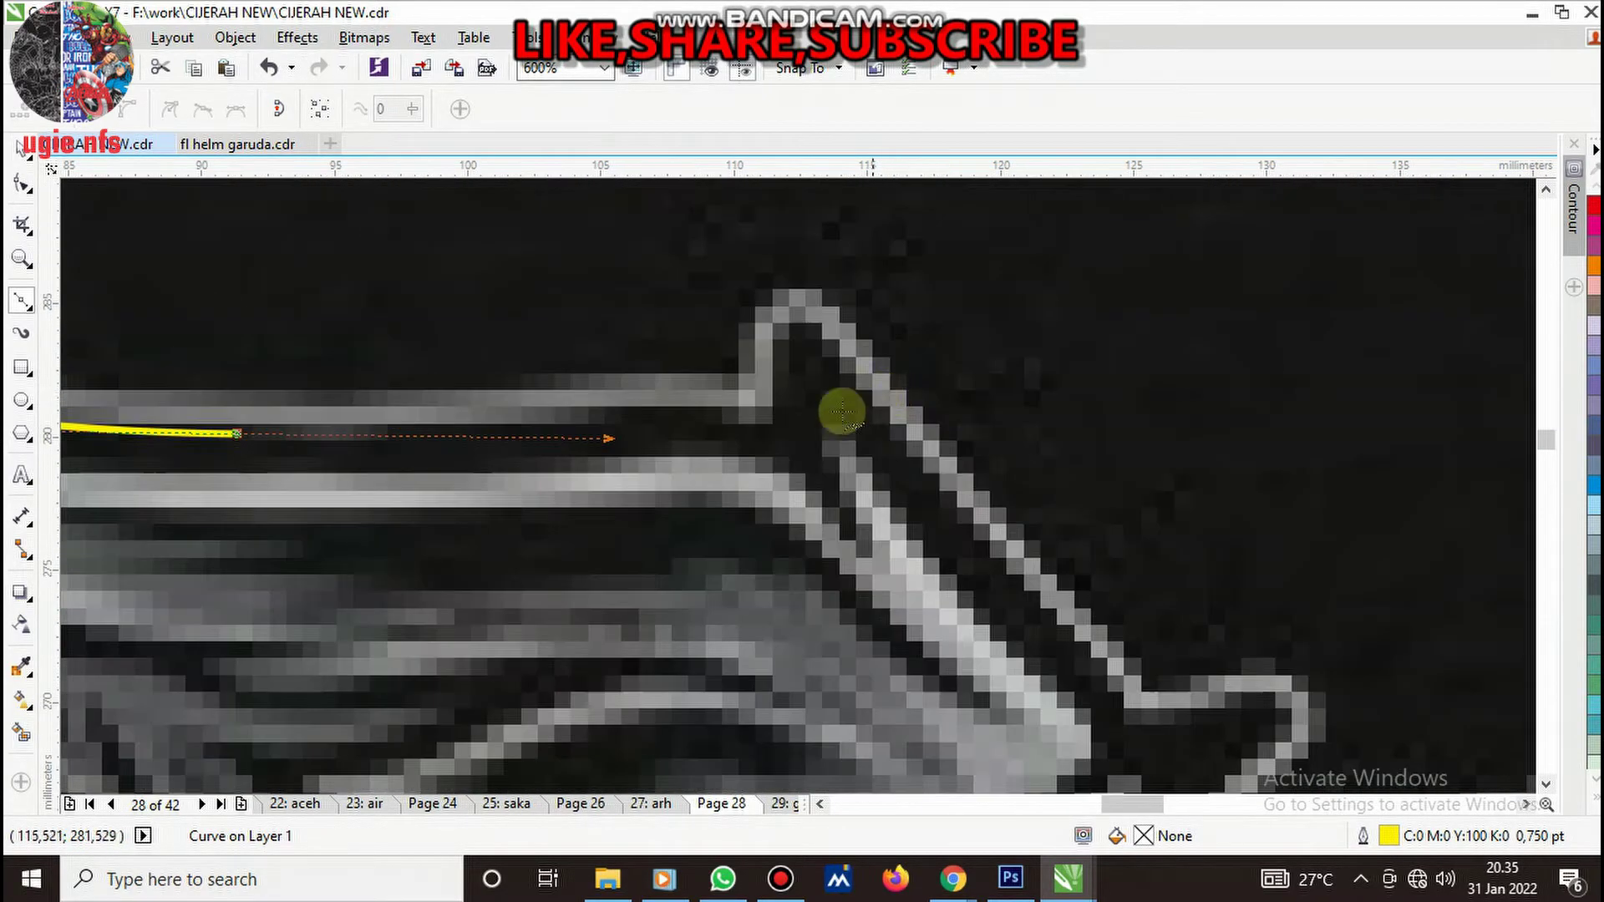
mouse_move(757, 425)
left_mouse_down()
mouse_move(842, 462)
mouse_move(759, 376)
left_mouse_up()
left_click_drag(817, 324, 857, 376)
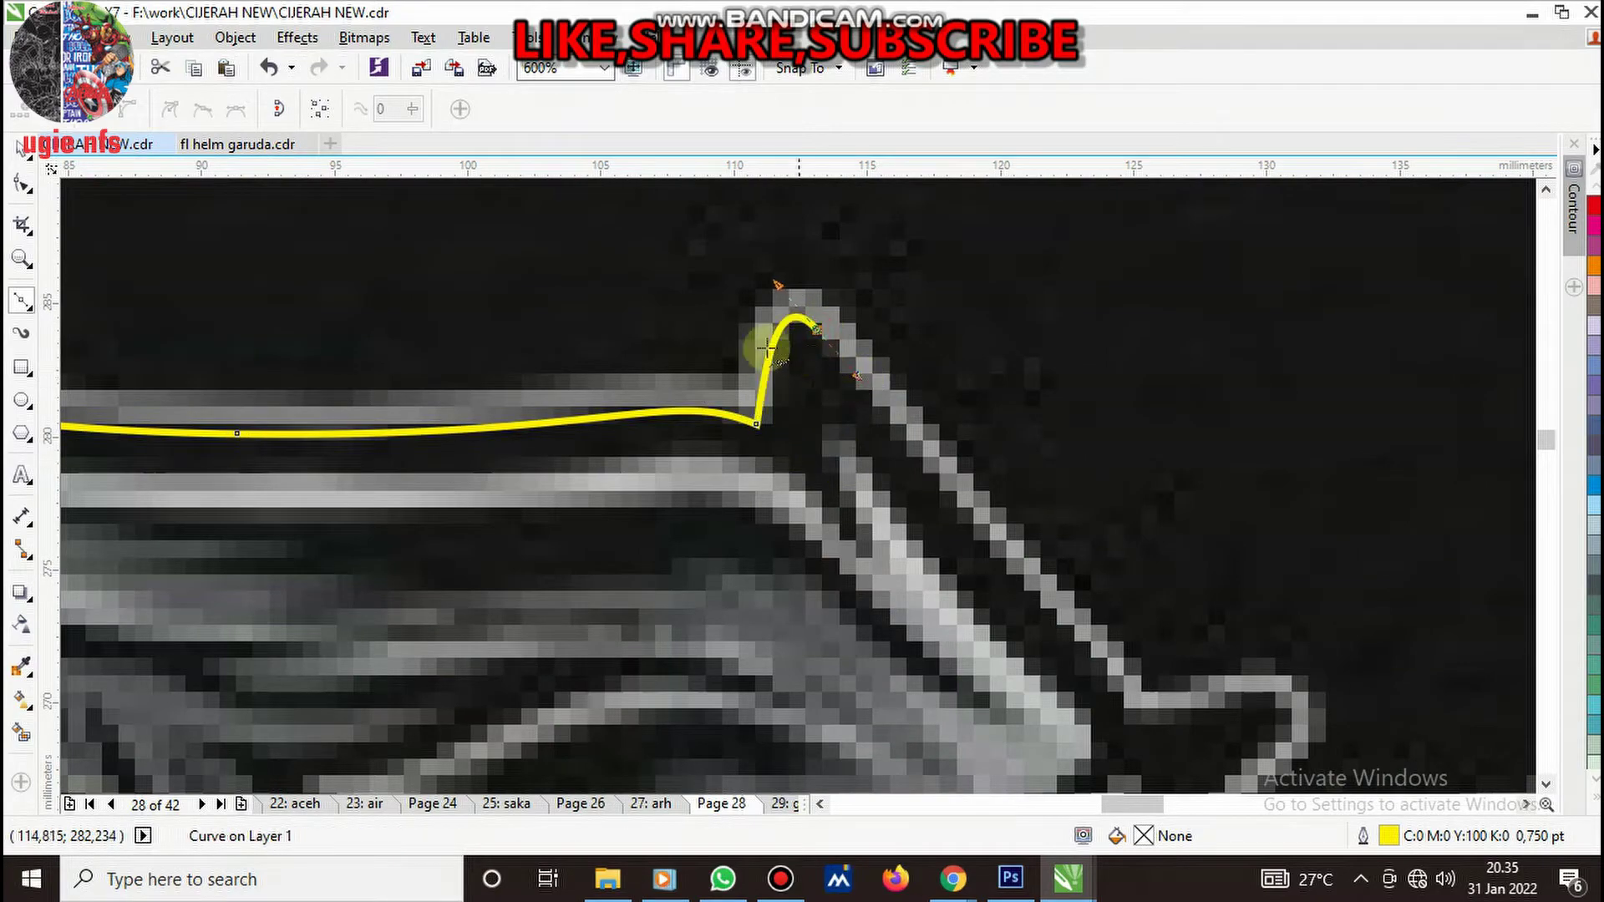
scroll(768, 350, "down", 3)
scroll(942, 540, "up", 3)
scroll(933, 521, "up", 2)
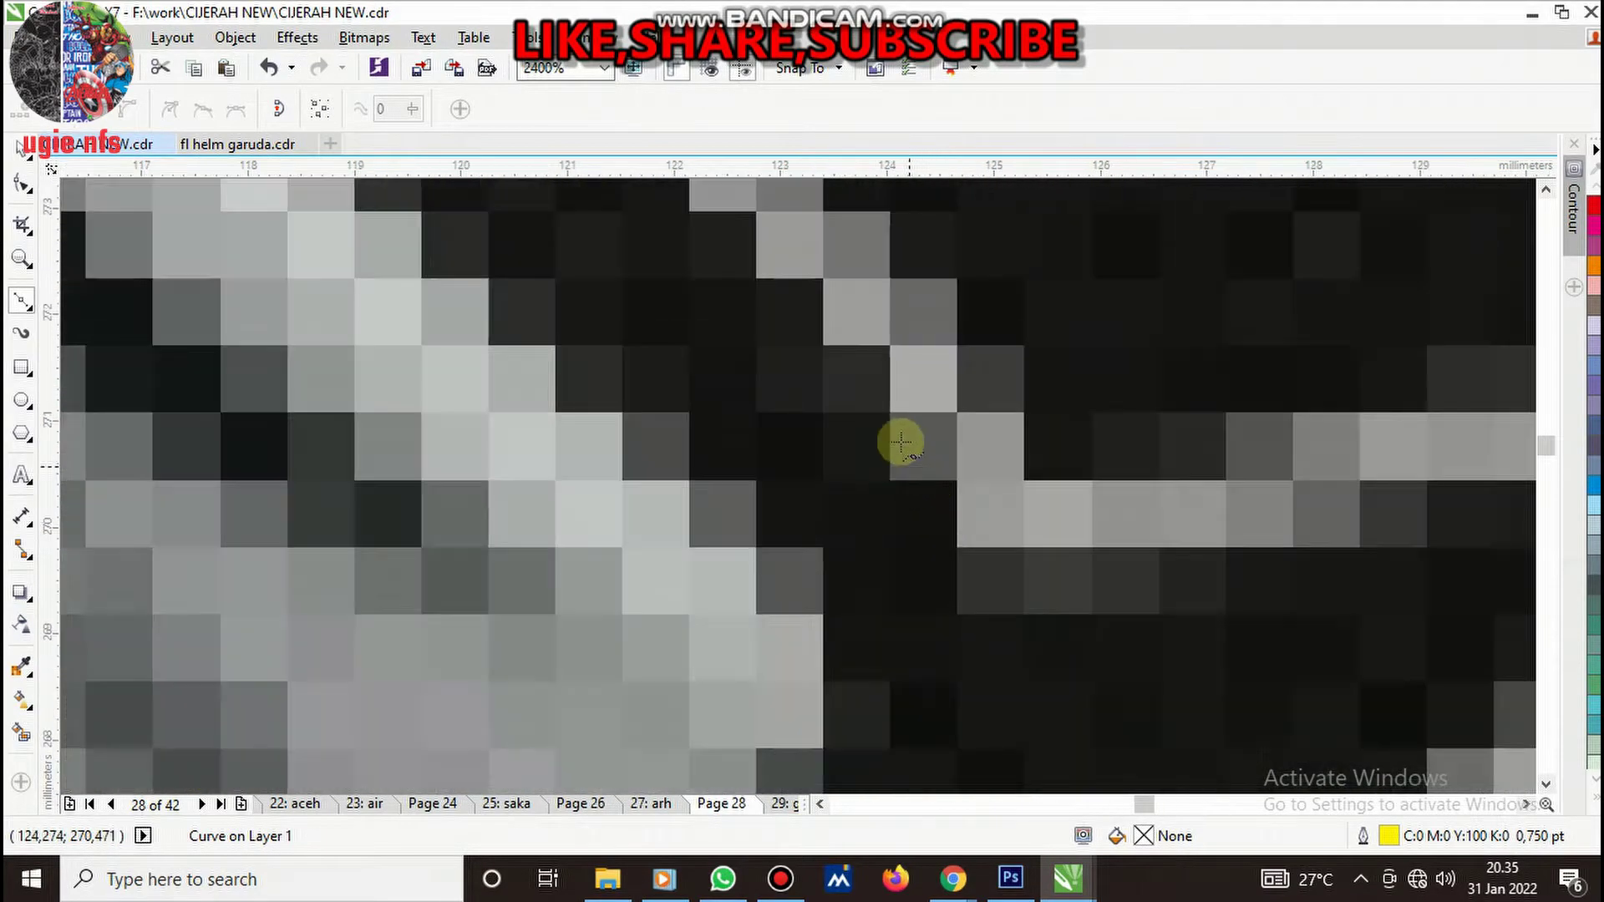
- Trace from the spike's inner corner along the feather edges down the wing's inner edge
left_click_drag(894, 426, 973, 573)
left_click_drag(1118, 573, 1257, 539)
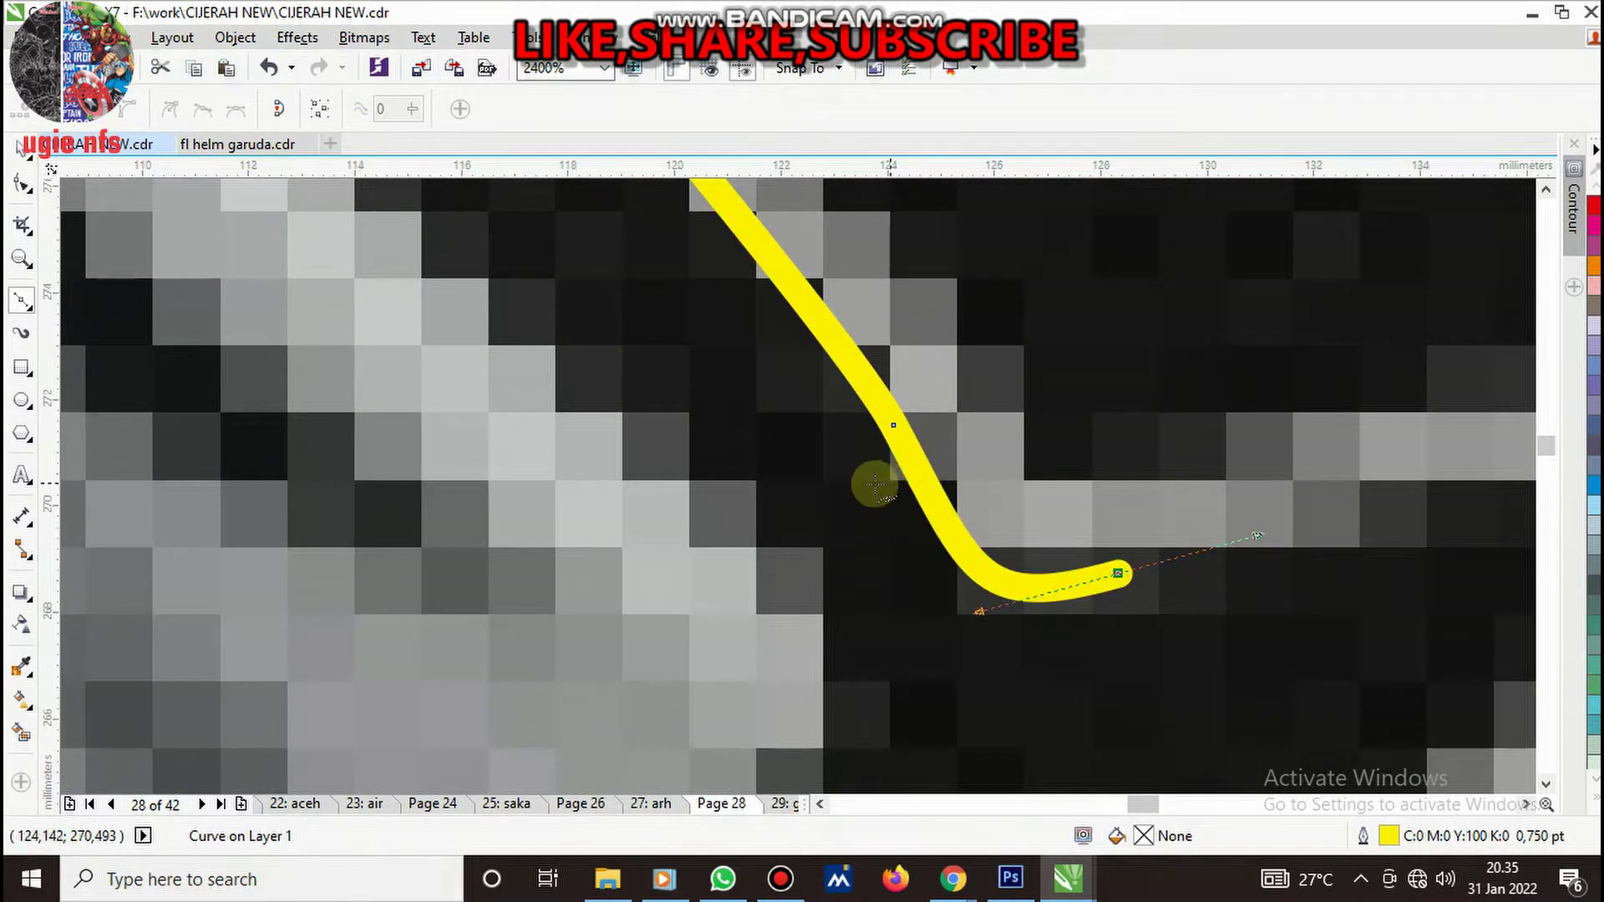
scroll(1086, 512, "down", 3)
scroll(1029, 476, "up", 2)
left_click_drag(1040, 499, 1036, 506)
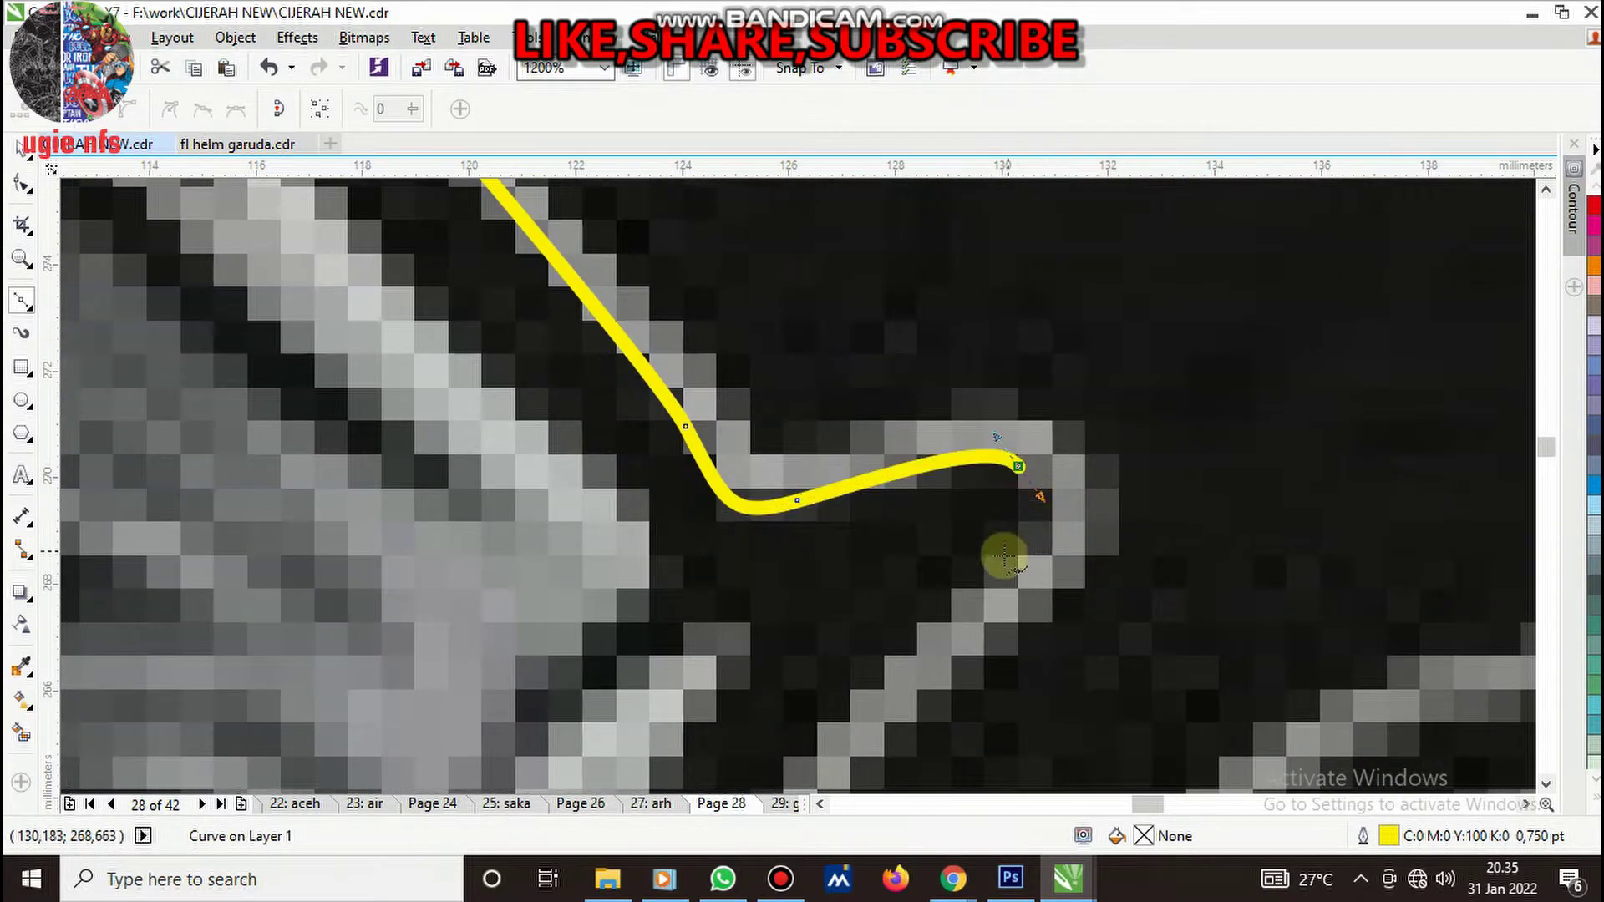
scroll(950, 585, "down", 1)
scroll(881, 643, "down", 1)
scroll(880, 644, "up", 1)
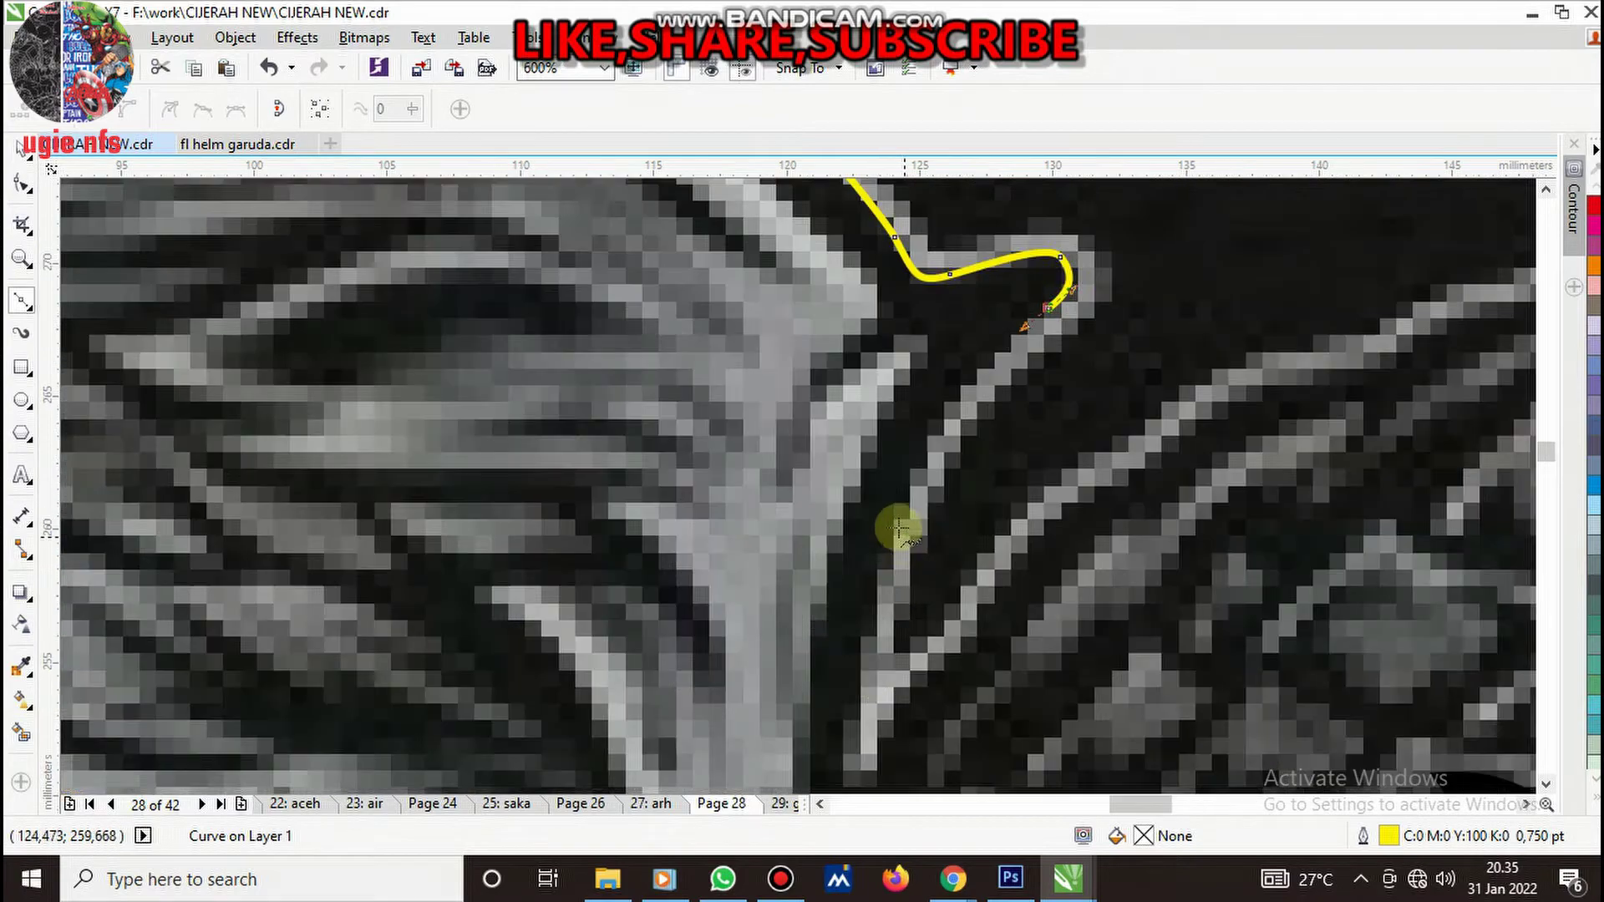
left_click_drag(884, 662, 944, 576)
scroll(906, 551, "down", 2)
- Carry the outline down beside the body to the eagle head's black edge and finish the curve
scroll(908, 551, "up", 2)
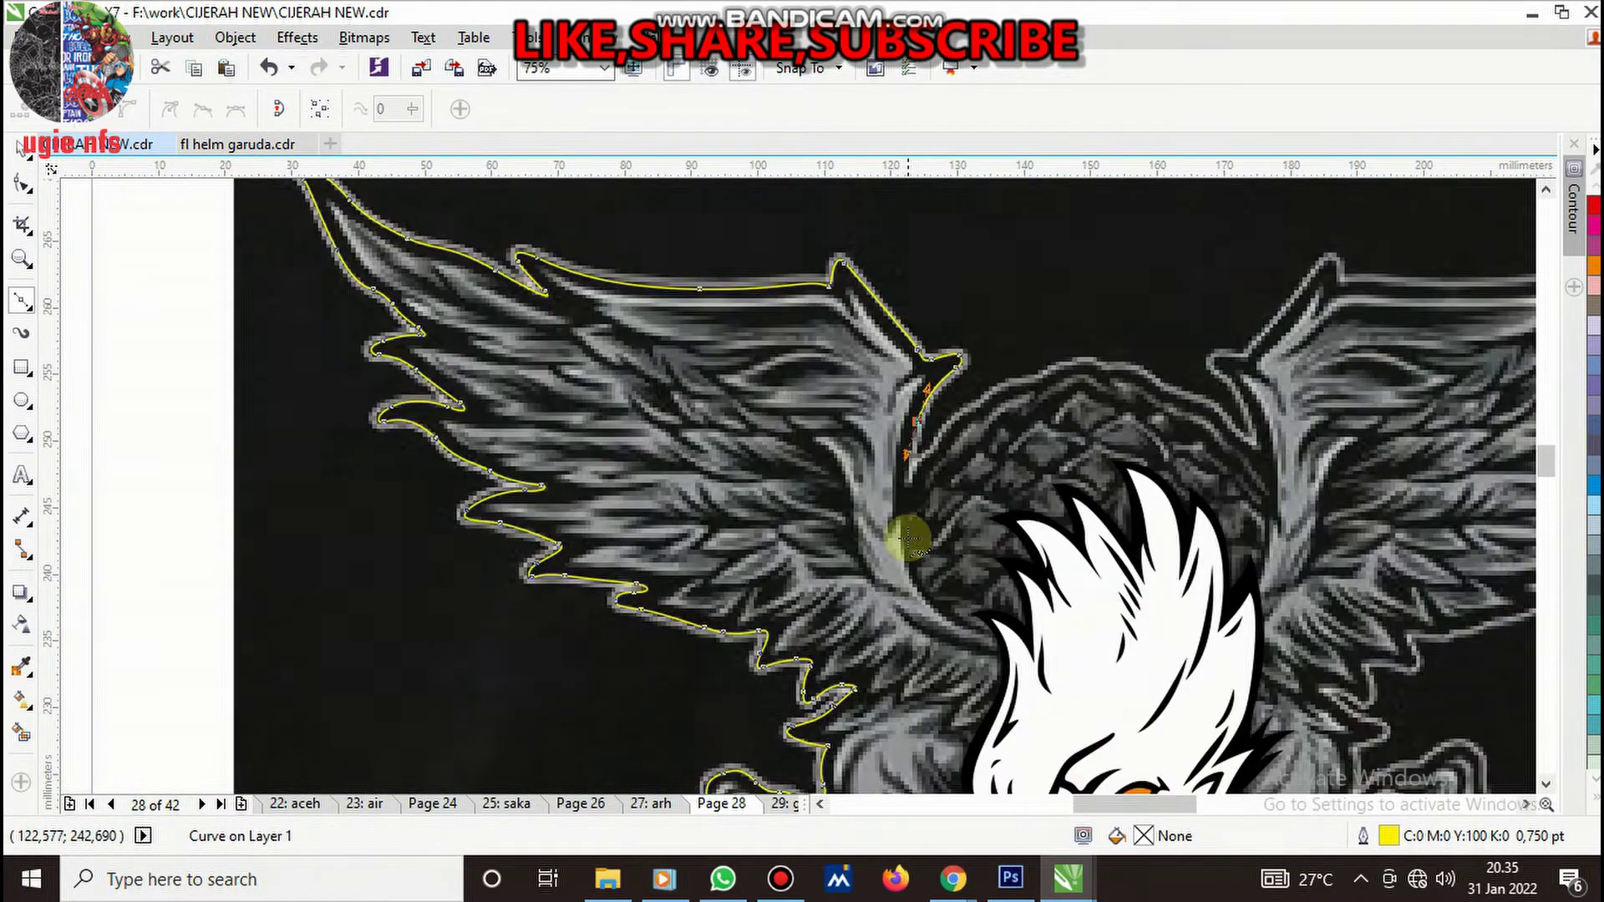
scroll(909, 552, "up", 1)
left_click_drag(907, 500, 925, 637)
scroll(923, 610, "down", 2)
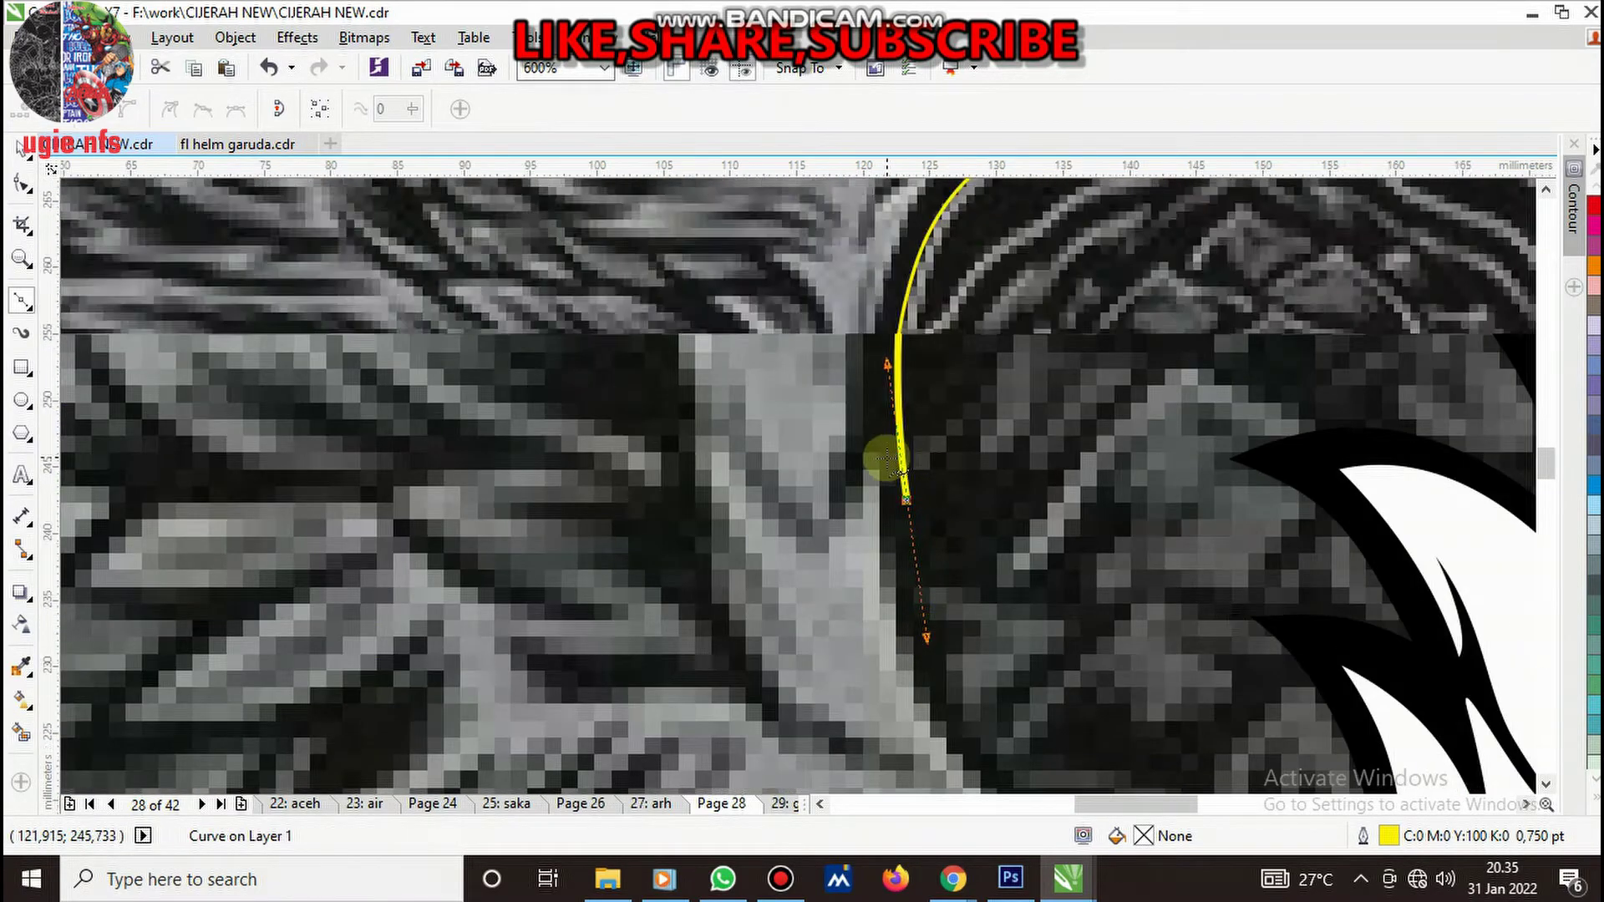
scroll(915, 534, "up", 2)
left_click_drag(895, 503, 1013, 585)
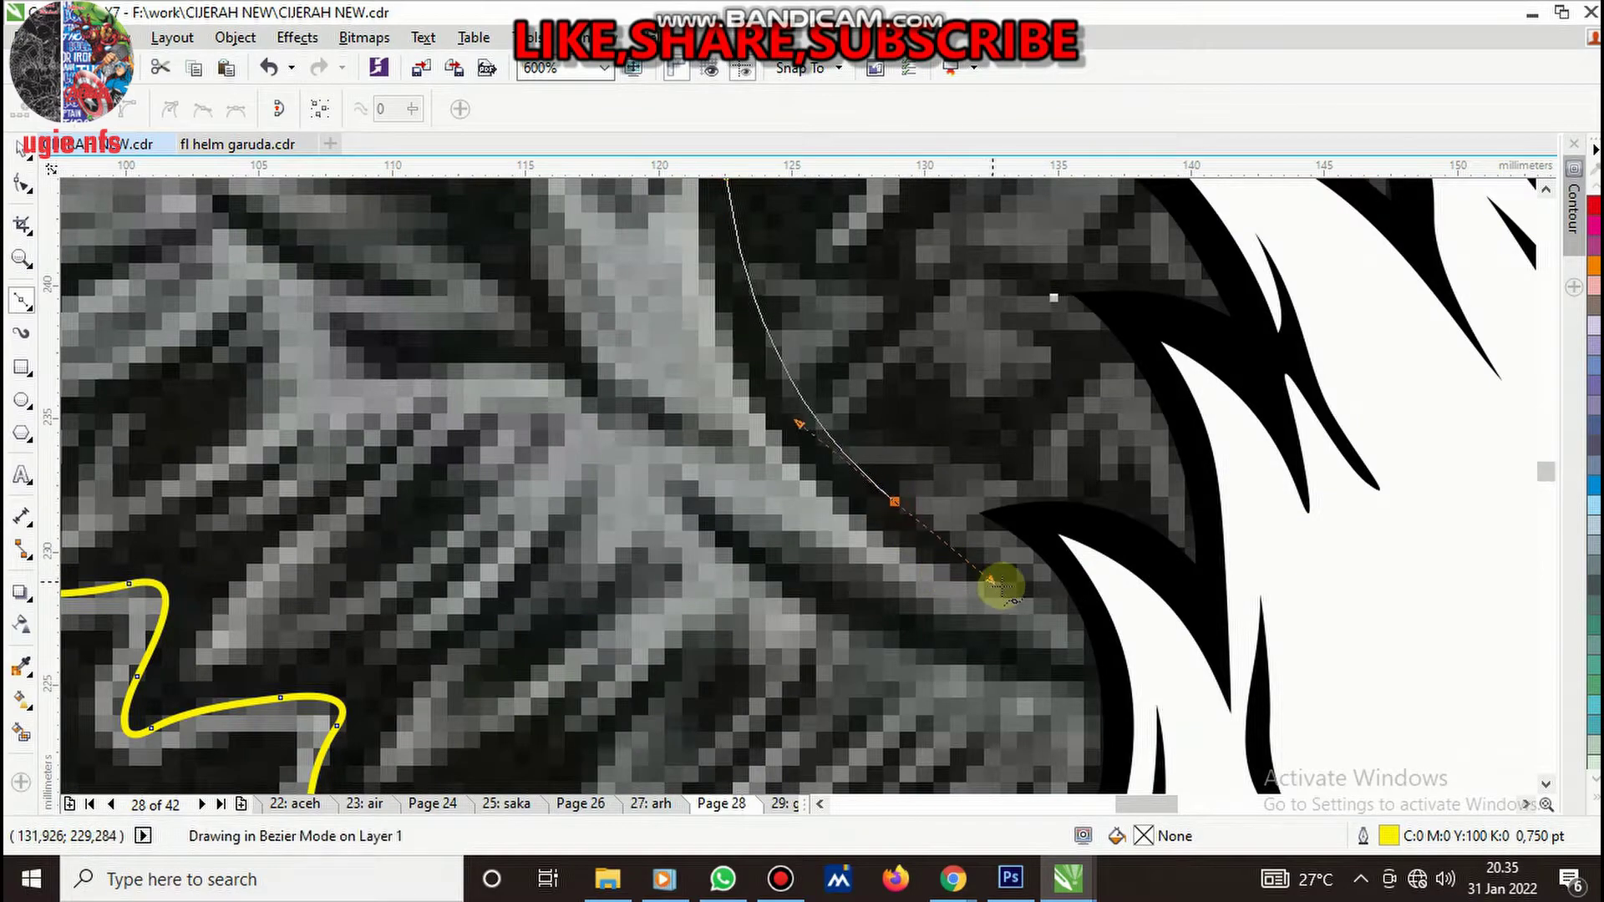
left_click_drag(1151, 619, 1174, 635)
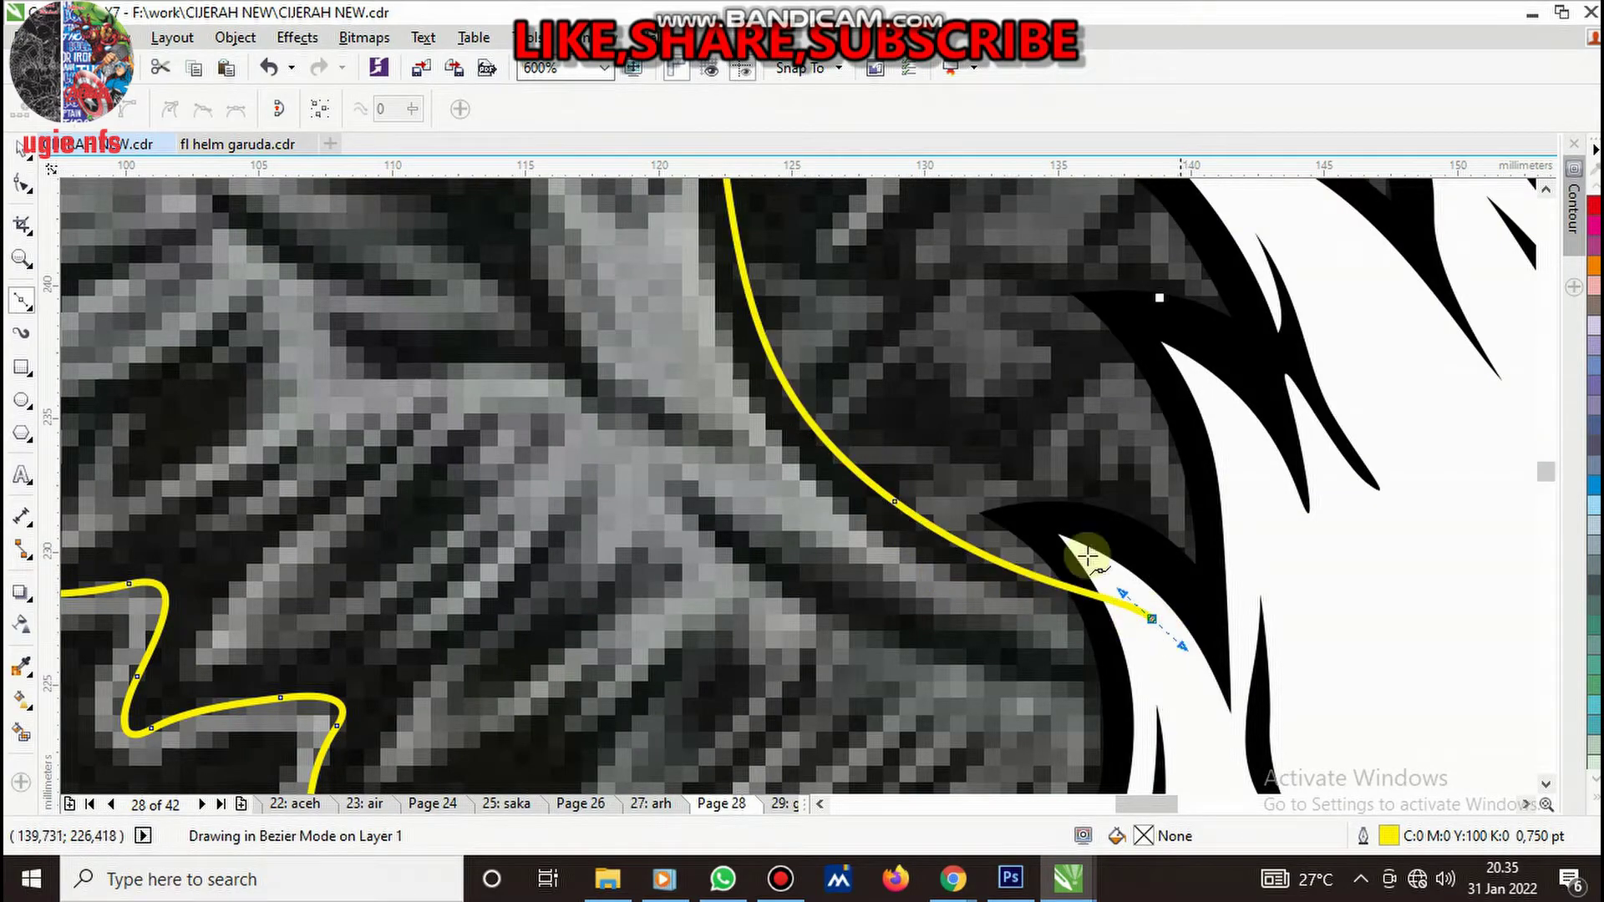
scroll(923, 508, "down", 2)
scroll(923, 508, "up", 2)
scroll(923, 508, "up", 1)
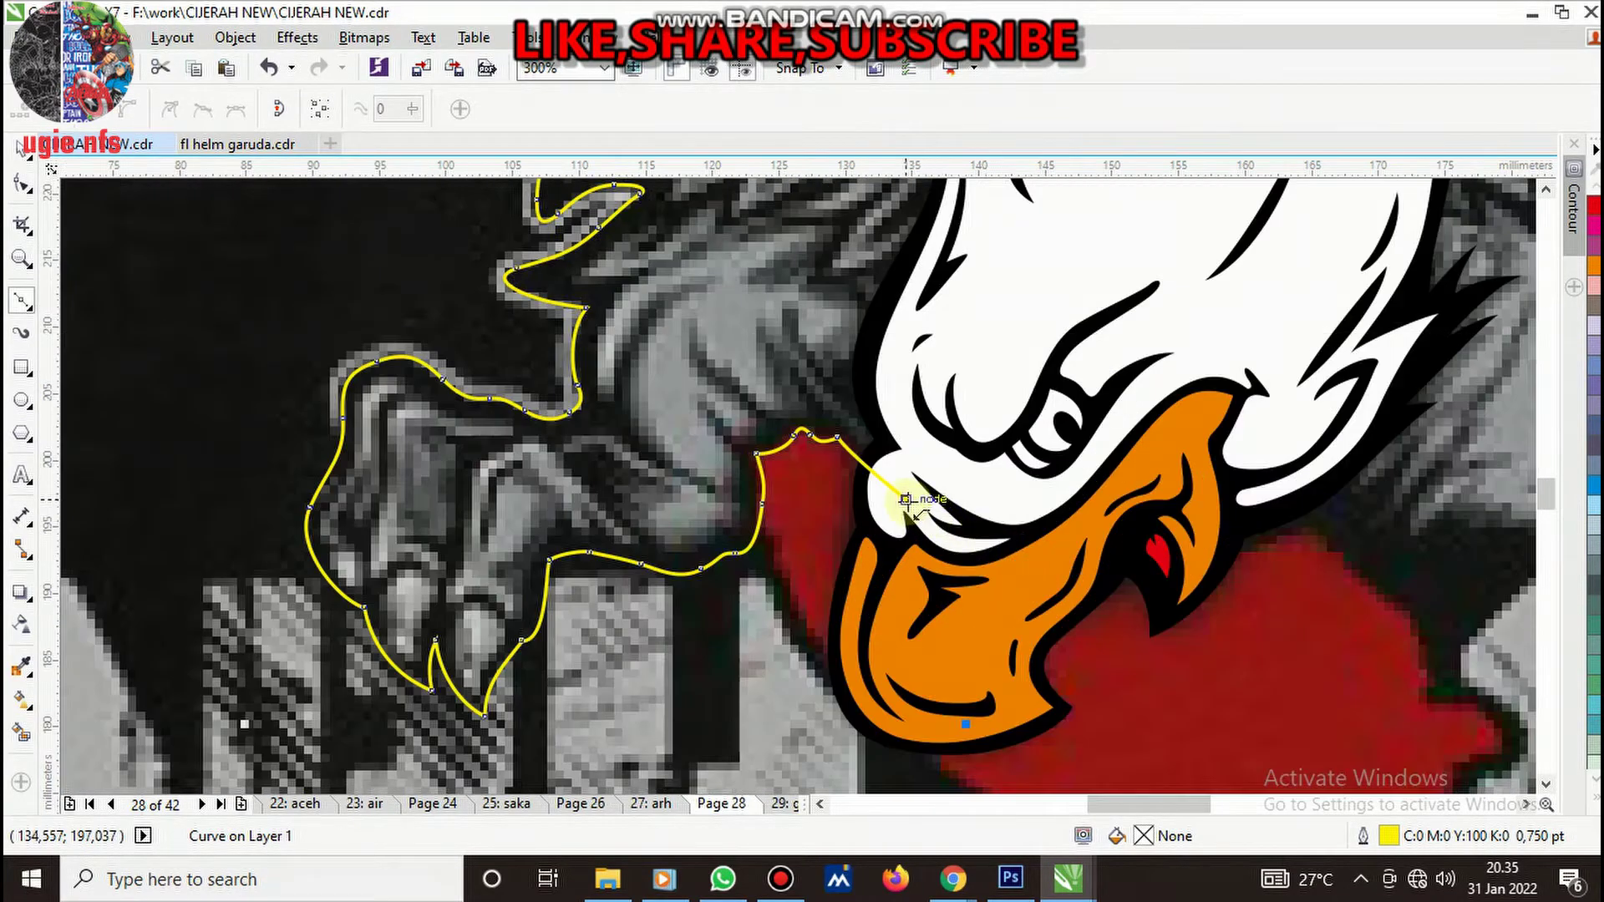
key("space")
- Place the talon outline behind the eagle head using Order > Behind
right_click(717, 324)
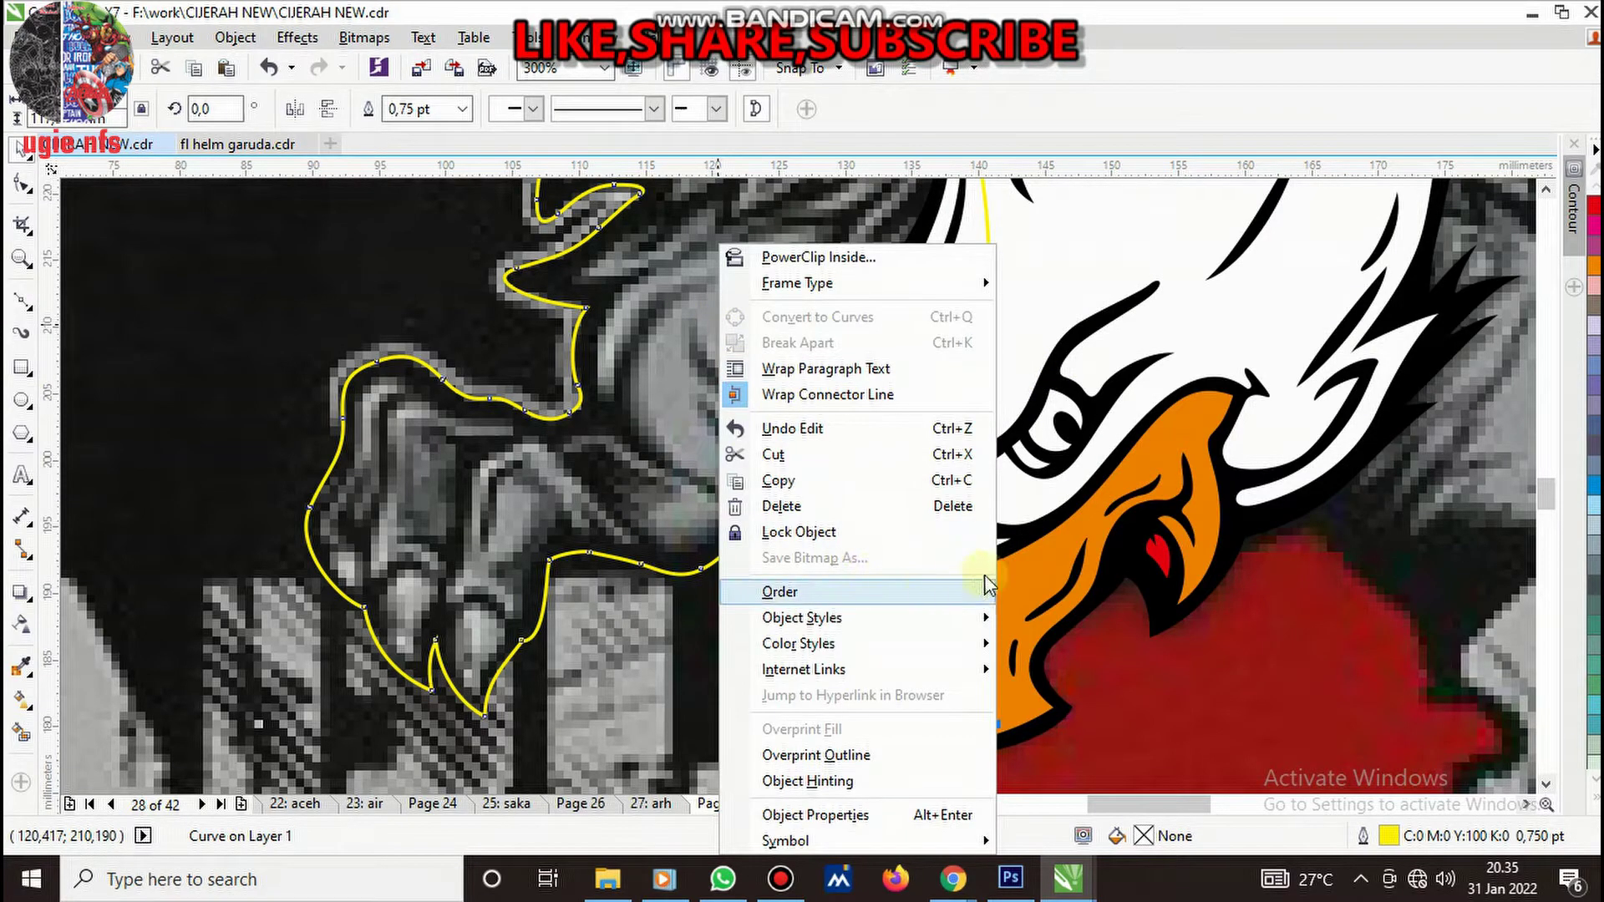
mouse_move(802, 592)
left_click(1045, 788)
scroll(1028, 523, "down", 1)
scroll(869, 585, "down", 1)
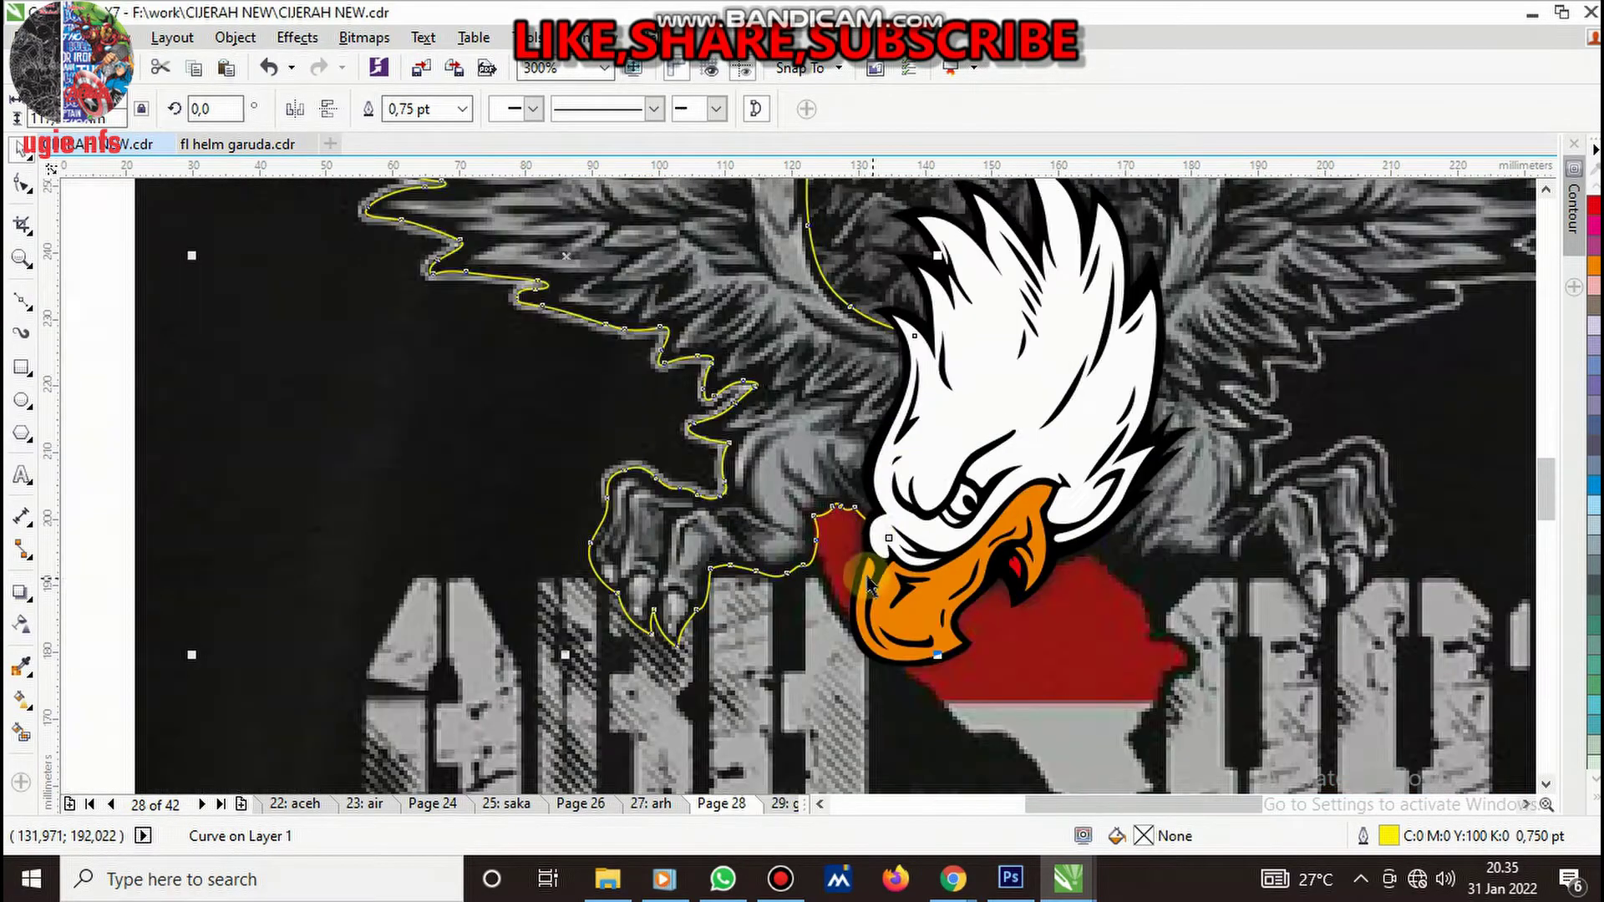
scroll(873, 499, "down", 1)
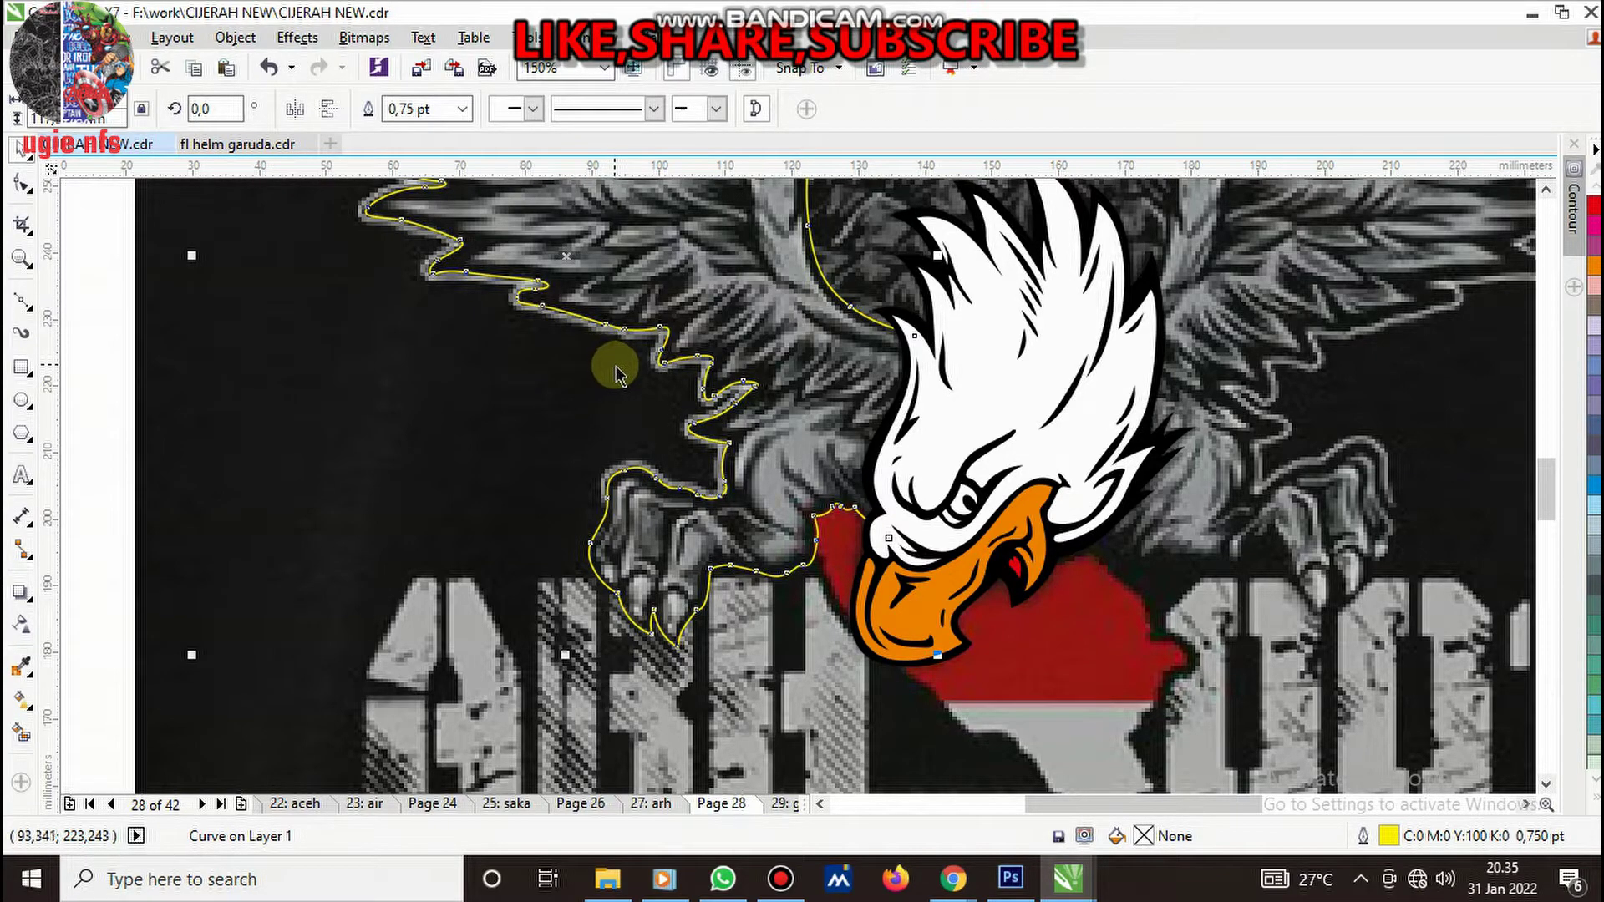
left_click(22, 303)
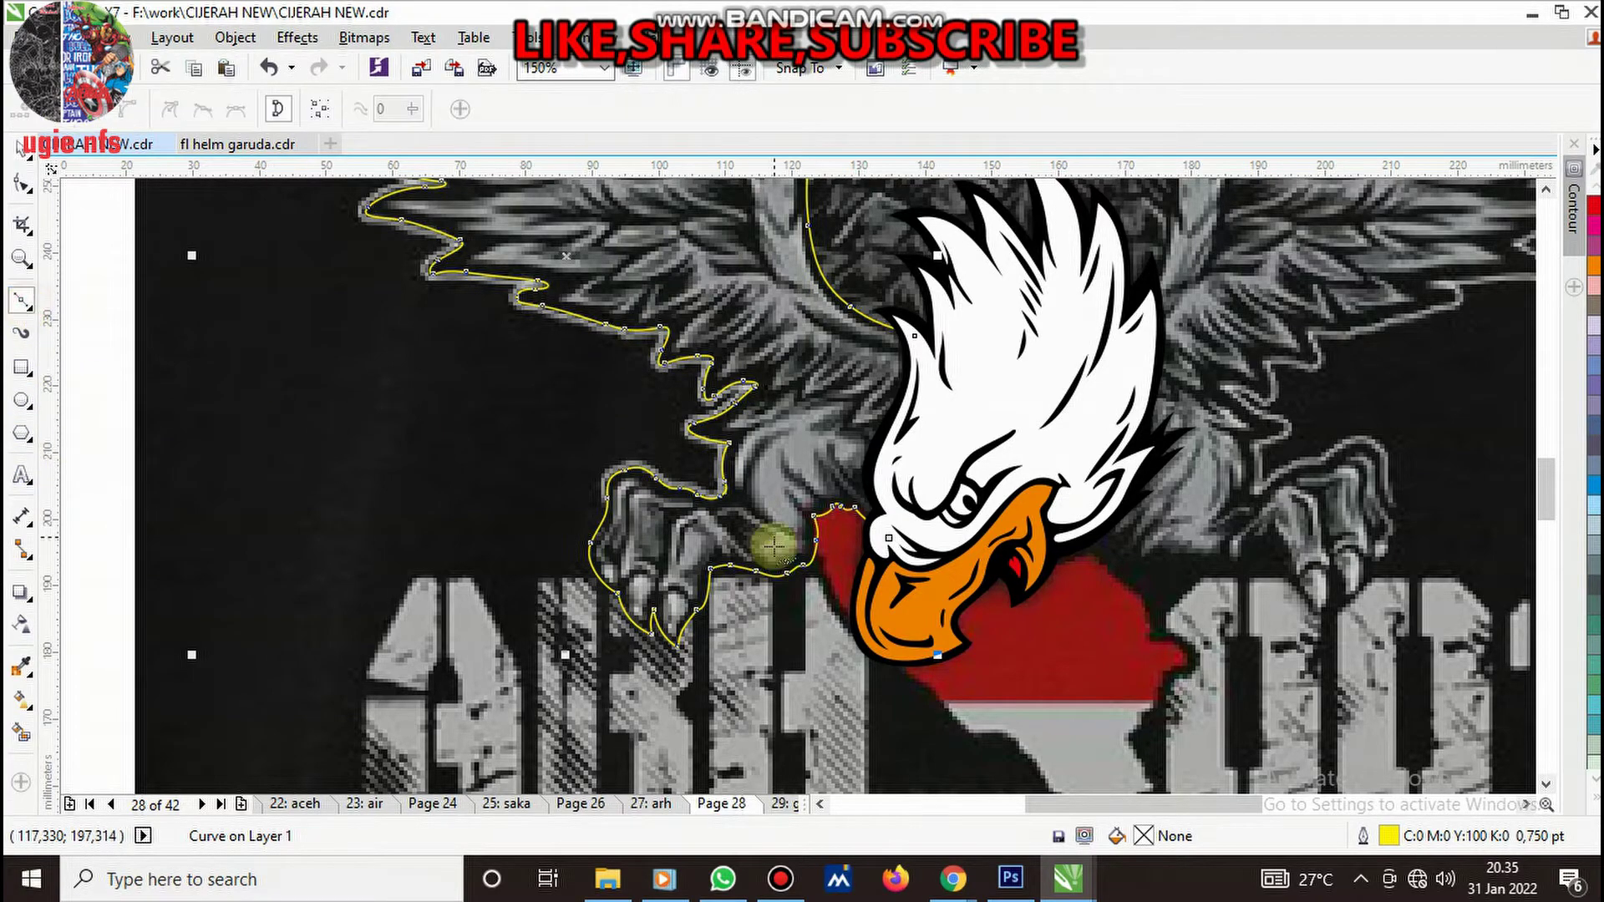
scroll(763, 537, "down", 5)
scroll(720, 577, "up", 5)
- Trace the right toe with four Bezier nodes and close it on its start node
scroll(805, 572, "up", 4)
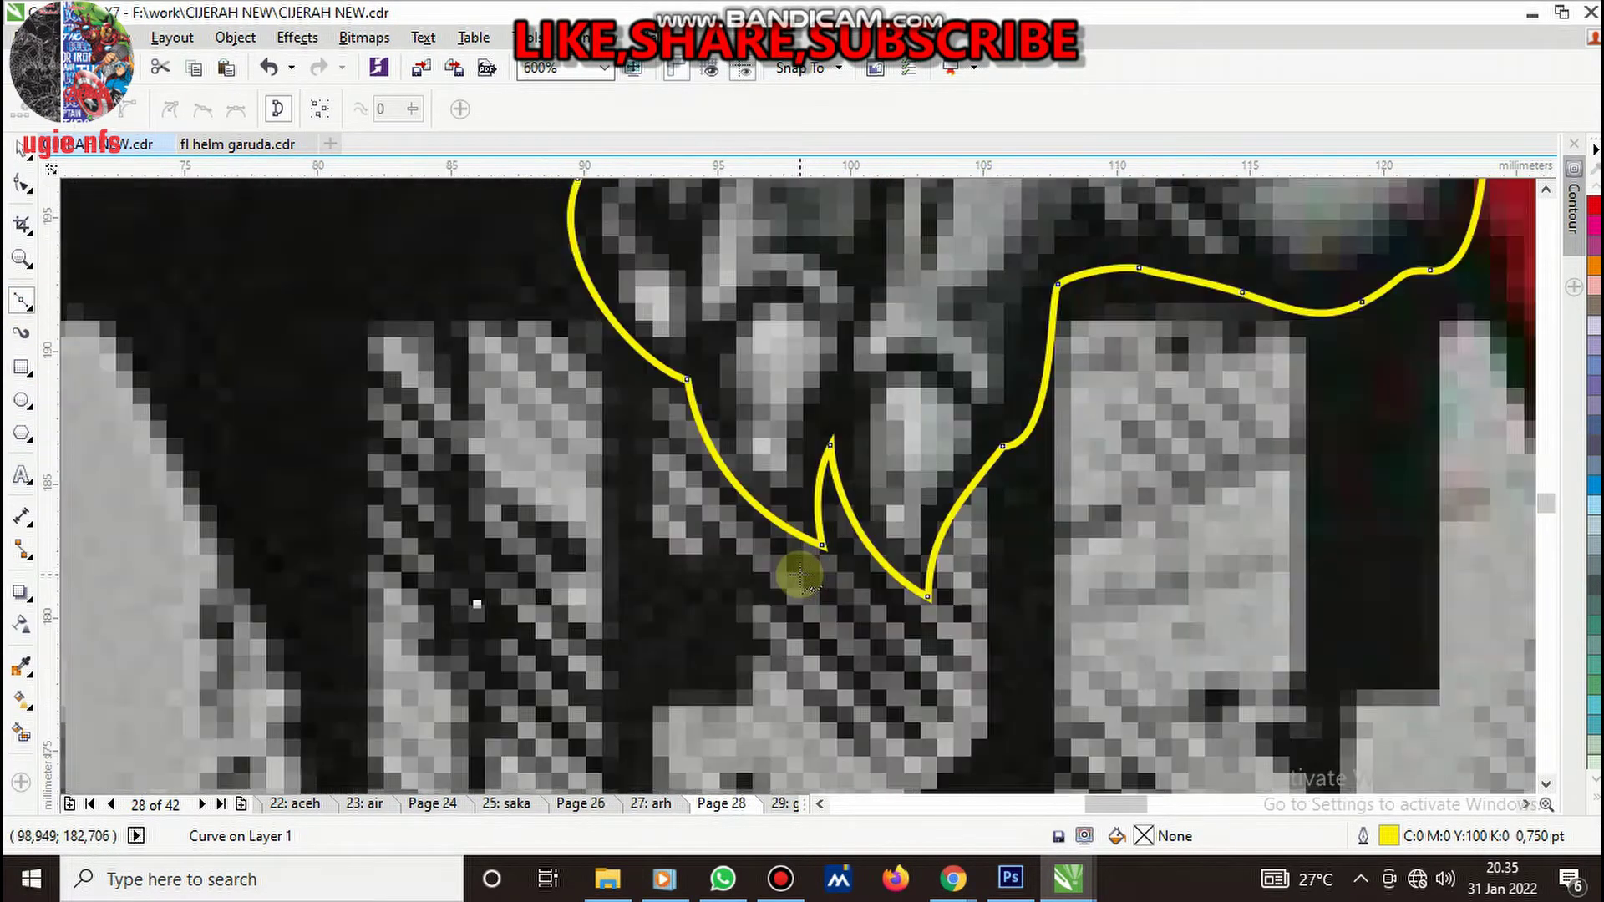
left_click(910, 556)
scroll(963, 439, "up", 2)
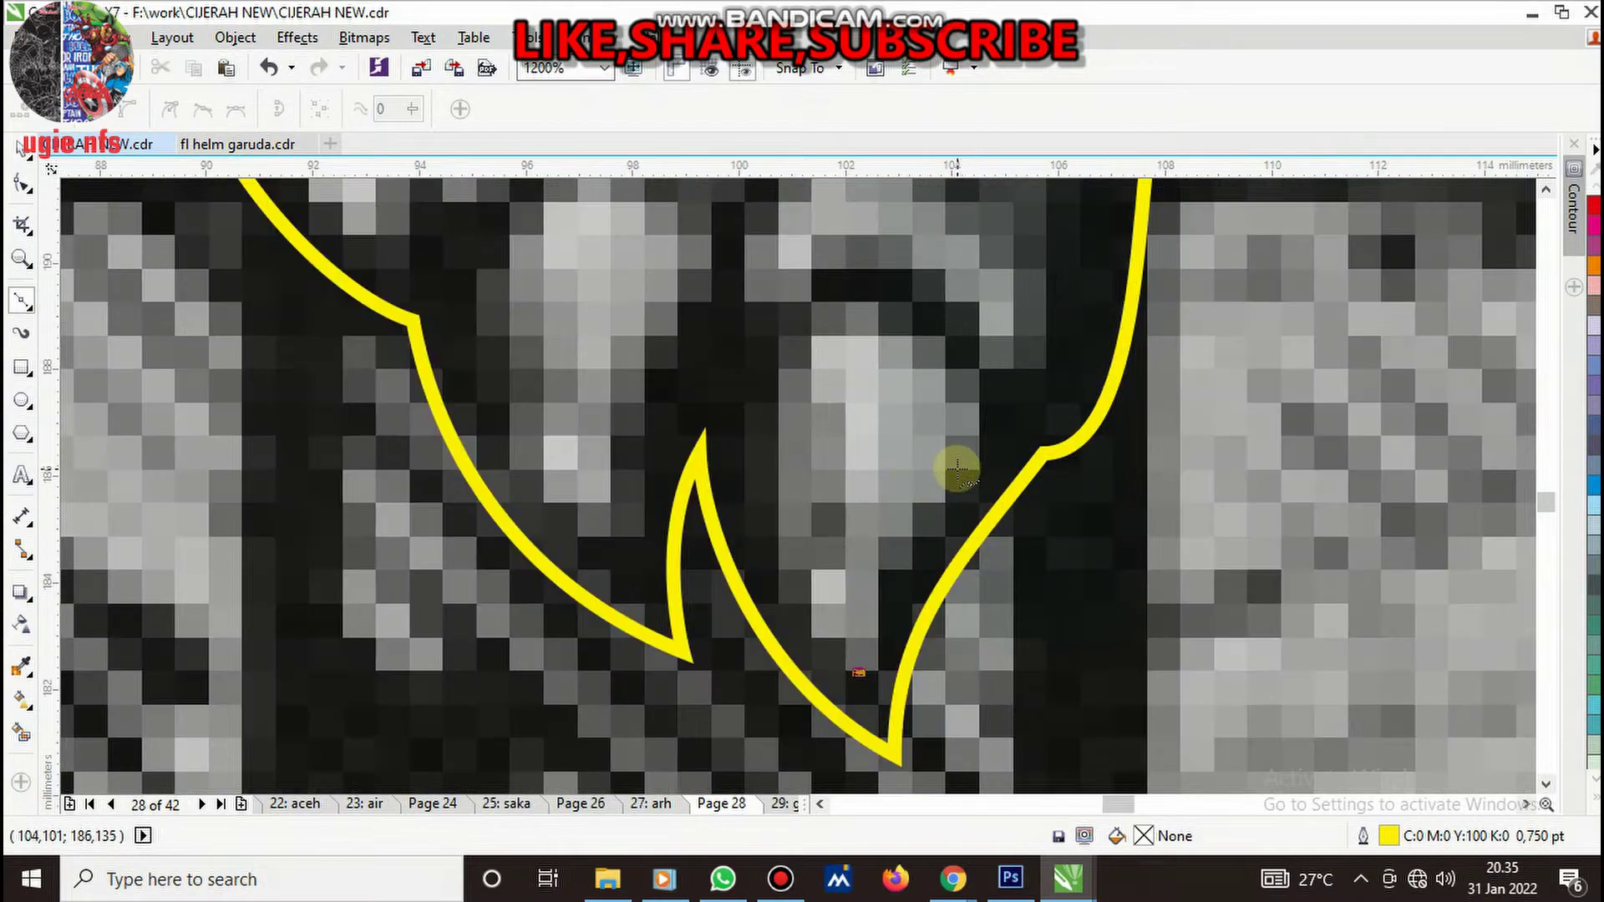
left_click_drag(957, 470, 1001, 426)
left_click_drag(914, 333, 888, 315)
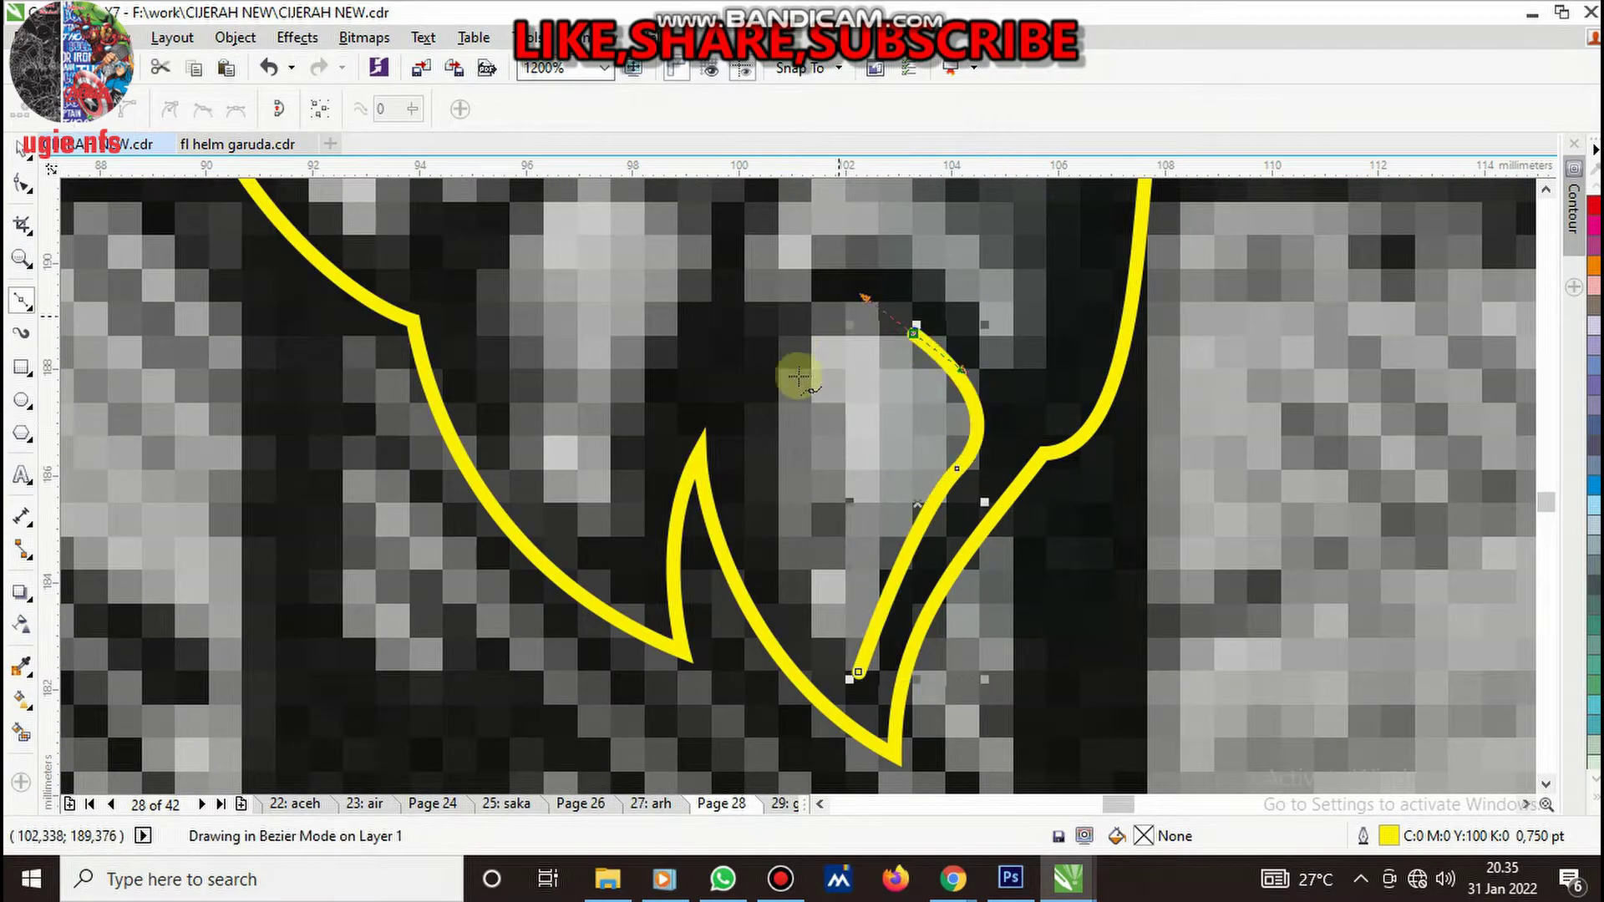
left_click_drag(782, 391, 767, 475)
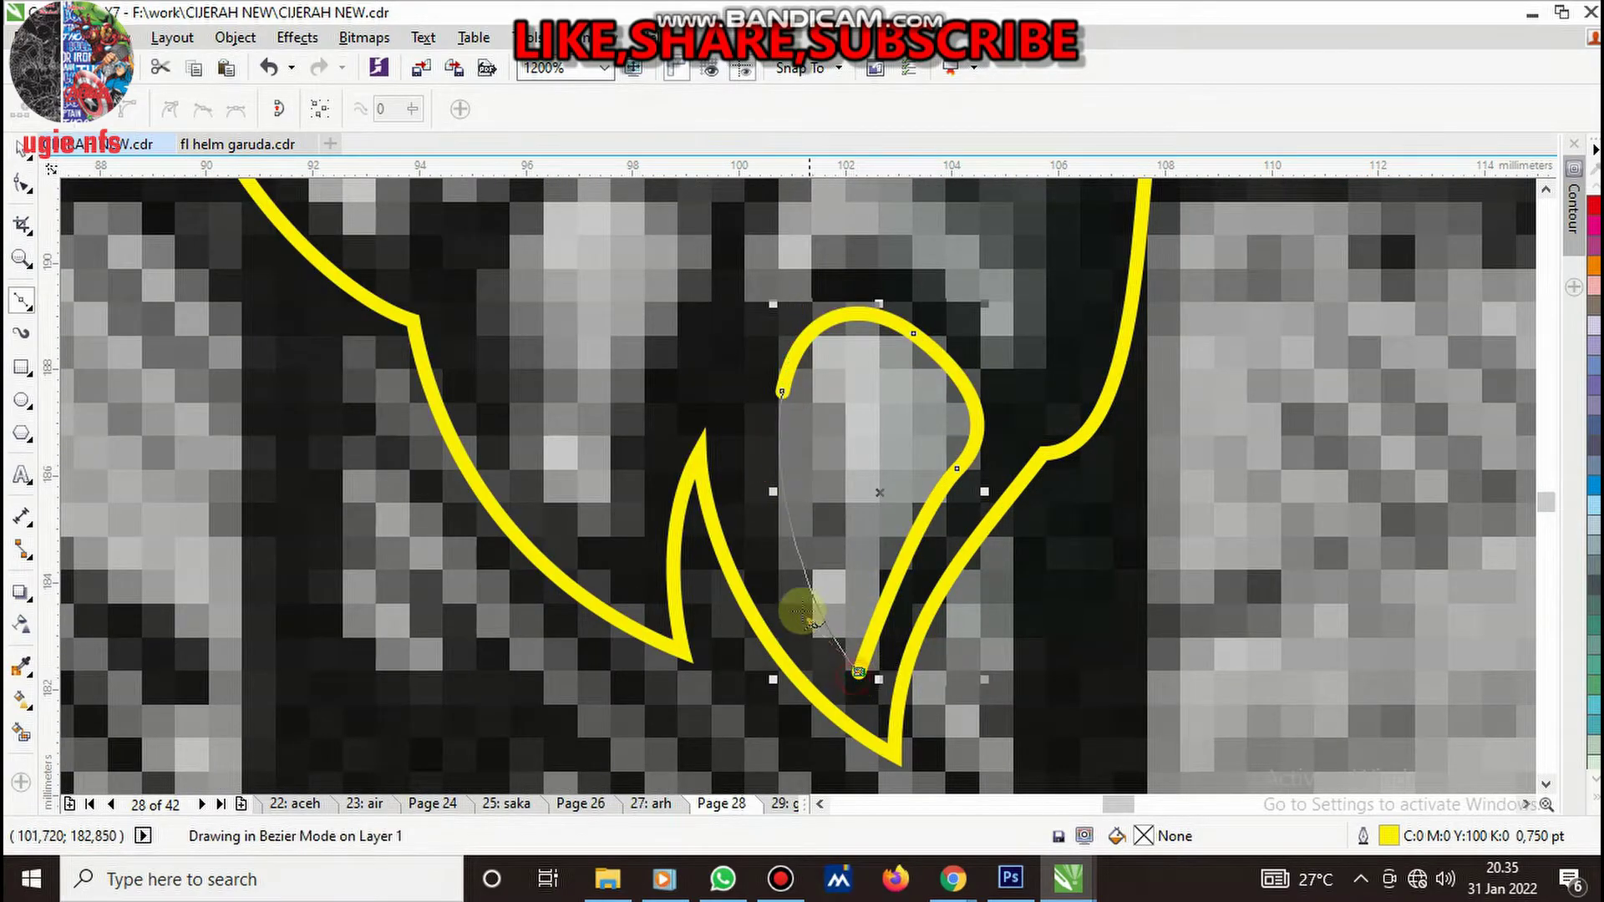
left_click_drag(858, 673, 802, 551)
scroll(825, 547, "down", 1)
scroll(824, 547, "up", 1)
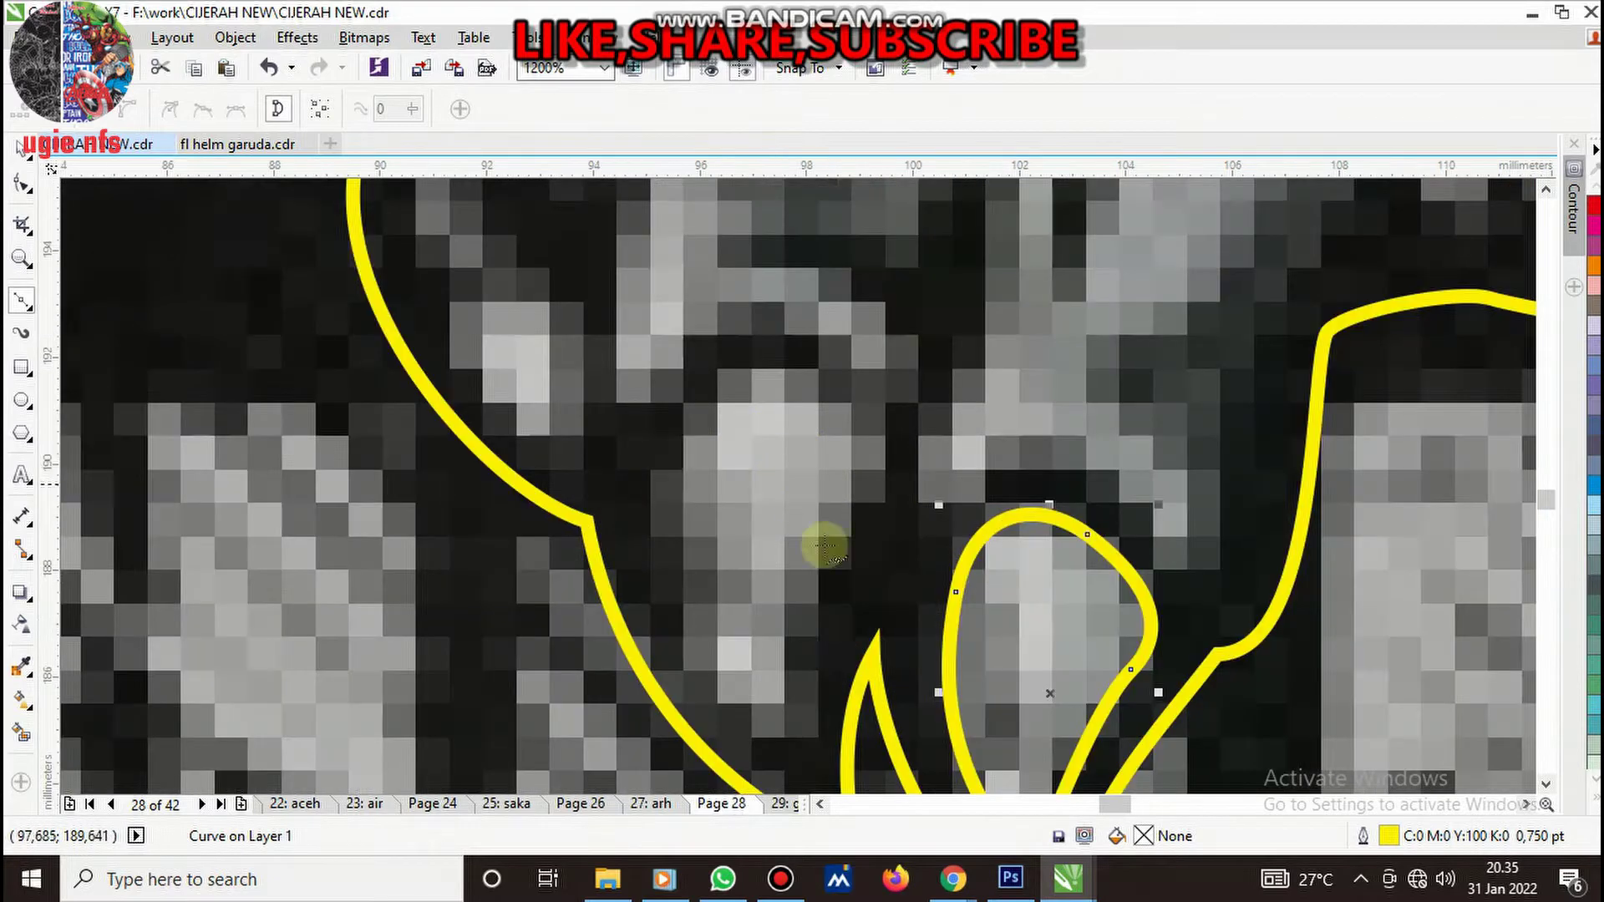
- Trace the hooked toe shape beside it, closing the path at its base
left_click(790, 743)
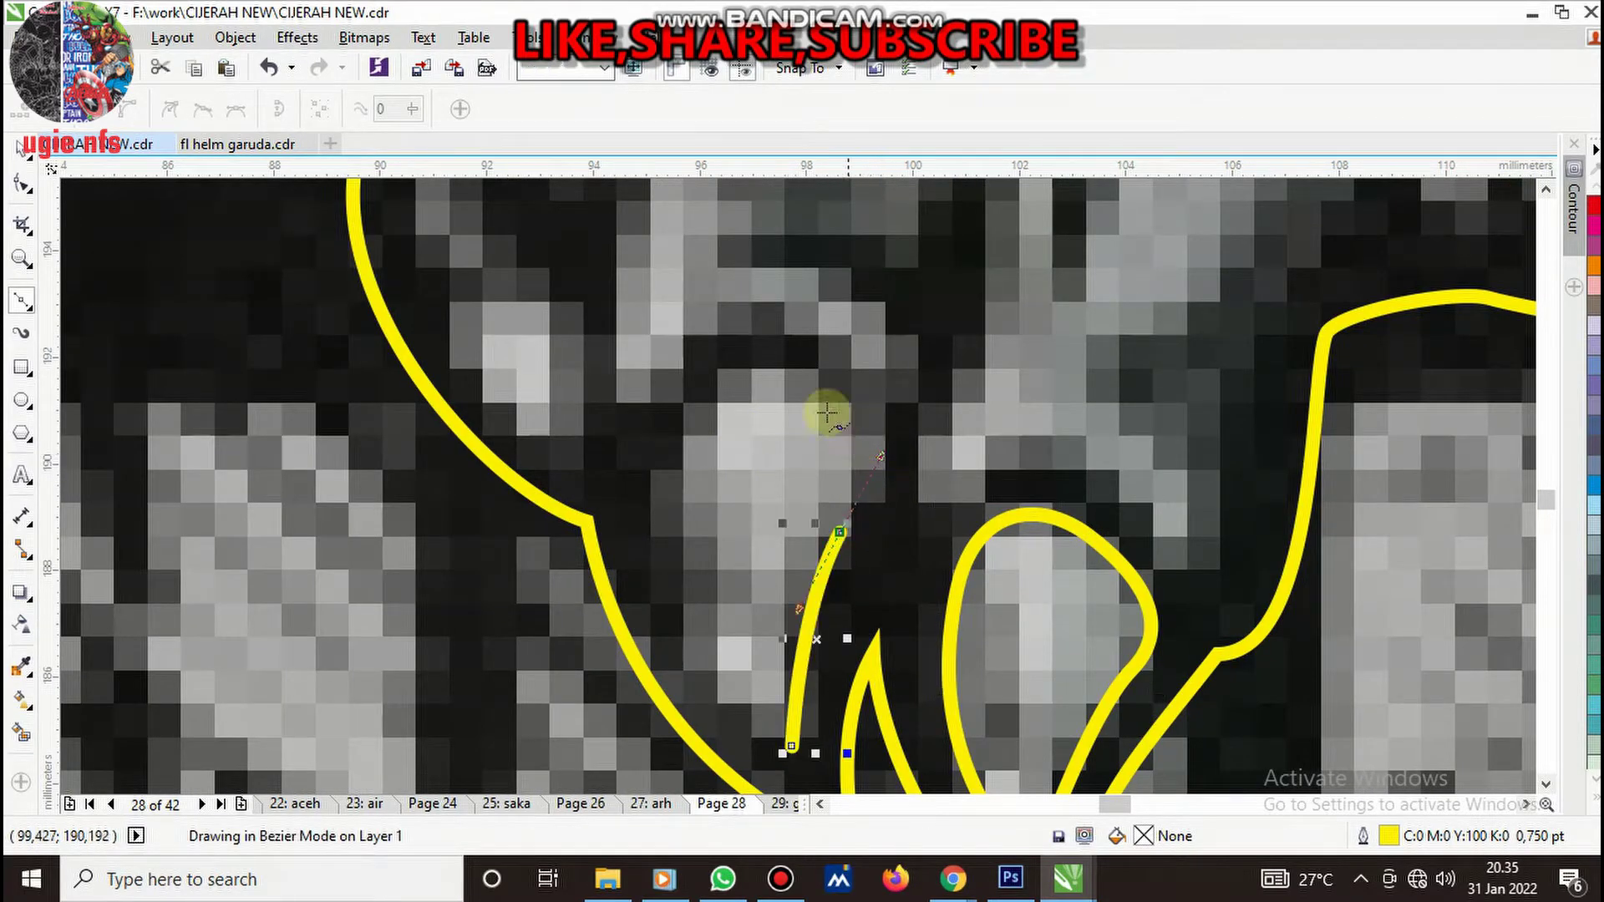
left_click_drag(812, 383, 773, 351)
left_click_drag(689, 403, 668, 433)
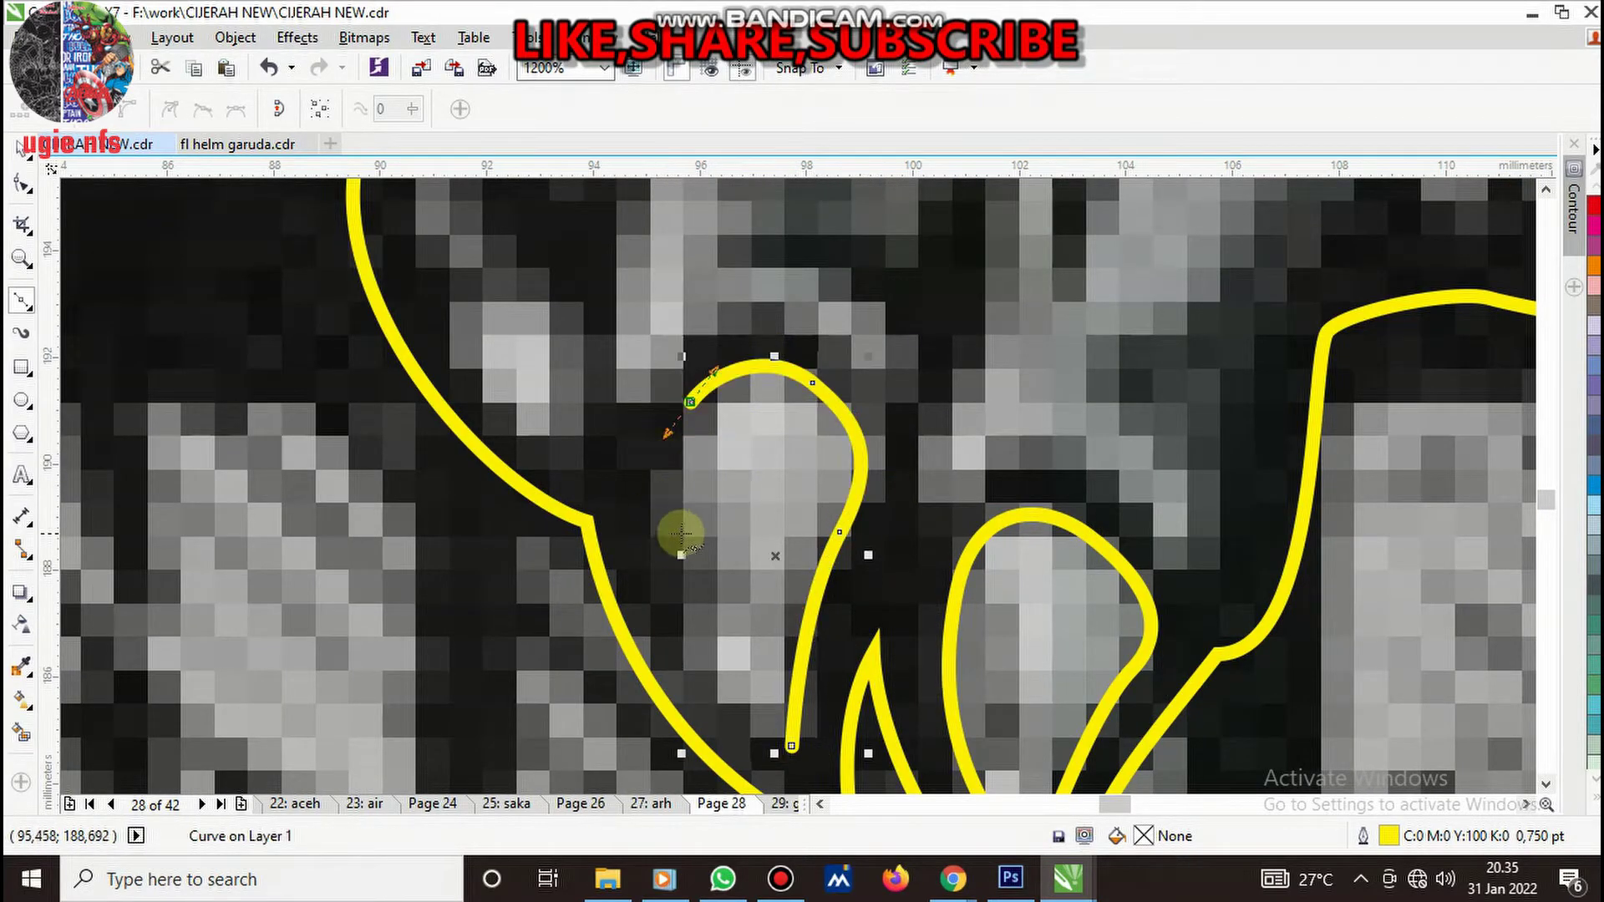
mouse_move(691, 539)
left_mouse_down()
mouse_move(720, 561)
mouse_move(646, 573)
left_mouse_up()
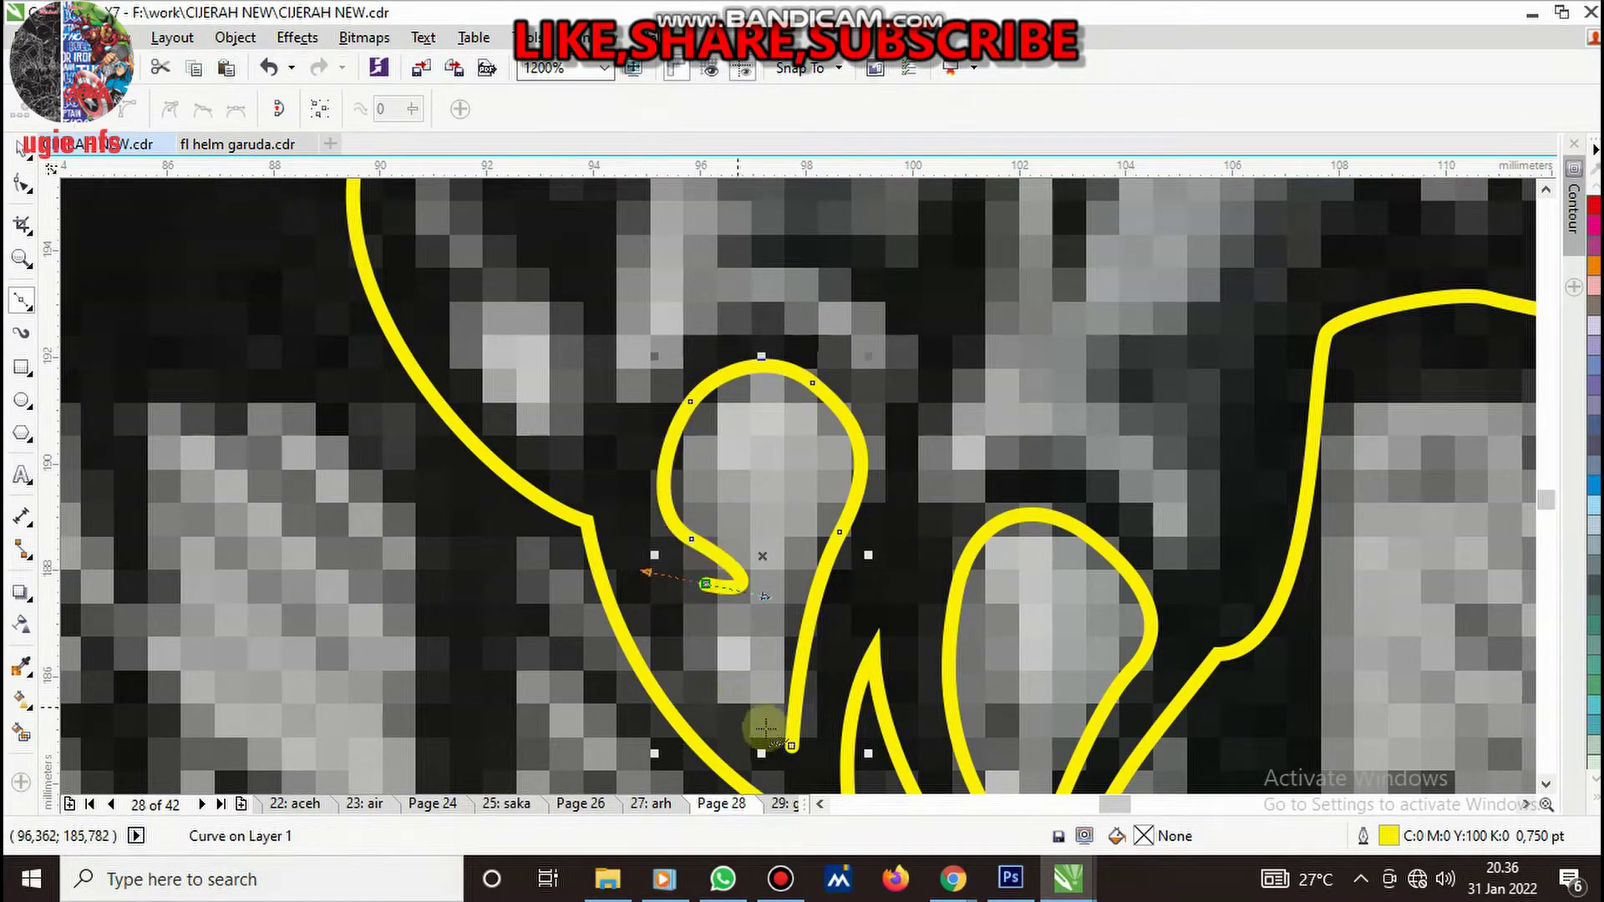
left_click(792, 745)
scroll(861, 639, "down", 1)
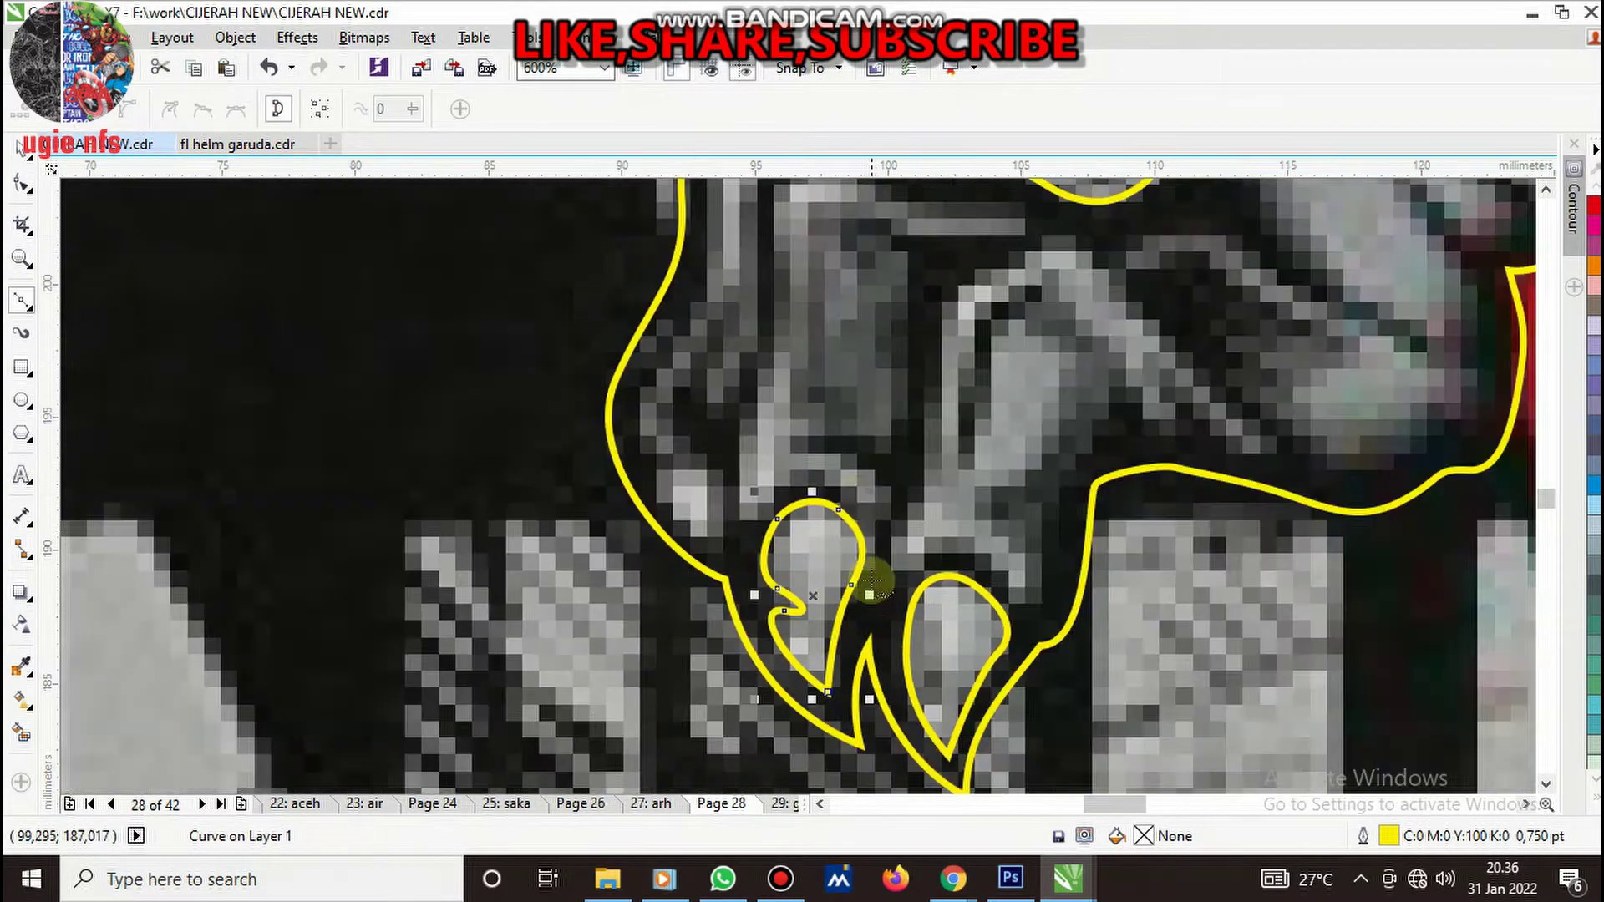
scroll(735, 534, "down", 1)
scroll(763, 537, "up", 1)
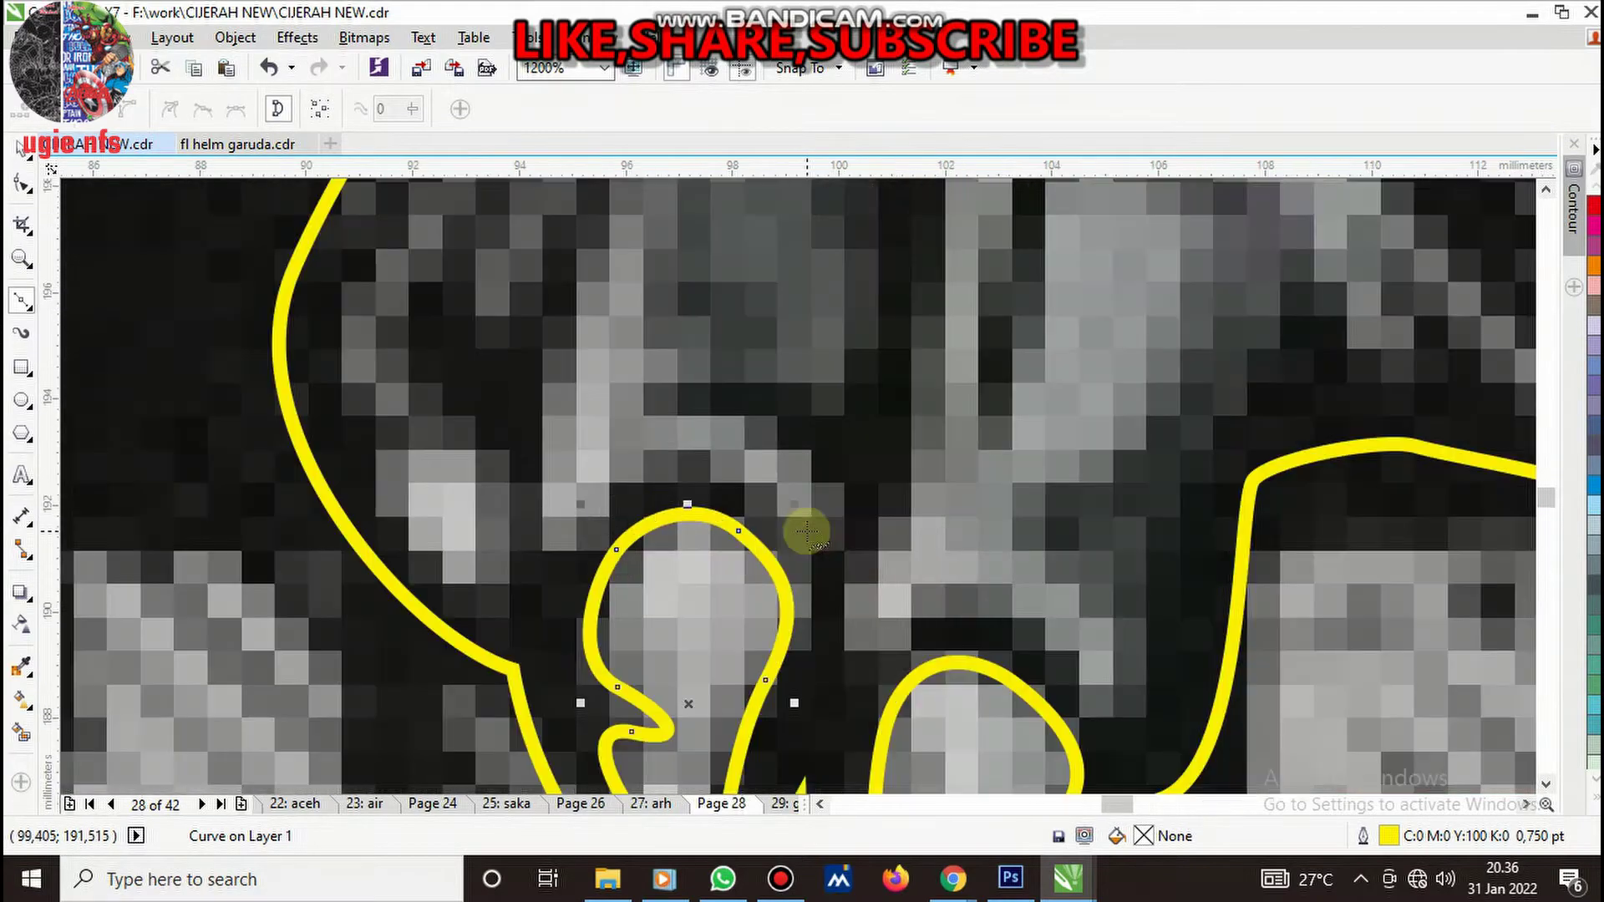
scroll(805, 530, "down", 1)
scroll(826, 569, "up", 2)
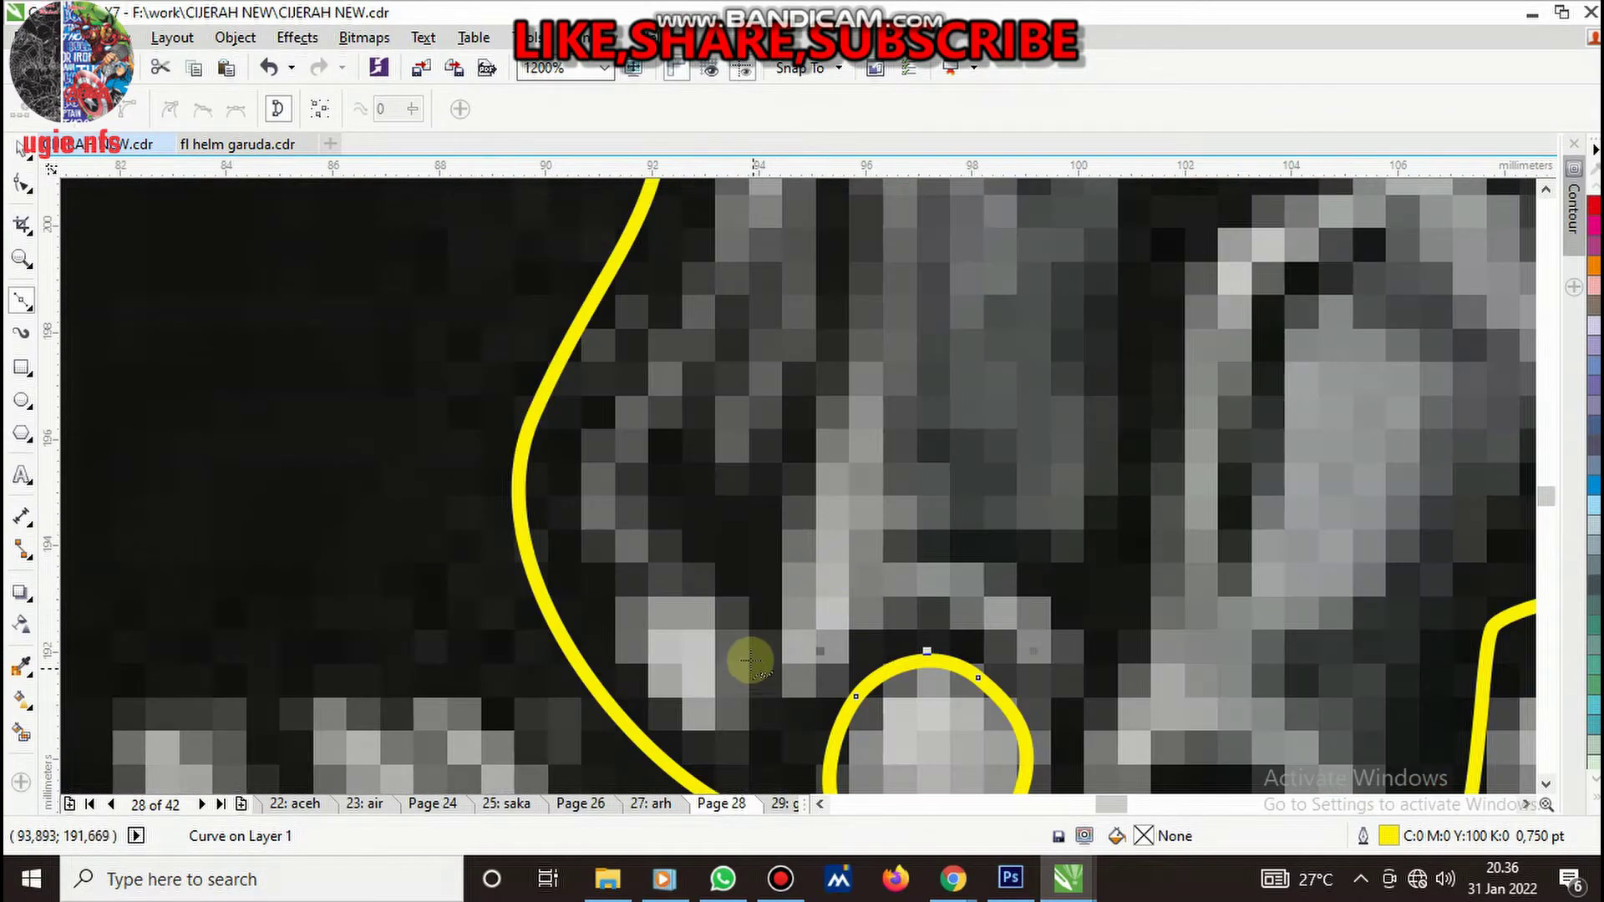
- Start a new curve at the base of the talon's left finger
left_click(733, 742)
left_click_drag(728, 605, 700, 566)
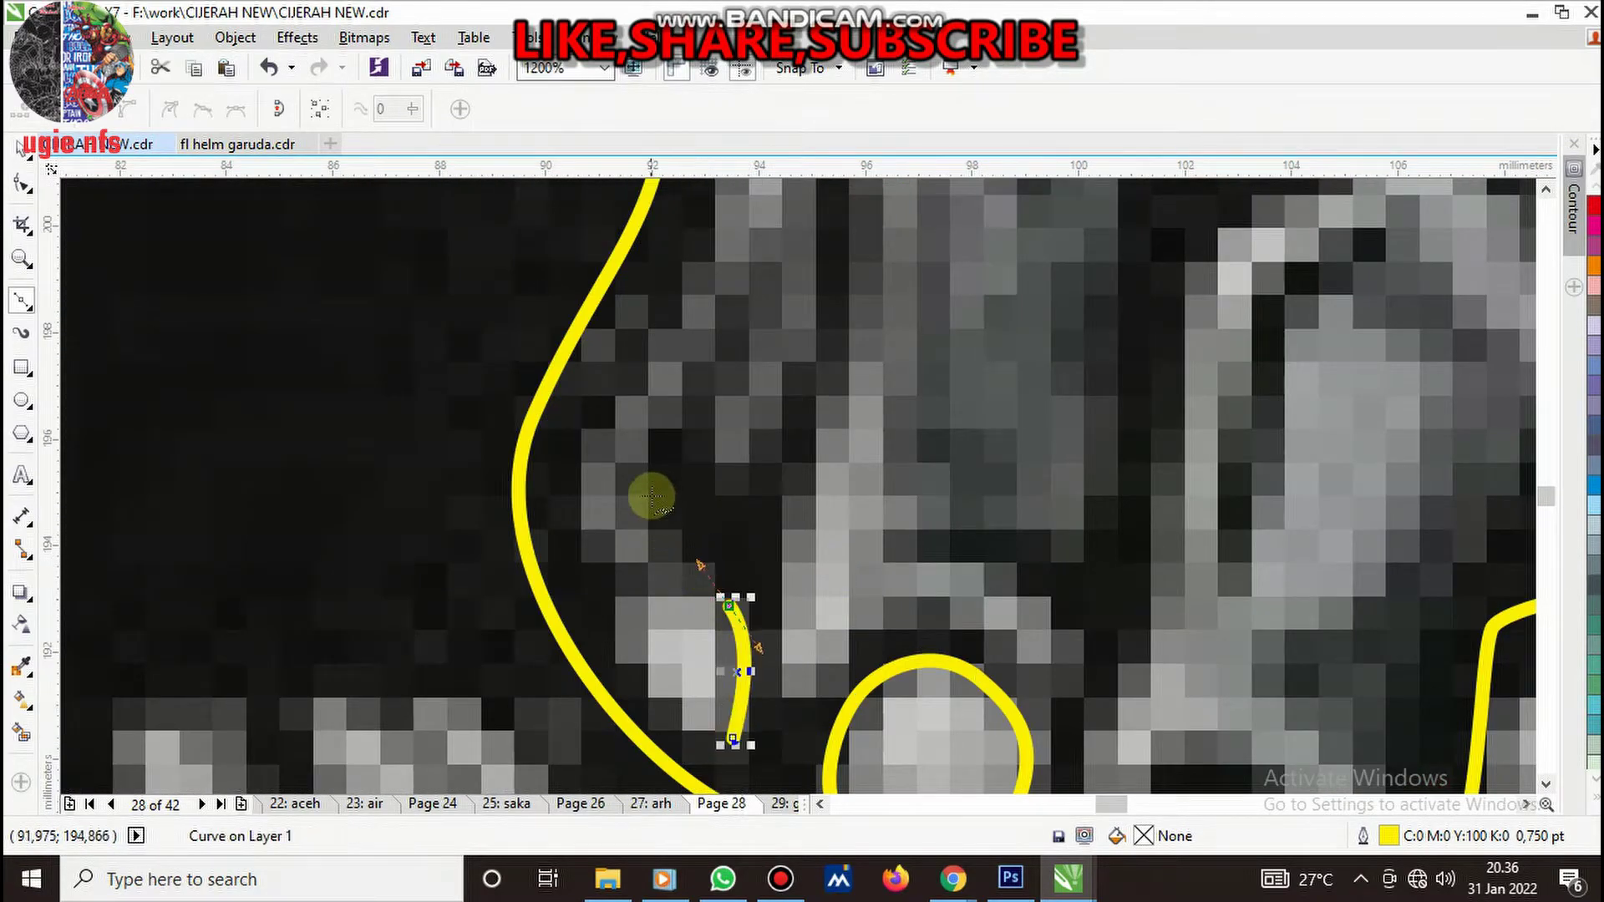
scroll(815, 488, "down", 1)
scroll(785, 478, "down", 1)
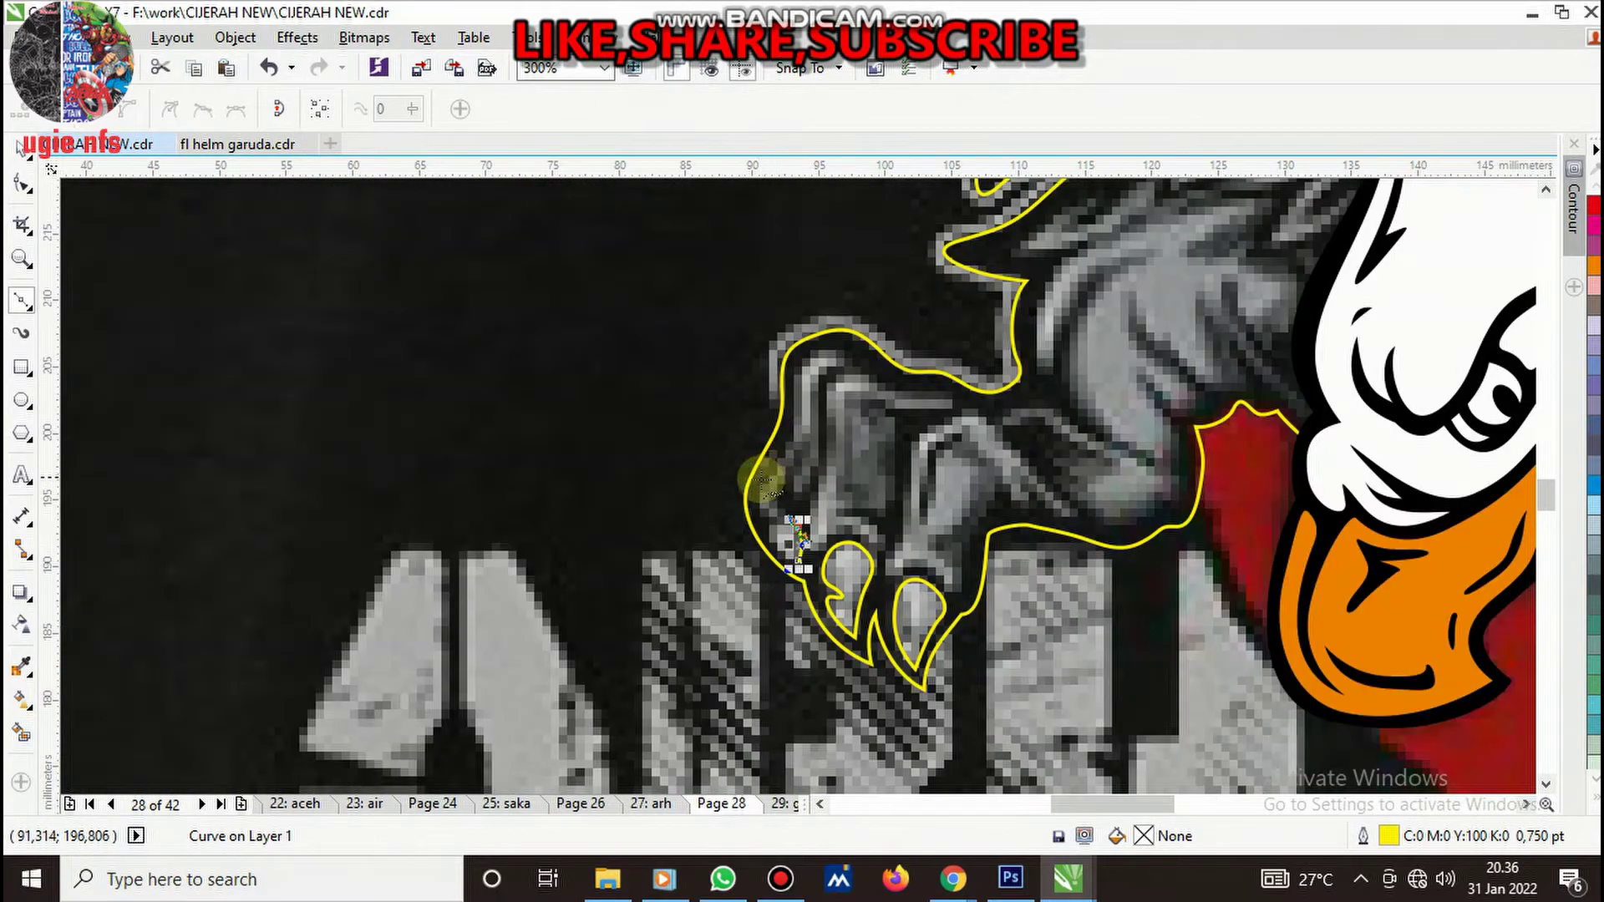
- Extend the left finger curve up to its sharp curled tip
scroll(741, 466, "up", 2)
left_click_drag(844, 490, 935, 368)
scroll(907, 407, "down", 2)
scroll(919, 409, "up", 2)
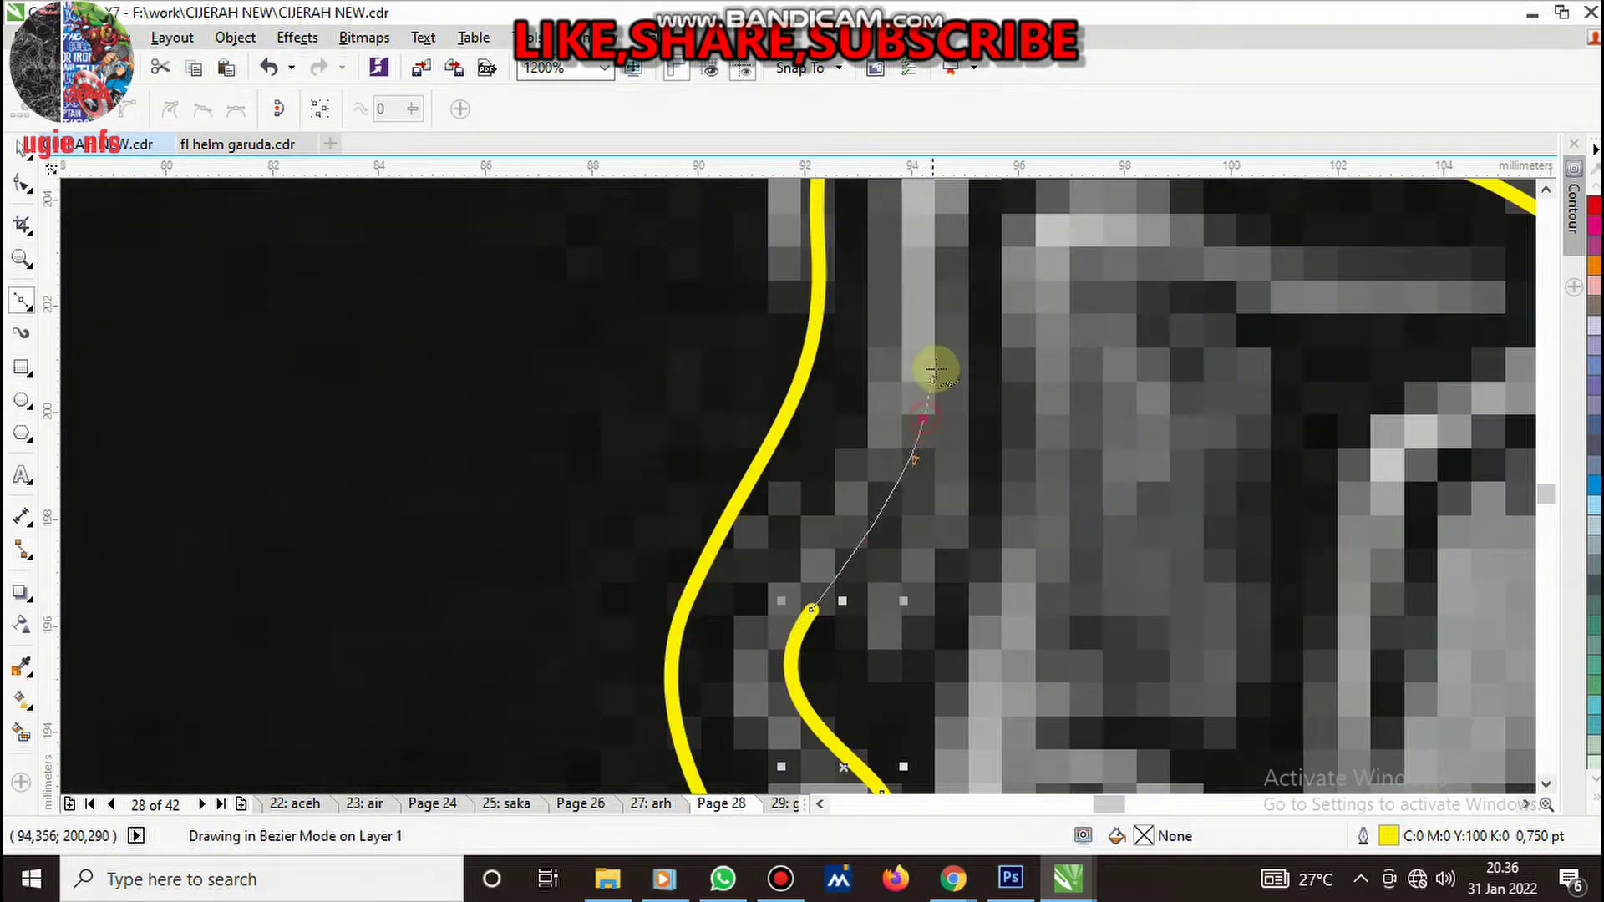
left_click_drag(862, 614, 831, 656)
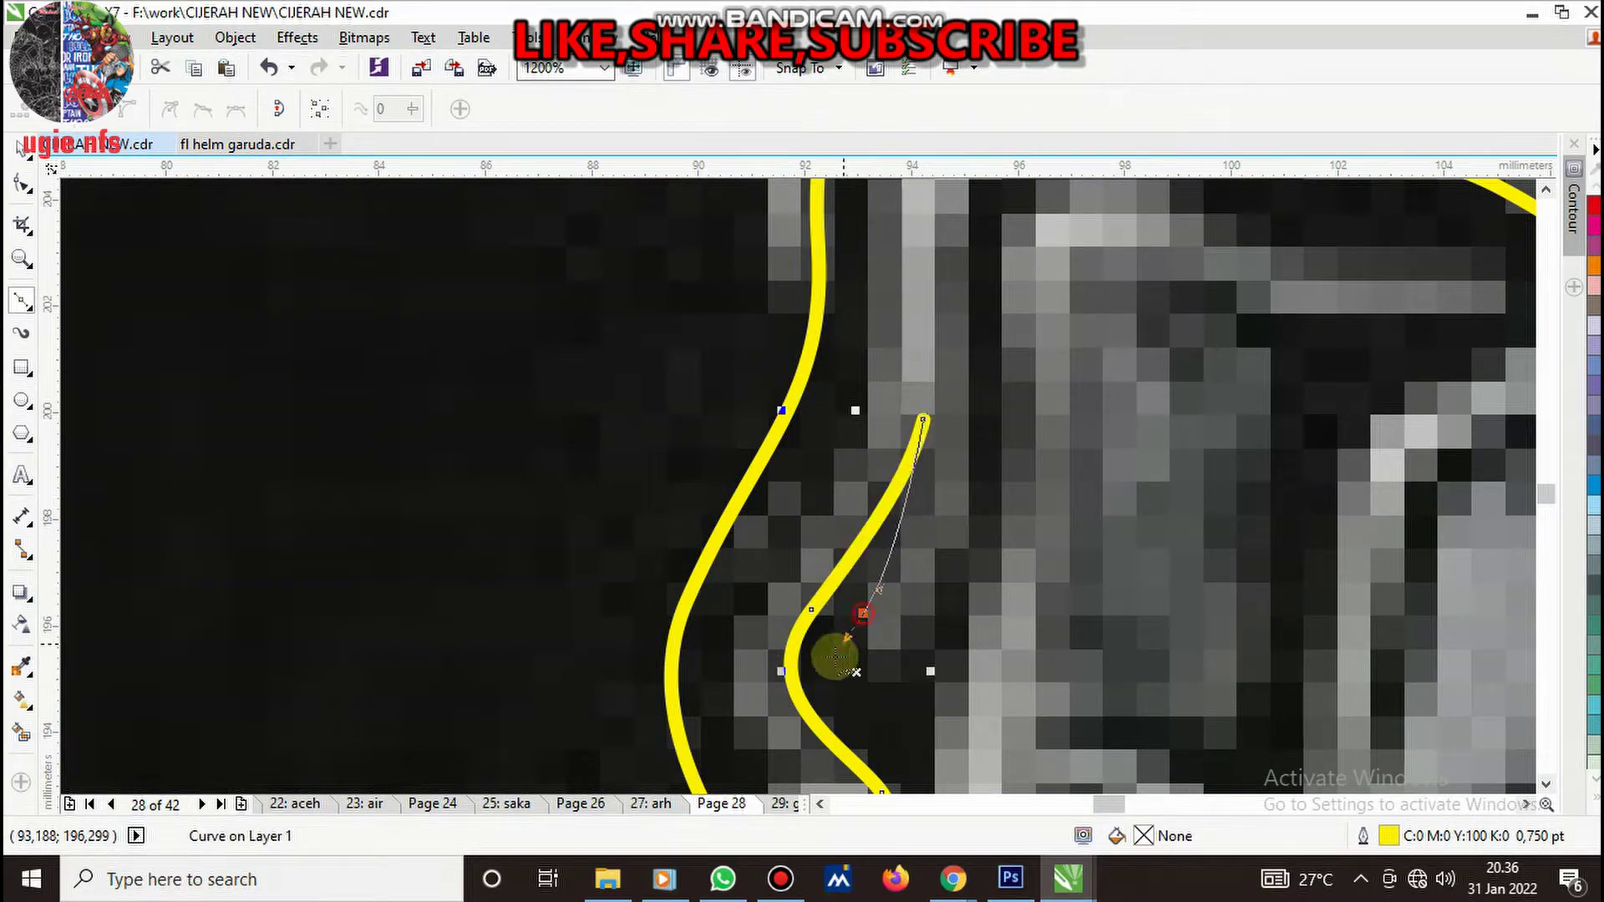
left_click_drag(965, 502, 965, 501)
scroll(942, 472, "down", 2)
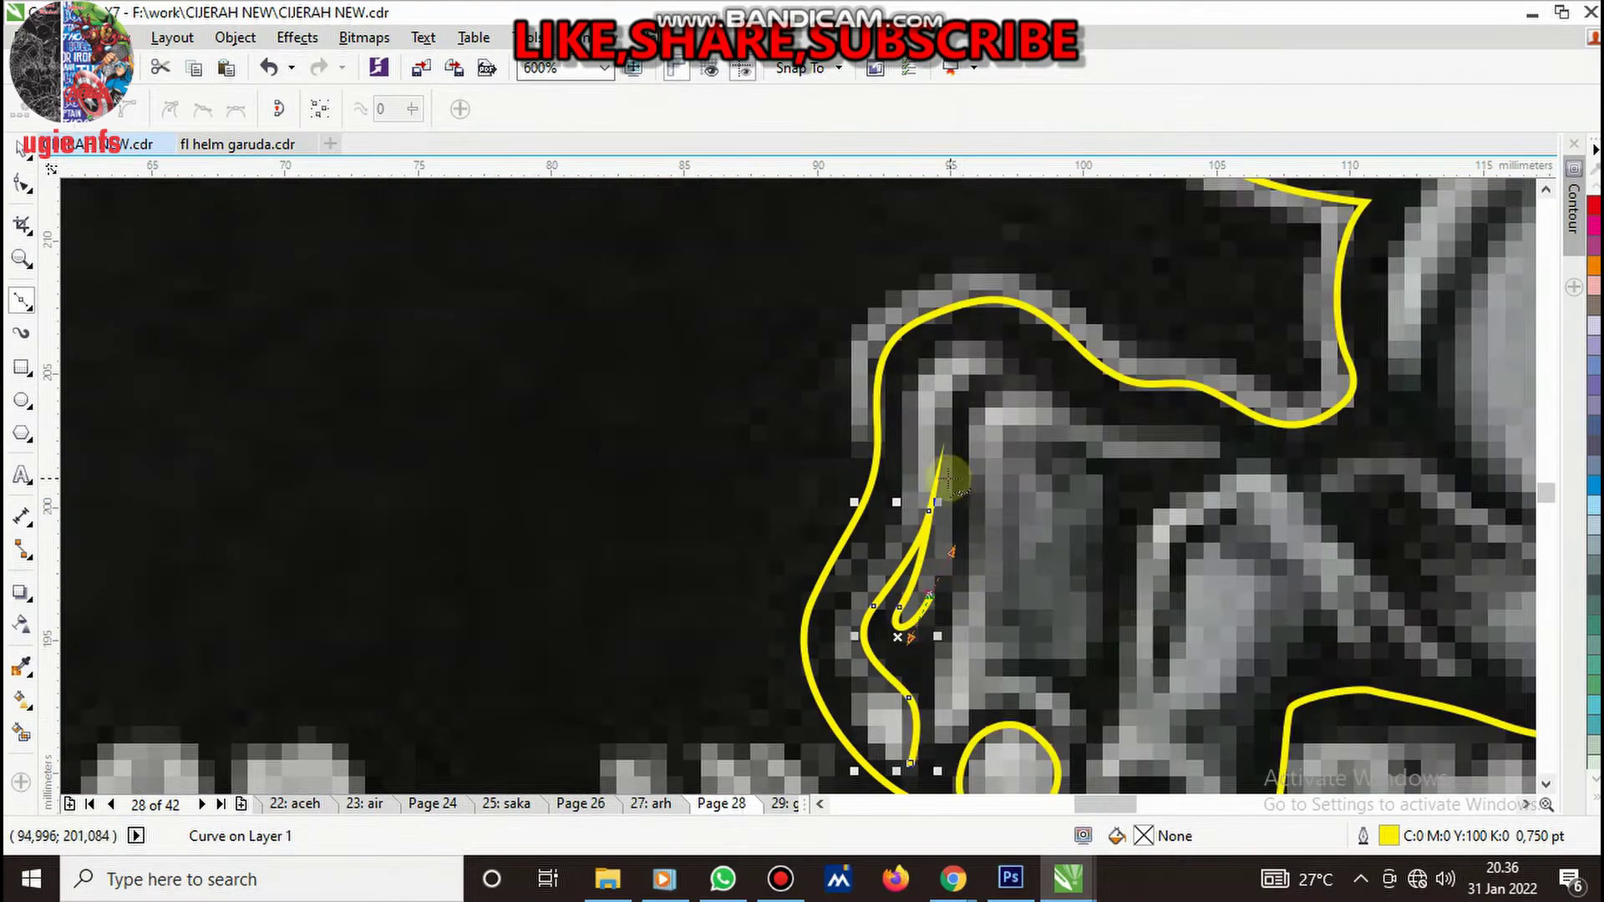
scroll(946, 479, "up", 2)
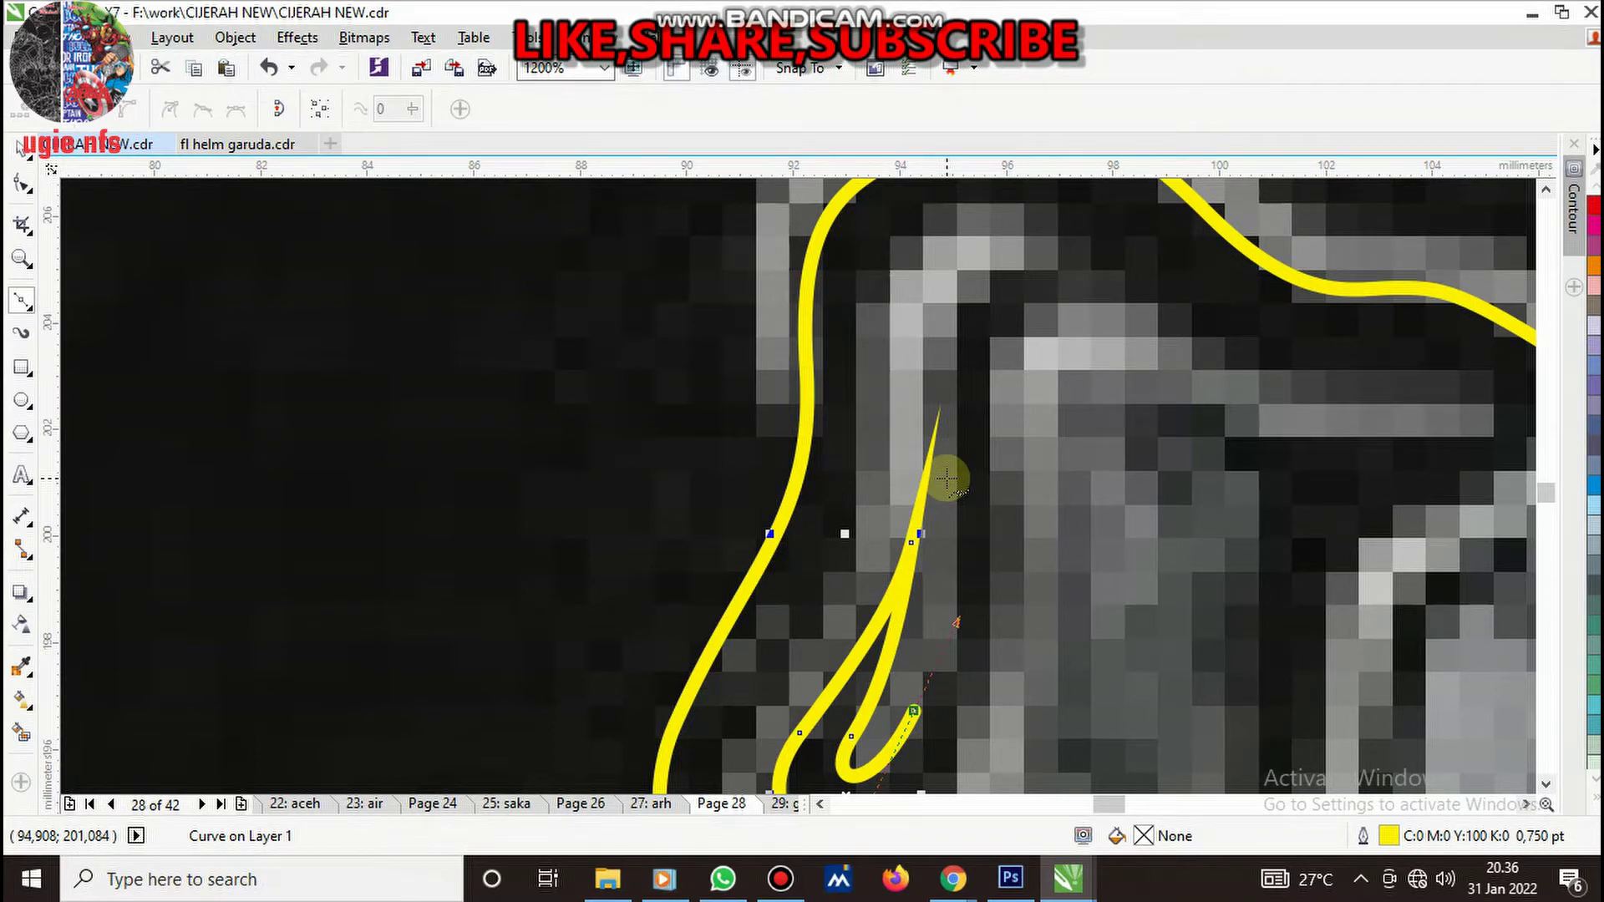
- Close the tip and carry the outline over the knuckle and down the outer side
left_click_drag(947, 392, 936, 307)
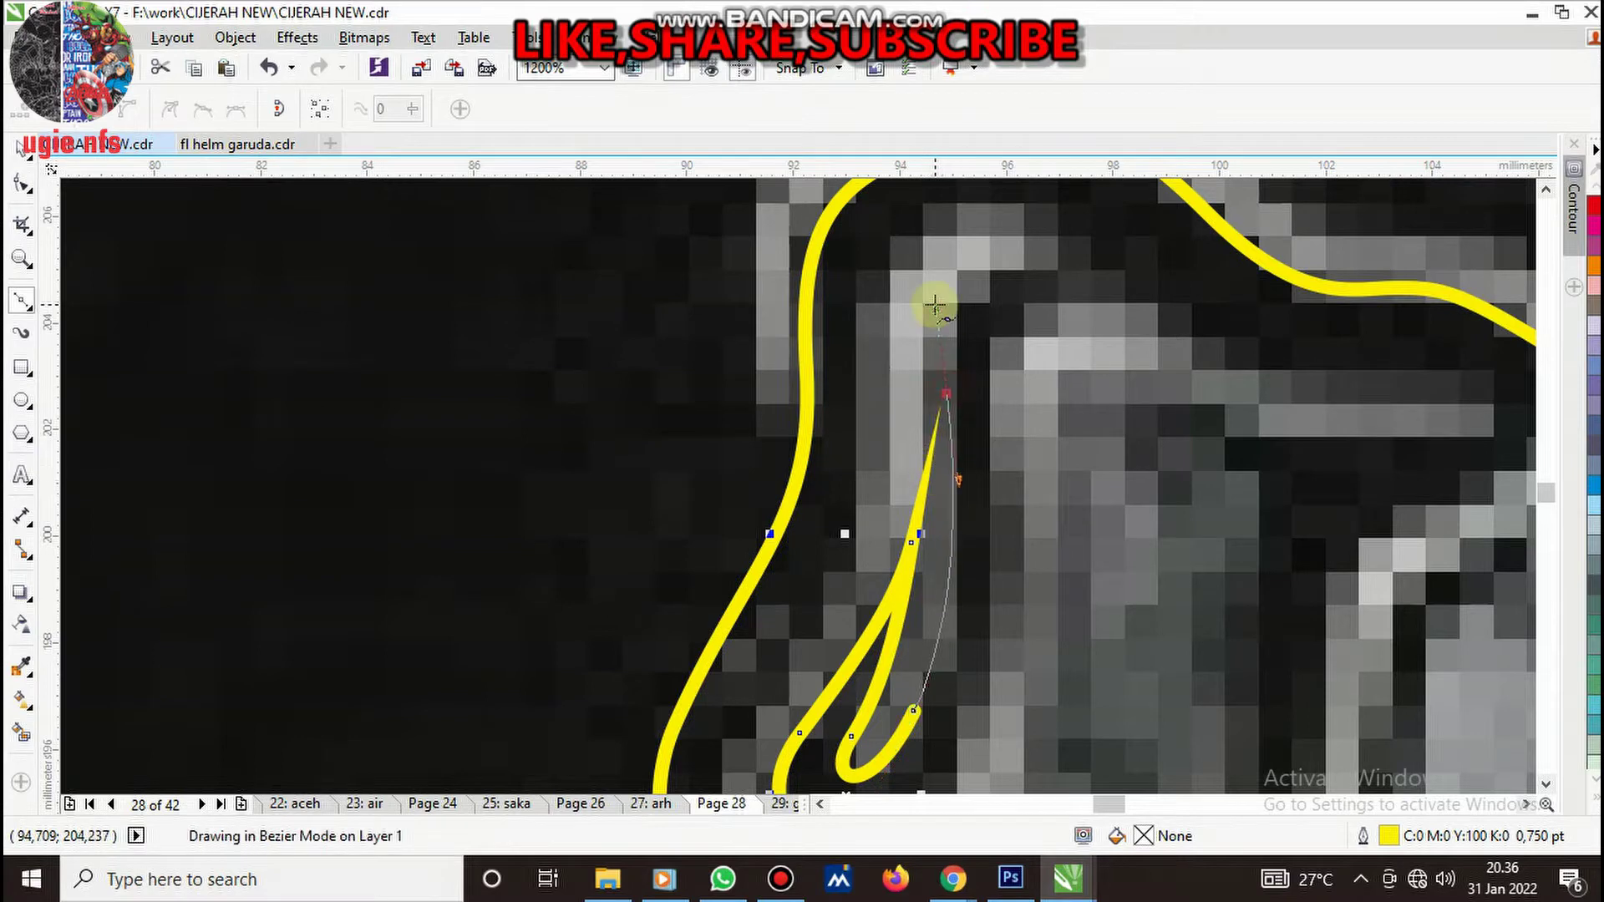
left_click_drag(1045, 255, 1078, 242)
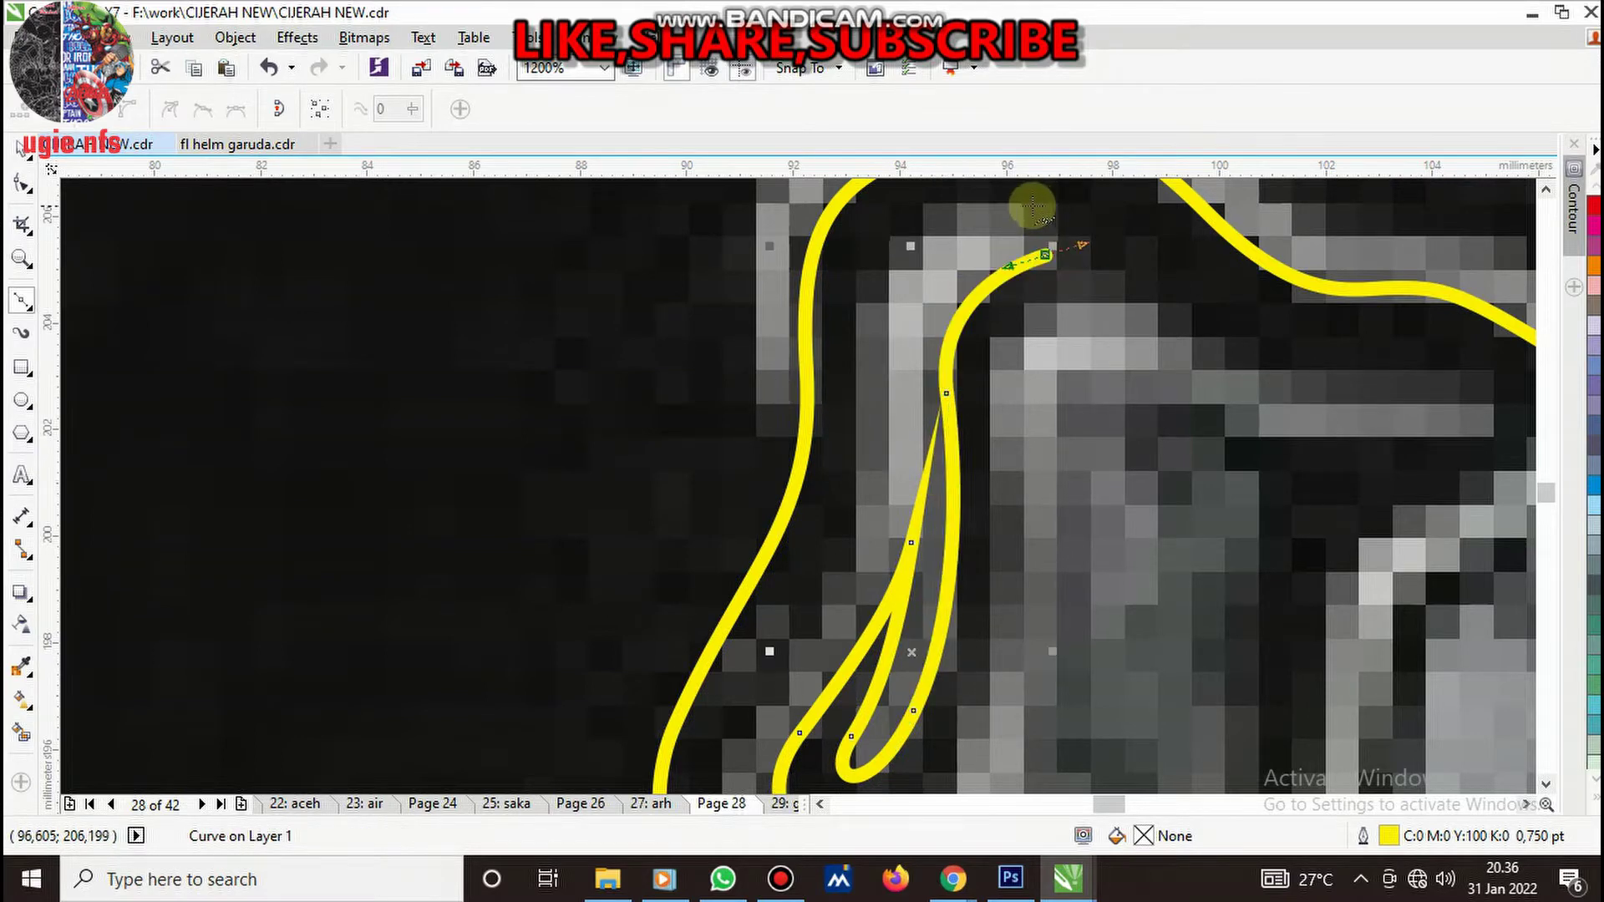
scroll(1061, 376, "down", 2)
scroll(1065, 341, "up", 2)
left_click_drag(992, 328, 951, 329)
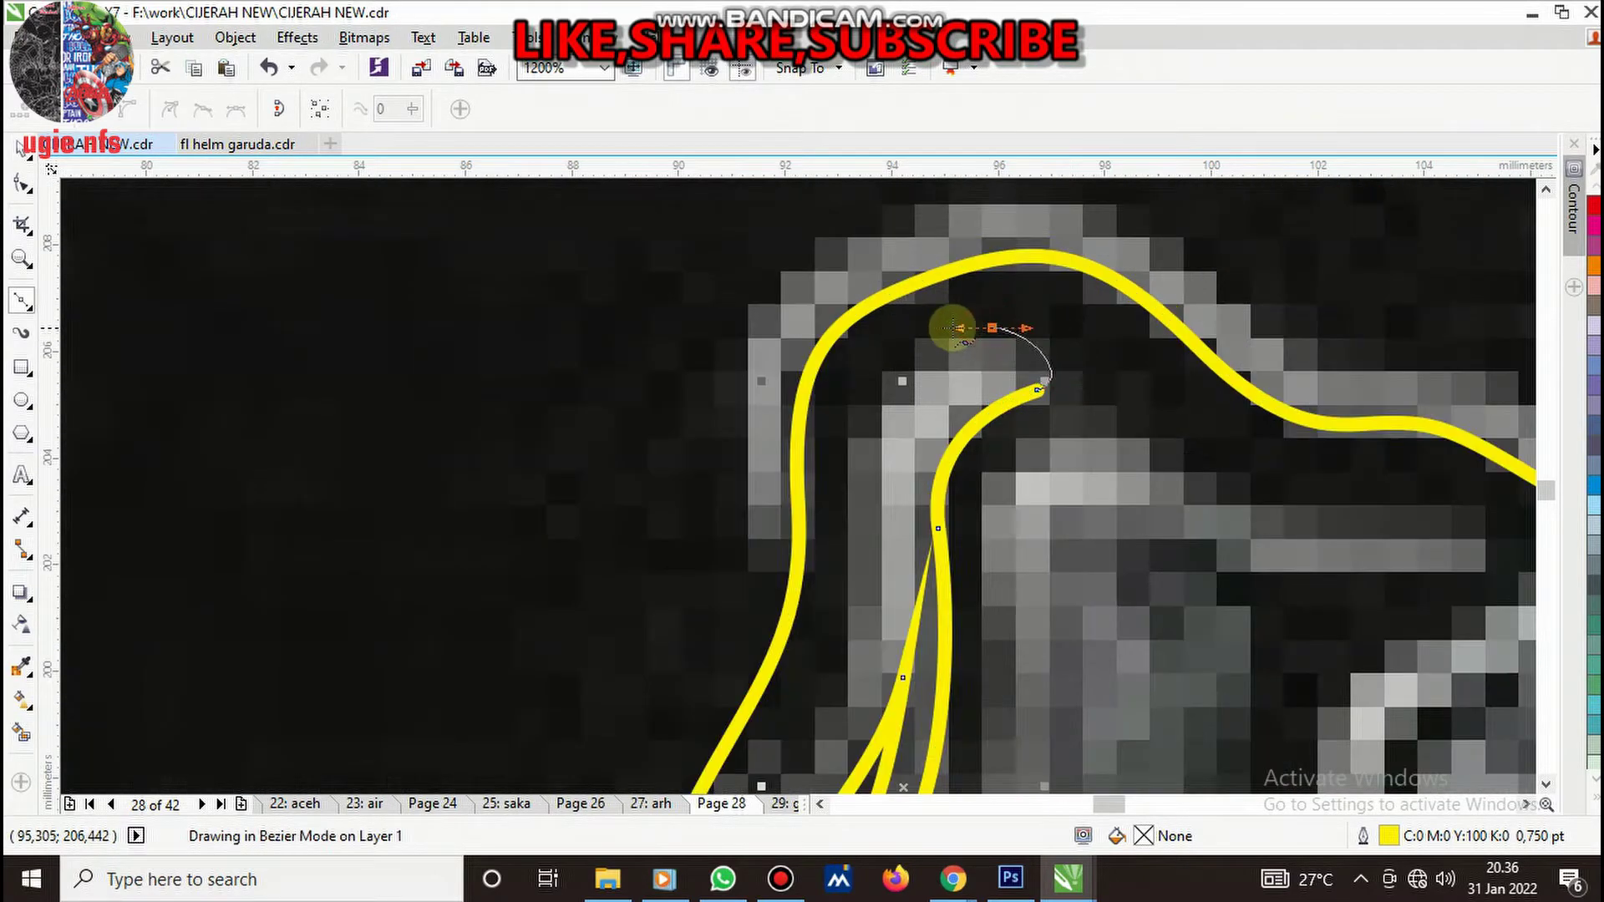
left_click_drag(847, 493, 860, 602)
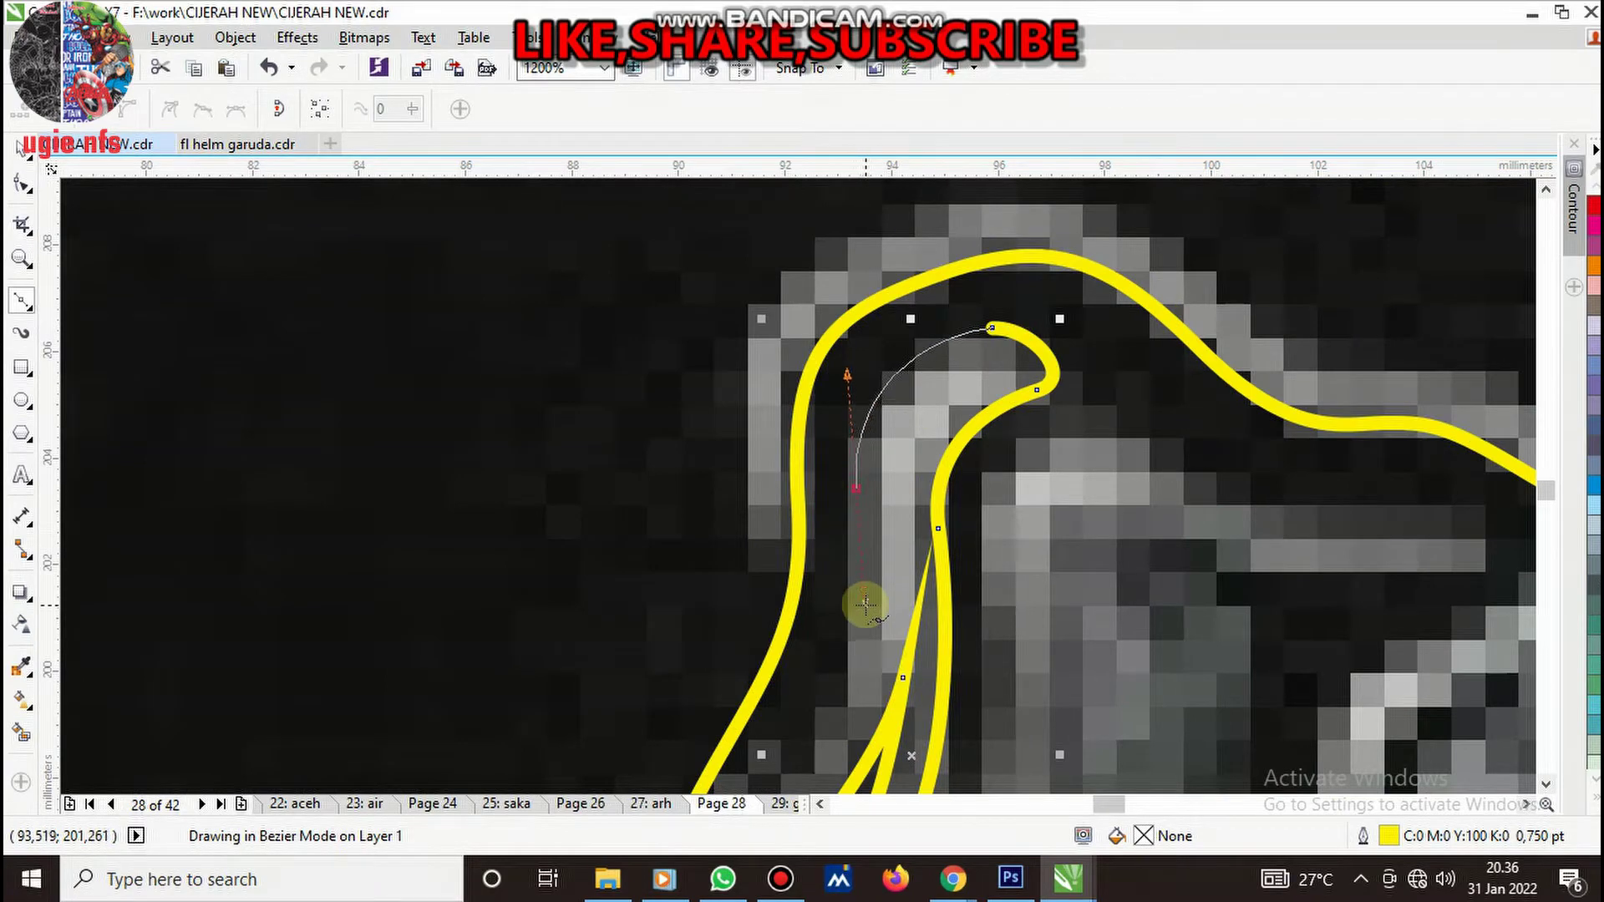
scroll(906, 562, "down", 2)
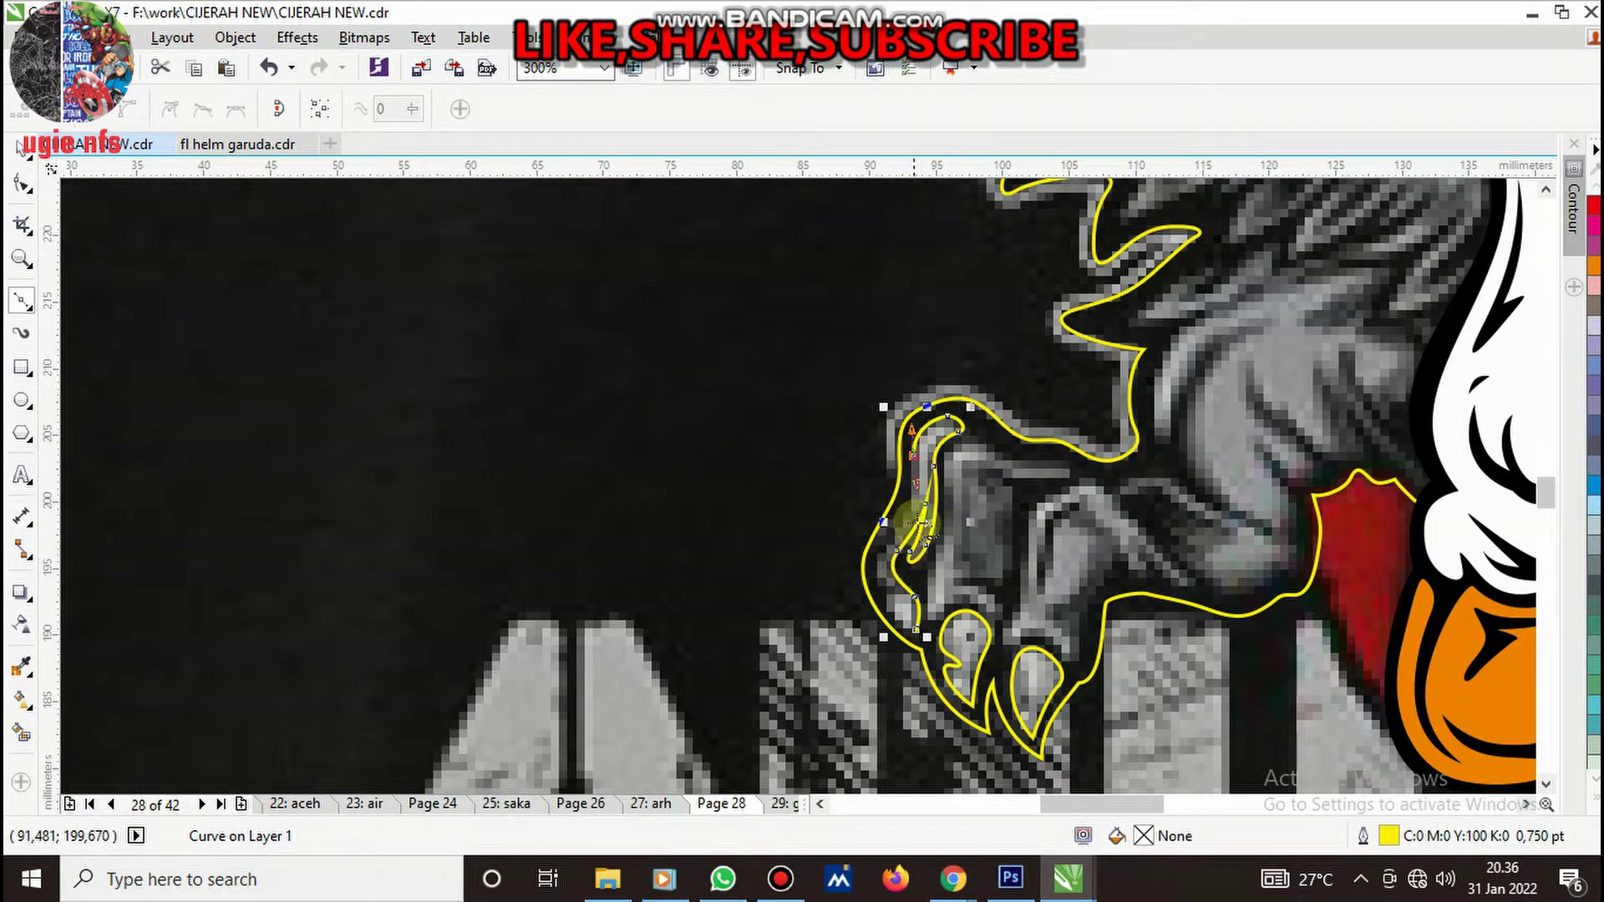
scroll(916, 522, "up", 2)
- Trace the finger's outer and lower edges back and close the shape at its start node
left_click_drag(900, 510, 848, 581)
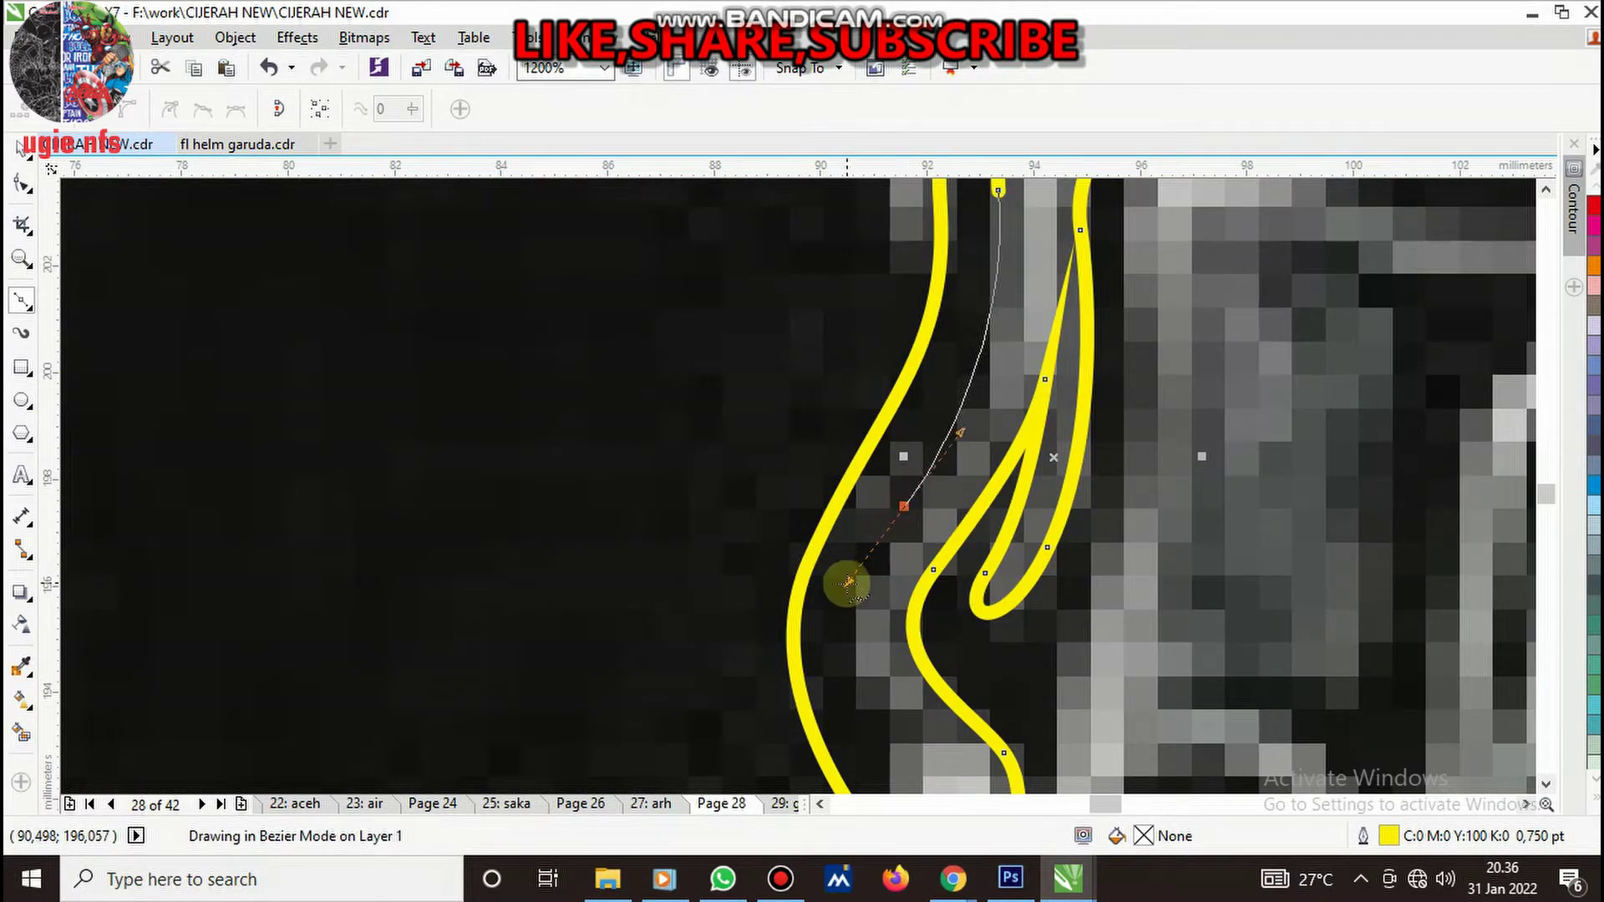
scroll(886, 543, "down", 2)
scroll(927, 478, "up", 2)
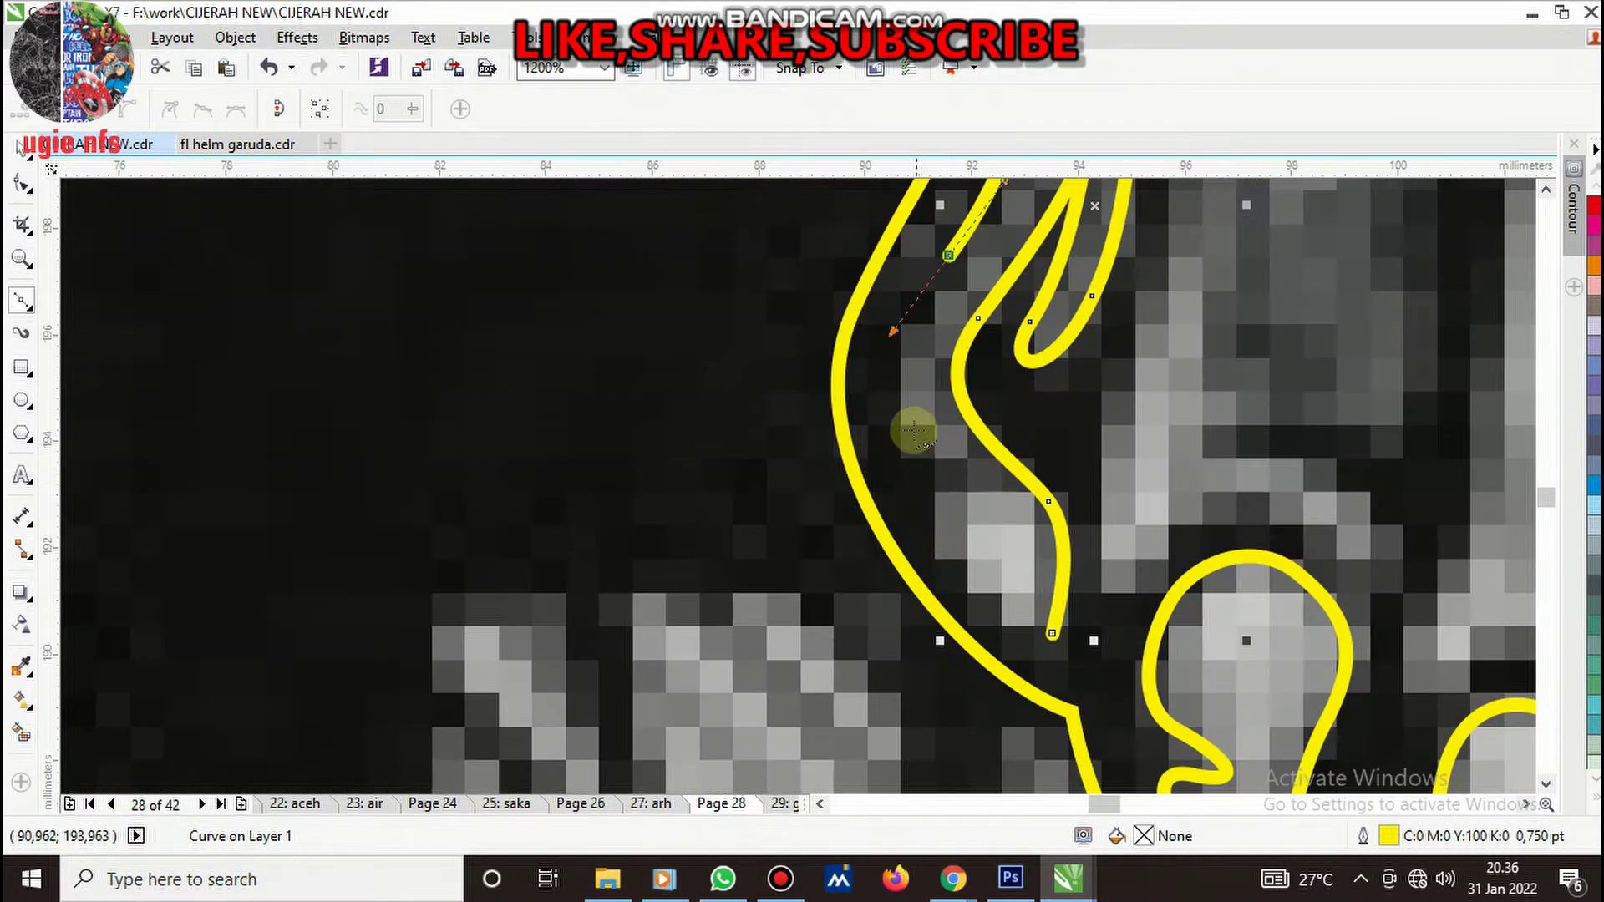
left_click_drag(915, 430, 938, 455)
left_click(968, 482)
left_click_drag(941, 532, 953, 572)
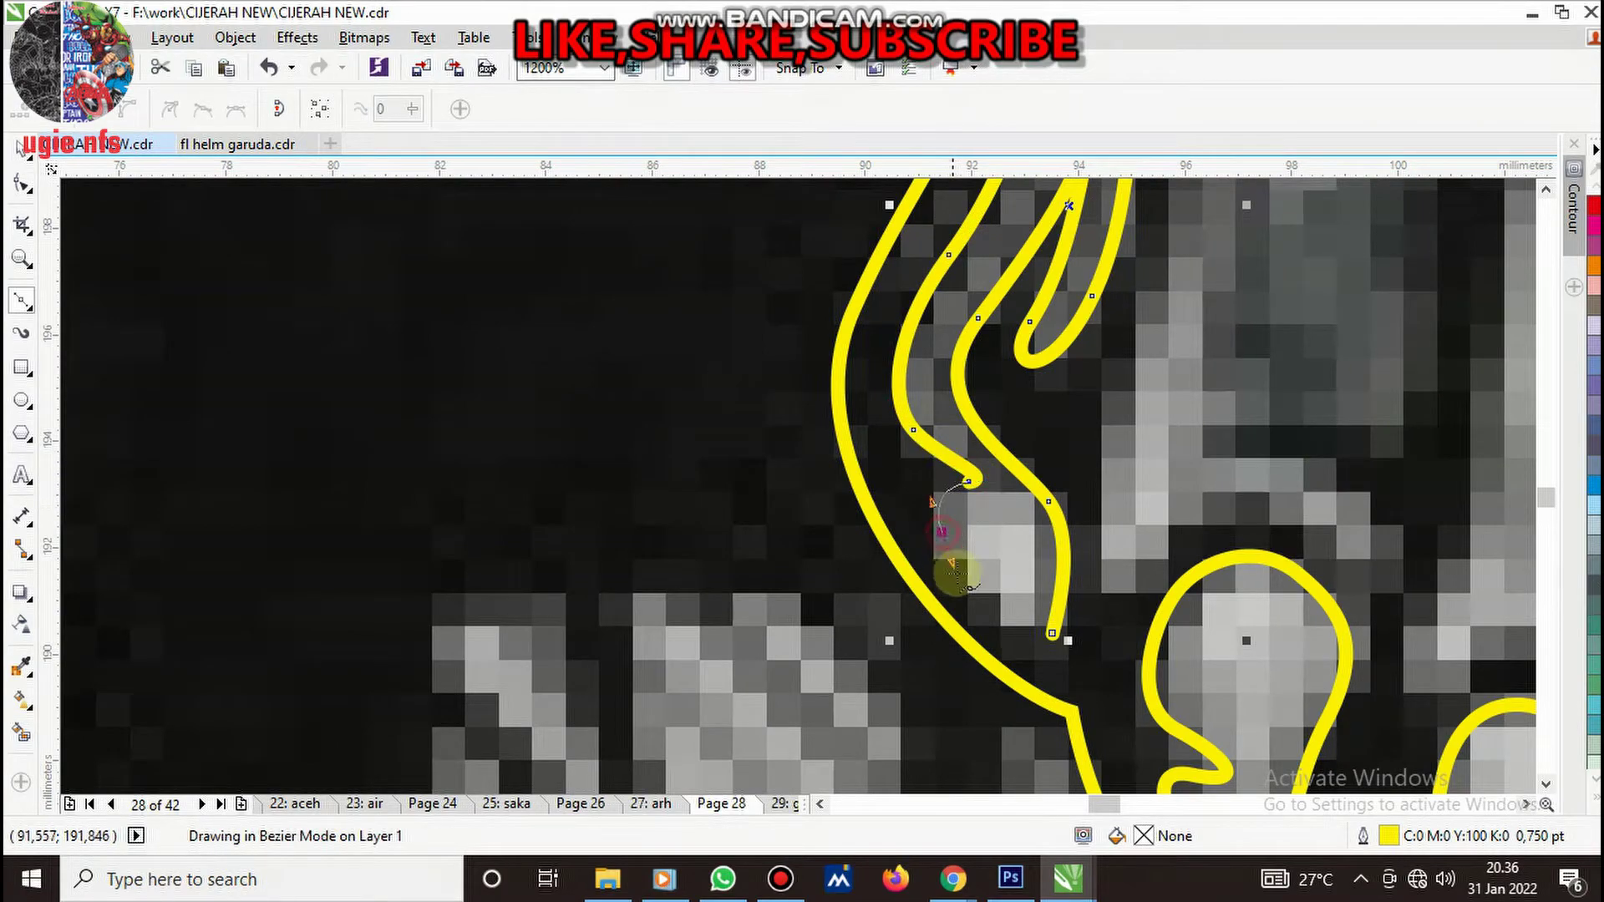
left_click(1055, 632)
- Begin a yellow Bezier outline of the next feather strand, curving it around the strand's bottom
scroll(1101, 572, "down", 2)
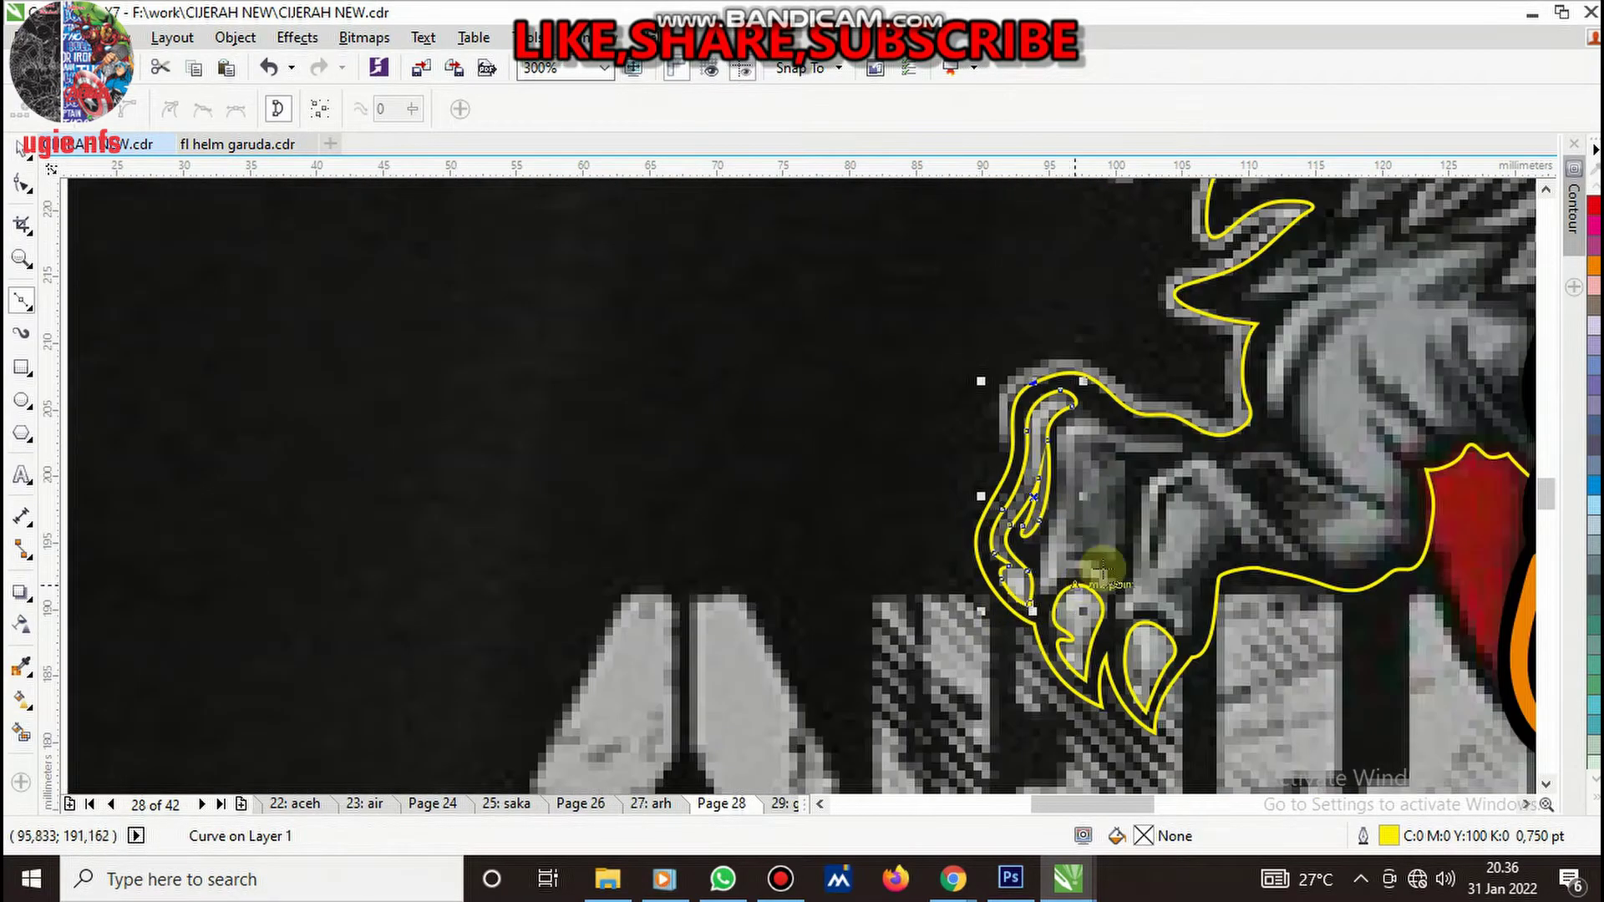
scroll(1111, 556, "up", 1)
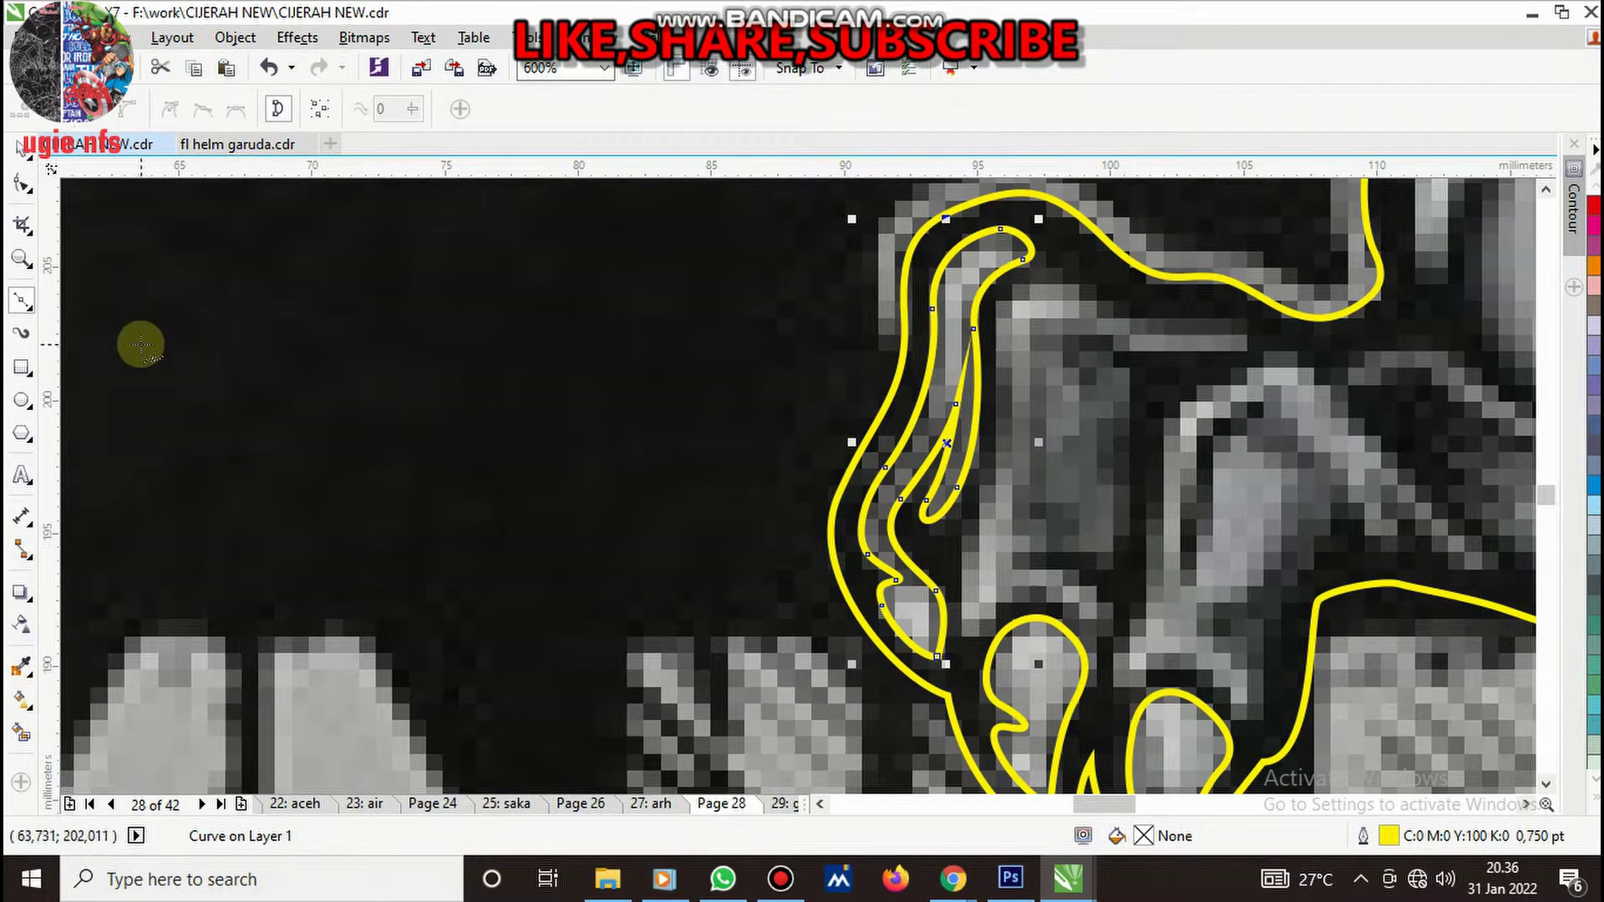
scroll(860, 535, "down", 1)
scroll(973, 572, "up", 2)
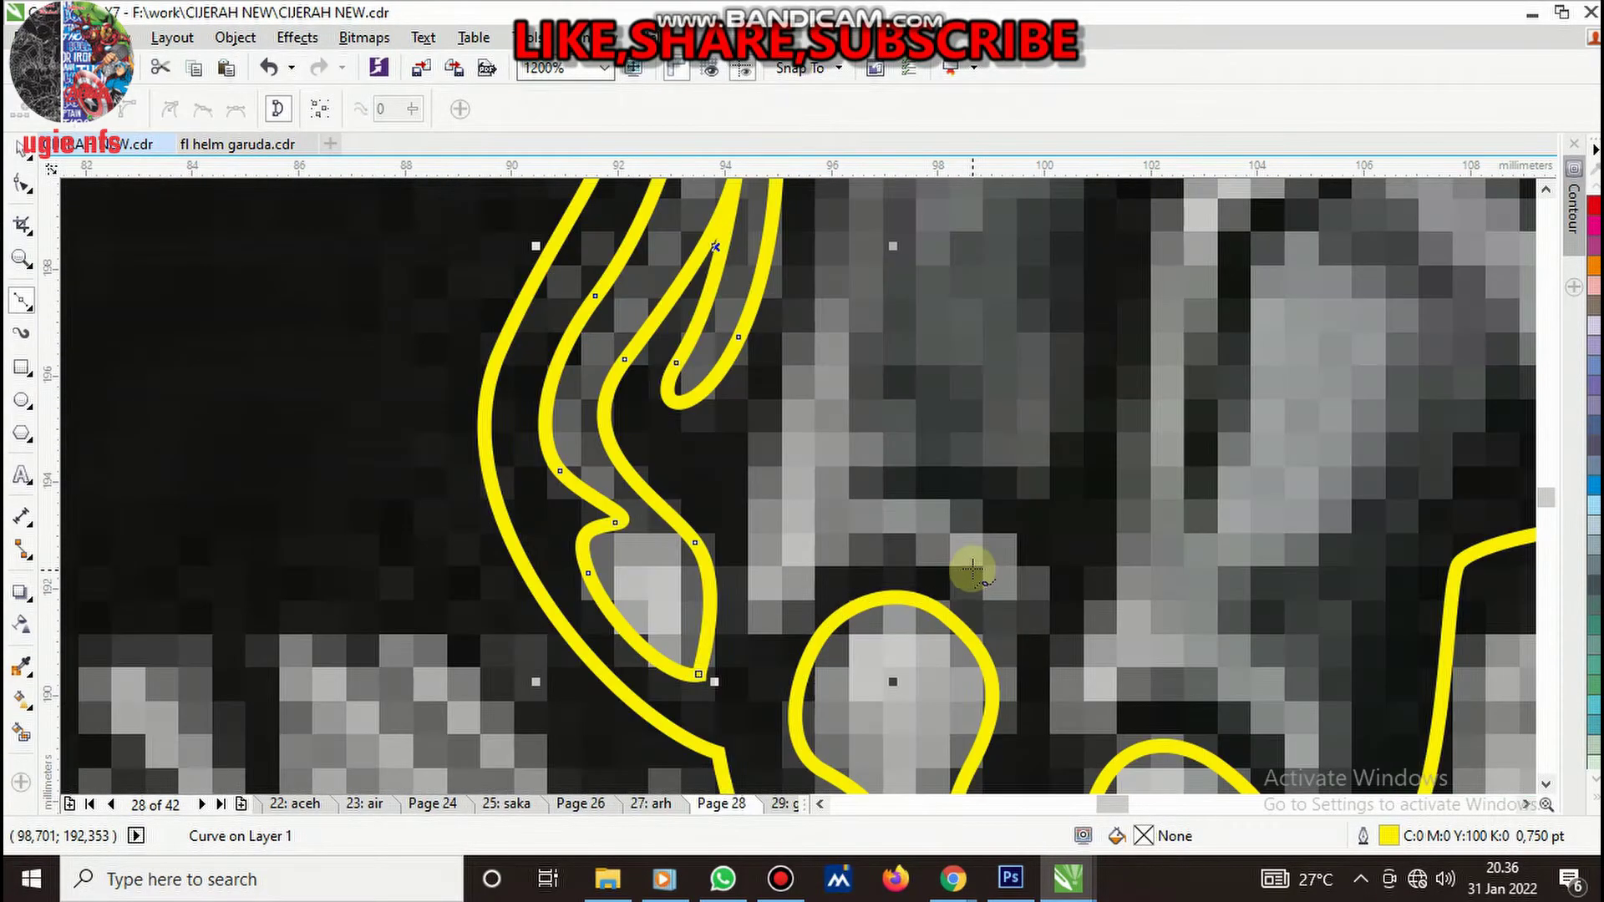
scroll(970, 558, "down", 1)
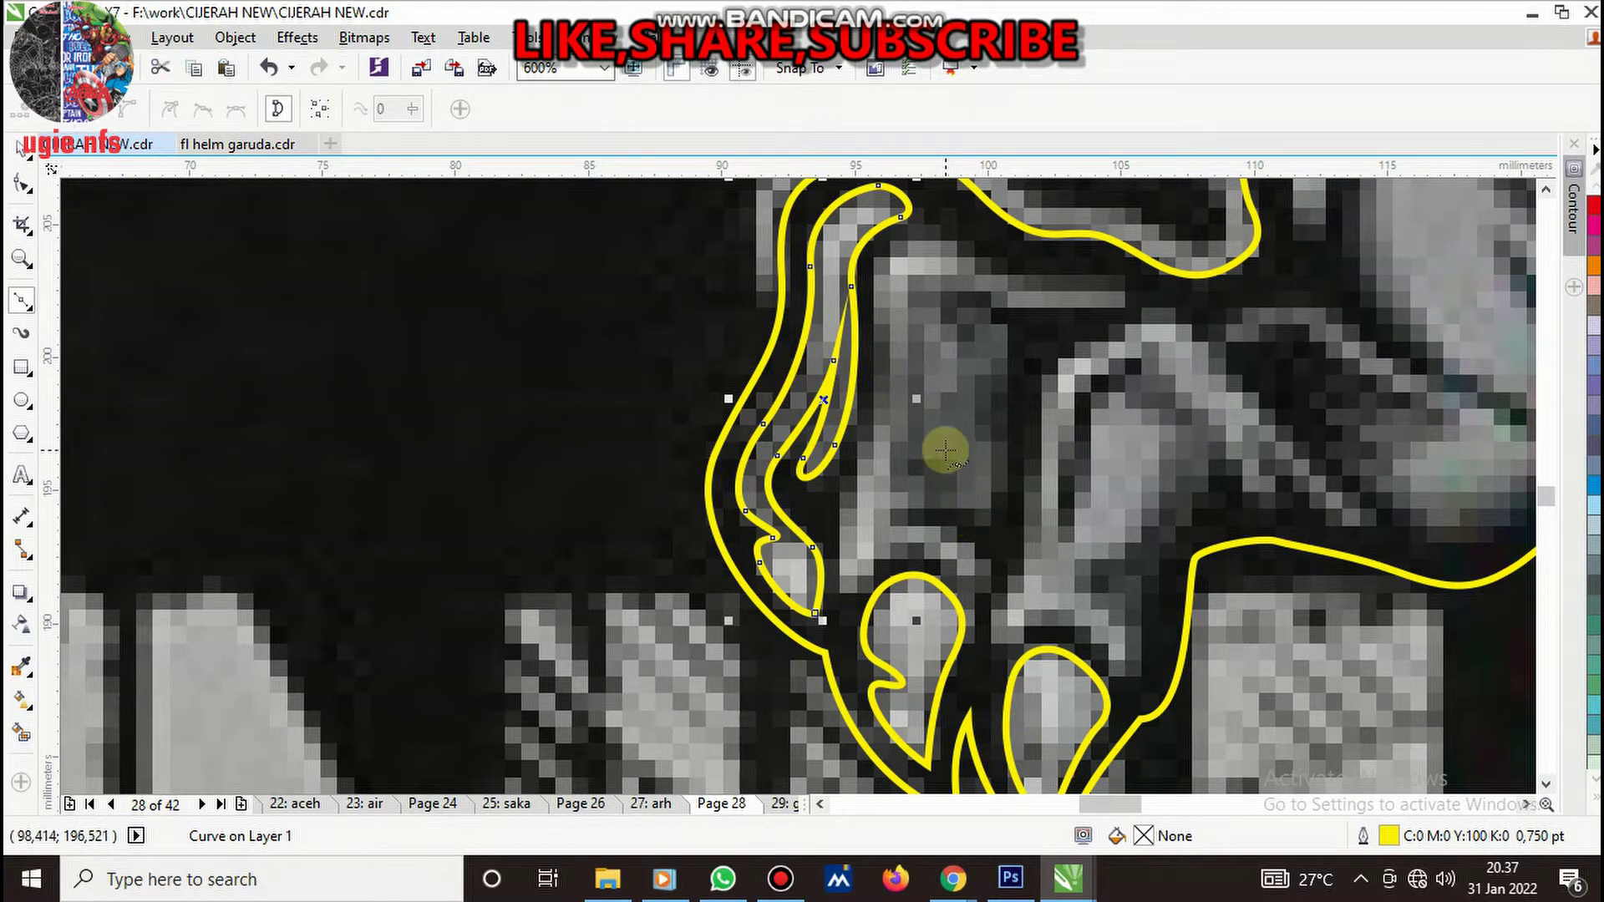
scroll(919, 368, "up", 1)
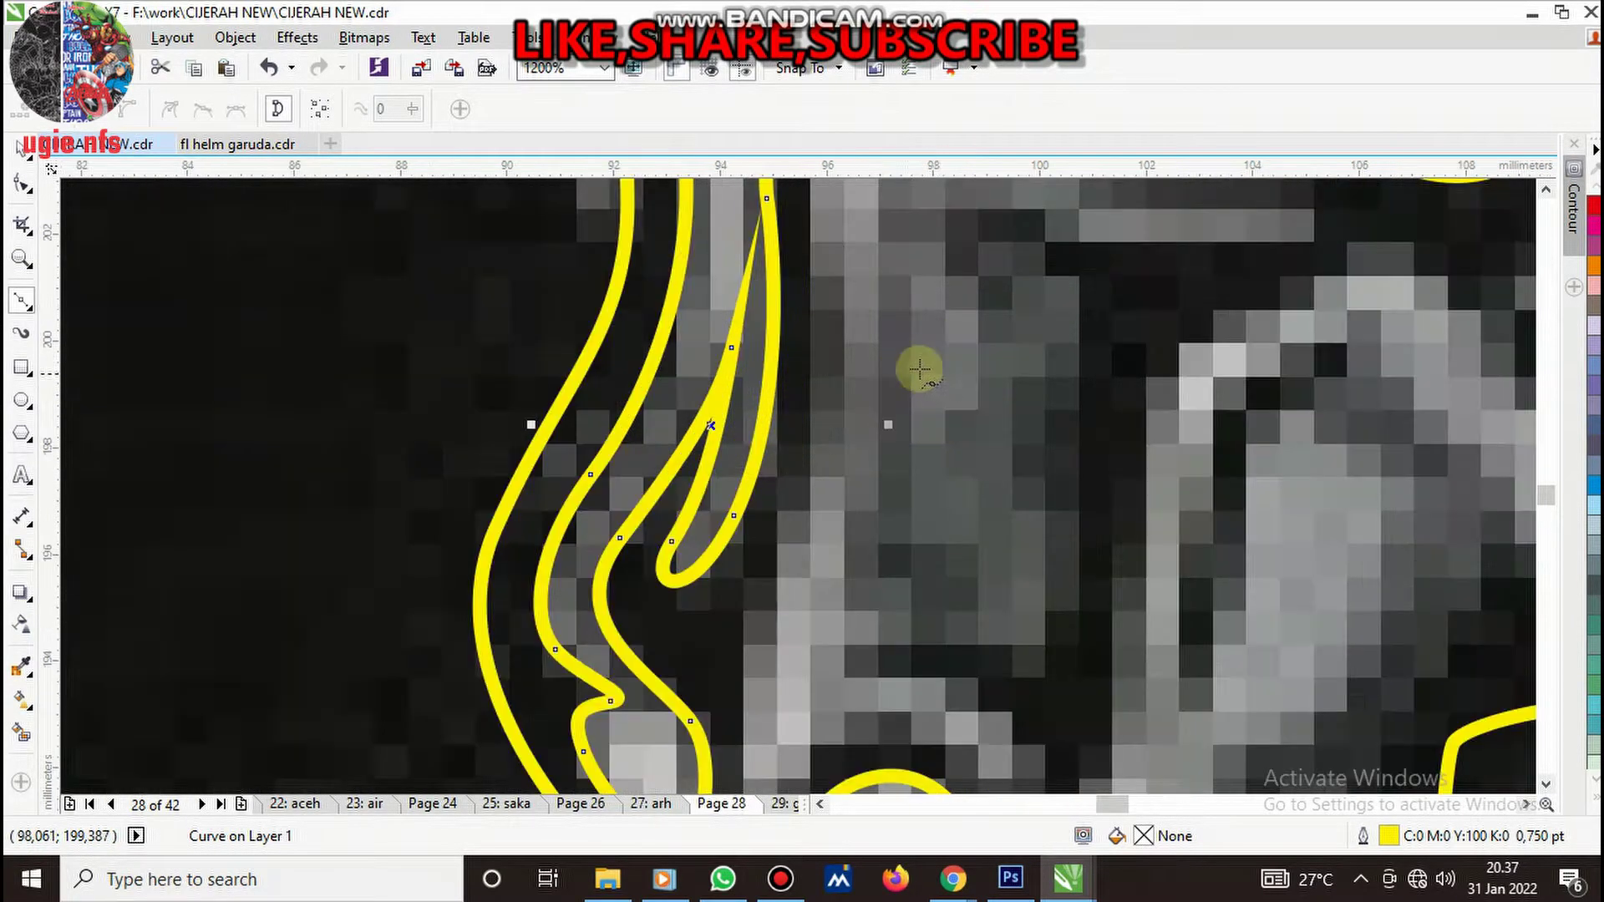
left_click(894, 276)
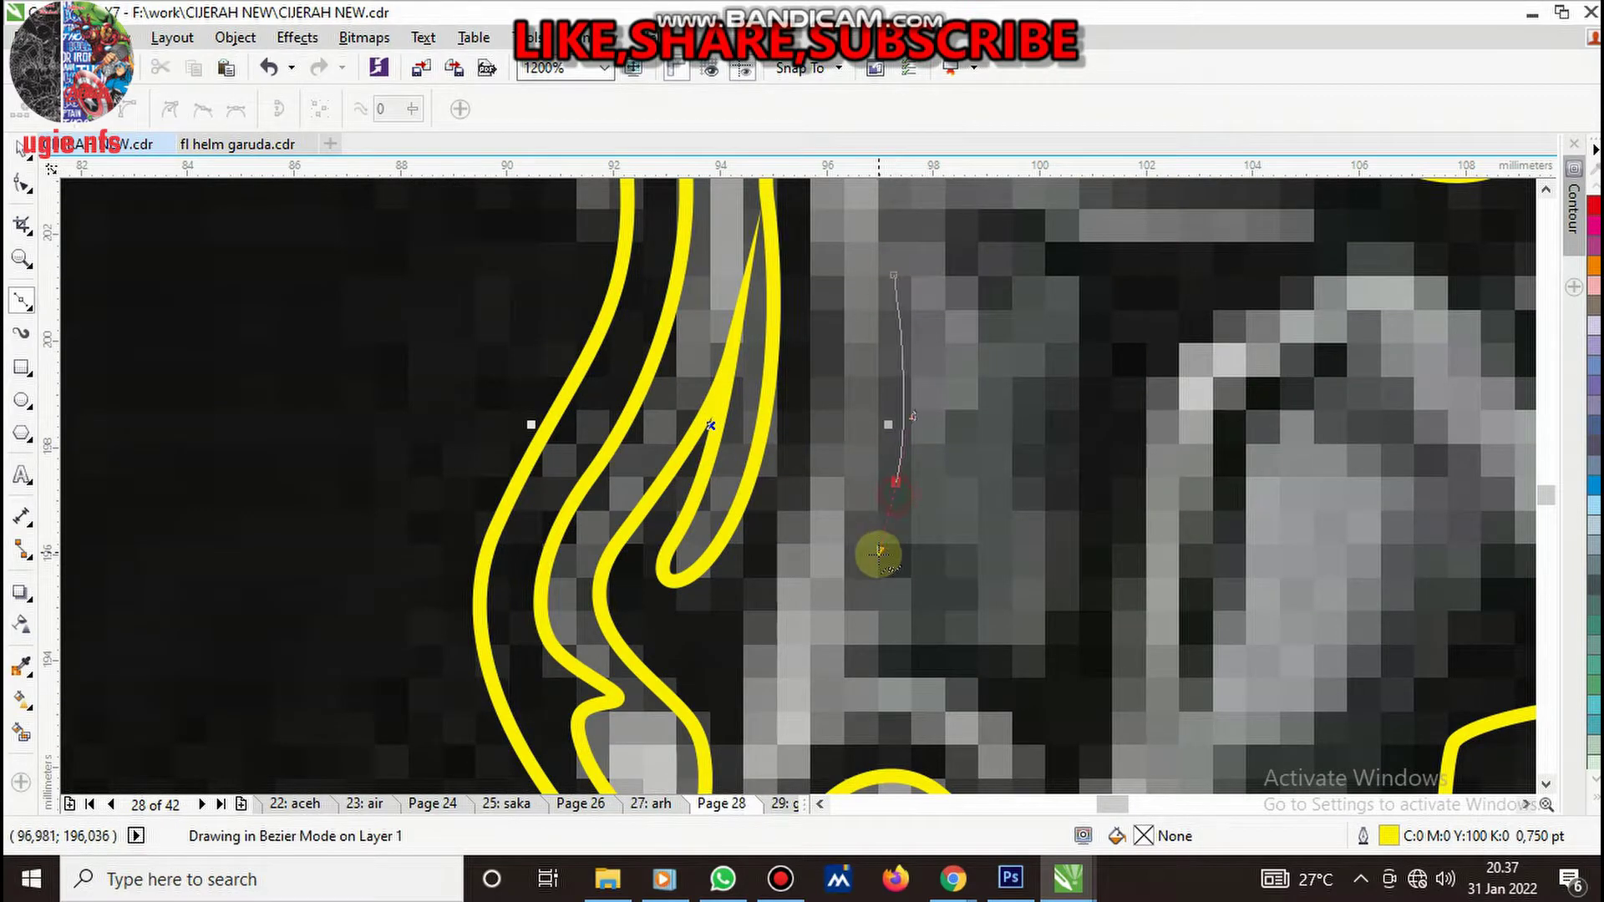
left_click(896, 482)
left_click(932, 553)
left_click(951, 614)
left_click_drag(996, 653, 1063, 609)
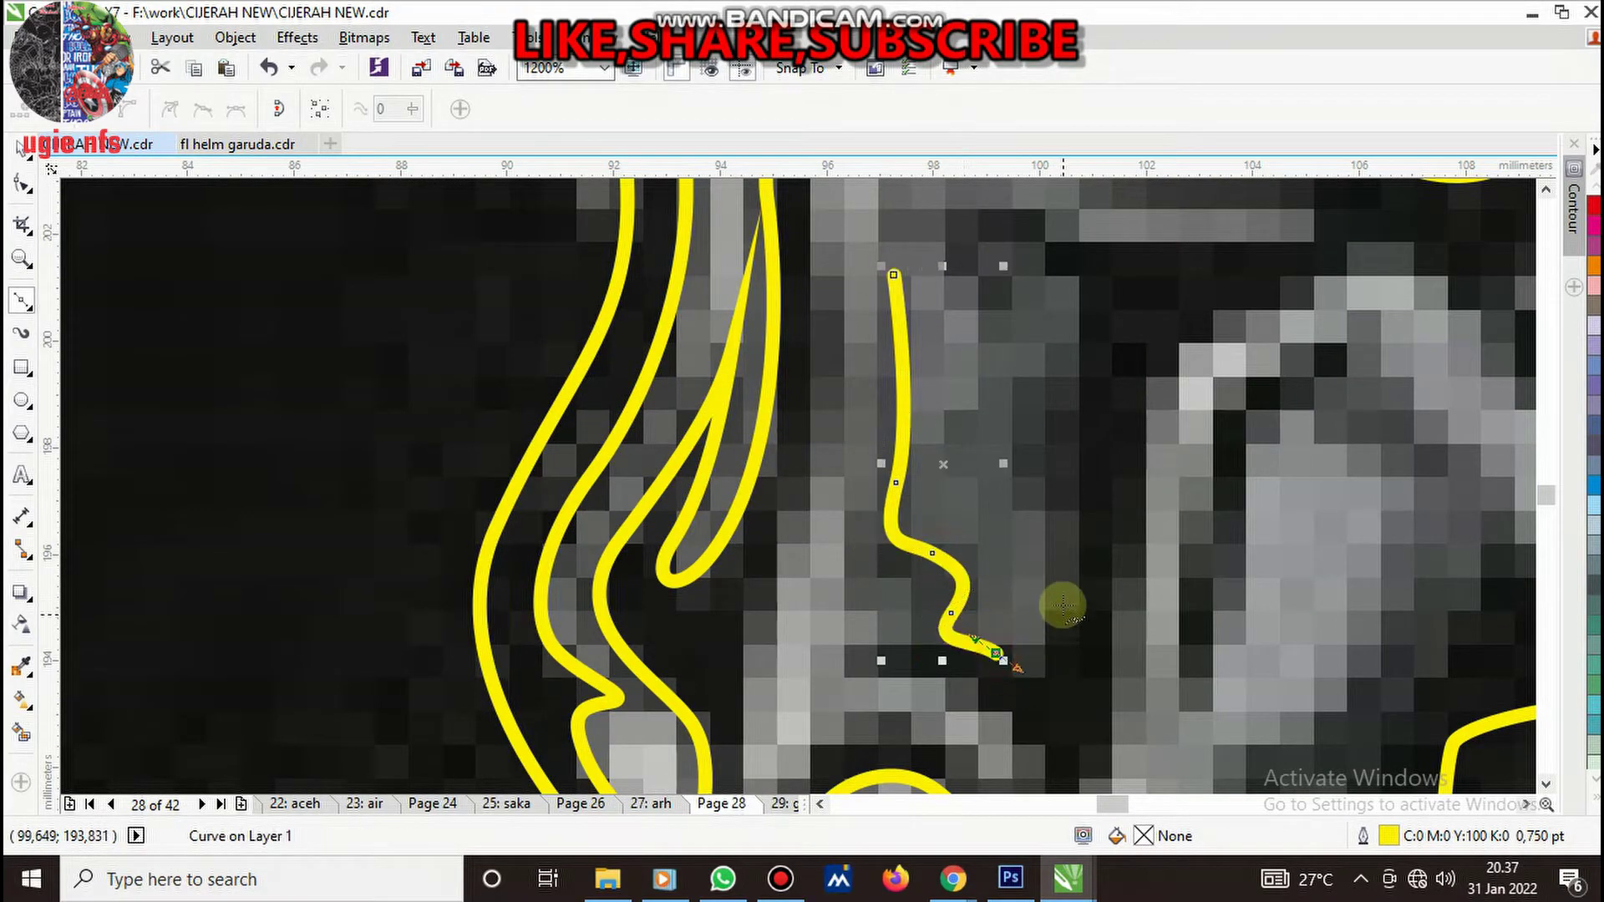
left_click_drag(1079, 538, 1062, 455)
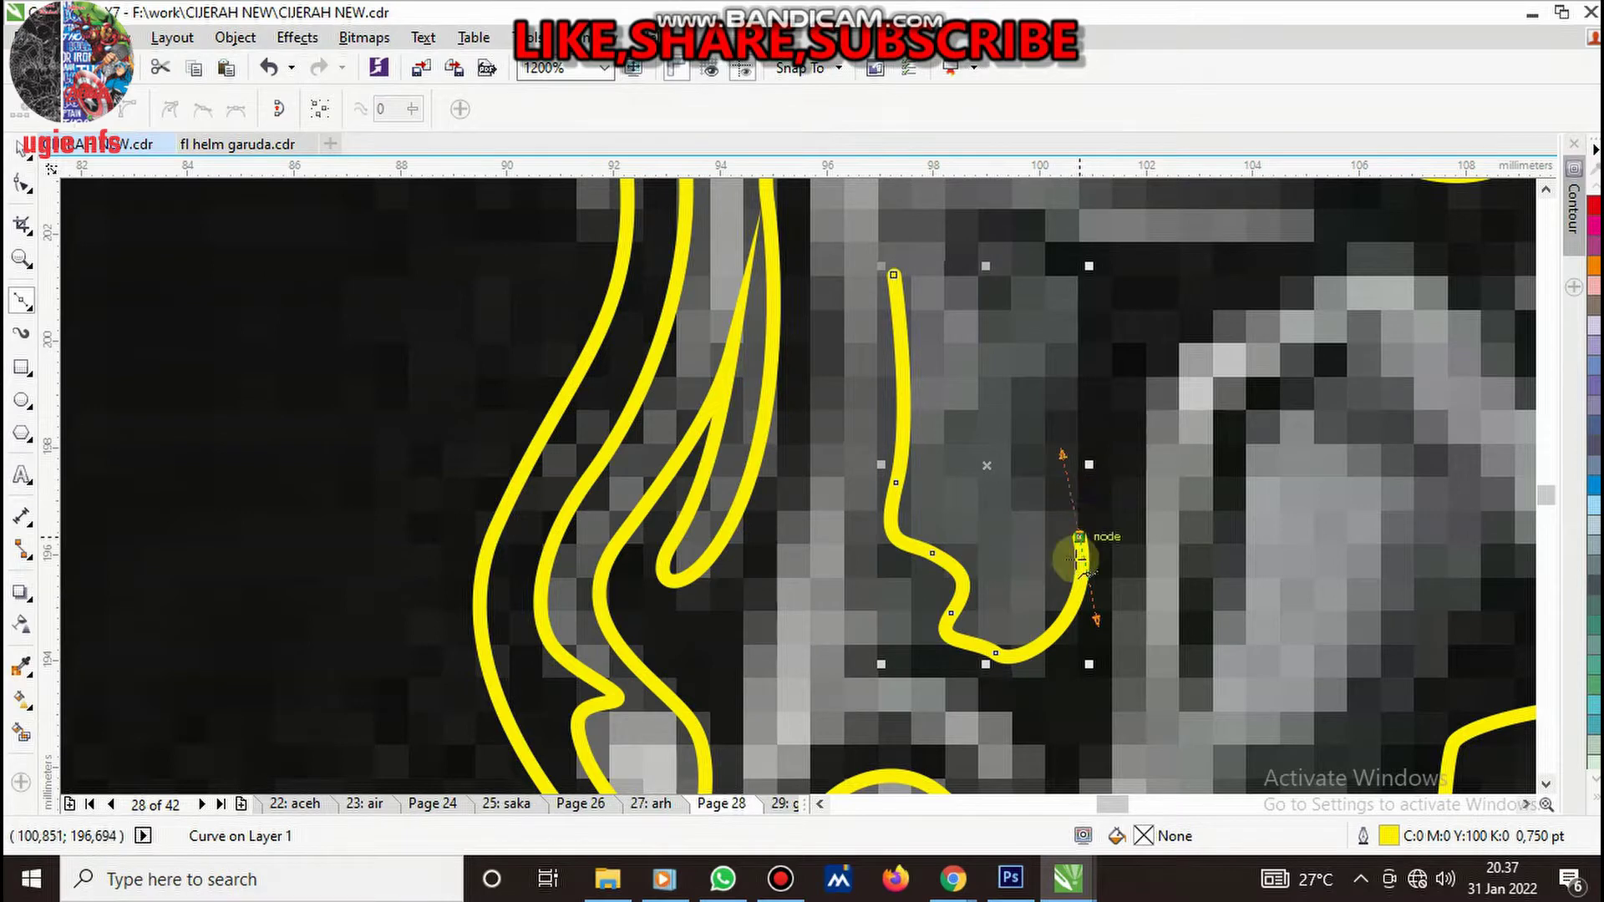
left_click_drag(1053, 613, 1070, 544)
left_click_drag(1027, 485, 1020, 477)
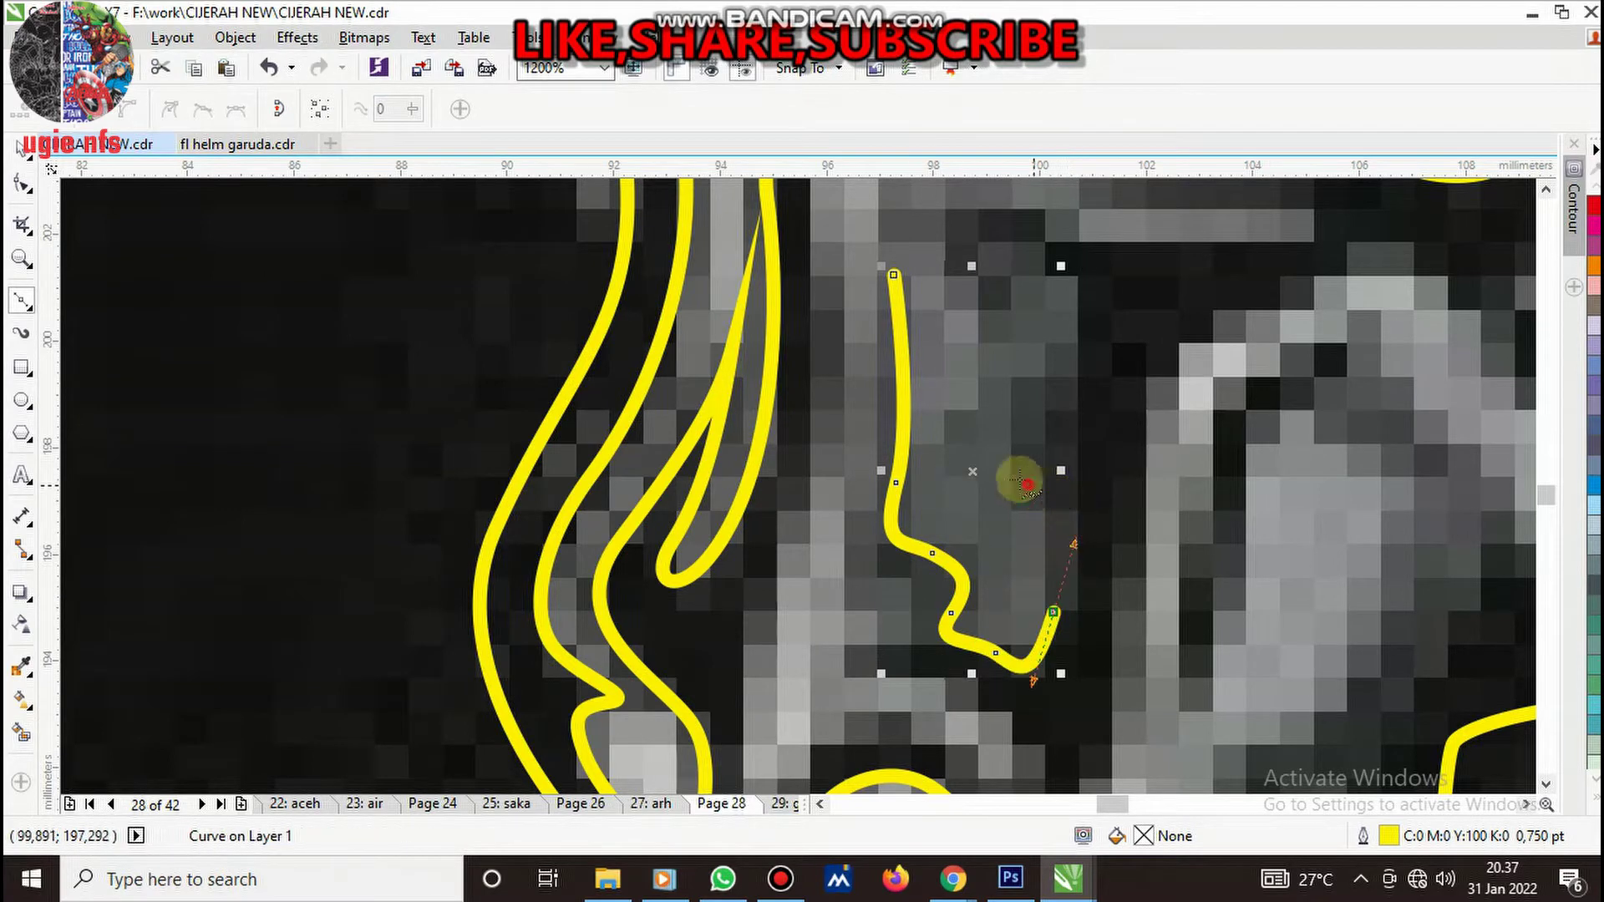
left_click(1036, 408)
- Continue the strand outline into a top hook, along the feather edge and around the lower claw
scroll(1045, 351, "down", 1)
scroll(1039, 367, "up", 1)
mouse_move(1026, 378)
left_mouse_down()
mouse_move(990, 351)
mouse_move(969, 399)
left_mouse_up()
left_click_drag(909, 311, 1005, 343)
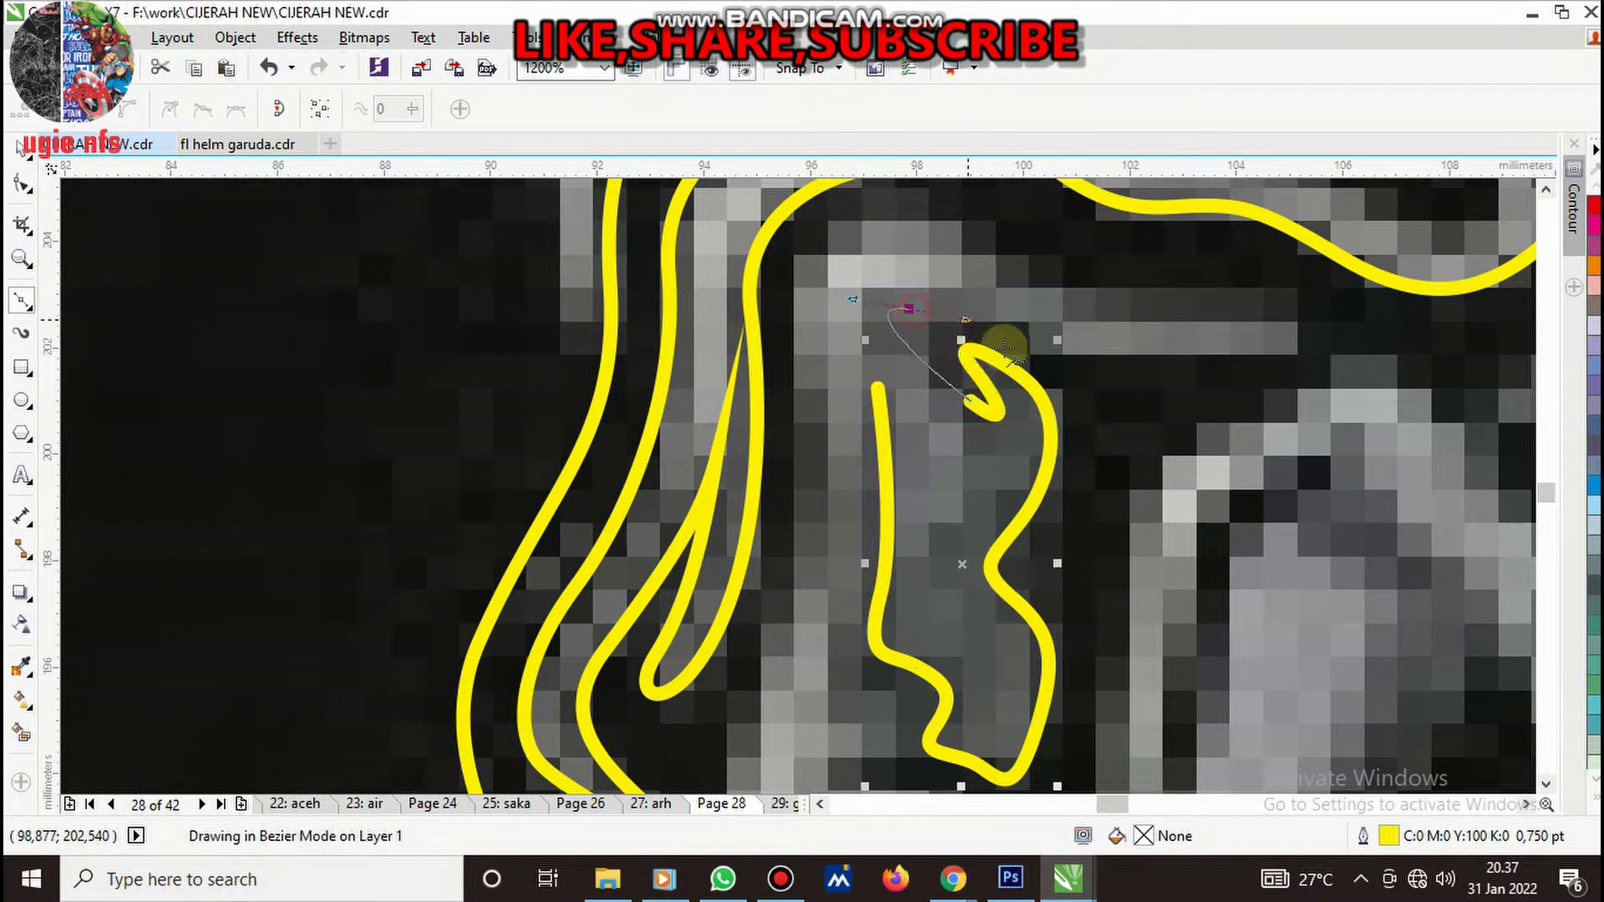
left_click(1294, 337)
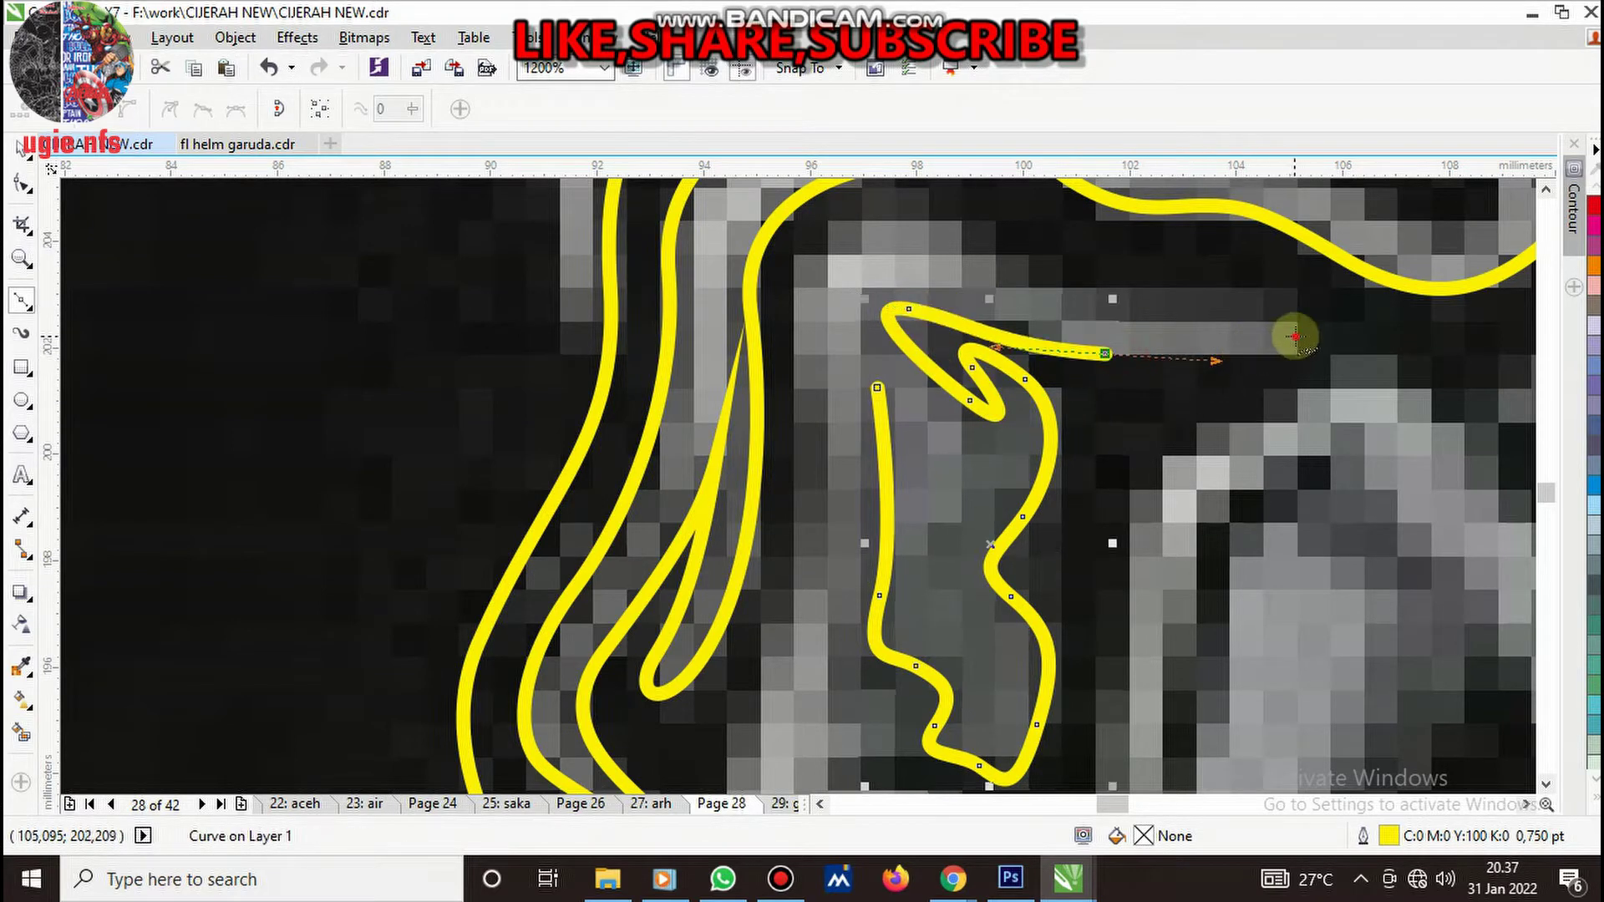
left_click(1219, 294)
left_click_drag(994, 249, 925, 212)
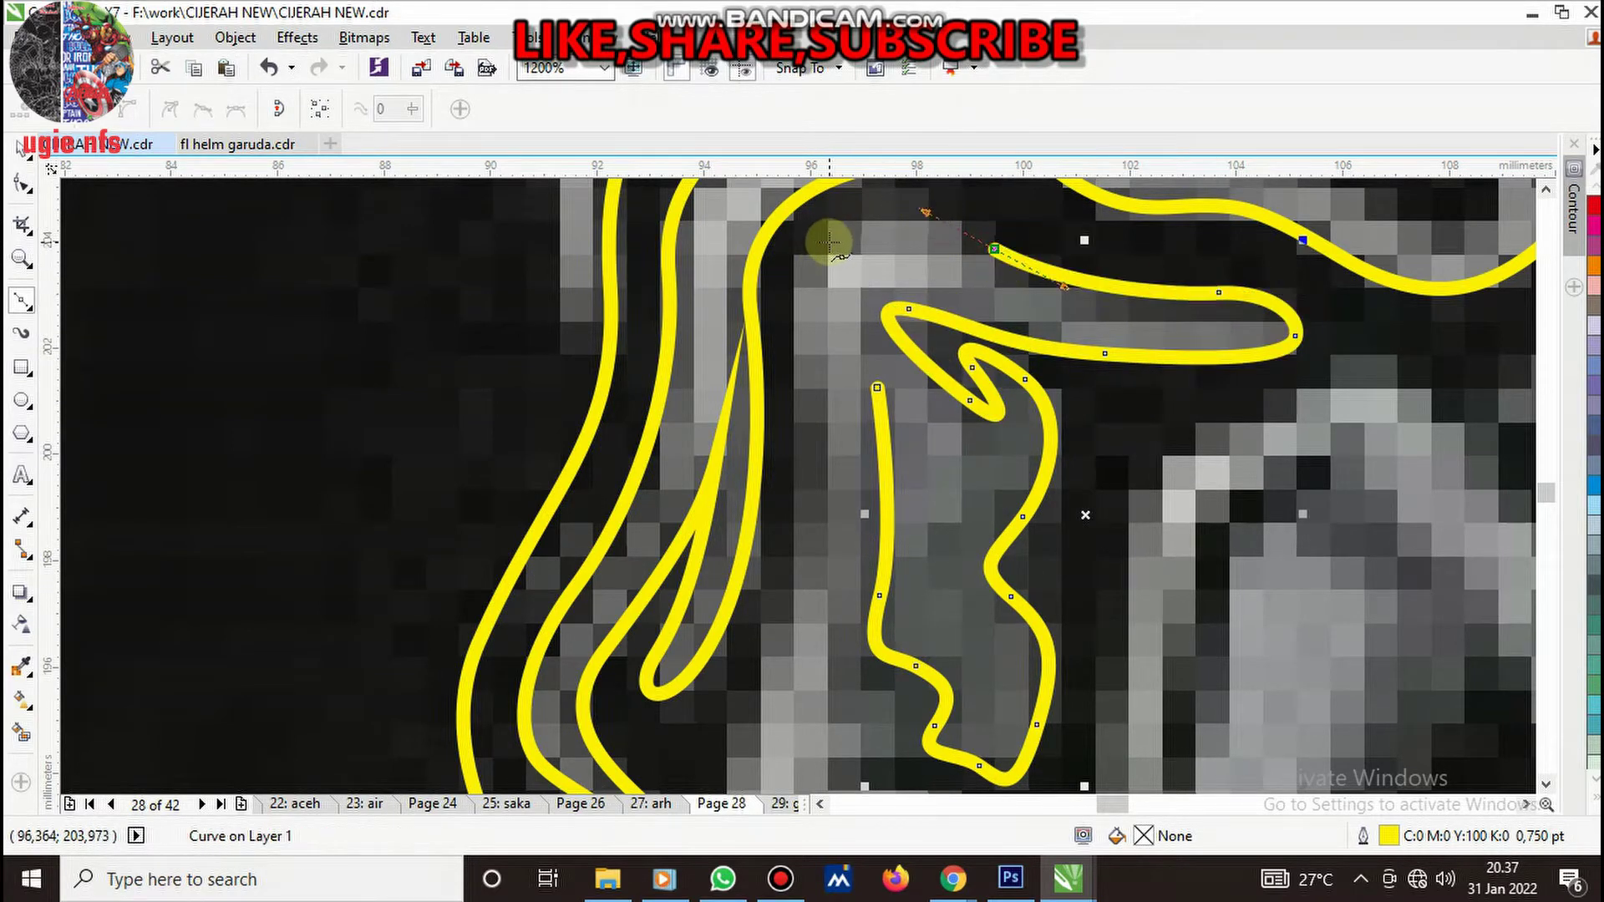
left_click_drag(829, 243, 798, 518)
scroll(816, 501, "down", 2)
scroll(827, 435, "up", 2)
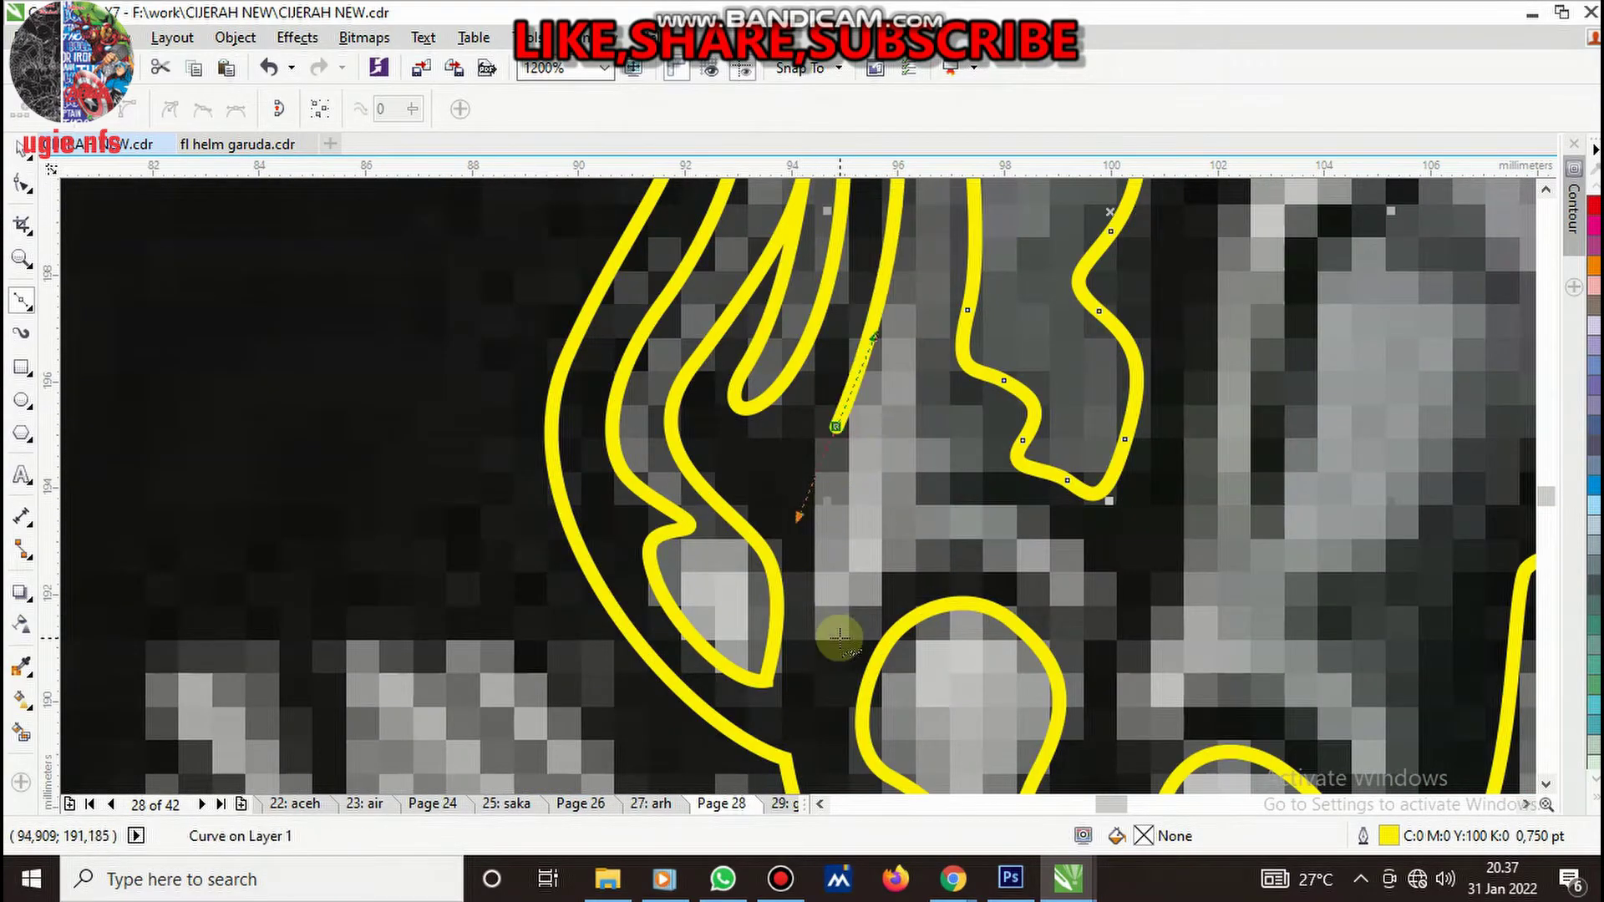
left_click_drag(837, 633, 869, 588)
mouse_move(999, 558)
left_mouse_down()
mouse_move(1092, 591)
mouse_move(1063, 520)
left_mouse_up()
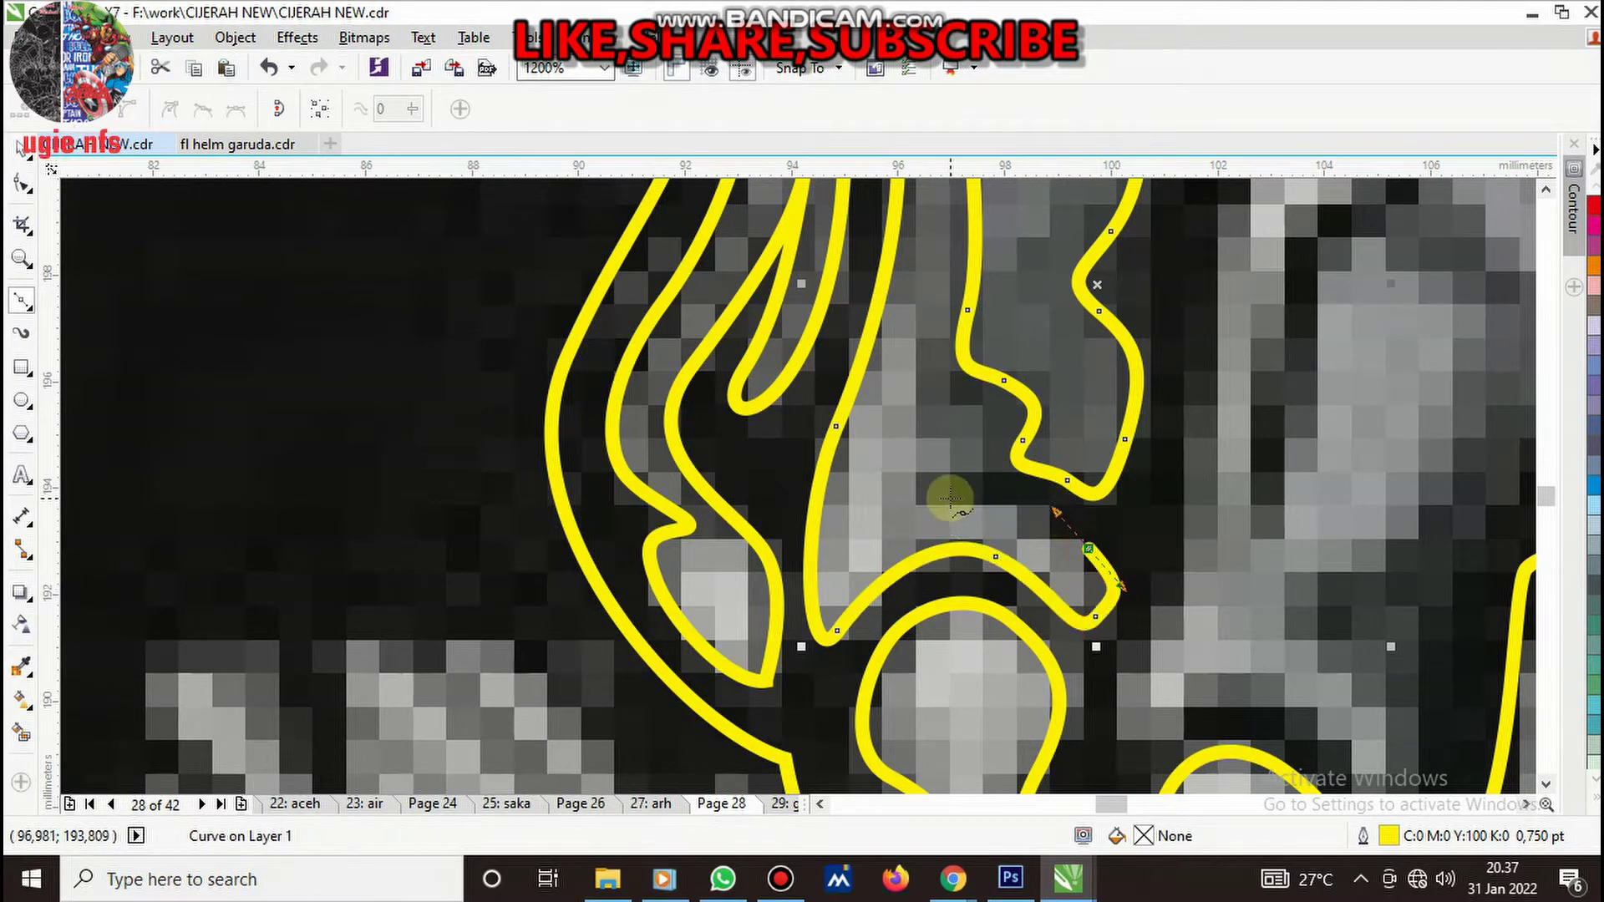
mouse_move(932, 499)
left_mouse_down()
mouse_move(969, 450)
mouse_move(948, 412)
left_mouse_up()
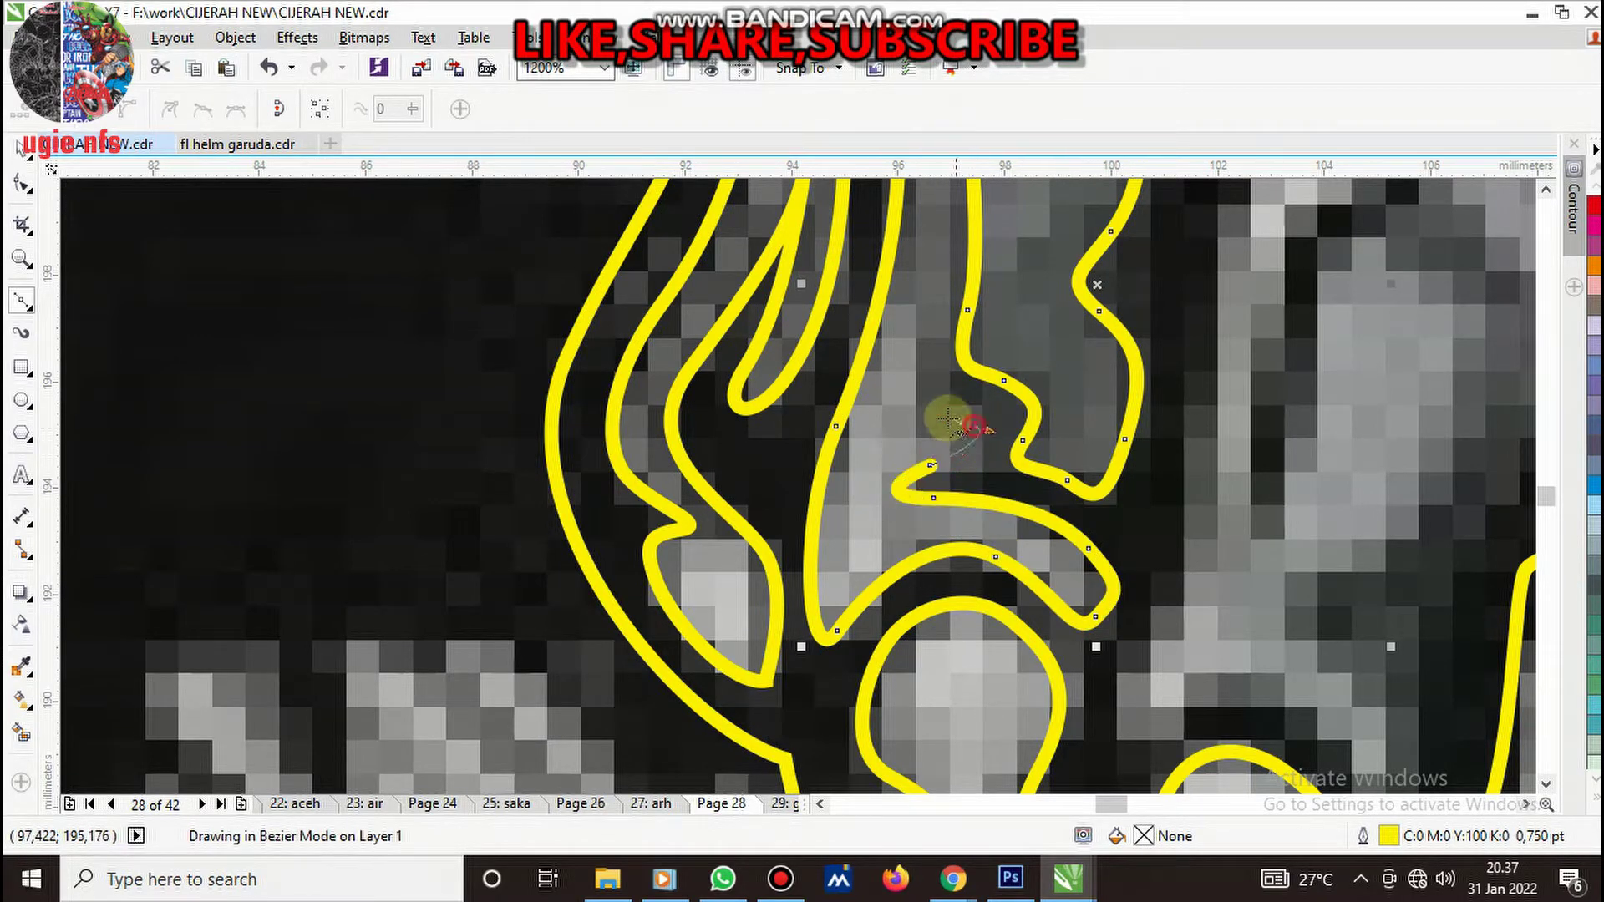
mouse_move(931, 356)
left_mouse_down()
mouse_move(947, 305)
mouse_move(965, 386)
left_mouse_up()
scroll(958, 497, "down", 1)
scroll(961, 418, "up", 1)
scroll(956, 463, "down", 5)
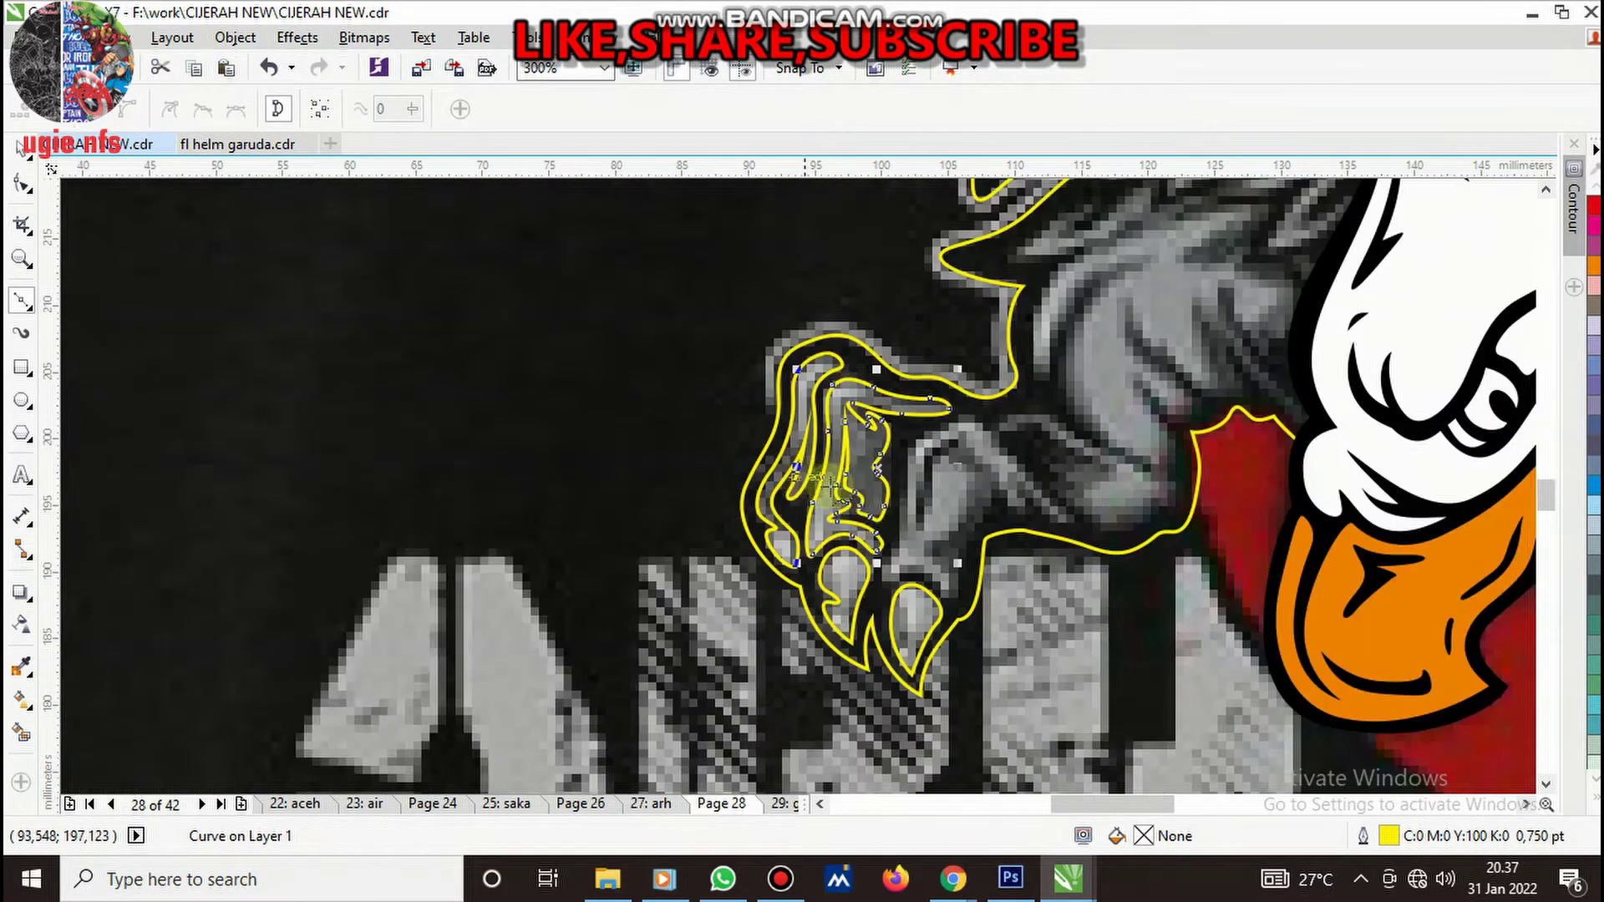
scroll(973, 569, "up", 3)
scroll(973, 574, "down", 2)
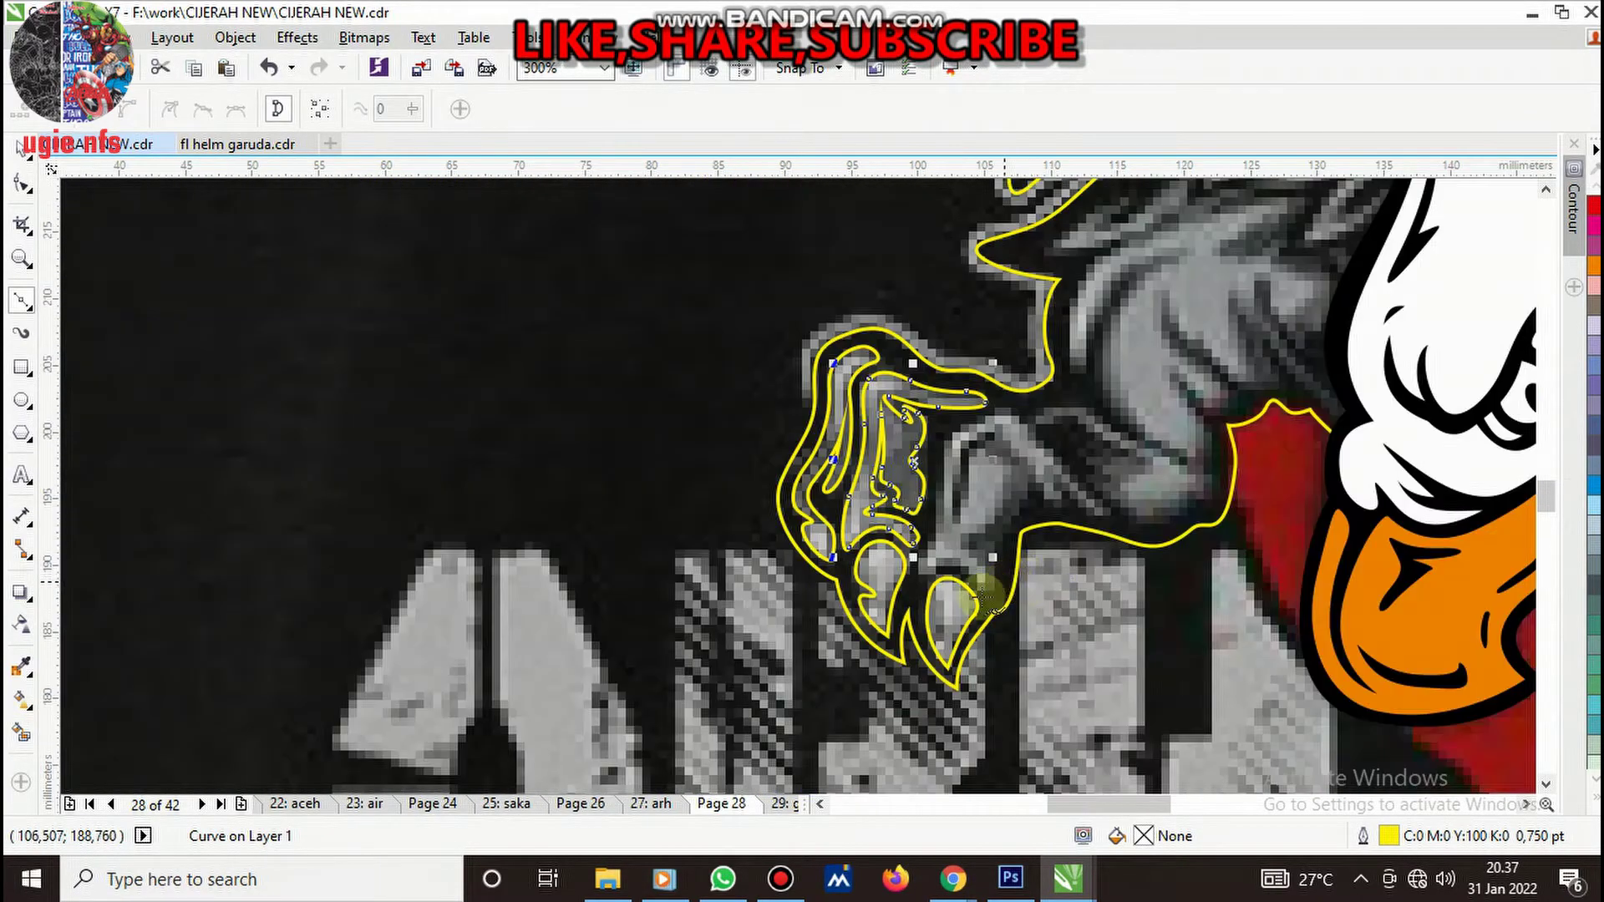
scroll(983, 558, "up", 4)
- Start a new outline at a spike's top, running it left and along the talon's upper edge
left_click(1011, 247)
left_click_drag(939, 593, 861, 593)
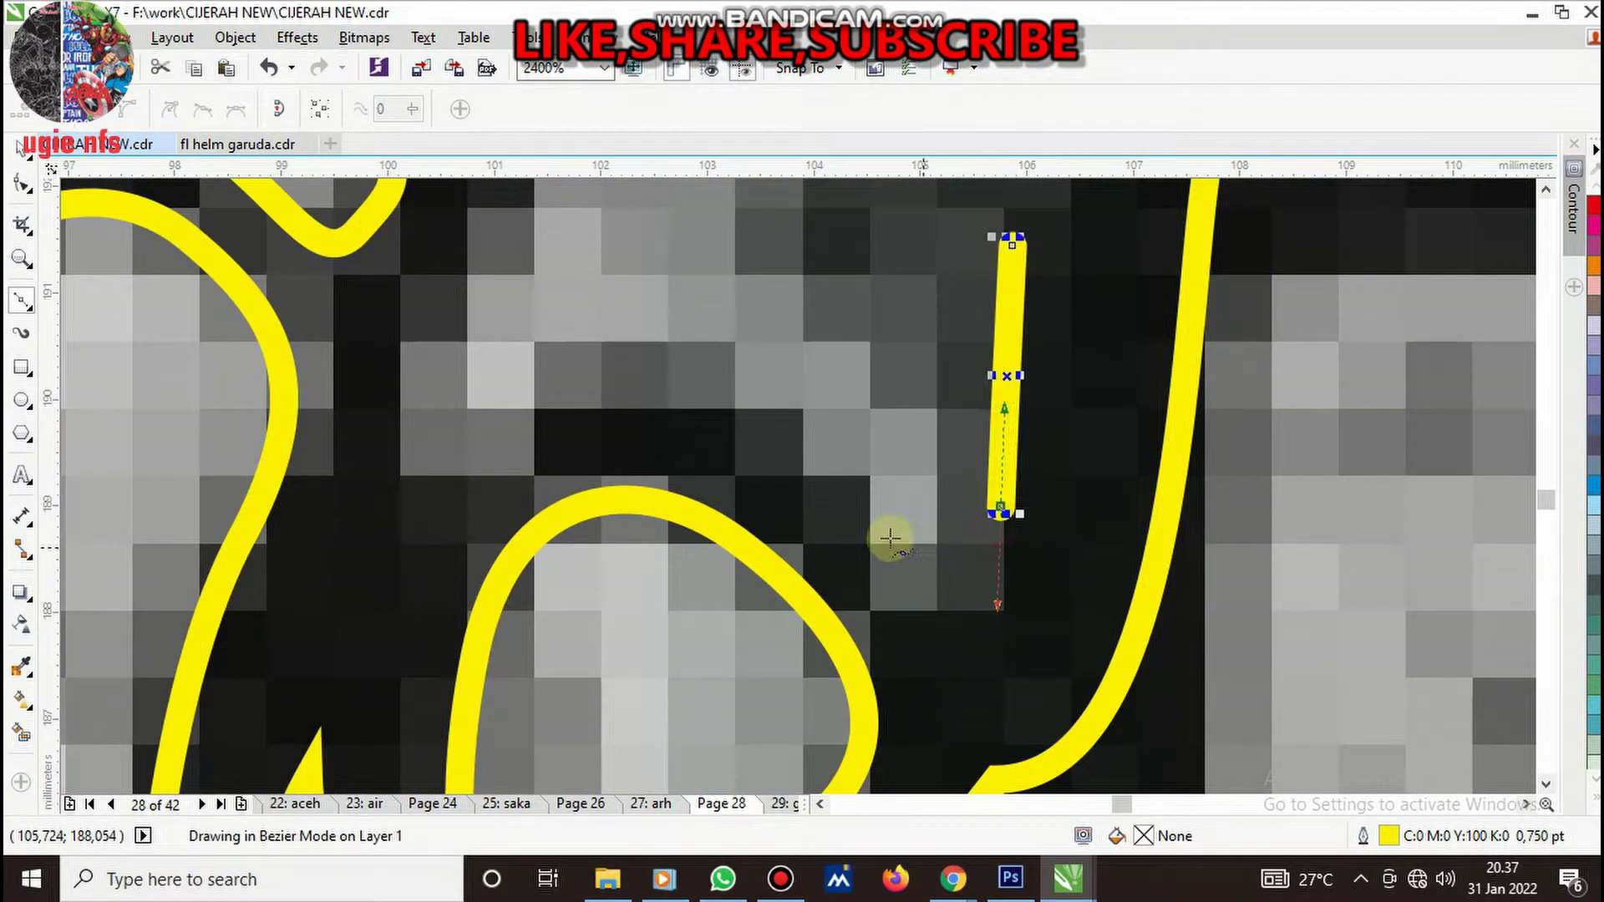
left_click(865, 514)
left_click_drag(531, 407, 520, 411)
left_click_drag(400, 379, 443, 305)
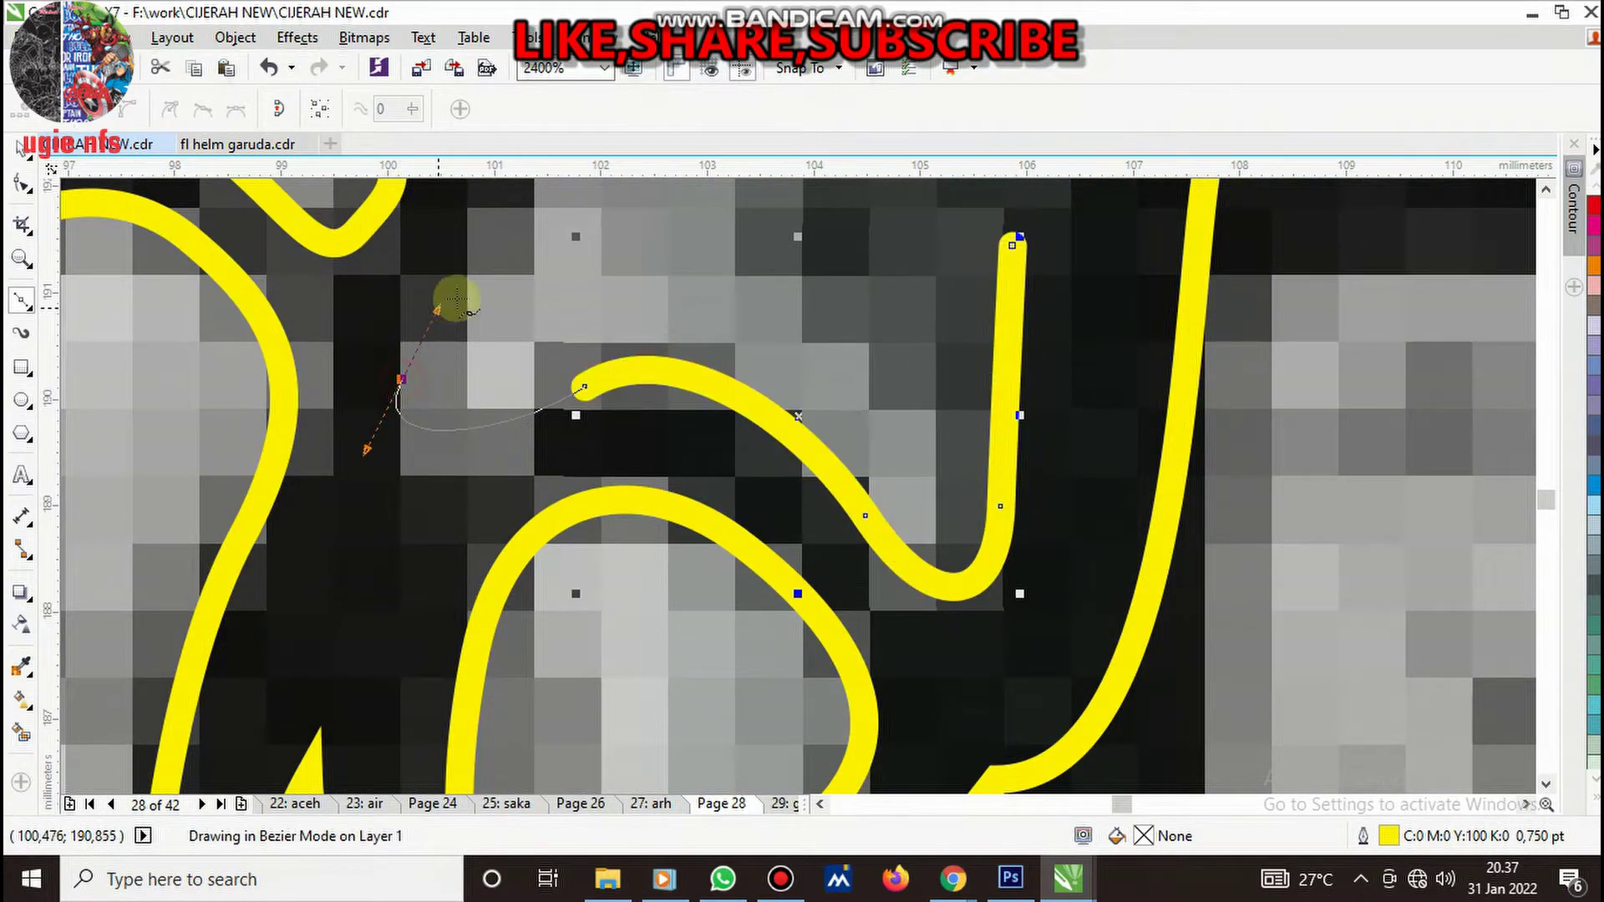
scroll(769, 542, "down", 3)
scroll(759, 569, "up", 2)
scroll(759, 568, "up", 2)
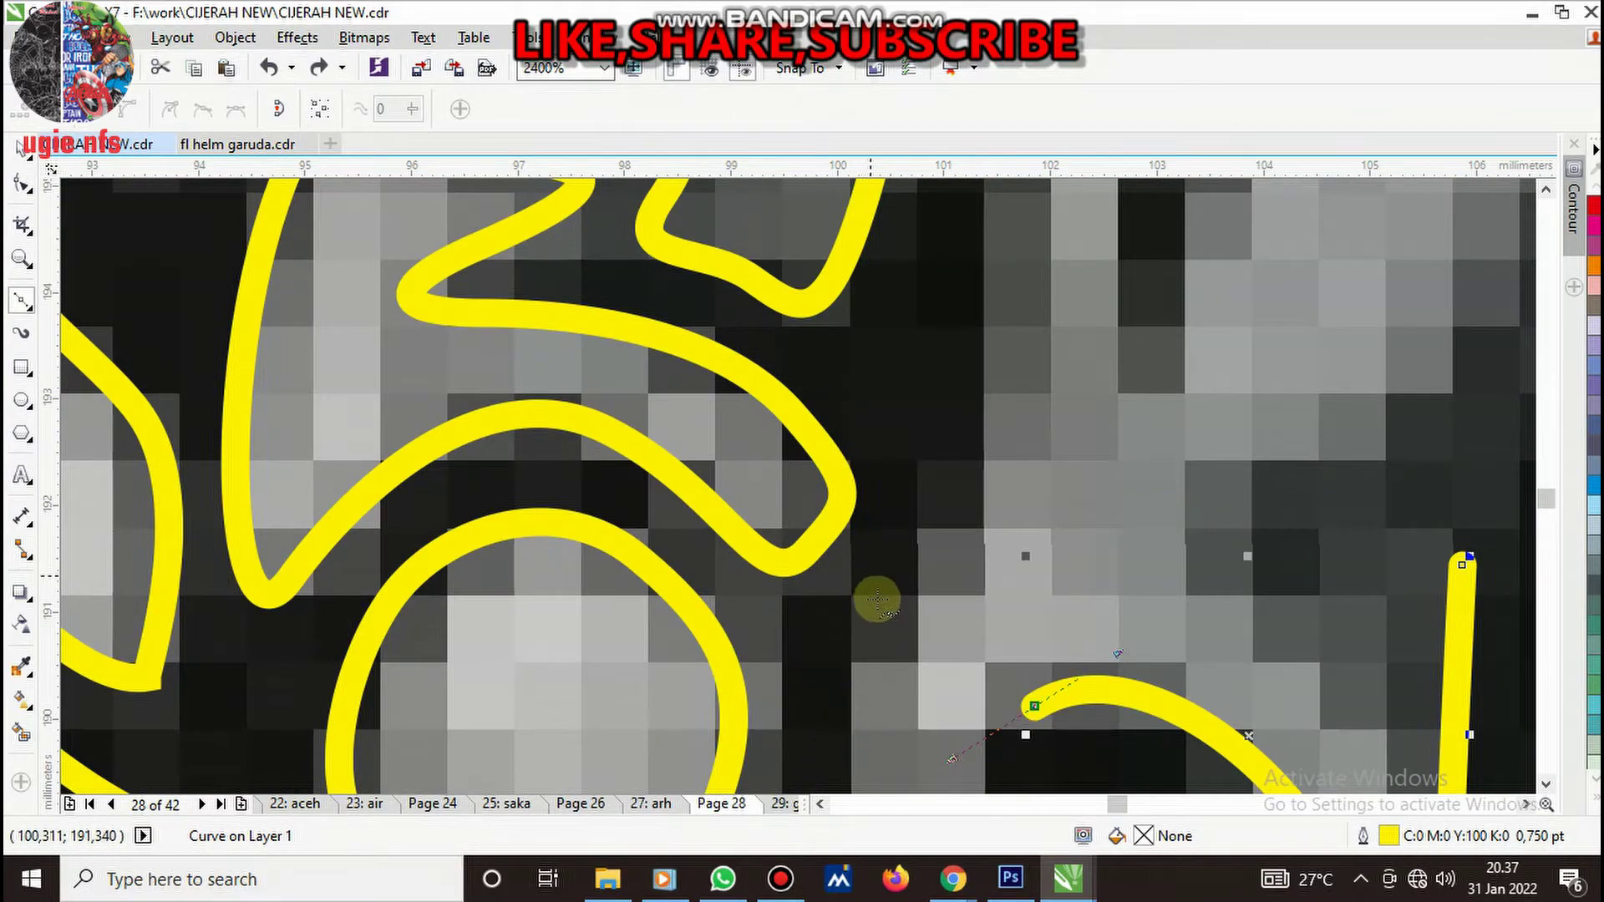
scroll(873, 601, "down", 2)
scroll(869, 668, "up", 2)
left_click_drag(929, 445, 1003, 384)
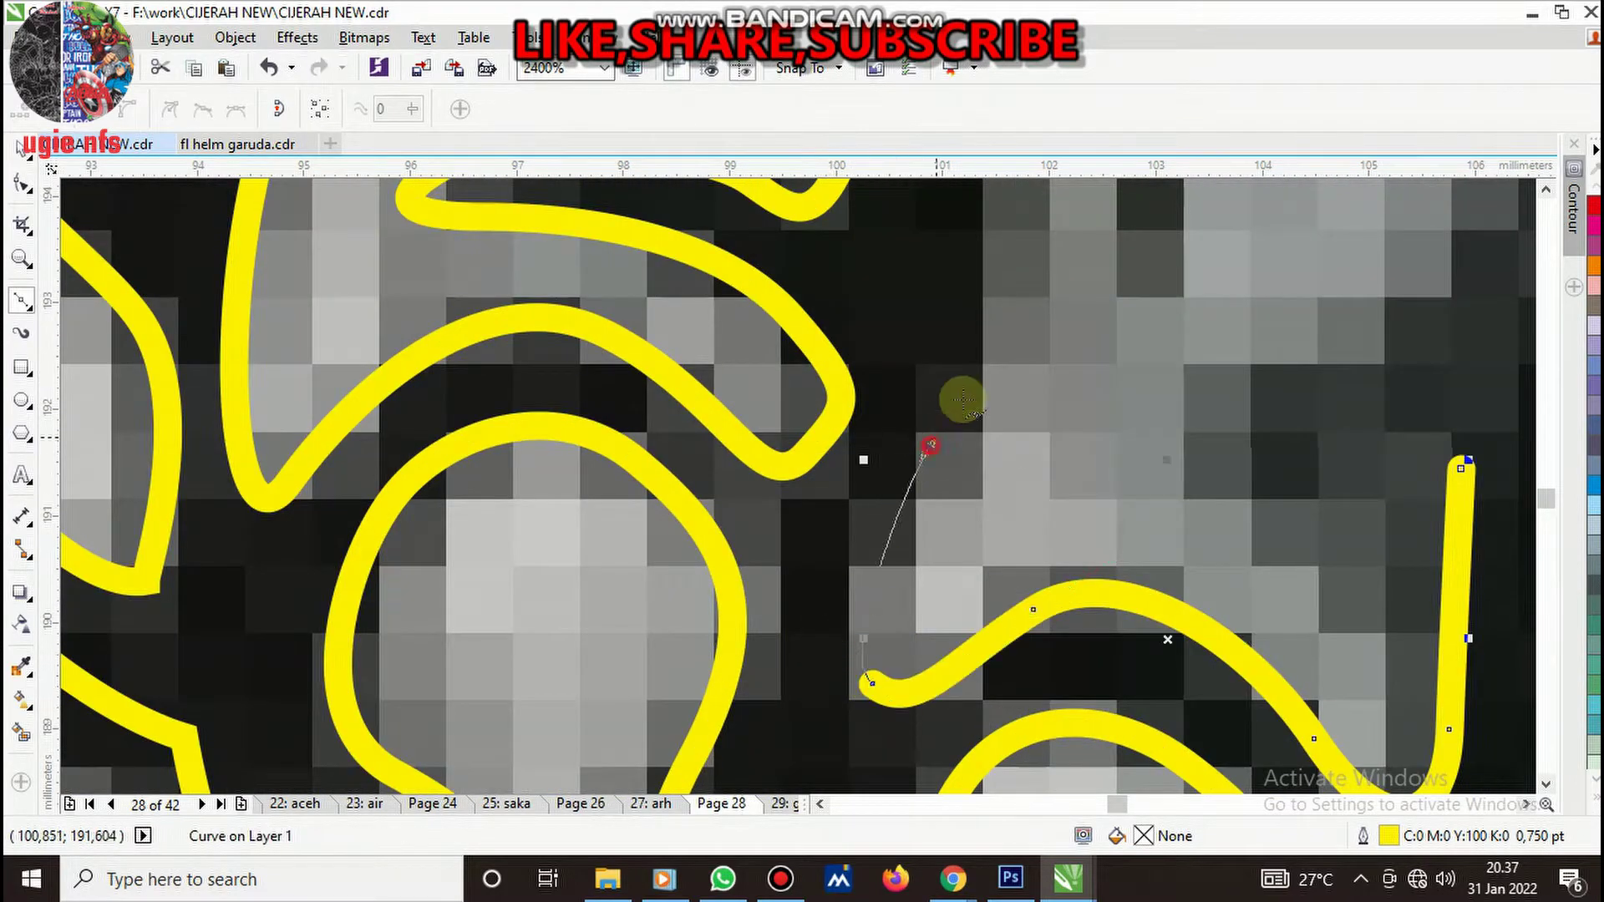
scroll(1003, 522, "down", 3)
scroll(999, 428, "up", 1)
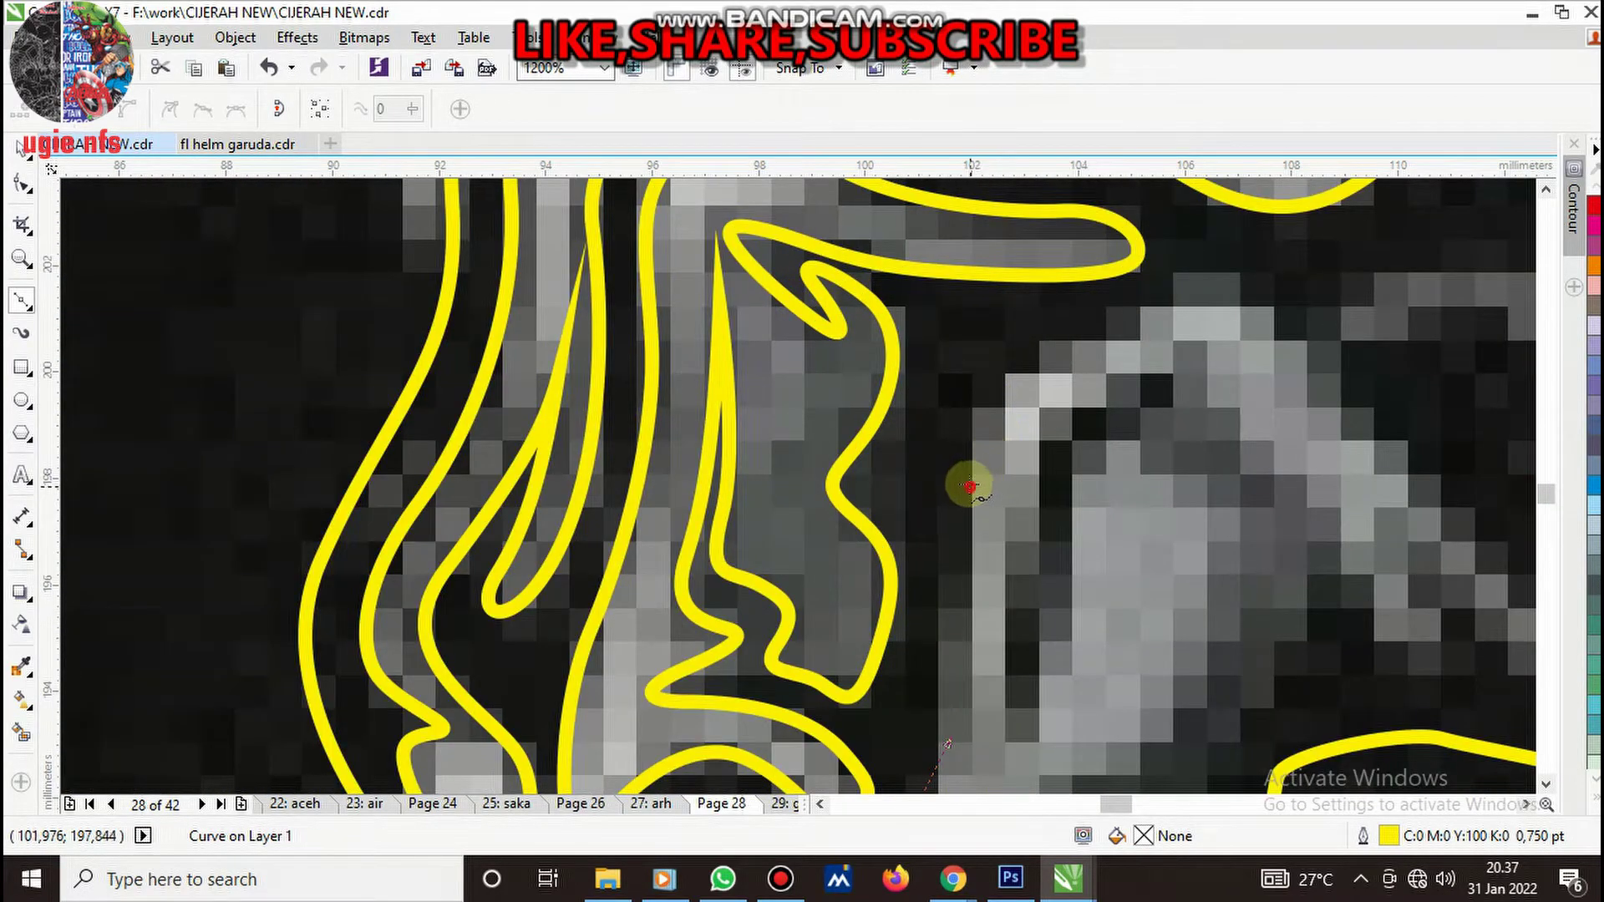
left_click_drag(1078, 338, 1279, 284)
scroll(1076, 326, "down", 2)
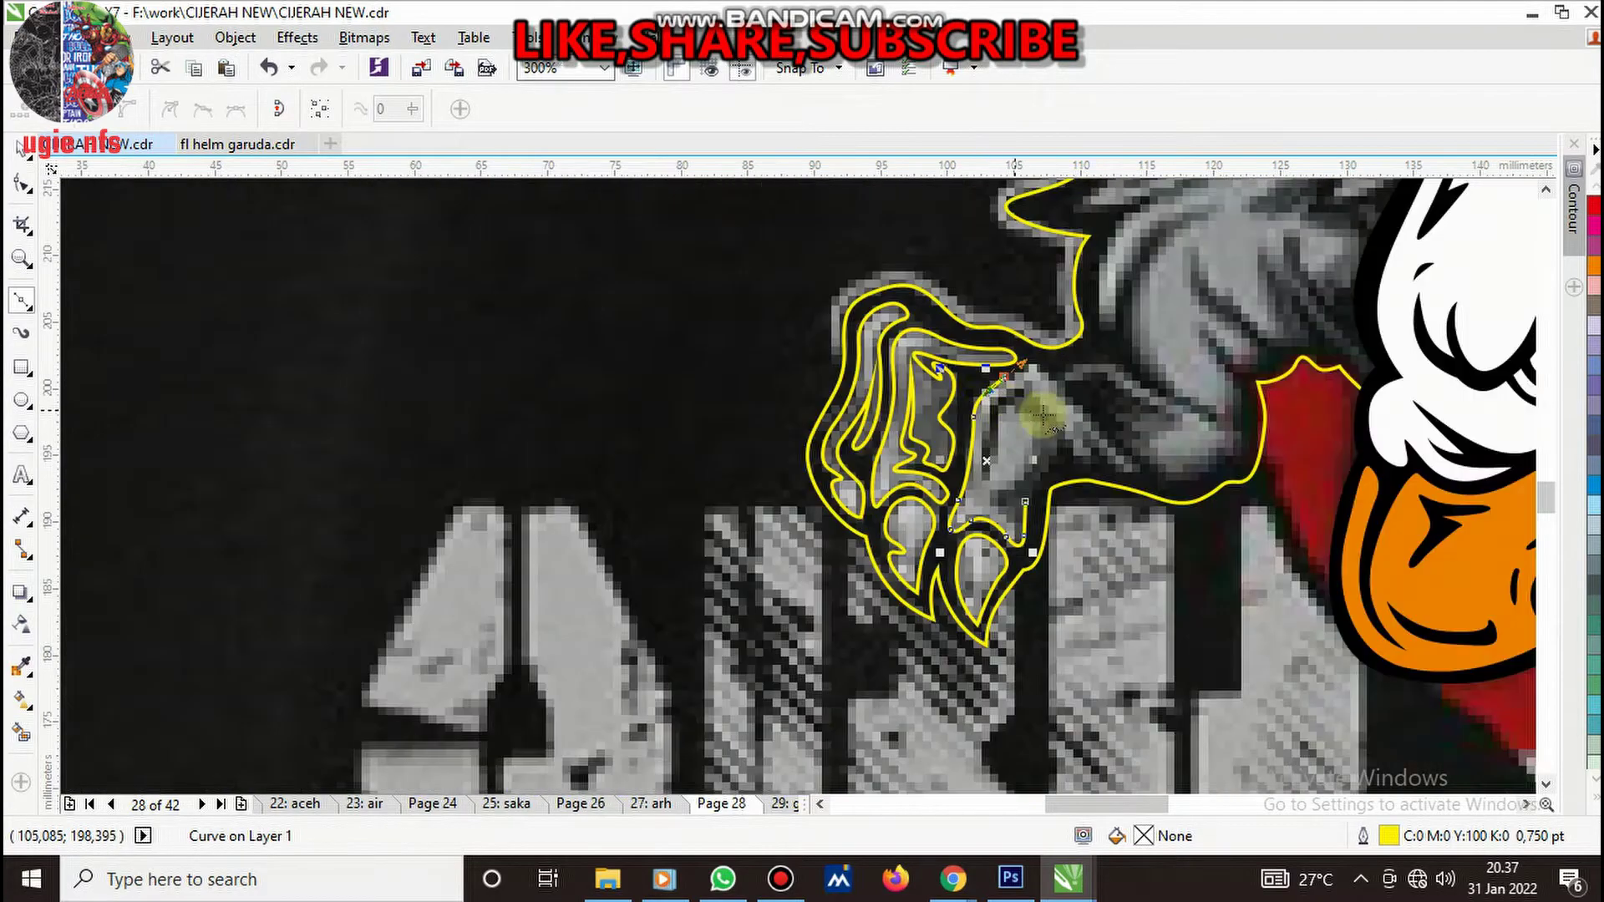
scroll(1043, 413, "up", 1)
left_click_drag(1224, 510, 1234, 519)
scroll(1226, 522, "up", 1)
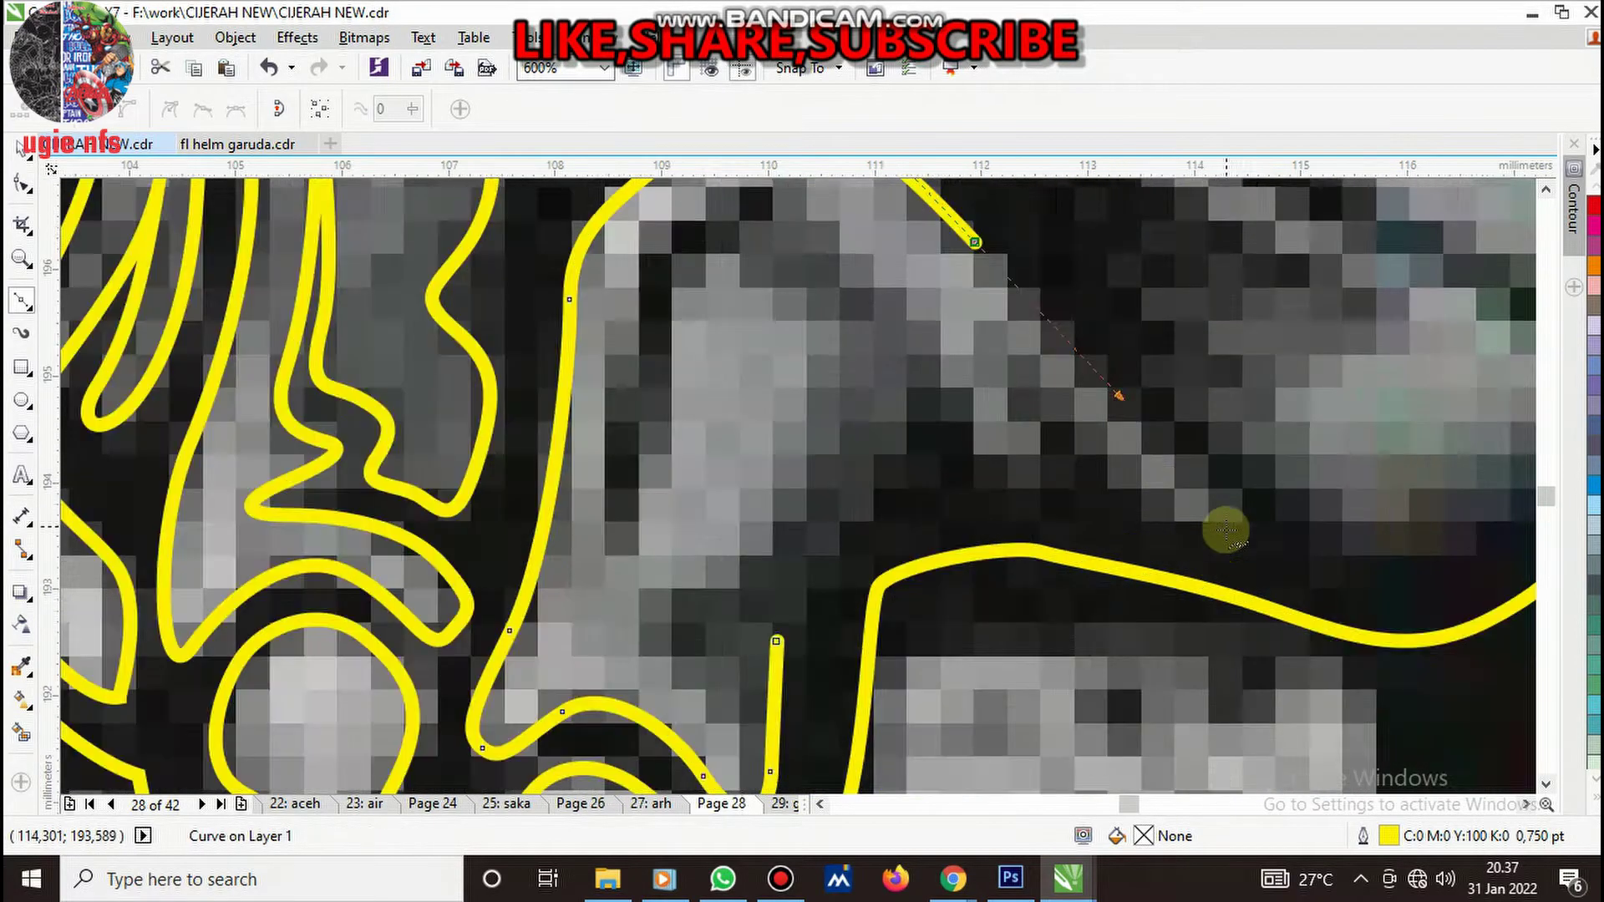
scroll(1233, 501, "up", 1)
left_click(1117, 477)
- Trace the sharp spike tip and the inner spike's curved edge
scroll(1119, 469, "down", 1)
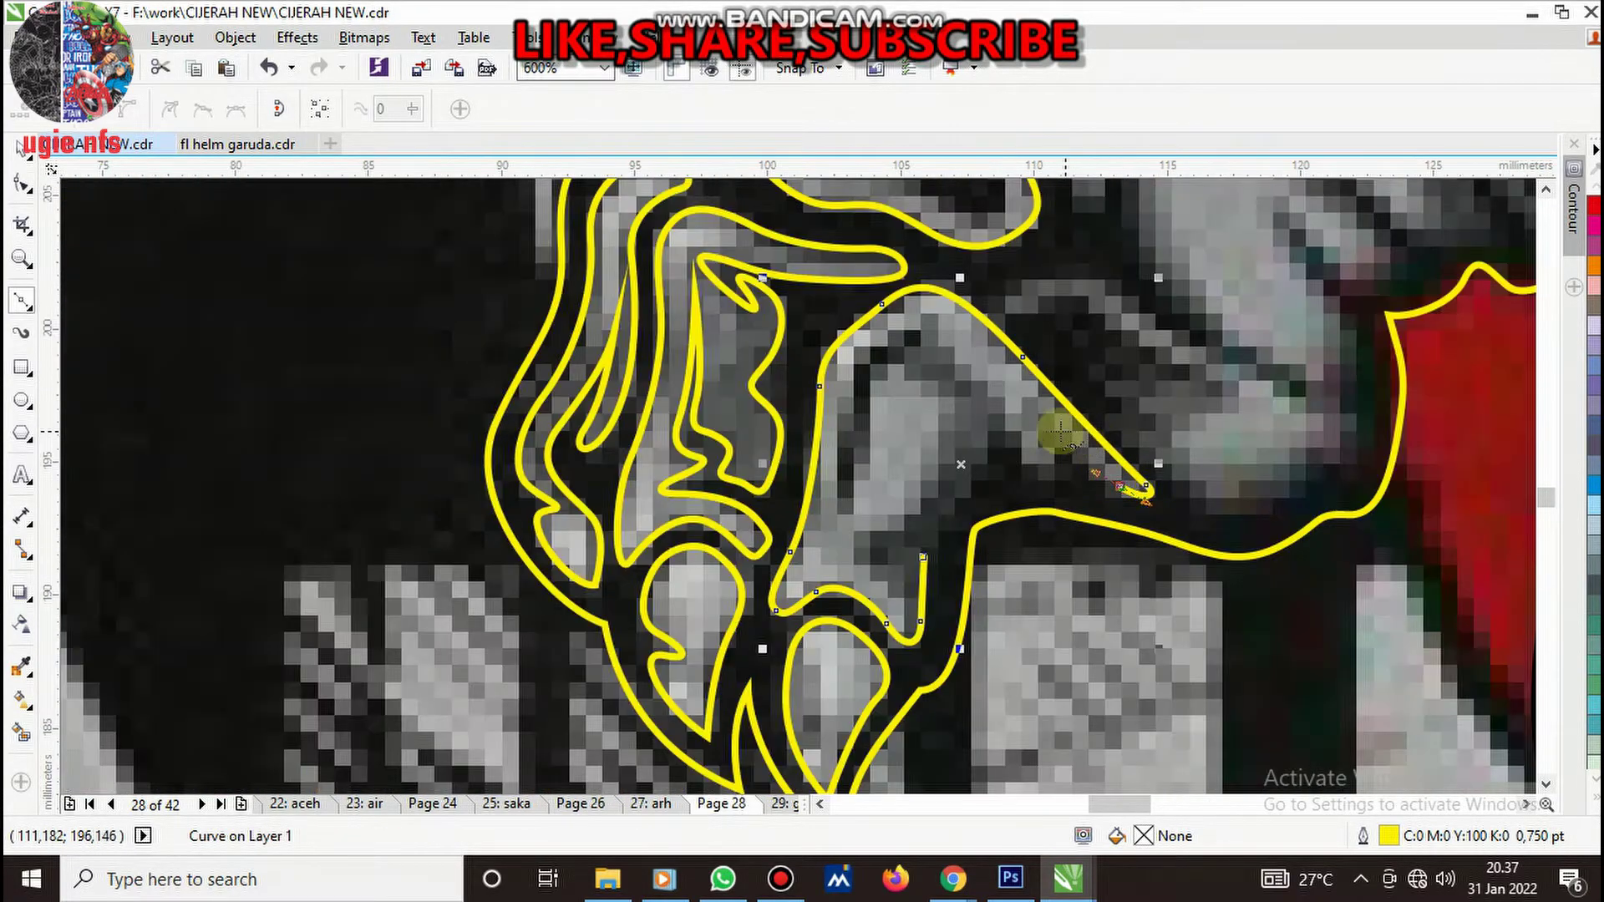
left_click(992, 359)
left_click(1063, 495)
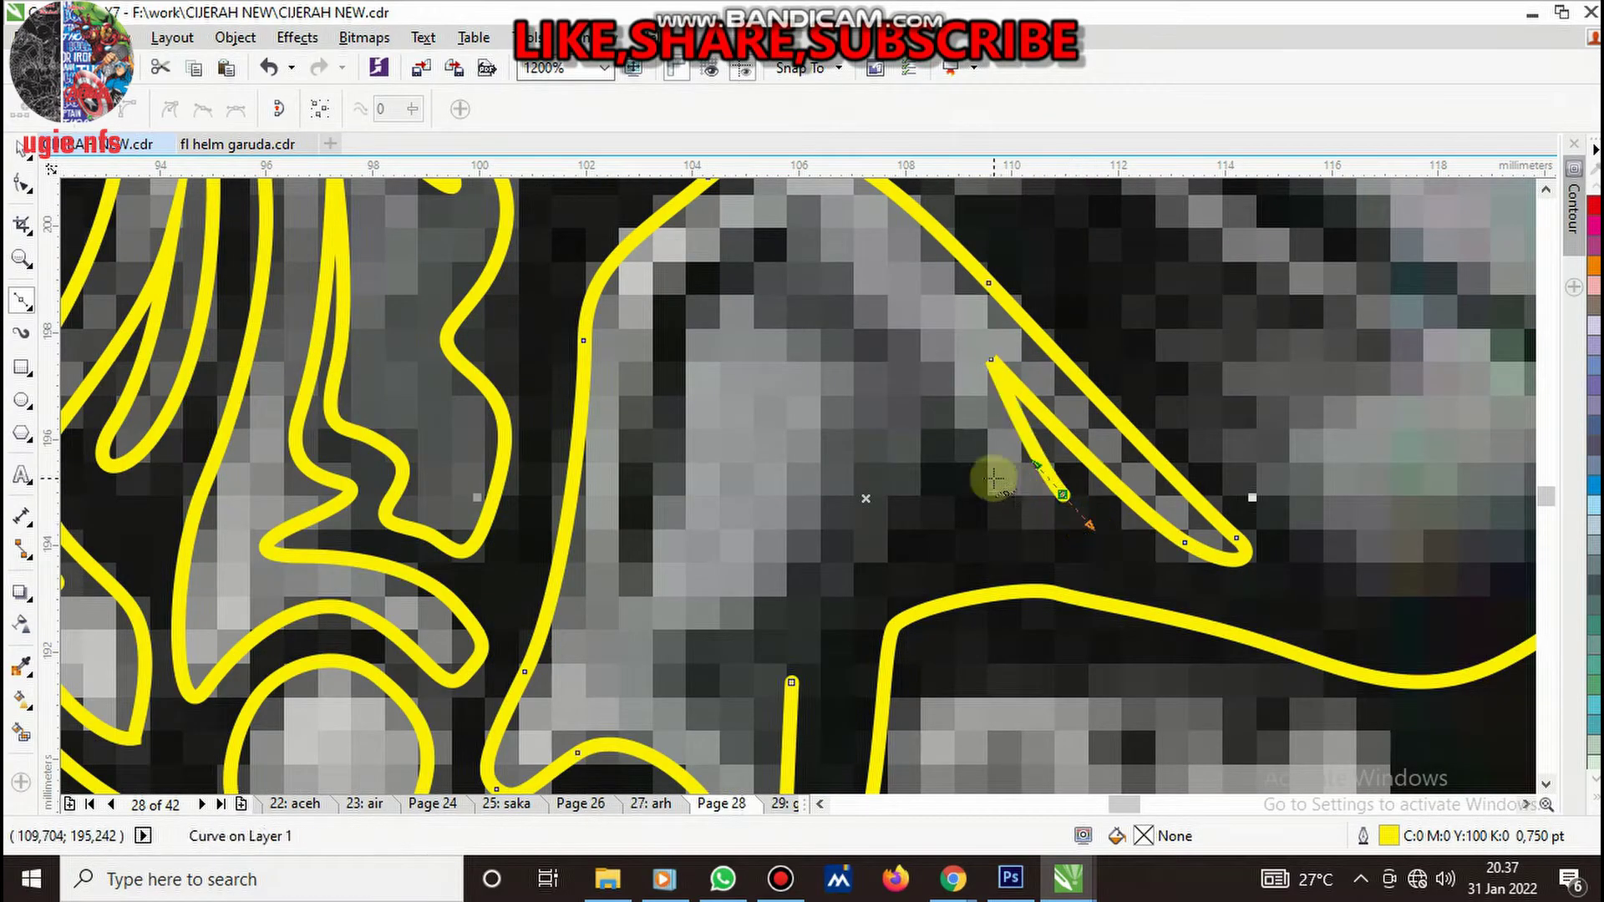
left_click_drag(990, 474, 942, 402)
mouse_move(836, 273)
left_mouse_down()
mouse_move(814, 247)
mouse_move(782, 297)
left_mouse_up()
scroll(836, 284, "down", 2)
scroll(835, 301, "up", 3)
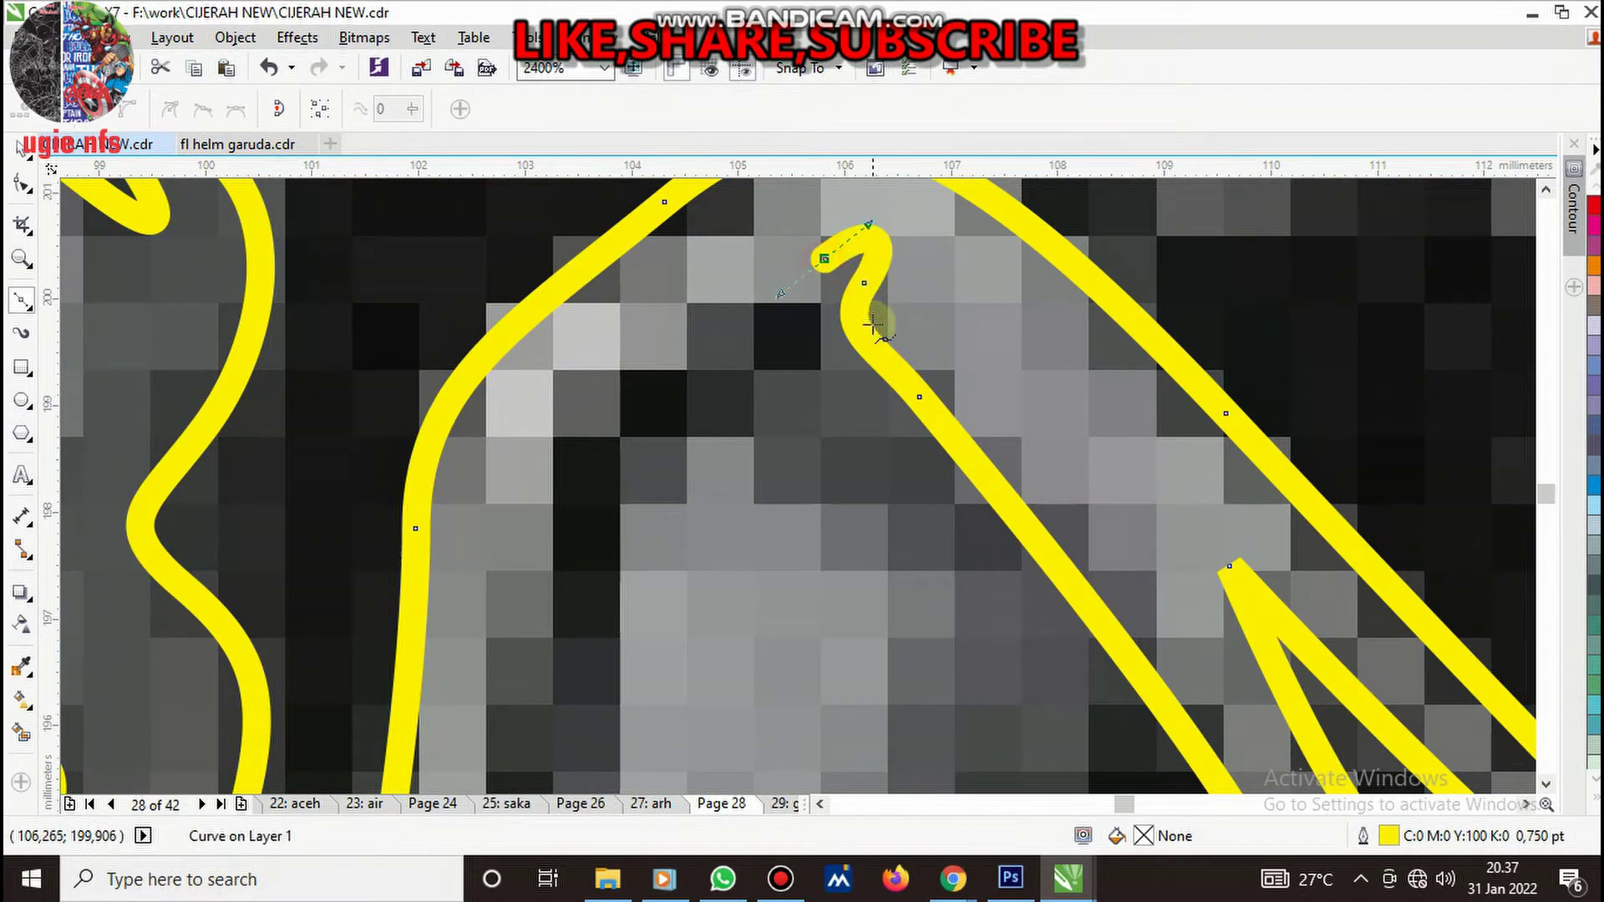
scroll(824, 261, "down", 2)
scroll(824, 262, "up", 1)
left_click(791, 380)
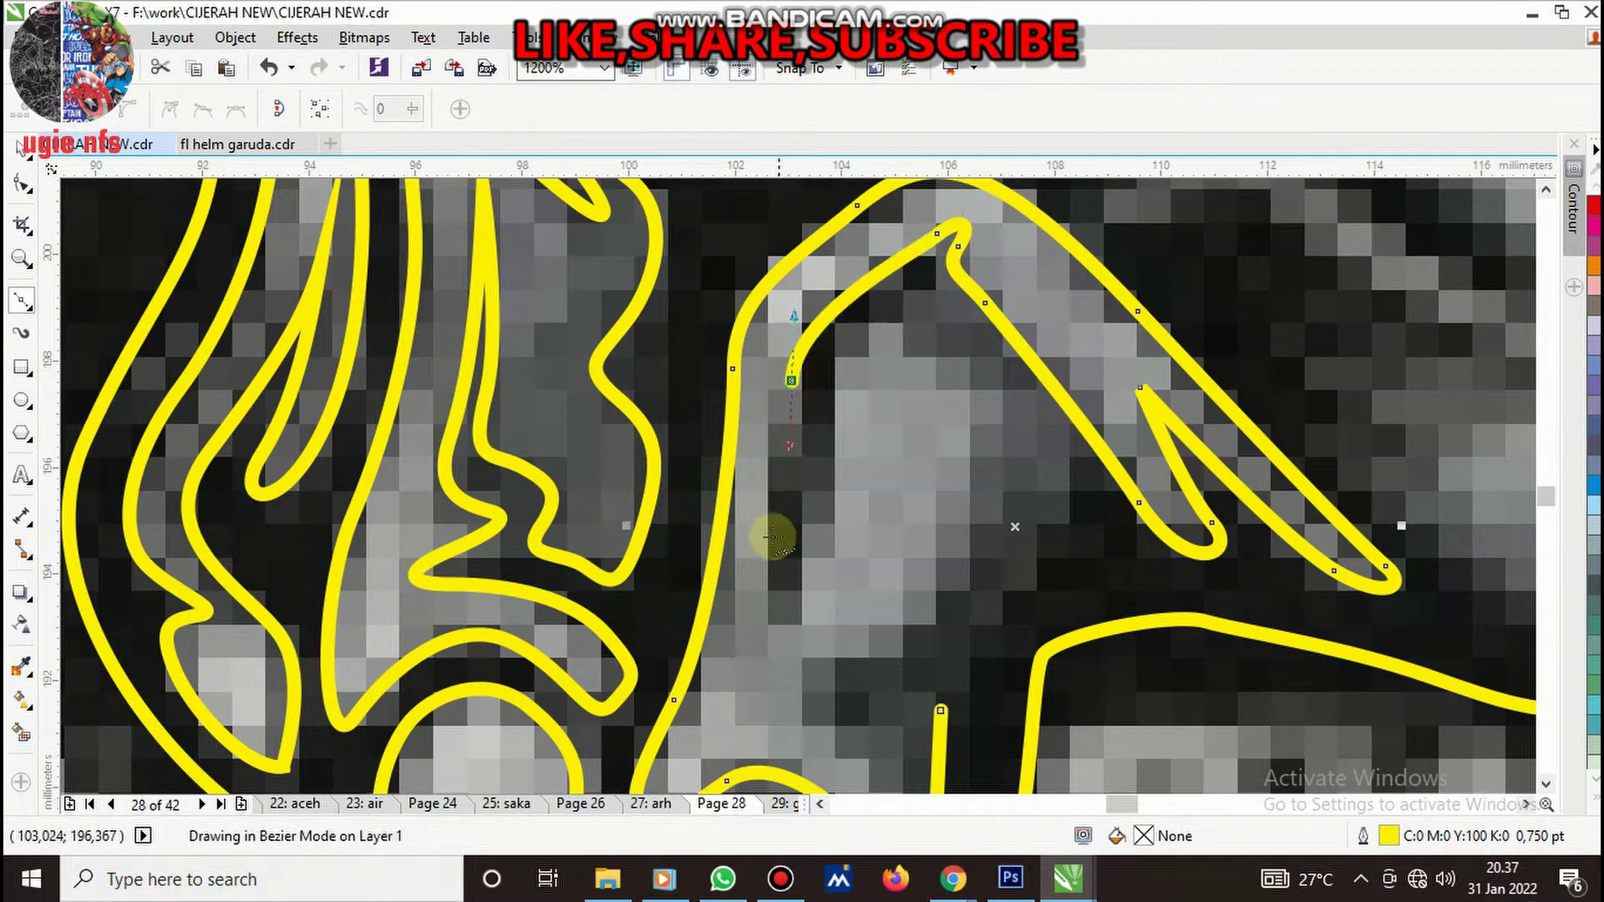
left_click_drag(772, 586, 759, 631)
left_click_drag(818, 518, 836, 438)
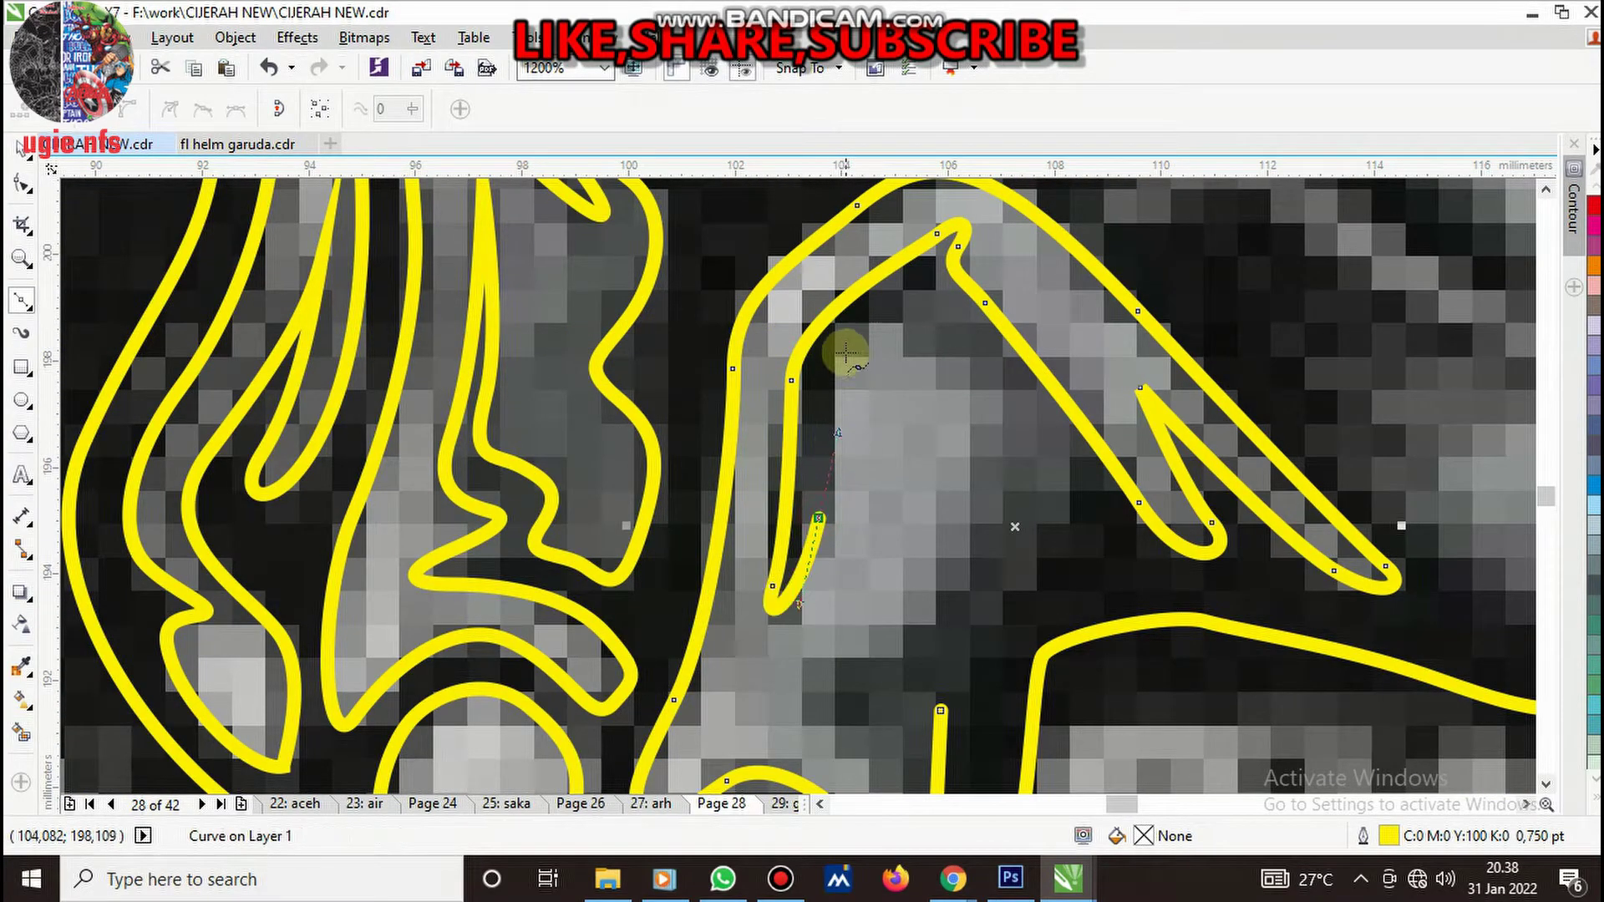
mouse_move(849, 344)
left_mouse_down()
mouse_move(923, 315)
mouse_move(1001, 399)
left_mouse_up()
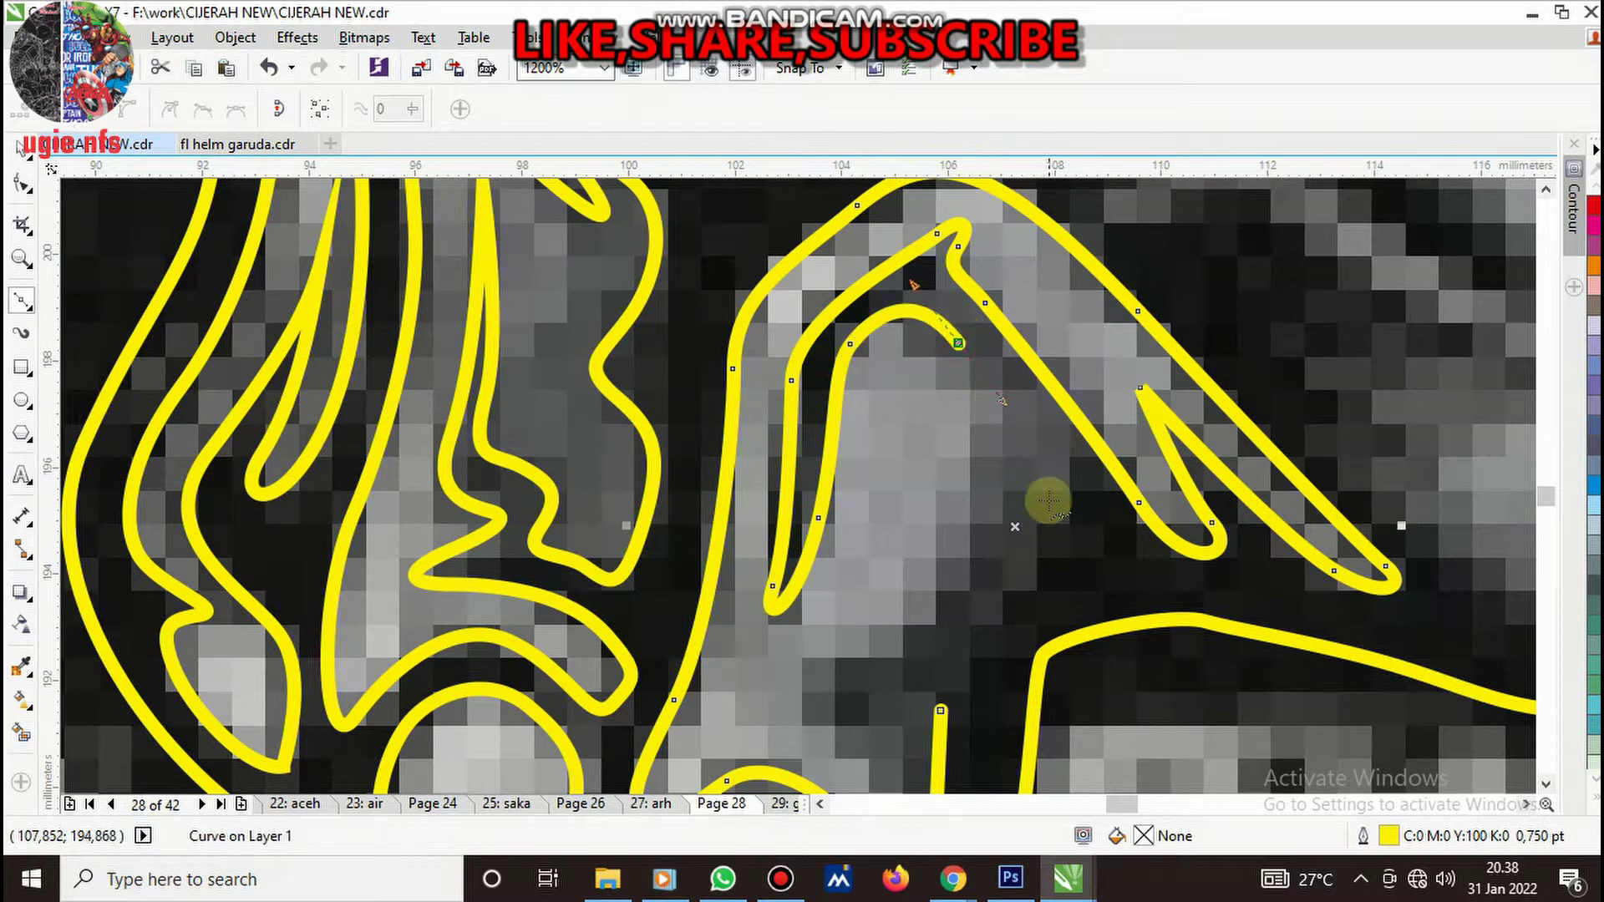
left_click_drag(1062, 491, 1048, 518)
scroll(1023, 506, "down", 3)
scroll(1013, 533, "up", 3)
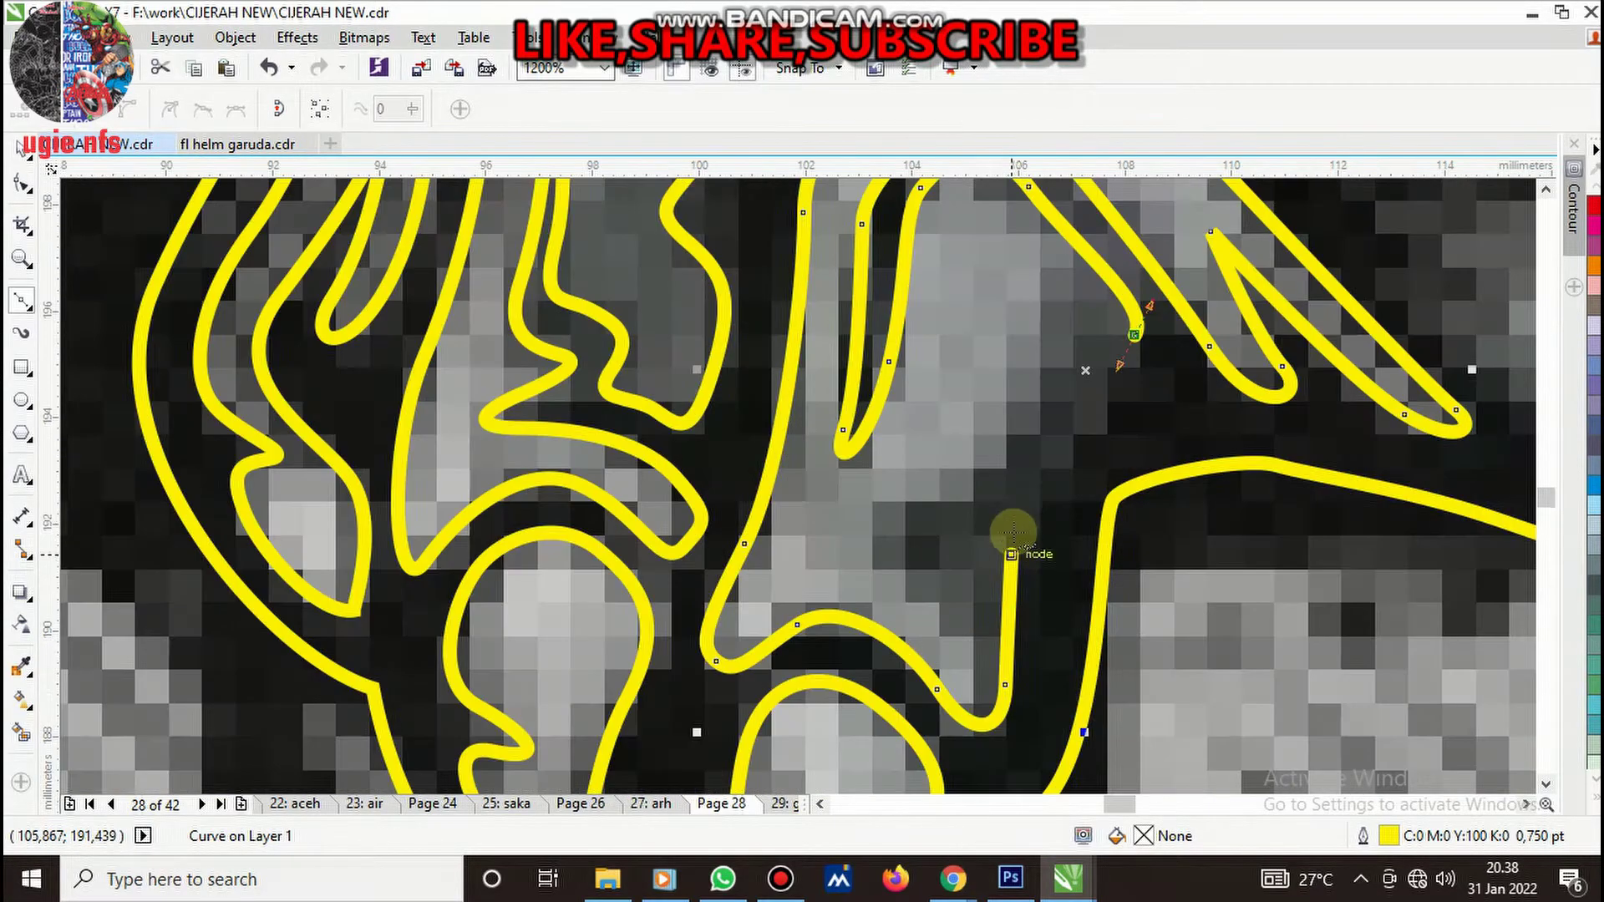
- Round the claw's inner tip and join the spike outline onto the existing node
left_click_drag(896, 513, 902, 511)
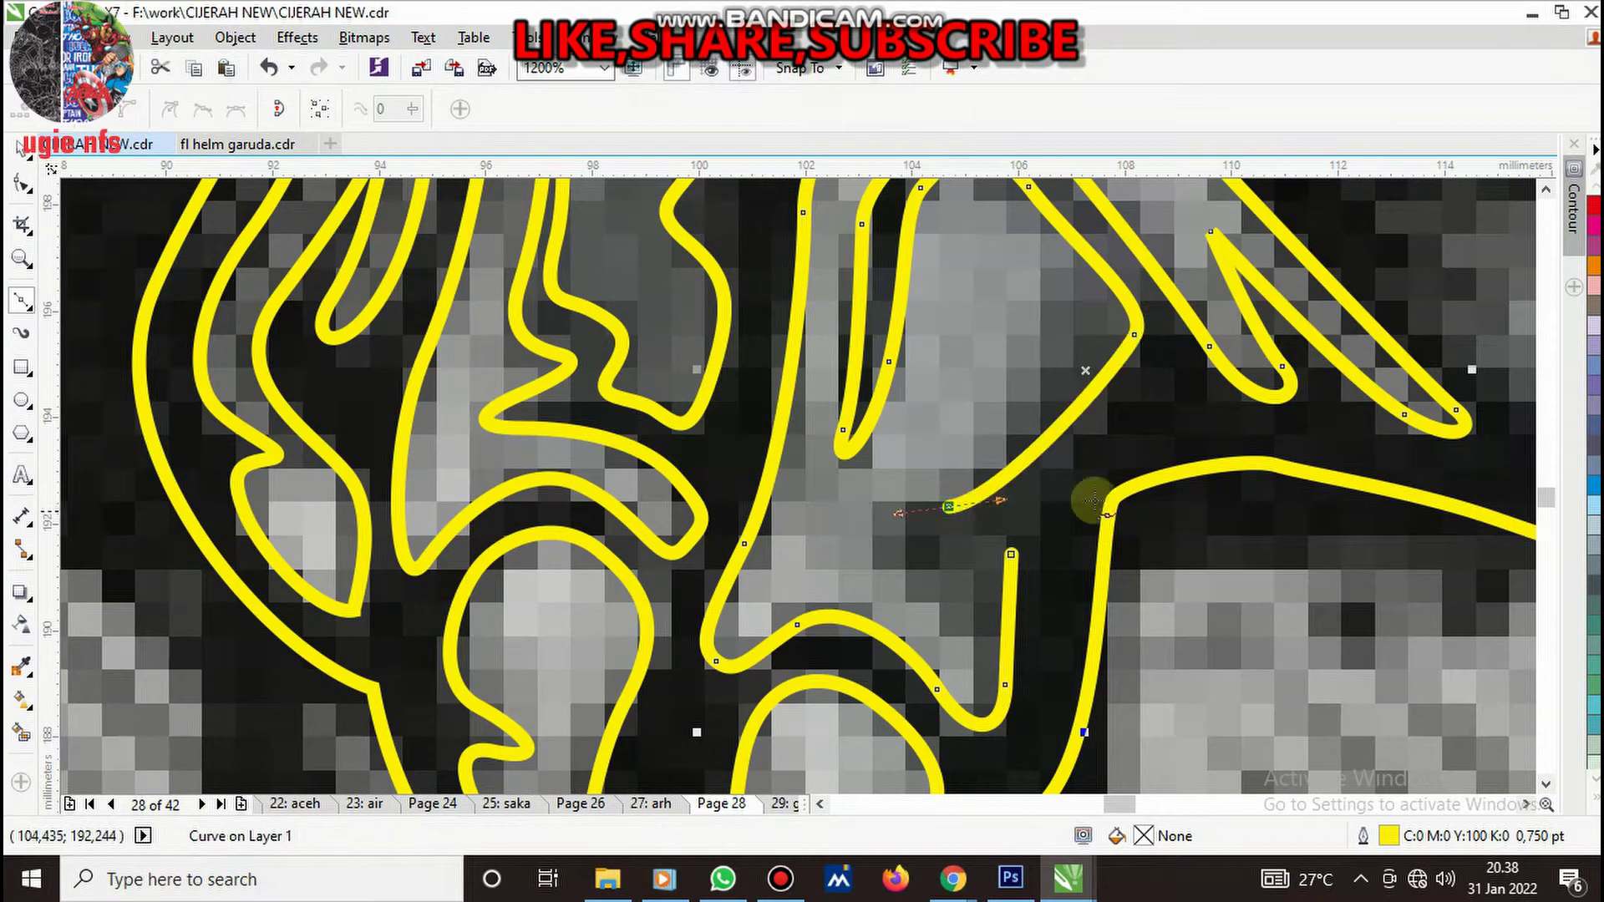
key("ctrl+z")
left_click(1057, 465)
left_click_drag(1046, 388, 975, 483)
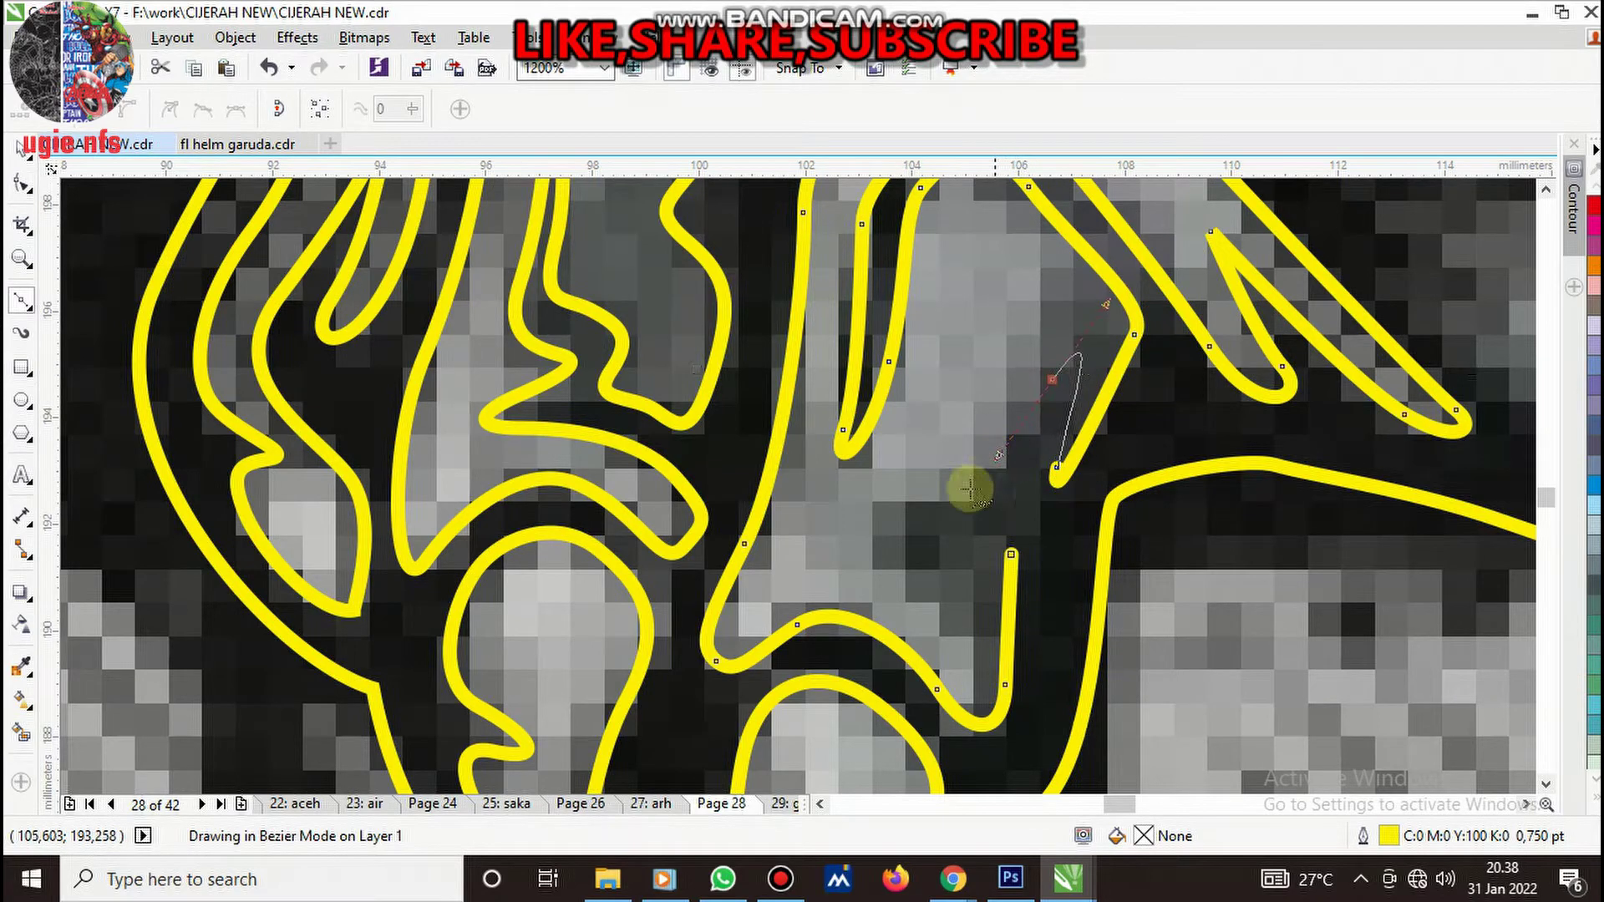
left_click(926, 505)
mouse_move(894, 573)
left_mouse_down()
mouse_move(927, 607)
mouse_move(967, 562)
left_mouse_up()
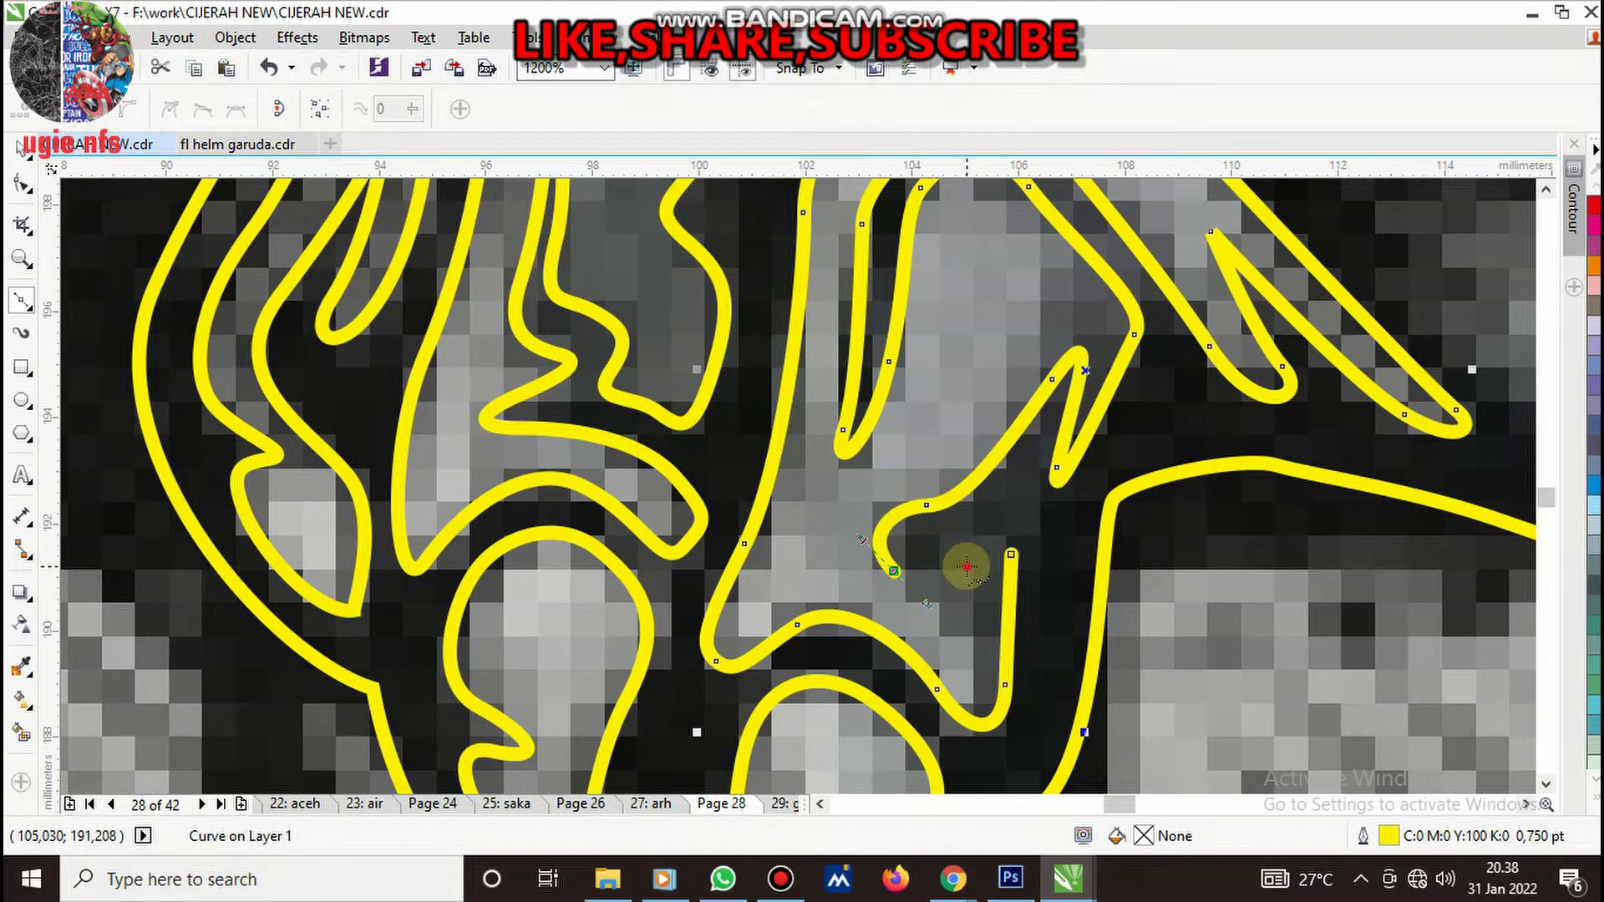
left_click(967, 565)
left_click(1011, 554)
- Start the toe outline along its upper edge, extending it toward the red patch
scroll(869, 528, "down", 3)
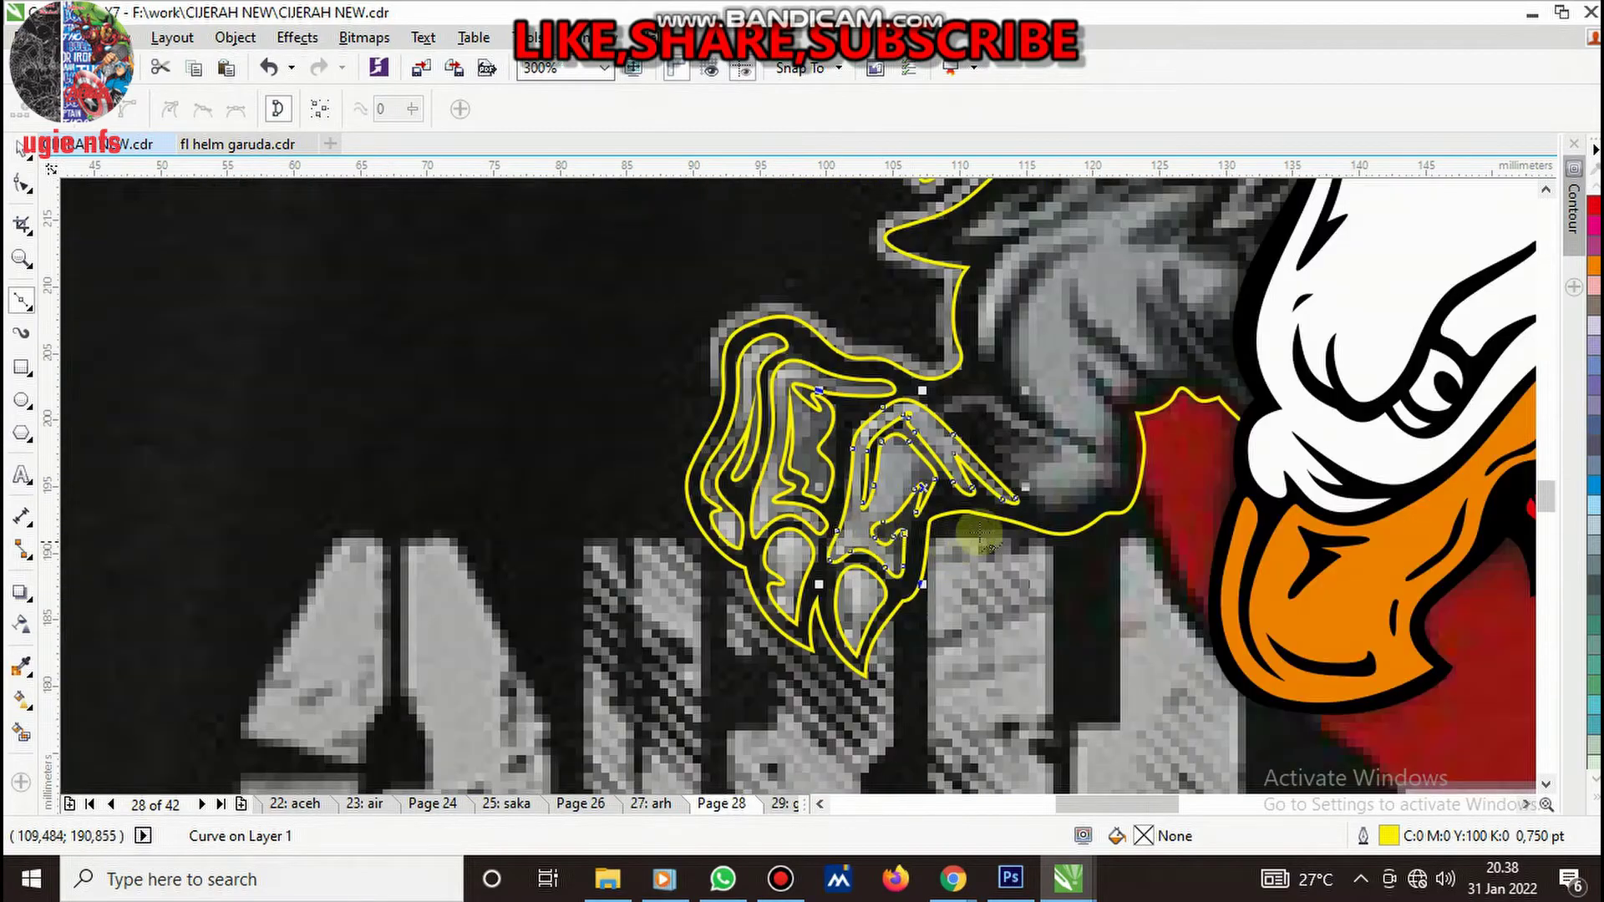
scroll(982, 531, "down", 2)
scroll(948, 527, "up", 2)
scroll(919, 514, "up", 1)
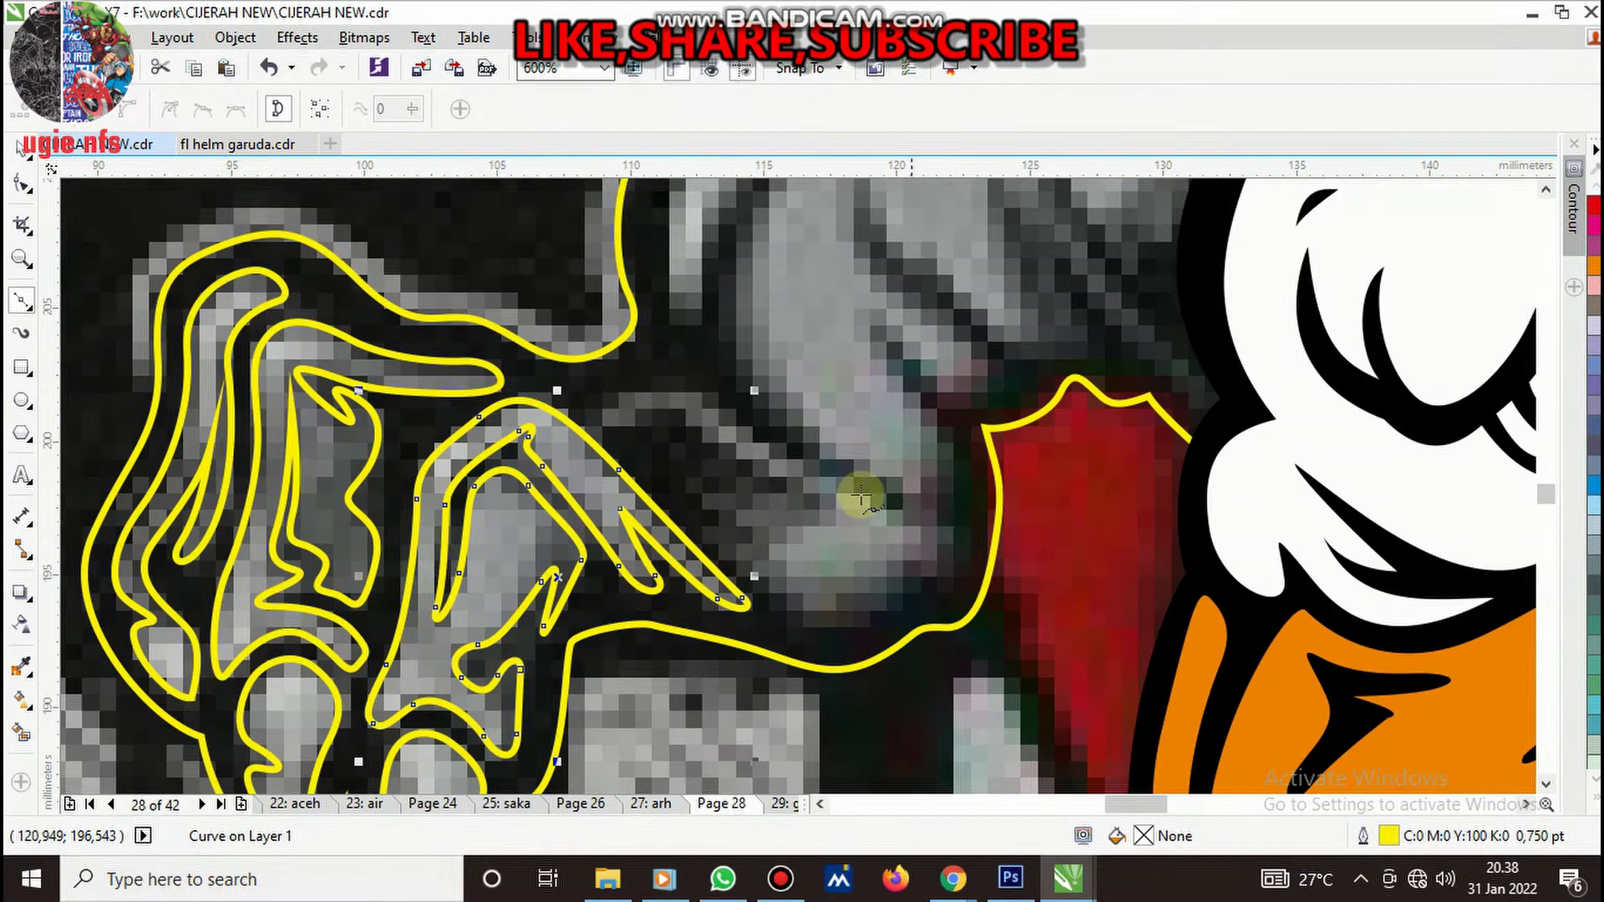
scroll(860, 493, "down", 2)
scroll(835, 489, "up", 3)
left_click(538, 410)
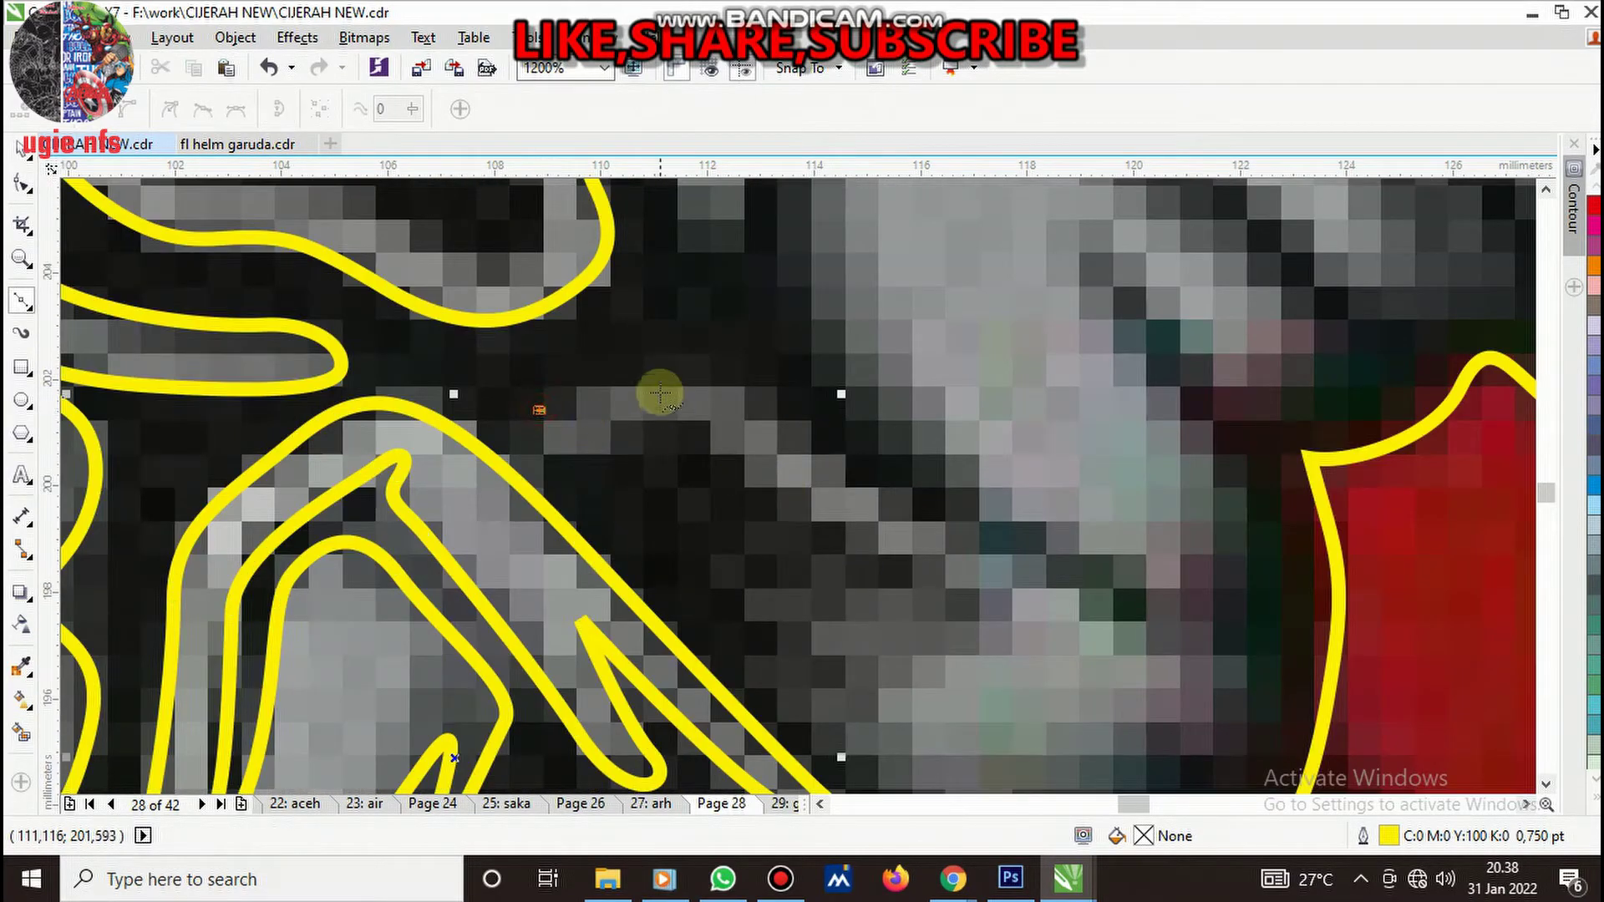
left_click_drag(660, 381, 752, 395)
mouse_move(888, 482)
left_mouse_down()
mouse_move(999, 528)
mouse_move(1061, 598)
left_mouse_up()
scroll(999, 528, "down", 3)
scroll(1023, 548, "up", 3)
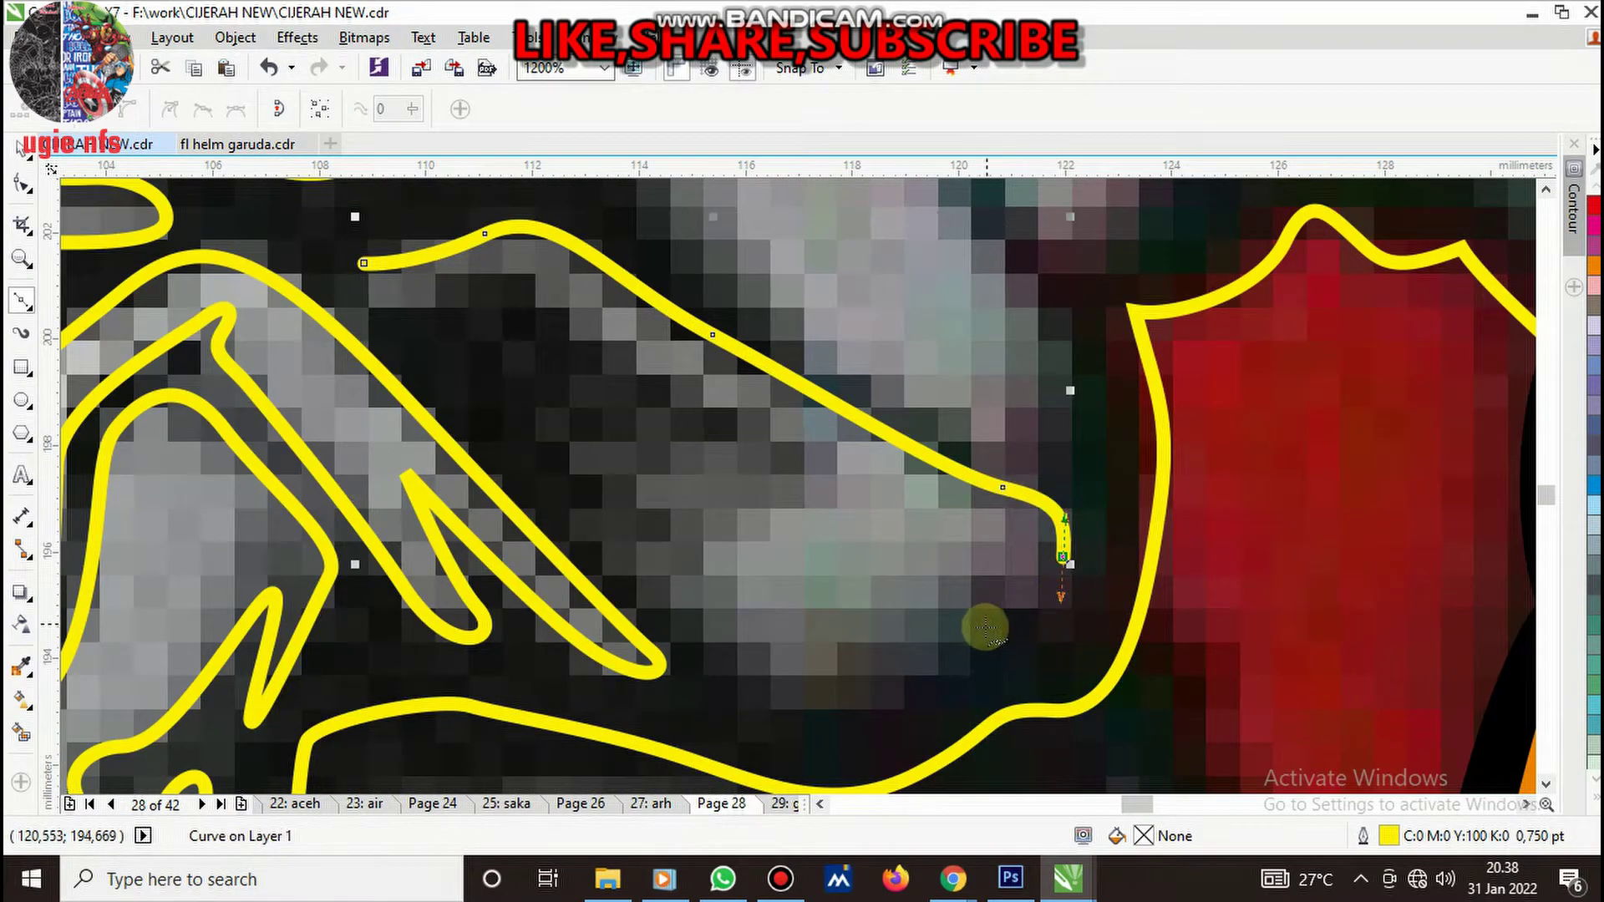
- Curve around the toe tip, add zigzag corner nodes along the underside, and close at the first node
left_click_drag(980, 630, 935, 660)
left_click_drag(773, 678, 681, 639)
left_click_drag(686, 539, 693, 556)
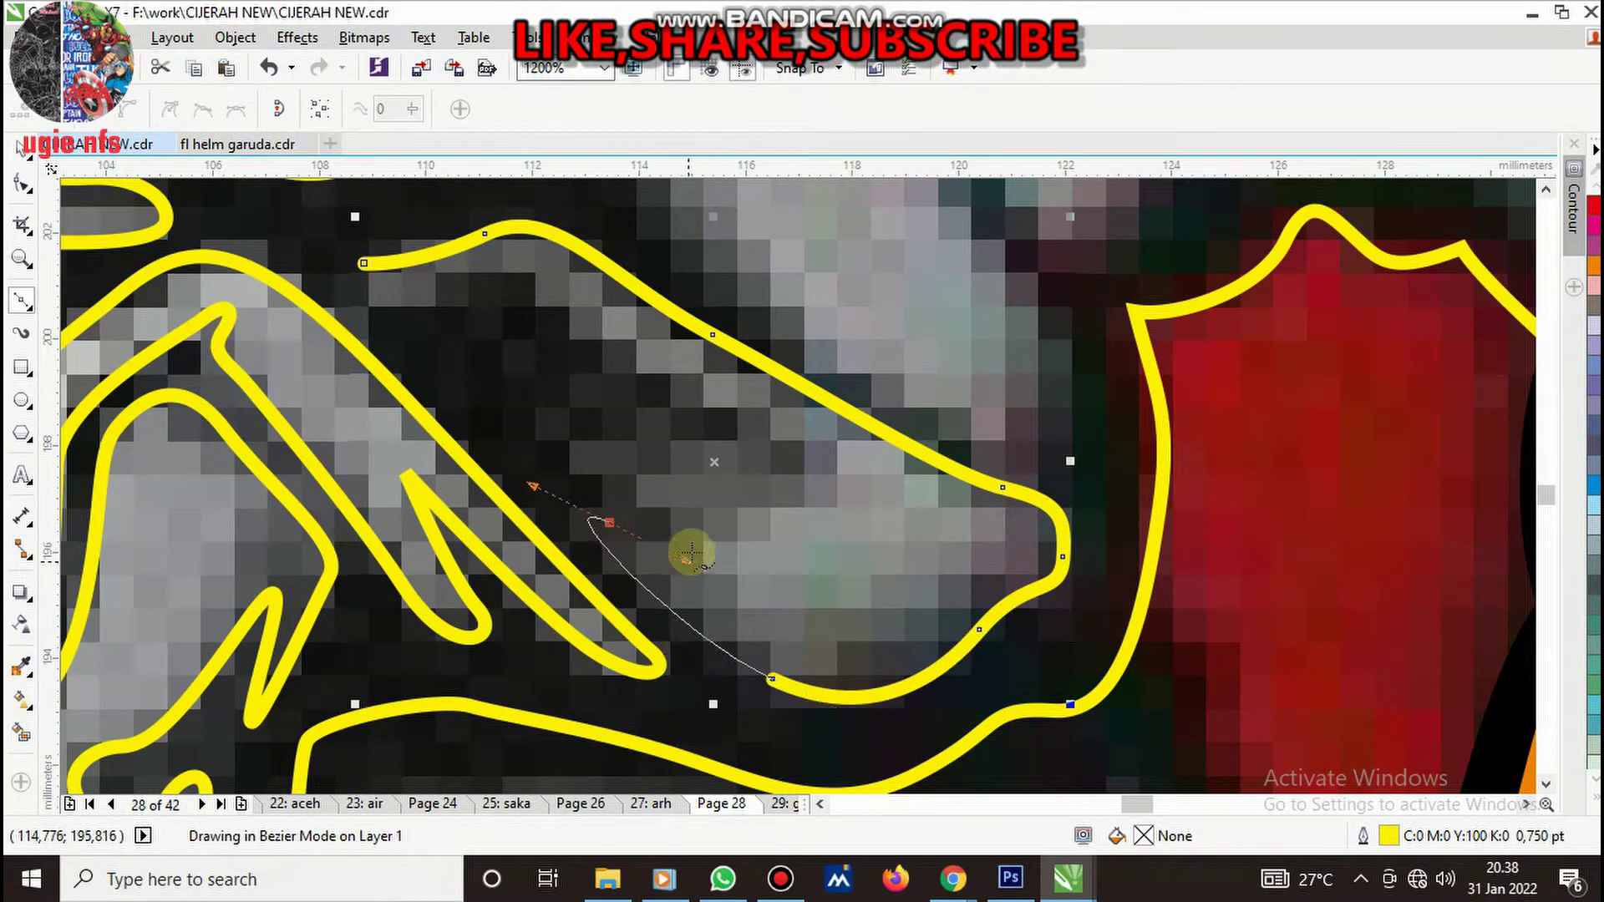
mouse_move(609, 522)
left_mouse_down()
mouse_move(609, 462)
mouse_move(694, 479)
left_mouse_up()
left_click(681, 461)
left_click(698, 437)
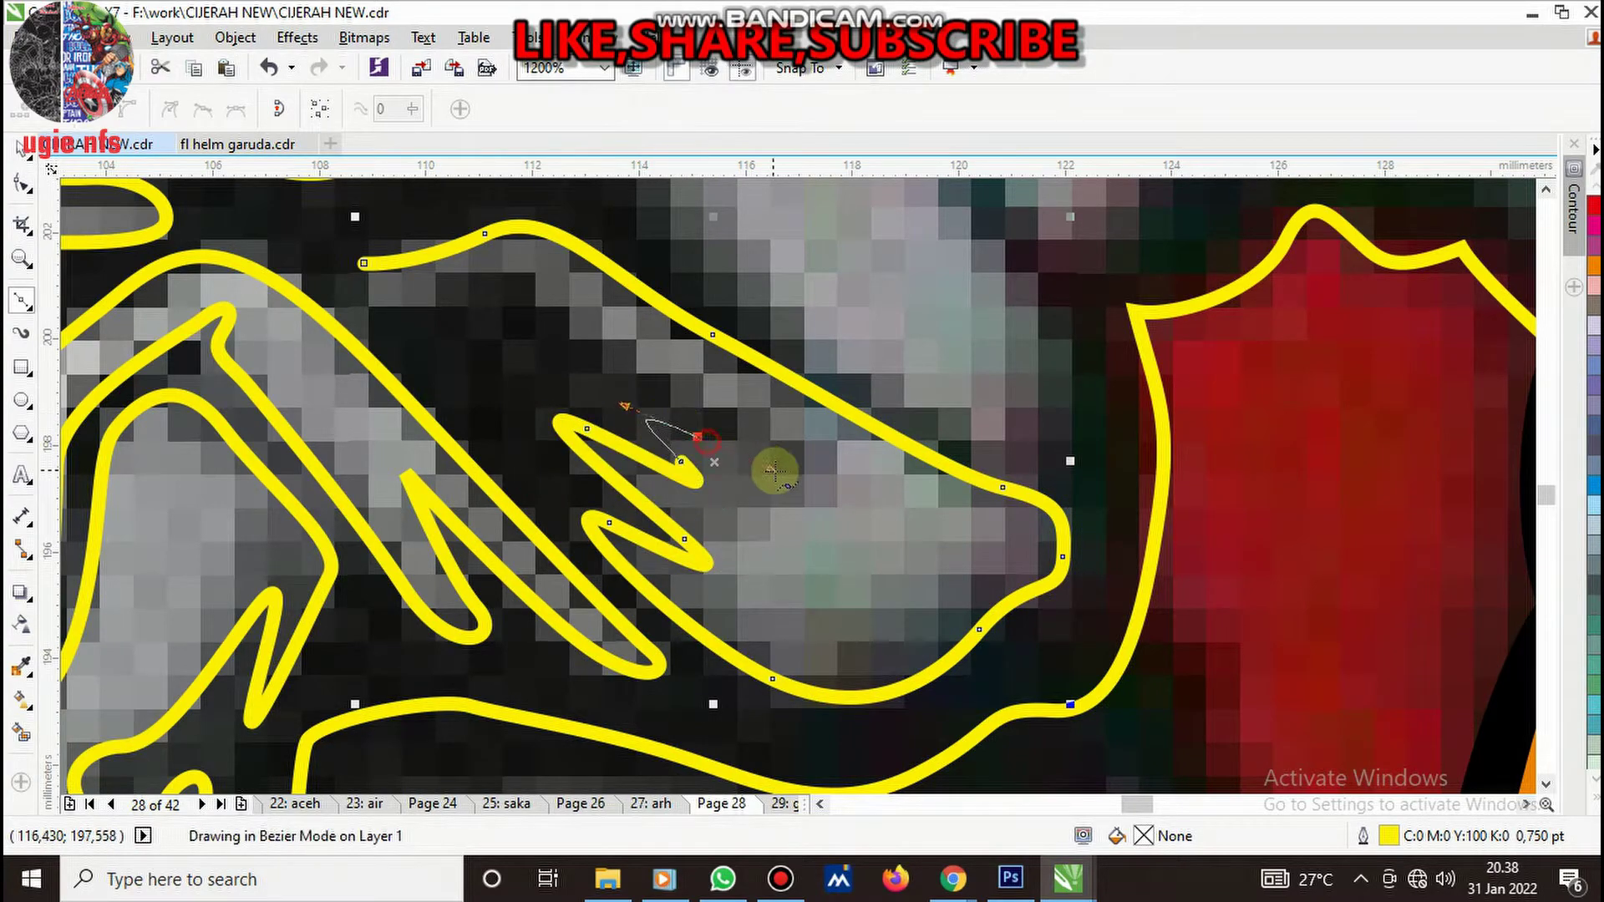
left_click(791, 467)
left_click_drag(554, 311, 472, 286)
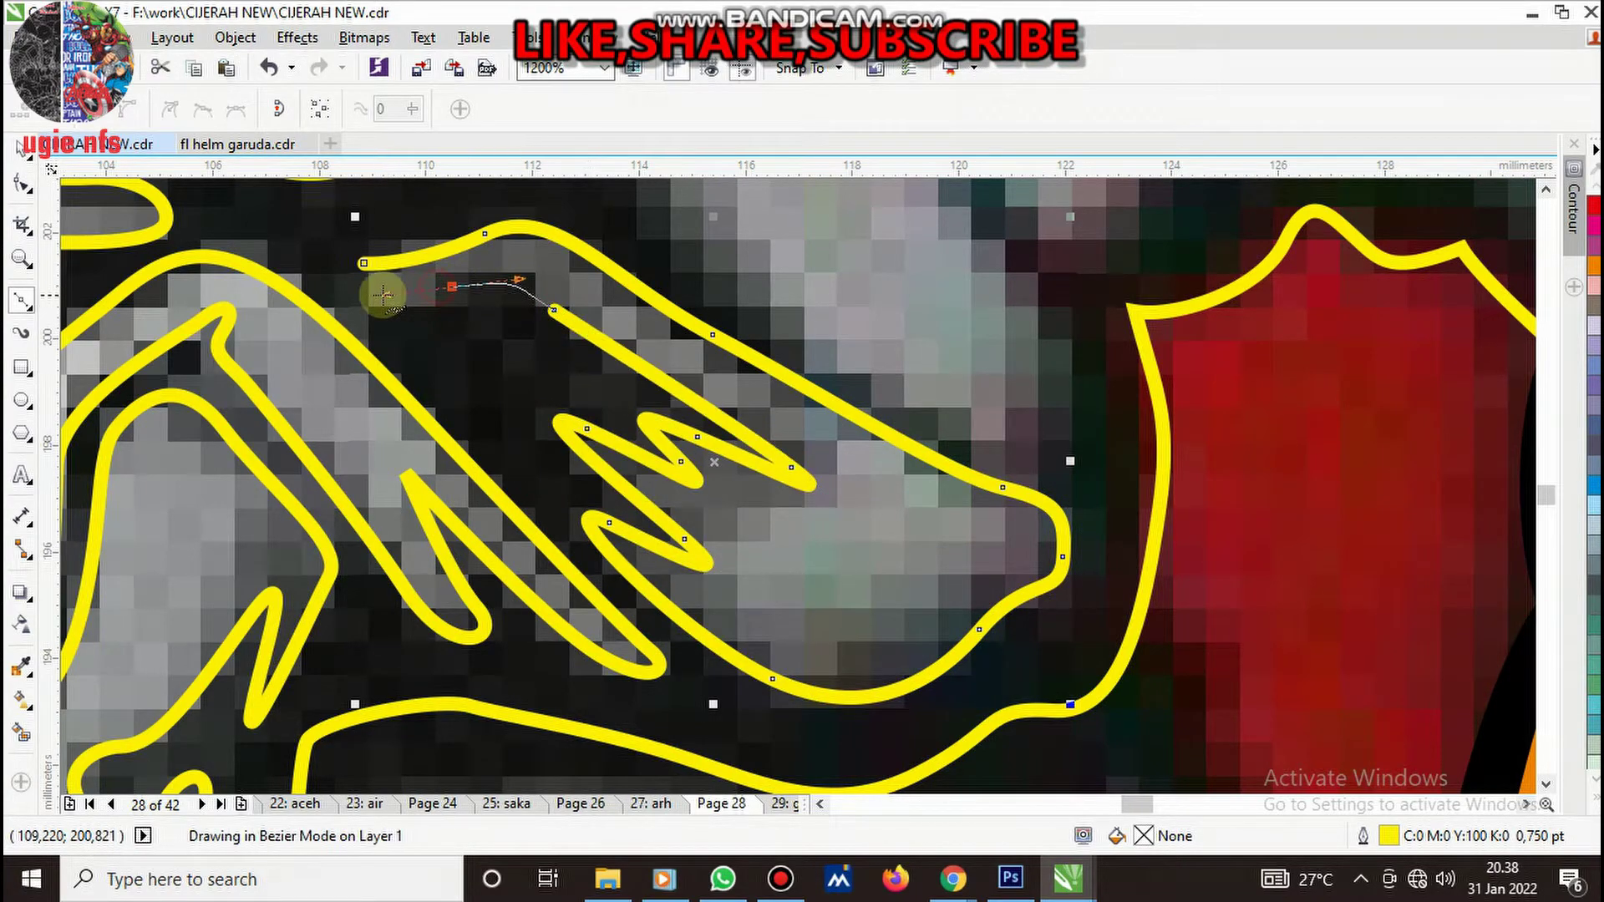
left_click(363, 263)
scroll(764, 464, "down", 2)
scroll(765, 464, "up", 2)
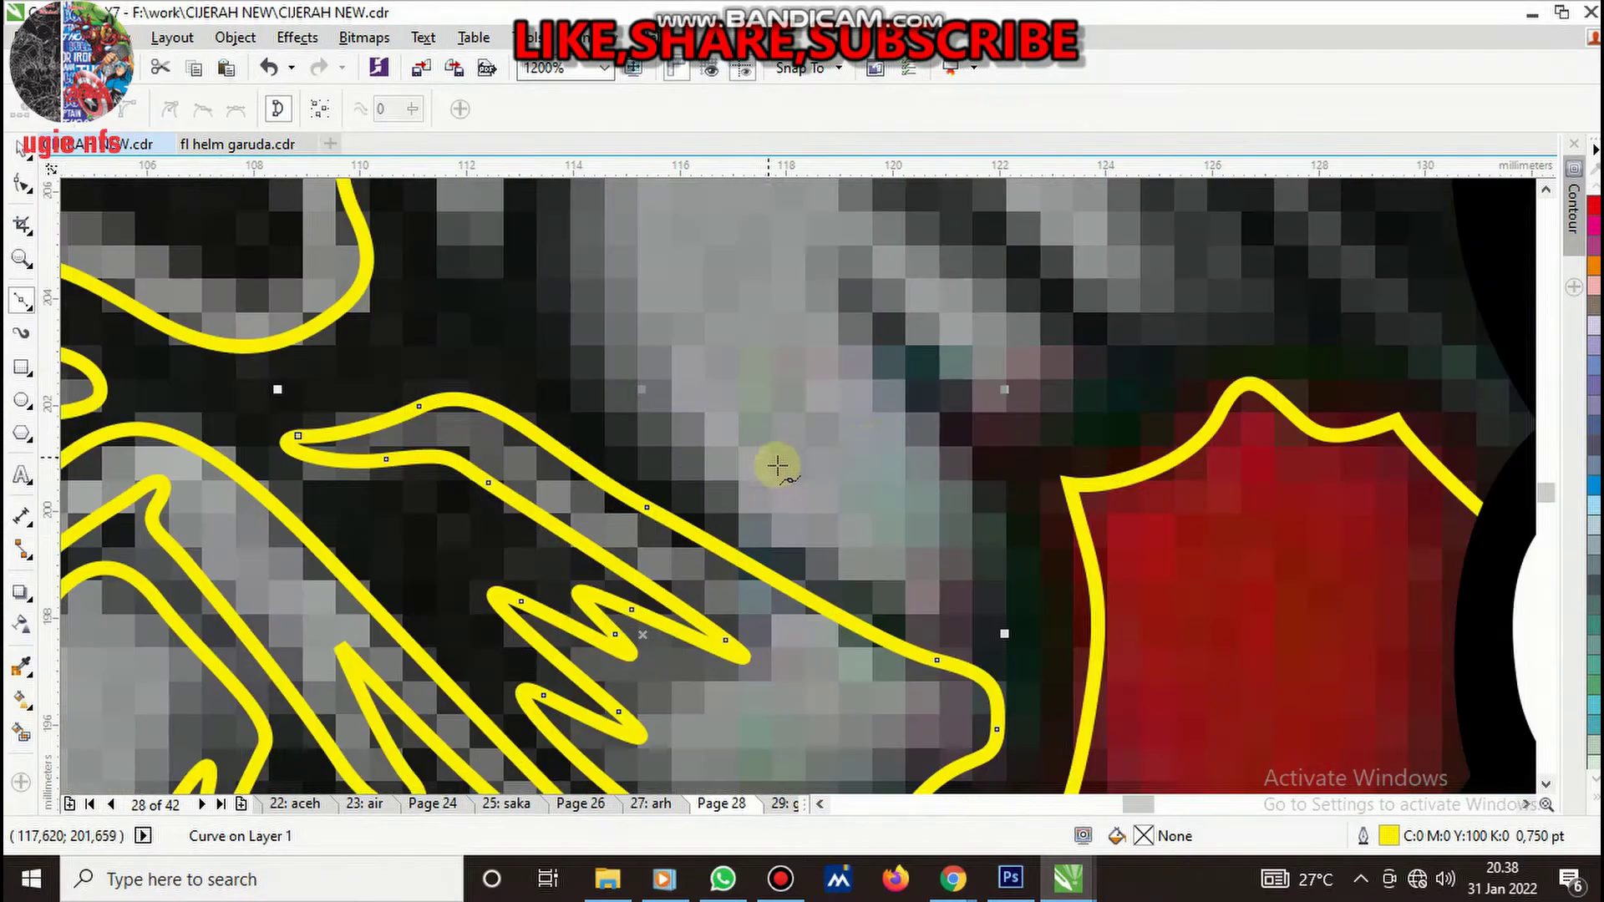
scroll(827, 568, "down", 2)
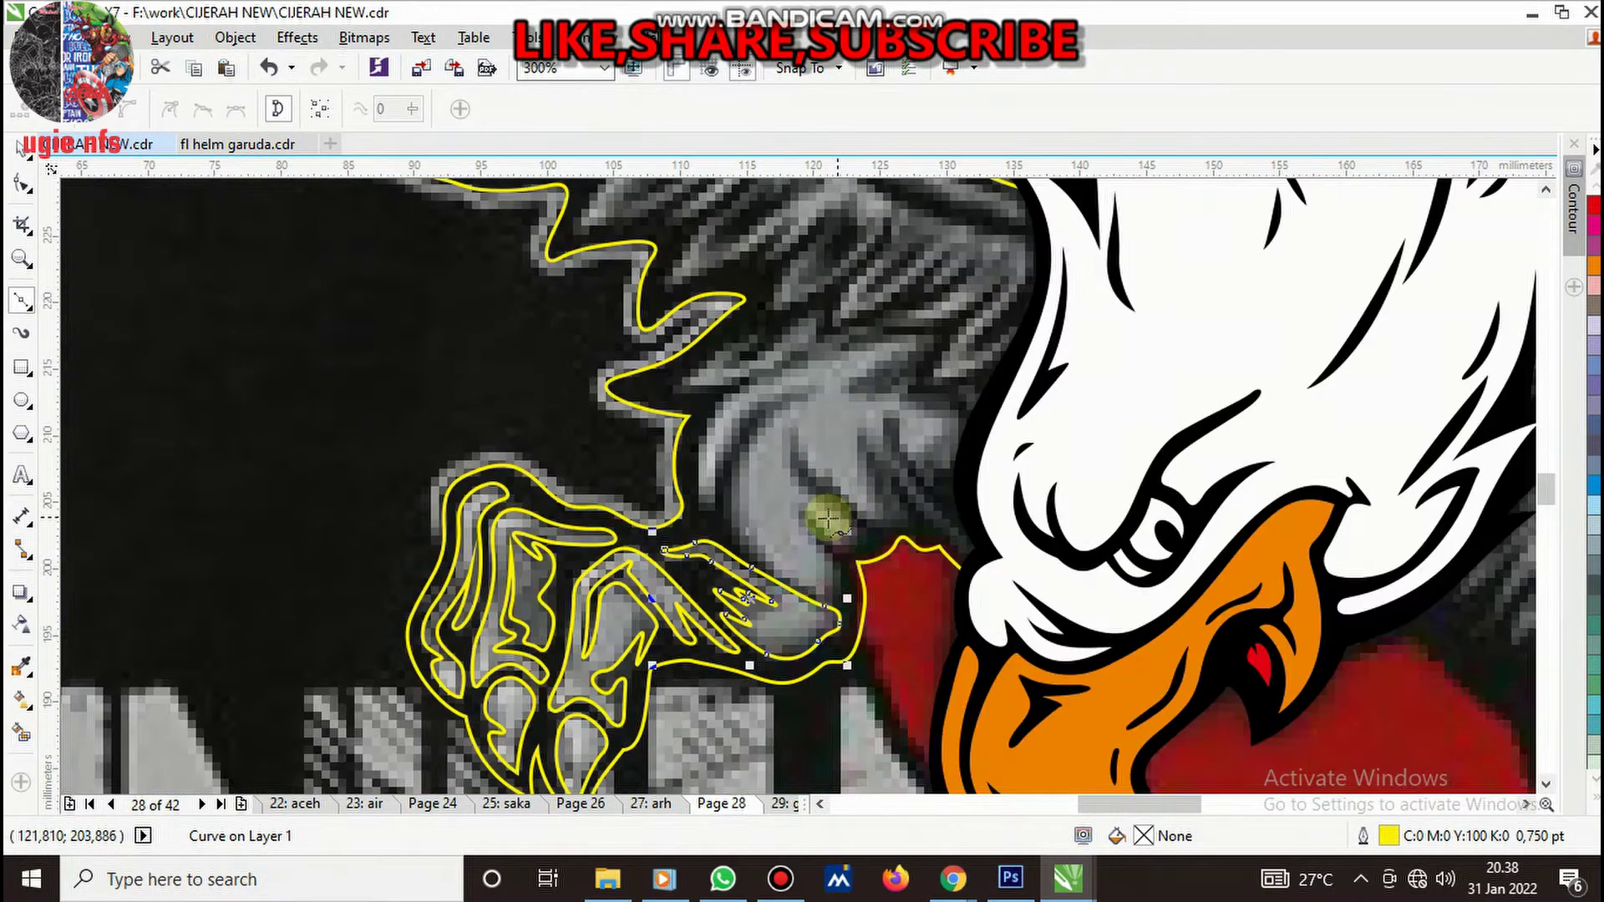
- Trace the first pointed feather spike above the red patch with a sharp tip node
scroll(827, 520, "up", 2)
scroll(758, 460, "down", 2)
scroll(721, 449, "up", 2)
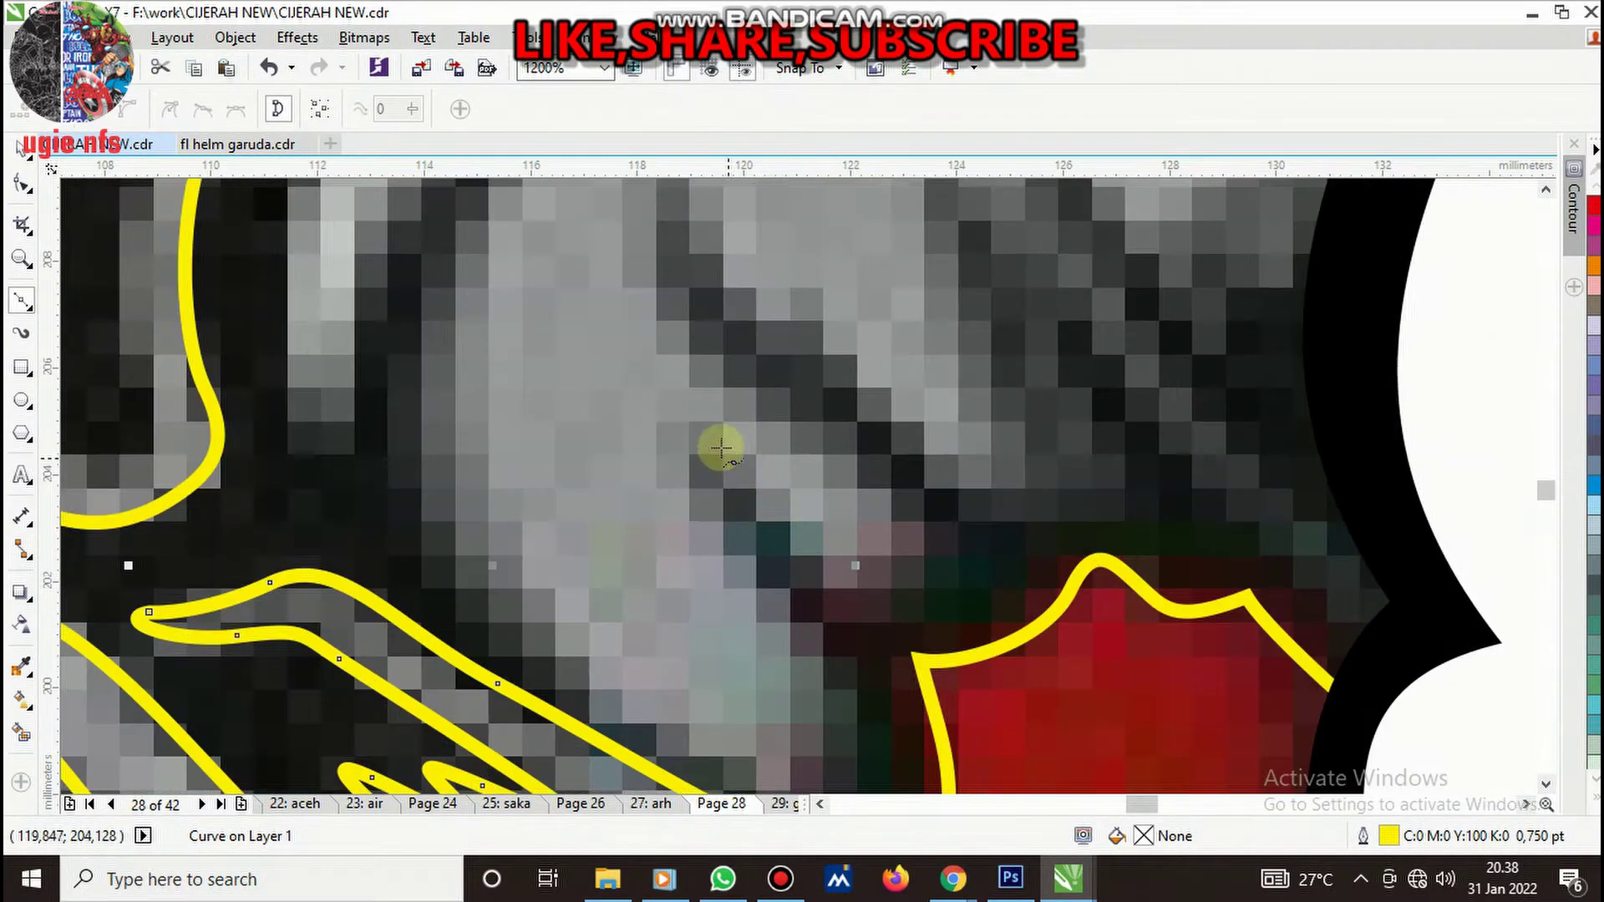
left_click(708, 440)
scroll(794, 544, "up", 1)
left_click_drag(891, 647, 998, 646)
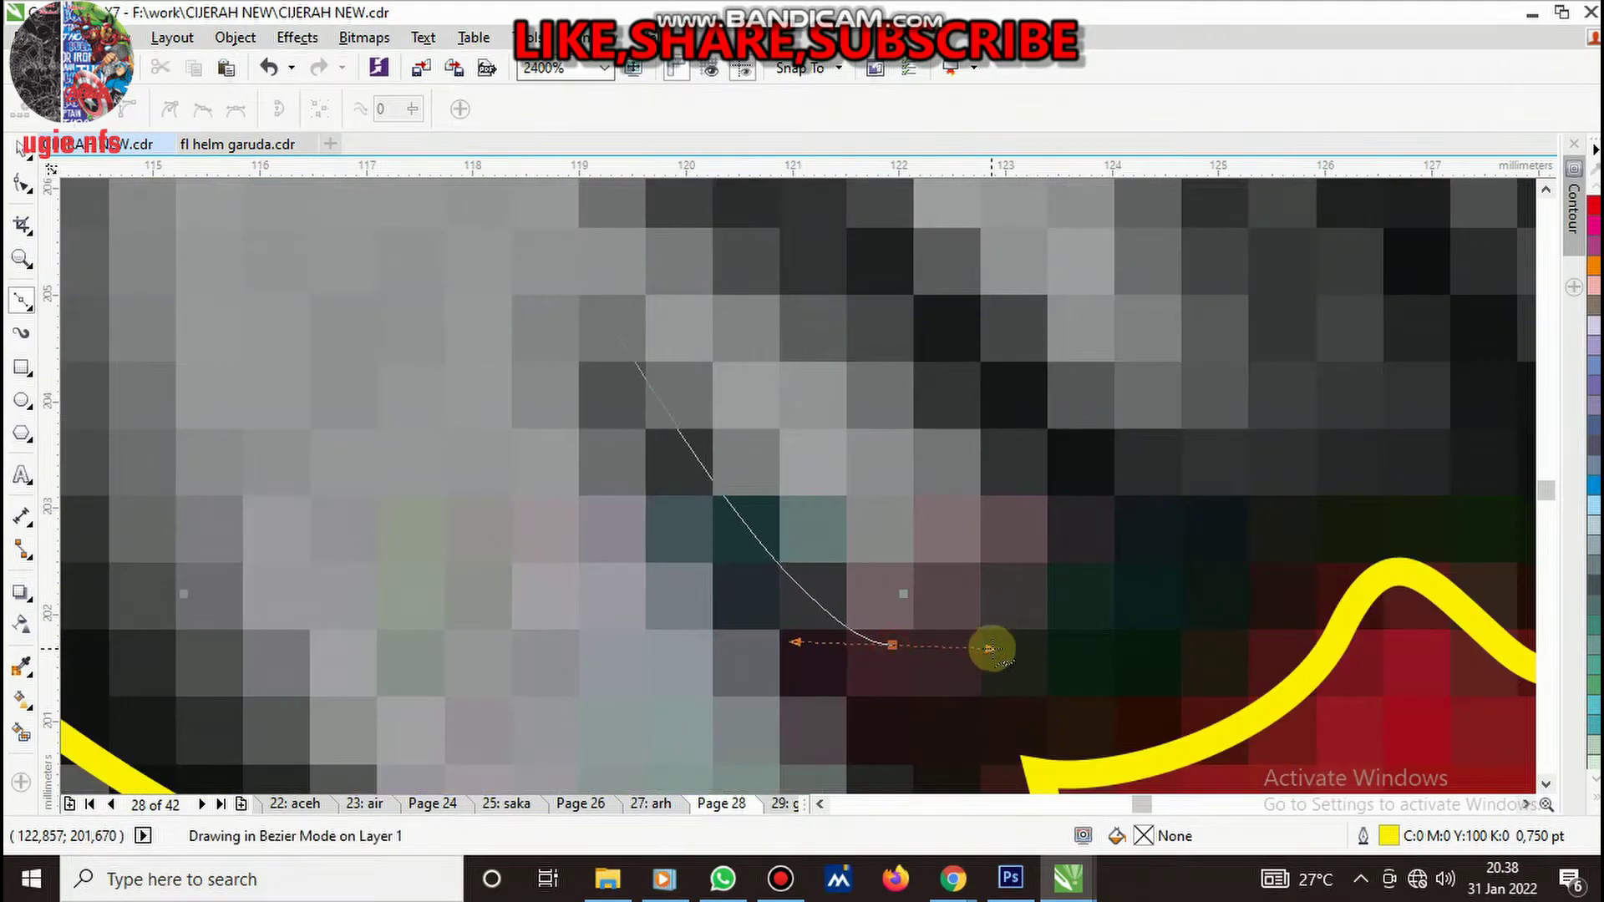
left_click_drag(1069, 505, 1008, 441)
scroll(961, 518, "down", 2)
scroll(950, 585, "up", 1)
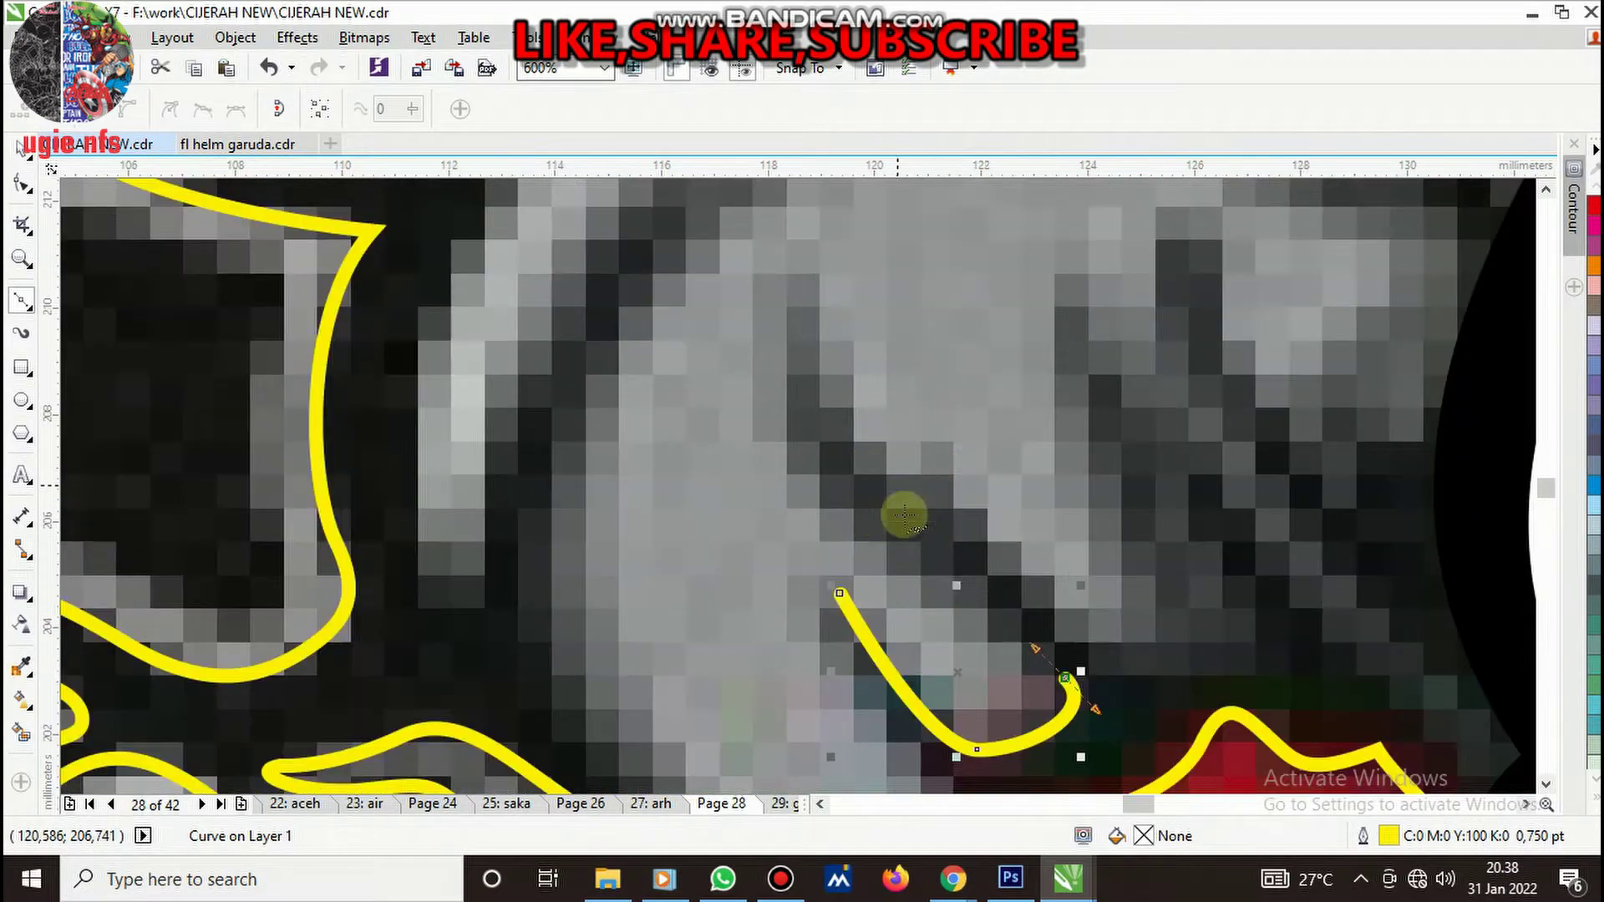
left_click(938, 574)
left_click_drag(827, 483, 780, 410)
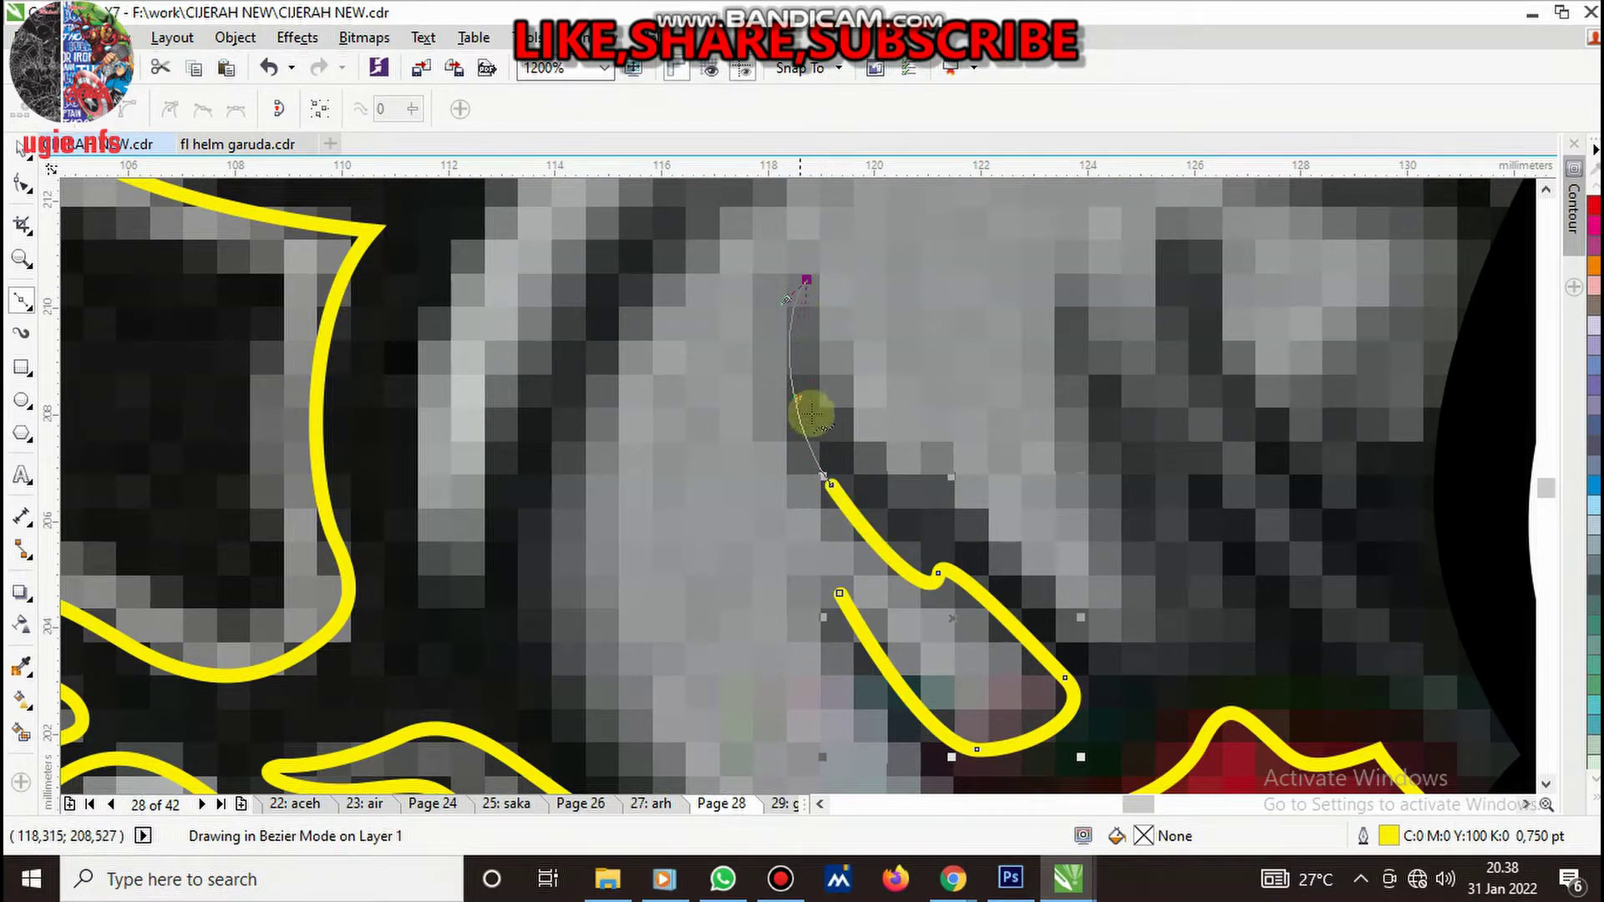
left_click(913, 506)
mouse_move(920, 466)
left_mouse_down()
mouse_move(930, 451)
mouse_move(961, 505)
left_mouse_up()
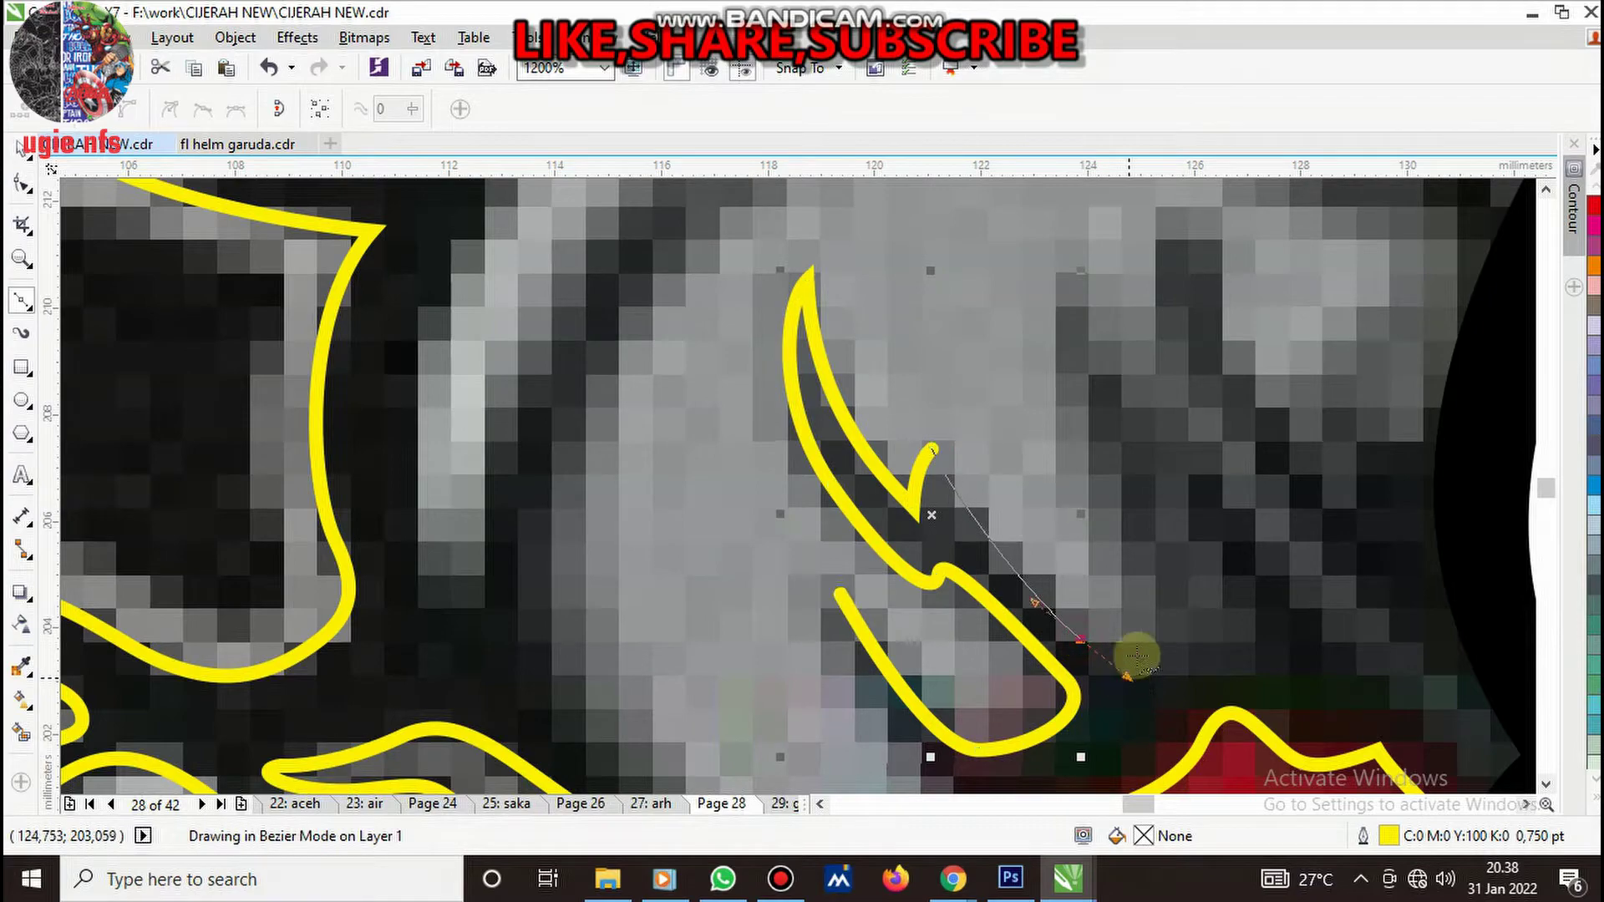
- Extend the outline into a second spike and bring it down to the base by the red patch
left_click_drag(1153, 598, 1125, 538)
scroll(1080, 637, "down", 1)
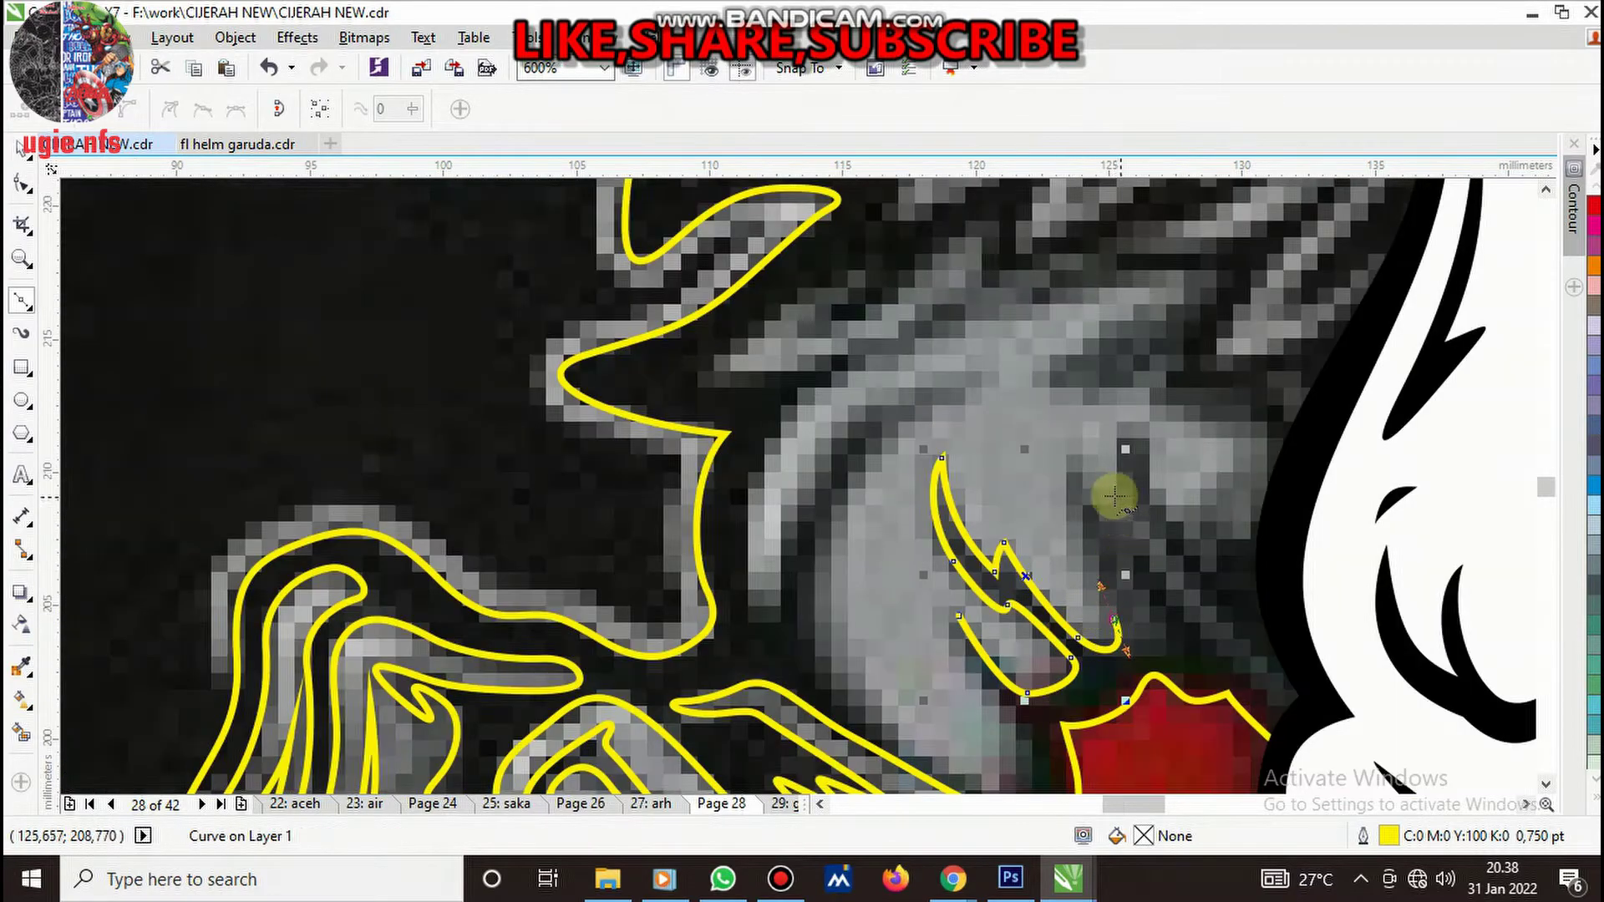
scroll(1114, 495, "up", 1)
left_click_drag(1047, 428, 1065, 359)
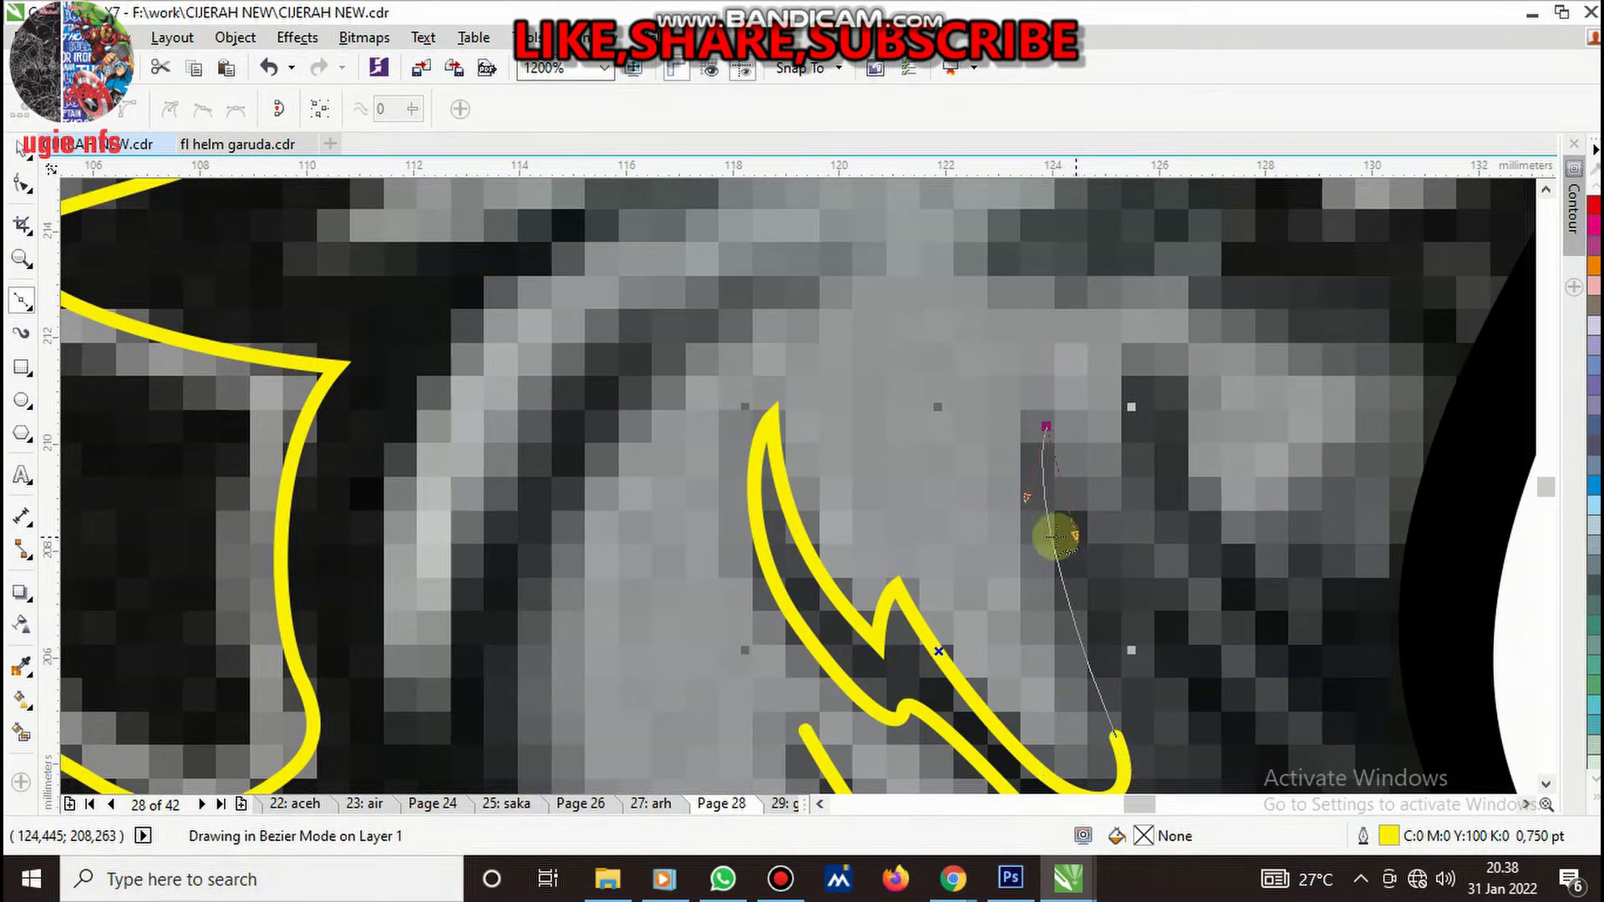
left_click_drag(1057, 536, 1059, 539)
scroll(1074, 560, "down", 2)
scroll(1077, 569, "up", 1)
scroll(1073, 585, "up", 1)
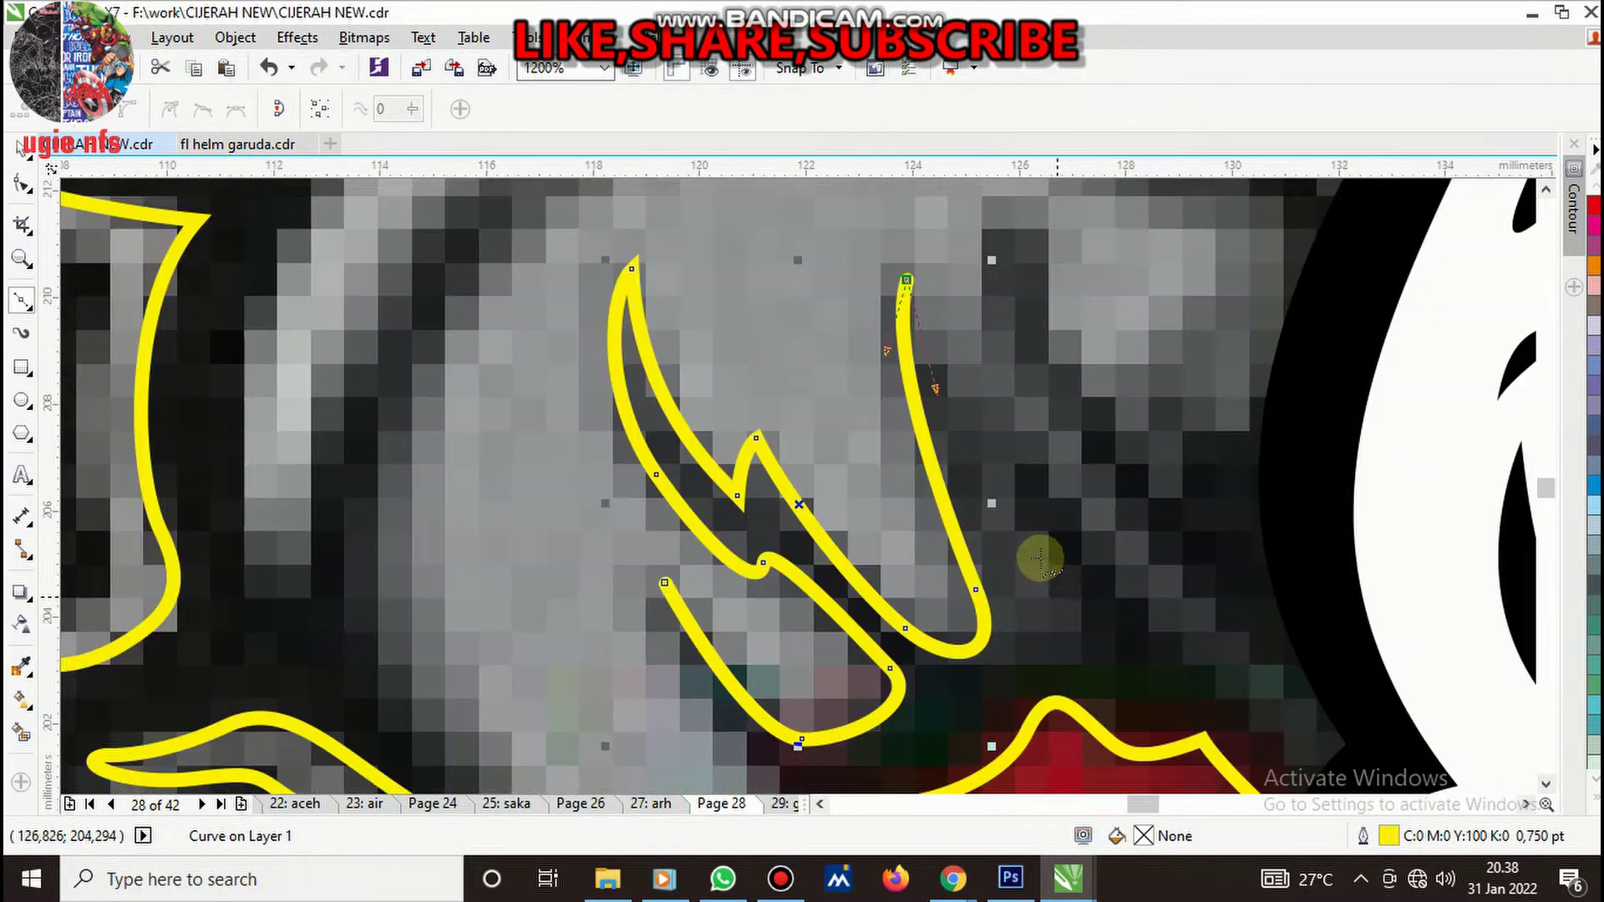
left_click_drag(1120, 577, 1192, 666)
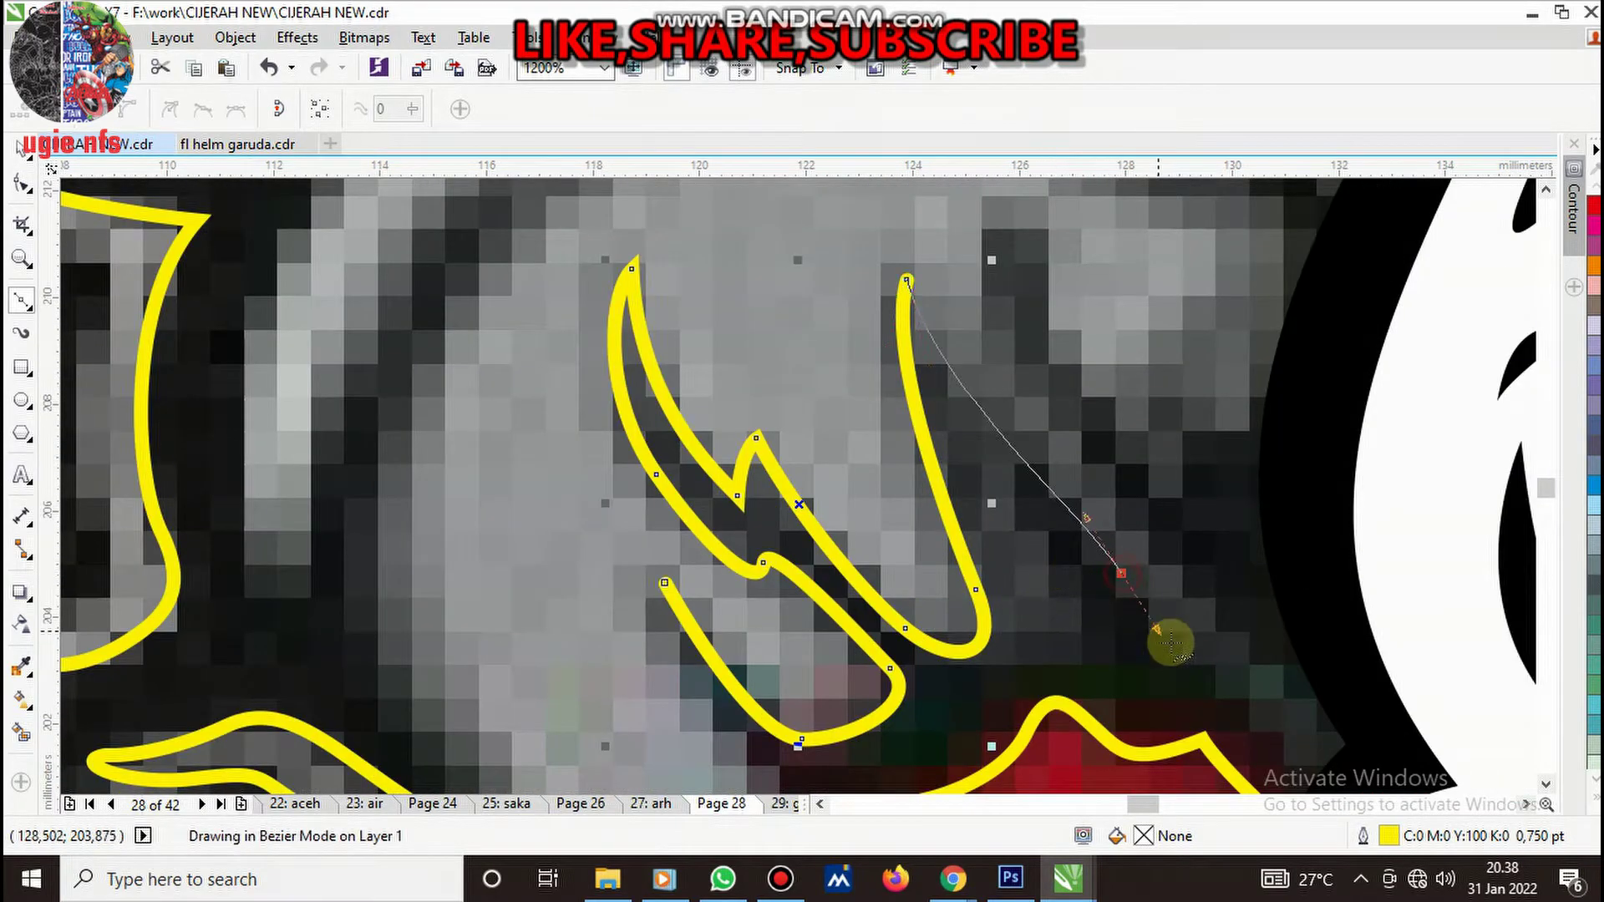
left_click(1289, 719)
- Trace a third hooked spike tip in yellow, then curve the outline toward the next spike
scroll(1289, 718, "down", 2)
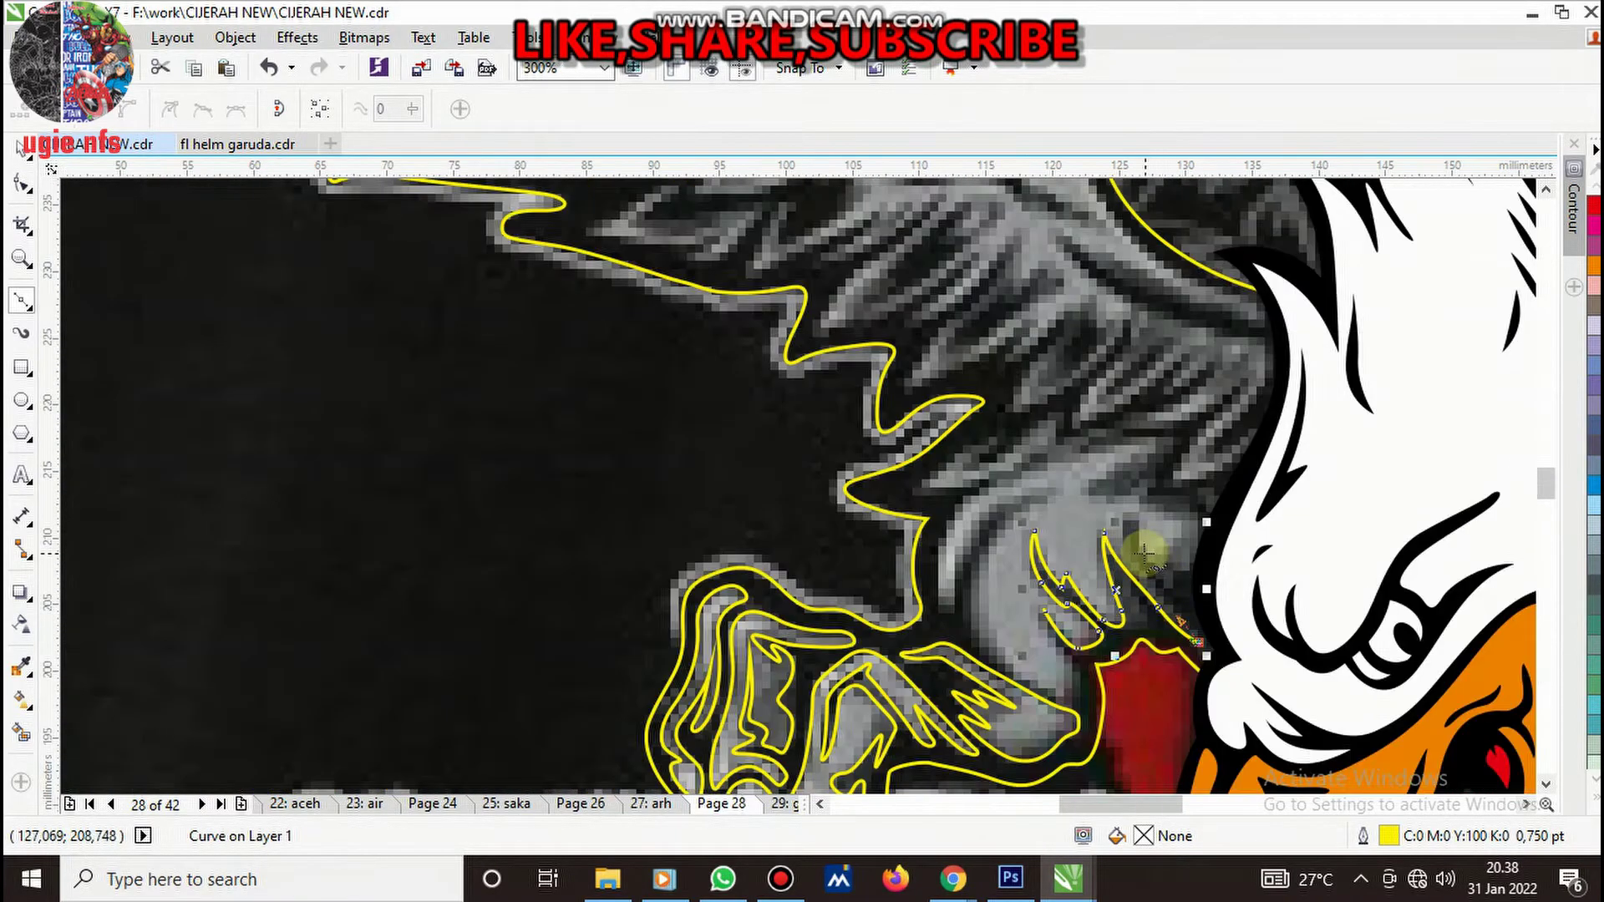
scroll(1178, 594, "up", 2)
left_click_drag(1183, 584, 1122, 499)
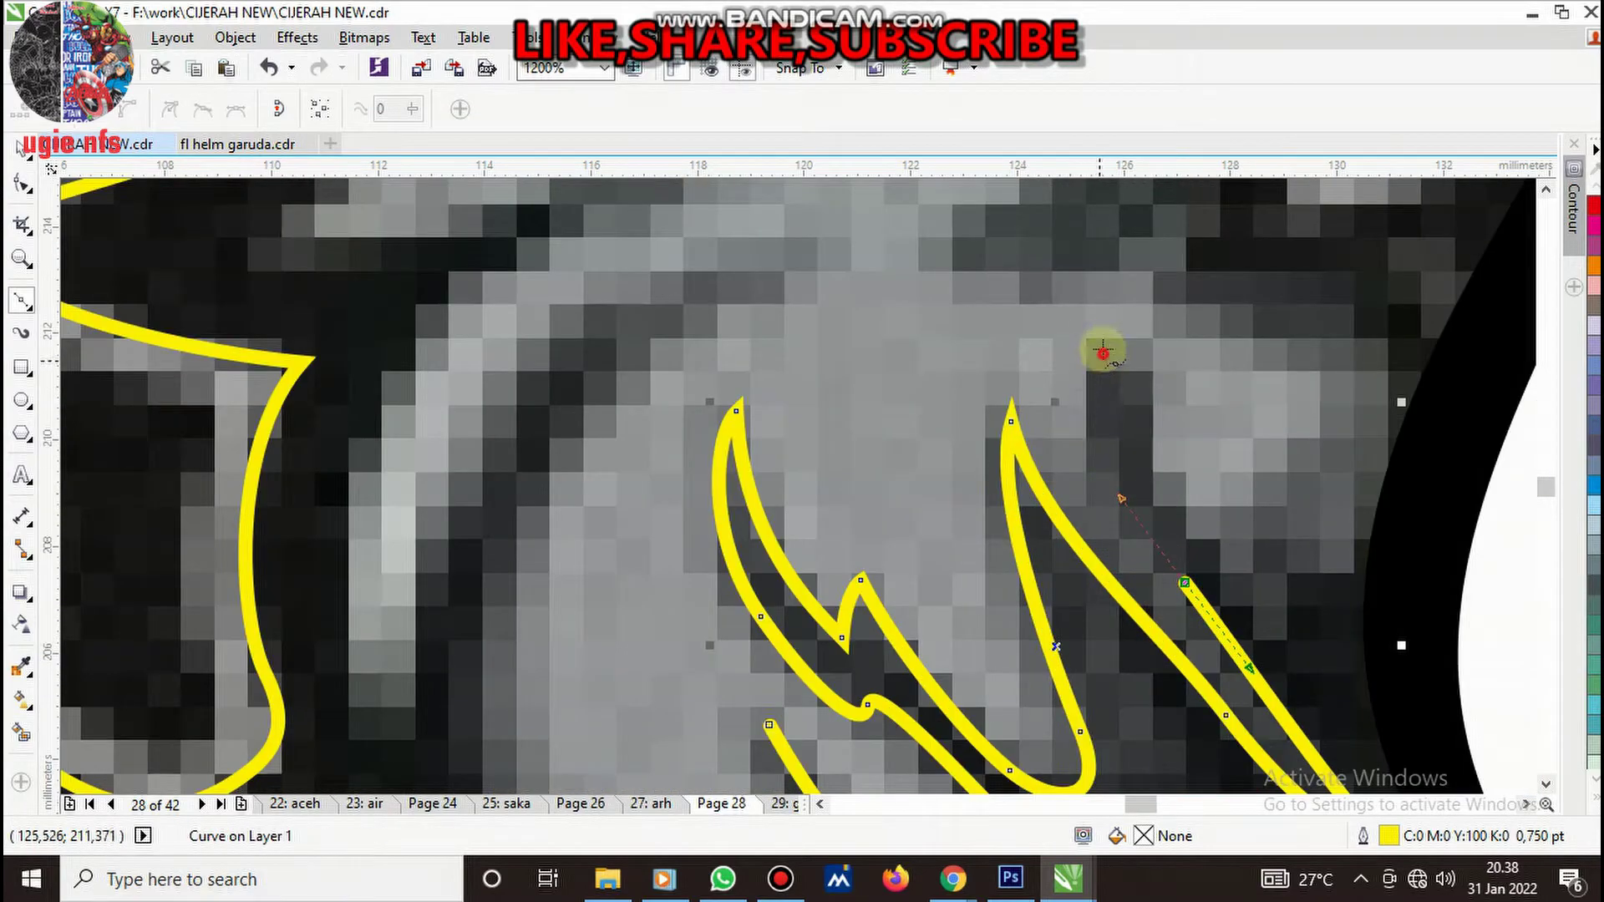
left_click_drag(1141, 389, 1245, 620)
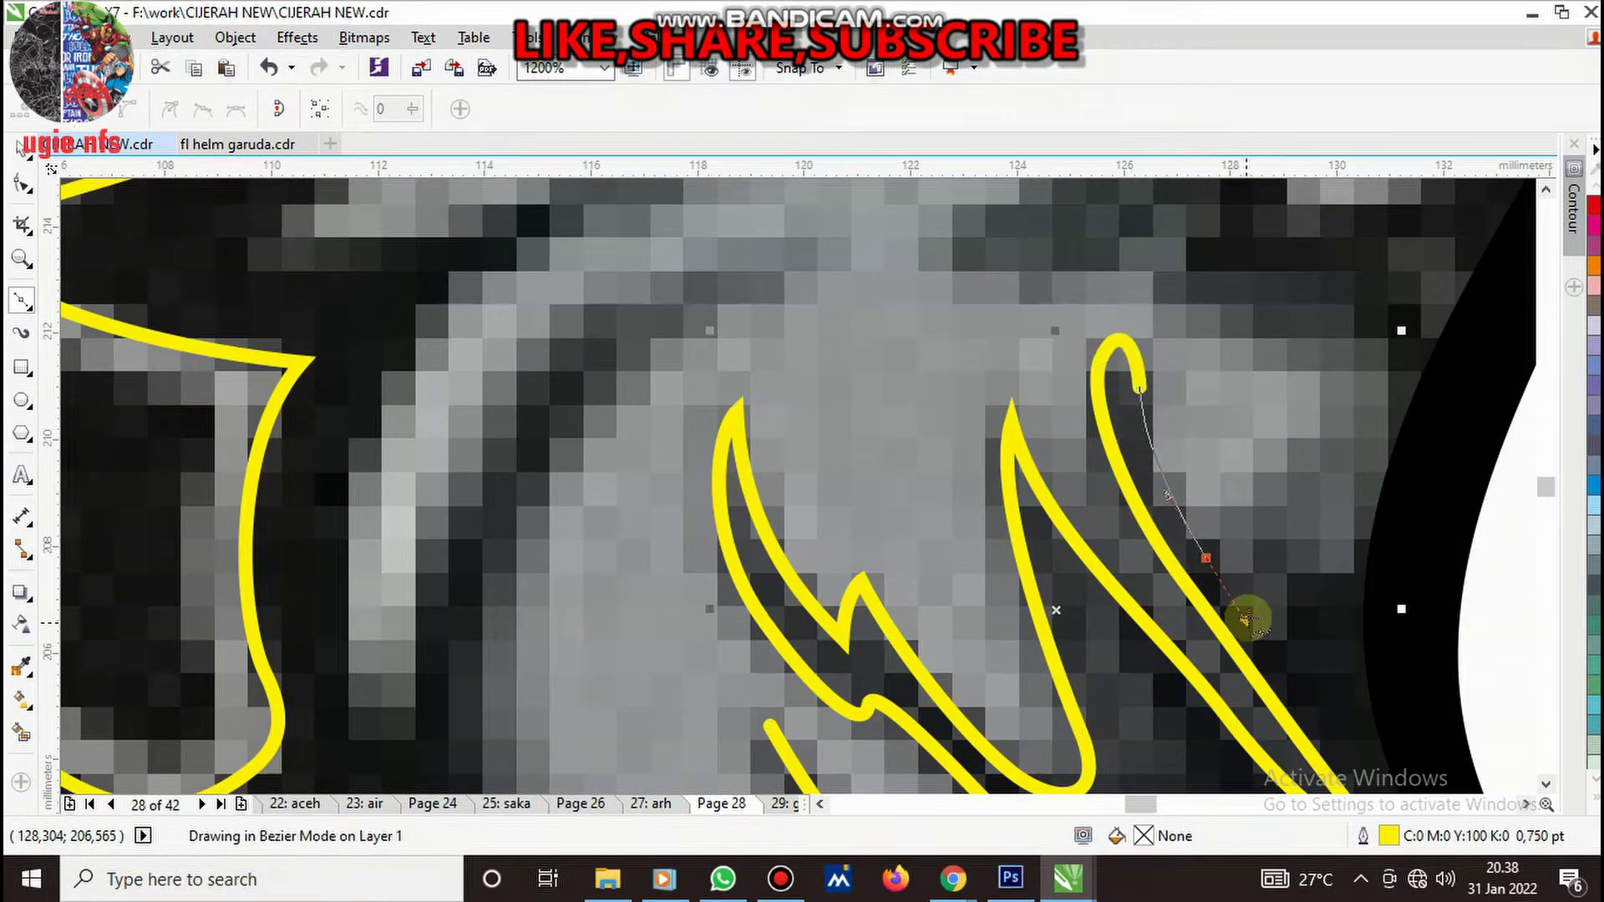
left_click(1264, 591)
left_click_drag(1293, 470, 1309, 571)
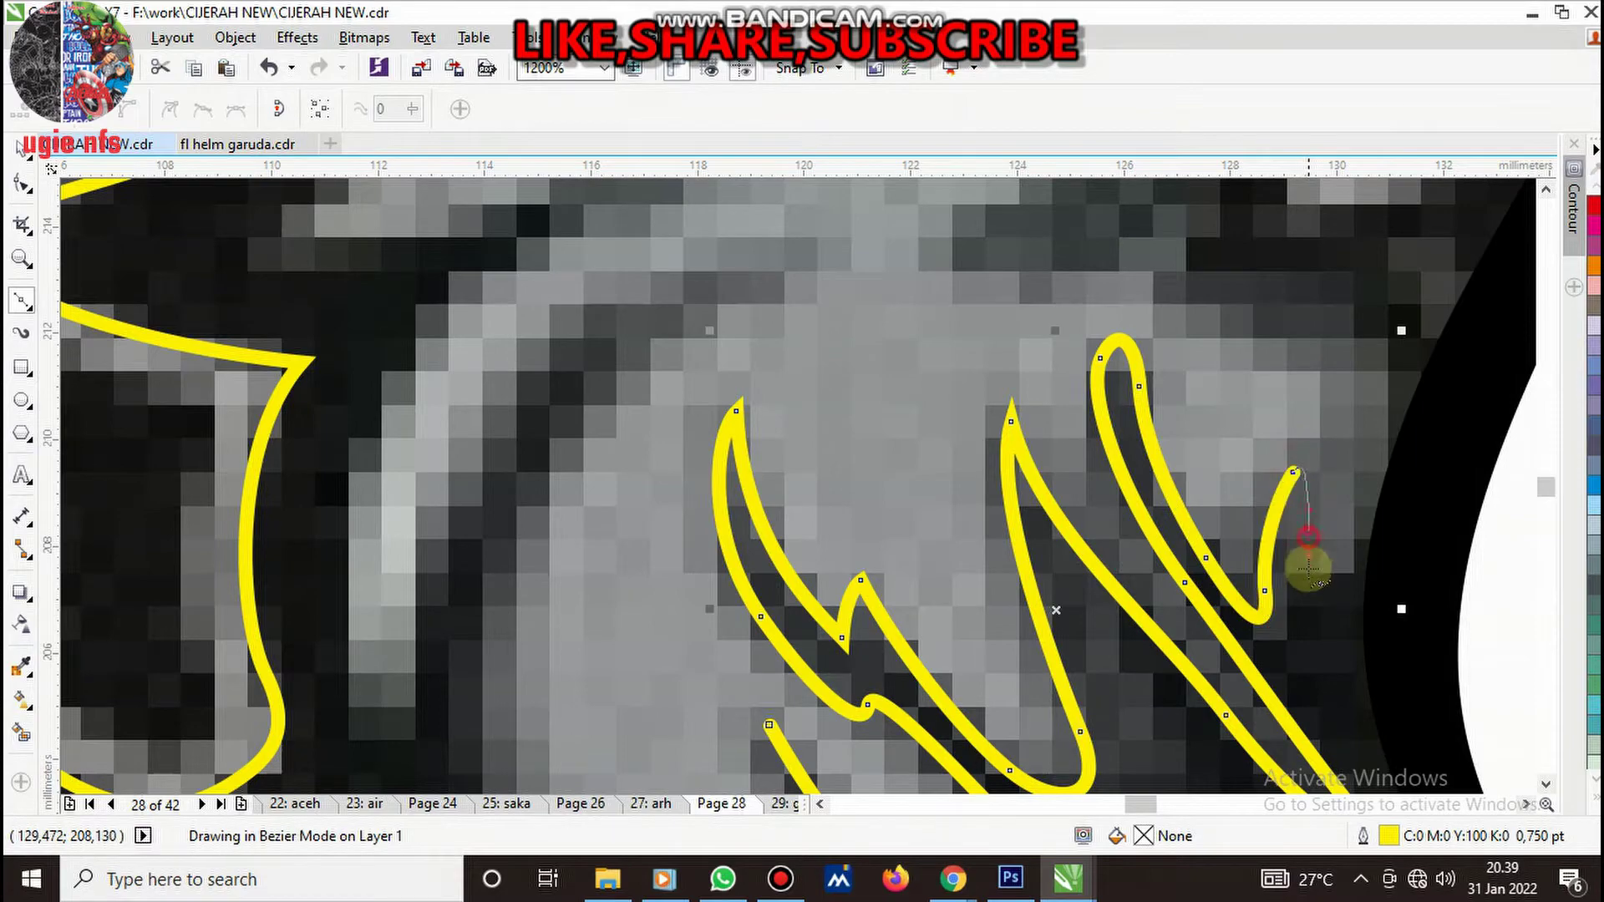
- Extend the outline upward around the next feather tip with a sharp point node
scroll(1308, 560, "down", 2)
scroll(1324, 537, "up", 1)
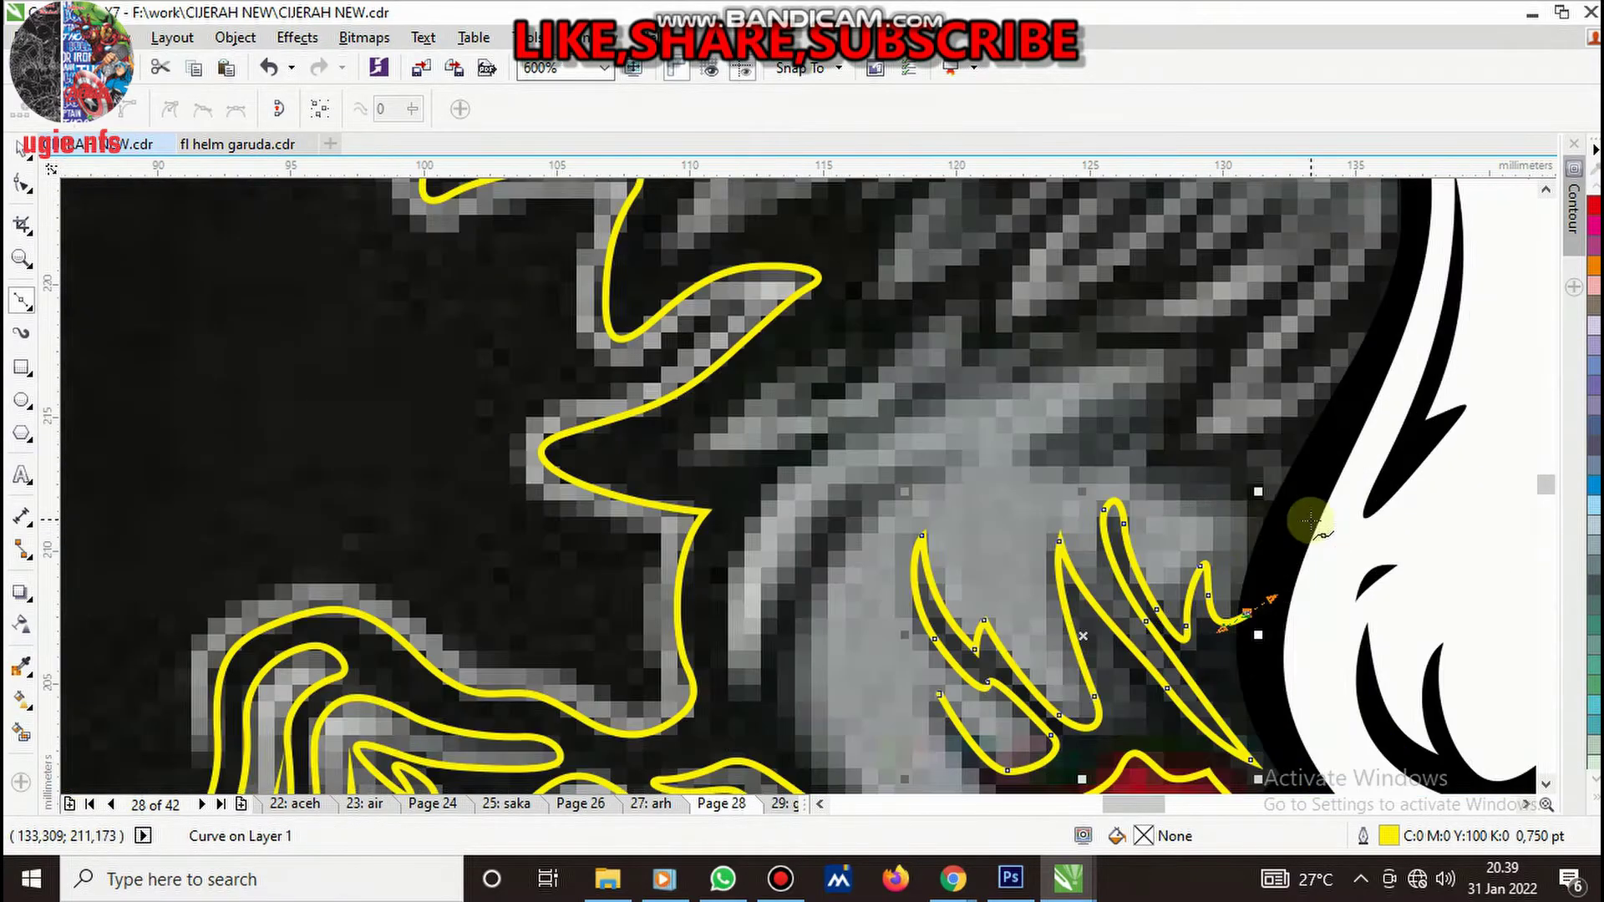
scroll(1178, 458, "up", 2)
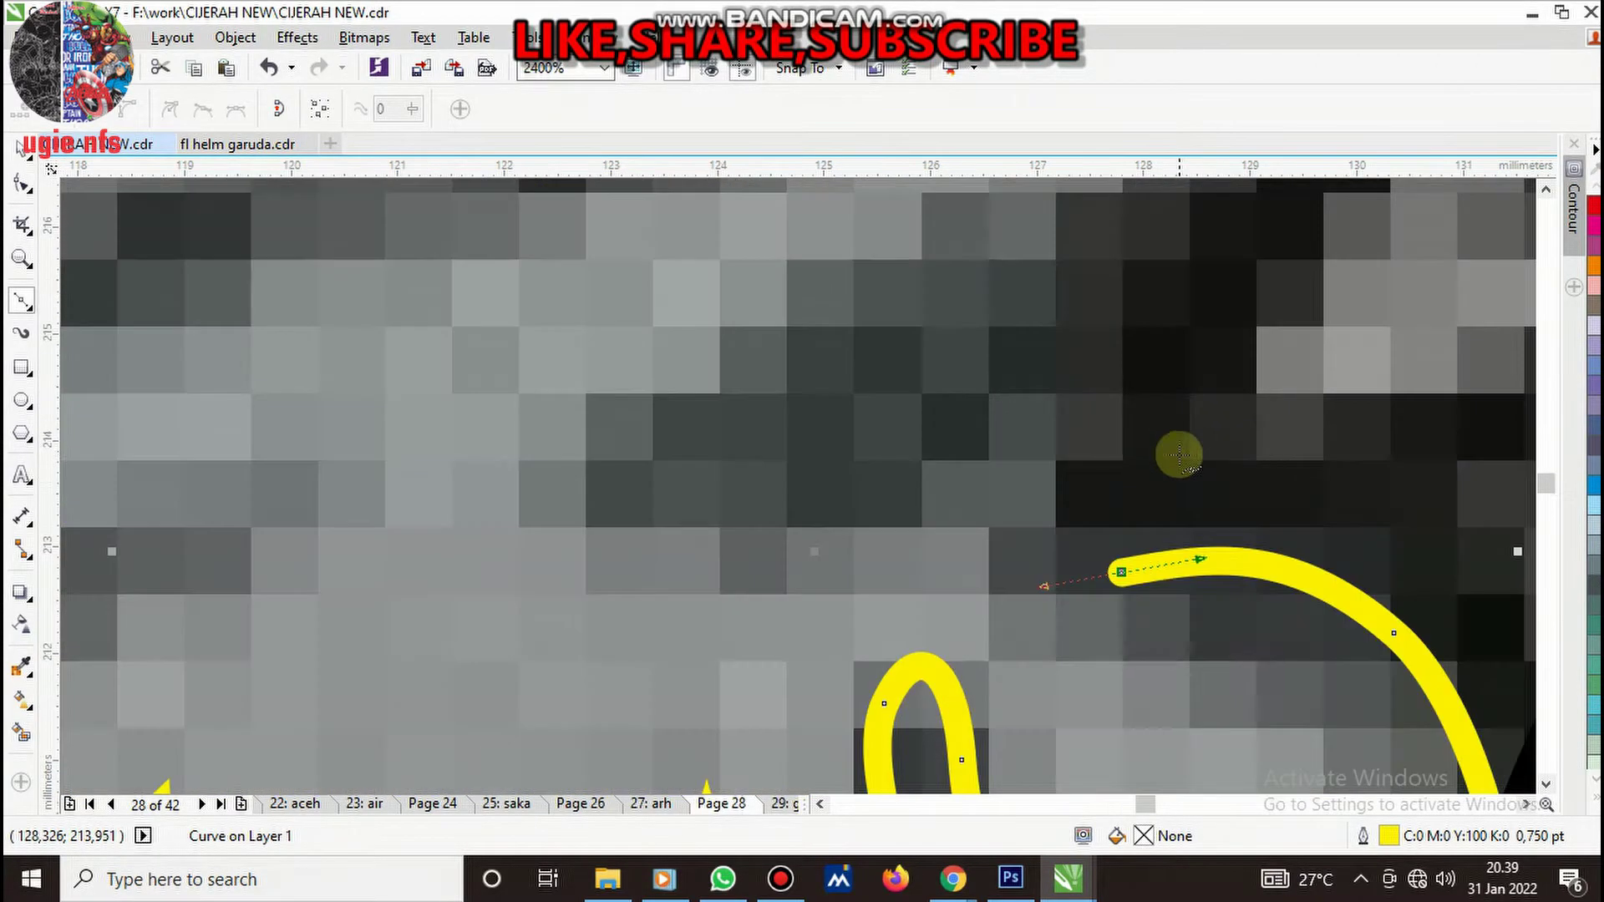
left_click_drag(1068, 391, 950, 477)
scroll(956, 519, "down", 2)
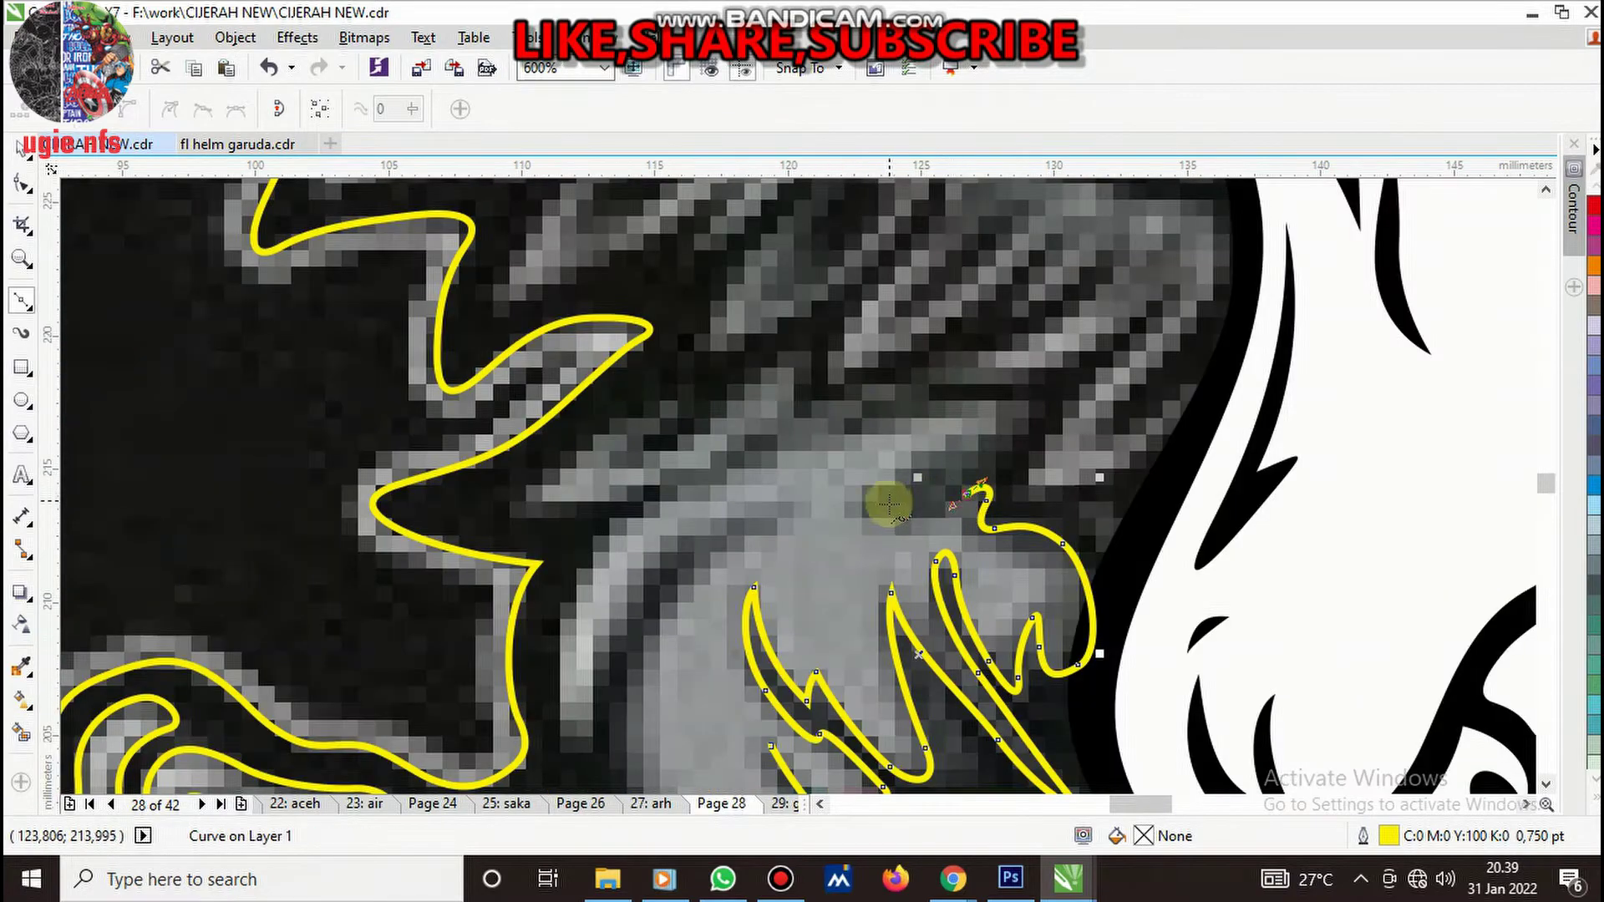
scroll(935, 557, "up", 1)
left_click_drag(884, 533, 940, 431)
scroll(966, 516, "down", 2)
scroll(937, 482, "up", 3)
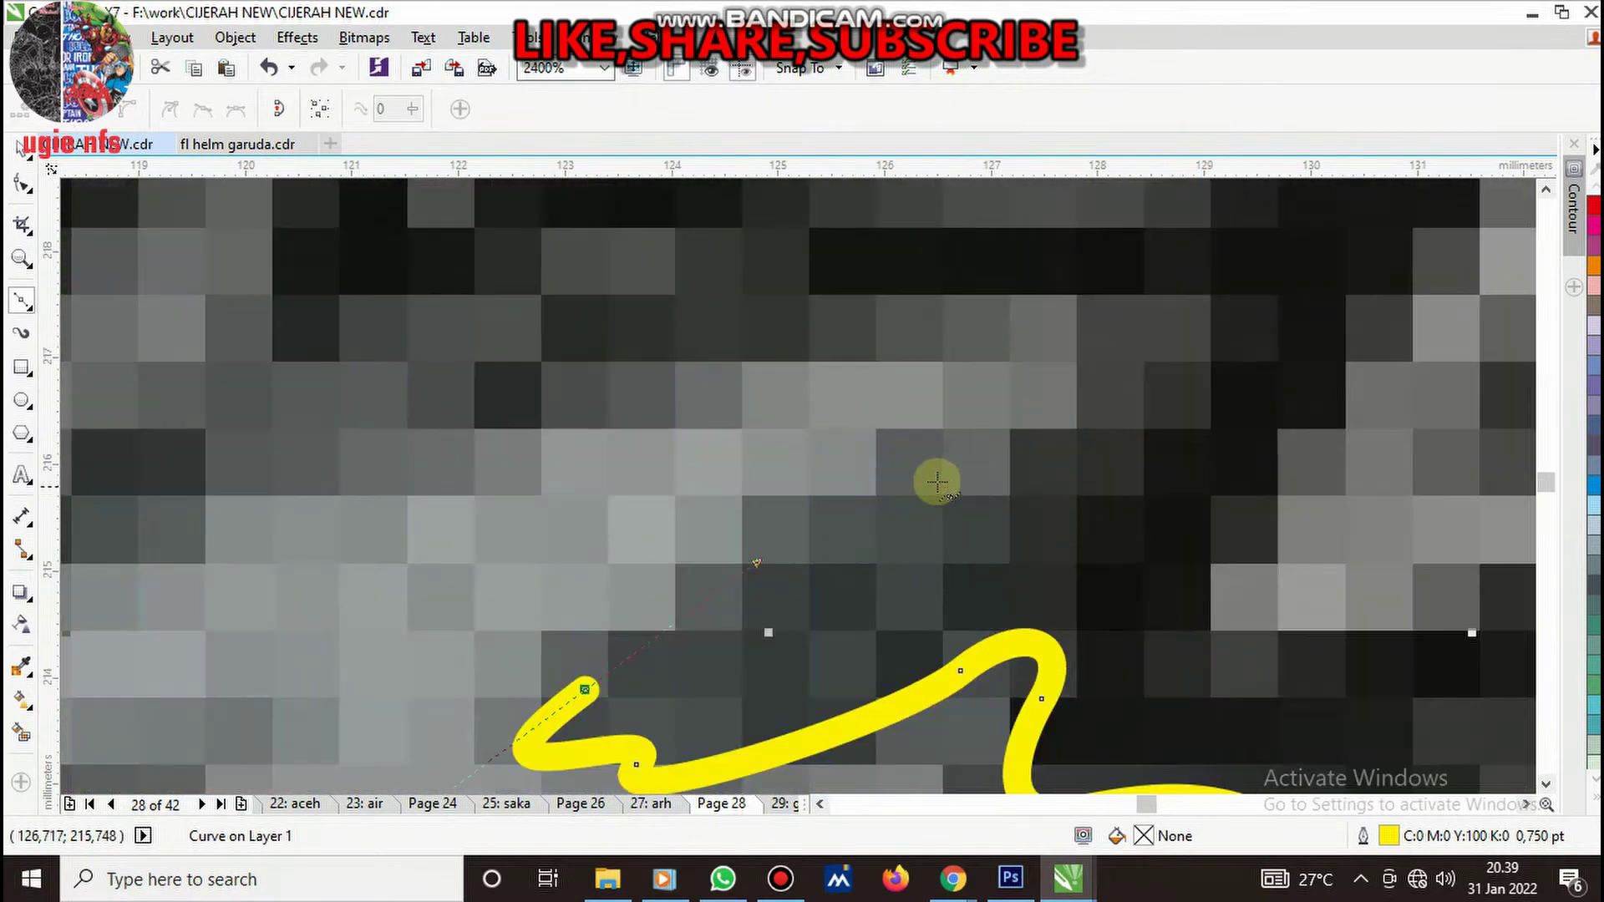
left_click(947, 466)
left_click_drag(852, 622, 1029, 501)
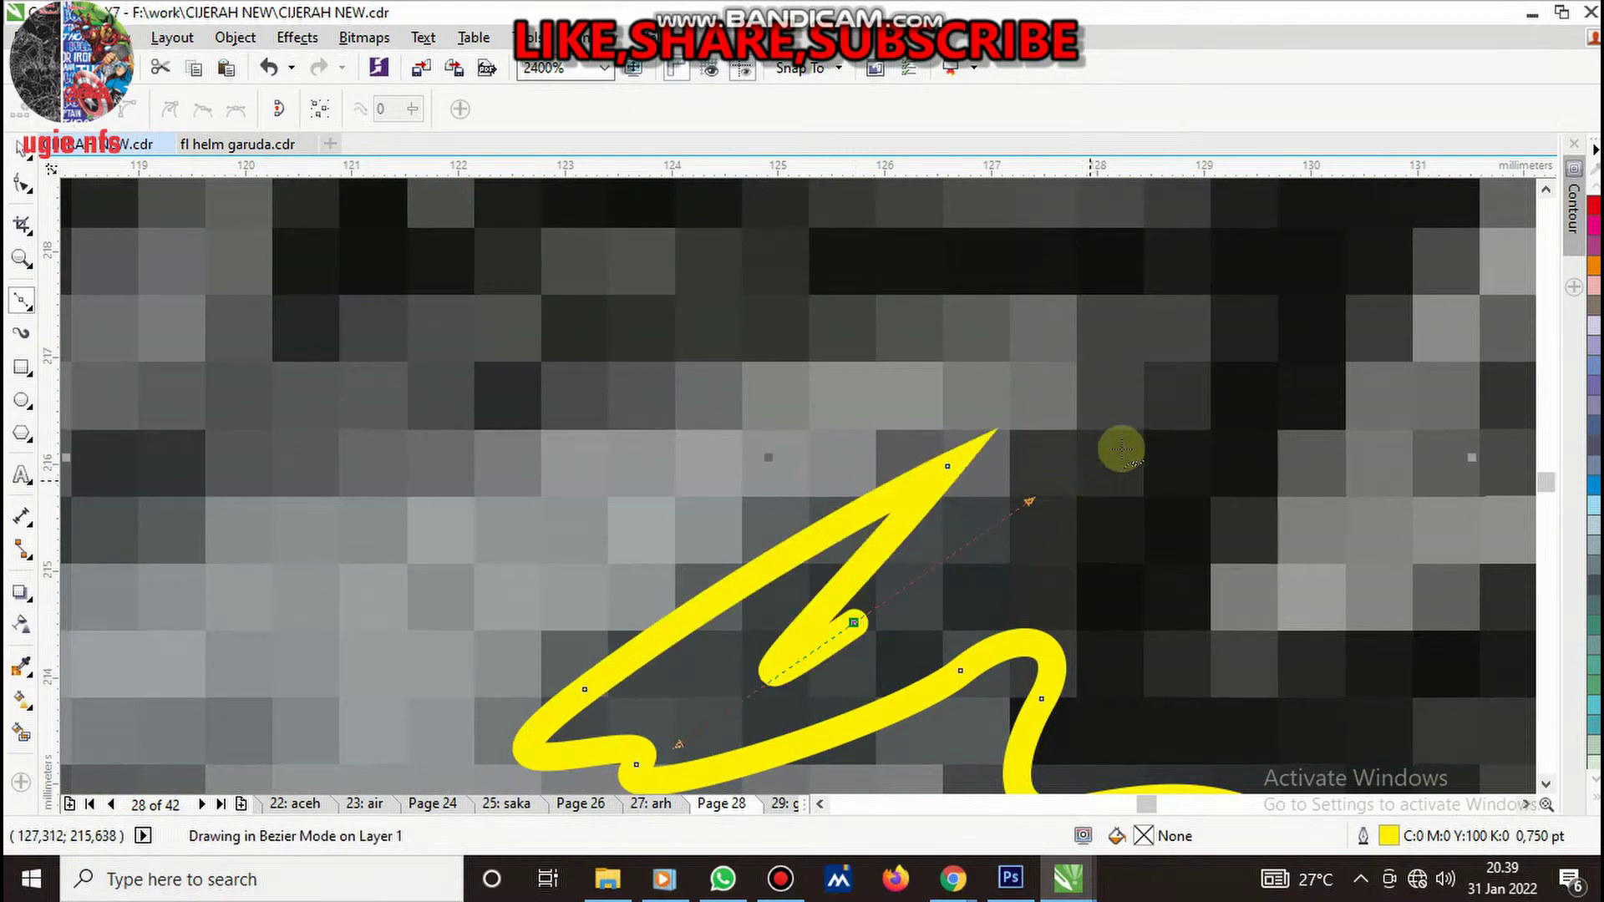
- Finish the zigzag spike curve with two final nodes at its top
left_click_drag(1146, 408, 1246, 344)
left_click(1239, 309)
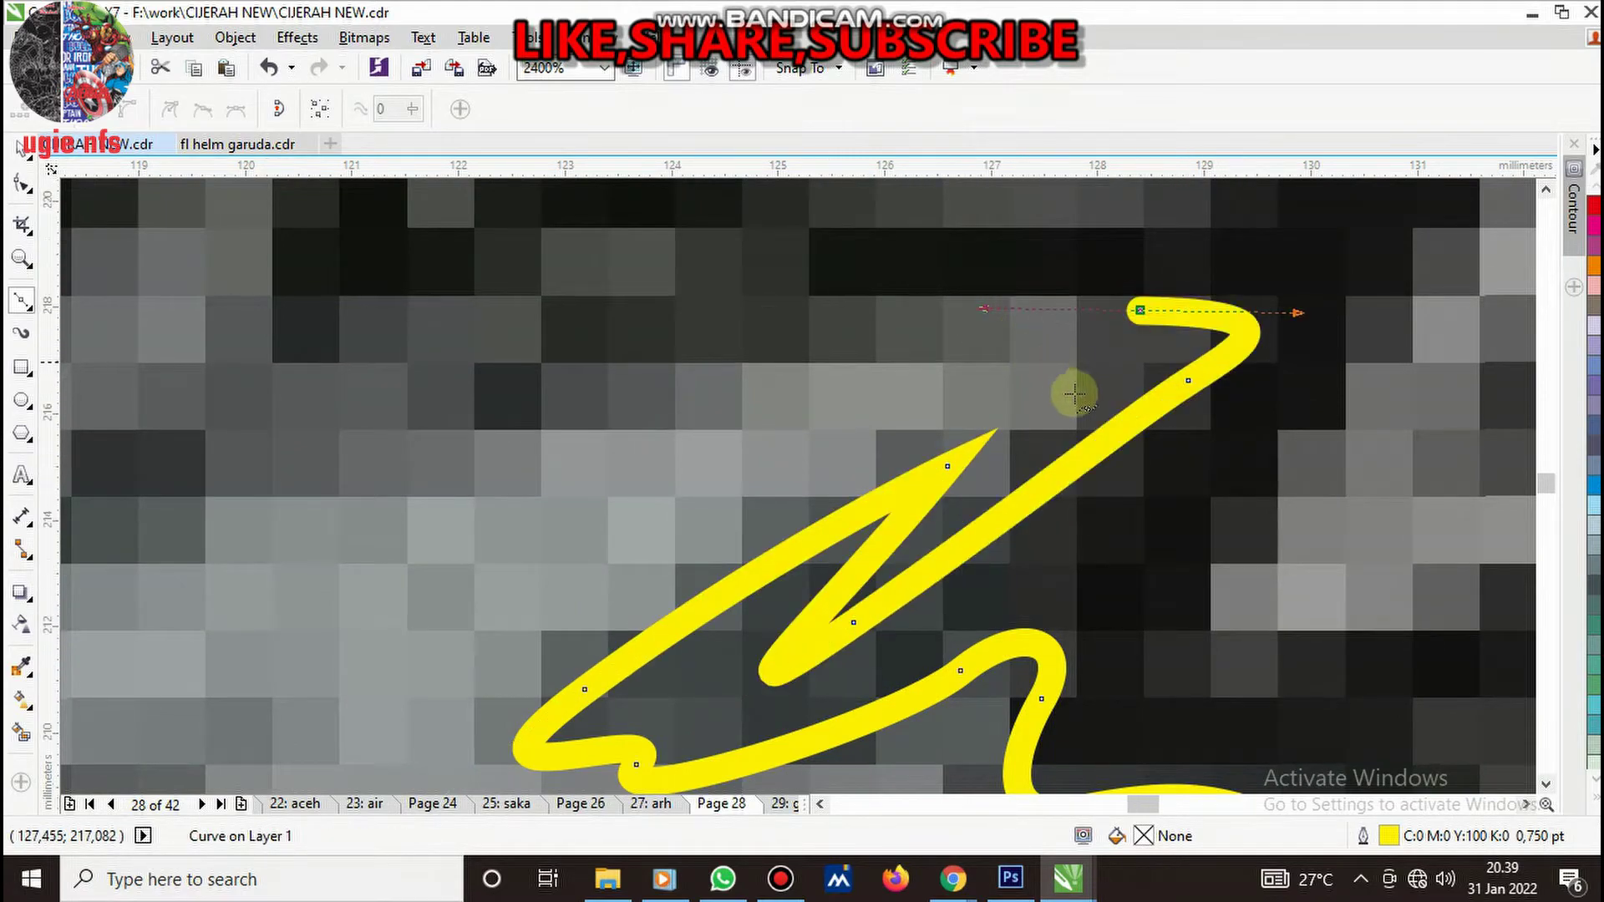
scroll(960, 376, "down", 3)
scroll(959, 376, "up", 2)
- Trace a new spike outline across the feathers, then undo the stray segments with Ctrl+Z
scroll(1091, 432, "down", 2)
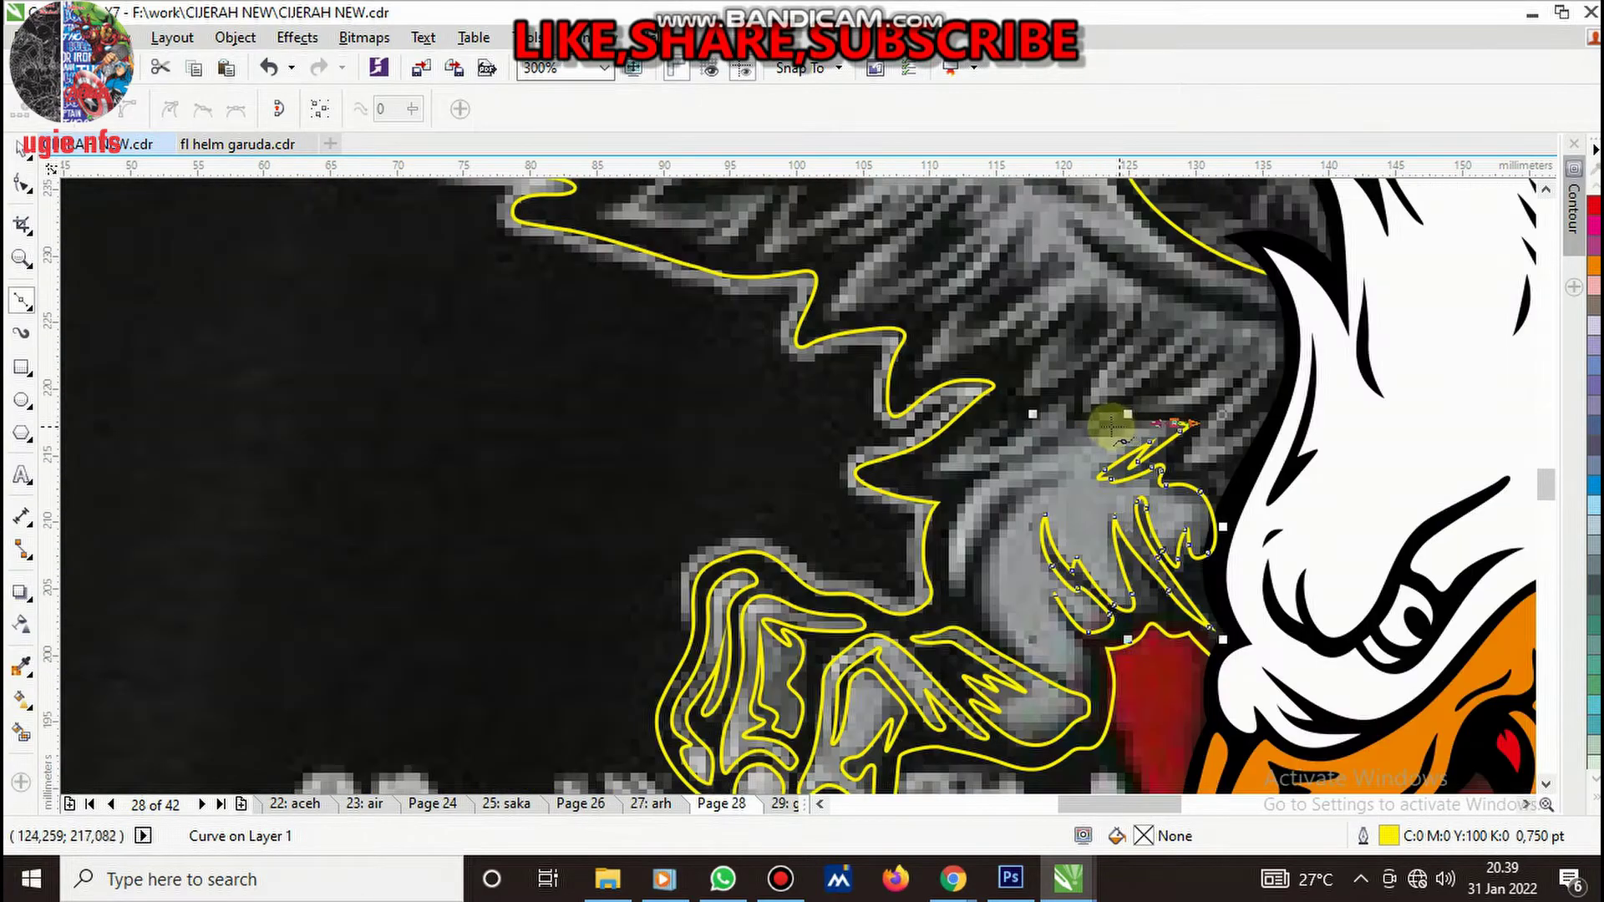
scroll(1090, 432, "up", 2)
left_click_drag(1044, 478, 1078, 426)
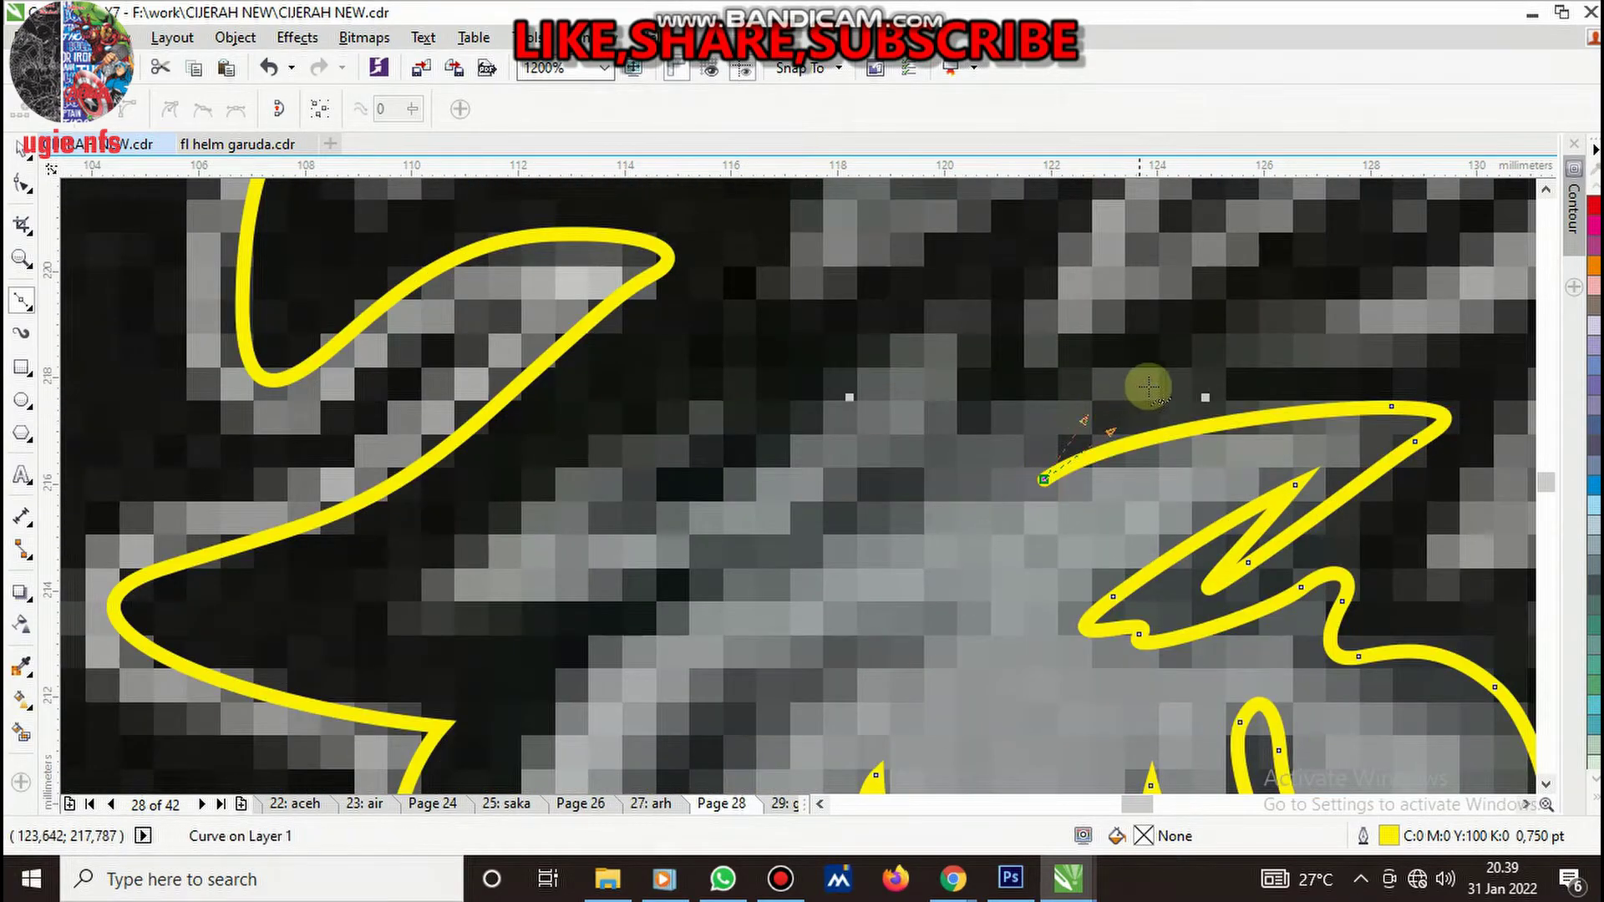
left_click_drag(1168, 378, 1051, 392)
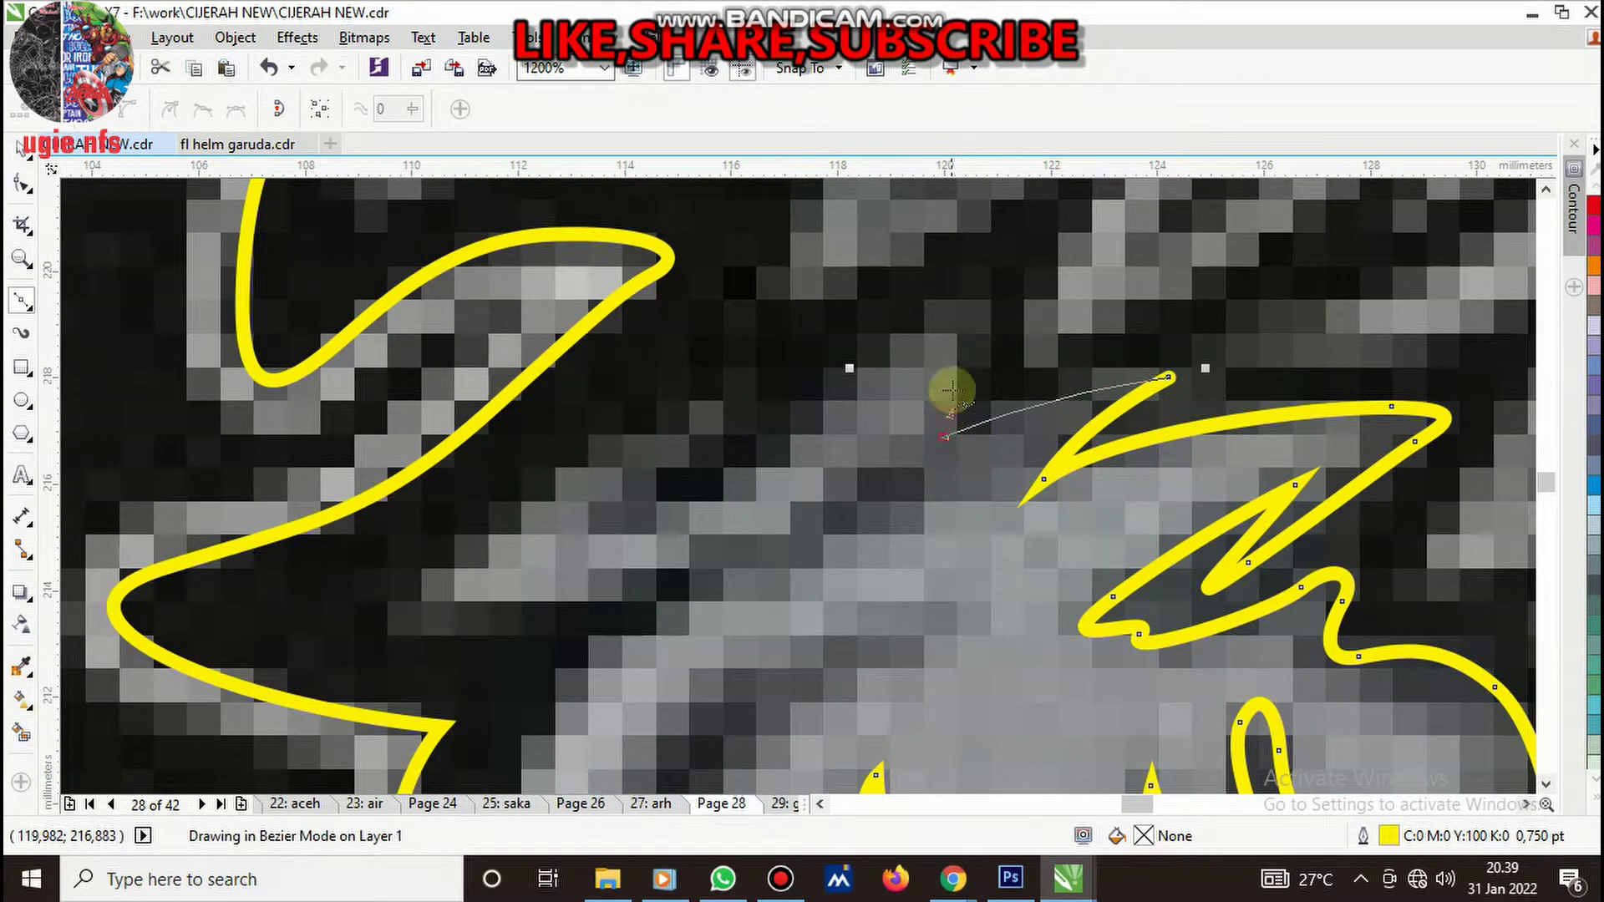
left_click_drag(984, 326, 1001, 240)
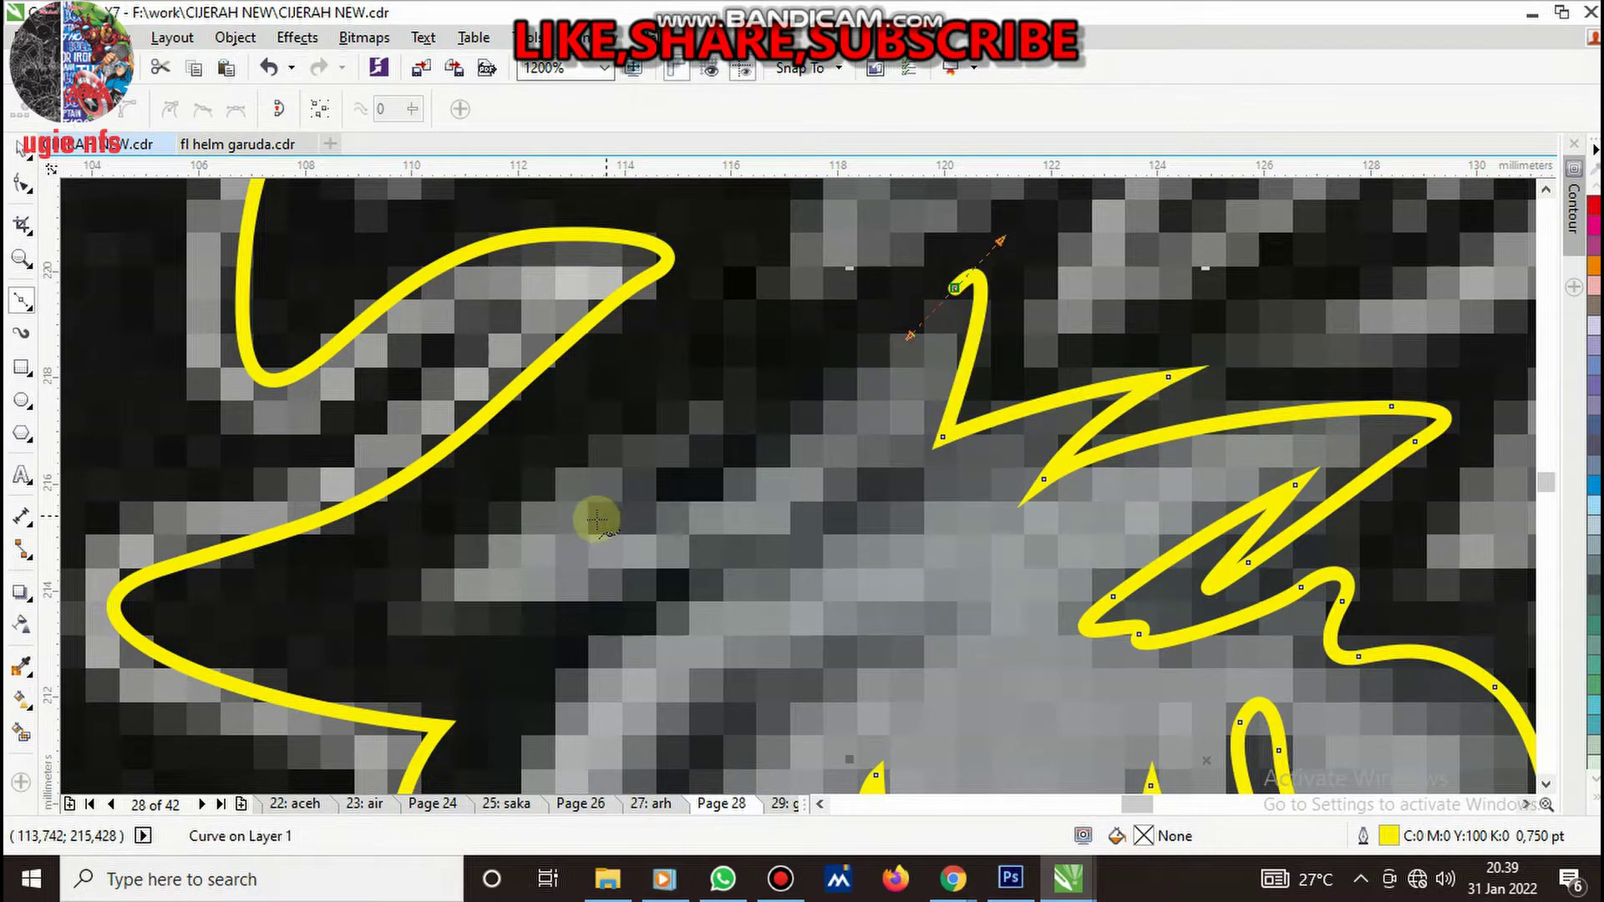
left_click_drag(596, 521, 408, 548)
left_click_drag(727, 388, 649, 424)
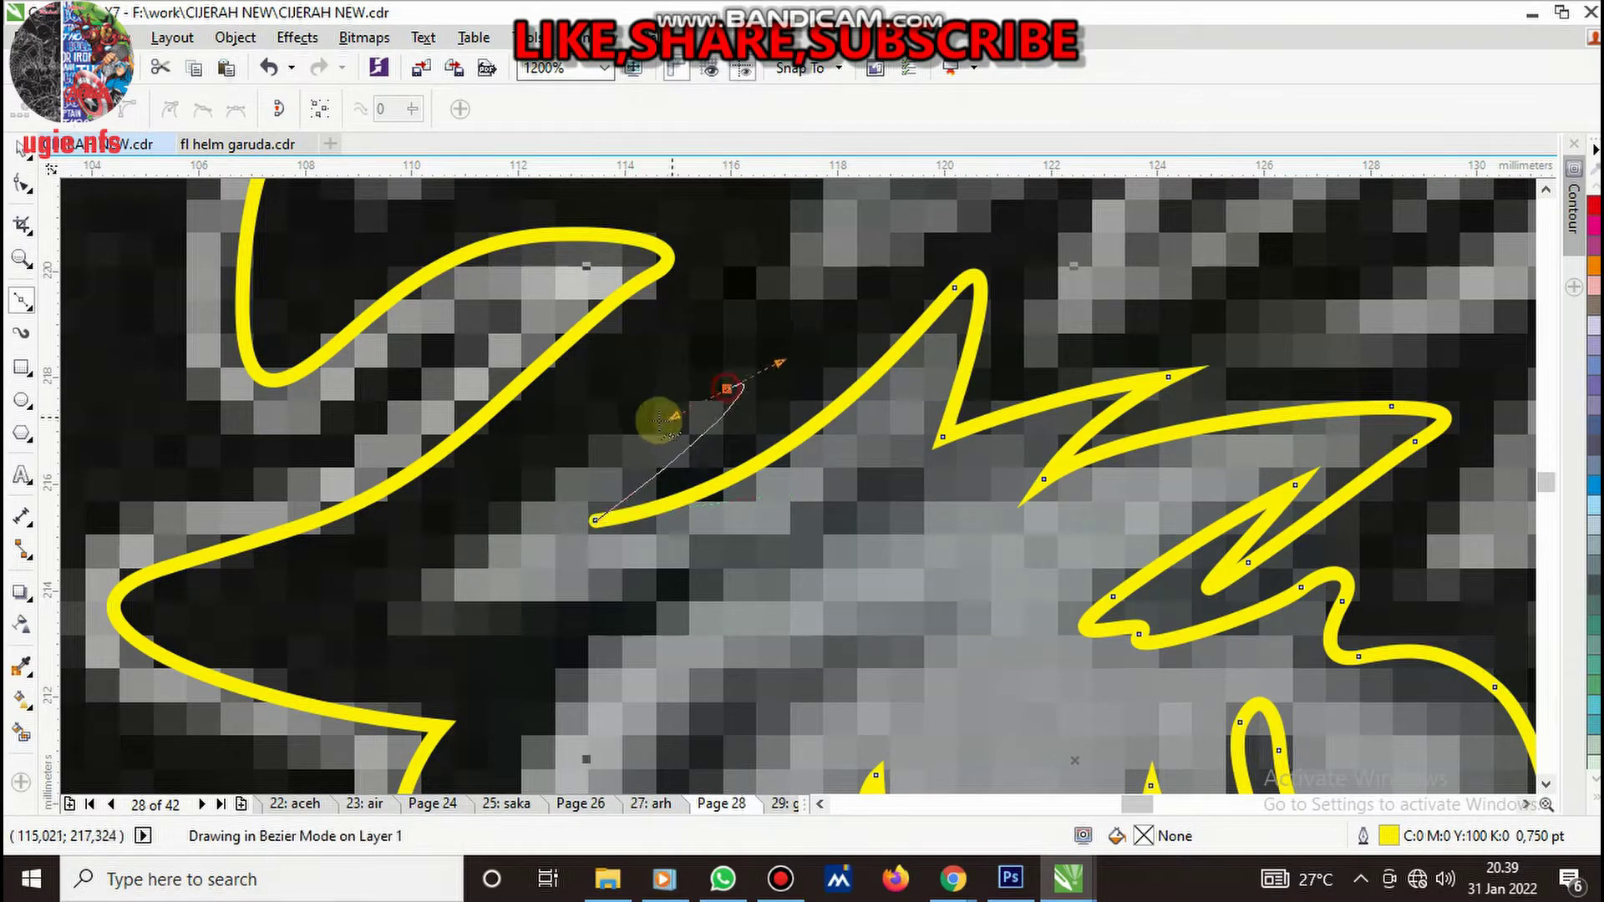
left_click_drag(389, 611, 555, 603)
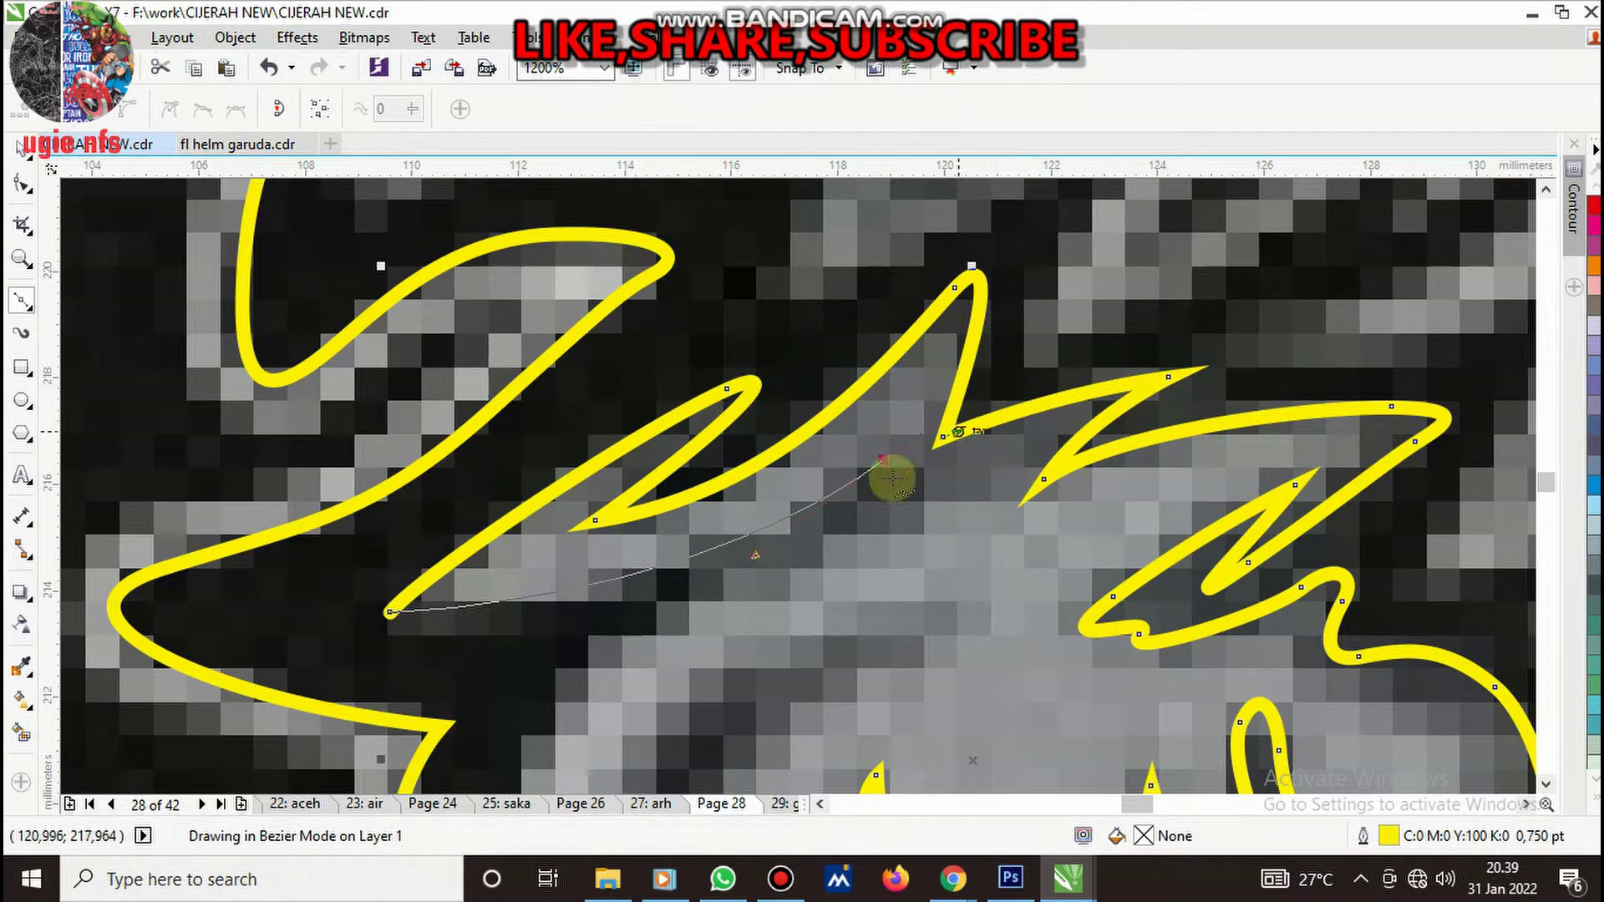
mouse_move(883, 459)
left_mouse_down()
mouse_move(748, 557)
mouse_move(731, 618)
left_mouse_up()
scroll(752, 568, "down", 1)
scroll(752, 585, "up", 1)
key("ctrl+z")
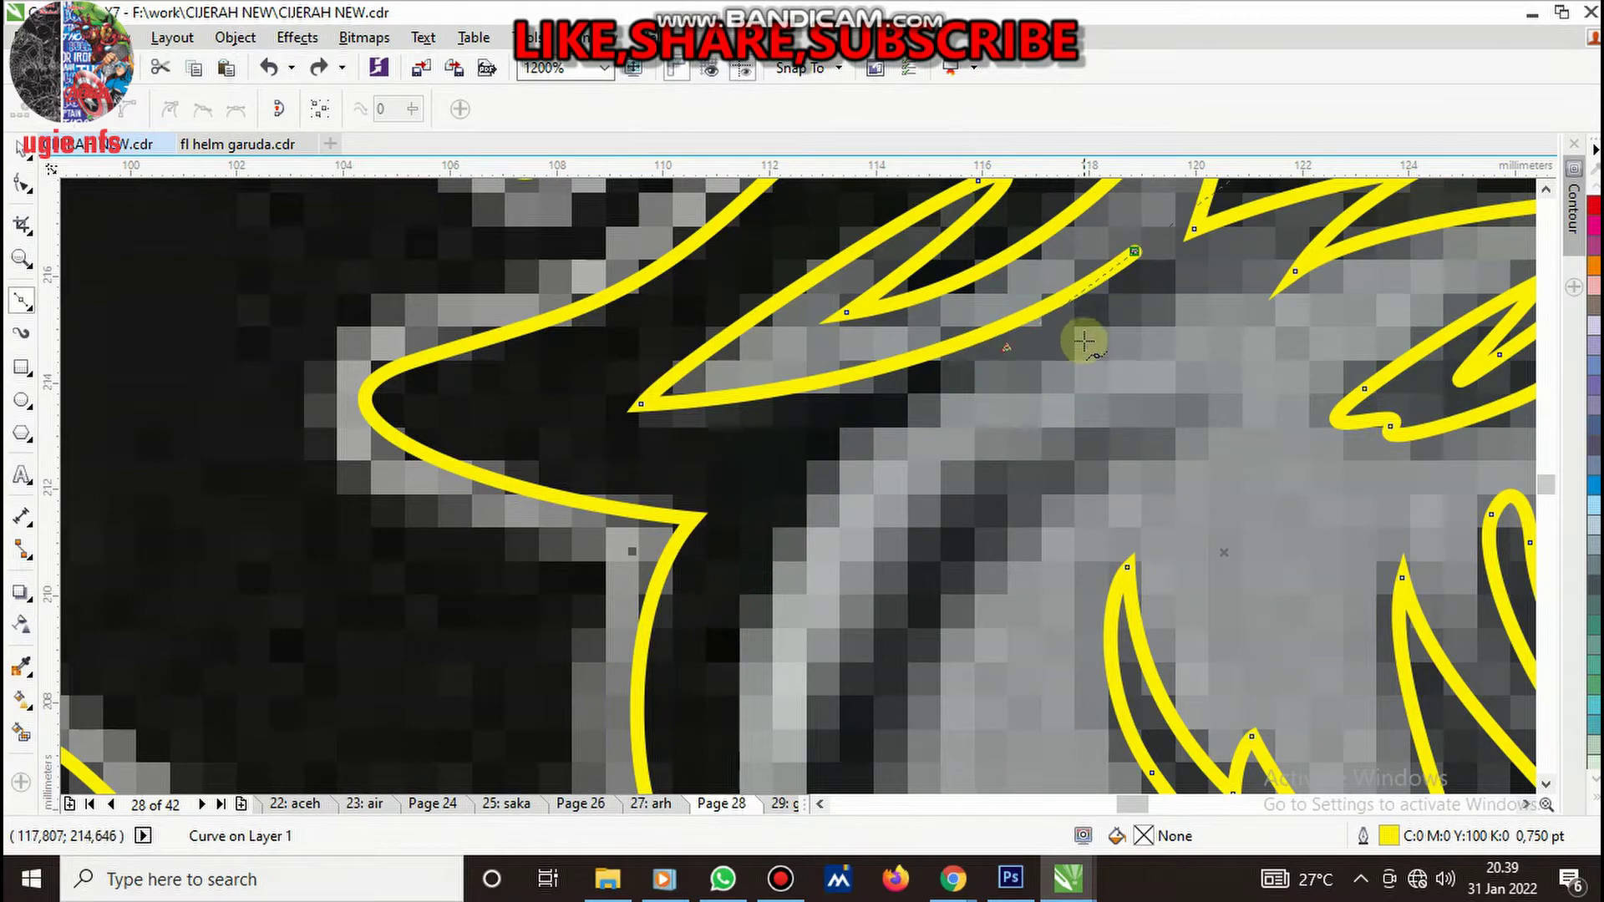
- Draw curves along a feather edge and down the inner leg edge
mouse_move(1032, 343)
left_mouse_down()
mouse_move(997, 374)
mouse_move(944, 383)
left_mouse_up()
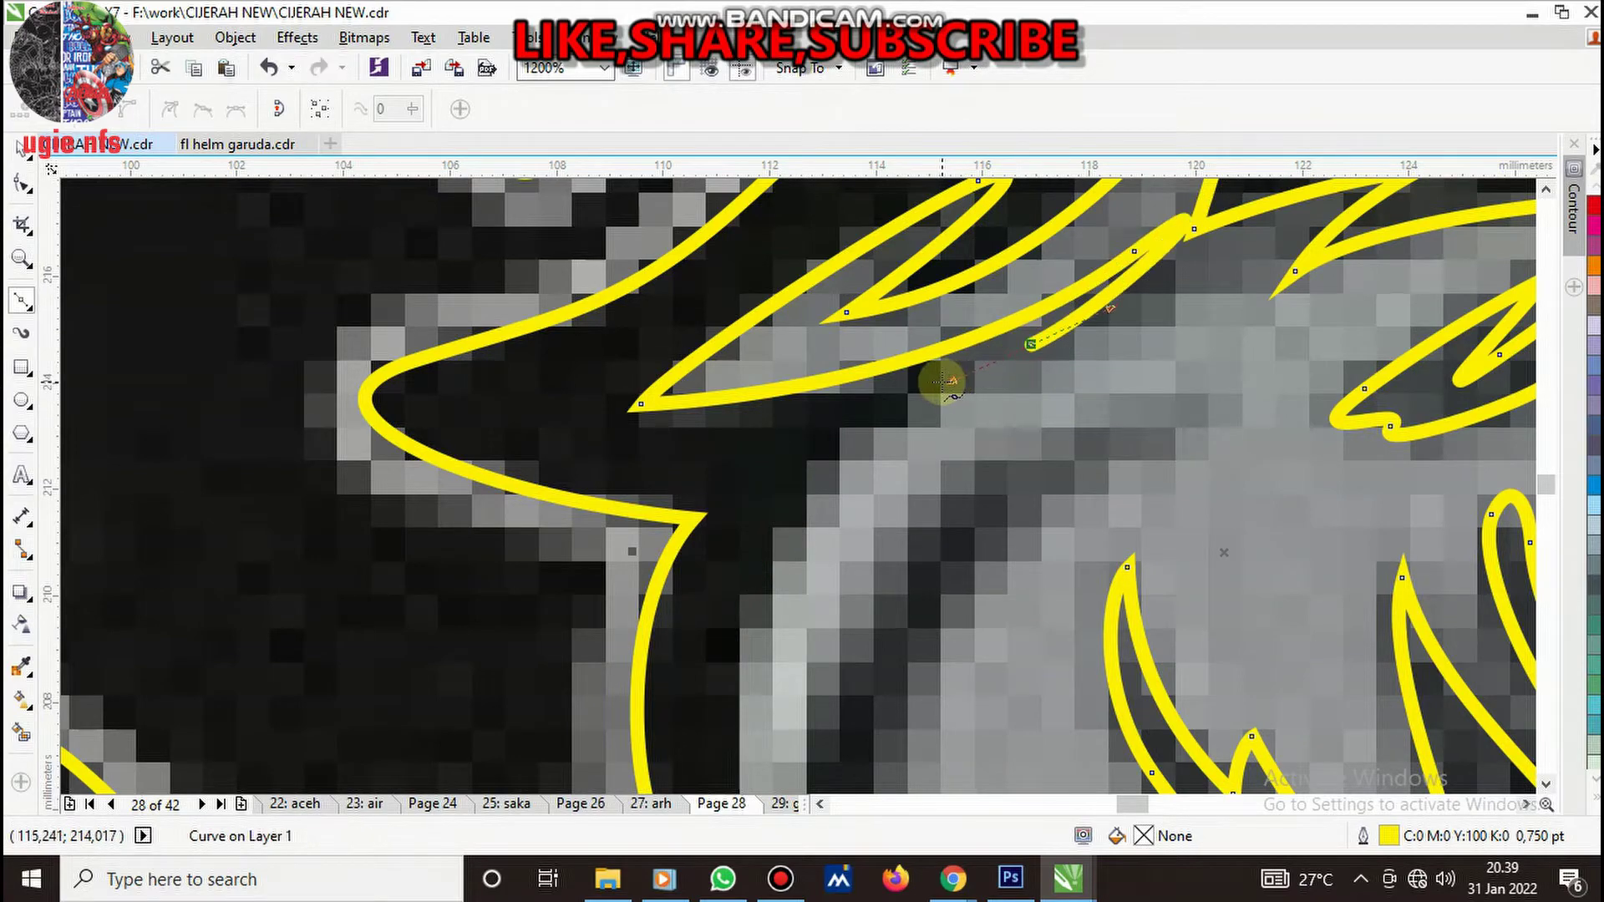
scroll(807, 514, "down", 1)
scroll(706, 652, "down", 2)
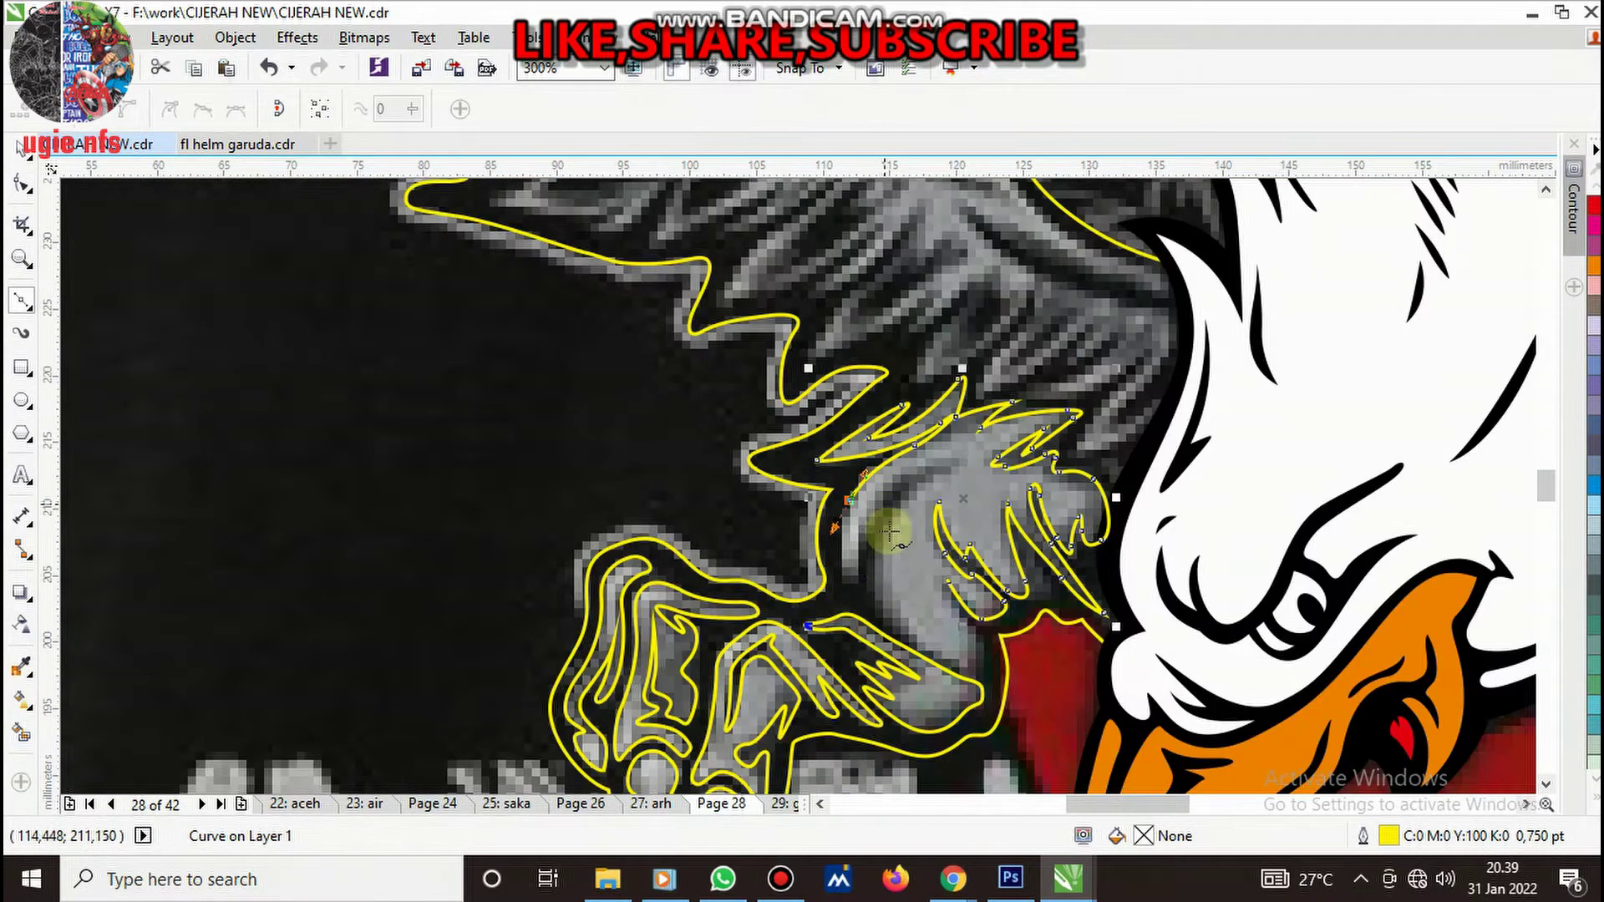
scroll(852, 585, "up", 1)
scroll(852, 584, "up", 2)
left_click_drag(867, 592, 894, 531)
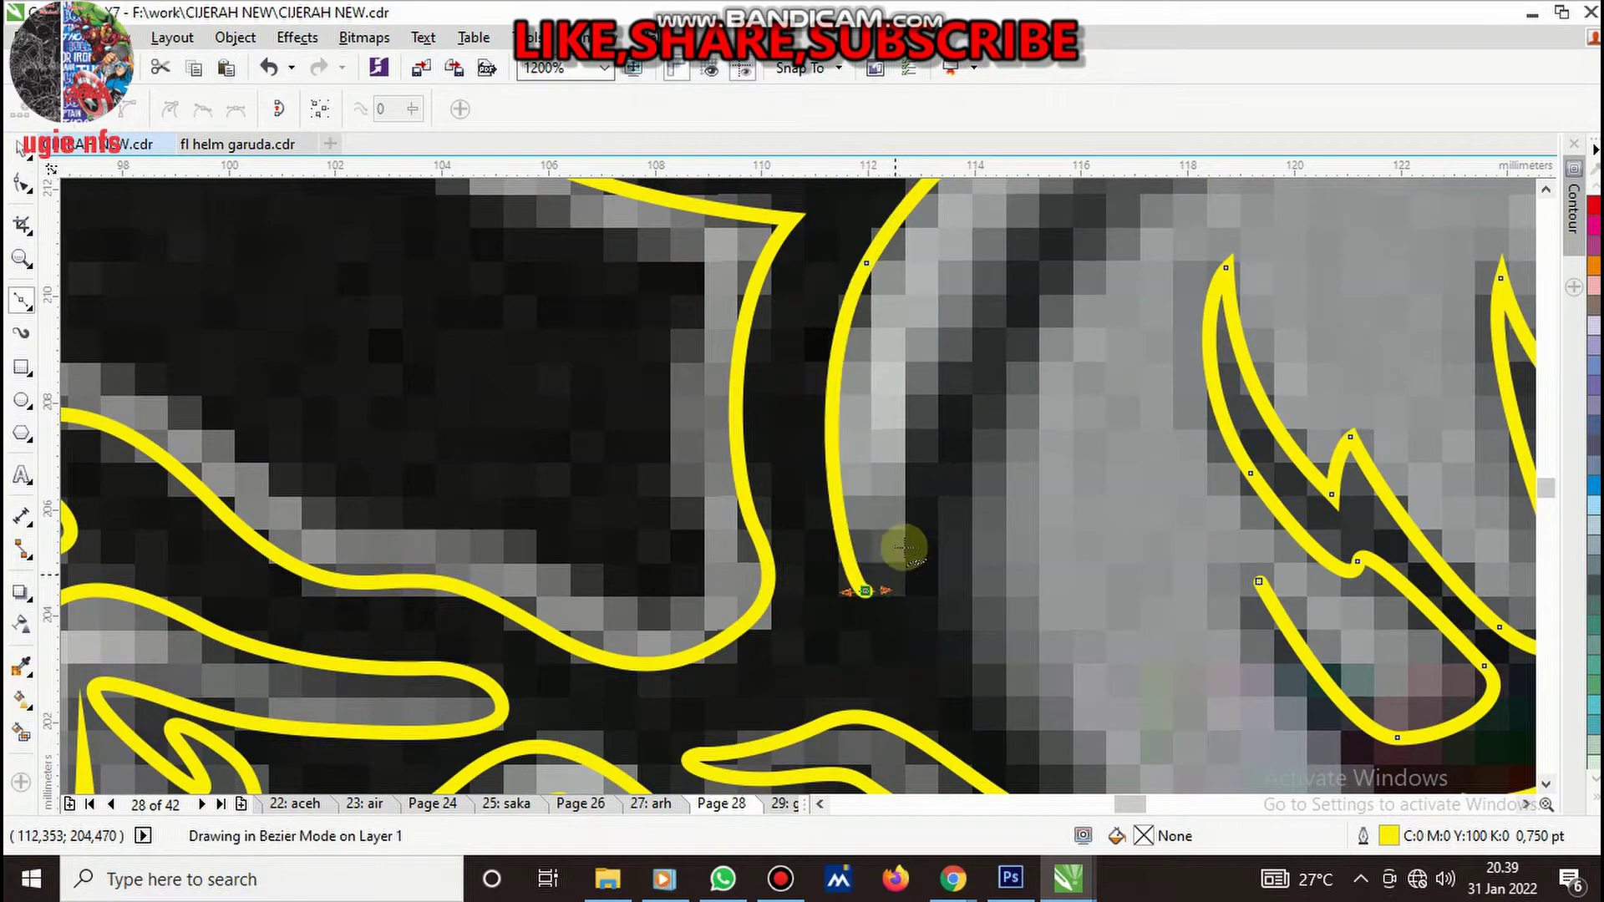
scroll(894, 526, "down", 1)
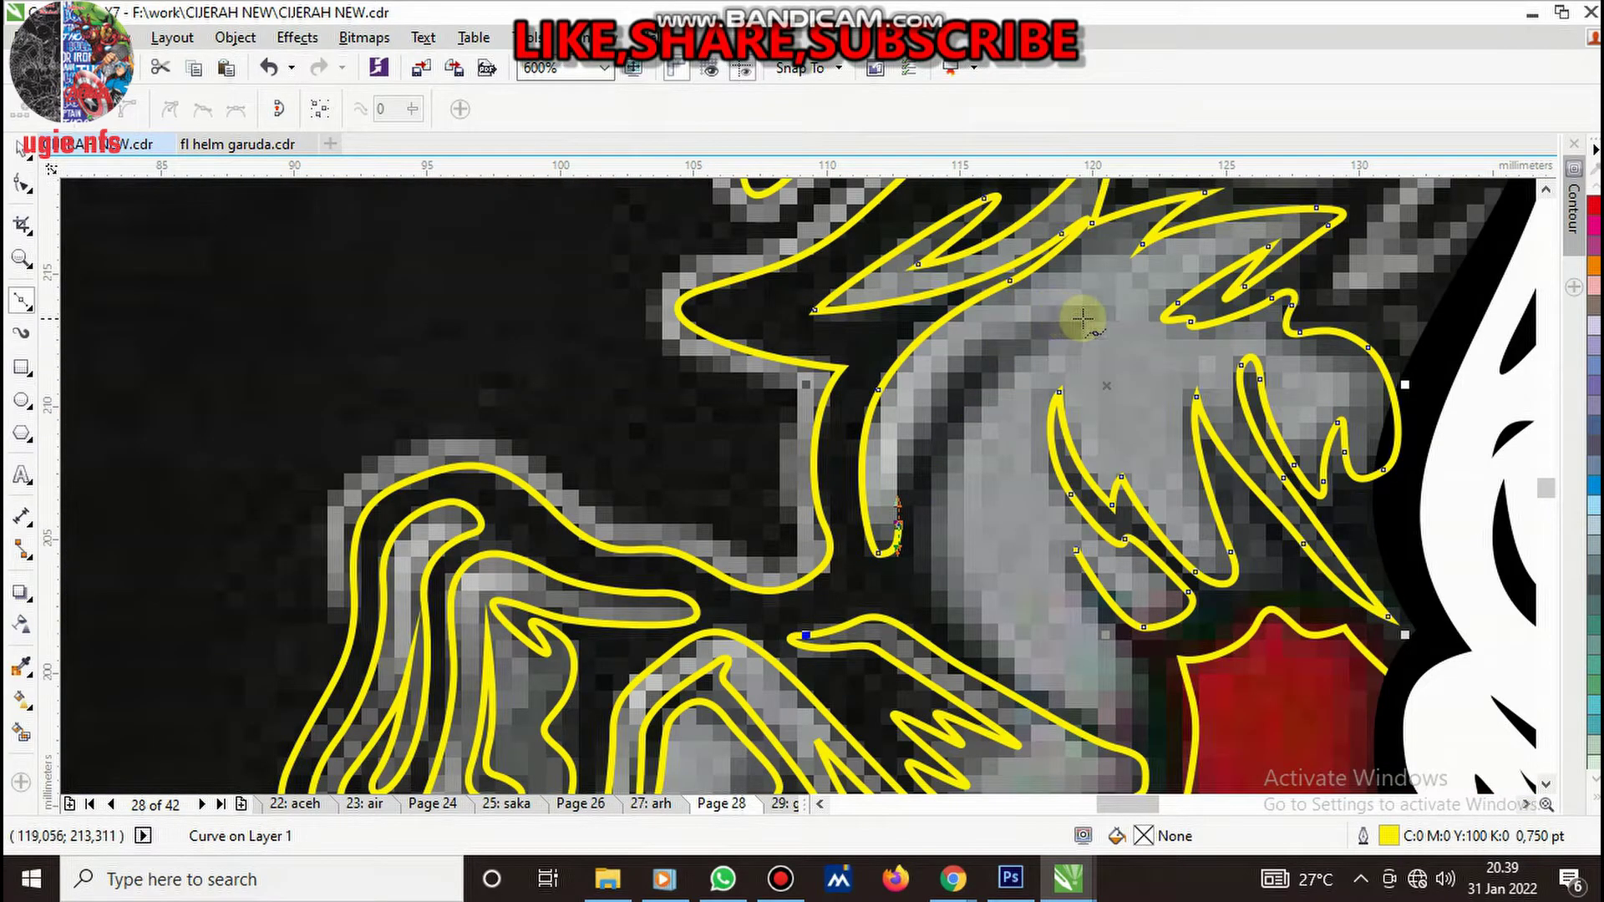
mouse_move(1087, 318)
left_mouse_down()
mouse_move(1245, 276)
mouse_move(1270, 298)
left_mouse_up()
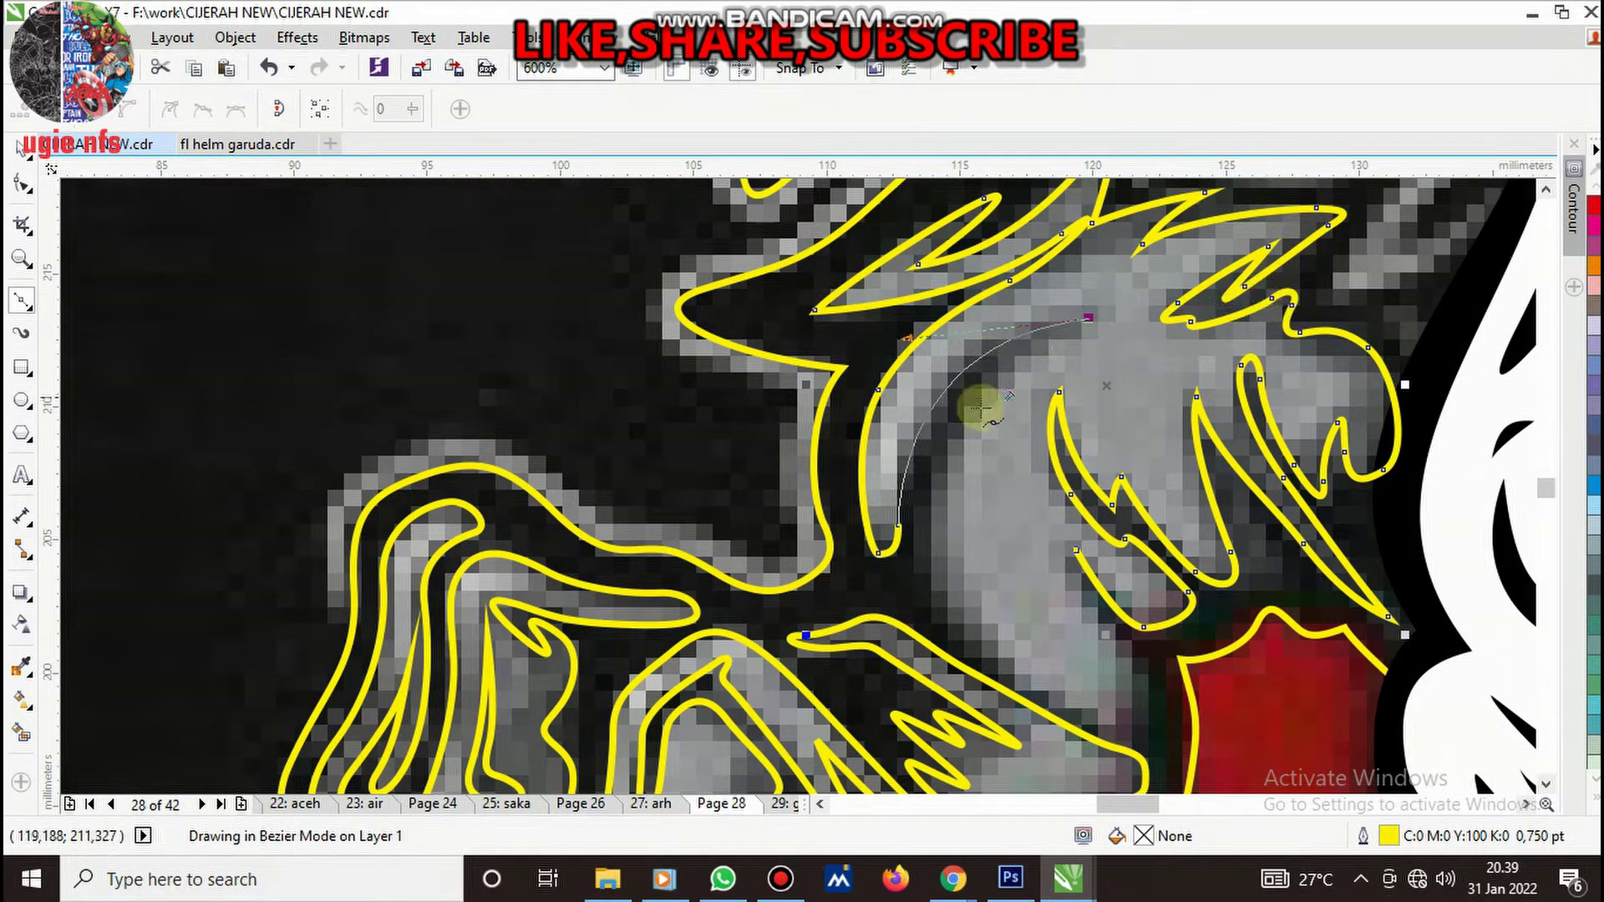
key("space")
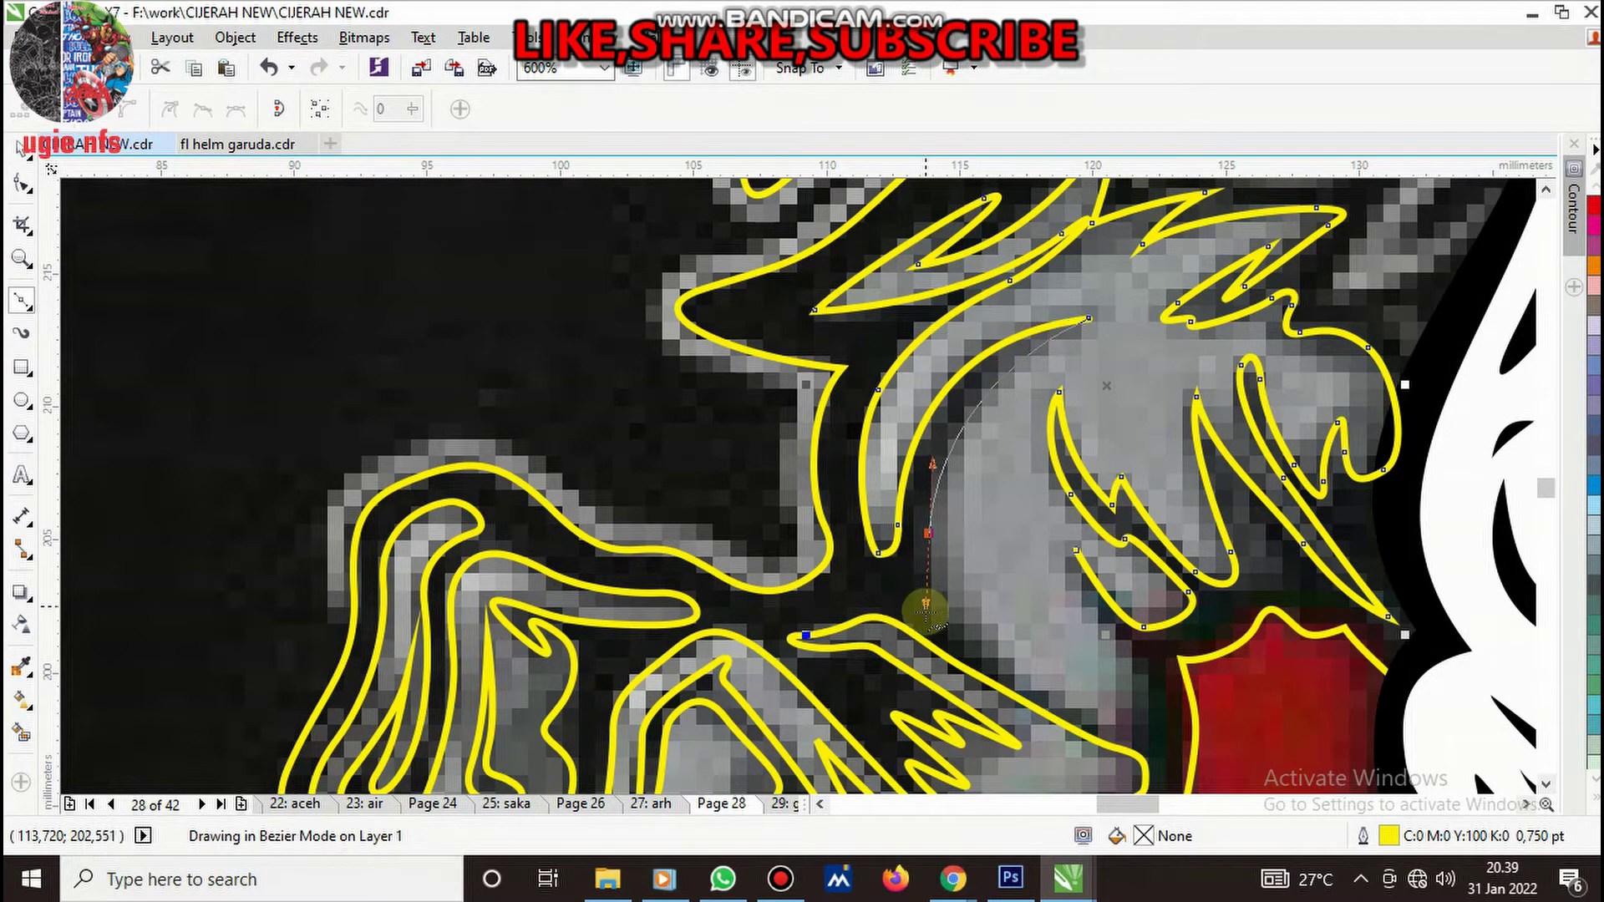
- Trace the talon's lower edge beside the red area and stop node drawing
scroll(936, 551, "down", 3)
scroll(973, 565, "up", 5)
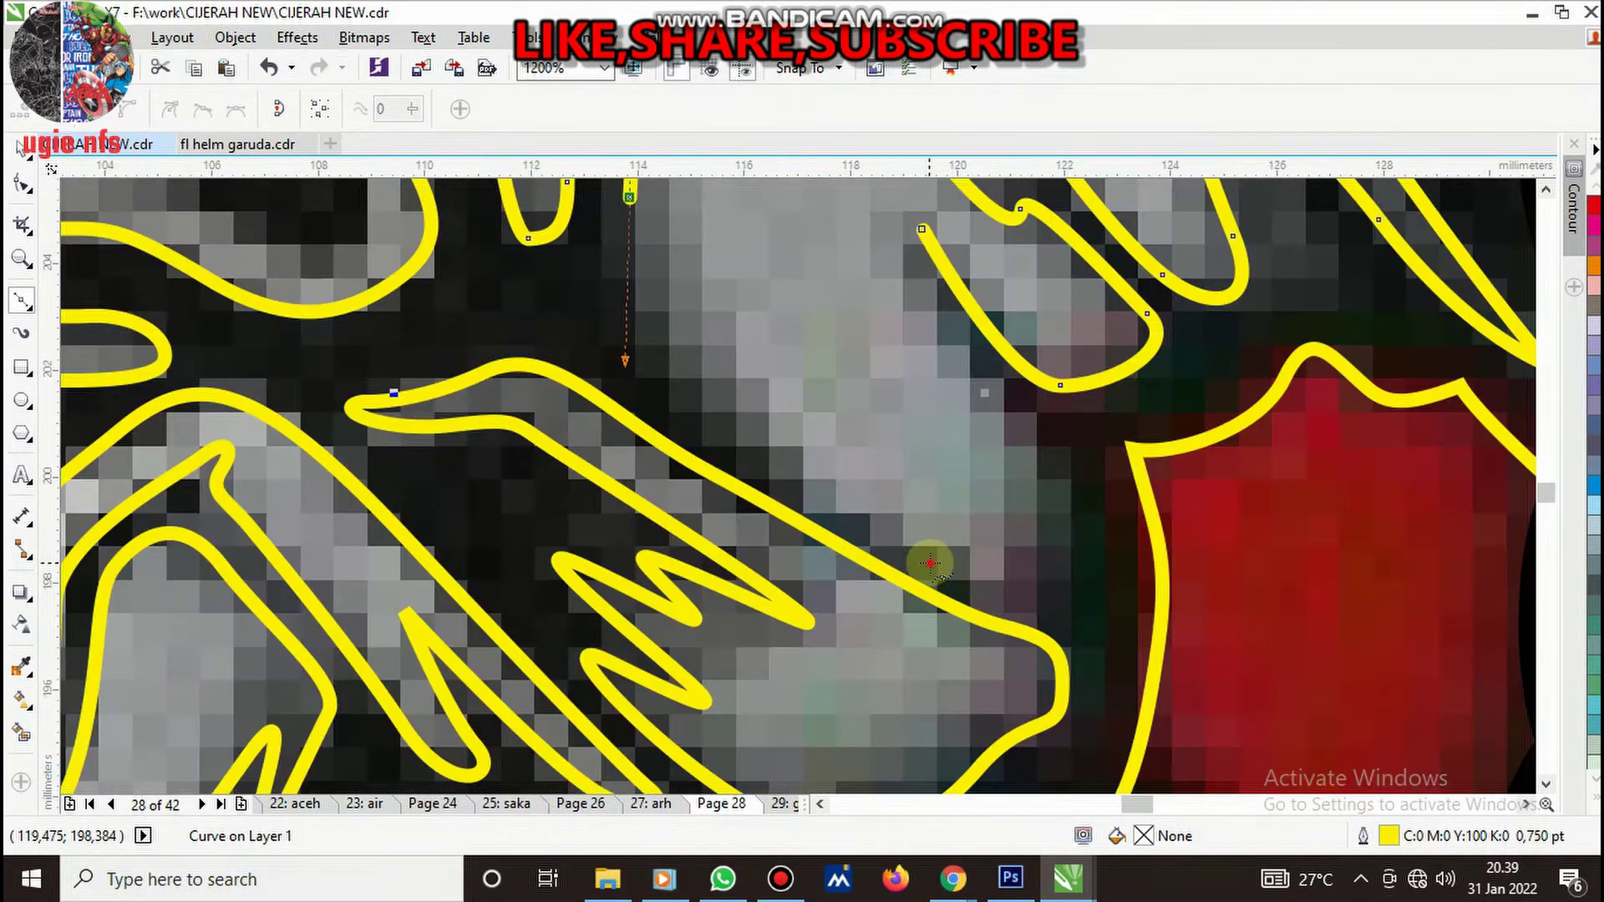
mouse_move(930, 564)
left_mouse_down()
mouse_move(1002, 597)
mouse_move(1075, 523)
left_mouse_up()
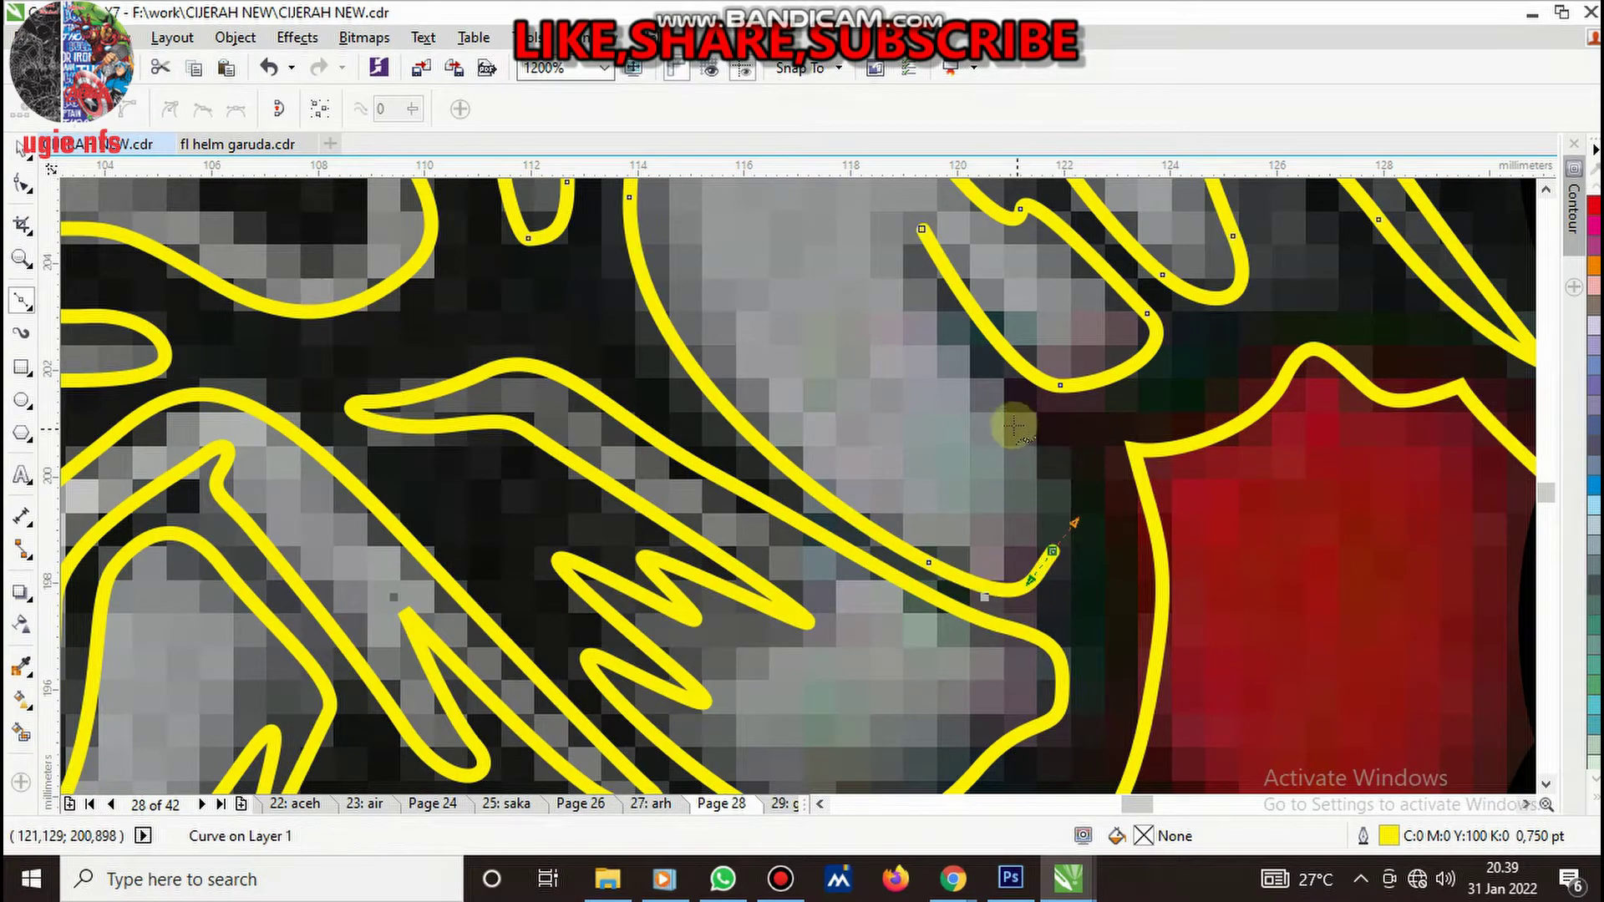
scroll(931, 494, "down", 4)
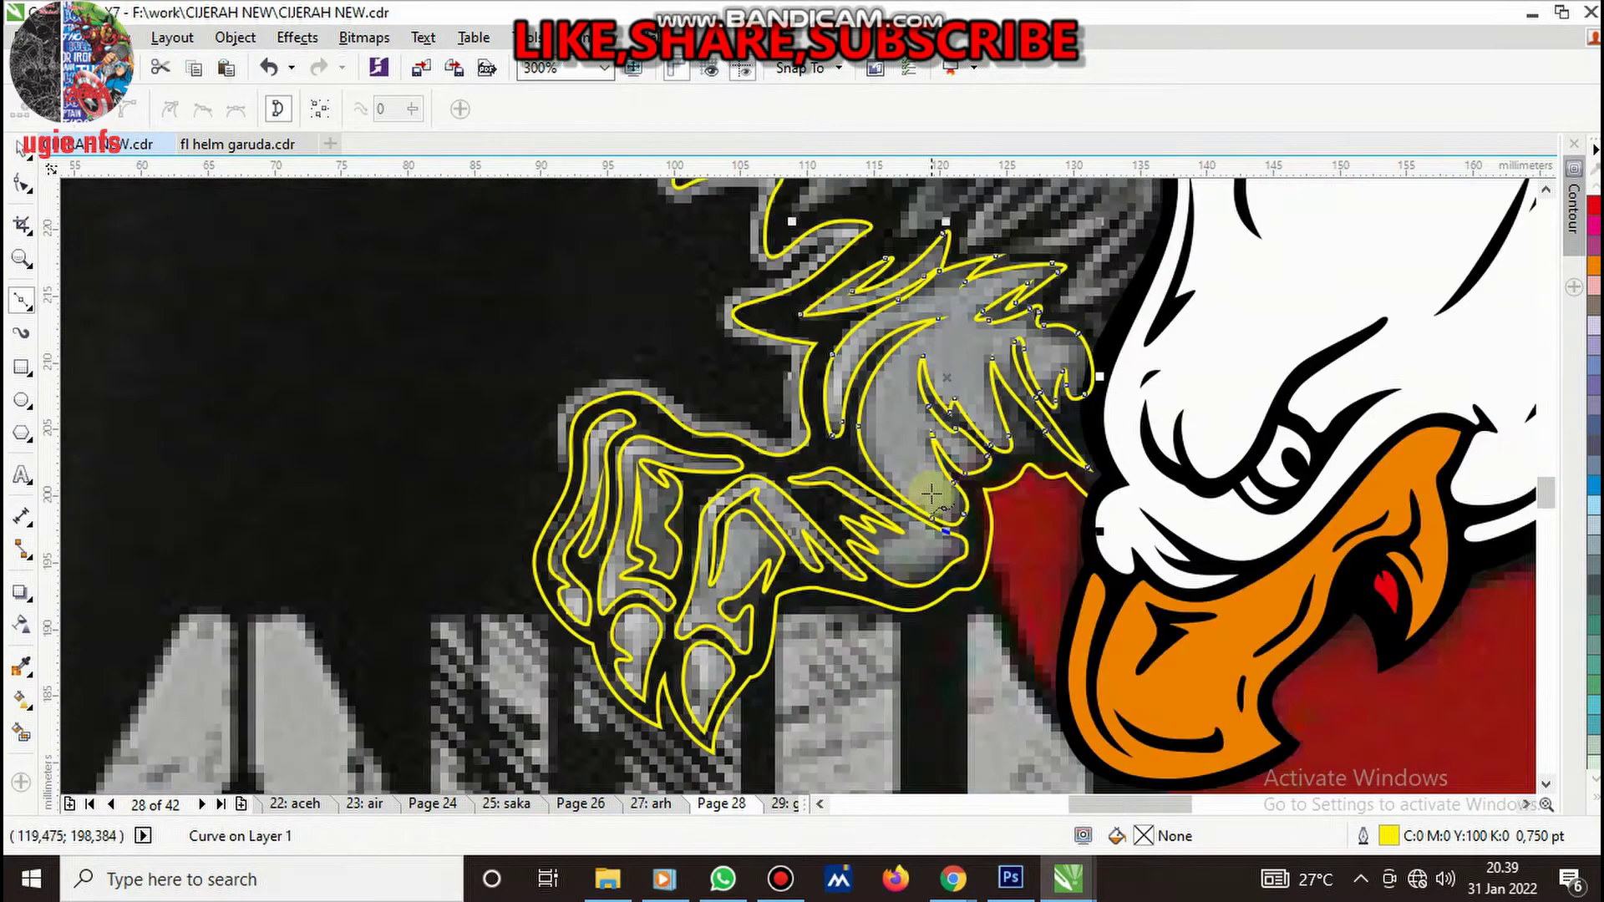
key("space")
scroll(911, 506, "down", 4)
scroll(927, 516, "up", 2)
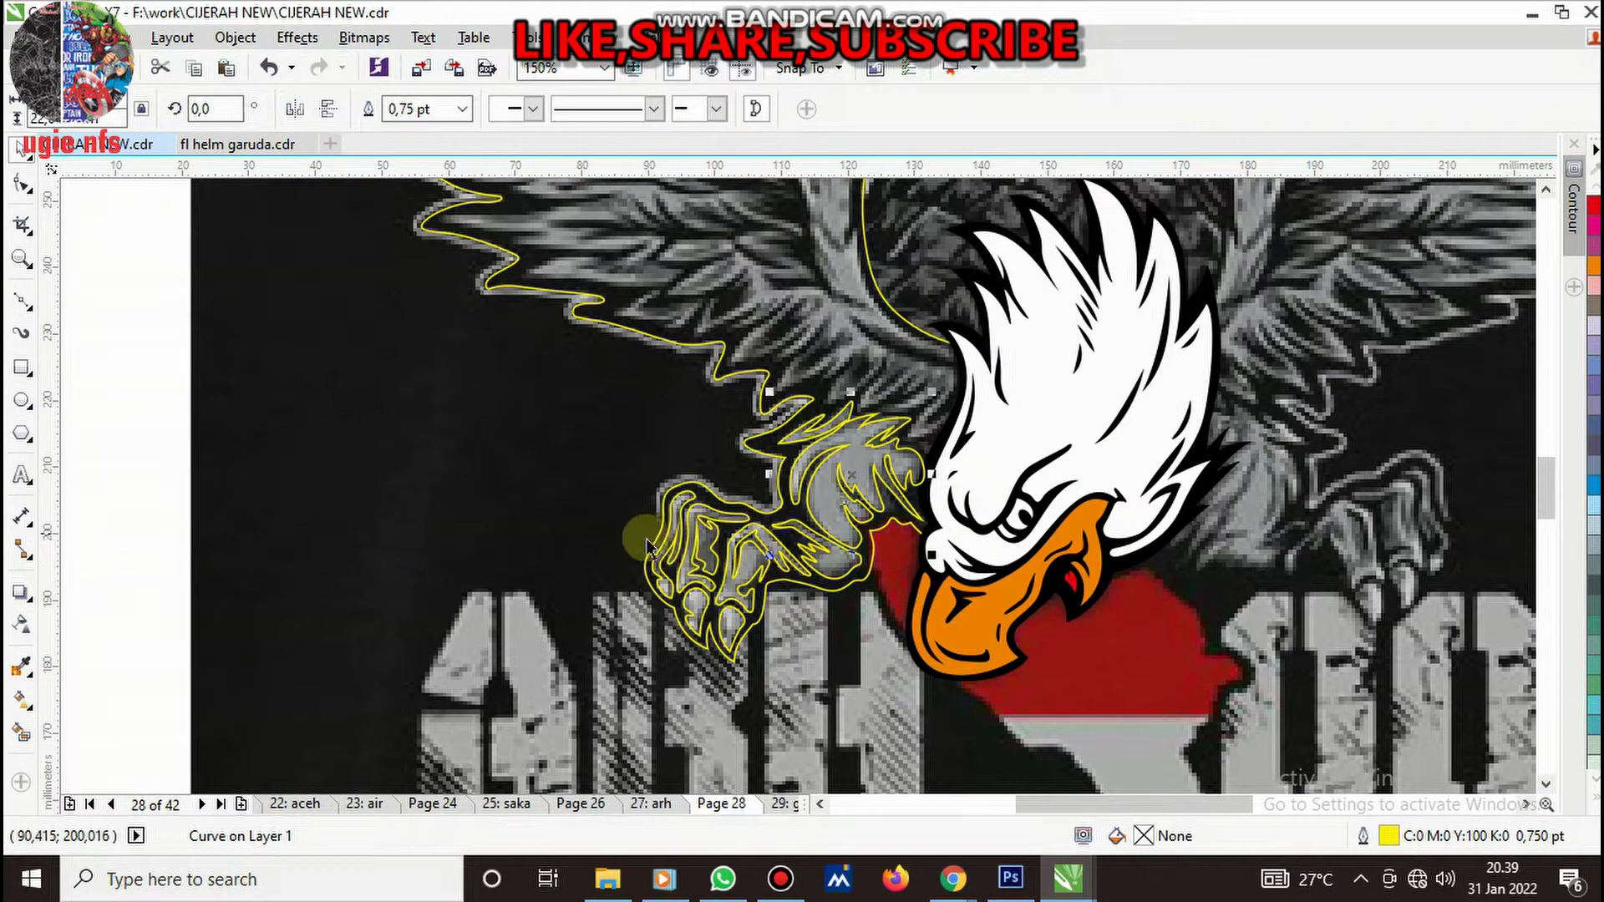
scroll(648, 543, "down", 2)
scroll(702, 458, "up", 2)
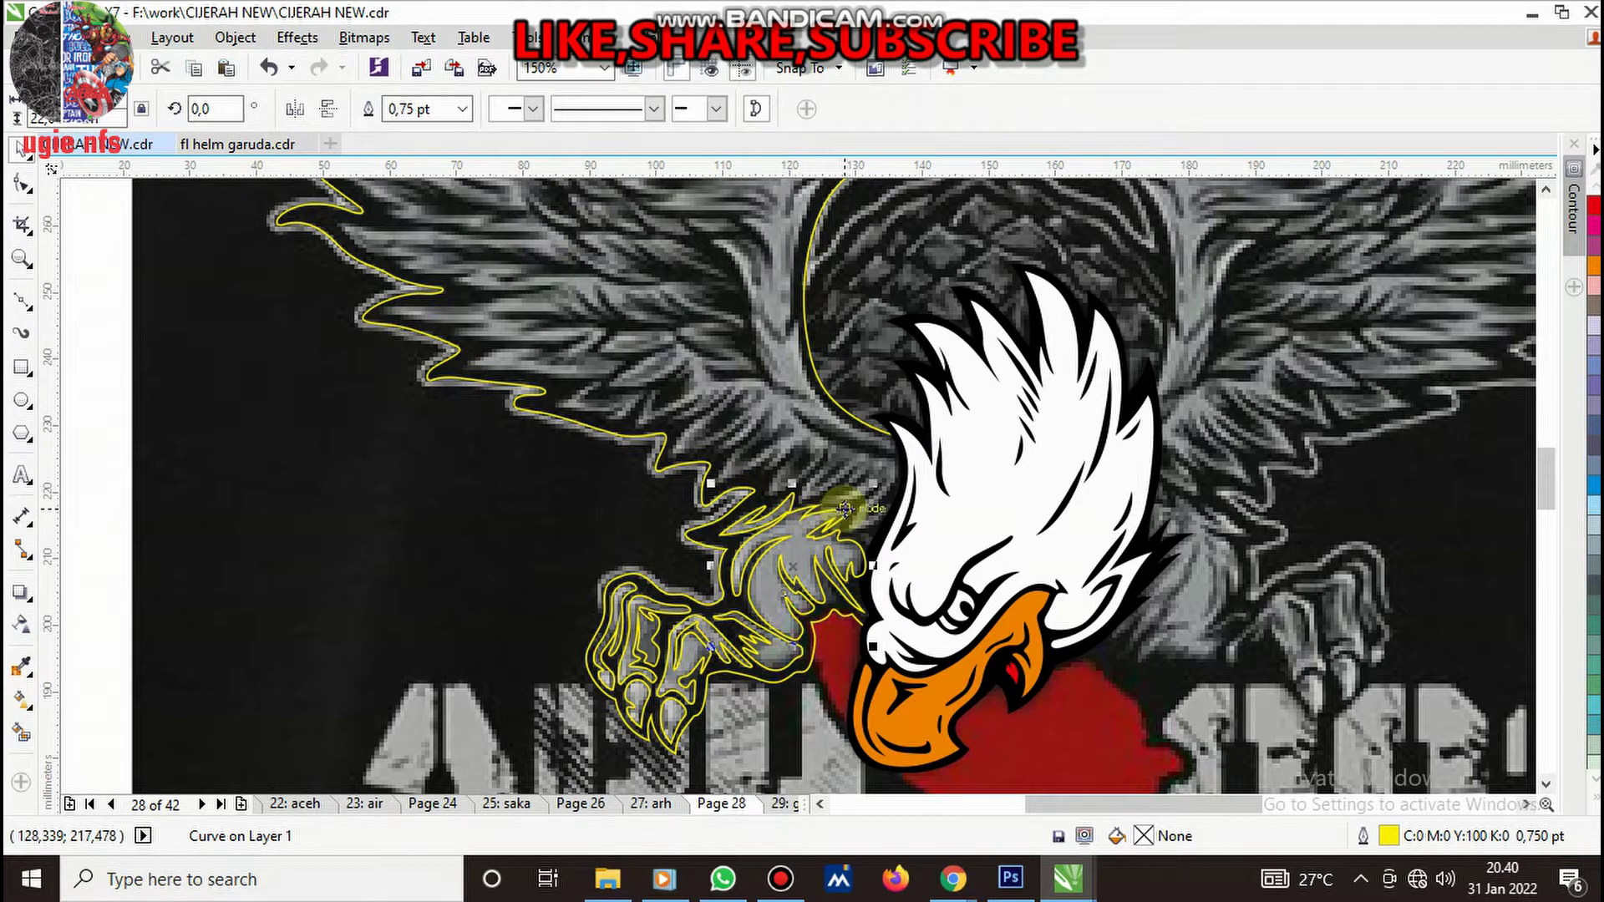
scroll(836, 501, "down", 2)
scroll(823, 455, "up", 2)
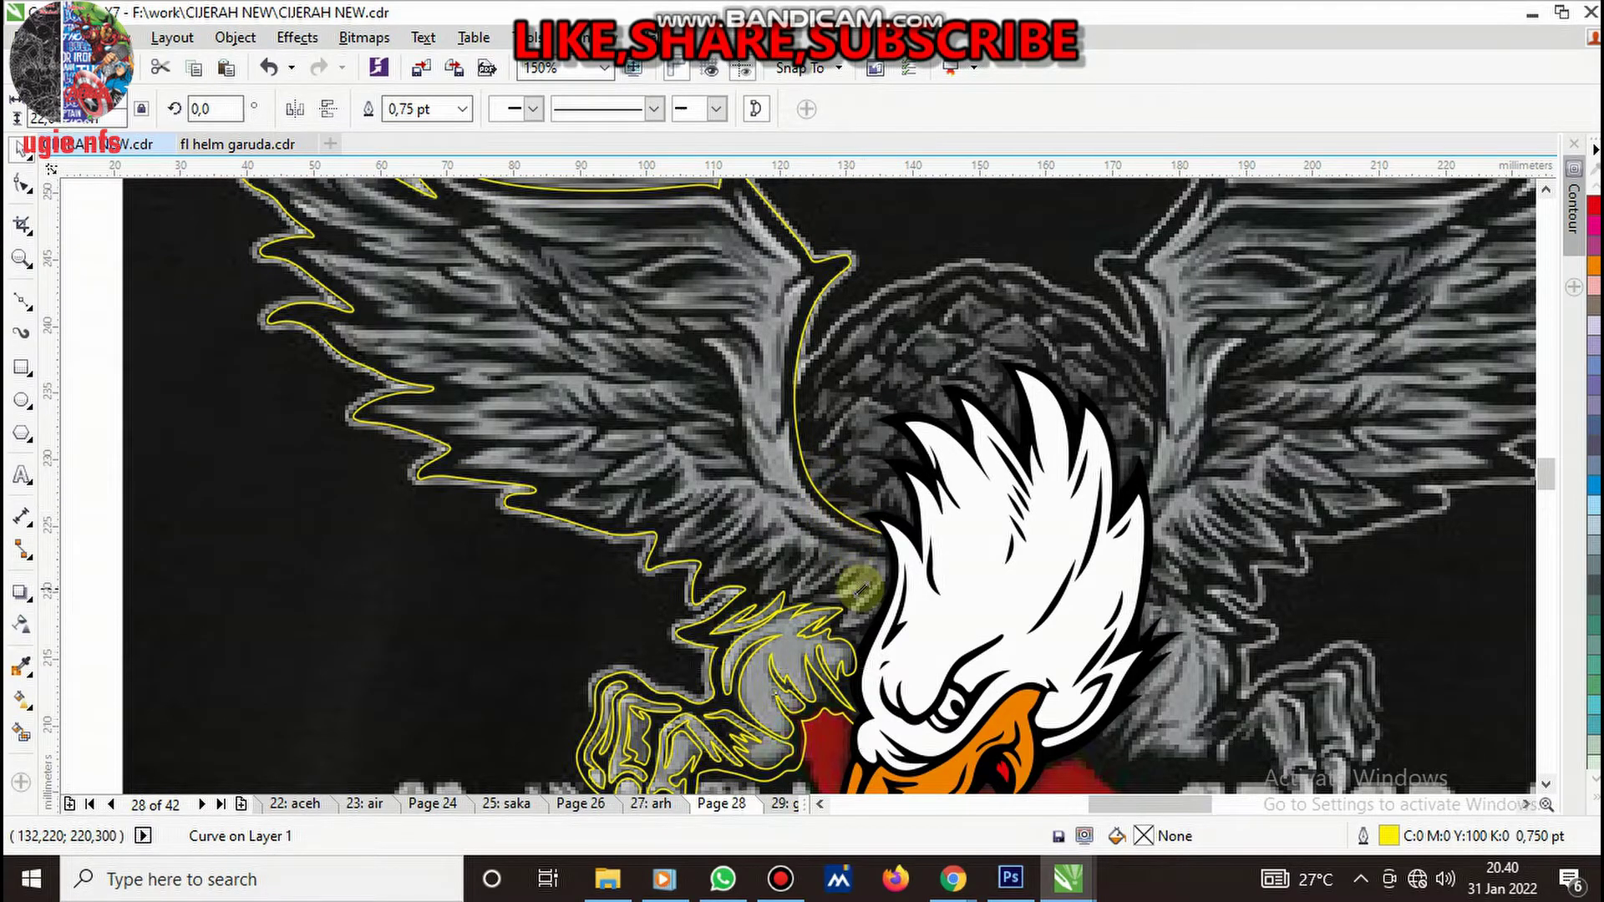
scroll(869, 589, "up", 2)
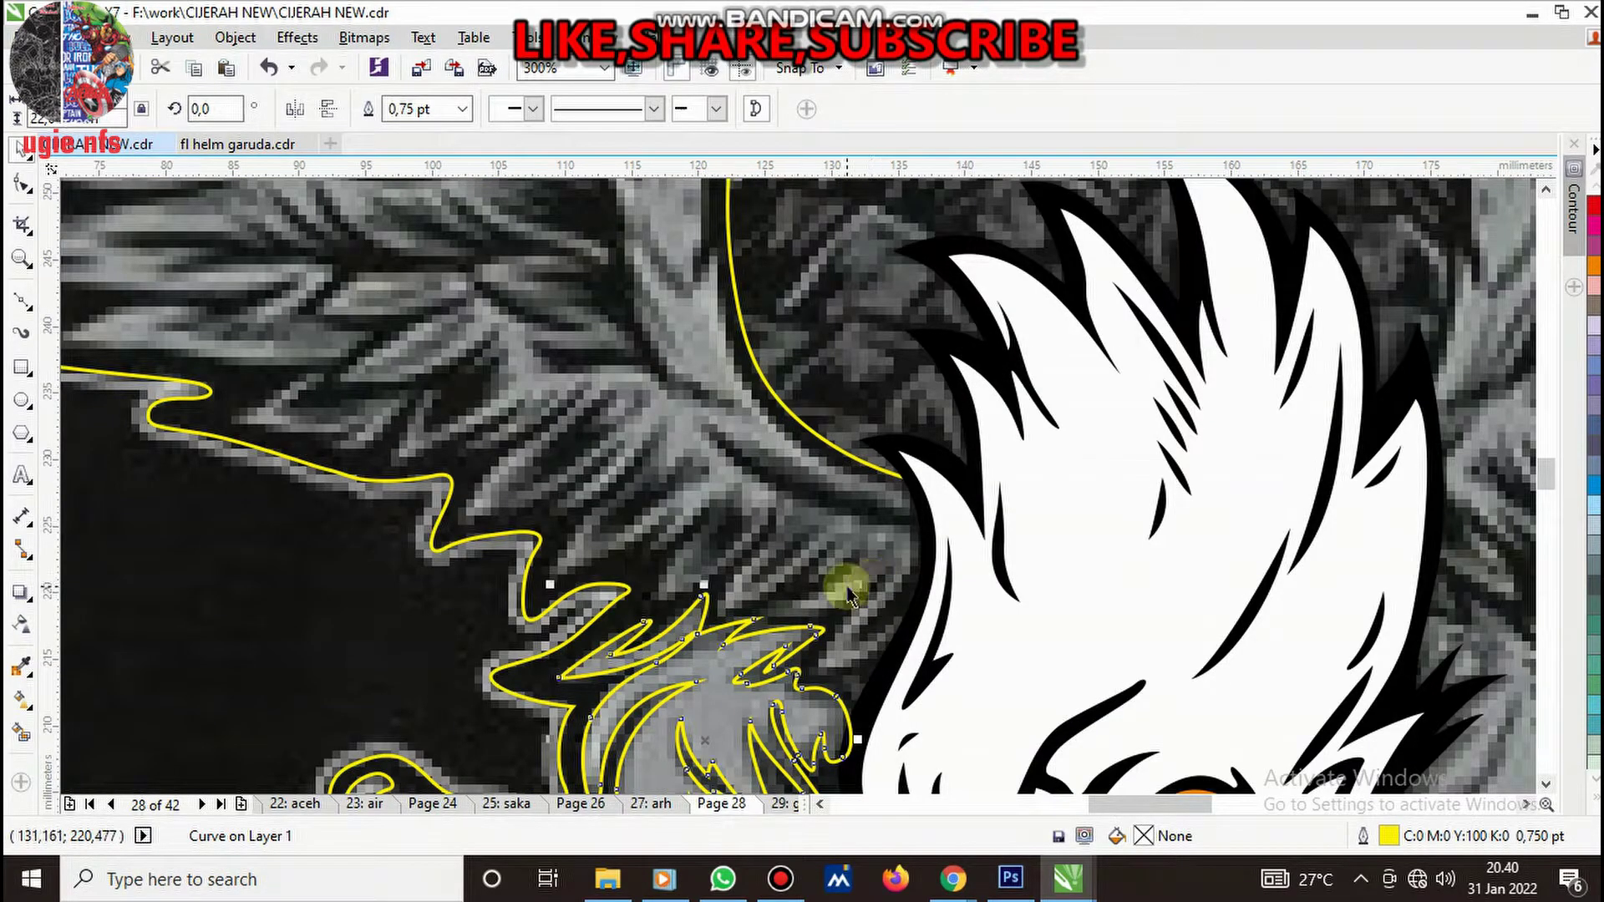
- Start a new spike curve near the head's edge and extend it to the head outline
left_click(21, 303)
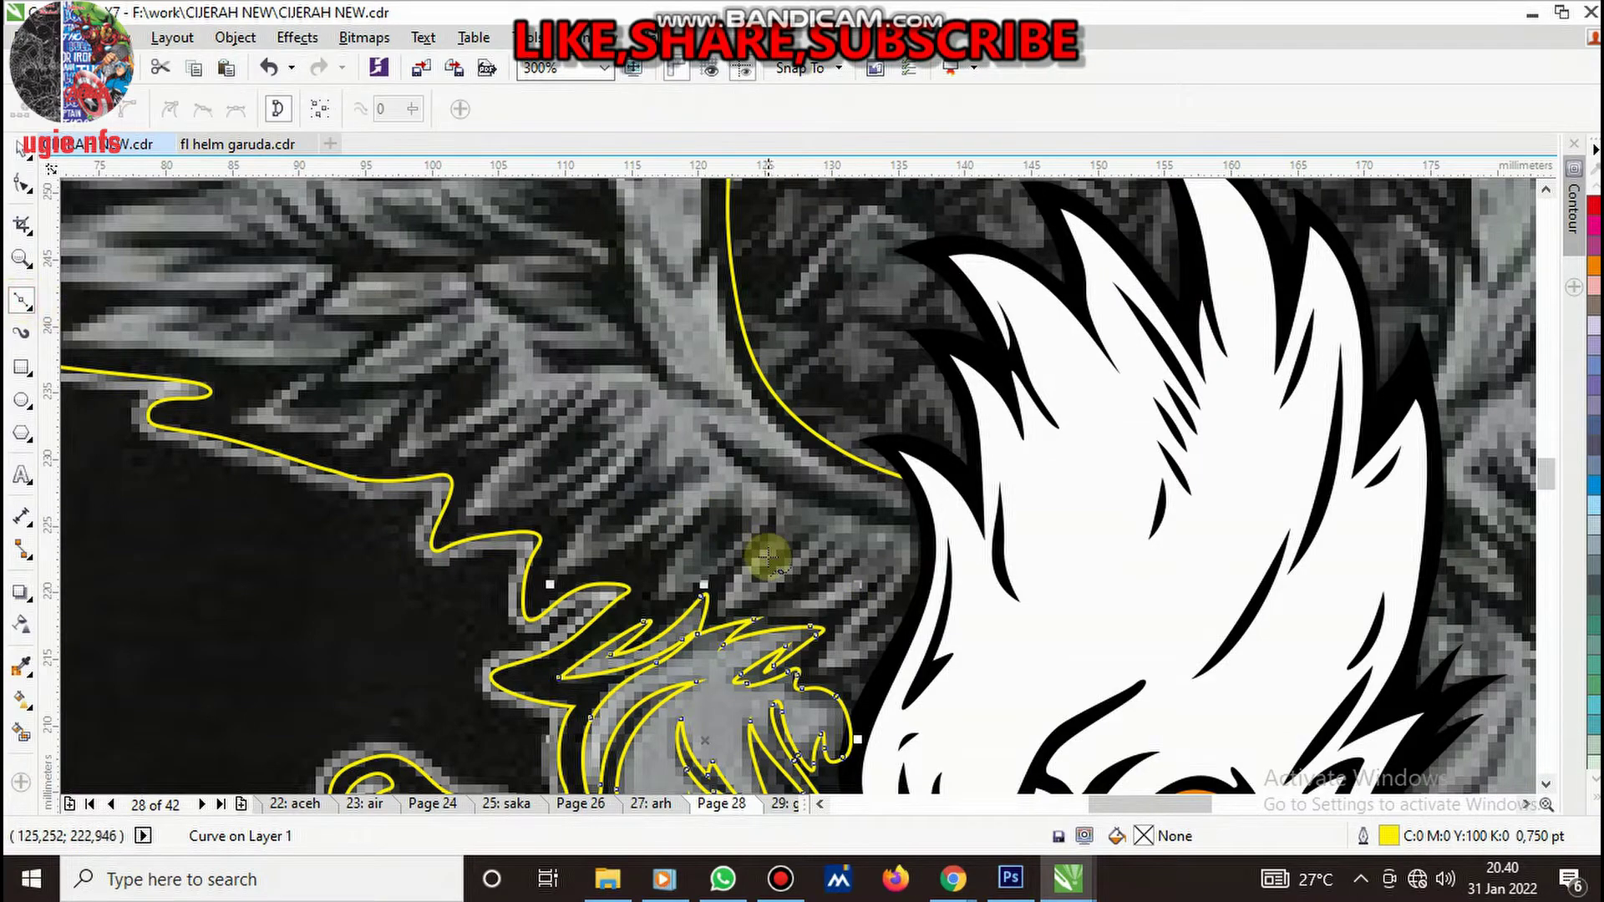
scroll(881, 591, "up", 2)
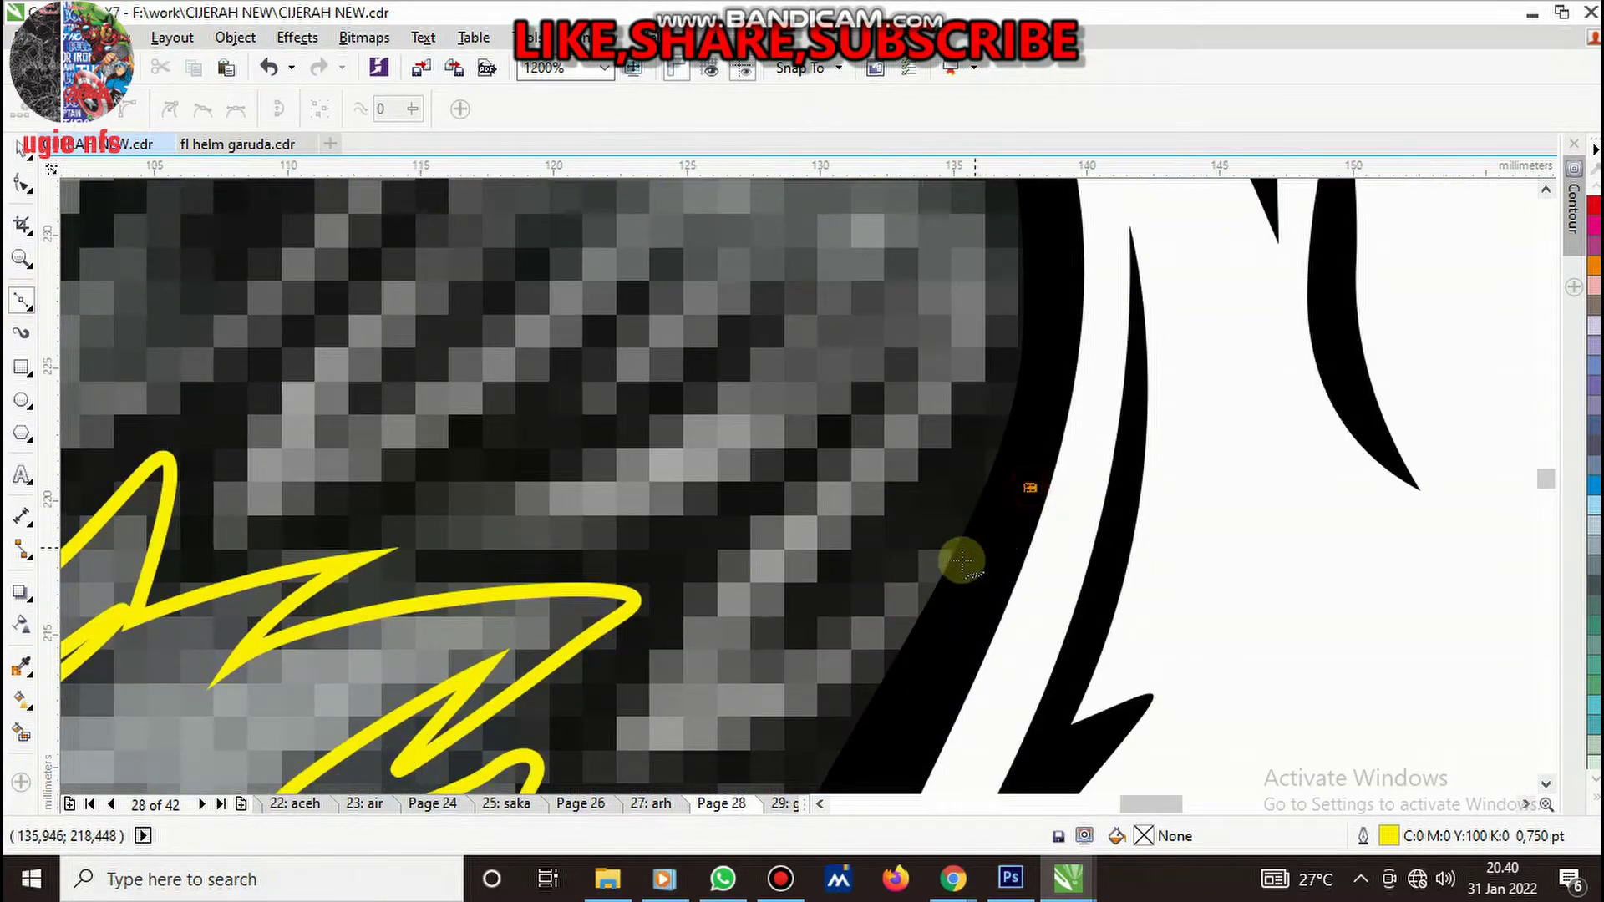
scroll(968, 556, "down", 1)
scroll(808, 596, "up", 1)
left_click_drag(805, 596, 524, 652)
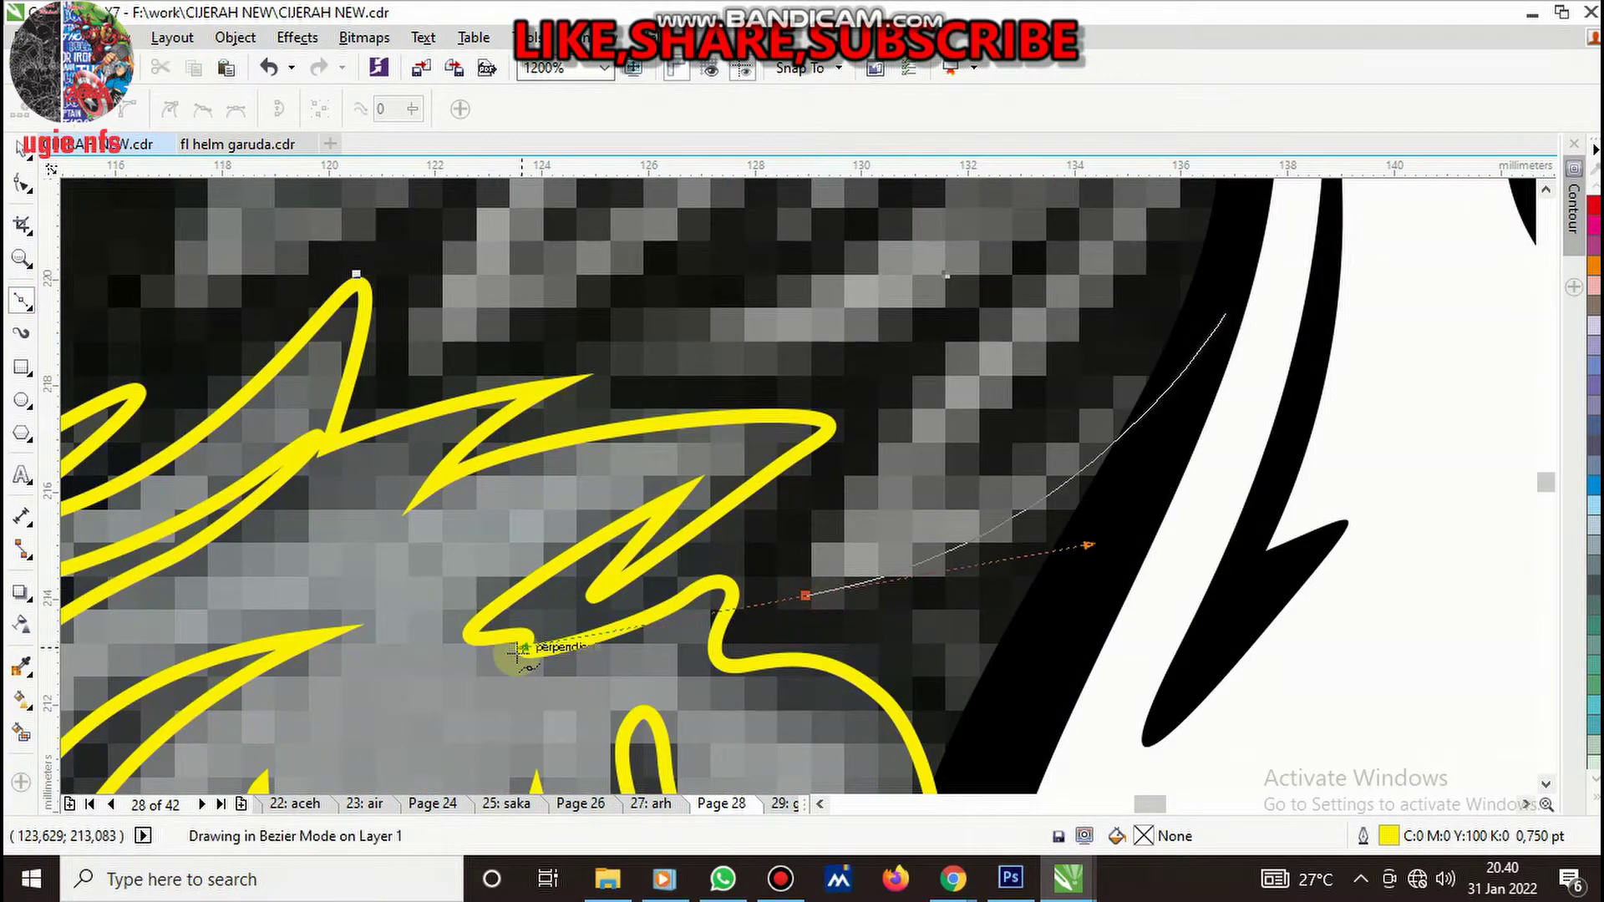
scroll(969, 359, "down", 1)
scroll(994, 351, "up", 1)
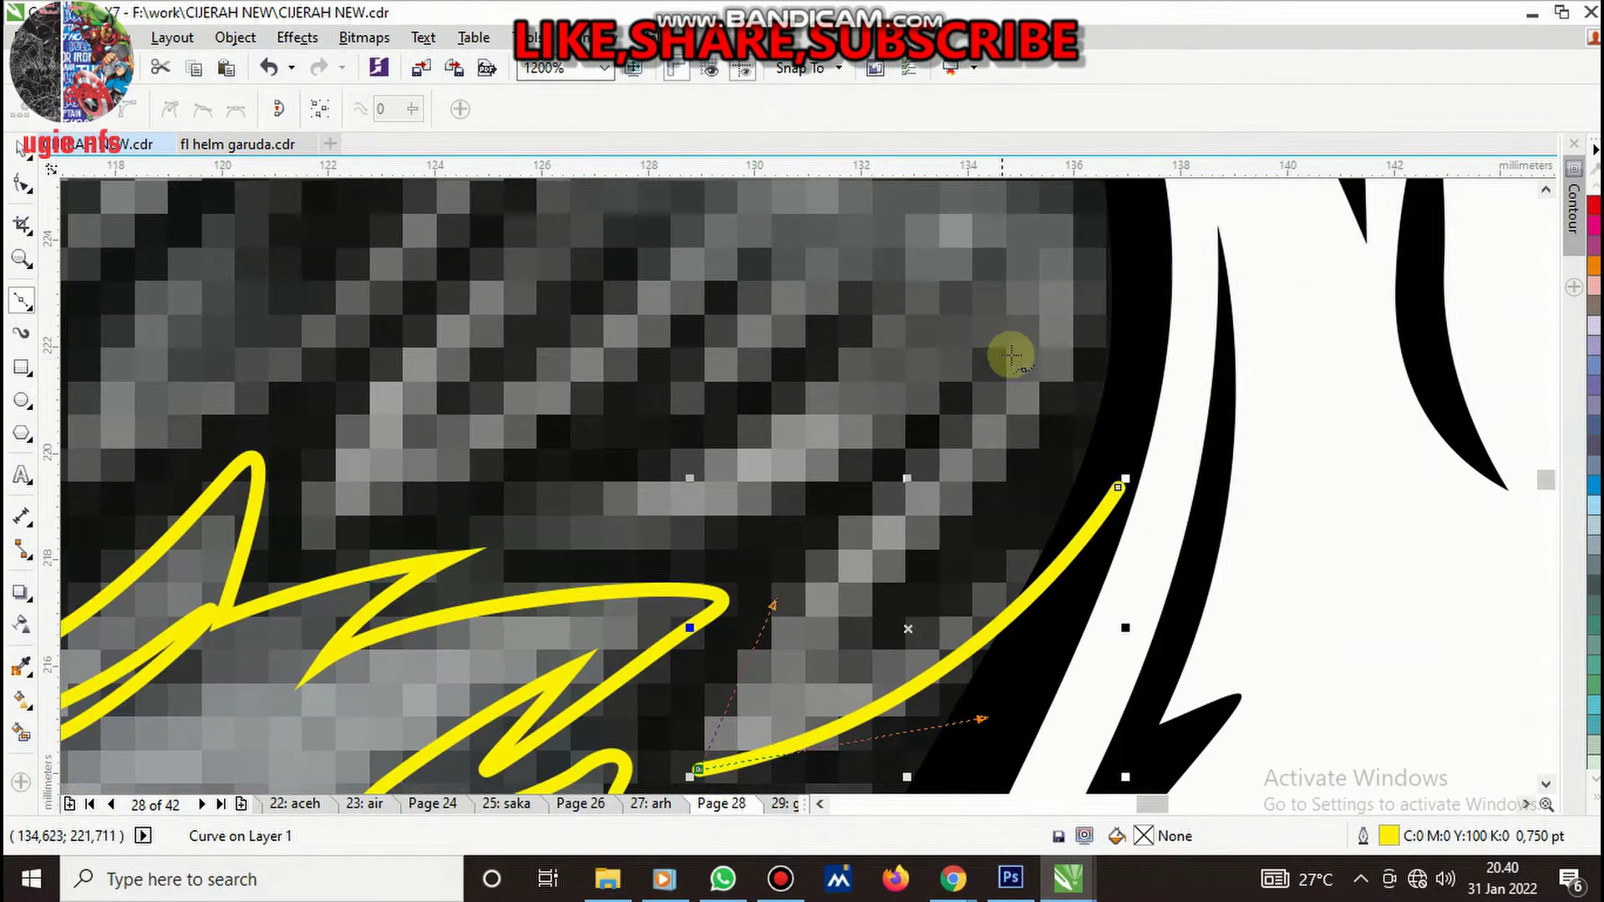
mouse_move(1019, 345)
left_mouse_down()
mouse_move(1046, 292)
mouse_move(895, 436)
left_mouse_up()
scroll(853, 476, "down", 2)
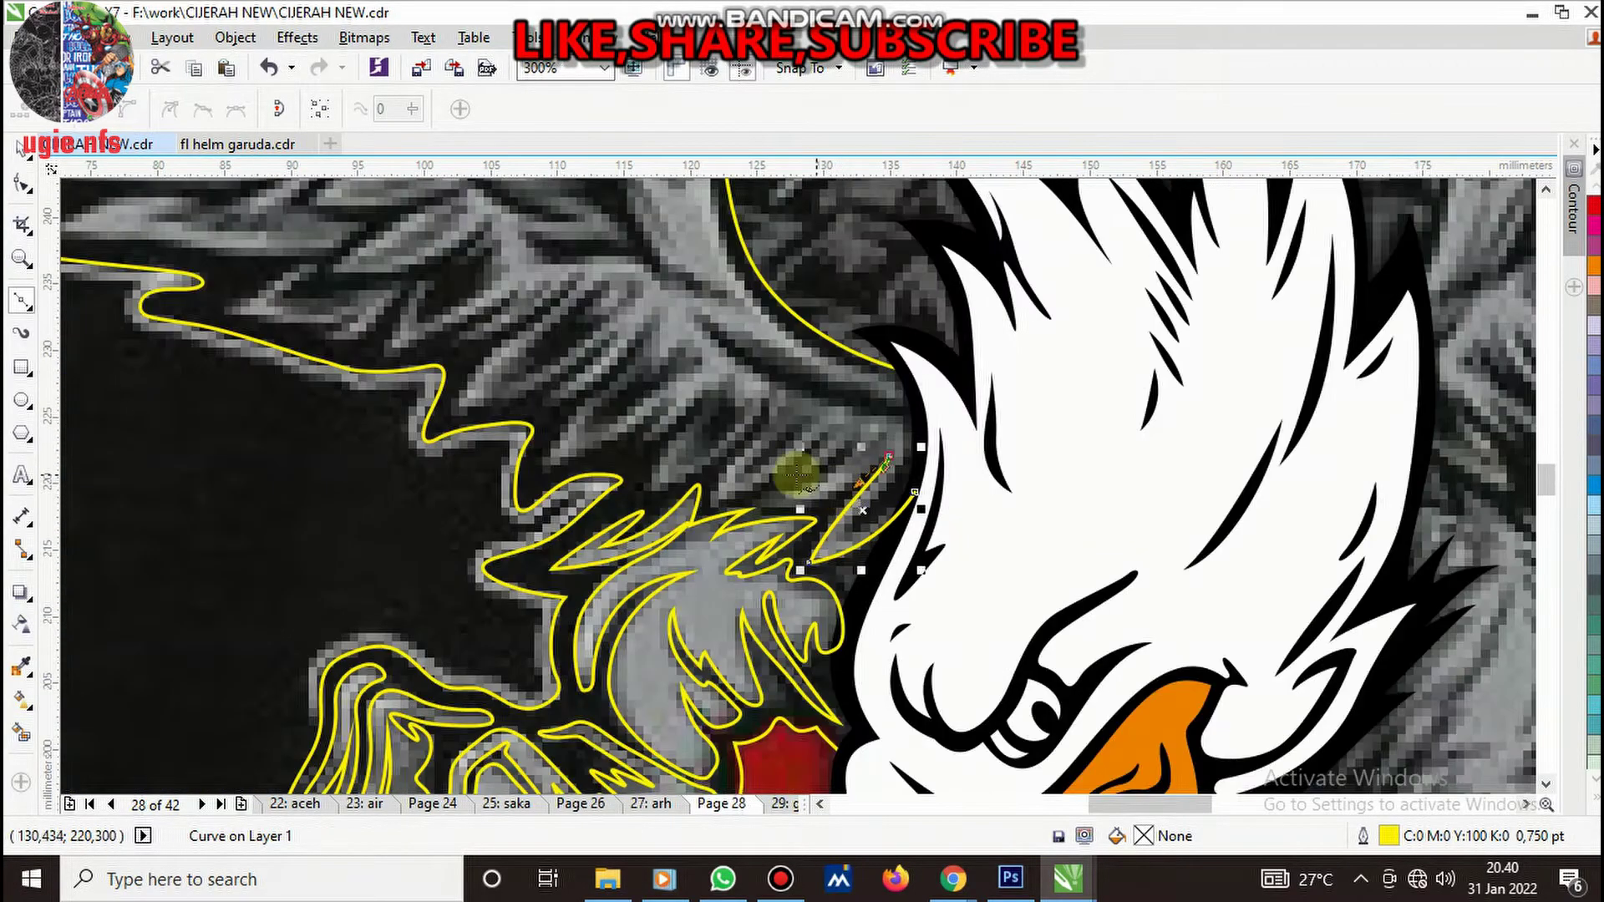
scroll(754, 535, "up", 1)
- Trace two pointed spikes from the curve's end and close the spike outline
left_click_drag(735, 523, 628, 519)
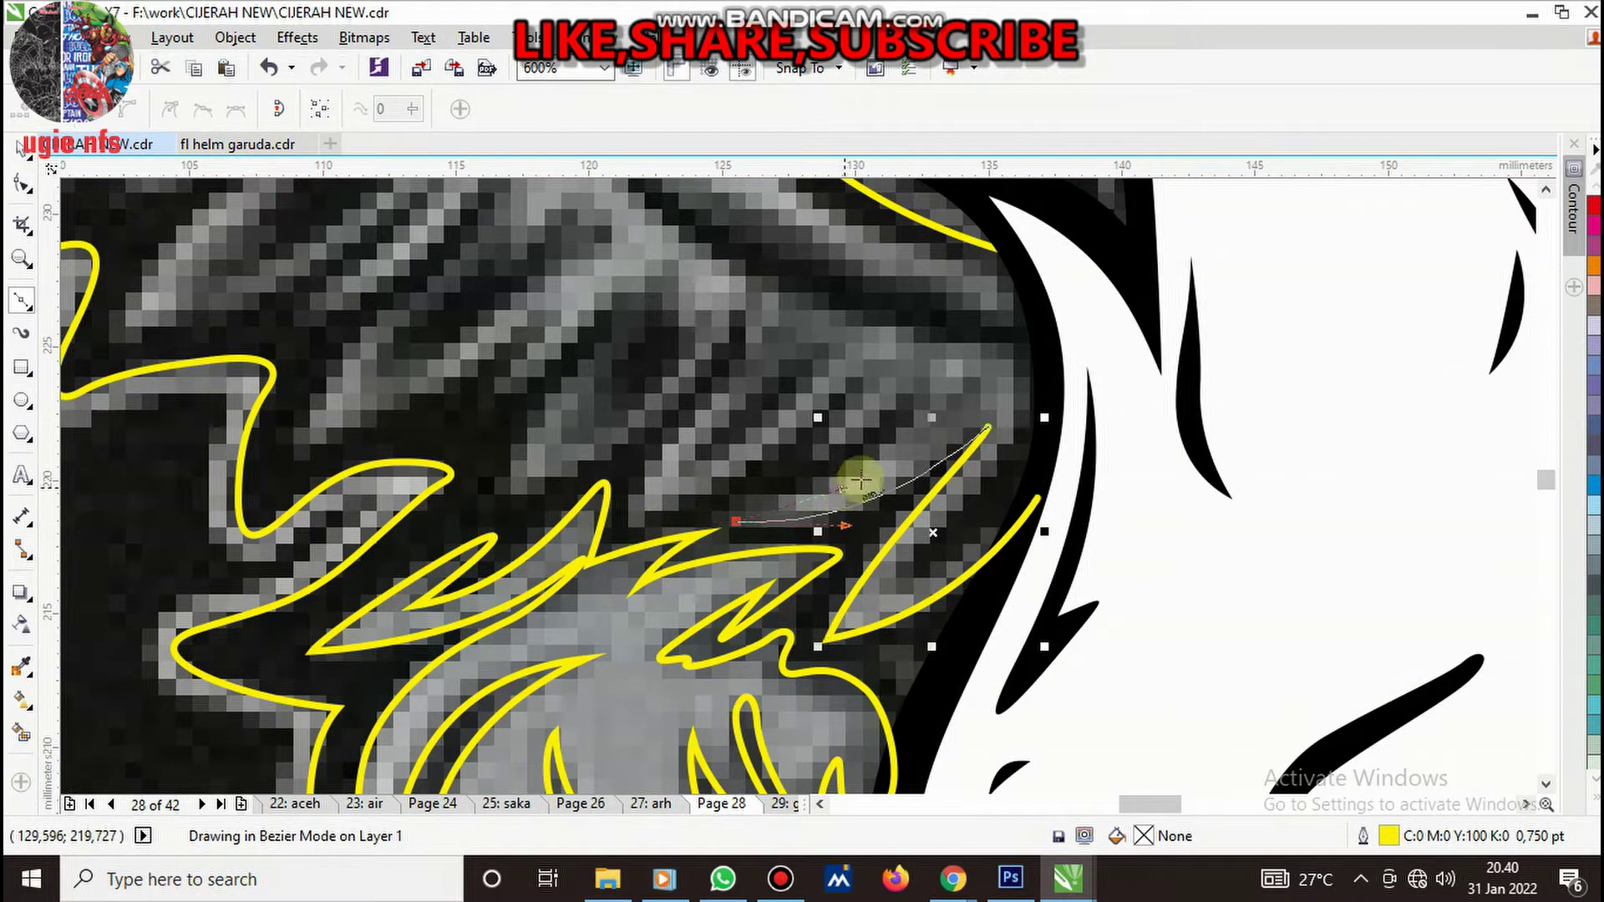
left_click_drag(915, 393, 930, 346)
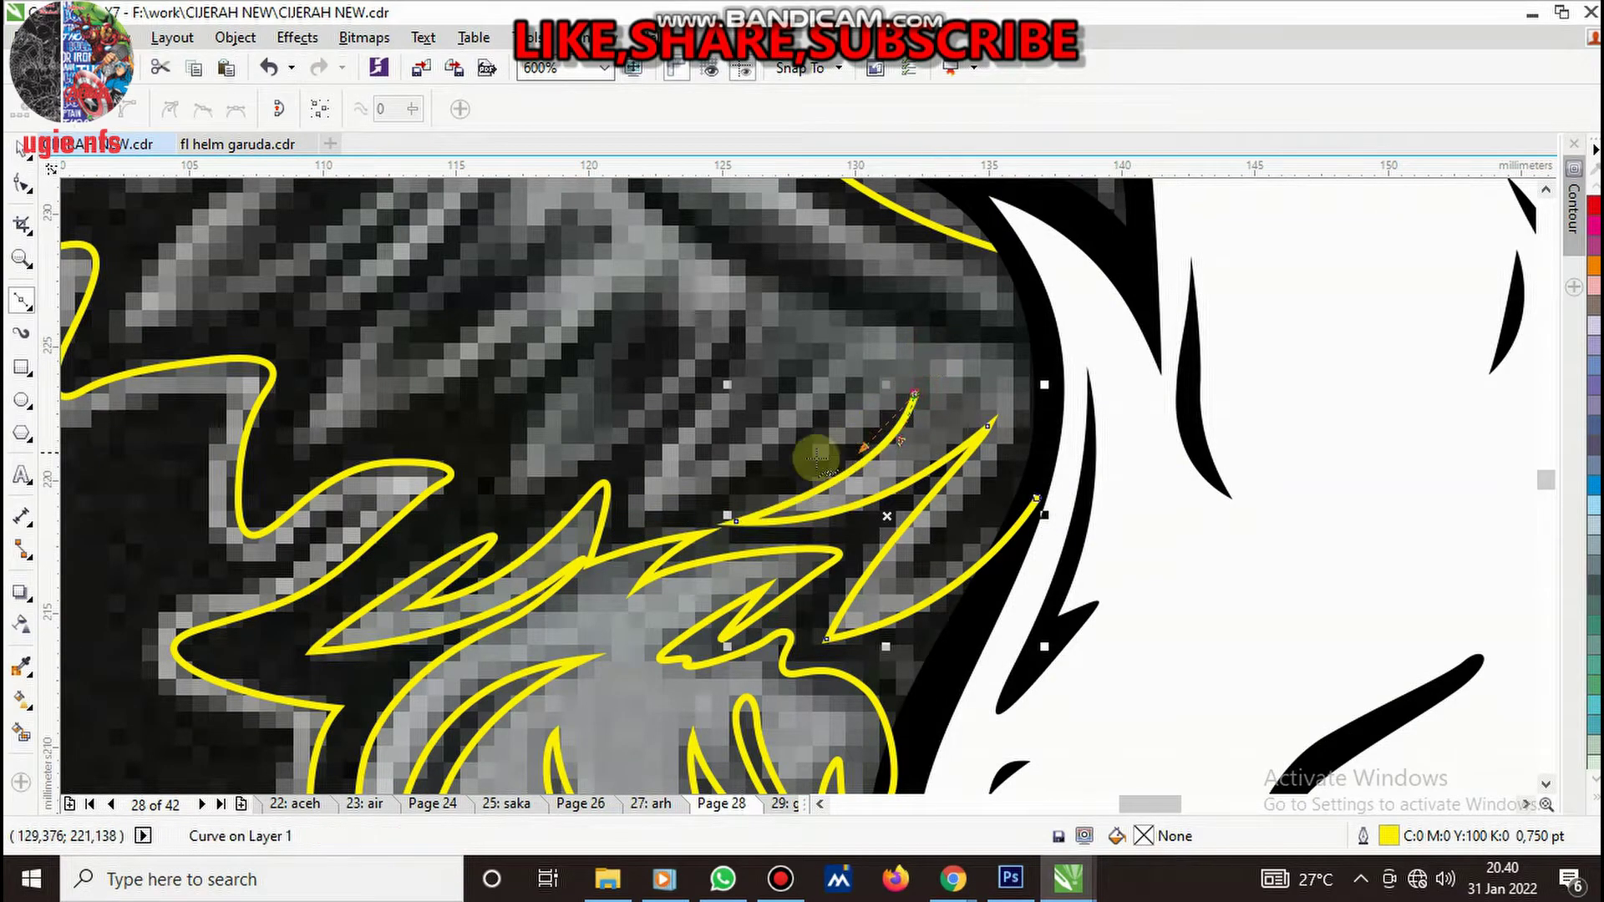
left_click_drag(807, 463, 835, 428)
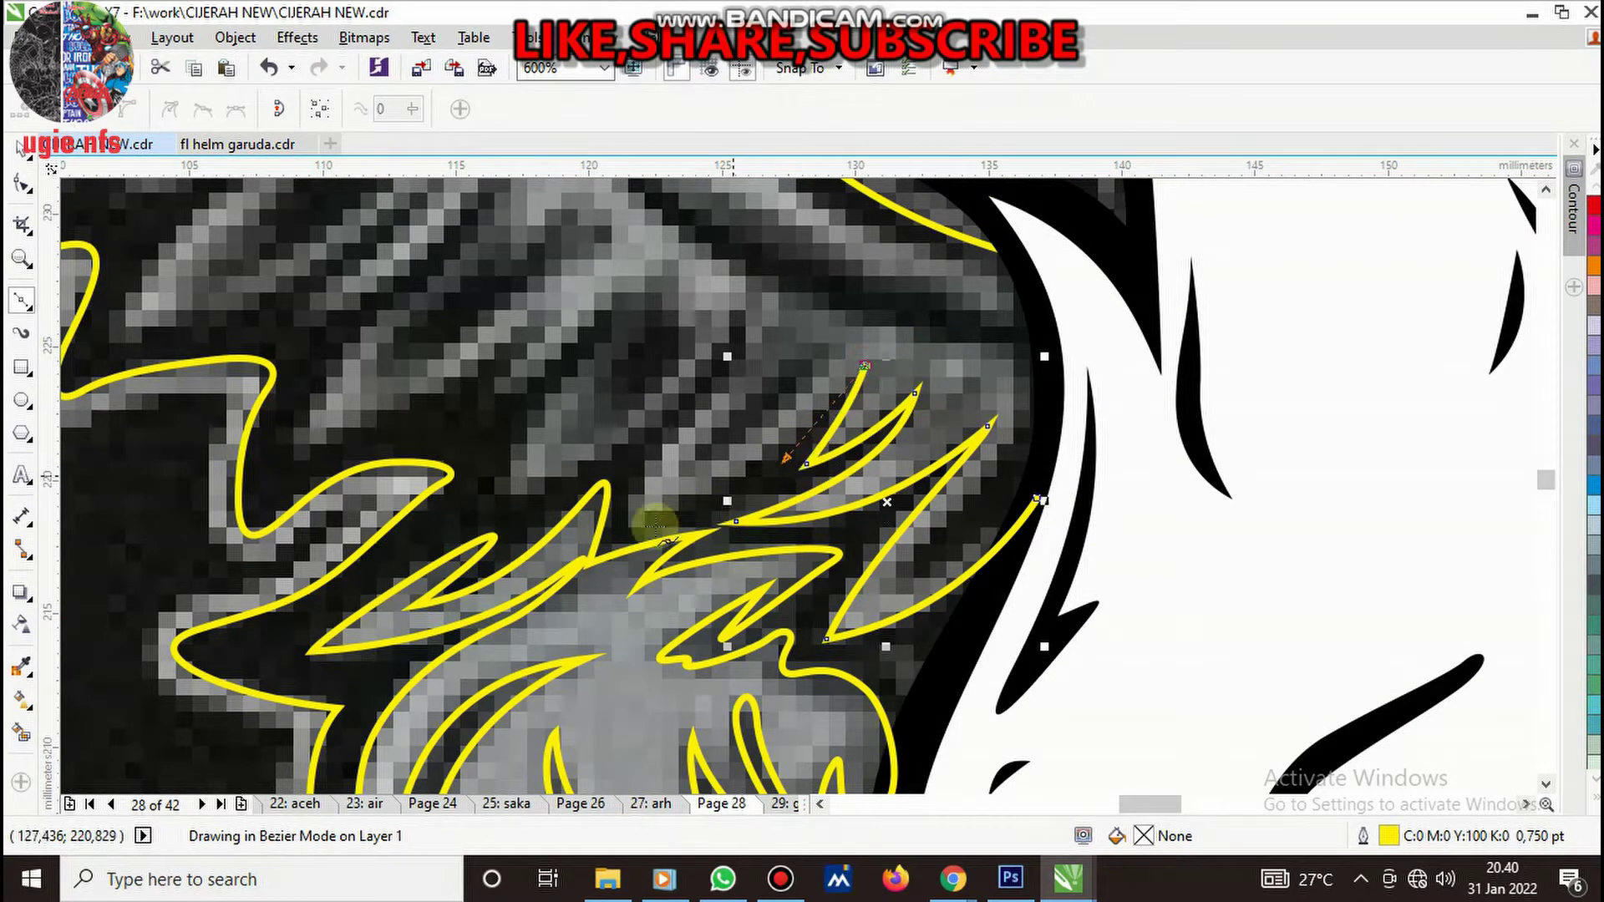
left_click_drag(610, 528, 587, 539)
left_click_drag(675, 426, 677, 428)
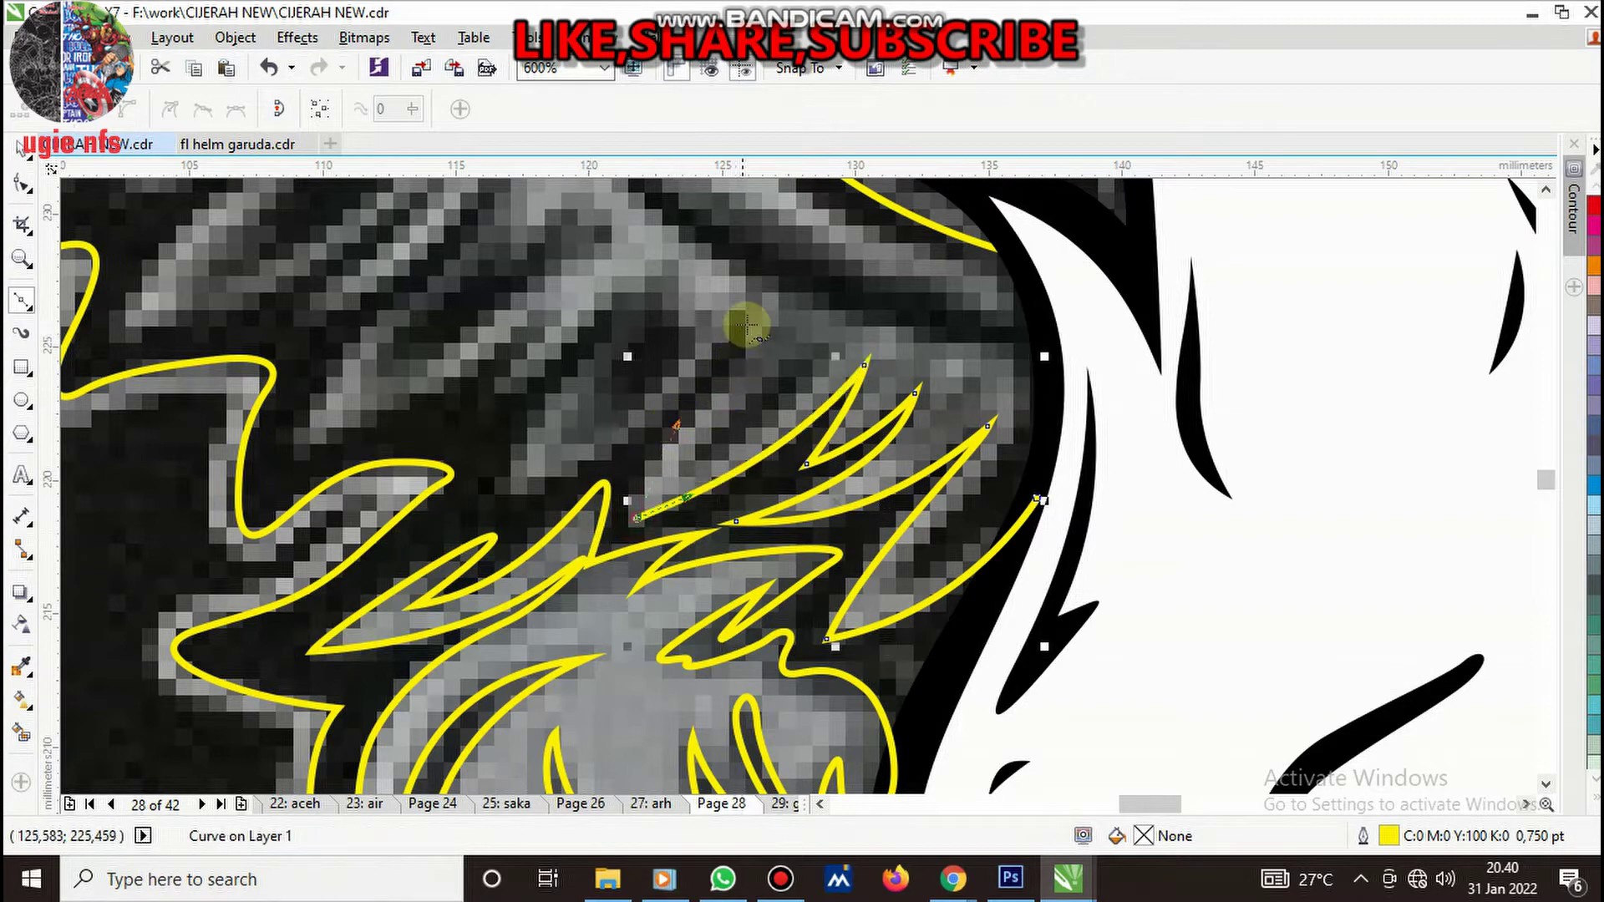
left_click_drag(755, 328, 737, 331)
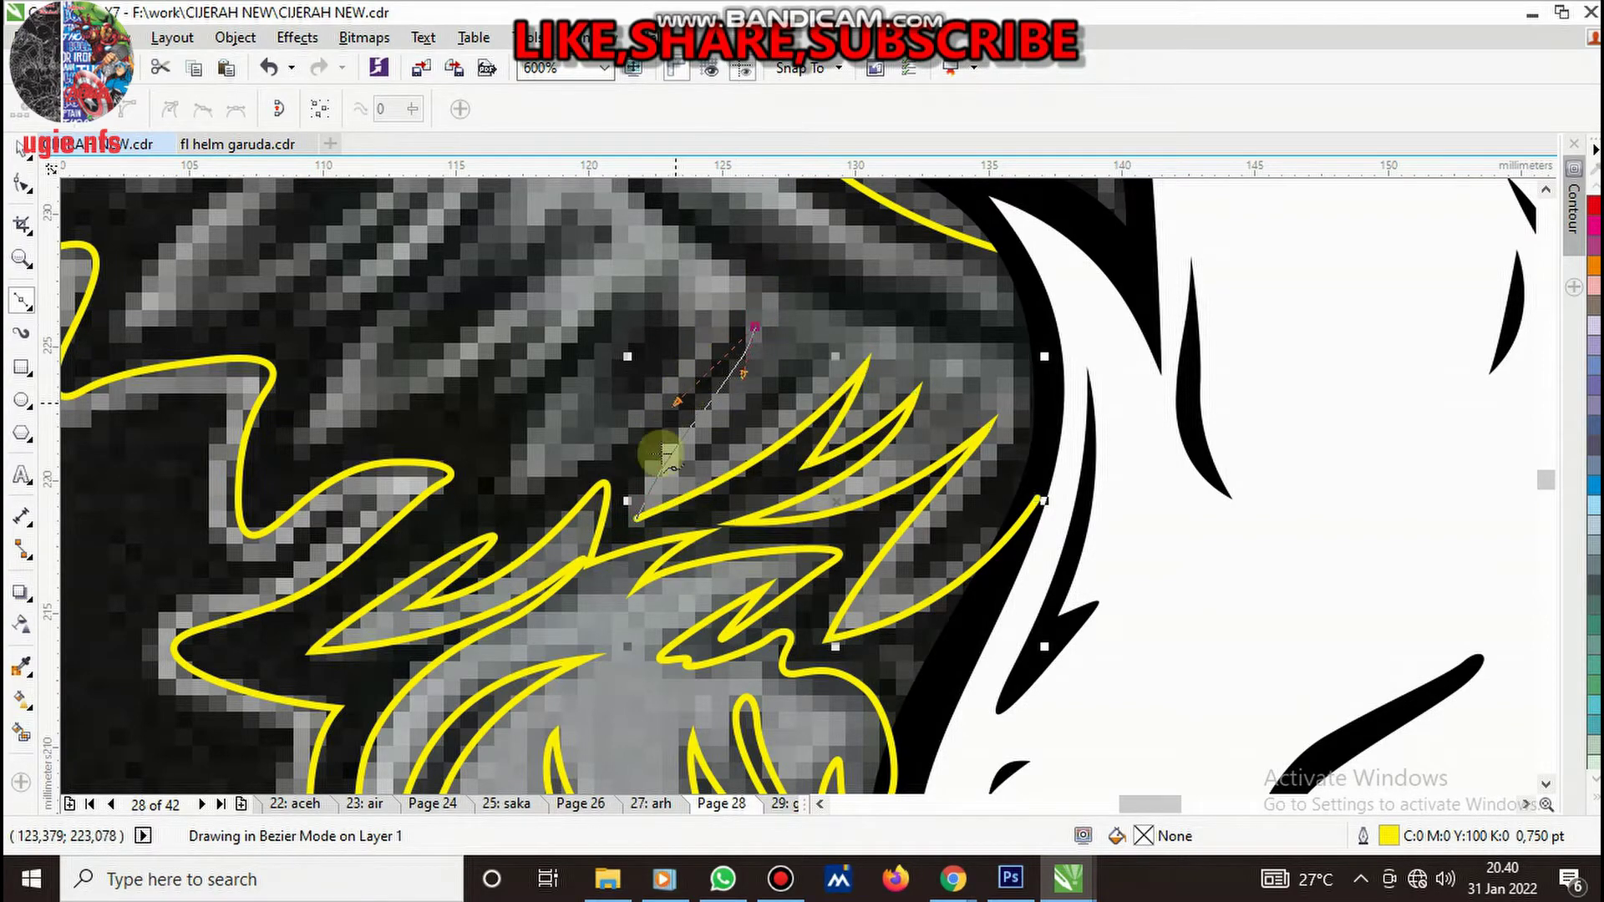
scroll(660, 454, "down", 5)
scroll(681, 499, "up", 5)
- Add another feather spike with sharp corner nodes, extending the outline leftward
left_click_drag(585, 552, 527, 558)
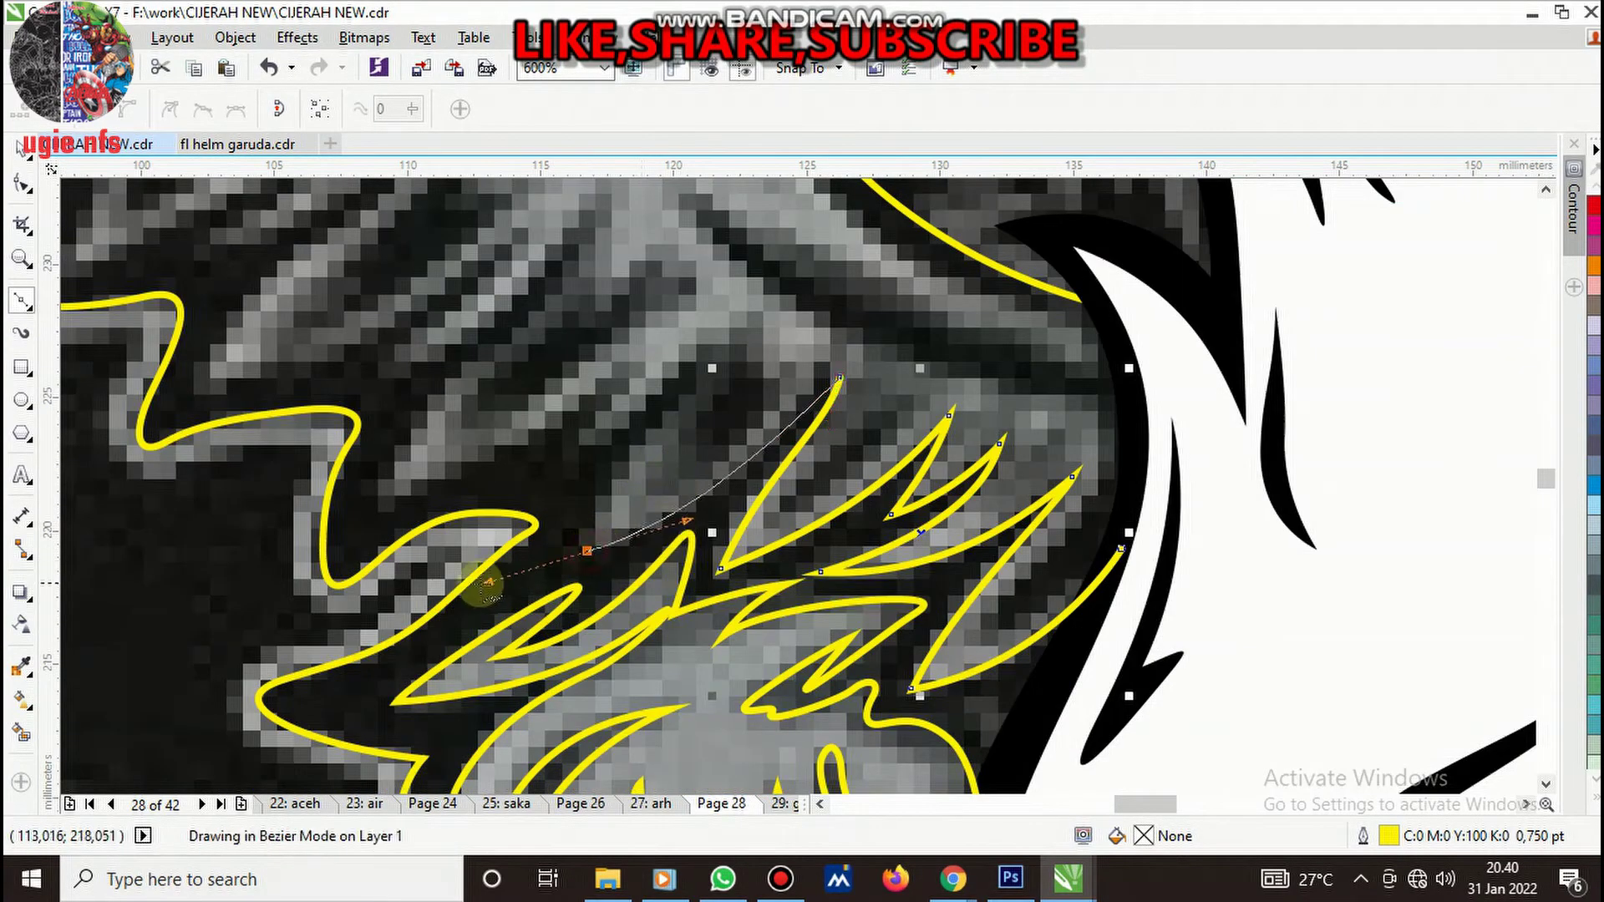
left_click(840, 376)
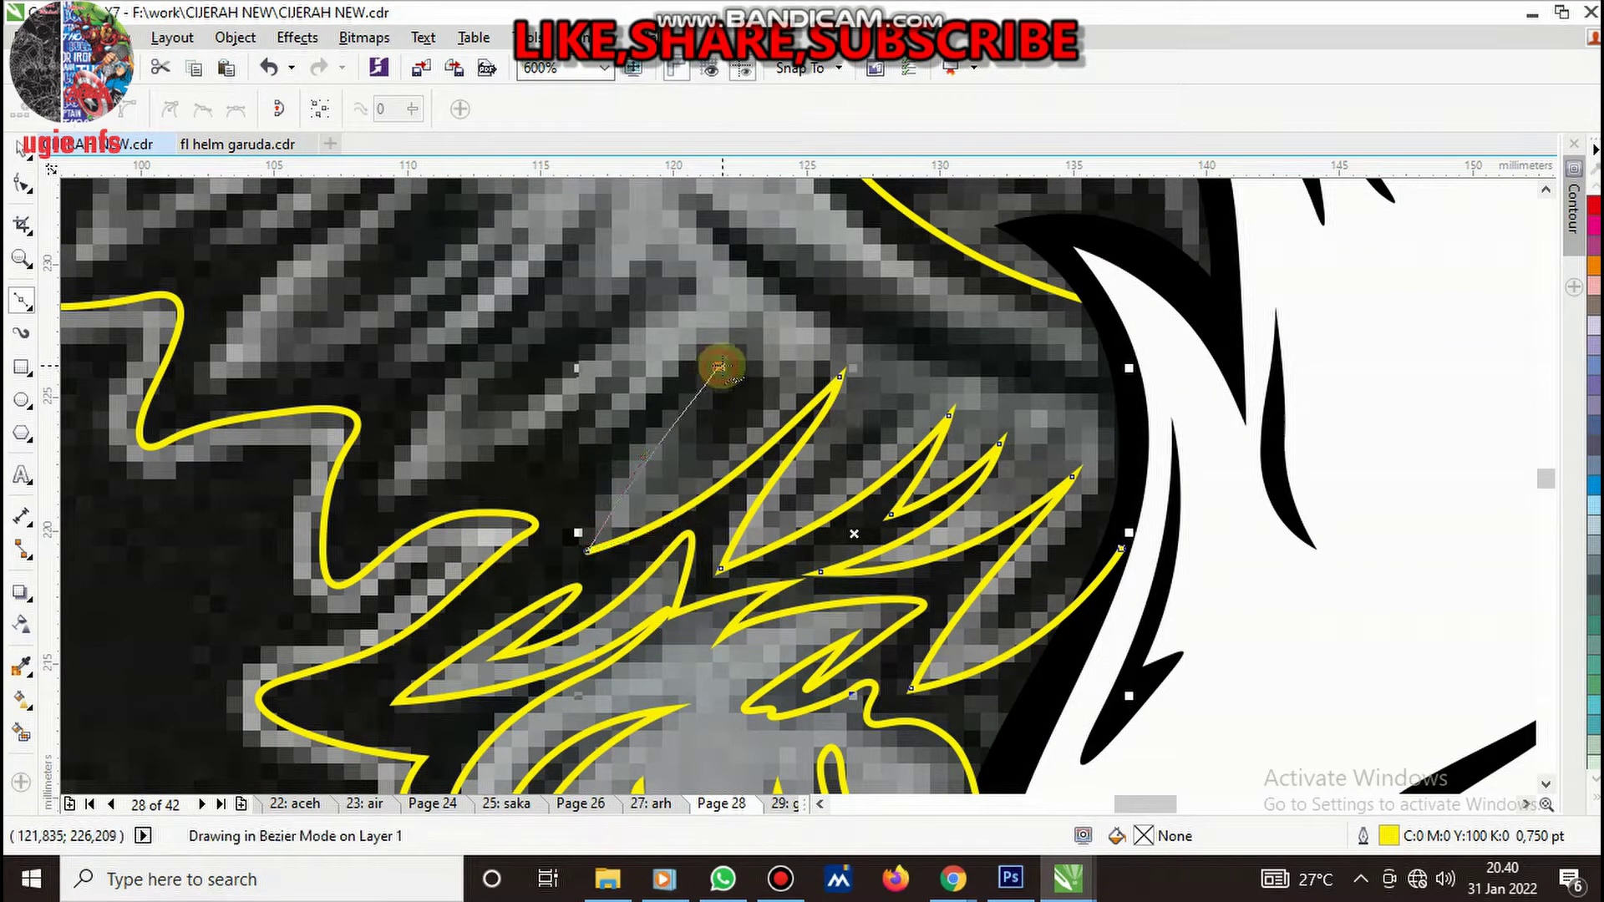
mouse_move(684, 445)
left_mouse_down()
mouse_move(675, 476)
mouse_move(739, 430)
left_mouse_up()
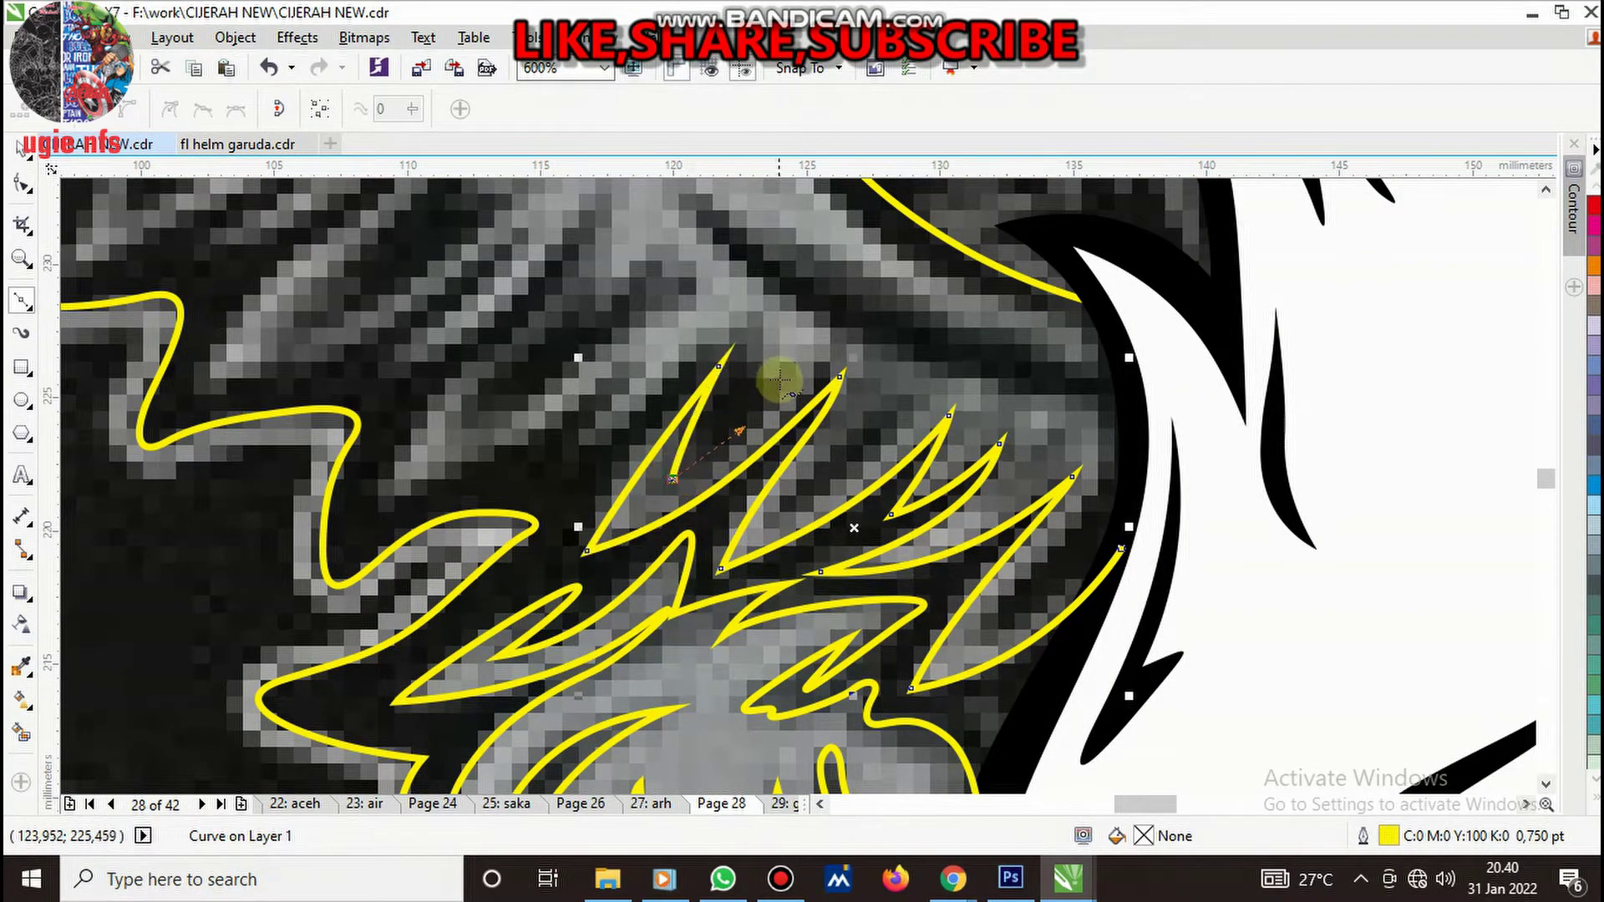
left_click_drag(767, 376, 752, 330)
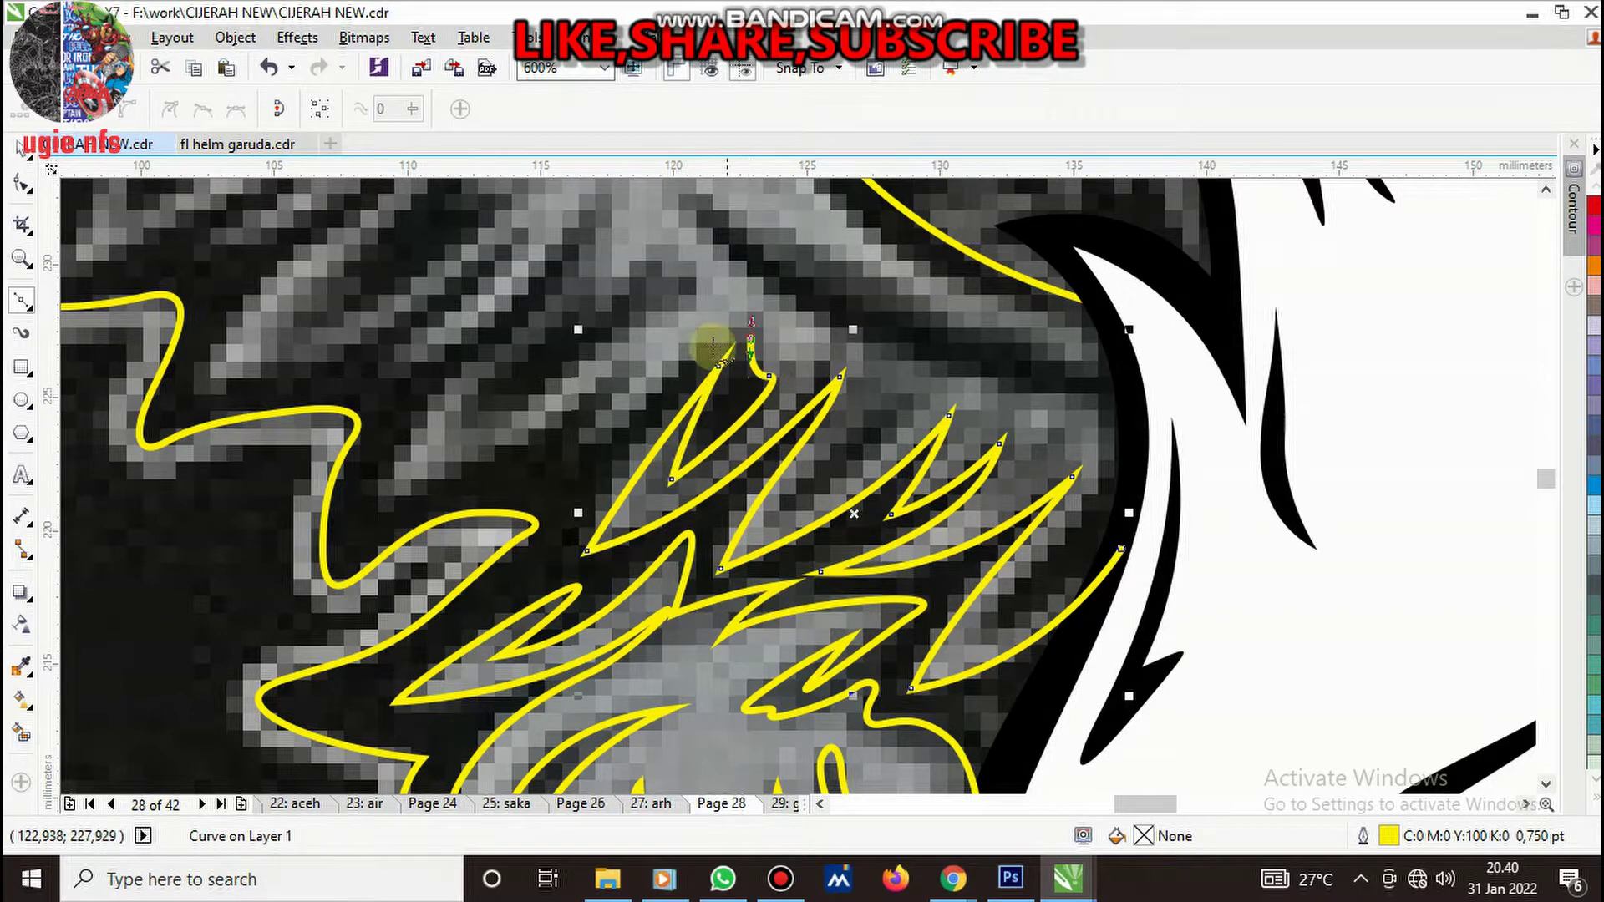
left_click_drag(587, 449, 462, 565)
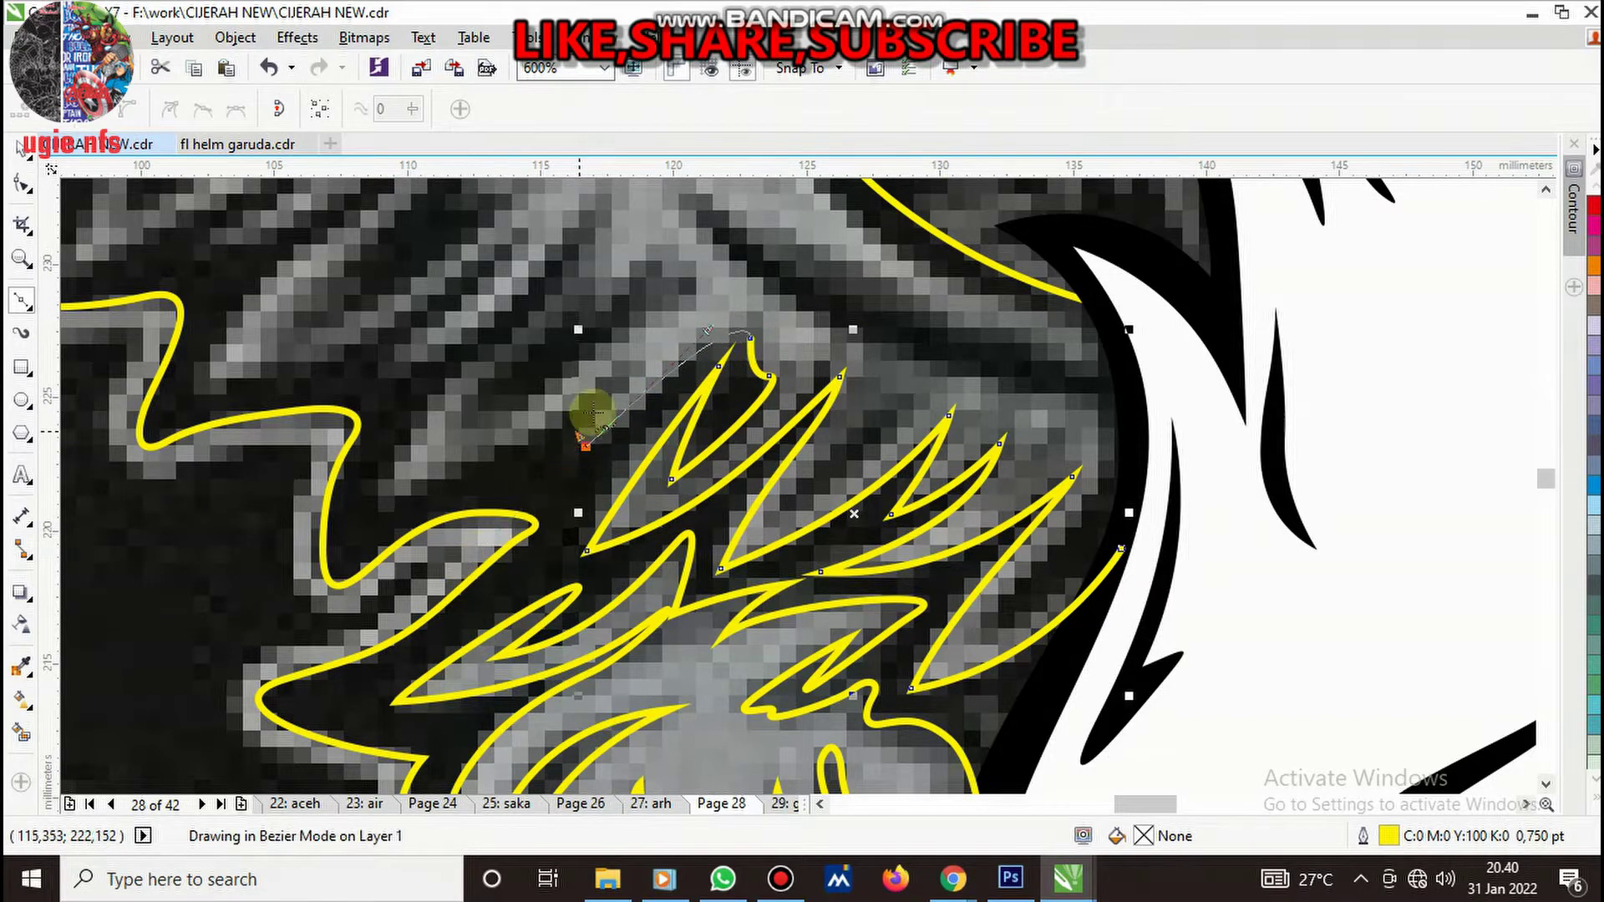
left_click_drag(591, 412, 633, 358)
left_click(534, 430)
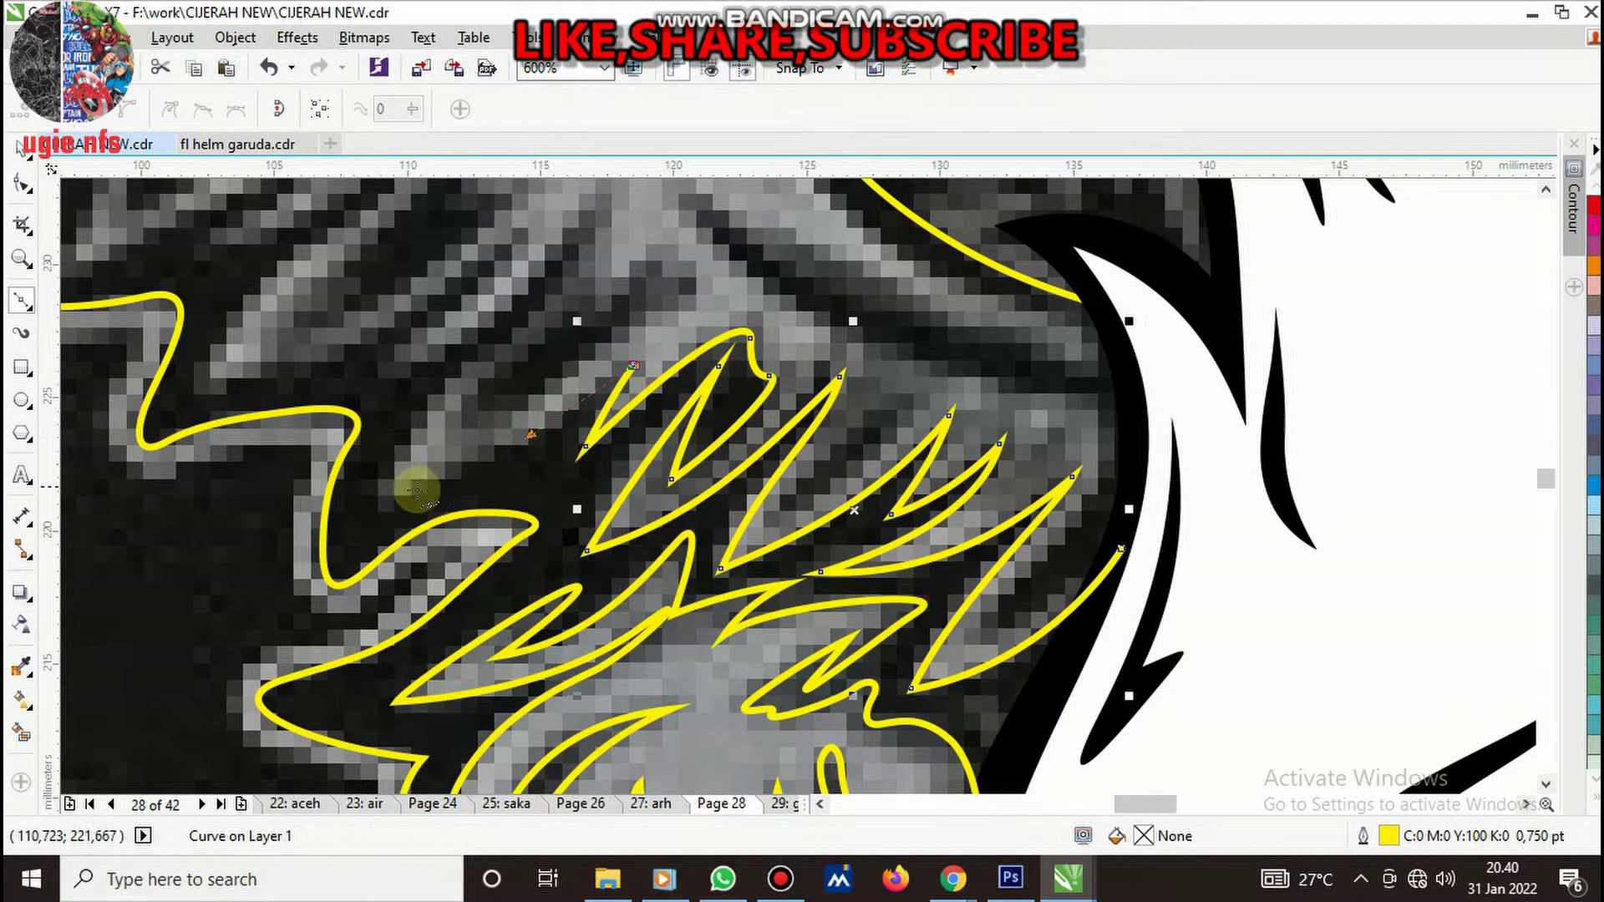
left_click_drag(372, 507, 316, 525)
left_click_drag(447, 378, 446, 374)
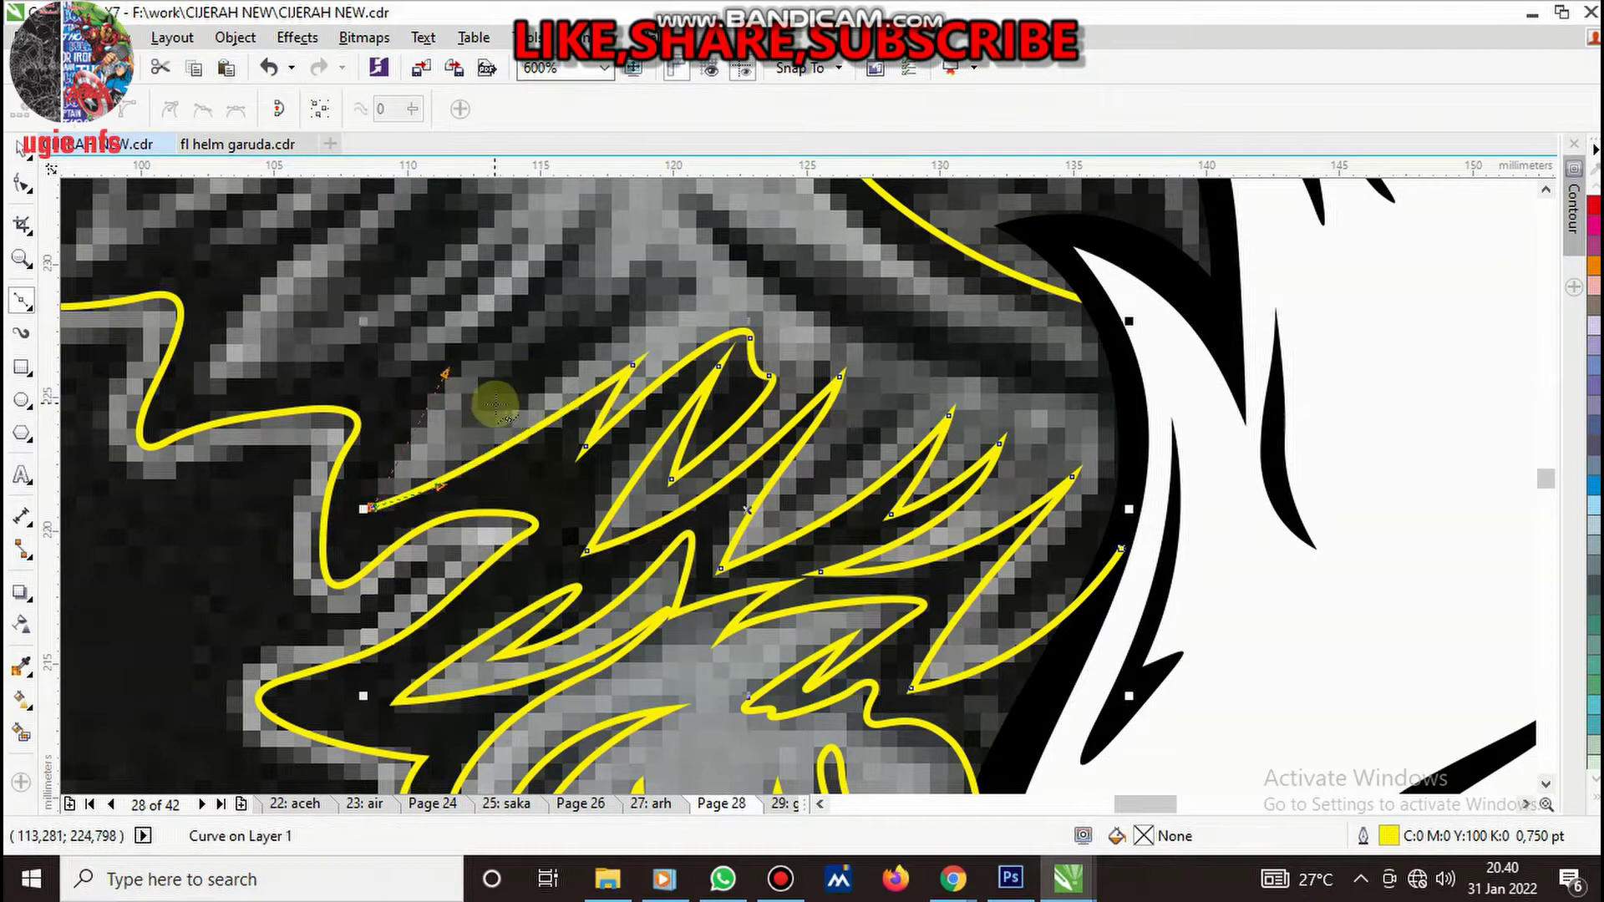
- Draw the outline up to the next spike tip and back down to its base
scroll(528, 415, "down", 3)
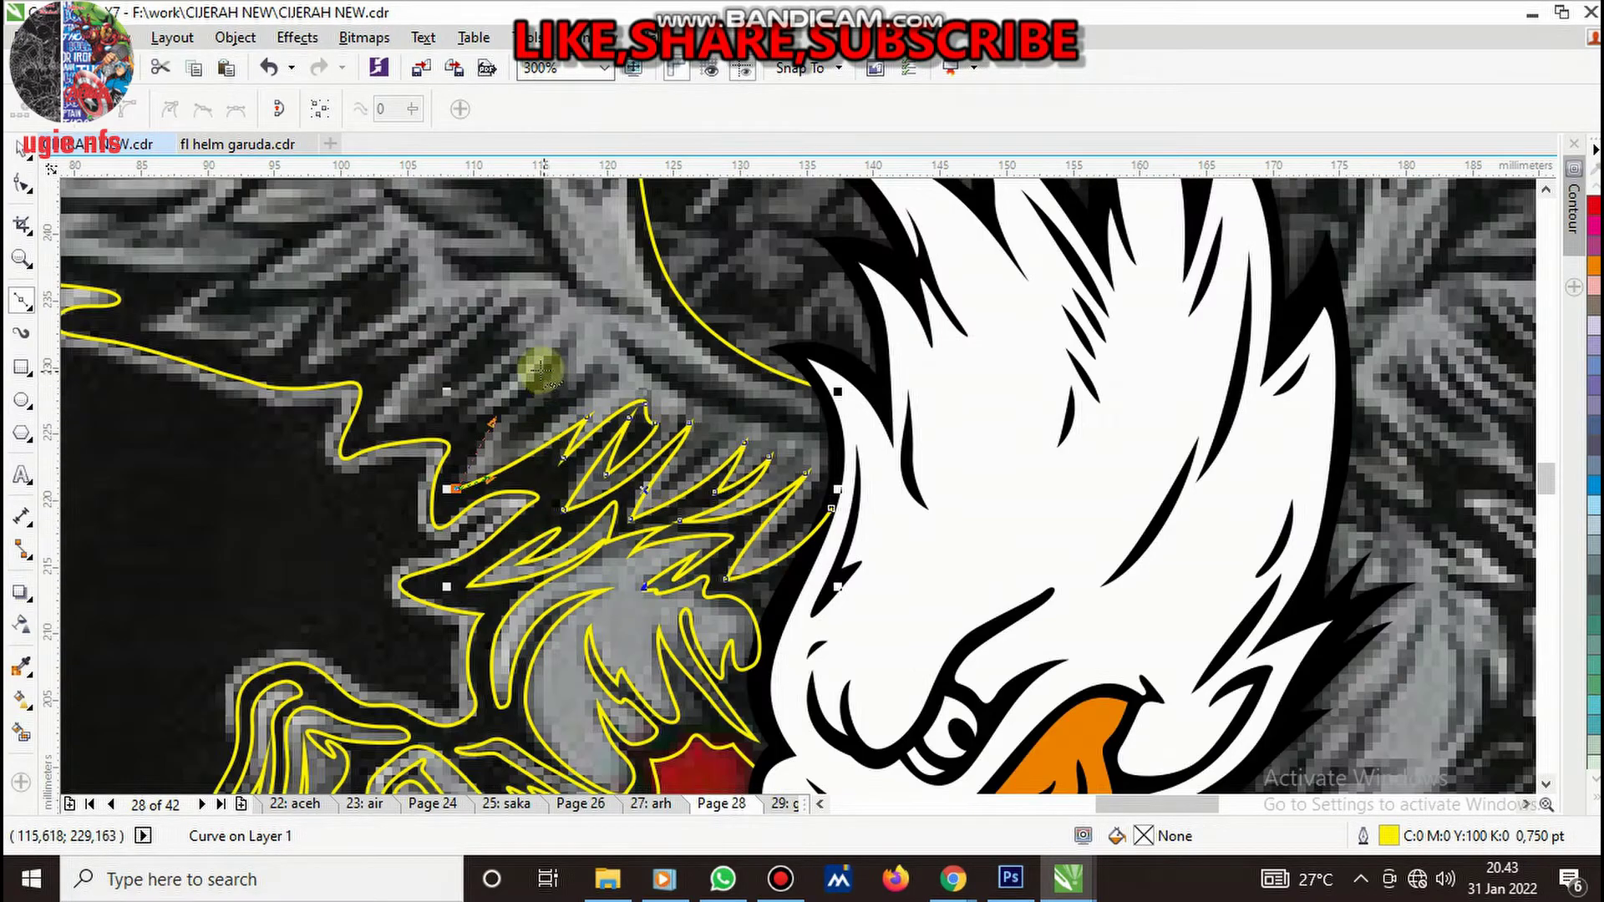
scroll(514, 409, "up", 4)
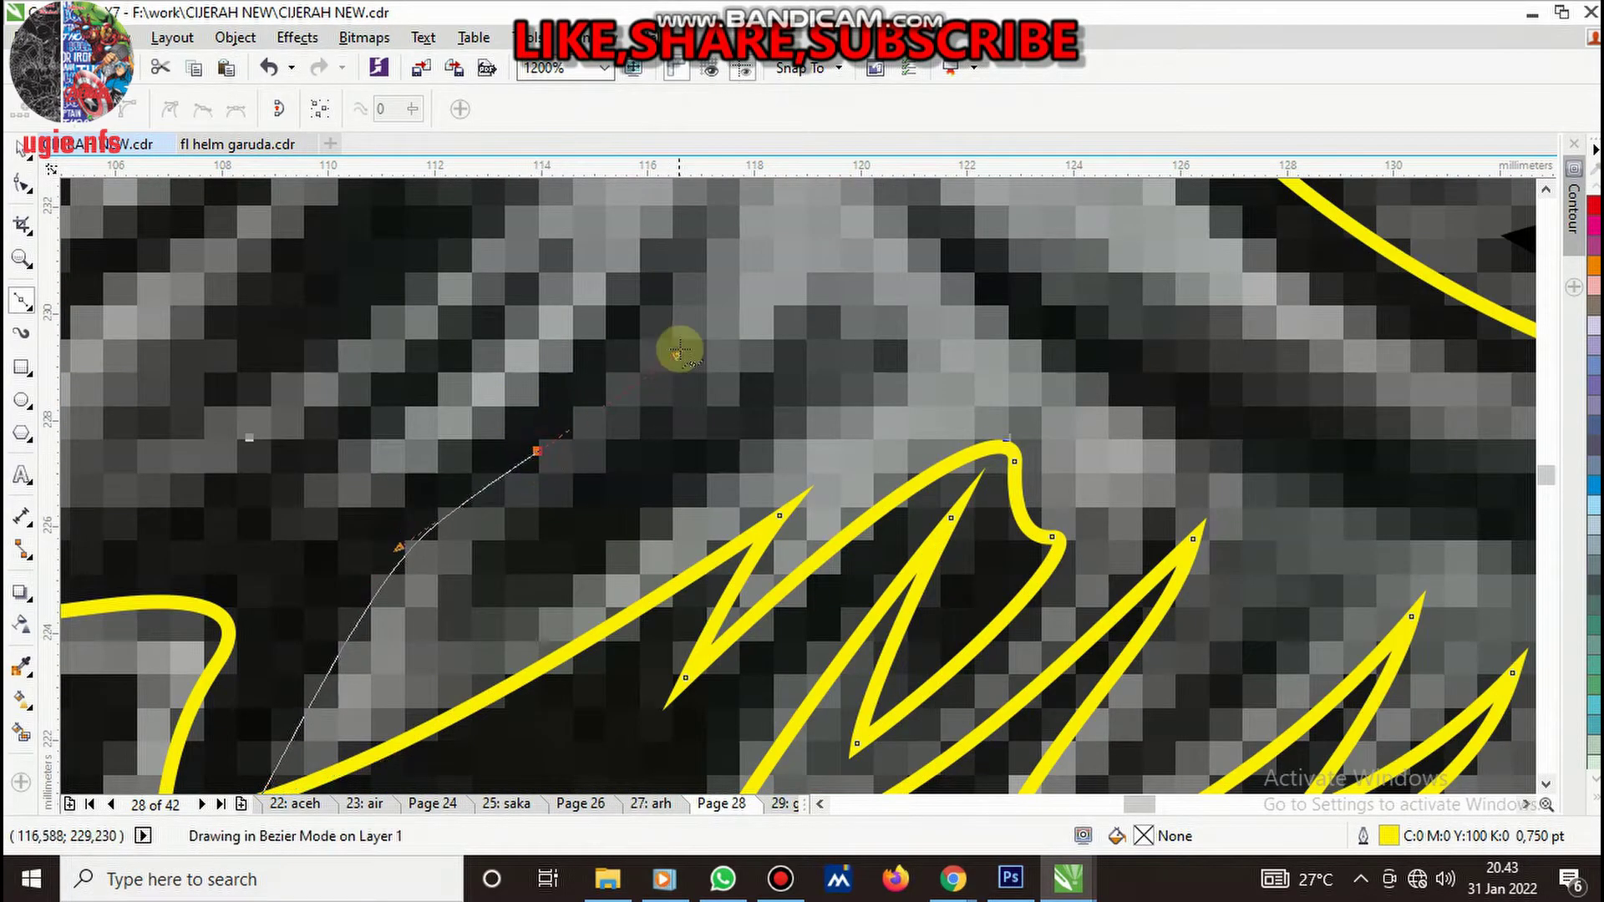
scroll(595, 405, "down", 2)
scroll(648, 332, "up", 2)
left_click_drag(664, 298, 672, 257)
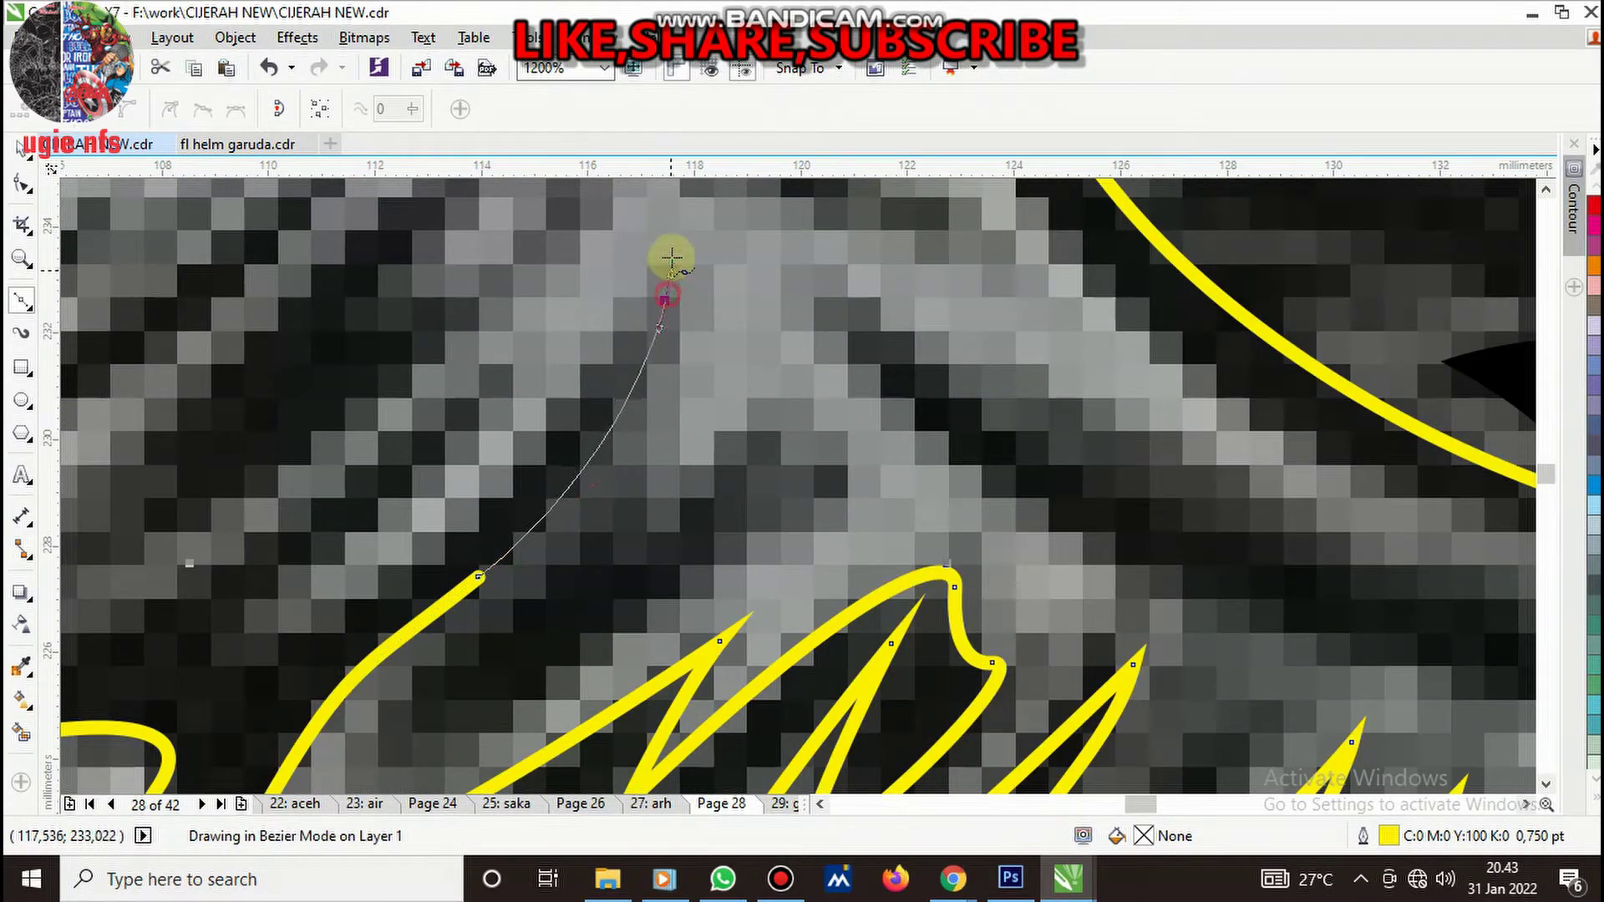
scroll(579, 432, "down", 2)
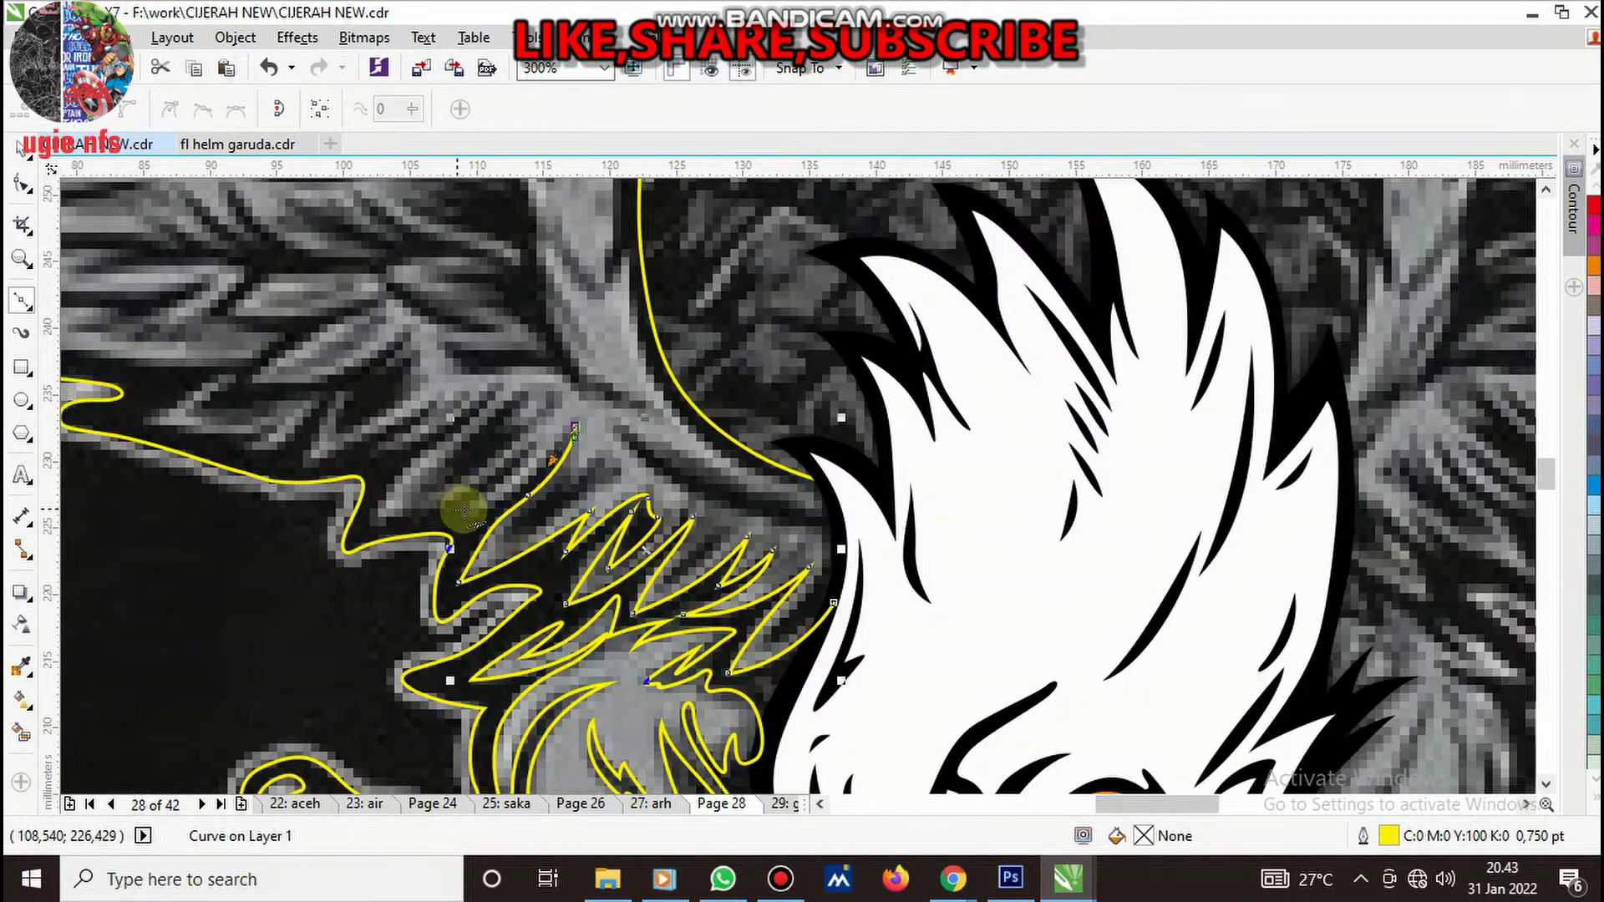
scroll(485, 501, "up", 2)
left_click_drag(473, 523, 351, 577)
left_click_drag(258, 587, 576, 444)
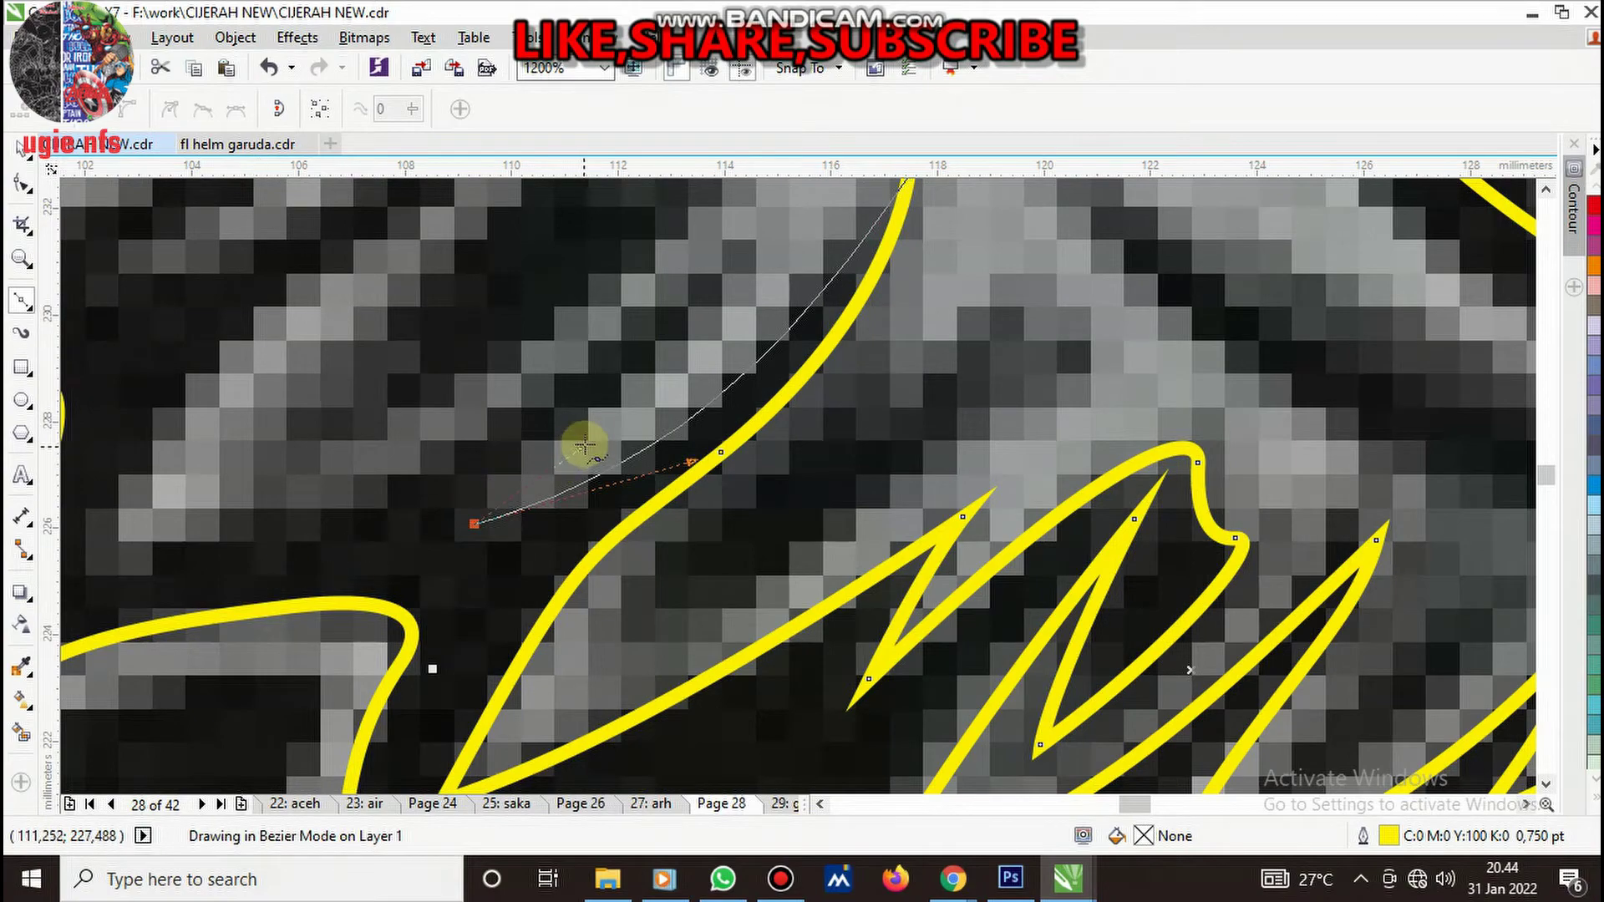
scroll(576, 444, "down", 3)
scroll(637, 419, "up", 2)
scroll(673, 374, "up", 1)
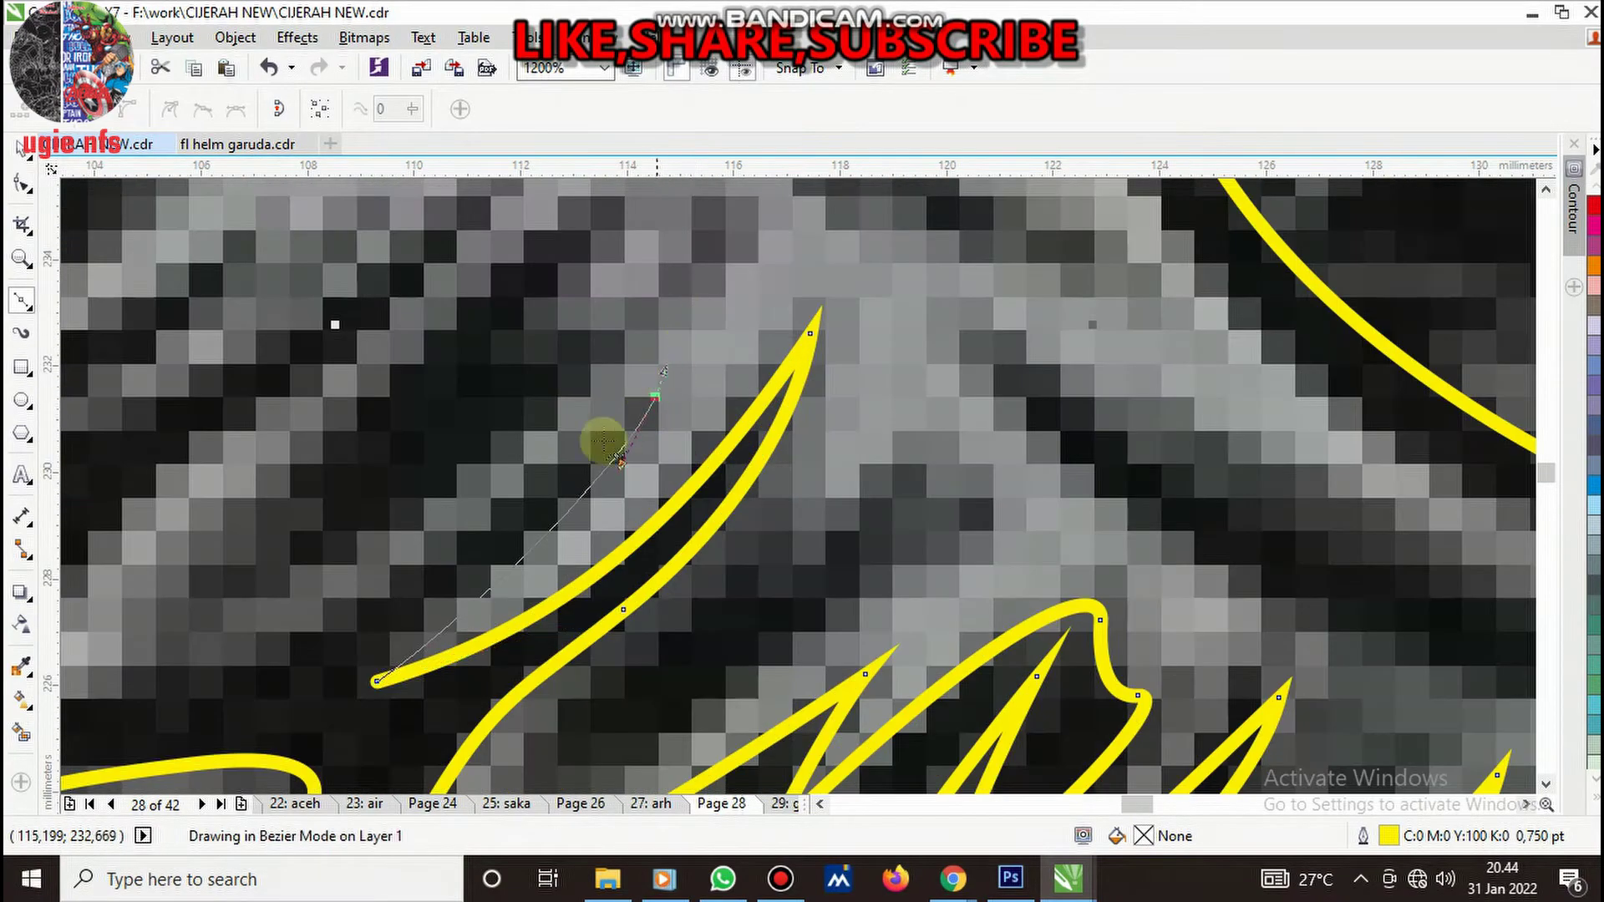
scroll(584, 472, "down", 3)
scroll(513, 515, "up", 2)
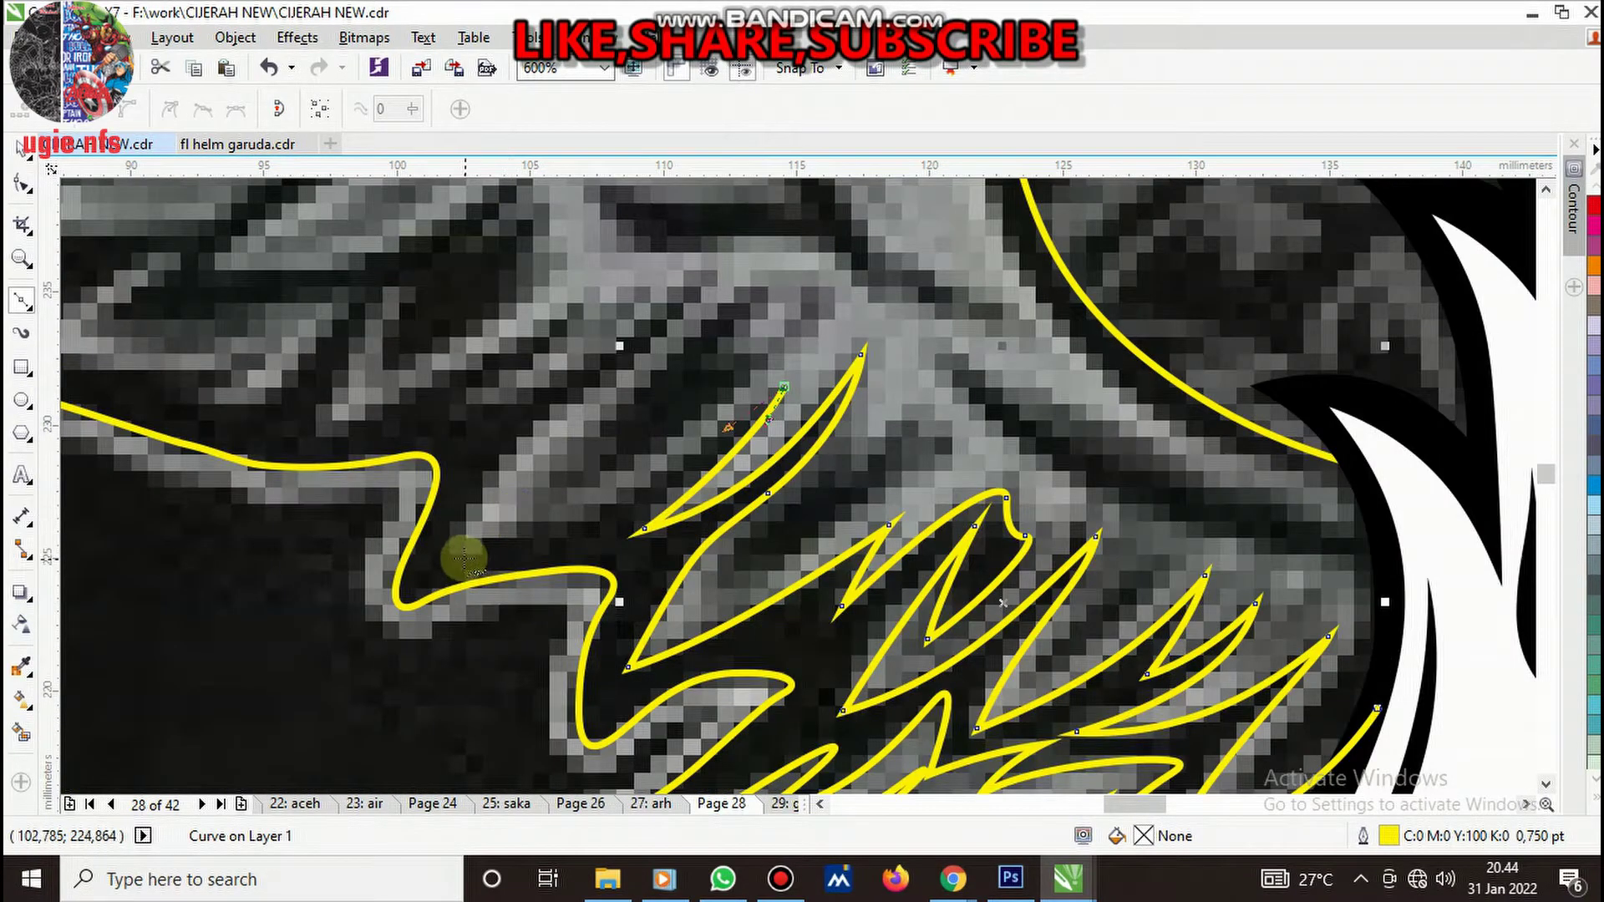
- Trace a new feather spike anchored at its tip, closing it at the base
left_click_drag(457, 551, 511, 442)
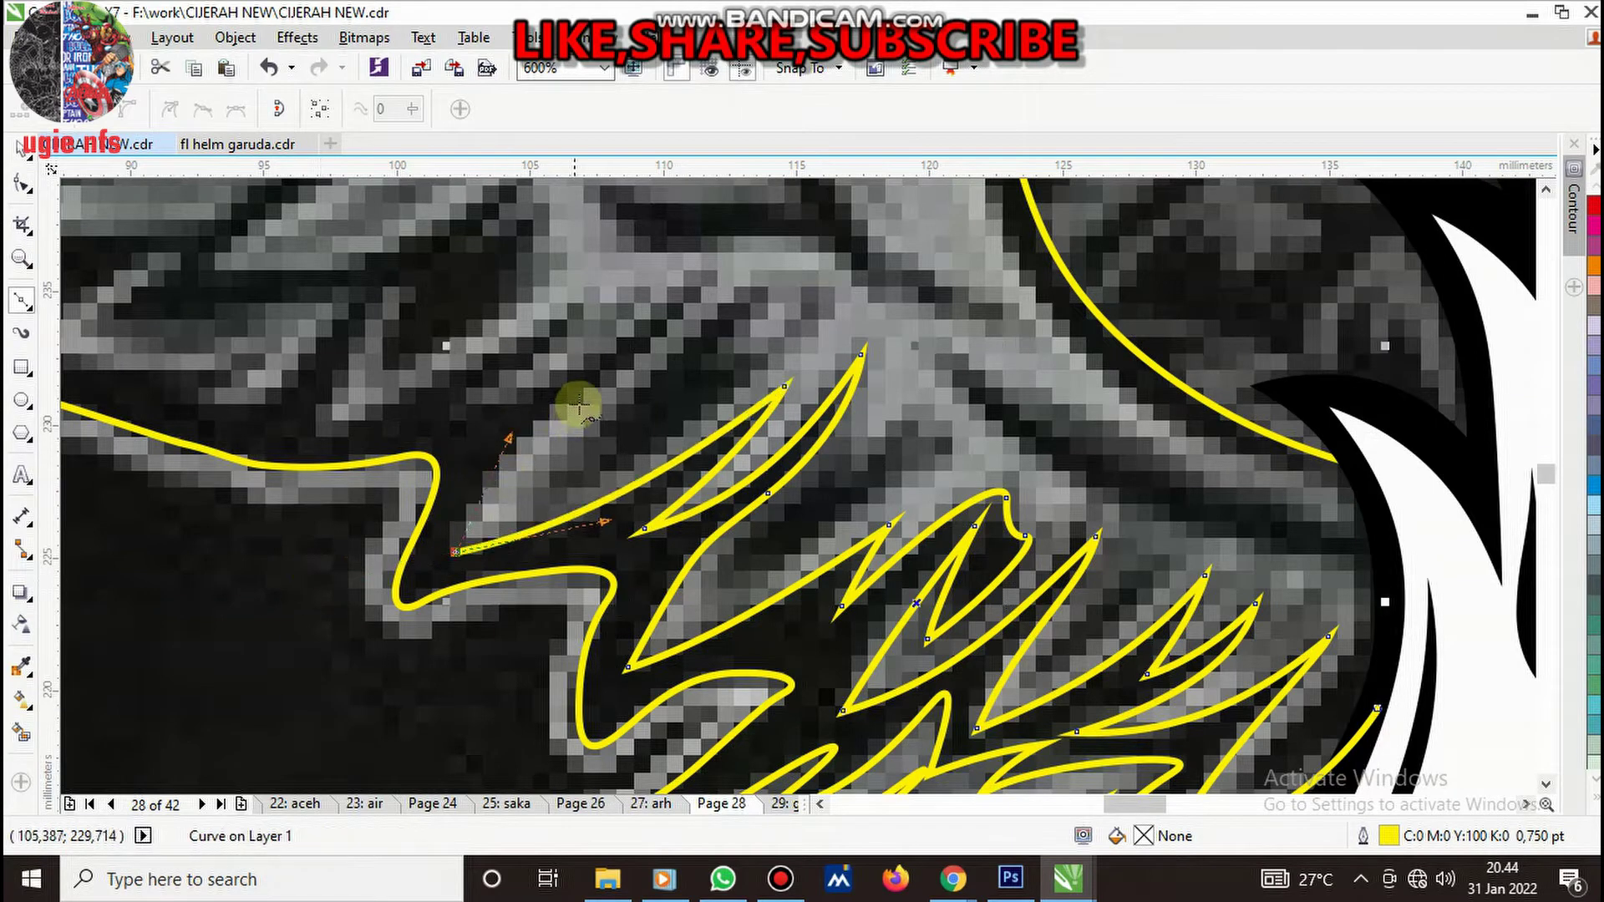
left_click_drag(594, 388, 668, 322)
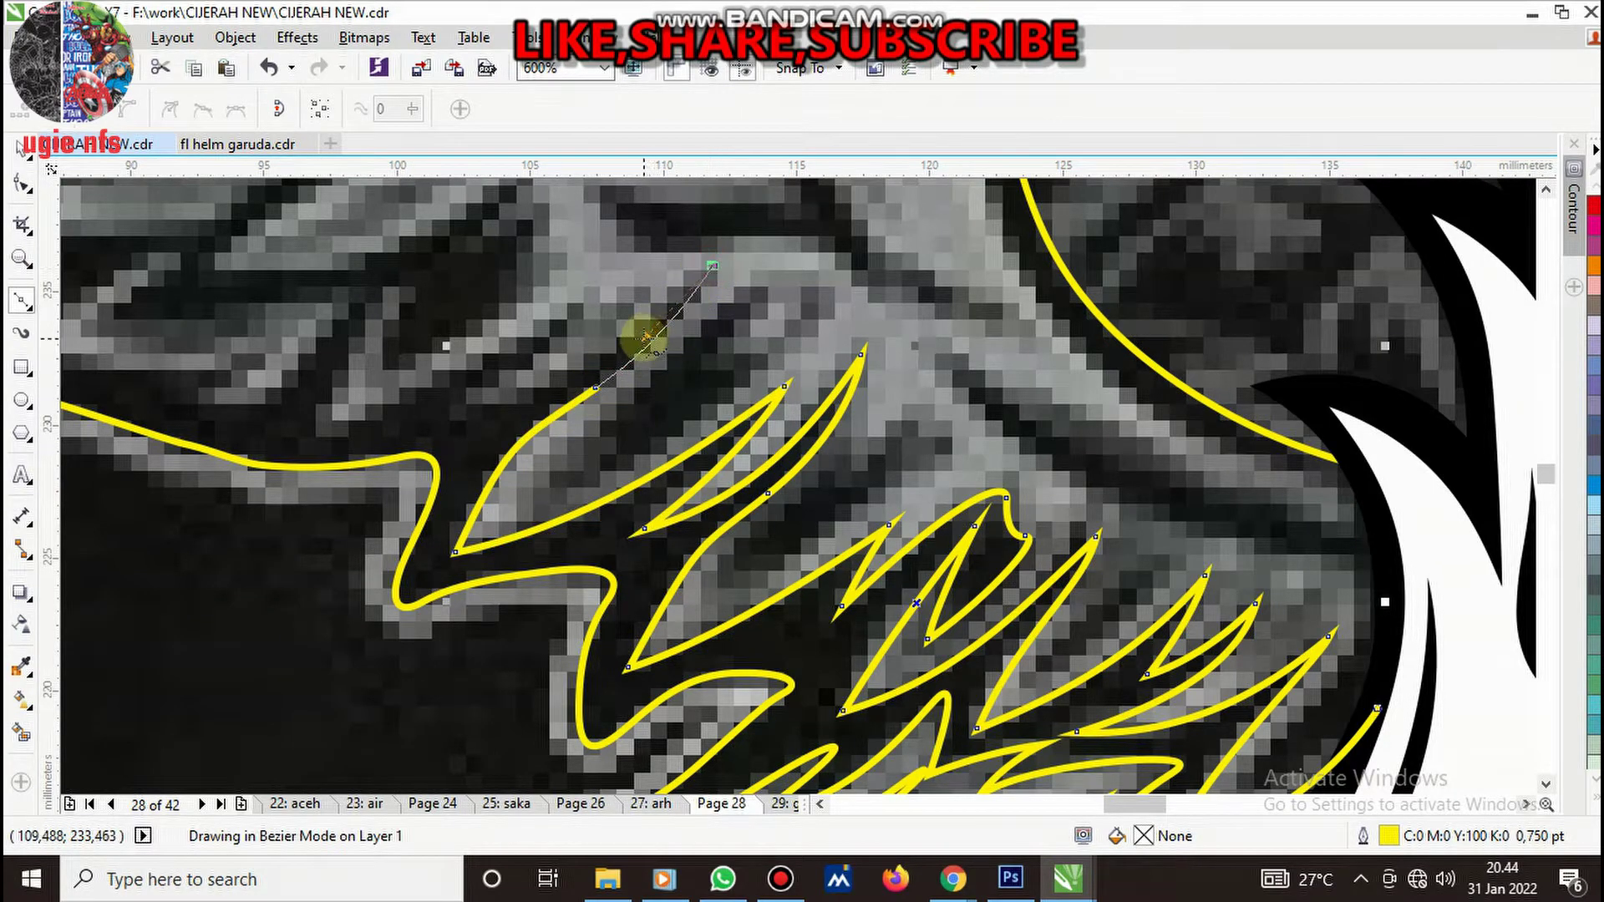
left_click_drag(461, 412, 582, 317)
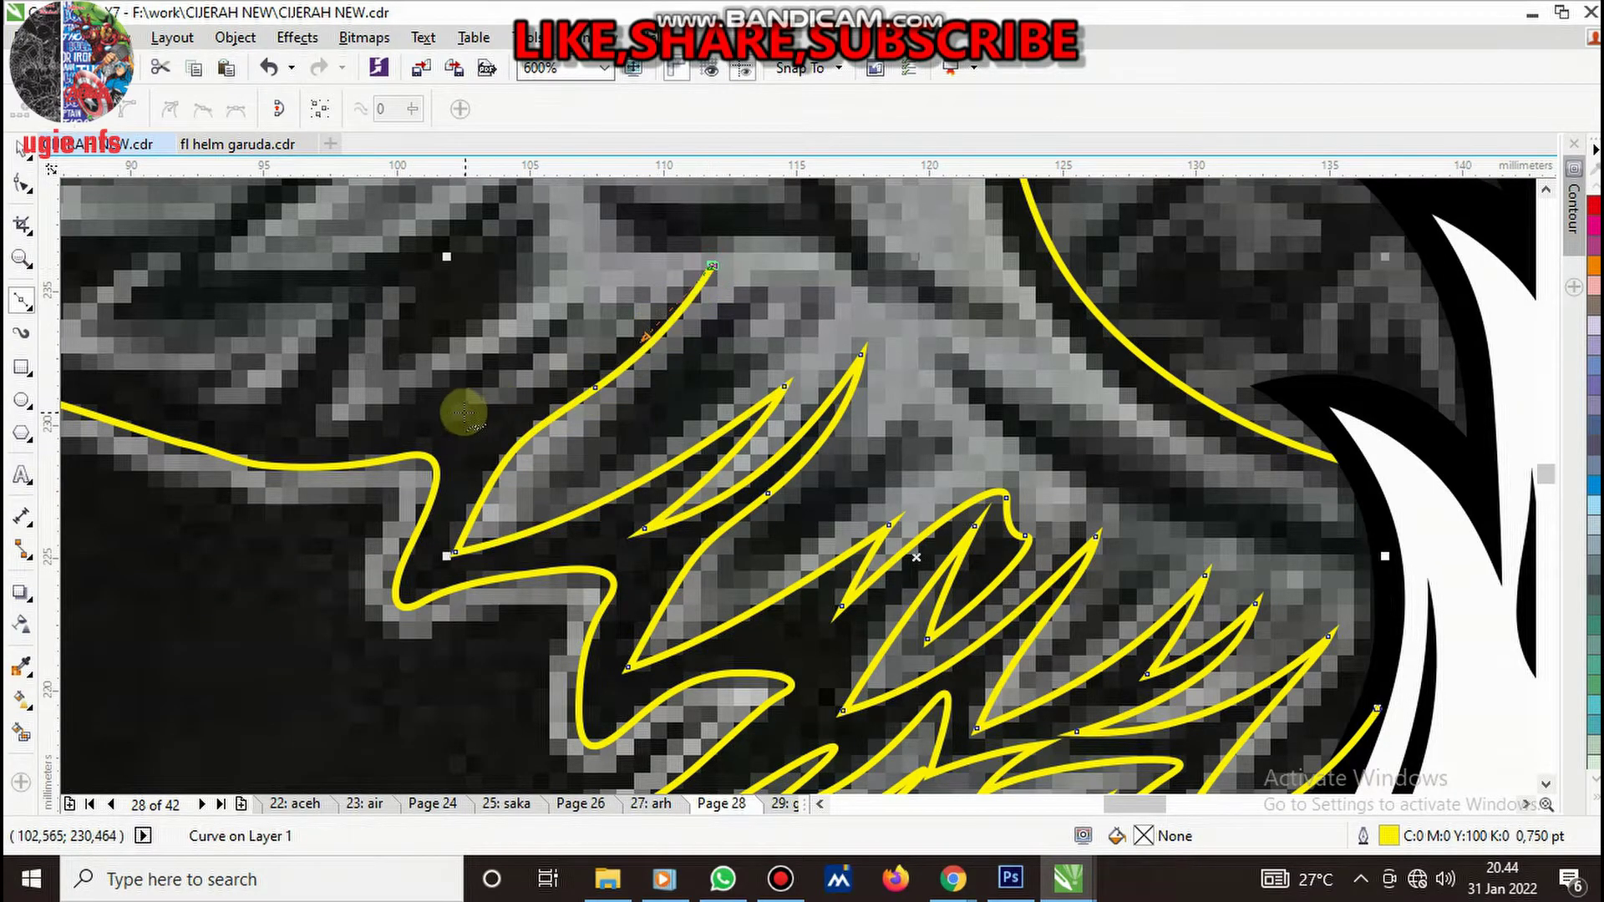
left_click(591, 306)
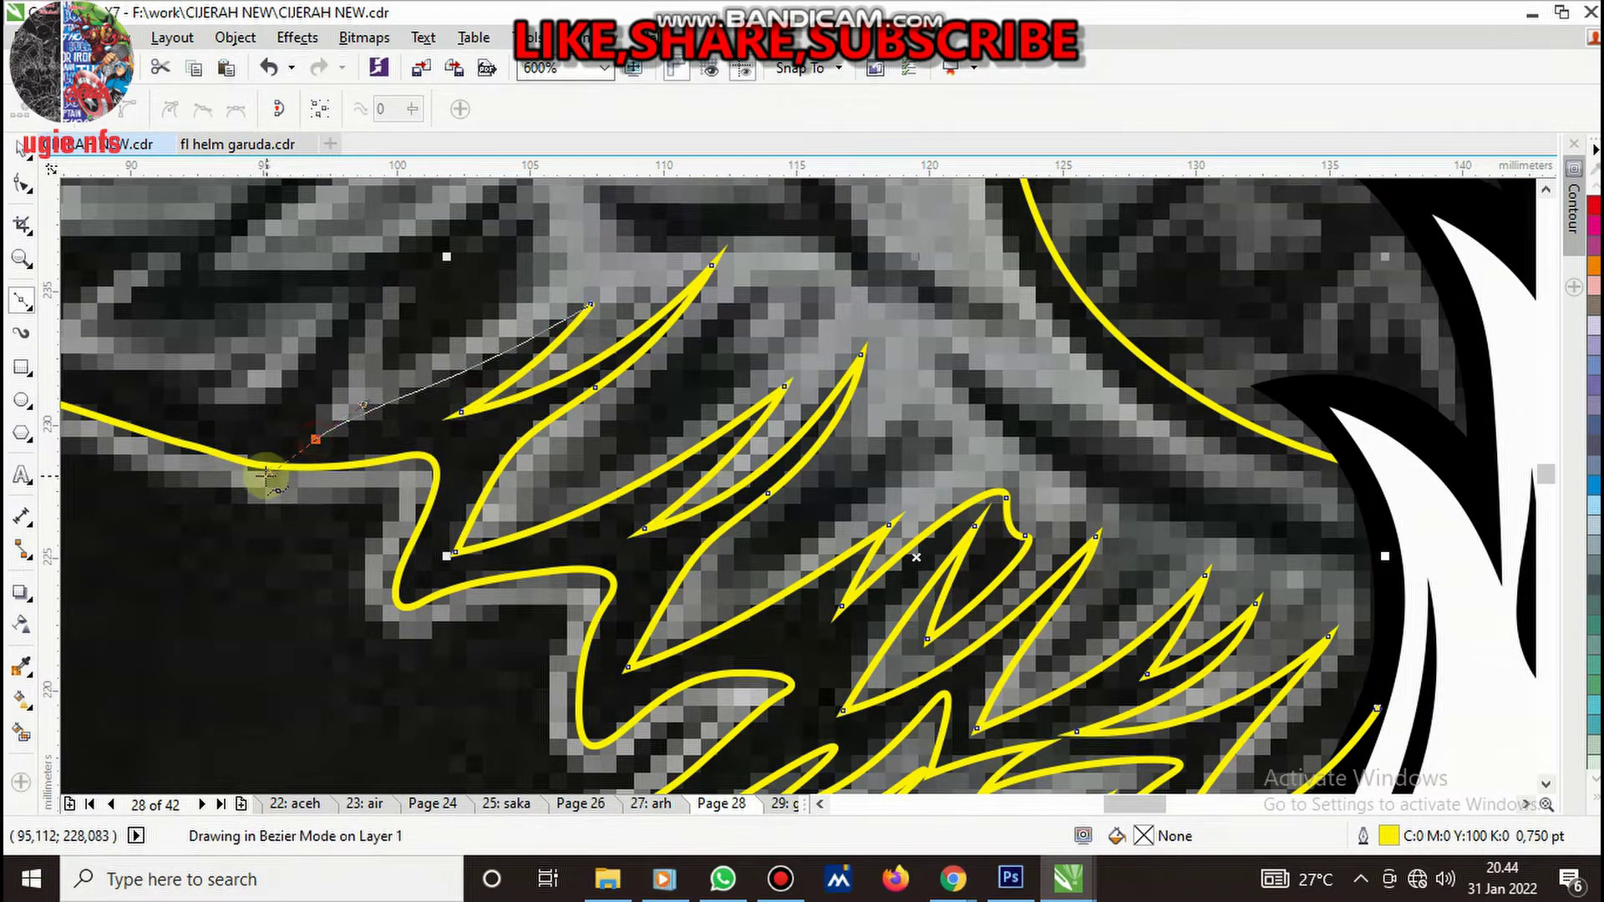
left_click_drag(316, 439, 339, 361)
mouse_move(420, 277)
left_mouse_down()
mouse_move(451, 268)
mouse_move(378, 370)
left_mouse_up()
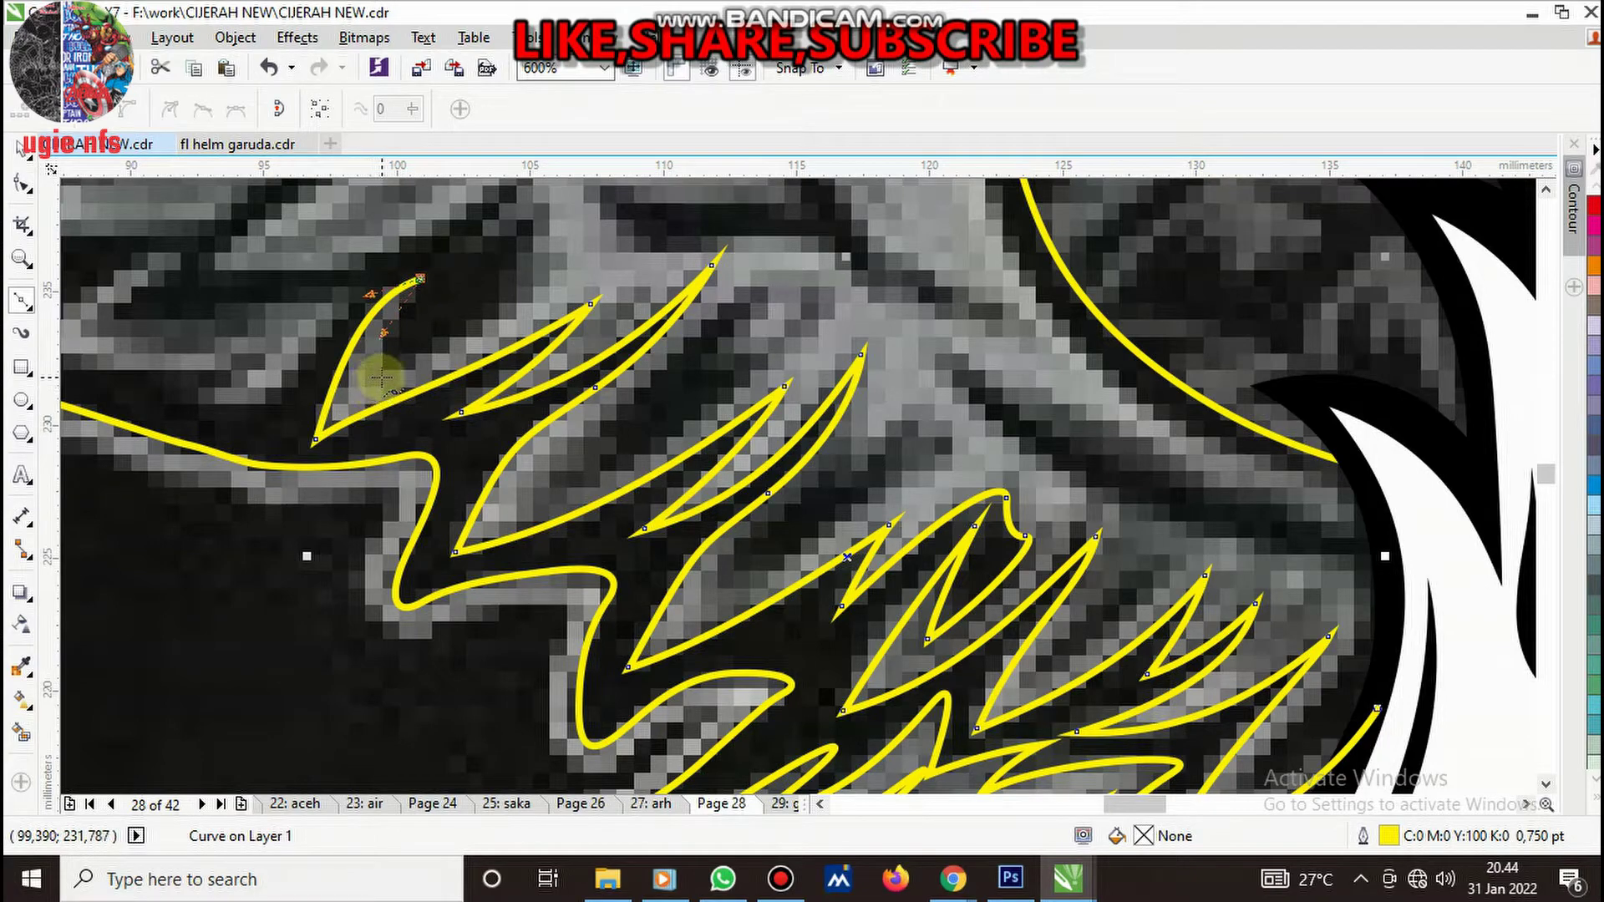
left_click(382, 388)
- Add the small leftmost spike and one more spike point to the outline
scroll(571, 310, "down", 1)
scroll(570, 310, "up", 2)
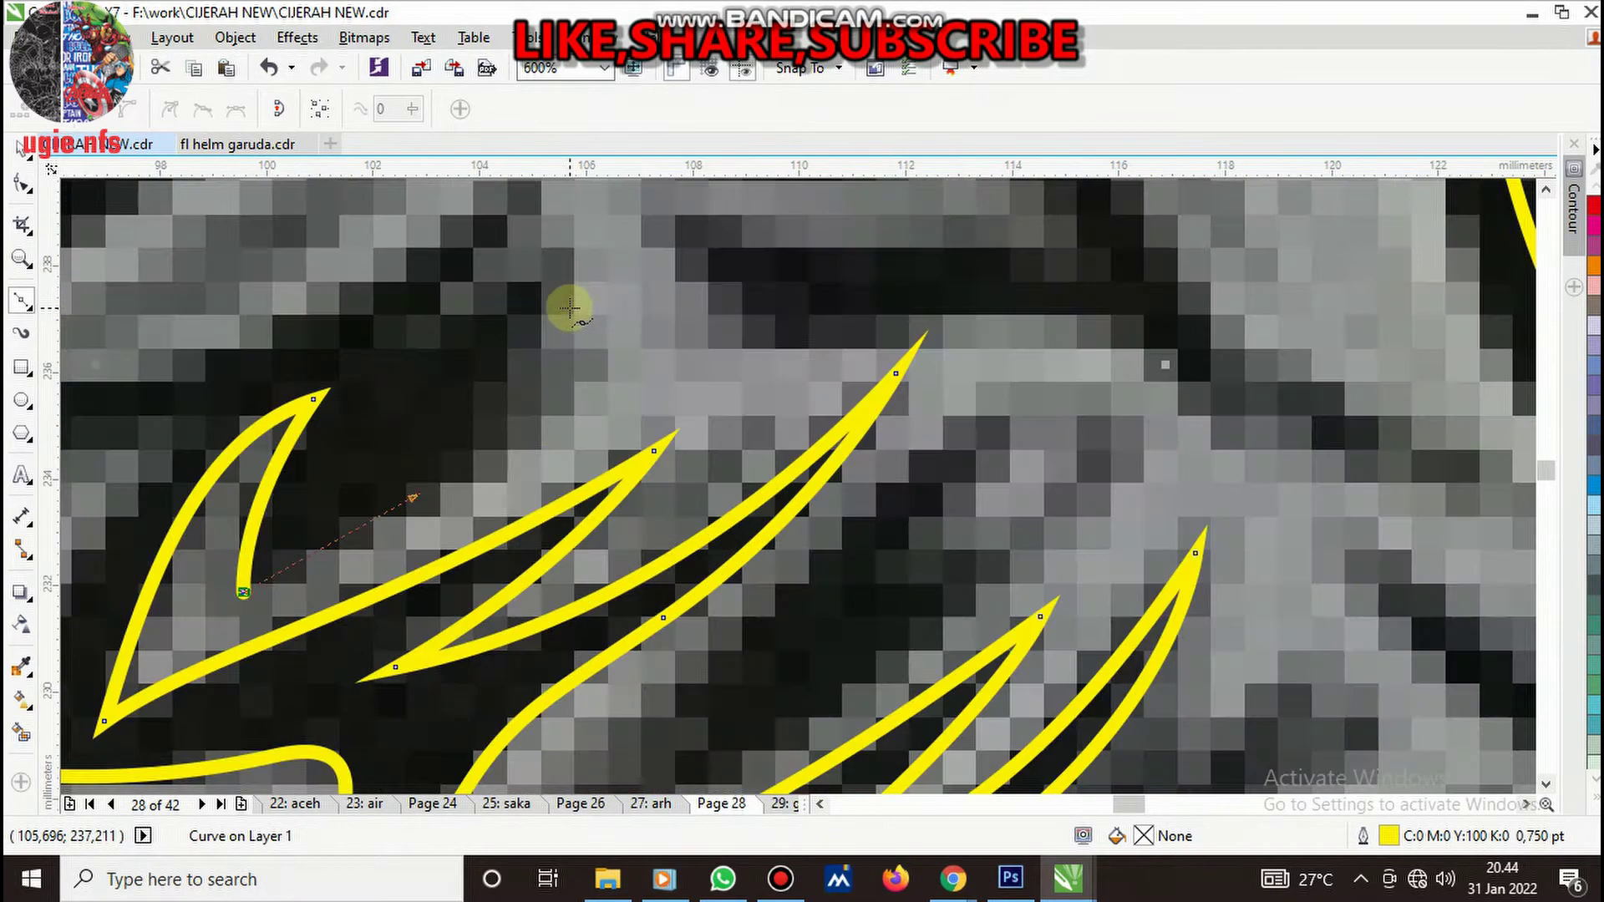
mouse_move(597, 366)
left_mouse_down()
mouse_move(494, 368)
mouse_move(573, 286)
mouse_move(509, 288)
mouse_move(489, 256)
left_mouse_up()
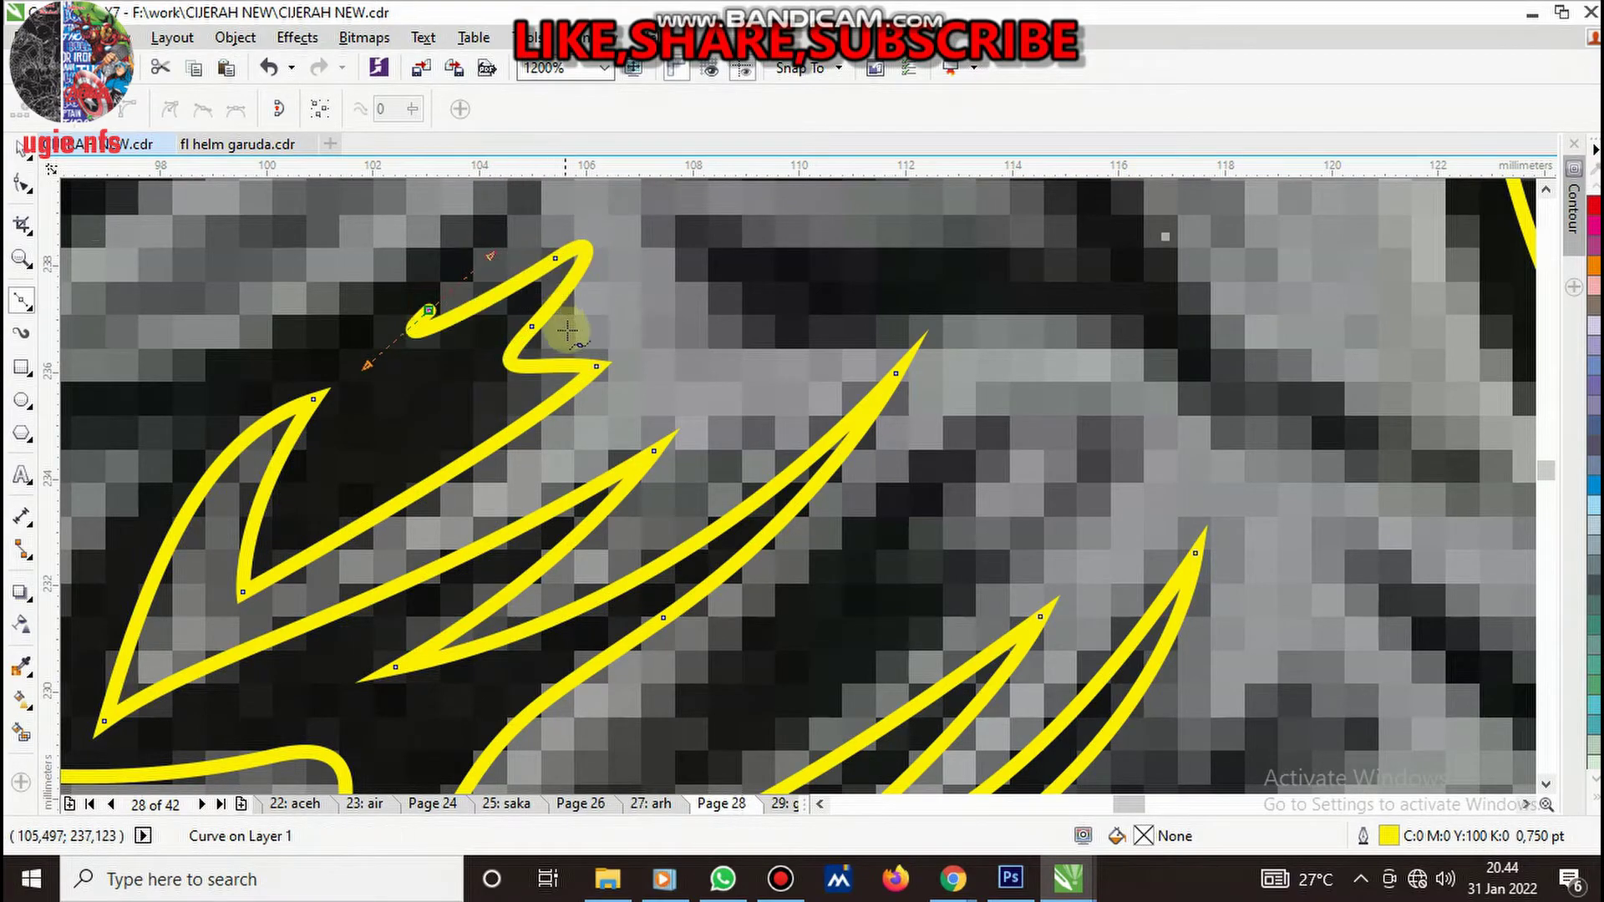
scroll(543, 330, "down", 1)
scroll(550, 335, "up", 1)
mouse_move(549, 360)
left_mouse_down()
mouse_move(477, 412)
mouse_move(130, 418)
left_mouse_up()
scroll(476, 411, "down", 2)
scroll(405, 454, "up", 1)
scroll(427, 438, "up", 1)
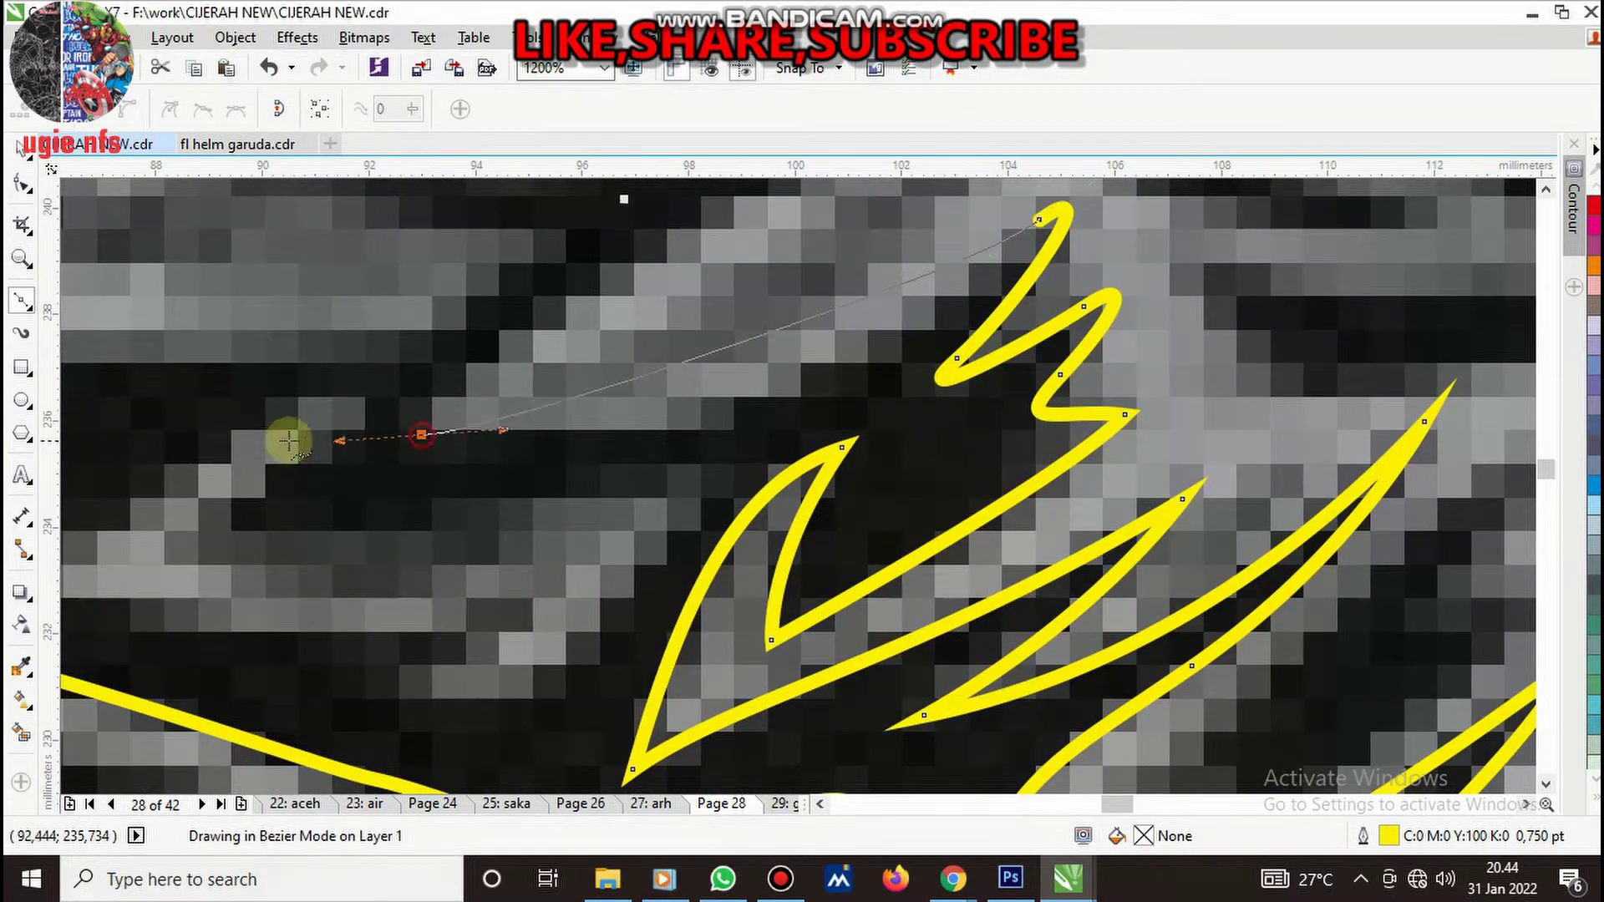
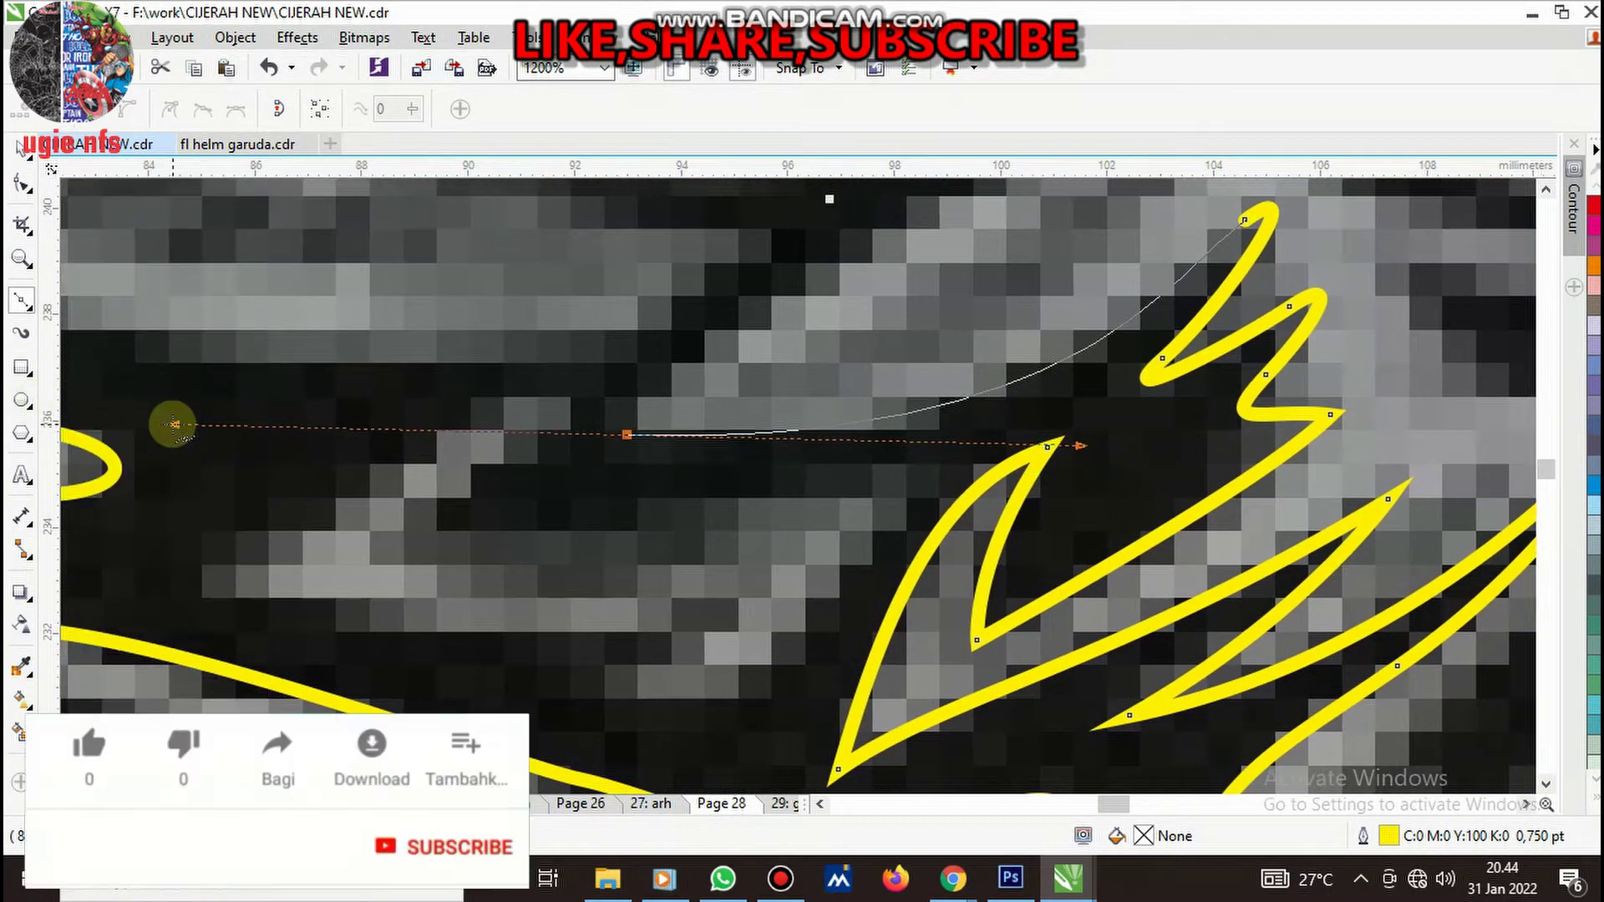
- Trace a pointed feather outline near the wing base, from tip back to base
scroll(843, 358, "down", 2)
scroll(842, 357, "up", 2)
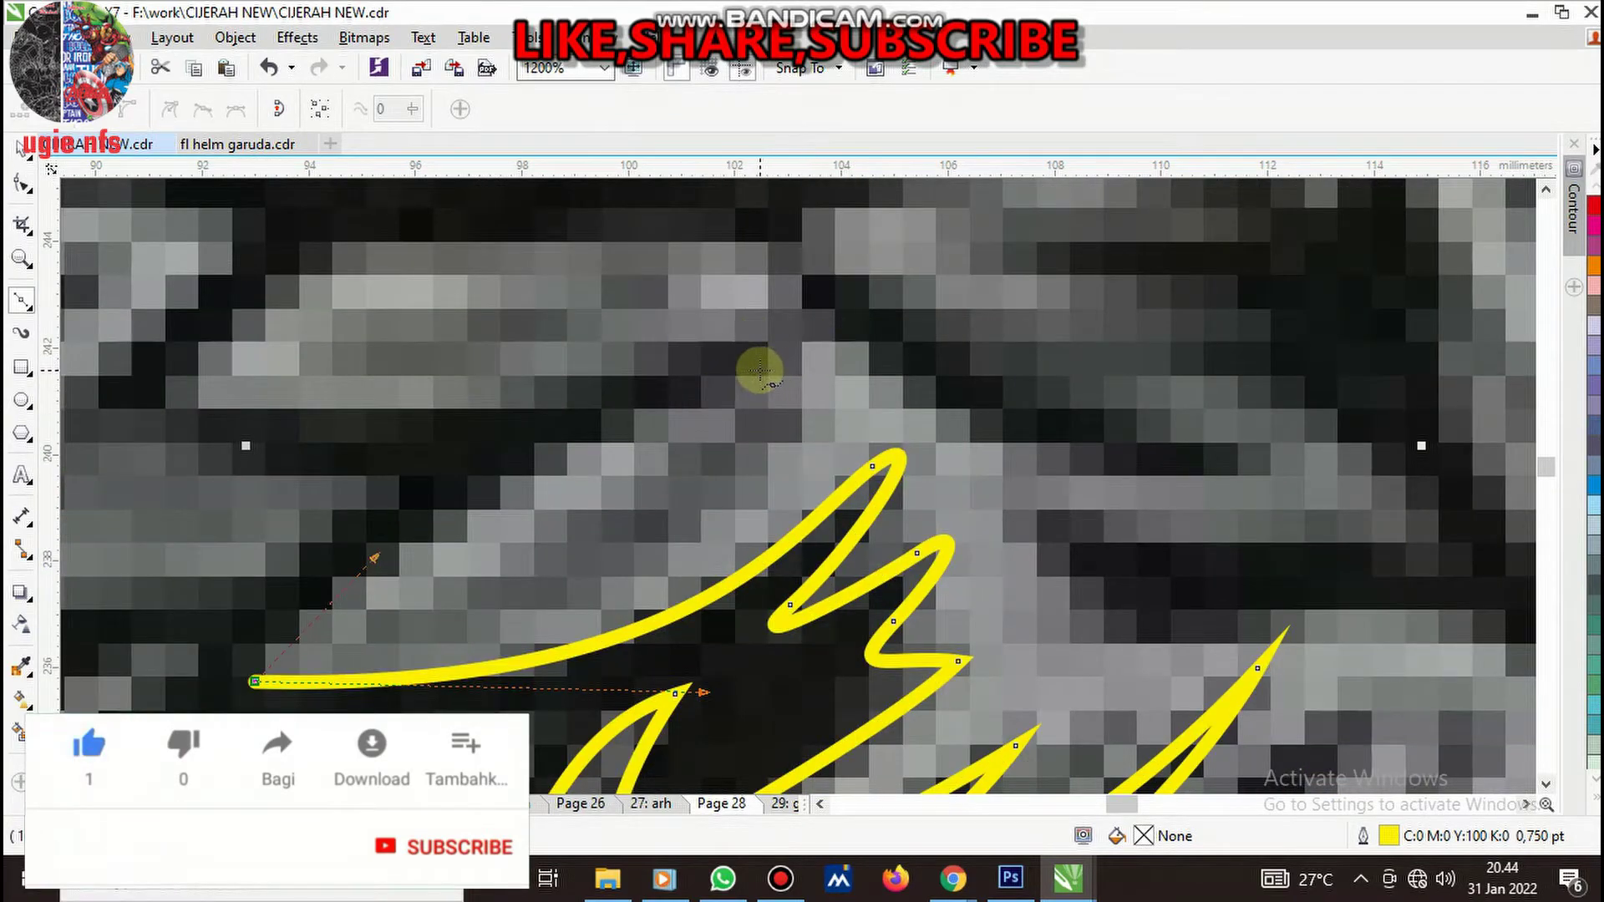
left_click_drag(776, 360, 942, 318)
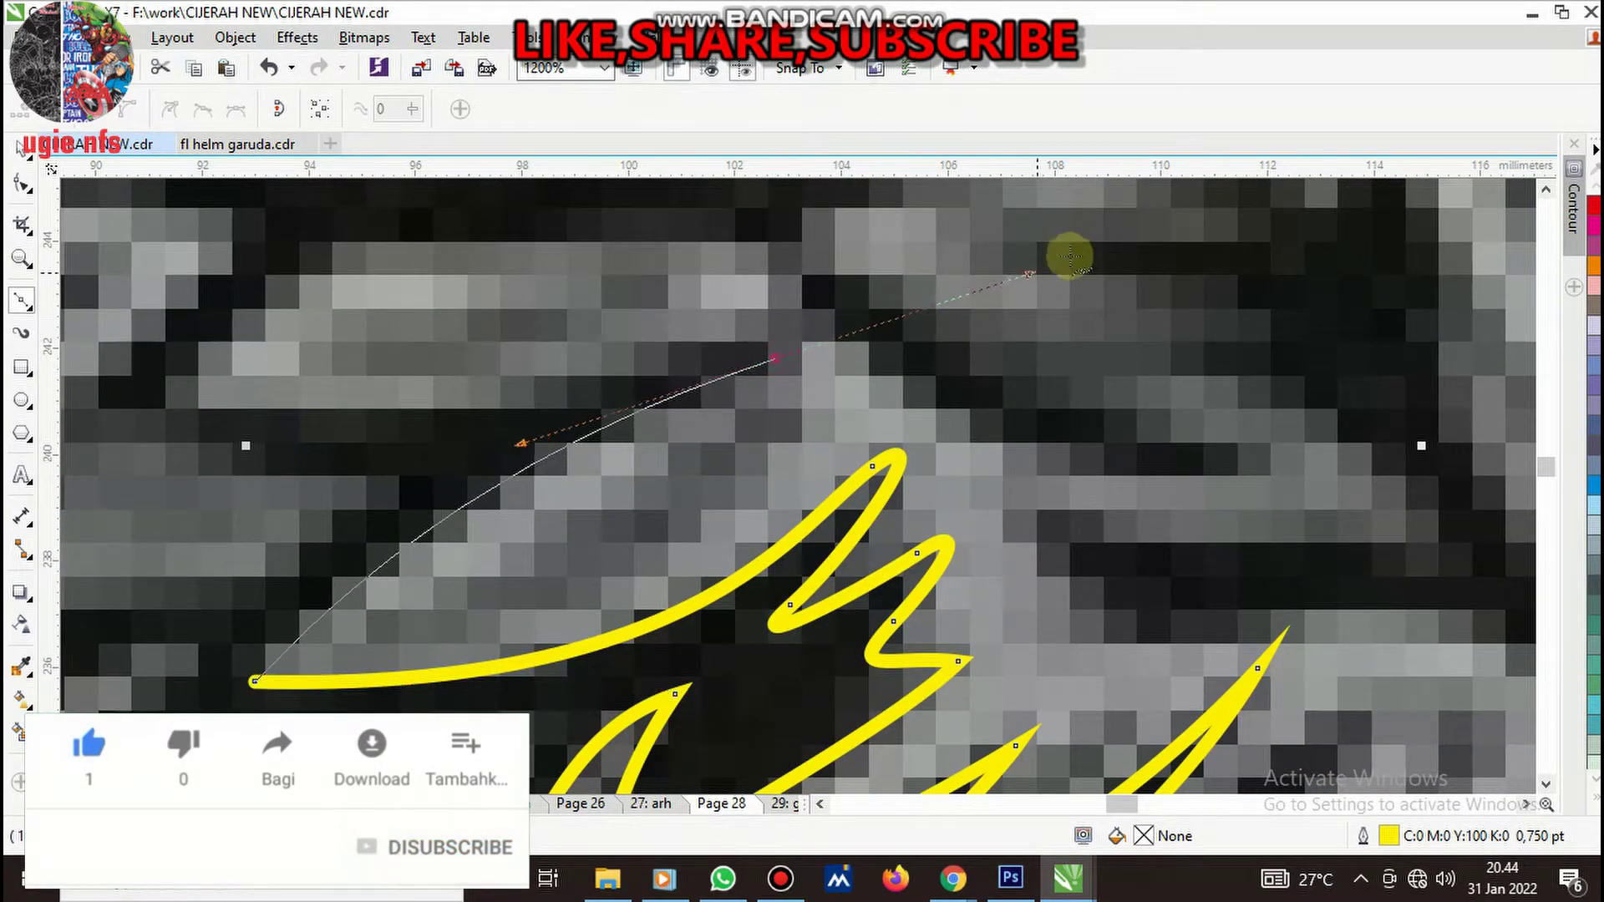
left_click_drag(816, 344, 691, 351)
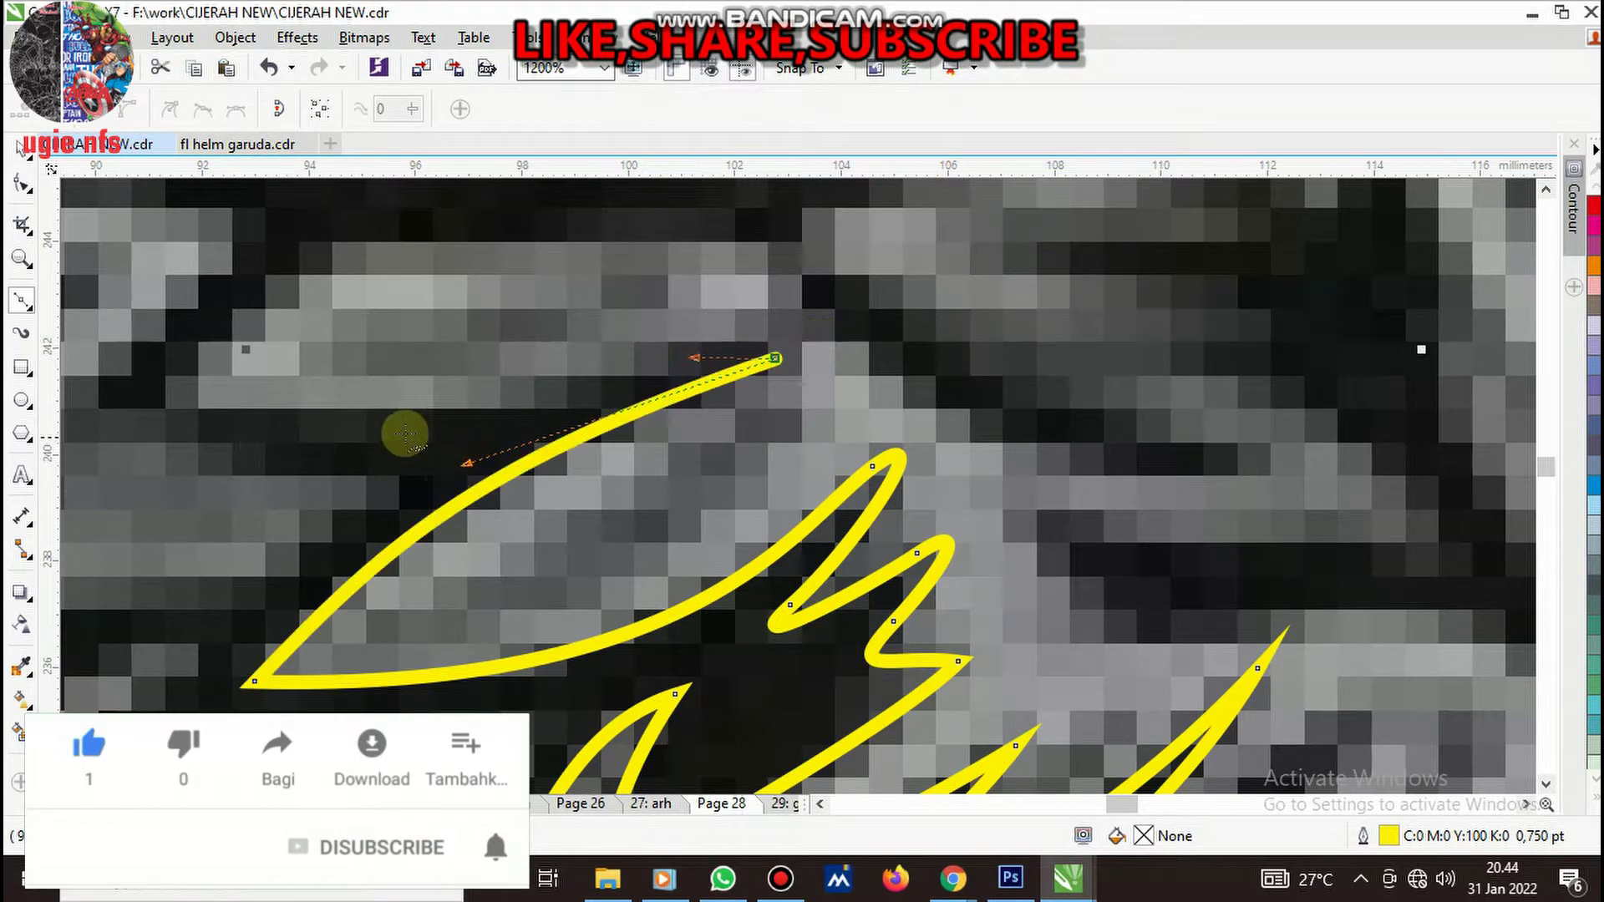
left_click_drag(343, 417, 205, 418)
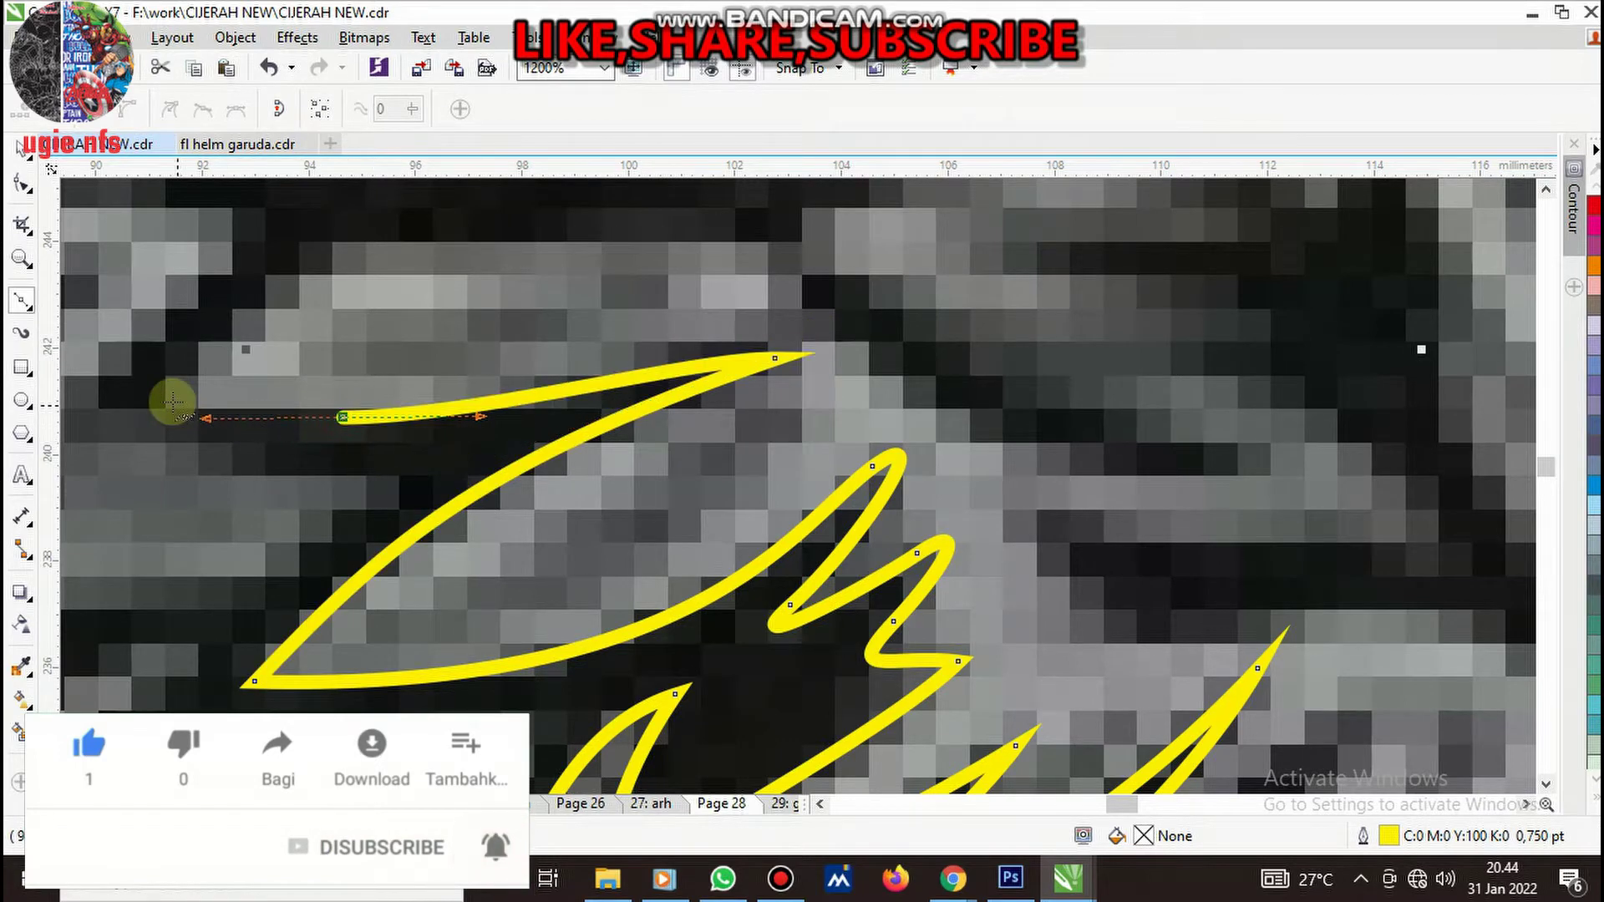
left_click(201, 361)
- Begin the next feather's Bezier curve along the upper wing edge
left_click_drag(513, 222, 727, 209)
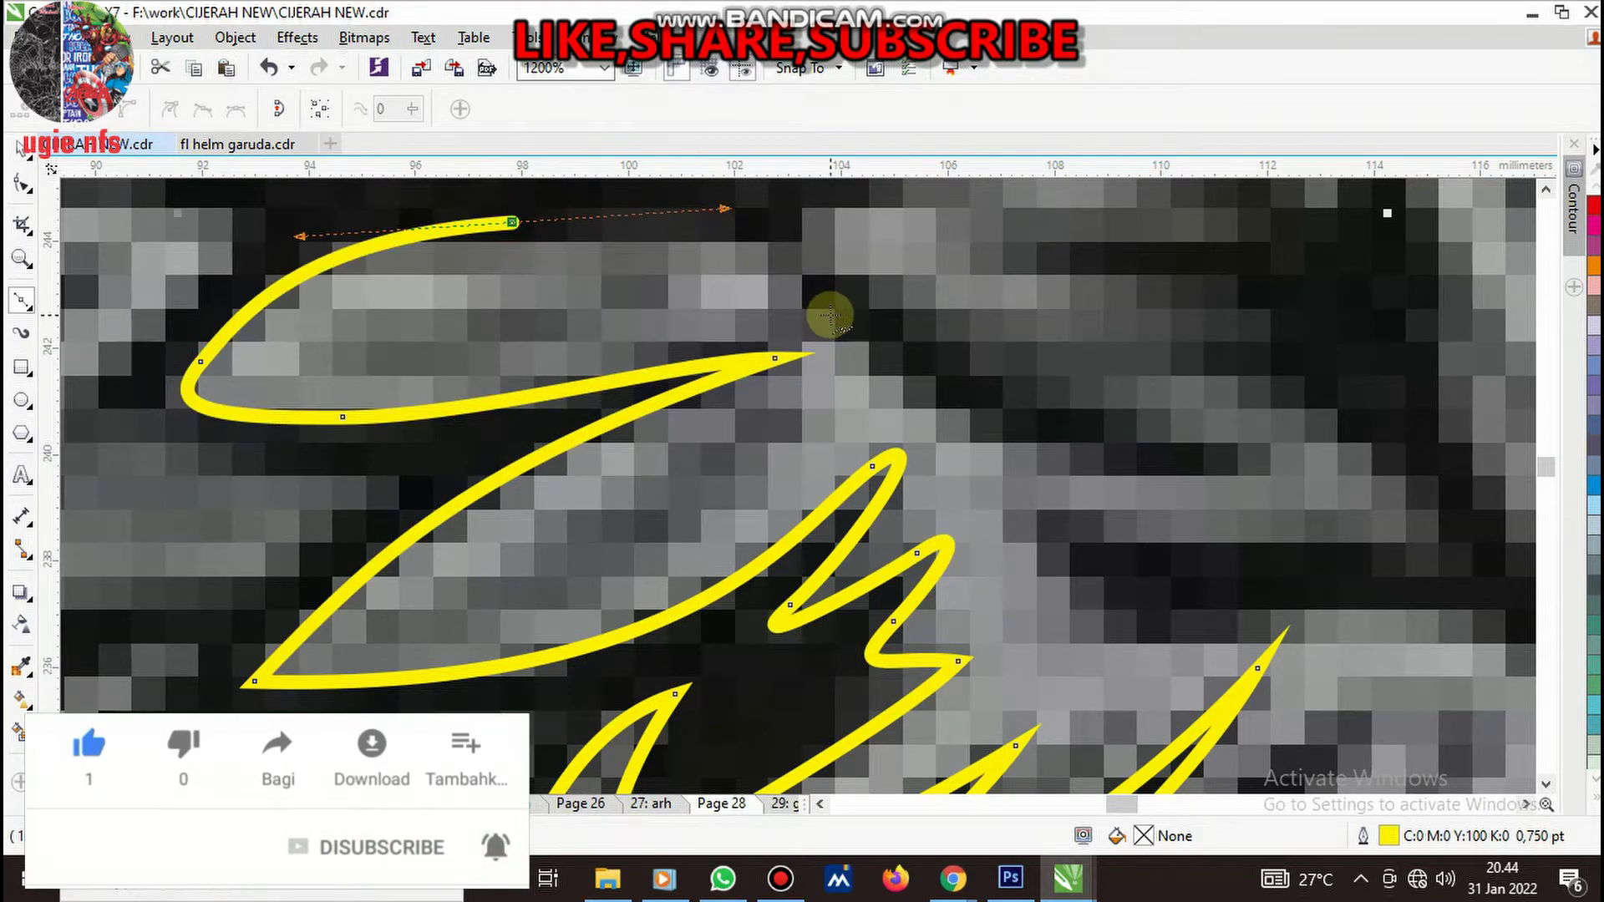
scroll(888, 359, "down", 1)
scroll(835, 367, "down", 2)
scroll(744, 385, "up", 3)
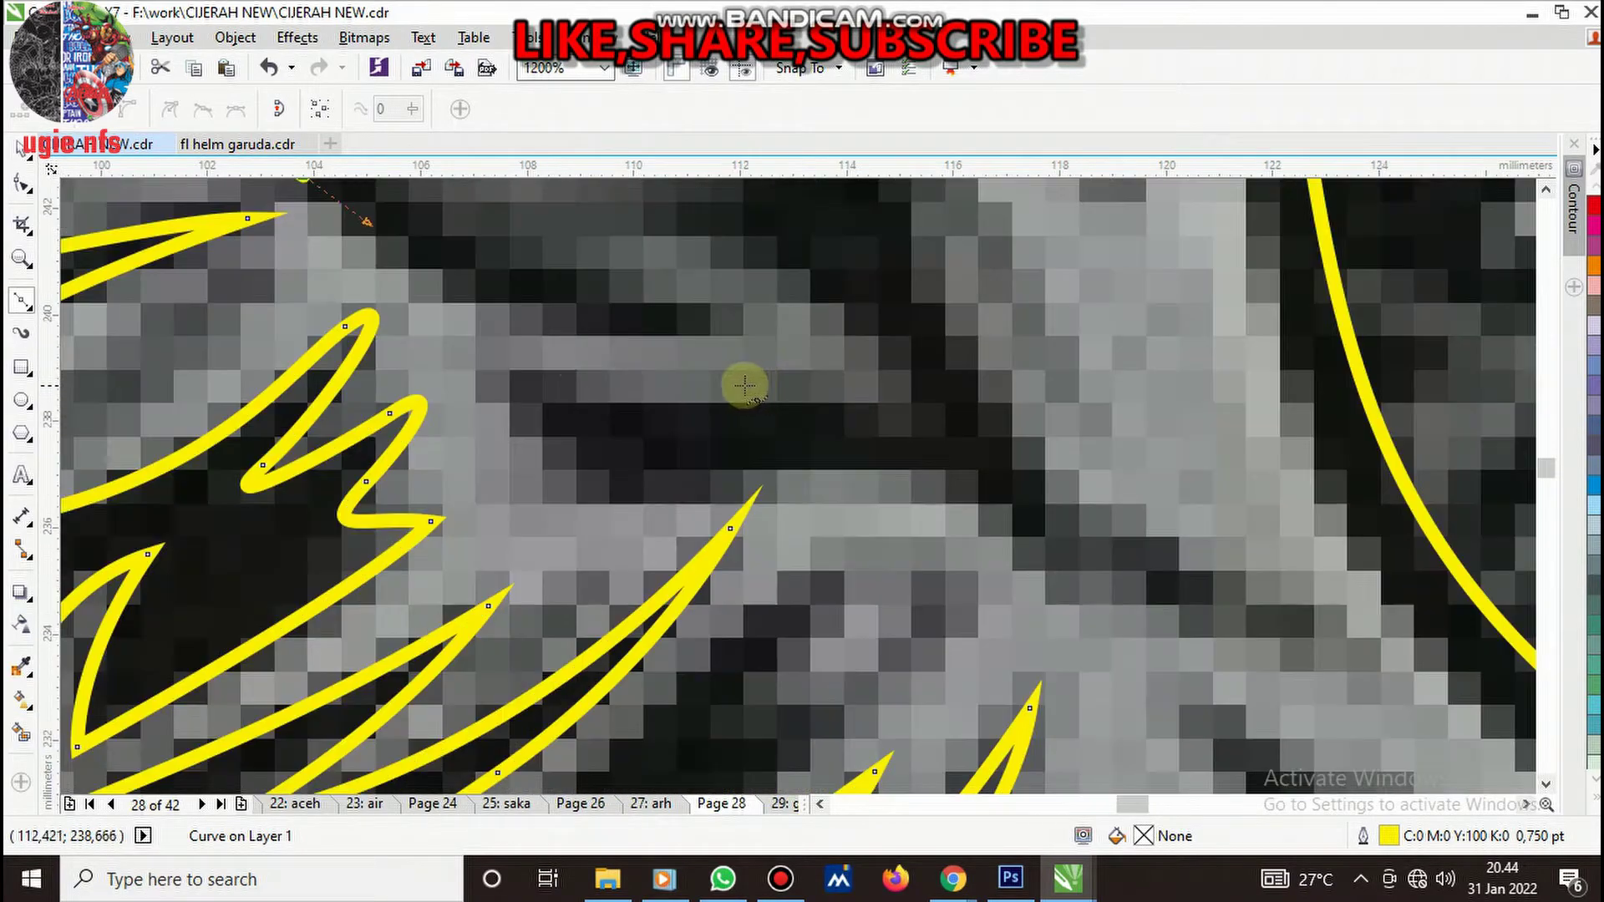
scroll(716, 392, "down", 2)
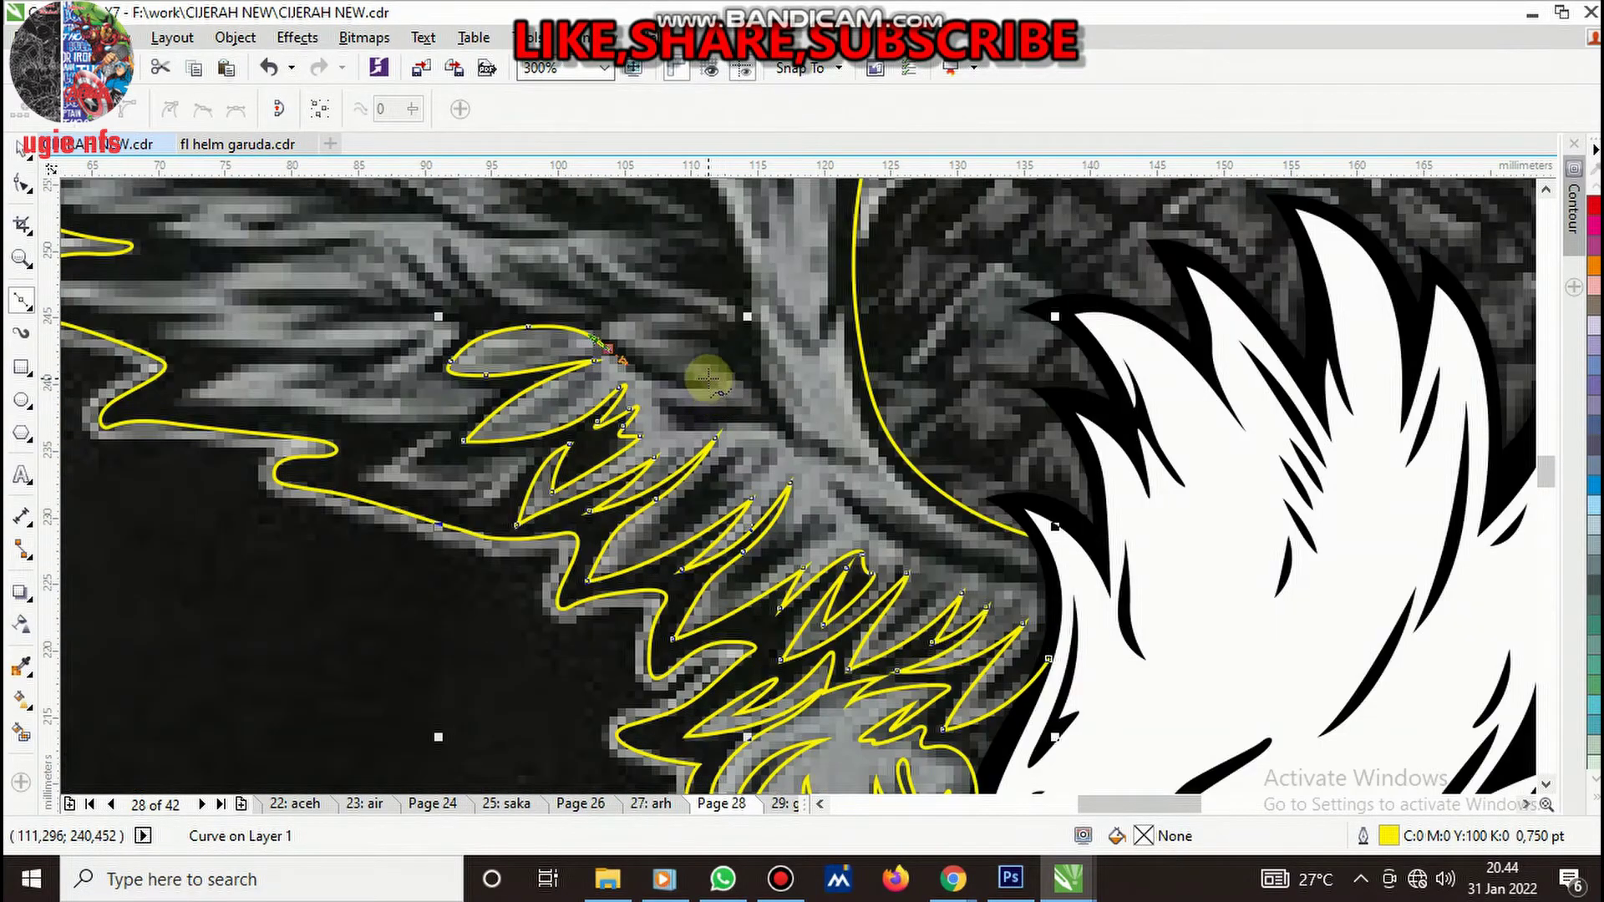
scroll(706, 368, "up", 1)
scroll(672, 402, "up", 1)
mouse_move(777, 420)
left_mouse_down()
mouse_move(1036, 406)
mouse_move(637, 380)
left_mouse_up()
scroll(635, 380, "down", 2)
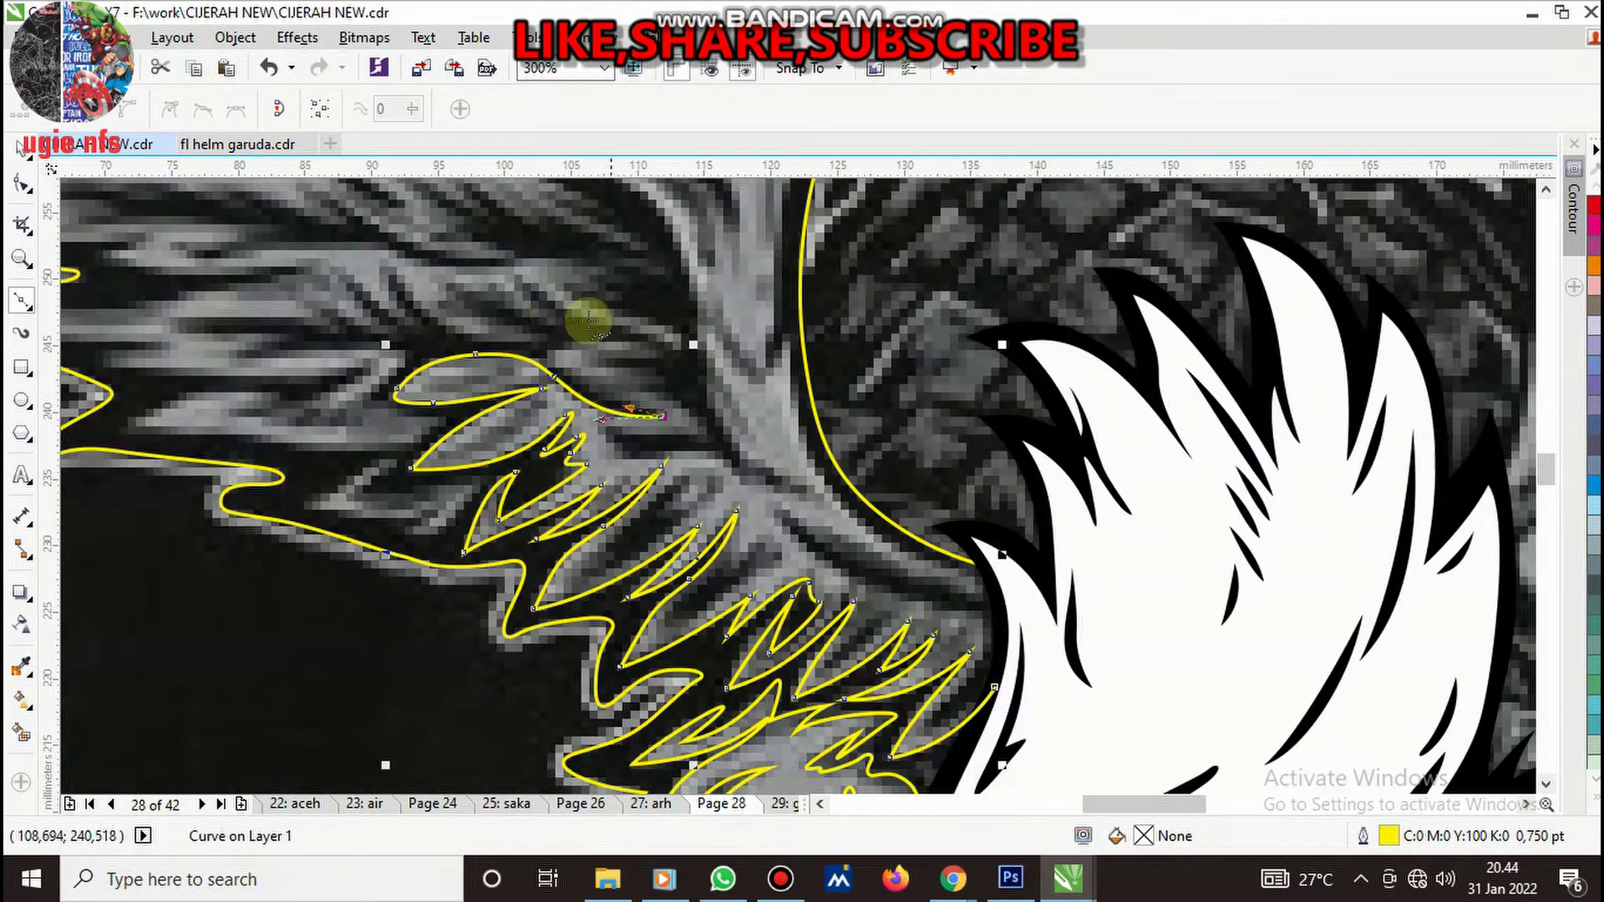
scroll(627, 401, "up", 2)
- Extend the outline into a long pointed feather with an inner spike between feathers
left_click_drag(541, 445, 702, 372)
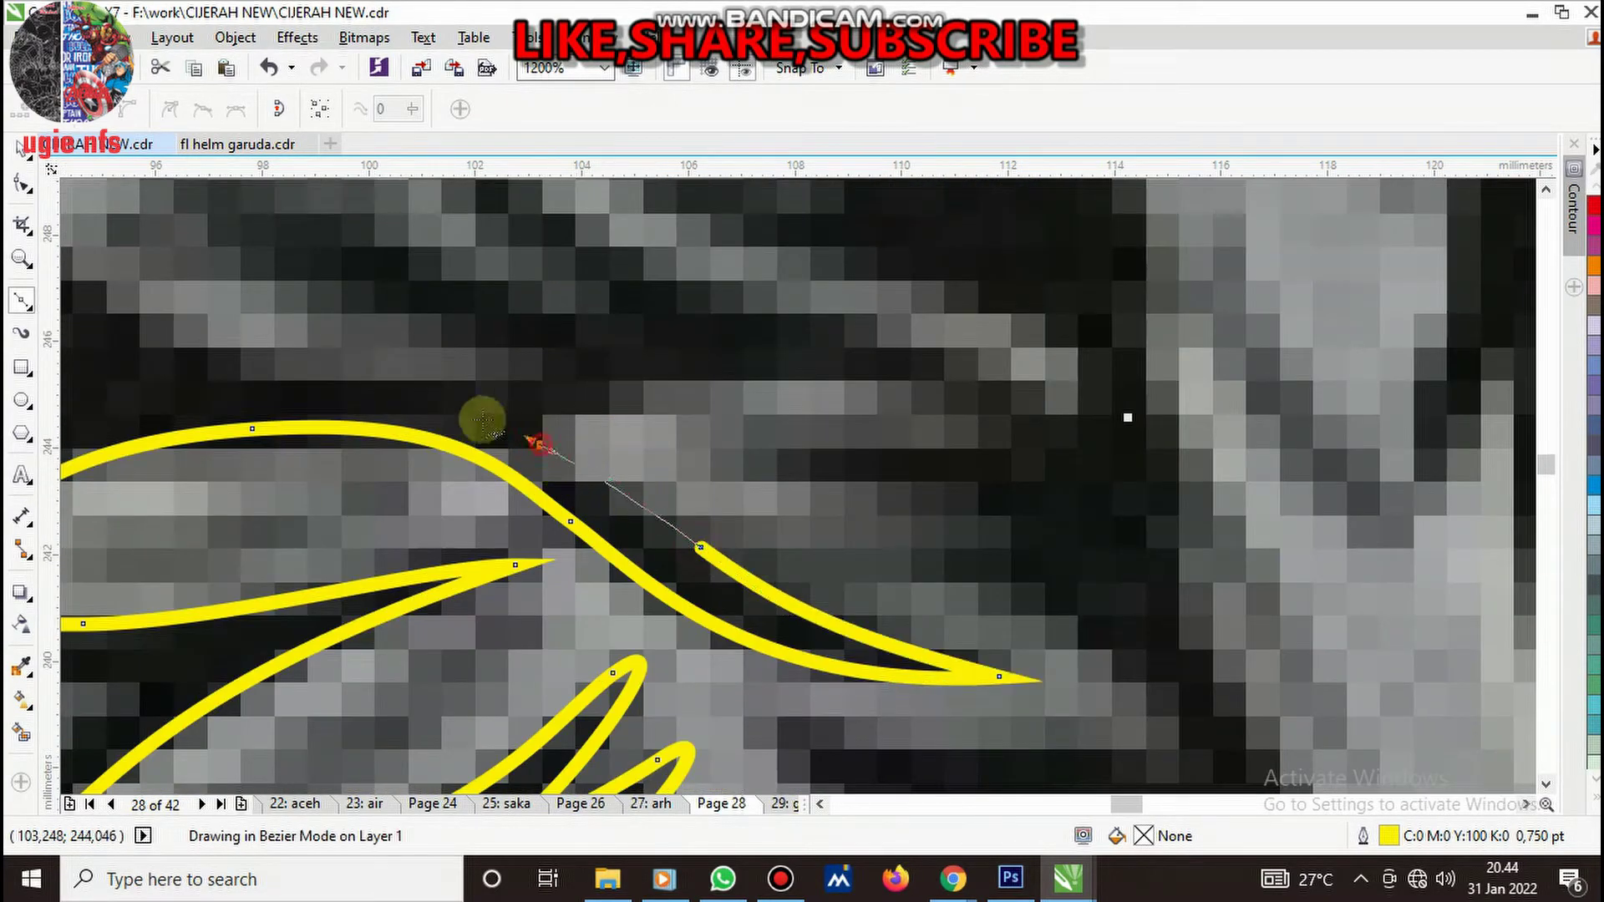
mouse_move(1034, 451)
left_mouse_down()
mouse_move(736, 454)
mouse_move(1061, 582)
left_mouse_up()
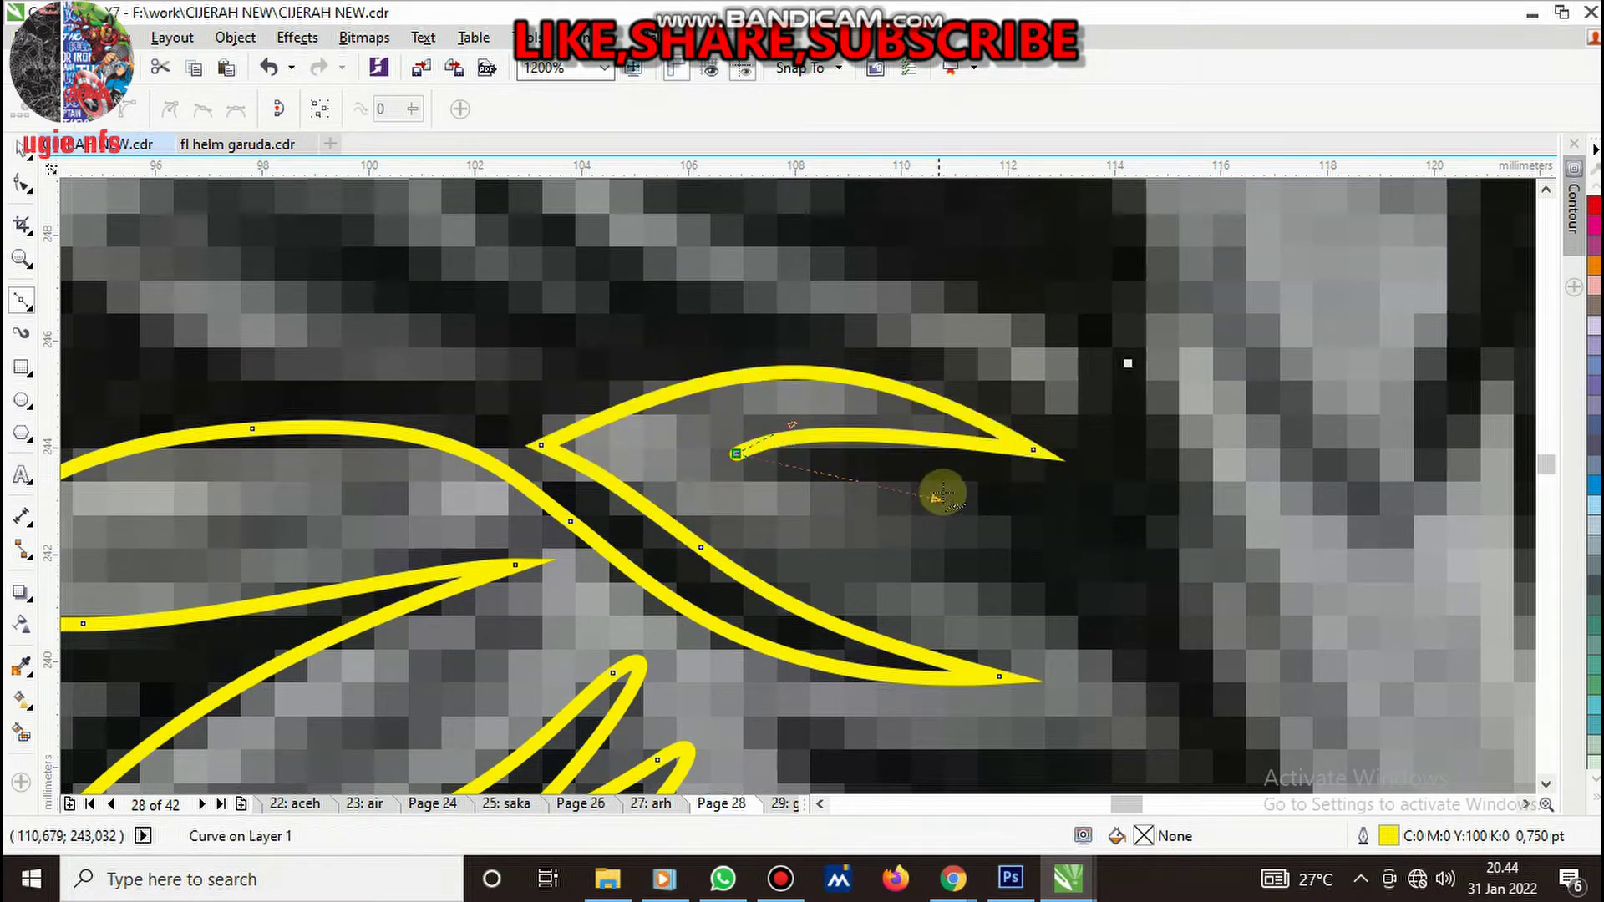
mouse_move(869, 562)
left_mouse_down()
mouse_move(1029, 585)
mouse_move(983, 602)
left_mouse_up()
scroll(1040, 530, "down", 2)
scroll(1040, 530, "up", 1)
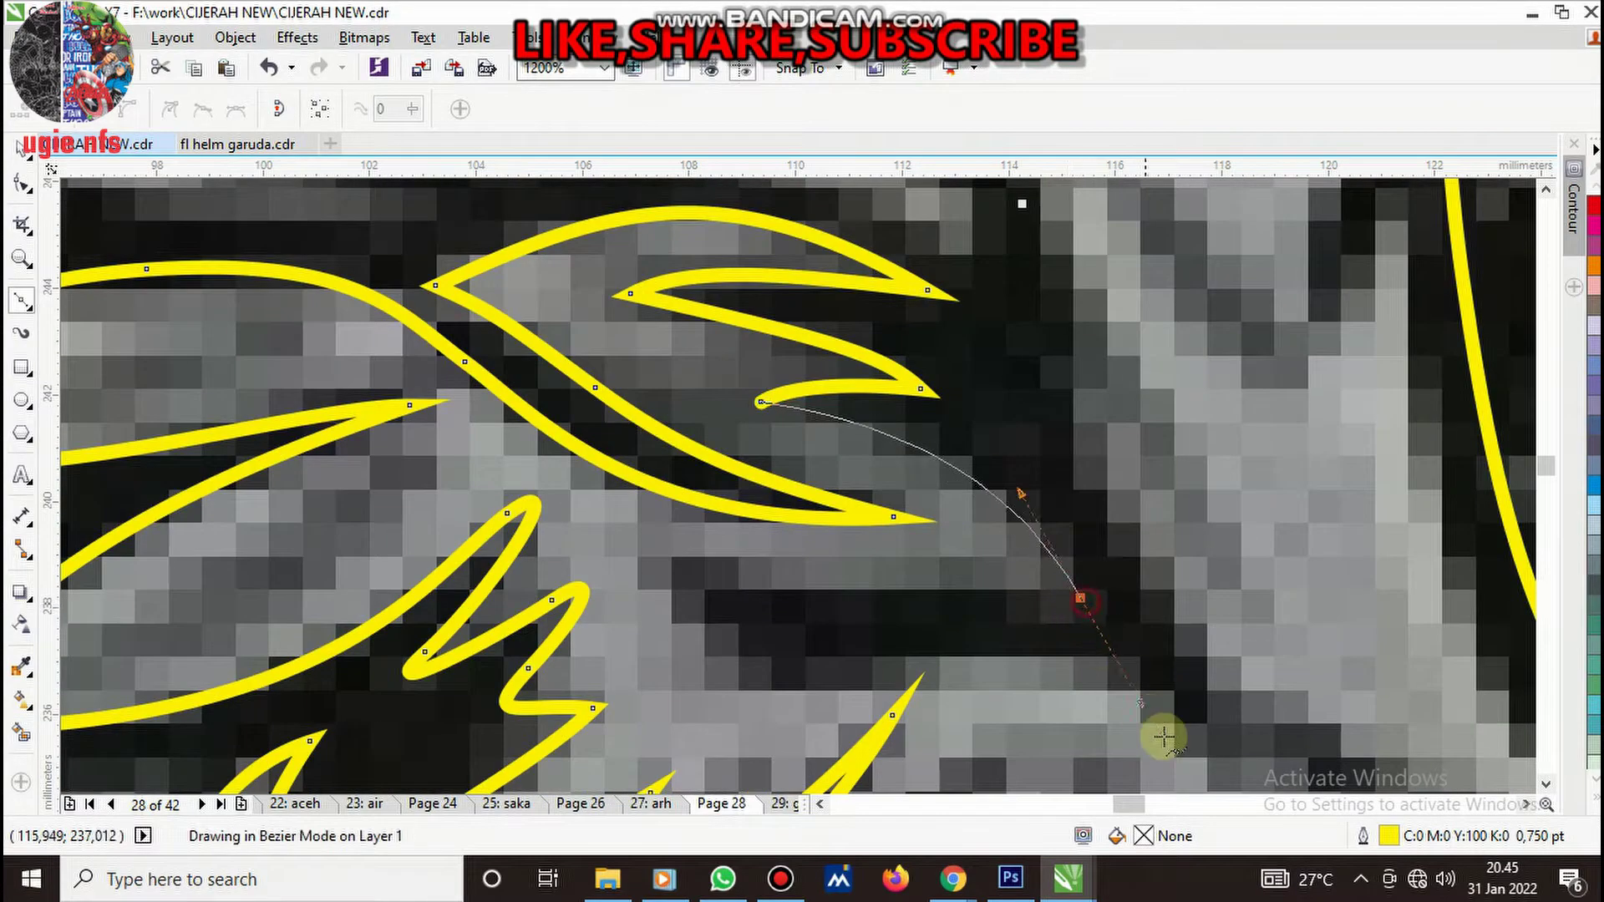
left_click_drag(660, 551, 543, 494)
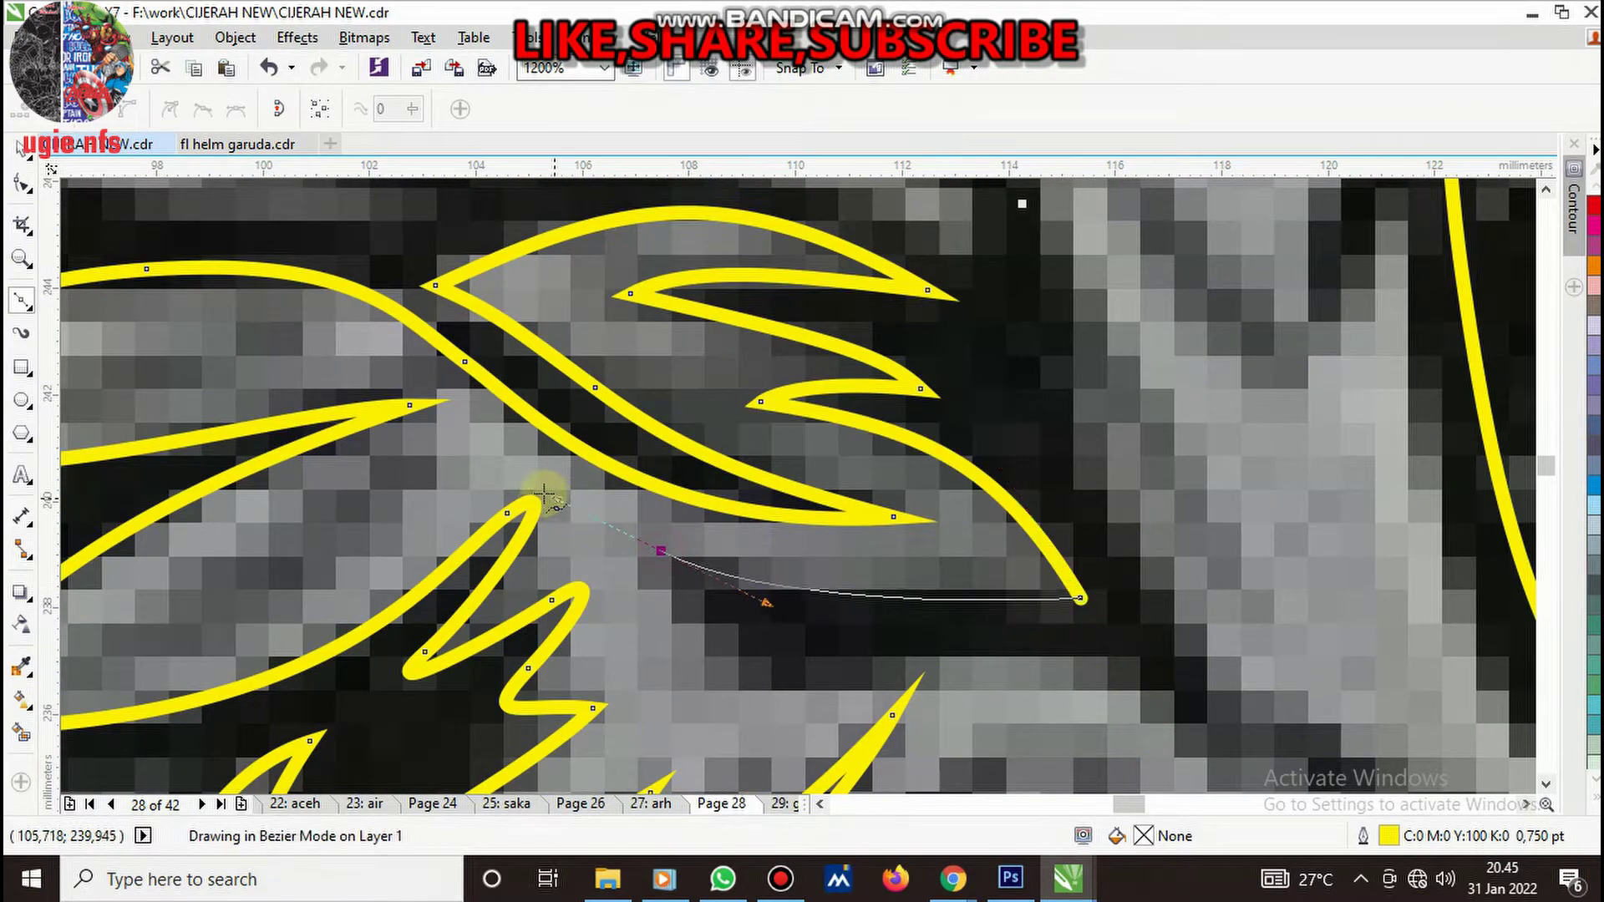
scroll(819, 543, "down", 1)
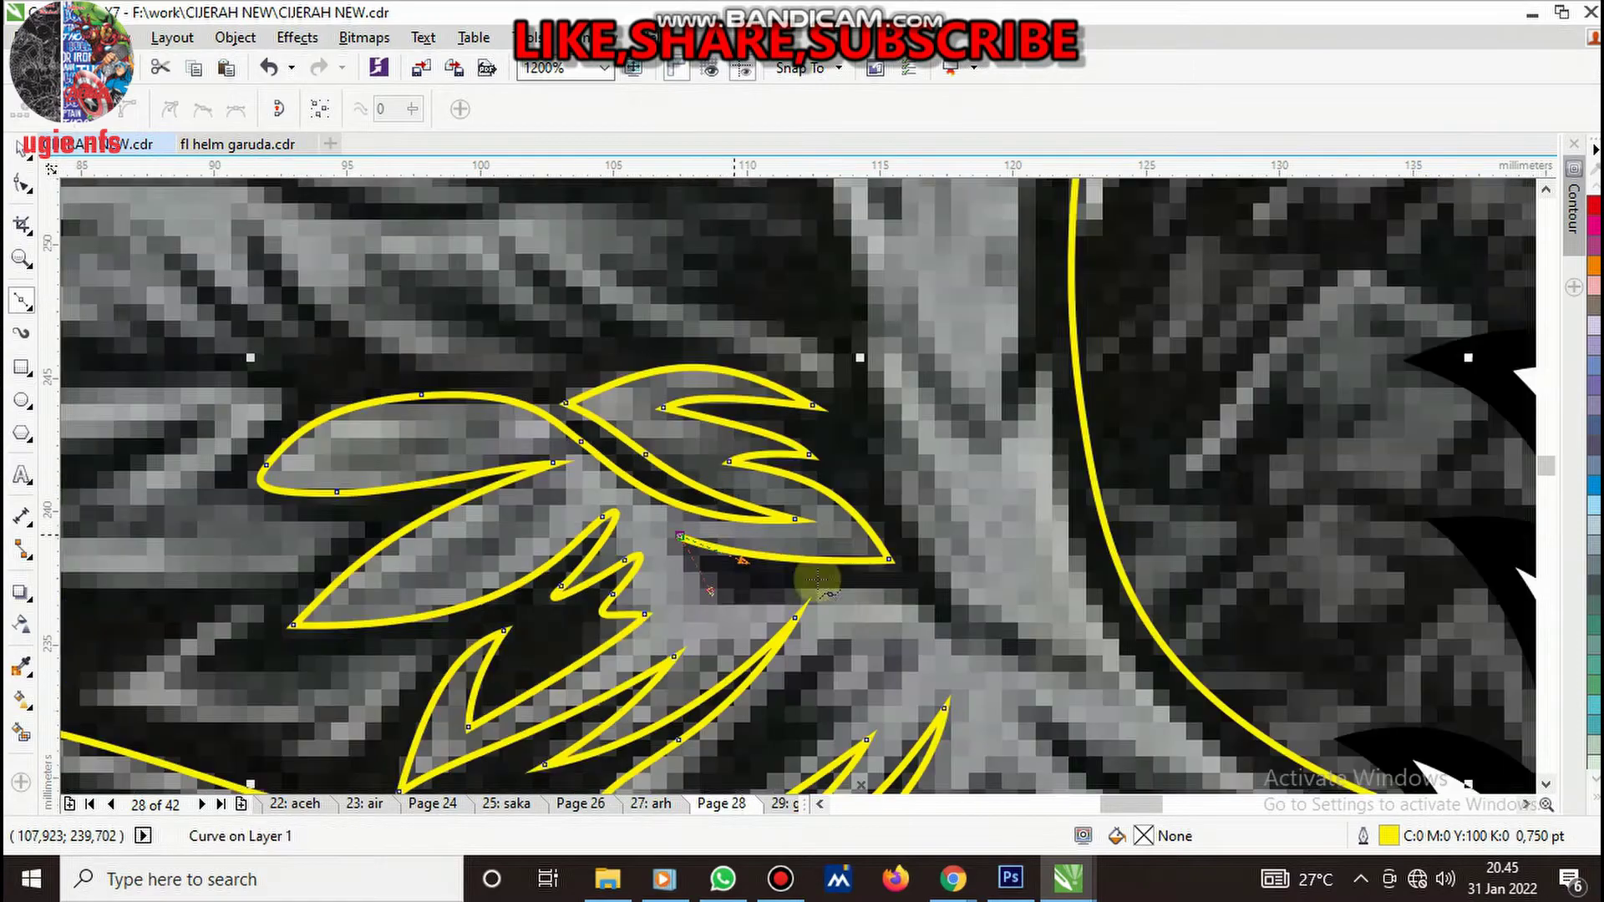
scroll(816, 587, "up", 1)
- Bend the outline along the lower feather edge, extending it right with a small notch
left_click_drag(789, 570, 977, 562)
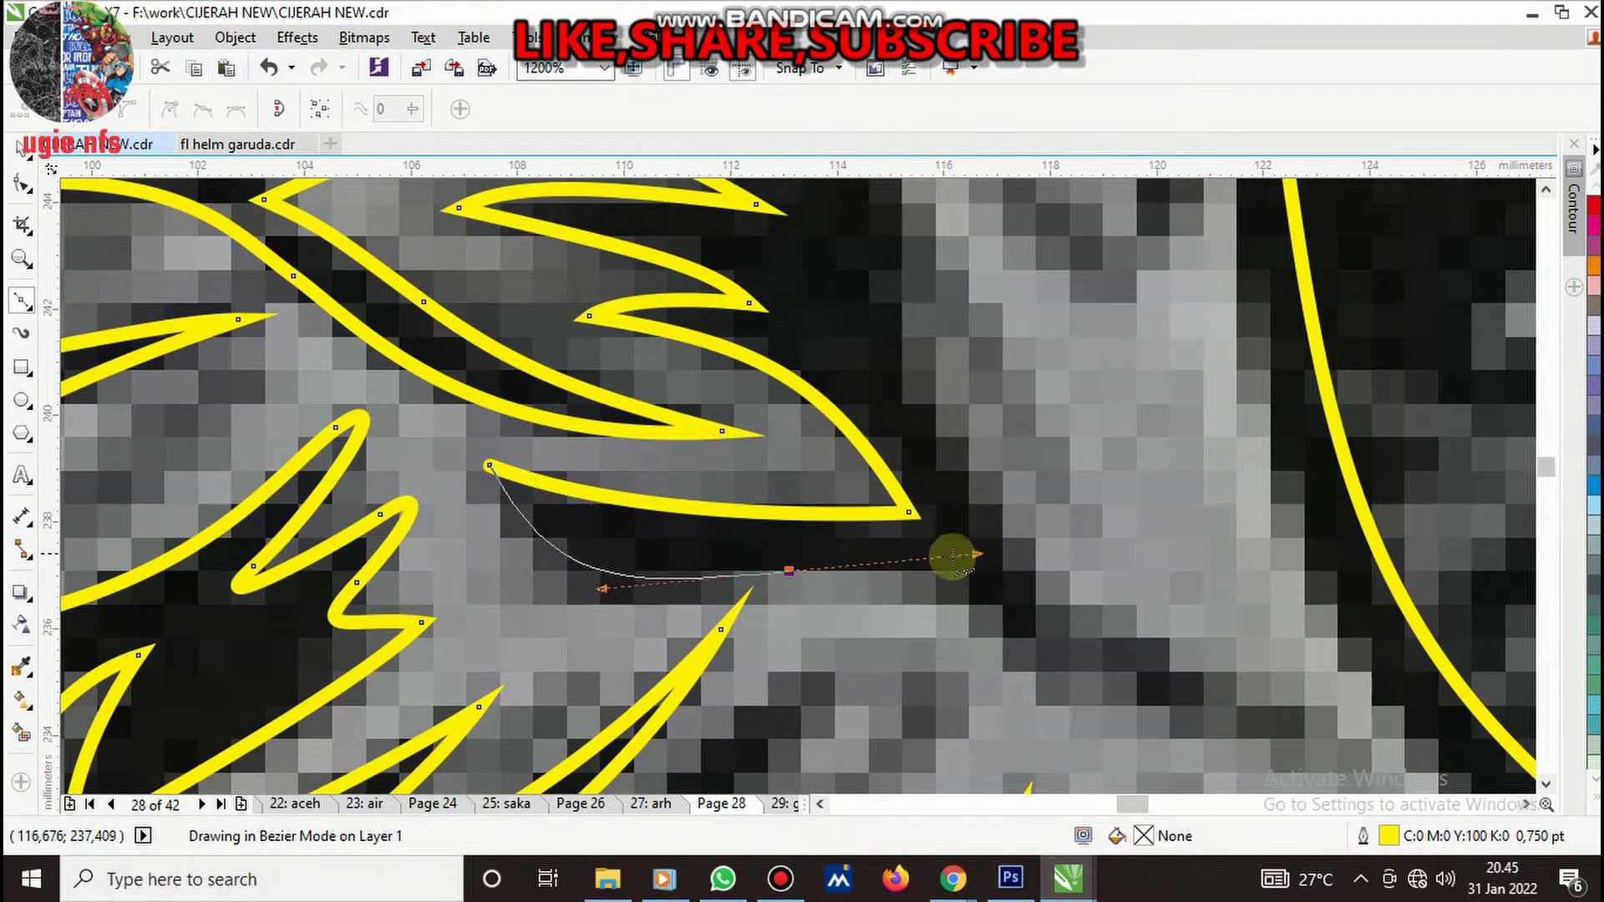
scroll(954, 556, "down", 2)
scroll(894, 635, "up", 1)
scroll(710, 478, "up", 1)
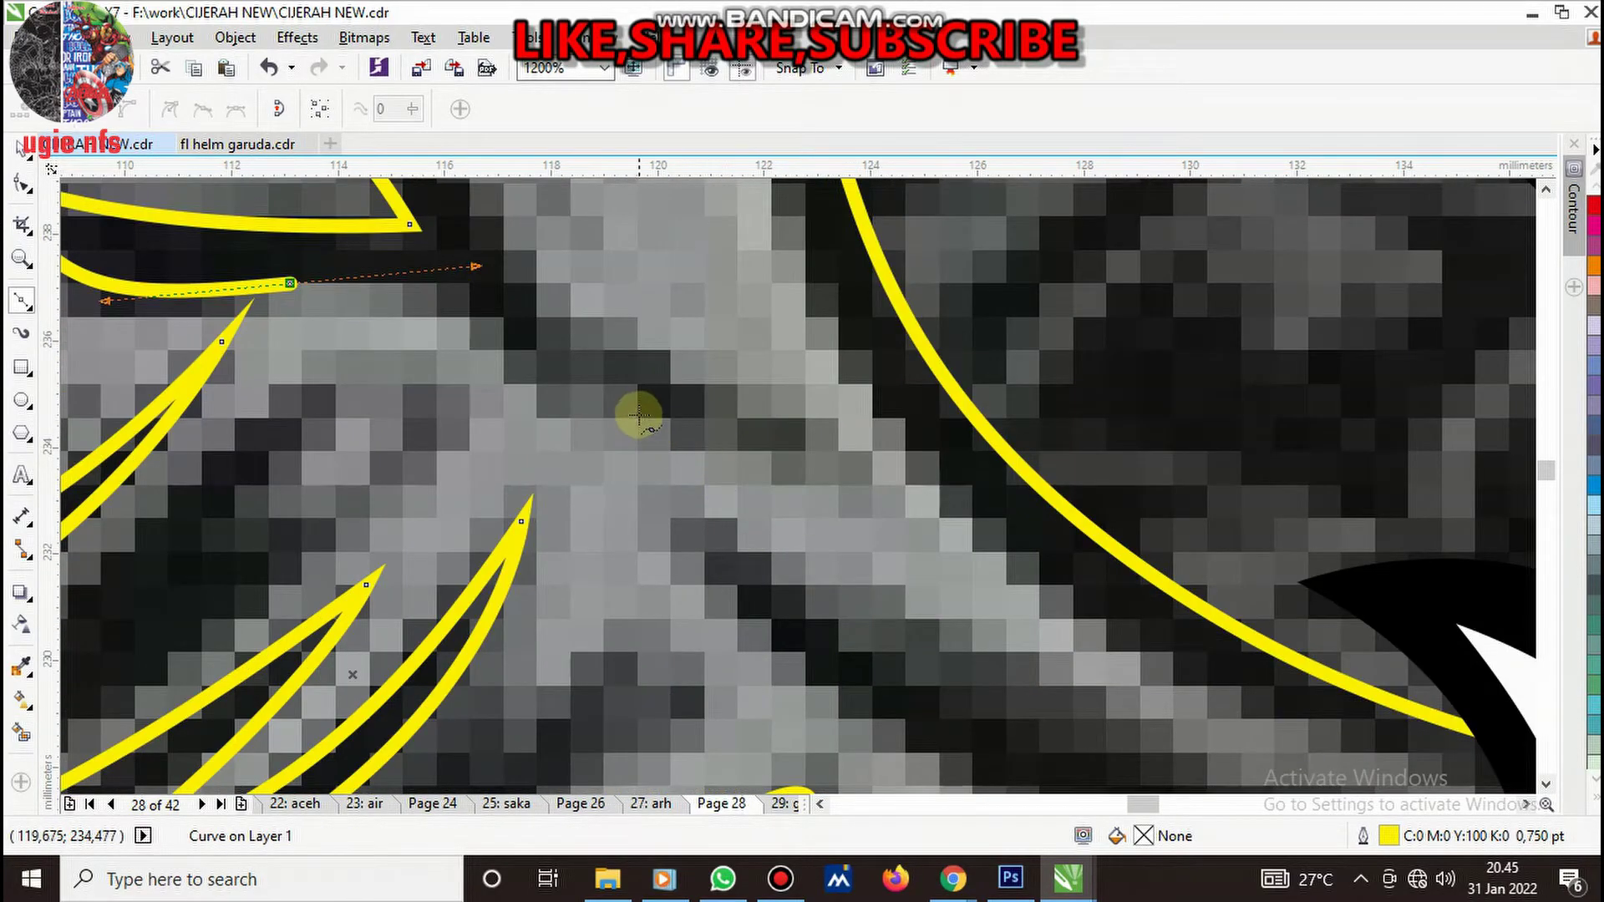
mouse_move(552, 412)
left_mouse_down()
mouse_move(569, 444)
mouse_move(727, 458)
left_mouse_up()
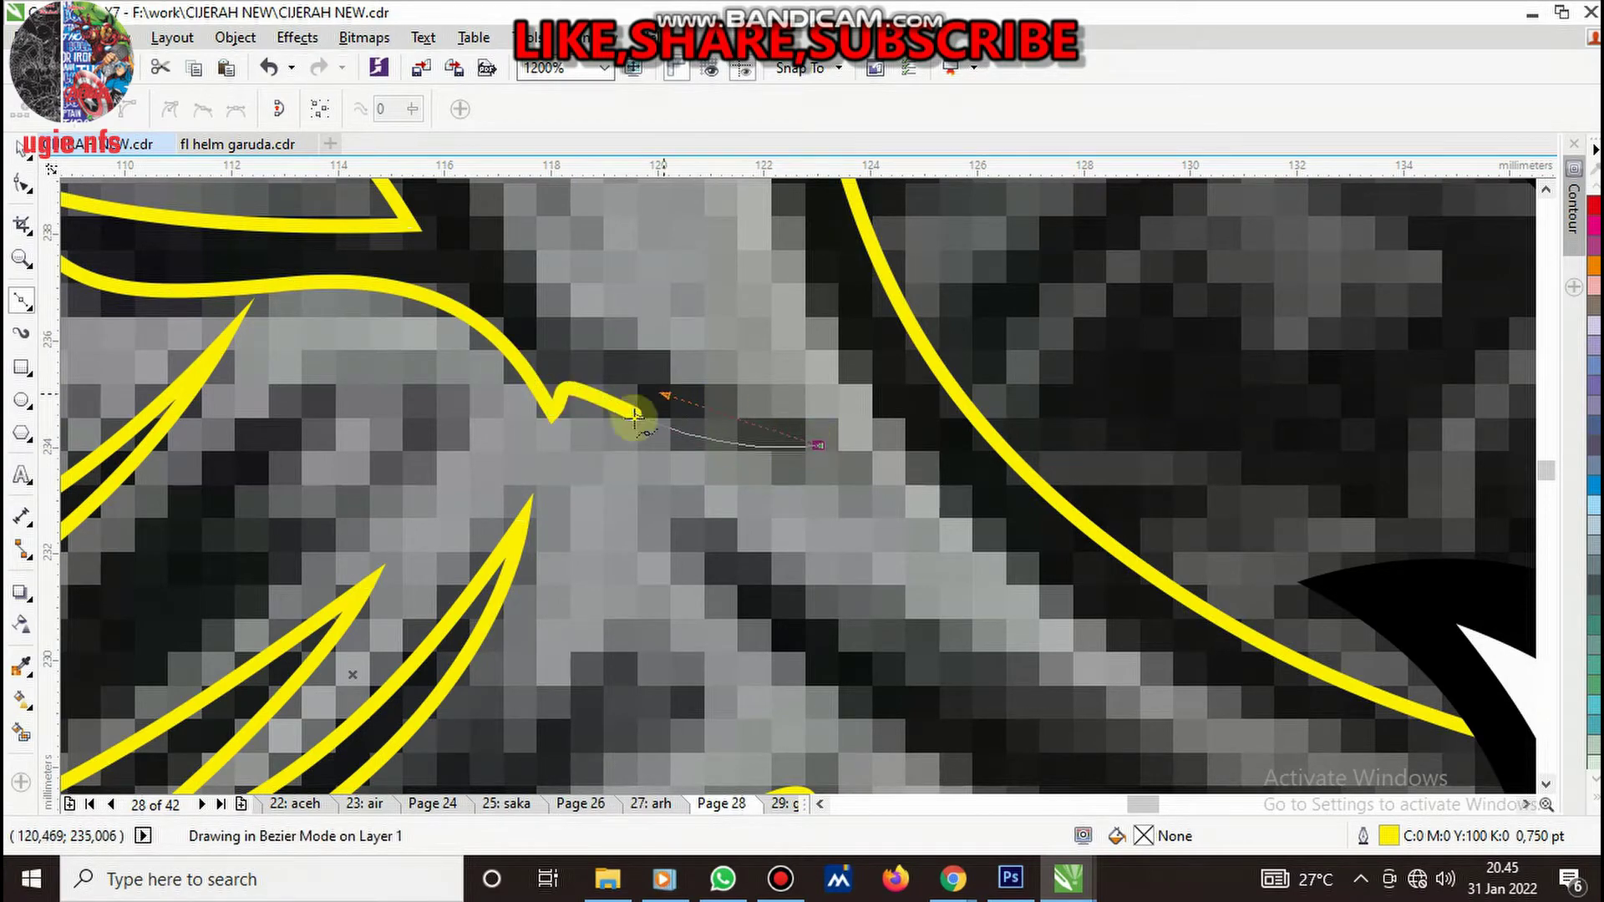
scroll(635, 415, "down", 2)
scroll(706, 380, "up", 1)
left_click_drag(724, 447, 668, 311)
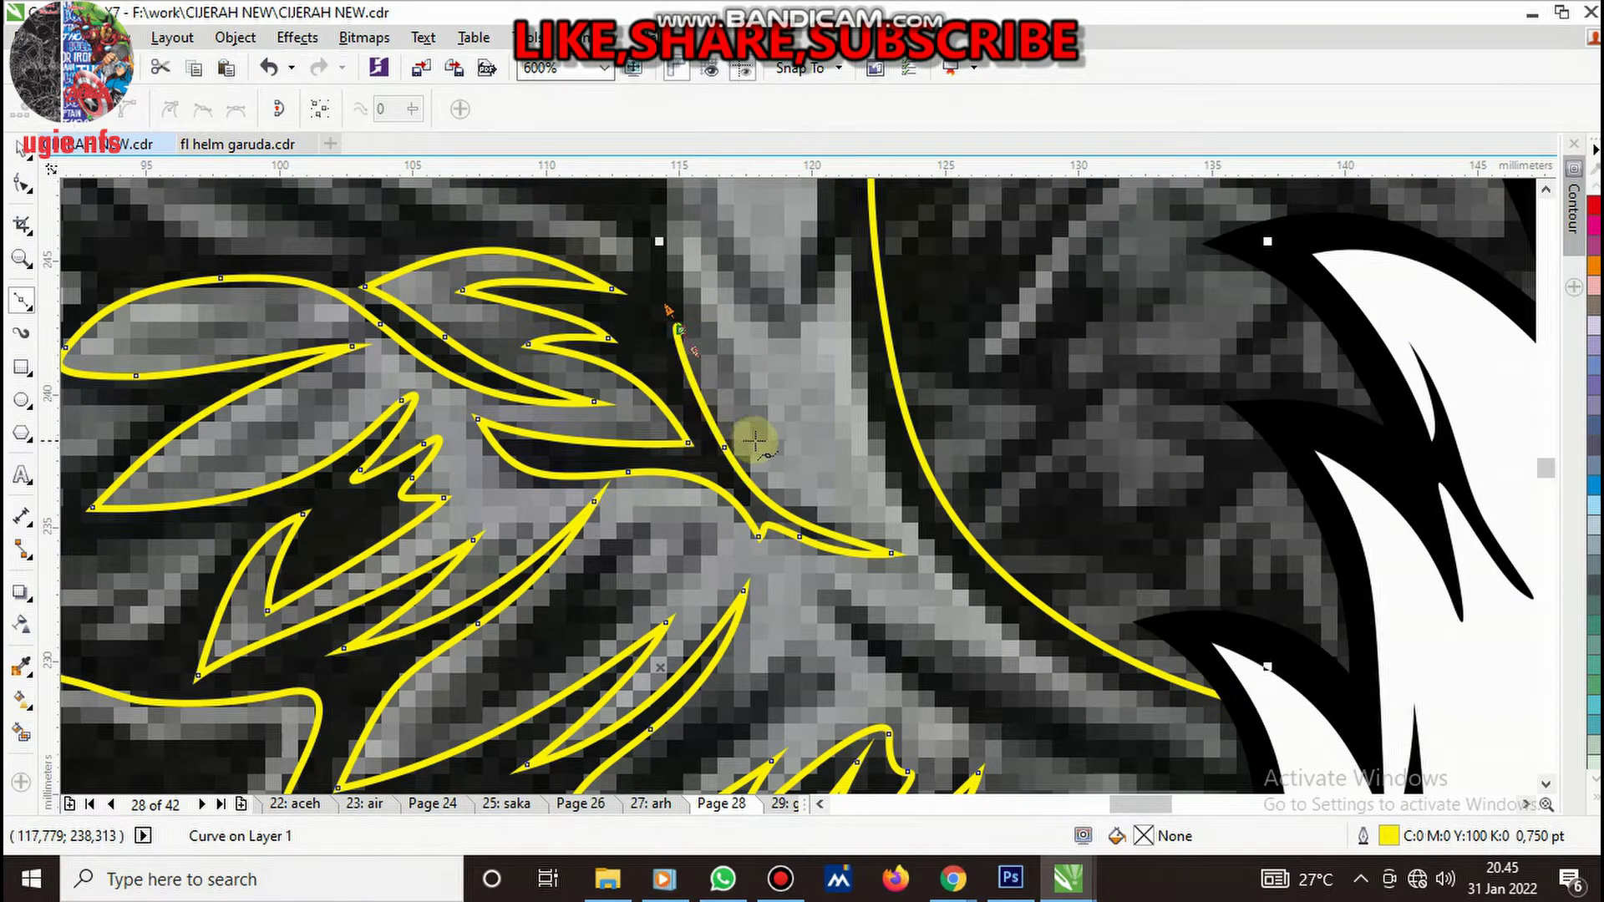
- Trace a narrow feather along the wing's central ridge
left_click_drag(754, 440, 793, 466)
scroll(694, 351, "down", 1)
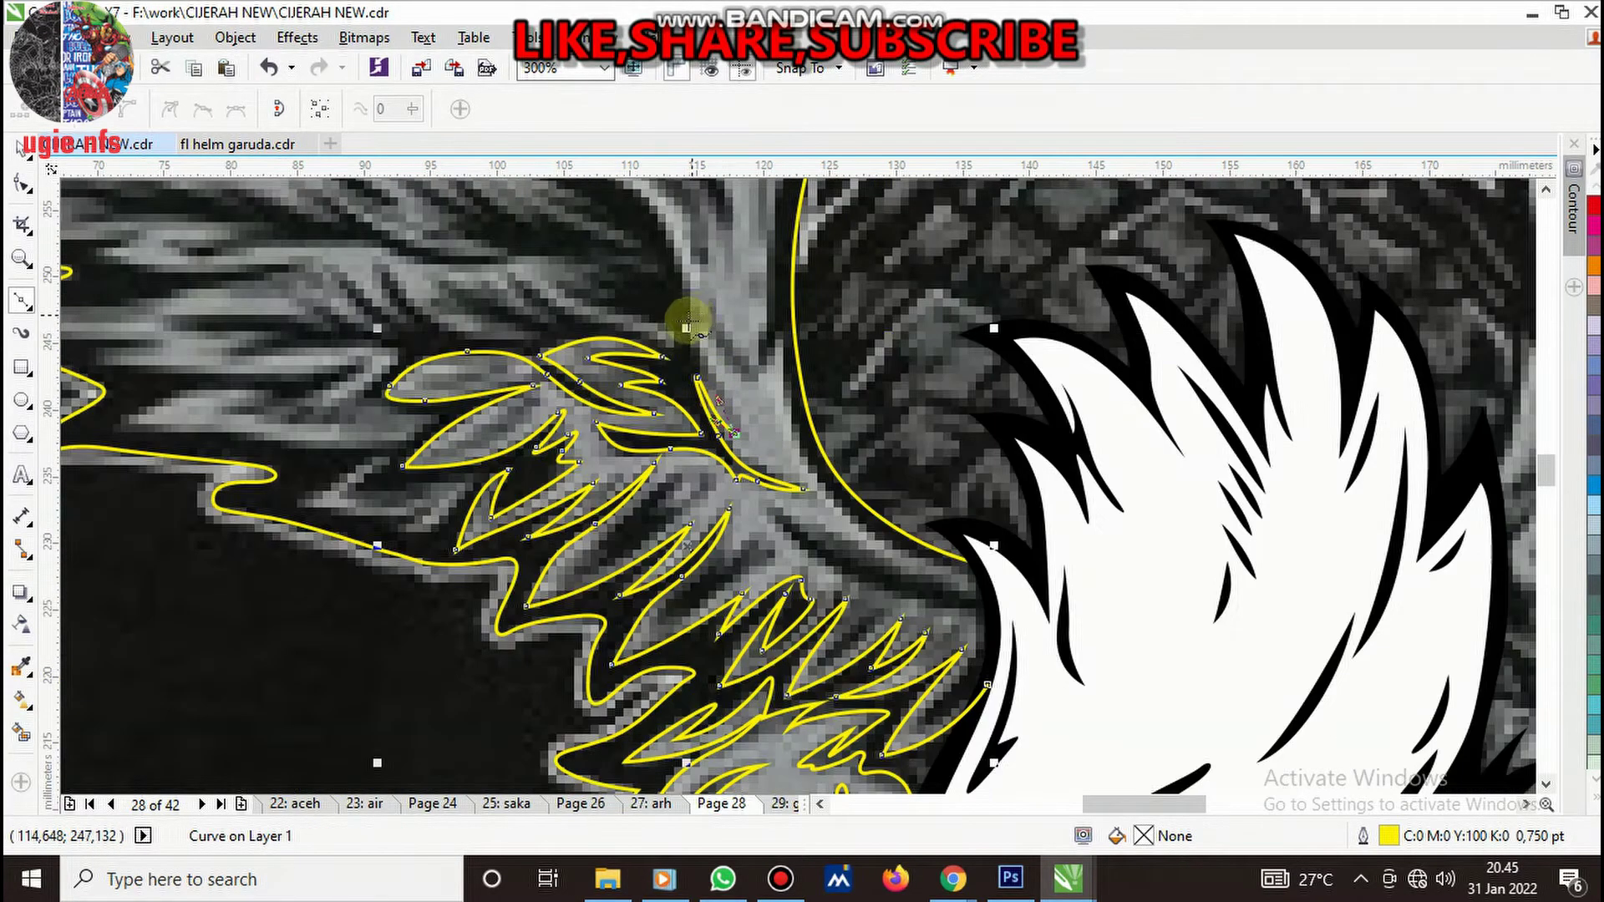
scroll(706, 382, "up", 1)
mouse_move(700, 376)
left_mouse_down()
mouse_move(714, 340)
mouse_move(752, 394)
left_mouse_up()
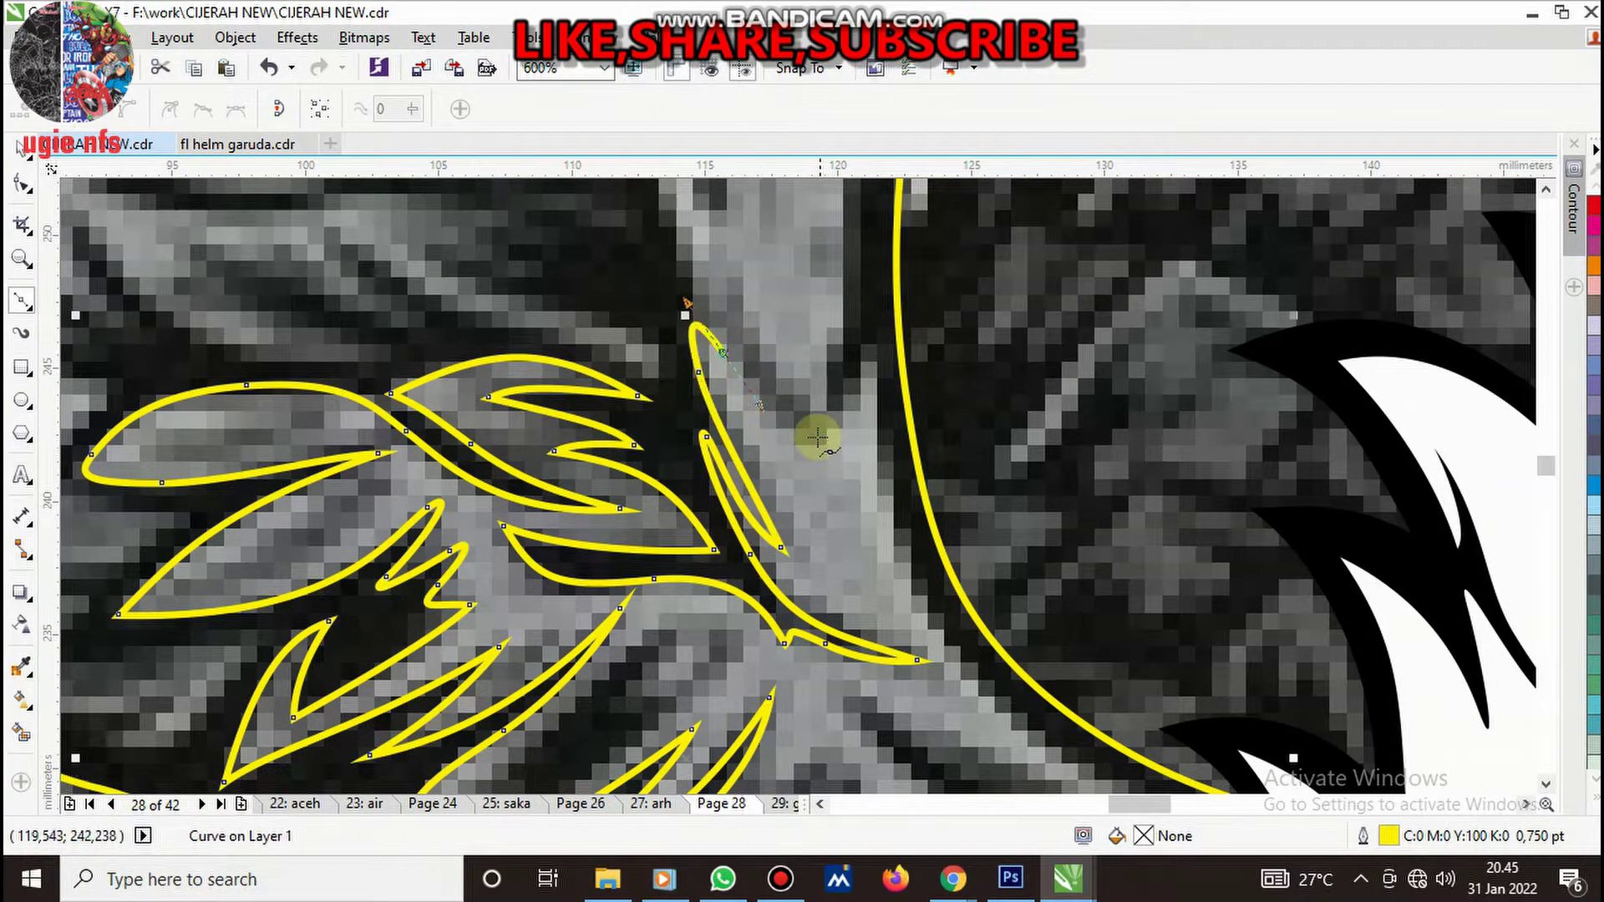
left_click_drag(817, 437, 866, 389)
scroll(860, 367, "up", 1)
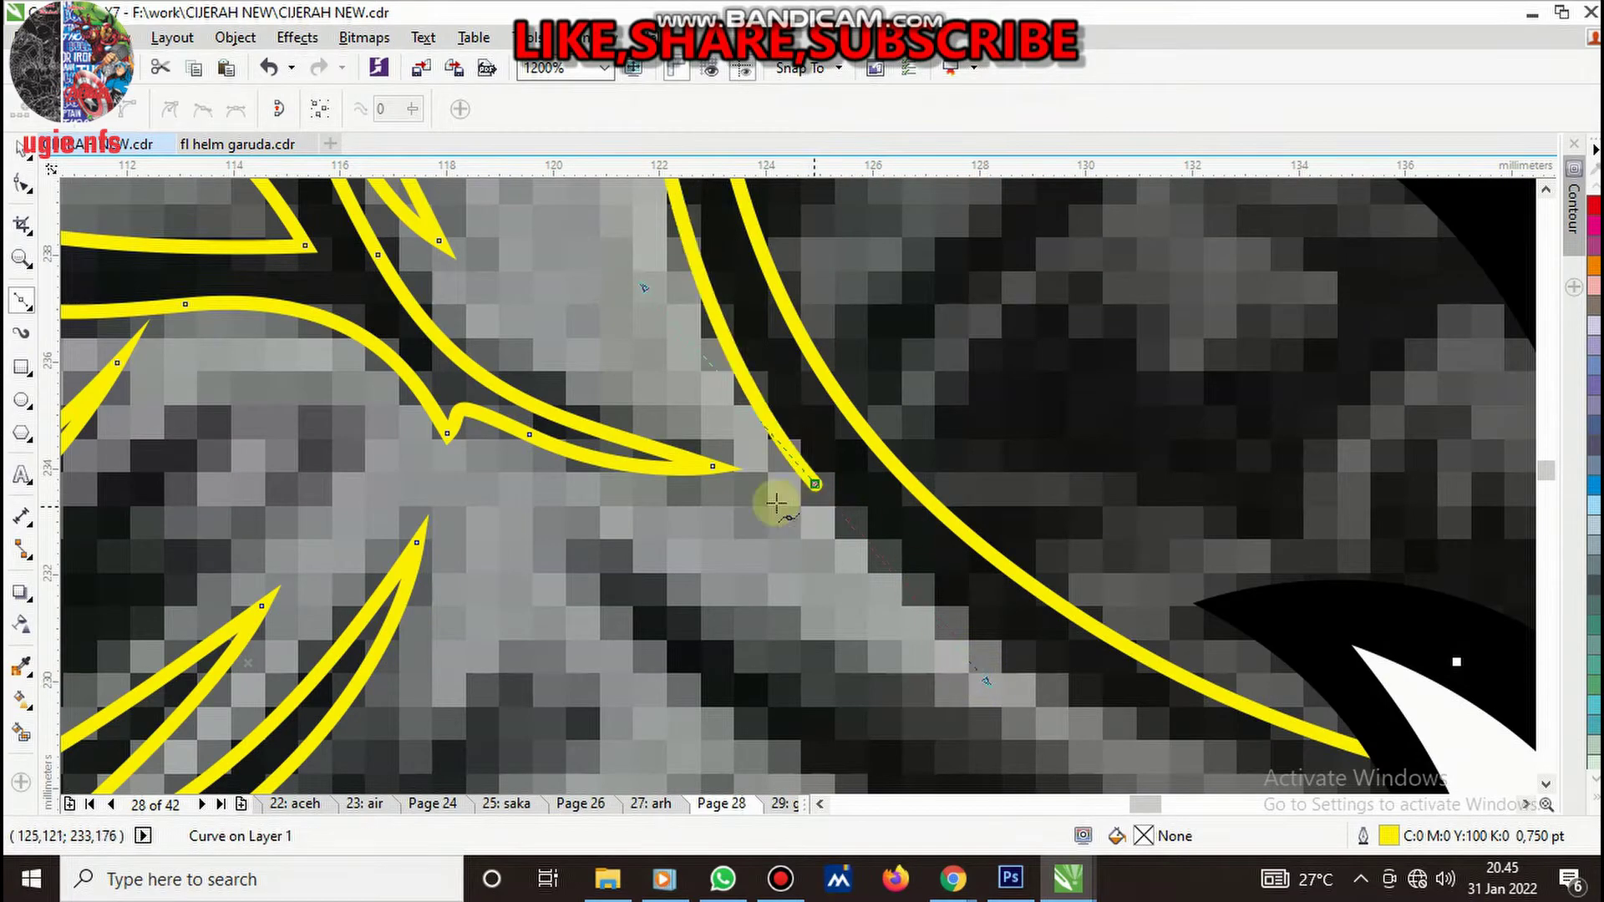
scroll(781, 496, "down", 2)
scroll(942, 589, "up", 2)
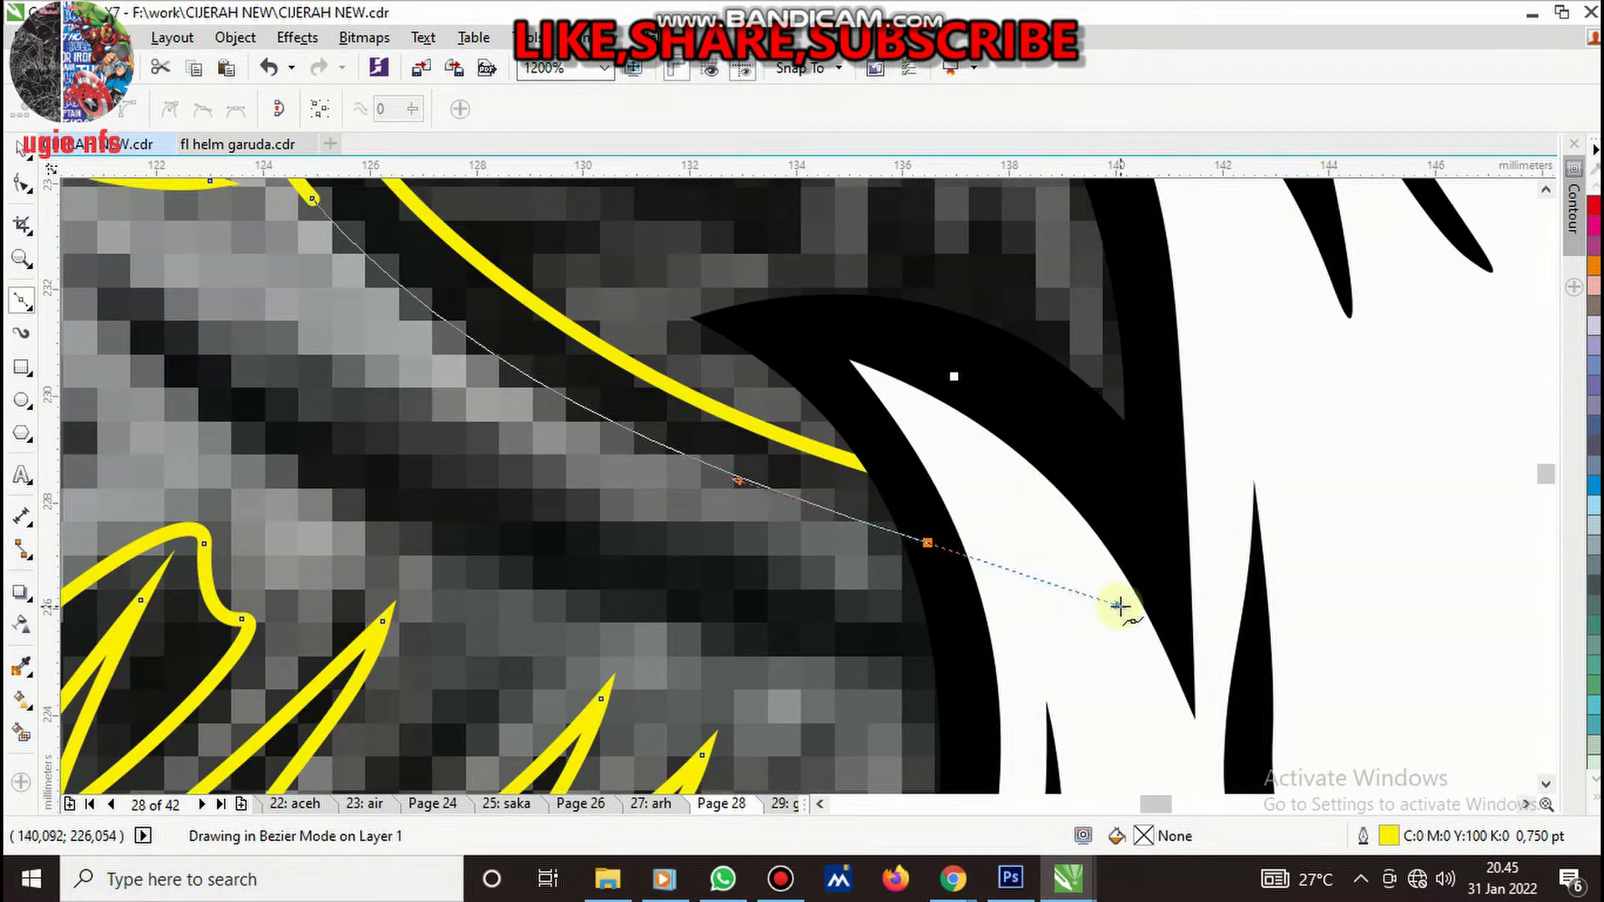
- Run the outline out to the wing's outer edge and back toward the feather base
left_click_drag(830, 579, 680, 548)
scroll(882, 574, "down", 2)
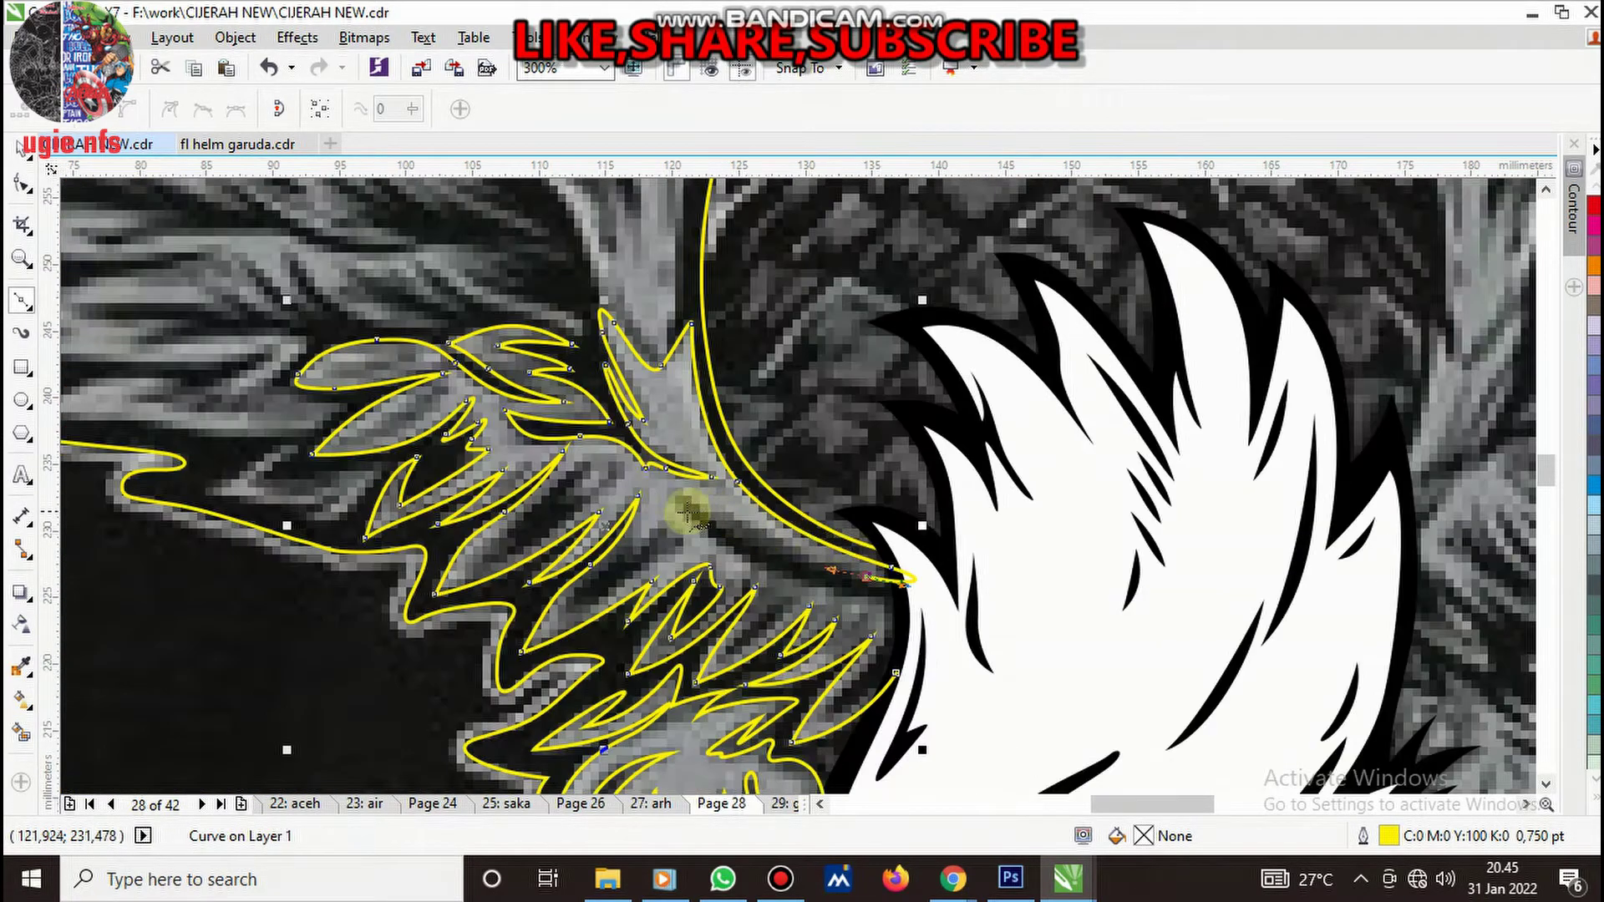
scroll(681, 483, "up", 1)
left_click(664, 474)
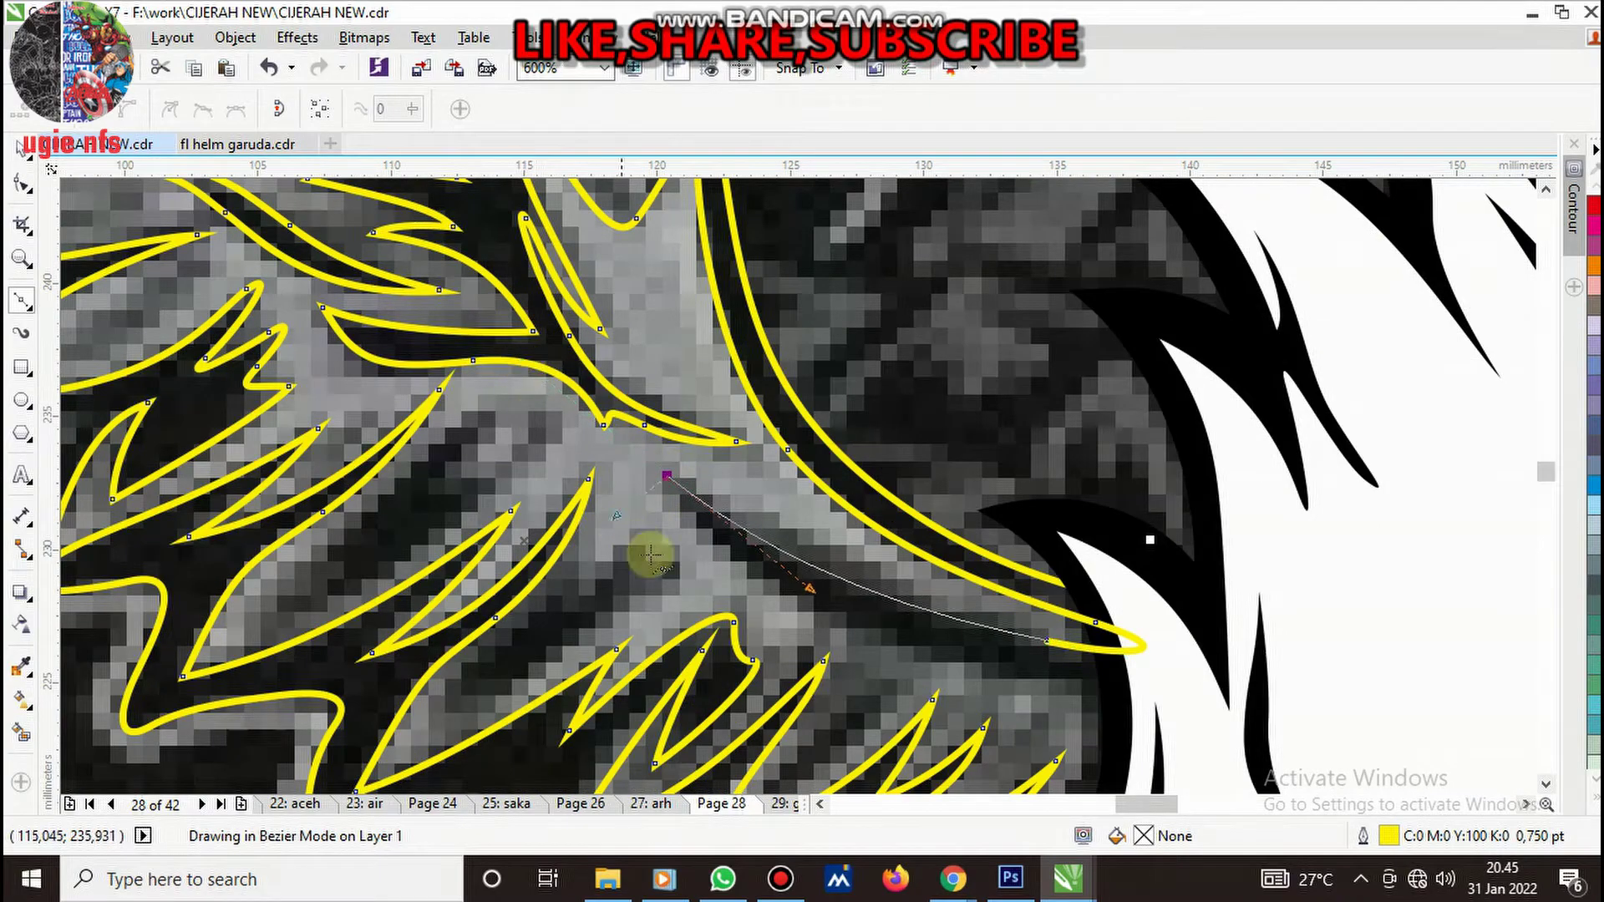
scroll(728, 579, "down", 2)
scroll(911, 599, "up", 2)
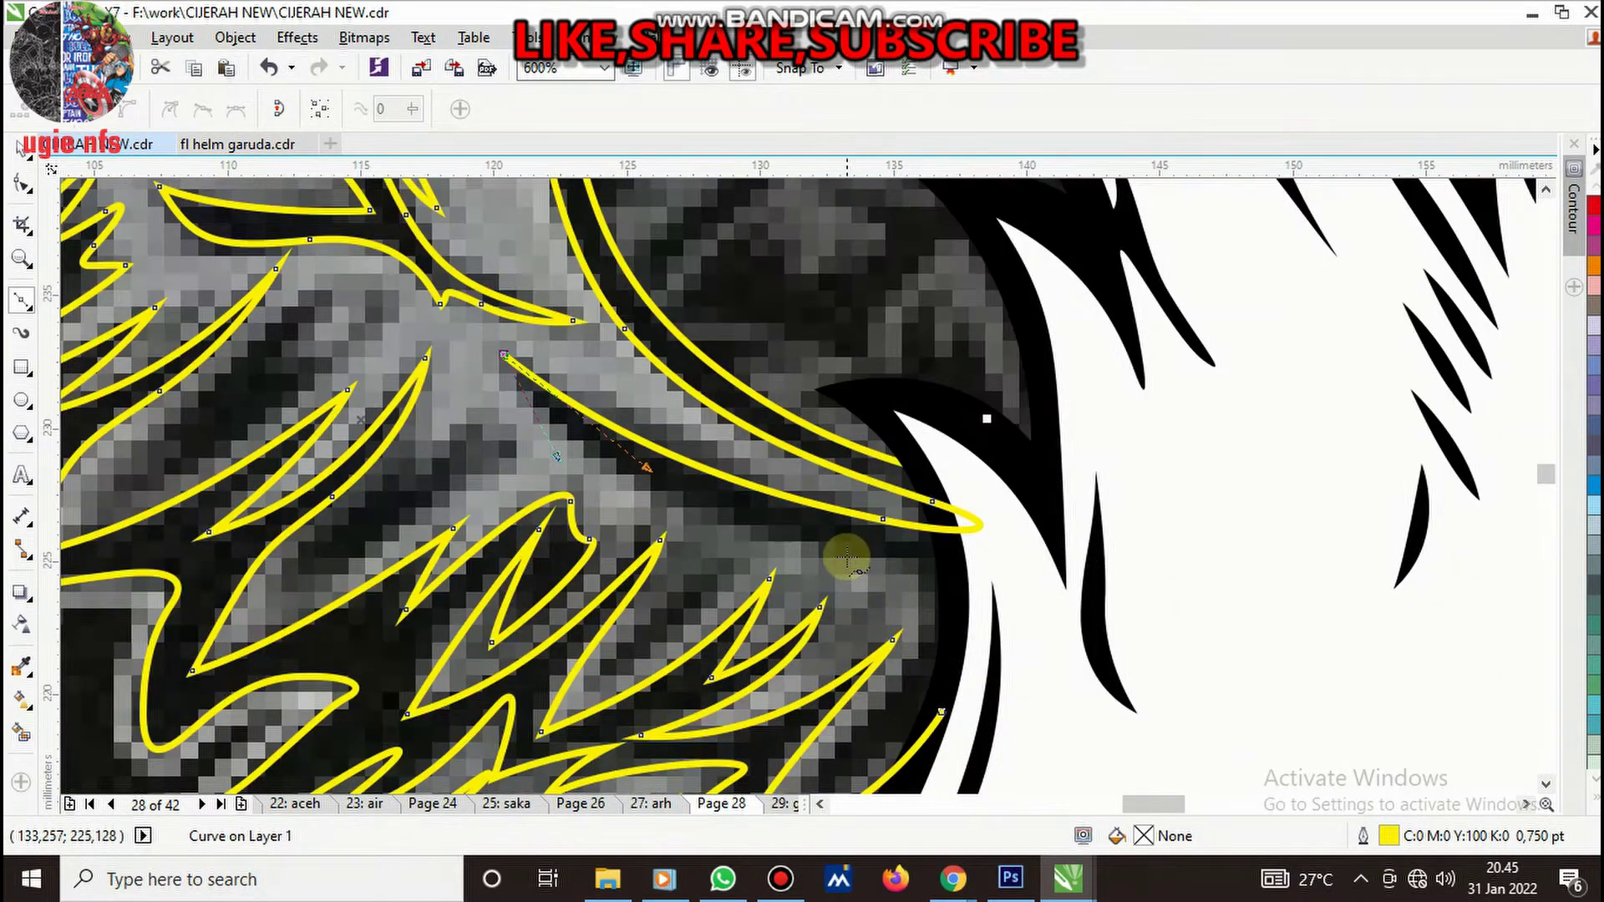
- Trace a long feather around its pointed tip and close it at the start node
left_click_drag(847, 557, 967, 577)
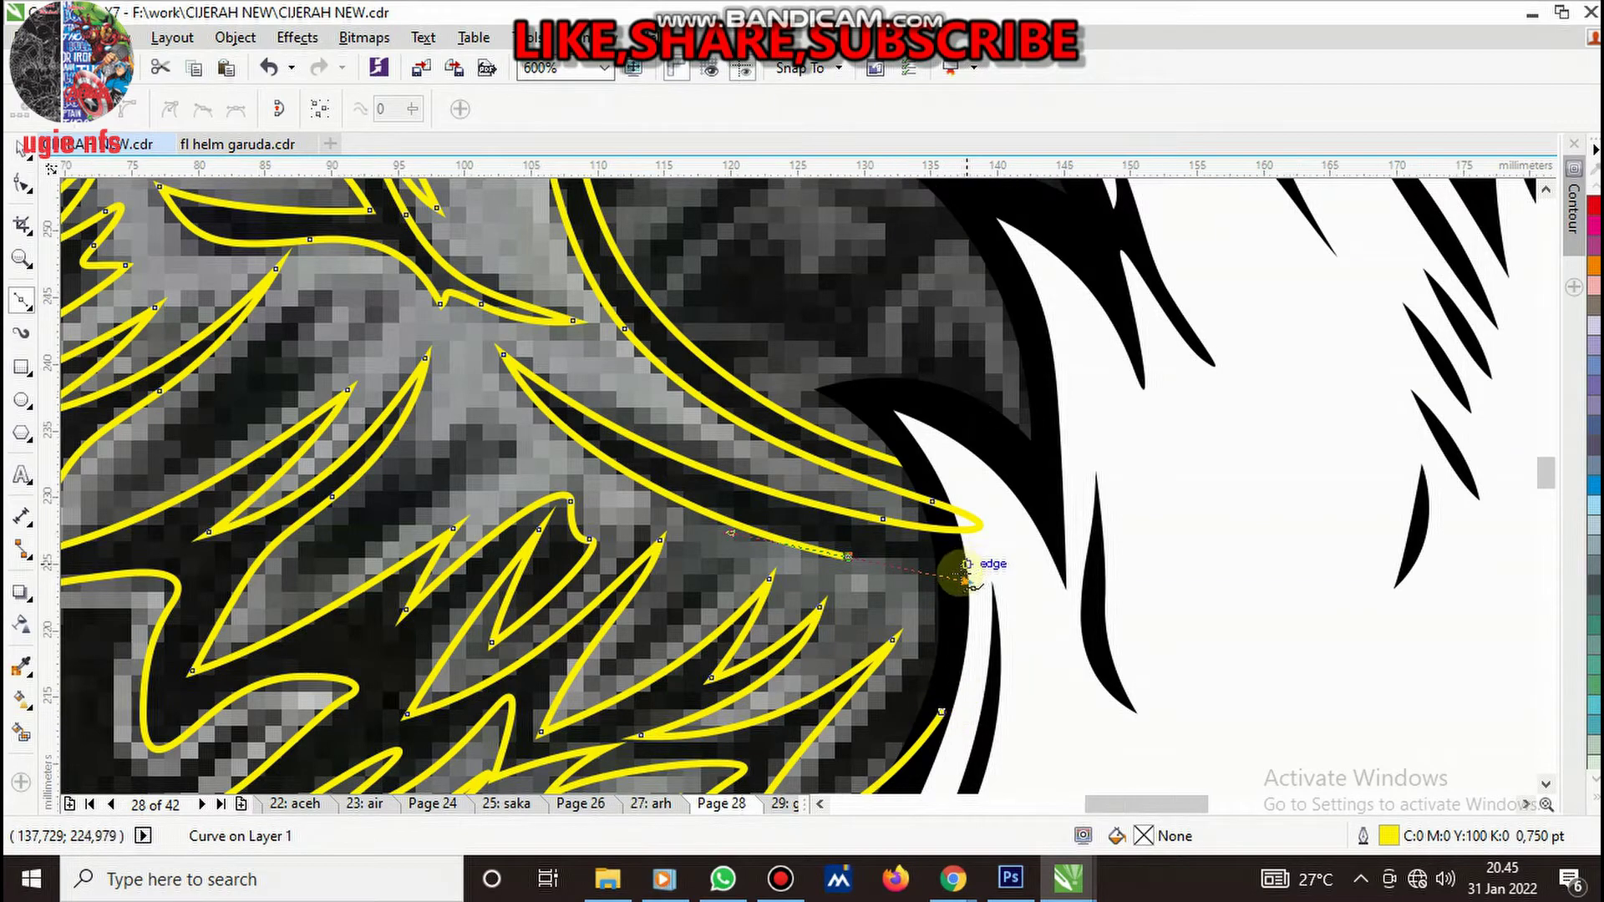
scroll(967, 577, "up", 1)
scroll(960, 568, "up", 1)
left_click_drag(961, 561, 890, 662)
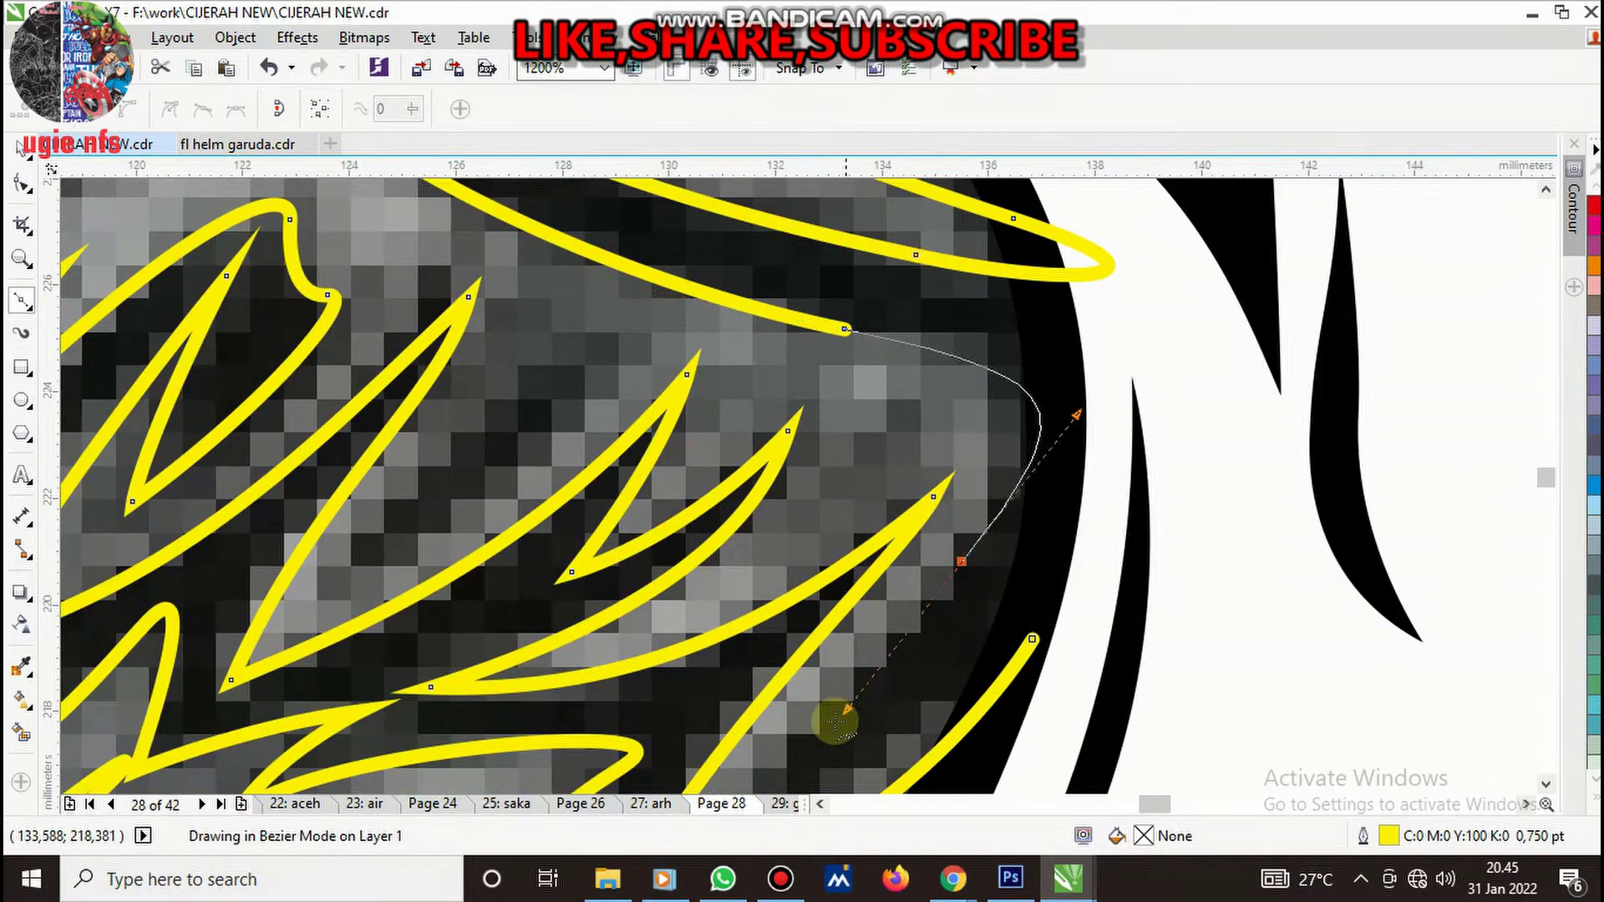
scroll(889, 663, "down", 2)
scroll(902, 652, "up", 2)
left_click(879, 657)
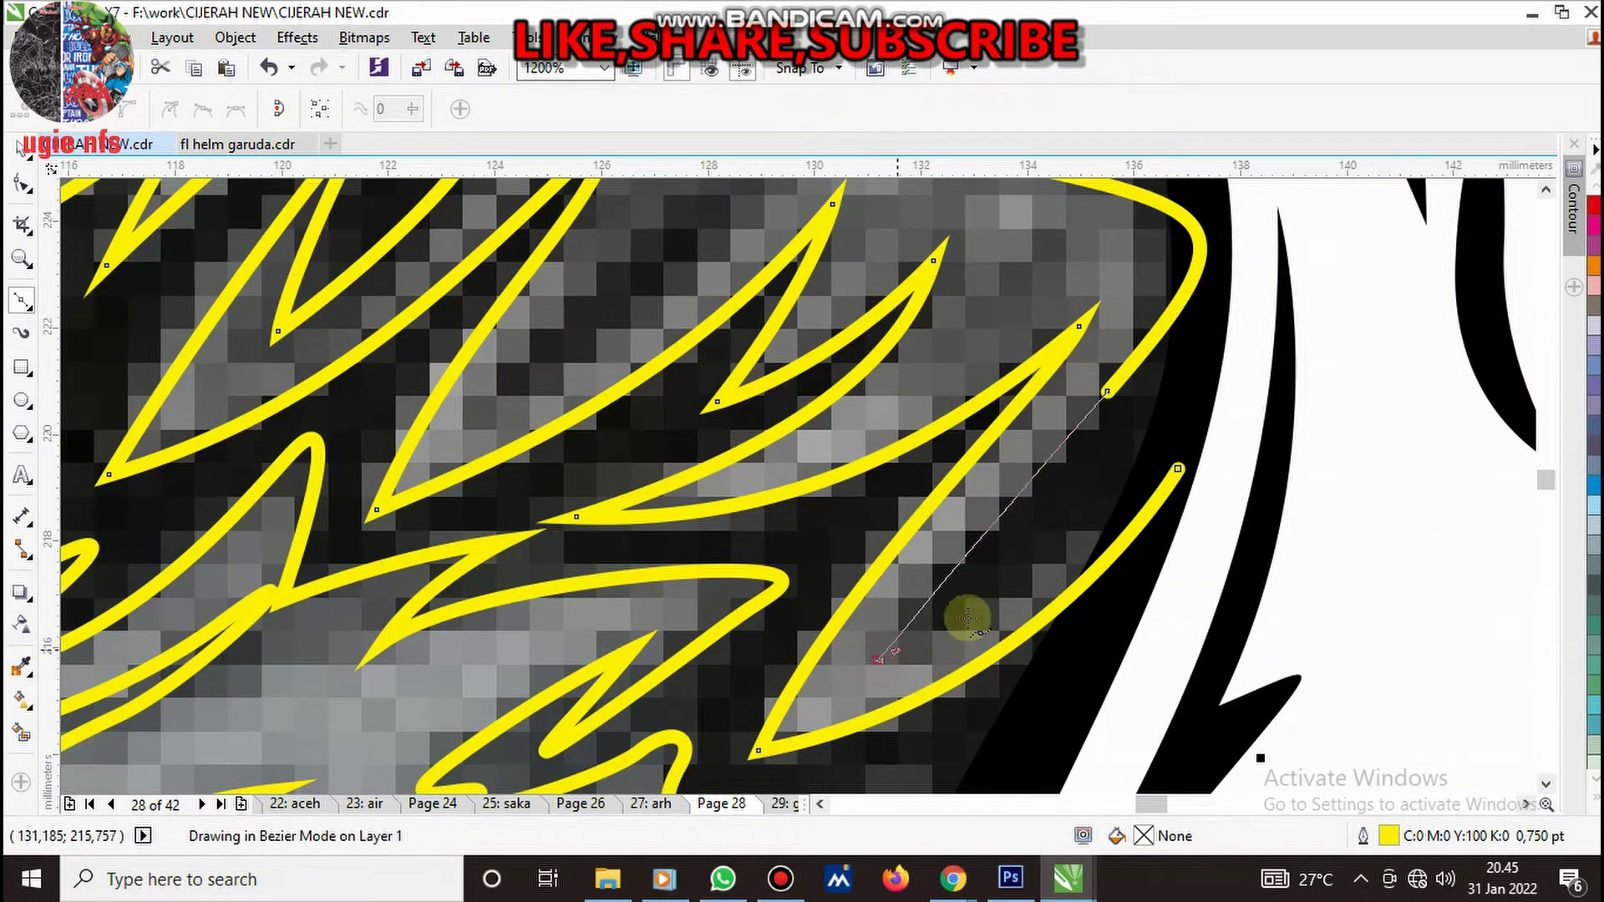
left_click(1178, 471)
- Trace one more feather below, close it, and zoom out to review
scroll(974, 570, "down", 1)
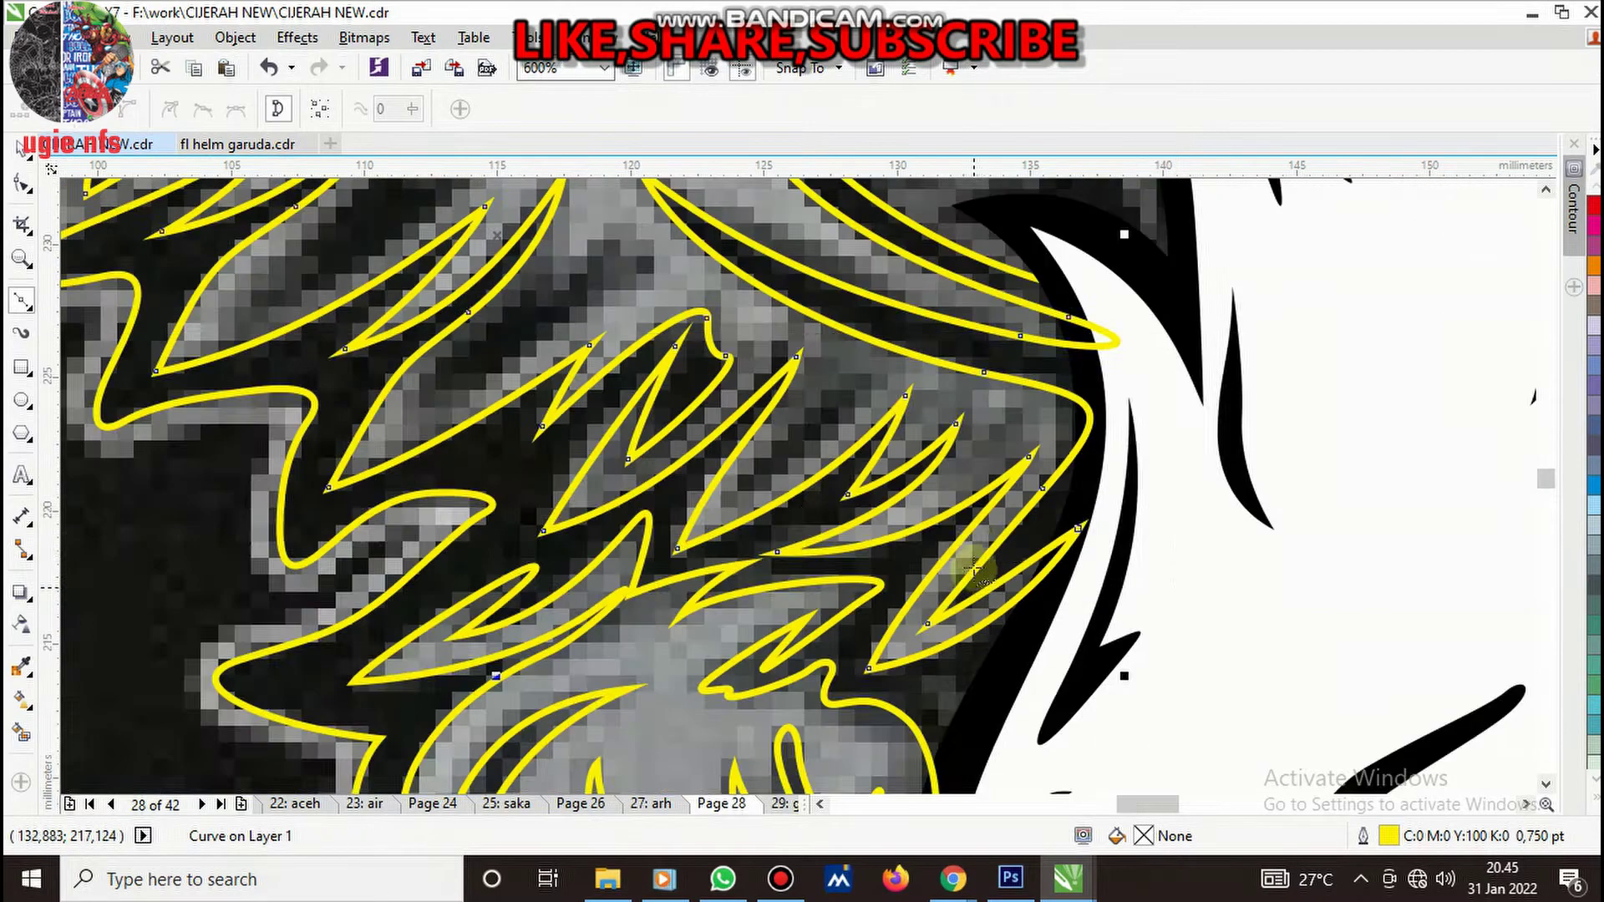
scroll(849, 464, "down", 2)
scroll(869, 476, "up", 3)
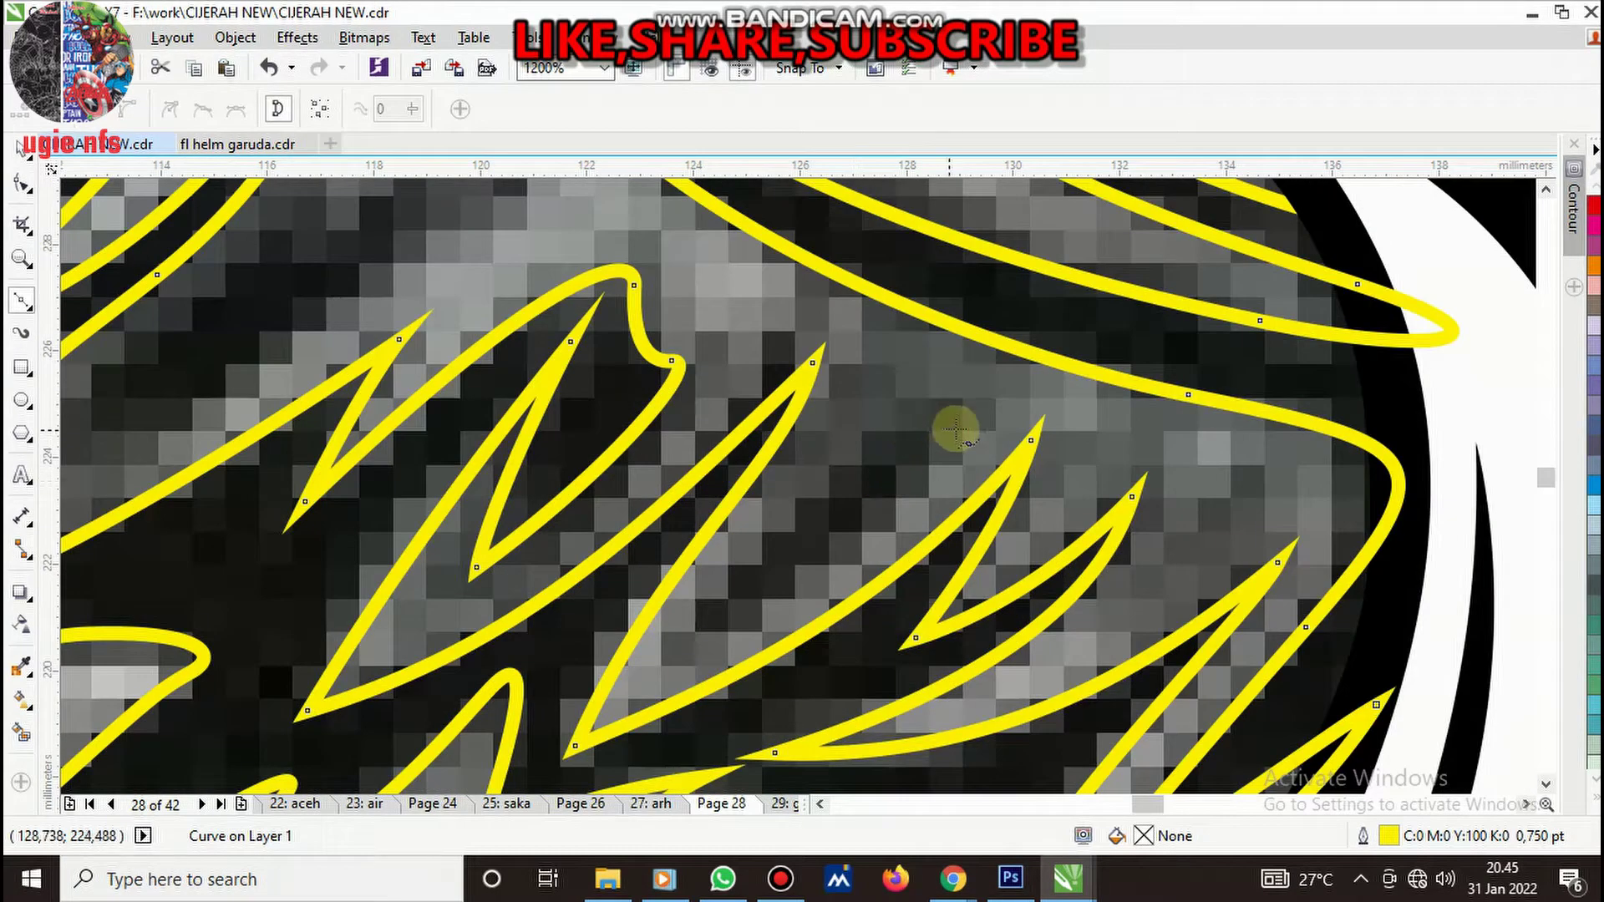
left_click_drag(689, 648, 626, 677)
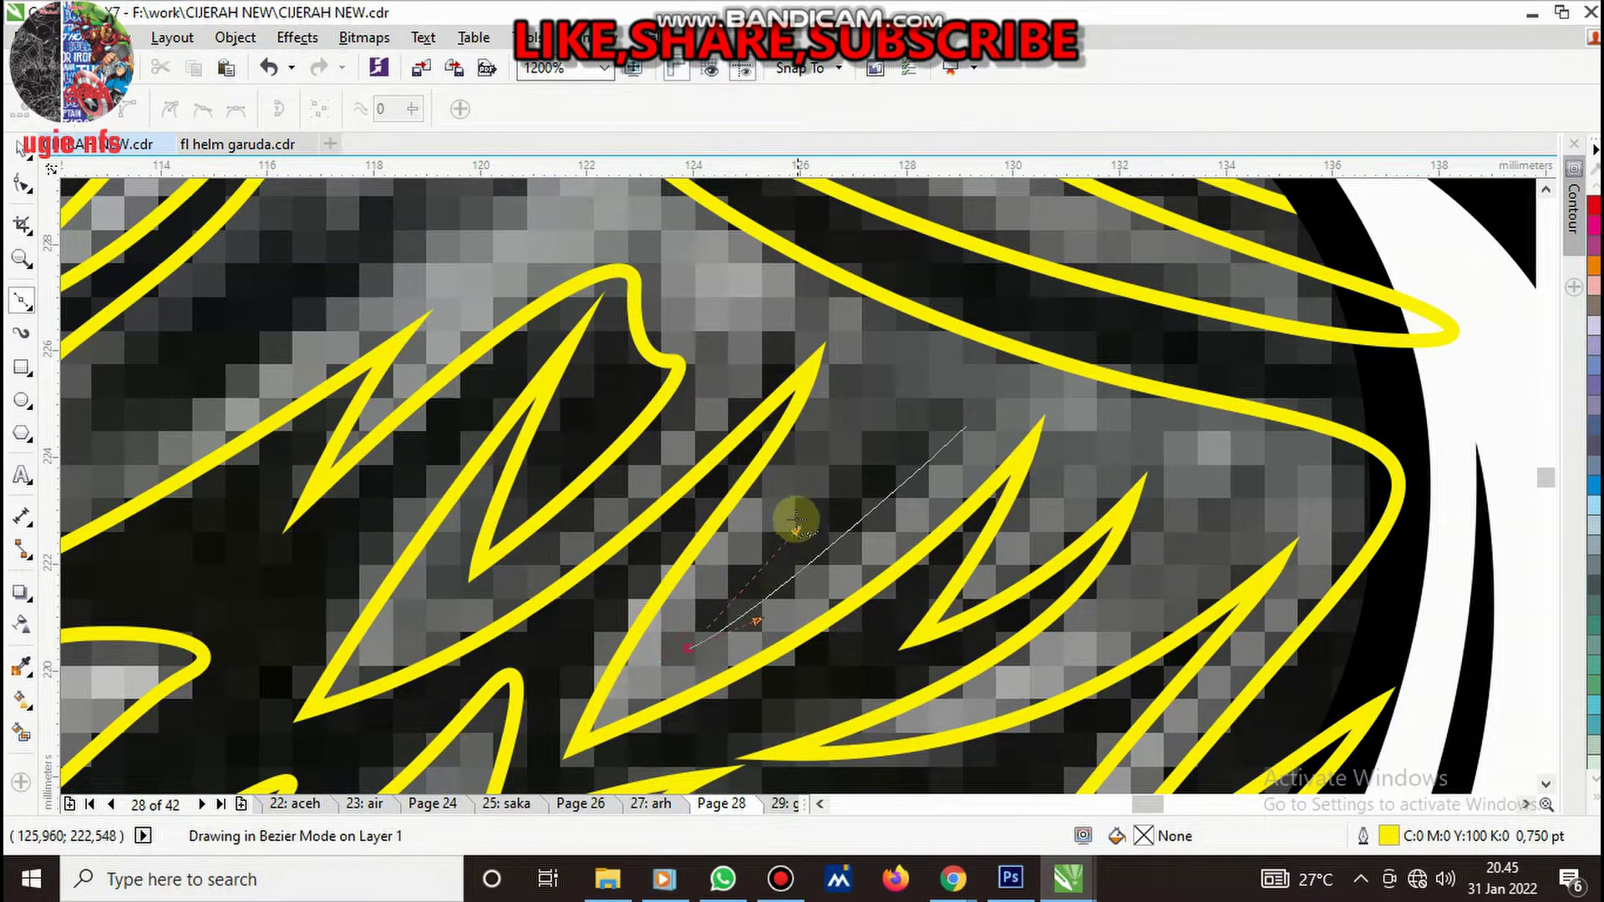
left_click(965, 426)
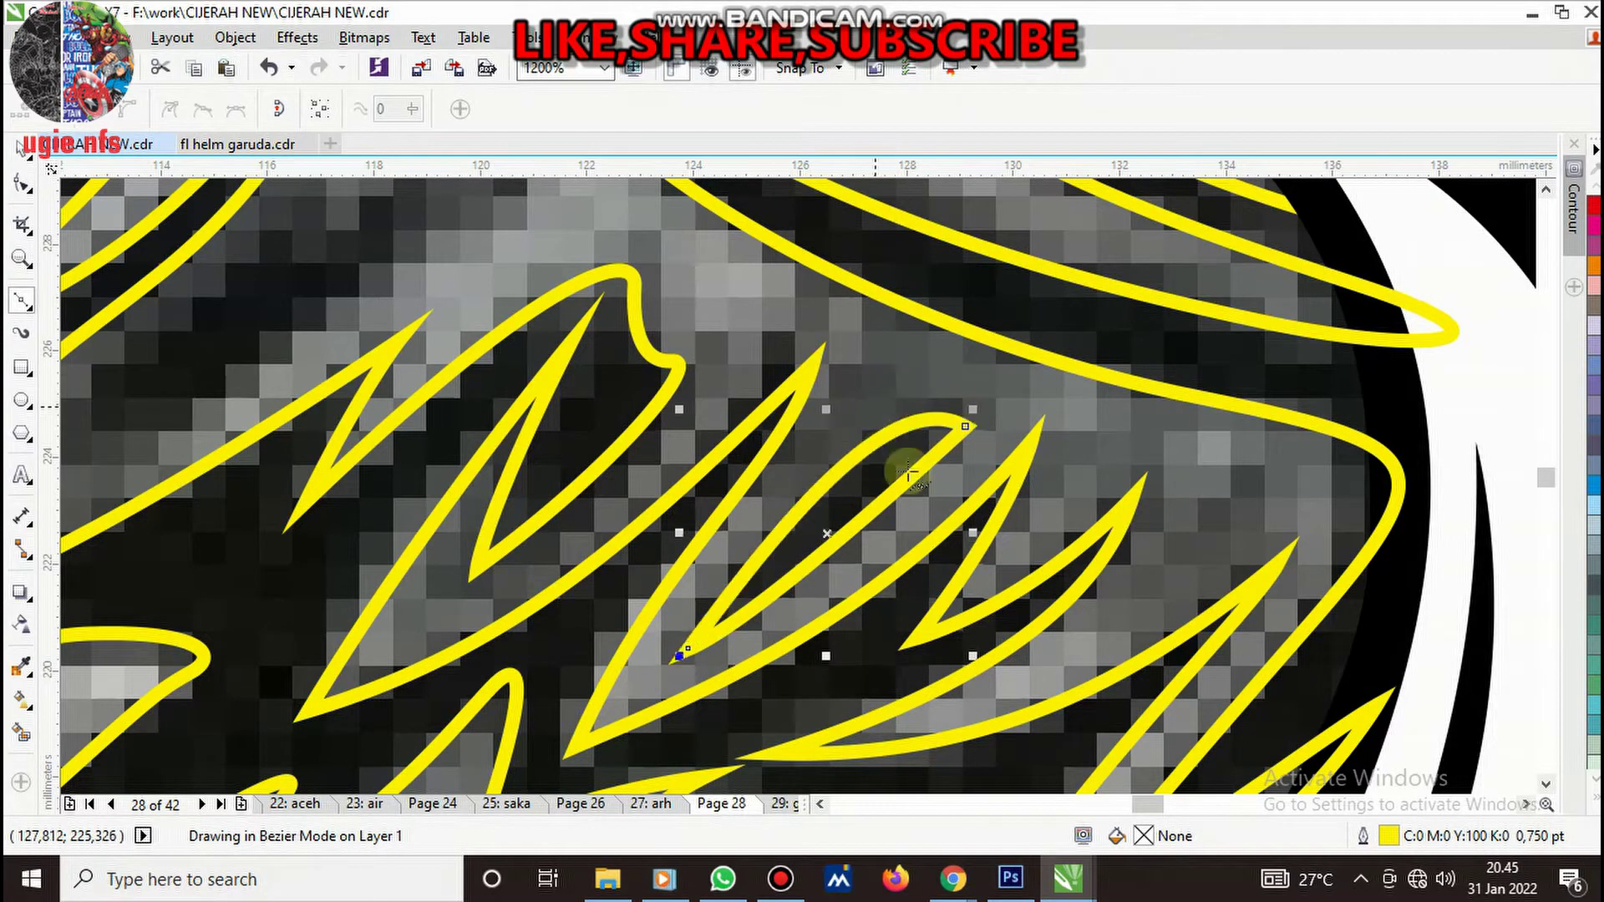
scroll(908, 472, "down", 2)
scroll(811, 451, "up", 1)
scroll(810, 452, "up", 1)
scroll(917, 488, "down", 2)
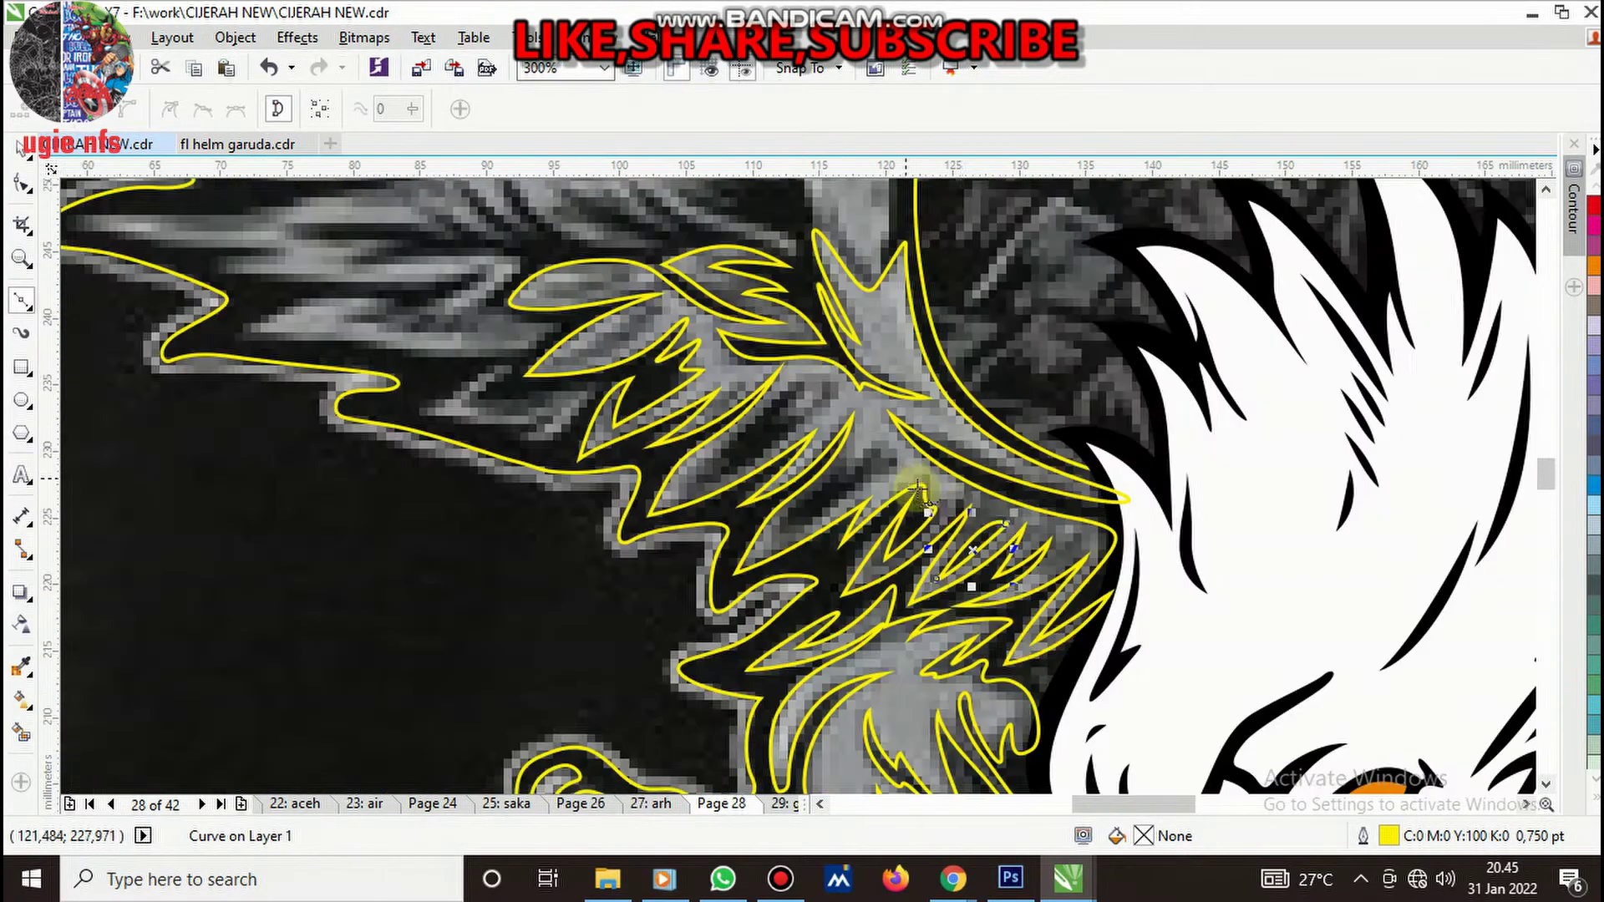
scroll(916, 489, "up", 1)
- Trim the new feather against its overlapping neighbour outline
left_click(984, 471, "shift")
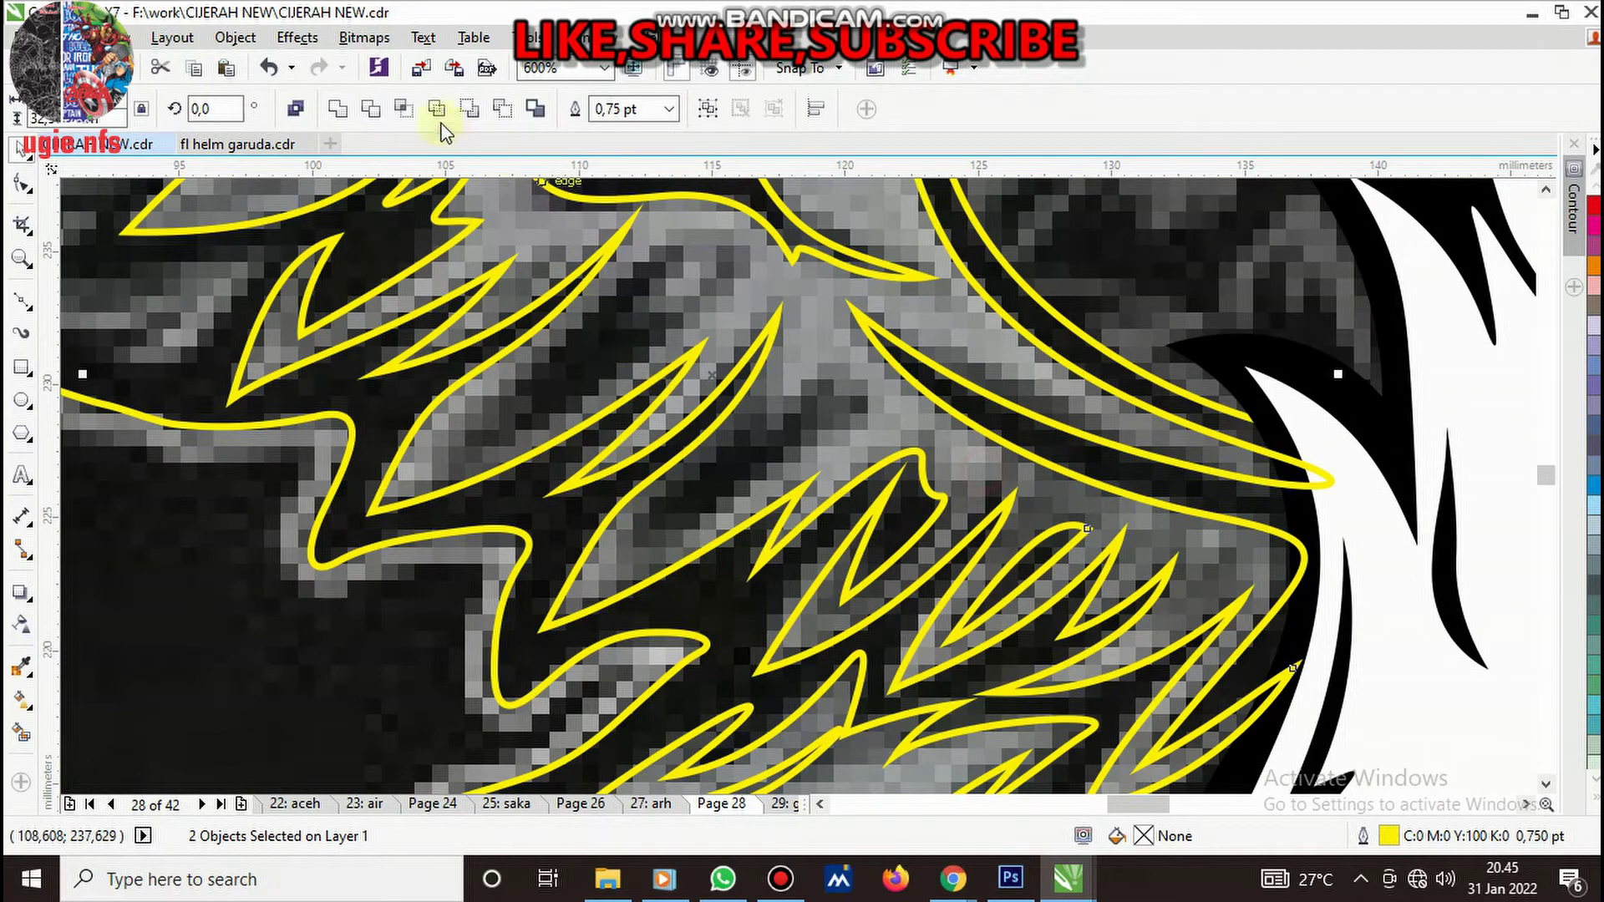
left_click(371, 109)
left_click(268, 680)
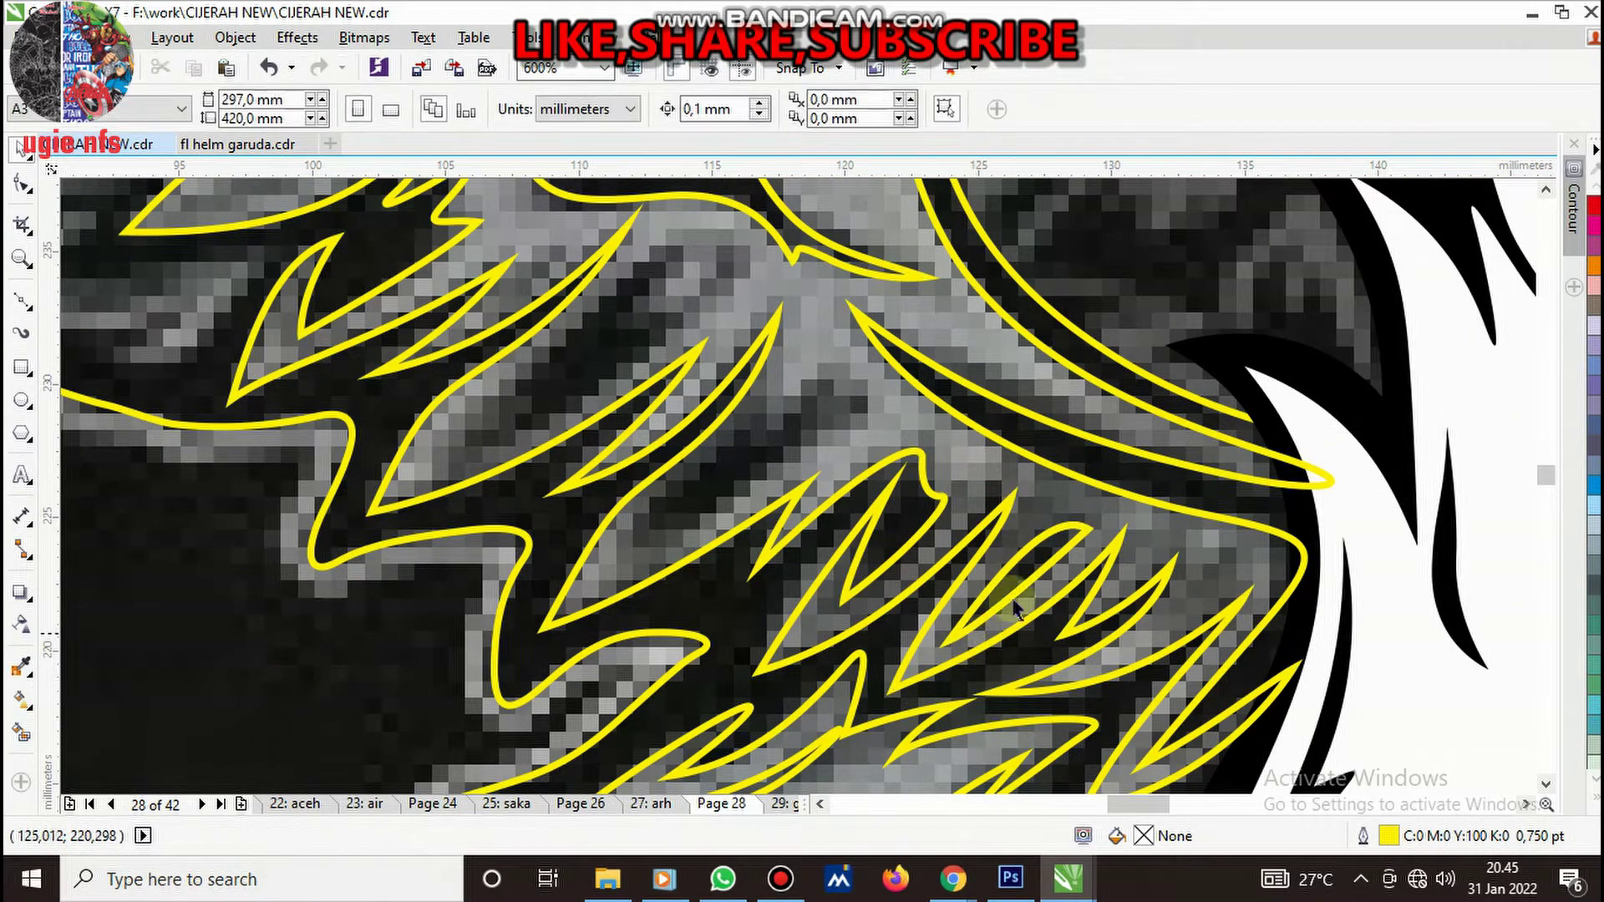
left_click(917, 577)
left_click(794, 448)
- Reshape the large feather's tip node and segment with the Shape tool (F10)
left_click(71, 242)
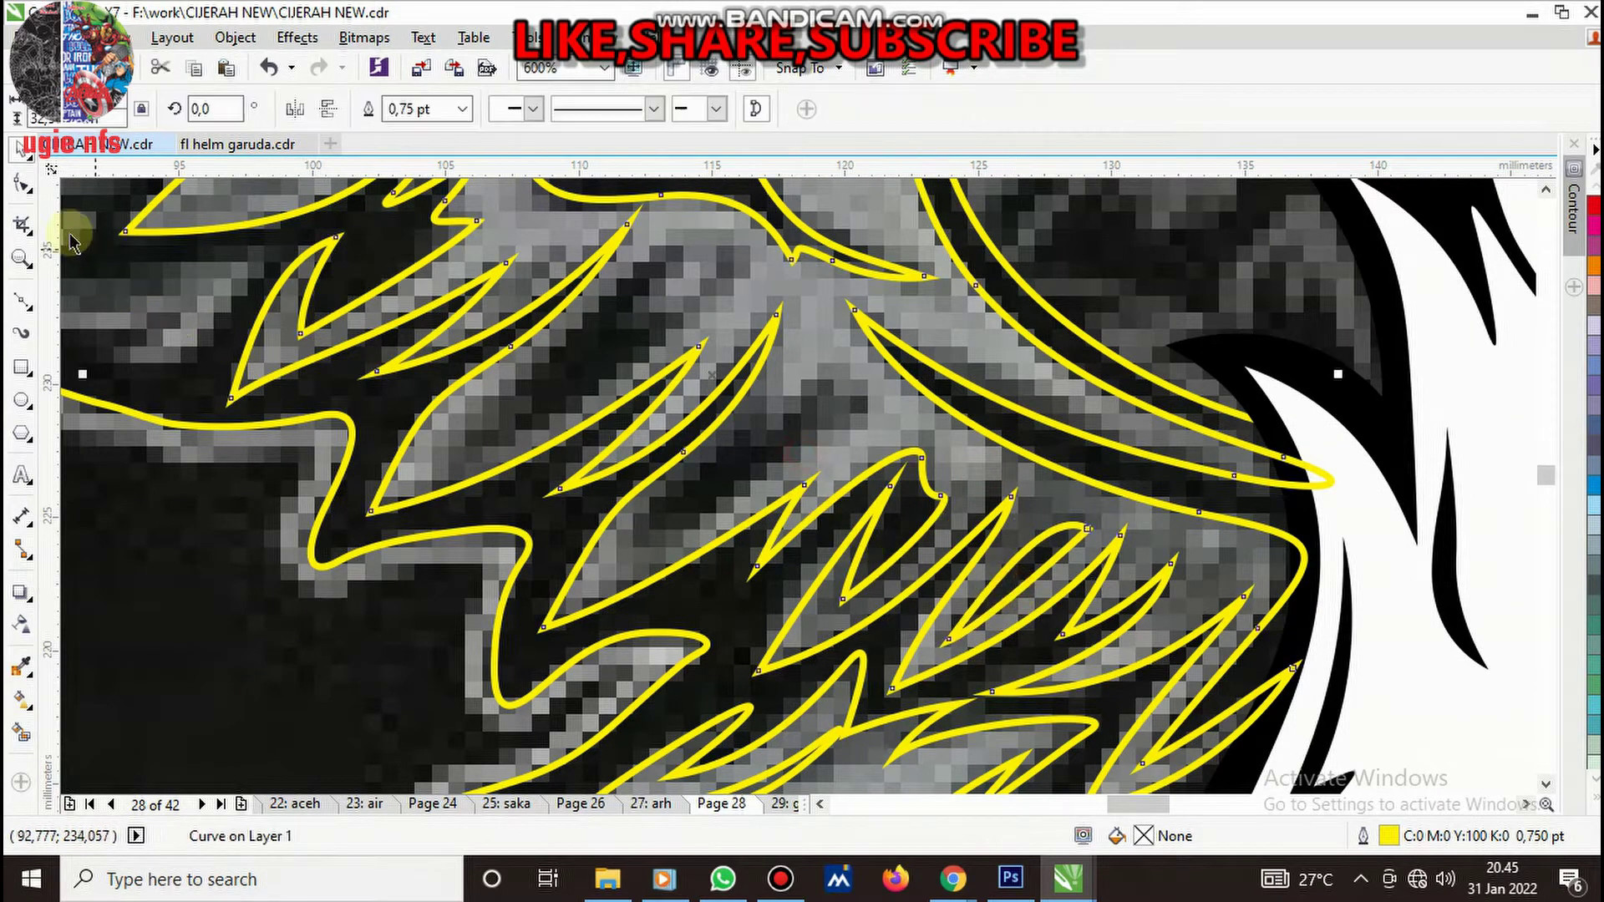
left_click(20, 187)
left_click(755, 563)
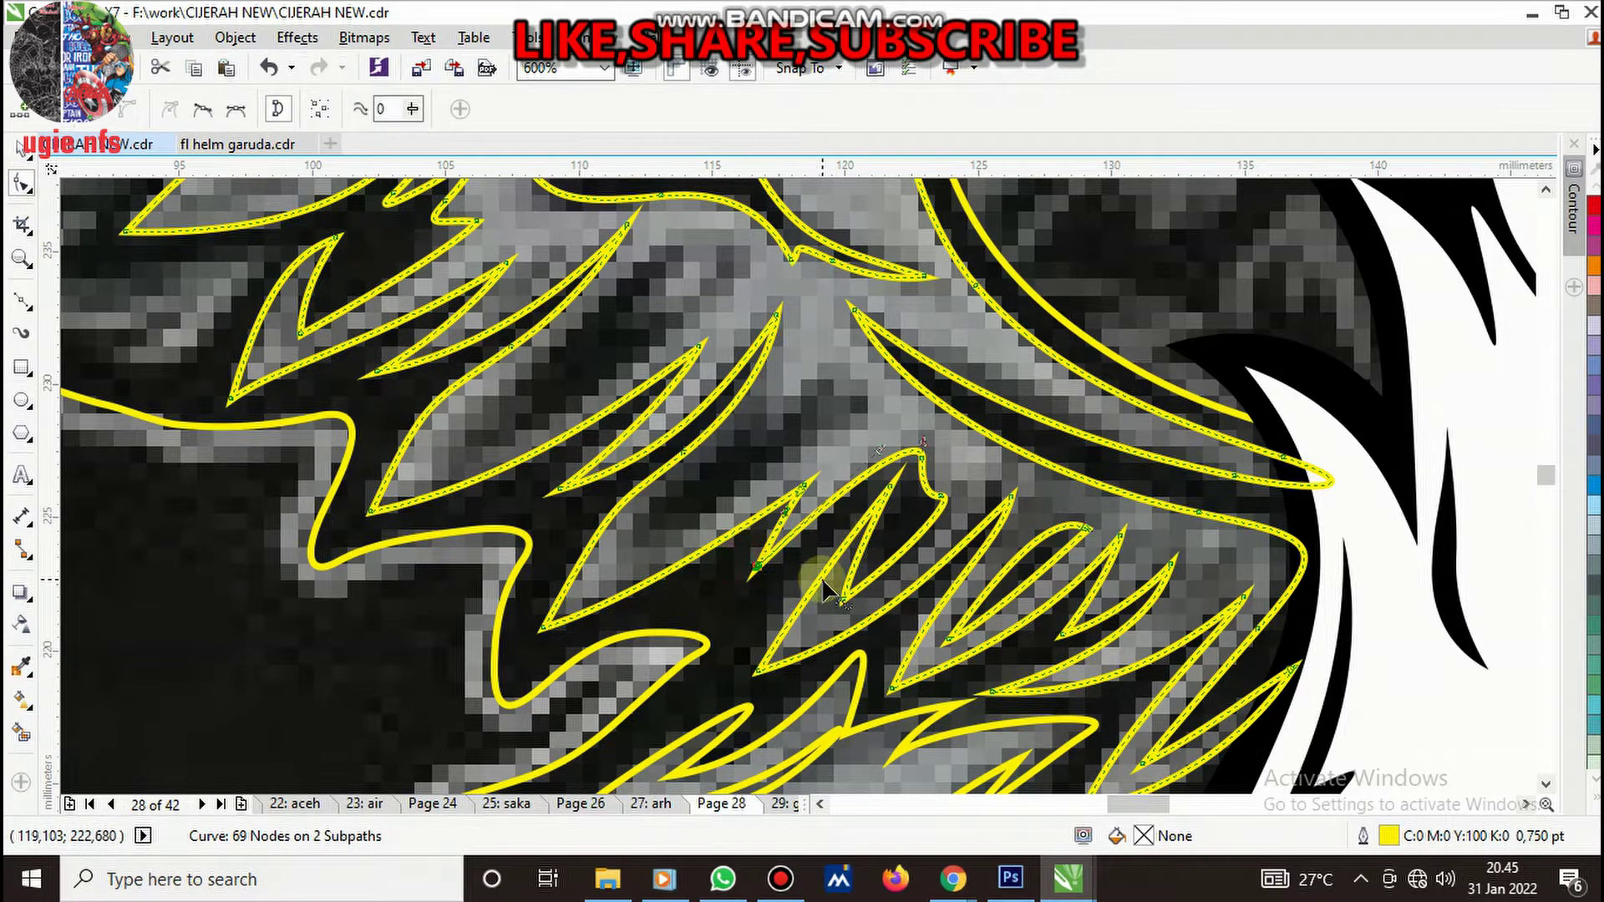
left_click_drag(734, 651, 790, 644)
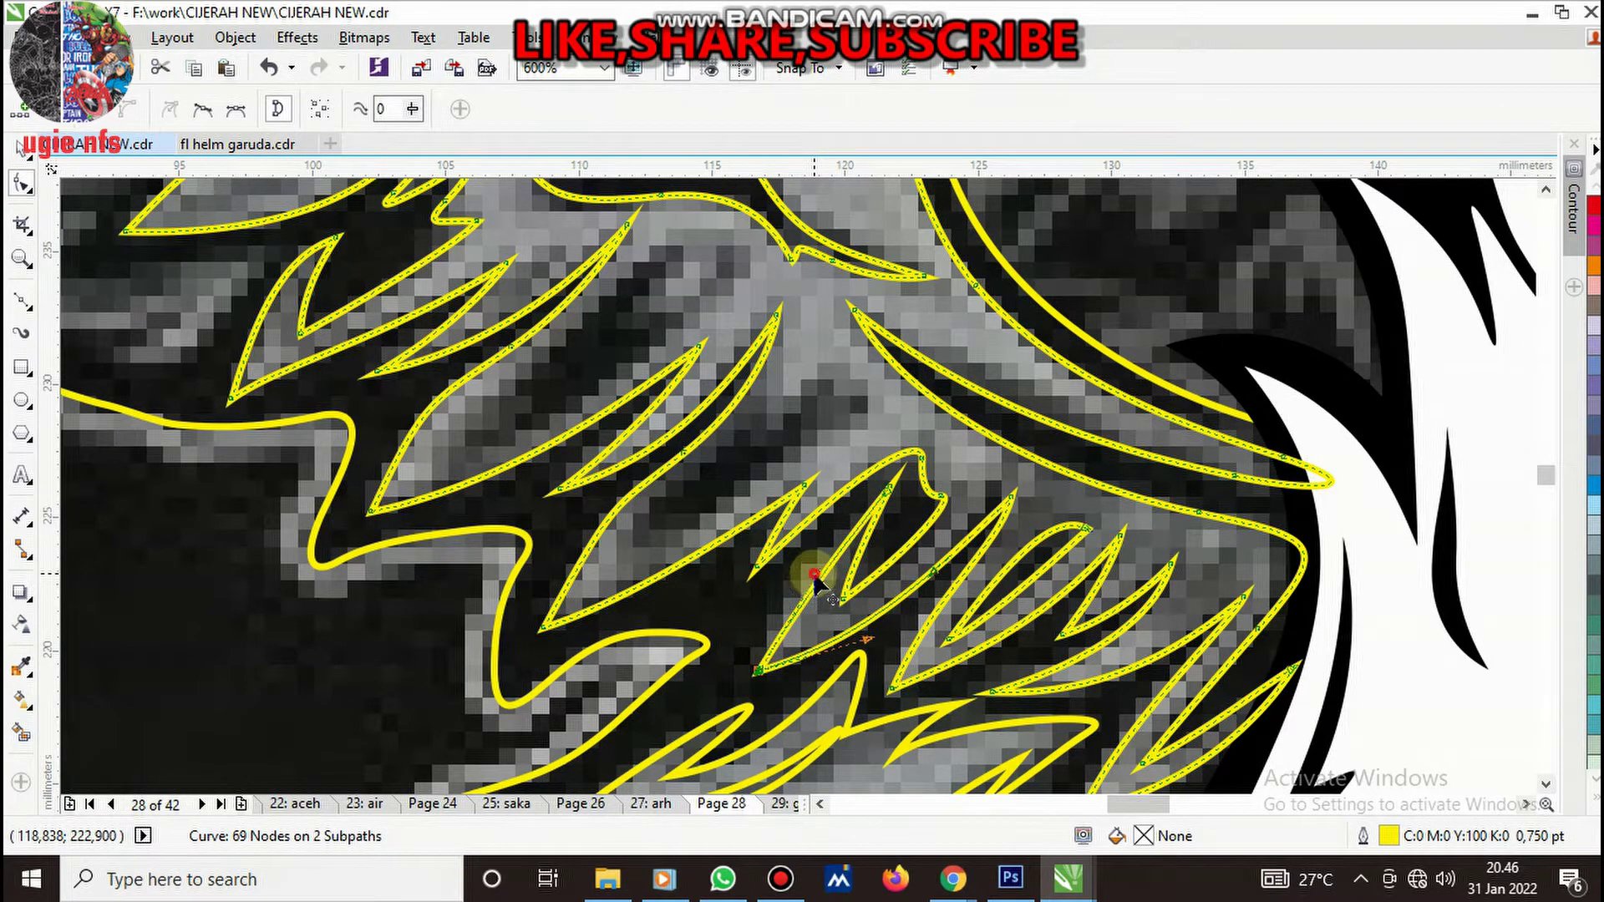
left_click_drag(815, 577, 791, 610)
scroll(794, 595, "down", 2)
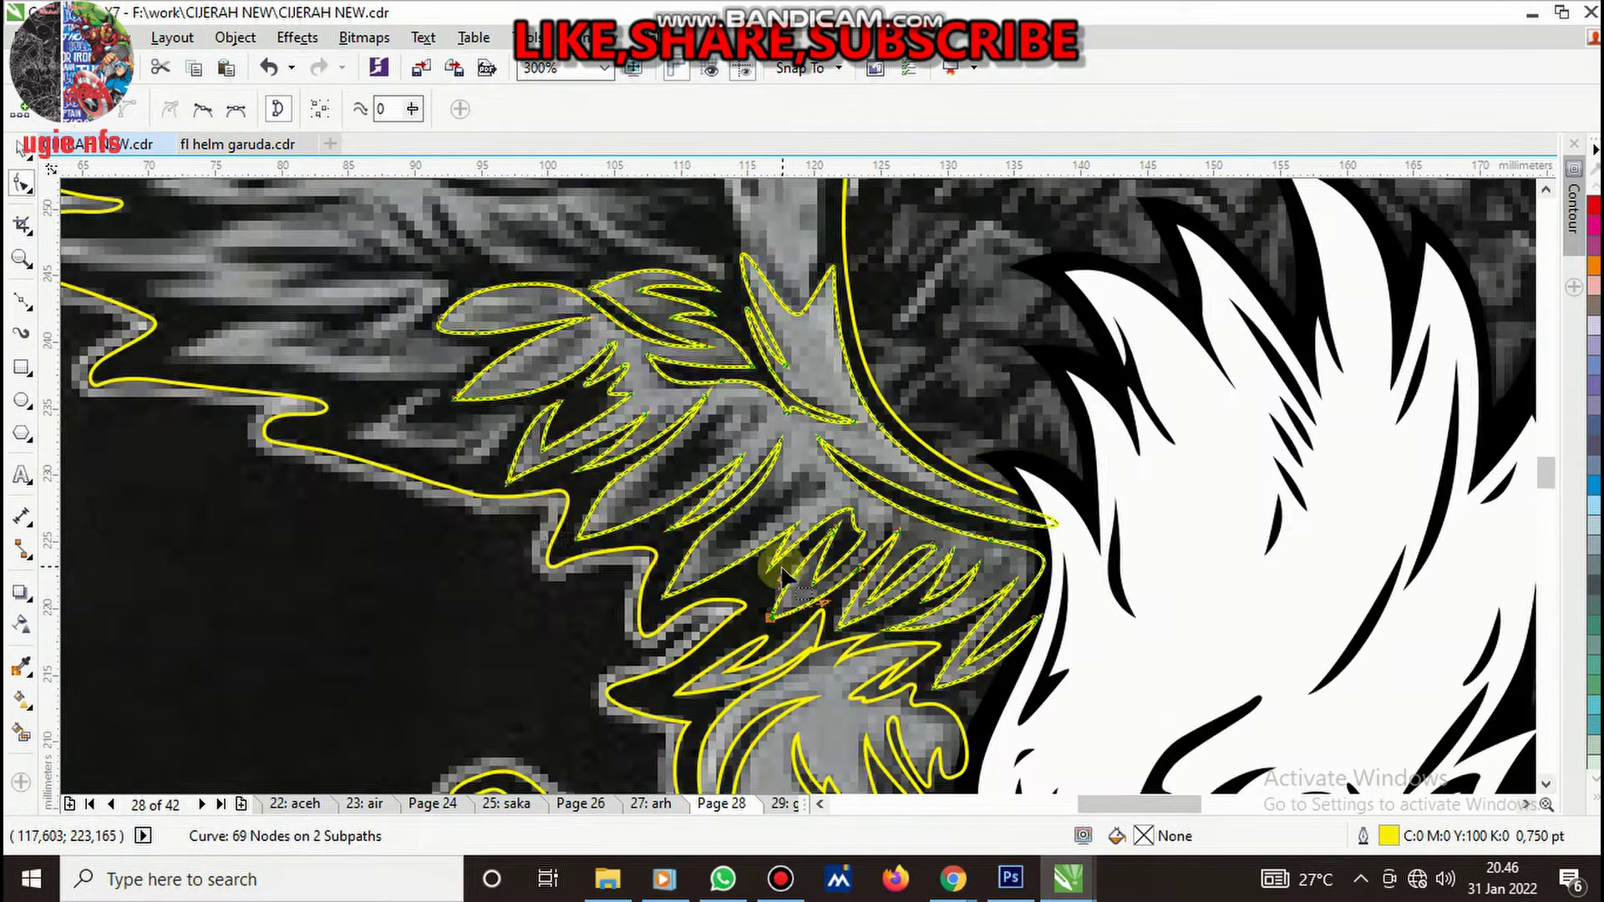
- Start a new Bezier feather outline over the wing's middle feathers
left_click(27, 301)
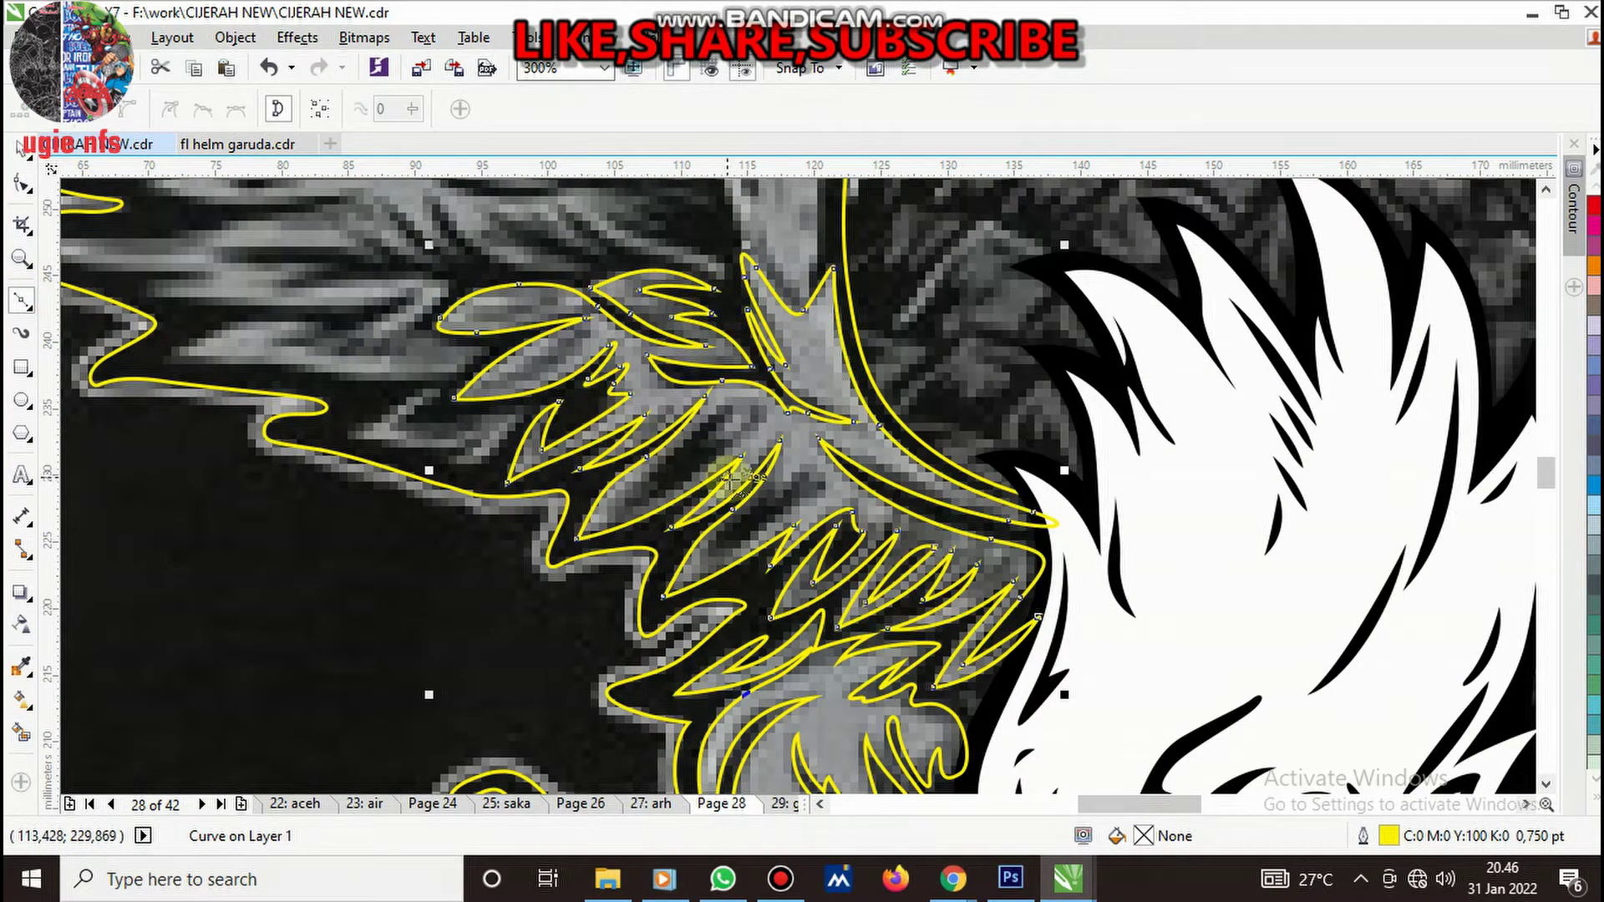
scroll(731, 476, "up", 2)
left_click(792, 349)
- Draw a slim pointed feather and close it at its start node
left_click_drag(518, 543, 376, 590)
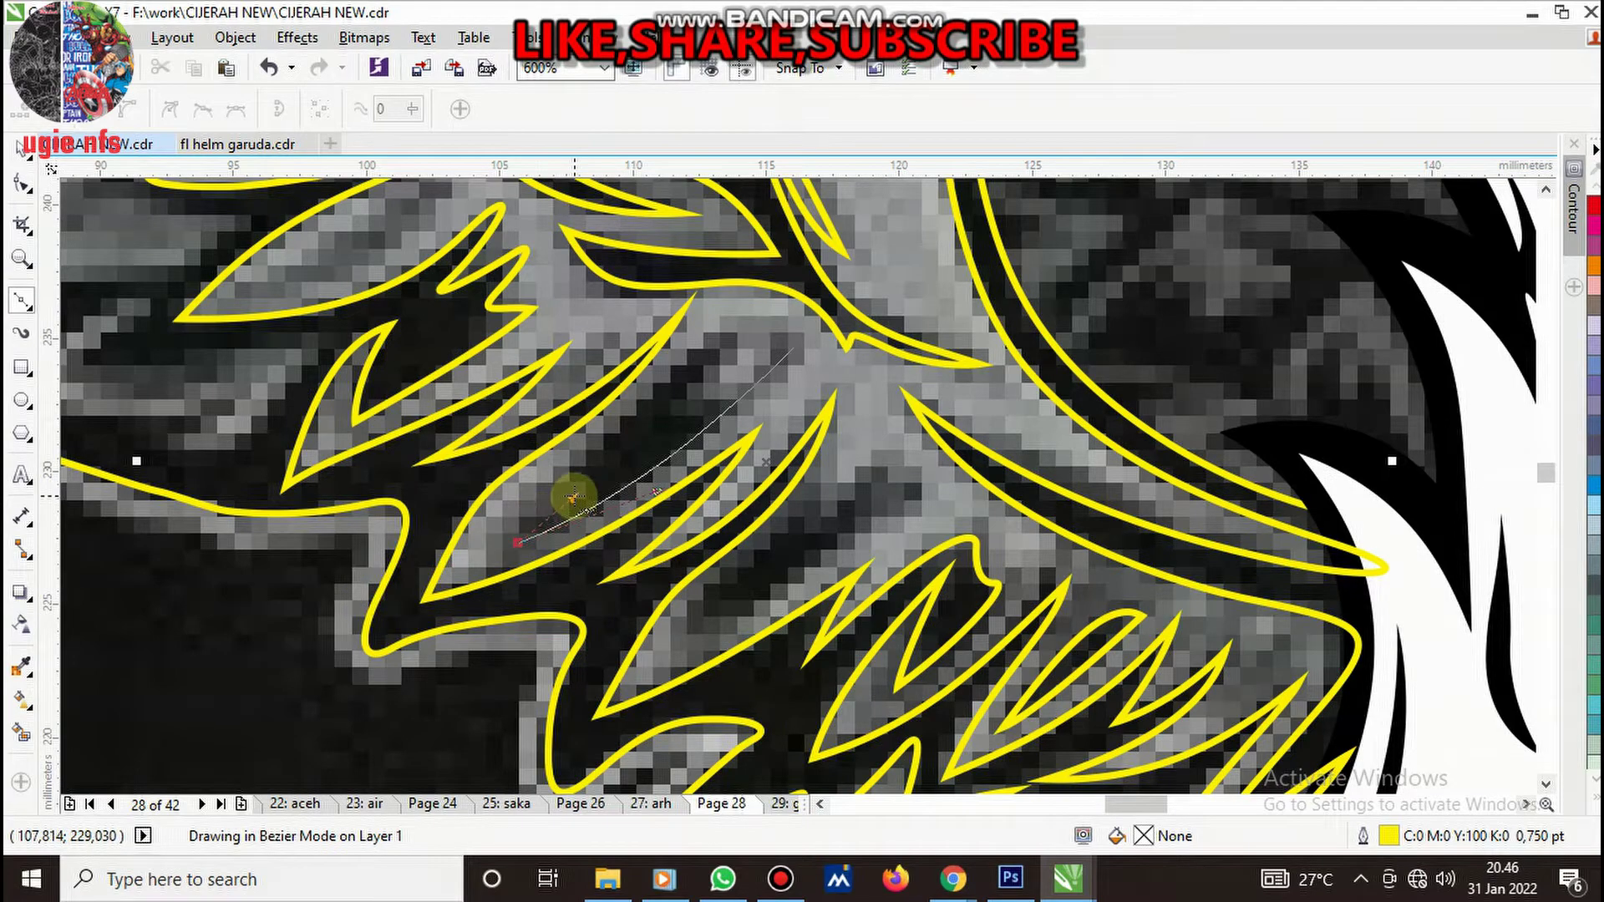
key("space")
left_click_drag(563, 481, 604, 441)
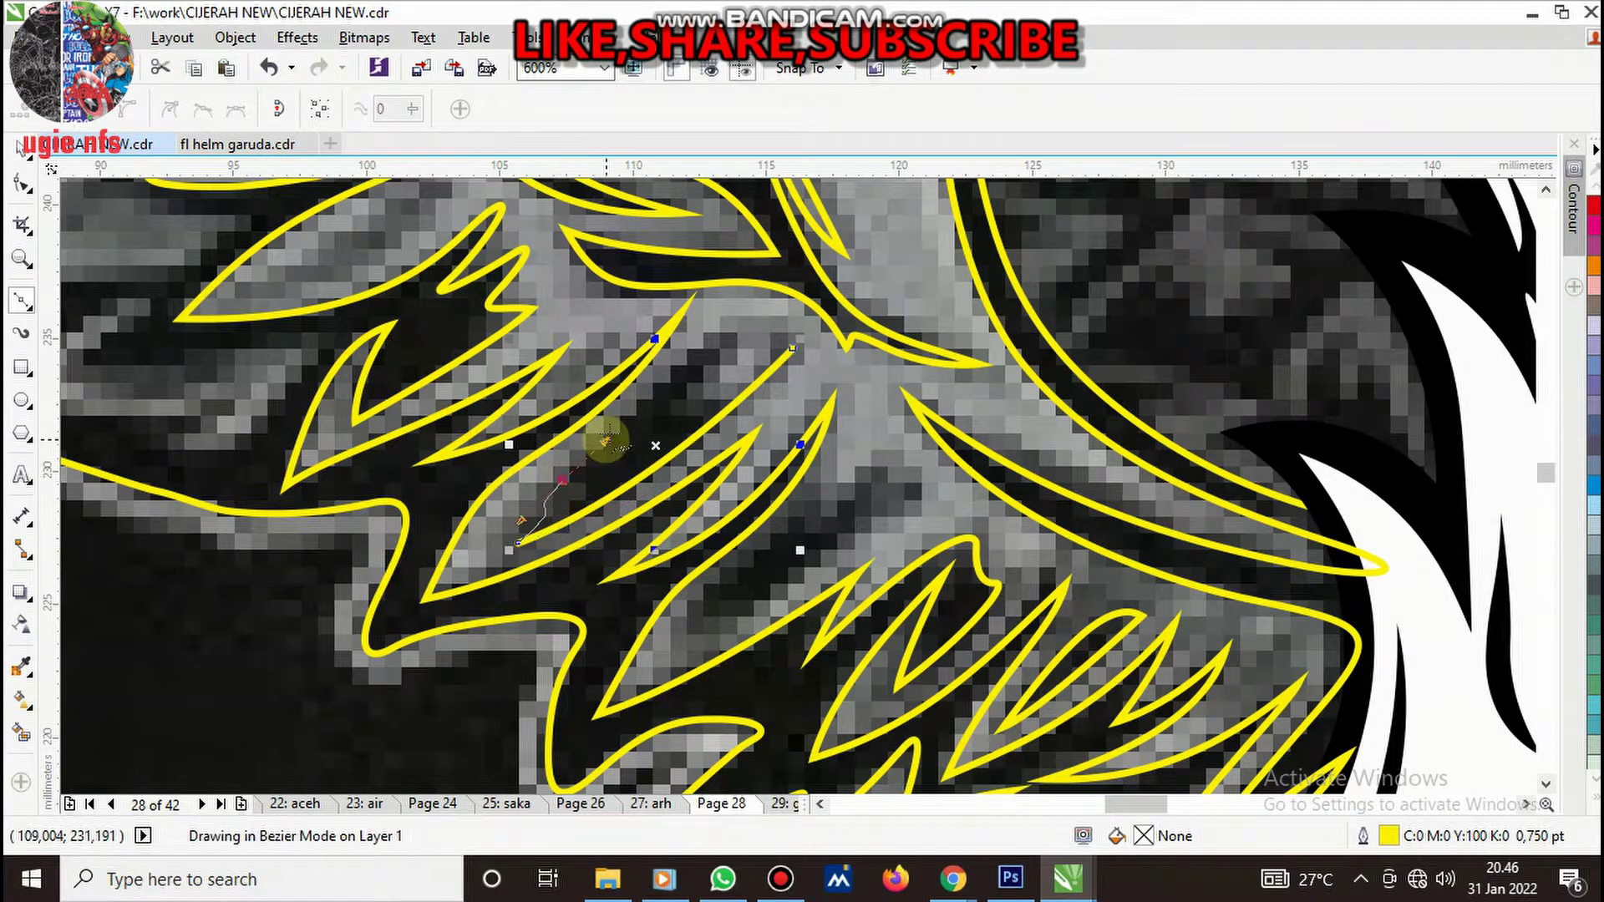
mouse_move(716, 331)
left_mouse_down()
mouse_move(709, 404)
mouse_move(733, 383)
left_mouse_up()
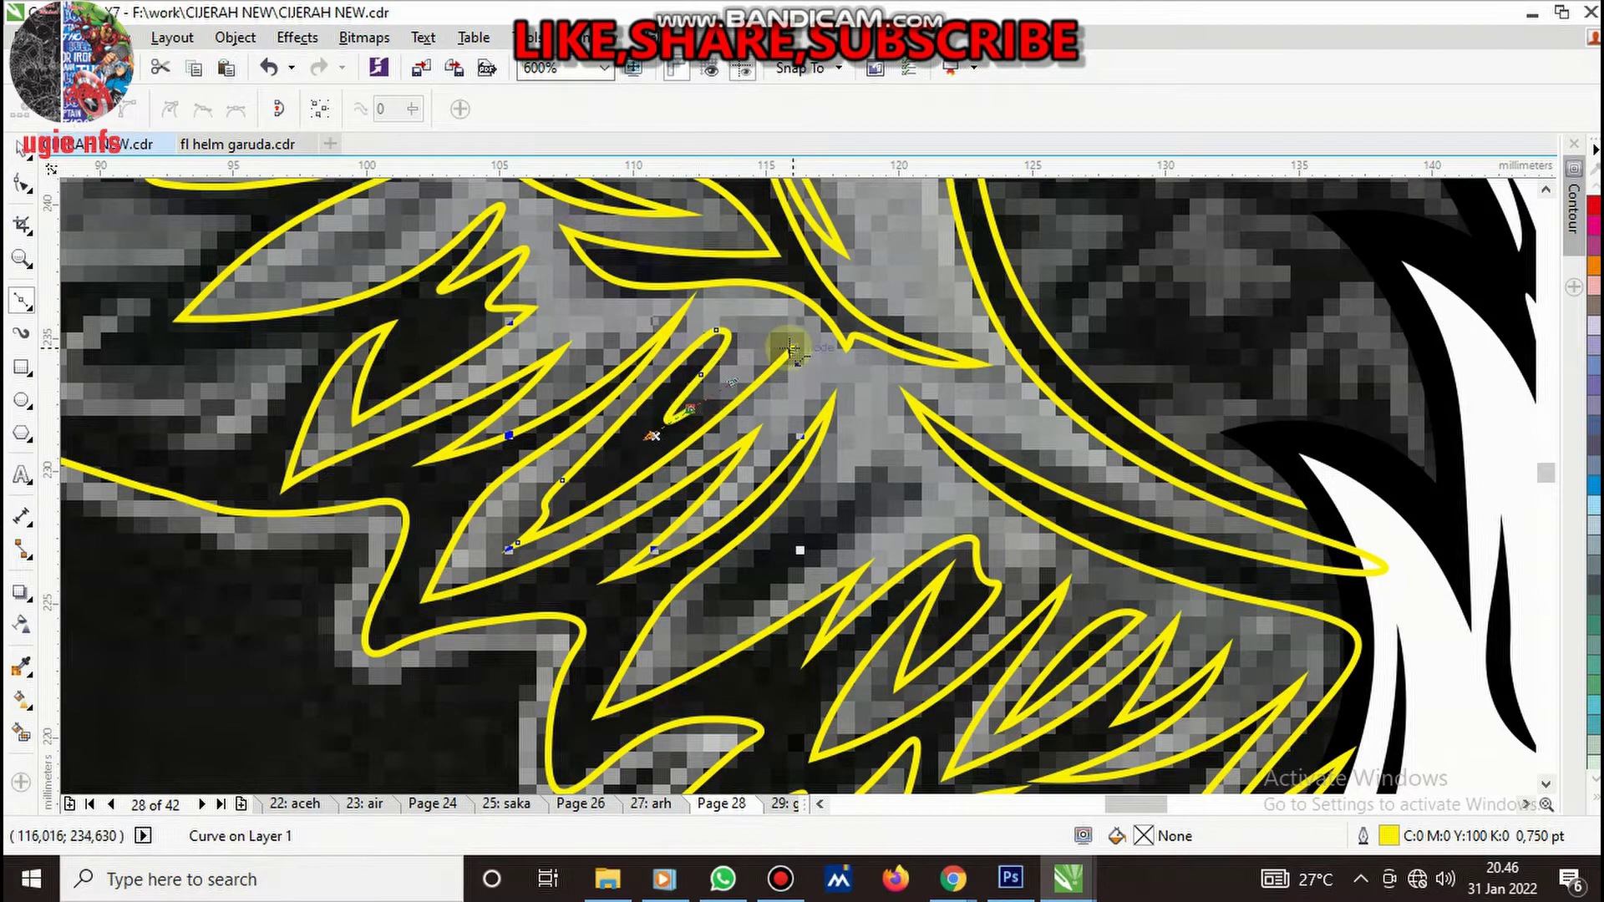
left_click(783, 332)
- Intersect the slim feather with the upper wing leaf into a new curve
scroll(763, 402, "down", 2)
key("space")
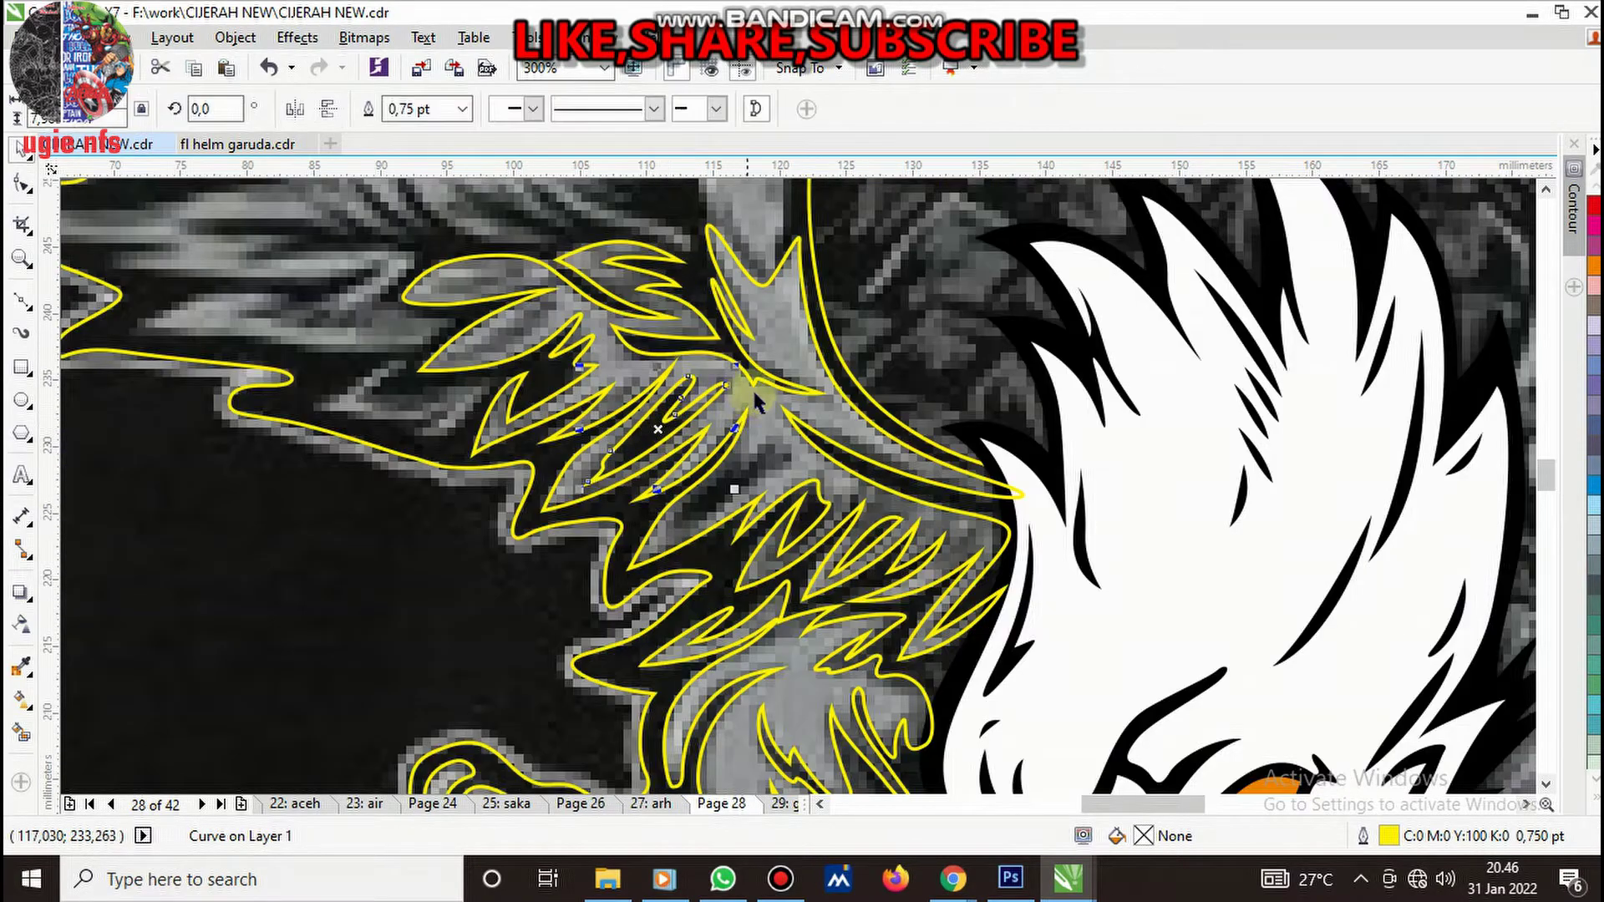
left_click(370, 108)
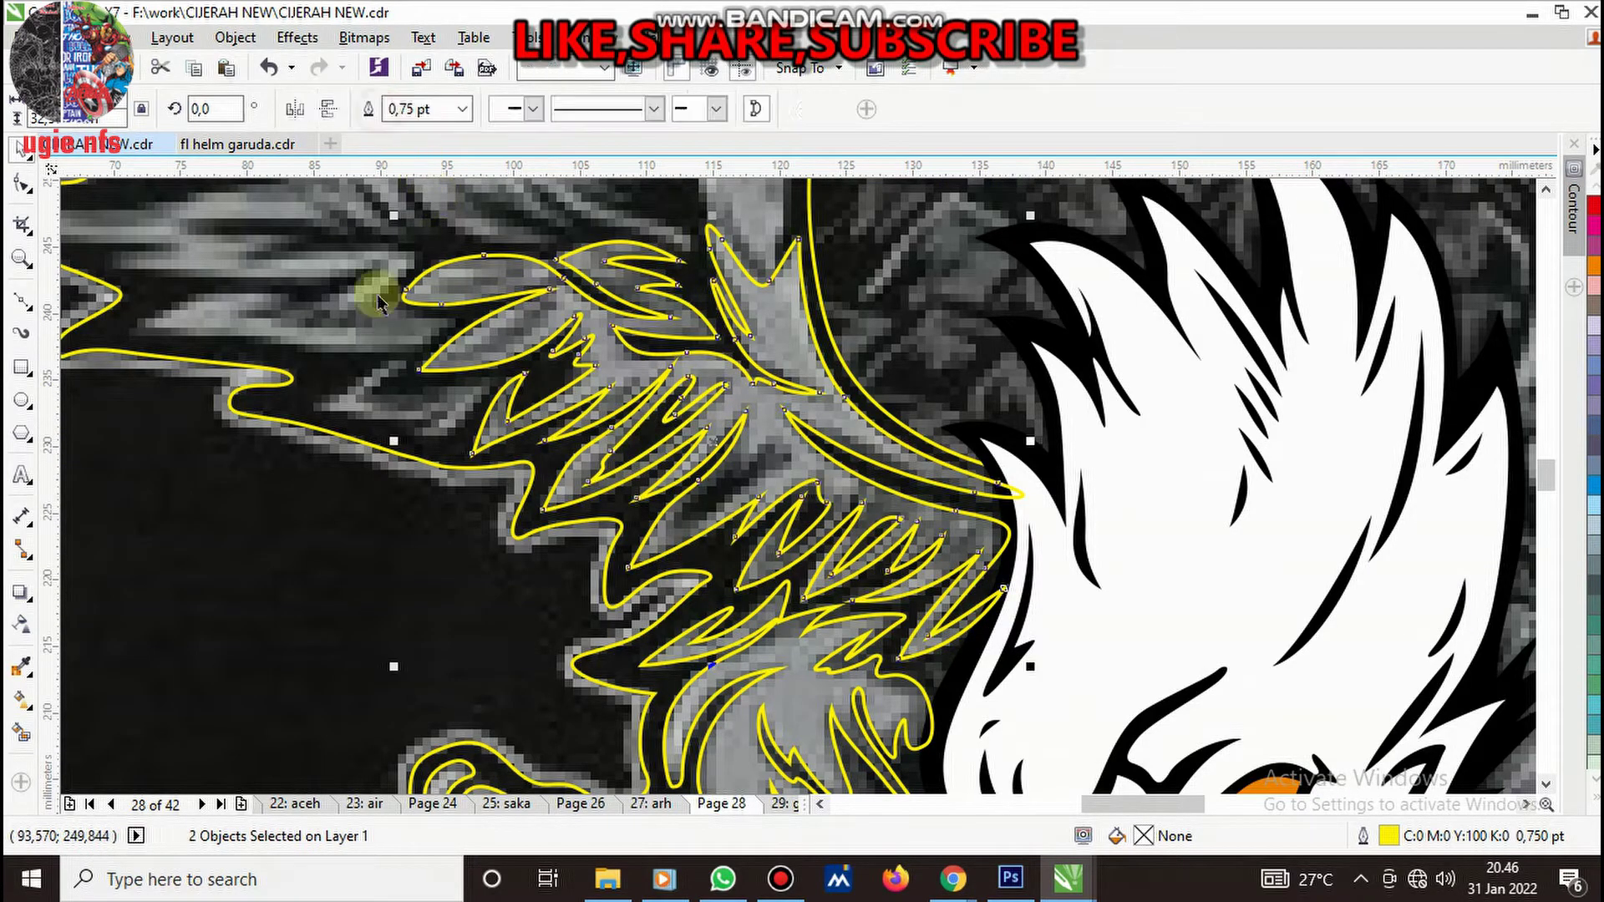
left_click(376, 459)
left_click(763, 489)
key("Escape")
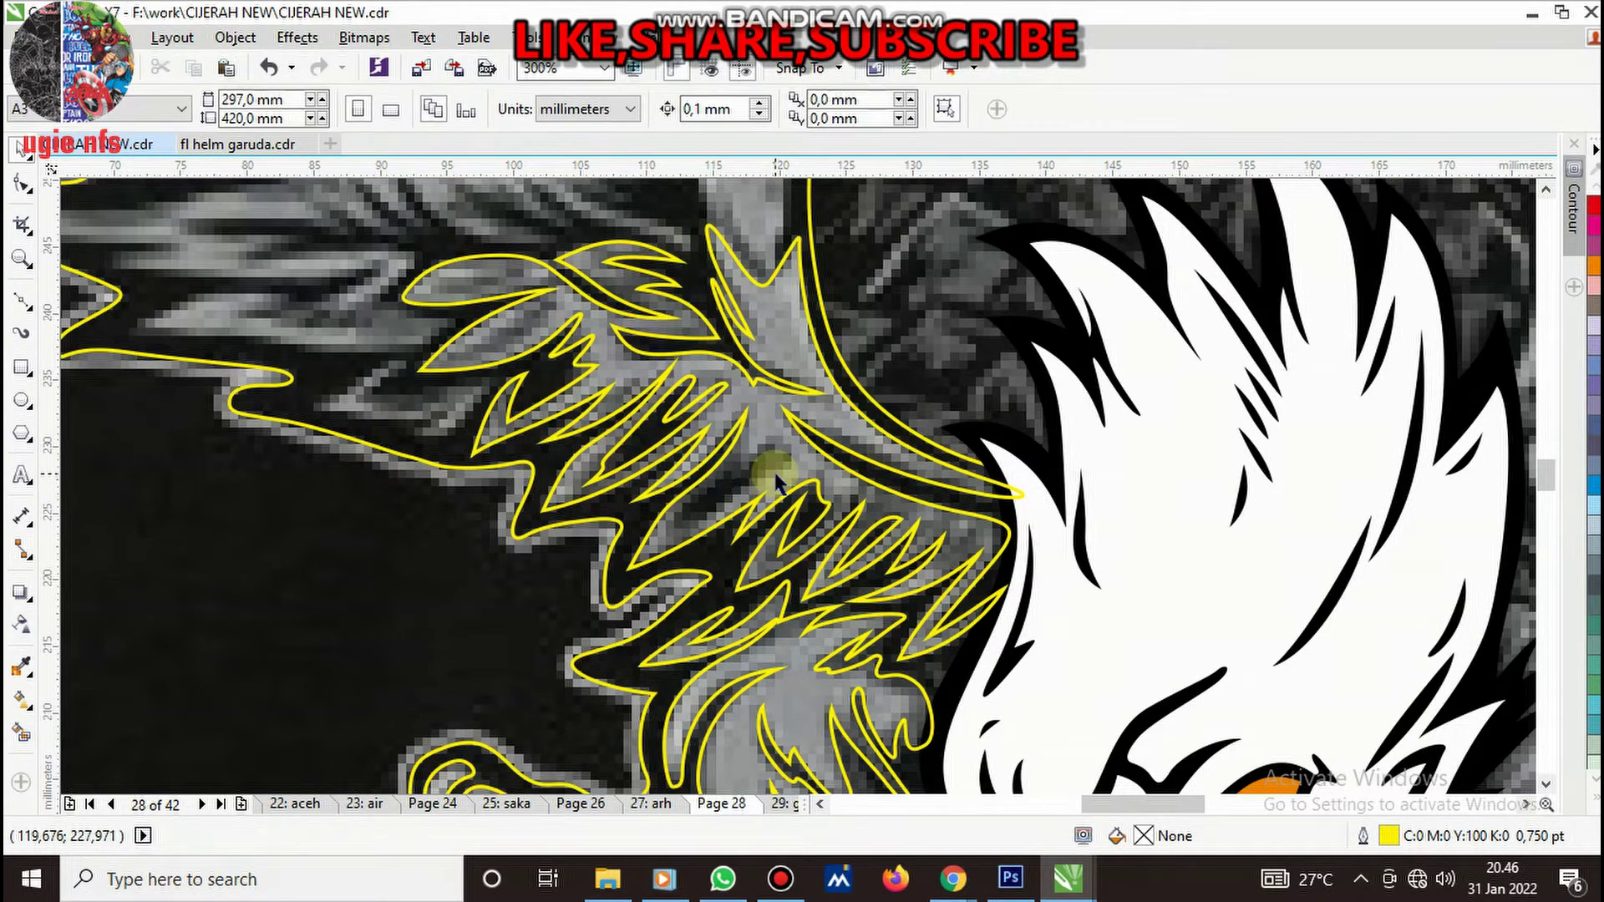
- Trace another closed feather starting near the wing root
key("F10")
scroll(794, 447, "up", 4)
left_click(463, 653)
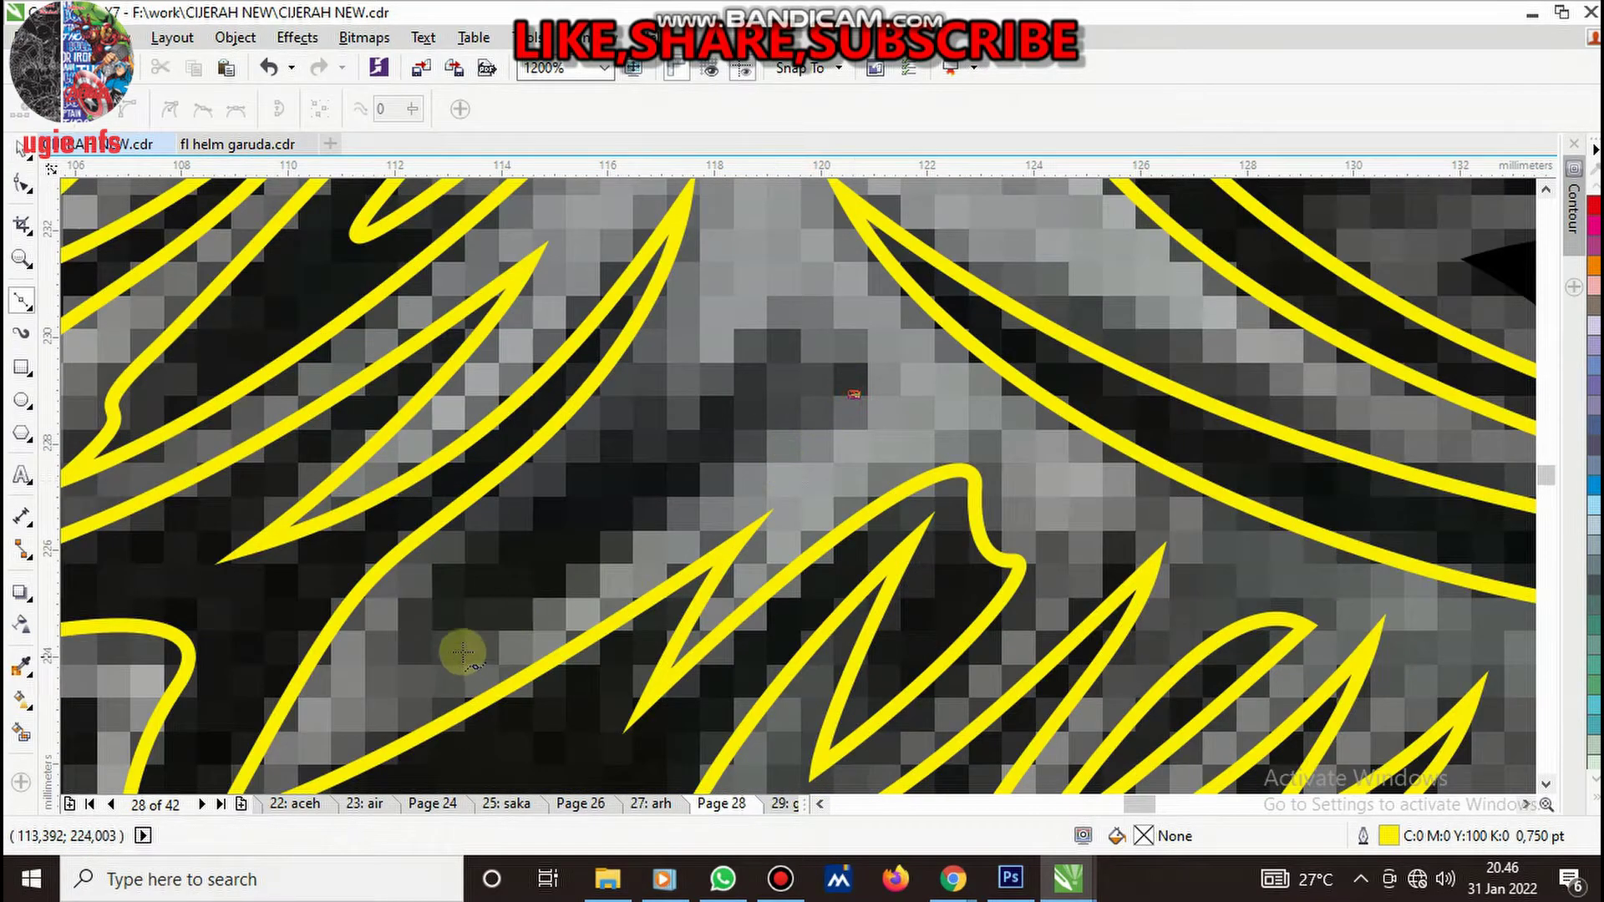
left_click_drag(392, 662, 188, 704)
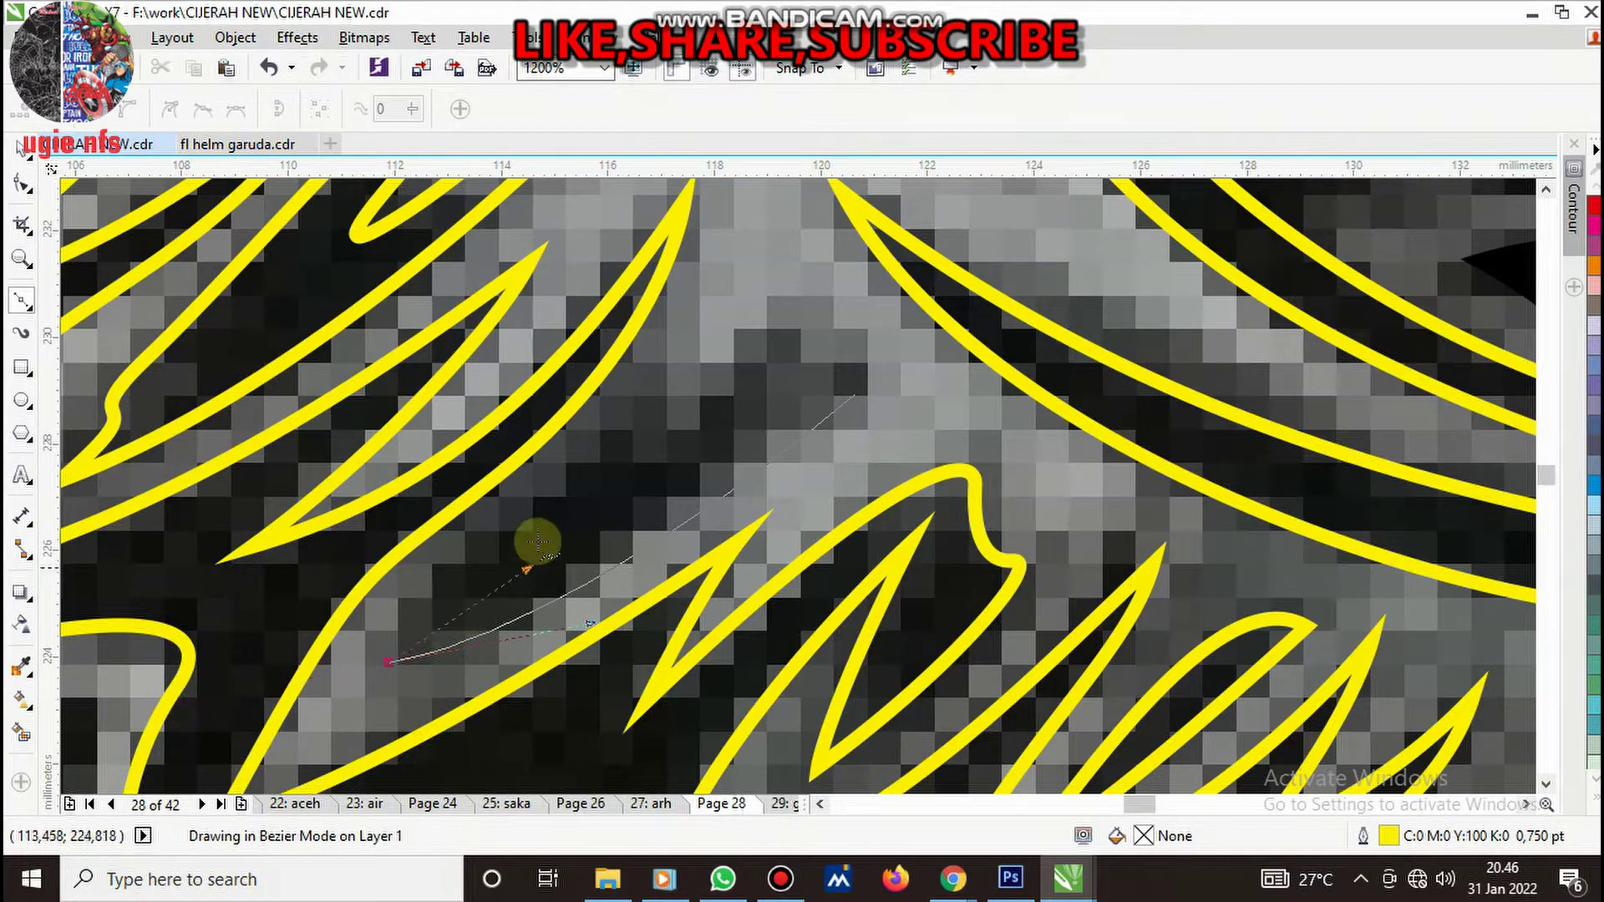
mouse_move(660, 353)
left_mouse_down()
mouse_move(647, 441)
mouse_move(664, 405)
left_mouse_up()
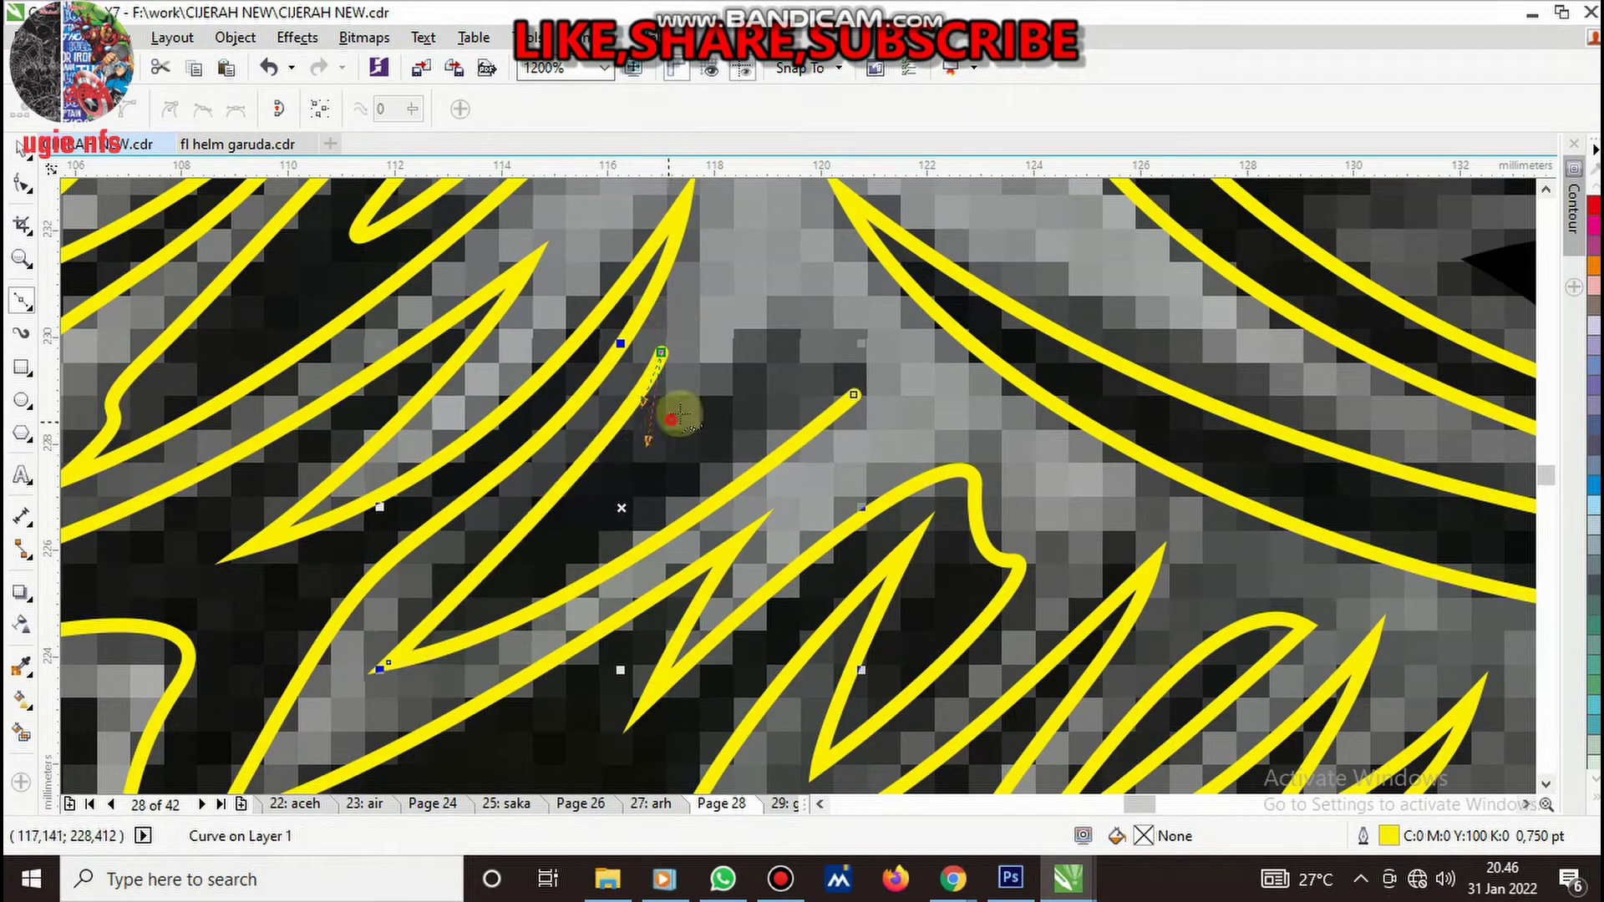
left_click(669, 418)
left_click_drag(786, 312, 817, 329)
left_click(854, 394)
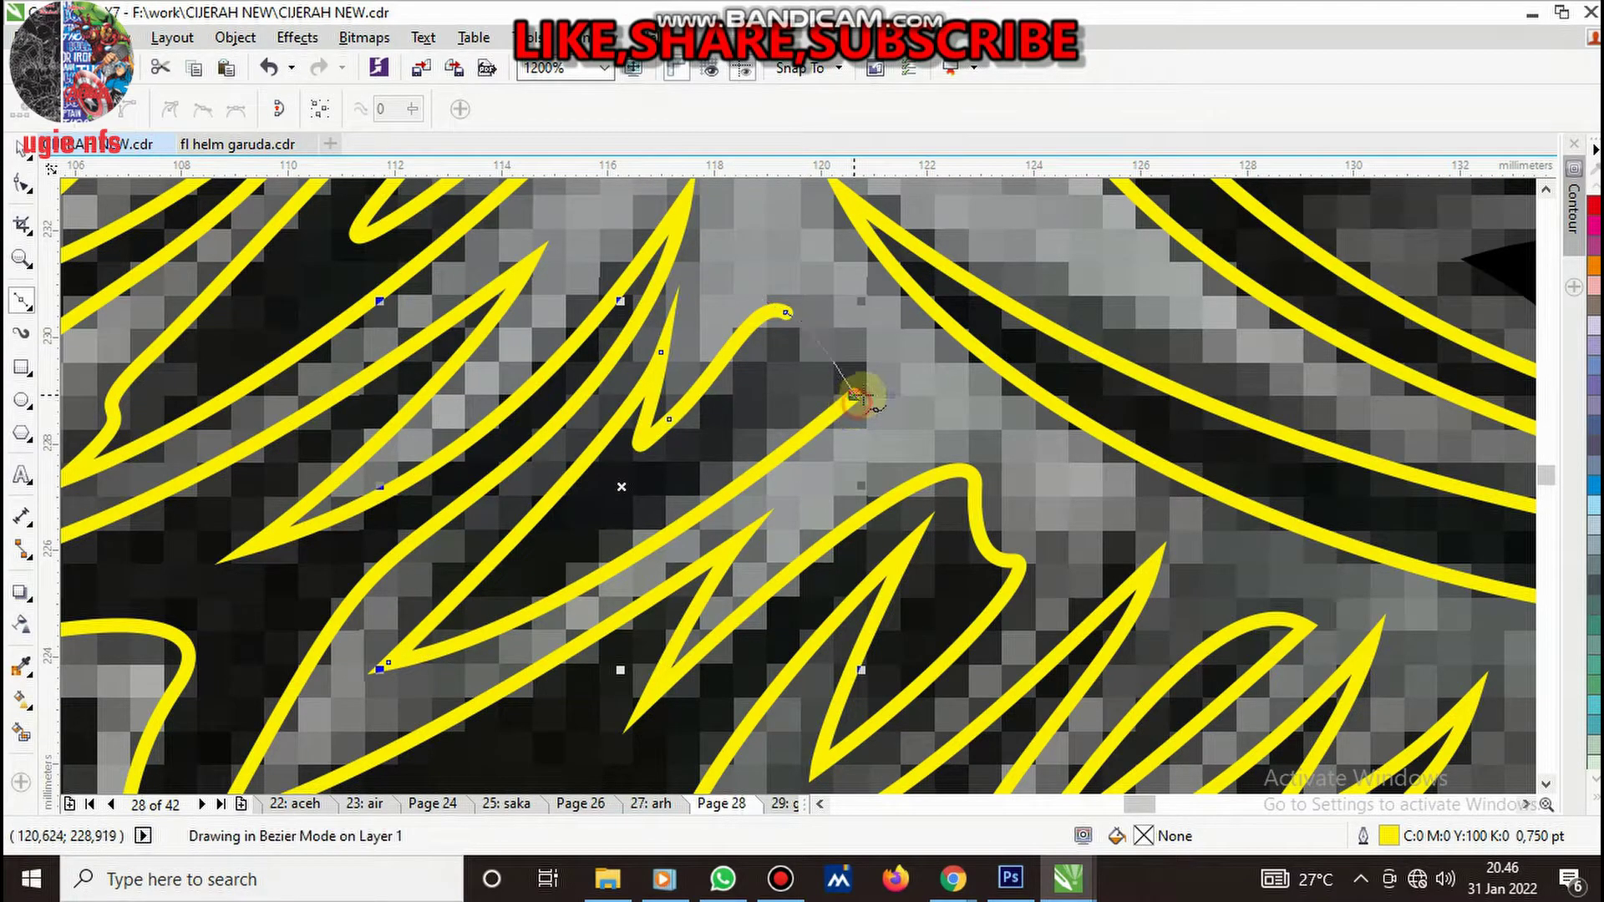
- Combine the new feather with its neighbouring shape into one curve
key("space")
left_click(927, 415, "shift")
left_click(374, 119)
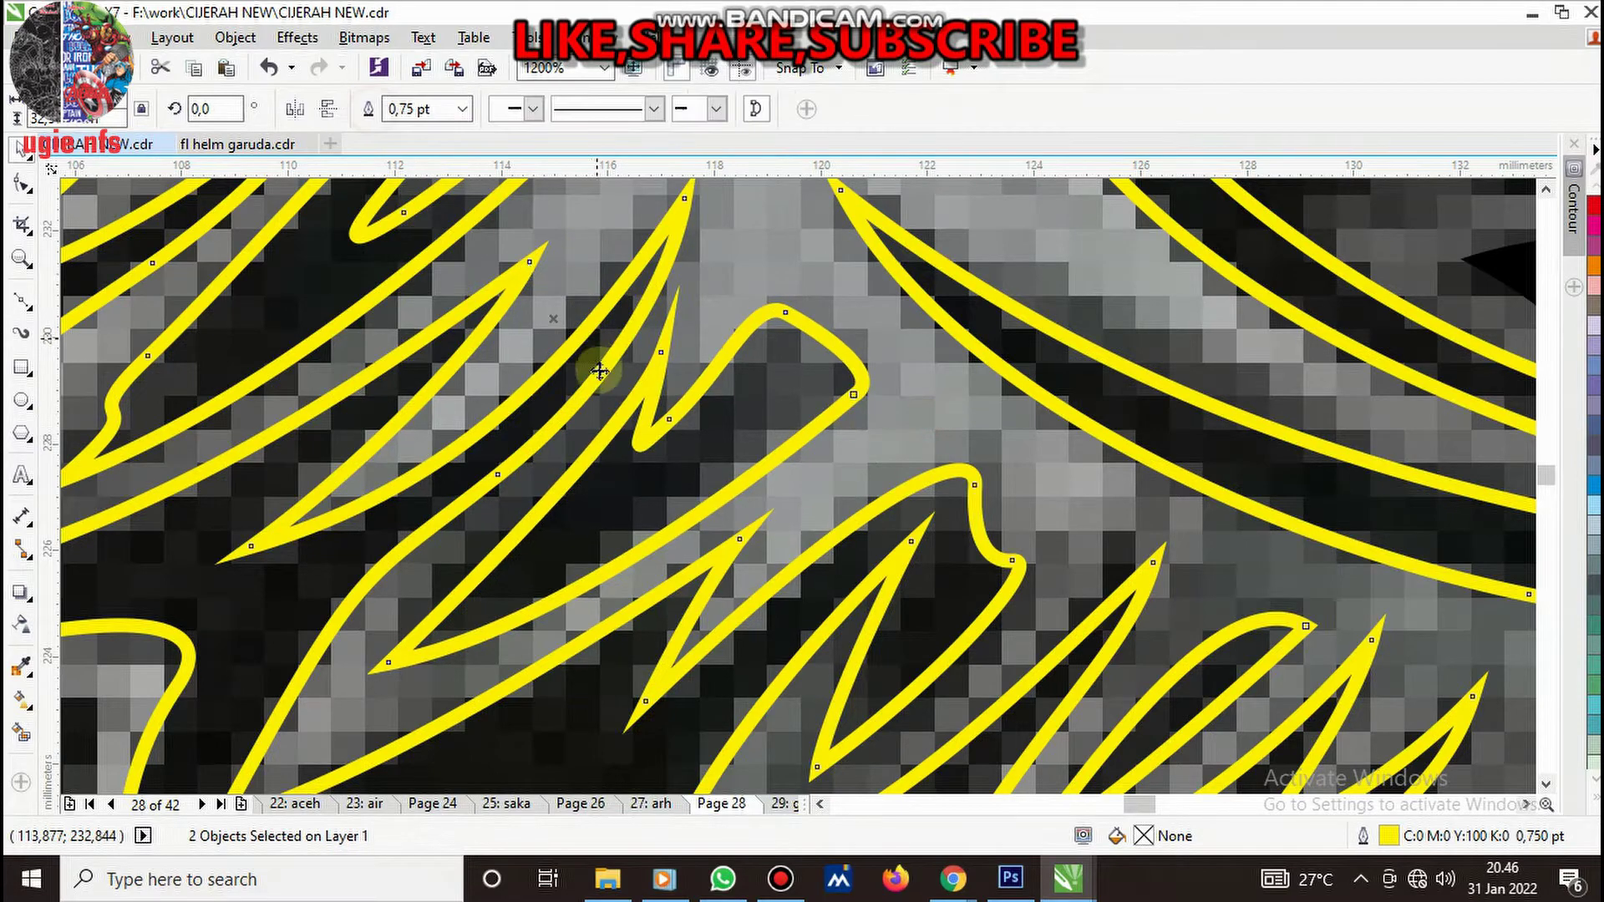
scroll(542, 405, "down", 3)
key("space")
scroll(595, 426, "down", 2)
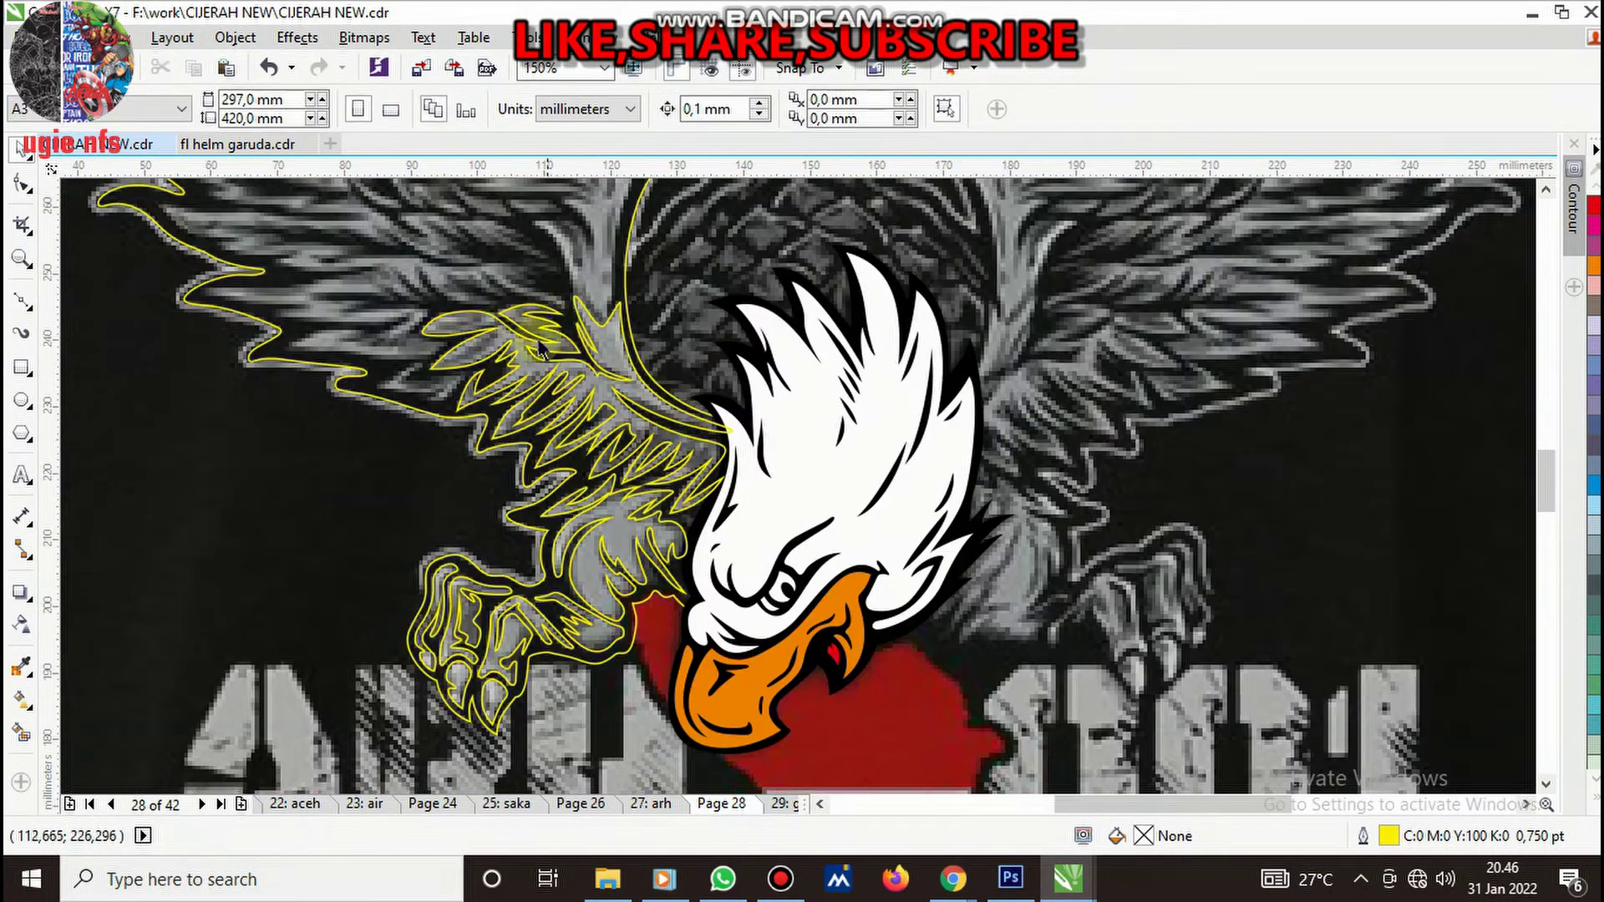
scroll(556, 368, "up", 2)
scroll(555, 368, "up", 1)
scroll(556, 368, "up", 1)
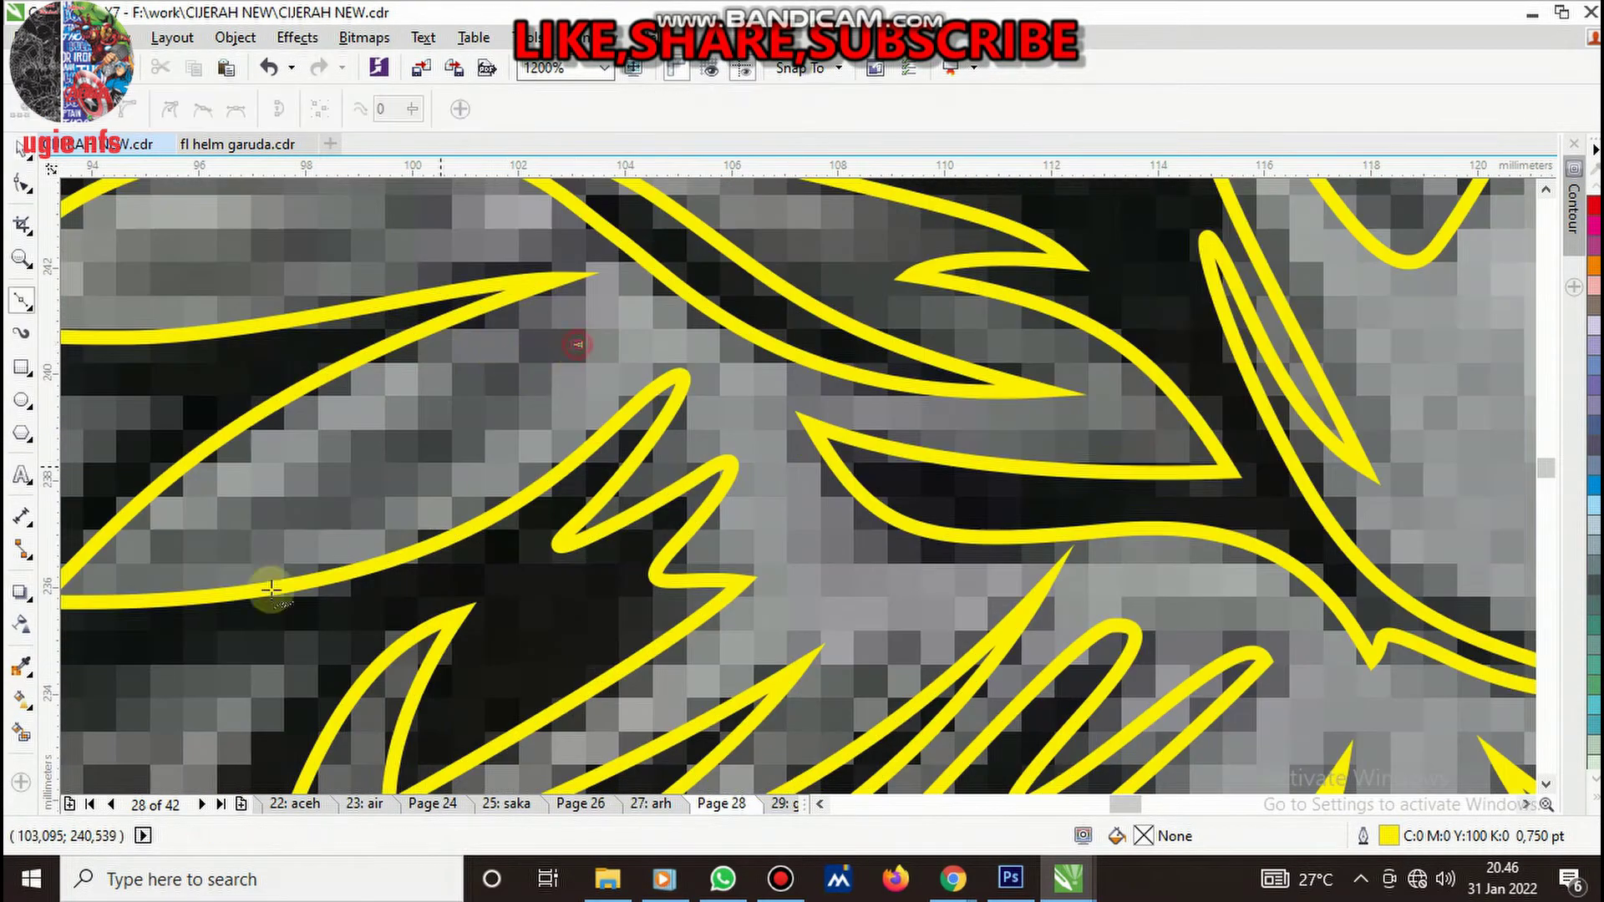
- Draw two slender closed inner leaves inside the upper wing
left_click_drag(220, 532, 154, 551)
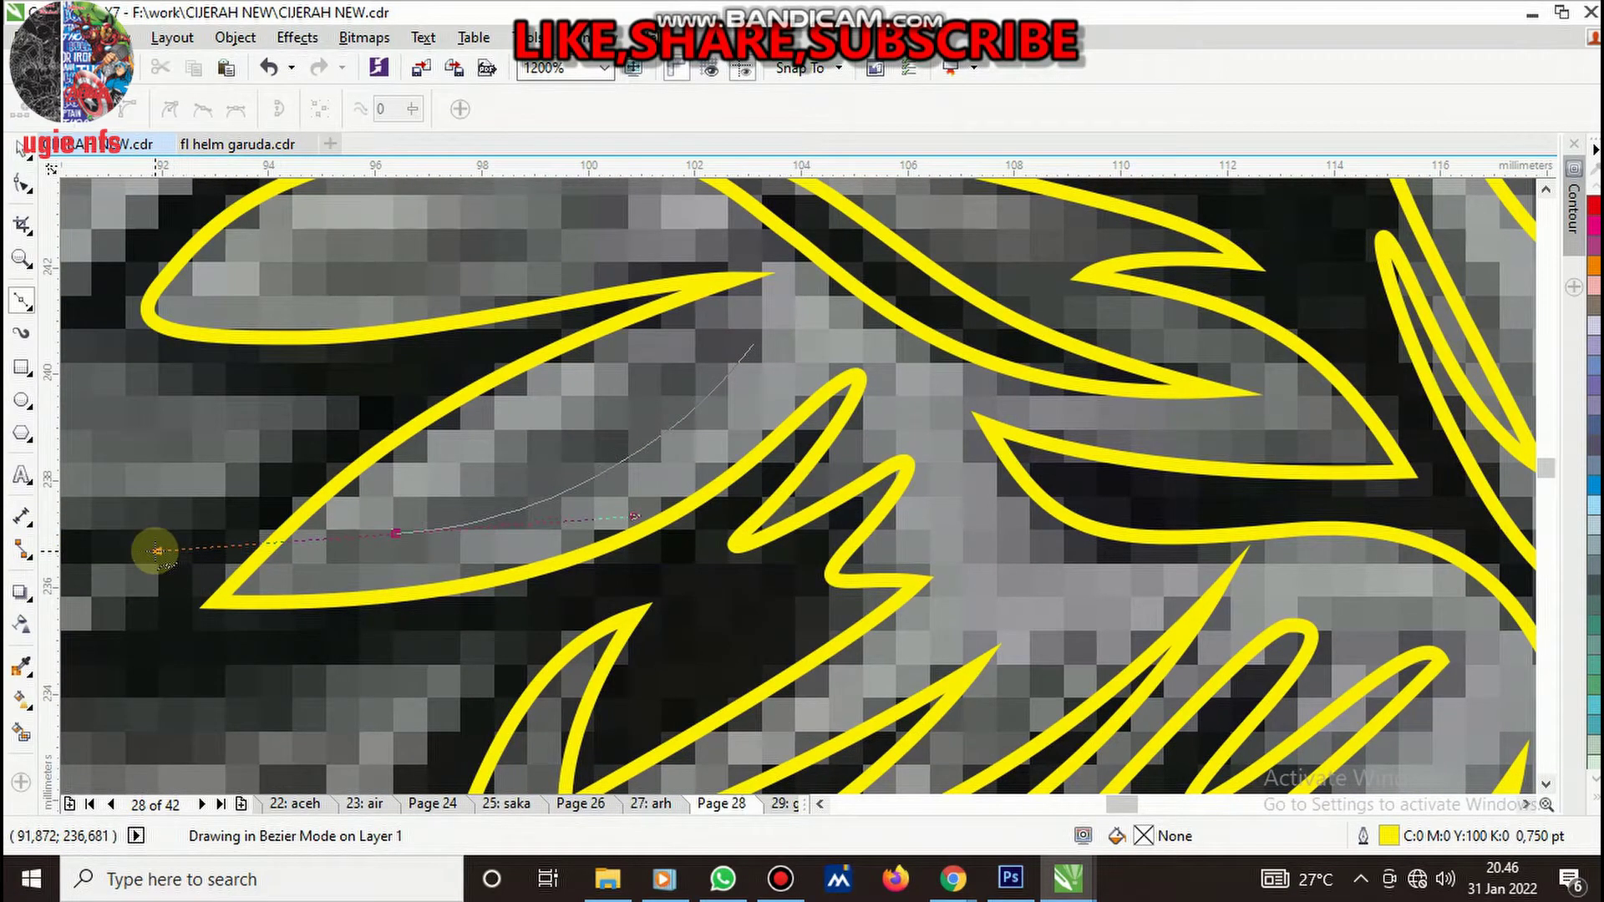
left_click_drag(752, 348, 680, 358)
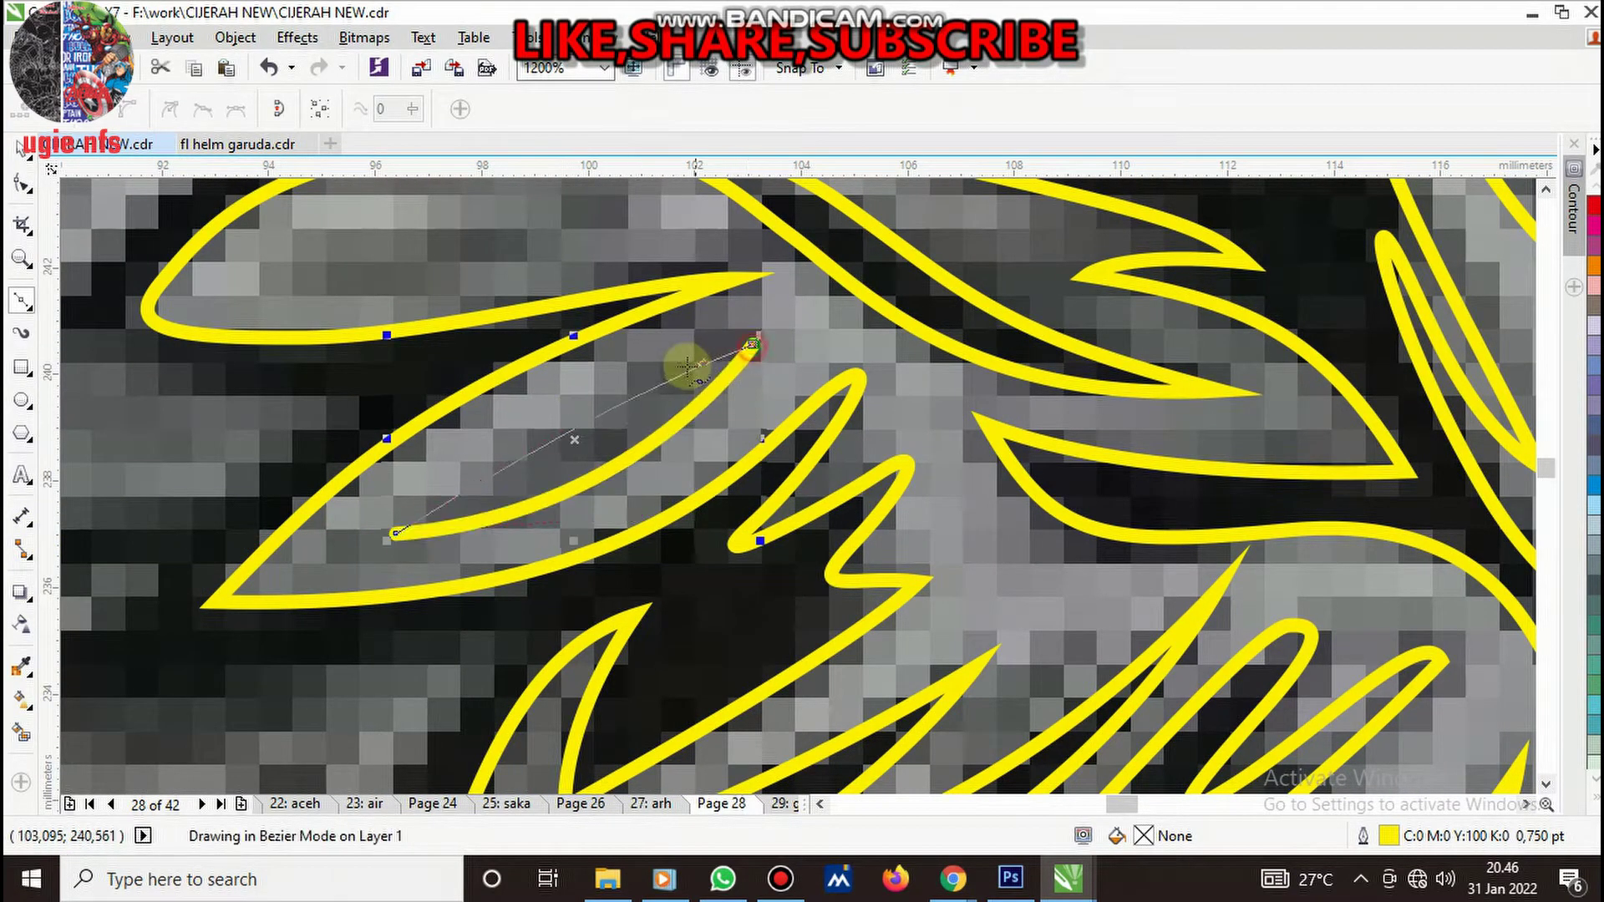
scroll(628, 426, "down", 1)
scroll(628, 426, "up", 1)
left_click(698, 377)
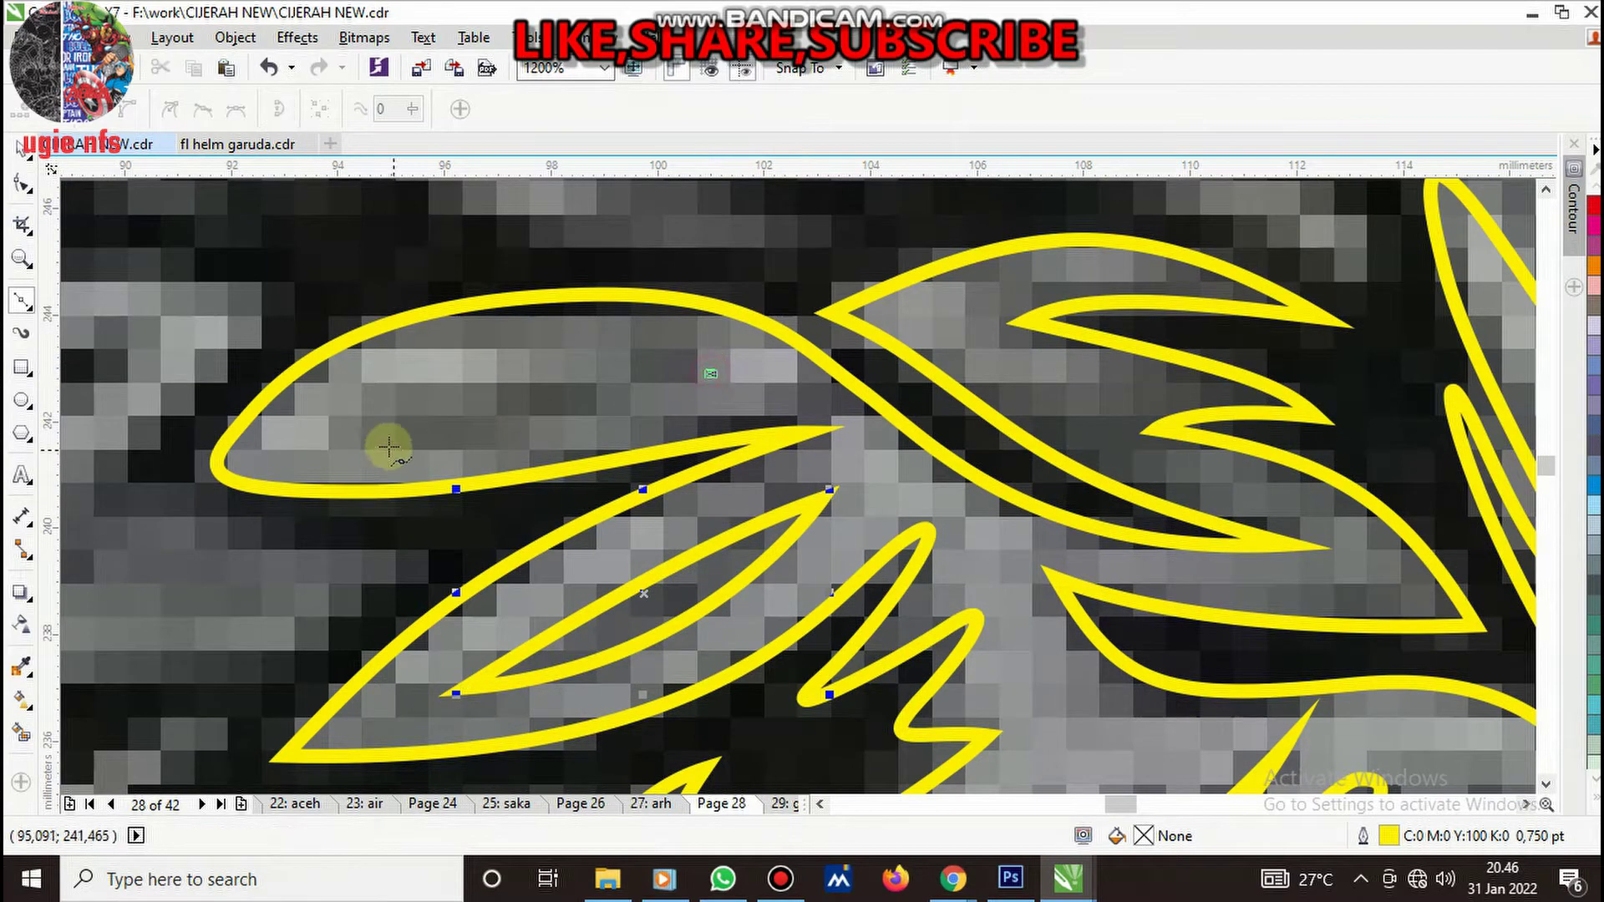
left_click_drag(359, 435, 326, 435)
mouse_move(711, 373)
left_mouse_down()
mouse_move(644, 361)
mouse_move(660, 368)
left_mouse_up()
left_click(700, 577, "shift")
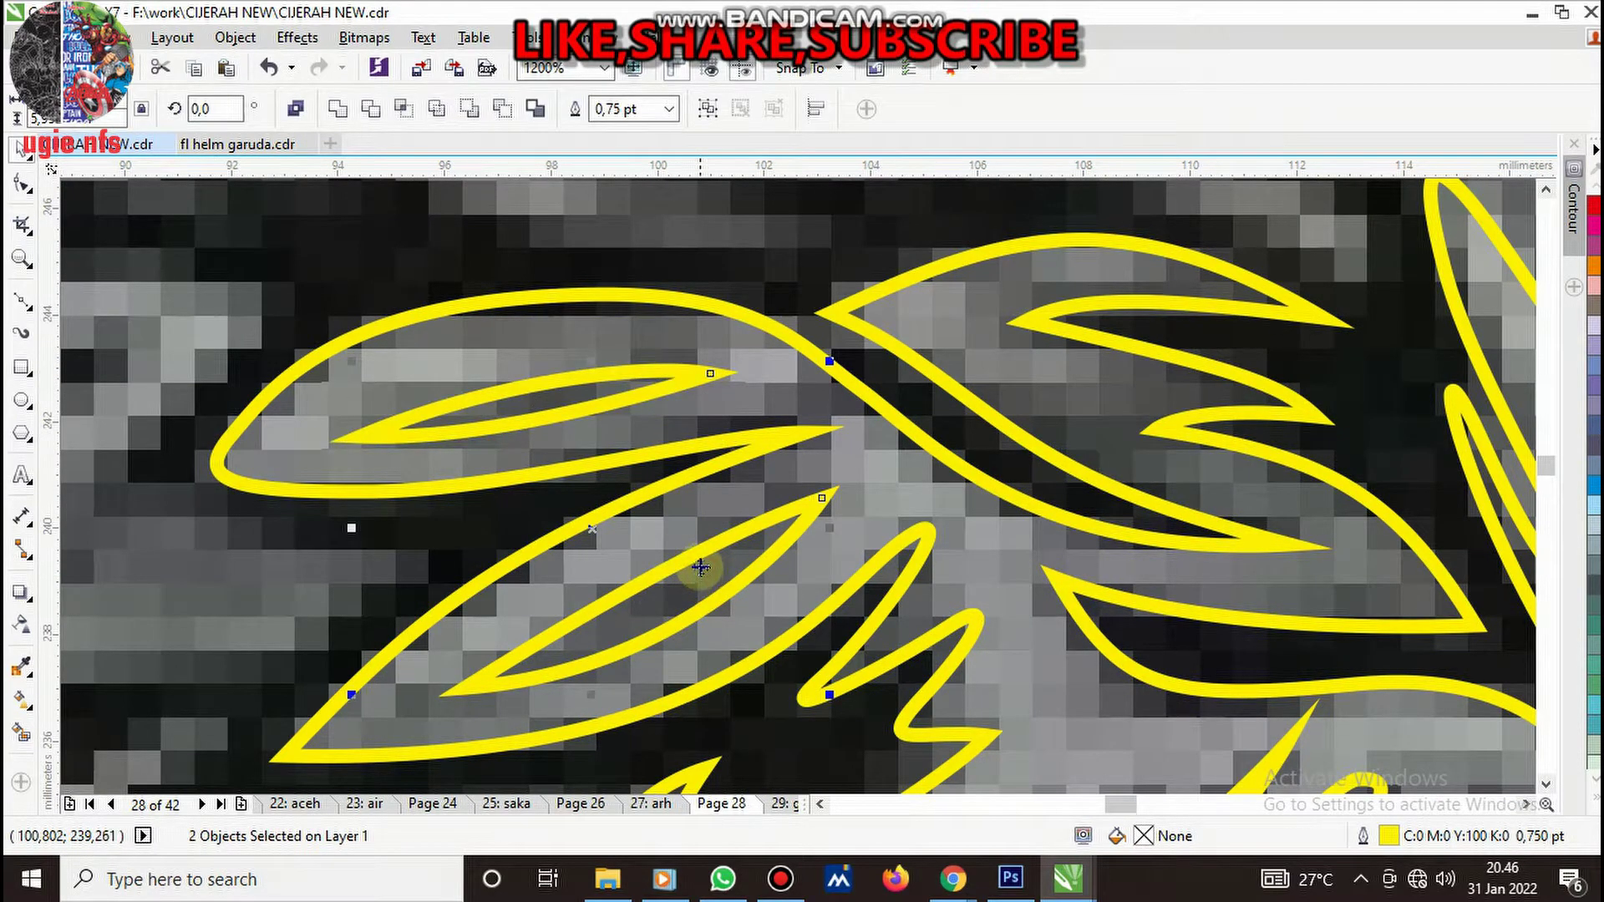
- Group the two inner leaves with Ctrl+G, then select the large wing outline
key("ctrl+g")
left_click(866, 485)
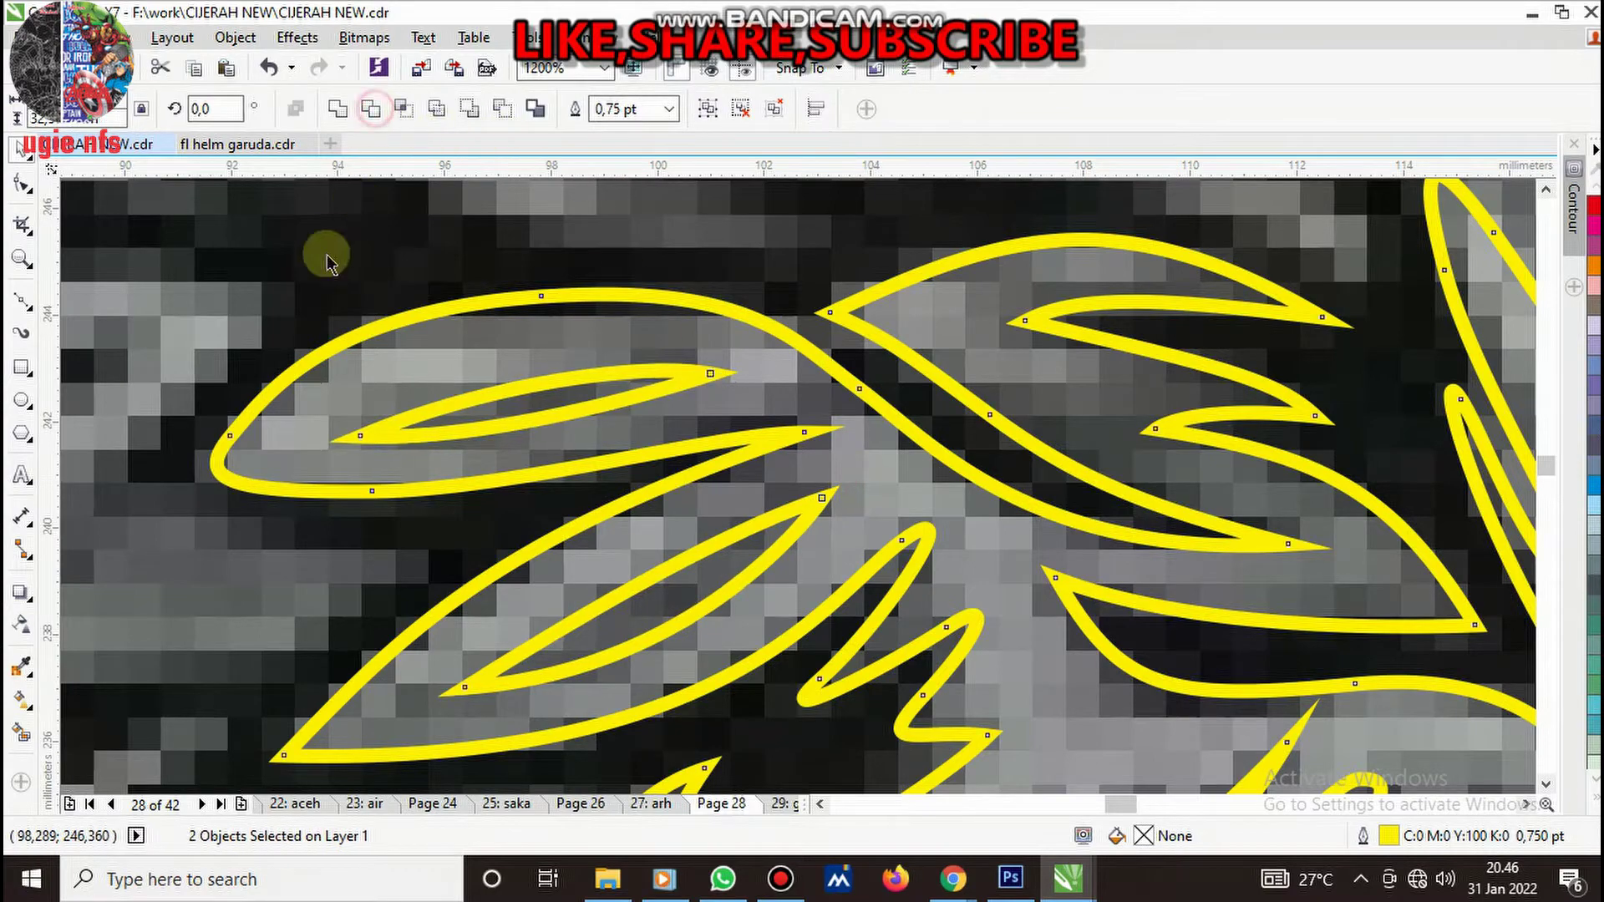
left_click(513, 401)
left_click(351, 527)
scroll(589, 489, "down", 2)
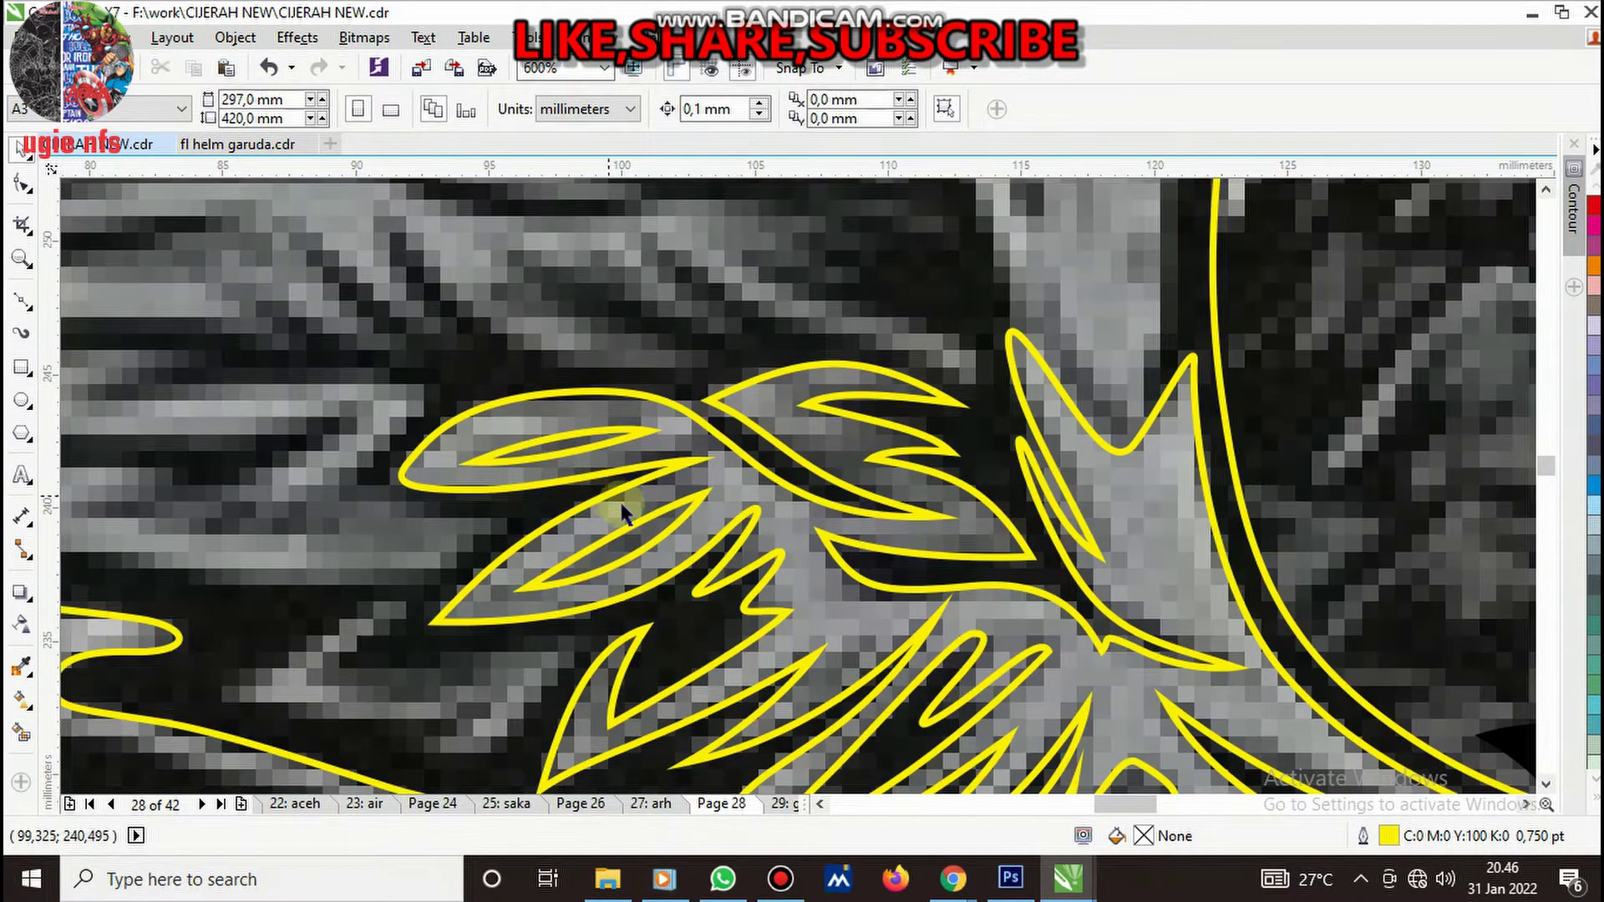
scroll(623, 512, "down", 1)
scroll(660, 505, "down", 2)
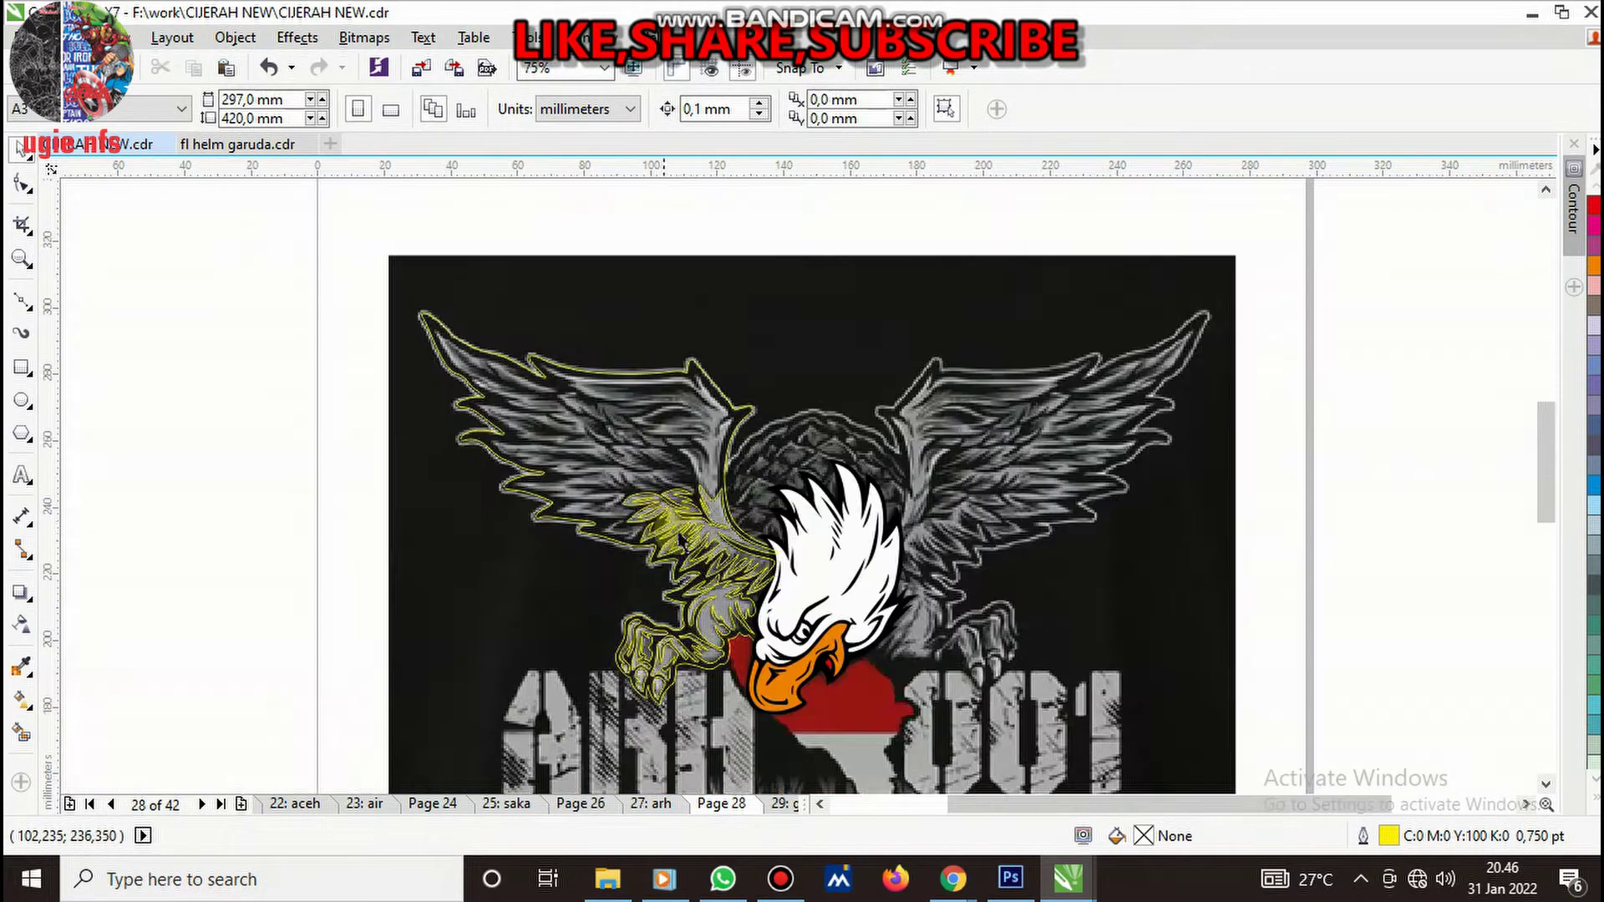
scroll(681, 539, "up", 2)
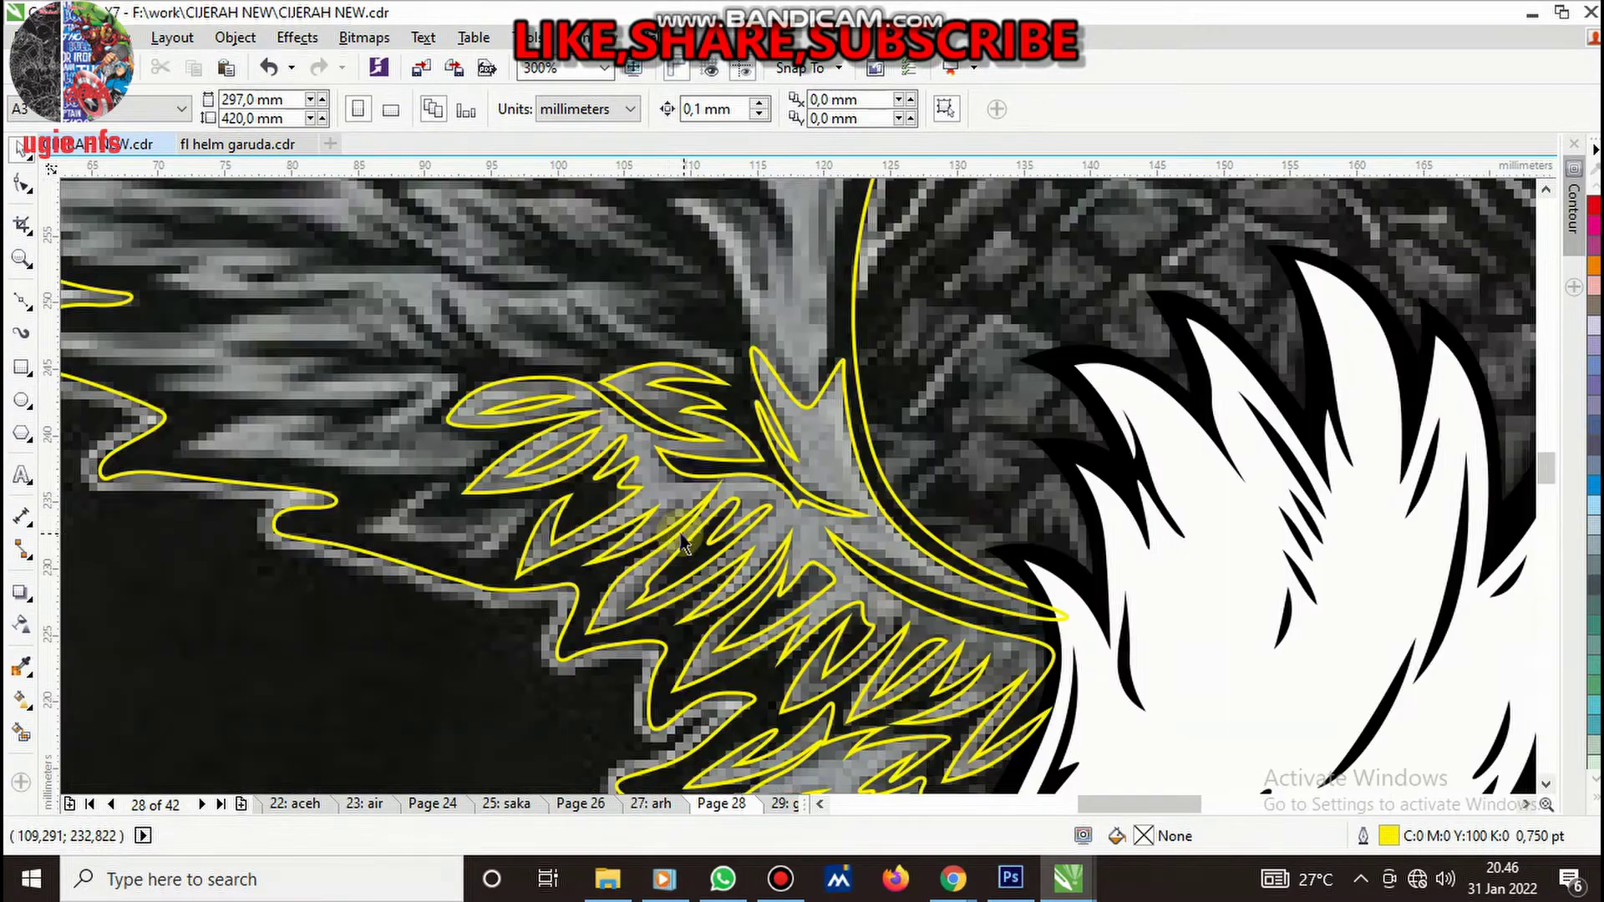
left_click(773, 528)
scroll(785, 551, "down", 2)
scroll(814, 576, "up", 1)
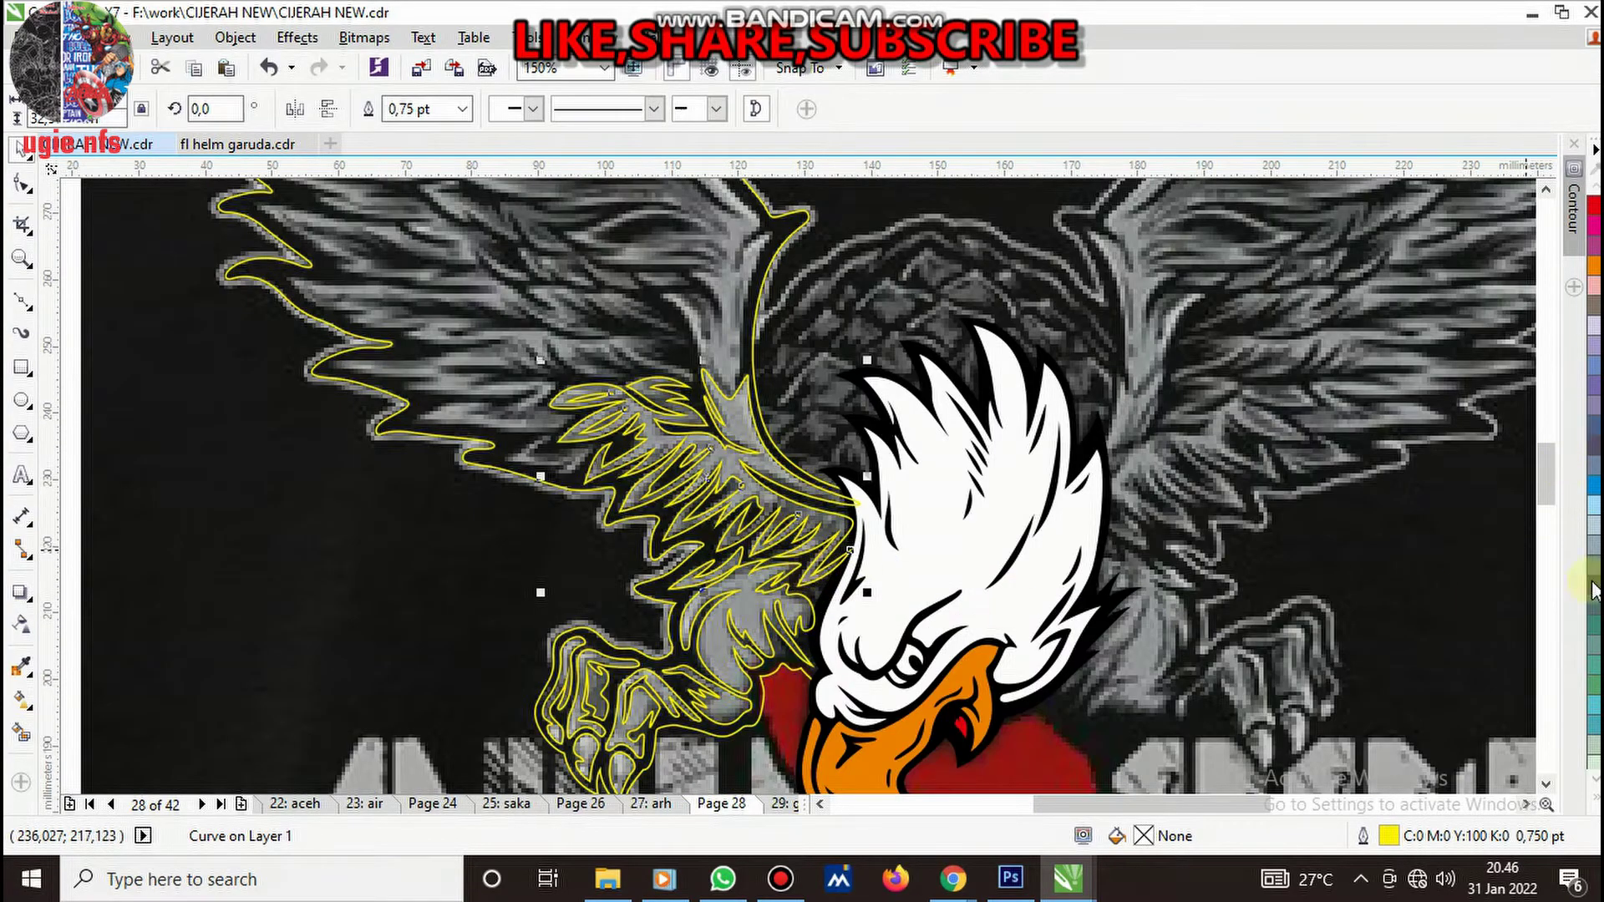
- Fill the selected curve and the next claw curve with 70% grey
left_click(1596, 804)
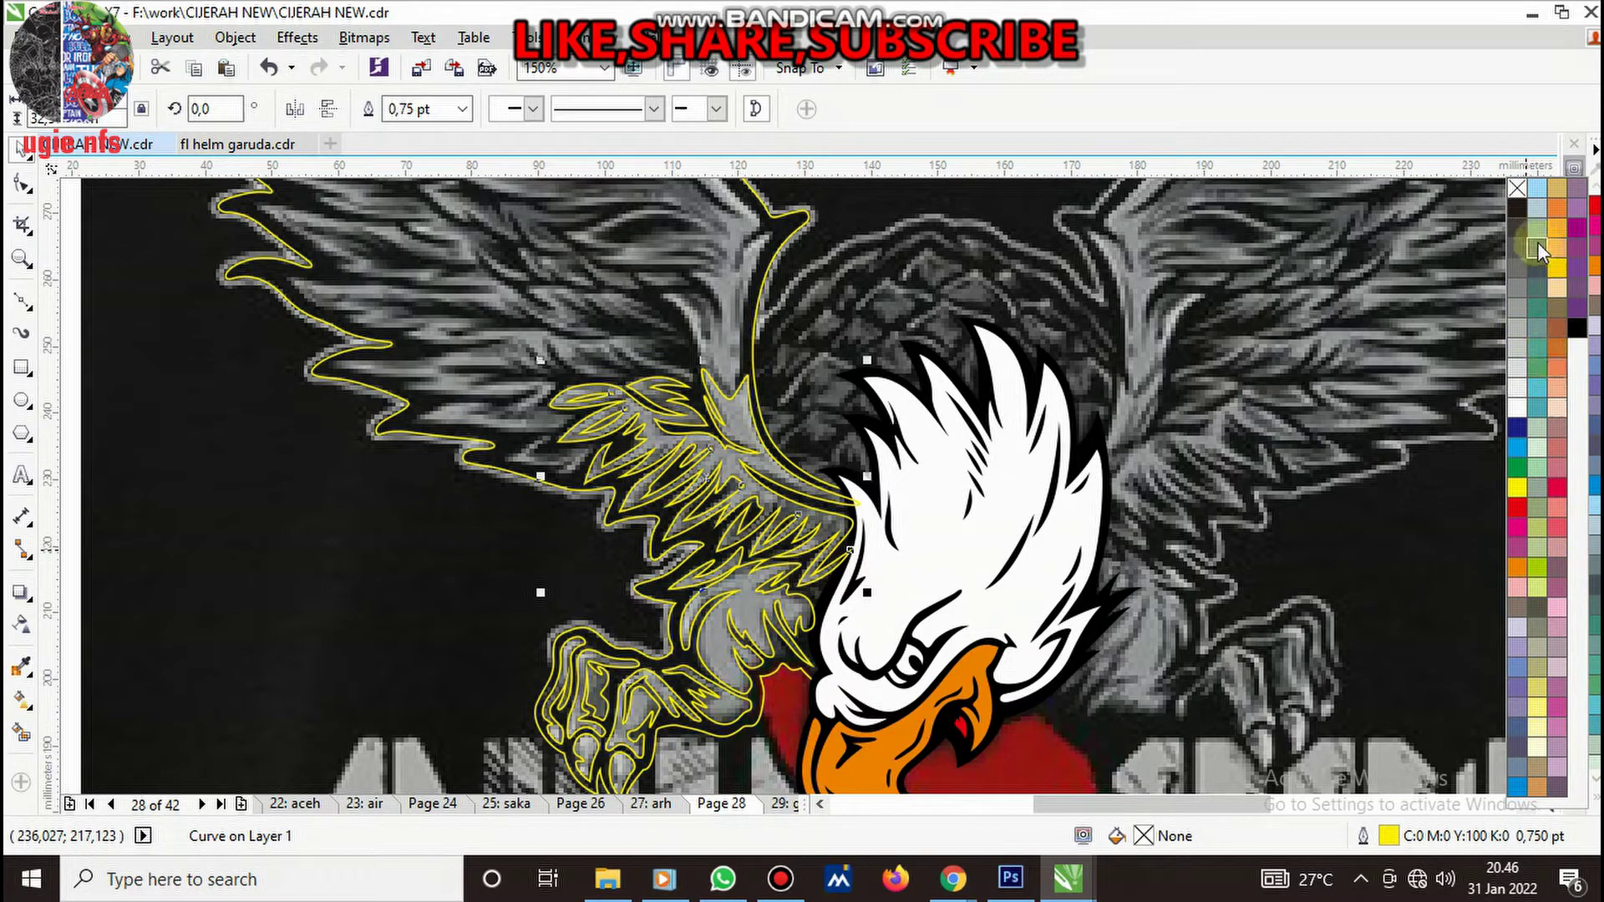
left_click(1518, 269)
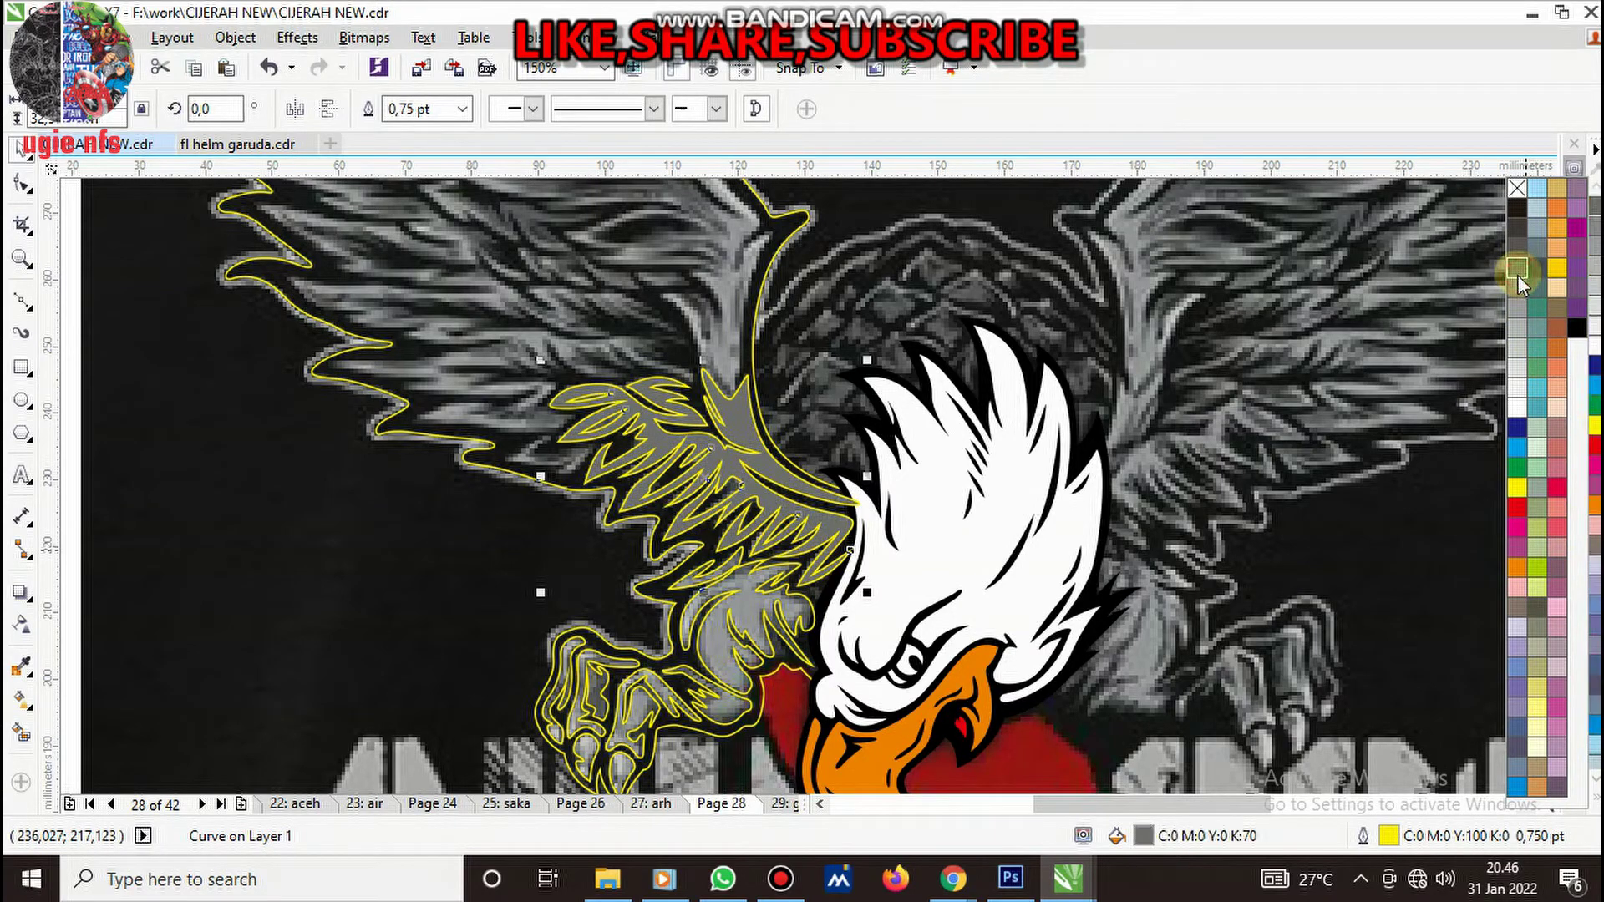
left_click(715, 656)
left_click(719, 655)
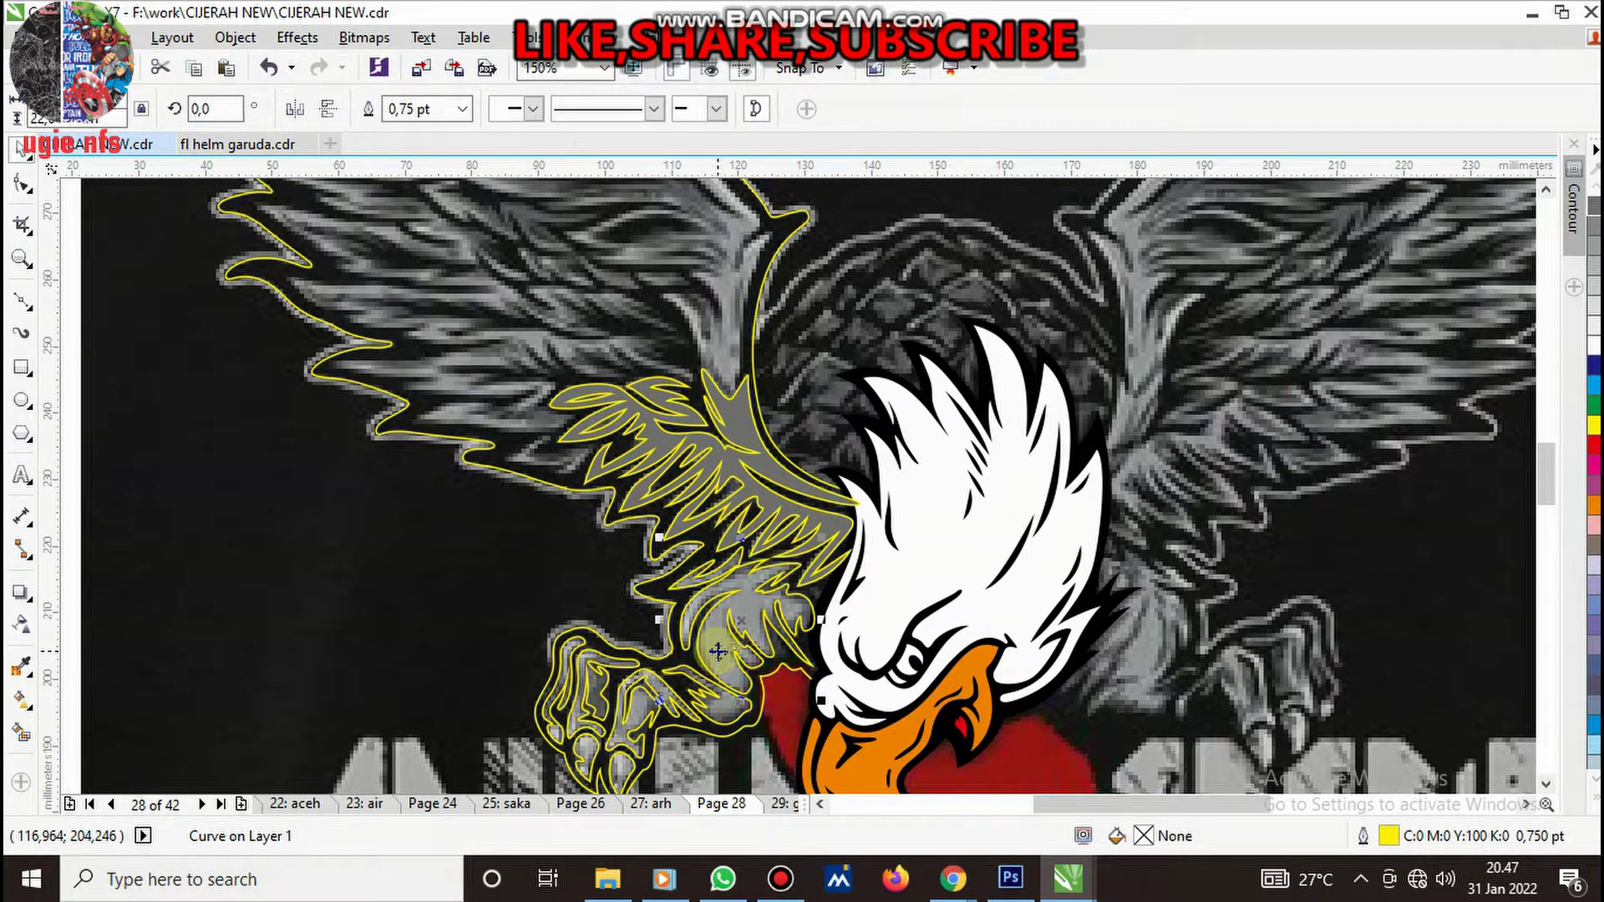
scroll(660, 717, "up", 4)
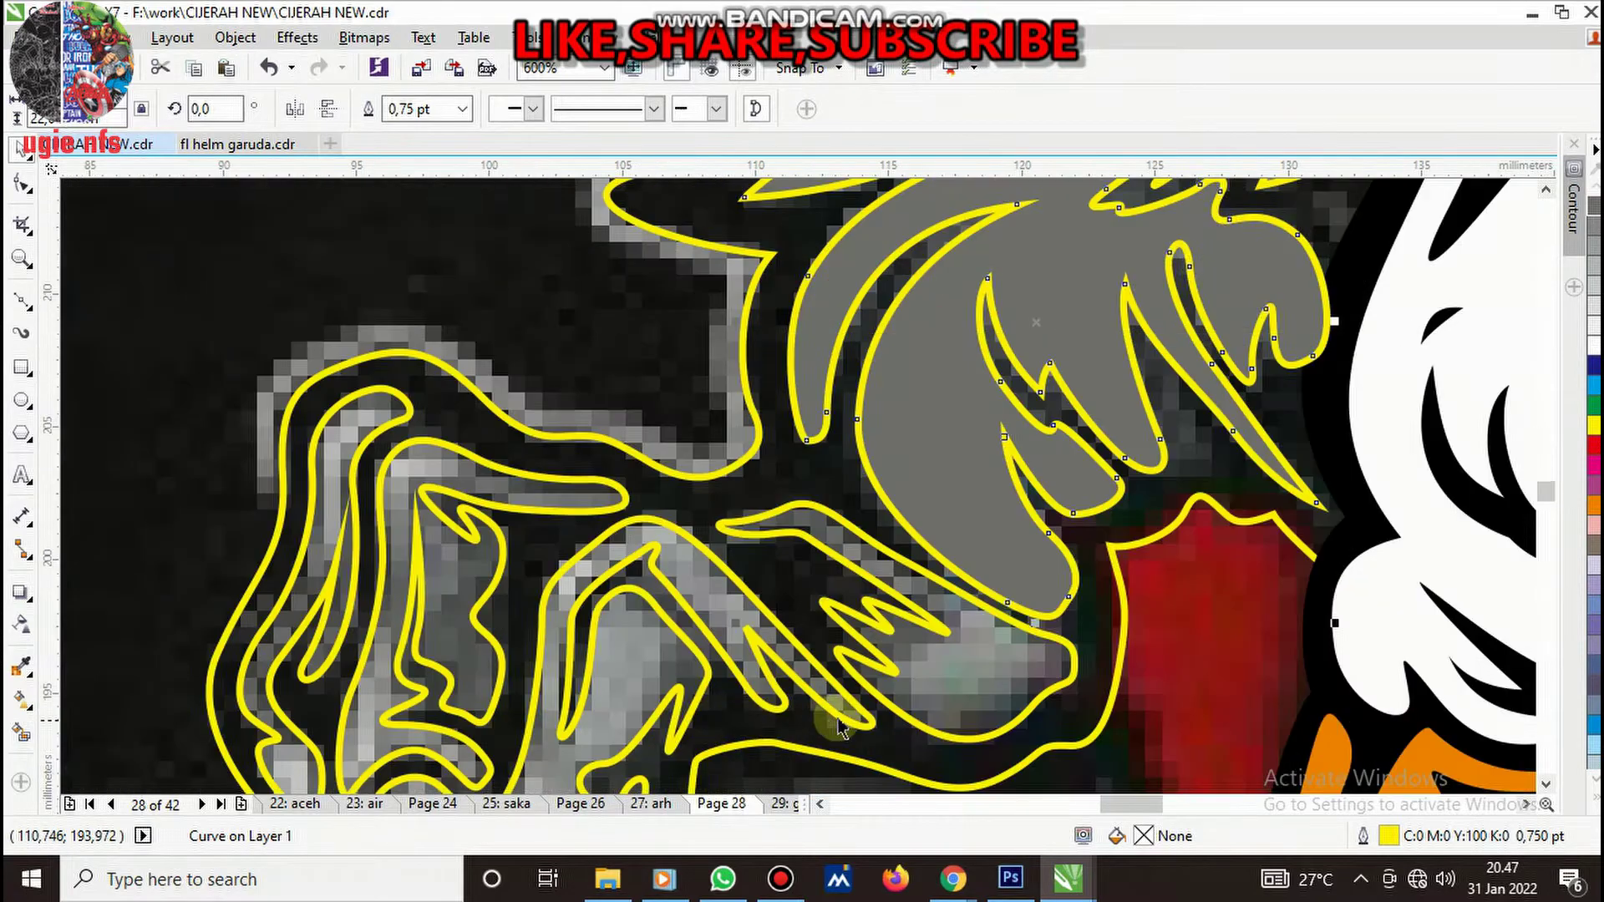
left_click(911, 702)
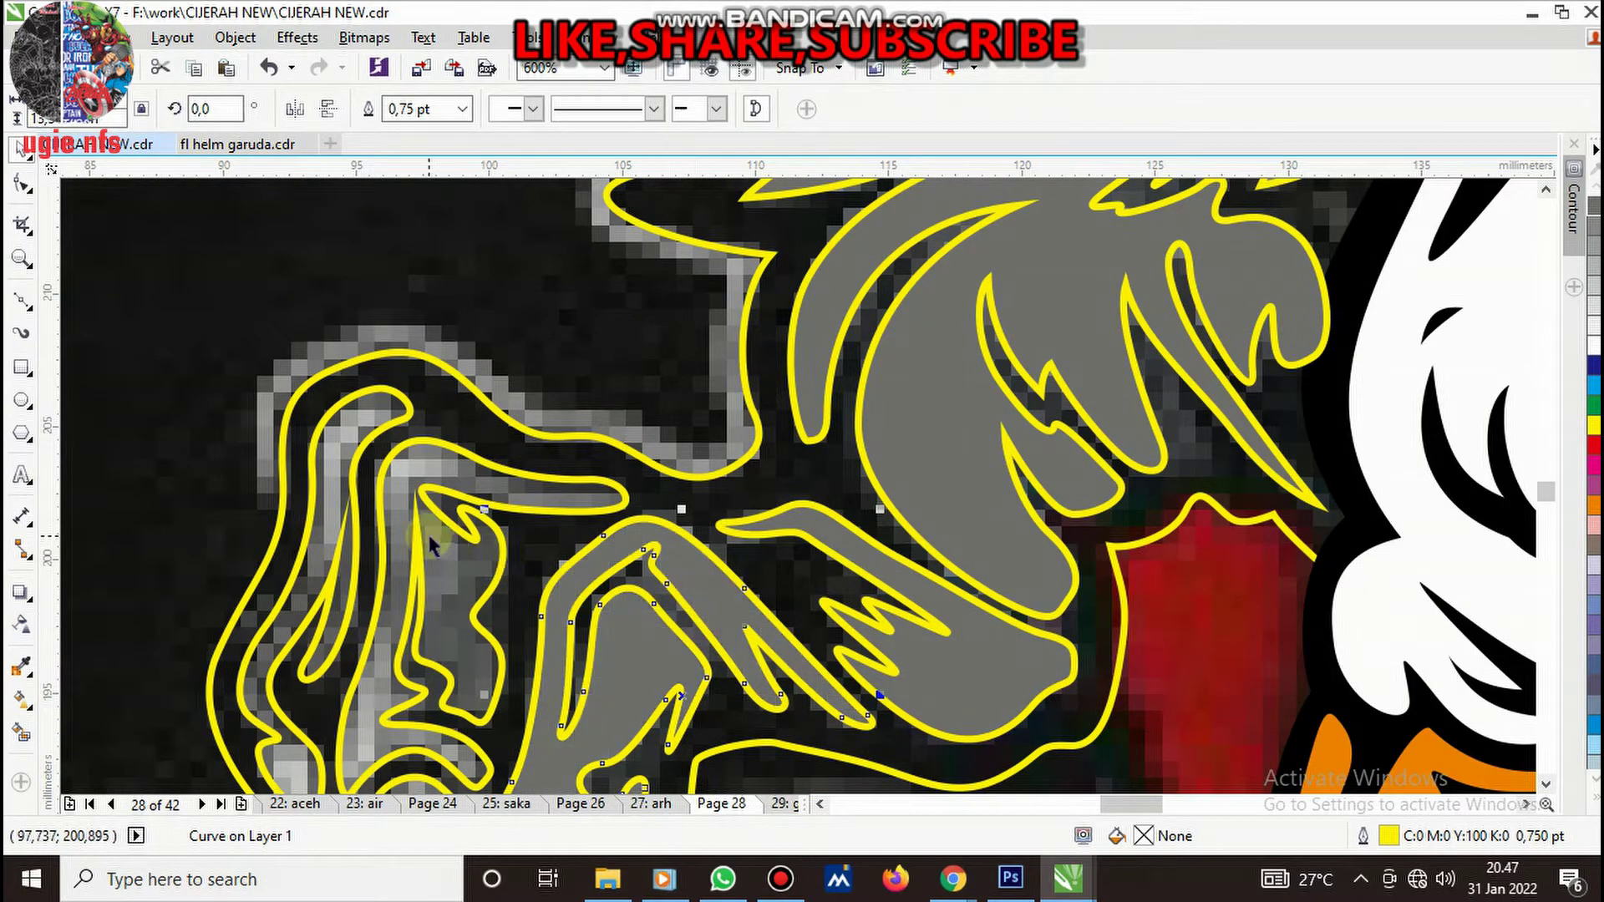
- Fill the left claw curve with 70% grey
left_click(380, 460)
left_click(379, 420)
scroll(379, 419, "down", 3)
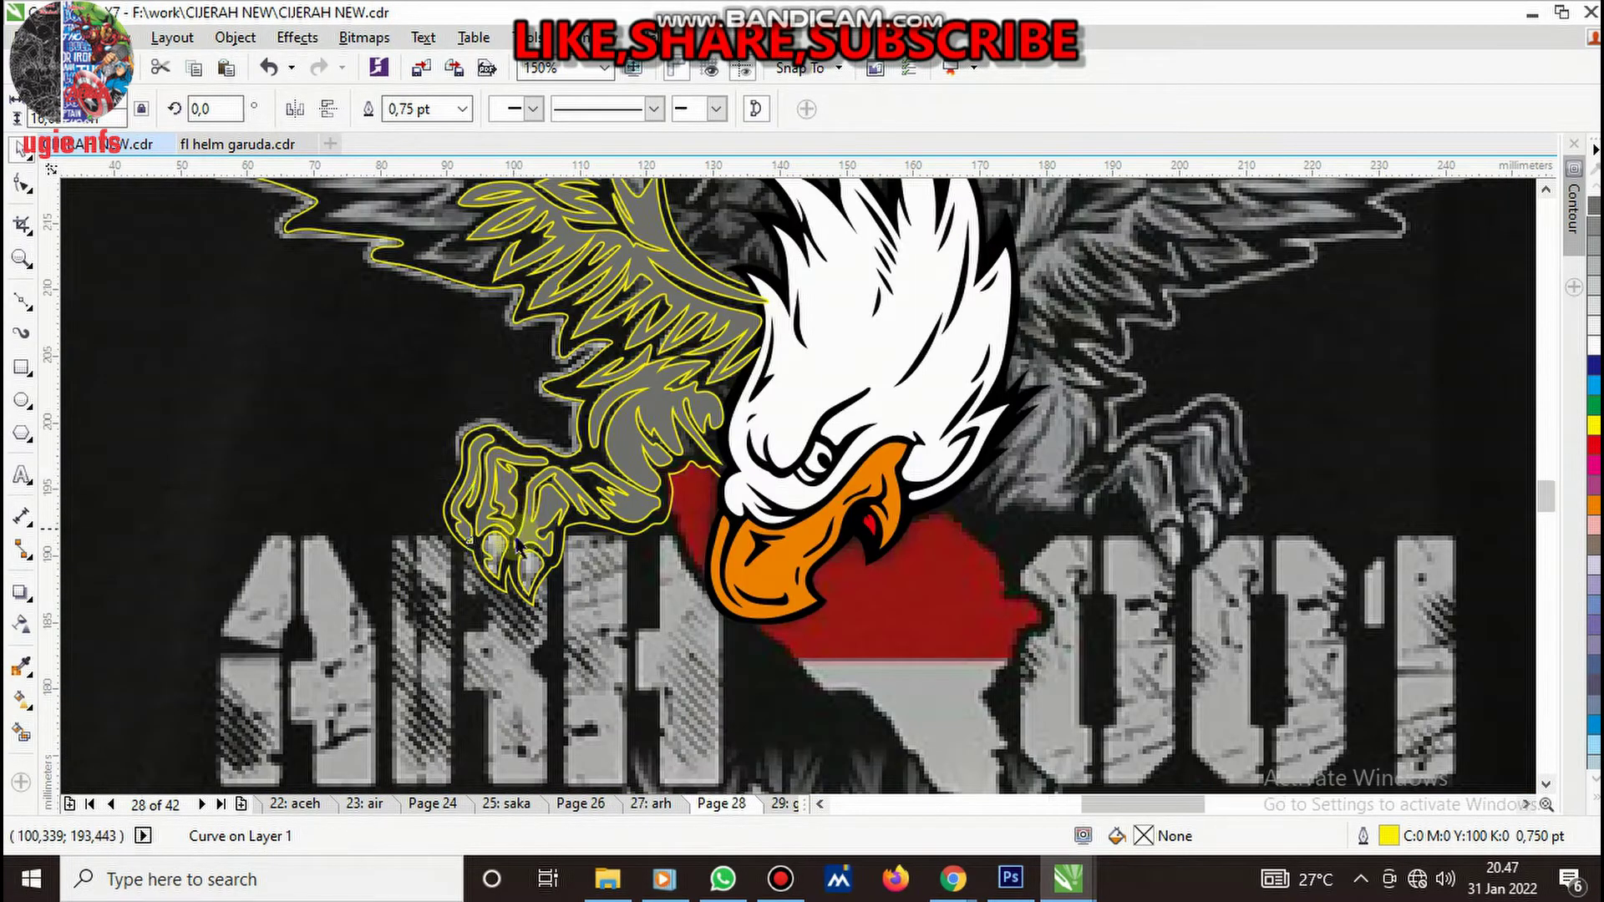
scroll(413, 585, "up", 3)
- Select the teardrop curve on the claw and zoom to review the wing
left_click(547, 672)
scroll(555, 577, "down", 3)
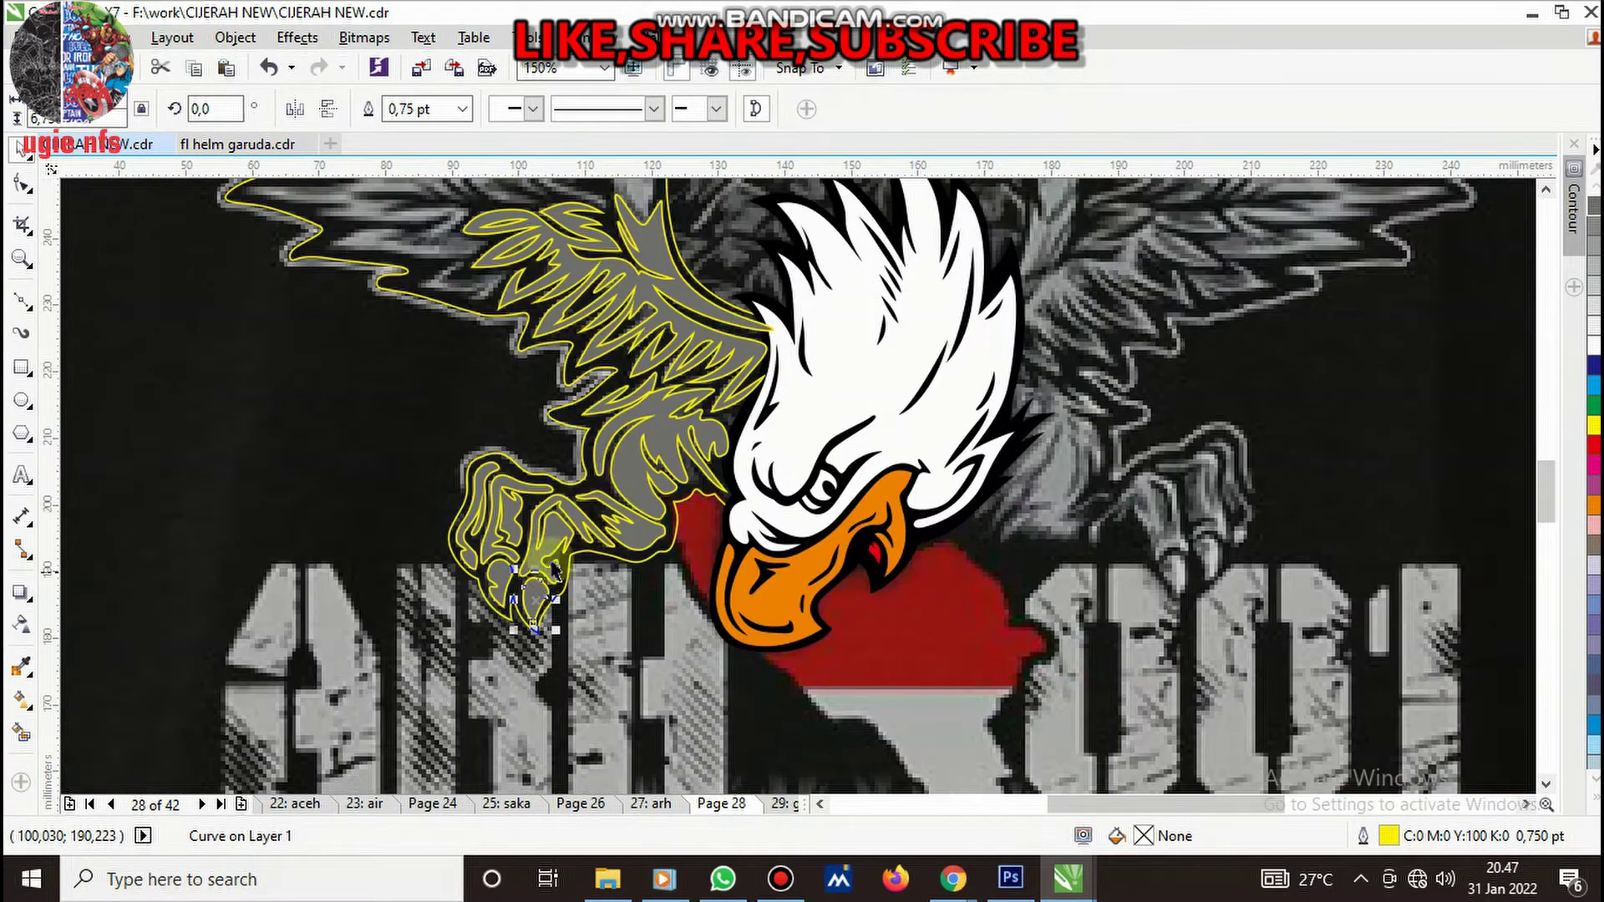
scroll(615, 458, "down", 2)
scroll(616, 418, "up", 3)
scroll(616, 403, "down", 3)
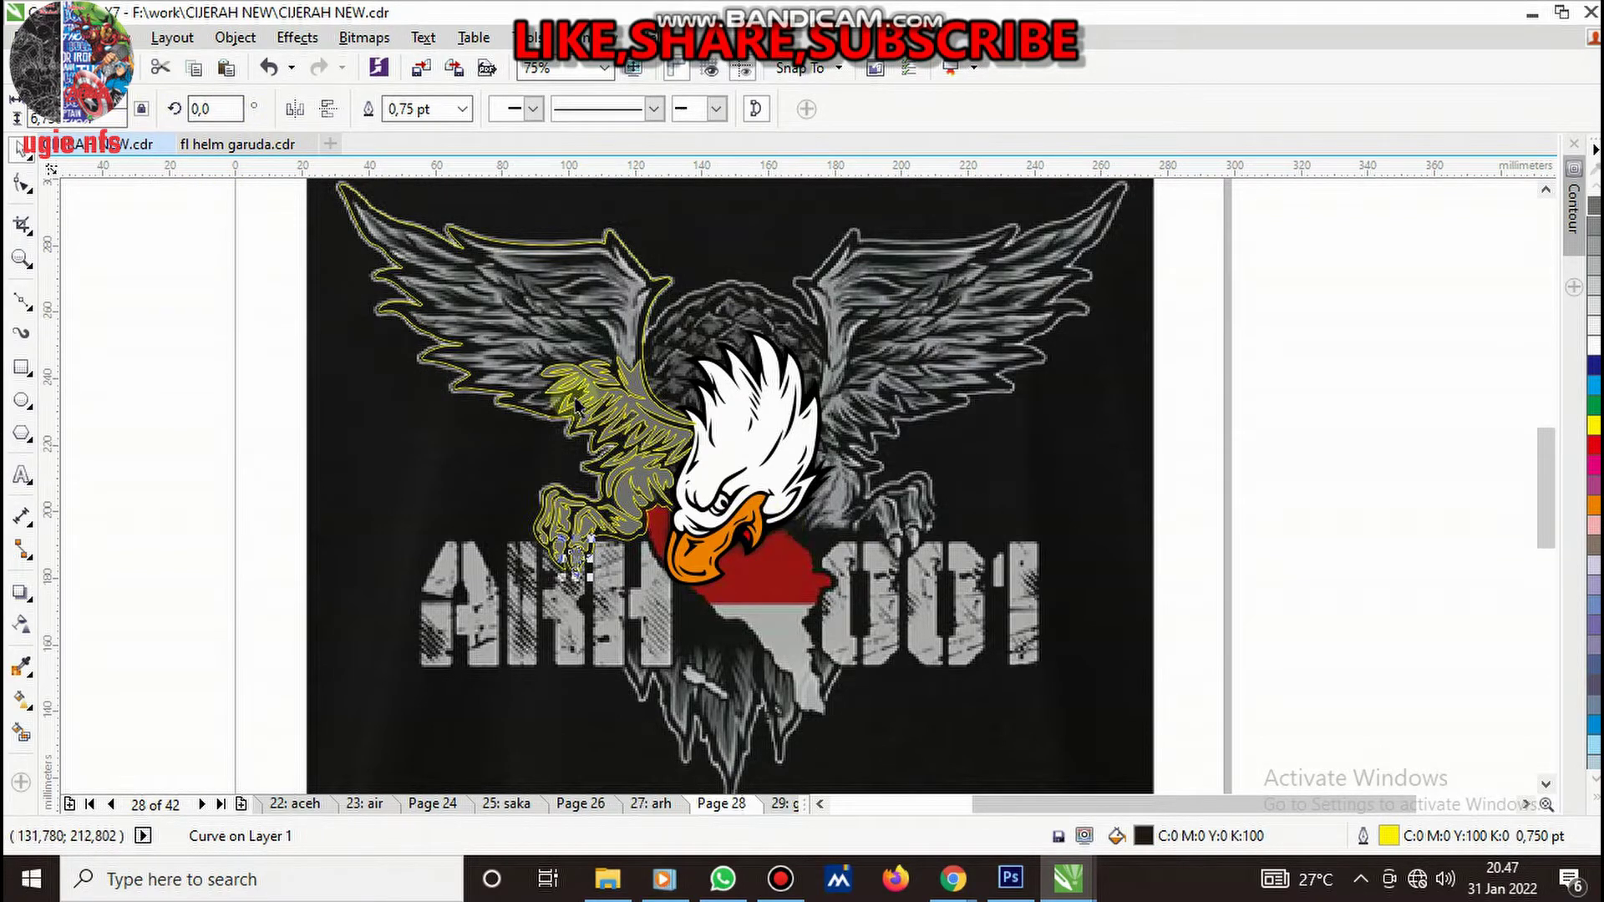
scroll(501, 363, "up", 2)
scroll(508, 366, "up", 2)
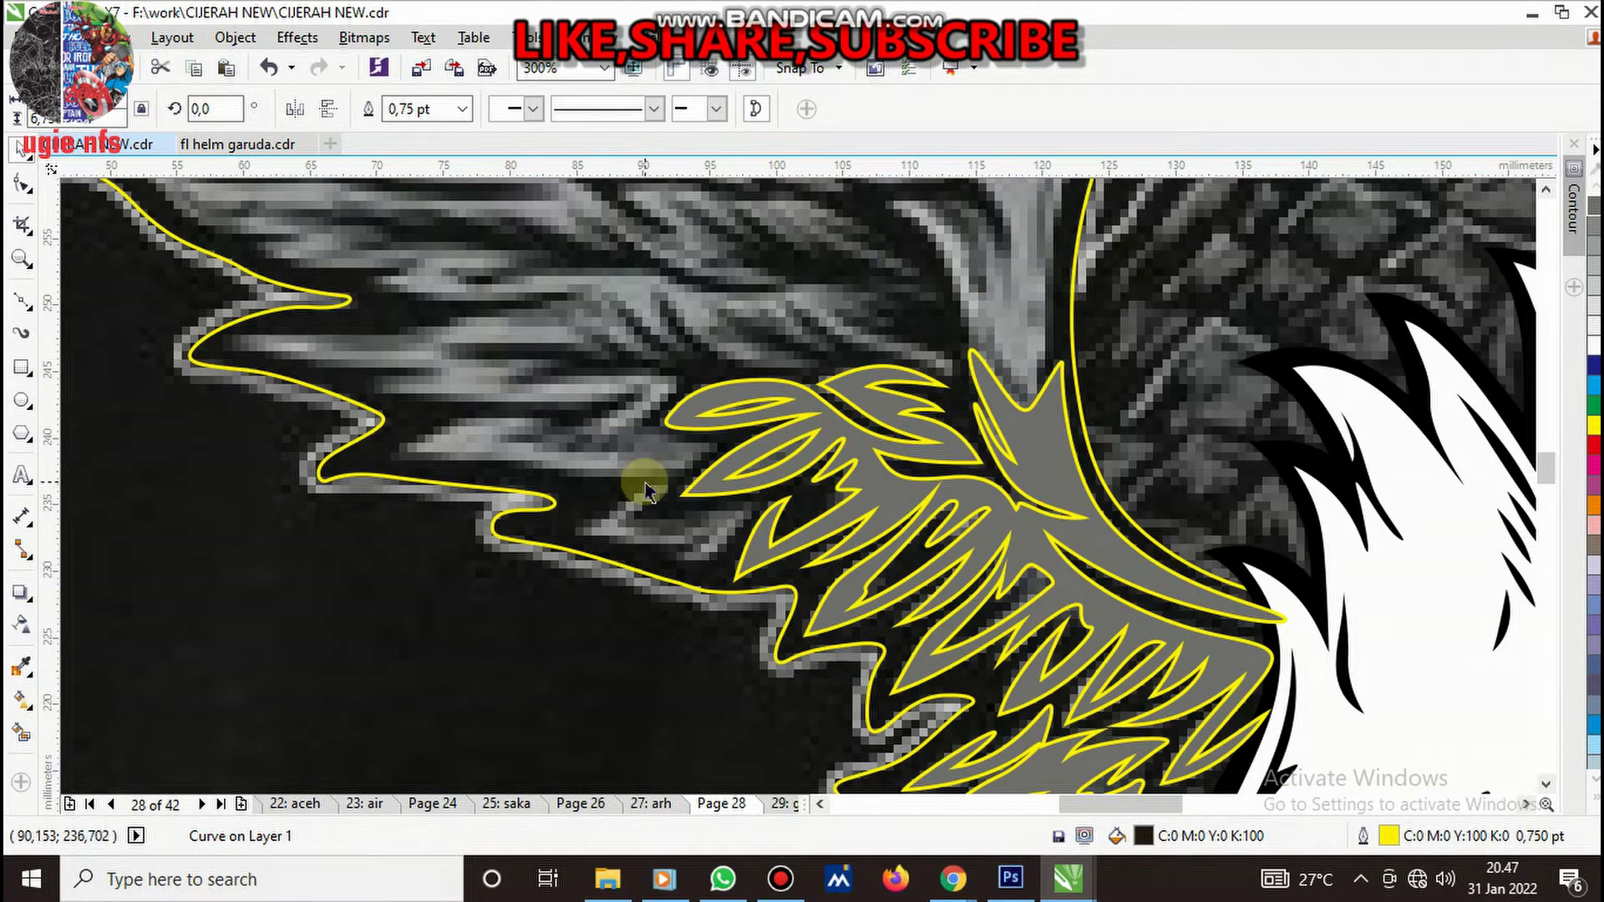
scroll(650, 468, "down", 6)
scroll(582, 405, "up", 2)
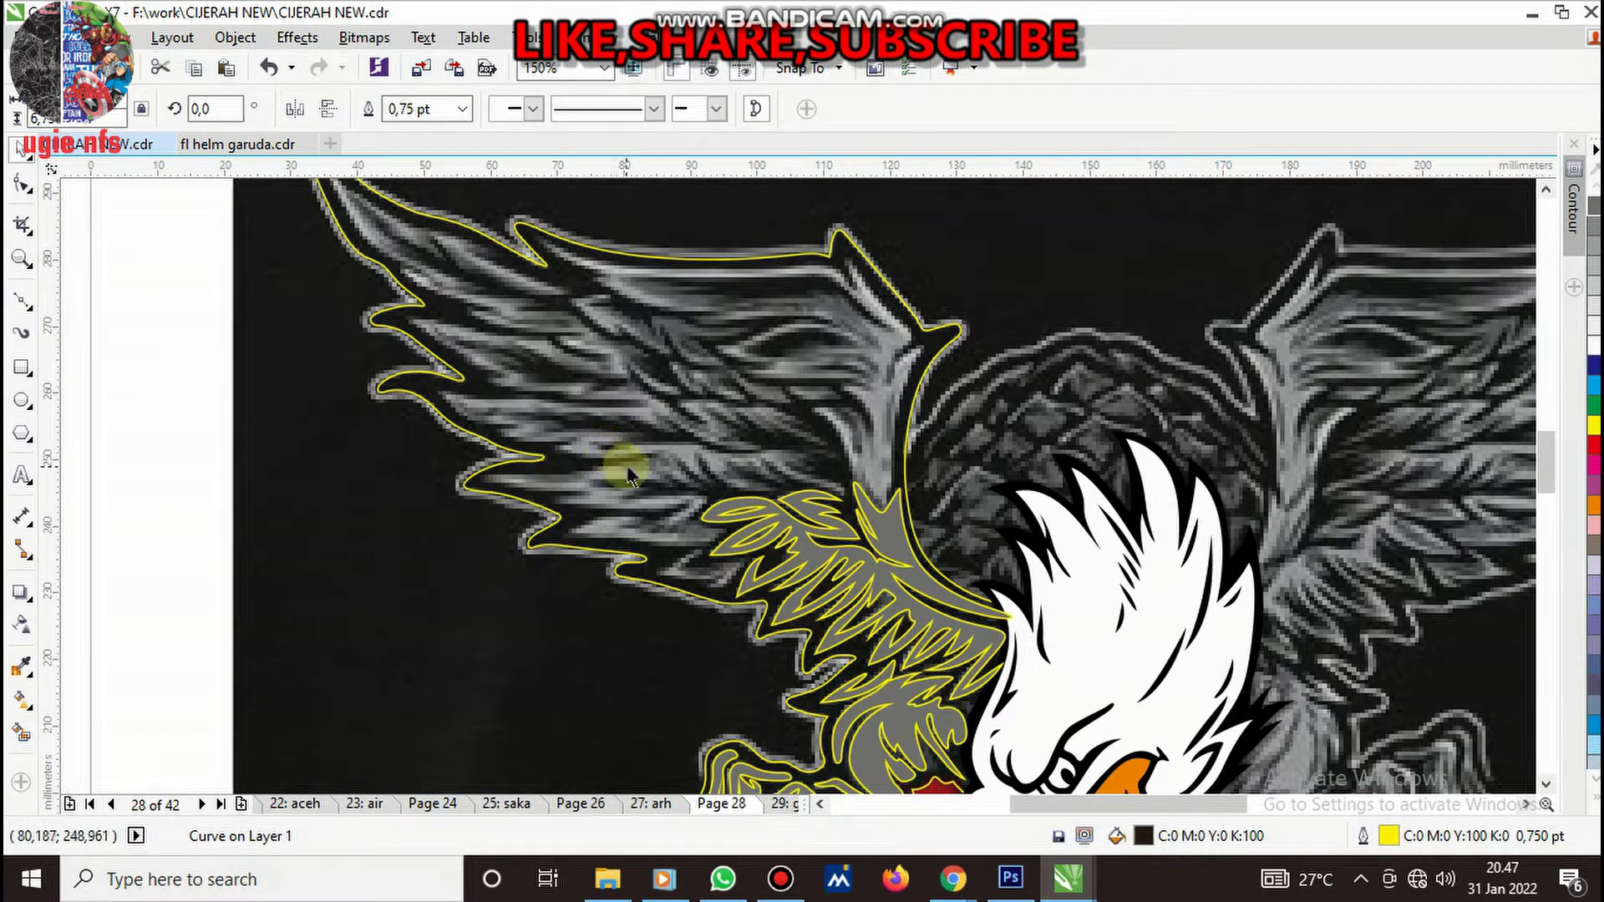
scroll(694, 579, "up", 2)
scroll(120, 389, "up", 2)
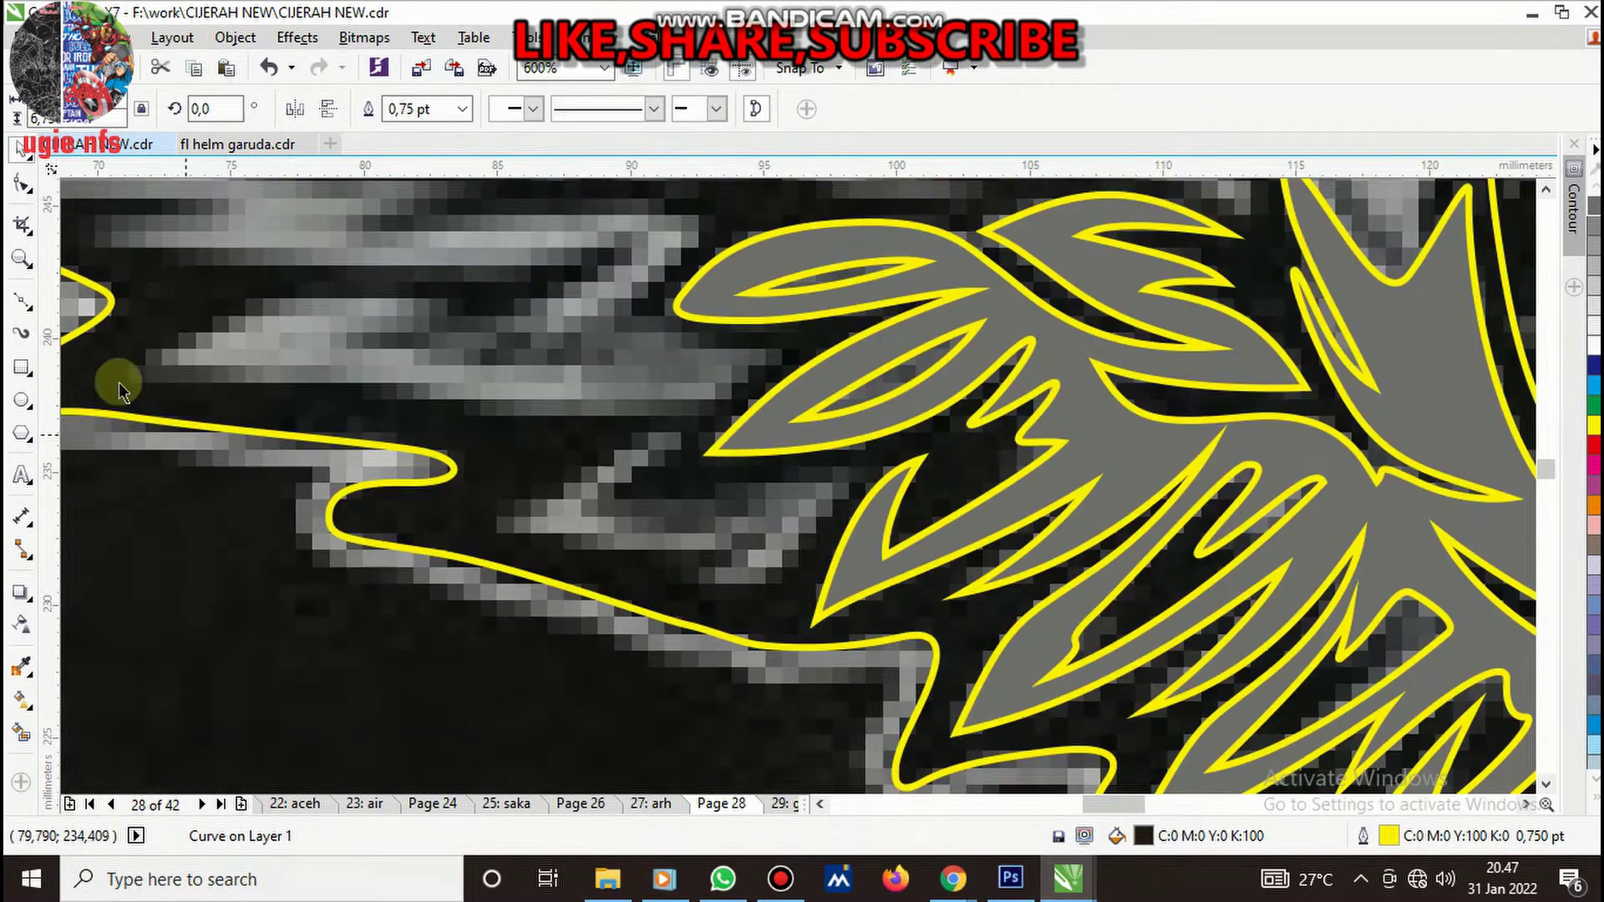
- Trace a small closed Bezier feather in the wing gap
left_click(25, 304)
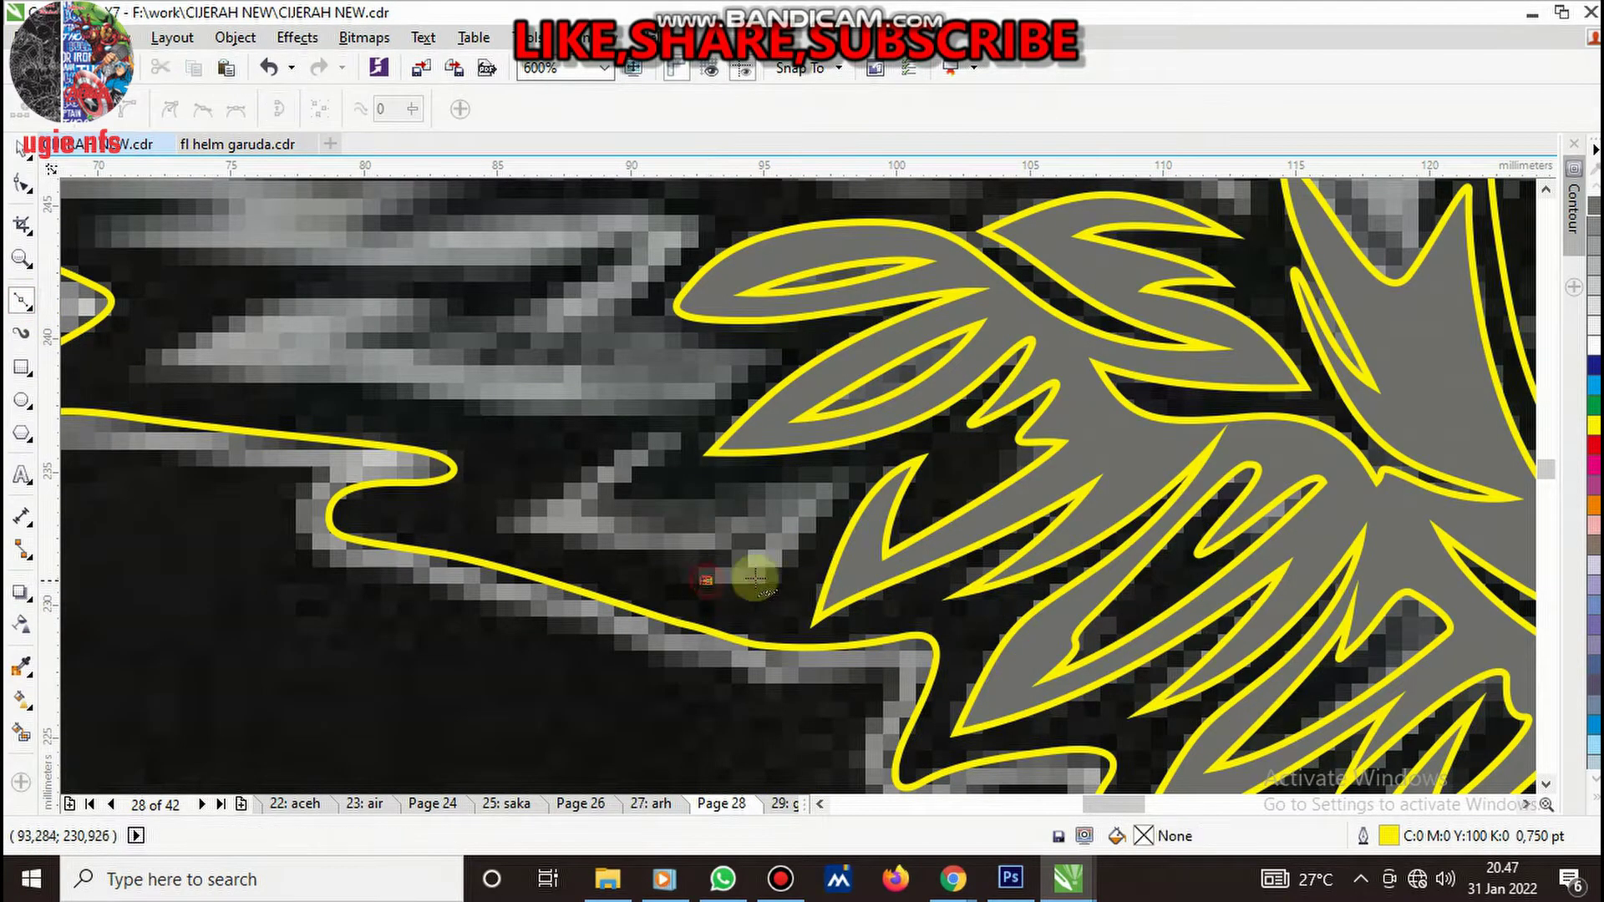
scroll(781, 562, "up", 1)
left_click_drag(821, 545, 945, 390)
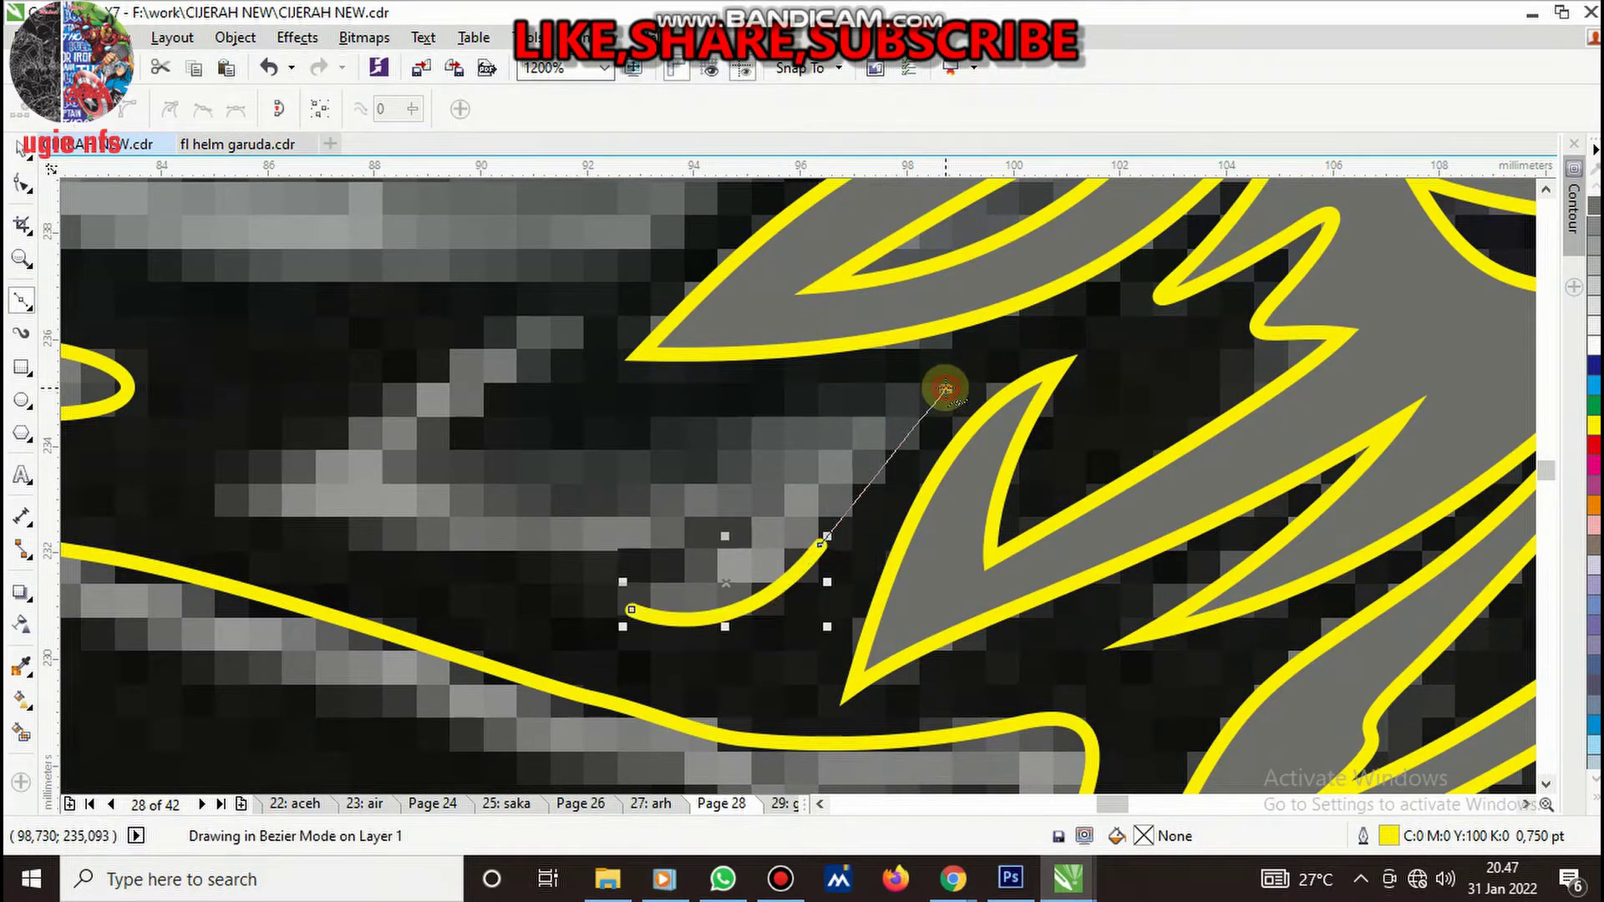
left_click(949, 387)
left_click_drag(527, 496, 393, 454)
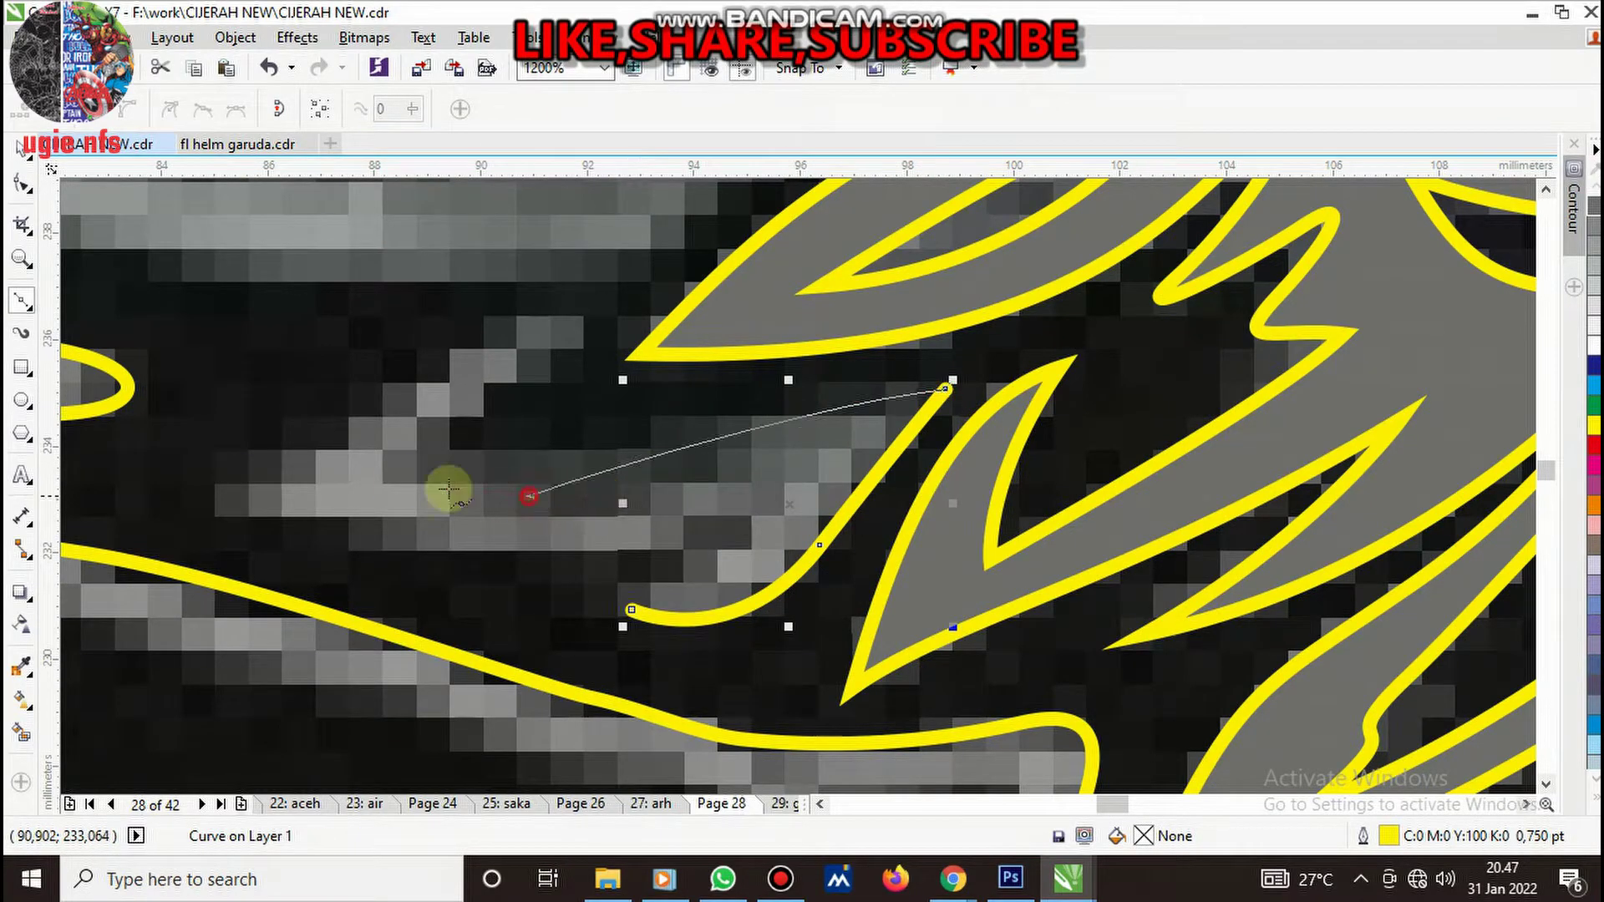
left_click(379, 459)
left_click_drag(599, 319, 524, 310)
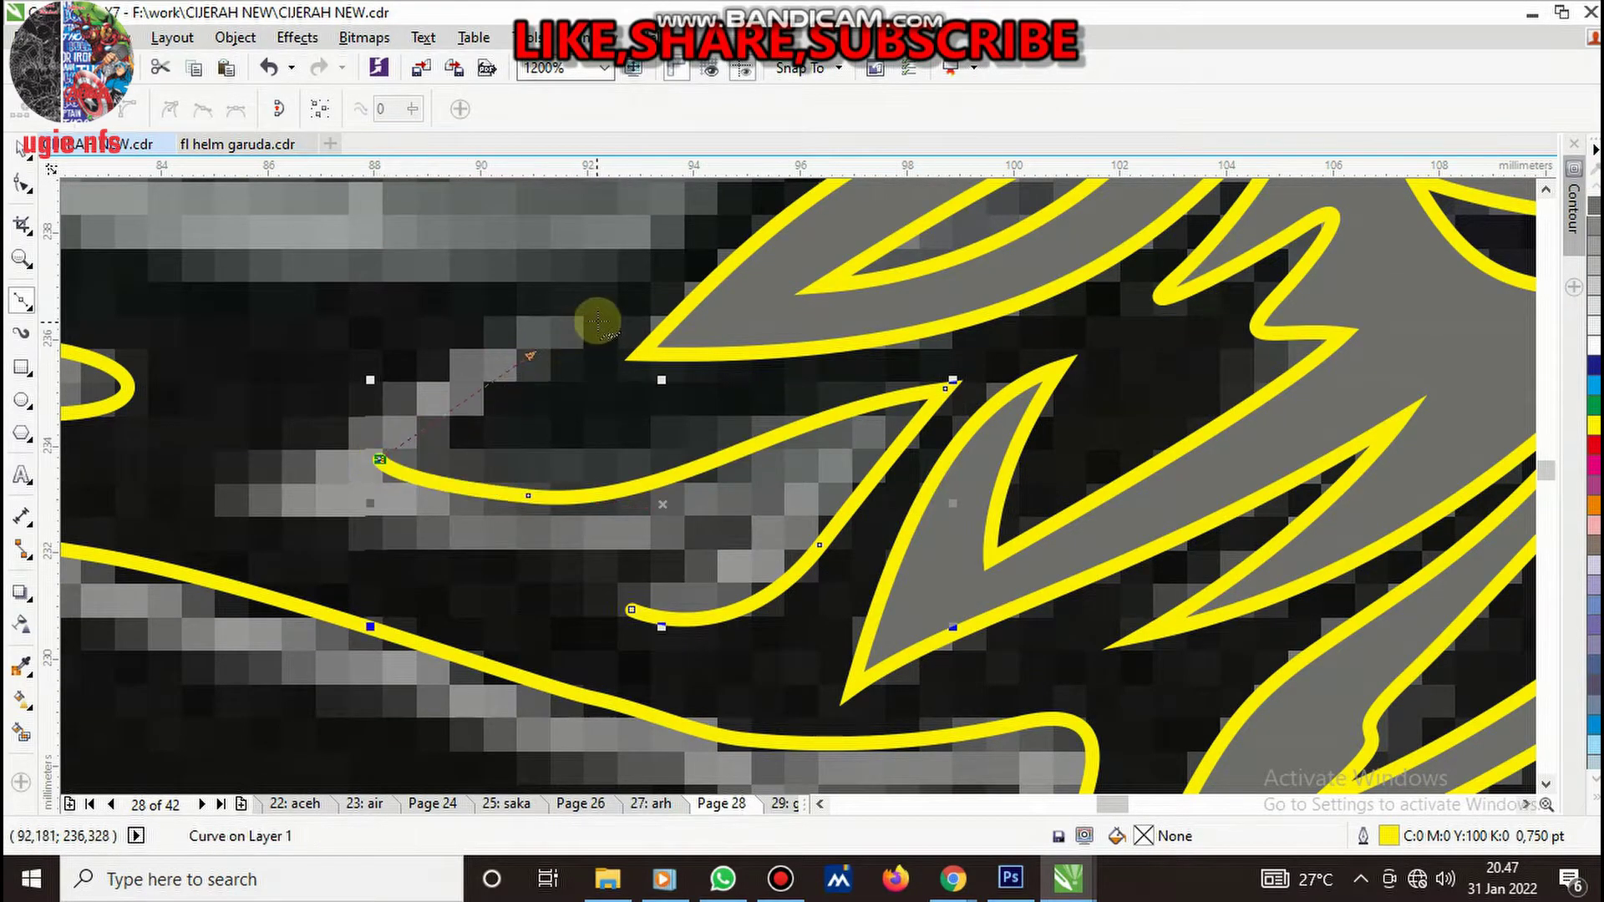
left_click(372, 413)
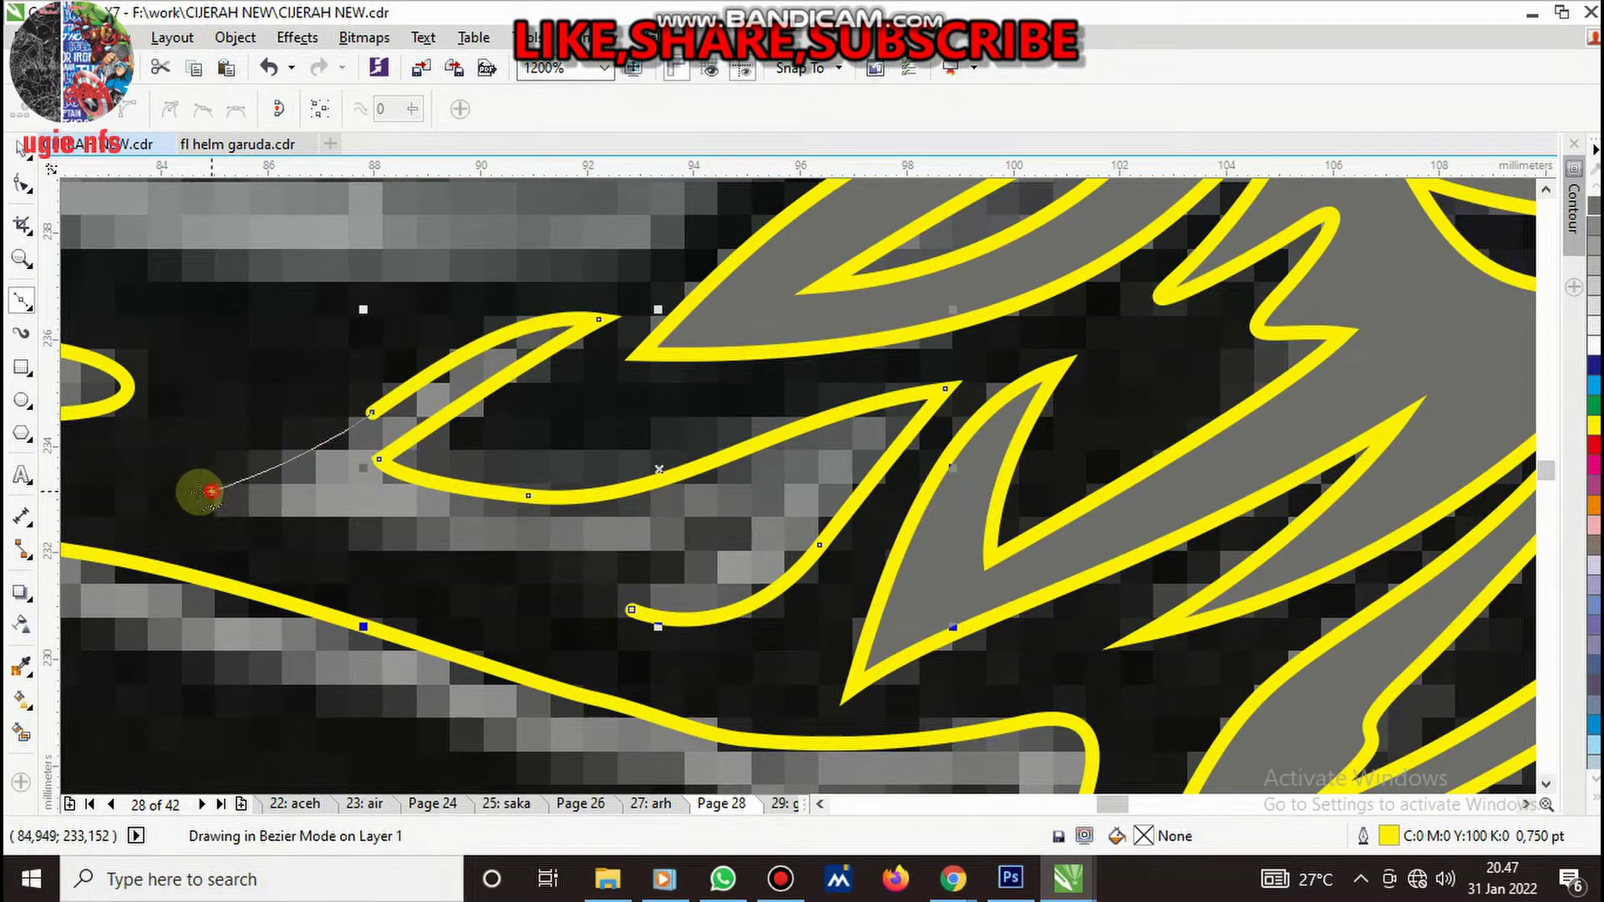
left_click_drag(212, 491, 377, 549)
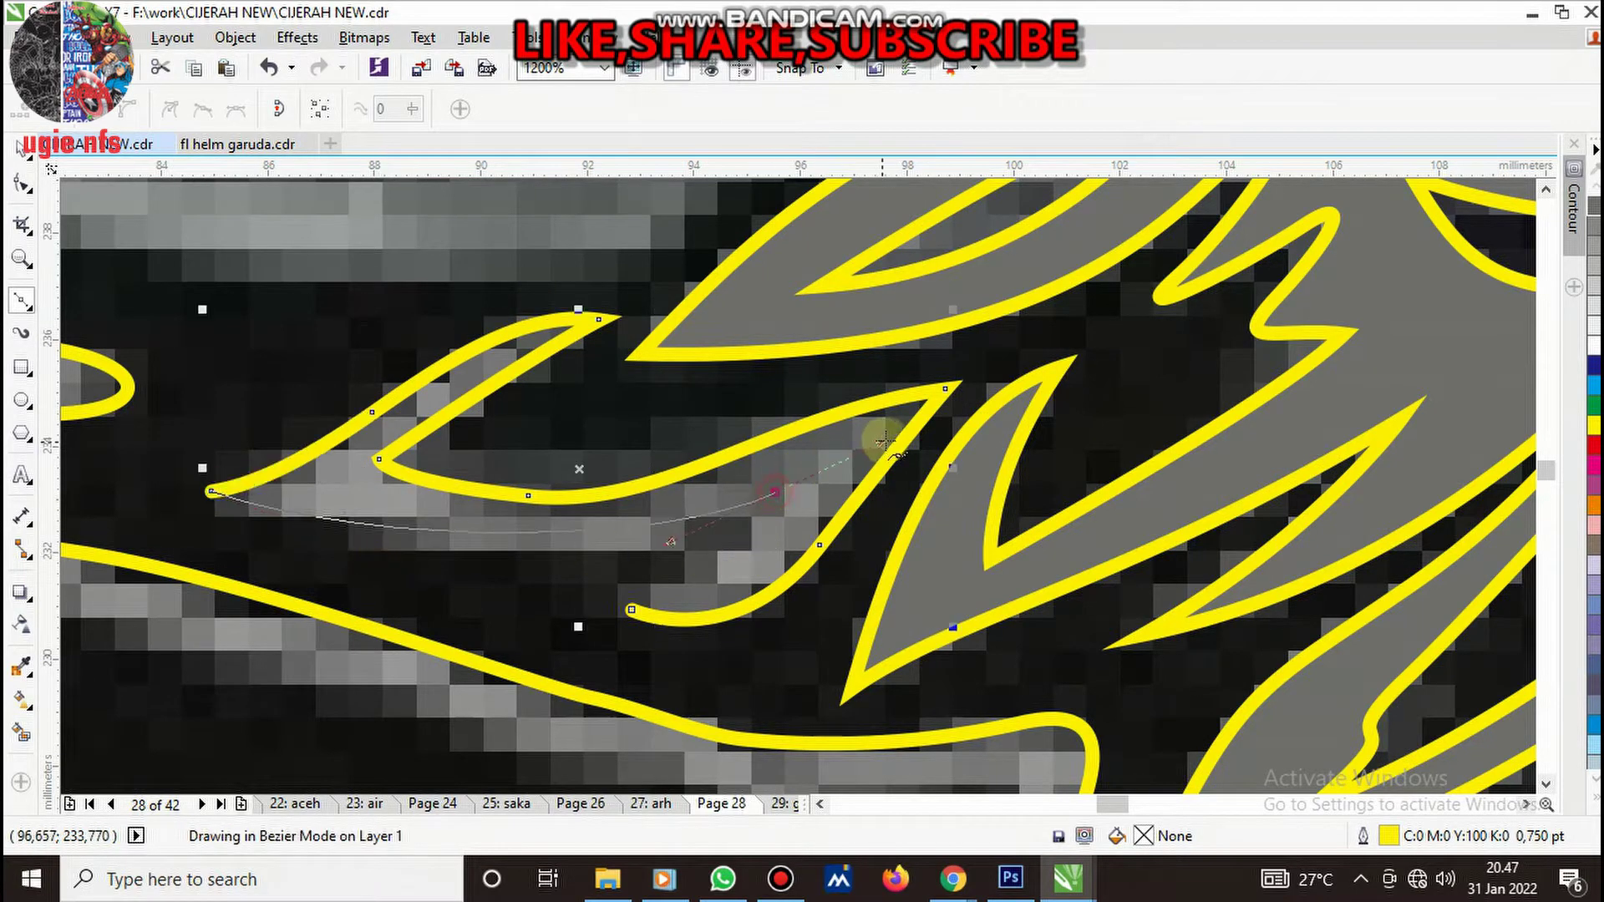
left_click_drag(775, 493, 635, 573)
left_click(633, 608)
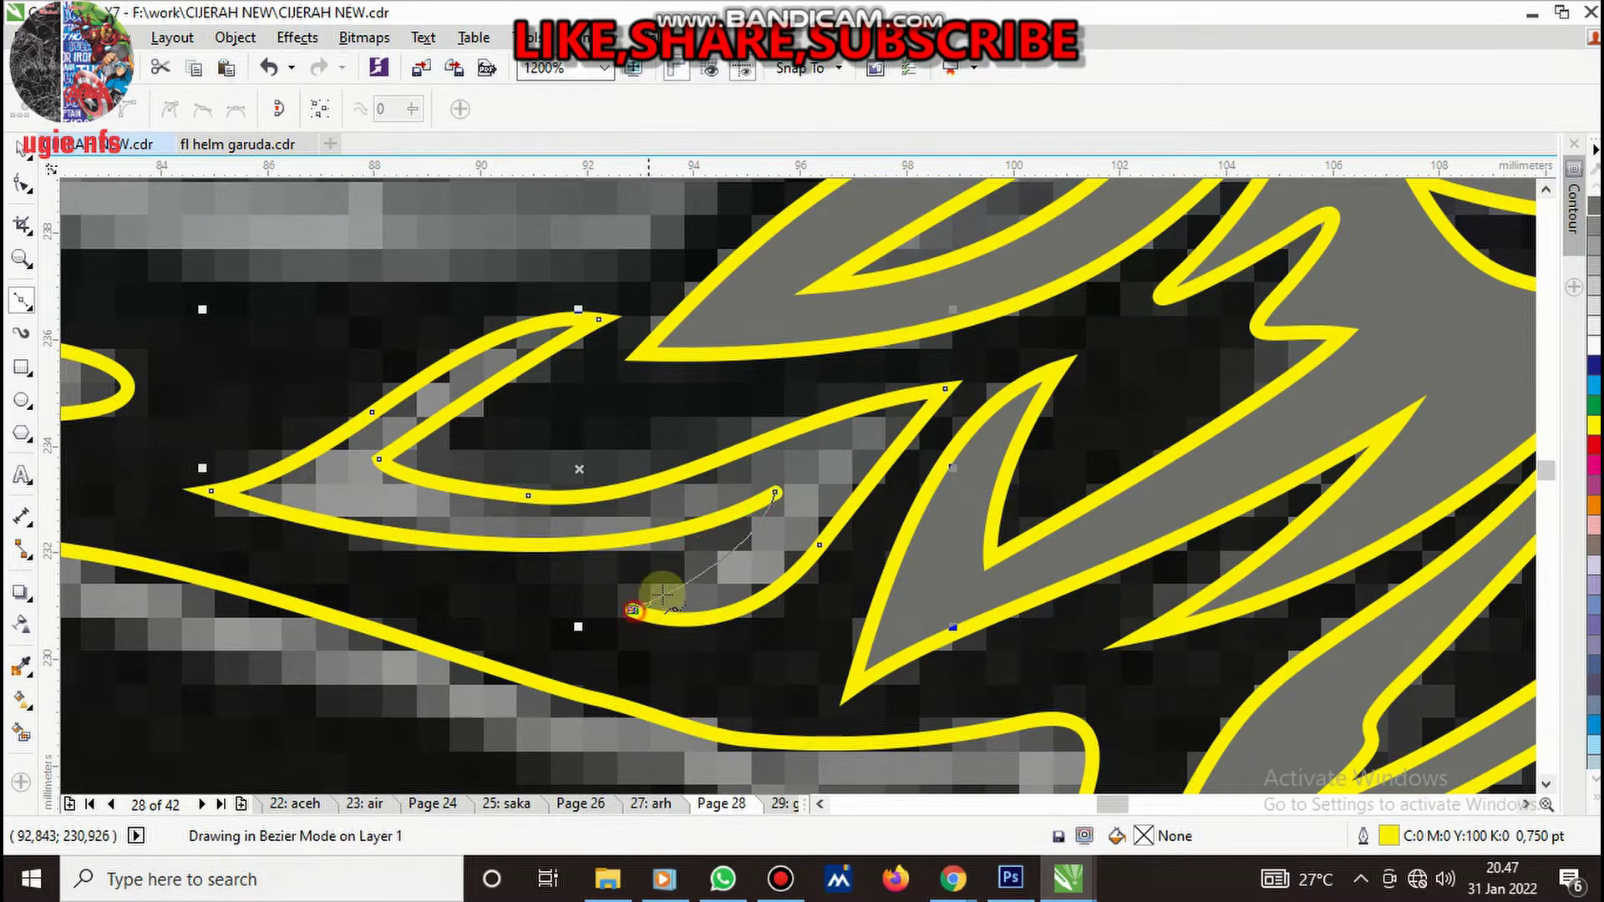
scroll(683, 541, "down", 3)
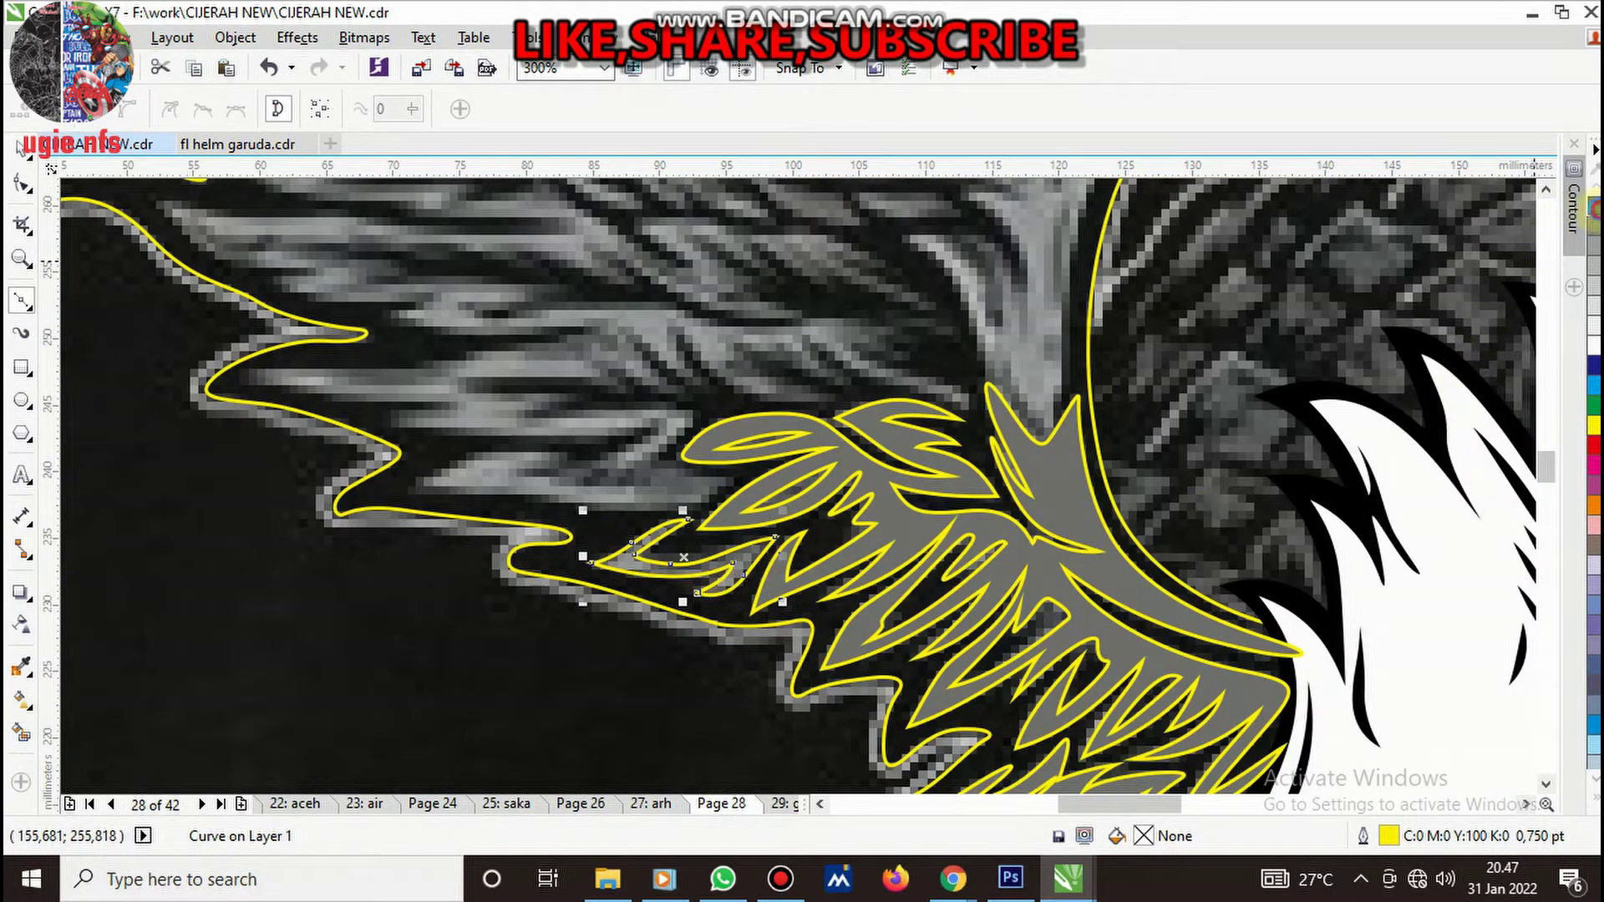
scroll(741, 477, "down", 1)
scroll(741, 477, "down", 1)
scroll(741, 477, "up", 1)
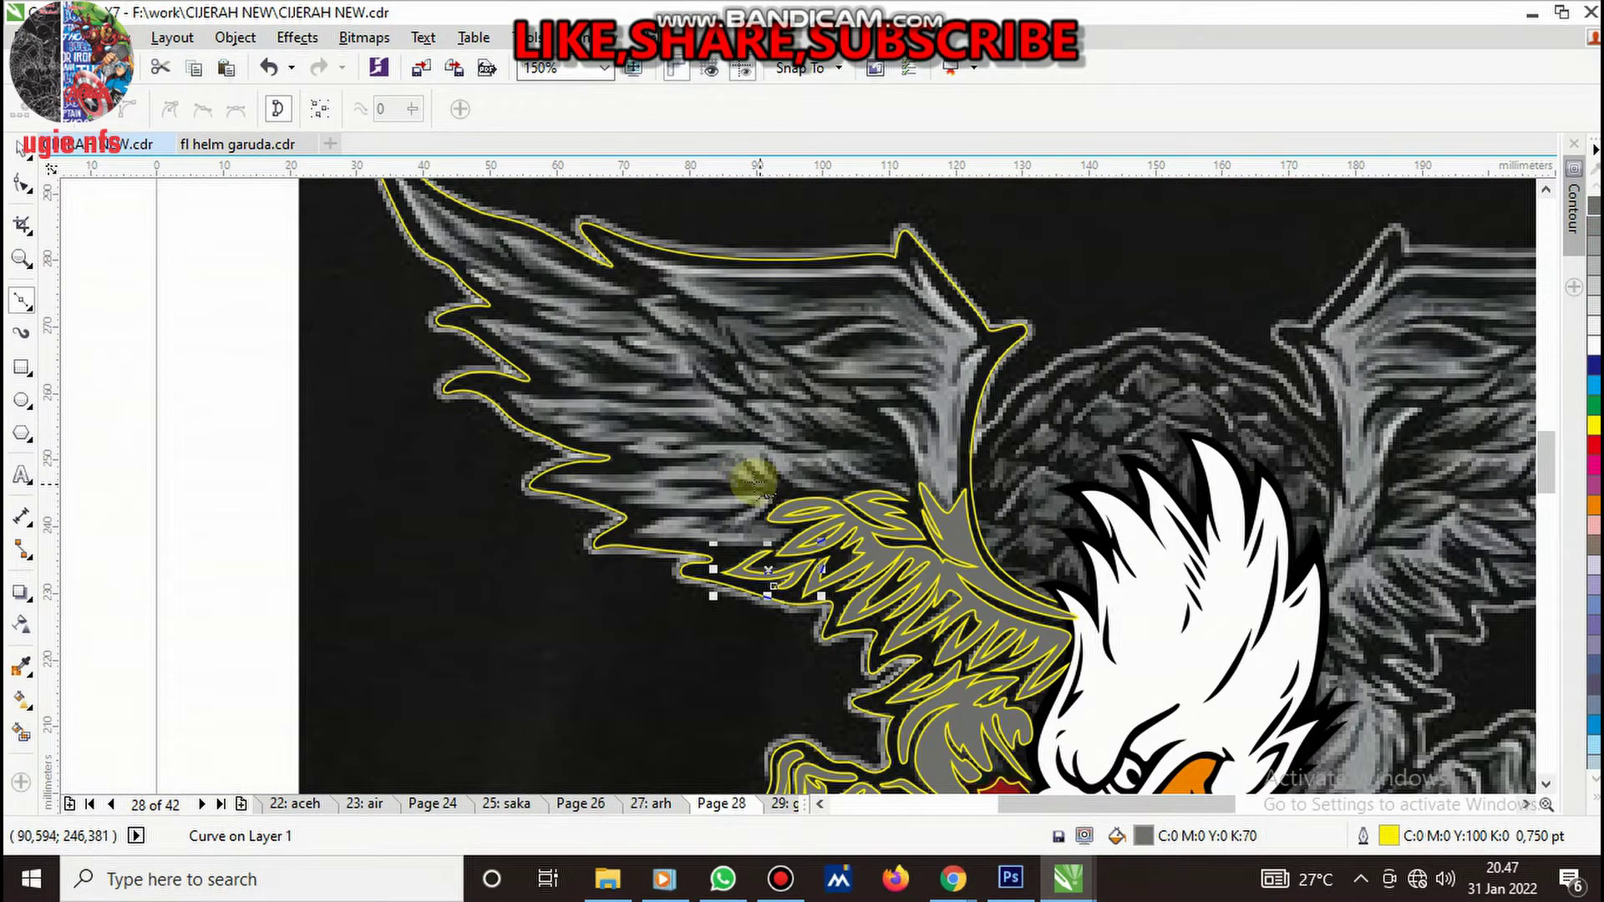
scroll(735, 514, "up", 1)
scroll(598, 577, "up", 1)
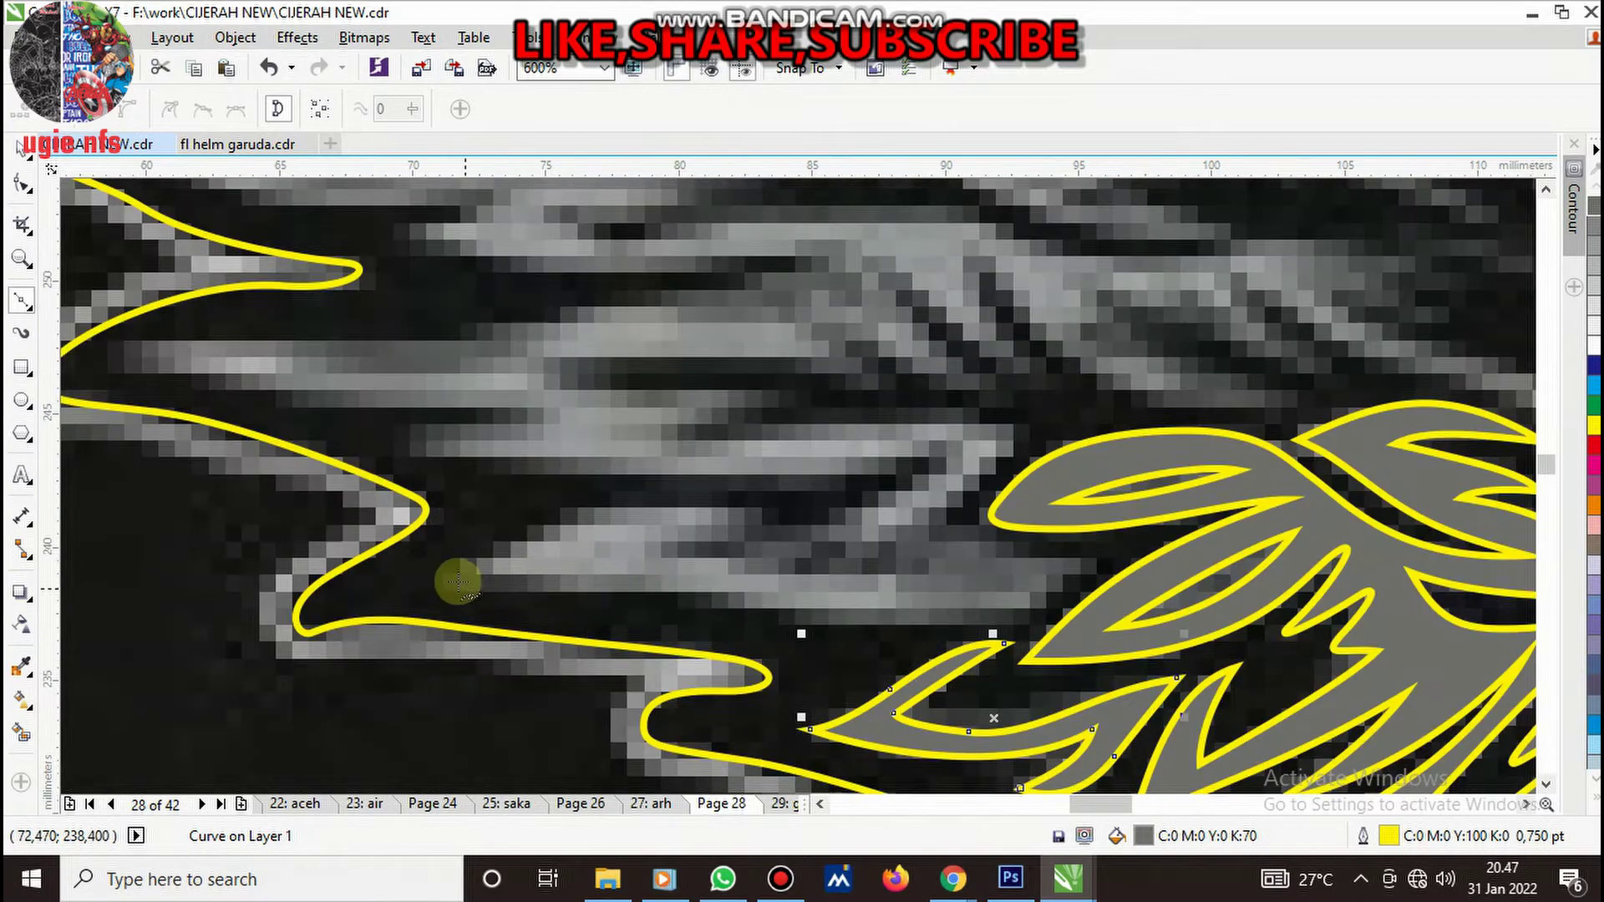
- Trace a second closed feather along the wing and fill it 70% grey
left_click(458, 582)
left_click(756, 608)
left_click_drag(1015, 616, 1167, 494)
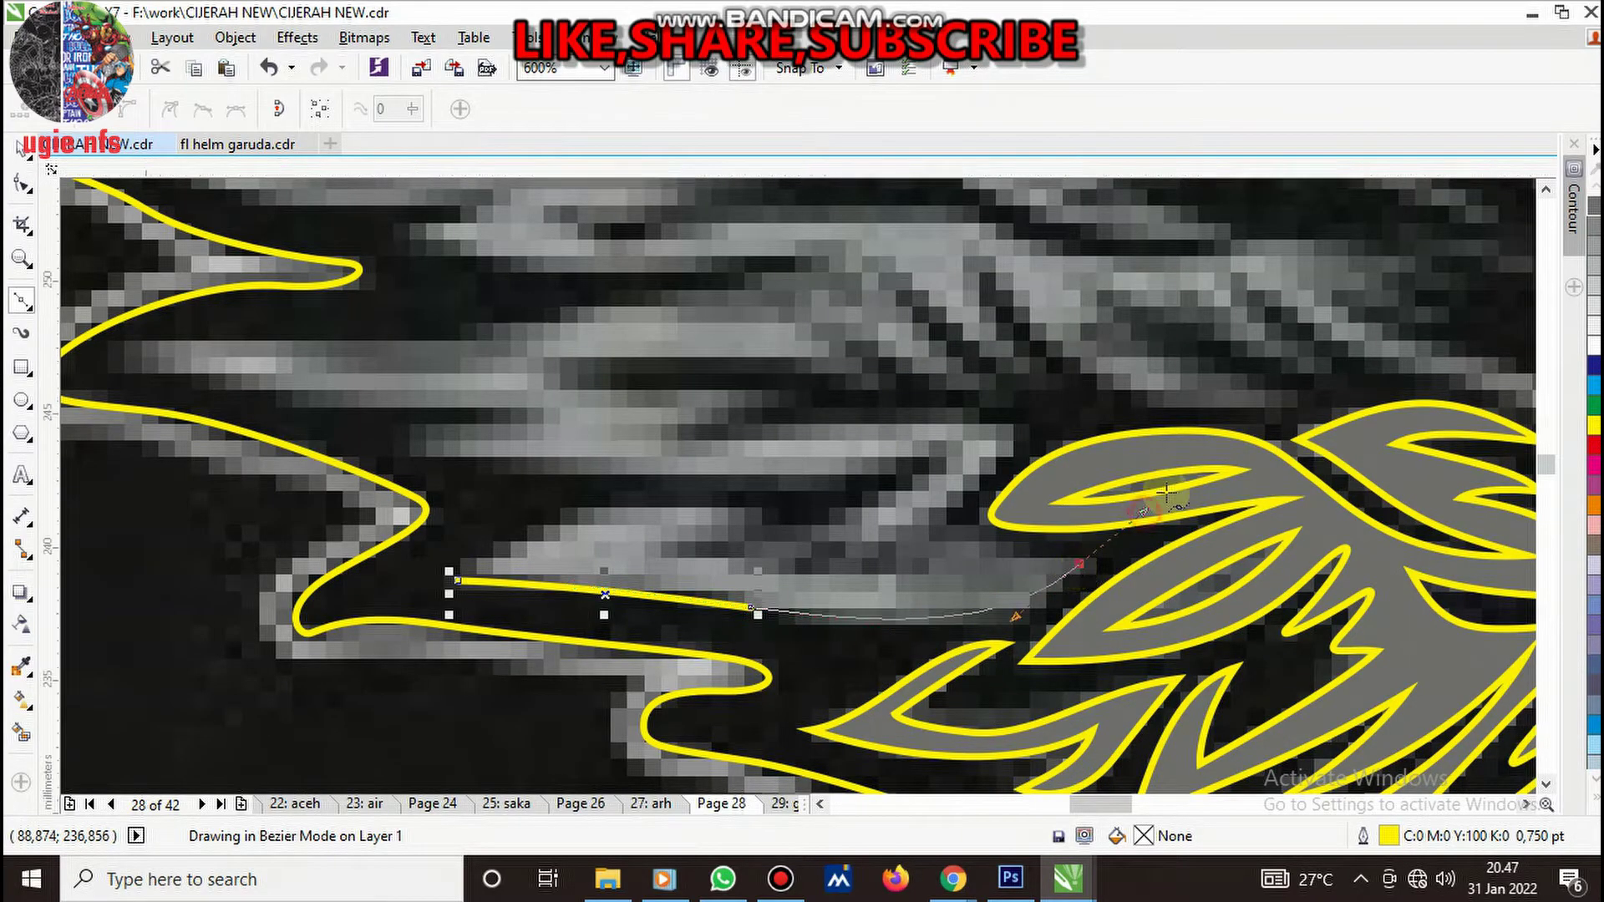
key("space")
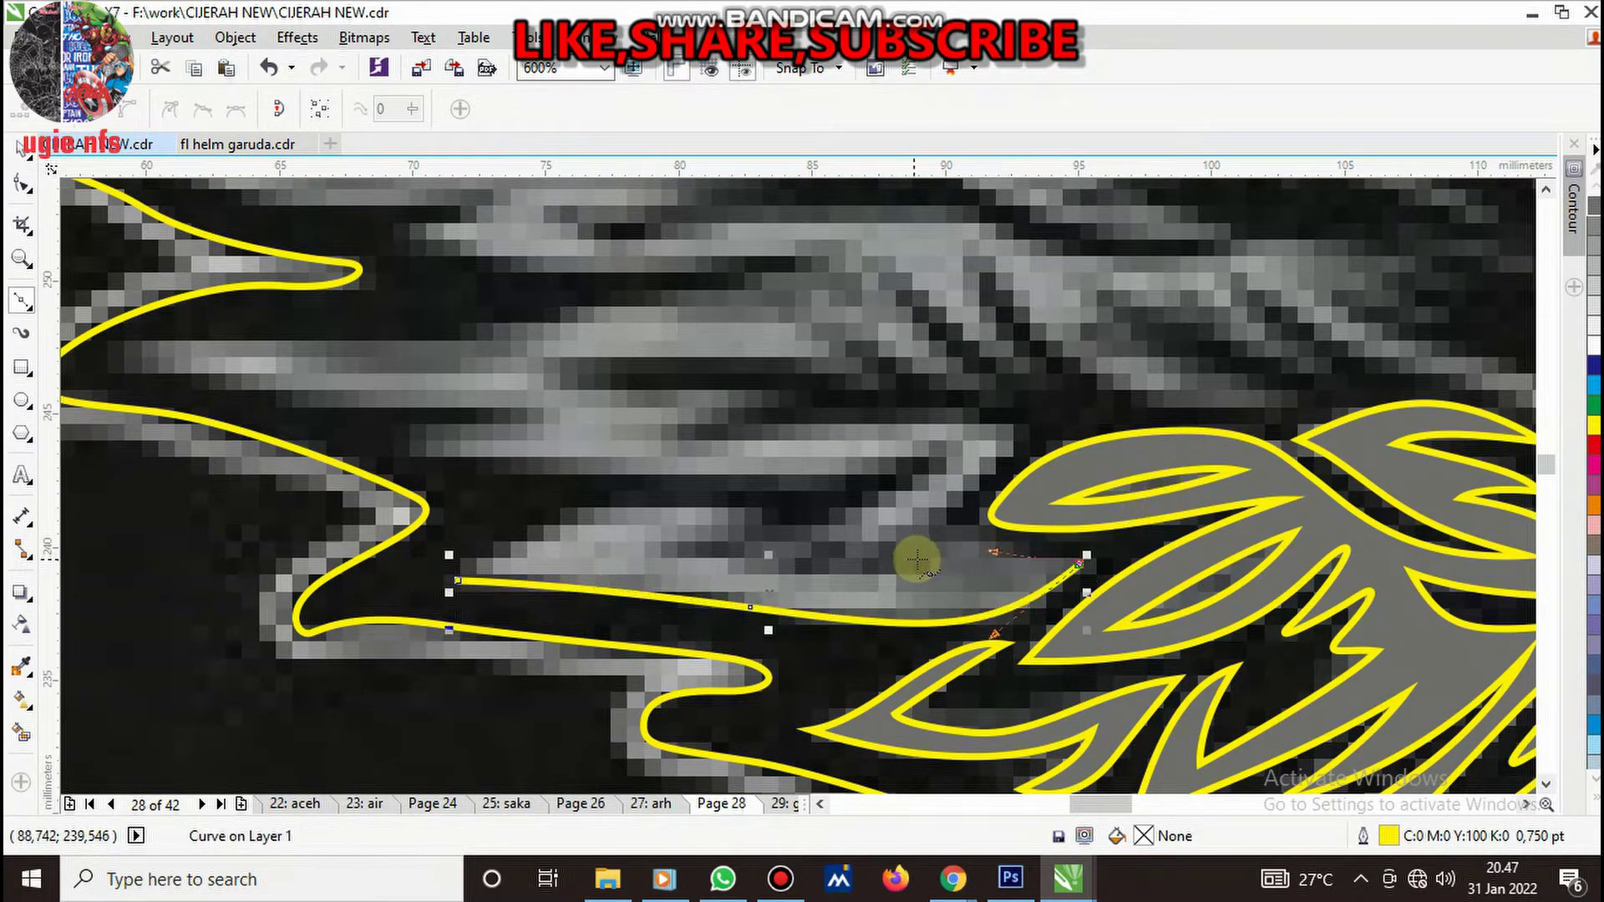
left_click(916, 555)
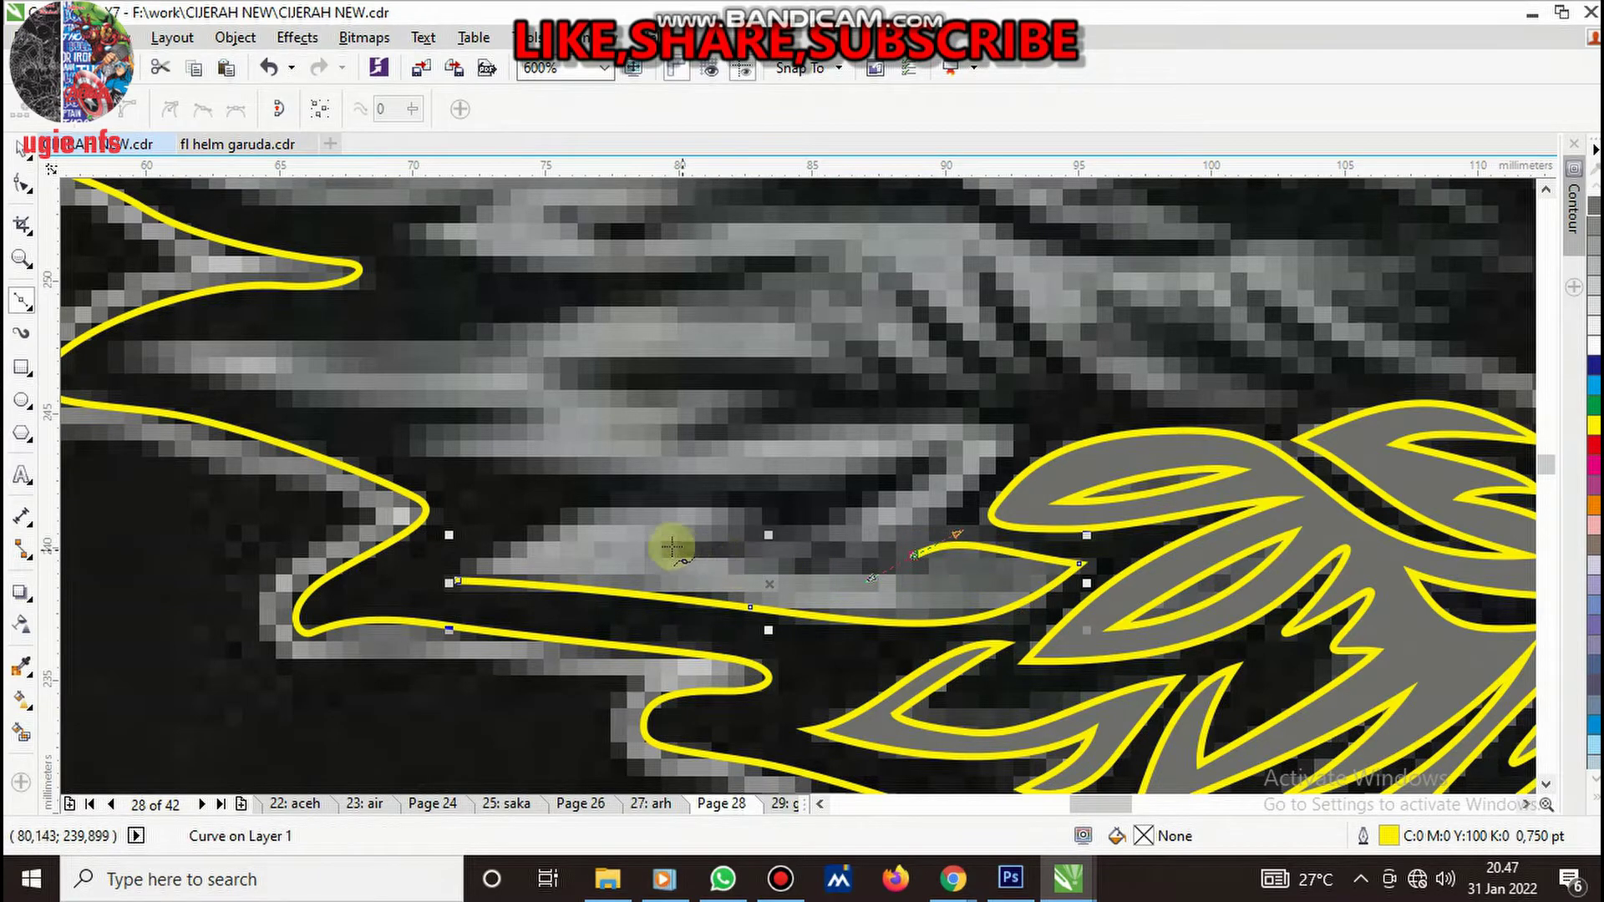
left_click_drag(668, 545, 583, 518)
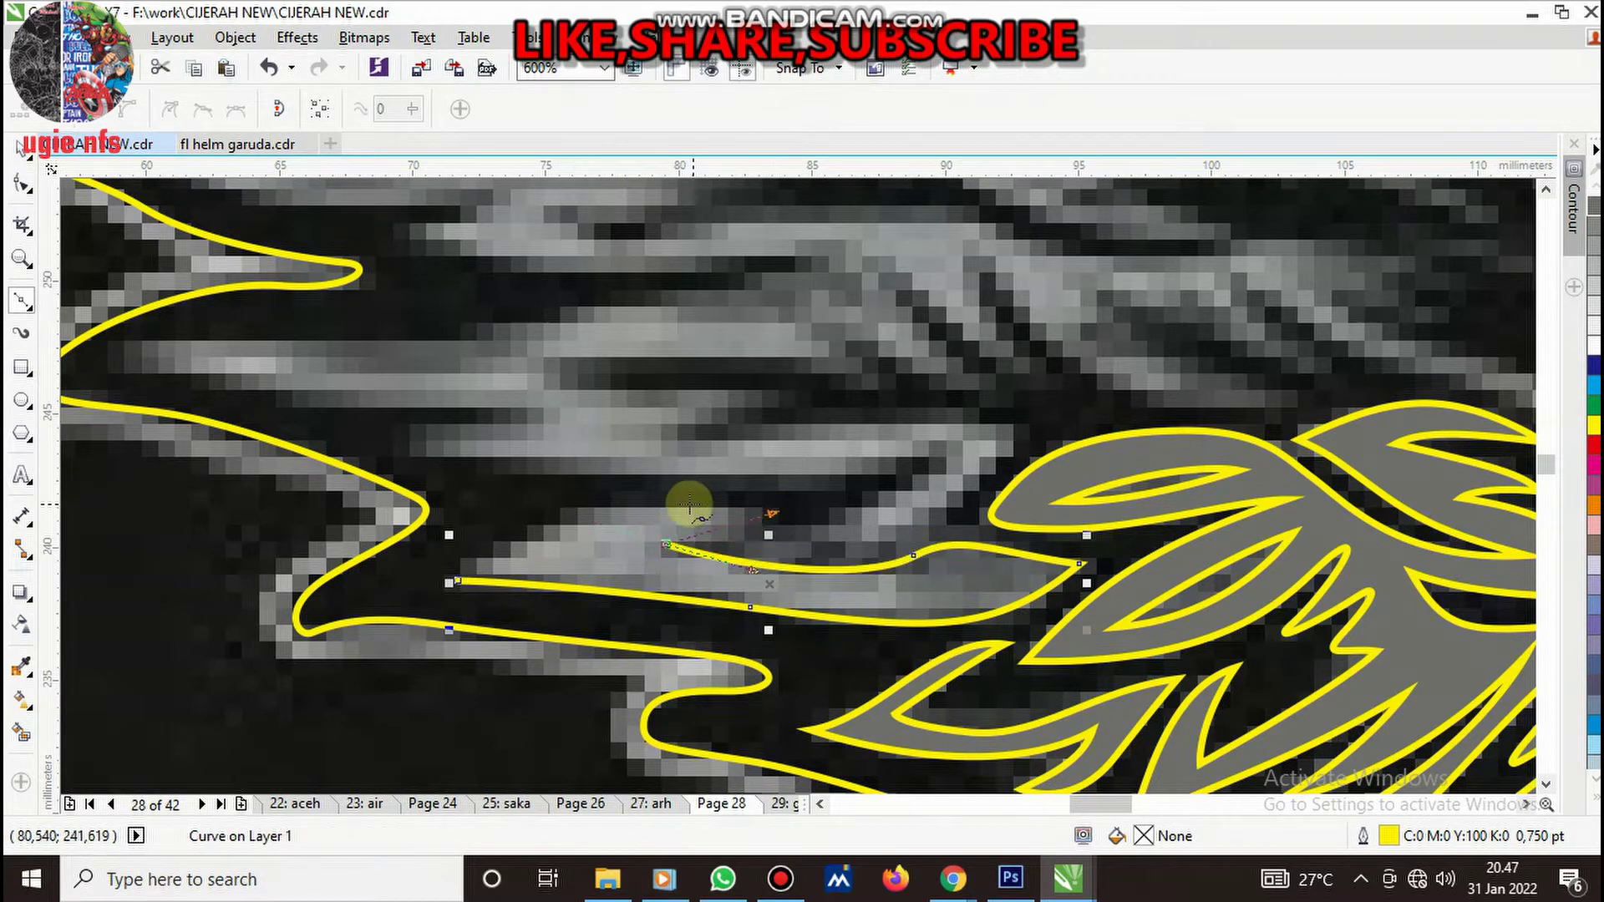
left_click_drag(688, 504, 652, 505)
left_click_drag(460, 579, 527, 535)
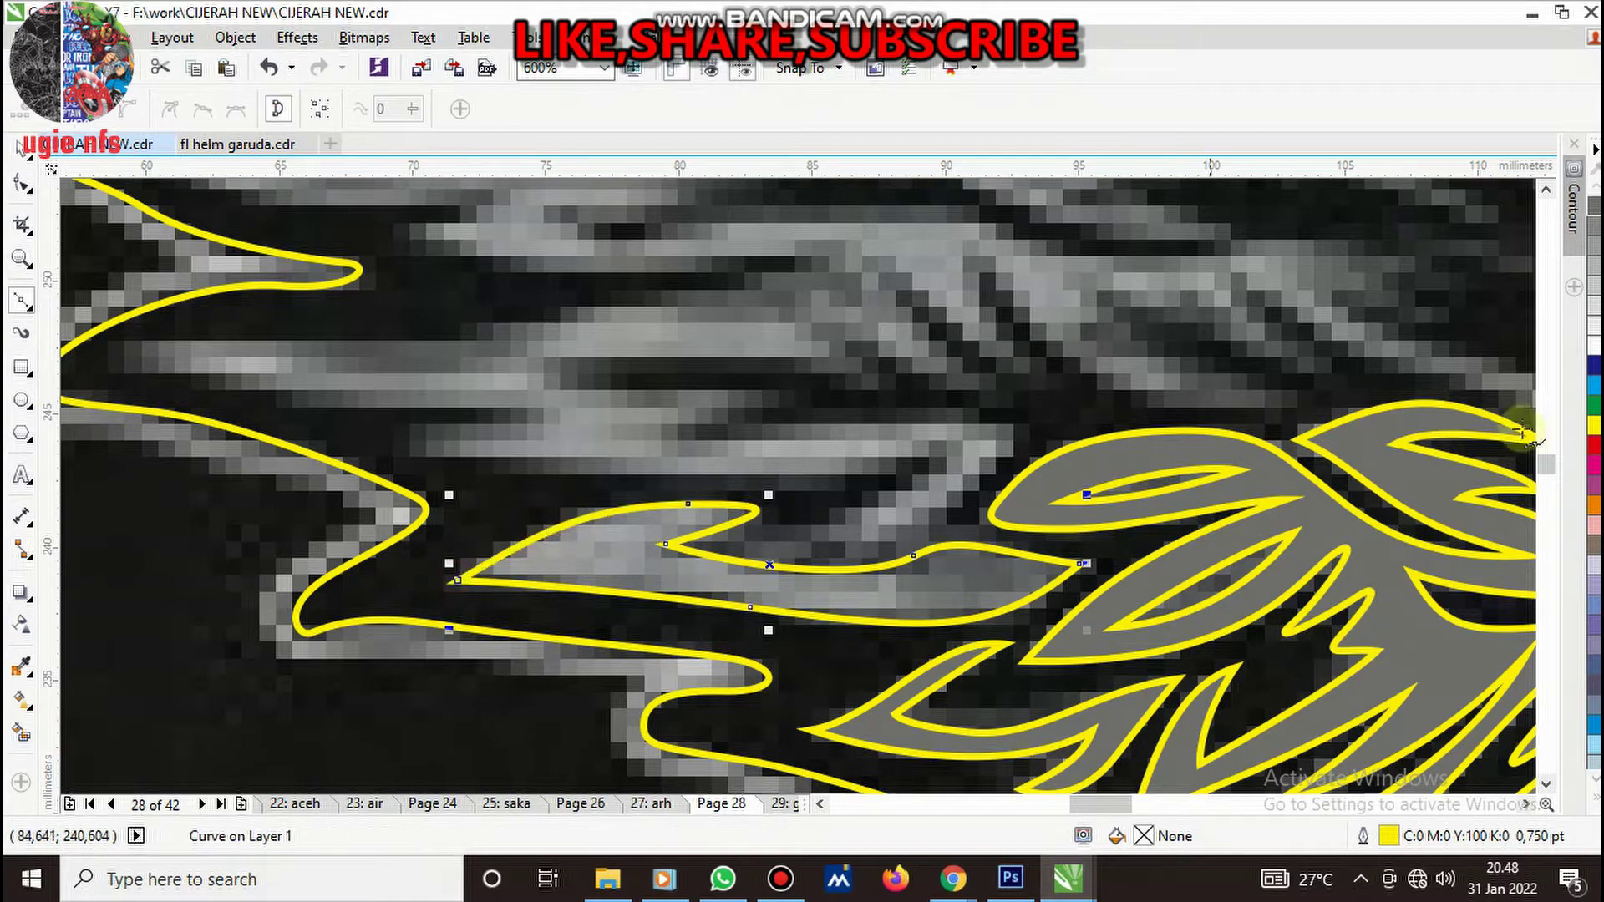
left_click(1593, 209)
scroll(848, 529, "down", 2)
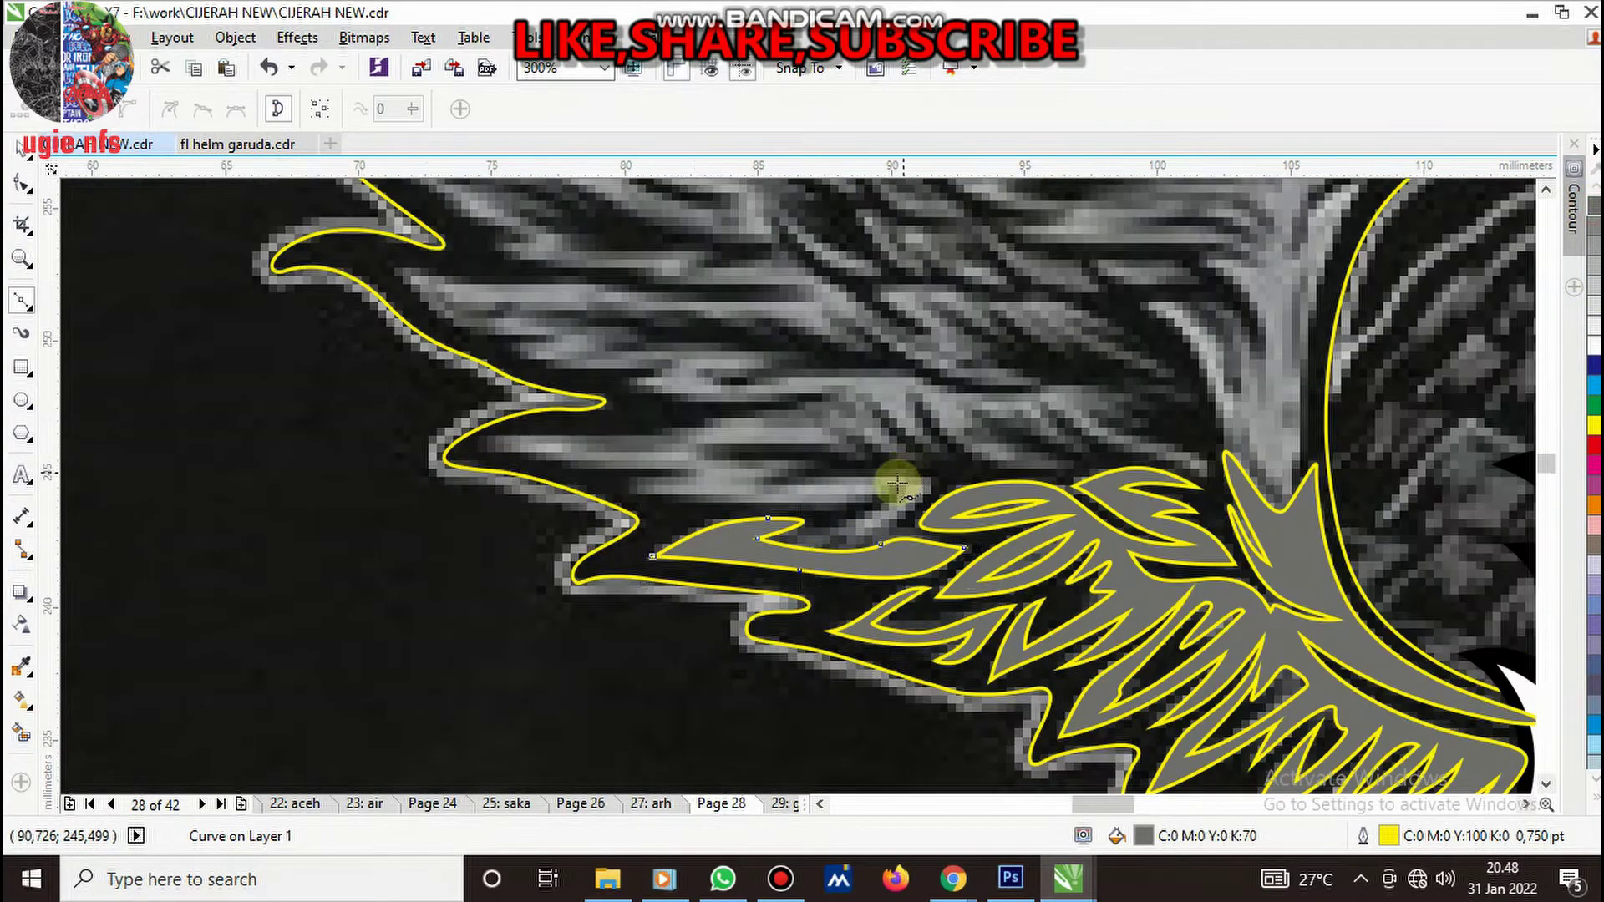
scroll(895, 483, "up", 3)
- Begin the multi-pointed feather outline above the wing-base cluster, shaping its upper edge
left_click_drag(886, 558, 974, 448)
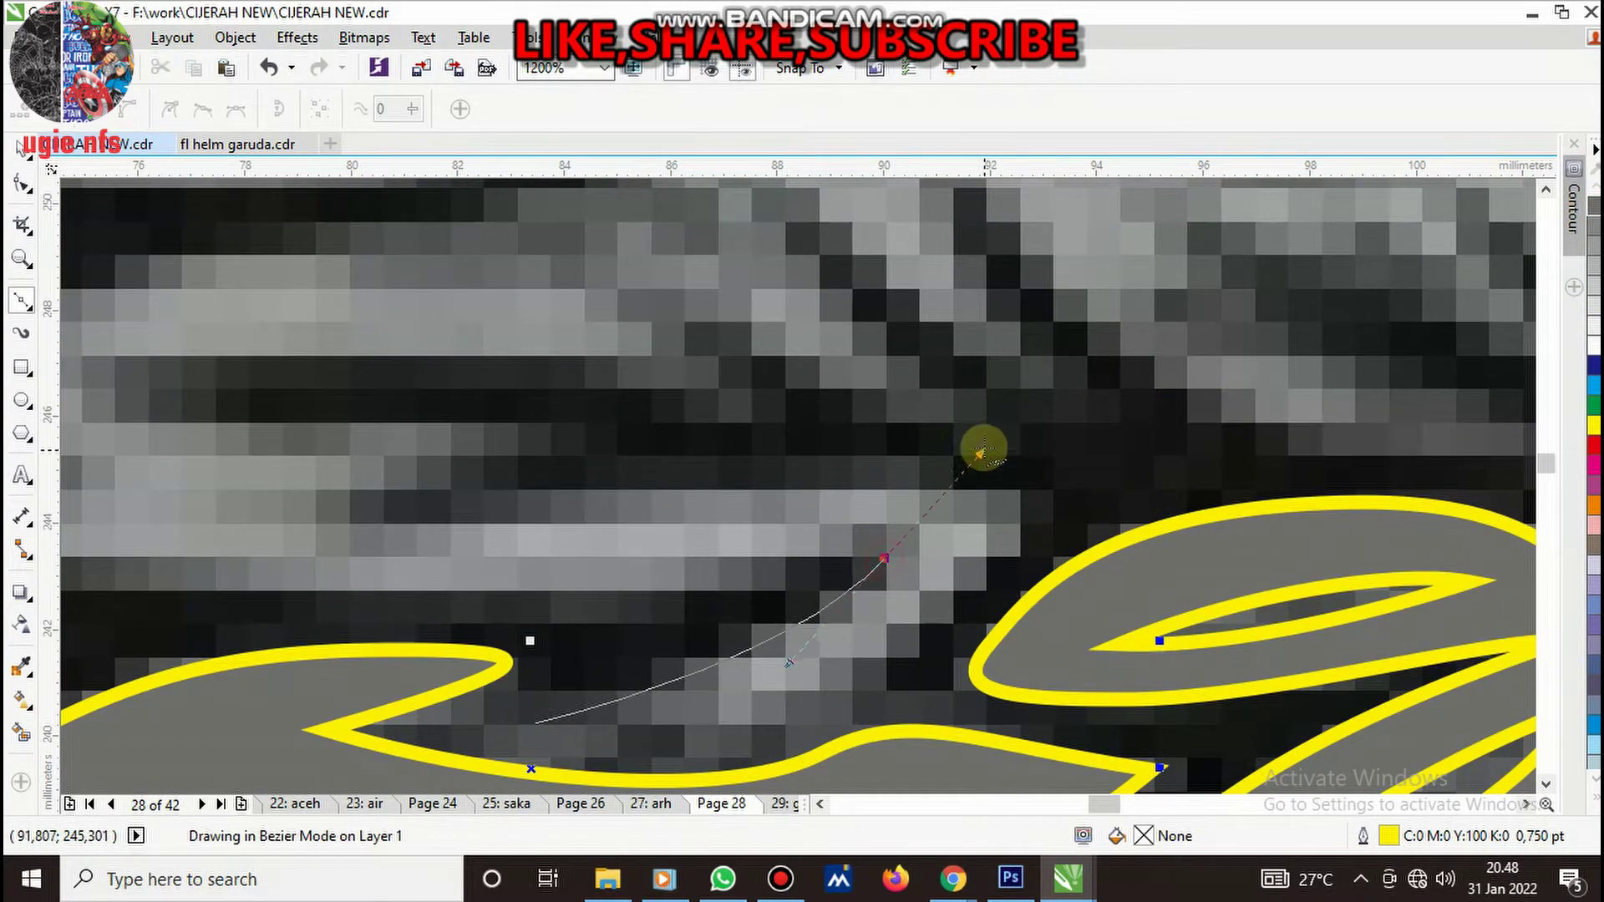
left_click(531, 723)
scroll(814, 616, "down", 2)
scroll(815, 616, "down", 2)
scroll(733, 602, "up", 1)
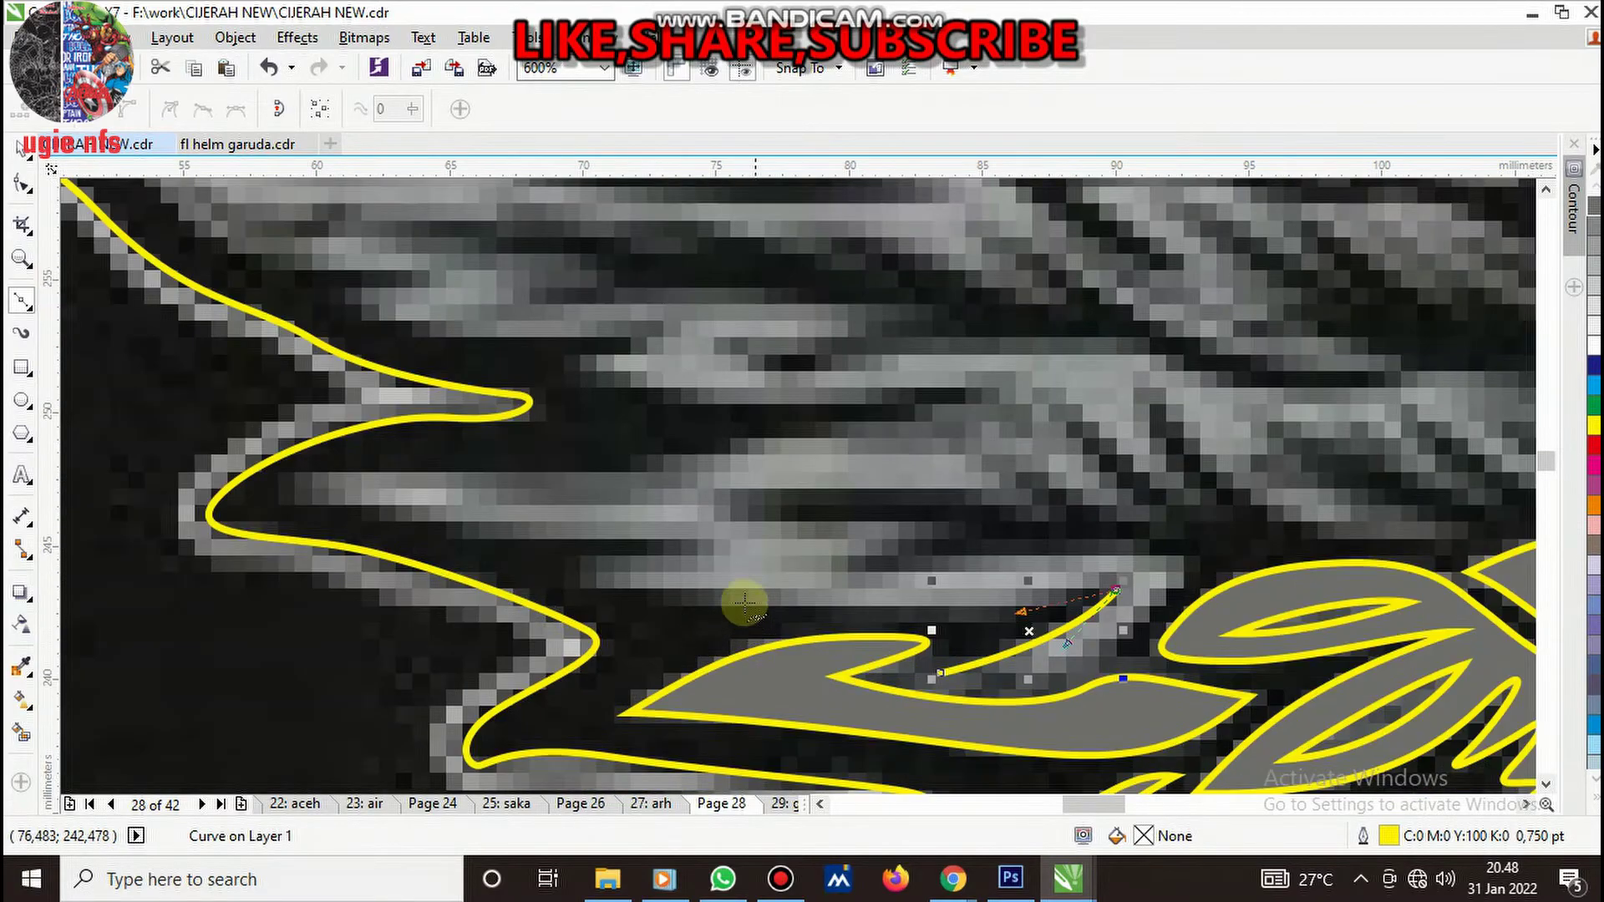
left_click_drag(578, 573, 392, 512)
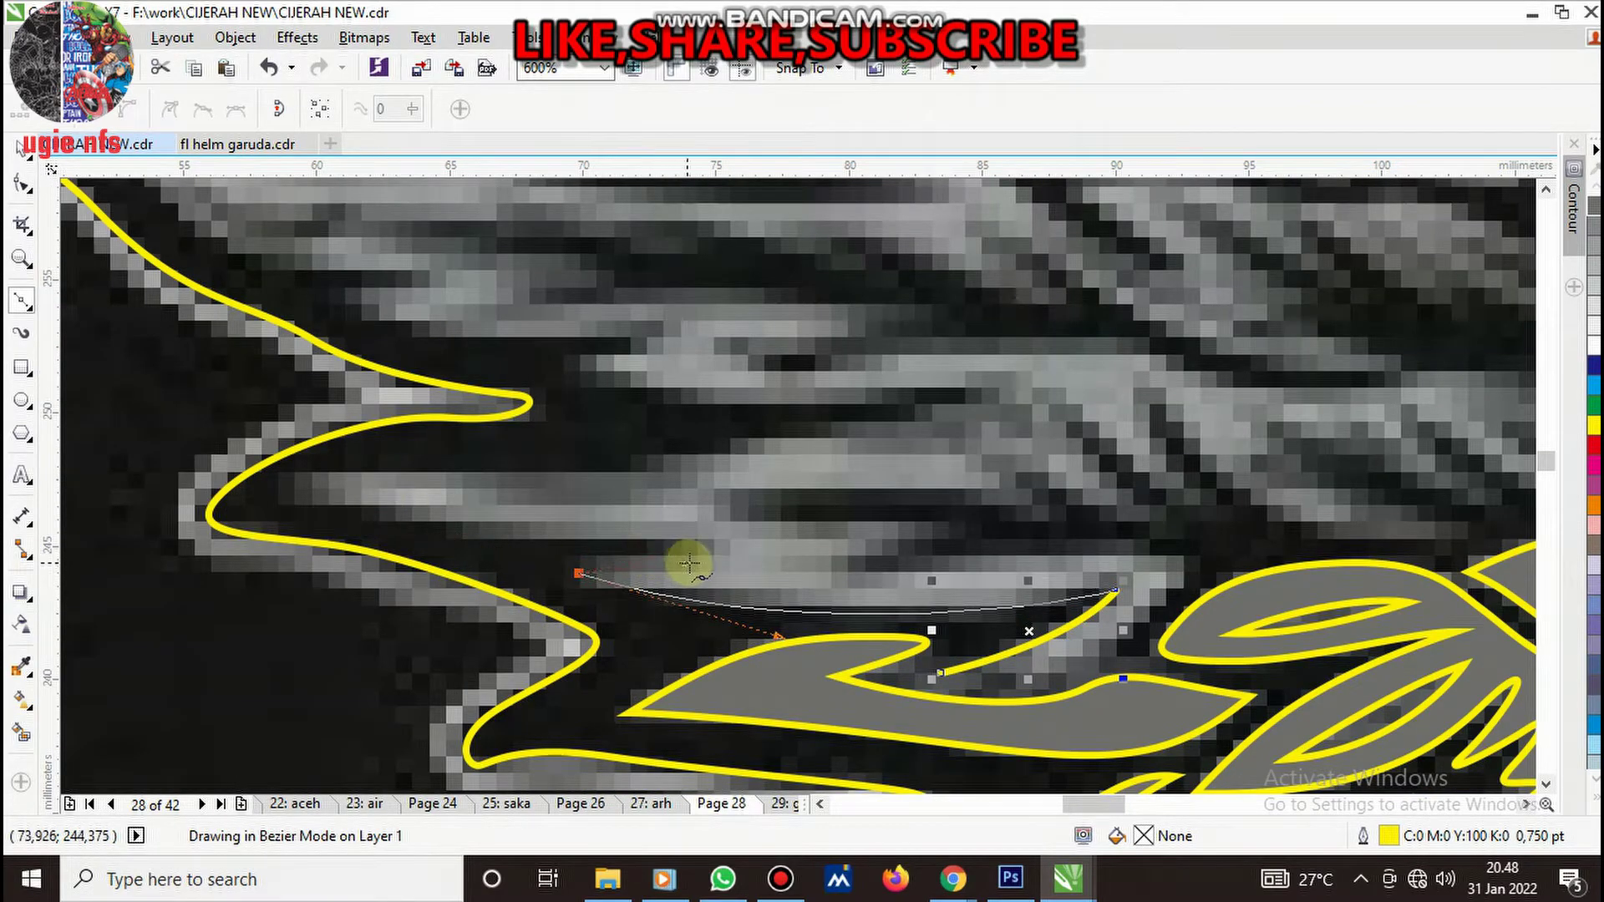
left_click_drag(710, 545, 573, 532)
left_click_drag(299, 491, 631, 499)
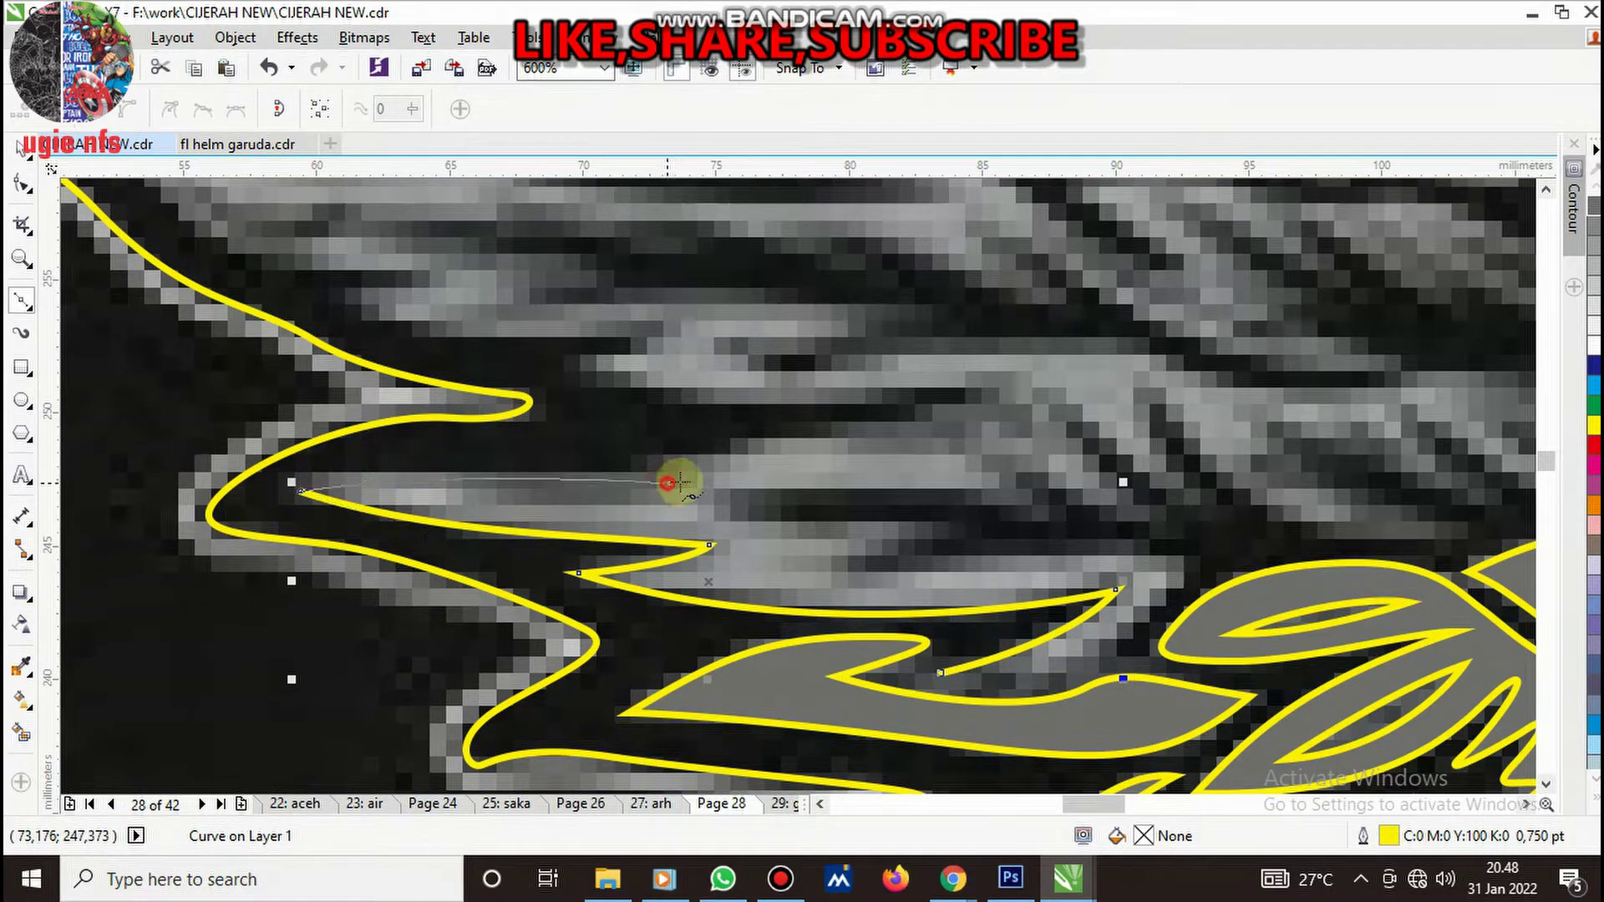
left_click_drag(668, 483, 631, 468)
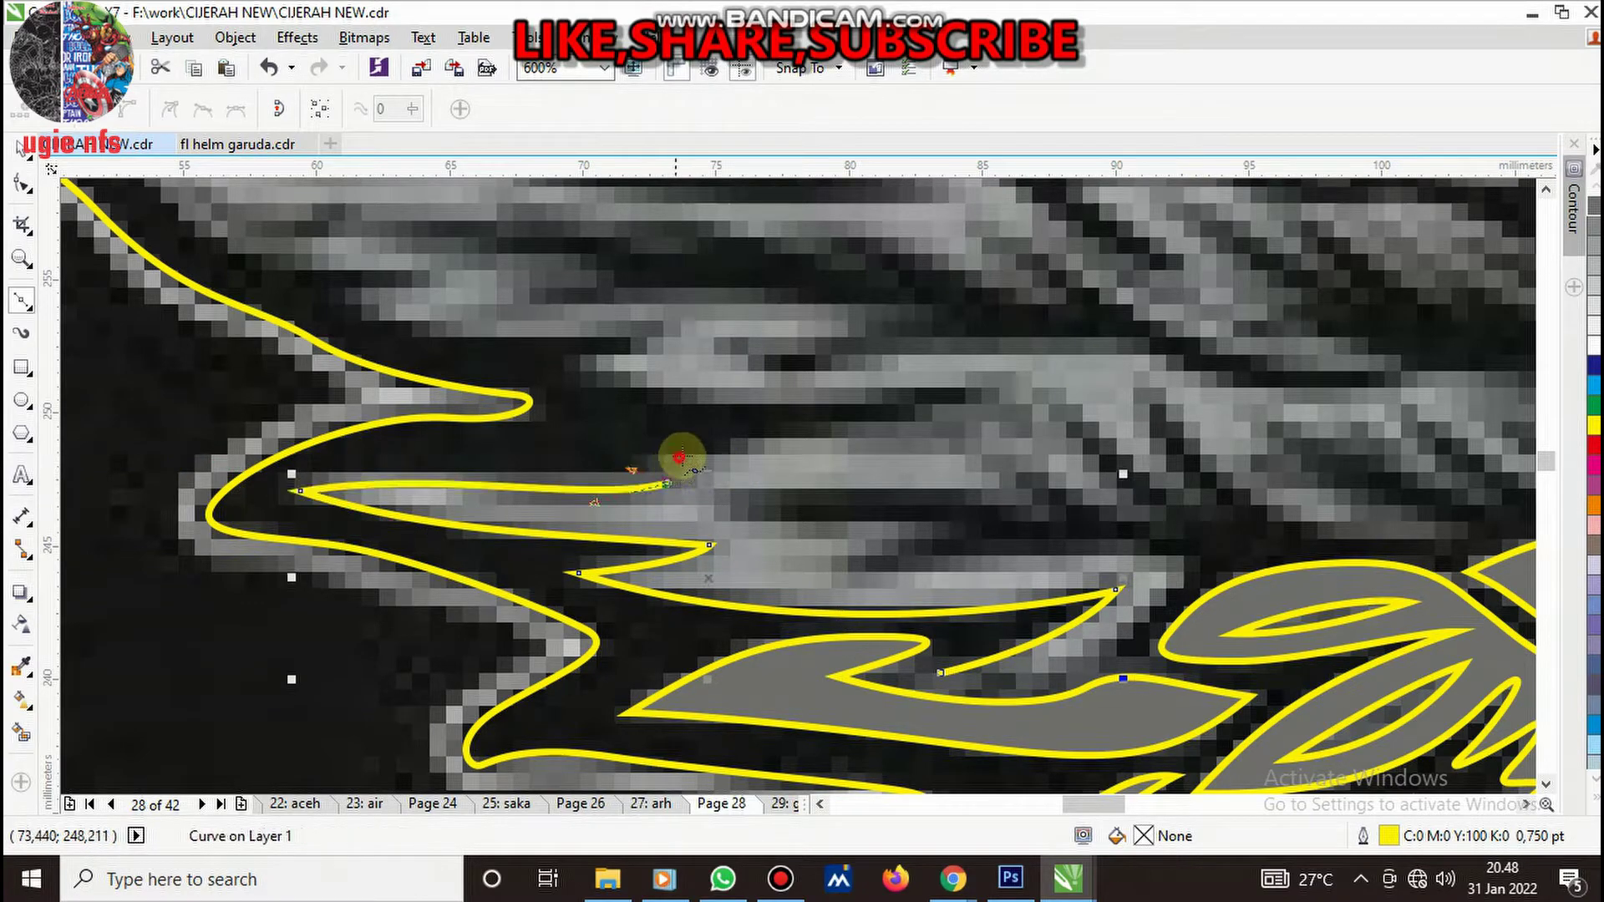
left_click(679, 457)
scroll(752, 459, "down", 2)
scroll(811, 467, "up", 2)
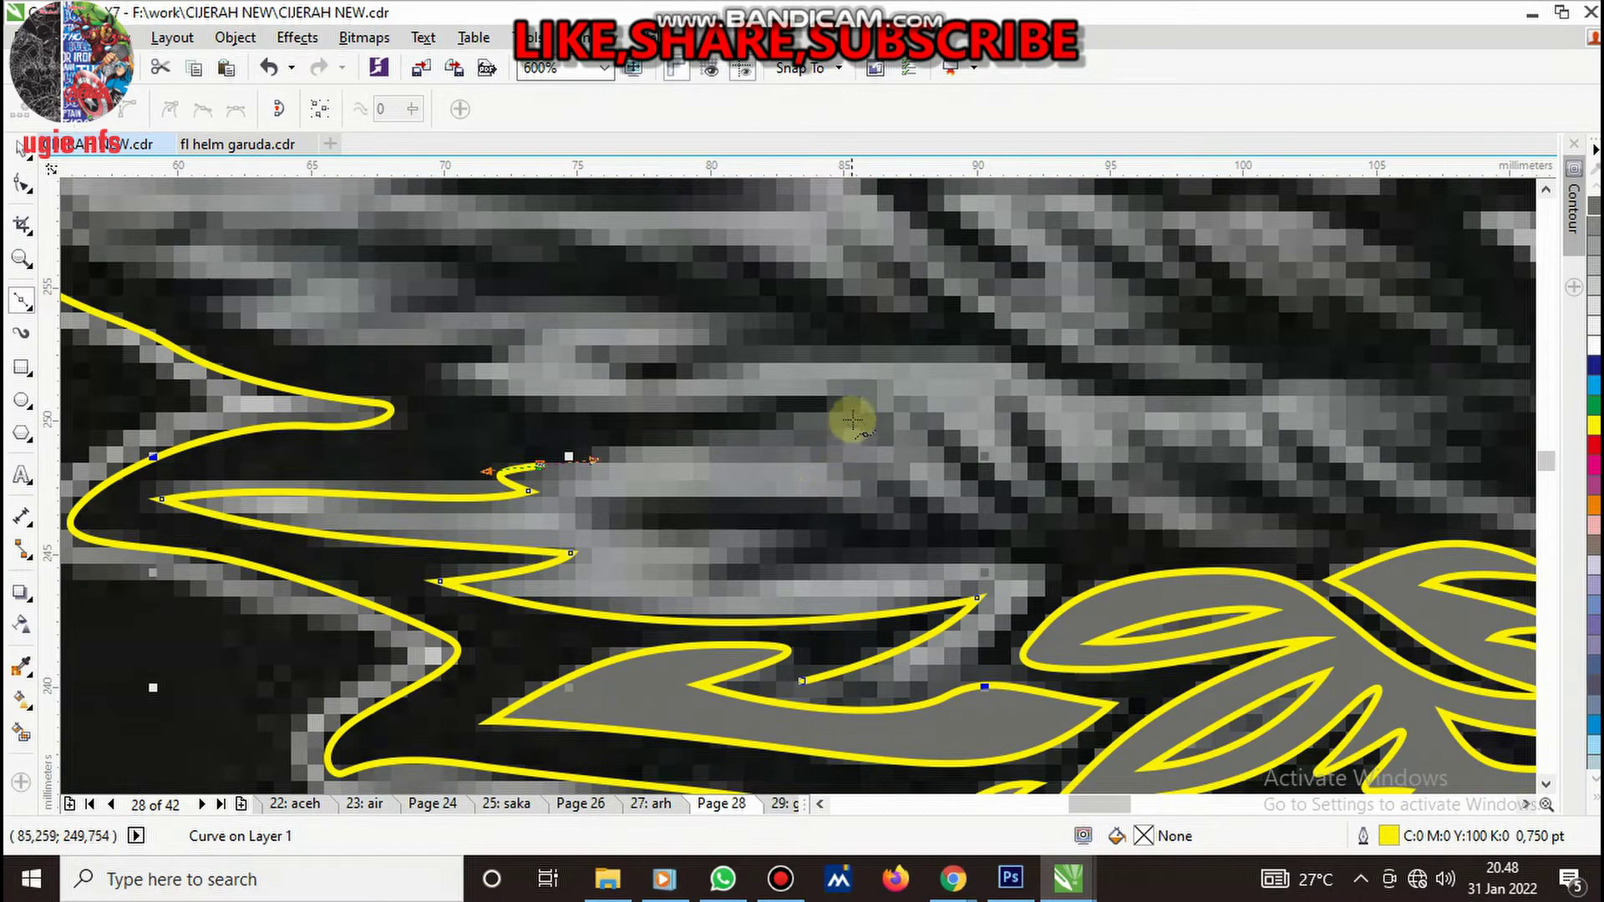
- Trace the feather's lower edge, inner notch and tip, closing it at the start
left_click(825, 461)
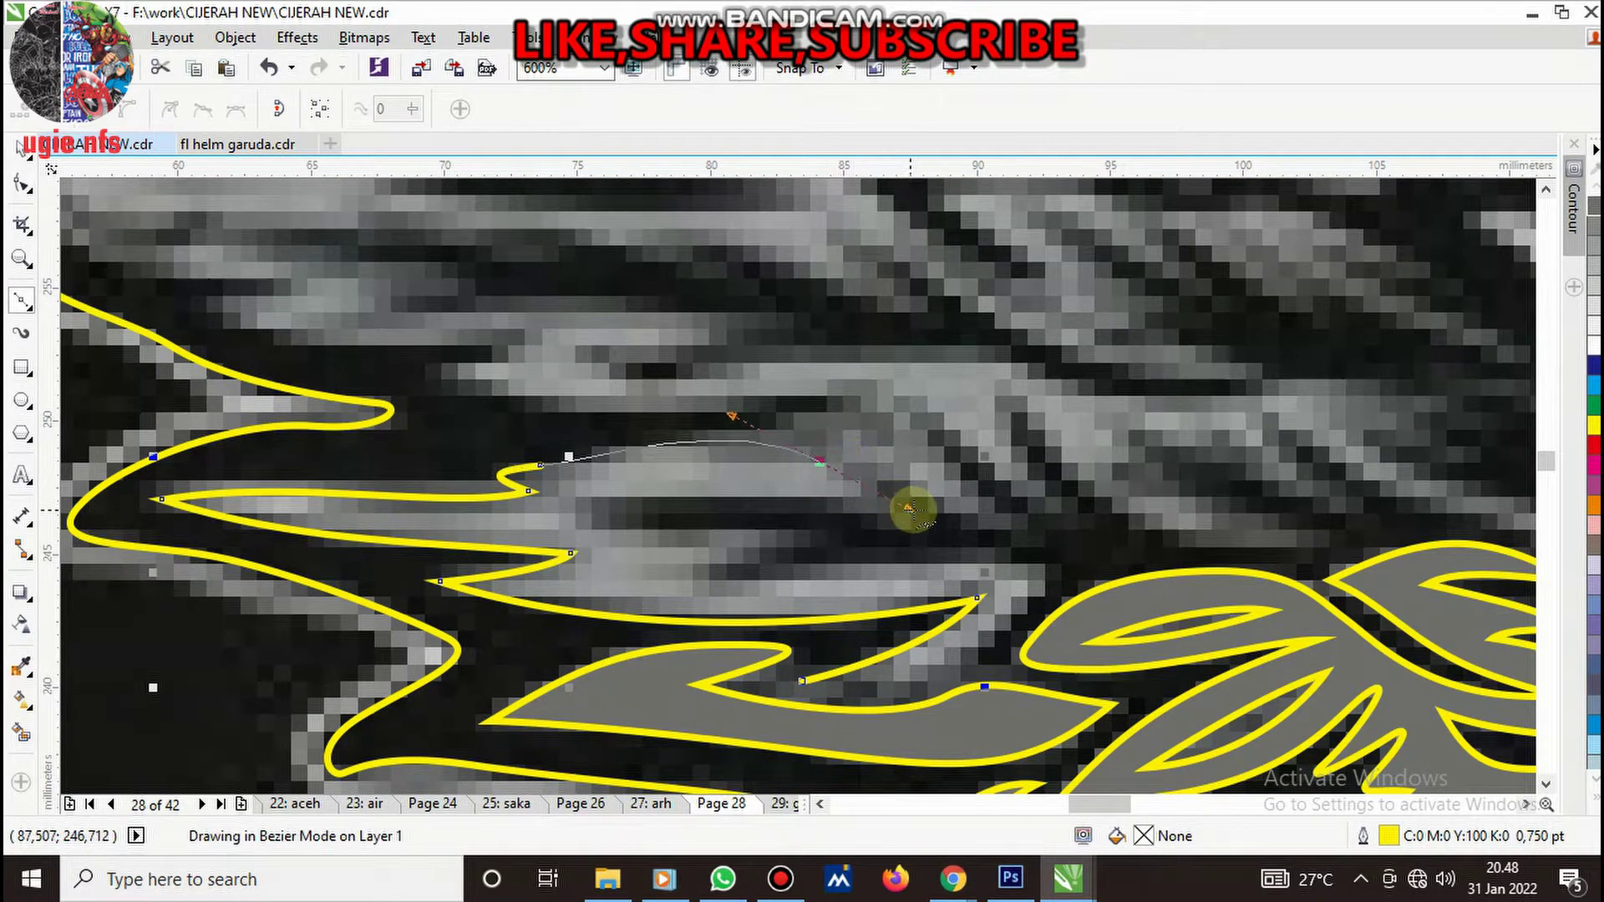
left_click_drag(889, 520, 823, 509)
left_click_drag(590, 508, 748, 572)
left_click(819, 528)
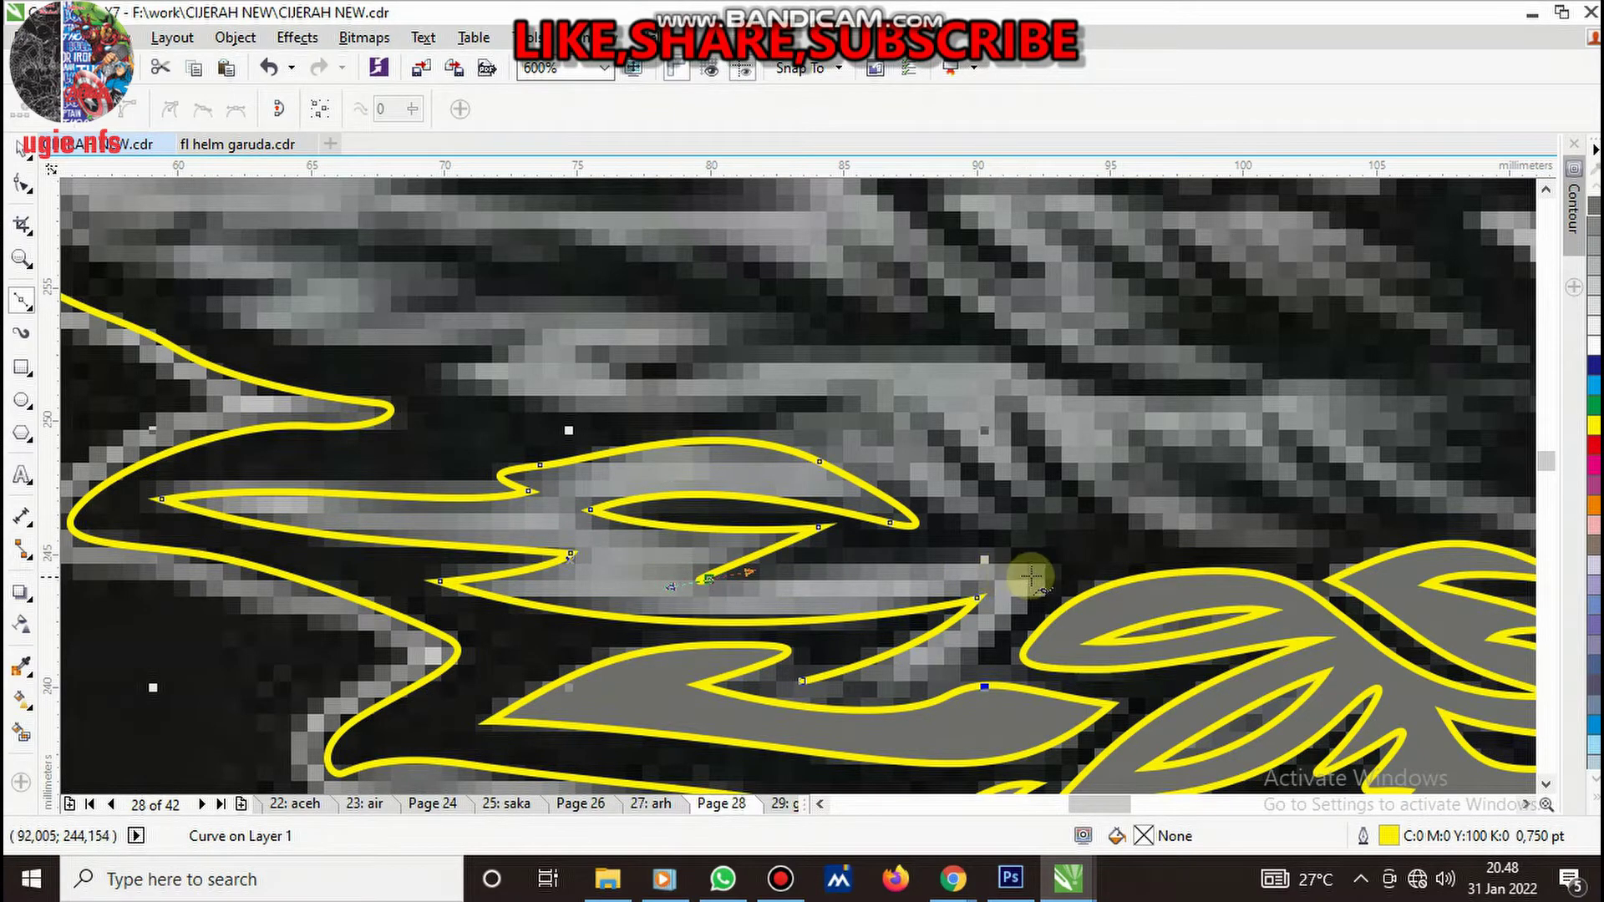
left_click_drag(1081, 595, 1110, 610)
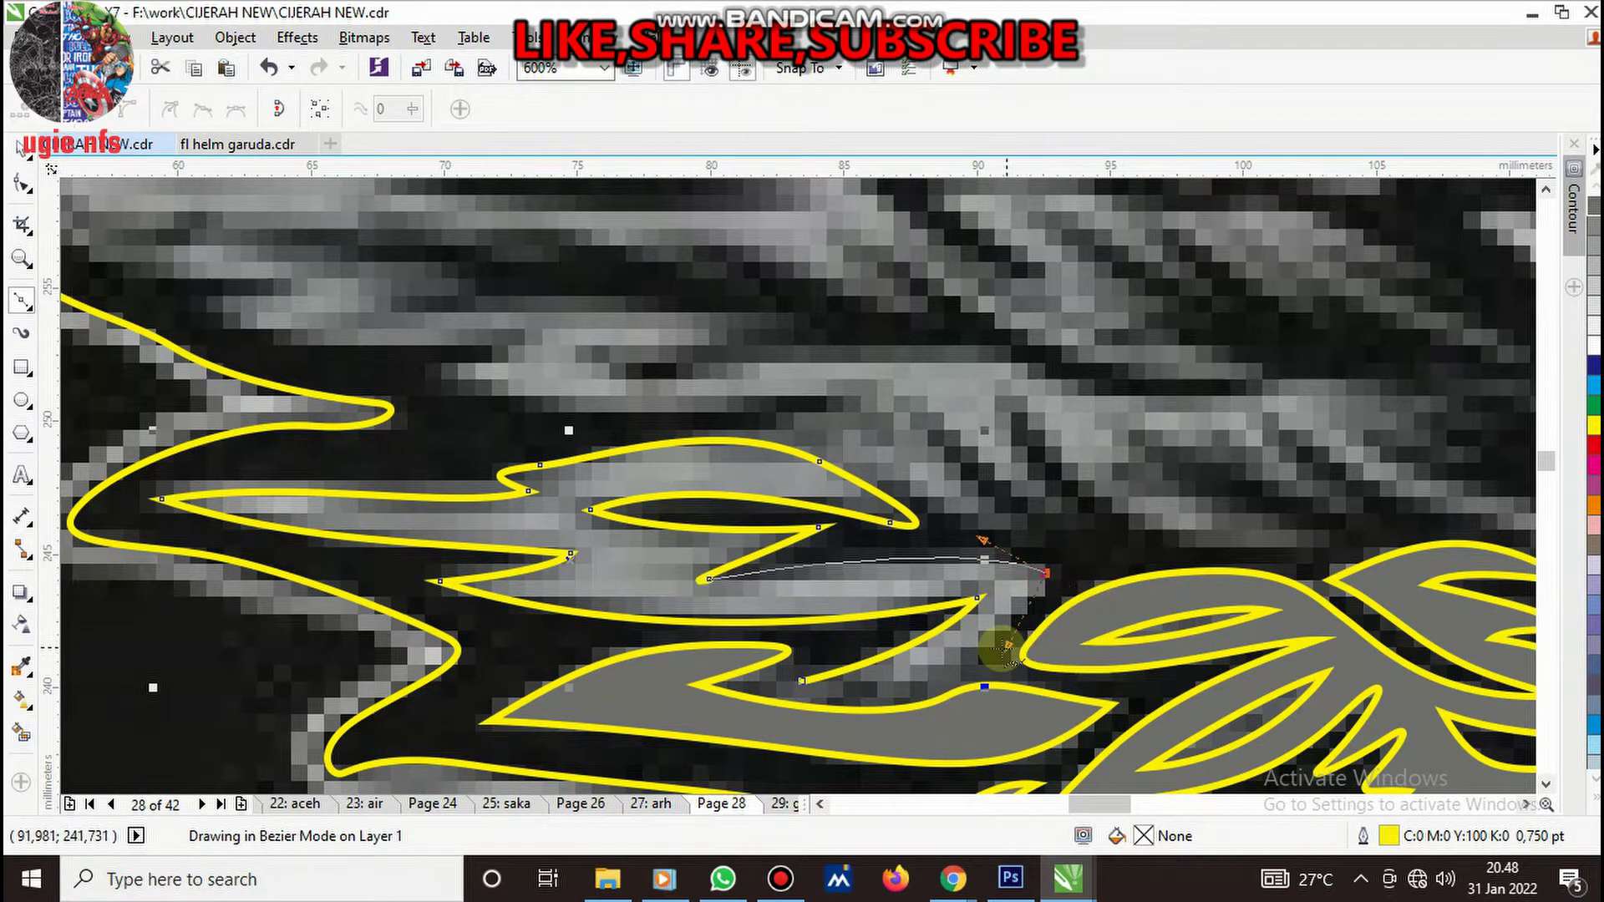
left_click_drag(1007, 646, 1006, 646)
left_click(802, 681)
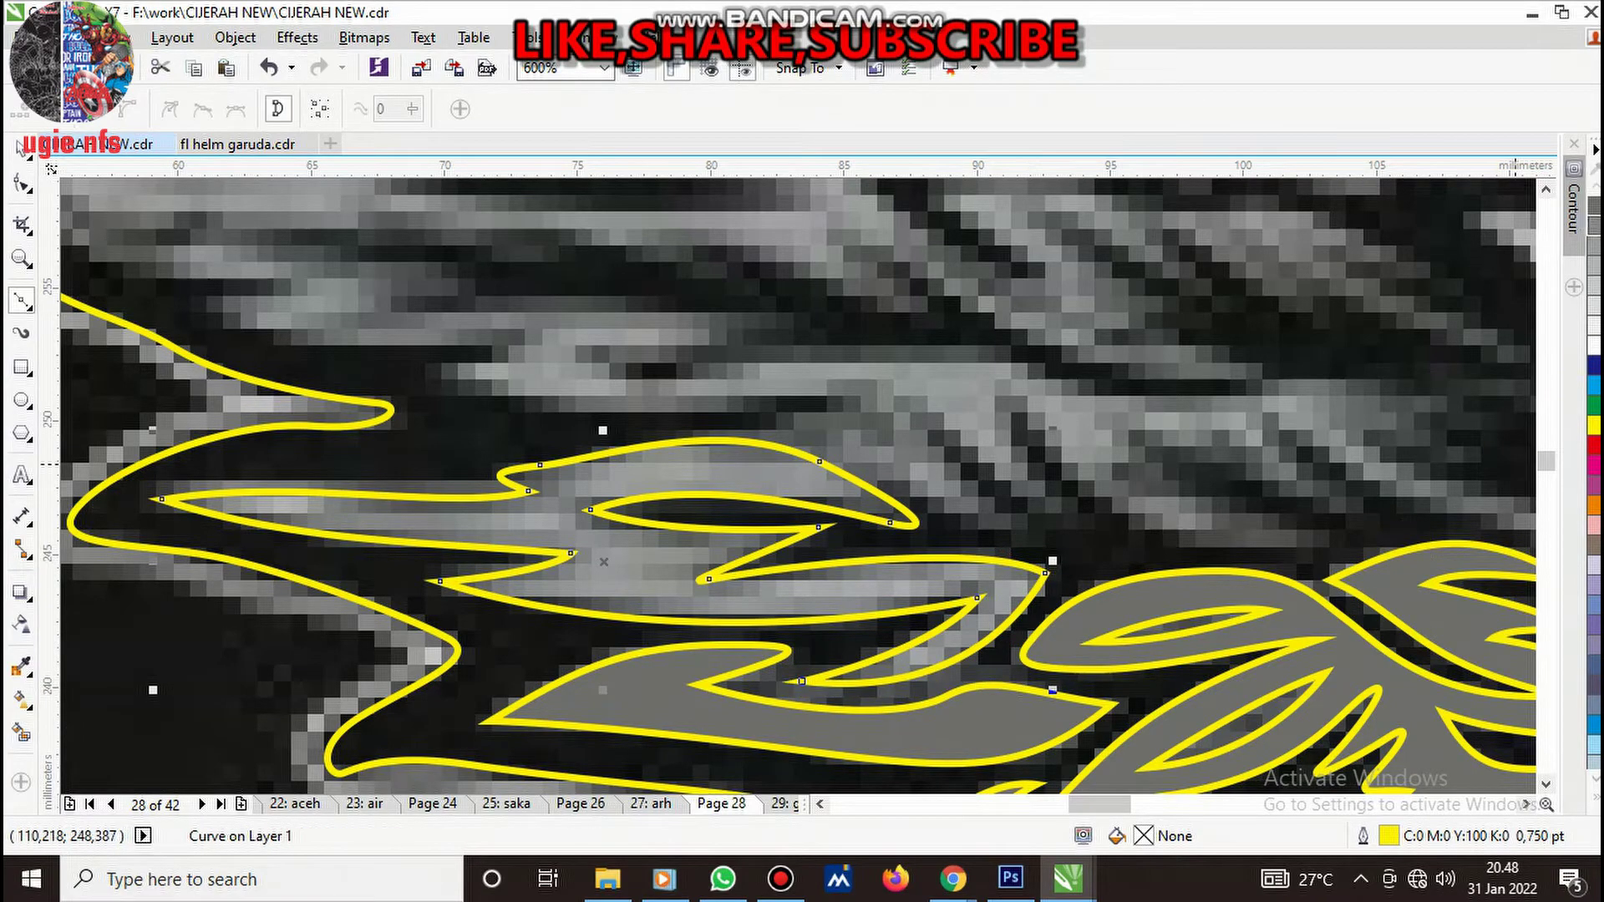
scroll(1069, 493, "down", 3)
- Zoom out to review the wing, zoom back in, and place an upper-wing feather's first node
scroll(1066, 514, "up", 2)
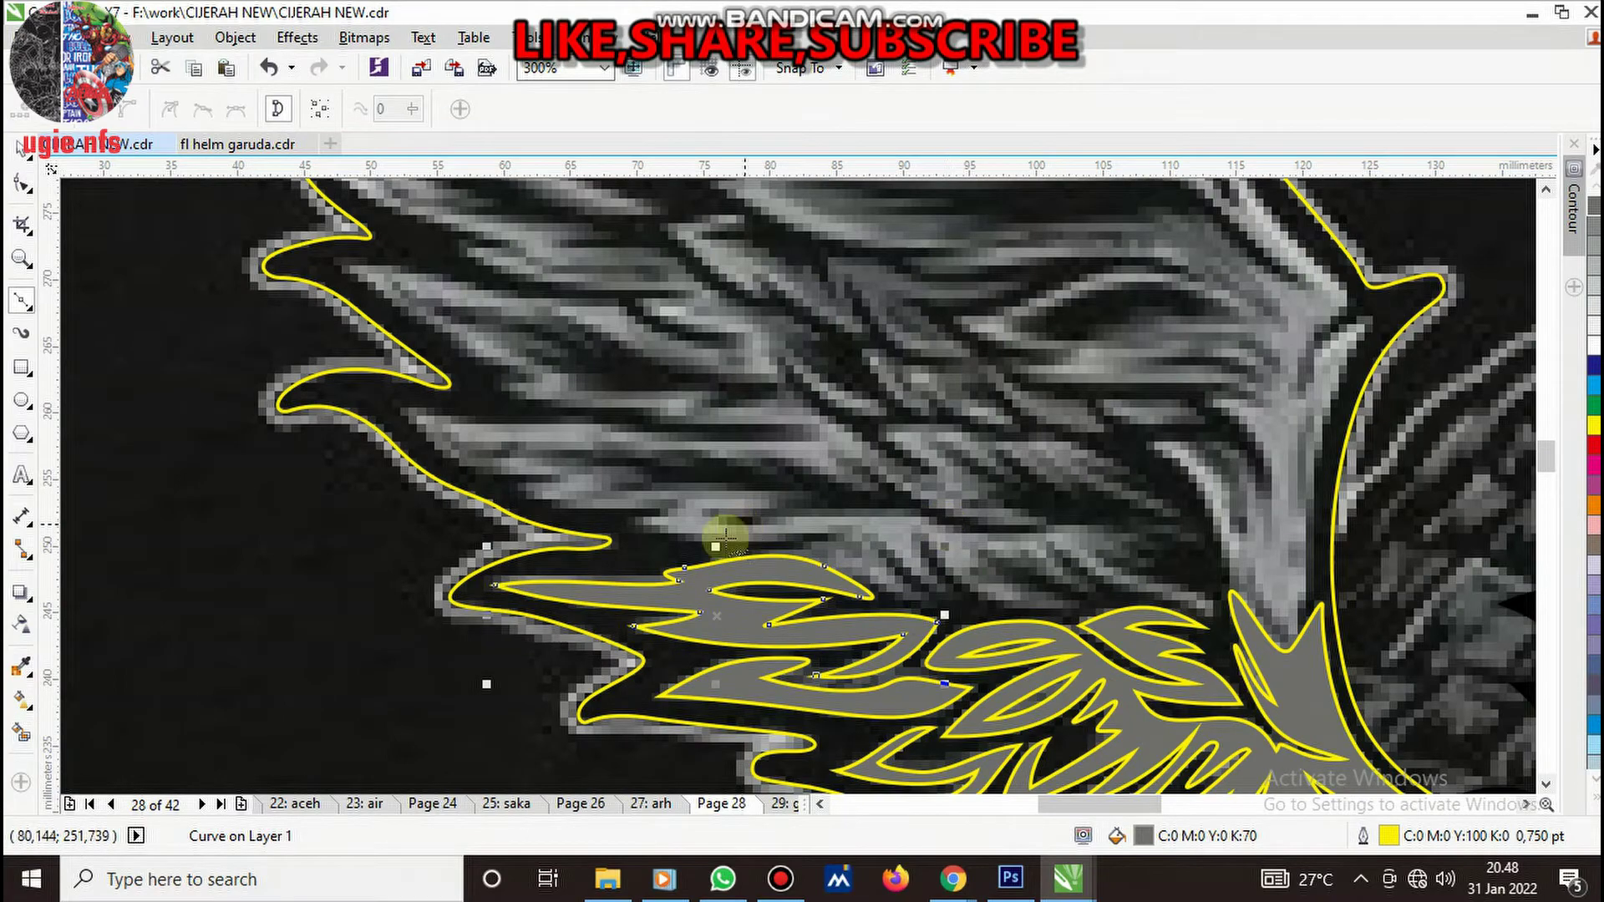
scroll(726, 535, "down", 2)
scroll(745, 545, "up", 1)
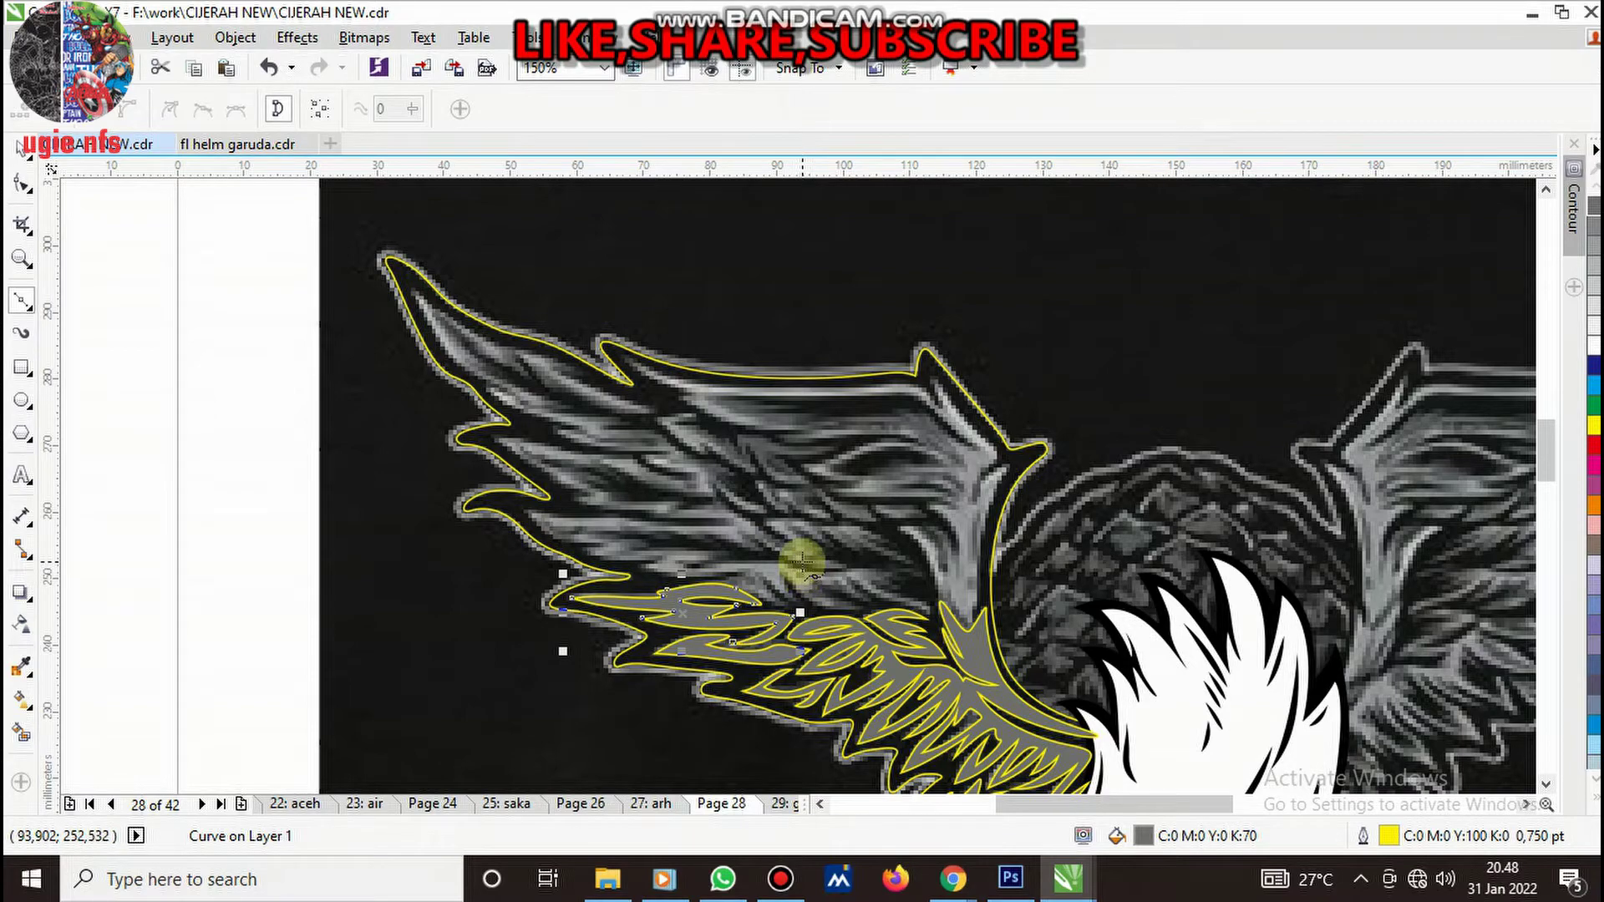
scroll(853, 547, "up", 1)
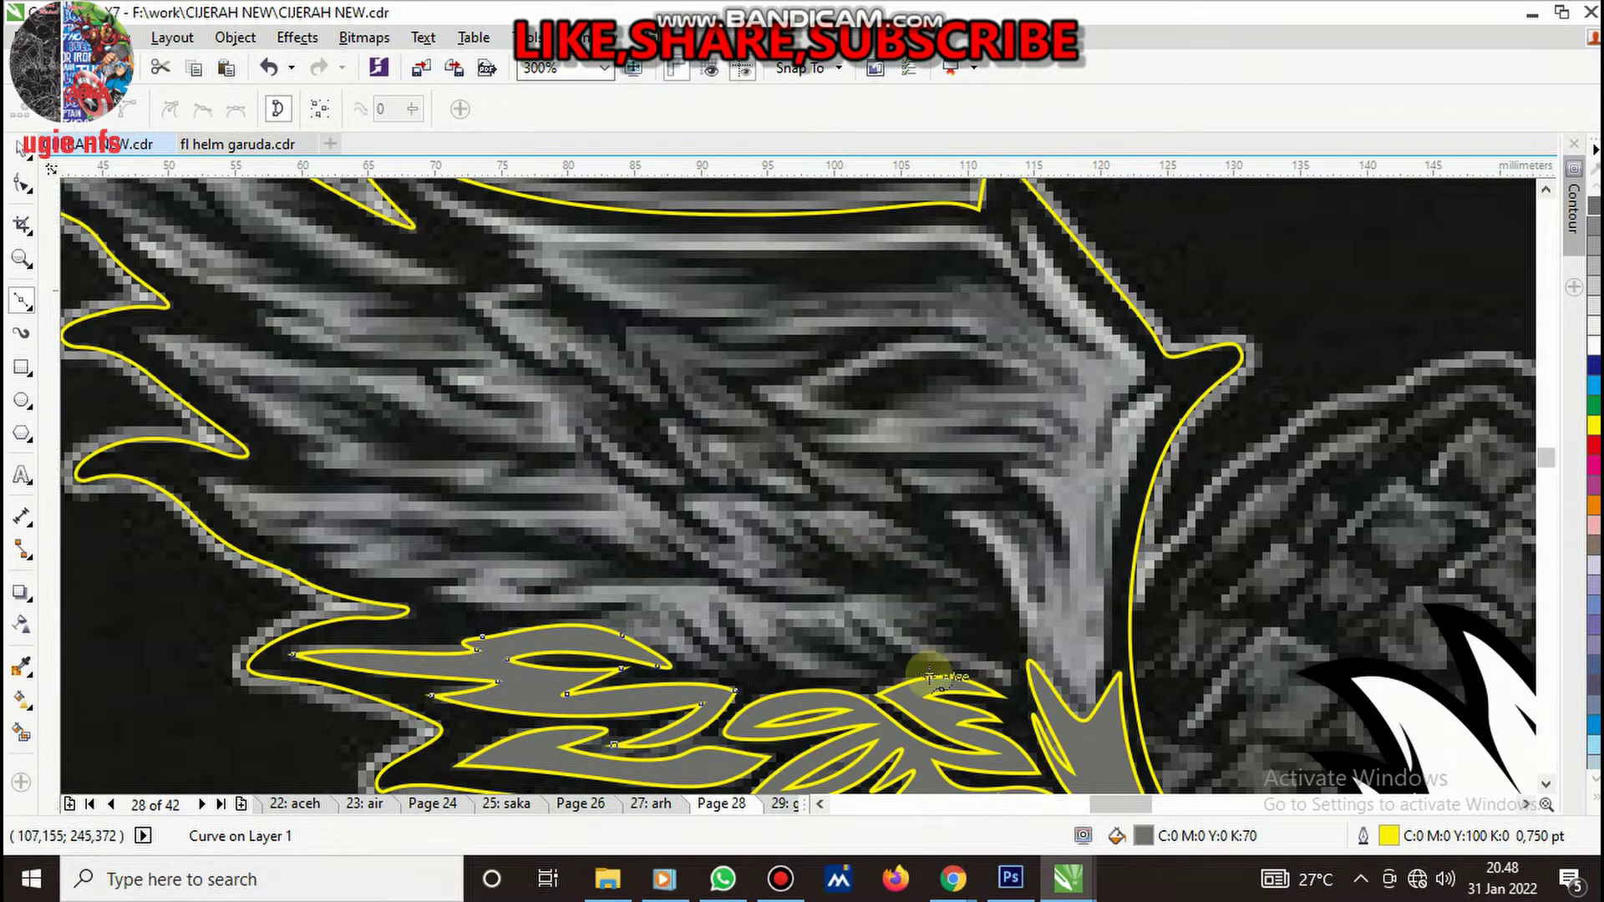
scroll(927, 660, "up", 1)
scroll(1011, 585, "down", 1)
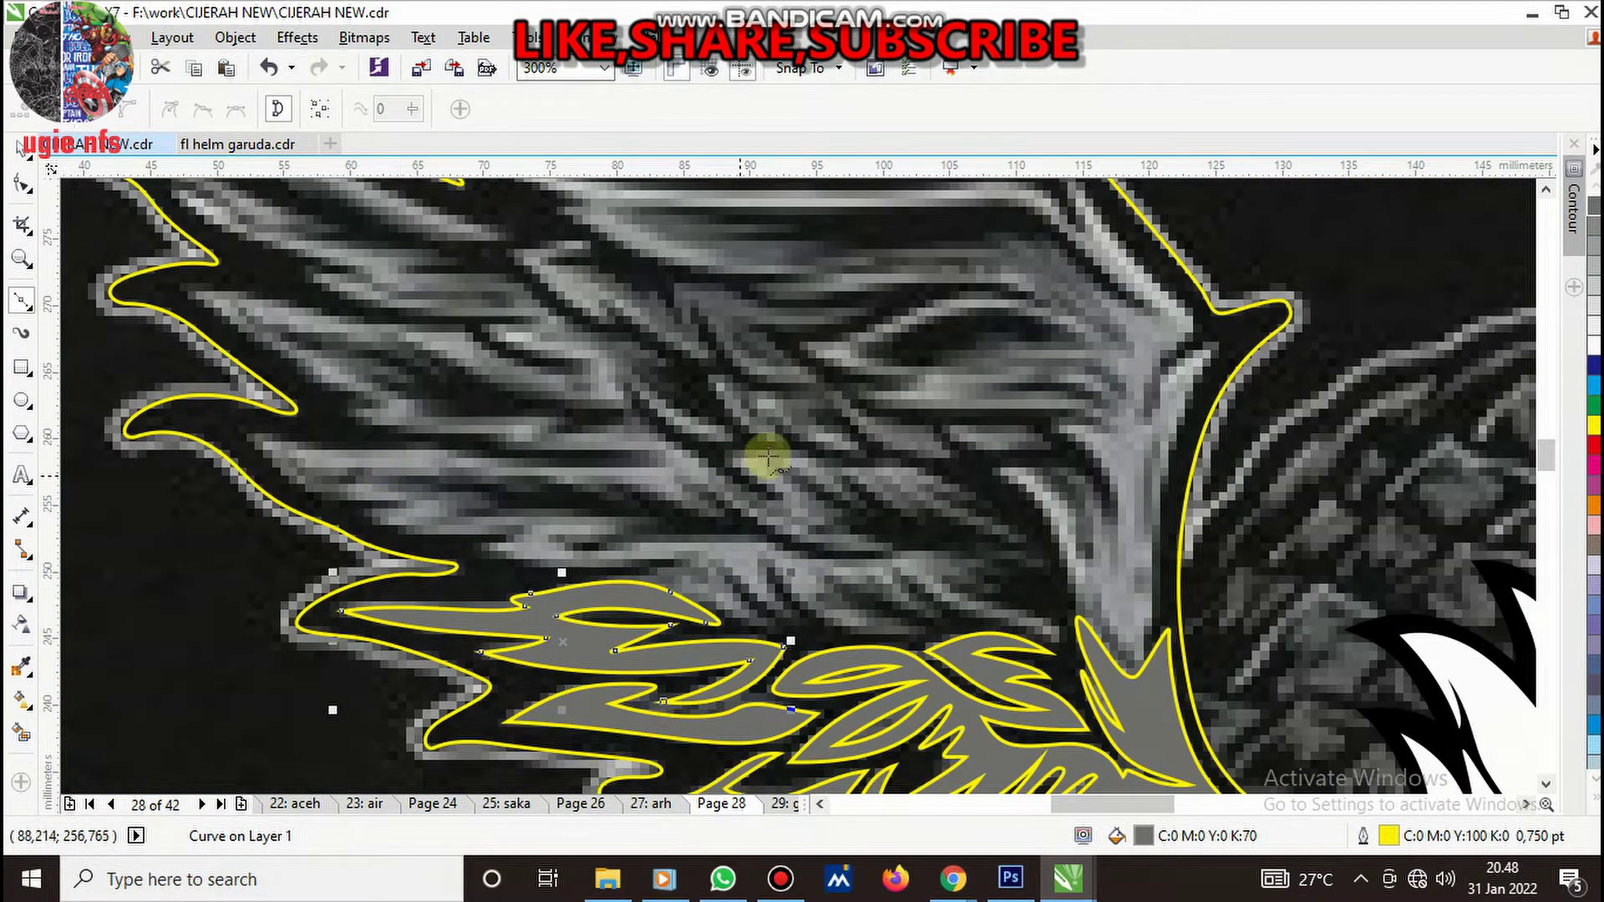
scroll(806, 443, "down", 1)
scroll(818, 455, "up", 1)
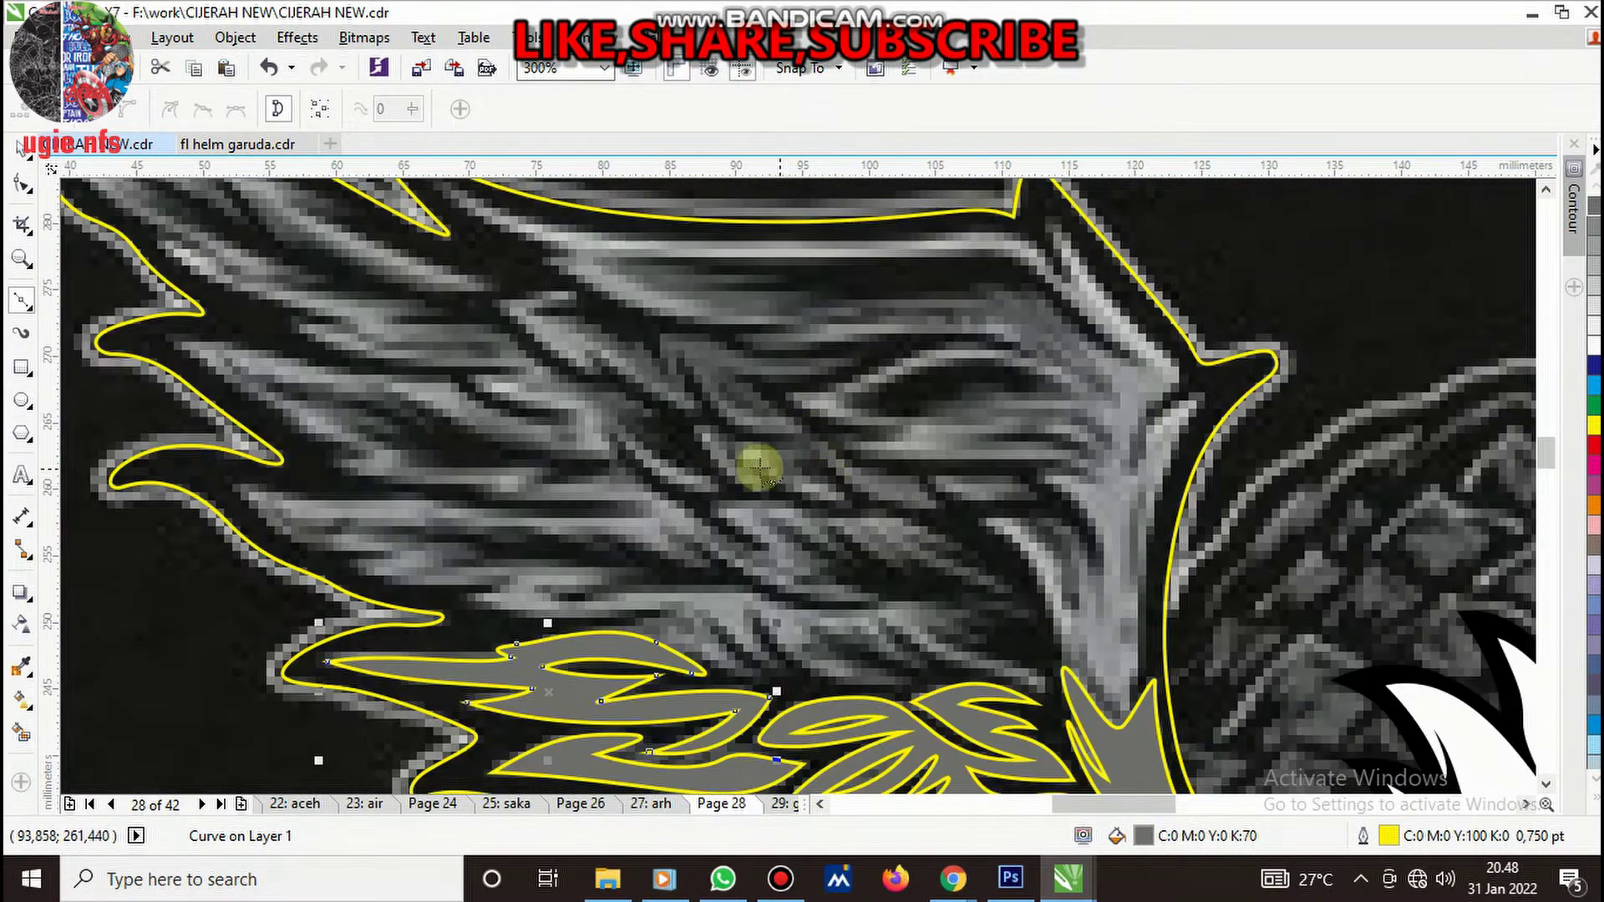
scroll(758, 468, "up", 1)
left_click(628, 388)
- Trace the two-pointed upper-wing feather's edges, close it, and fill it 70% grey
left_click_drag(783, 523, 828, 542)
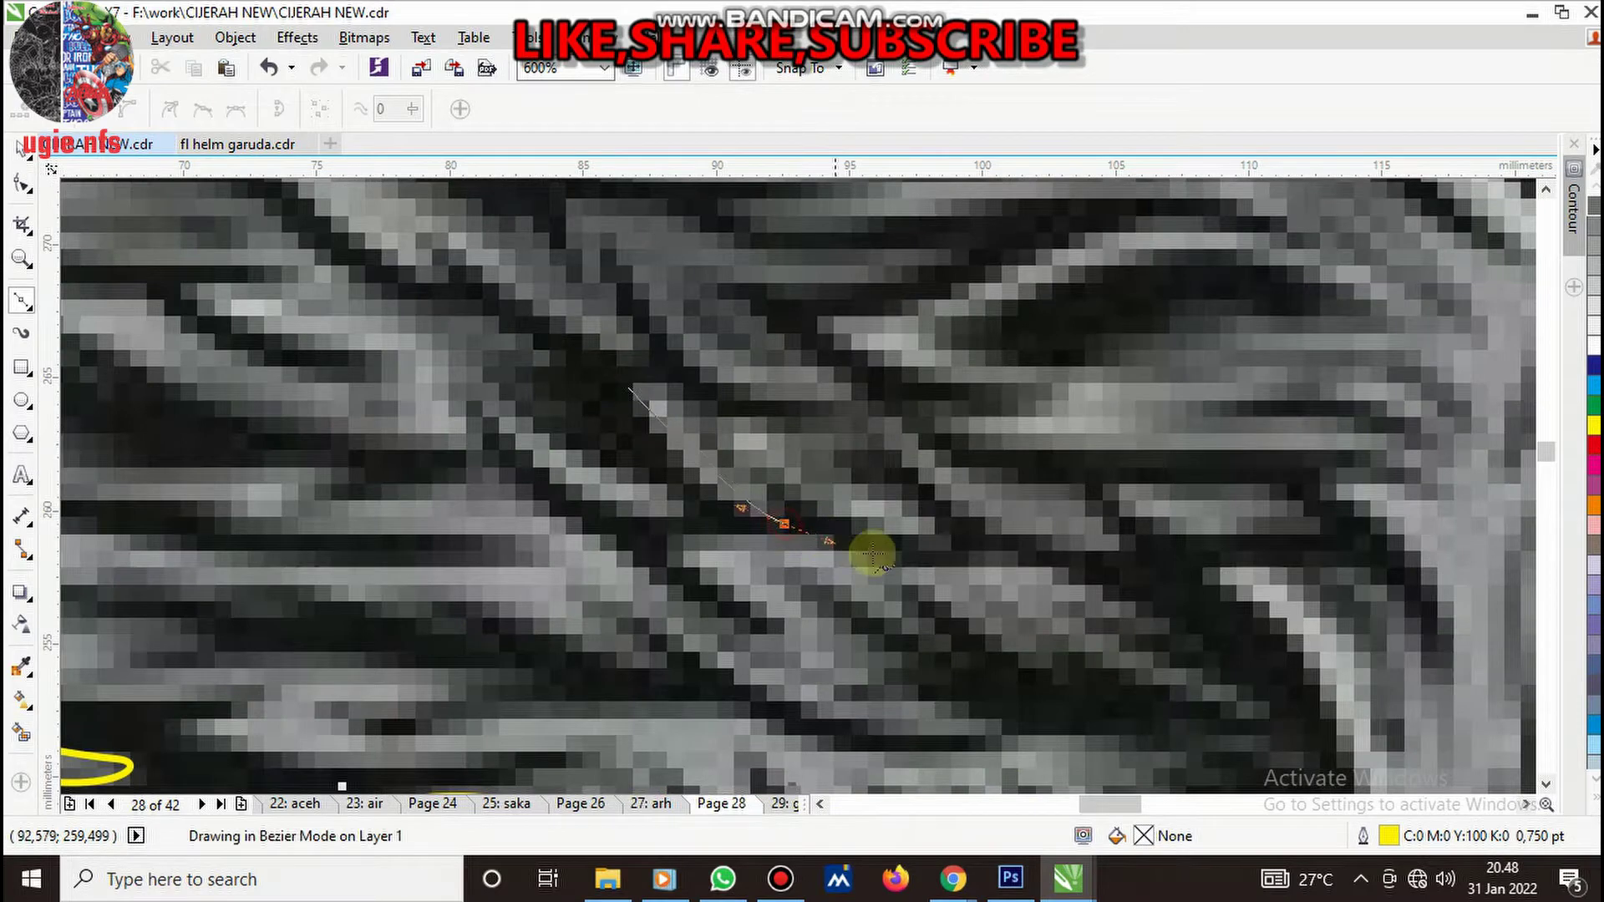
key("space")
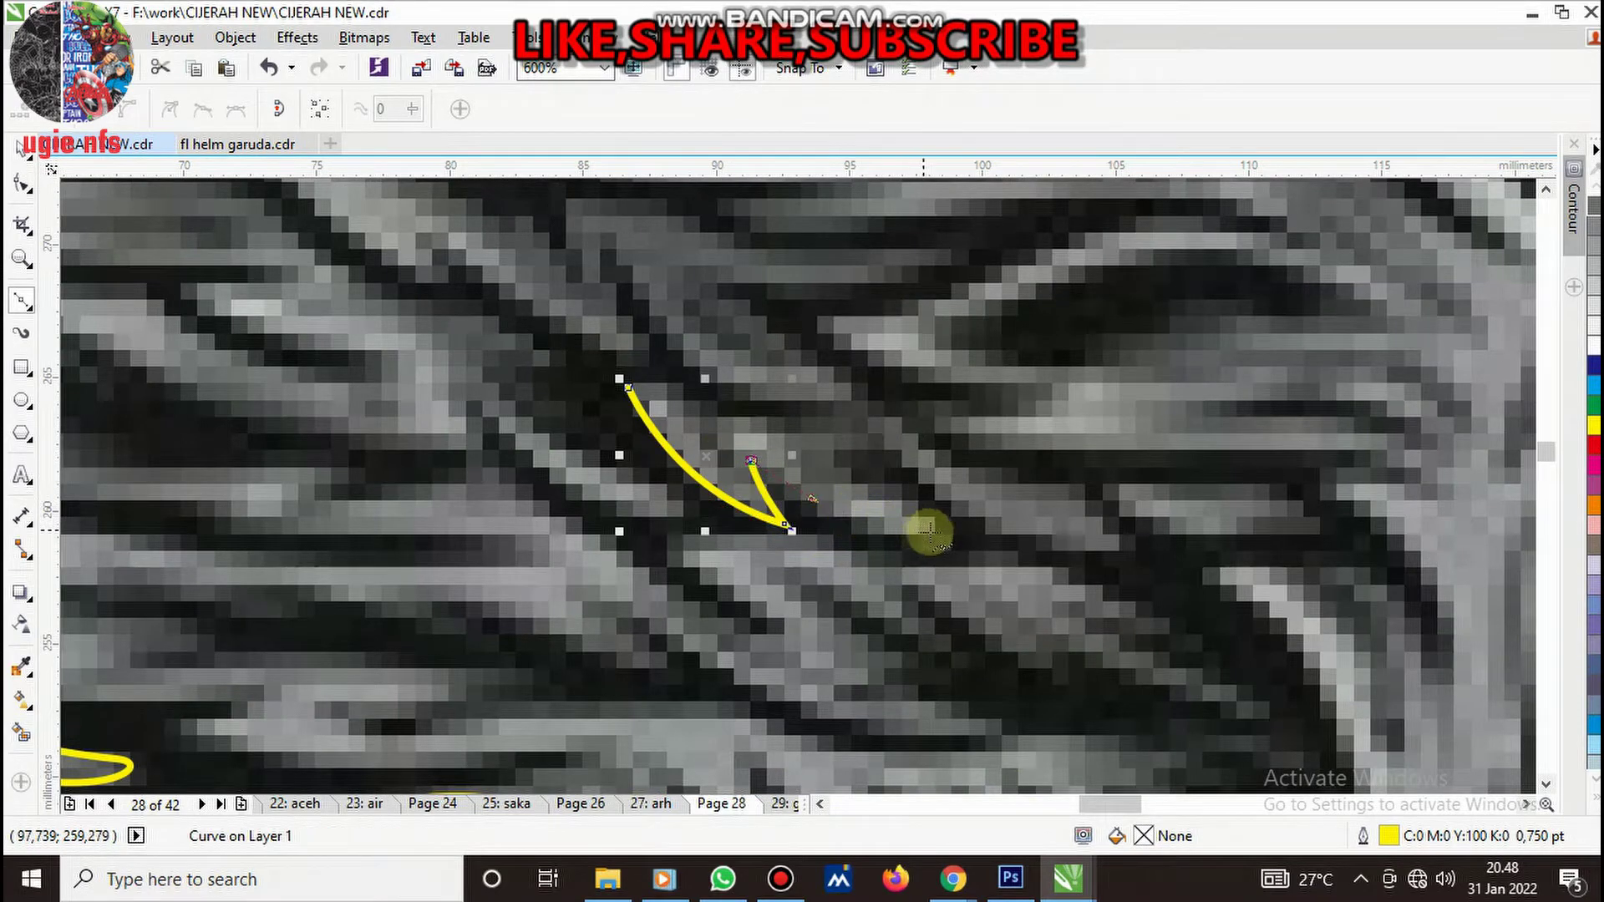
left_click_drag(931, 532, 1014, 537)
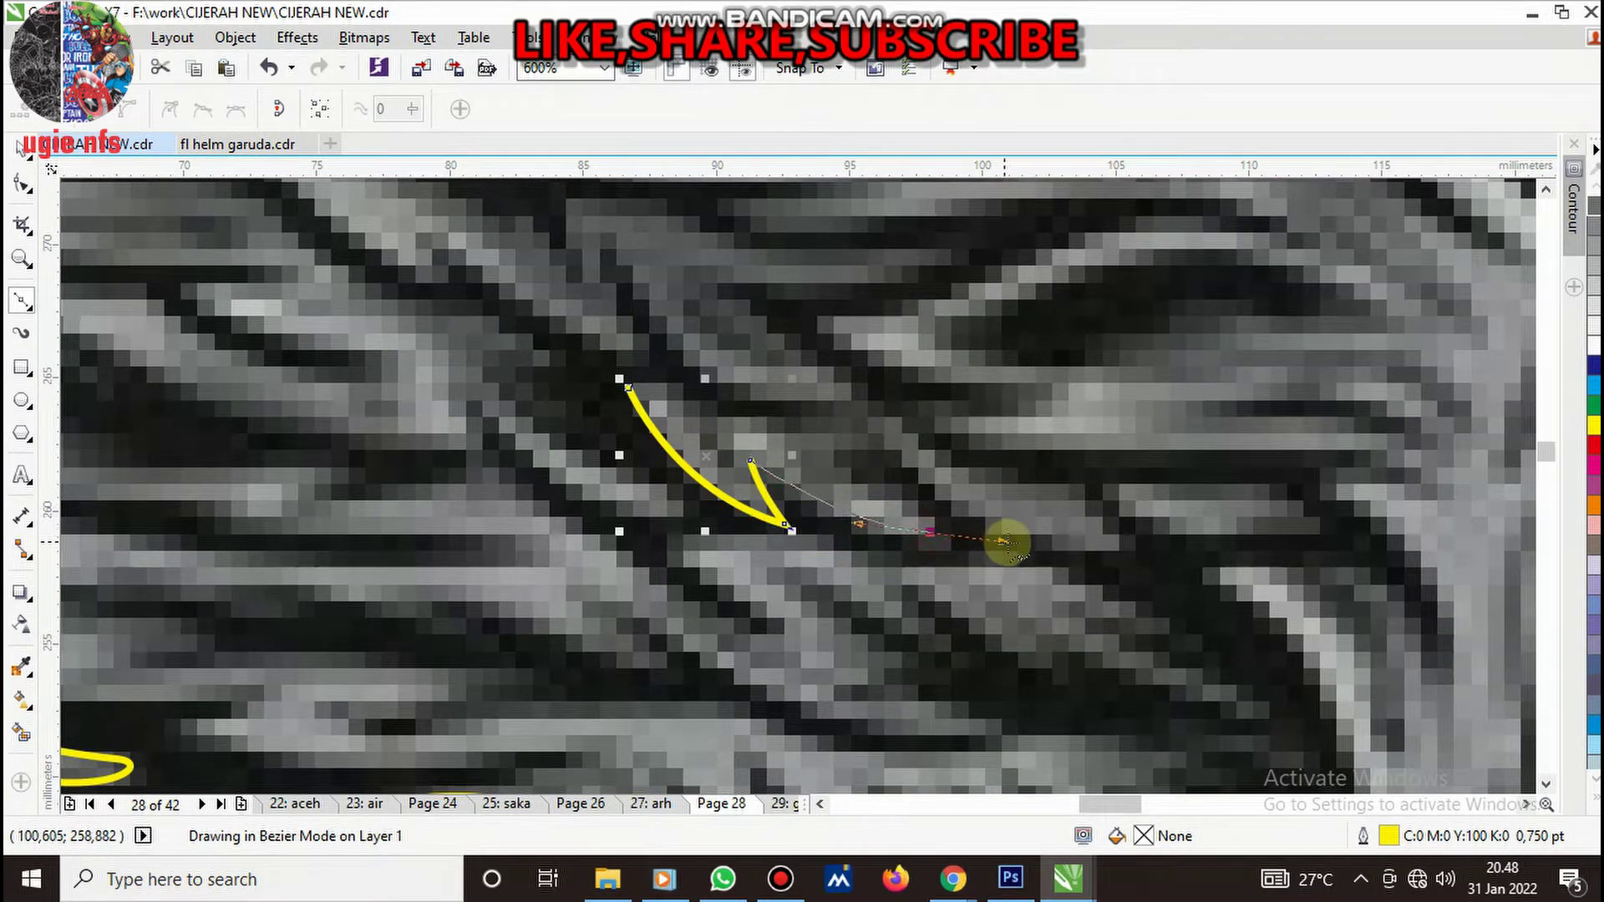
left_click(828, 451)
mouse_move(789, 426)
left_mouse_down()
mouse_move(741, 420)
mouse_move(720, 441)
mouse_move(756, 522)
left_mouse_up()
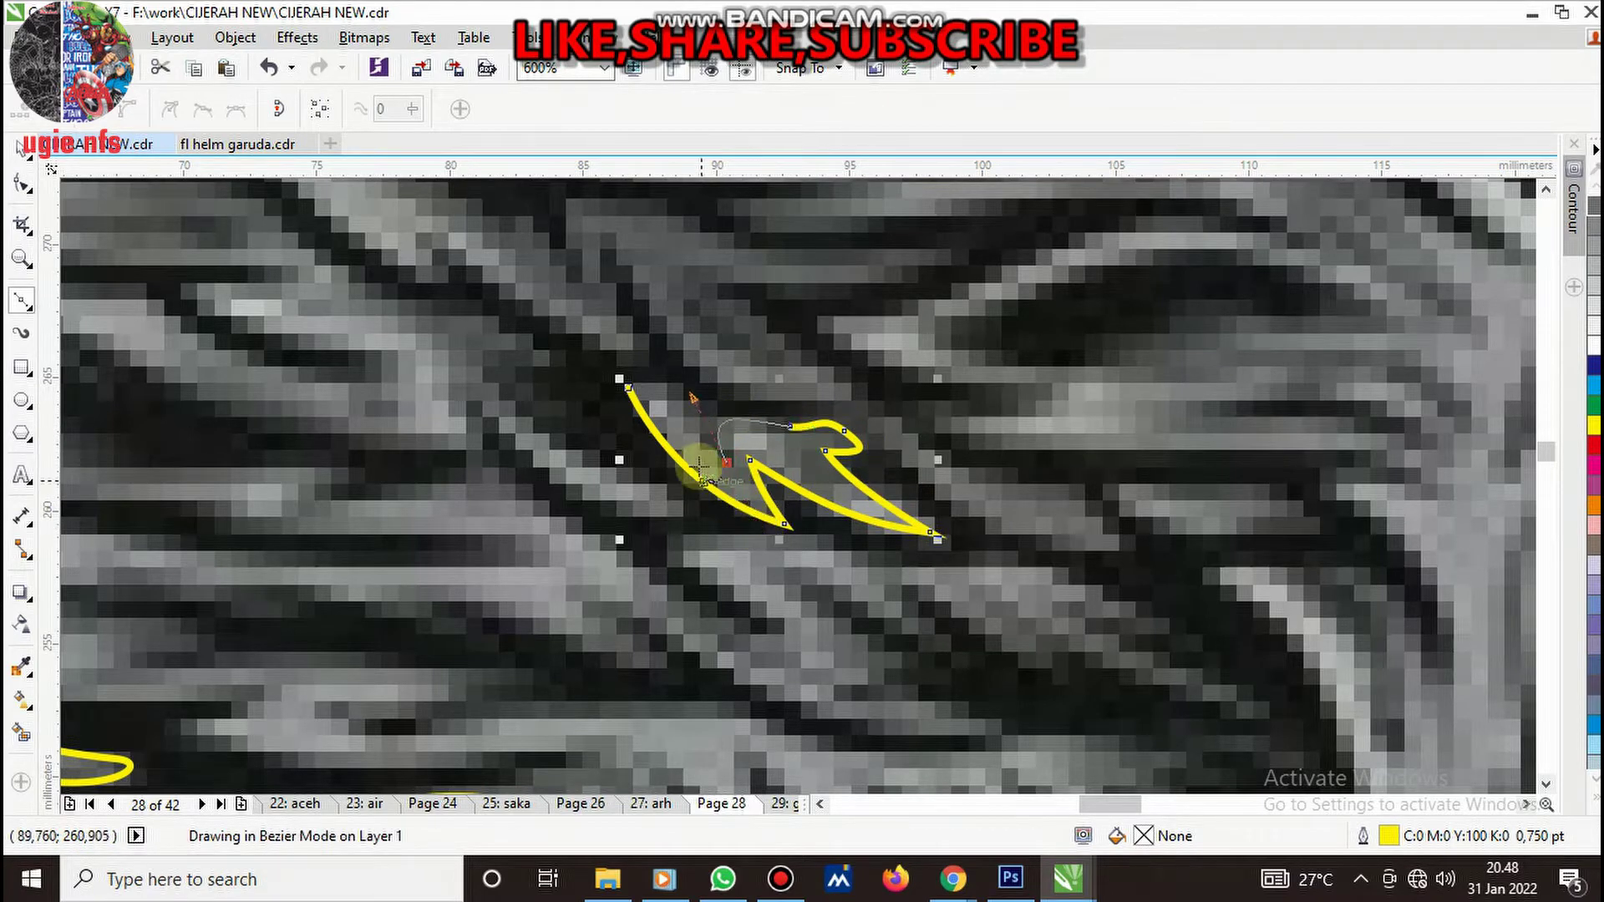
scroll(666, 386, "up", 2)
left_click_drag(666, 387, 588, 393)
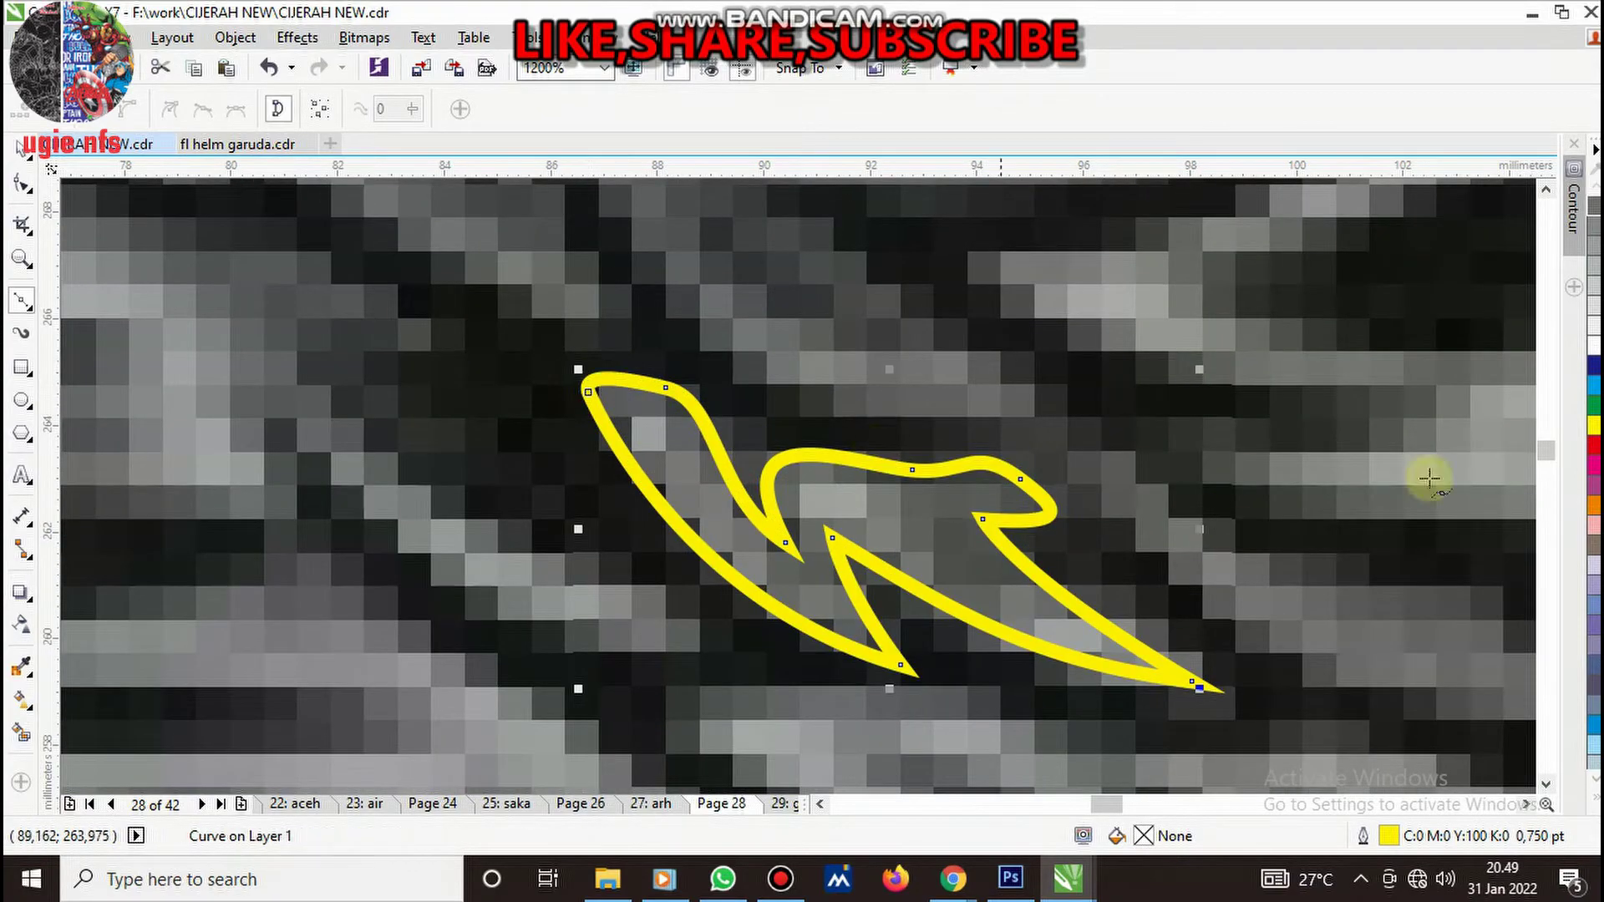
left_click(1589, 213)
scroll(832, 443, "down", 4)
scroll(827, 430, "up", 2)
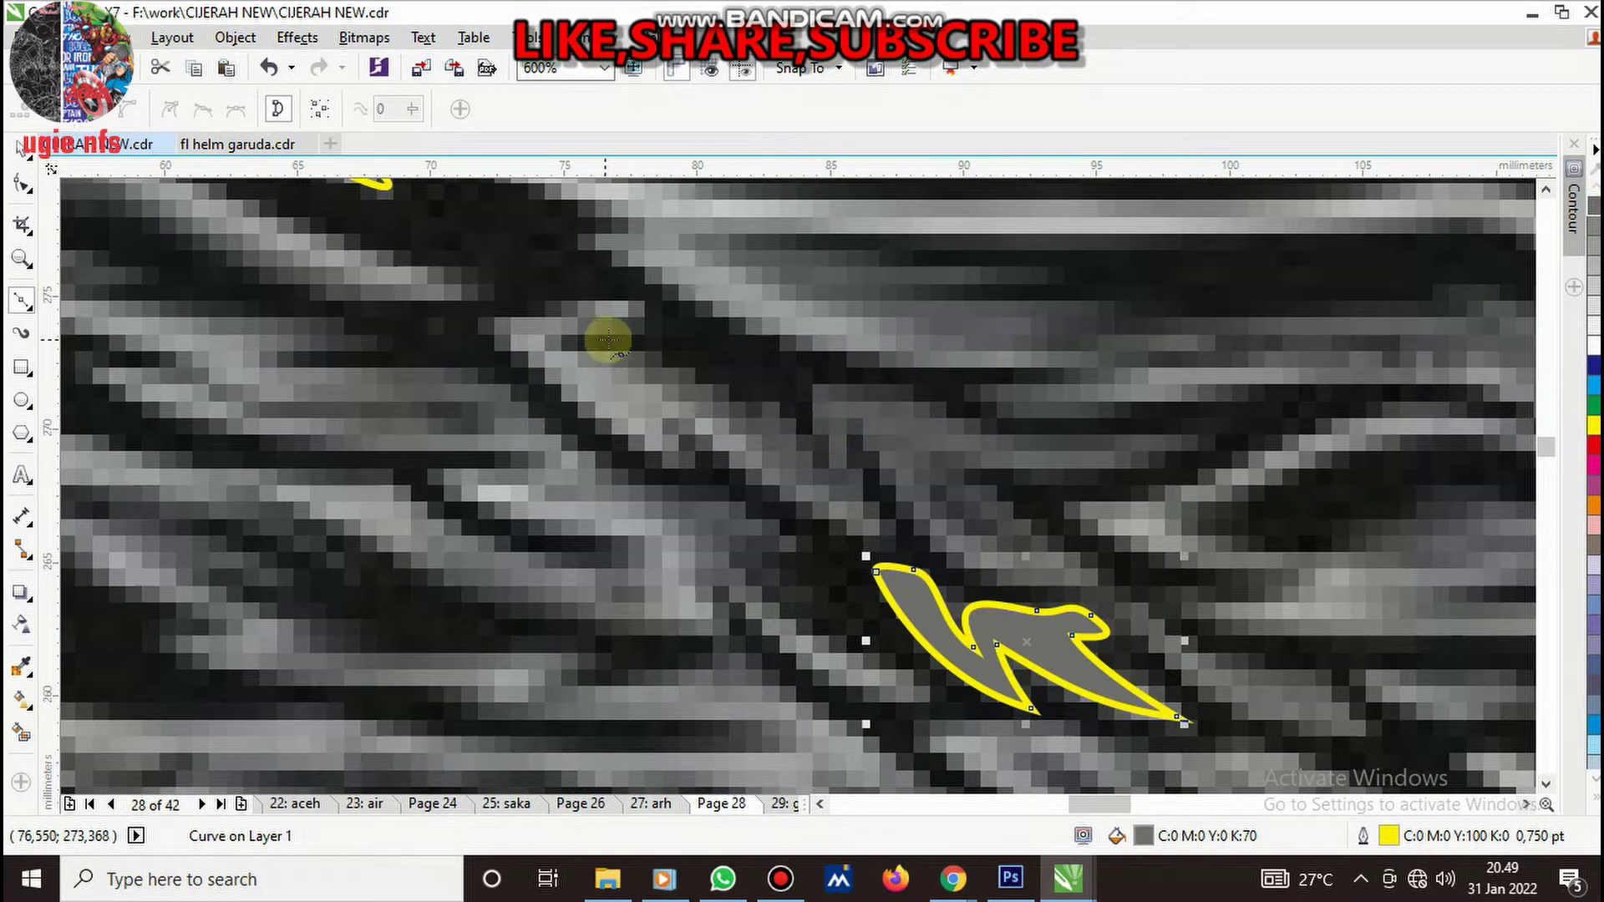
- Start the next feather outline with a hooked top curve extending leftward
left_click(571, 343)
scroll(677, 358, "up", 2)
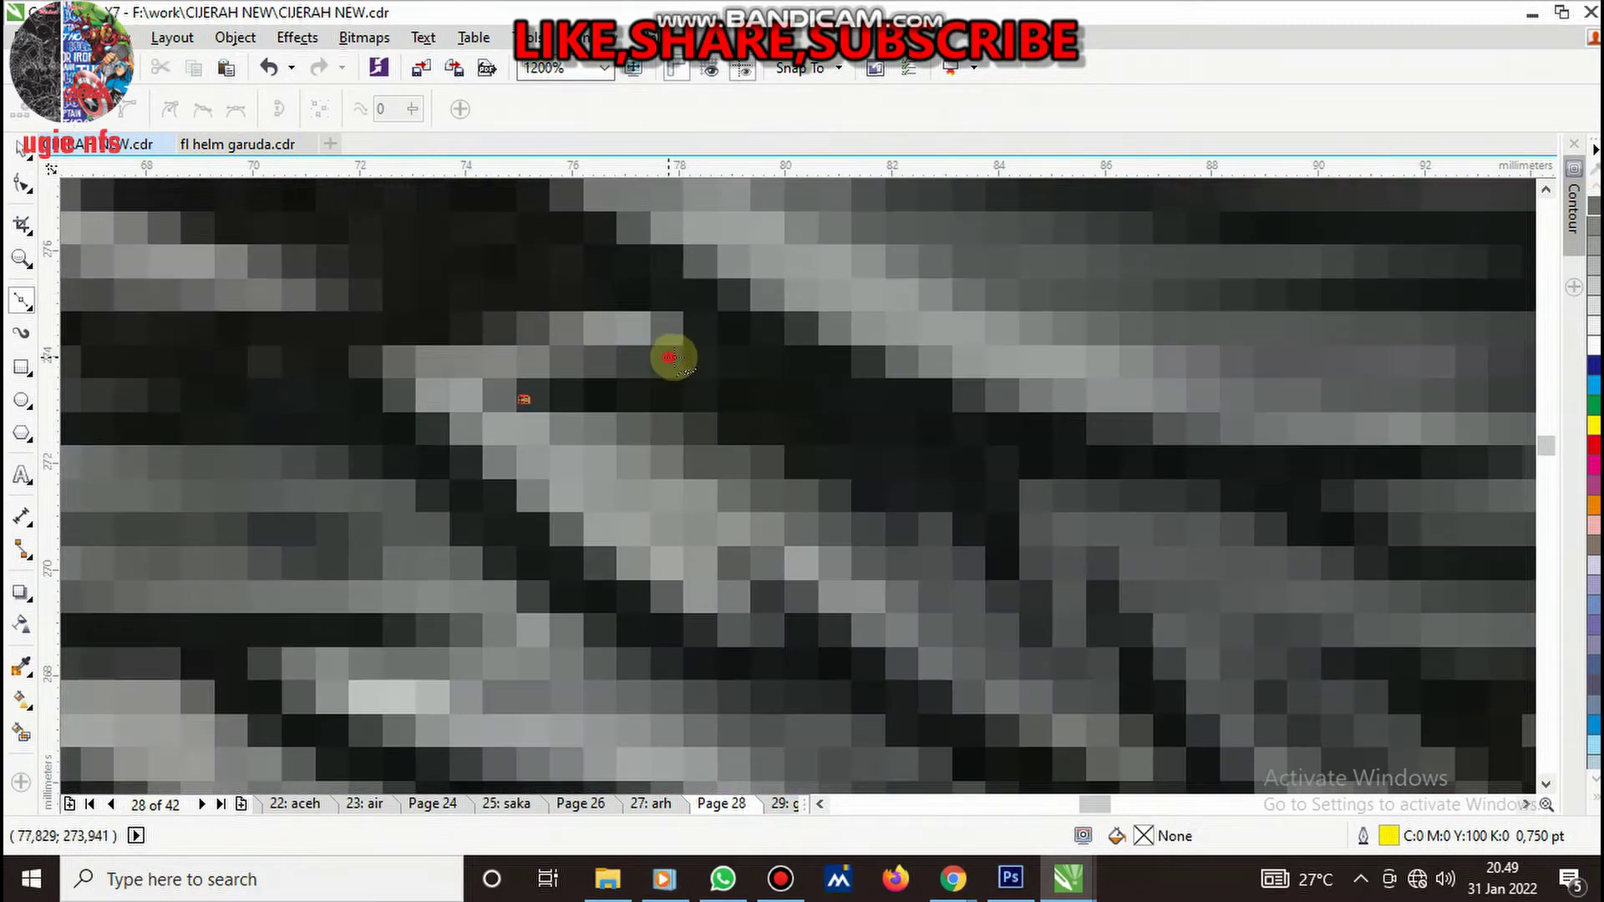
left_click_drag(673, 358, 696, 334)
left_click_drag(581, 311, 485, 323)
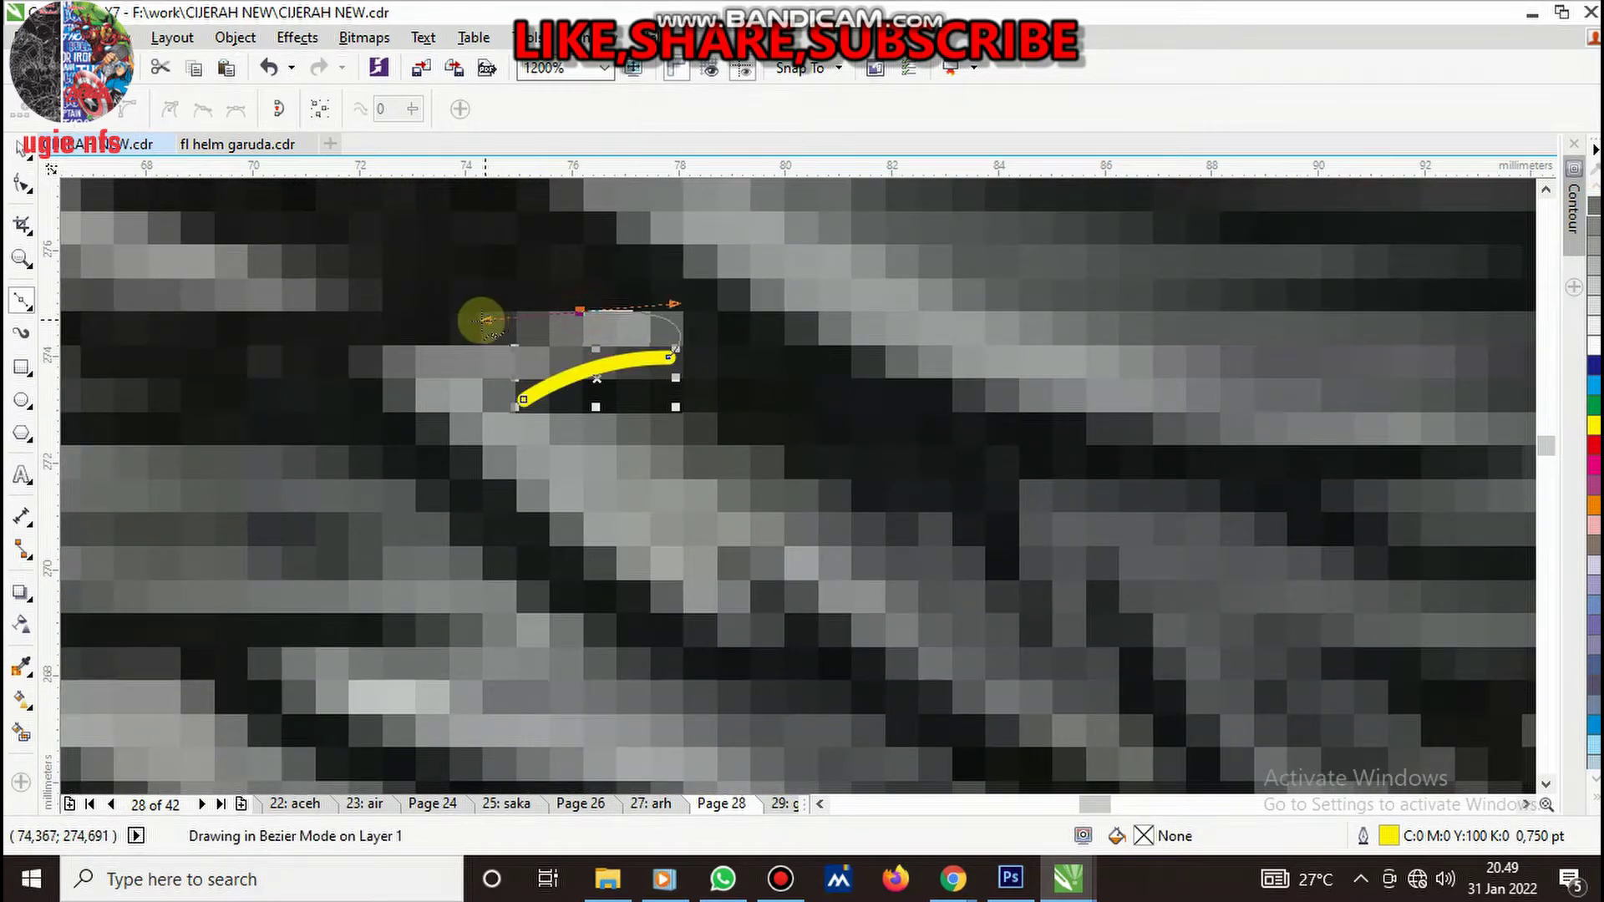
left_click_drag(357, 351, 289, 353)
key("space")
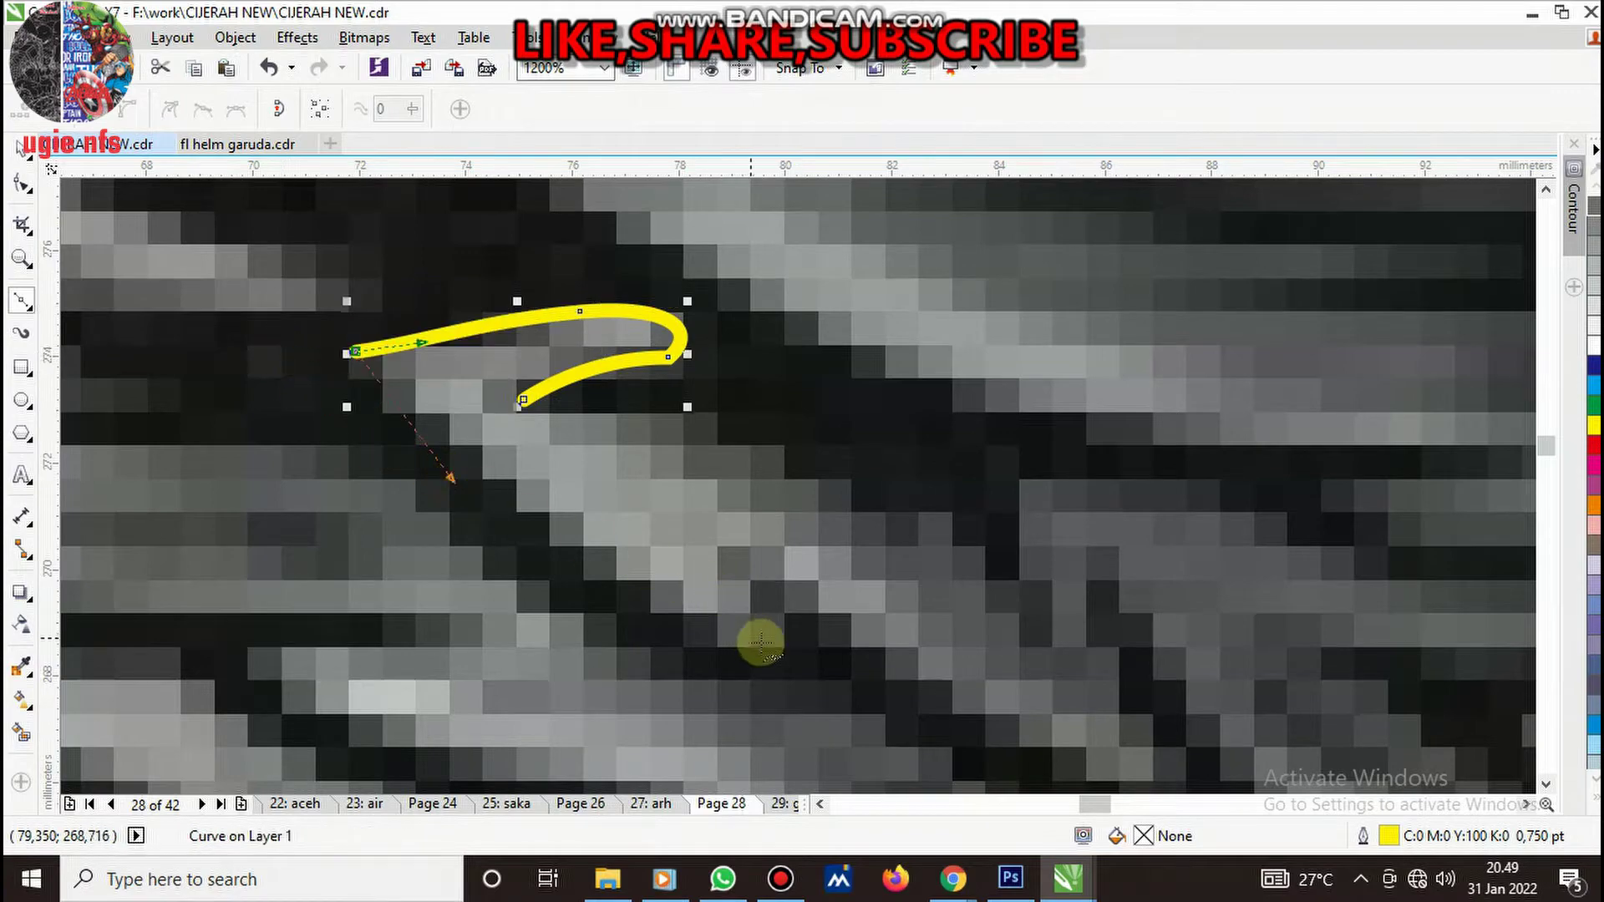
- Draw the long curved edges down the feather, adding a sharp point
left_click_drag(782, 648, 725, 579)
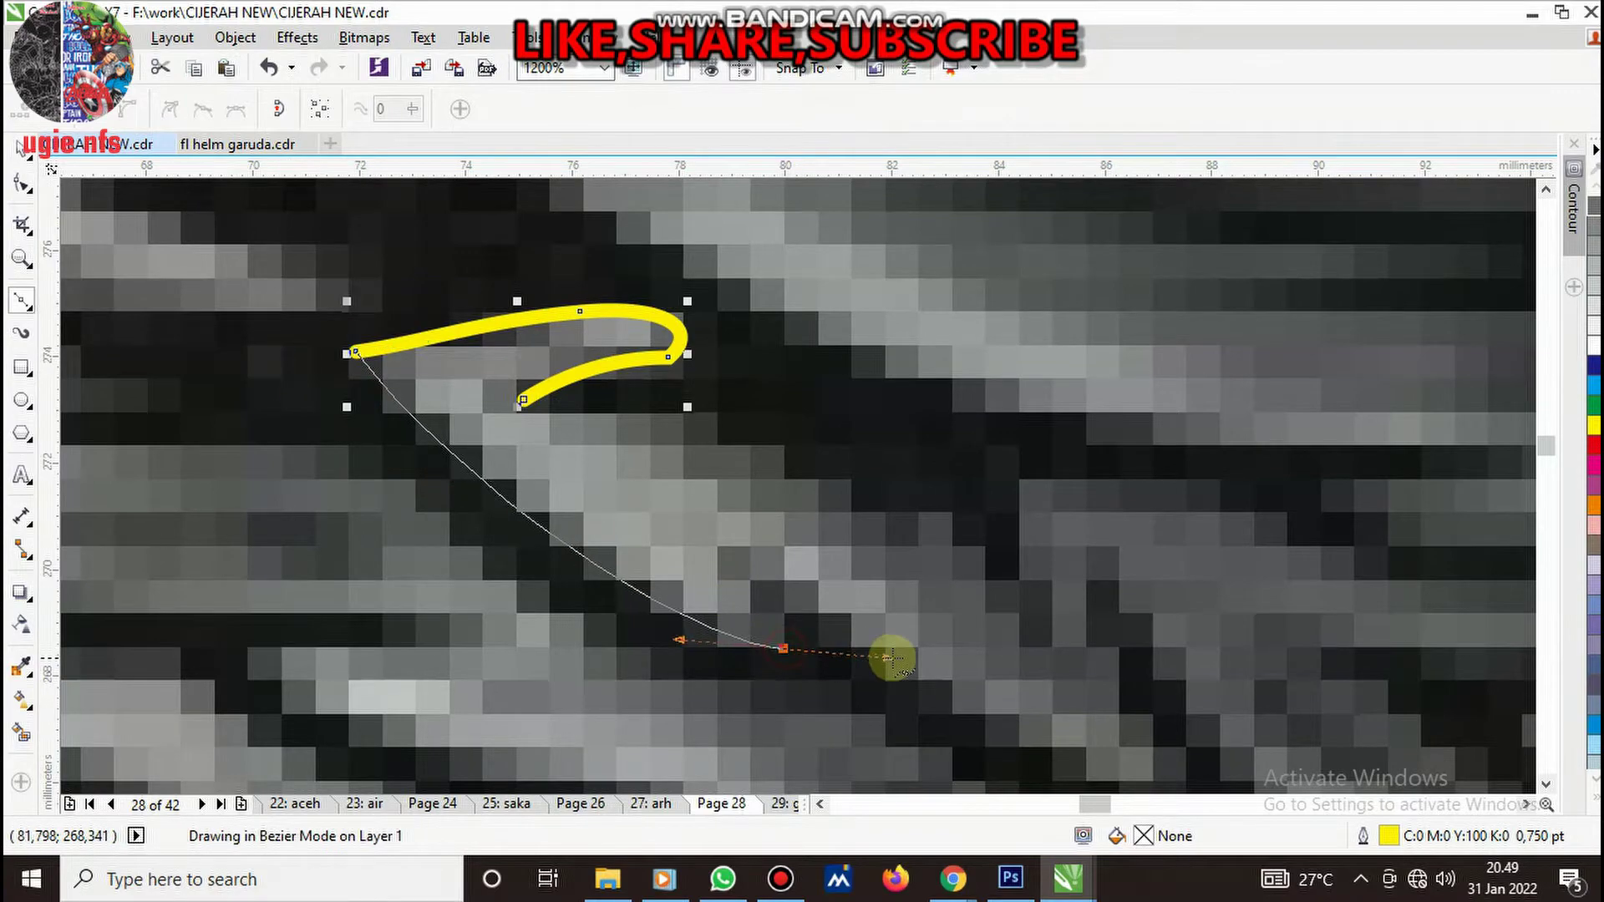
left_click(715, 542)
scroll(824, 591, "down", 3)
scroll(752, 584, "up", 3)
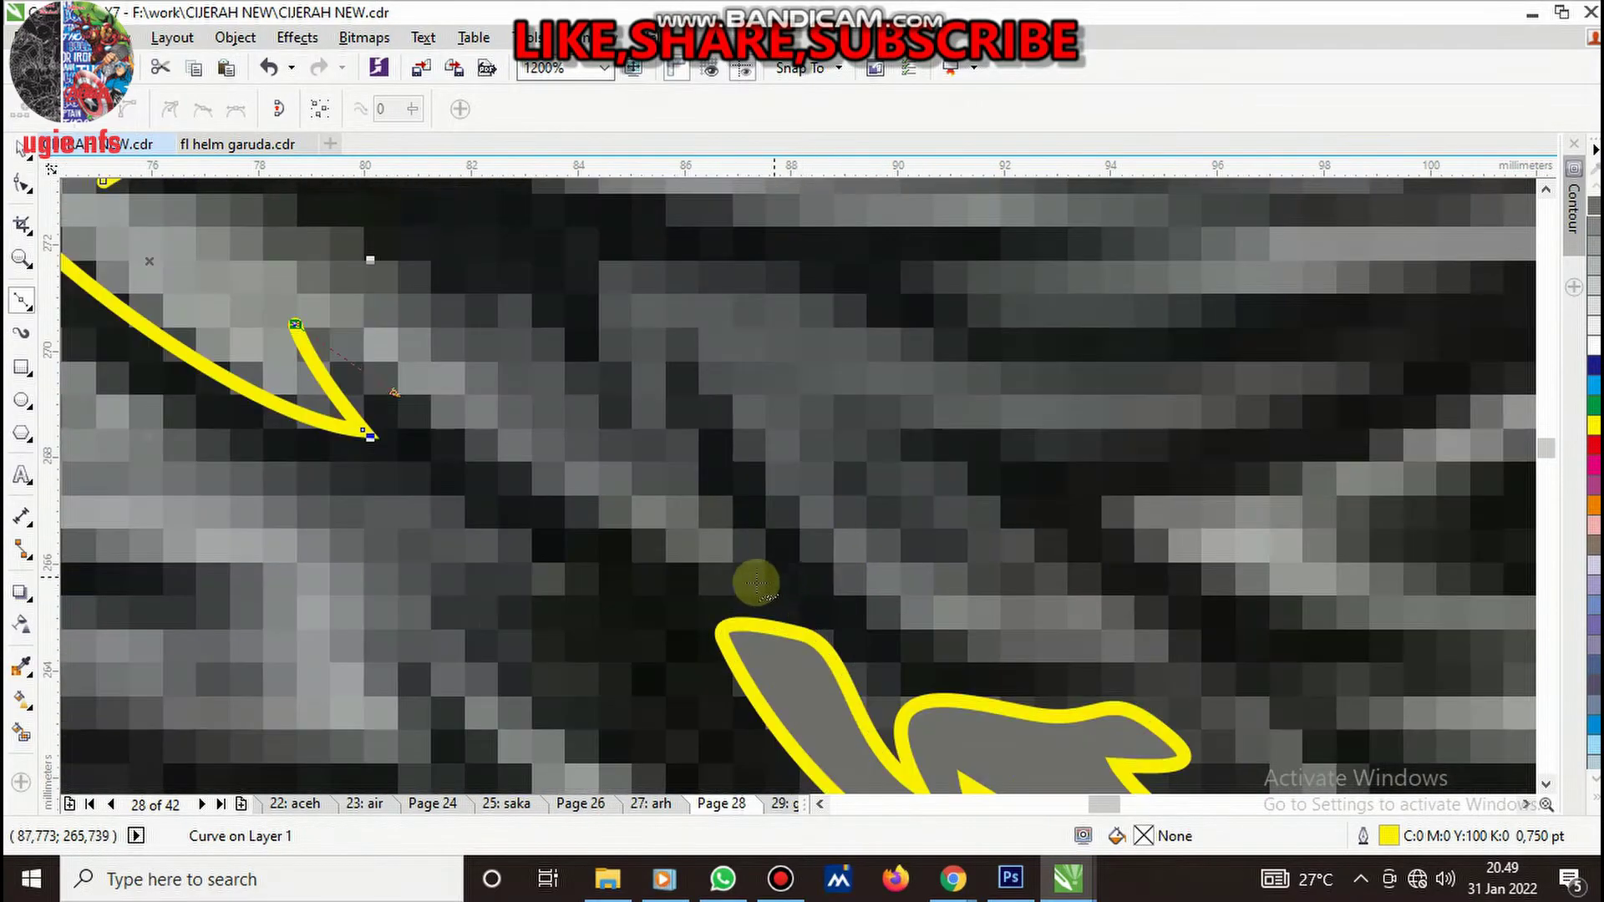
mouse_move(759, 584)
left_mouse_down()
mouse_move(917, 626)
mouse_move(734, 518)
left_mouse_up()
left_click_drag(672, 343, 750, 515)
scroll(826, 526, "down", 3)
scroll(986, 593, "up", 3)
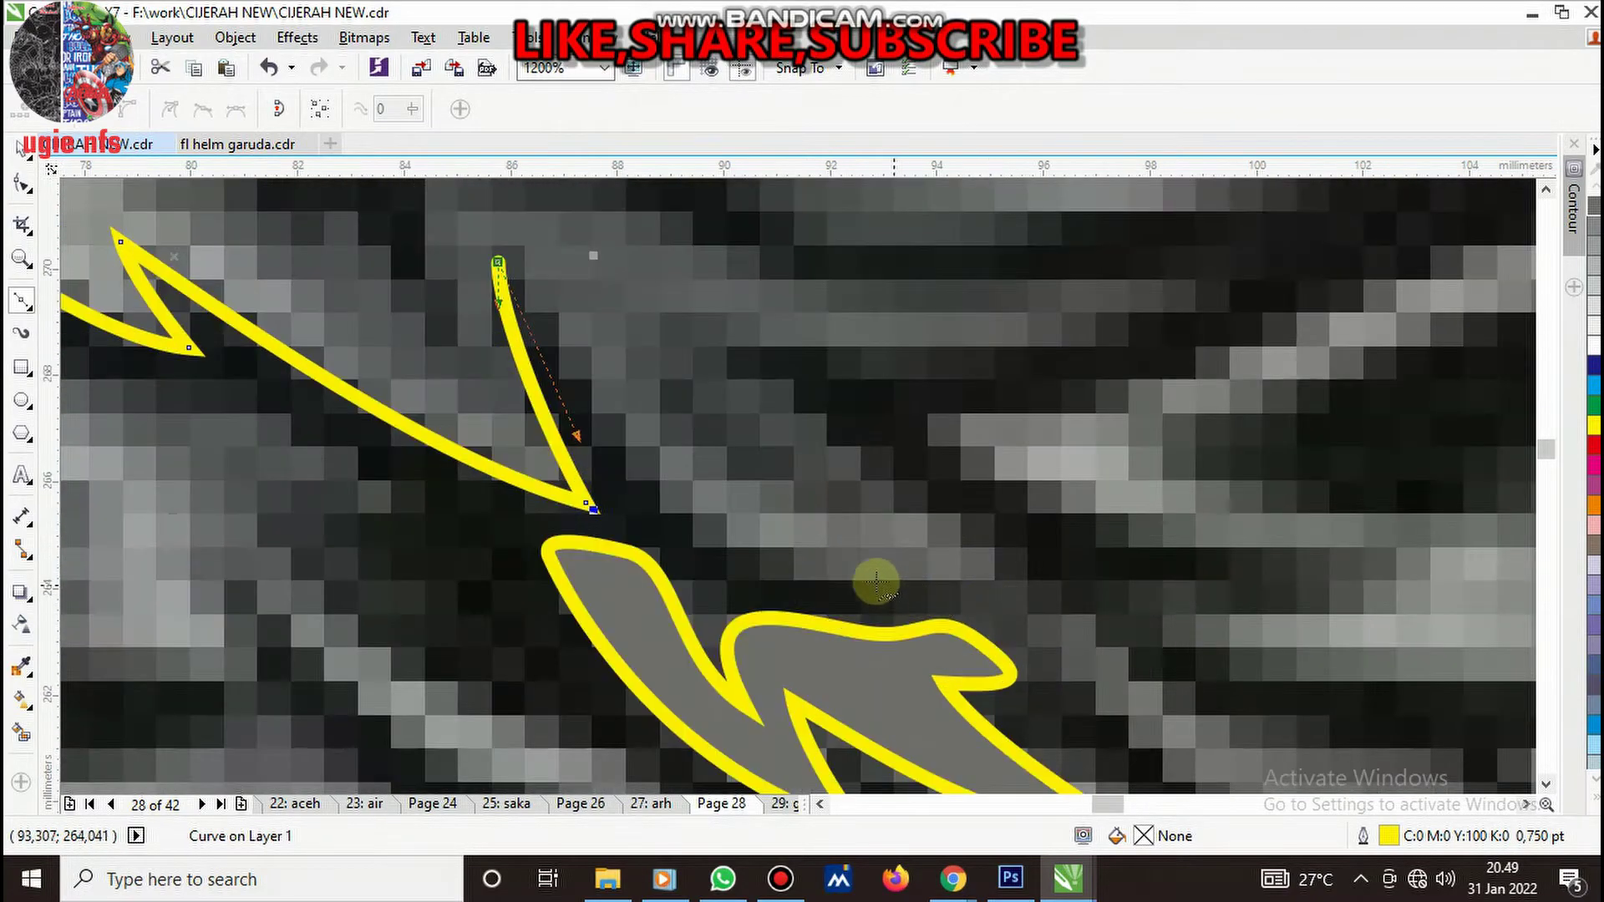
mouse_move(840, 568)
left_mouse_down()
mouse_move(985, 572)
mouse_move(798, 504)
left_mouse_up()
scroll(861, 518, "down", 3)
scroll(817, 512, "up", 3)
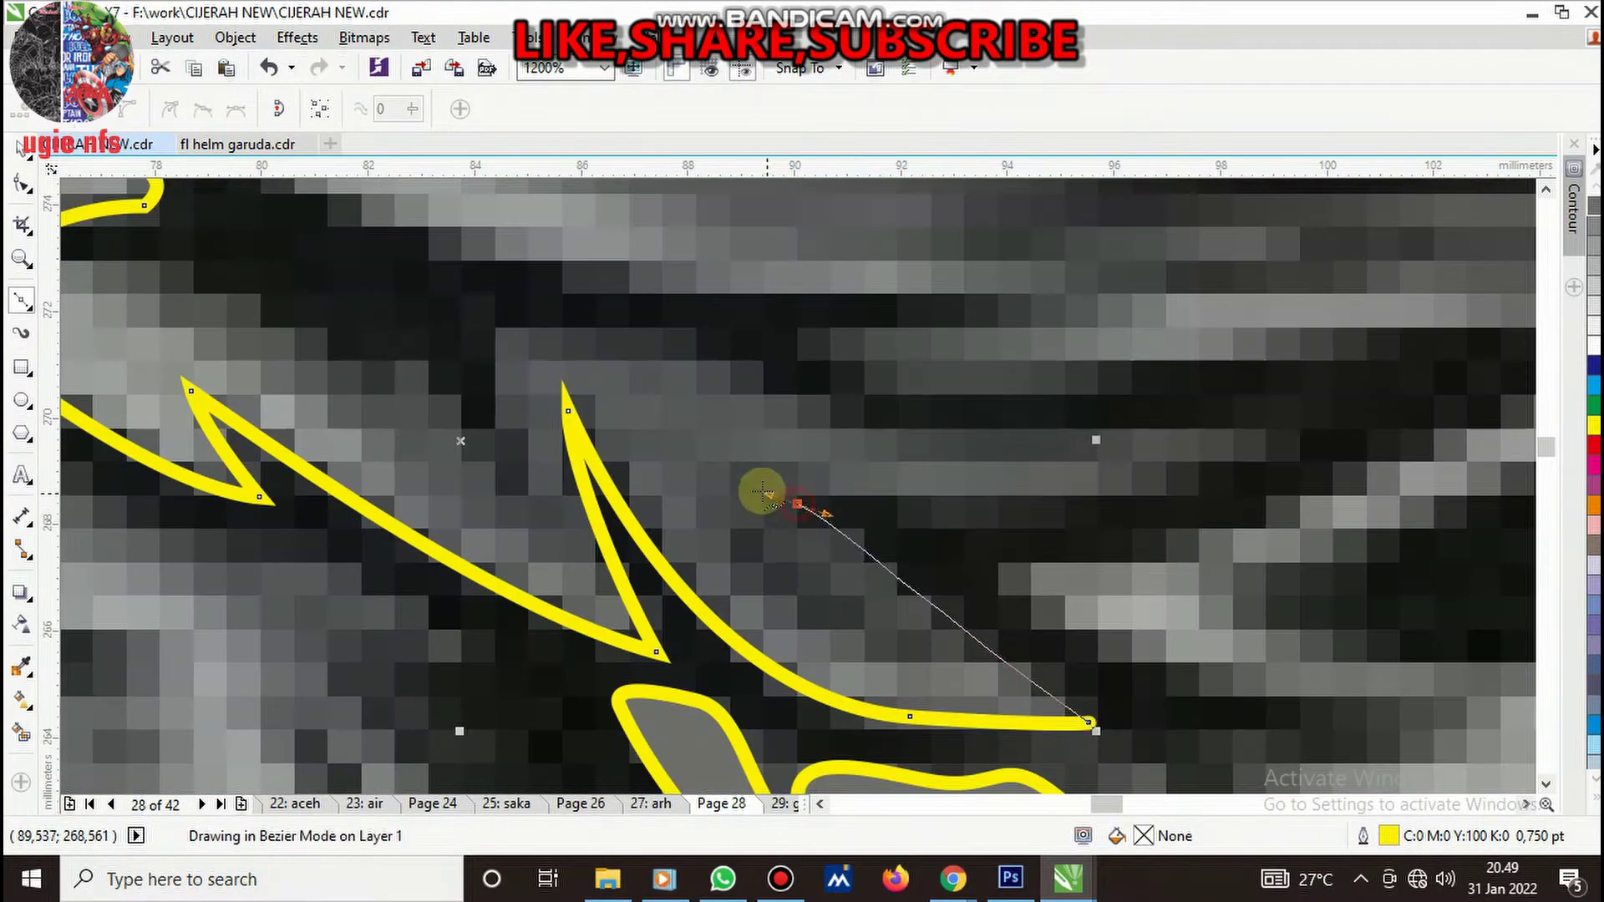
scroll(959, 522, "down", 3)
scroll(1020, 523, "up", 3)
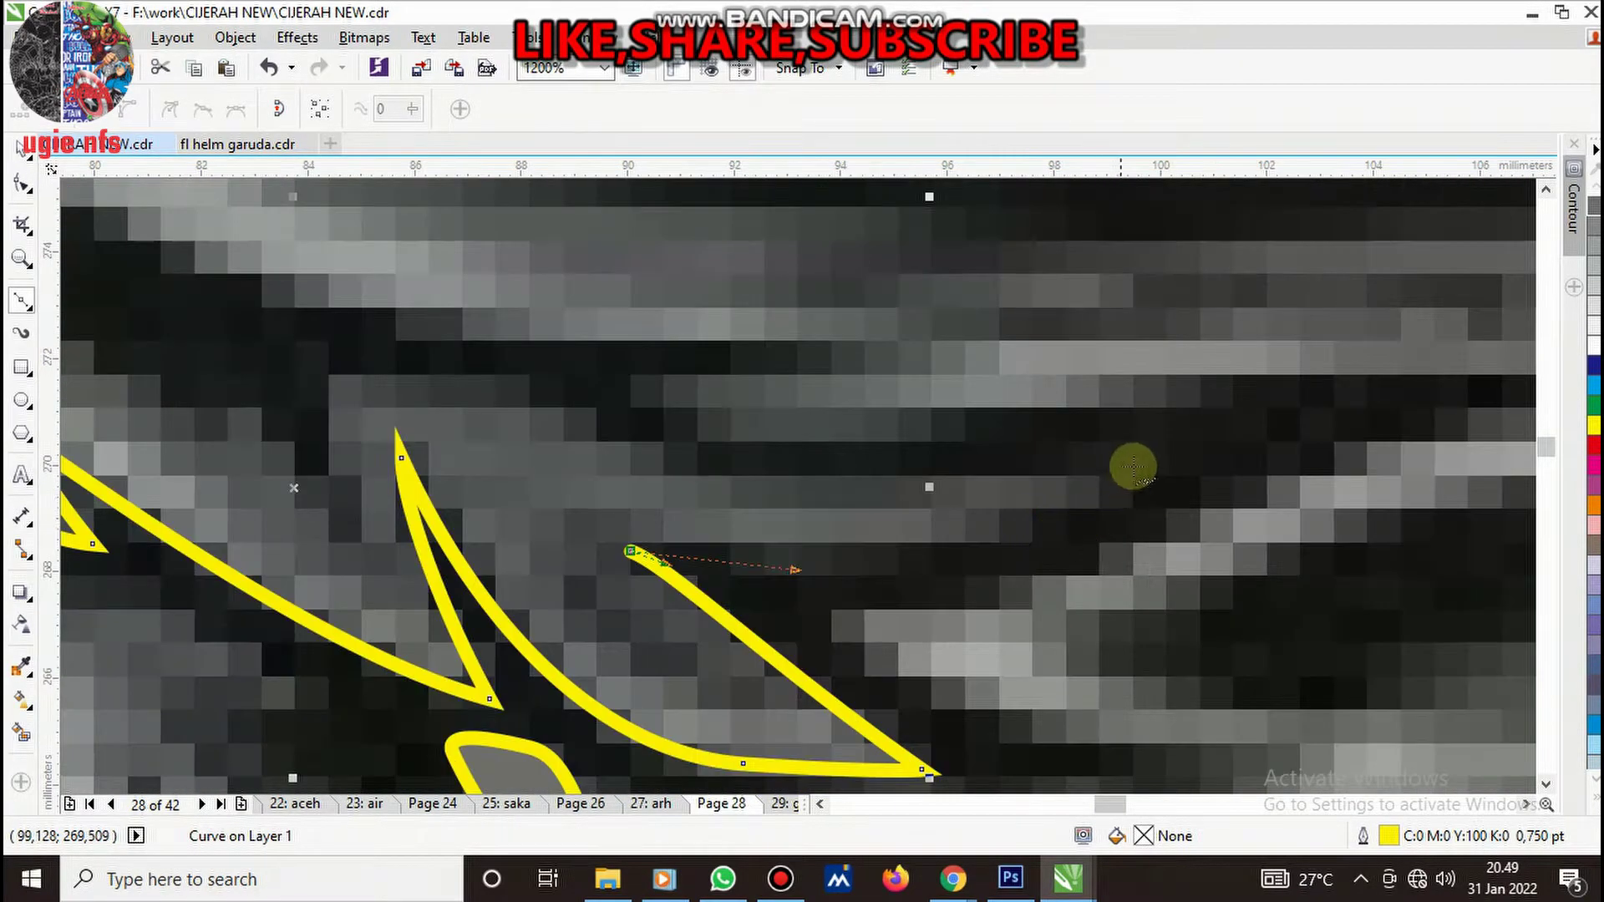
- Extend the outline to the long tip, close it, and trace the slim inner leaf shape
left_click_drag(1133, 463, 1273, 351)
mouse_move(632, 443)
left_mouse_down()
mouse_move(384, 369)
mouse_move(393, 573)
left_mouse_up()
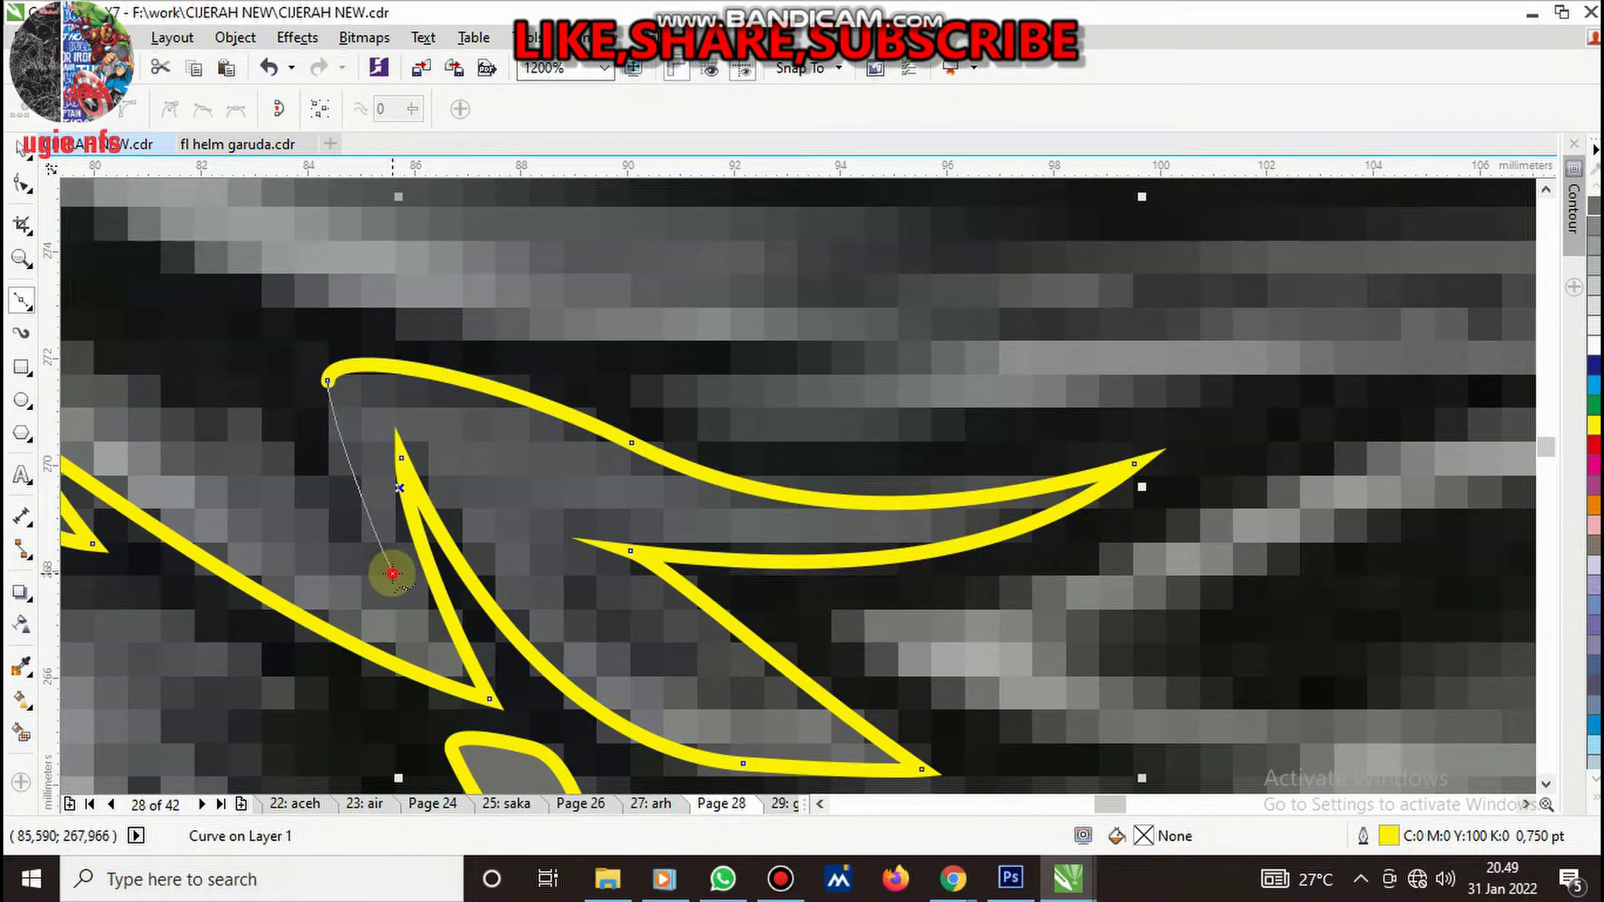
left_click(393, 574)
scroll(423, 498, "down", 3)
scroll(546, 535, "up", 3)
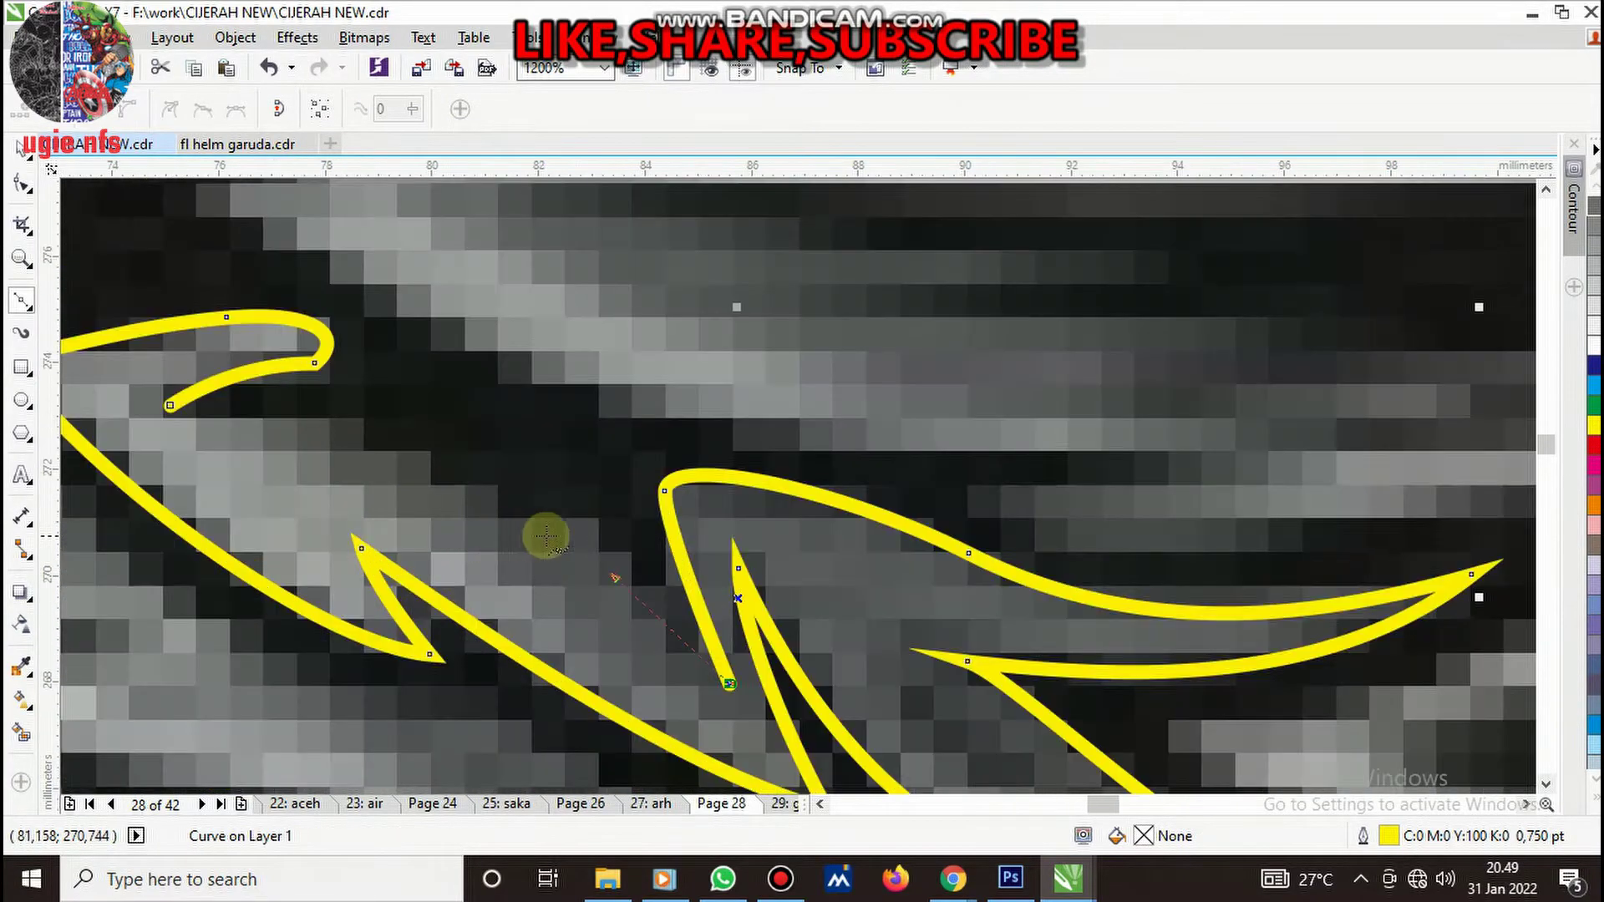
left_click(557, 464)
left_click_drag(557, 562, 443, 440)
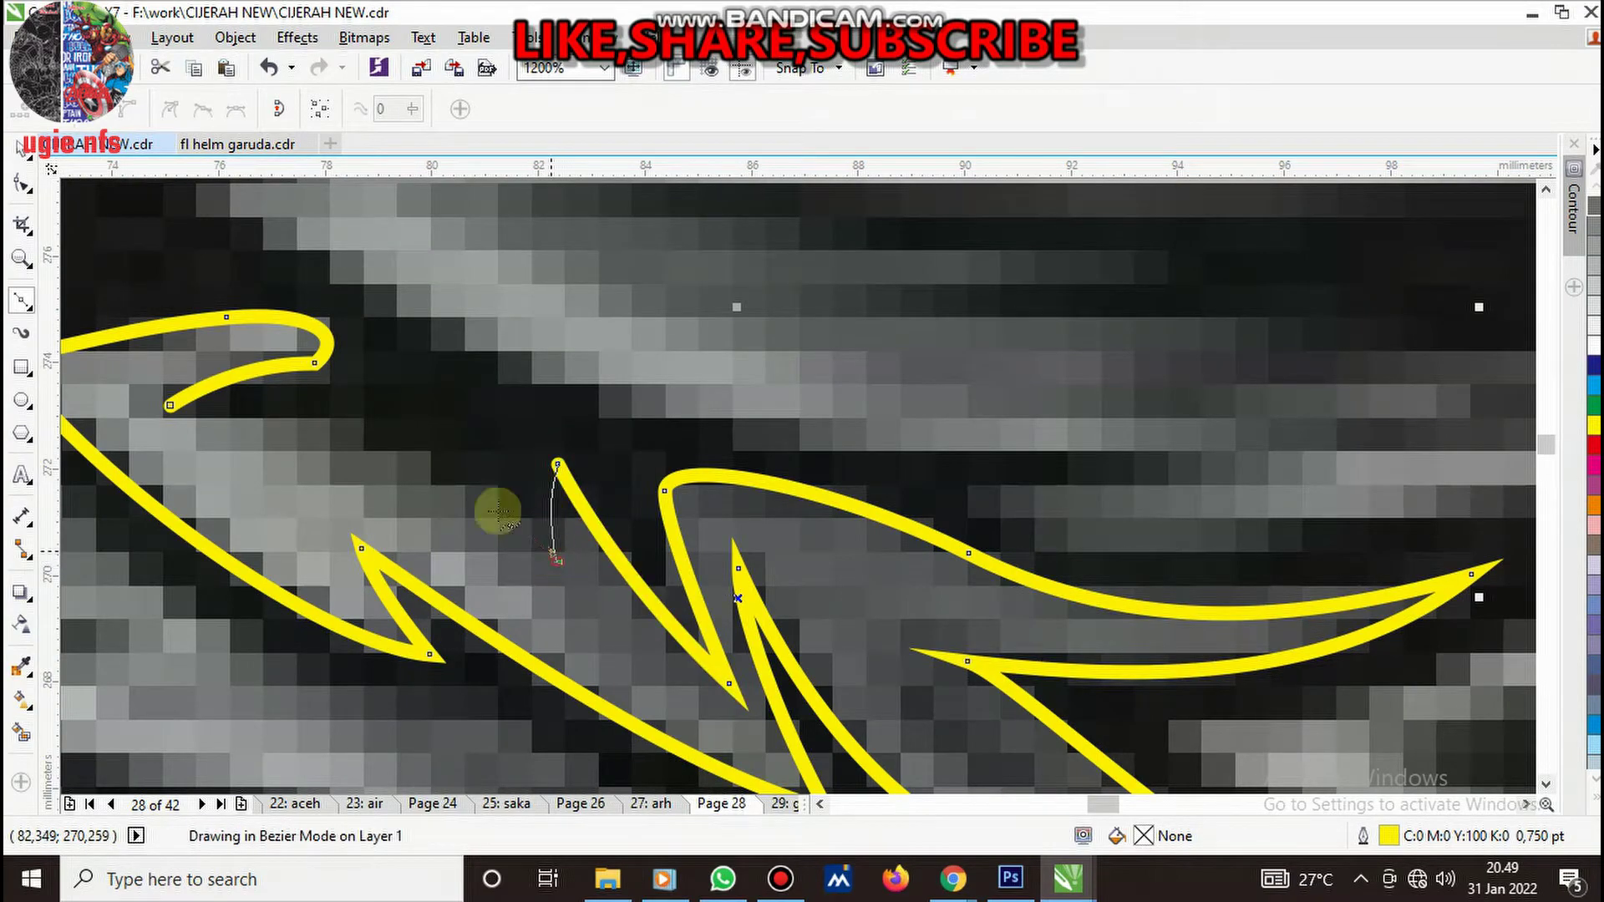
left_click_drag(170, 405, 340, 429)
scroll(581, 481, "down", 3)
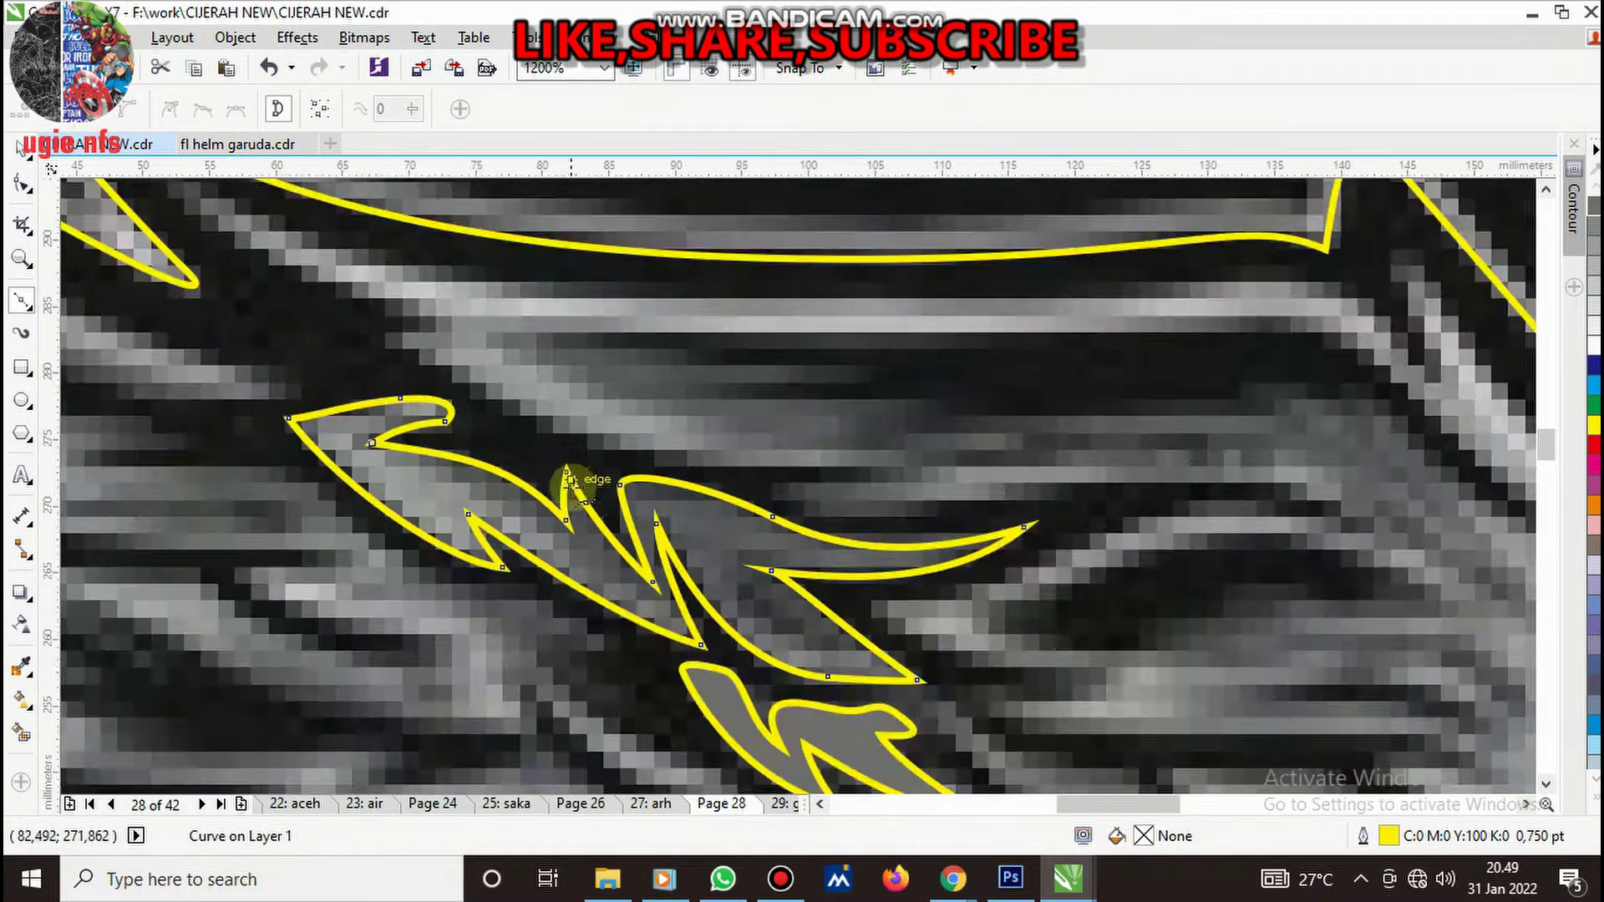
scroll(706, 568, "up", 4)
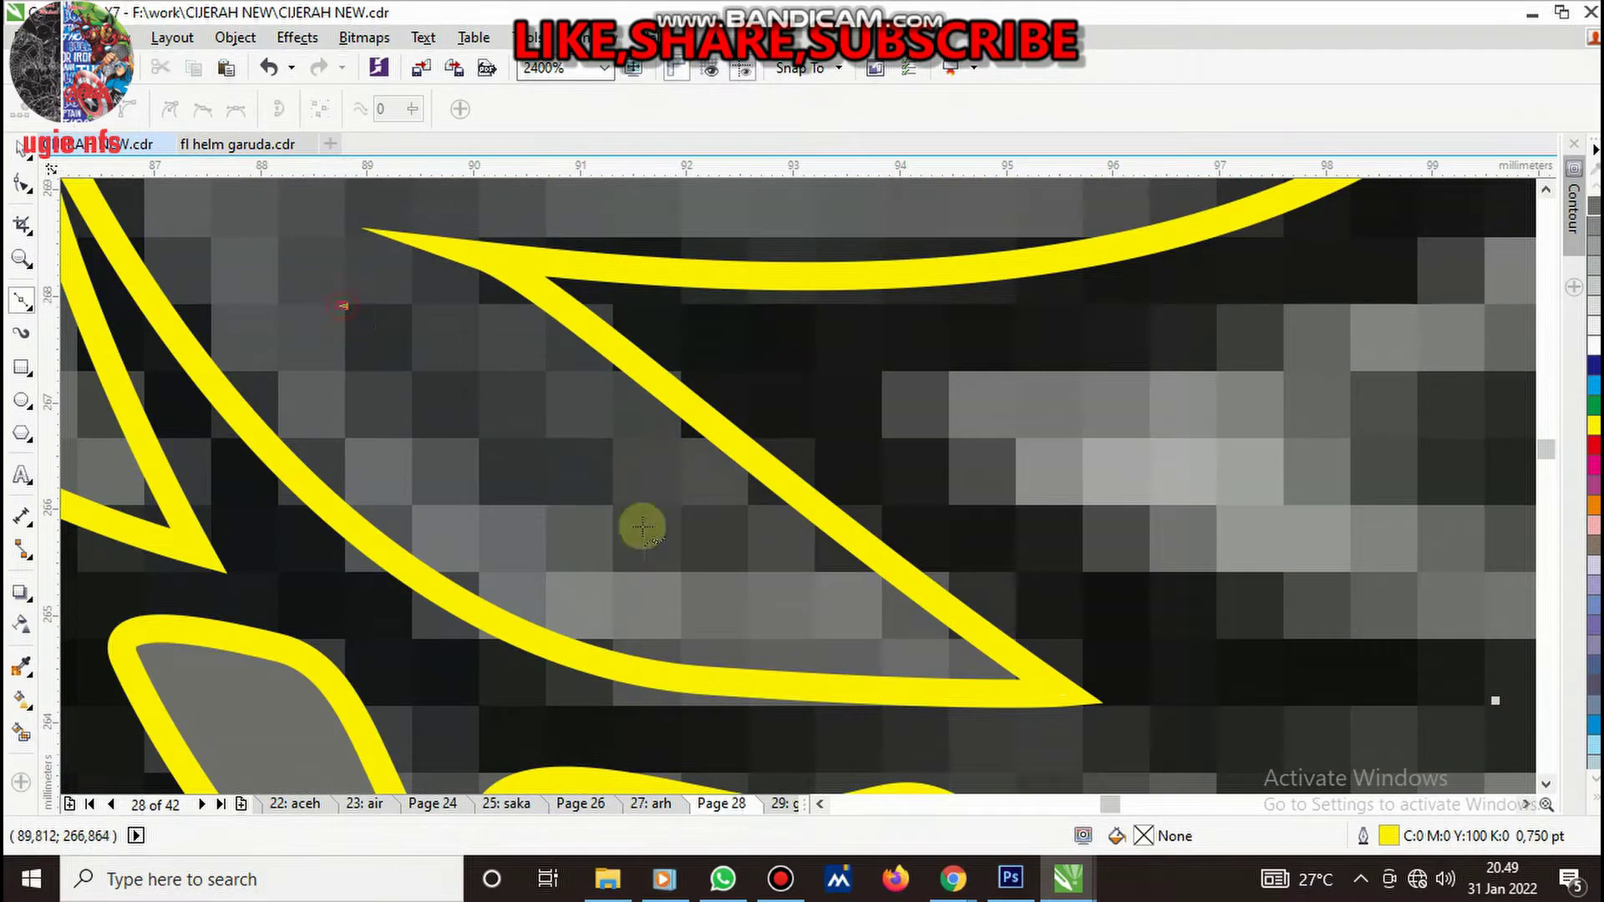
left_click_drag(785, 576, 1092, 615)
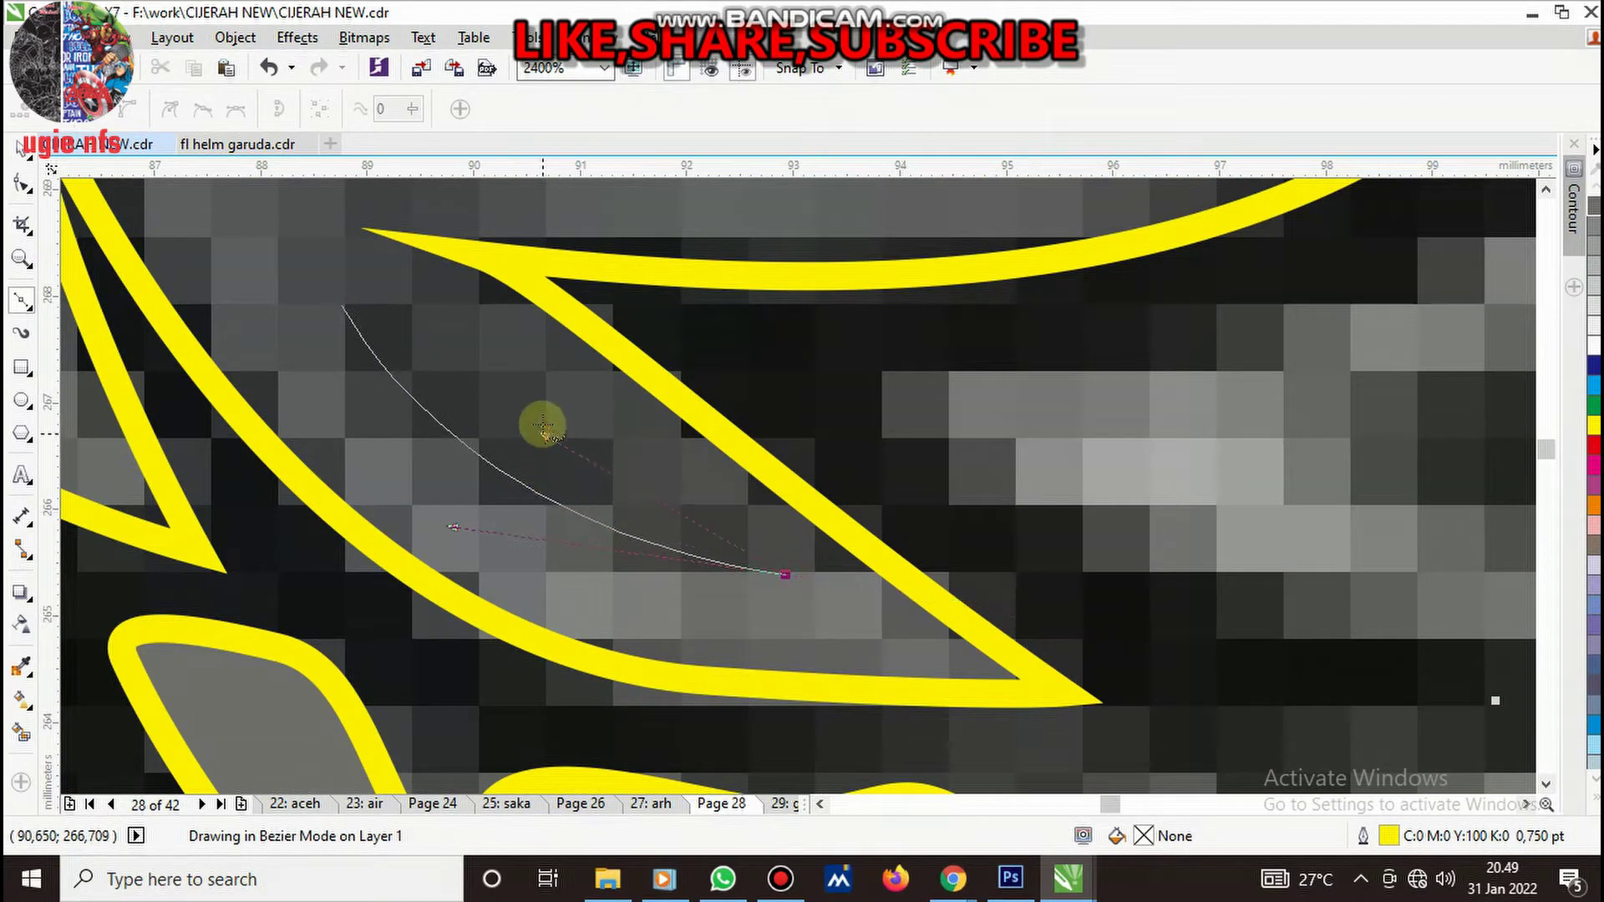
left_click(351, 310)
left_click(341, 305)
- Fill the upper feather cluster with 70% grey
key("space")
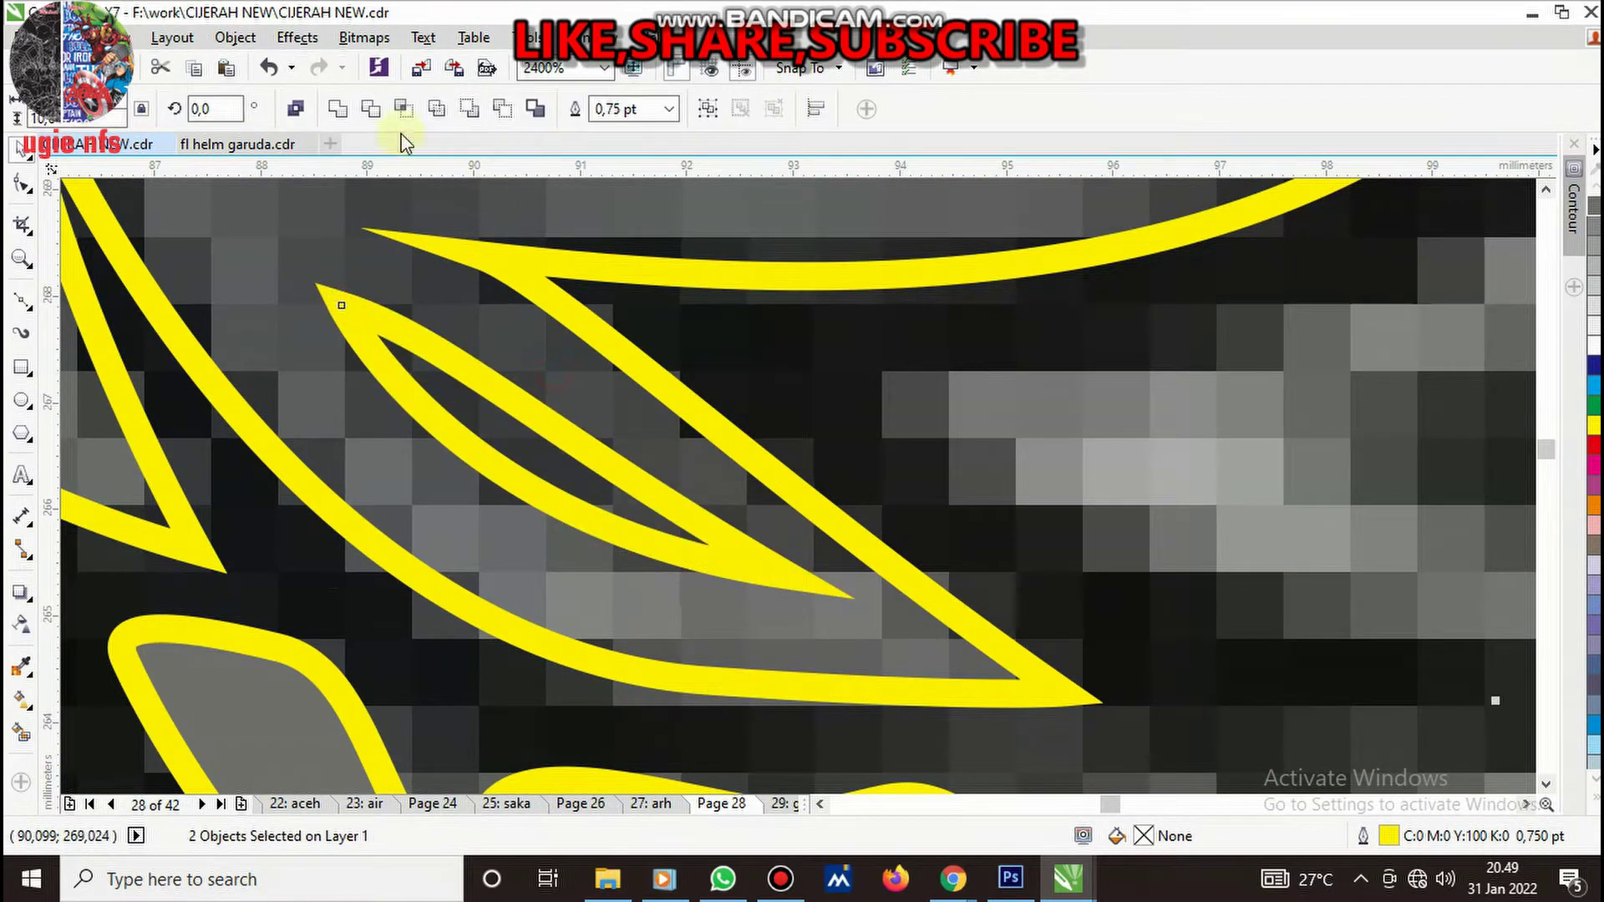
key("Escape")
scroll(794, 535, "down", 1)
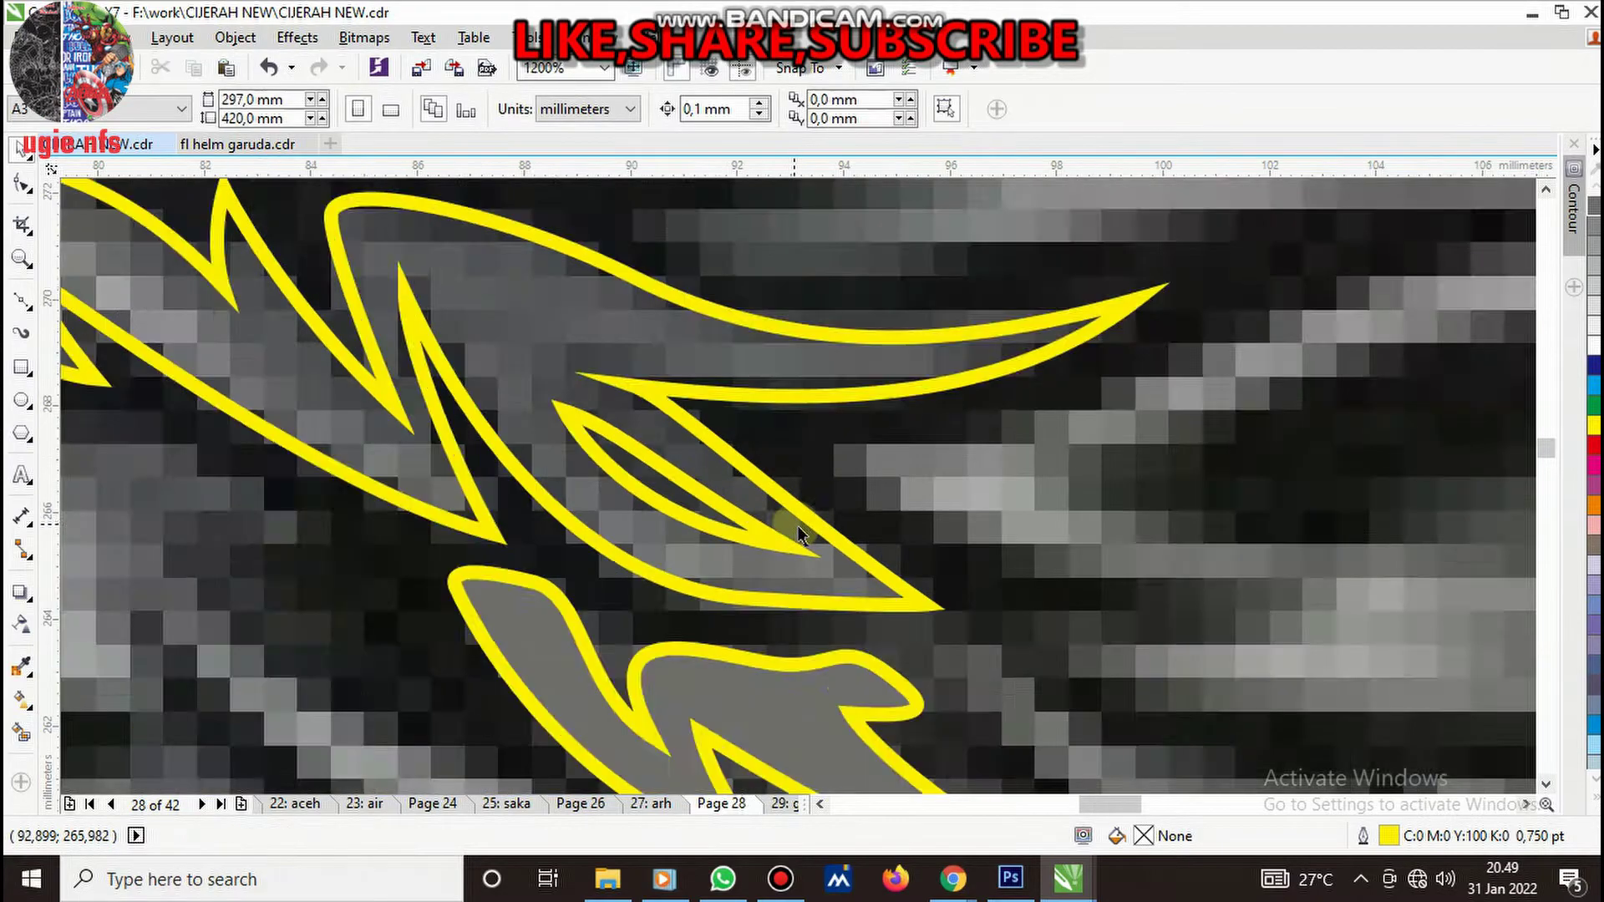
scroll(798, 524, "down", 1)
left_click(789, 556)
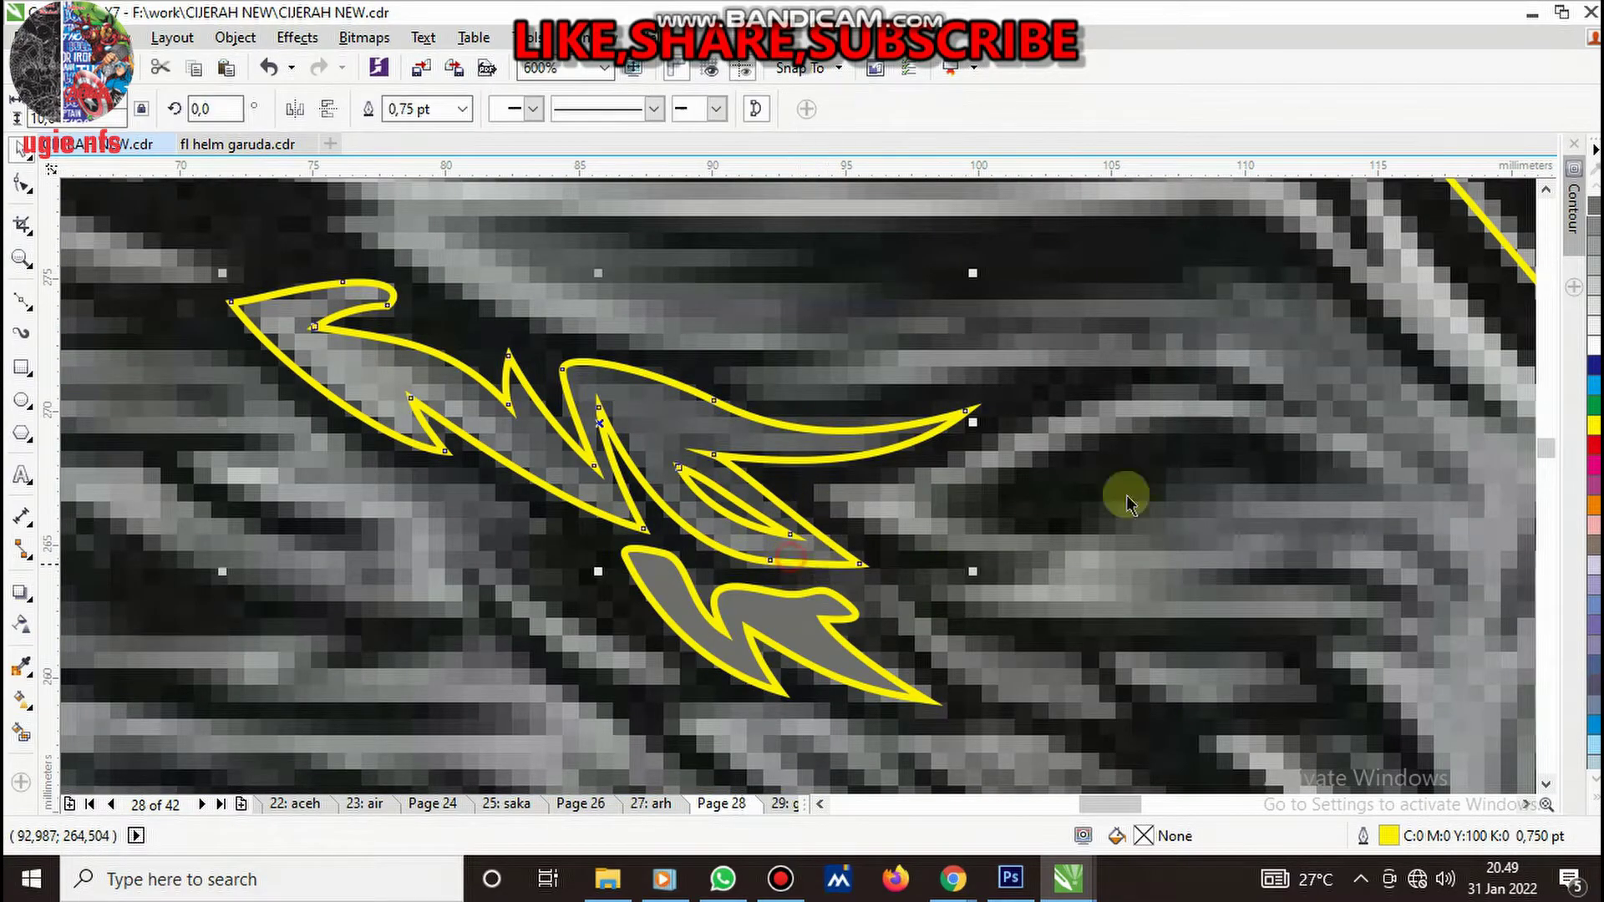
left_click(1593, 251)
scroll(1335, 297, "down", 3)
scroll(877, 423, "up", 1)
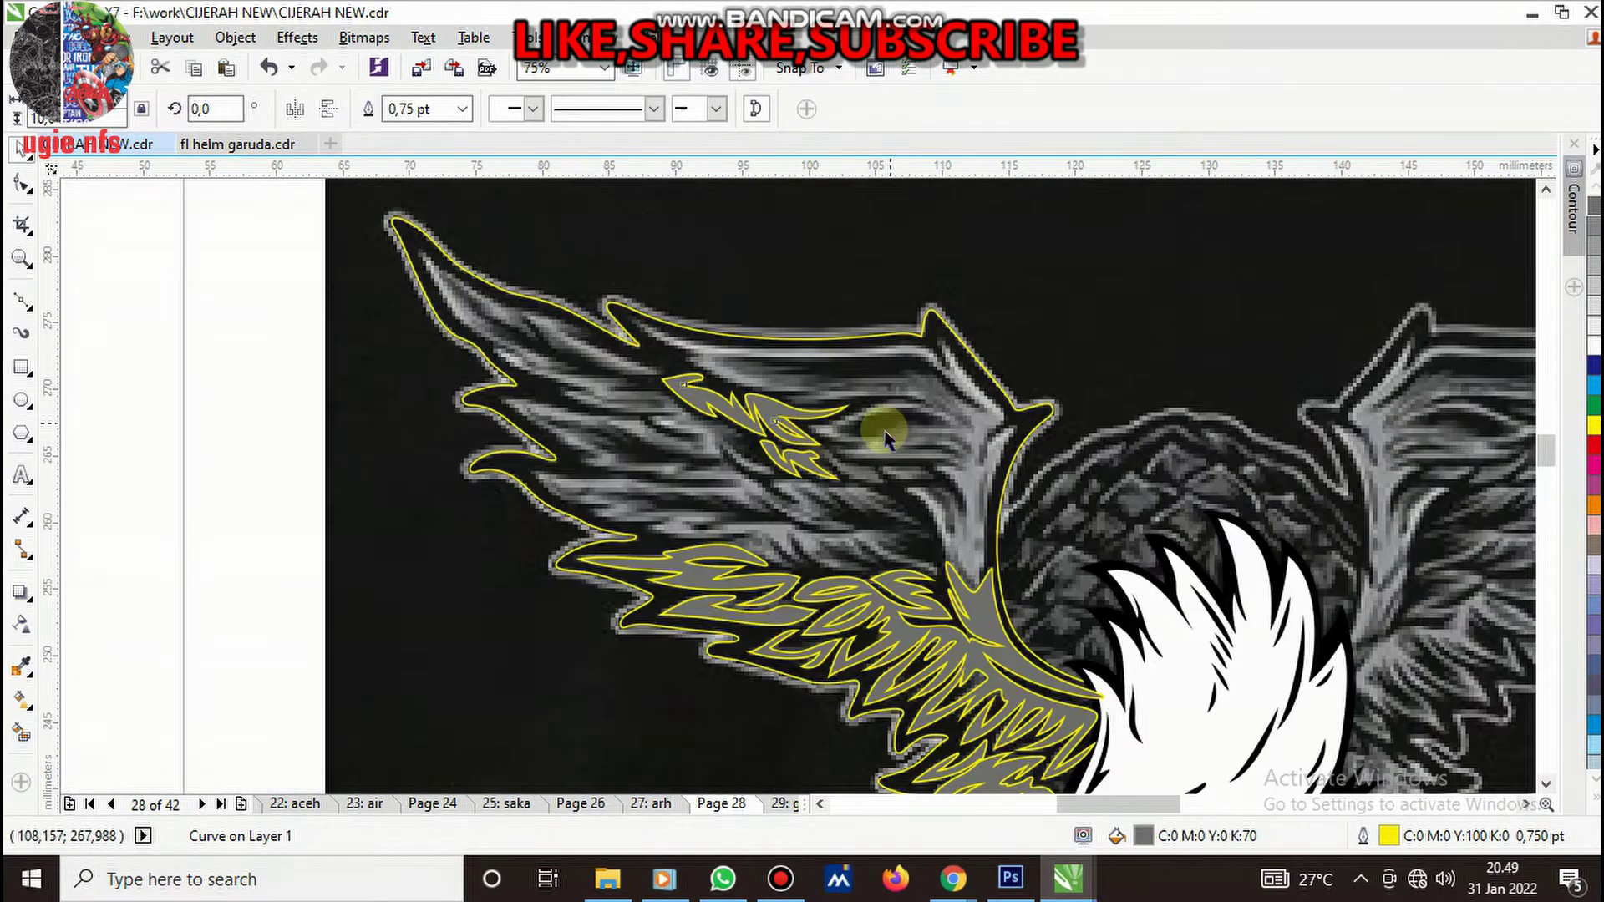
scroll(894, 422, "up", 1)
- With the Bezier tool, draw a small pointed feather right of the upper cluster, closed on its start node
left_click(20, 299)
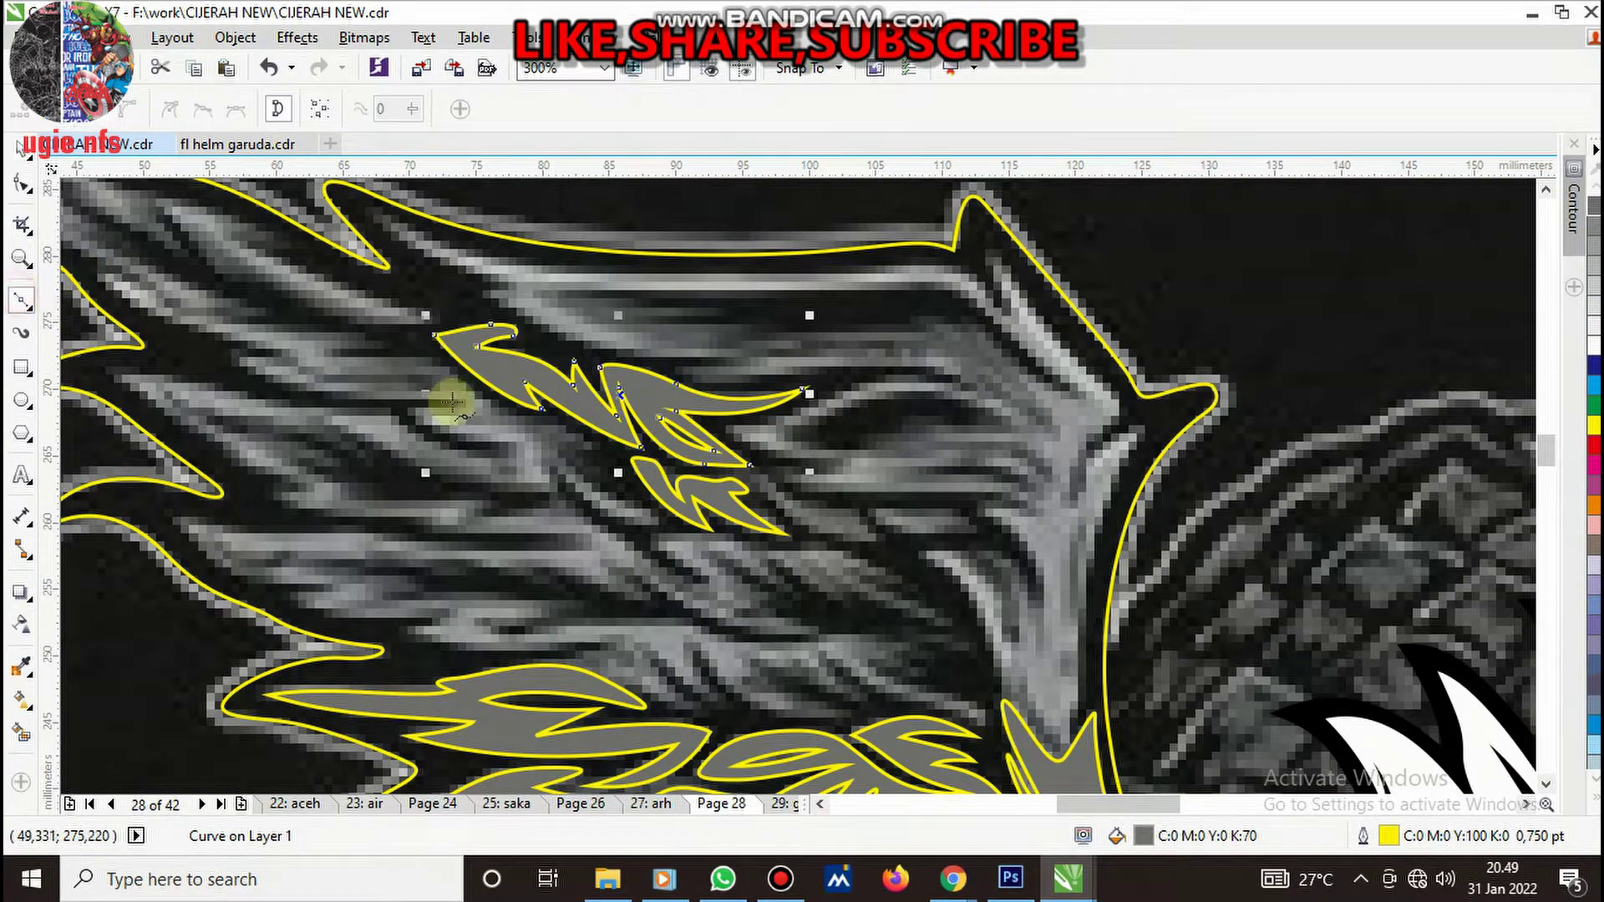
scroll(836, 526, "up", 2)
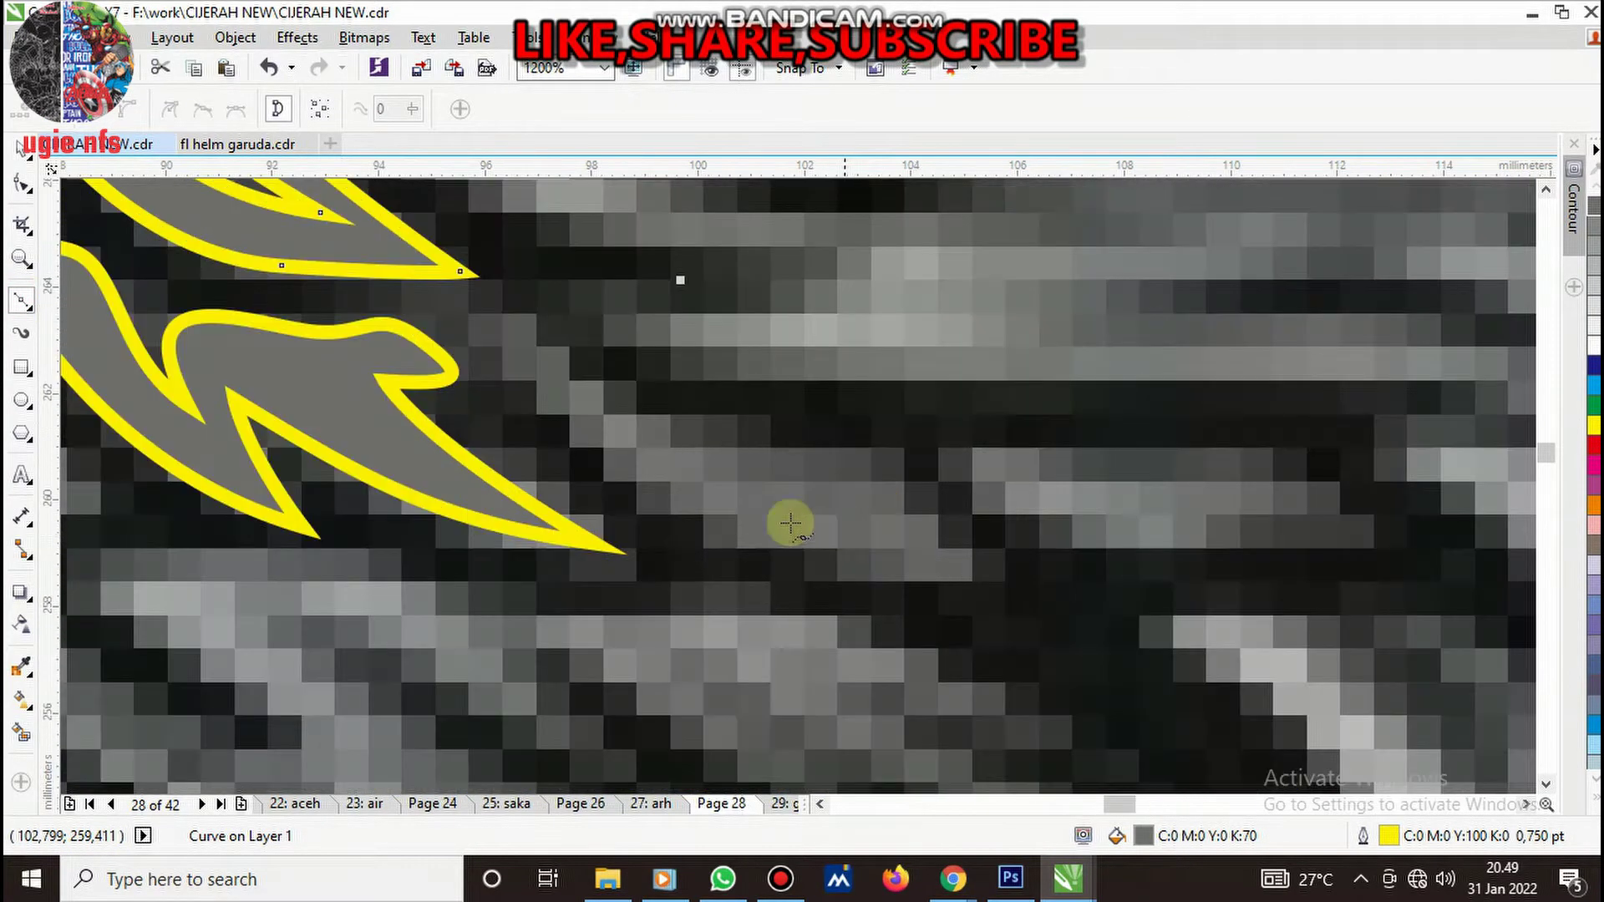
left_click(474, 329)
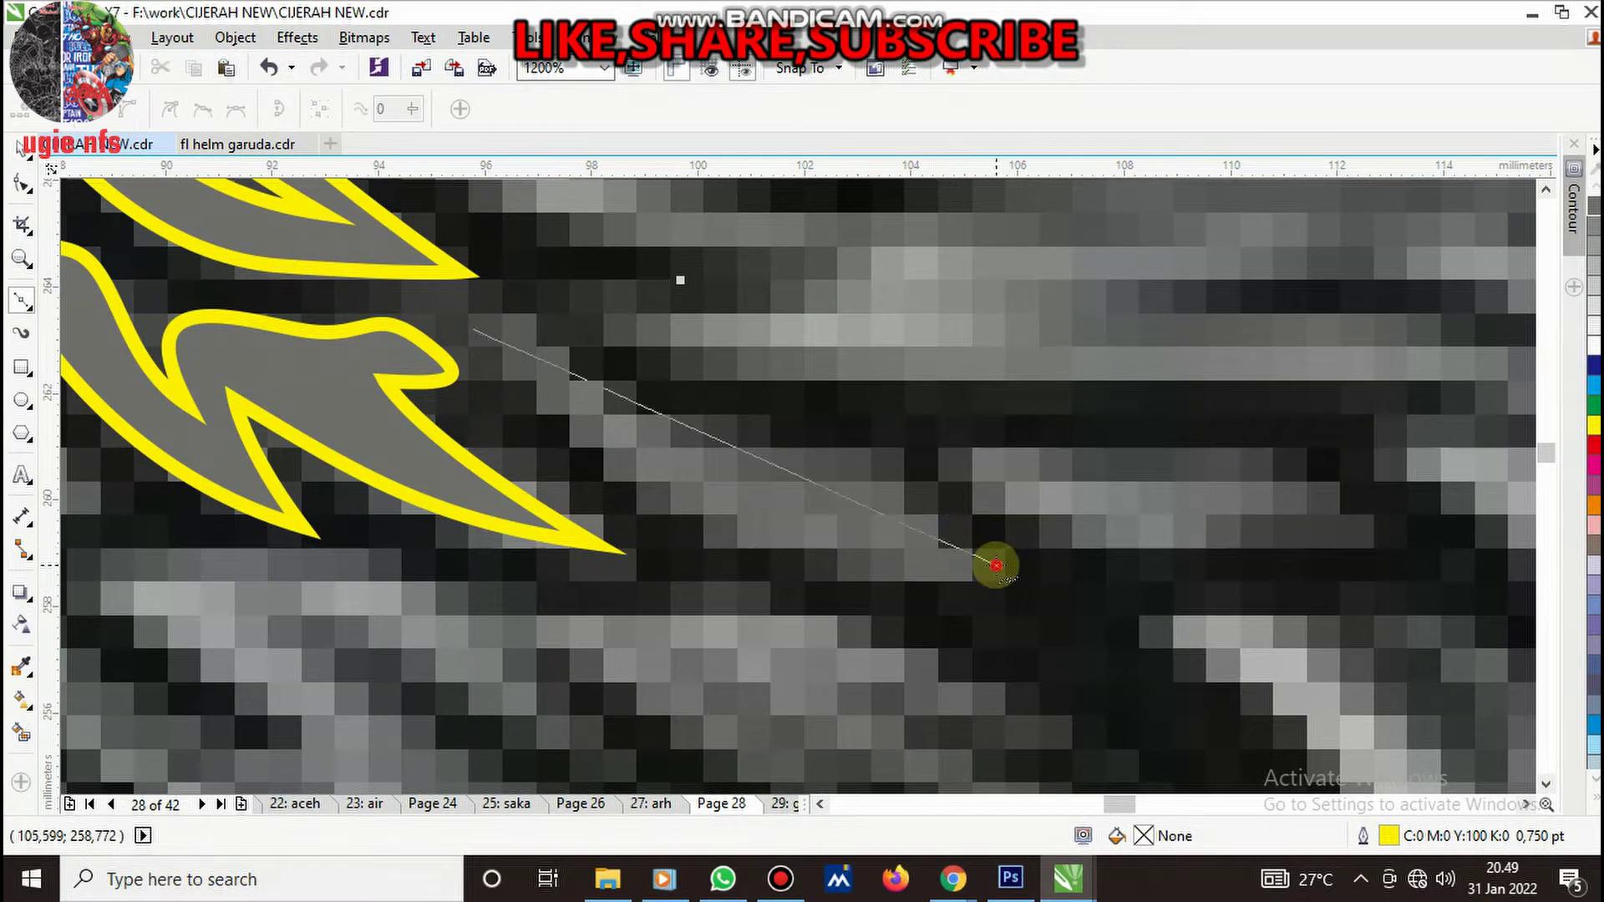
mouse_move(996, 565)
left_mouse_down()
mouse_move(1341, 524)
mouse_move(903, 470)
mouse_move(908, 450)
left_mouse_up()
left_click_drag(569, 357, 513, 315)
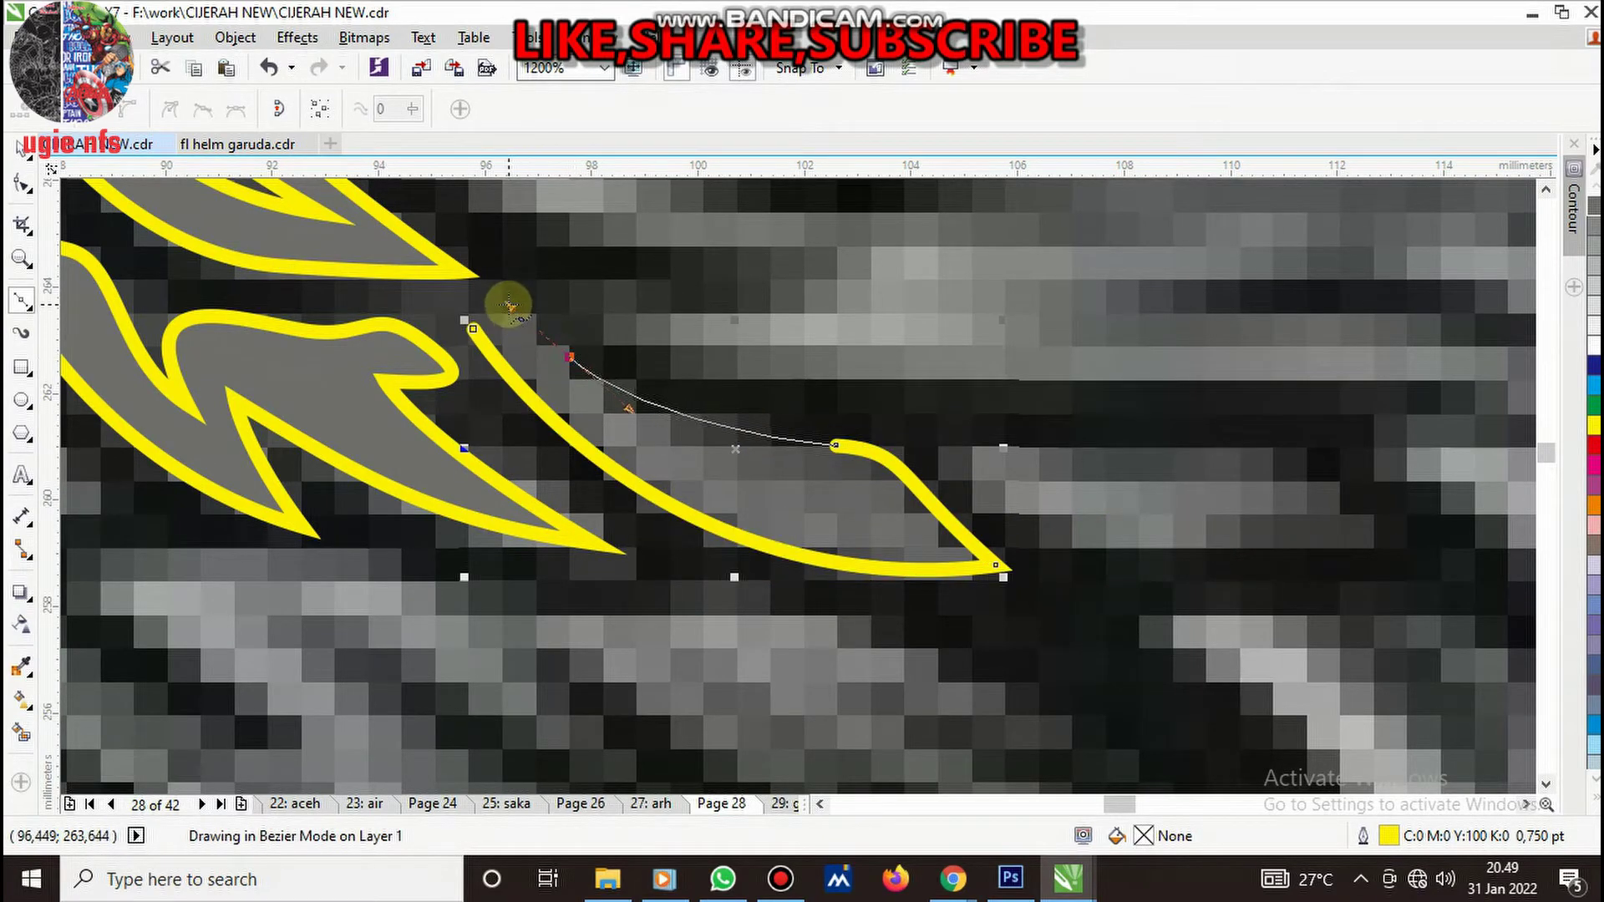
left_click(473, 330)
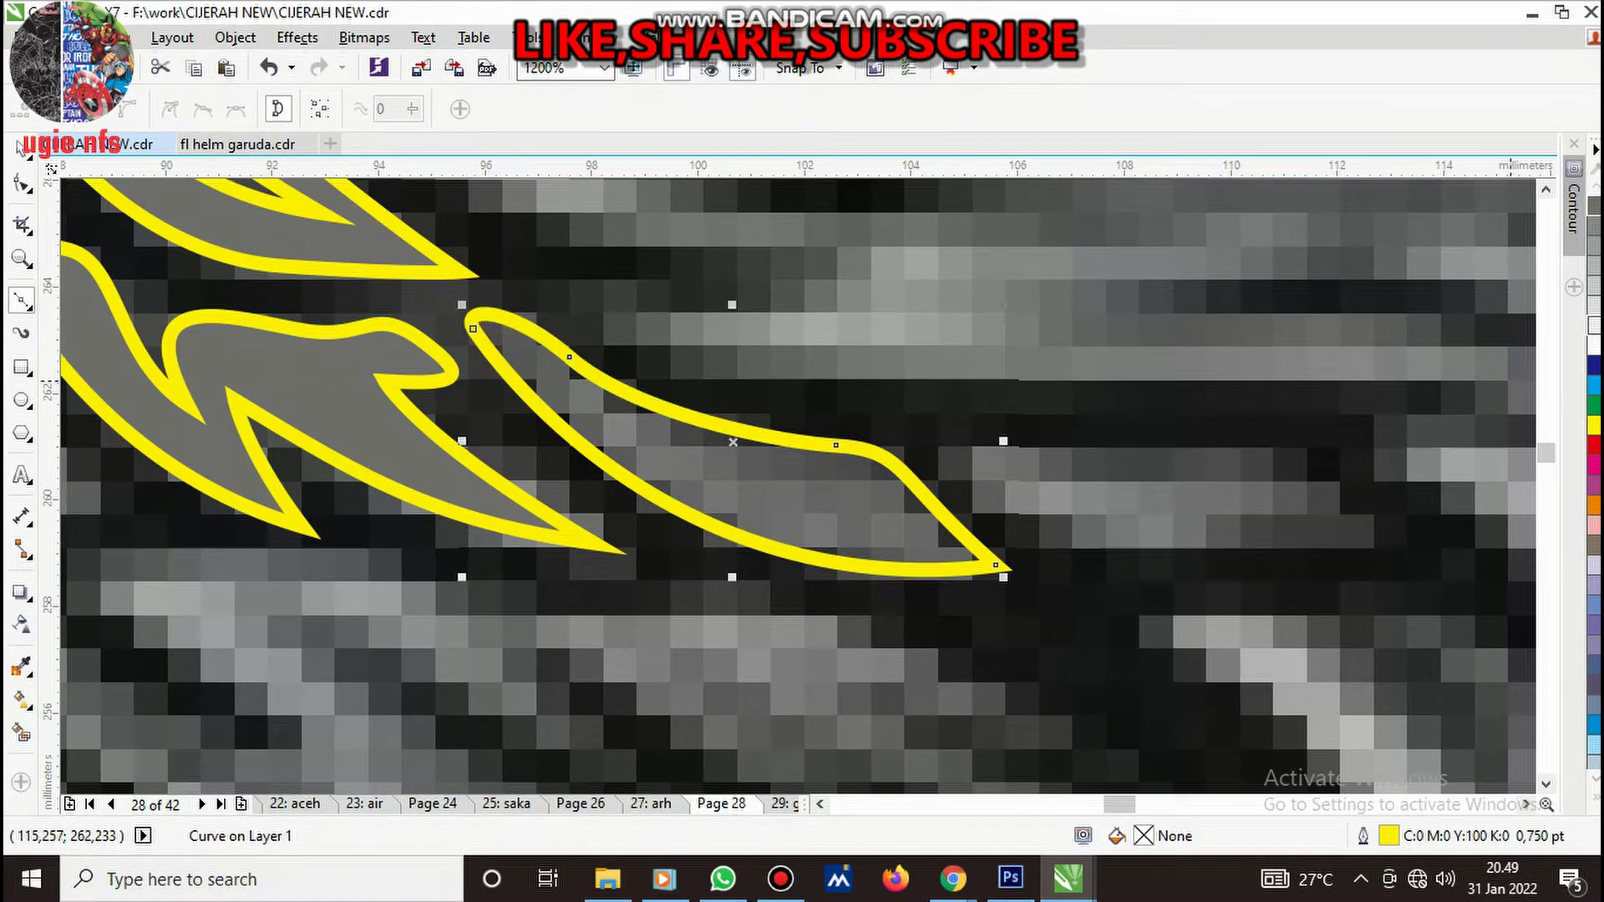
- Draw a second pointed feather further right, closed into a grey-filled, yellow-outlined shape
scroll(618, 392, "down", 3)
scroll(660, 451, "up", 3)
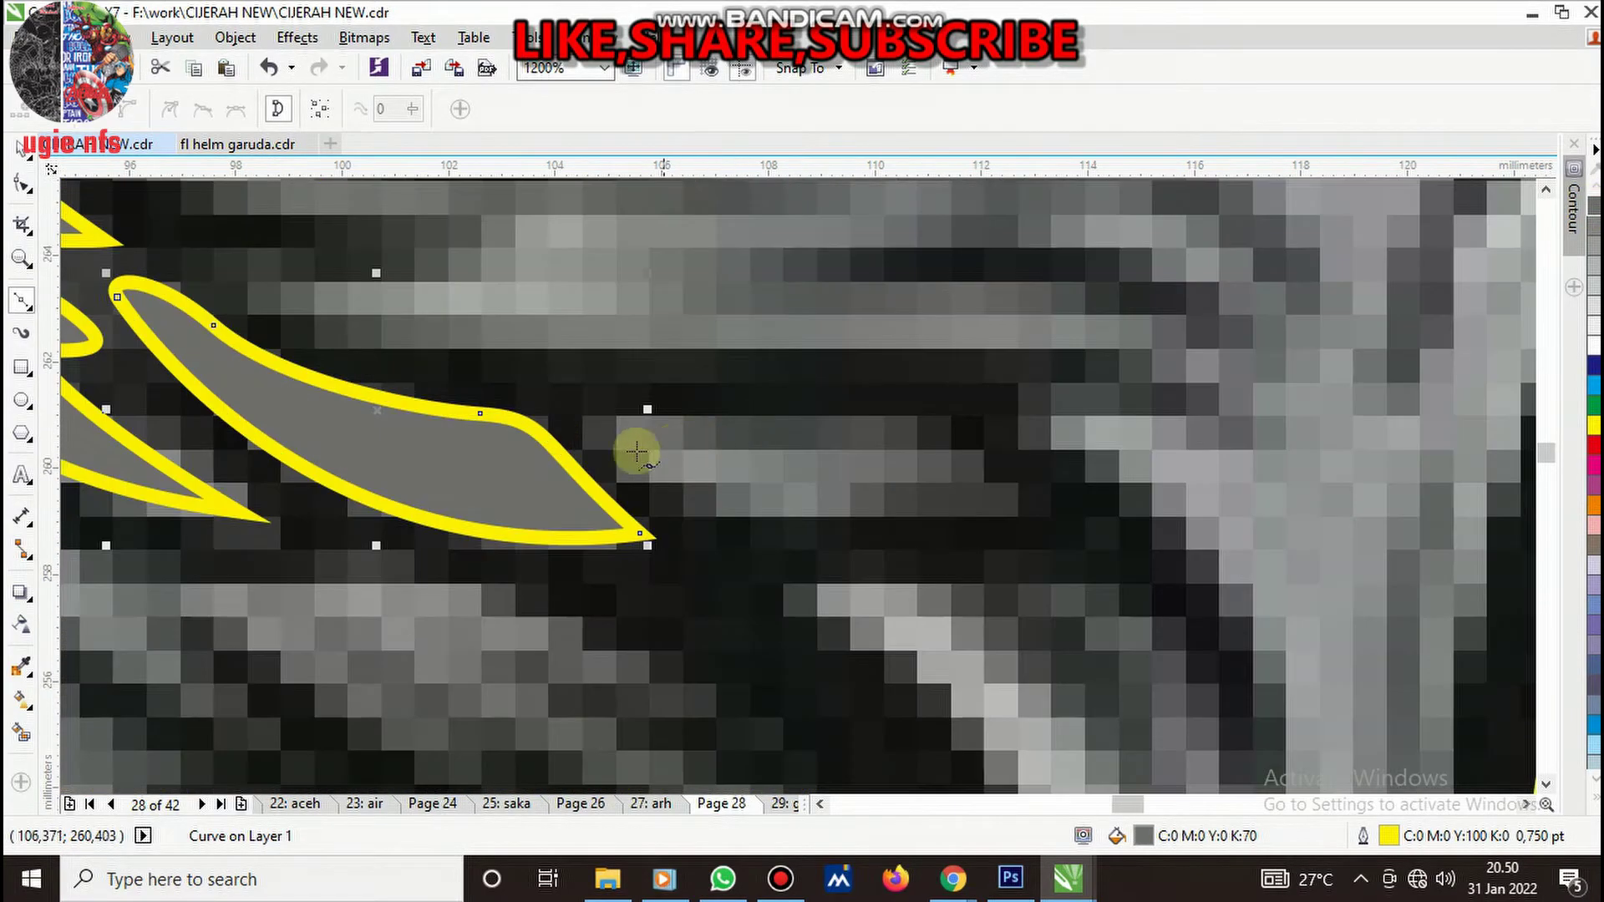
left_click(694, 493)
left_click_drag(810, 514, 1030, 518)
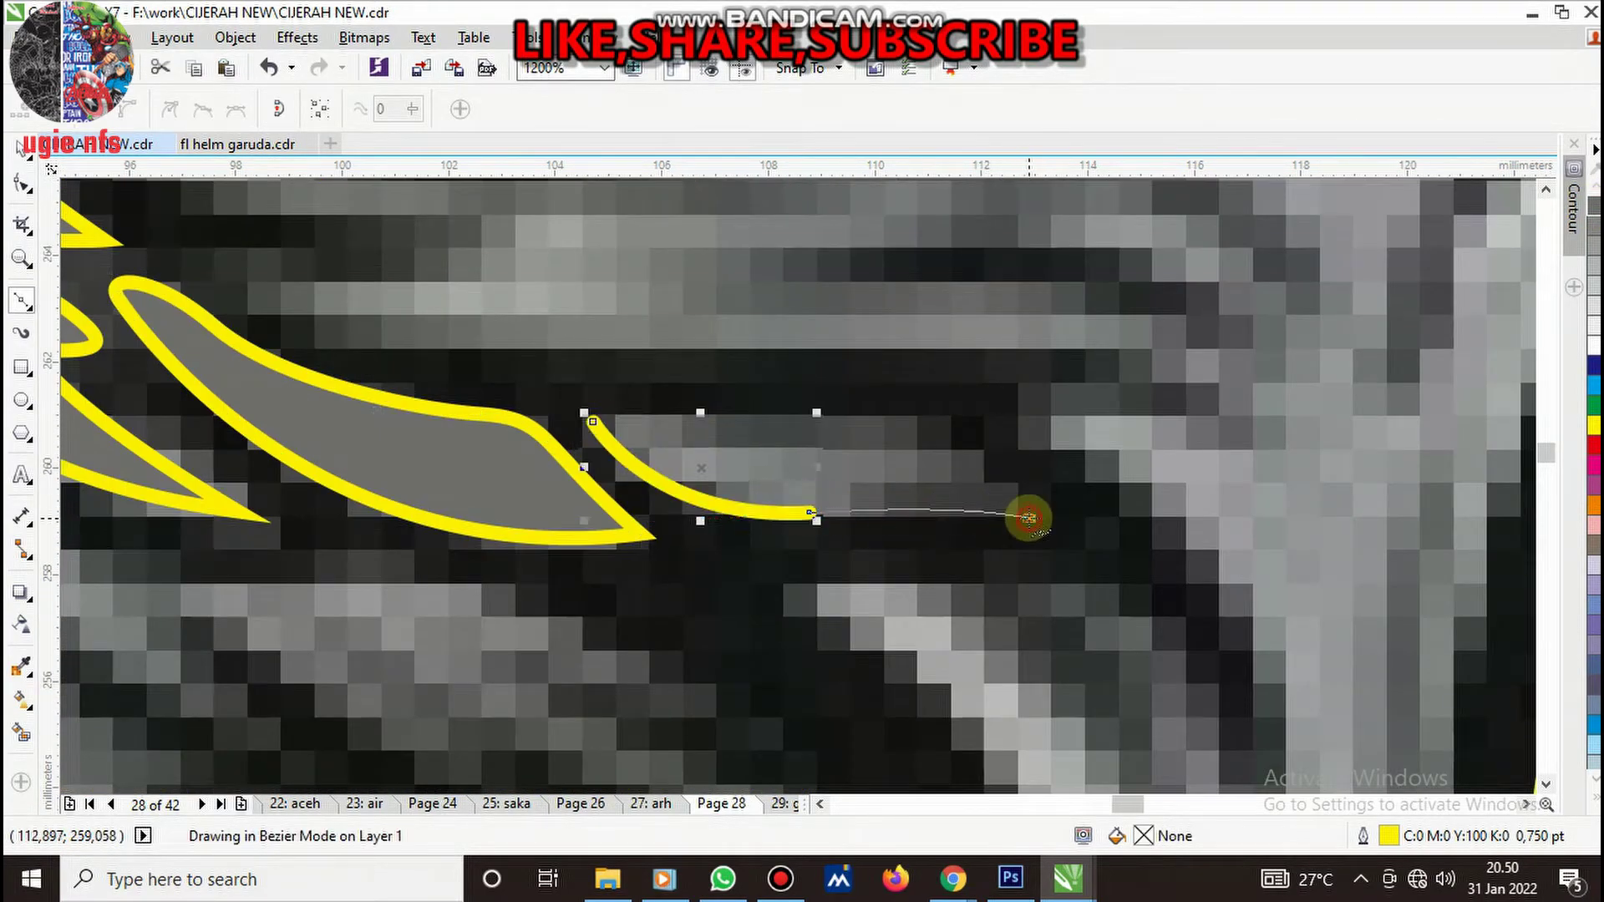
left_click(1036, 525)
left_click_drag(756, 420, 626, 419)
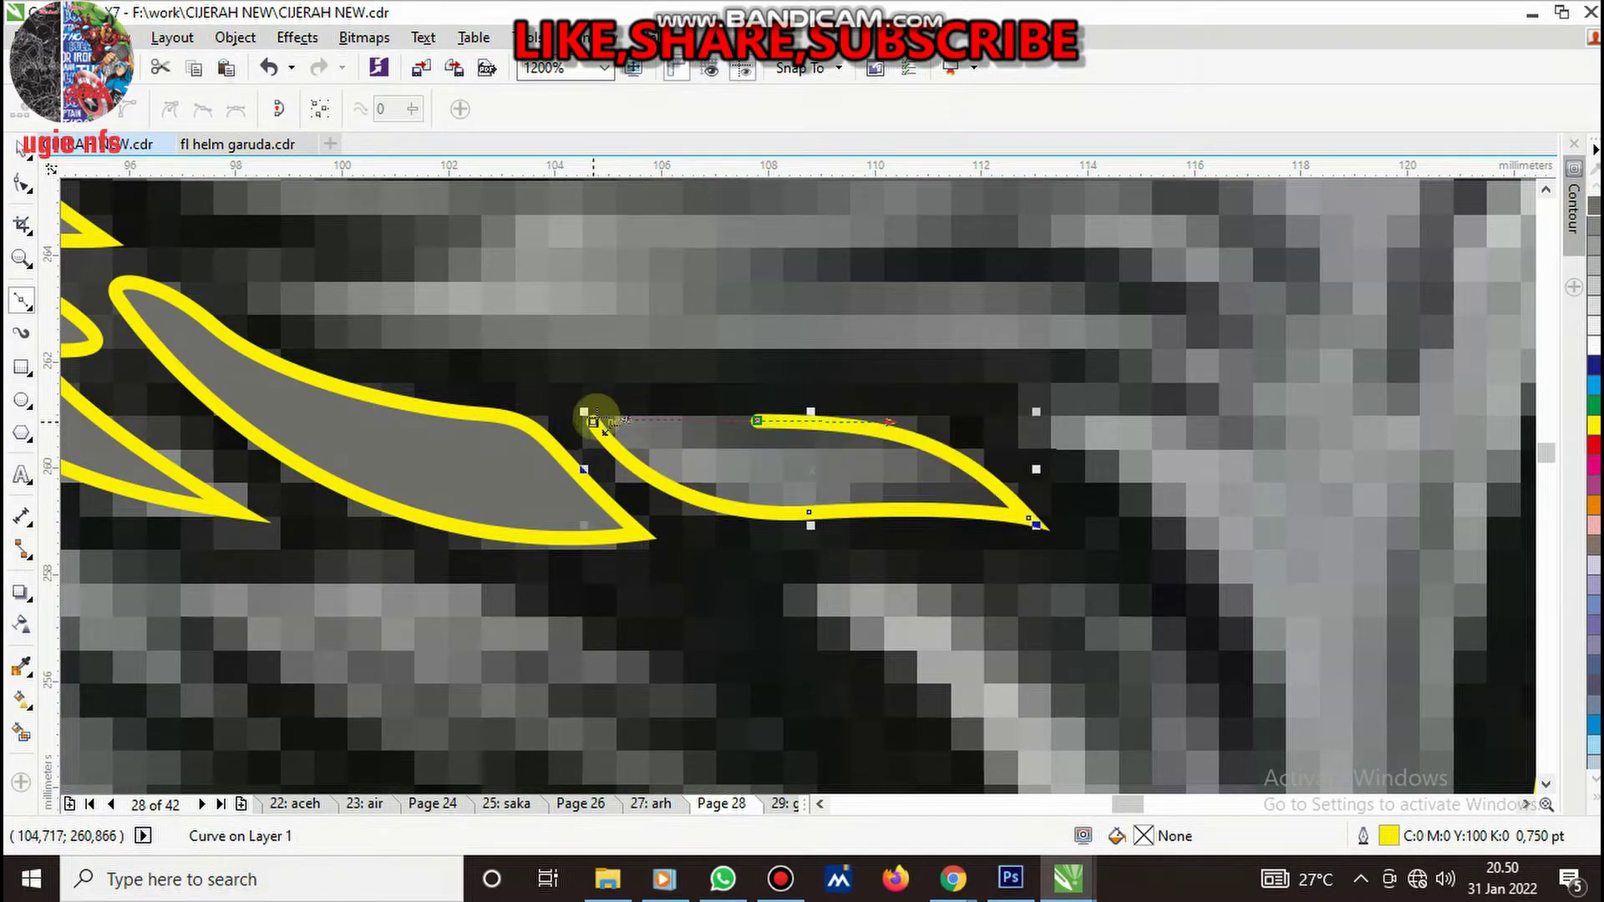
left_click(593, 420)
scroll(939, 422, "down", 3)
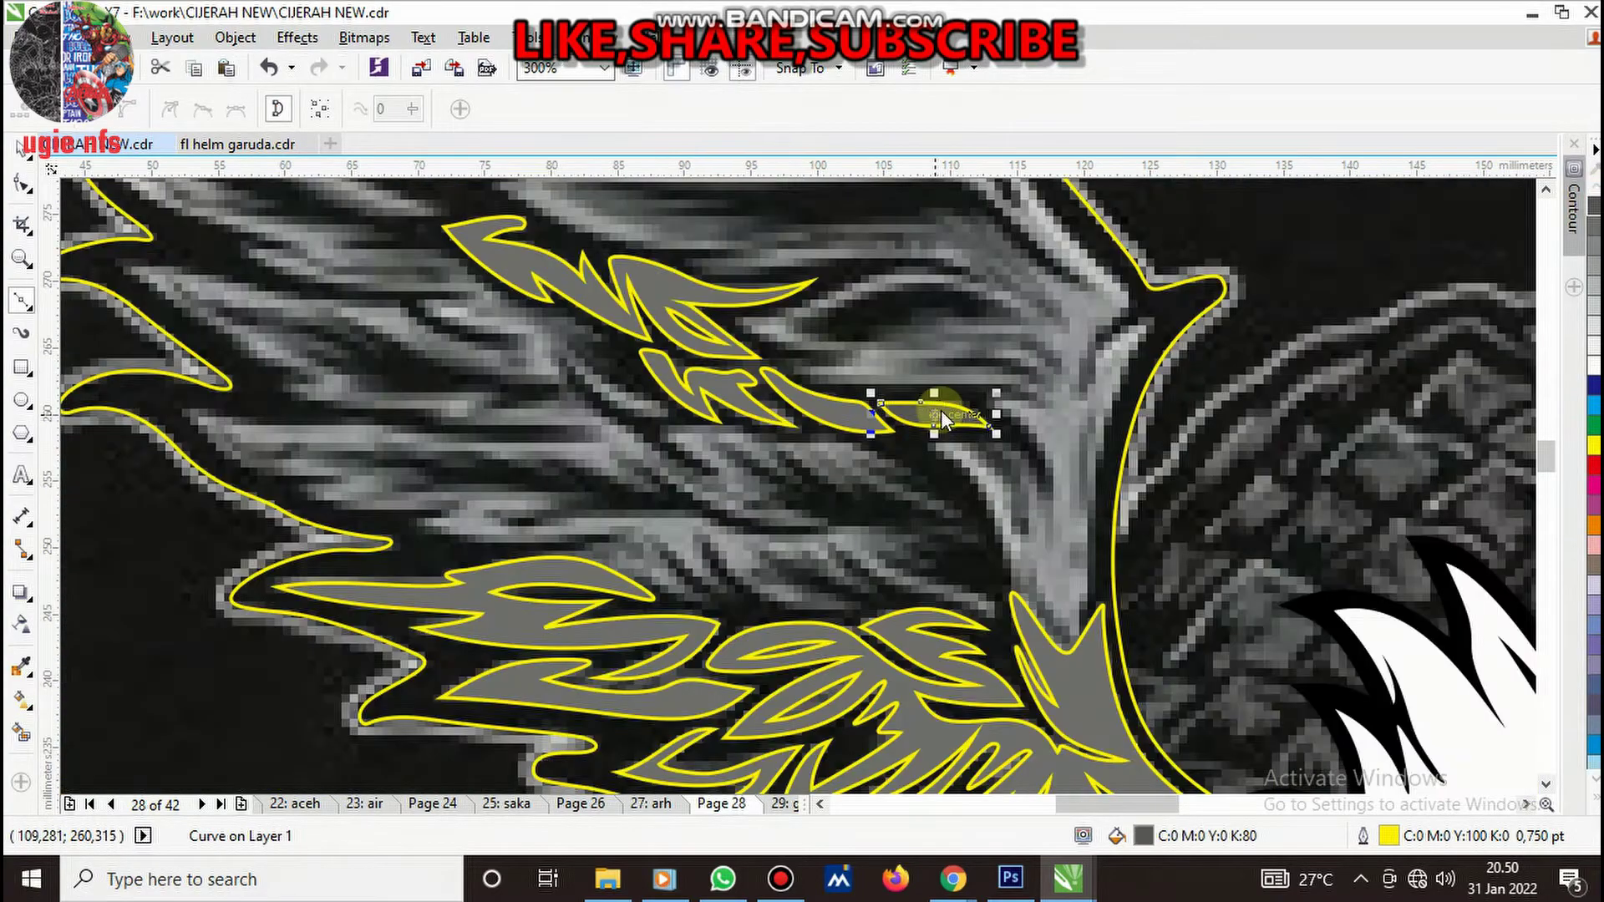
scroll(948, 472, "up", 2)
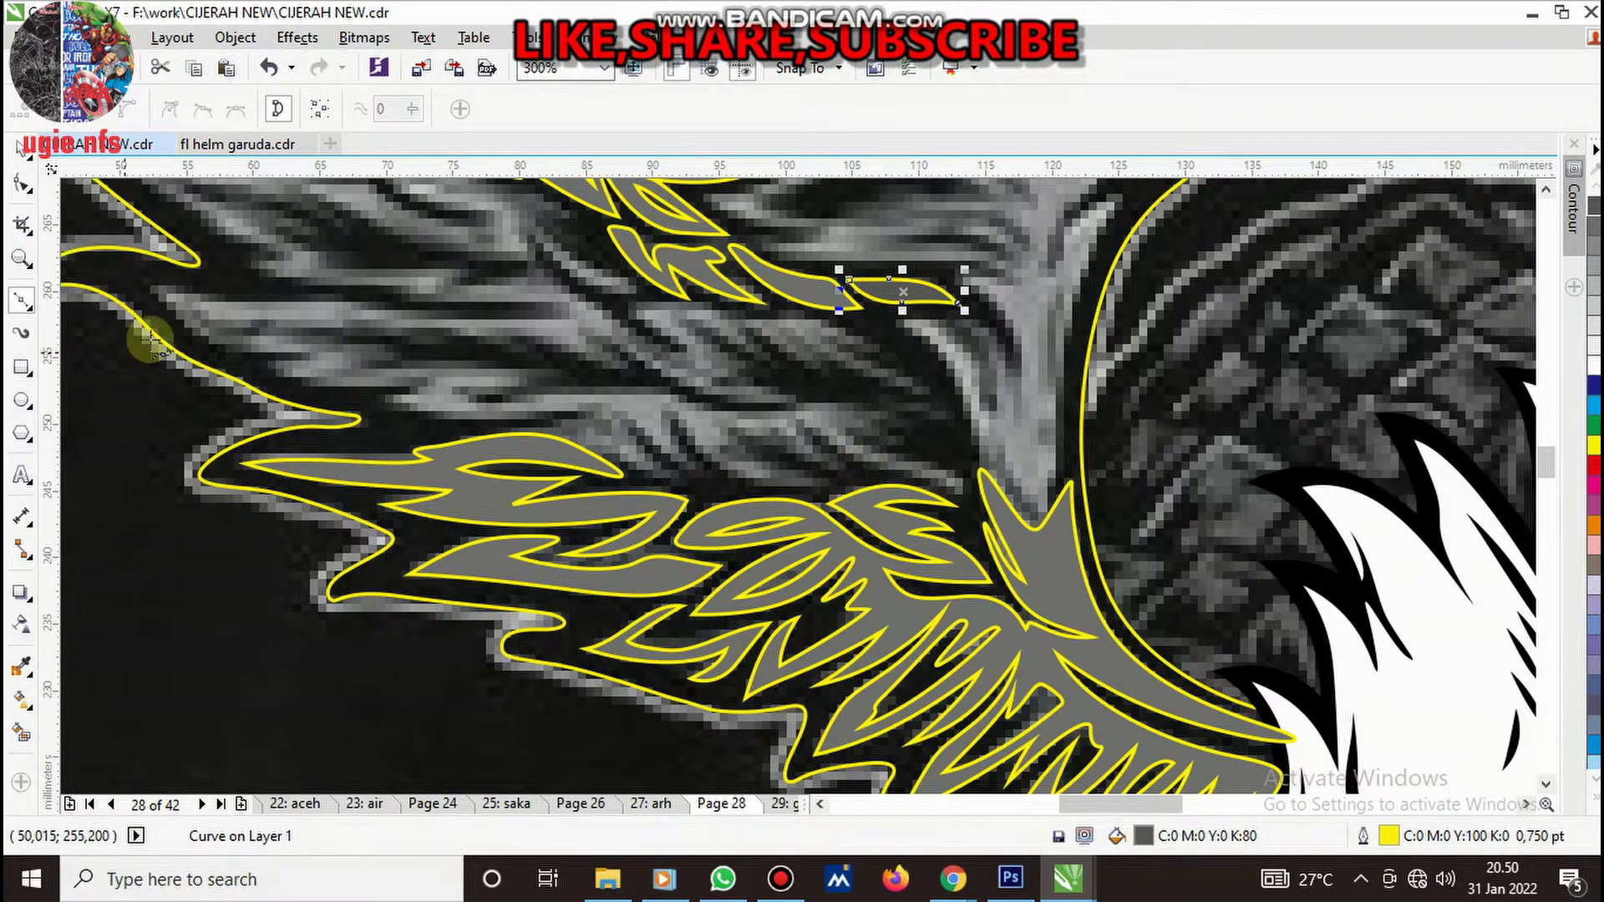
- Deselect the finished feather and start a spiky outline along the lower feathers' upper edge
scroll(145, 287, "up", 1)
left_click(145, 287)
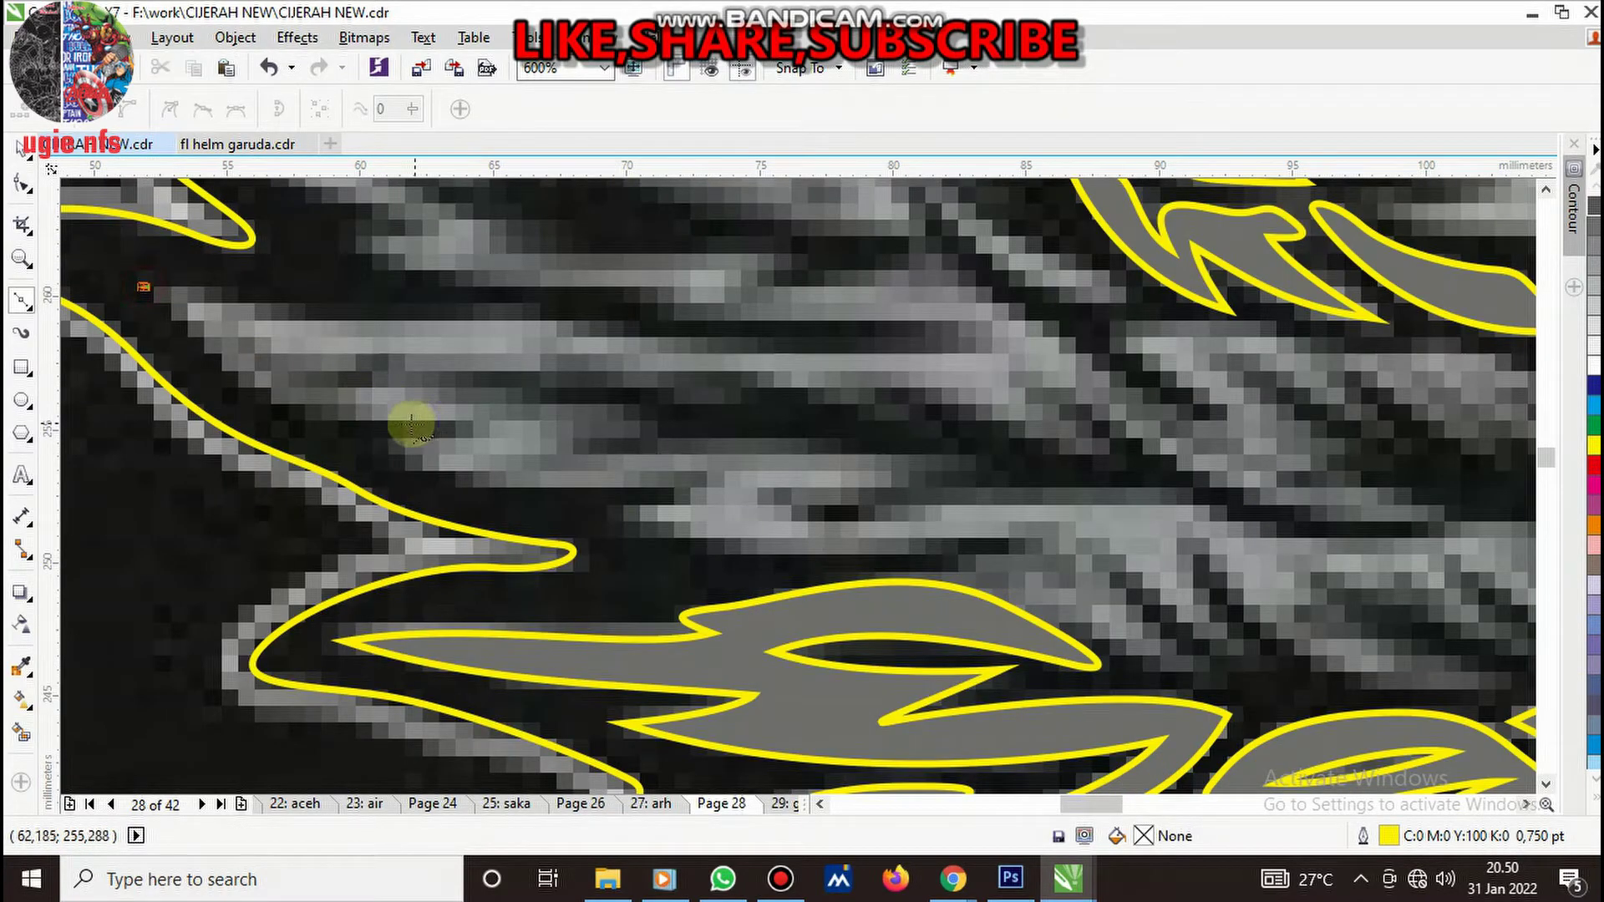
mouse_move(455, 426)
left_mouse_down()
mouse_move(676, 409)
mouse_move(447, 436)
left_mouse_up()
key("space")
left_click(380, 444)
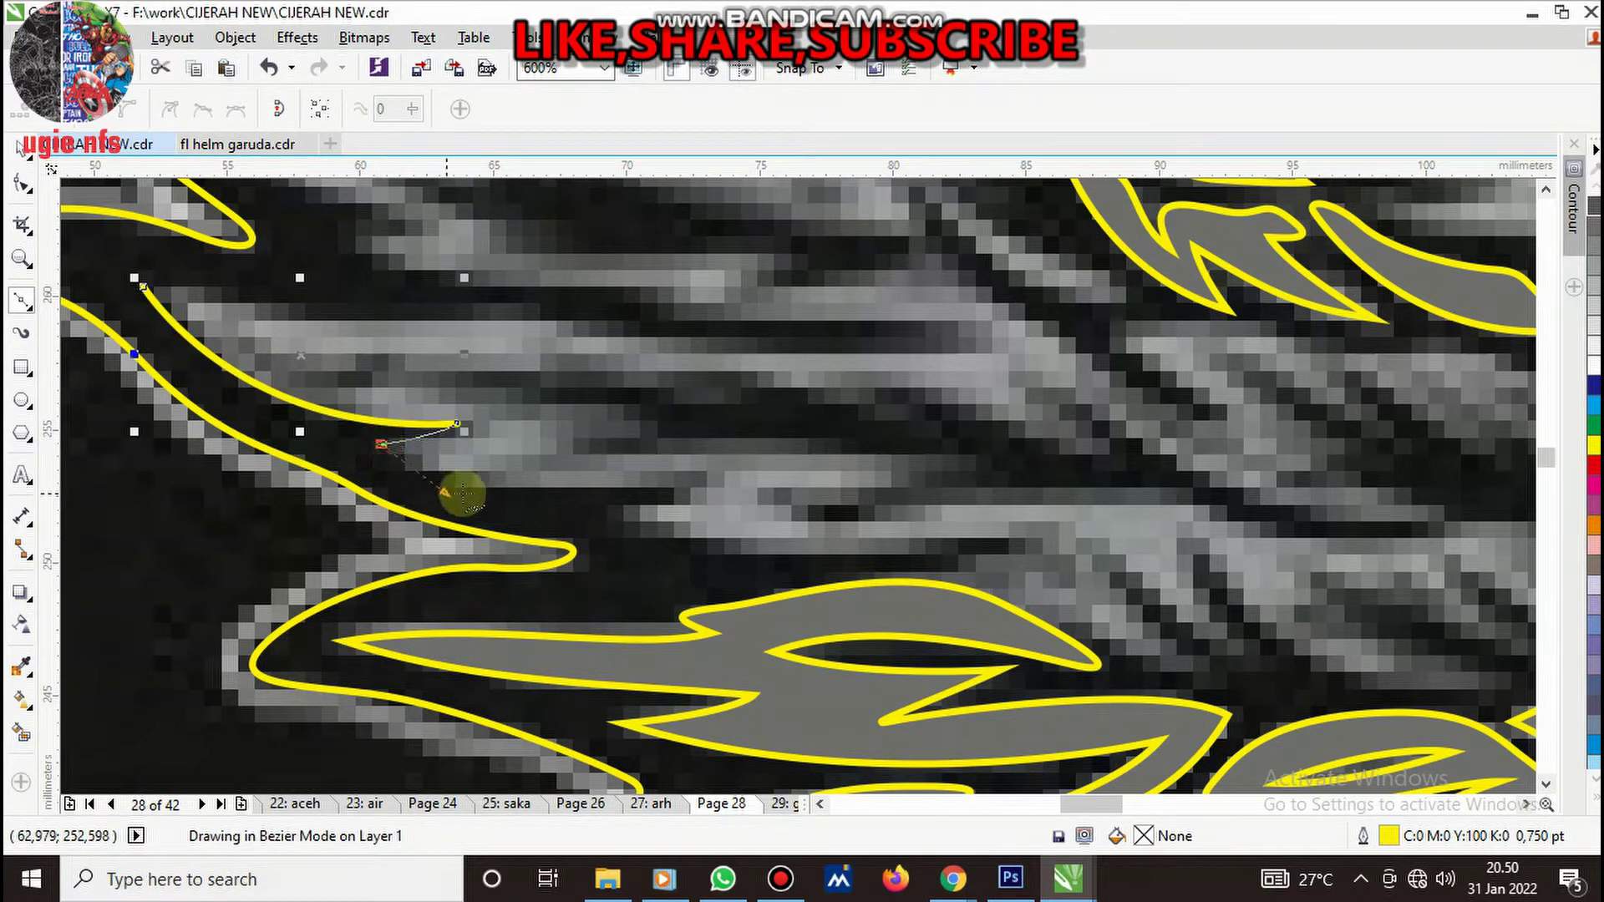
left_click_drag(717, 465, 794, 445)
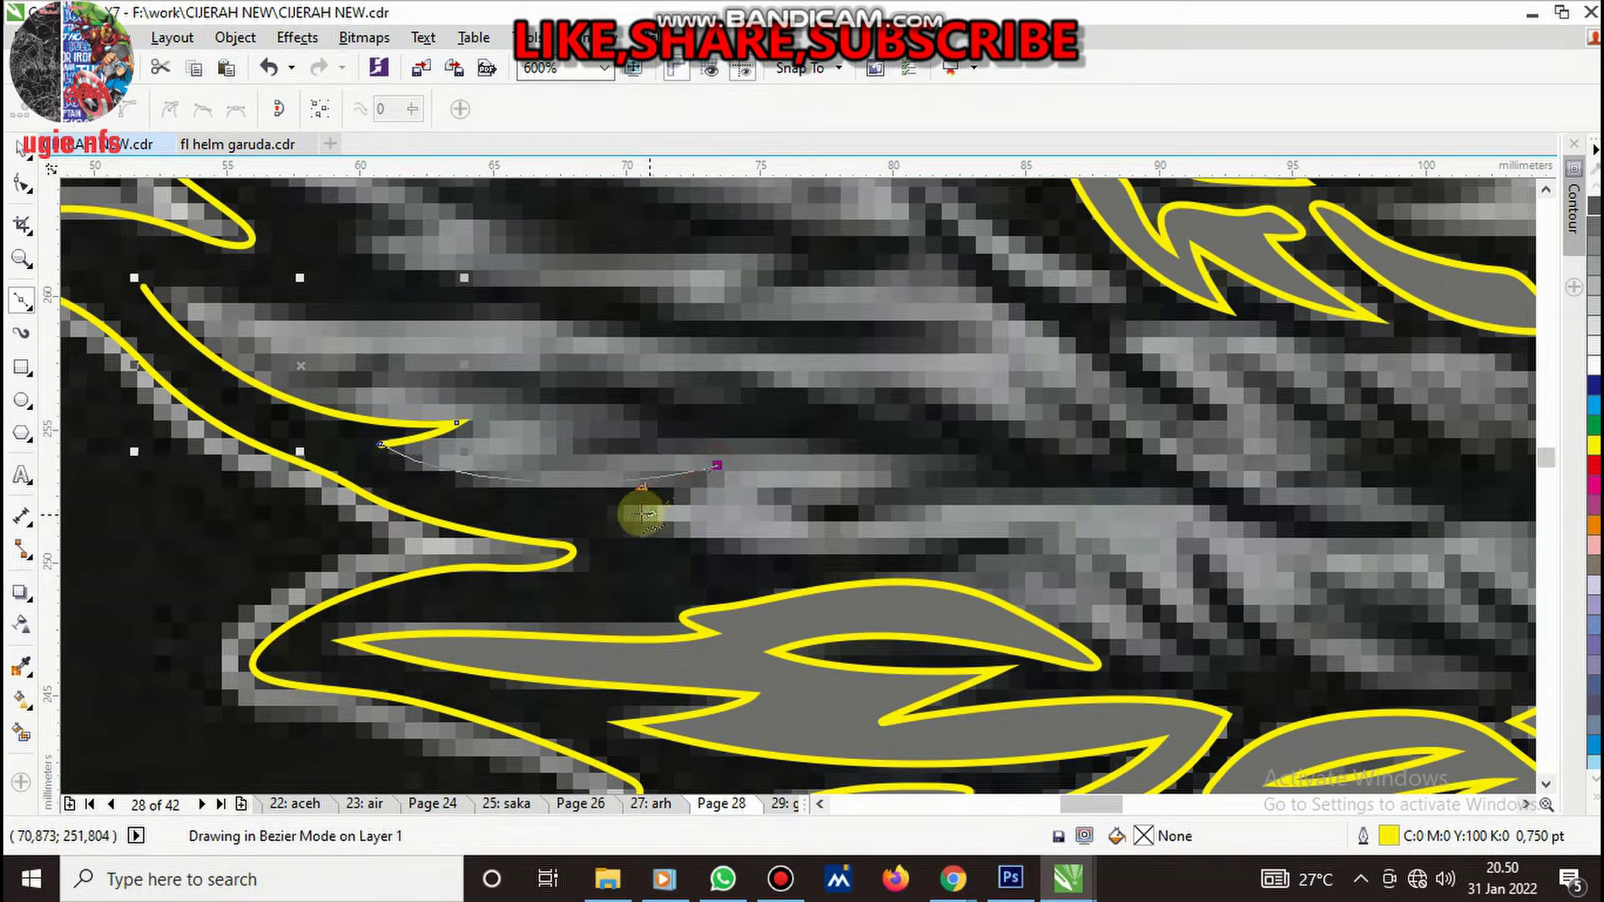
mouse_move(612, 513)
left_mouse_down()
mouse_move(1014, 528)
mouse_move(1121, 502)
left_mouse_up()
mouse_move(1014, 553)
left_mouse_down()
mouse_move(1151, 657)
mouse_move(1101, 559)
left_mouse_up()
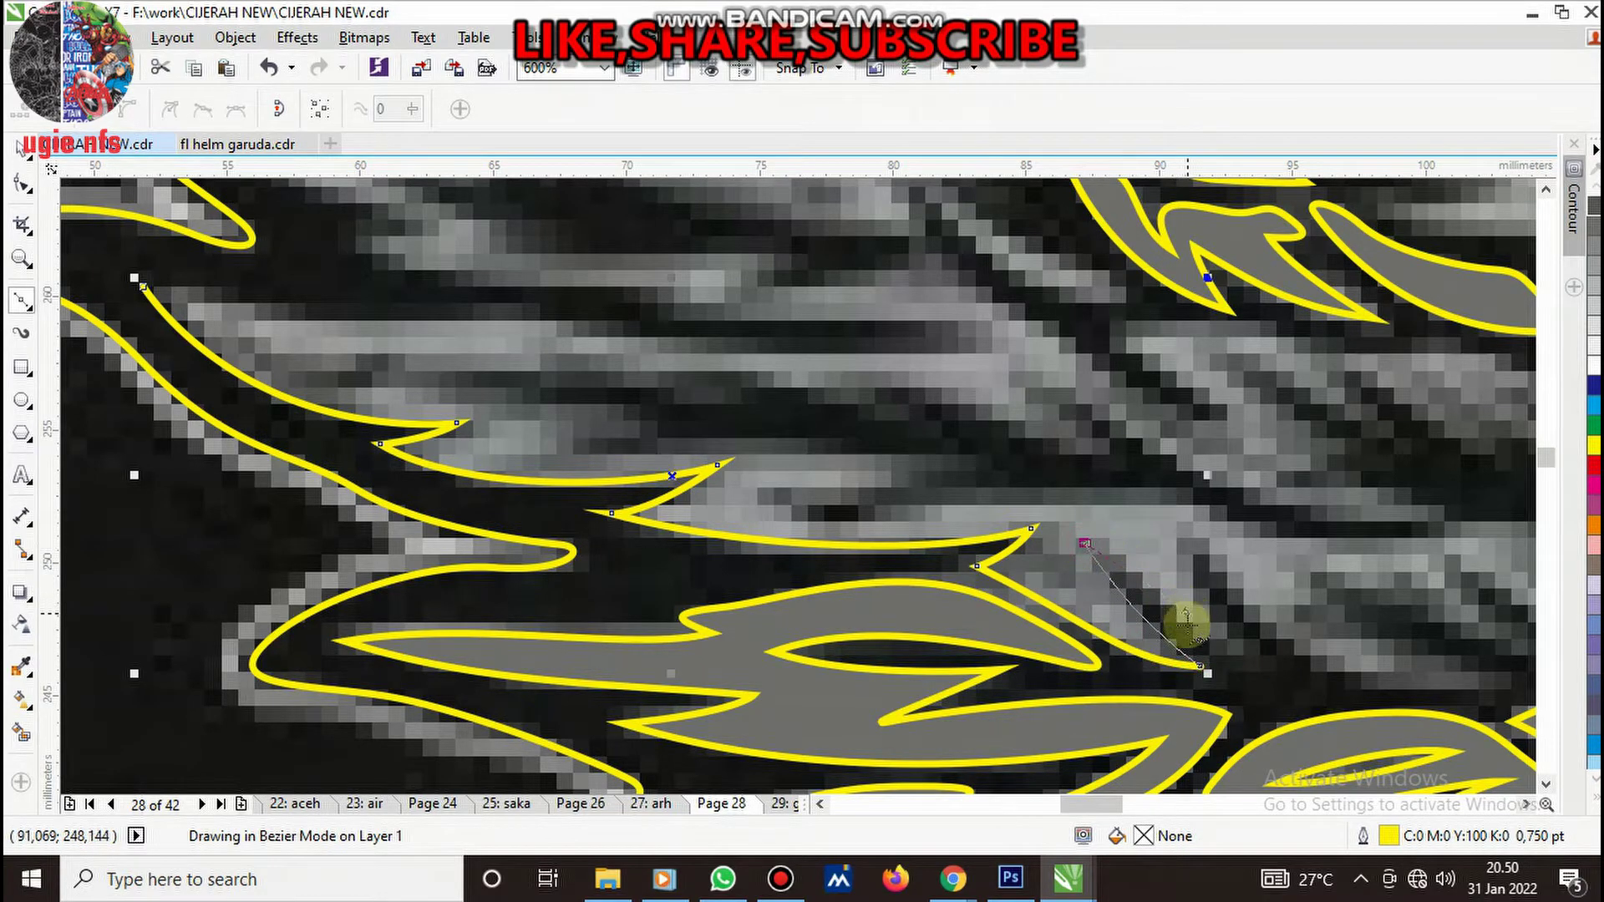
- Continue the jagged outline down-right over the next pointed feather tips, leaving it open
left_click_drag(1262, 666, 1197, 558)
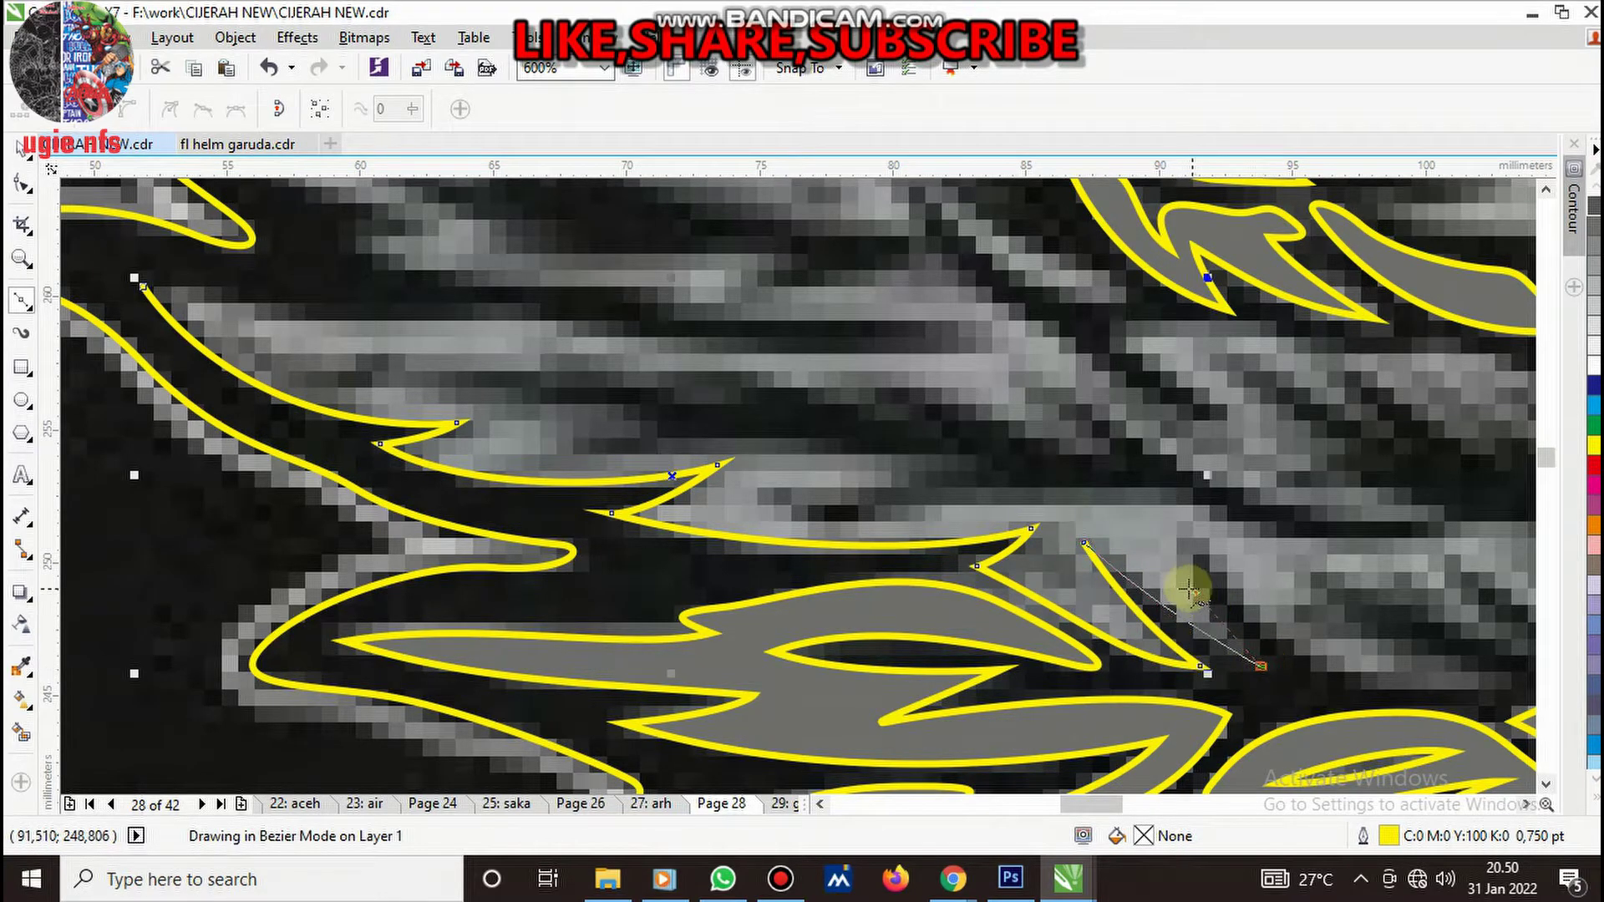
left_click(1195, 547)
scroll(1220, 610, "down", 1)
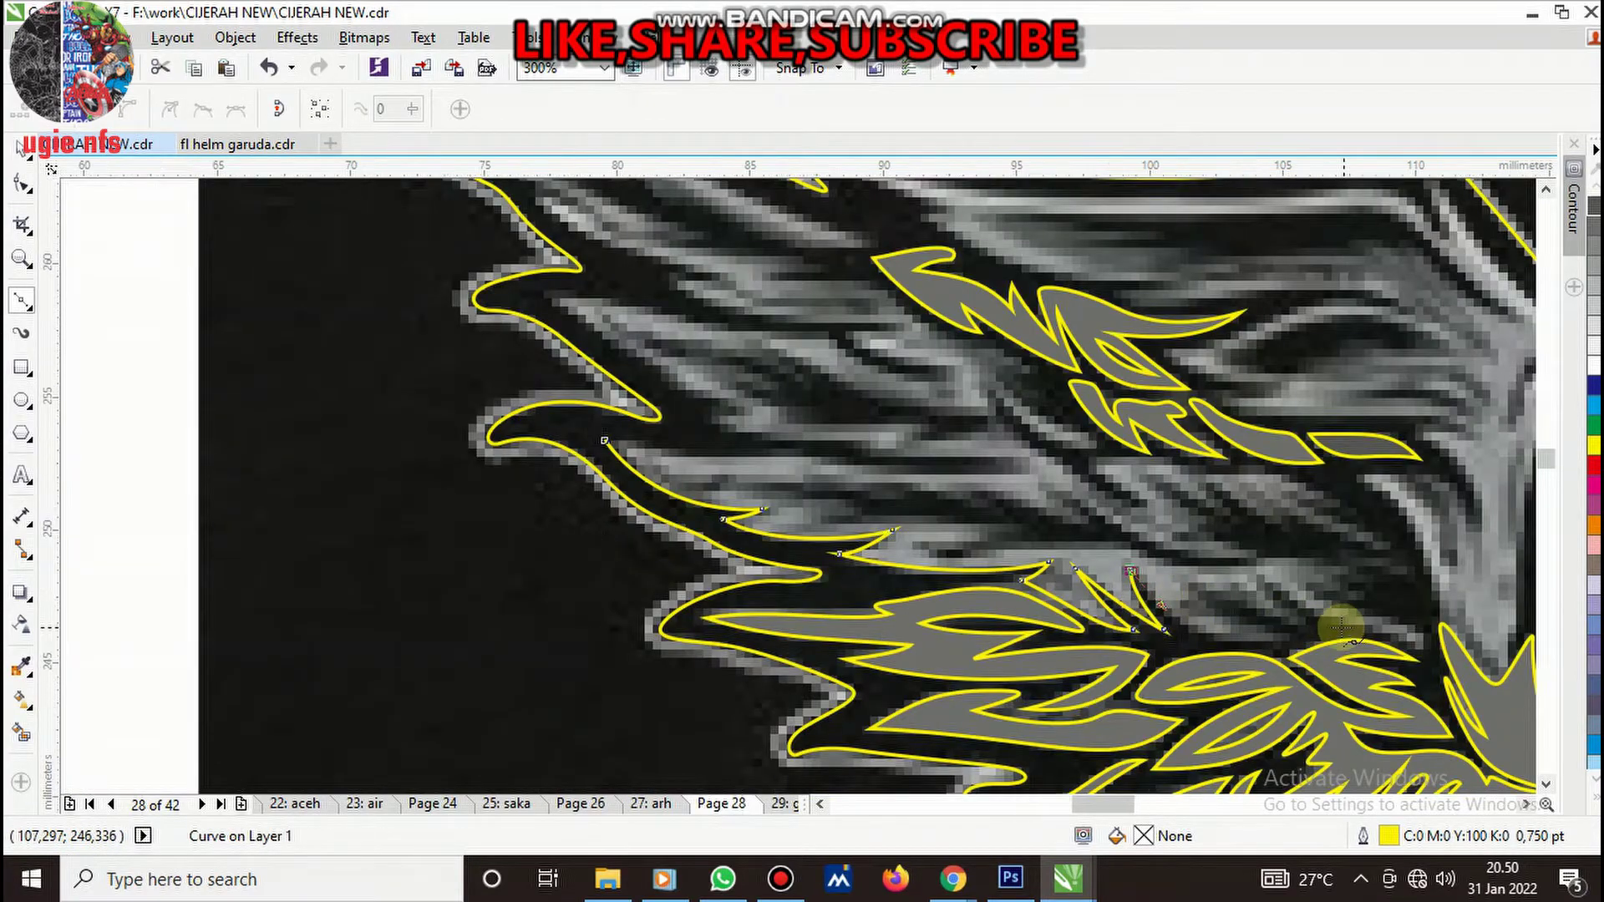
scroll(1220, 650, "up", 1)
mouse_move(1218, 650)
left_mouse_down()
mouse_move(1339, 642)
mouse_move(1138, 633)
left_mouse_up()
left_click_drag(1035, 545, 1168, 611)
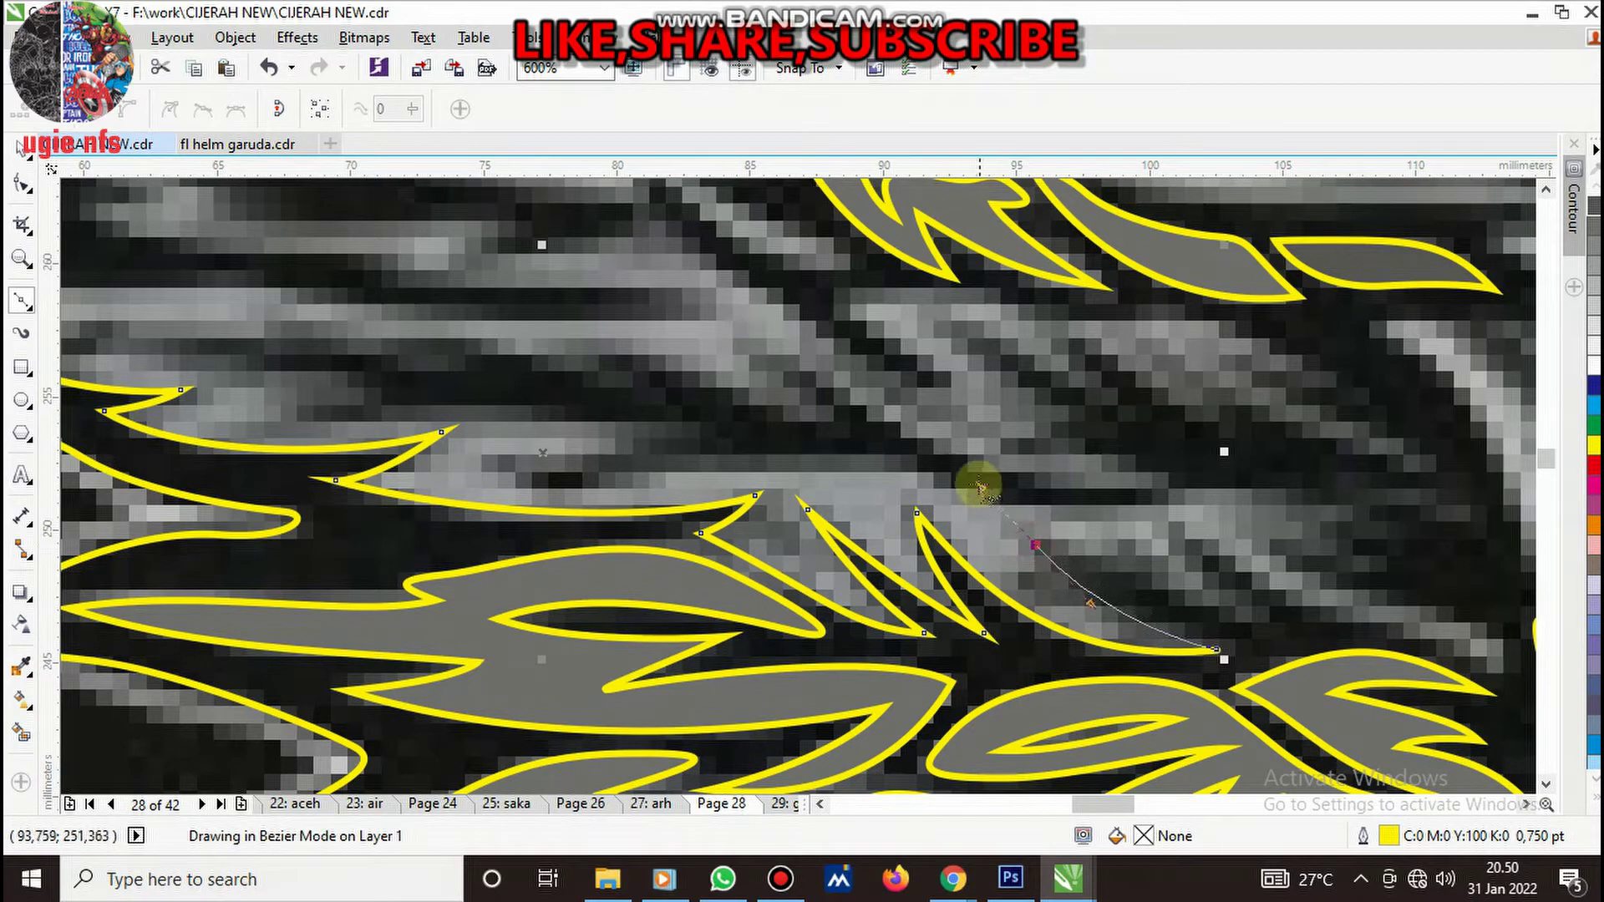
left_click(1290, 633)
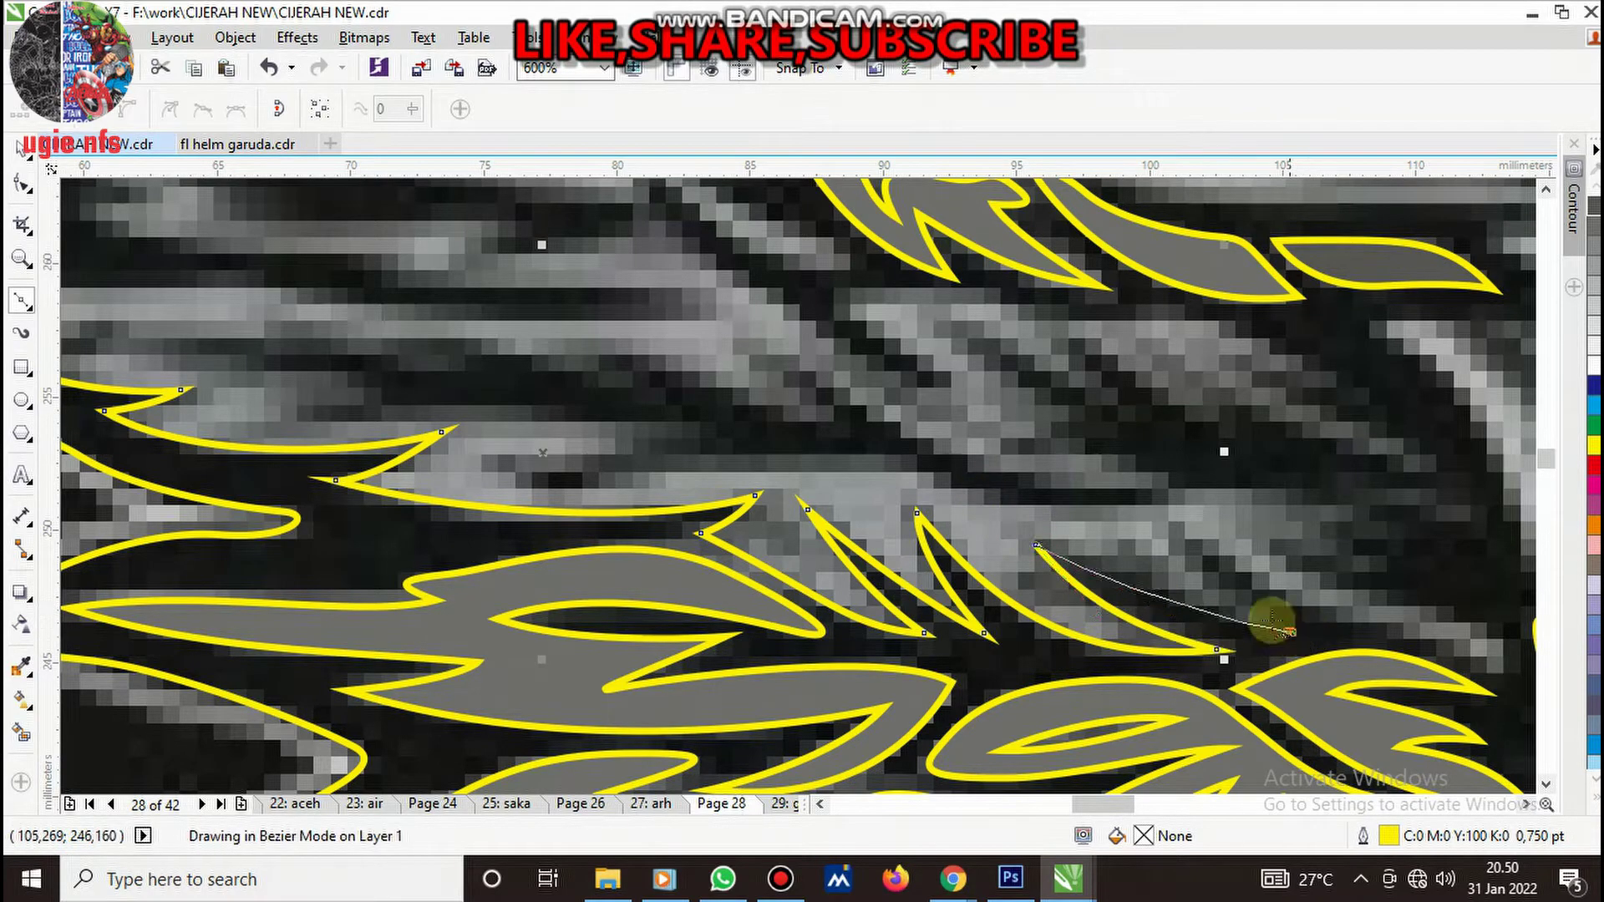
- Add more pointed tip nodes to the right end of the feather outline
scroll(1287, 605, "down", 1)
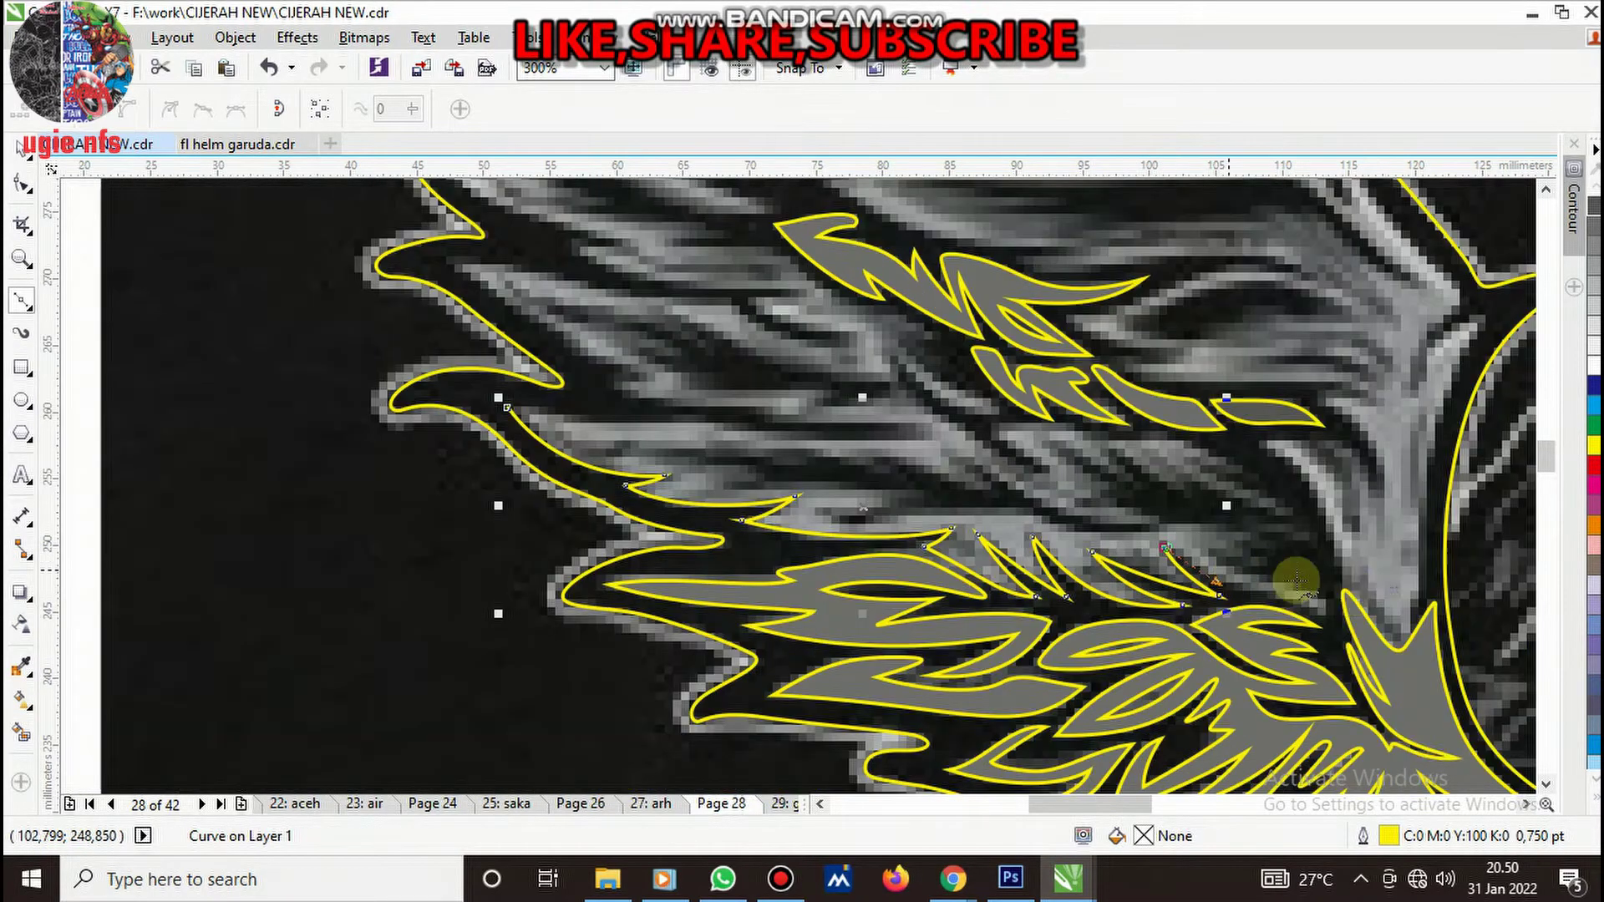
scroll(1287, 585, "up", 1)
scroll(1169, 576, "up", 1)
left_click(1093, 577)
left_click(1255, 635)
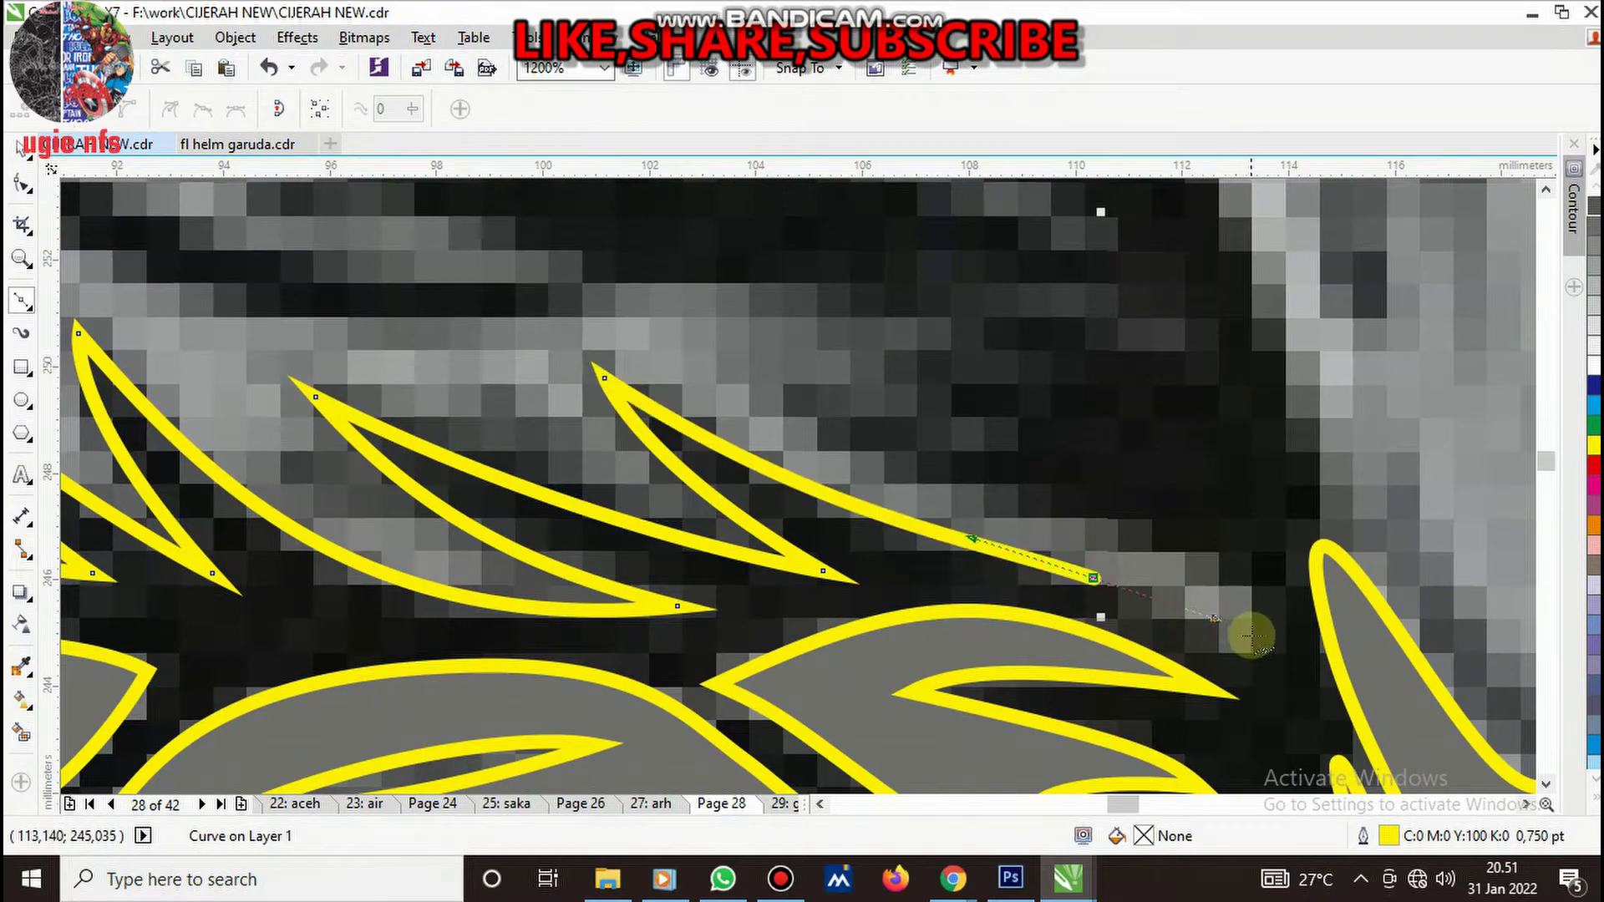
left_click_drag(1139, 529, 953, 478)
scroll(952, 478, "down", 2)
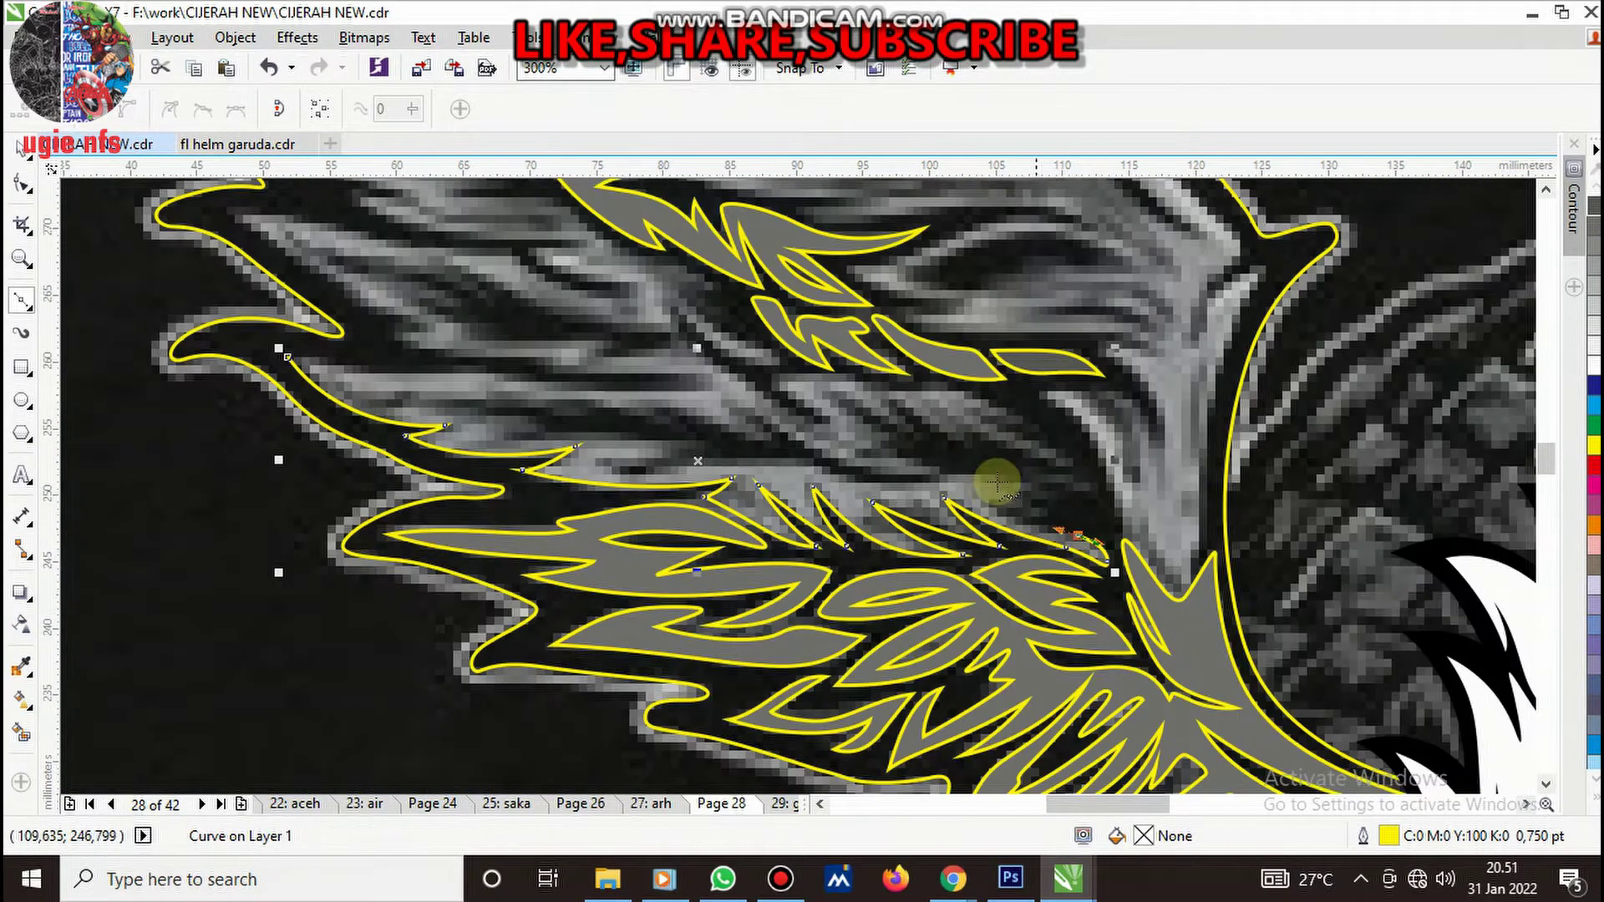
scroll(1003, 476, "up", 2)
left_click_drag(989, 535, 858, 451)
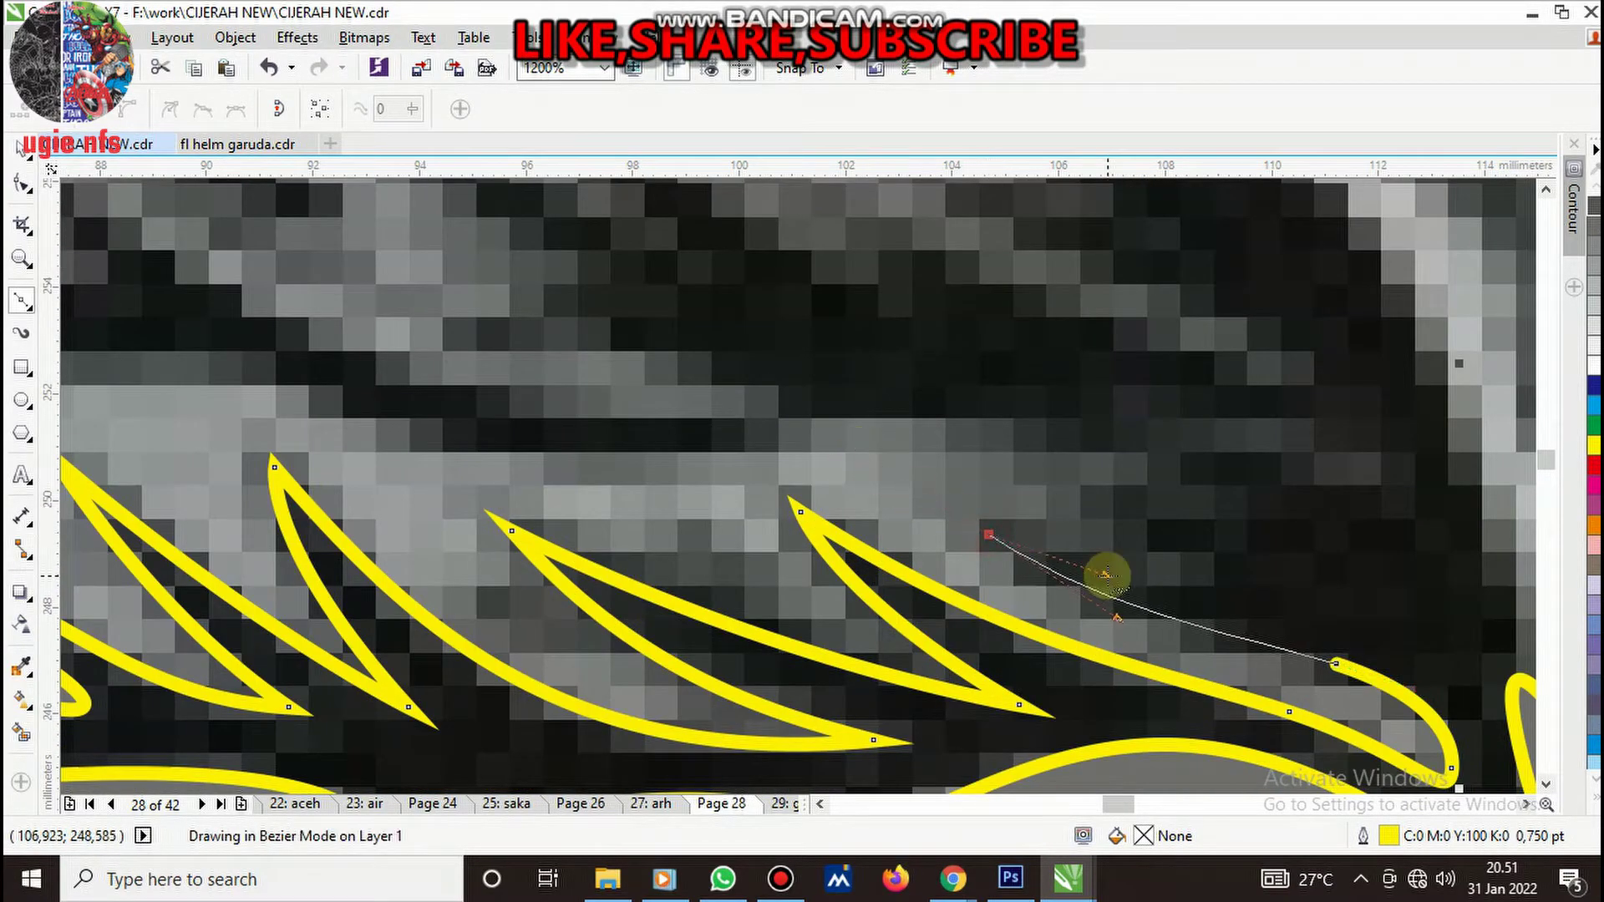
left_click_drag(1233, 581, 1093, 499)
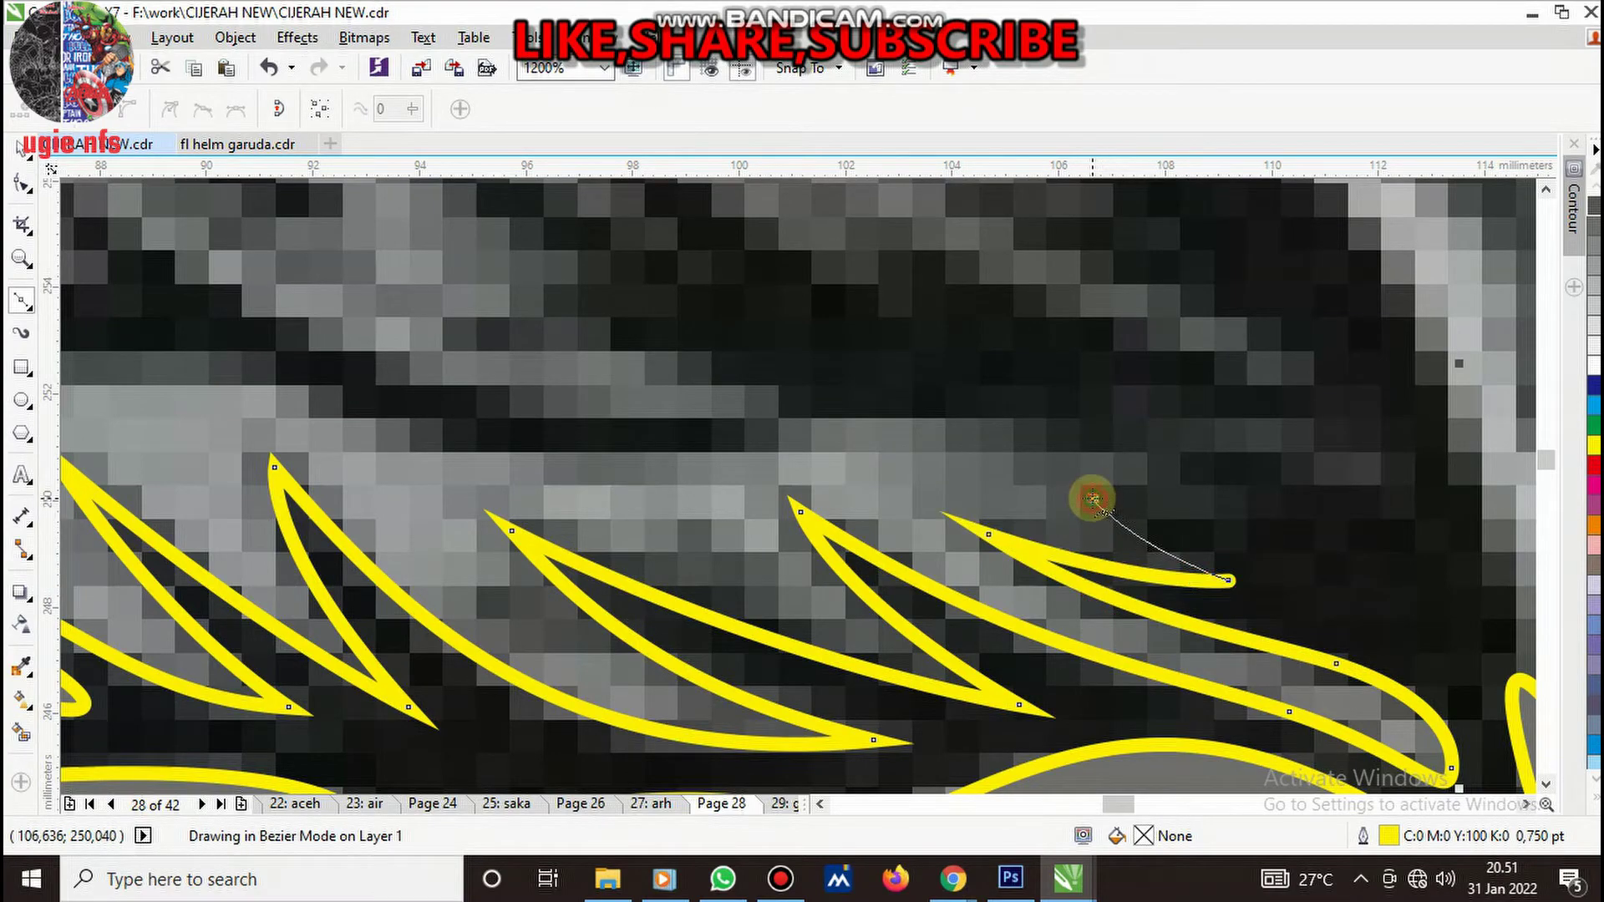
left_click(1093, 499)
left_click_drag(1270, 513, 1203, 518)
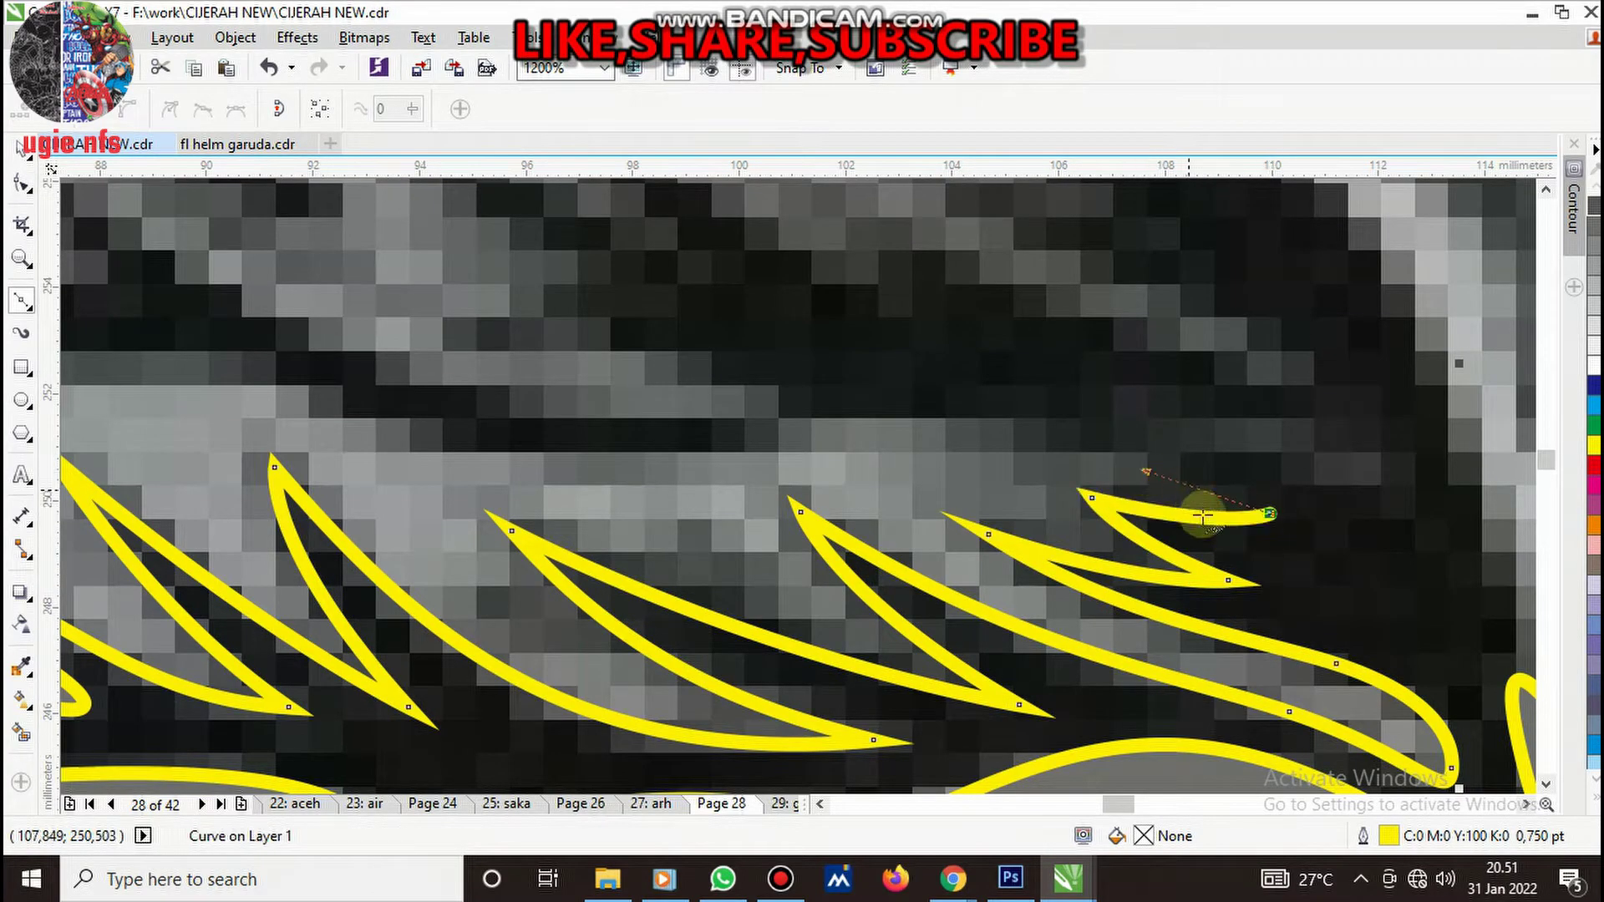
- Curl the outline back with additional curved feather points
scroll(1208, 517, "down", 3)
scroll(1153, 505, "up", 2)
scroll(1095, 510, "up", 1)
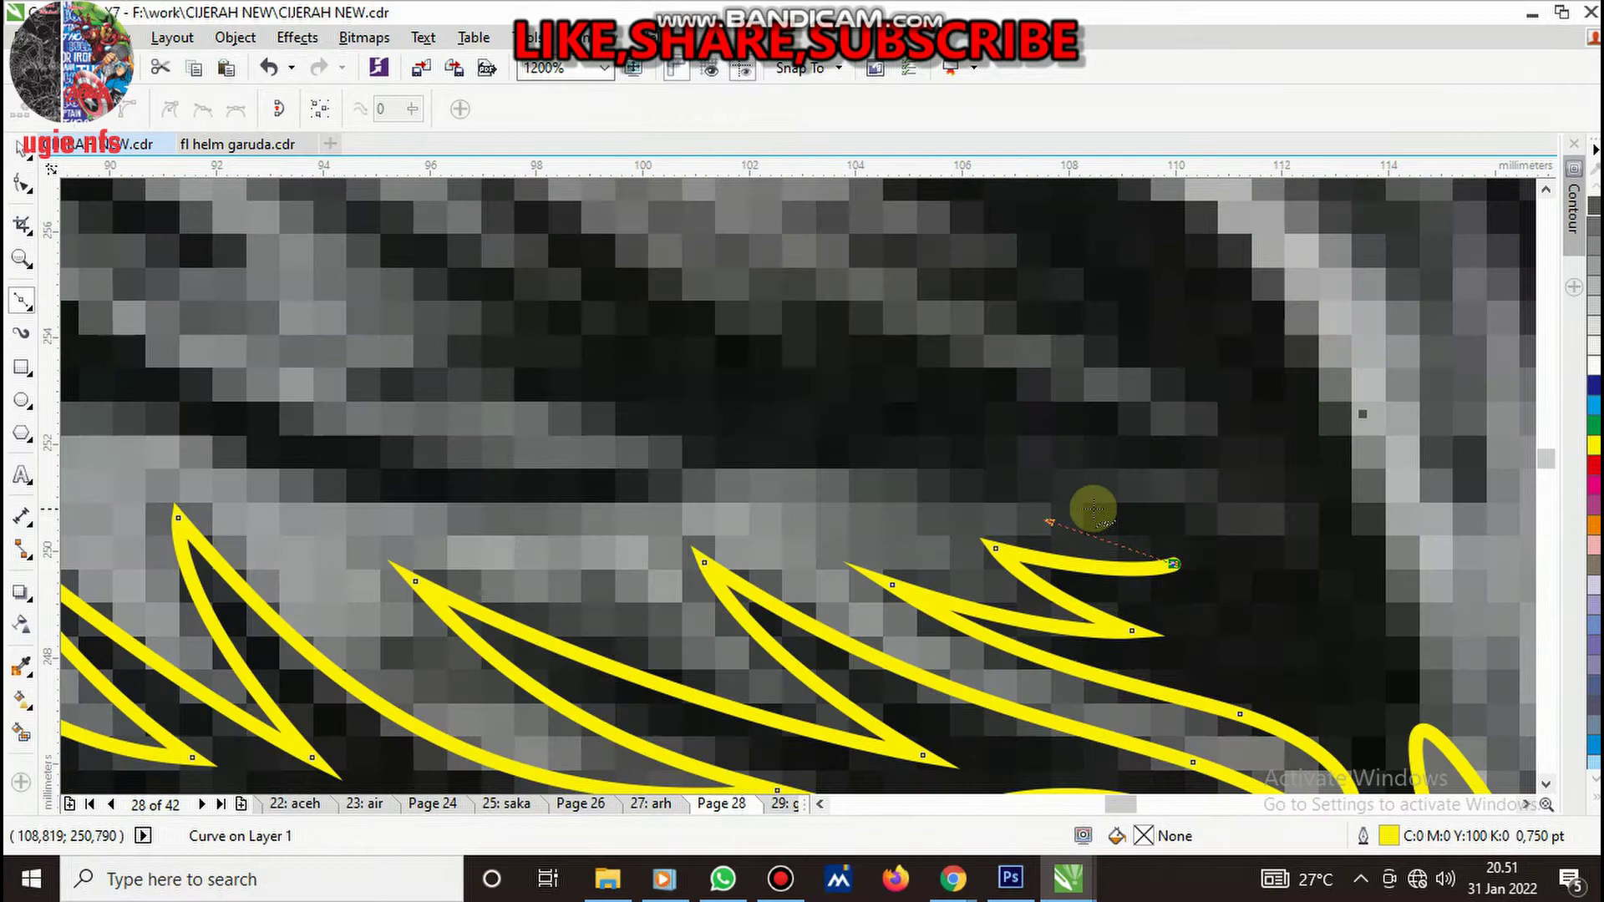
left_click(1051, 509)
left_click_drag(1291, 543, 1330, 551)
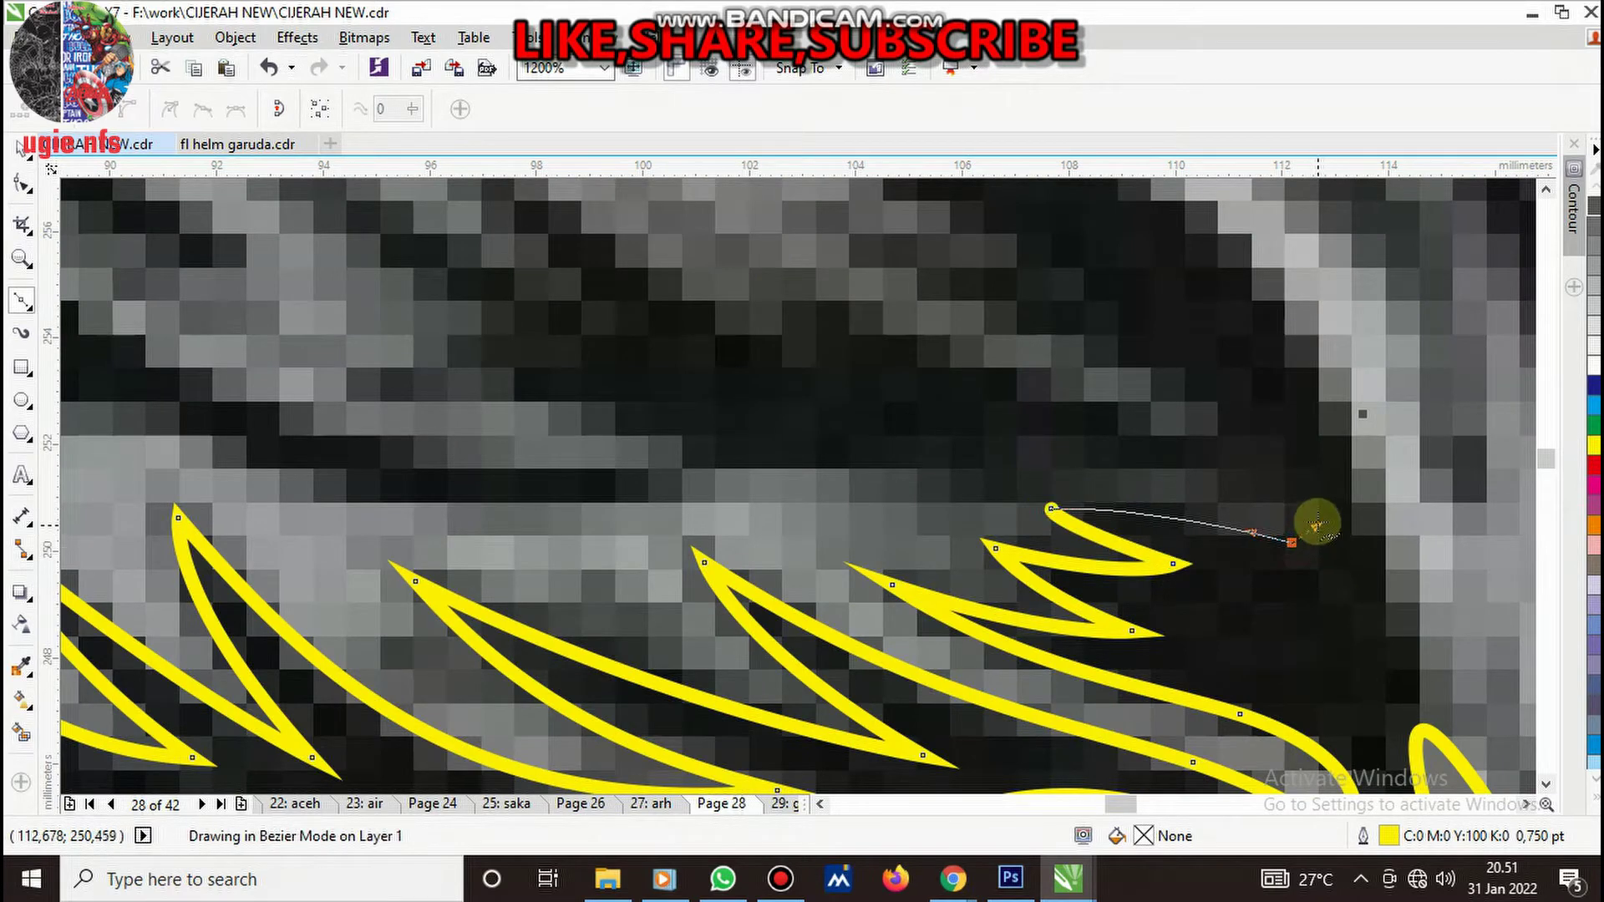
left_click_drag(1187, 473, 1092, 451)
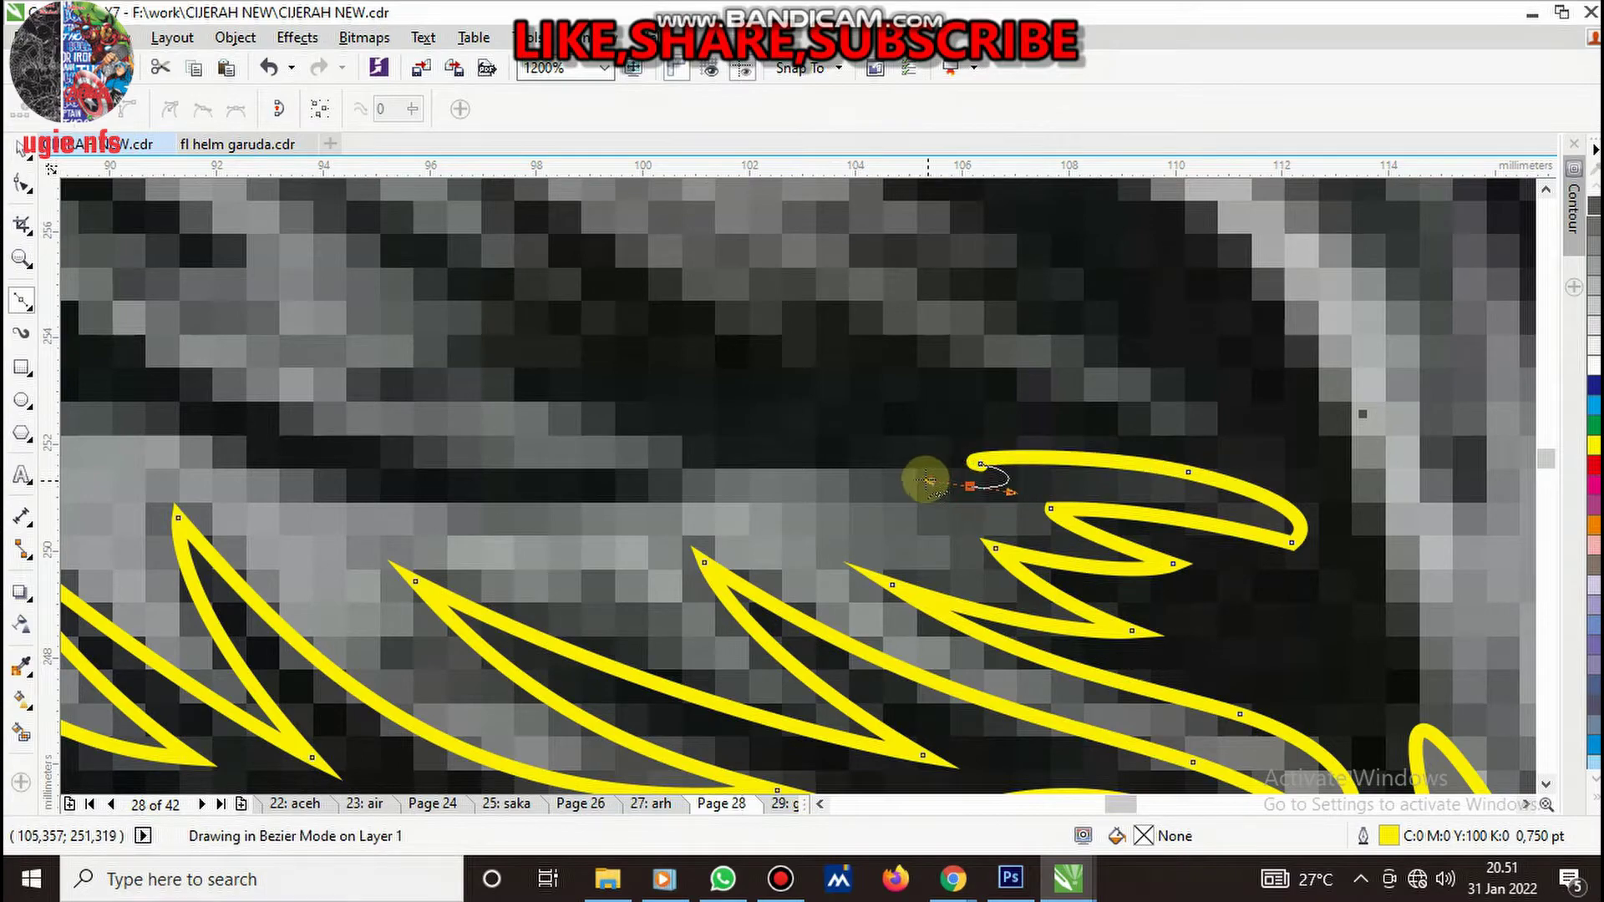
scroll(972, 483, "down", 2)
scroll(972, 483, "up", 2)
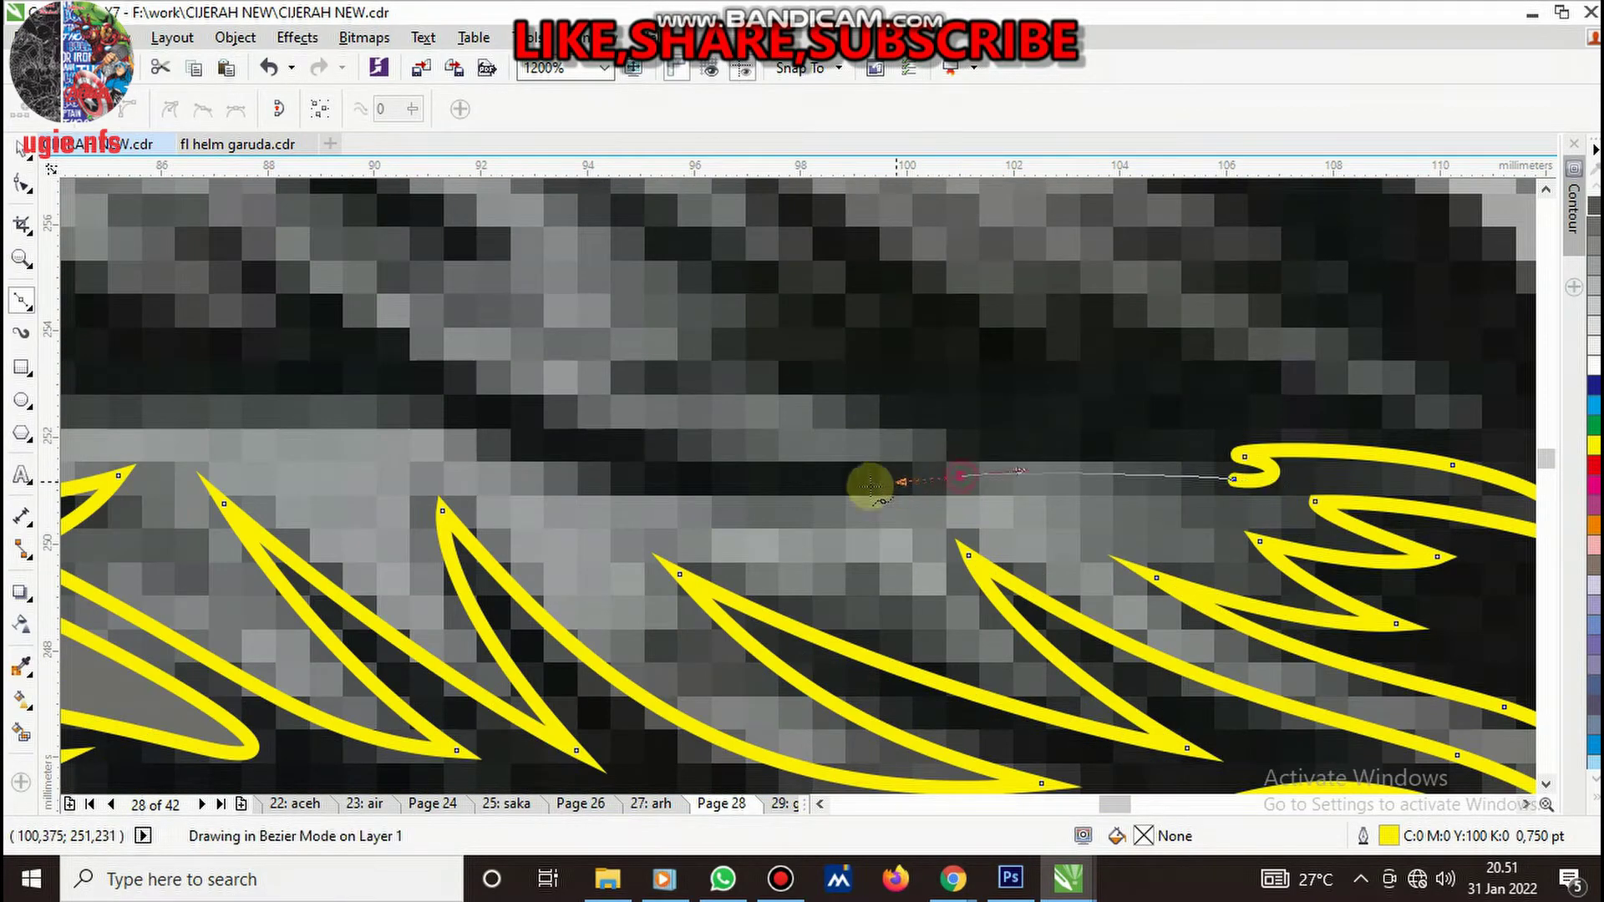
- Run the outline leftward along the wing's central ridge over the feathers' top edge
left_click_drag(960, 476, 917, 499)
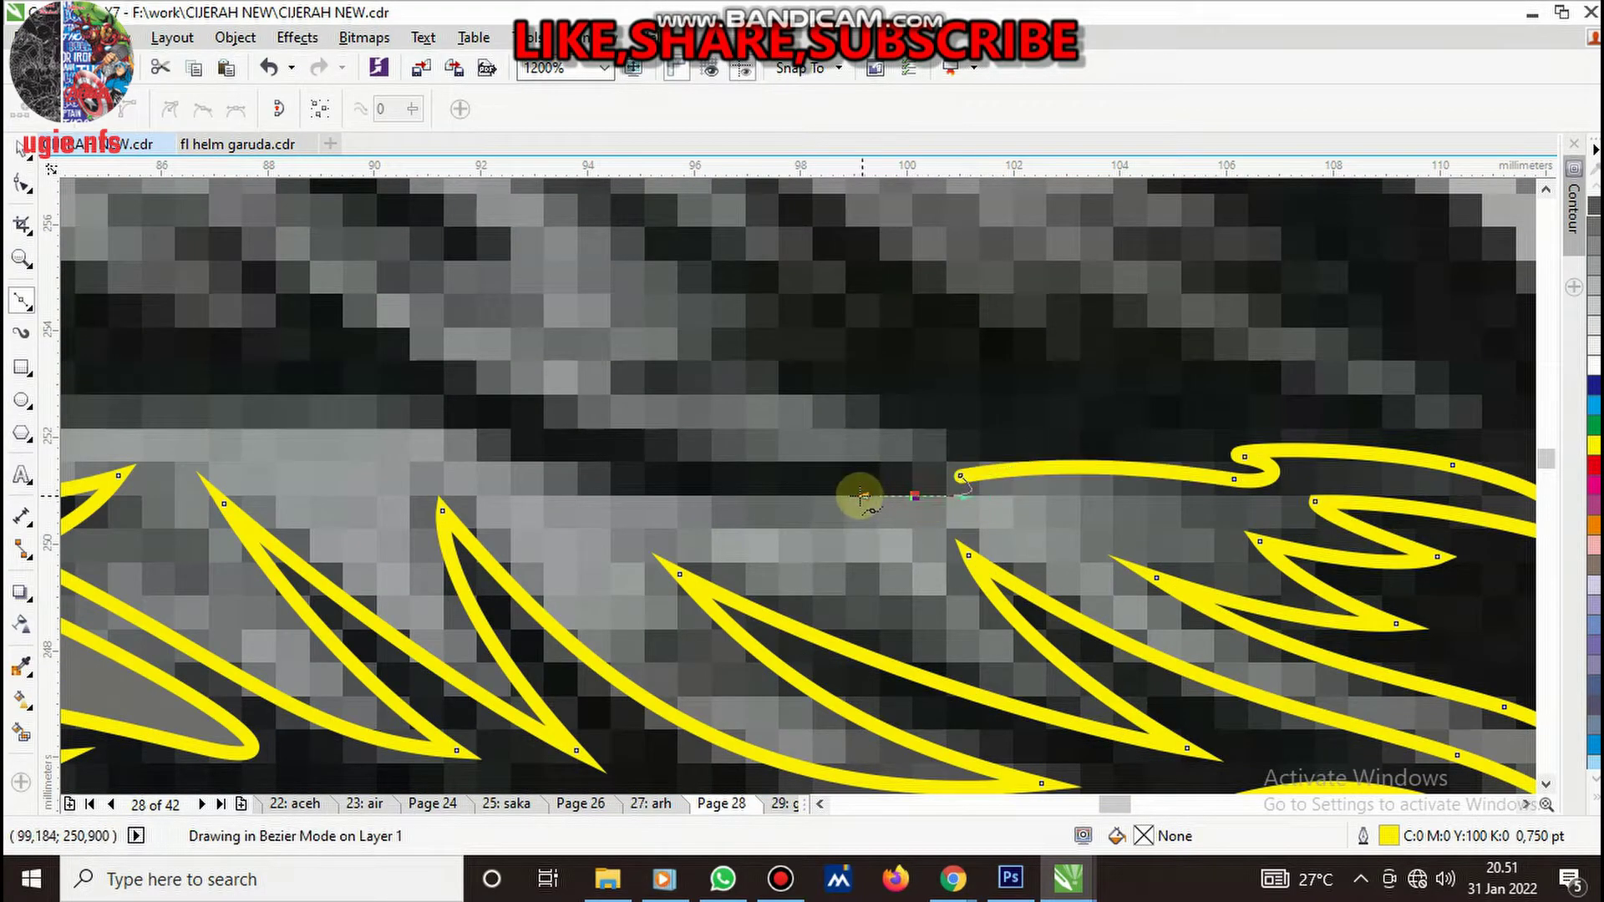
scroll(885, 496, "down", 2)
scroll(919, 509, "up", 1)
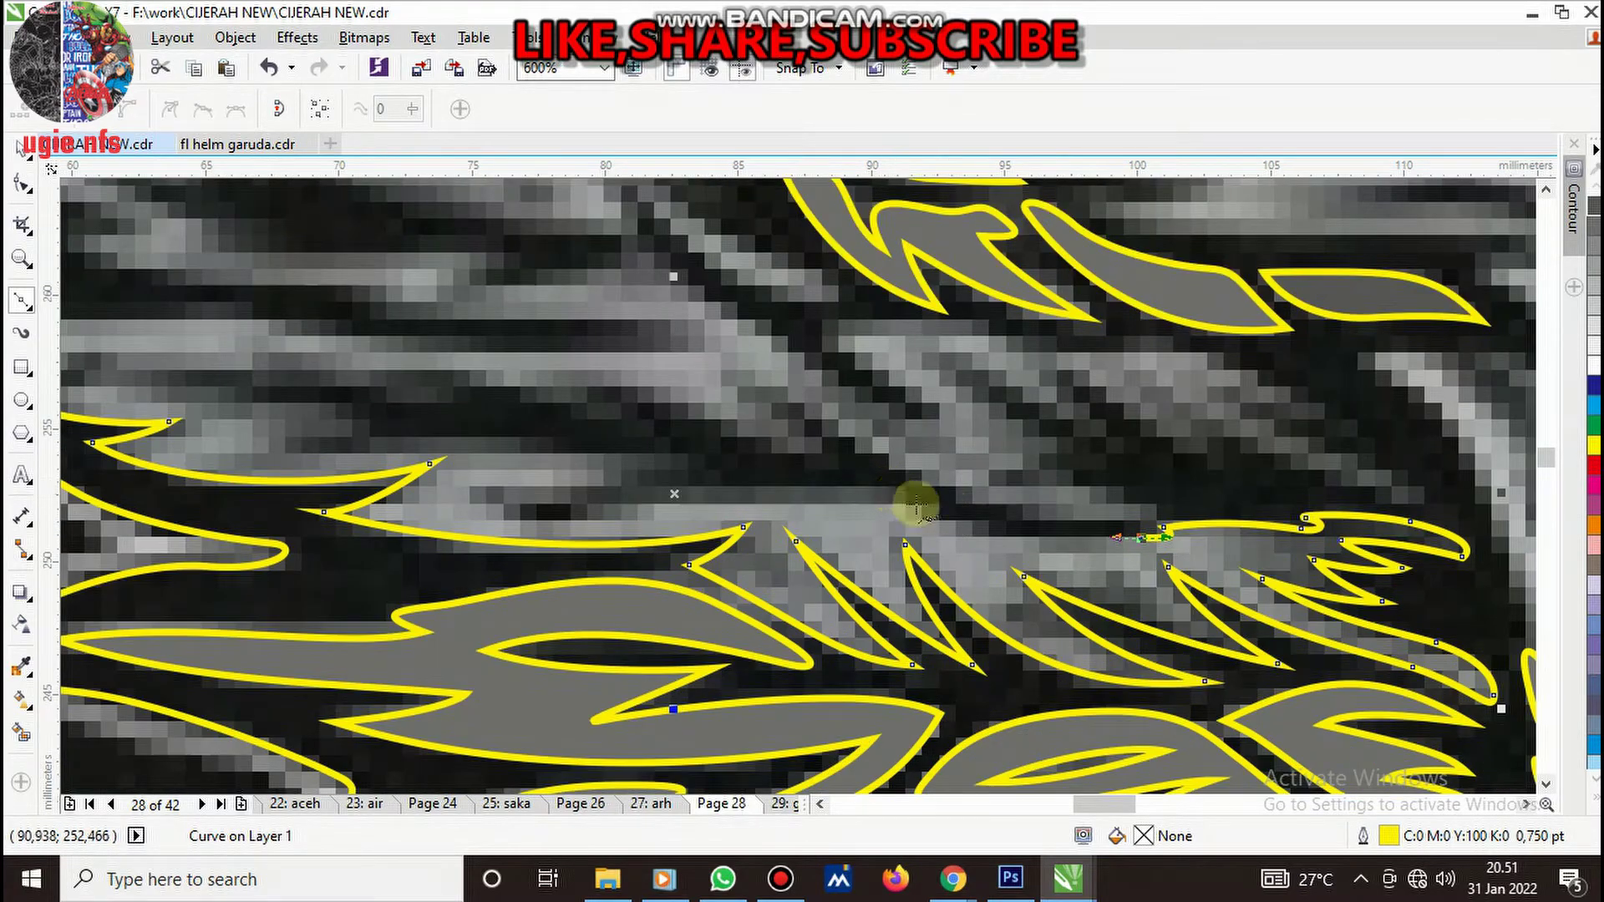
left_click_drag(954, 520, 892, 484)
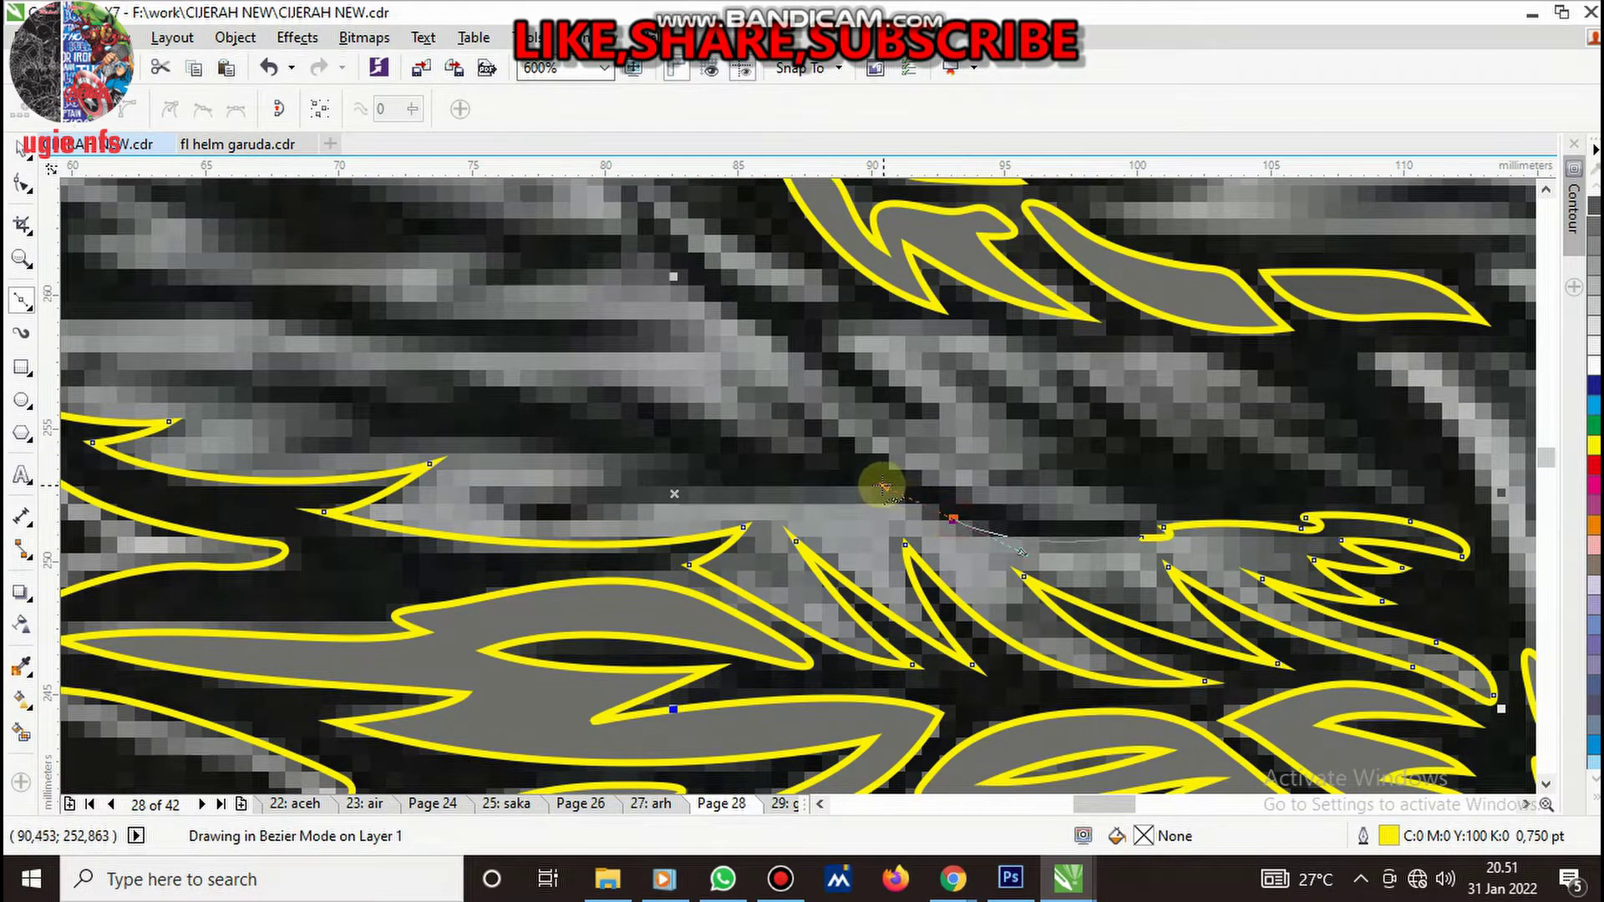
left_click_drag(787, 492, 746, 493)
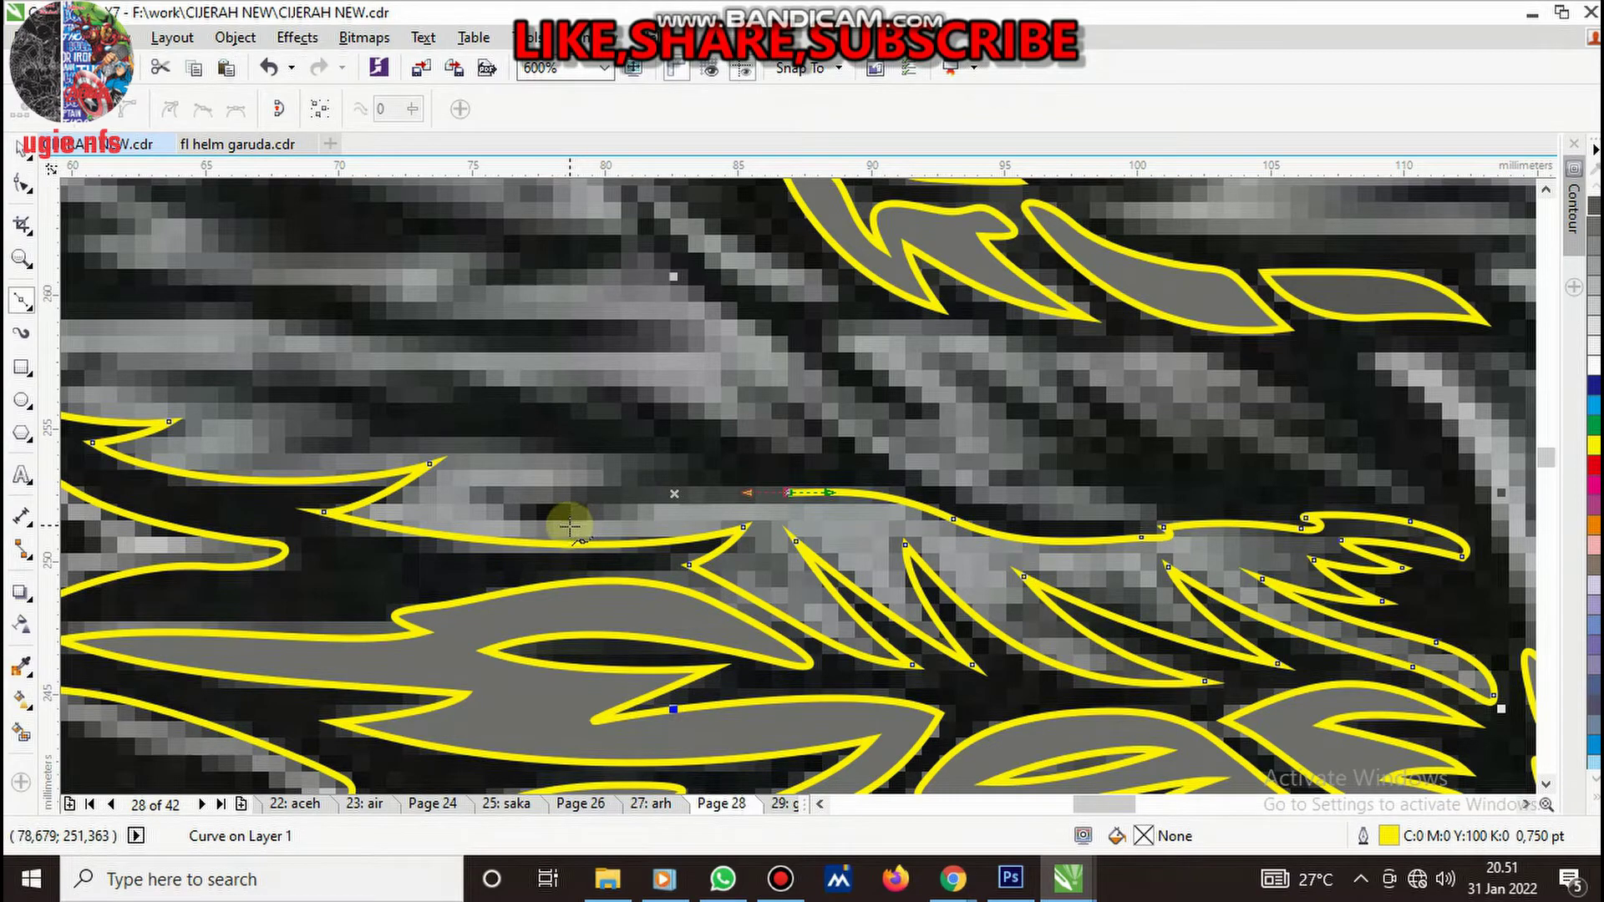
left_click_drag(481, 502, 401, 465)
left_click_drag(534, 508, 700, 485)
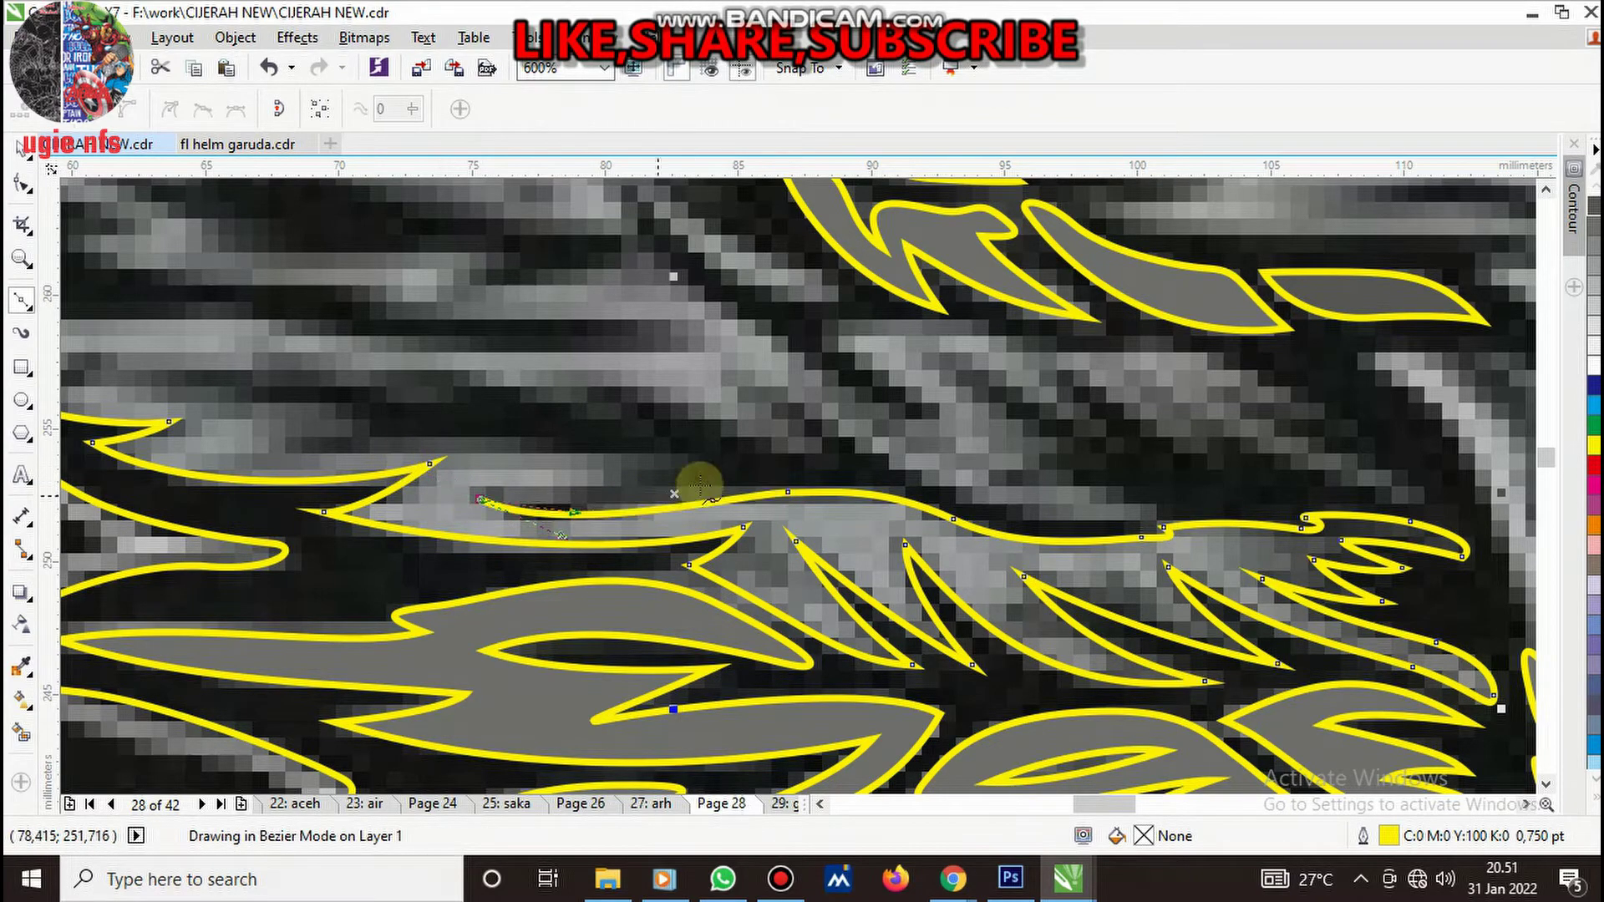
- Extend the outline left to a new feather tip and shape its upper edge
scroll(627, 455, "down", 2)
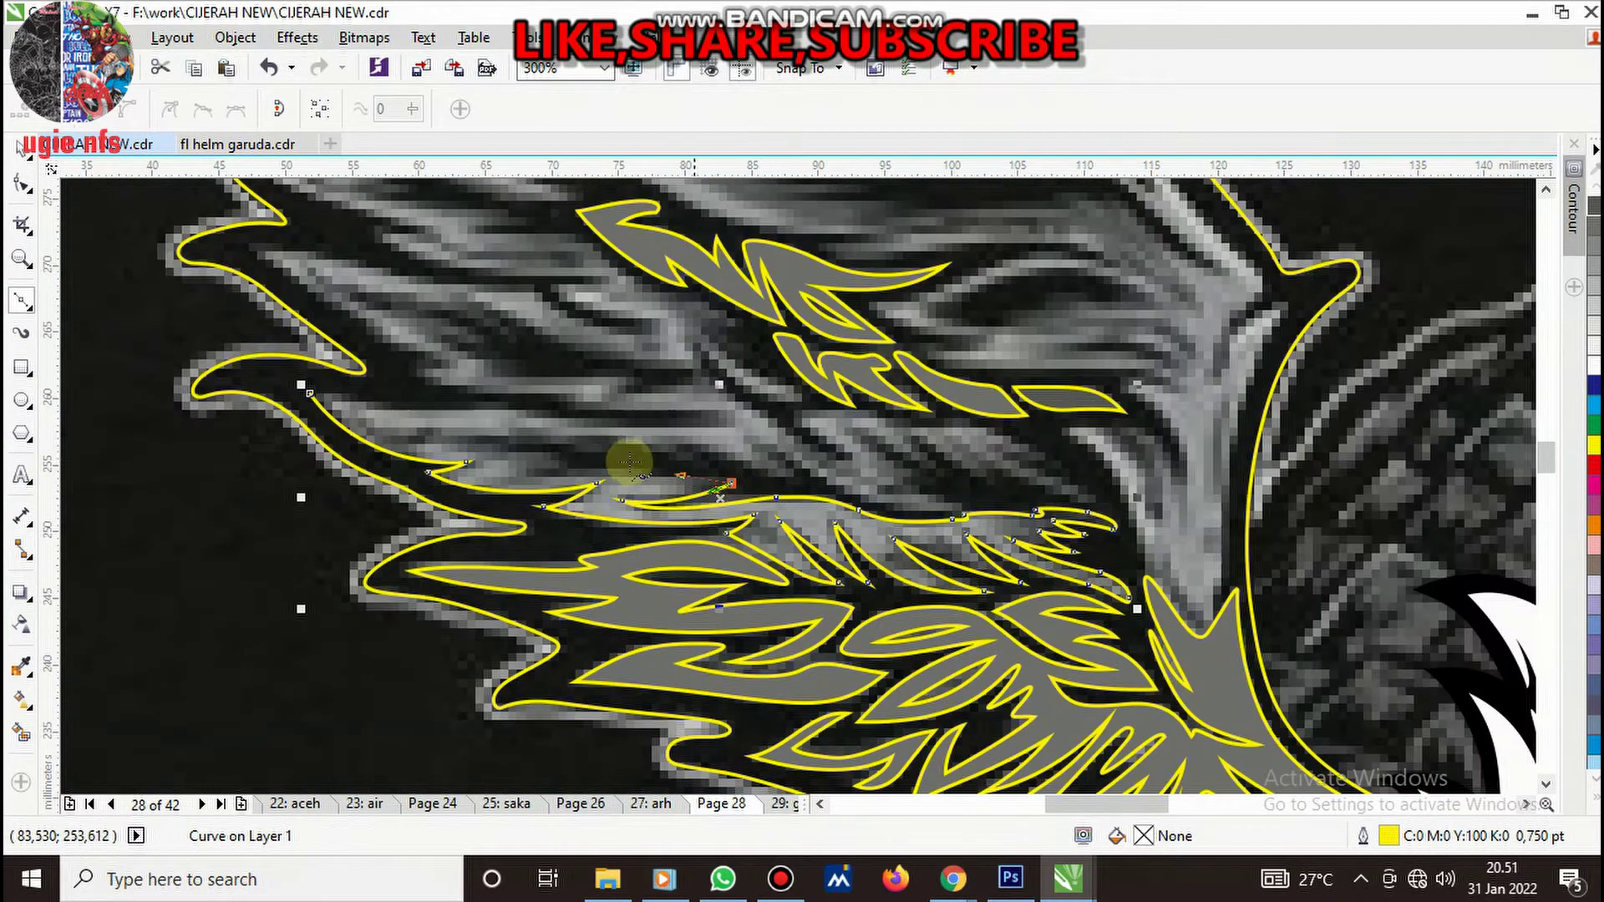
scroll(578, 479, "up", 3)
left_click_drag(513, 539, 203, 609)
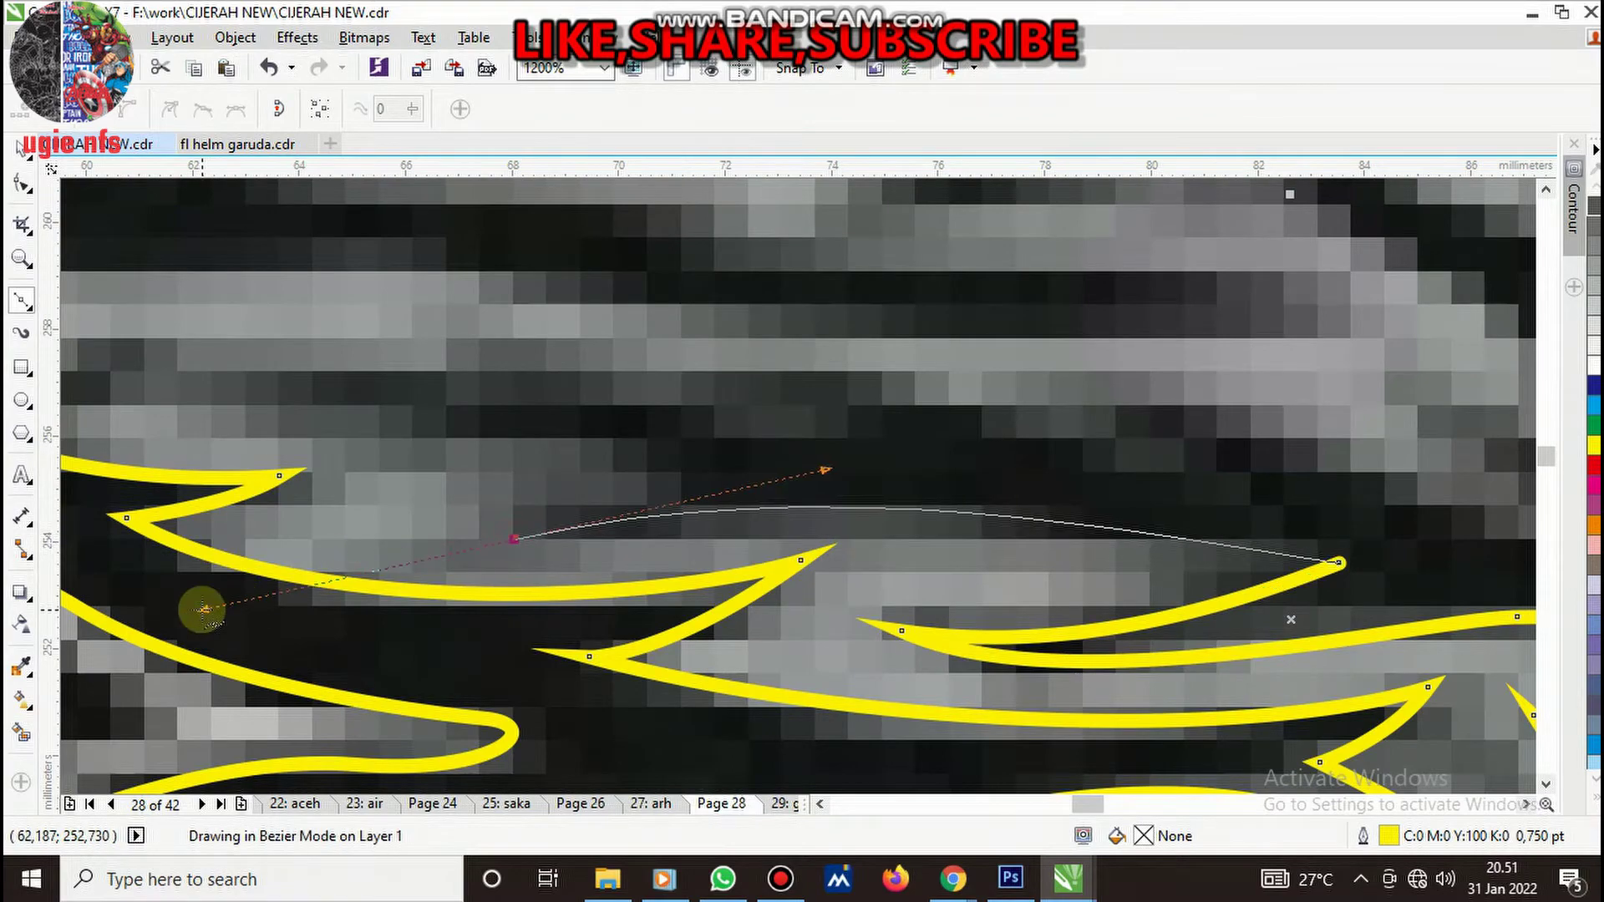
left_click_drag(675, 483, 573, 459)
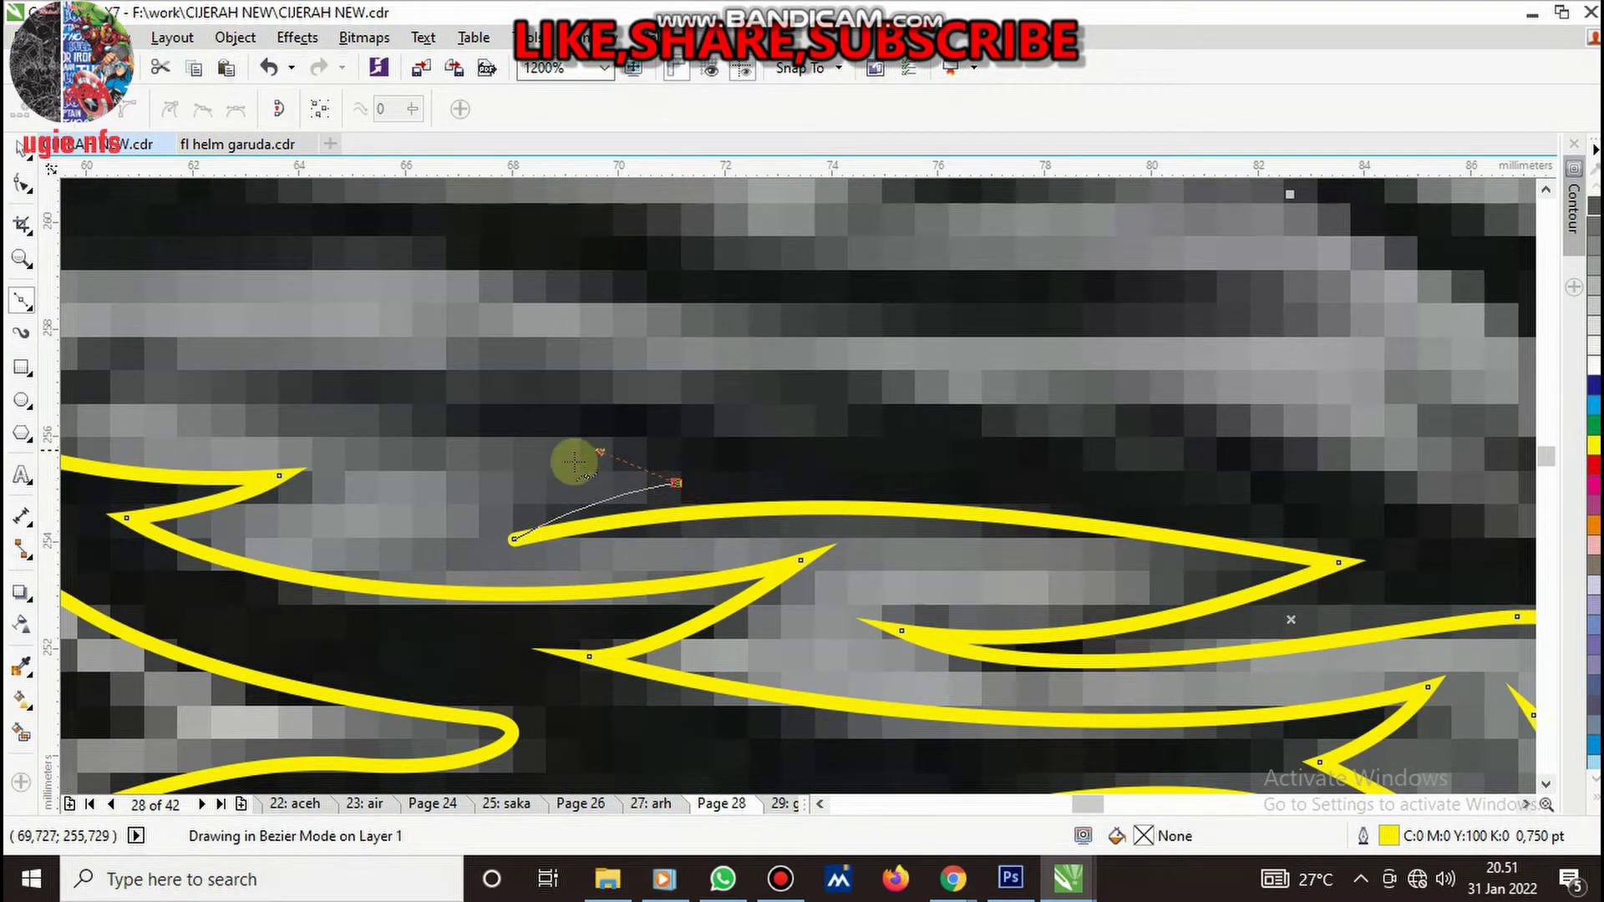
scroll(619, 476, "down", 2)
scroll(609, 502, "up", 2)
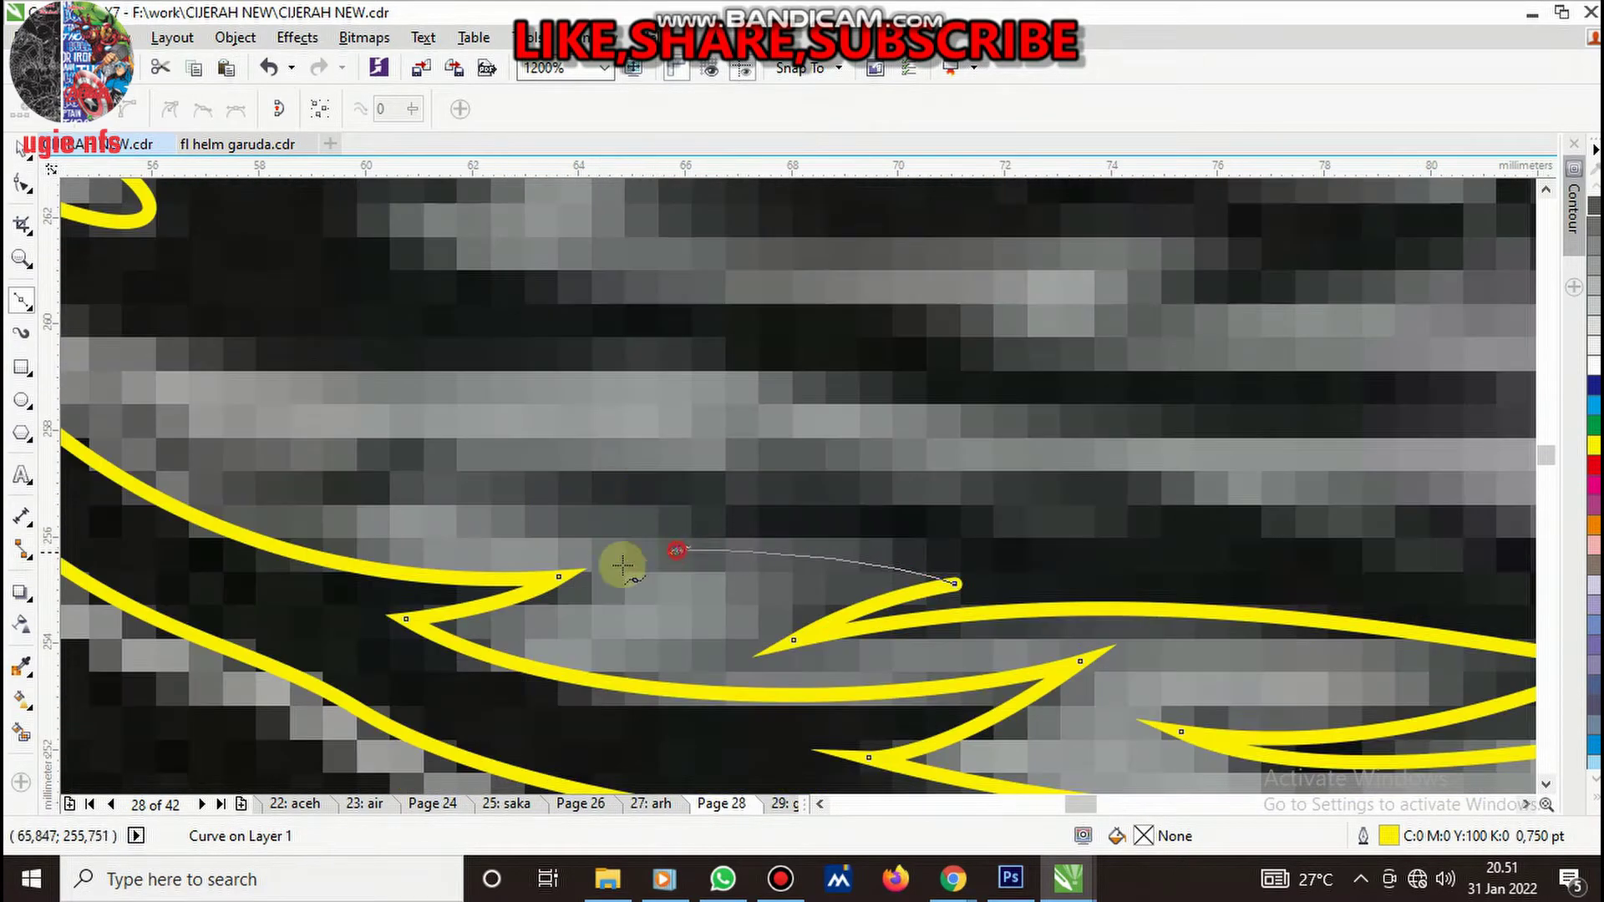
left_click_drag(678, 549, 654, 514)
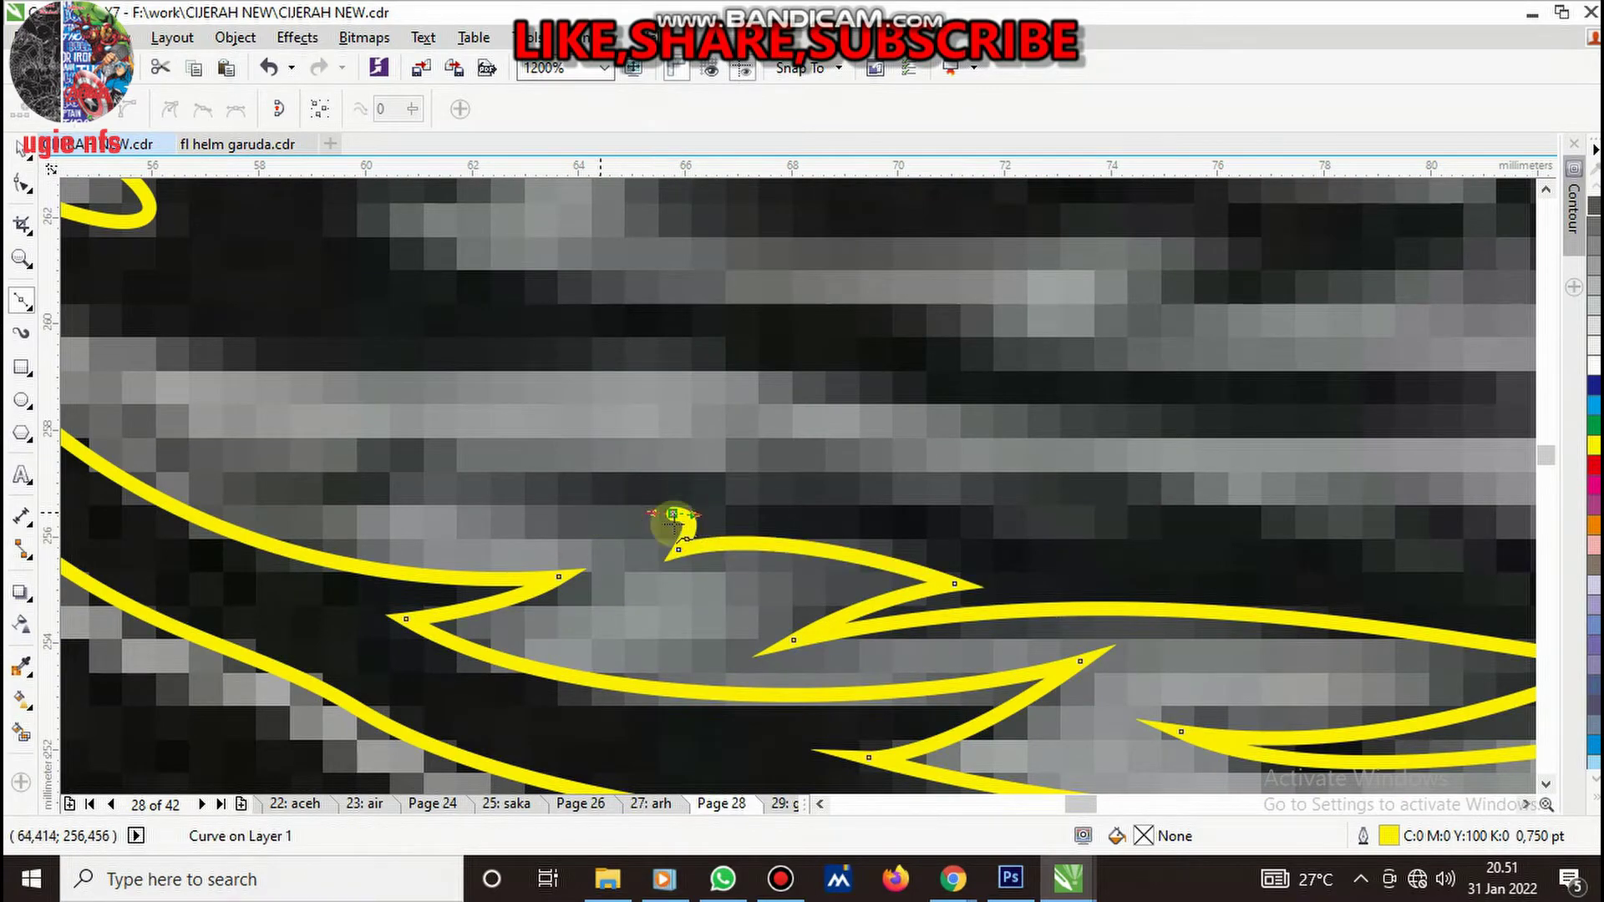
scroll(660, 528, "down", 2)
scroll(668, 535, "up", 2)
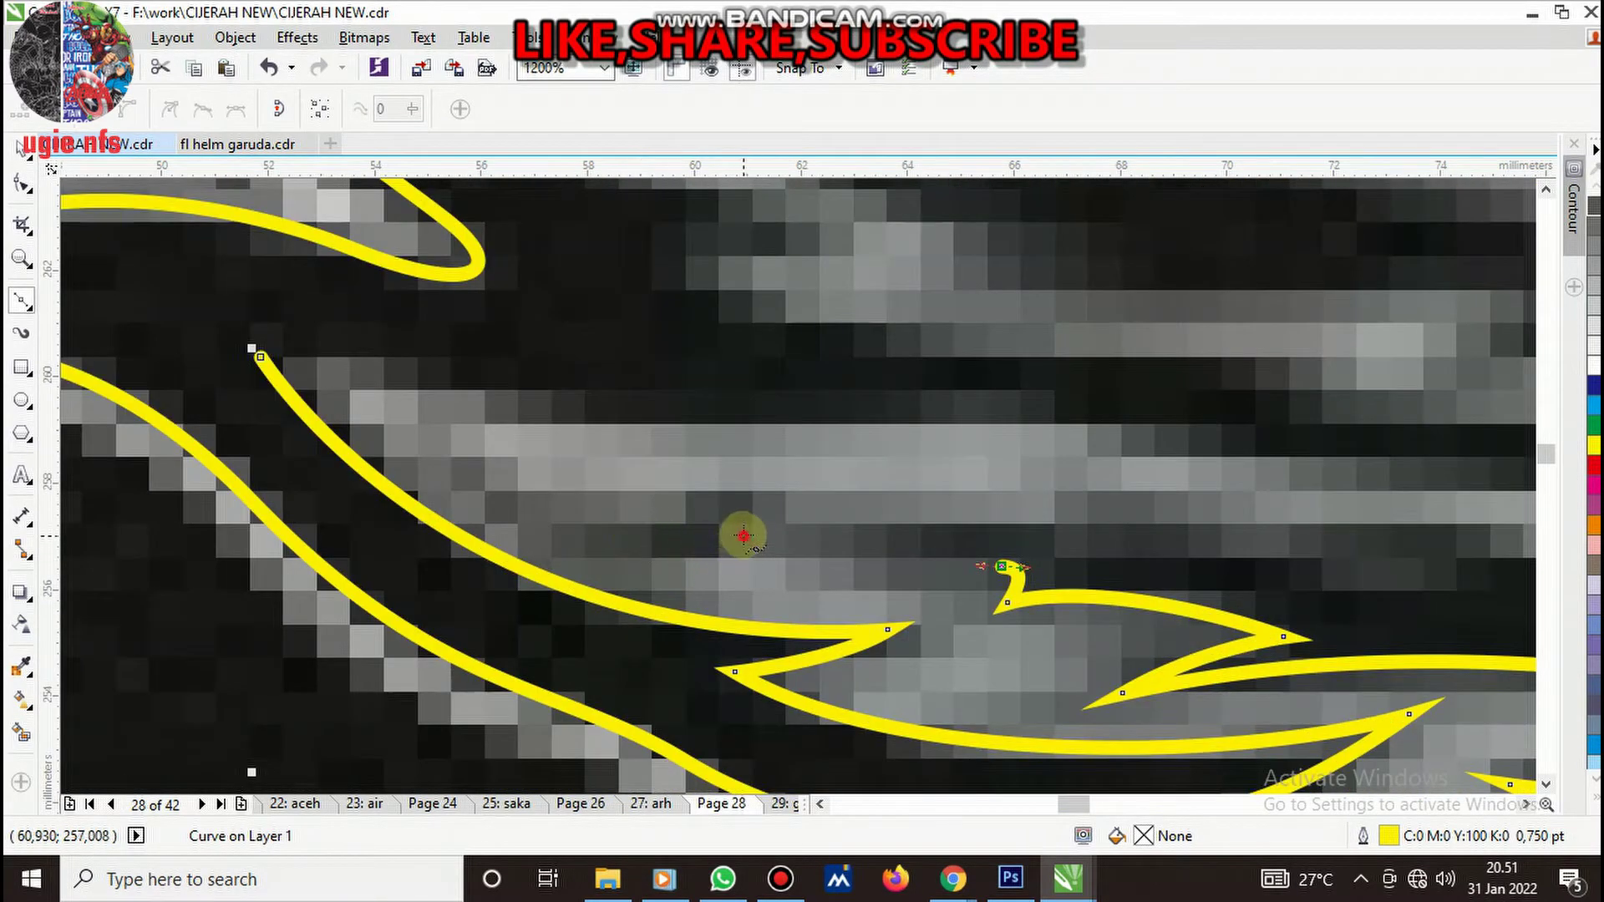
left_click_drag(743, 535, 716, 504)
left_click_drag(660, 560, 690, 561)
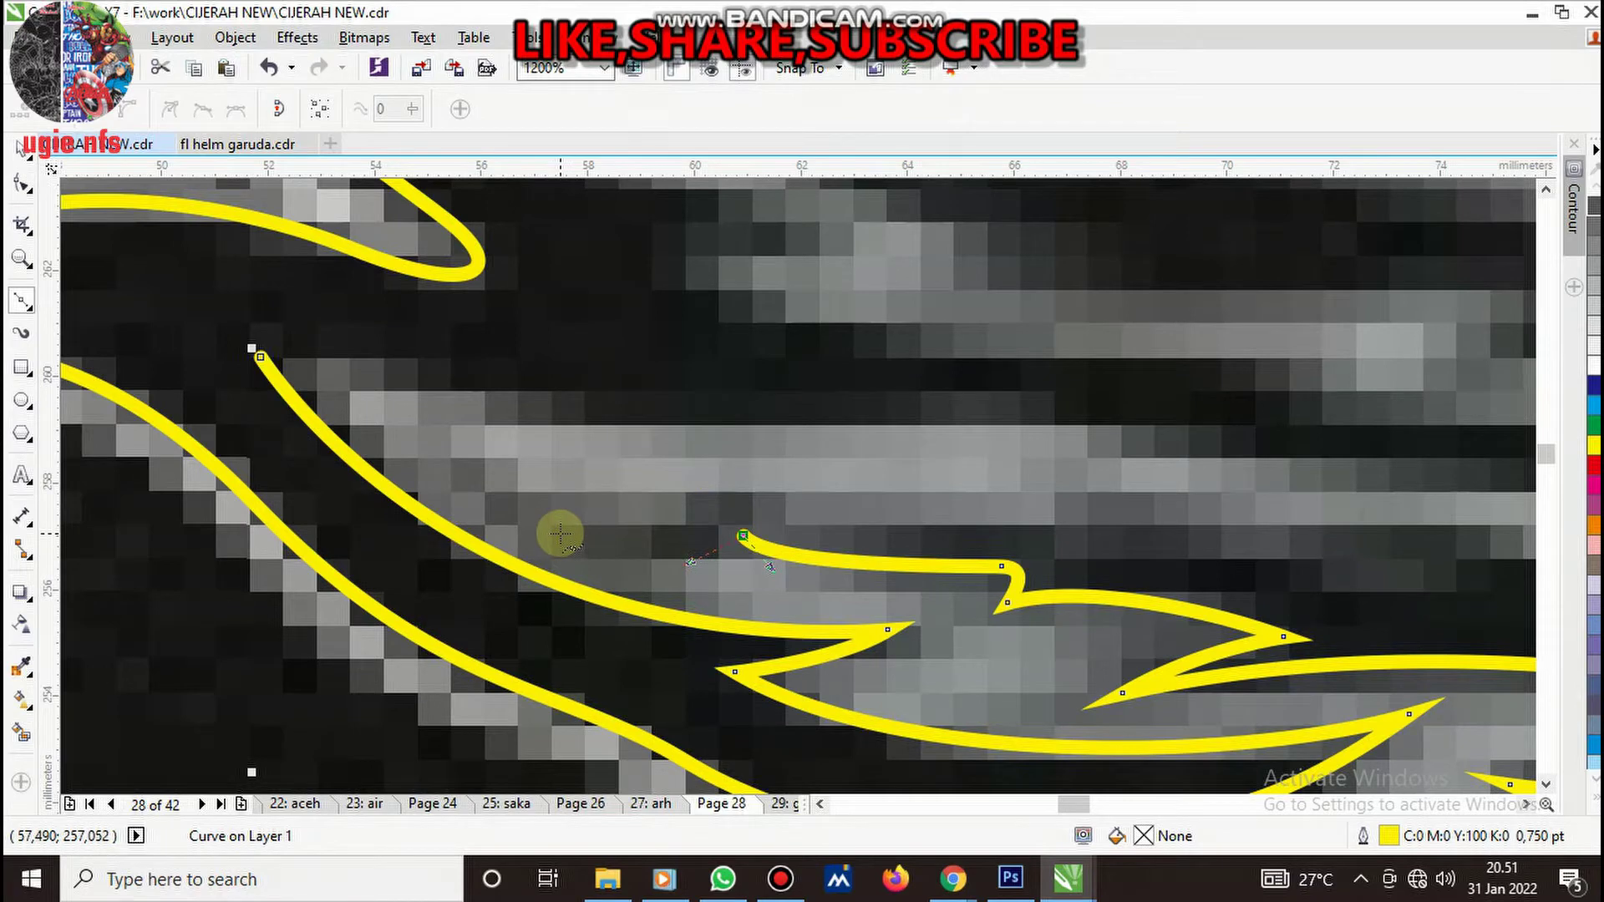
- Bend the outline up into another pointed tip and trace that feather's long edge back right
left_click_drag(518, 517, 449, 466)
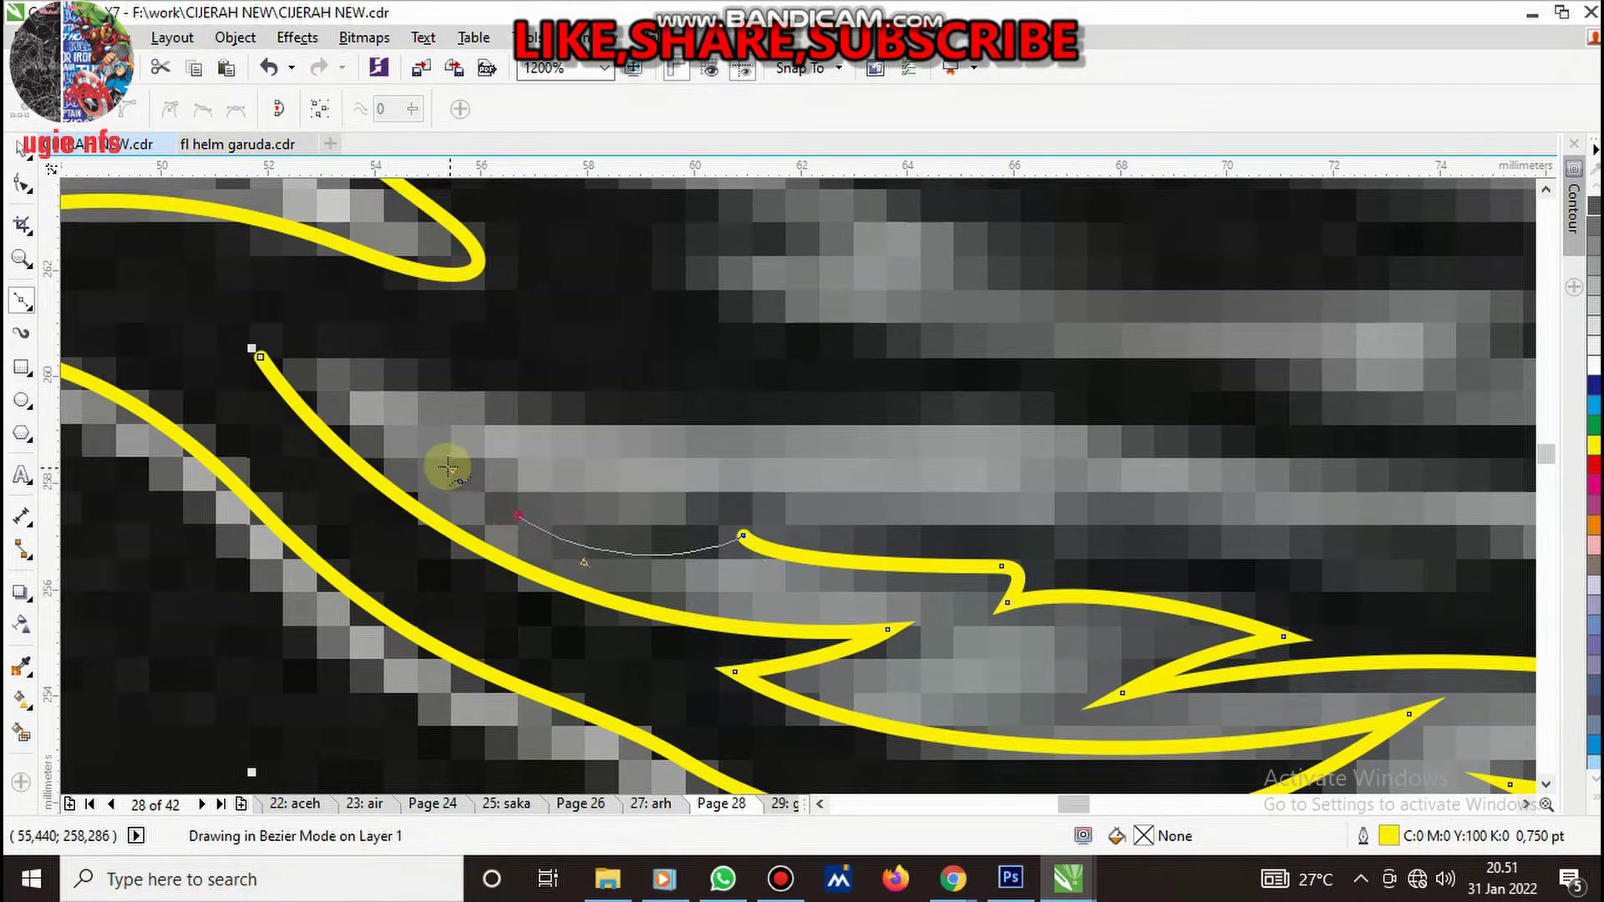
left_click_drag(760, 476, 805, 449)
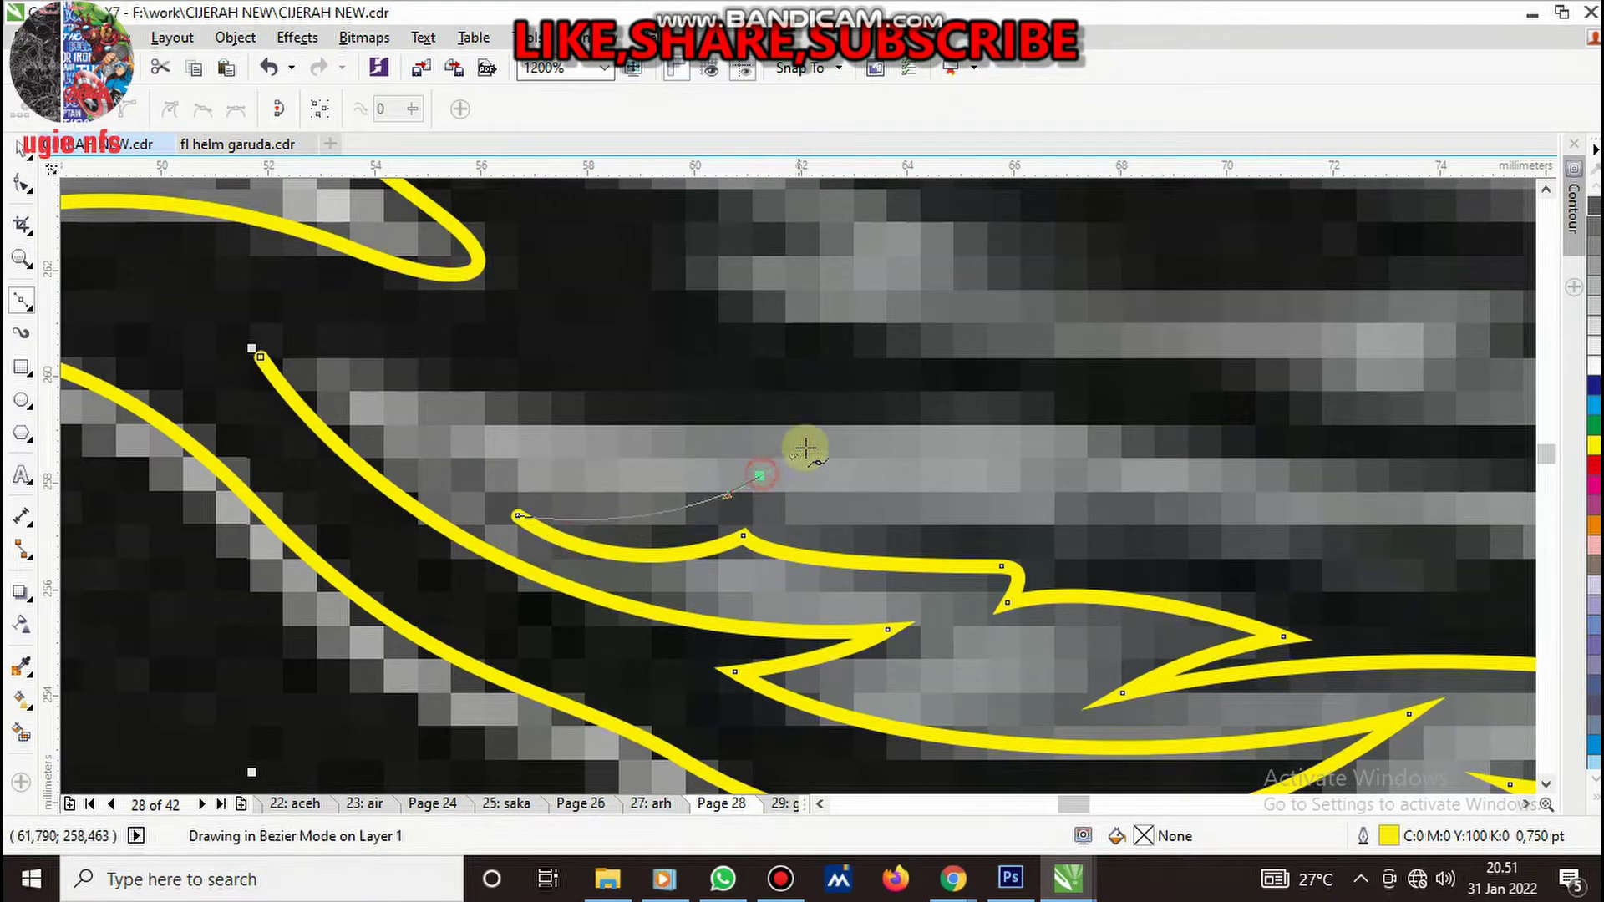
left_click_drag(781, 506, 781, 505)
scroll(835, 518, "down", 3)
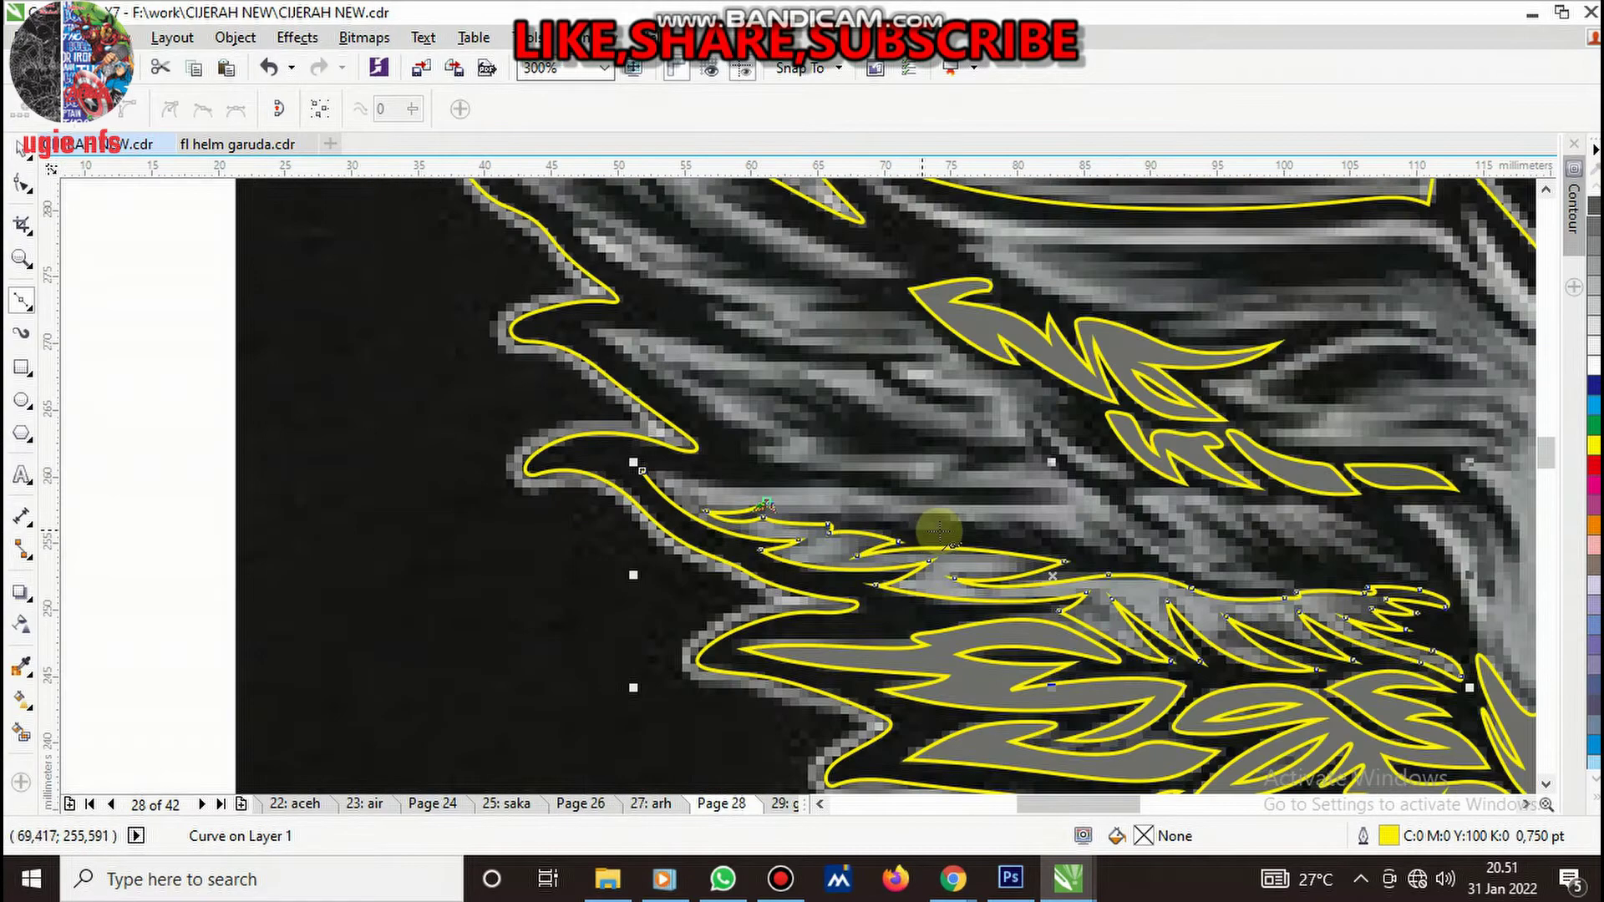
scroll(928, 526, "up", 3)
left_click(451, 464)
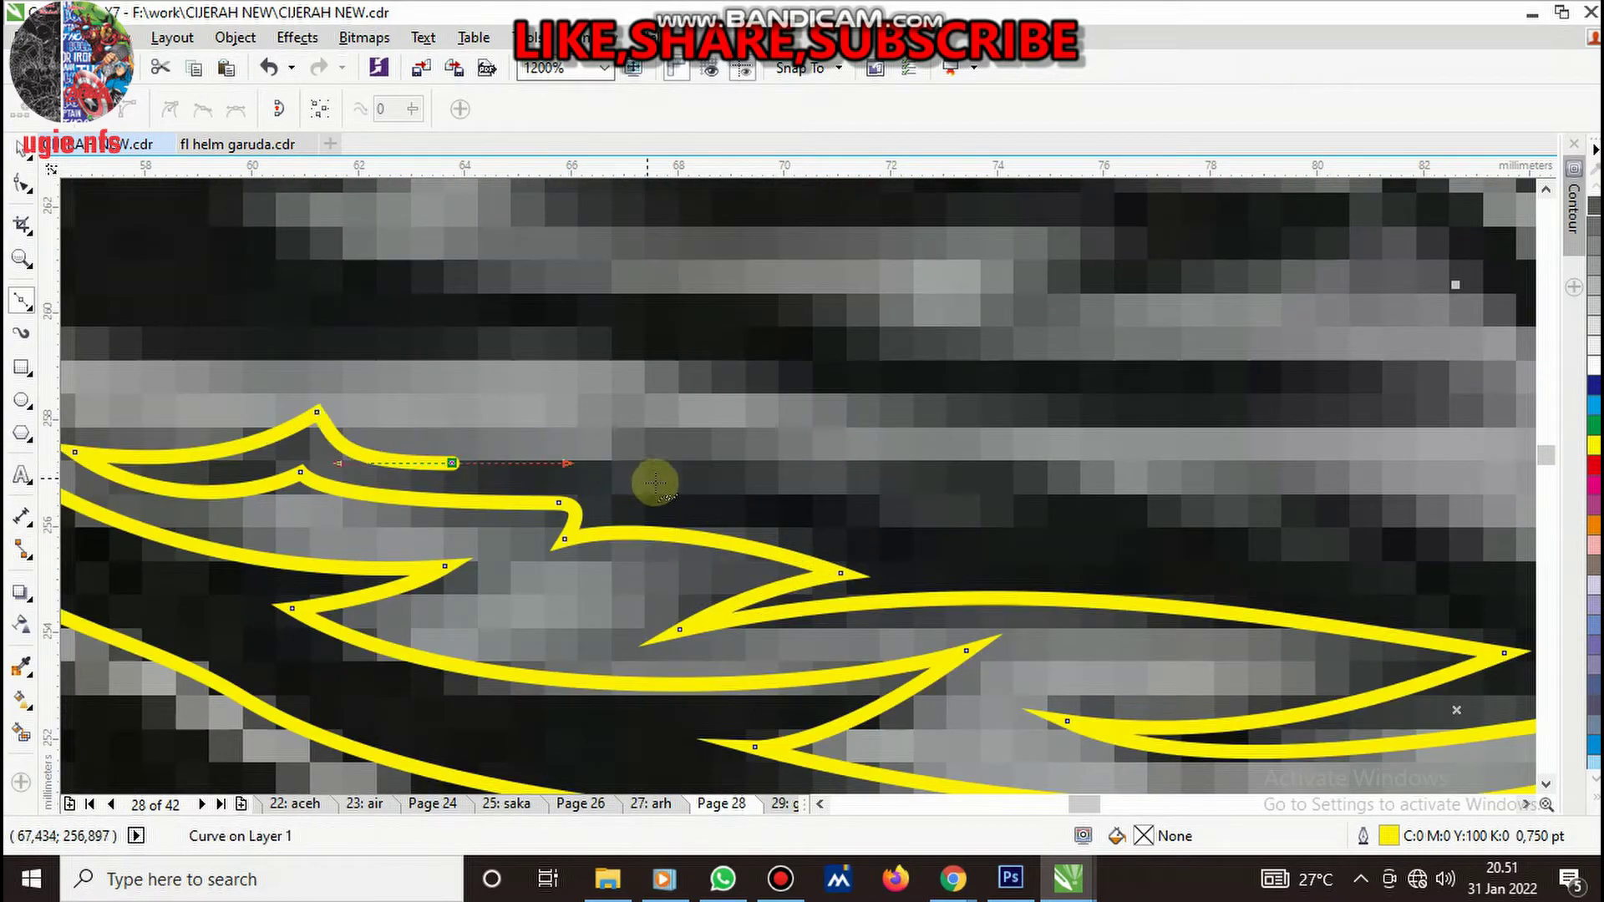
left_click_drag(666, 487, 698, 454)
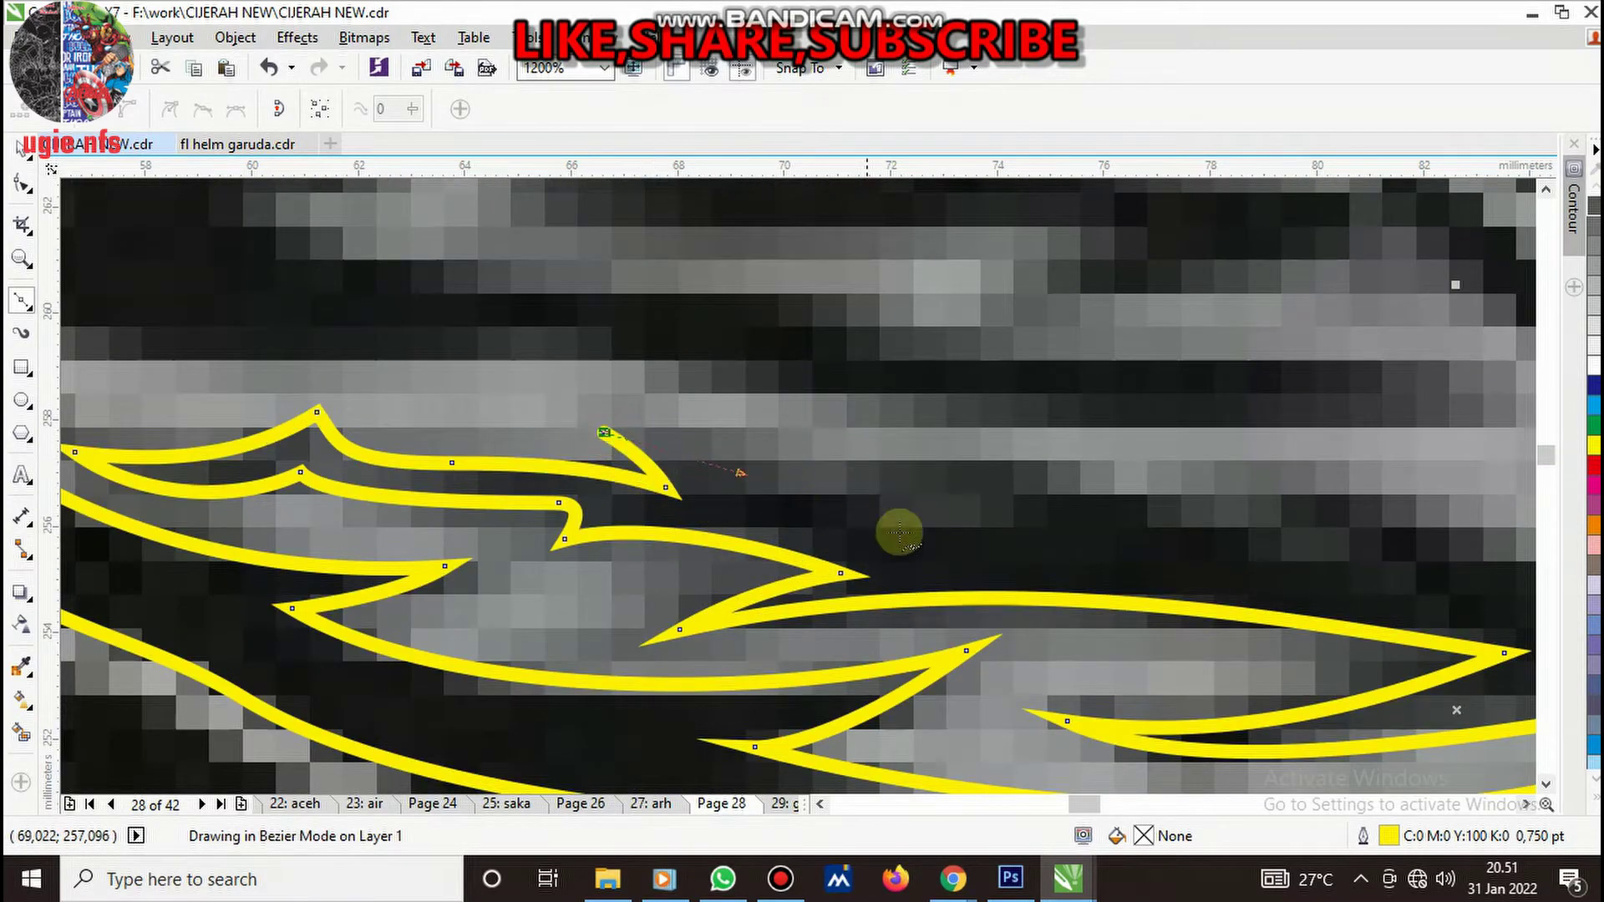
left_click_drag(1009, 530, 953, 507)
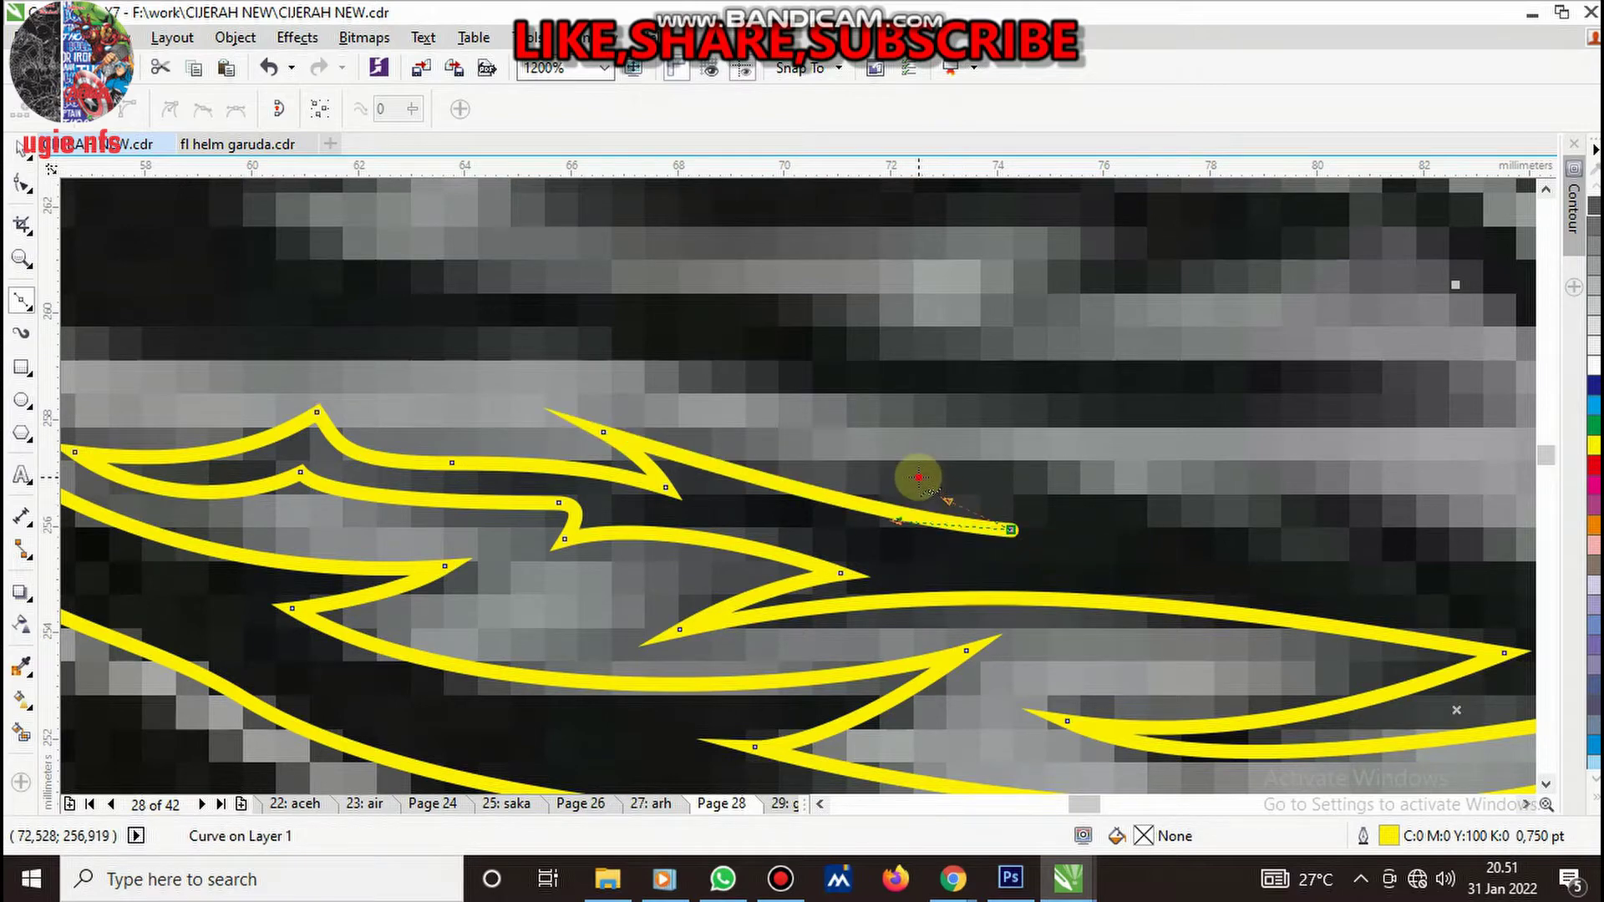
- Curve the outline down into the next feather's pointed tail along its lower edge
scroll(1077, 493, "down", 3)
scroll(1058, 483, "up", 3)
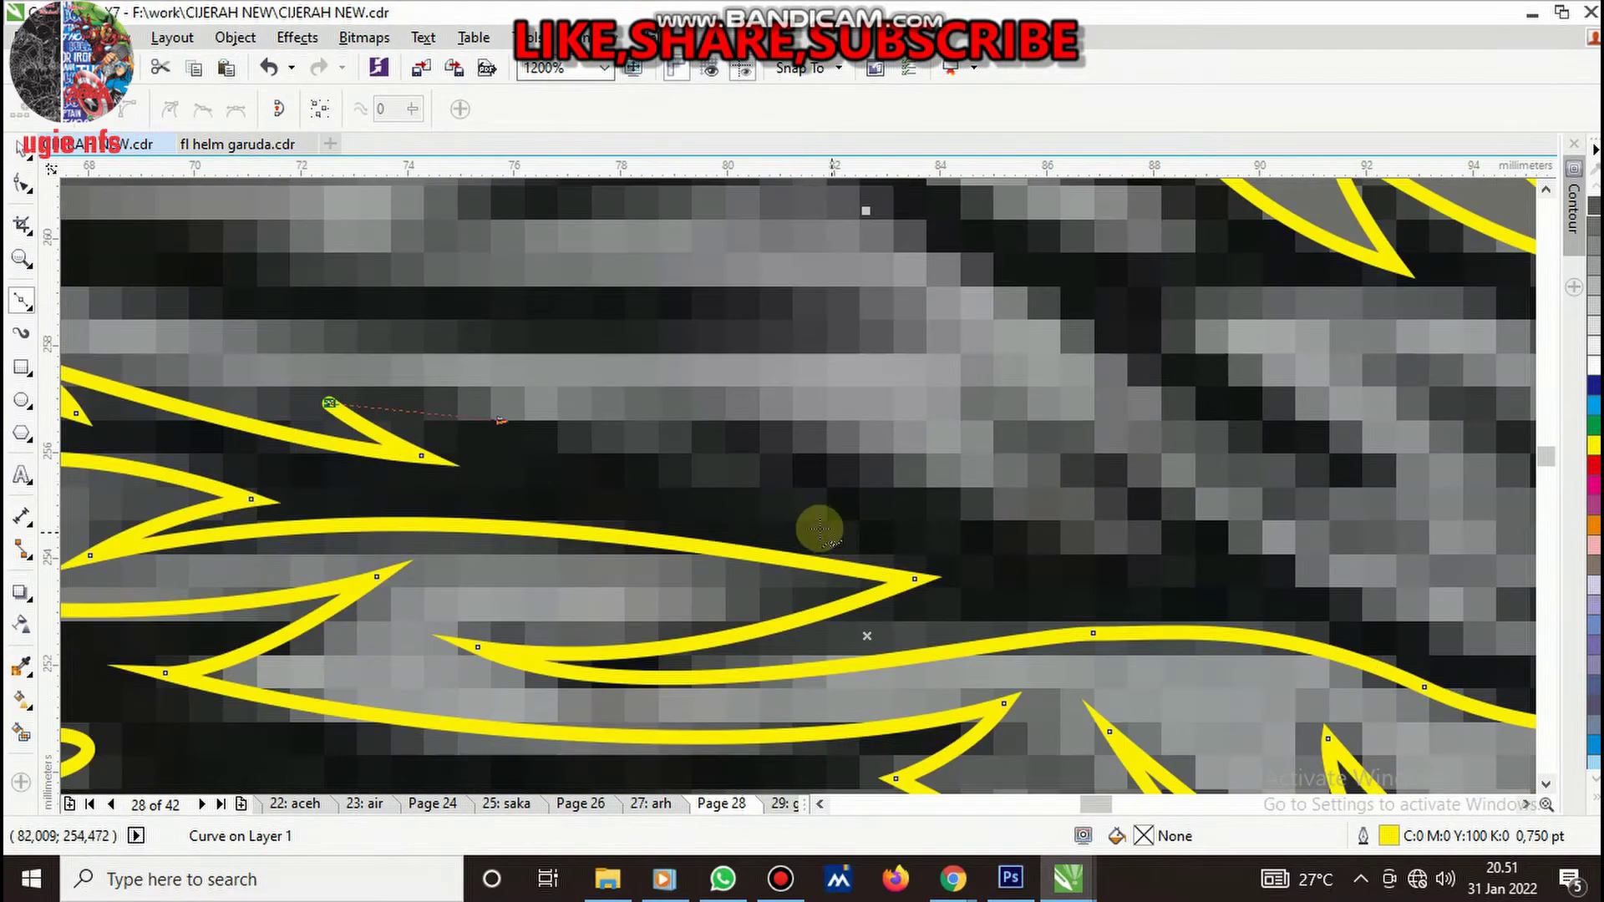
left_click(702, 418)
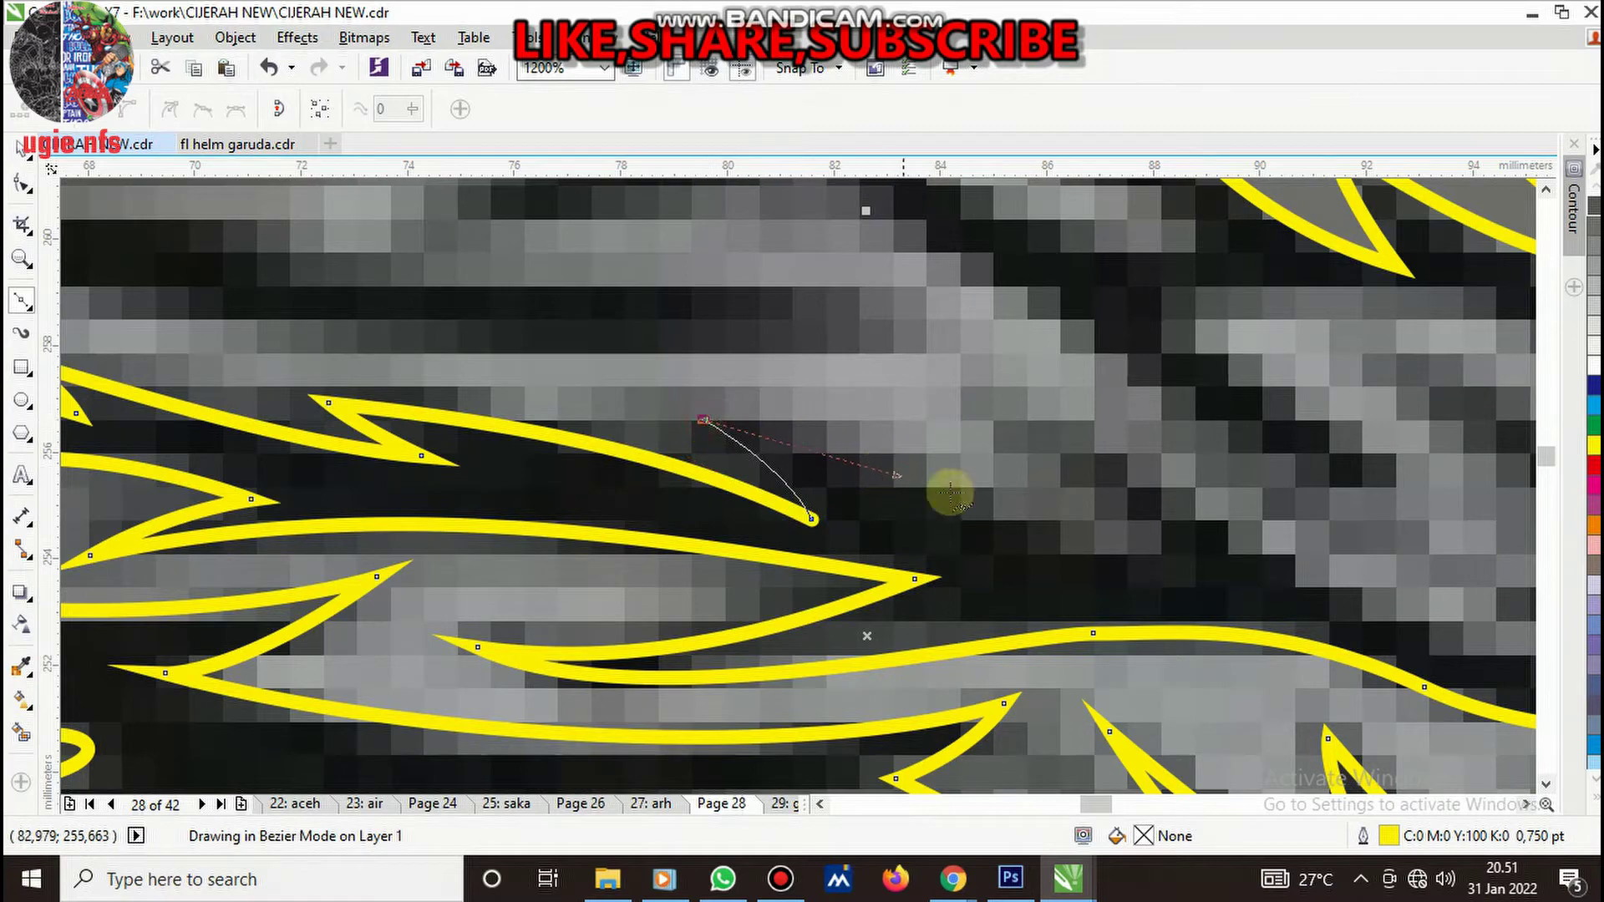
left_click_drag(1197, 570, 1295, 575)
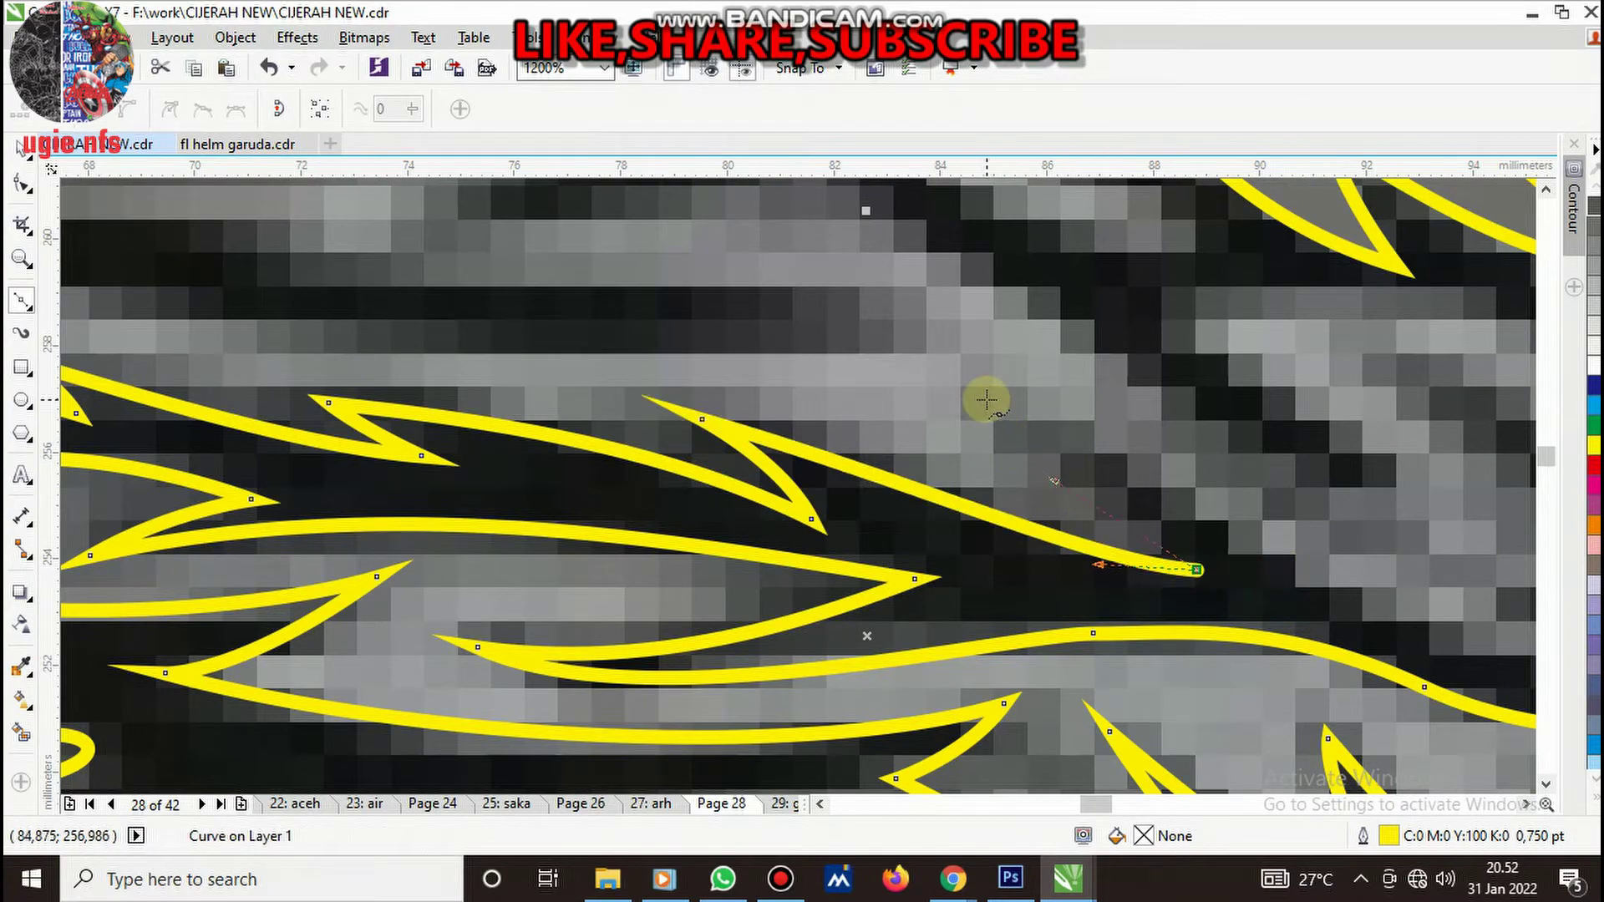
scroll(1171, 502, "down", 3)
scroll(1230, 489, "up", 3)
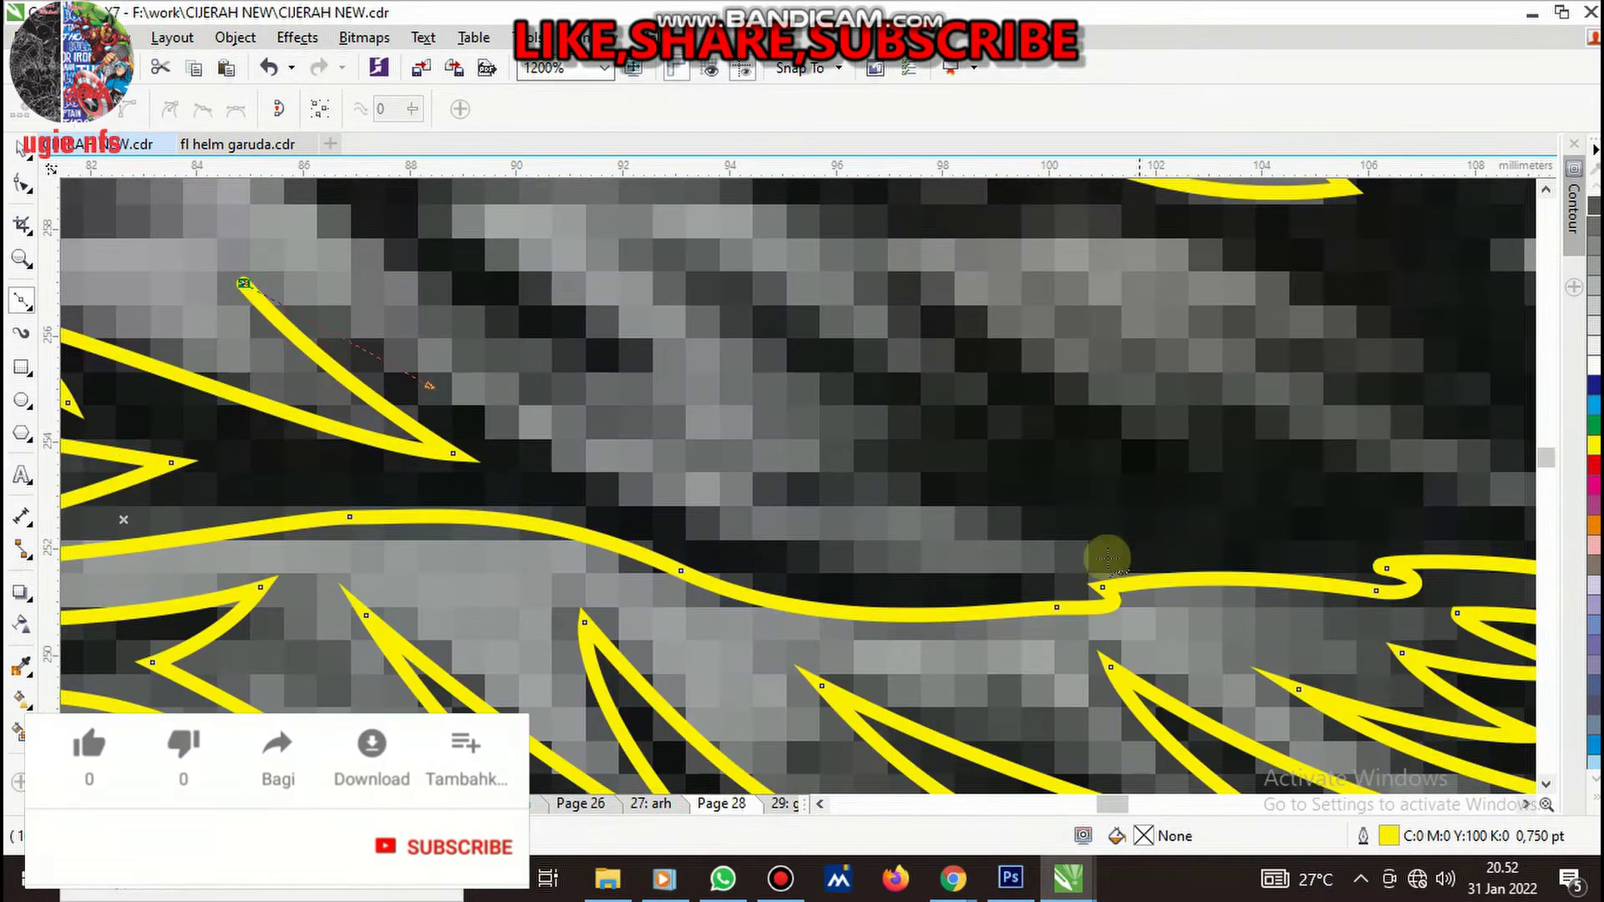
mouse_move(1081, 564)
left_mouse_down()
mouse_move(1384, 497)
mouse_move(957, 528)
left_mouse_up()
scroll(806, 505, "down", 3)
scroll(811, 511, "up", 3)
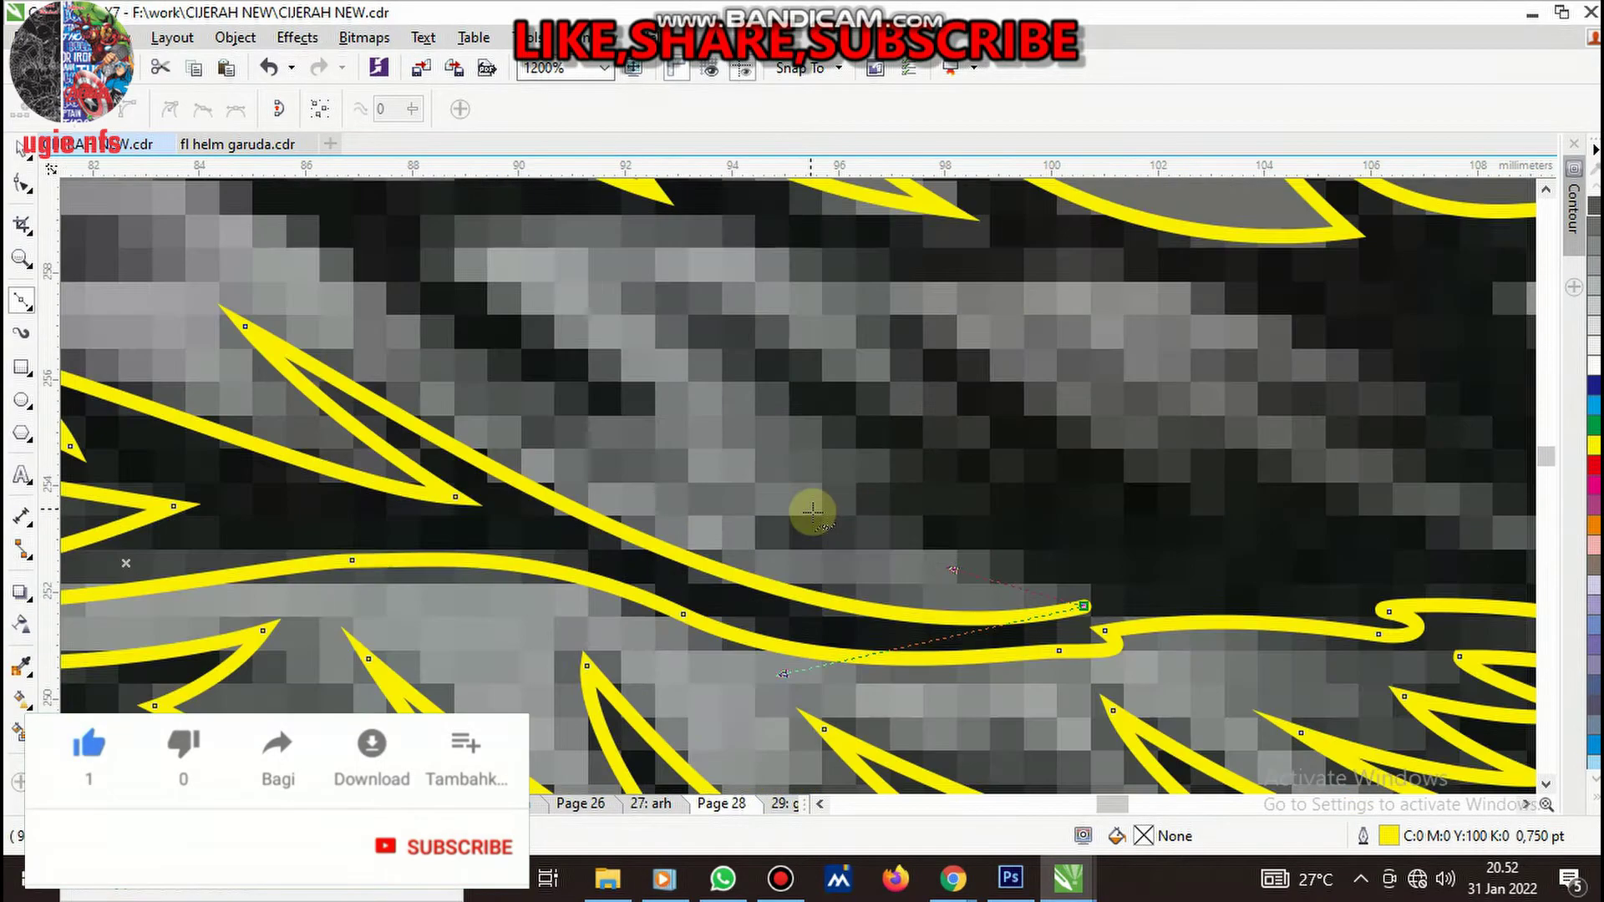
left_click(773, 519)
- Start a new feather point toward the upper left and shape its curved edge
left_click(923, 476)
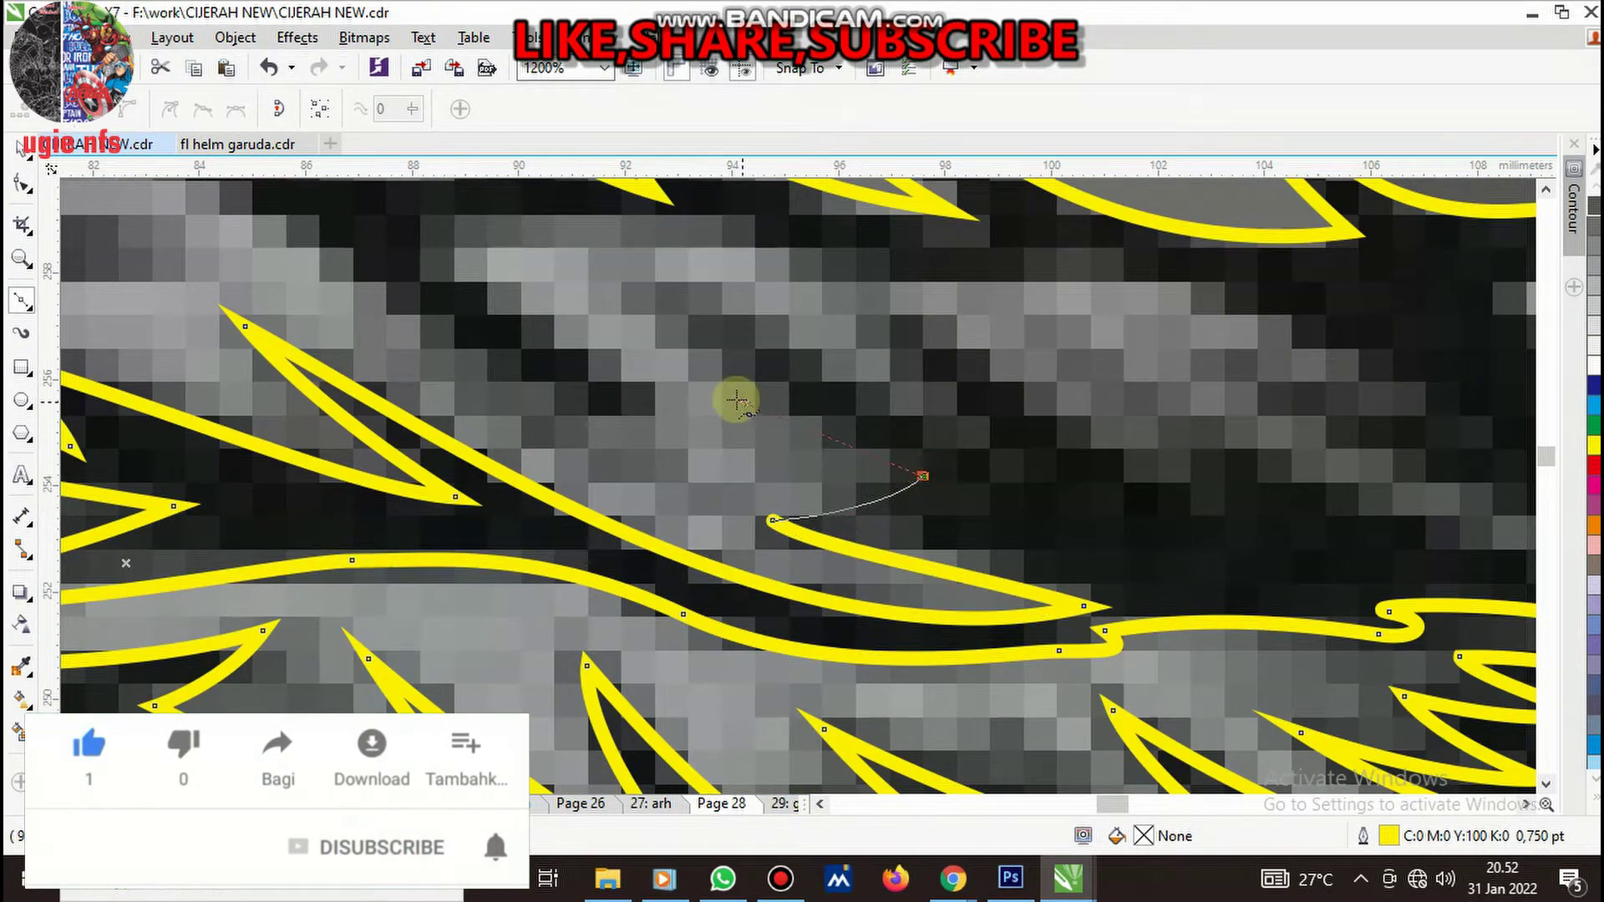
left_click_drag(635, 288, 890, 431)
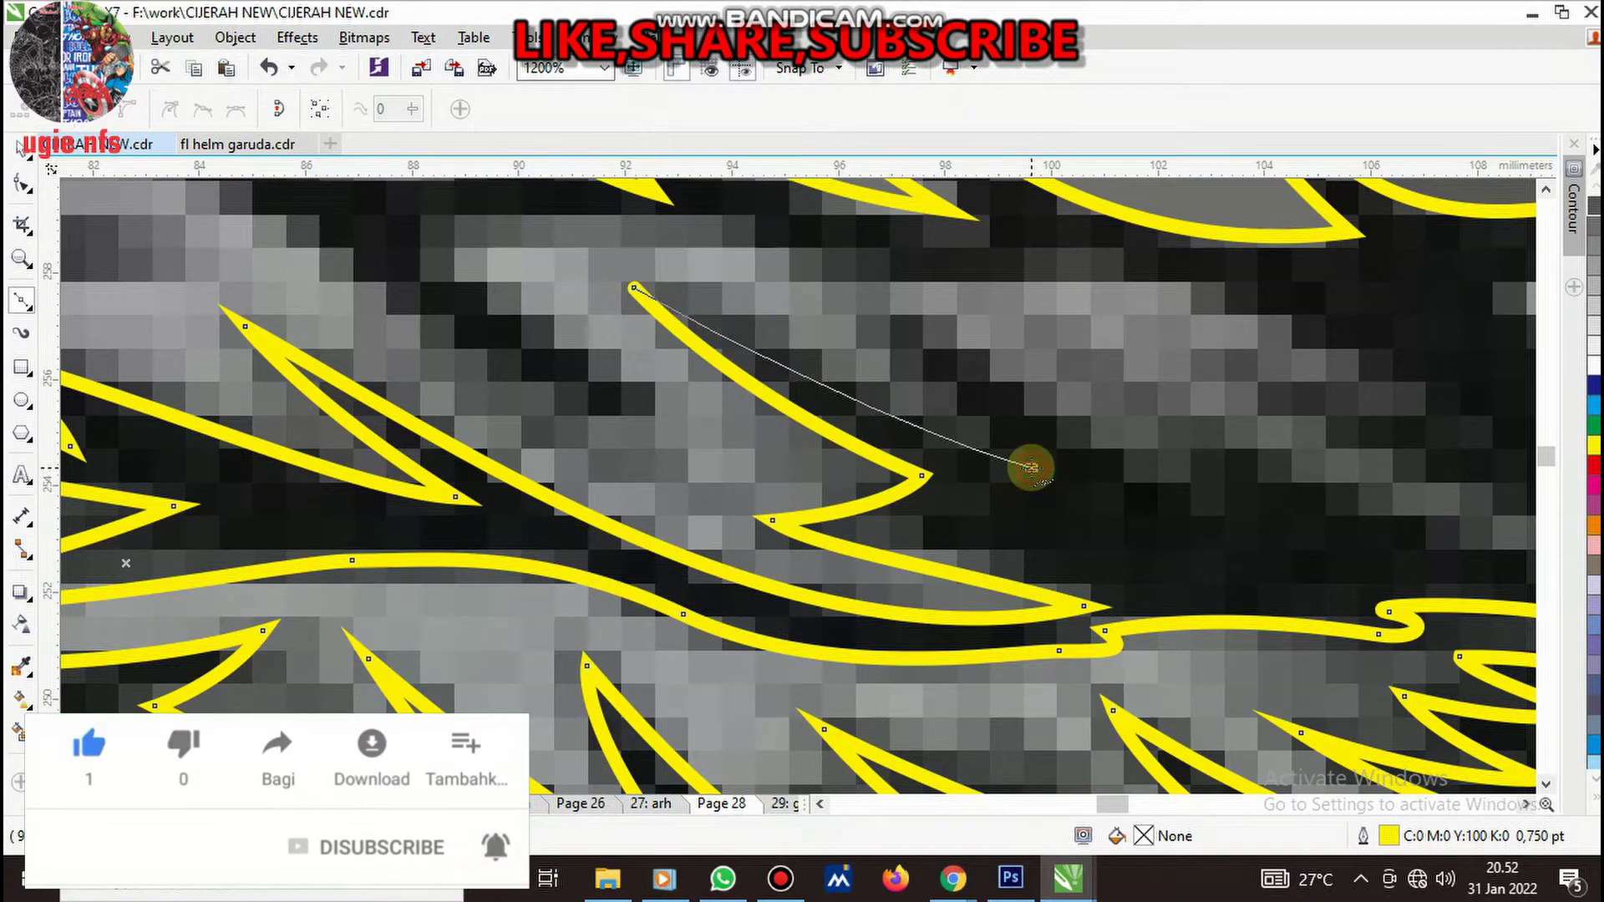
scroll(994, 456, "down", 3)
scroll(994, 455, "up", 3)
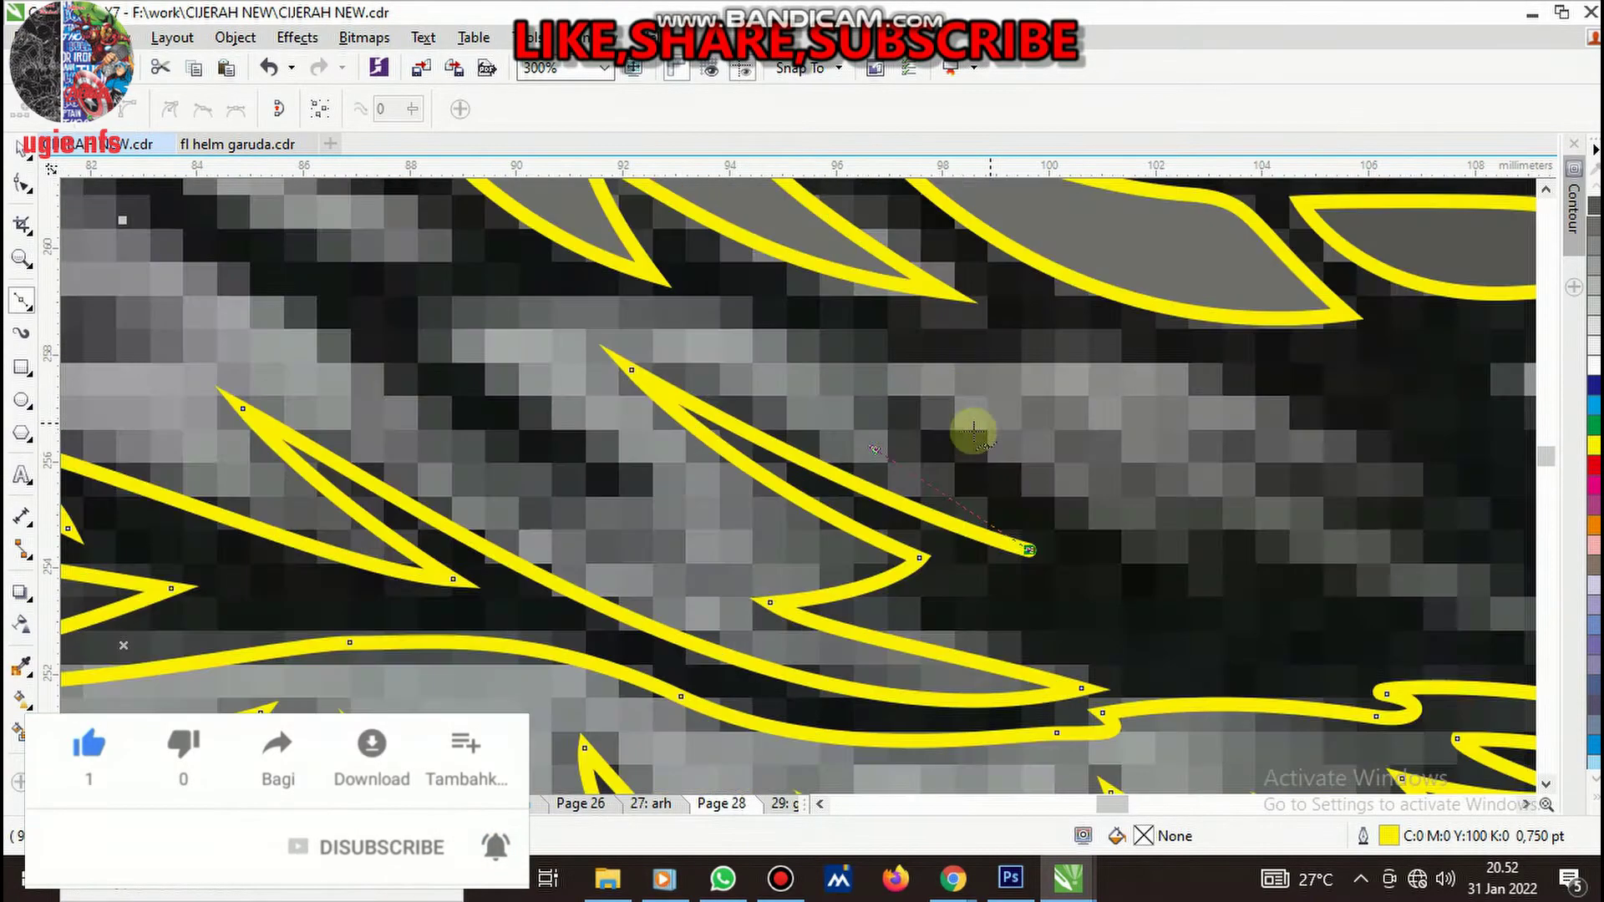
left_click_drag(885, 399, 1245, 594)
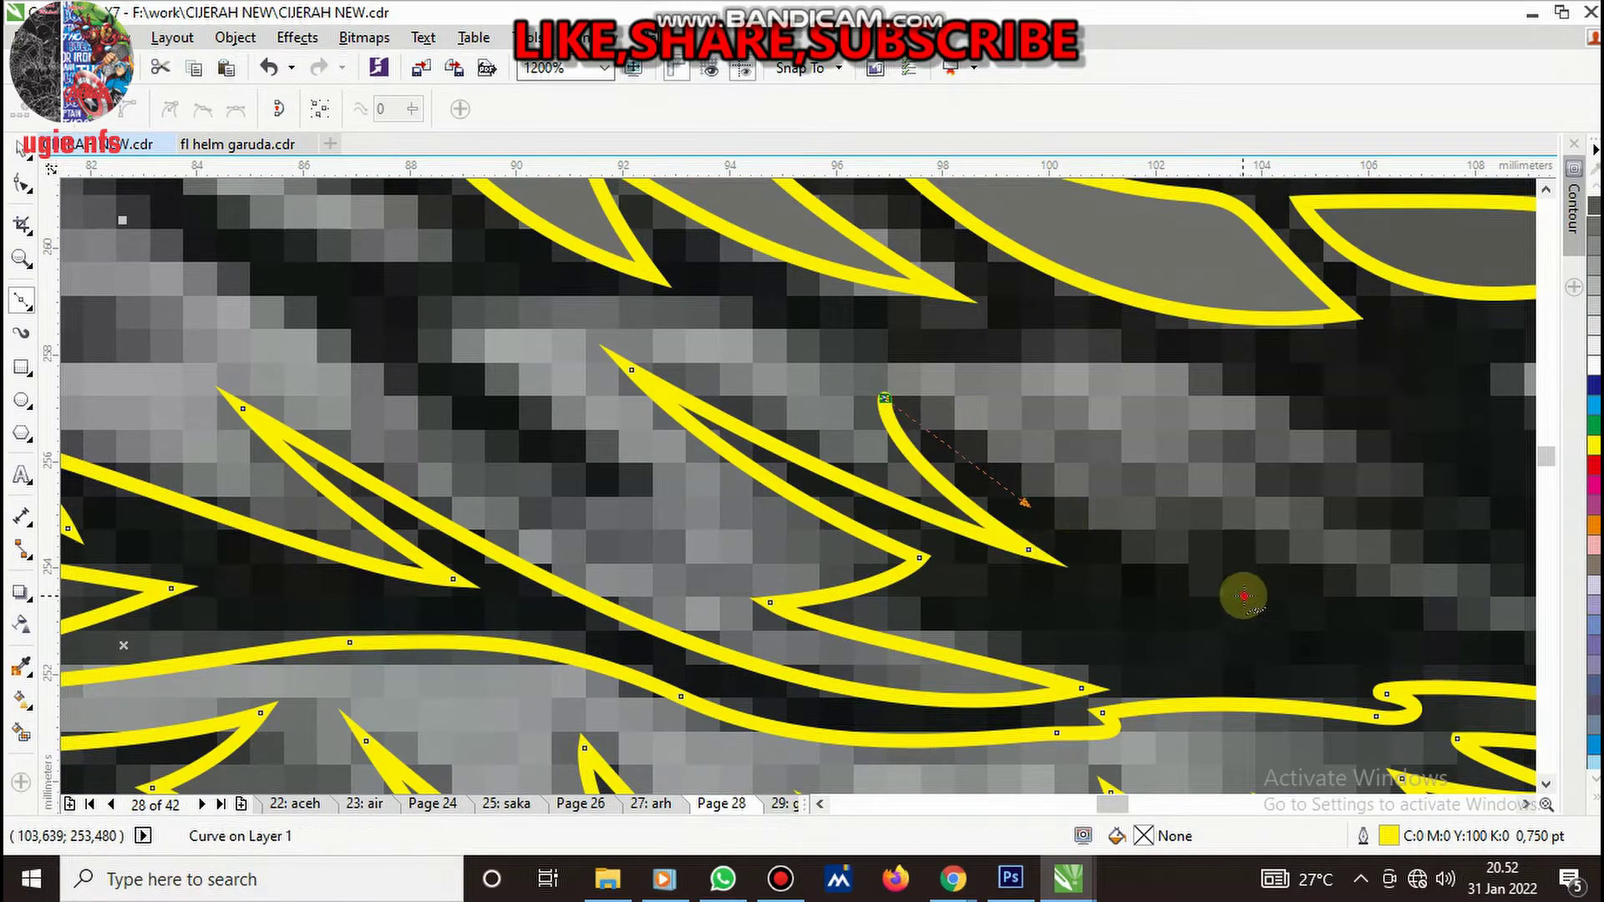
left_click(1059, 466)
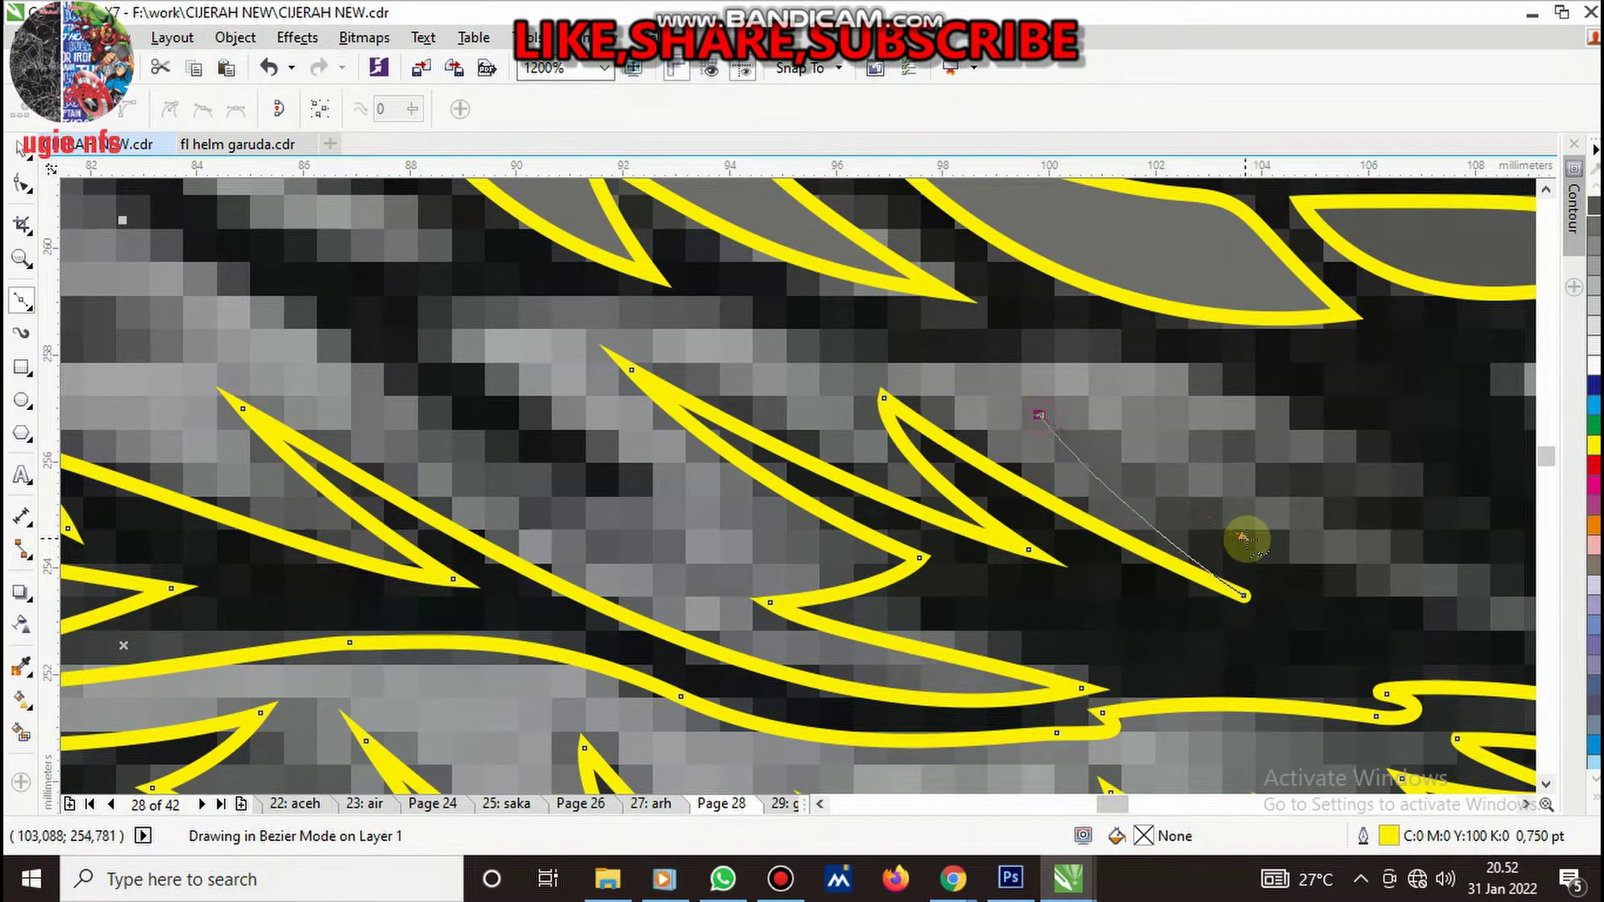
scroll(1033, 520, "down", 2)
scroll(1349, 576, "up", 2)
left_click_drag(1307, 609, 1518, 644)
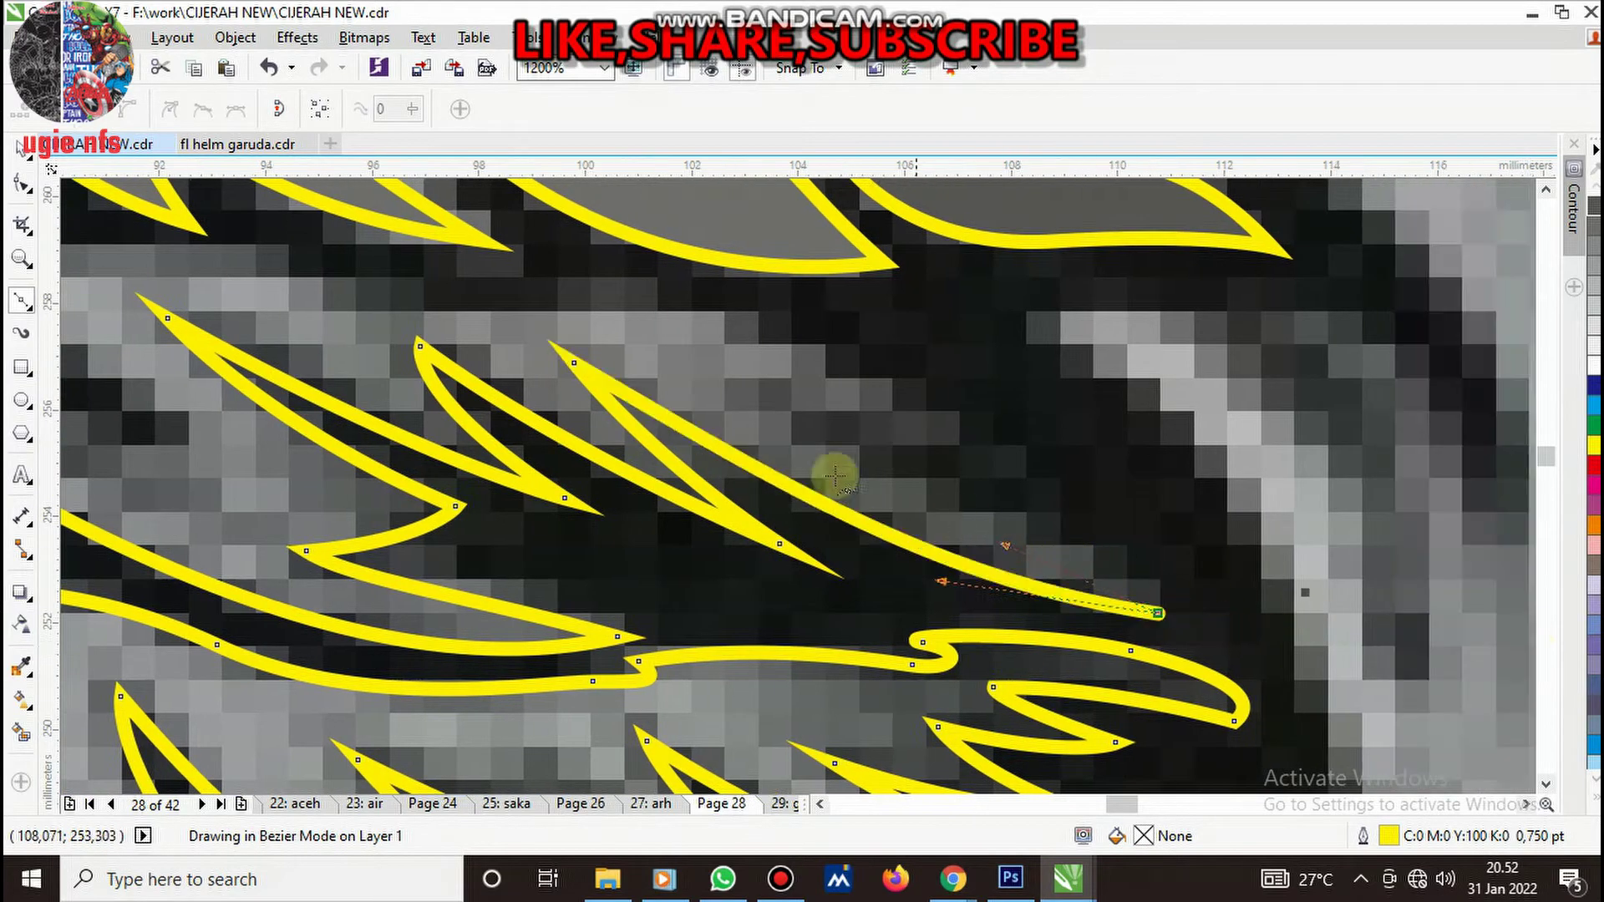
- Continue the curve leftward along the next feather and bend it down into a point, leaving it open
left_click_drag(767, 407, 729, 374)
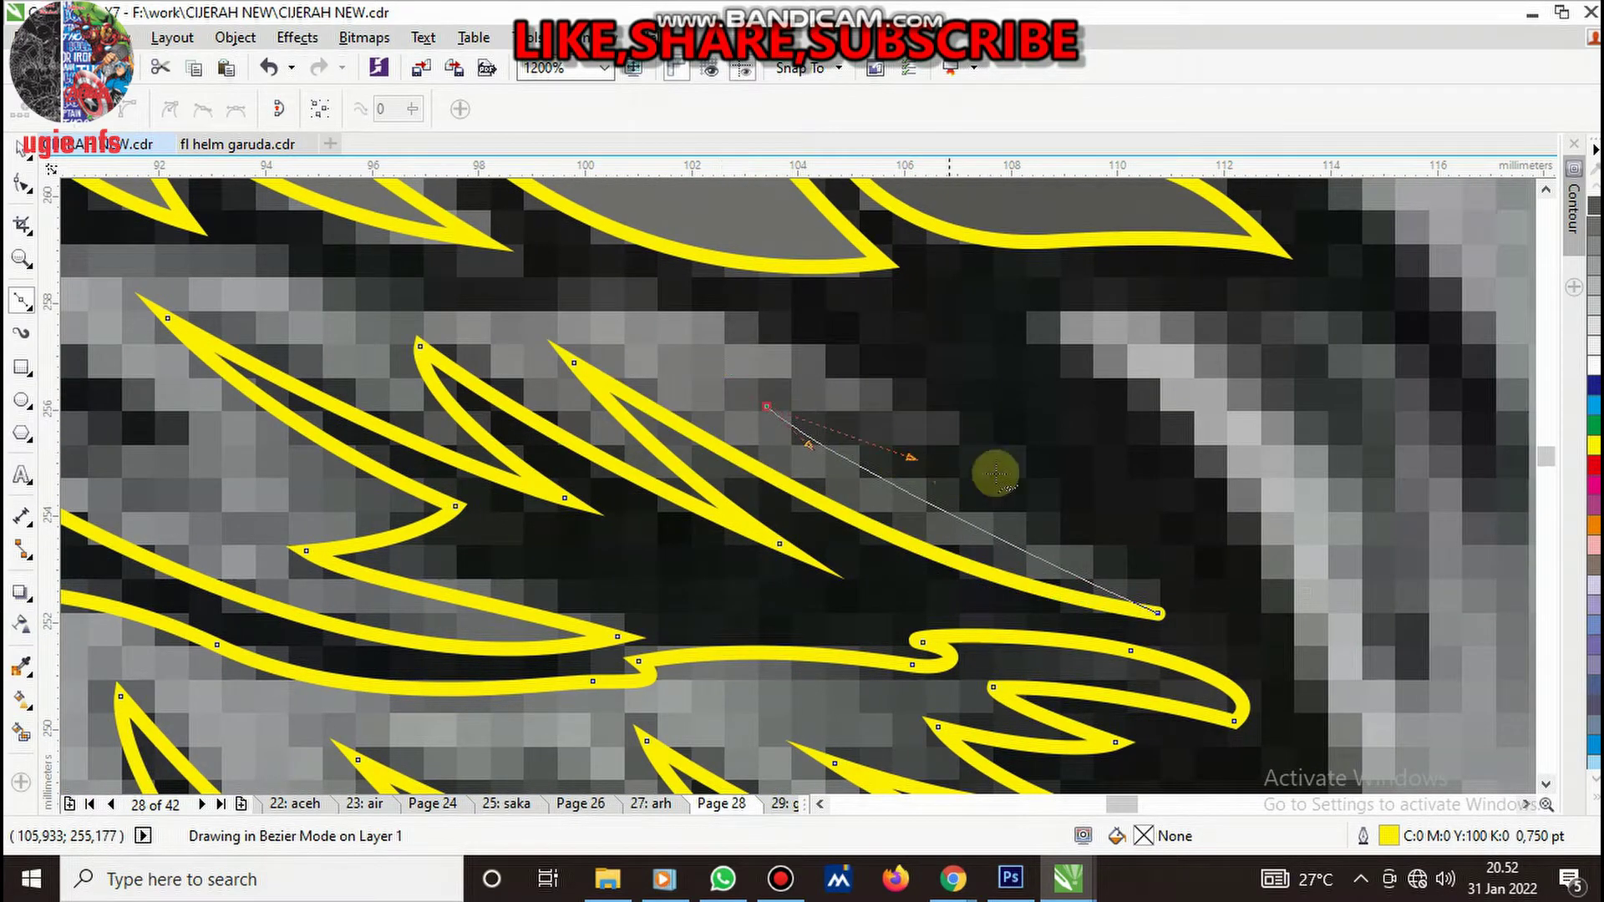
left_click_drag(1058, 476, 854, 392)
left_click_drag(742, 320, 702, 299)
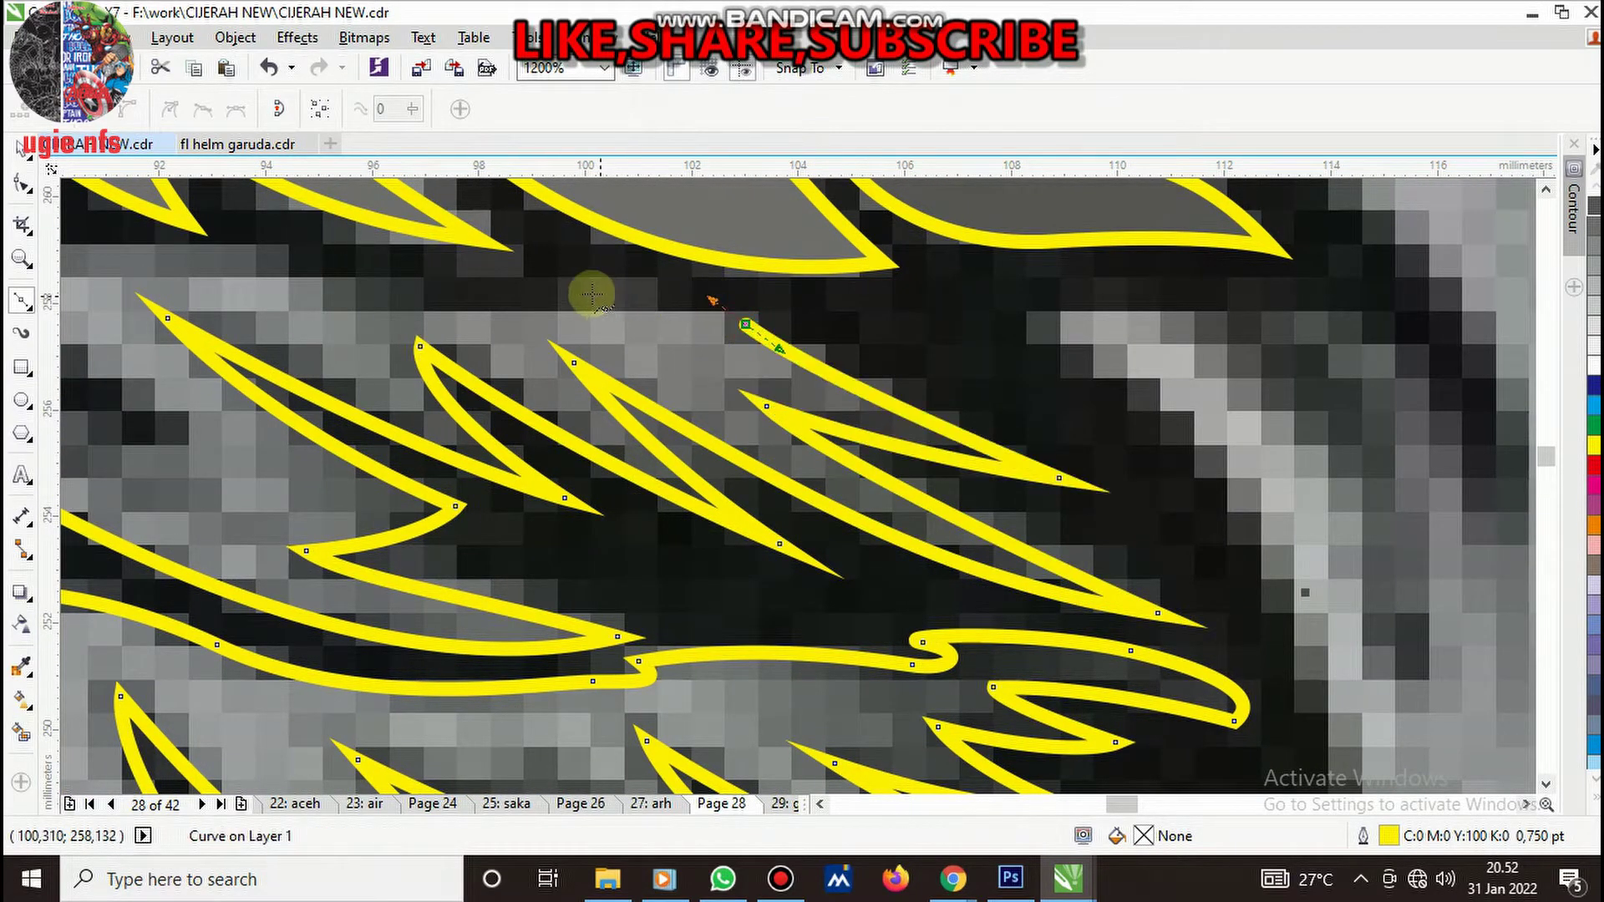
left_click_drag(579, 290, 535, 297)
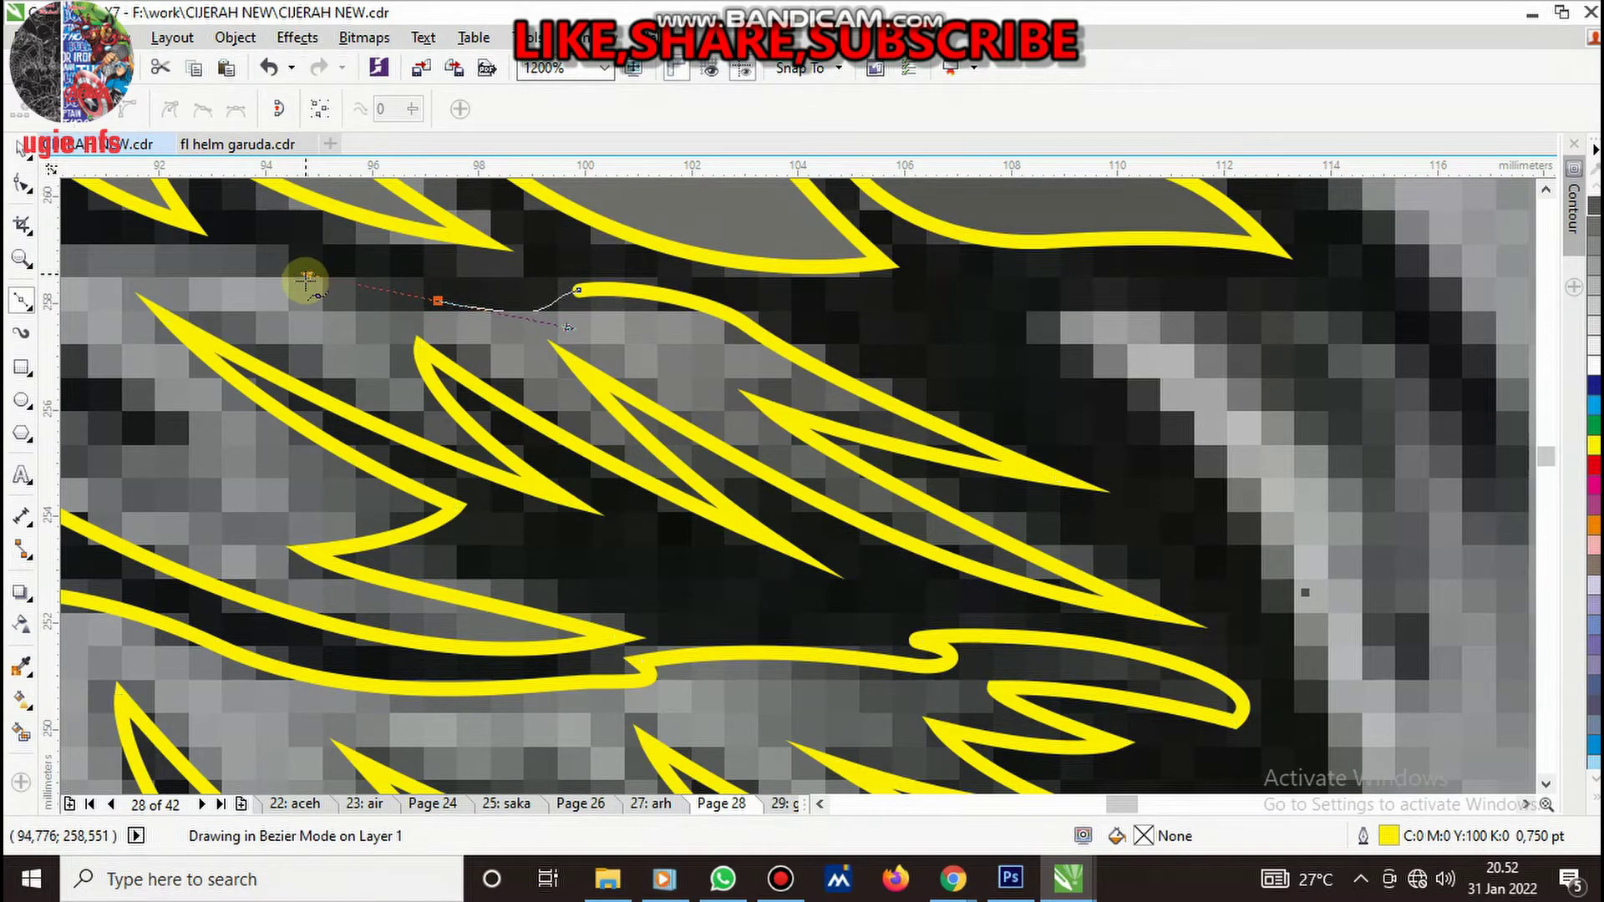
scroll(828, 368, "down", 5)
scroll(777, 355, "up", 5)
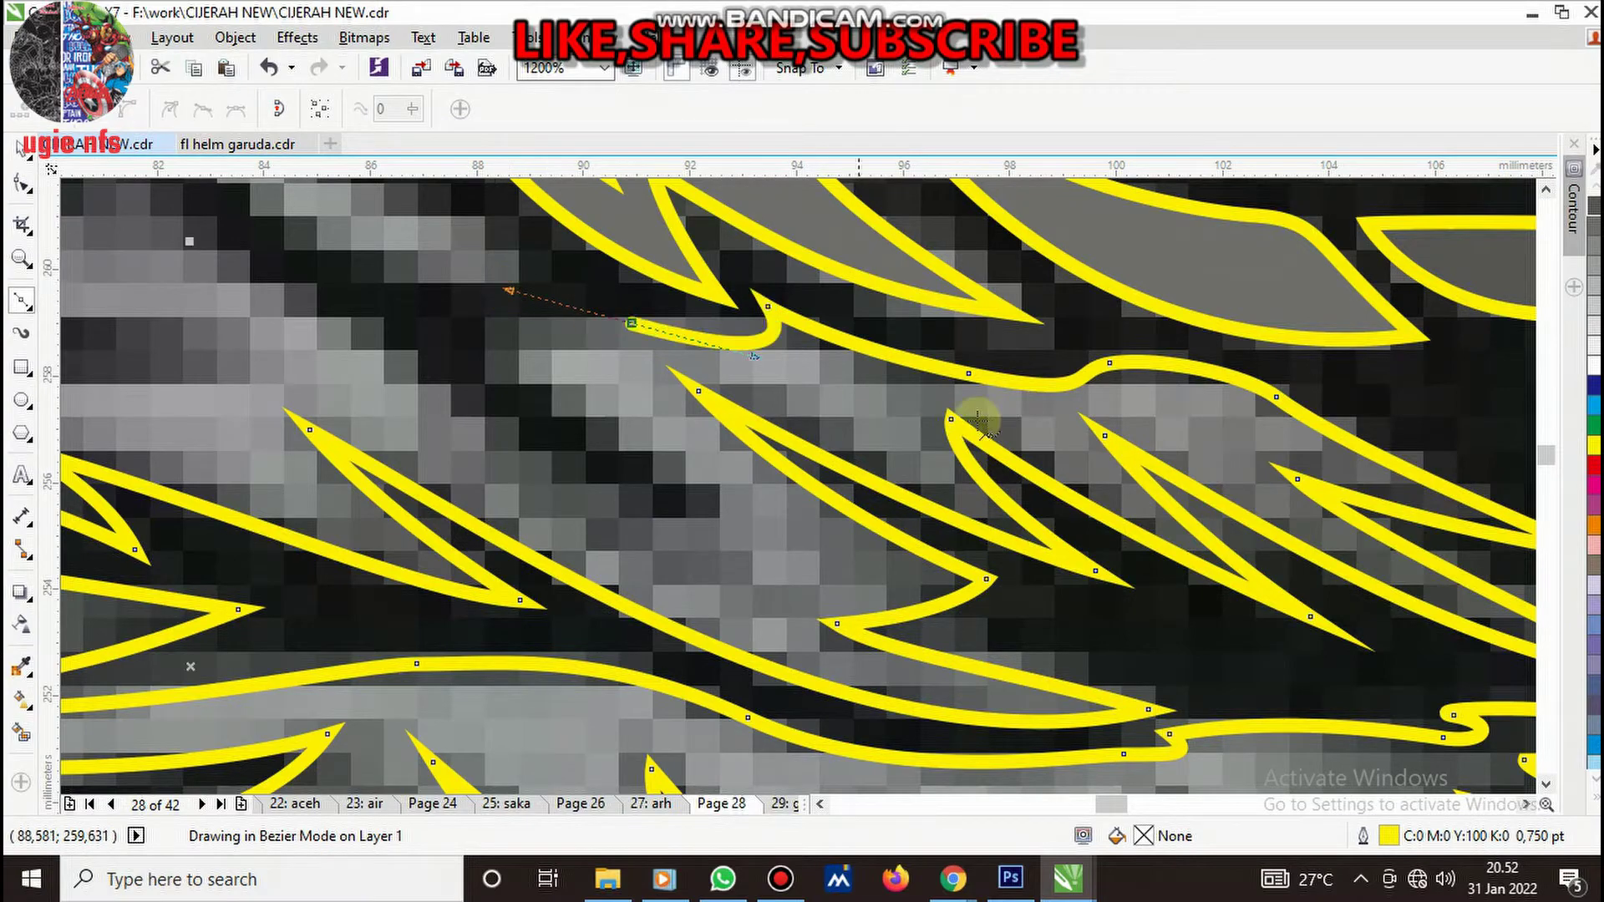
scroll(961, 426, "down", 3)
scroll(869, 410, "up", 2)
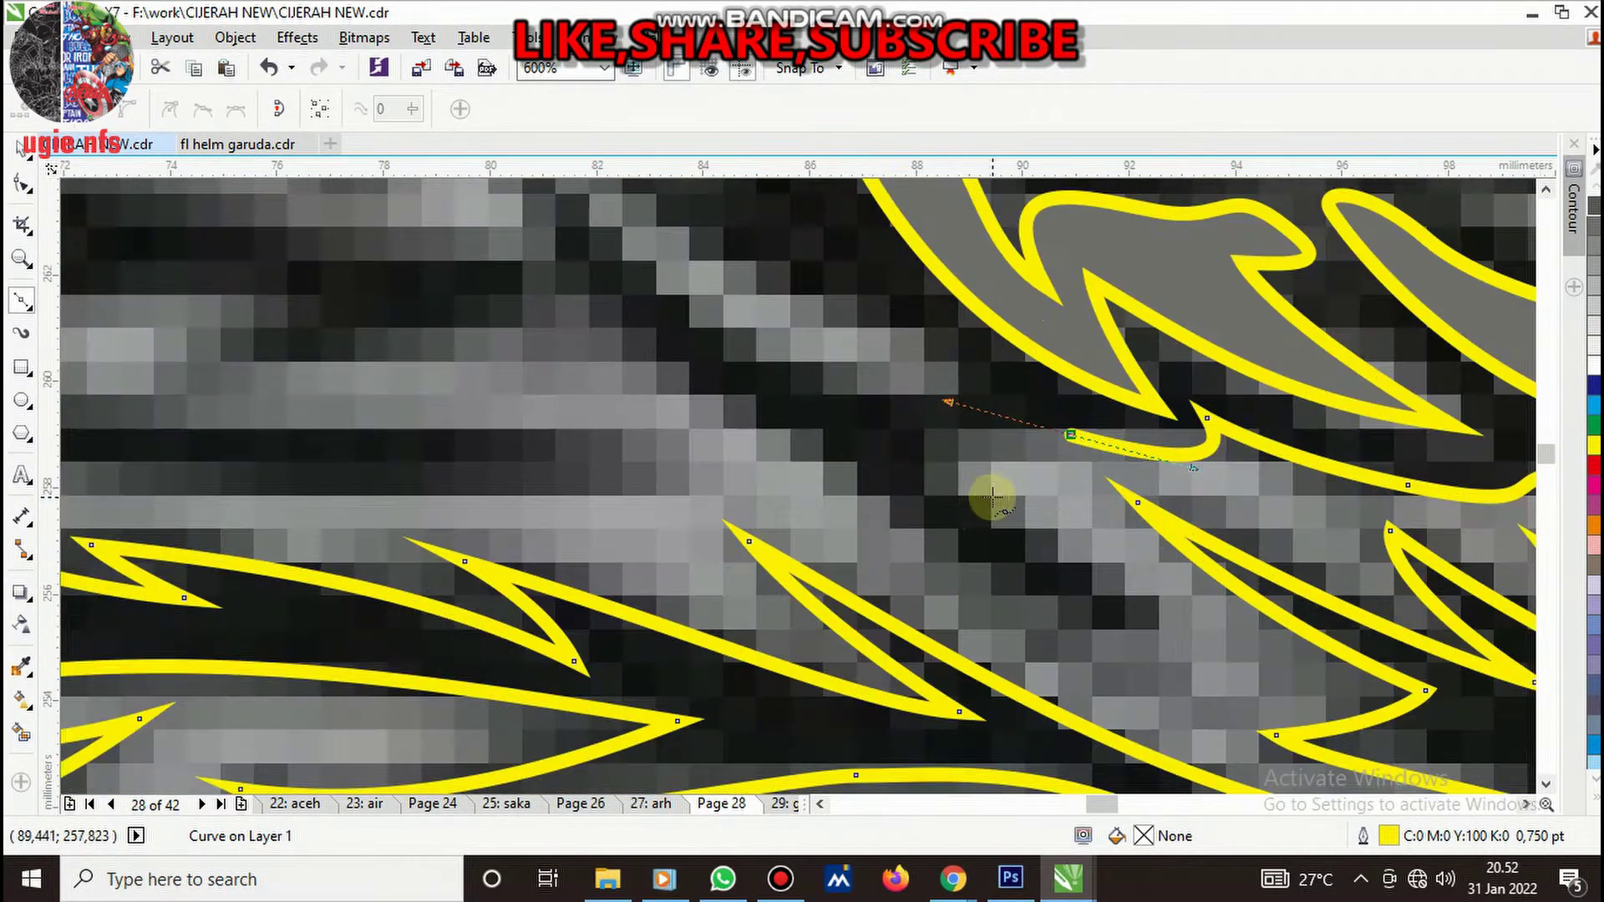
left_click_drag(979, 495, 1042, 533)
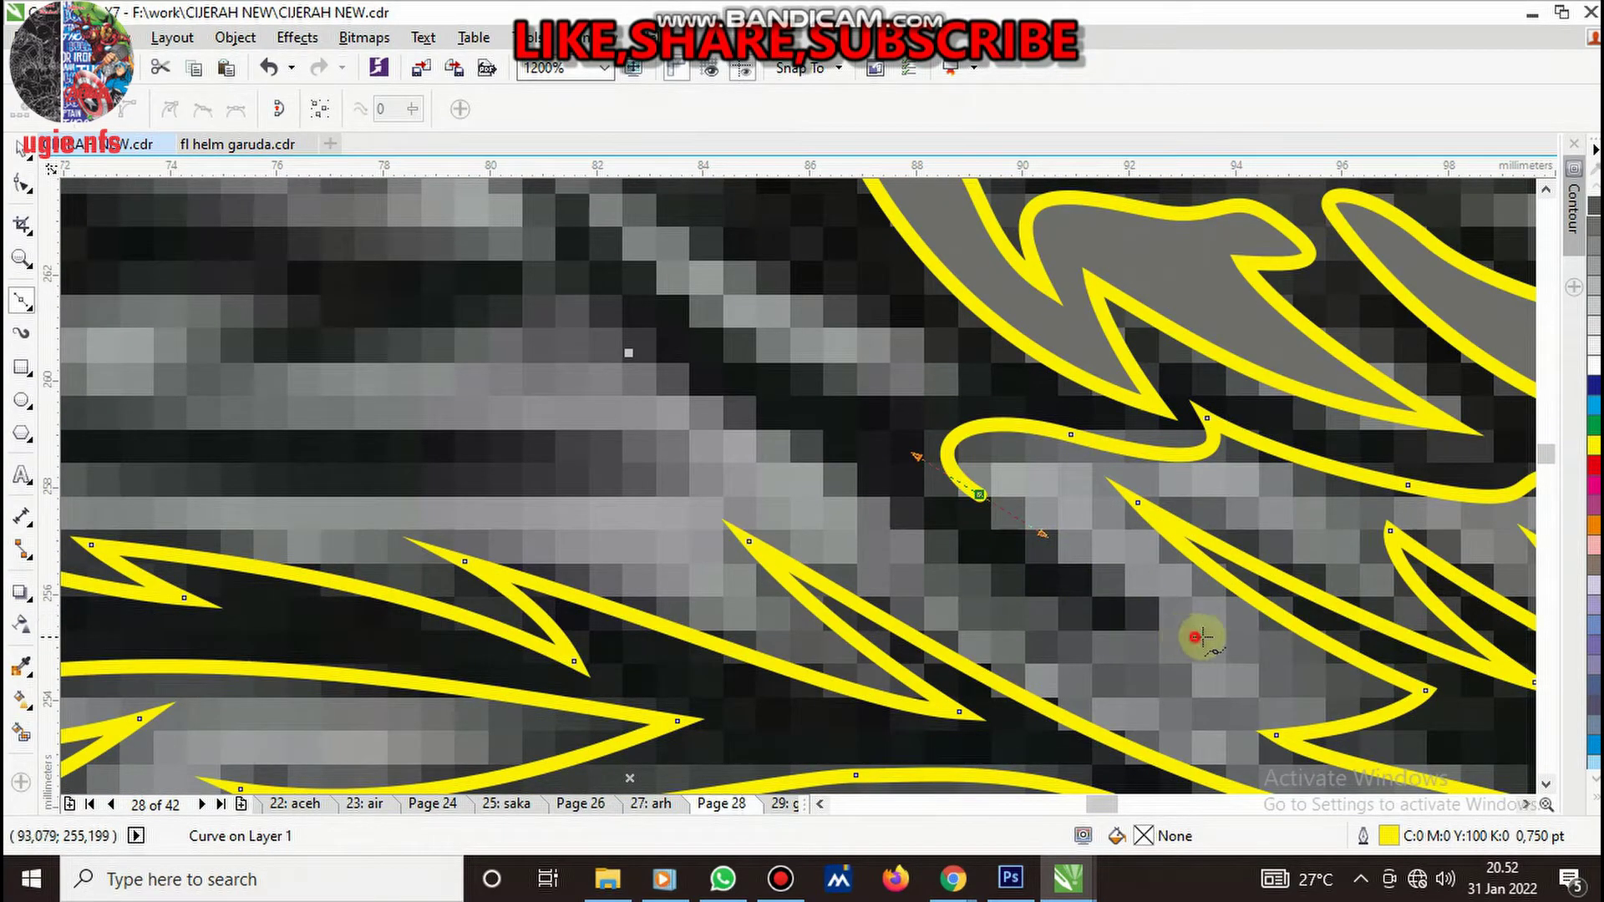
scroll(941, 526, "down", 2)
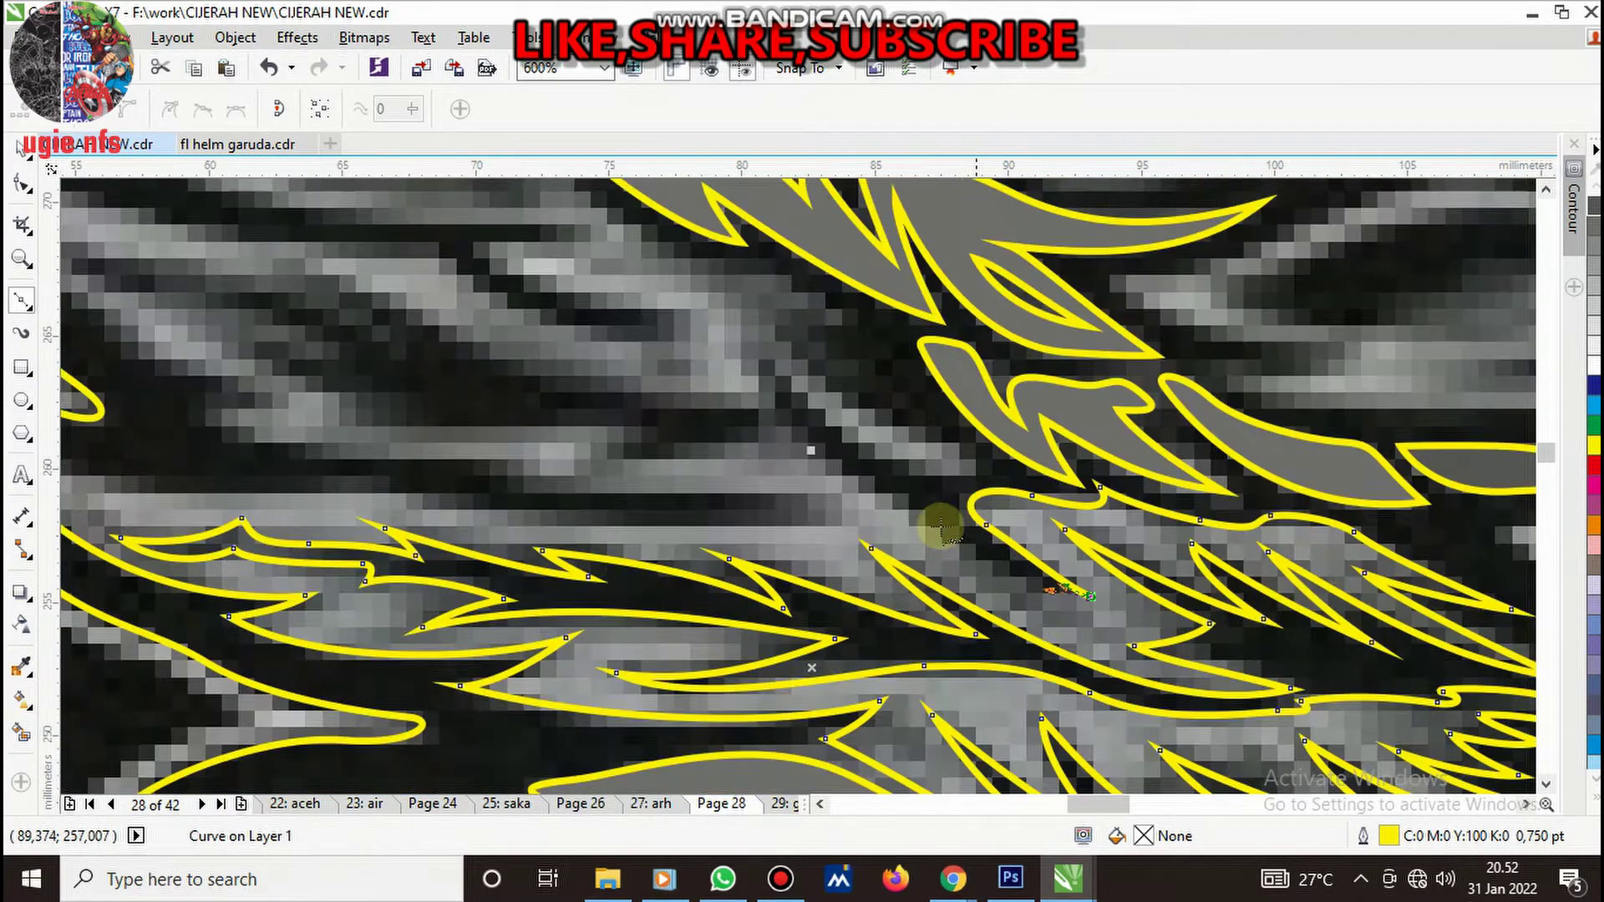
- Finish the current curve with a corner node at the feather tip, then curve back along the feather edge
left_click(871, 482)
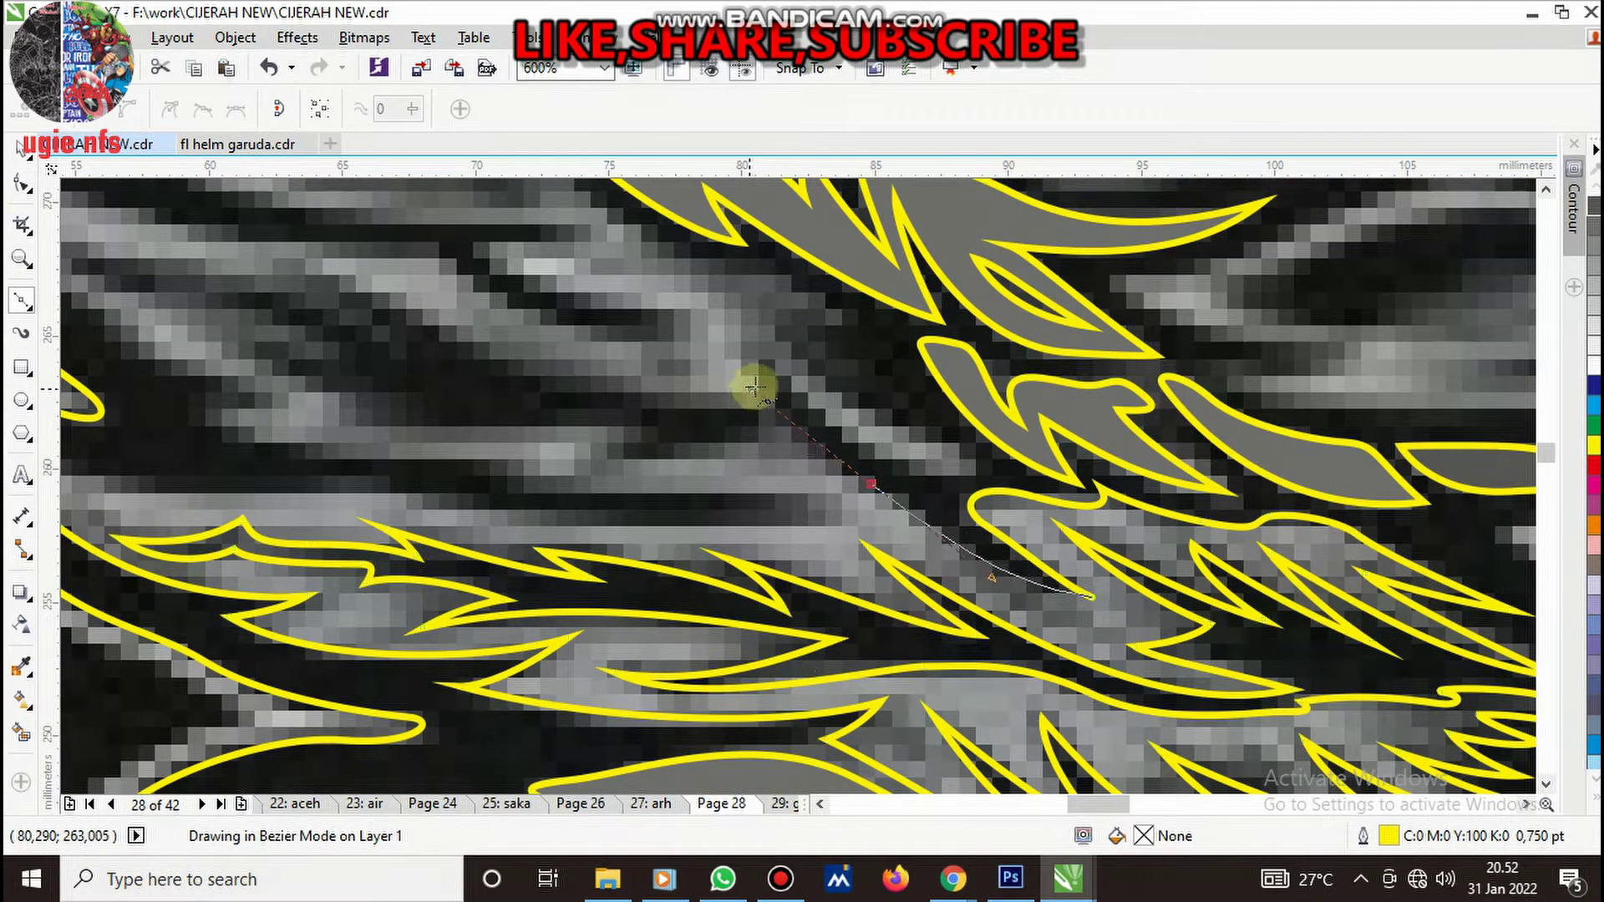
left_click(755, 387)
left_click_drag(984, 471, 1078, 465)
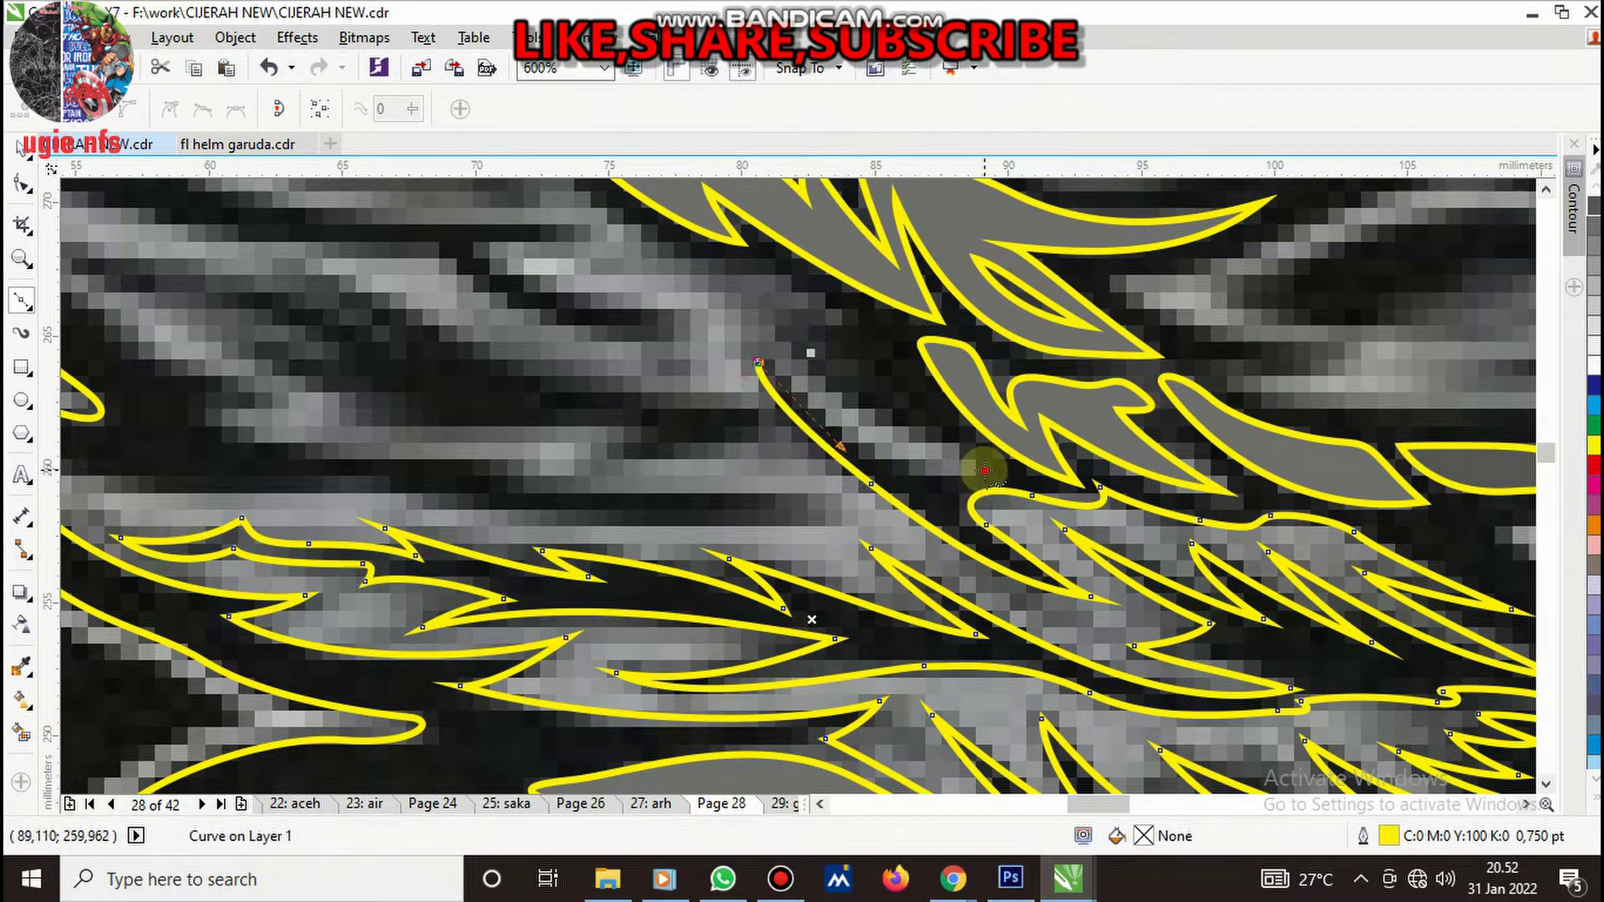
scroll(898, 432, "down", 3)
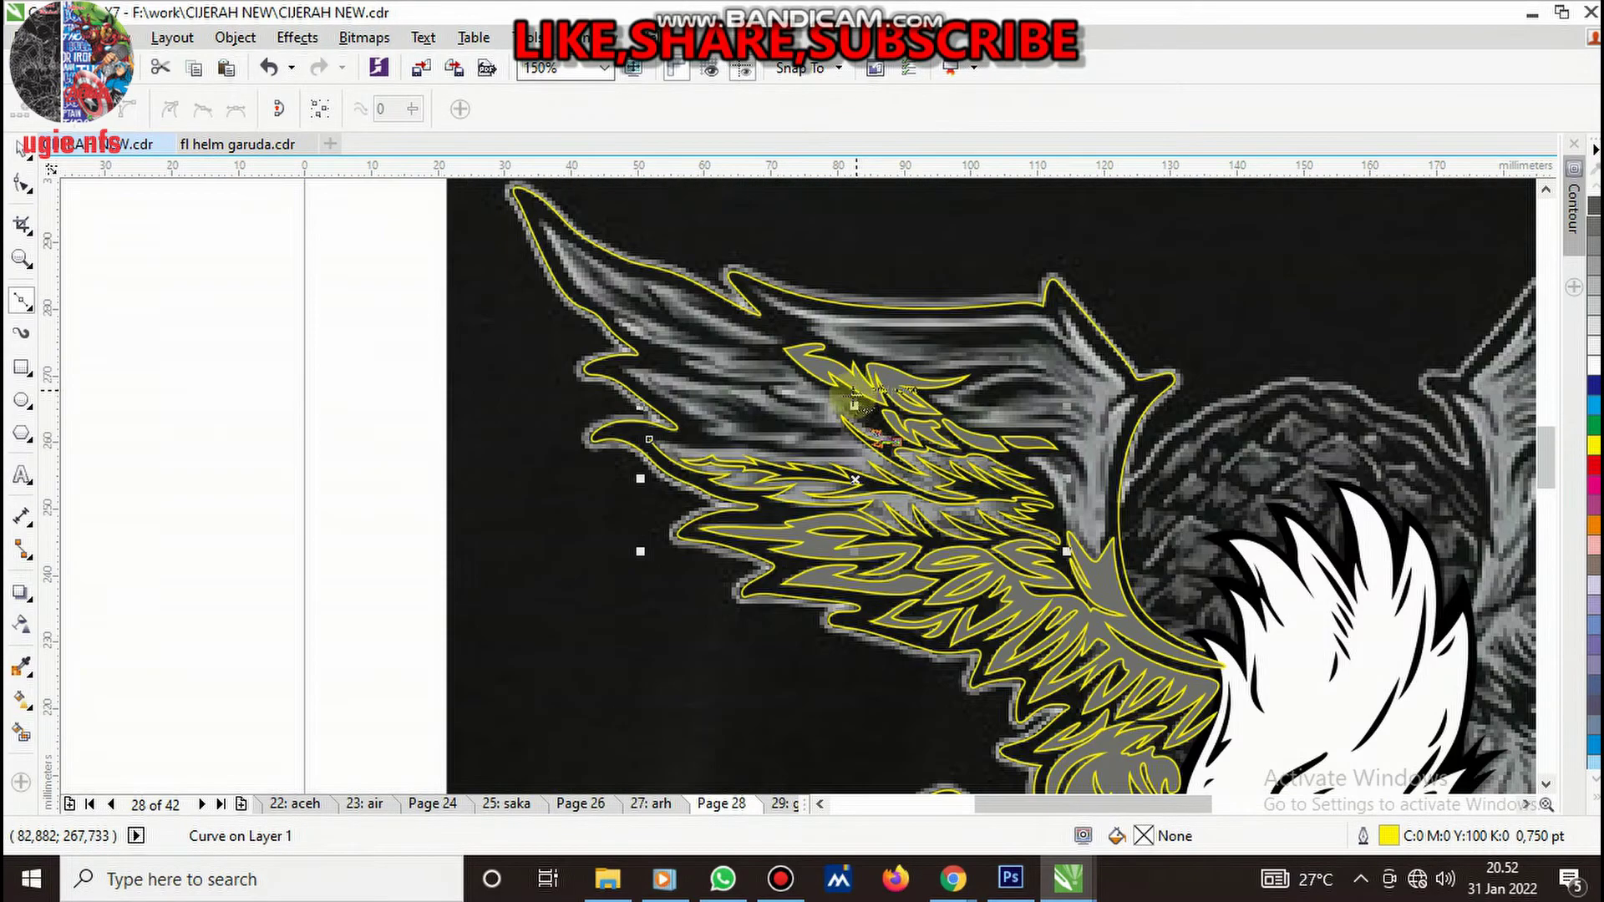
scroll(884, 456, "up", 3)
- Trace a new feather outline from its tip leftward up to the outer wing edge
left_click(828, 419)
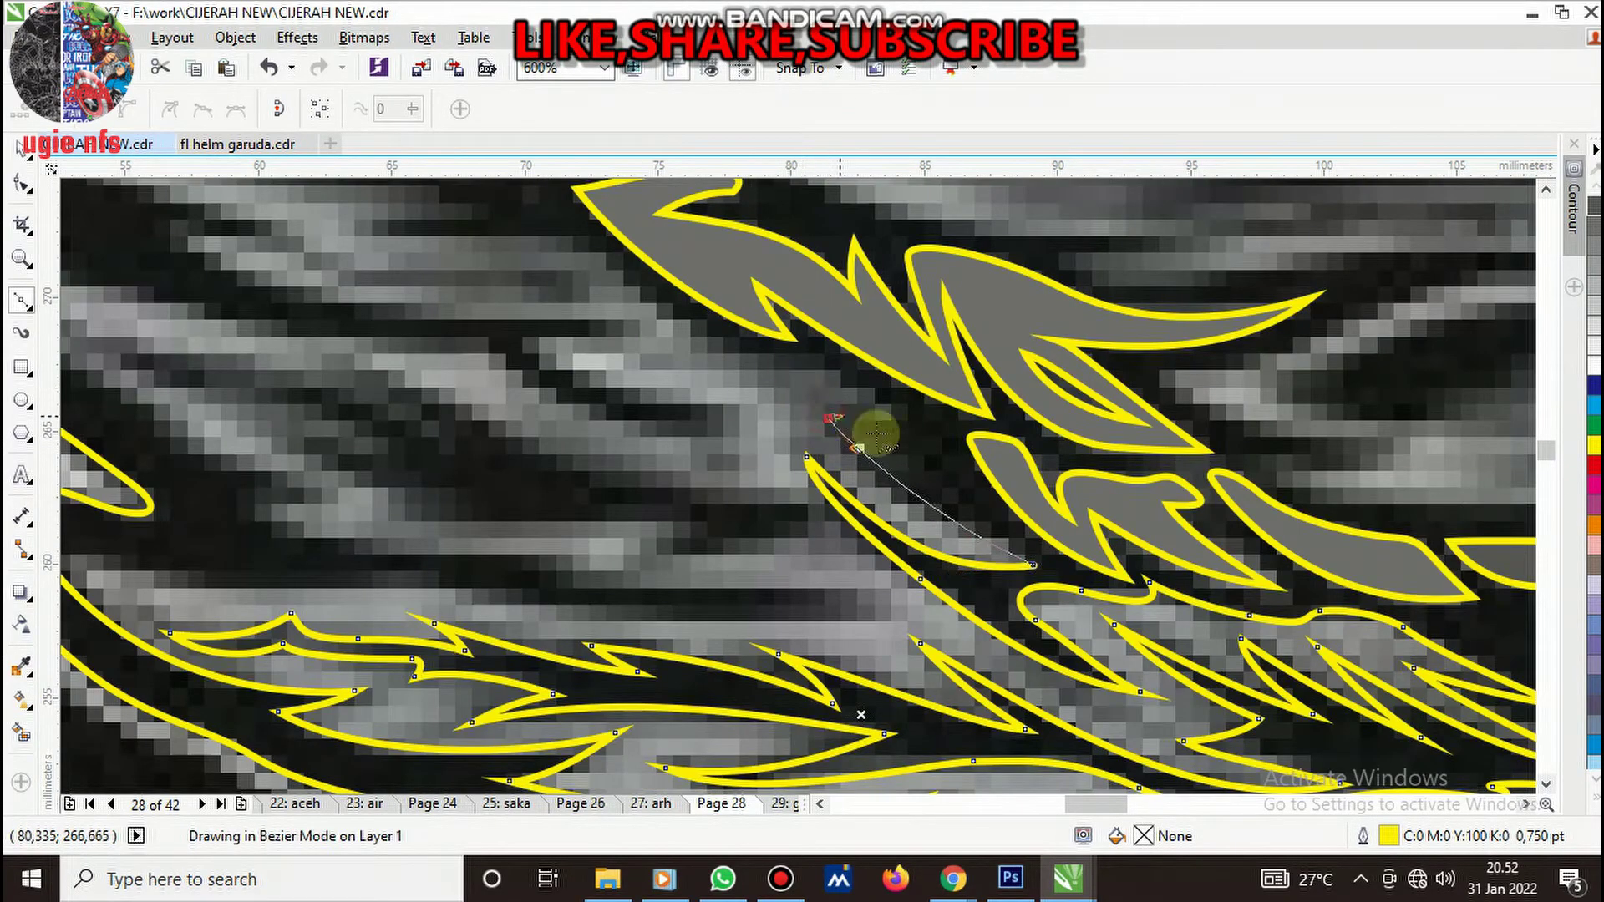
left_click_drag(916, 421, 810, 357)
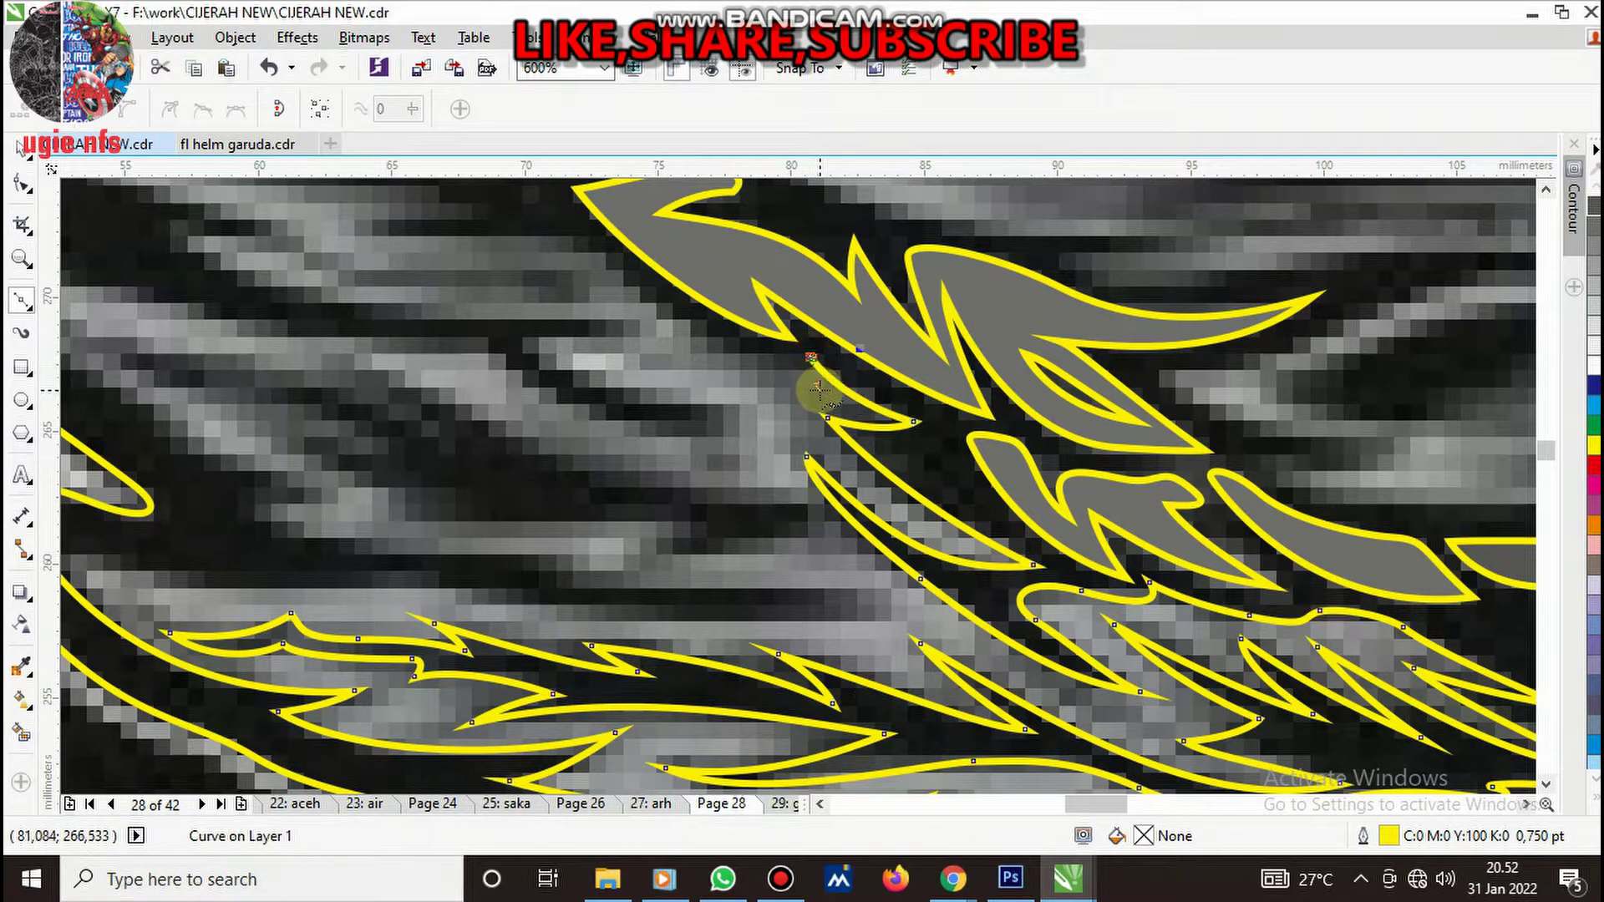
scroll(930, 422, "down", 3)
scroll(829, 407, "up", 4)
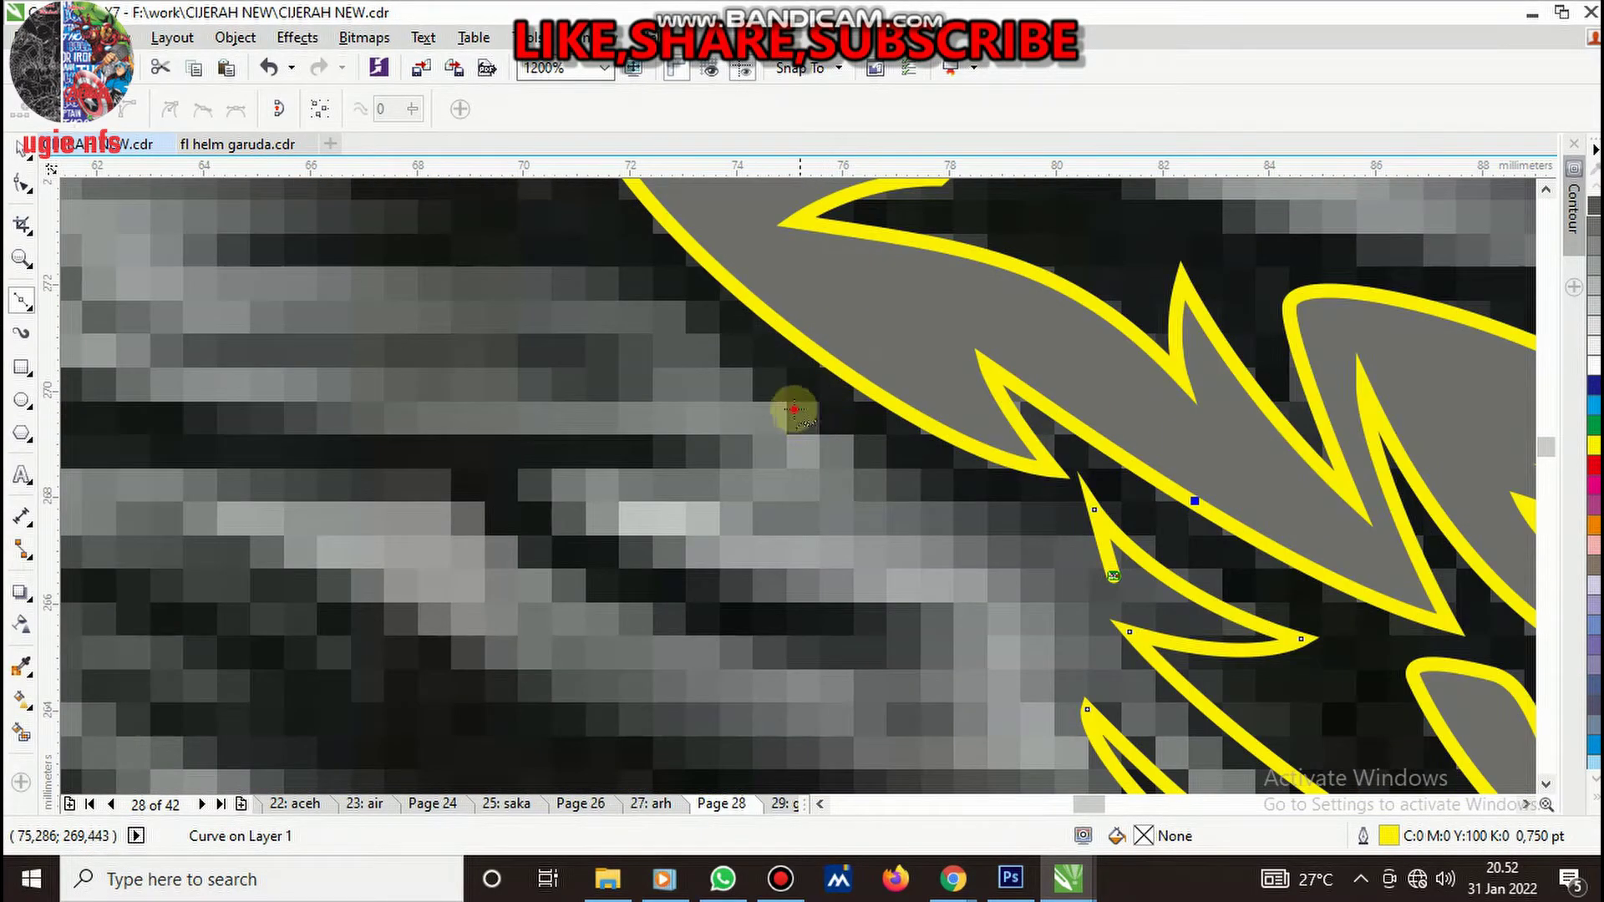
scroll(952, 437, "down", 4)
scroll(910, 428, "up", 2)
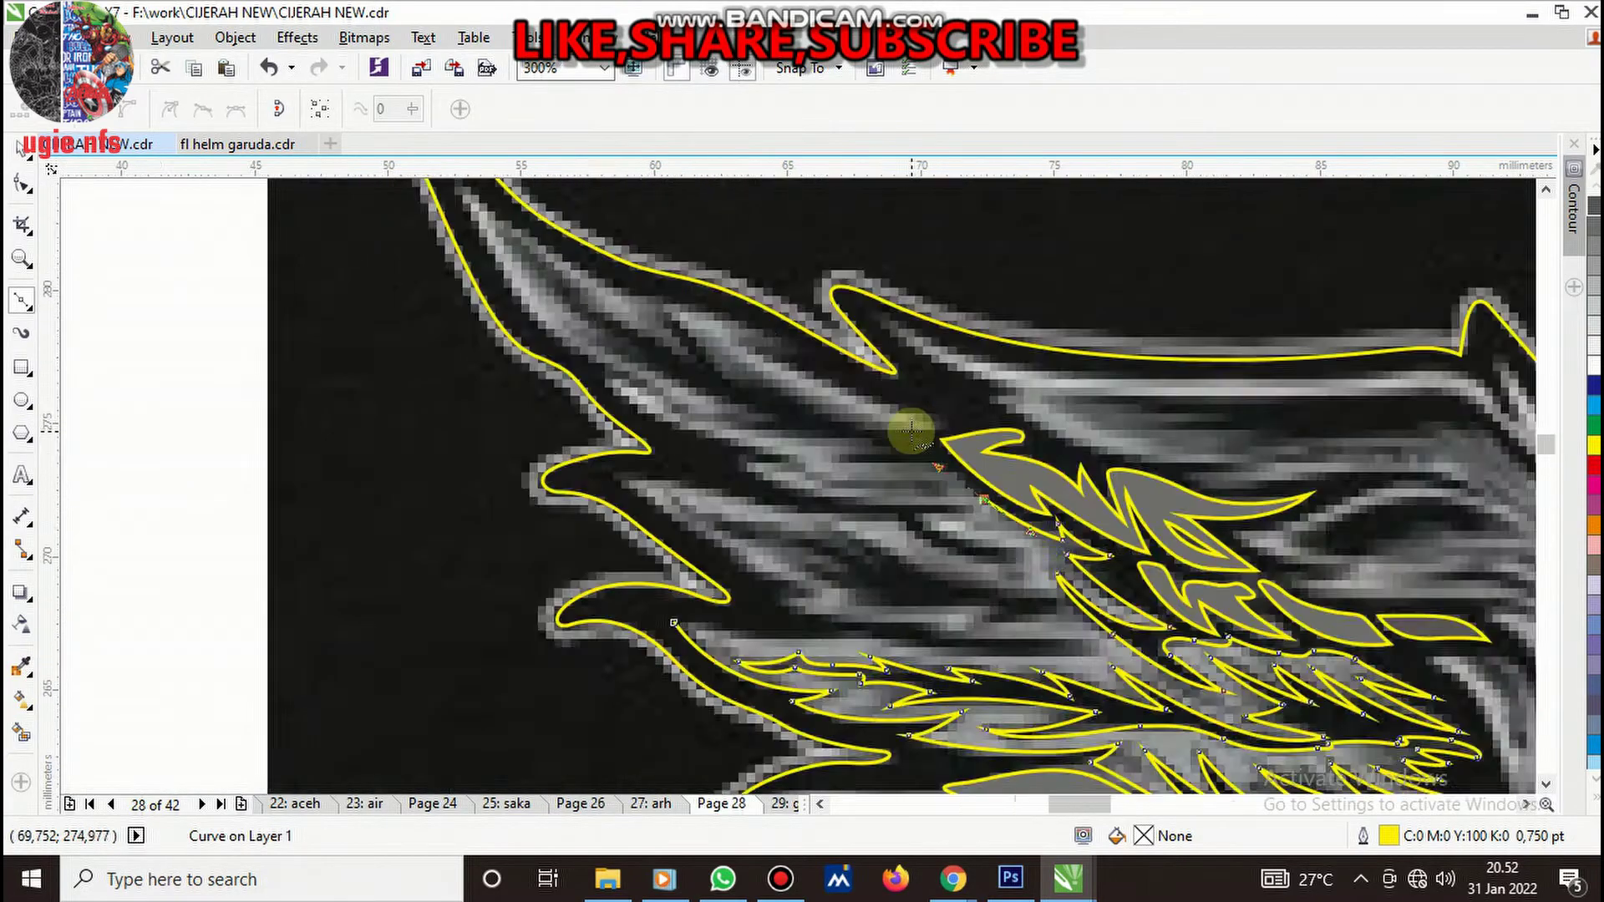
scroll(913, 429, "up", 1)
left_click_drag(918, 498, 722, 480)
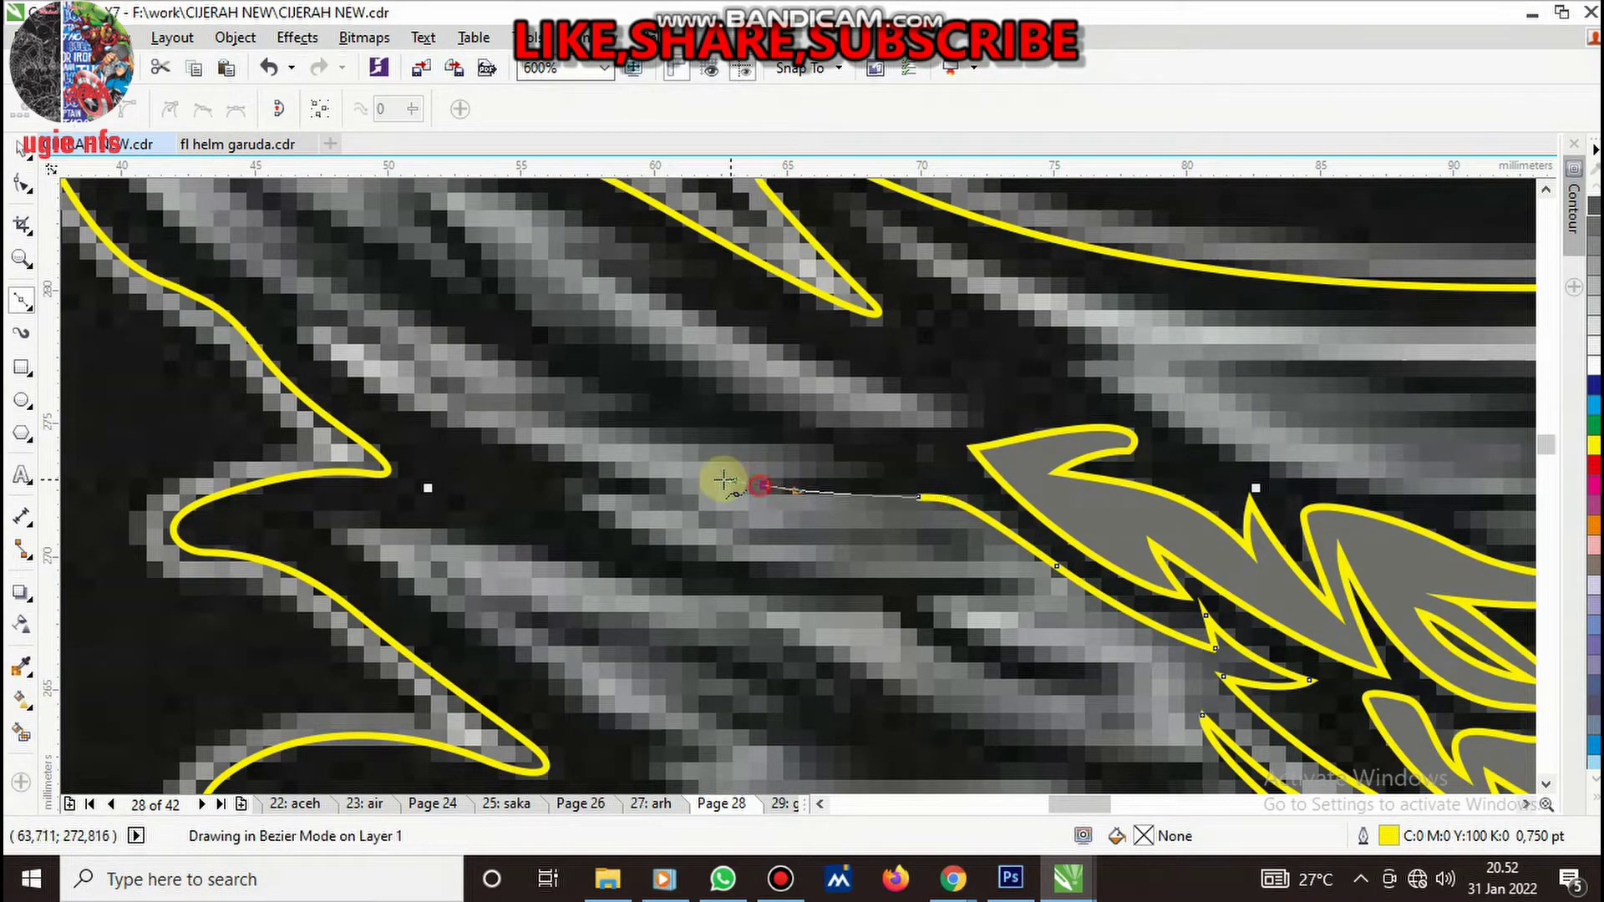
left_click_drag(830, 485, 869, 481)
left_click(900, 467)
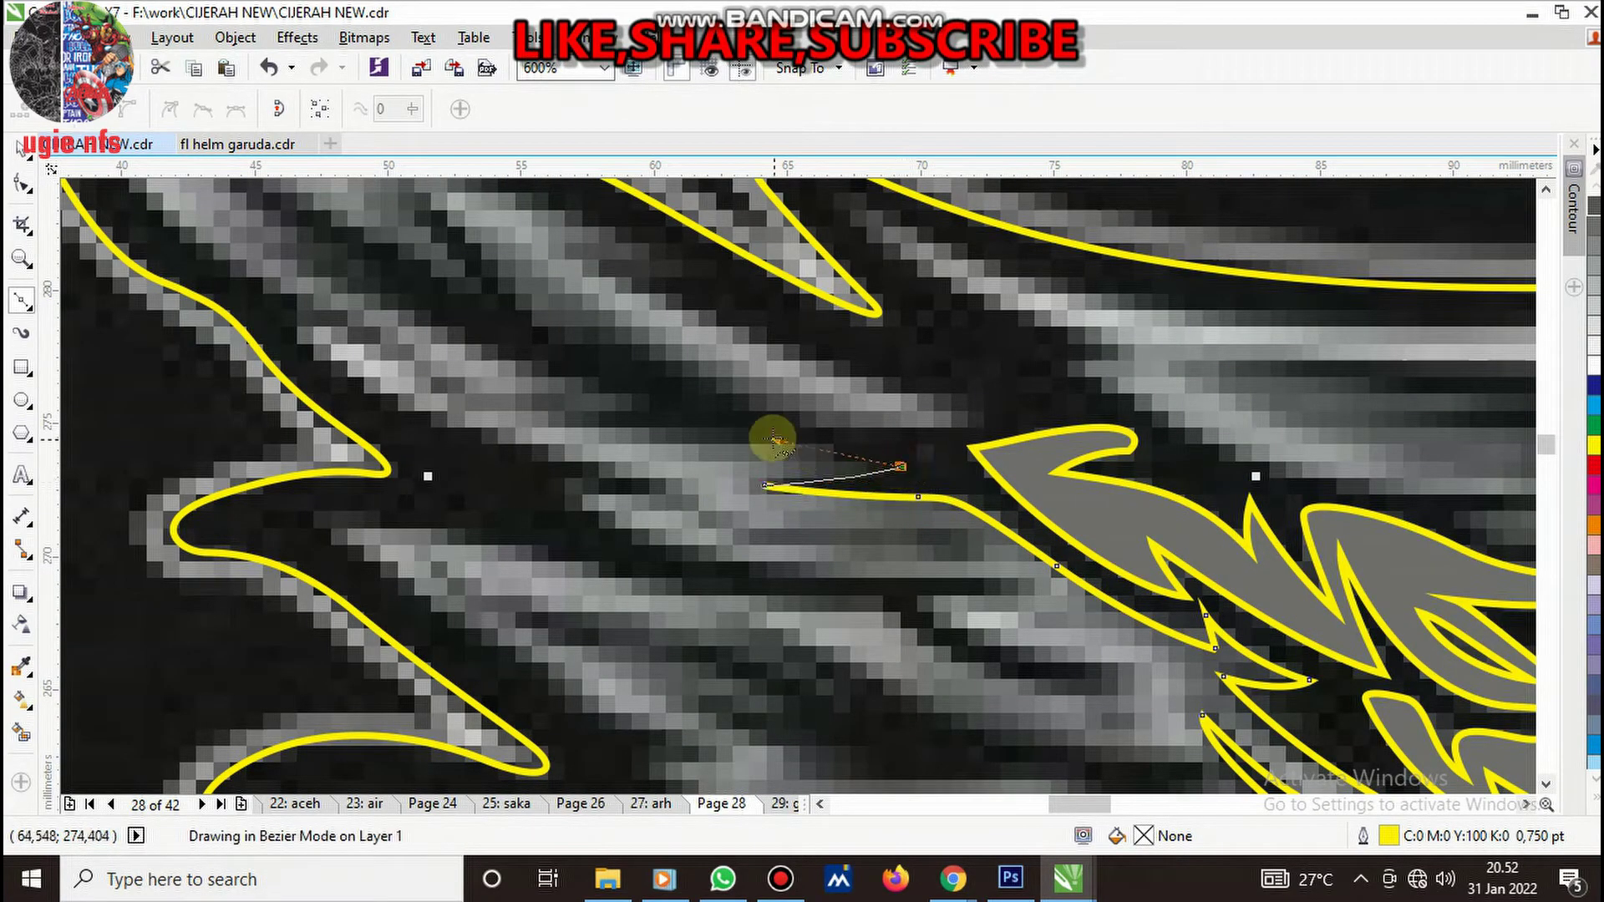
scroll(752, 455, "down", 2)
scroll(702, 464, "up", 2)
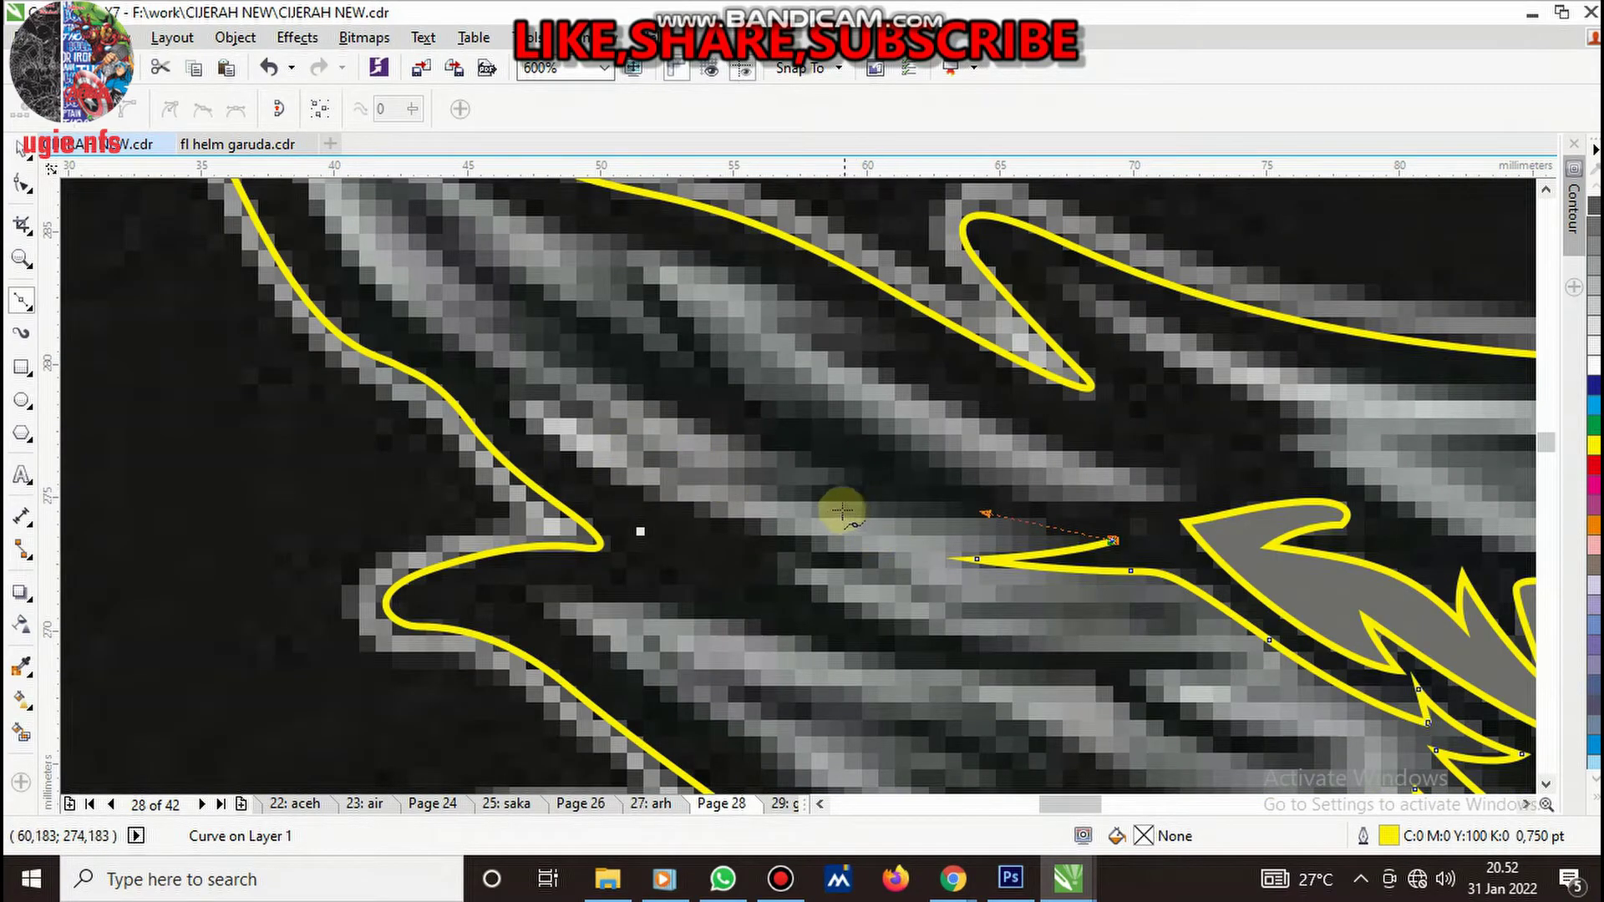
left_click_drag(825, 501, 627, 448)
left_click_drag(520, 396, 415, 344)
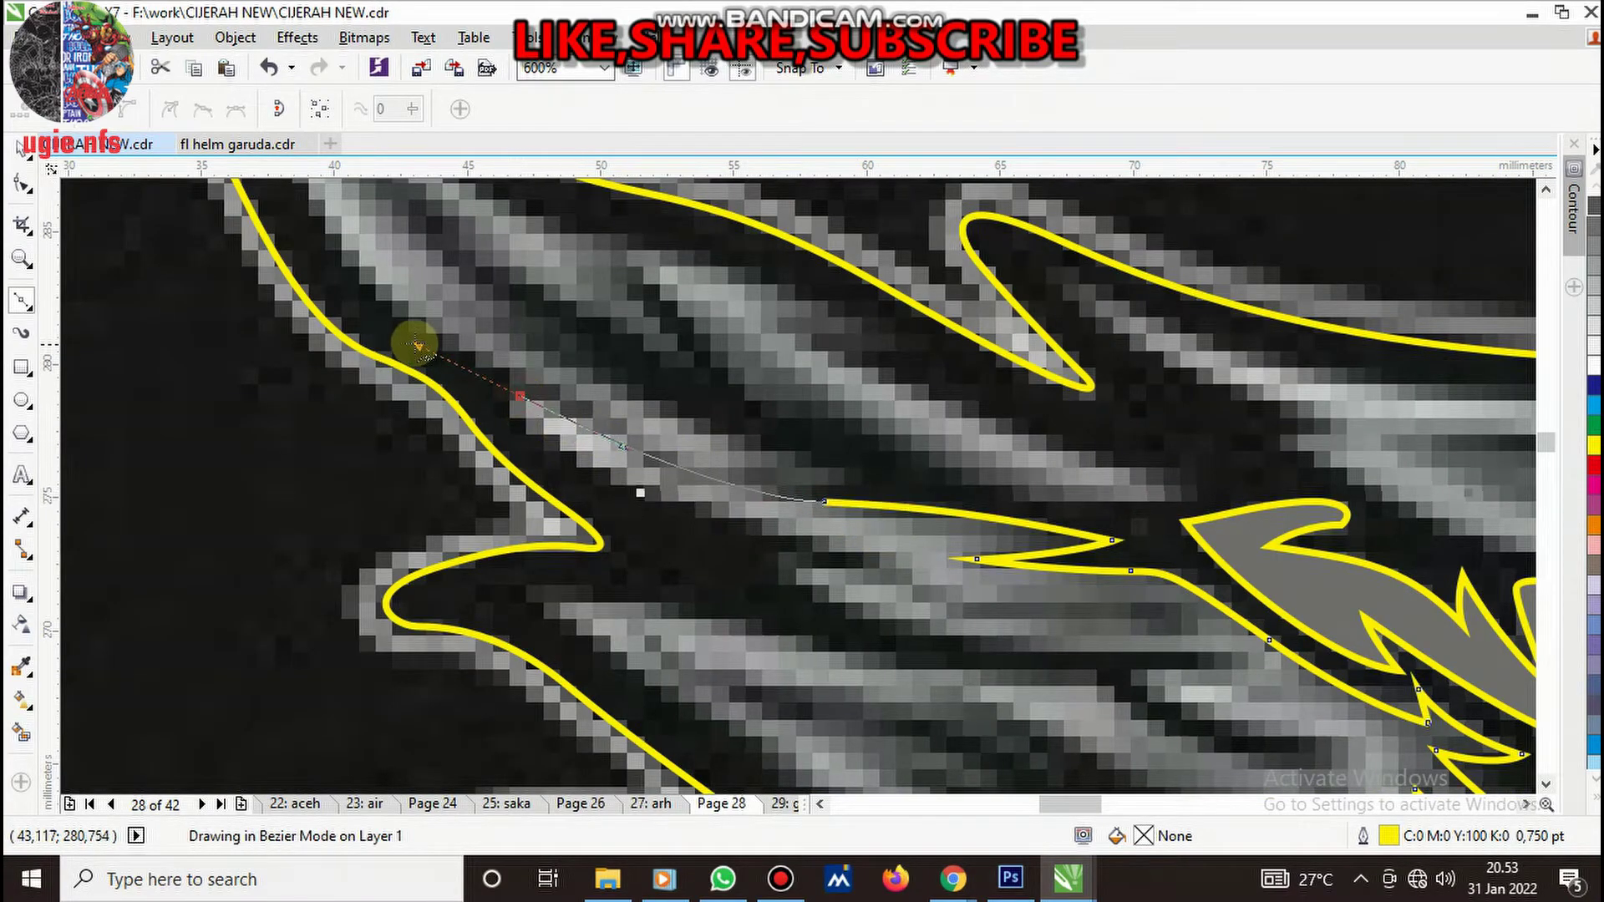
left_click_drag(554, 468, 579, 469)
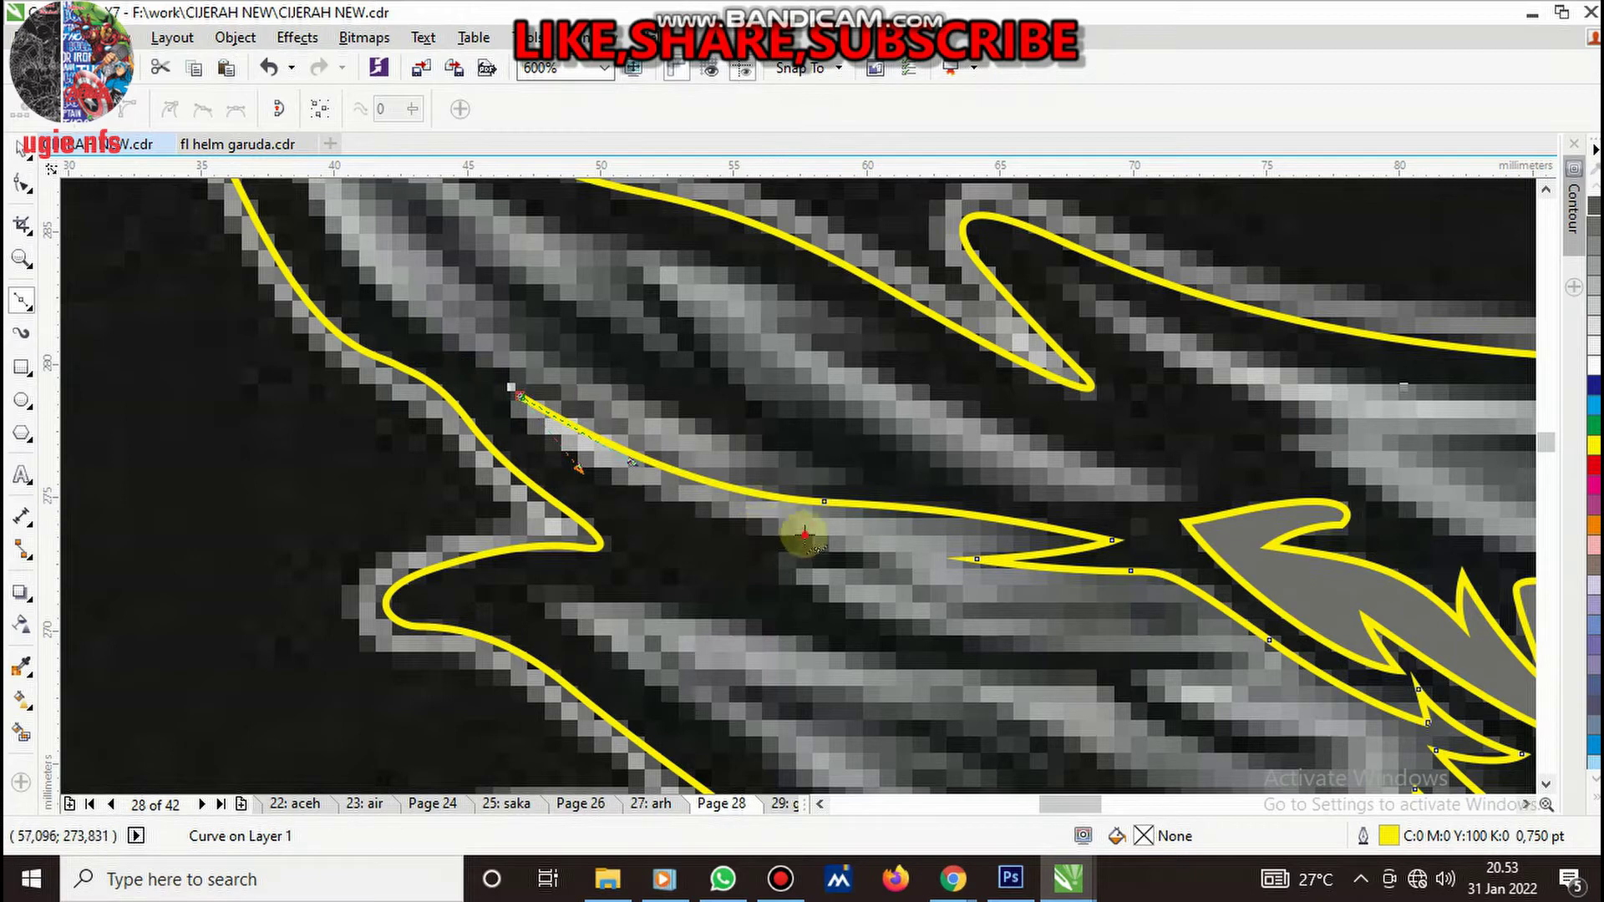
- Trace the lower edges of the slim feathers rightward with curved and corner nodes
left_click_drag(804, 535, 907, 557)
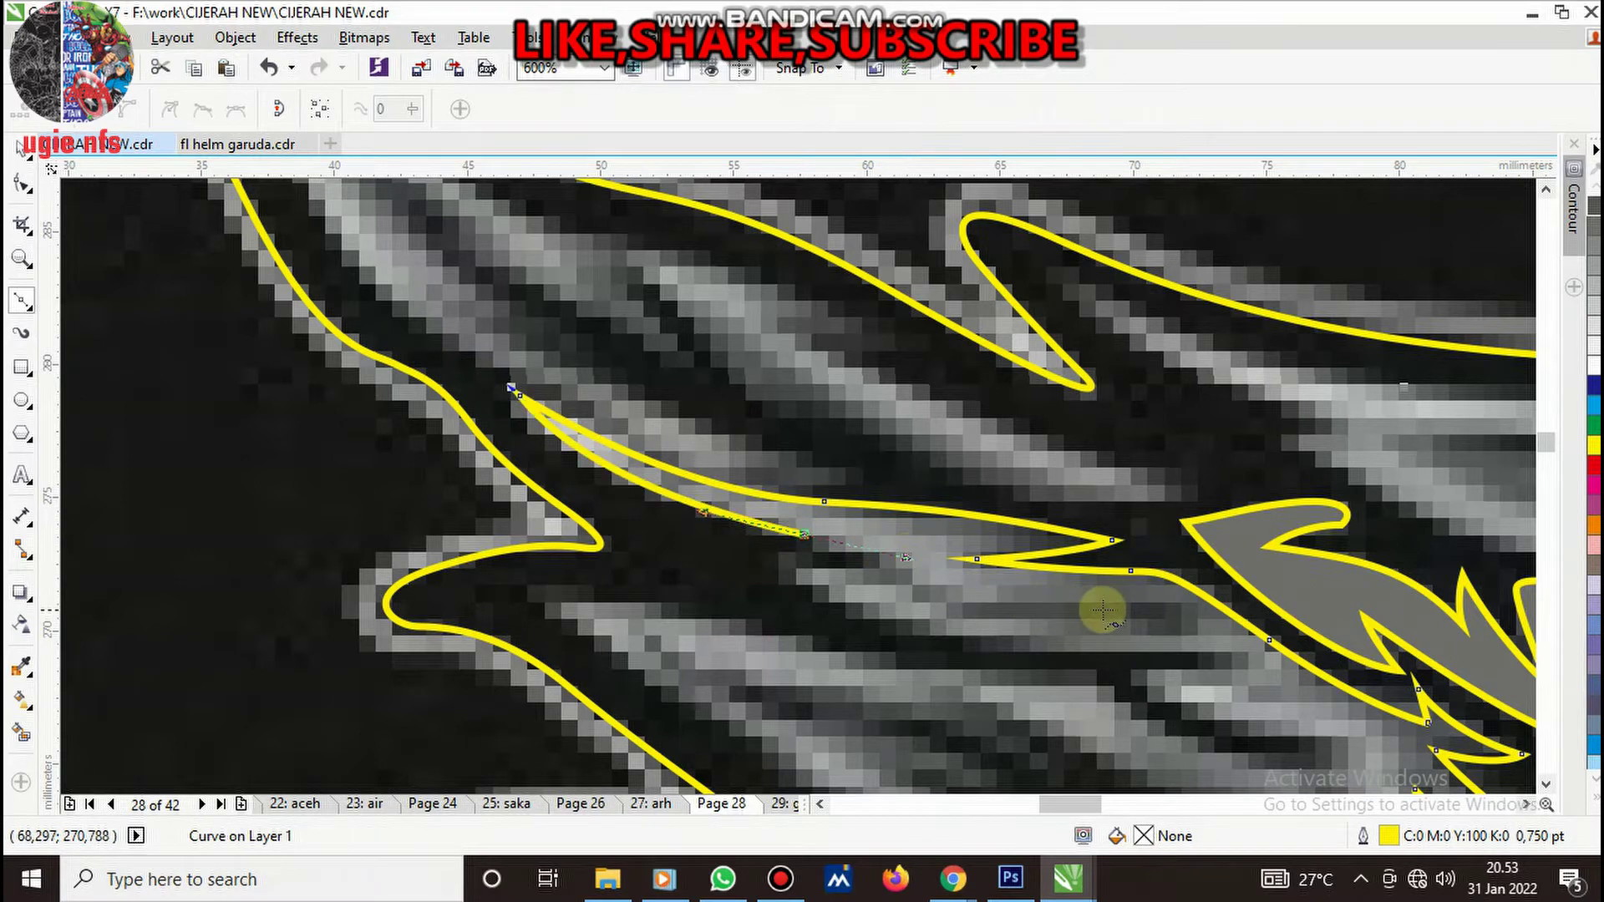
left_click_drag(1180, 616, 1143, 626)
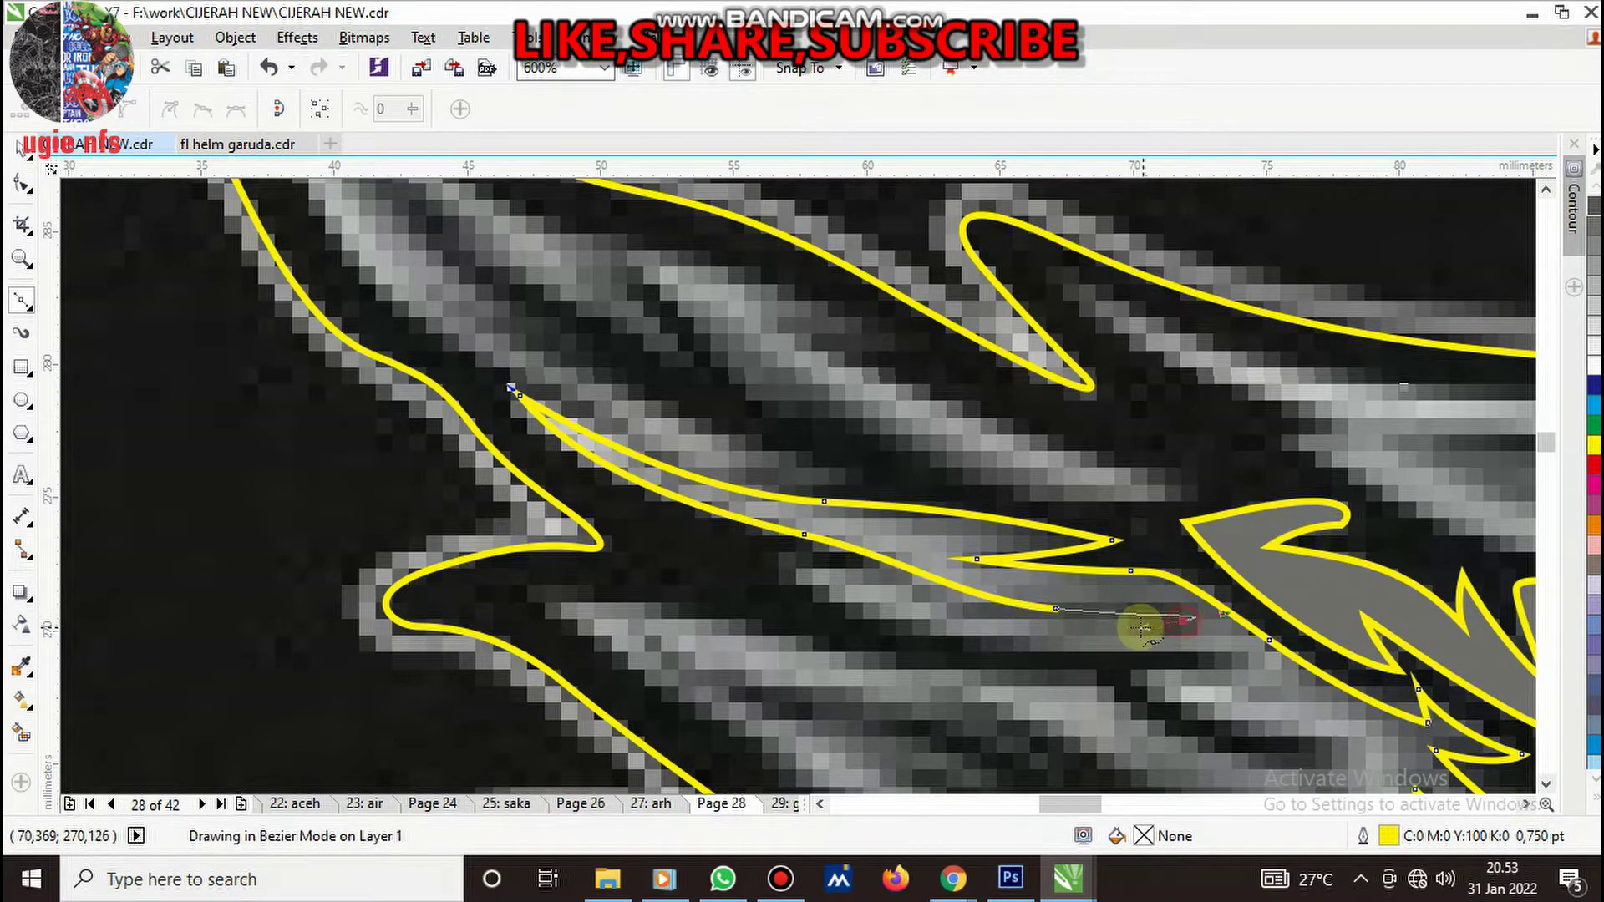
mouse_move(938, 599)
left_mouse_down()
mouse_move(833, 551)
mouse_move(871, 618)
left_mouse_up()
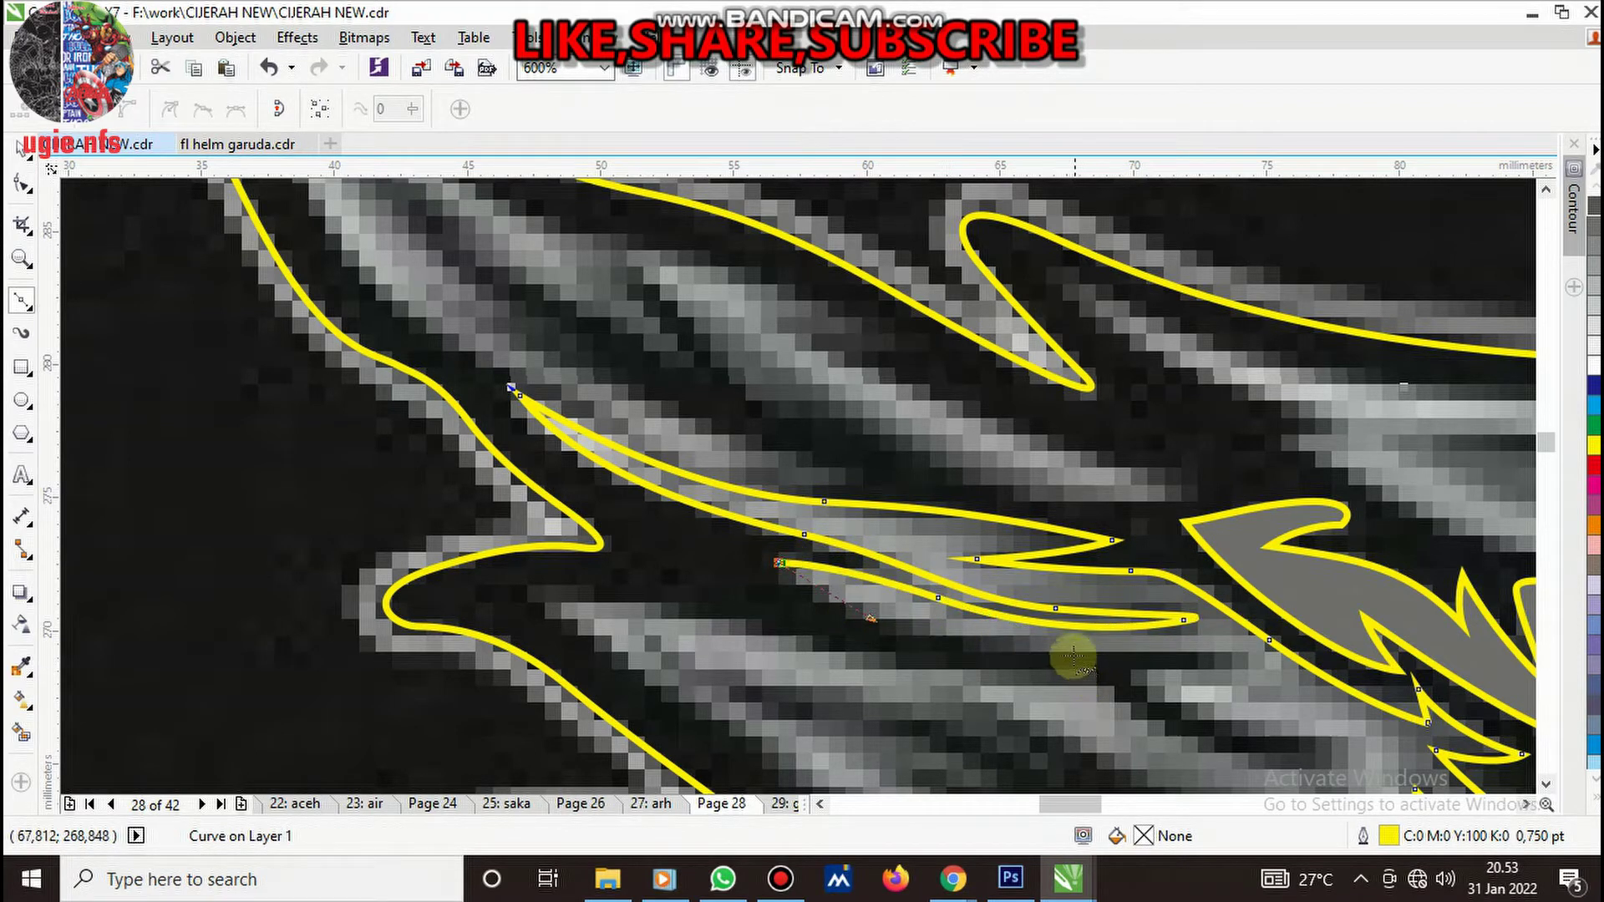
left_click_drag(1073, 656, 1167, 660)
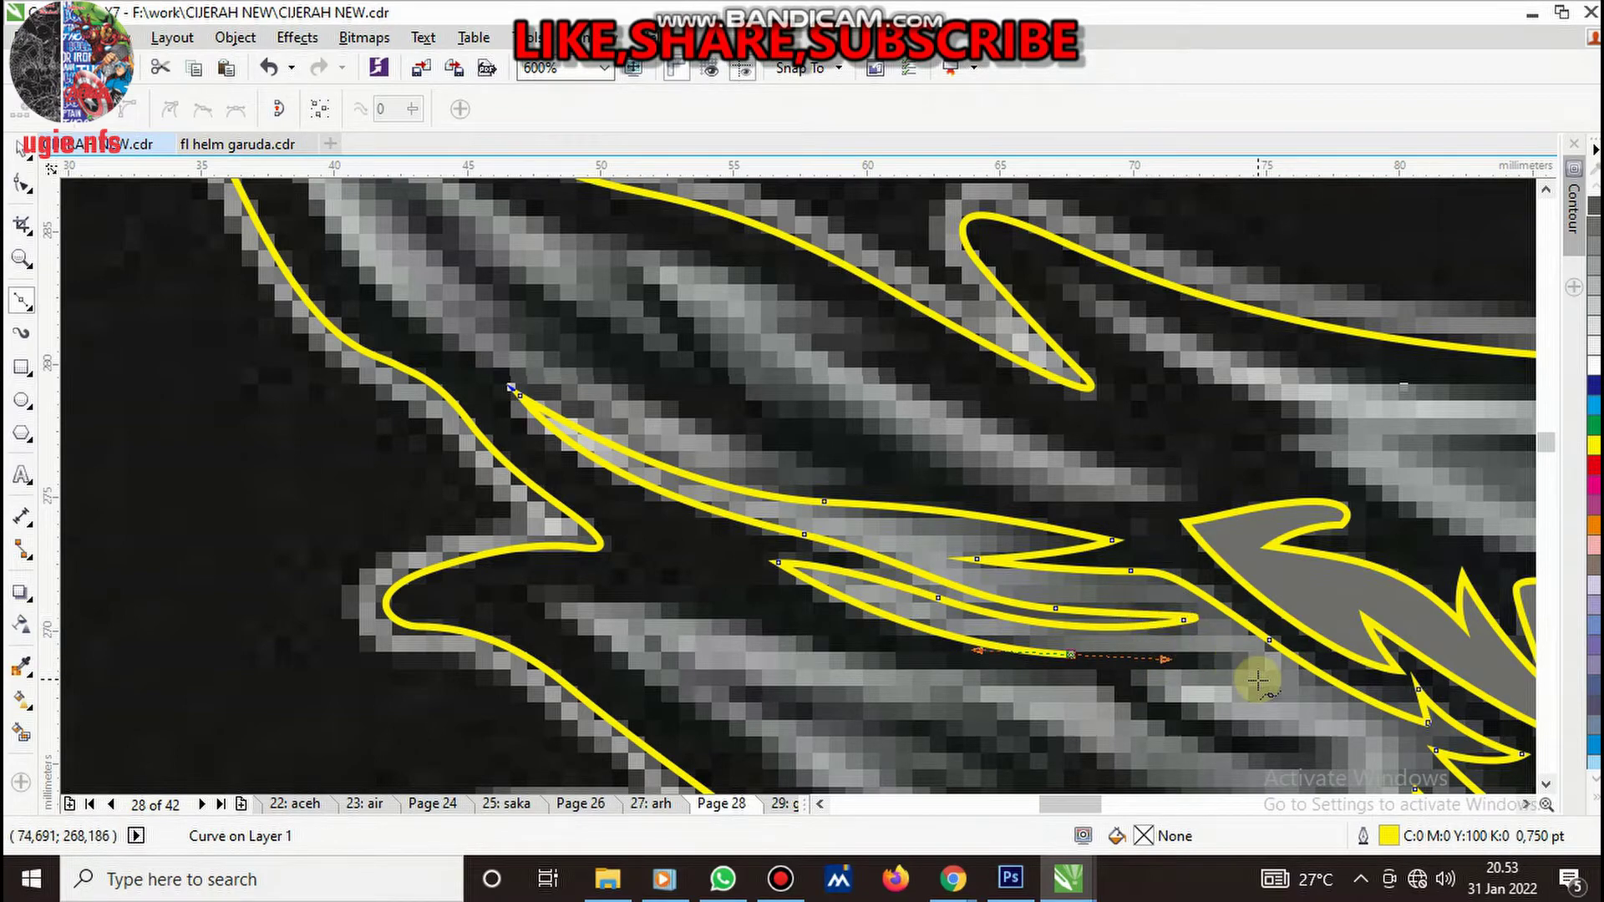
scroll(1258, 681, "up", 2)
left_click_drag(1235, 649, 1278, 666)
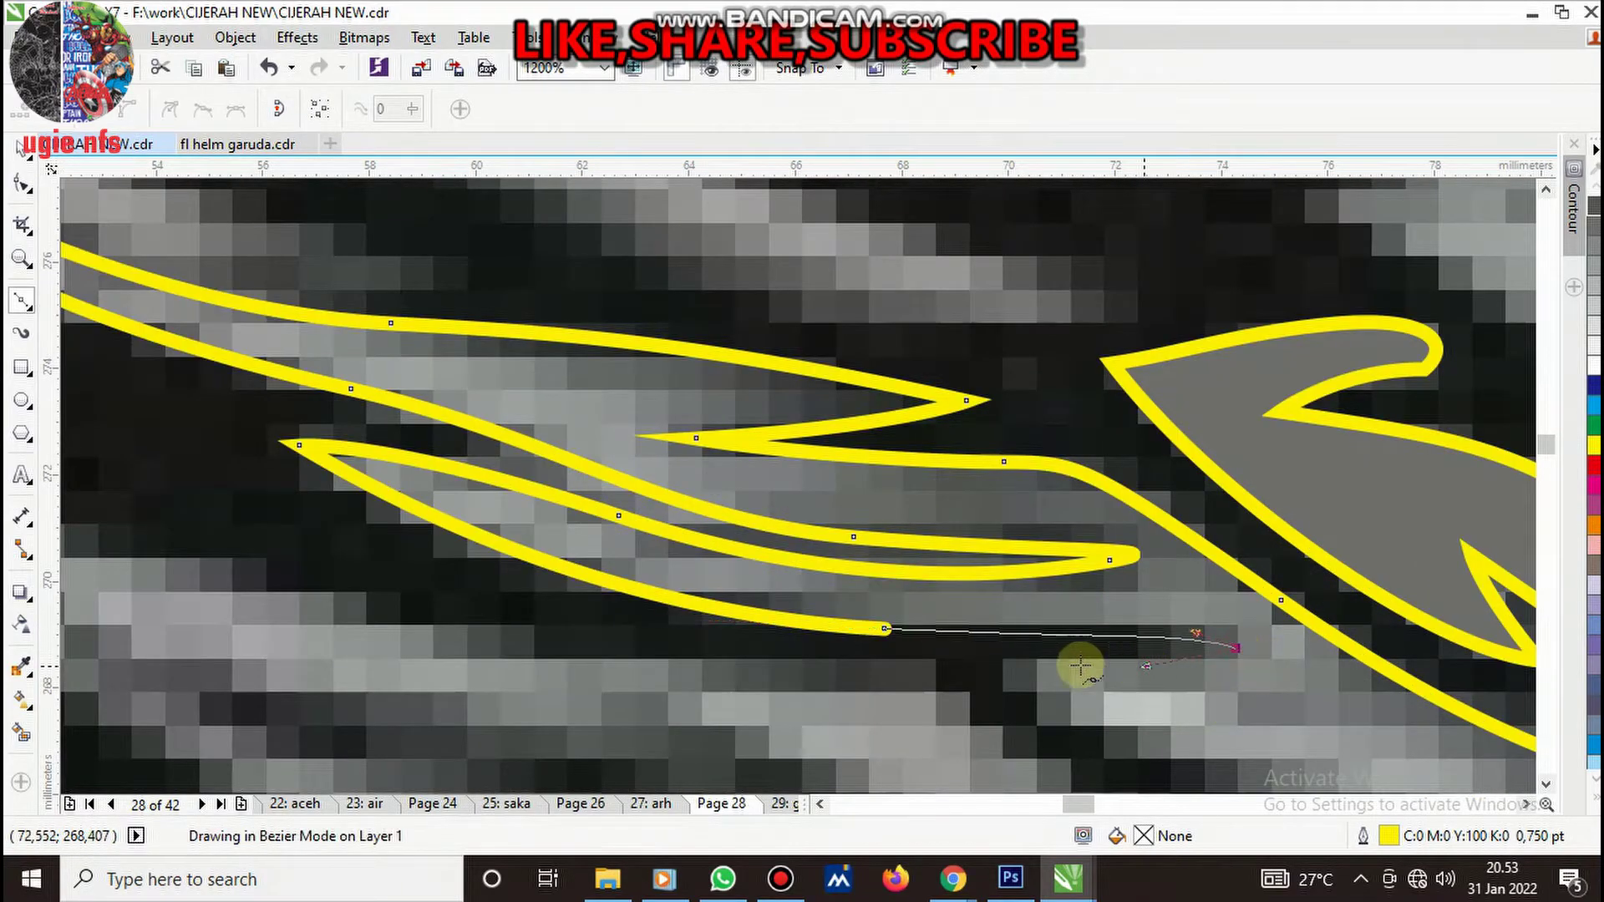
scroll(1039, 610, "down", 4)
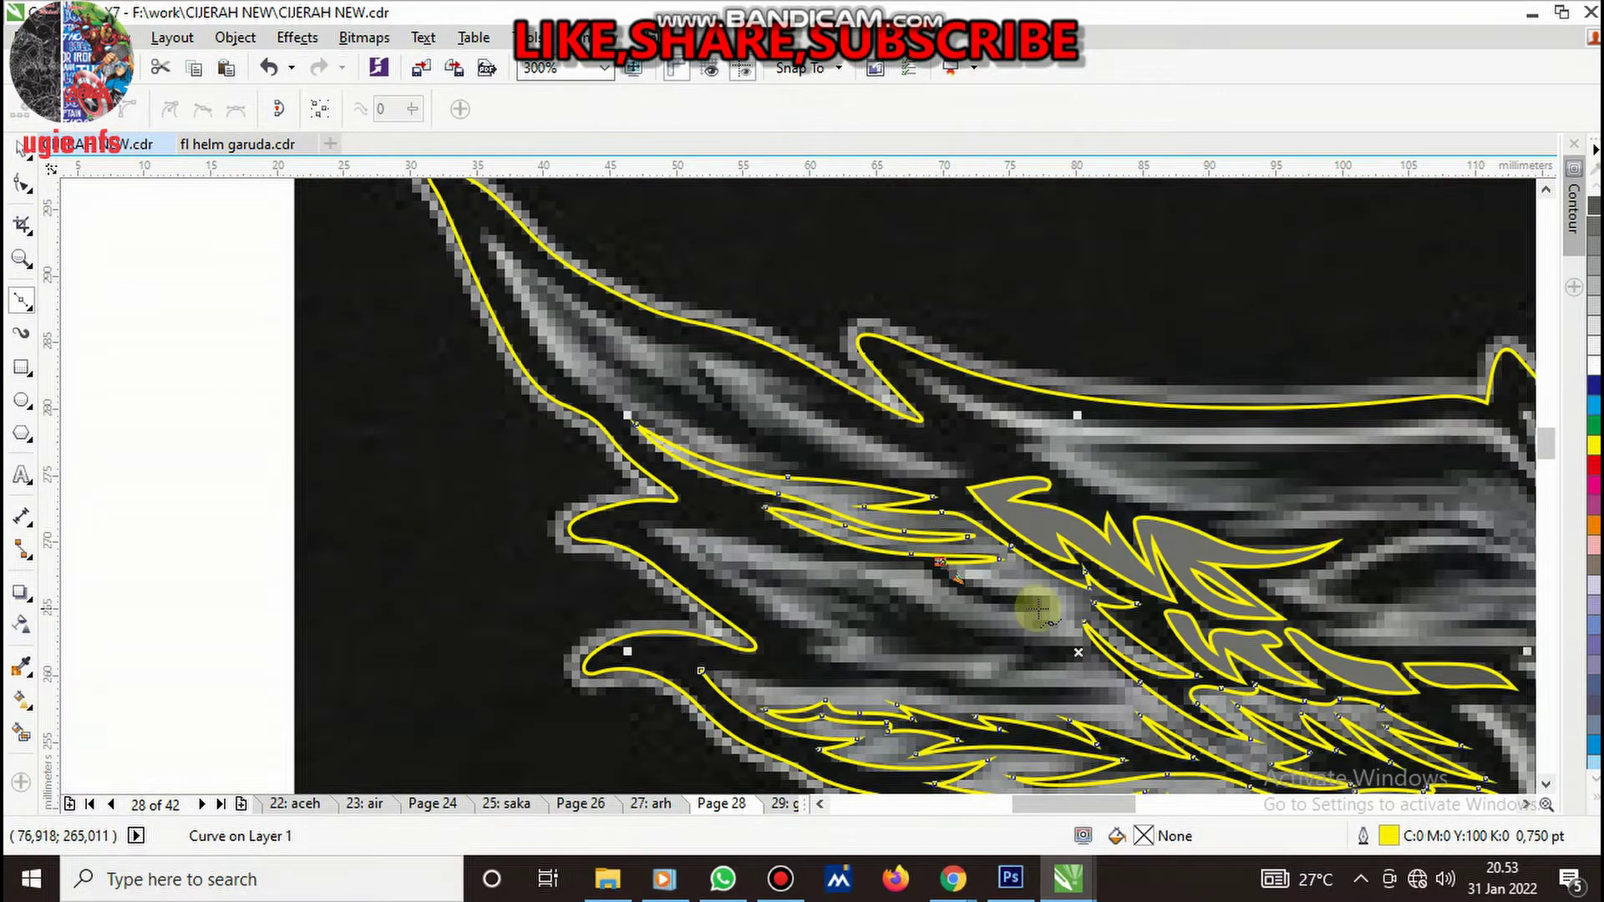
scroll(1038, 609, "up", 4)
left_click_drag(1086, 581, 1054, 623)
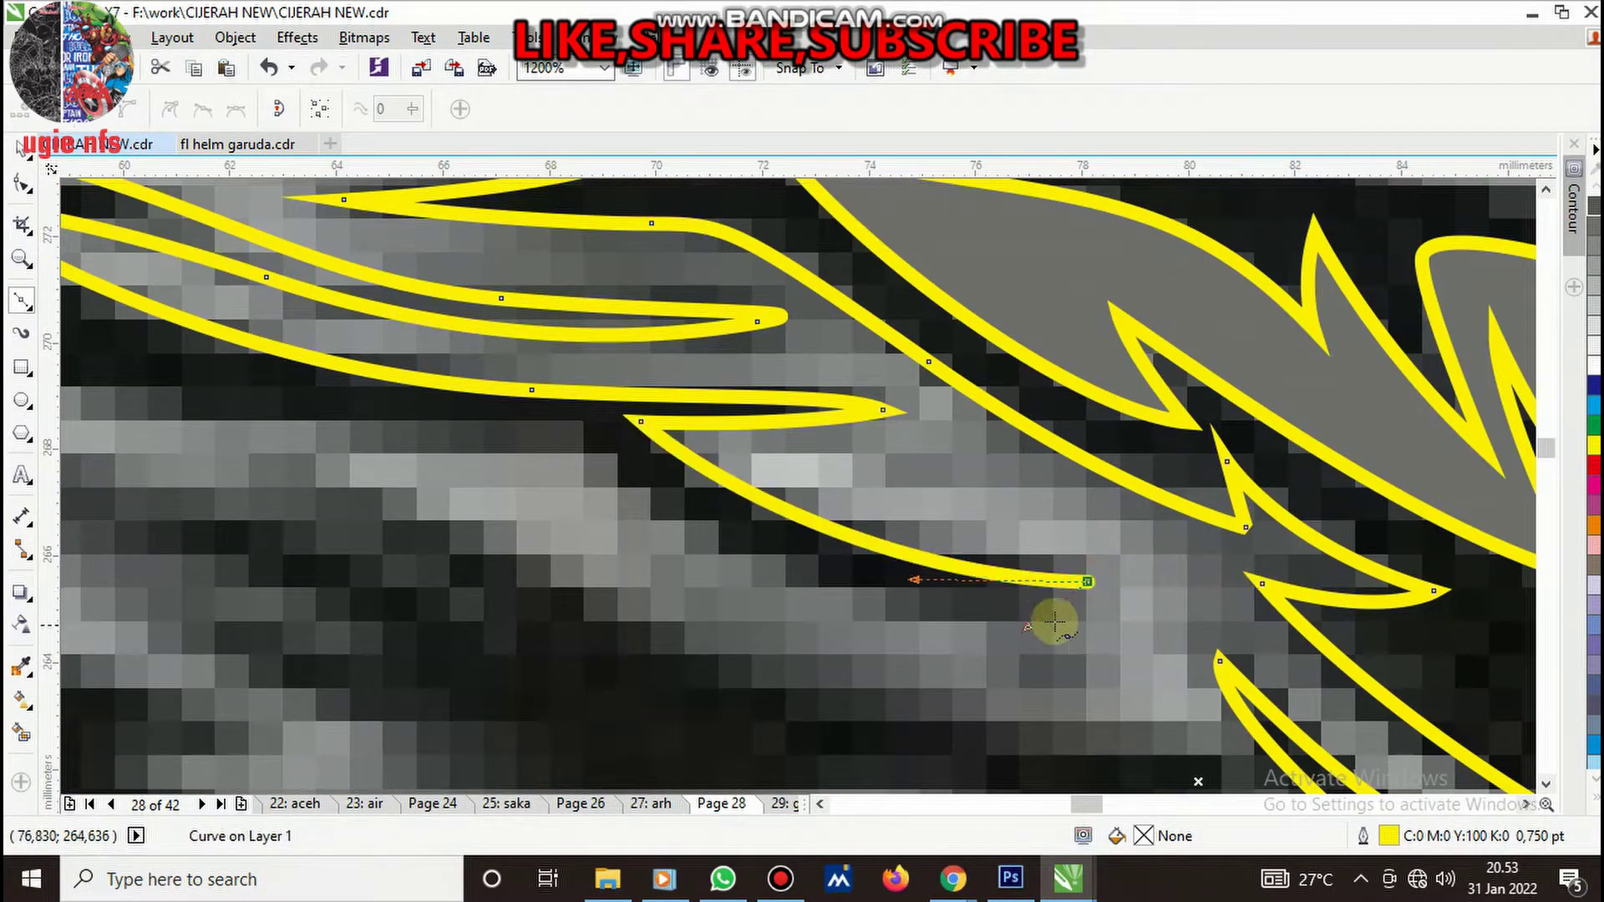
scroll(1055, 623, "down", 4)
scroll(930, 589, "up", 2)
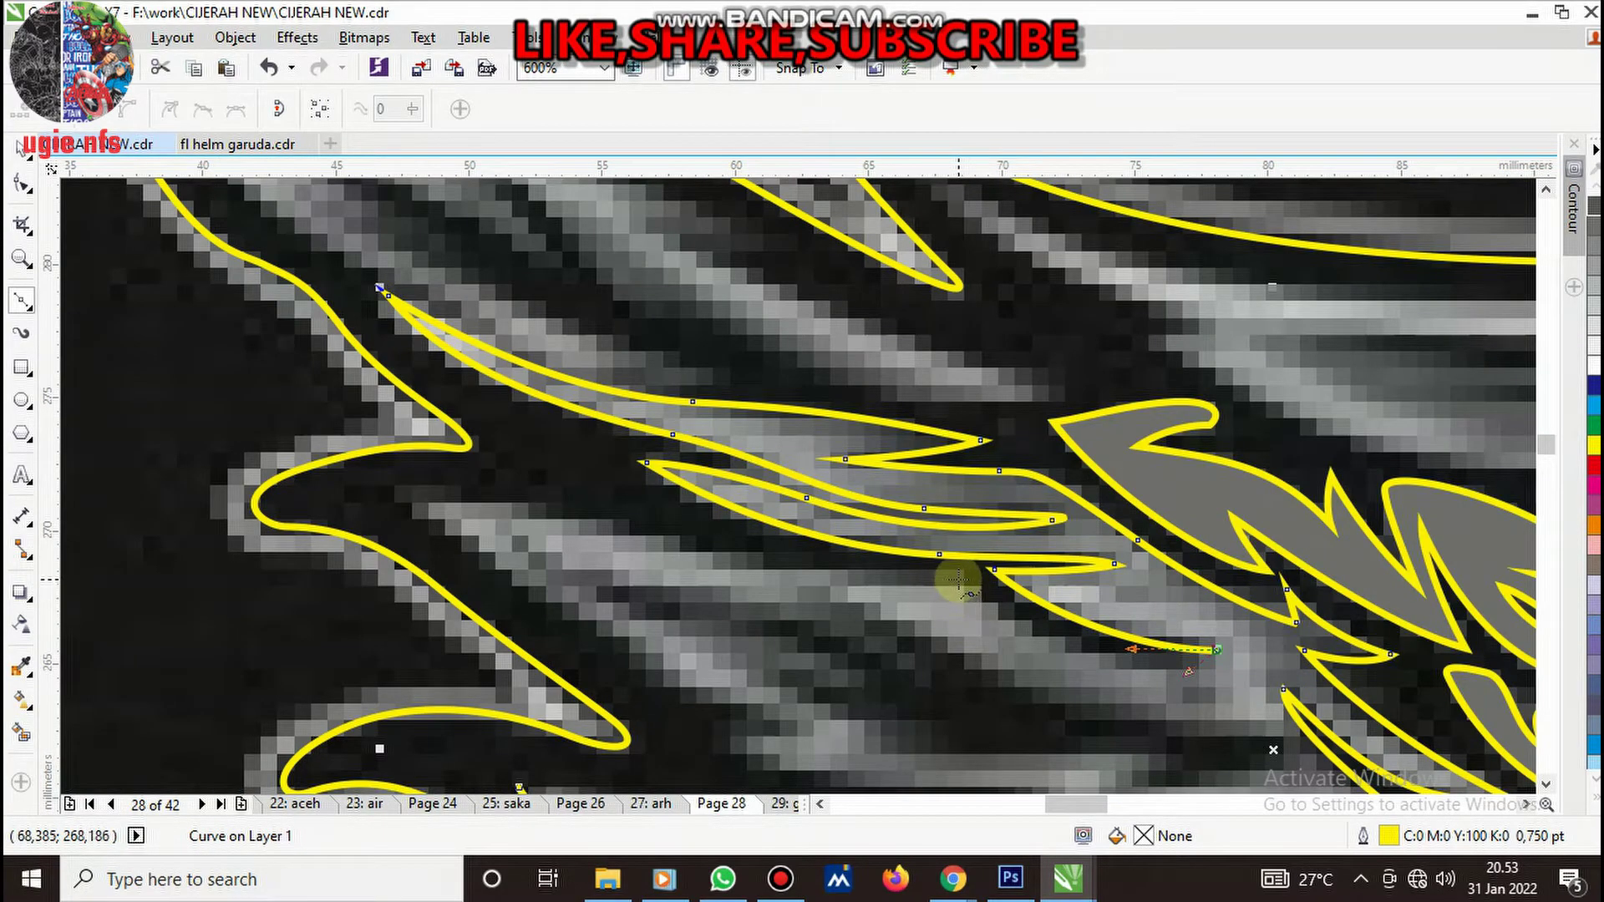
left_click(958, 579)
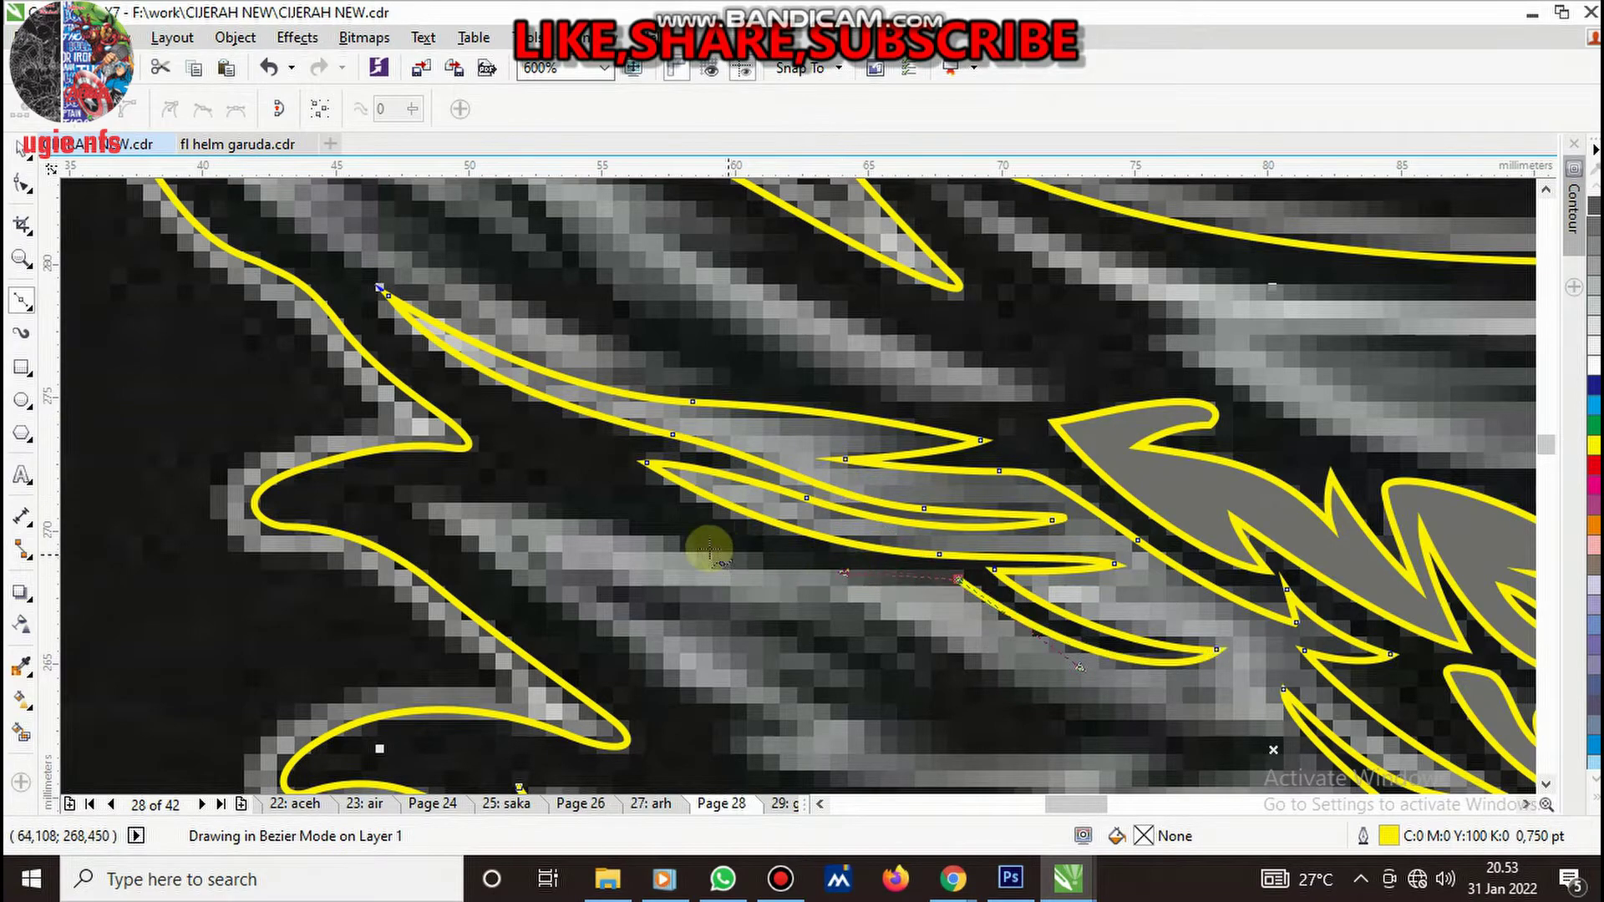
- Curve the outline back along the lower feathers and snap it to an existing node, closing the shape
mouse_move(614, 525)
left_mouse_down()
mouse_move(476, 491)
mouse_move(511, 565)
left_mouse_up()
scroll(511, 565, "down", 3)
scroll(729, 616, "up", 3)
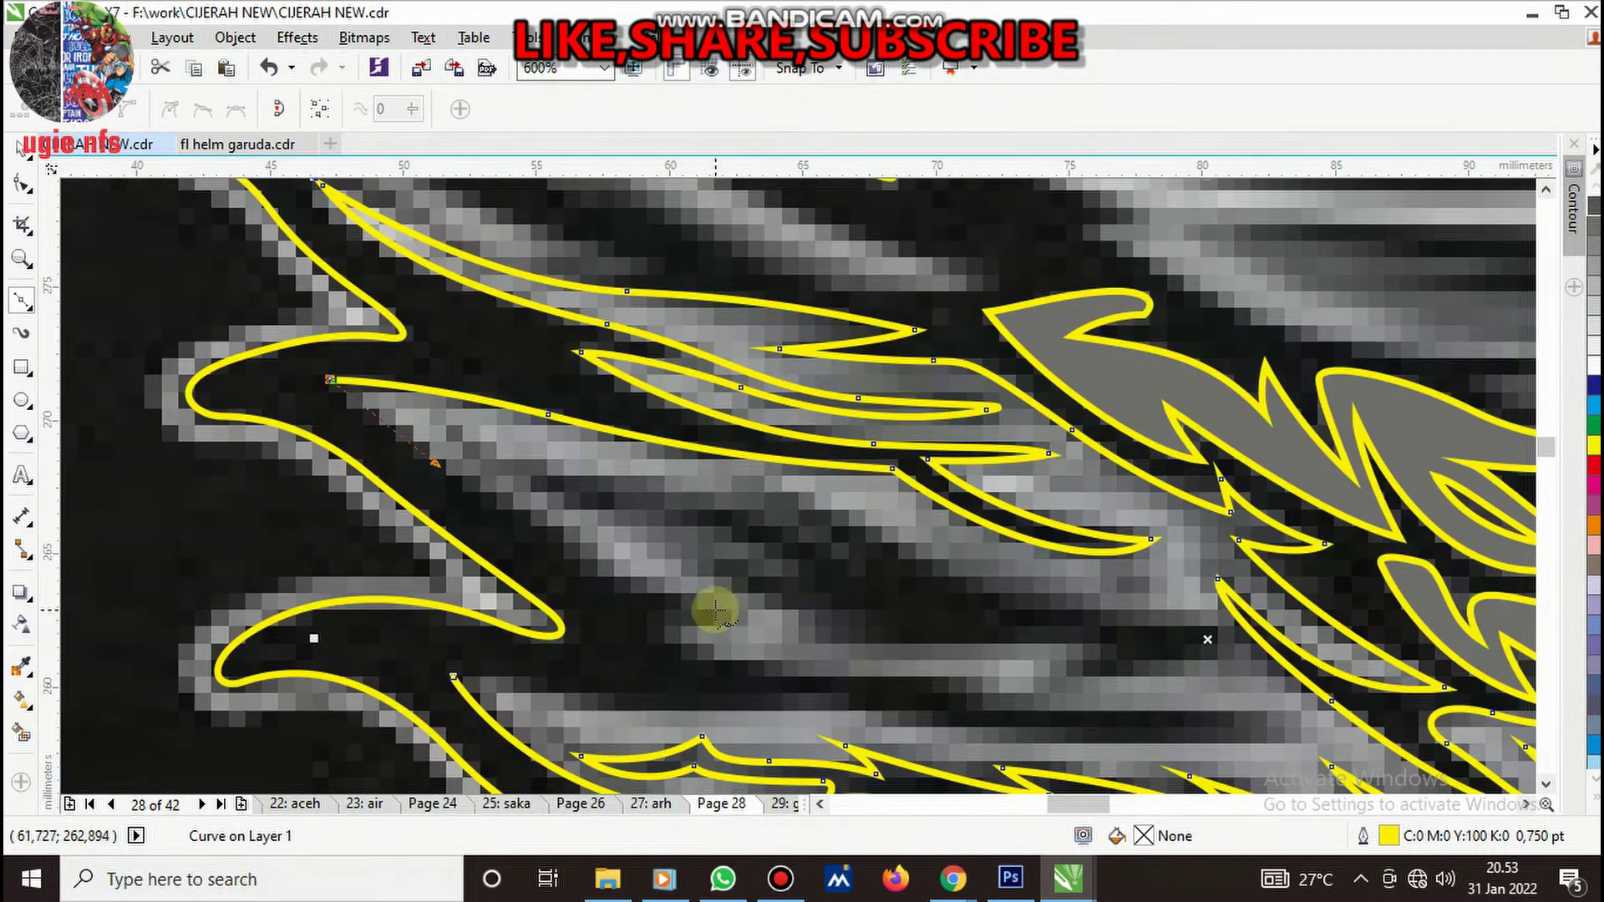
mouse_move(733, 608)
left_mouse_down()
mouse_move(652, 625)
mouse_move(717, 670)
left_mouse_up()
scroll(736, 666, "down", 3)
scroll(854, 643, "up", 3)
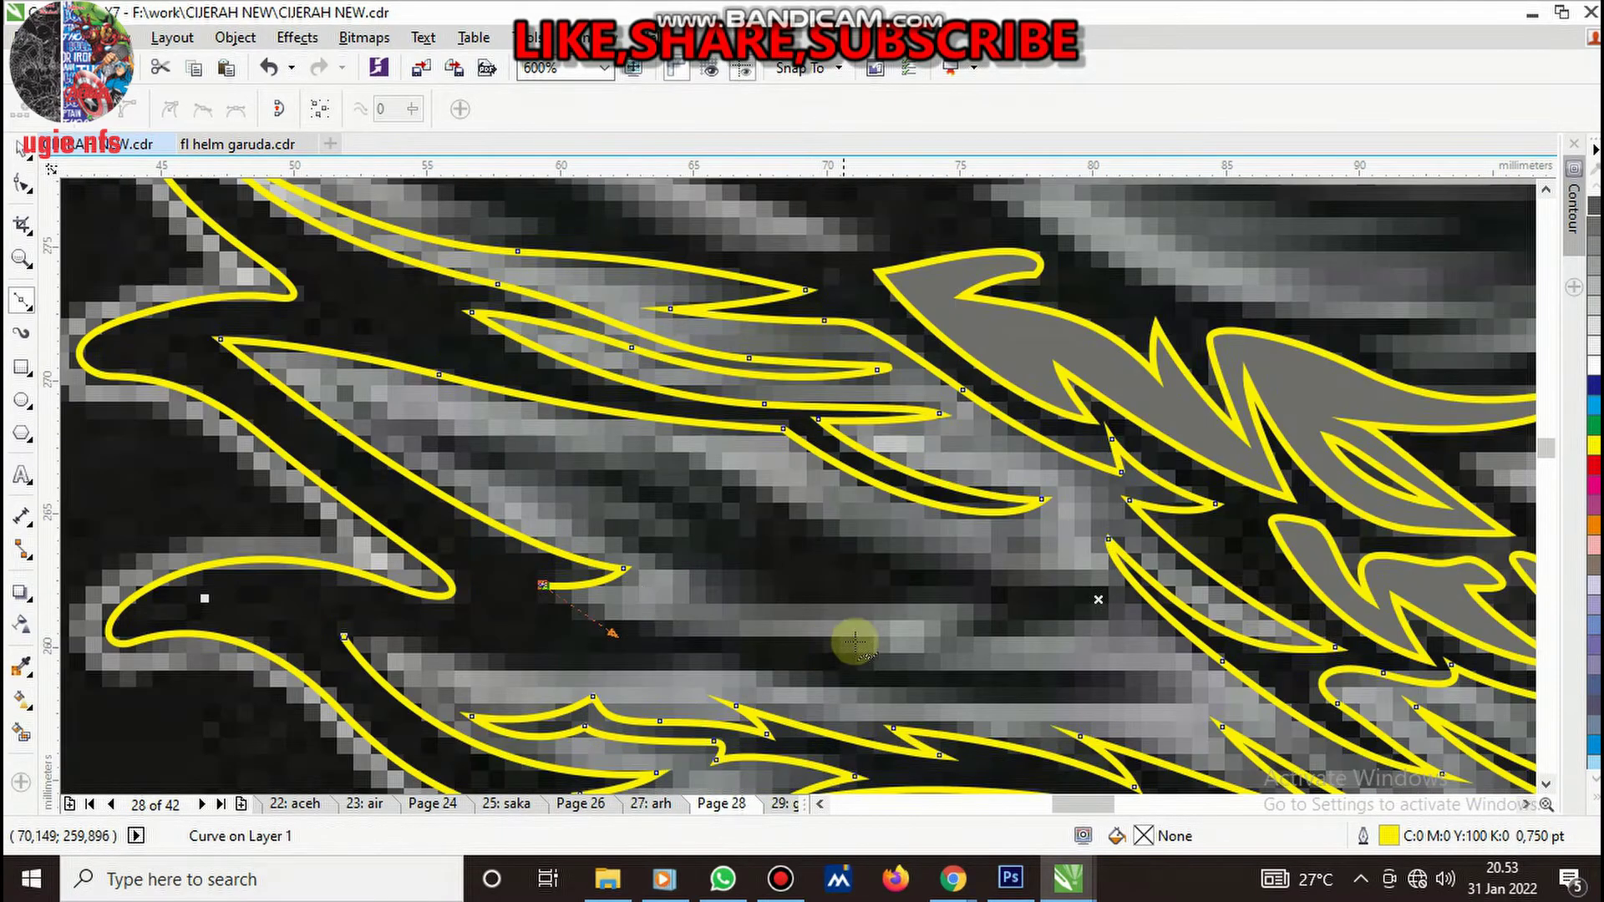
mouse_move(863, 635)
left_mouse_down()
mouse_move(928, 633)
mouse_move(852, 666)
left_mouse_up()
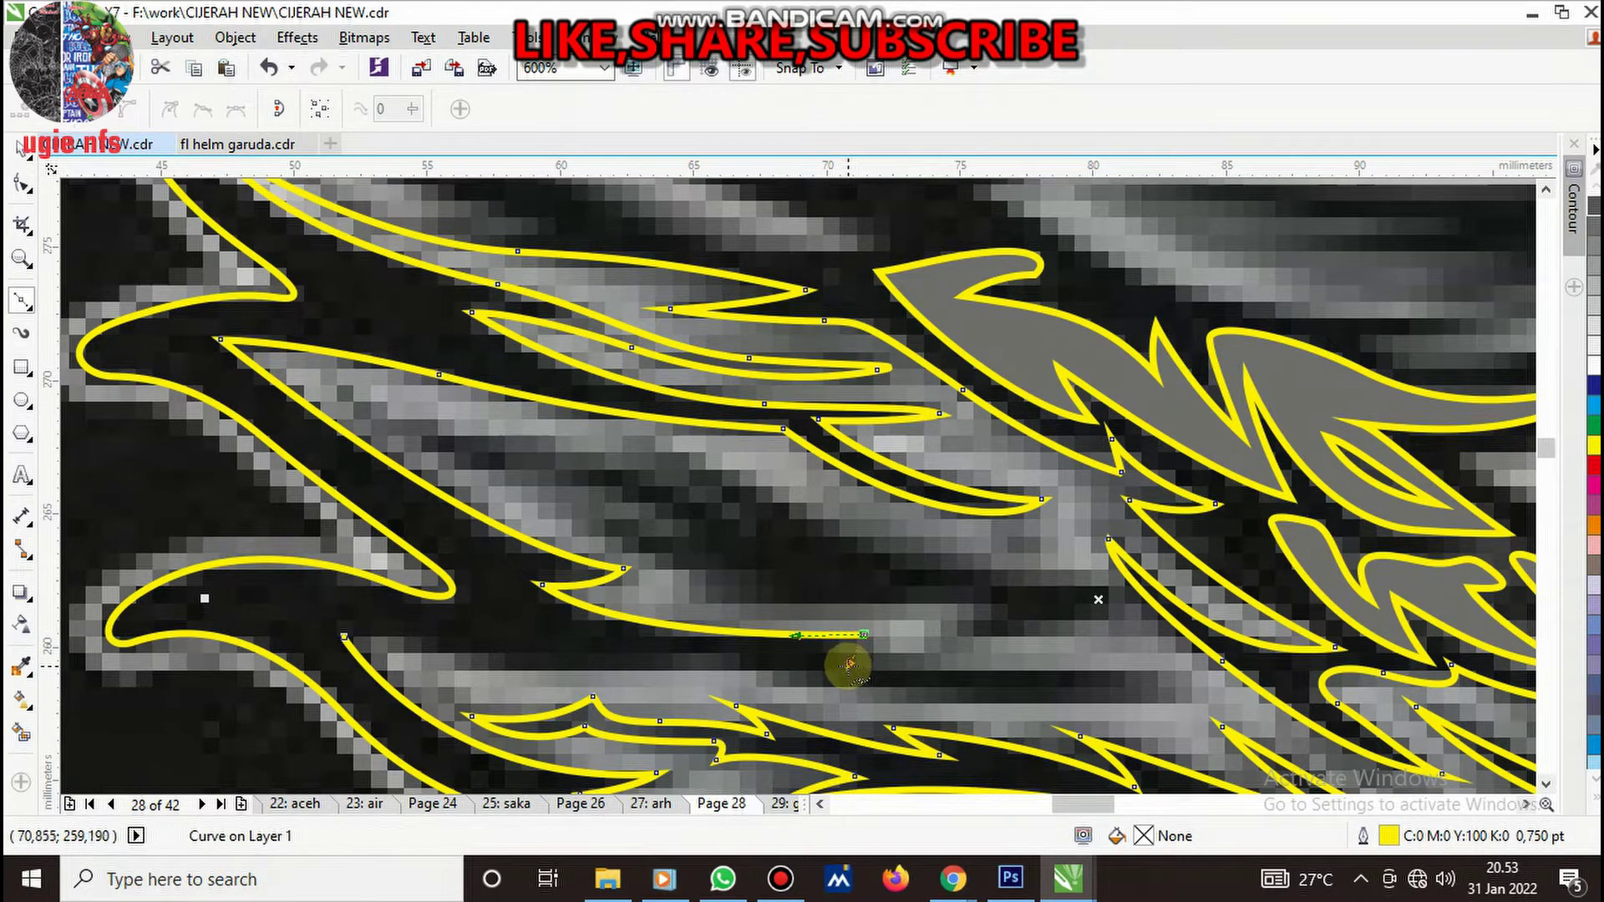
scroll(938, 668, "down", 3)
scroll(959, 614, "up", 3)
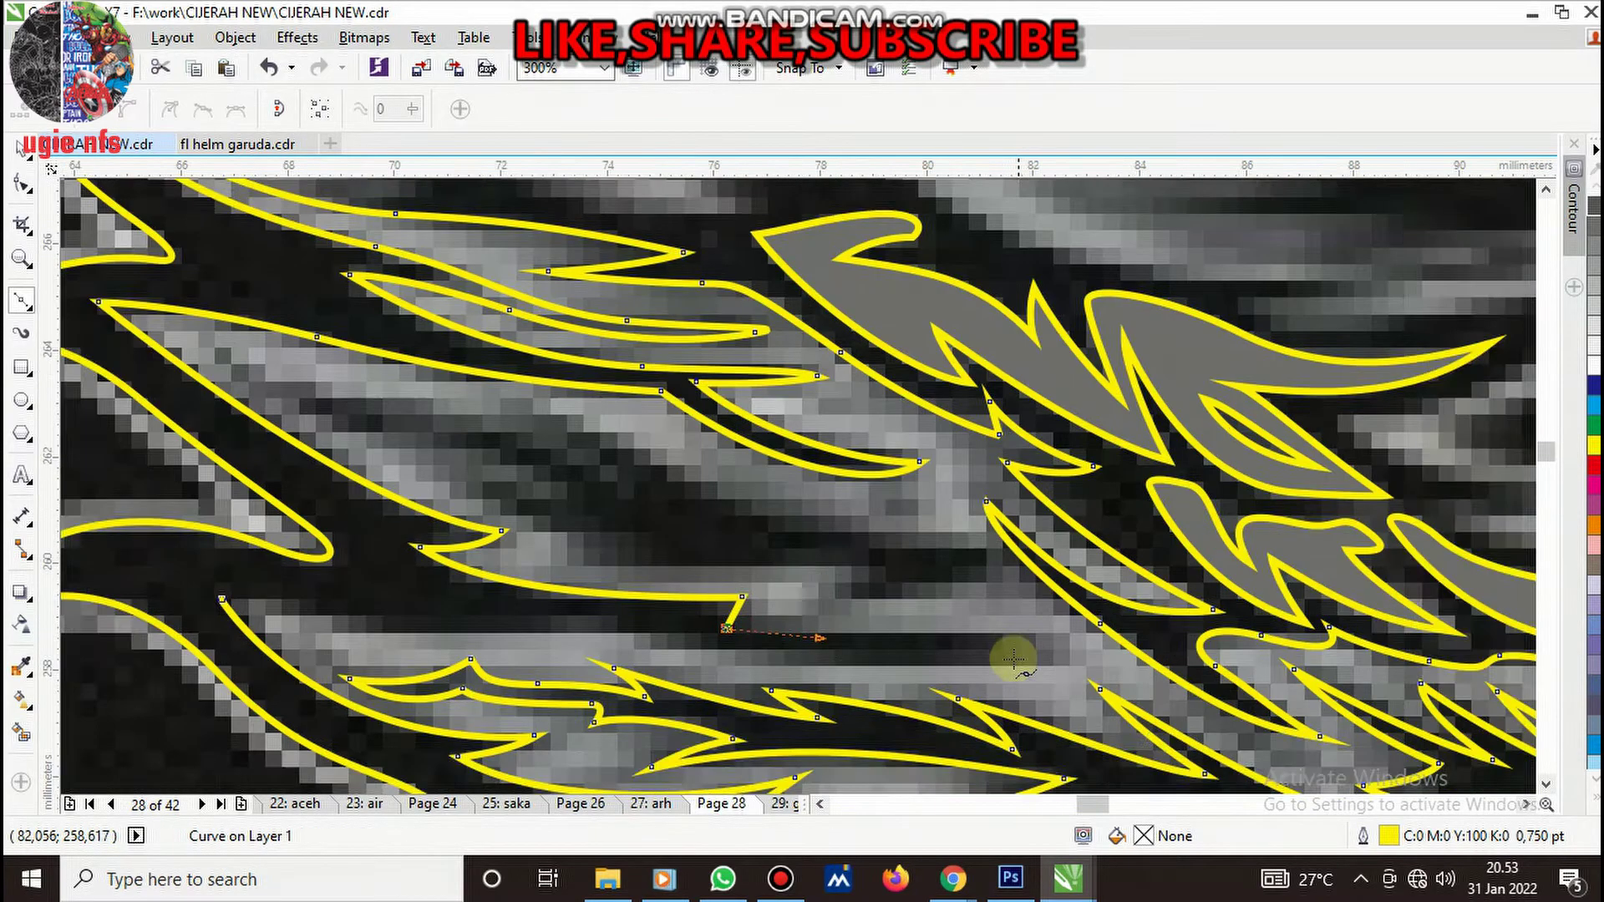
scroll(1016, 654, "up", 2)
scroll(1020, 669, "down", 2)
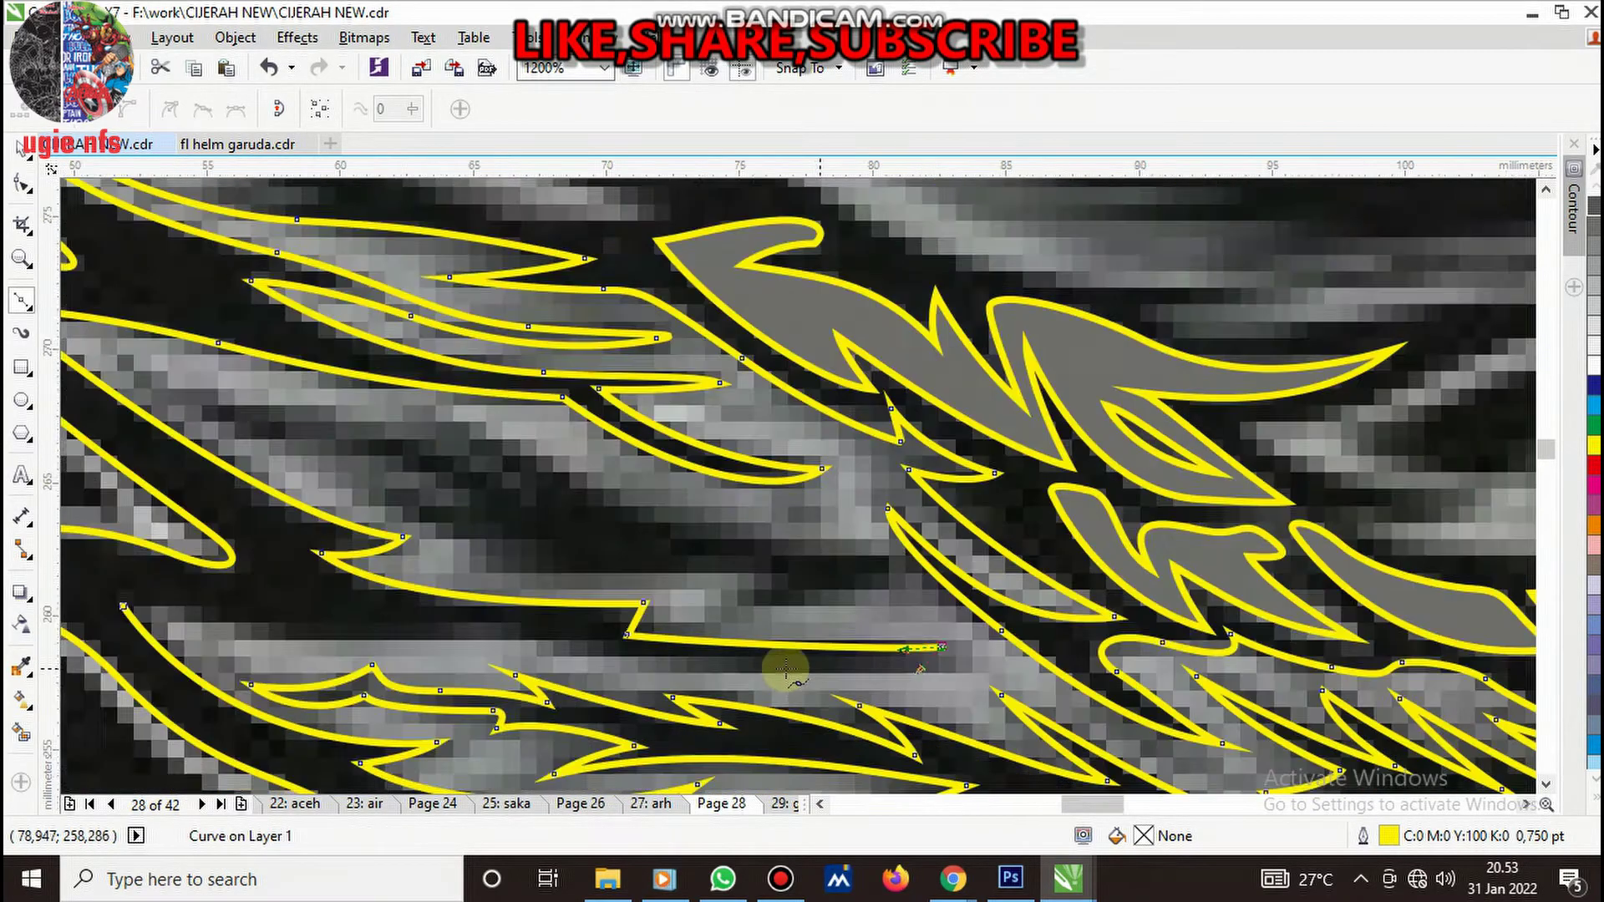
scroll(687, 668, "up", 1)
mouse_move(736, 663)
left_mouse_down()
mouse_move(565, 626)
mouse_move(449, 644)
left_mouse_up()
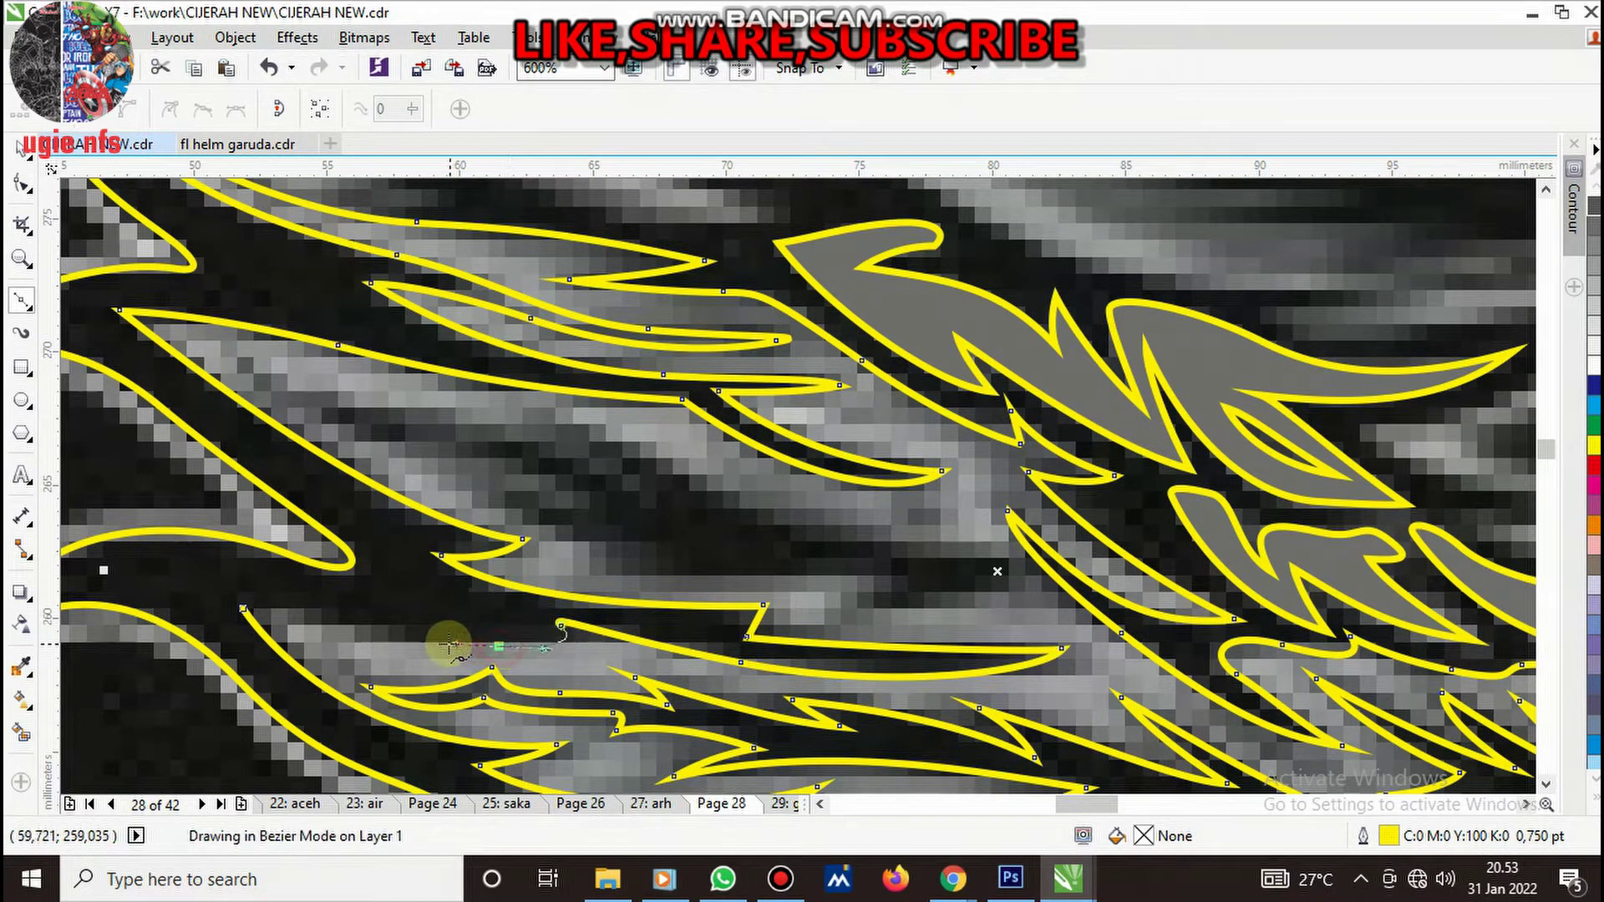
left_click_drag(243, 609, 309, 639)
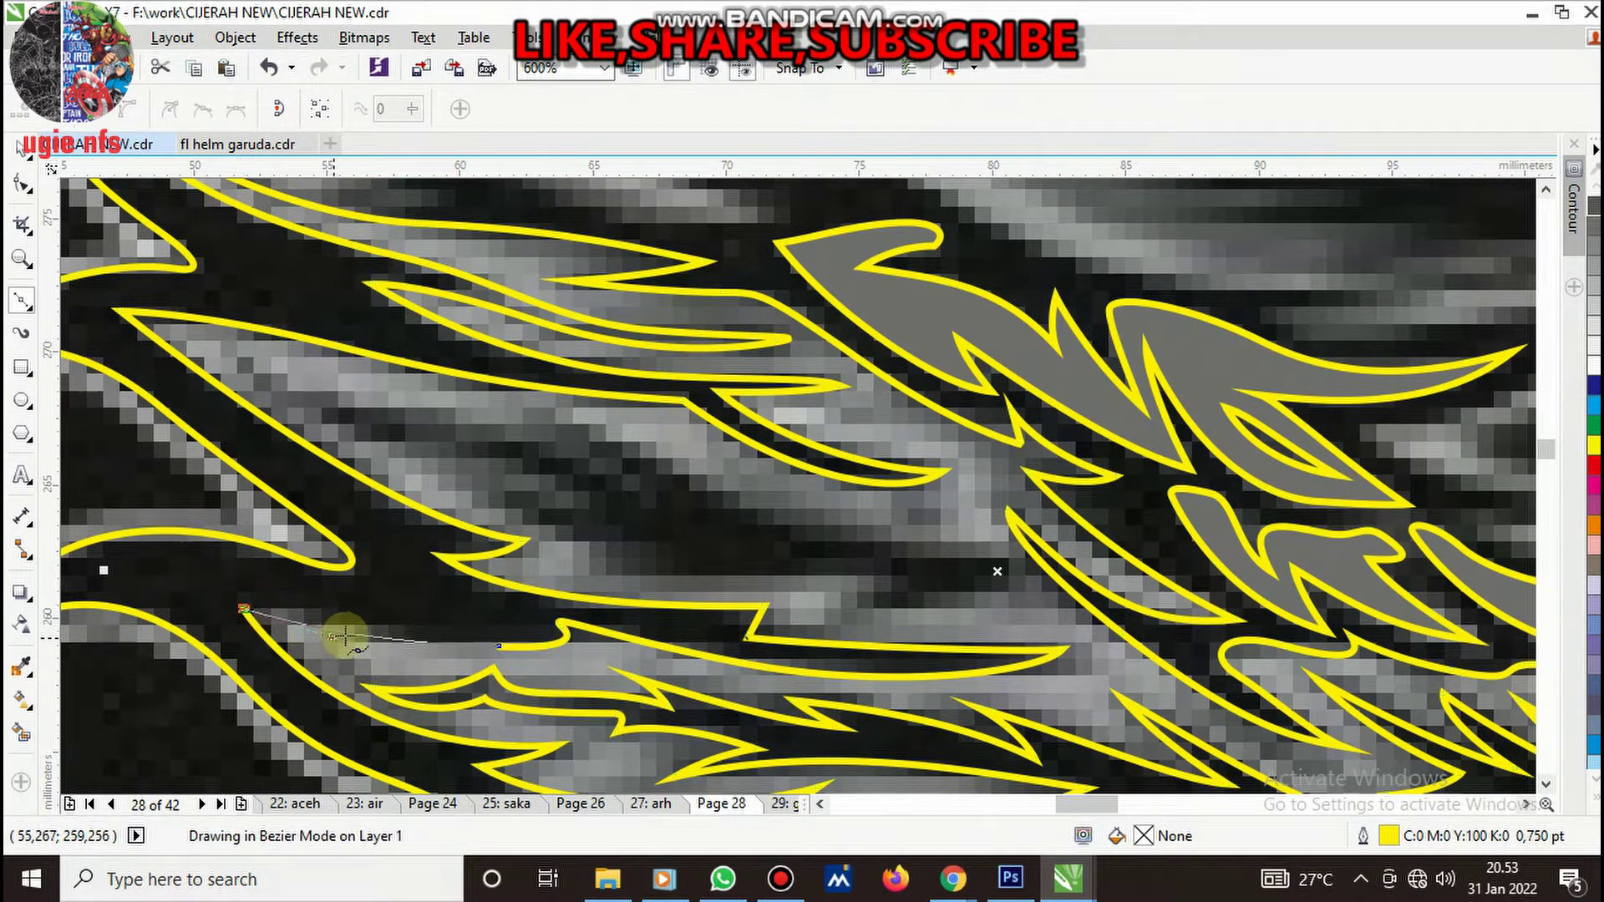
scroll(343, 637, "down", 2)
scroll(1011, 585, "up", 1)
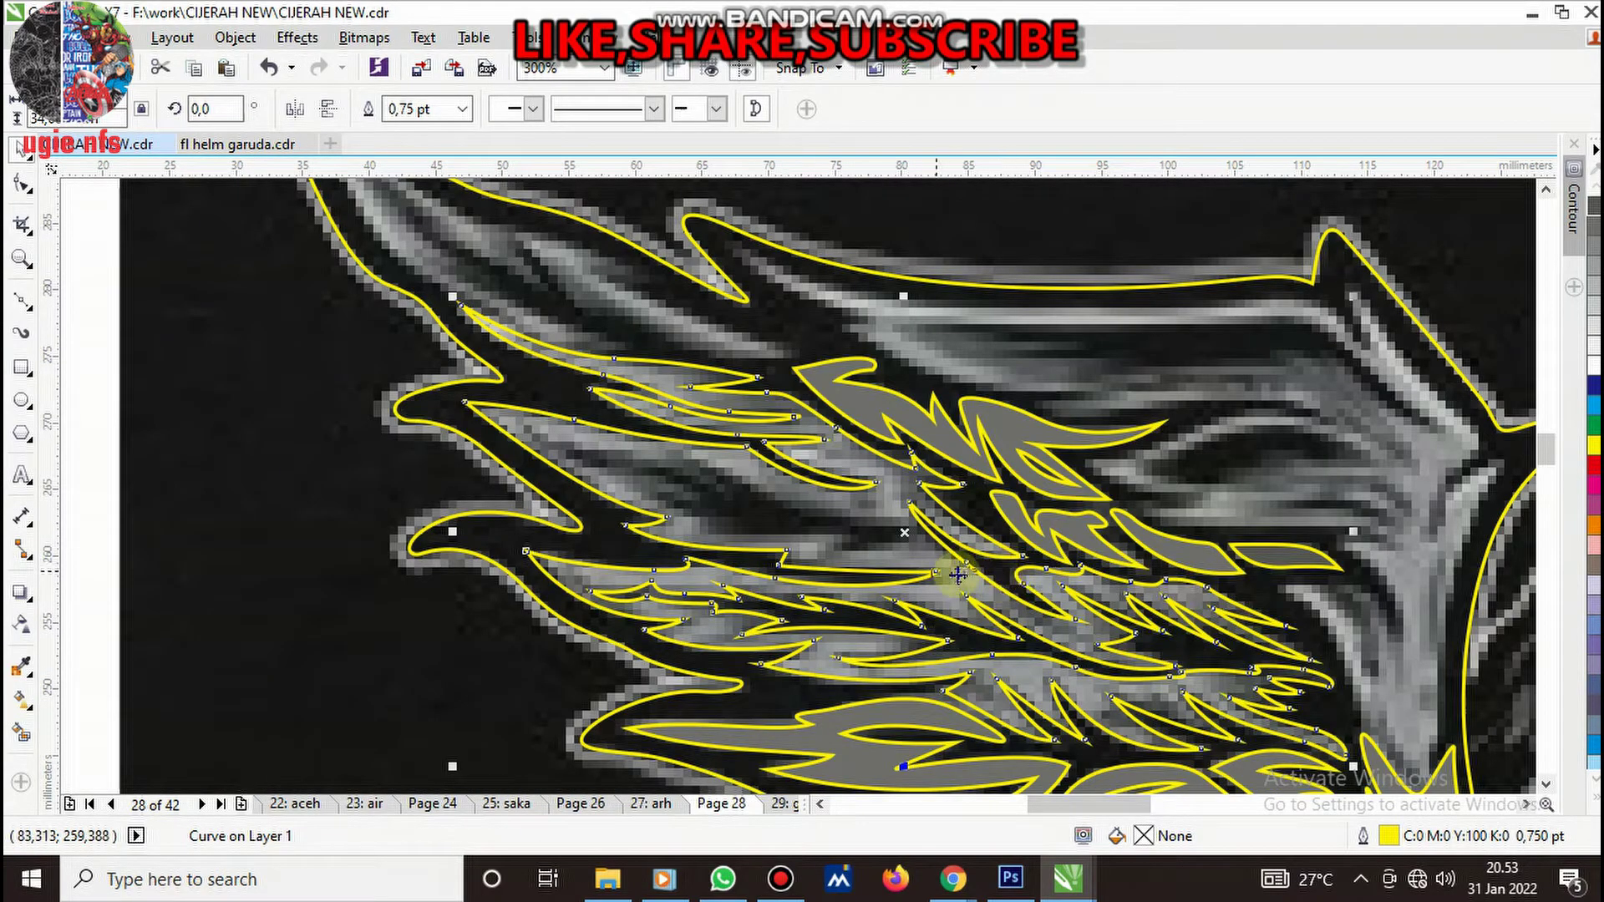
- Switch to the Shape tool and begin a new outline between the feathers
left_click(23, 299)
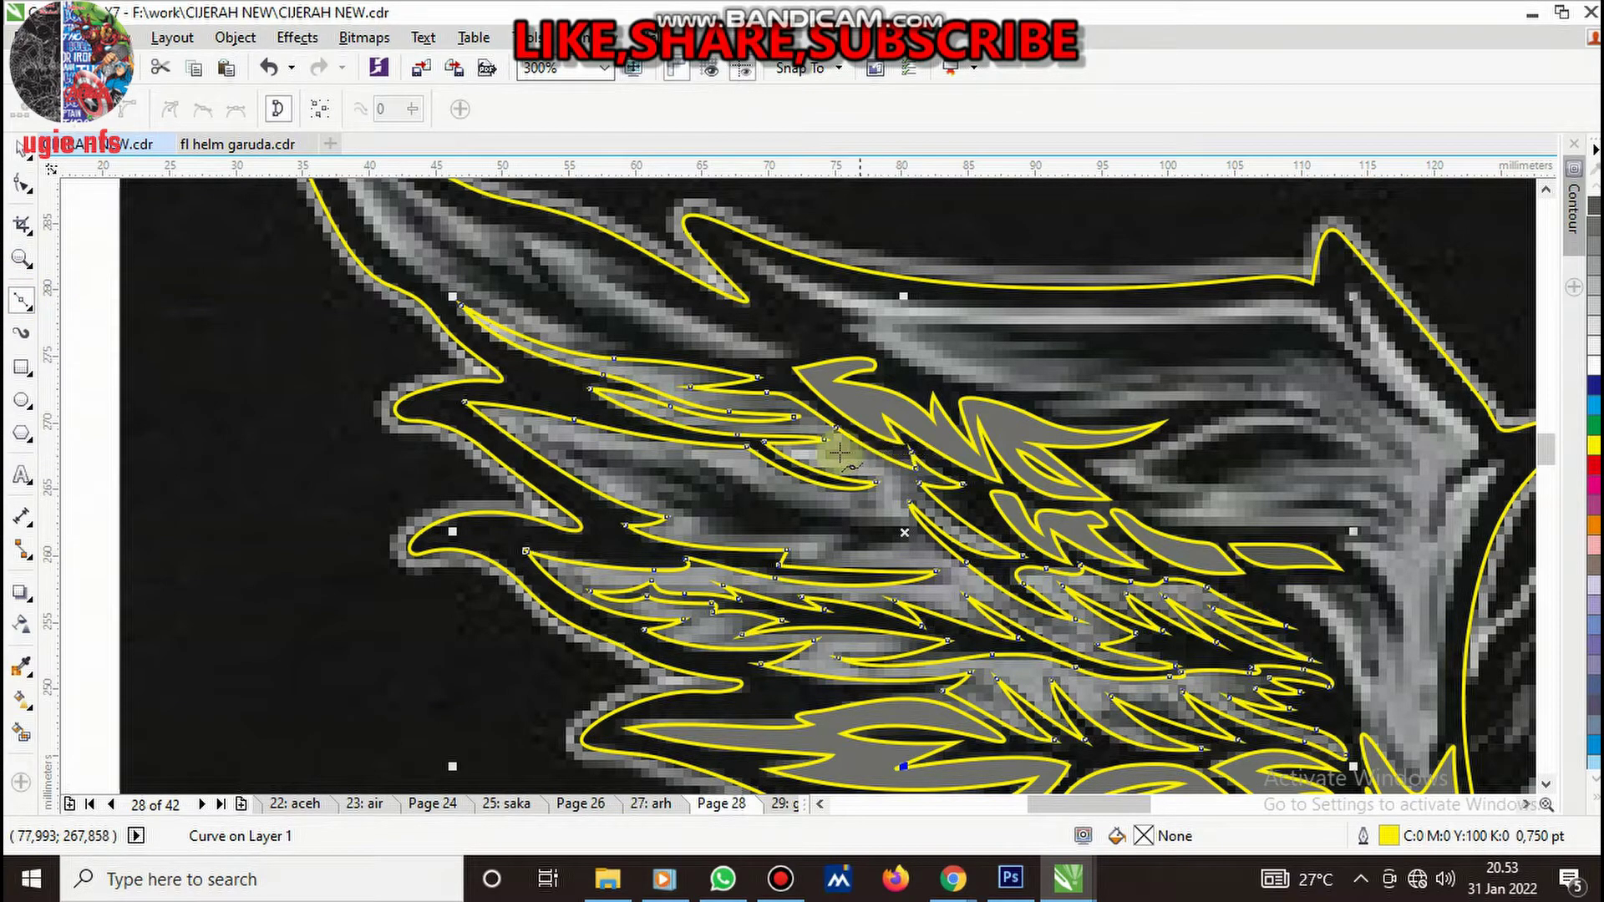
scroll(775, 493, "up", 2)
left_click(587, 406)
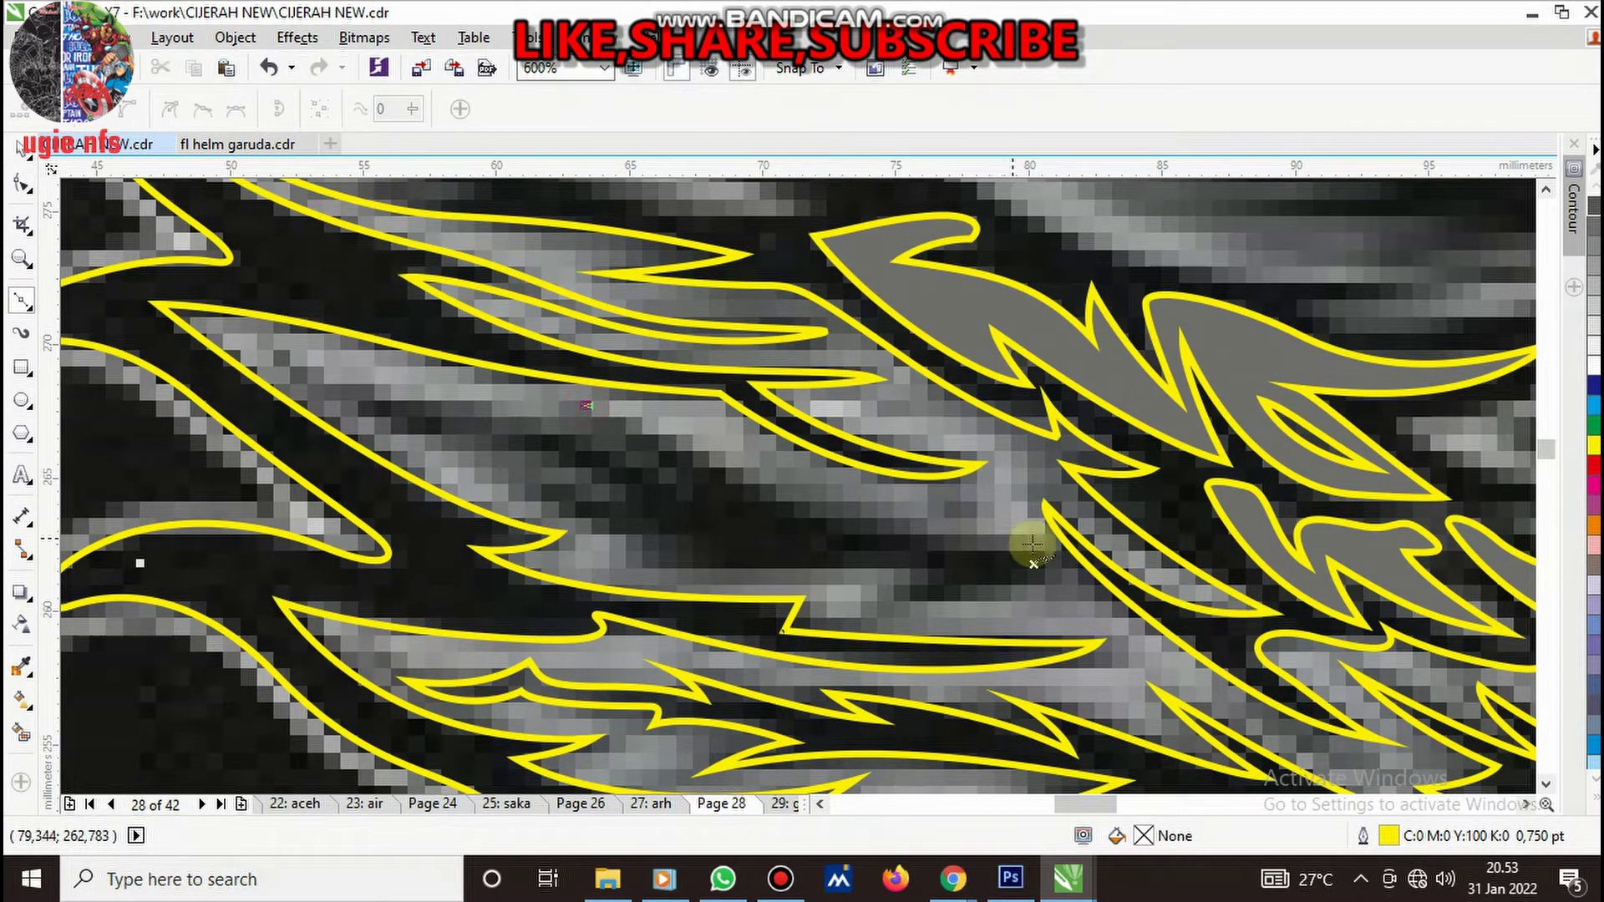
- Draw a closed Bezier feather outline between the existing feathers, ending at its start node
mouse_move(1043, 548)
left_mouse_down()
mouse_move(1227, 552)
mouse_move(913, 591)
left_mouse_up()
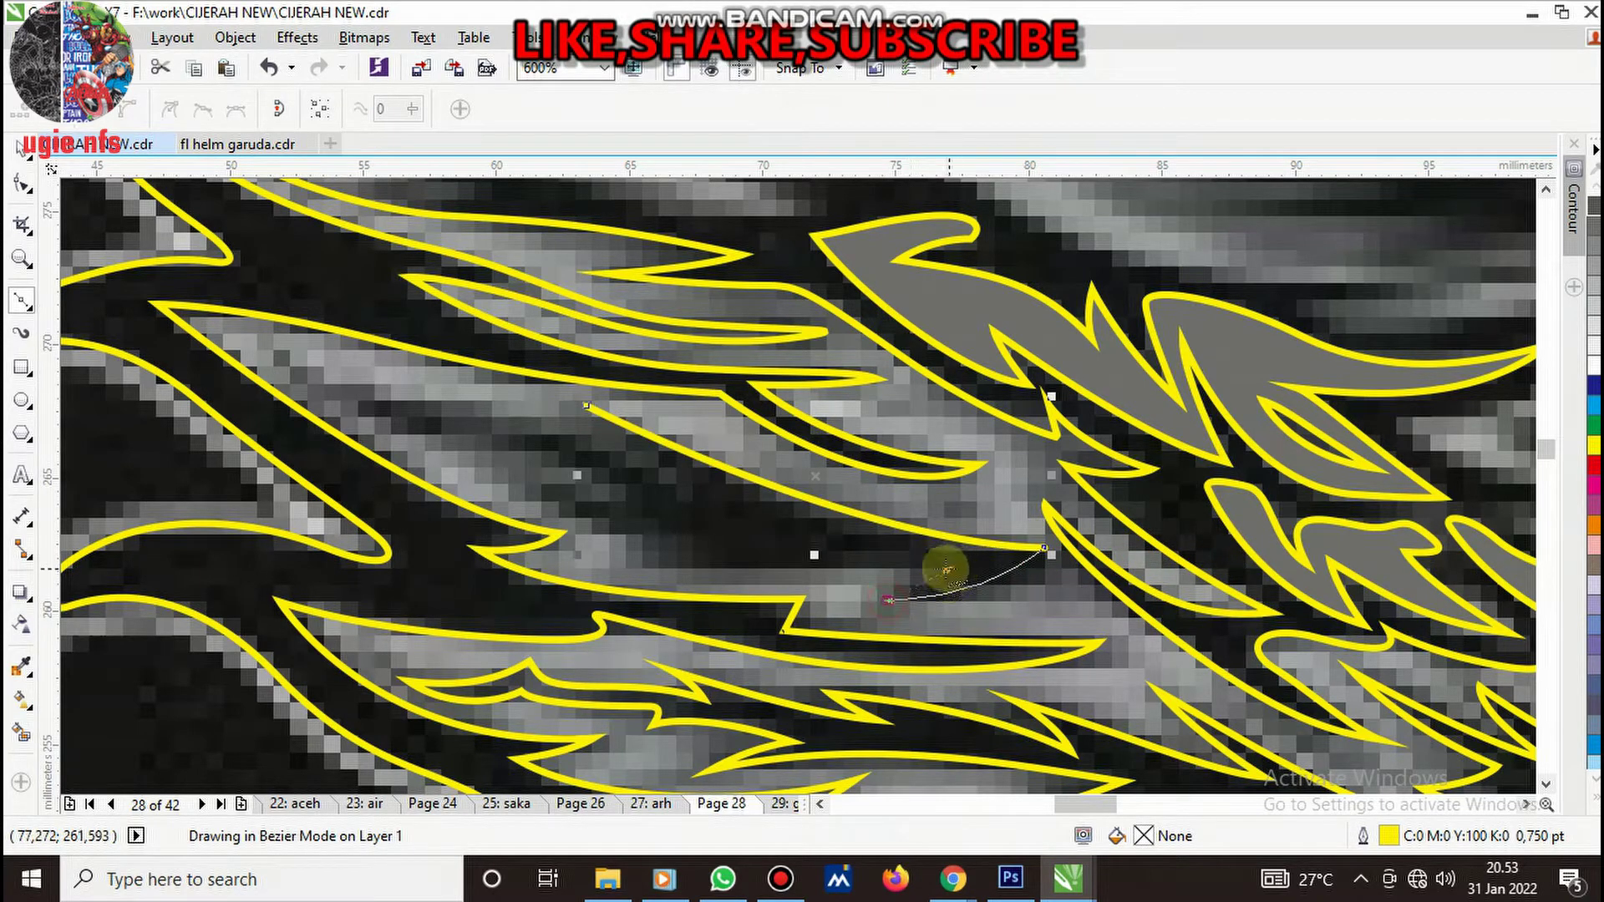
double_click(945, 566)
left_click_drag(635, 567, 637, 556)
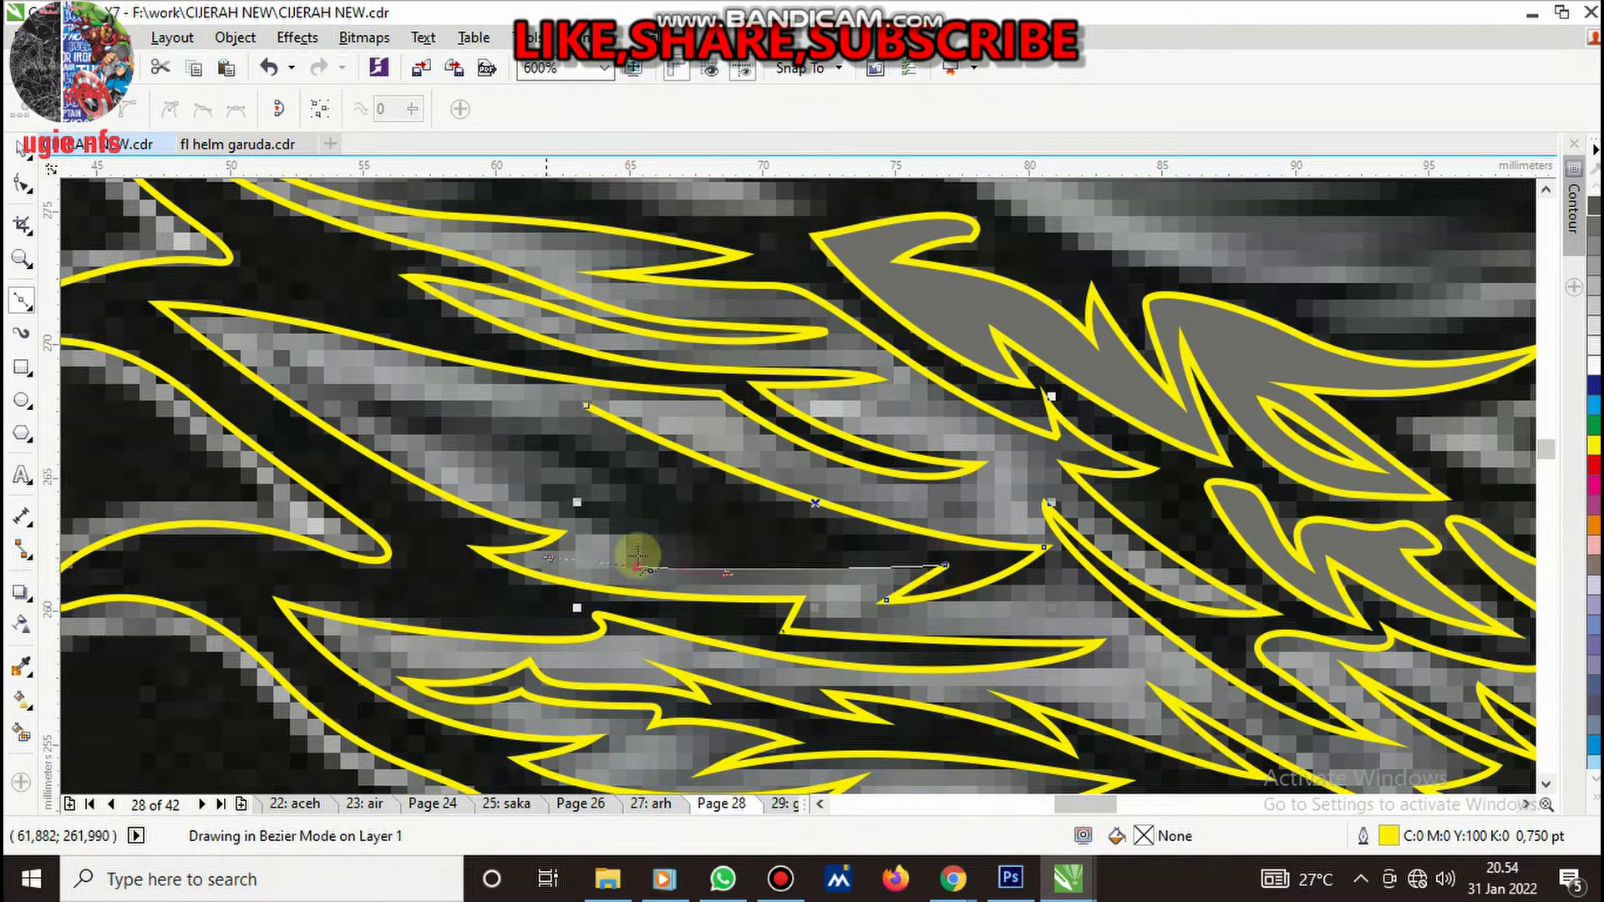
left_click_drag(496, 478, 363, 414)
left_click(298, 365)
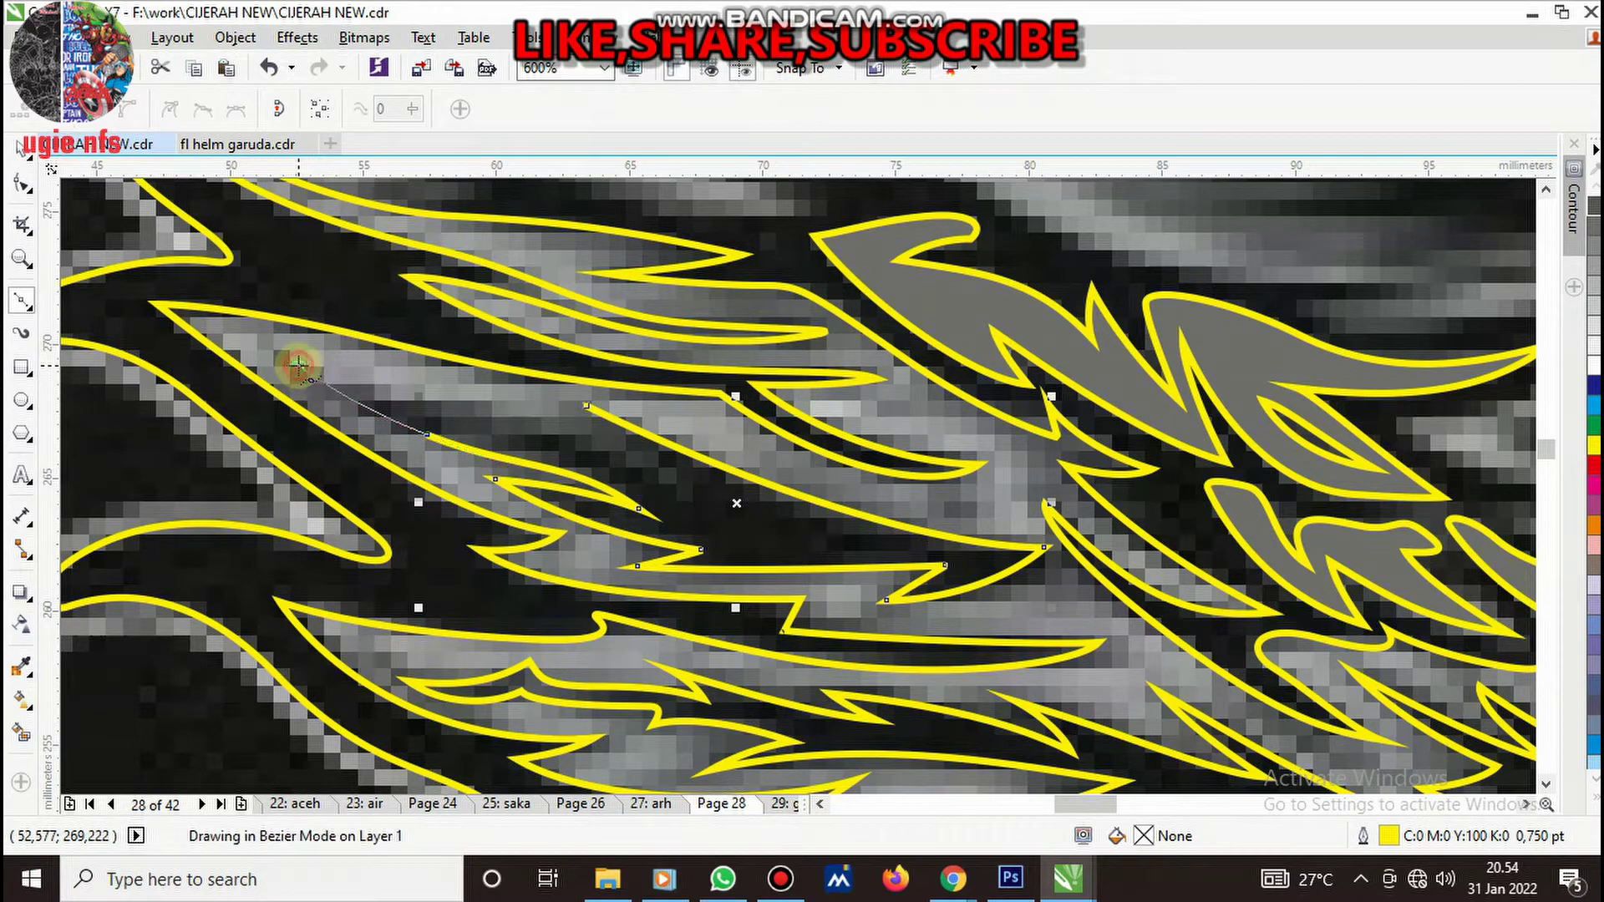
left_click_drag(672, 483, 786, 568)
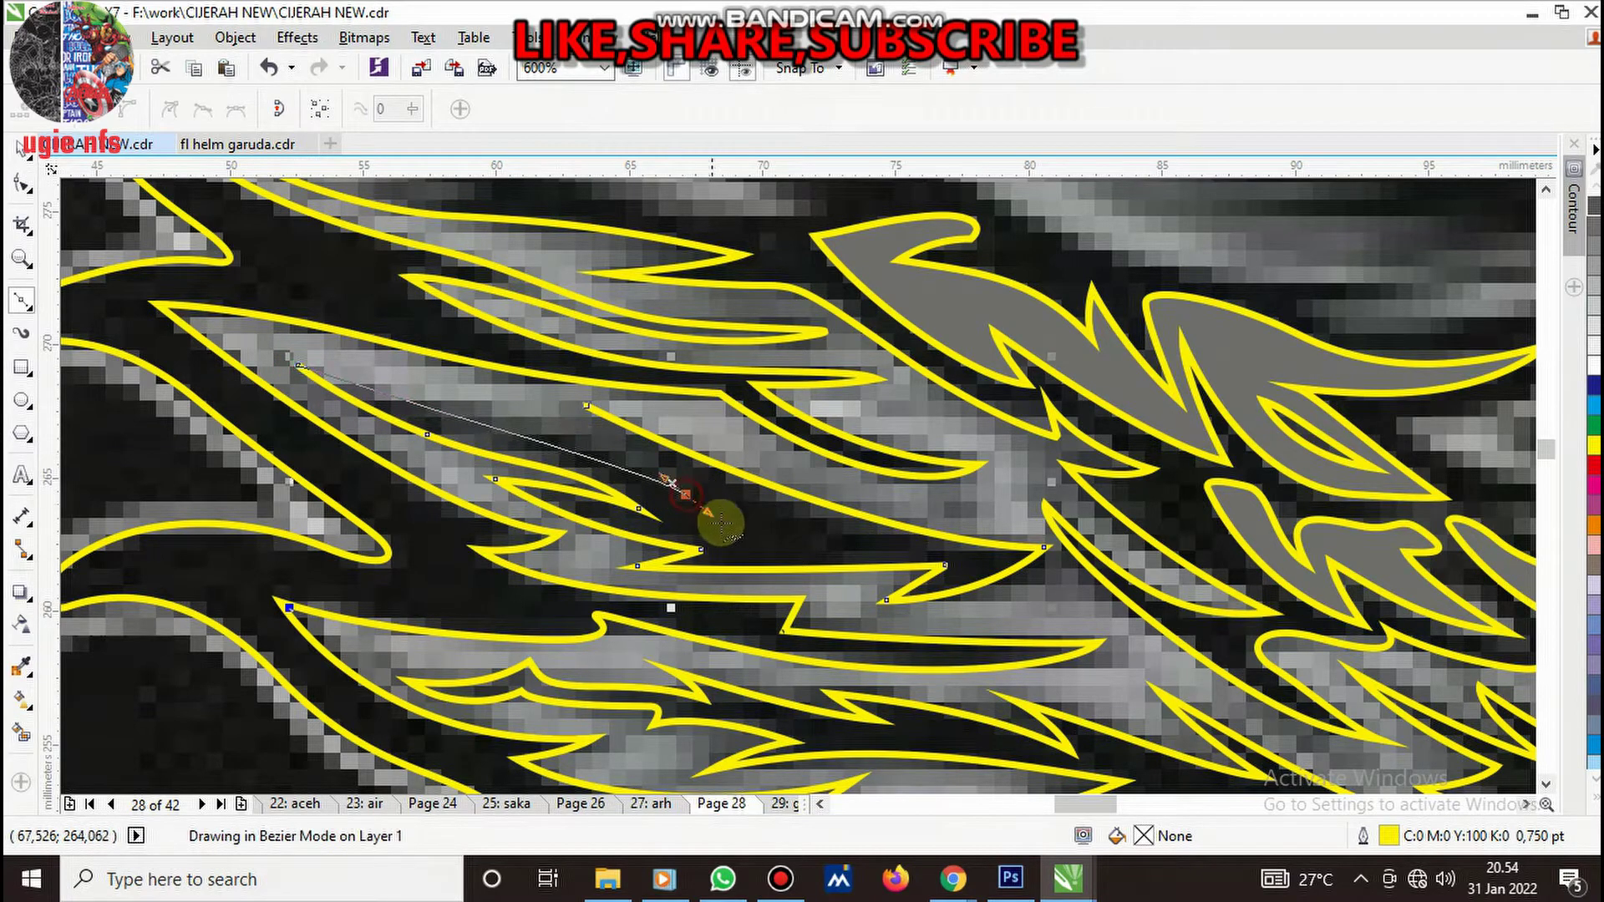
left_click(588, 407)
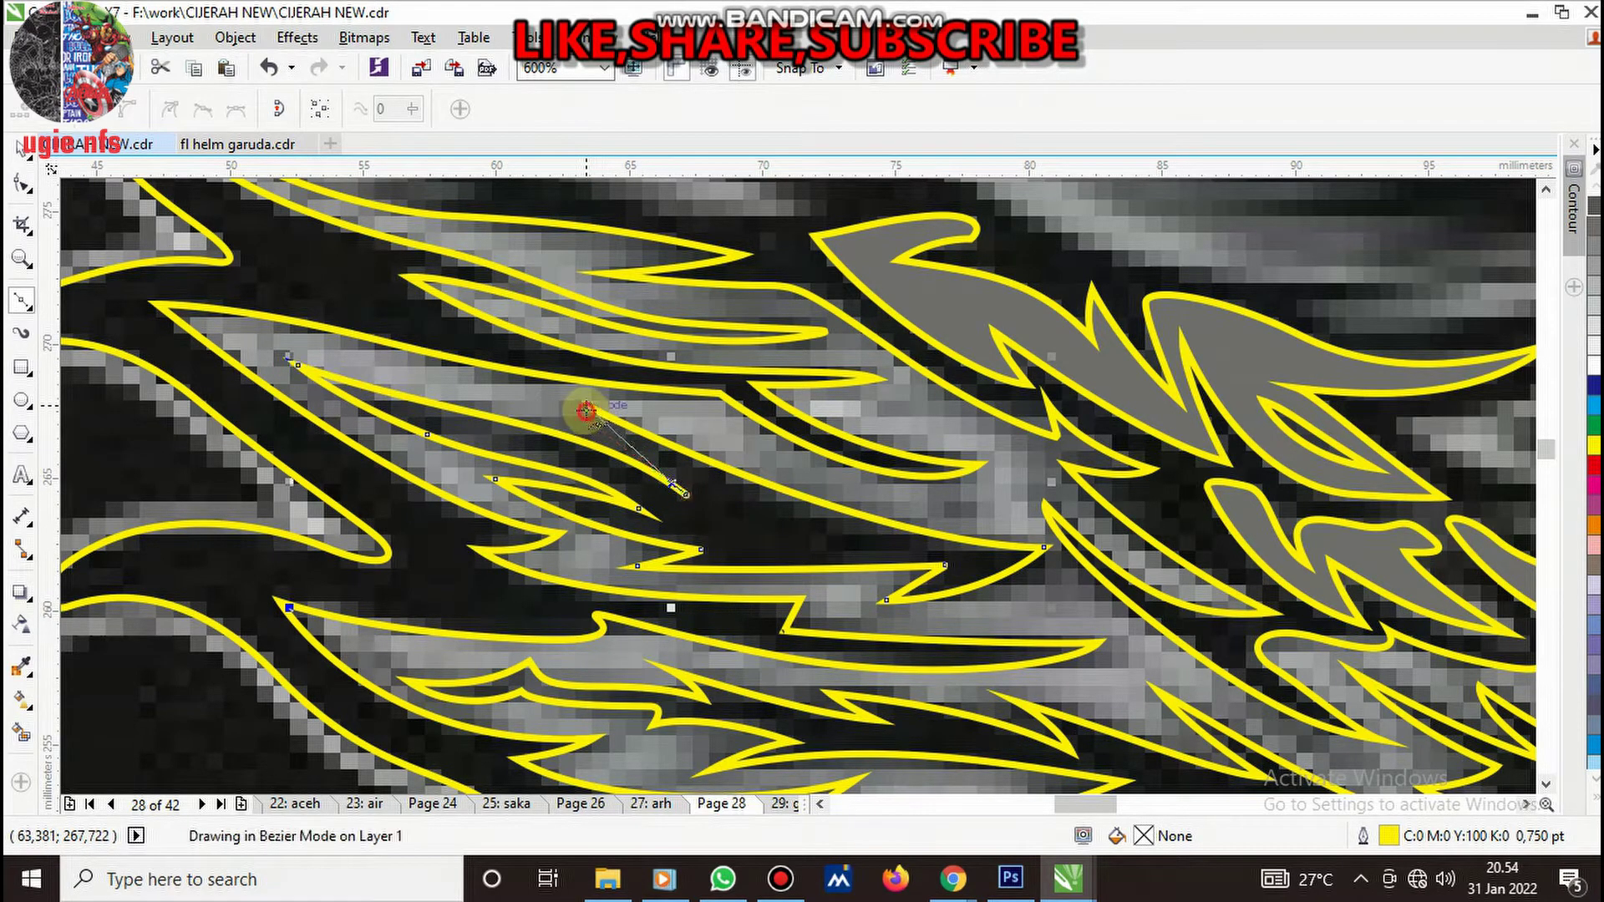
- Combine the two new pieces into one curve and fill it 80% Black
key("space")
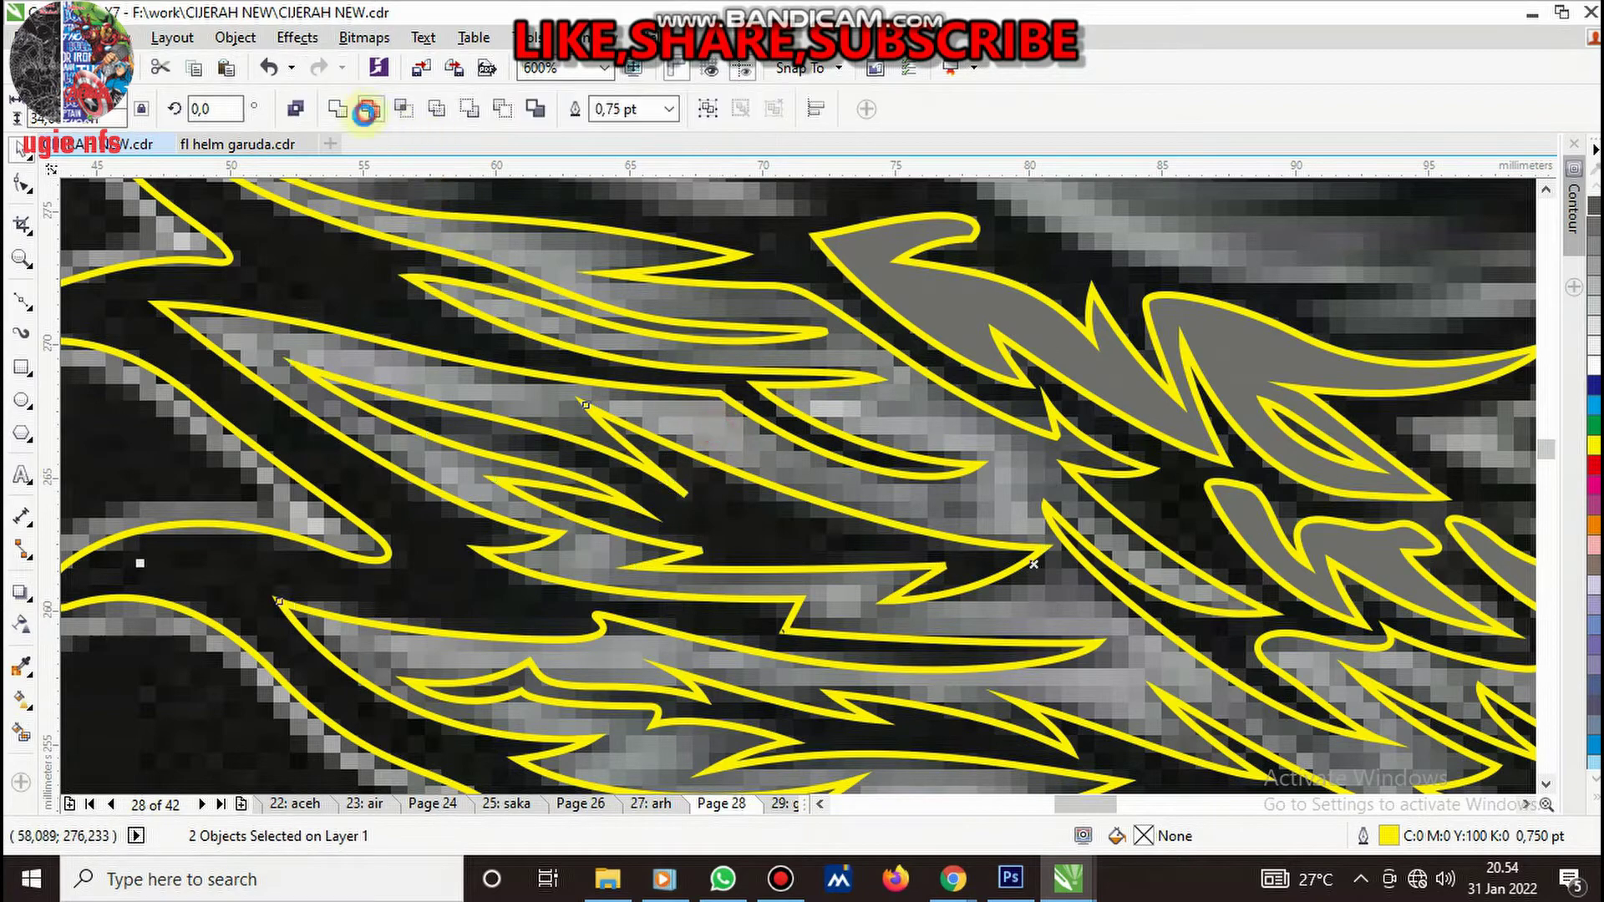
left_click(365, 111)
left_click(191, 677)
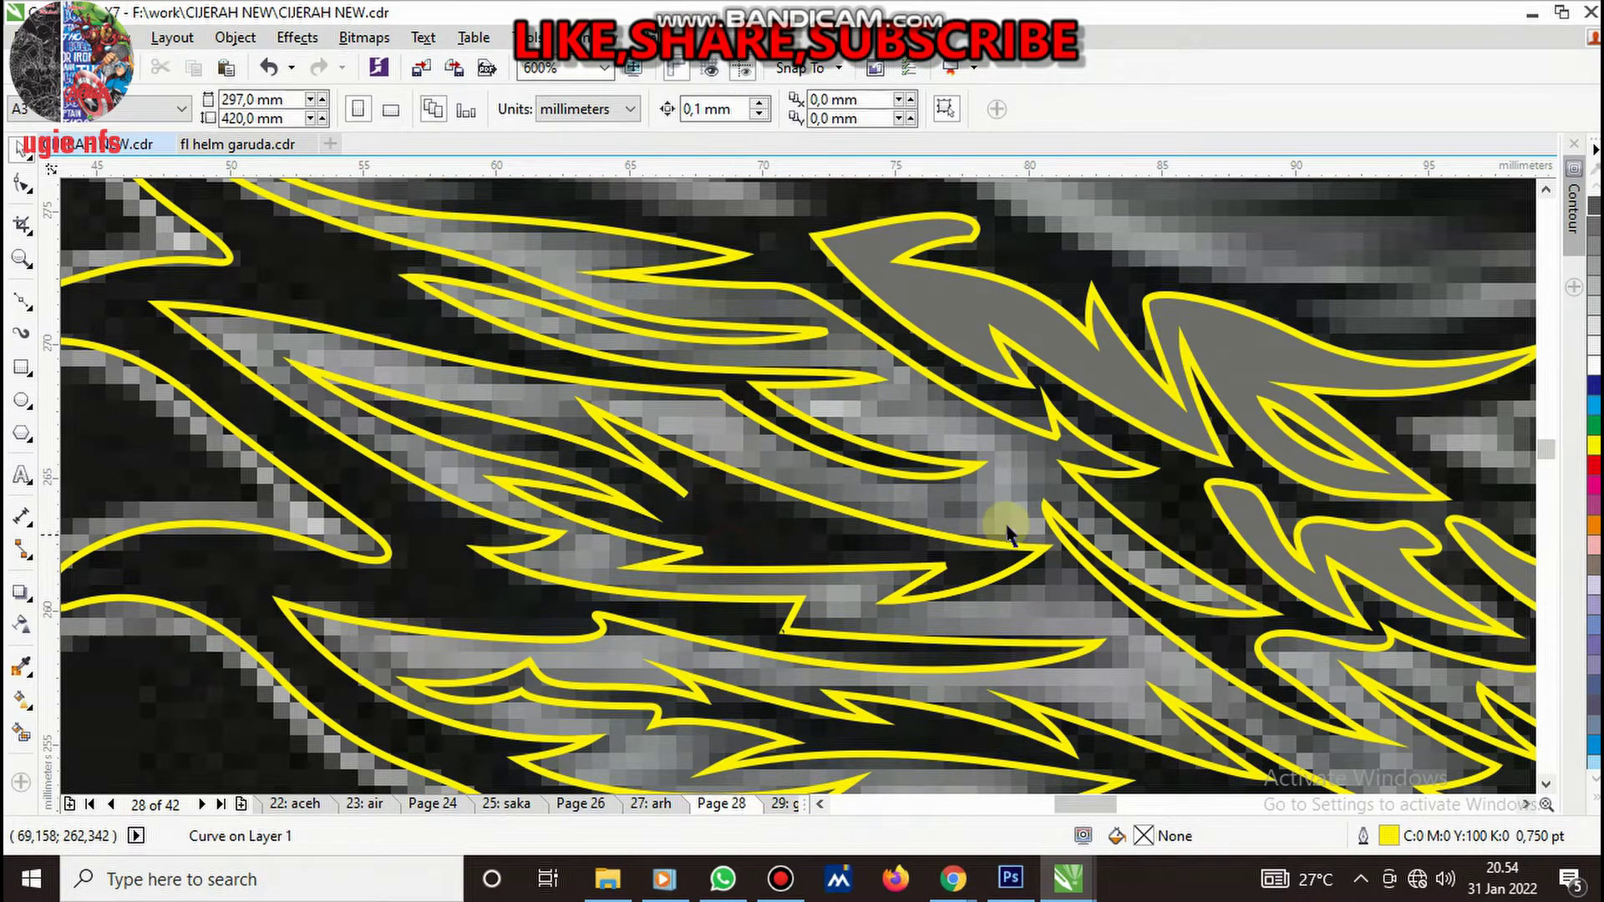
left_click(1414, 487)
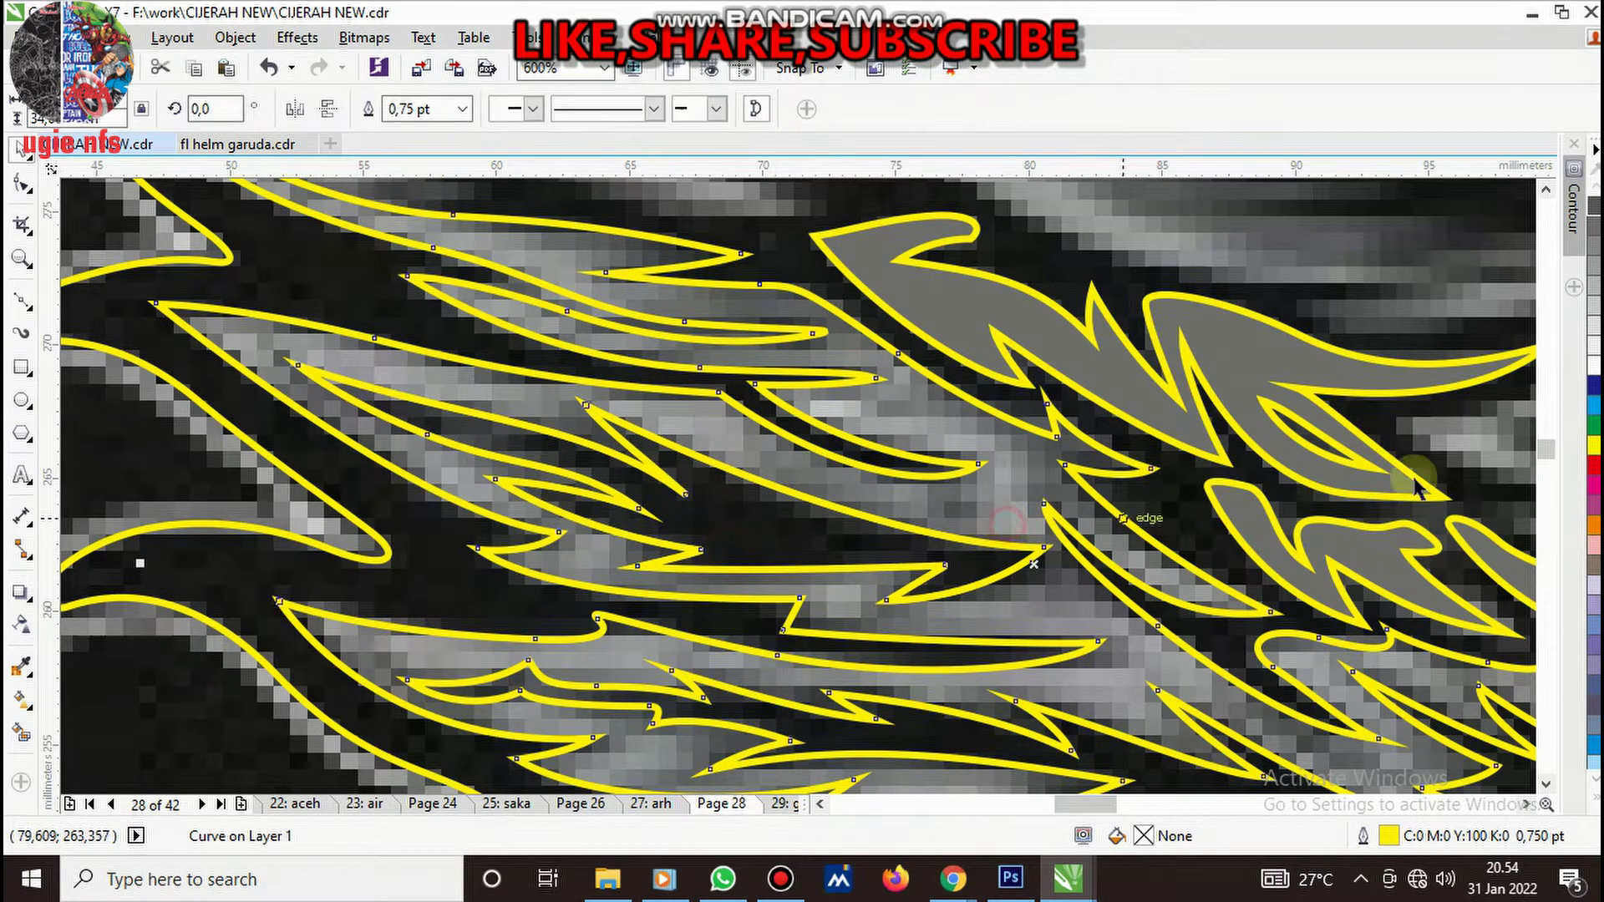
left_click(1593, 217)
scroll(978, 425, "down", 2)
scroll(978, 424, "down", 2)
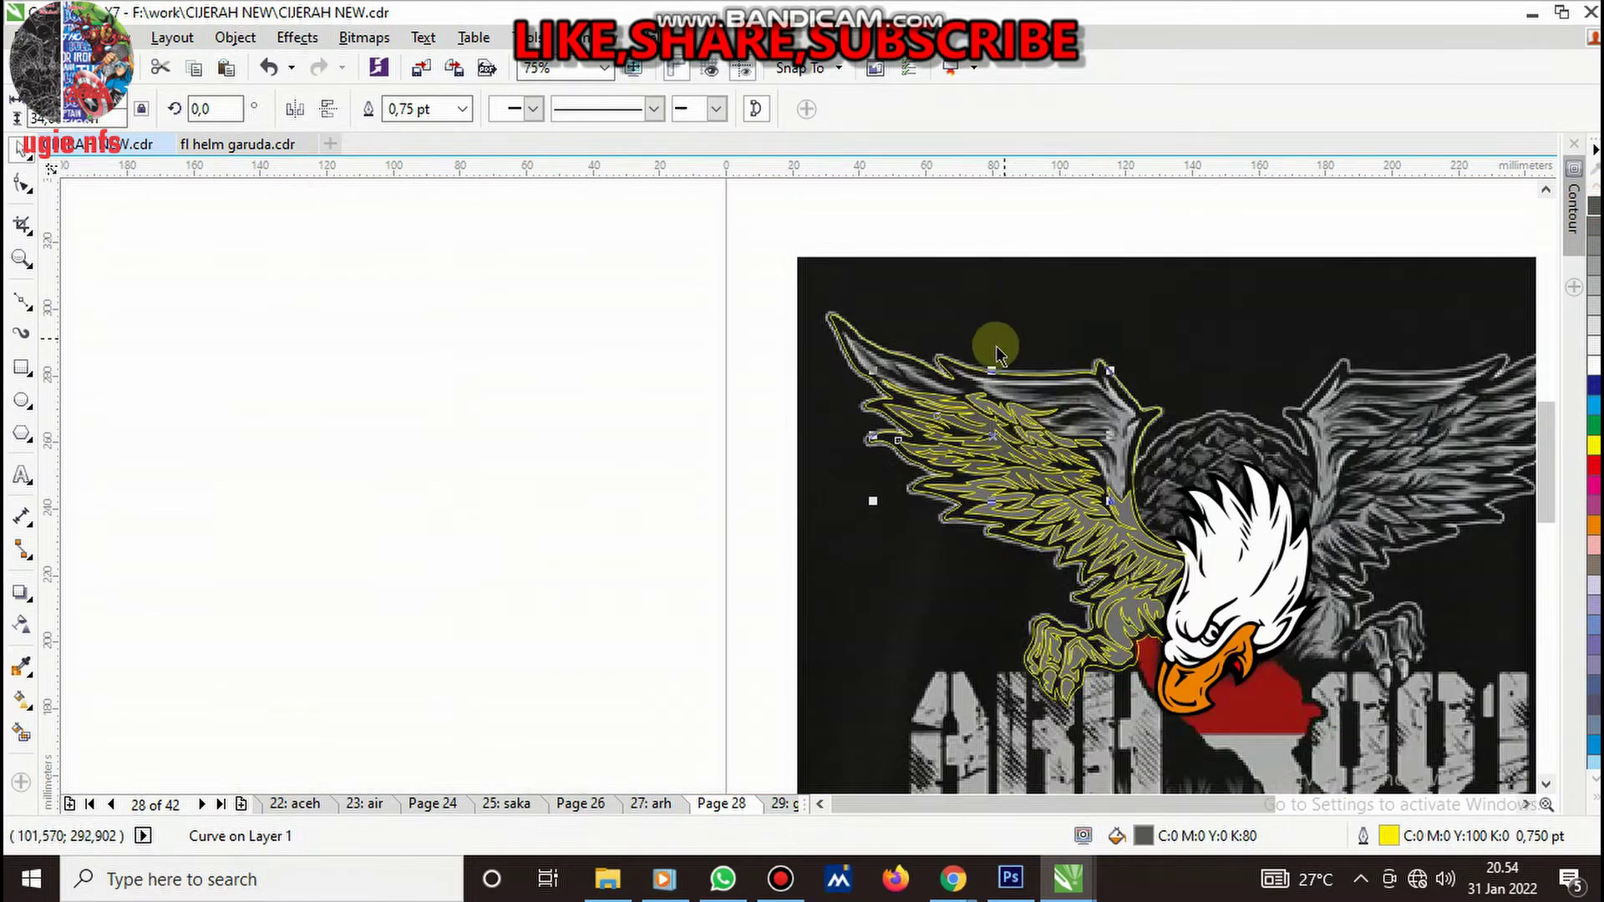
scroll(1075, 378, "up", 2)
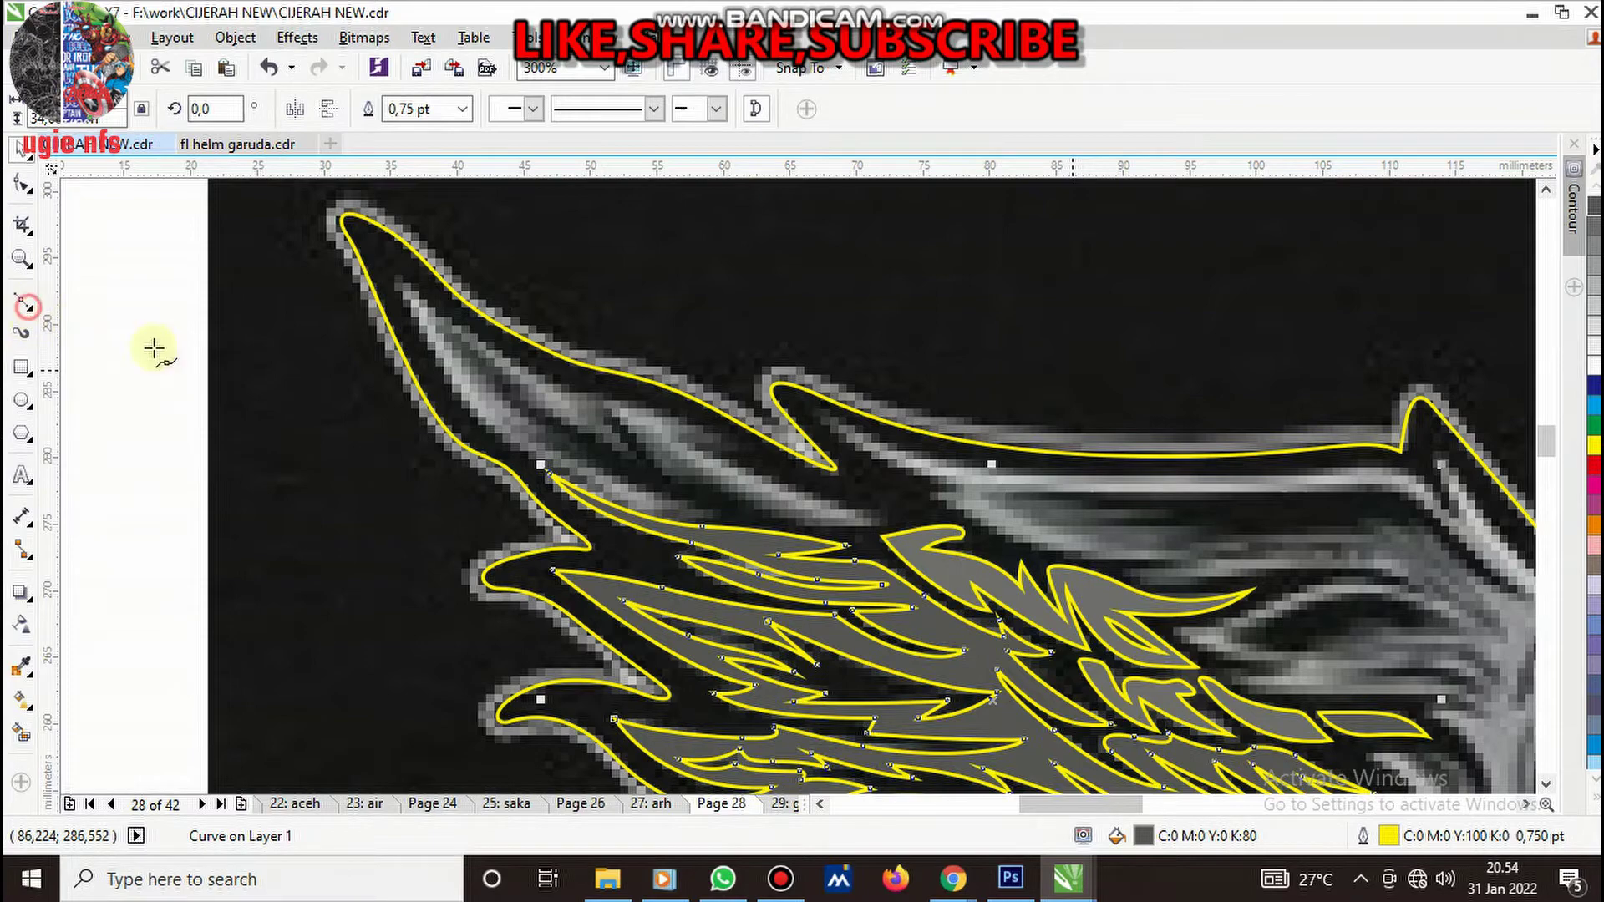
- Start a new outline from the curve's end, up to a node at the wing tip and back down
scroll(502, 405, "up", 1)
scroll(682, 486, "up", 1)
scroll(923, 653, "down", 1)
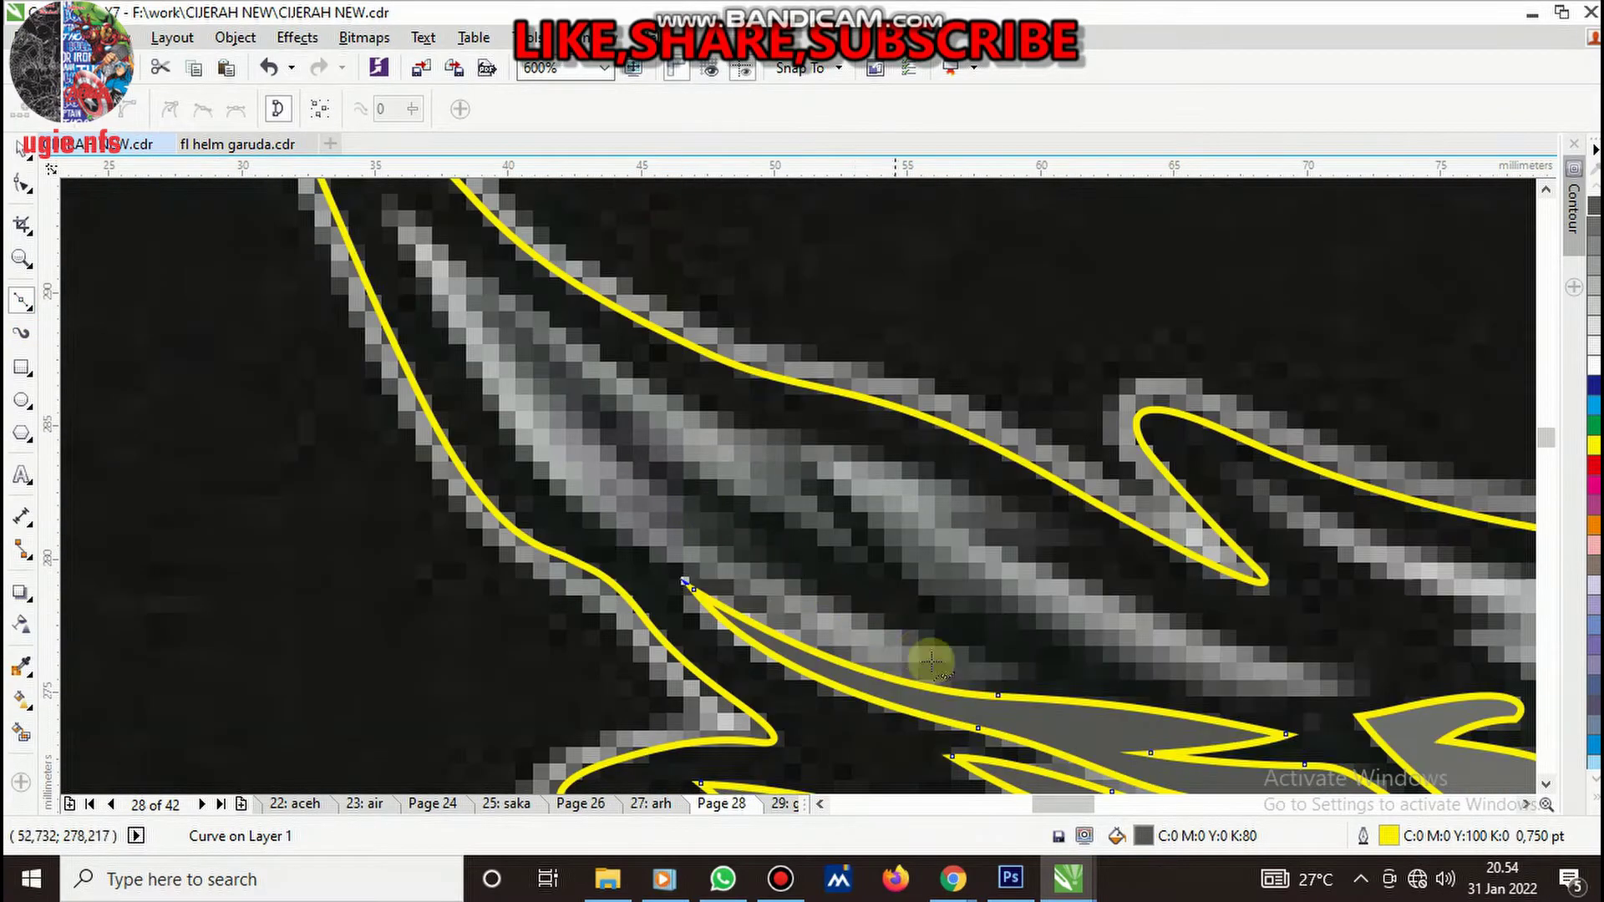
left_click(1013, 677)
left_click(729, 586)
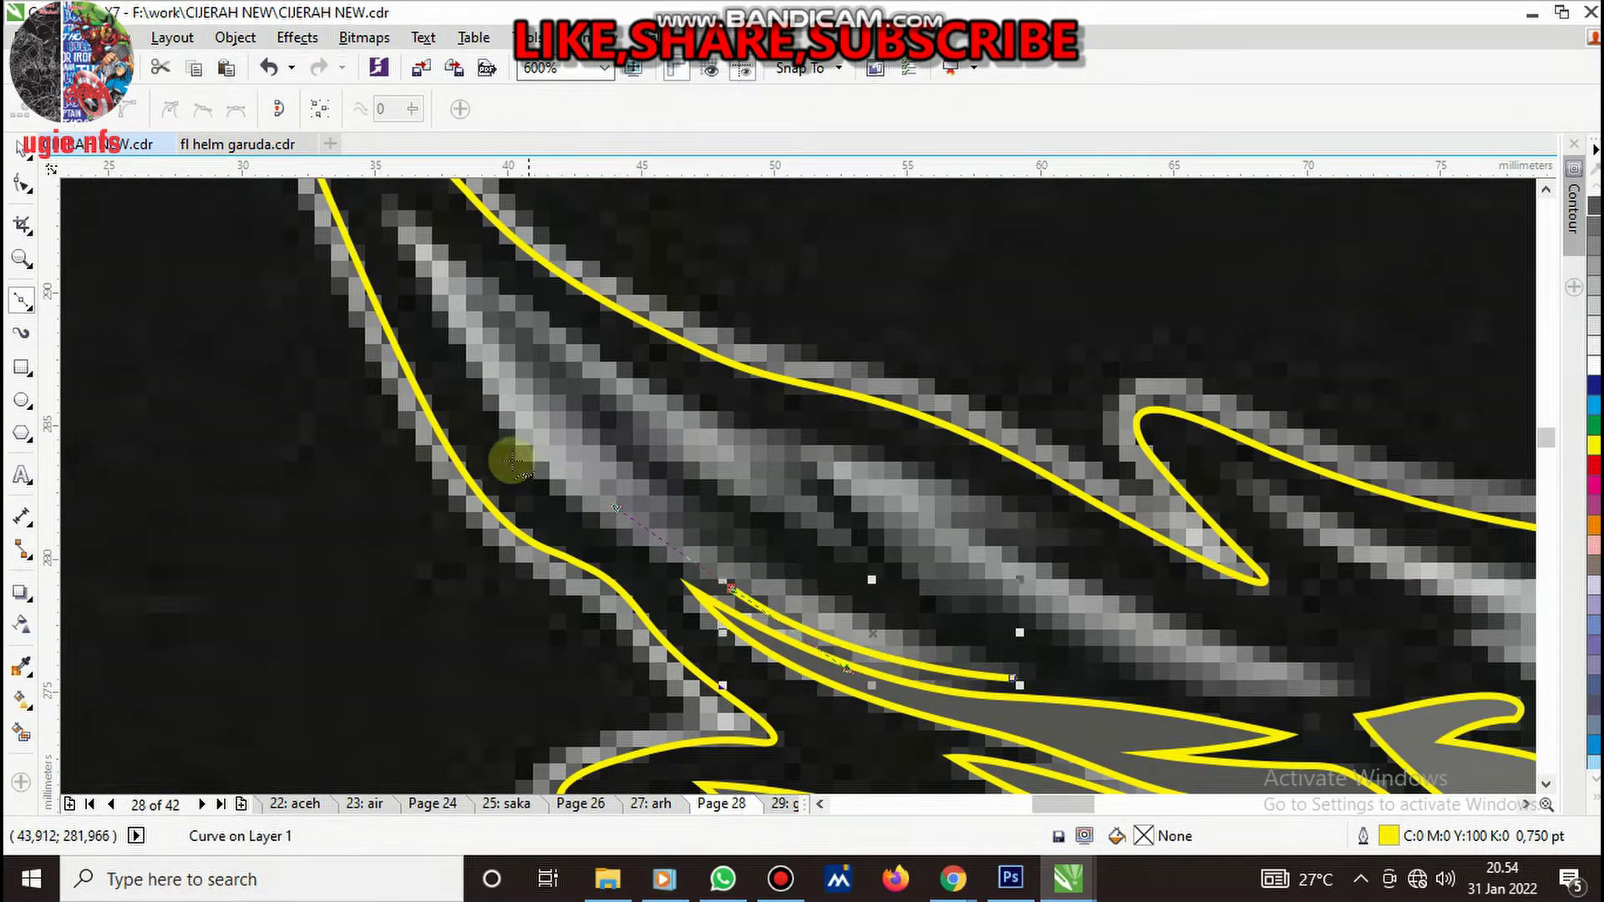
left_click_drag(491, 403, 392, 249)
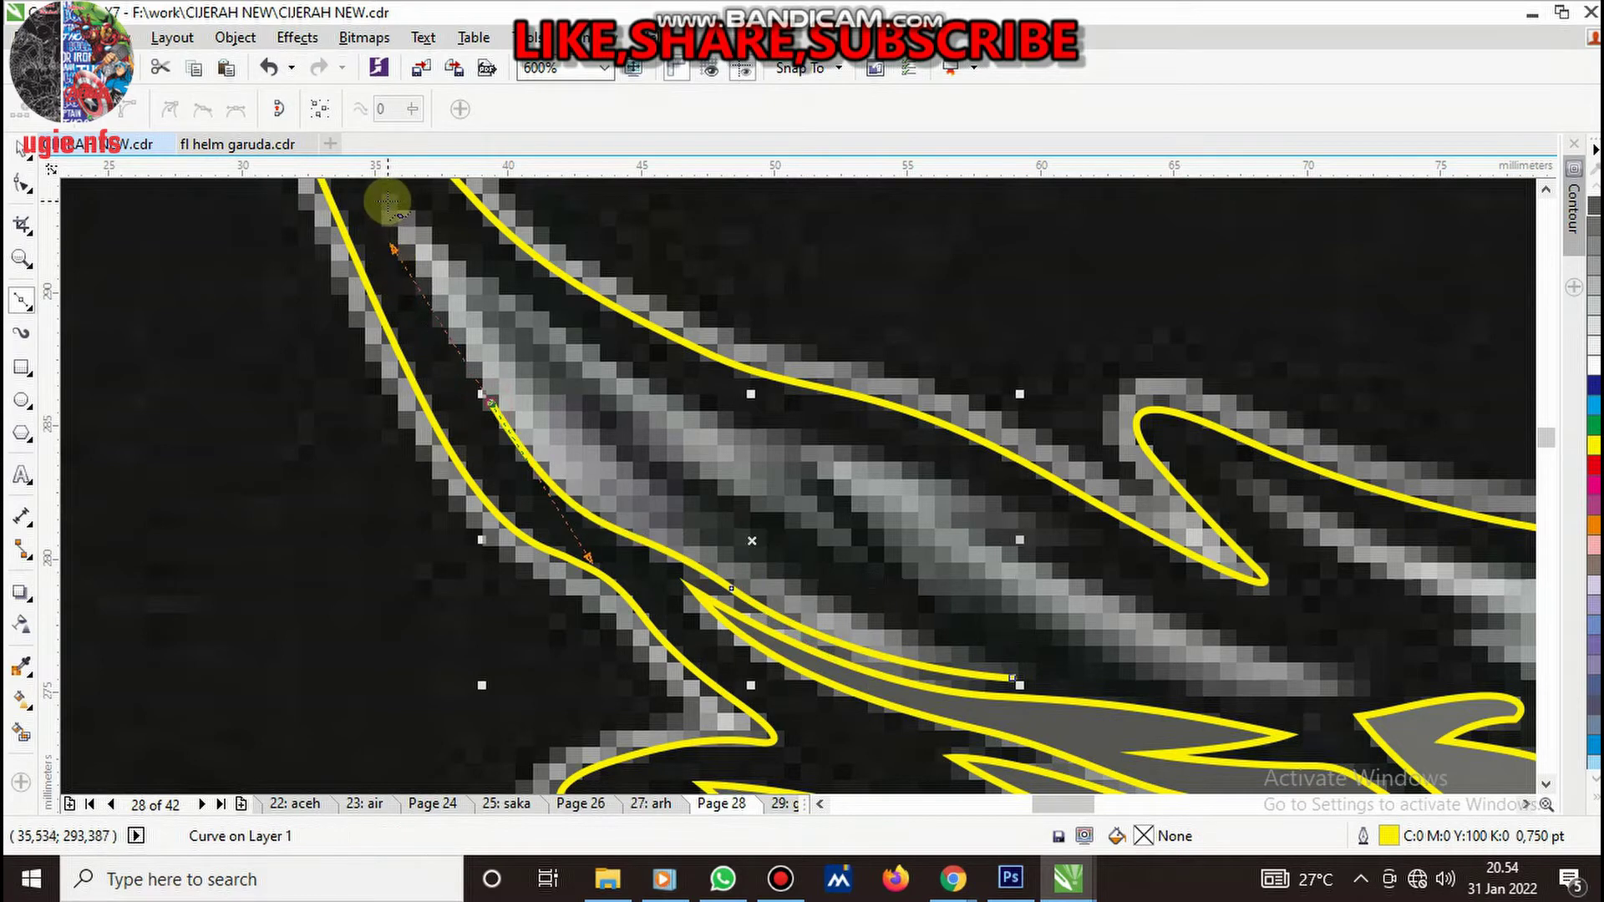
left_click(388, 201)
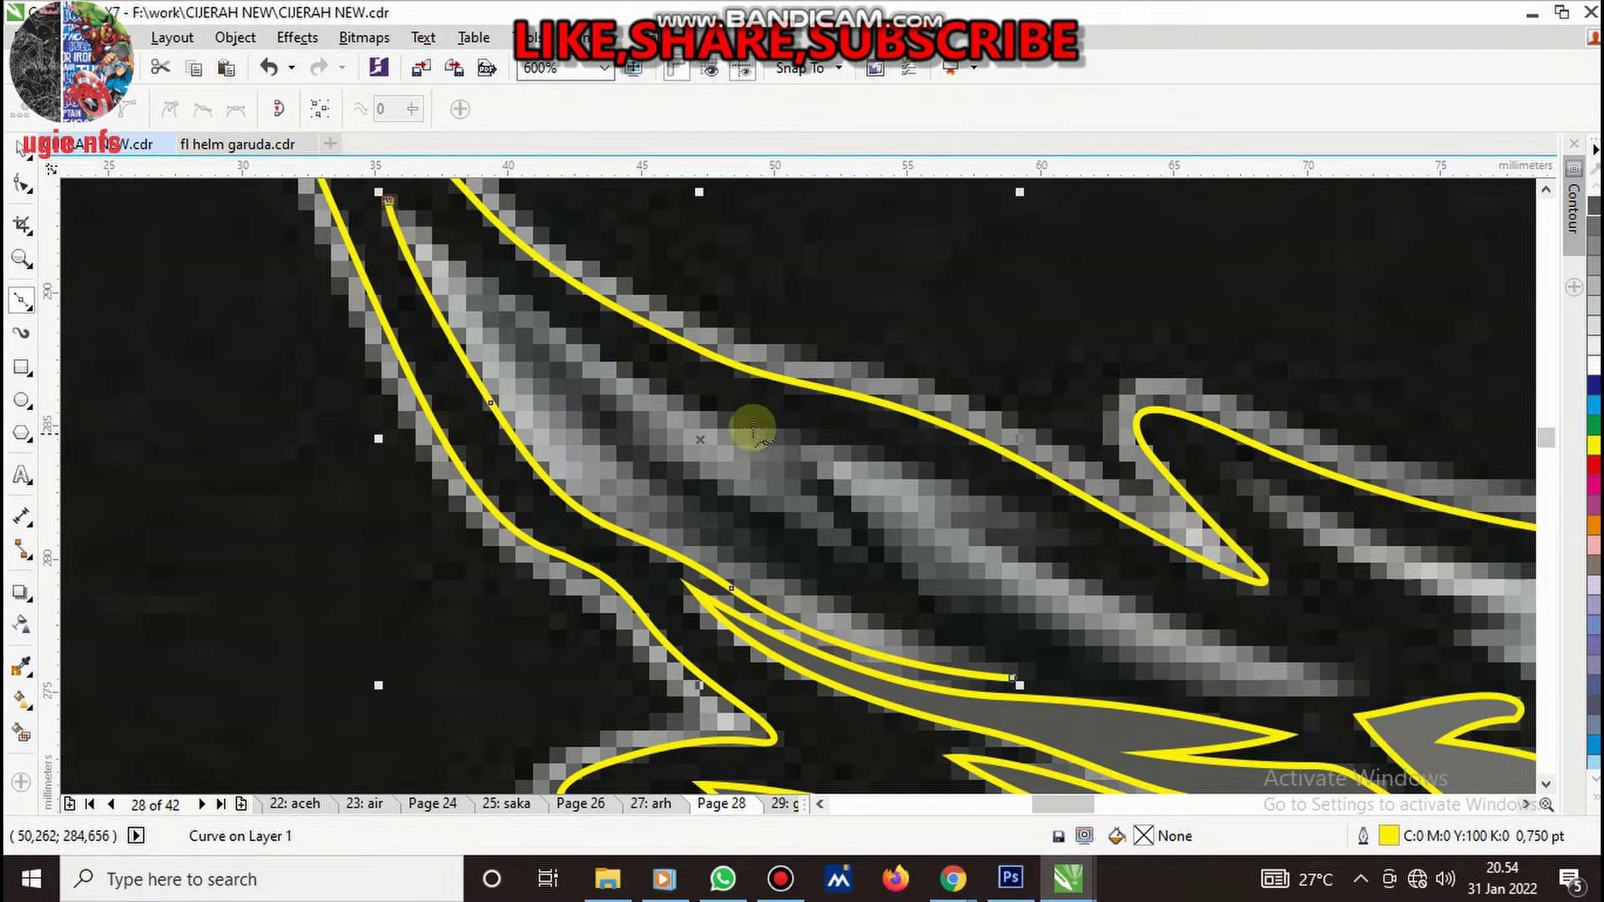
left_click_drag(685, 400, 817, 448)
- Shape the feather's long lower edge and close the outline at its start point
mouse_move(1074, 530)
left_mouse_down()
mouse_move(1213, 608)
mouse_move(1027, 544)
left_mouse_up()
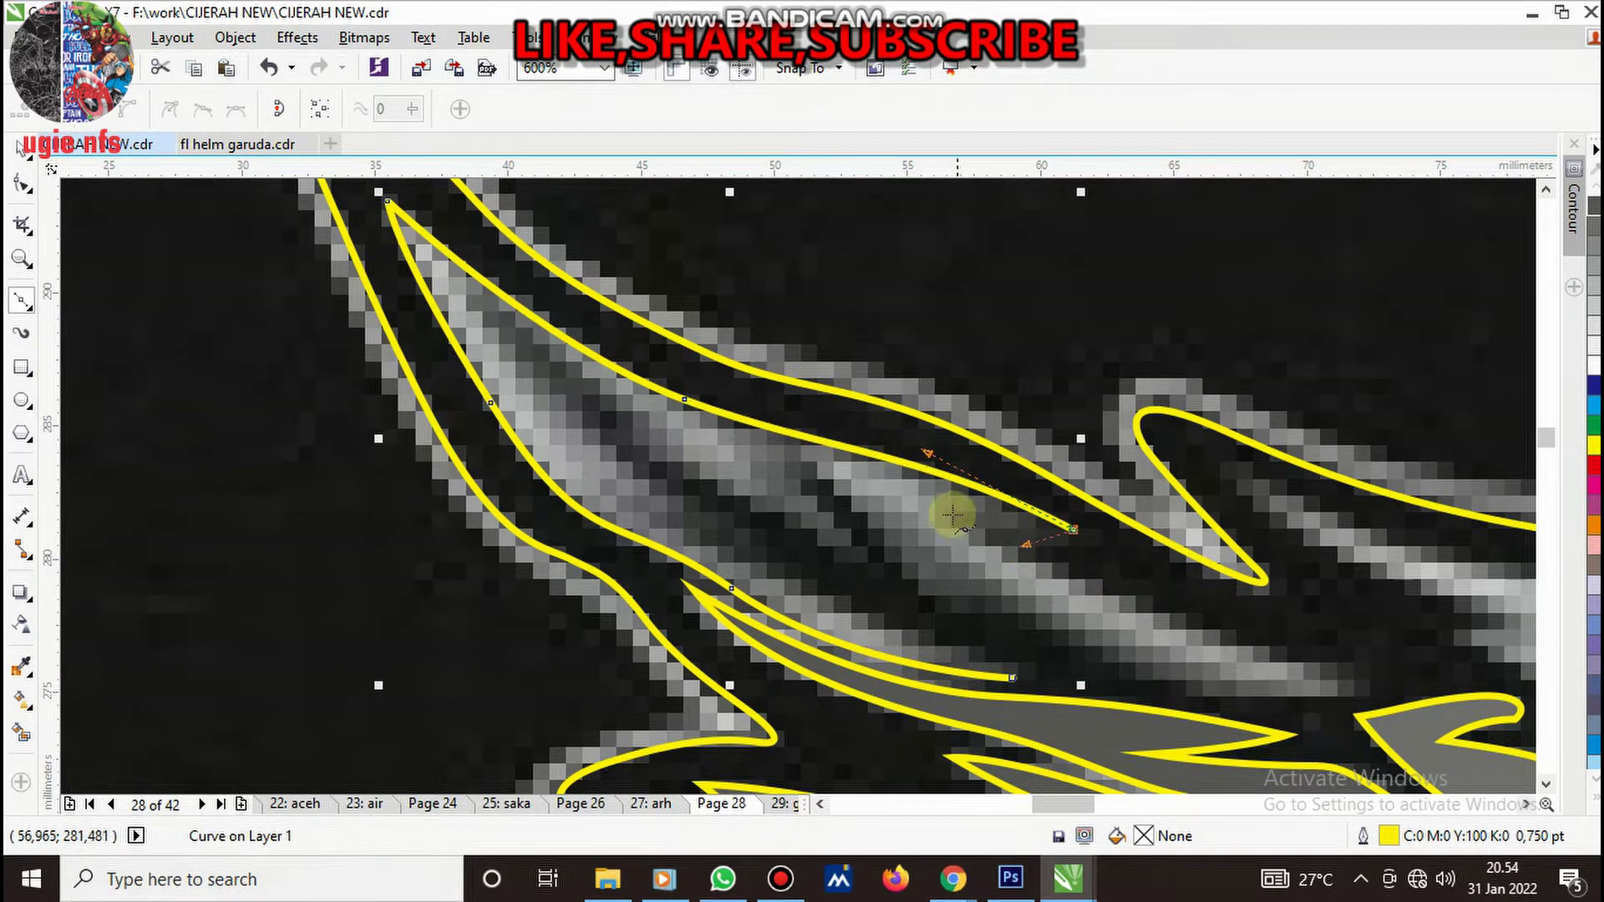
left_click_drag(949, 511, 1089, 594)
left_click_drag(1370, 681, 1420, 665)
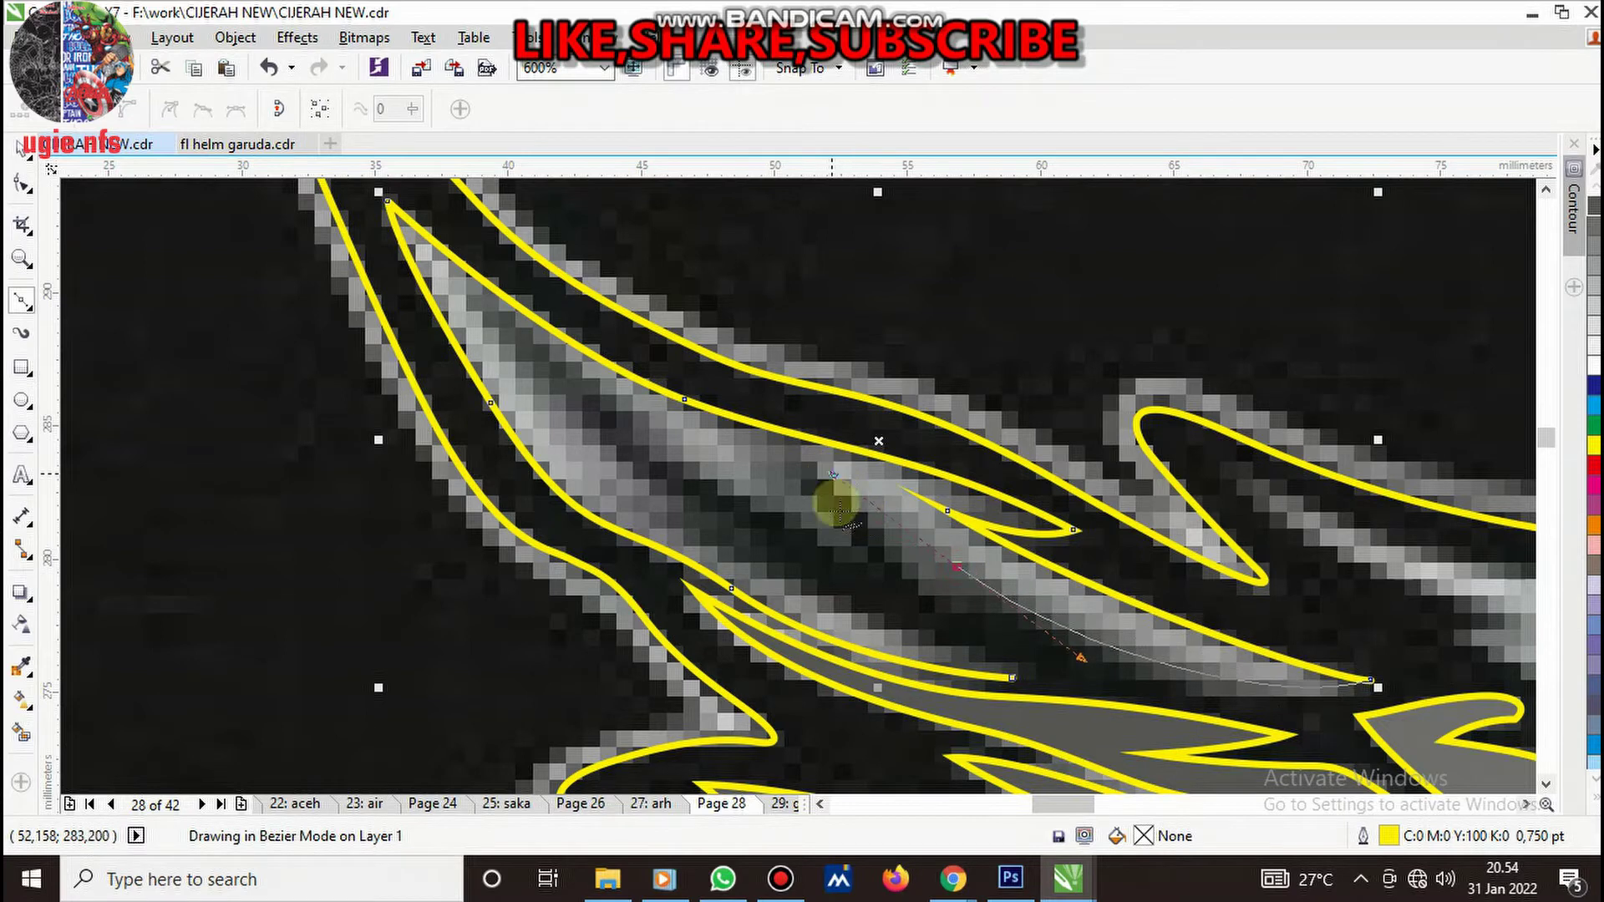
left_click_drag(958, 569, 982, 637)
double_click(982, 637)
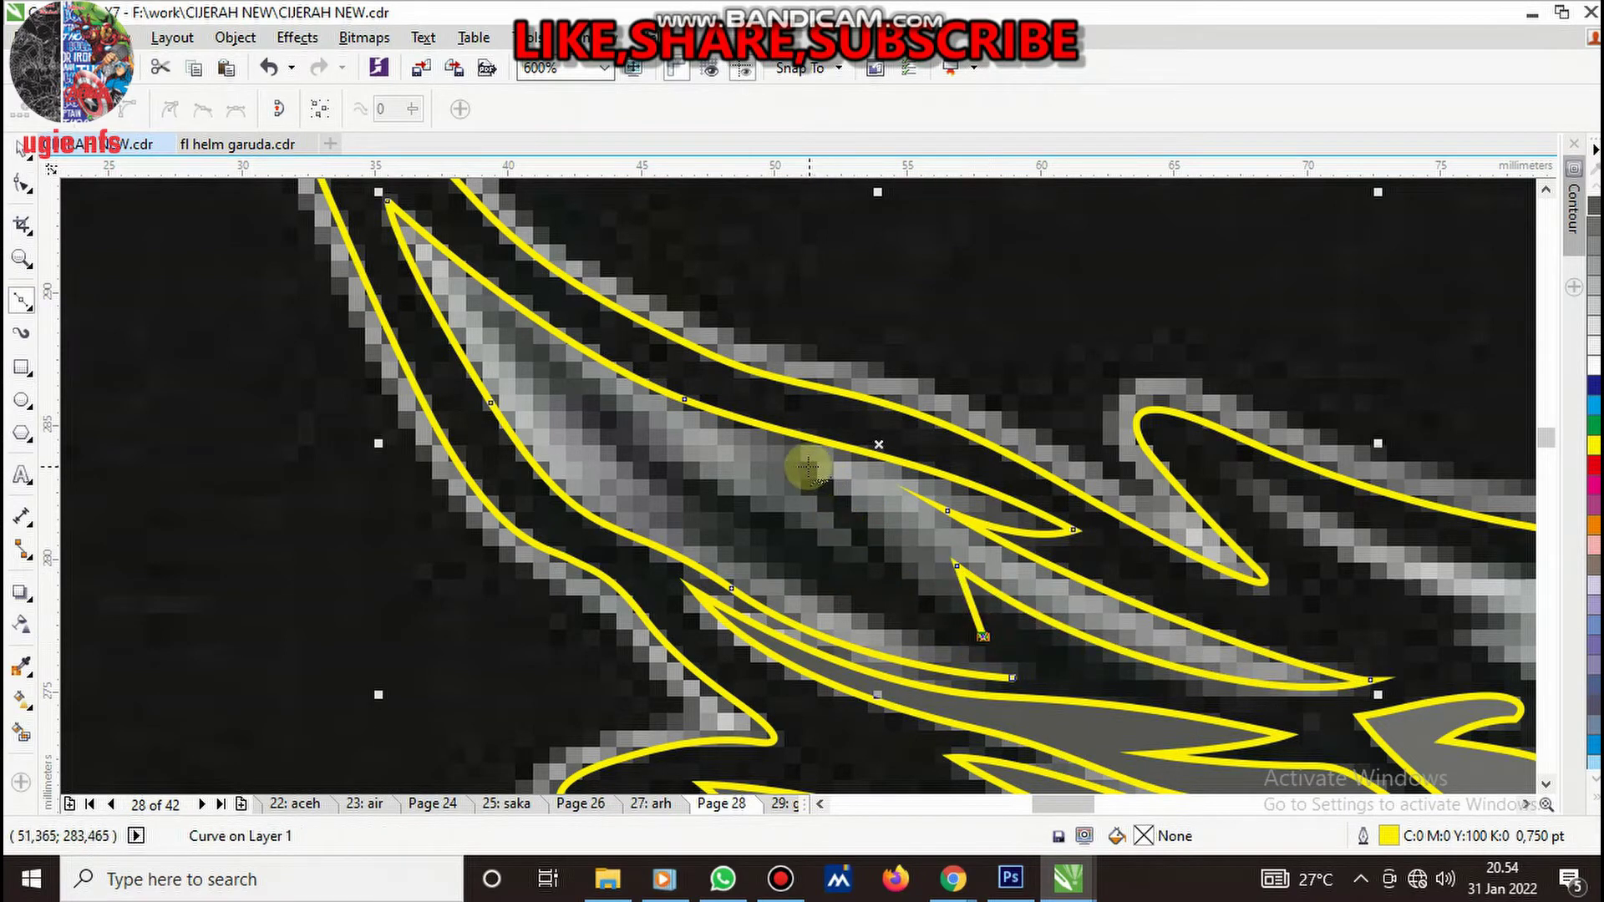
left_click_drag(809, 470, 756, 434)
double_click(885, 583)
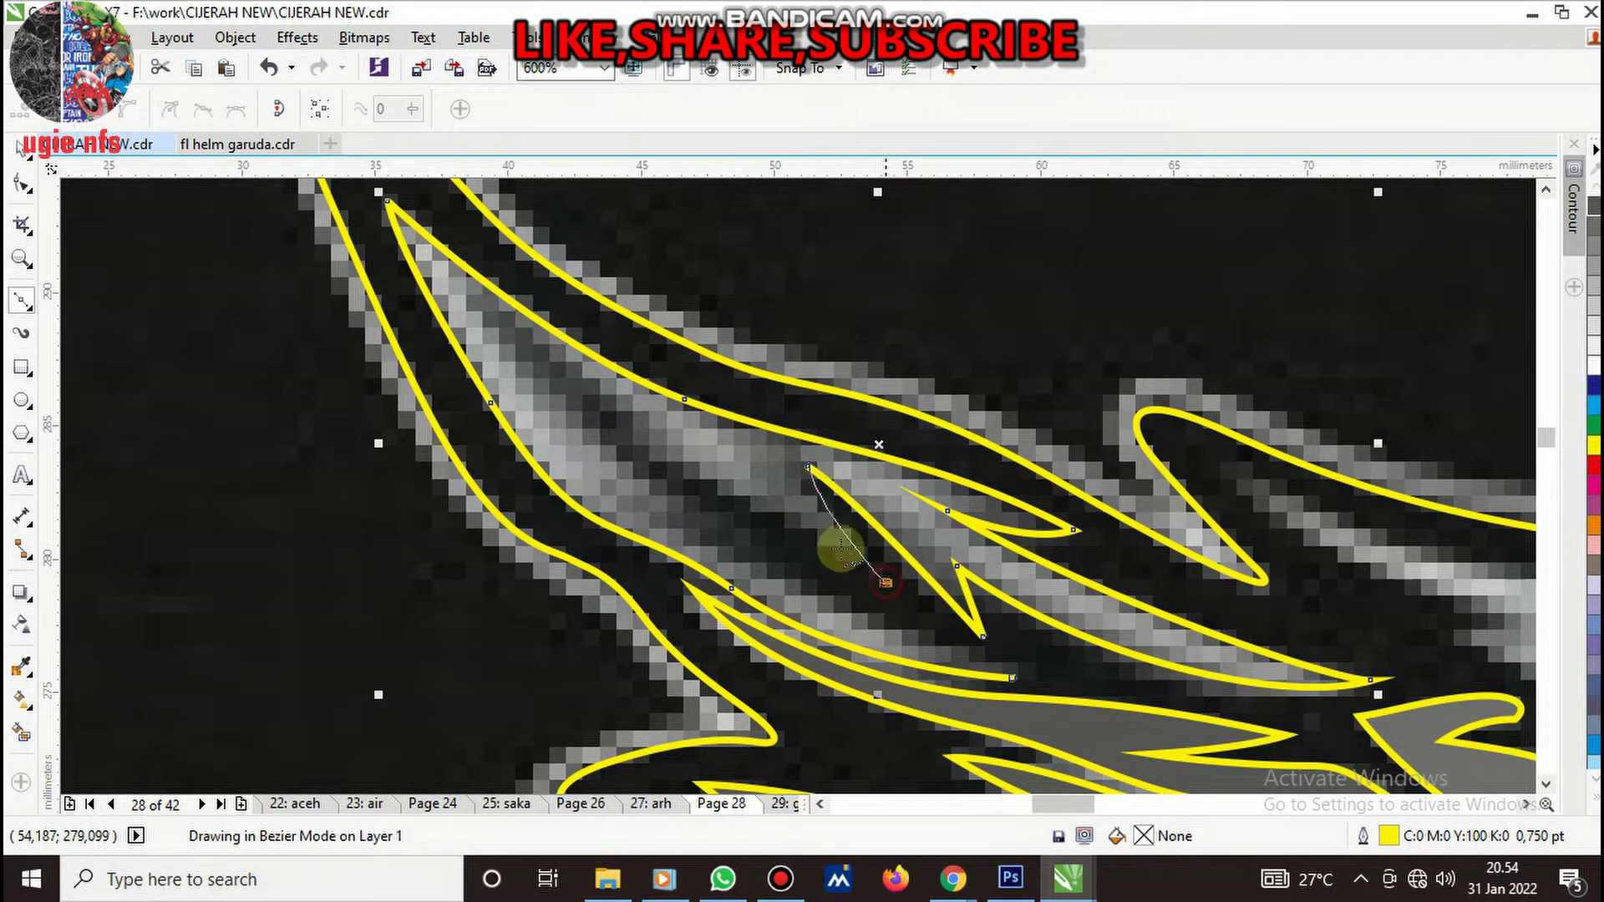
left_click_drag(610, 413, 523, 336)
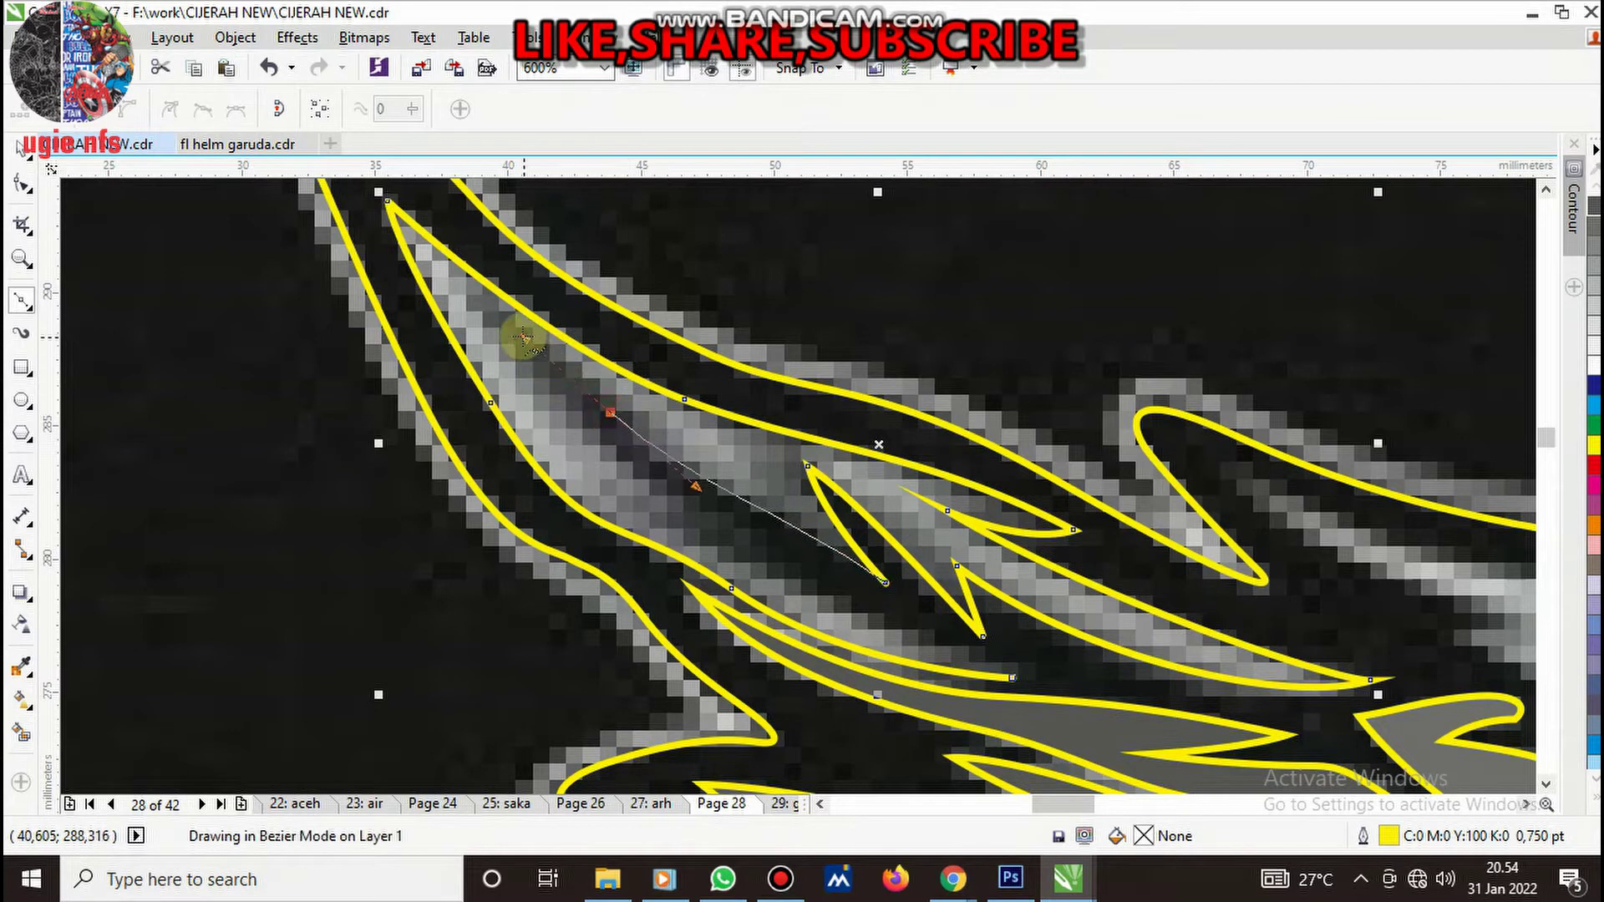
left_click(484, 299)
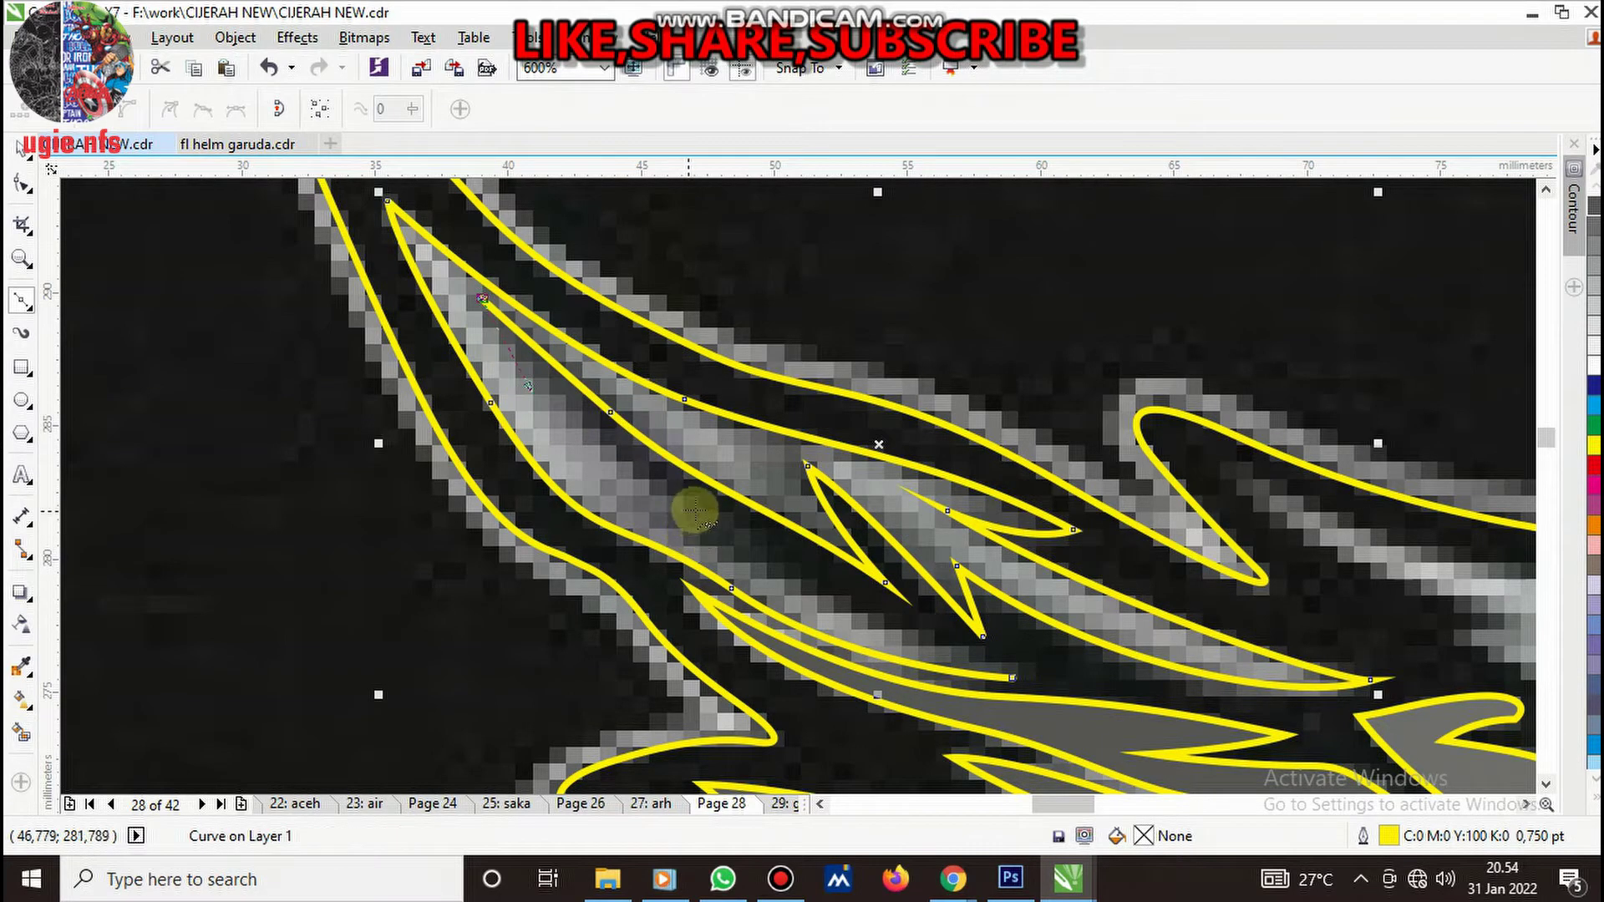
- Trace a final stroke onto the existing node and fill the wing-tip shape 80% Black
left_click_drag(751, 532, 888, 598)
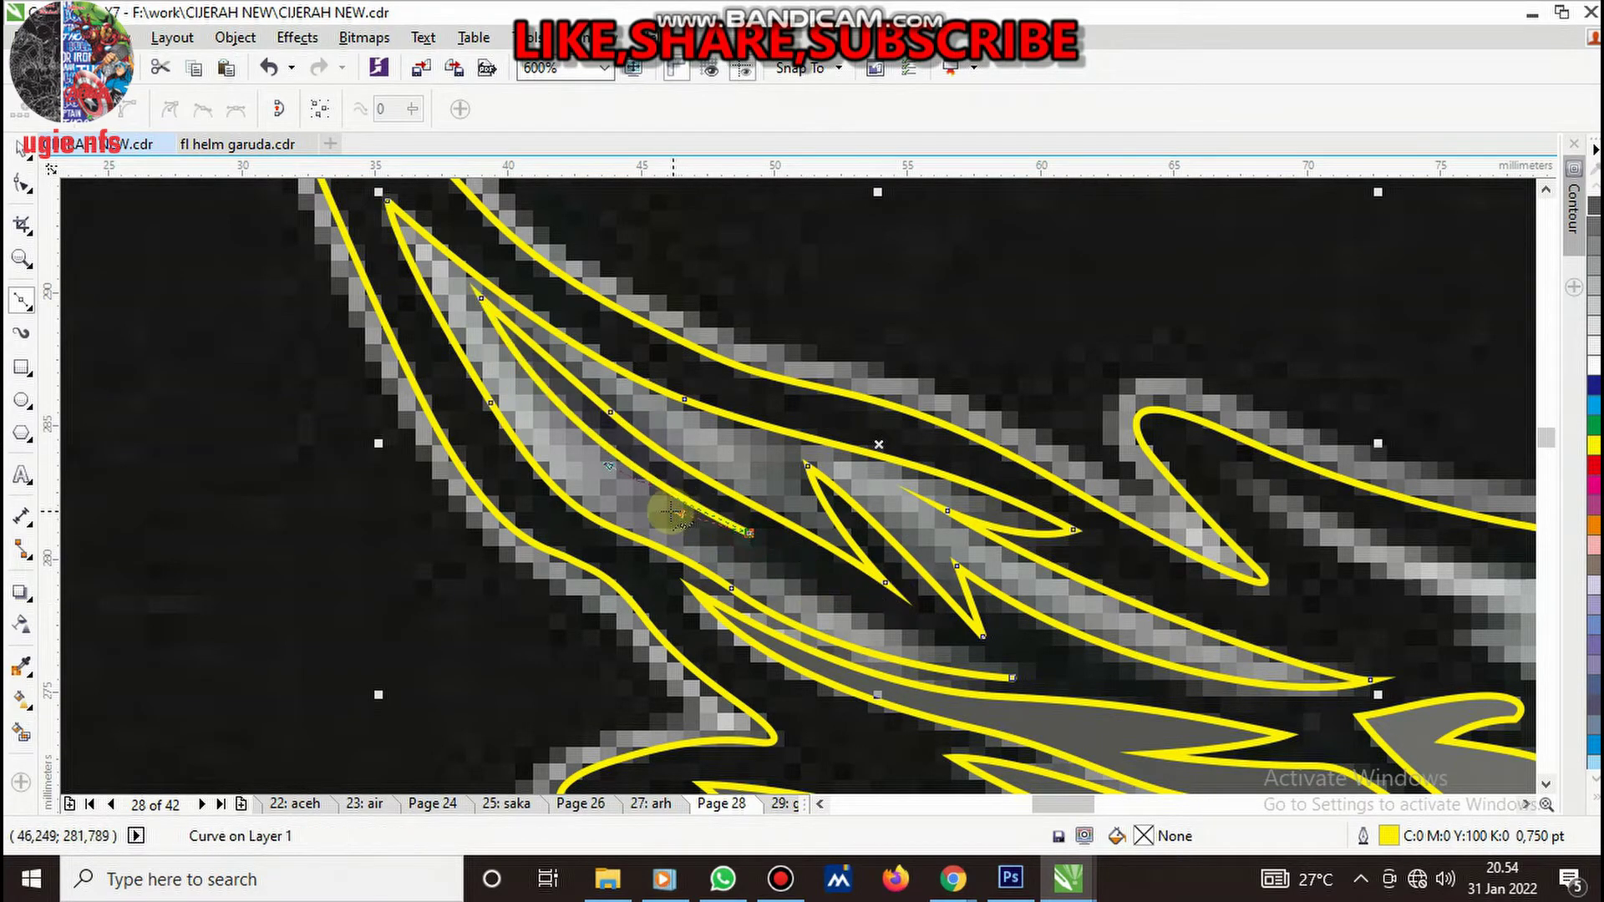
left_click_drag(882, 620, 969, 650)
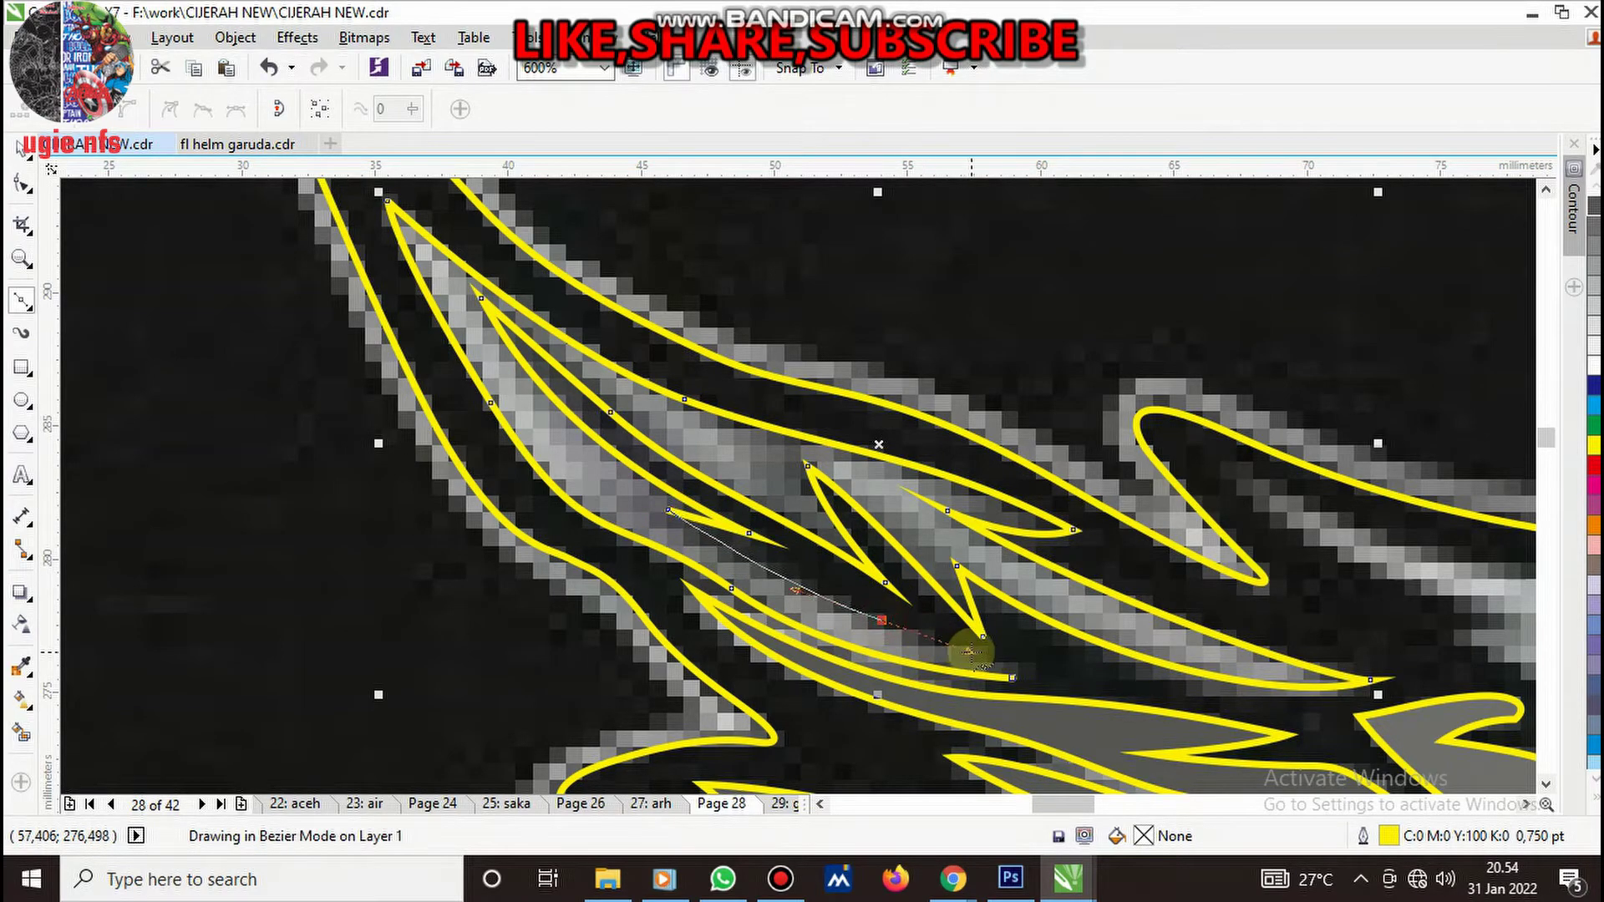
left_click(1013, 678)
key("F3")
key("F3")
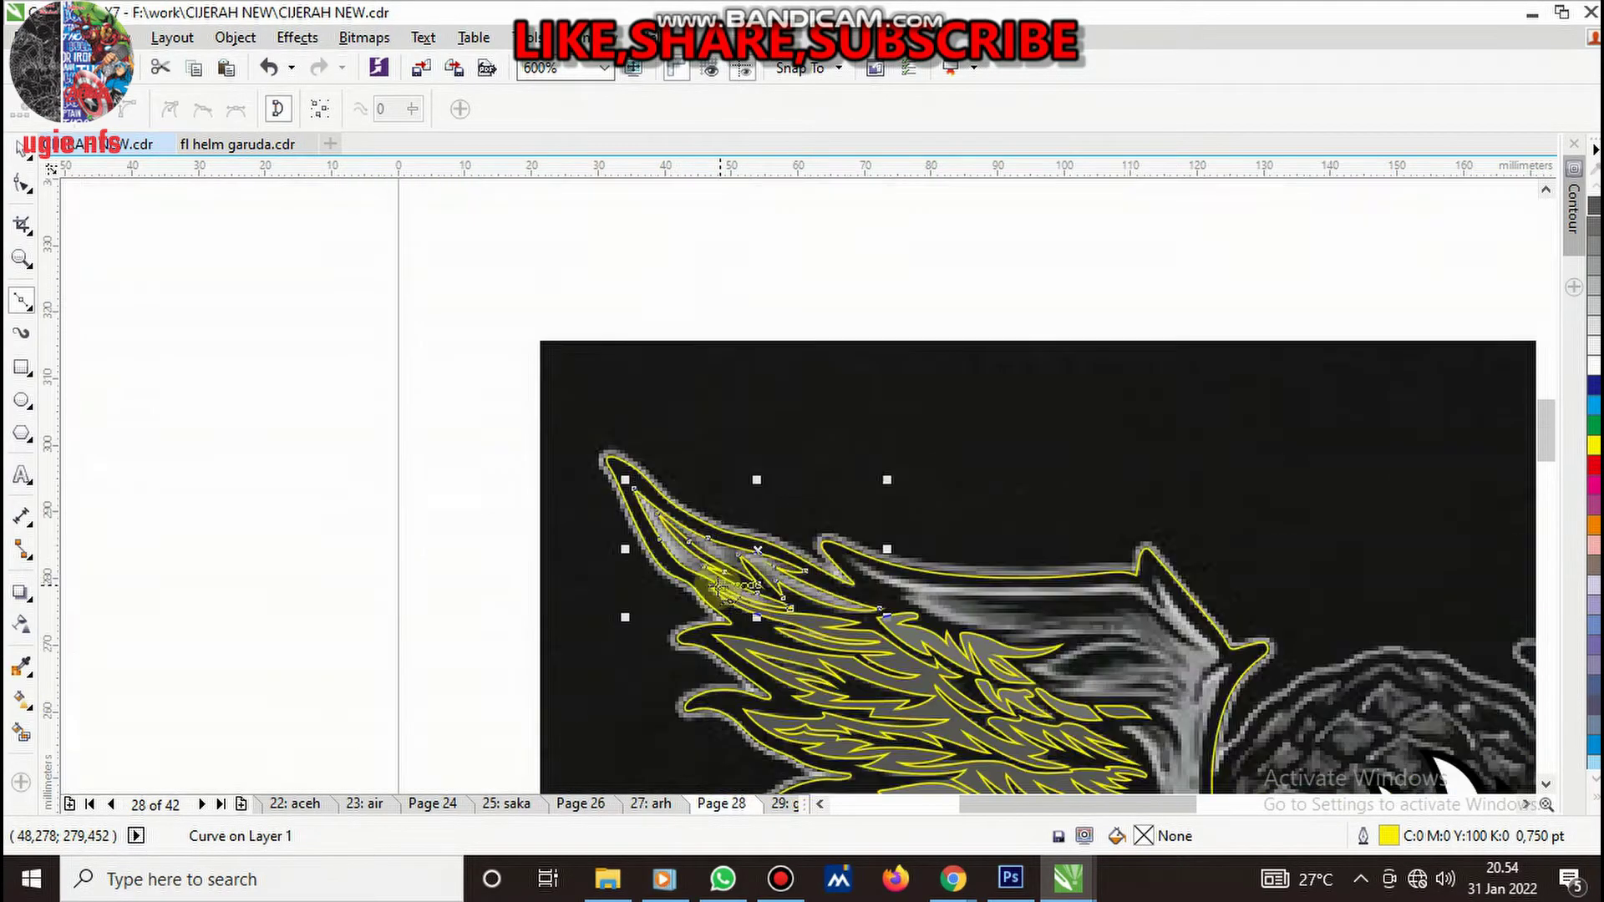
key("space")
left_click(1594, 234)
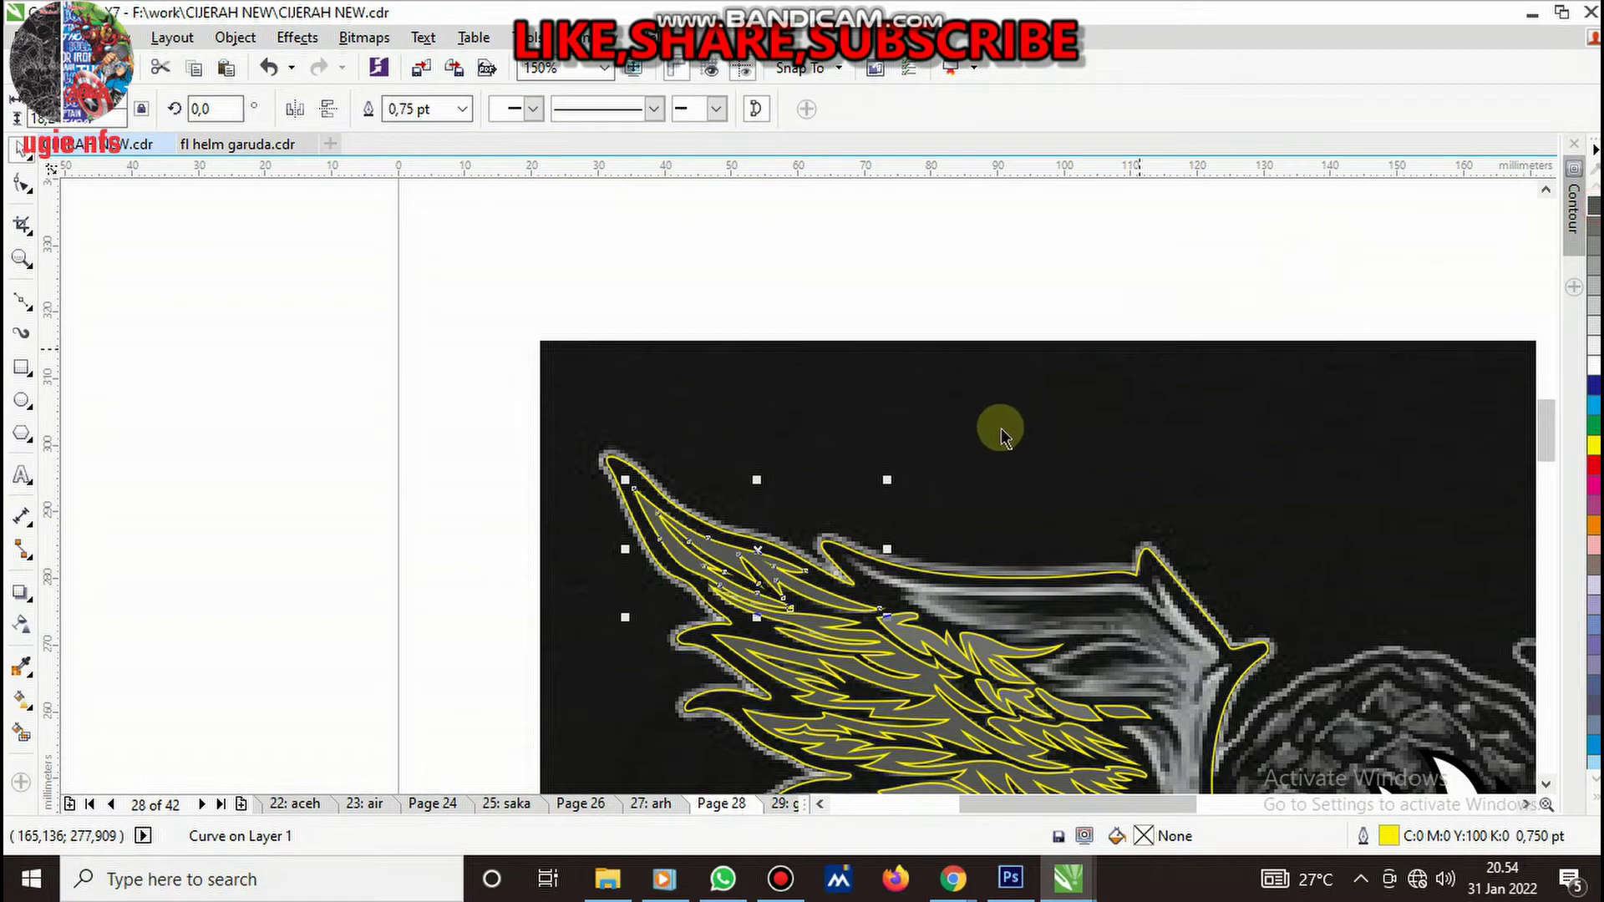
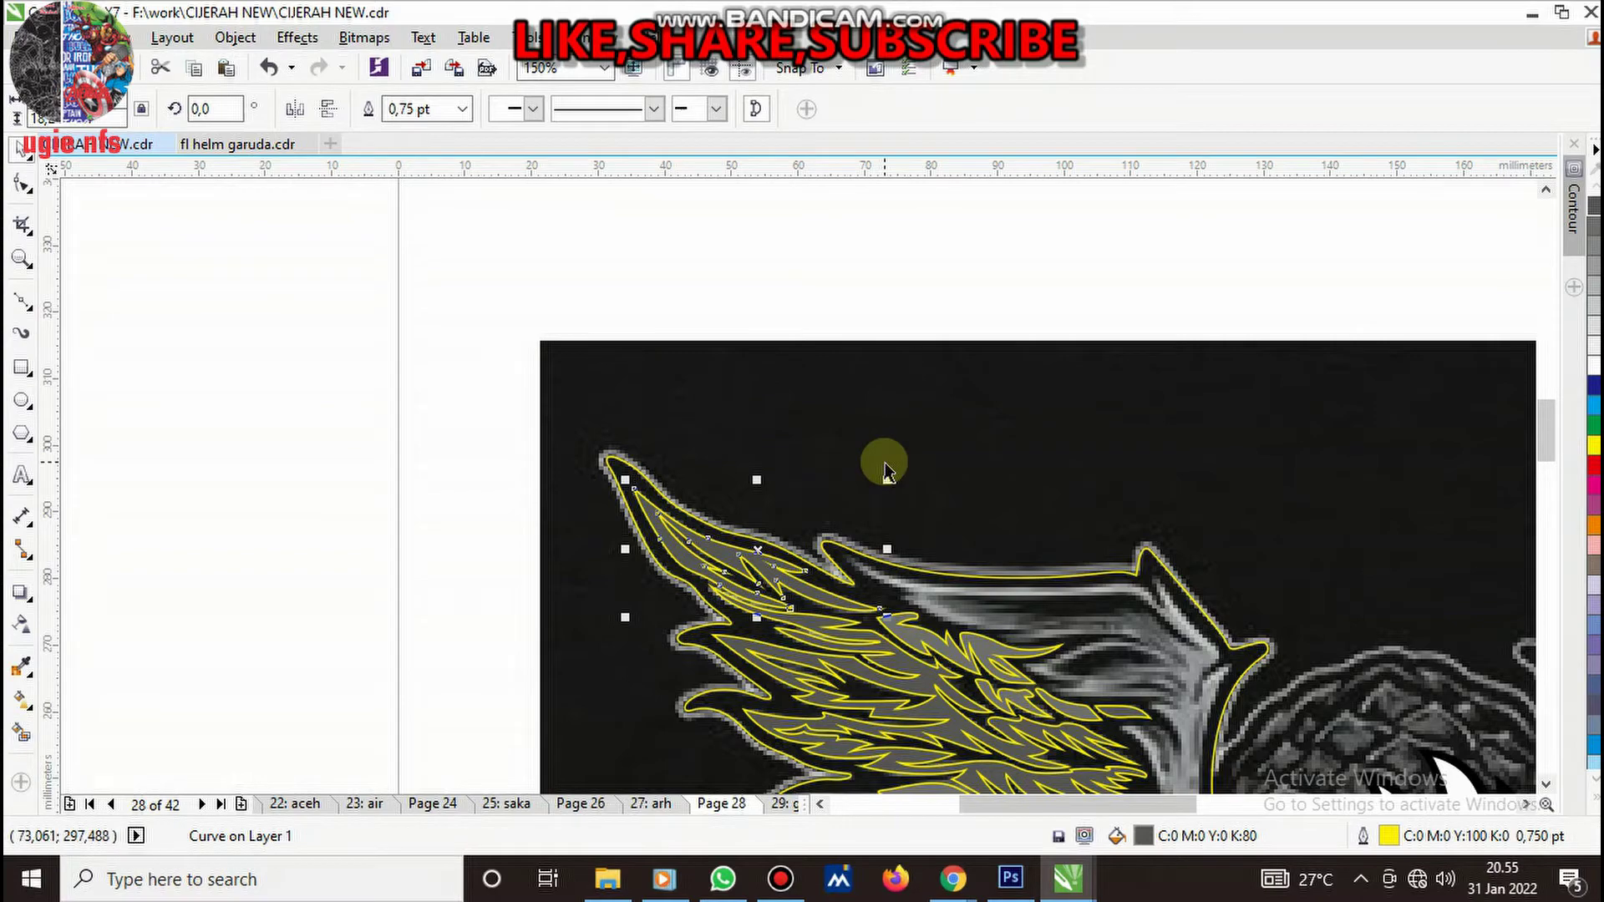
- With the Bezier tool, trace a first short curve along a feather edge at the wing base
left_click(24, 302)
scroll(1171, 616, "up", 2)
scroll(1214, 572, "up", 3)
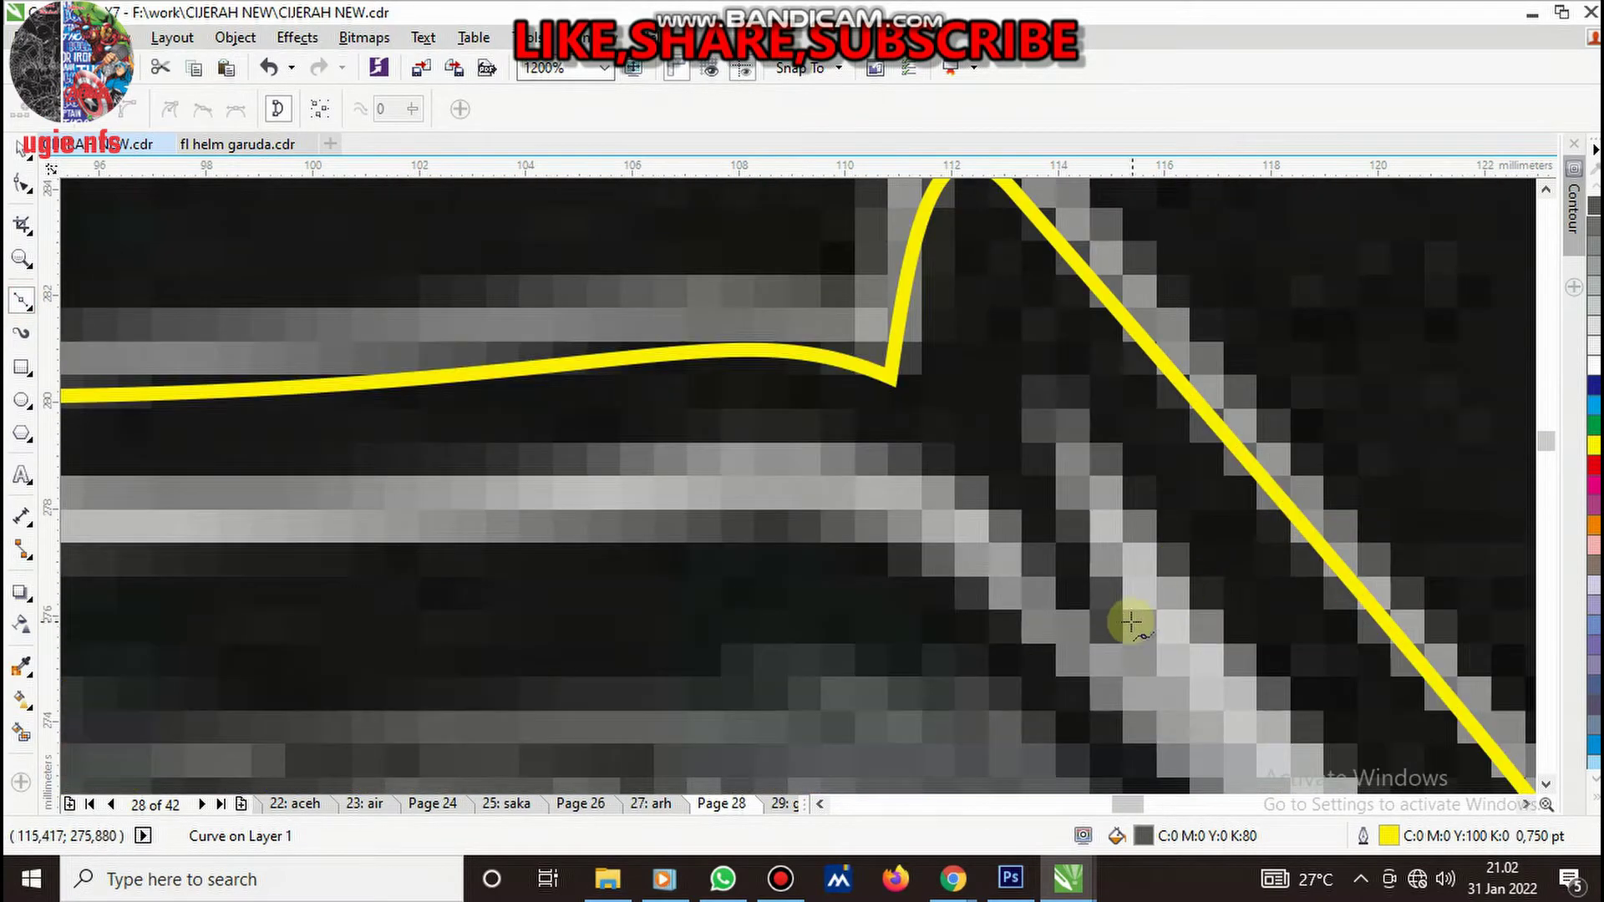
left_click(1121, 626)
left_click_drag(1017, 361, 1007, 251)
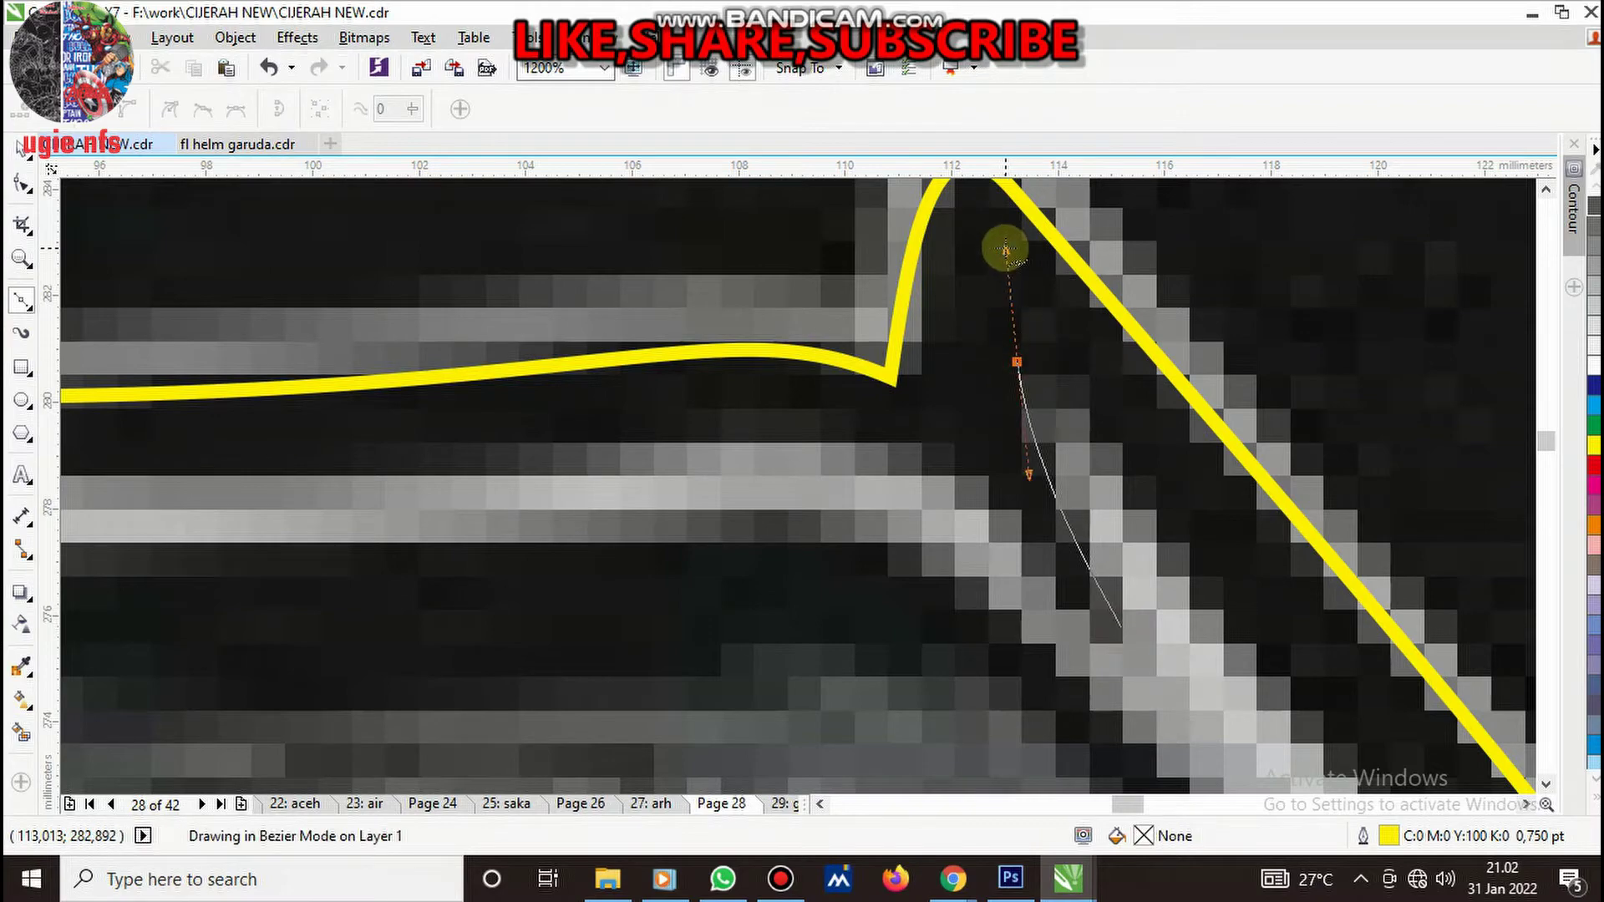
key("space")
- Extend the curve down the wing's inner edge and set its last node
scroll(1128, 501, "down", 5)
scroll(1138, 570, "up", 2)
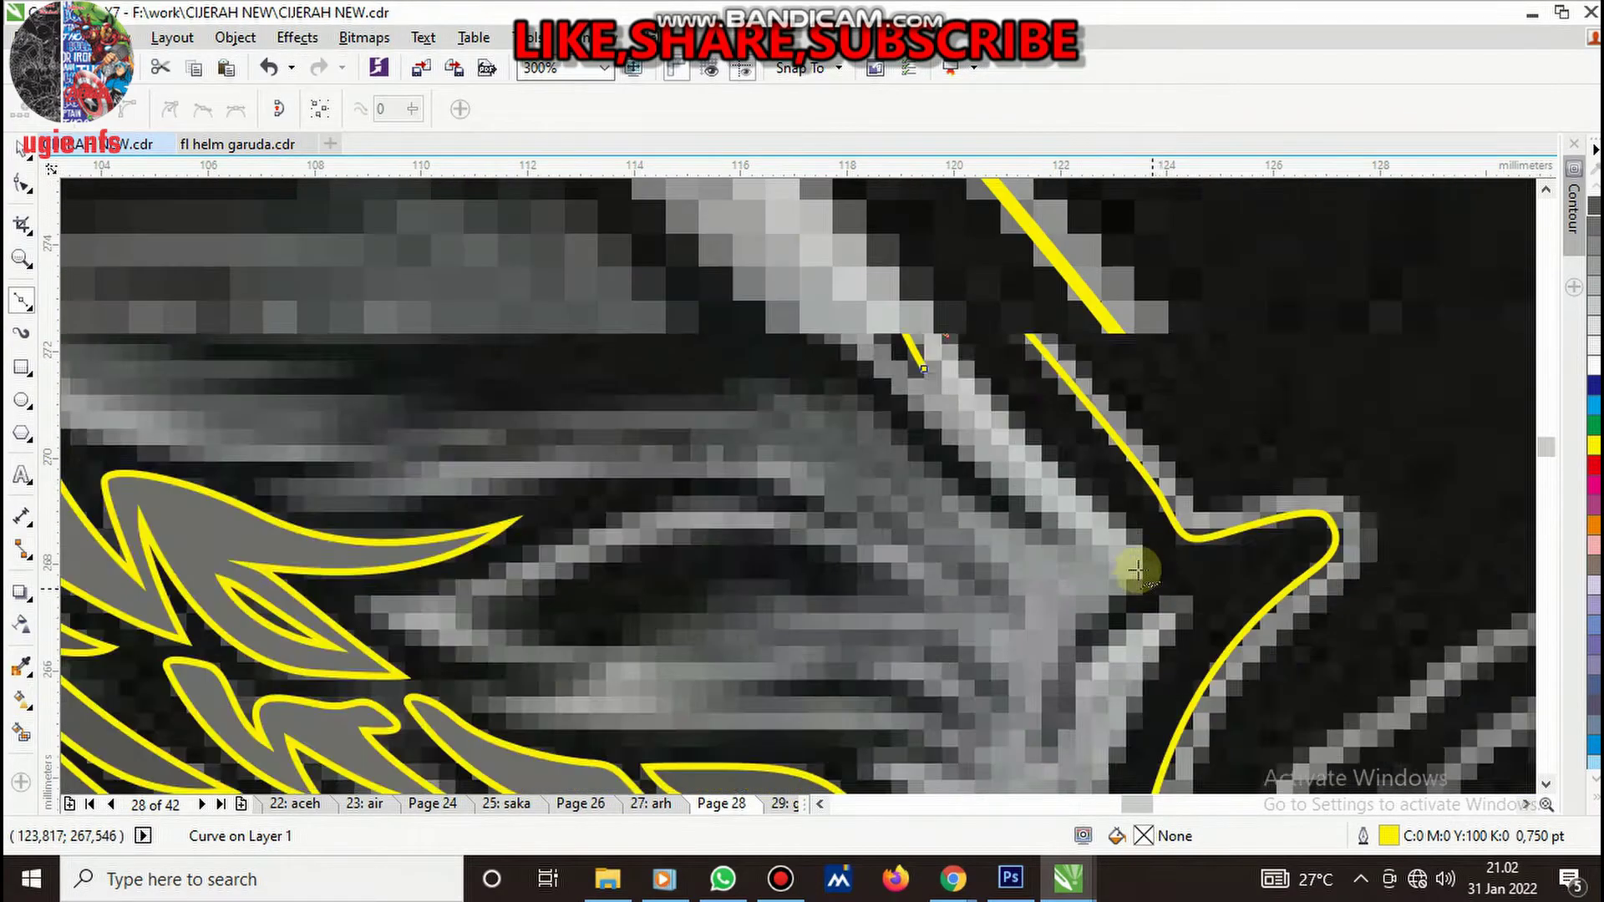
scroll(1128, 468, "down", 3)
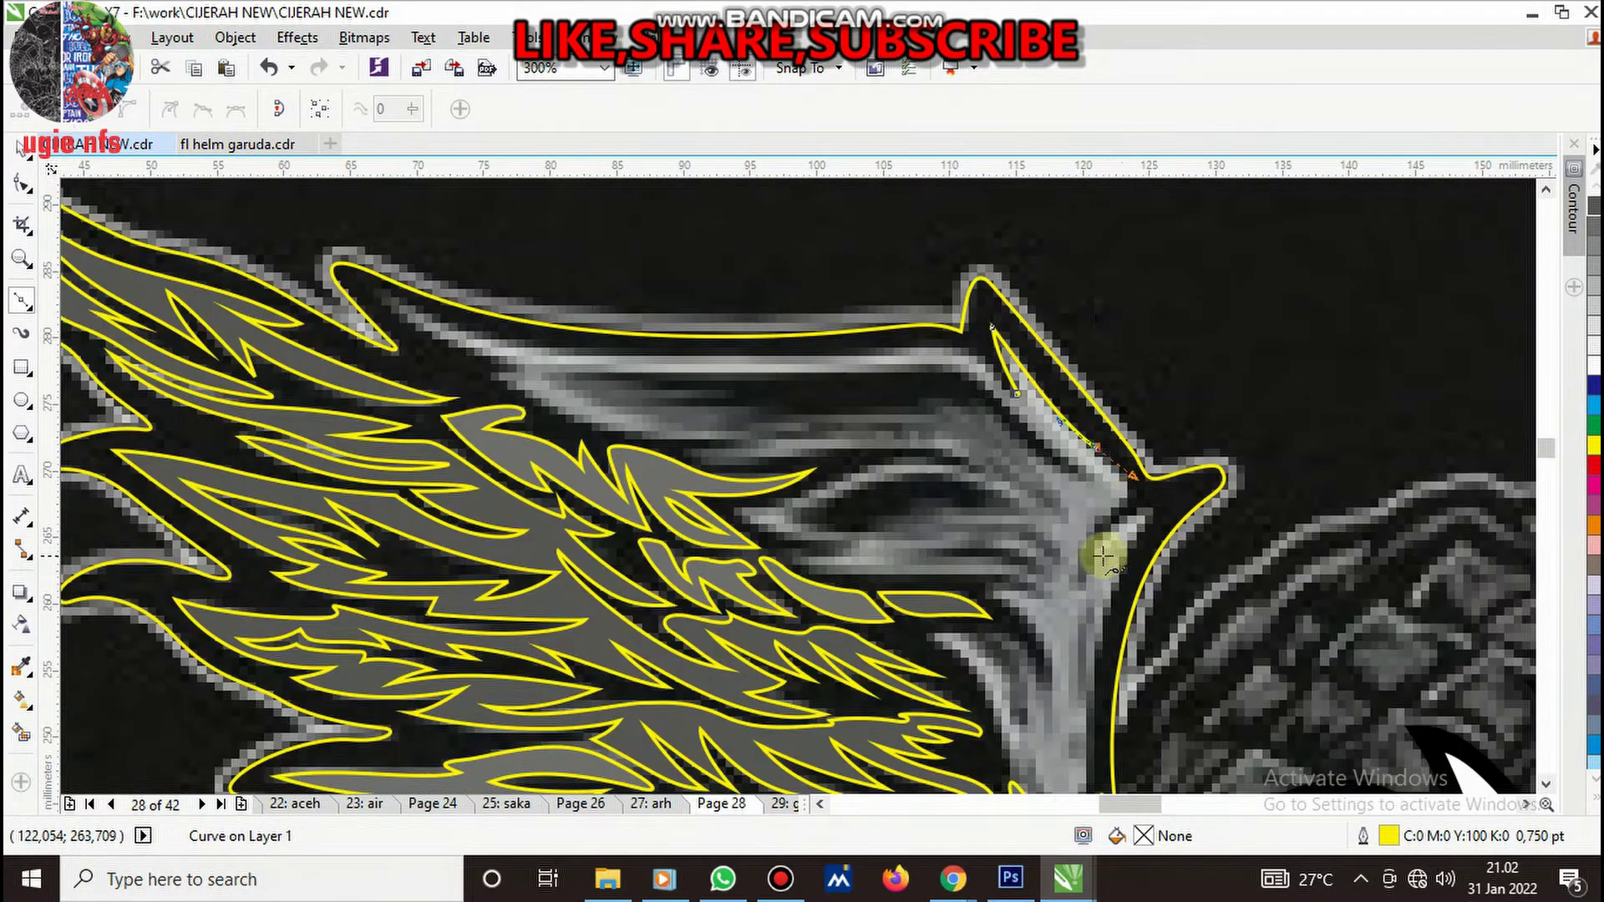
scroll(1103, 556, "up", 3)
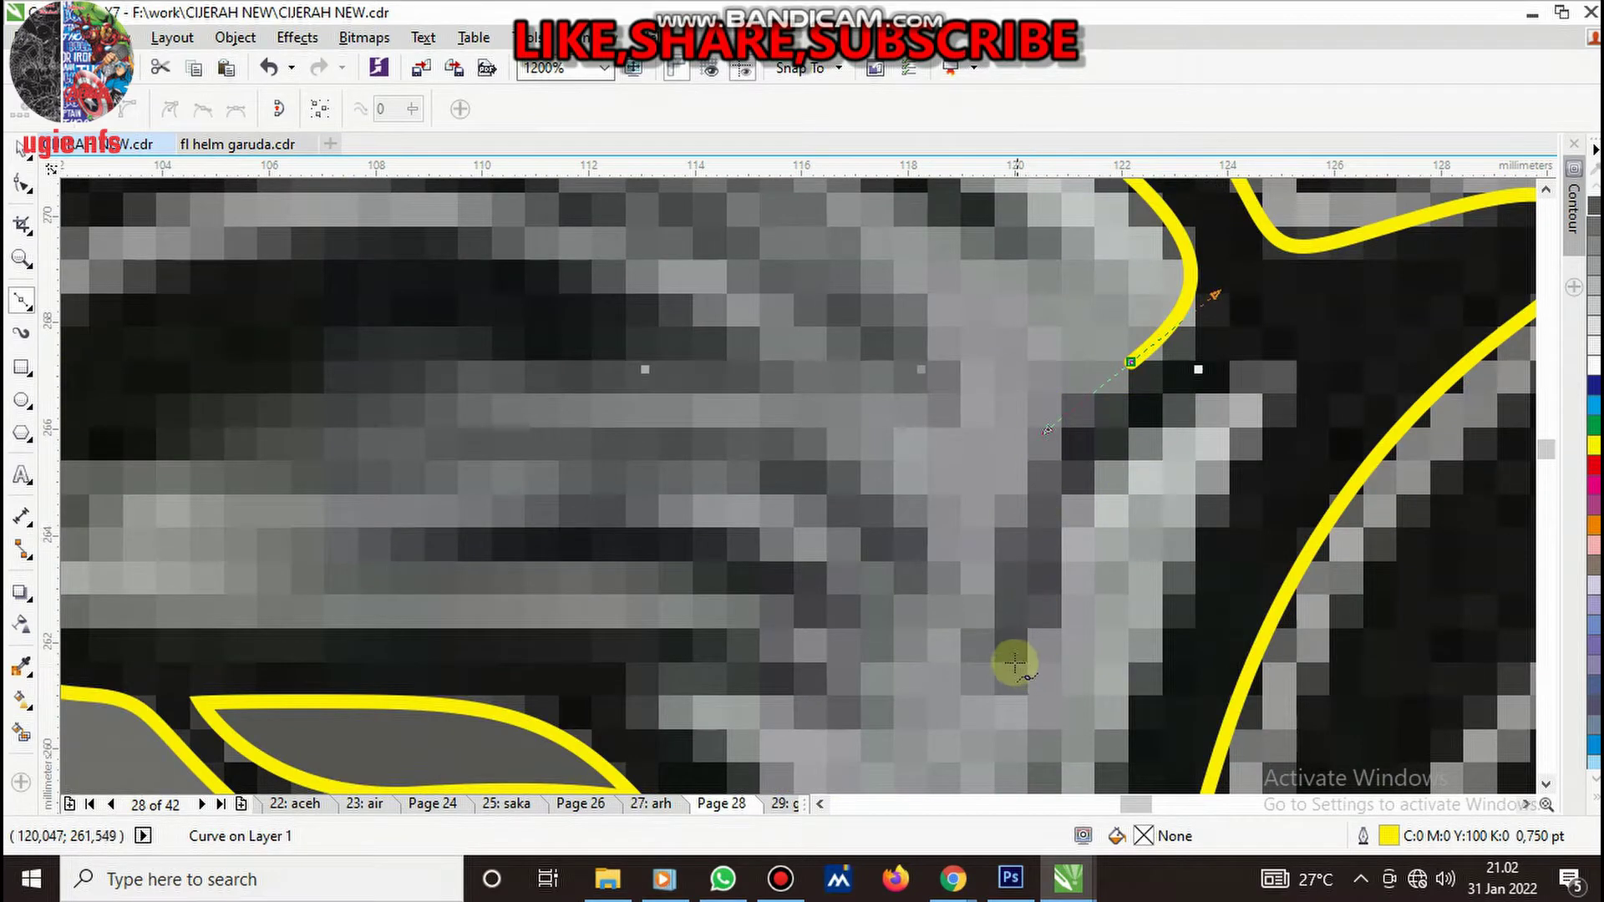
left_click_drag(1009, 653, 1044, 531)
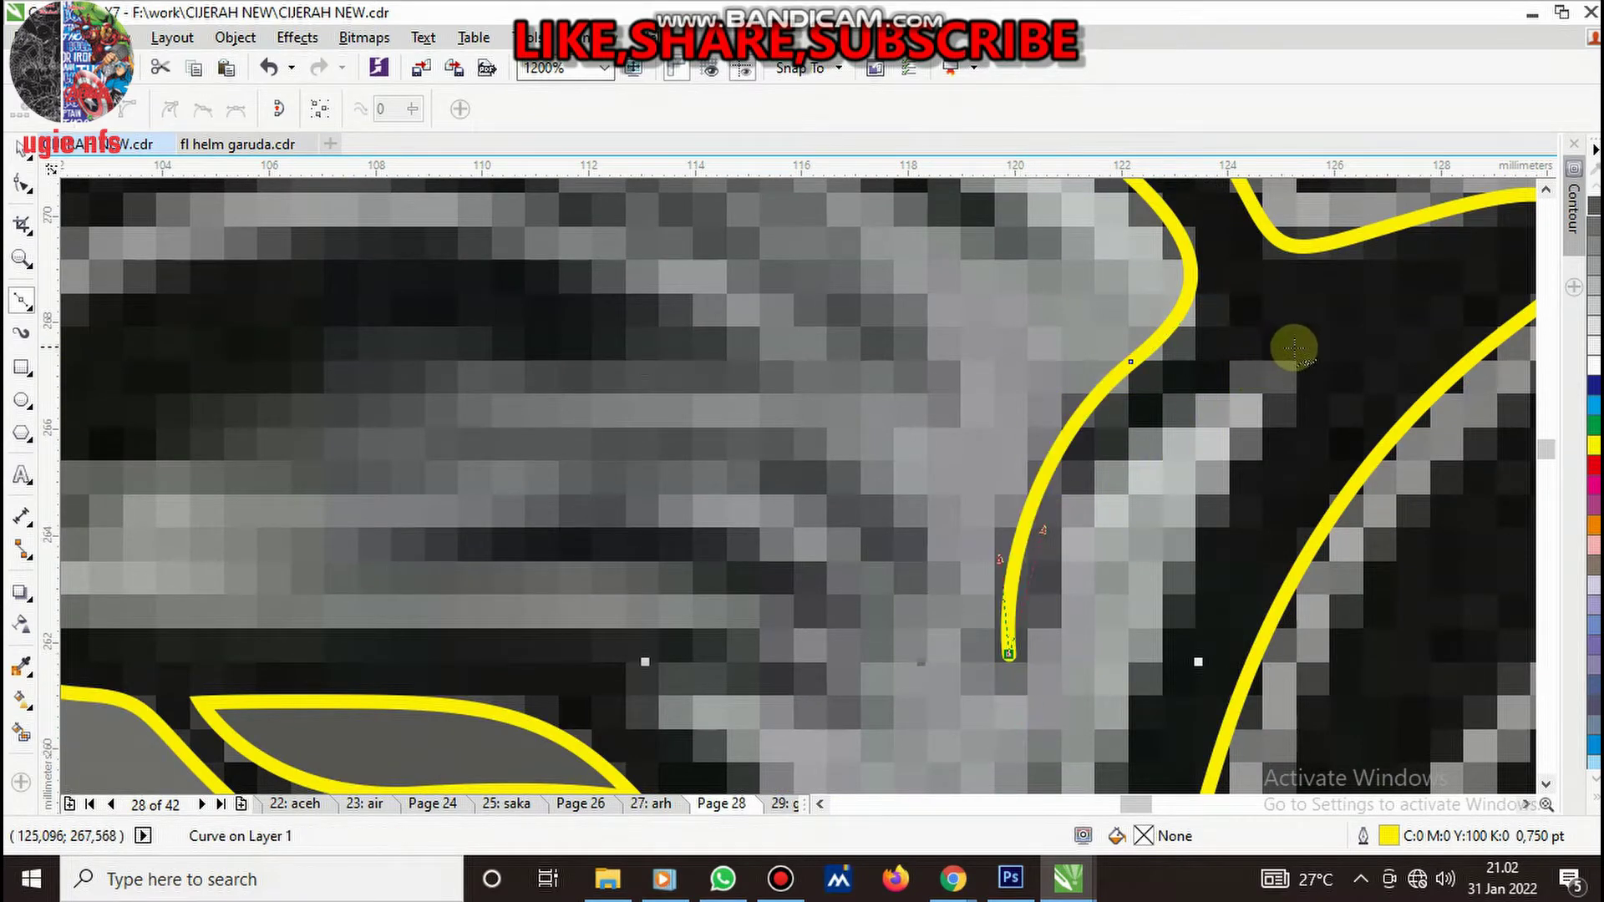
left_click(1208, 489)
scroll(1195, 552, "down", 5)
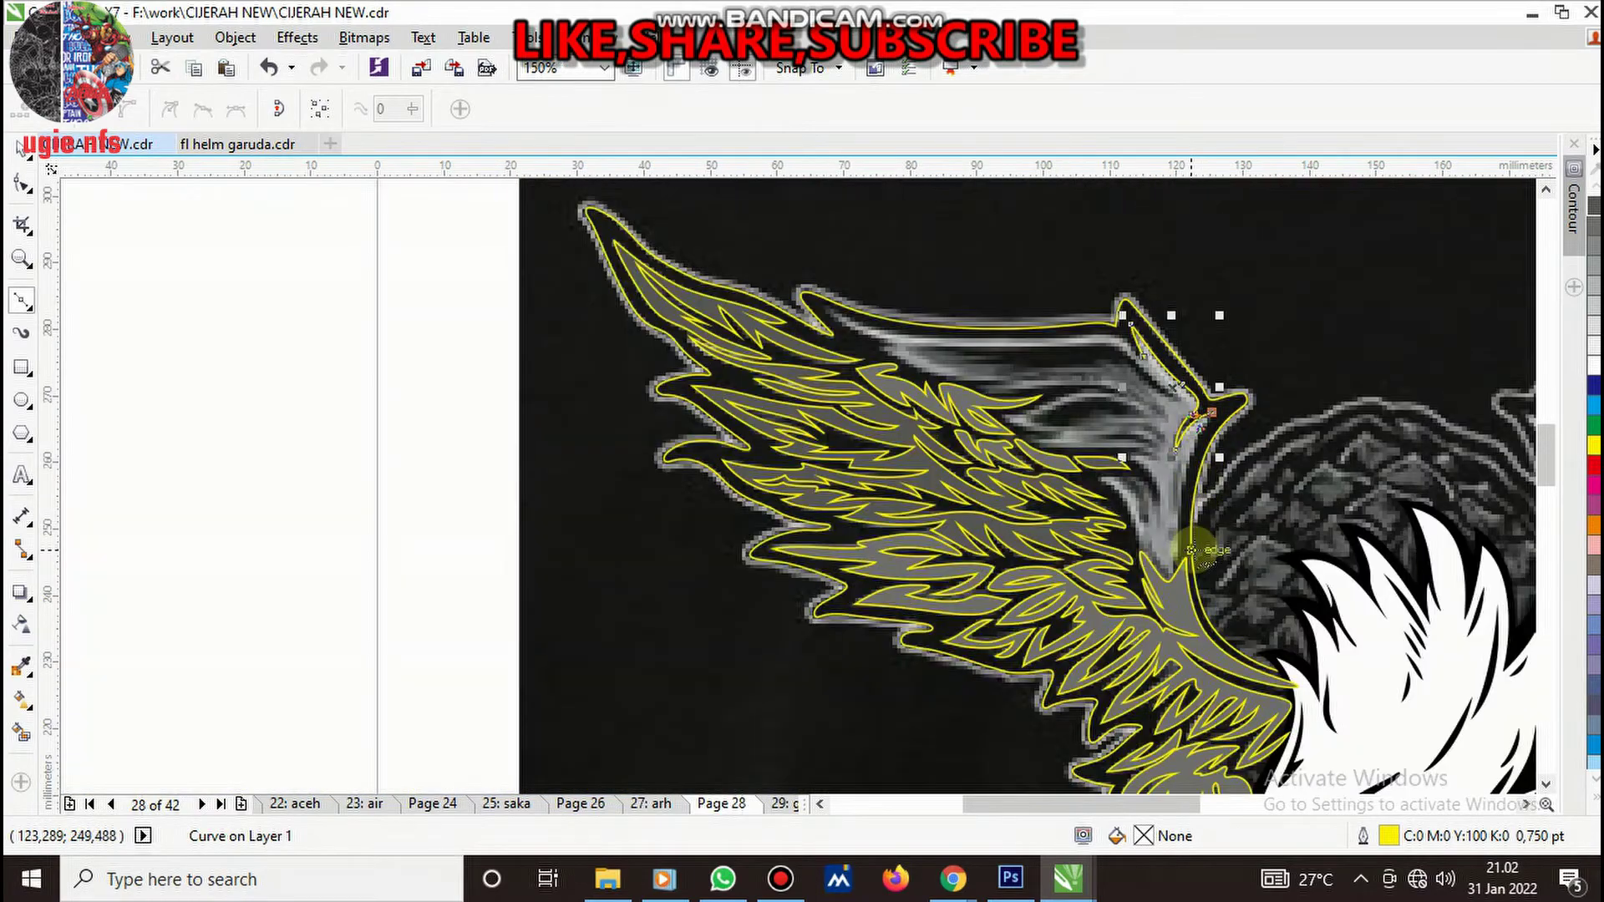
scroll(1195, 550, "up", 2)
scroll(1181, 537, "down", 1)
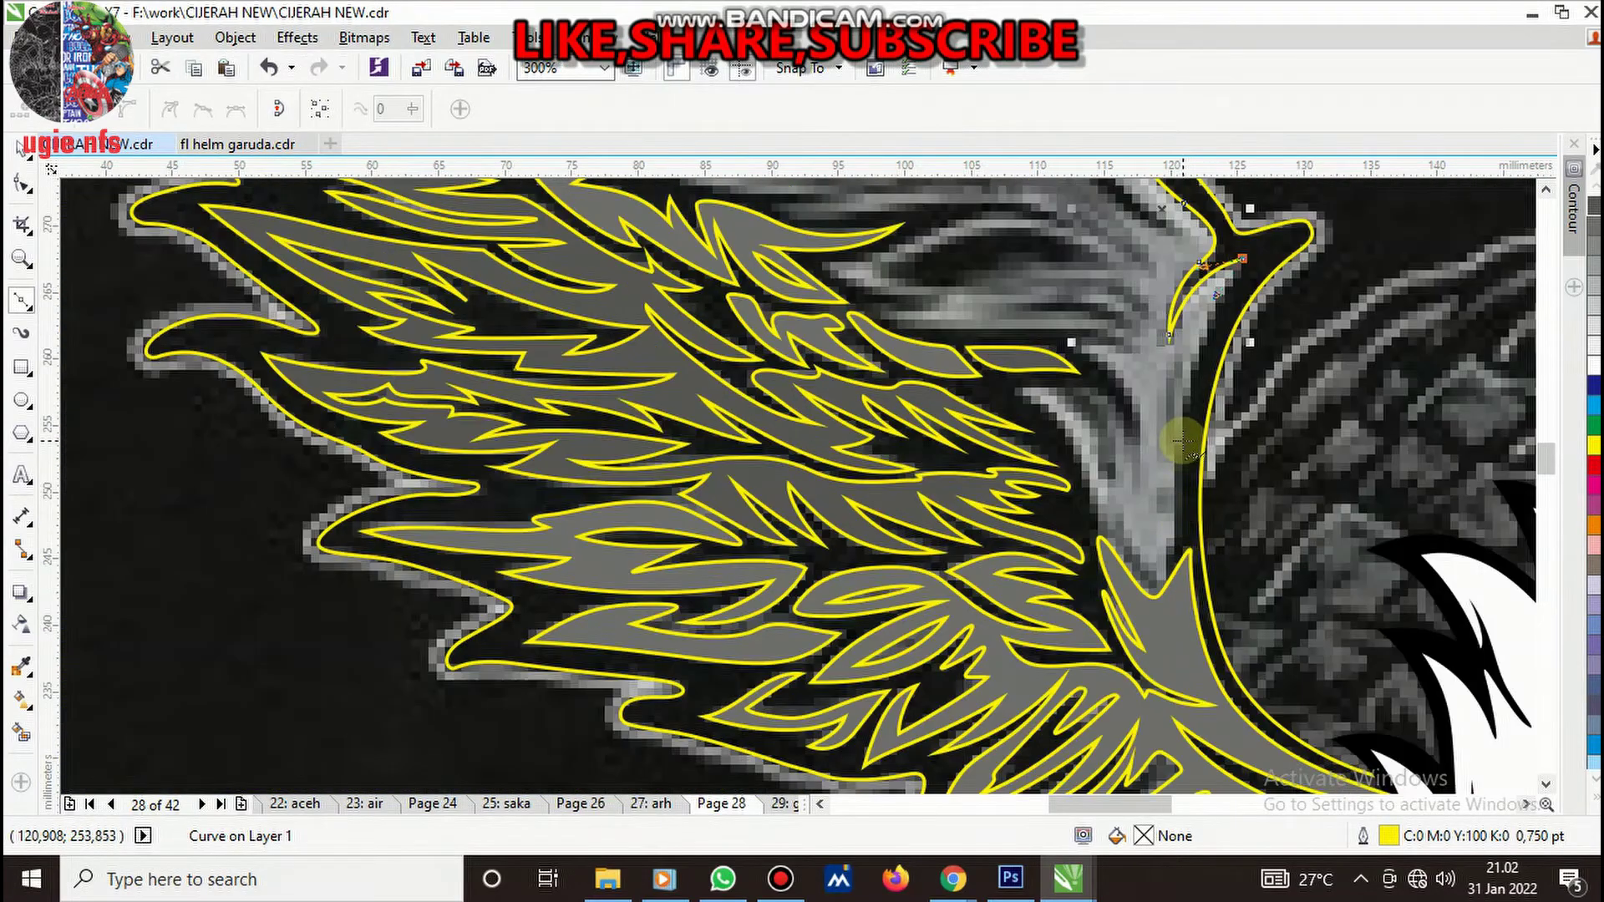
scroll(1181, 440, "up", 2)
- Start a new thin feather curve beside the wing edge, reaching up to the feather's top
left_click(1178, 436)
scroll(1178, 435, "down", 1)
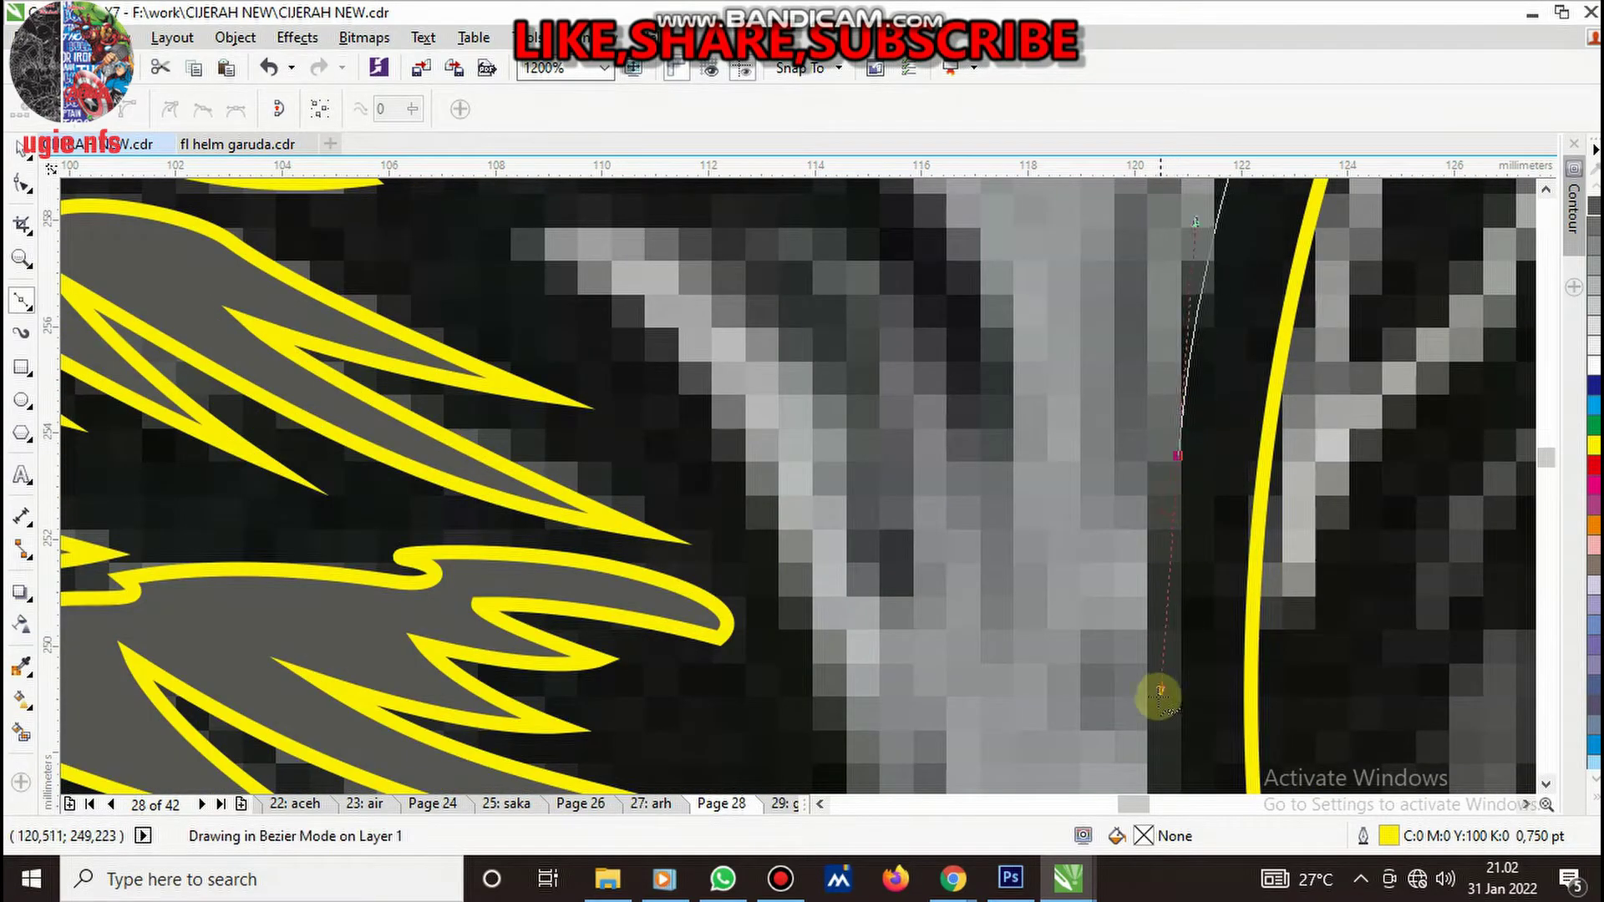
left_click(1167, 519)
scroll(1183, 426, "down", 1)
scroll(1182, 426, "up", 2)
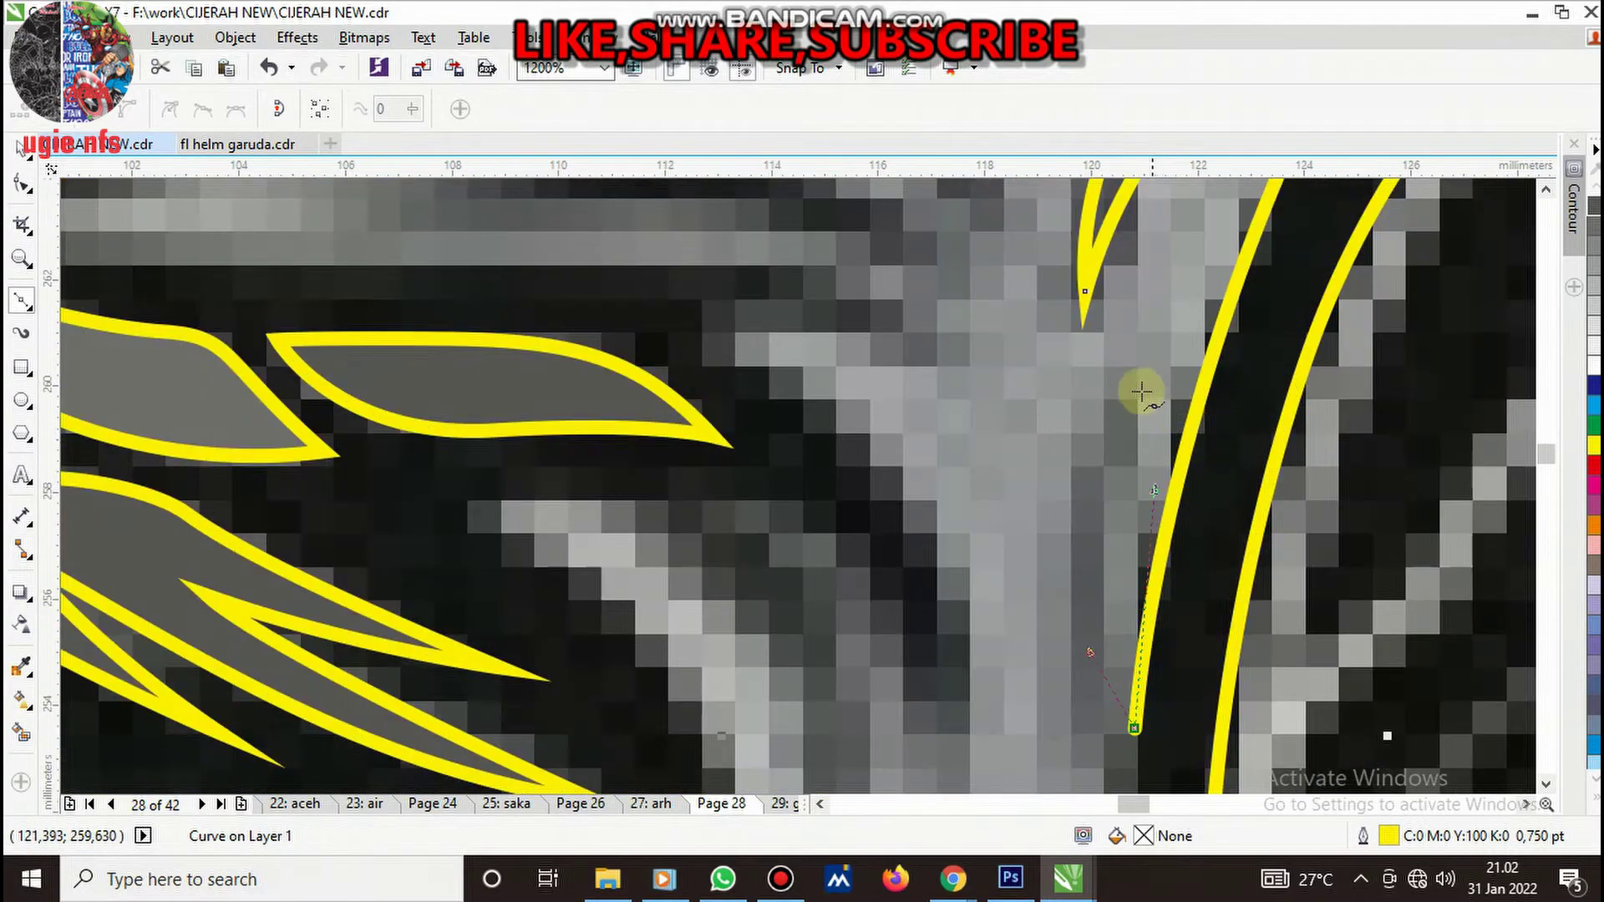
left_click(1139, 361)
left_click_drag(1052, 485, 1054, 486)
- Curve the feather outline down its edge and close it at the start node
scroll(1115, 478, "down", 2)
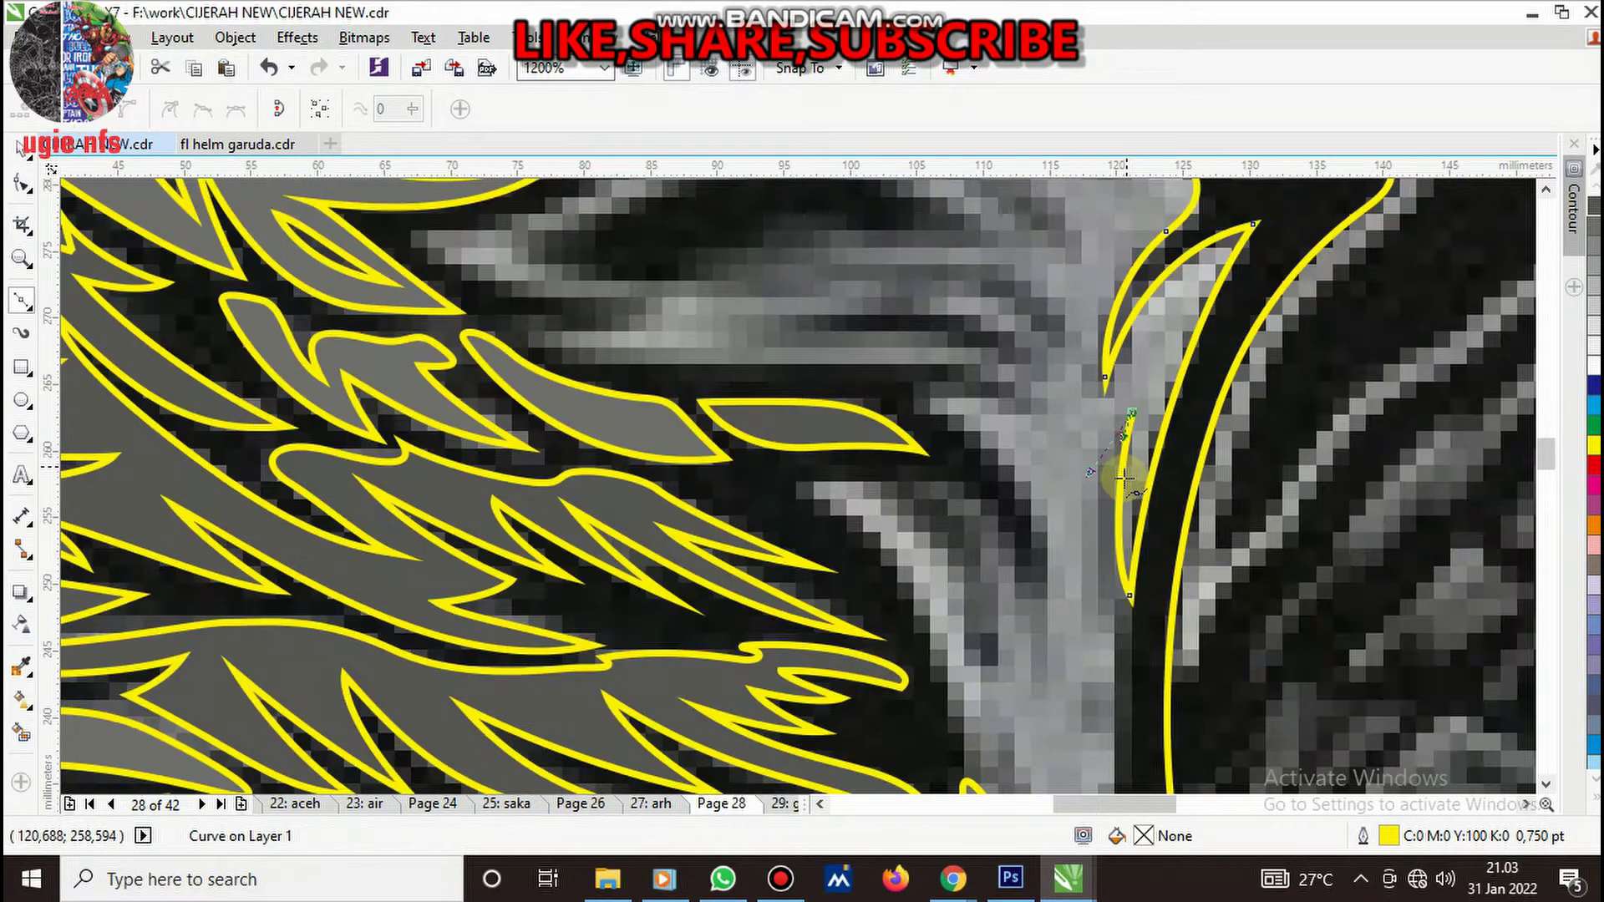
scroll(1124, 458, "down", 1)
scroll(1120, 463, "up", 2)
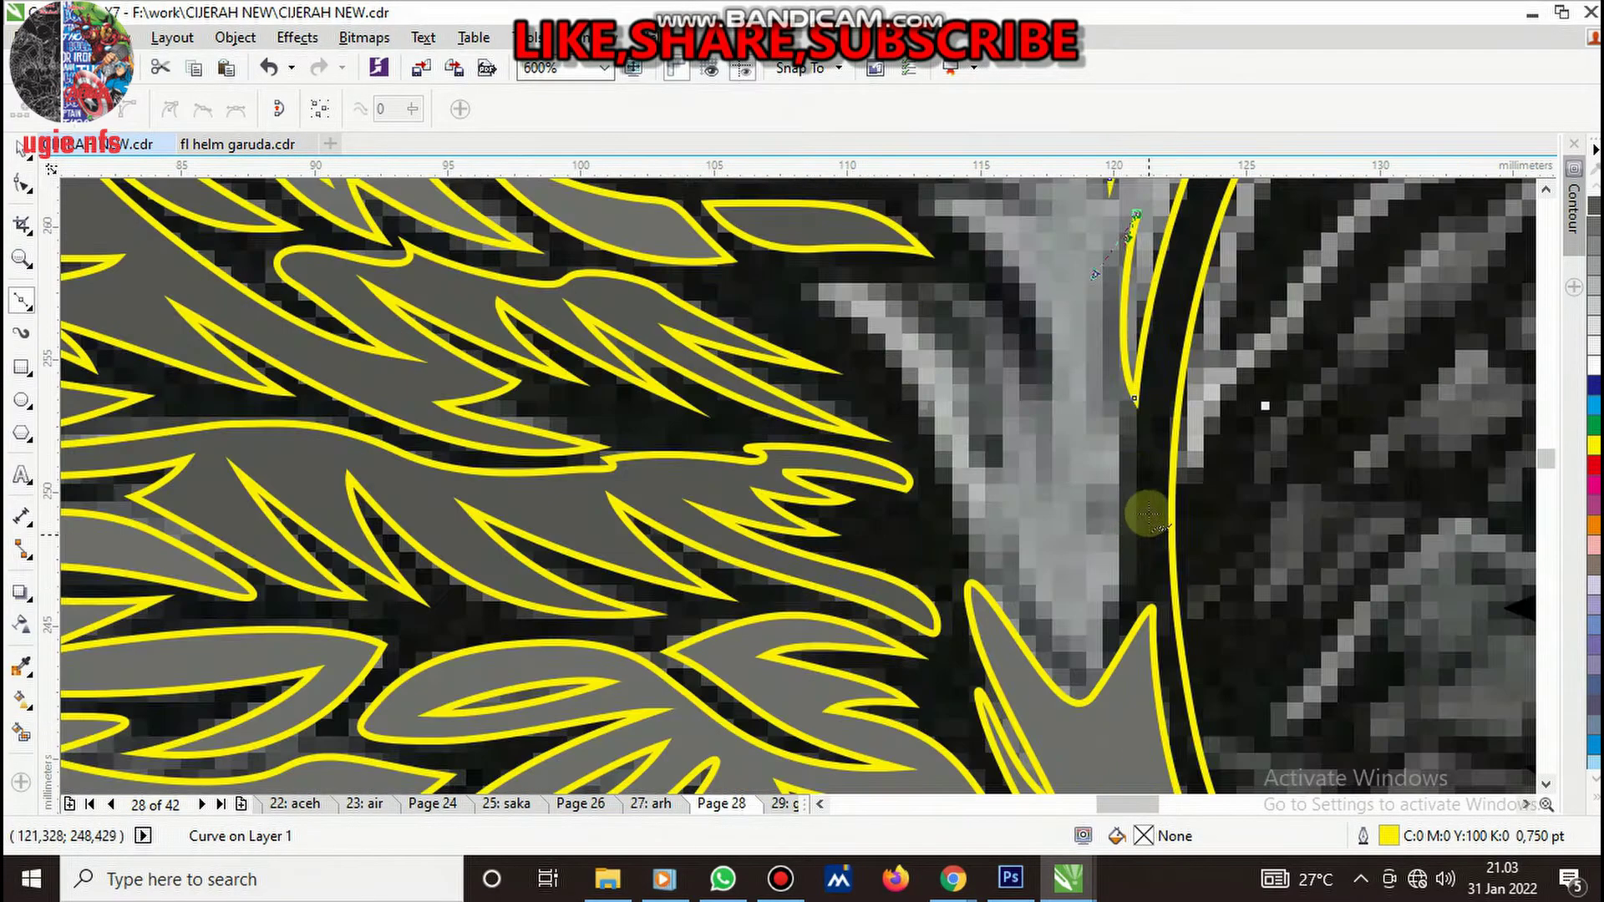
mouse_move(1116, 444)
left_mouse_down()
mouse_move(1126, 622)
mouse_move(1001, 504)
left_mouse_up()
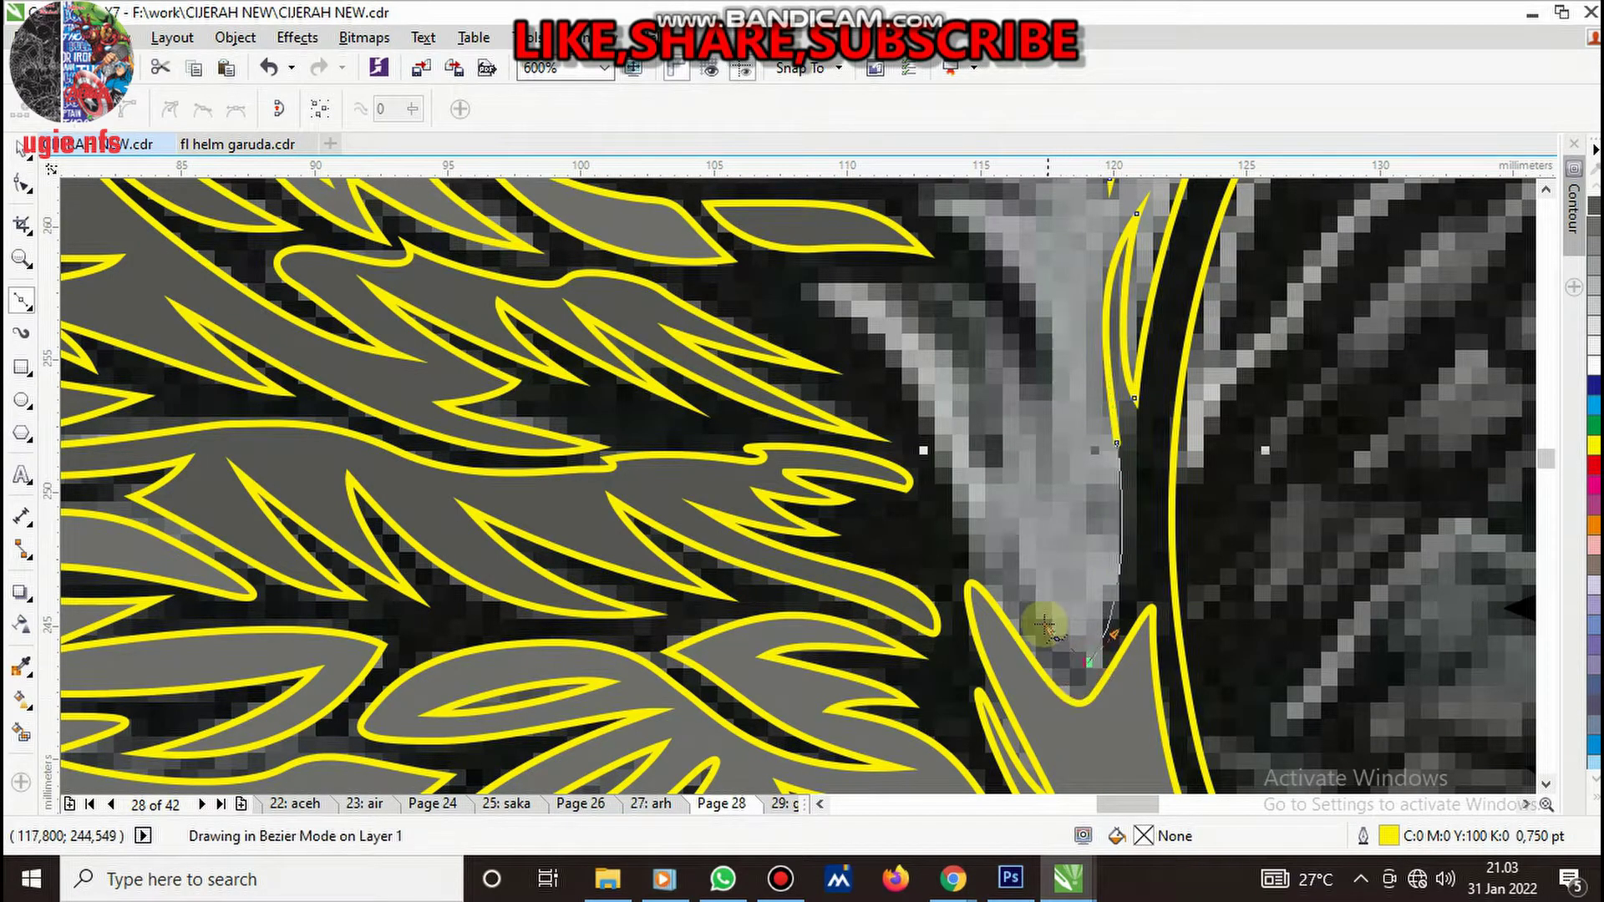
left_click_drag(997, 569, 995, 544)
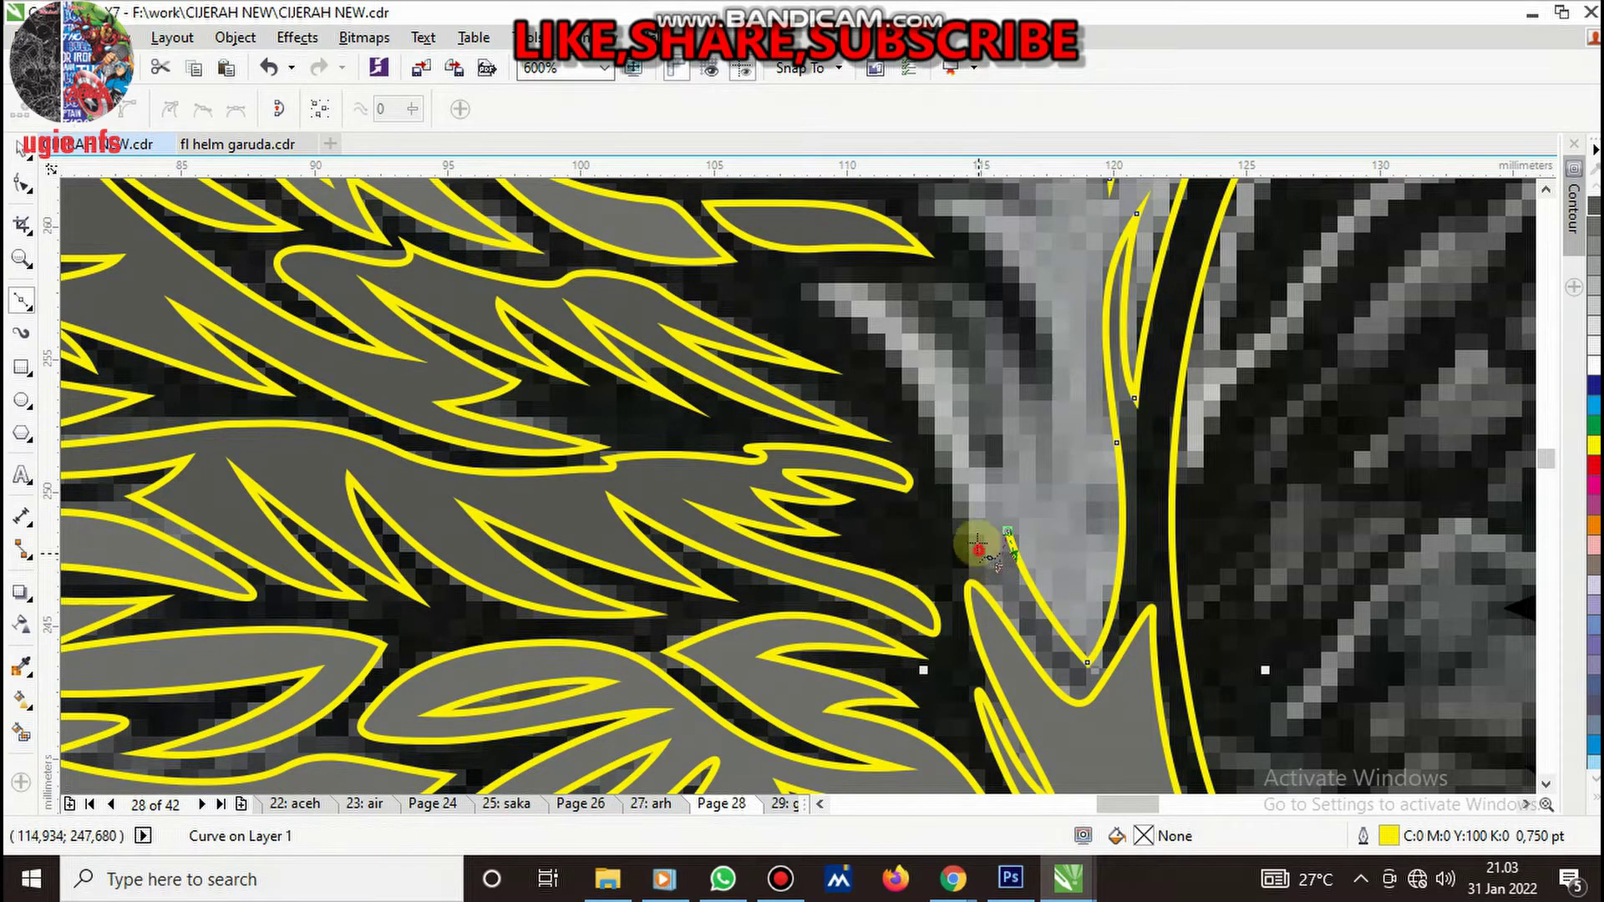
scroll(924, 430, "down", 1)
scroll(900, 410, "up", 1)
left_click_drag(879, 395, 959, 375)
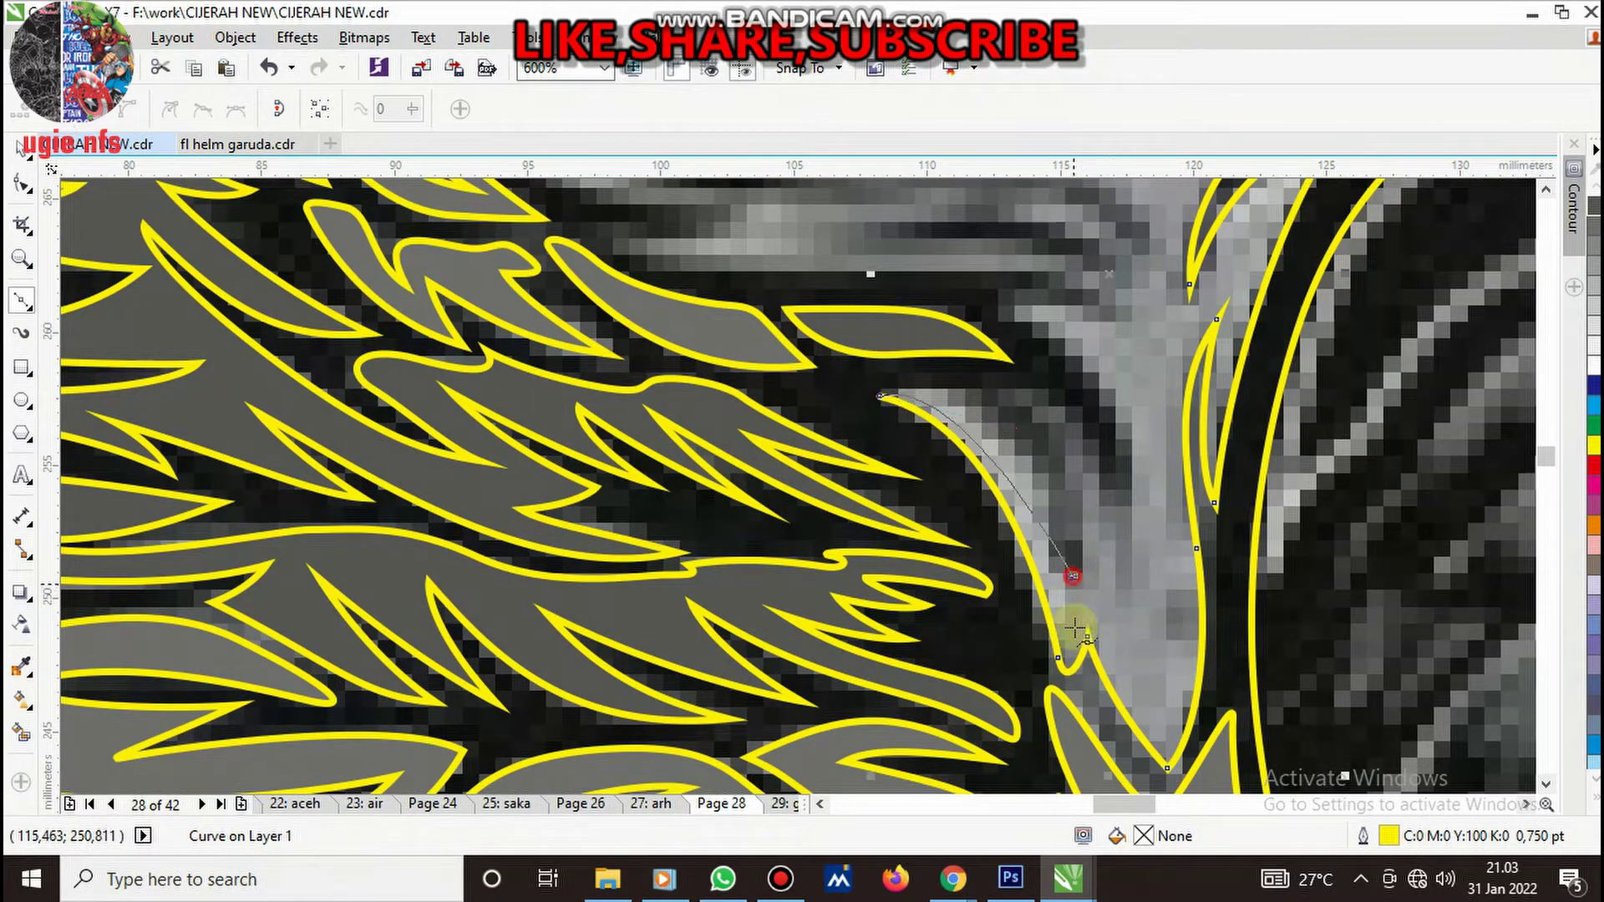
- Trace another feather curve from the wing base up toward its tip and finish it
left_click_drag(1070, 574, 1082, 498)
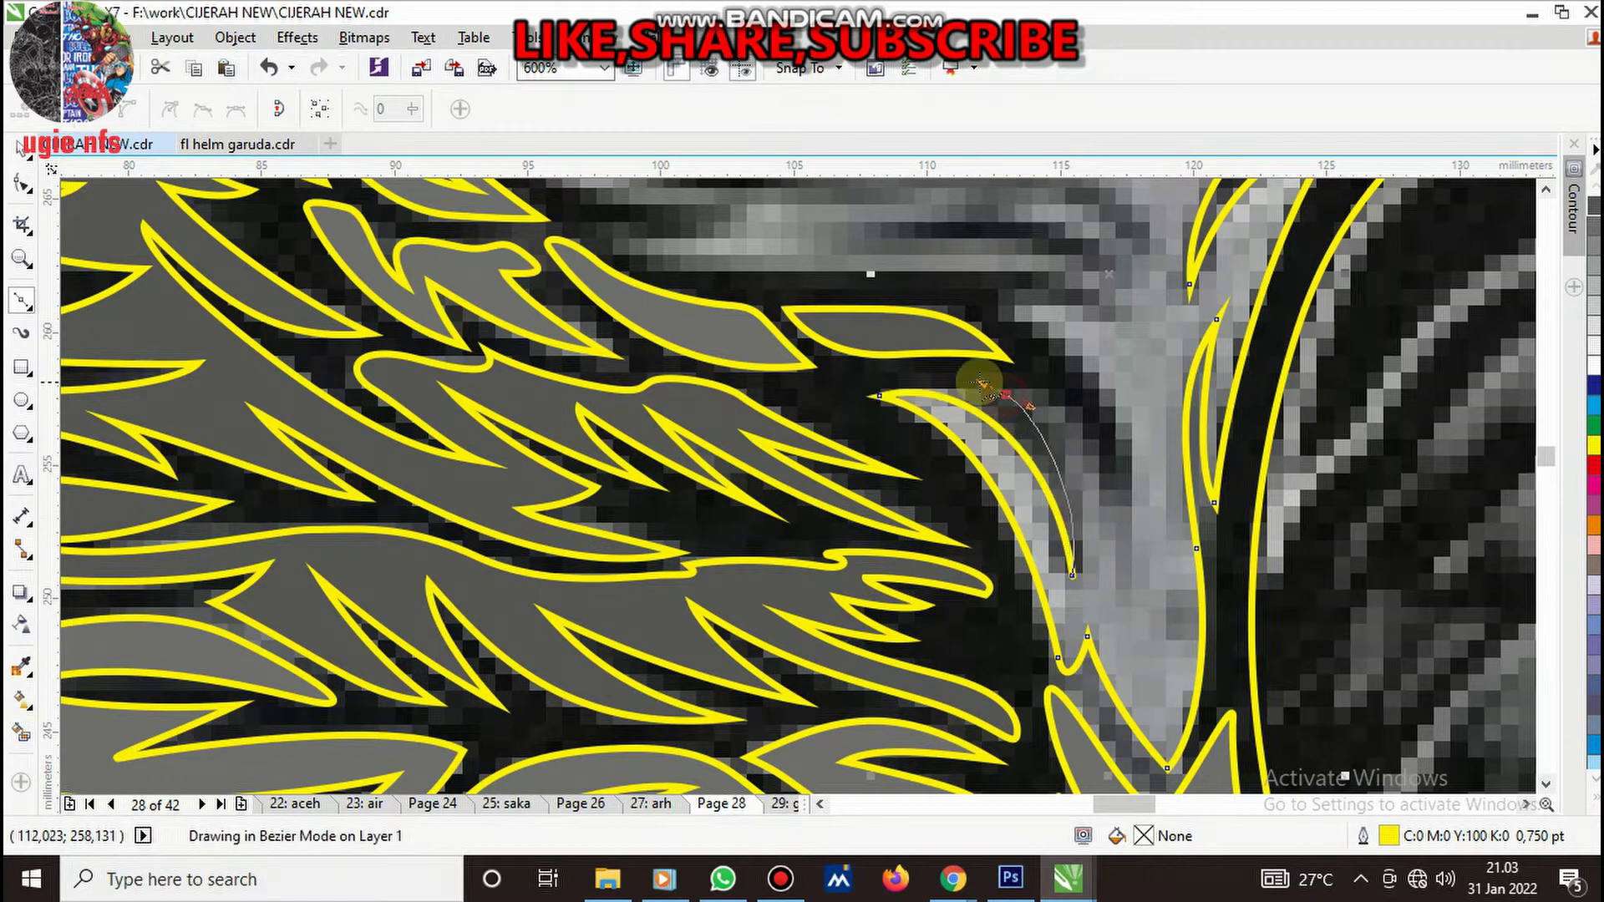
left_click_drag(1007, 394, 1043, 380)
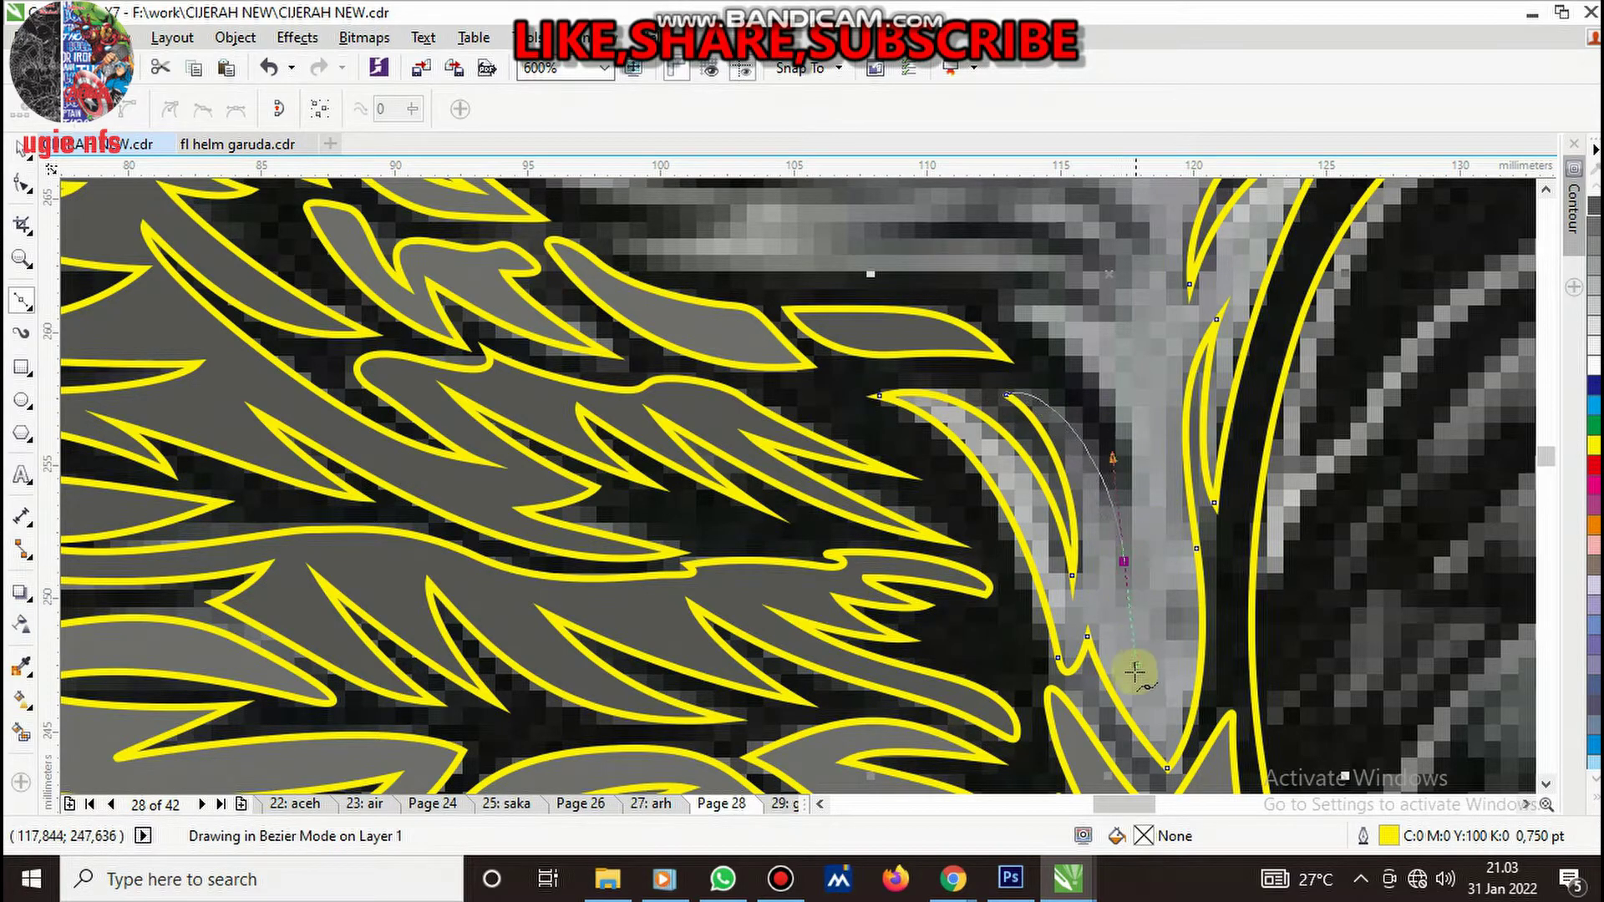
left_click_drag(1124, 562, 1140, 468)
scroll(1046, 397, "down", 2)
scroll(1046, 397, "up", 2)
scroll(1046, 397, "up", 2)
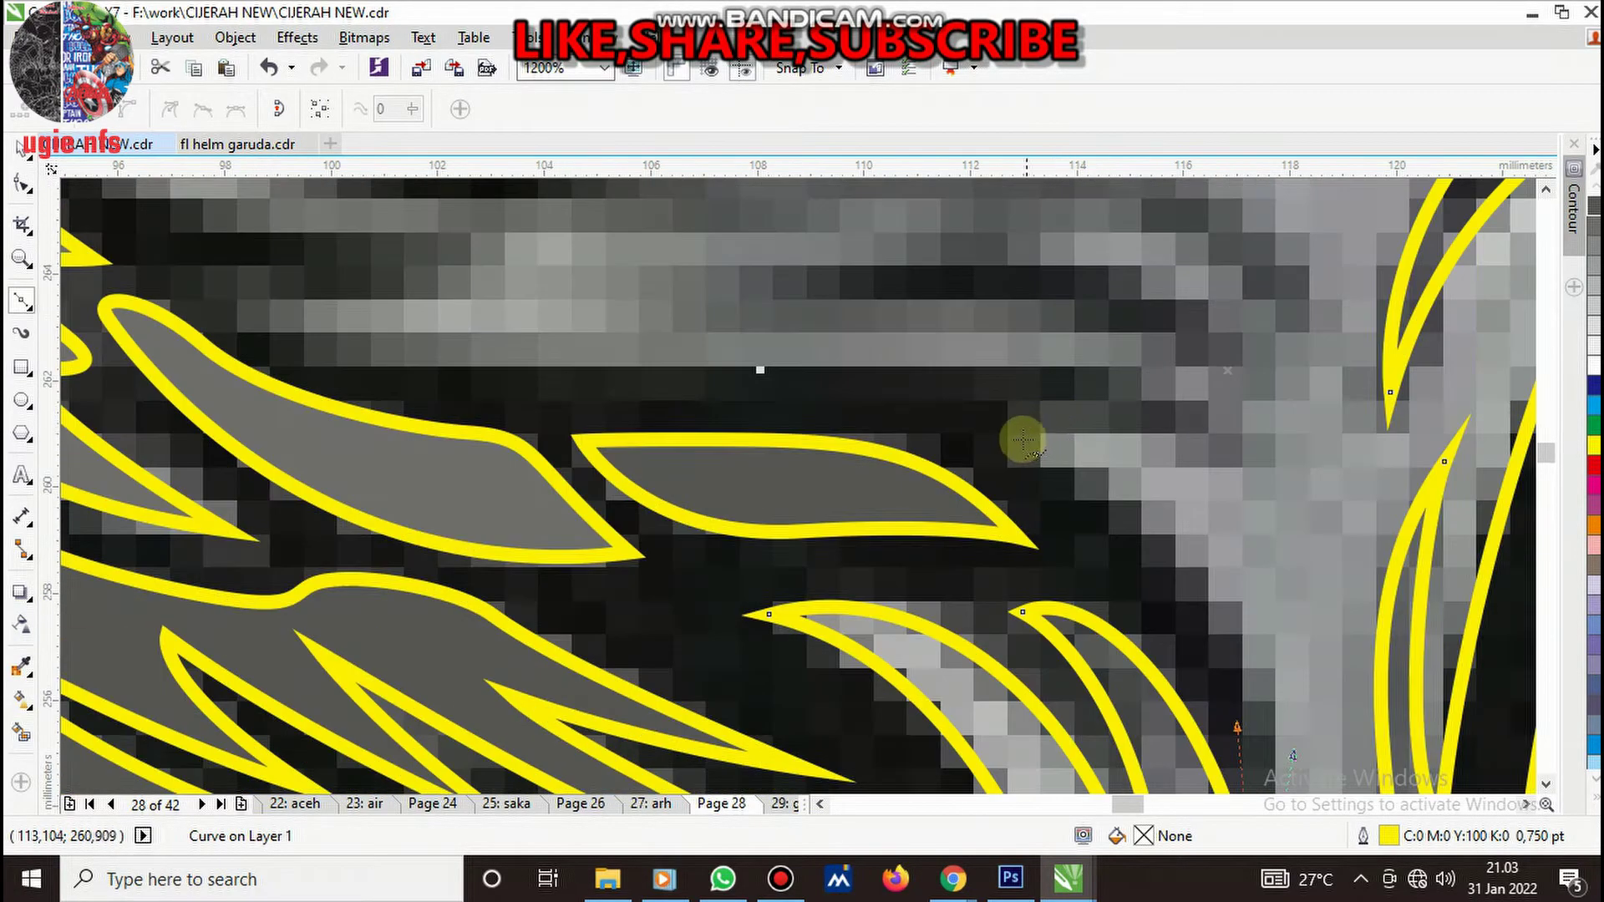
left_click_drag(1021, 440, 877, 376)
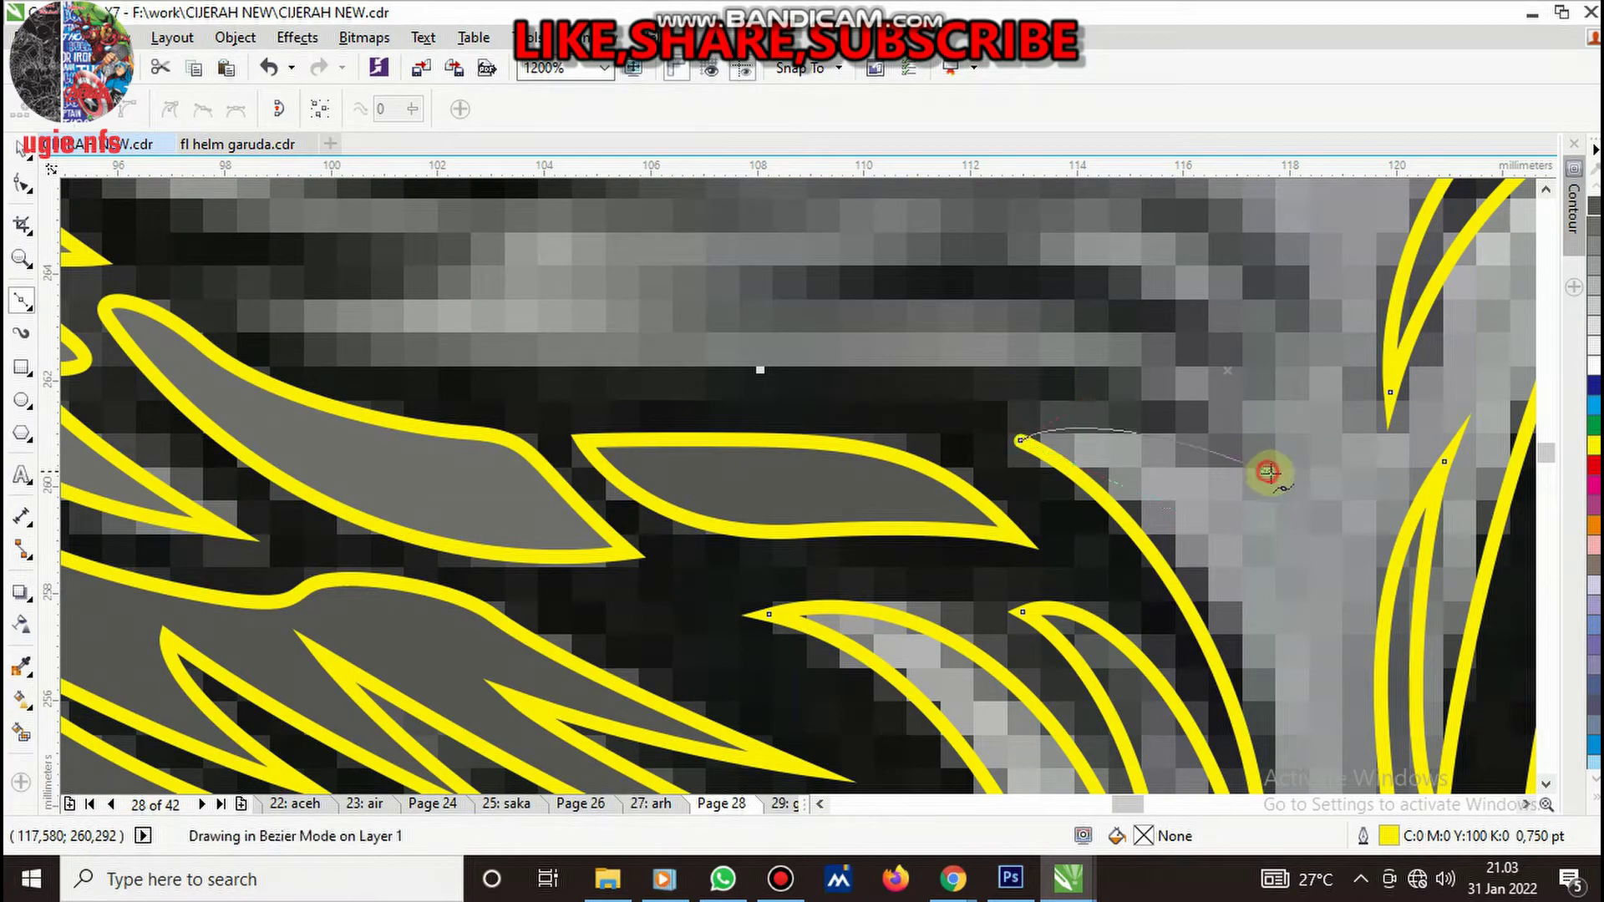
key("space")
- Resume a curve from its end node, running left along the wing feathers and back right
scroll(1086, 401, "down", 2)
scroll(1060, 406, "up", 2)
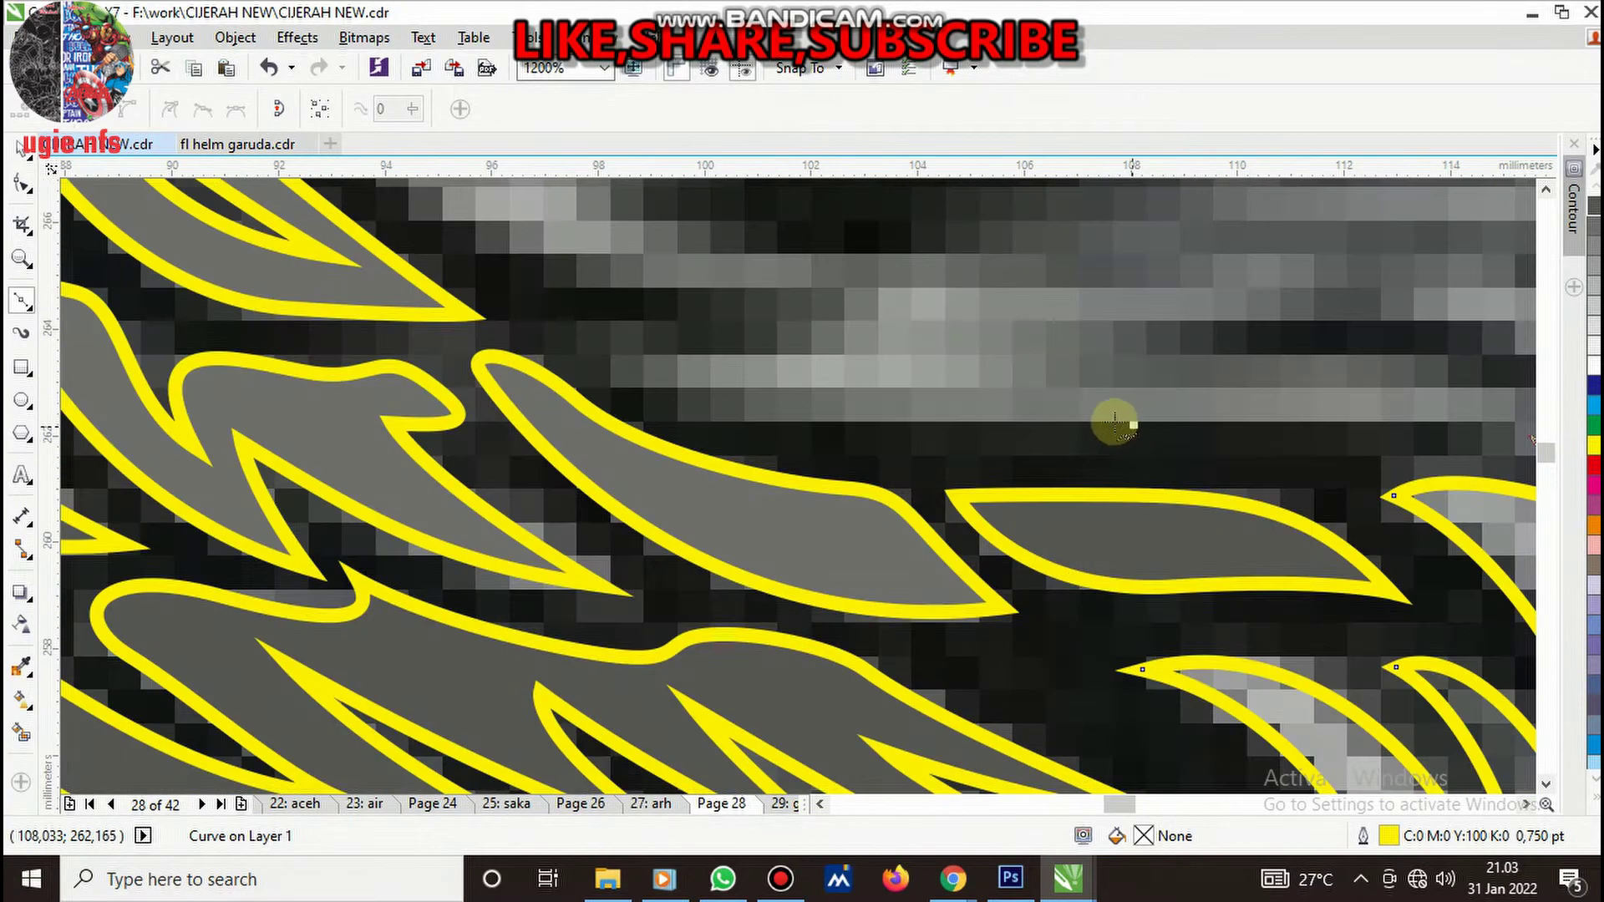
scroll(1103, 422, "down", 2)
scroll(1002, 433, "up", 1)
left_click_drag(994, 439, 866, 454)
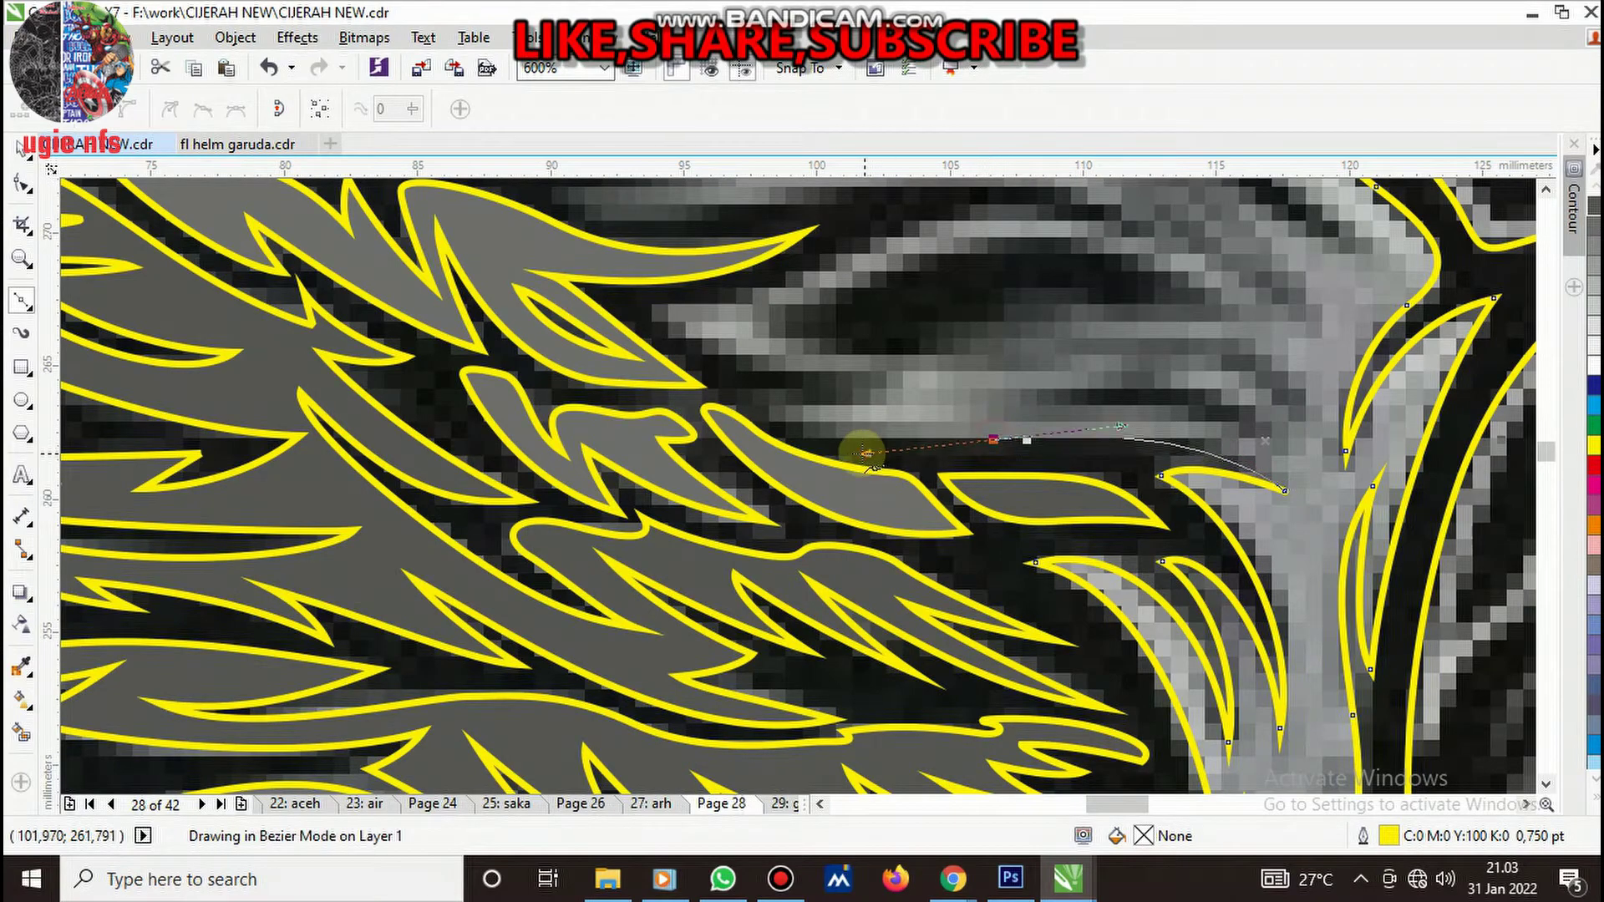
left_click_drag(774, 402, 901, 396)
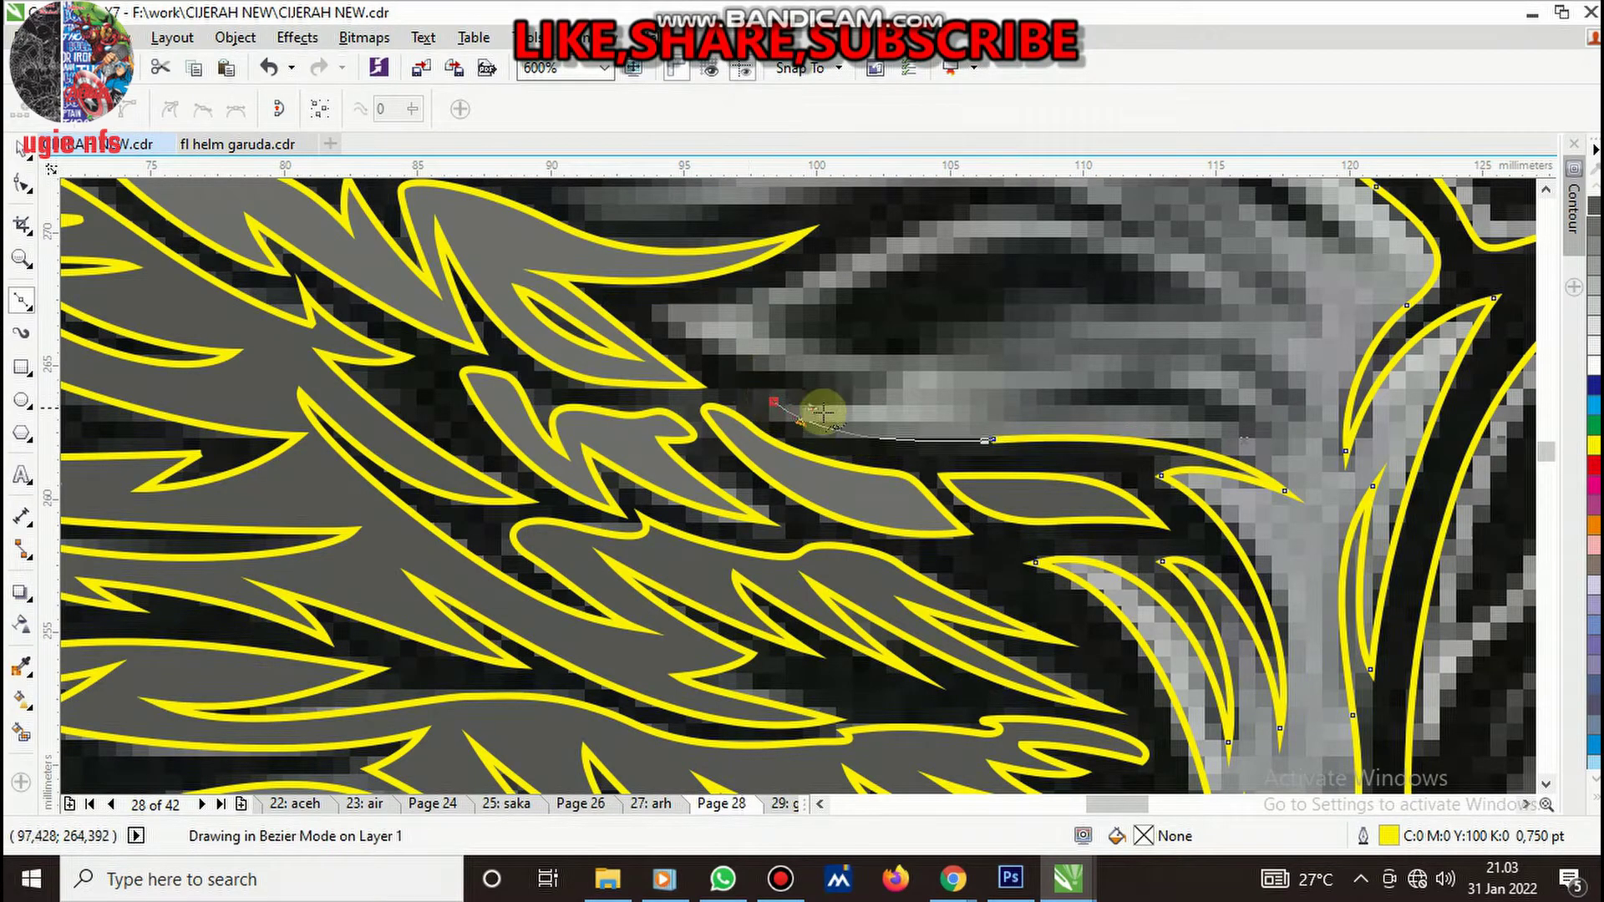
left_click_drag(657, 312, 592, 262)
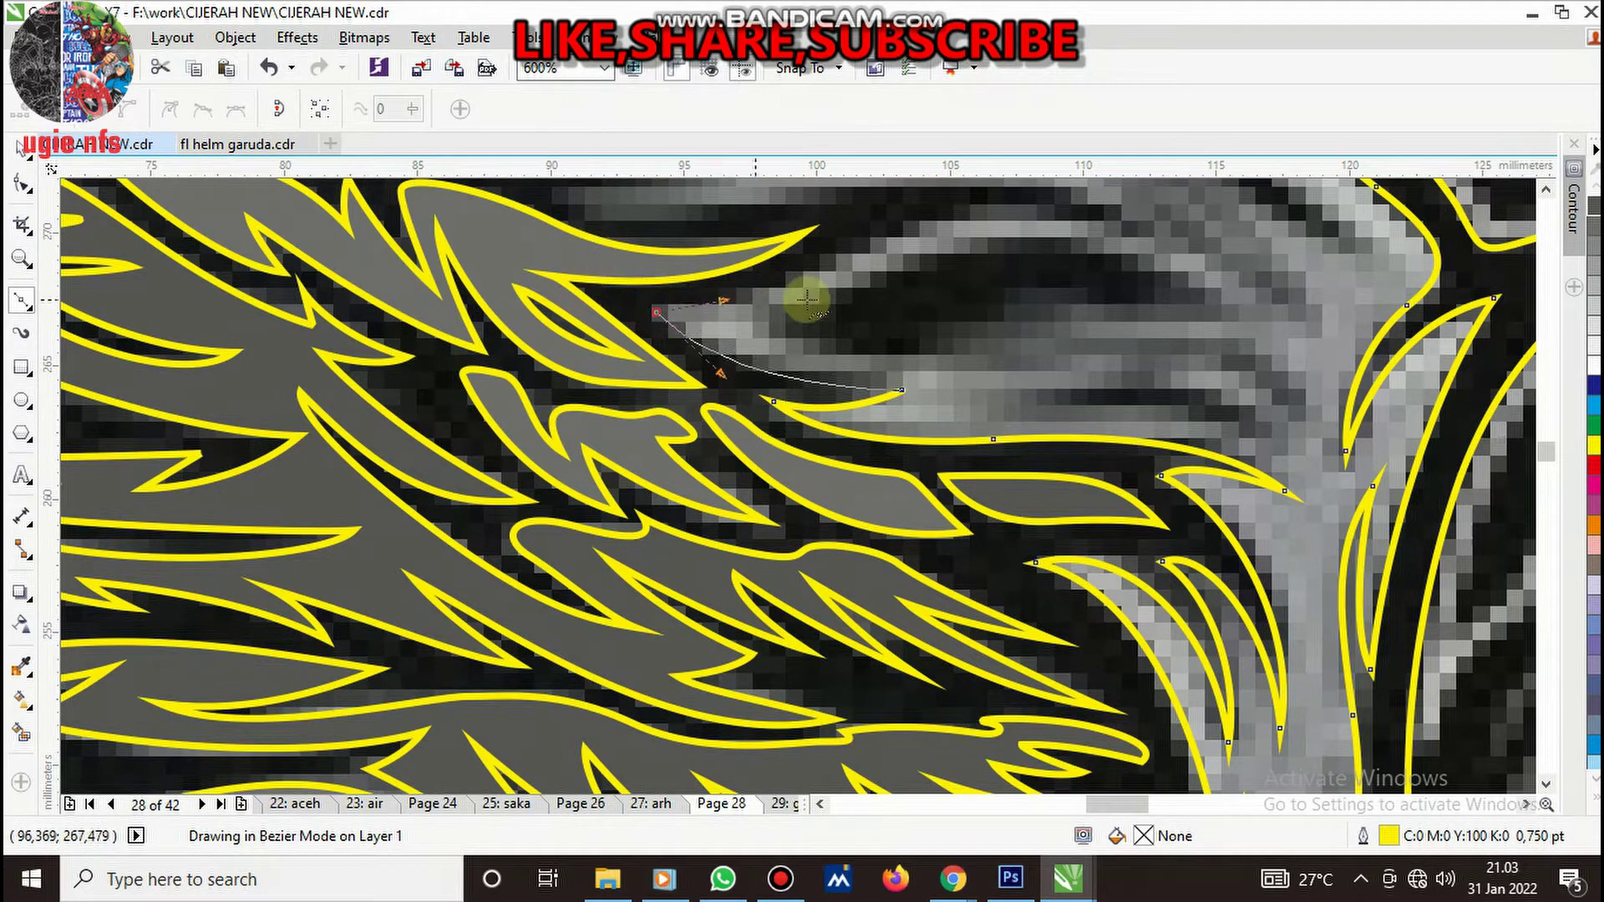
left_click_drag(865, 243, 942, 202)
- Add two more curved nodes at the feather's right end and finish the curve
scroll(914, 425, "down", 3)
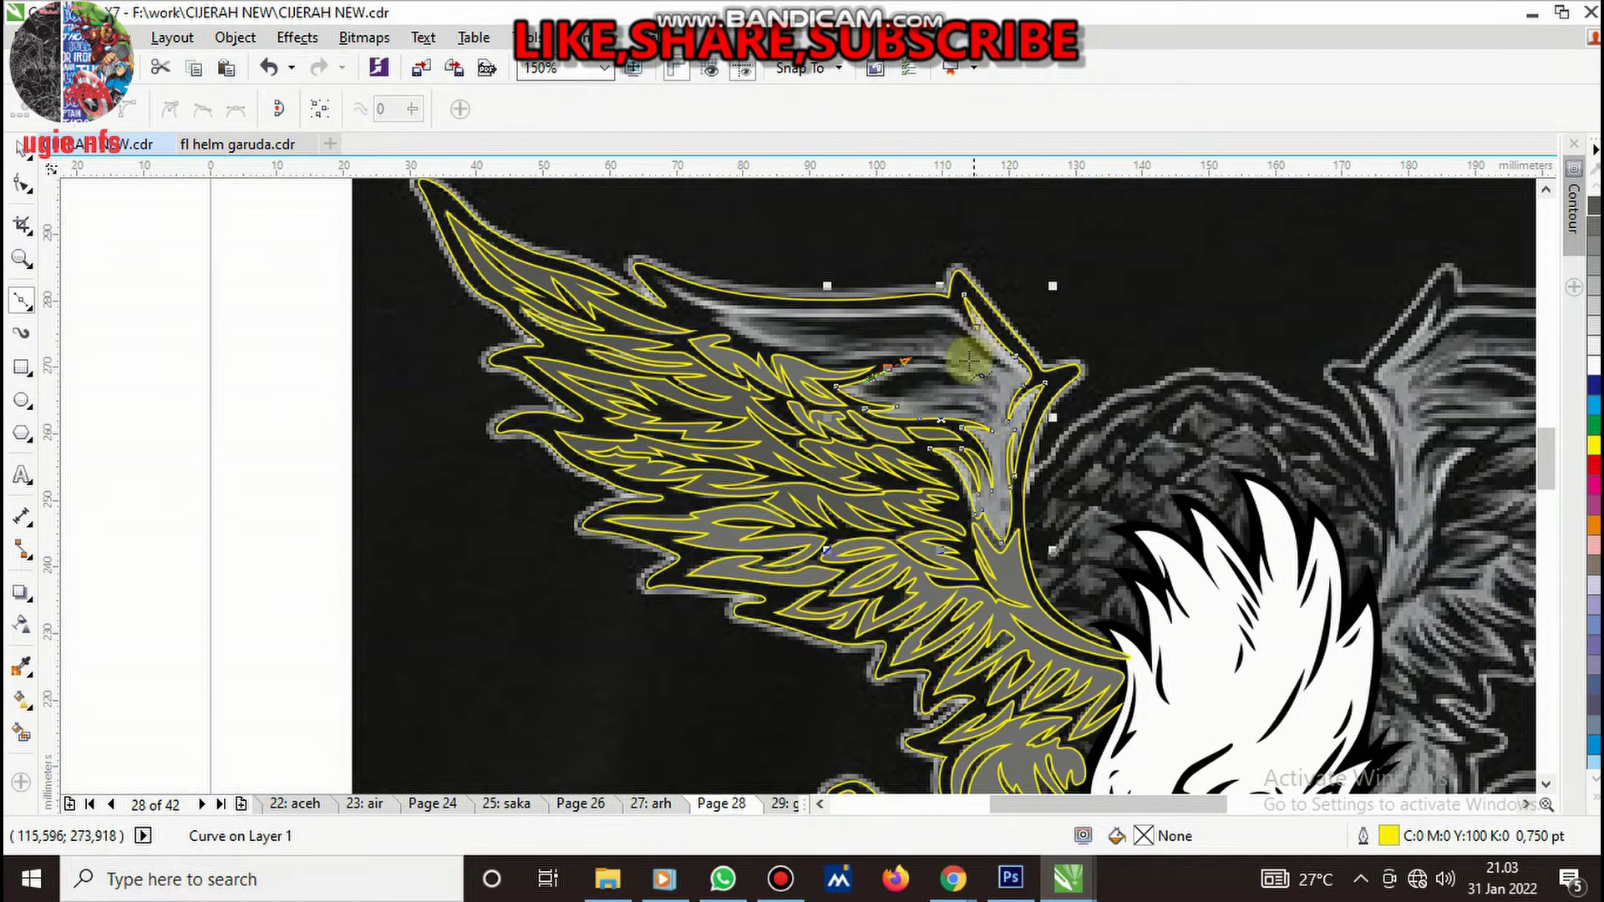
scroll(974, 410, "up", 4)
left_click_drag(933, 400, 939, 412)
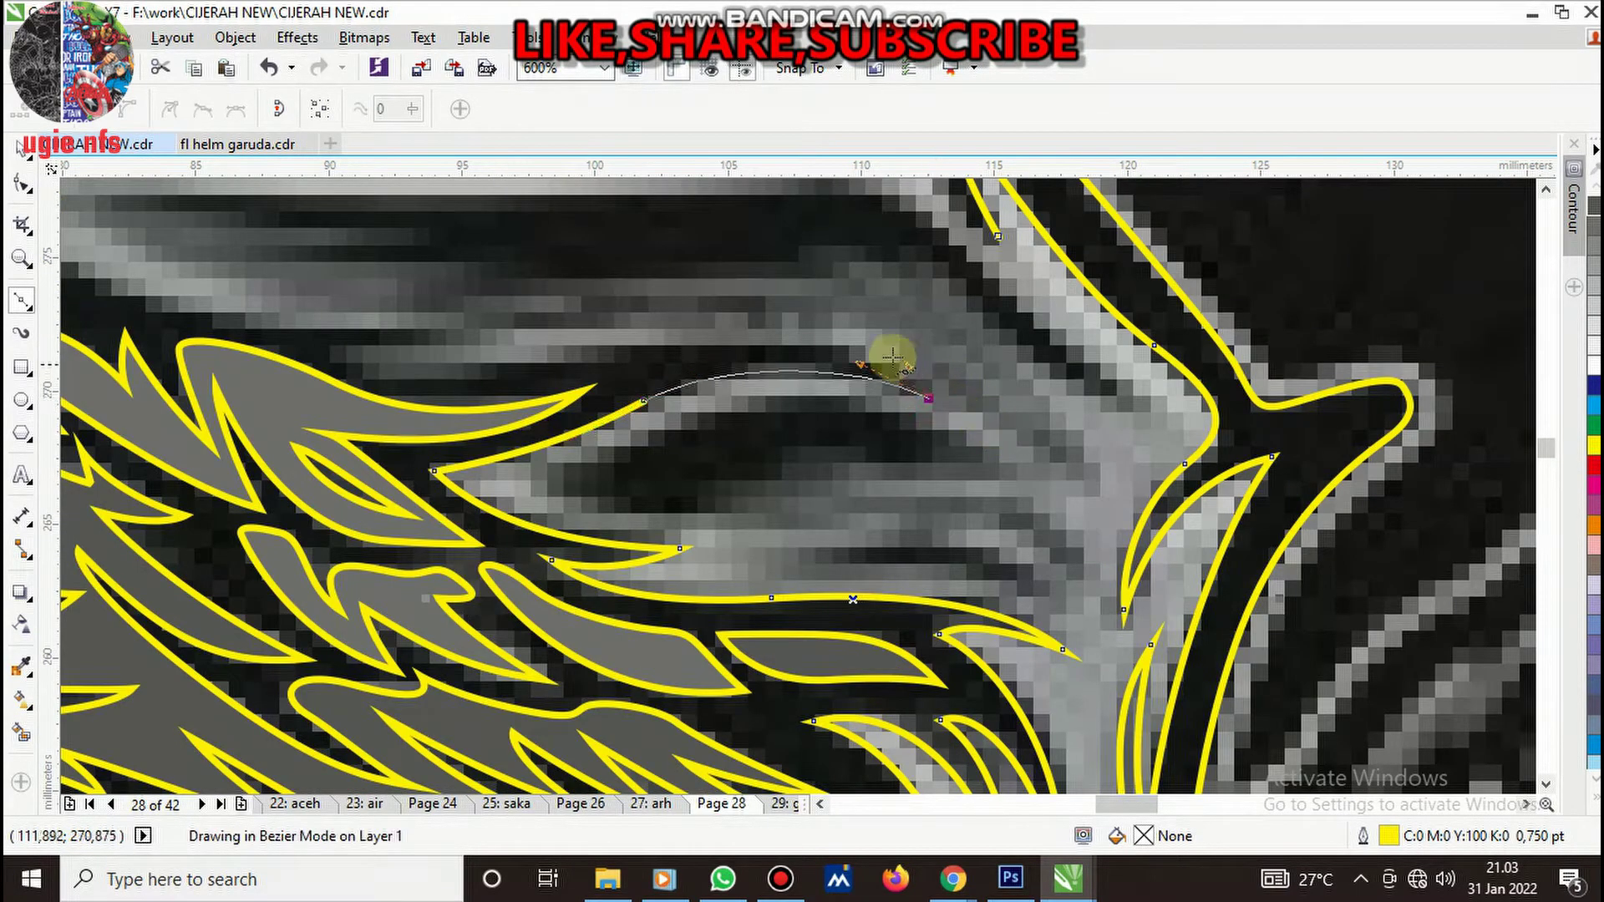
scroll(939, 412, "down", 4)
scroll(787, 385, "up", 4)
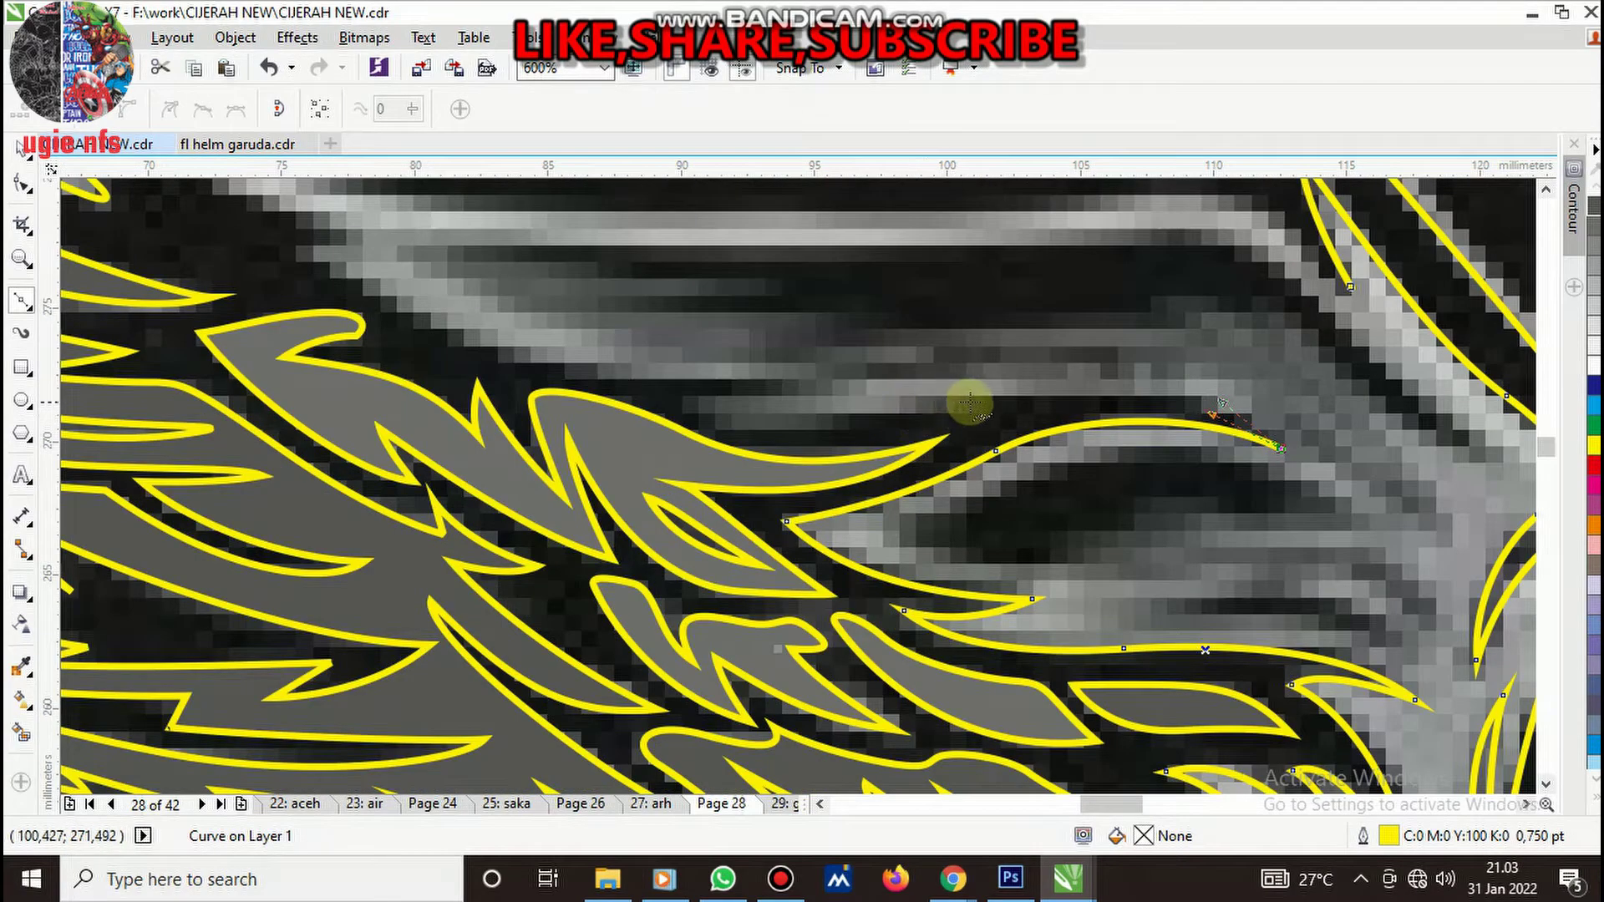
left_click_drag(970, 405, 836, 432)
key("space")
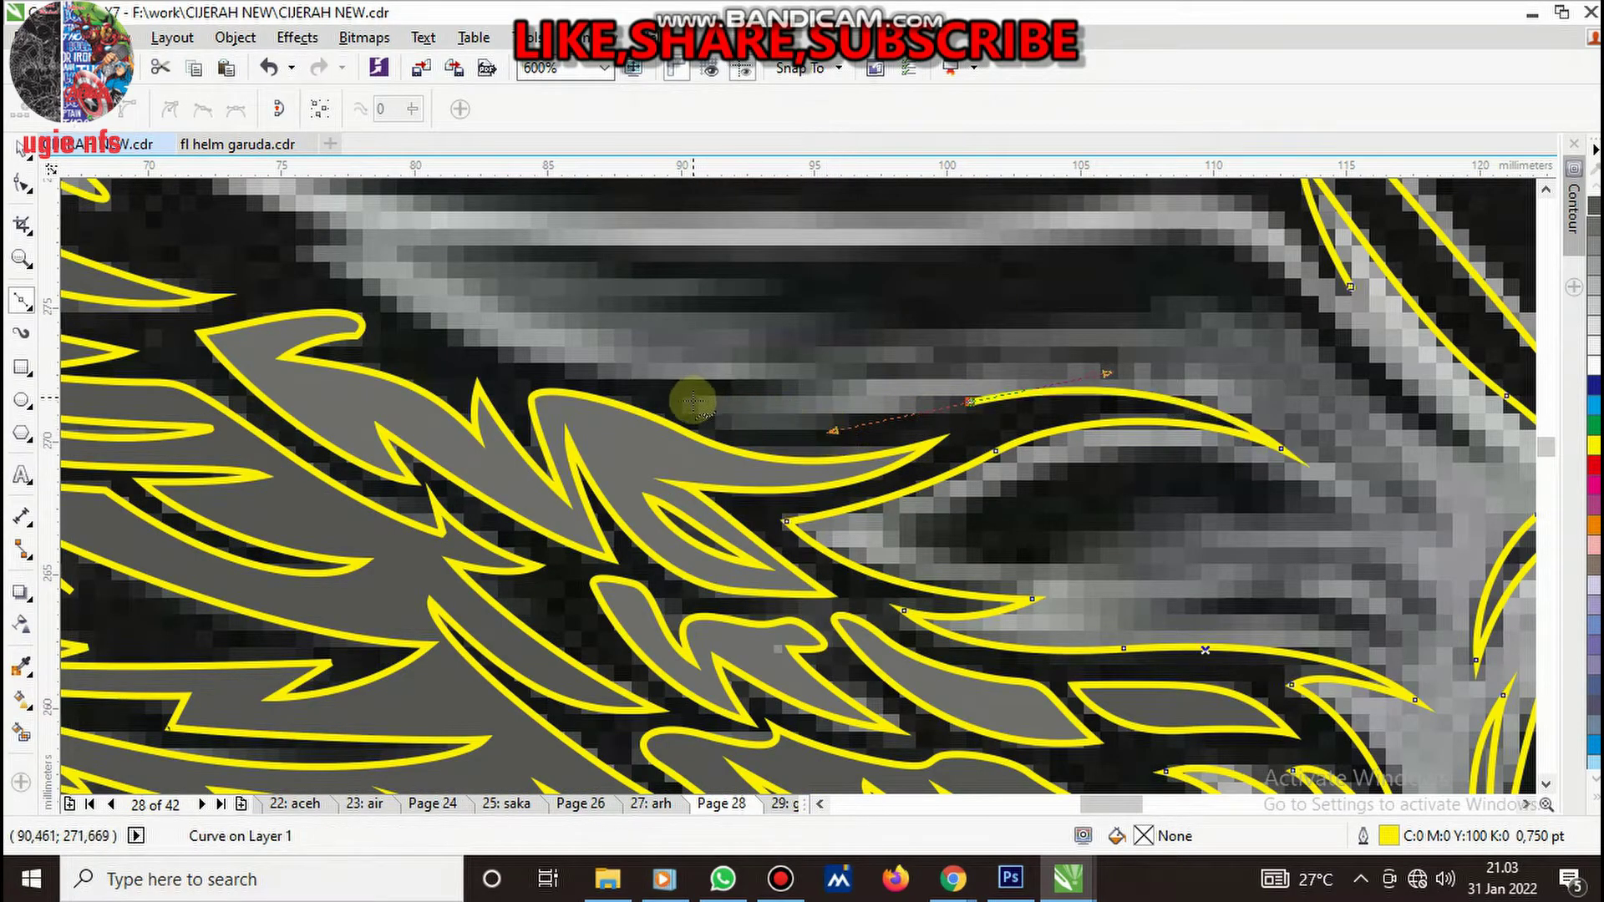
- Trace a new feather outline leftward along the upper wing edge toward a spike tip
scroll(955, 430, "down", 2)
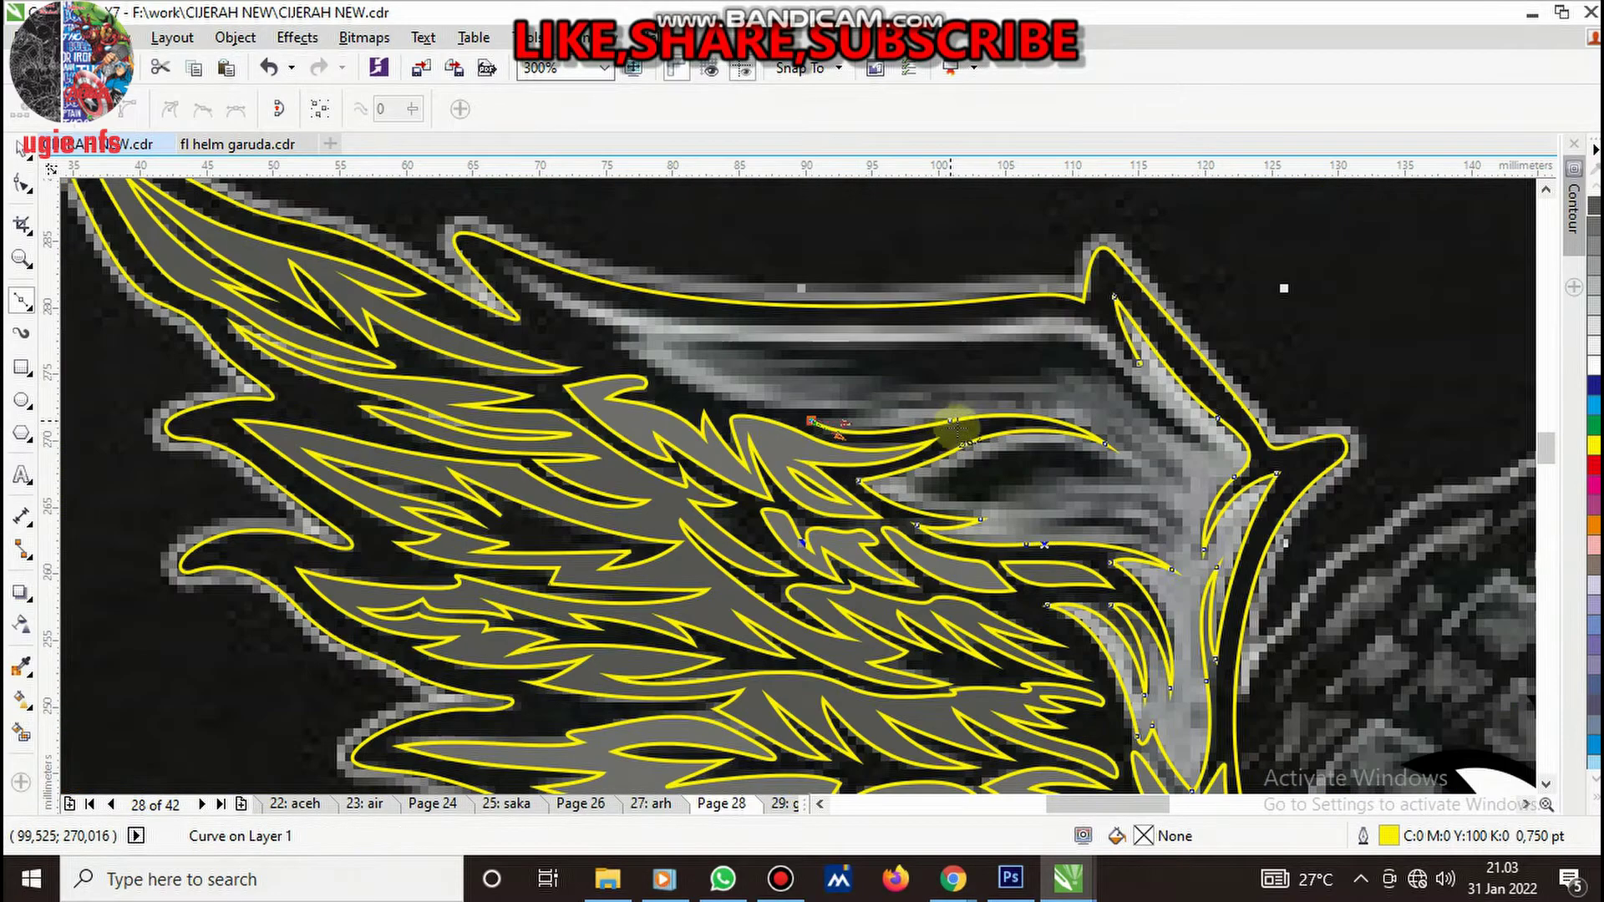
scroll(924, 413, "up", 2)
scroll(921, 406, "down", 2)
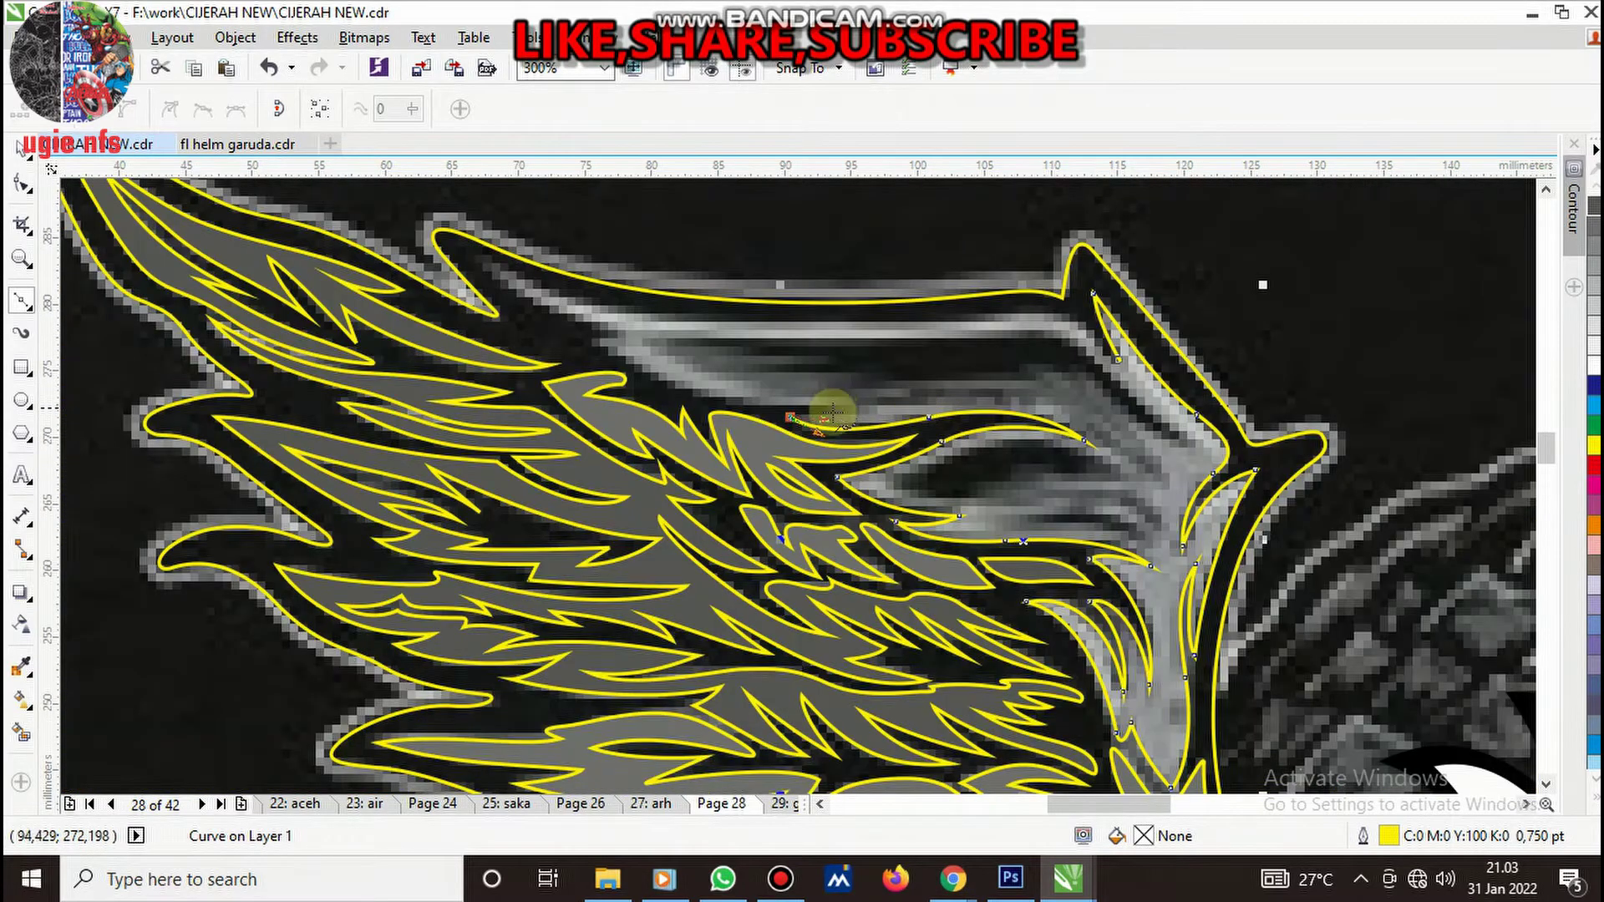
scroll(875, 411, "up", 2)
mouse_move(873, 399)
left_mouse_down()
mouse_move(765, 400)
mouse_move(537, 304)
left_mouse_up()
scroll(632, 380, "down", 2)
scroll(666, 404, "up", 2)
scroll(667, 404, "up", 4)
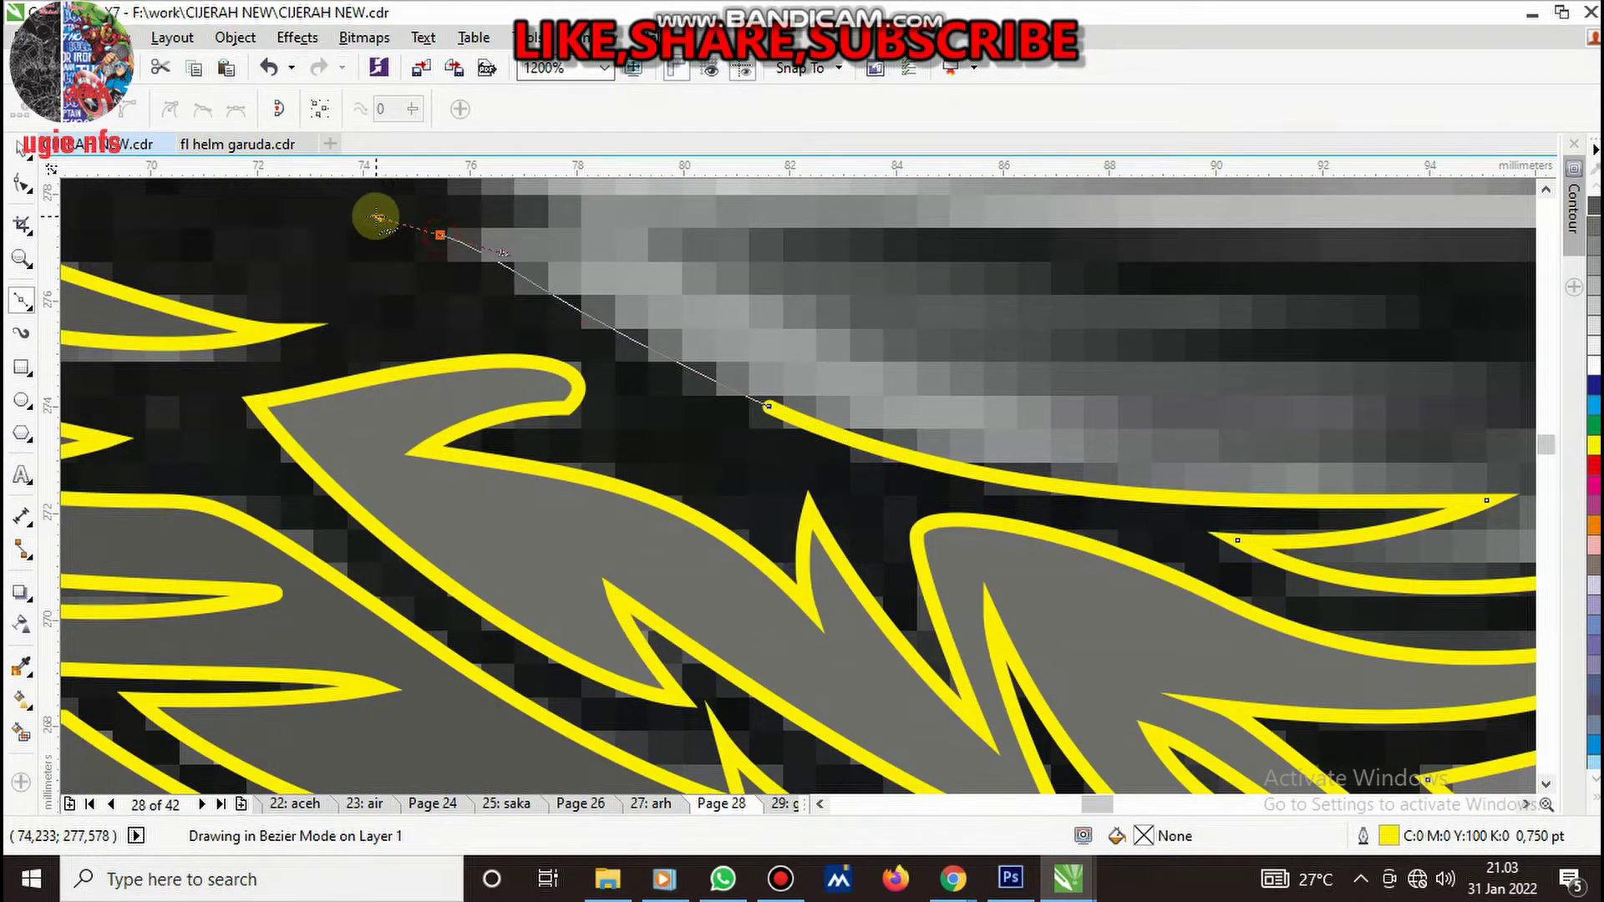
left_click_drag(440, 235, 561, 229)
scroll(561, 229, "down", 3)
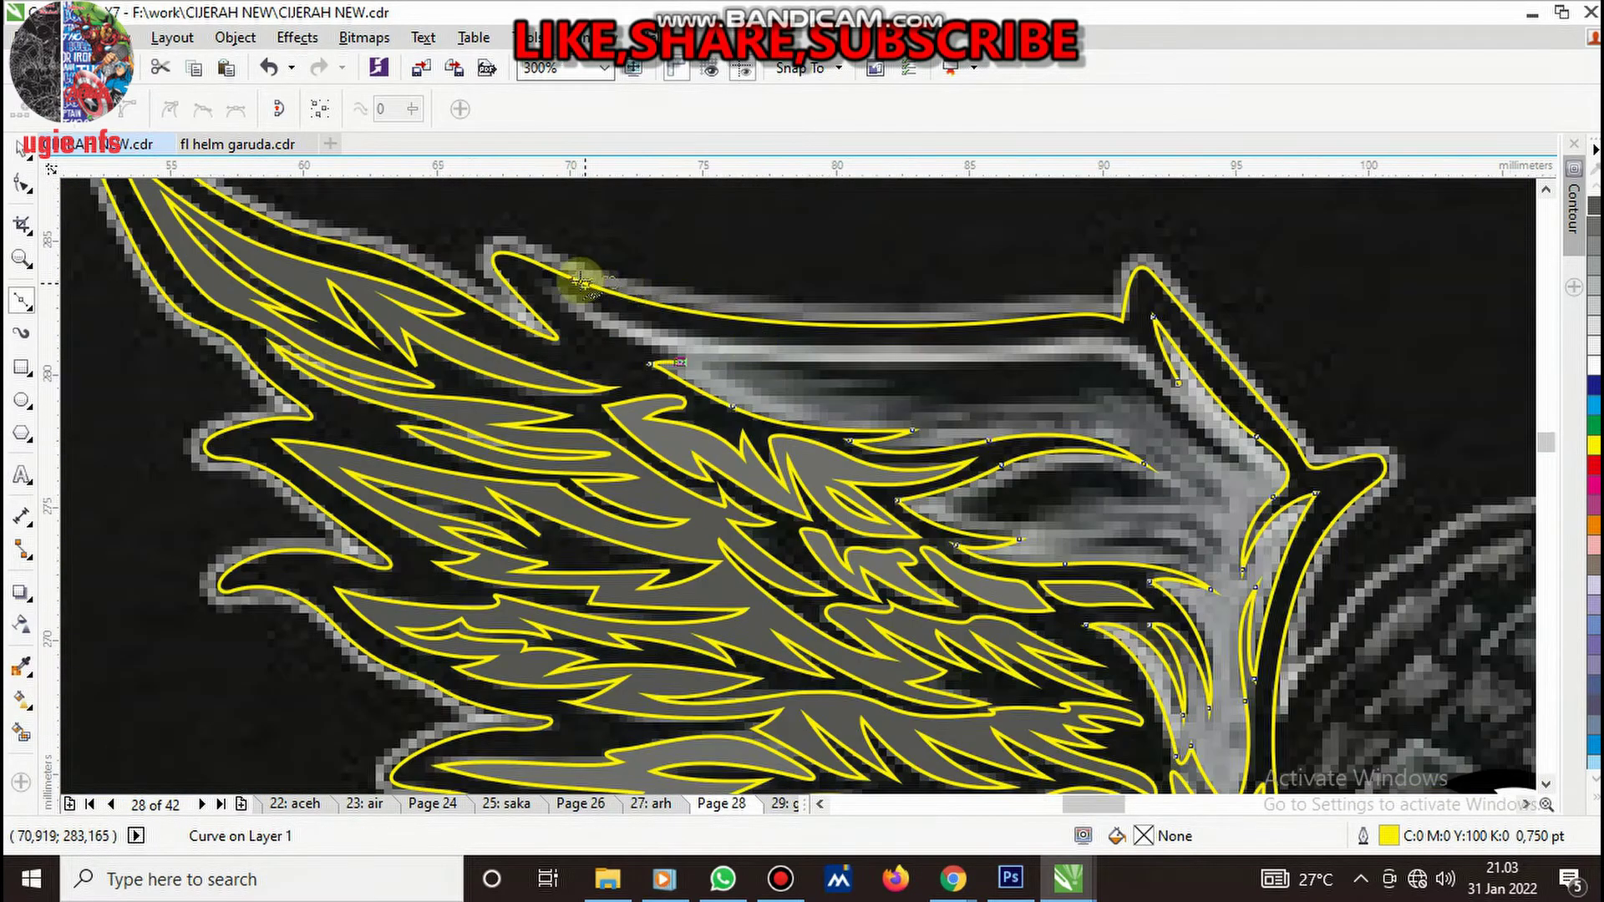
scroll(573, 269, "up", 3)
left_click_drag(743, 524, 522, 440)
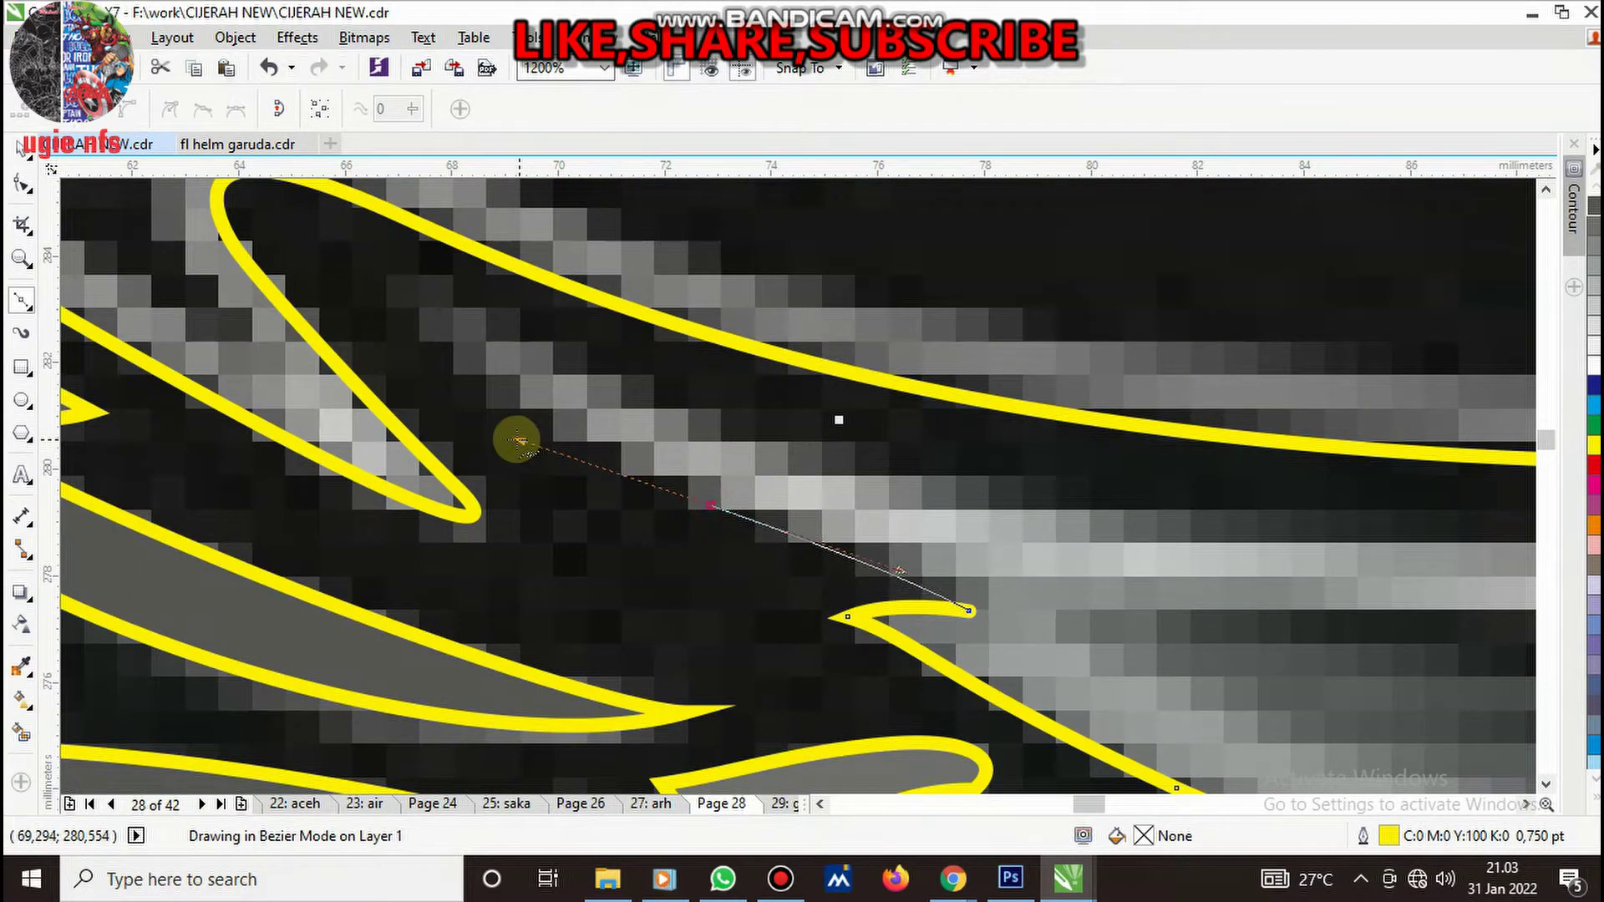
scroll(522, 440, "down", 2)
scroll(541, 393, "up", 2)
left_click_drag(483, 322, 543, 394)
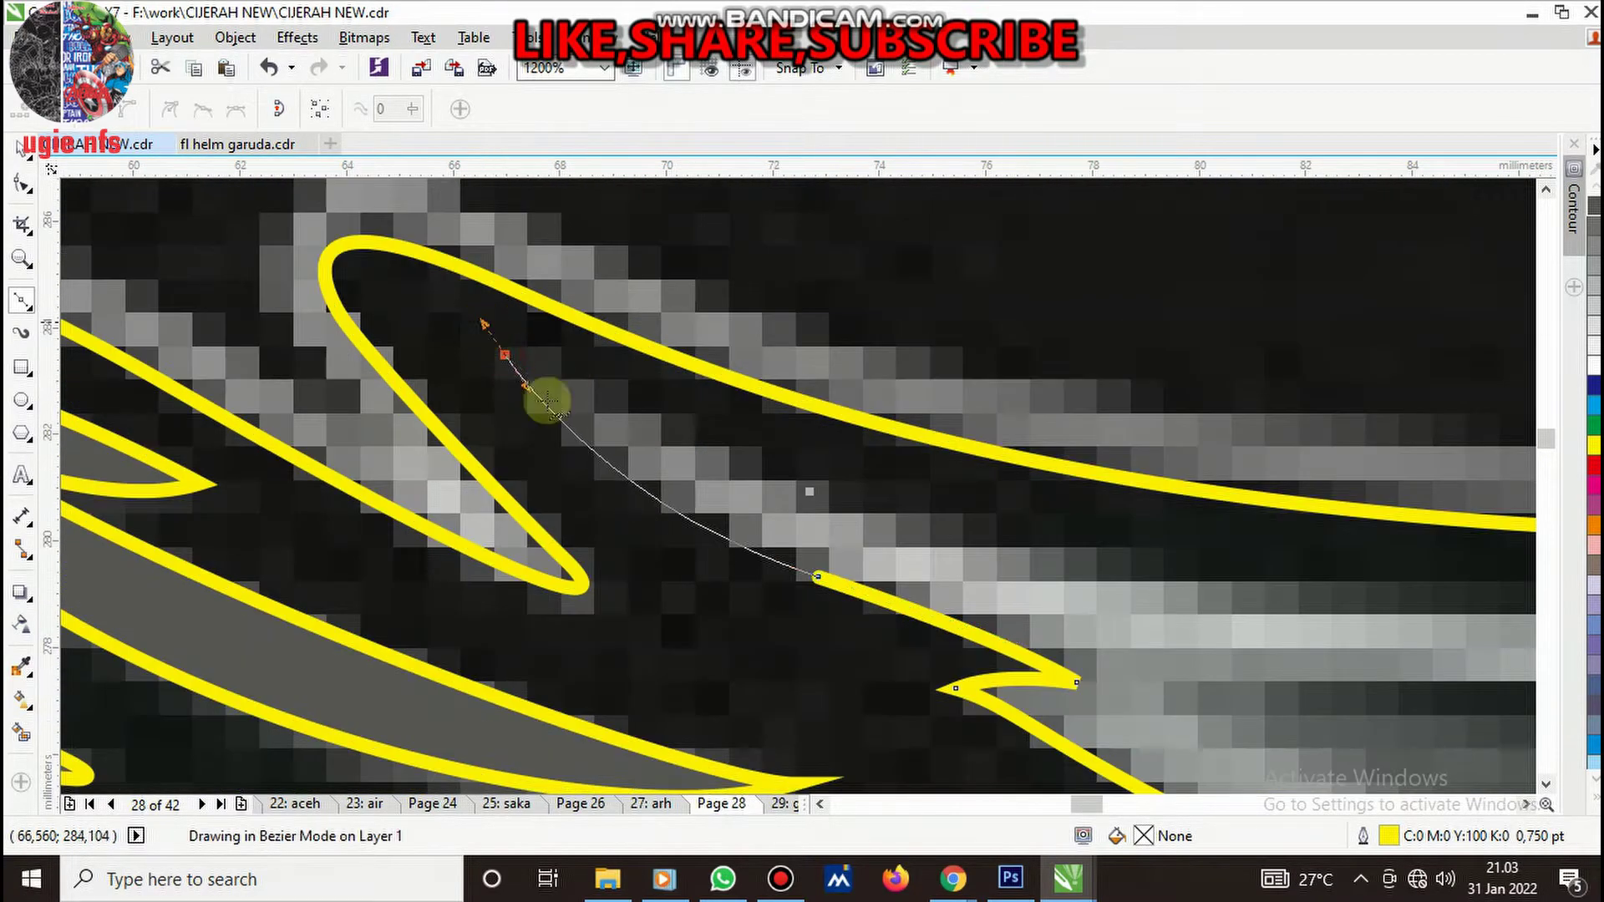
- Trace the wing spike's lower and inner edges, extending the outline further left
scroll(1003, 506, "down", 4)
scroll(1002, 505, "up", 2)
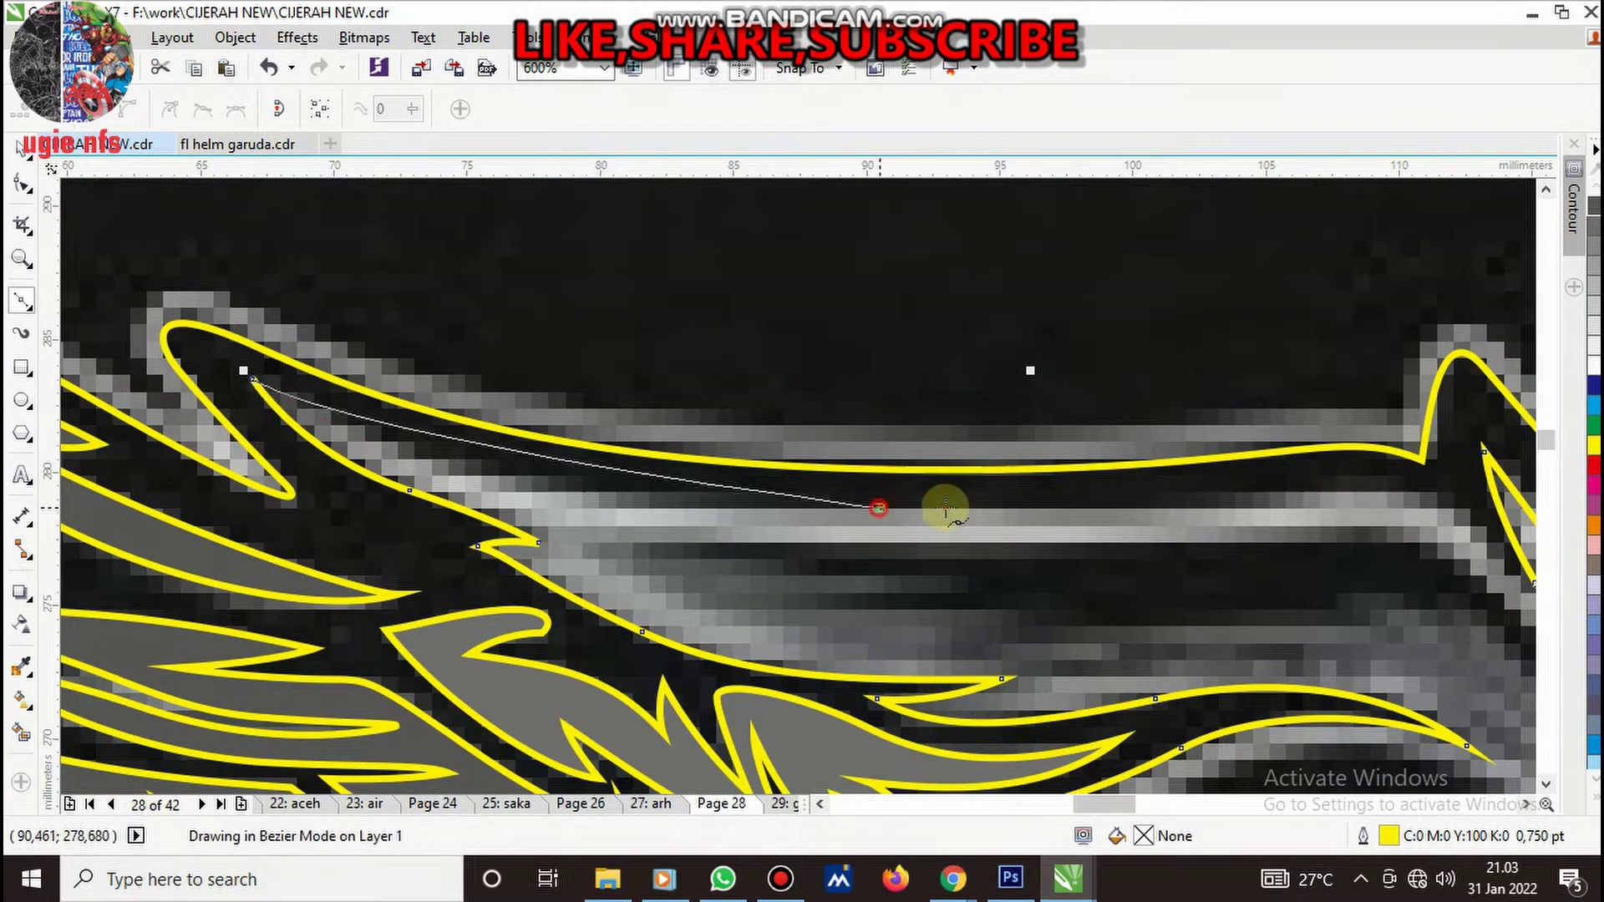
left_click_drag(878, 507, 1270, 517)
scroll(788, 447, "down", 3)
scroll(865, 448, "up", 3)
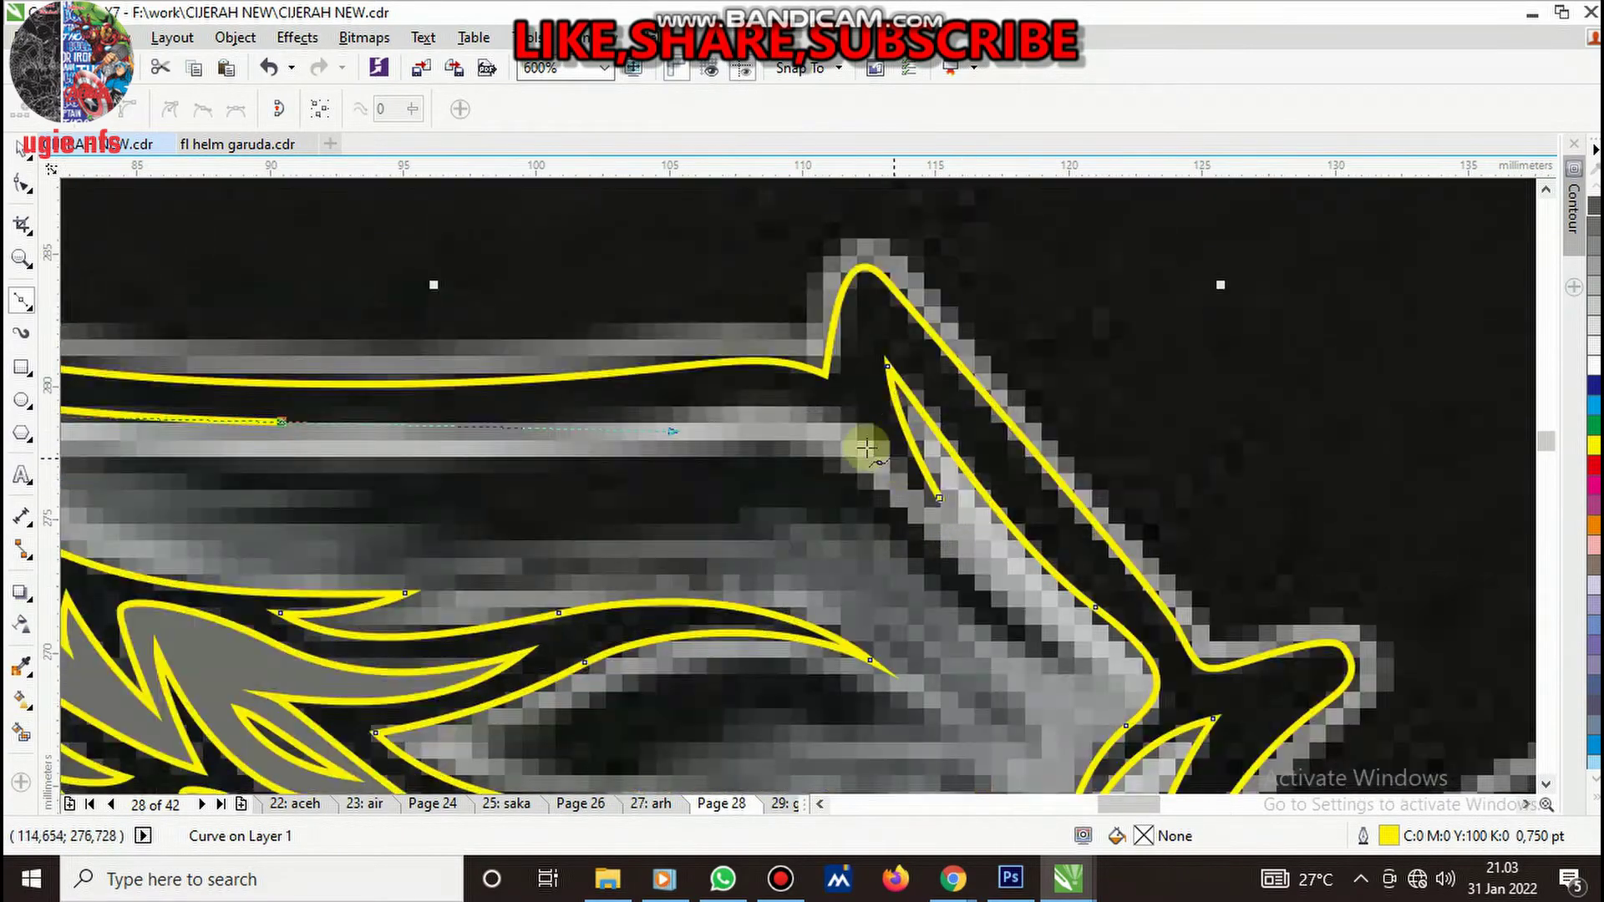
left_click_drag(739, 402, 802, 390)
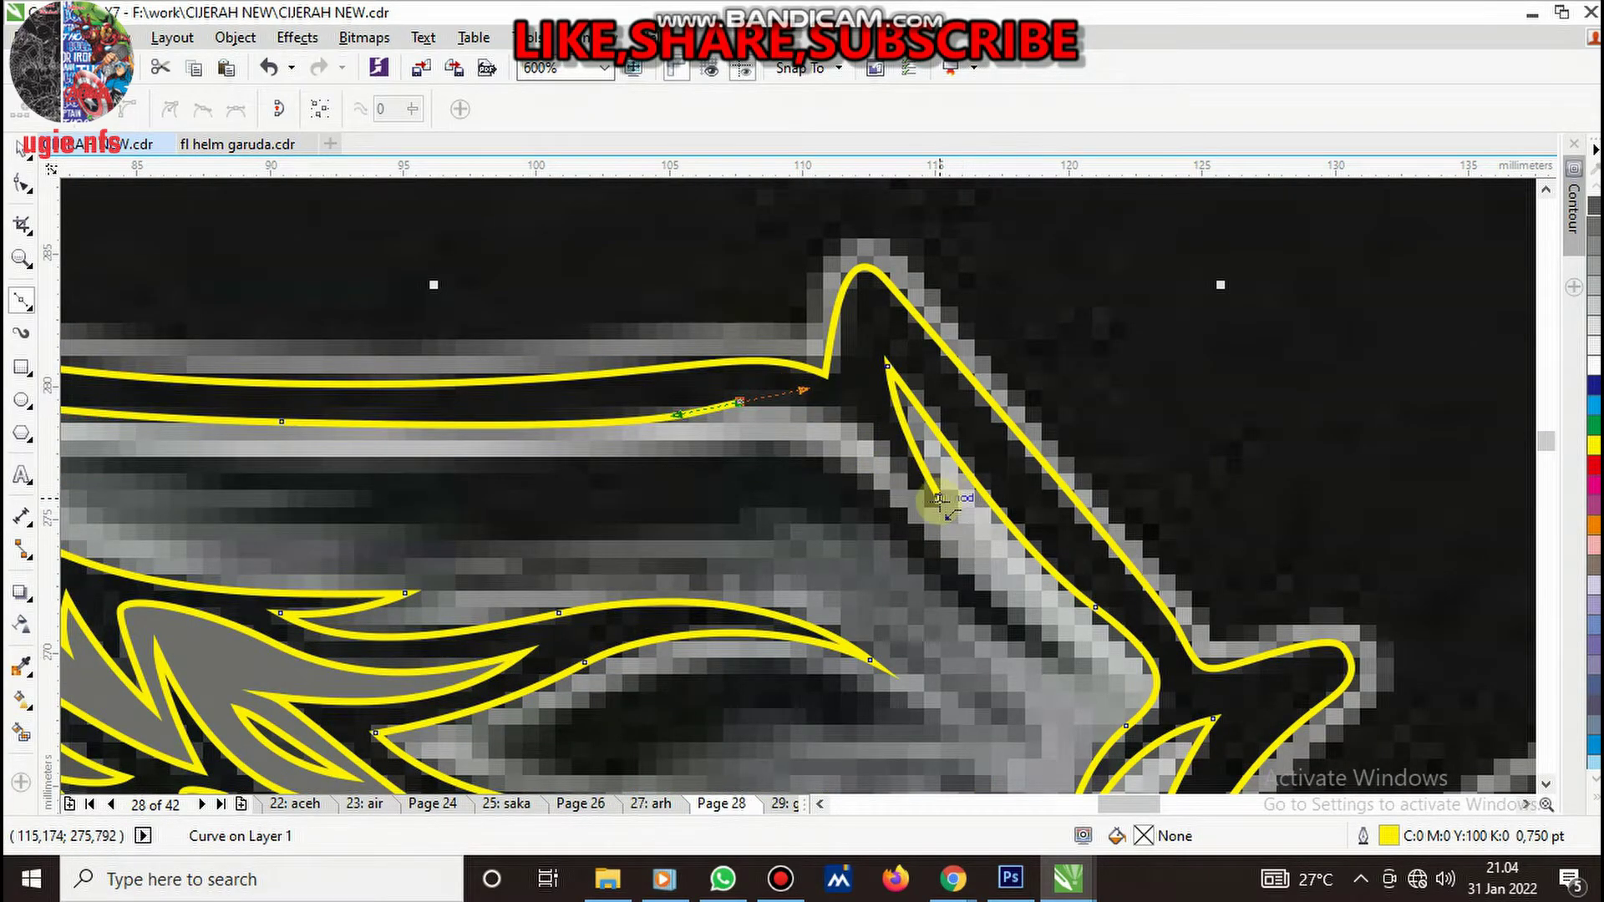
left_click_drag(940, 499, 866, 426)
scroll(859, 411, "down", 3)
scroll(959, 530, "up", 3)
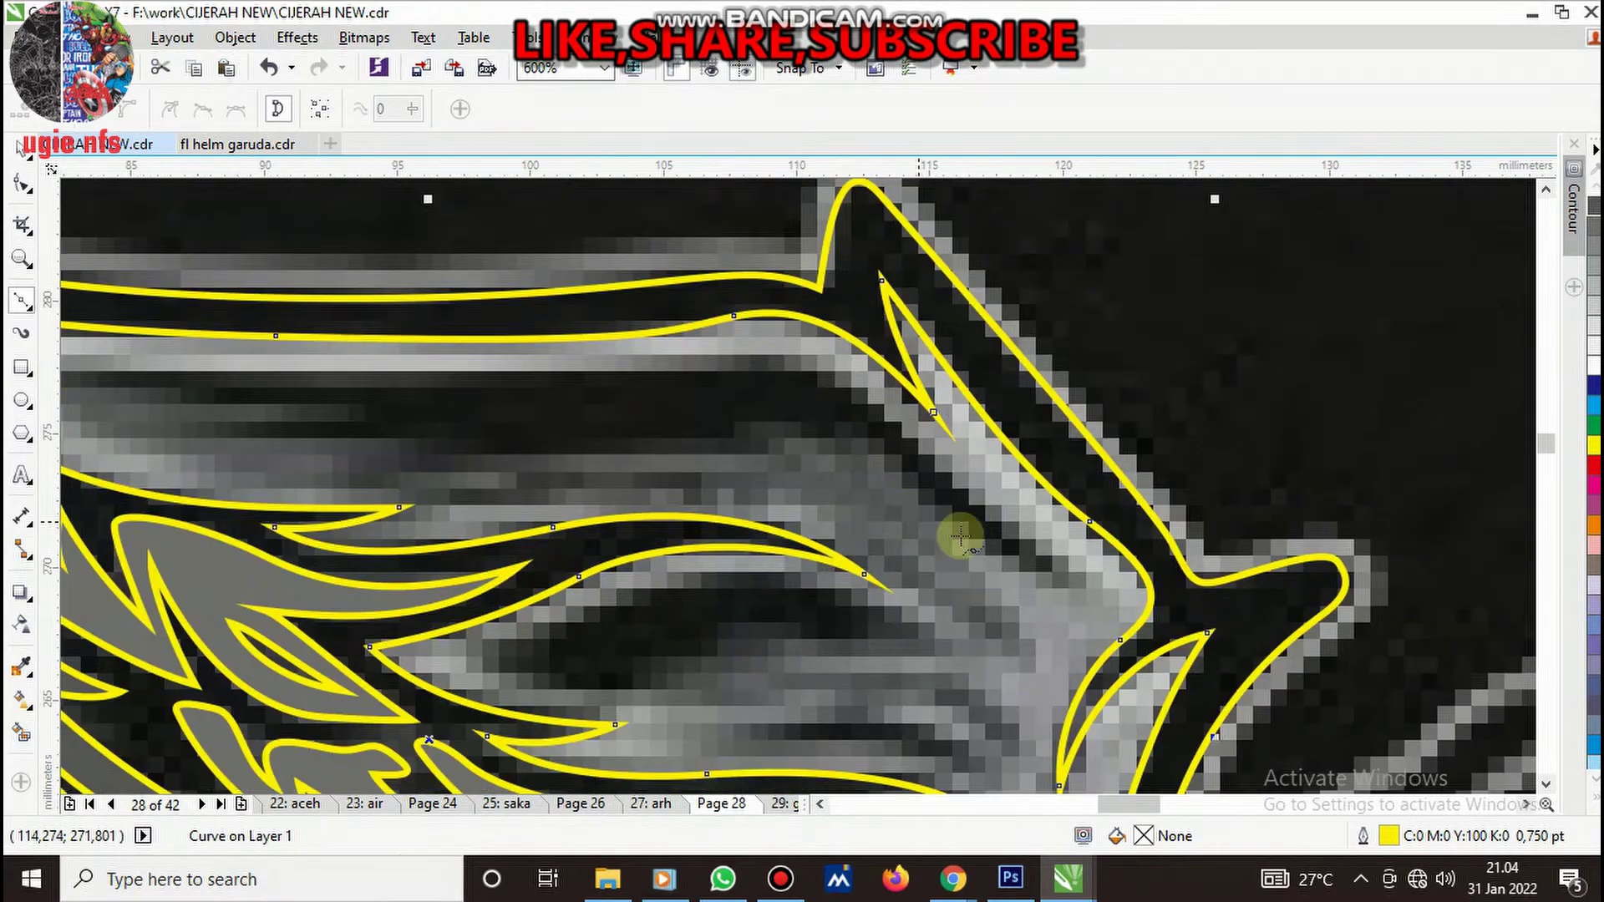
left_click_drag(905, 428, 823, 333)
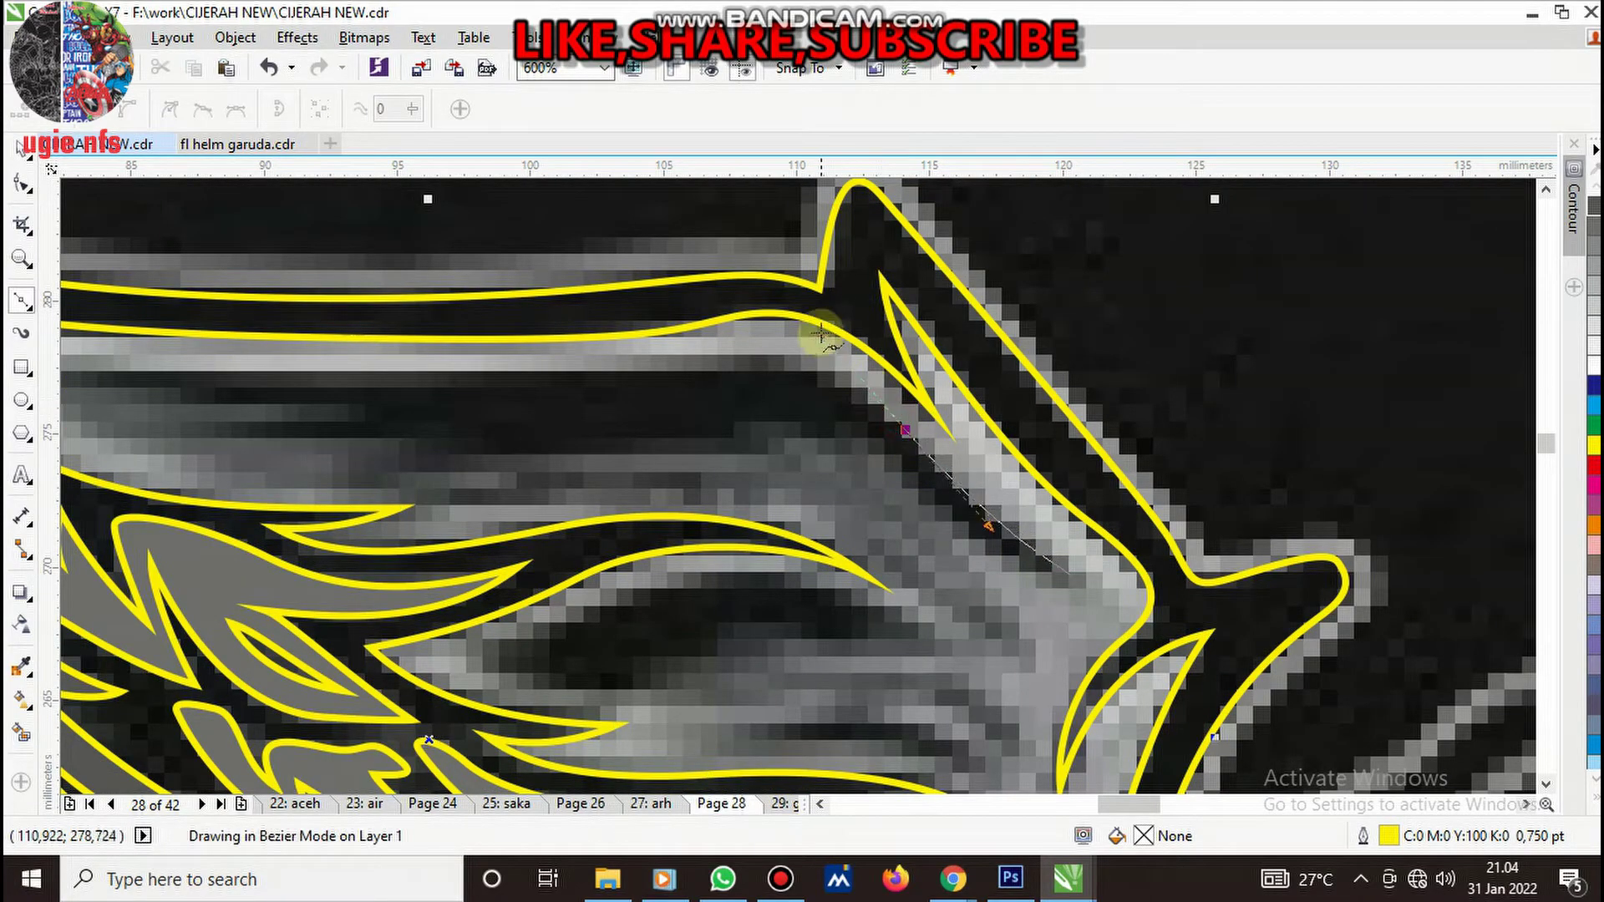
left_click_drag(682, 361, 598, 365)
scroll(768, 418, "down", 1)
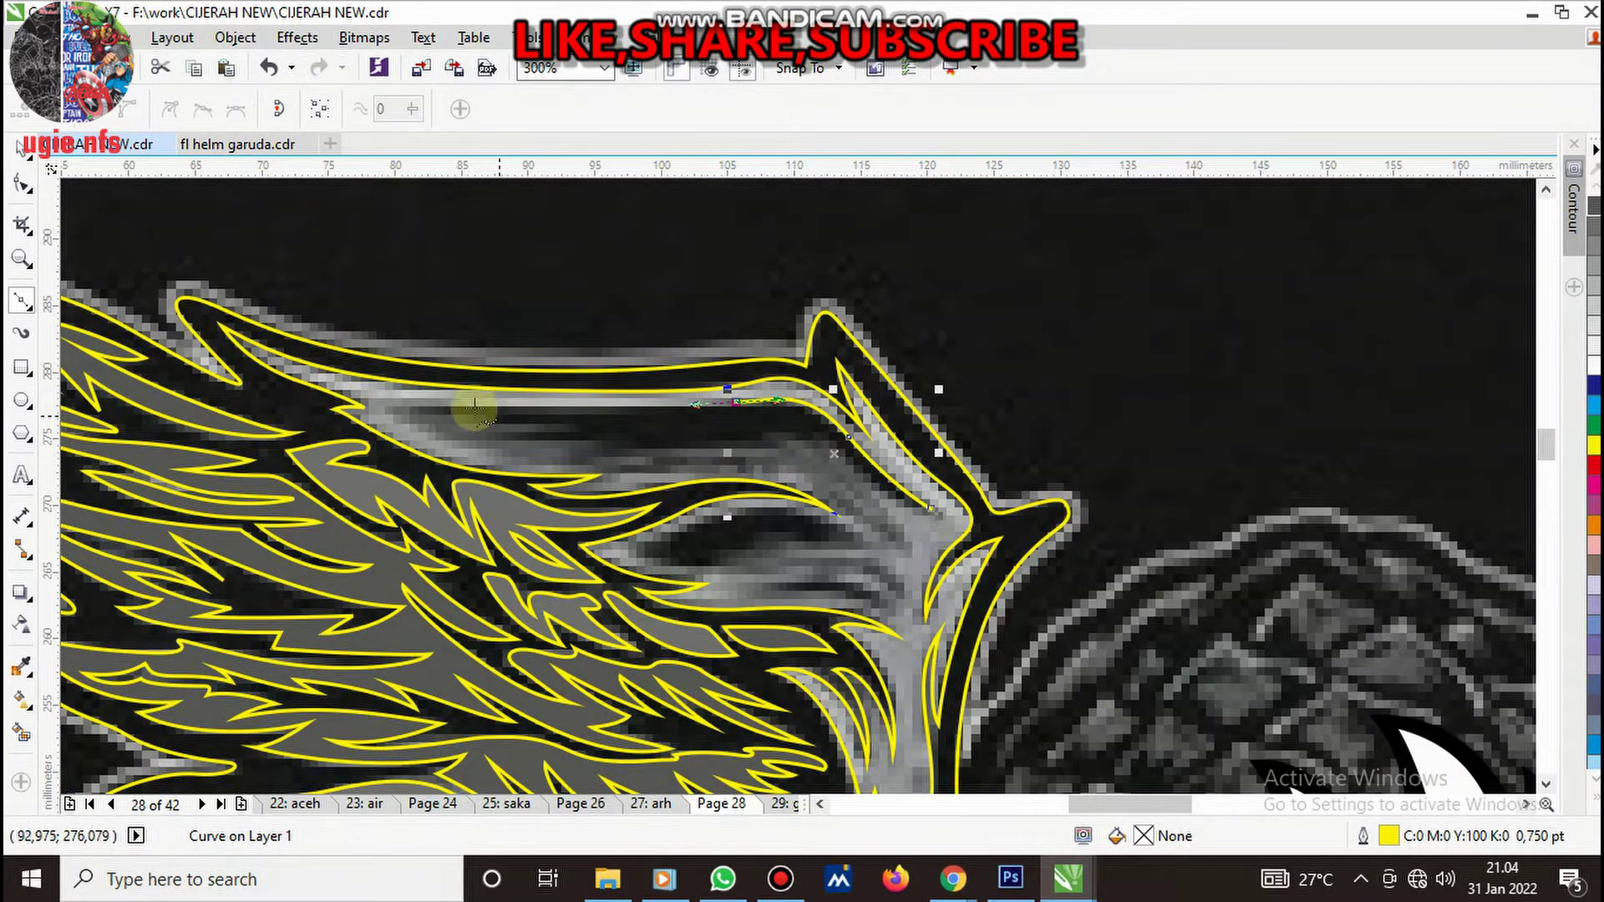
scroll(405, 409, "up", 1)
left_click_drag(427, 401, 601, 415)
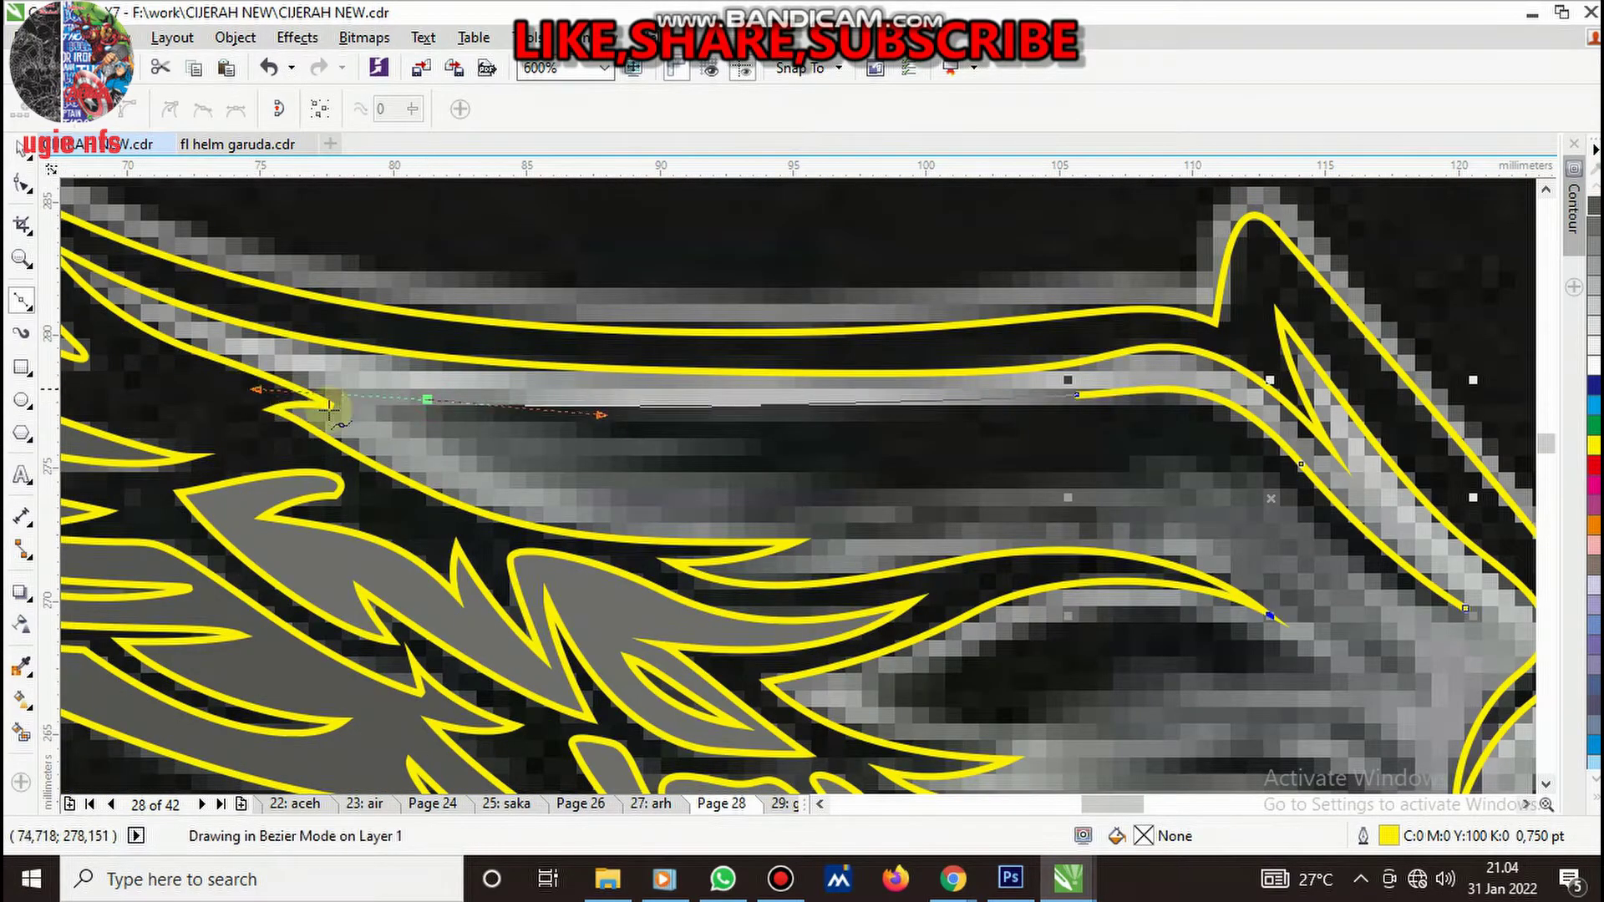
- Add a zigzag of sharp corners and curved nodes forming the next feather tips
left_click_drag(733, 440, 555, 477)
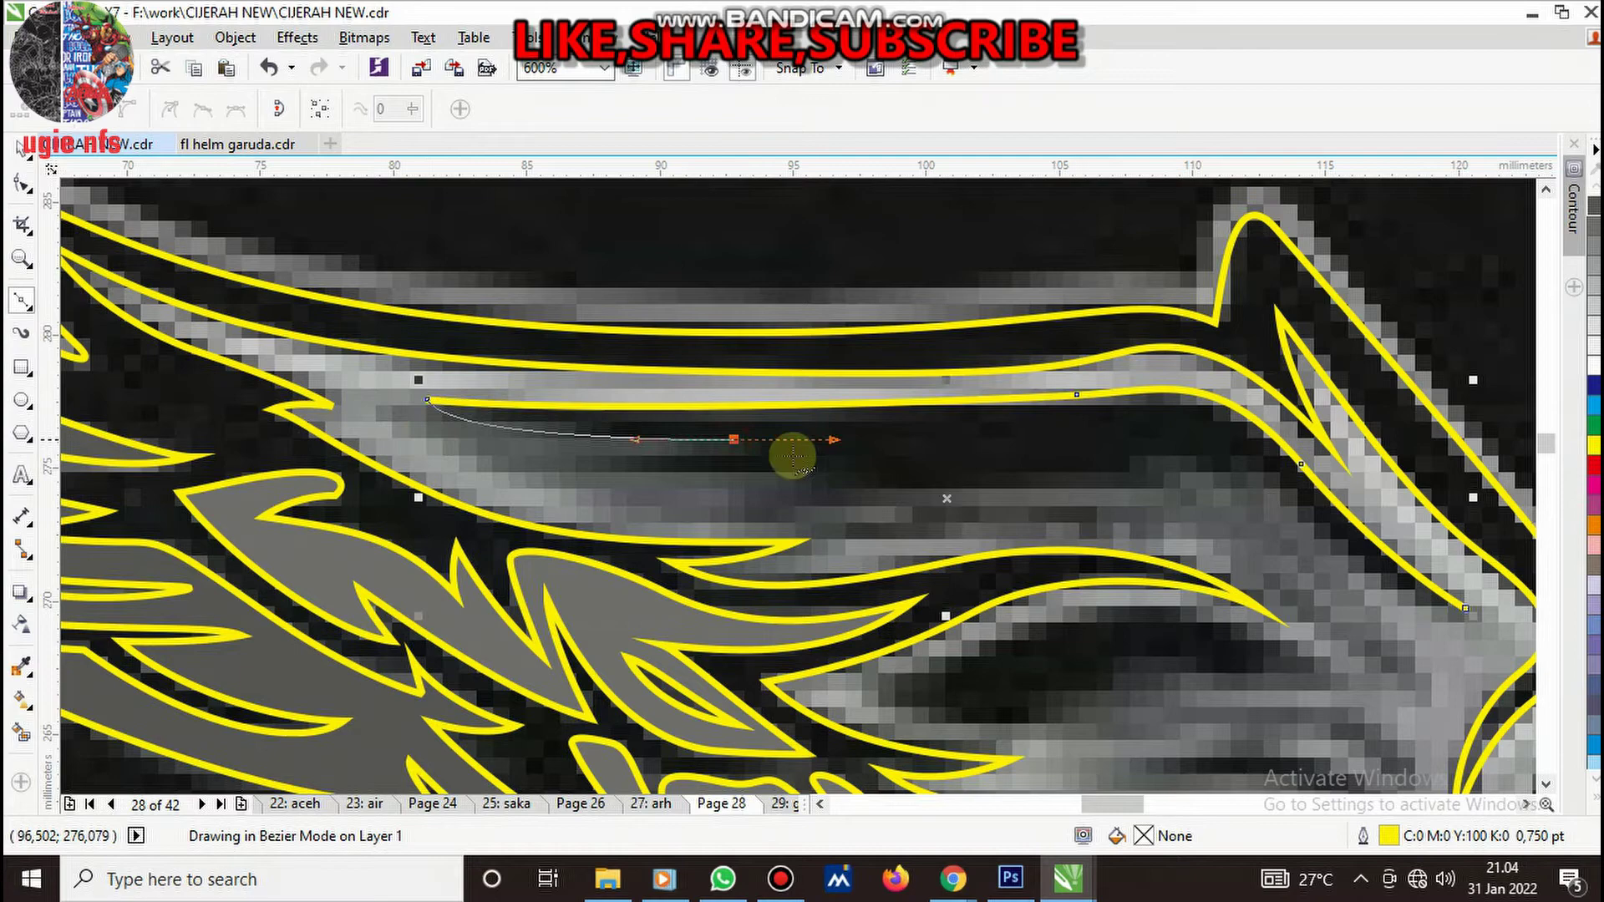
left_click(553, 466)
left_click(807, 470)
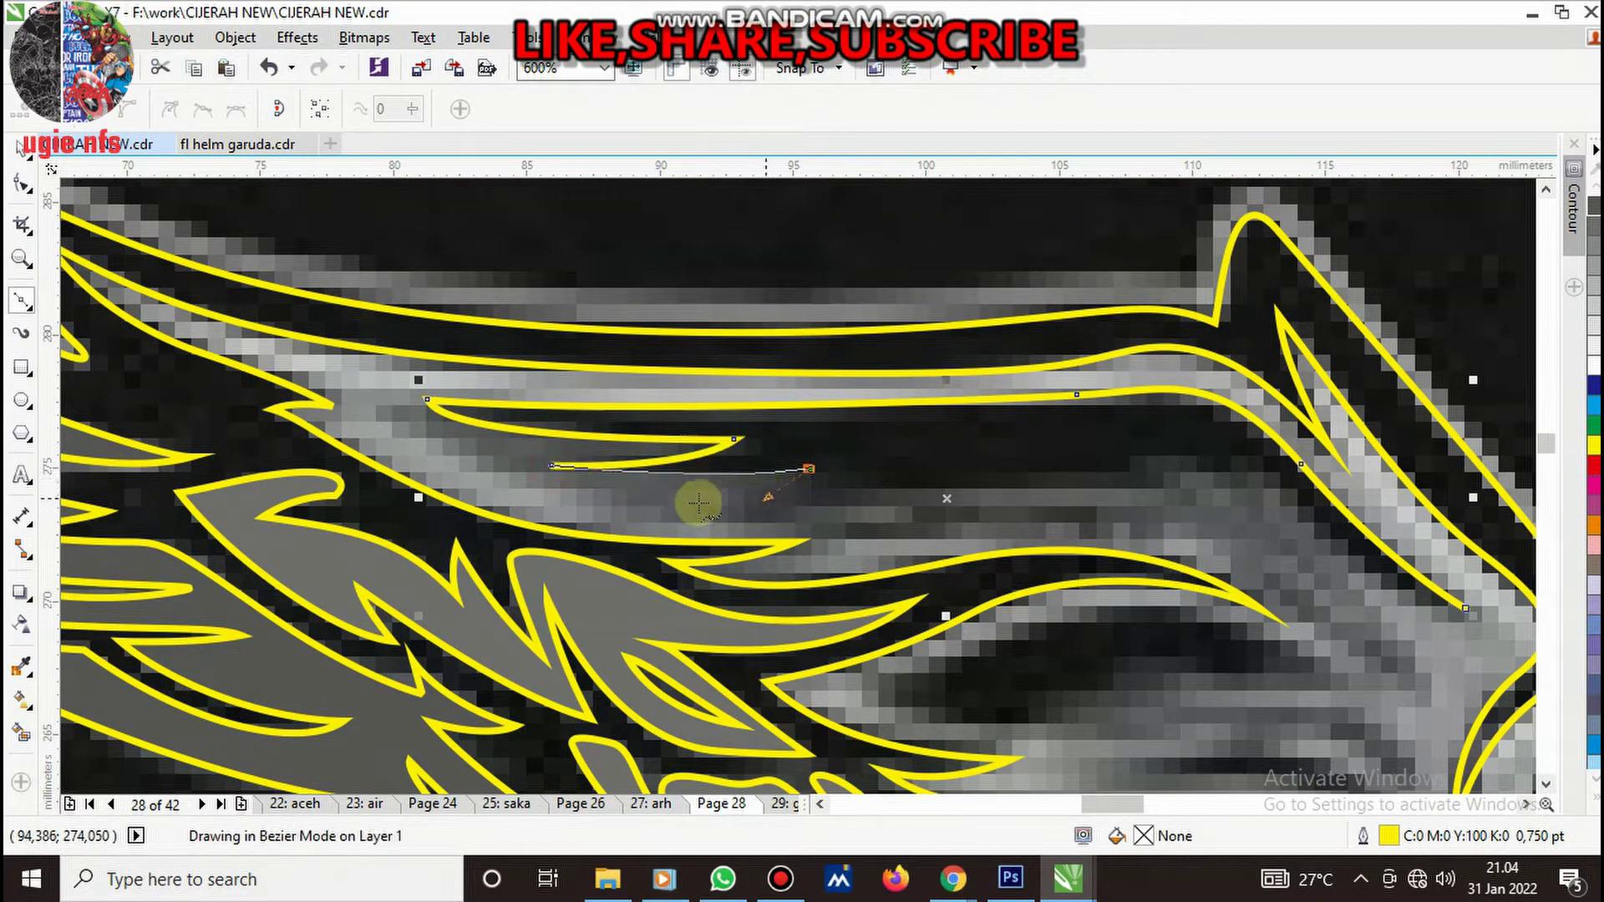
left_click_drag(656, 513, 762, 505)
mouse_move(924, 486)
left_mouse_down()
mouse_move(875, 530)
mouse_move(941, 521)
left_mouse_up()
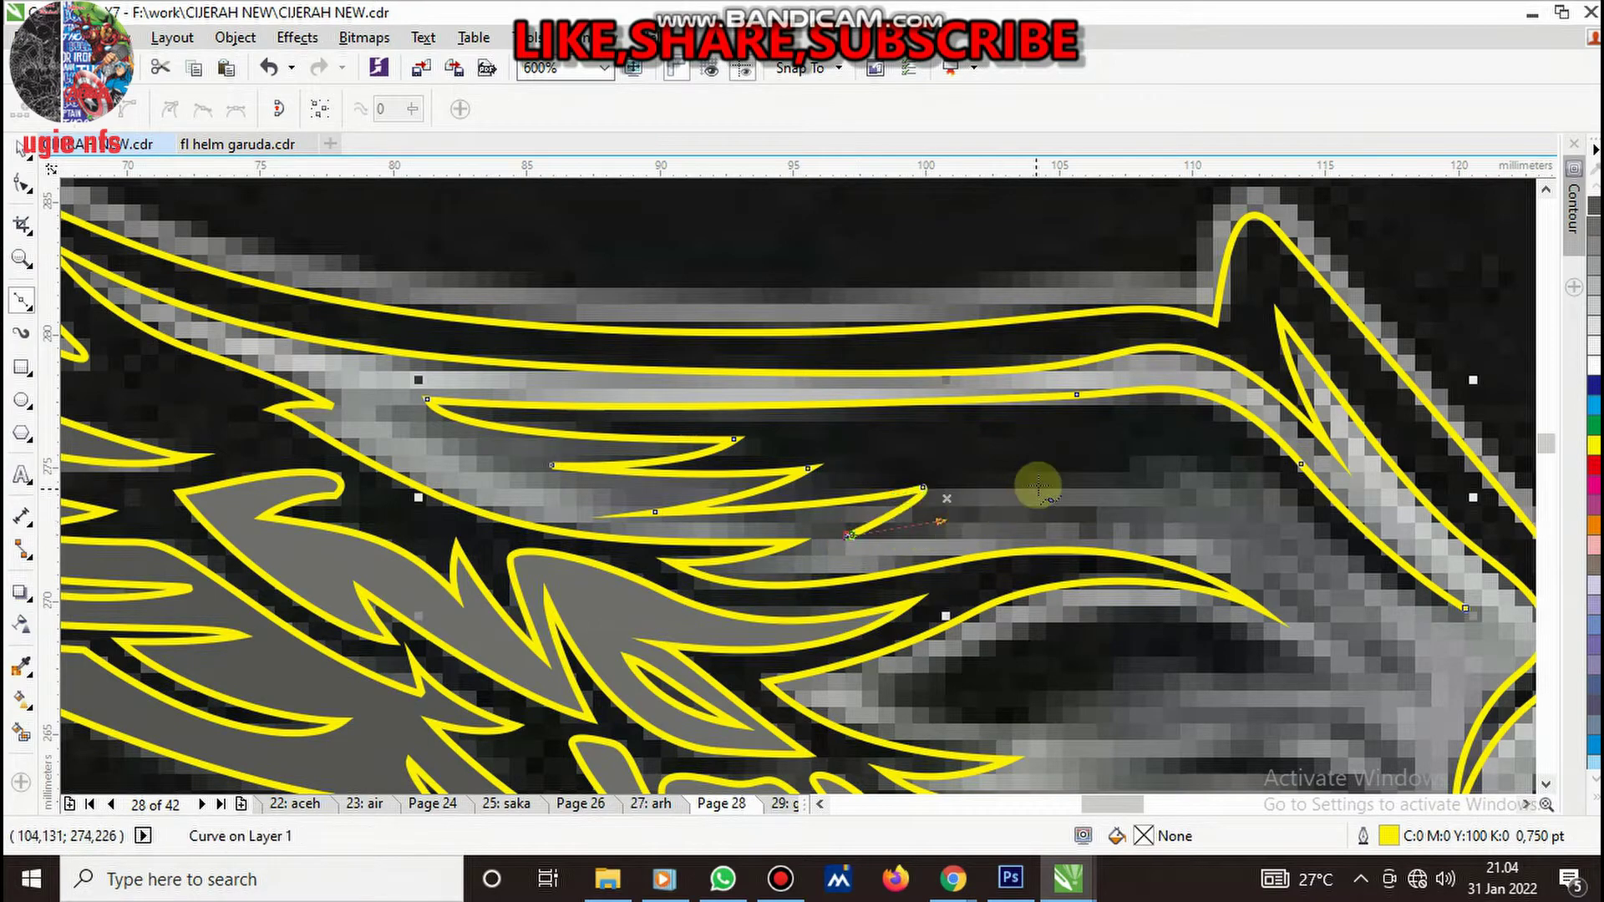
scroll(899, 468, "down", 3)
scroll(972, 481, "up", 3)
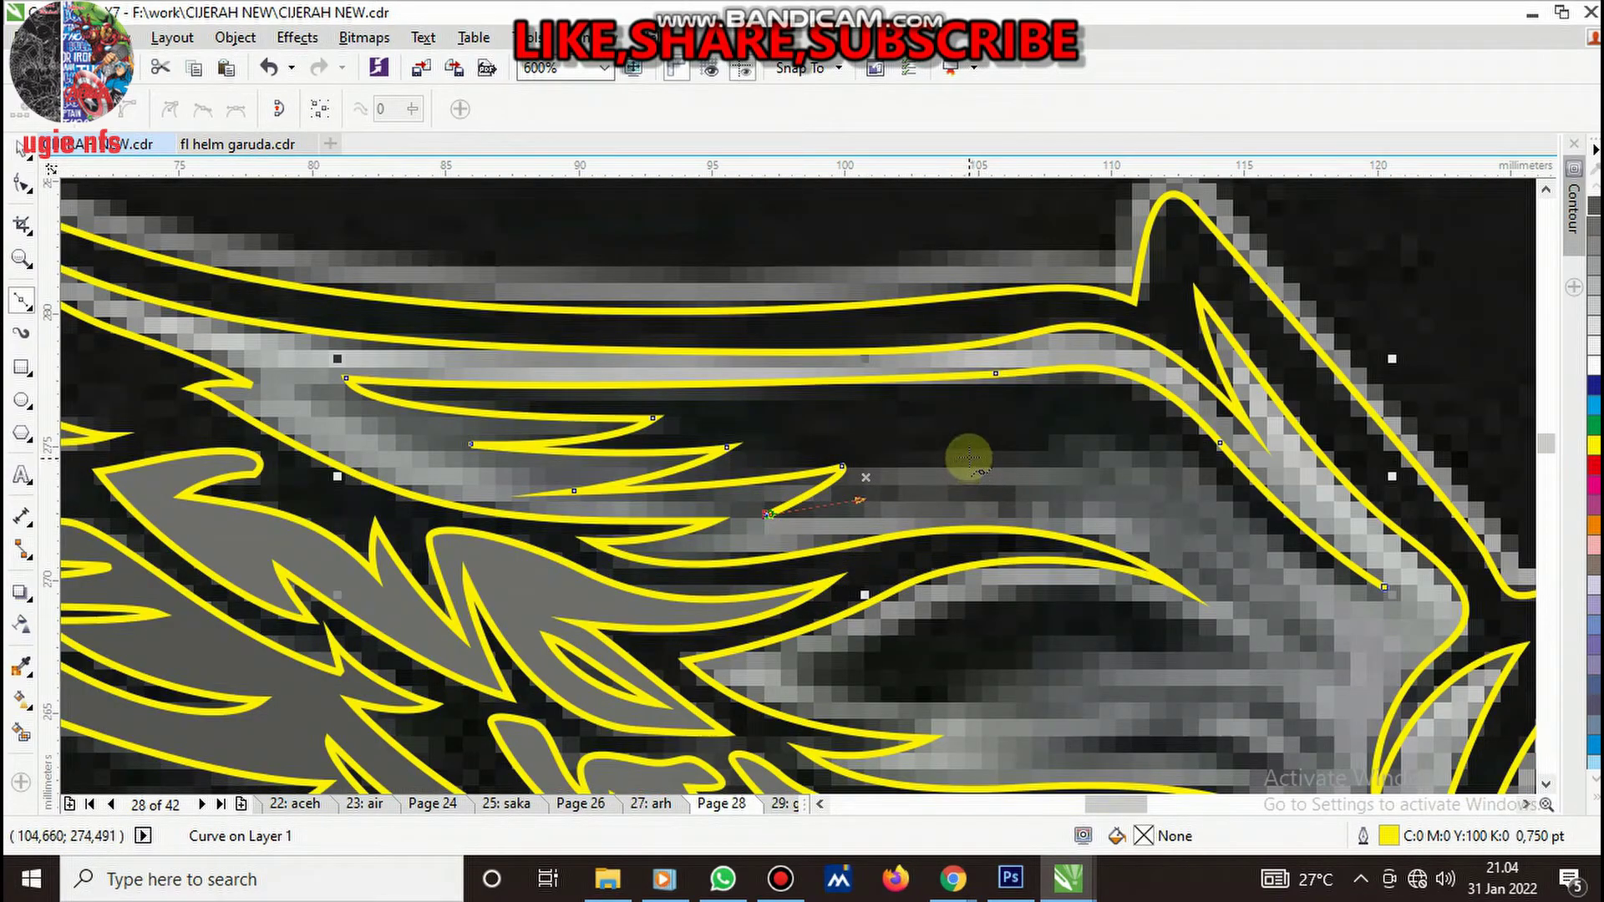
left_click(968, 458)
mouse_move(946, 496)
left_mouse_down()
mouse_move(1040, 499)
mouse_move(1051, 472)
left_mouse_up()
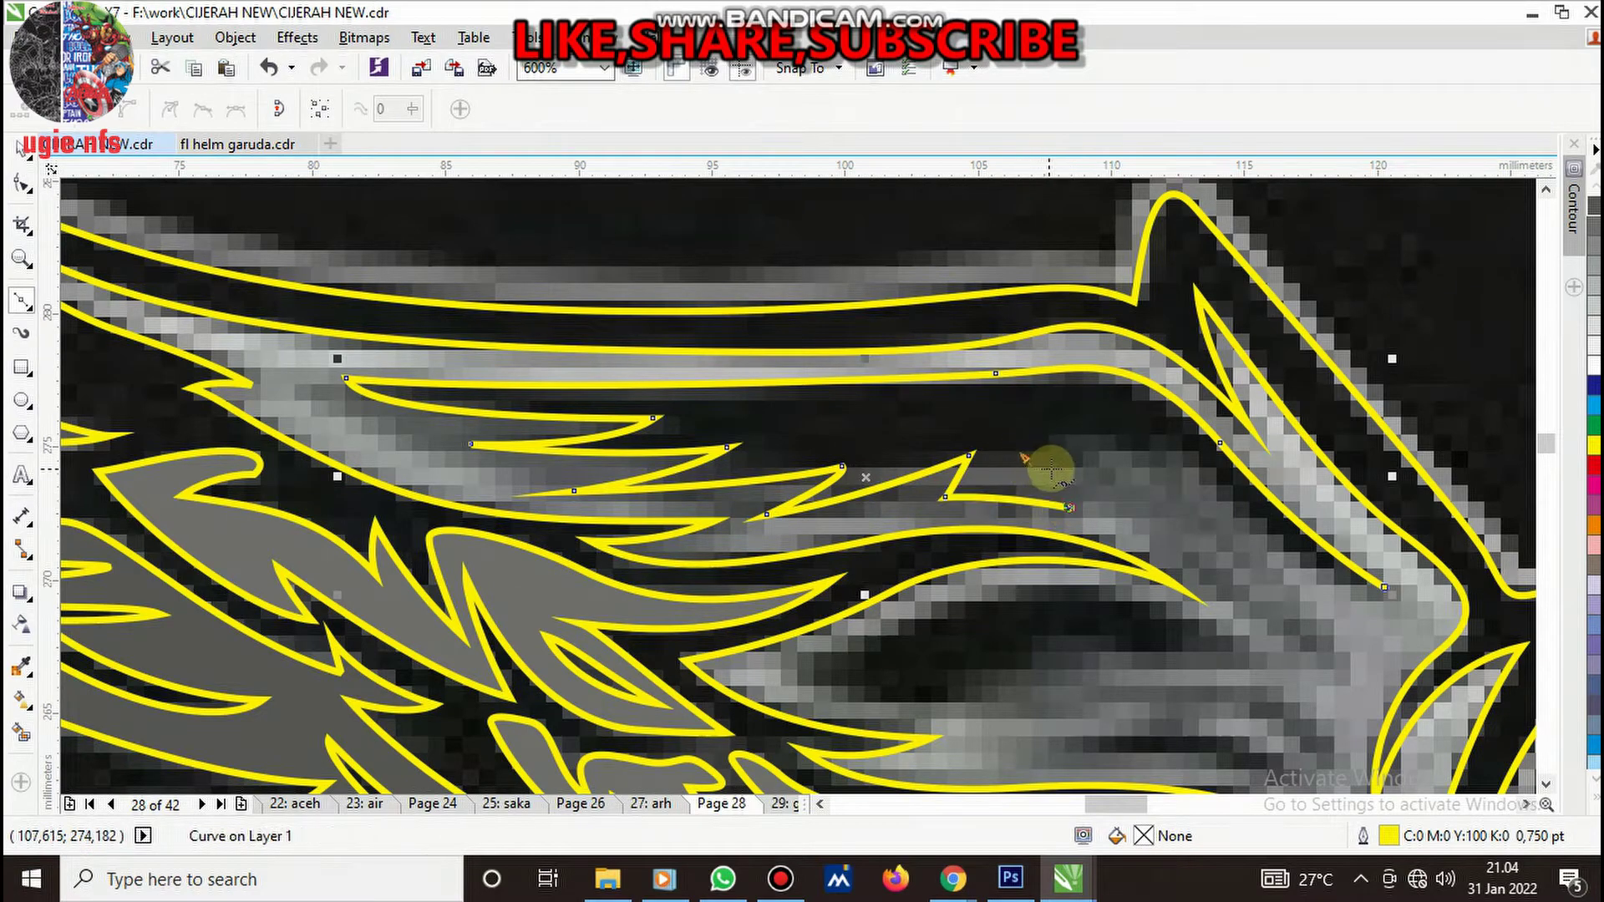
left_click(1009, 458)
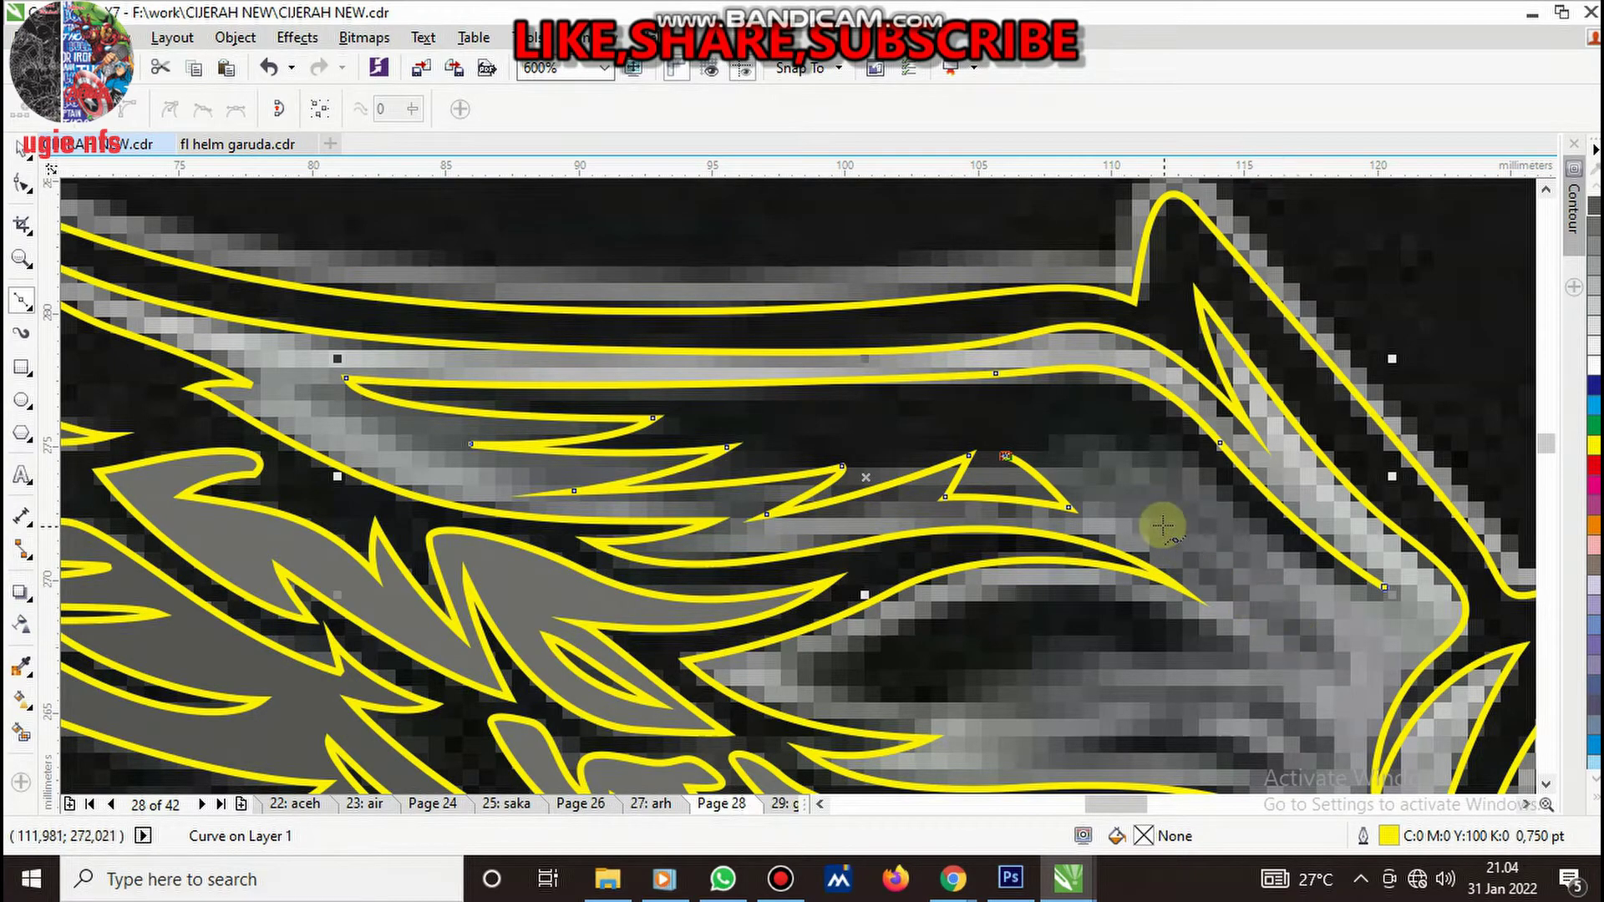
- Bring the feather outline down along the wing bend and back up to finish the shape
left_click_drag(1157, 522, 1245, 597)
left_click_drag(1336, 663, 1367, 712)
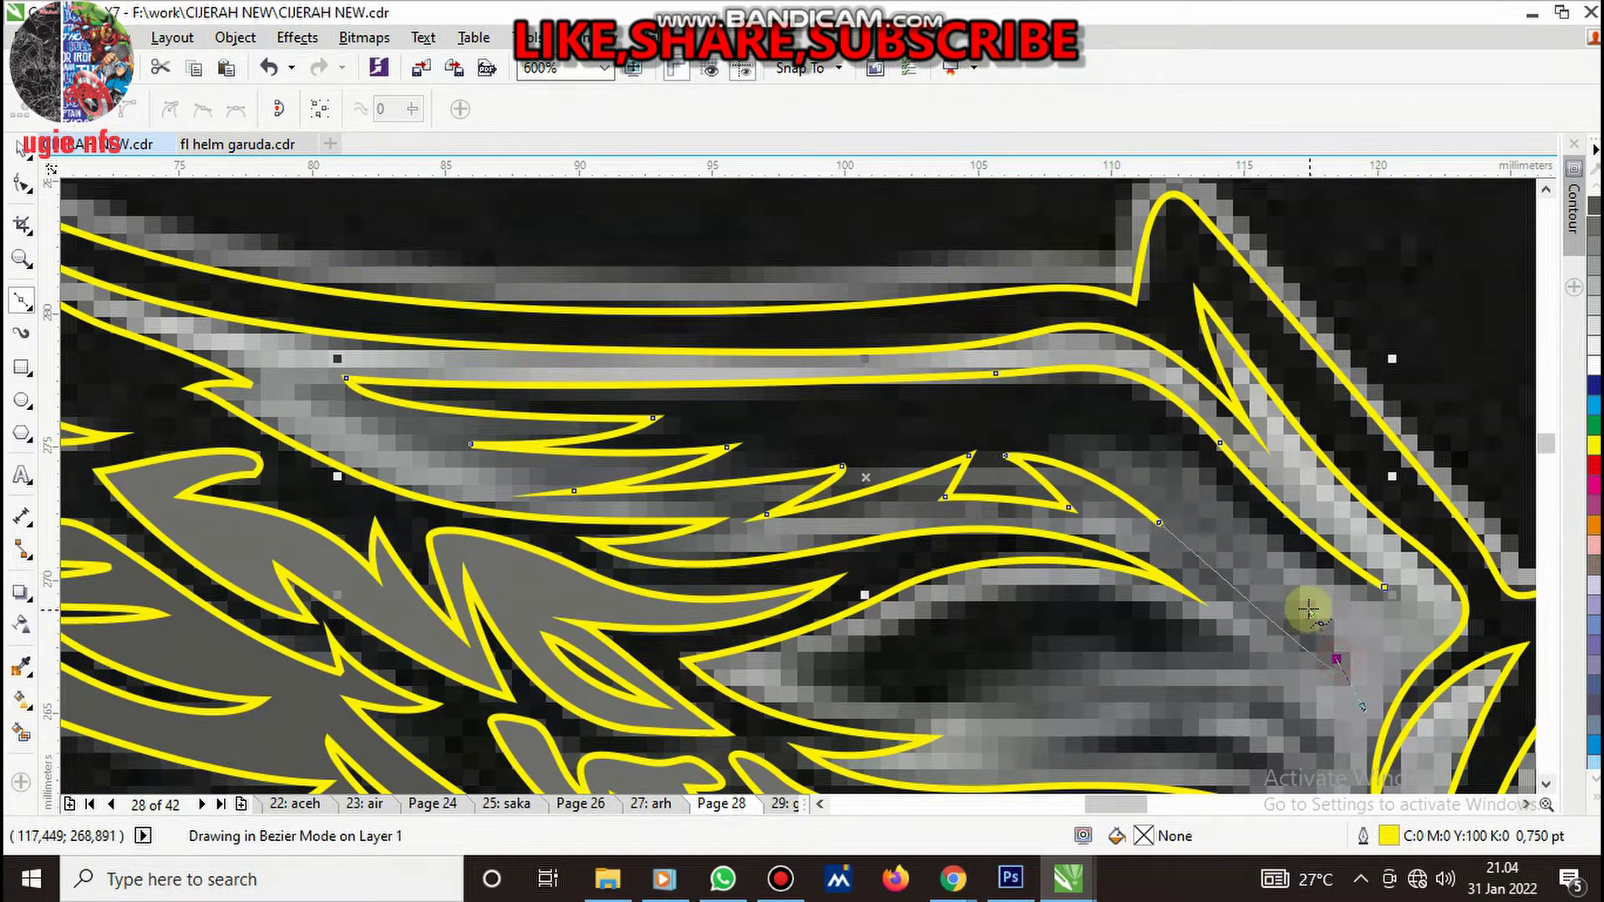
left_click_drag(1157, 432, 1141, 410)
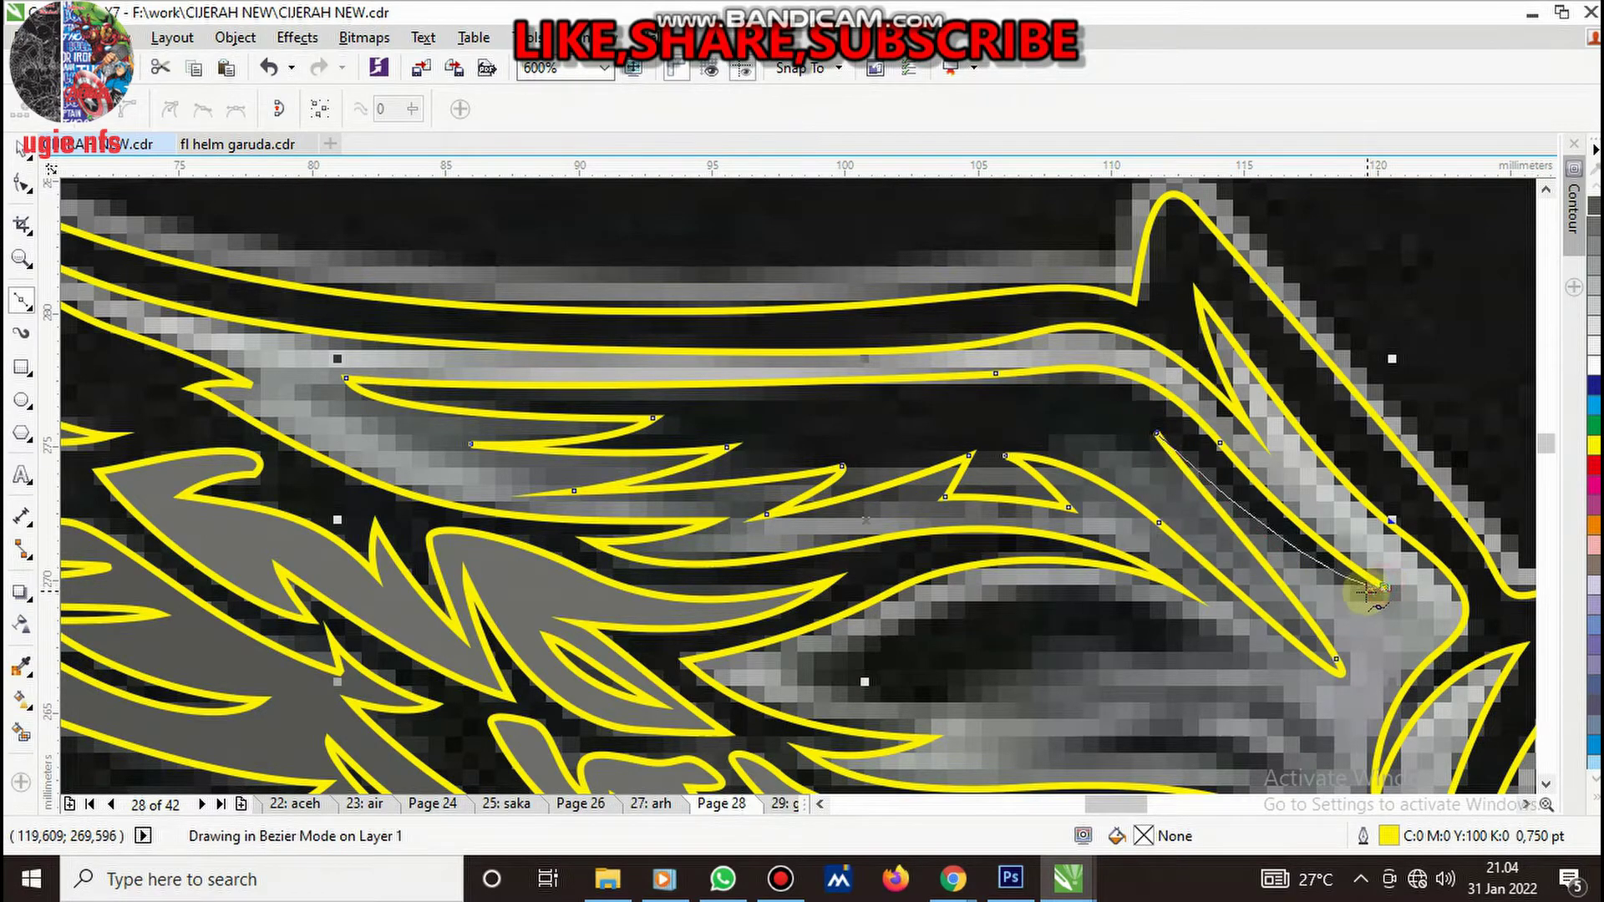
scroll(1117, 478, "up", 2)
left_click(952, 378)
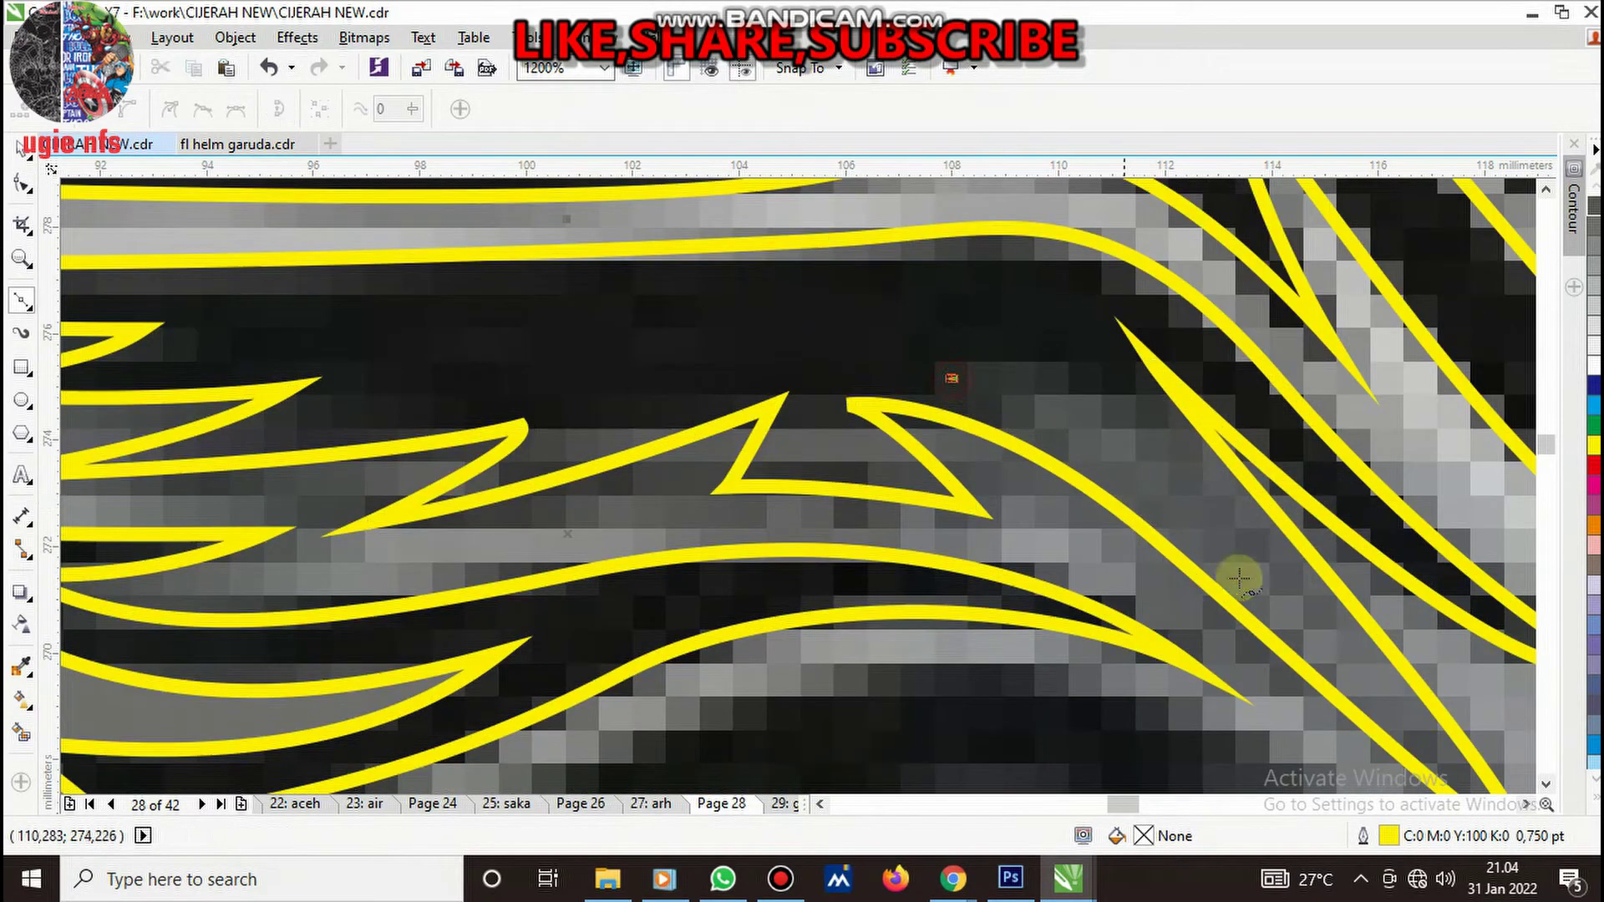
- Draw a thin crescent along the wing joint edge and nudge its end node with the Shape tool
mouse_move(1301, 635)
left_mouse_down()
mouse_move(1408, 762)
mouse_move(1287, 483)
mouse_move(1199, 405)
left_mouse_up()
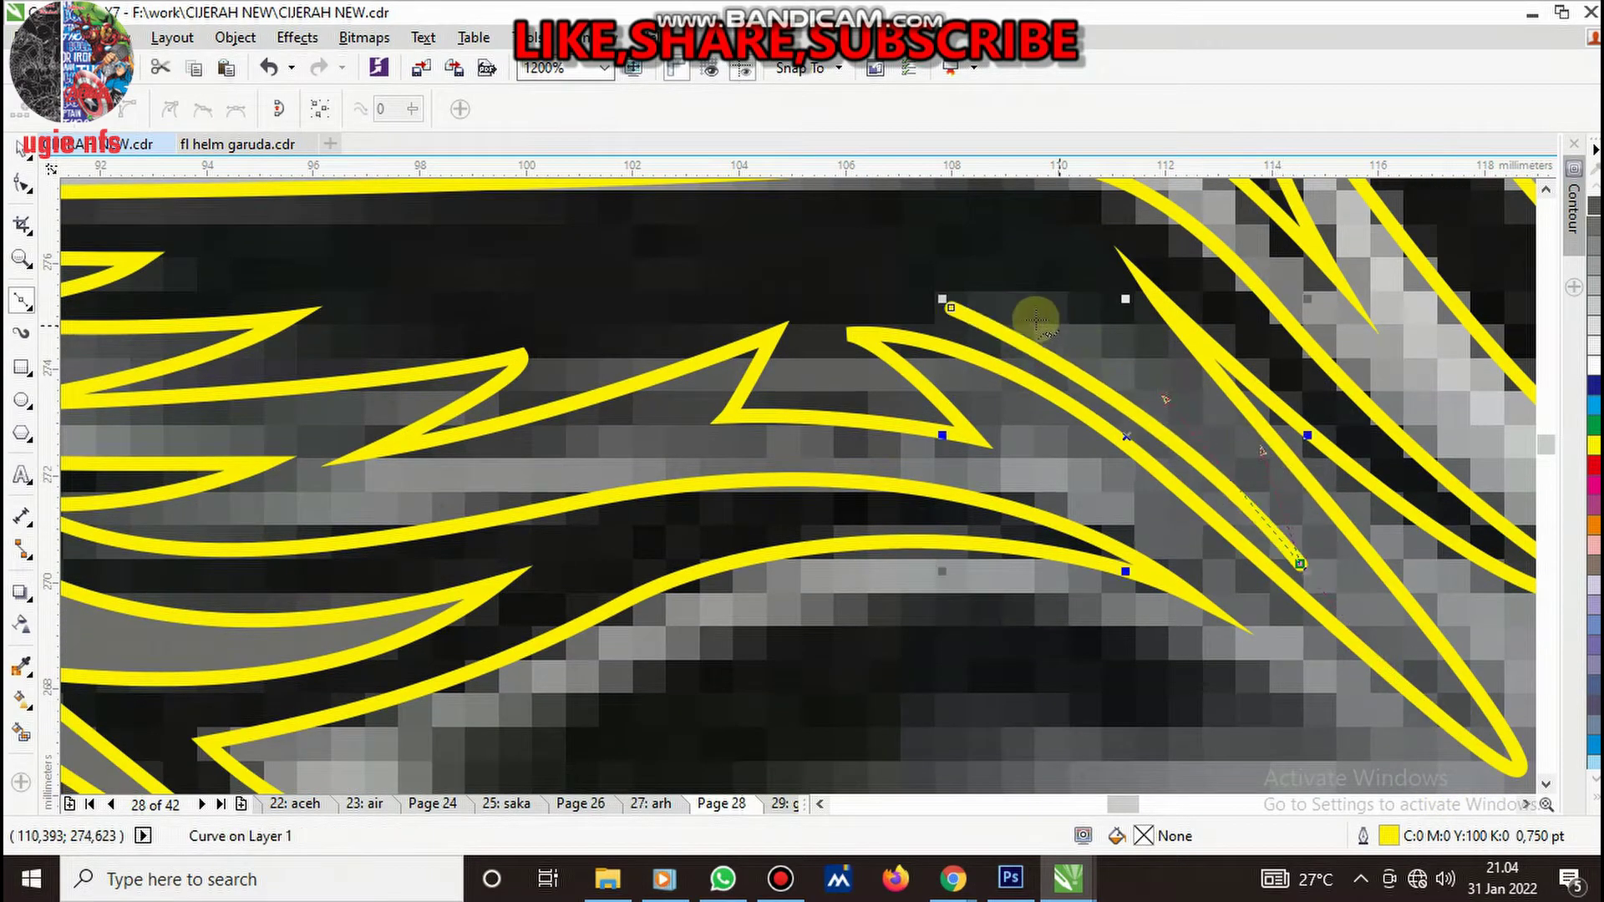
left_click_drag(951, 308, 1126, 295)
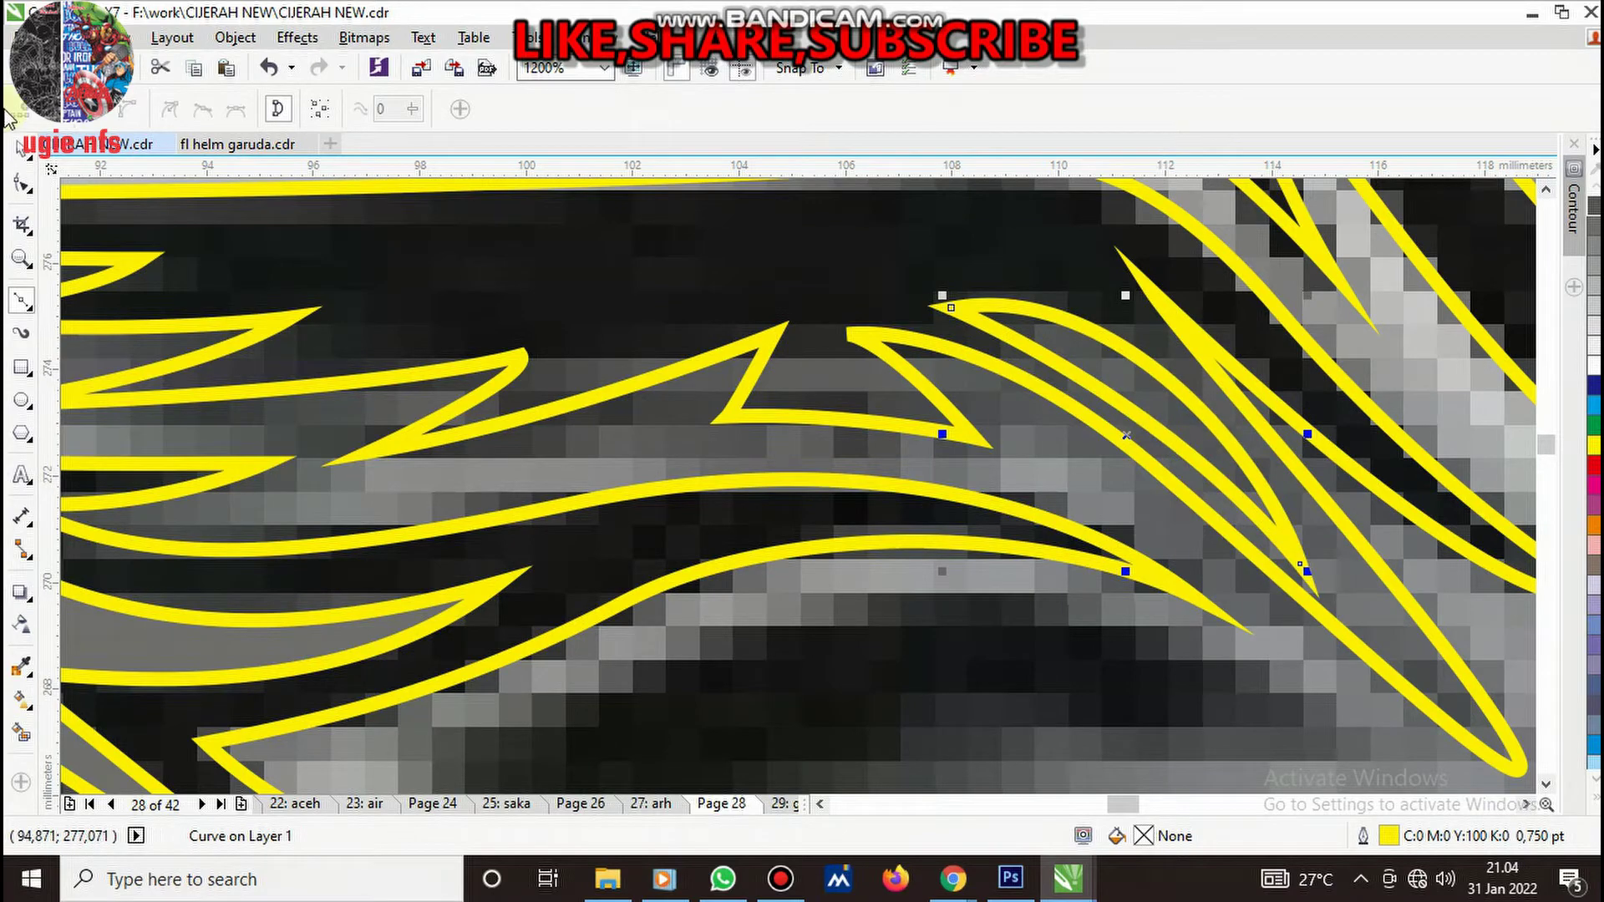
left_click(25, 186)
left_click_drag(1301, 565, 1347, 597)
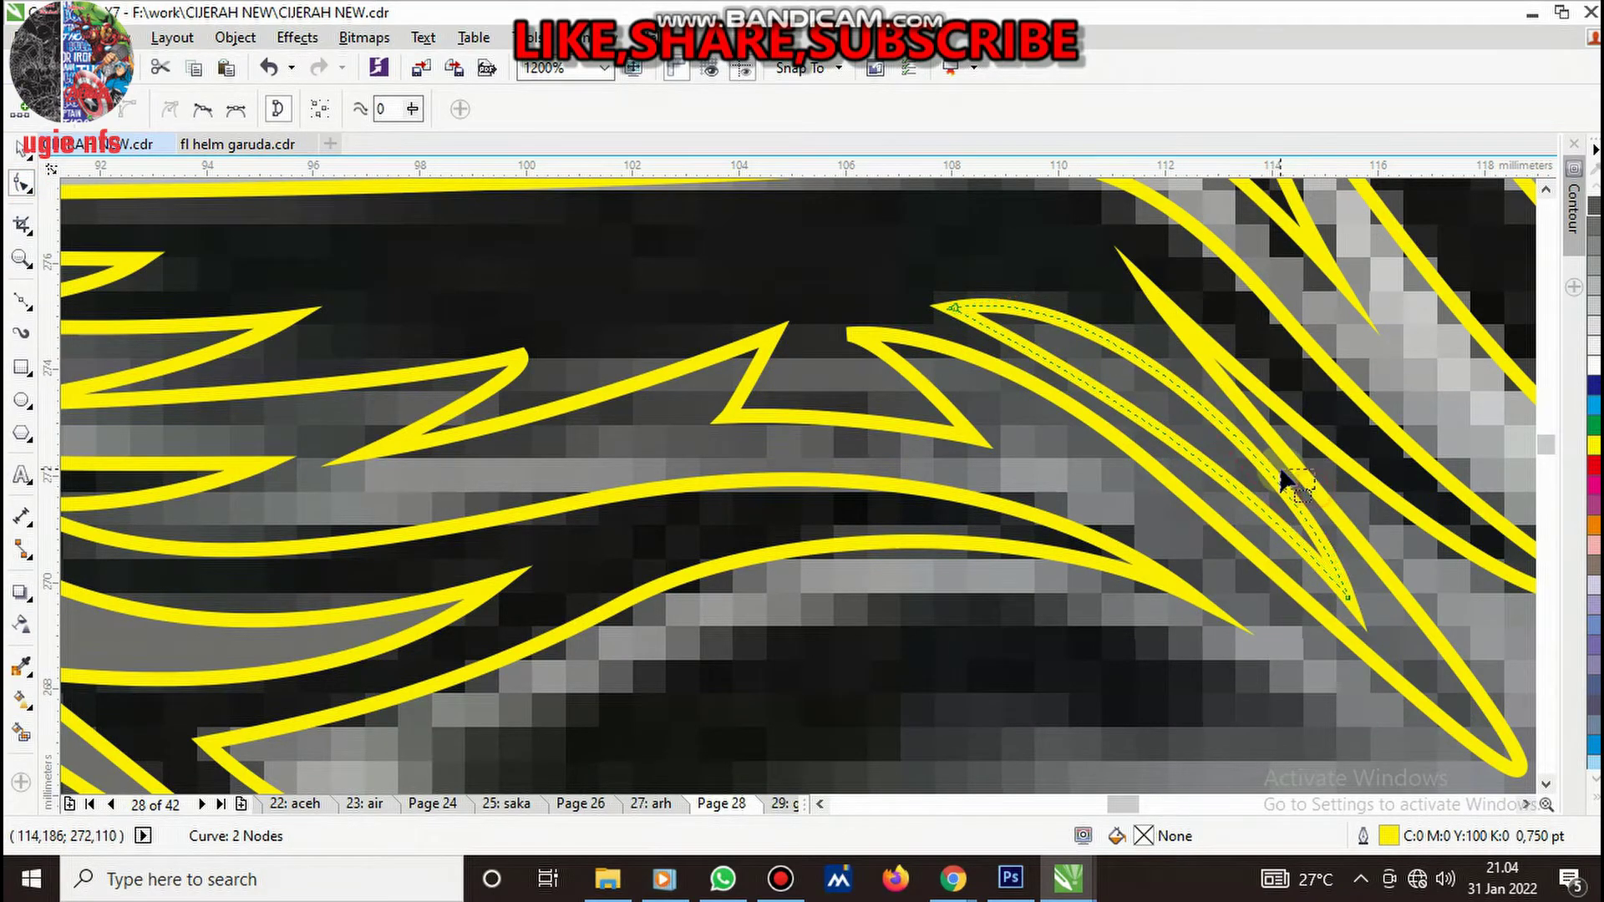
key("space")
- Reshape the feather's pointed spike tip into a smoother, longer curve using the Shape tool
scroll(1088, 460, "down", 1)
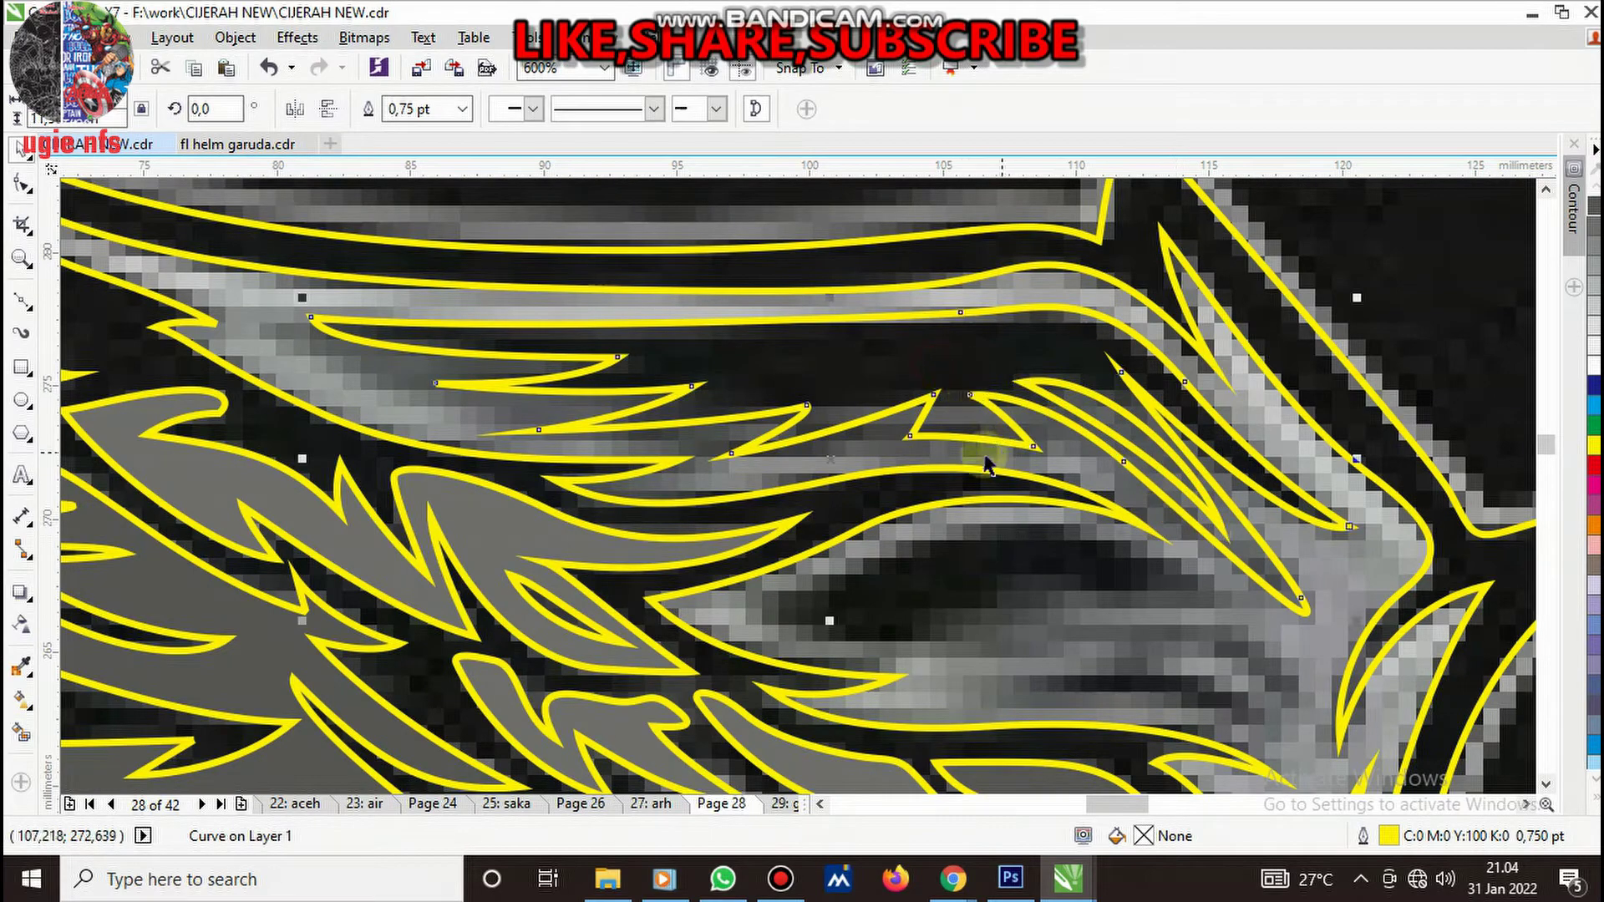
key("space")
scroll(982, 430, "up", 1)
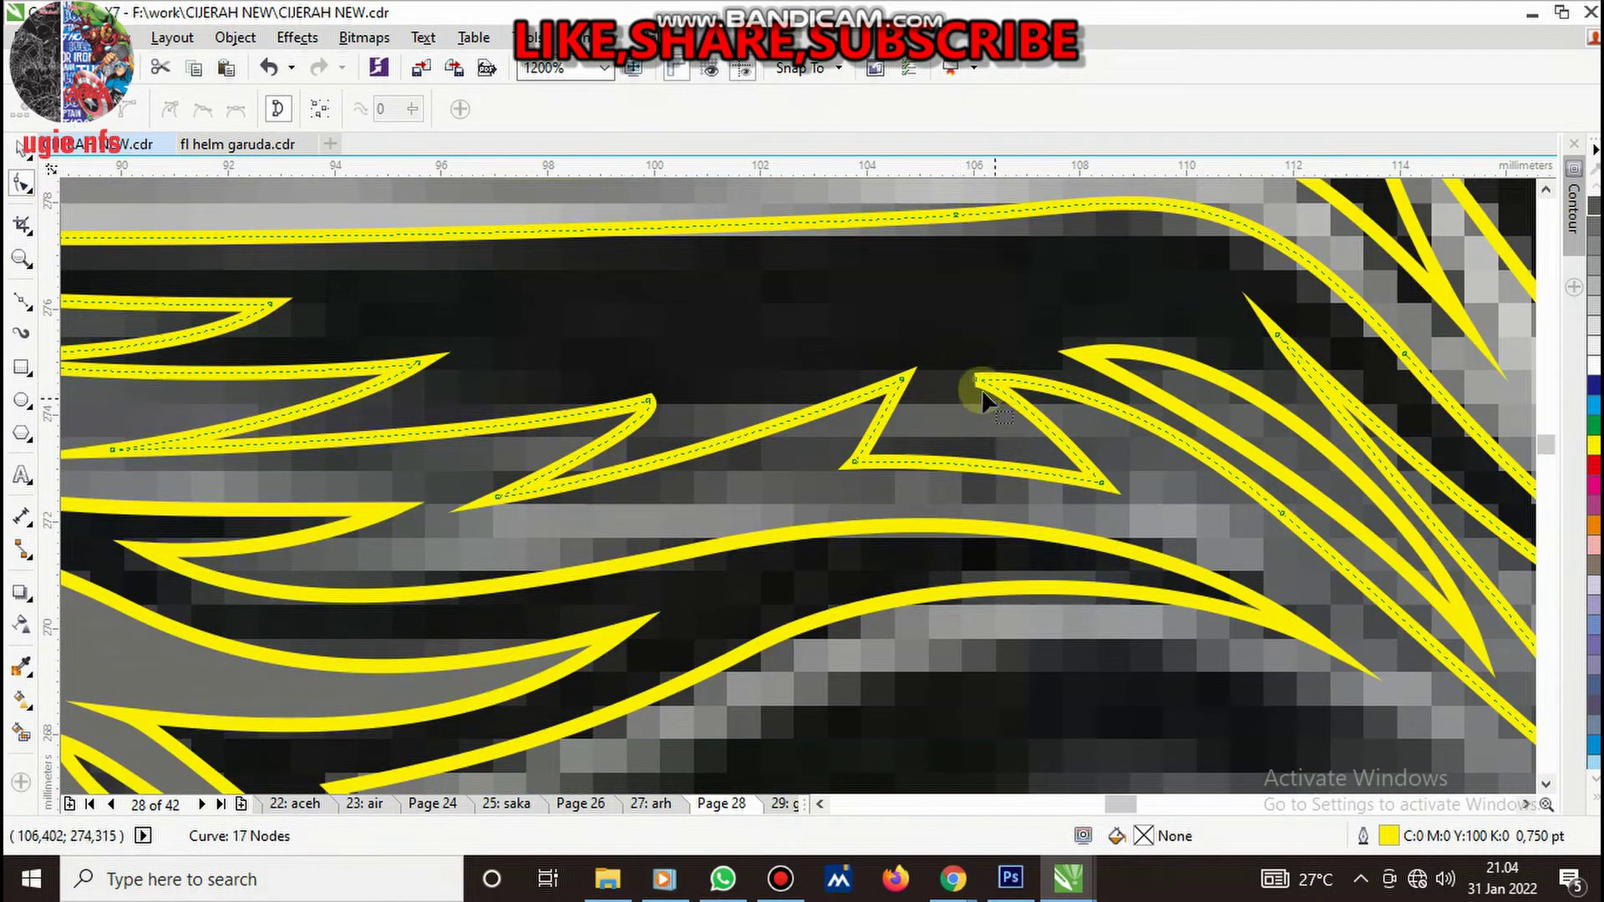
left_click_drag(974, 385, 959, 386)
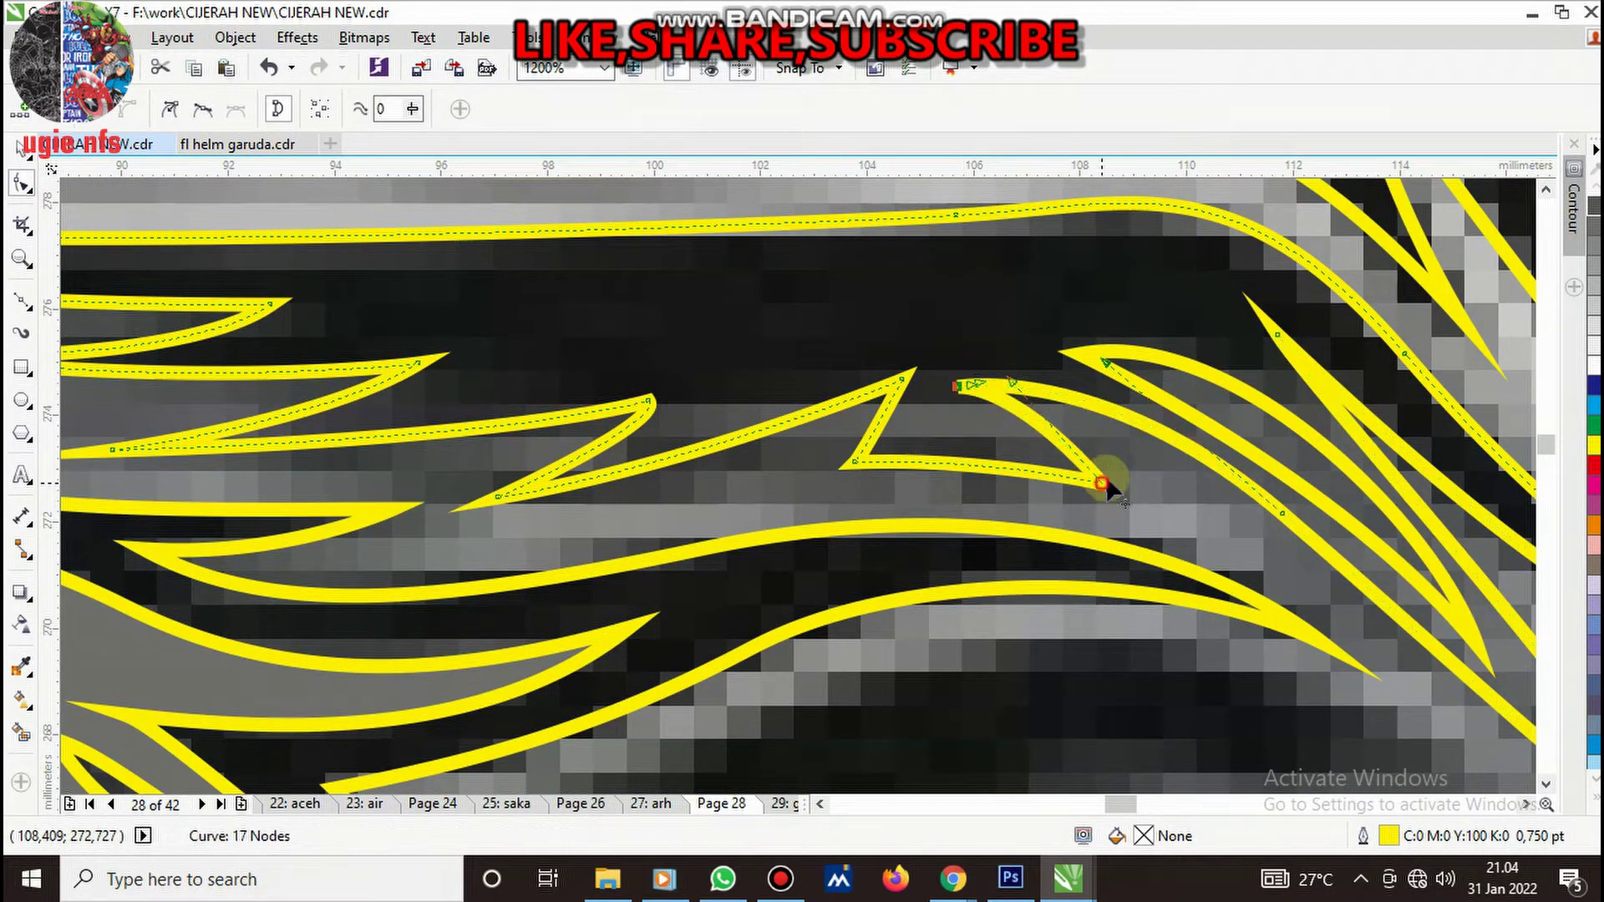
left_click_drag(1101, 479, 1128, 461)
mouse_move(1042, 397)
left_mouse_down()
mouse_move(1049, 430)
mouse_move(1078, 411)
left_mouse_up()
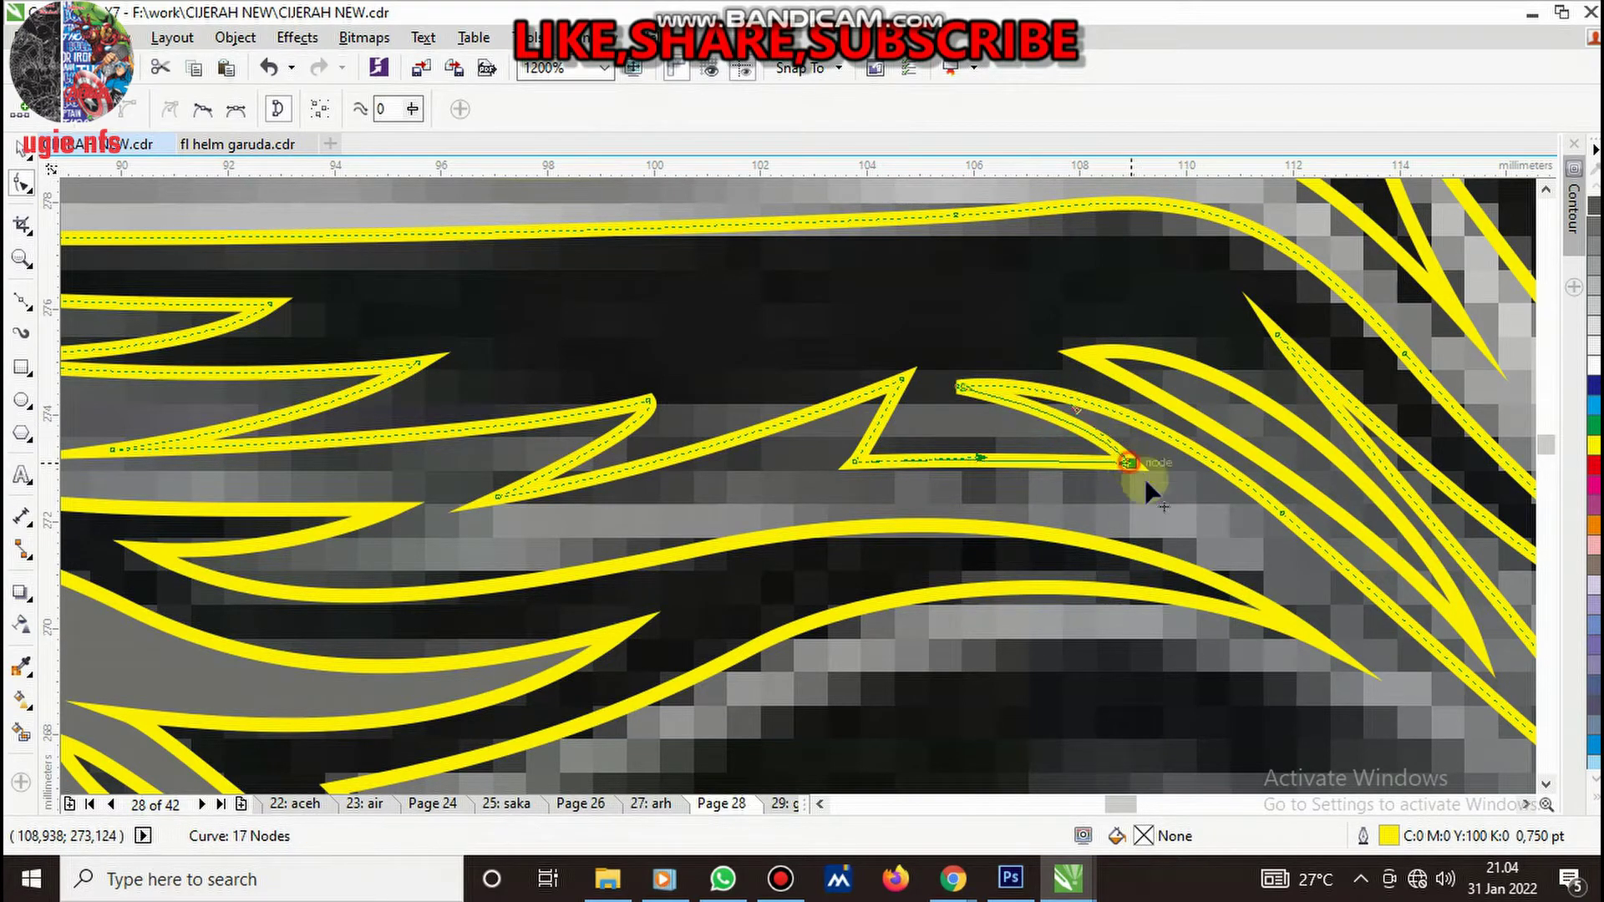
left_click_drag(1145, 479, 1190, 519)
left_click_drag(1111, 484, 966, 403)
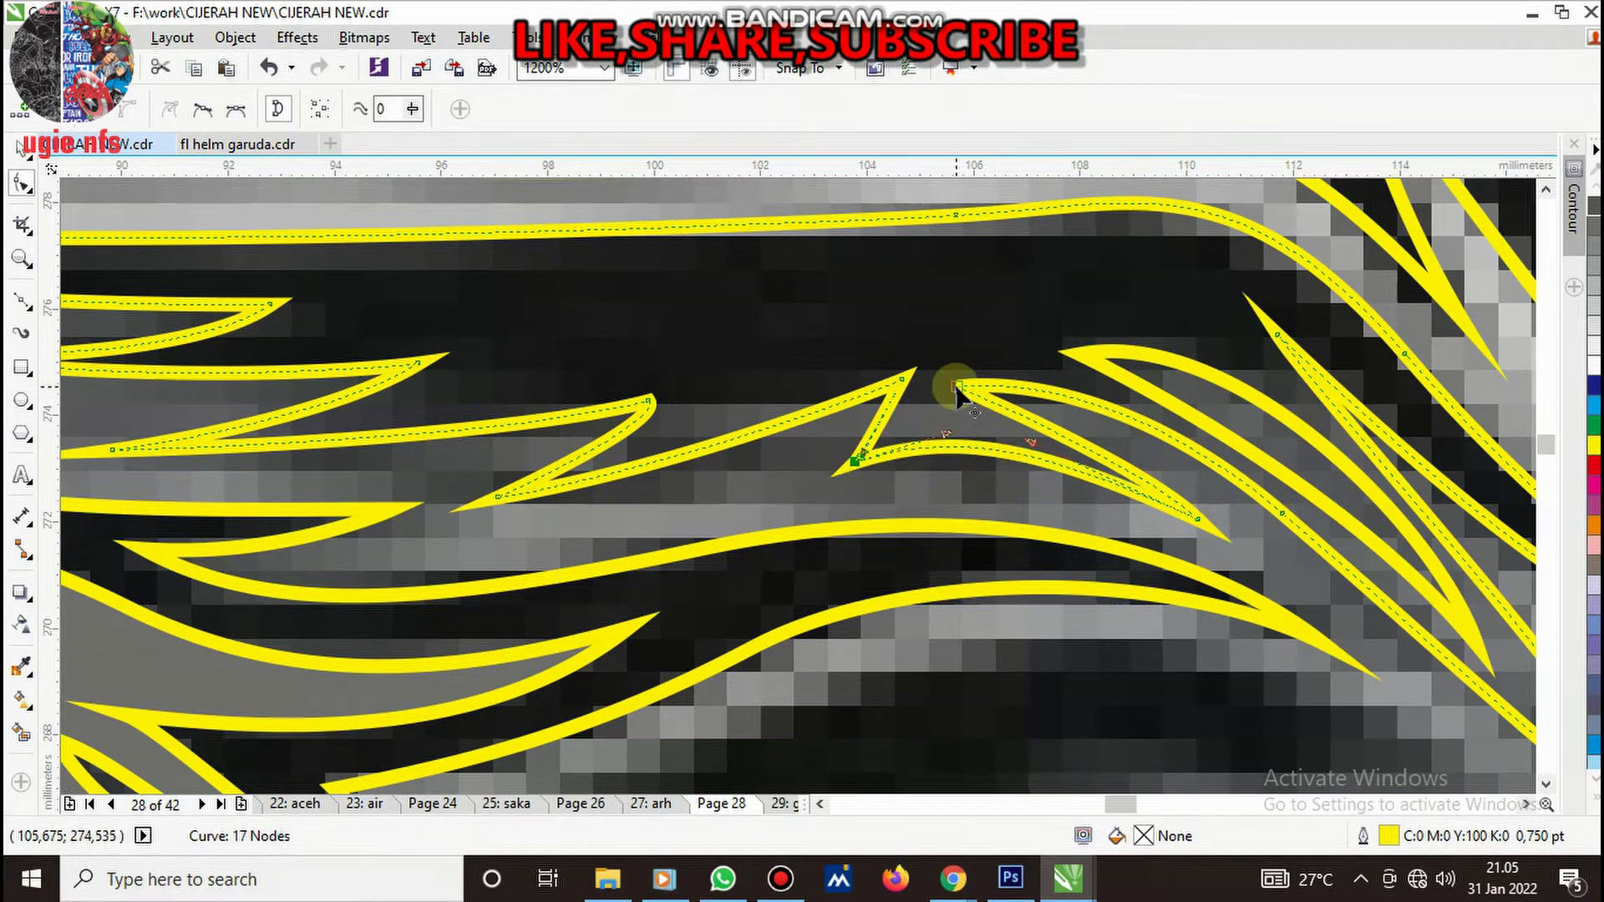
scroll(969, 405, "down", 2)
scroll(939, 445, "down", 2)
key("space")
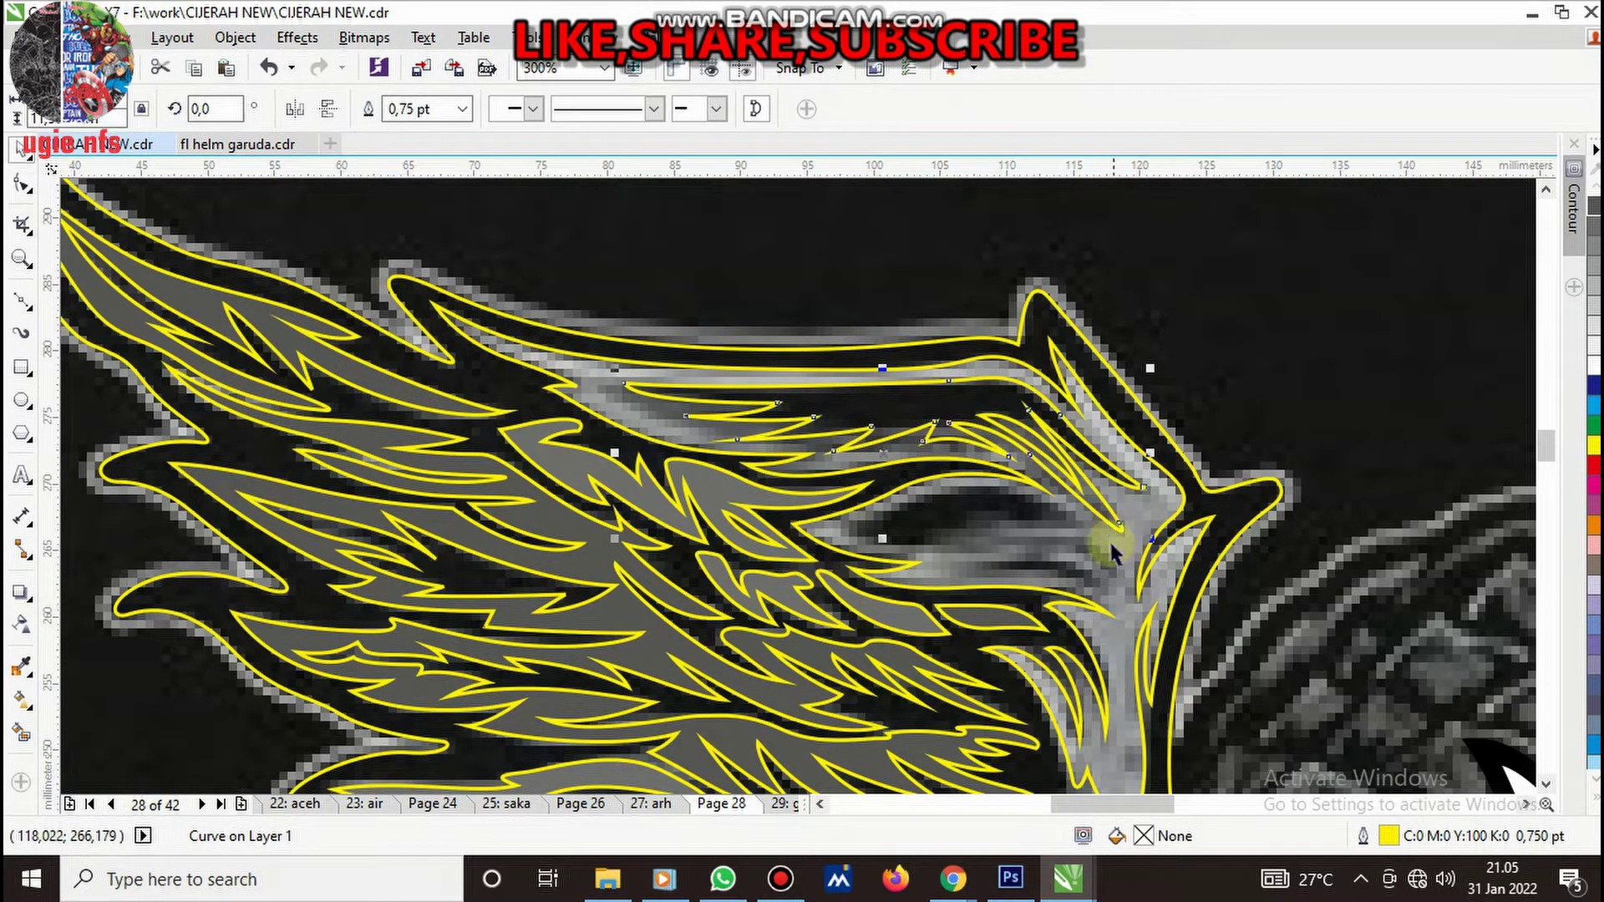
- Fill one of the yellow feather curves with 80% grey
left_click_drag(1097, 570, 593, 236)
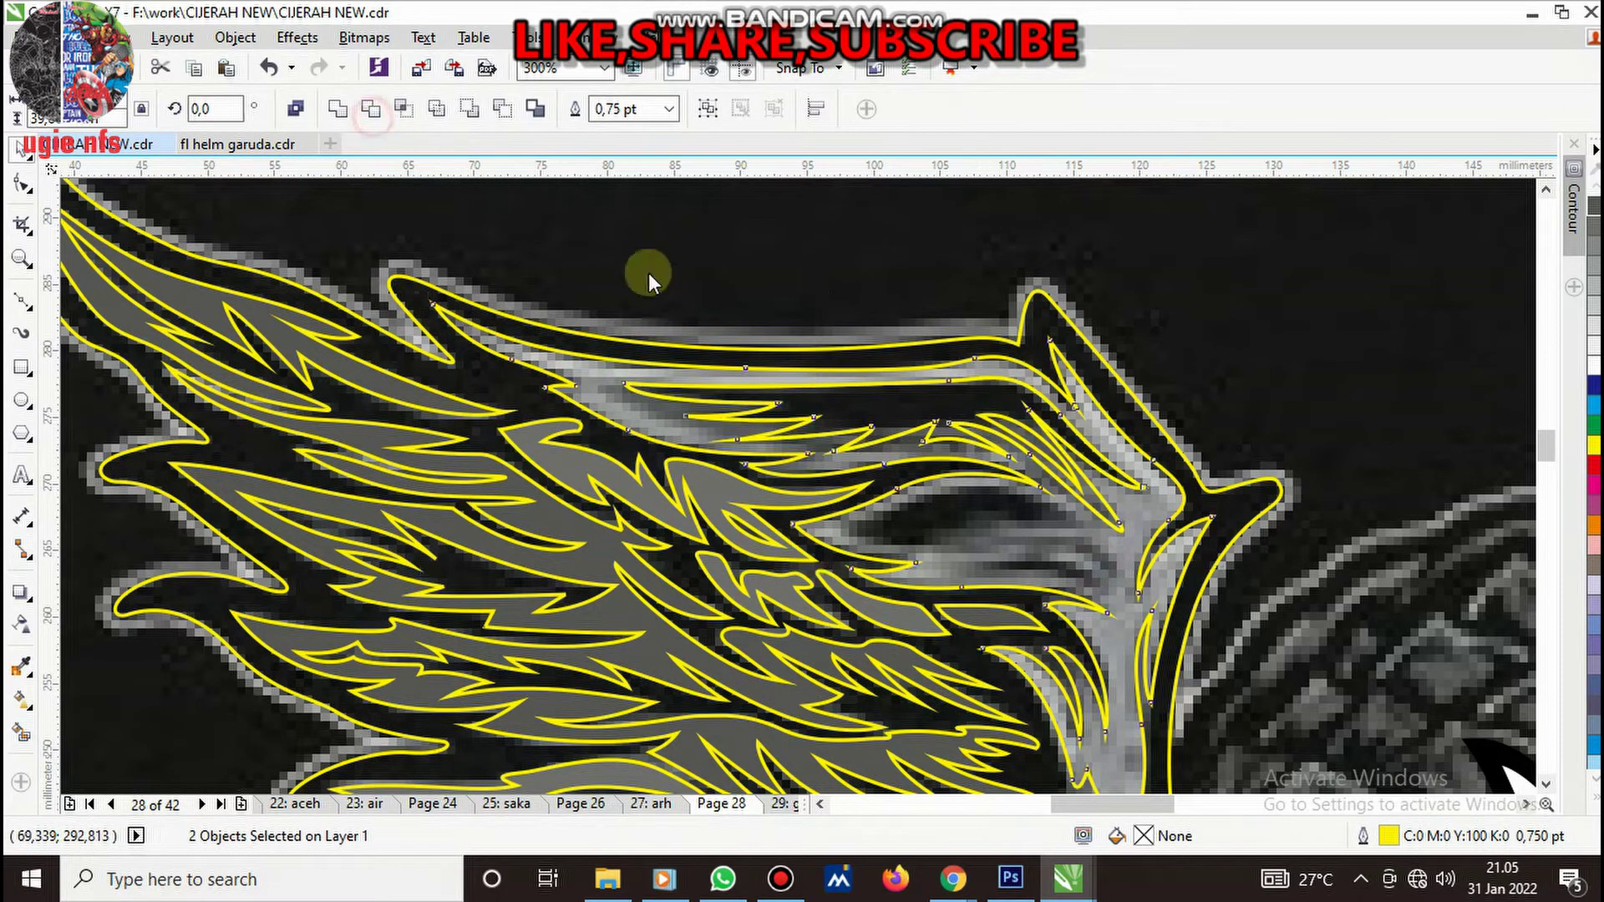
left_click(795, 342)
left_click(848, 413)
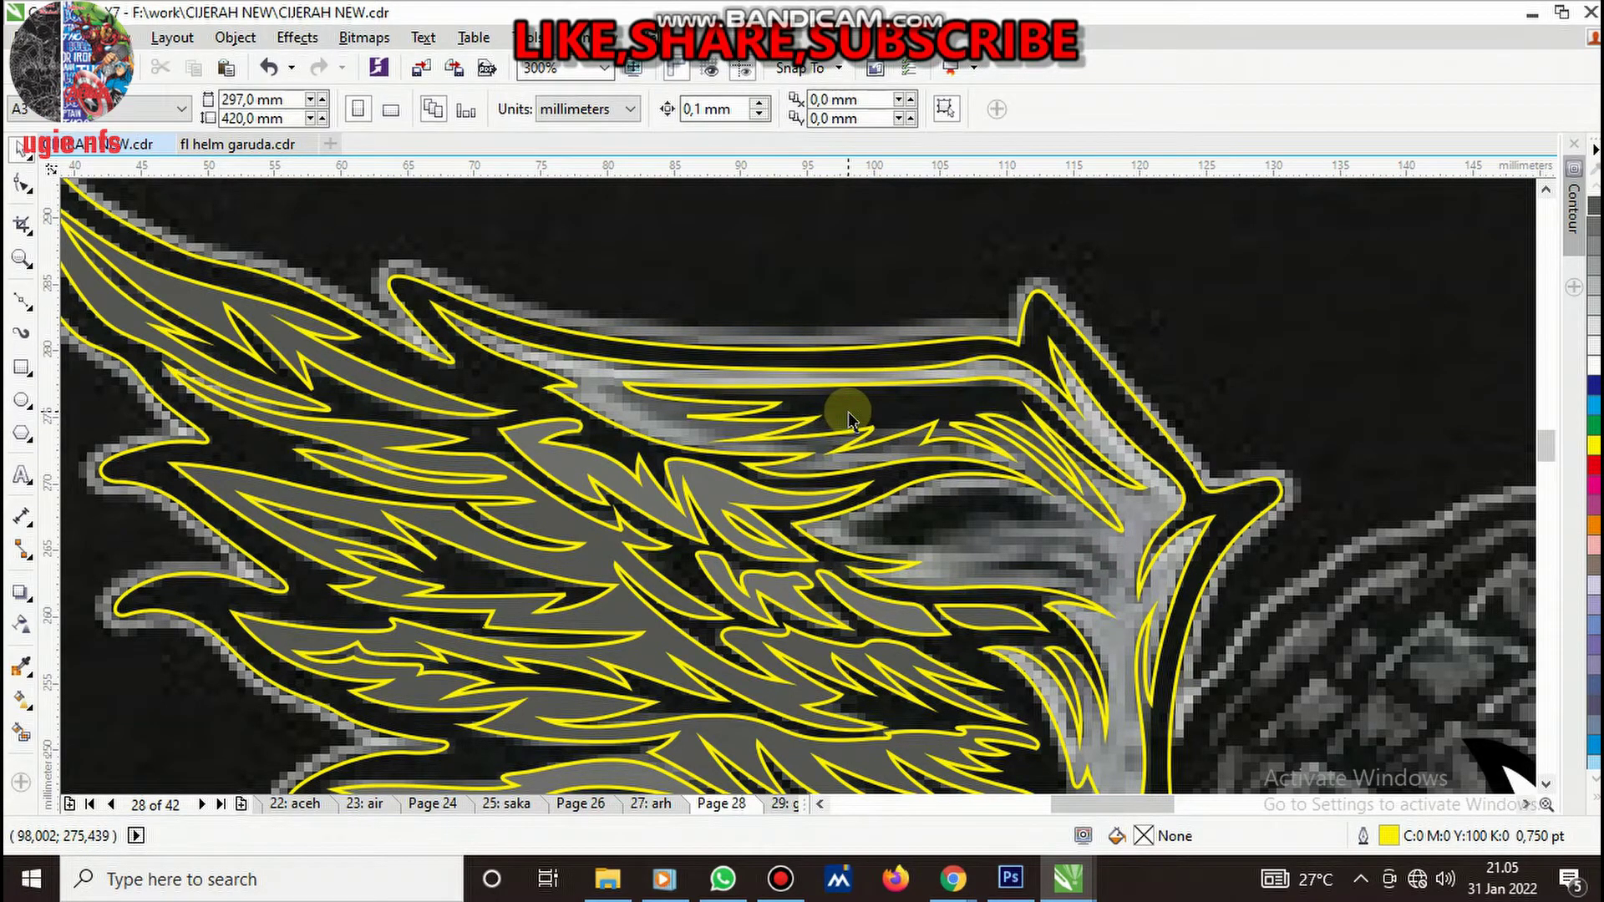
left_click(1005, 420)
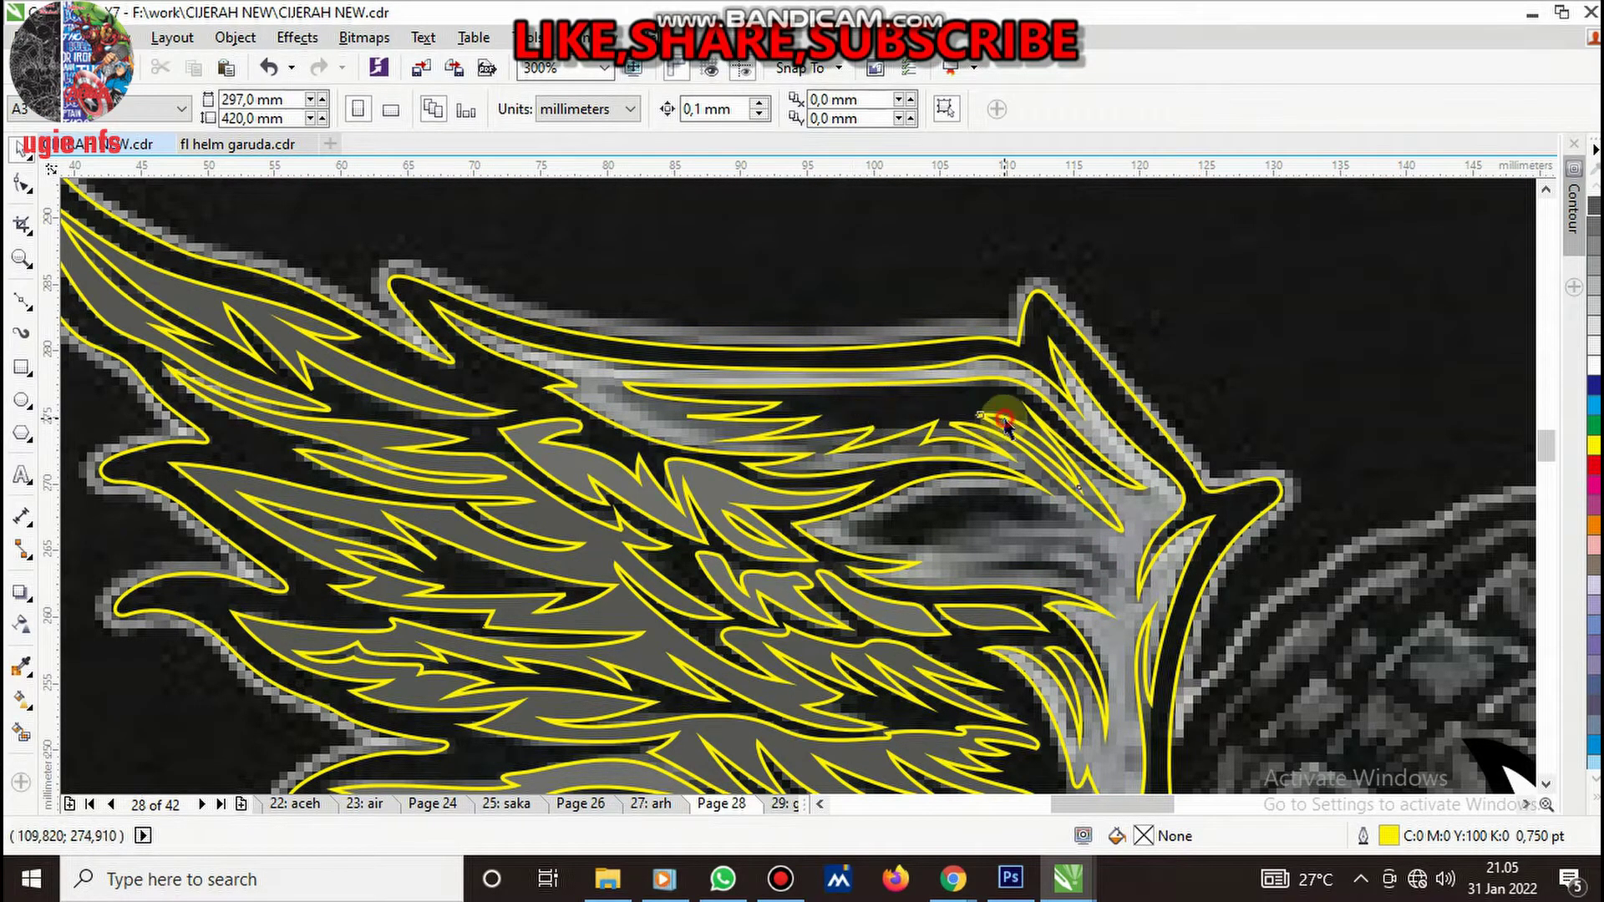
left_click(1595, 214)
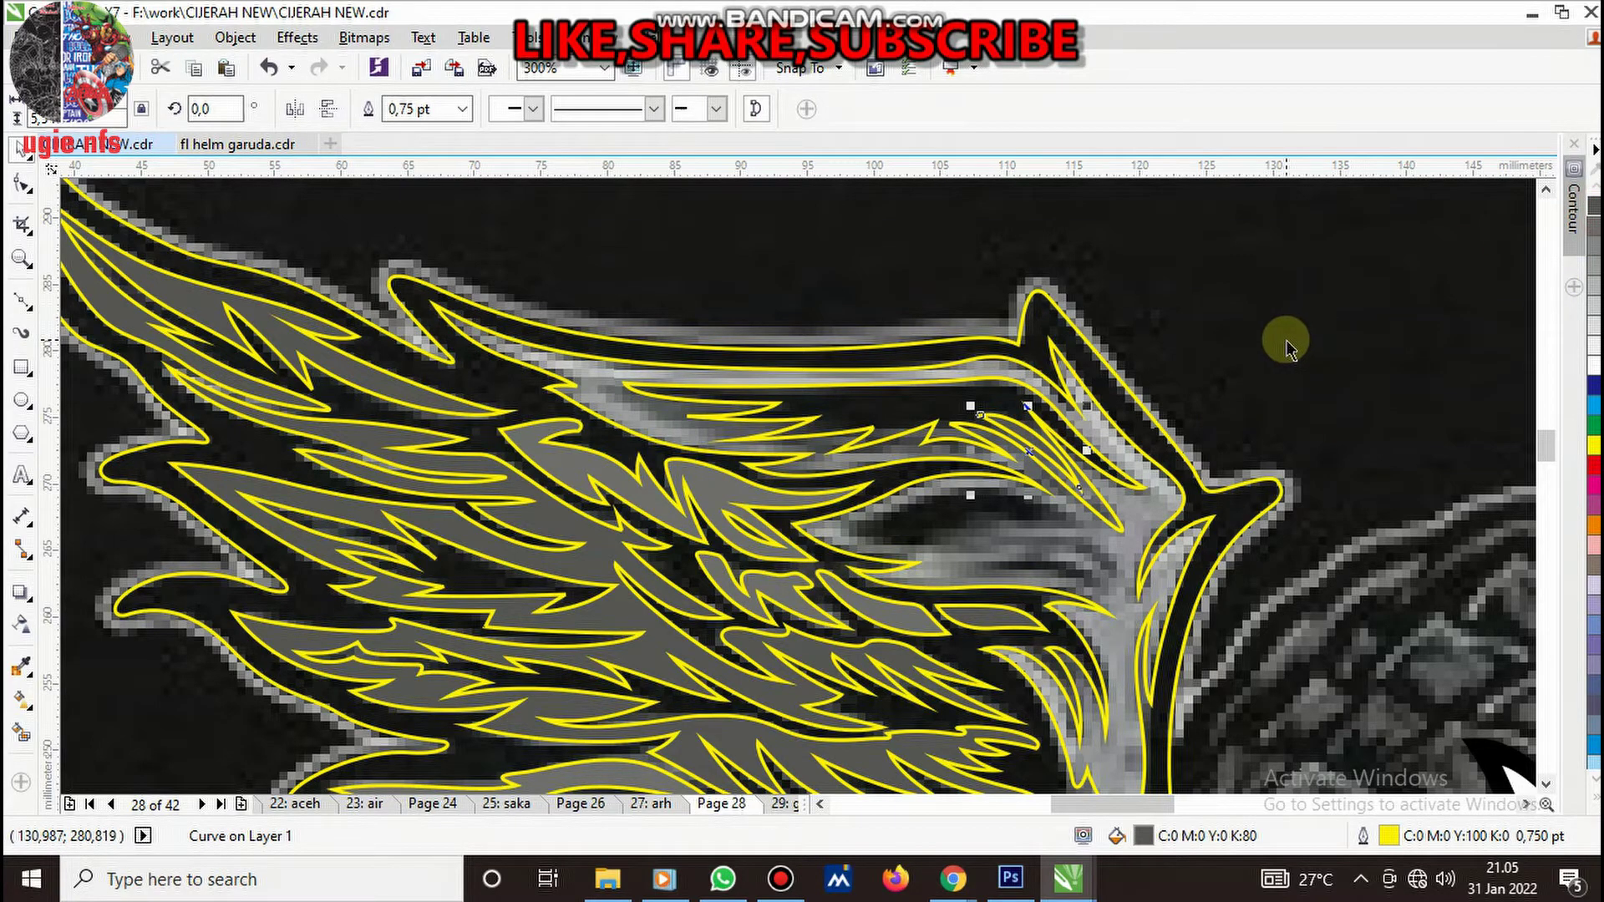
left_click(1282, 347)
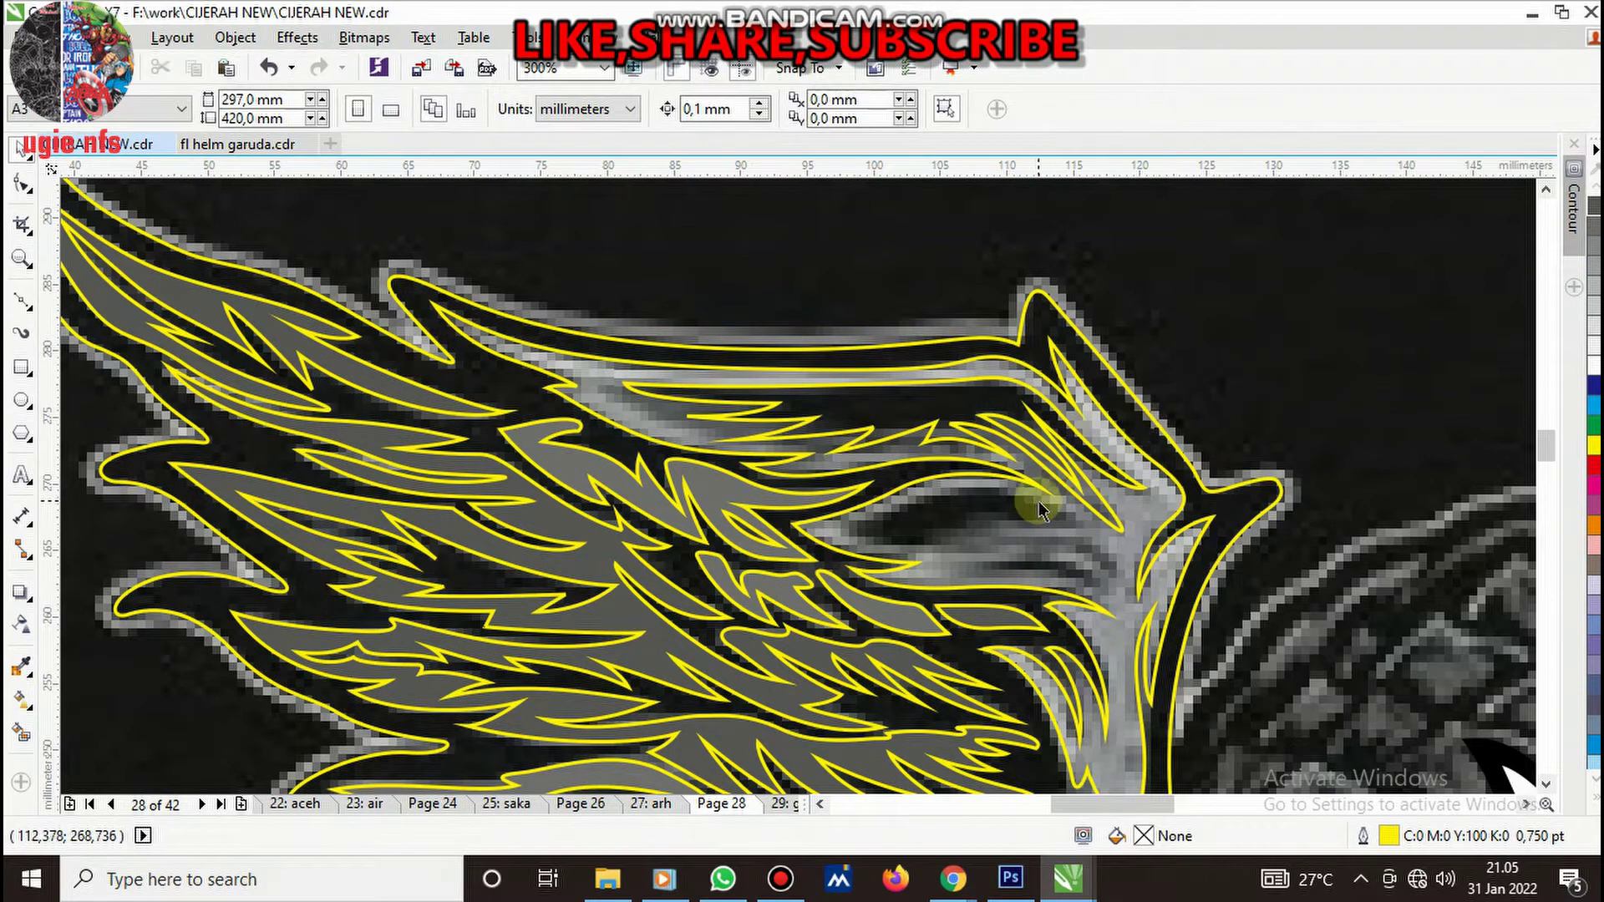
- Trace the first curved feather shape over the dark gap with the Bezier tool
left_click(33, 299)
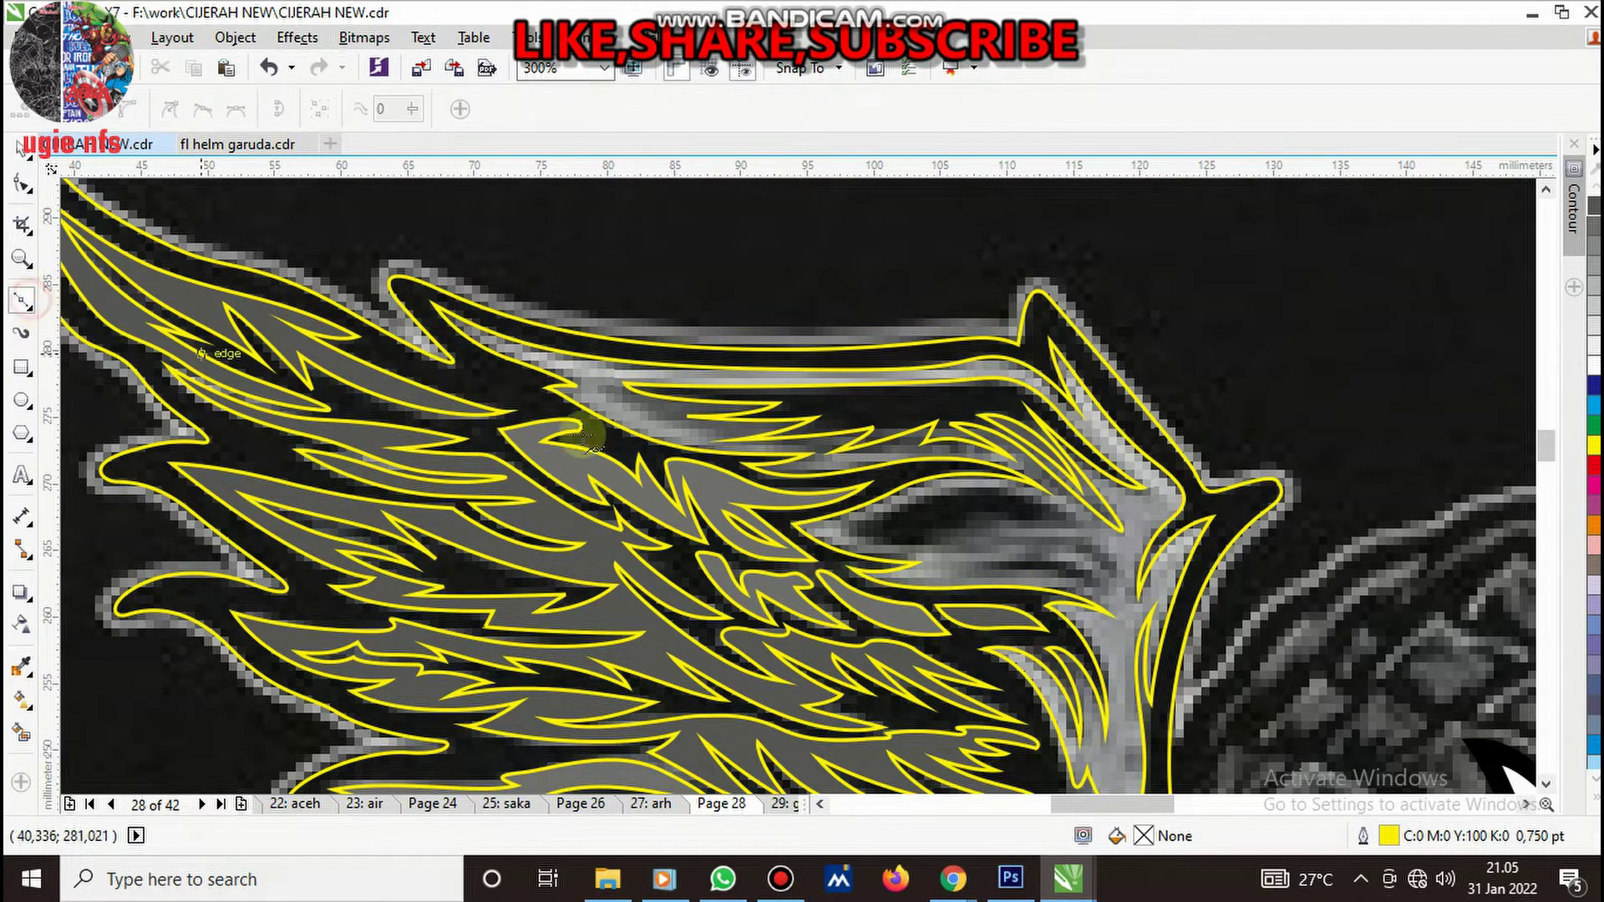
scroll(1076, 542, "up", 1)
left_click(1083, 474)
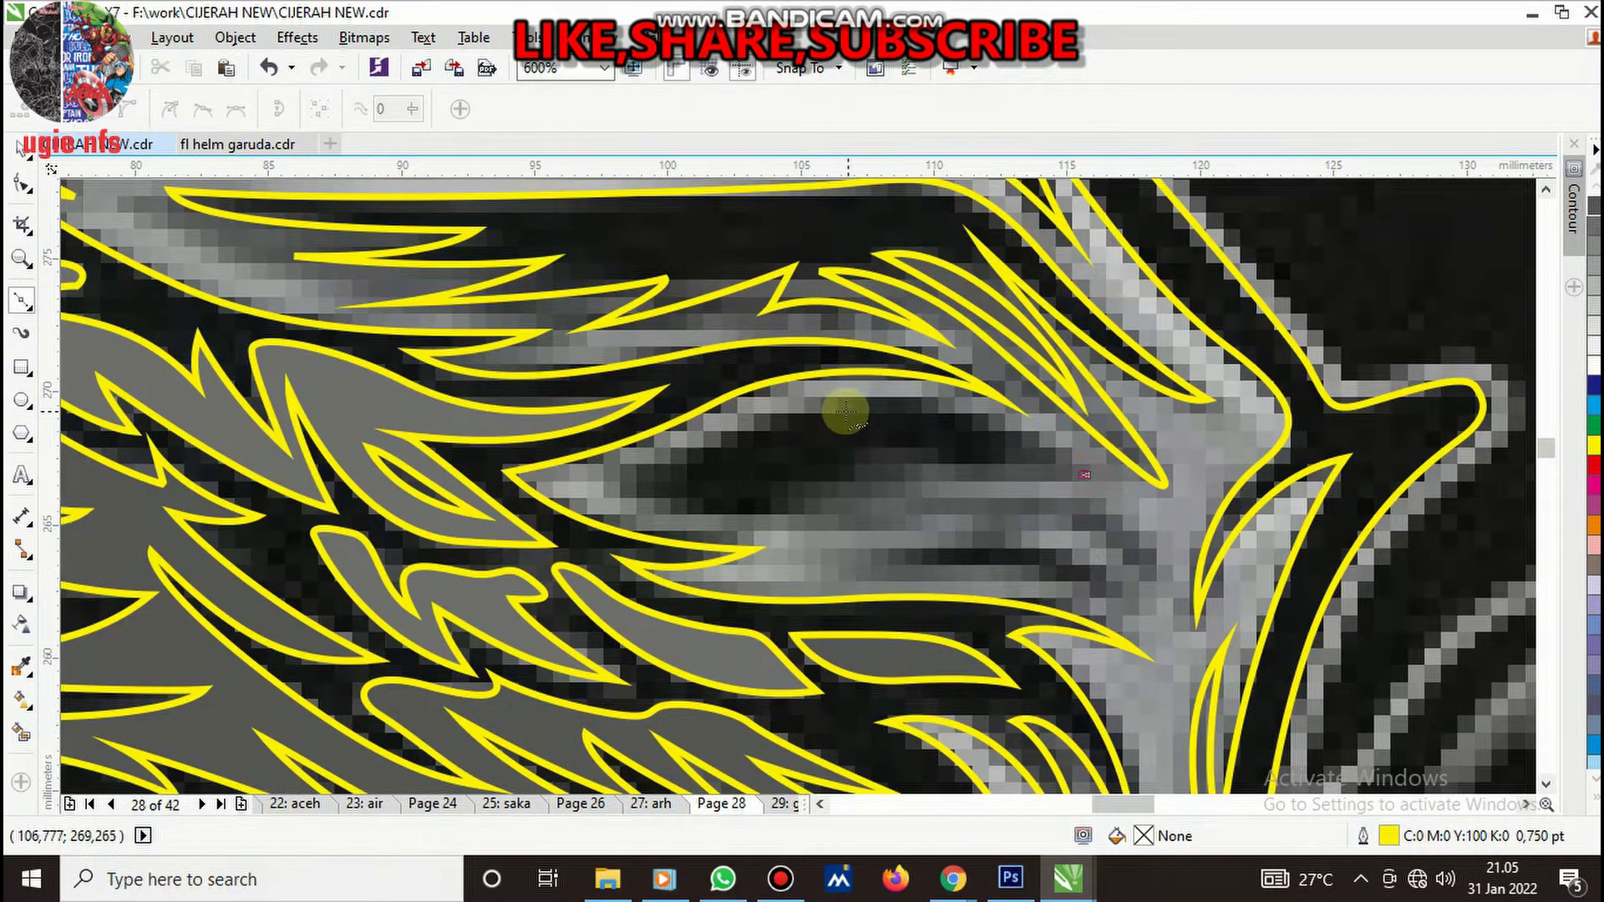
left_click_drag(839, 407, 716, 437)
left_click_drag(613, 482, 579, 482)
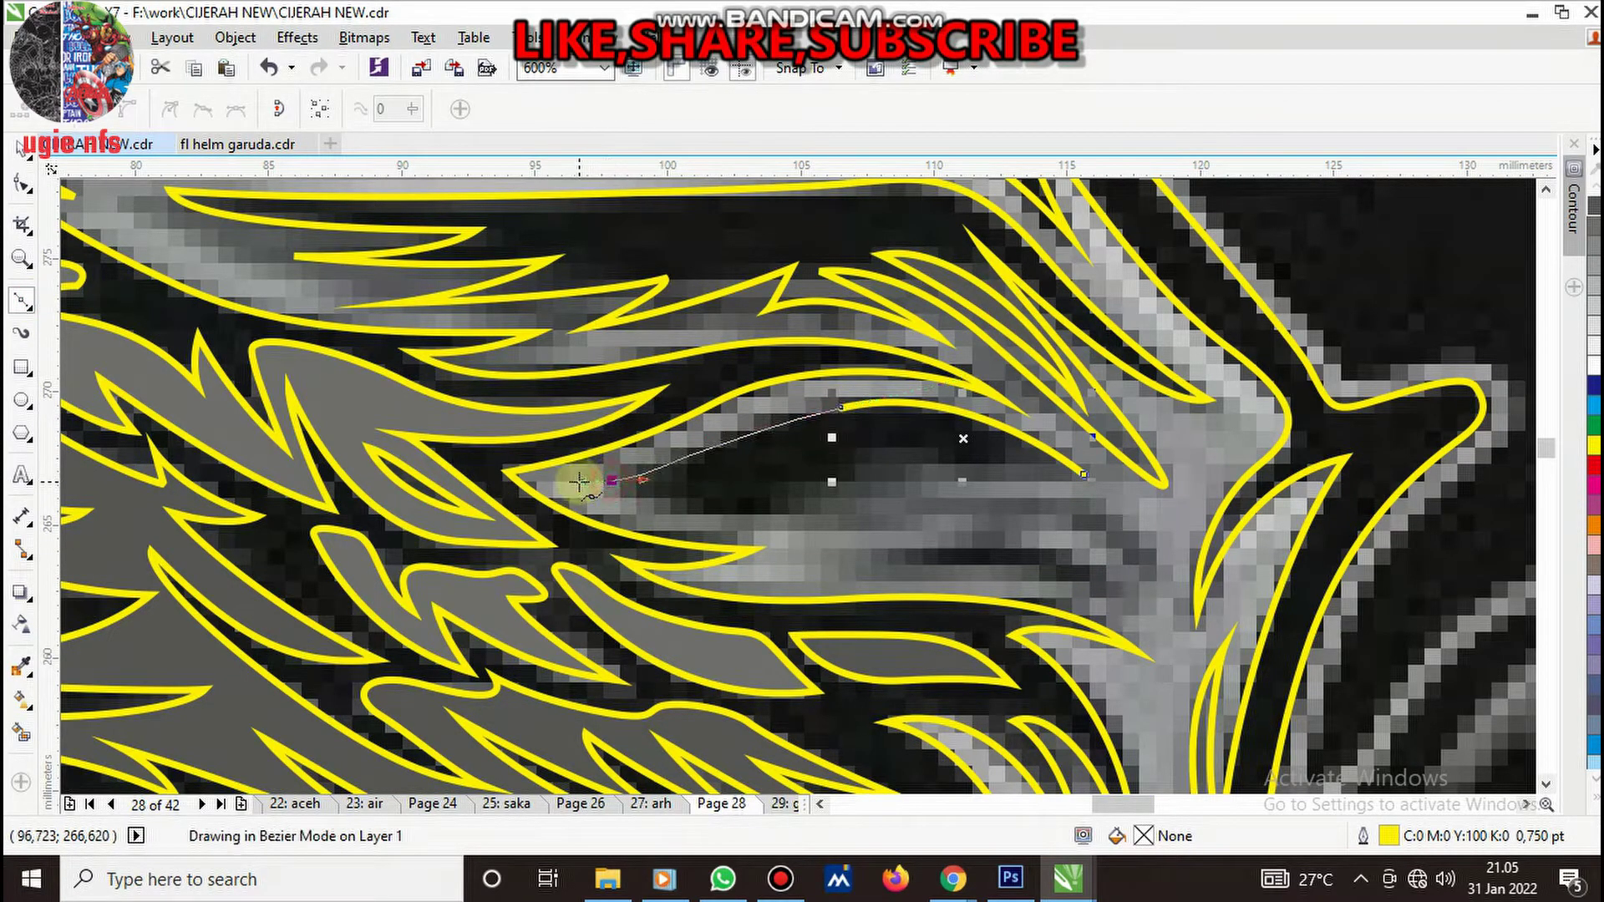
left_click_drag(846, 481, 973, 431)
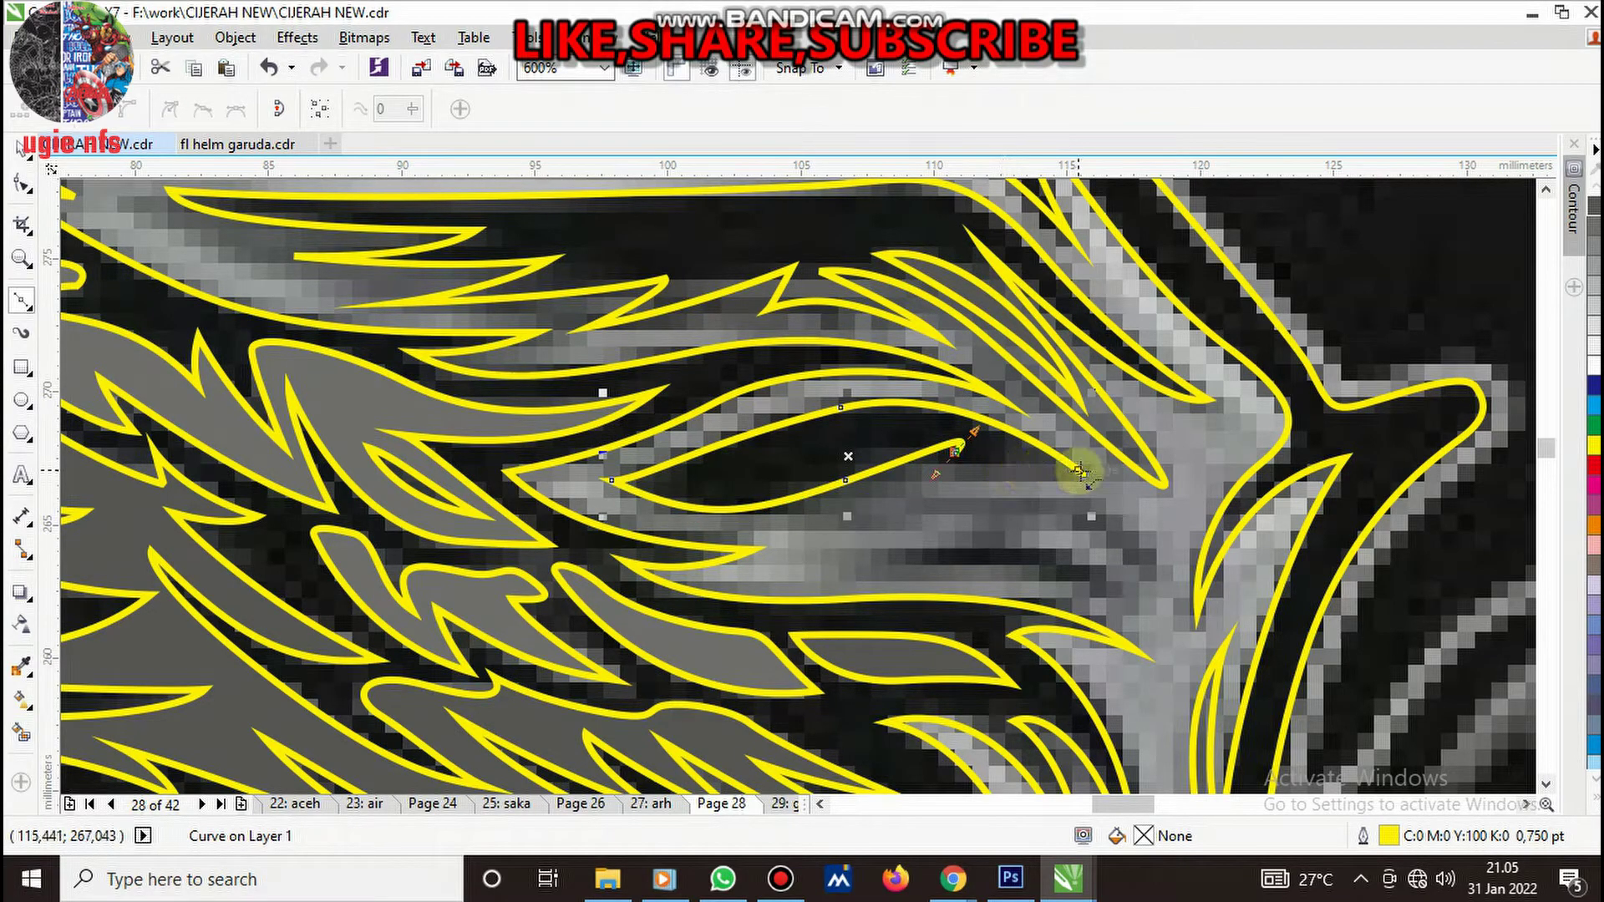
left_click_drag(1083, 476, 1024, 451)
scroll(924, 448, "down", 2)
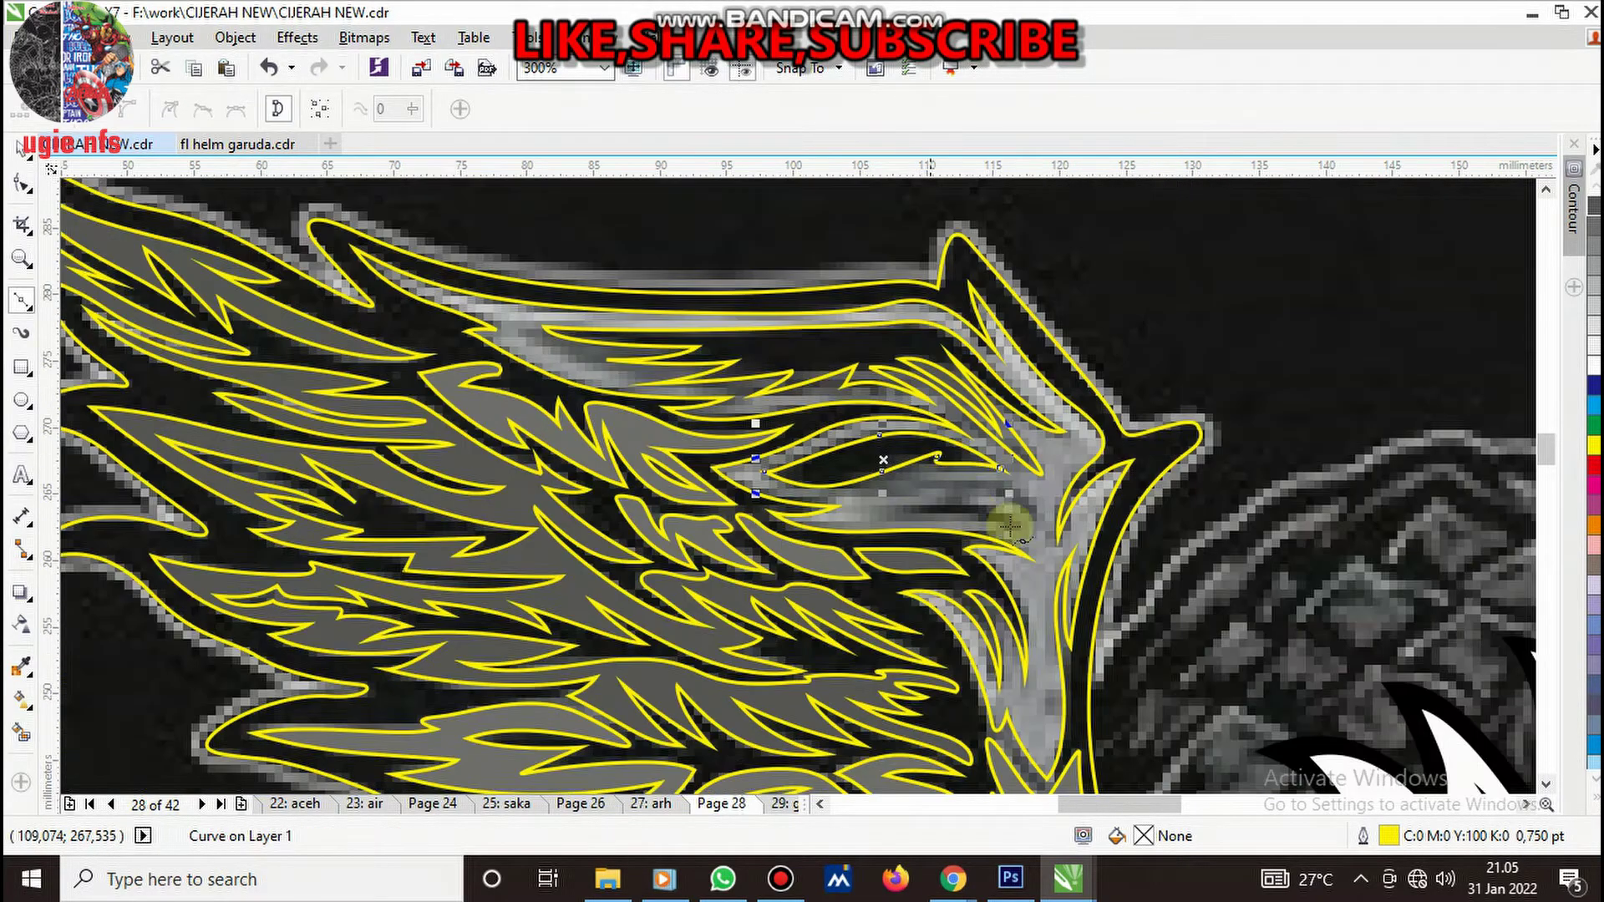
scroll(1030, 524, "up", 2)
- Trace a second and a third feather shape below the first
left_click(1030, 511)
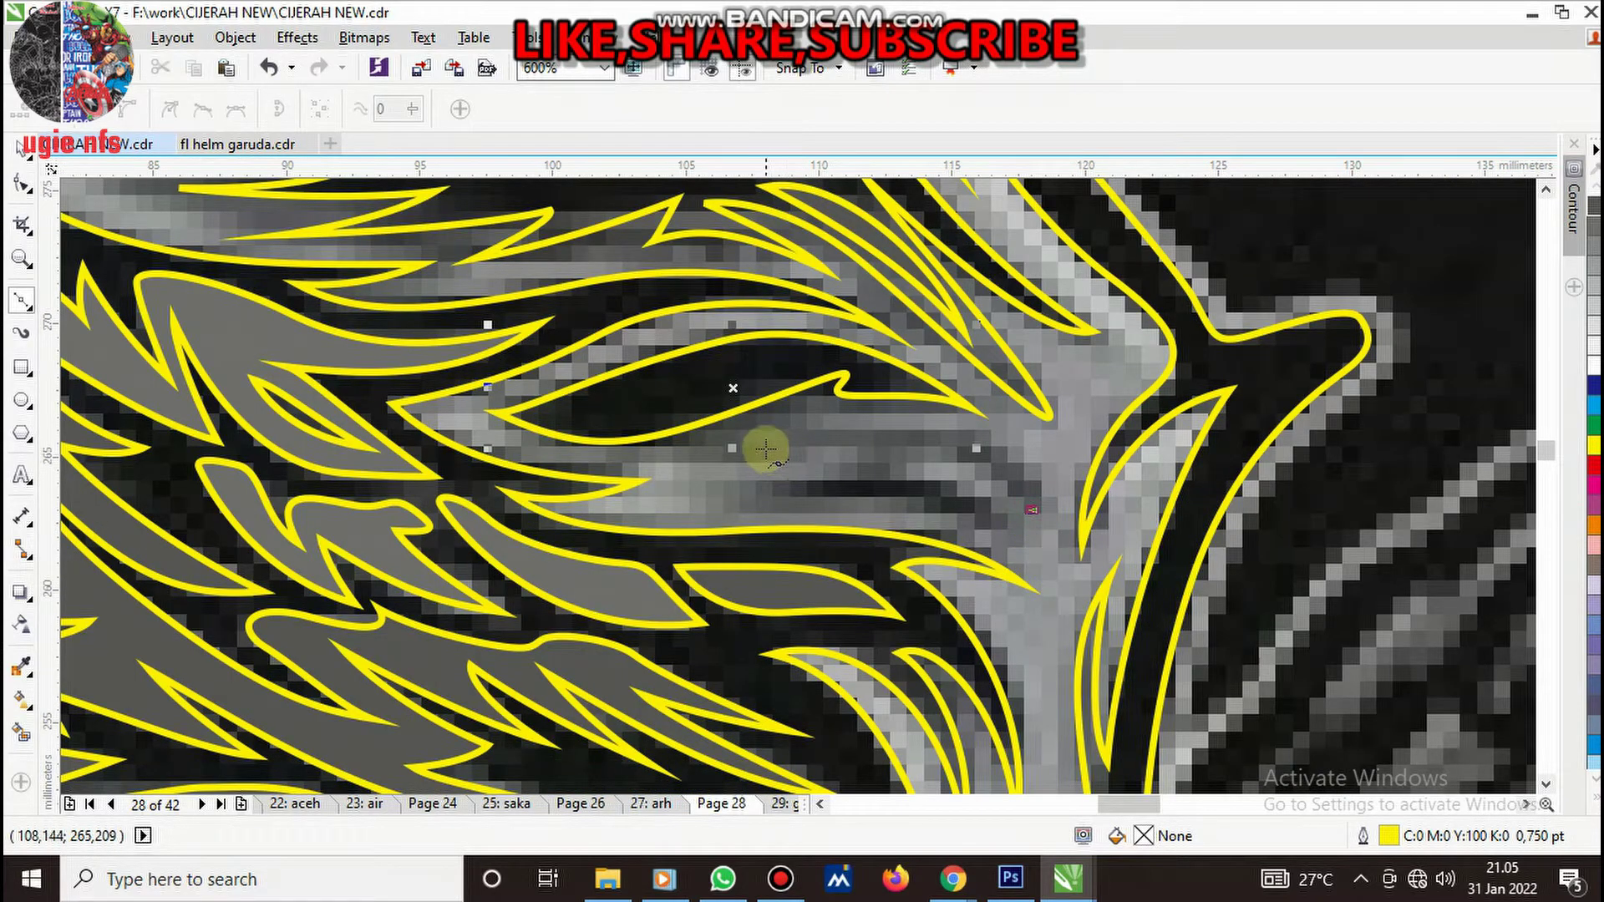
left_click_drag(697, 456, 370, 531)
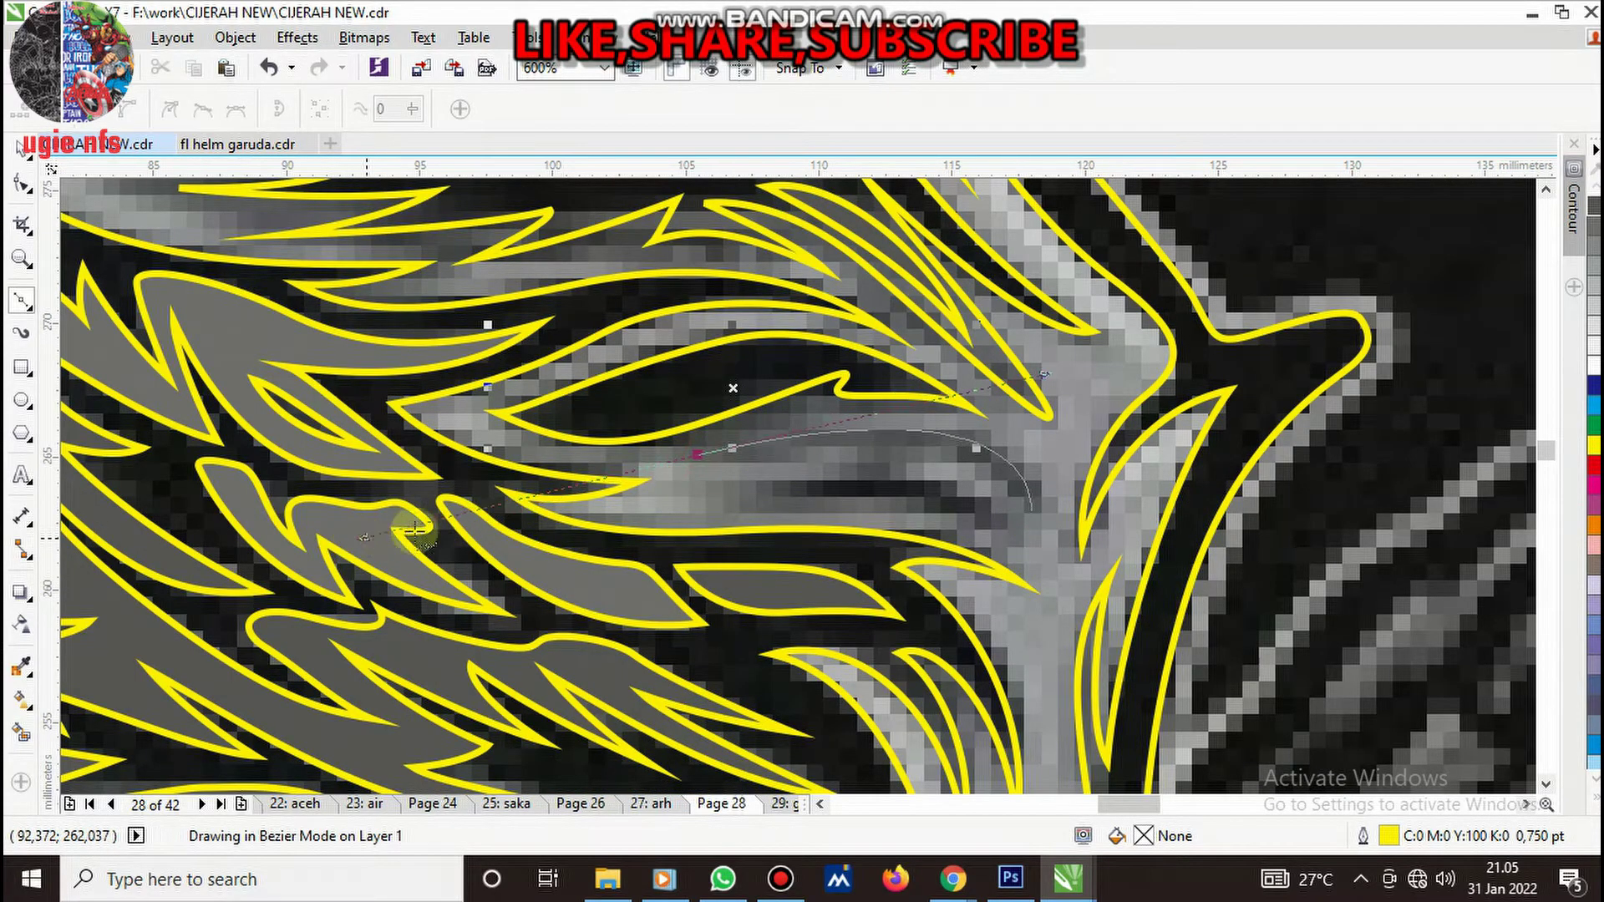
left_click(1032, 509)
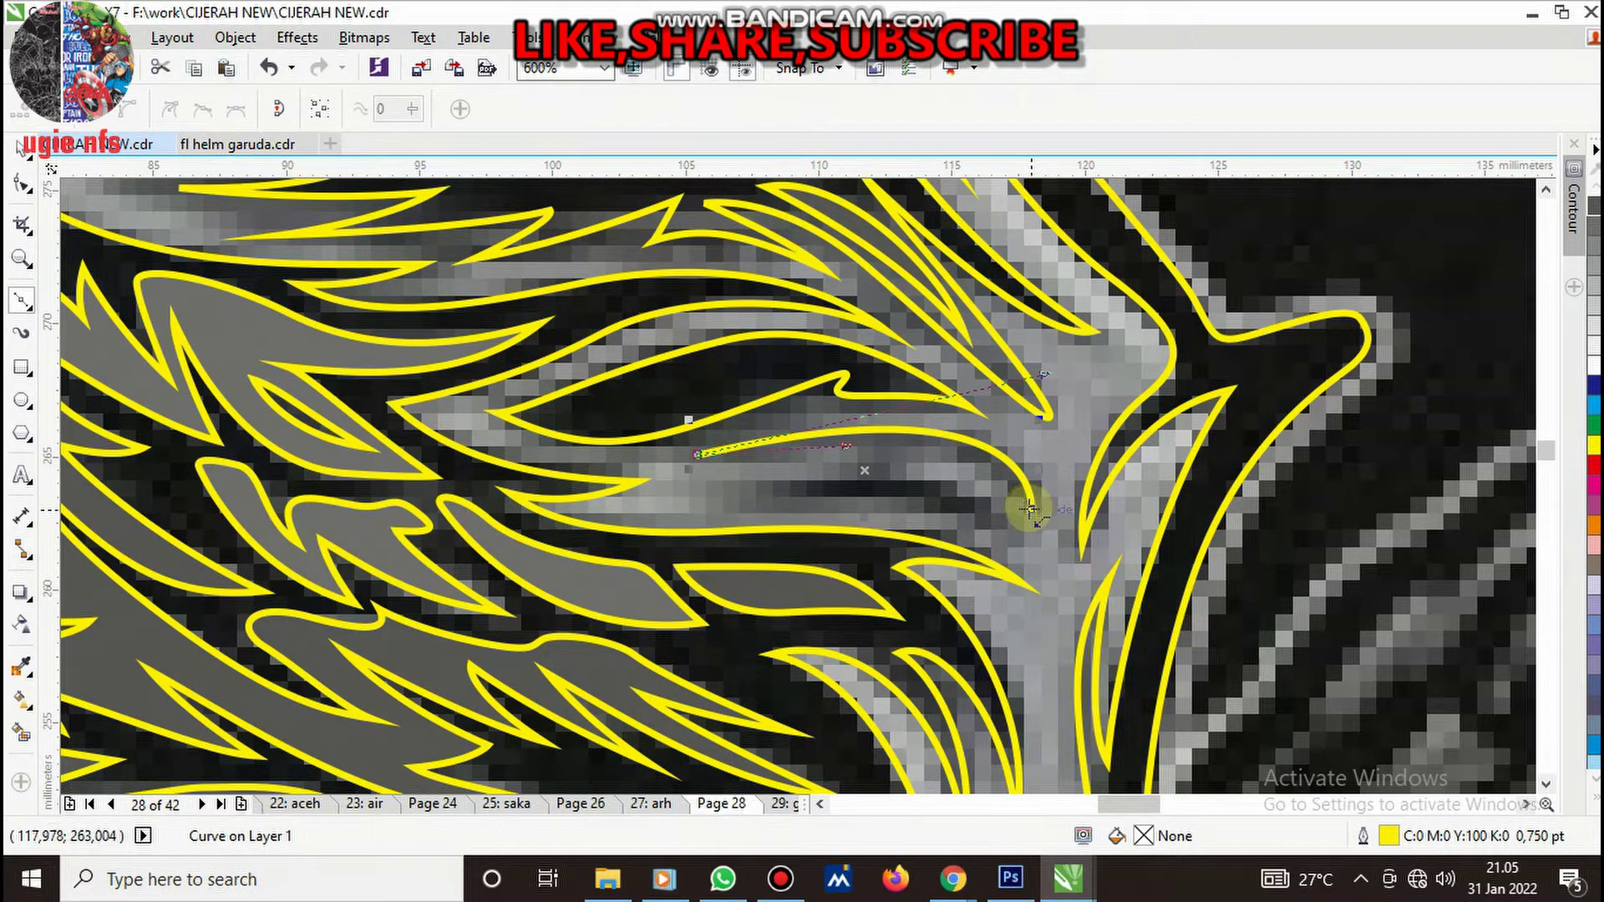
left_click_drag(1031, 509, 955, 441)
left_click(1012, 536)
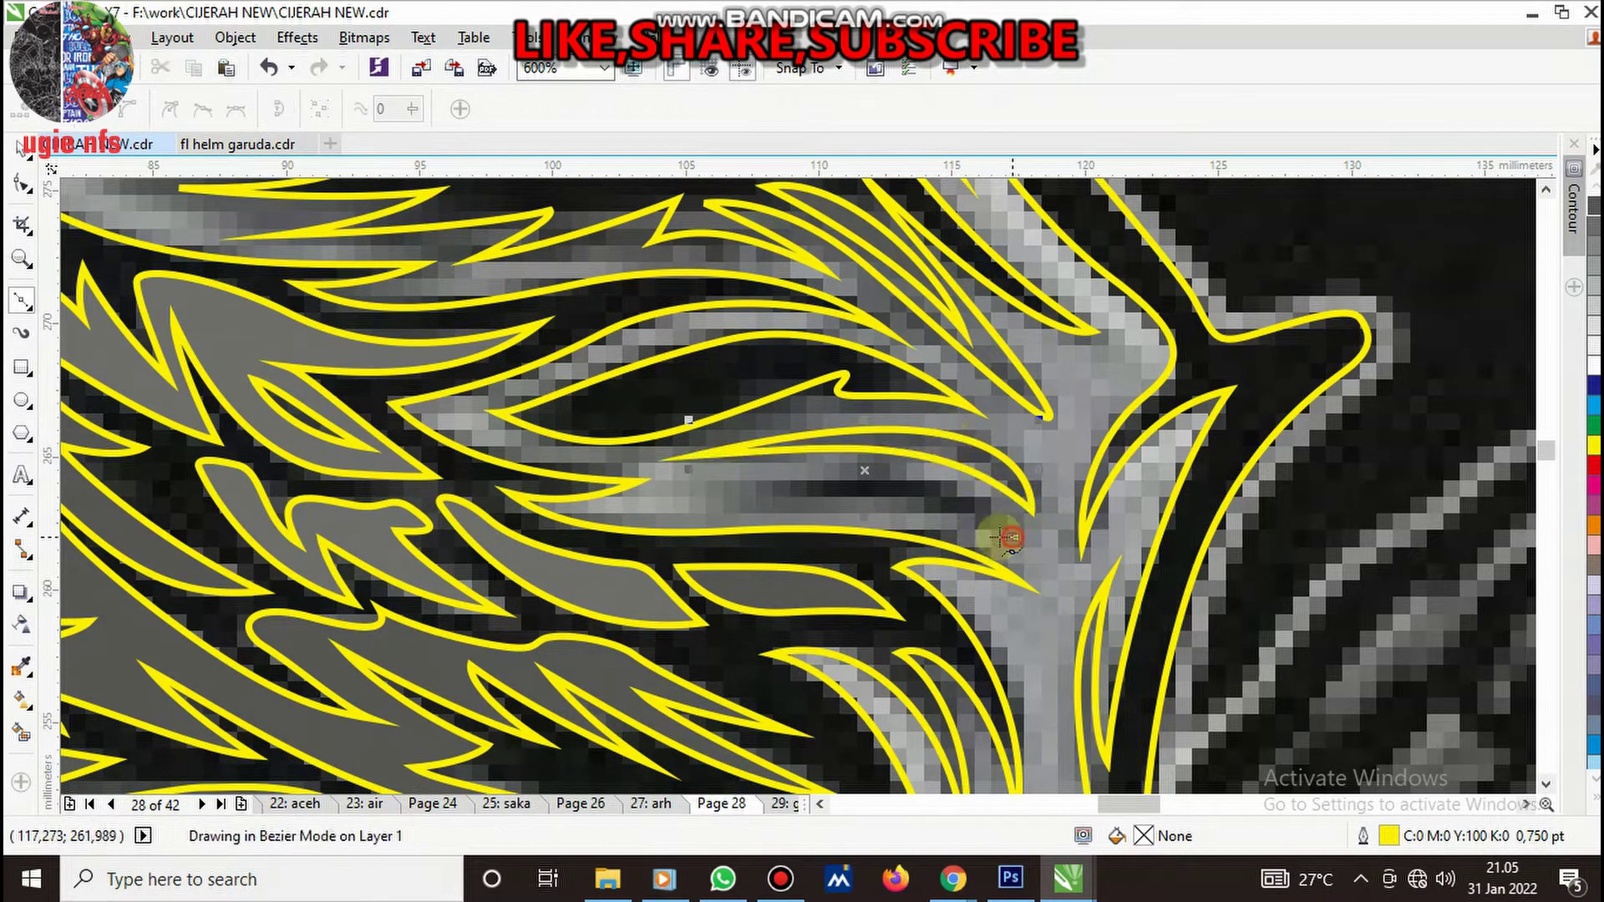
mouse_move(740, 494)
left_mouse_down()
mouse_move(509, 537)
mouse_move(825, 468)
left_mouse_up()
left_click(1010, 539)
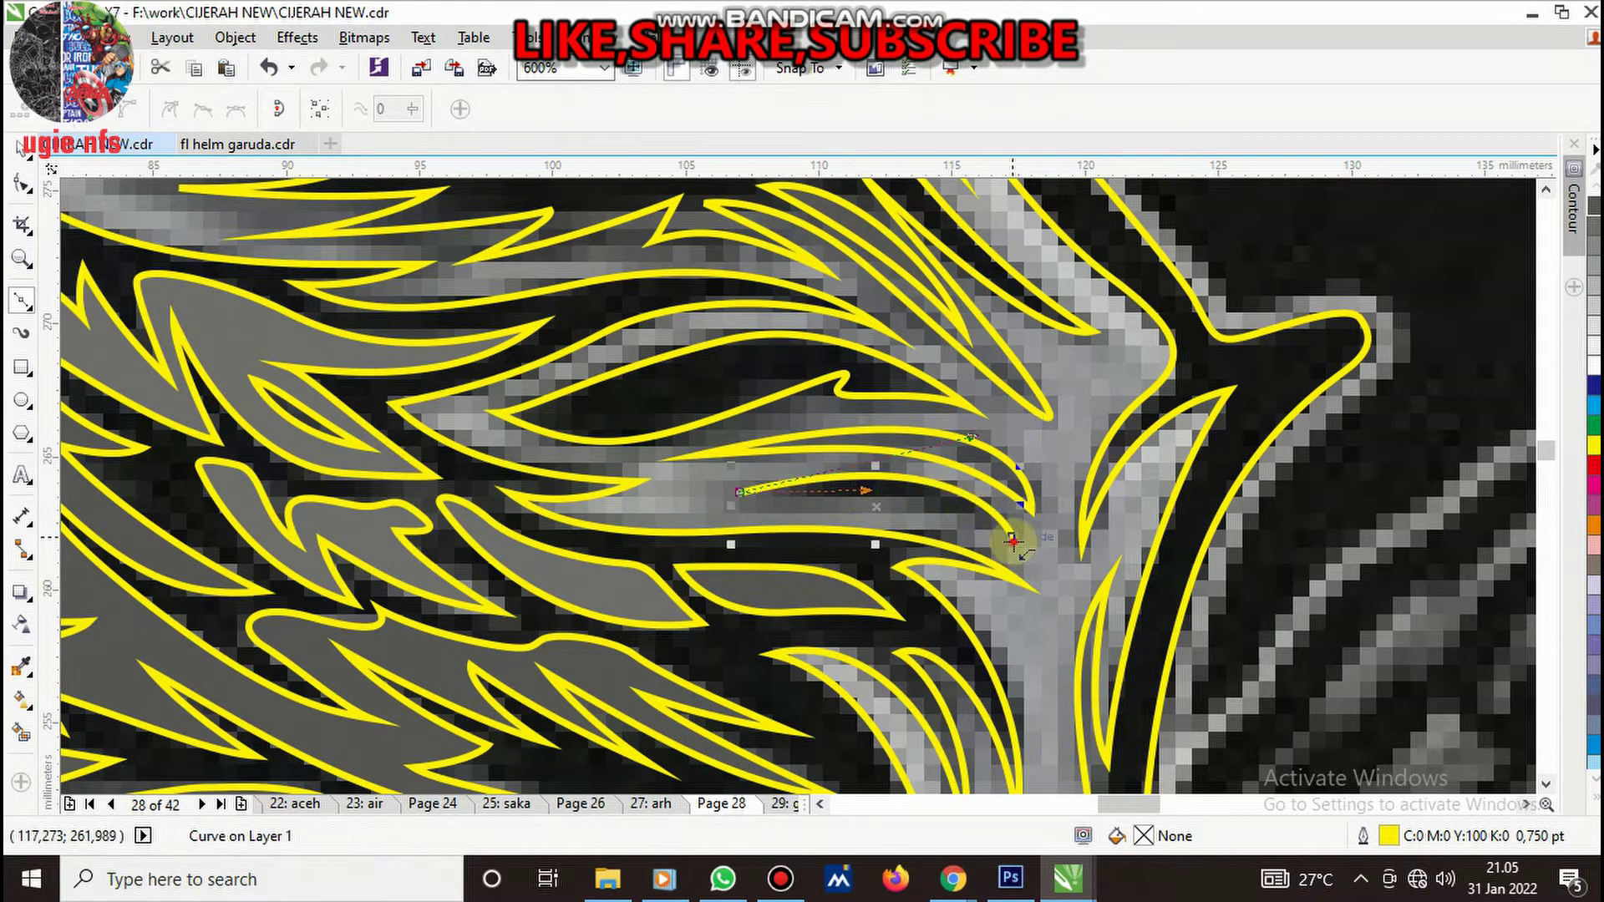
- Group the three new feathers and weld them into the wing outline
key("space")
left_click(885, 392, "shift")
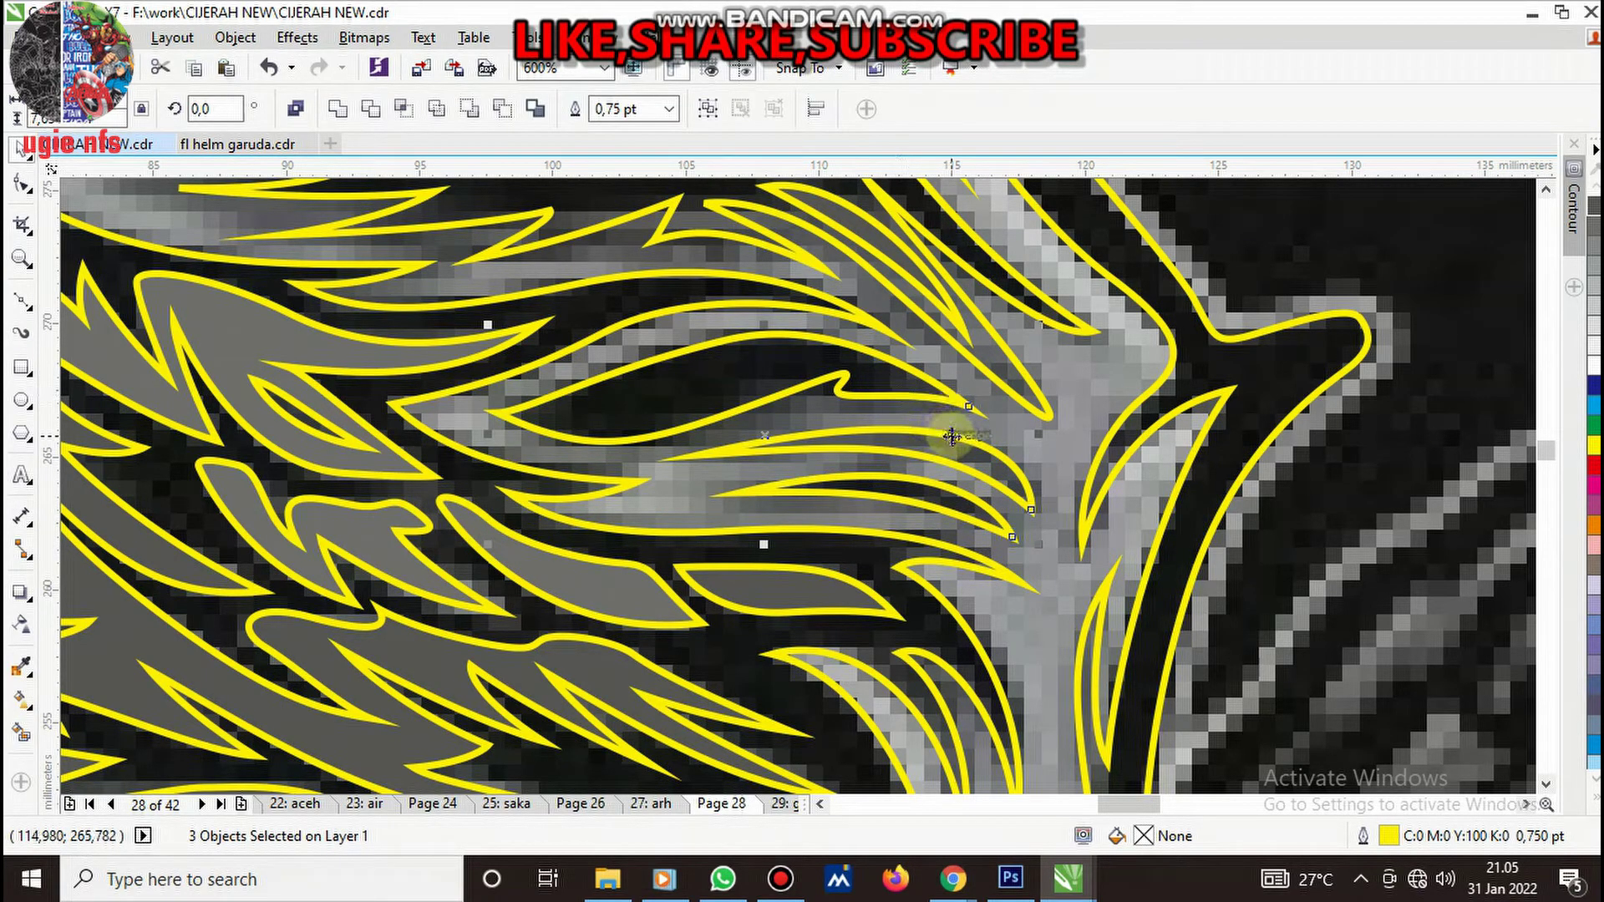
key("ctrl+g")
left_click(1080, 415, "shift")
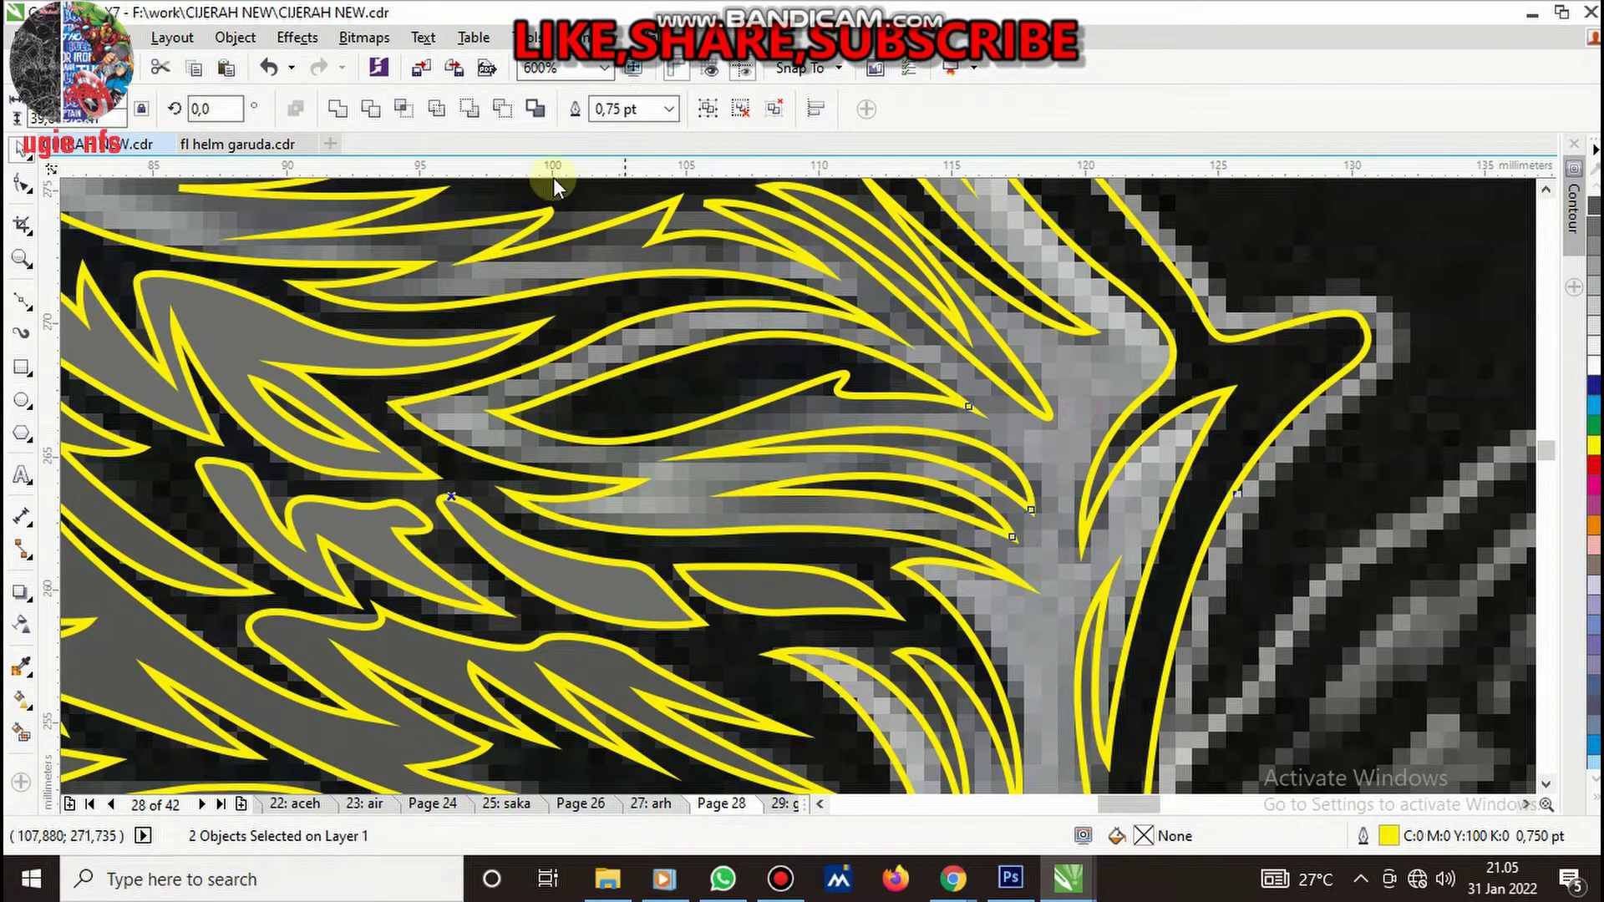
left_click(372, 109)
key("Escape")
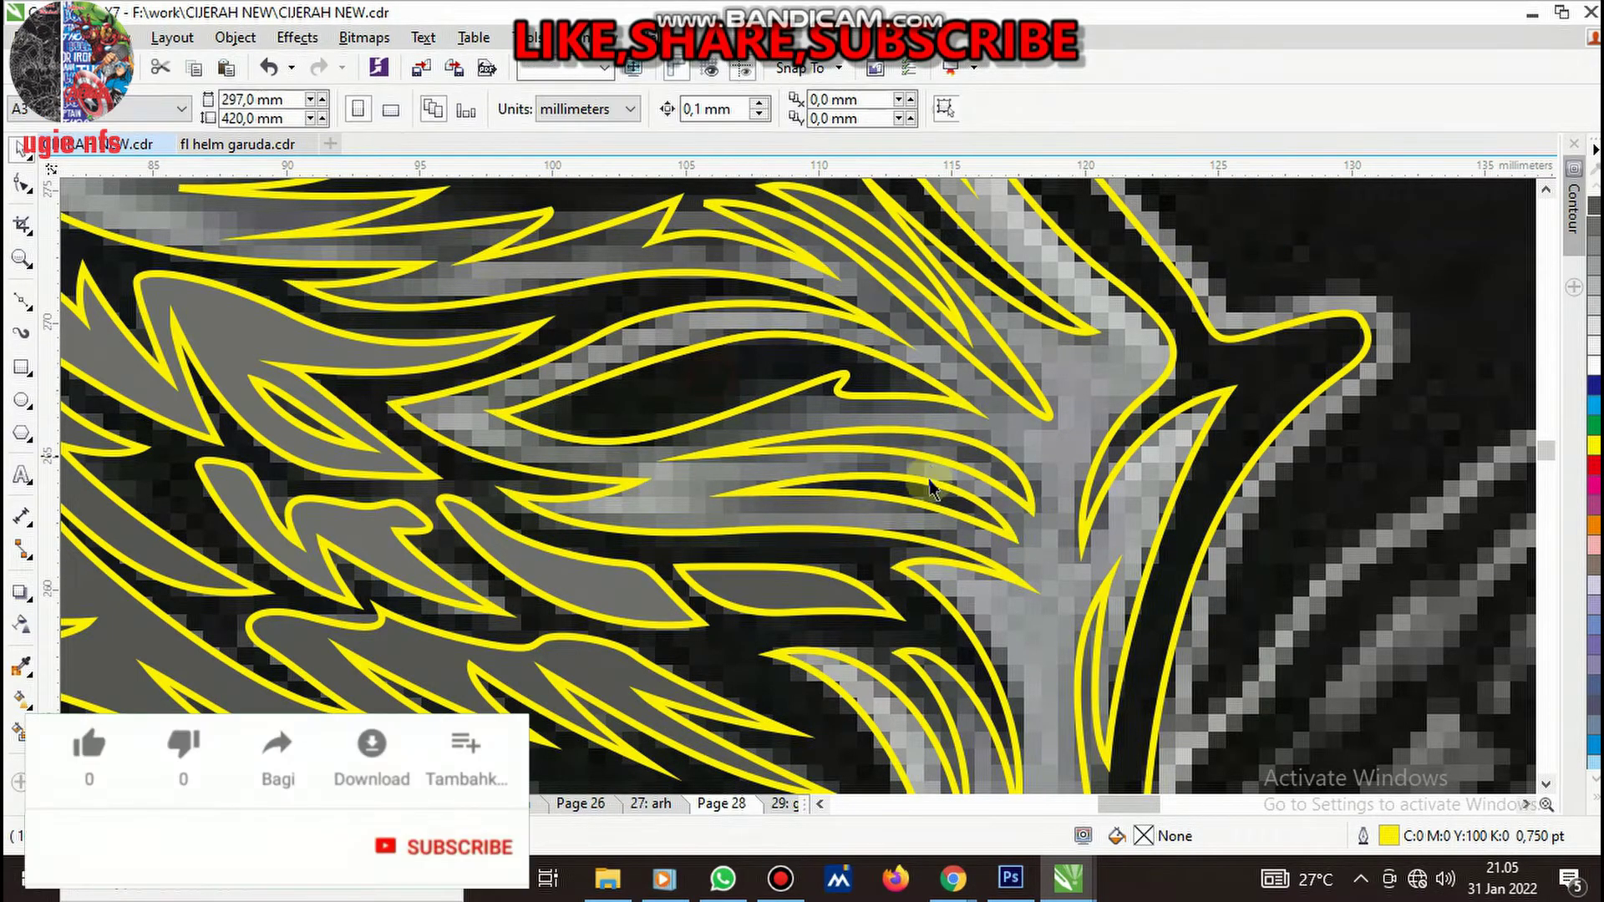
- Give the welded feather curve an 80% black fill, then reselect the yellow wing outline
scroll(932, 489, "down", 2)
left_click(1018, 456)
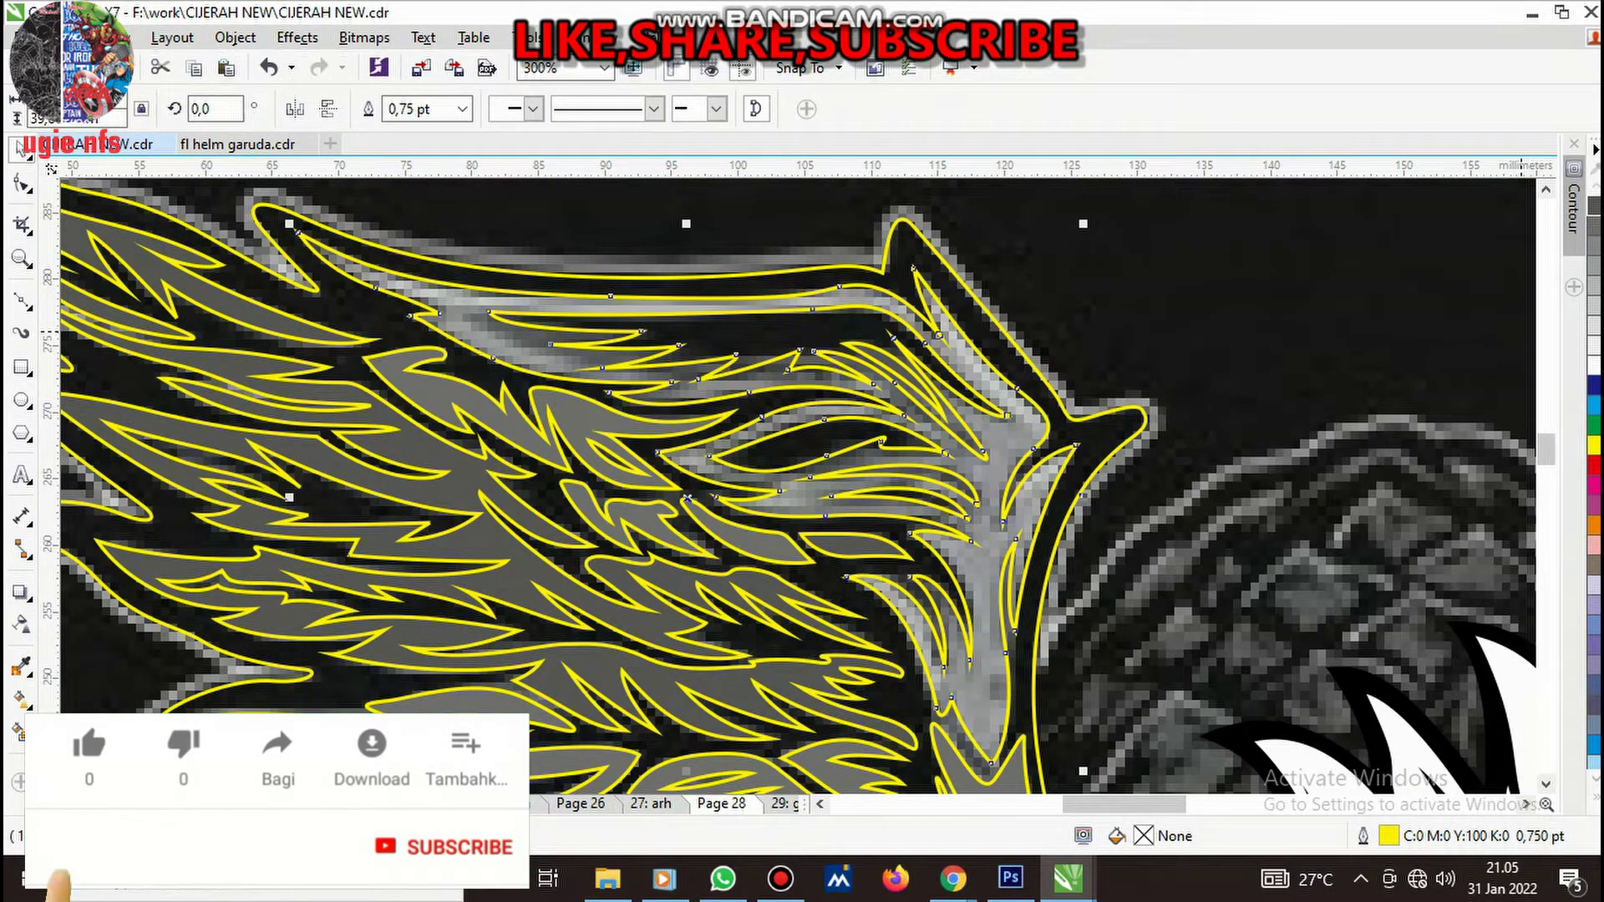
left_click(1593, 219)
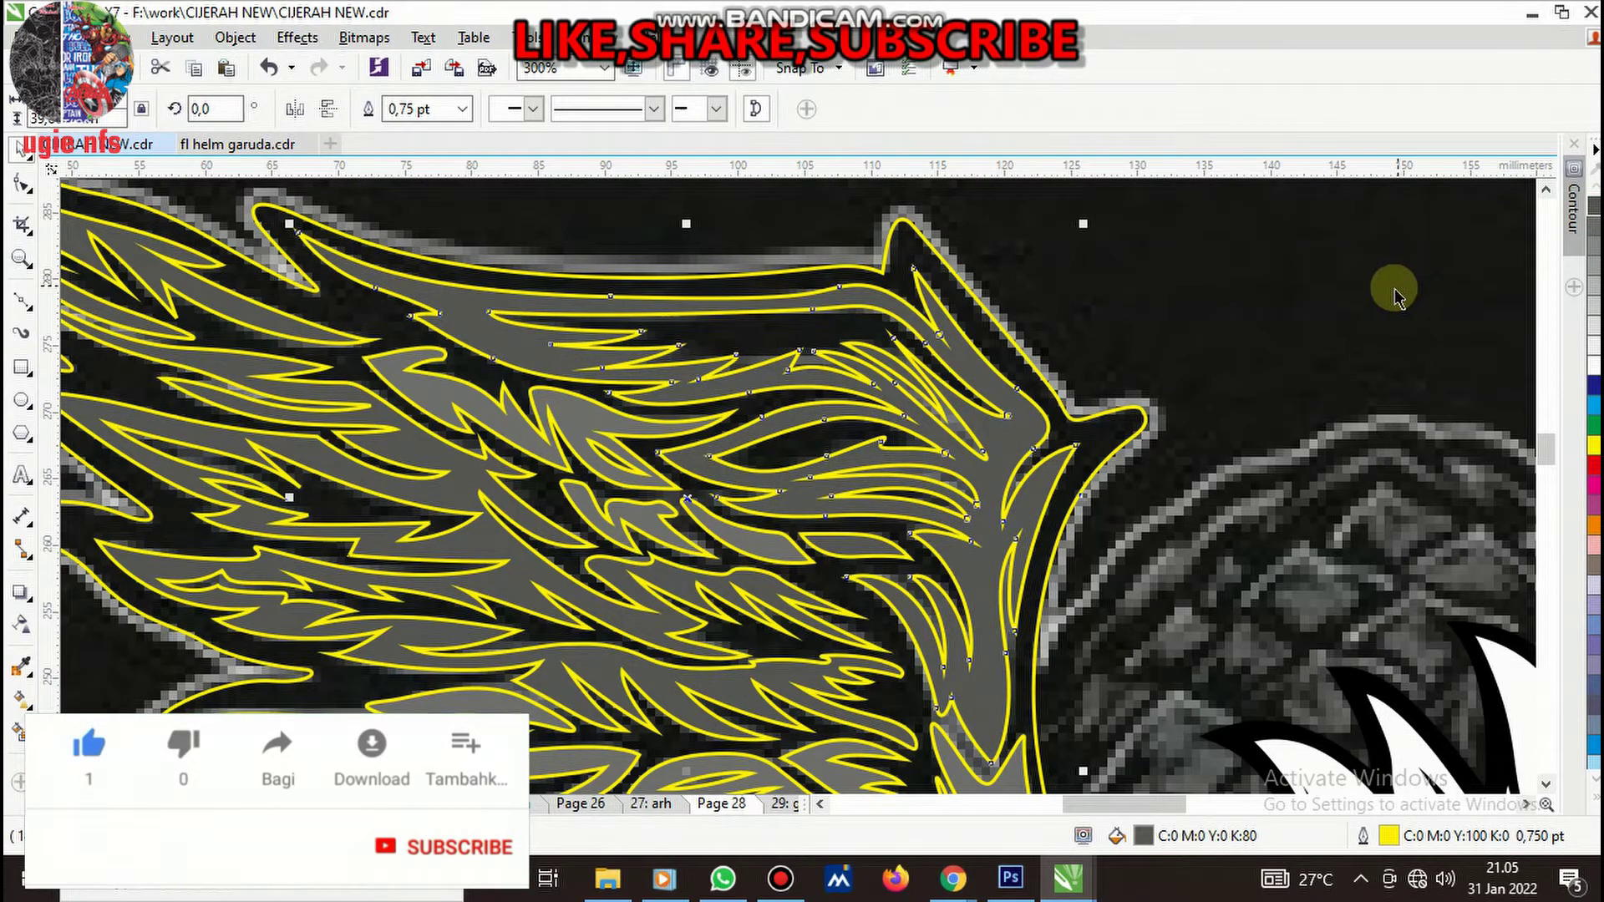
scroll(1002, 401, "down", 4)
scroll(1045, 451, "up", 2)
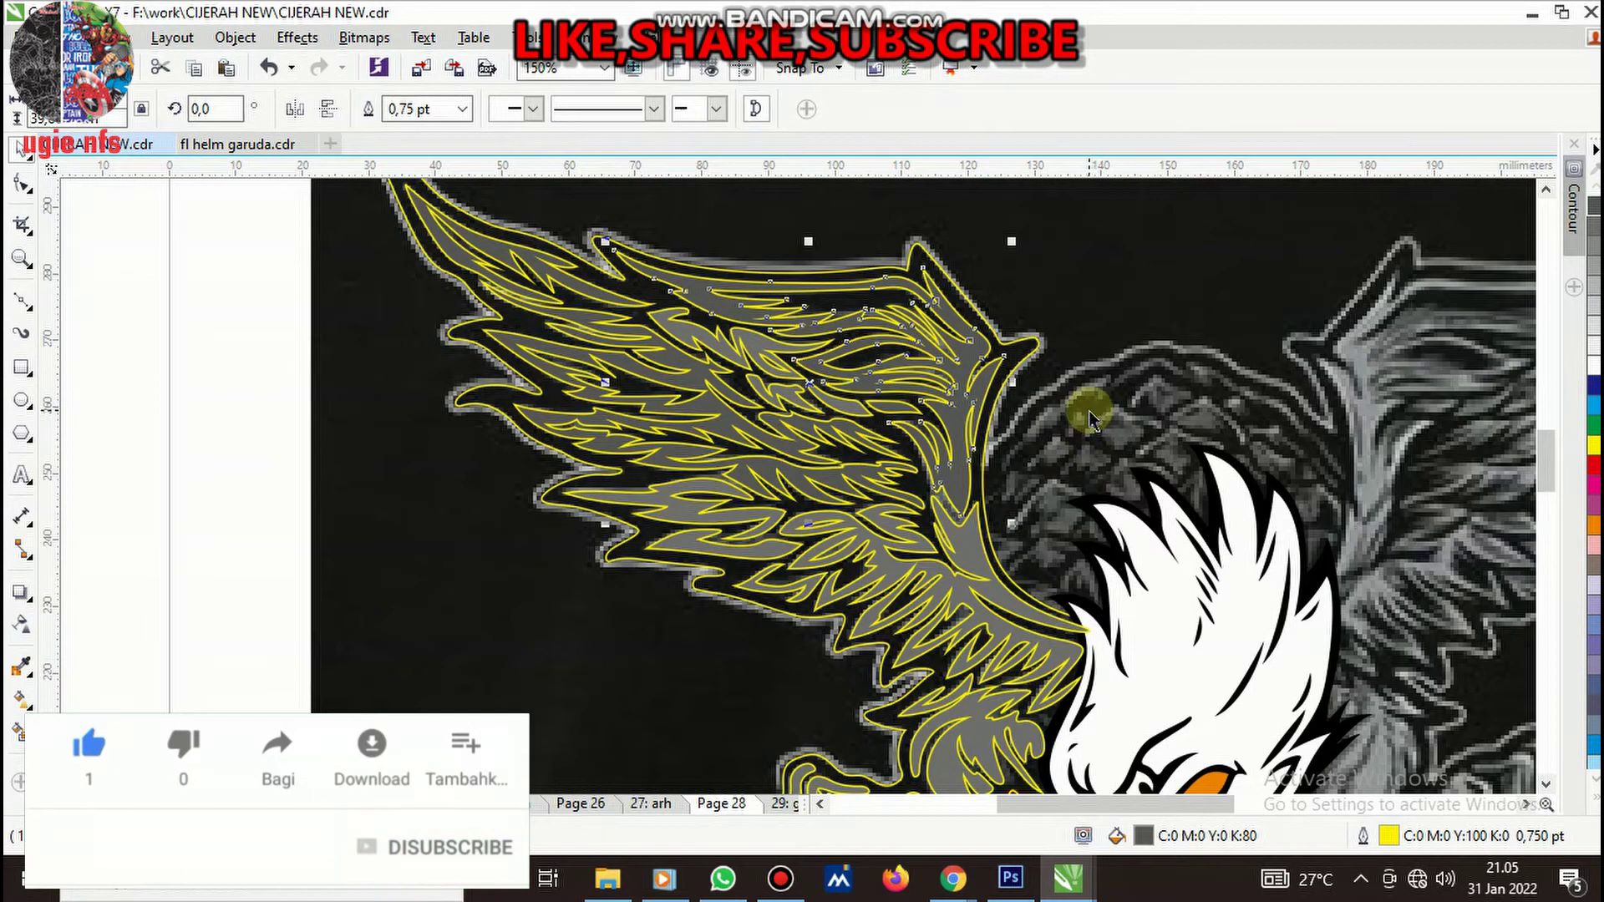
left_click(1034, 345)
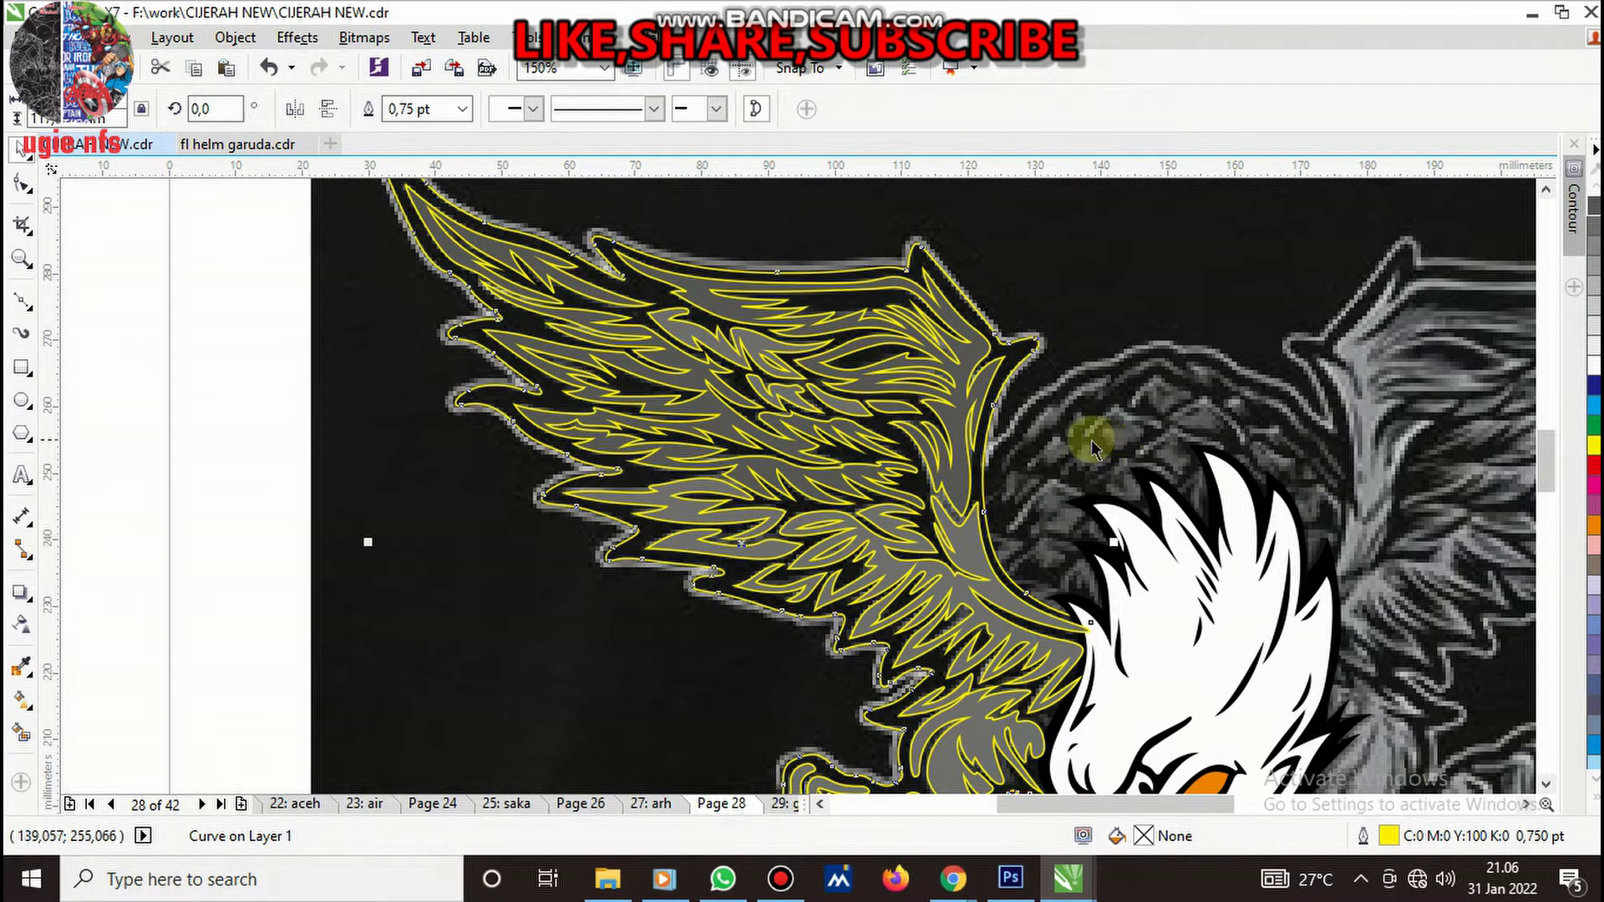
- Apply an Outside contour with 1.0 mm offset to the wing outline
left_click(1574, 213)
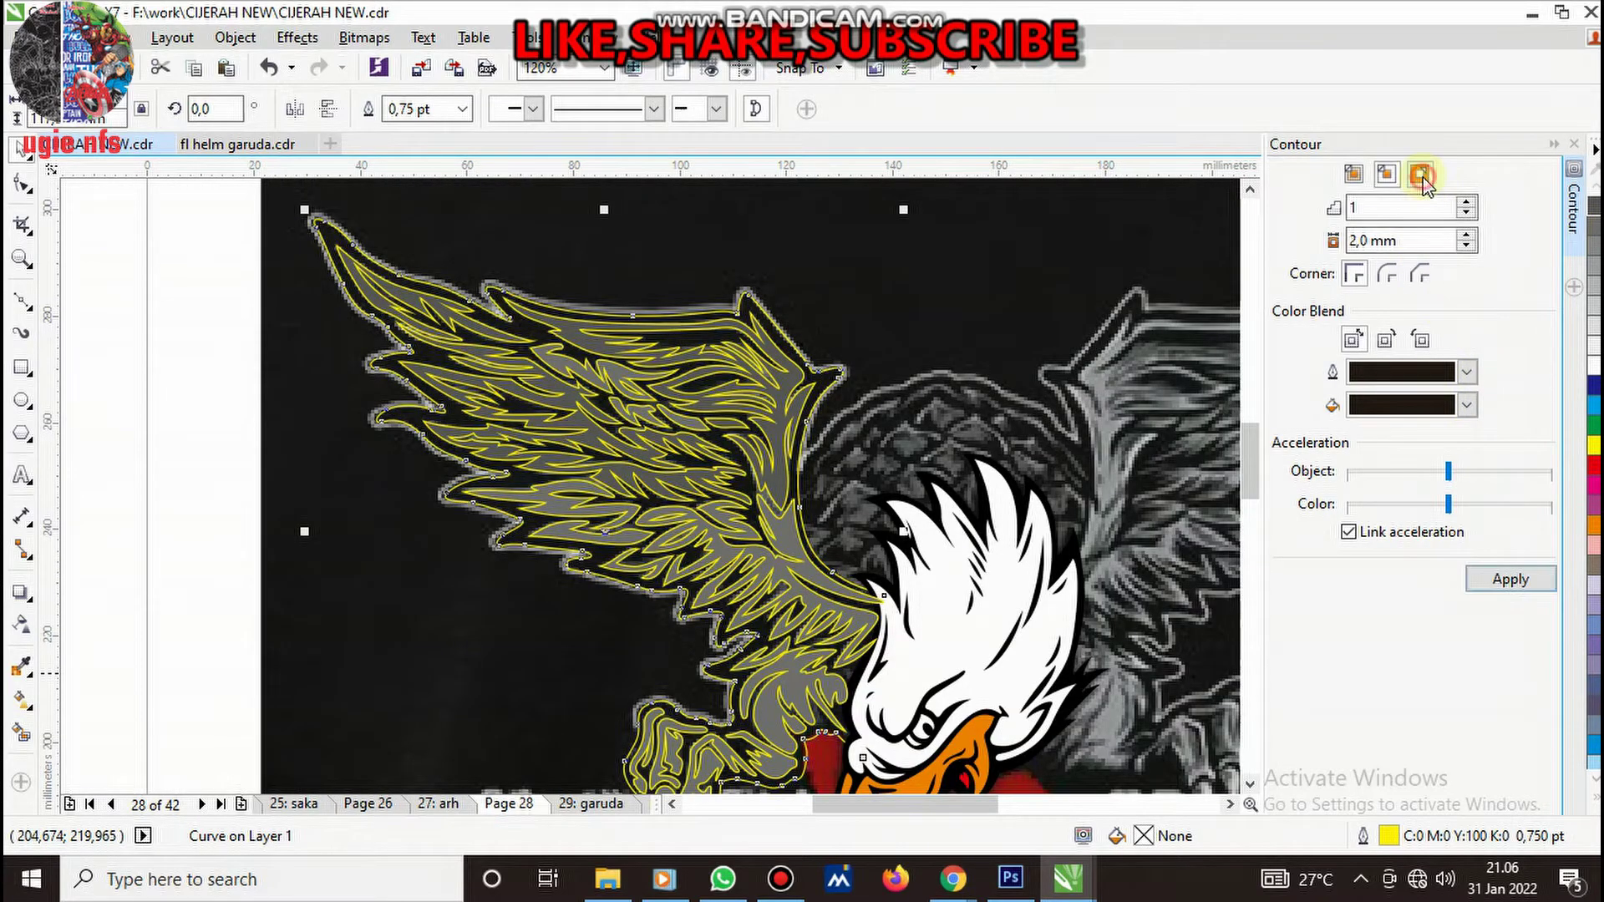
left_click(1422, 176)
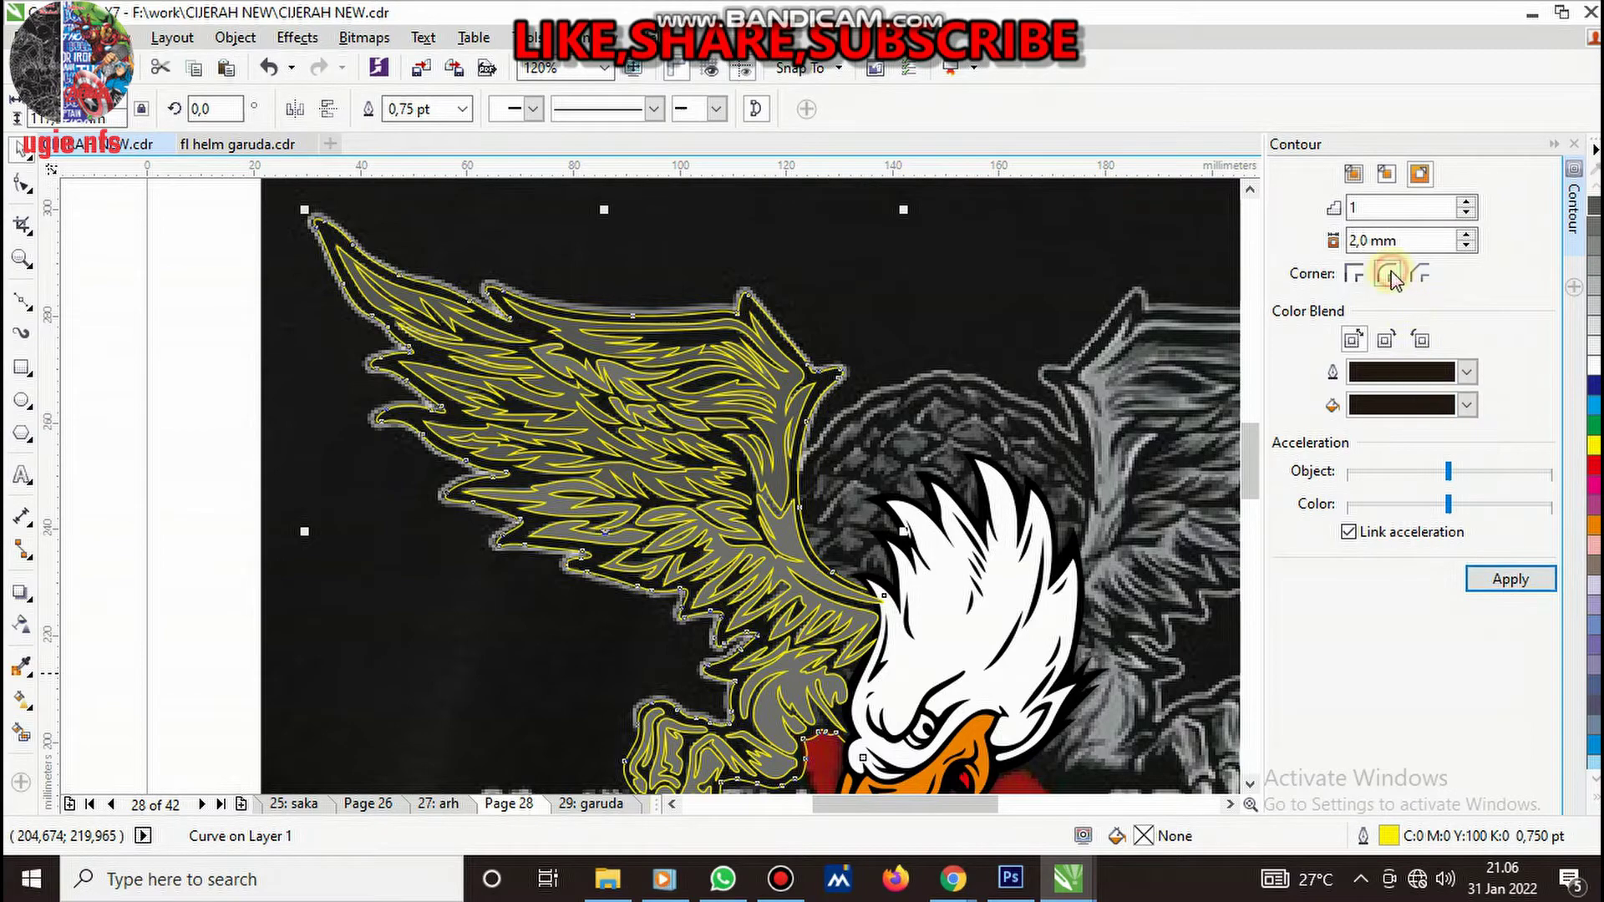
left_click(1504, 580)
scroll(736, 286, "up", 2)
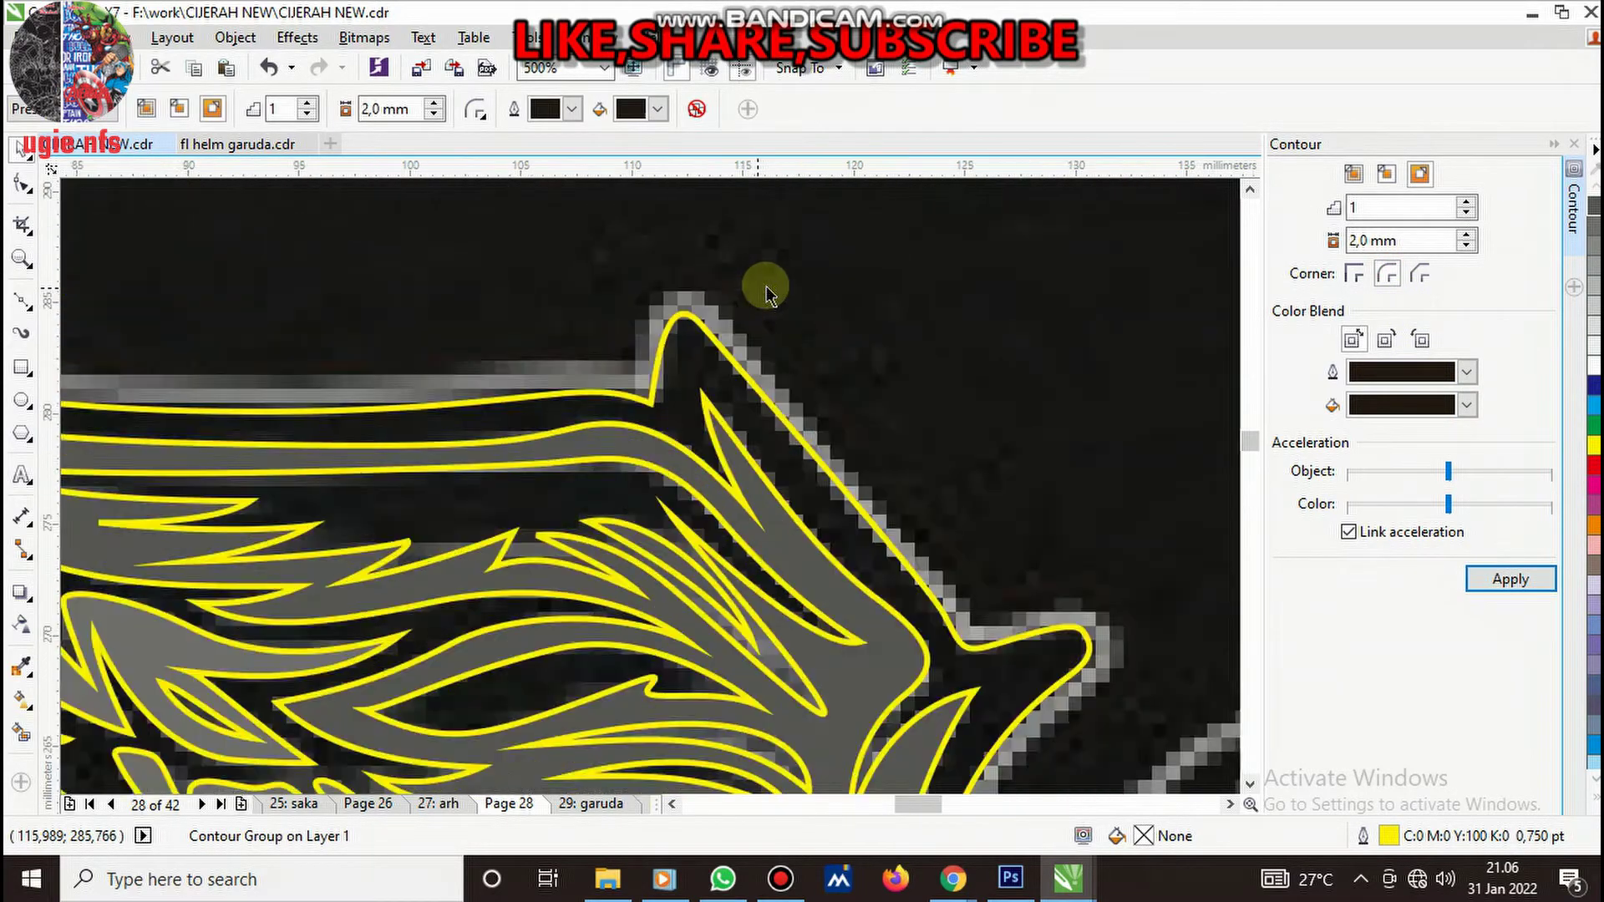
scroll(767, 286, "up", 1)
key("ctrl+z")
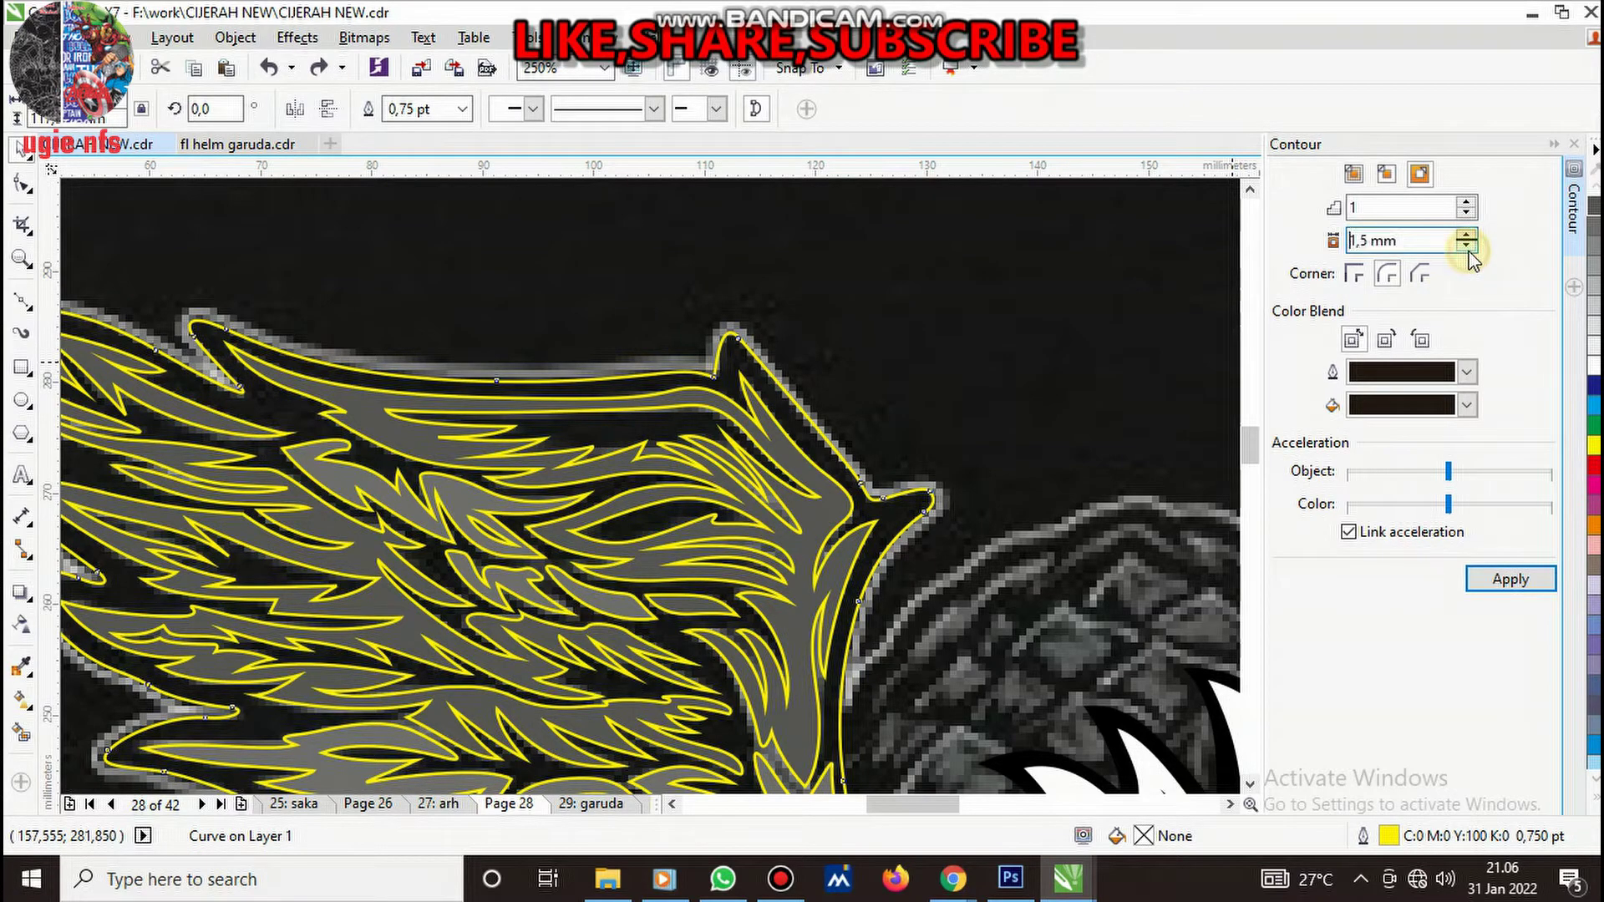
left_click(1503, 579)
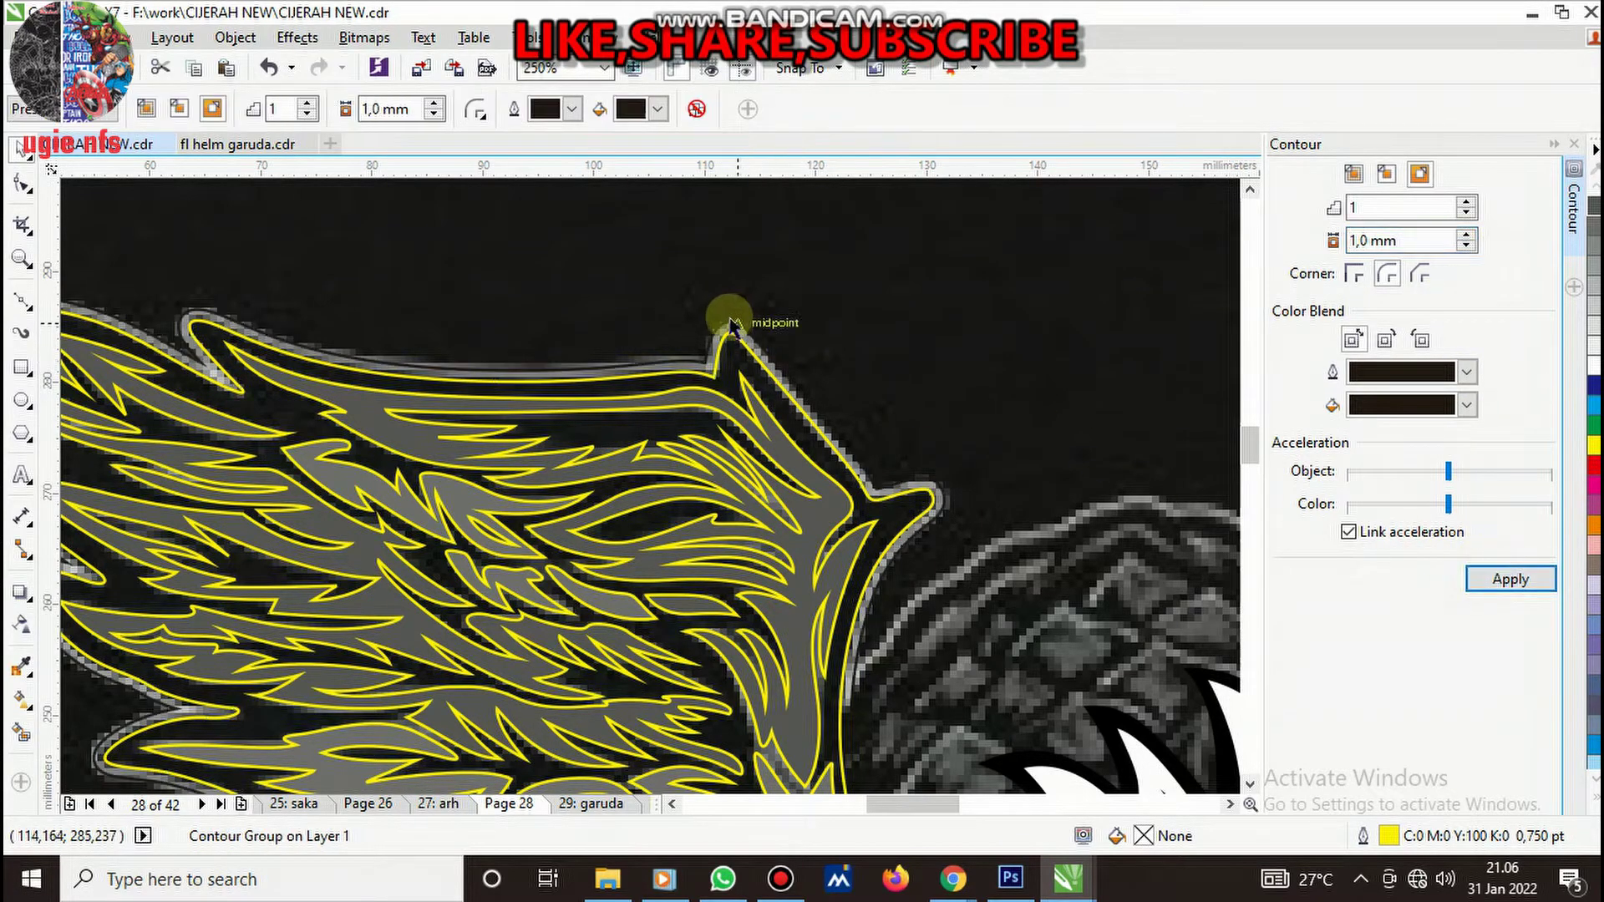
scroll(727, 330, "up", 5)
- Break the contour group apart into separate shapes
right_click(737, 341)
left_click(823, 380)
scroll(802, 363, "down", 3)
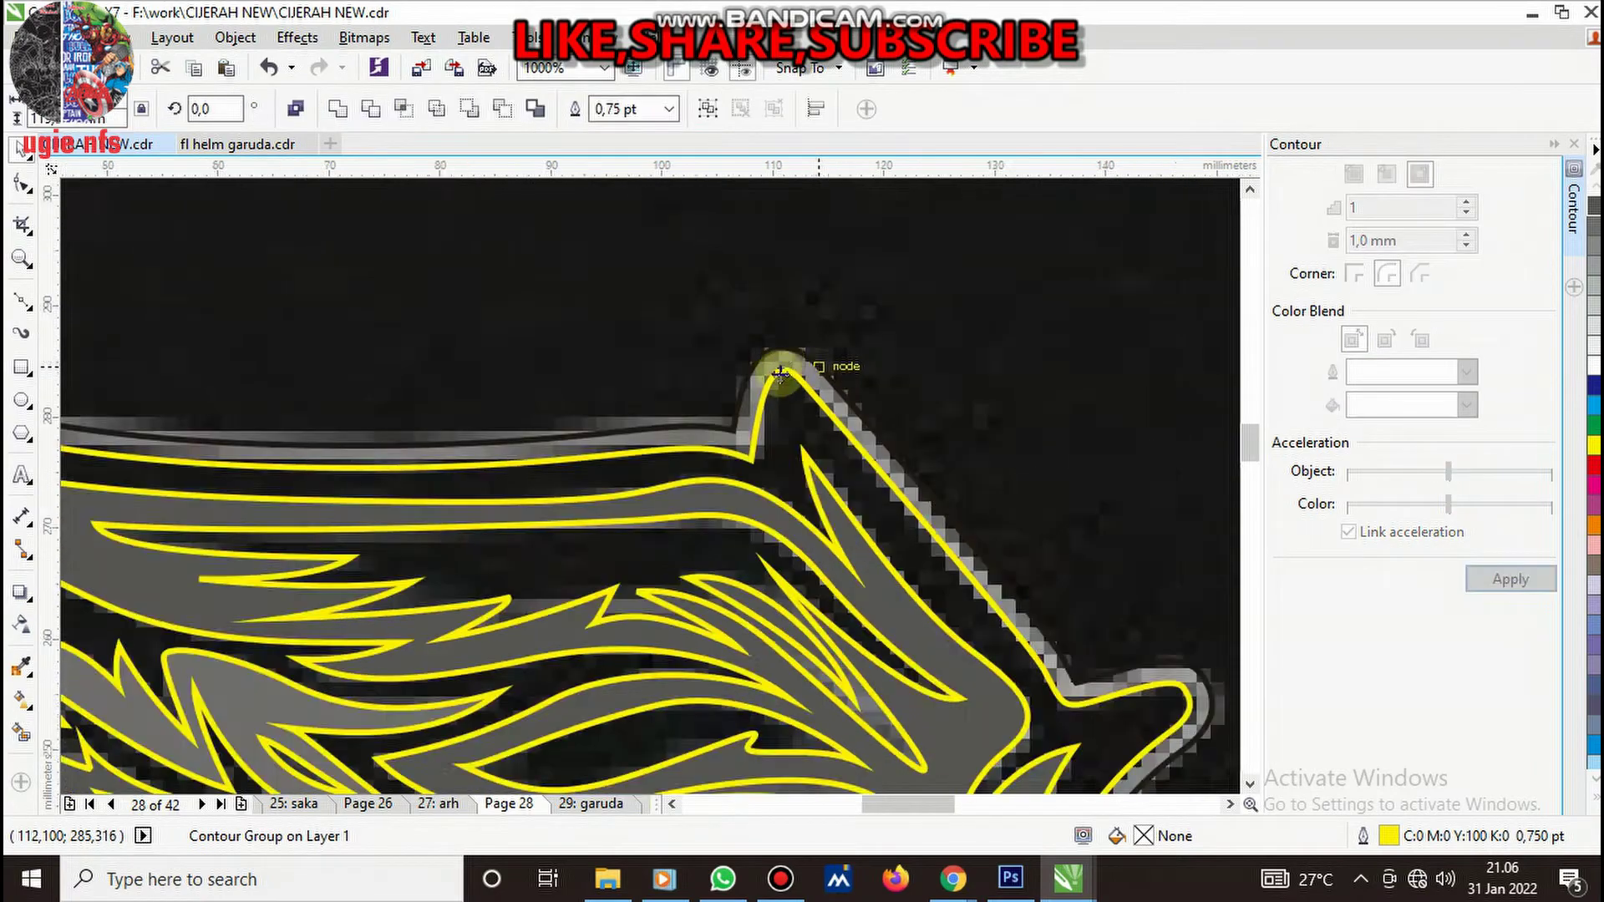
scroll(961, 344, "down", 5)
key("Escape")
scroll(785, 367, "up", 2)
scroll(866, 287, "up", 2)
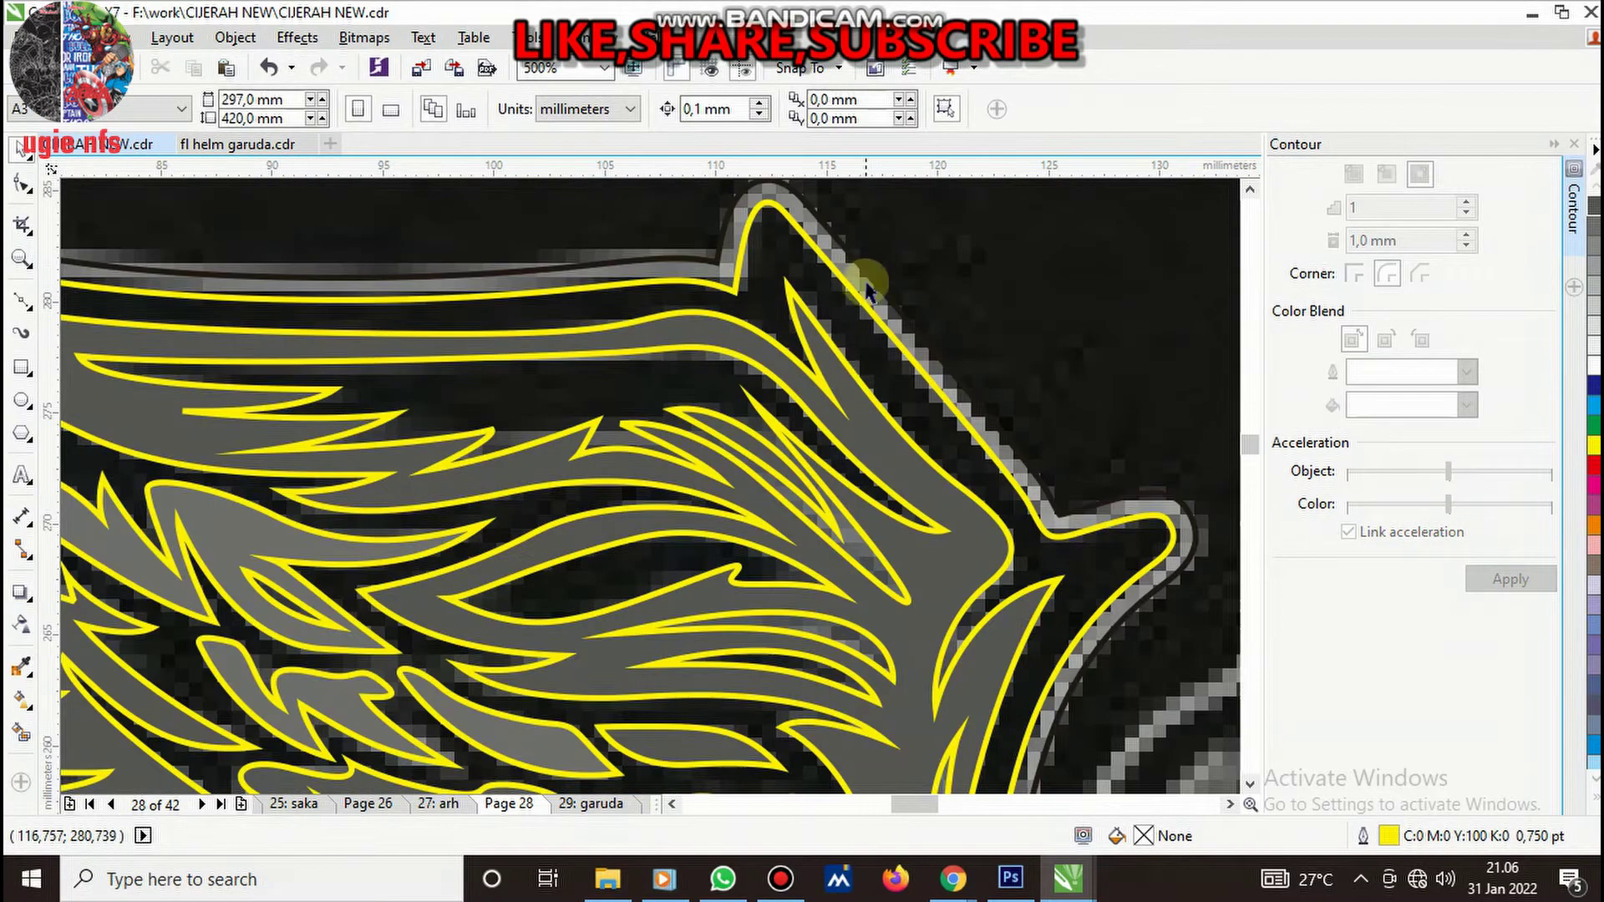
- Fill the separated contour shape with black using the Color Eyedropper
left_click(841, 304)
left_click(21, 664)
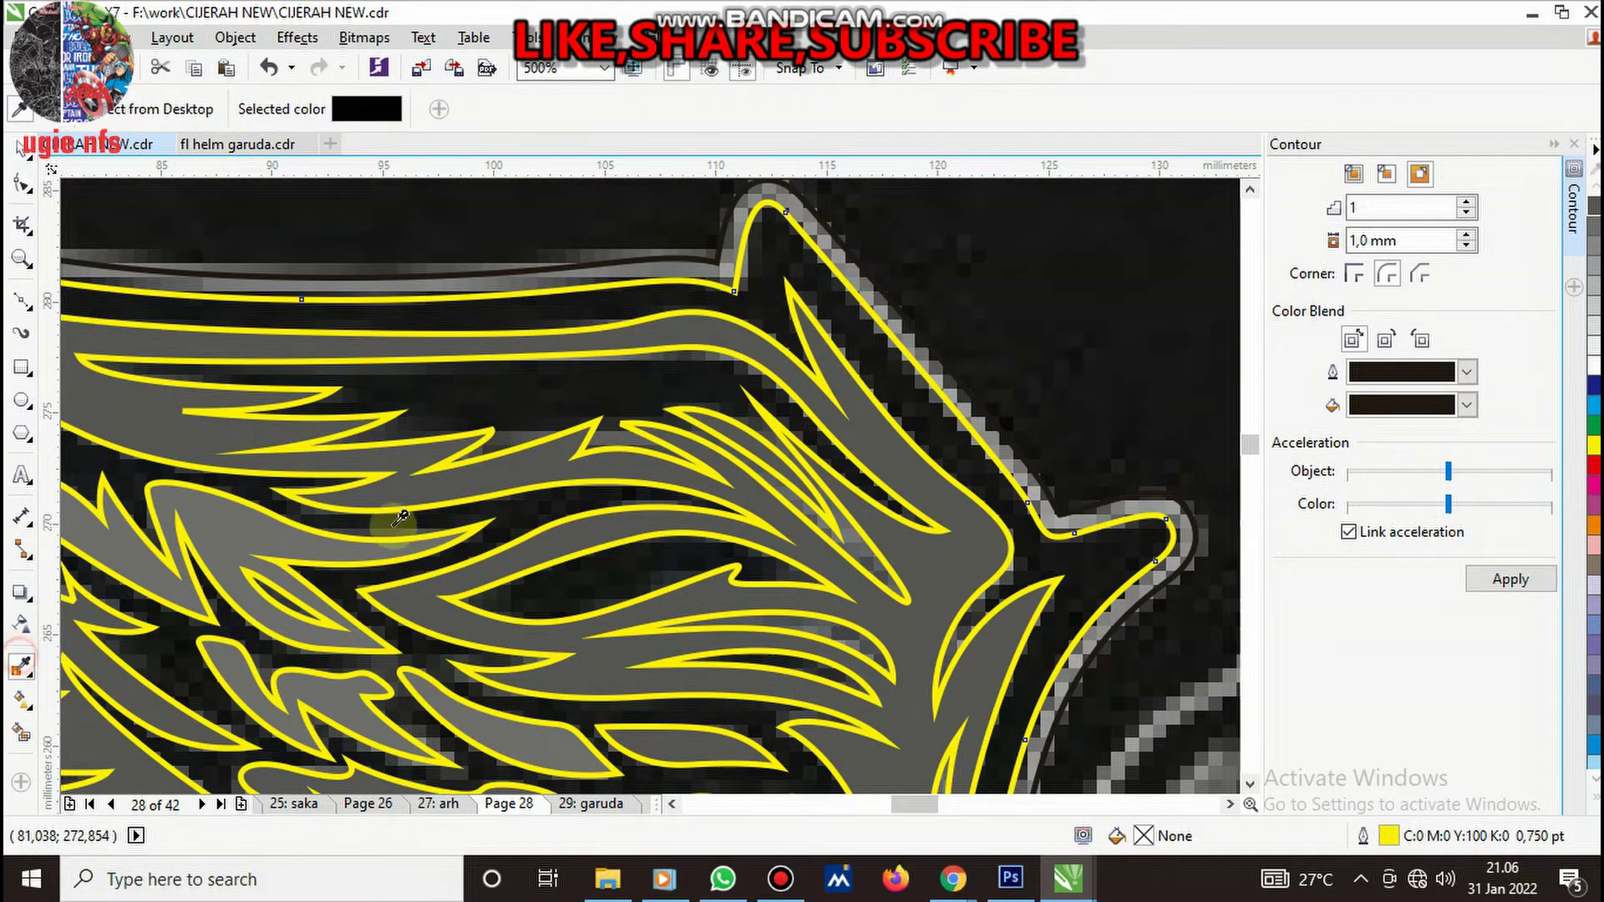
scroll(764, 468, "down", 2)
scroll(768, 459, "up", 2)
scroll(706, 384, "up", 2)
left_click(706, 385)
scroll(706, 384, "down", 4)
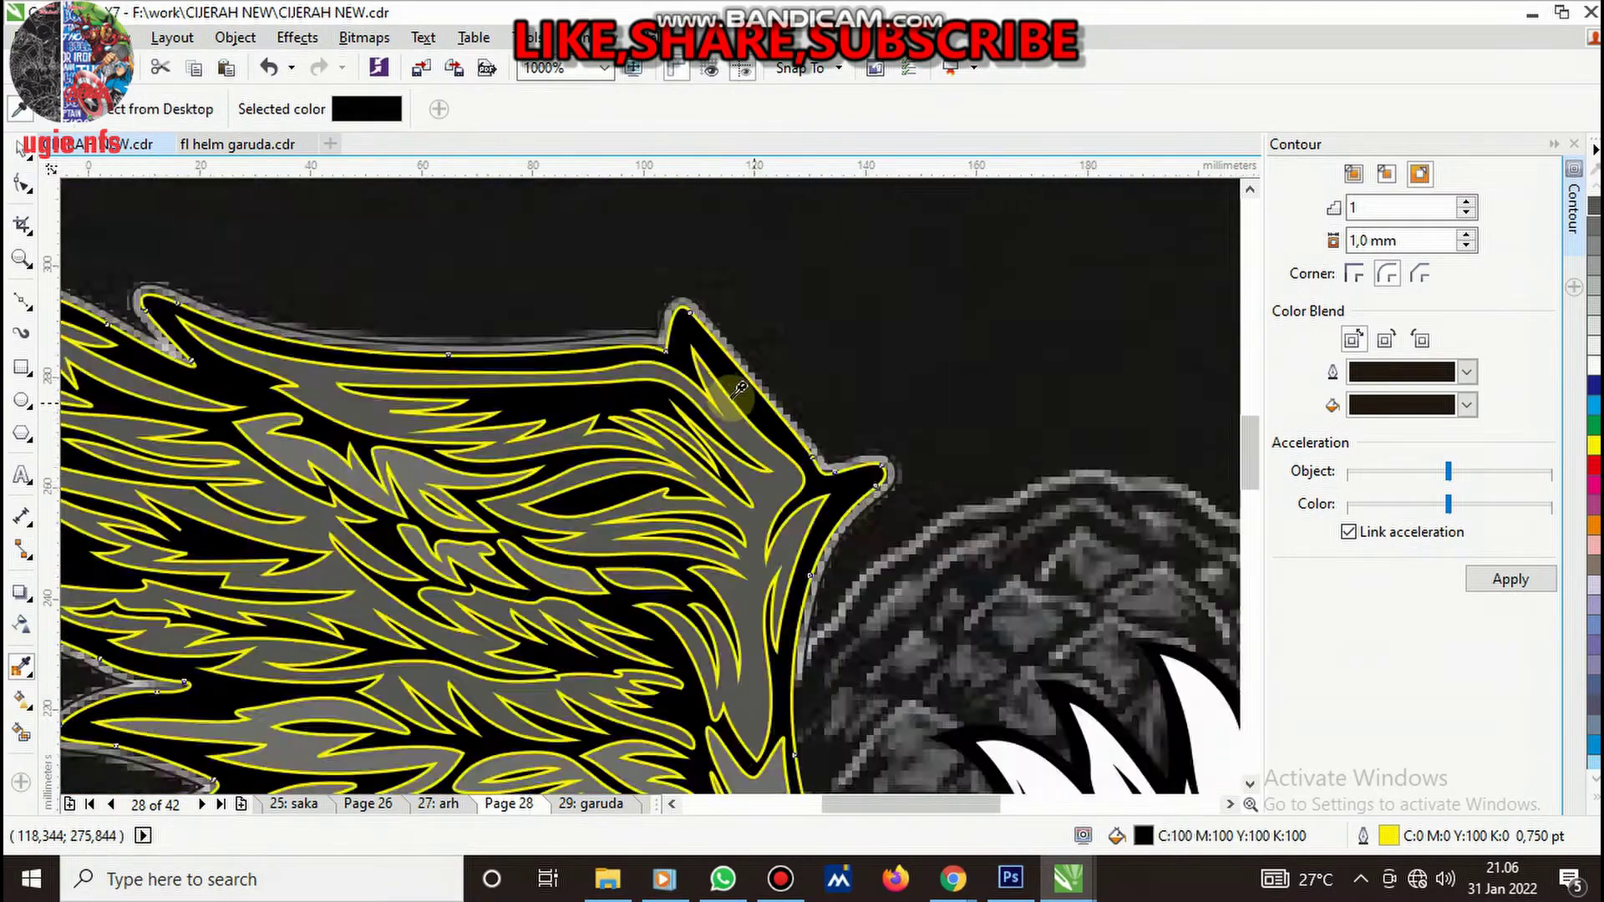
- Group the left wing's 21 pieces together
scroll(798, 430, "up", 4)
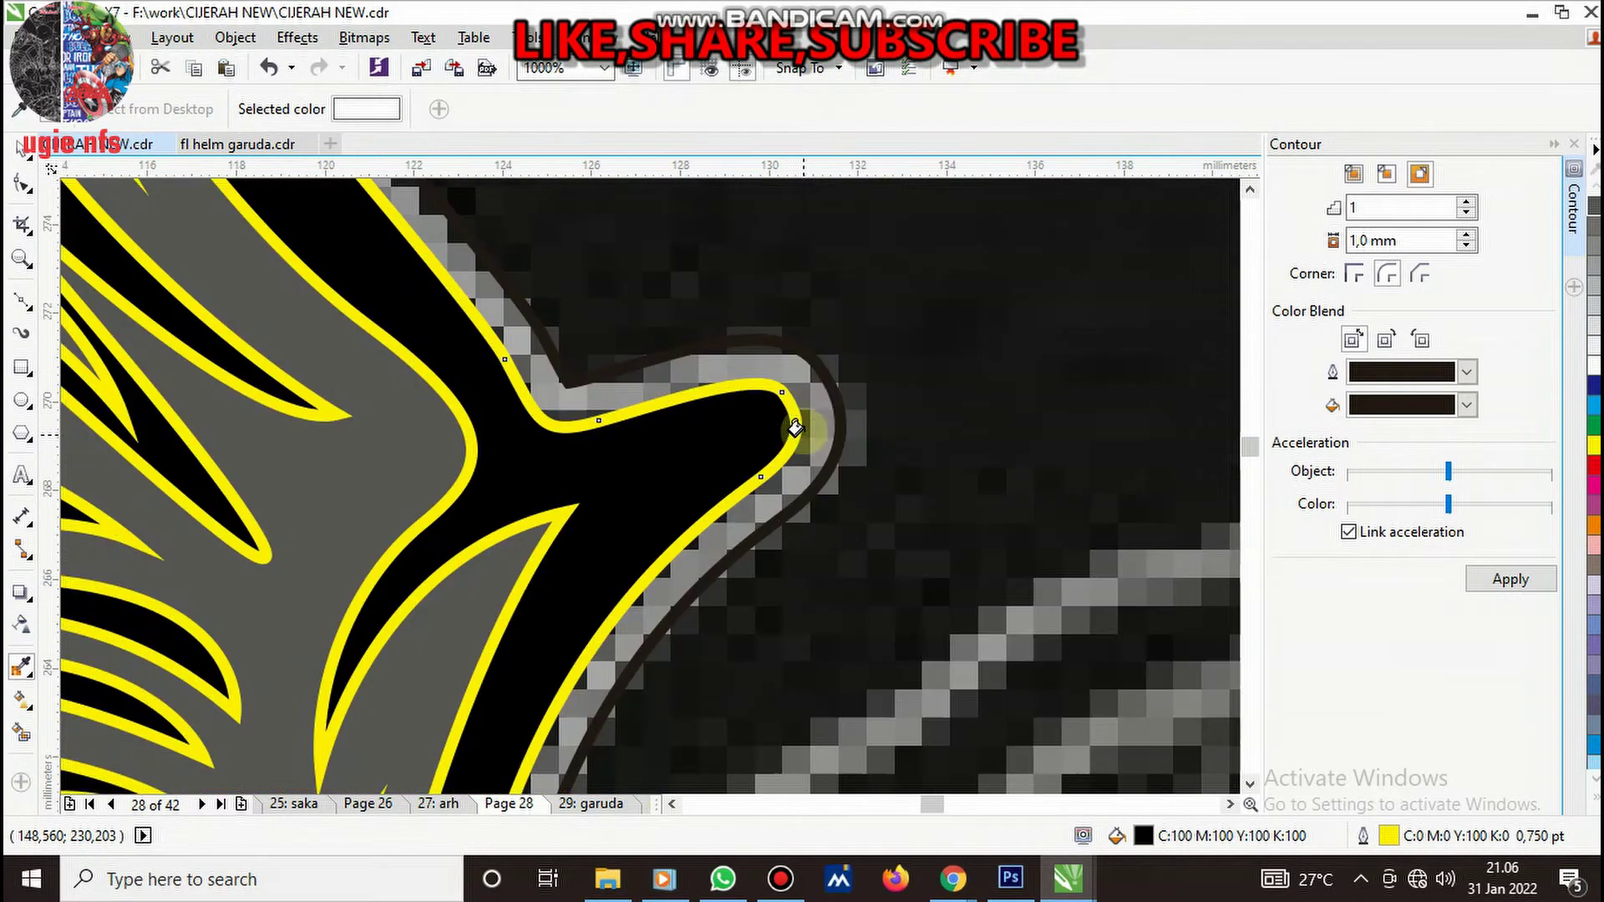
scroll(815, 368, "down", 2)
scroll(752, 351, "down", 2)
scroll(635, 335, "down", 1)
key("space")
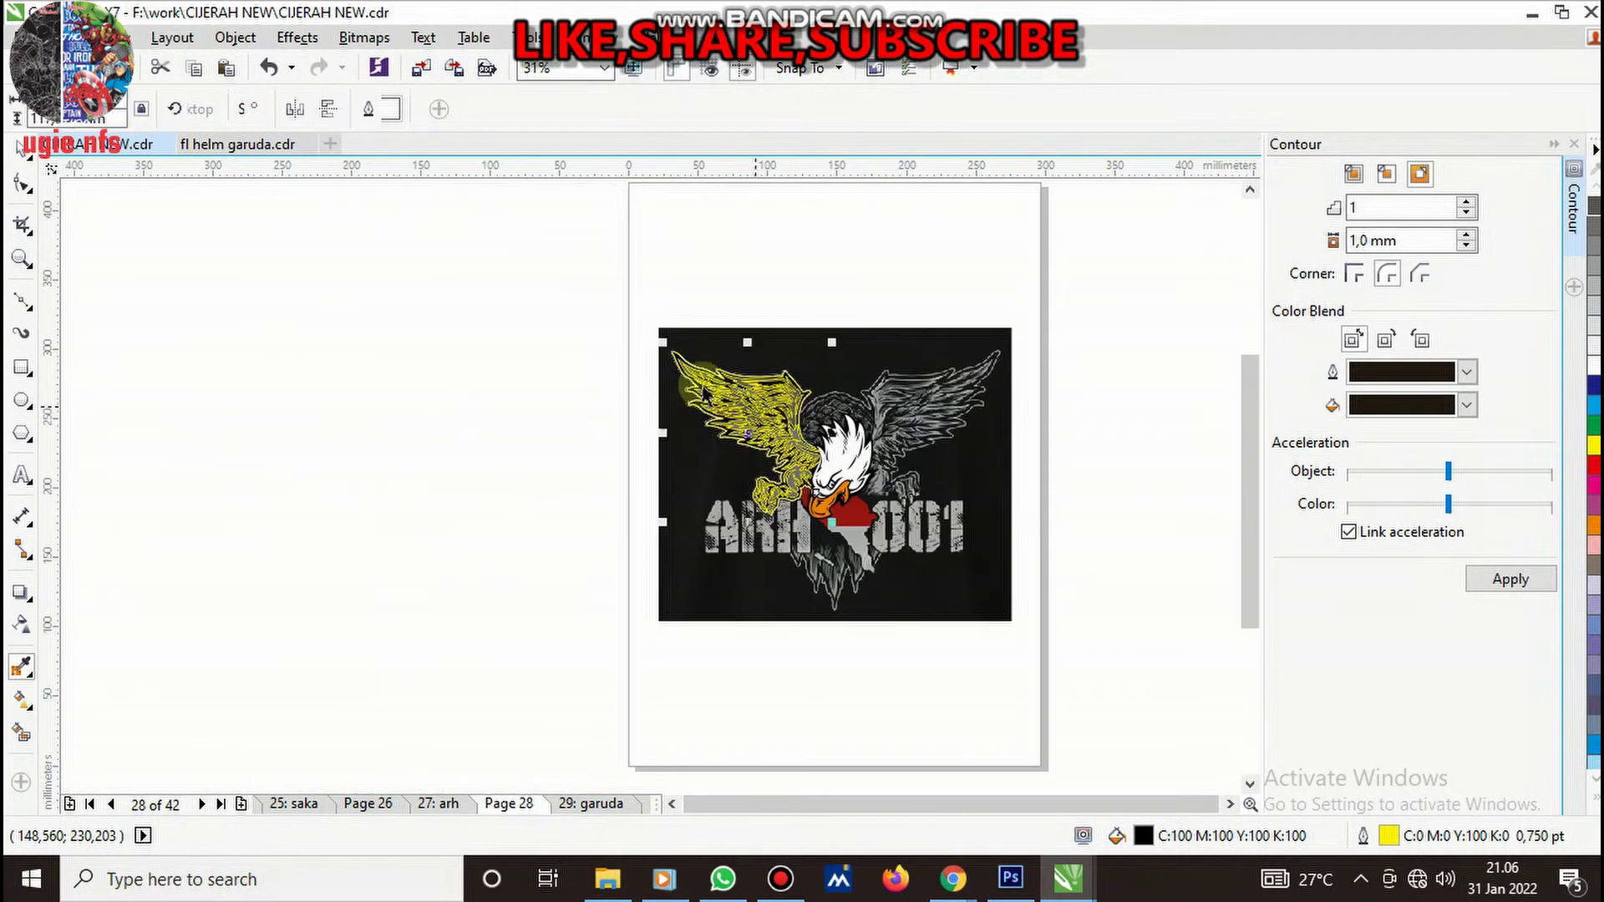
left_click_drag(582, 320, 869, 535)
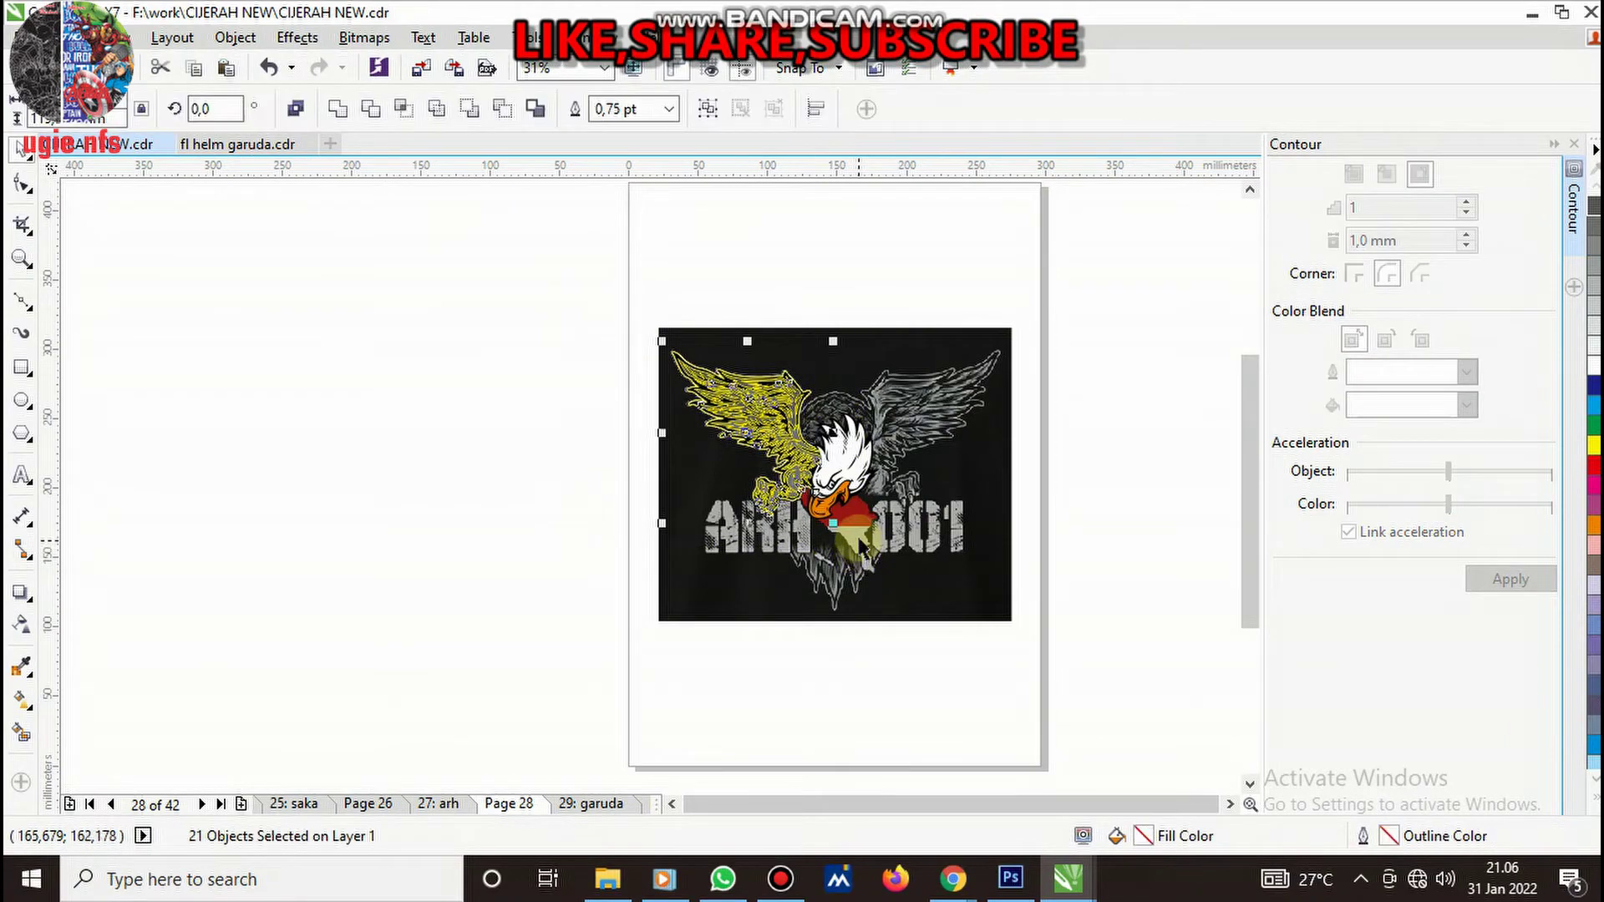
key("ctrl+g")
scroll(887, 447, "up", 1)
scroll(887, 447, "up", 1)
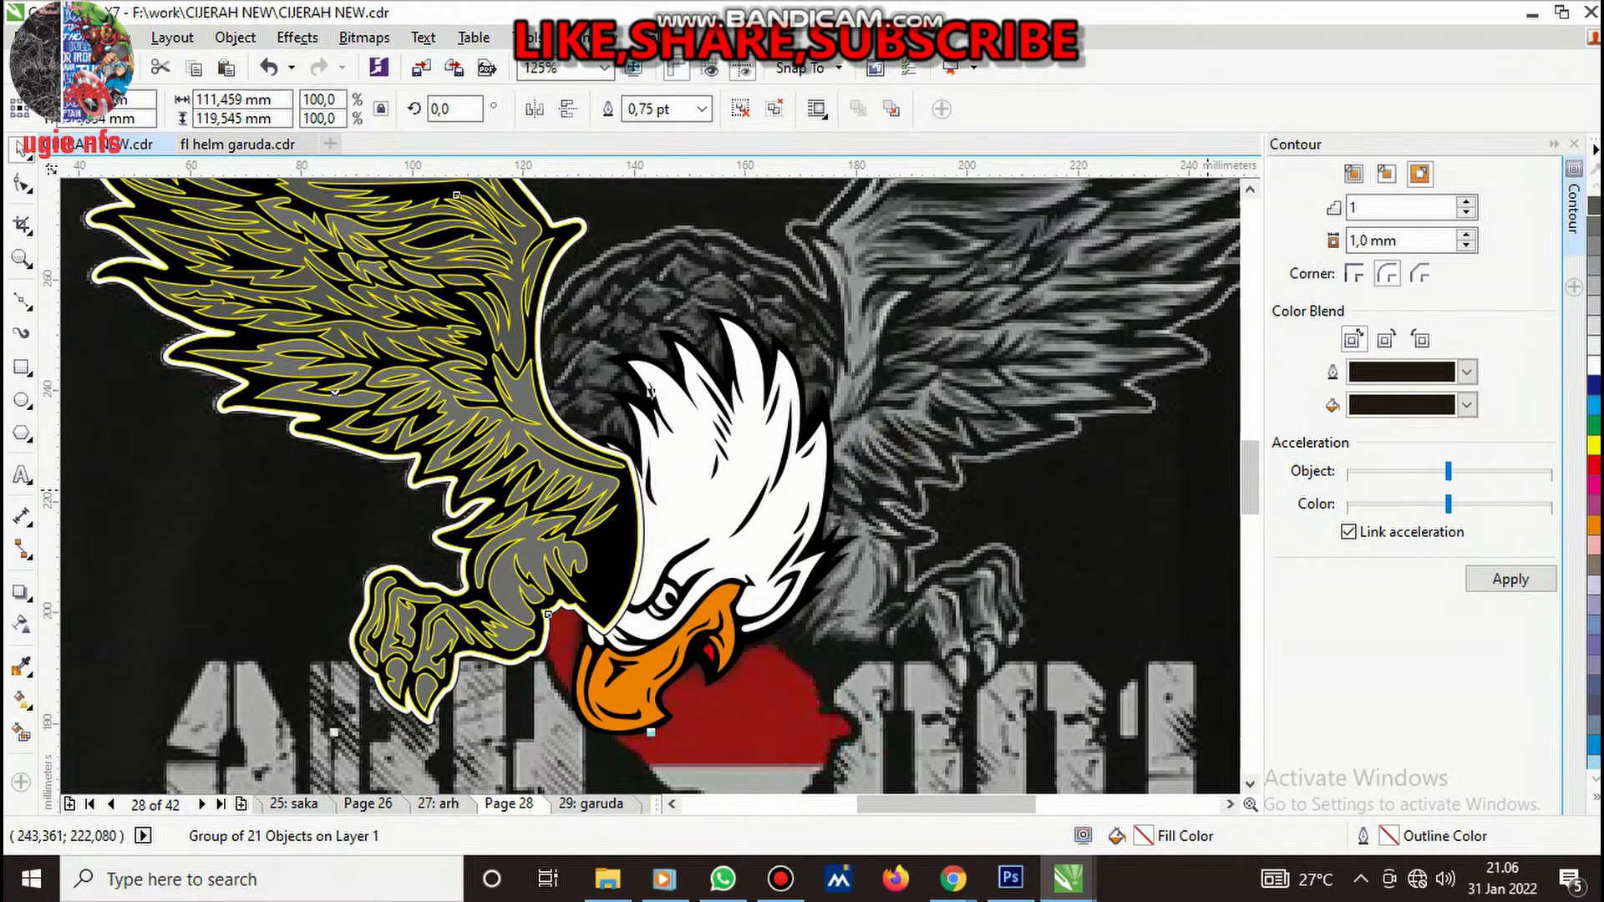
- Remove the wing group's yellow outlines and place it behind the eagle head
left_click(1594, 800)
right_click(1518, 189)
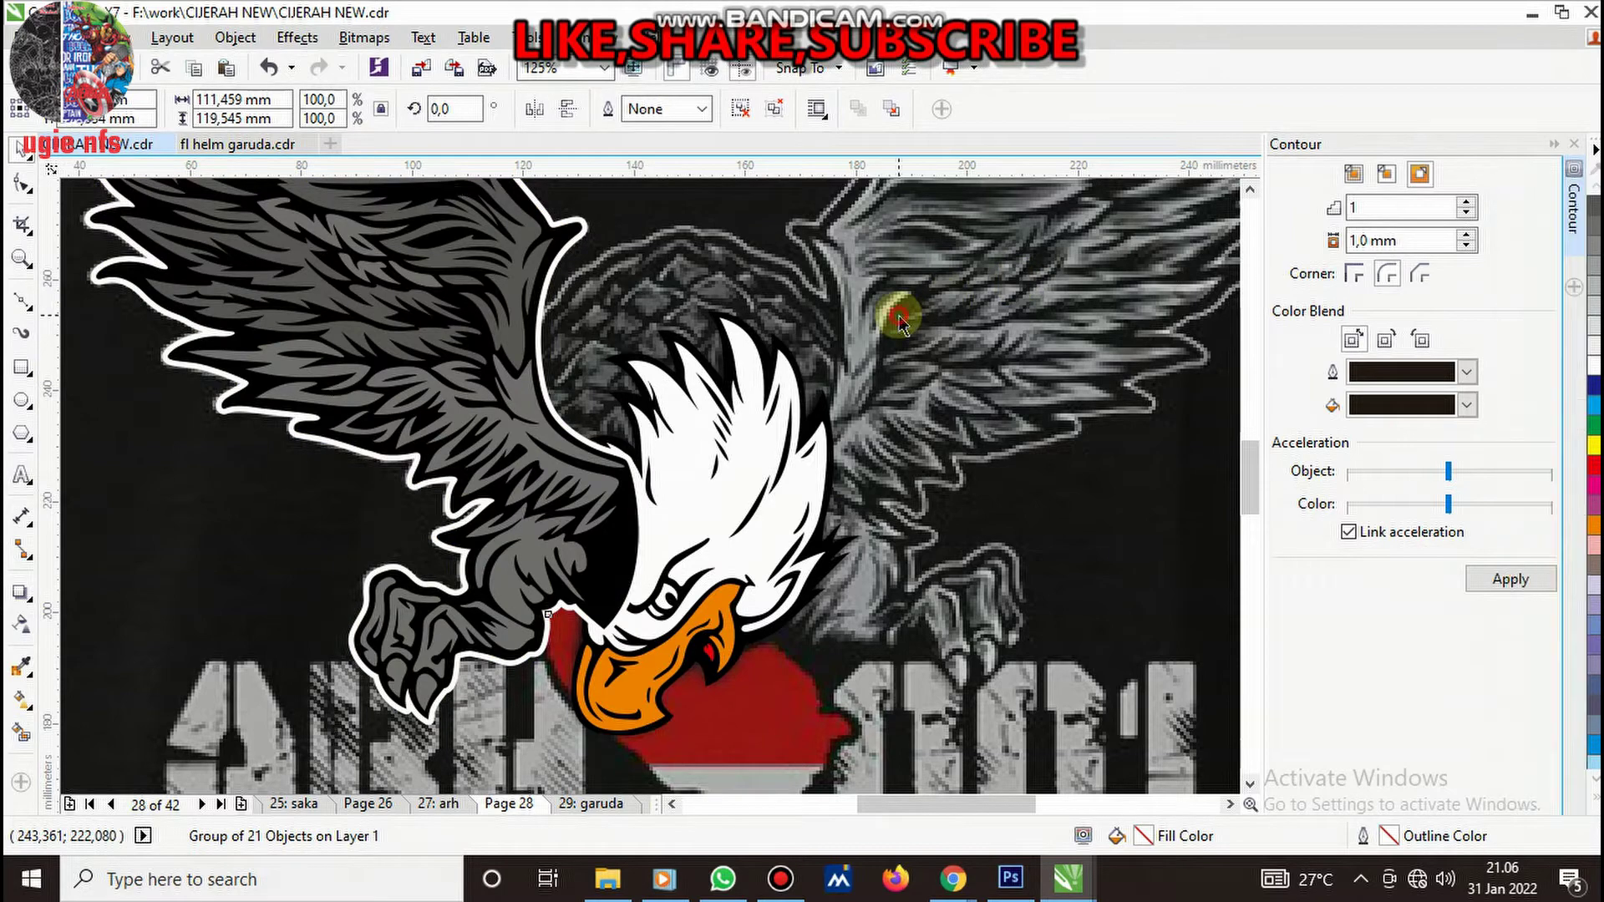
right_click(503, 415)
mouse_move(540, 618)
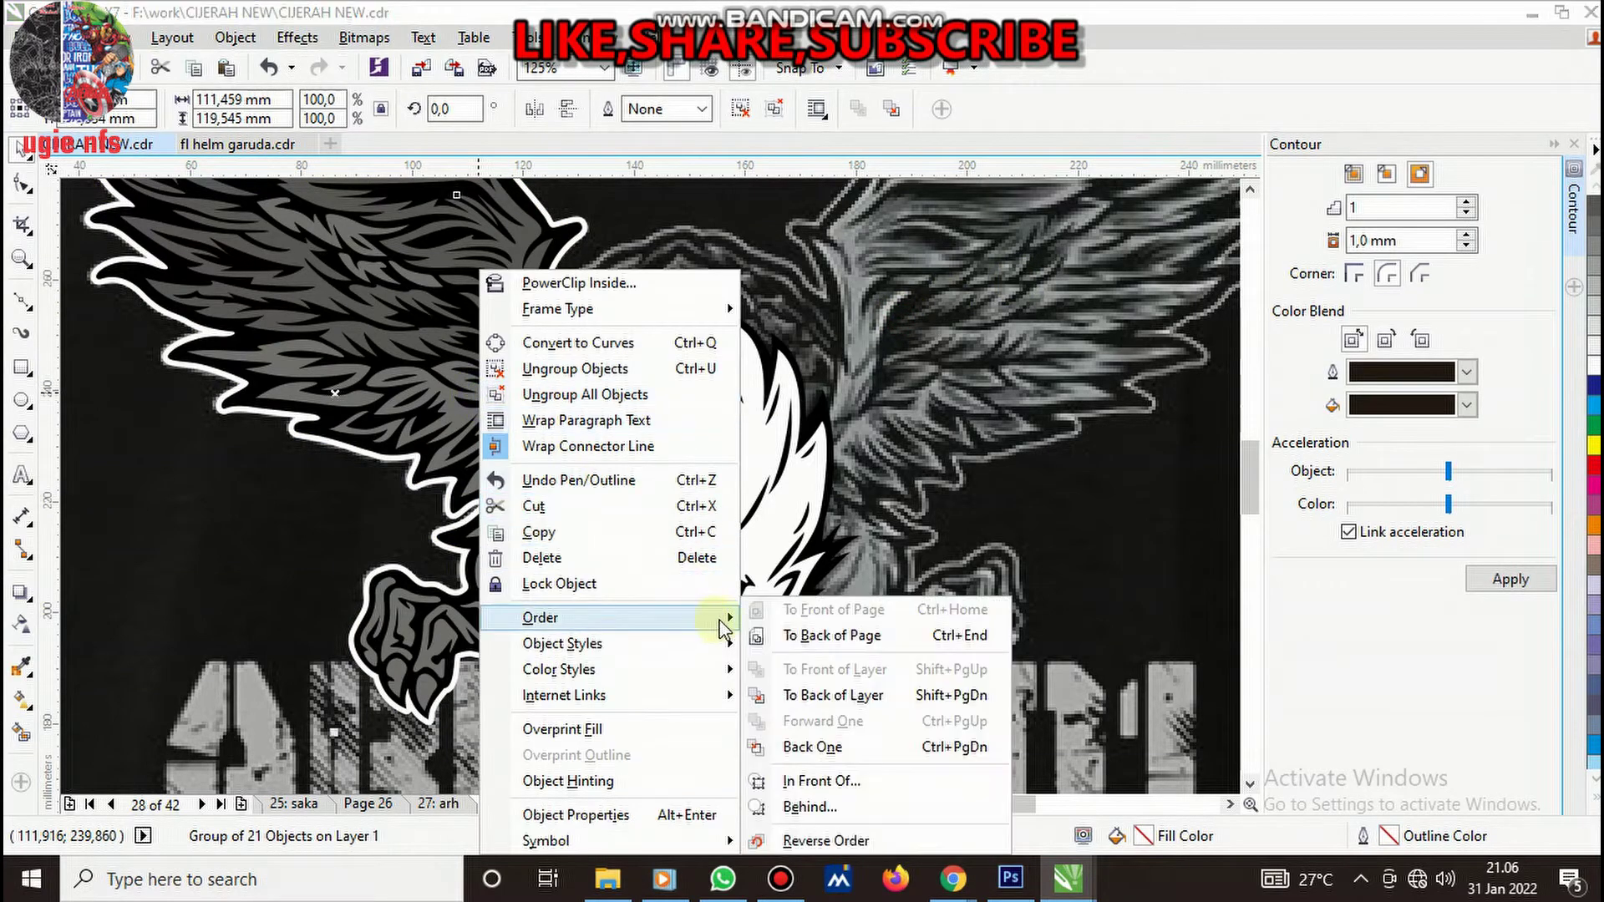
left_click(828, 804)
left_click(458, 566)
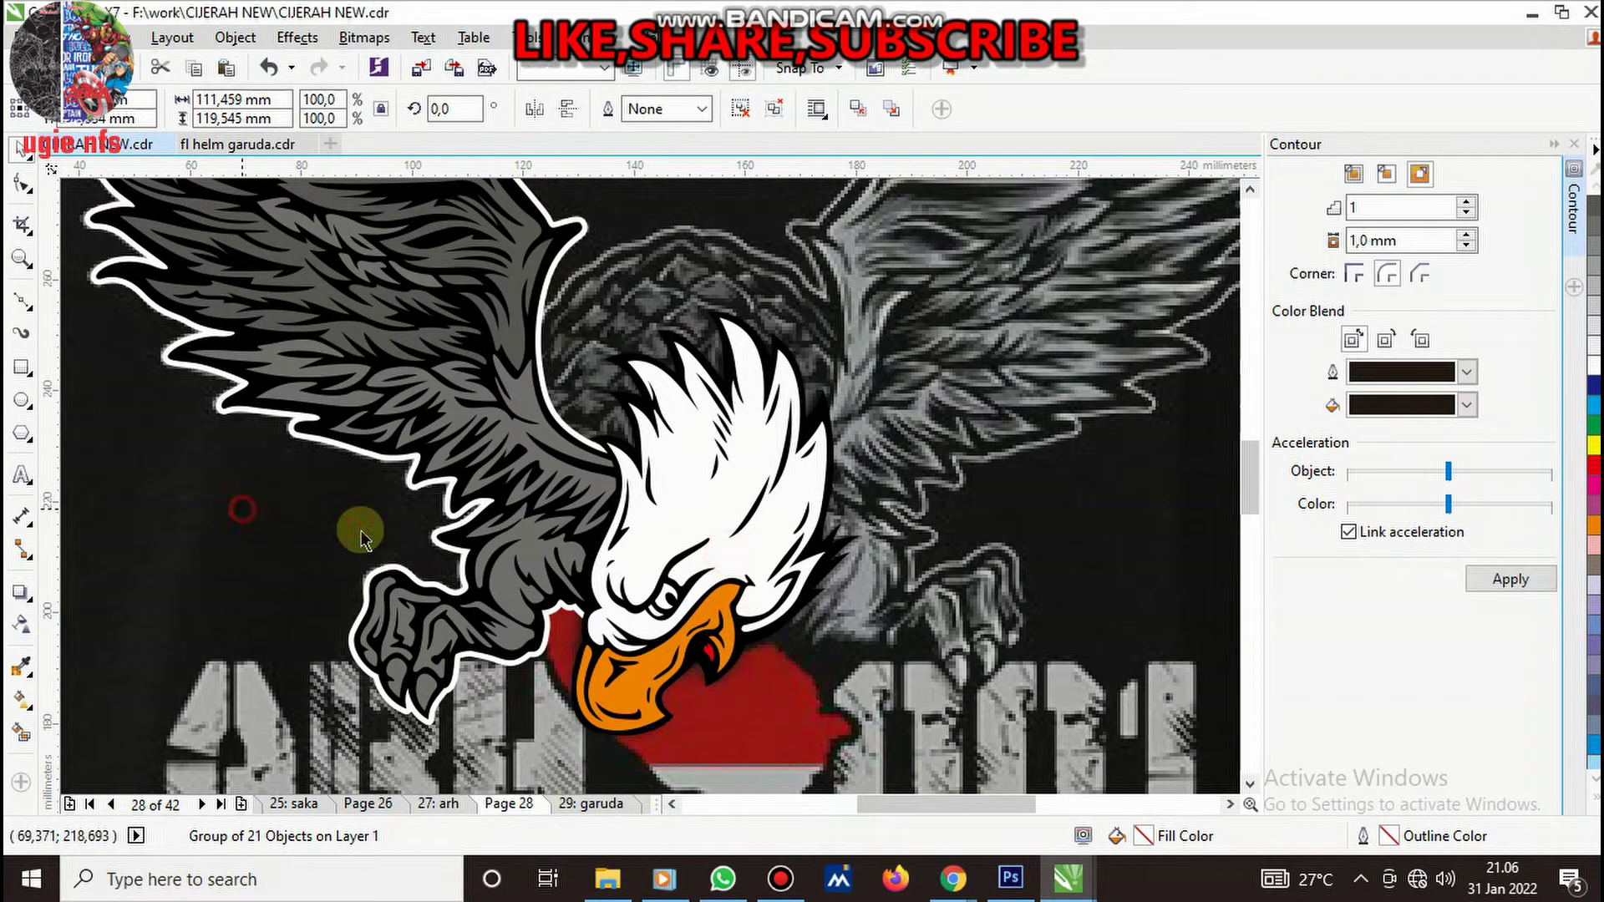
scroll(358, 529, "down", 5)
scroll(559, 604, "up", 7)
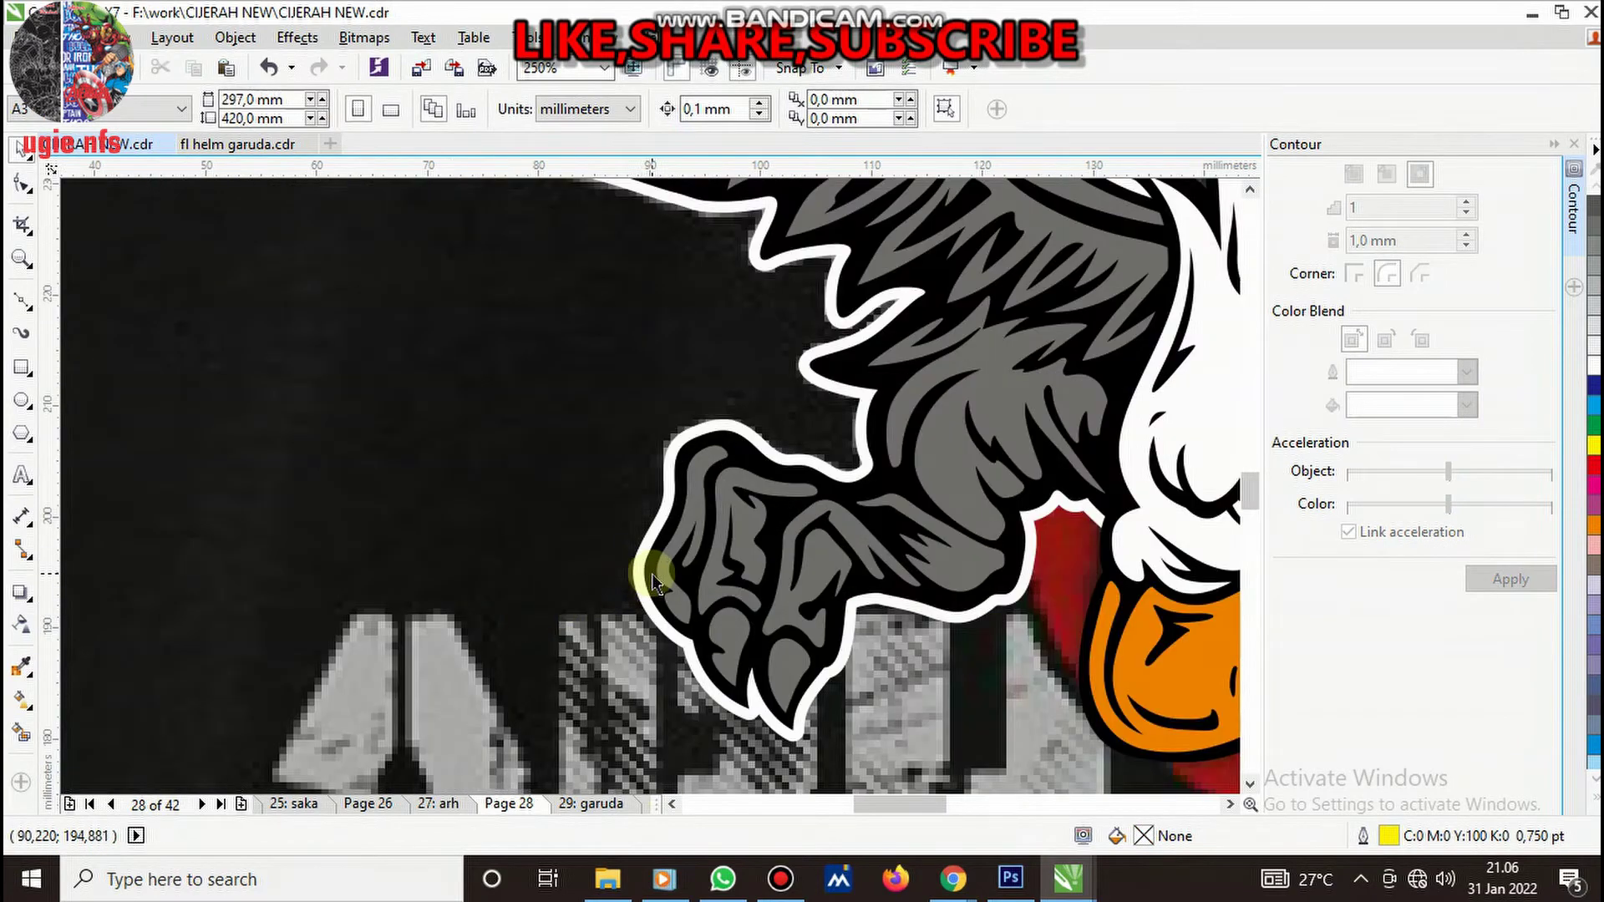
- In wireframe view, drag the white contour's nodes to follow the bitmap claw
key("shift+F9")
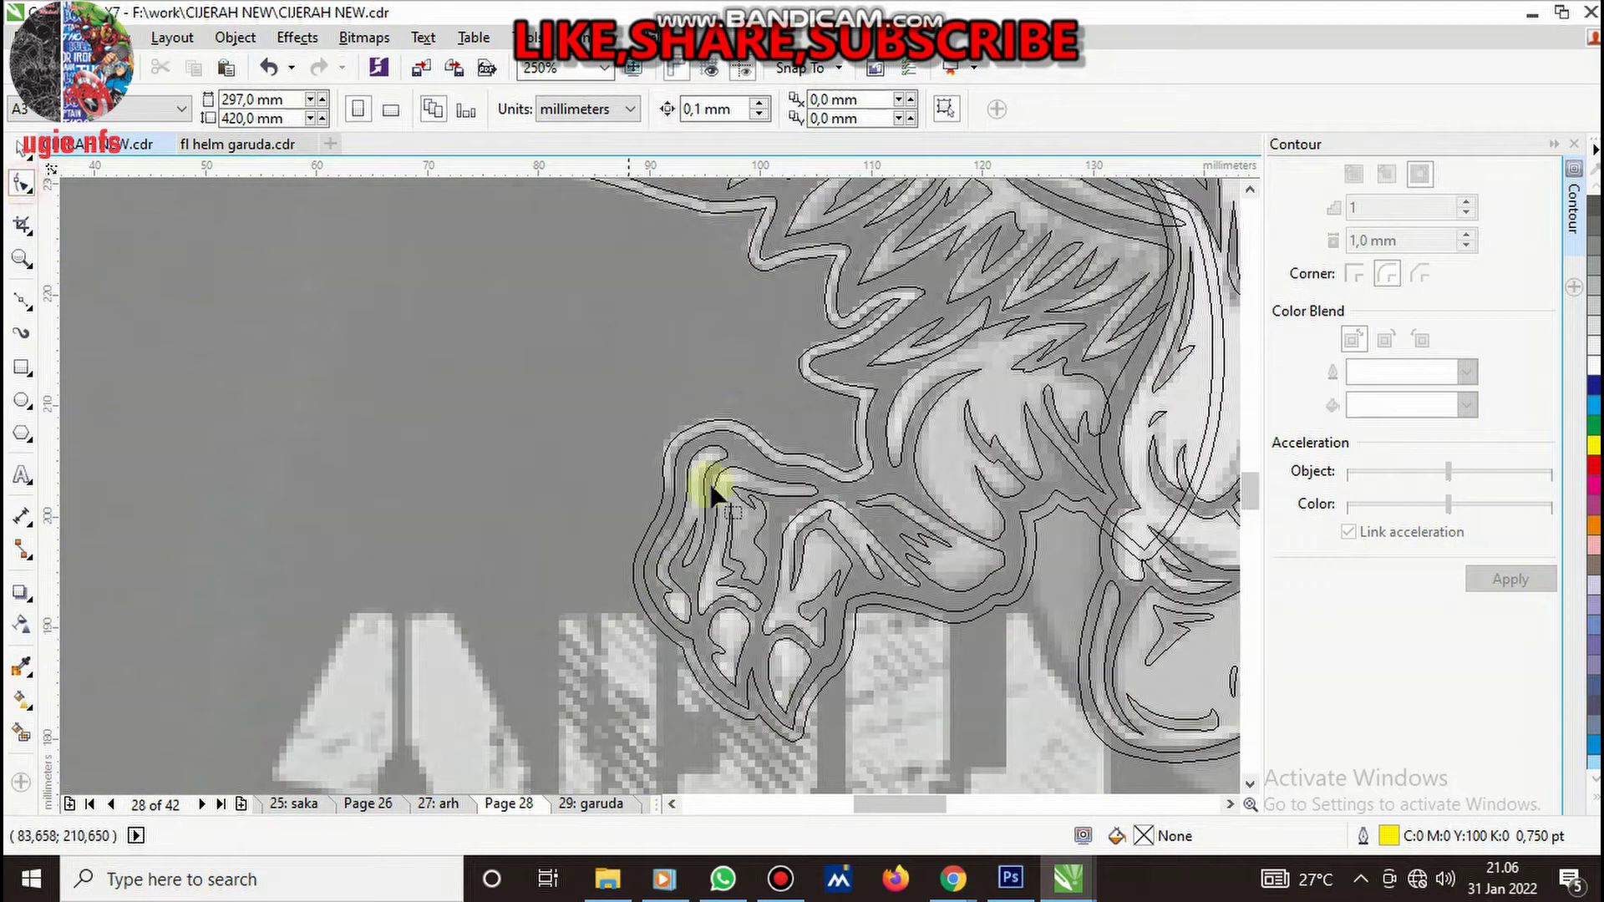
left_click(665, 503)
left_click(653, 506)
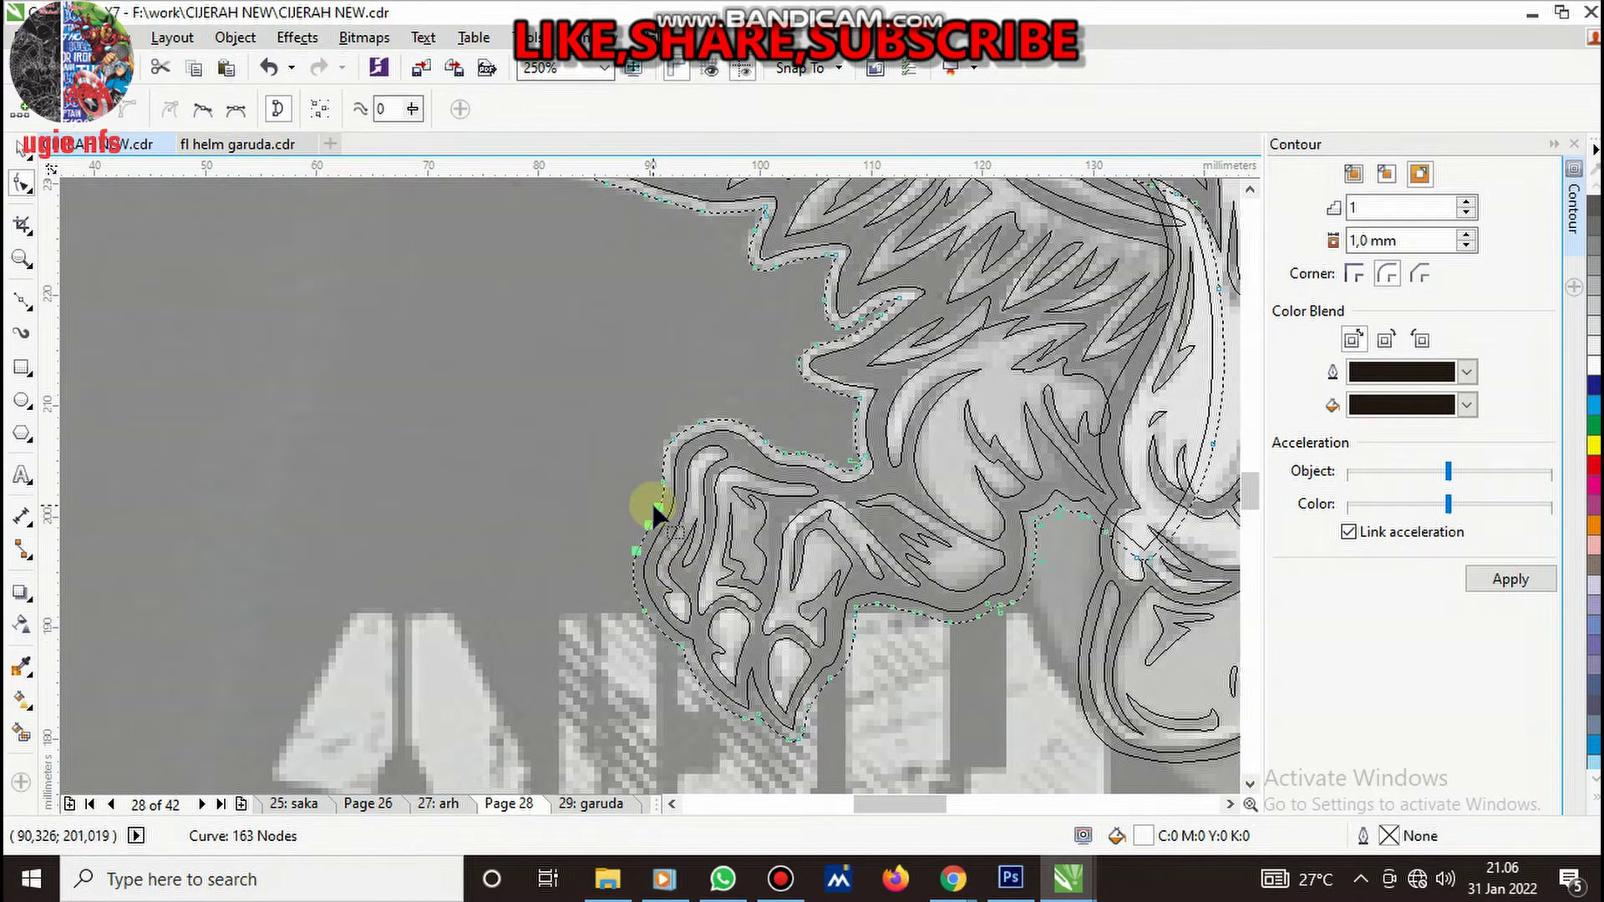
left_click_drag(662, 511, 690, 492)
left_click_drag(748, 719, 768, 628)
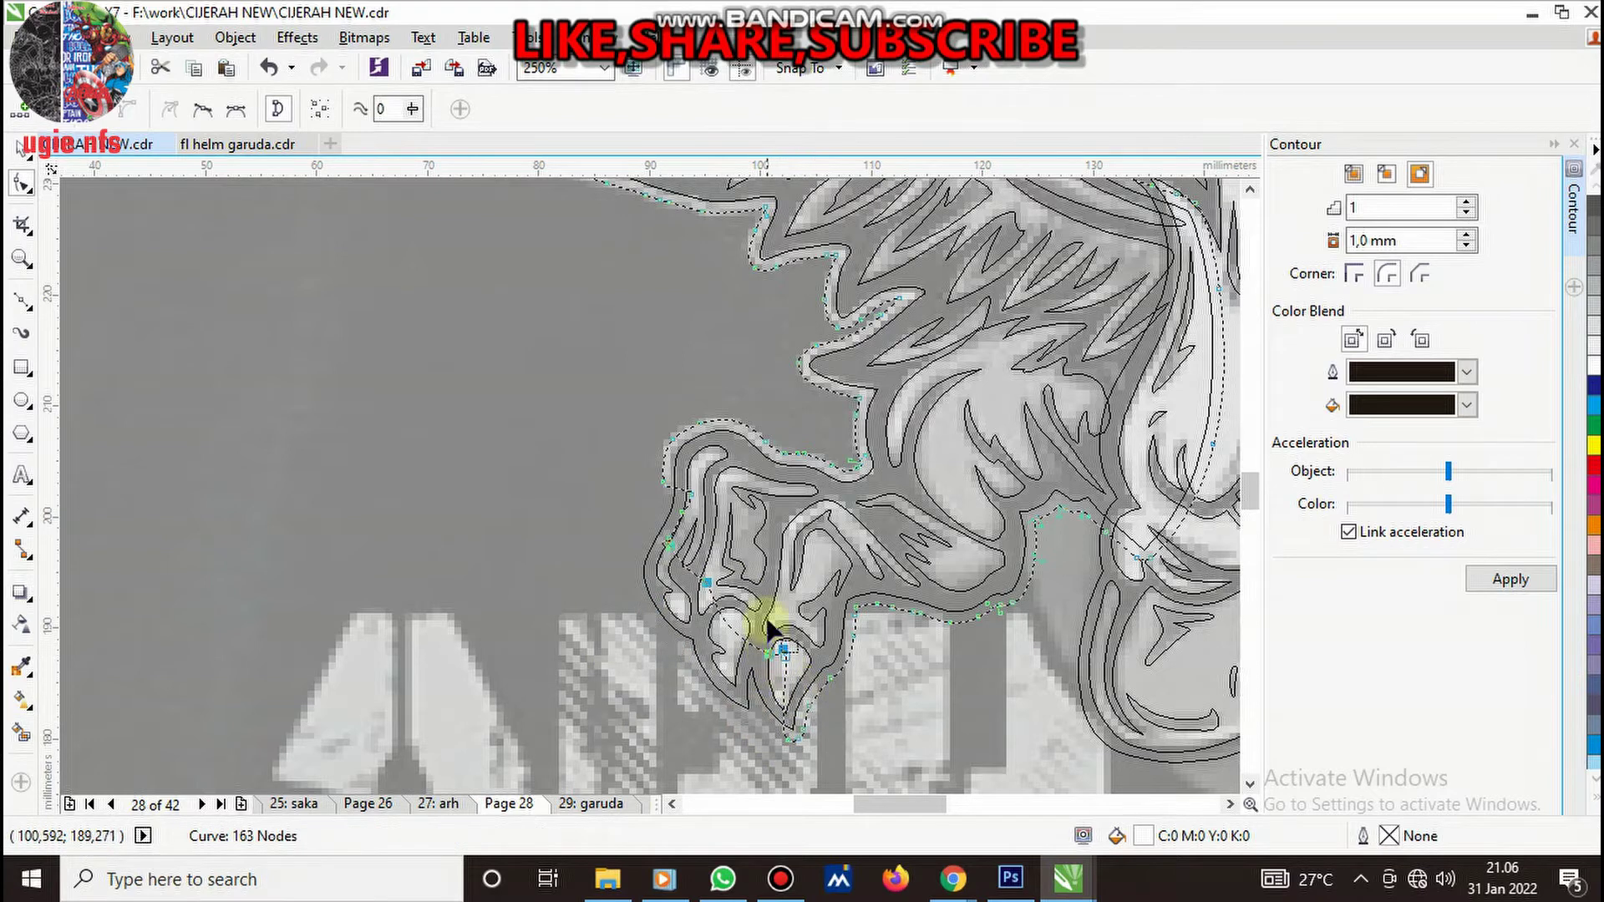
left_click_drag(829, 678, 845, 597)
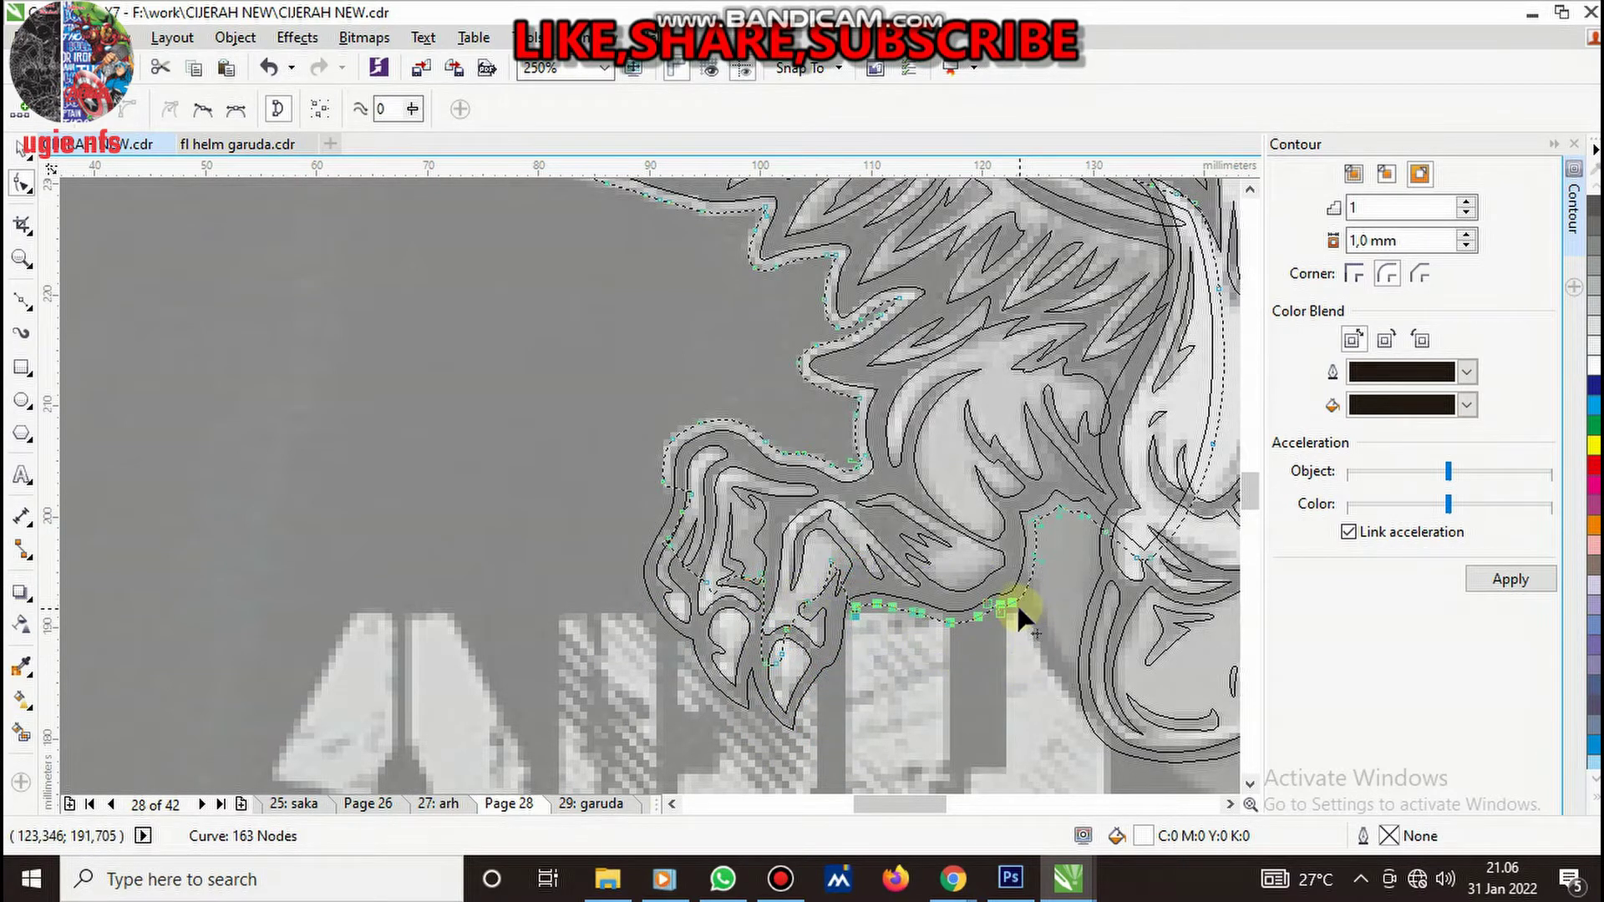
scroll(1047, 531, "up", 2)
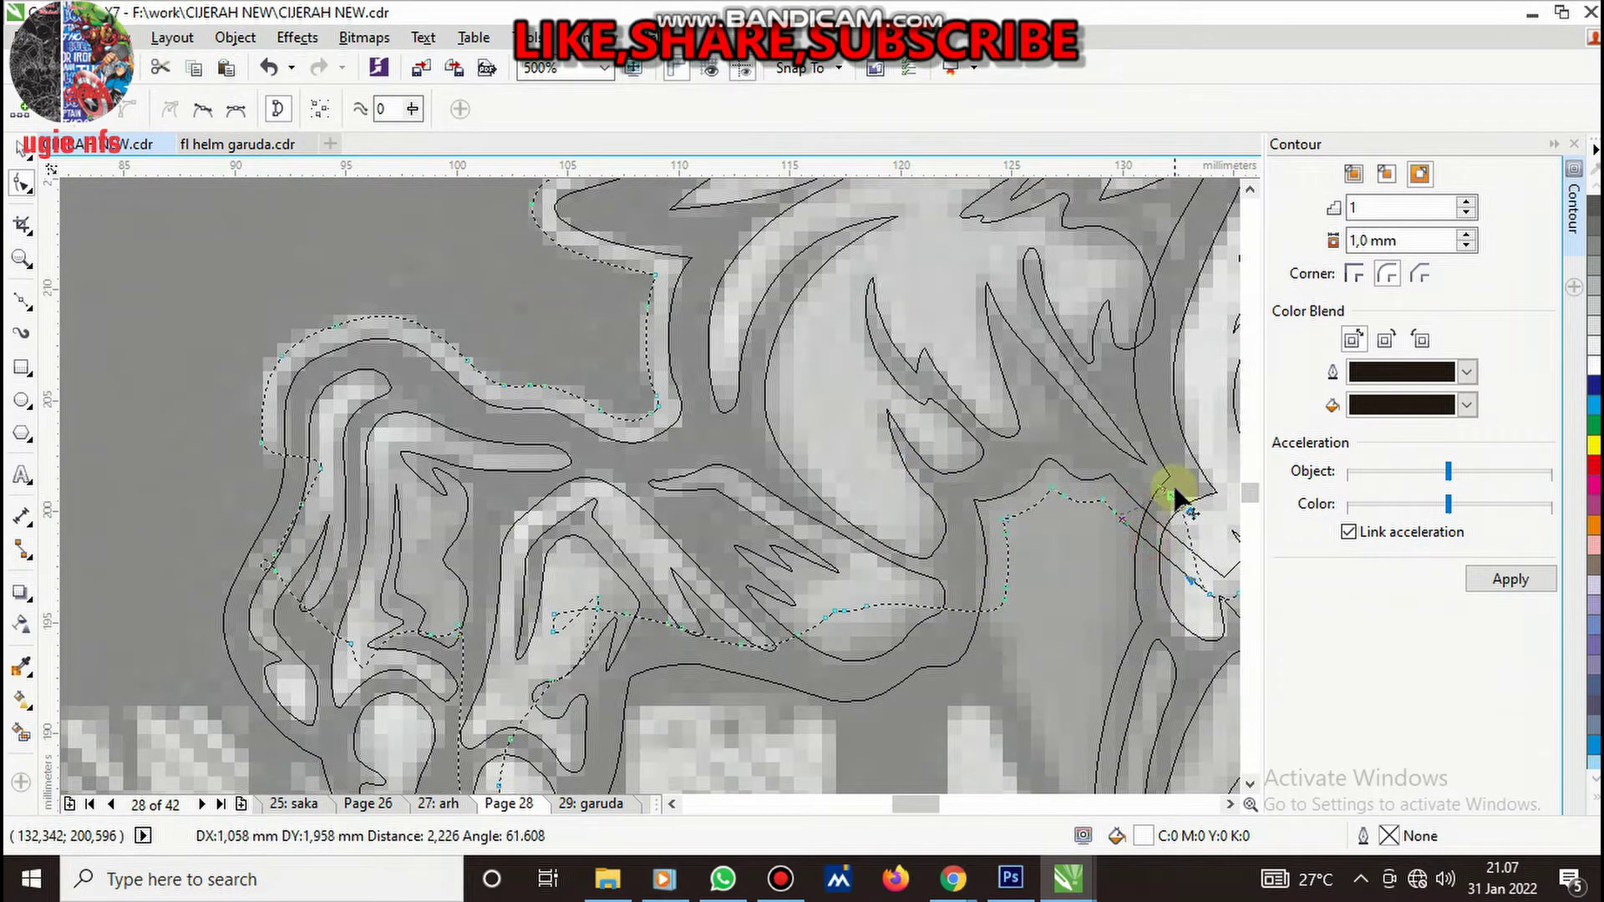
scroll(802, 543, "down", 2)
- Return to the enhanced colour view, exit node editing and clear the selection
key("space")
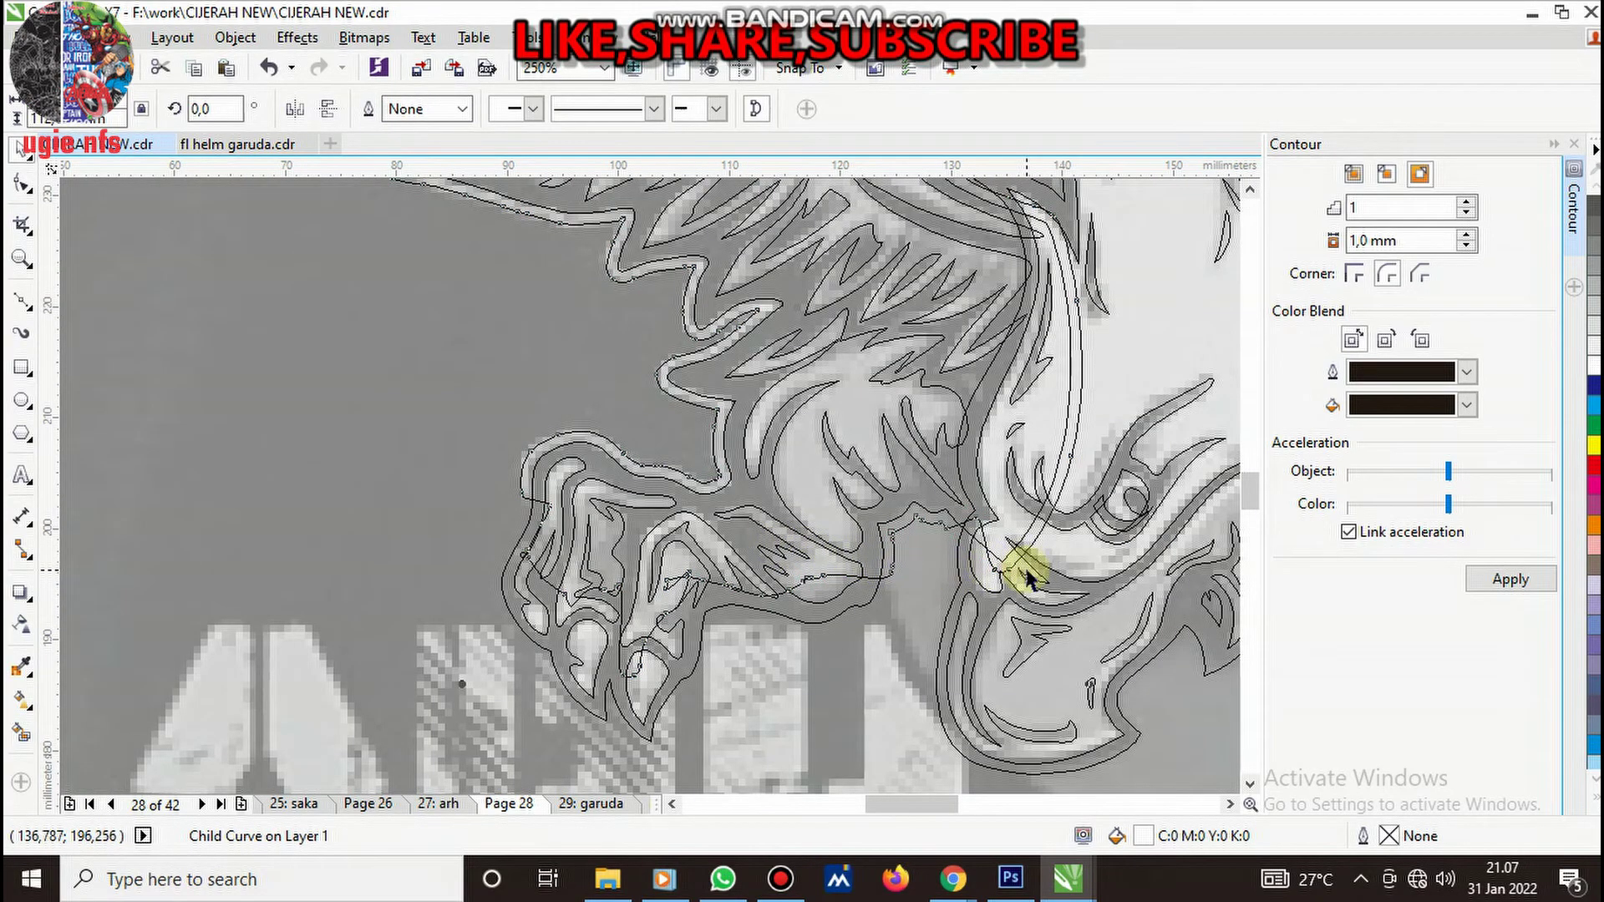
key("shift+F9")
scroll(949, 537, "down", 3)
scroll(949, 537, "up", 2)
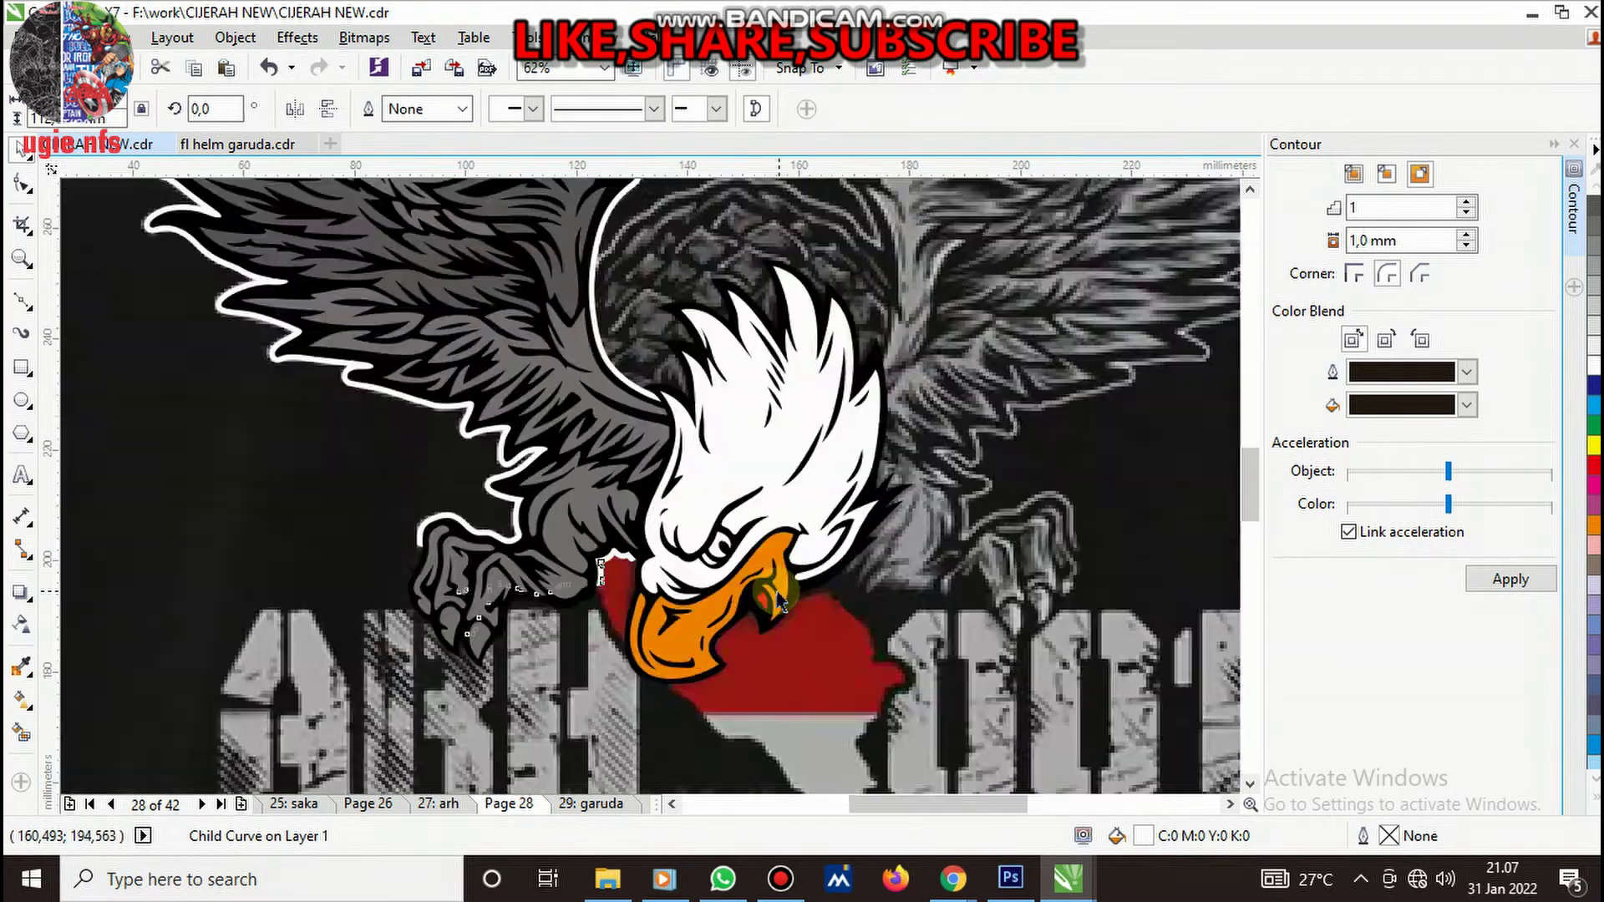
scroll(618, 535, "up", 1)
scroll(618, 535, "up", 1)
key("F10")
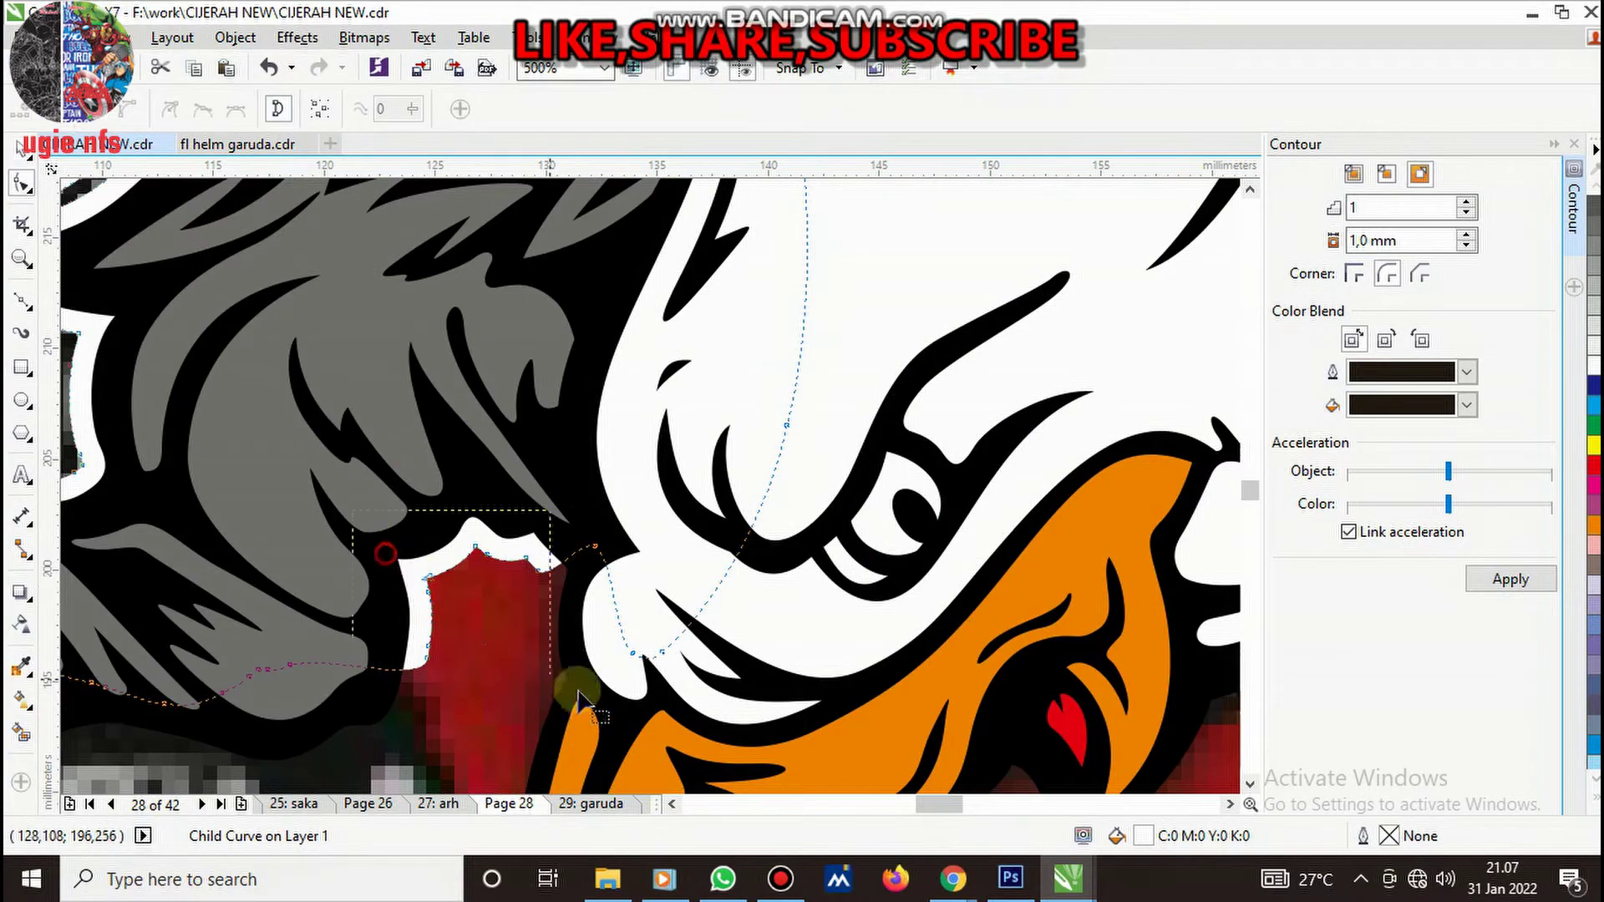
scroll(537, 574, "down", 4)
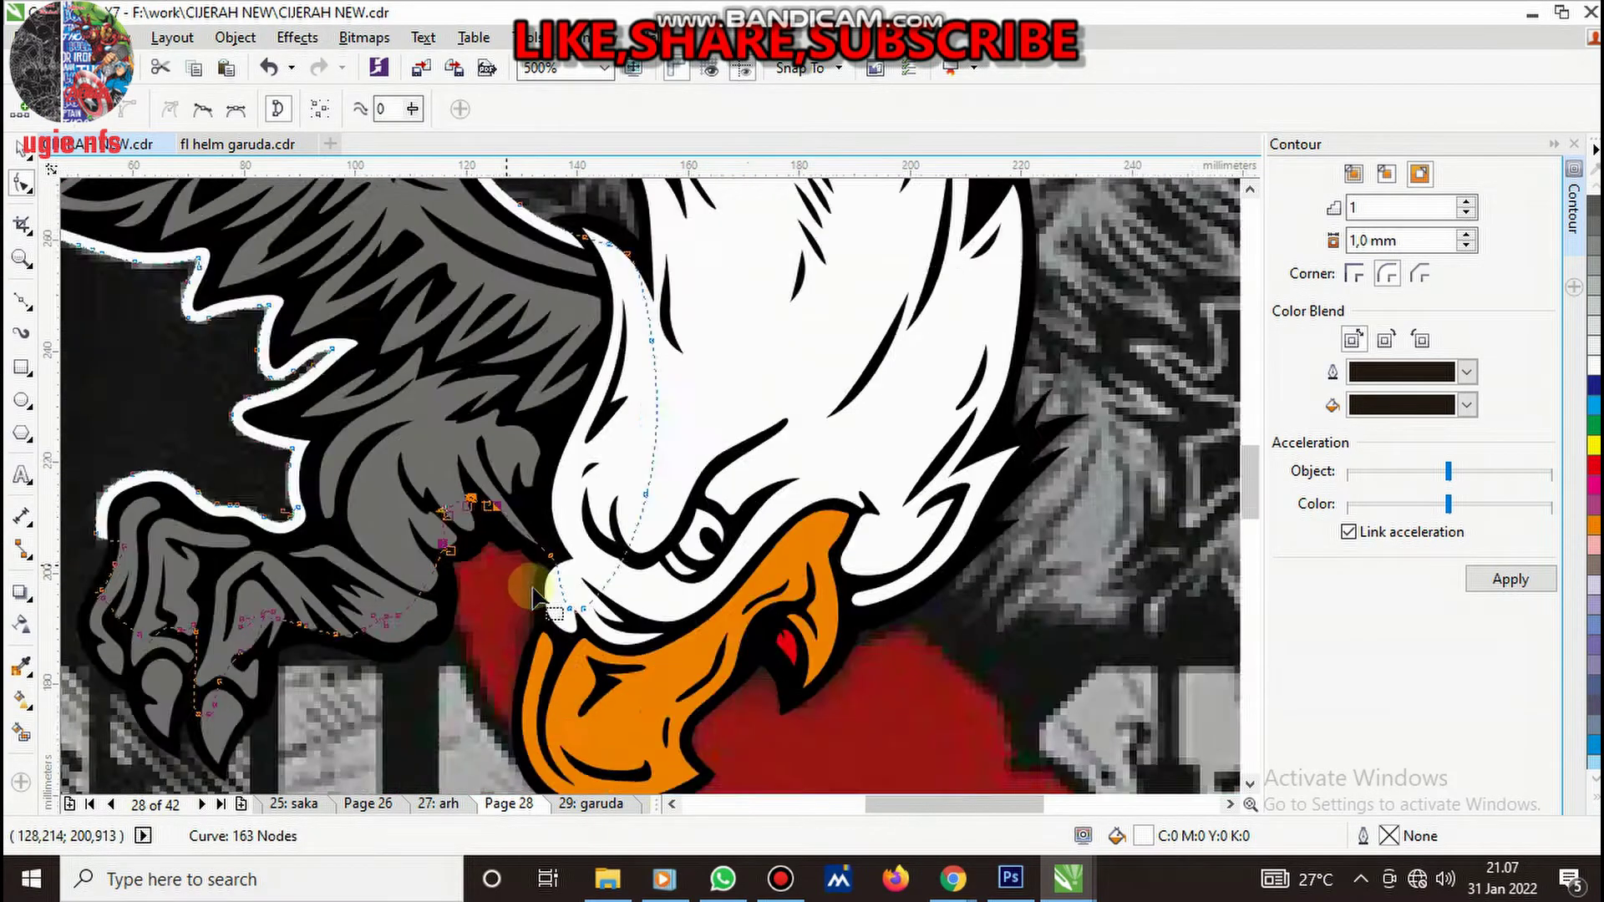
key("space")
scroll(585, 544, "down", 4)
left_click(398, 429)
- Duplicate the wing, mirror it horizontally and position it as the right wing
left_click_drag(389, 413, 704, 706)
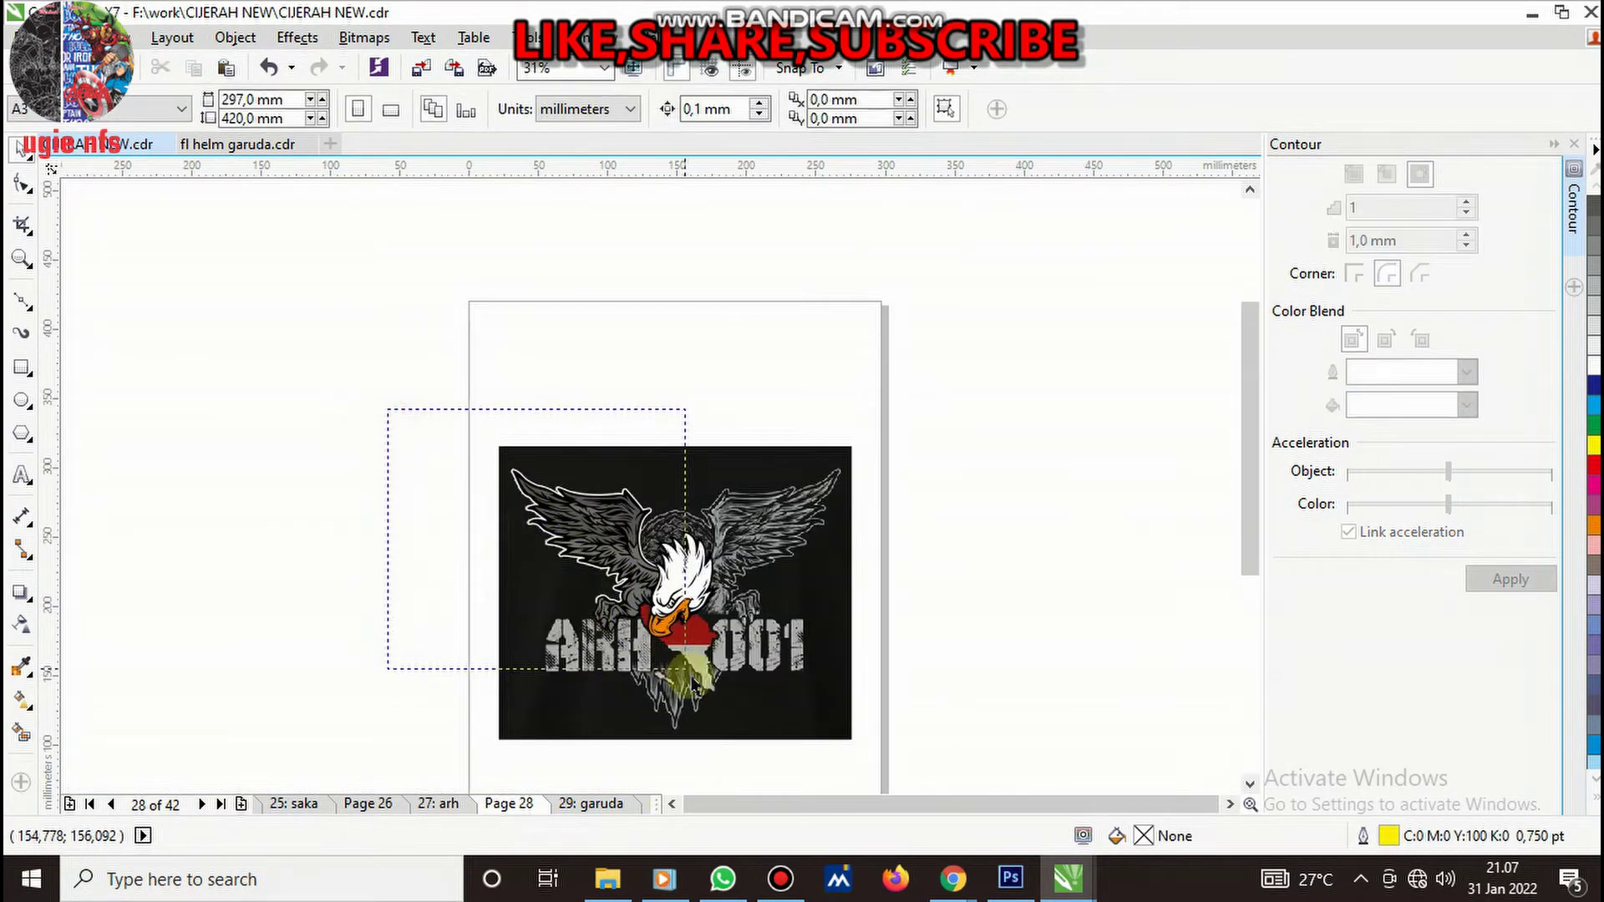
scroll(735, 551, "up", 4)
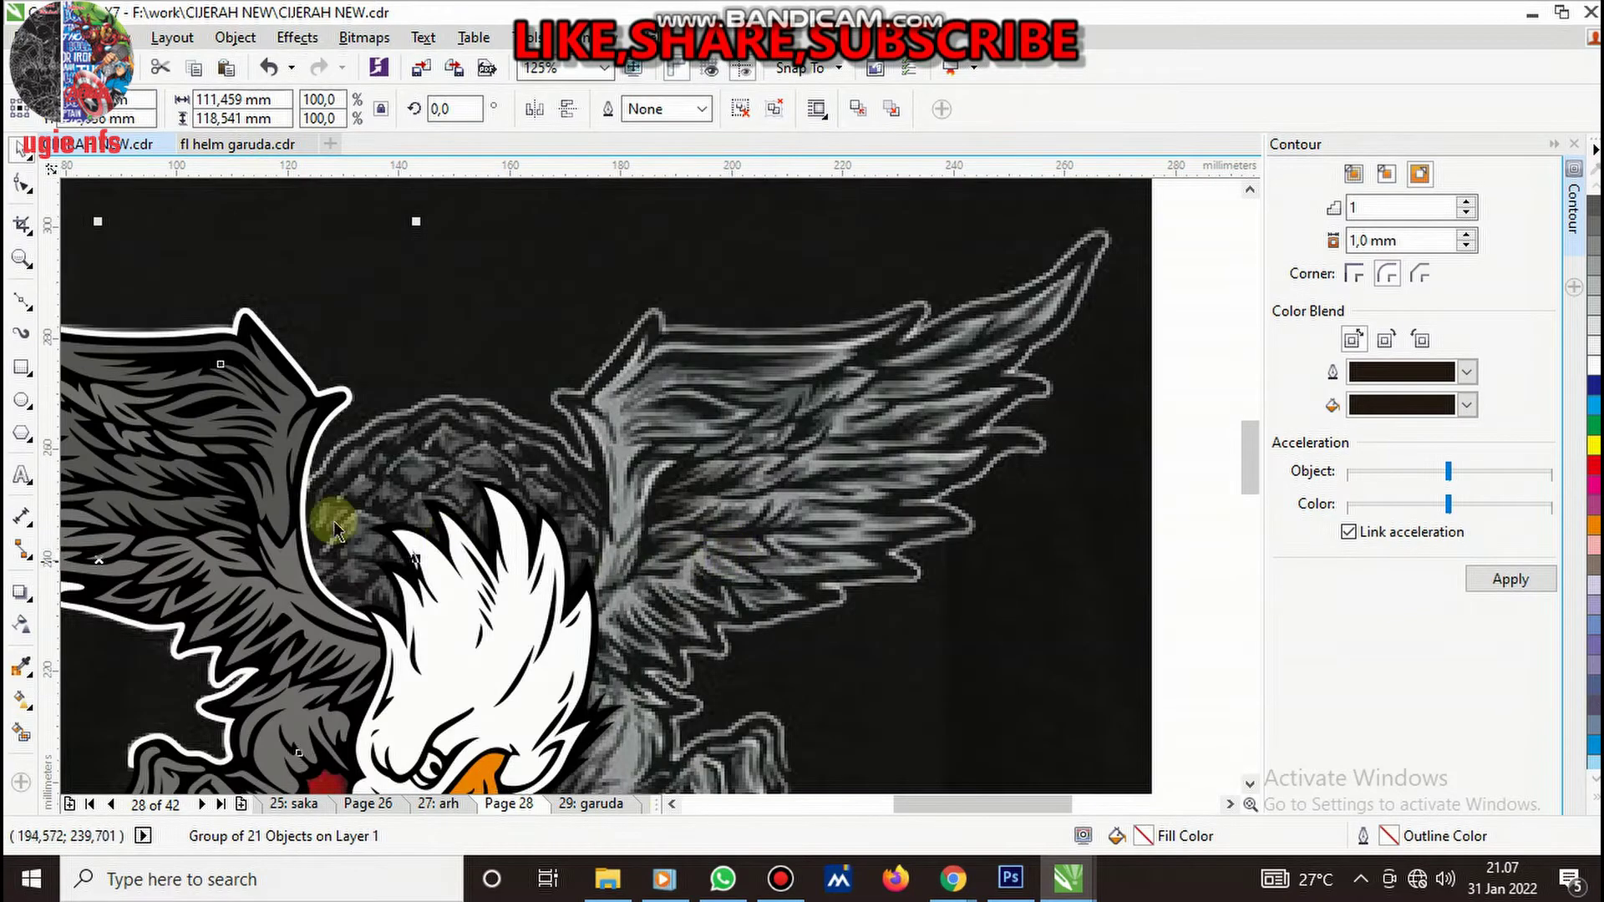
scroll(335, 510, "down", 2)
left_click_drag(703, 532, 697, 528)
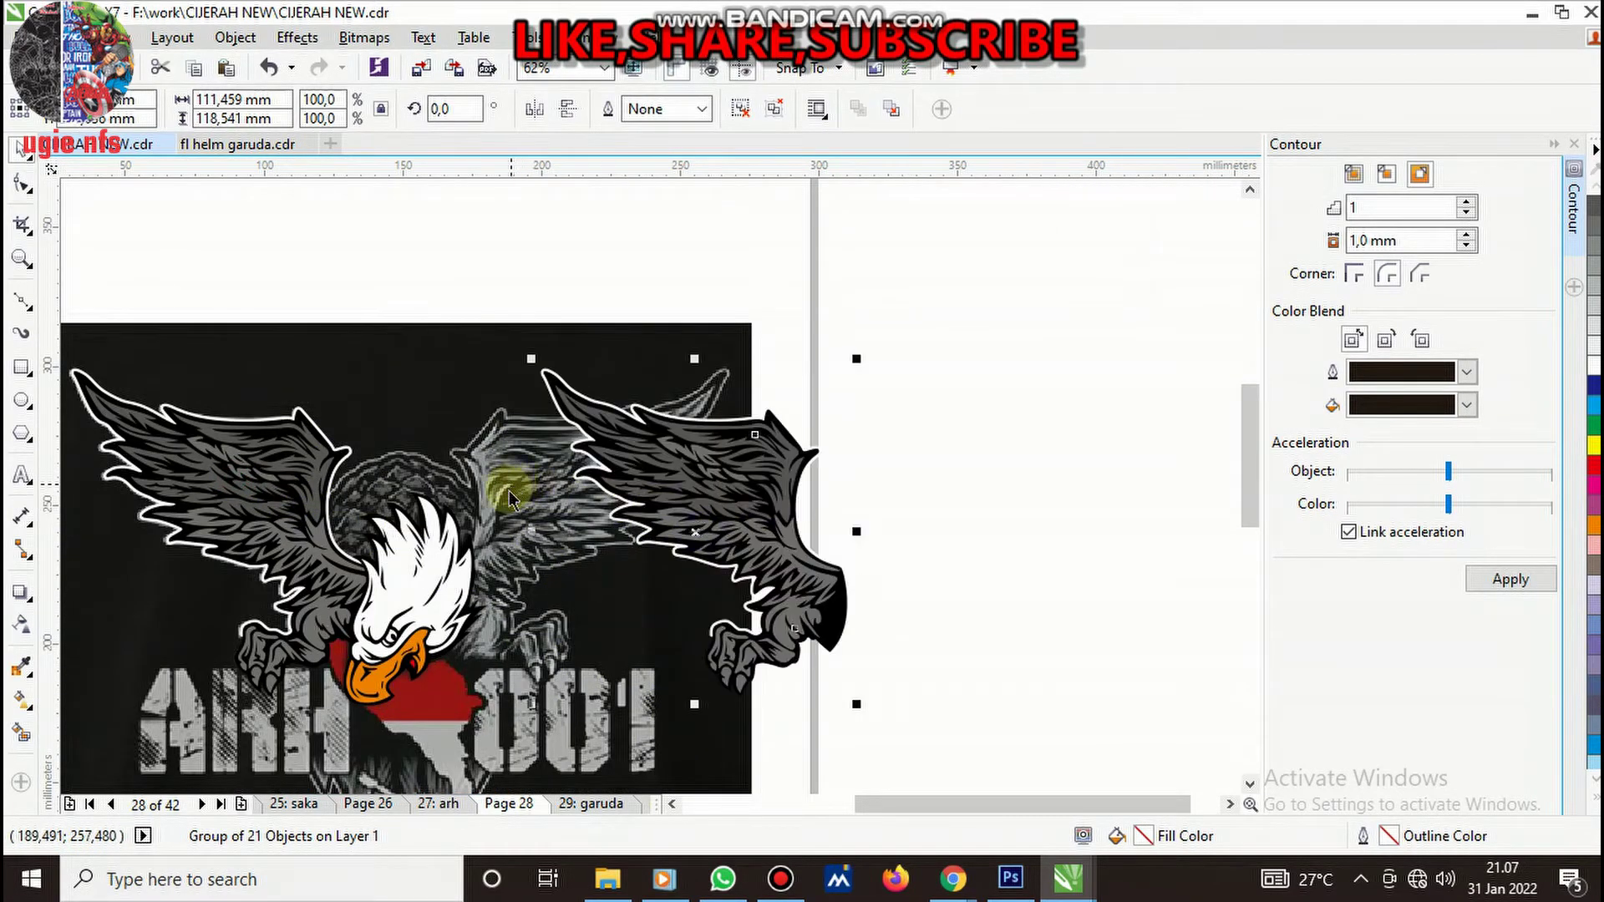
scroll(504, 489, "up", 2)
scroll(802, 530, "down", 2)
scroll(587, 538, "up", 2)
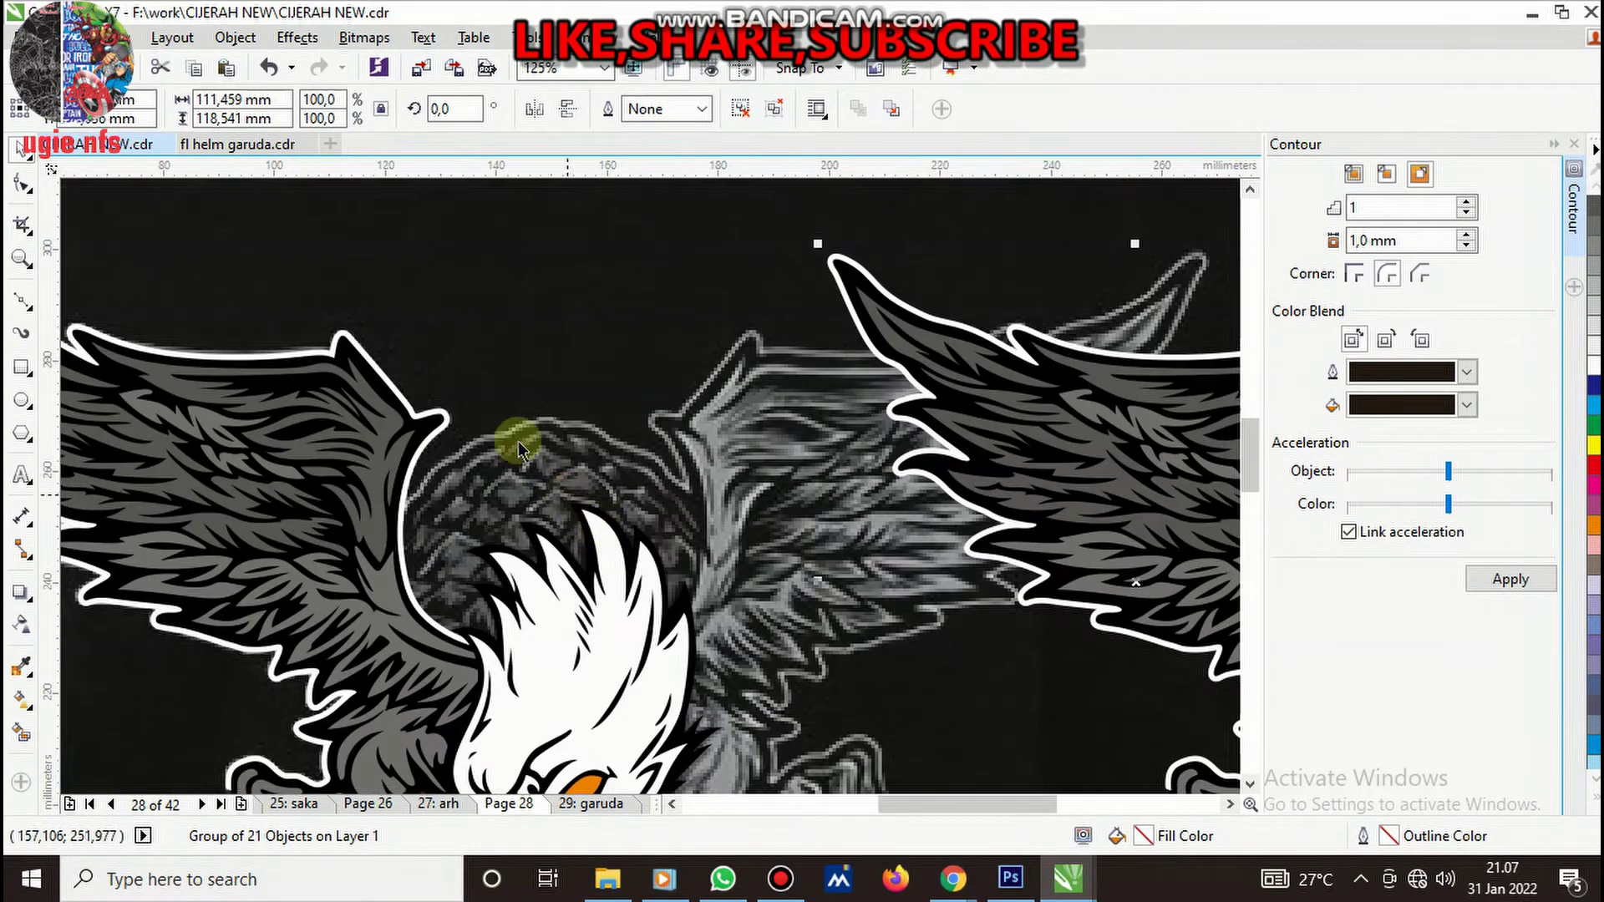
left_click(534, 109)
scroll(768, 430, "down", 2)
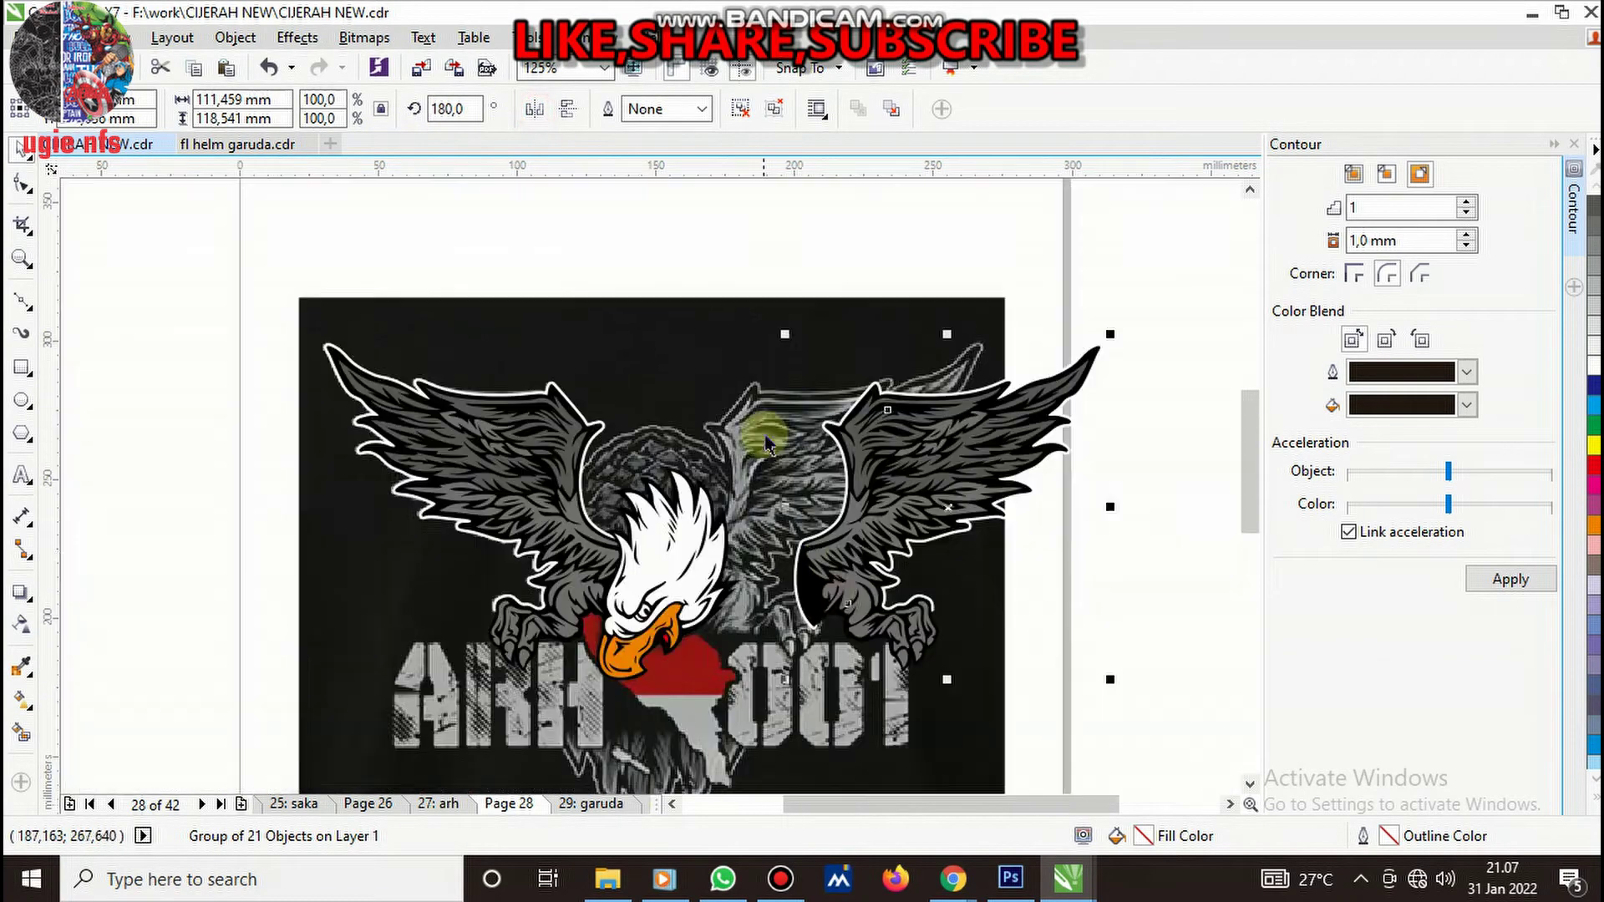
scroll(871, 545, "up", 2)
left_click_drag(872, 545, 652, 574)
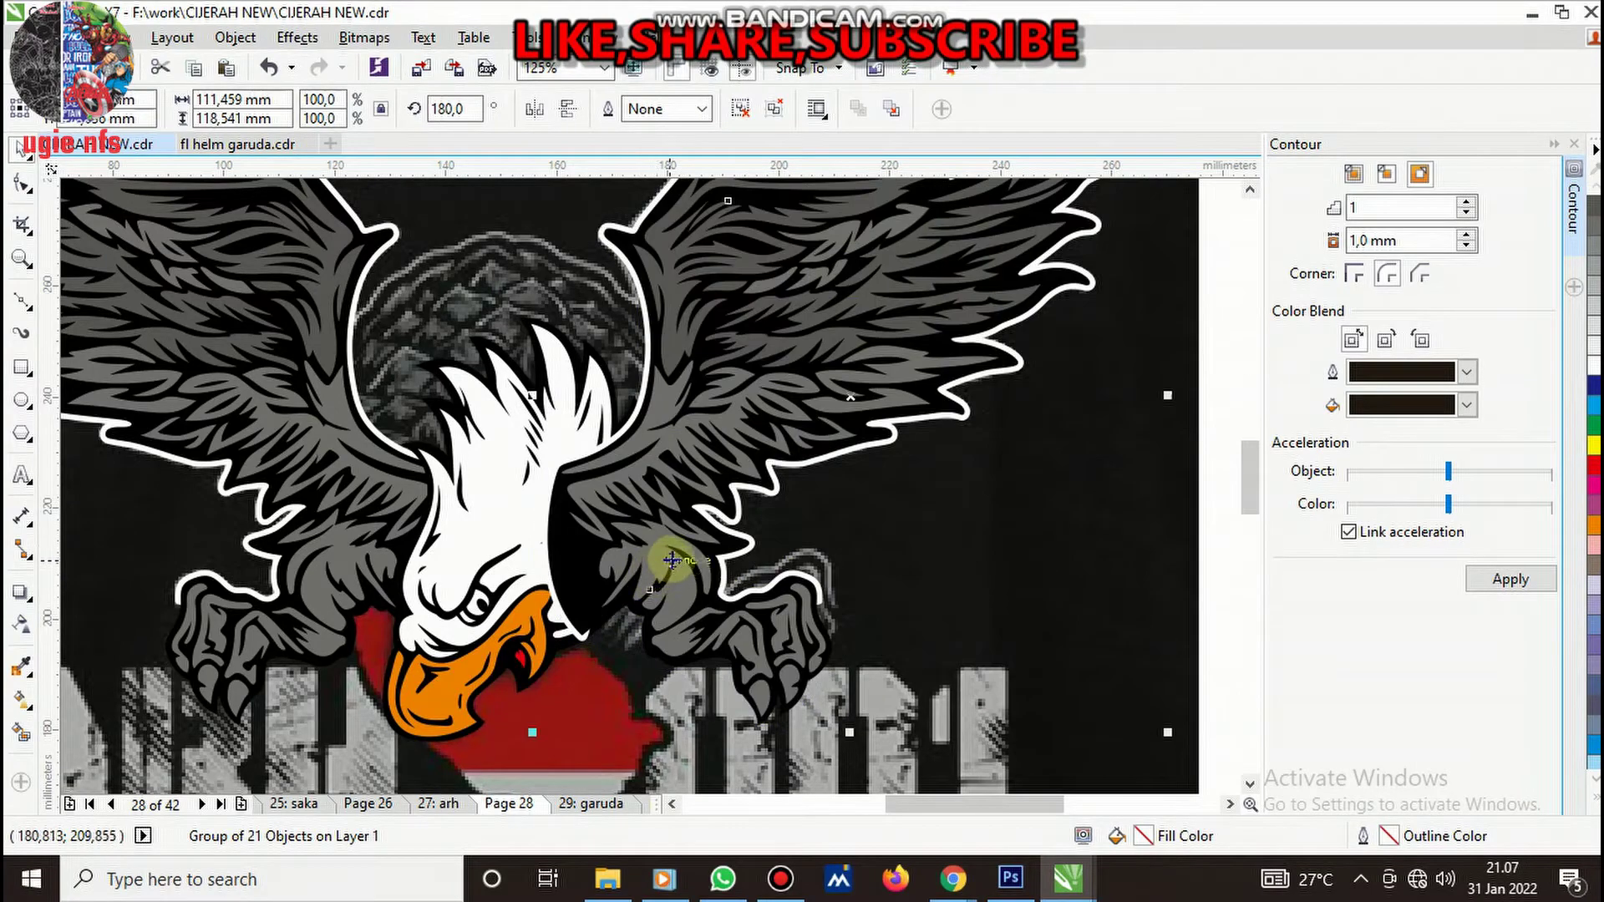
- Bring the eagle head group to the front of the layer, over both wings
left_click(497, 541)
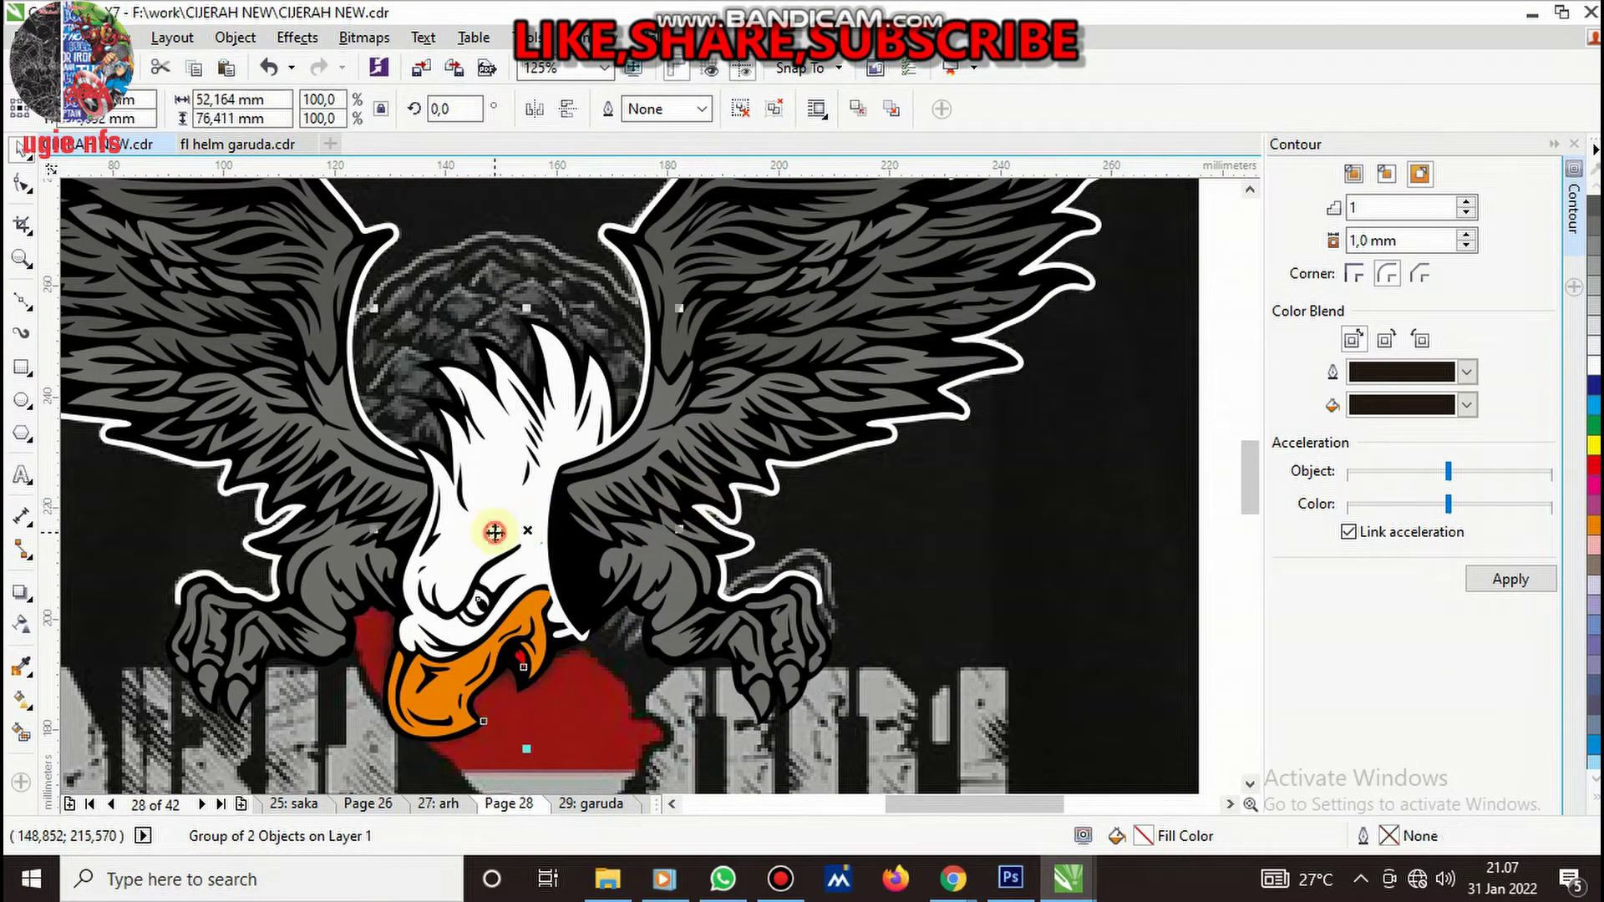
right_click(497, 542)
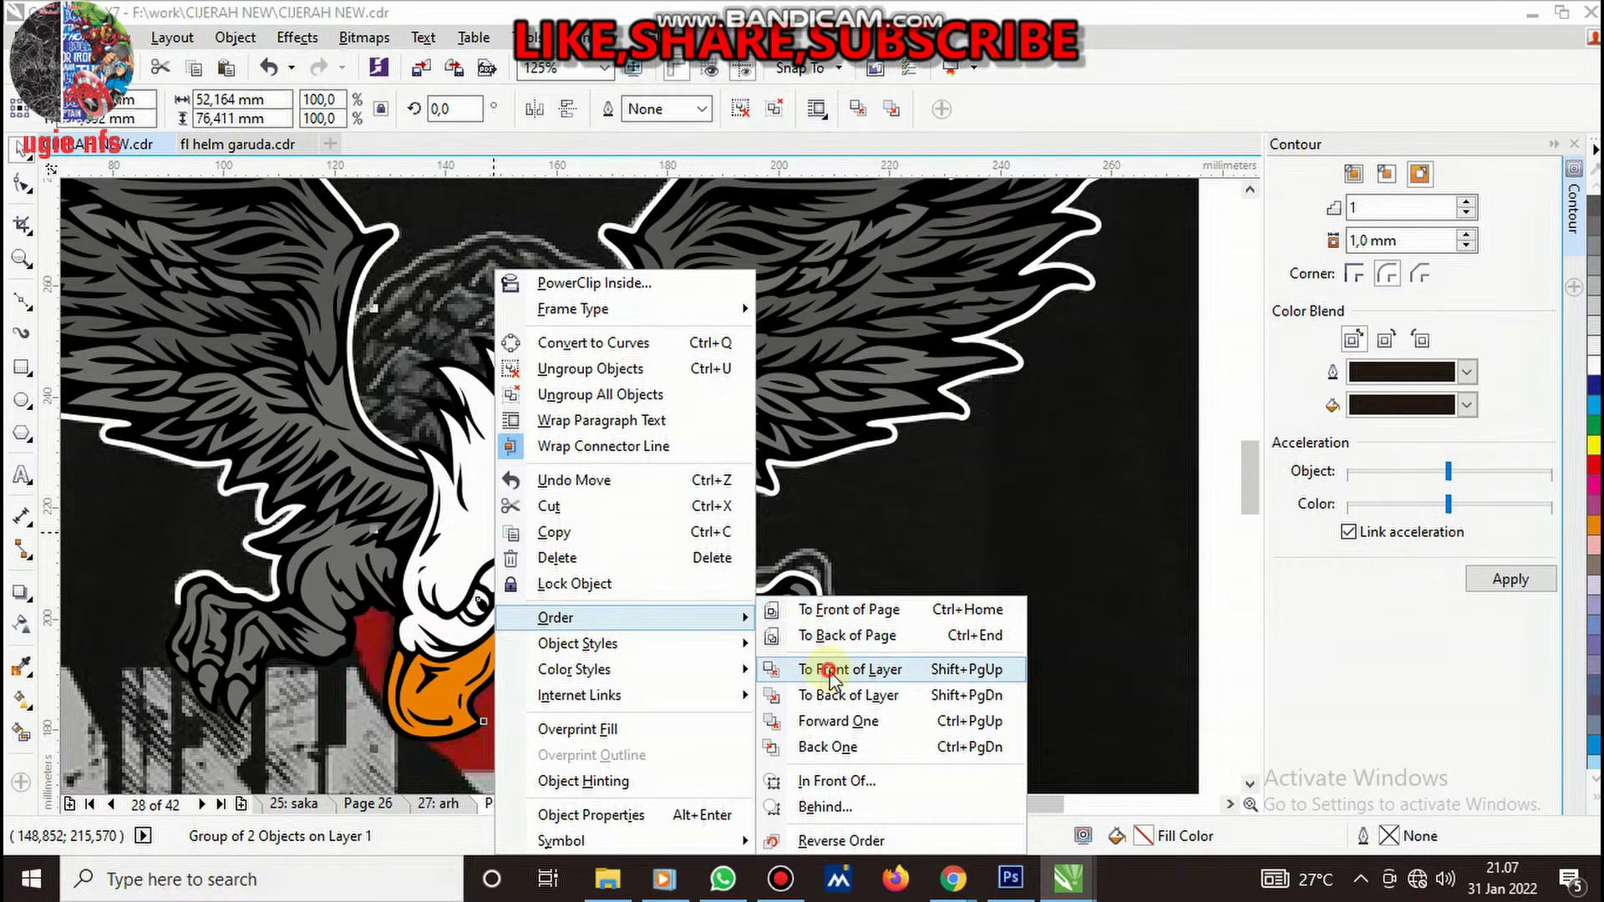
left_click(831, 669)
key("Escape")
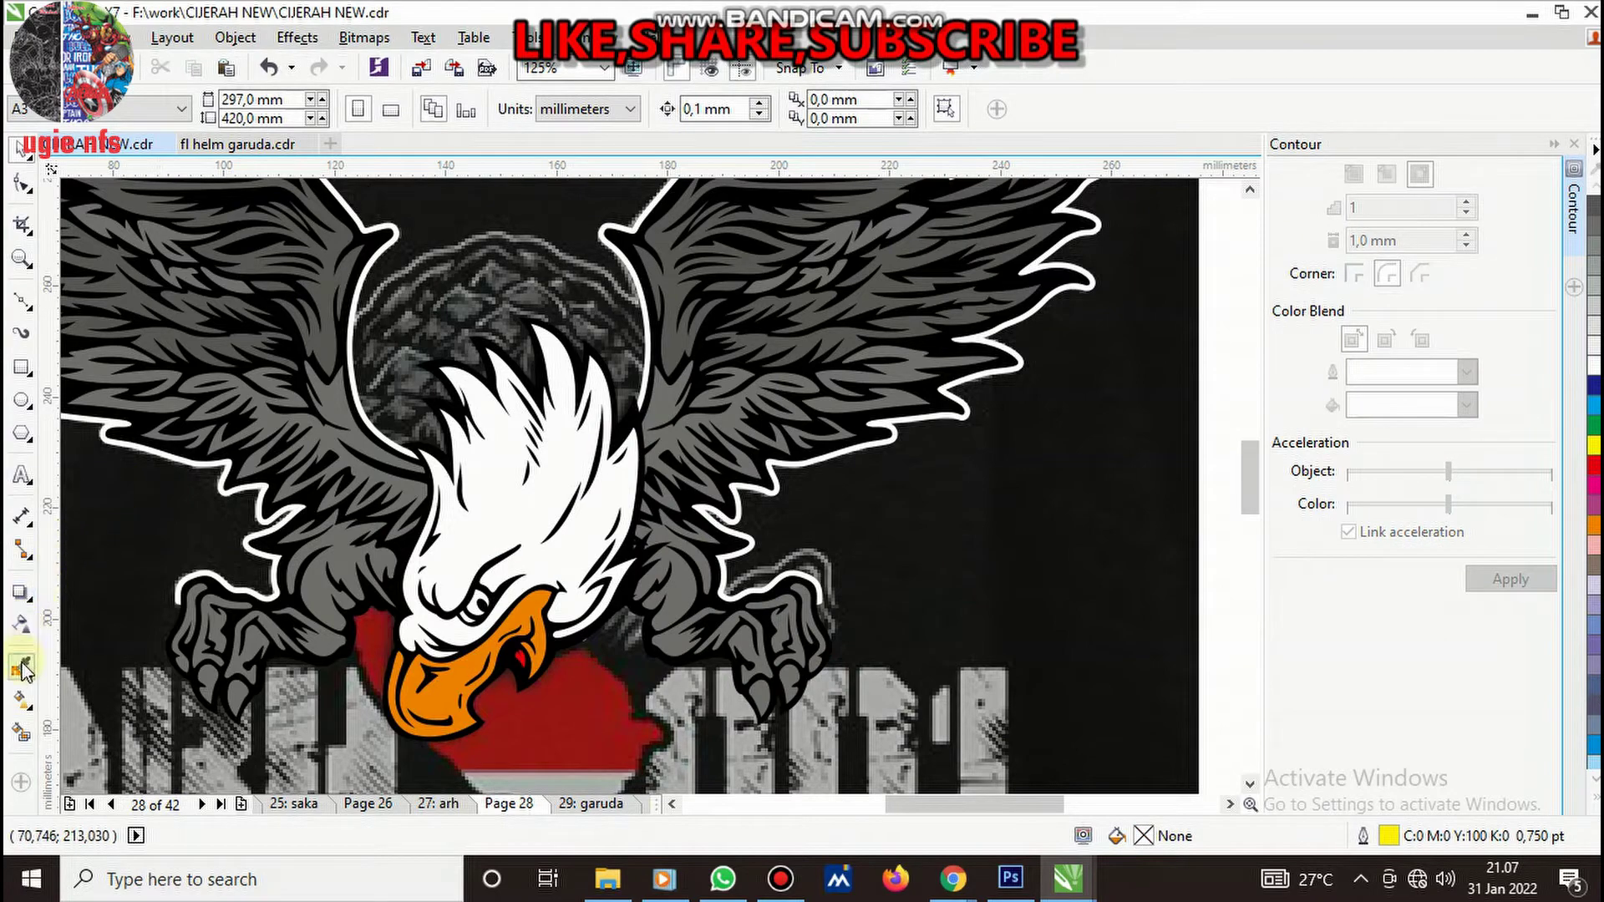
- Sample the 80% Black grey from the wing feathers with the Color Eyedropper
left_click(23, 666)
scroll(789, 276, "up", 2)
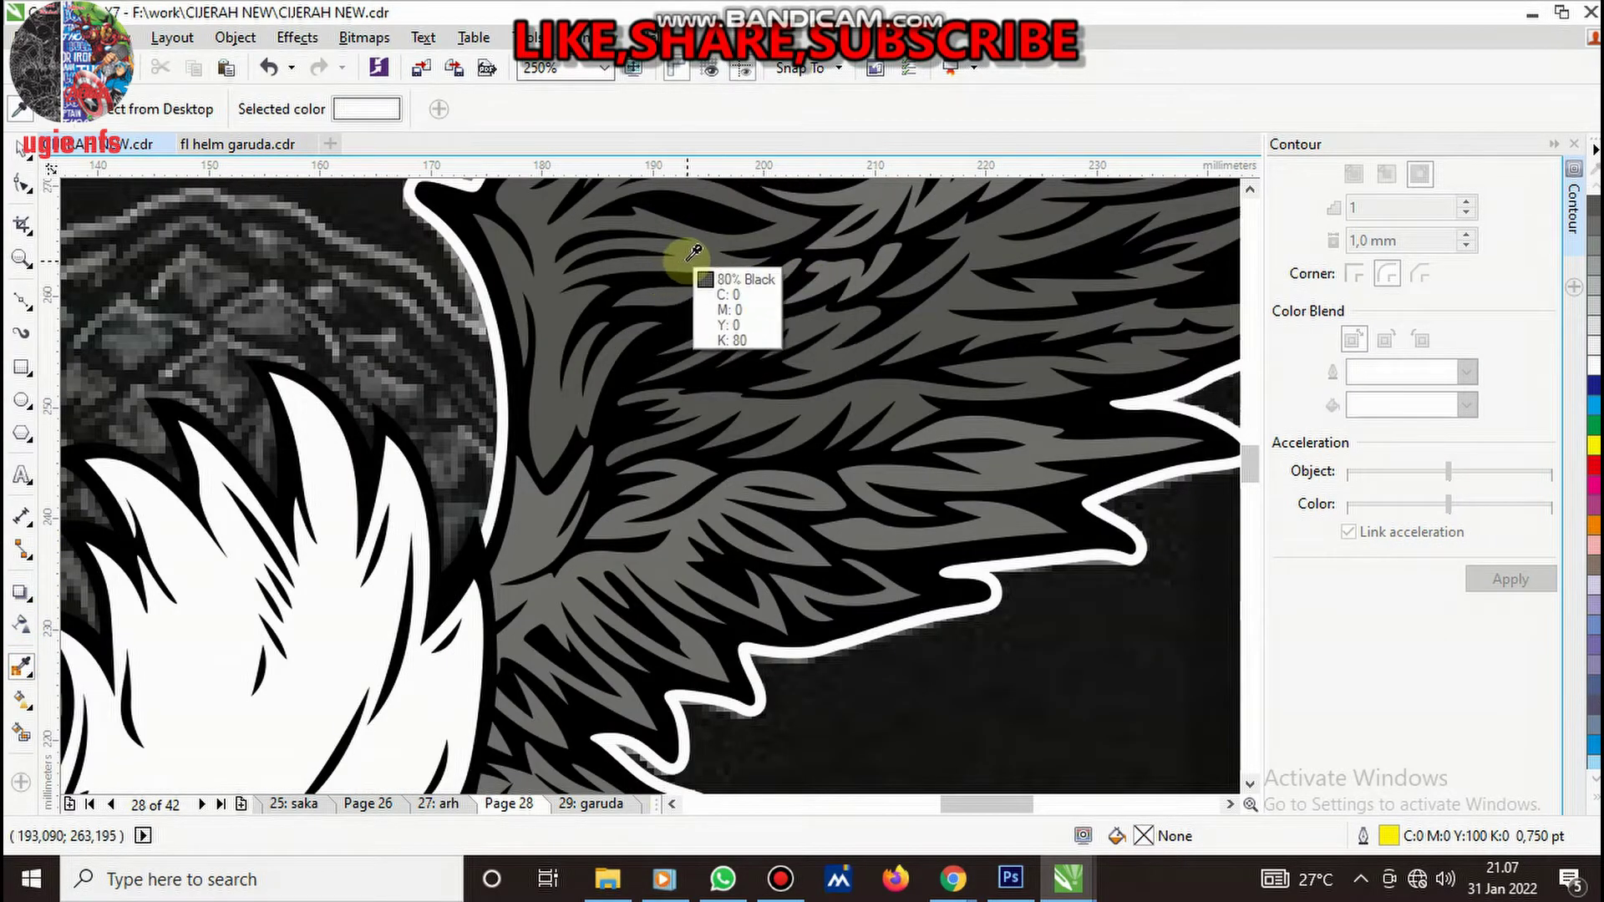
left_click(748, 286)
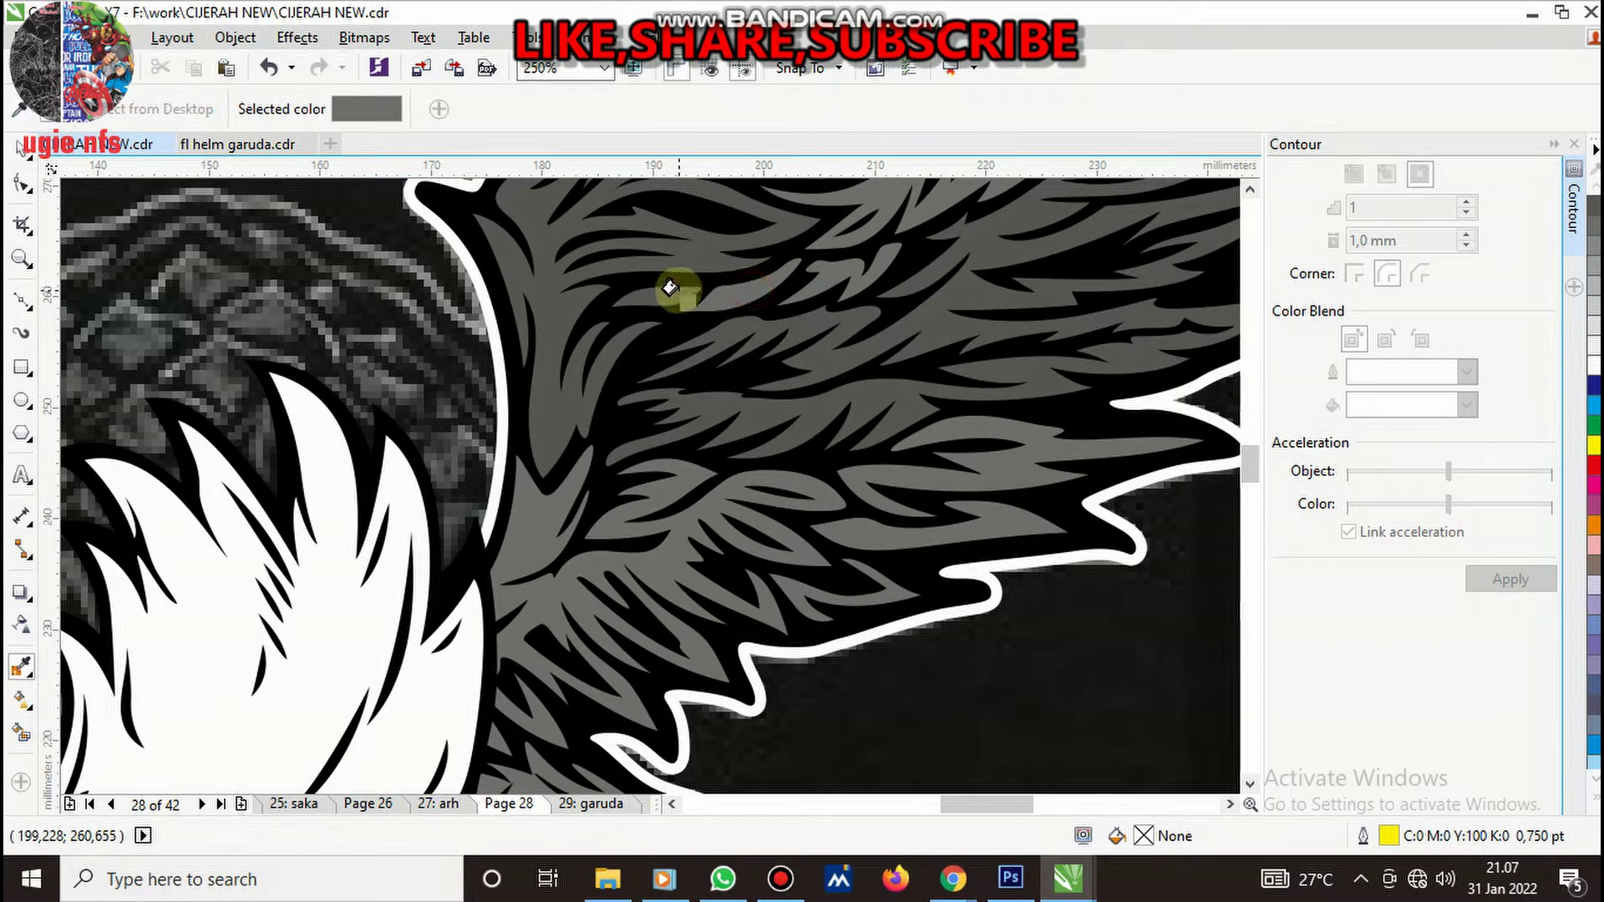
scroll(655, 412, "down", 1)
scroll(603, 468, "up", 1)
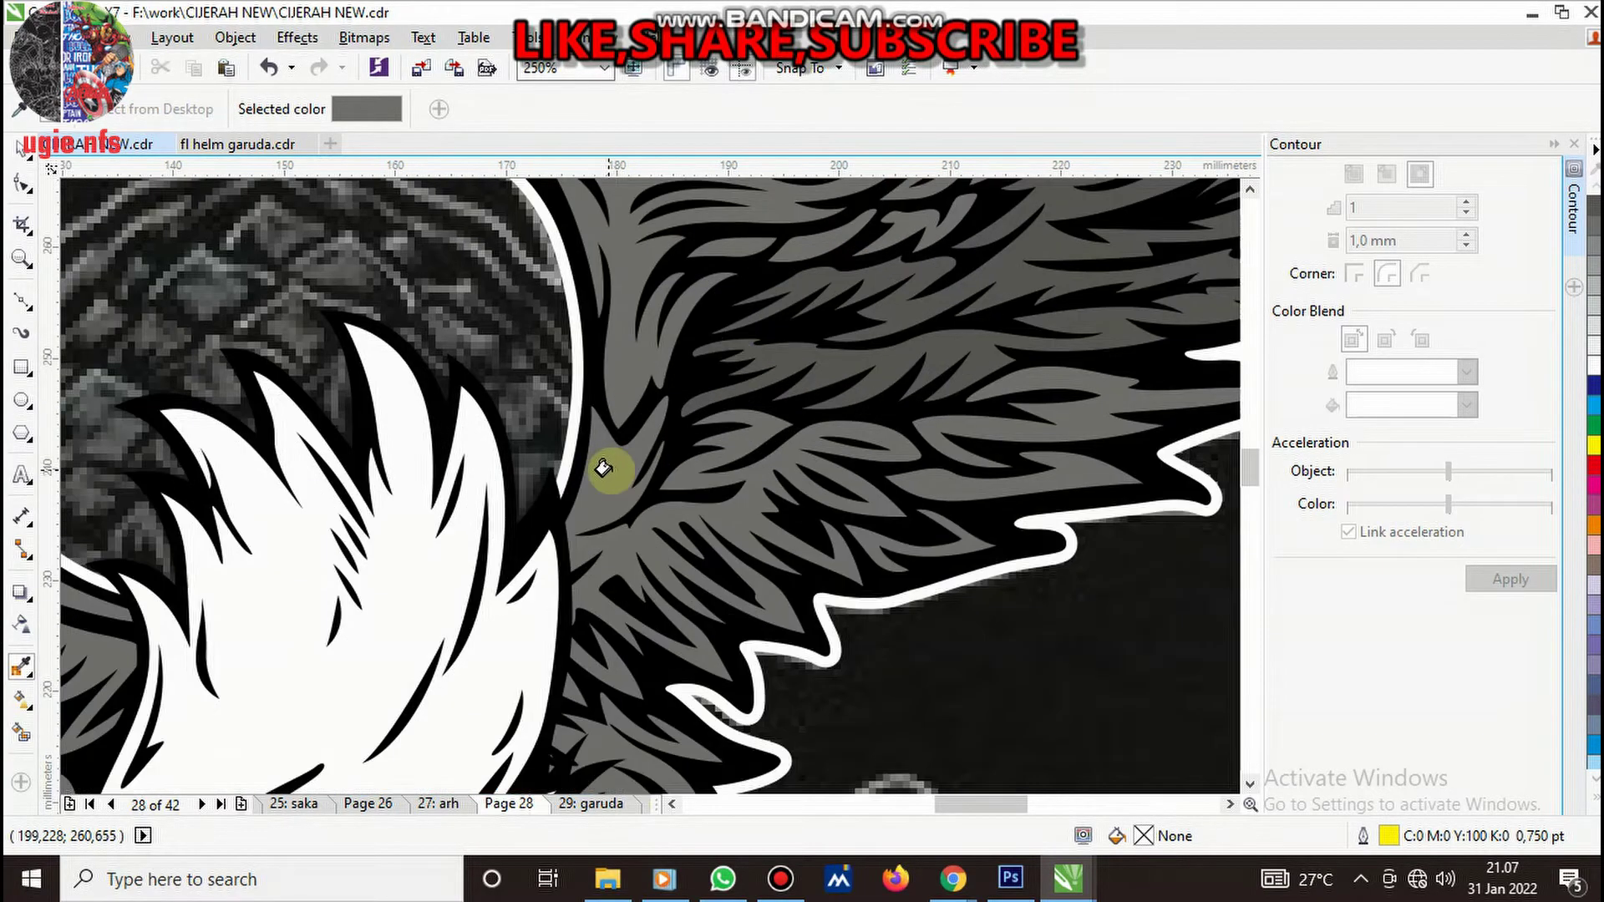
scroll(795, 347, "down", 2)
scroll(795, 347, "up", 3)
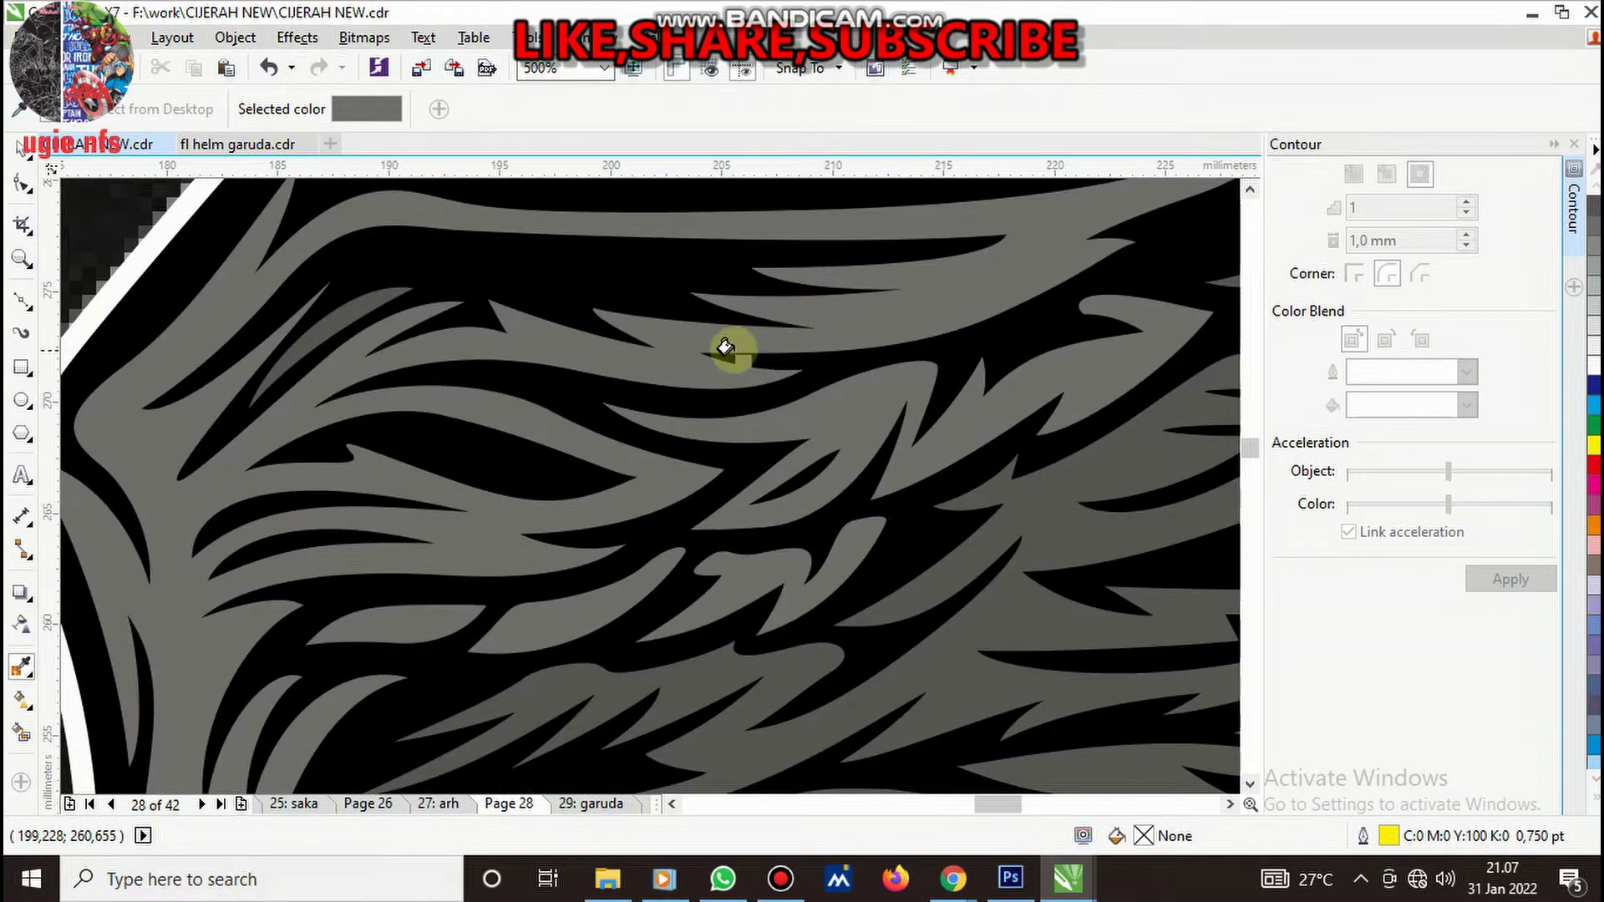
scroll(421, 300, "down", 1)
scroll(380, 307, "up", 1)
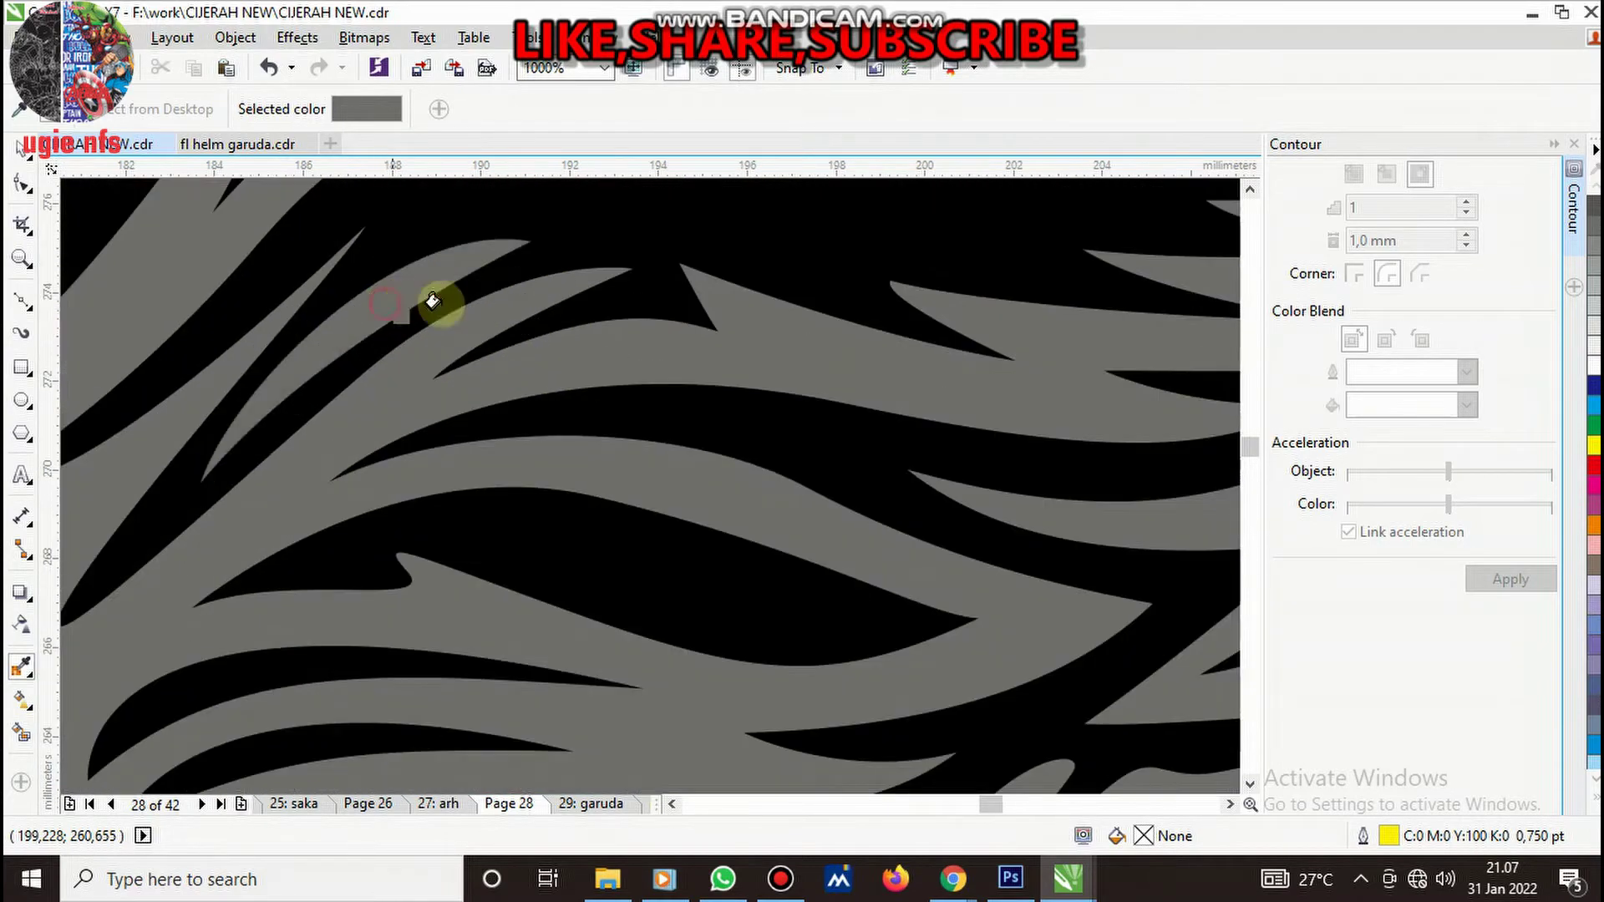
scroll(748, 377, "down", 1)
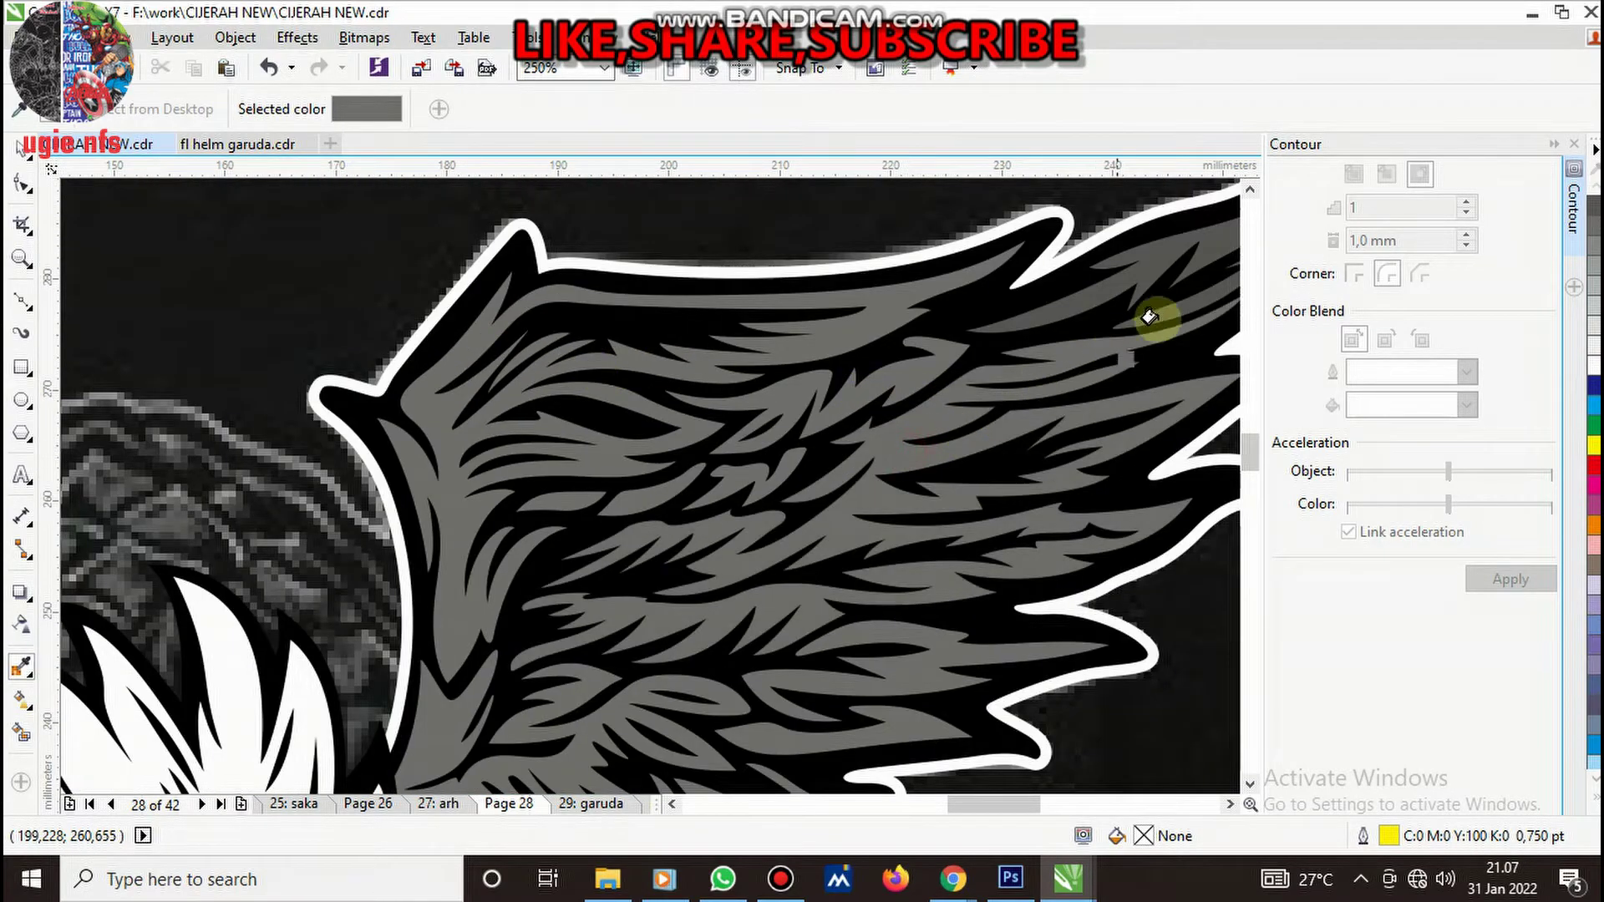
scroll(961, 334, "down", 2)
scroll(948, 368, "up", 2)
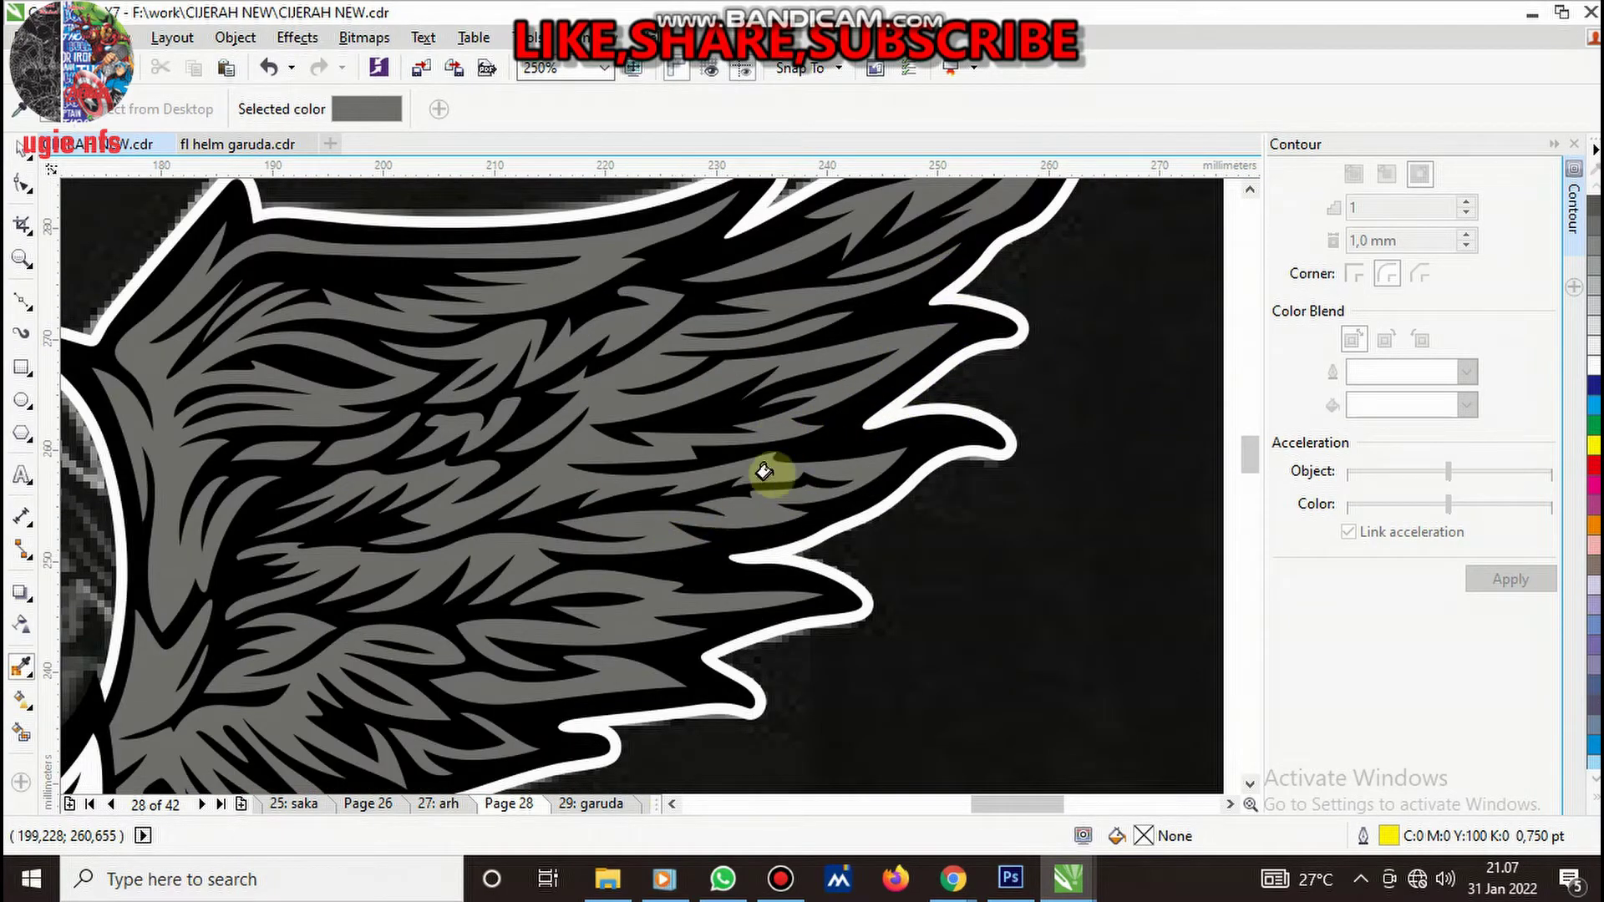
scroll(763, 469, "down", 1)
scroll(651, 568, "up", 2)
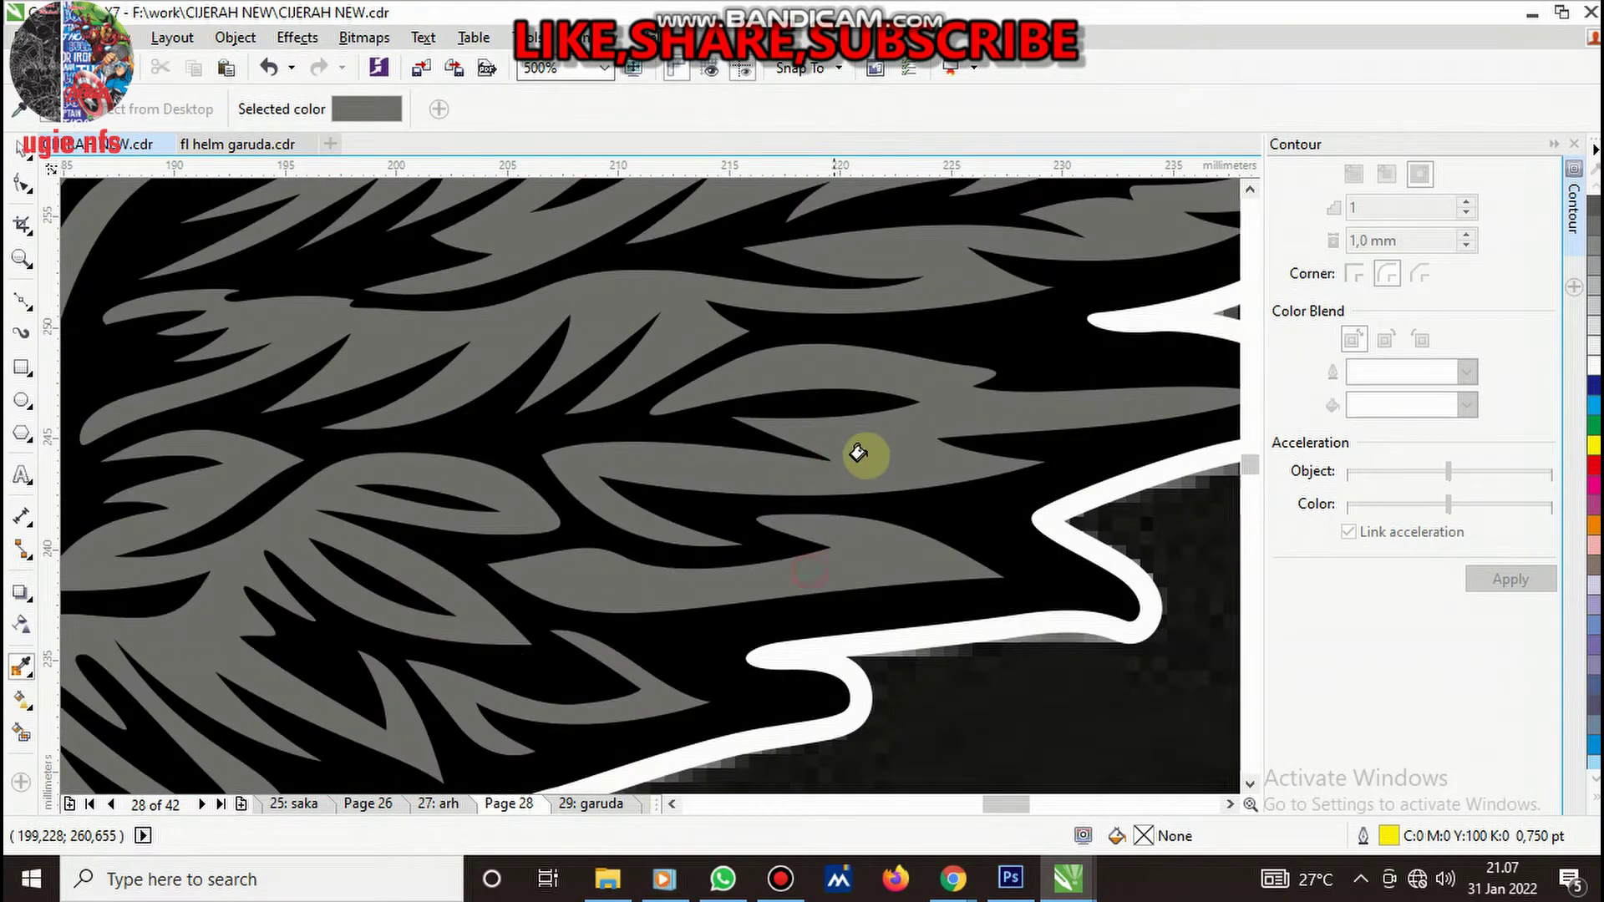
scroll(856, 453, "down", 2)
scroll(785, 501, "up", 2)
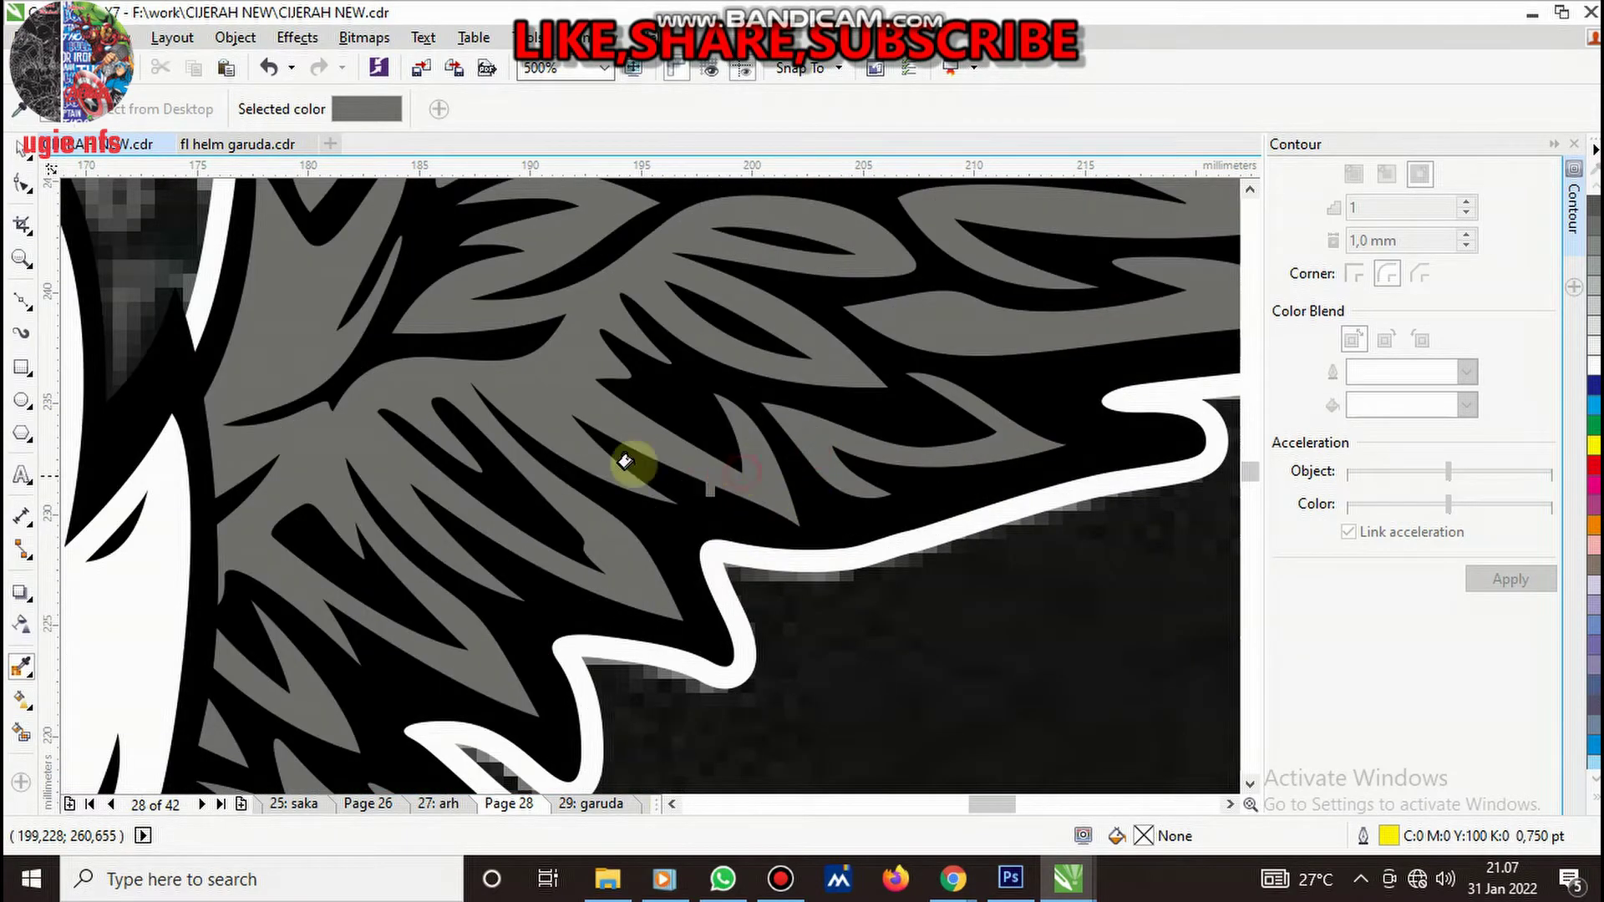
scroll(623, 443, "down", 2)
scroll(589, 493, "up", 2)
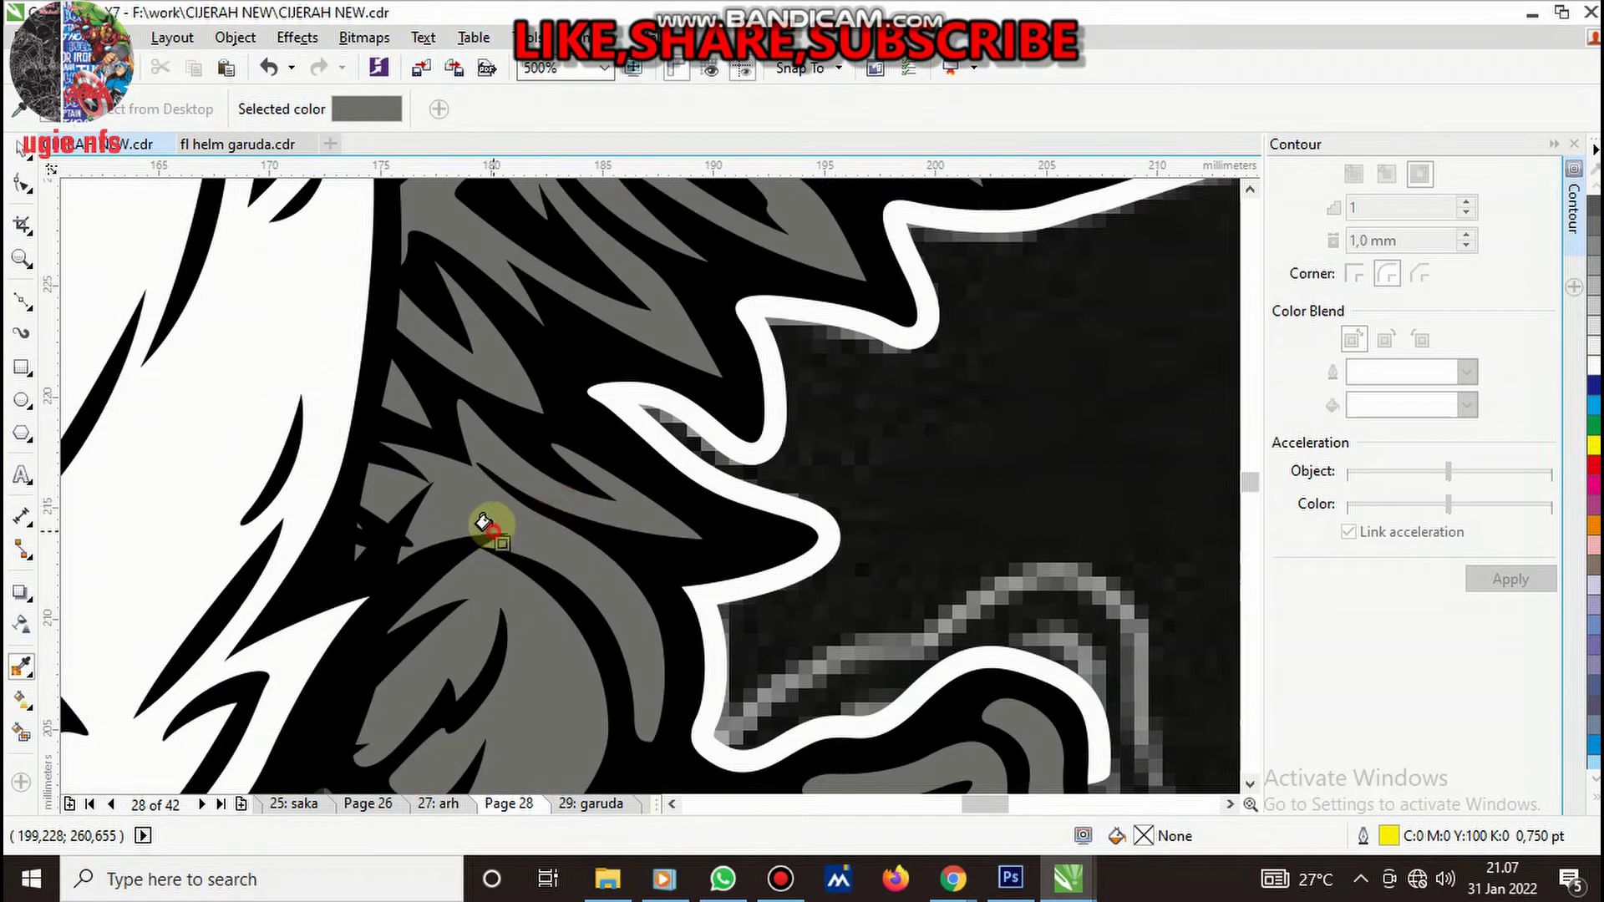
- Undo the stray grey fill in a black feather gap and sample the 70% Black grey instead
left_click(422, 376)
key("ctrl+z")
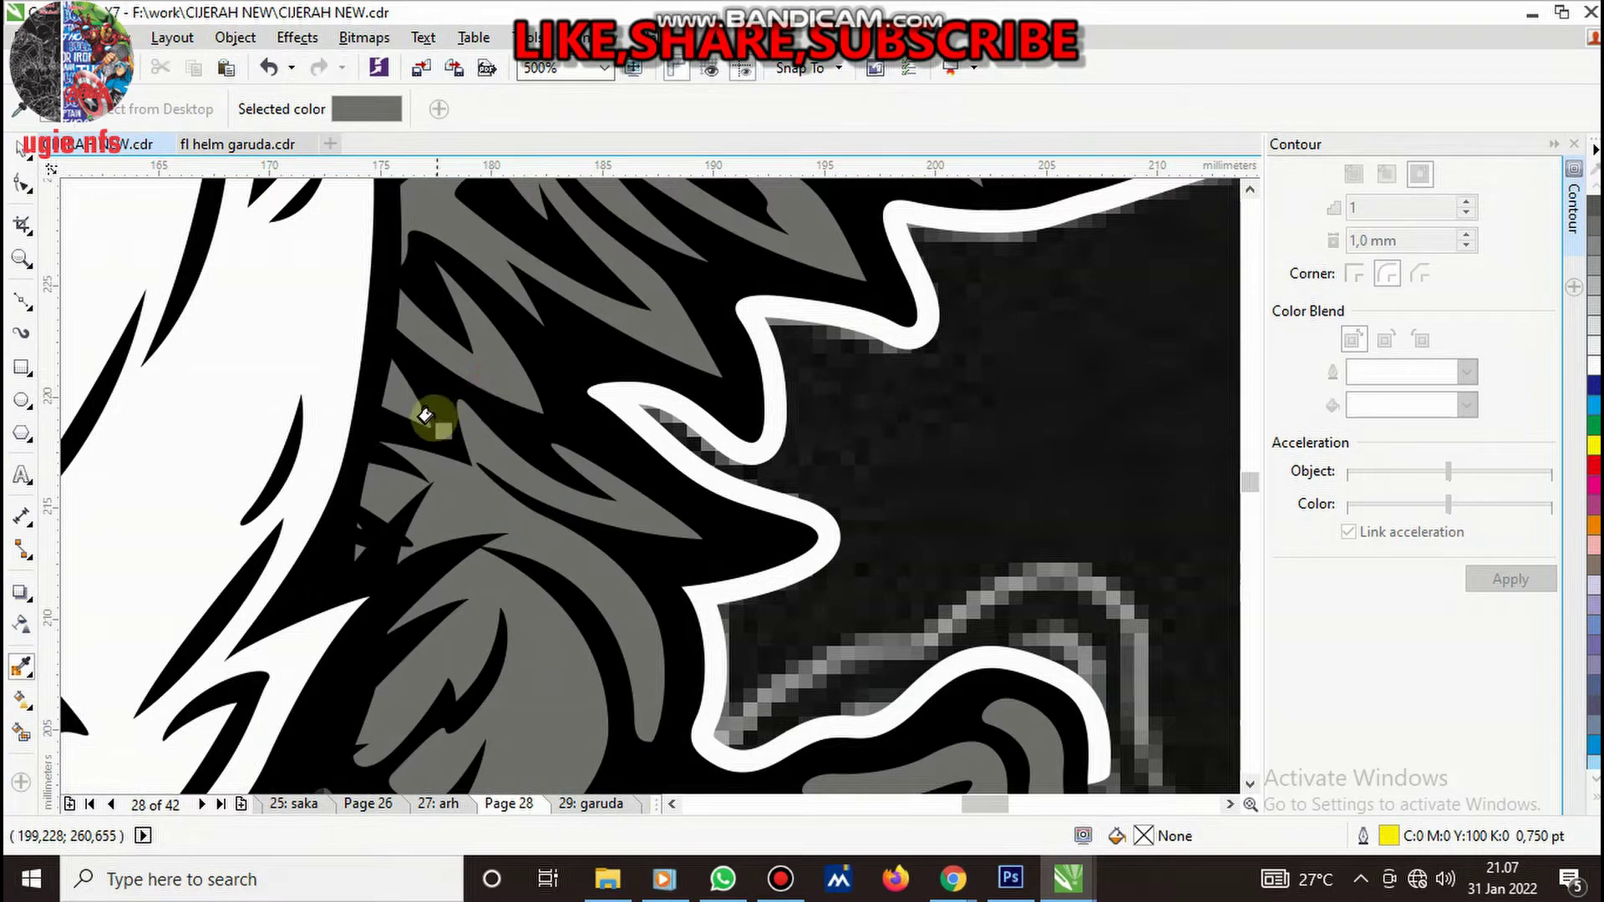
scroll(712, 527, "down", 2)
scroll(720, 569, "up", 2)
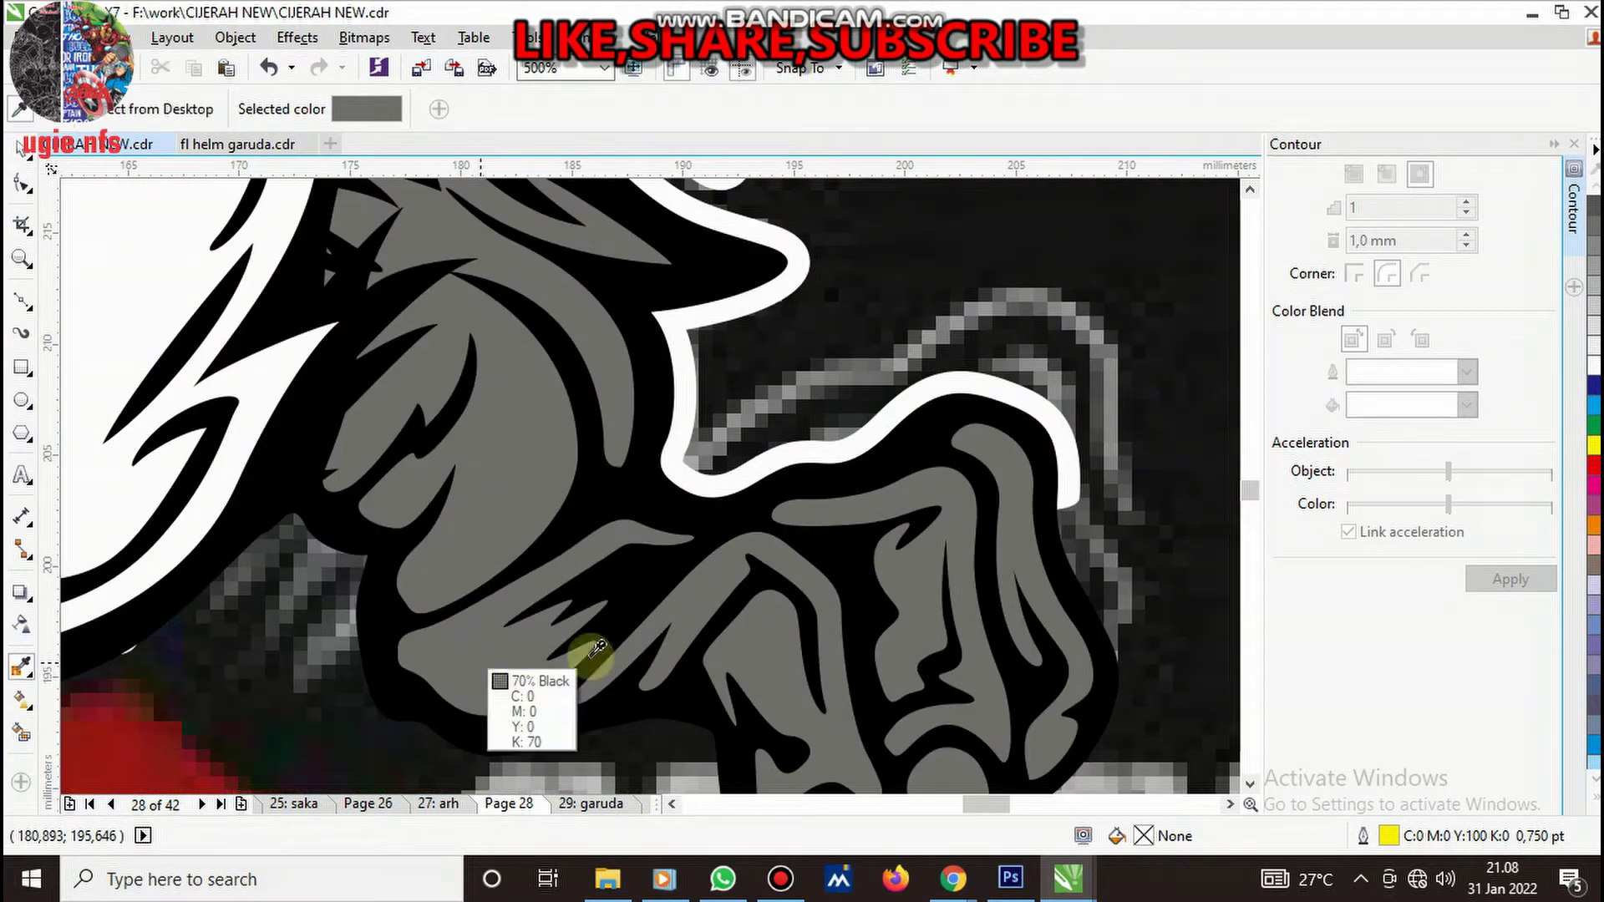
left_click(715, 593)
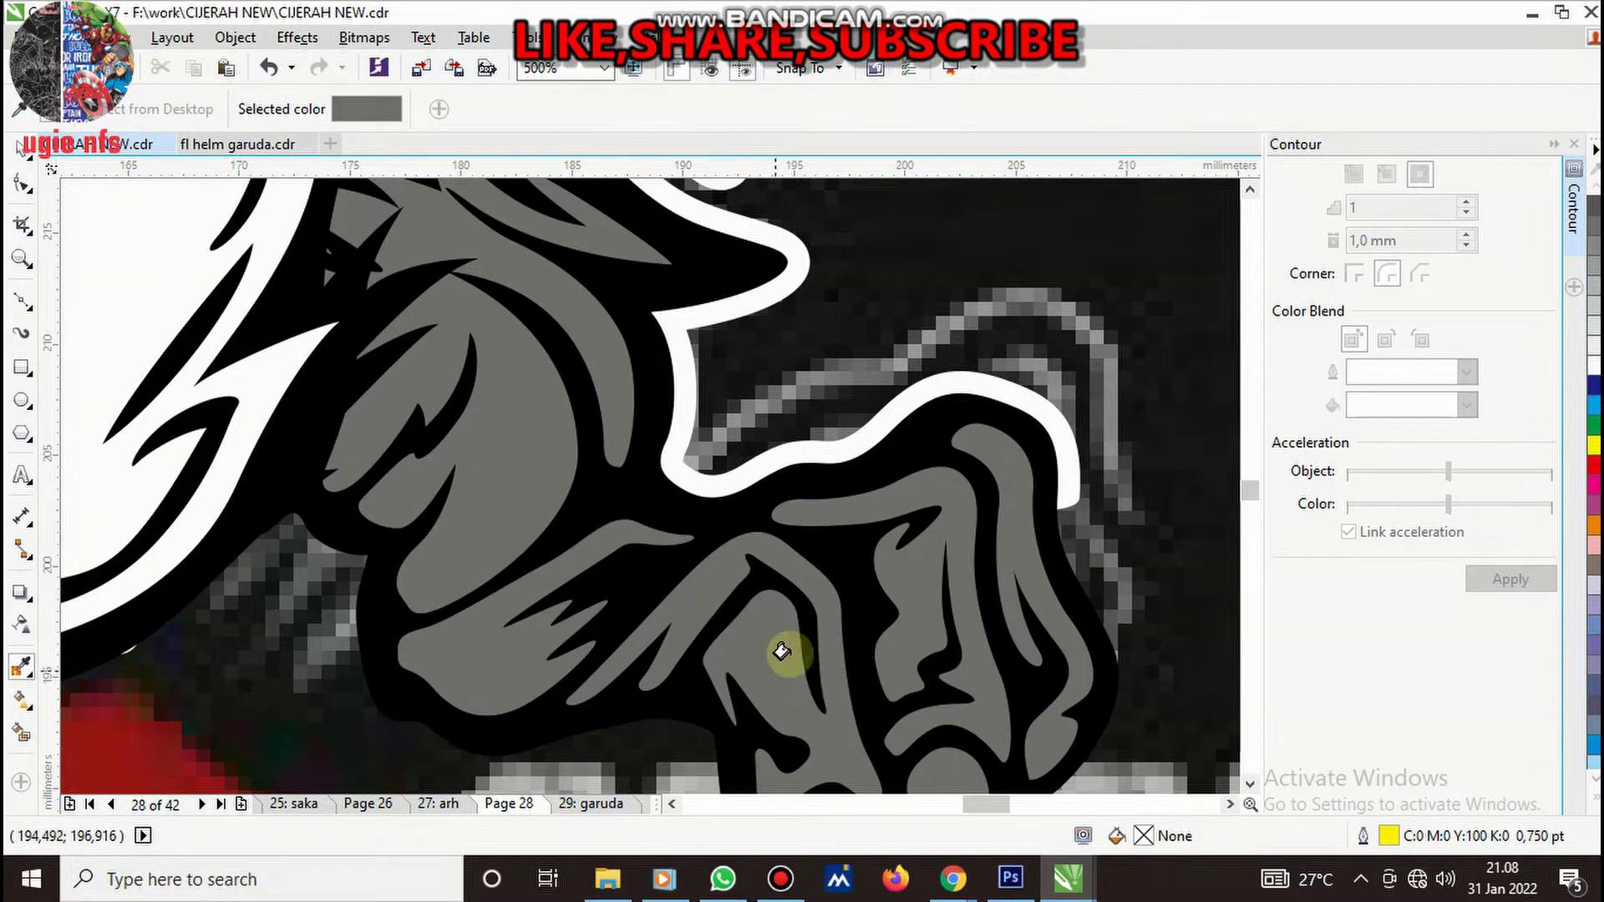
scroll(966, 487, "down", 2)
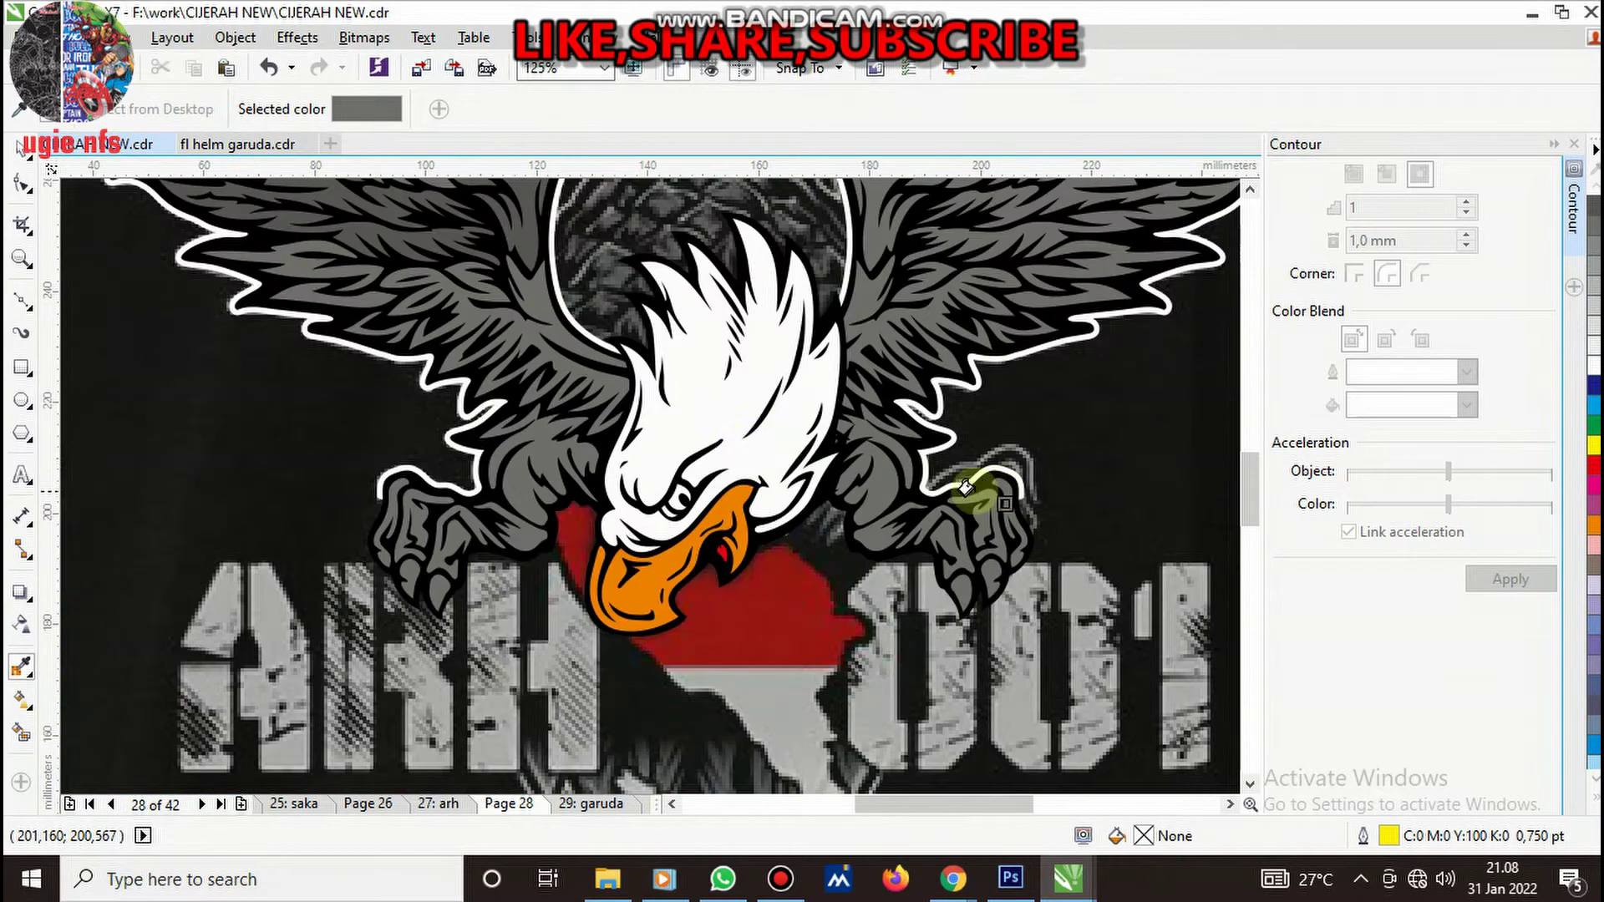
scroll(577, 382, "down", 2)
scroll(544, 343, "up", 2)
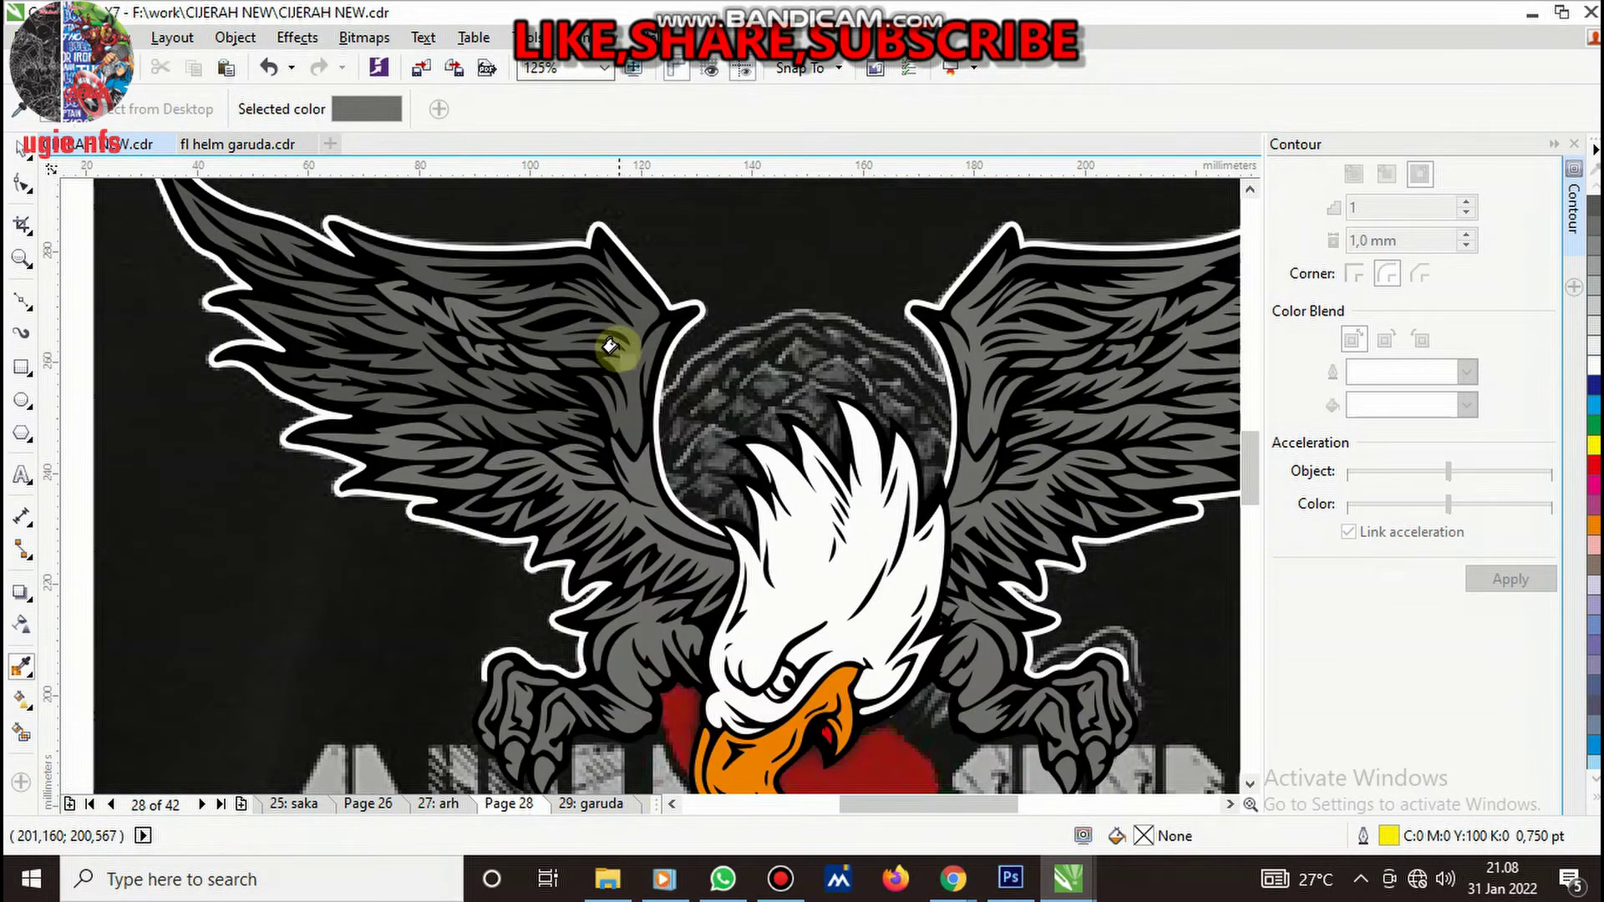
scroll(628, 438, "up", 2)
scroll(616, 365, "down", 1)
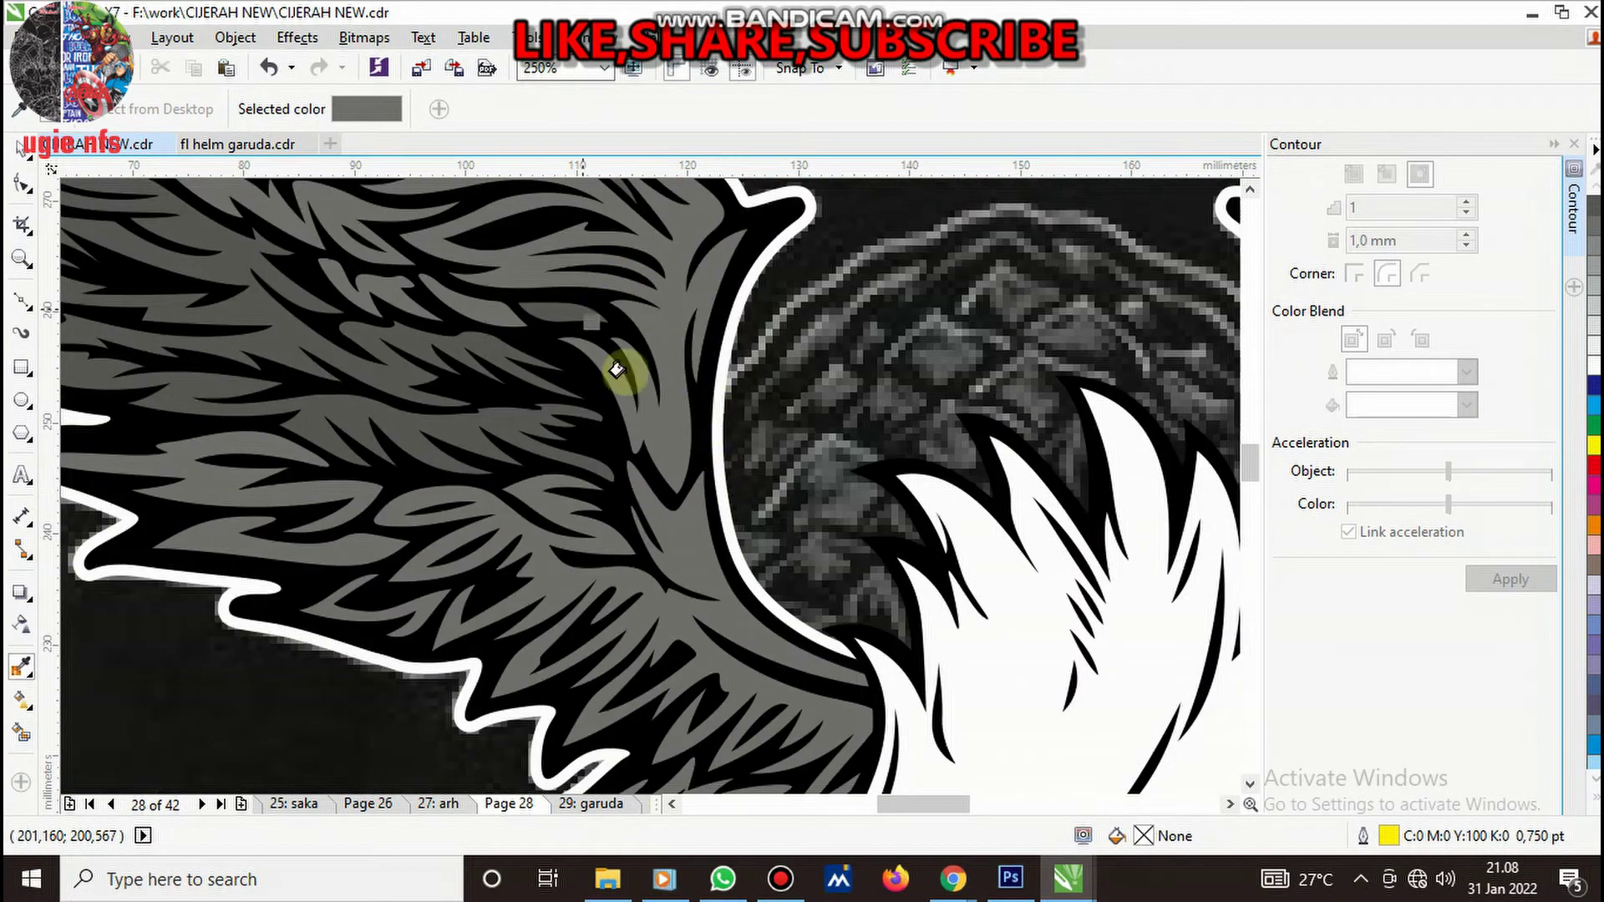
scroll(546, 352, "down", 1)
scroll(546, 351, "up", 1)
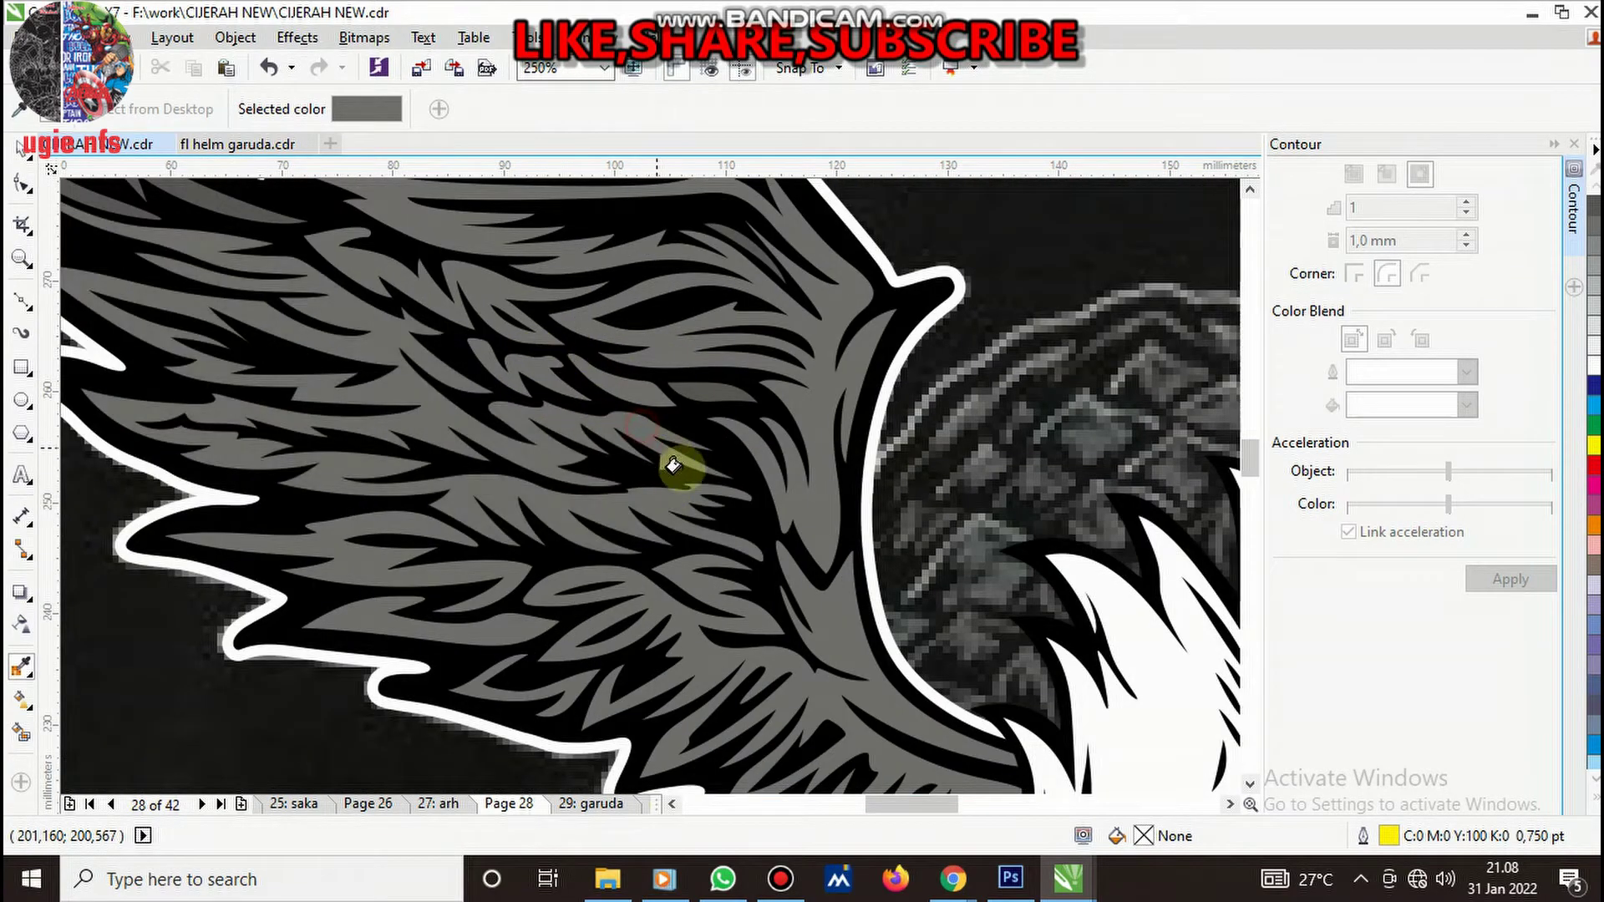
scroll(727, 551, "down", 1)
scroll(459, 373, "up", 1)
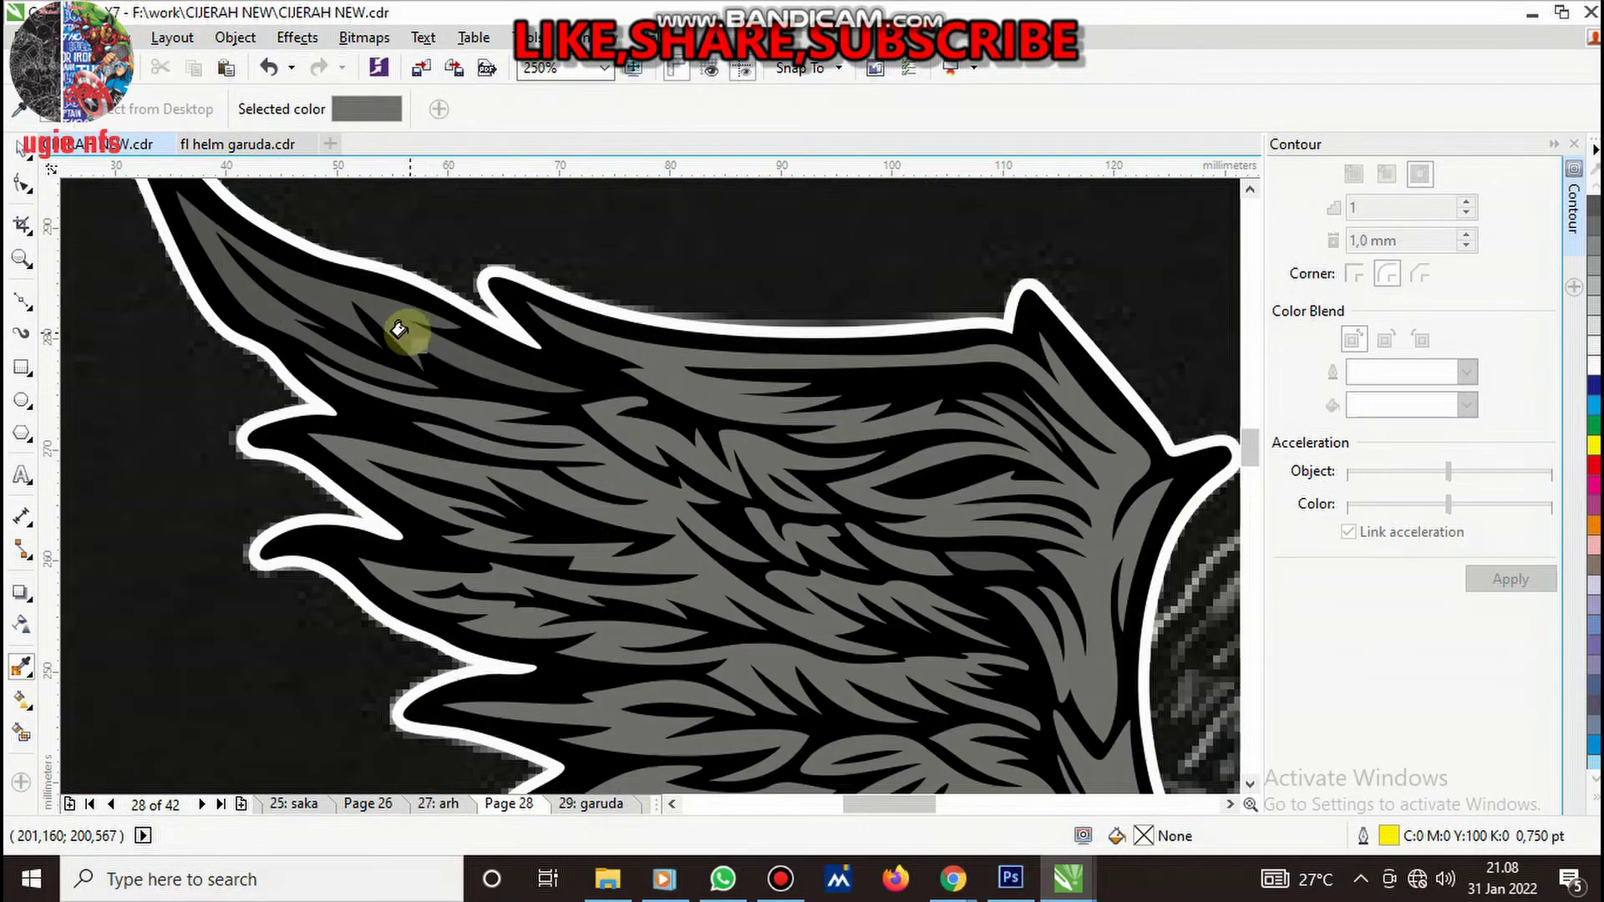
scroll(393, 460, "down", 1)
scroll(501, 450, "up", 1)
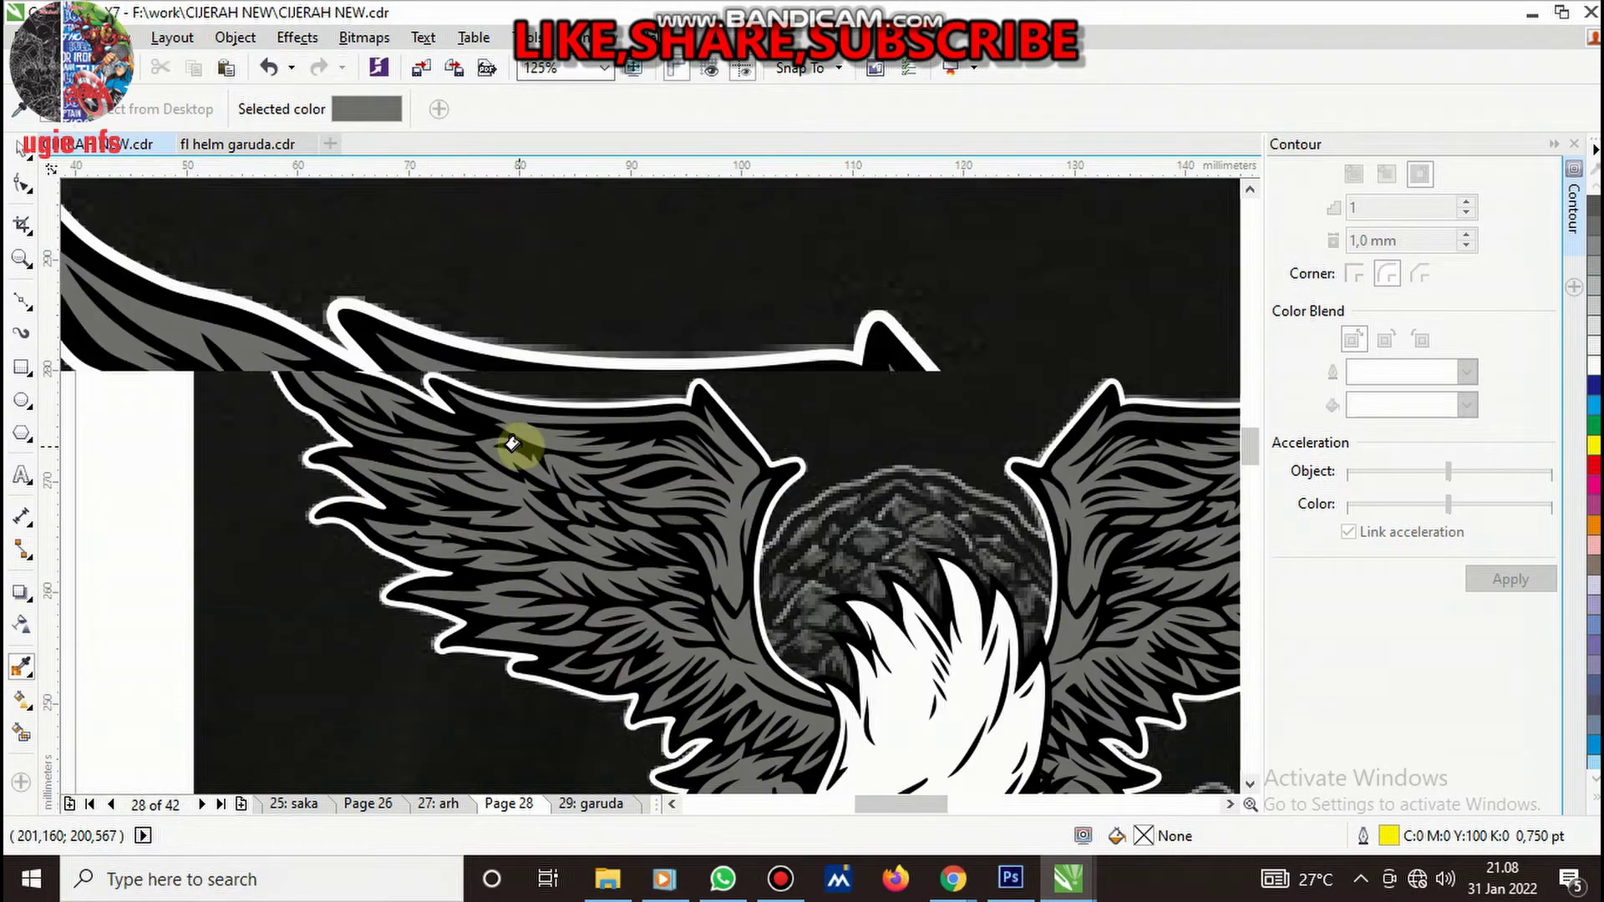
scroll(888, 466, "up", 1)
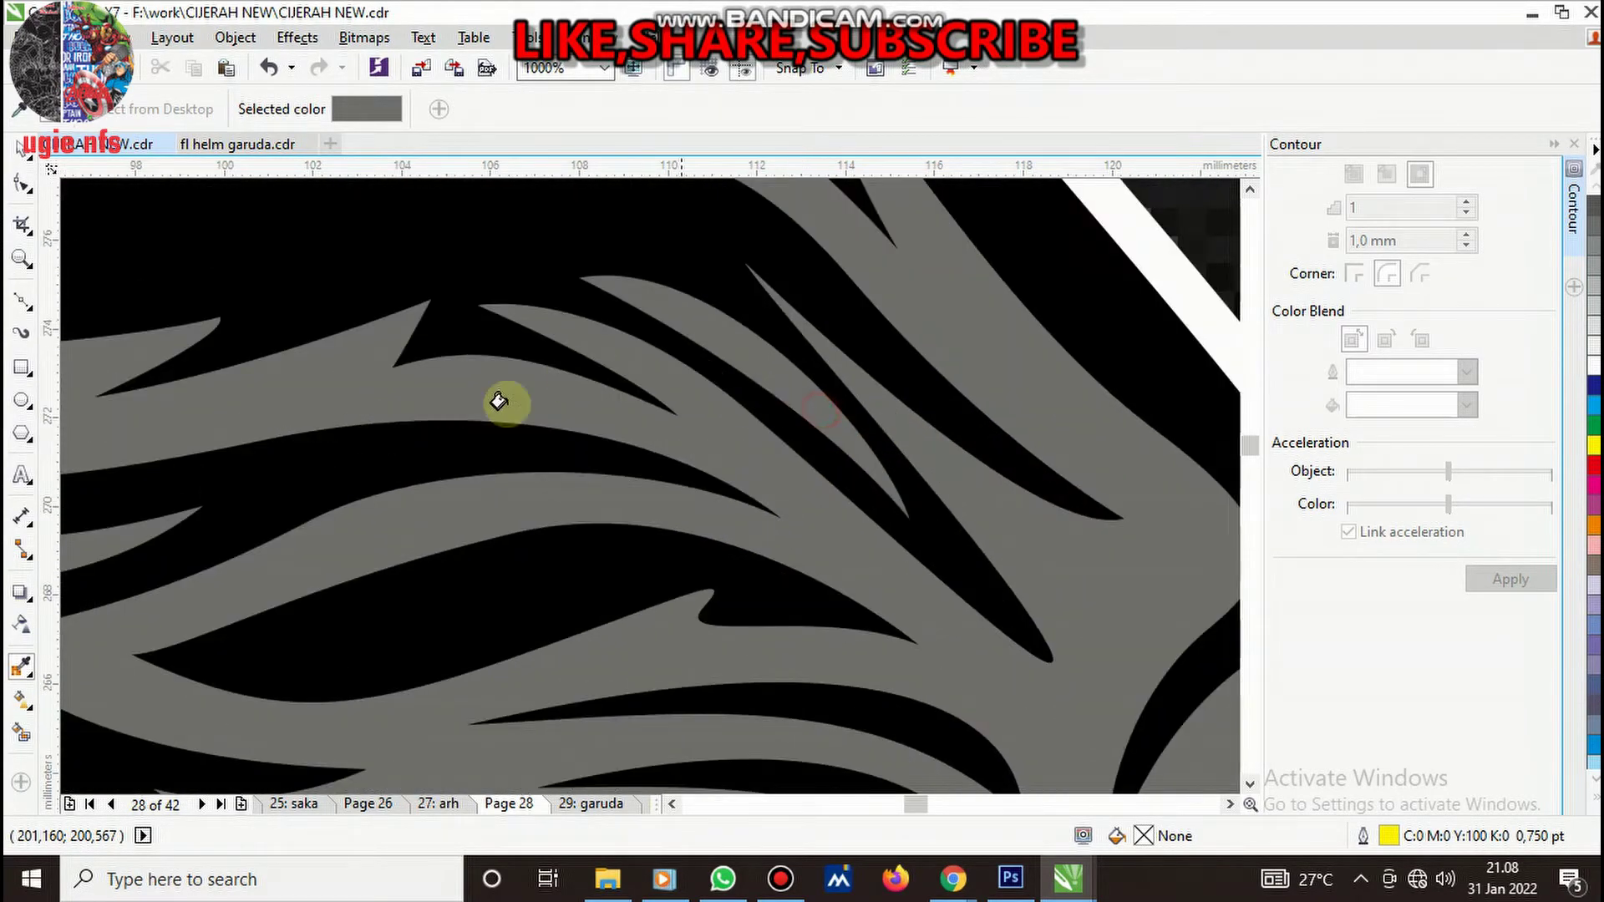
- Rotate the traced eagle group to about 183°, undoing the accidental move
scroll(584, 422, "down", 2)
scroll(927, 447, "down", 1)
scroll(939, 443, "up", 2)
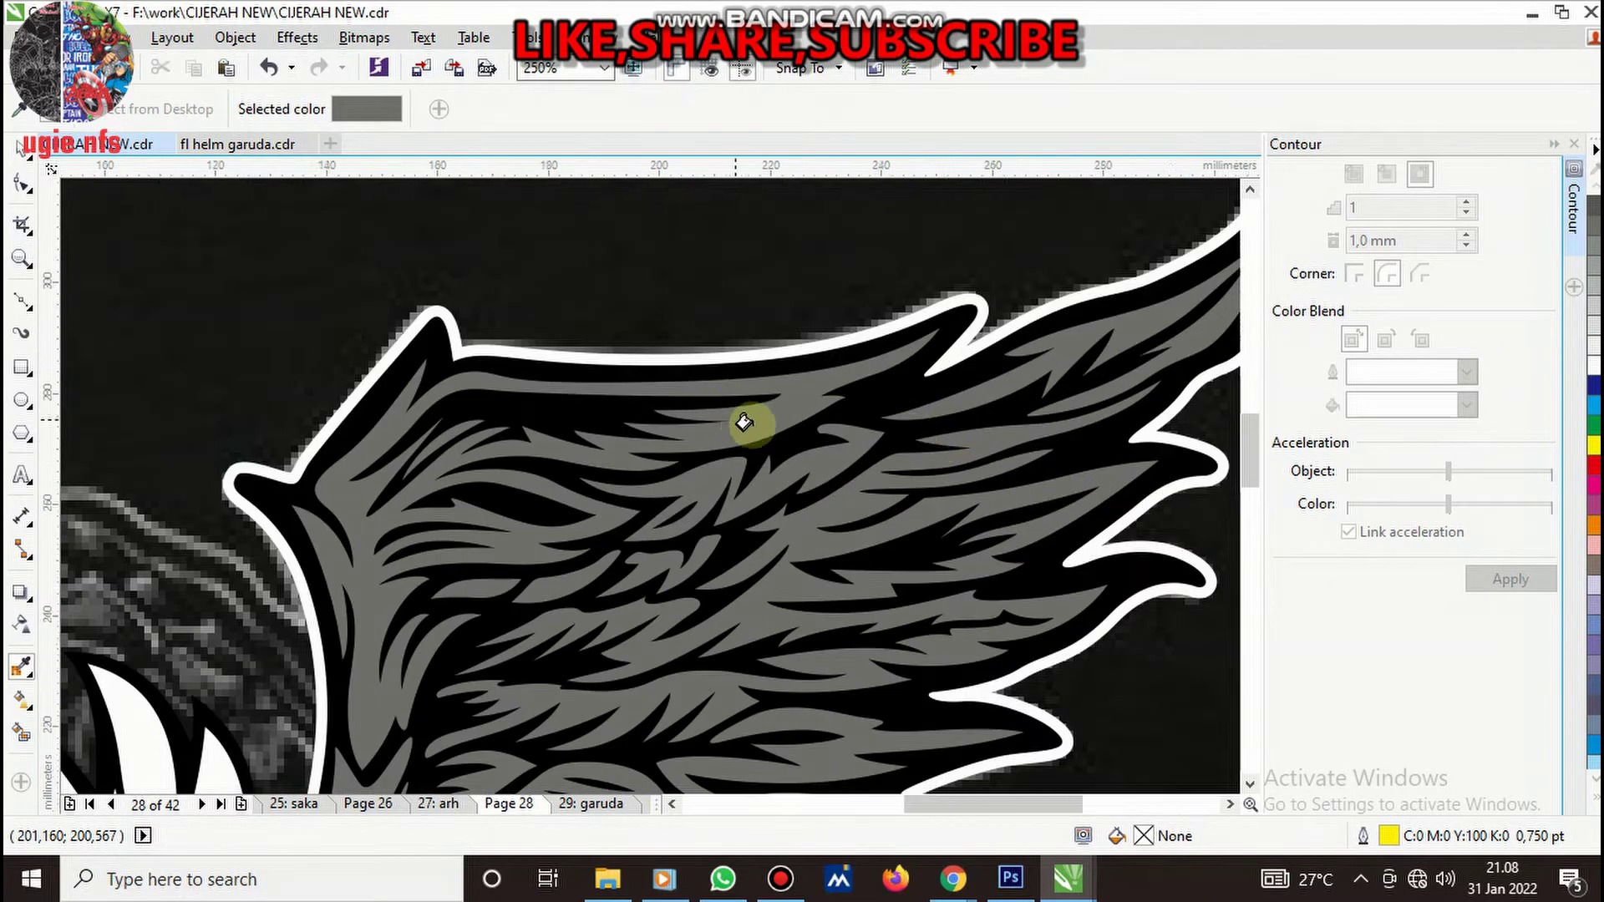
scroll(740, 455, "down", 2)
key("space")
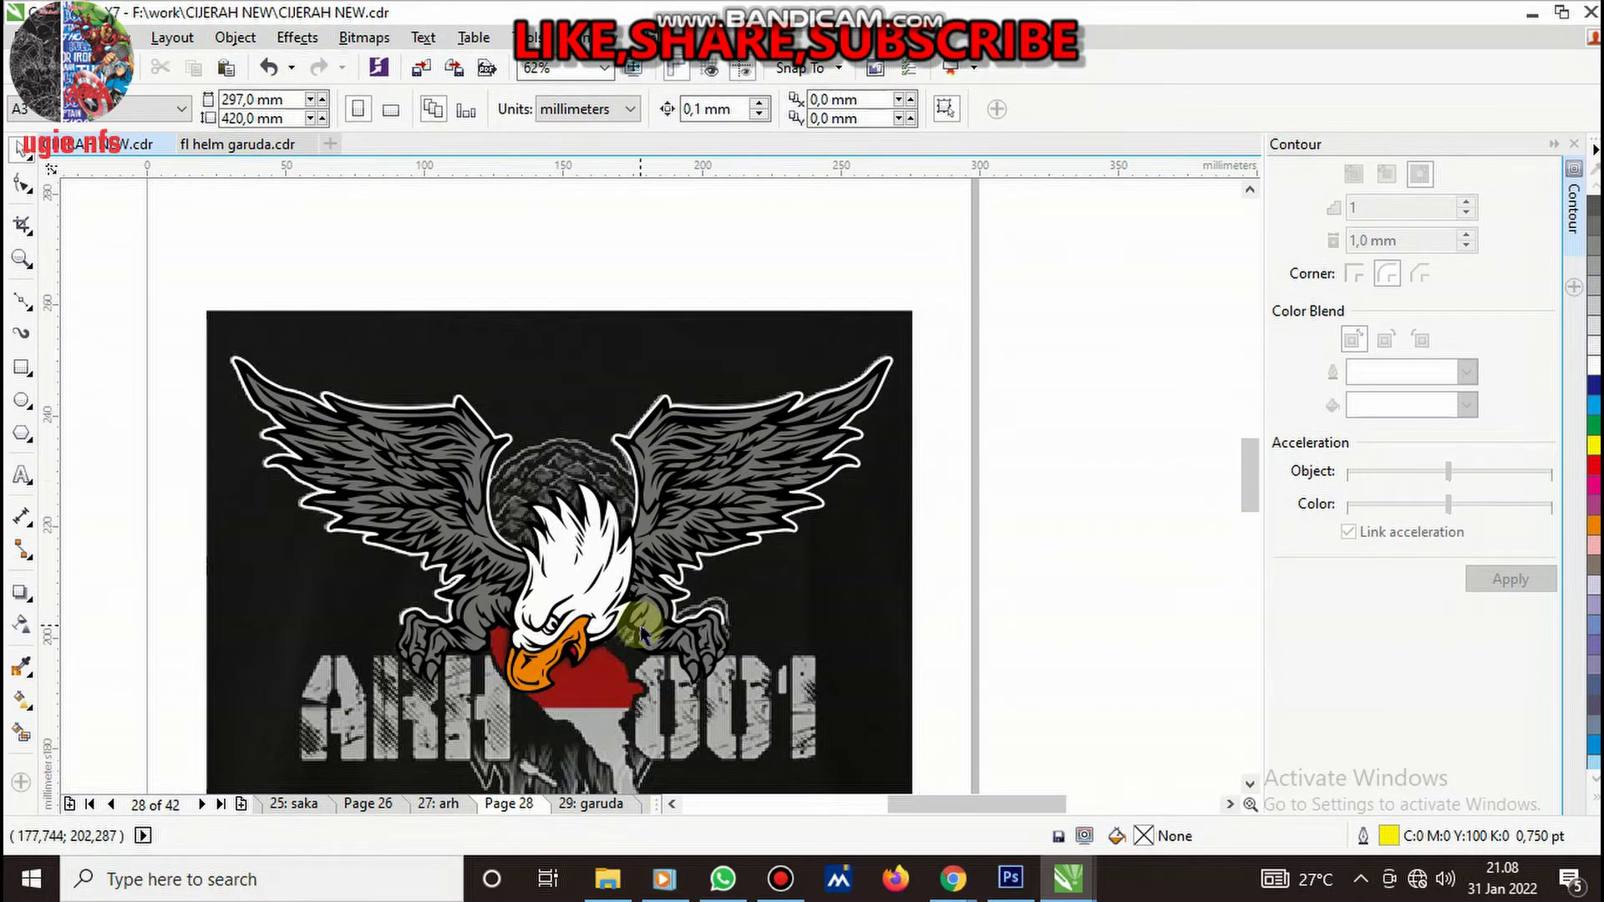
scroll(685, 605, "up", 4)
scroll(690, 610, "down", 2)
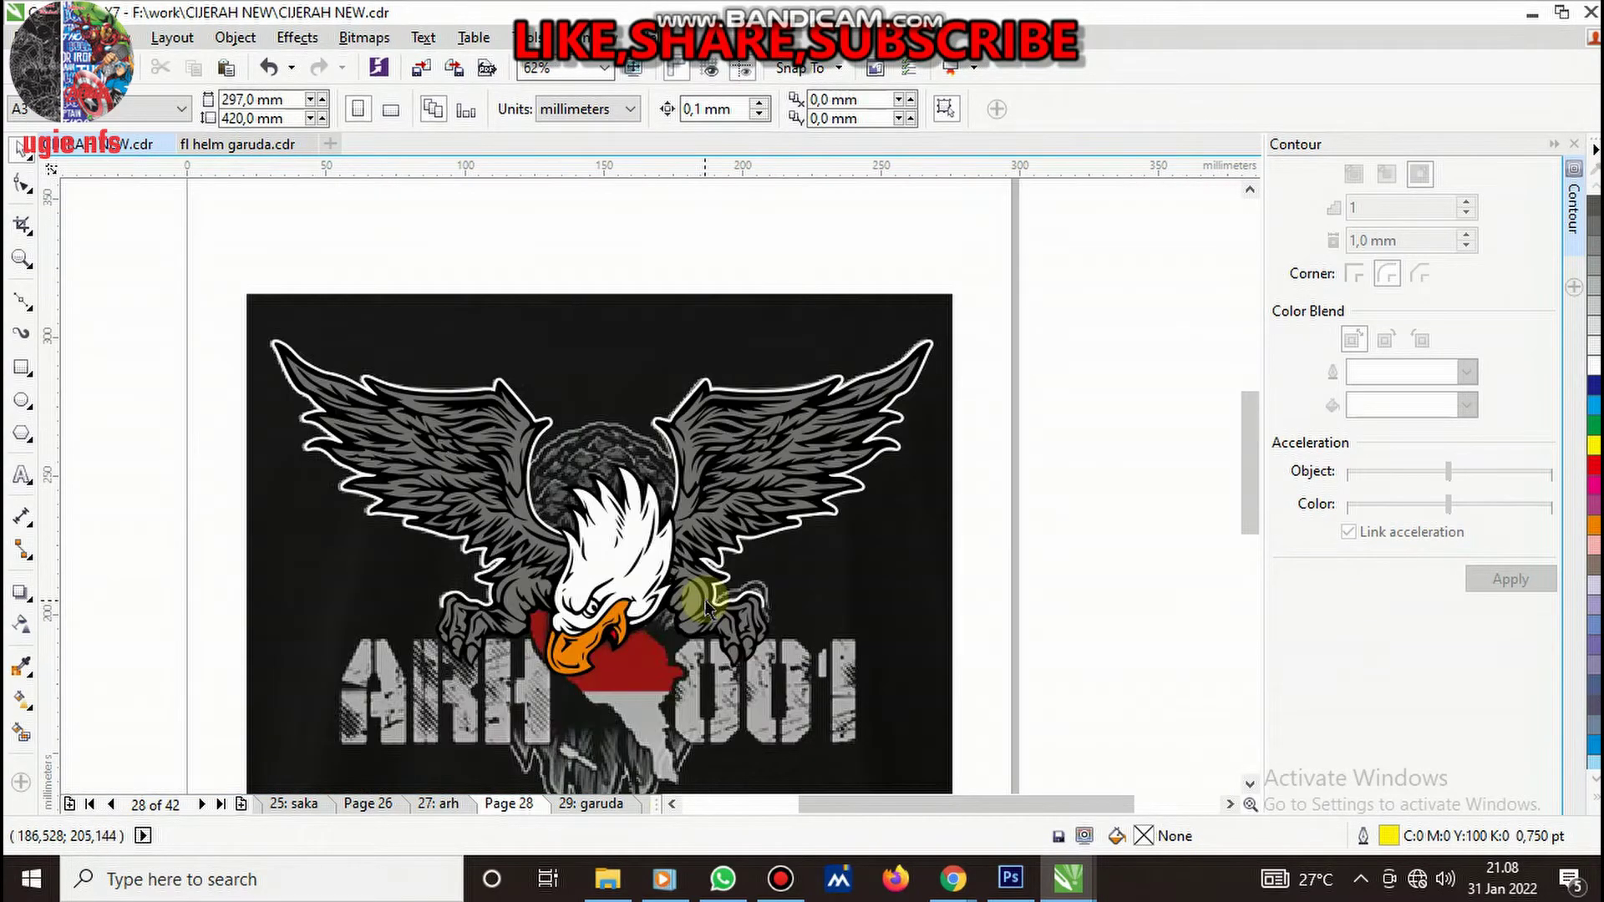
scroll(681, 613, "up", 1)
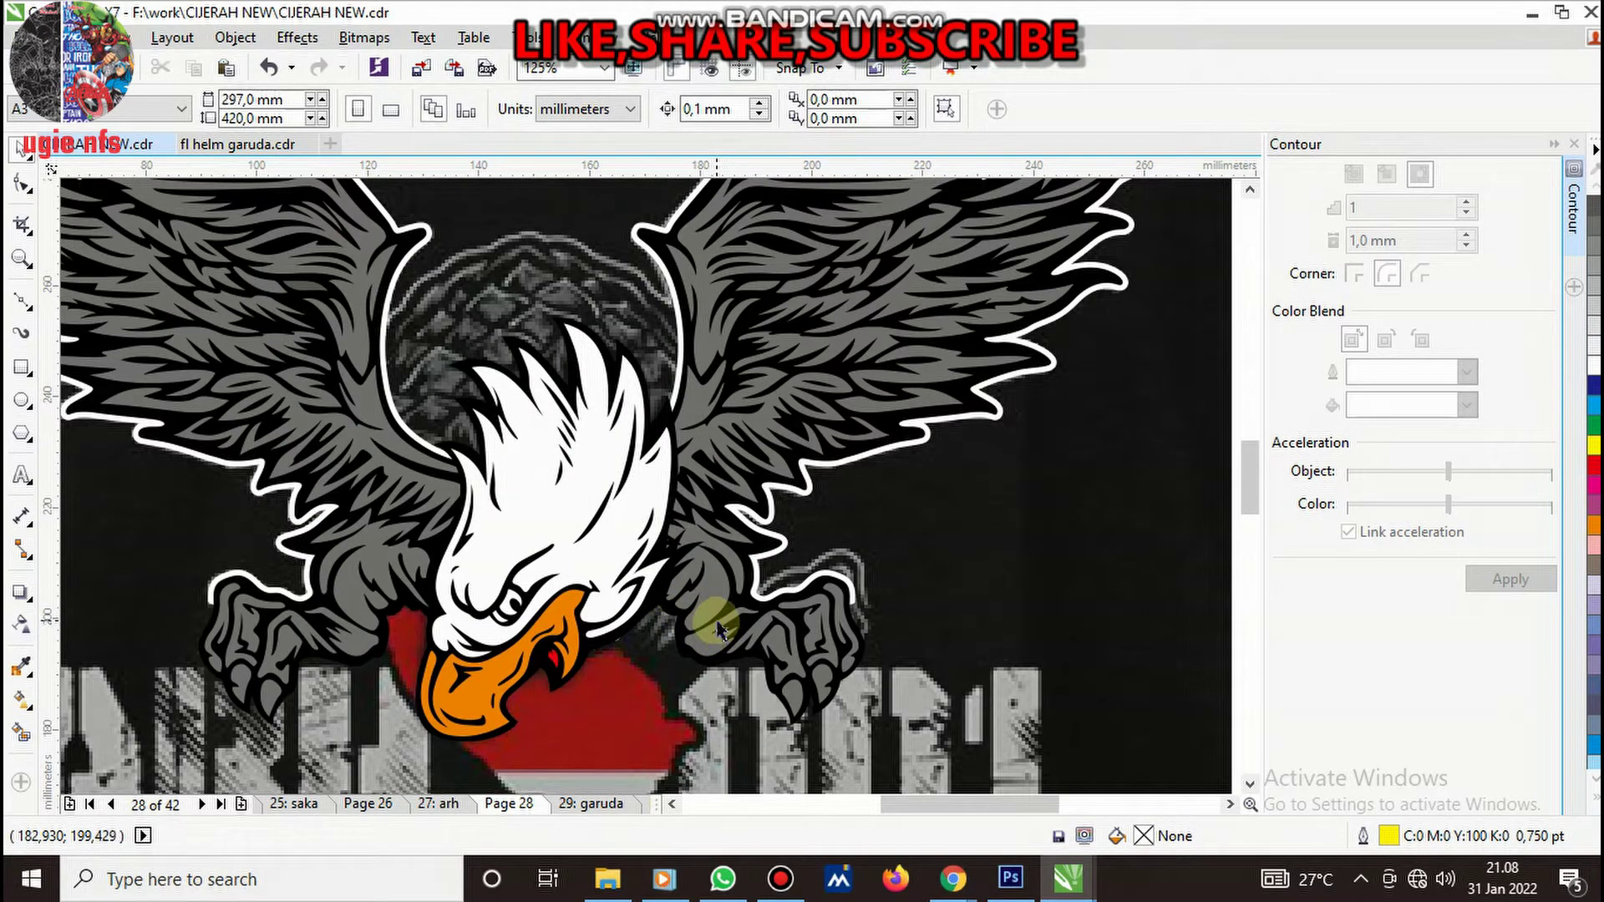
scroll(719, 623, "down", 1)
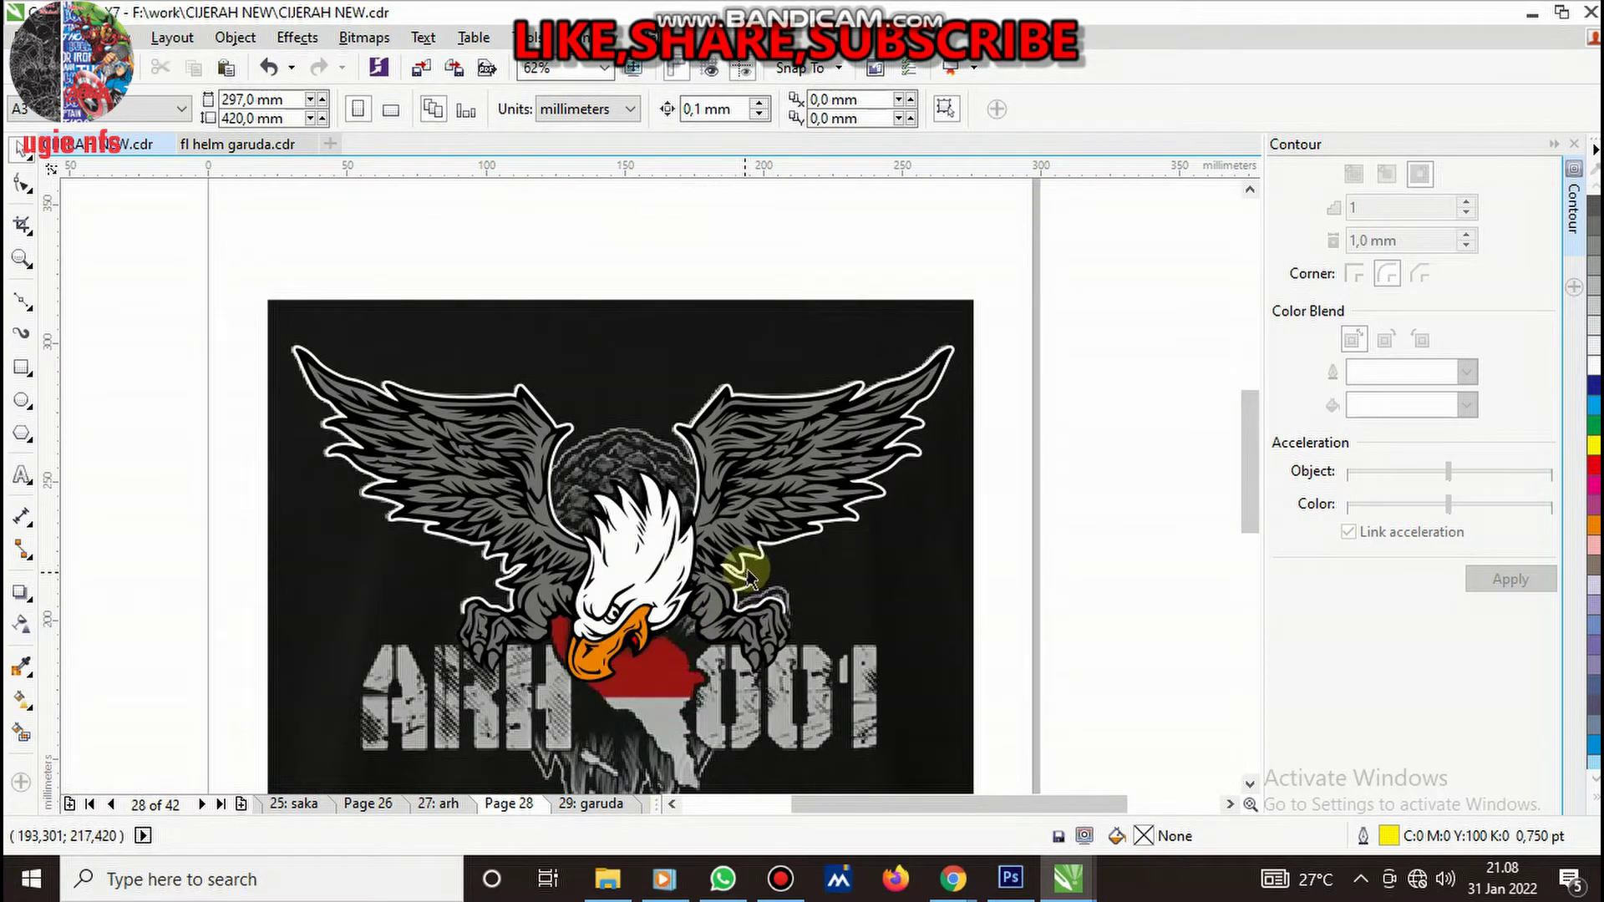
left_click(773, 514)
scroll(809, 685, "up", 2)
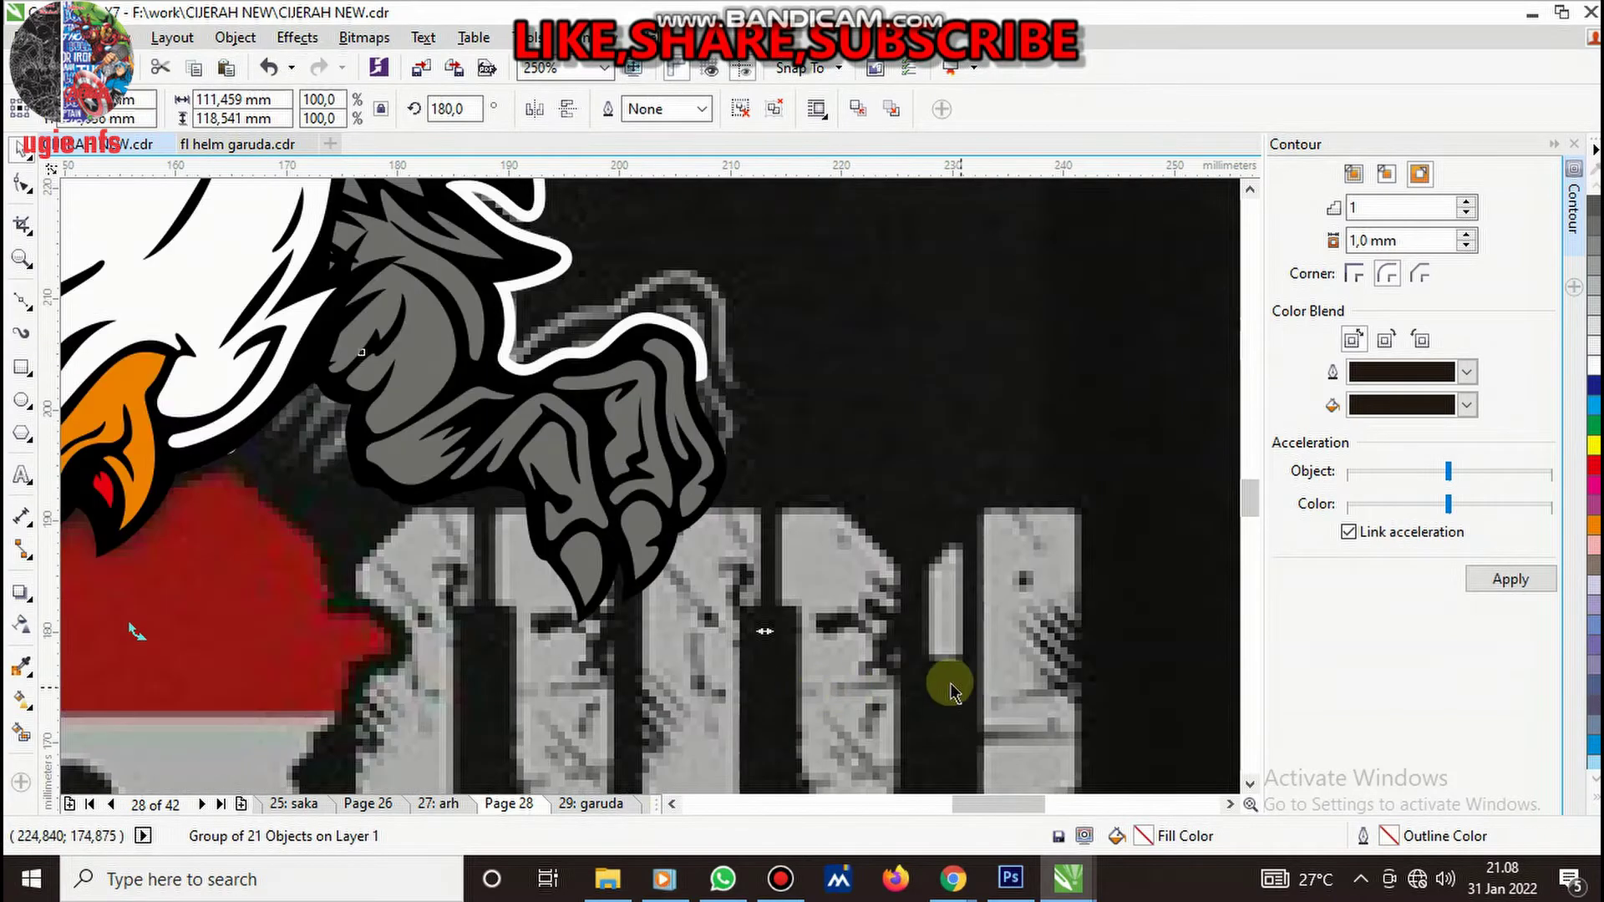
scroll(952, 689, "down", 1)
left_click_drag(1083, 635, 1087, 620)
left_click(716, 501)
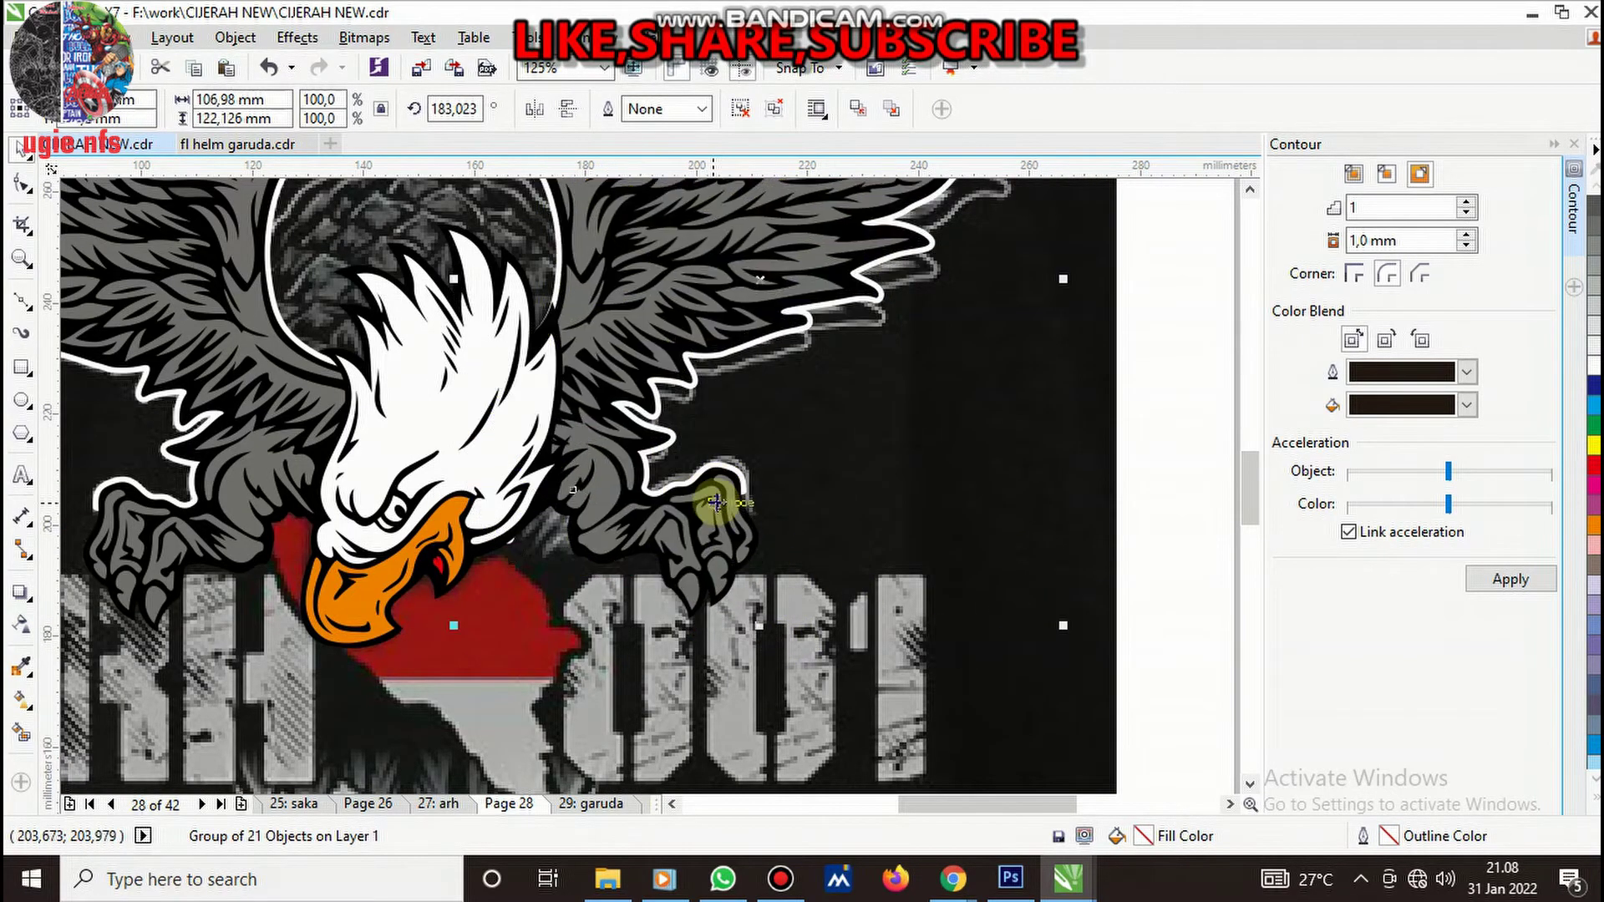
left_click_drag(690, 511, 781, 482)
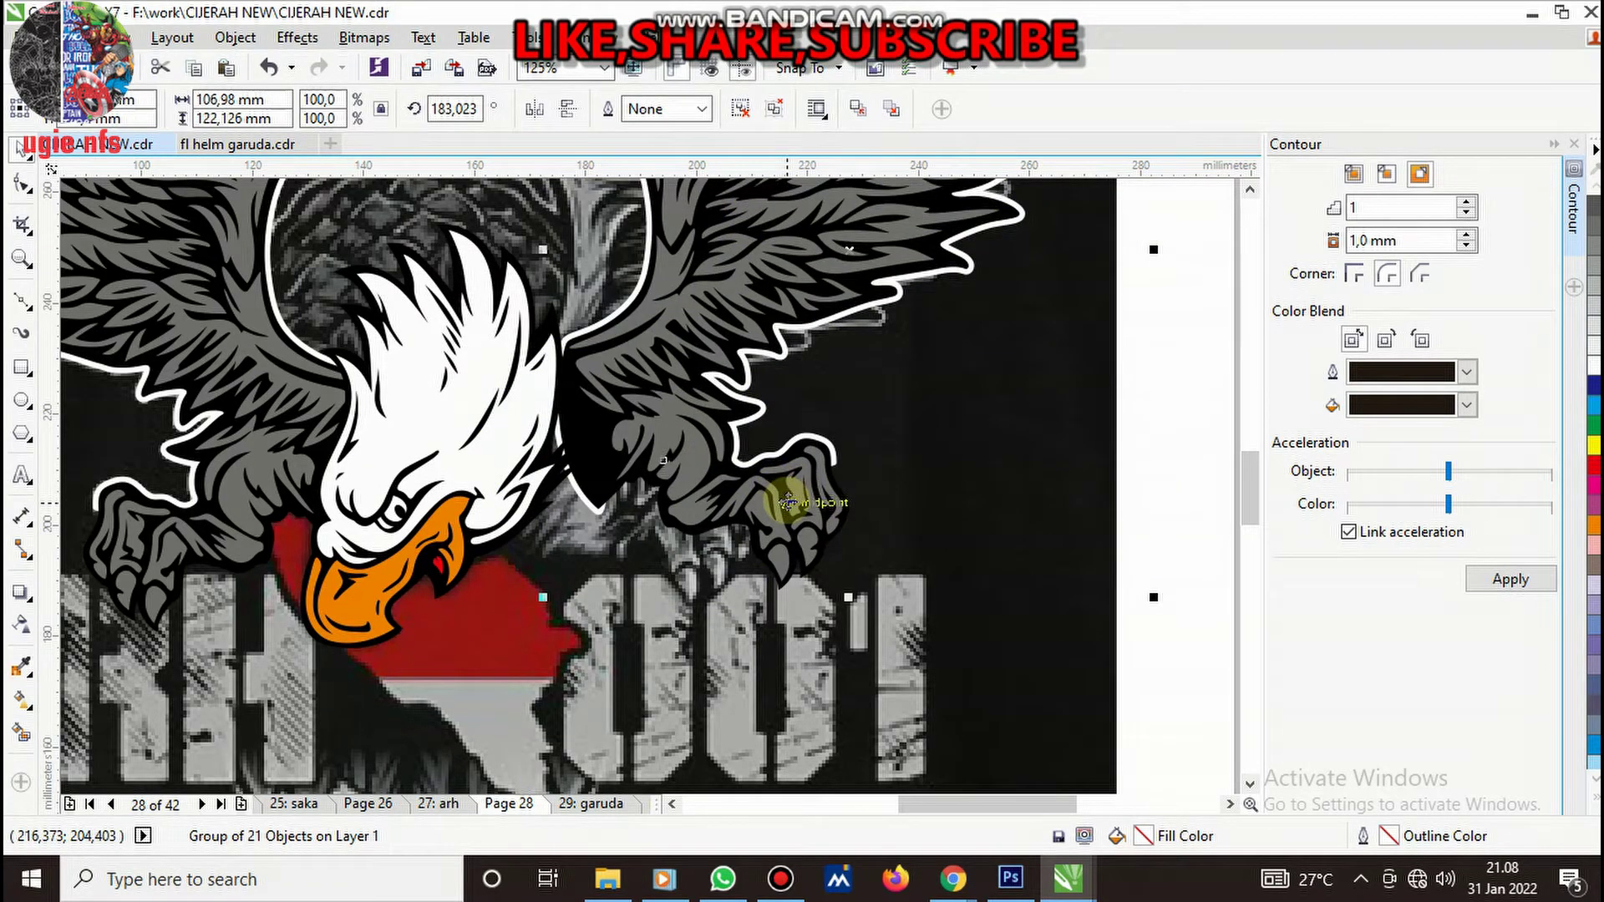
key("ctrl+z")
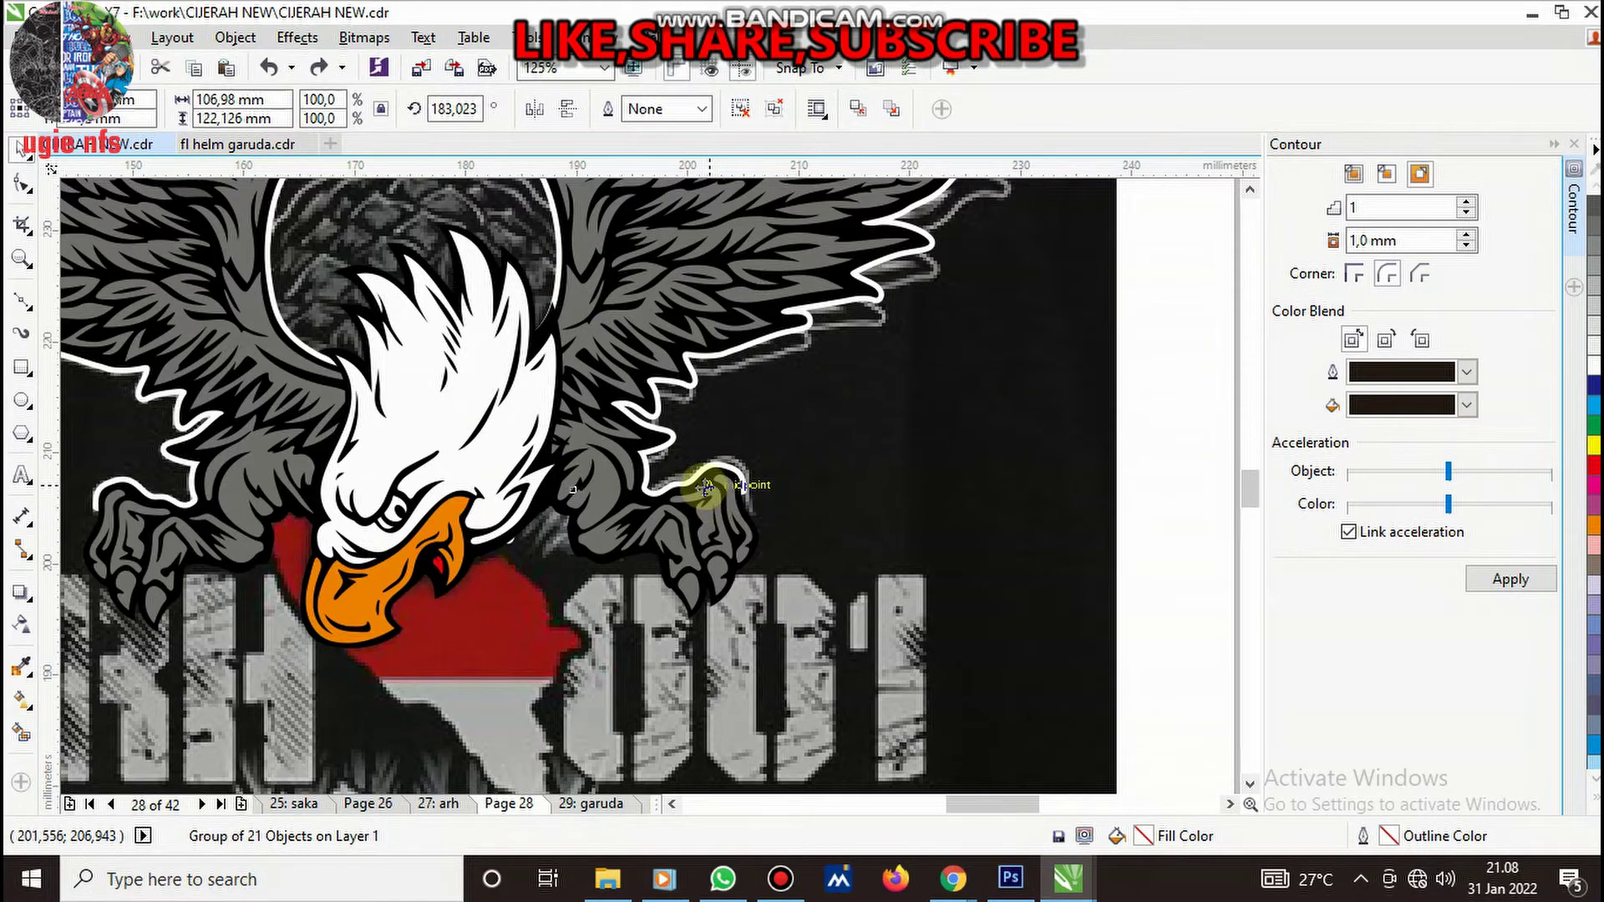
- Switch the drawing to wireframe outlines over the bitmap
scroll(706, 487, "up", 2)
scroll(693, 492, "up", 1)
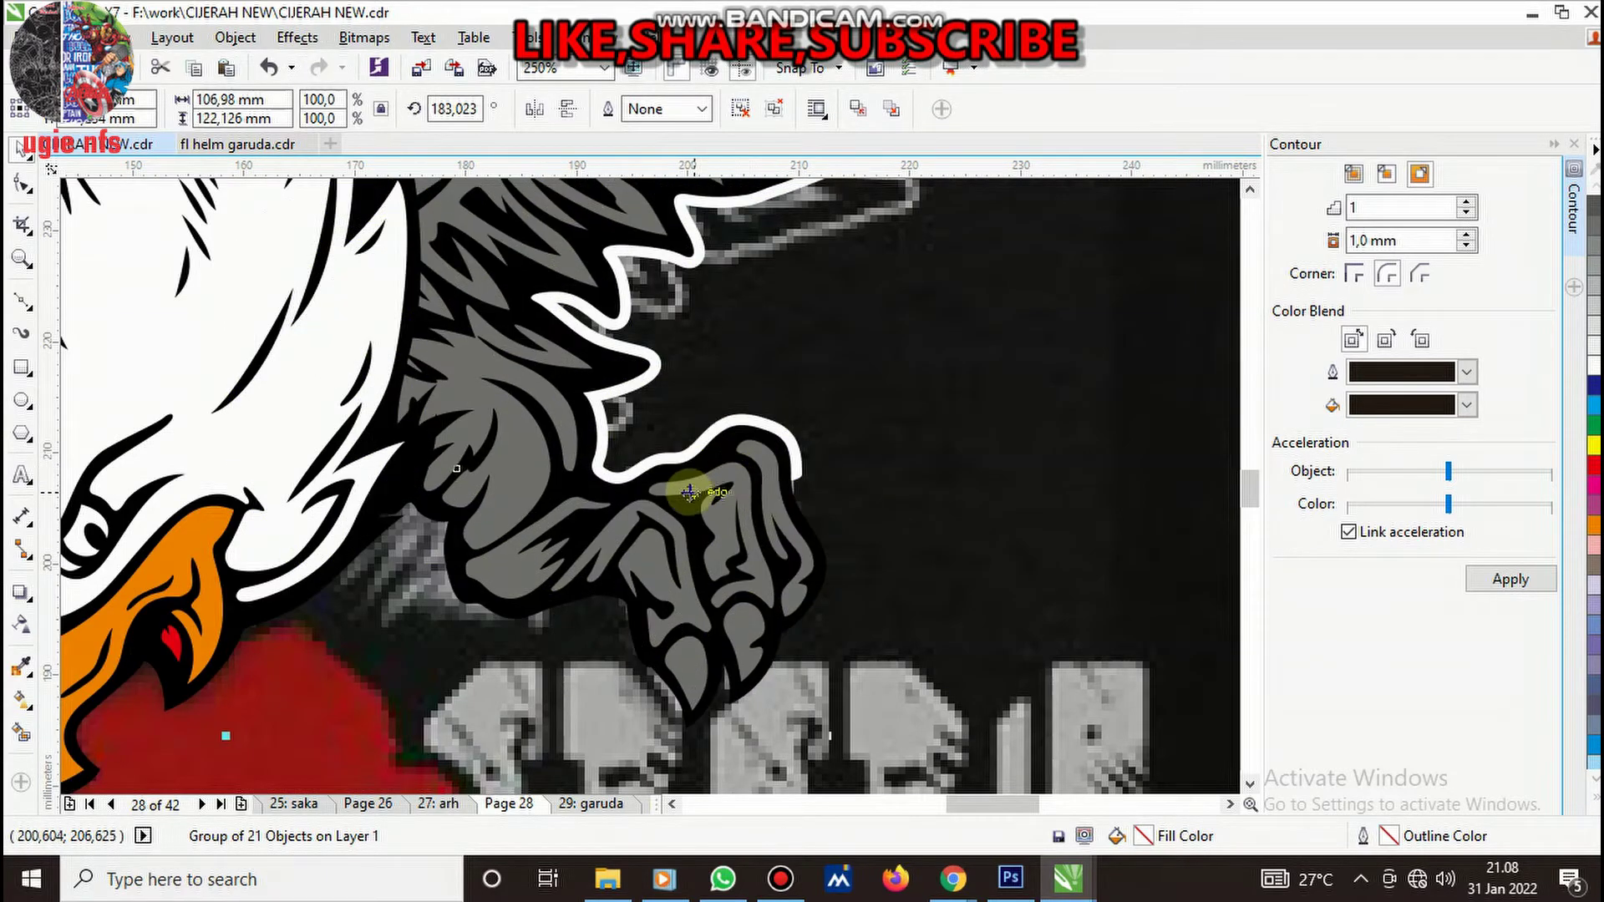
scroll(691, 493, "down", 3)
scroll(562, 587, "up", 3)
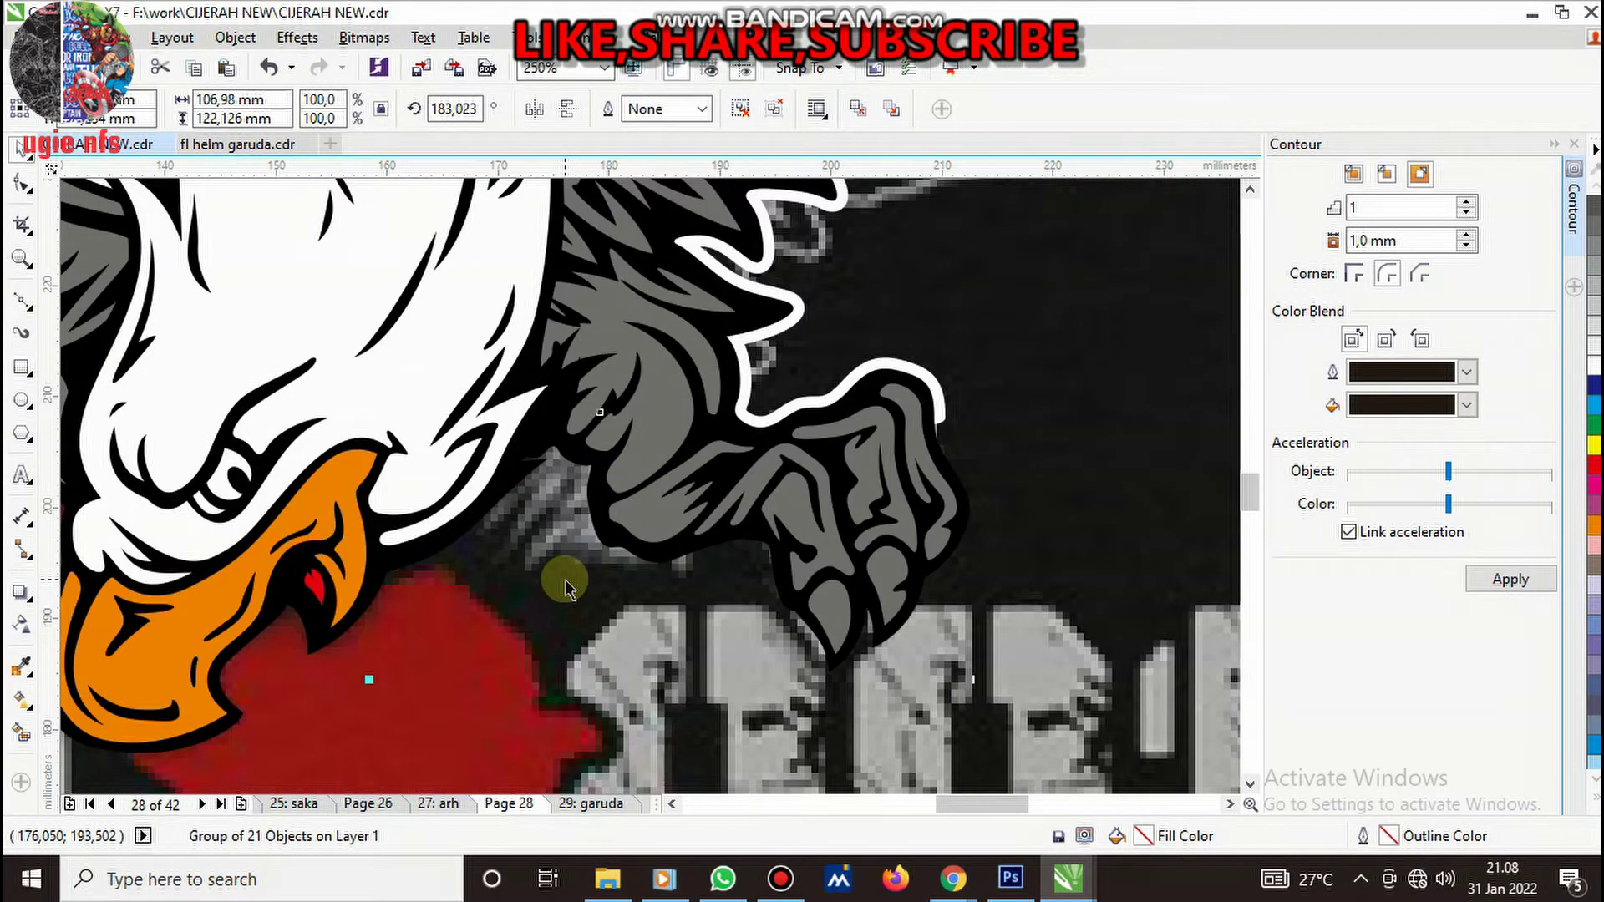
key("shift+F9")
scroll(615, 558, "up", 2)
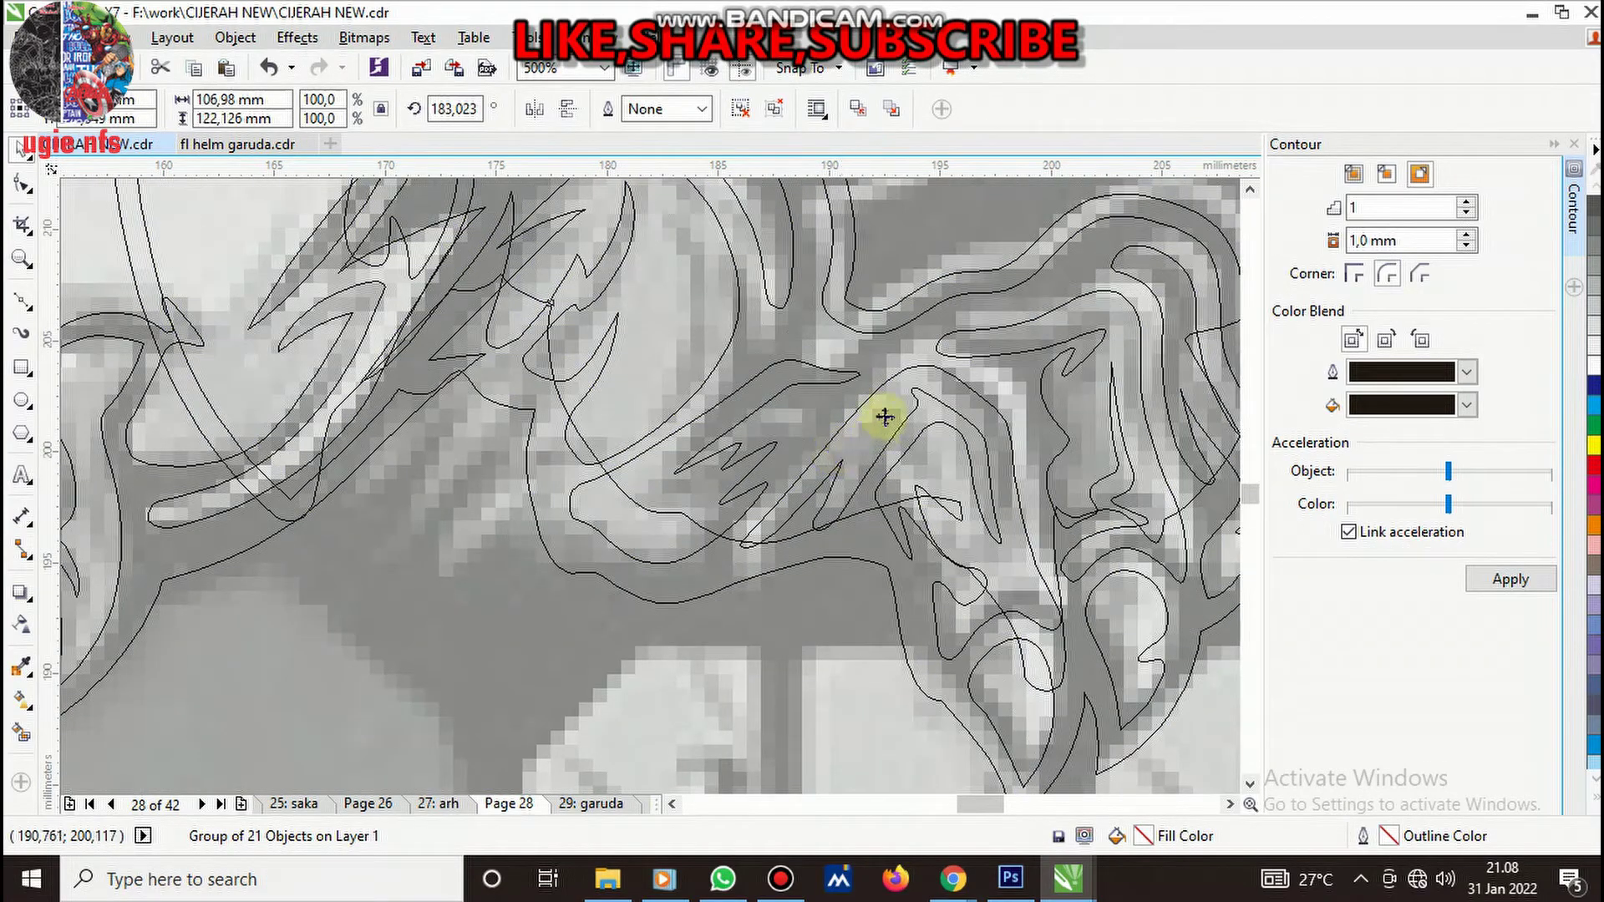
- Pull the black neck curve's nodes down into long spikes and delete the overlapping tip node
left_click_drag(848, 444, 881, 406)
scroll(802, 455, "down", 2)
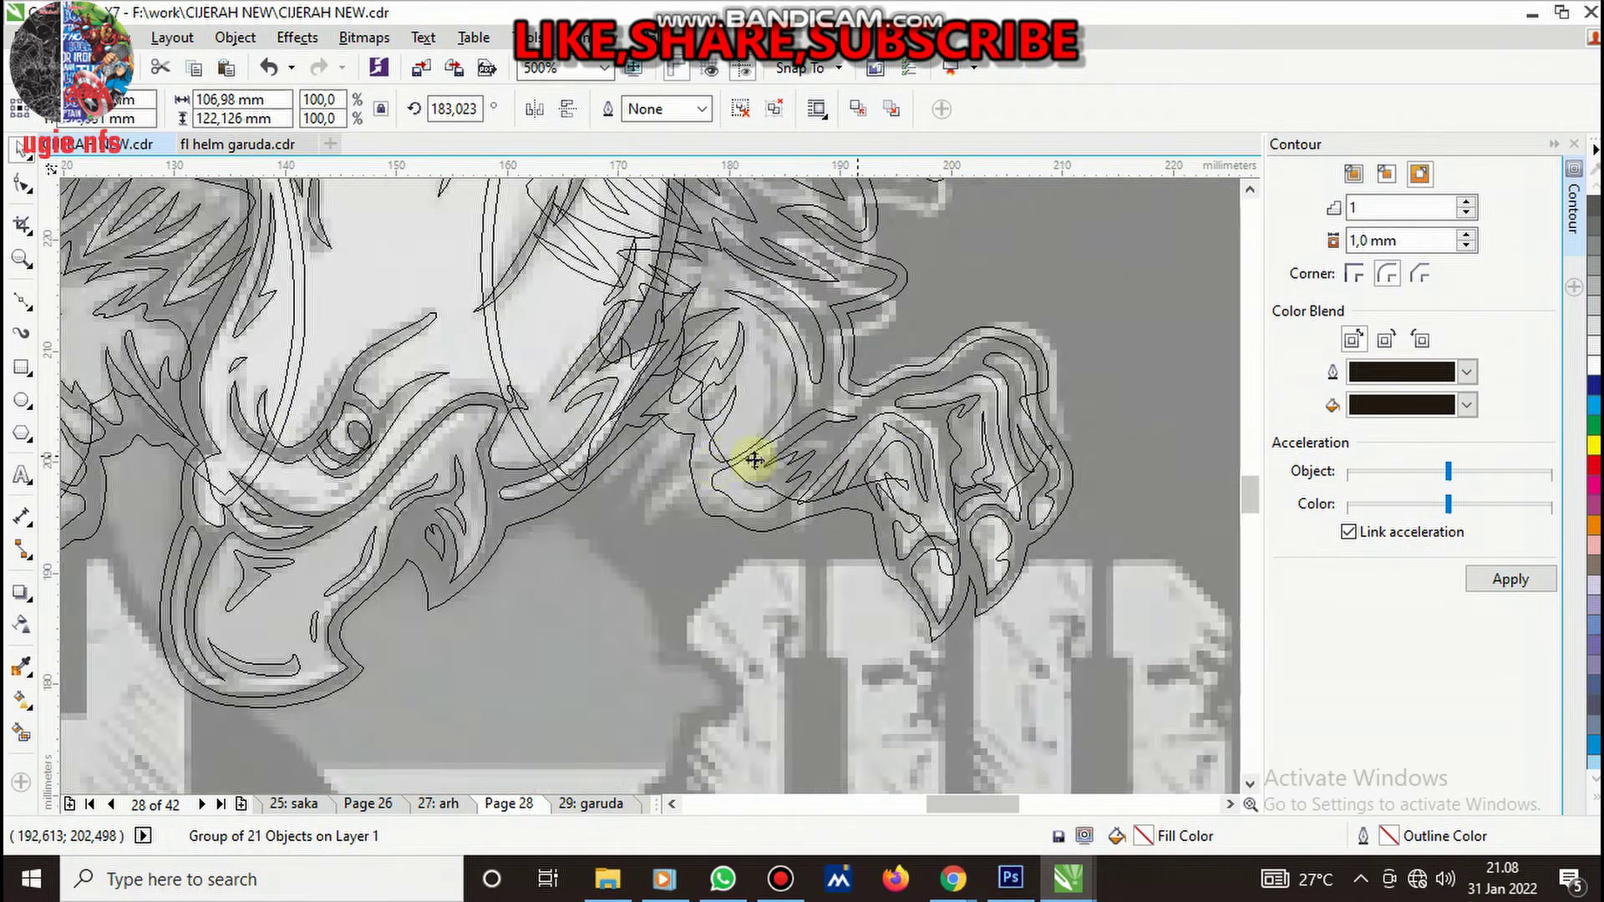
scroll(660, 459, "up", 2)
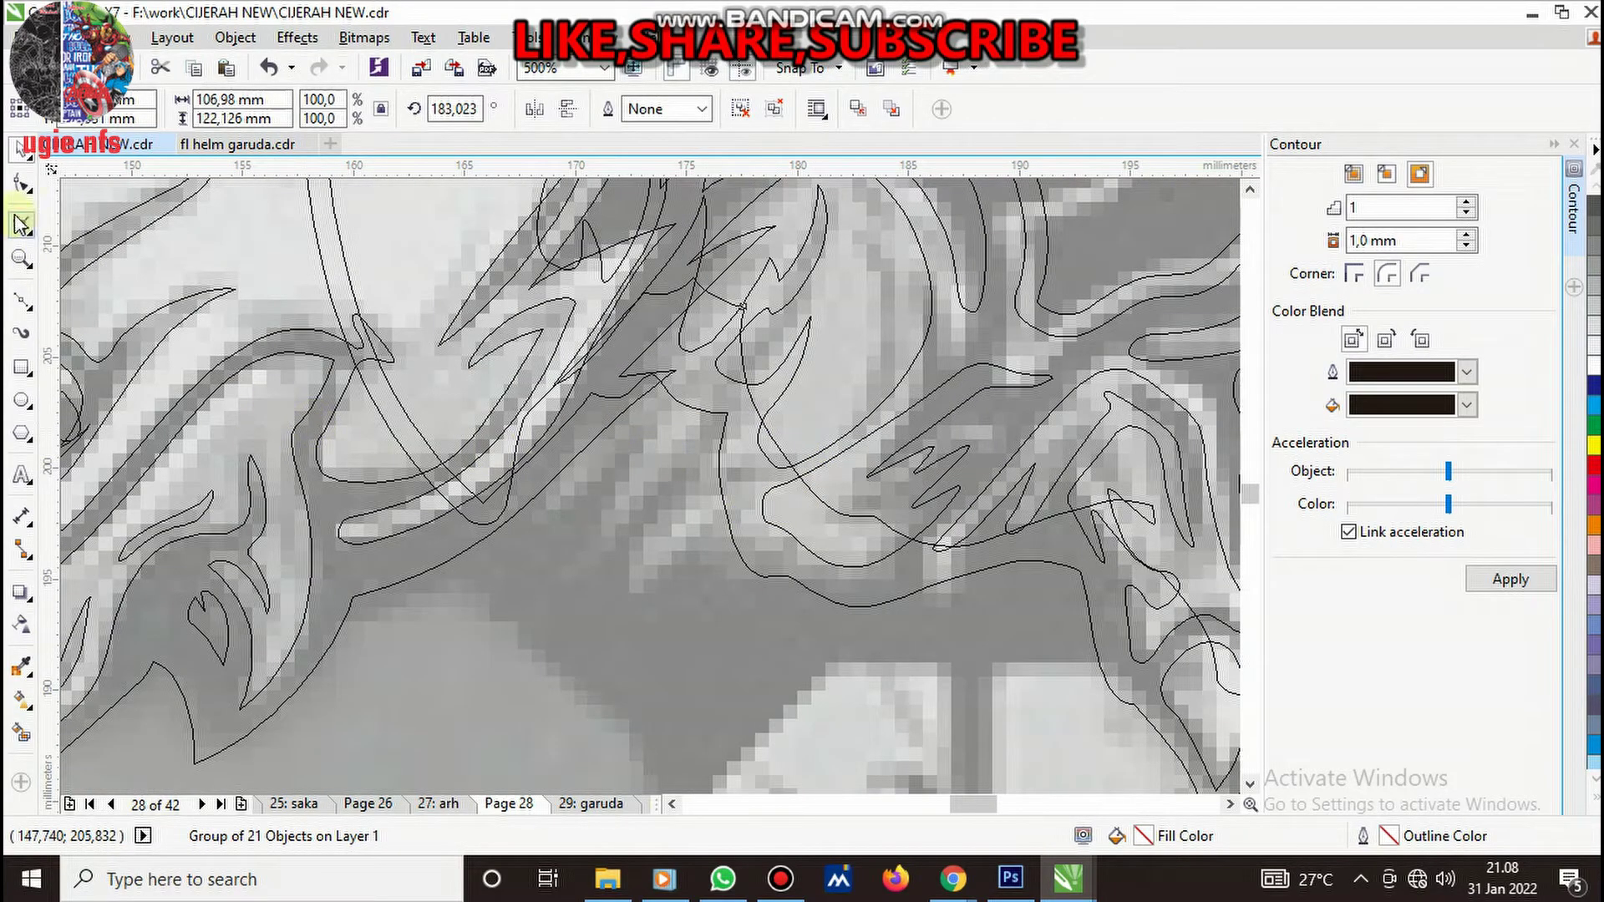
left_click(23, 184)
left_click(708, 418)
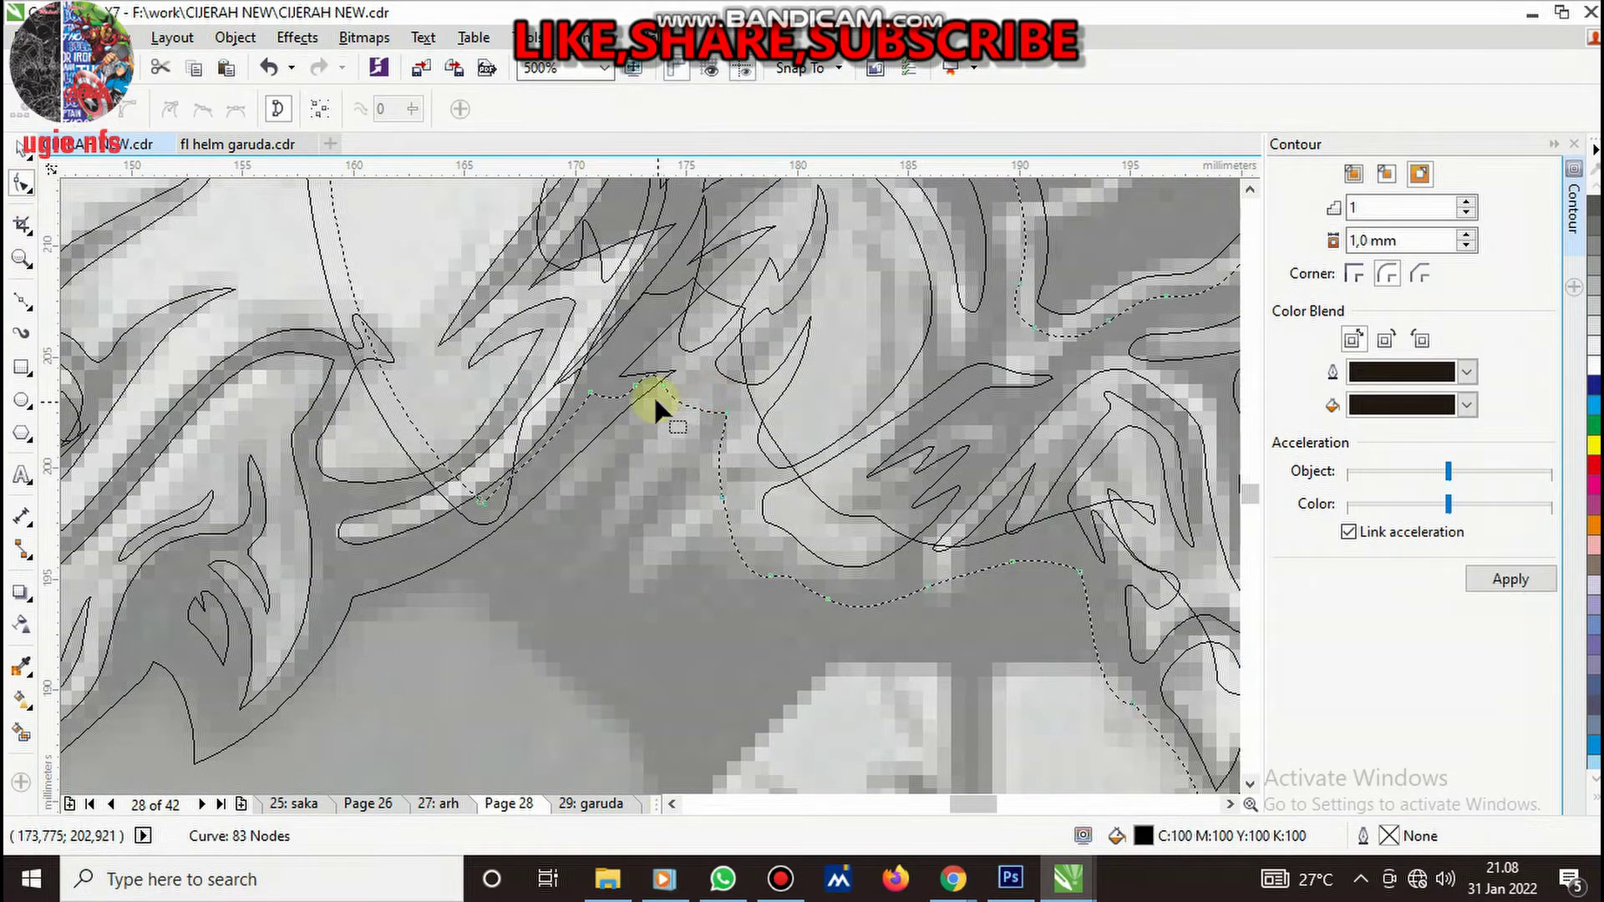
left_click_drag(639, 392, 531, 535)
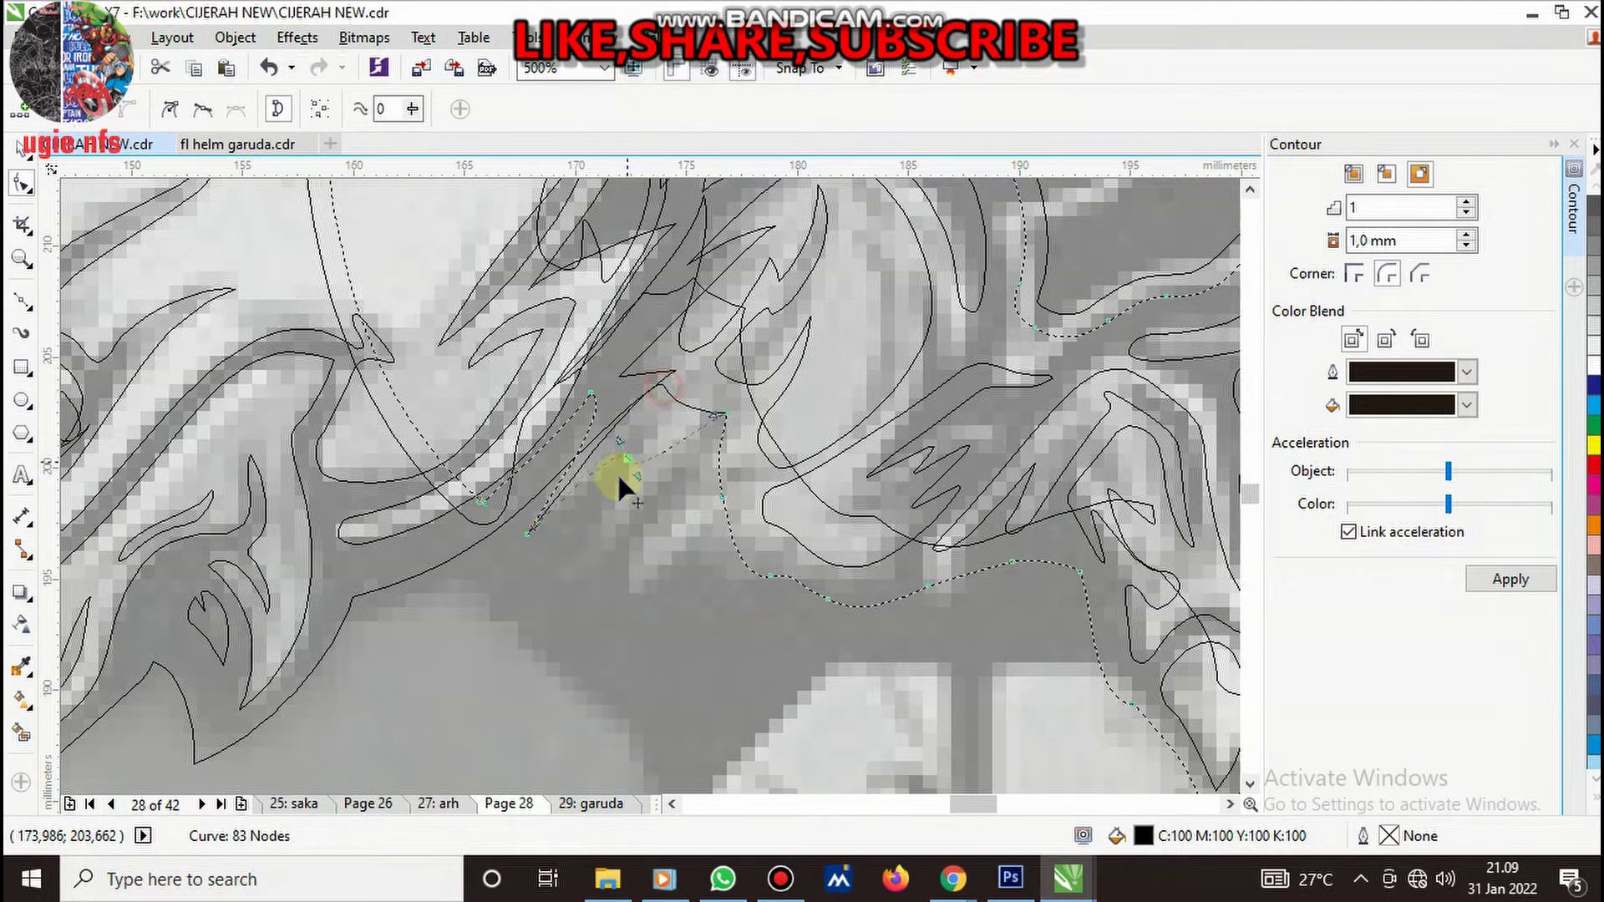
left_click_drag(661, 393, 578, 508)
key("Delete")
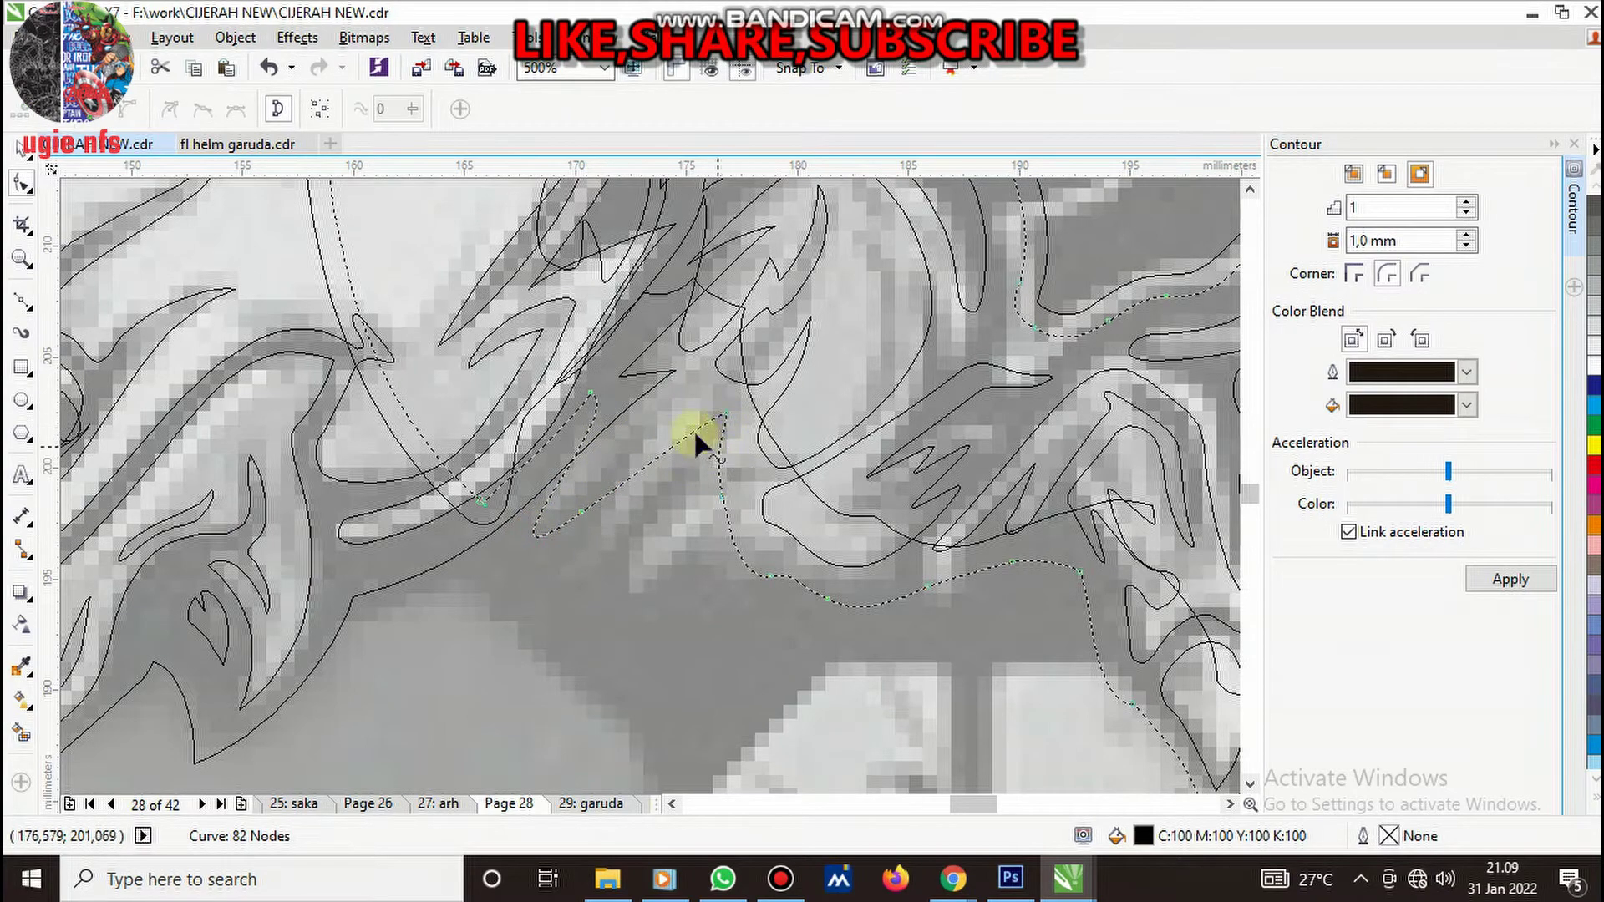
- Form more spikes along the lower edge, adding a node to follow the bitmap, and check in colour
left_click_drag(699, 409, 732, 453)
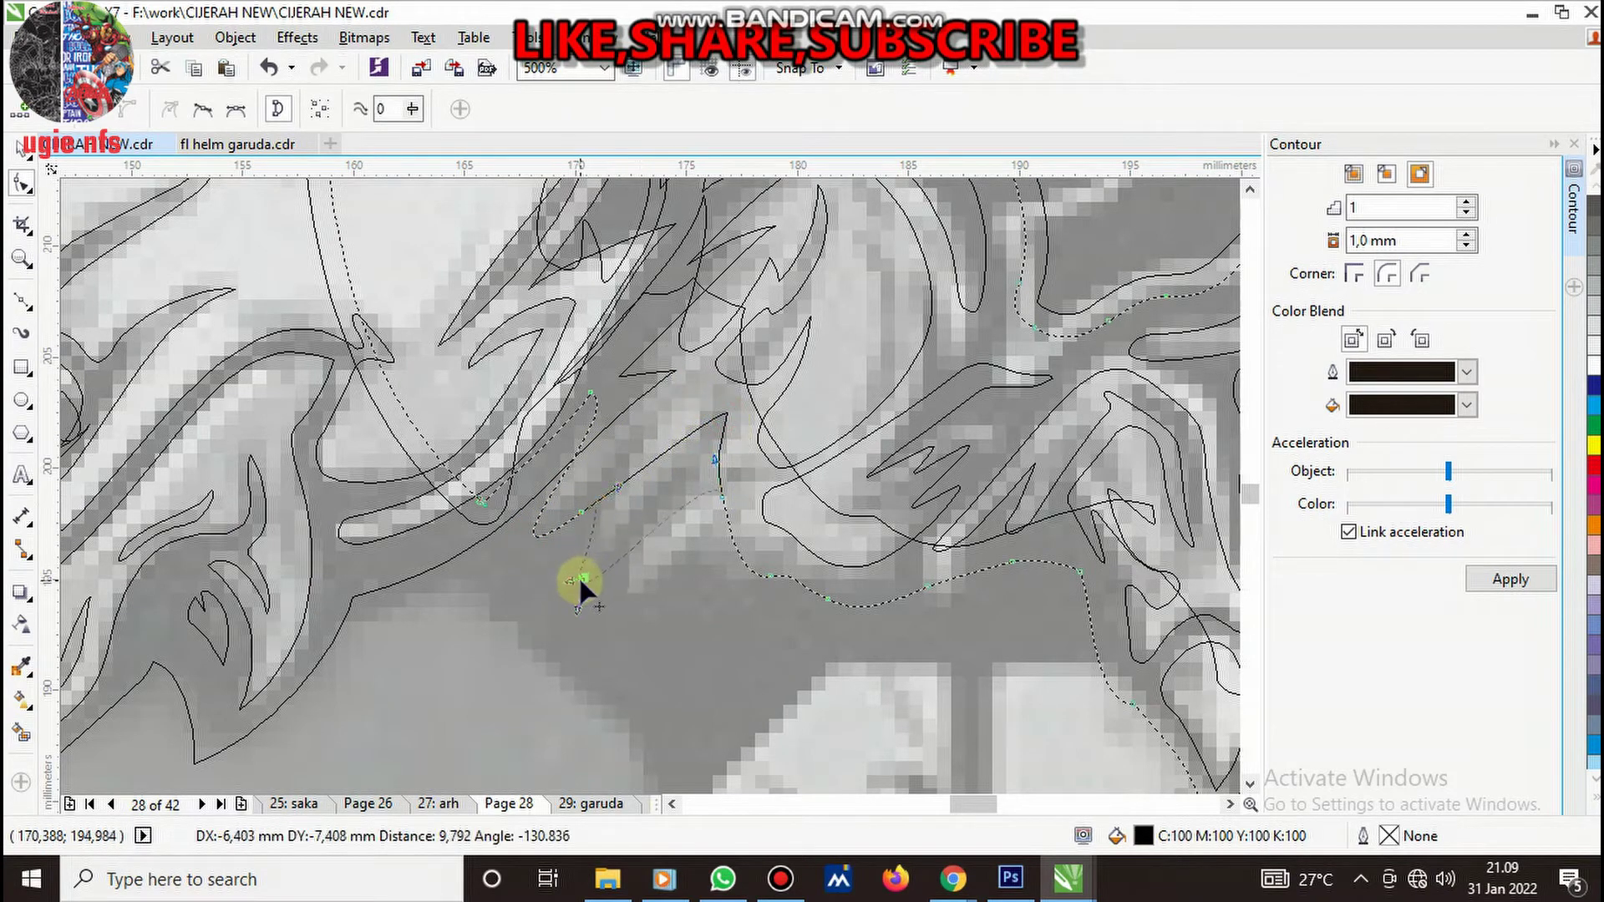
left_click_drag(634, 513, 560, 579)
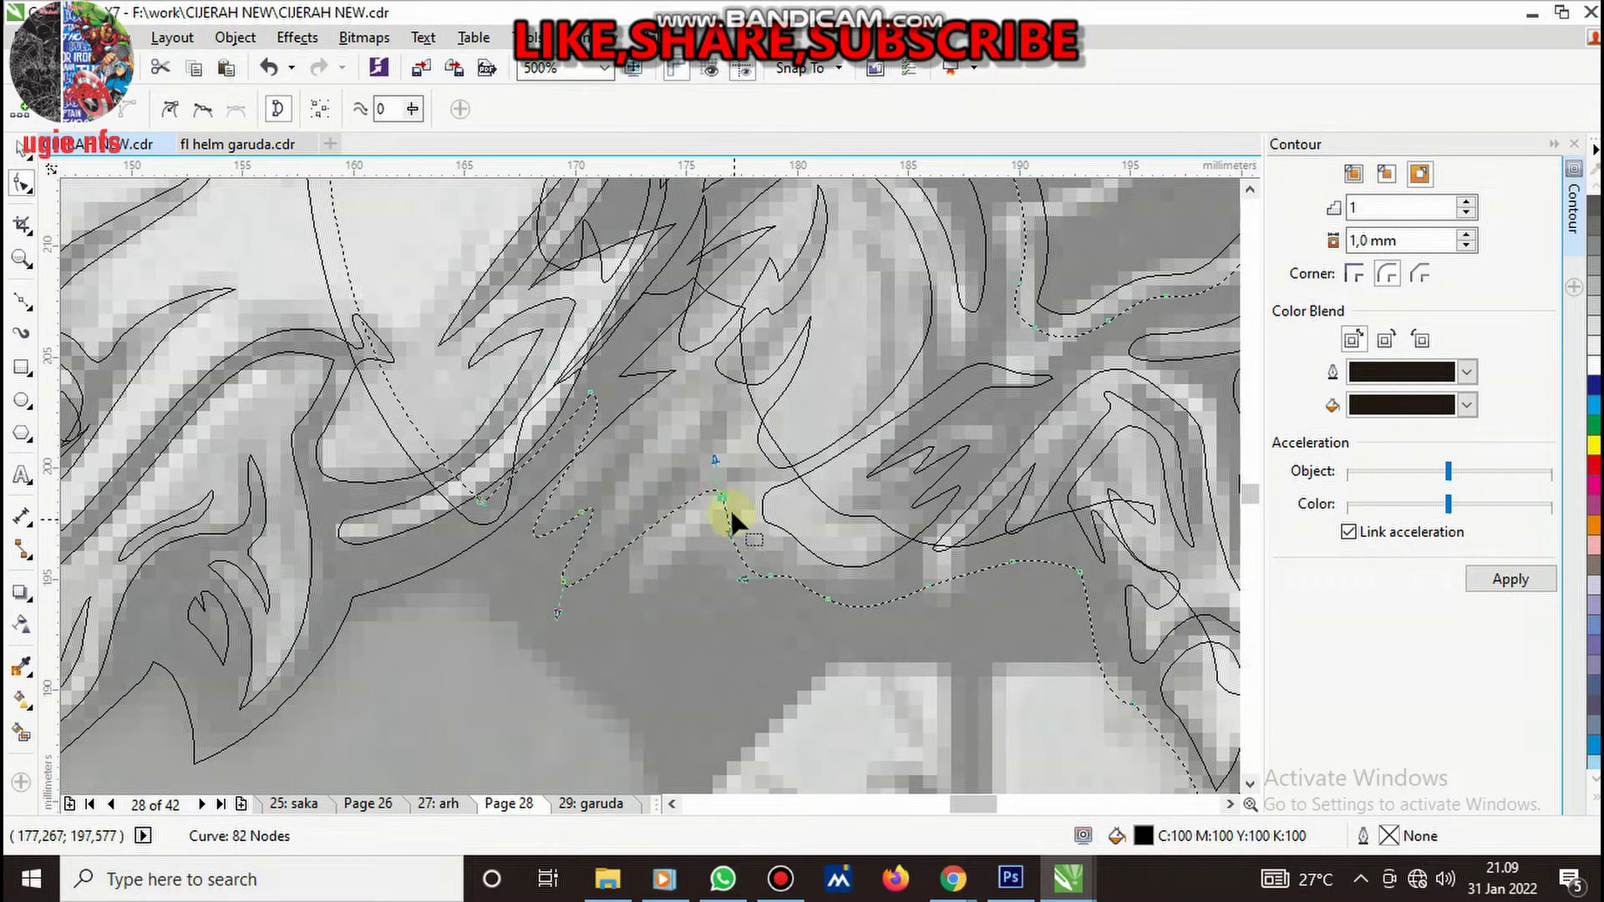
mouse_move(722, 498)
left_mouse_down()
mouse_move(611, 555)
mouse_move(769, 576)
left_mouse_up()
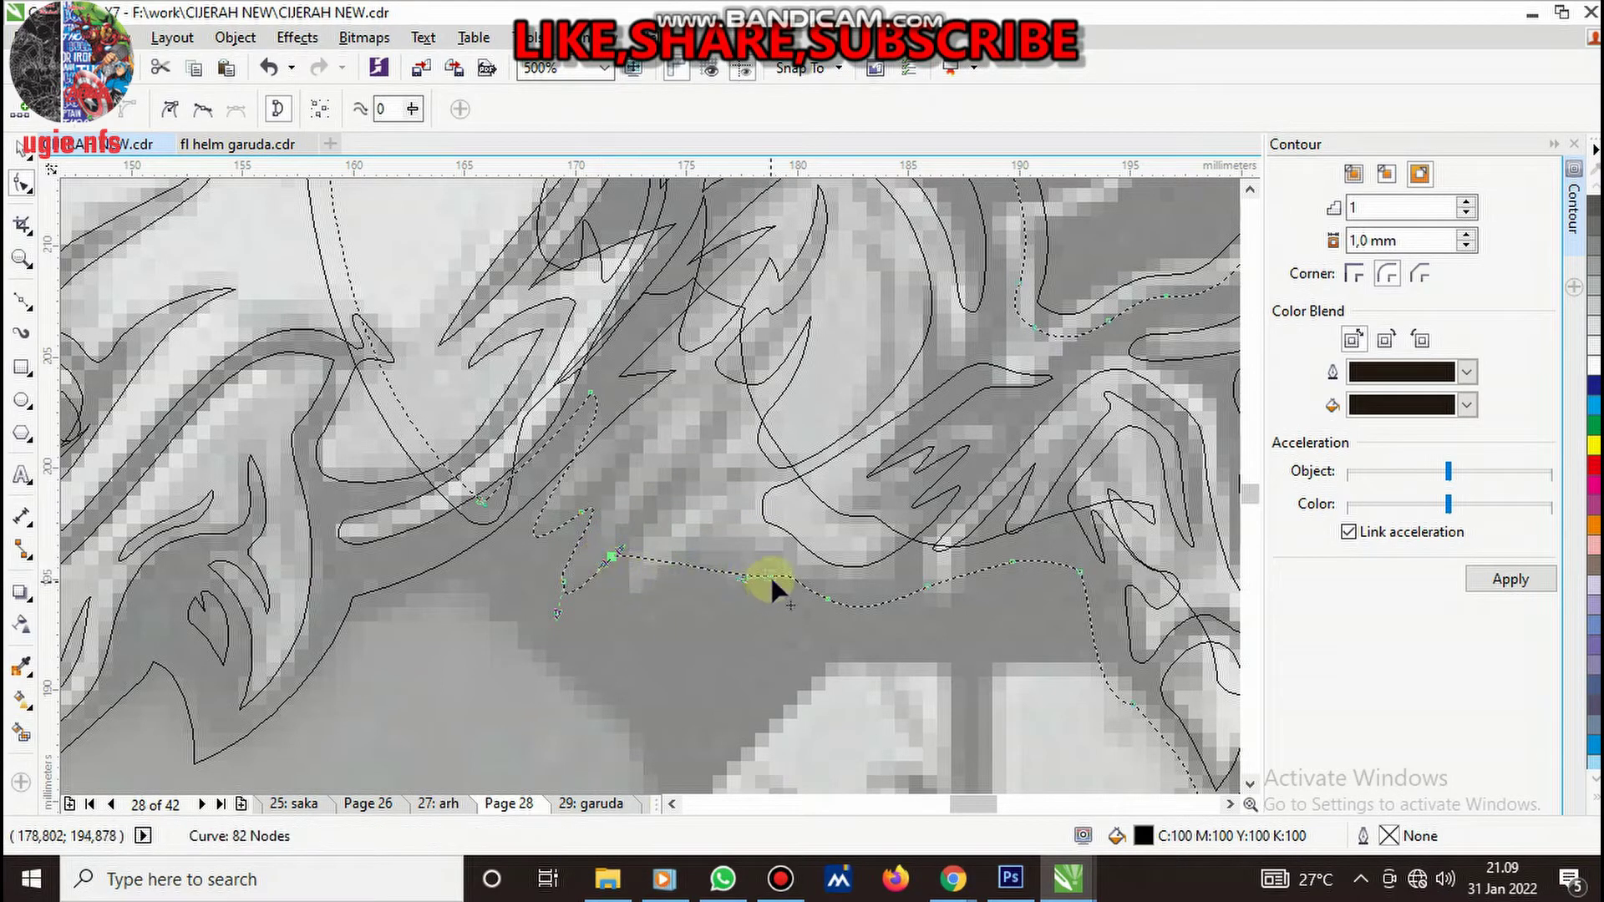
left_click_drag(612, 556, 610, 619)
left_click(724, 596)
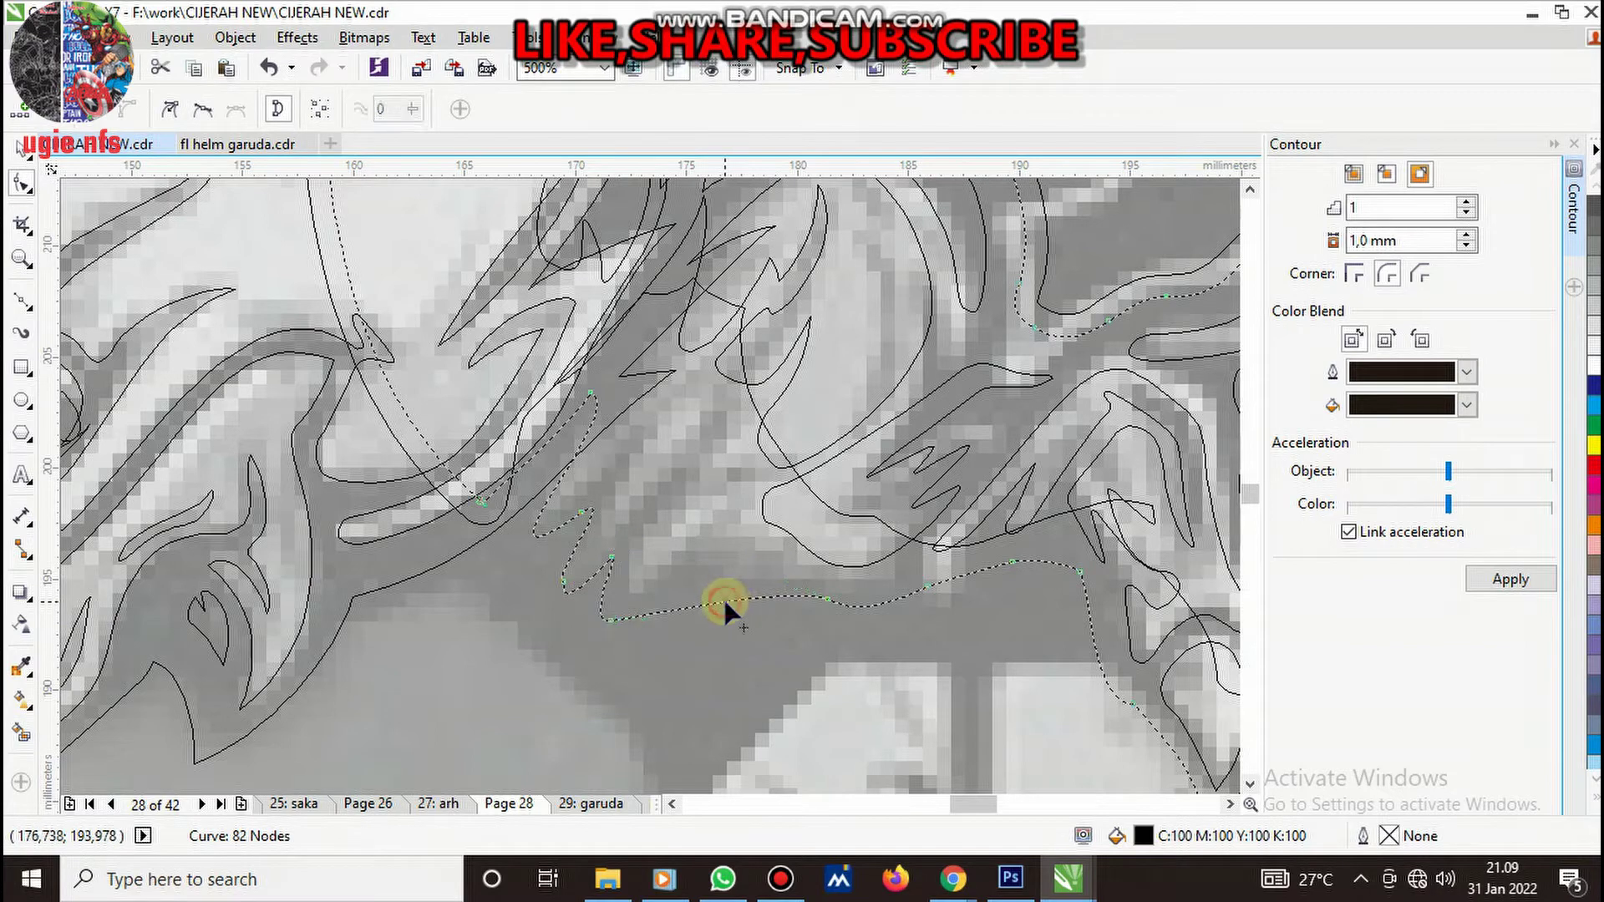
double_click(723, 599)
left_click_drag(724, 601, 717, 550)
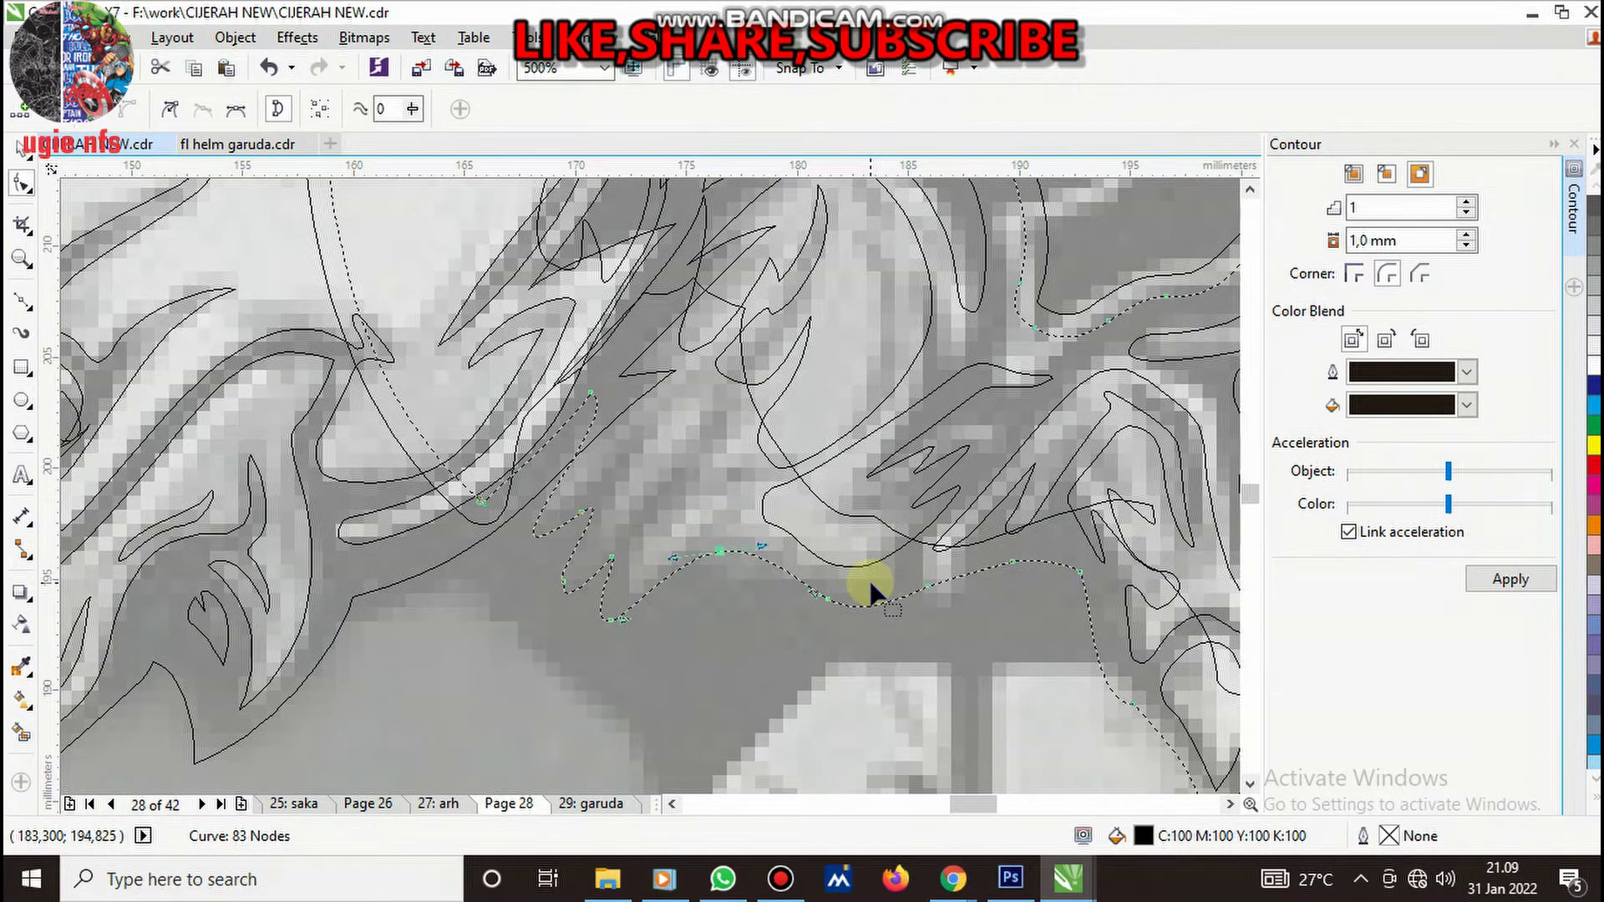
key("shift+F9")
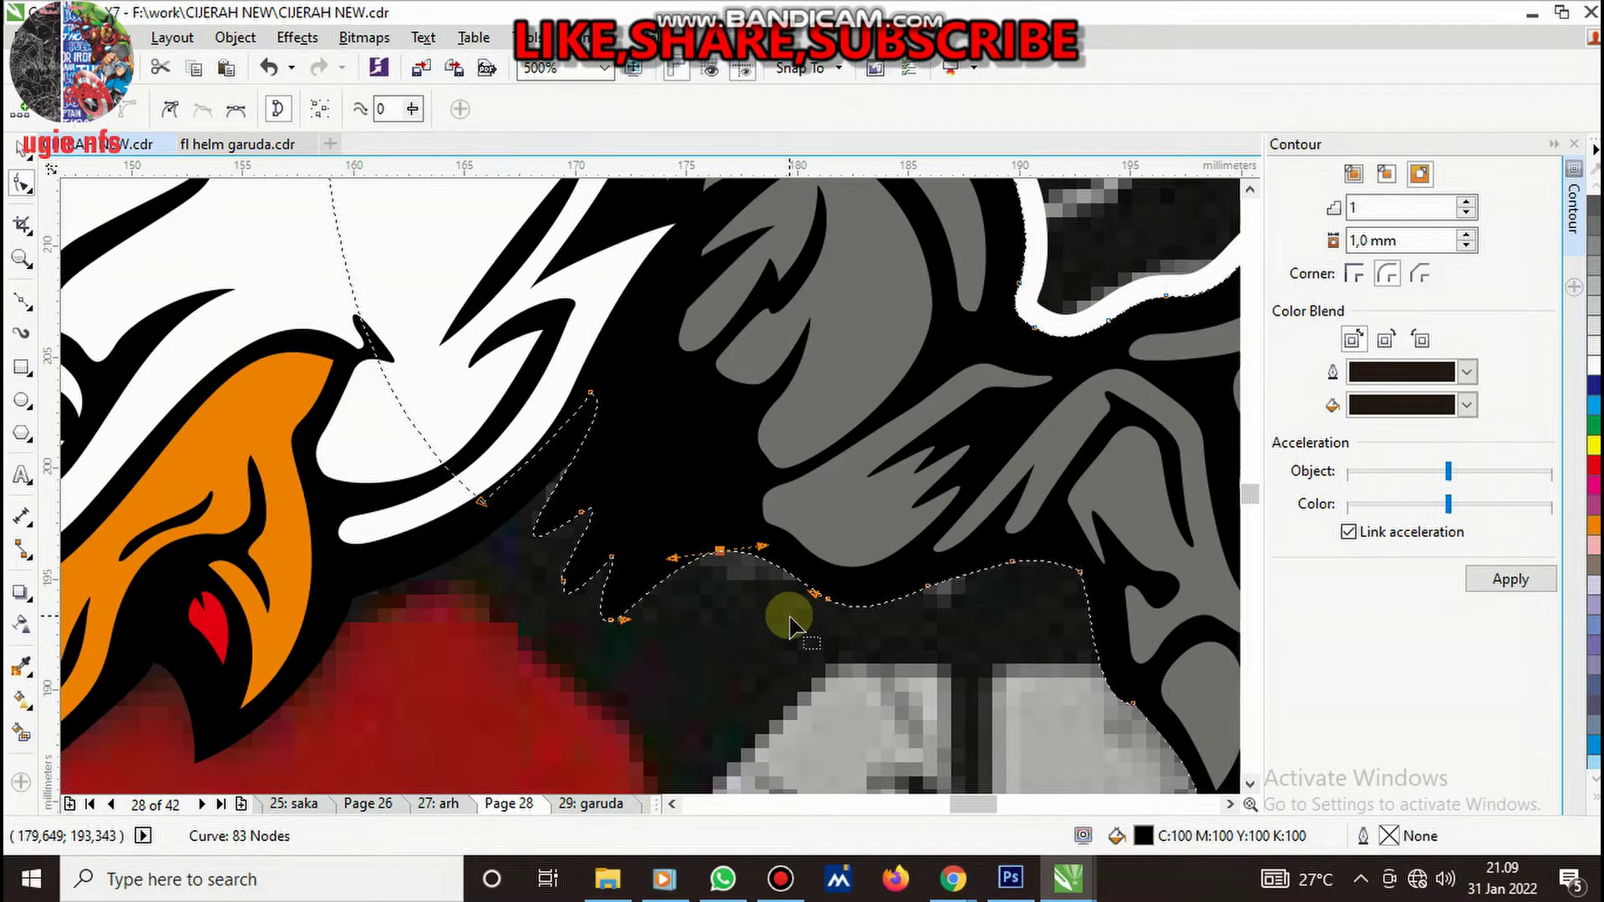
left_click(765, 619)
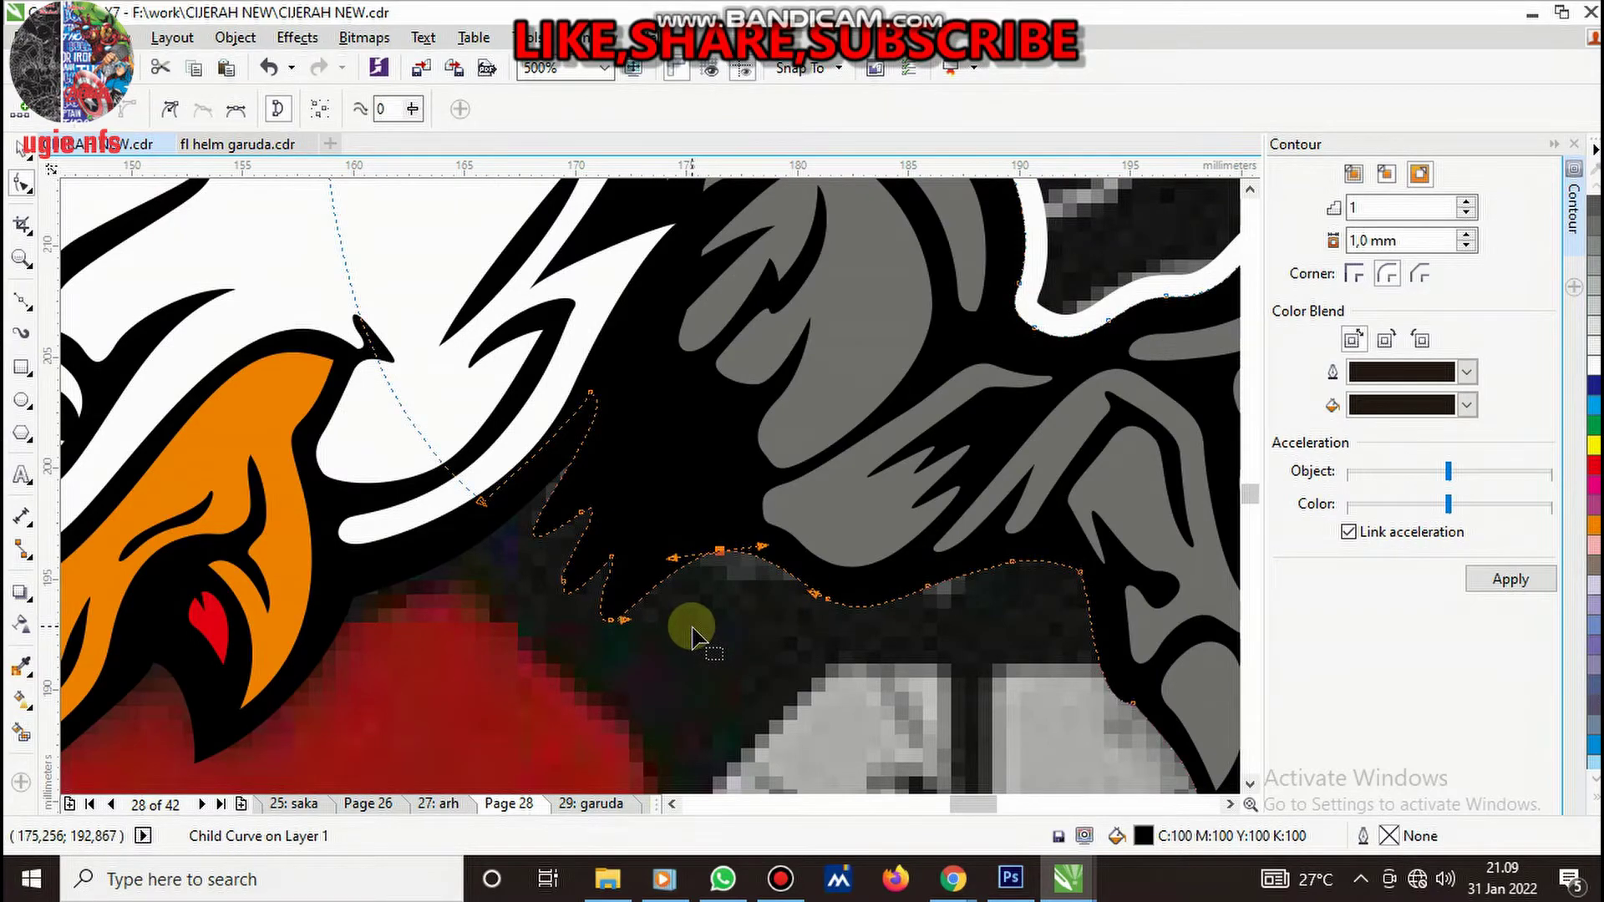
key("shift+F9")
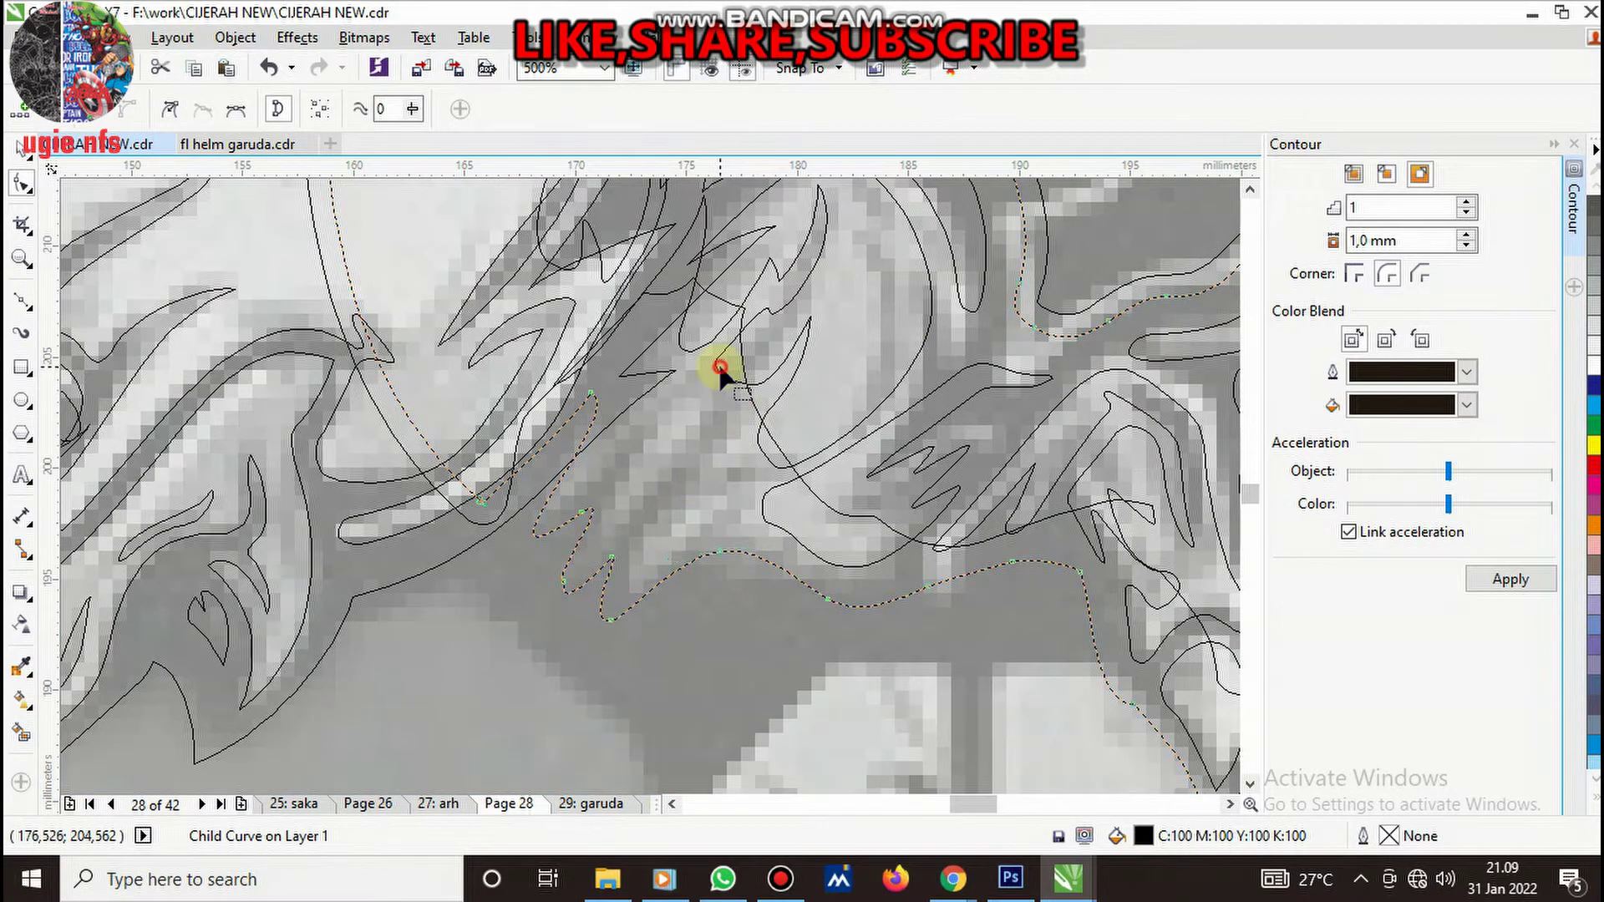
- Drag three nodes of the gray 48-node feather curve down-left into a pointed strand
left_click(720, 368)
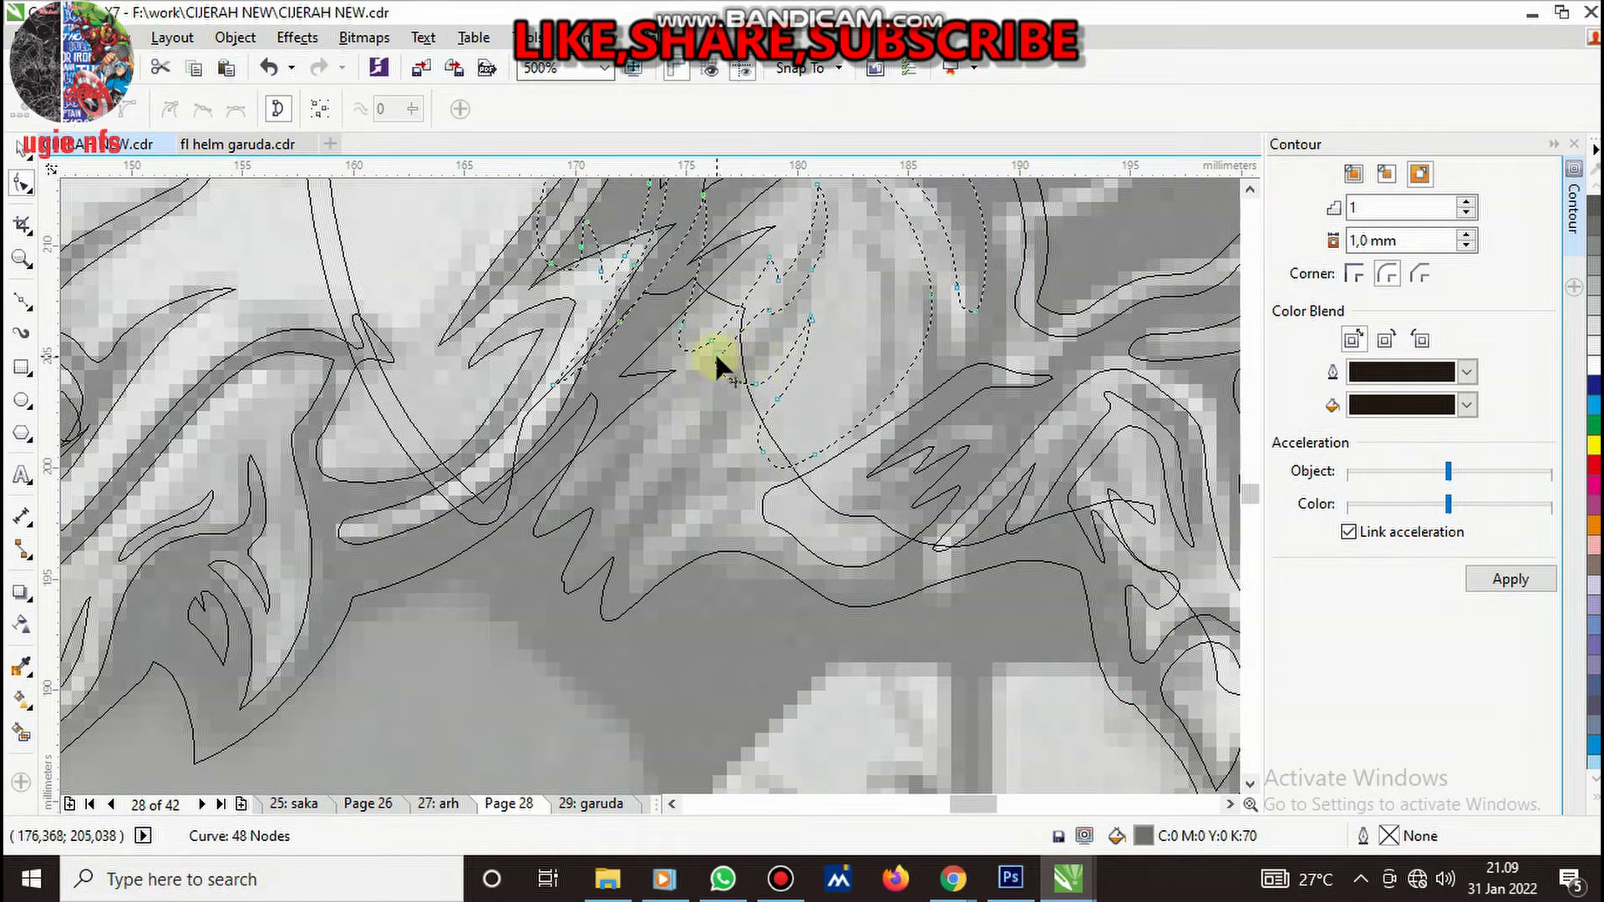
mouse_move(716, 358)
left_mouse_down()
mouse_move(649, 558)
mouse_move(633, 553)
left_mouse_up()
left_click_drag(685, 438, 623, 587)
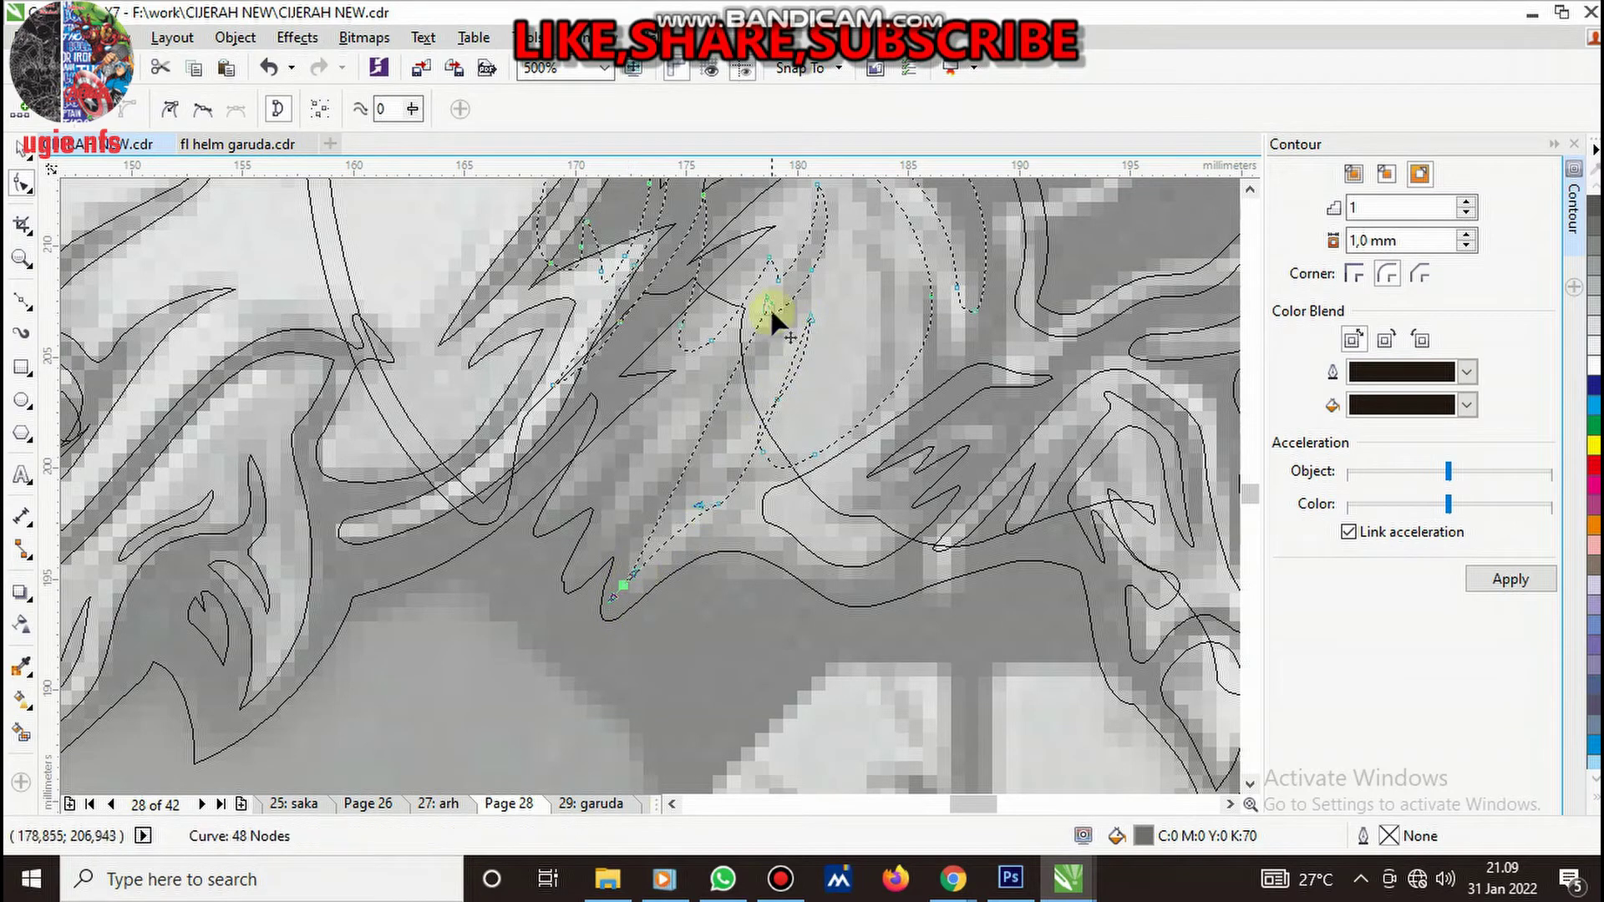
left_click_drag(769, 308, 729, 429)
left_click(812, 268)
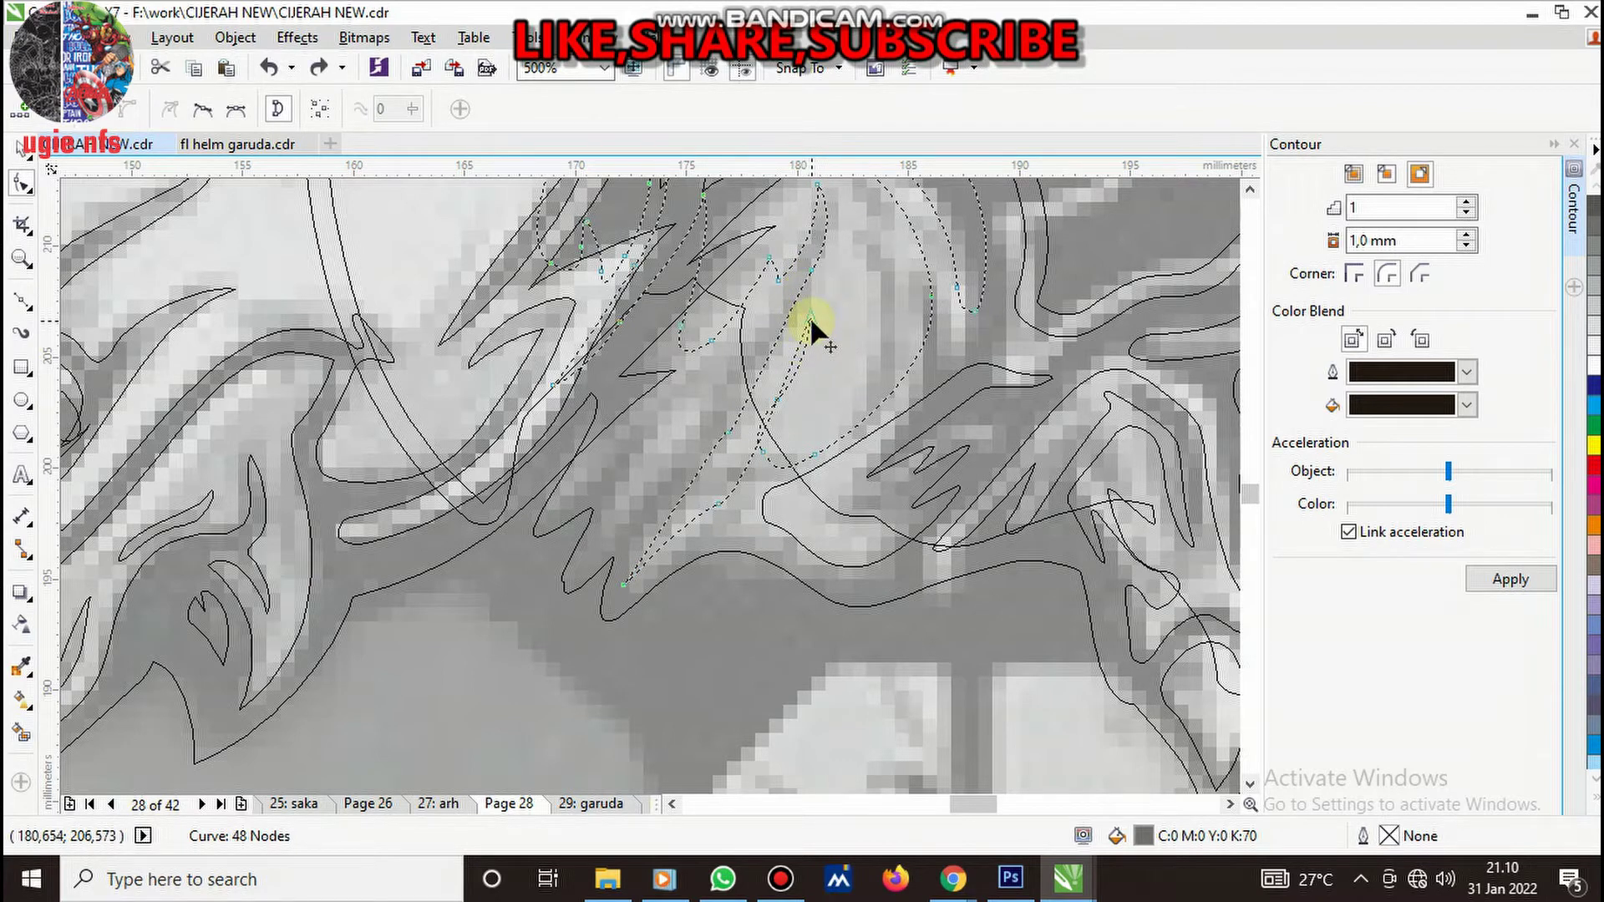
- Delete two feather nodes and drag the rest to sharpen and extend the pointed tip
double_click(810, 315)
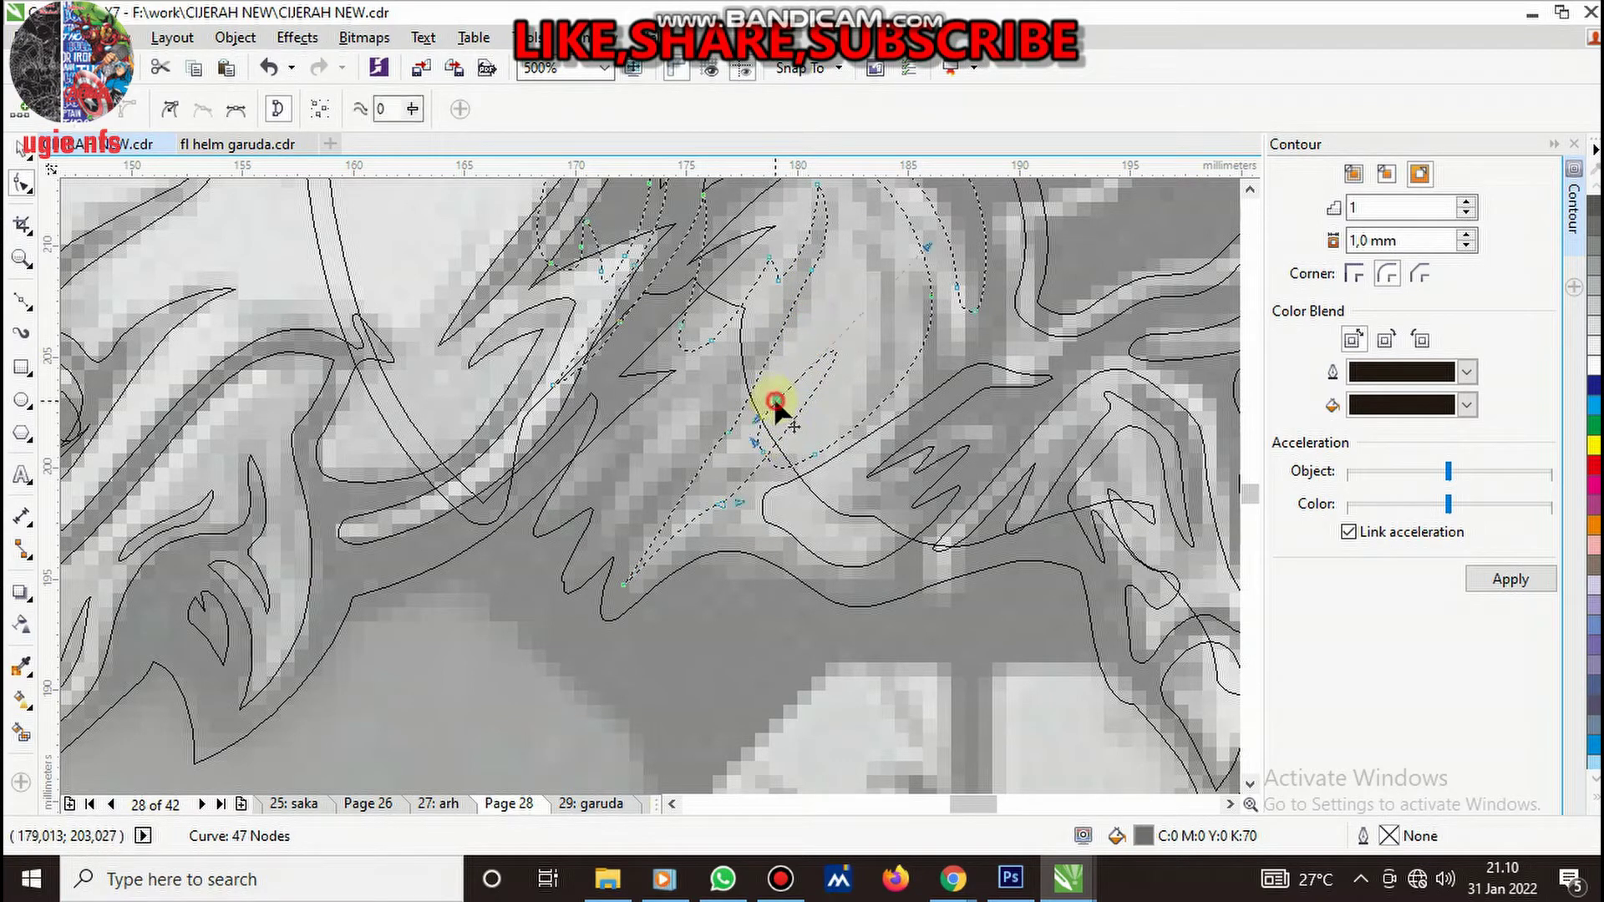
double_click(806, 426)
left_click_drag(760, 455, 809, 470)
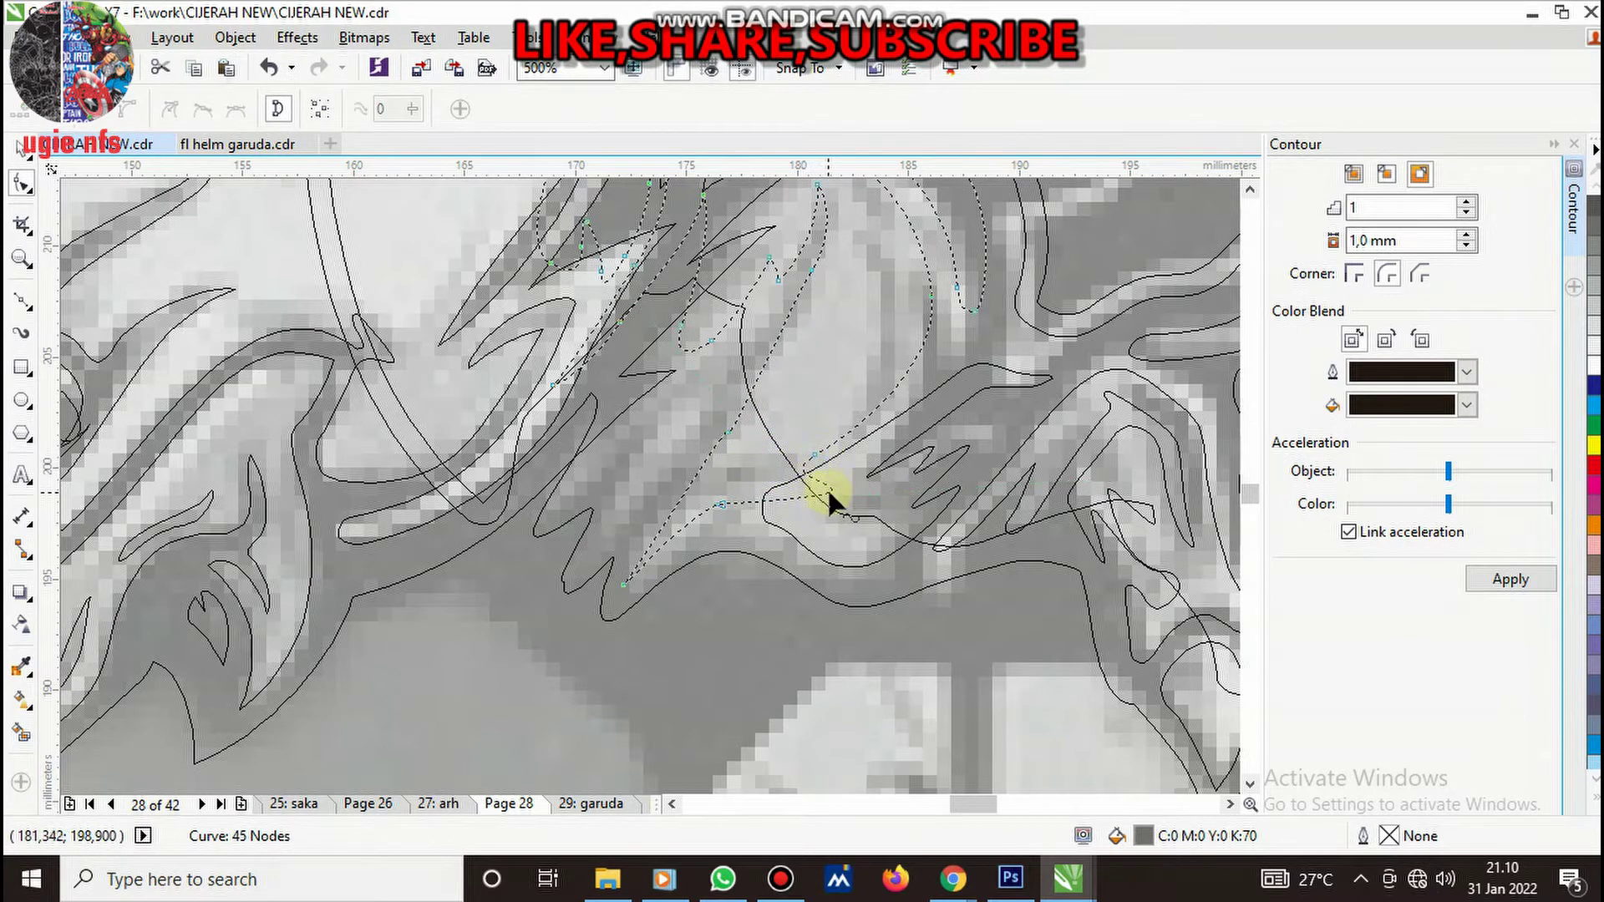
mouse_move(833, 496)
left_mouse_down()
mouse_move(744, 492)
mouse_move(720, 473)
mouse_move(719, 498)
mouse_move(648, 560)
mouse_move(717, 532)
mouse_move(680, 526)
left_mouse_up()
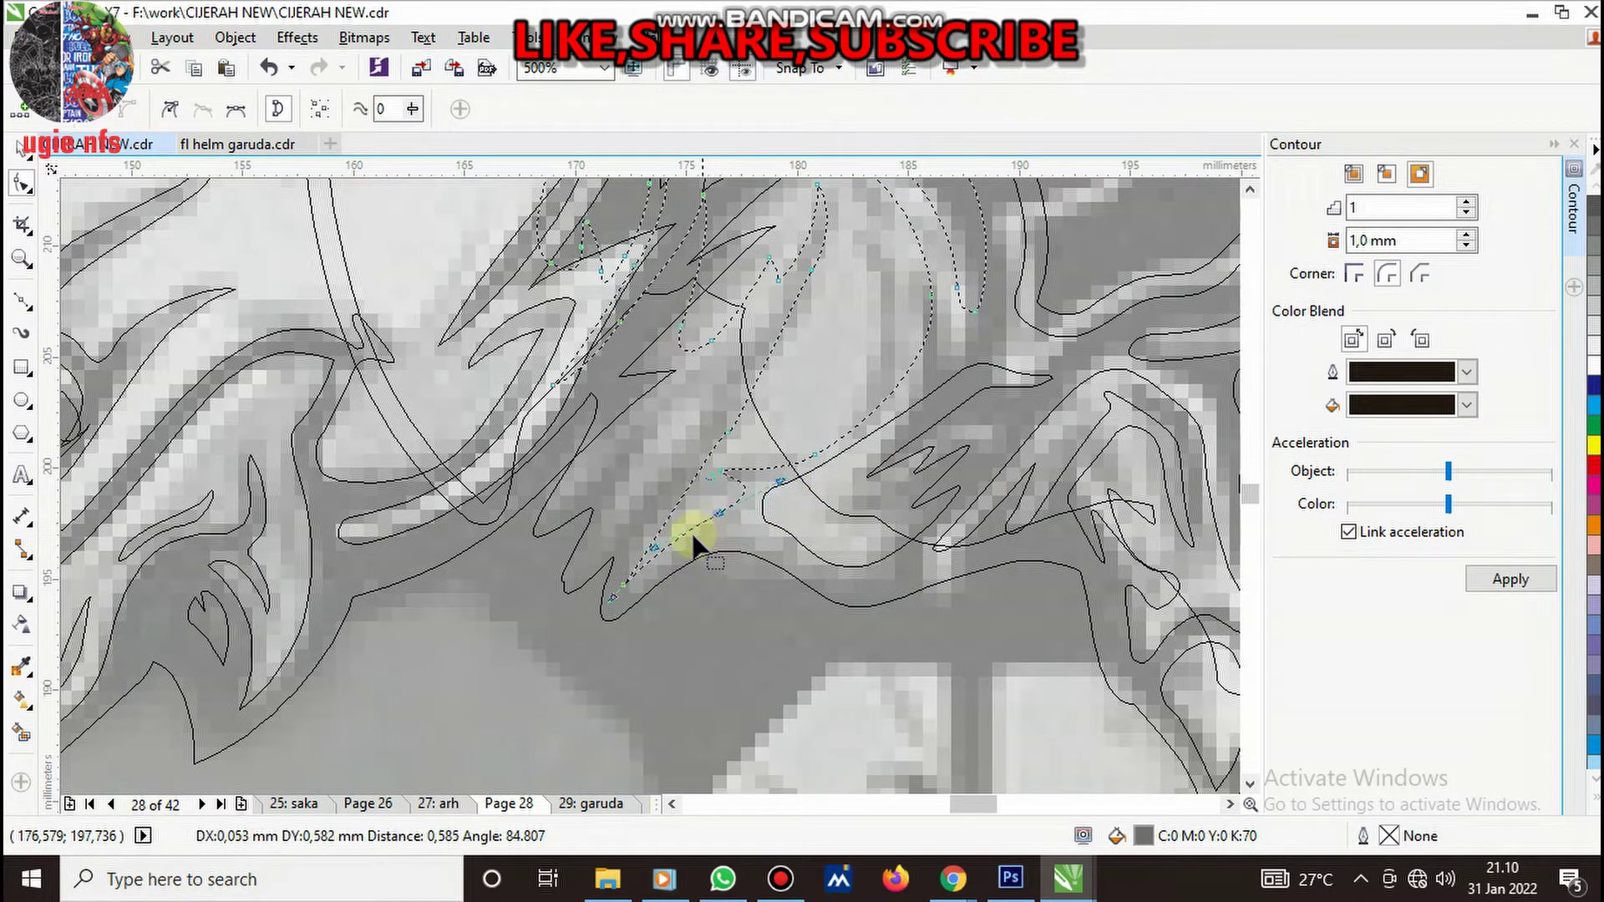
scroll(653, 535, "up", 2)
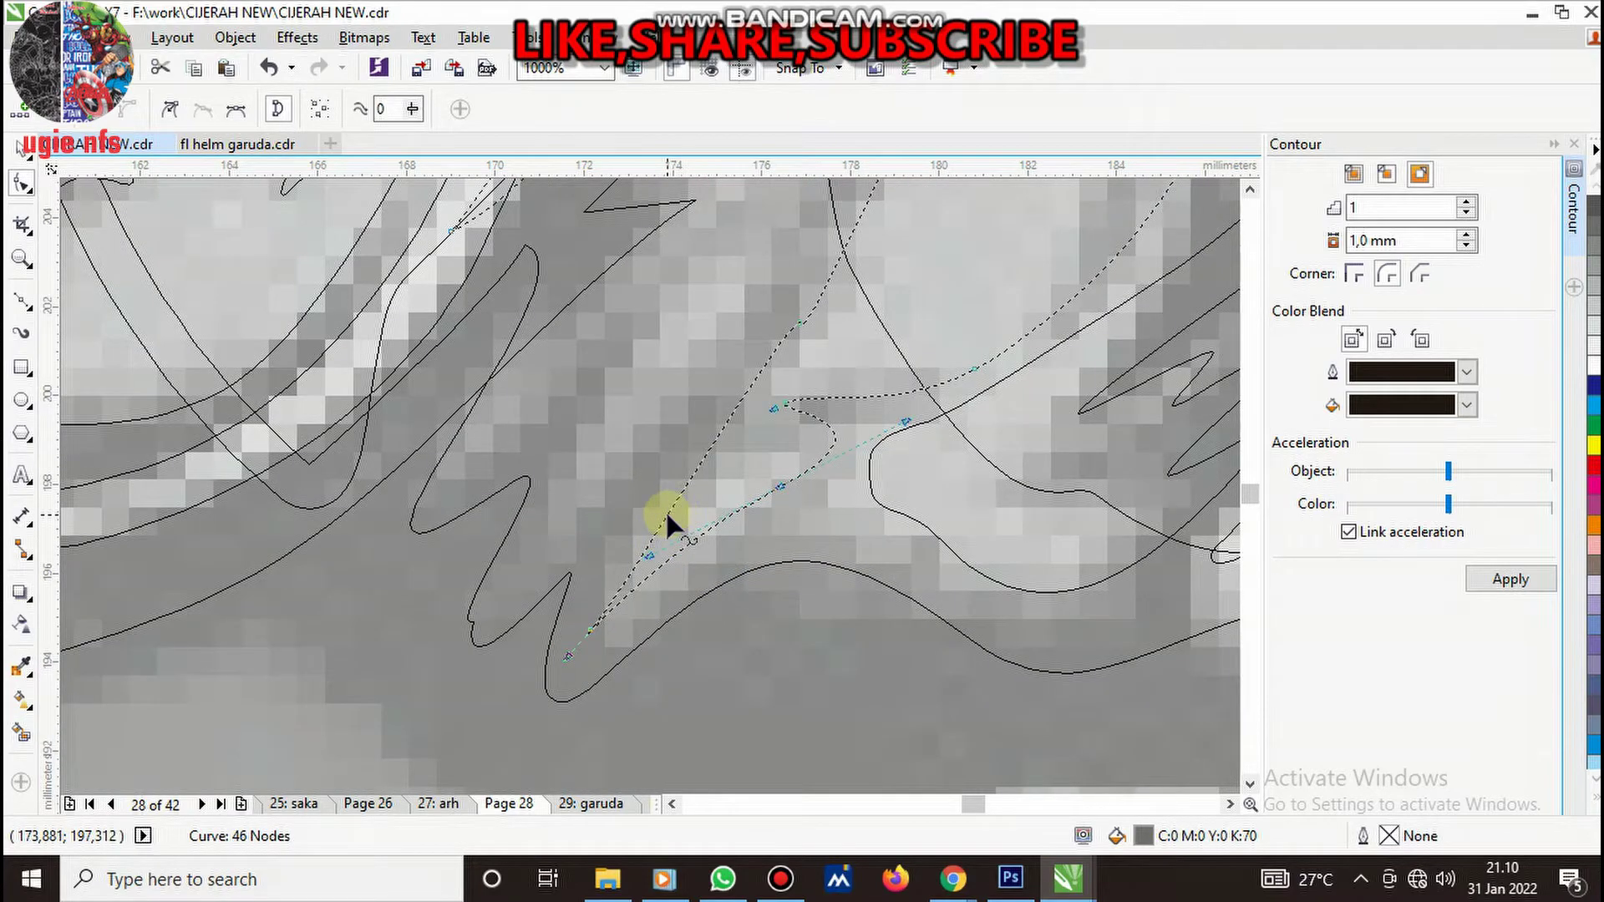
left_click_drag(666, 518, 631, 544)
scroll(692, 523, "down", 1)
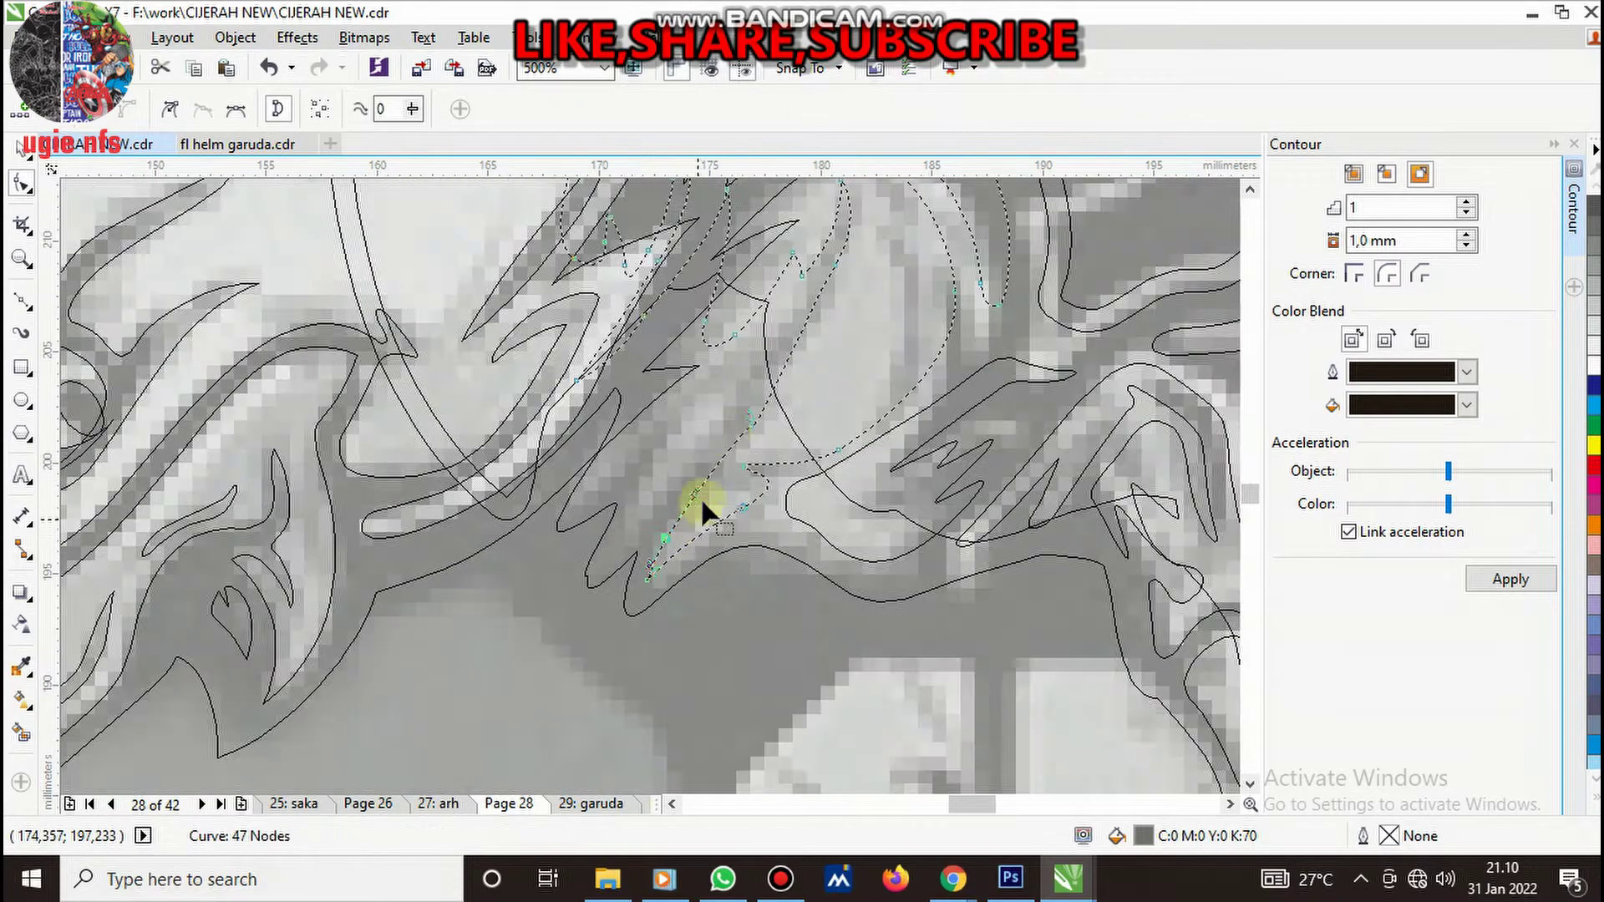
scroll(725, 414, "down", 1)
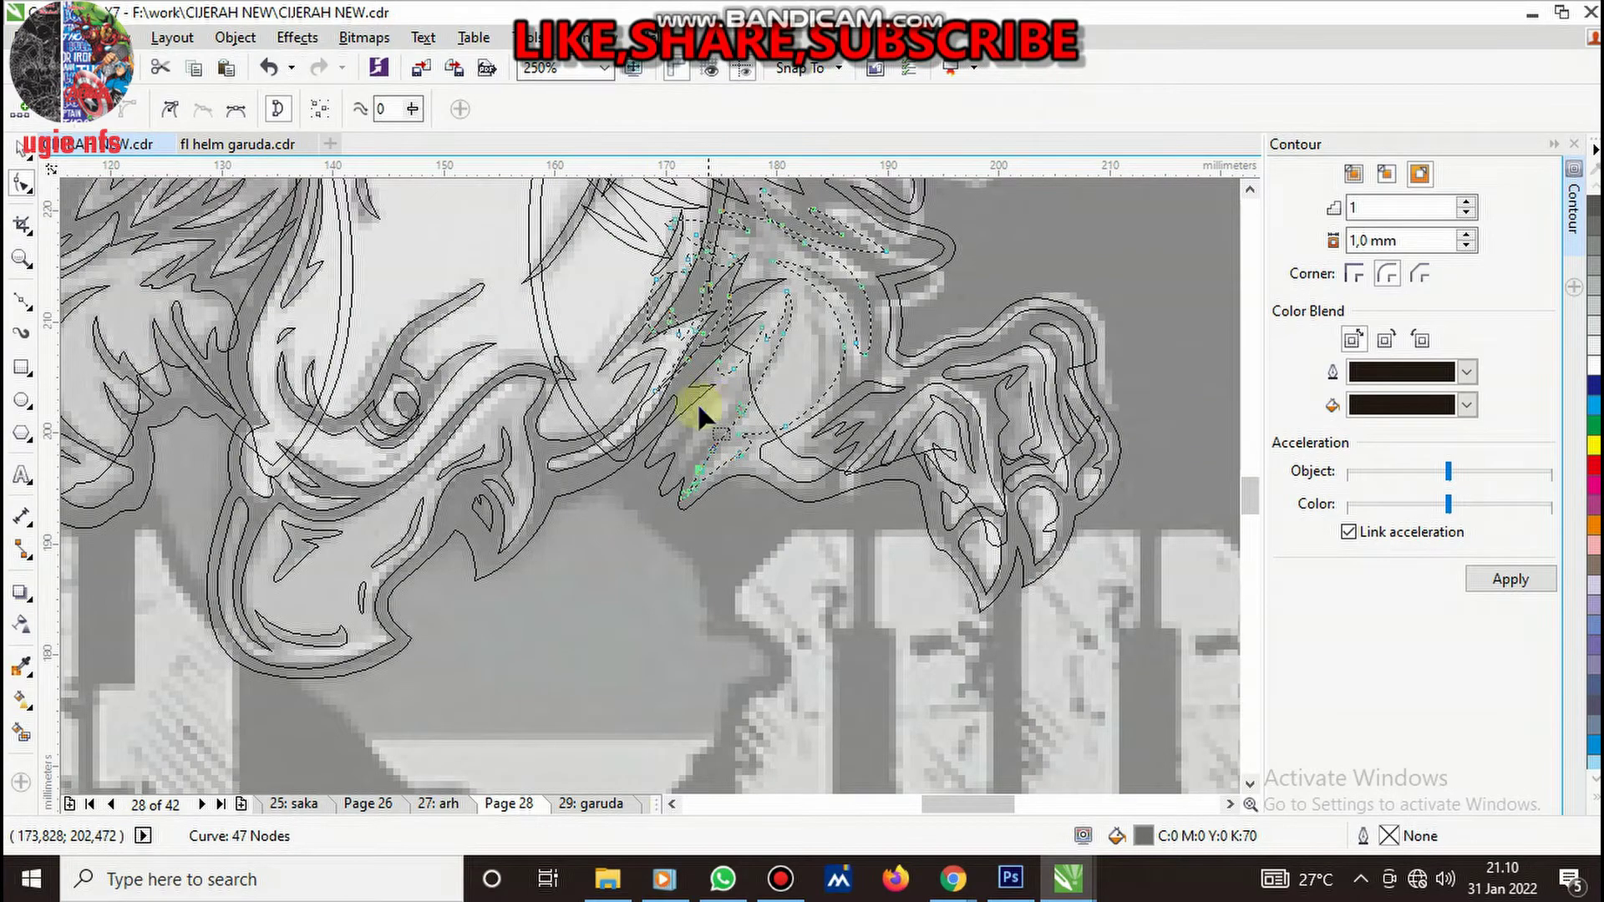
scroll(697, 402, "up", 2)
left_click_drag(808, 231, 570, 575)
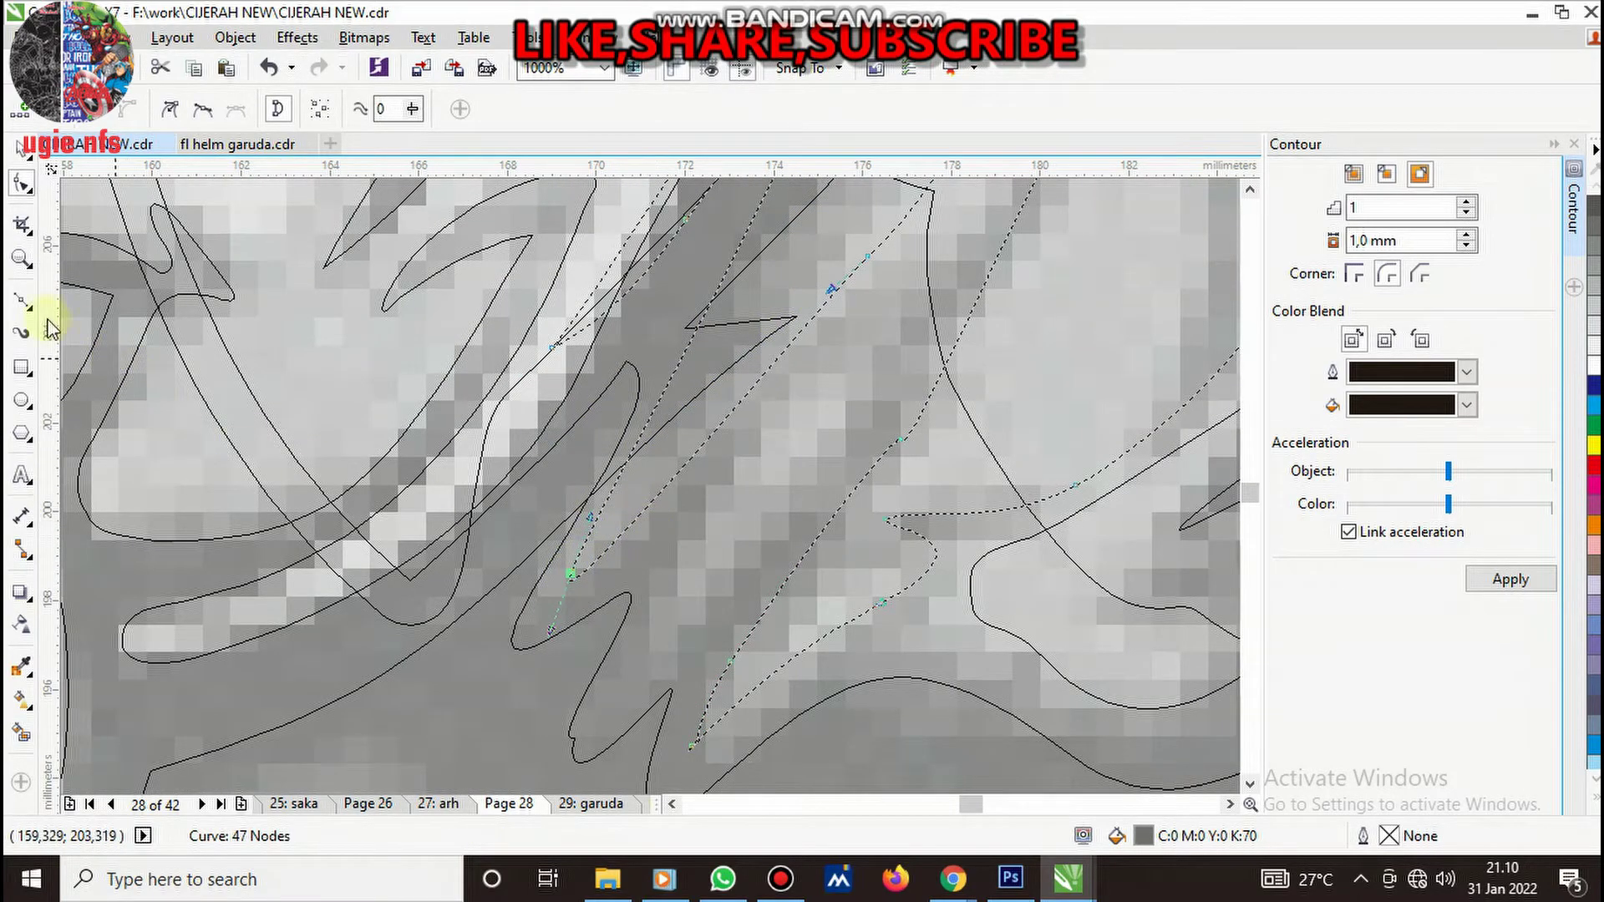
- Draw a new thin curve along a feather strand beside the right claw
left_click(22, 302)
left_click(661, 658)
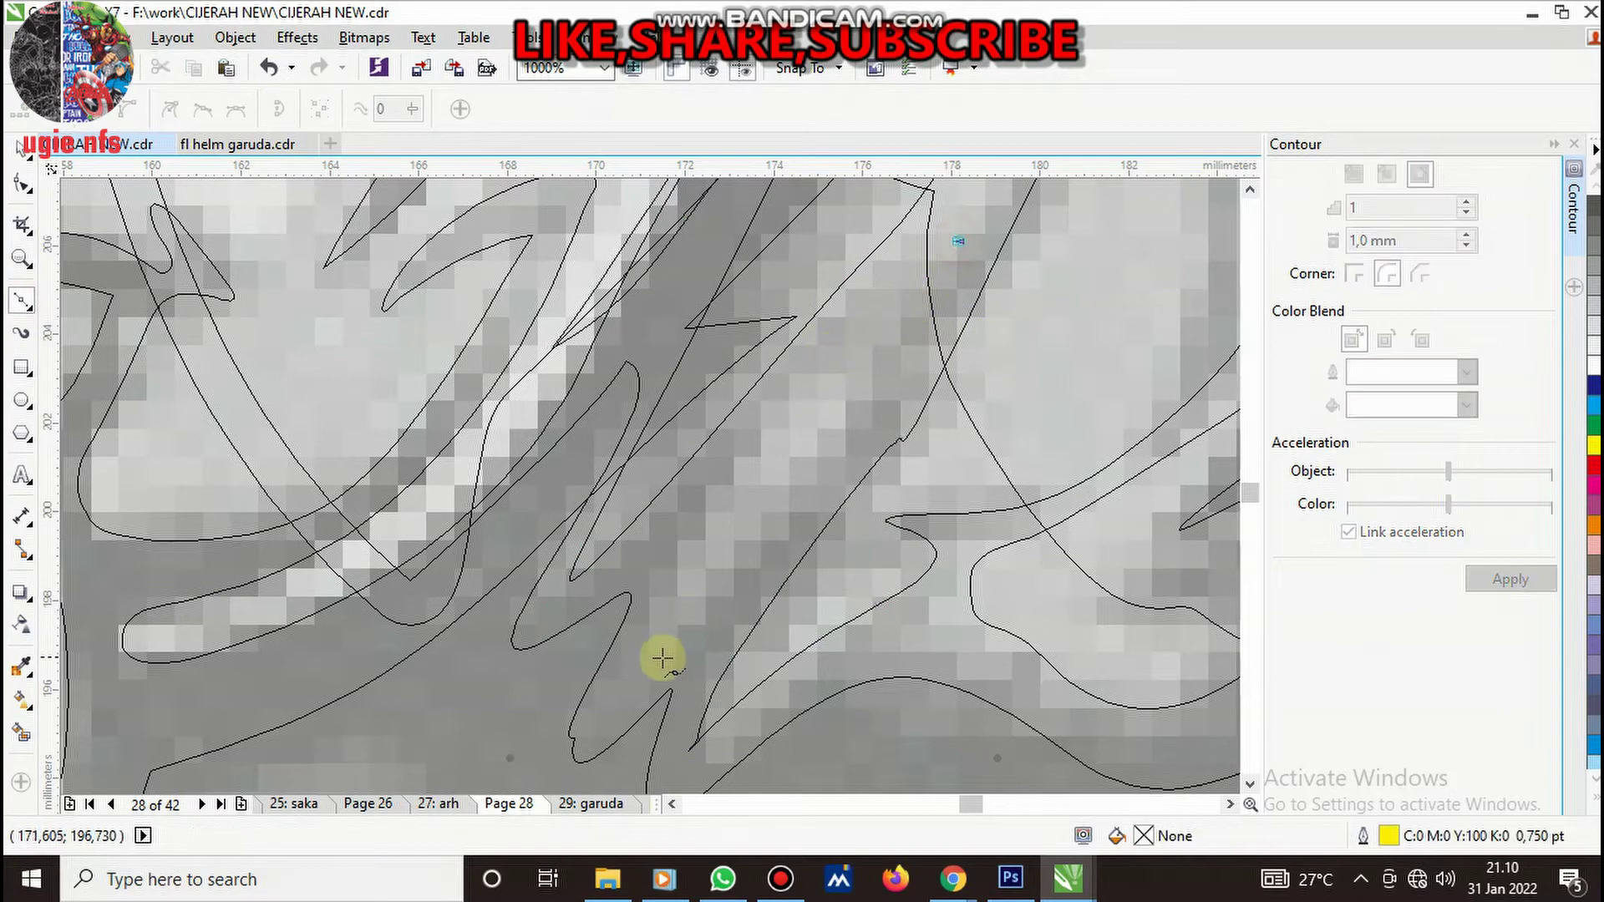
left_click(653, 626)
left_click_drag(653, 627, 721, 503)
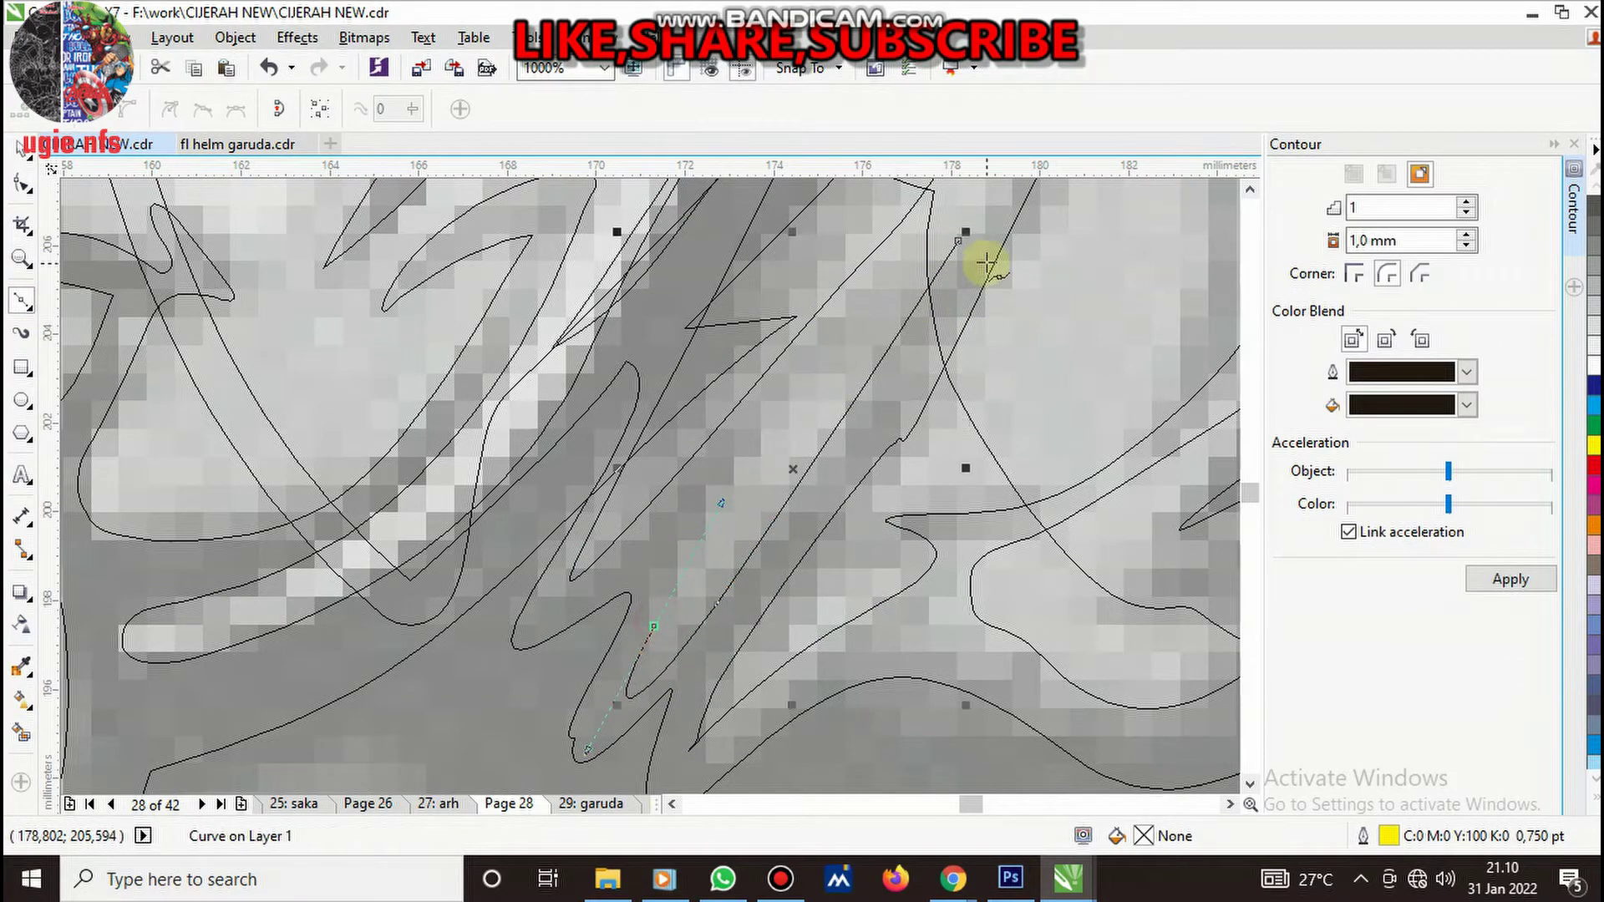
scroll(824, 459, "down", 1)
scroll(827, 464, "down", 1)
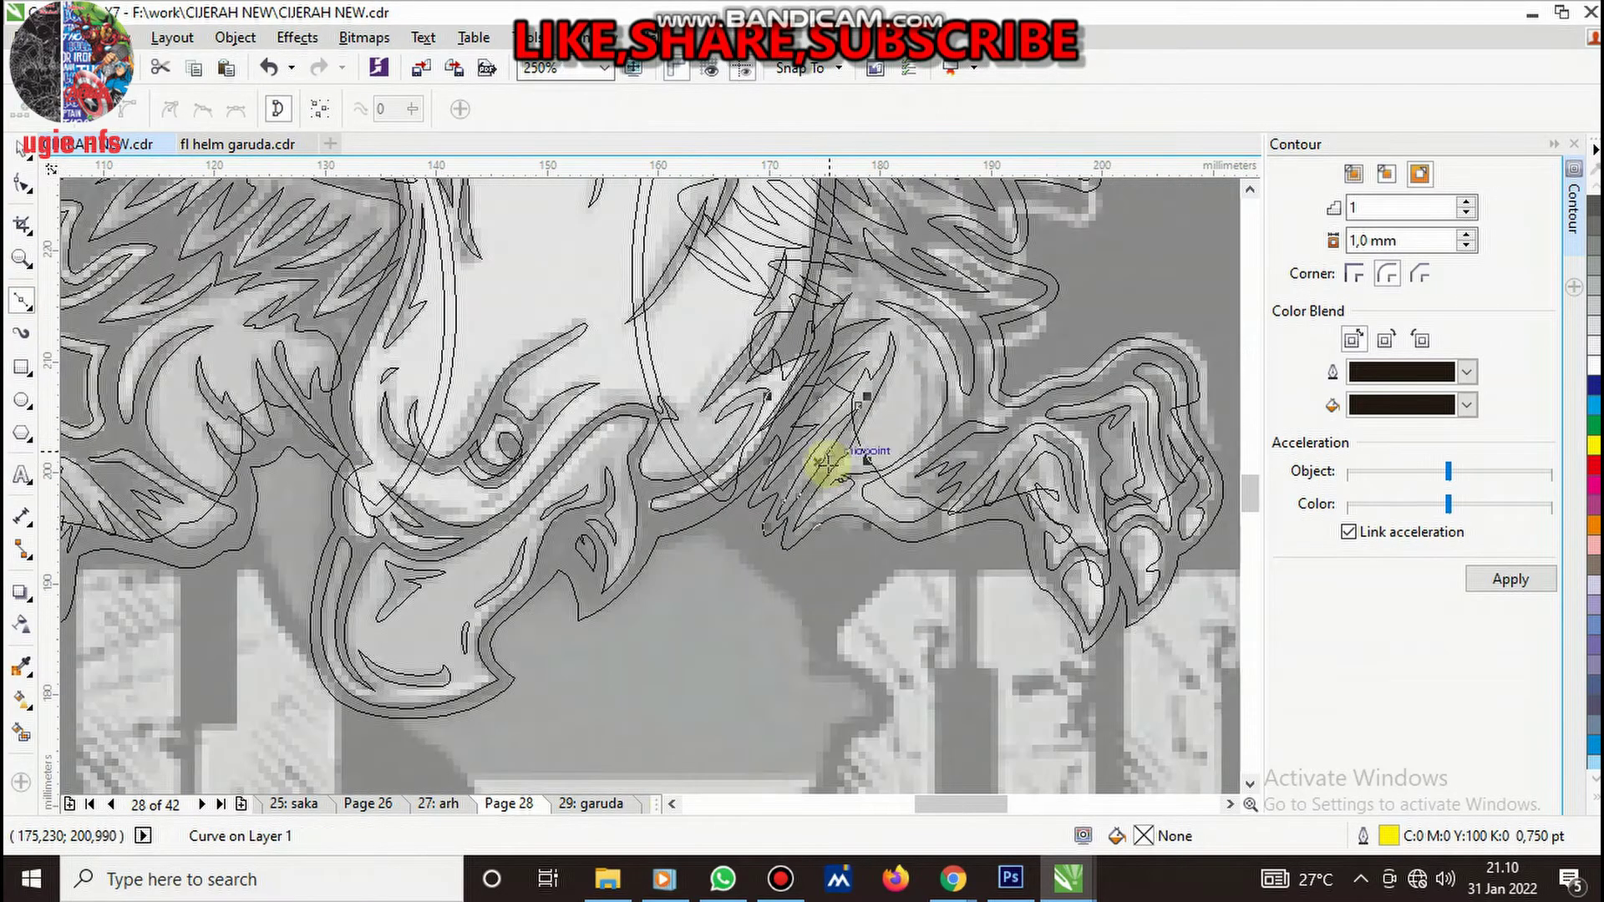
- Delete the black curve's stray spike-tip node and tidy the gray feather curve's nodes
left_click(23, 182)
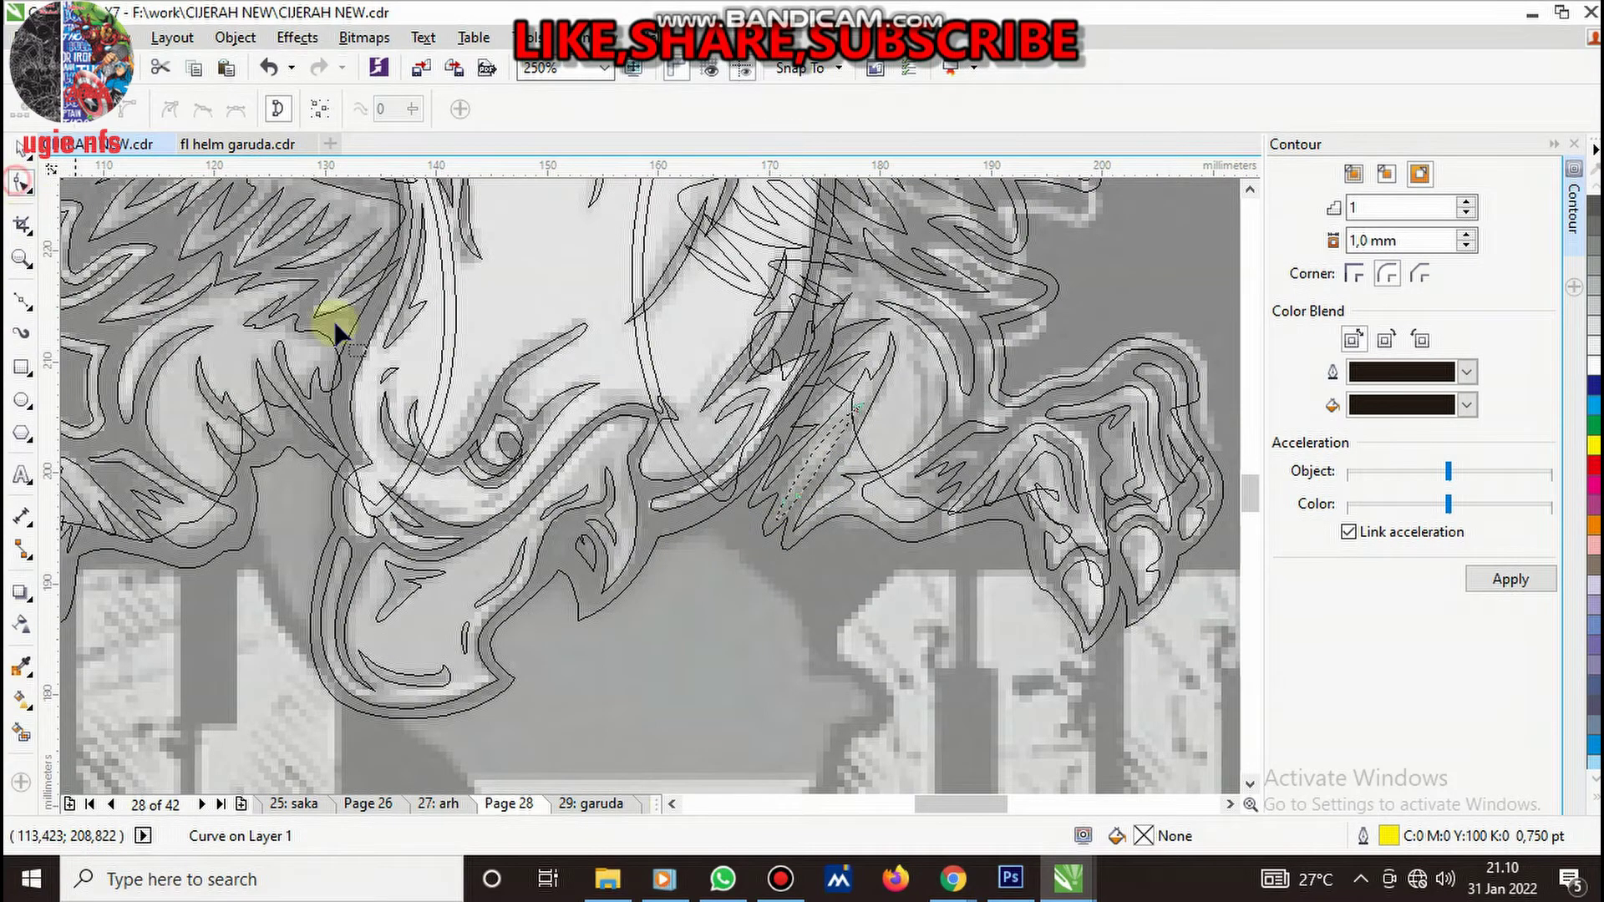
scroll(755, 529, "up", 2)
scroll(664, 575, "up", 1)
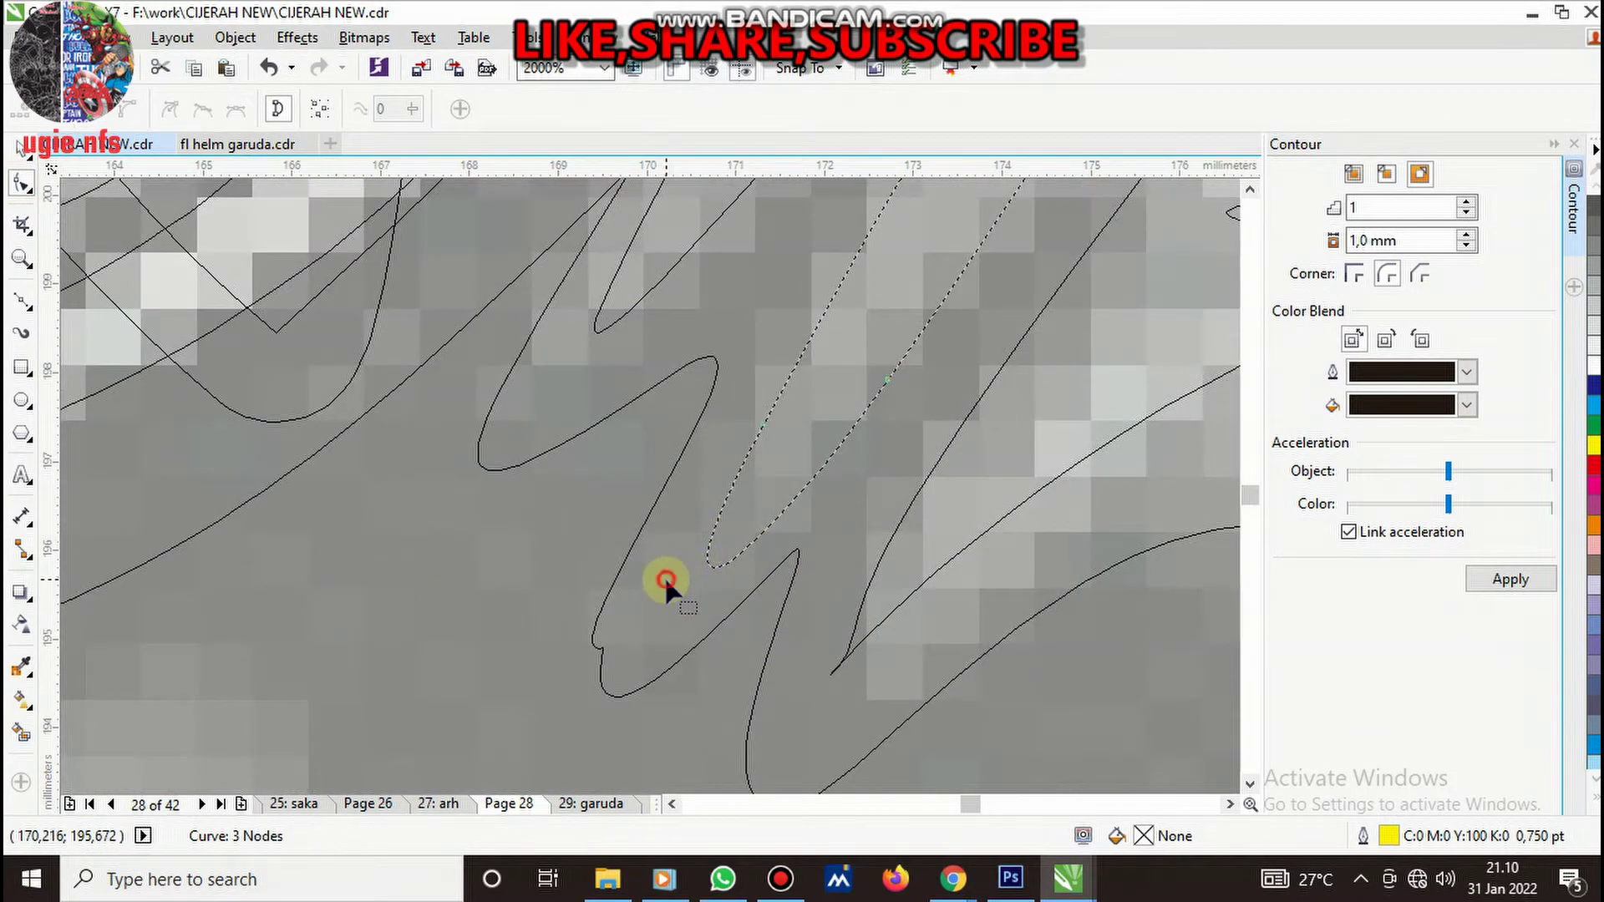
left_click(648, 639)
left_click(605, 640)
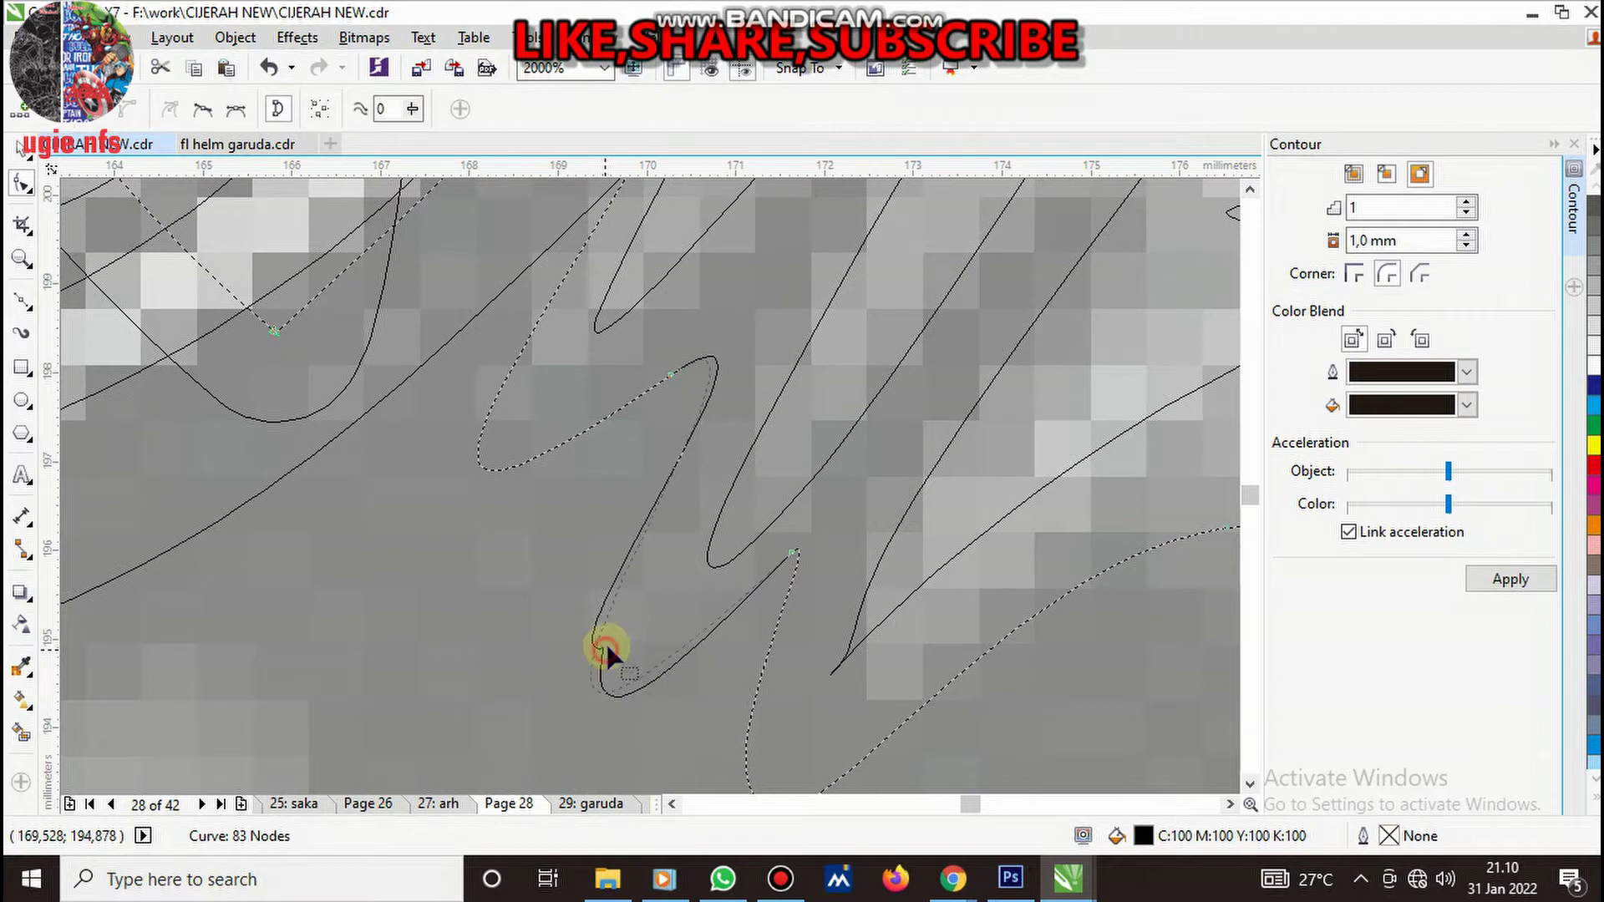
key("Delete")
left_click(922, 560)
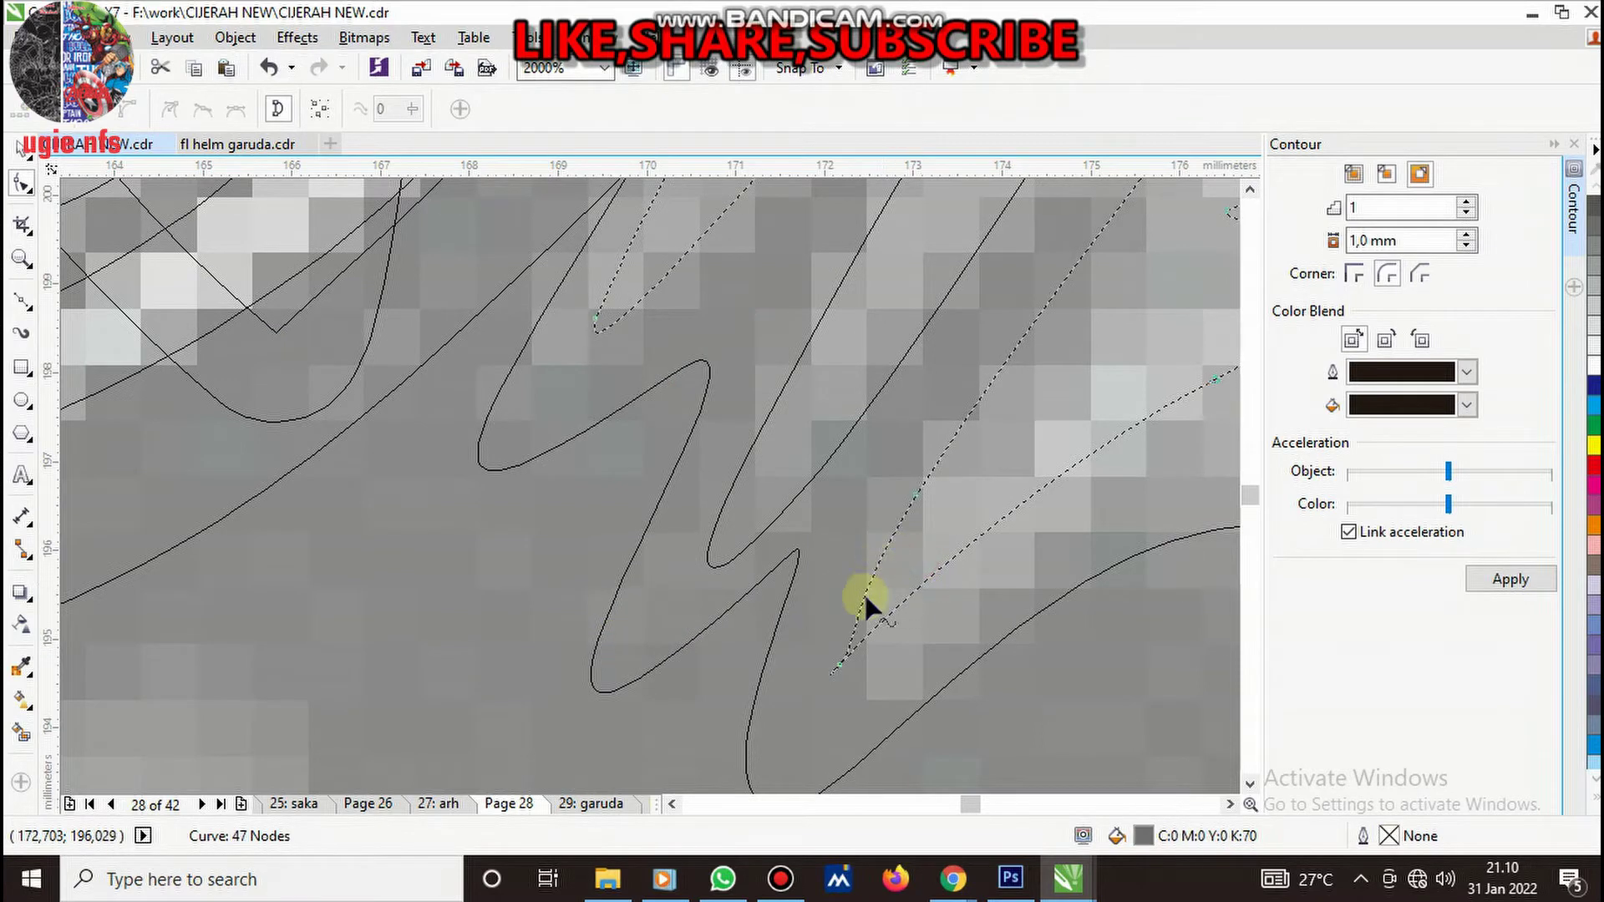
double_click(926, 577)
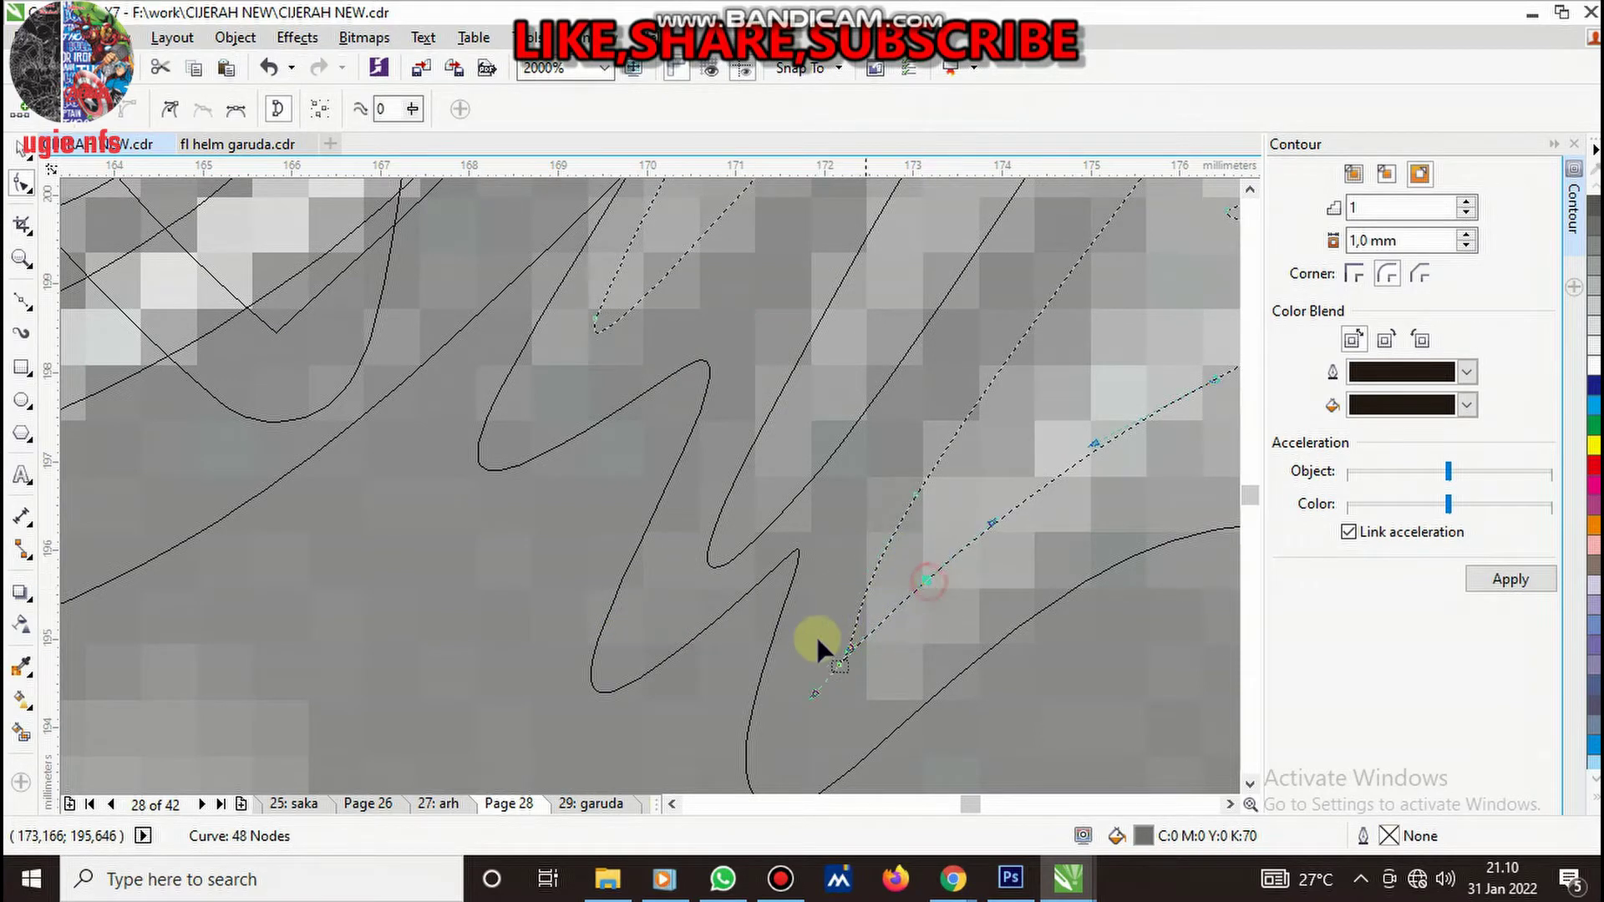
left_click(840, 666)
key("Delete")
scroll(835, 601, "down", 3)
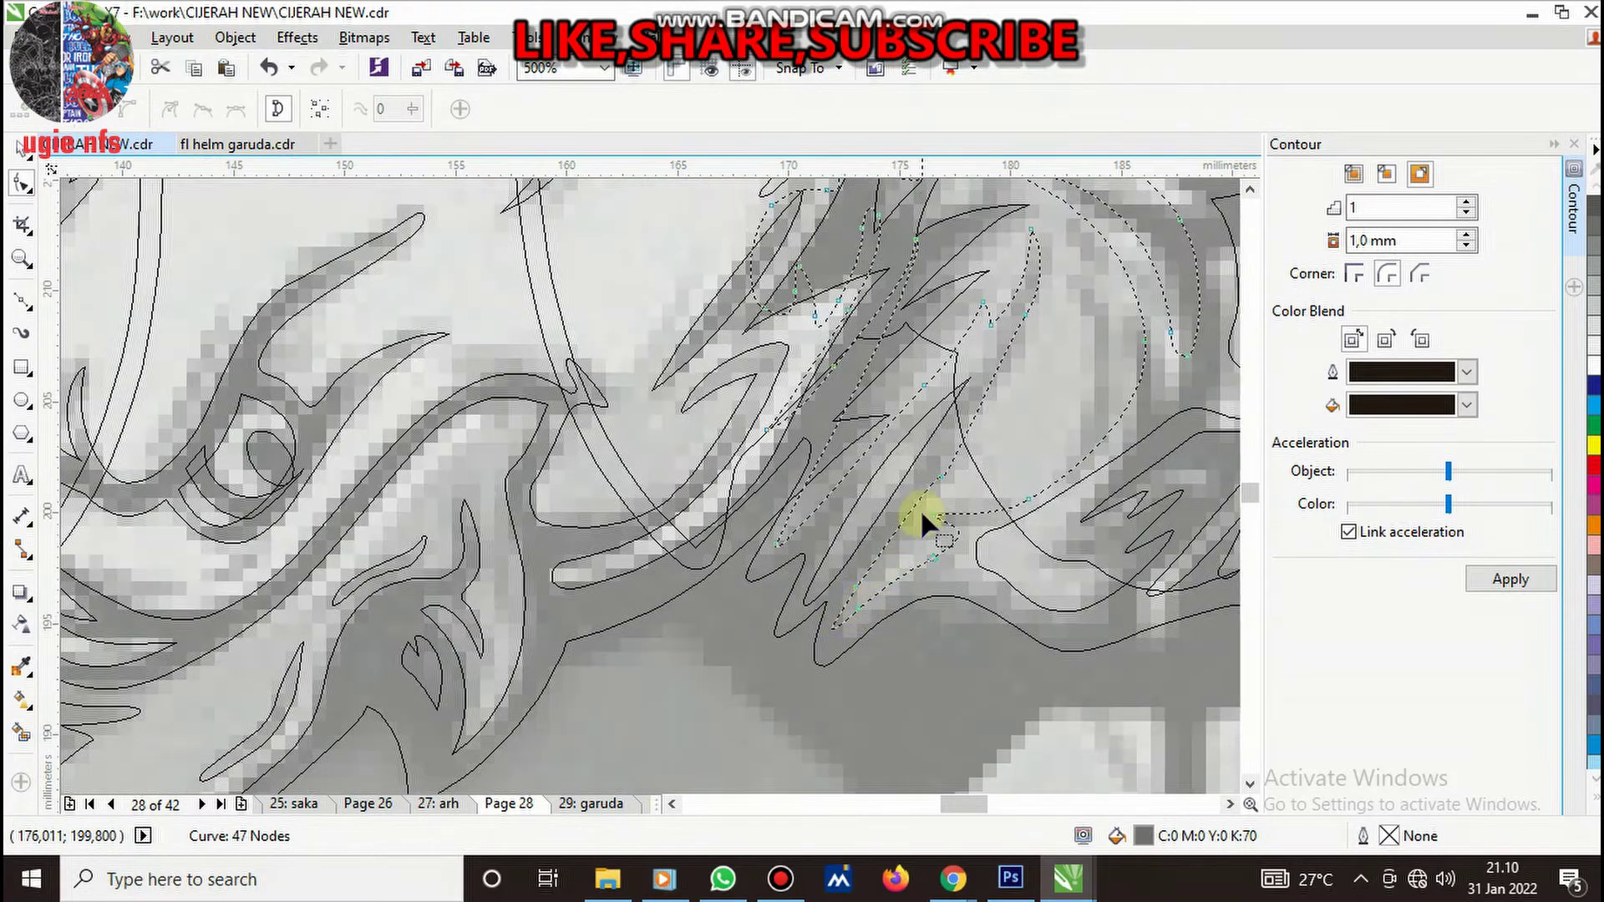
- Return to filled view, sample the grey feather colour, and undo an accidental right-wing move
key("shift+F9")
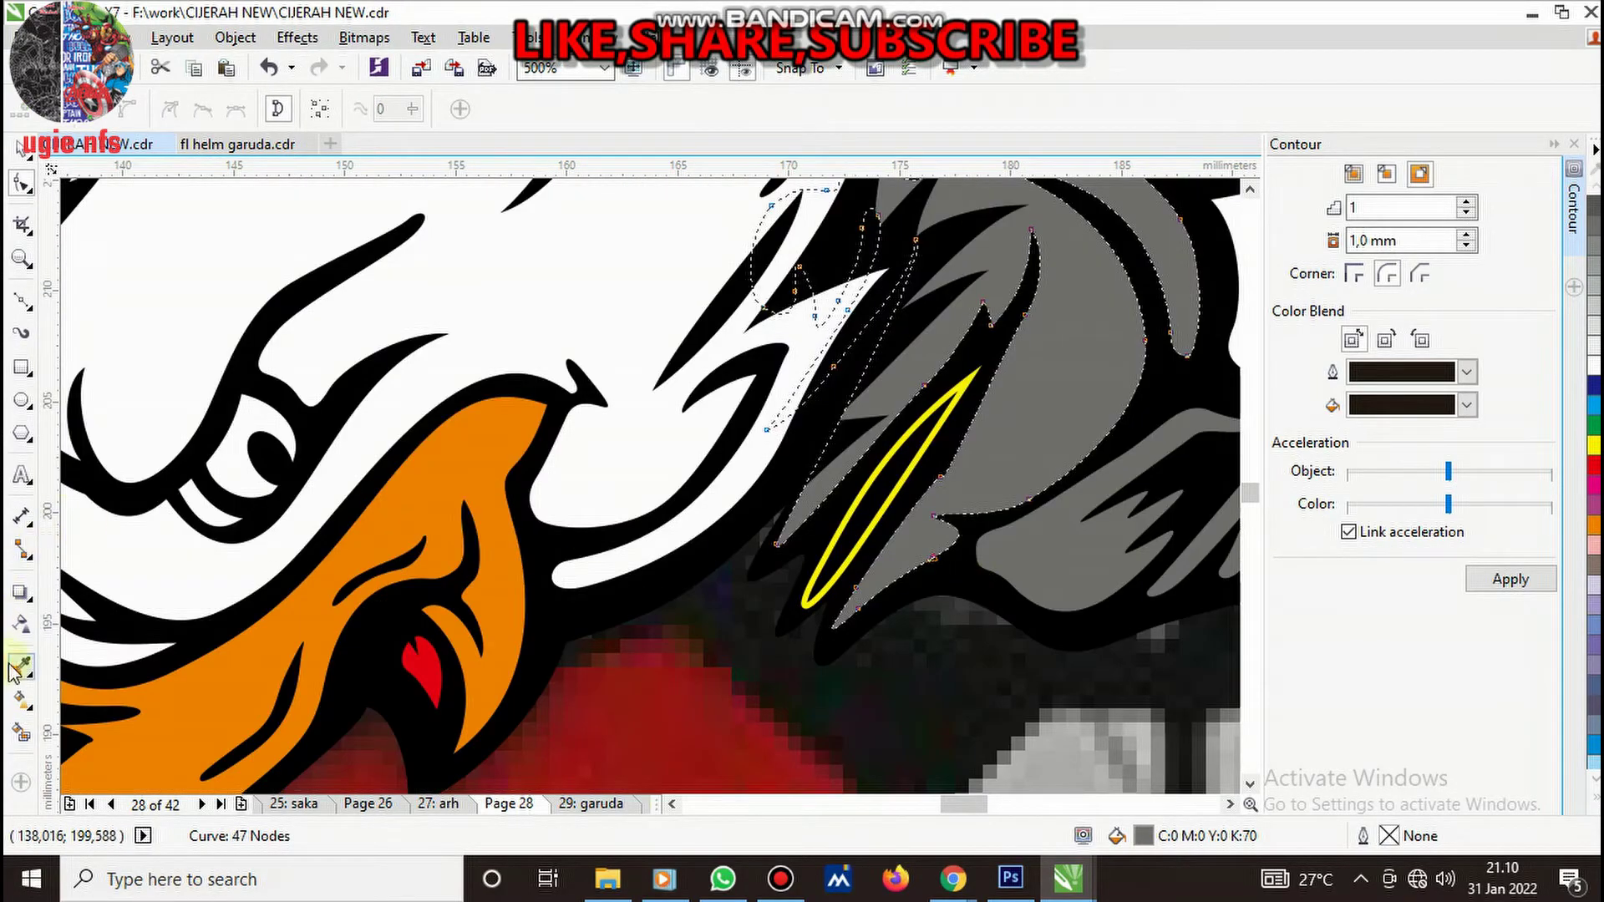
left_click(18, 673)
left_click(1006, 455)
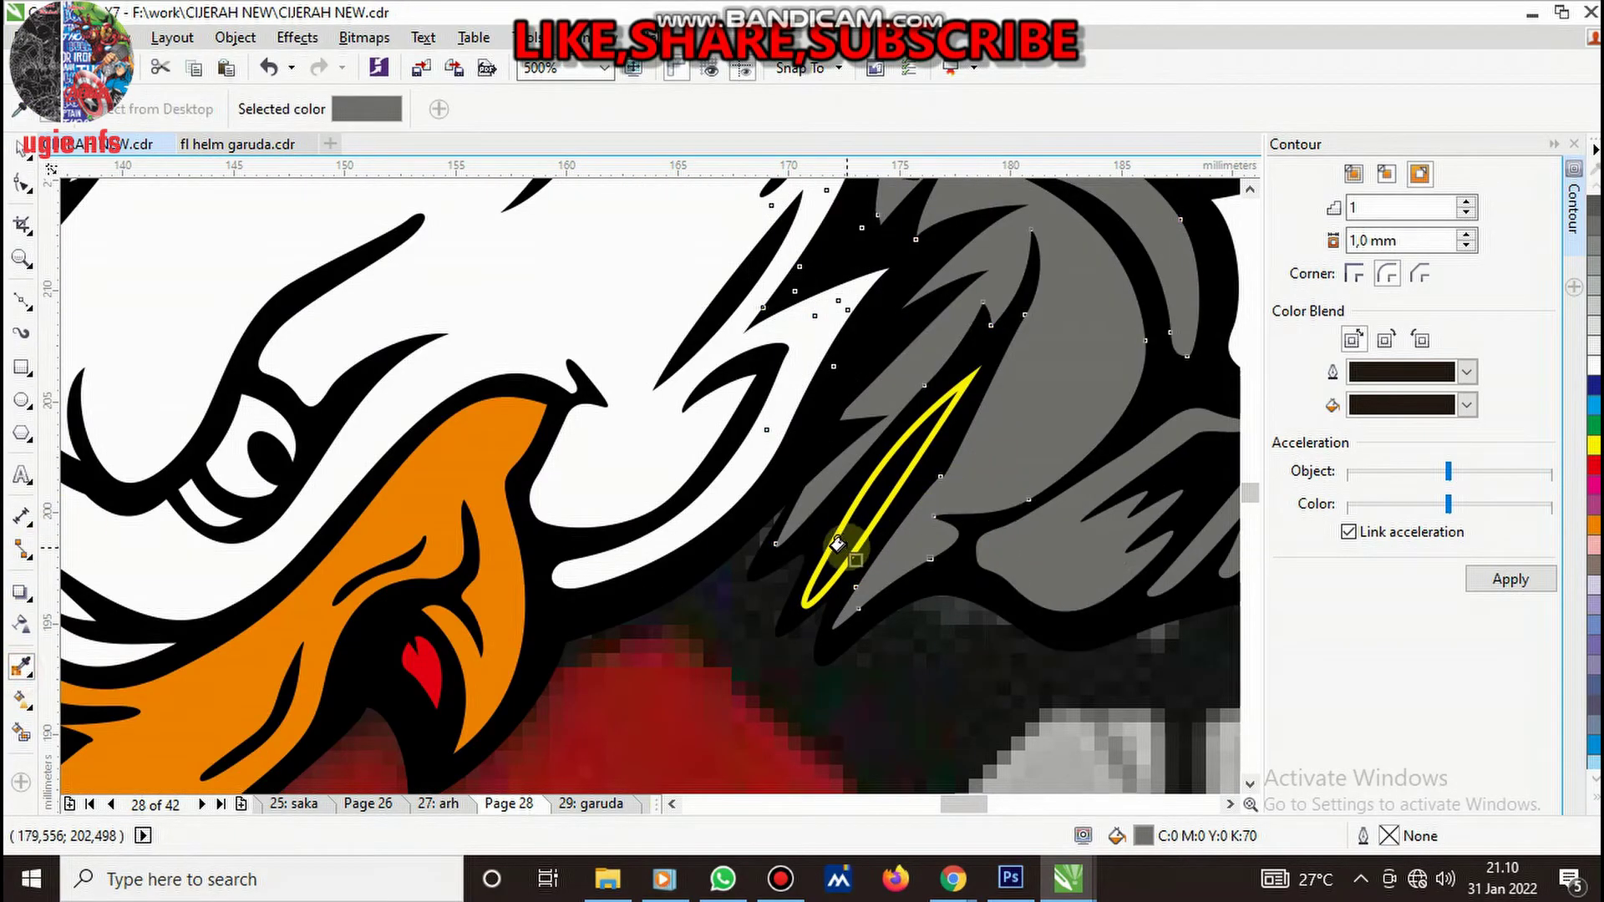
scroll(847, 526, "down", 3)
key("space")
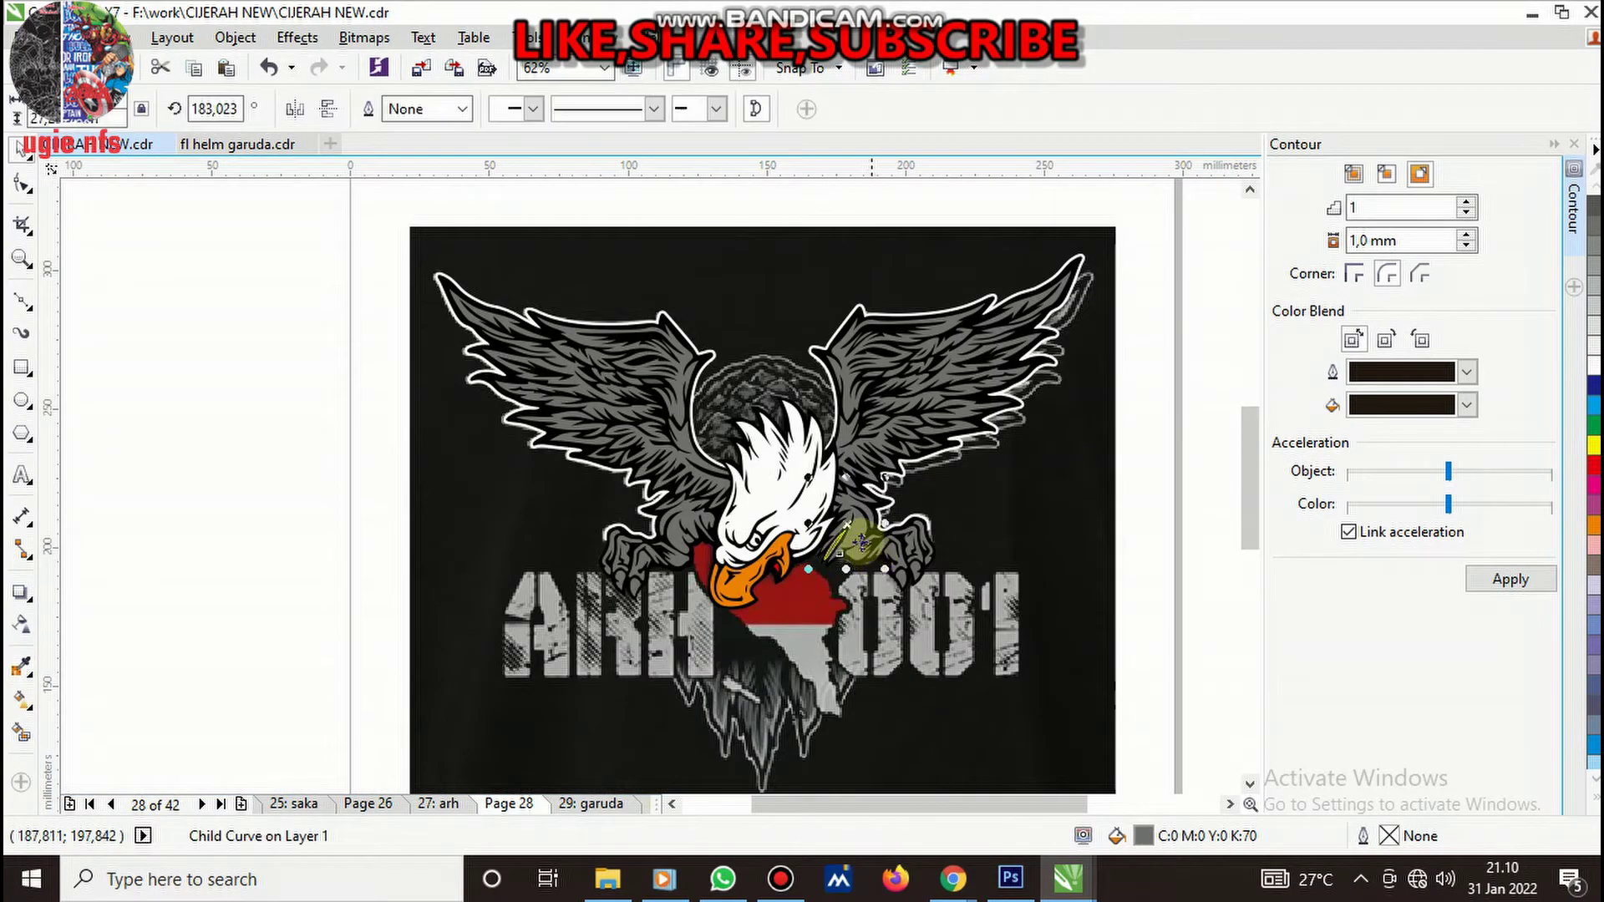
scroll(798, 554, "up", 2)
left_click(860, 526)
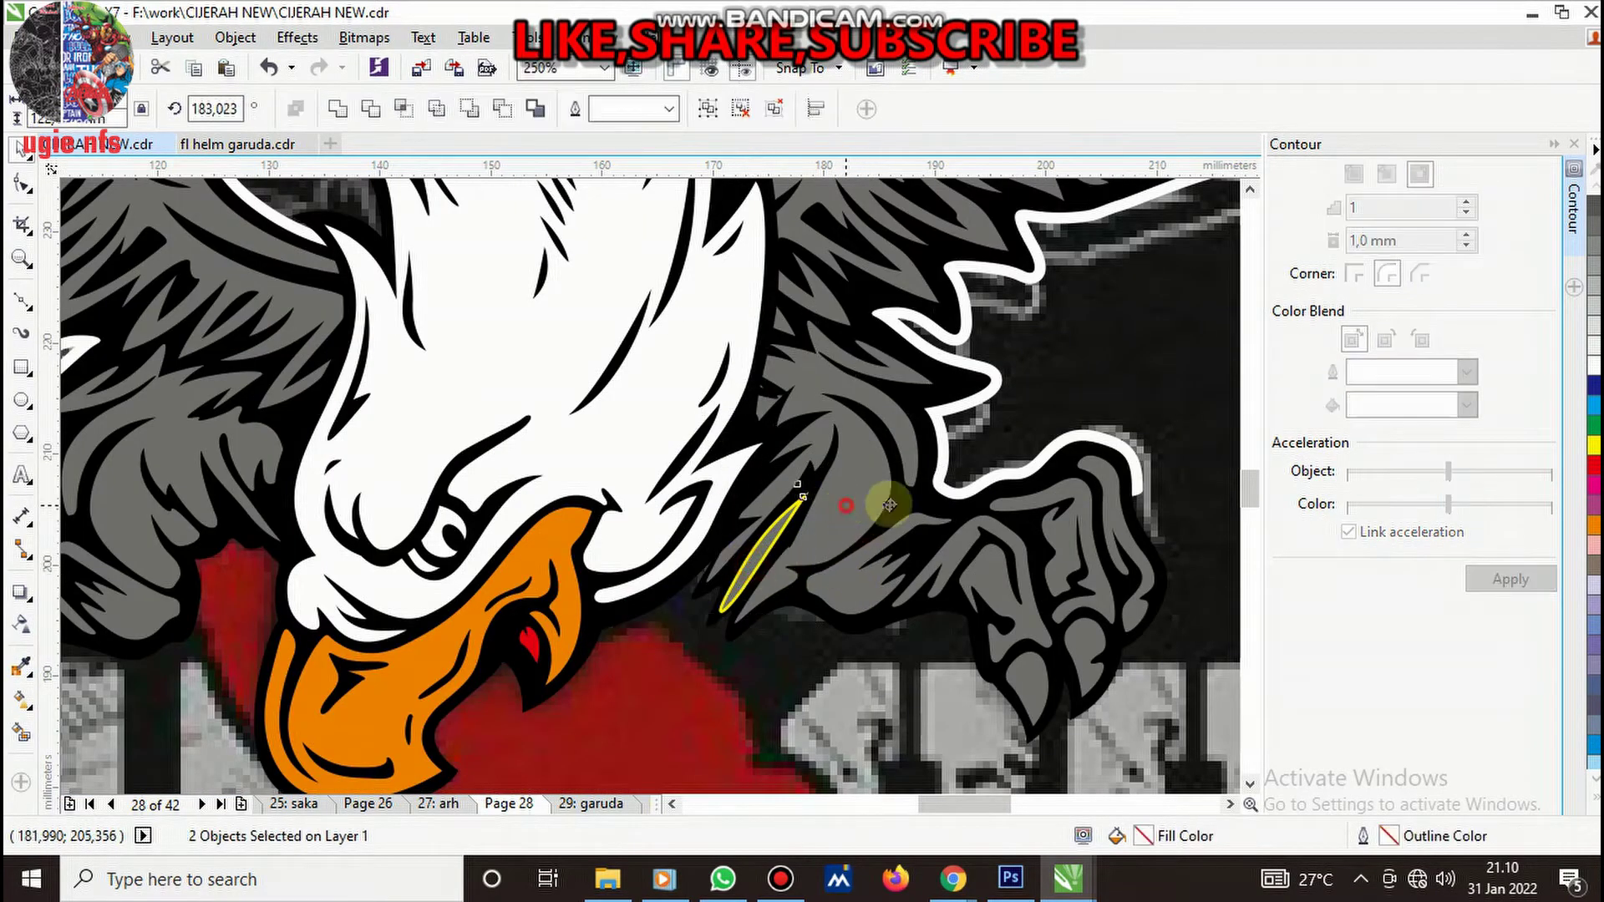
left_click_drag(860, 501, 1007, 490)
key("ctrl+z")
key("ctrl+g")
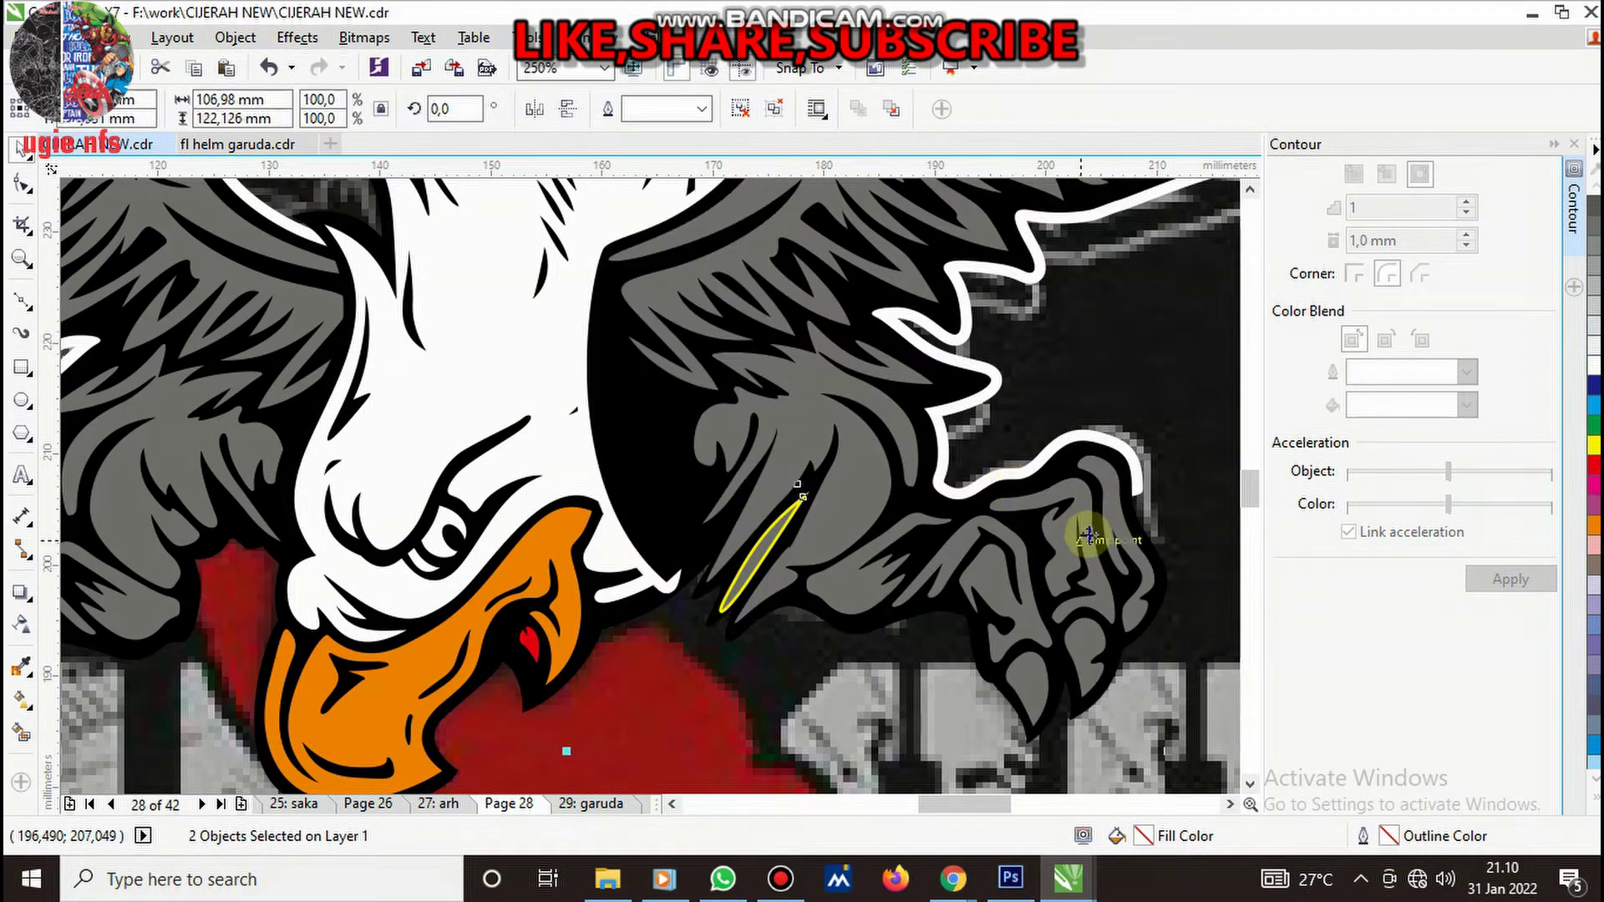
- Remove the sliver's yellow outline and bring the eagle's head group to the front of the layer
left_click(1594, 804)
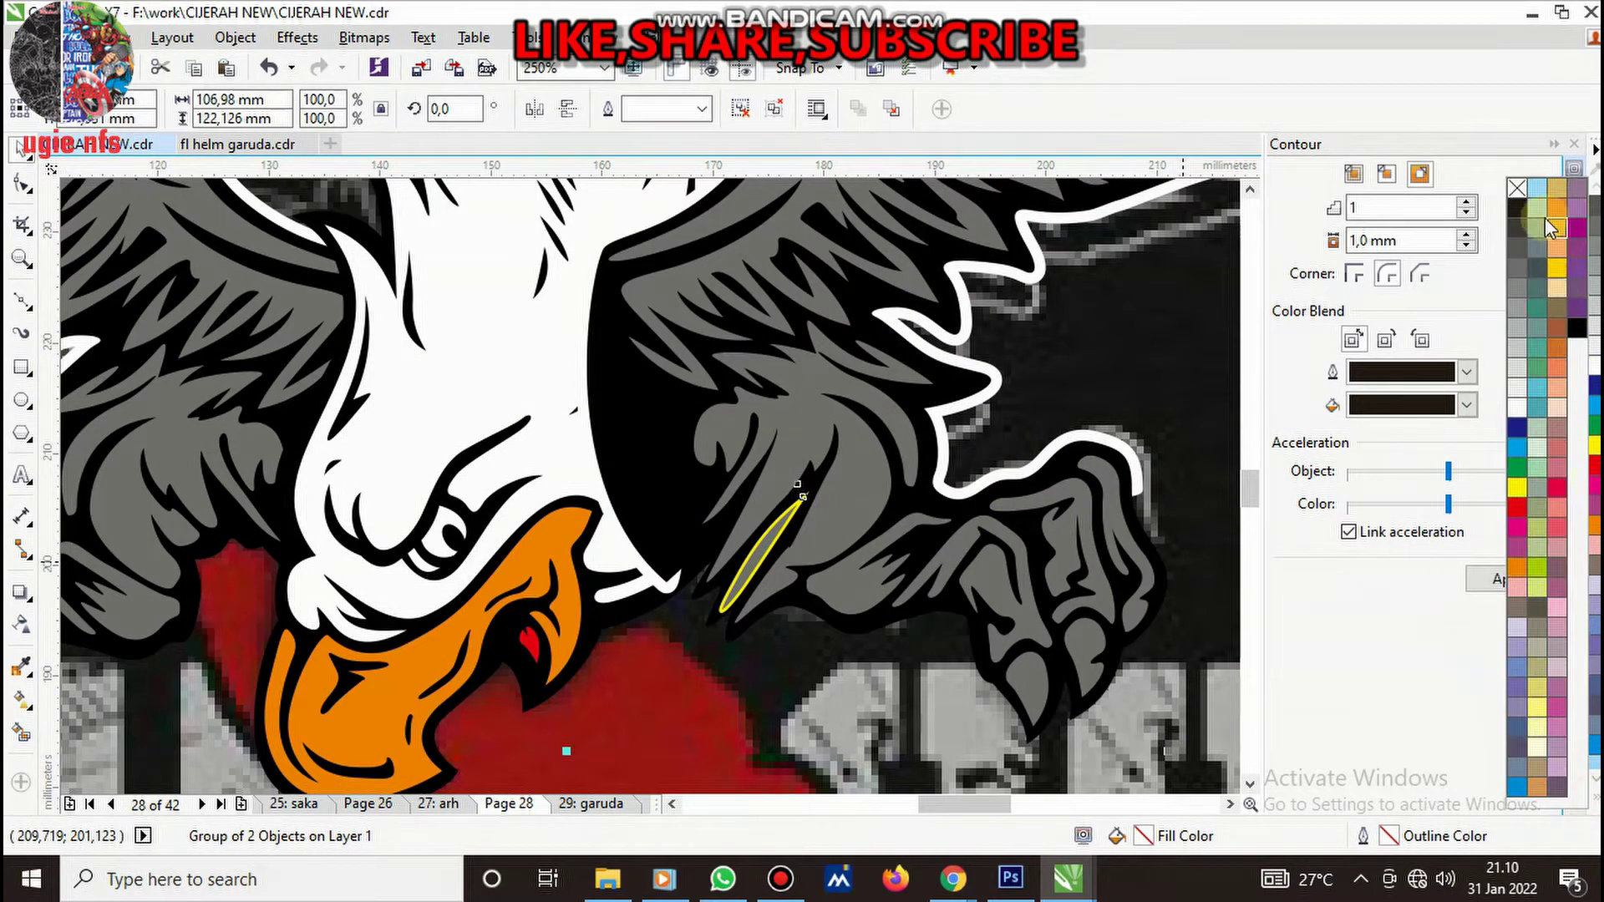
right_click(1517, 188)
left_click(524, 493)
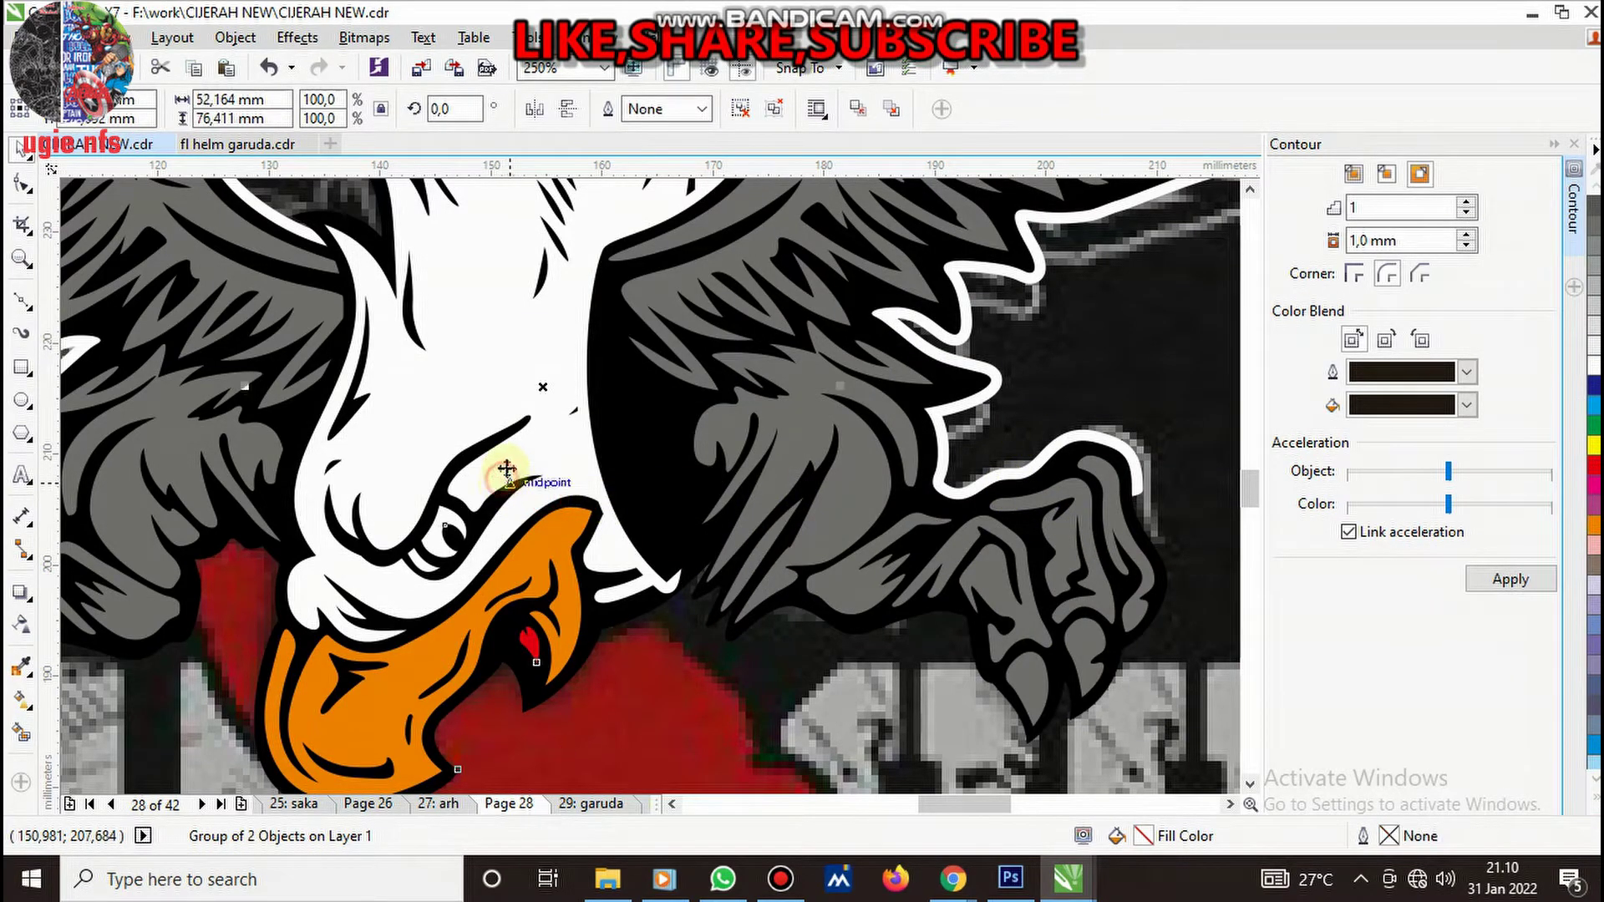
right_click(511, 468)
mouse_move(568, 619)
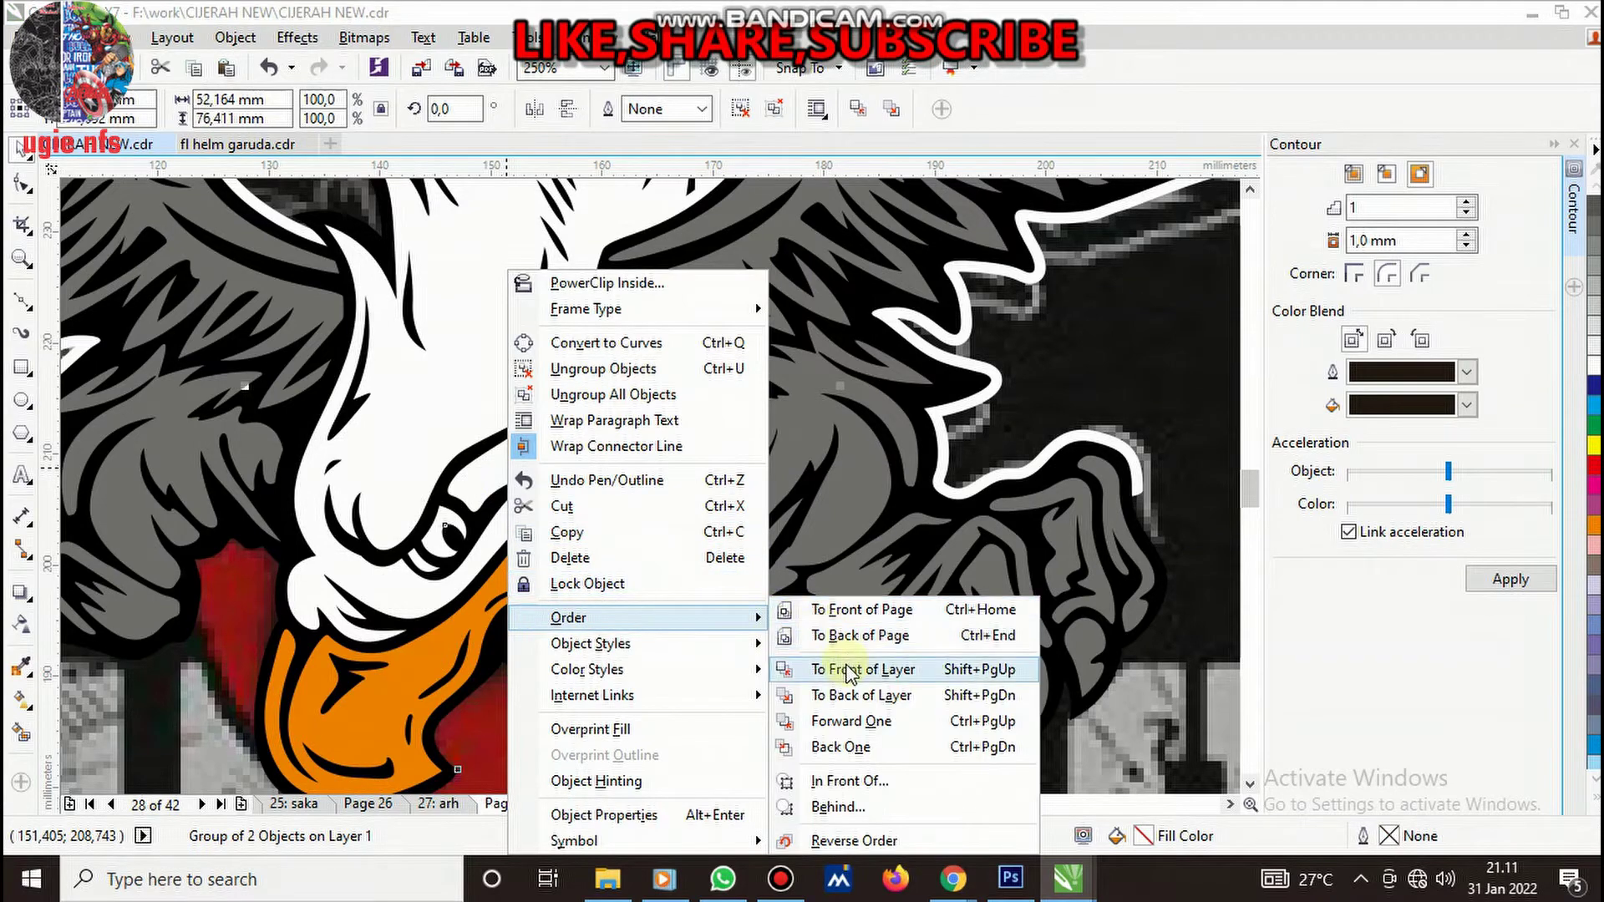
left_click(847, 669)
scroll(859, 591, "down", 2)
scroll(817, 590, "down", 2)
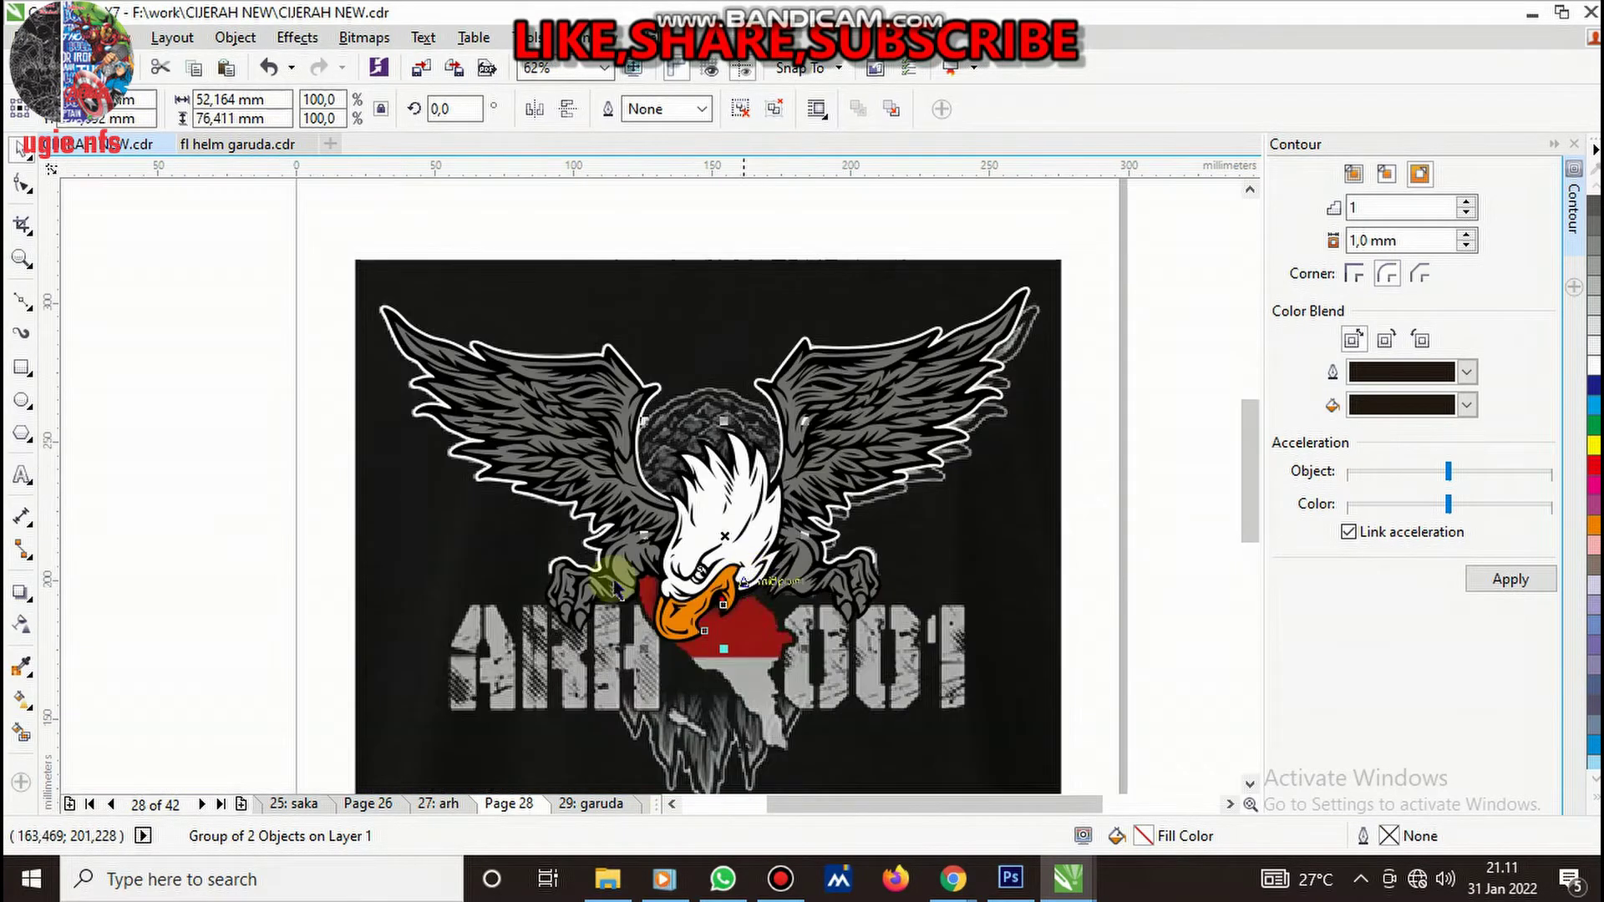
left_click(502, 451)
left_click(816, 426, "shift")
- Skew the right wing further outward and shorten it slightly from the top
left_click(797, 526, "shift")
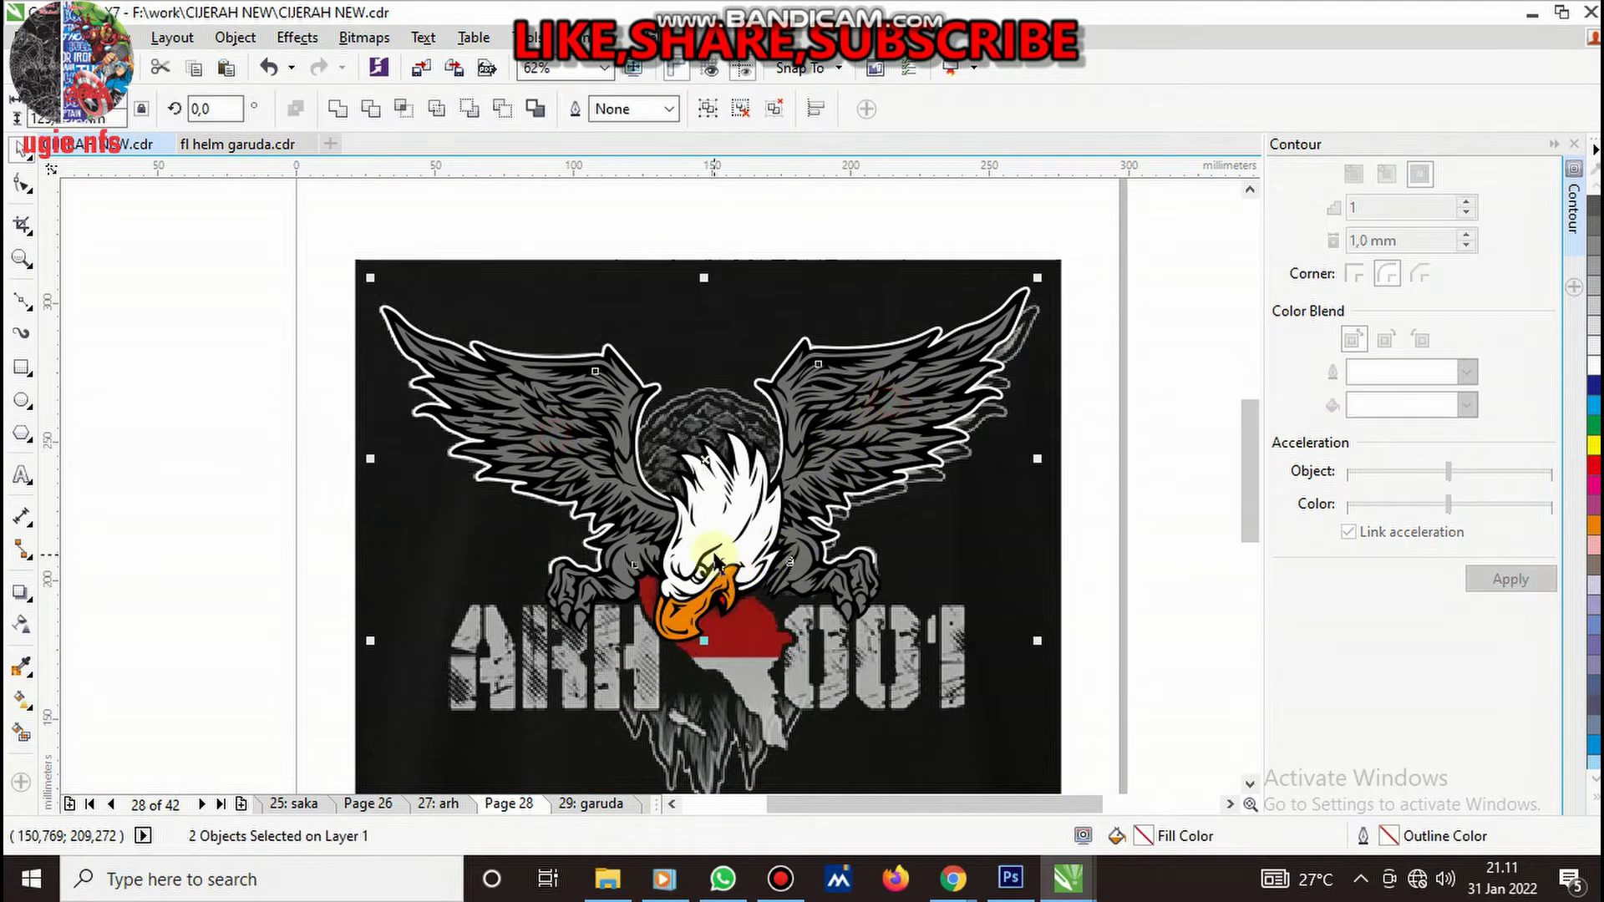
left_click(1029, 574)
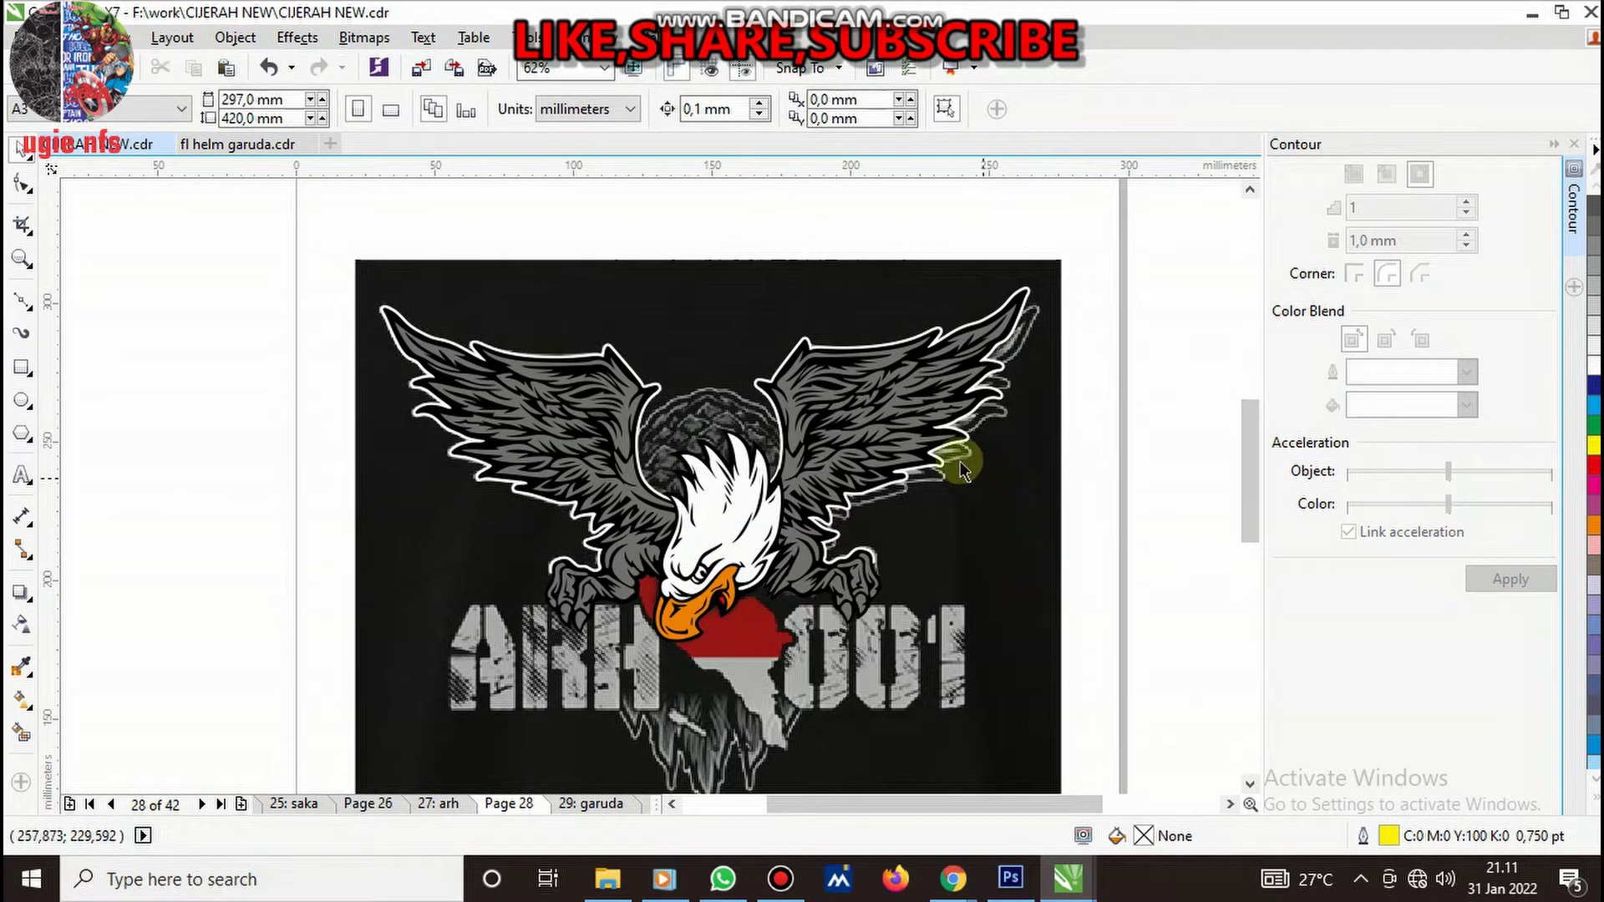
left_click(944, 414)
left_click(943, 378)
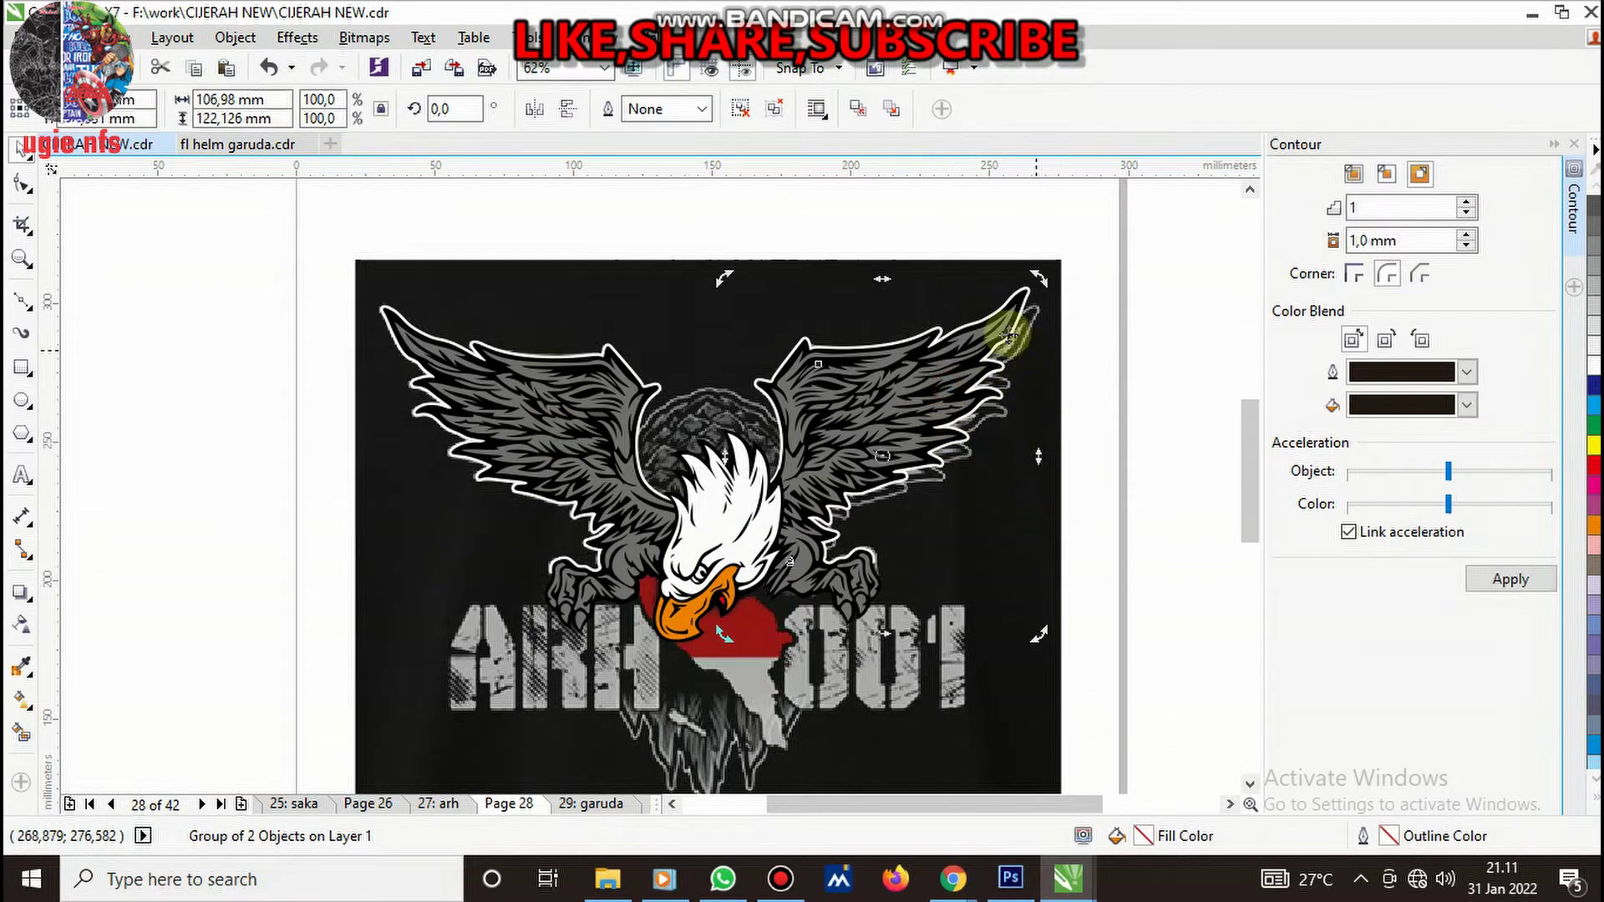
left_click_drag(889, 279, 904, 279)
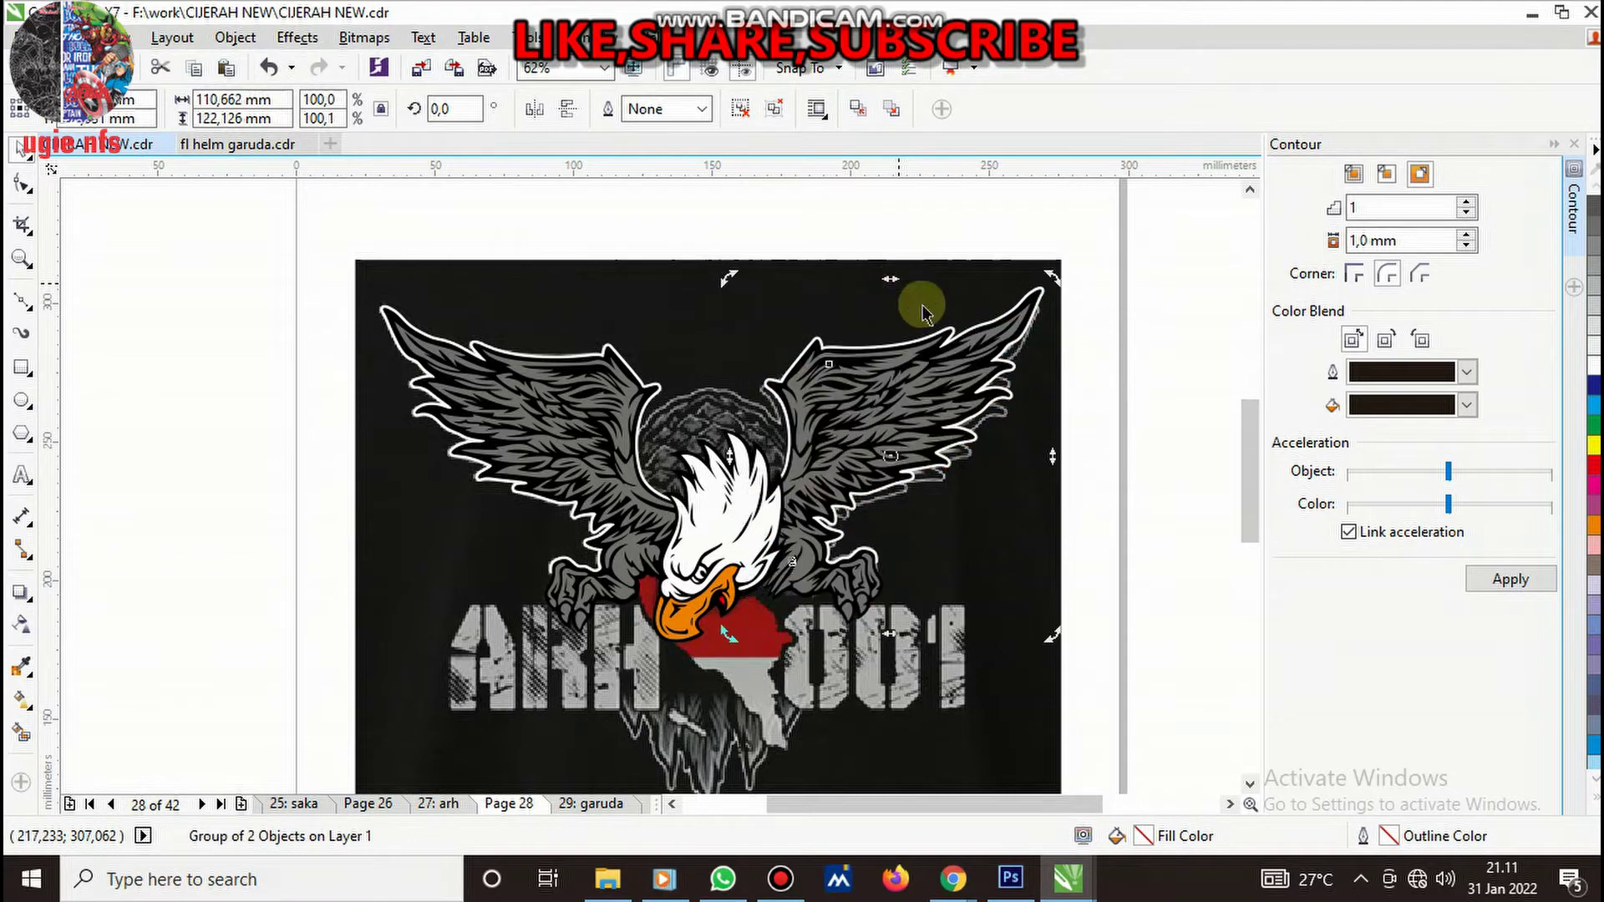
left_click(907, 367)
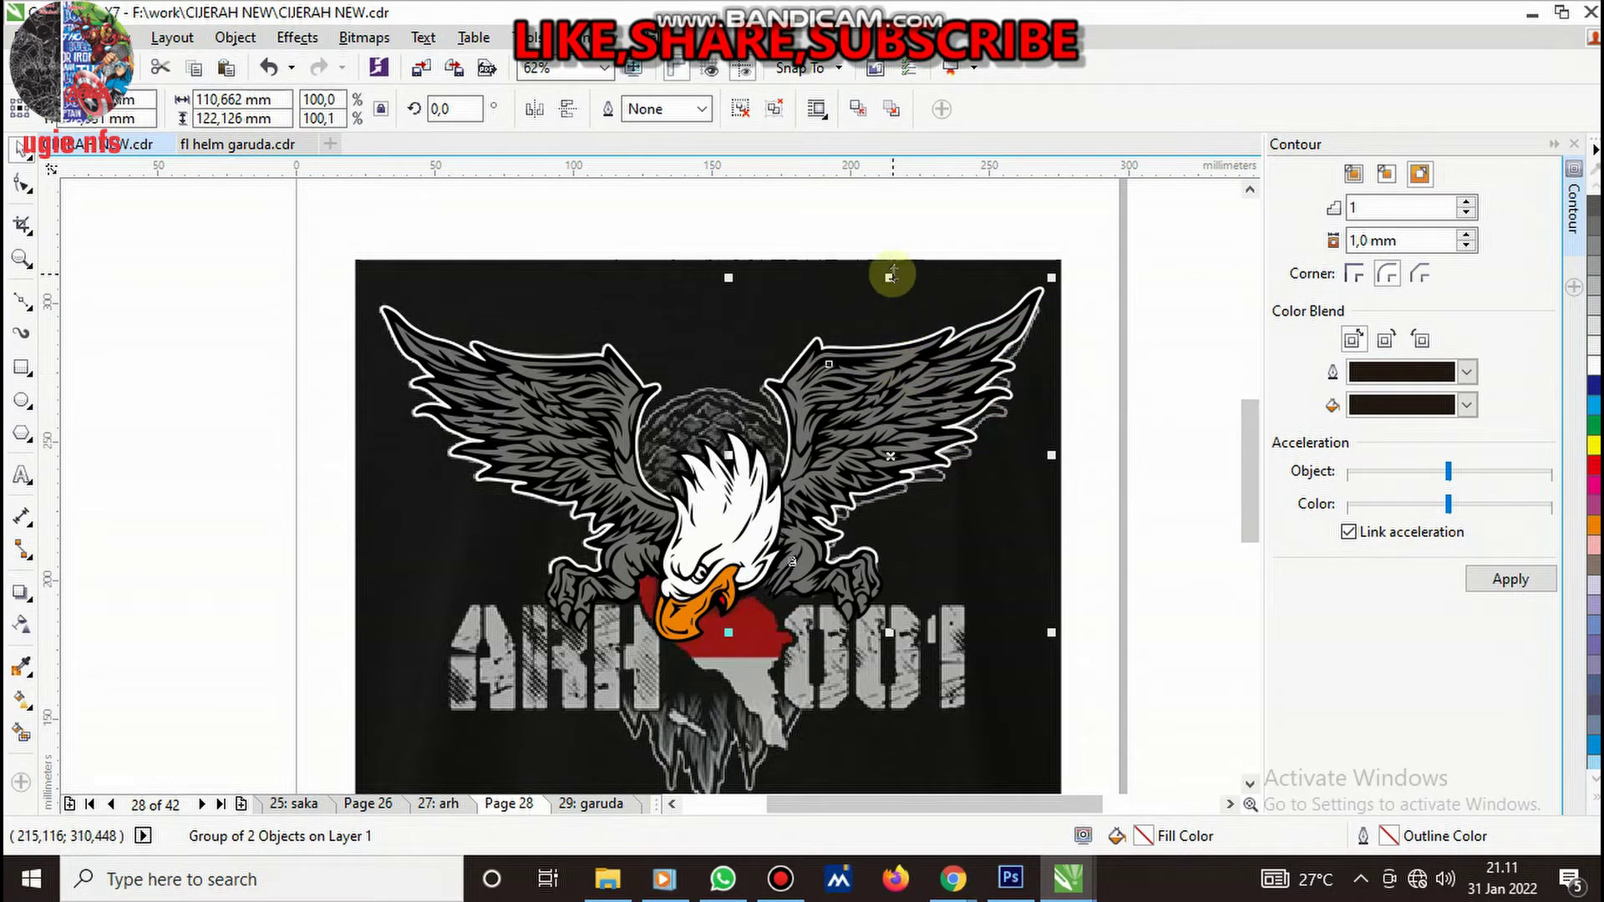
left_click_drag(890, 273, 890, 282)
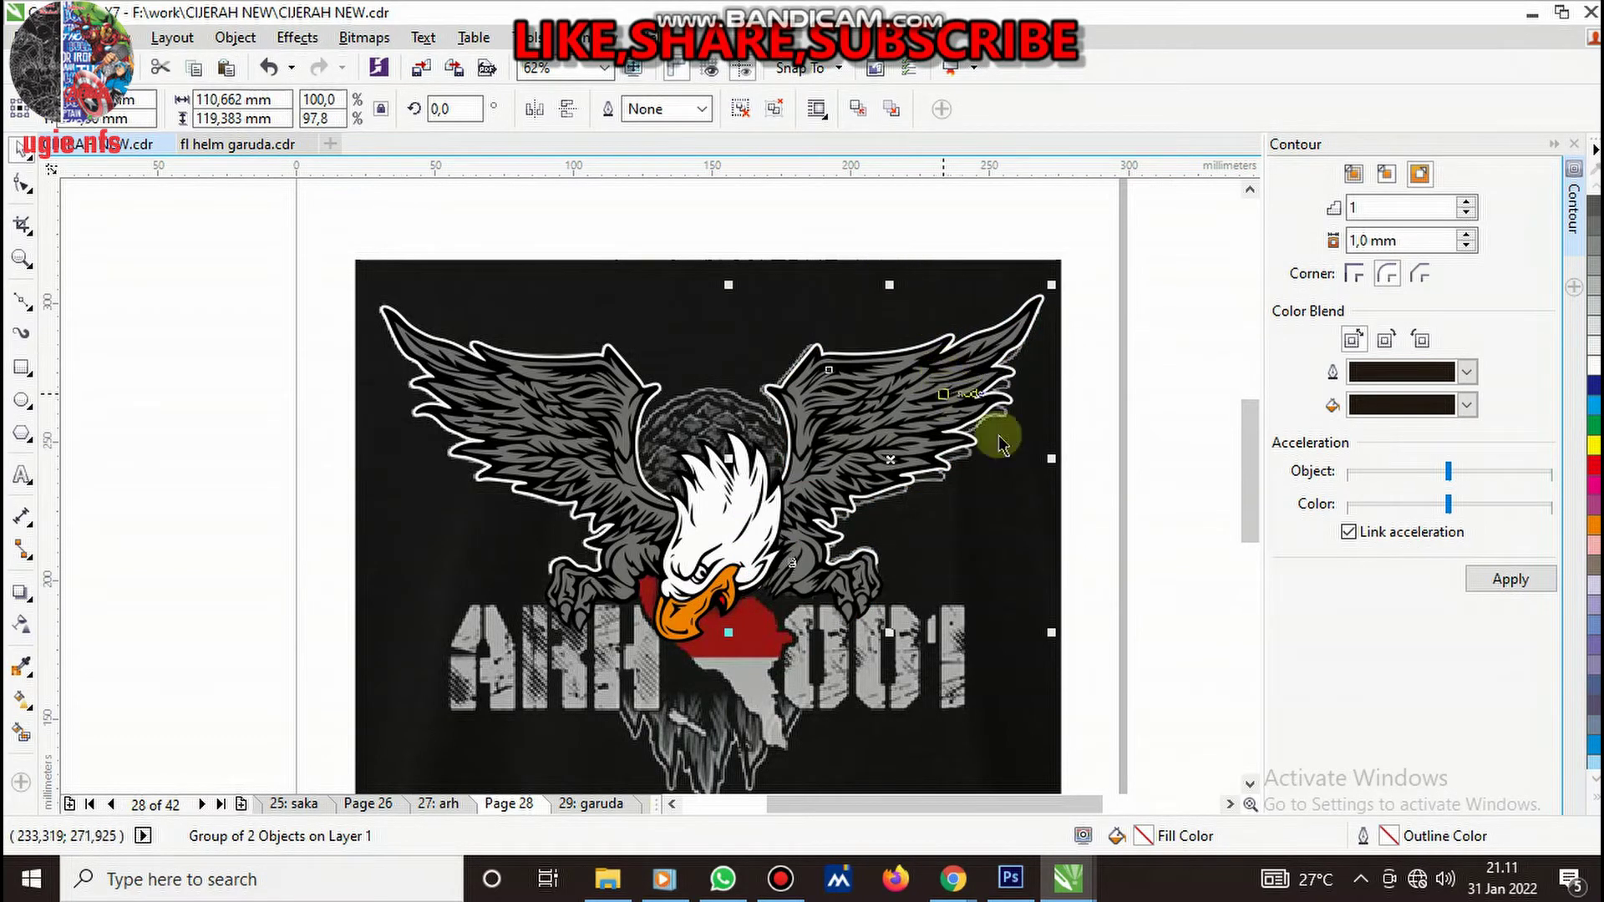
left_click(1132, 484)
- Group the right wing with the left wing into one object
left_click(530, 436)
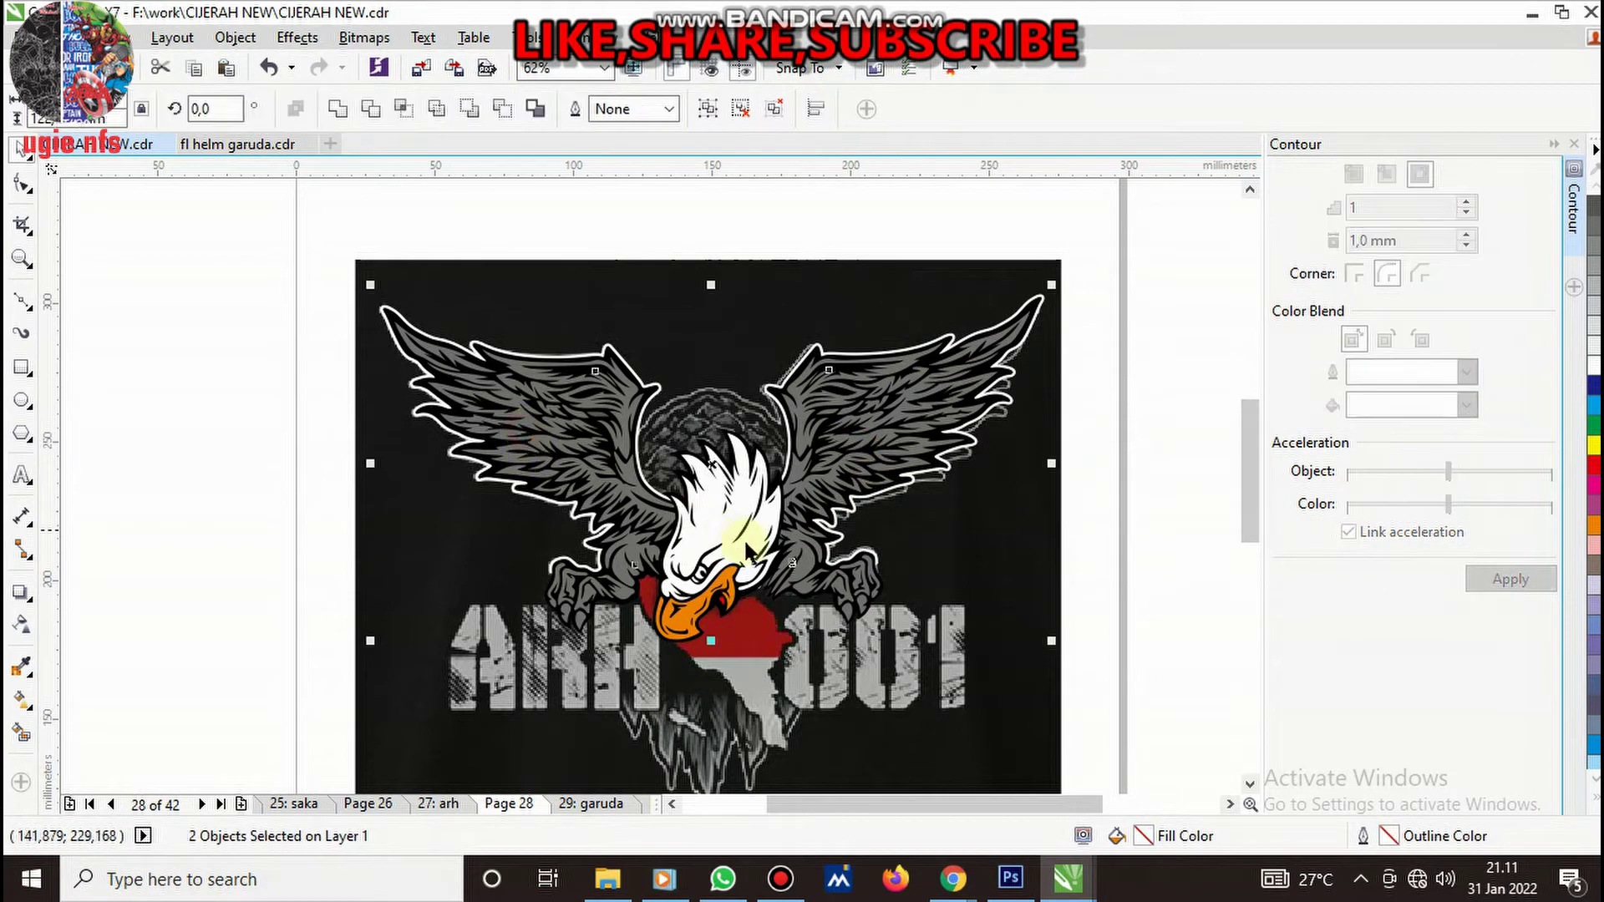
key("ctrl+g")
left_click_drag(279, 234, 1154, 679)
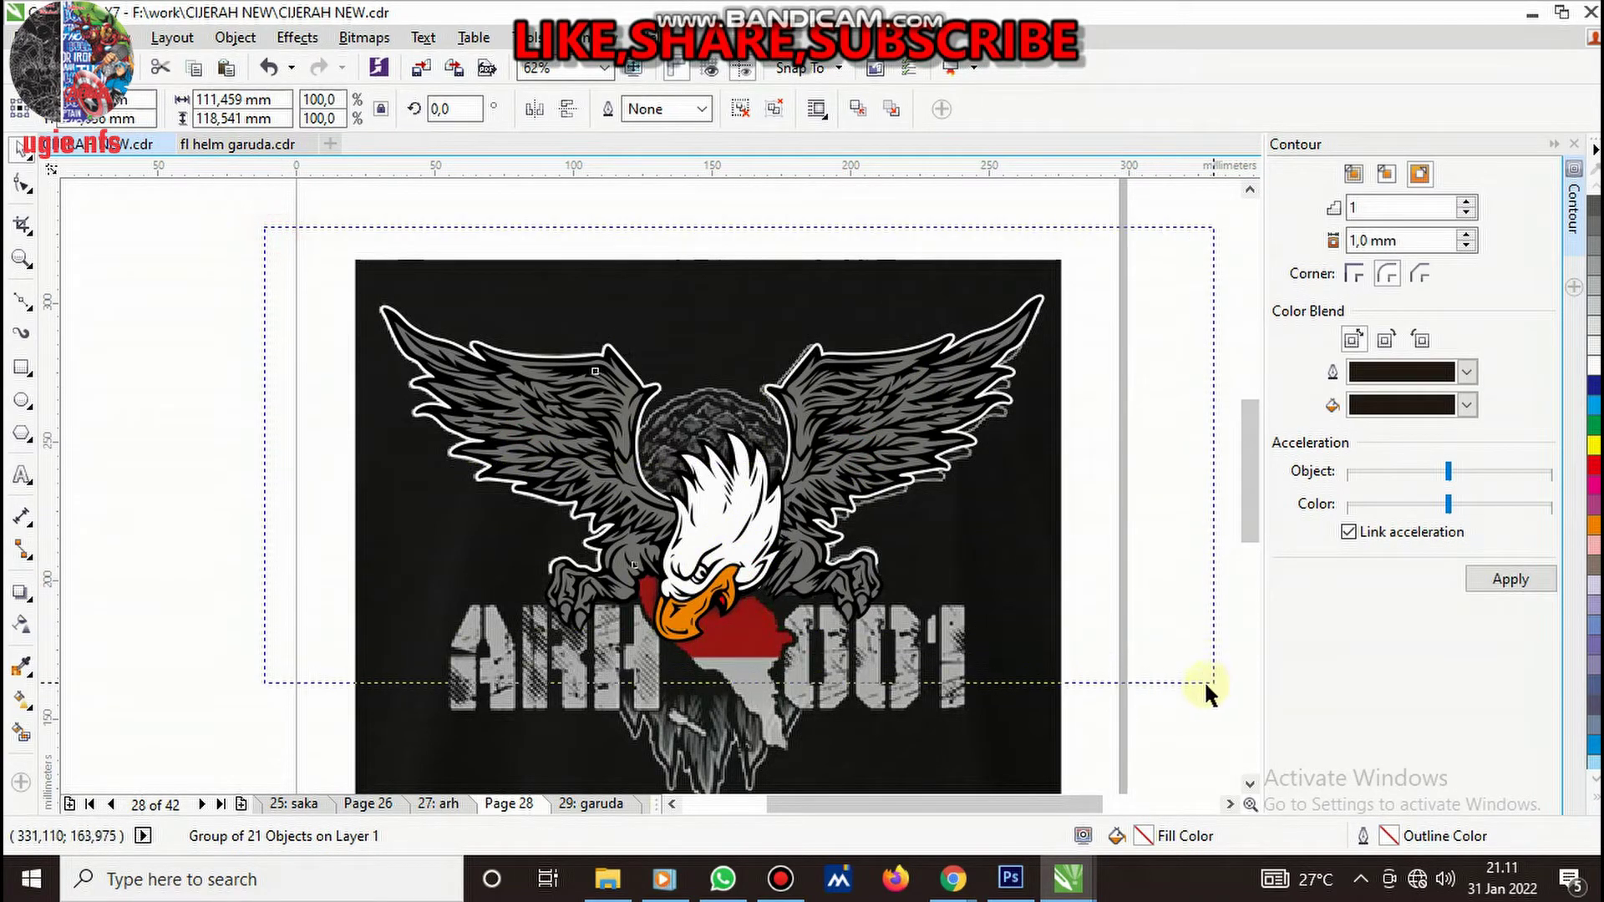
left_click(278, 534)
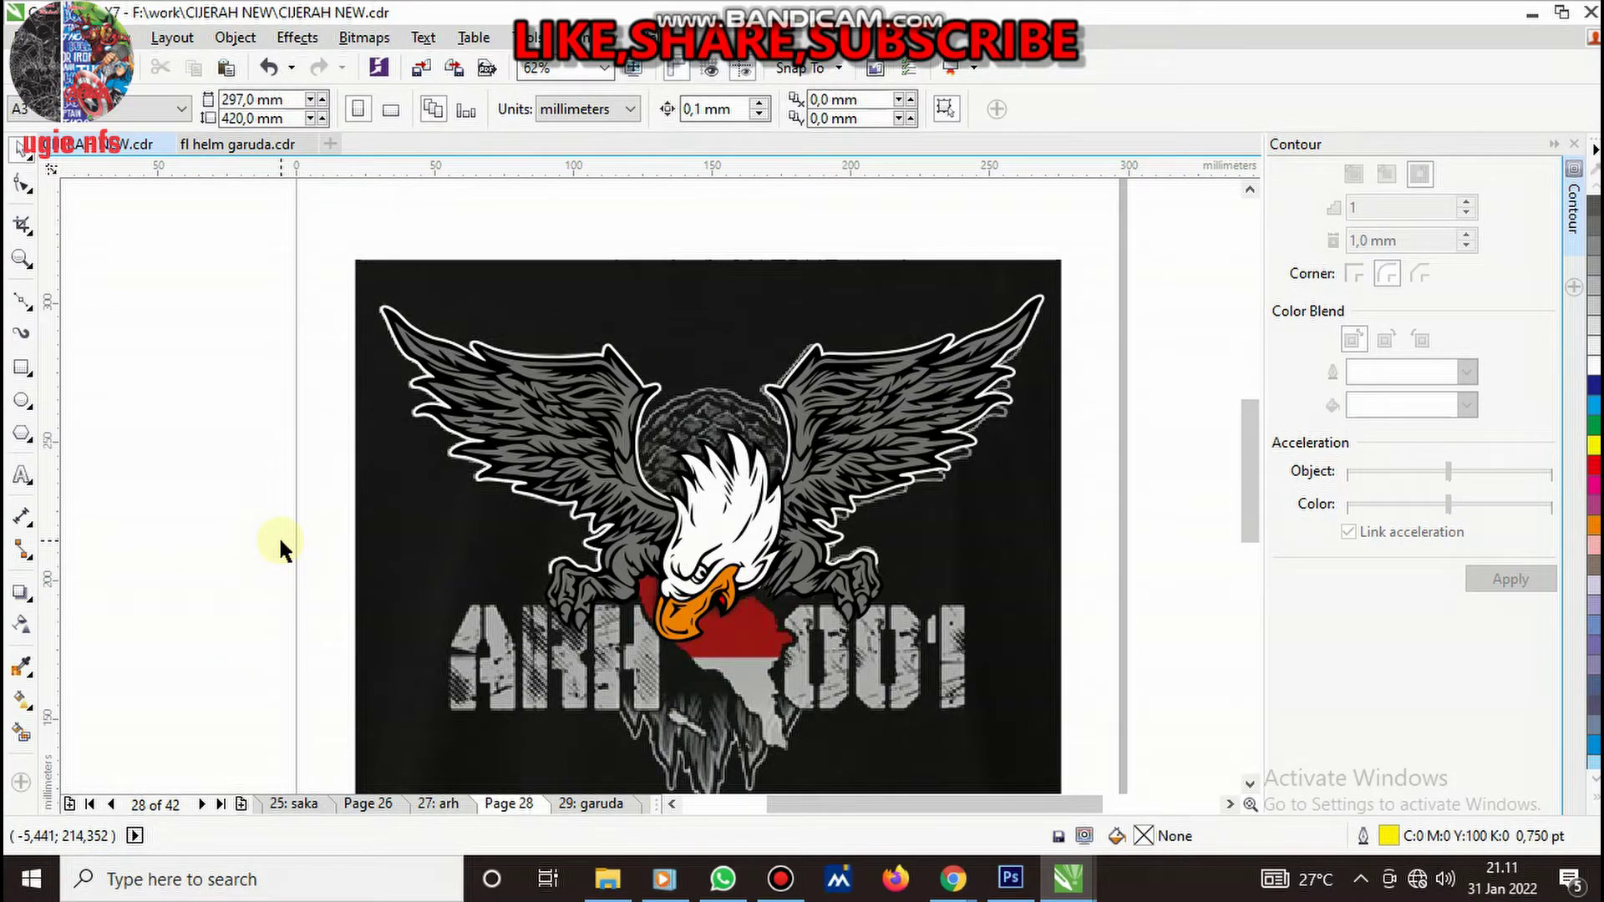
- Trace a Bezier curve arching over the eagle's head along the neck-feather outline
scroll(762, 440, "up", 3)
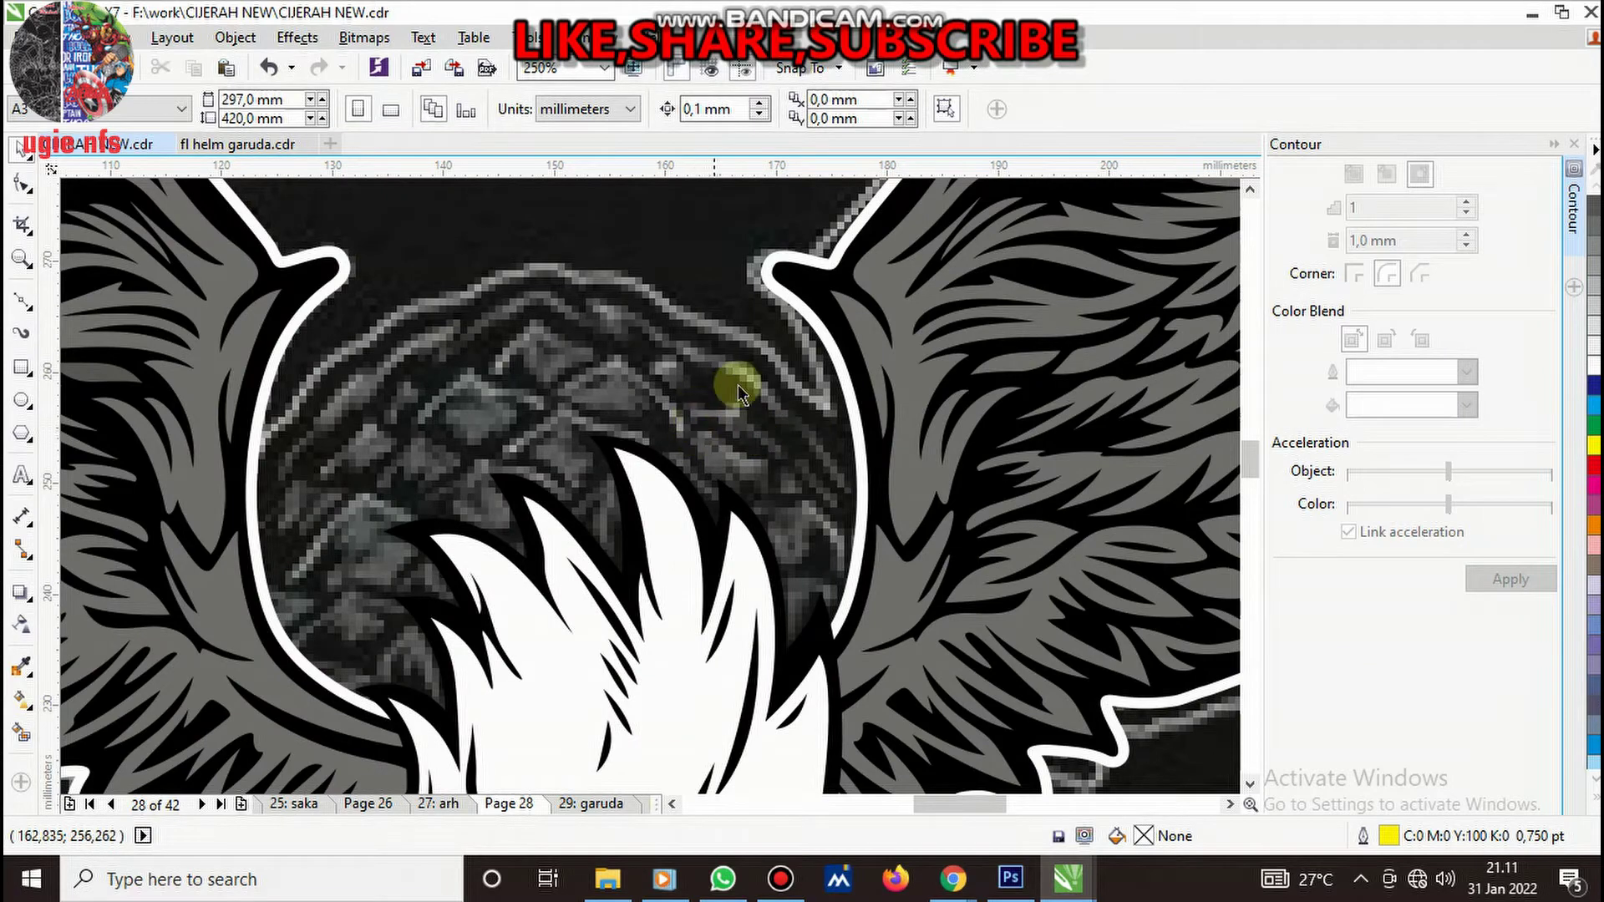
scroll(810, 426, "down", 3)
scroll(609, 434, "up", 3)
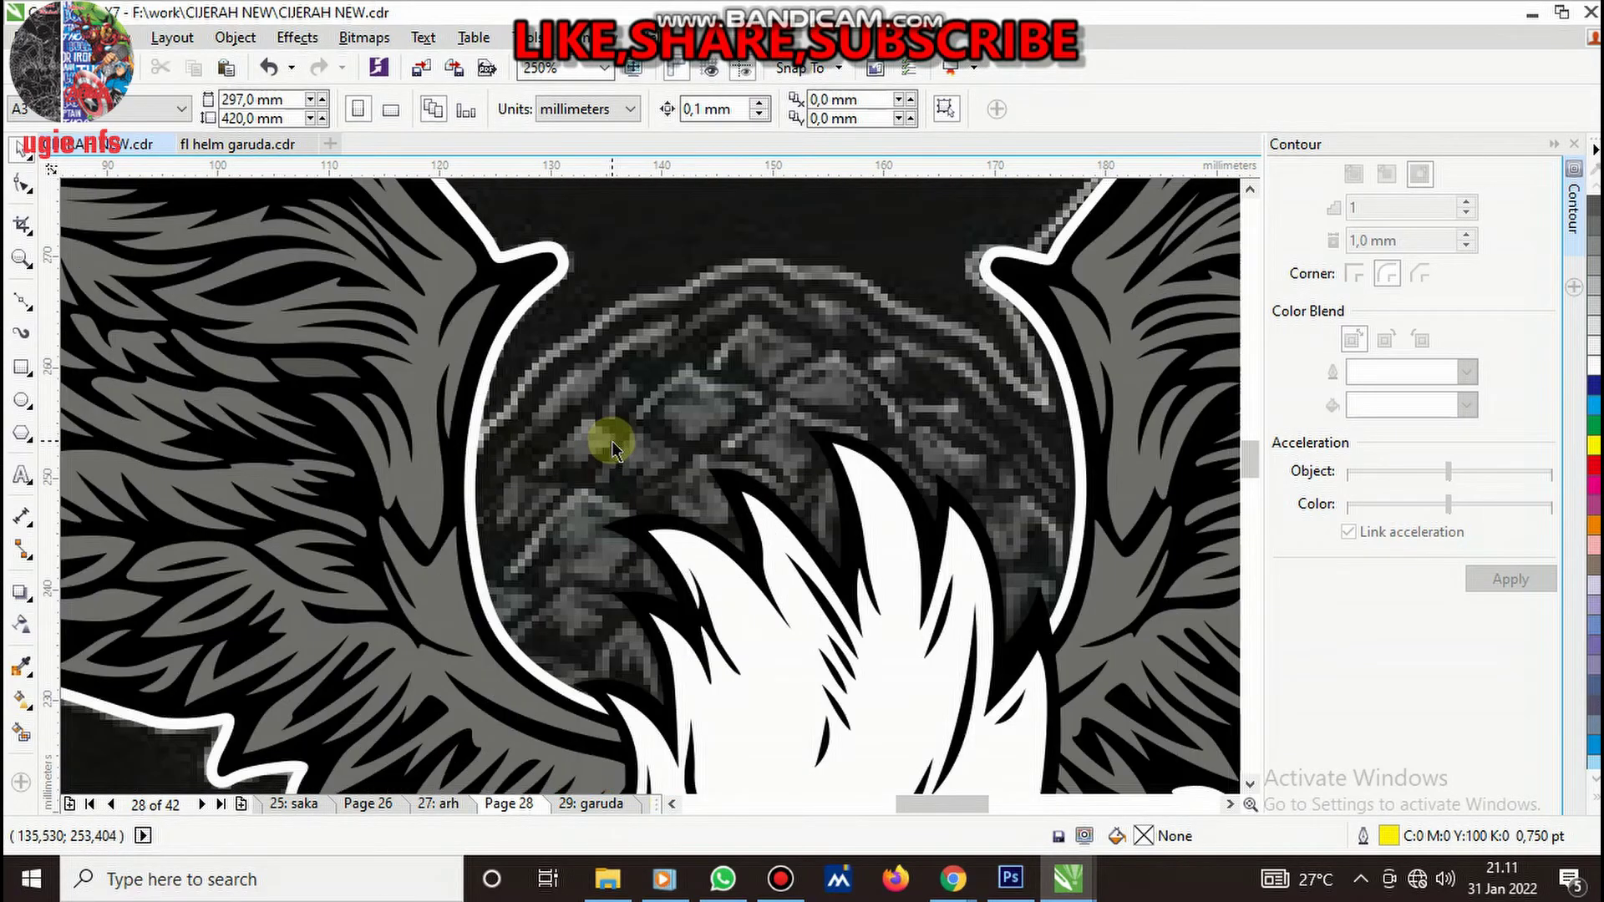
left_click(20, 303)
scroll(493, 482, "up", 2)
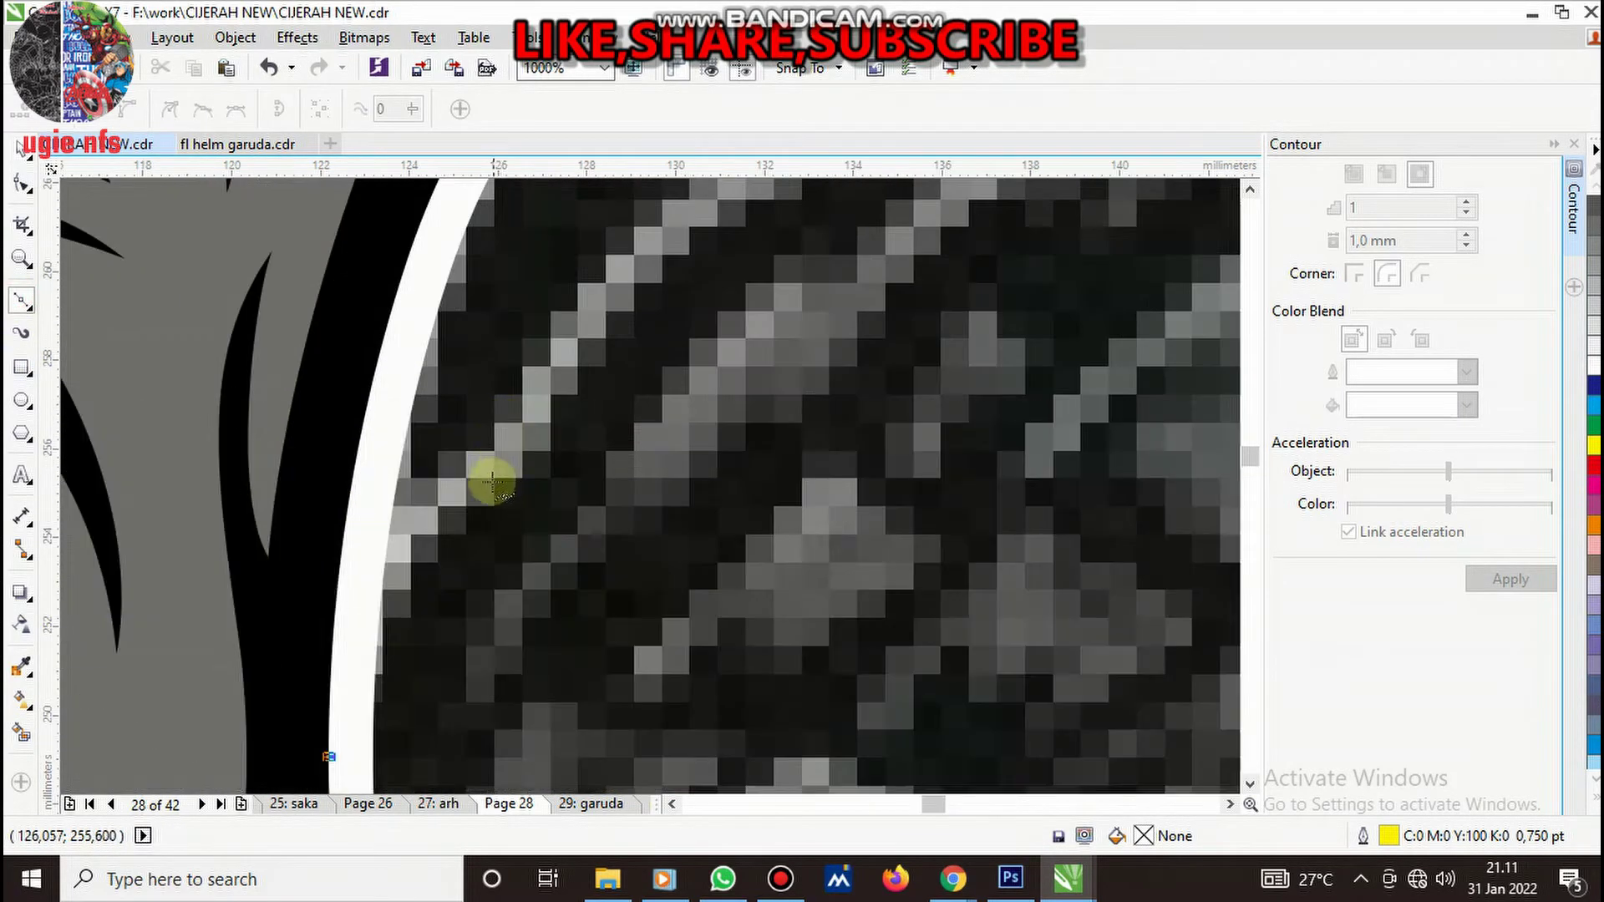
left_click_drag(475, 477, 563, 383)
left_click(591, 332)
scroll(505, 500, "down", 3)
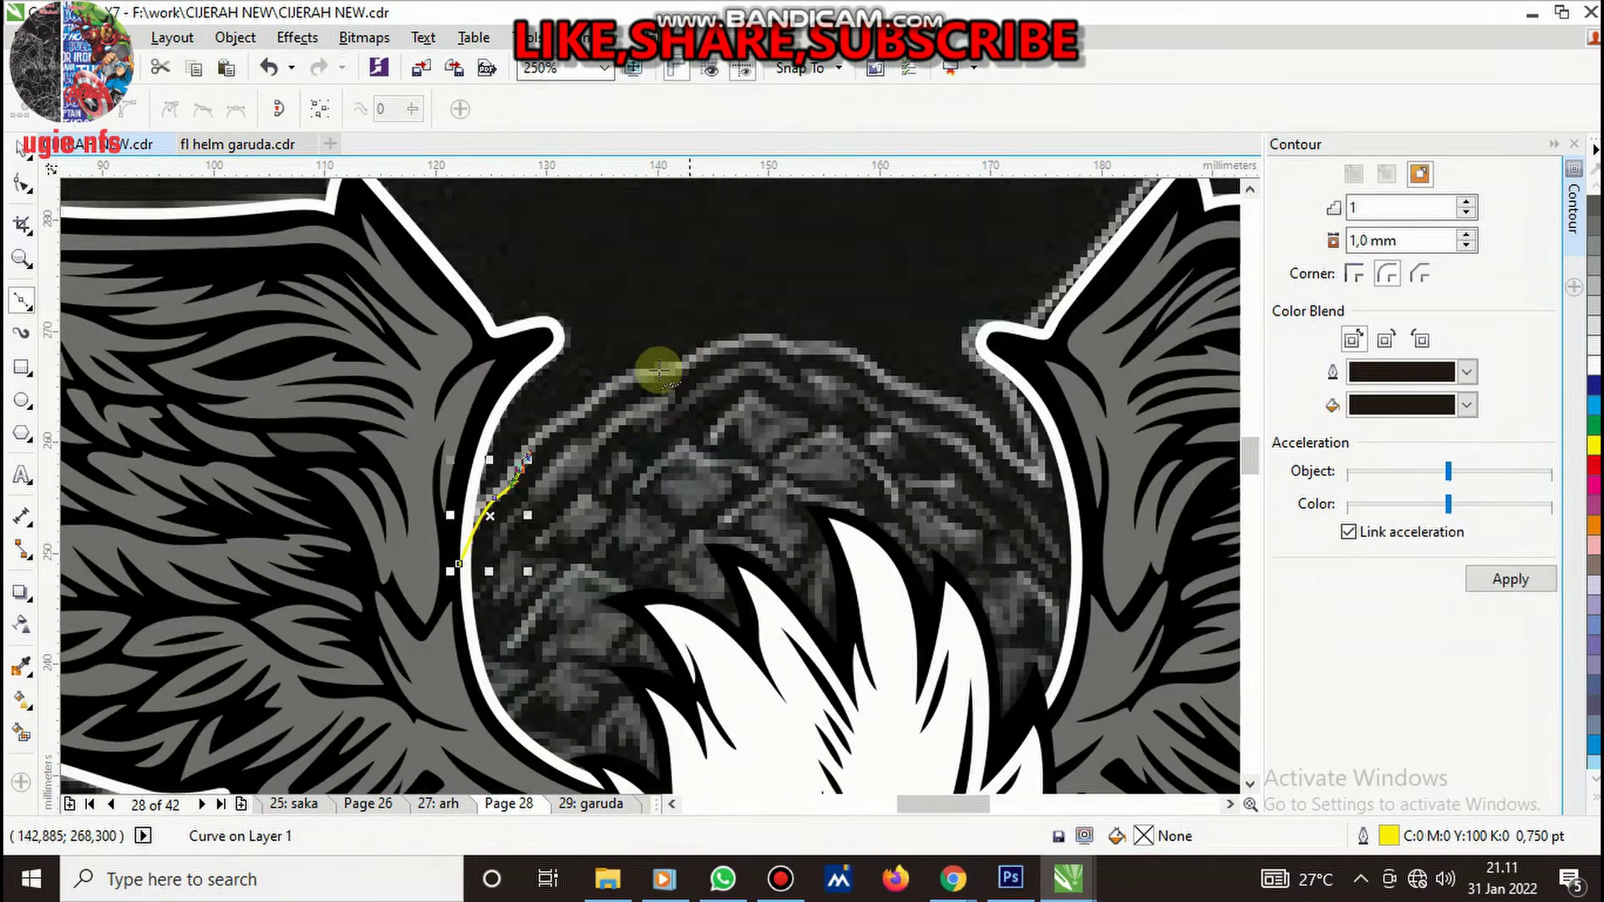
scroll(659, 371, "up", 1)
left_click(493, 468)
left_click(568, 415)
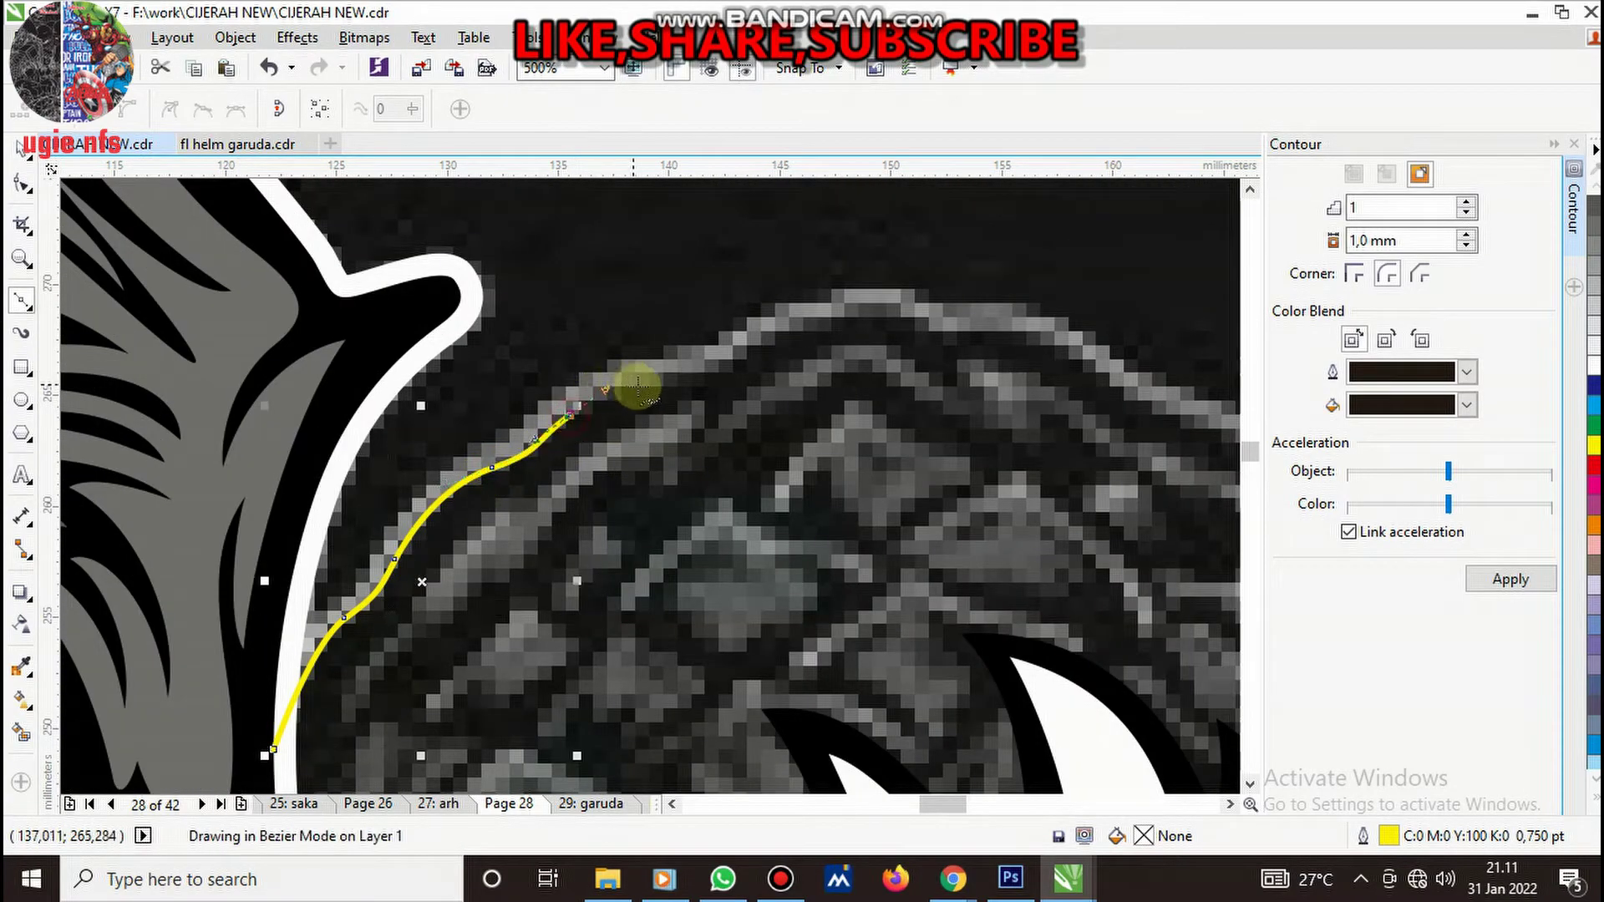
left_click(662, 383)
left_click(765, 339)
left_click(915, 317)
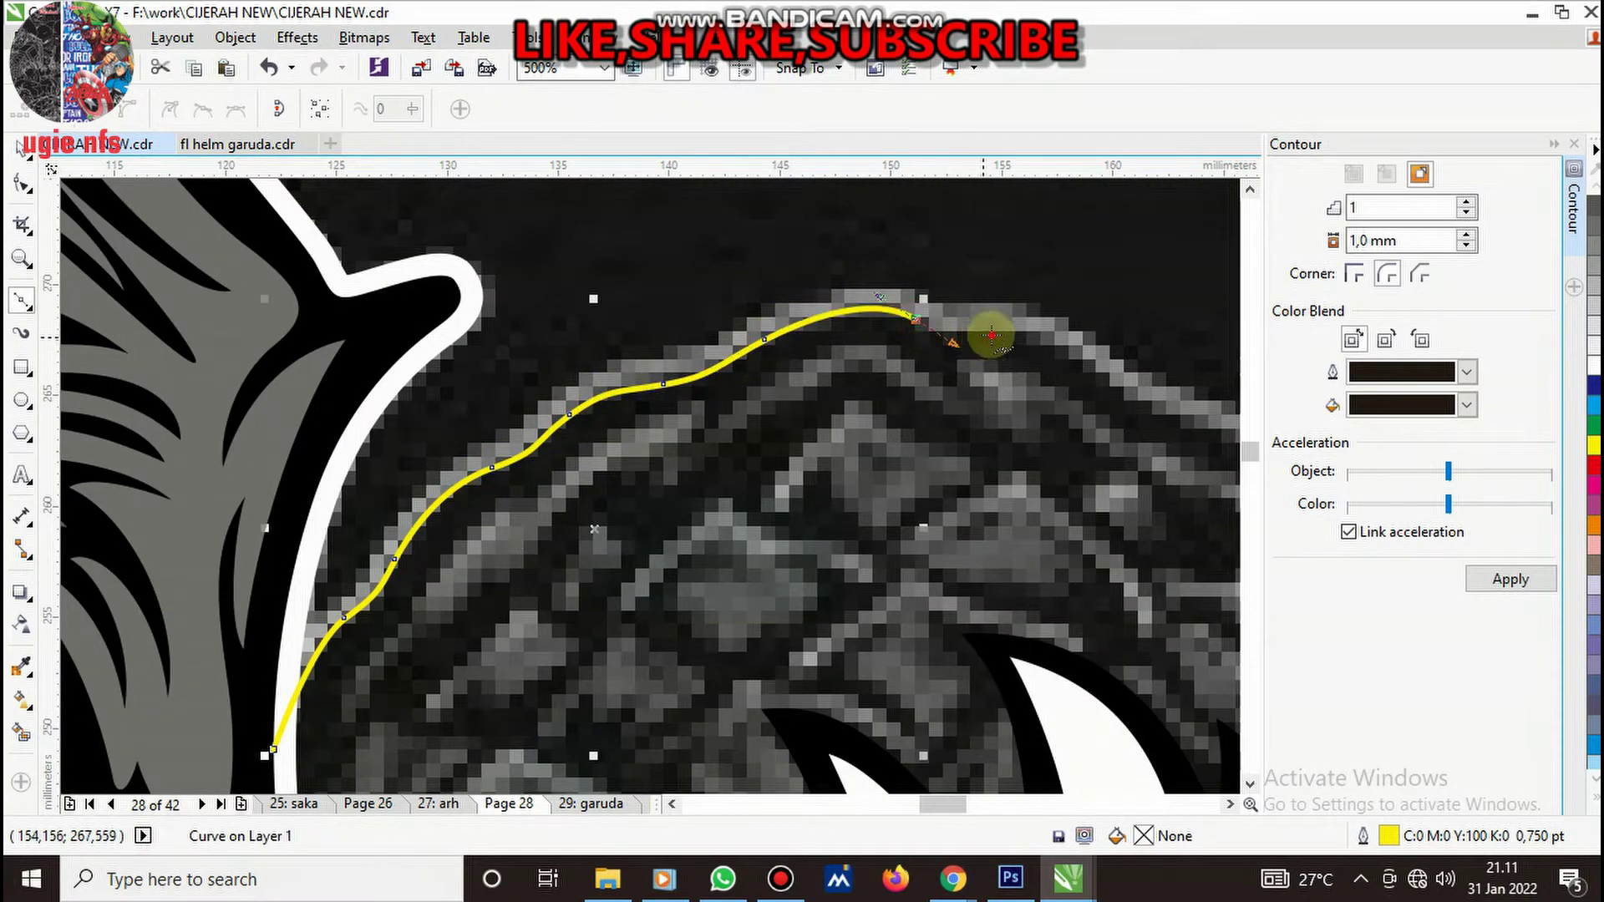
left_click(1100, 365)
- Continue the curve past the right wing's inner edge and across the neck, closing it
scroll(1194, 405, "down", 1)
scroll(1011, 404, "up", 2)
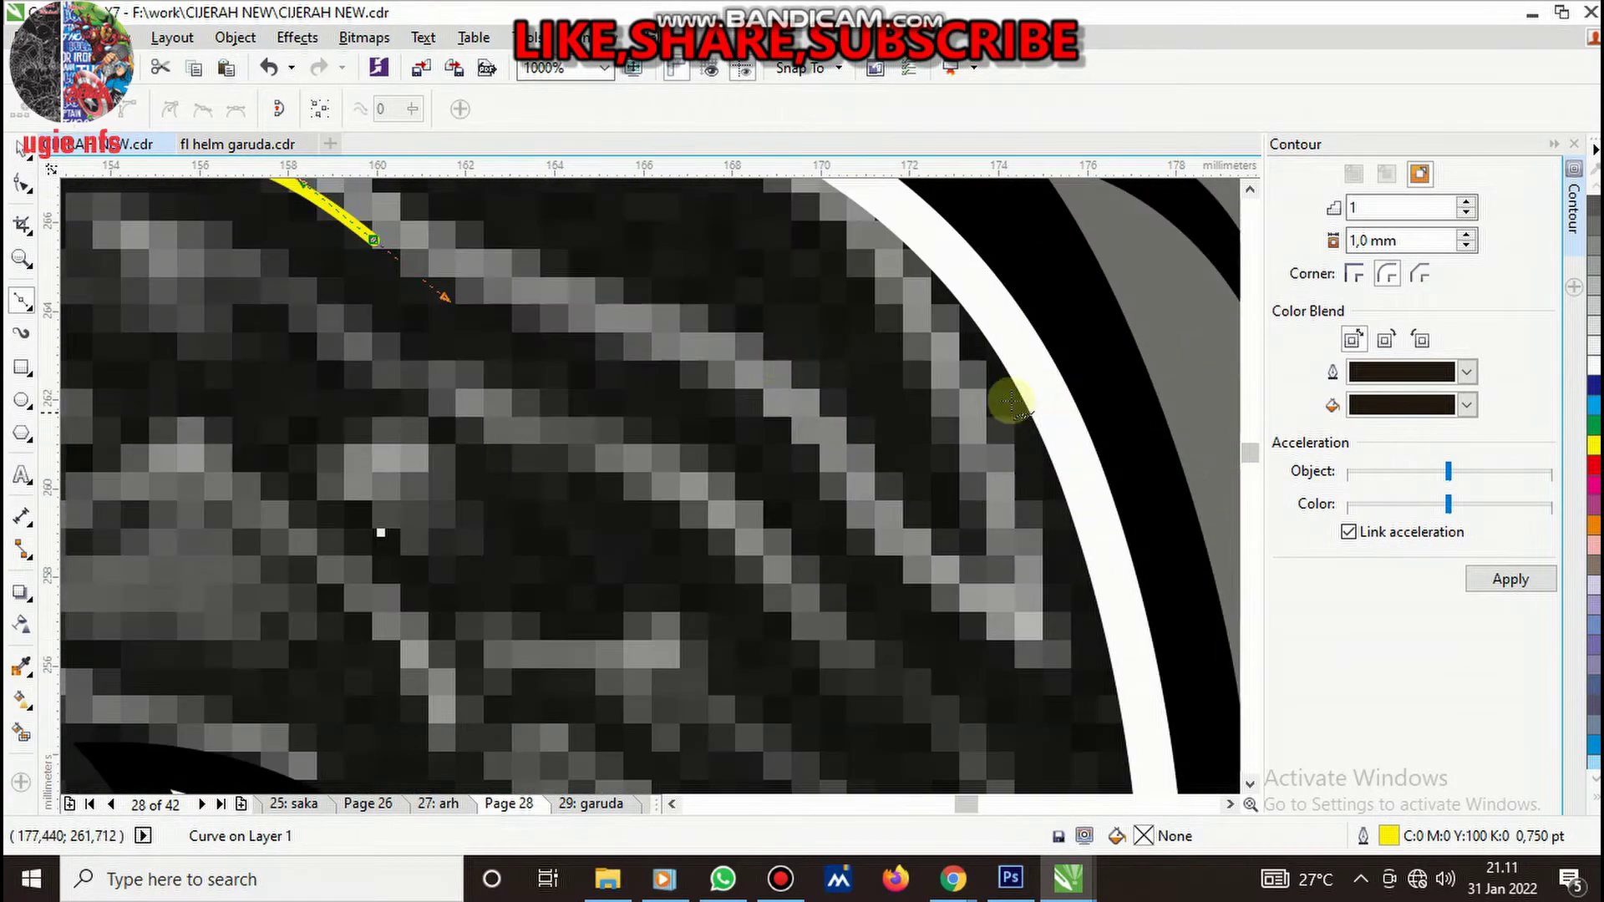
left_click(598, 337)
left_click_drag(854, 491, 930, 589)
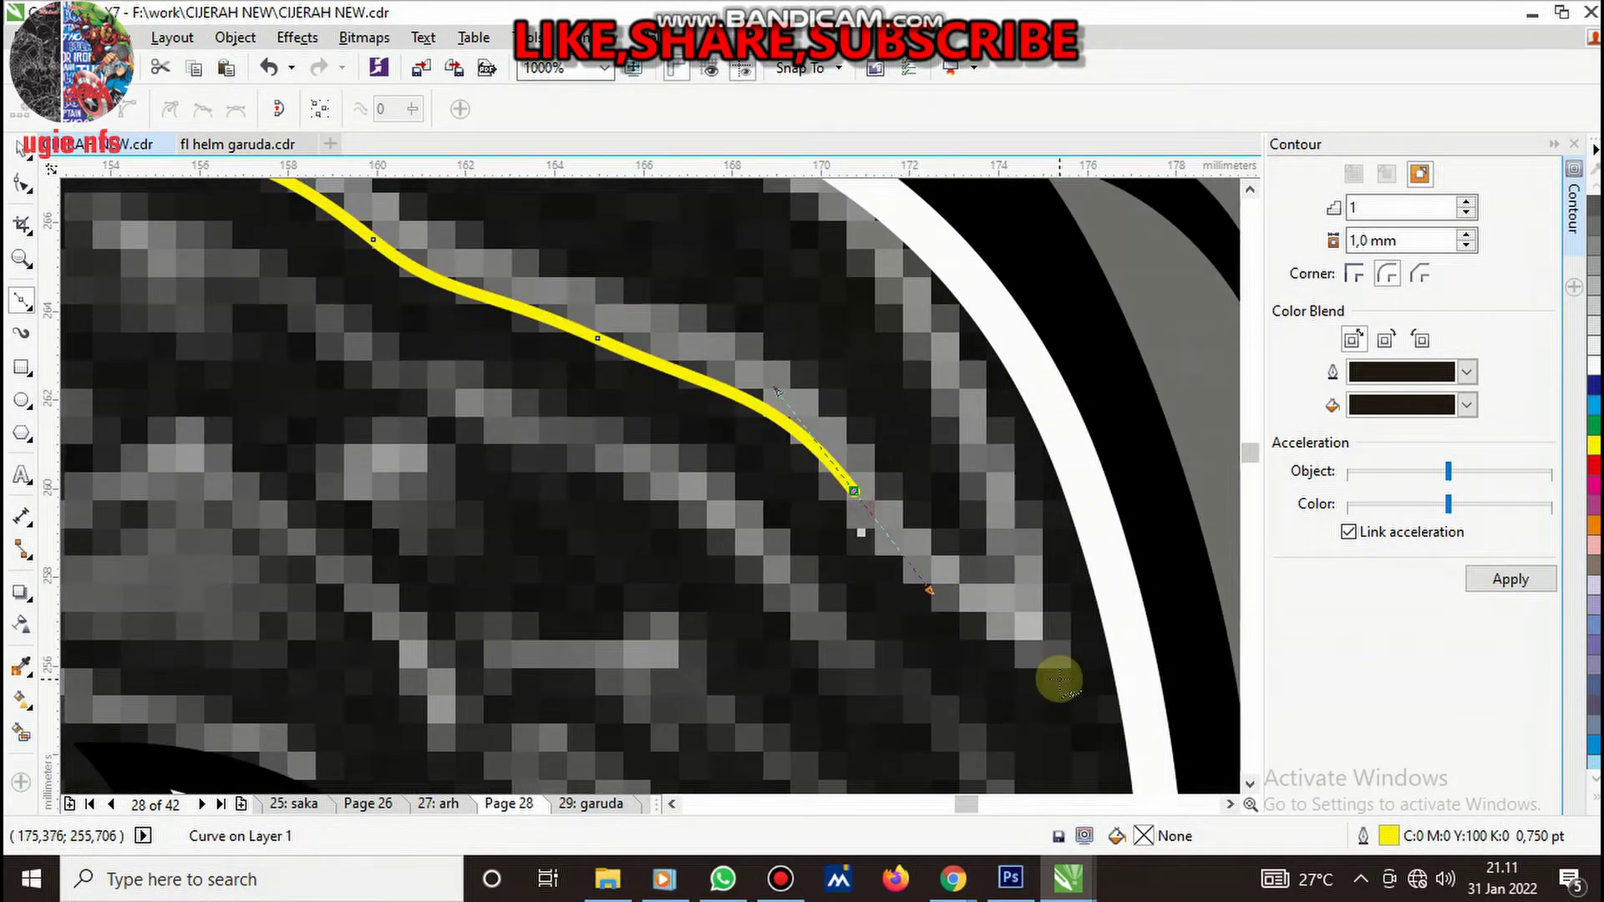
left_click(1057, 678)
scroll(1019, 518, "down", 2)
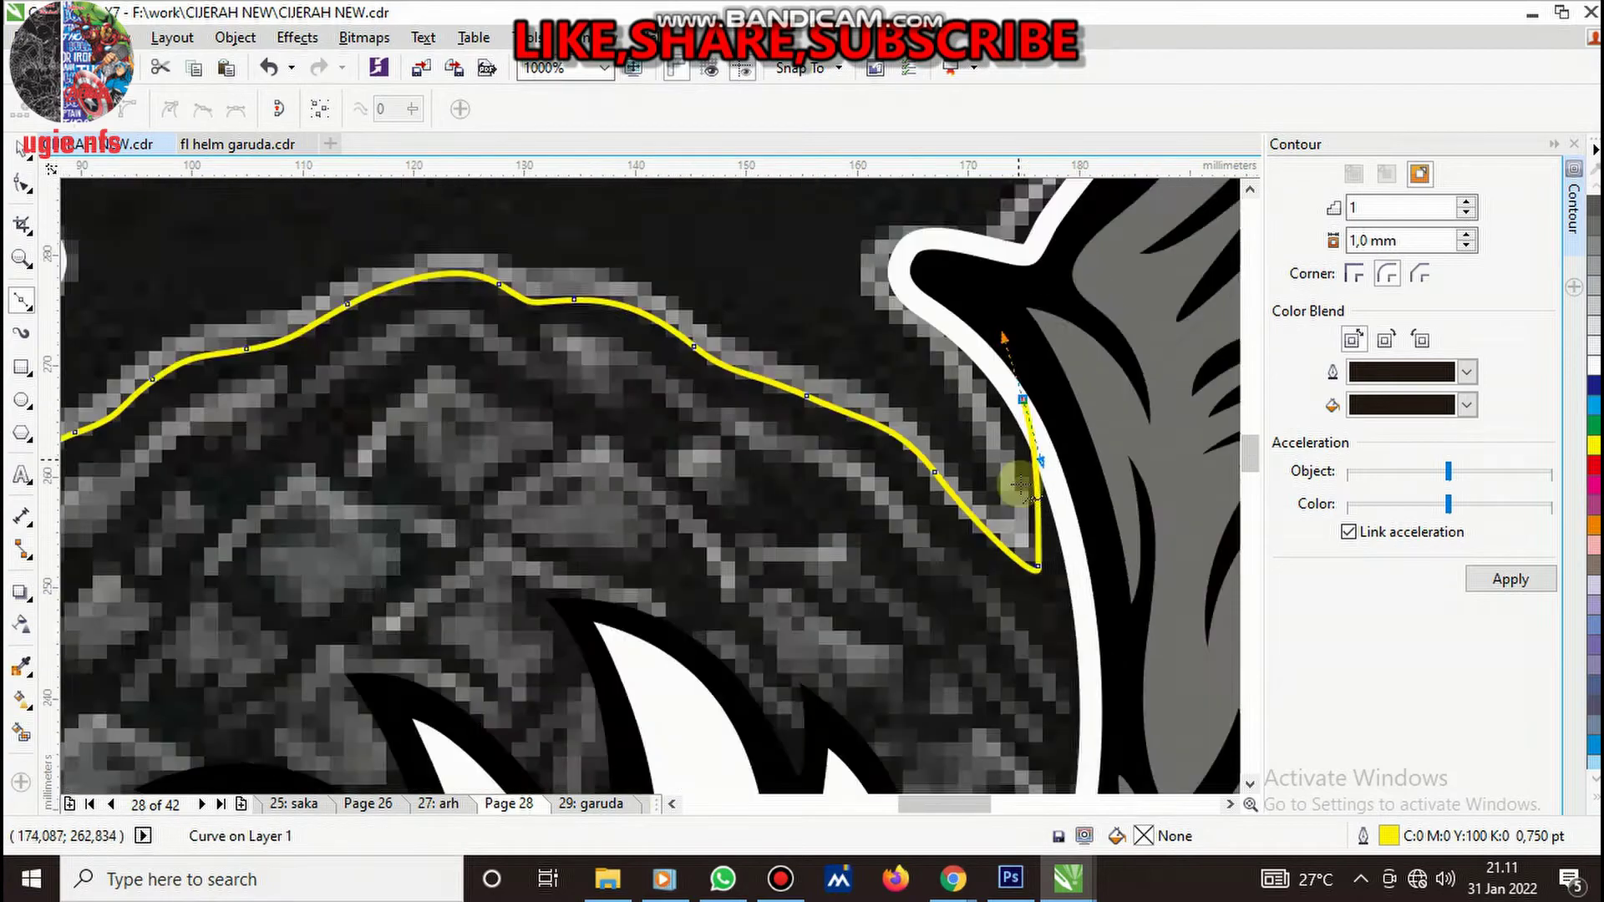
scroll(1021, 485, "down", 2)
scroll(1086, 606, "down", 3)
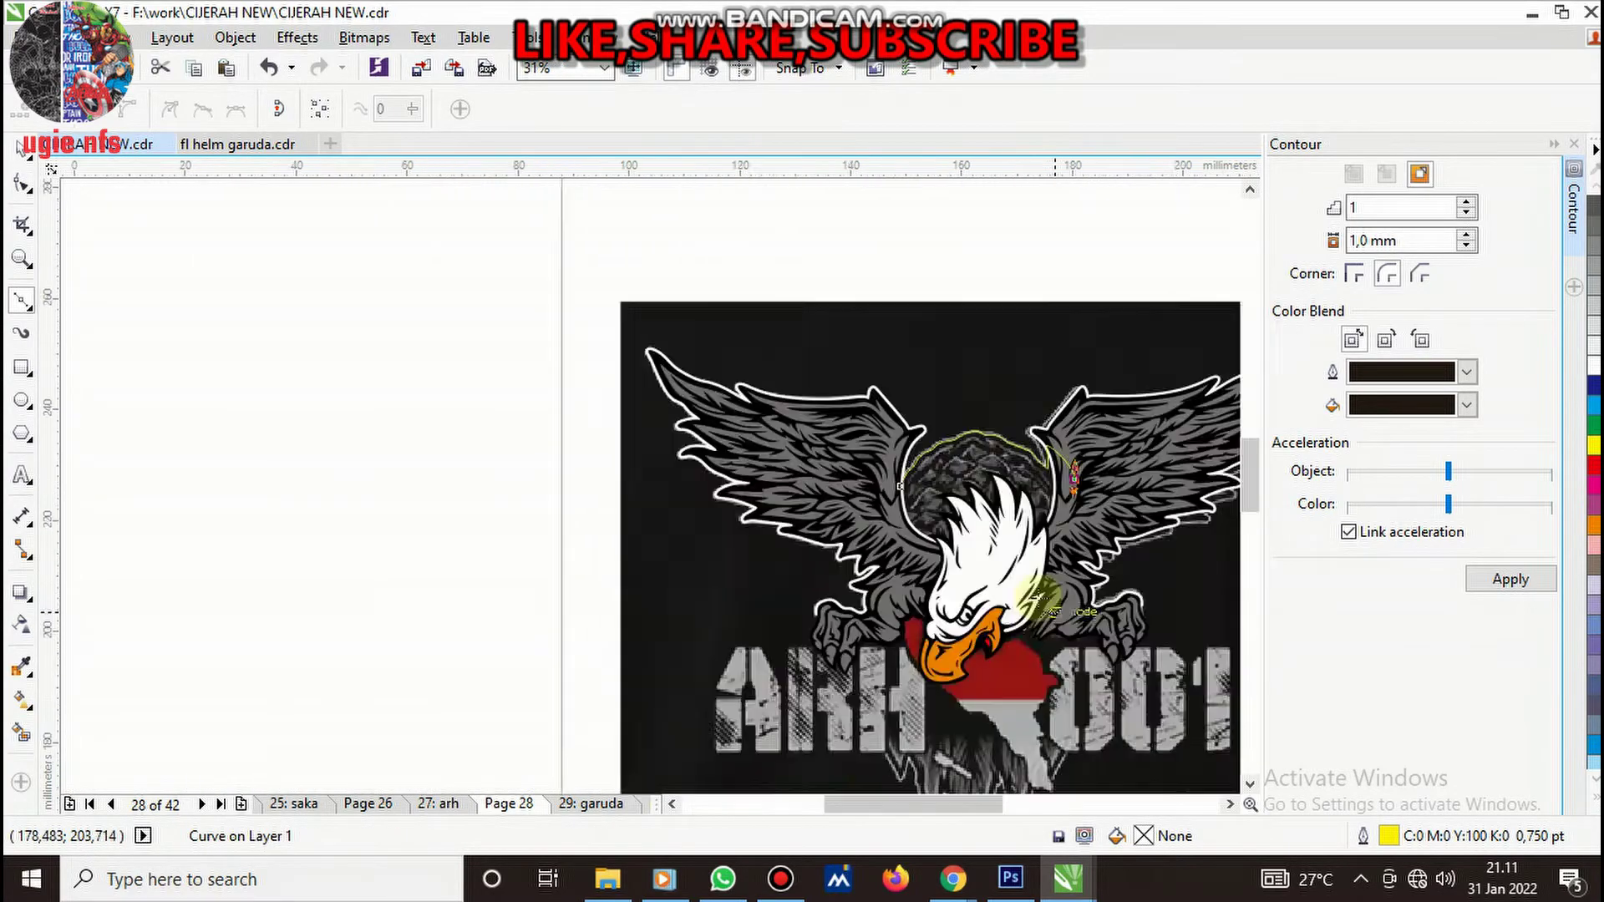
scroll(1041, 600, "up", 2)
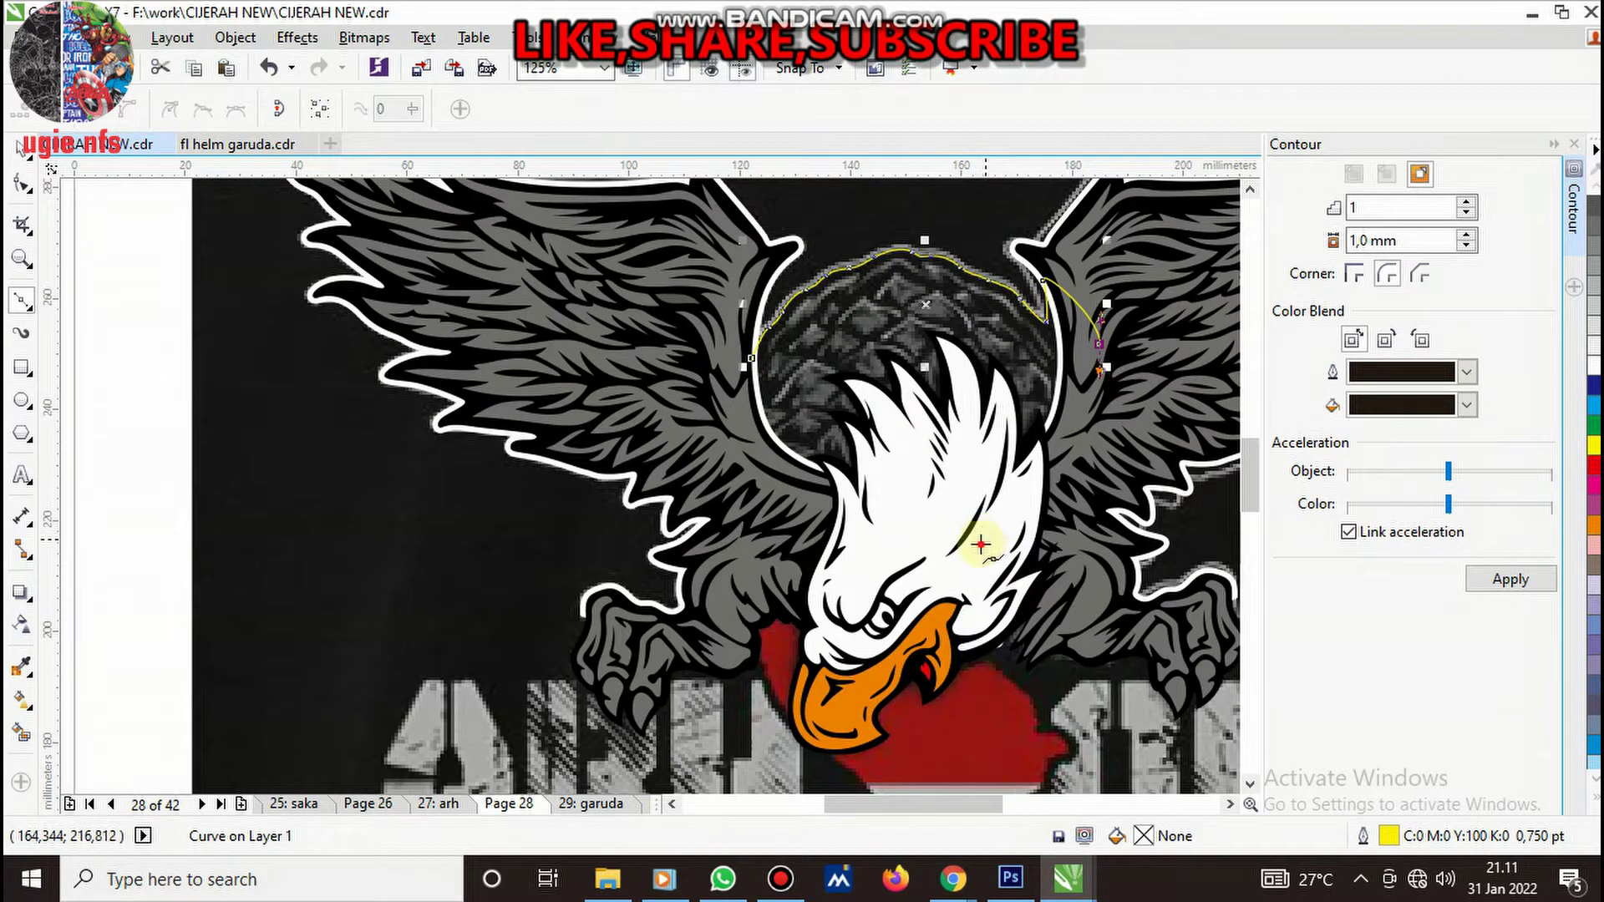
left_click(981, 545)
left_click_drag(797, 511, 734, 488)
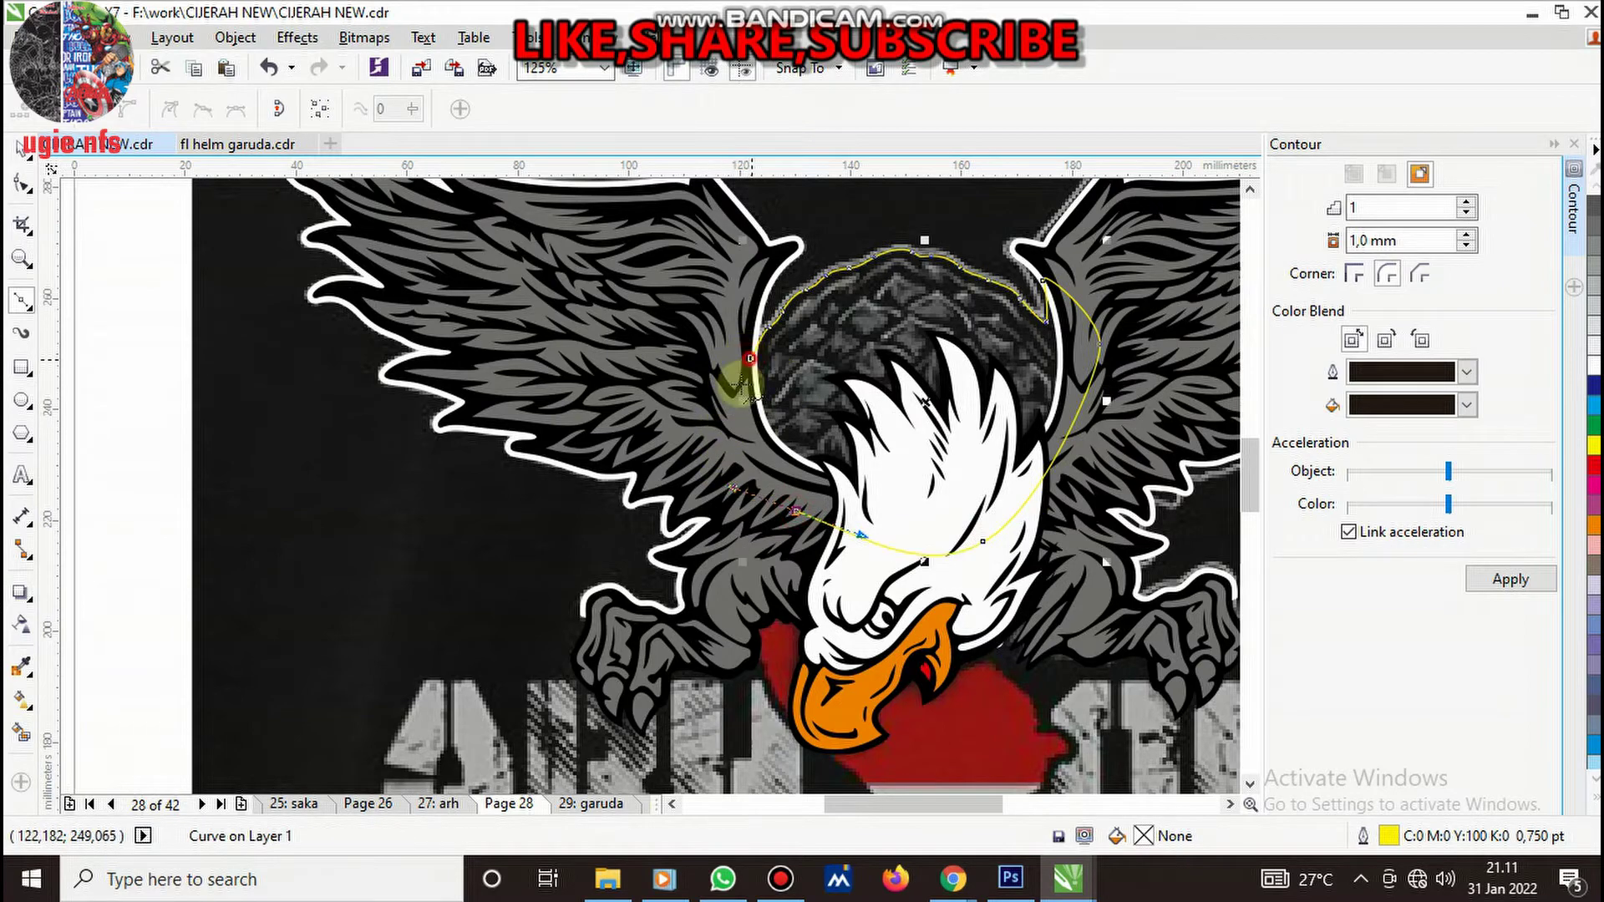
left_click(751, 358)
- Place the head-top curve behind the eagle artwork with Order > Behind
right_click(829, 339)
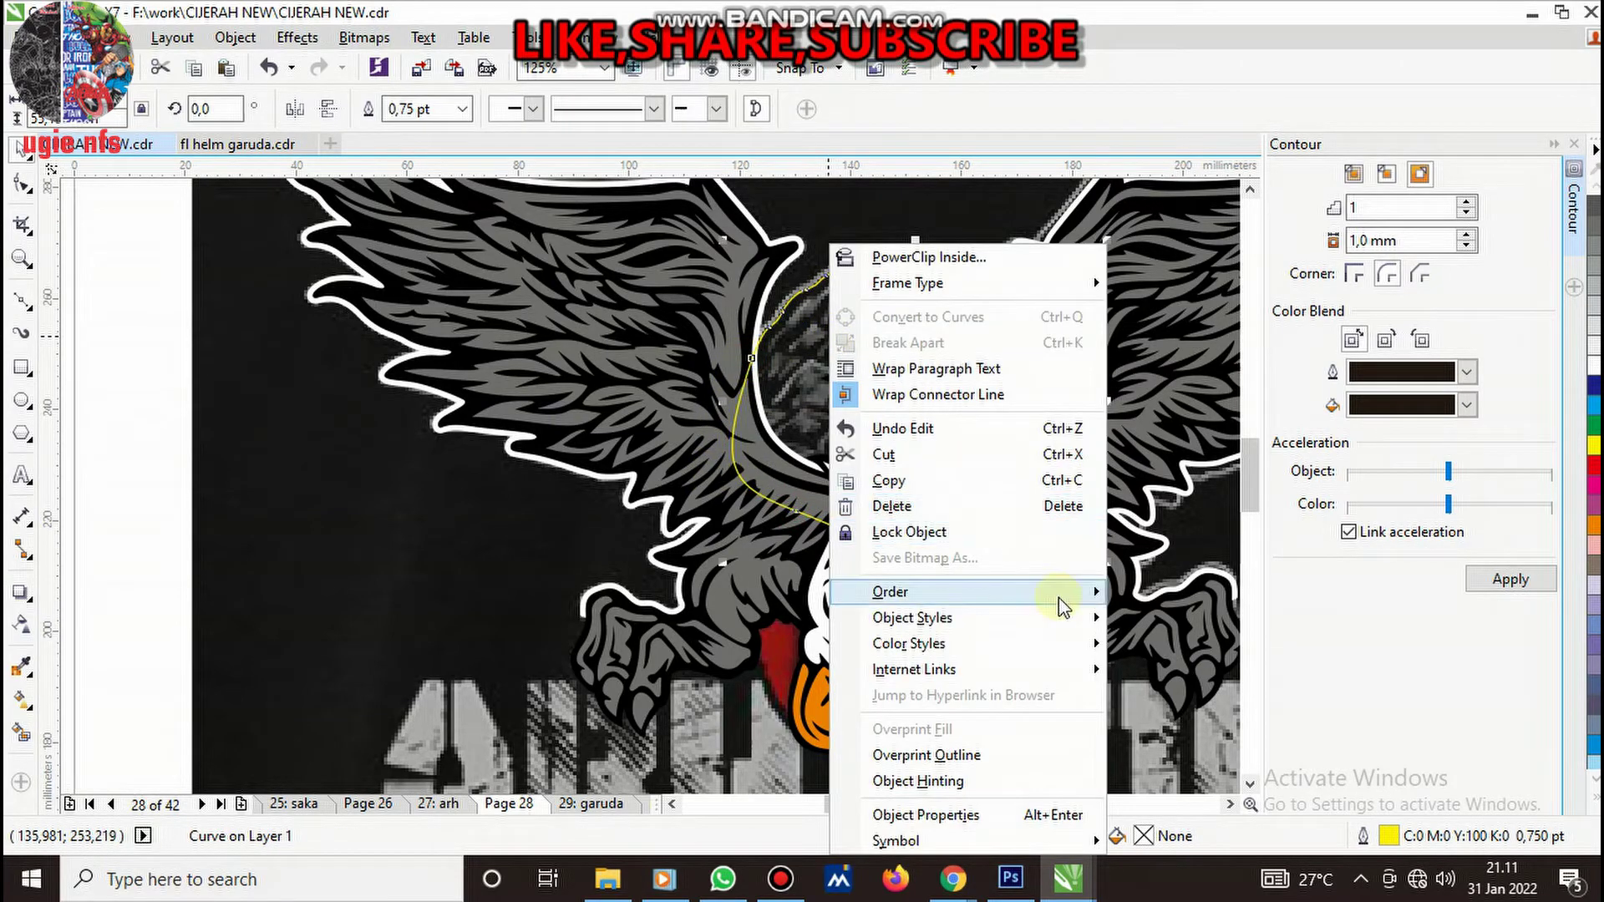
mouse_move(889, 592)
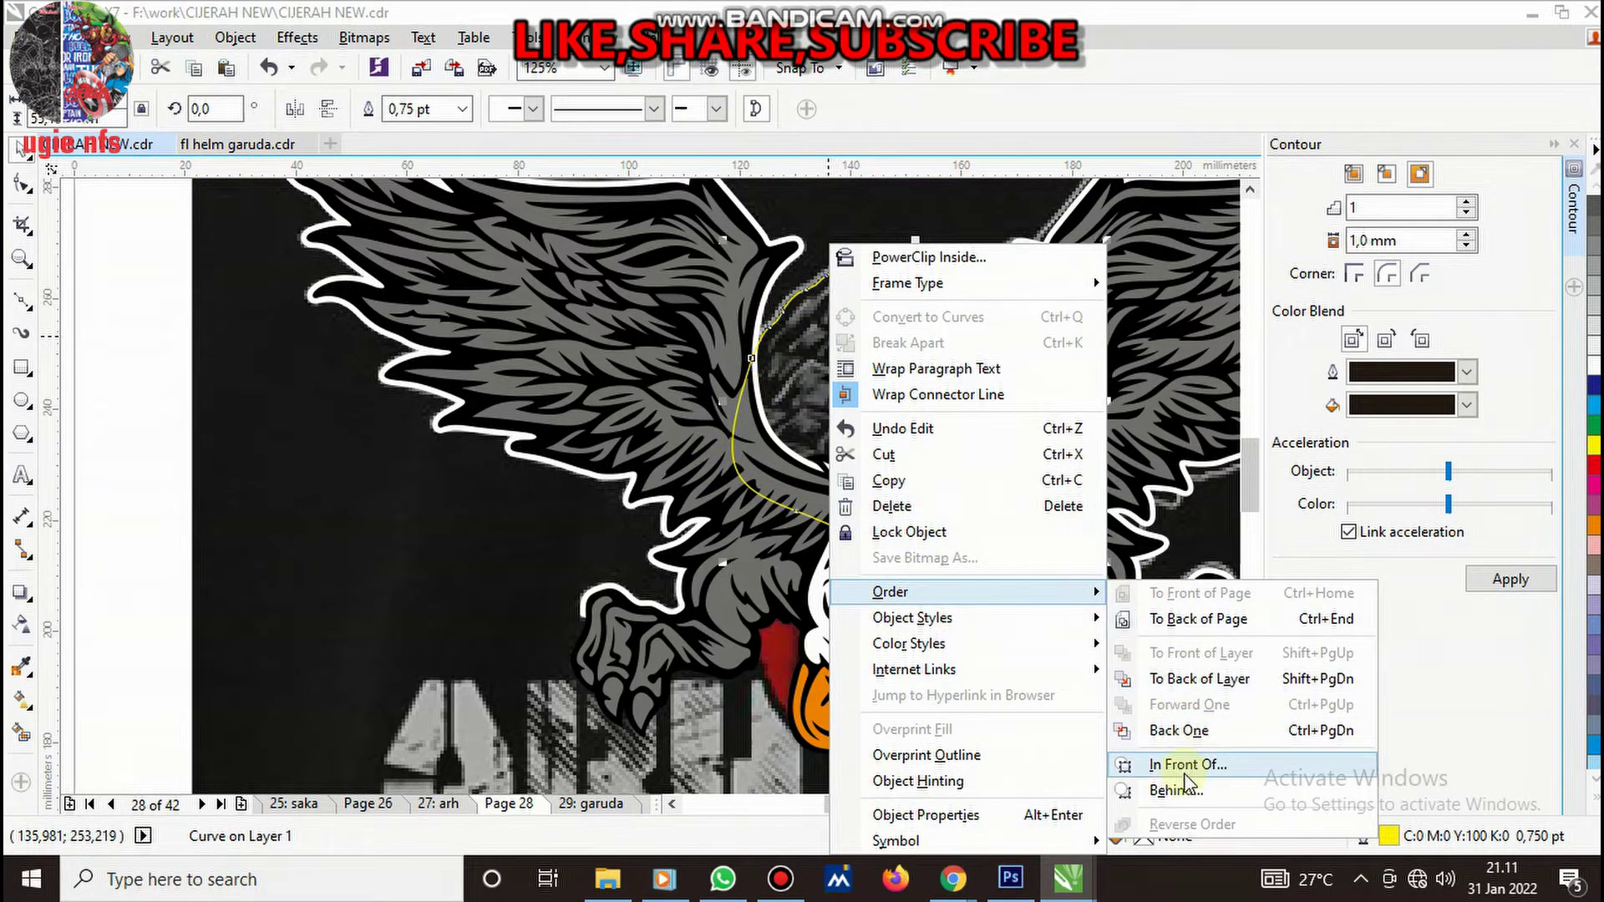
left_click(1178, 790)
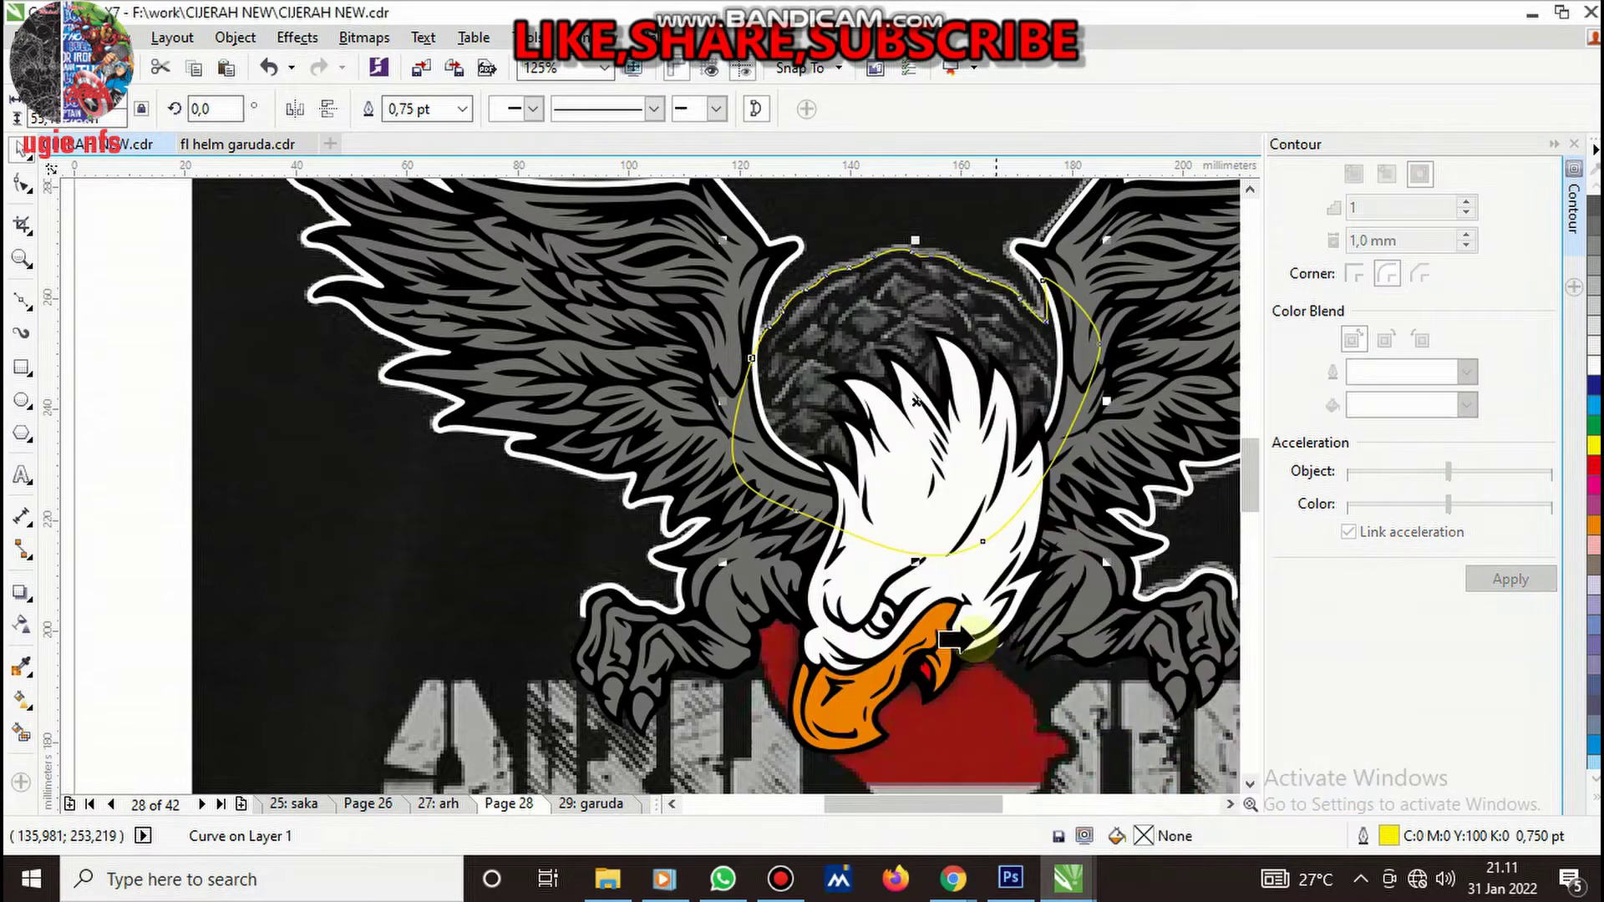
left_click(762, 522)
left_click(125, 476)
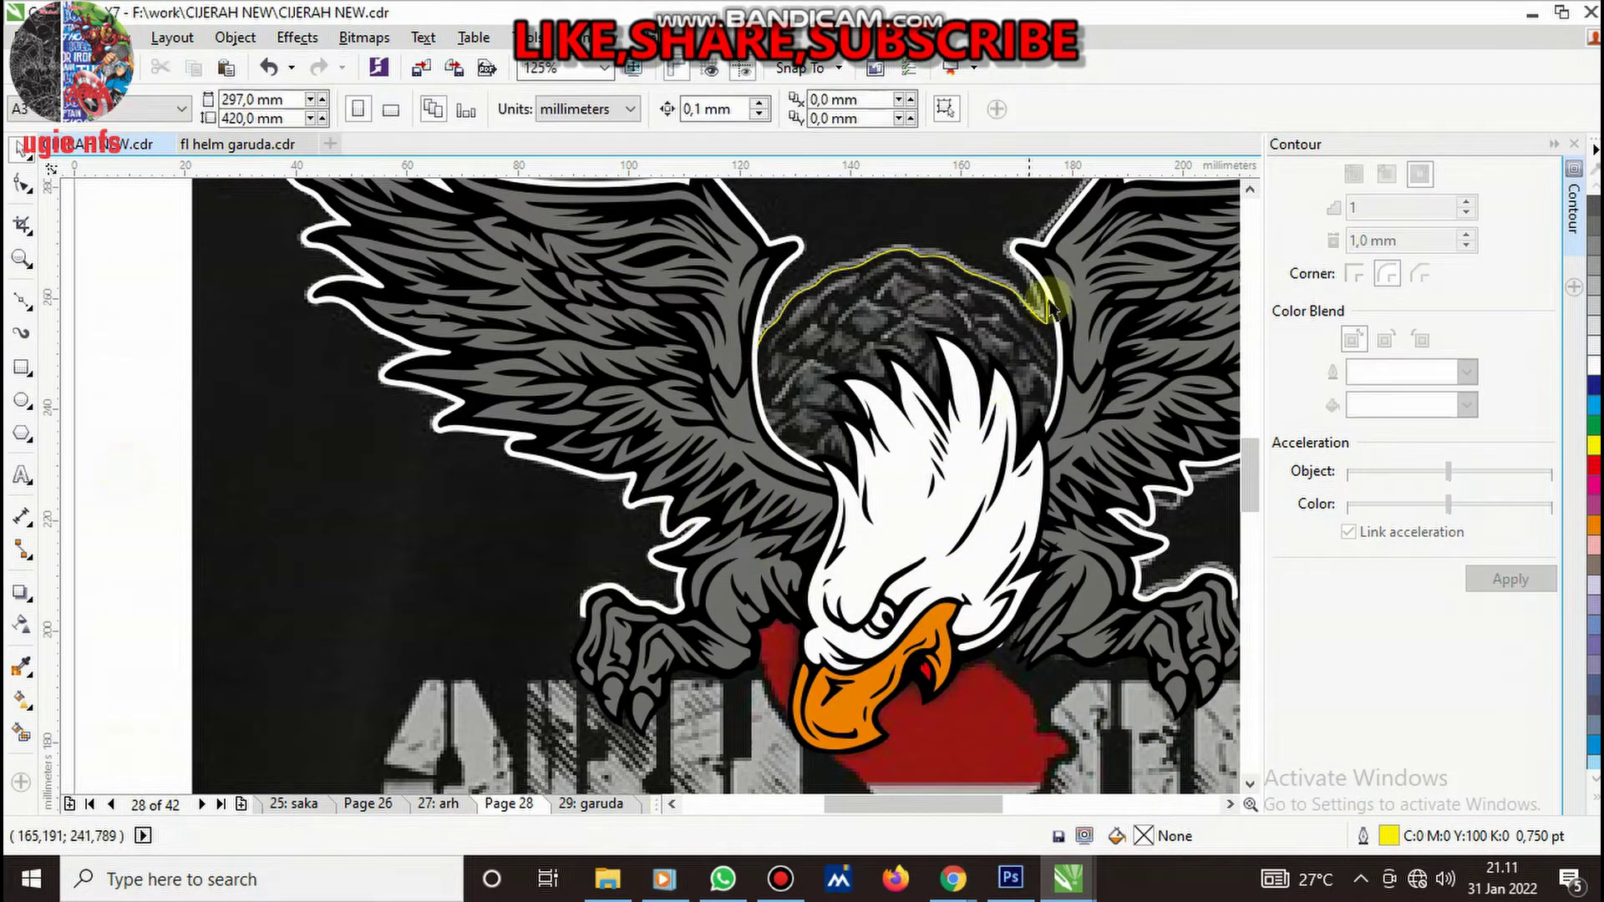
- Apply a one-step 1.0 mm contour to the yellow head-top curve
left_click(926, 305)
left_click(1537, 579)
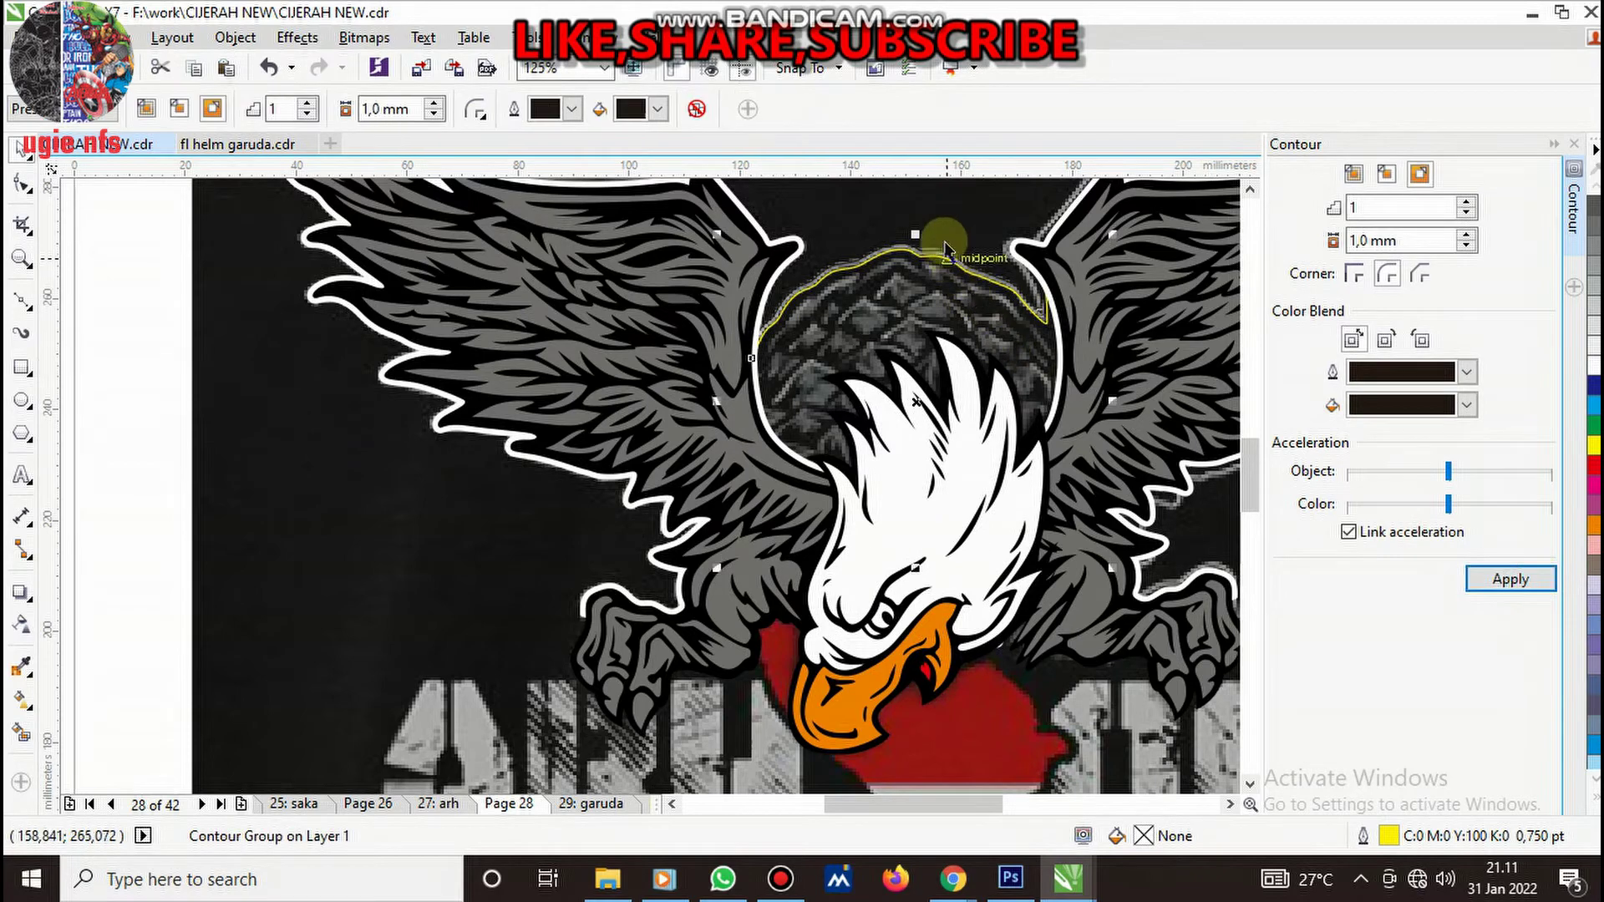
scroll(936, 290, "up", 5)
right_click(900, 314)
- Break the contour group apart from the yellow head-top curve
left_click(982, 355)
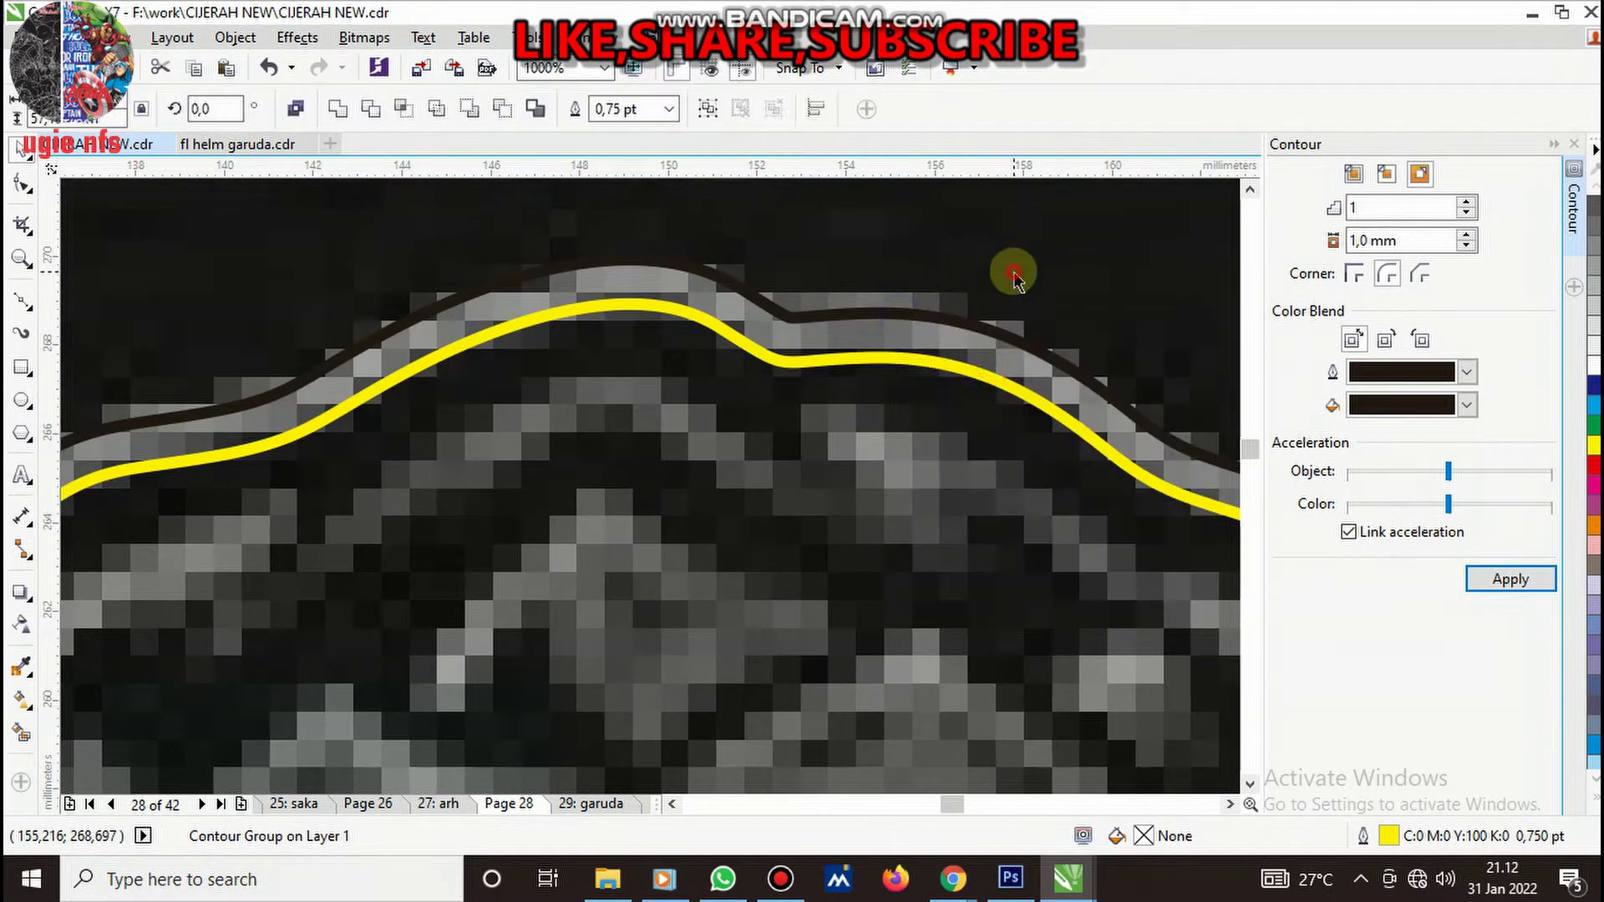
scroll(981, 428, "down", 4)
scroll(794, 523, "up", 1)
scroll(660, 461, "down", 2)
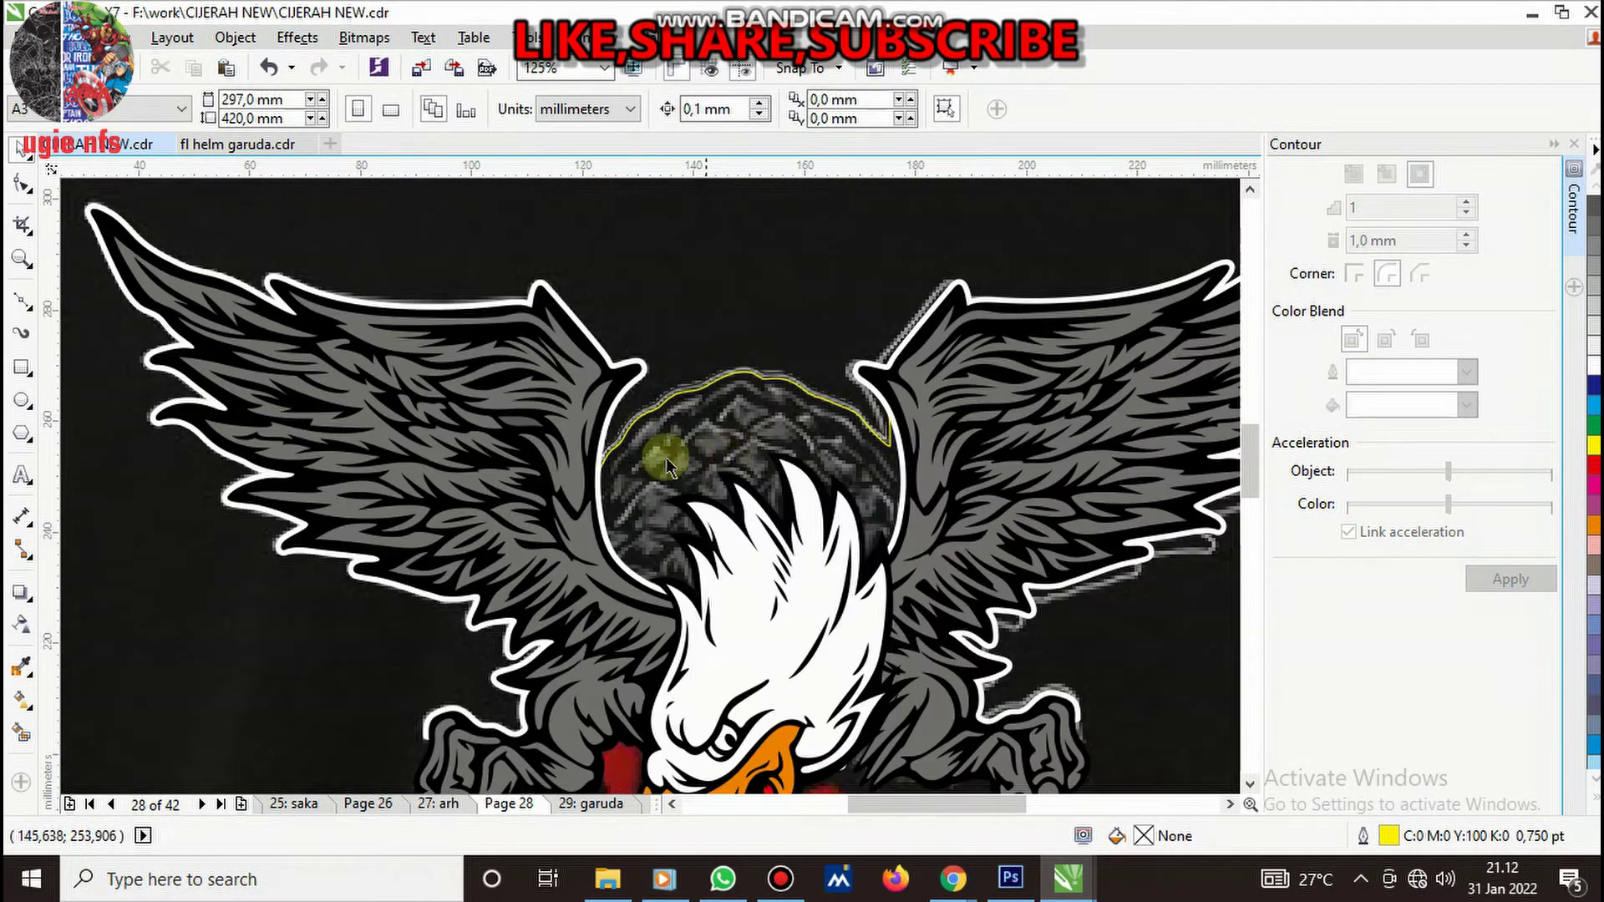
scroll(673, 457, "up", 1)
- Trace the feather outline from the head's left along the head-top edge to its right tip
left_click(22, 303)
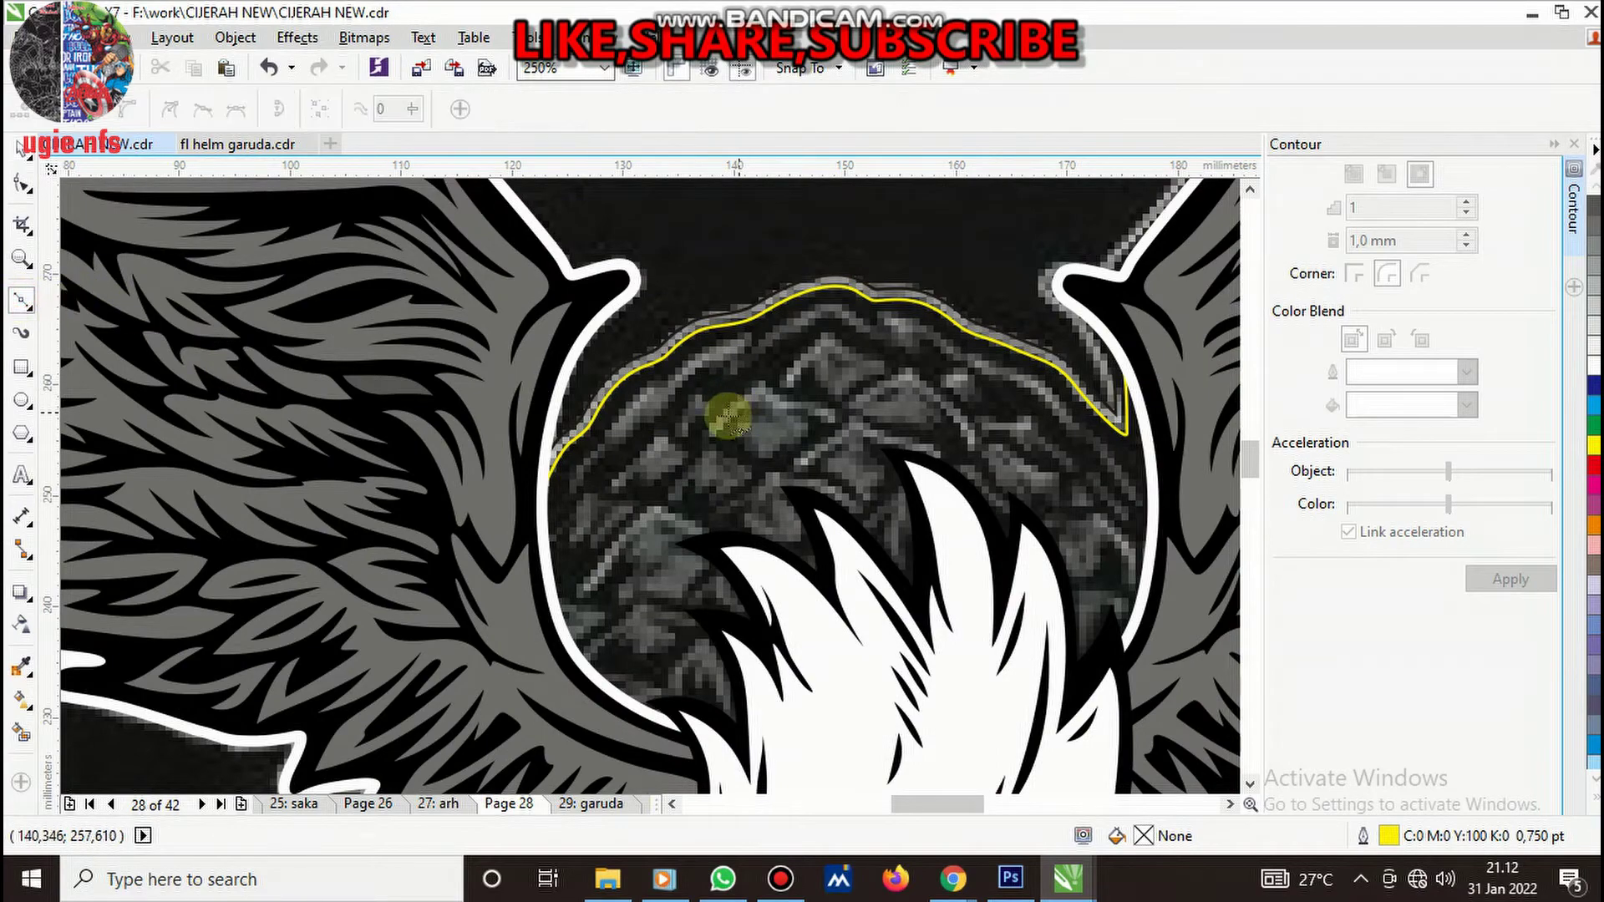
scroll(534, 443, "up", 2)
scroll(713, 568, "up", 2)
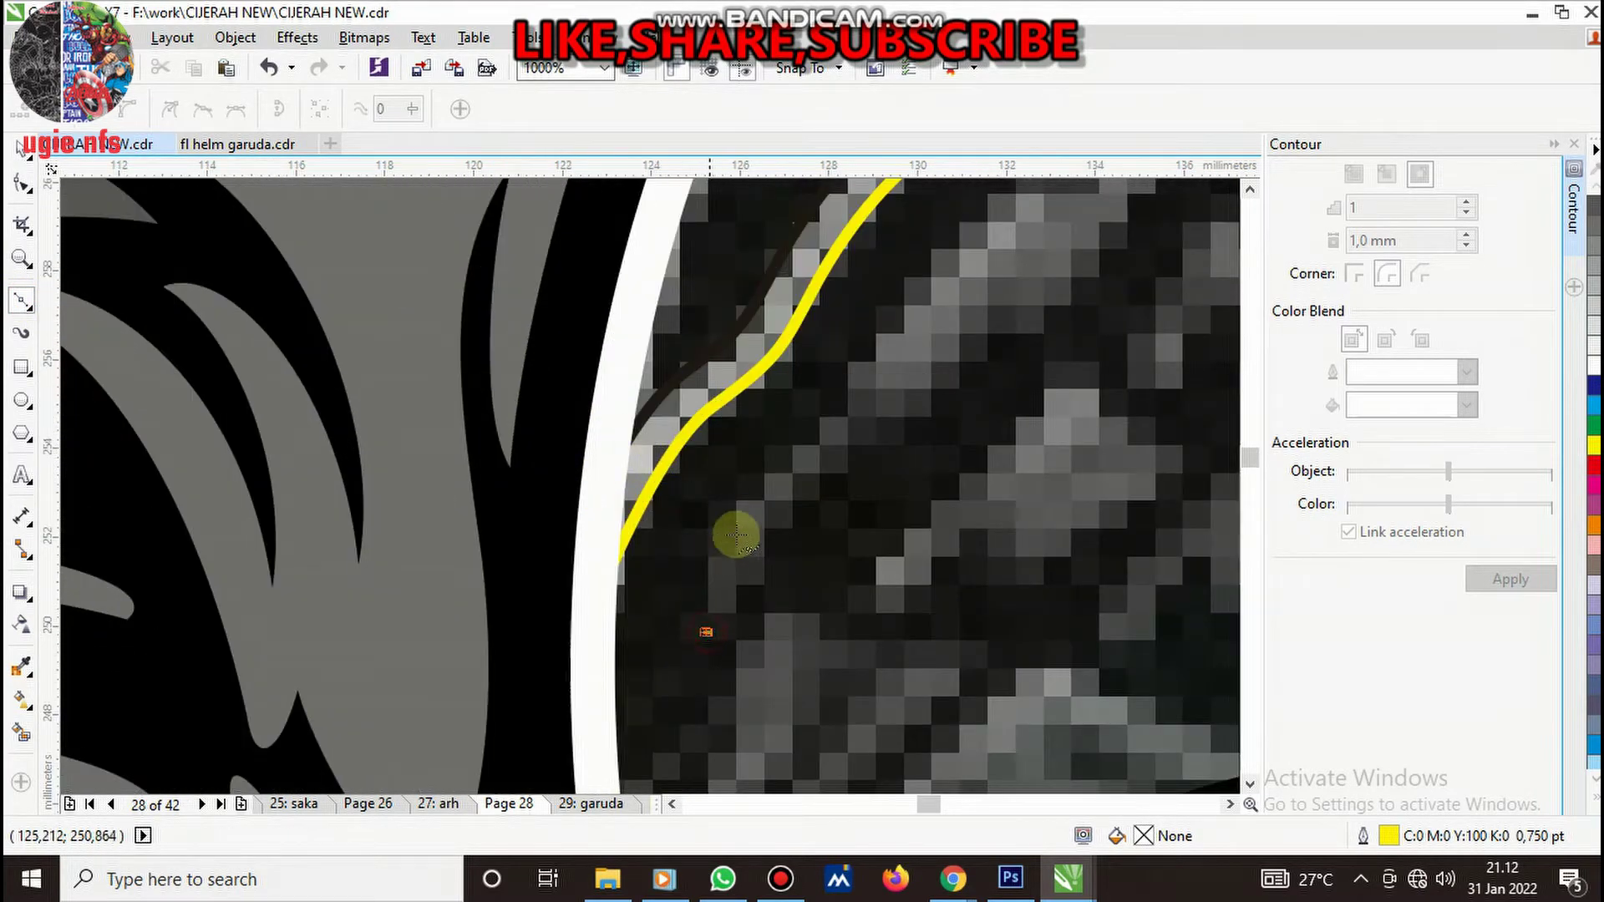
scroll(736, 535, "down", 2)
scroll(746, 539, "up", 2)
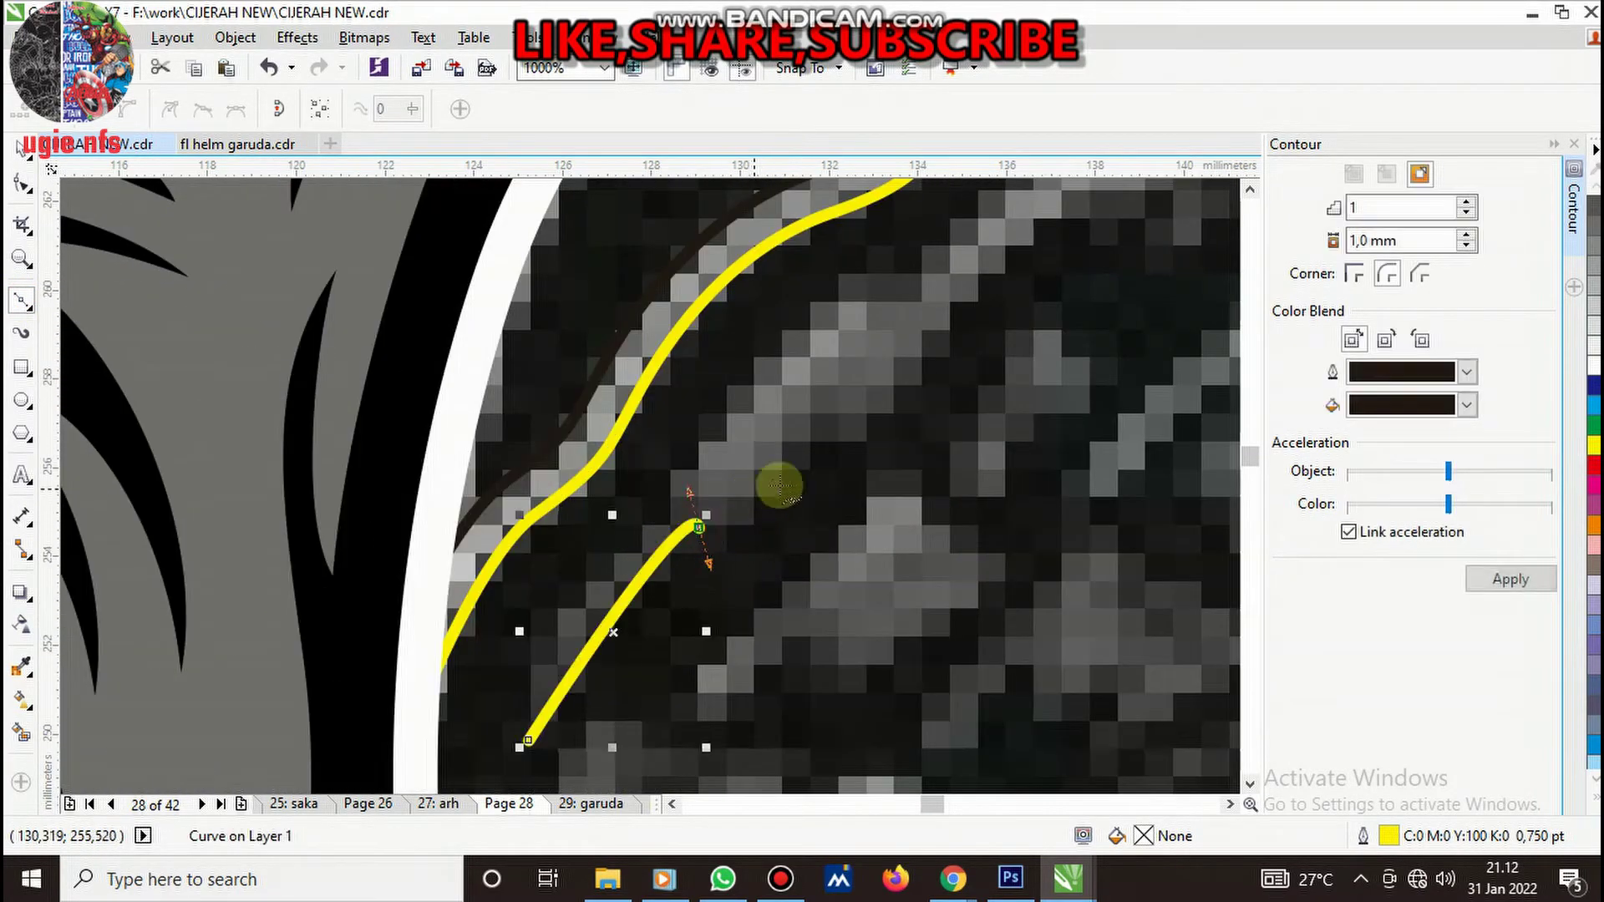
mouse_move(795, 464)
left_mouse_down()
mouse_move(823, 399)
mouse_move(942, 326)
left_mouse_up()
scroll(824, 424, "down", 2)
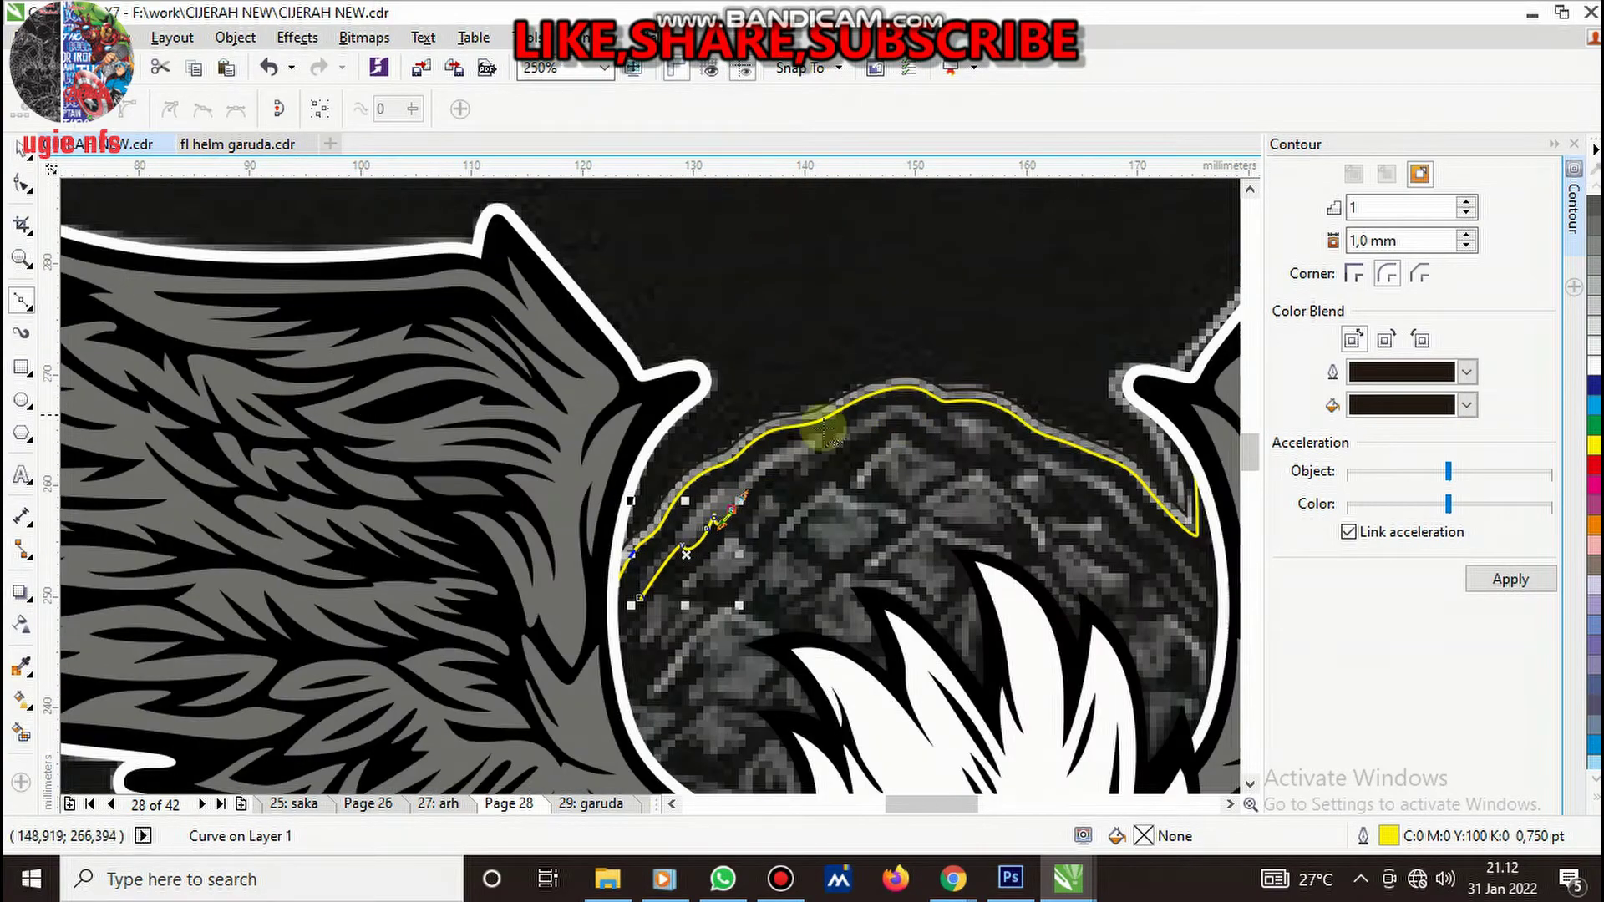
scroll(821, 485, "up", 2)
left_click_drag(860, 477, 1004, 428)
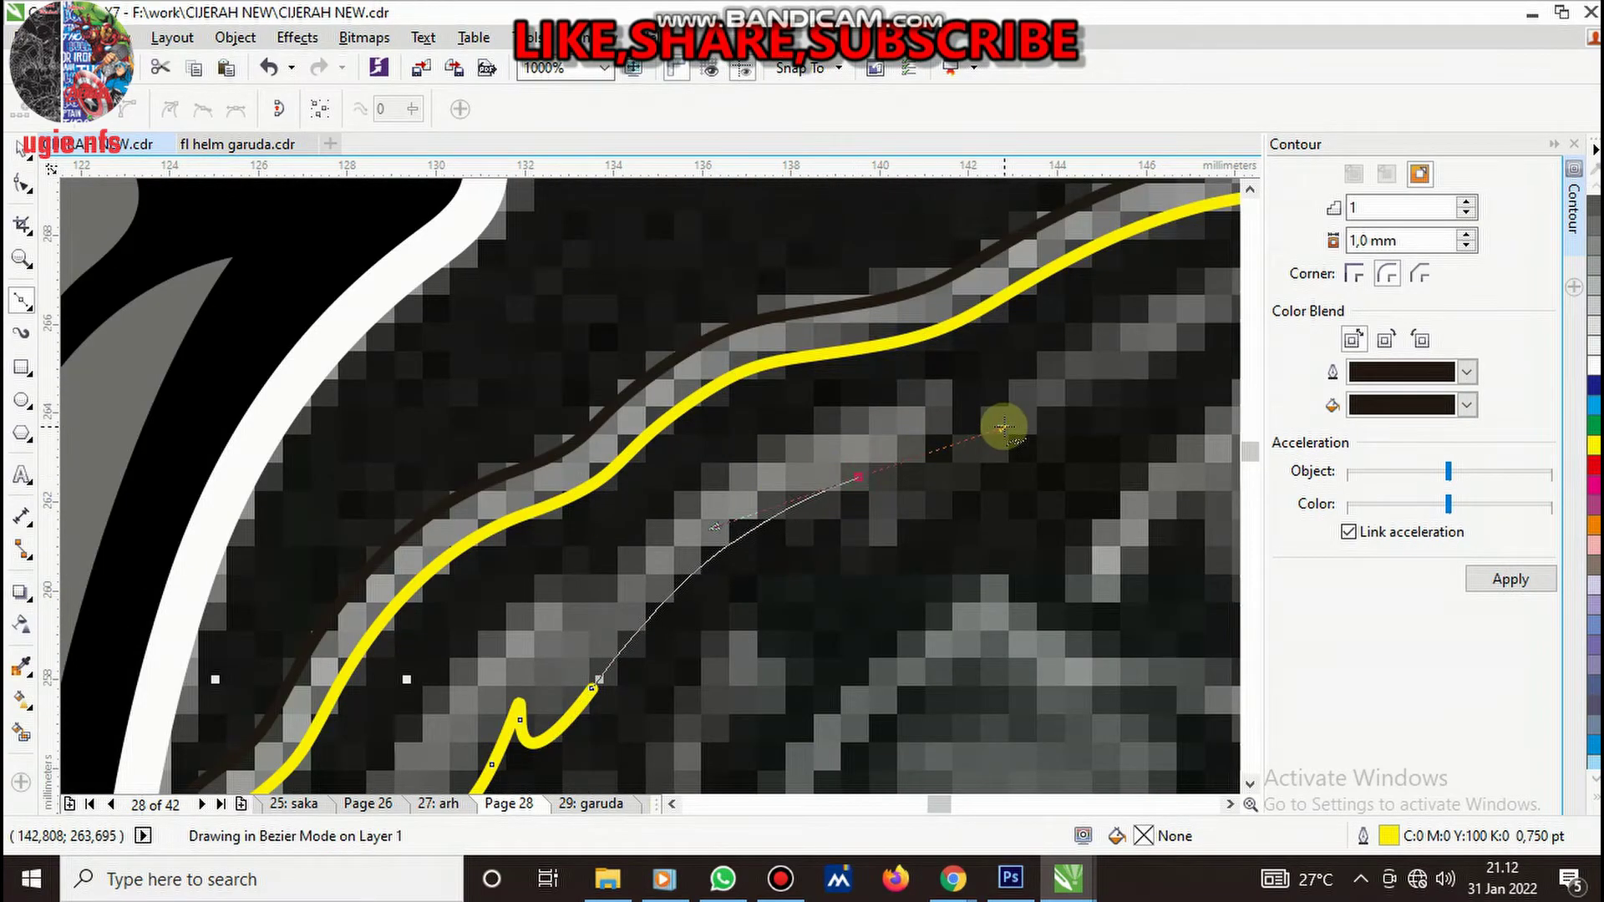
left_click_drag(823, 539, 823, 547)
key("space")
scroll(810, 470, "down", 2)
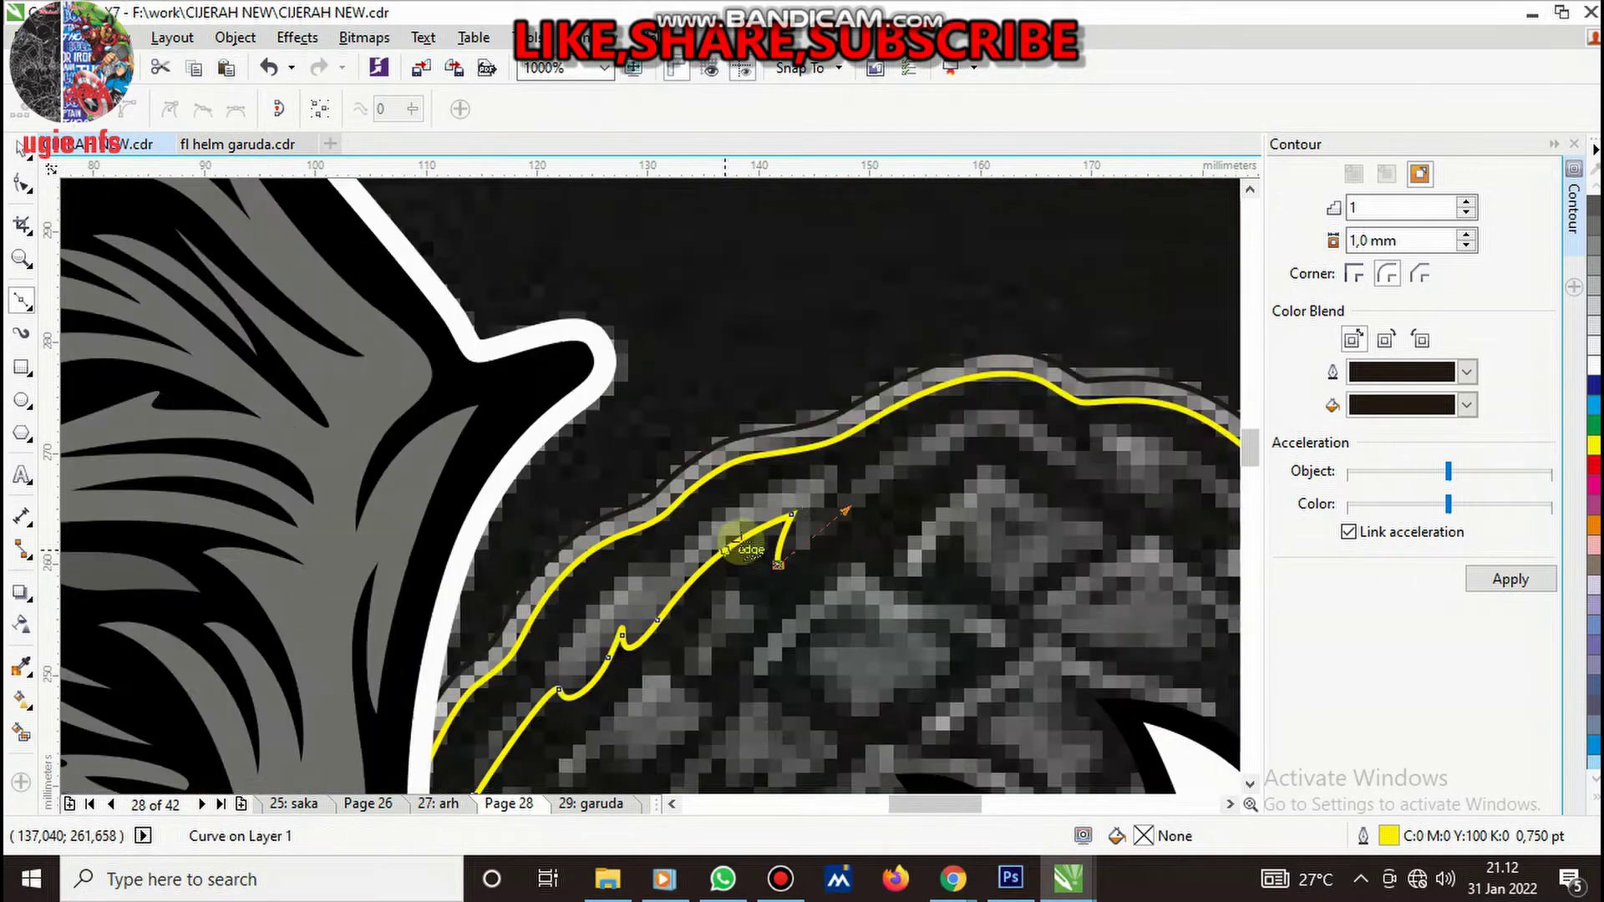
scroll(869, 501, "down", 1)
scroll(815, 474, "up", 3)
left_click(729, 511)
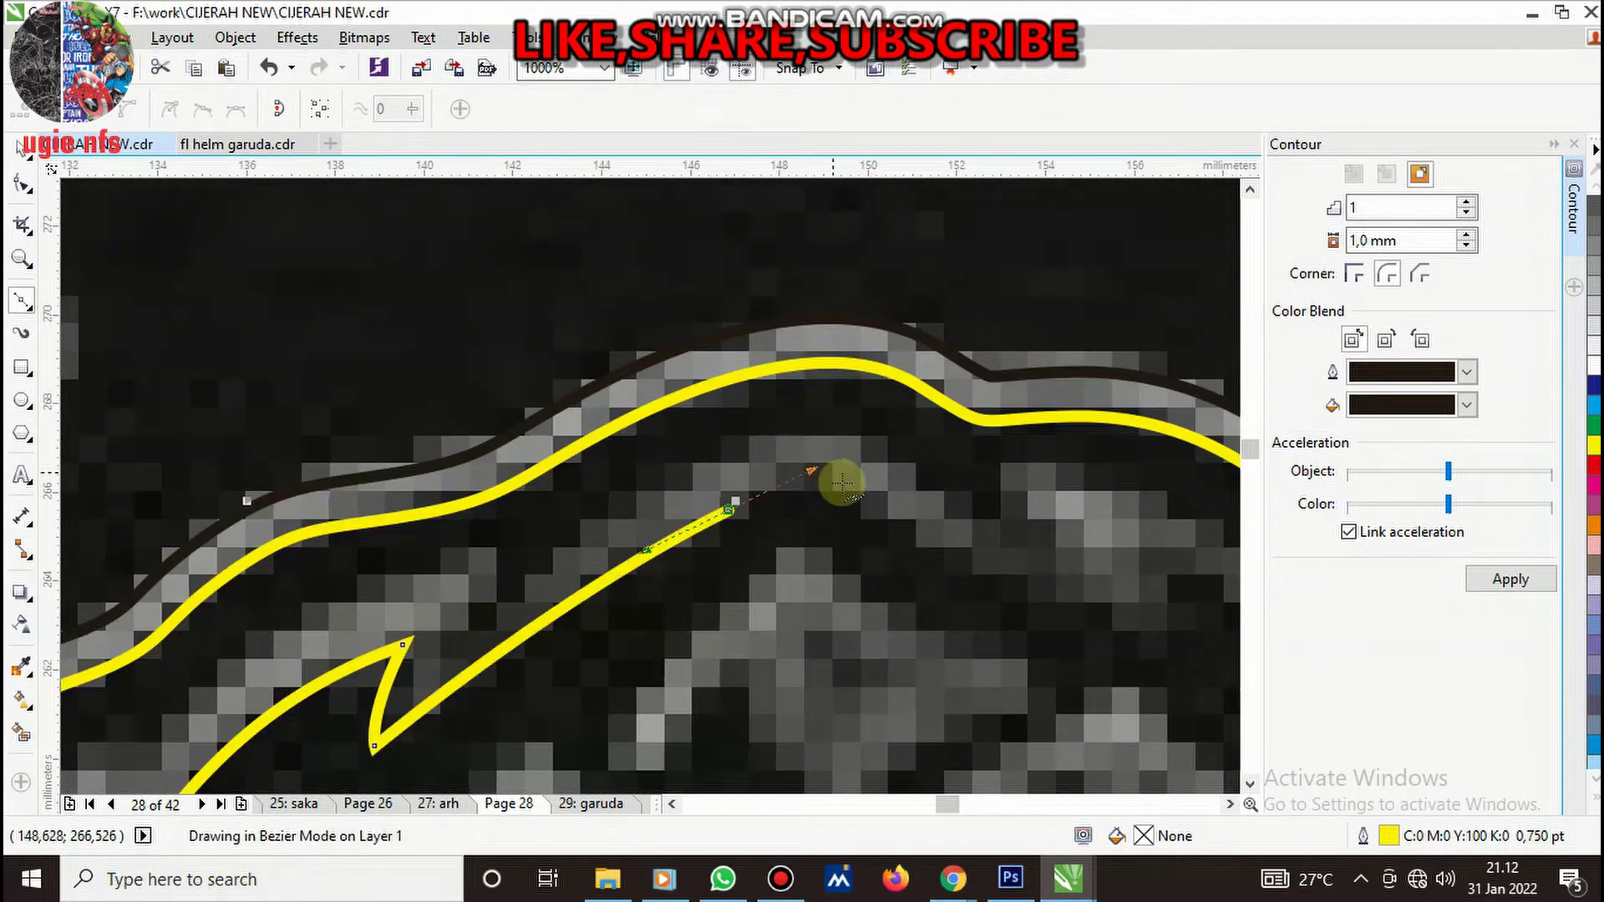
mouse_move(852, 495)
left_mouse_down()
mouse_move(898, 528)
mouse_move(967, 512)
left_mouse_up()
scroll(827, 501, "down", 2)
scroll(870, 532, "up", 2)
scroll(966, 549, "down", 2)
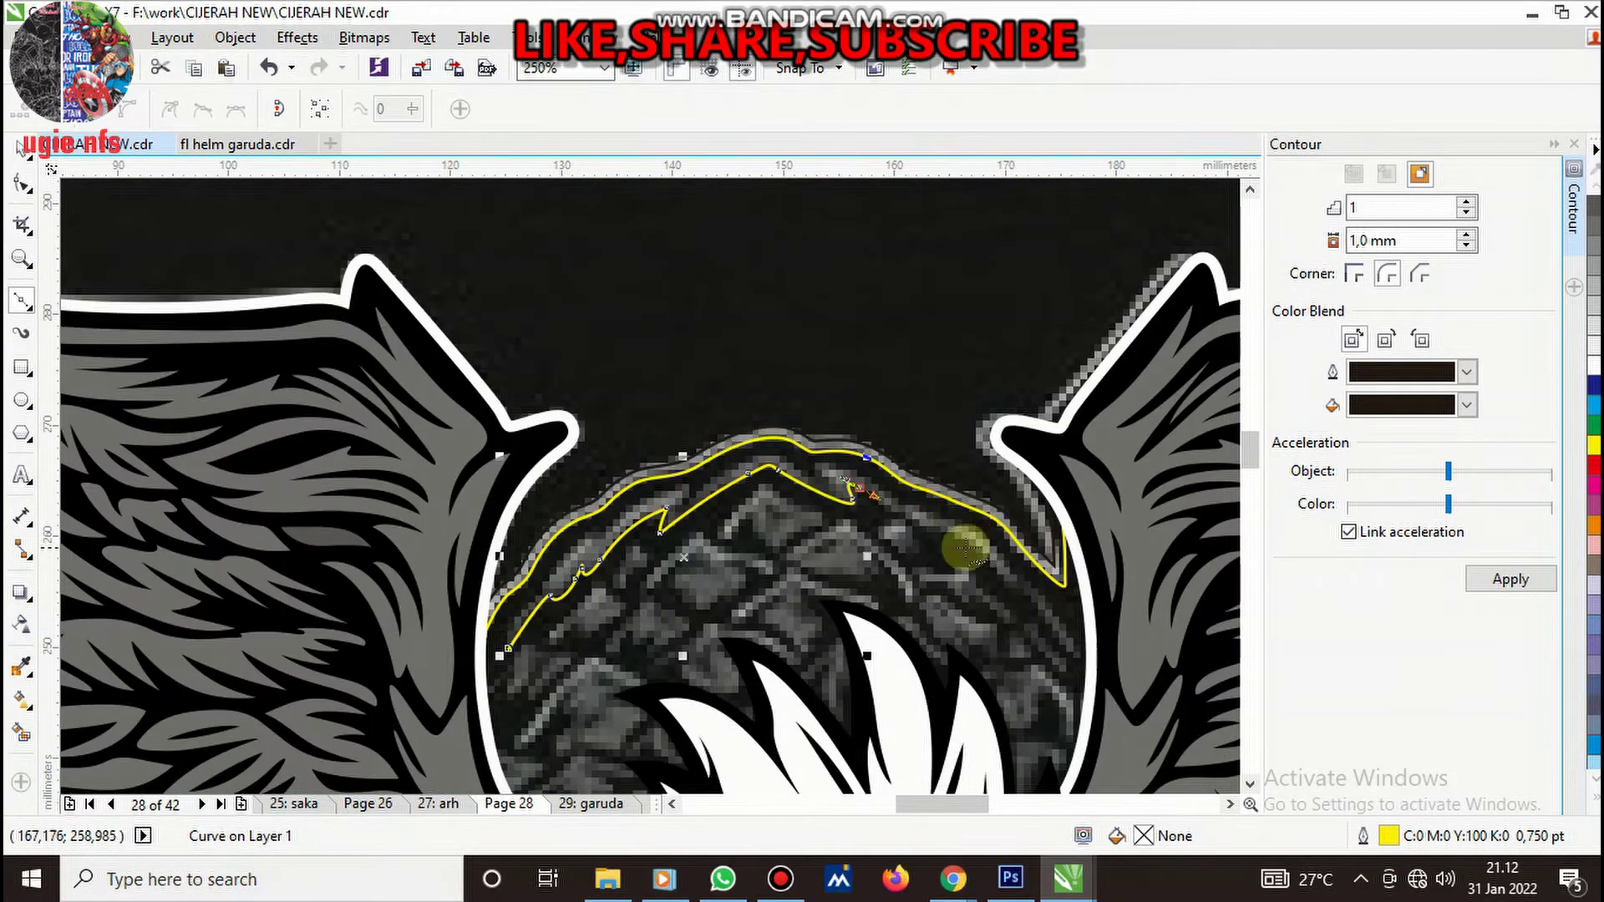
scroll(967, 549, "up", 3)
left_click(877, 465)
scroll(1086, 601, "down", 1)
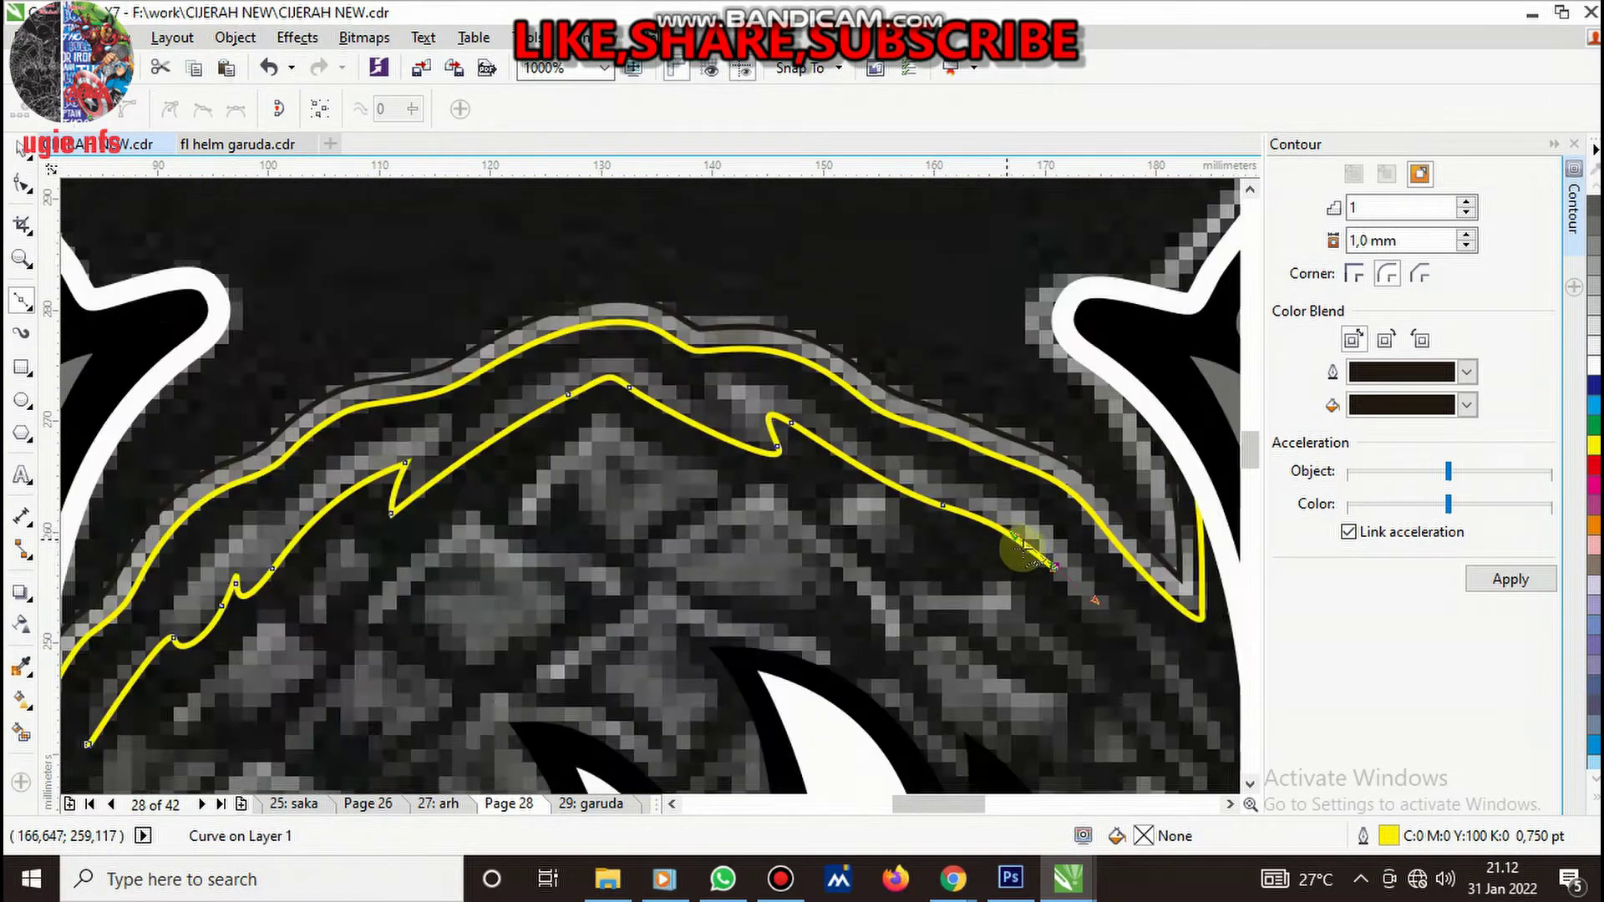
scroll(1086, 627, "down", 2)
scroll(974, 498, "up", 4)
left_click(961, 455)
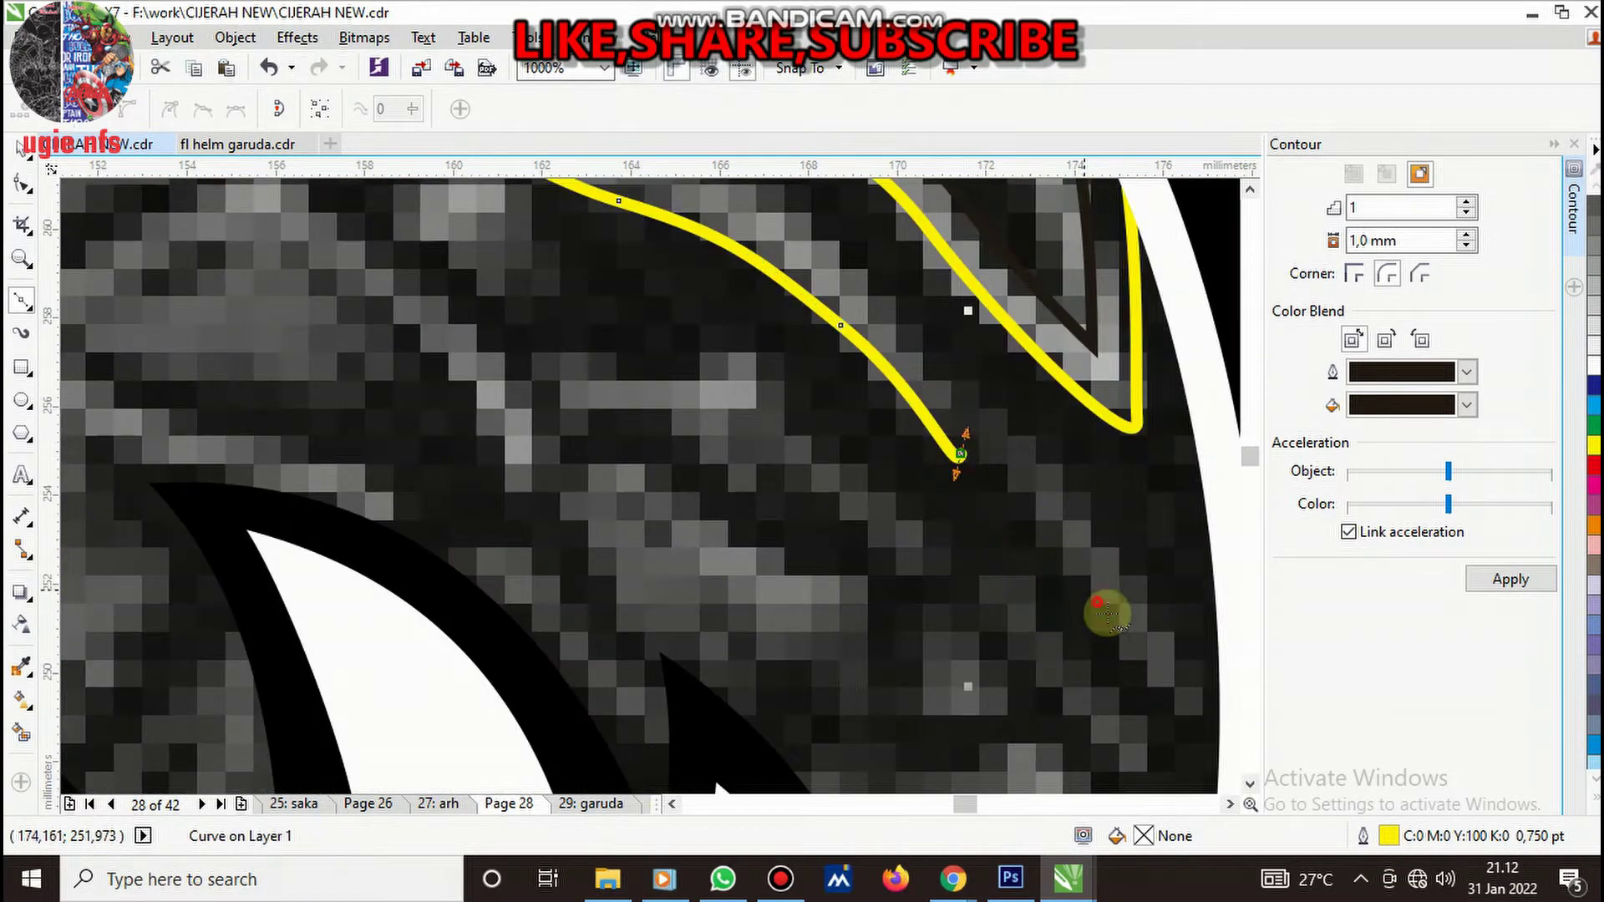
left_click(1201, 720)
left_click_drag(1012, 433, 929, 361)
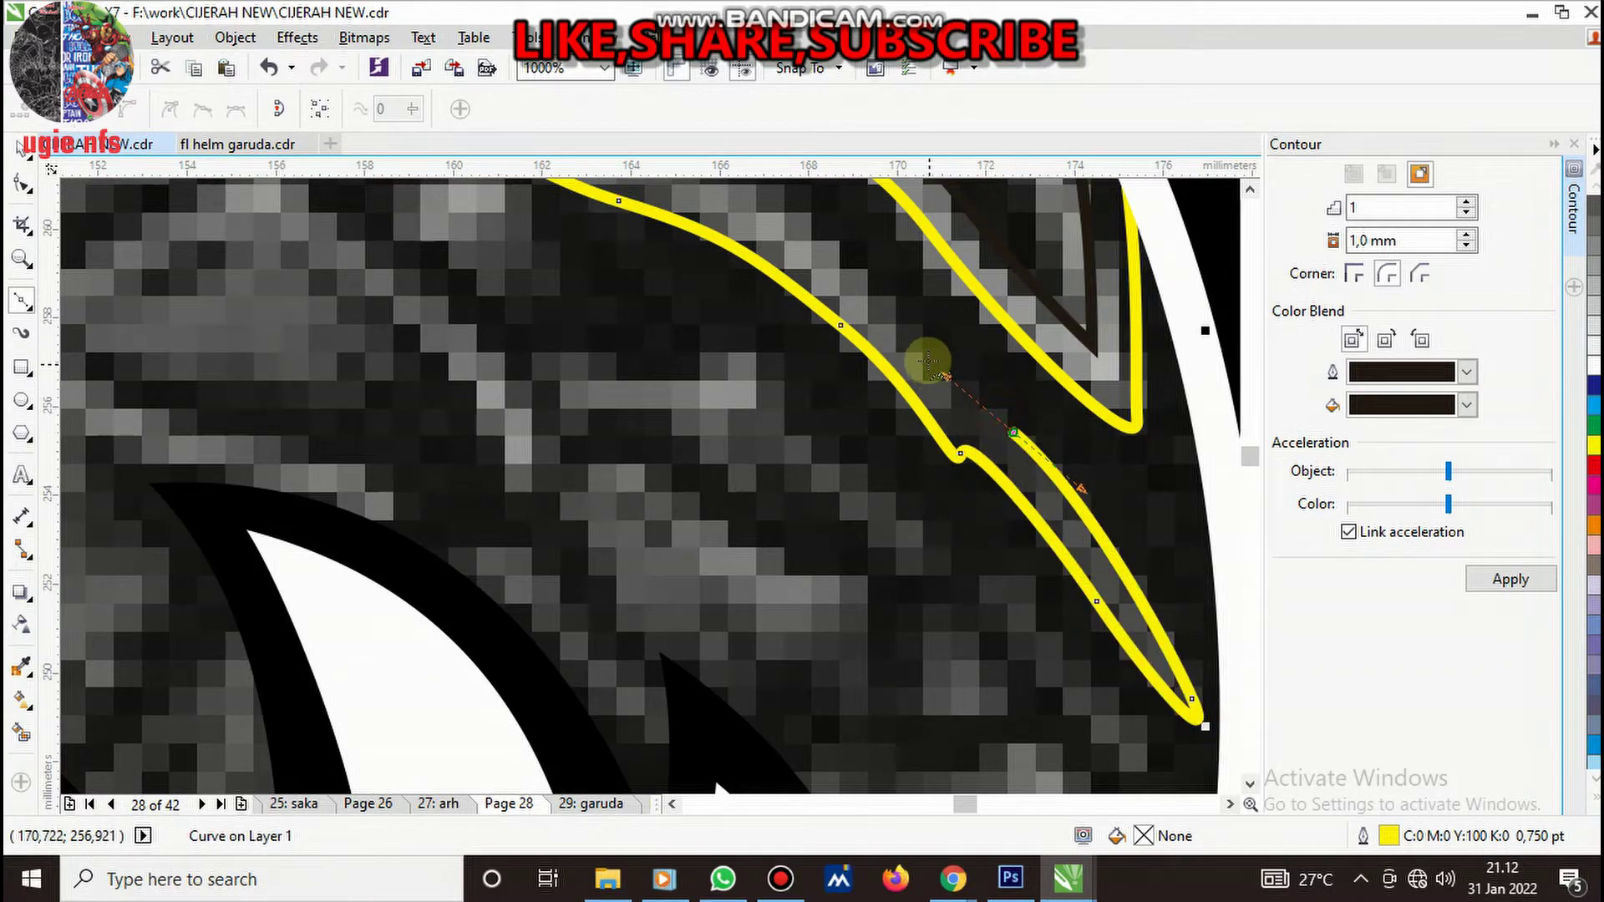
- Trace the zigzag spikes back toward the left and close the feather at its start
scroll(929, 361, "down", 2)
scroll(961, 359, "up", 1)
scroll(994, 352, "up", 1)
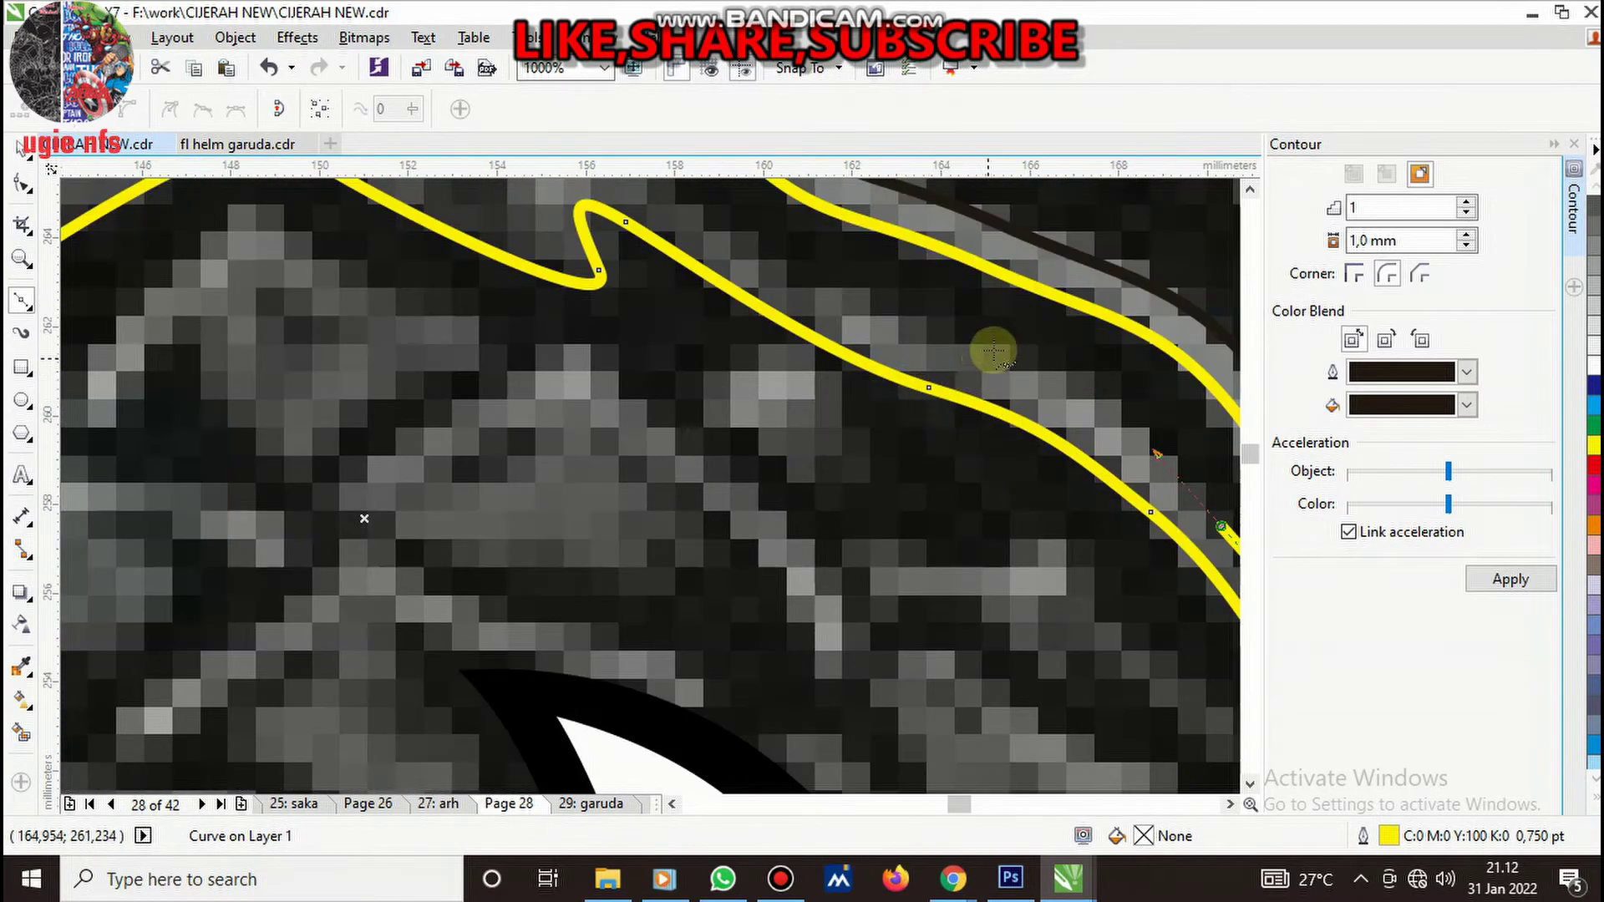
scroll(885, 401, "down", 2)
scroll(845, 376, "up", 2)
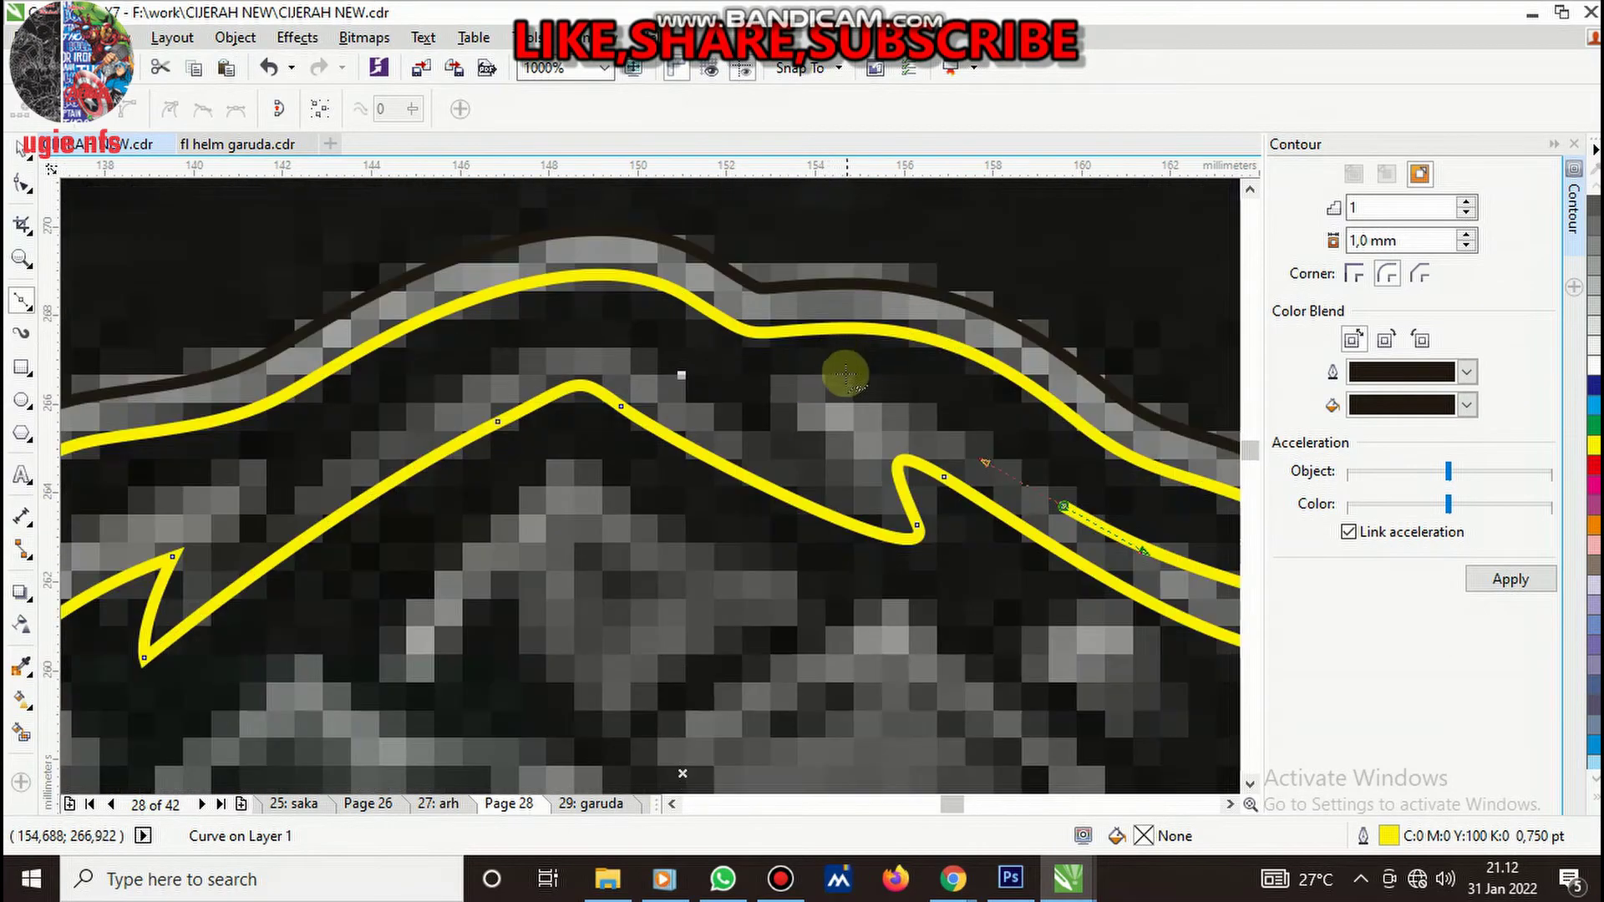
left_click(846, 376)
left_click(805, 414)
left_click_drag(807, 462, 660, 368)
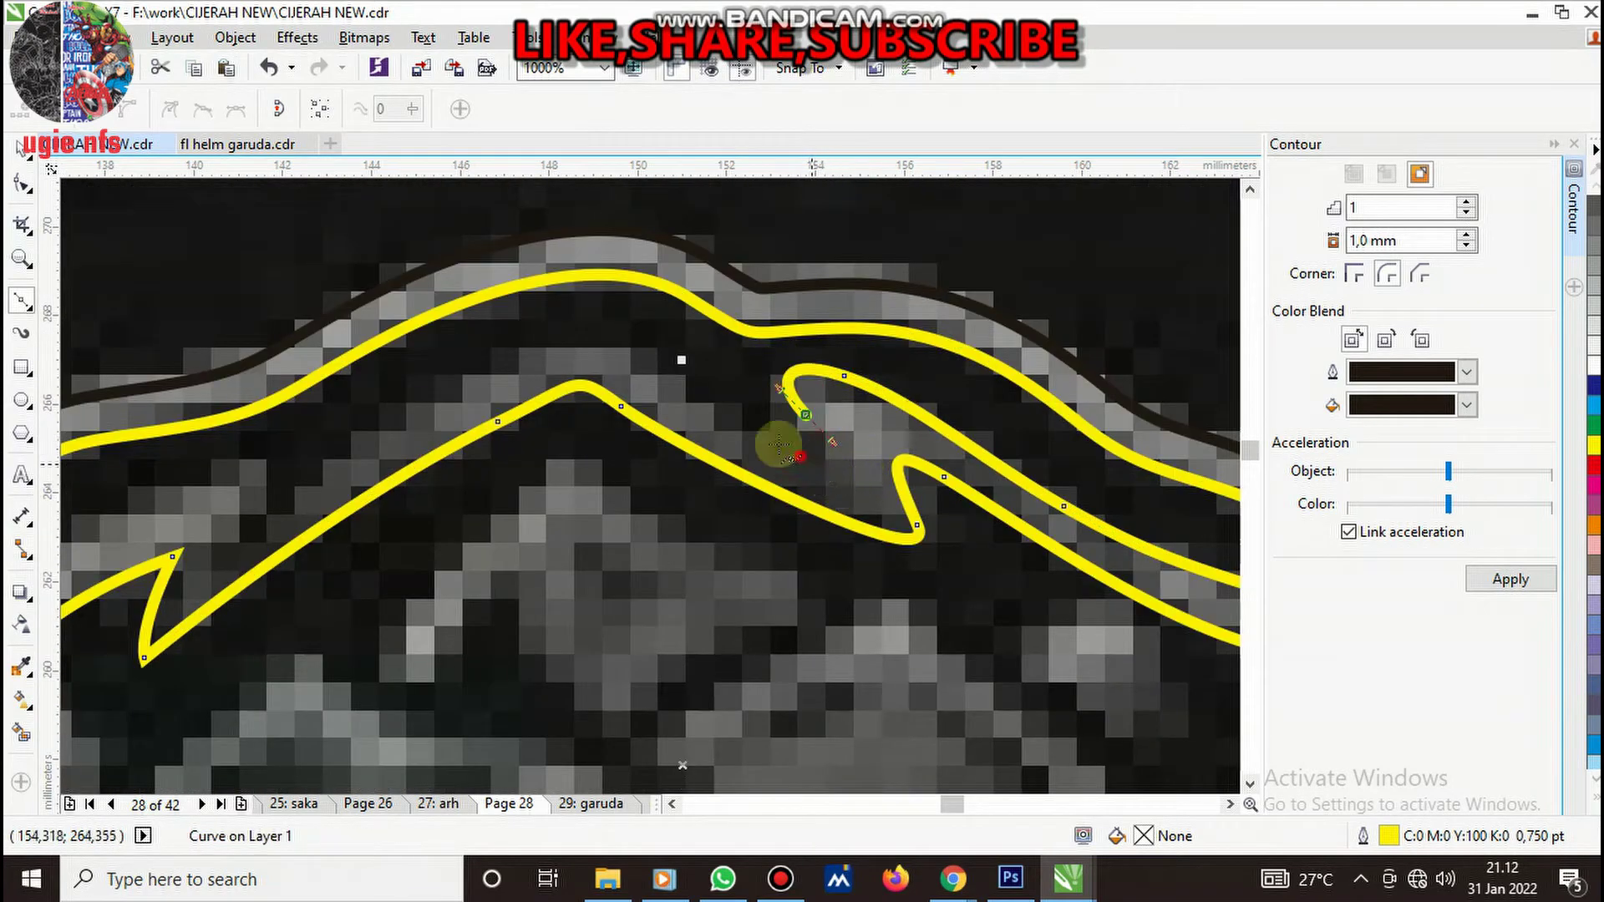
left_click(651, 361)
left_click(477, 376)
left_click_drag(218, 564, 191, 593)
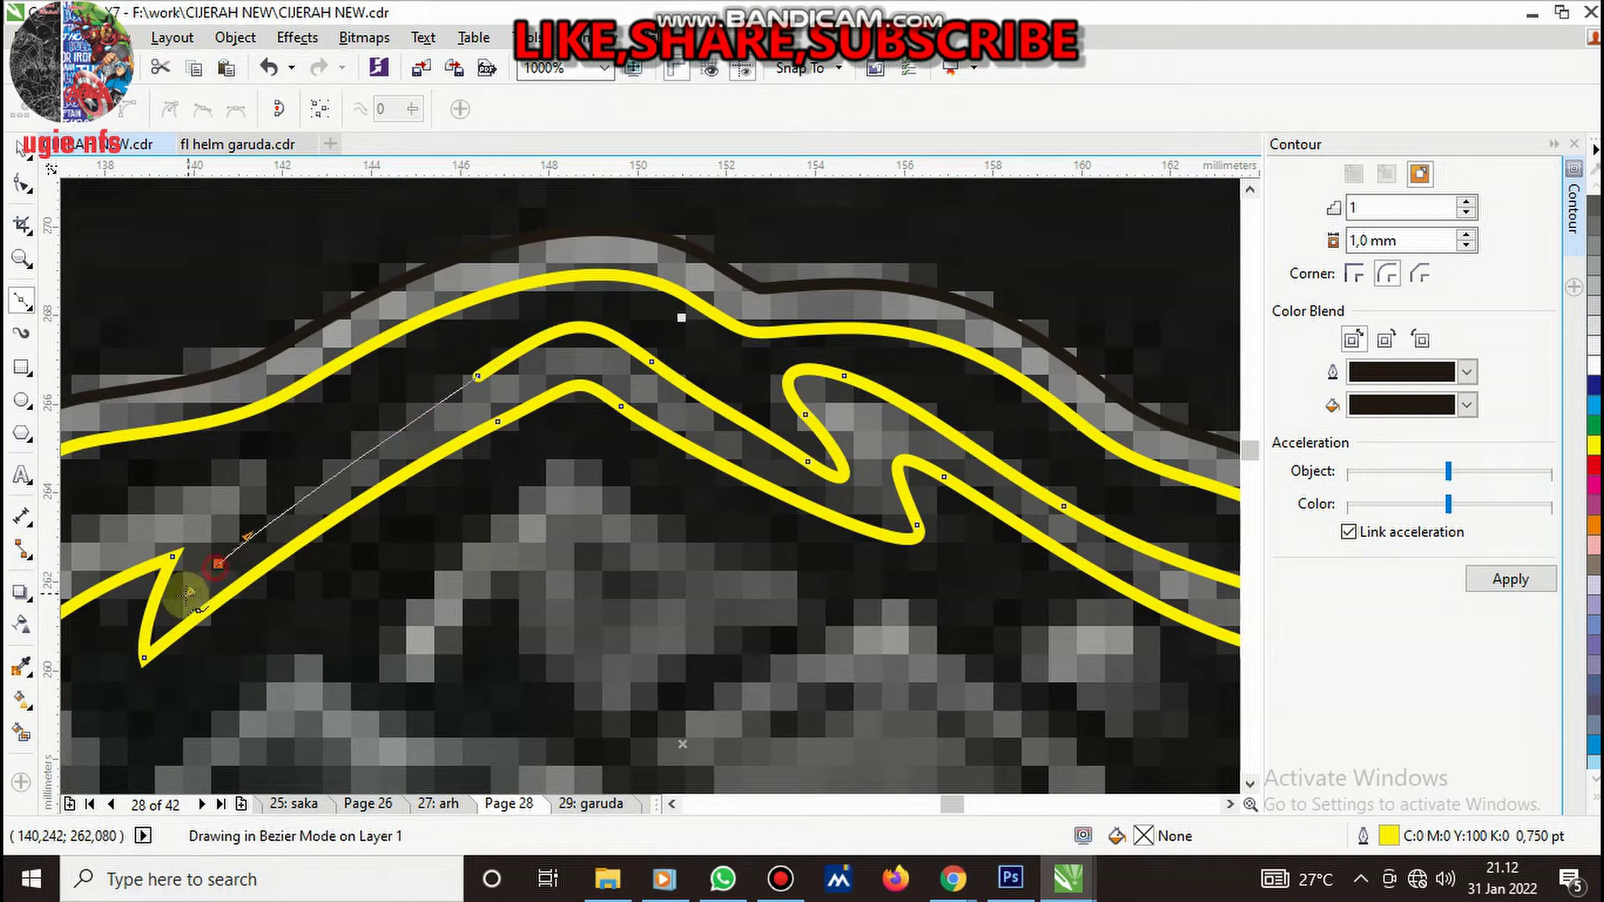
left_click_drag(290, 458, 197, 484)
scroll(859, 365, "down", 2)
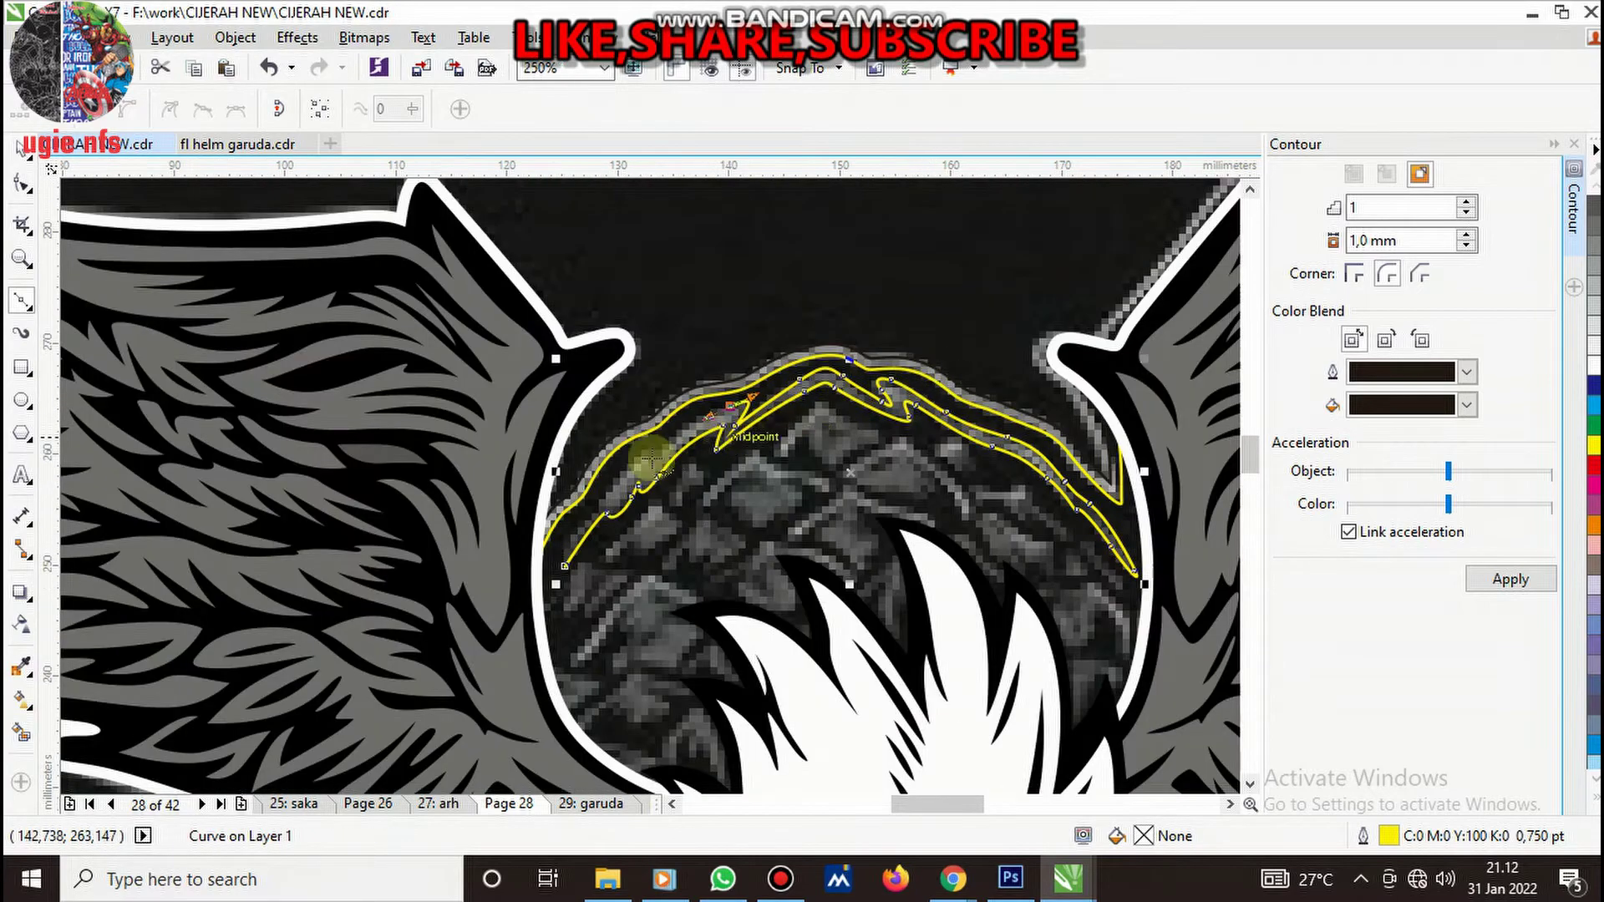
scroll(711, 422, "up", 2)
mouse_move(728, 386)
left_mouse_down()
mouse_move(680, 448)
mouse_move(627, 429)
left_mouse_up()
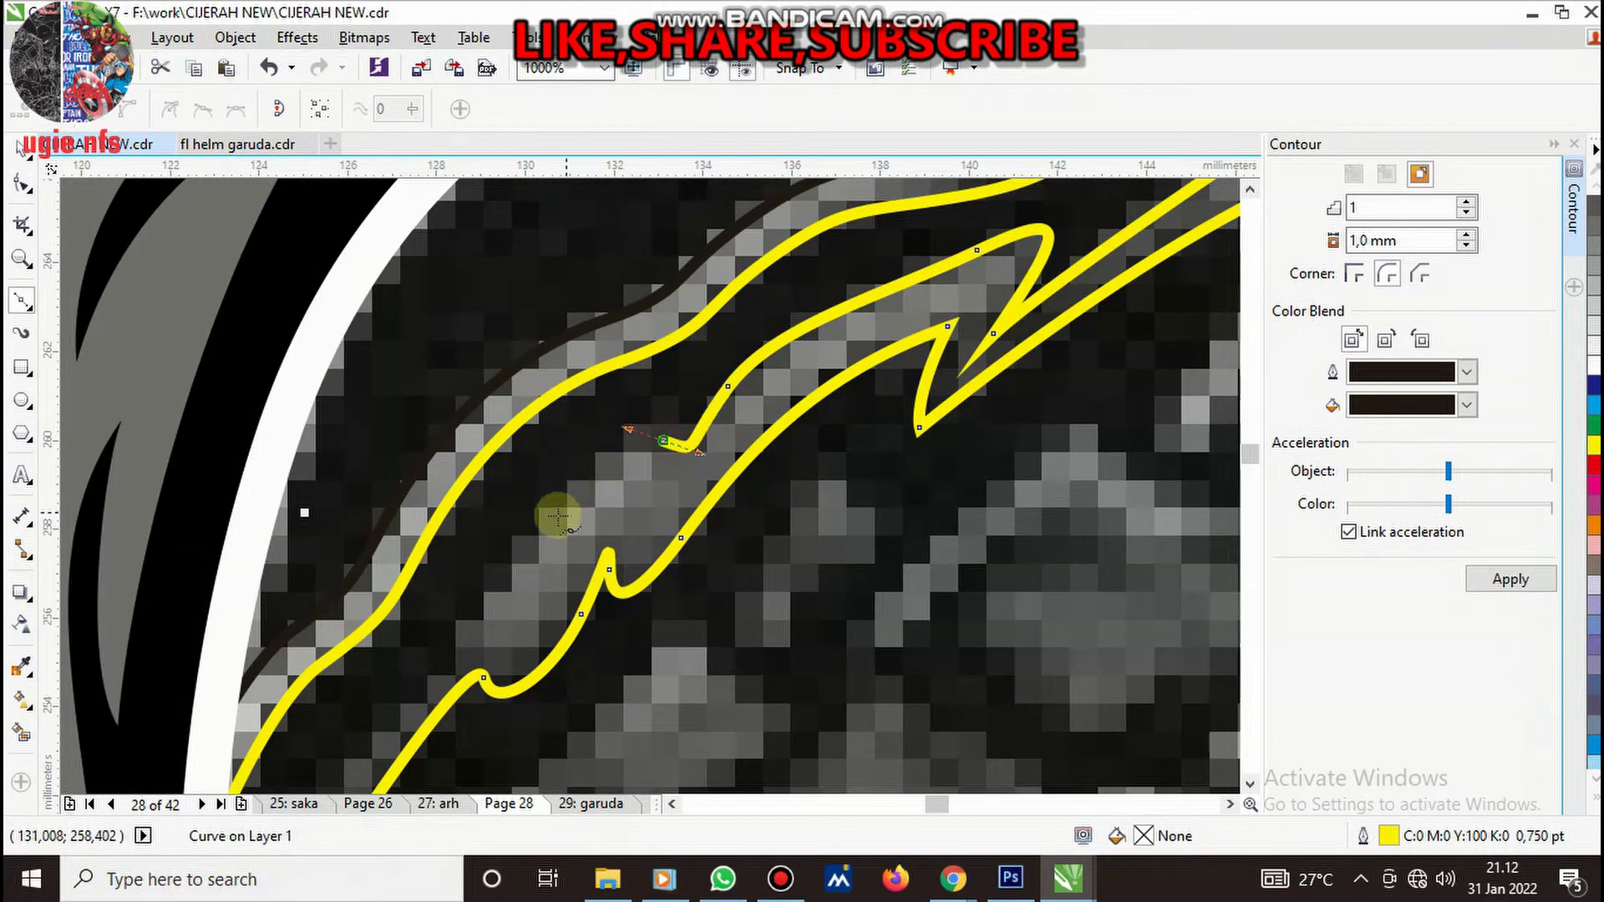
left_click_drag(535, 540, 459, 625)
left_click(432, 675)
scroll(870, 423, "down", 2)
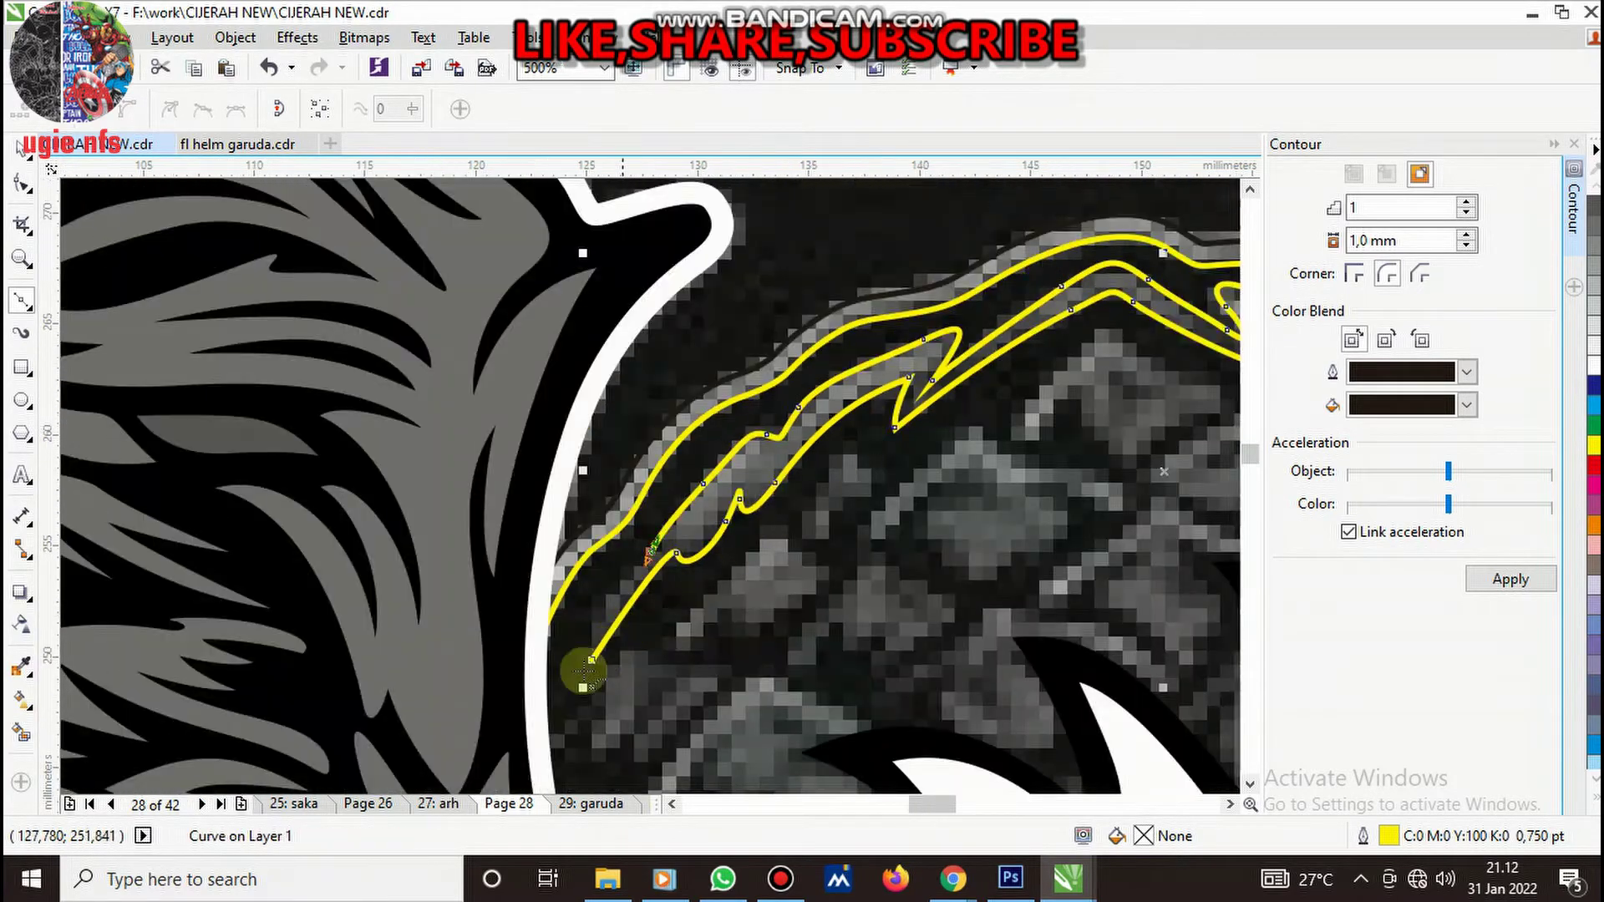
scroll(583, 662, "up", 2)
left_click_drag(611, 627, 585, 568)
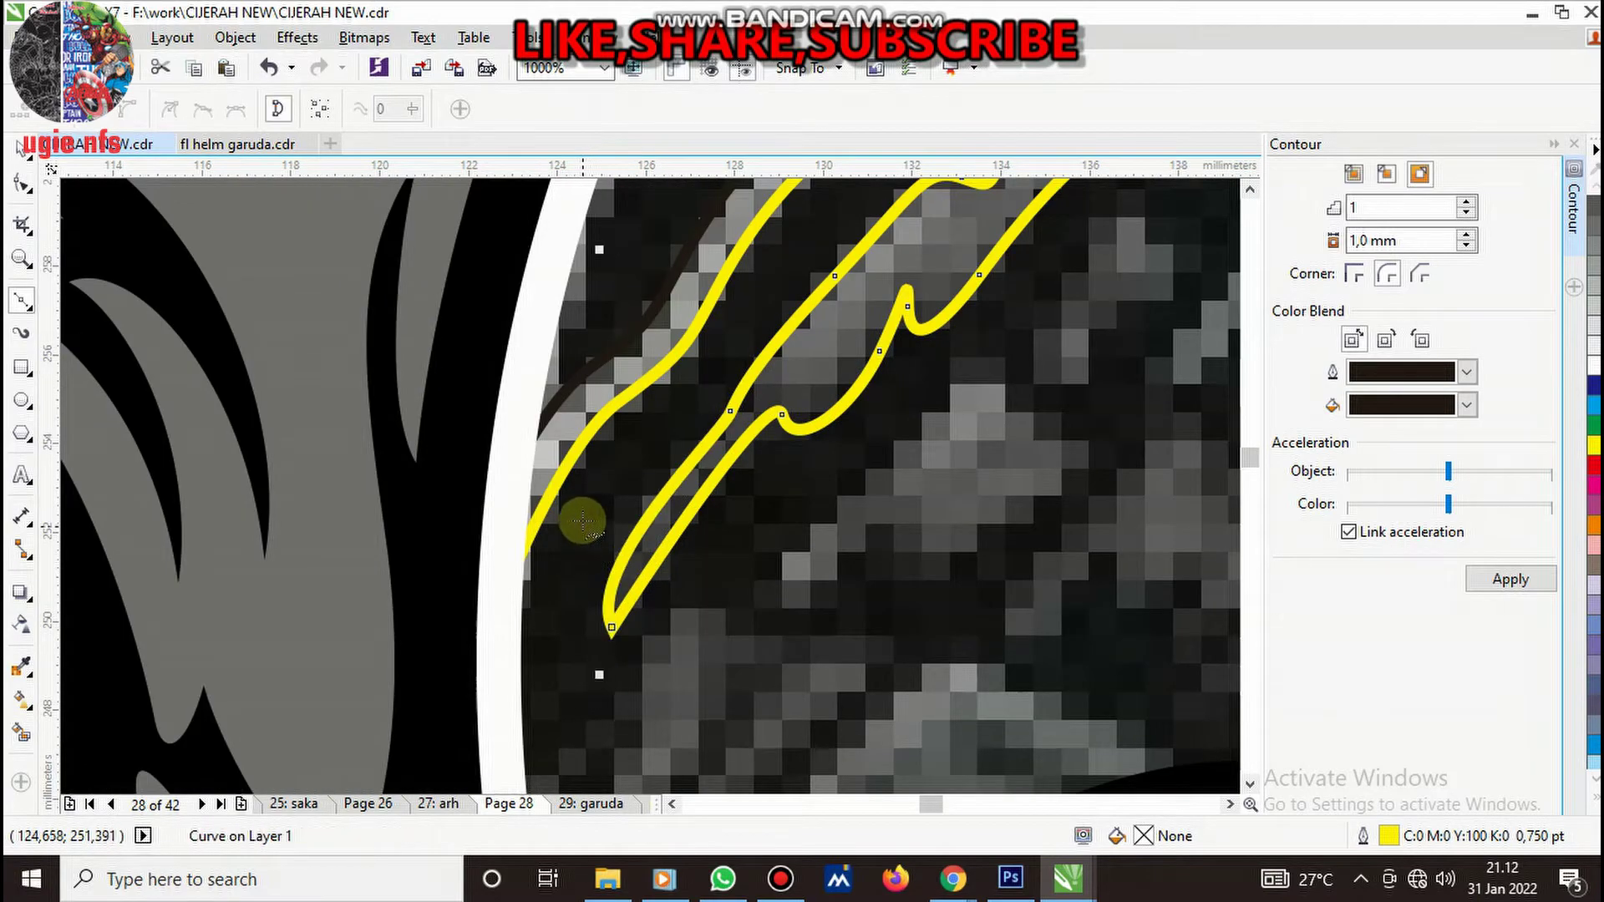
scroll(610, 518, "down", 3)
scroll(759, 540, "up", 1)
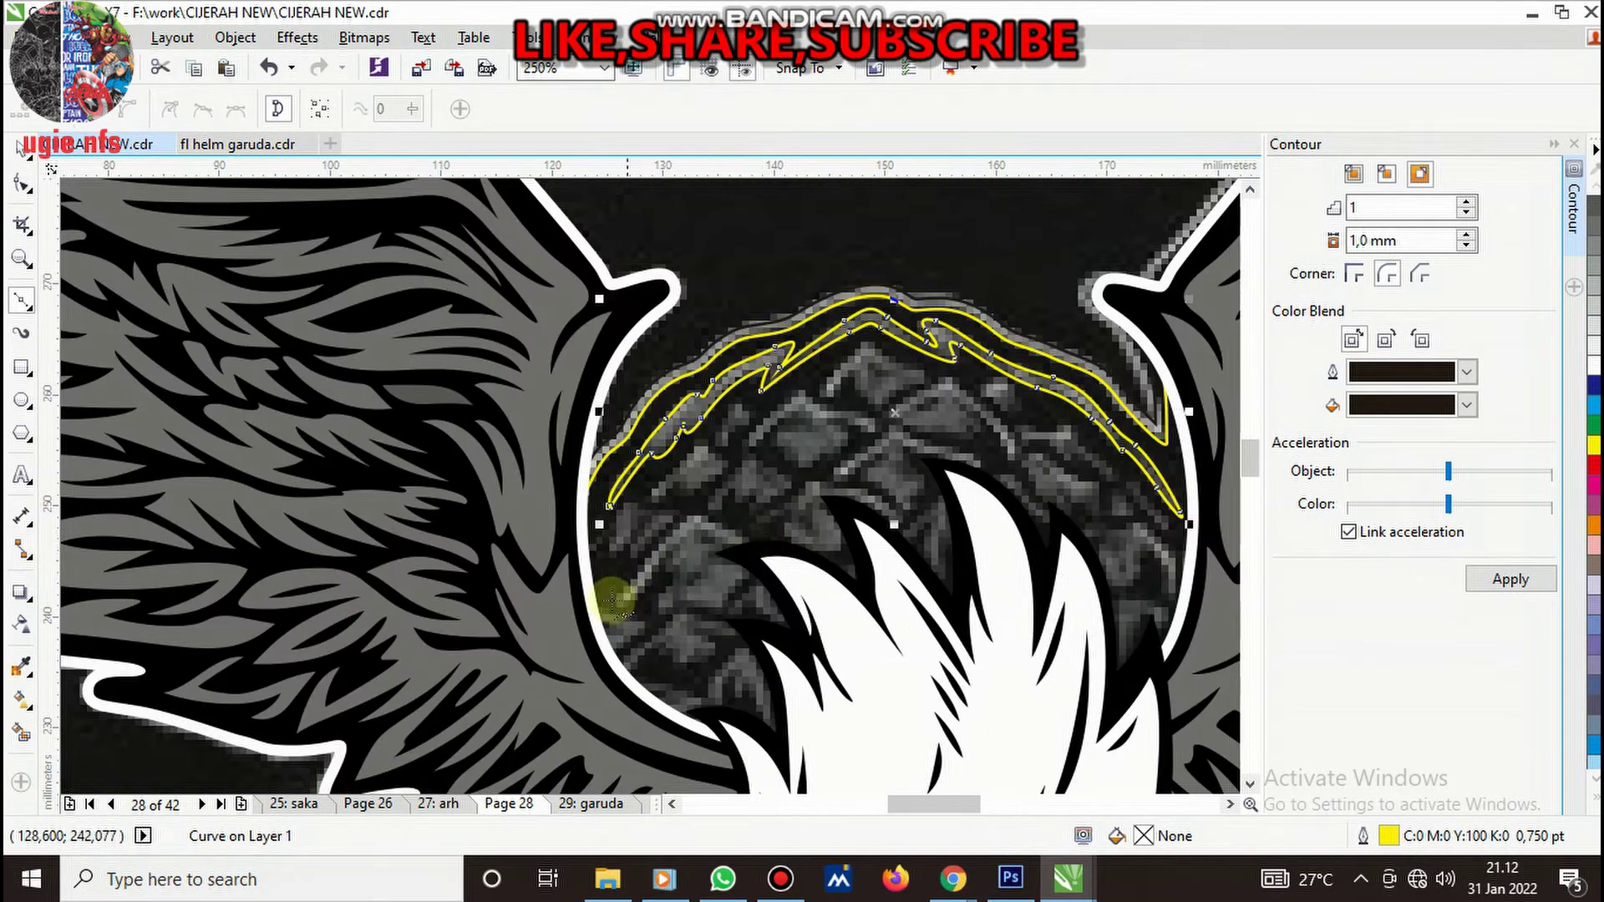
scroll(614, 600, "up", 1)
scroll(638, 512, "up", 1)
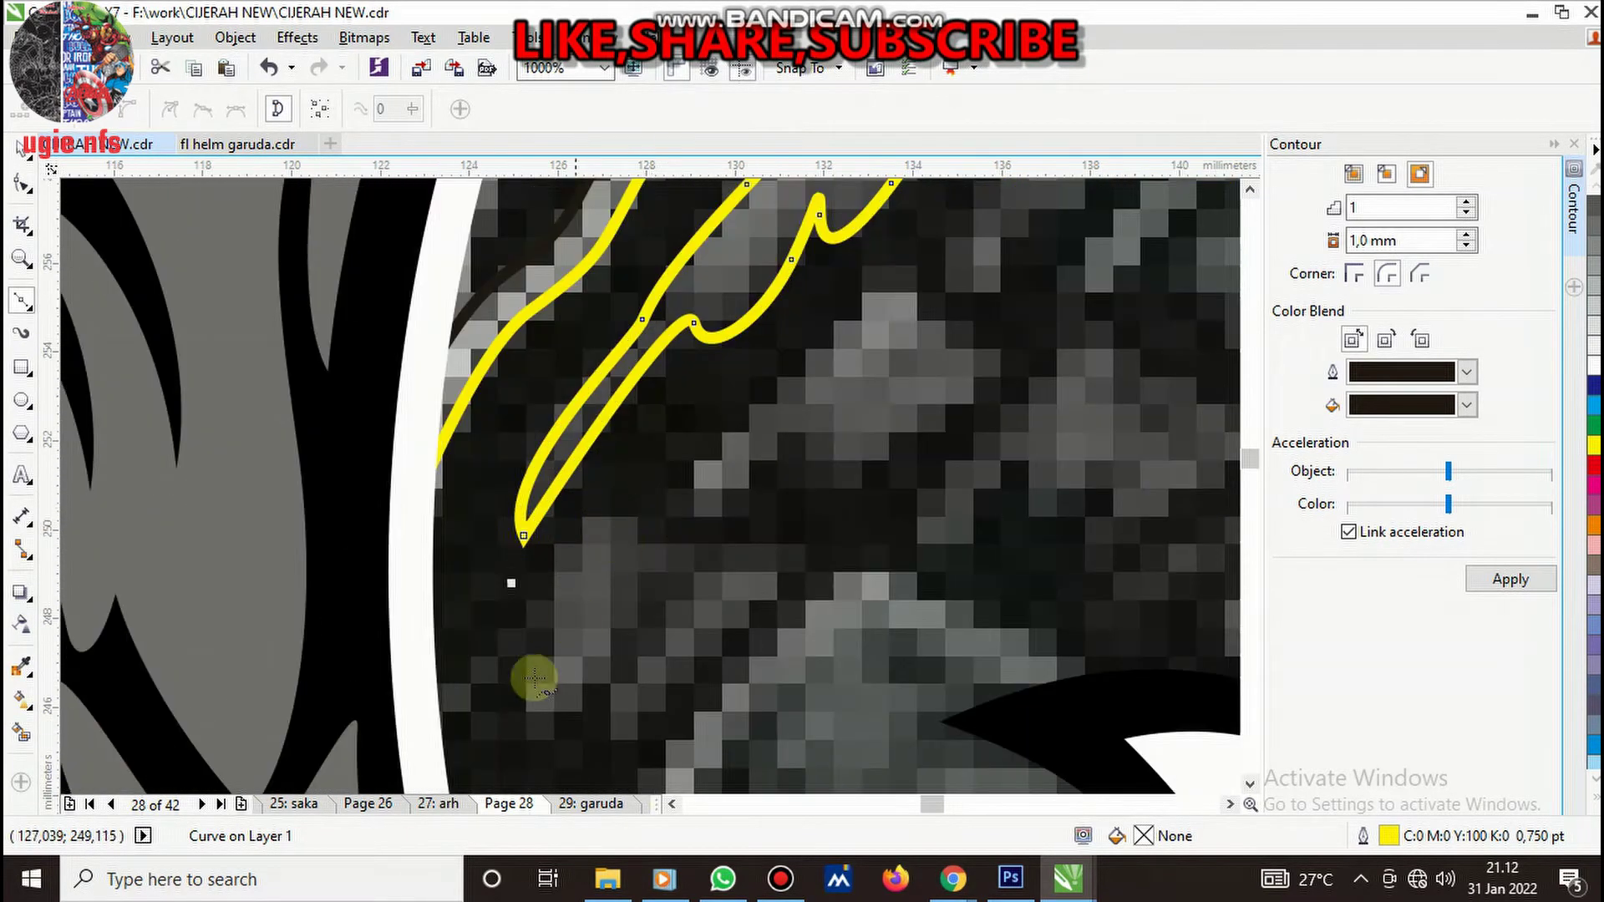
- Trace and close two small zigzag bolt shapes on the head-top band
left_click(481, 663)
left_click(573, 545)
left_click(637, 520)
left_click_drag(660, 575, 631, 617)
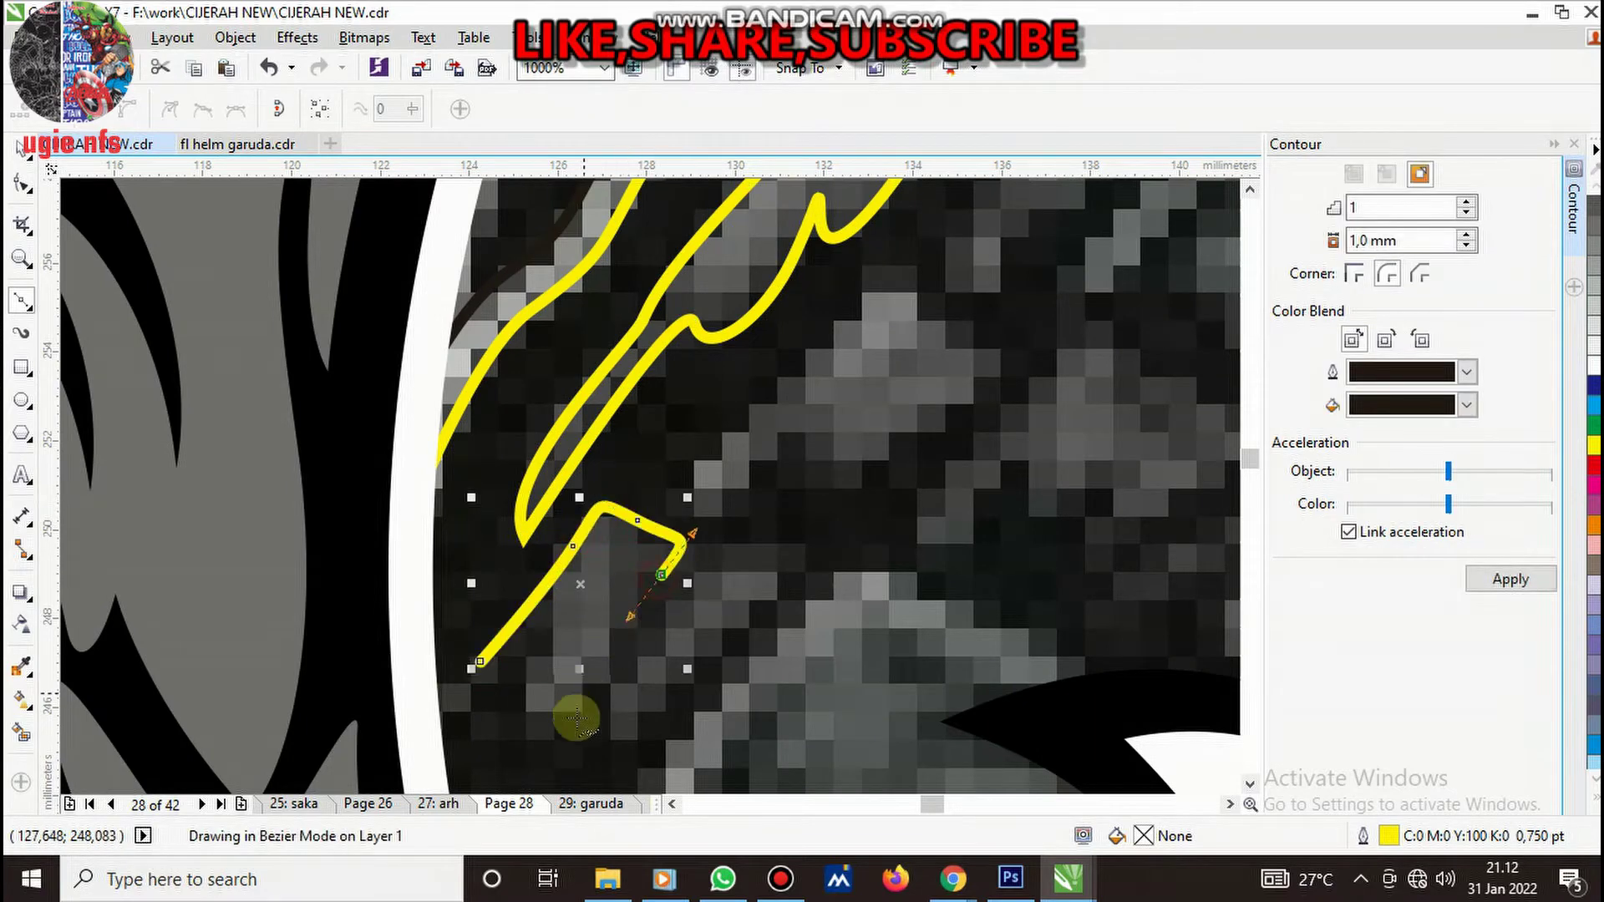
left_click(536, 711)
left_click(561, 622)
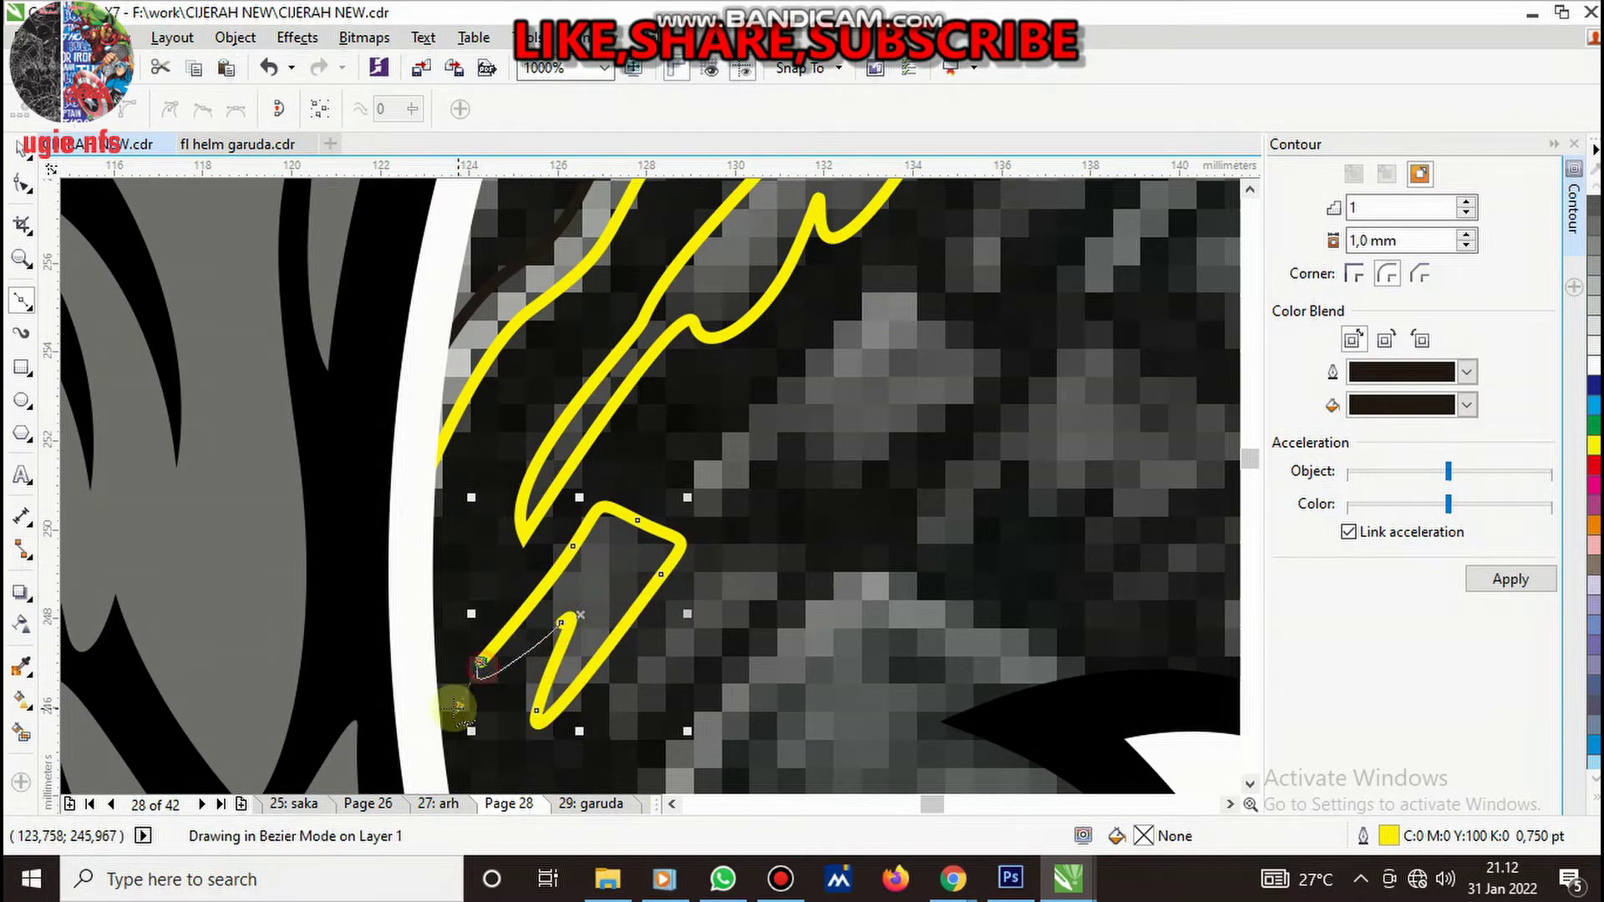
left_click(481, 663)
left_click(626, 738)
left_click_drag(768, 585, 735, 551)
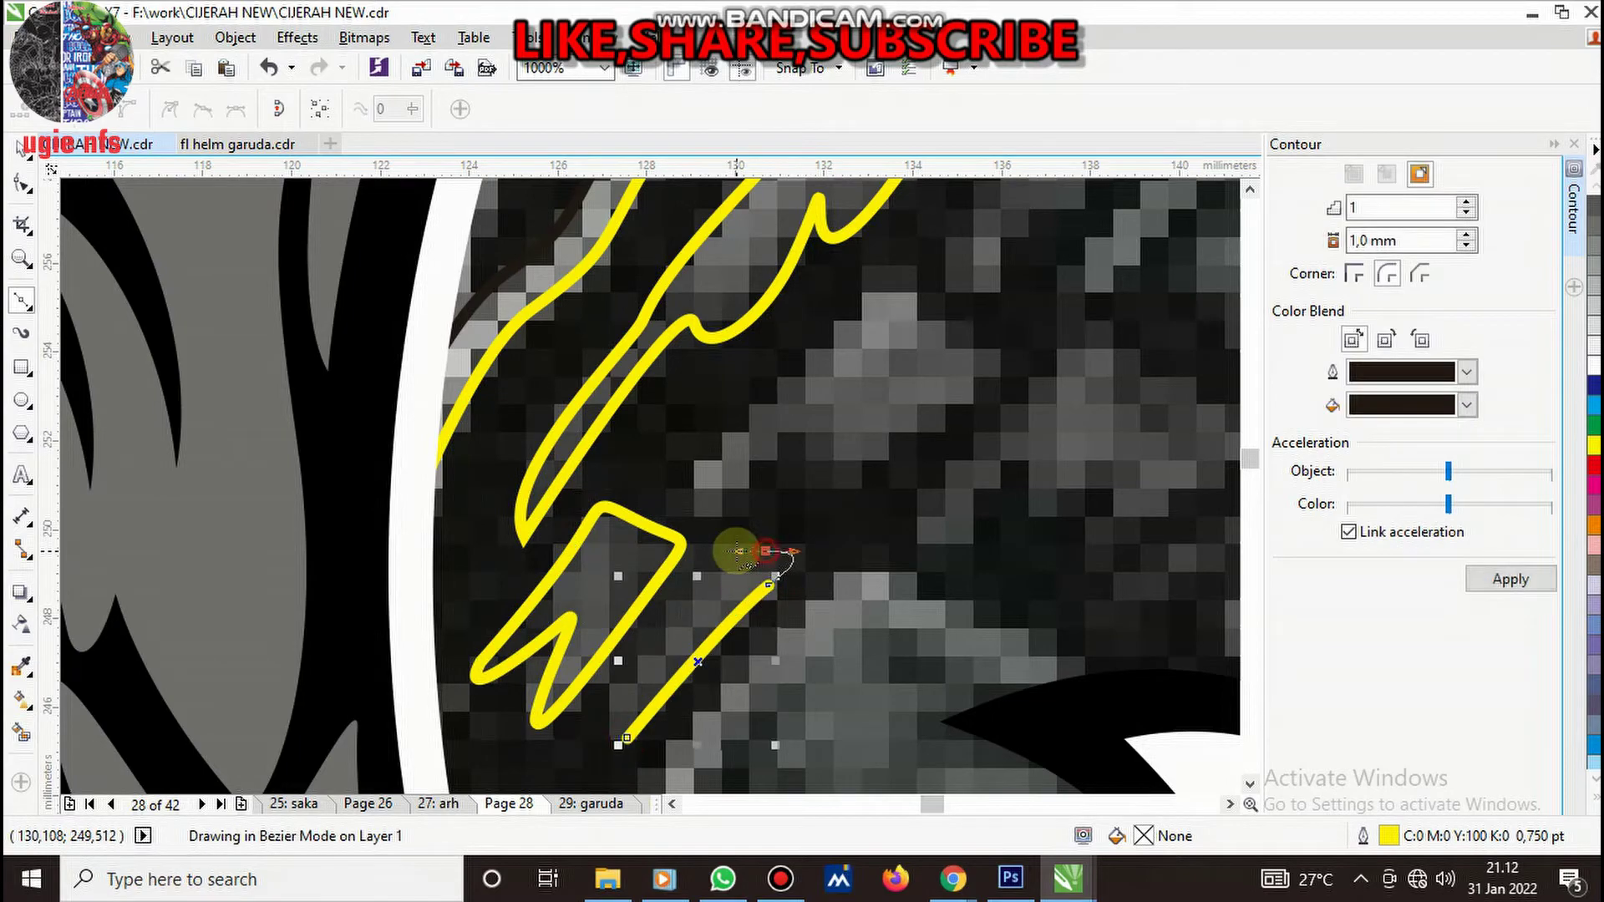
left_click(672, 609)
left_click(627, 738)
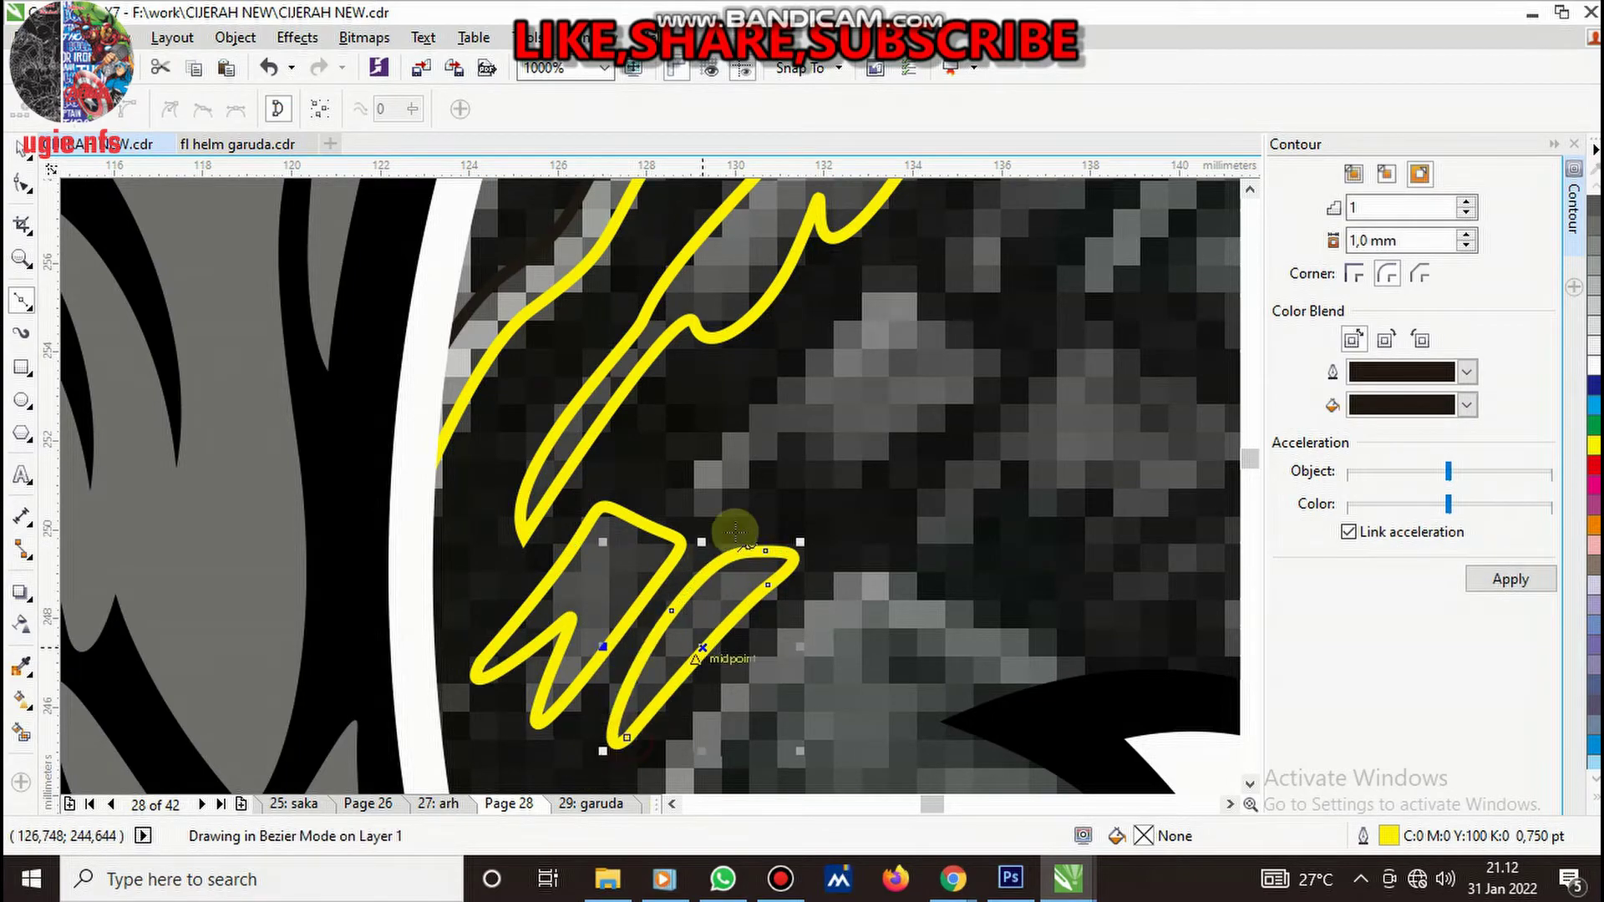
- Start a larger feather outline over the bitmap, running toward the black stroke and down its edge
scroll(735, 532, "down", 3)
scroll(726, 604, "up", 3)
left_click(539, 646)
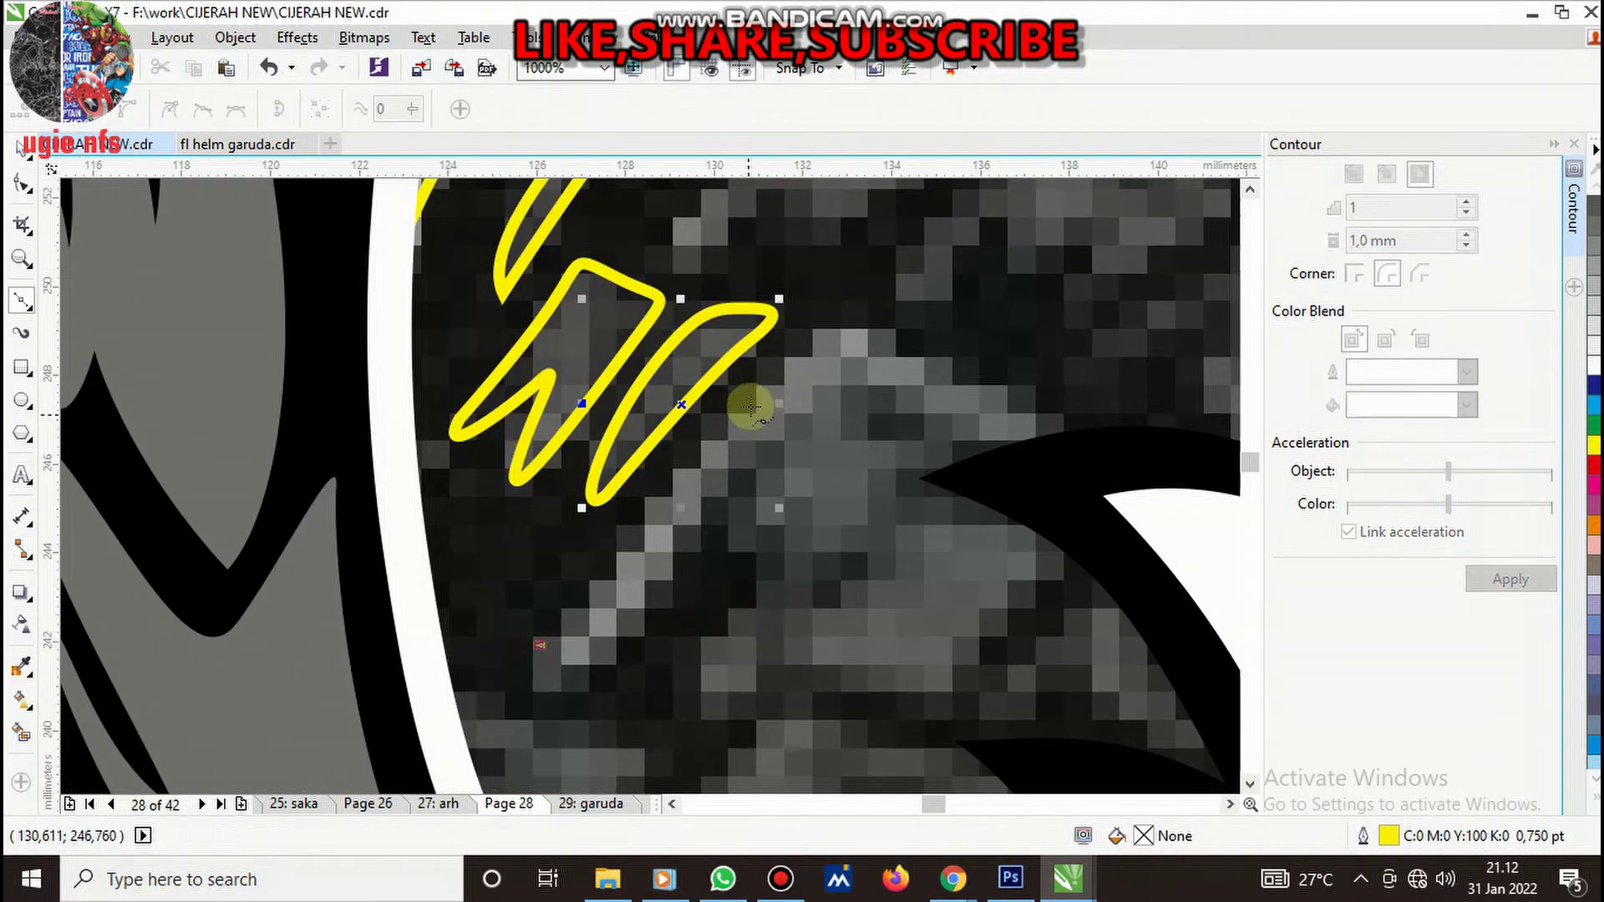
left_click(756, 397)
left_click_drag(928, 358, 1027, 404)
left_click_drag(1117, 471, 1091, 487)
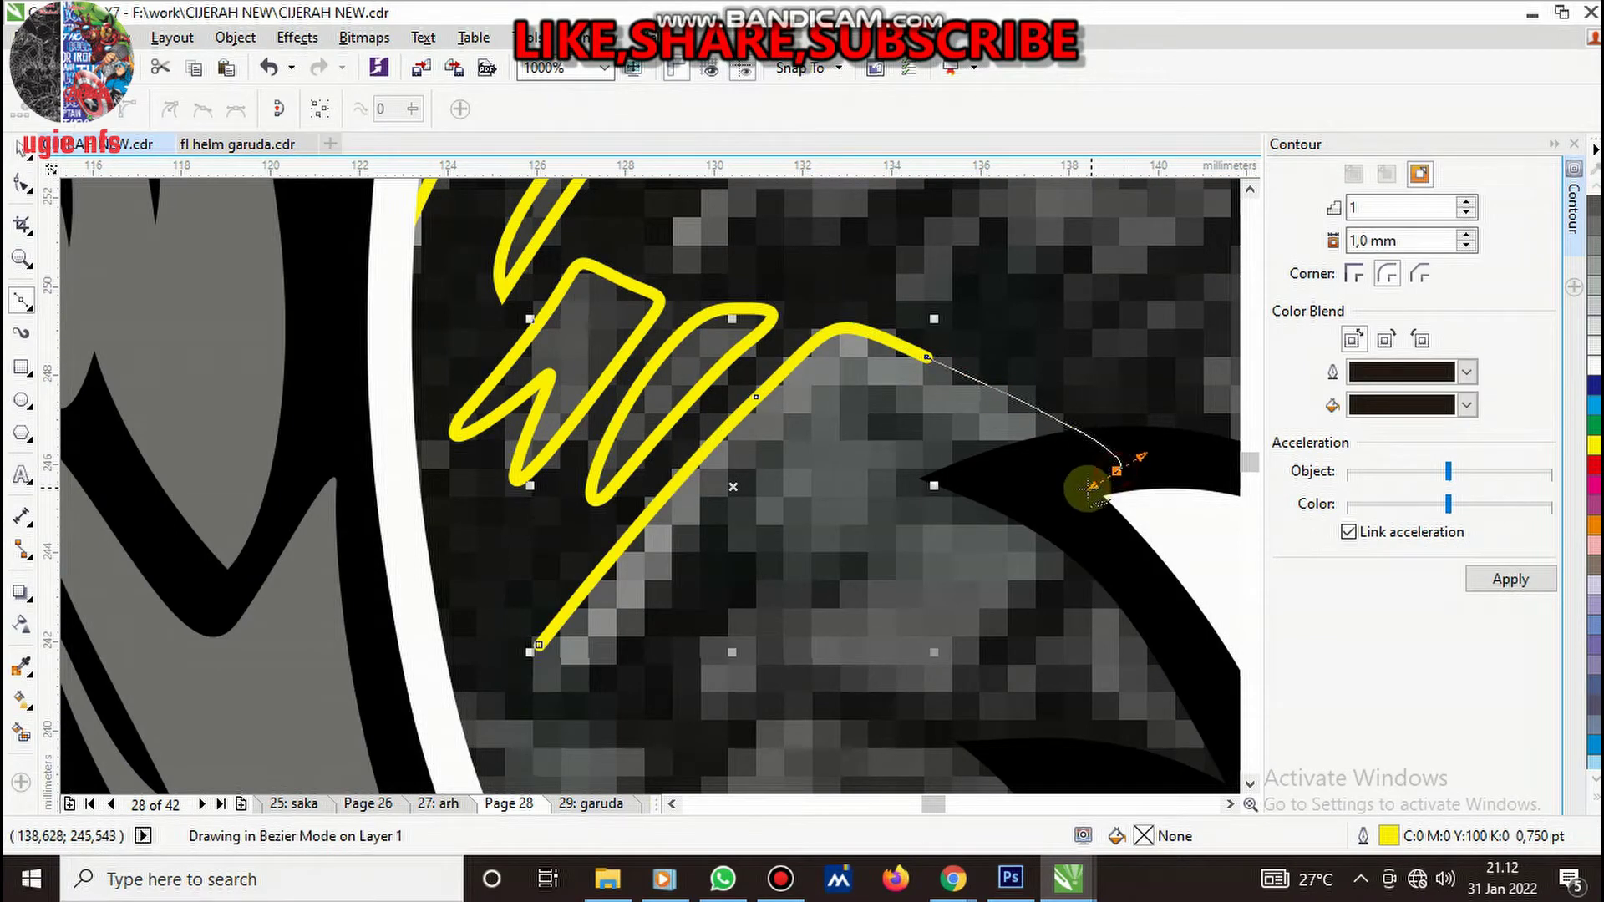
left_click_drag(911, 714, 827, 666)
left_click_drag(821, 605, 875, 574)
left_click_drag(930, 475, 997, 430)
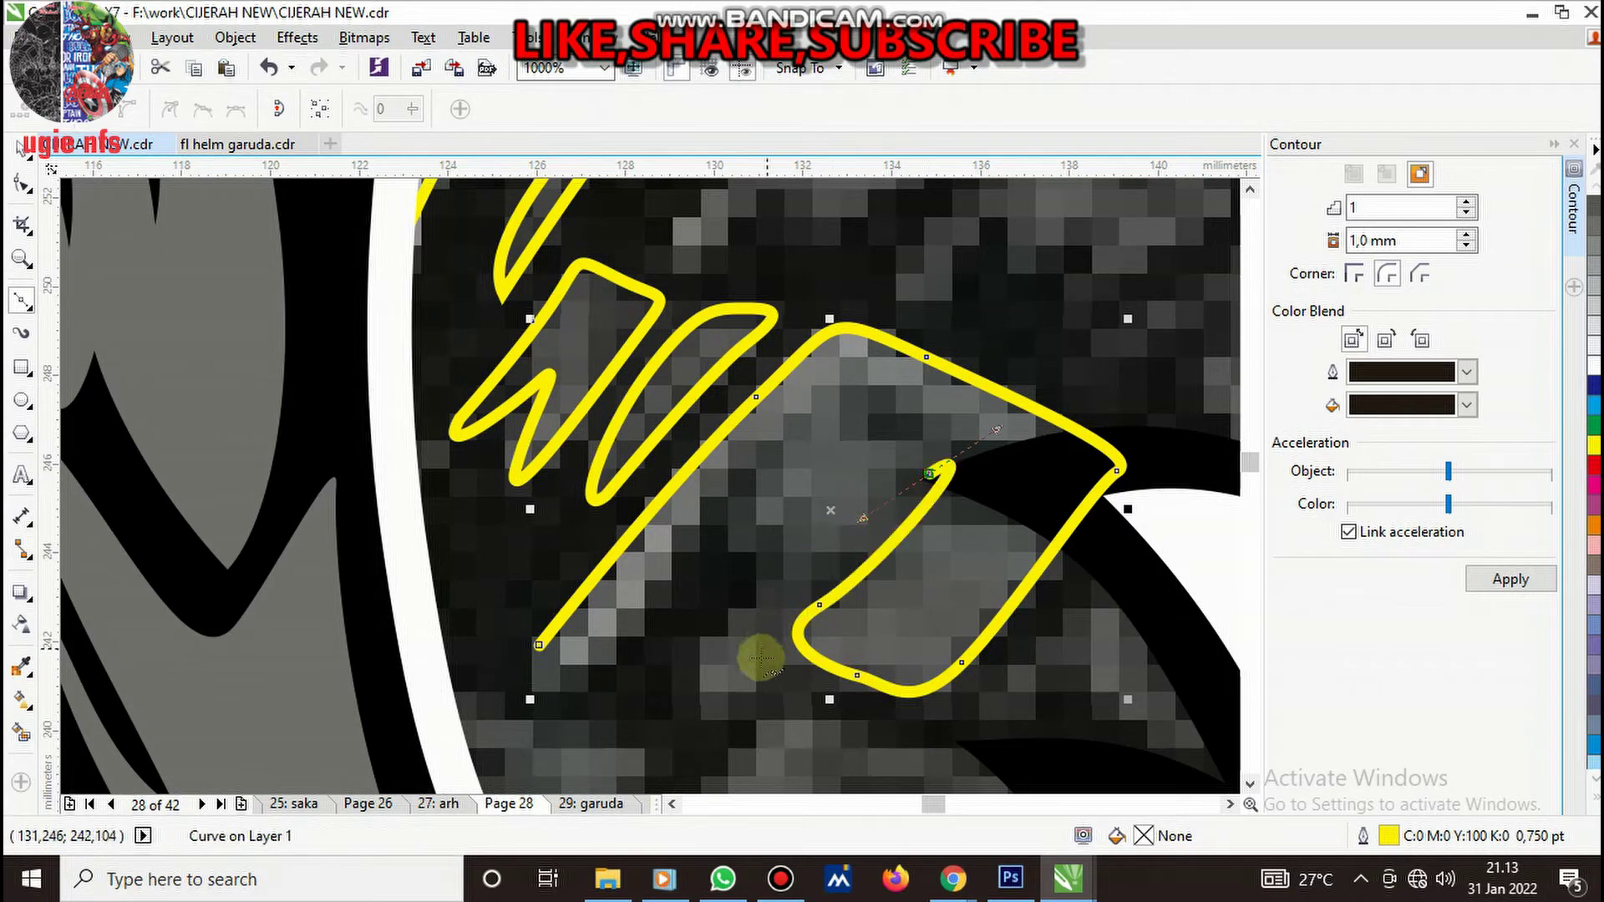
- Trace the feather's curl and sharp point, then close it at its start node
left_click_drag(720, 651, 746, 638)
left_click_drag(795, 516, 830, 409)
left_click(808, 407)
left_click_drag(612, 643, 568, 664)
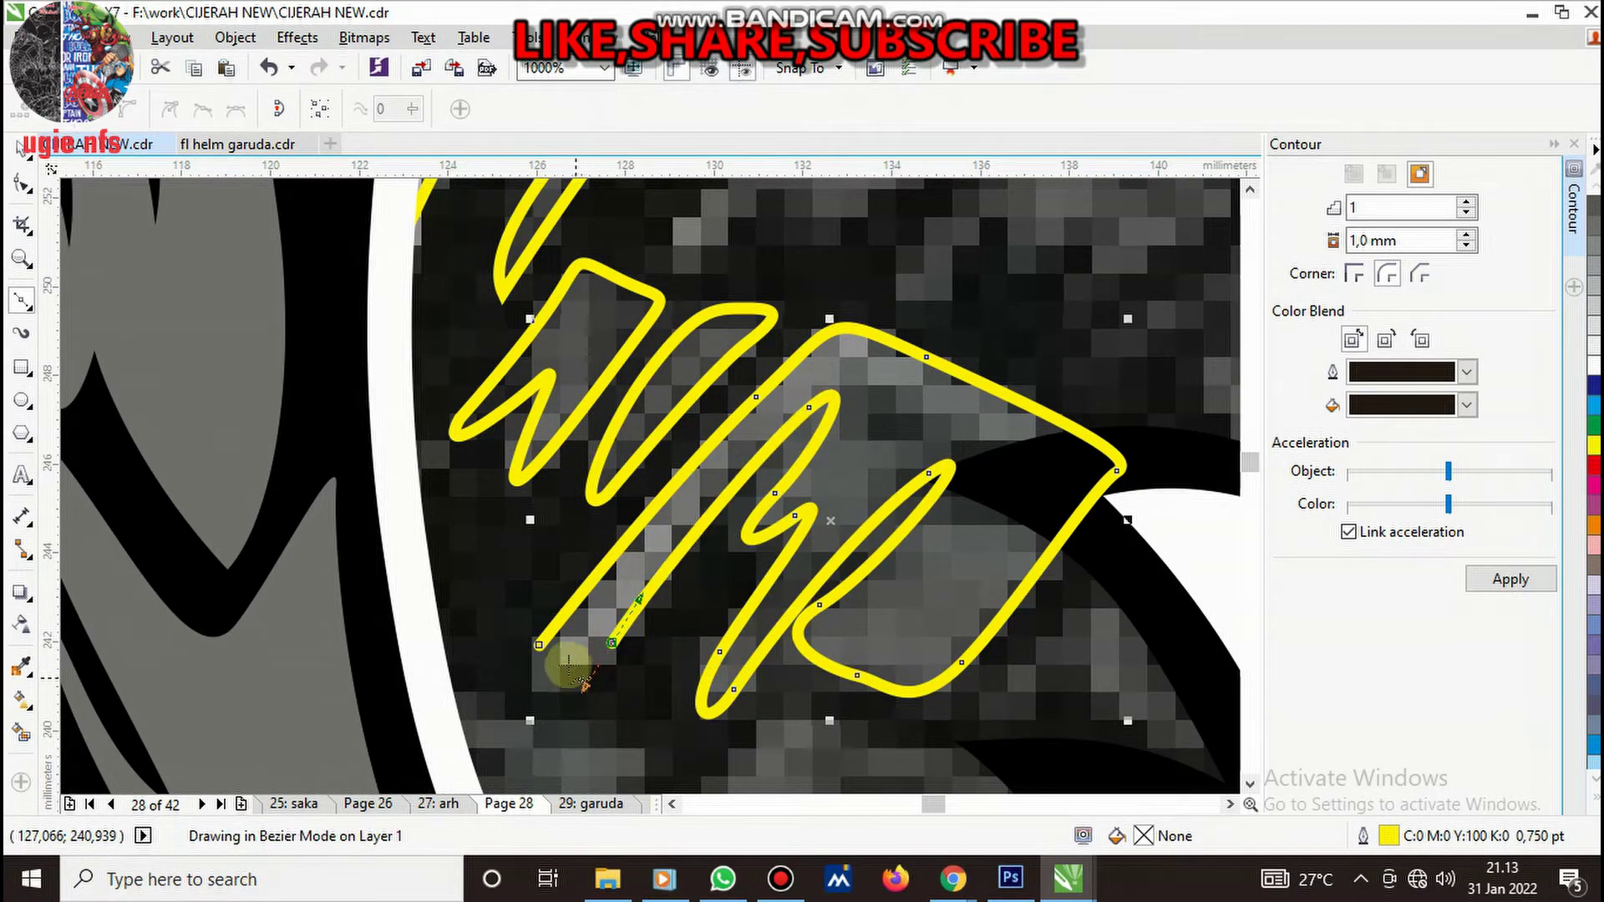
left_click(542, 646)
scroll(794, 392, "down", 3)
scroll(747, 493, "up", 2)
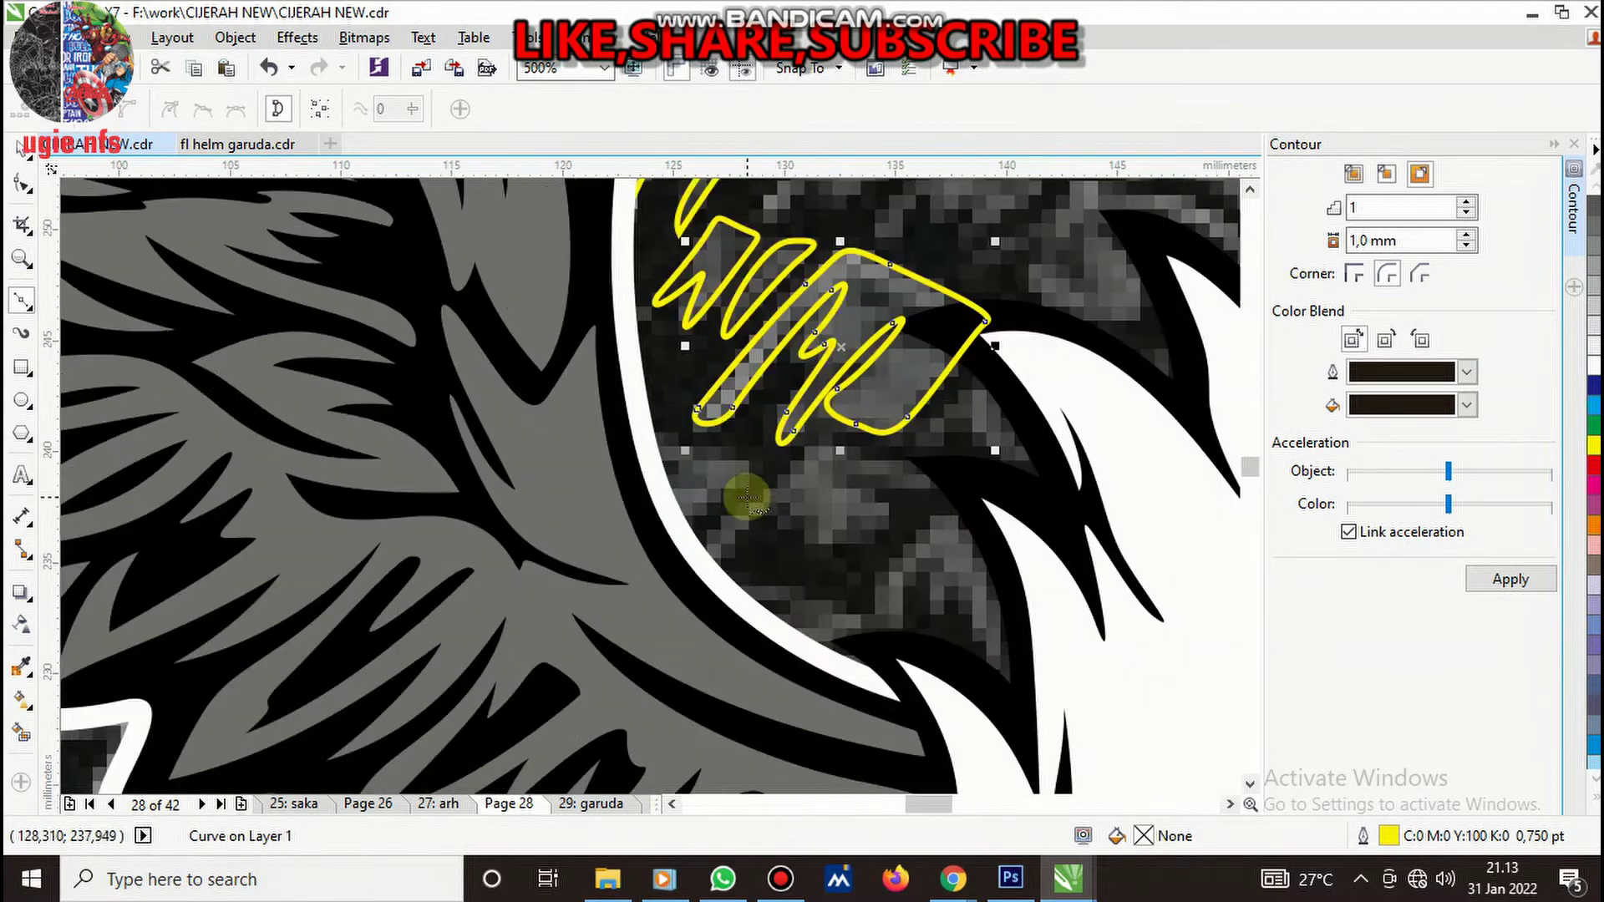
scroll(685, 480, "up", 1)
- Start a jagged neck-feather outline with curved Bezier nodes across the white contour
left_click(595, 374)
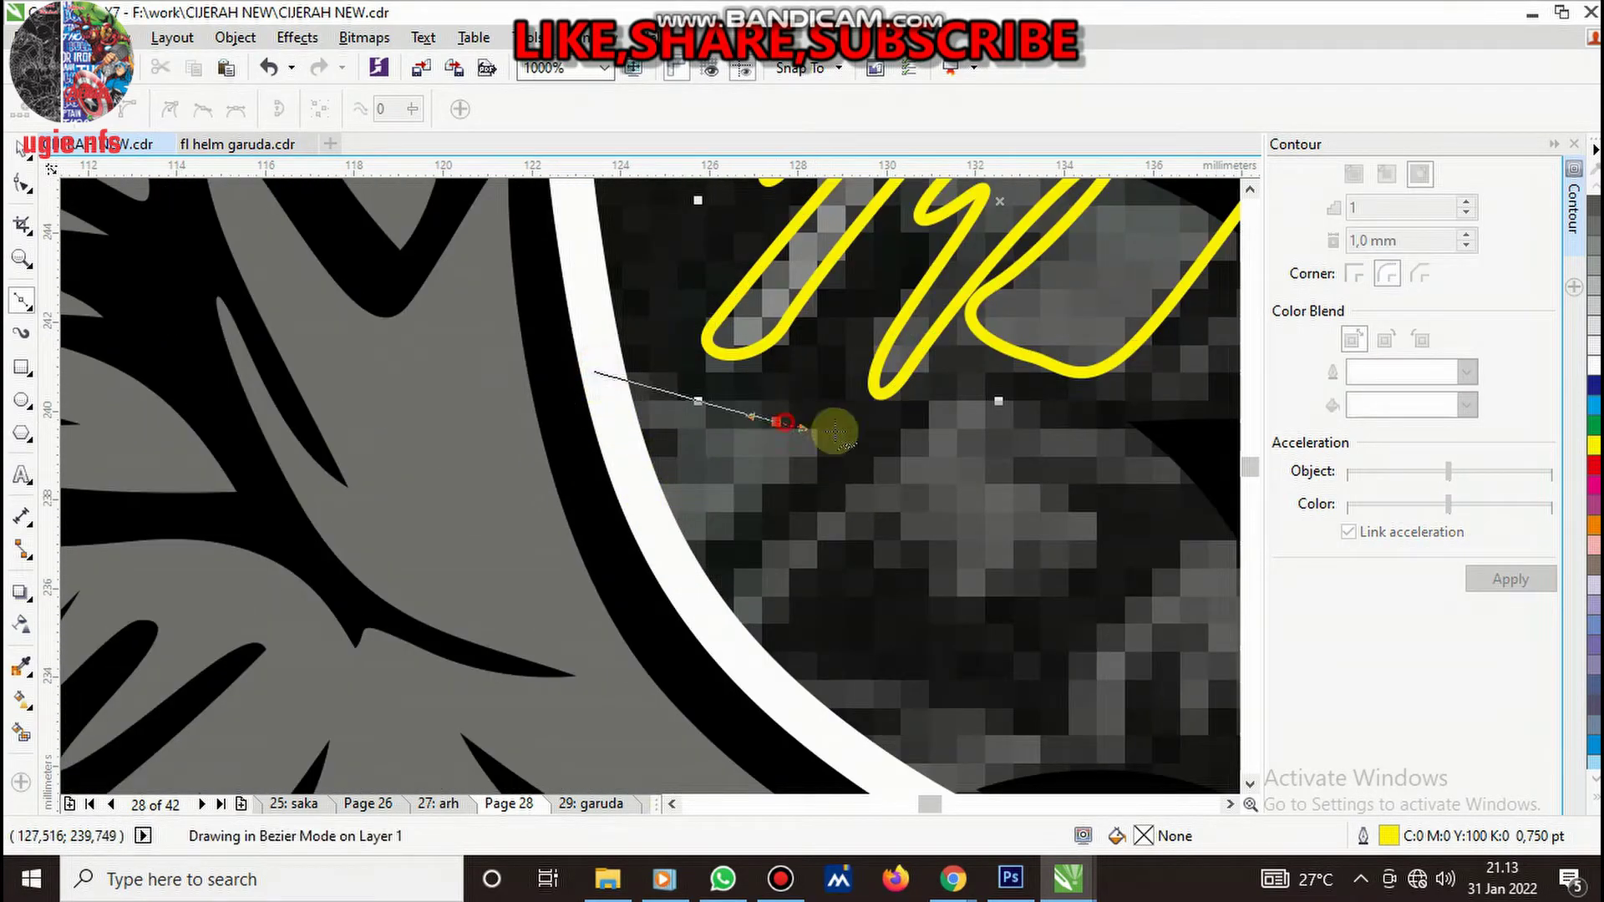
left_click(780, 478)
left_click_drag(628, 593, 669, 600)
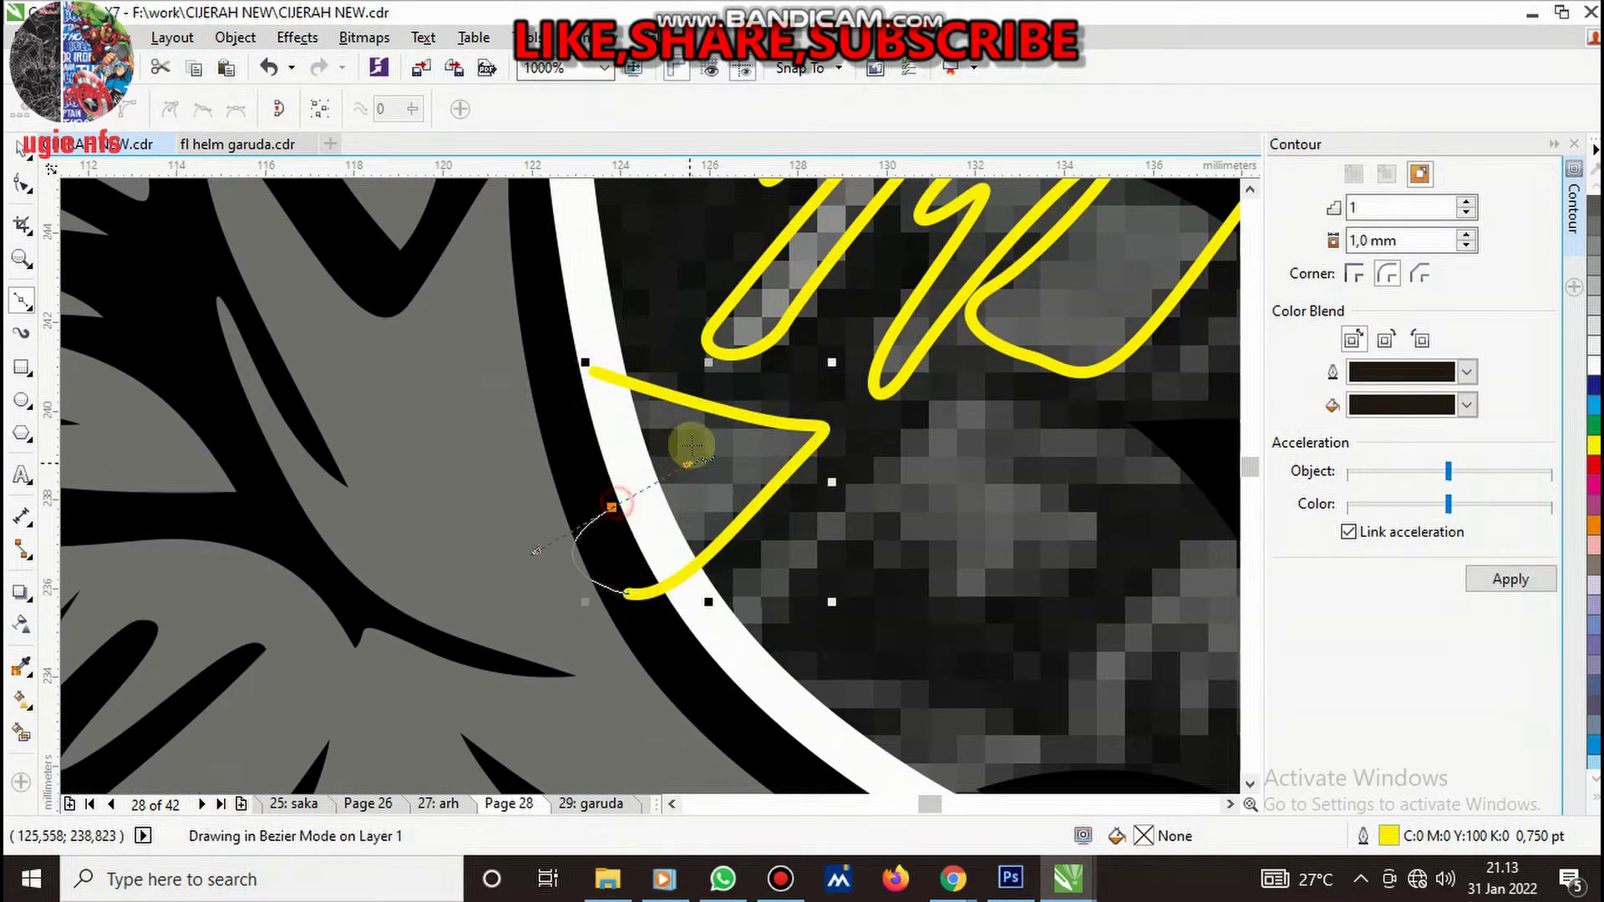
left_click_drag(665, 439, 622, 435)
scroll(523, 385, "down", 2)
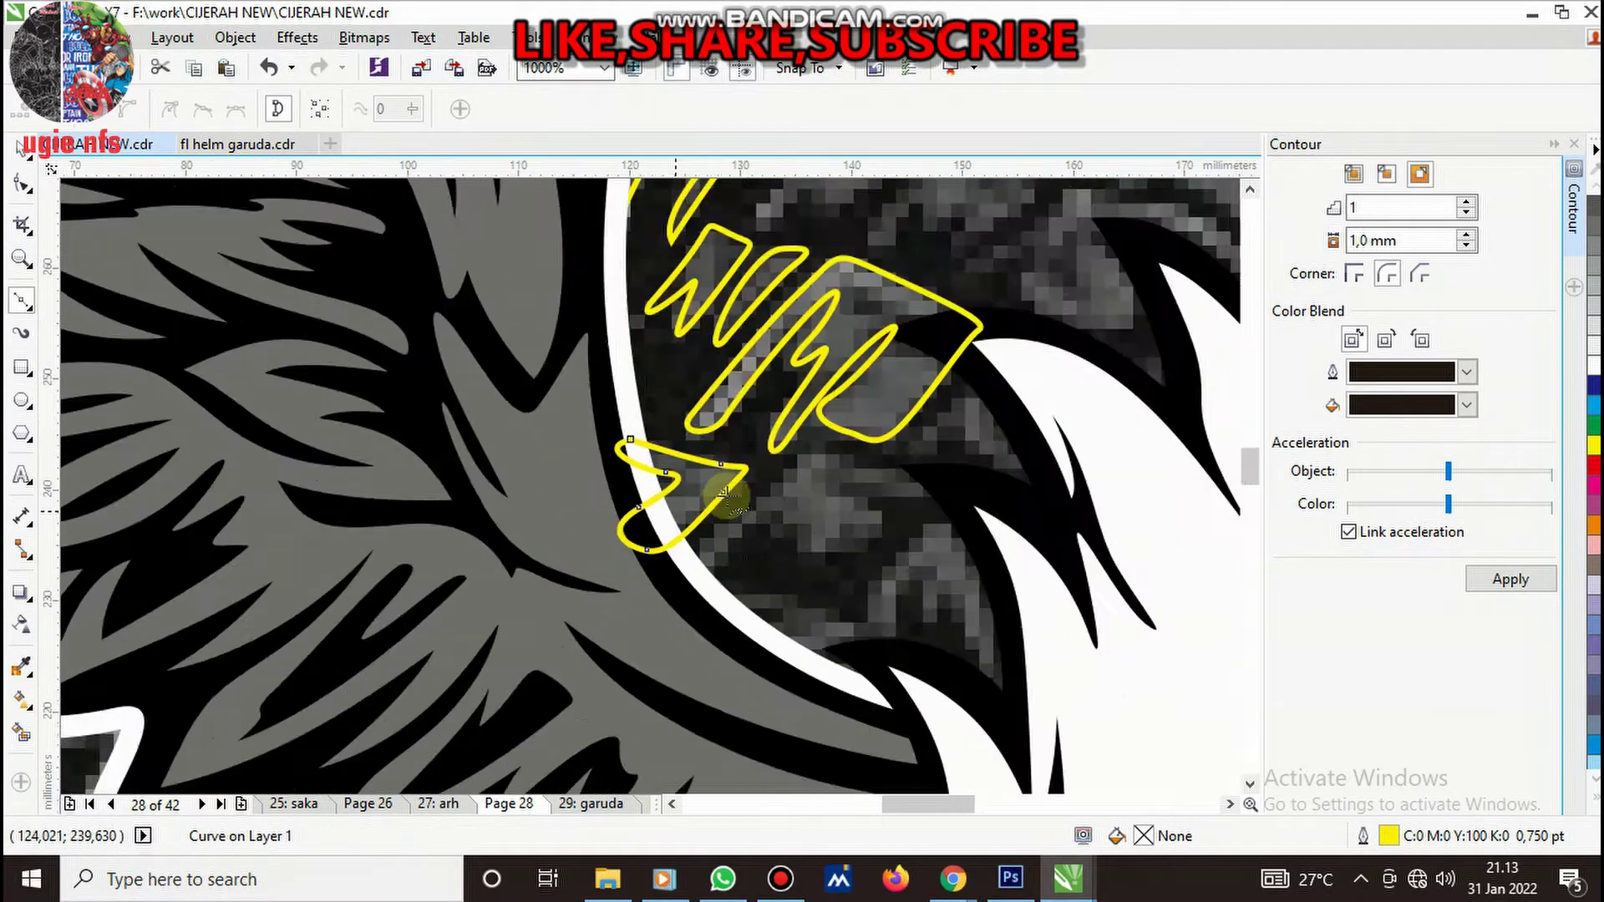
scroll(585, 418, "down", 1)
scroll(669, 459, "down", 1)
scroll(766, 504, "up", 3)
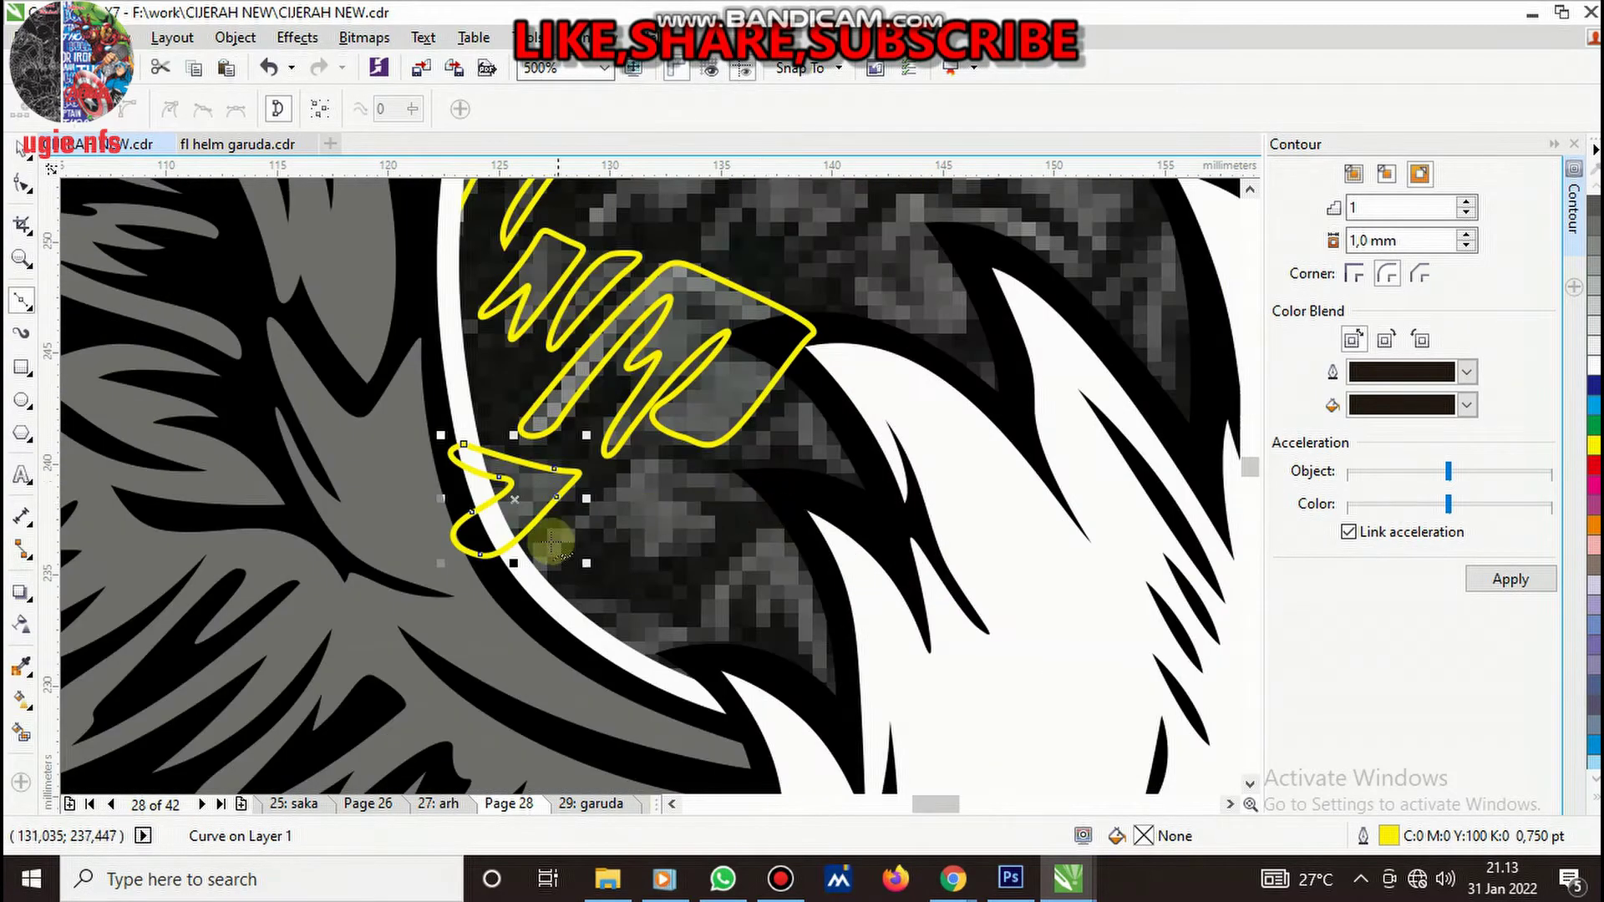
scroll(551, 544, "up", 2)
- Trace the feather's long right point, its dip and notch, back down to the white border
left_click(478, 596)
mouse_move(666, 439)
left_mouse_down()
mouse_move(785, 380)
mouse_move(941, 430)
left_mouse_up()
left_click_drag(1019, 464, 939, 459)
left_click_drag(798, 438, 869, 511)
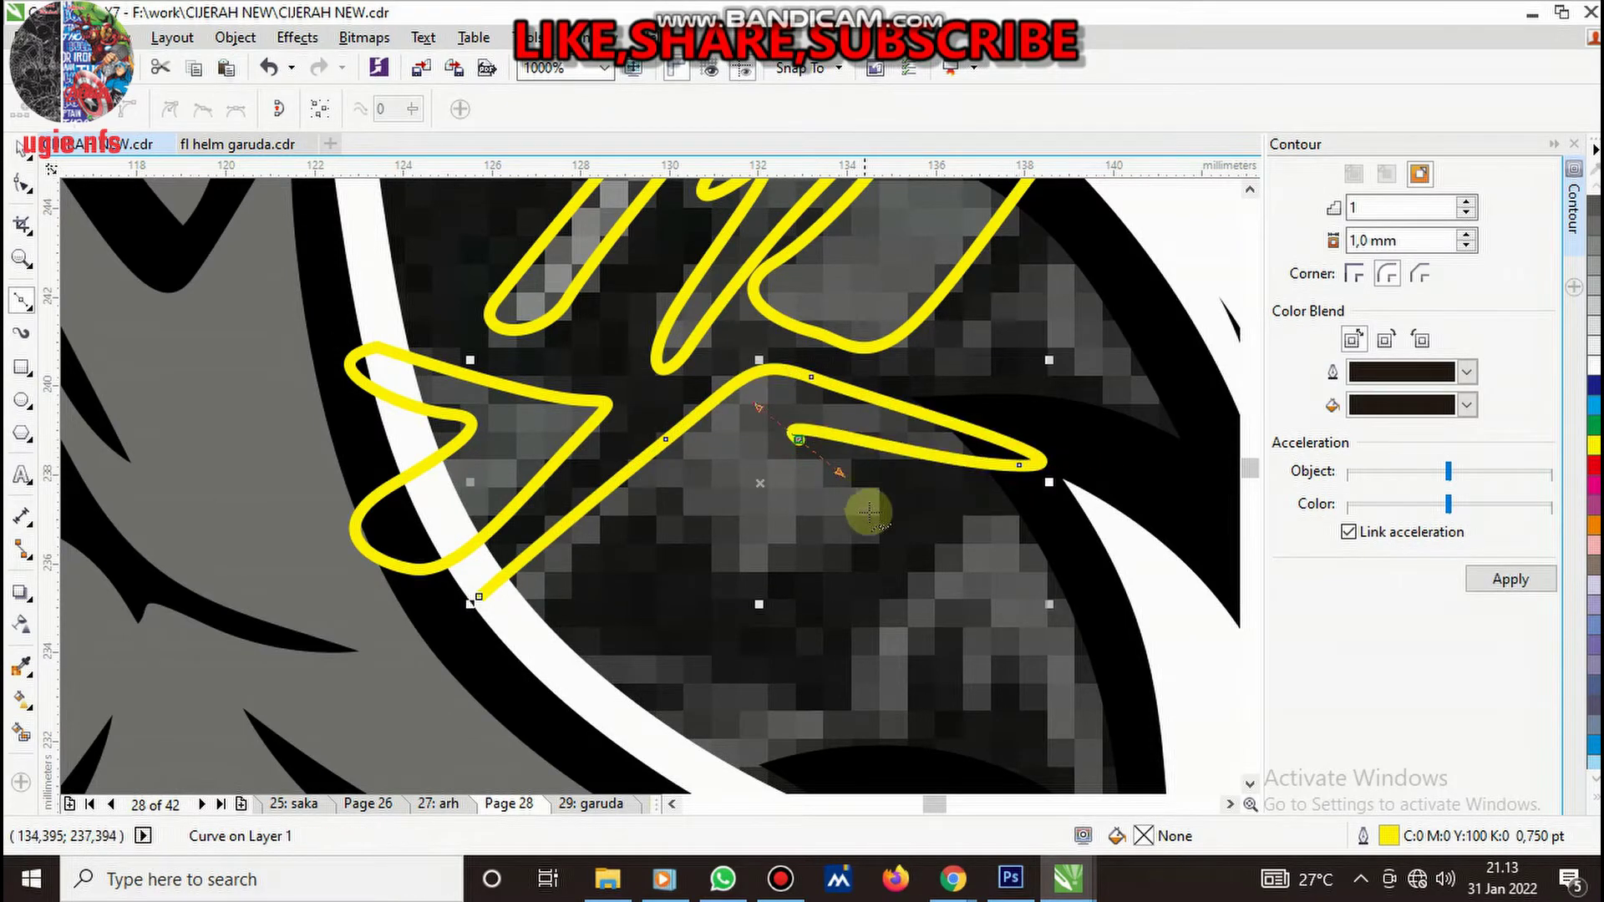
left_click(872, 524)
left_click_drag(777, 564, 698, 582)
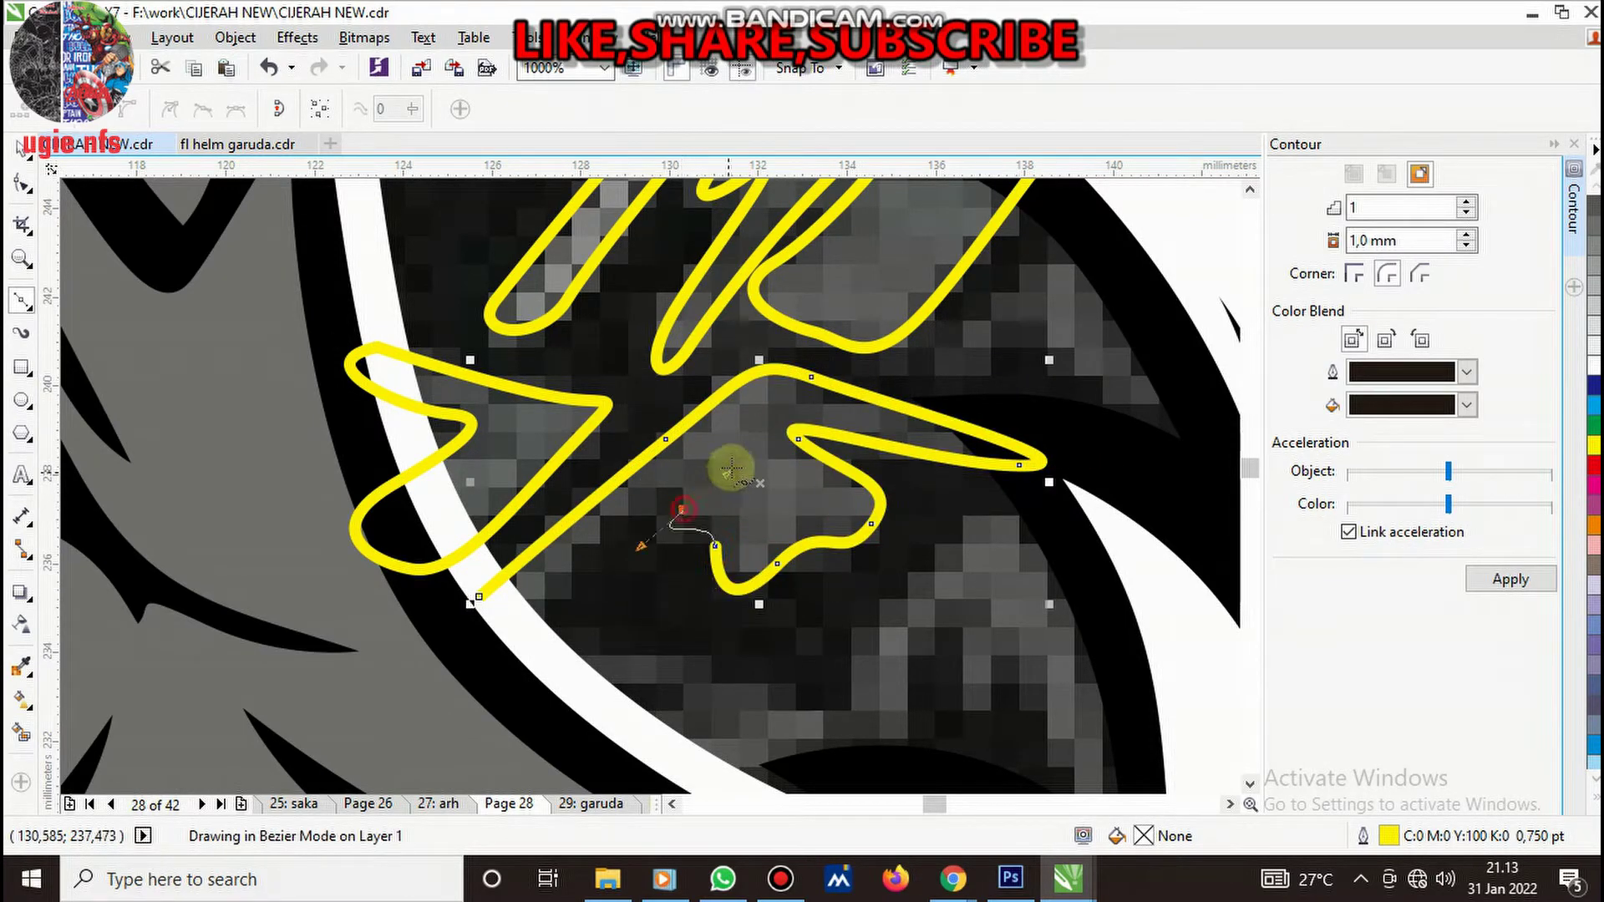
left_click(683, 509)
left_click(651, 498)
left_click_drag(487, 660, 479, 619)
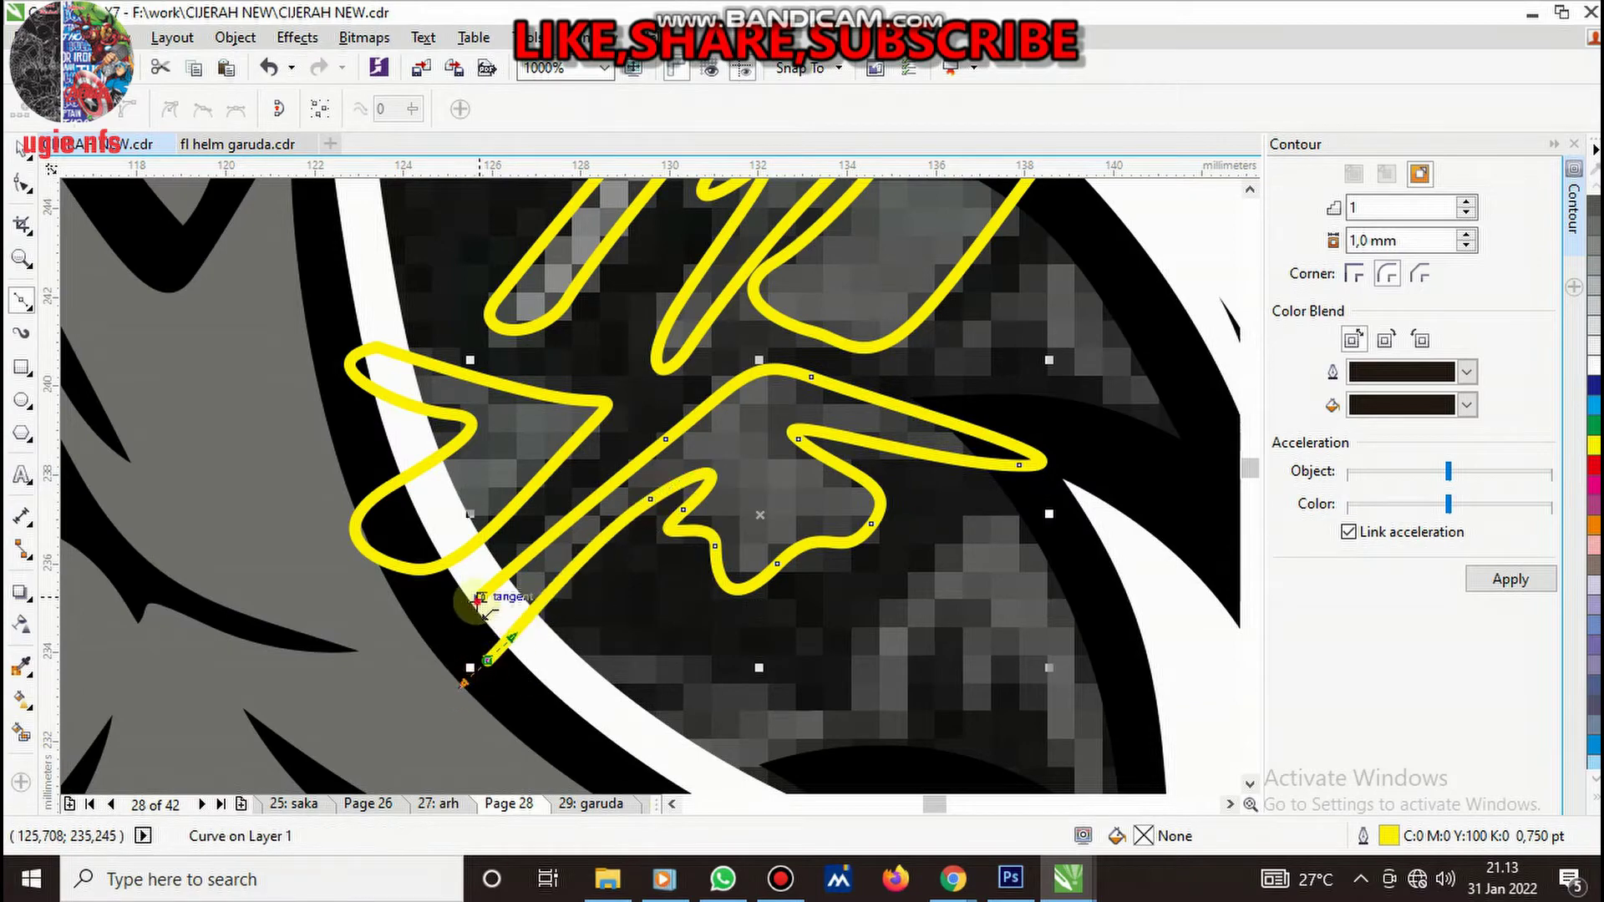
scroll(710, 528, "down", 2)
scroll(591, 543, "up", 2)
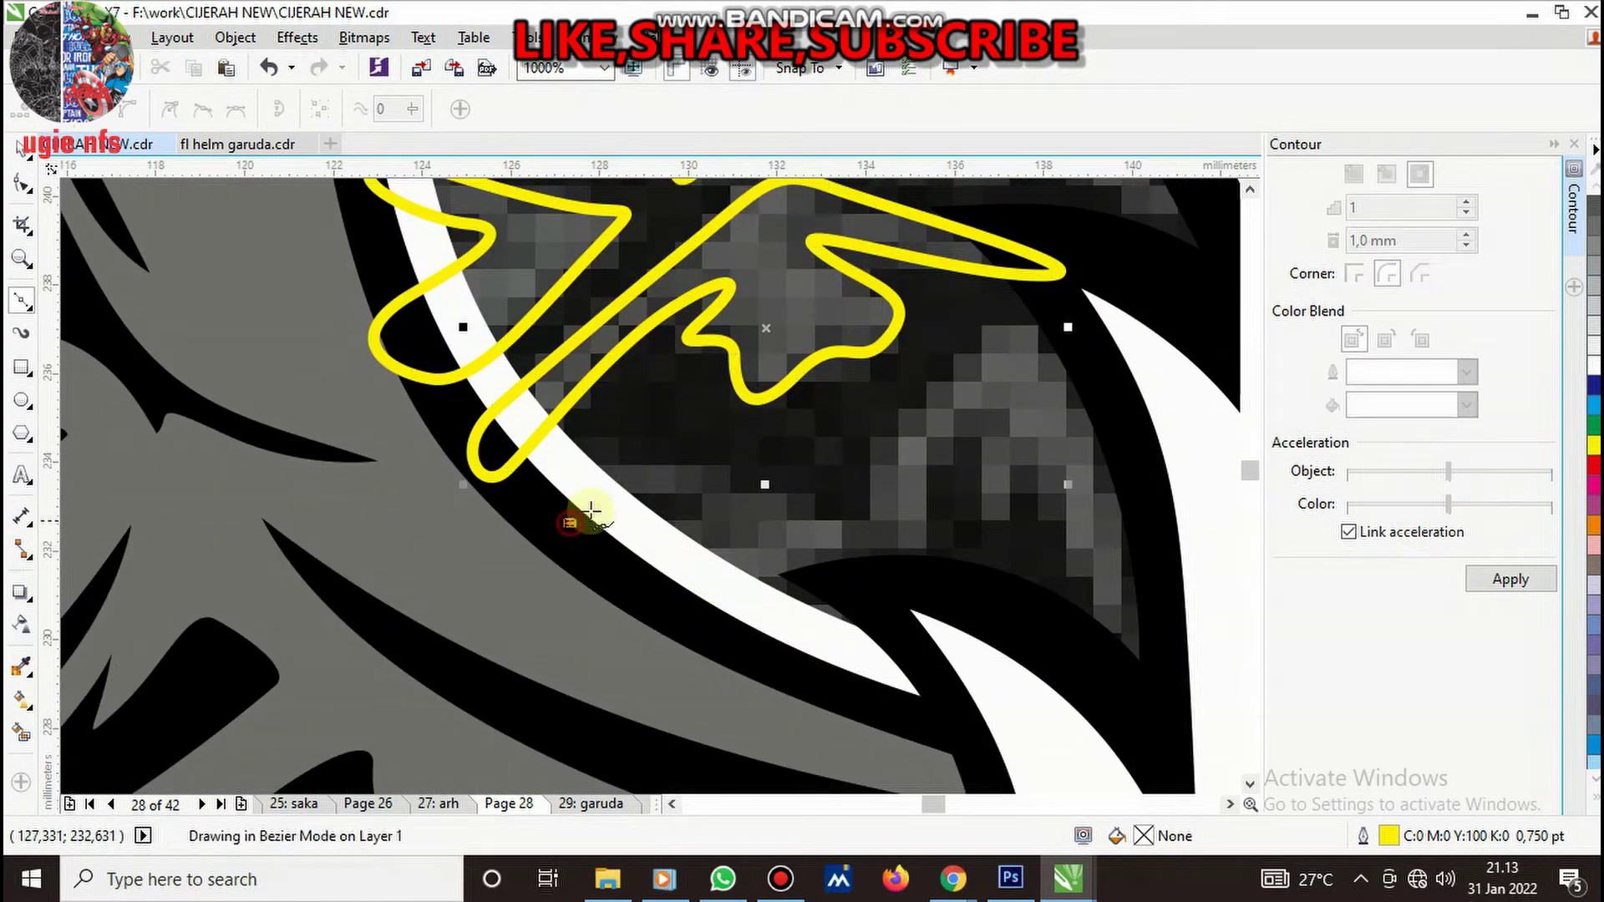
- Trace a second jagged feather along the black stroke and close it at its first node
left_click_drag(682, 462, 768, 482)
left_click(843, 530)
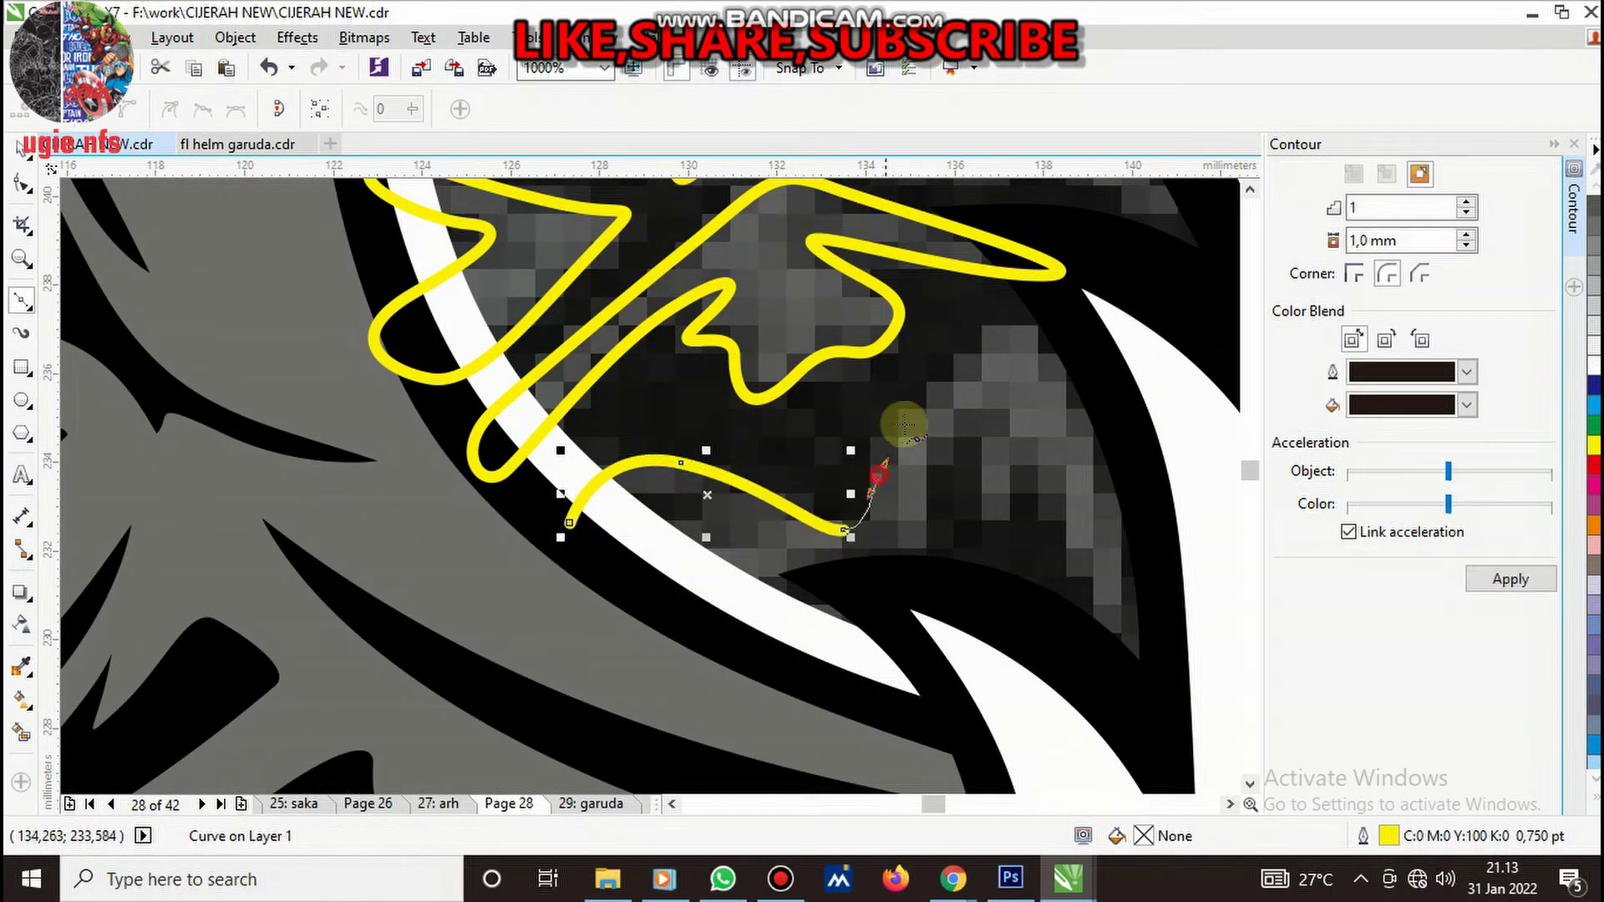
left_click(877, 478)
left_click_drag(1042, 332, 1103, 358)
left_click(1231, 527)
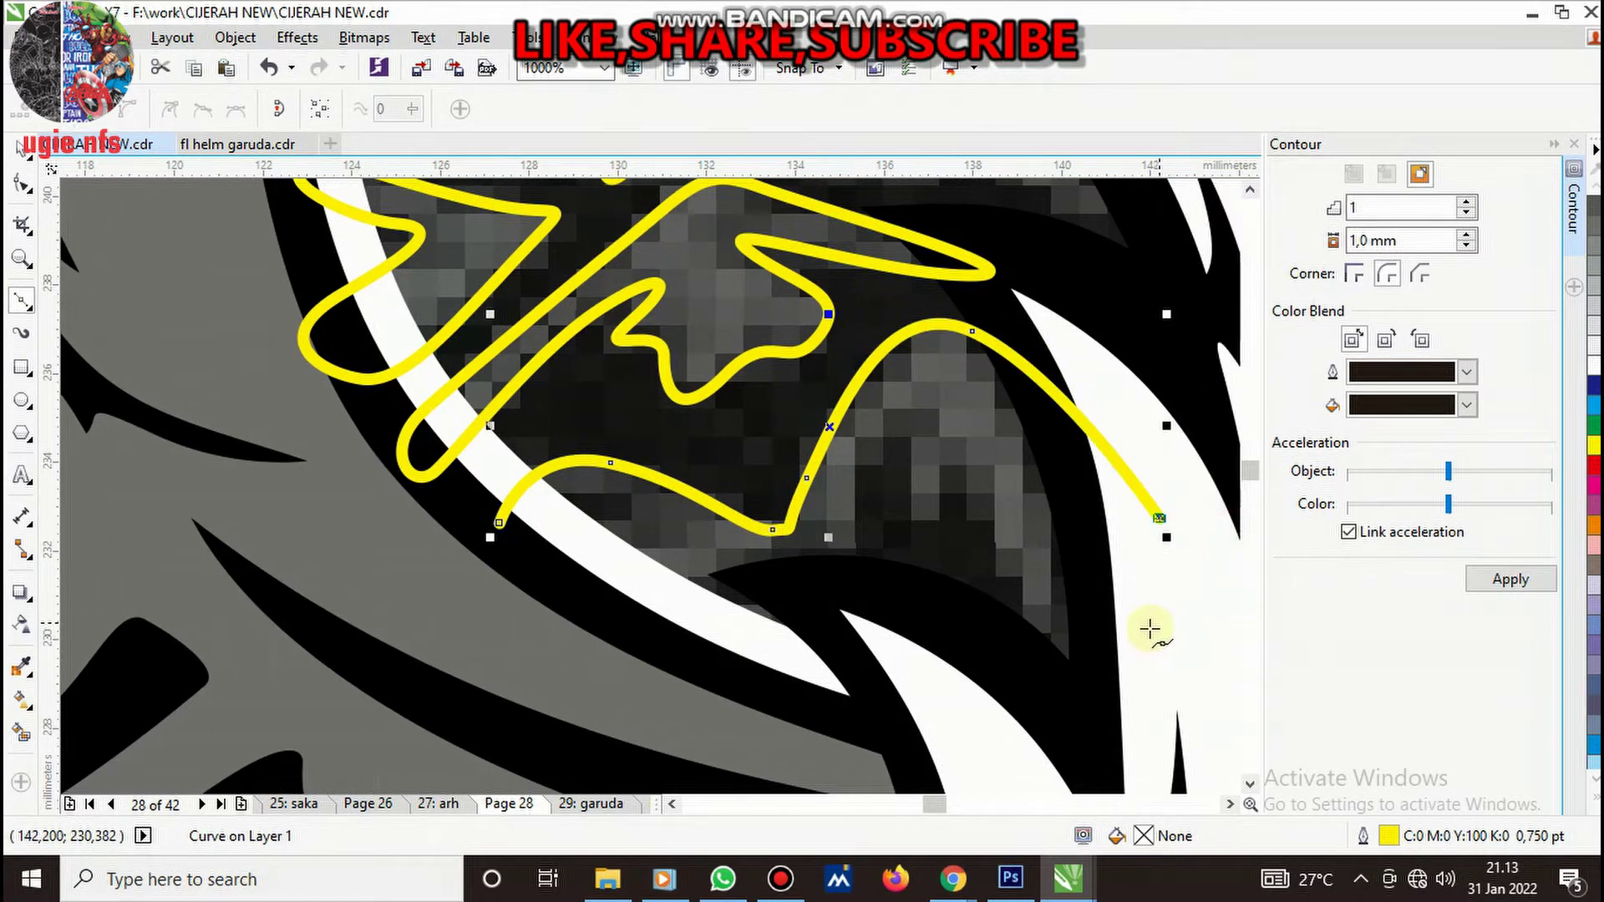
left_click_drag(1080, 722, 1049, 674)
left_click_drag(951, 482, 916, 502)
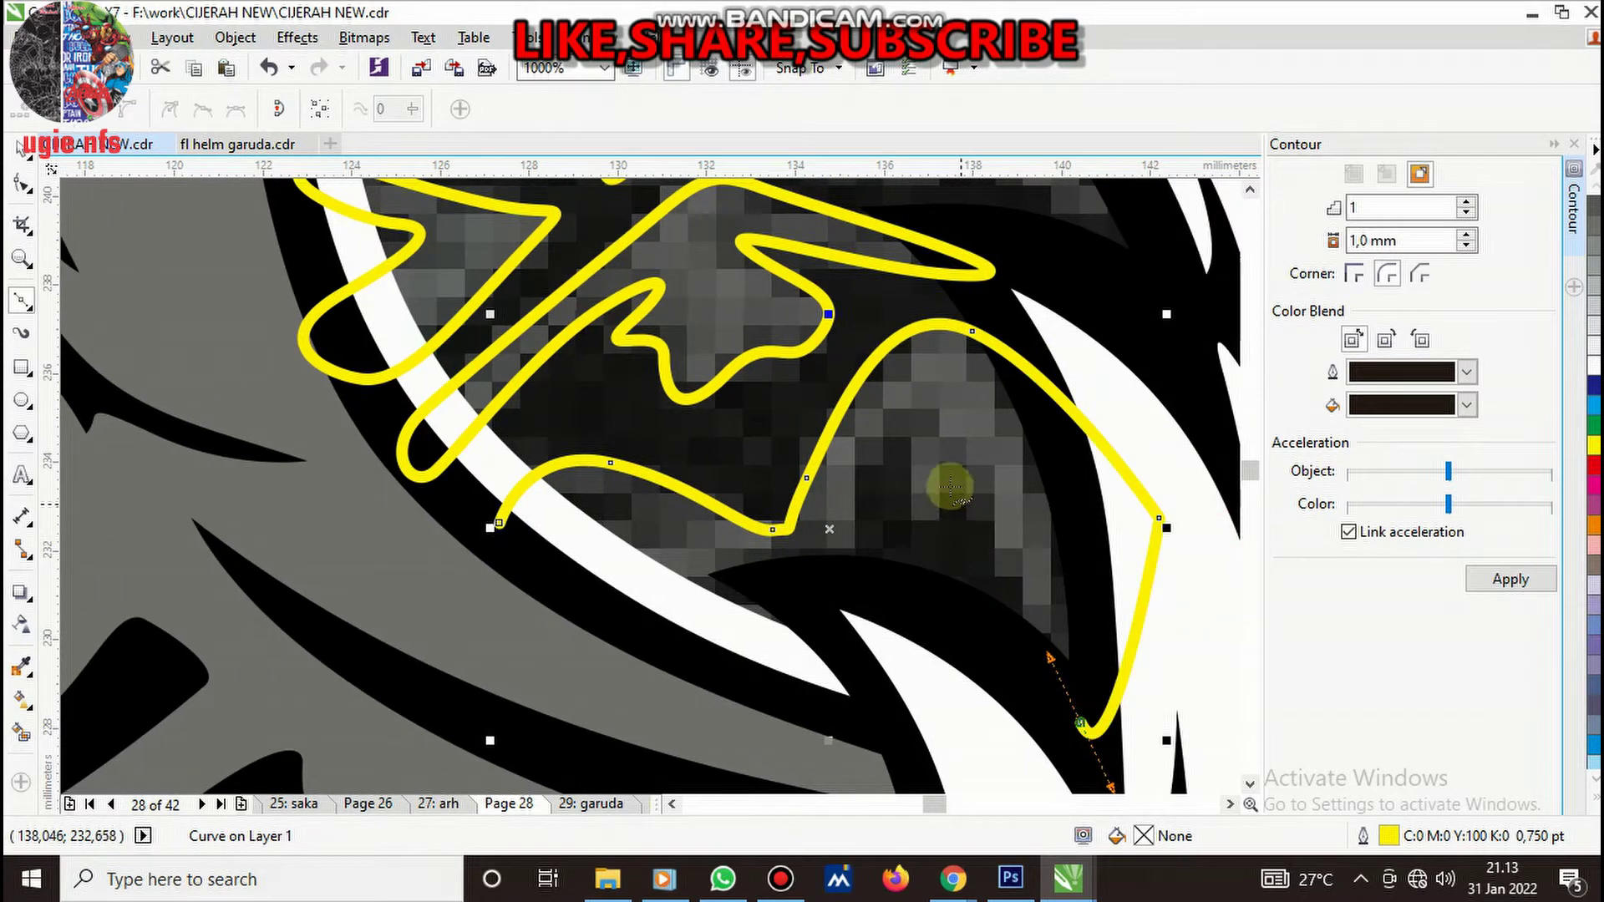
left_click(895, 428)
left_click_drag(832, 580, 819, 623)
mouse_move(673, 622)
left_mouse_down()
mouse_move(610, 595)
mouse_move(600, 533)
left_mouse_up()
left_click(500, 521)
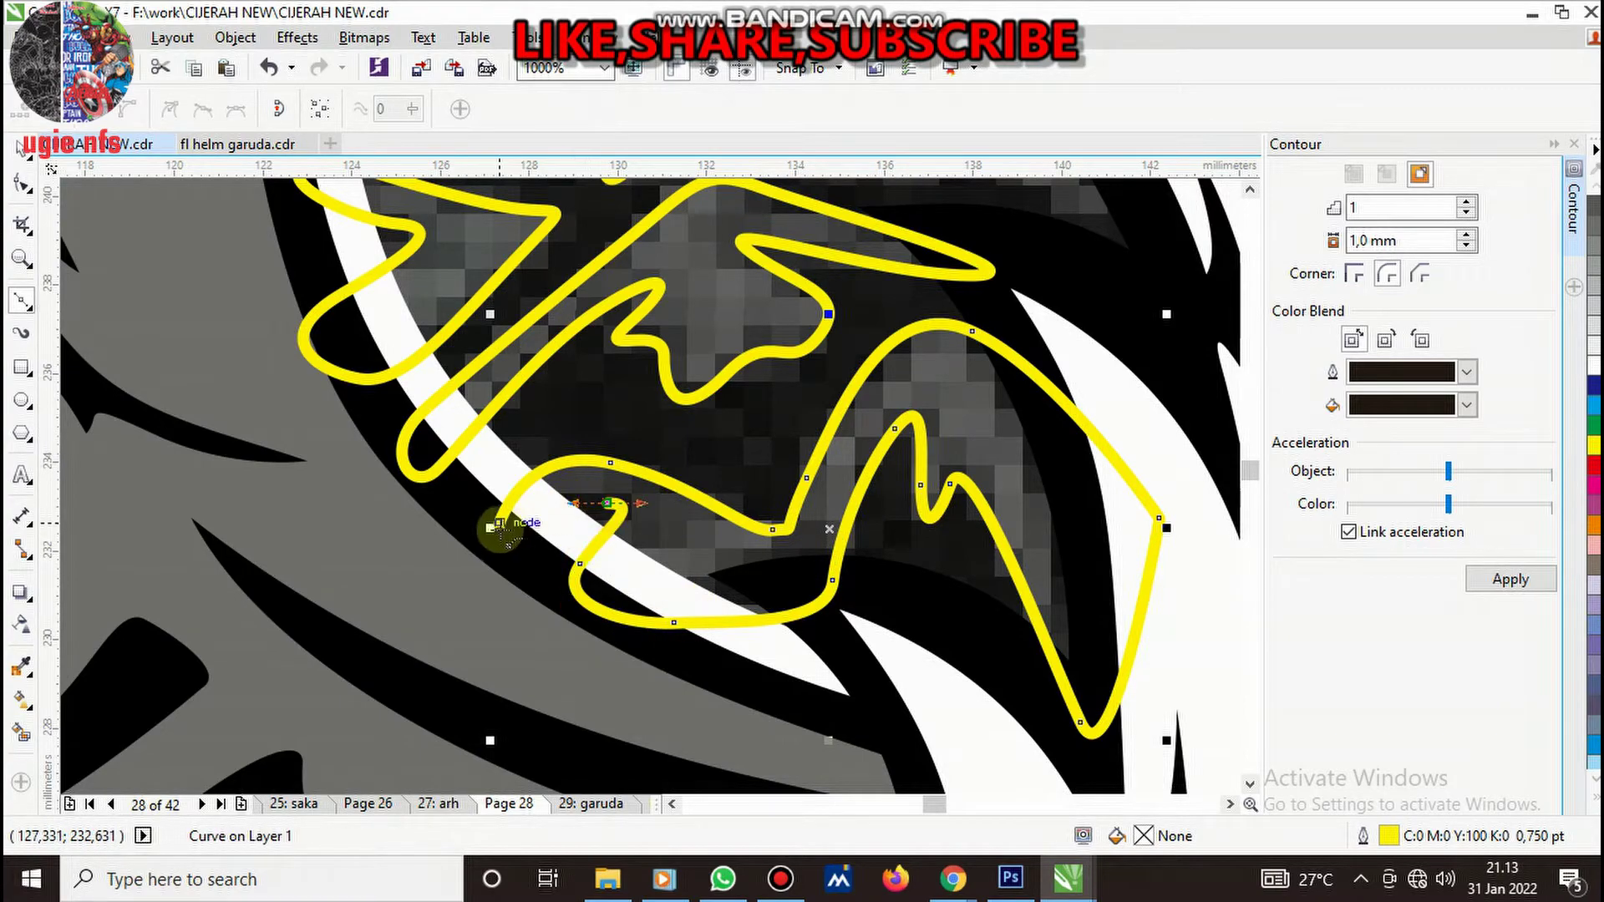
scroll(502, 535, "down", 3)
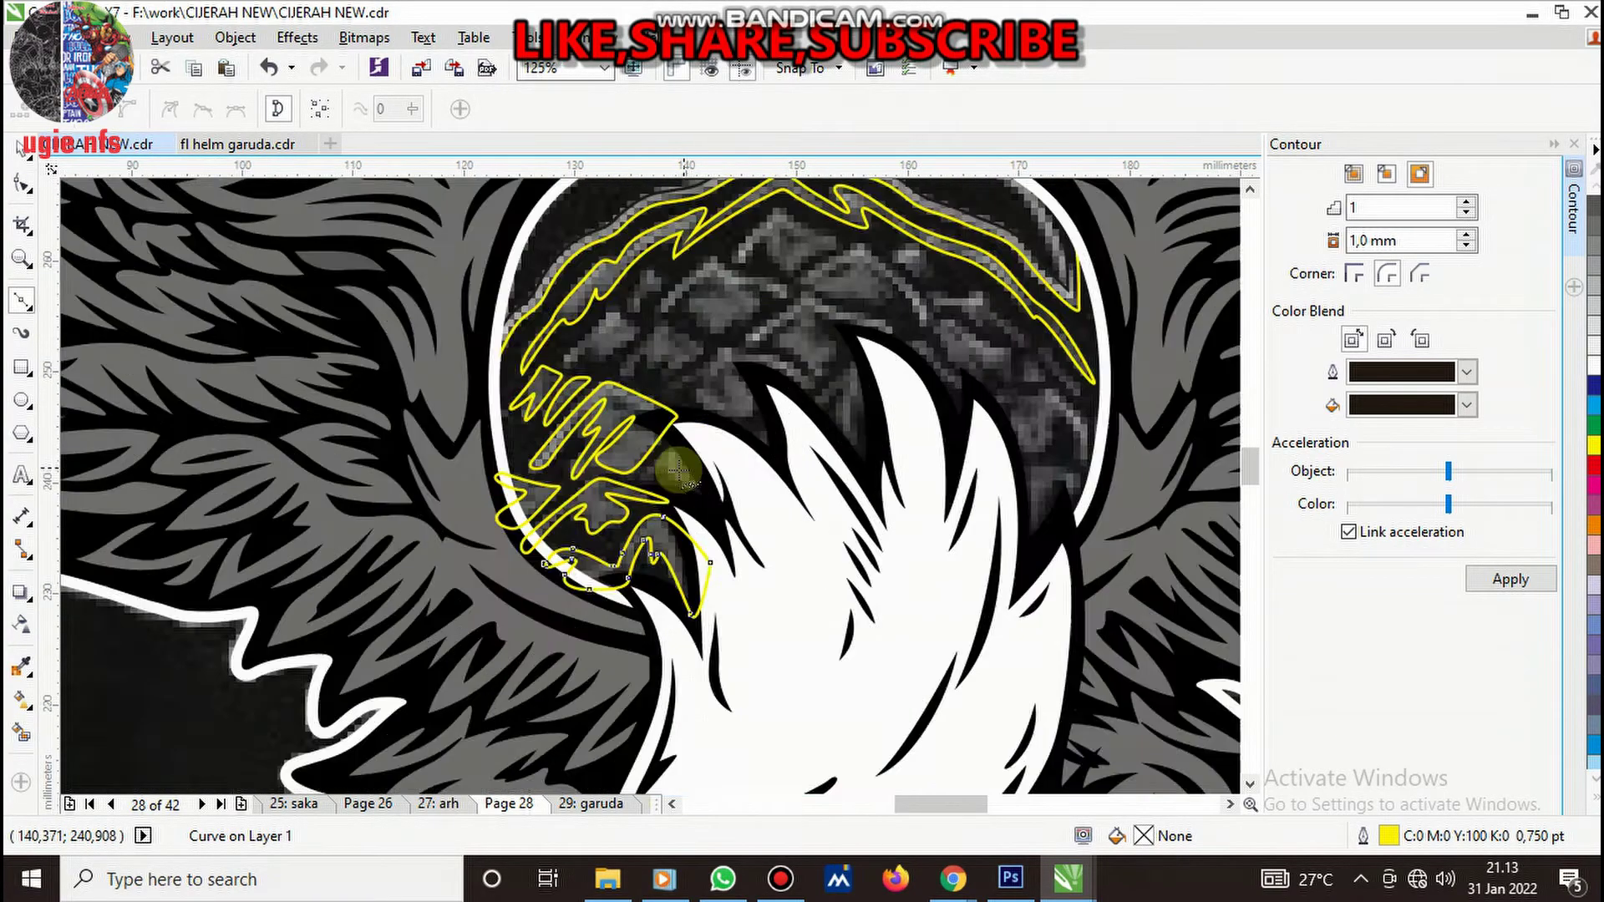
- Trace a small closed feather outline along the black stroke with corner and curved nodes
scroll(698, 476, "up", 4)
left_click(869, 595)
left_click_drag(666, 502, 616, 470)
left_click(593, 488)
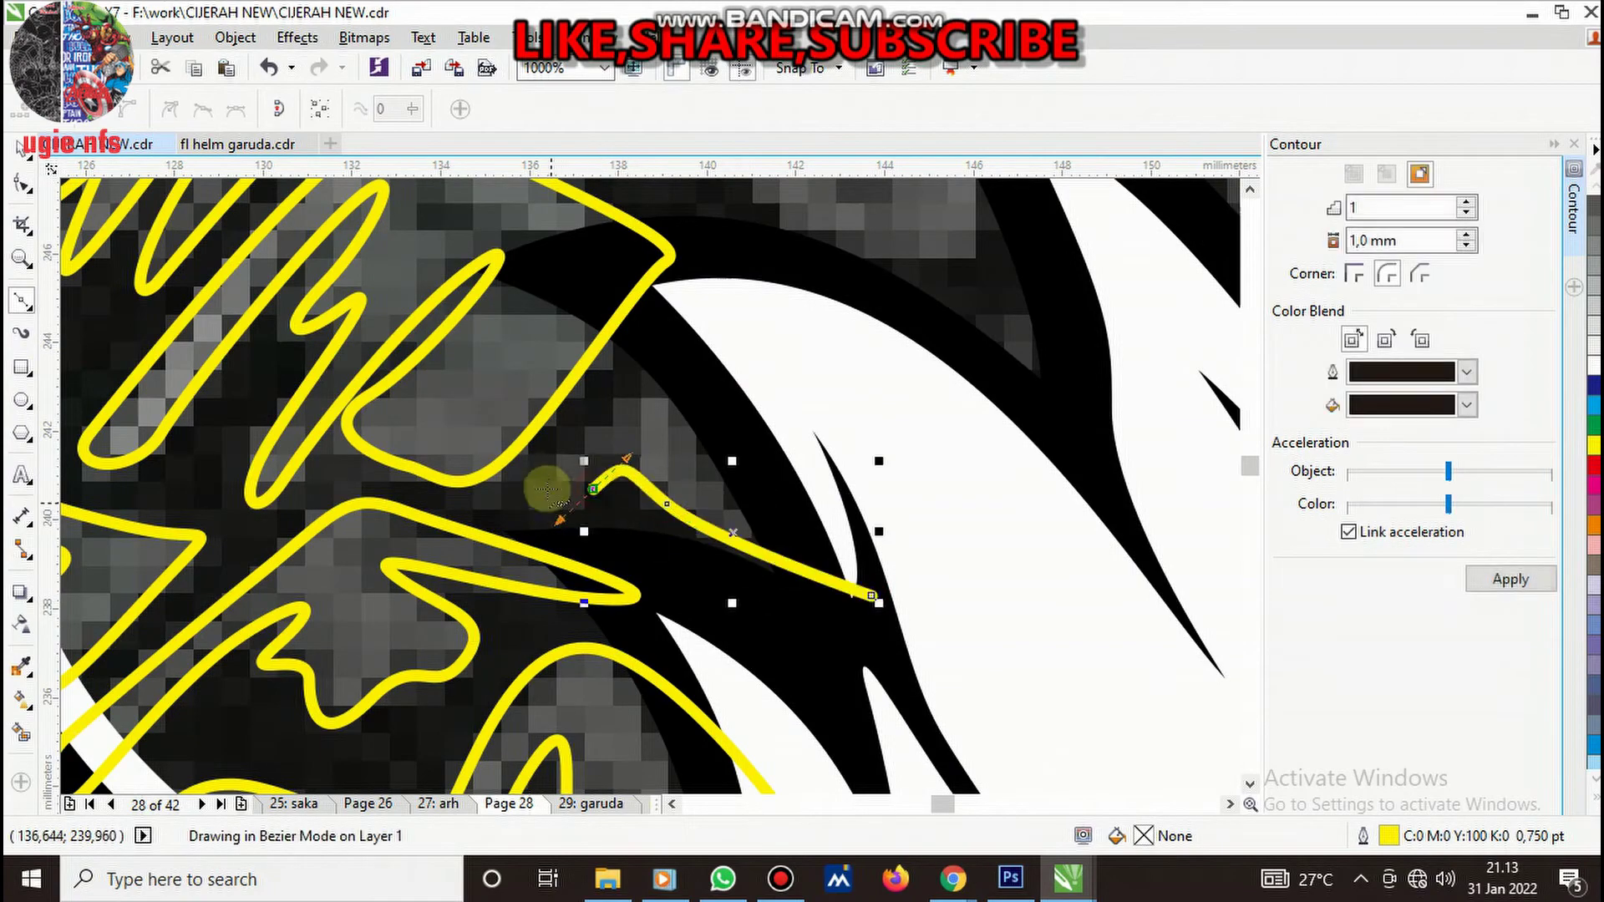
left_click(556, 470)
left_click_drag(707, 366, 768, 411)
left_click(872, 597)
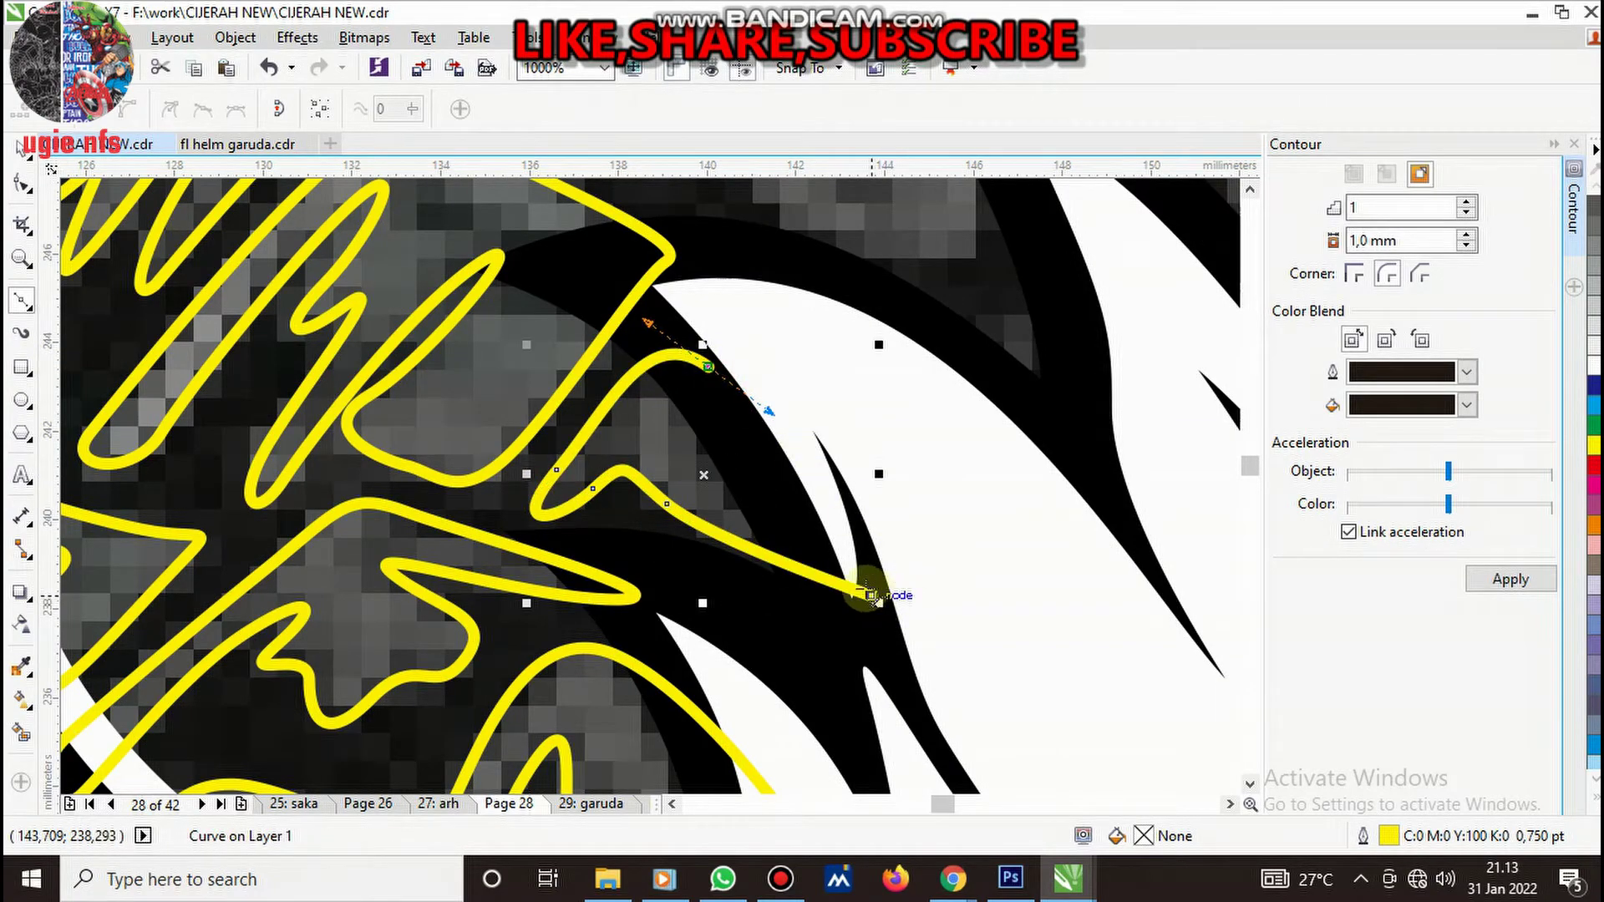
- Trace and close another small feather higher up, then deselect it
scroll(745, 580, "down", 3)
scroll(763, 508, "up", 2)
scroll(673, 488, "up", 1)
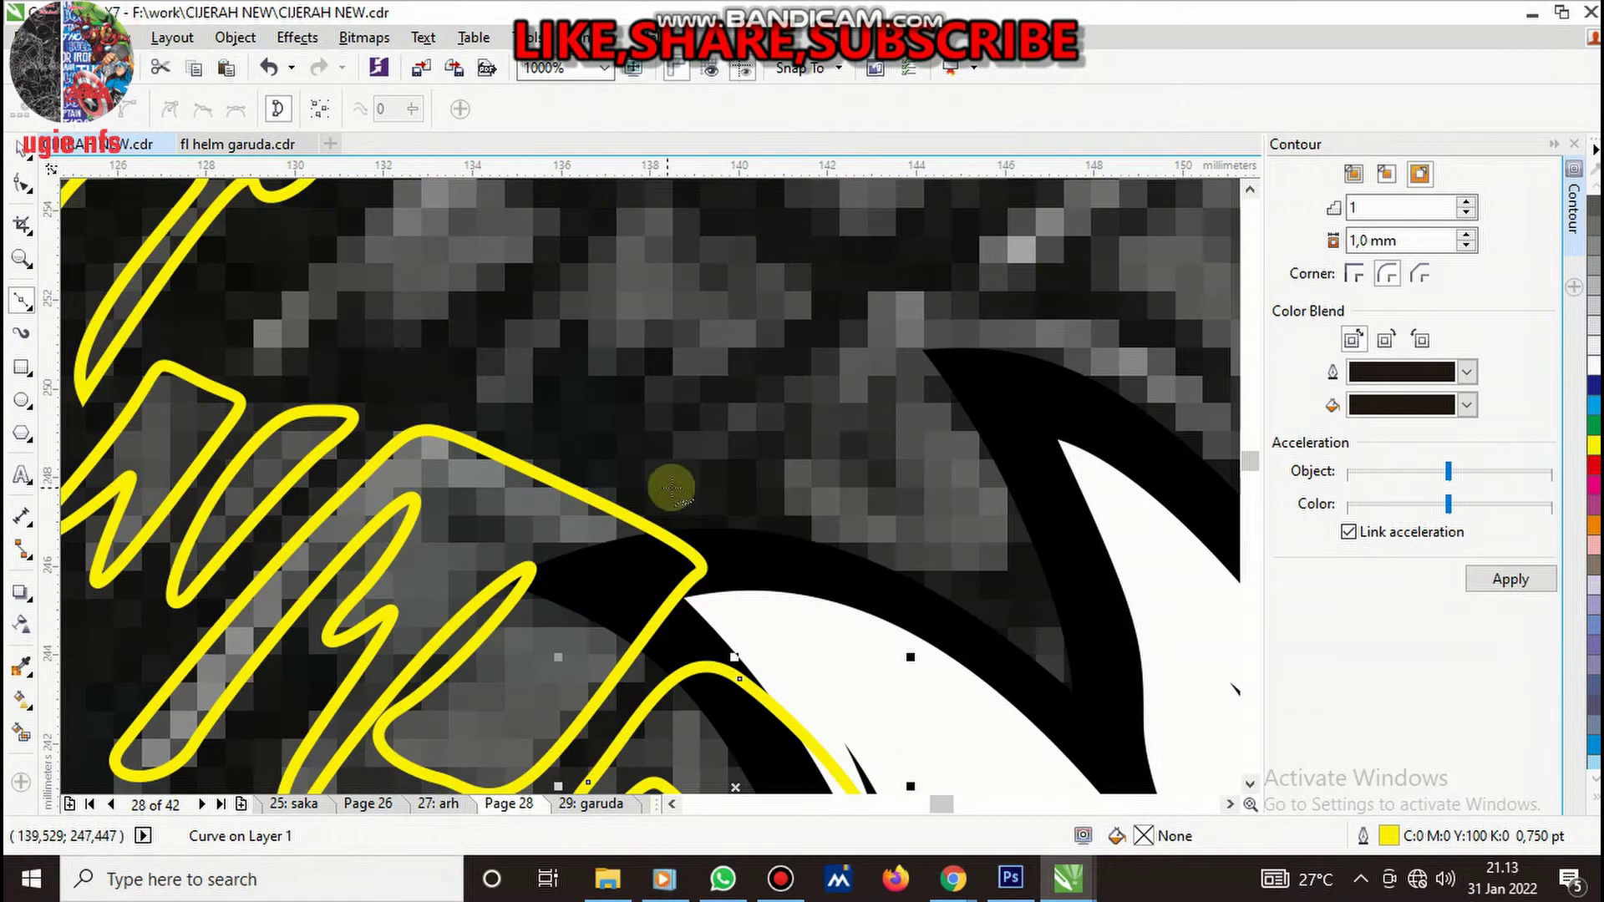
scroll(671, 489, "down", 3)
scroll(665, 472, "up", 3)
left_click(476, 602)
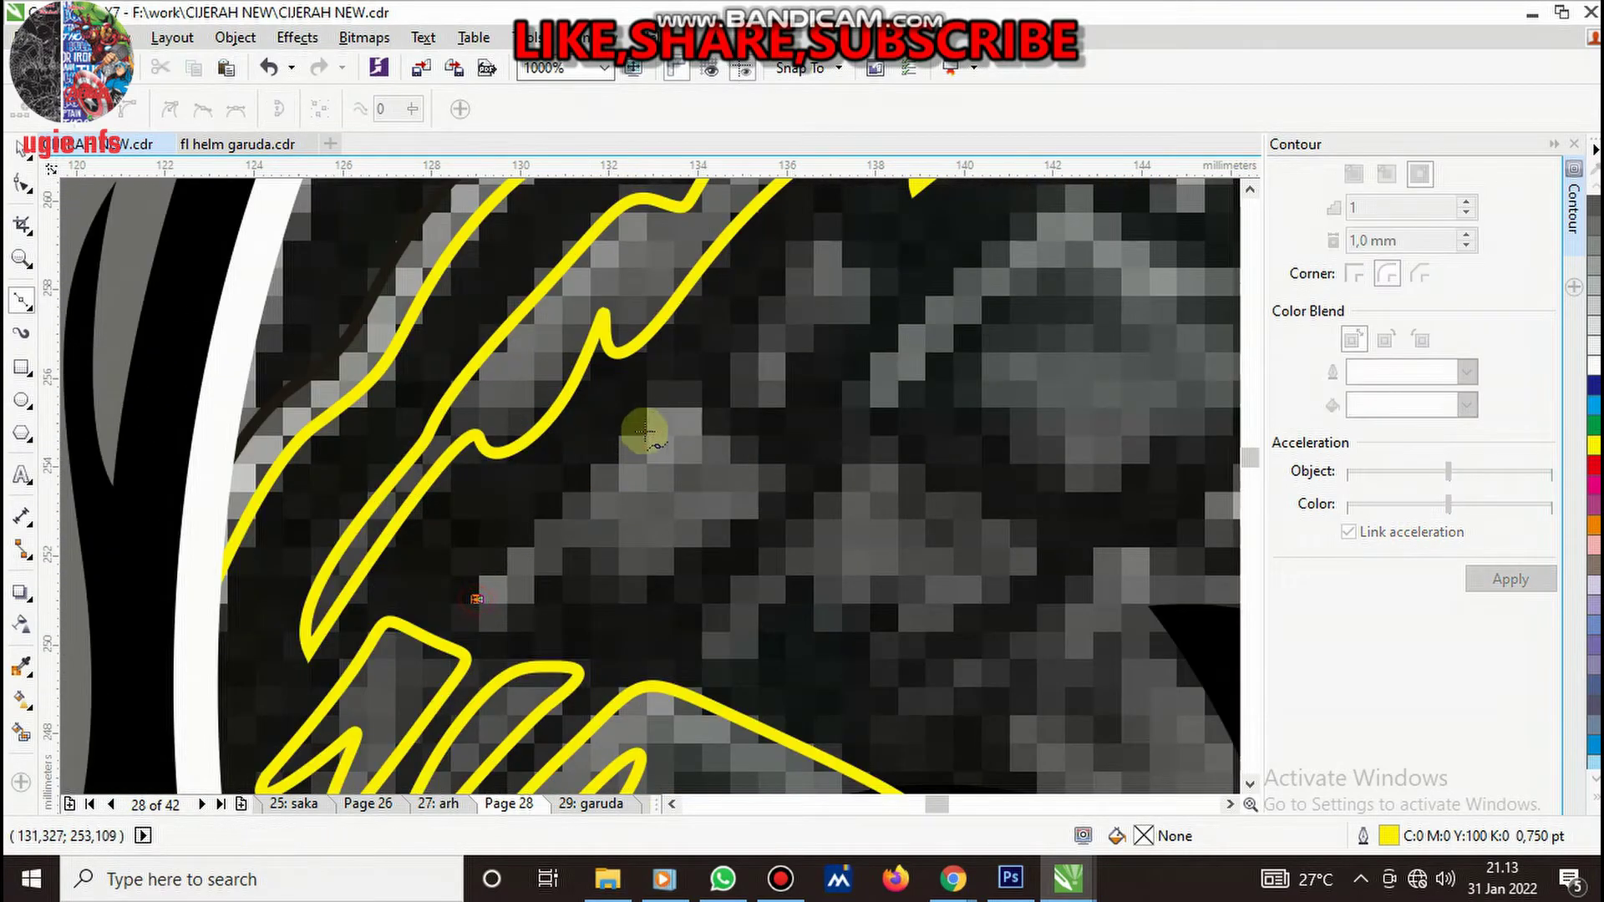
left_click_drag(735, 426, 780, 466)
left_click_drag(735, 523, 687, 562)
left_click(608, 585)
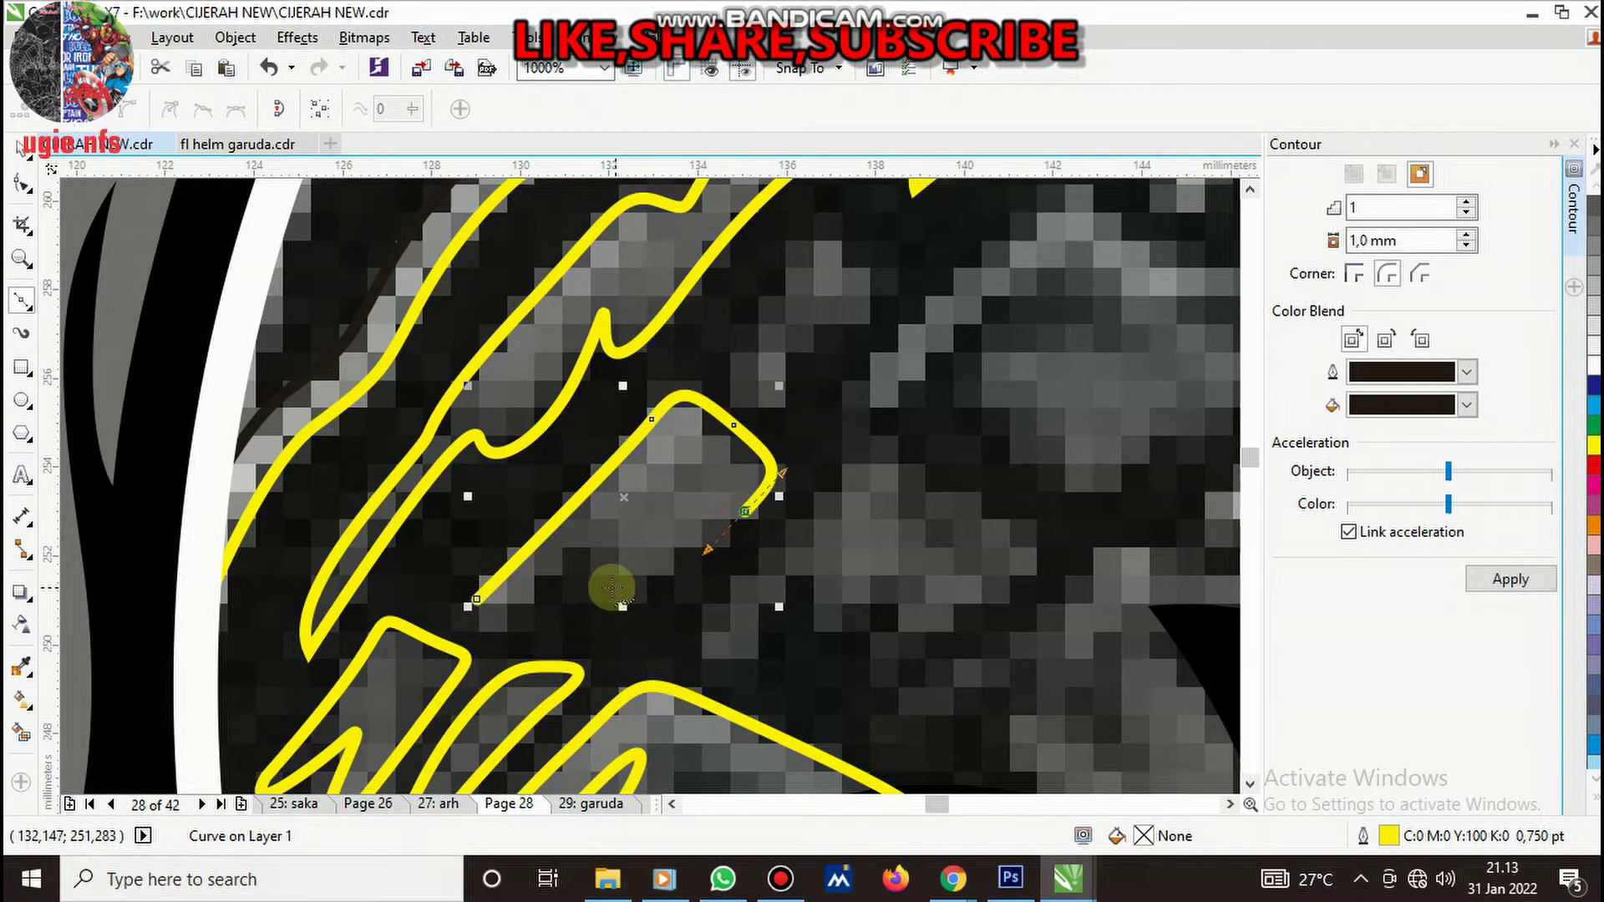
left_click_drag(579, 565, 525, 620)
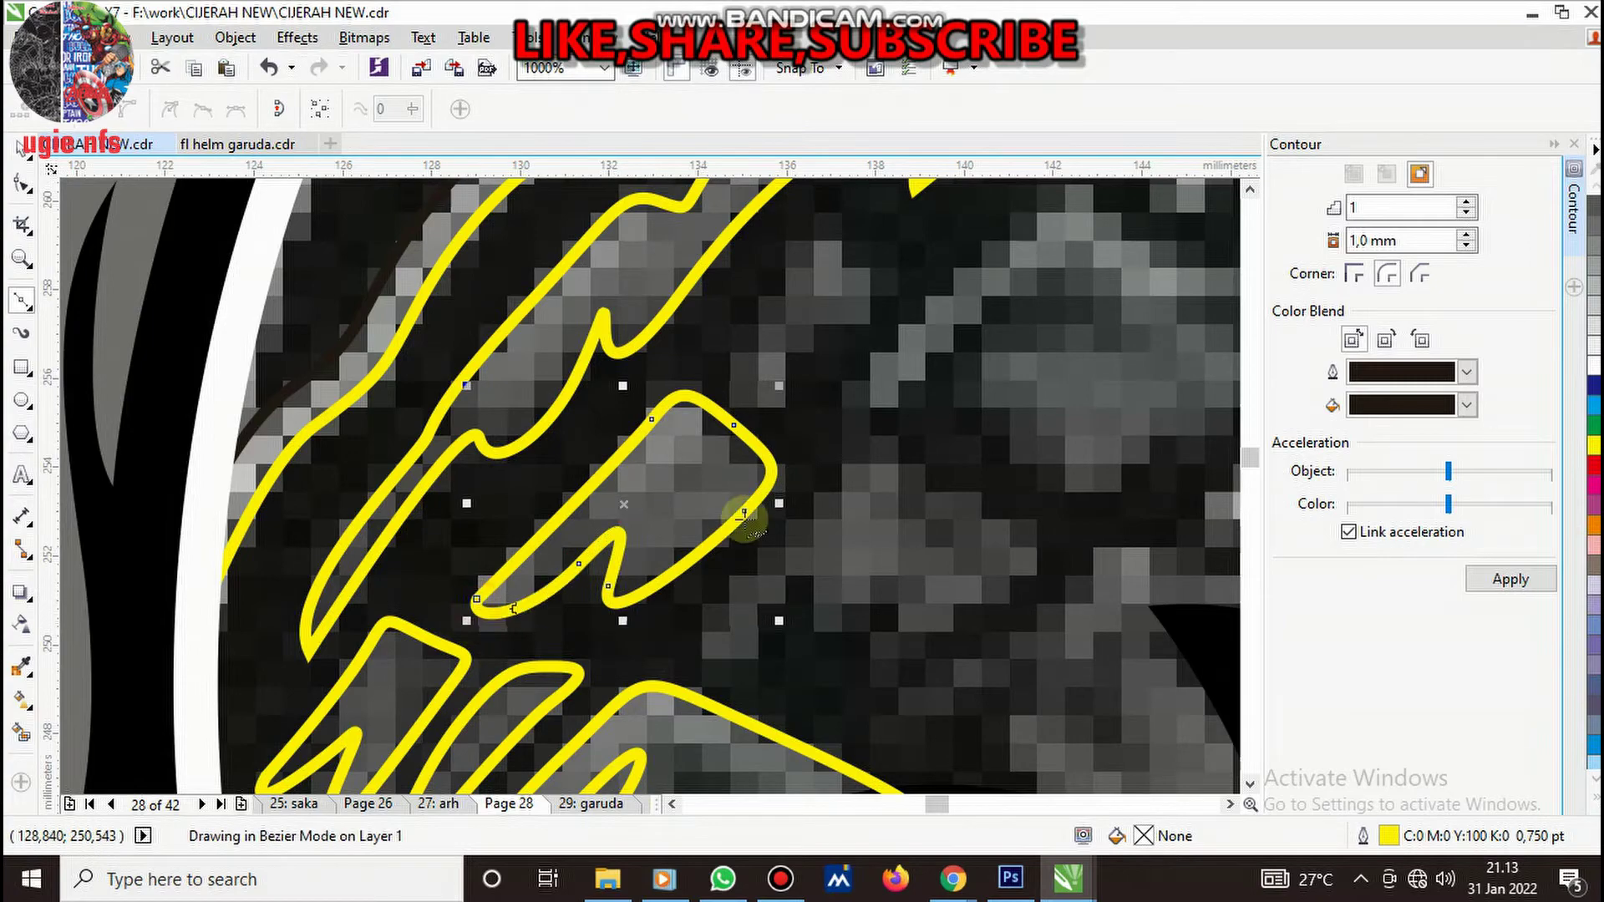
left_click(477, 601)
scroll(831, 478, "down", 3)
left_click(873, 271)
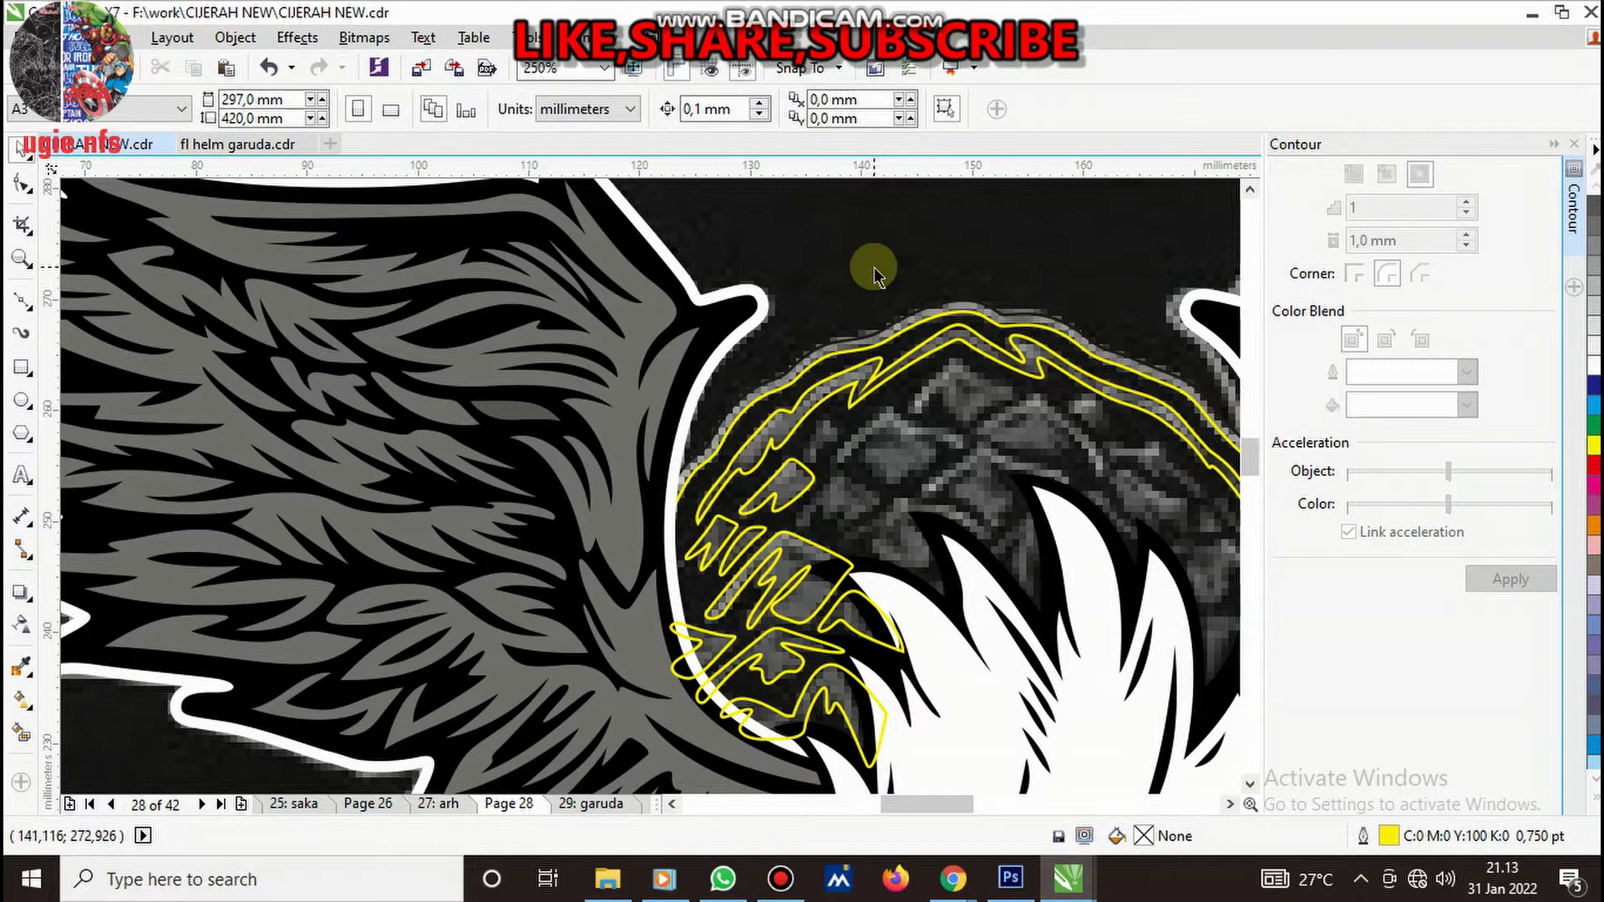
- With the Bezier tool (F5), trace a closed curved outline around one letter piece
key("F5")
scroll(746, 535, "up", 2)
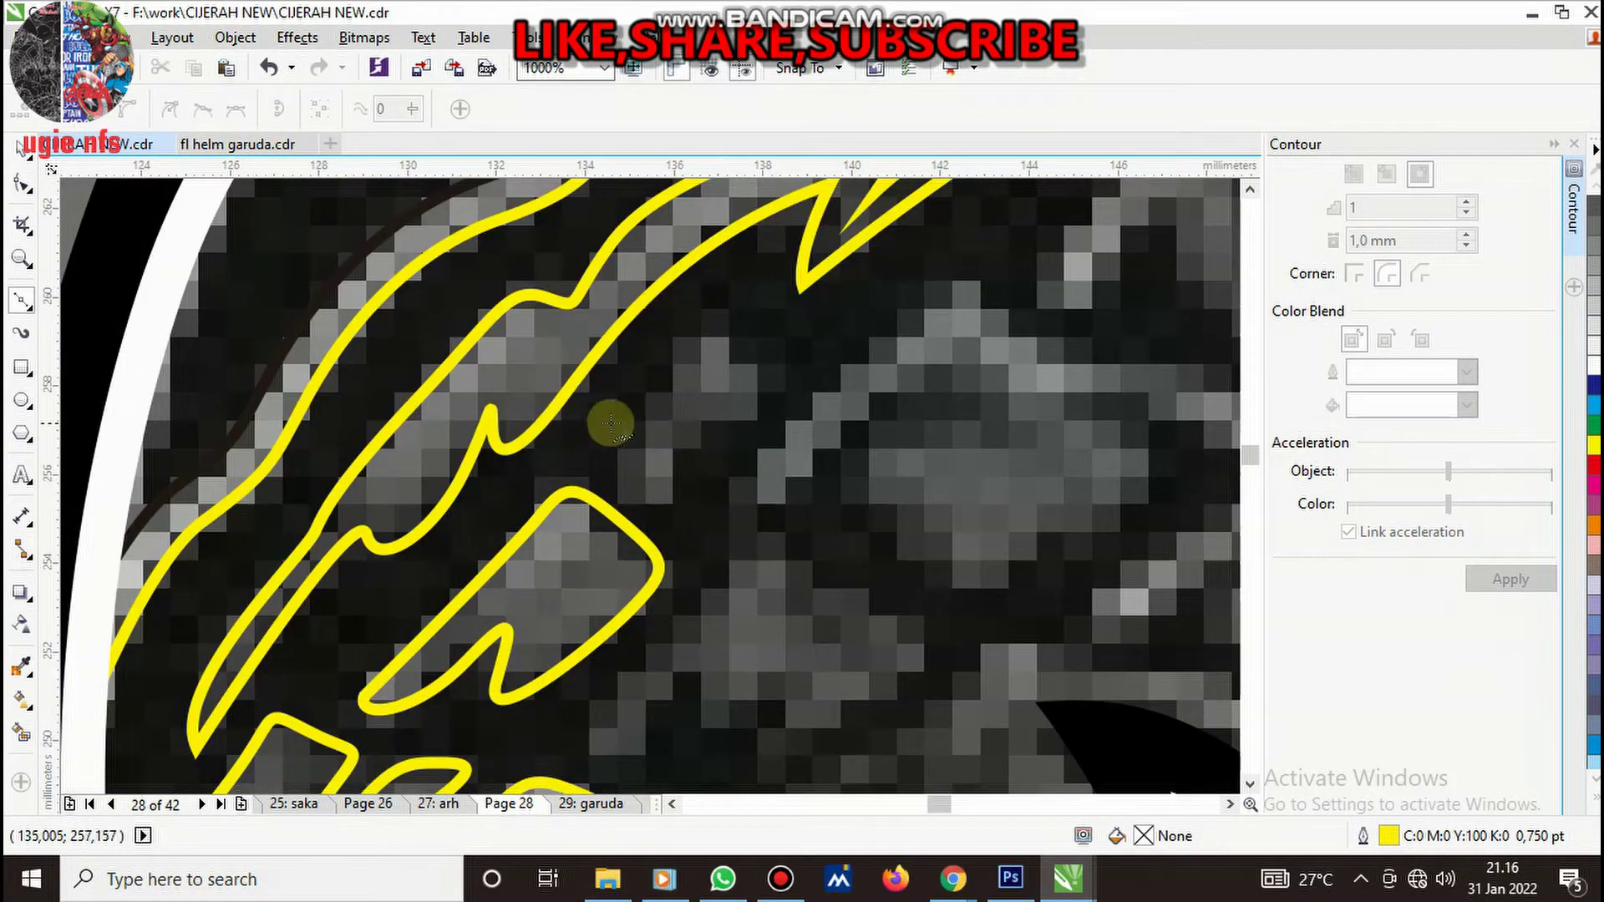
left_click(724, 315)
scroll(733, 351, "up", 1)
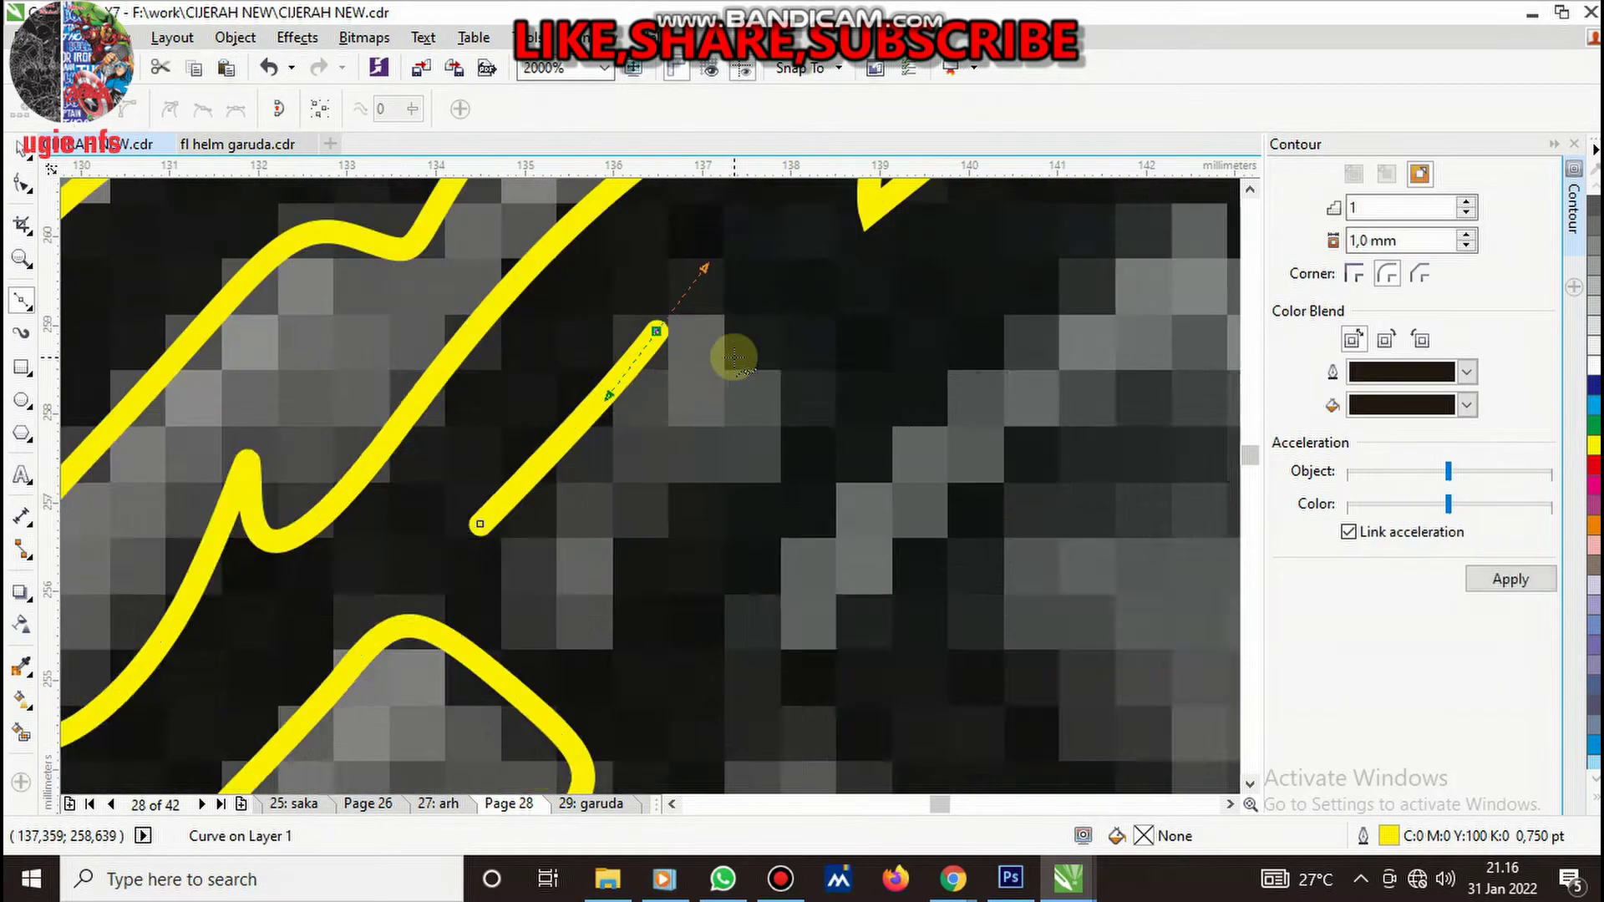
scroll(781, 386, "up", 1)
mouse_move(784, 516)
left_mouse_down()
mouse_move(729, 590)
mouse_move(716, 669)
left_mouse_up()
scroll(728, 590, "down", 2)
scroll(709, 566, "up", 2)
left_click_drag(657, 585, 618, 533)
left_click(551, 432)
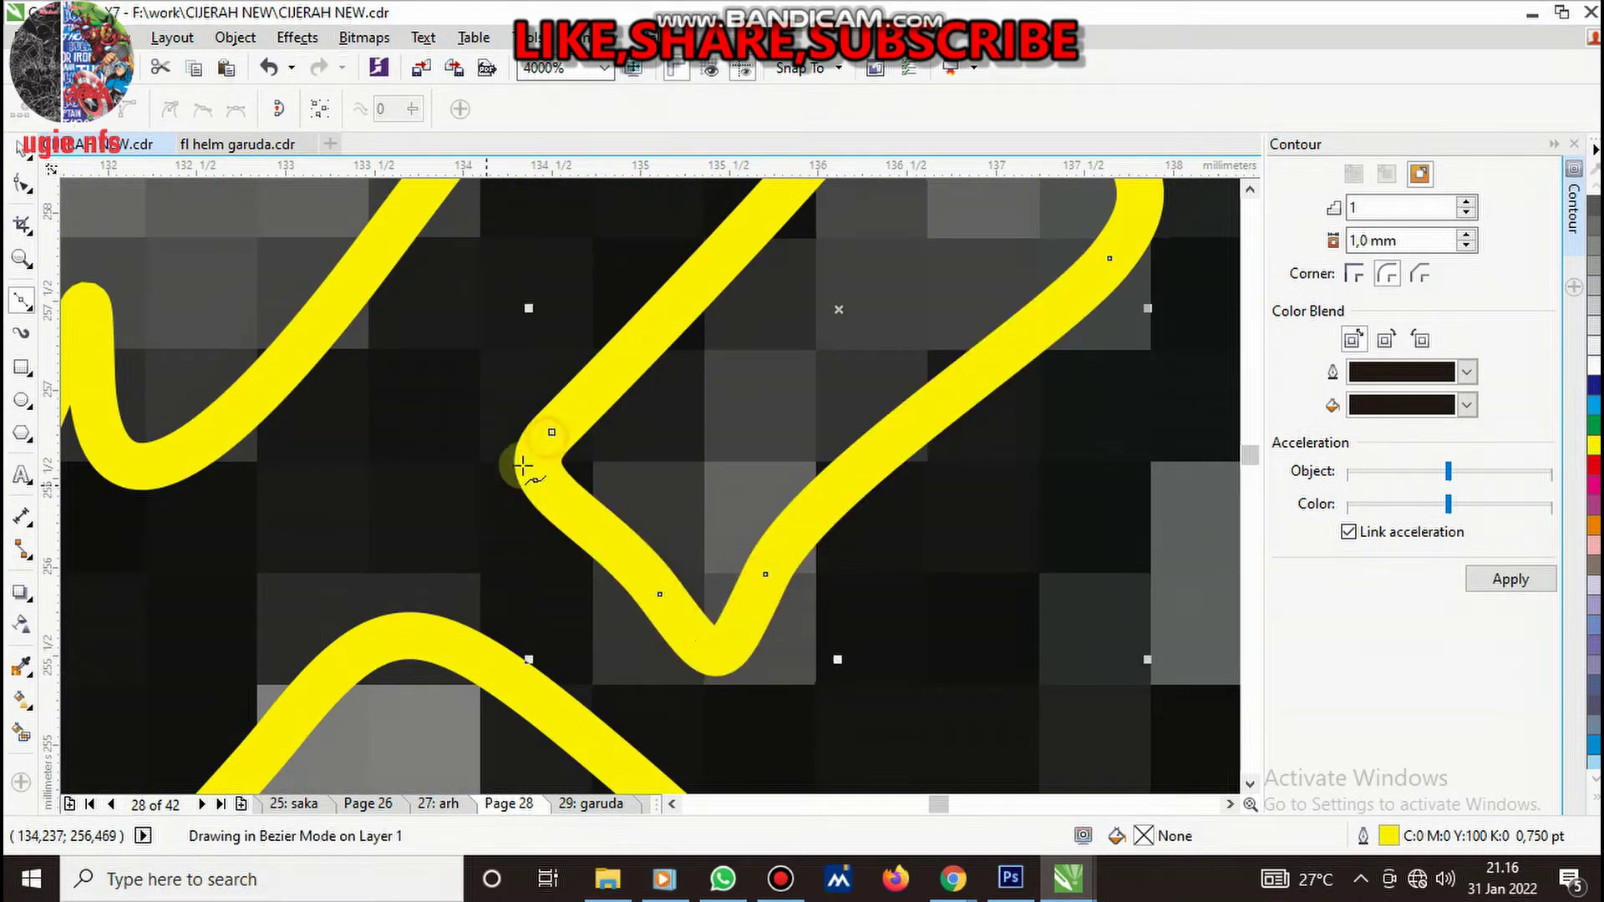
- Trace the zigzag letter piece as a closed outline over the reference
scroll(763, 476, "down", 1)
scroll(689, 483, "down", 1)
scroll(698, 423, "down", 3)
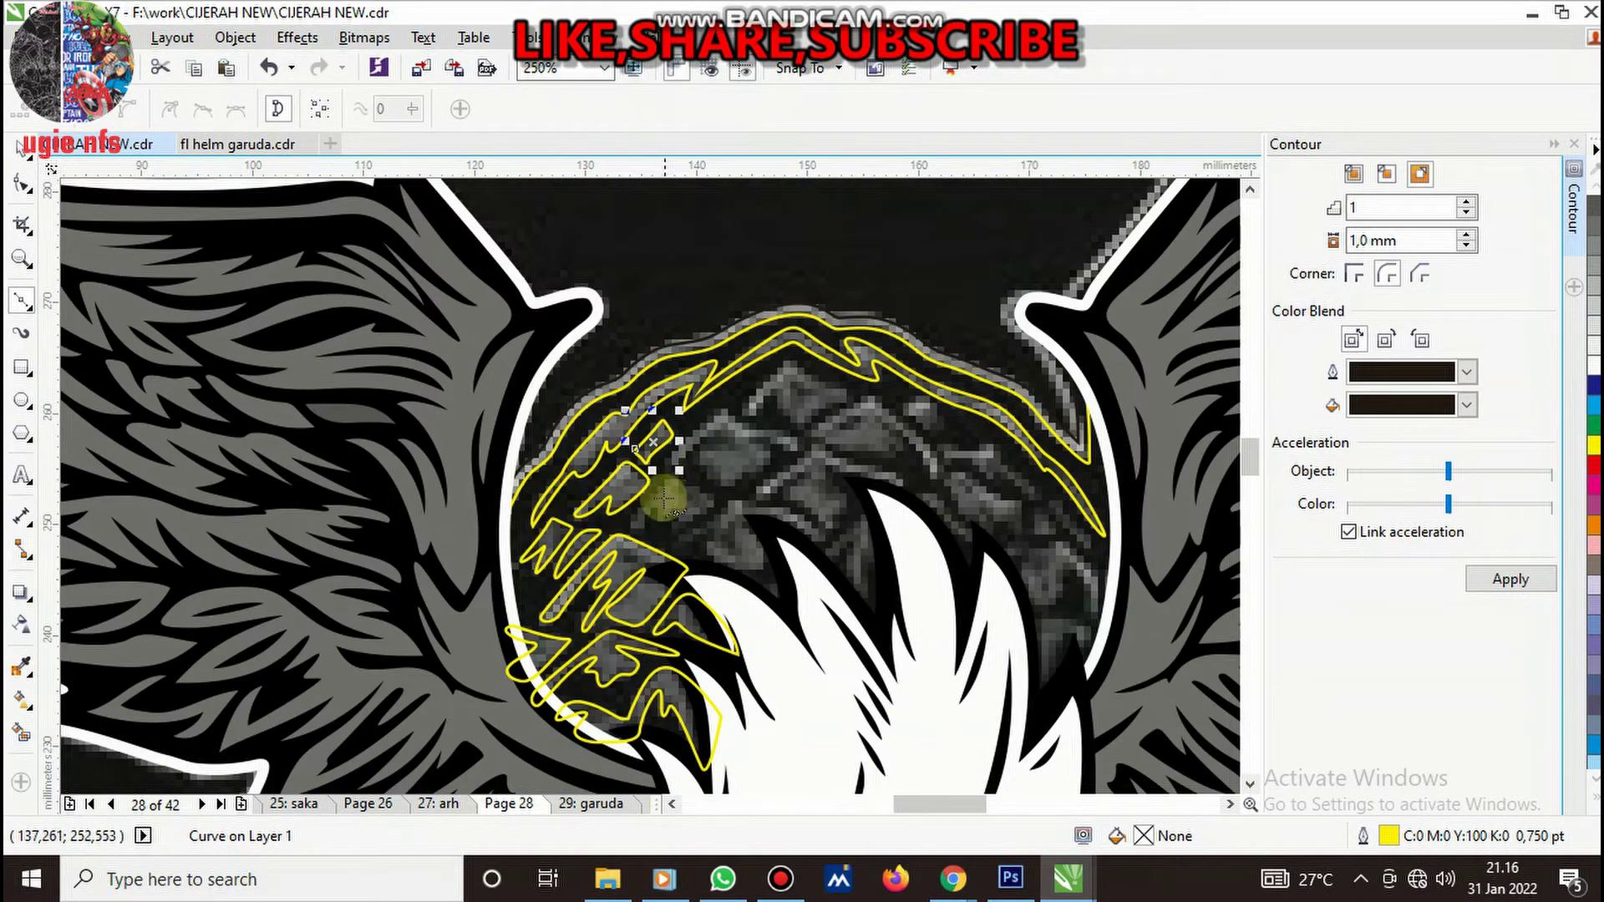
scroll(589, 535, "up", 4)
left_click(418, 647)
left_click_drag(673, 388, 735, 326)
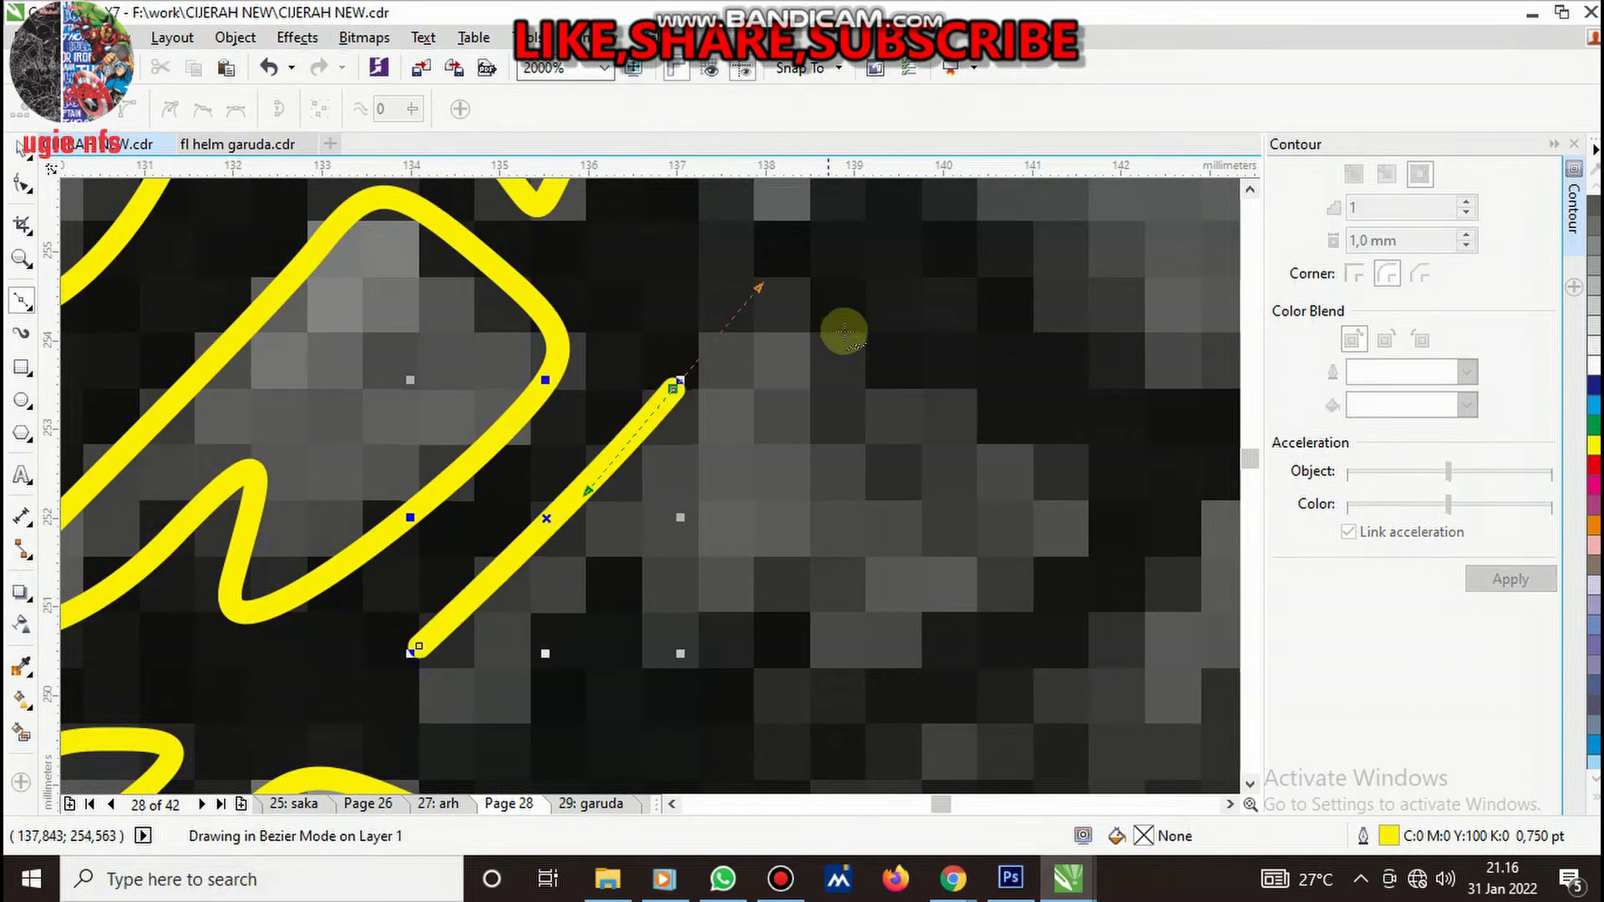
left_click(884, 379)
left_click(1072, 528)
left_click(950, 489)
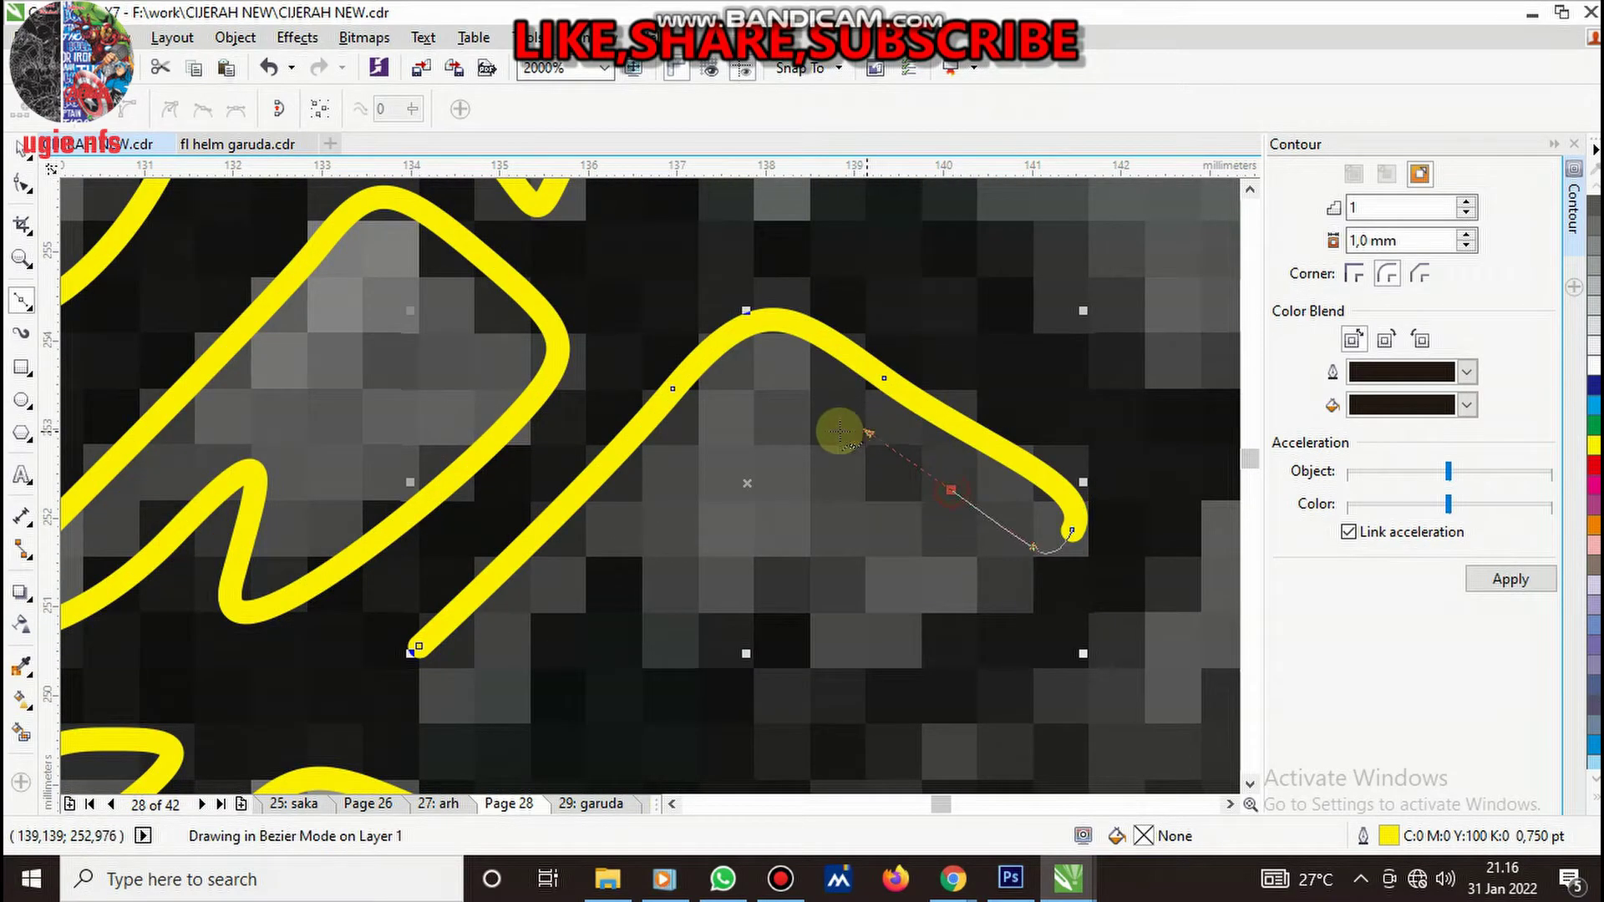
left_click(830, 431)
left_click_drag(980, 595, 919, 641)
scroll(919, 641, "down", 3)
scroll(944, 553, "up", 3)
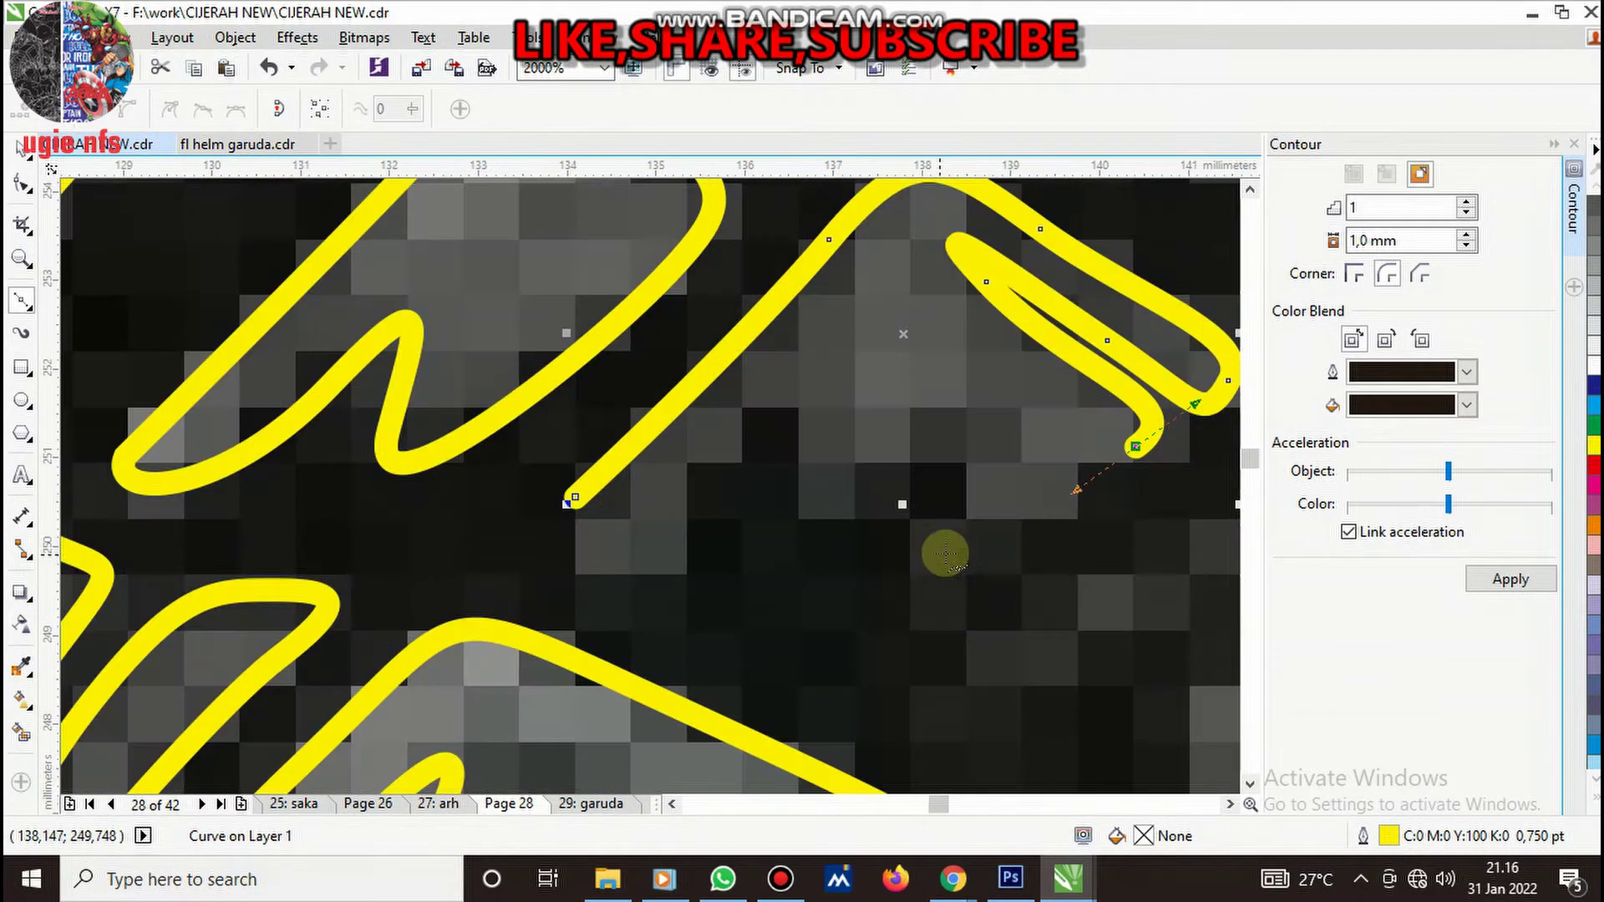
left_click(963, 432)
left_click(797, 489)
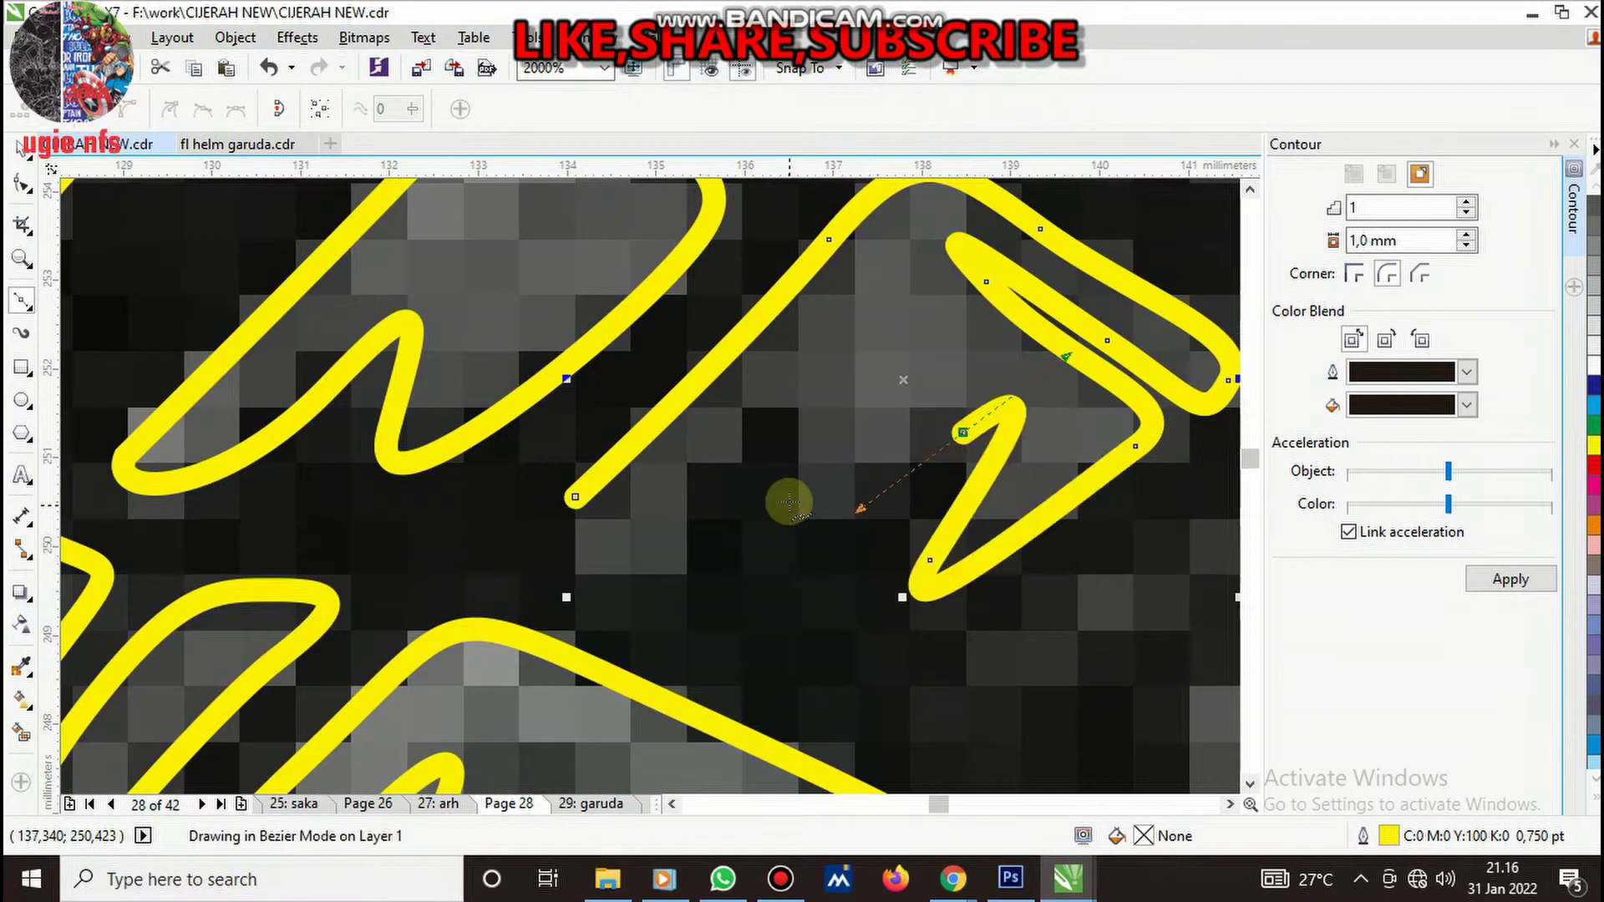
left_click_drag(761, 423, 654, 562)
left_click(575, 498)
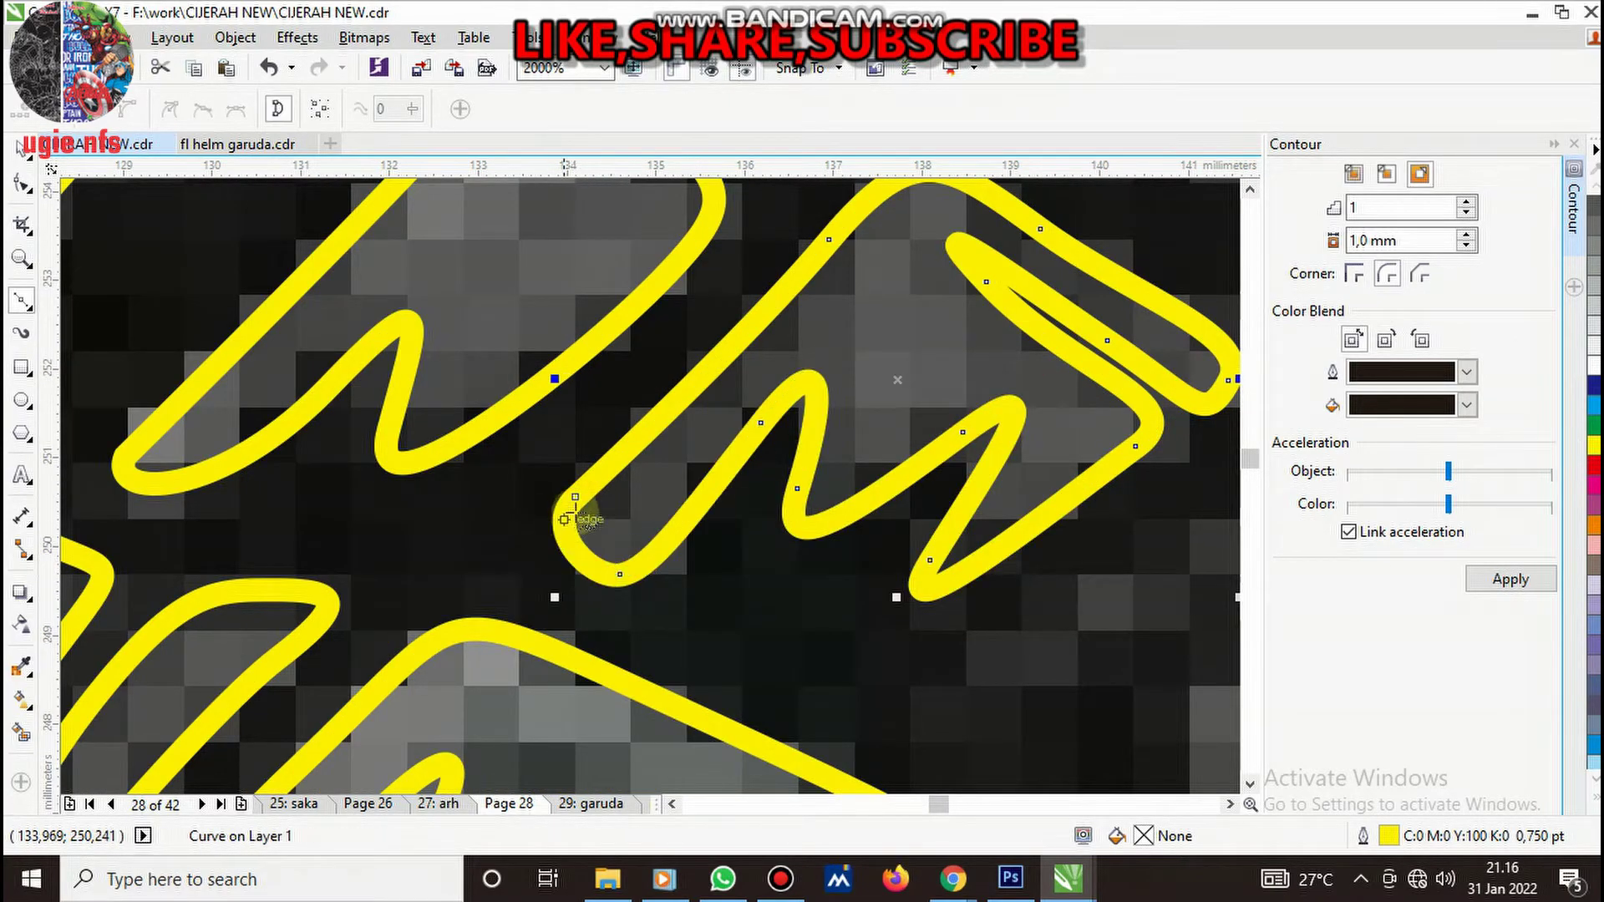
scroll(576, 518, "down", 5)
scroll(690, 507, "up", 3)
- Trace the hooked letter piece as a closed outline, closing on its start node
left_click(525, 556)
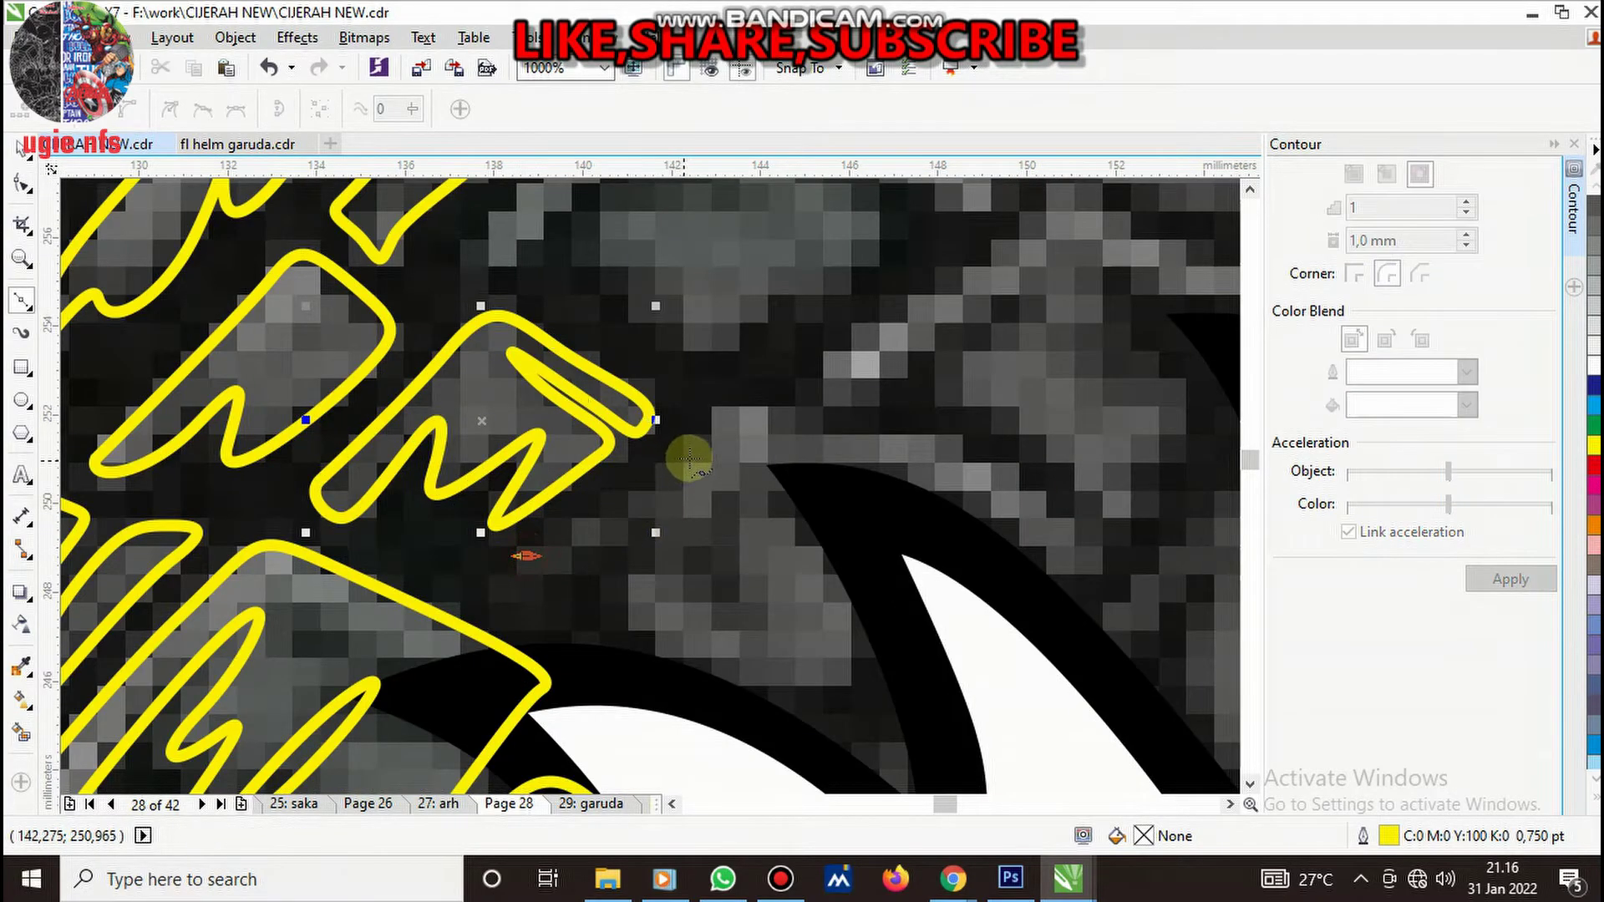
left_click(701, 449)
left_click_drag(839, 421, 926, 439)
left_click_drag(1059, 516, 1090, 561)
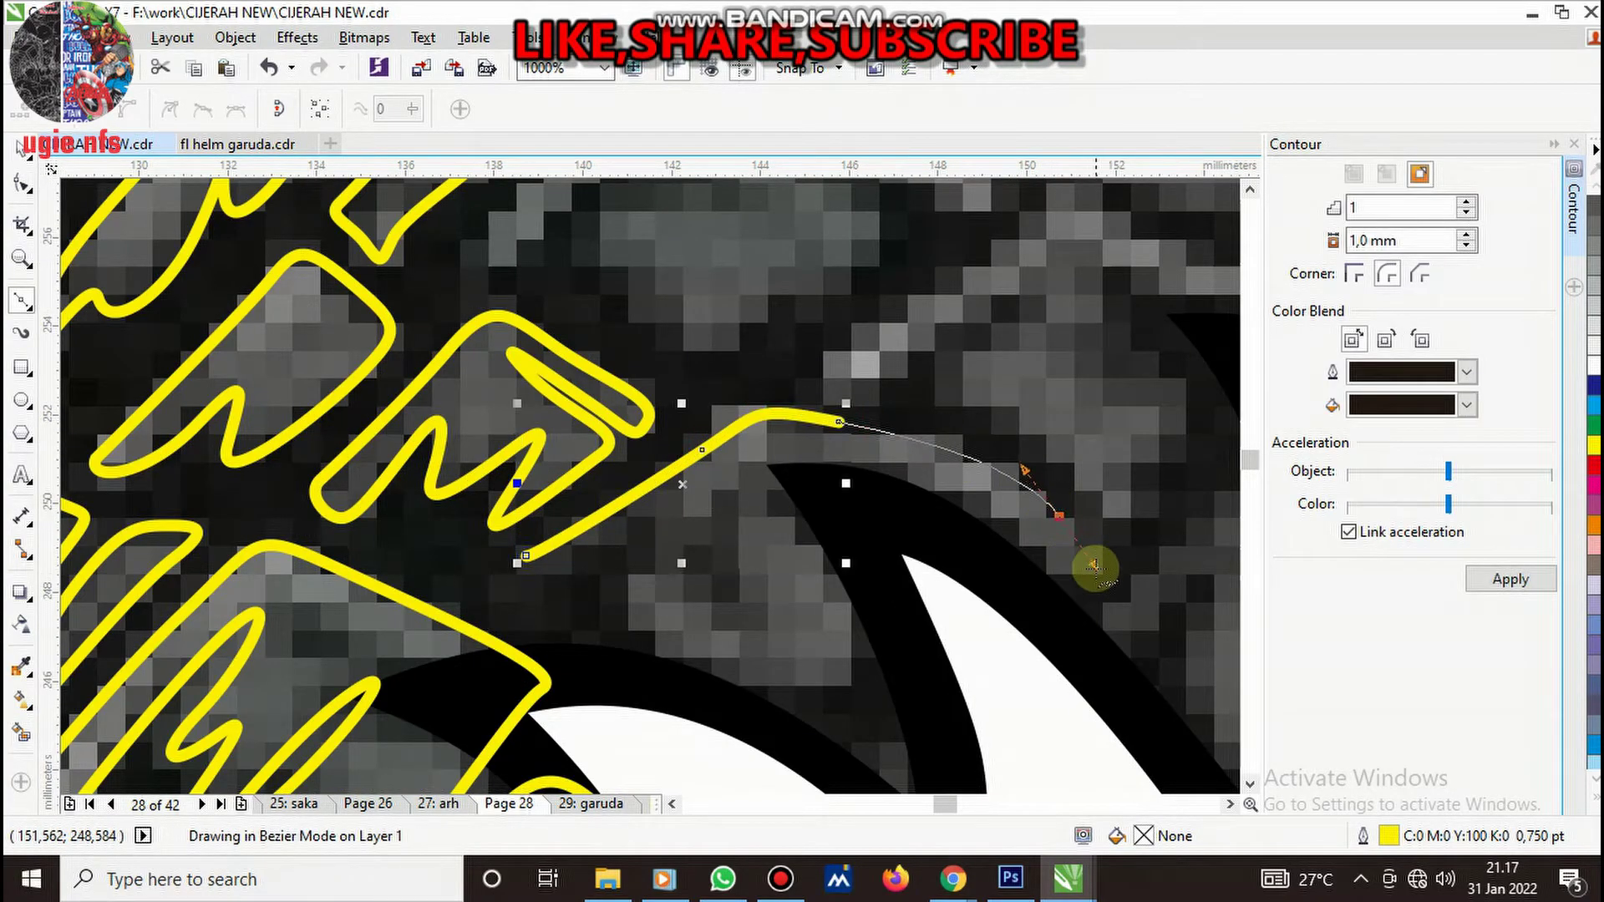
left_click_drag(1009, 614, 973, 636)
left_click_drag(745, 670, 685, 647)
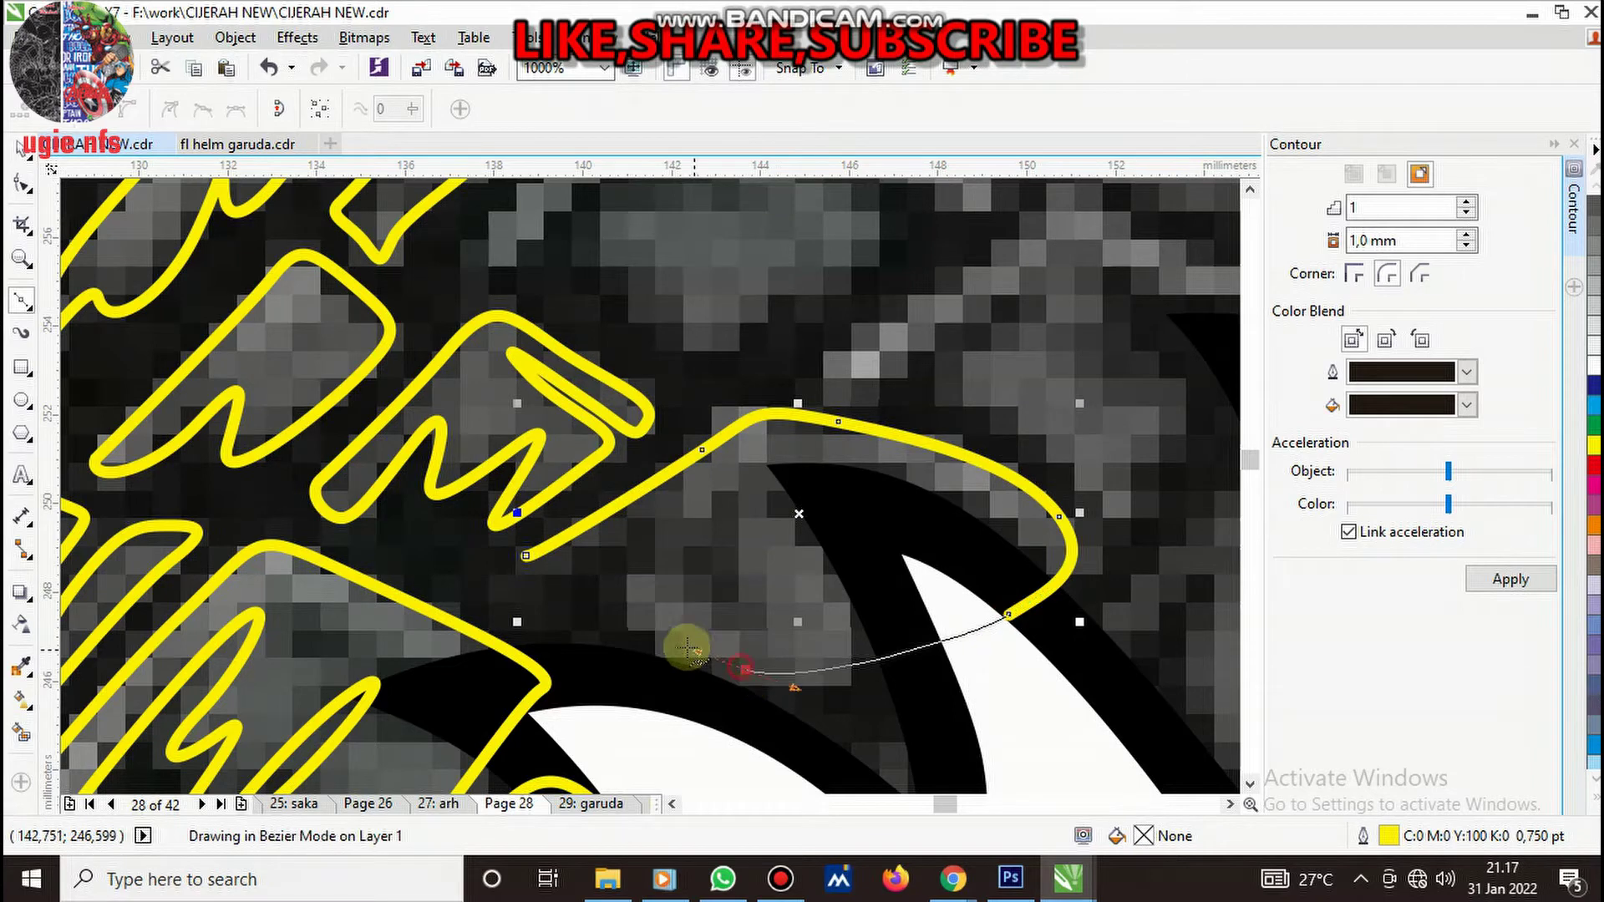
mouse_move(624, 578)
left_mouse_down()
mouse_move(749, 619)
mouse_move(731, 558)
left_mouse_up()
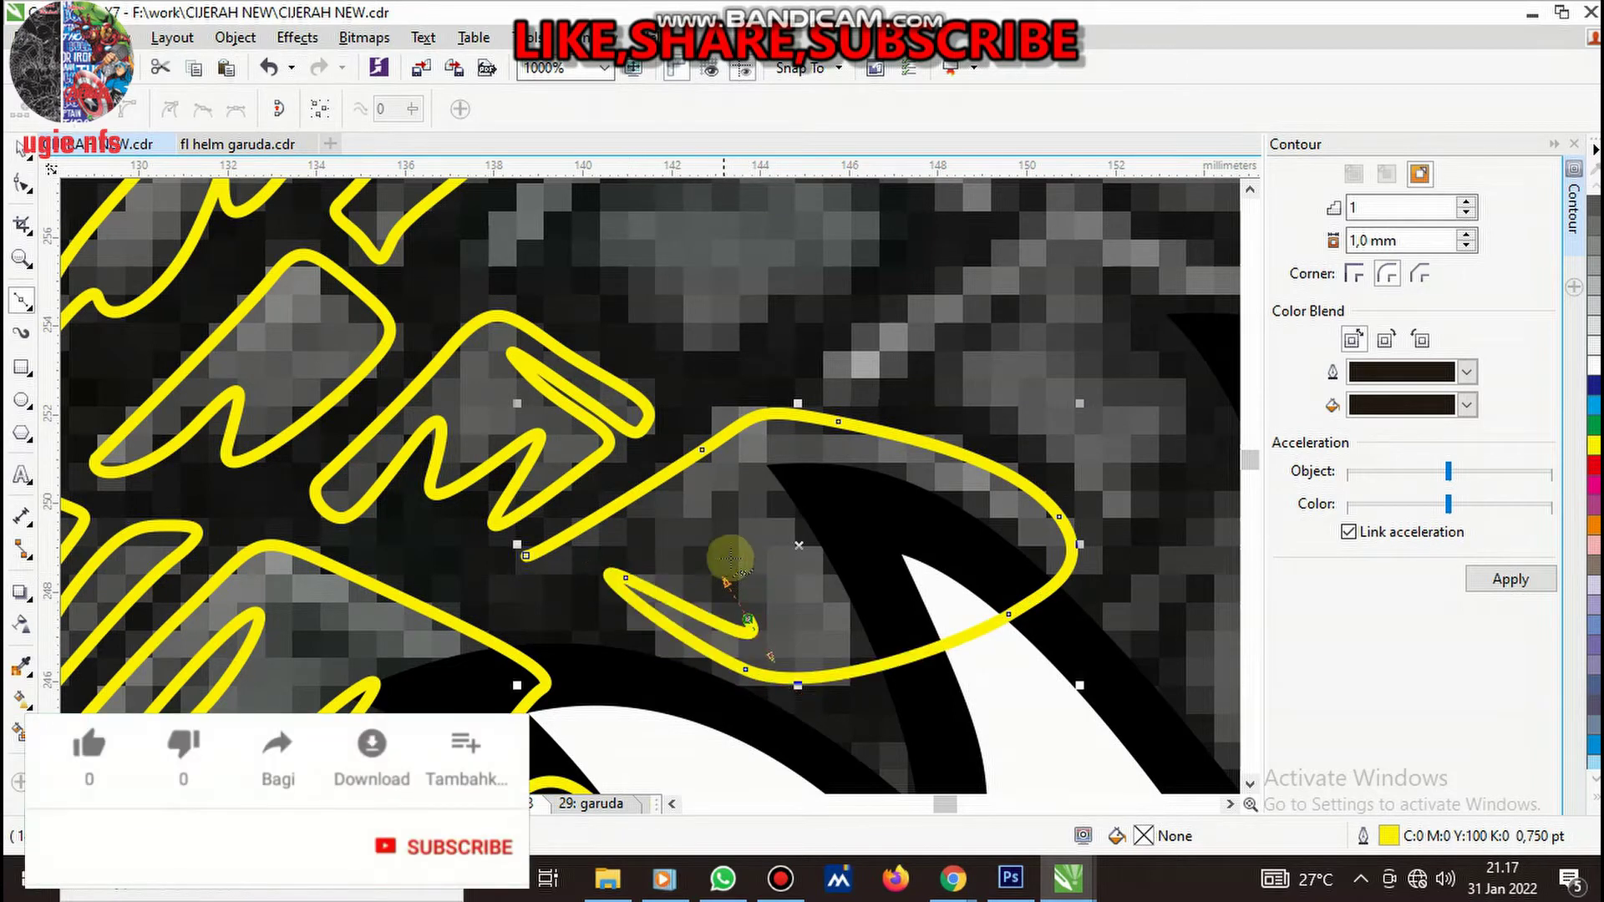
left_click(763, 523)
left_click_drag(827, 494, 753, 482)
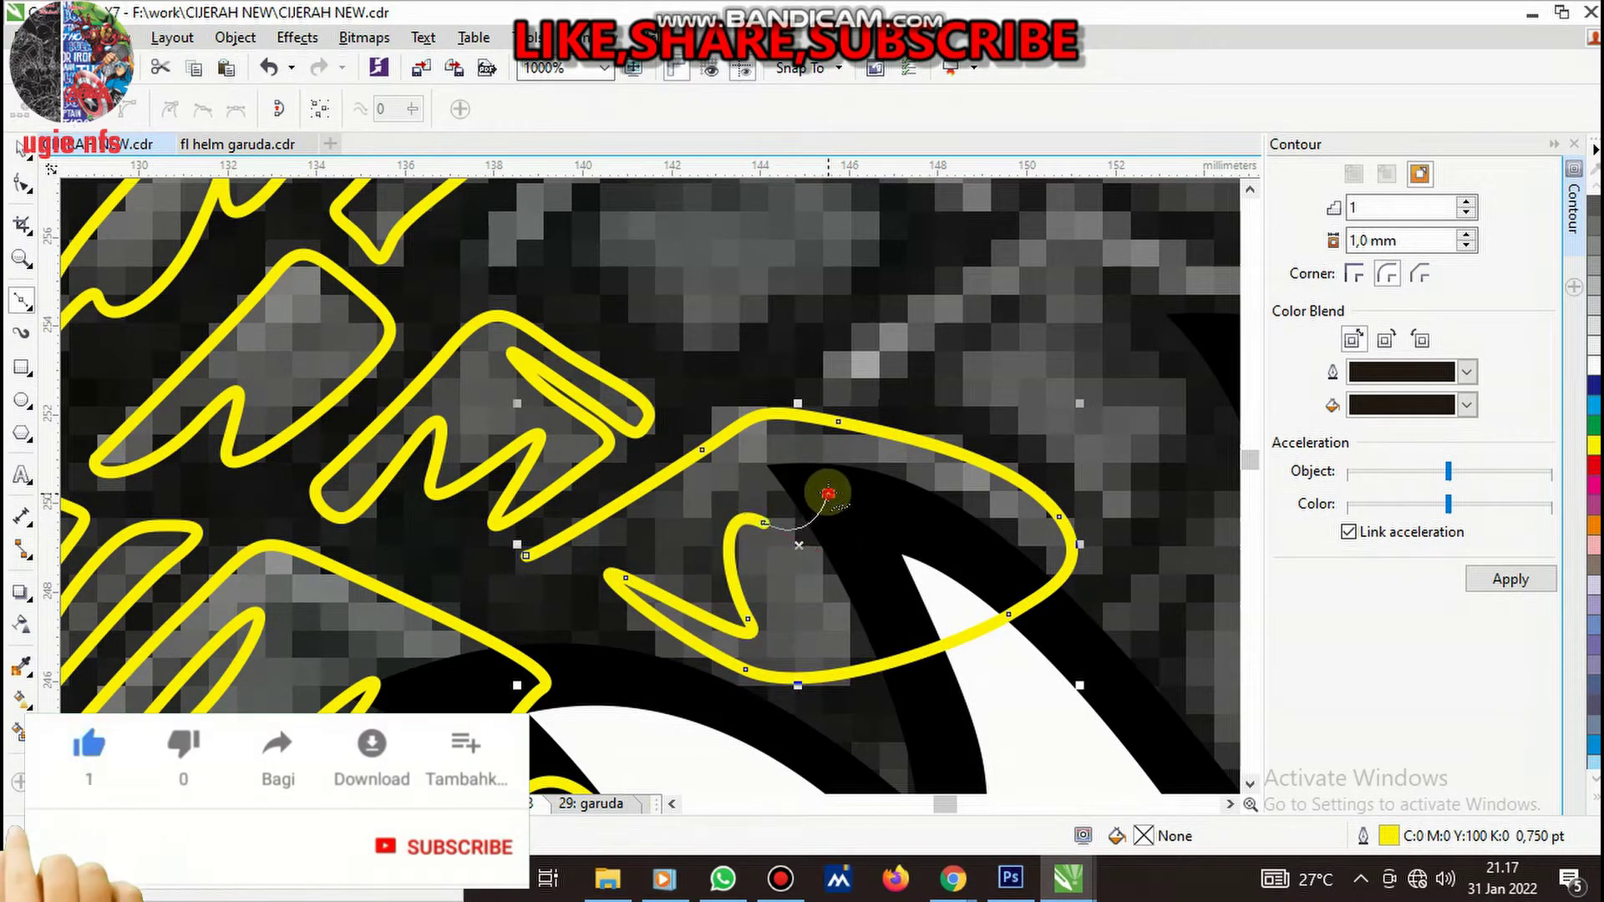
left_click(517, 545)
scroll(668, 543, "down", 2)
- Trace the notched letter piece beside the white spike as a closed outline
scroll(698, 582, "up", 1)
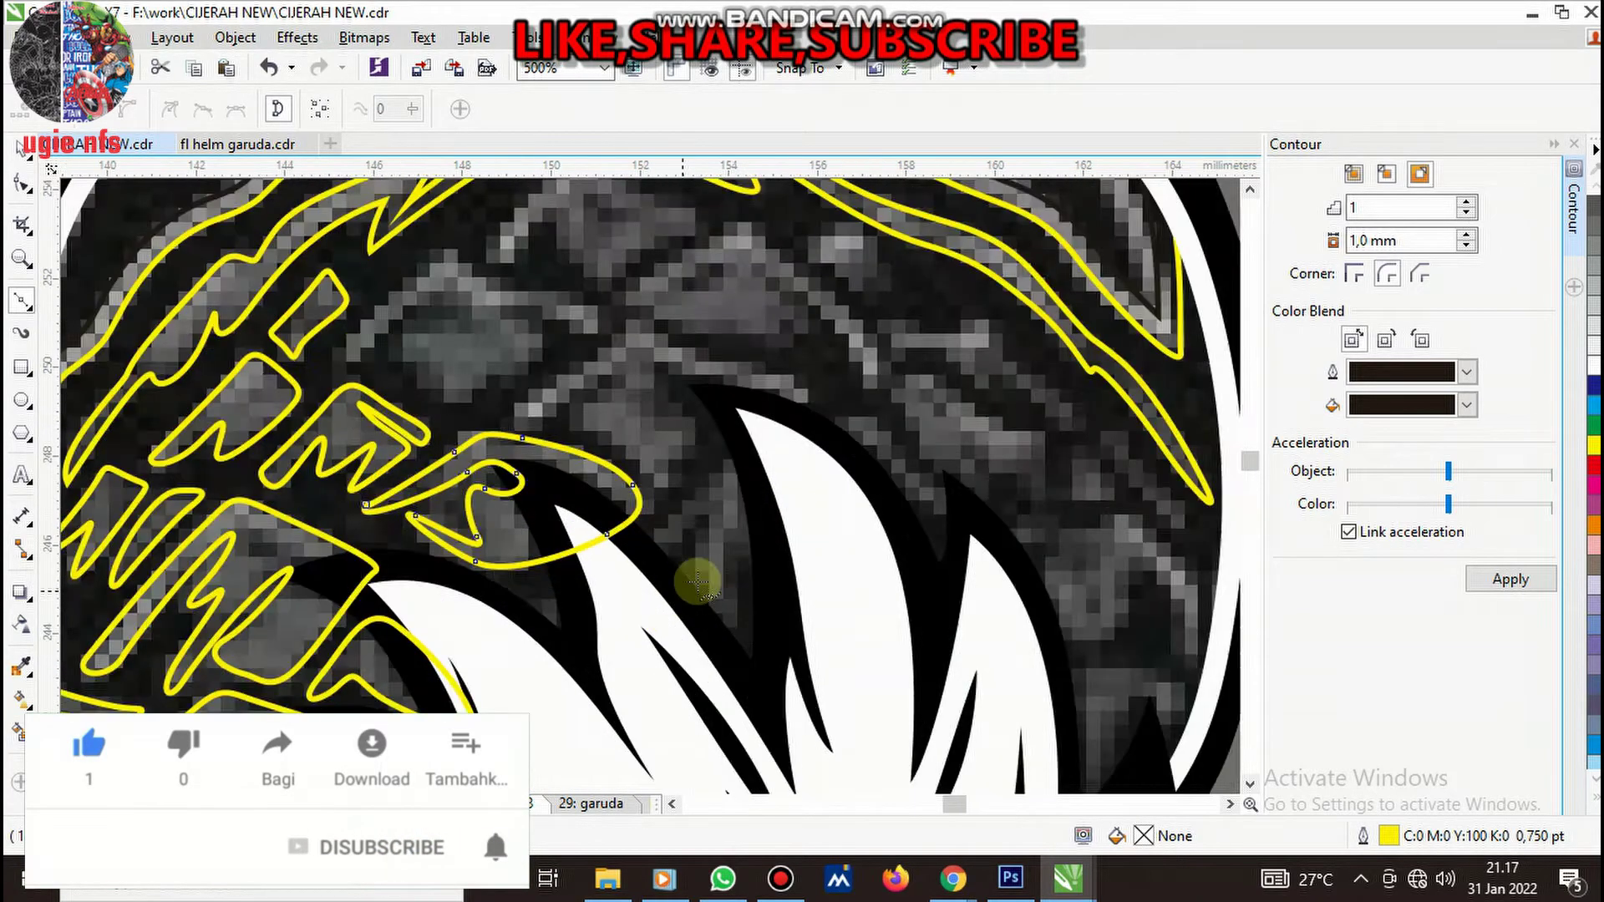
scroll(698, 582, "up", 1)
left_click(617, 510)
left_click(757, 361)
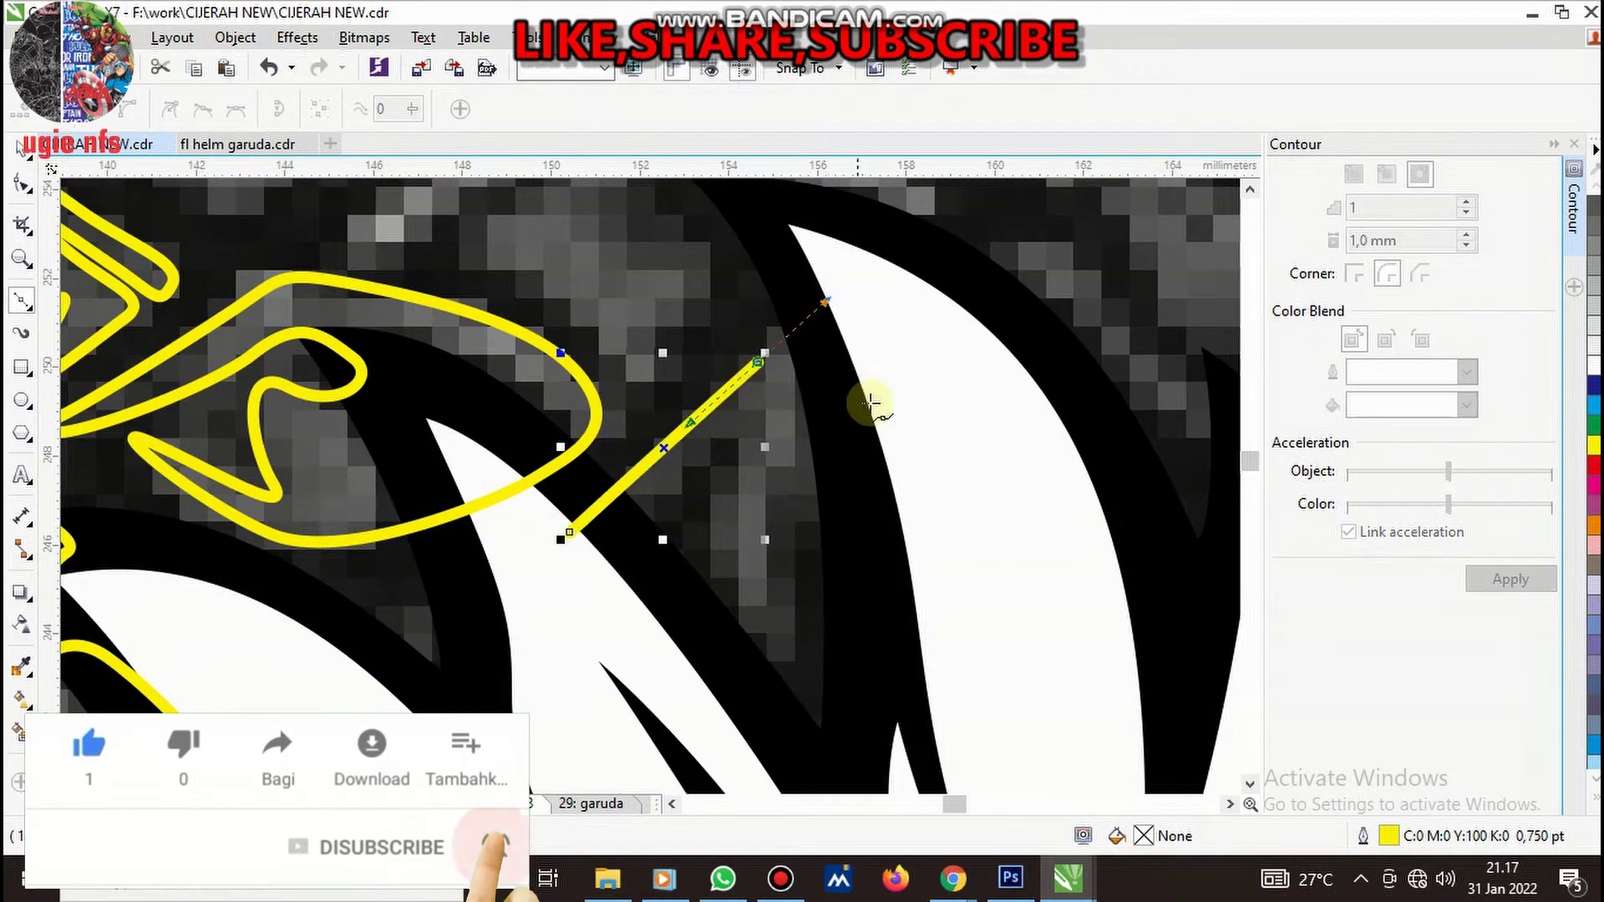
left_click_drag(888, 473, 891, 708)
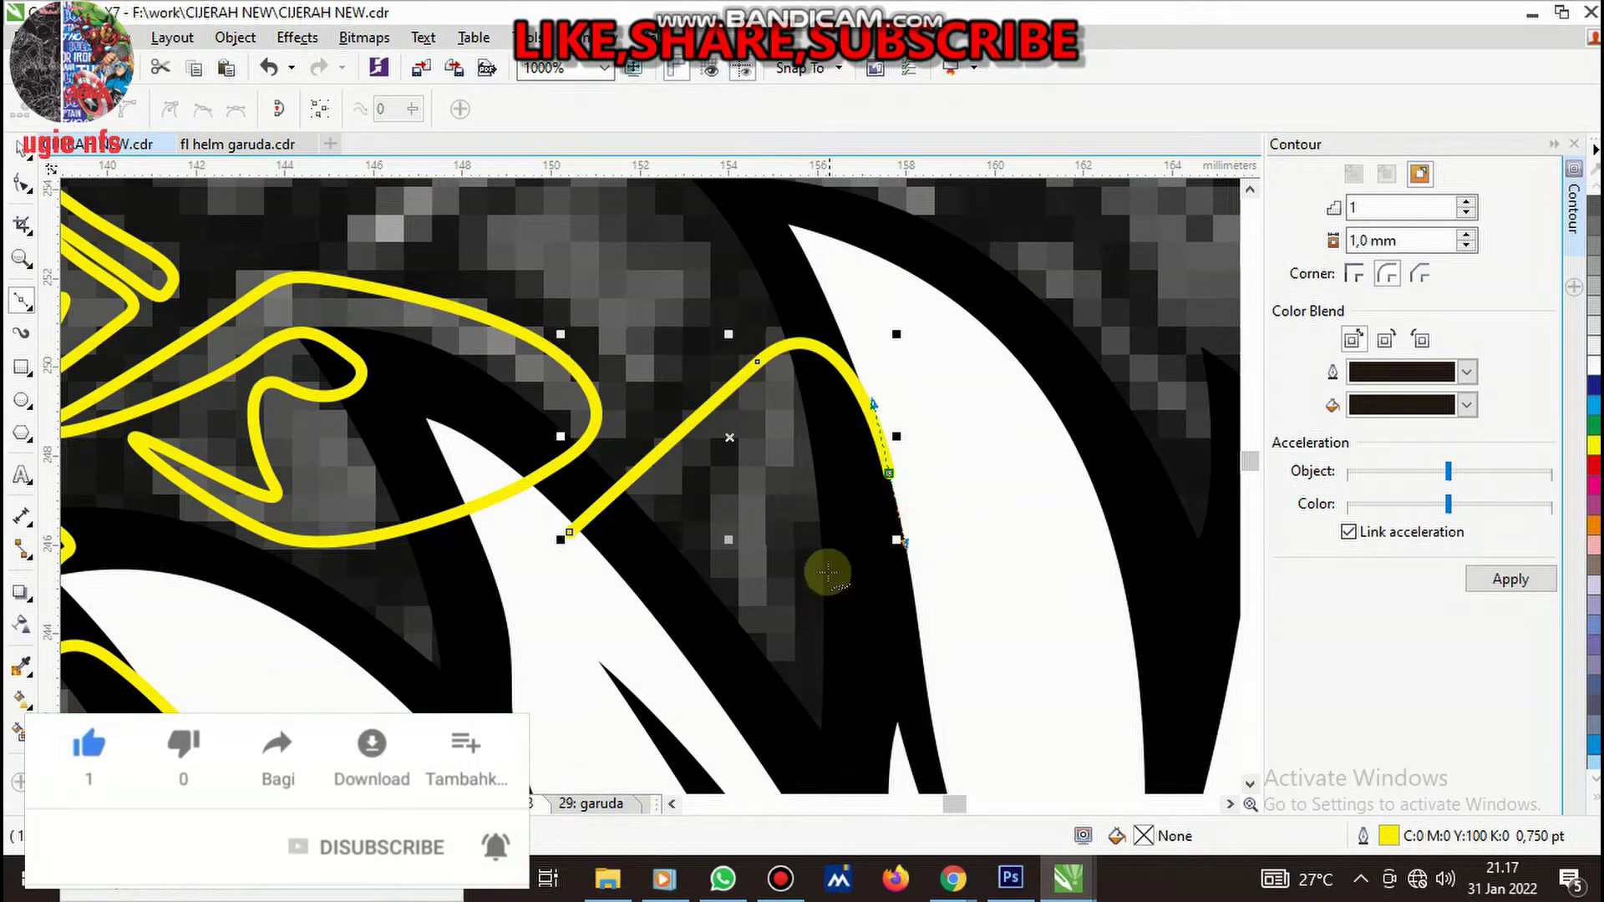
left_click_drag(799, 499, 798, 498)
left_click(777, 516)
left_click_drag(773, 678, 718, 637)
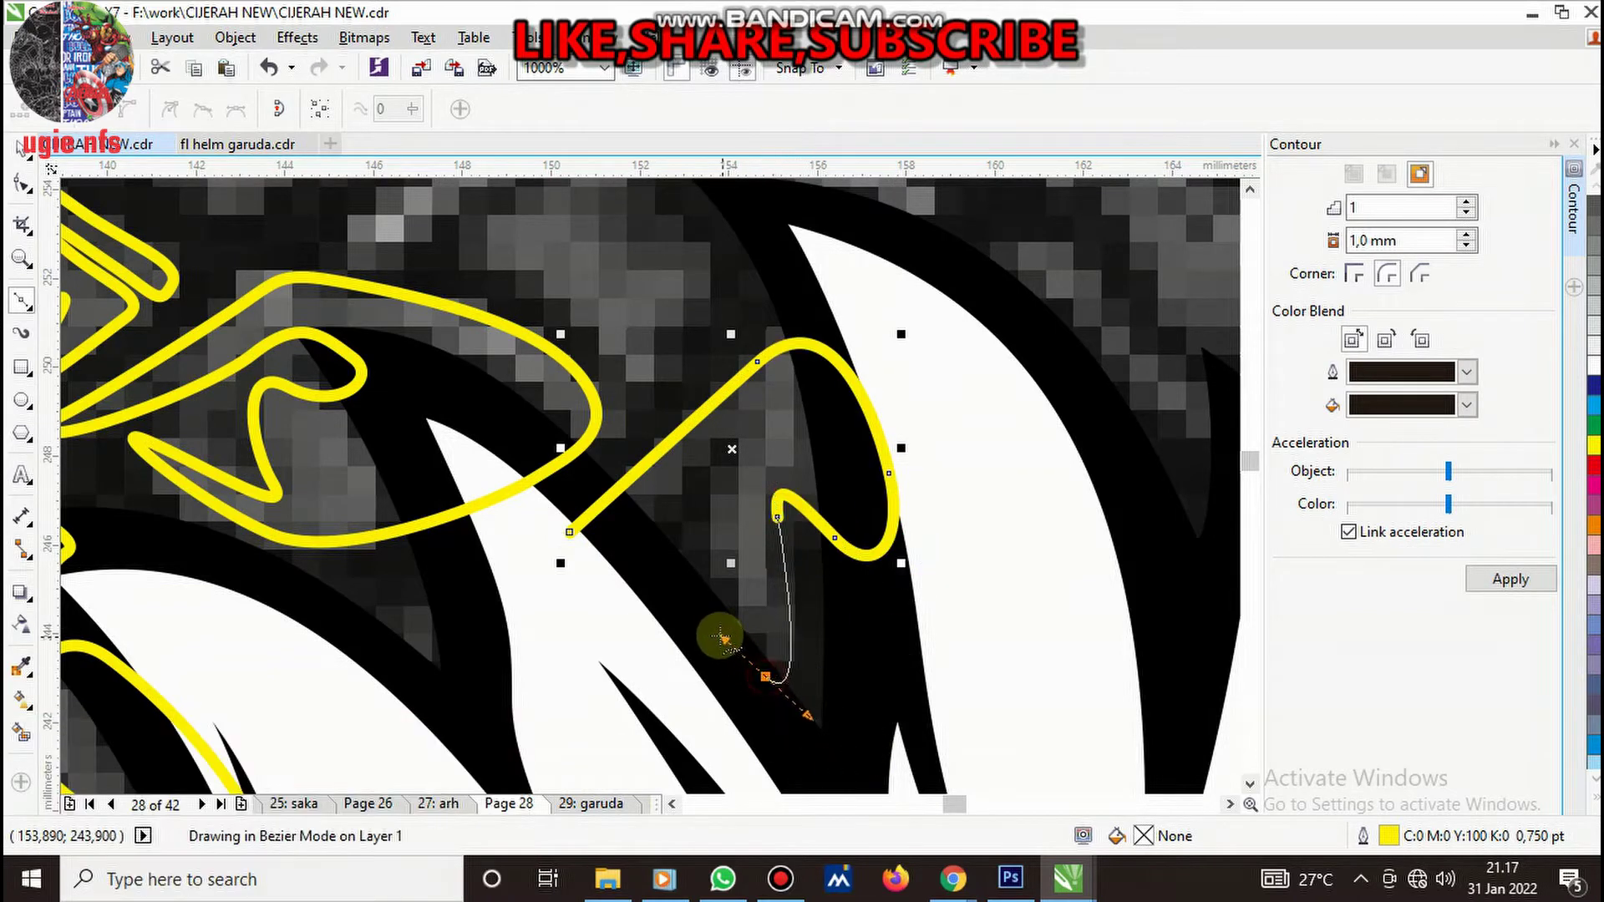
left_click(698, 530)
left_click(743, 432)
left_click_drag(608, 571, 580, 604)
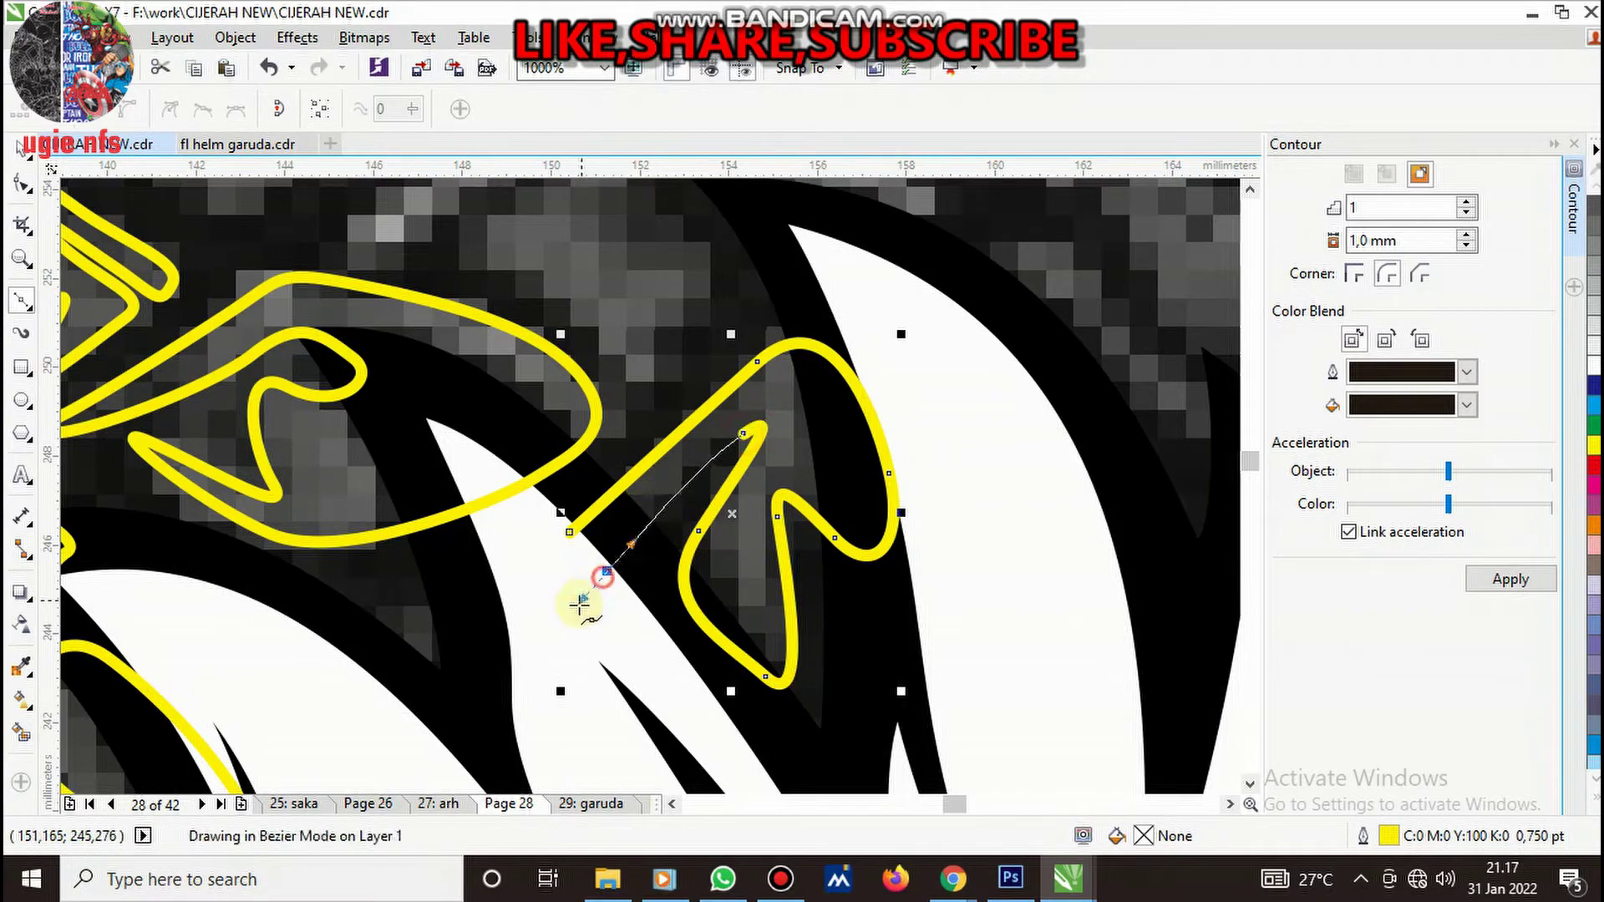
left_click(569, 534)
- Trace a small three-point outline along the white spike and curve its closing edge
scroll(584, 543, "down", 2)
scroll(689, 560, "up", 2)
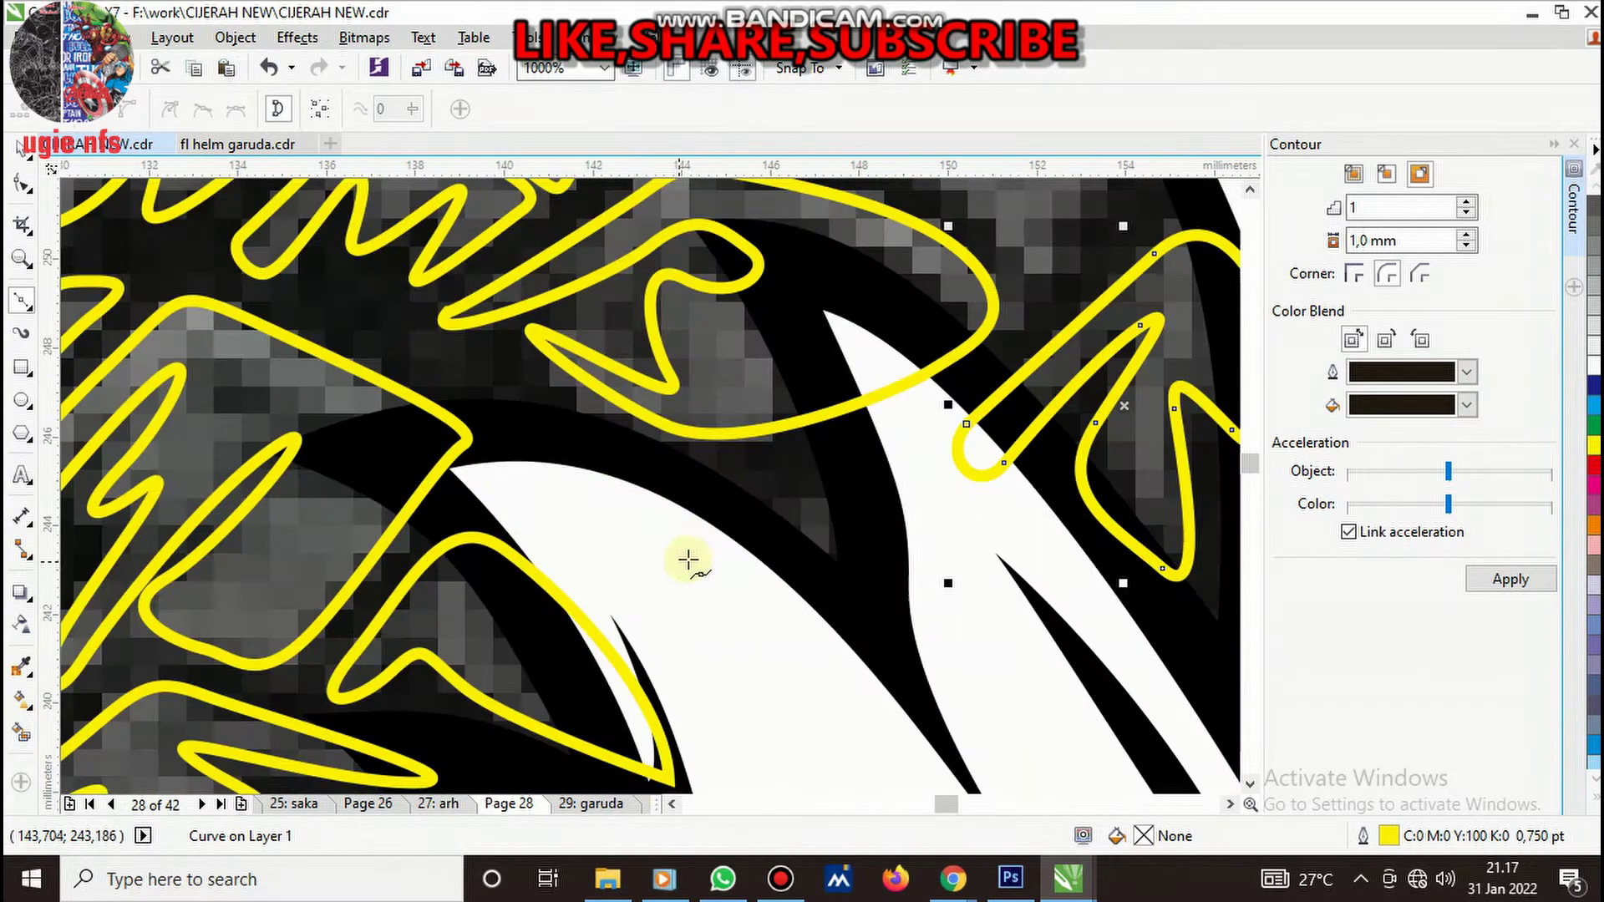
left_click(678, 509)
left_click(858, 471)
left_click(929, 559)
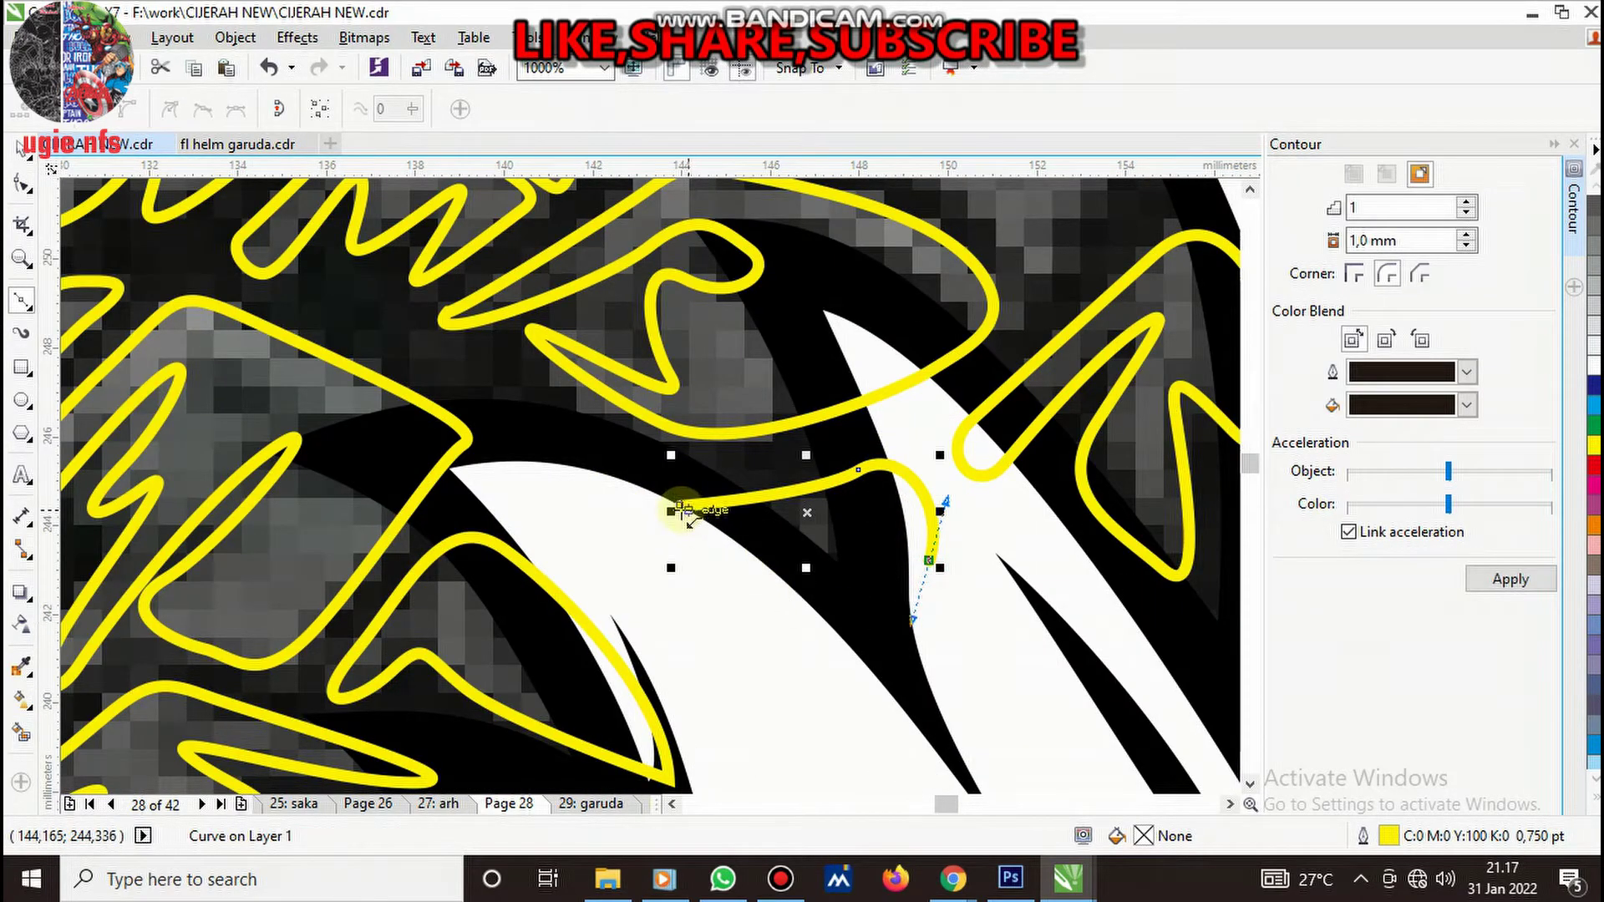
left_click_drag(680, 508, 727, 641)
- Trace the hooked upper letter stroke as a closed outline
scroll(727, 641, "down", 2)
scroll(898, 556, "up", 2)
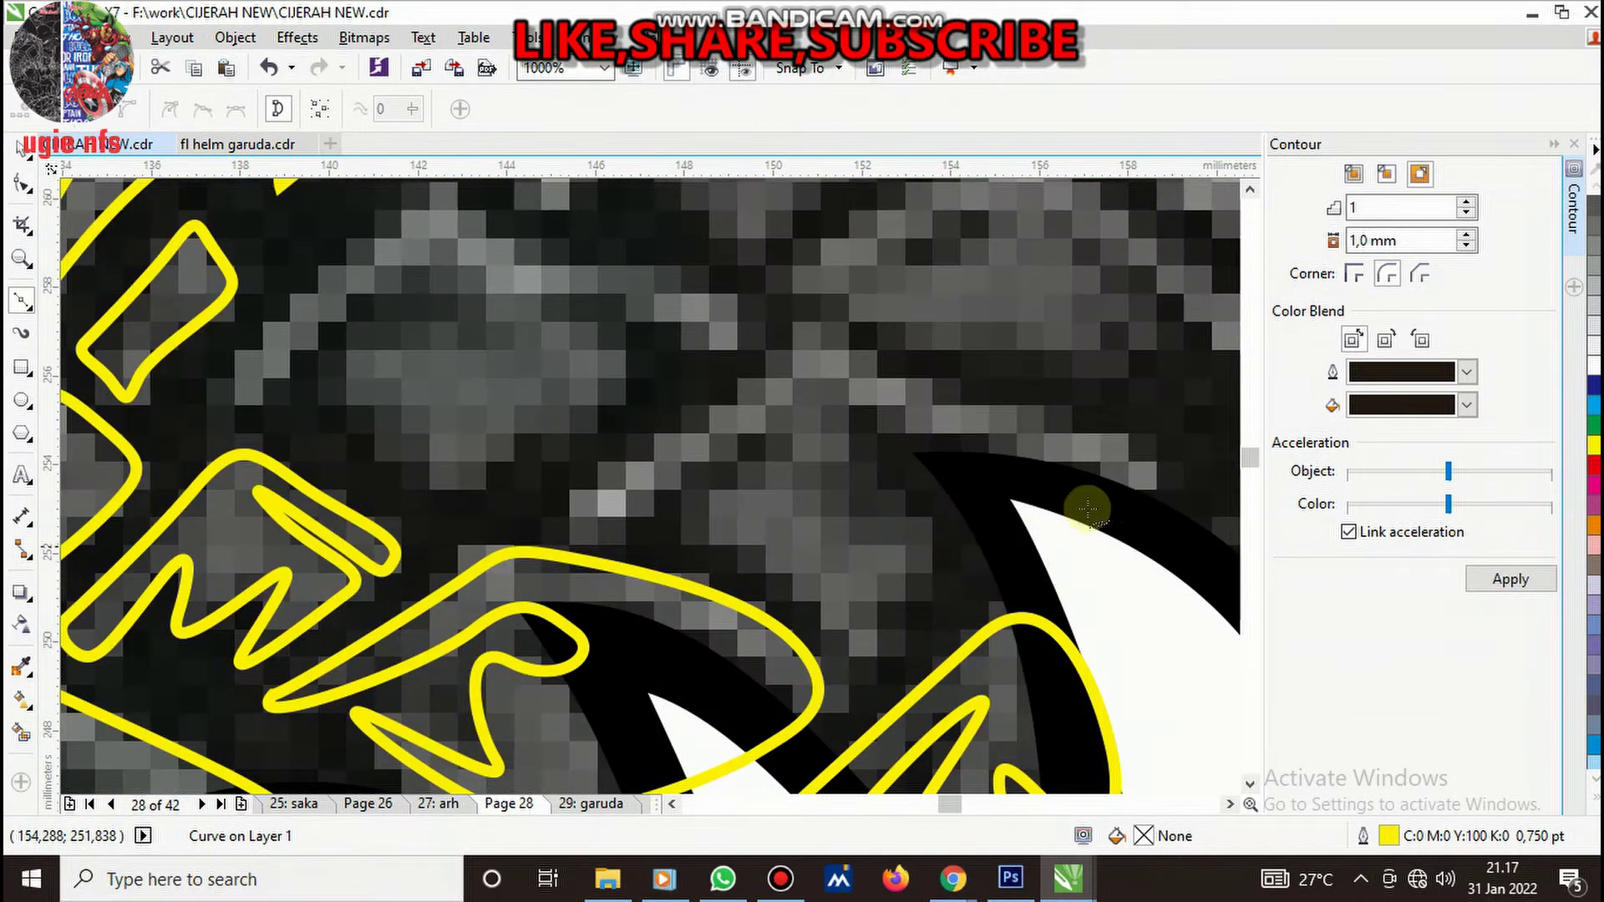
left_click(1147, 449)
left_click_drag(757, 365, 719, 407)
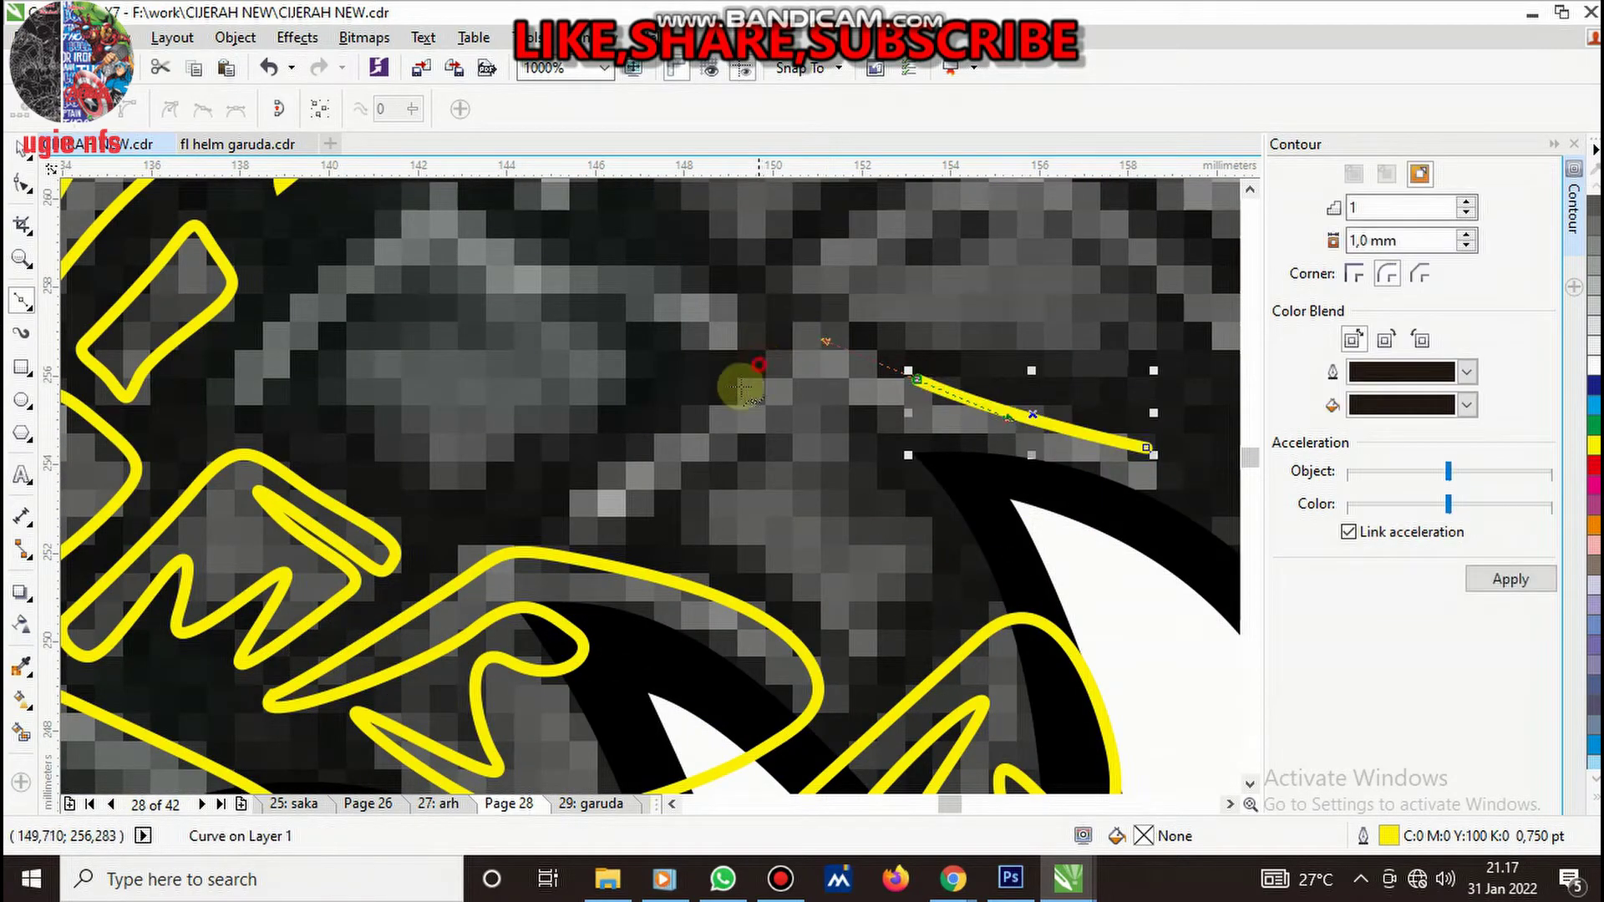
left_click(571, 501)
mouse_move(622, 519)
left_mouse_down()
mouse_move(722, 449)
mouse_move(727, 472)
left_mouse_up()
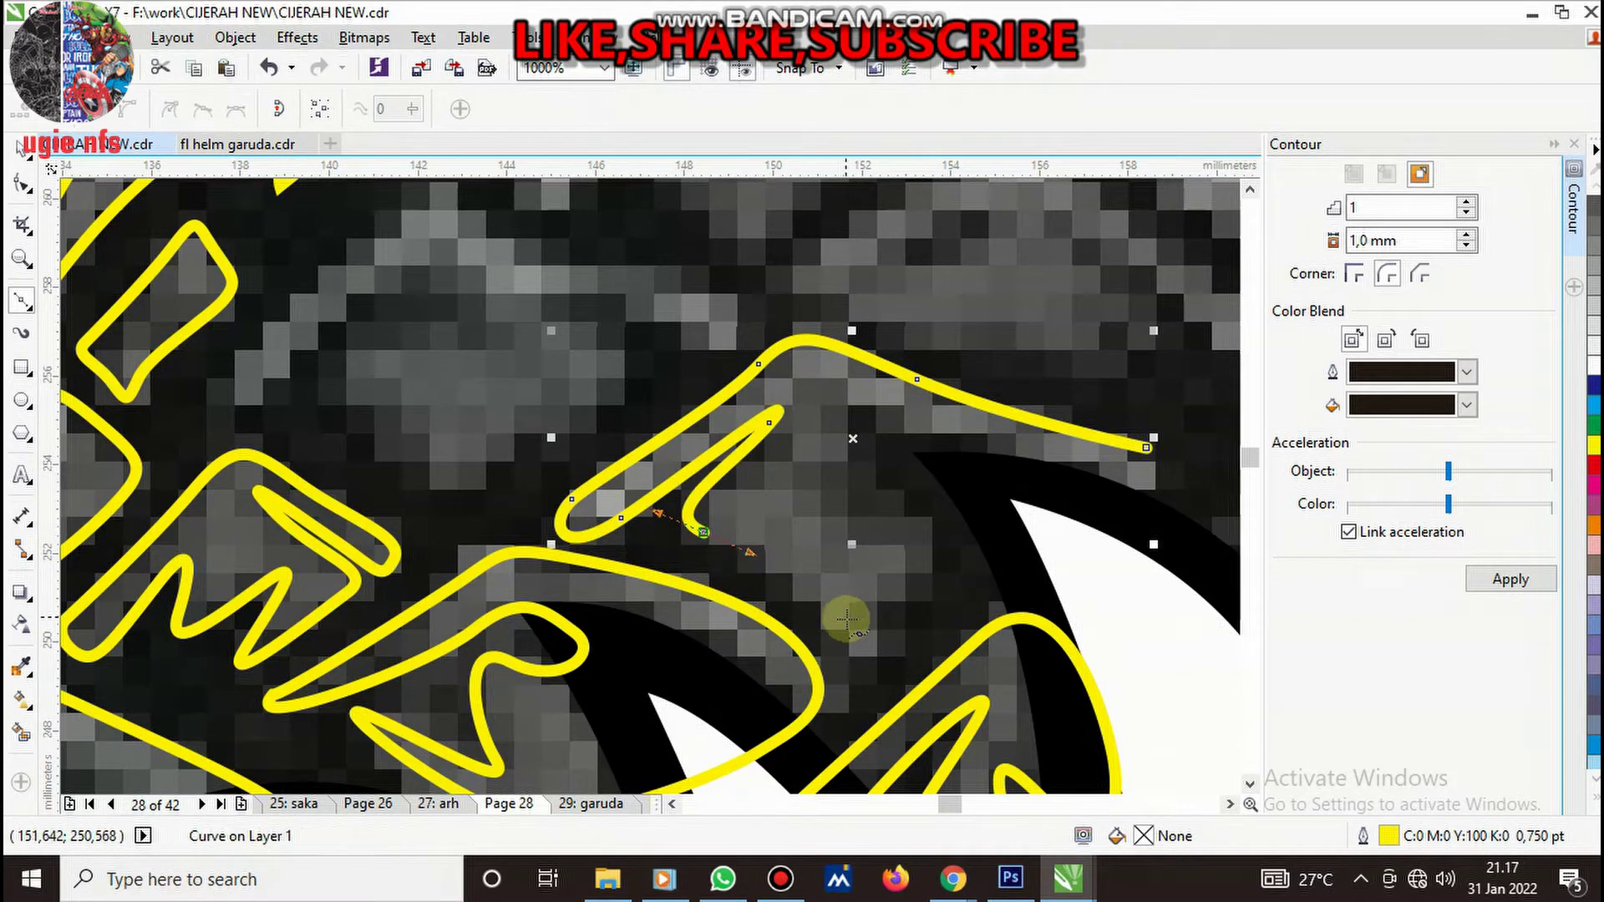
mouse_move(850, 625)
left_mouse_down()
mouse_move(909, 603)
mouse_move(869, 495)
left_mouse_up()
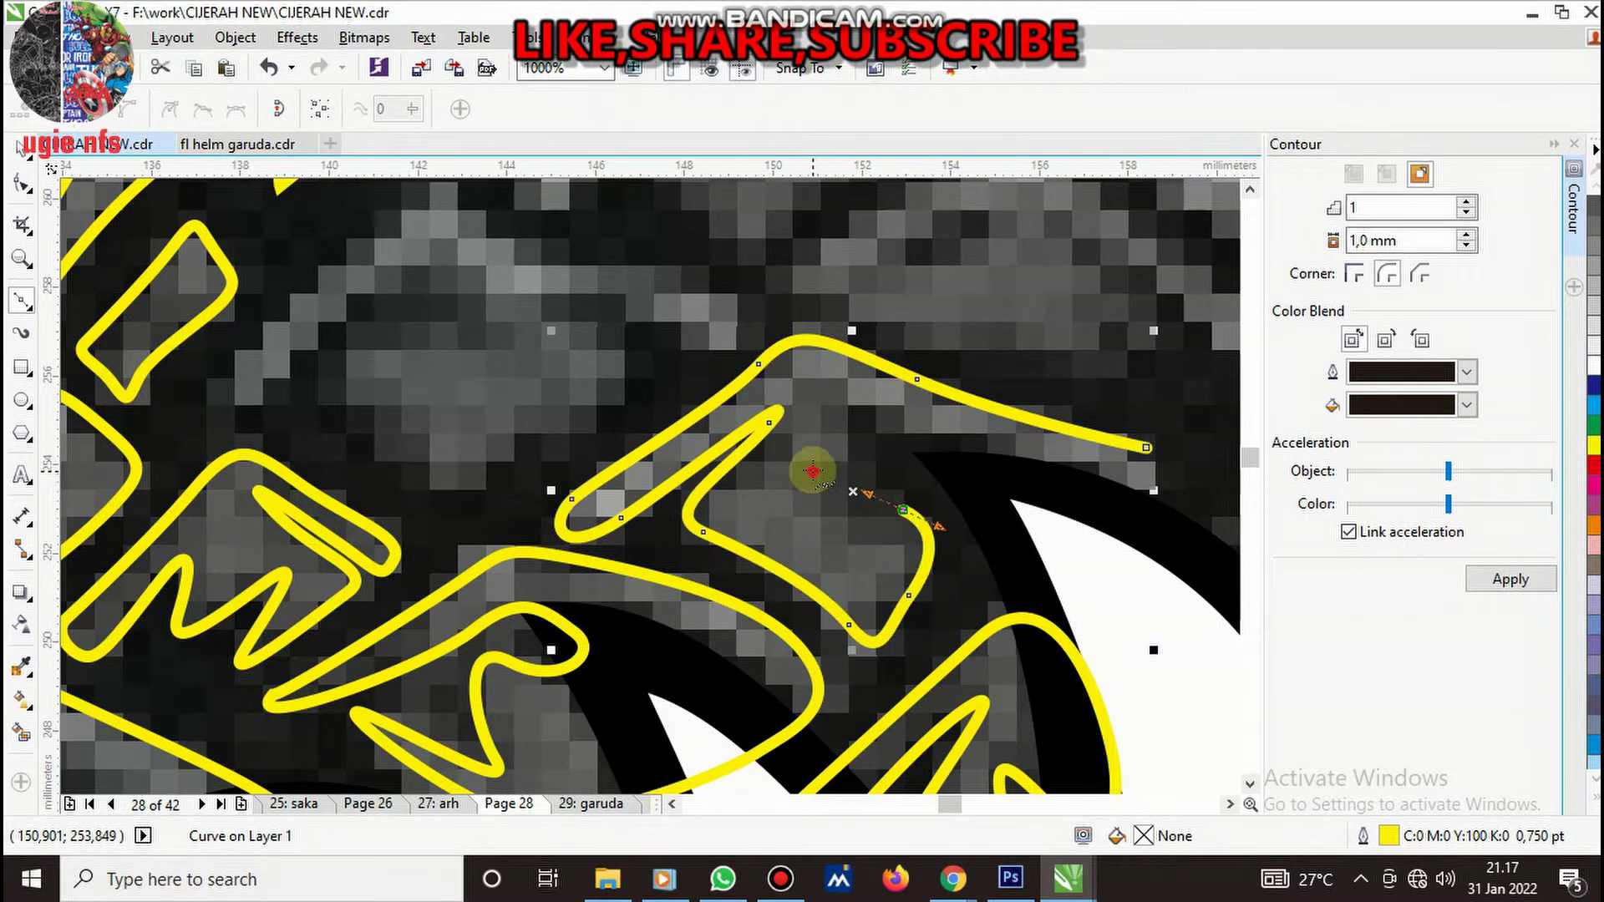
left_click_drag(892, 417, 1073, 482)
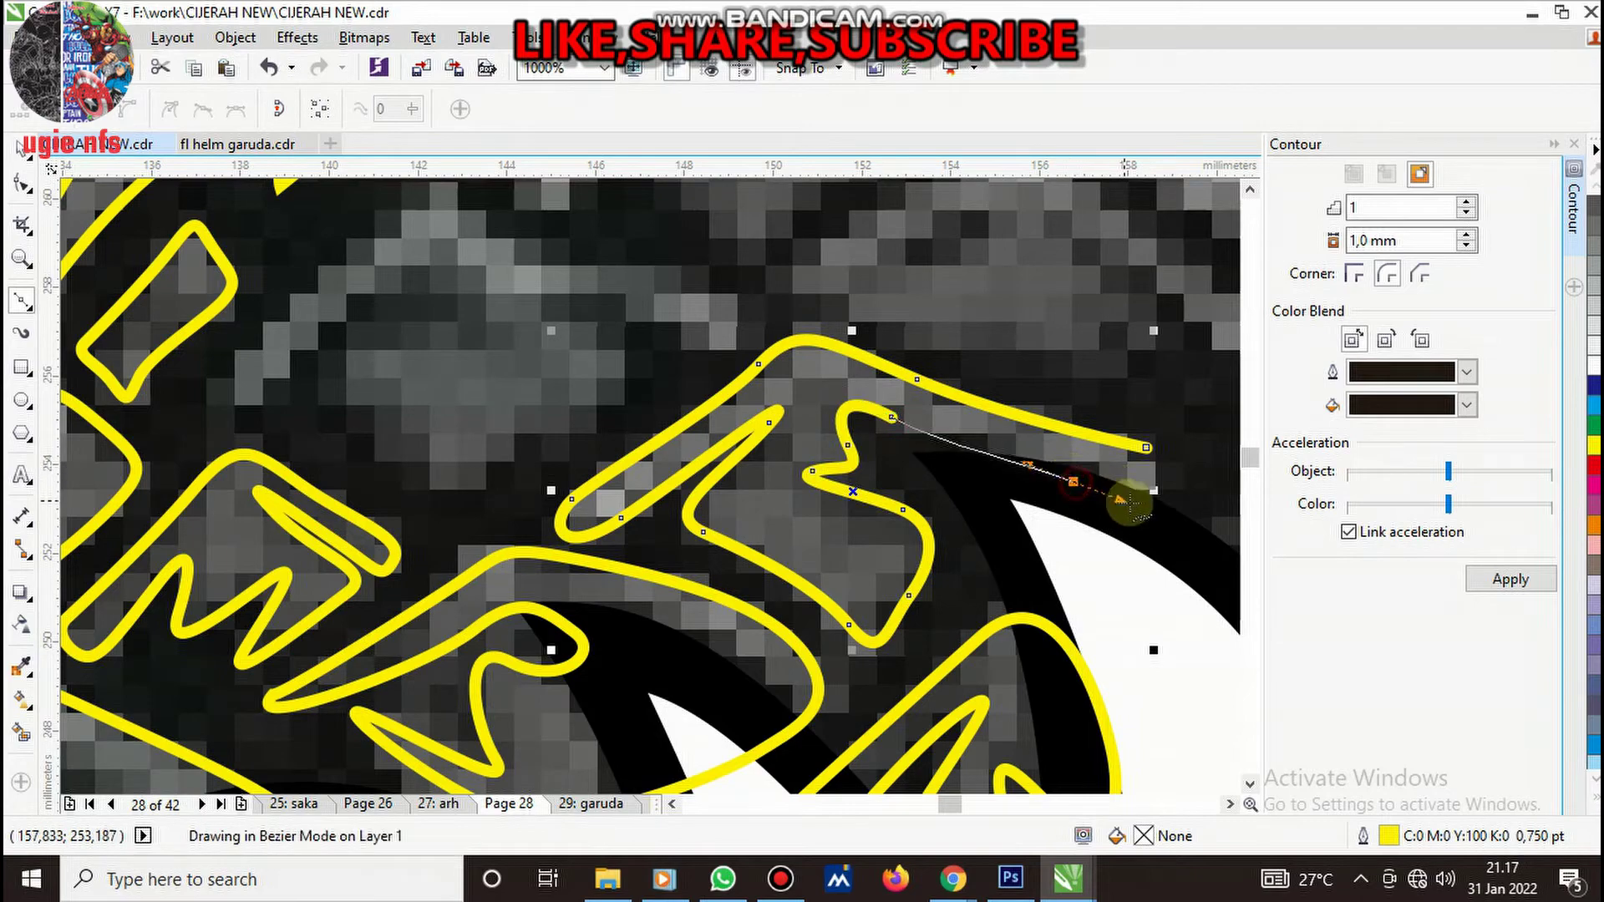
left_click(1147, 448)
- Trace the looped letter piece as a closed outline, then zoom back out
scroll(1003, 518, "down", 3)
scroll(909, 490, "up", 2)
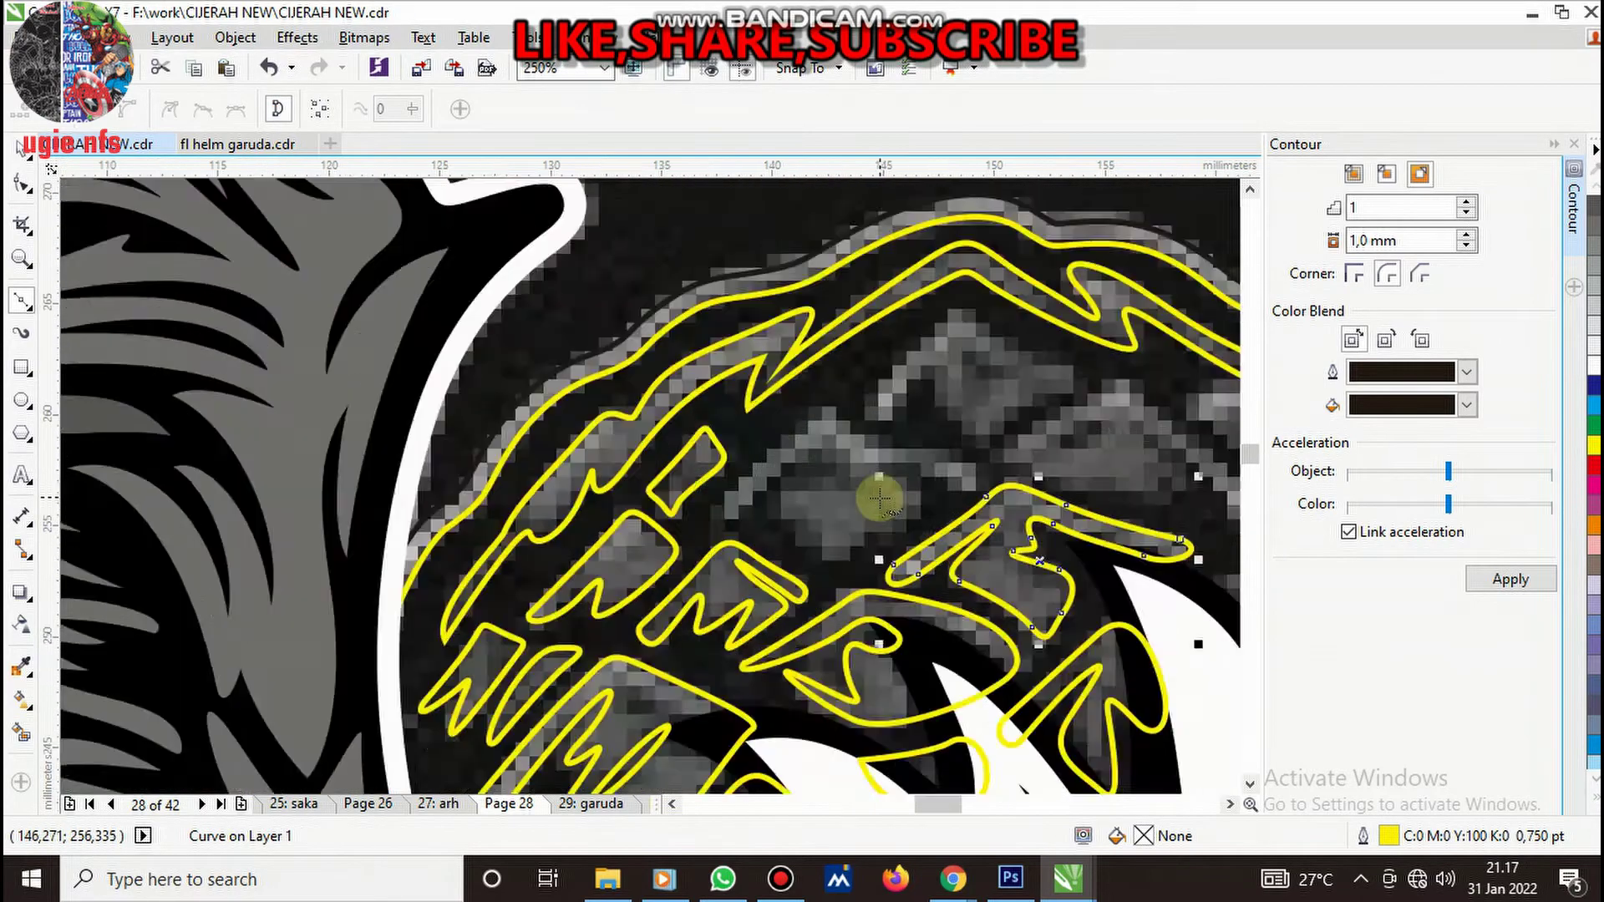
scroll(1058, 439, "up", 1)
left_click(1076, 433)
left_click_drag(933, 390, 875, 388)
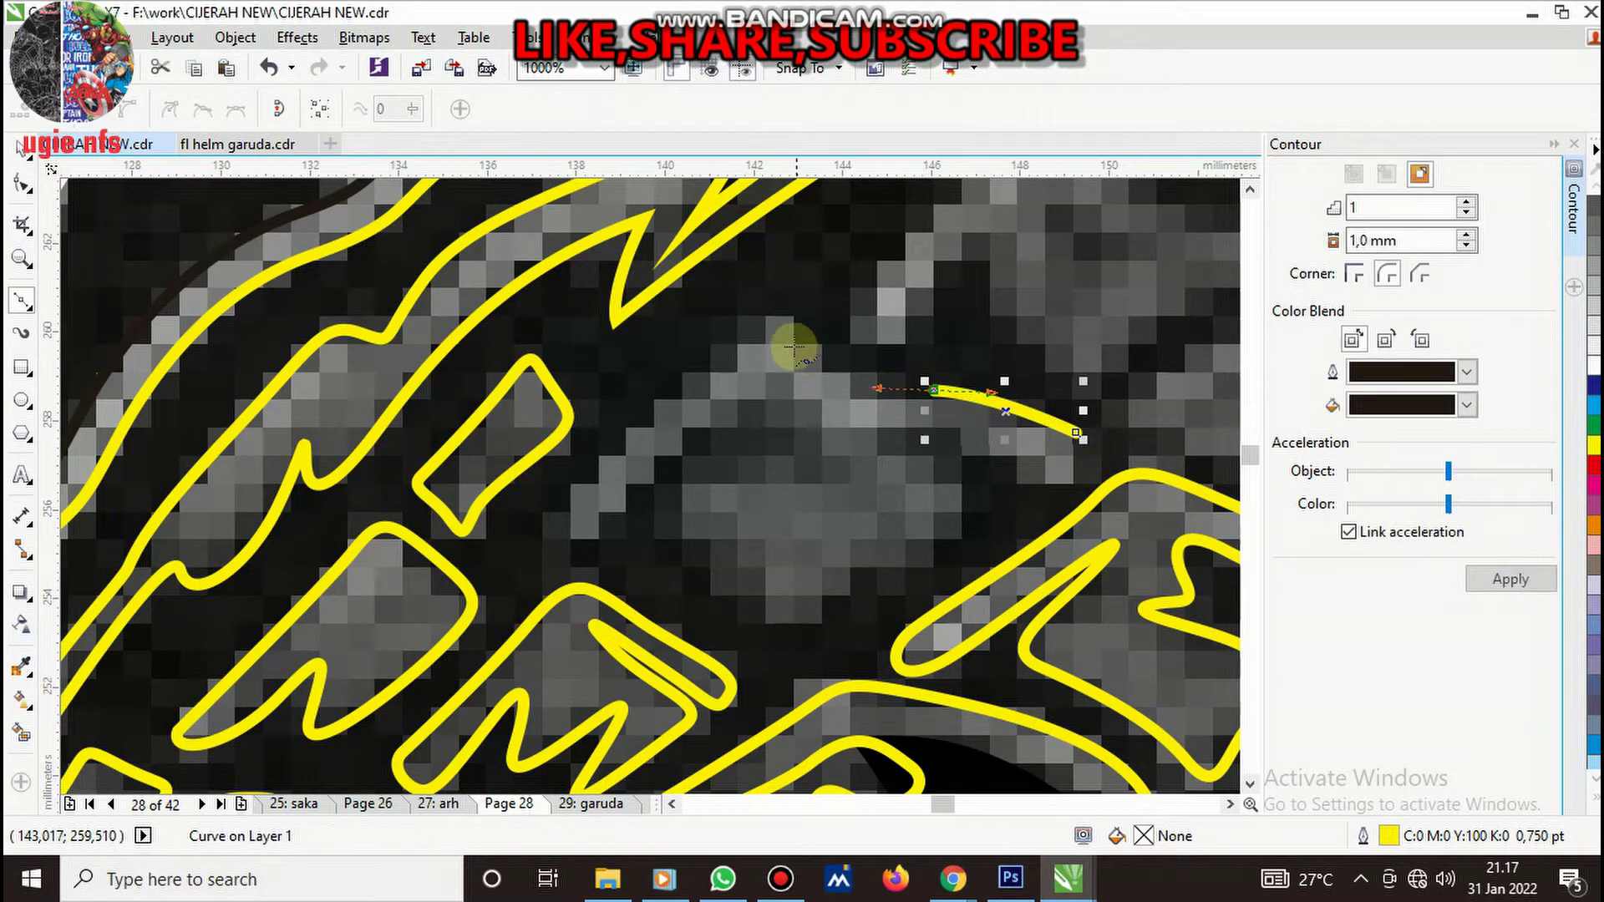
left_click(792, 341)
left_click(709, 360)
left_click(560, 501)
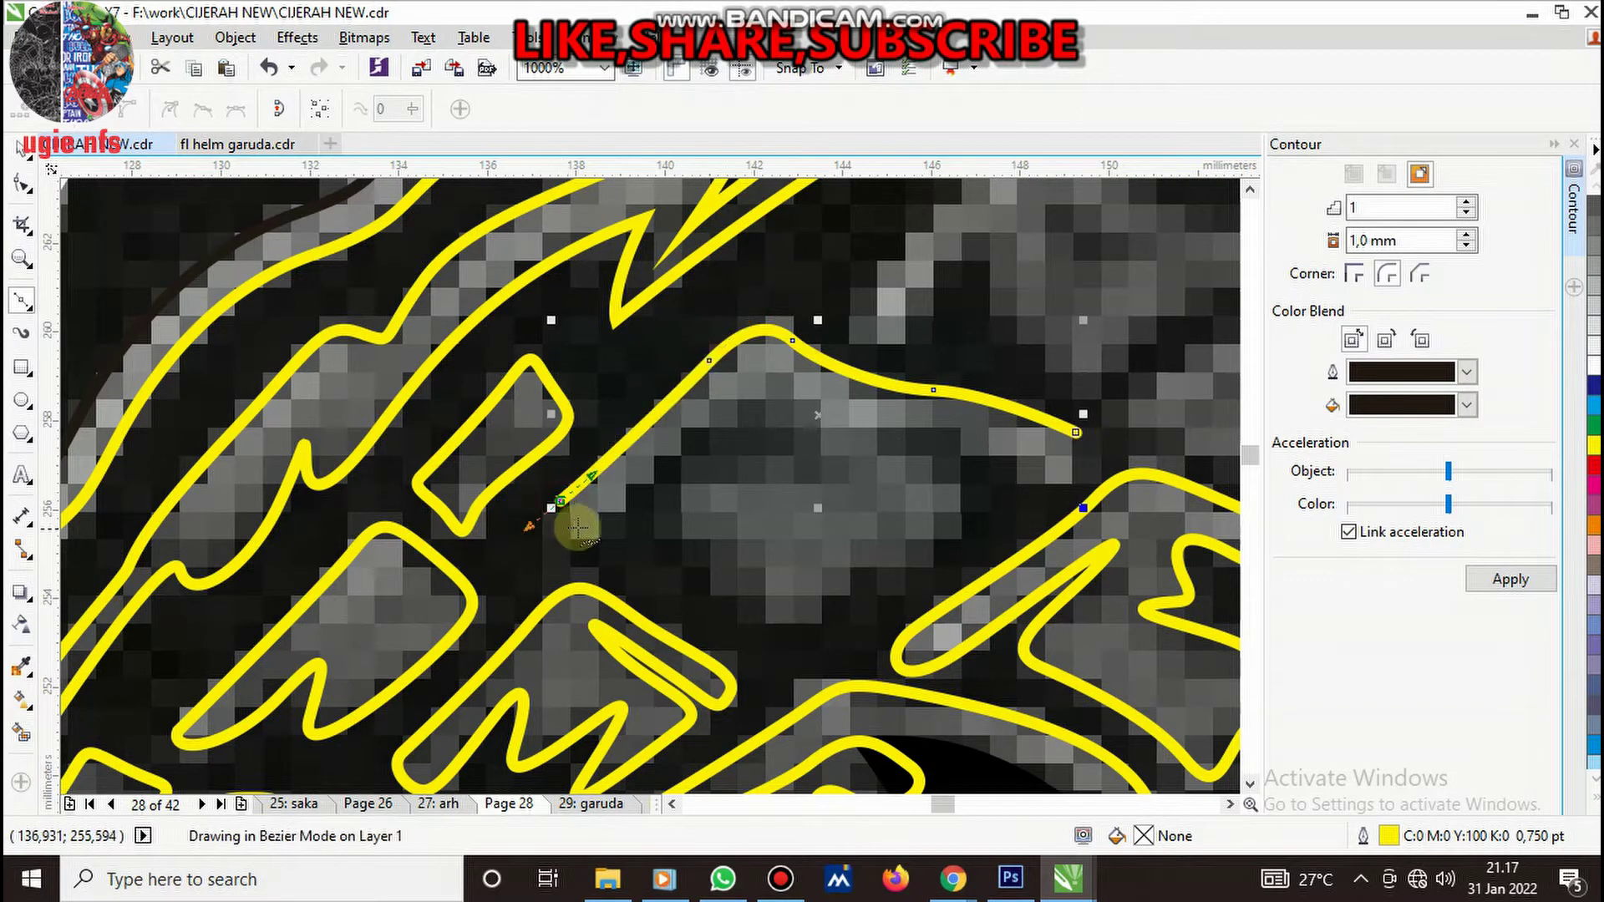
left_click_drag(592, 521, 692, 455)
mouse_move(730, 401)
left_mouse_down()
mouse_move(830, 455)
mouse_move(775, 455)
left_mouse_up()
left_click(689, 483)
left_click(691, 563)
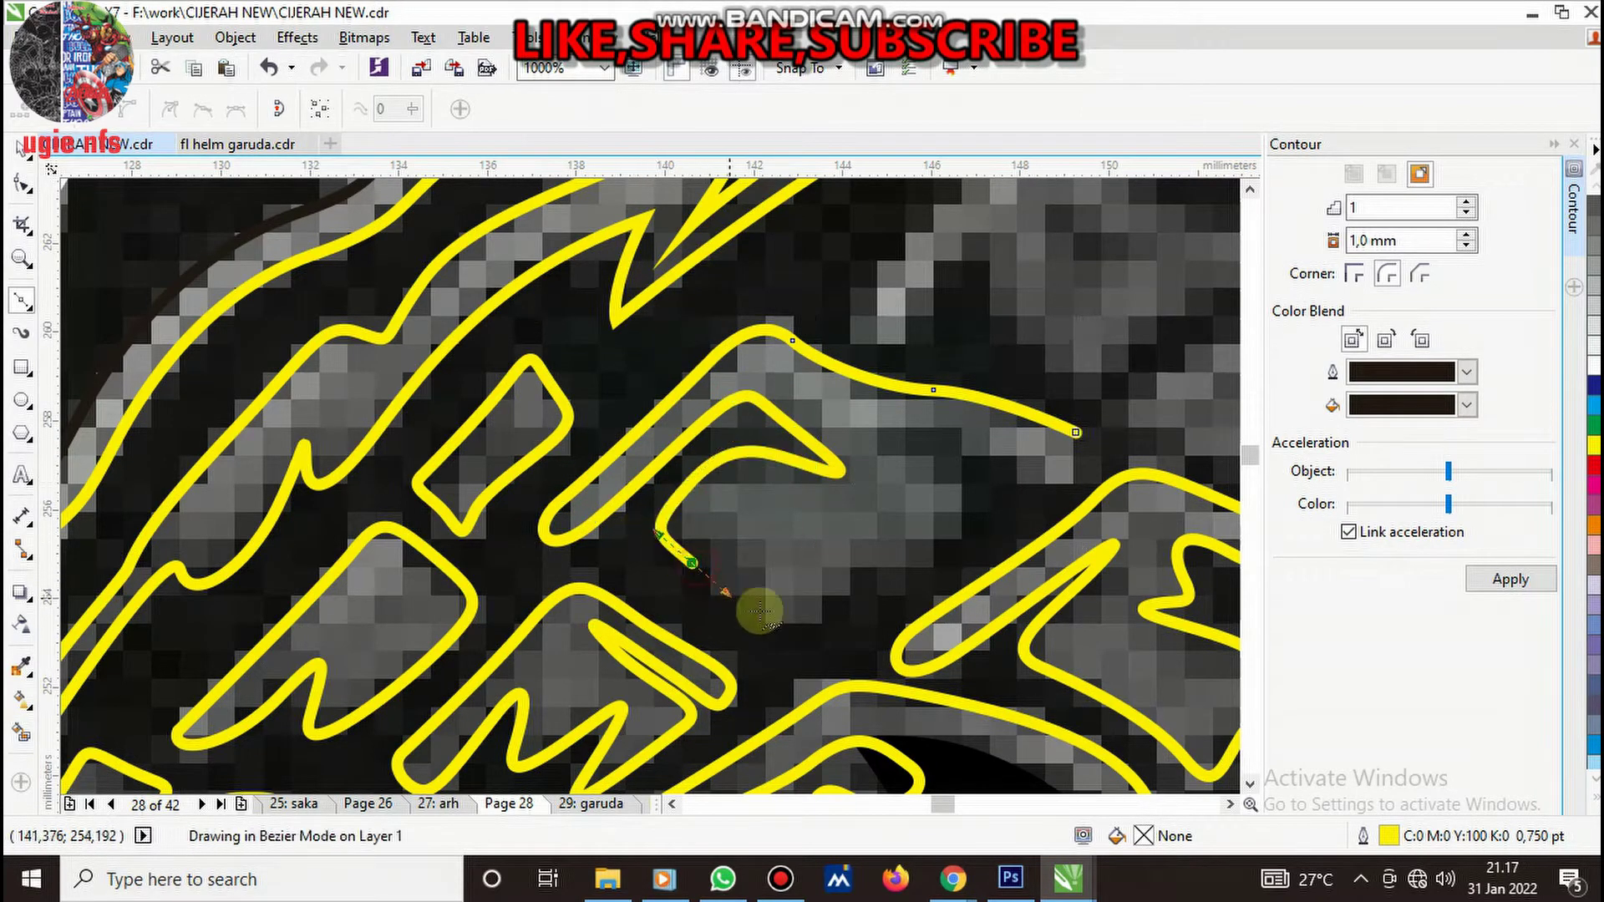
left_click_drag(812, 614, 869, 576)
left_click(943, 525)
left_click(916, 459)
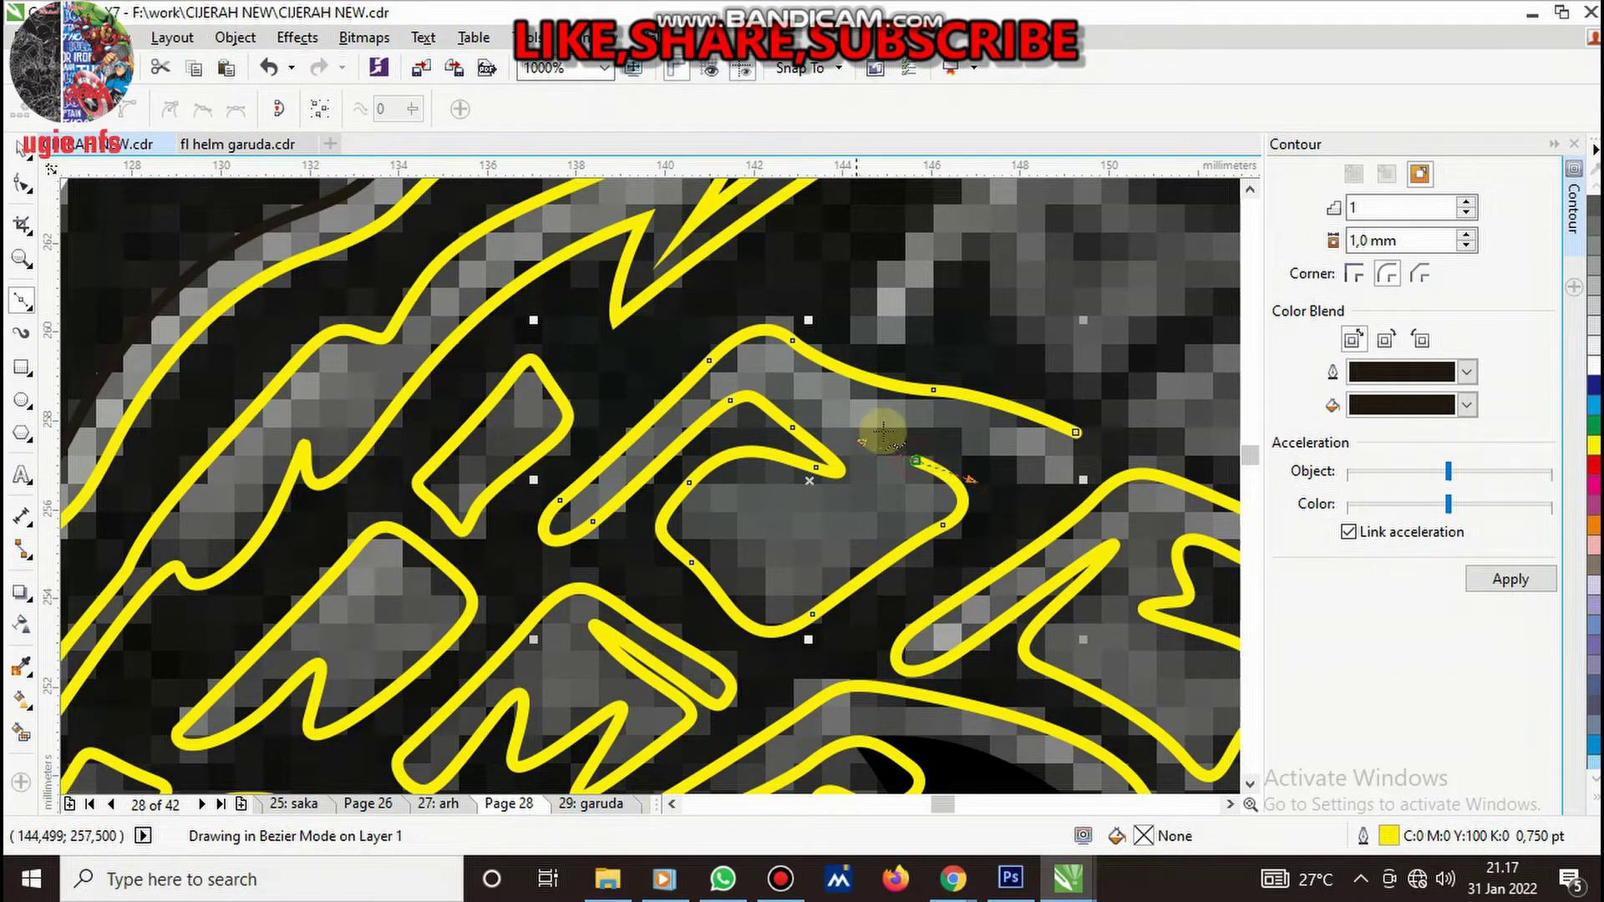
left_click_drag(886, 431, 987, 449)
left_click(1076, 432)
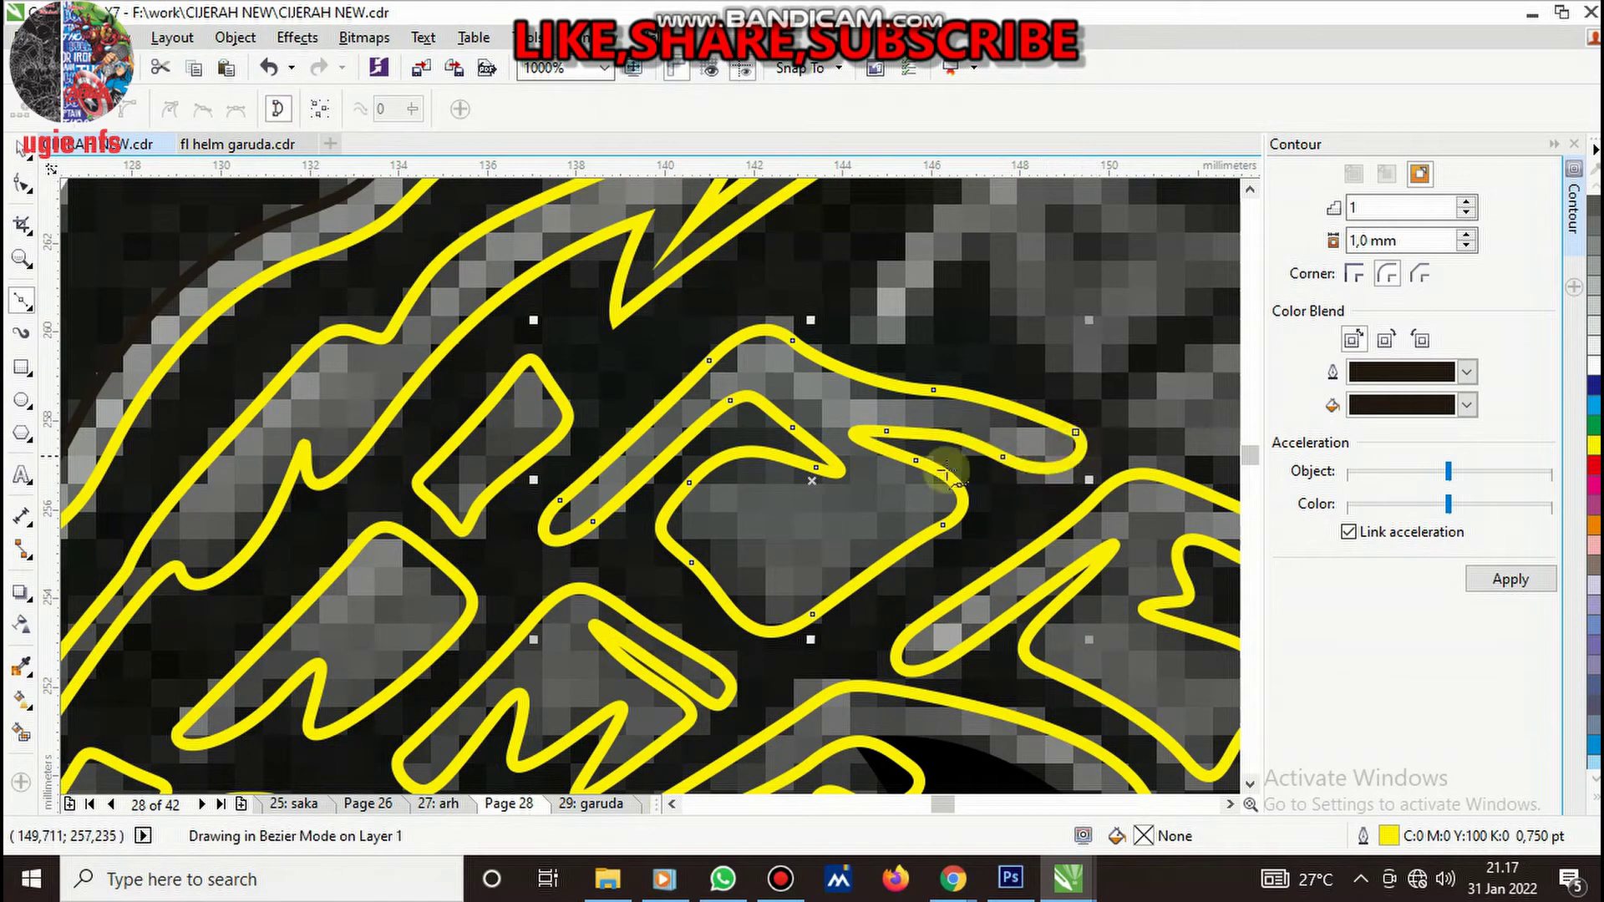
scroll(886, 535, "down", 1)
scroll(902, 539, "down", 1)
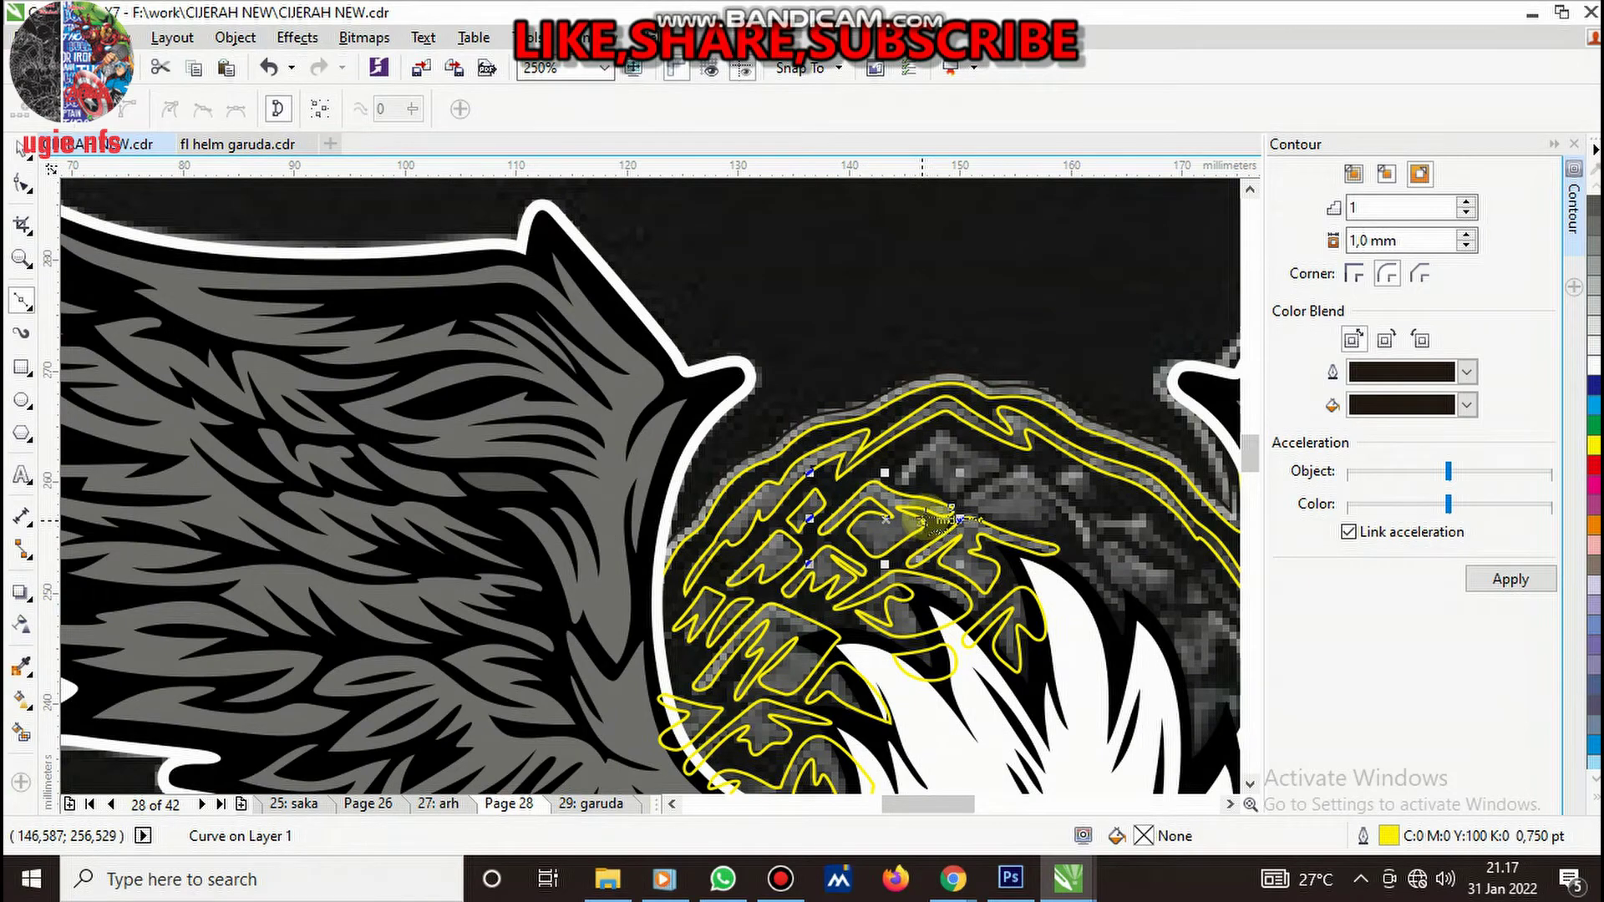
- Zoom in and trace the next curved letter piece as a closed outline
scroll(827, 526, "down", 1)
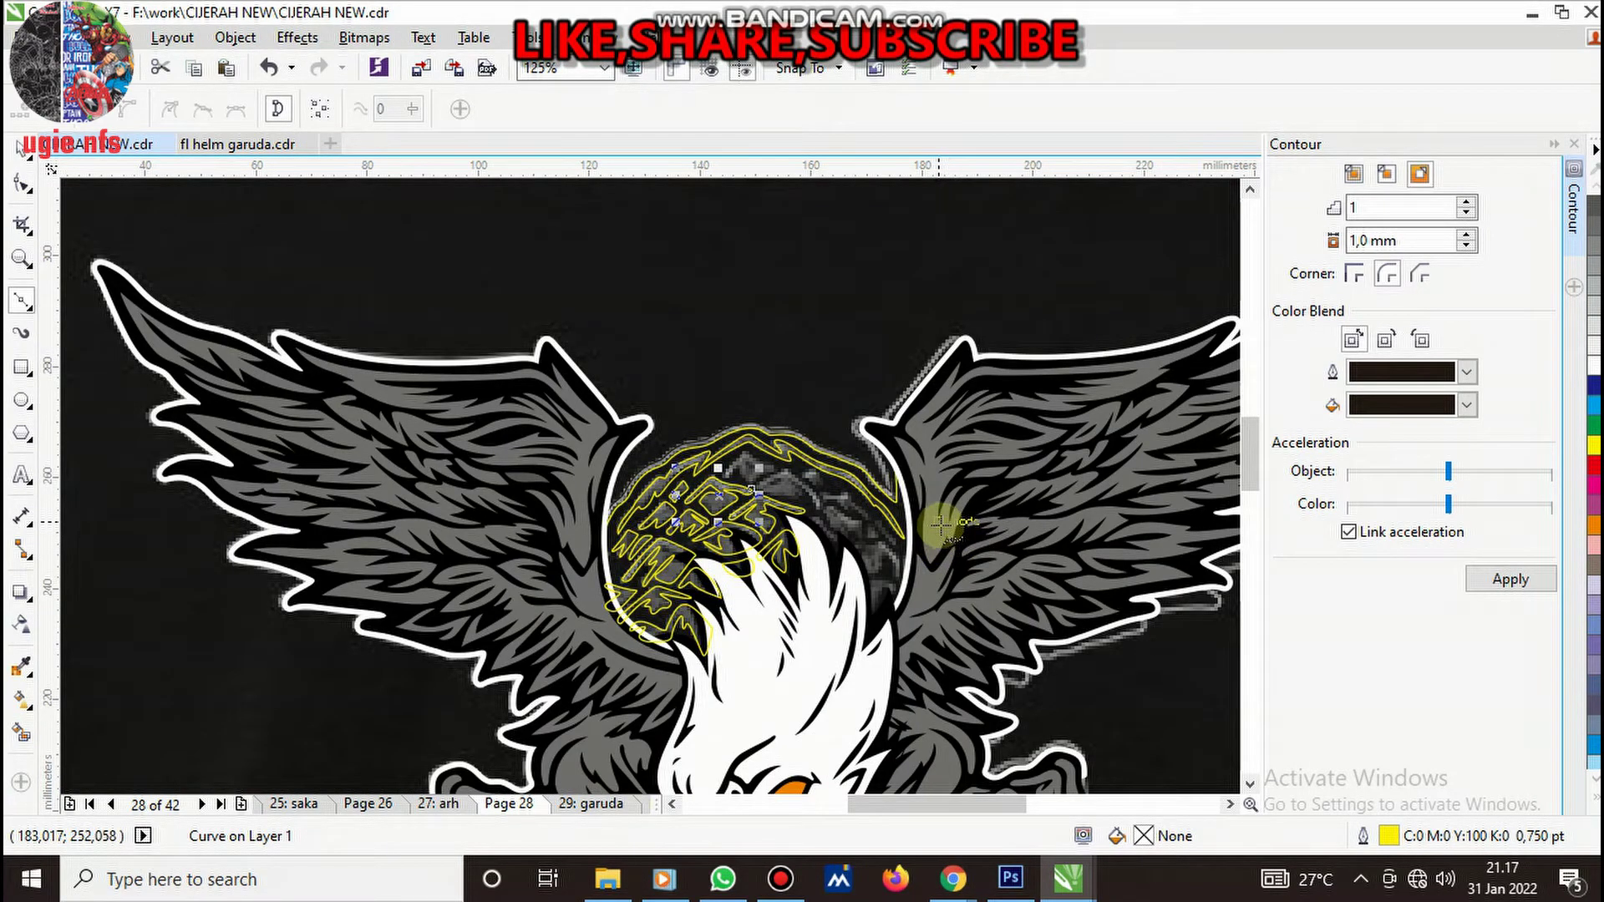
scroll(823, 508, "up", 2)
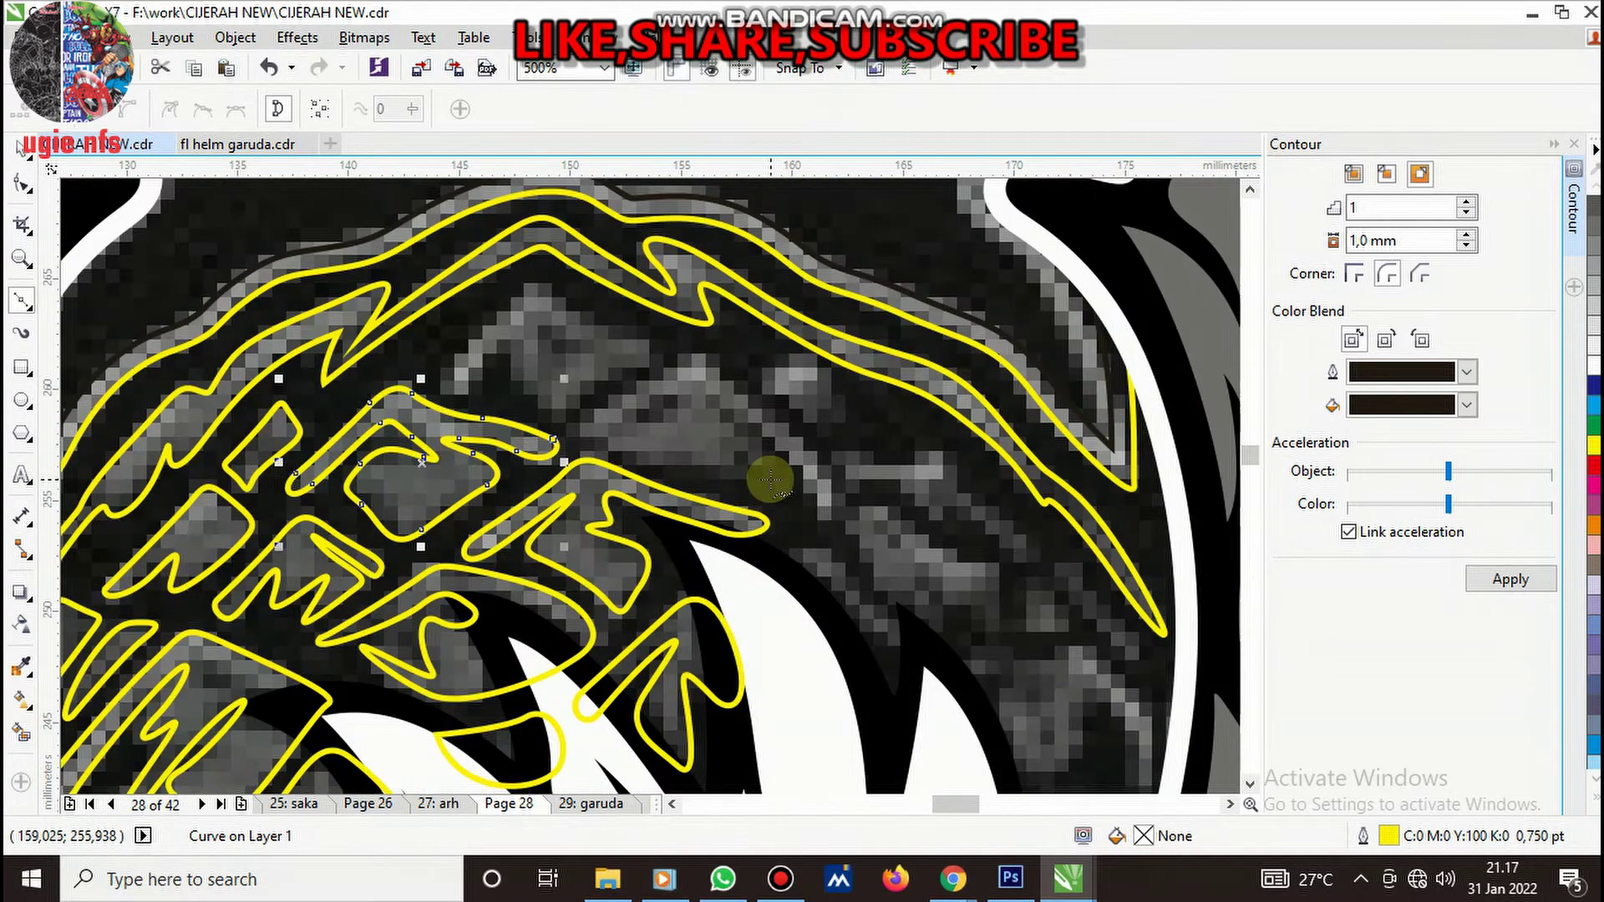
scroll(451, 313, "up", 2)
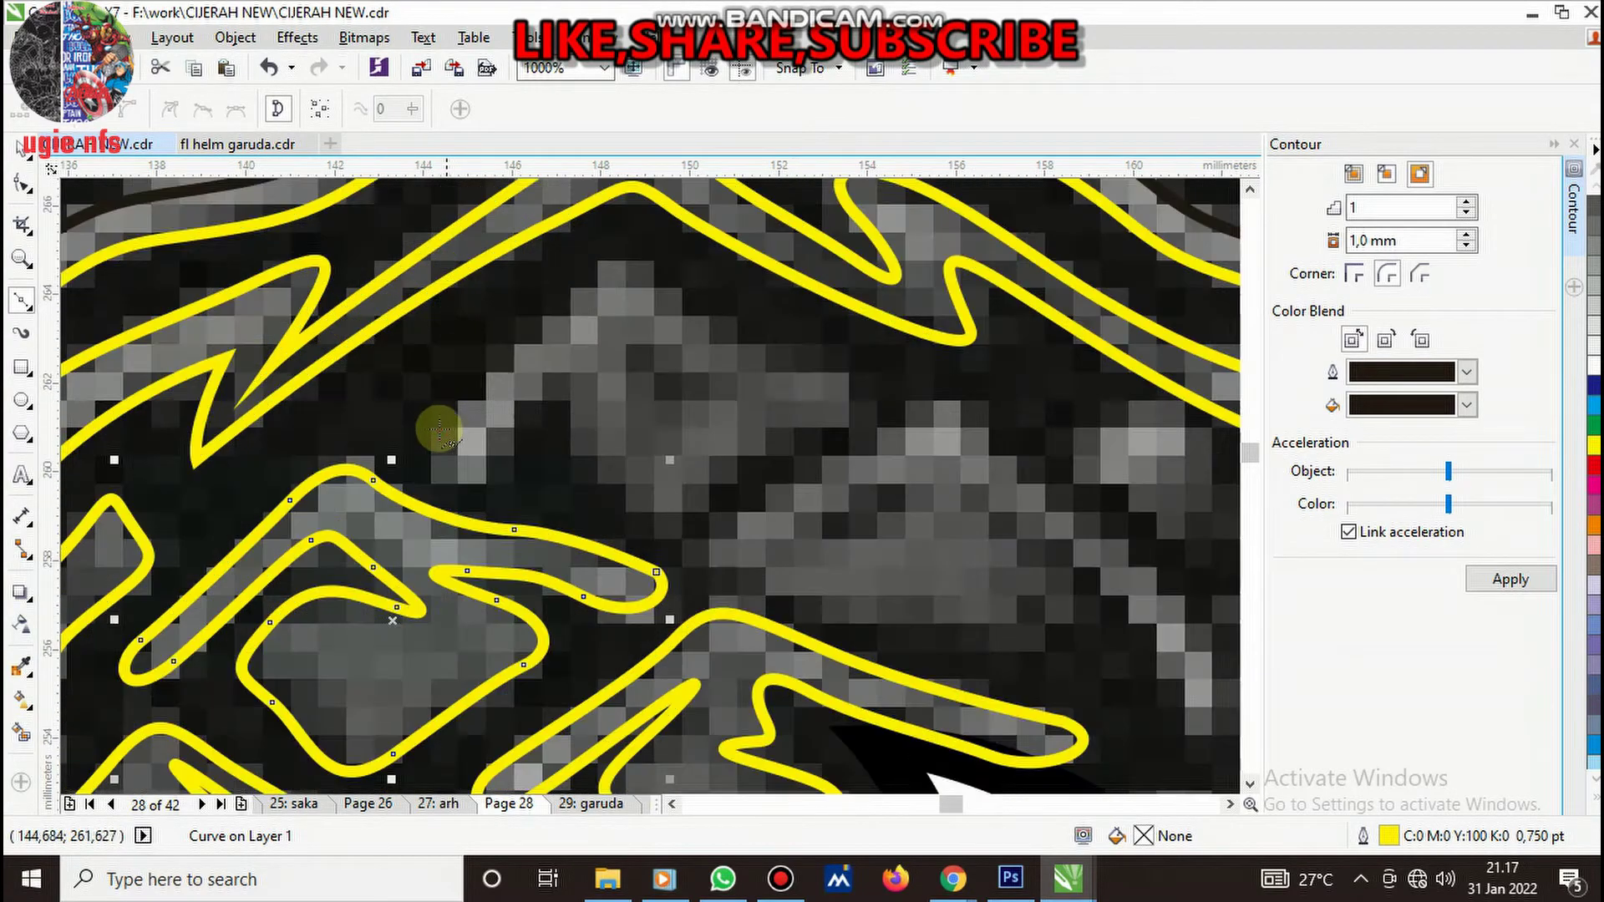
left_click(439, 433)
left_click(674, 281)
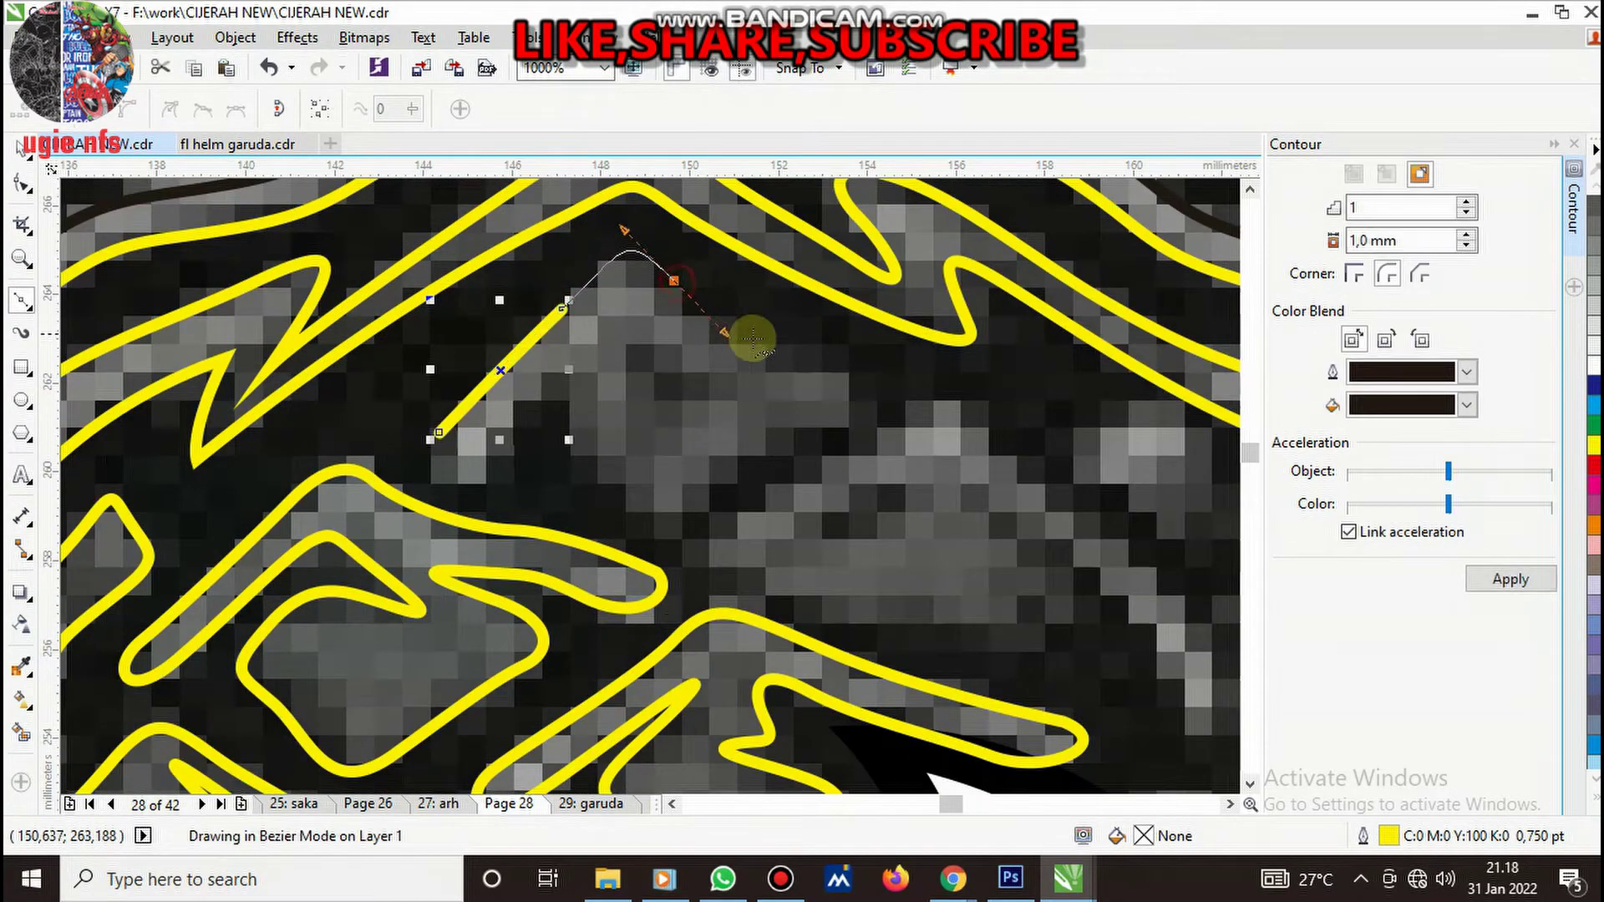
mouse_move(840, 370)
left_mouse_down()
mouse_move(884, 380)
mouse_move(639, 359)
left_mouse_up()
left_click_drag(686, 407, 735, 407)
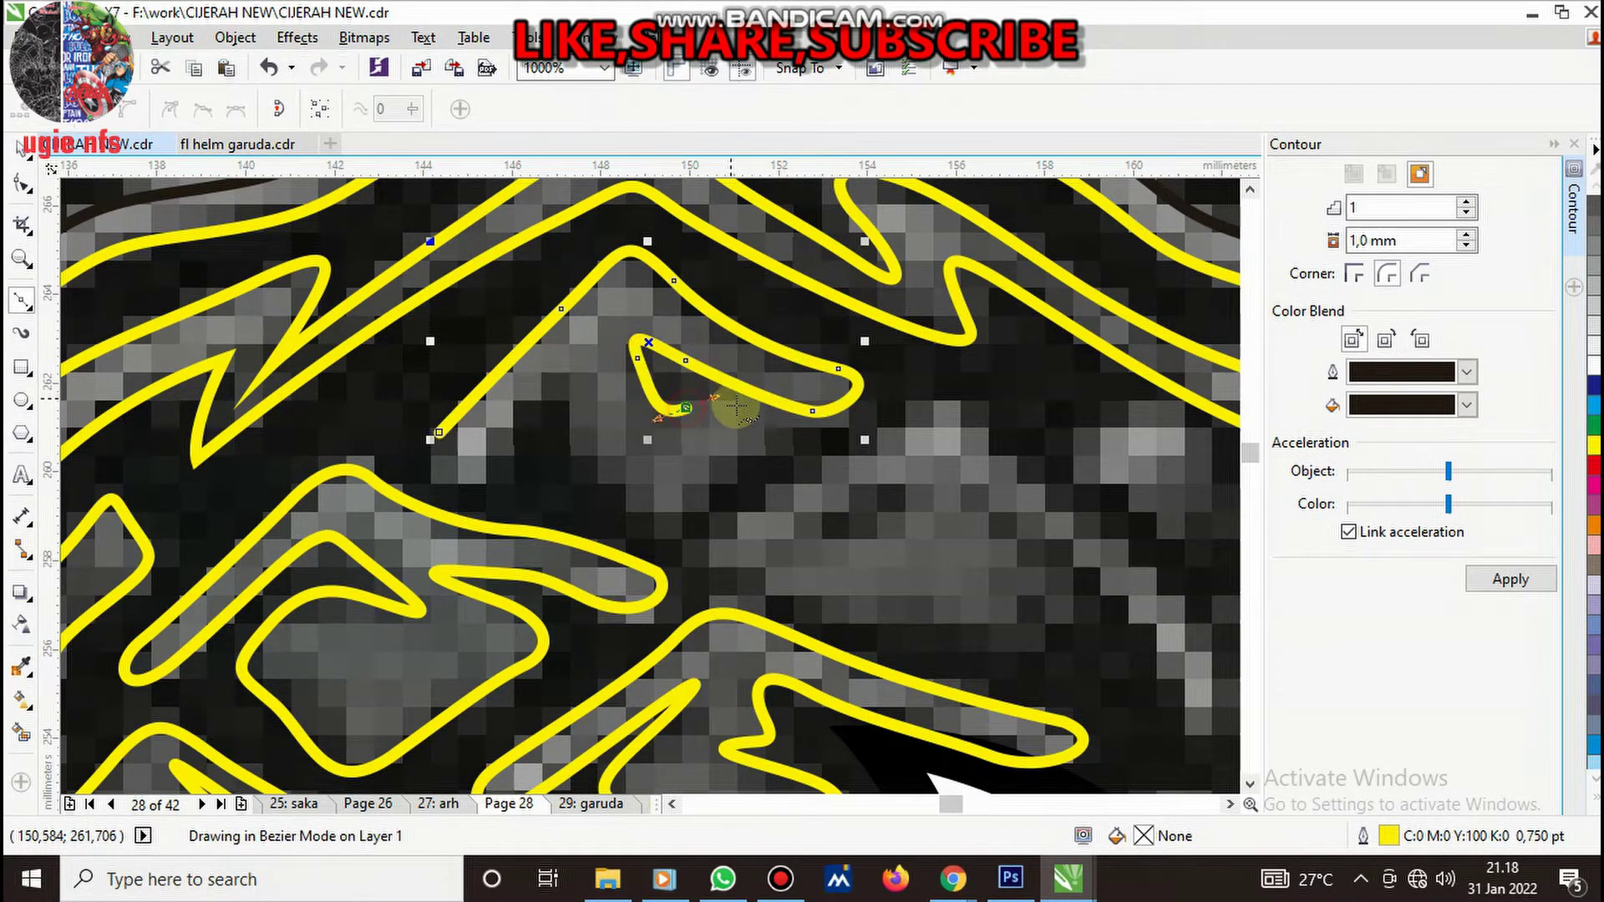
left_click(755, 415)
left_click(717, 470)
mouse_move(618, 483)
left_mouse_down()
mouse_move(580, 447)
mouse_move(589, 378)
left_mouse_up()
left_click_drag(497, 439, 492, 441)
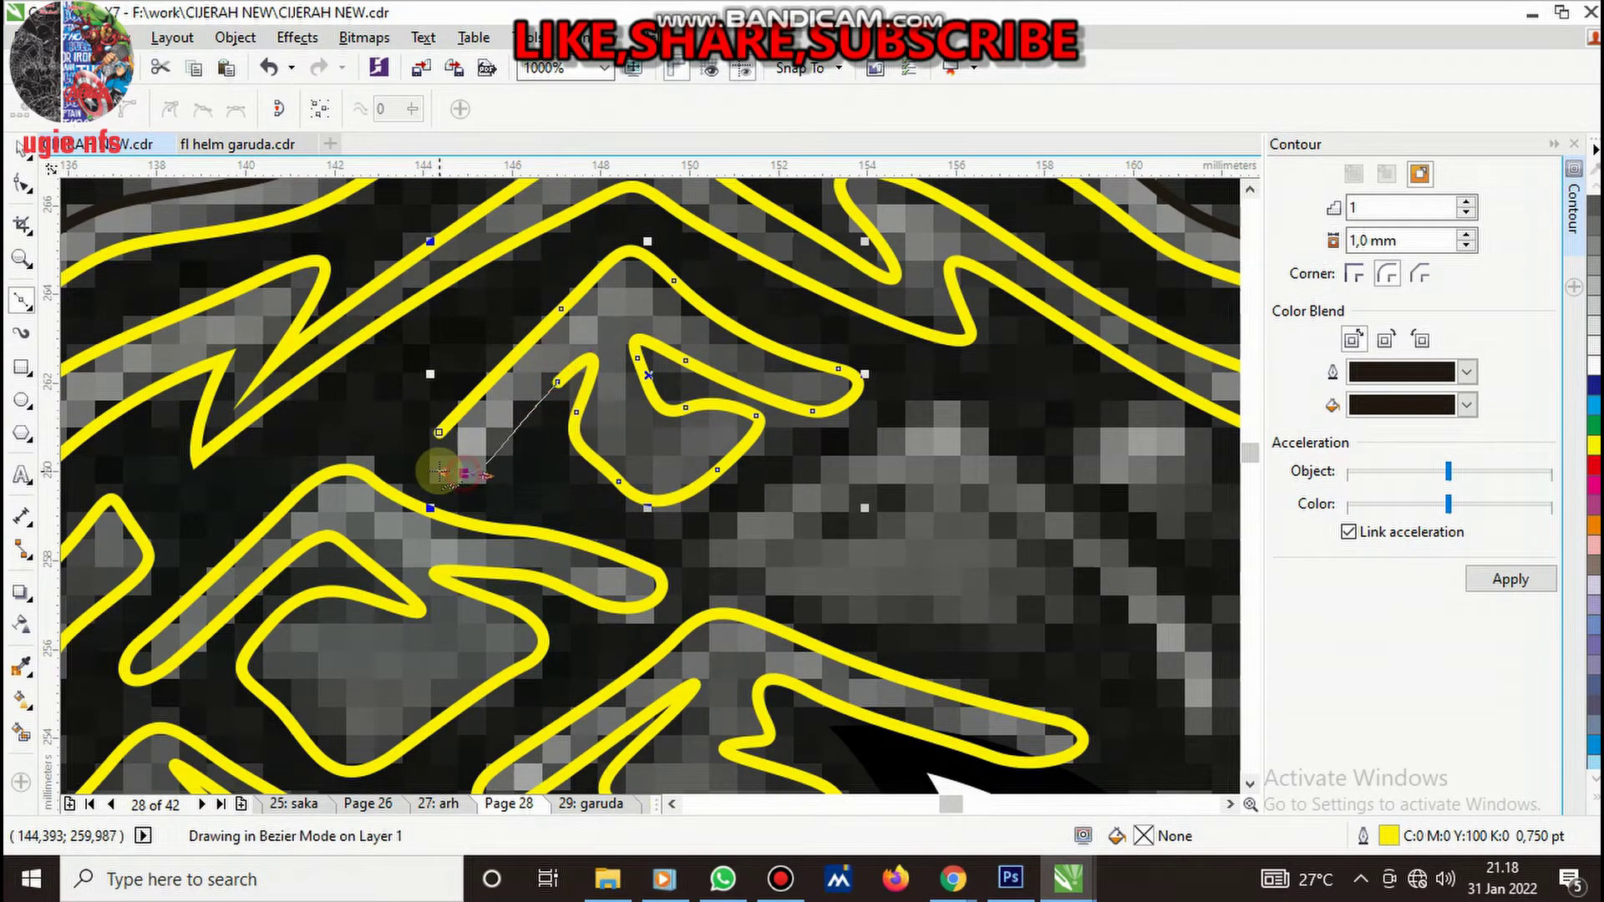
left_click(440, 473)
- Trace the following letter stroke with its lower tip as a closed outline
scroll(534, 451, "down", 3)
scroll(640, 457, "up", 3)
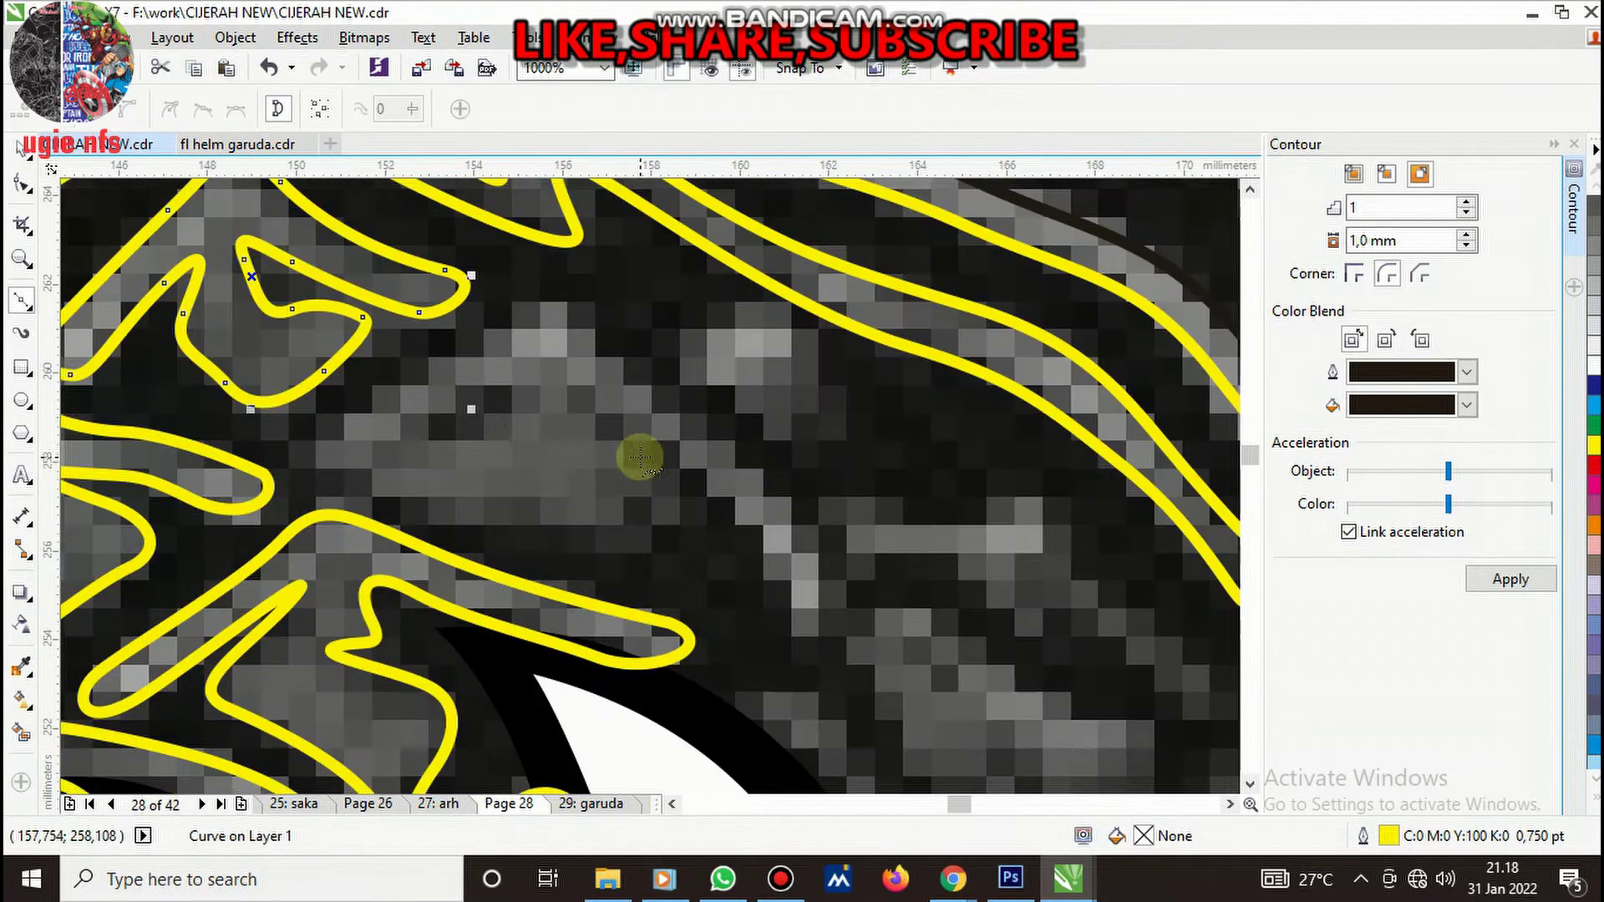
left_click(314, 444)
left_click(628, 362)
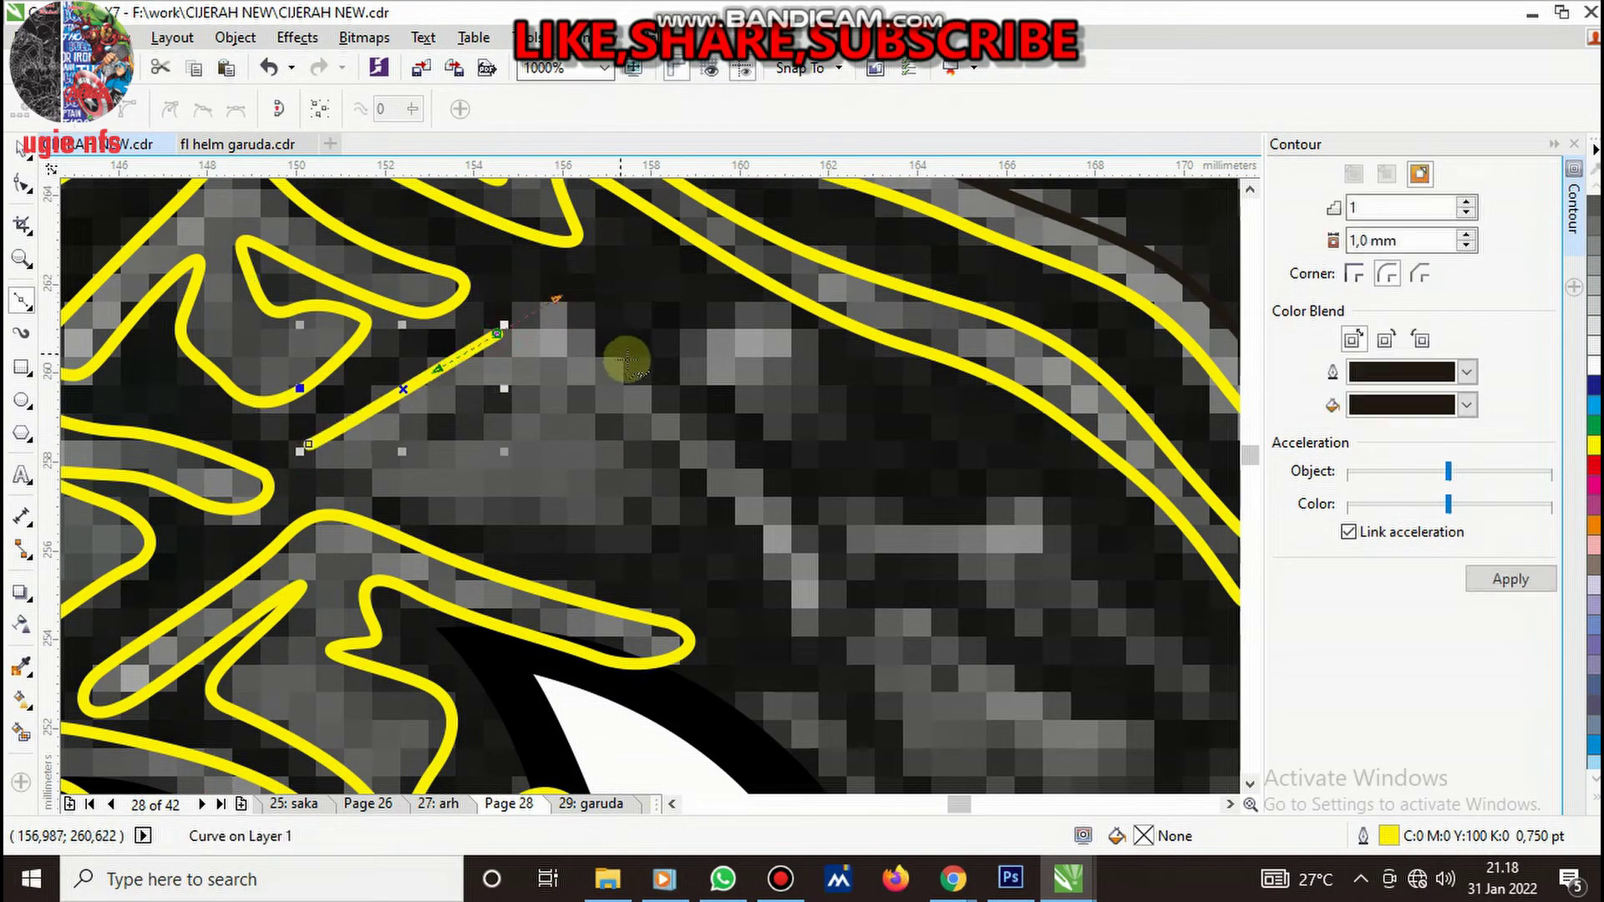
left_click_drag(811, 547, 817, 618)
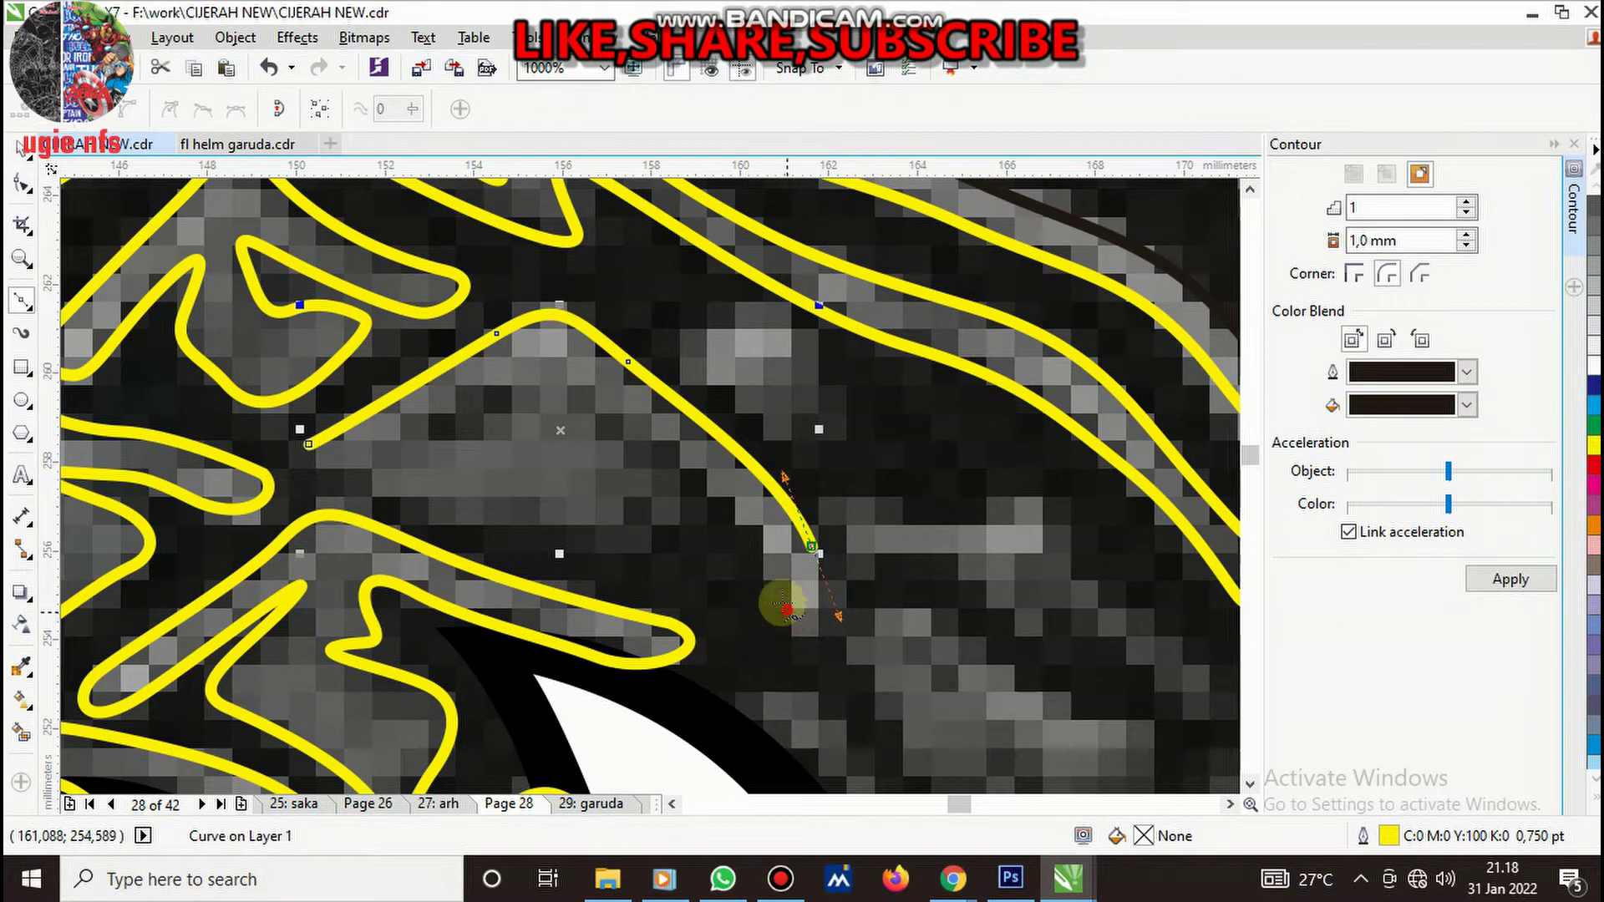
left_click(787, 613)
left_click(654, 438)
left_click_drag(575, 396, 604, 434)
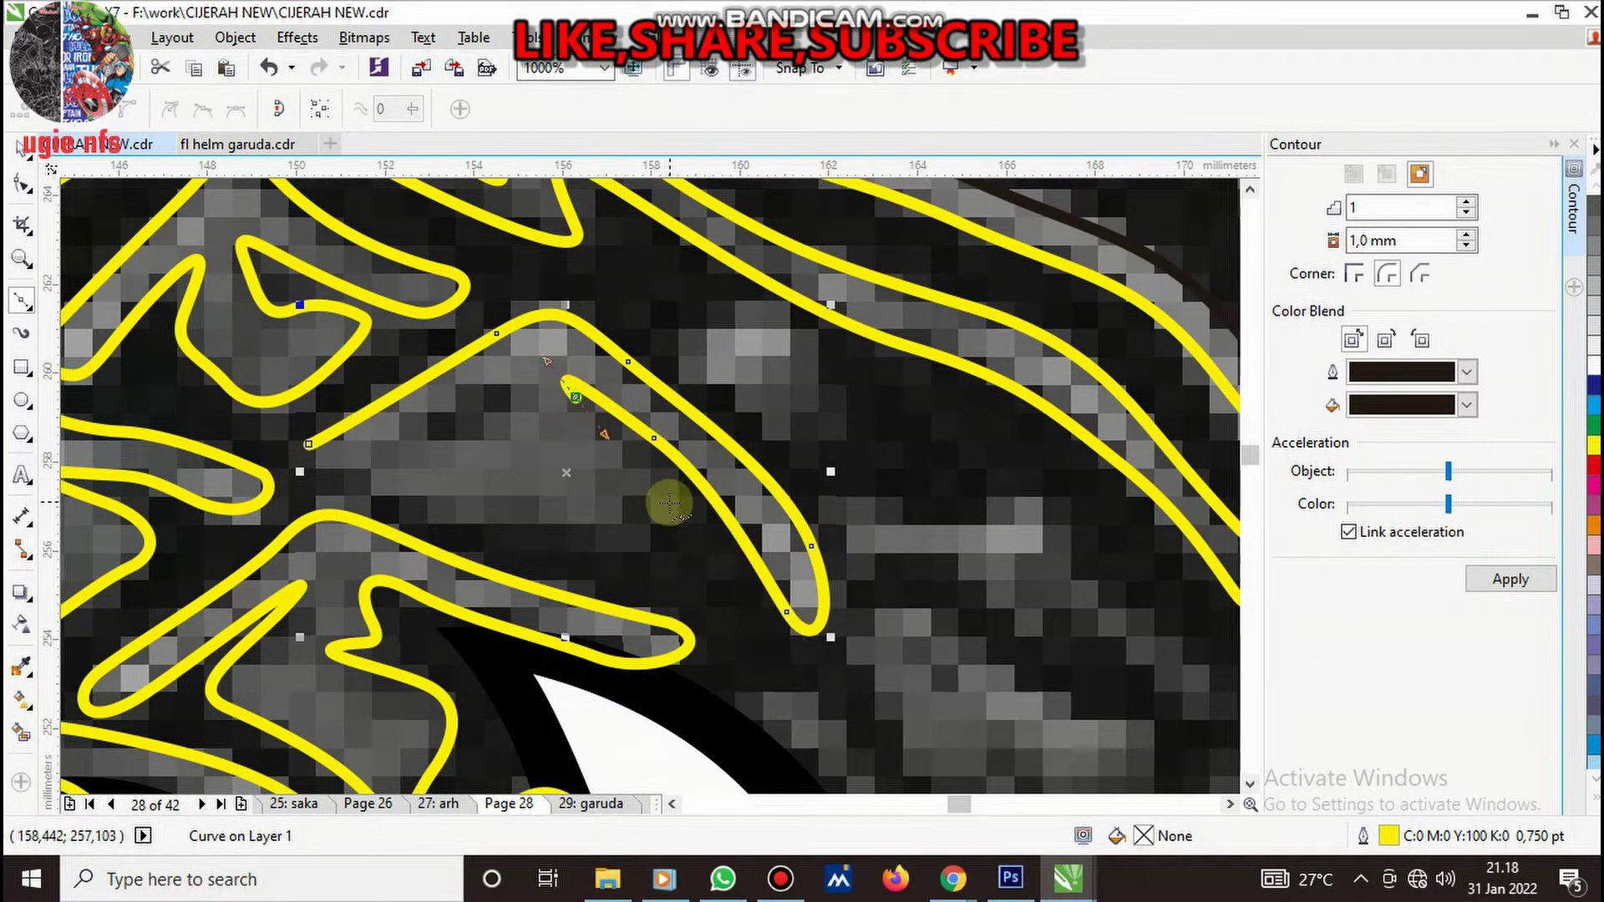
mouse_move(675, 520)
left_mouse_down()
mouse_move(641, 522)
mouse_move(622, 551)
mouse_move(451, 513)
left_mouse_up()
left_click(428, 506)
left_click(418, 465)
left_click_drag(507, 385, 483, 376)
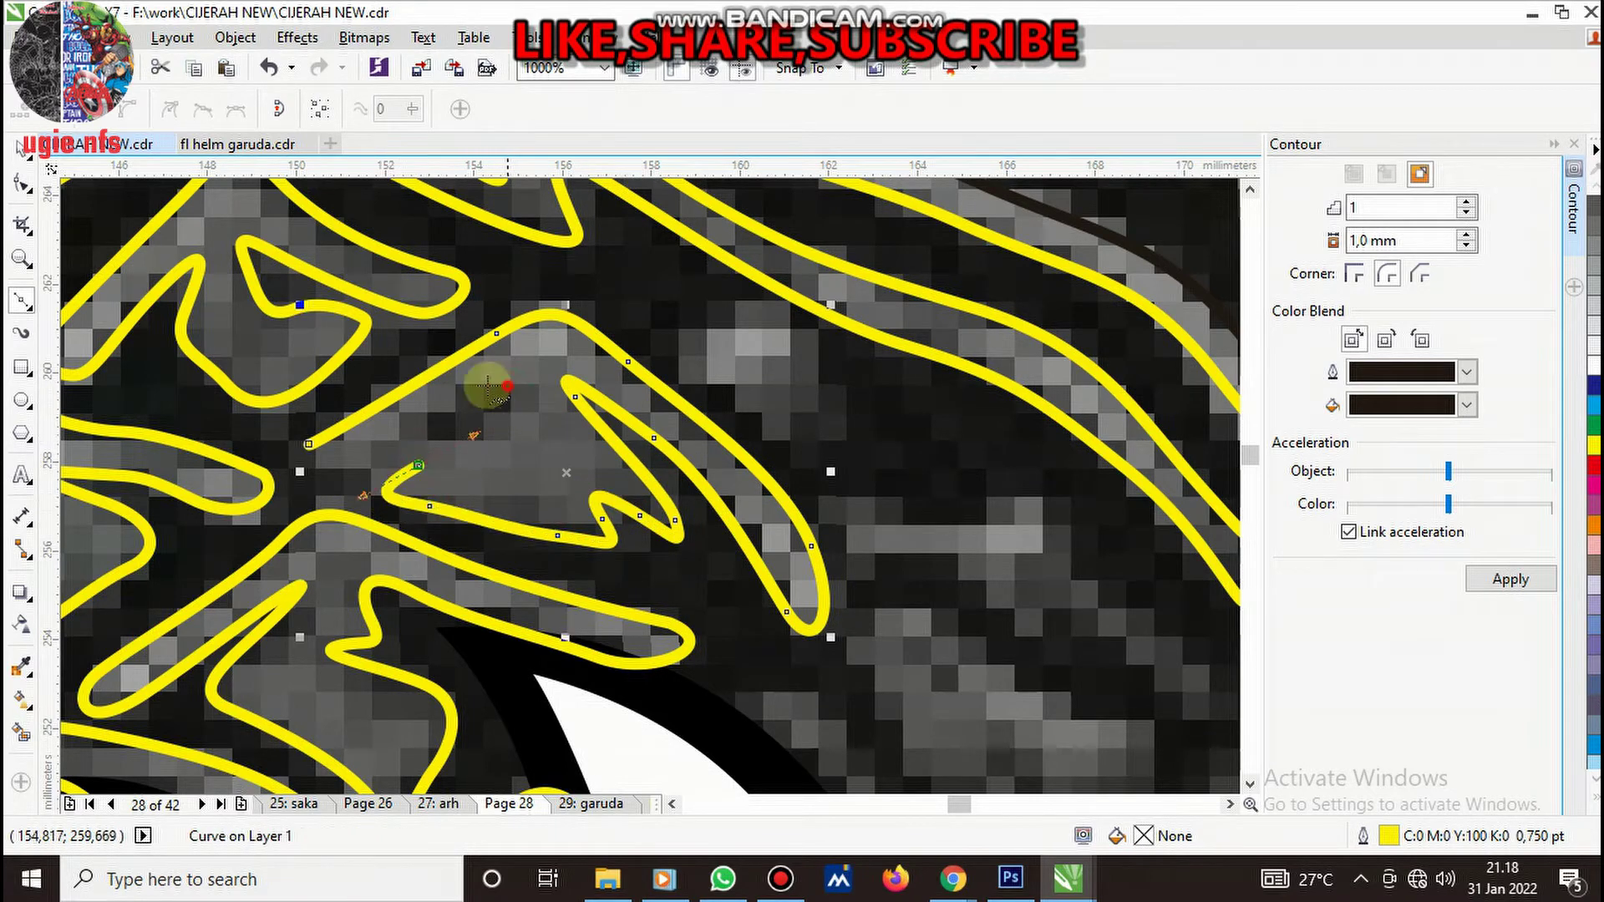
left_click_drag(309, 444, 326, 457)
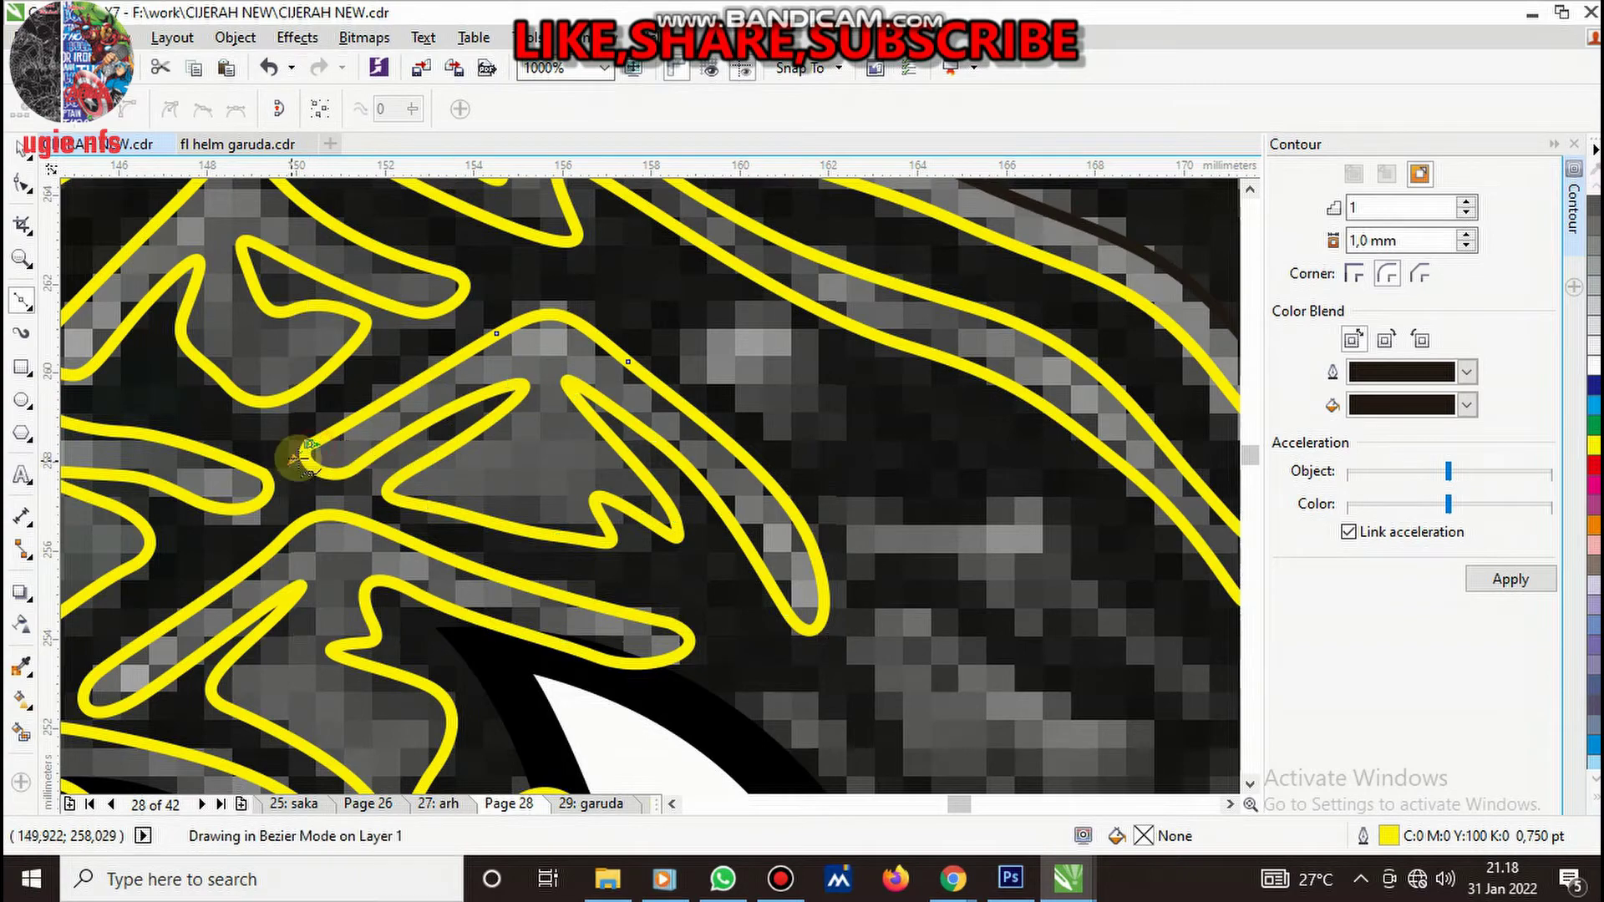
- Trace a small three-point letter piece with a curved edge
scroll(326, 458, "down", 5)
scroll(404, 577, "up", 5)
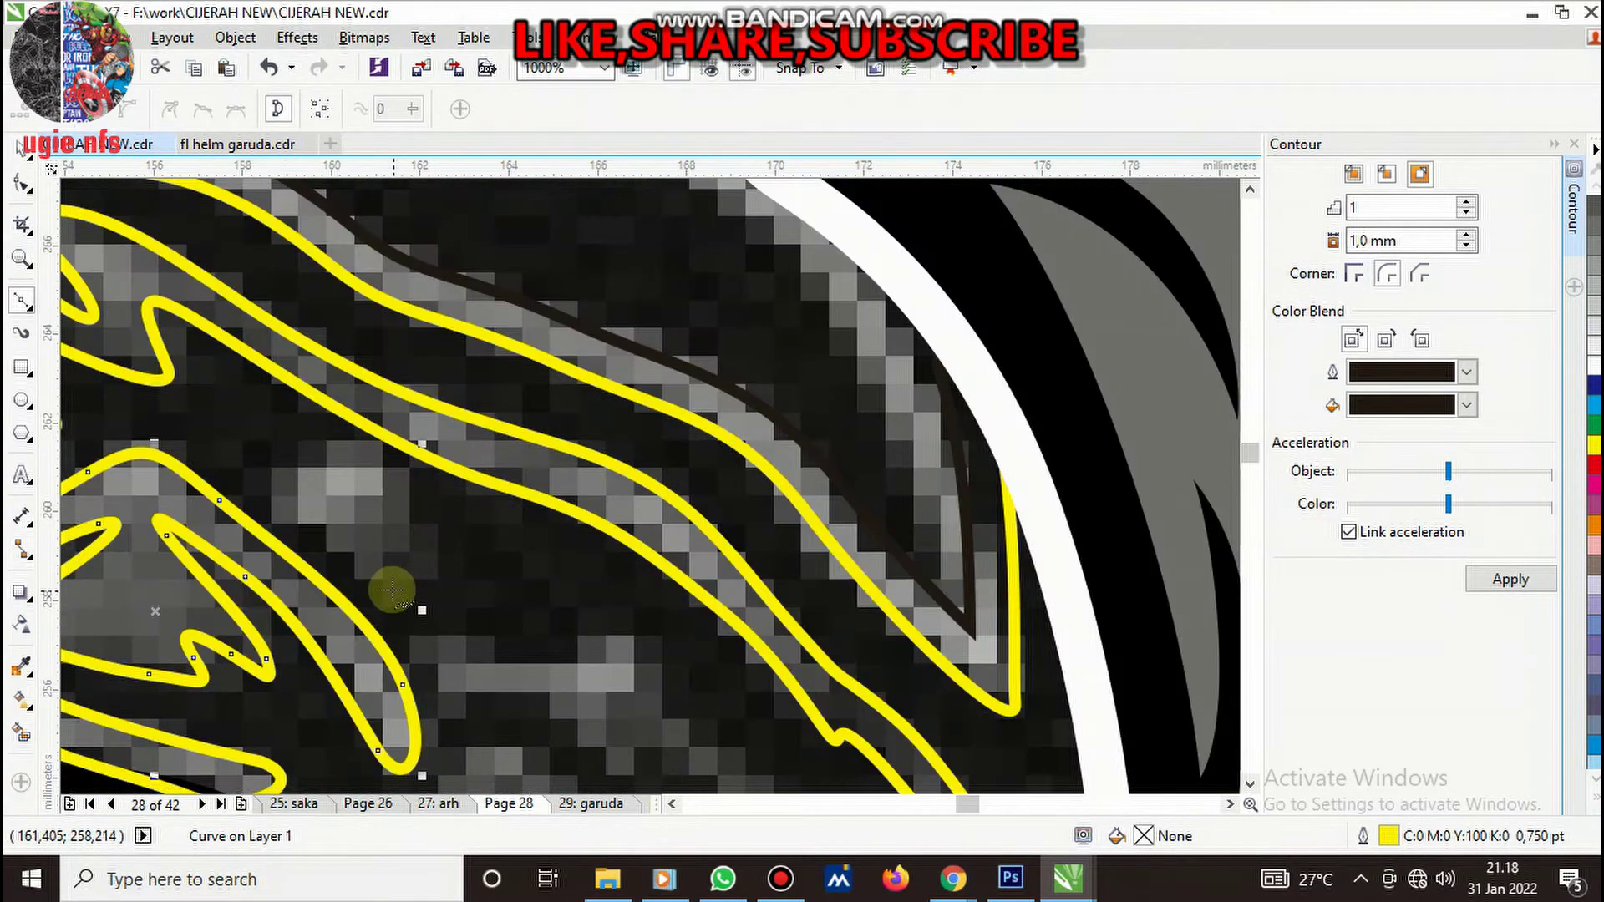
left_click(393, 591)
left_click(303, 460)
mouse_move(406, 497)
left_mouse_down()
mouse_move(492, 572)
mouse_move(401, 547)
left_mouse_up()
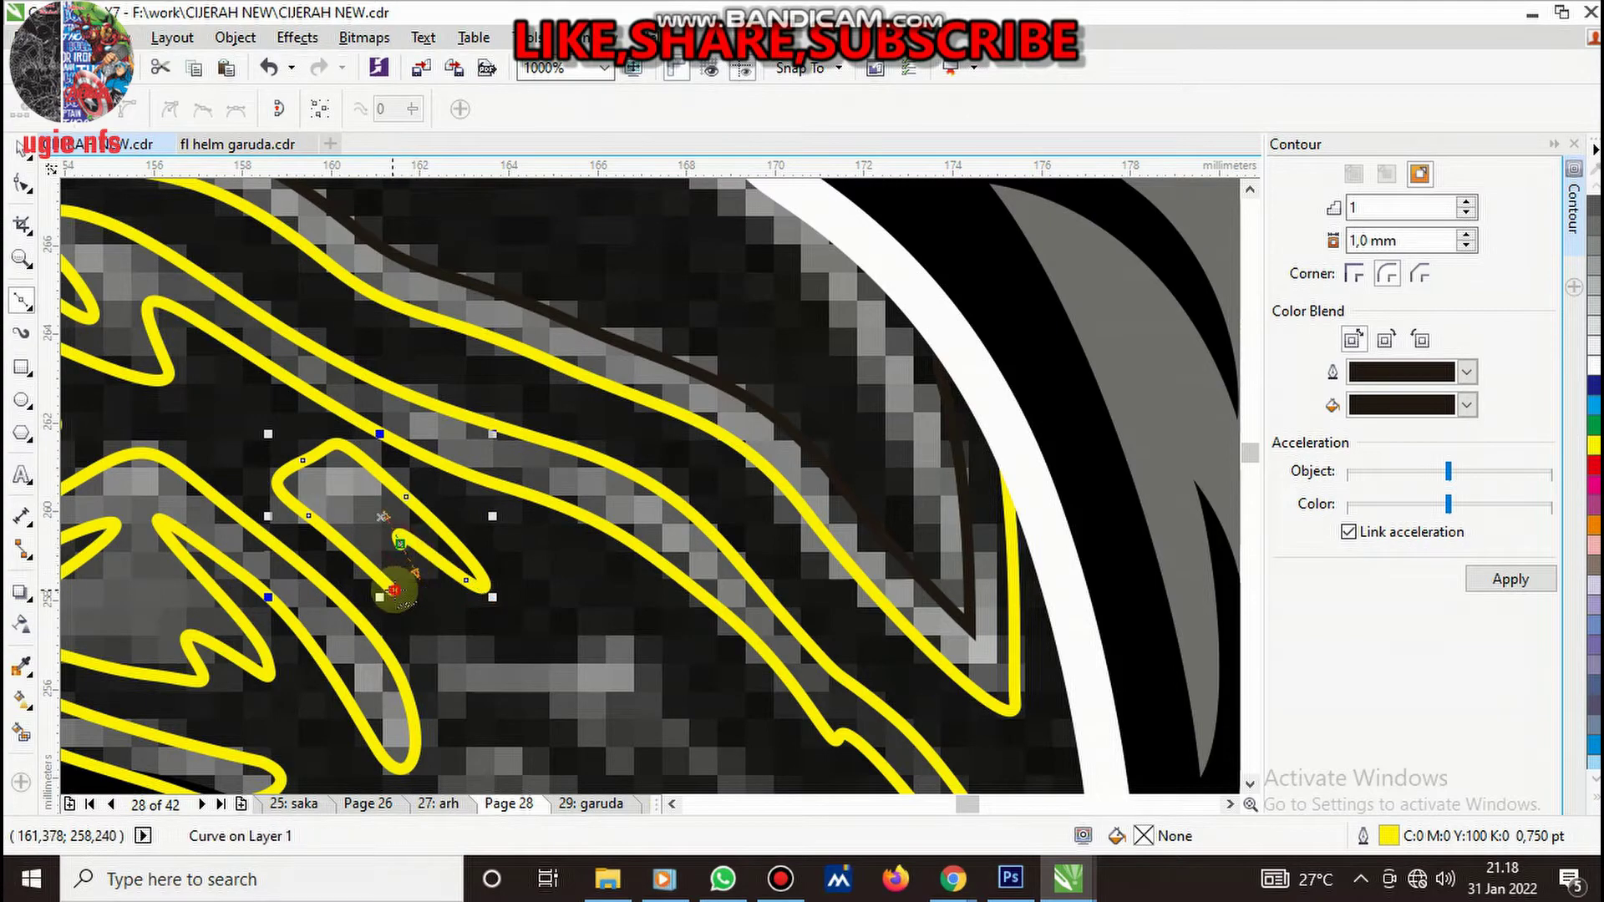
left_click(393, 591)
- Trace the next letter piece with a pointed lower tip as a closed outline
scroll(508, 512, "down", 3)
scroll(418, 577, "up", 3)
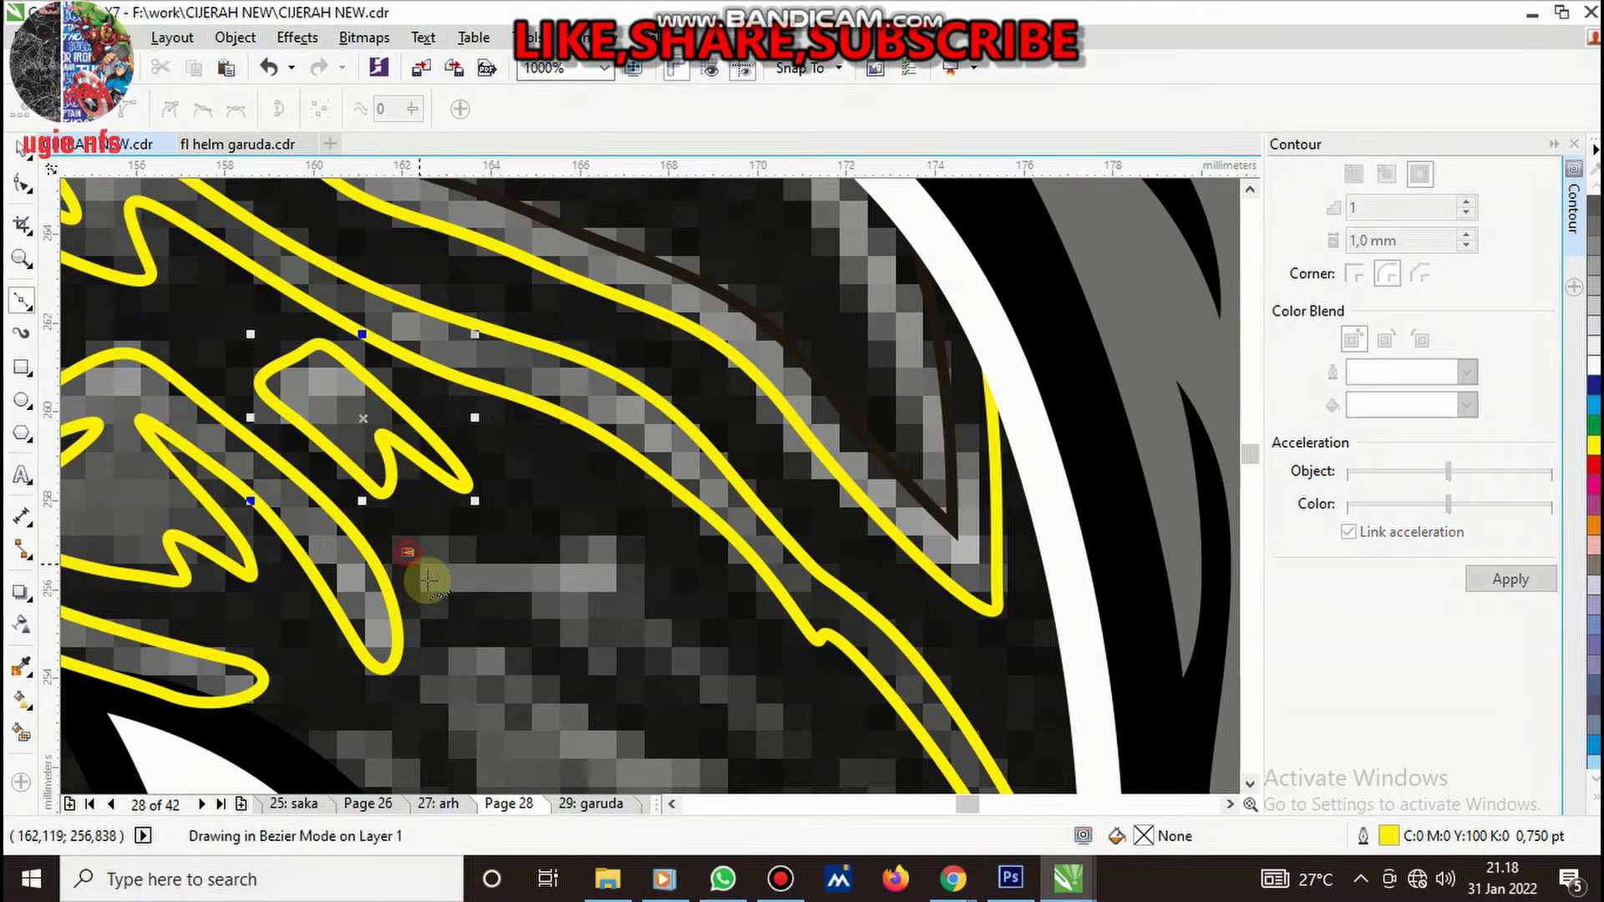
mouse_move(427, 580)
left_mouse_down()
mouse_move(448, 610)
mouse_move(710, 702)
left_mouse_up()
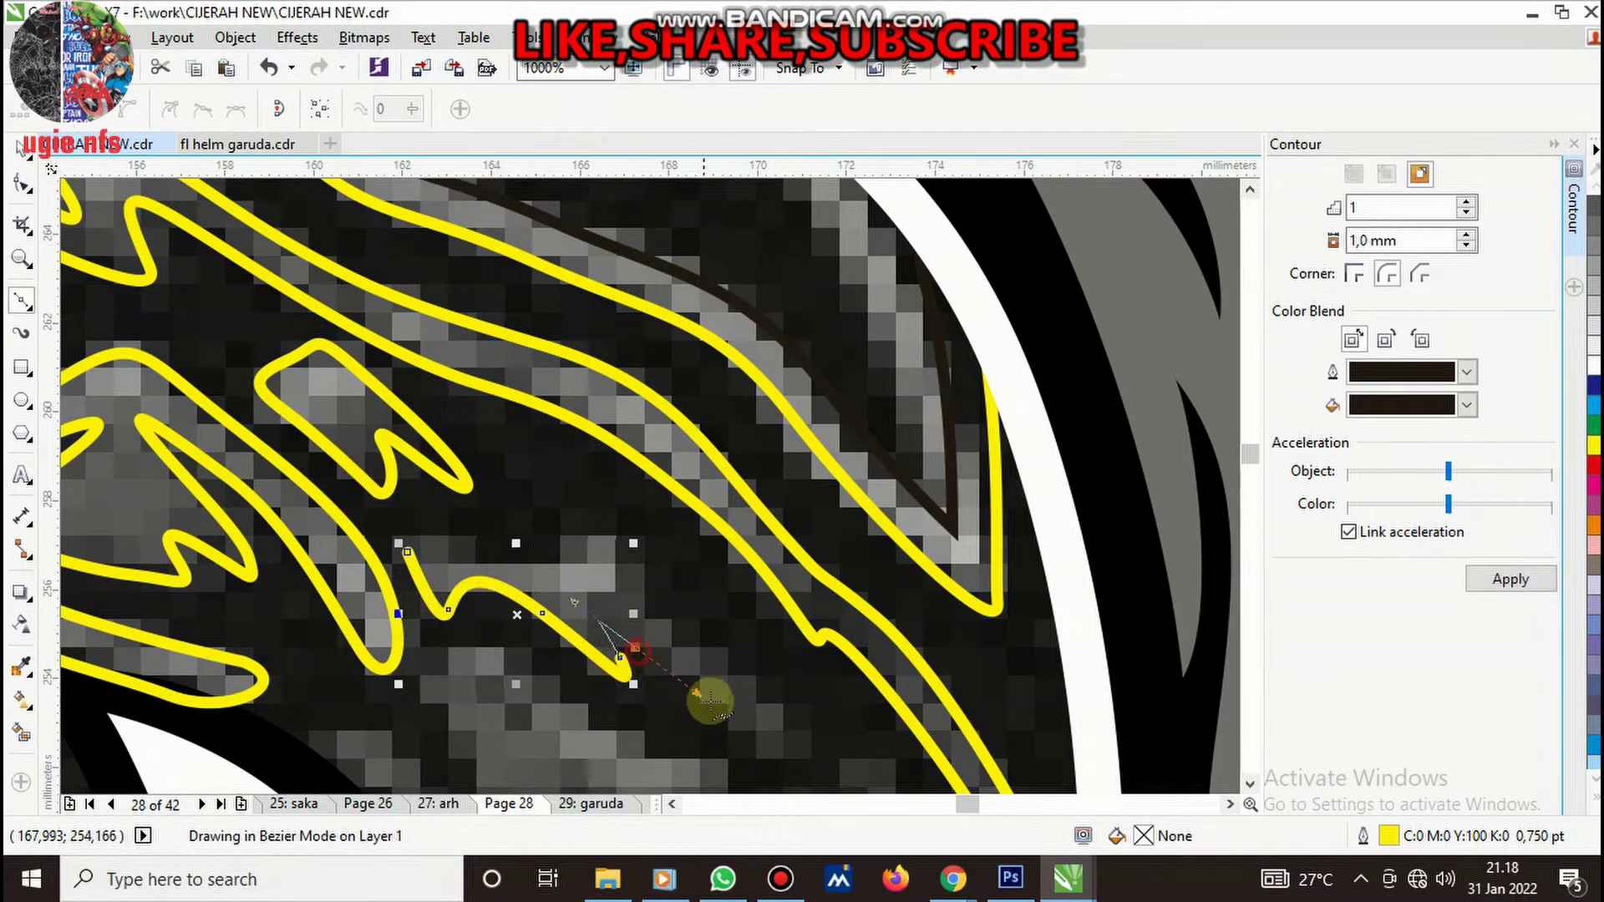
left_click(785, 752)
left_click_drag(635, 568, 561, 528)
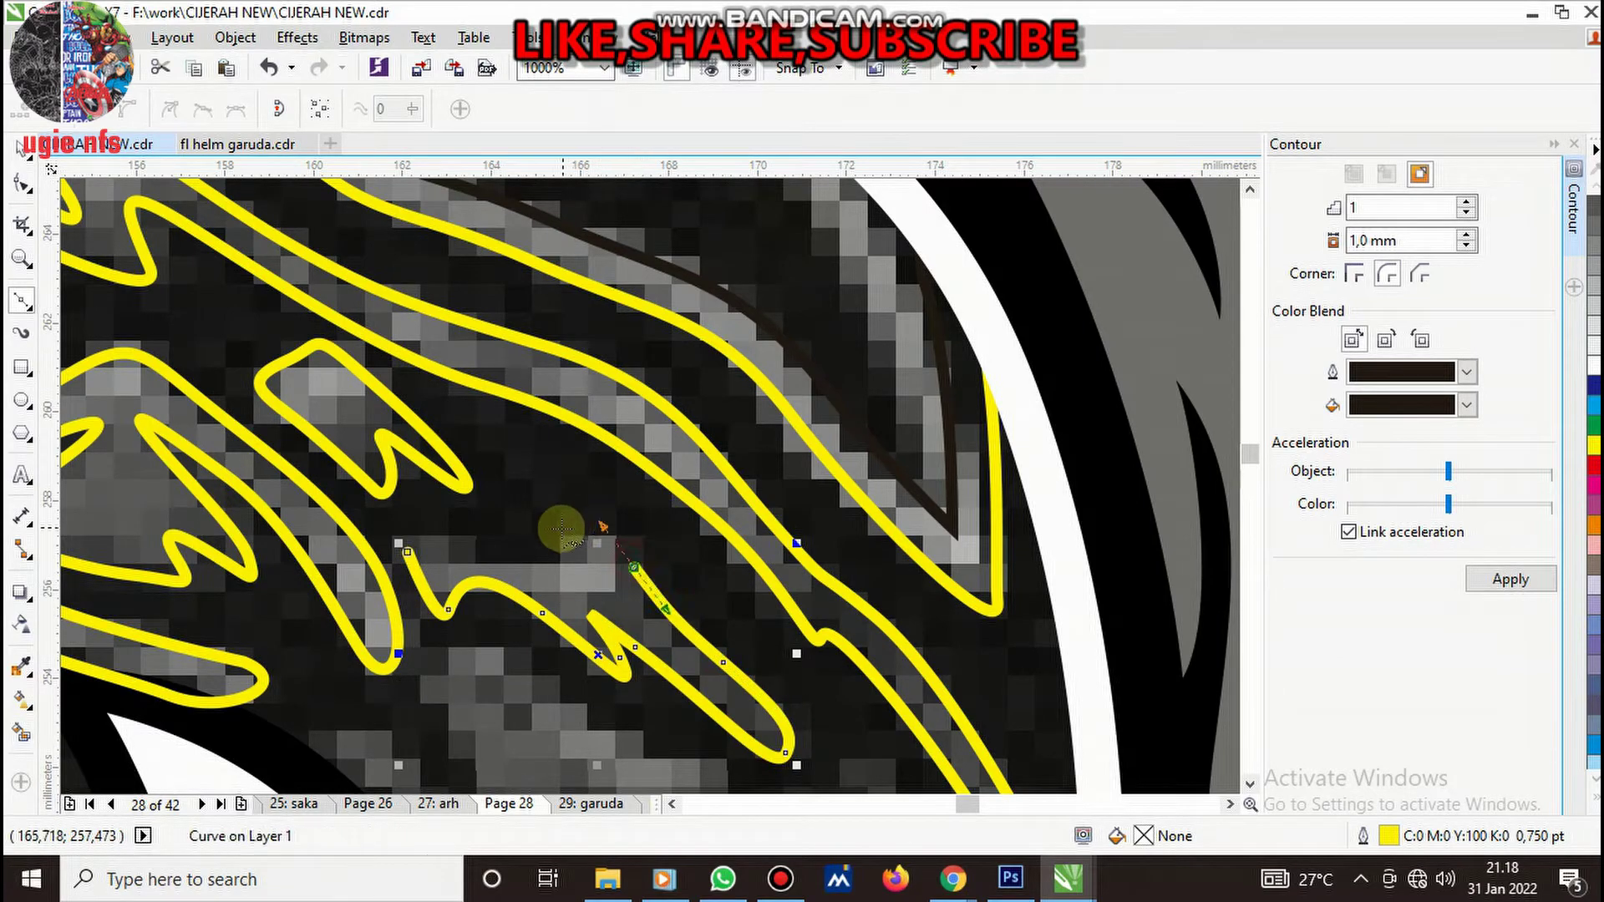
left_click(559, 532)
left_click(499, 549)
left_click(407, 553)
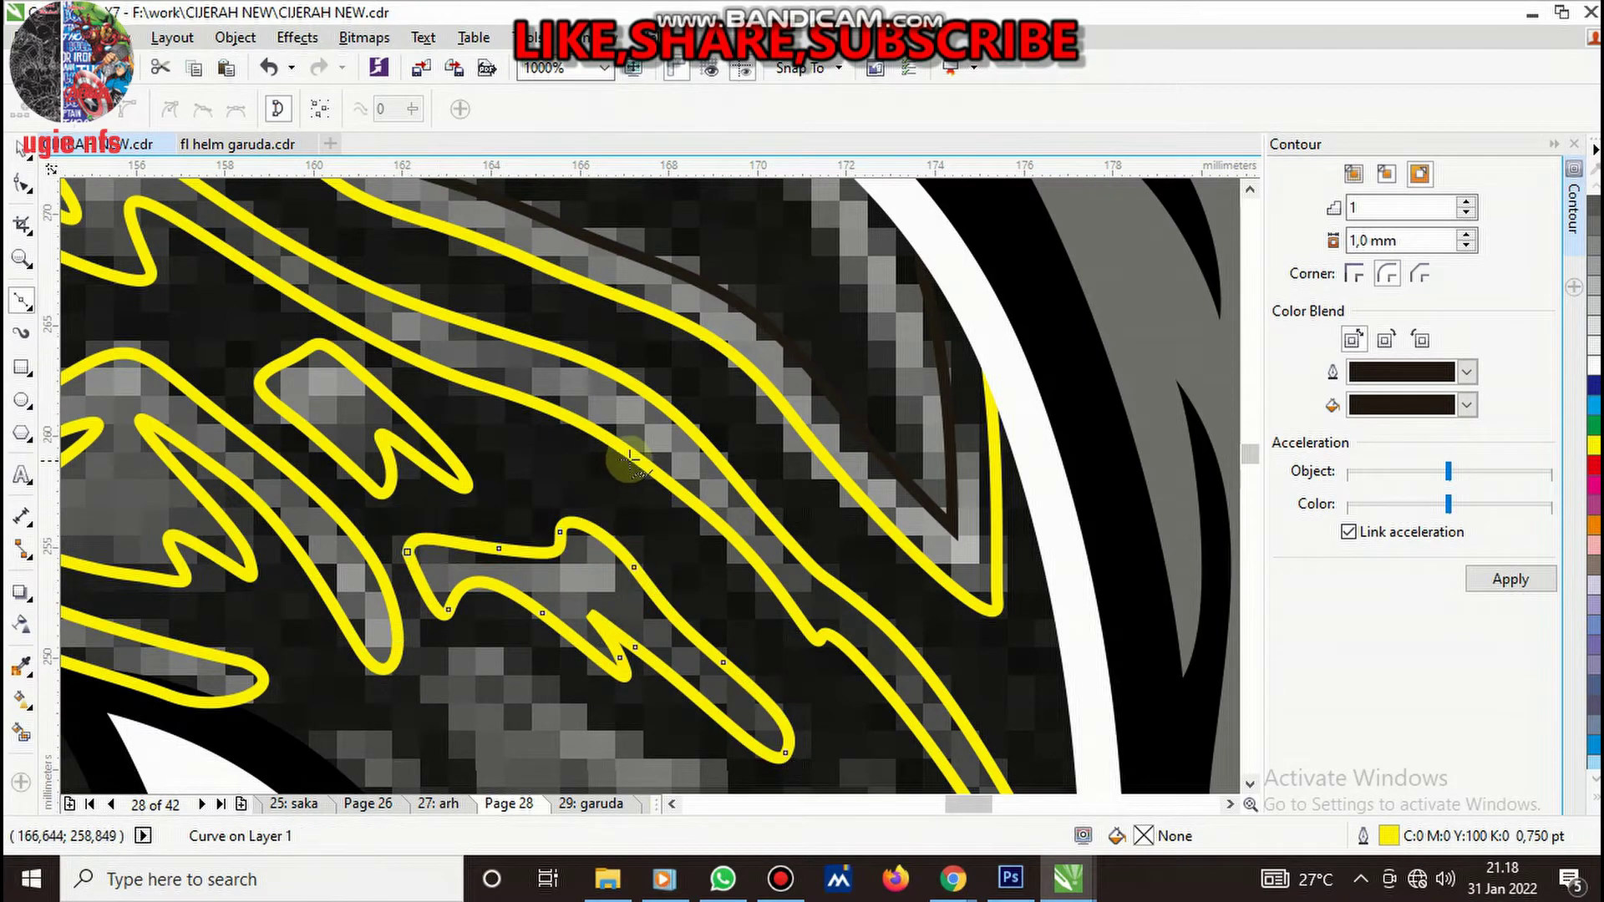
- Trace the thin rightmost stroke beside the helmet's white rim as a closed outline
scroll(631, 458, "down", 3)
scroll(752, 418, "up", 2)
scroll(824, 573, "up", 1)
left_click_drag(842, 587, 865, 610)
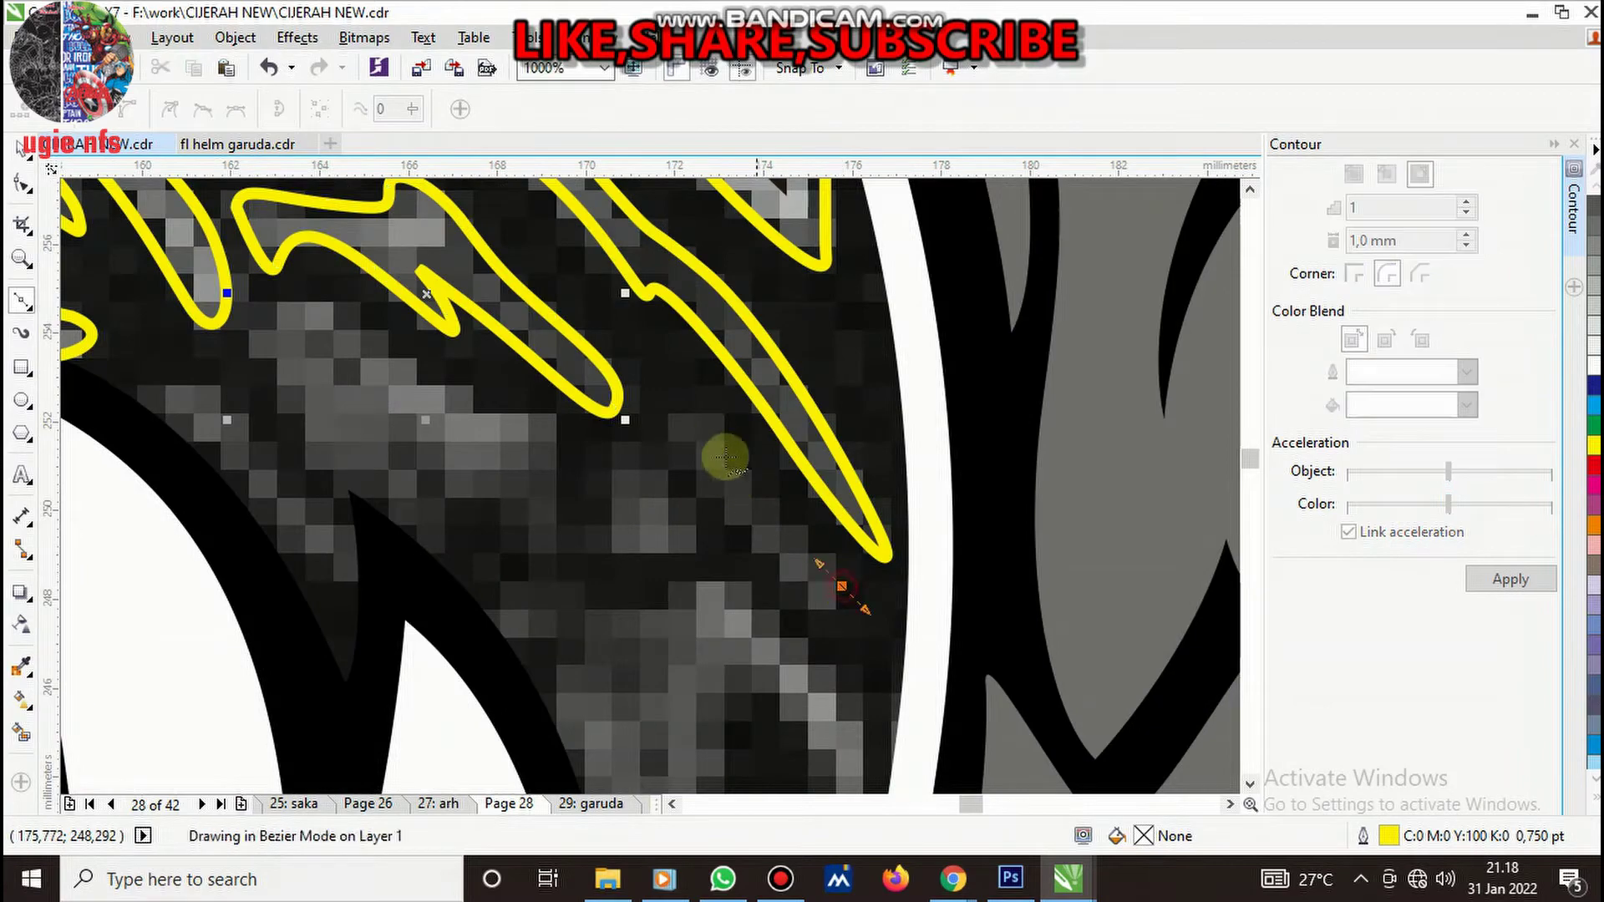
left_click_drag(676, 451, 670, 405)
left_click_drag(823, 631, 842, 645)
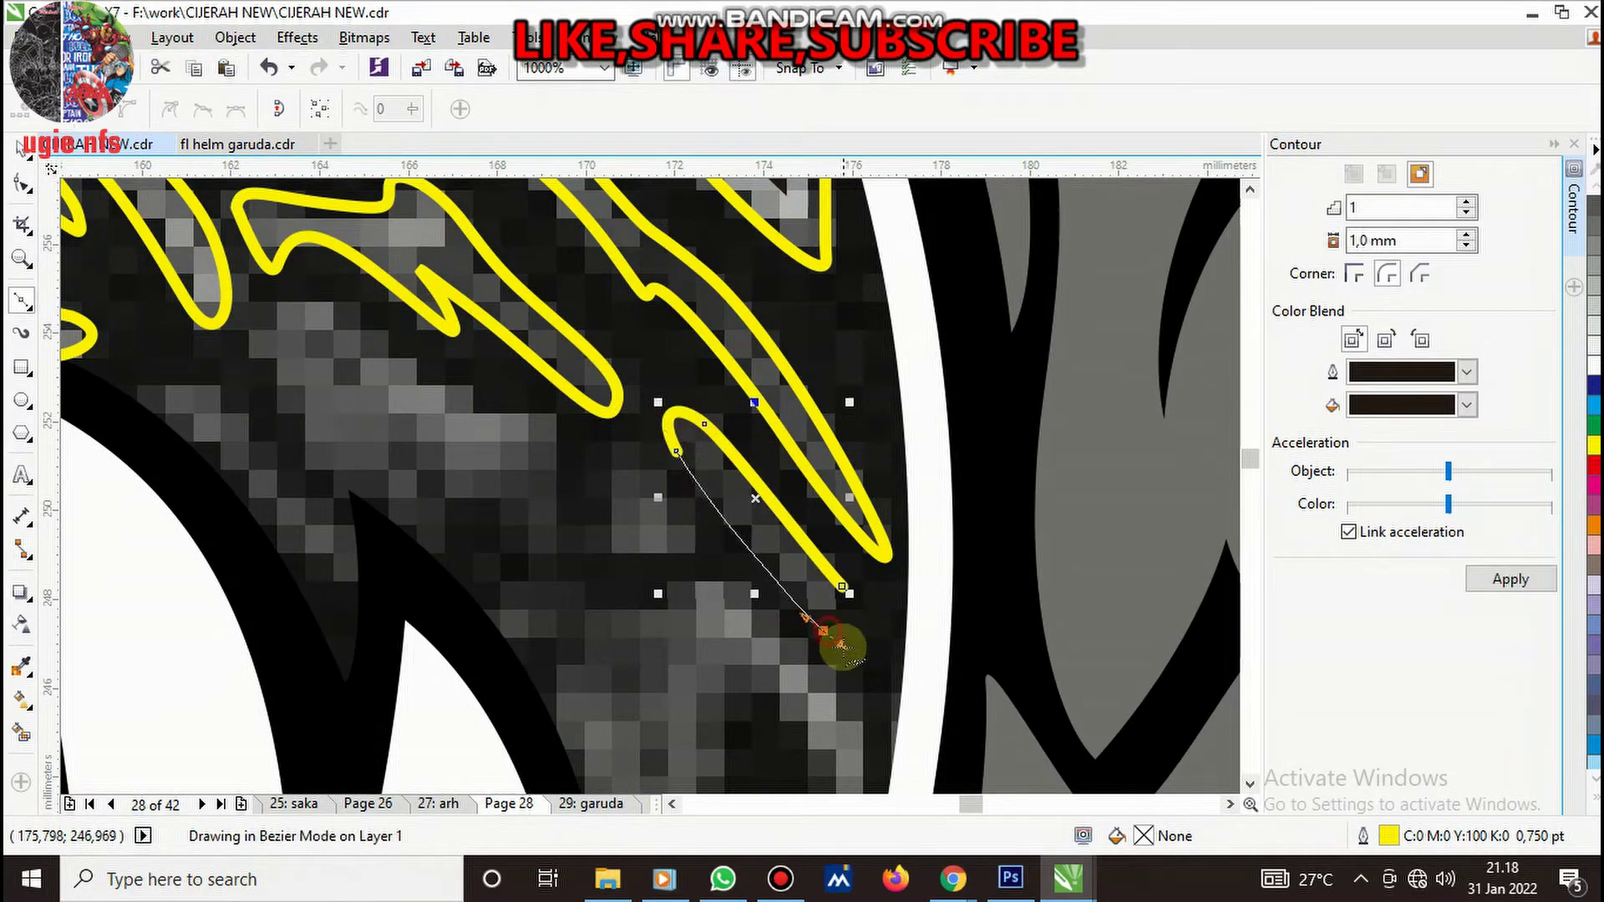
left_click(842, 587)
scroll(776, 628, "down", 1)
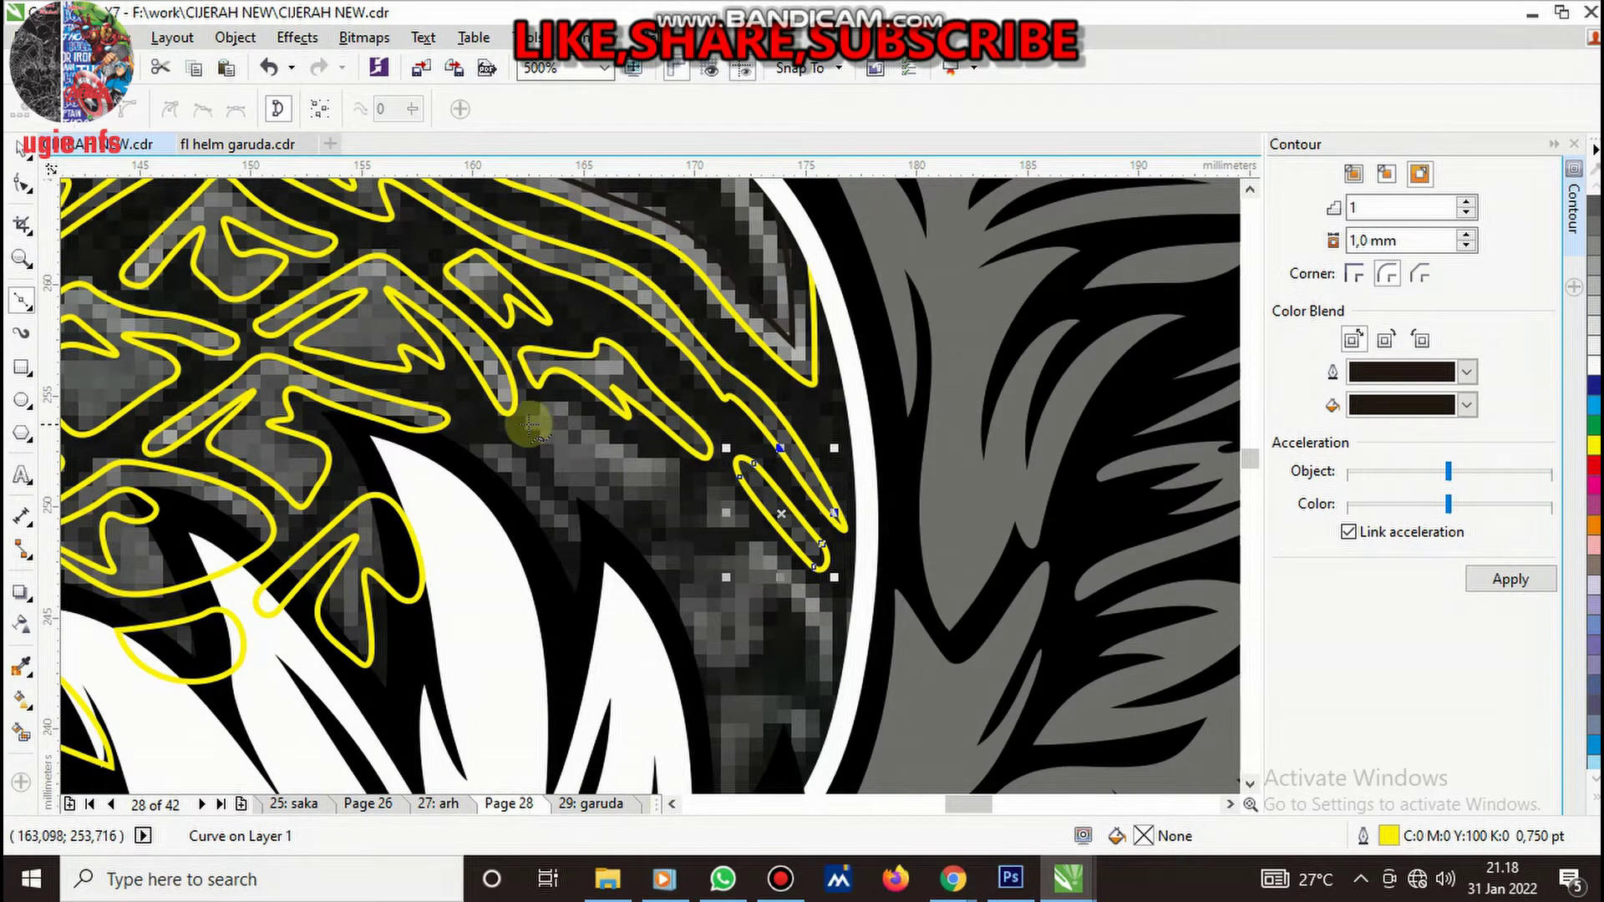
- Trace a closed curved piece beside the white feather with the Bezier tool
scroll(528, 426, "up", 1)
left_click(351, 505)
left_click_drag(502, 485, 557, 530)
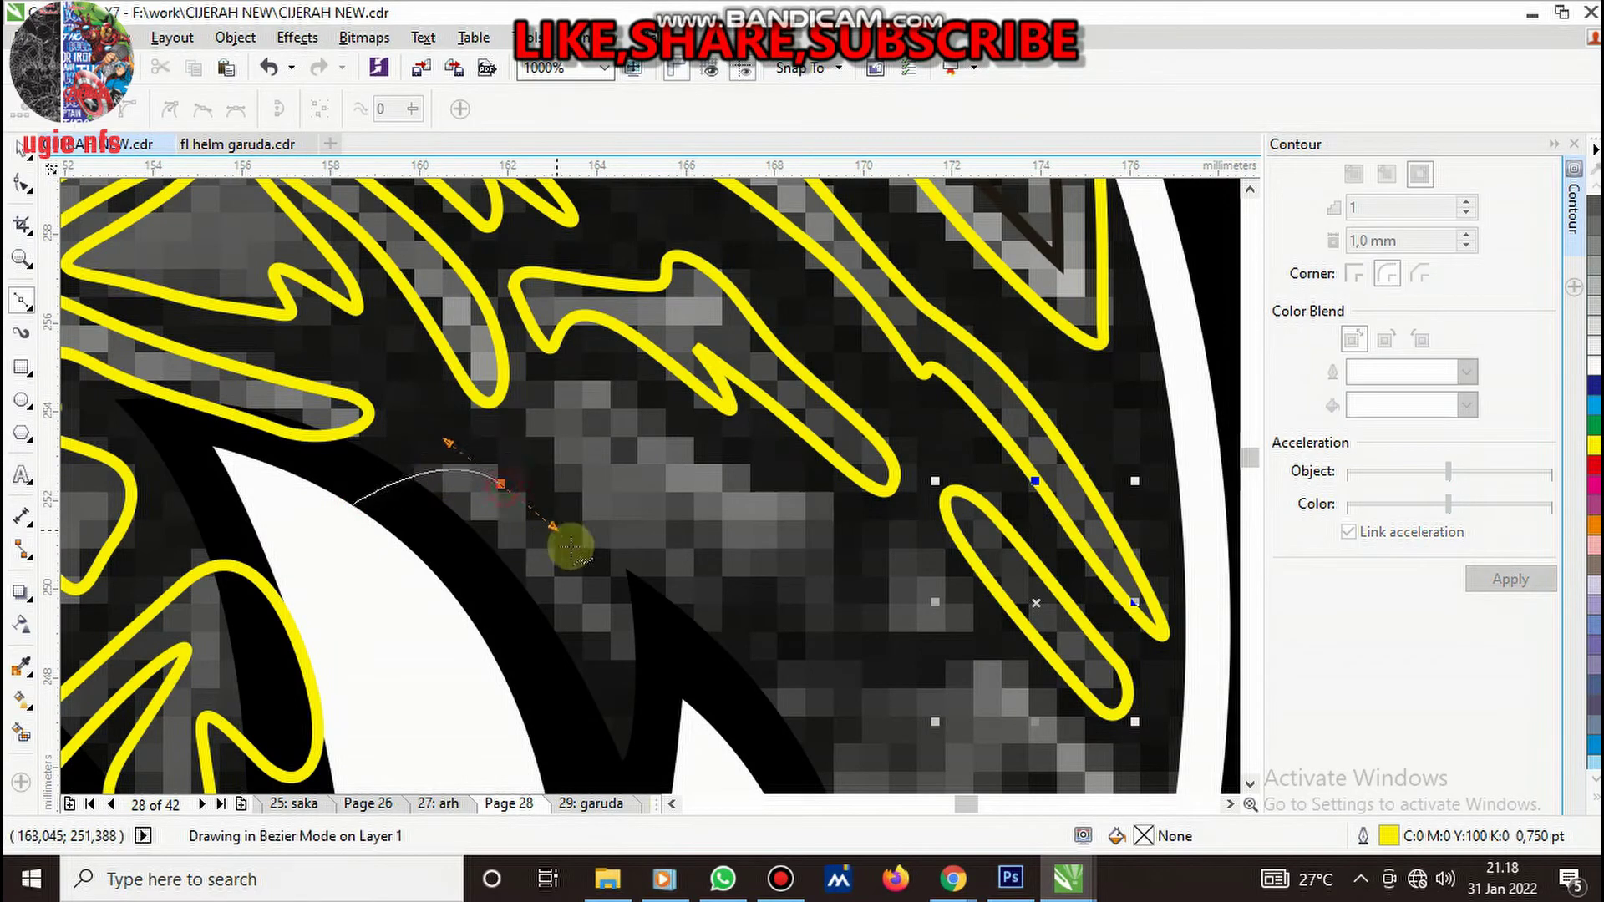
left_click(655, 650)
left_click_drag(565, 648, 493, 606)
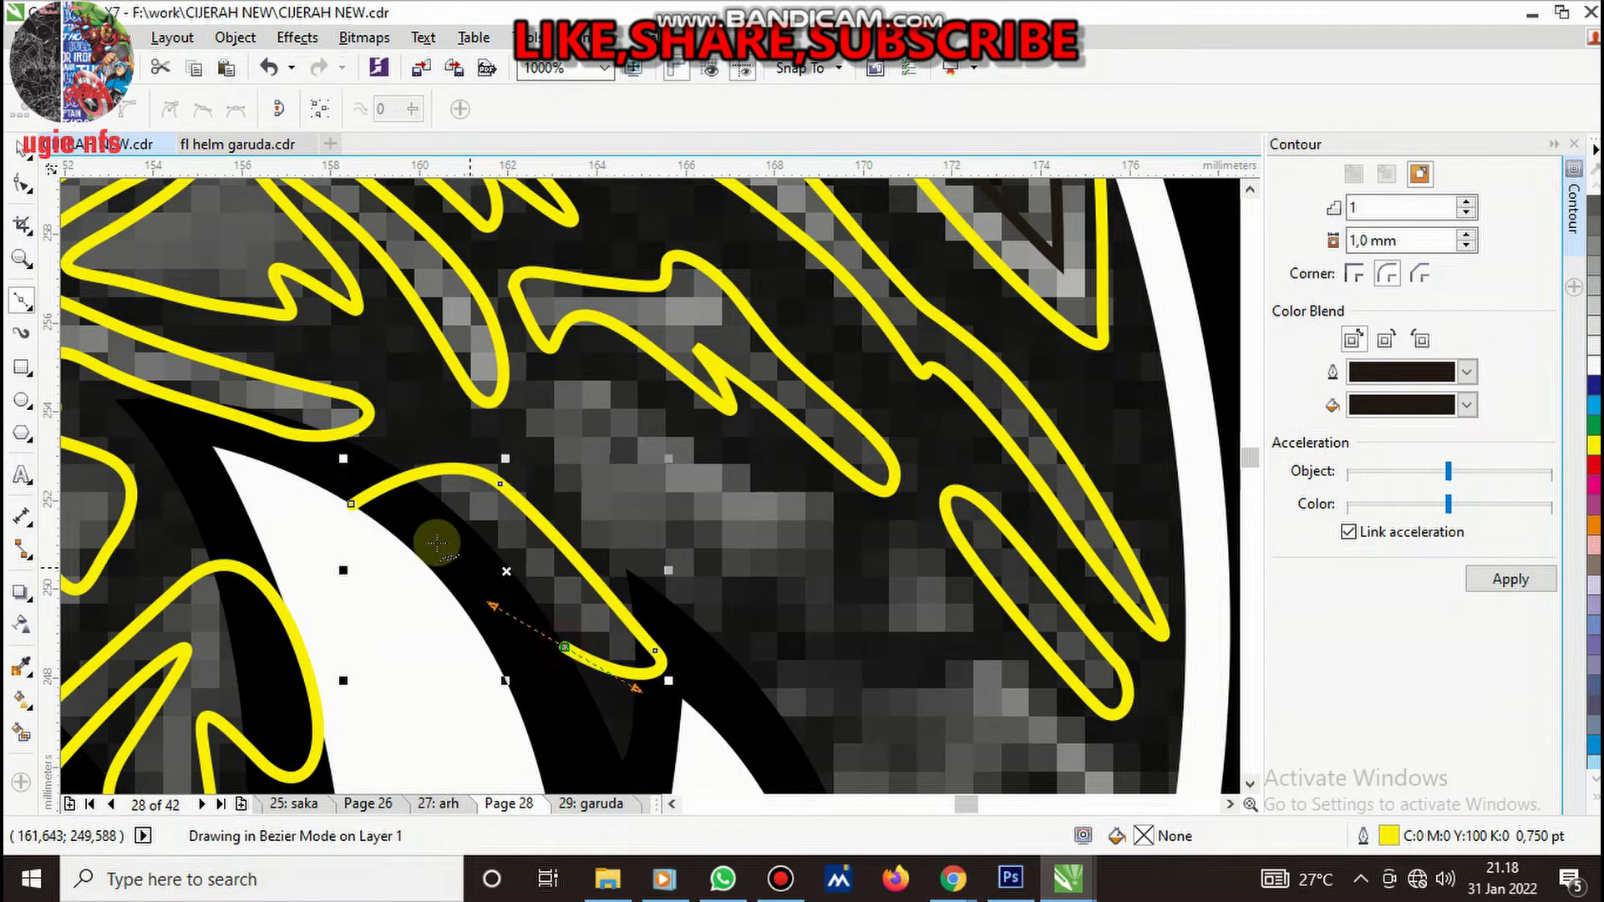
left_click(351, 505)
- Outline the next helmet letter piece, closing it back at its start node
left_click(606, 552)
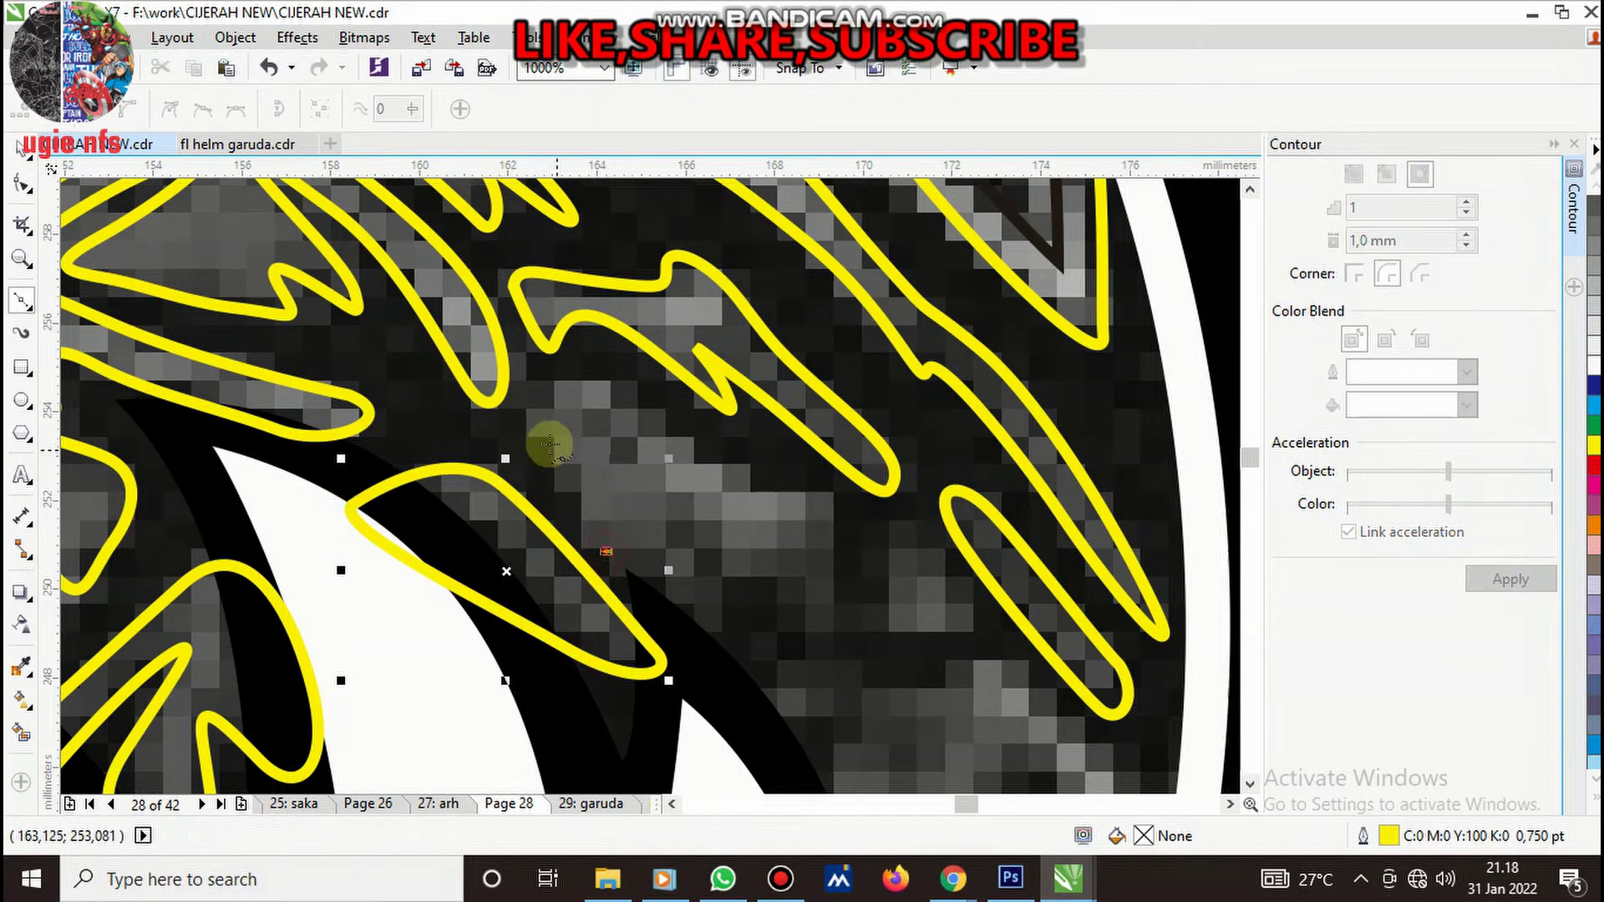
left_click(546, 441)
left_click(549, 398)
left_click(615, 391)
left_click_drag(685, 434, 756, 489)
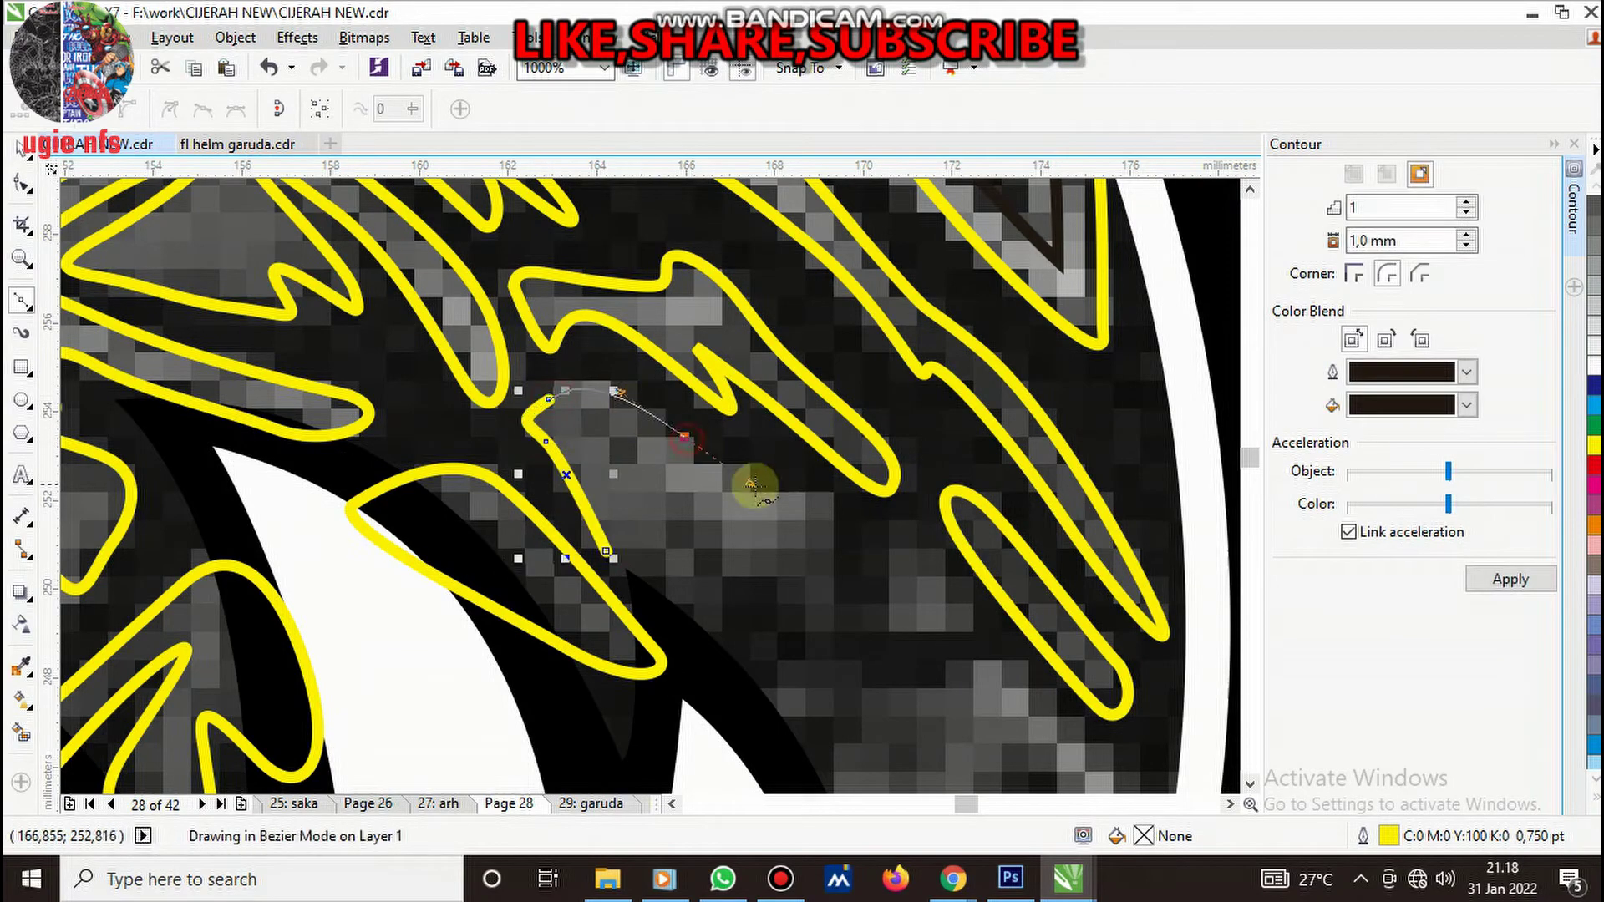
left_click(830, 530)
scroll(830, 530, "down", 3)
scroll(831, 569, "up", 2)
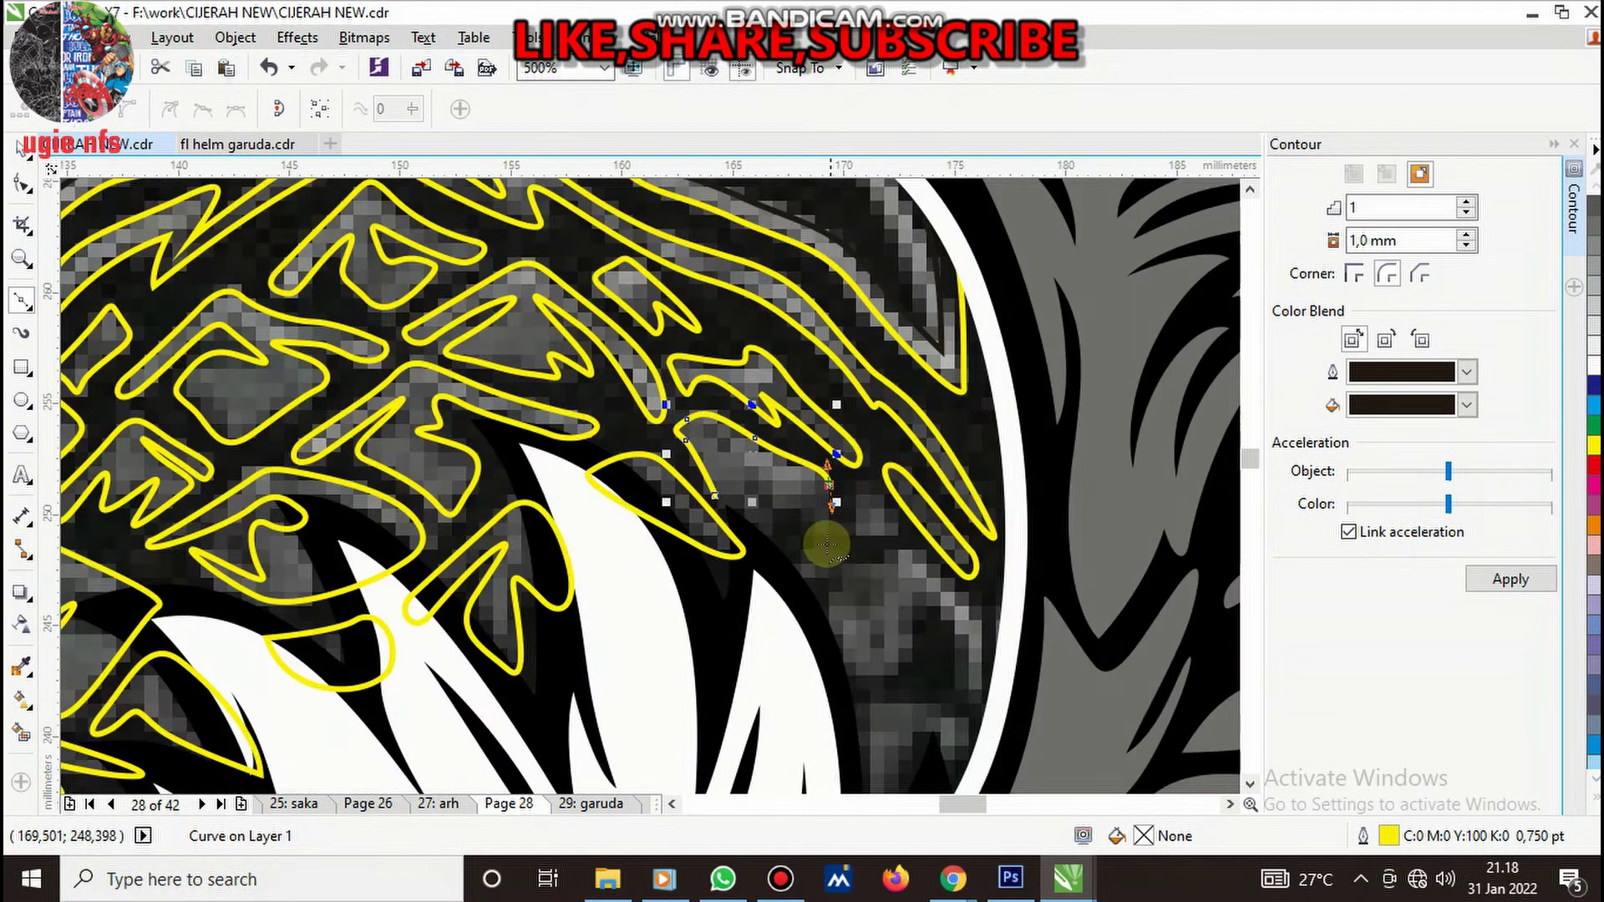
scroll(827, 543, "up", 2)
left_click(807, 525)
left_click(706, 428)
left_click(647, 413)
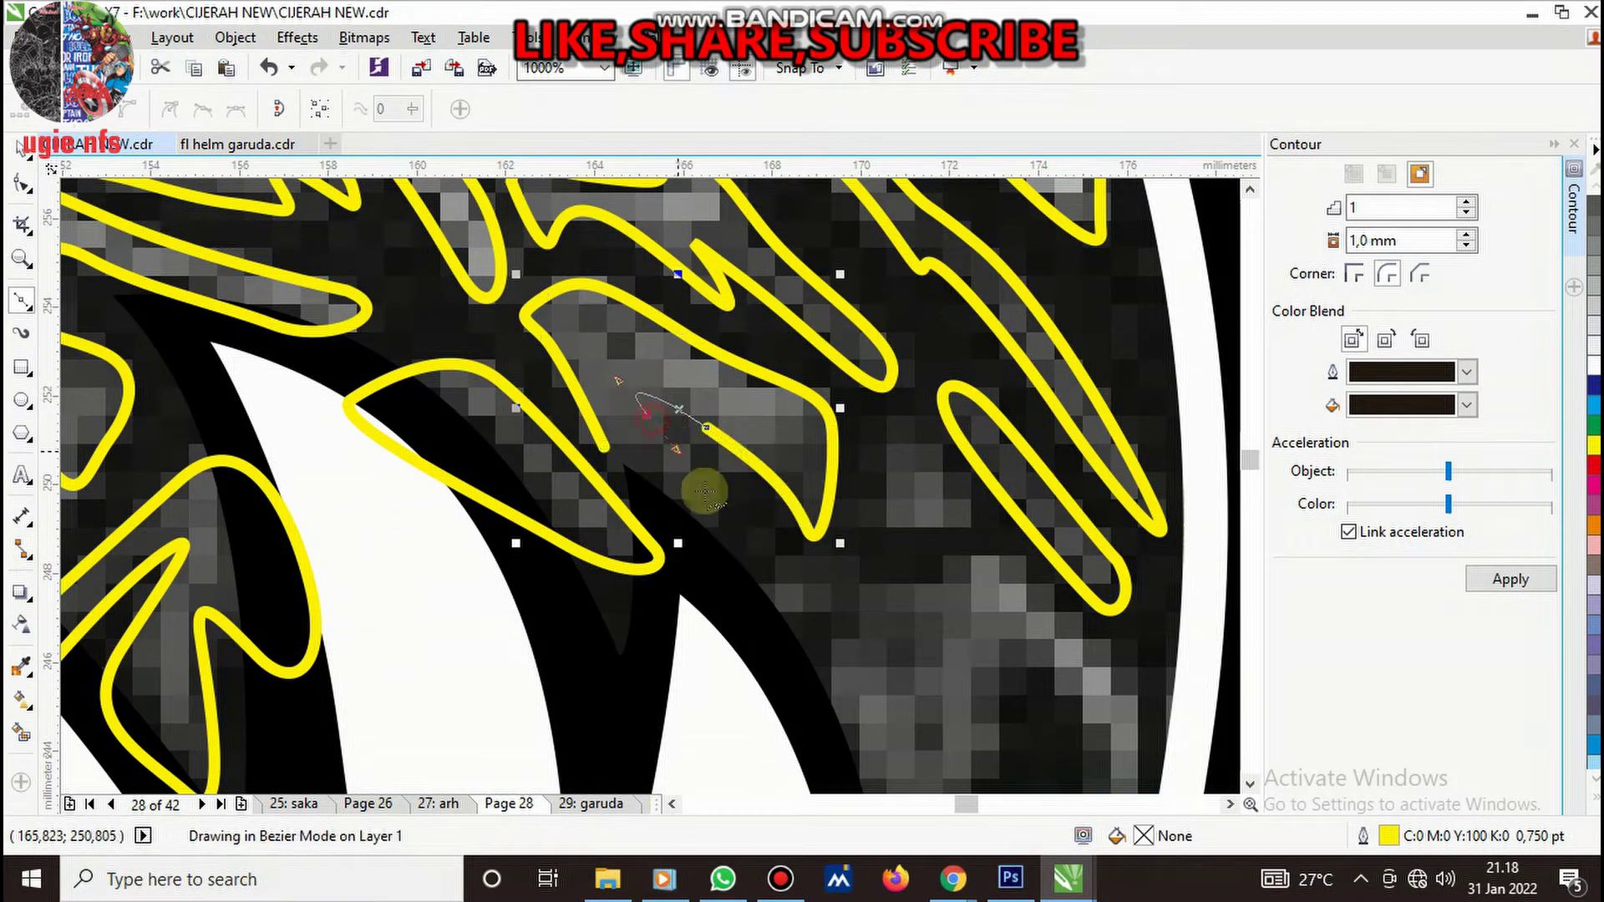
left_click(716, 538)
left_click(632, 514)
- Trace a small letter piece with one curved edge
scroll(806, 527, "down", 2)
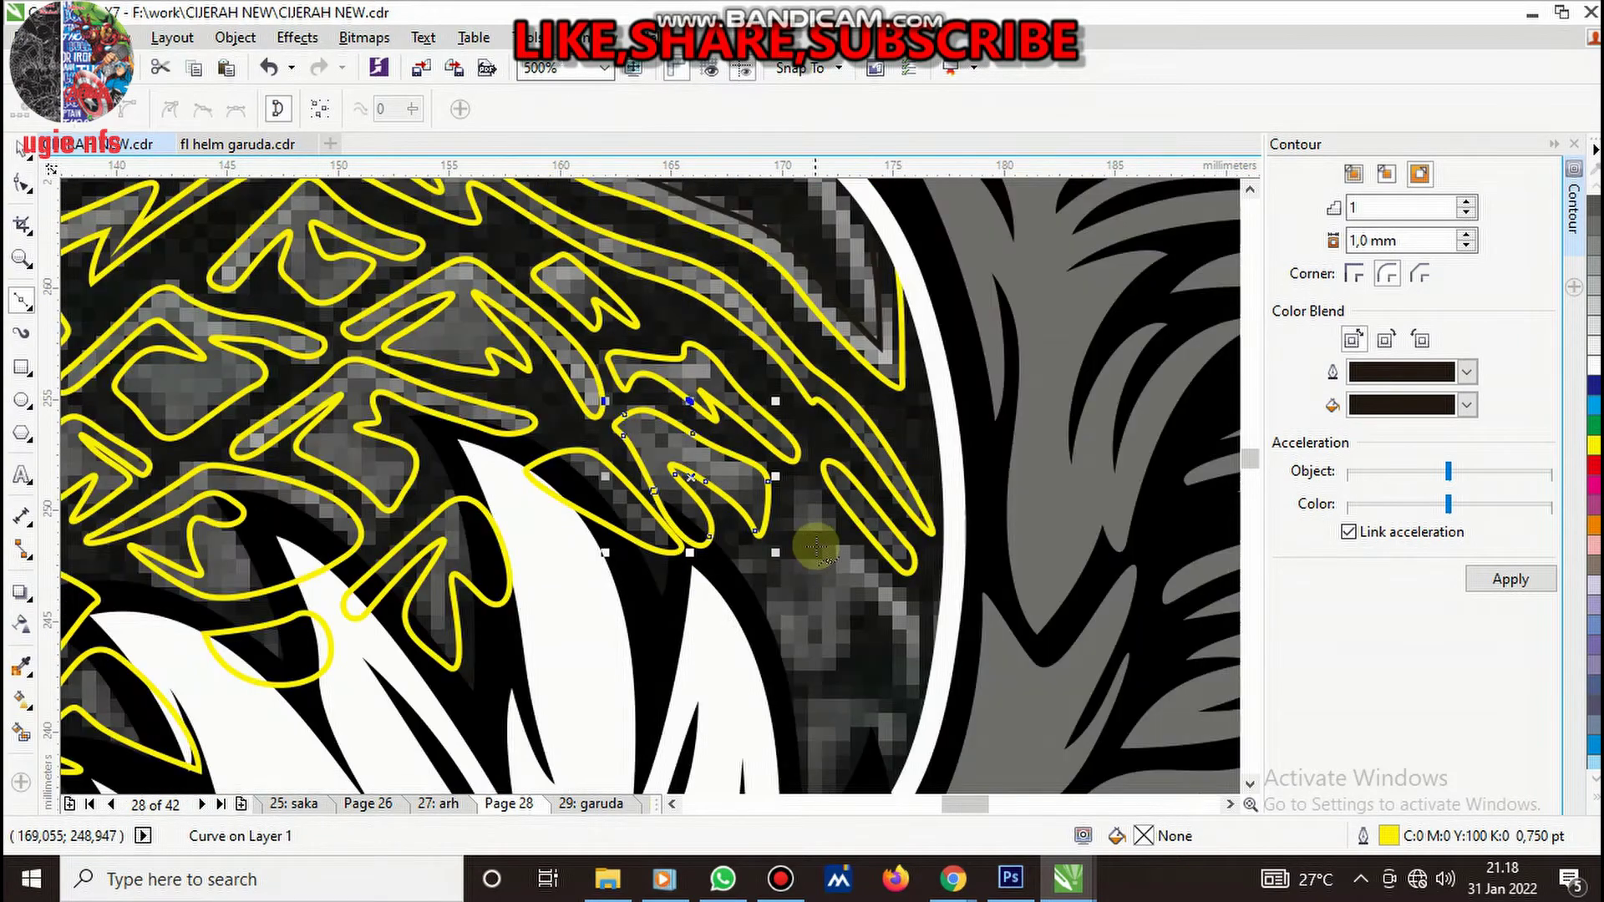
scroll(810, 518, "up", 2)
left_click(794, 440)
left_click(779, 518)
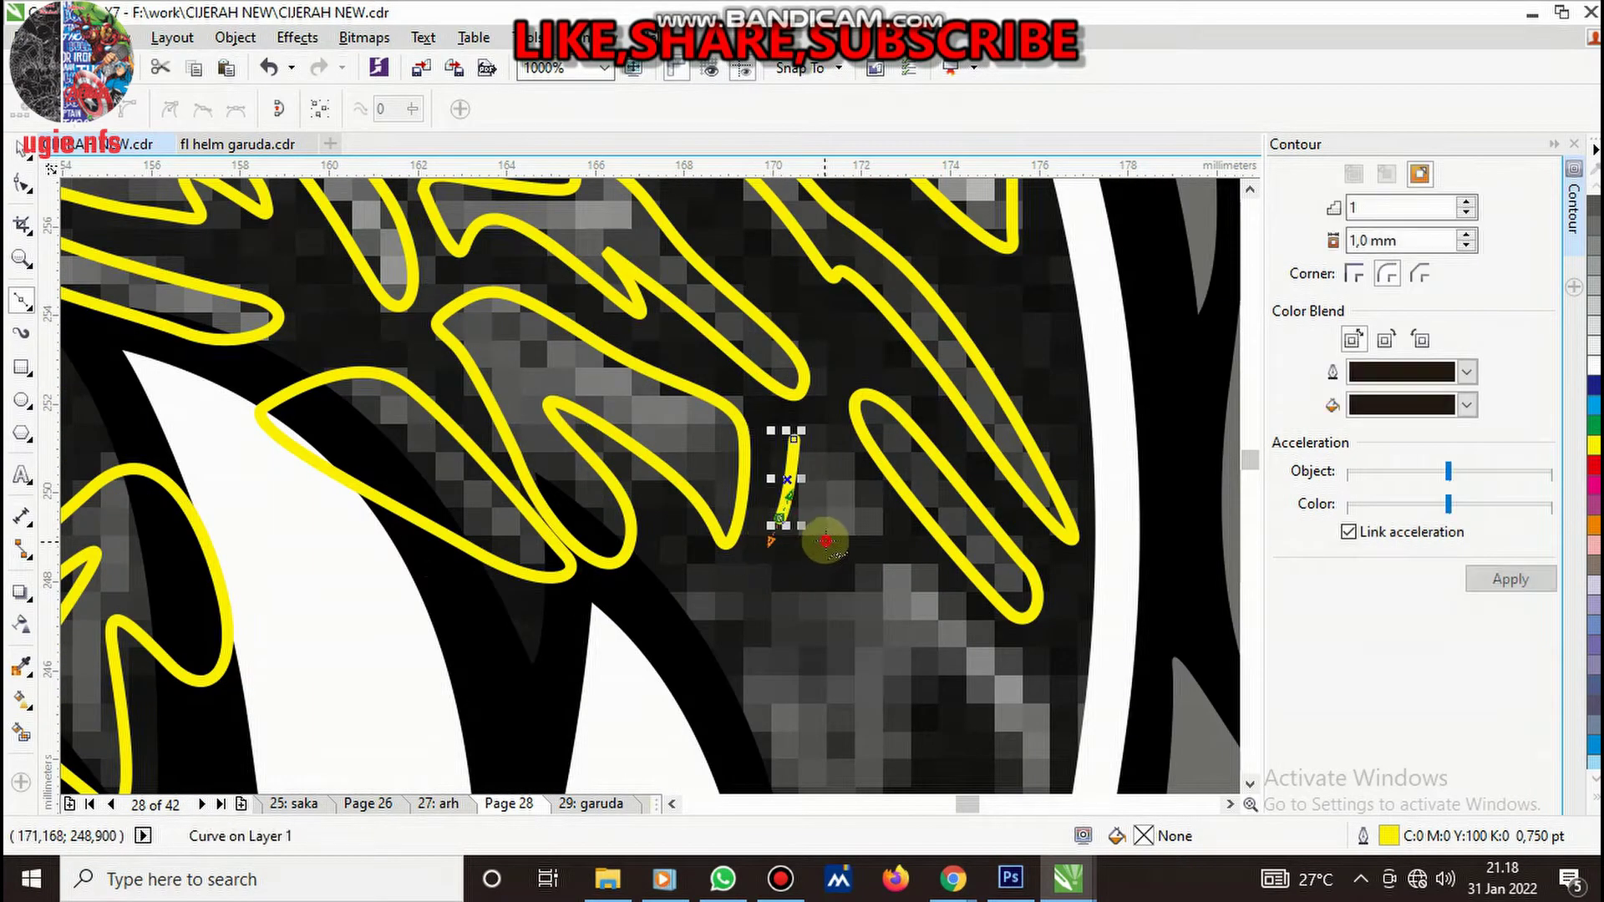
left_click(825, 541)
left_click_drag(869, 505, 903, 542)
left_click(794, 441)
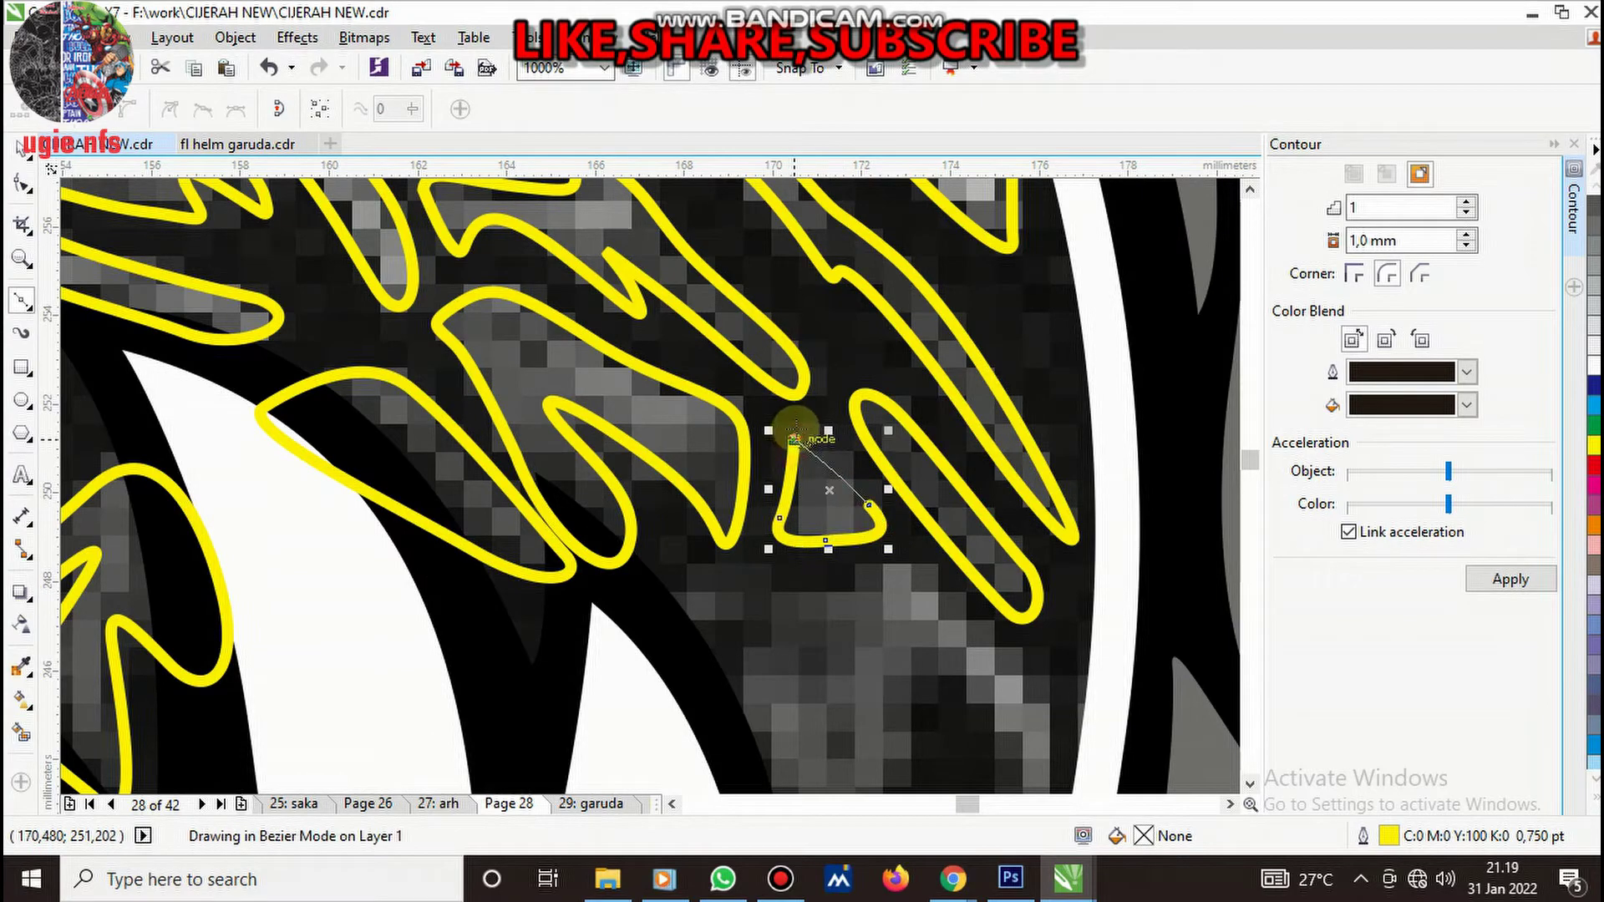
- Trace a small closed loop at the helmet's lower right
scroll(794, 434, "down", 1)
scroll(748, 551, "up", 1)
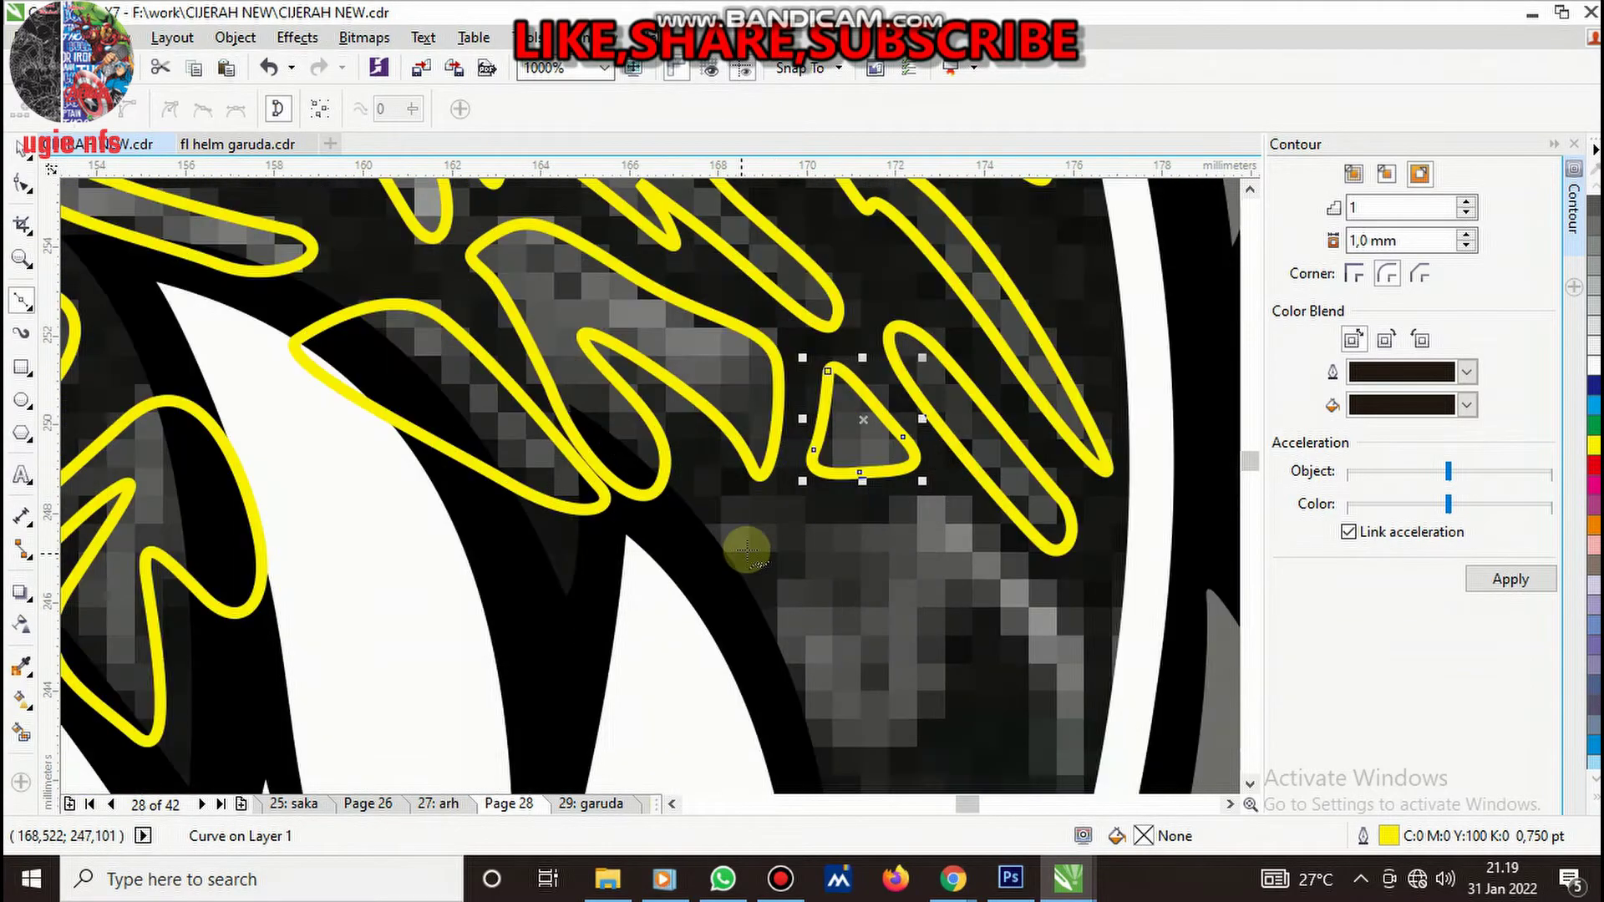
left_click(669, 547)
left_click(743, 507)
left_click_drag(736, 582, 693, 639)
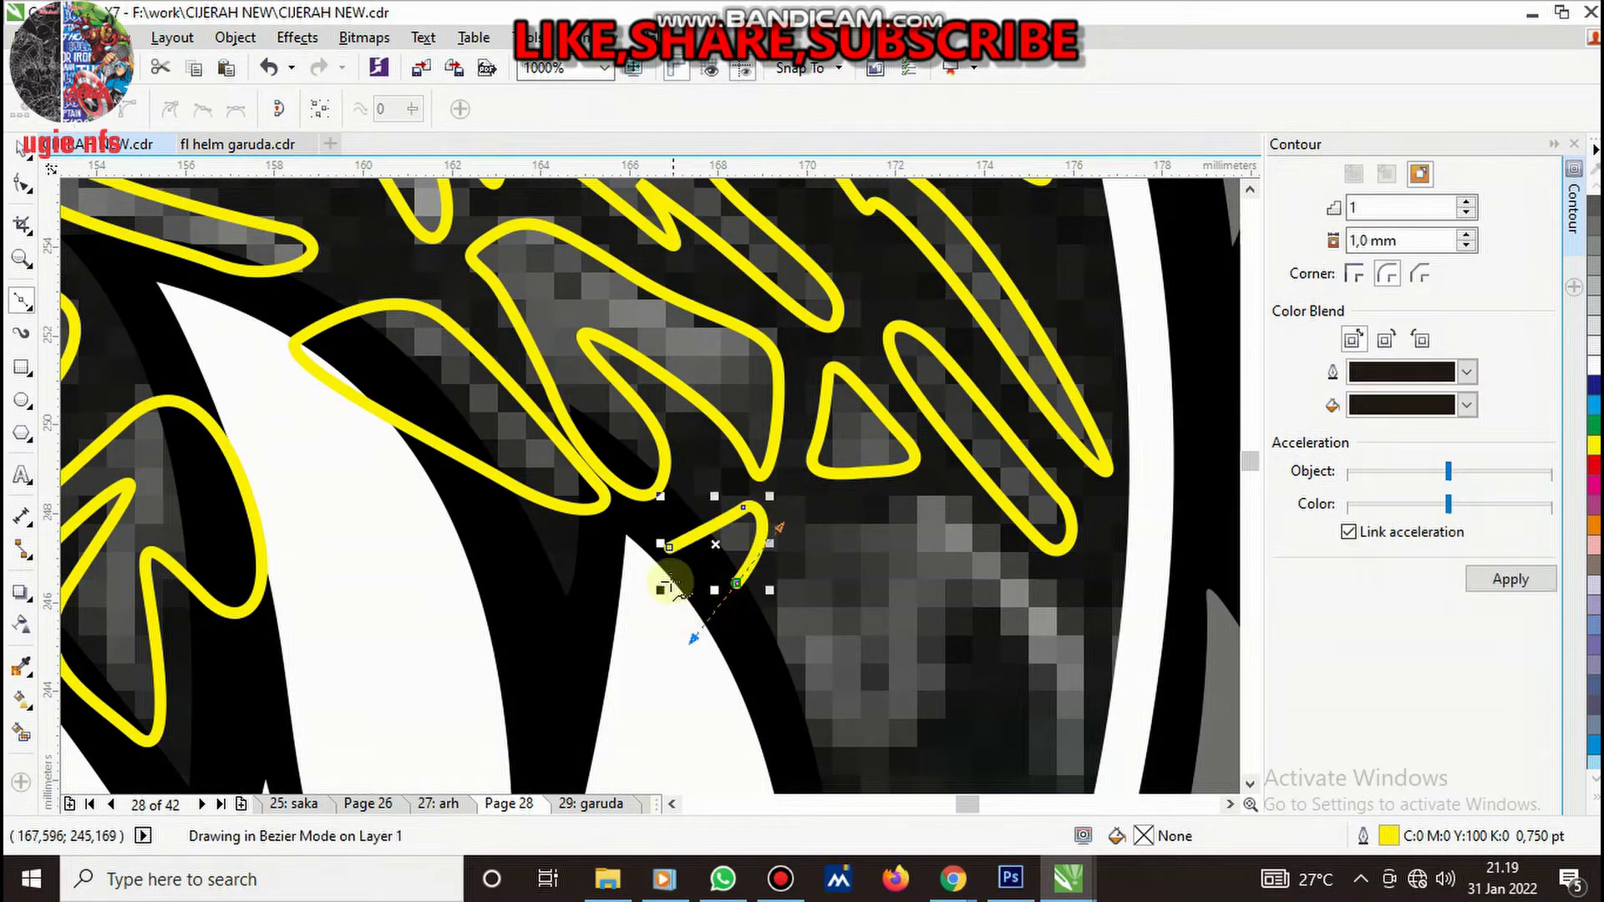
left_click(669, 547)
- Trace the hook-shaped helmet piece with its curved outer edge and inner curl
scroll(780, 538, "down", 1)
scroll(781, 543, "up", 1)
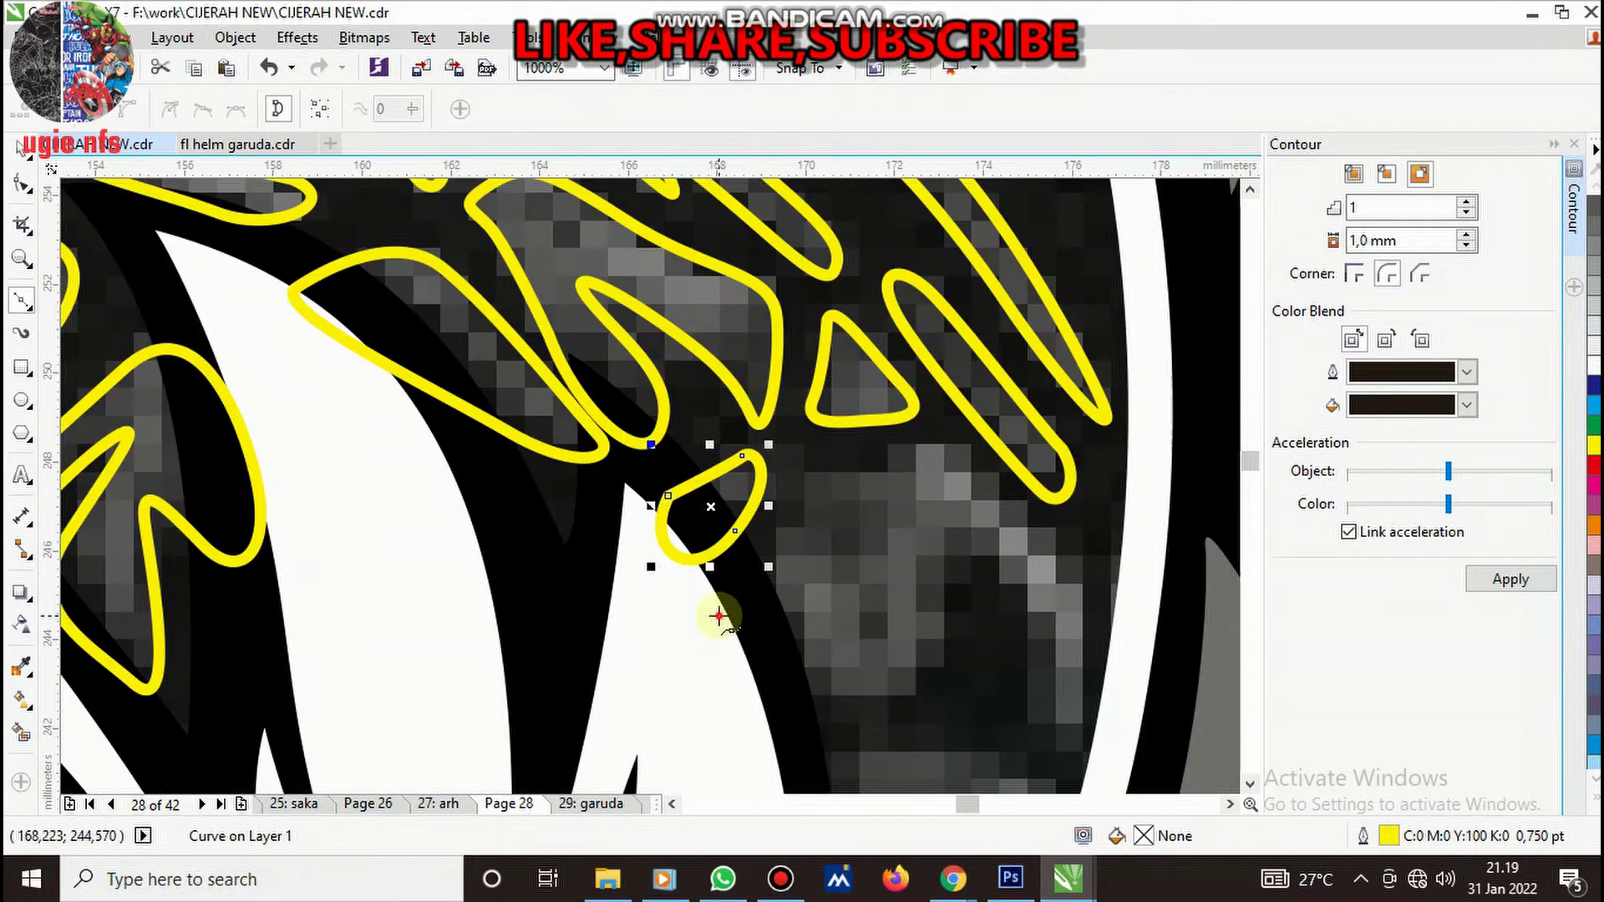
left_click(719, 616)
left_click(825, 497)
mouse_move(974, 477)
left_mouse_down()
mouse_move(1055, 531)
mouse_move(974, 526)
left_mouse_up()
left_click(1096, 638)
left_click(1056, 703)
left_click(942, 553)
left_click_drag(920, 650, 836, 690)
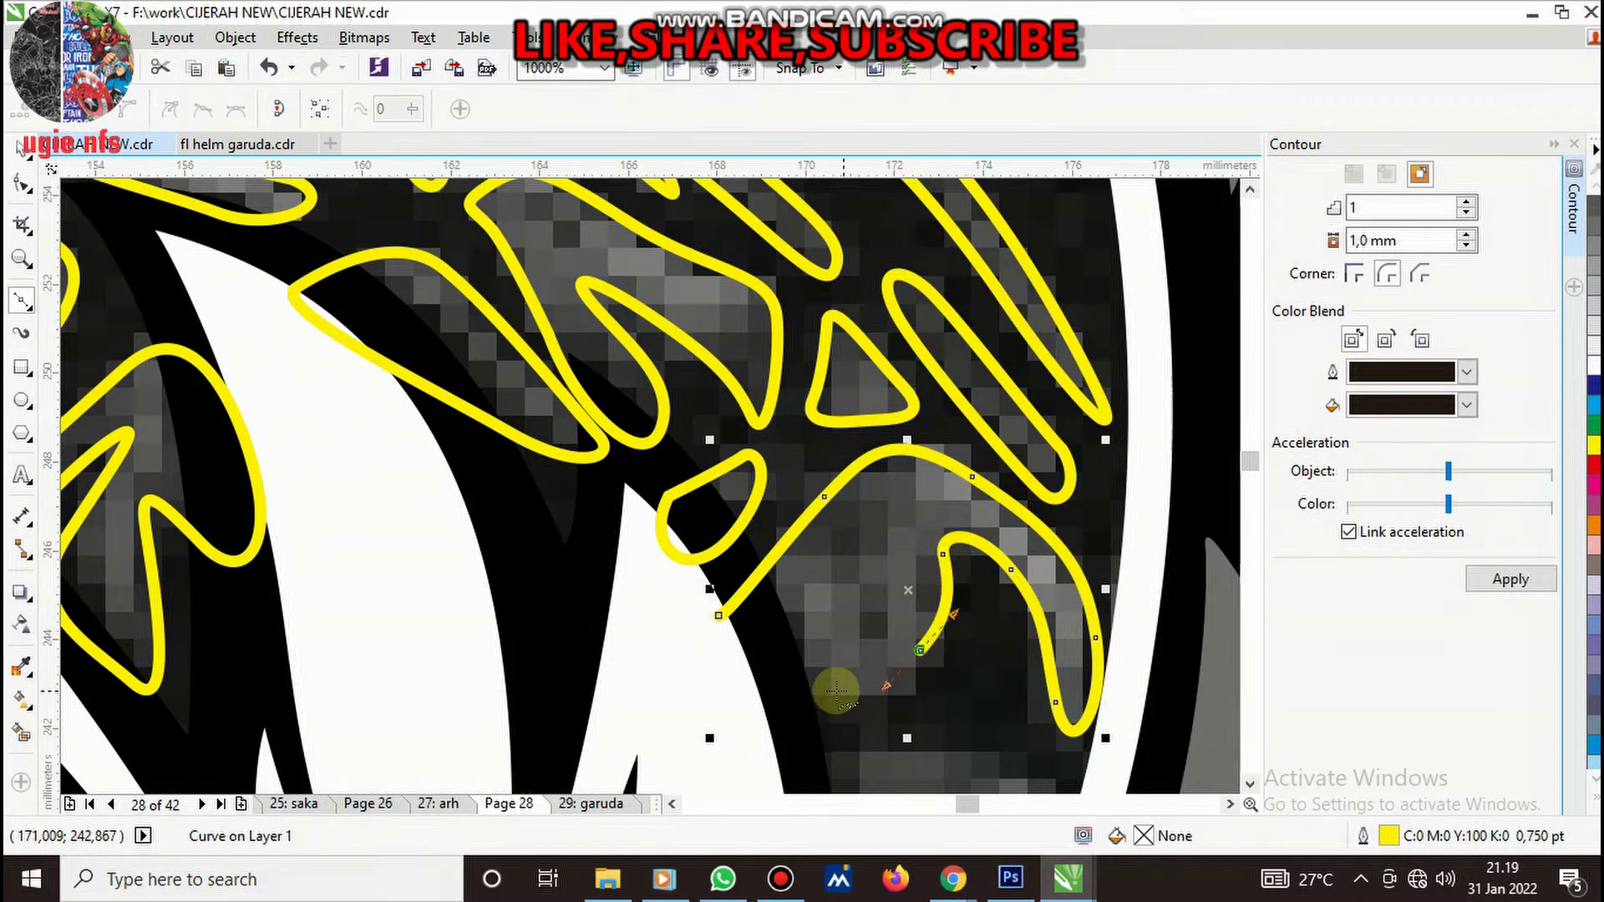
left_click(882, 623)
left_click(882, 535)
left_click(867, 504)
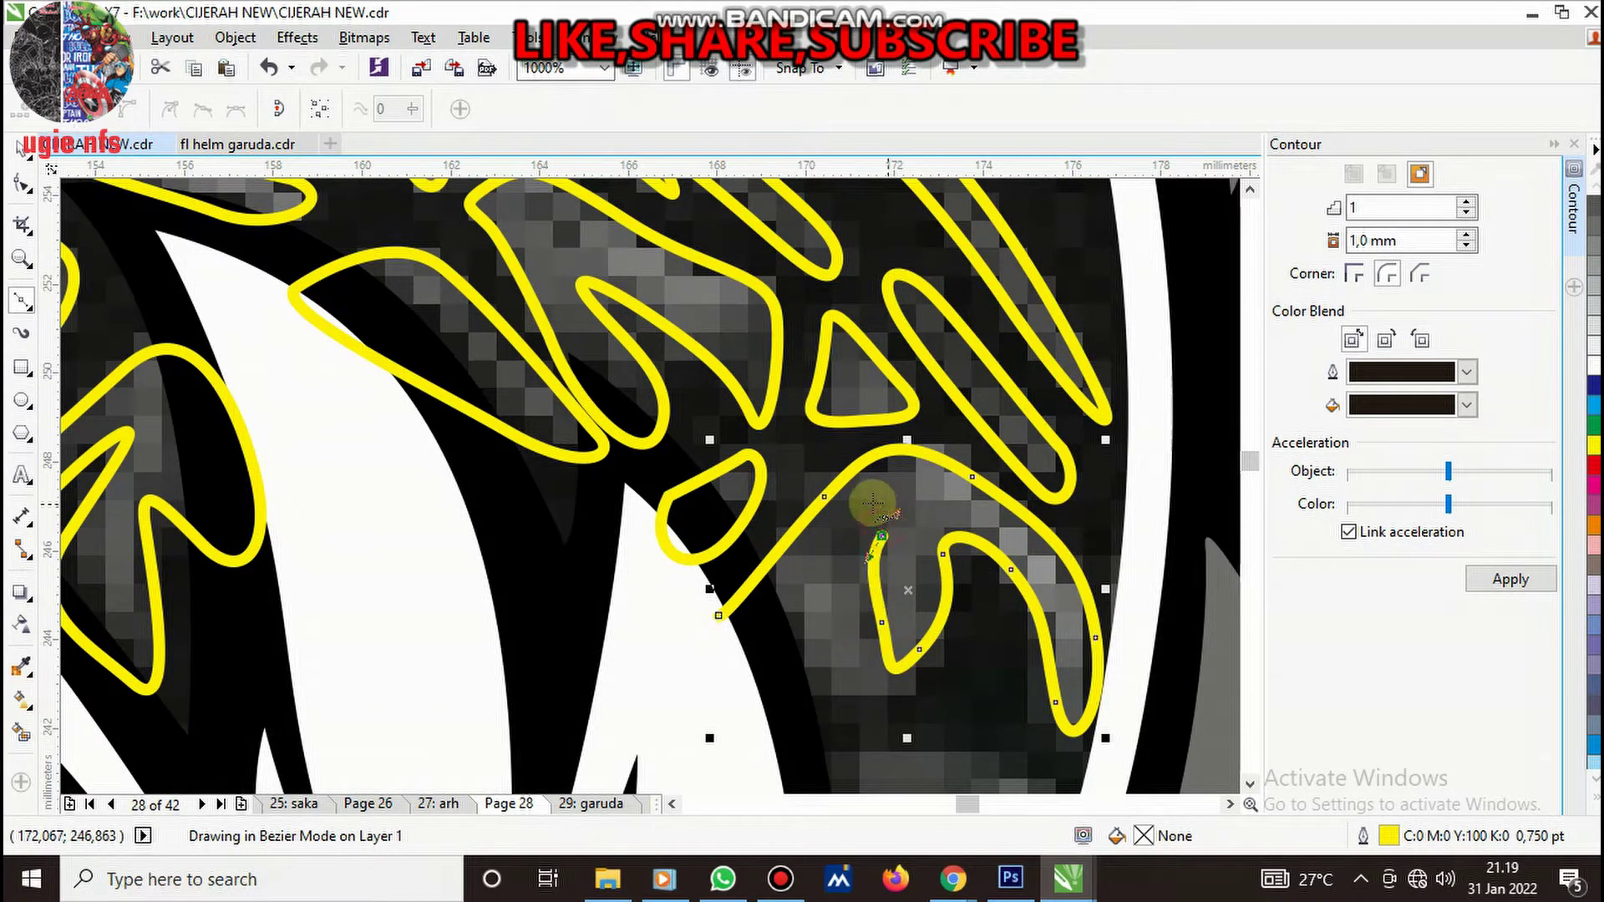
left_click_drag(827, 570, 860, 627)
left_click(858, 666)
left_click_drag(762, 709, 719, 735)
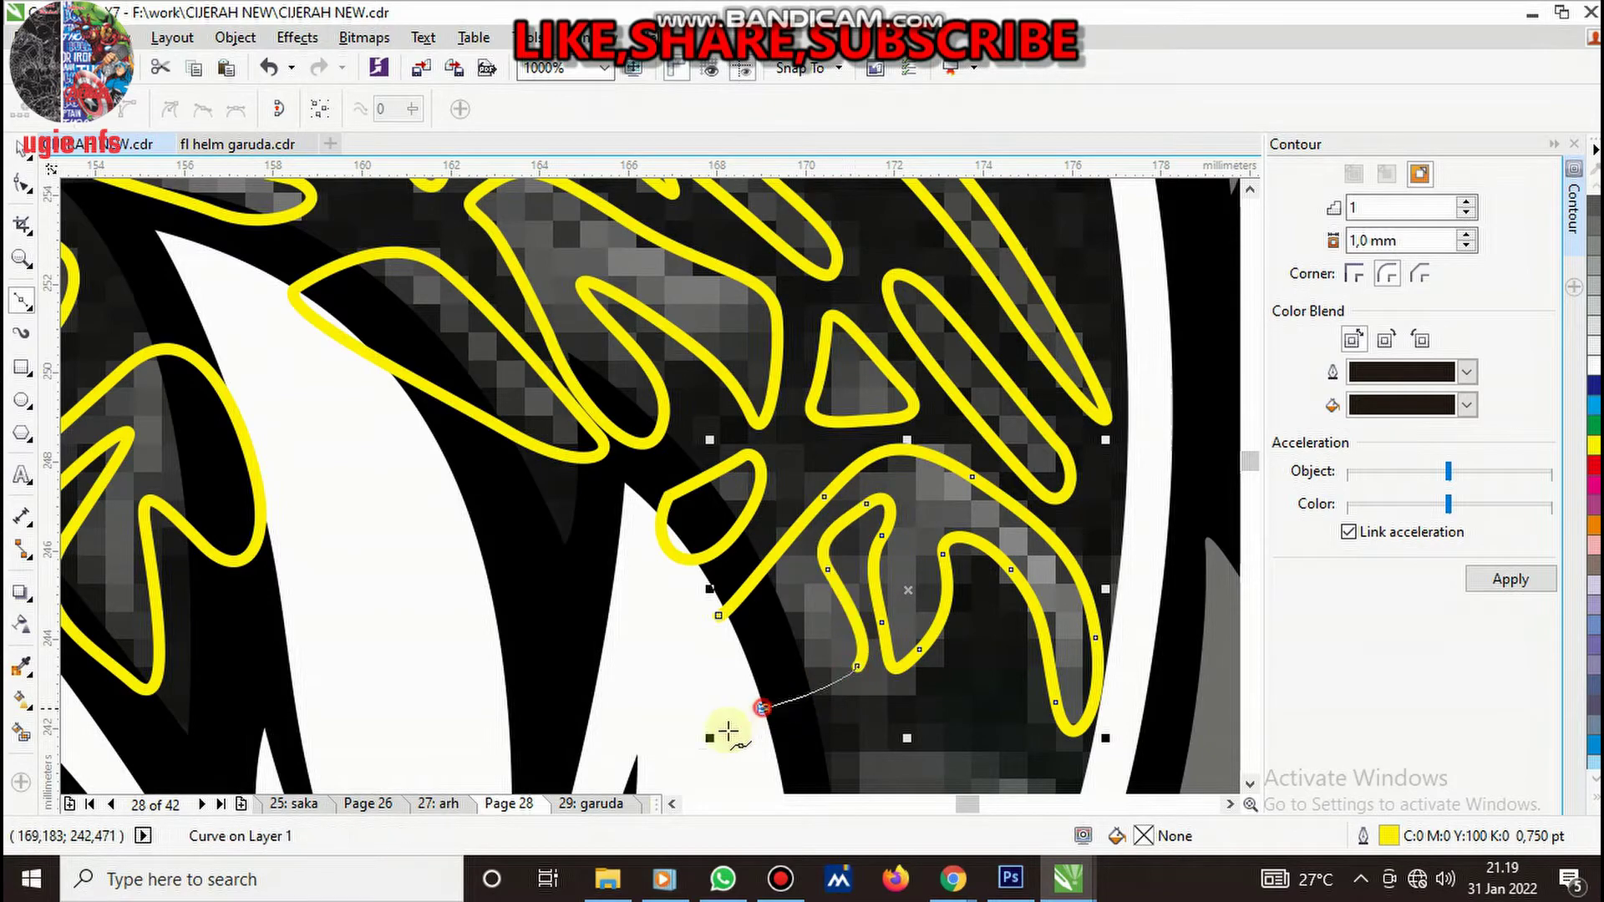
left_click(719, 616)
- Trace the rounded piece at the helmet's right edge as a closed shape
scroll(673, 650, "down", 2)
scroll(817, 573, "down", 3)
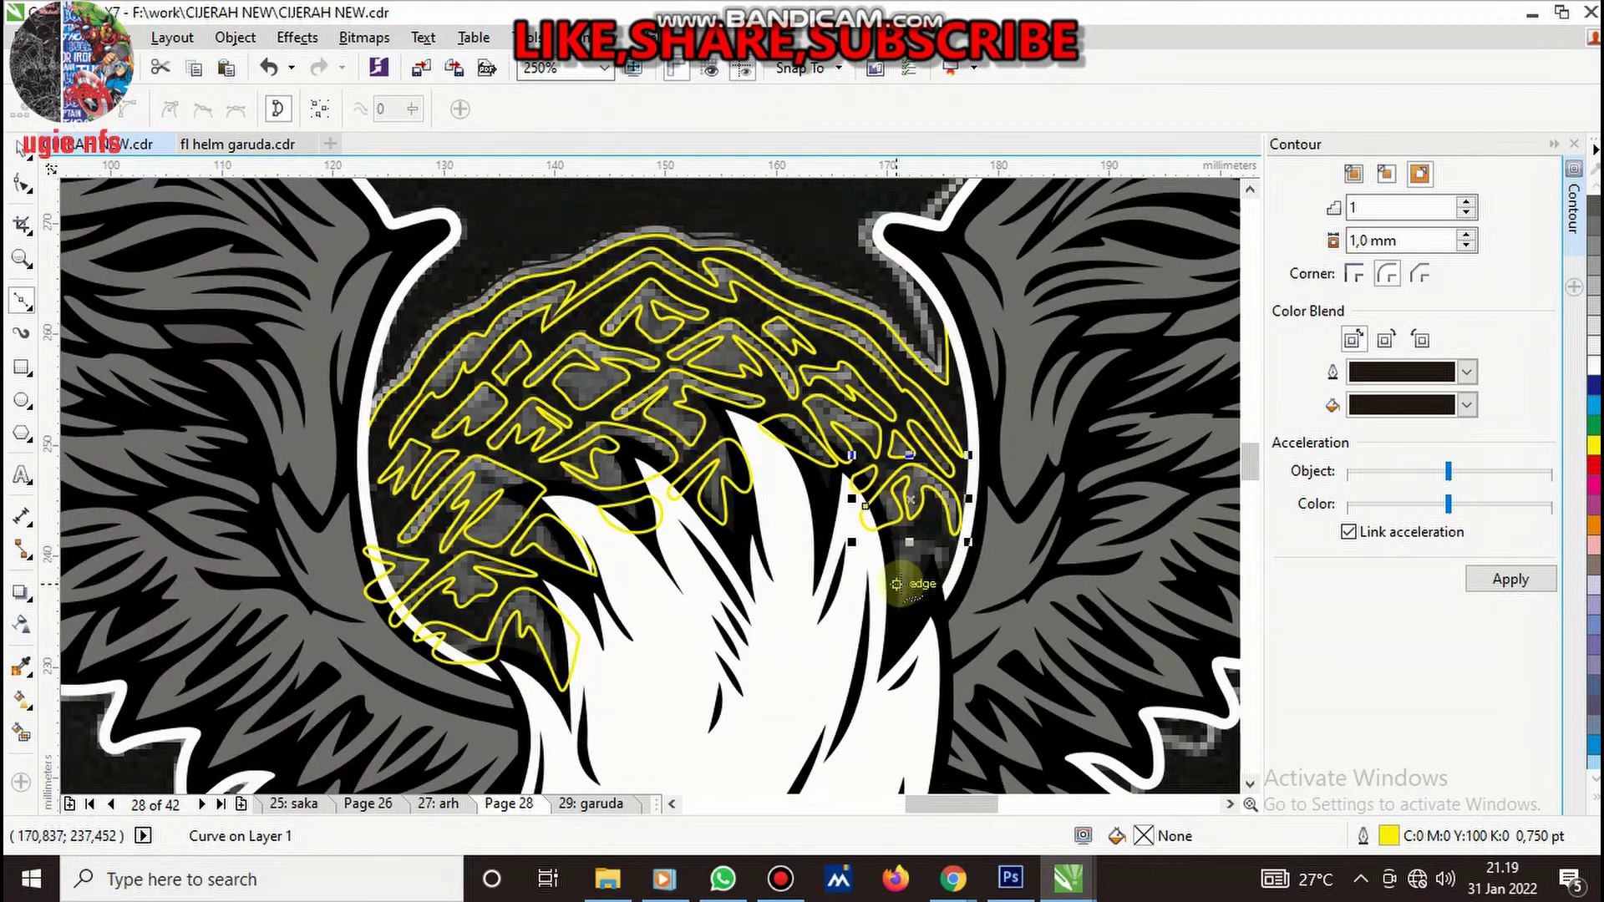
scroll(817, 512, "up", 3)
left_click(958, 497)
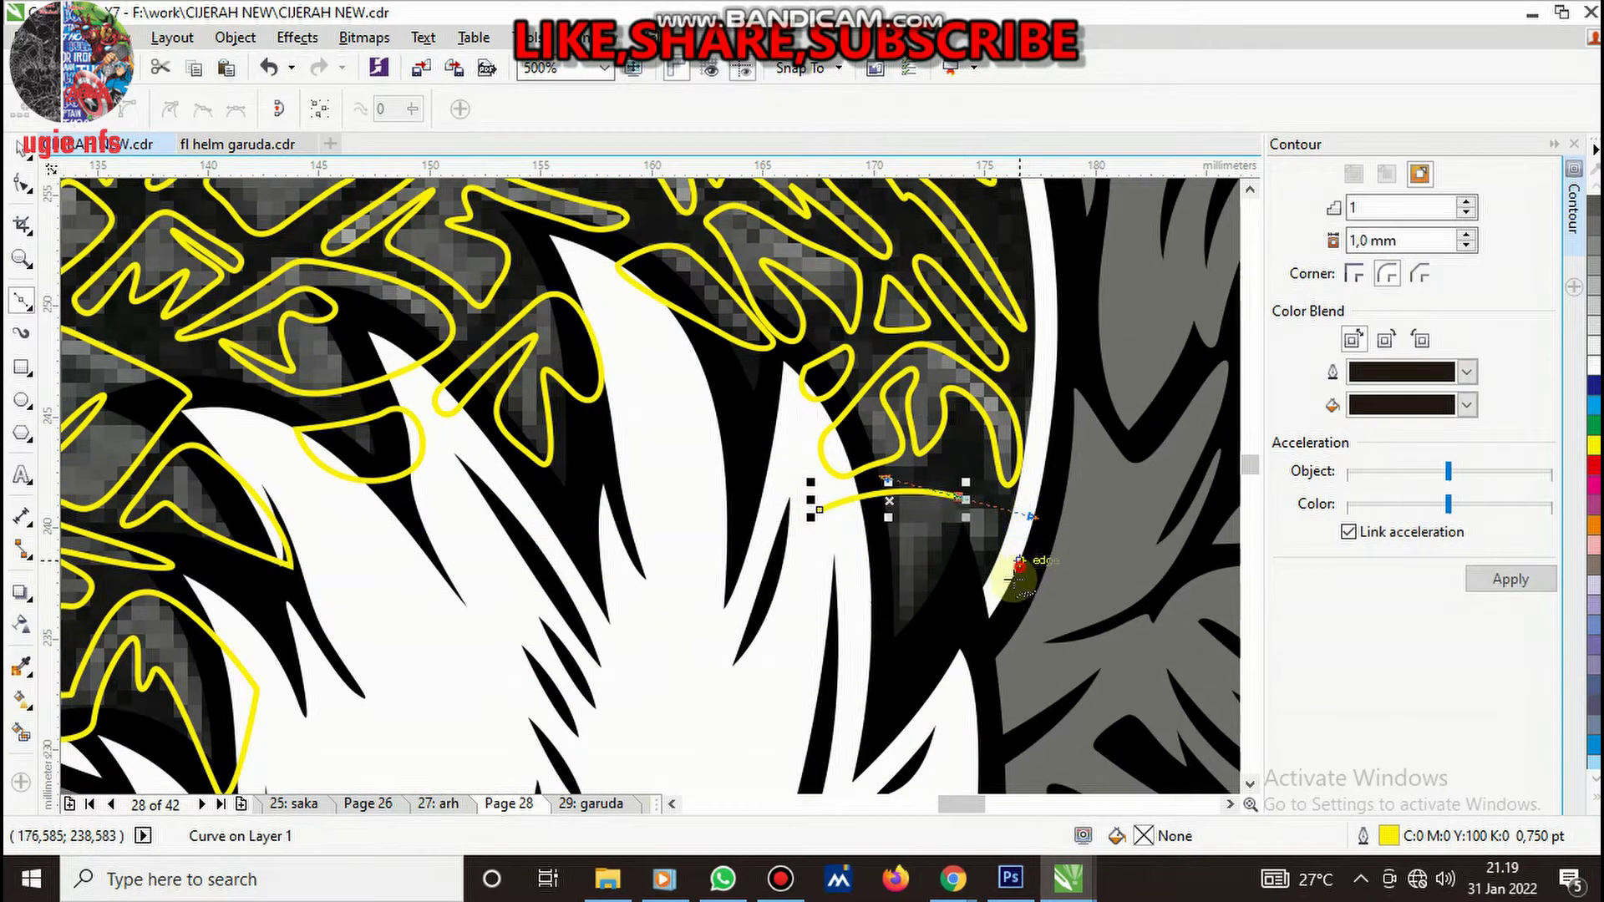
left_click(1018, 562)
left_click_drag(869, 679, 910, 686)
left_click(820, 510)
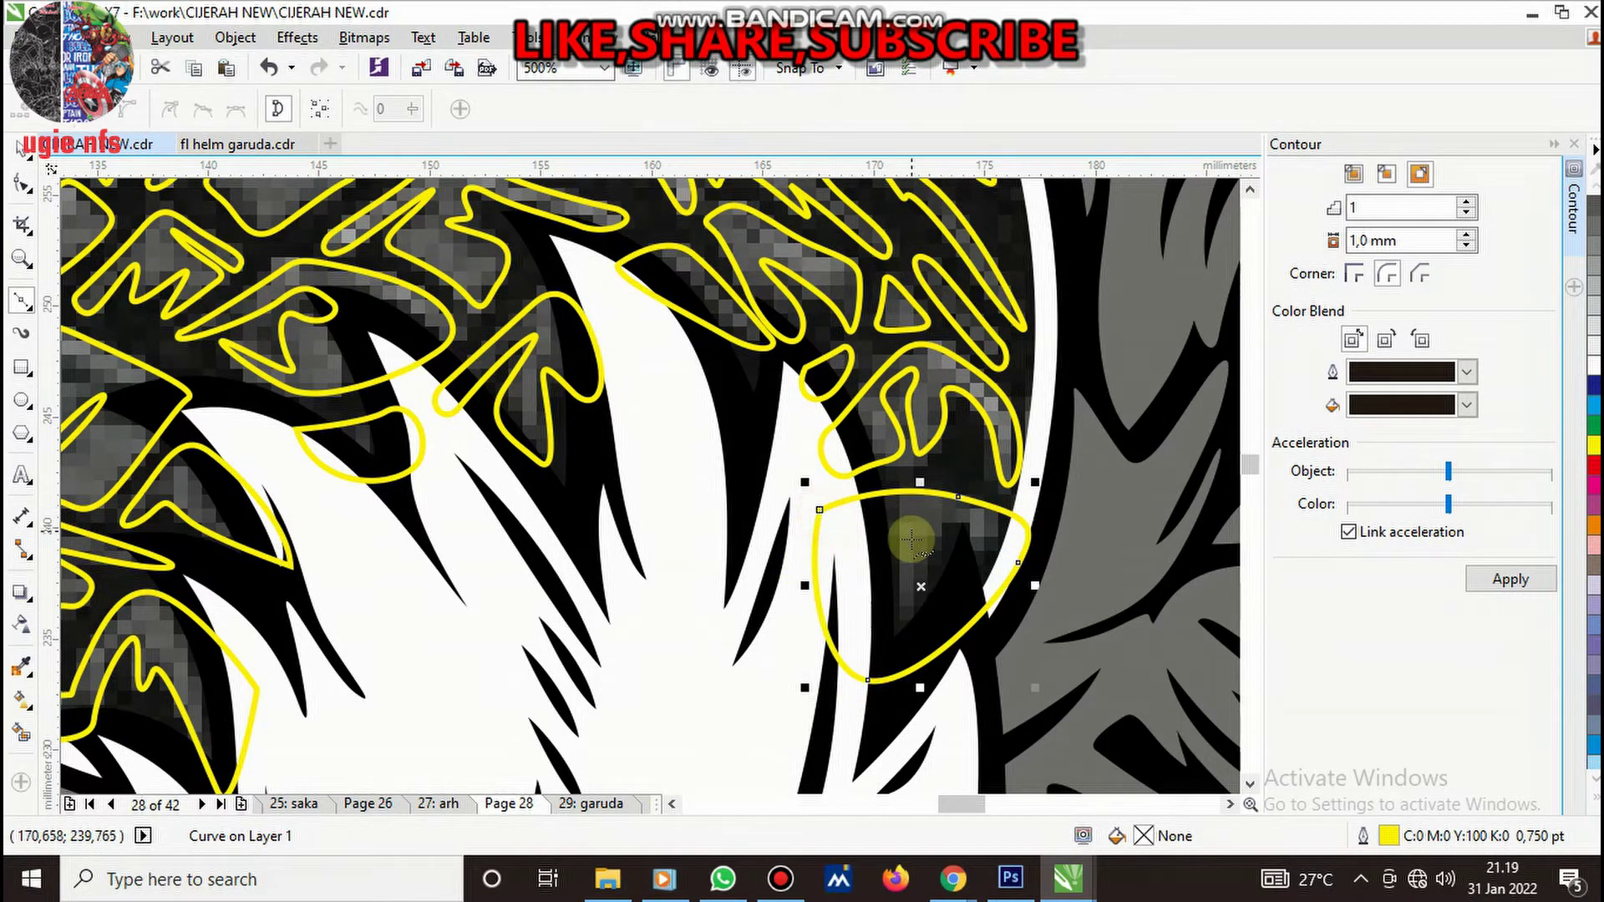
scroll(911, 534, "down", 2)
scroll(911, 534, "down", 2)
scroll(847, 392, "up", 2)
- Deselect the last curve and fill the hook shape with the sampled wing grey
scroll(847, 393, "up", 2)
key("Escape")
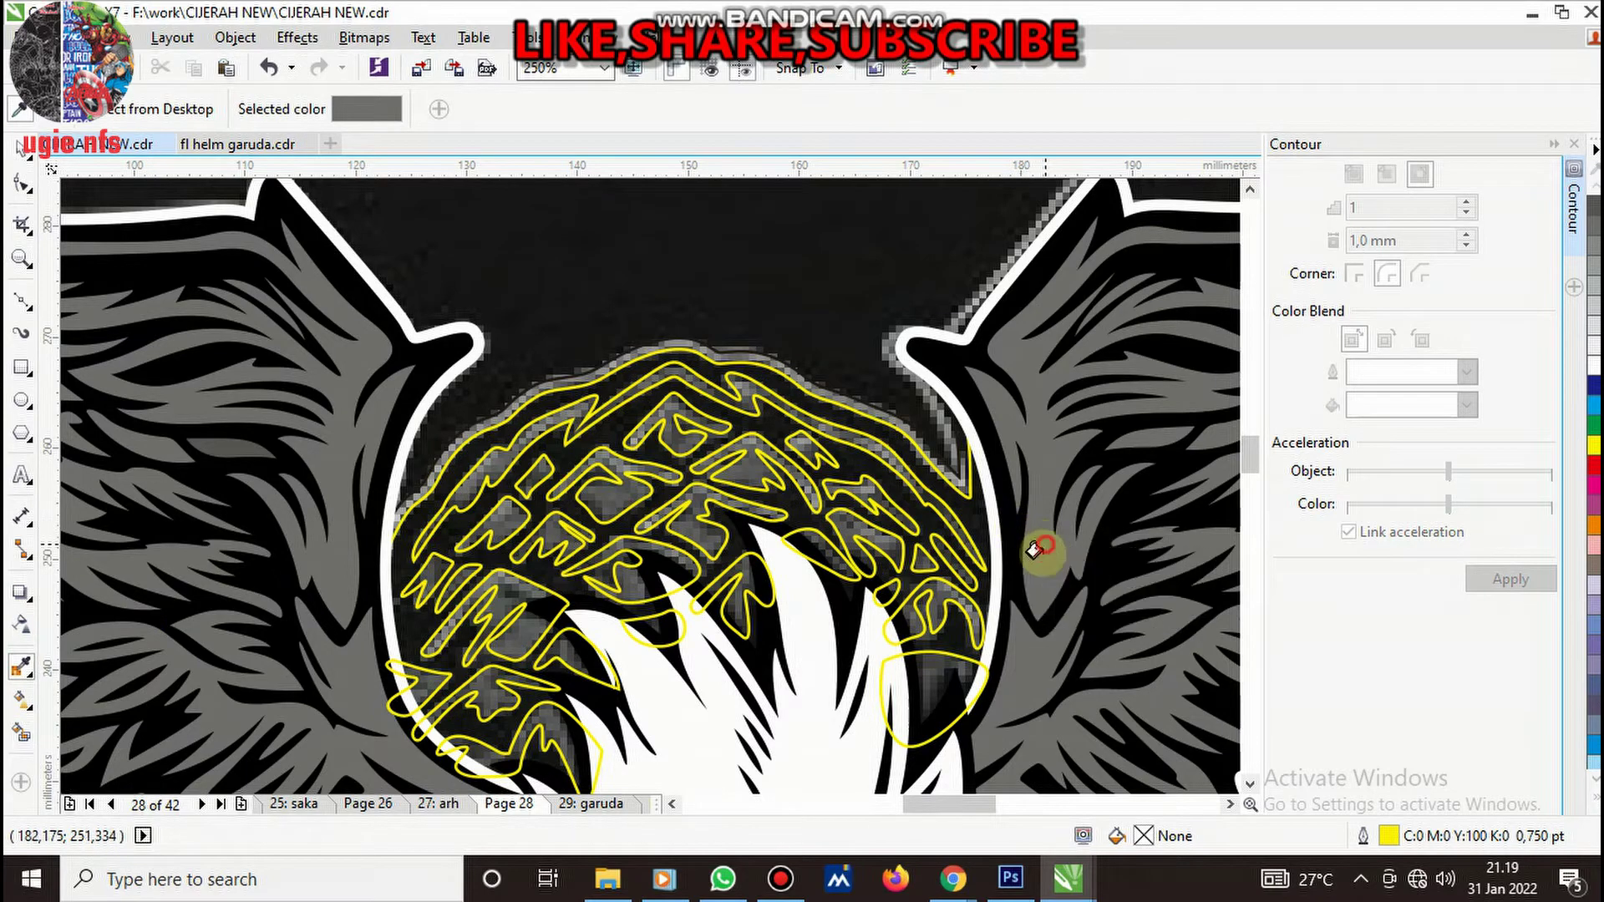
scroll(927, 595, "up", 4)
scroll(928, 595, "up", 4)
left_click(944, 593)
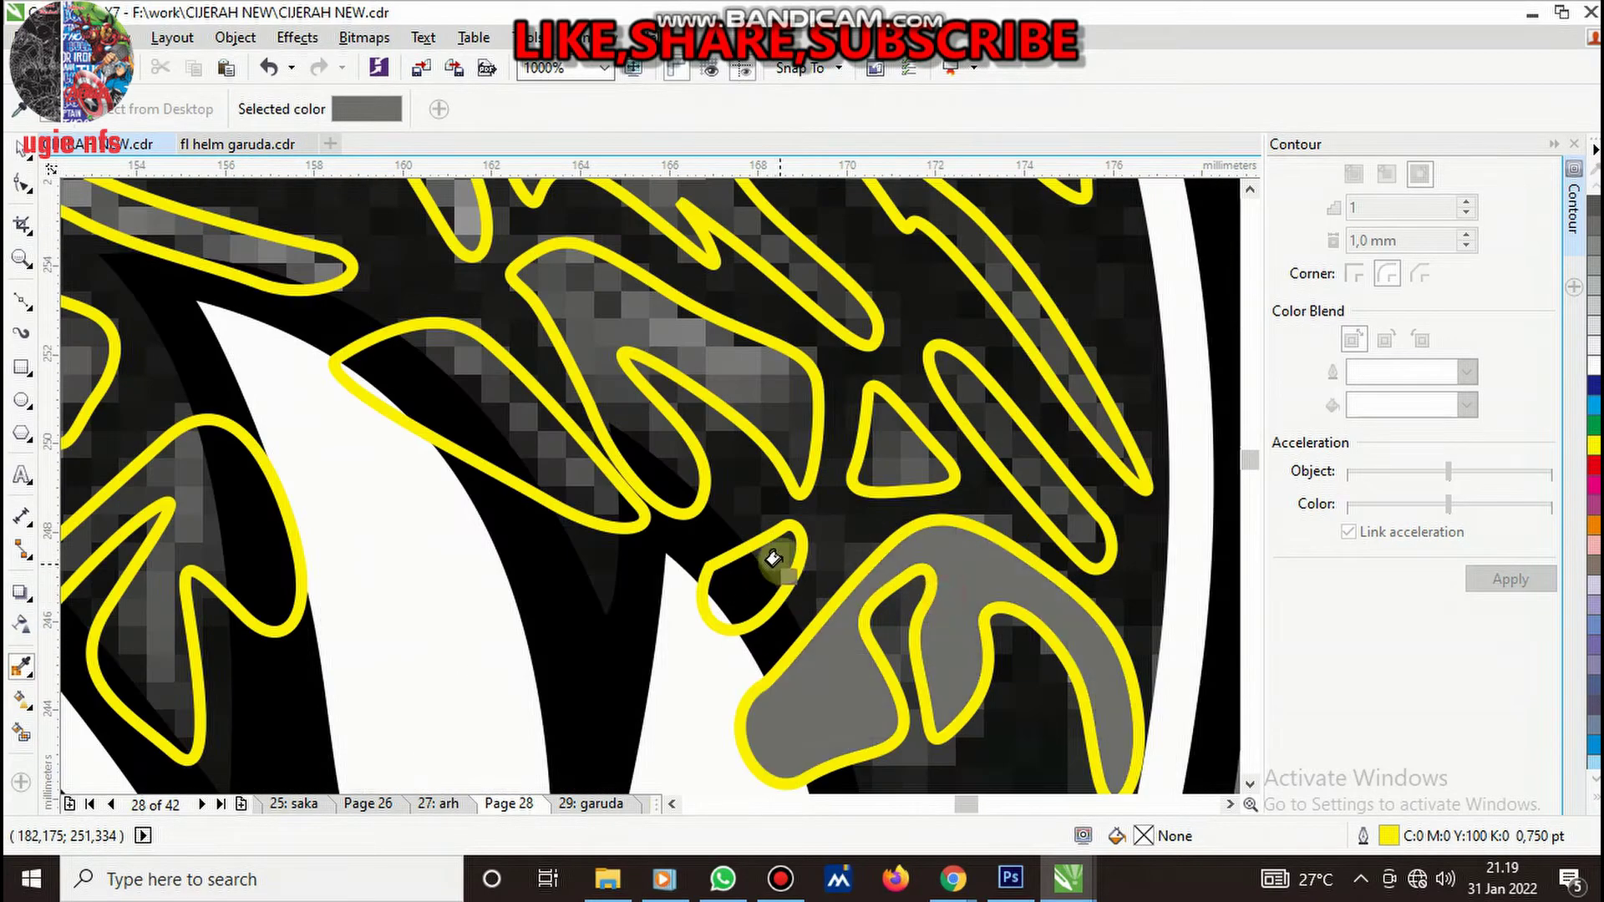
scroll(984, 421, "down", 4)
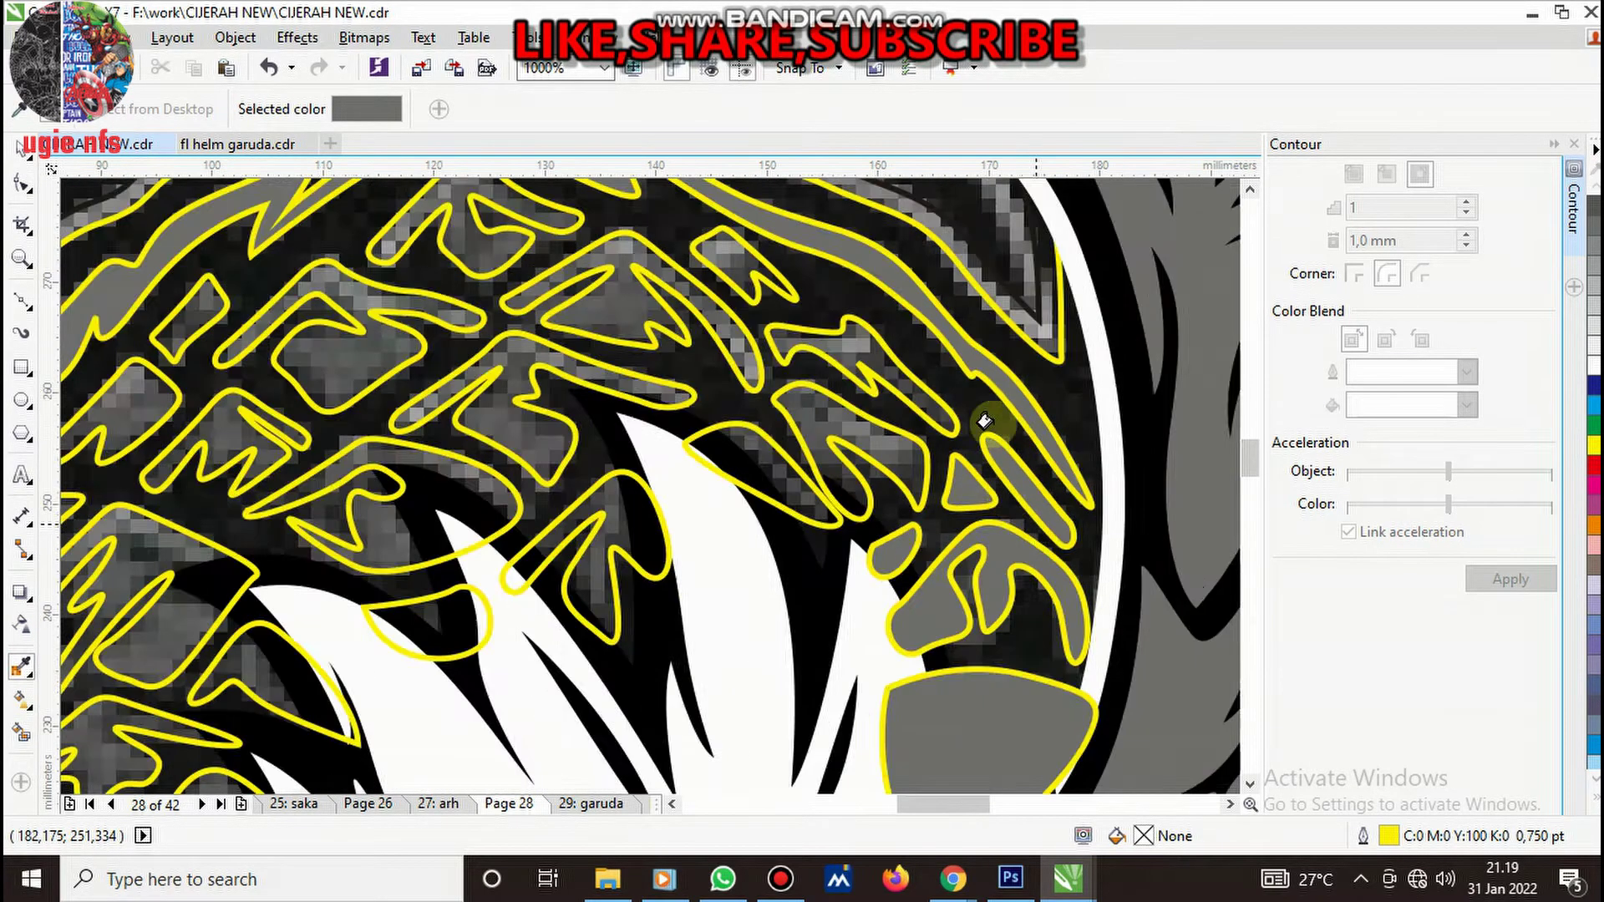
scroll(984, 422, "up", 2)
- Apply the grey fill to the upper helmet pieces, including the chevron and diamond shapes
left_click(933, 440)
left_click(908, 507)
left_click(823, 432)
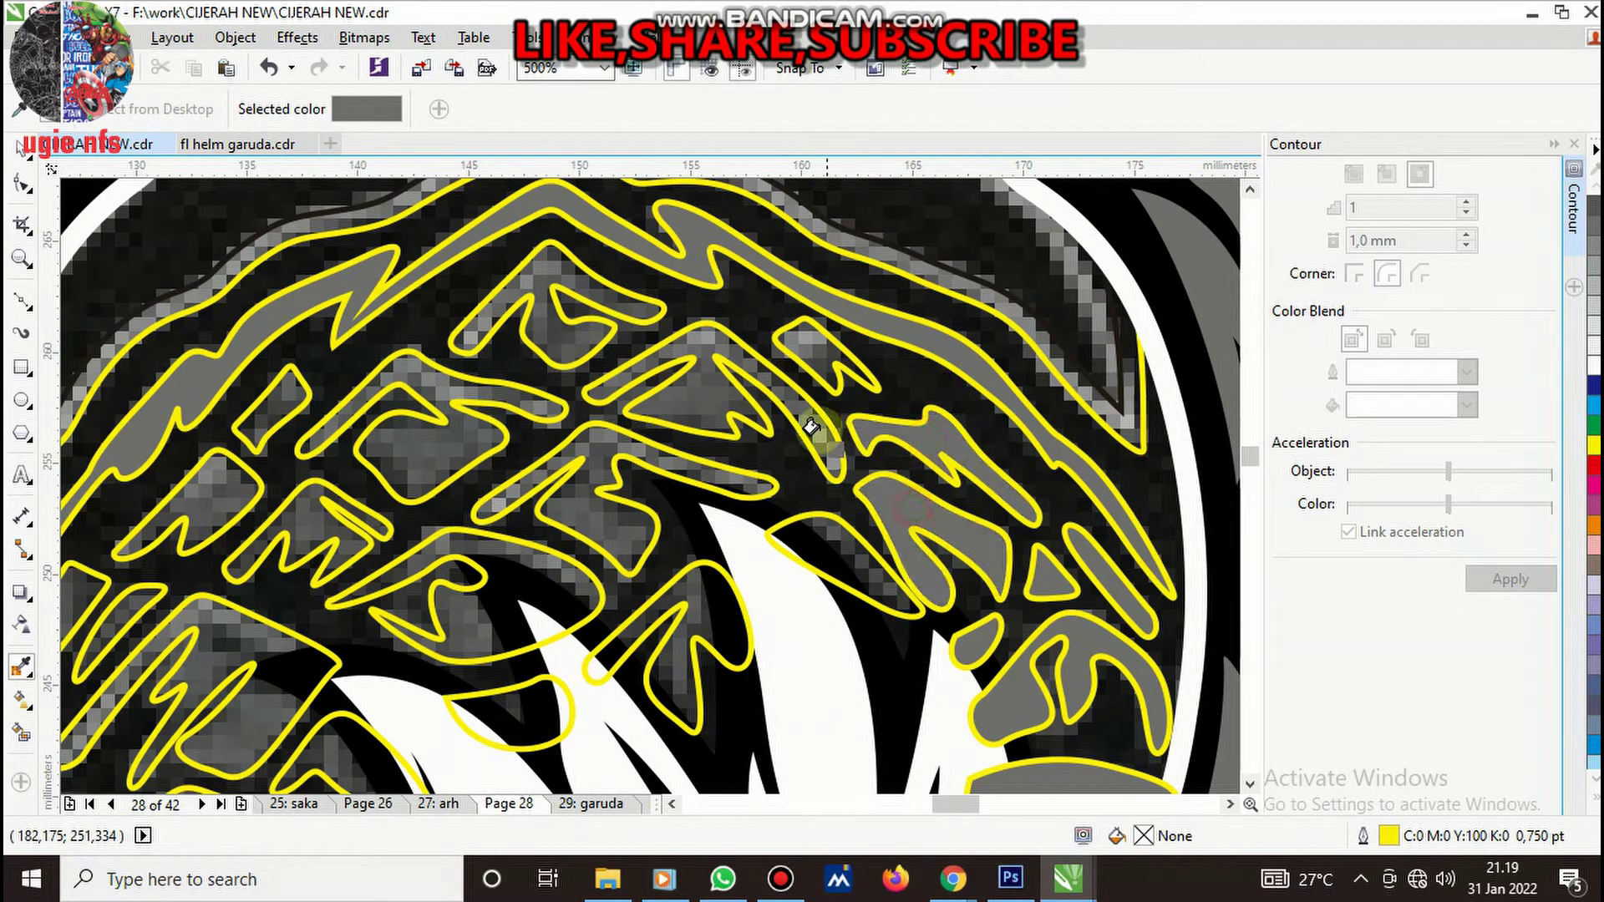
left_click(710, 397)
left_click(840, 545)
left_click(639, 320)
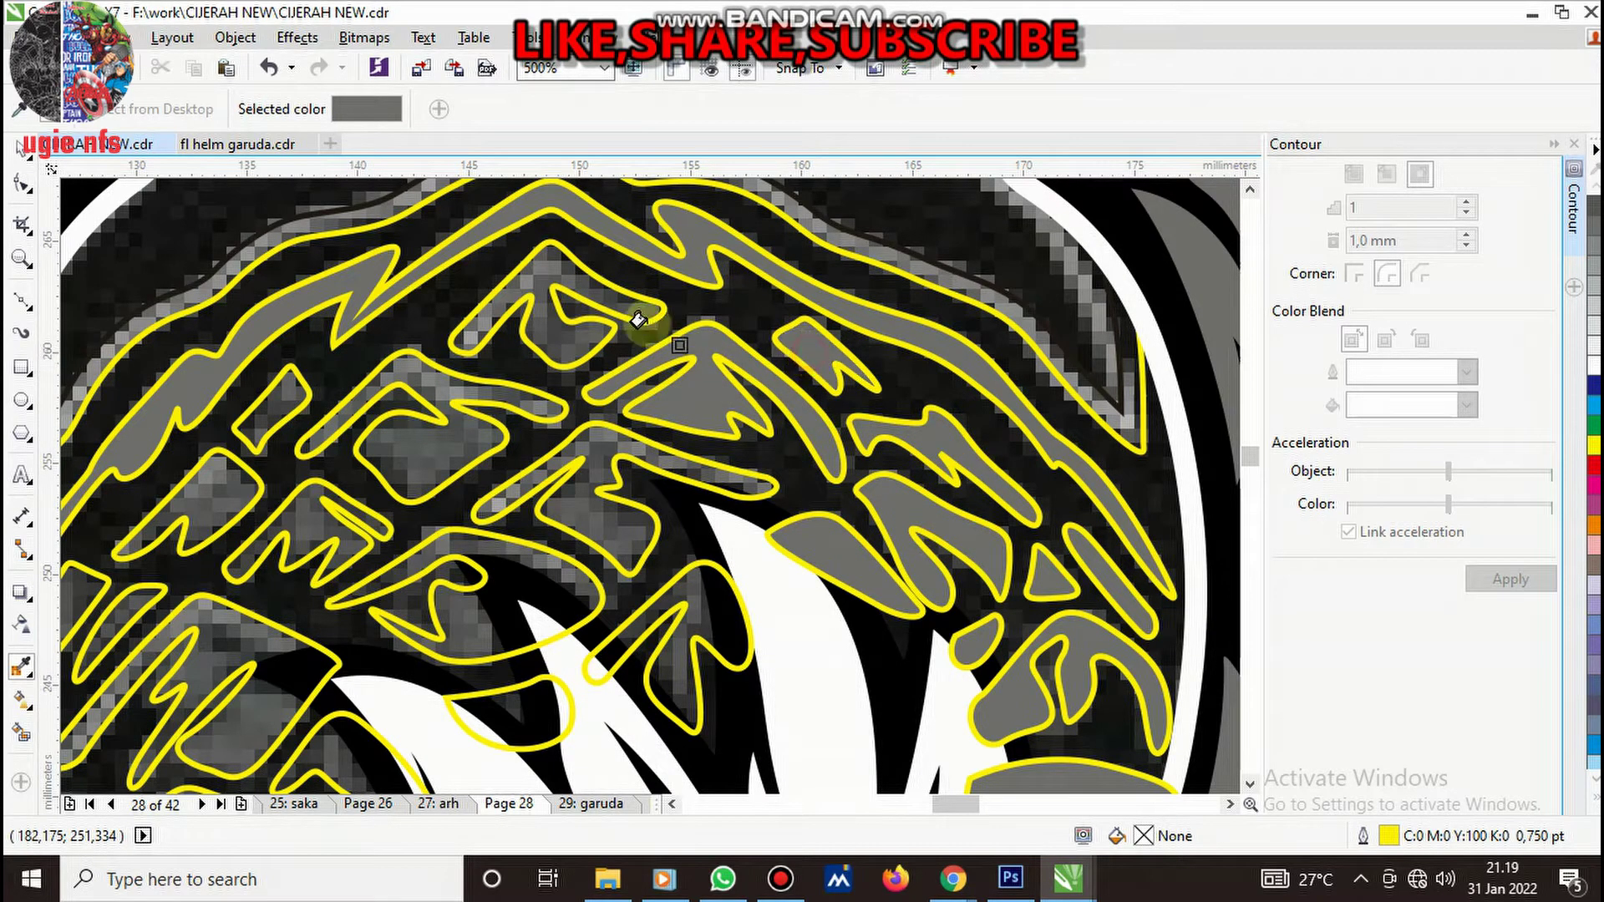
left_click(546, 265)
left_click(579, 493)
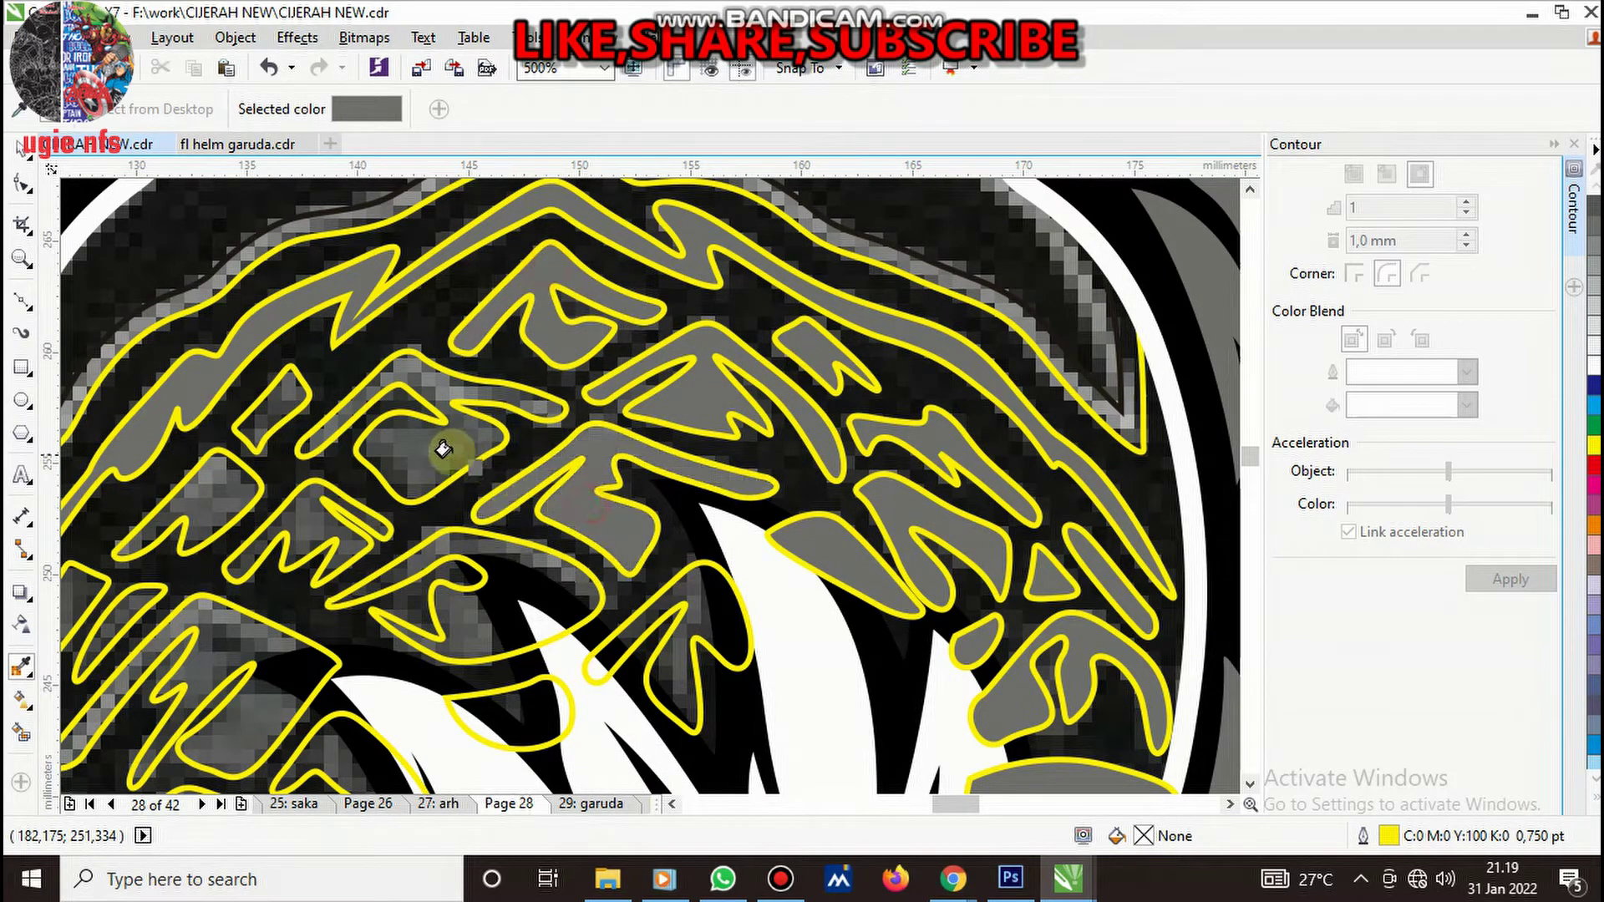
left_click(440, 448)
left_click(238, 415)
- Fill the left-side, M-shaped, W-shaped and above-beak helmet pieces grey
left_click(215, 491)
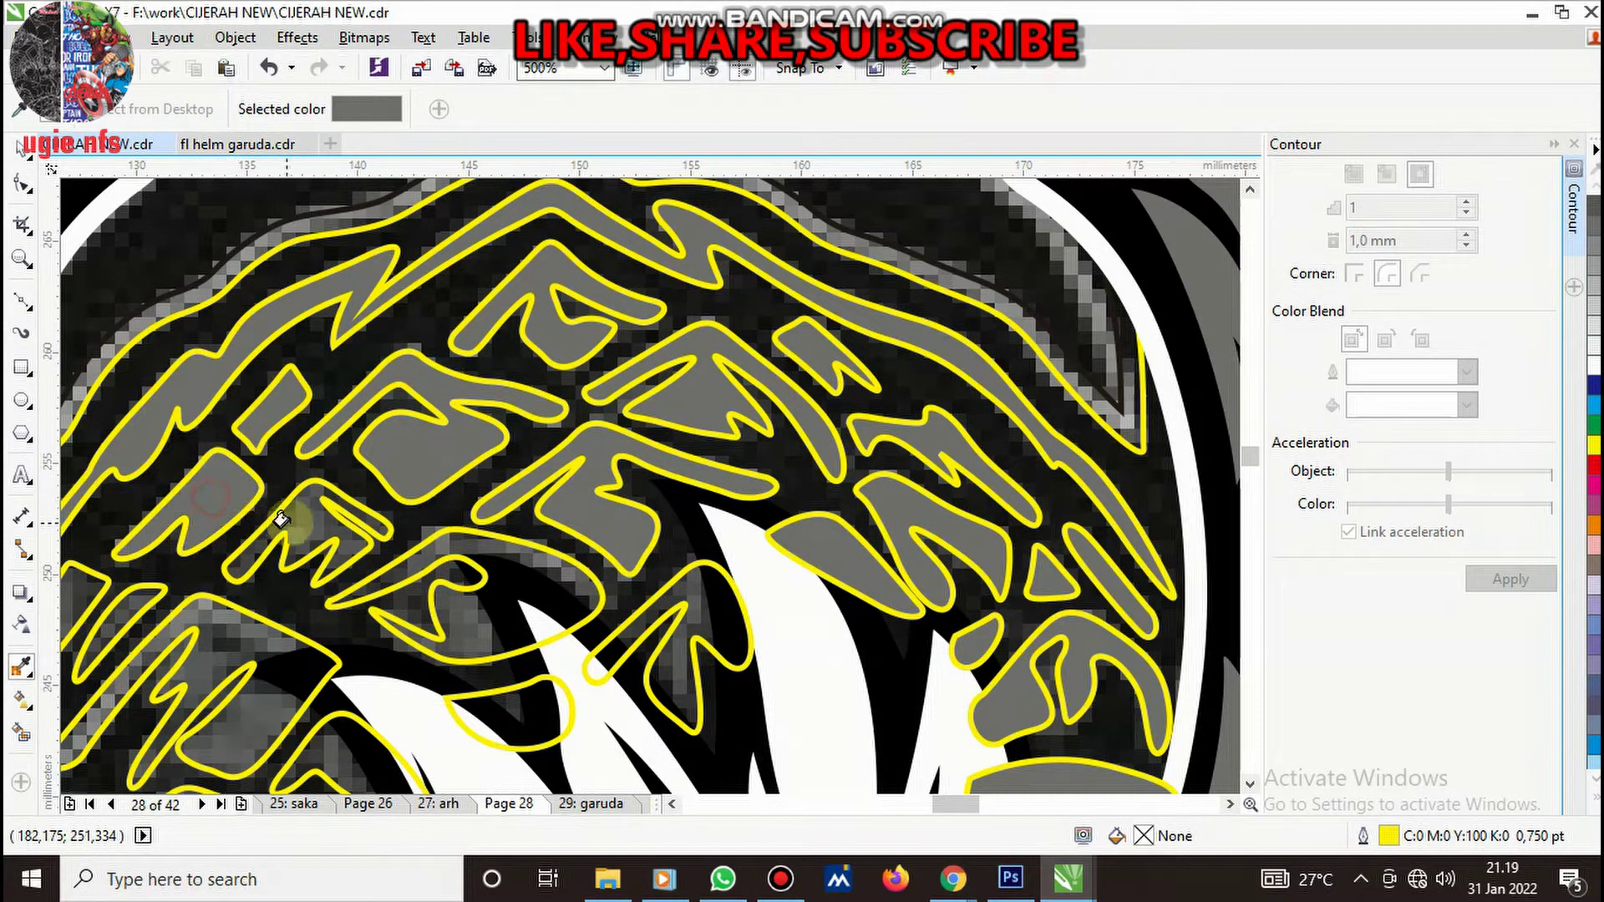
left_click(302, 520)
left_click(525, 562)
scroll(597, 573, "down", 3)
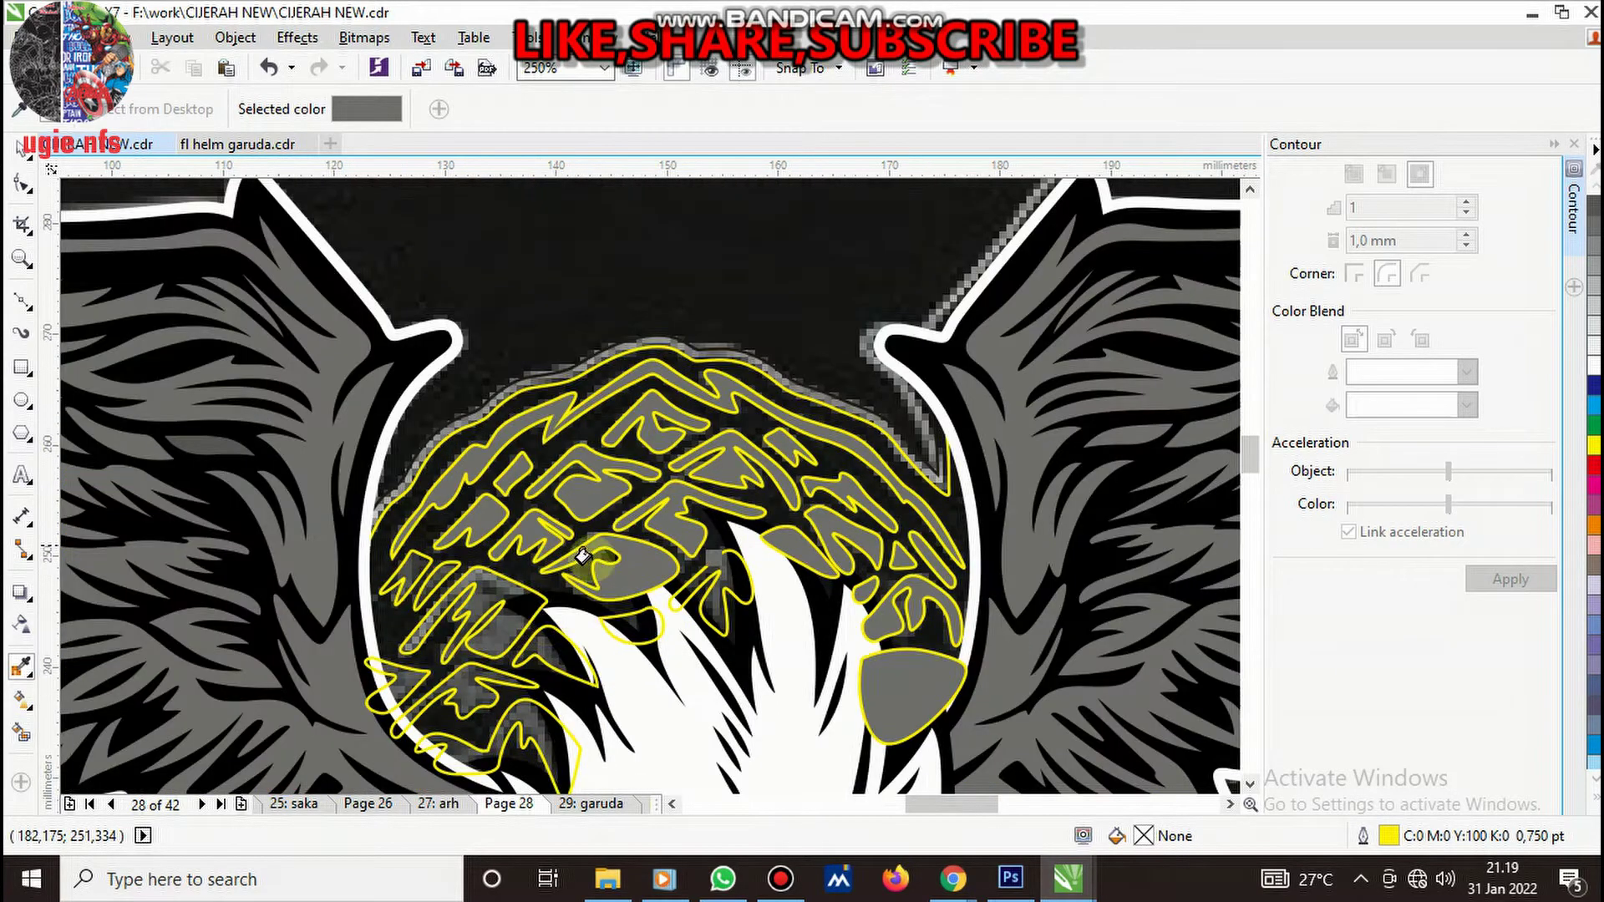
scroll(669, 598, "up", 3)
left_click(795, 533)
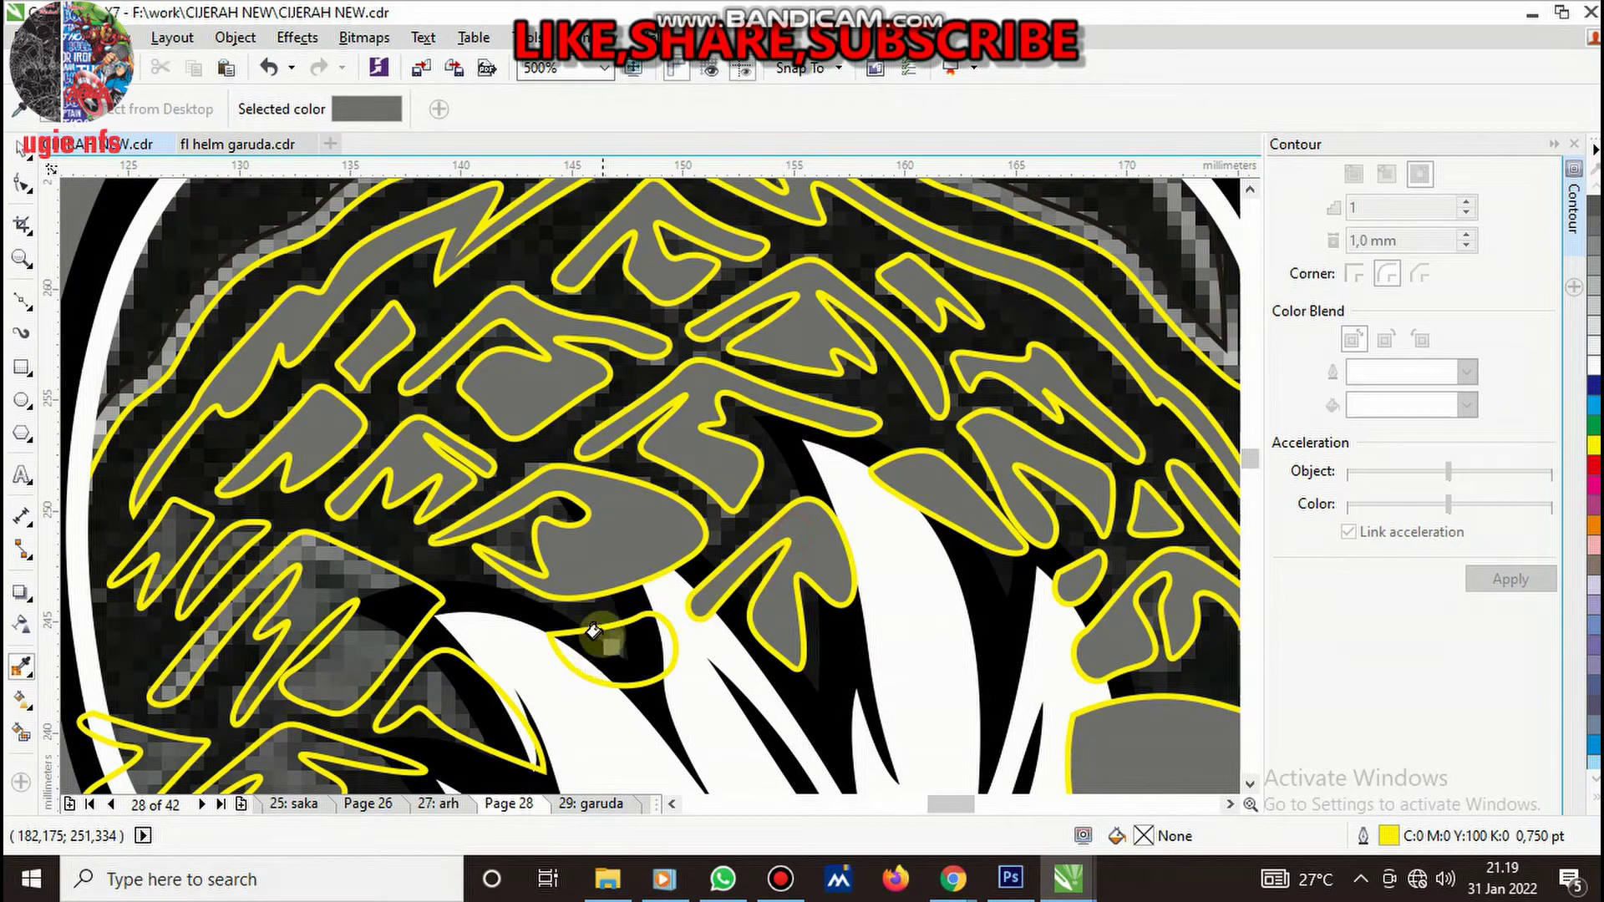
left_click(395, 603)
left_click(326, 573)
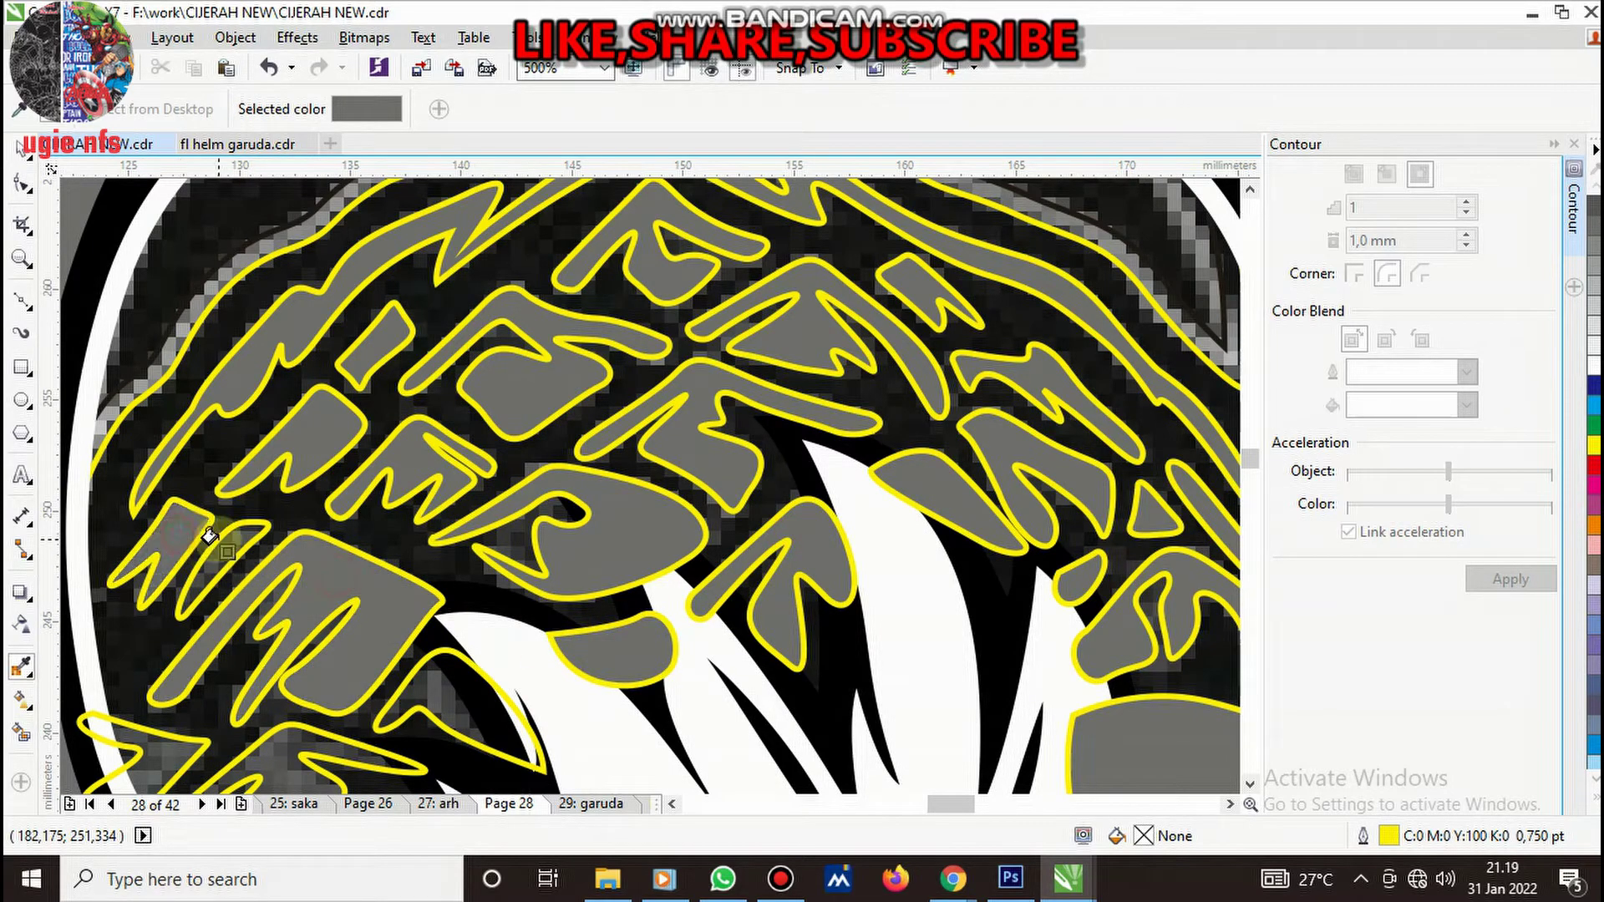
- Fill the remaining lower-left and last outlined helmet shapes grey
scroll(501, 652, "down", 3)
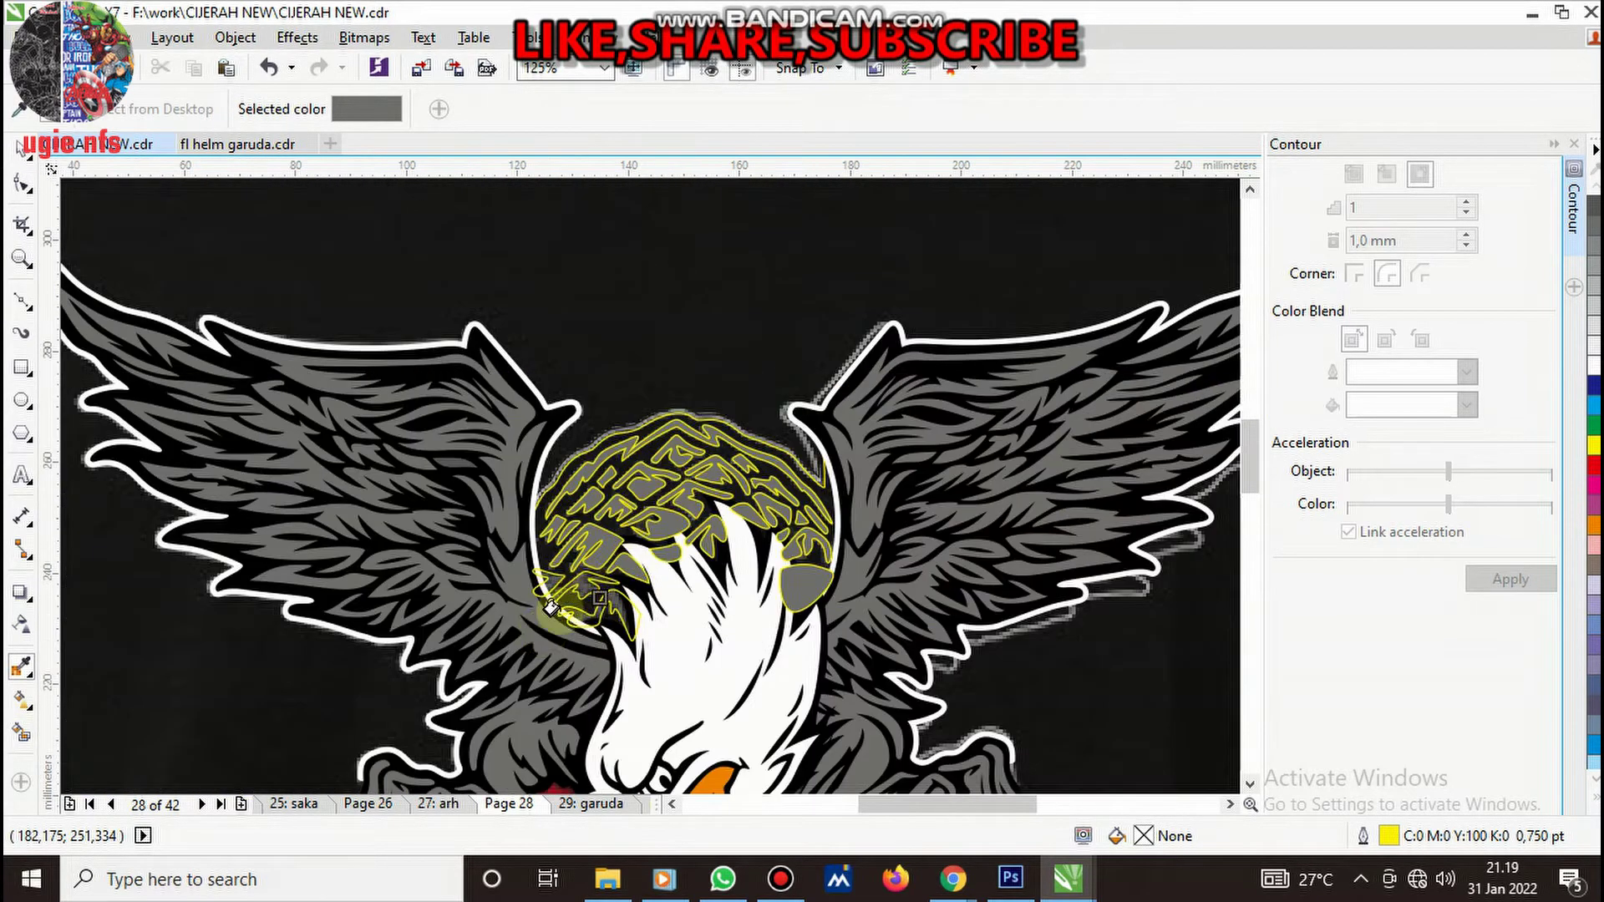
scroll(613, 591, "up", 4)
left_click(693, 336)
left_click(476, 257)
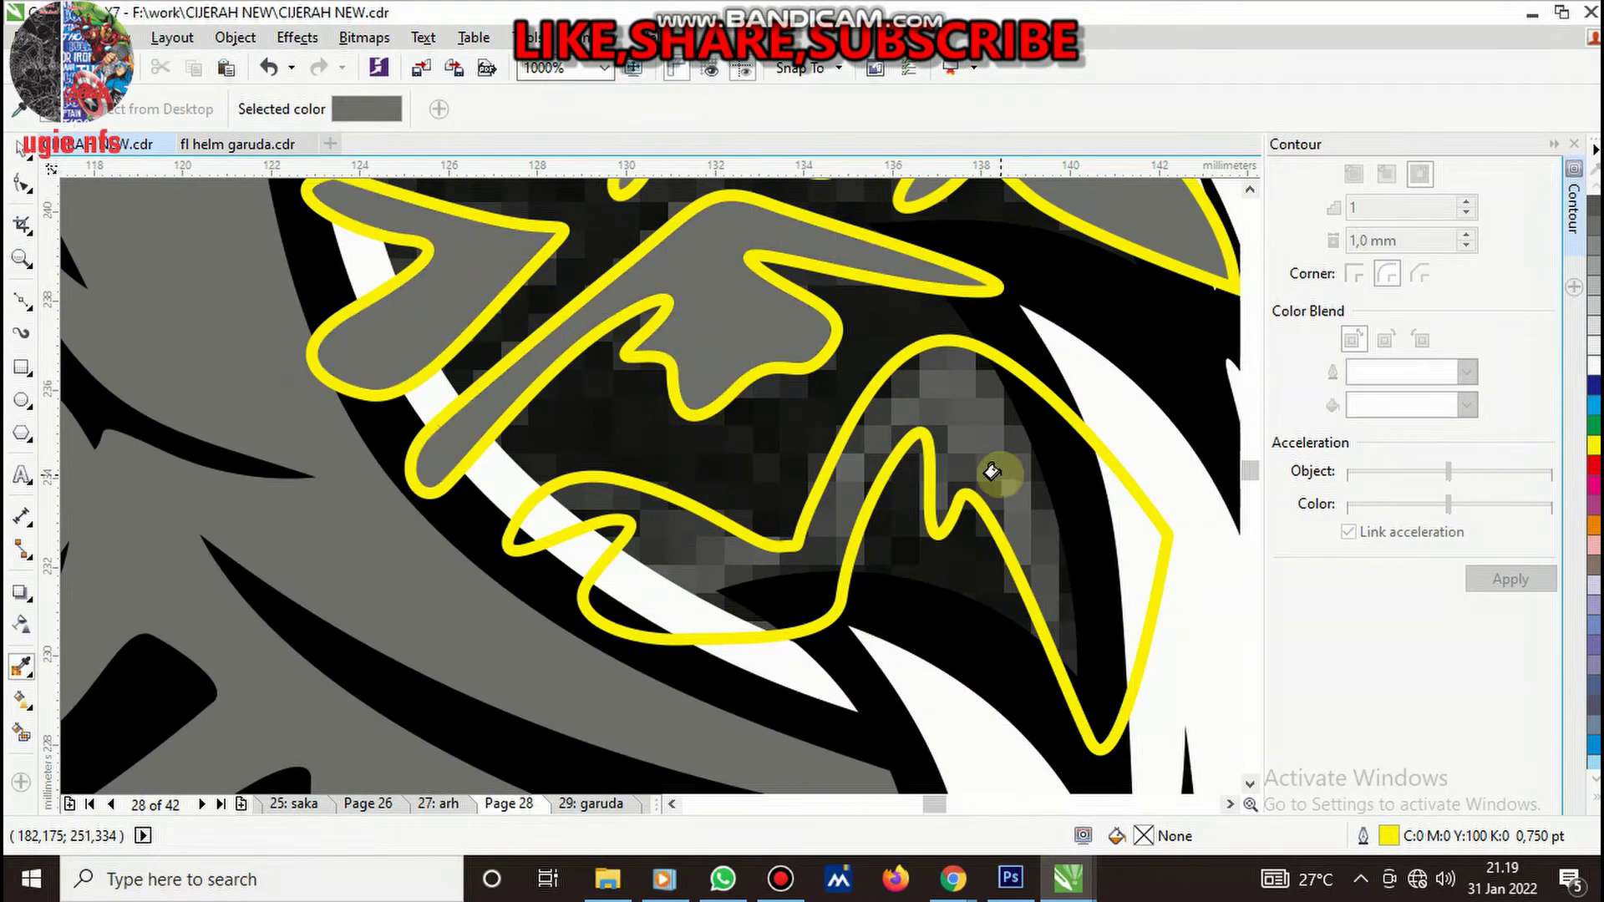
left_click(602, 506)
scroll(601, 501, "down", 4)
scroll(752, 339, "up", 2)
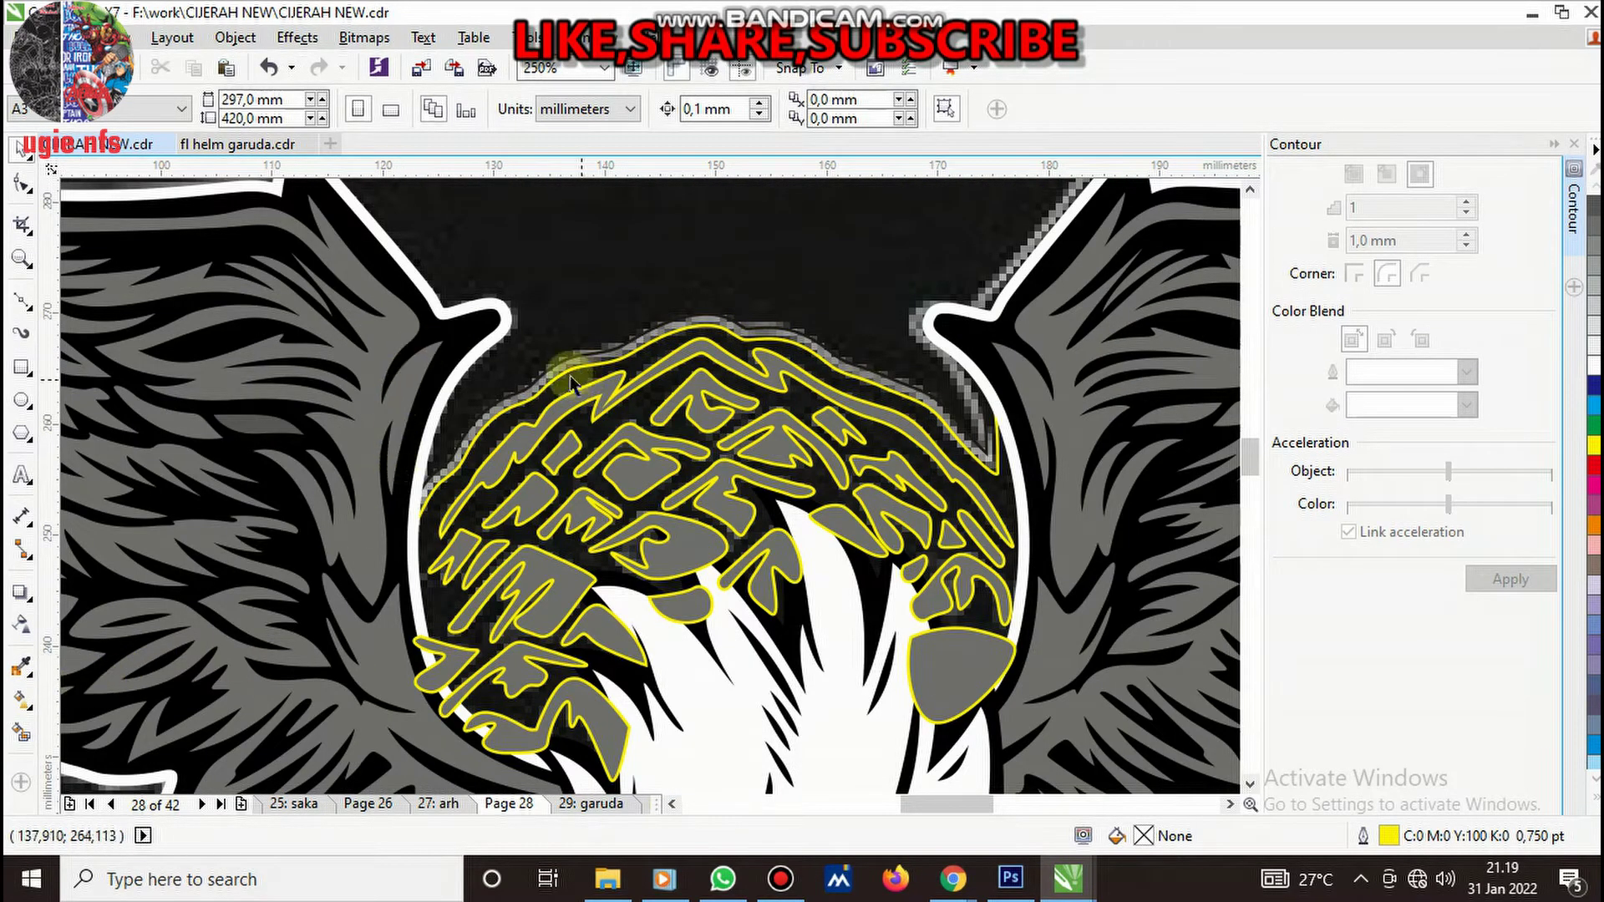
- Group the 26 traced helmet pattern shapes, then group them with the large head outline
mouse_move(418, 213)
left_mouse_down()
mouse_move(1135, 720)
mouse_move(1153, 756)
left_mouse_up()
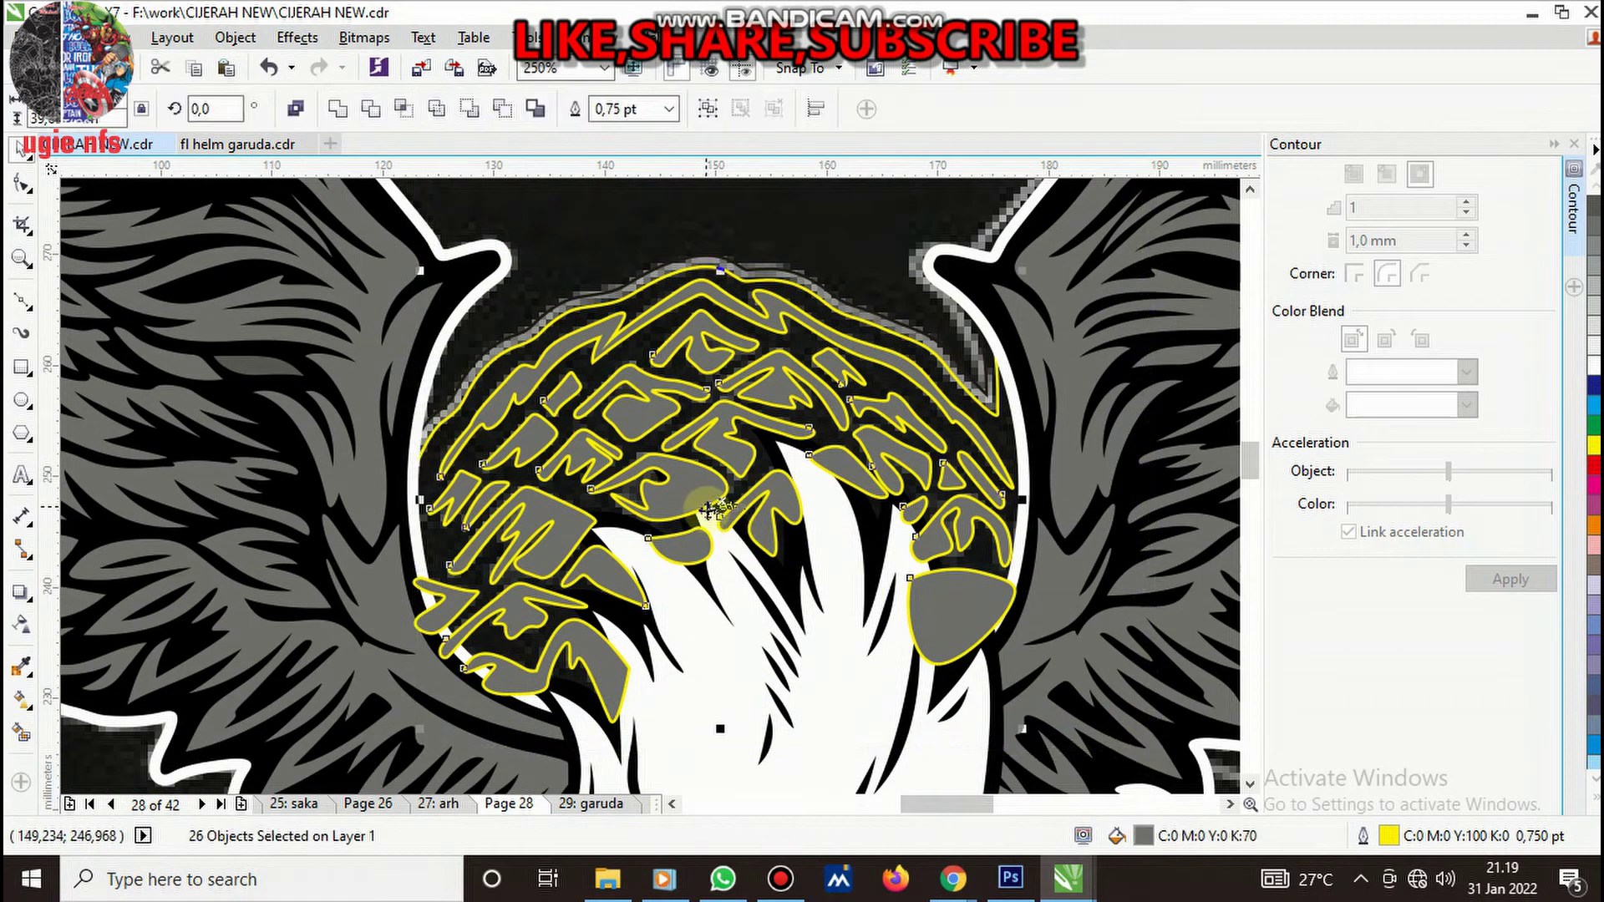
key("ctrl+g")
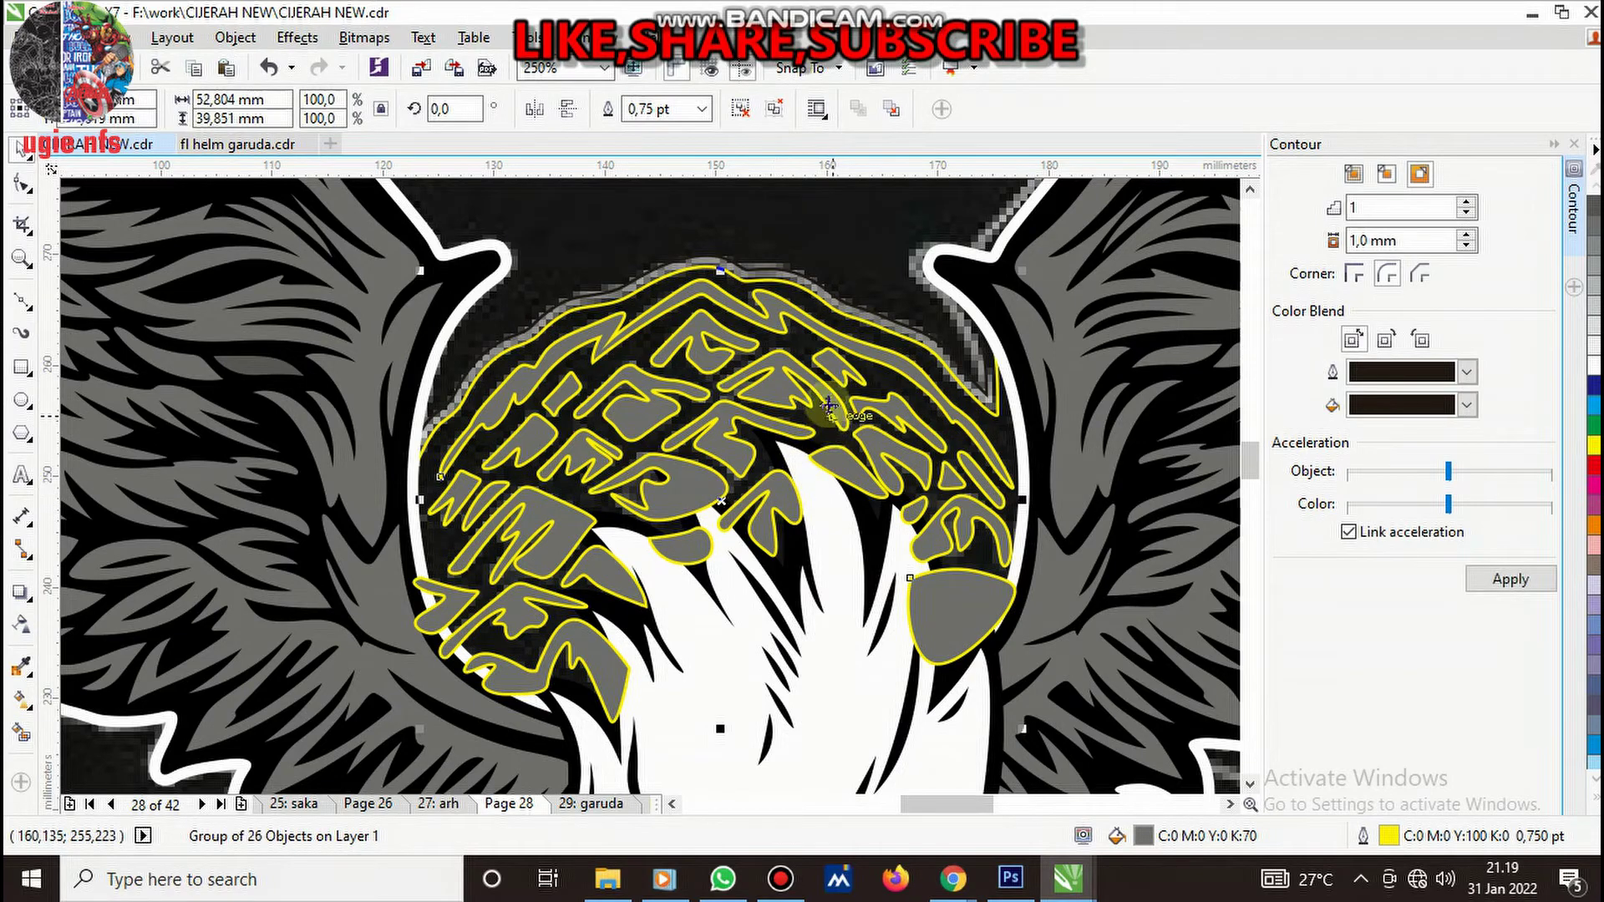
left_click(794, 287, "shift")
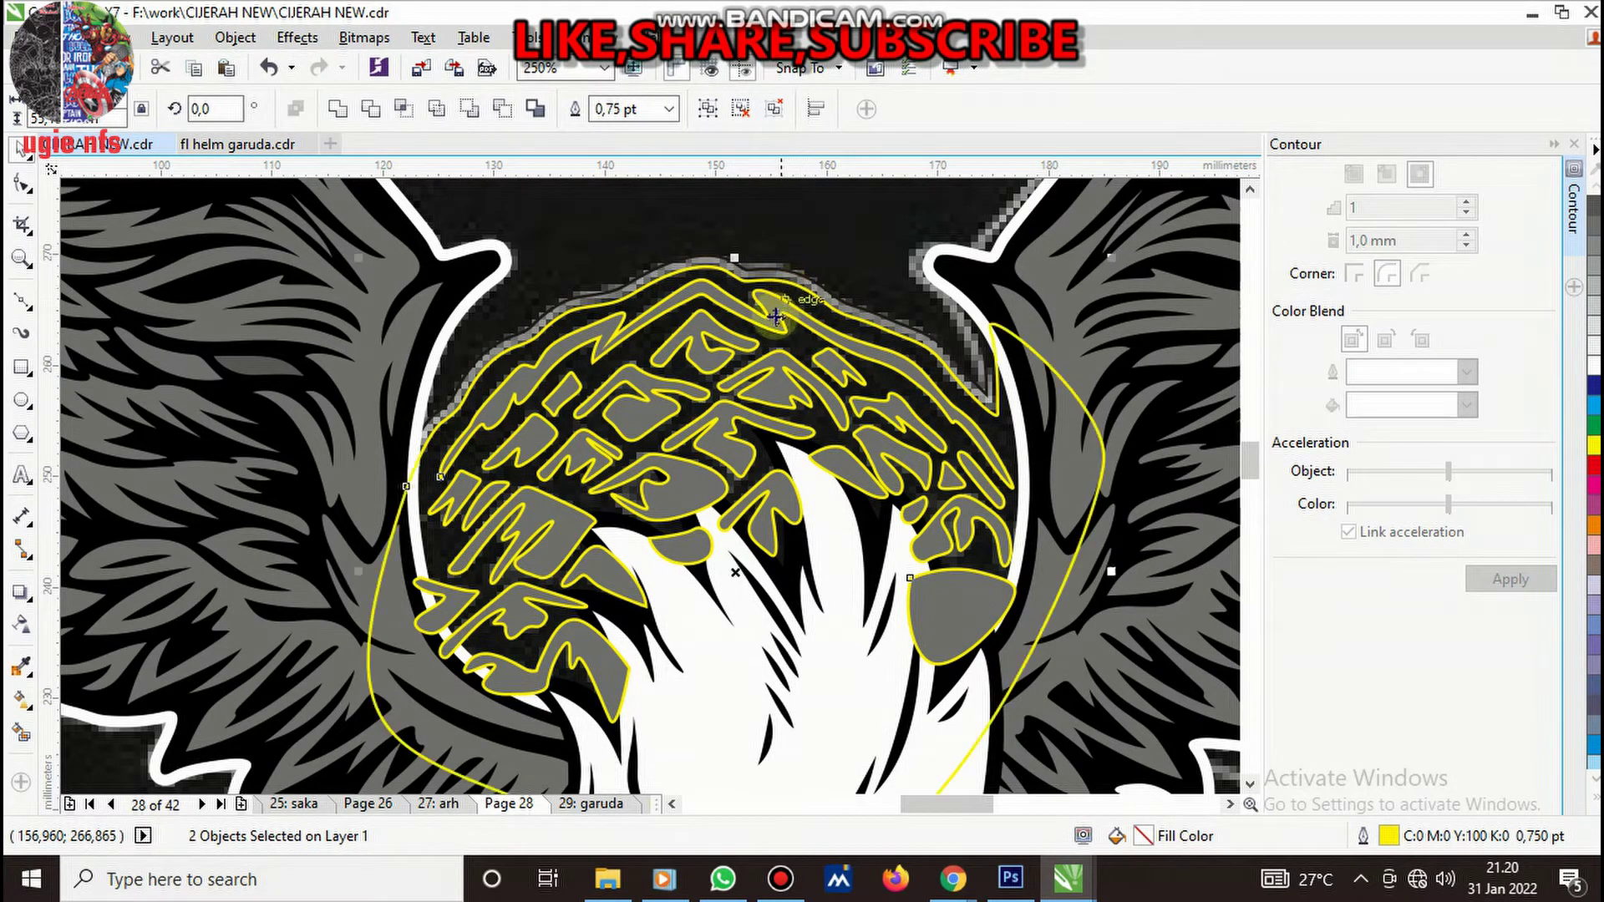
key("ctrl+g")
- Ungroup the three-object head group and clear the selection
scroll(730, 422, "down", 3)
scroll(729, 422, "up", 2)
scroll(702, 418, "up", 2)
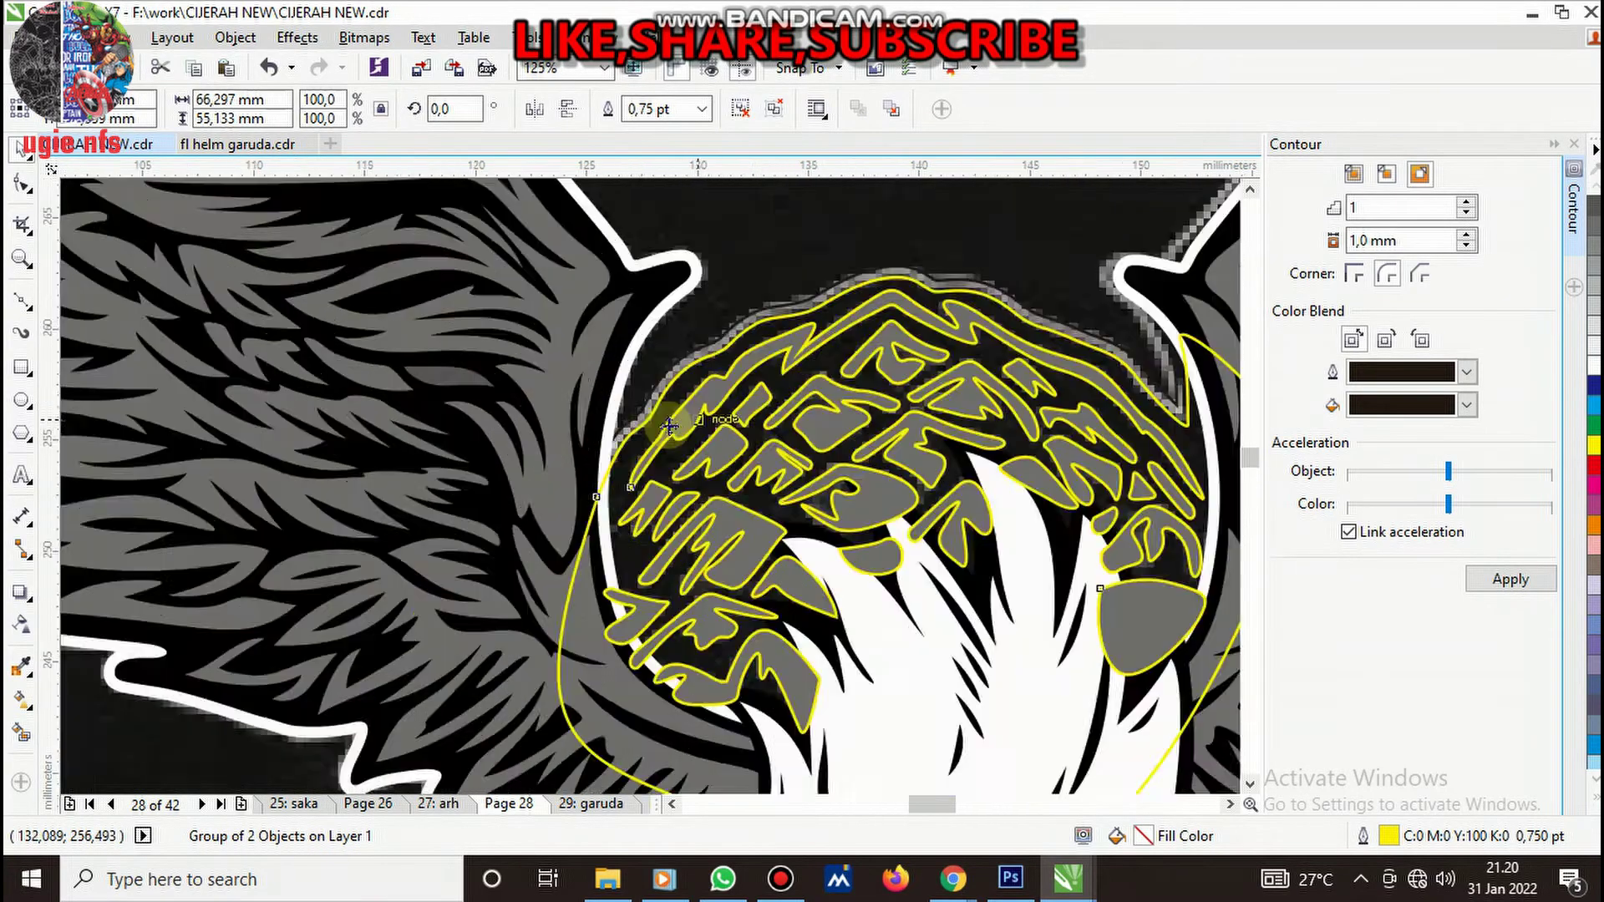
scroll(686, 415, "up", 2)
right_click(596, 269)
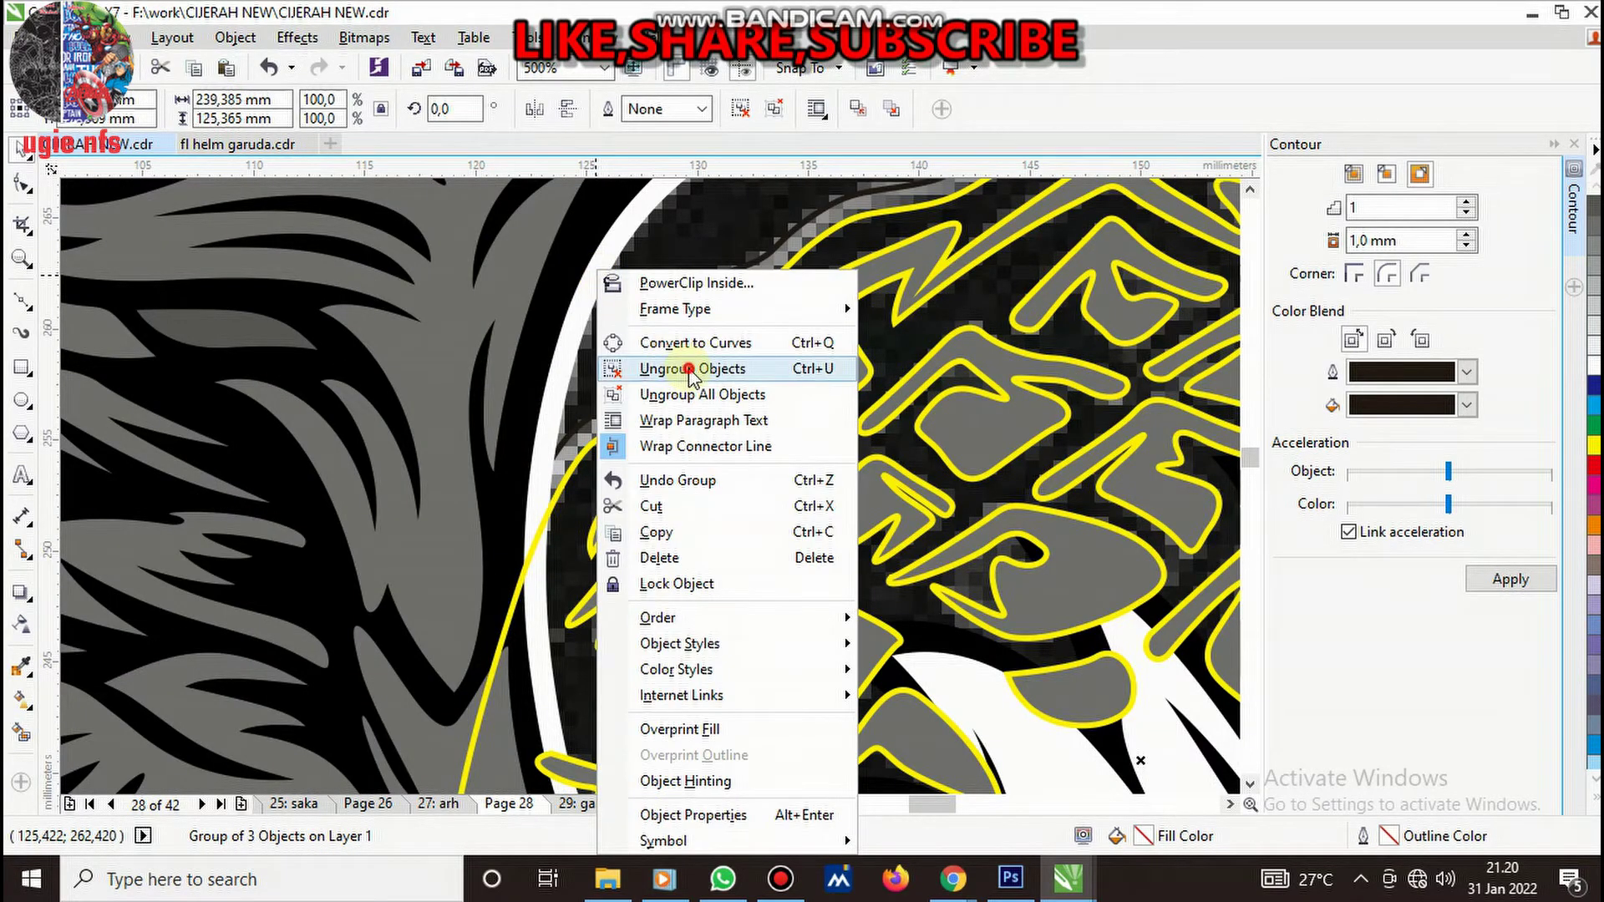
left_click(681, 368)
scroll(786, 334, "down", 4)
key("Escape")
- Place the head group and head outline behind the chosen lower-left object with Order > Behind
left_click(903, 330)
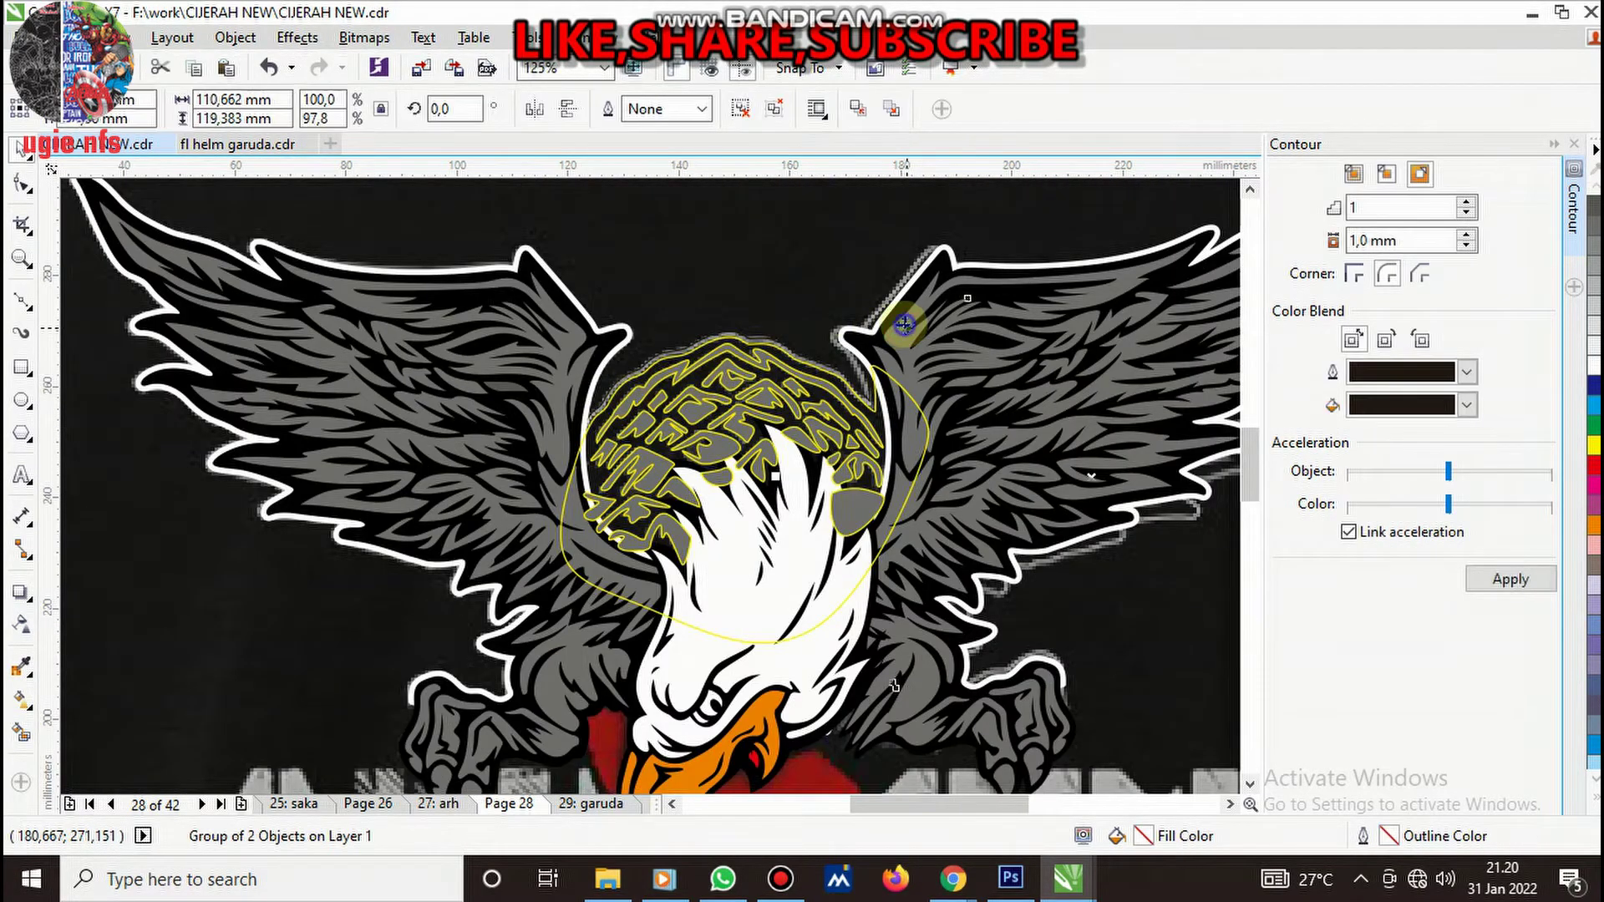
right_click(894, 267)
left_click(764, 288)
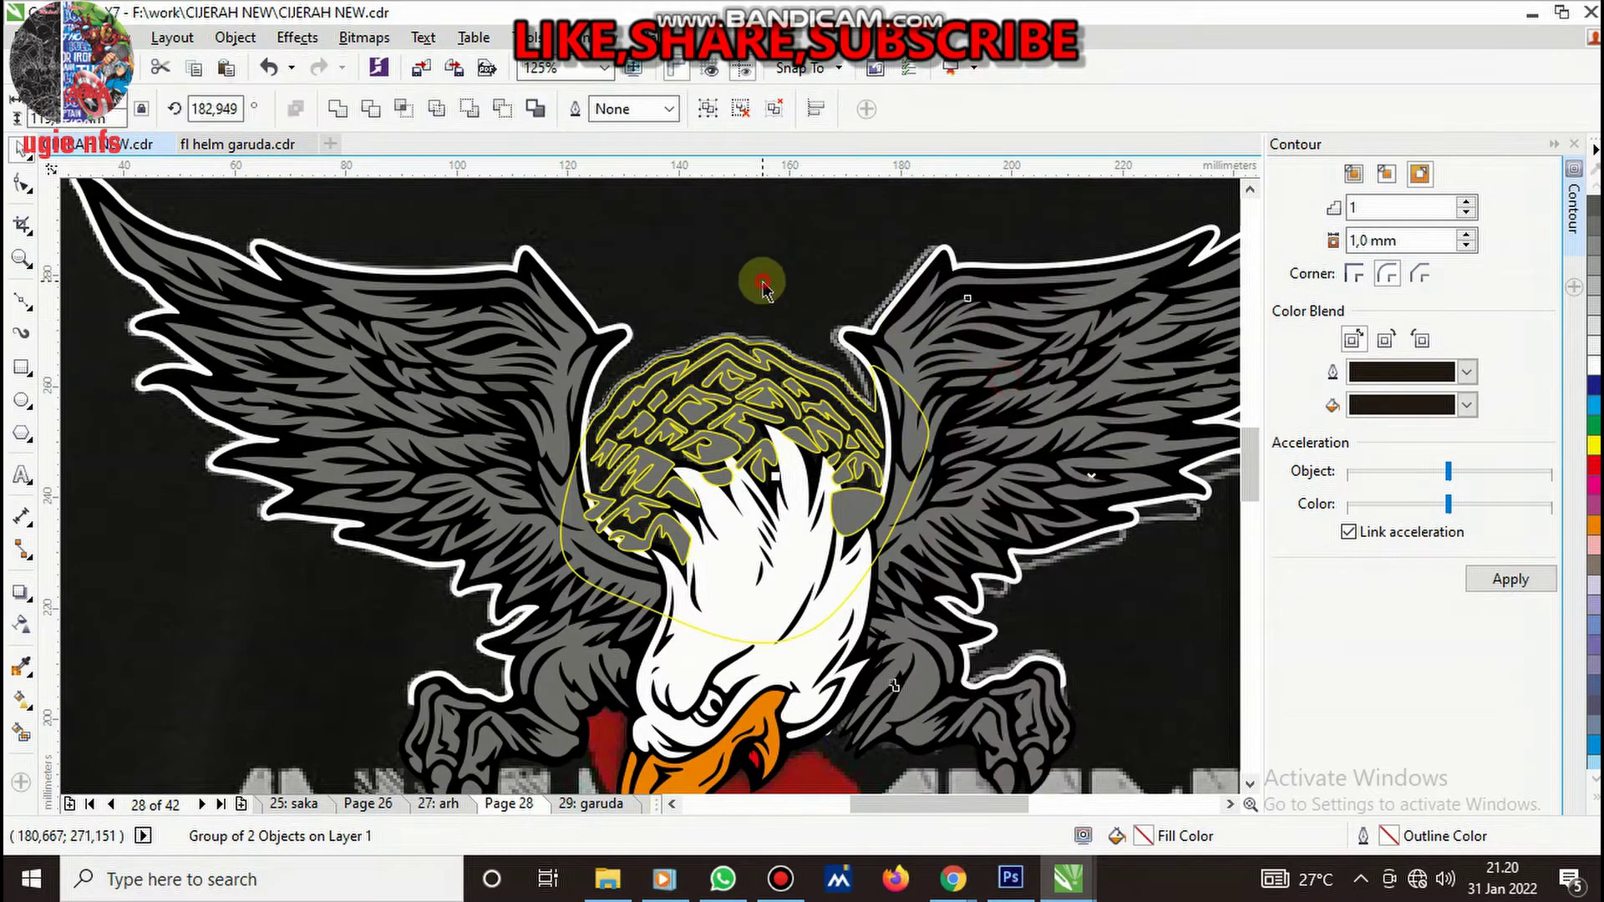
left_click(729, 380)
scroll(719, 338, "up", 2)
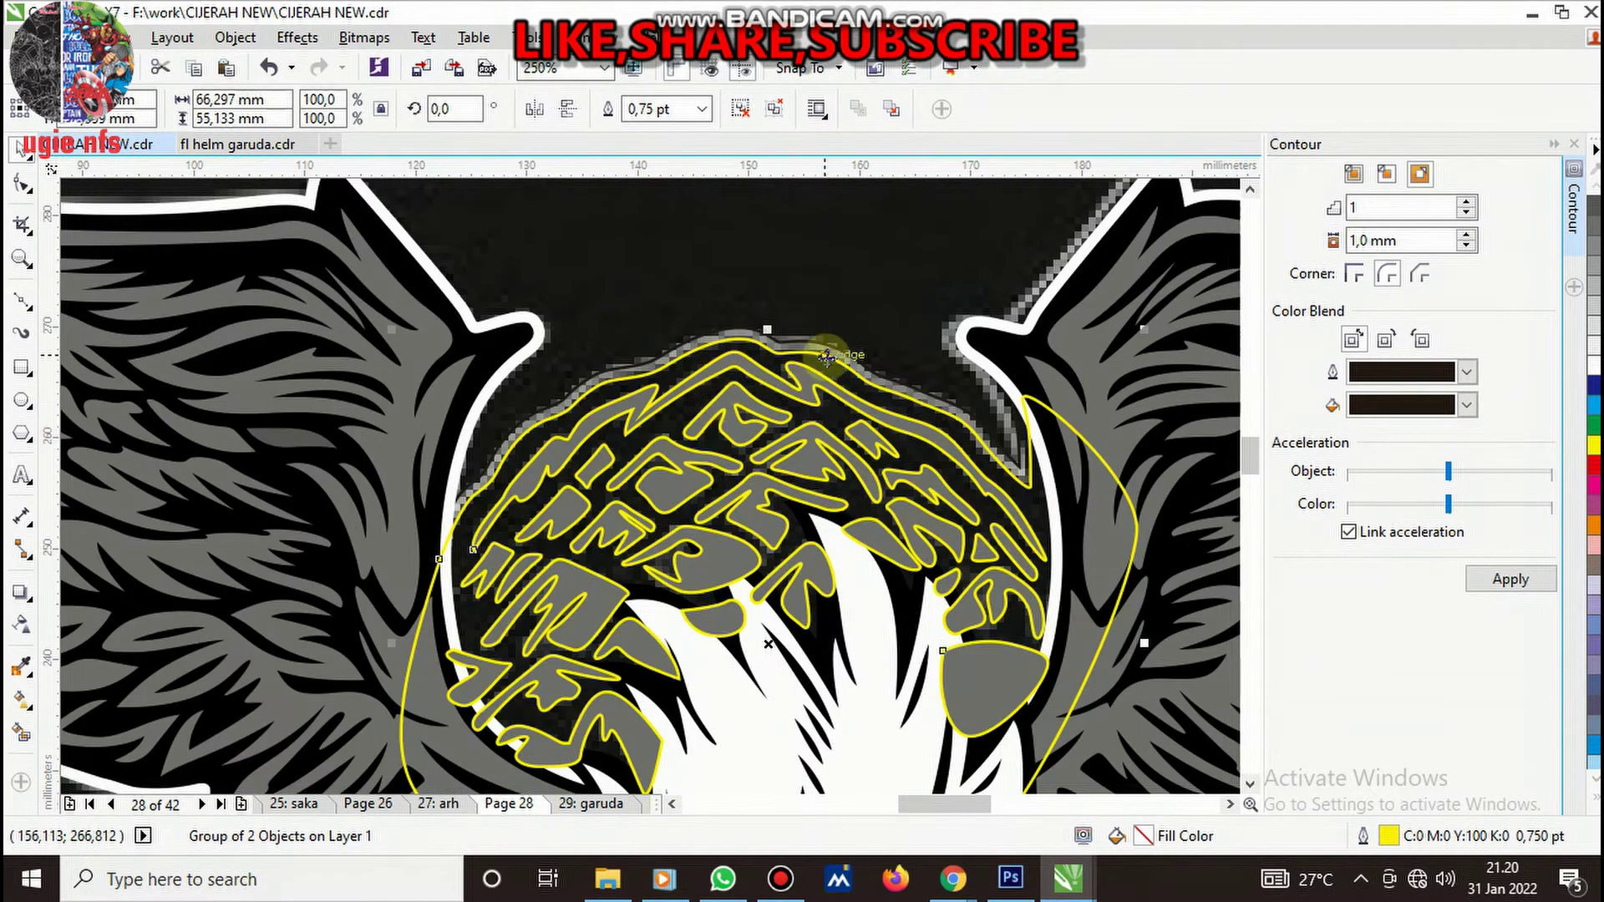
scroll(826, 358, "up", 2)
left_click(777, 343, "shift")
scroll(752, 321, "down", 3)
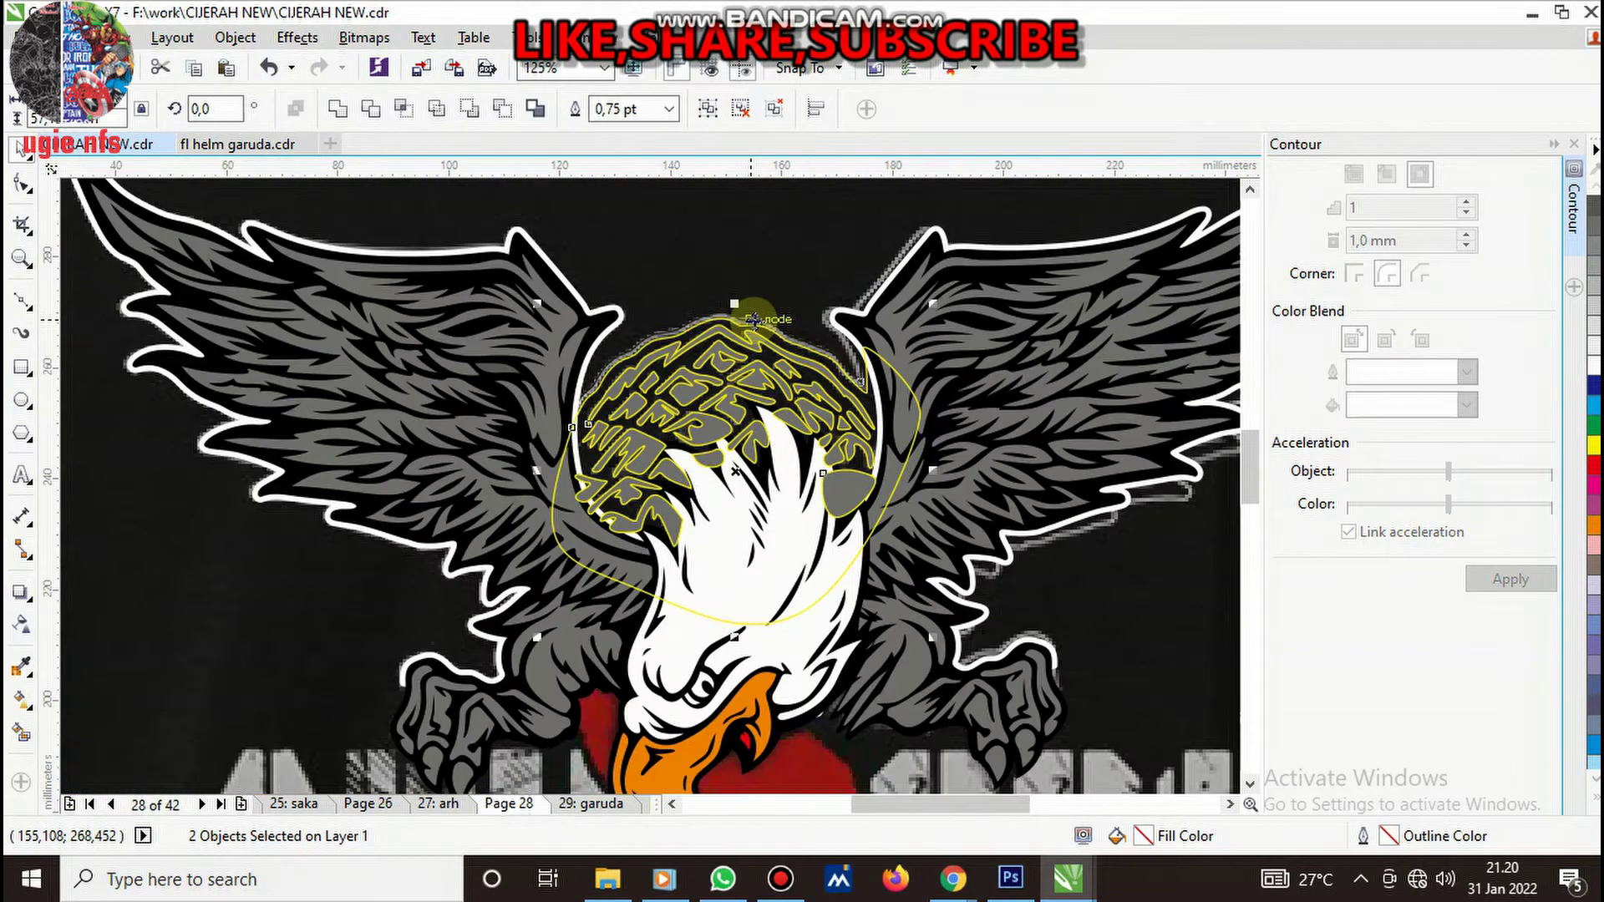
right_click(706, 385)
mouse_move(827, 618)
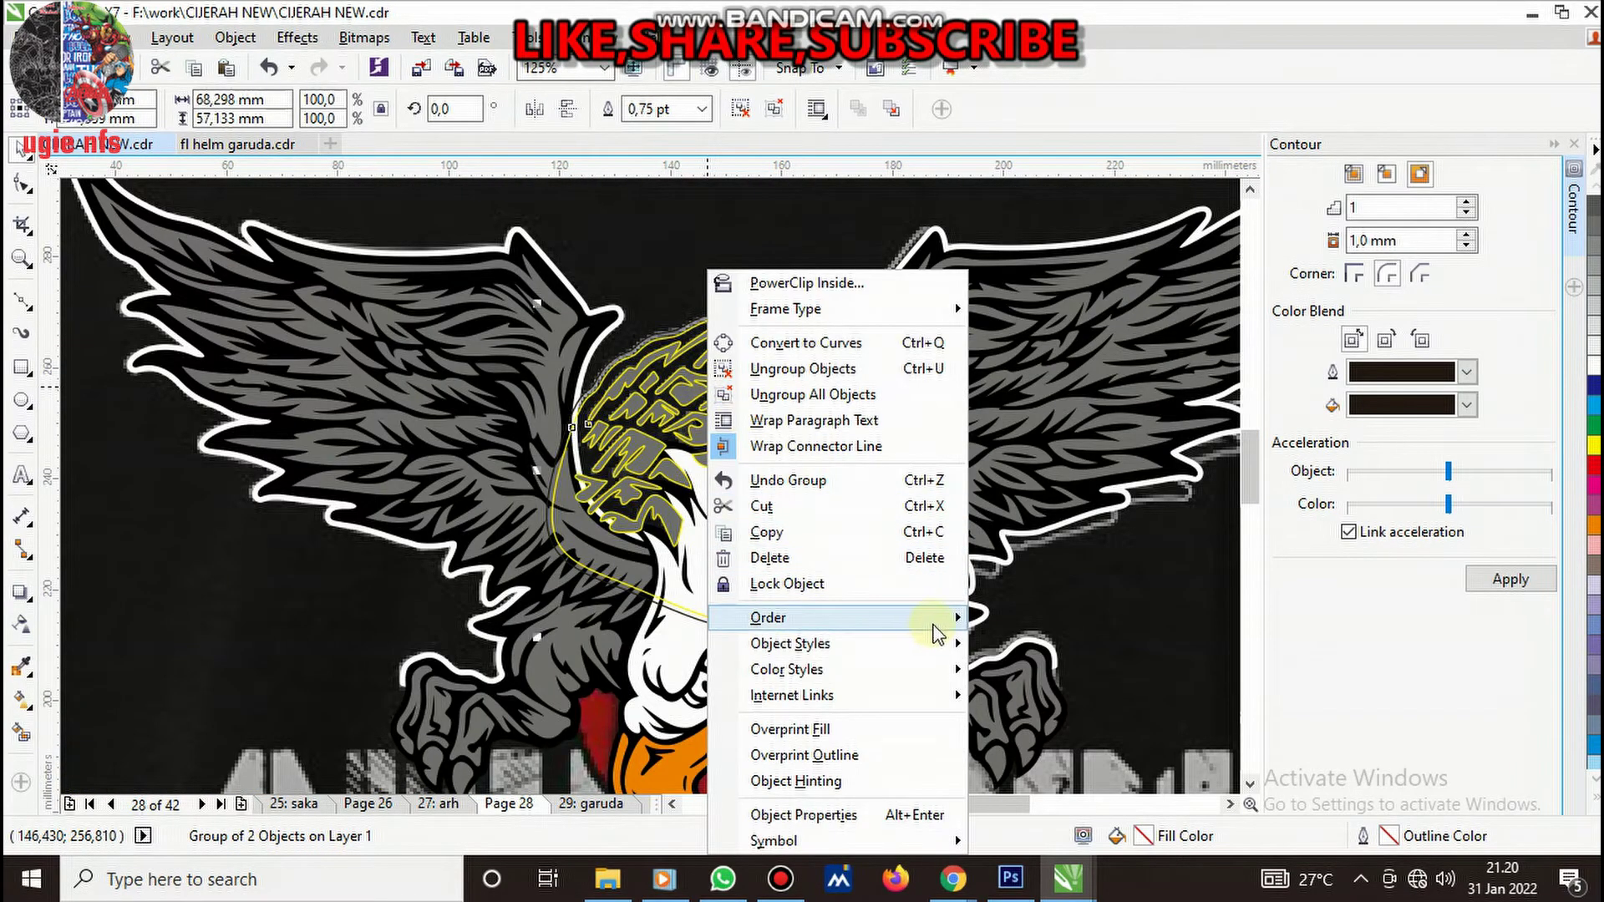
left_click(1046, 807)
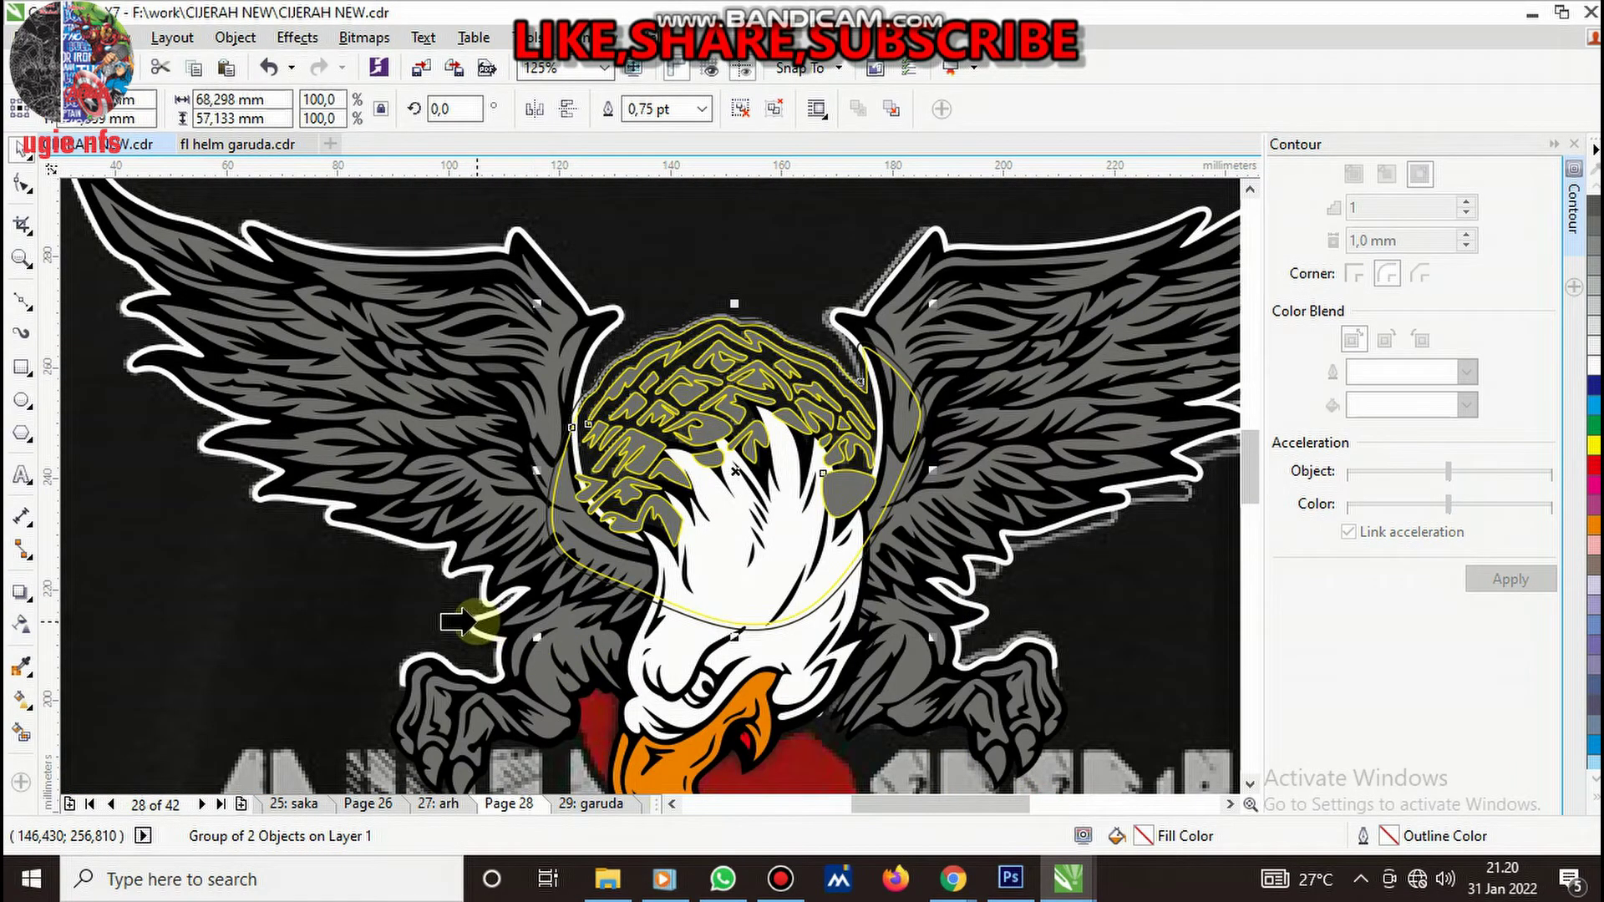
left_click(474, 620)
key("Escape")
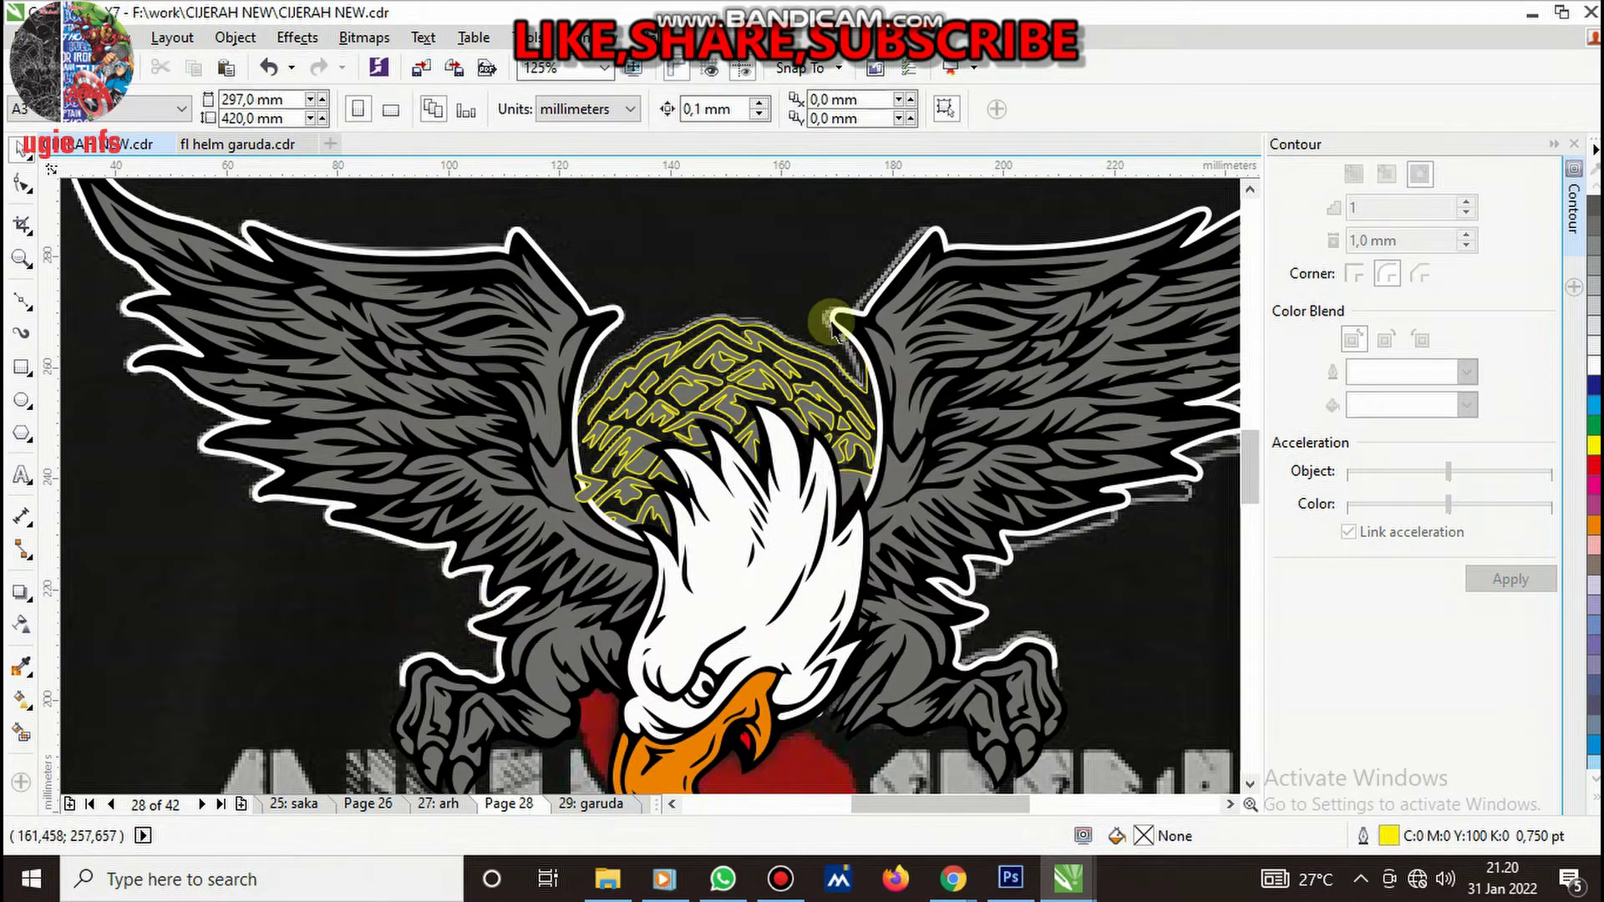
- Test-move the 21-shape helmet group to check what lies underneath, then undo the move
scroll(835, 342, "up", 1)
scroll(886, 330, "up", 1)
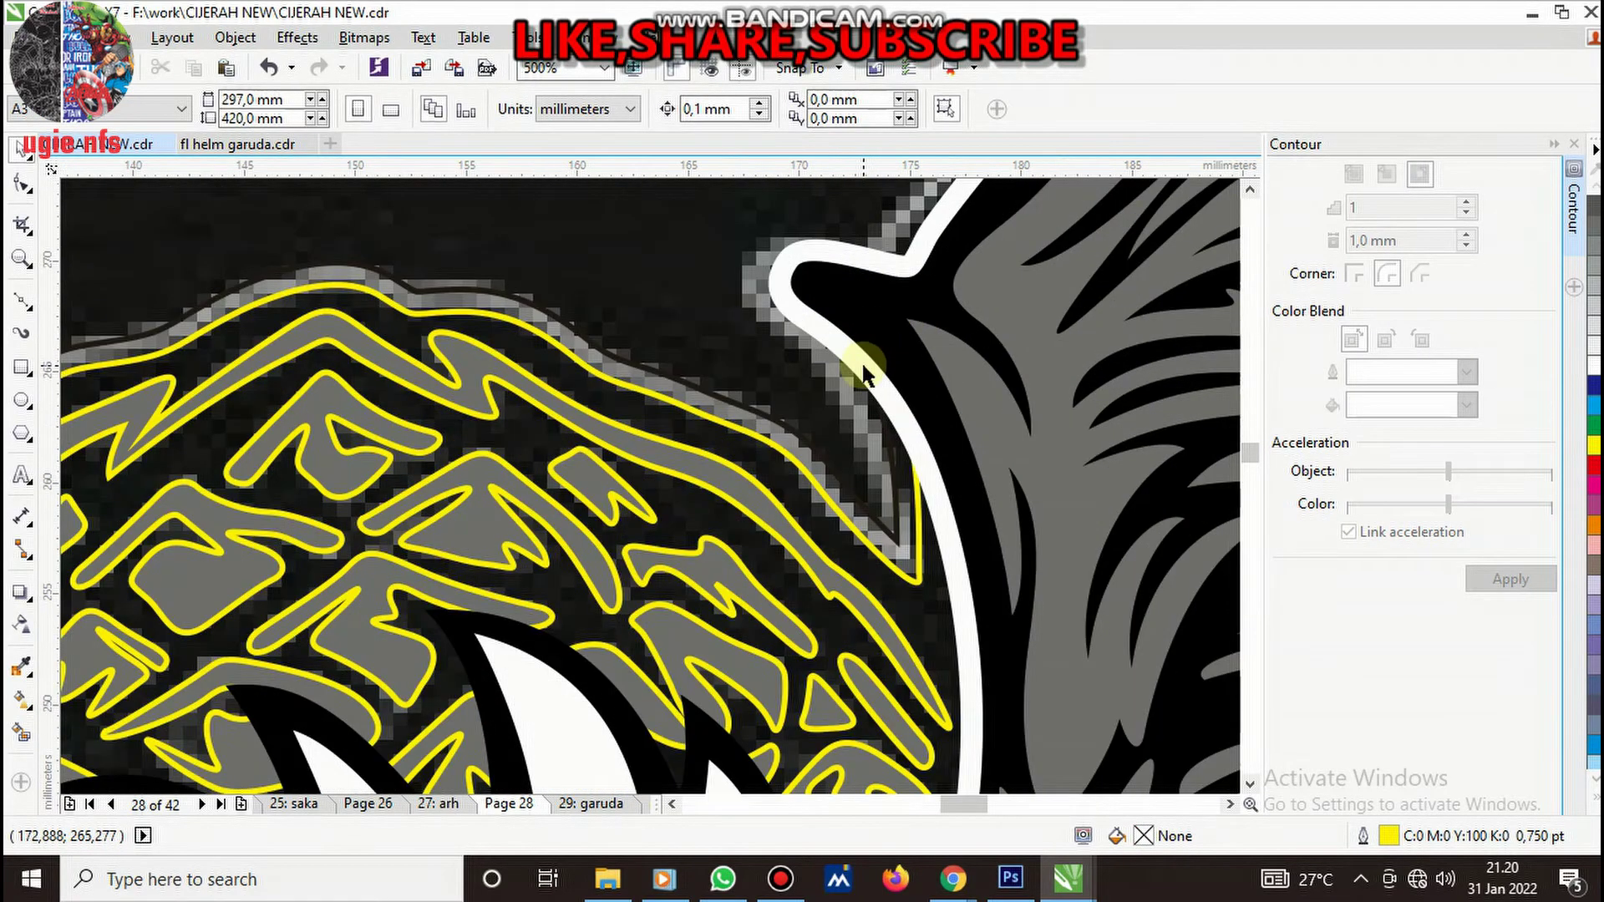
left_click(852, 361)
left_click_drag(854, 357, 914, 355)
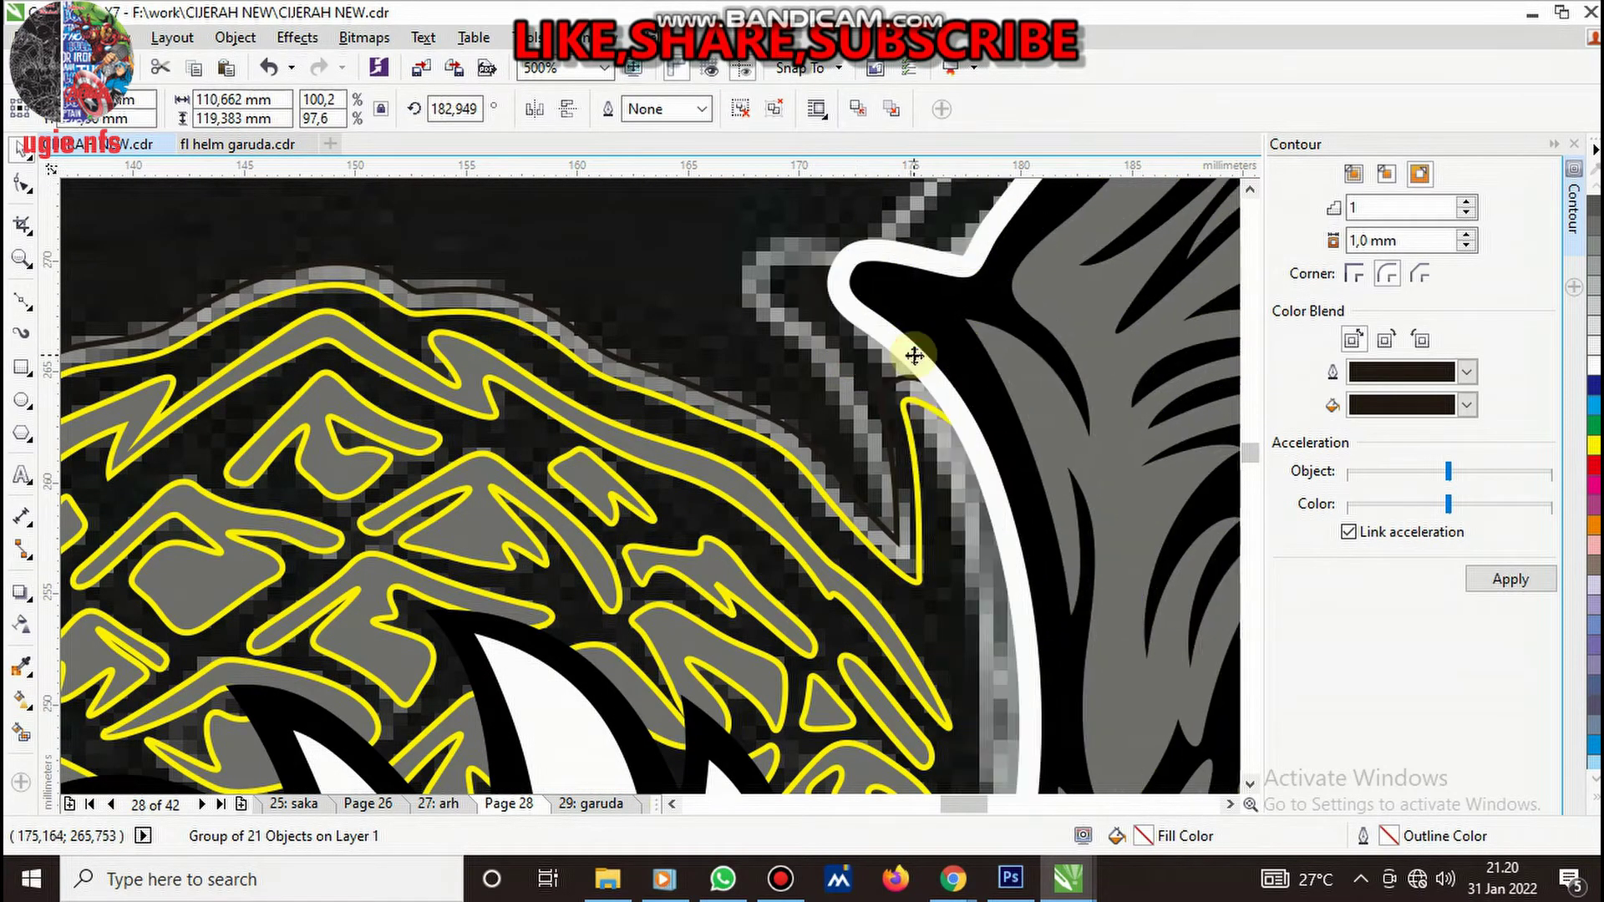
key("ctrl+z")
right_click(913, 347)
key("Escape")
key("Escape")
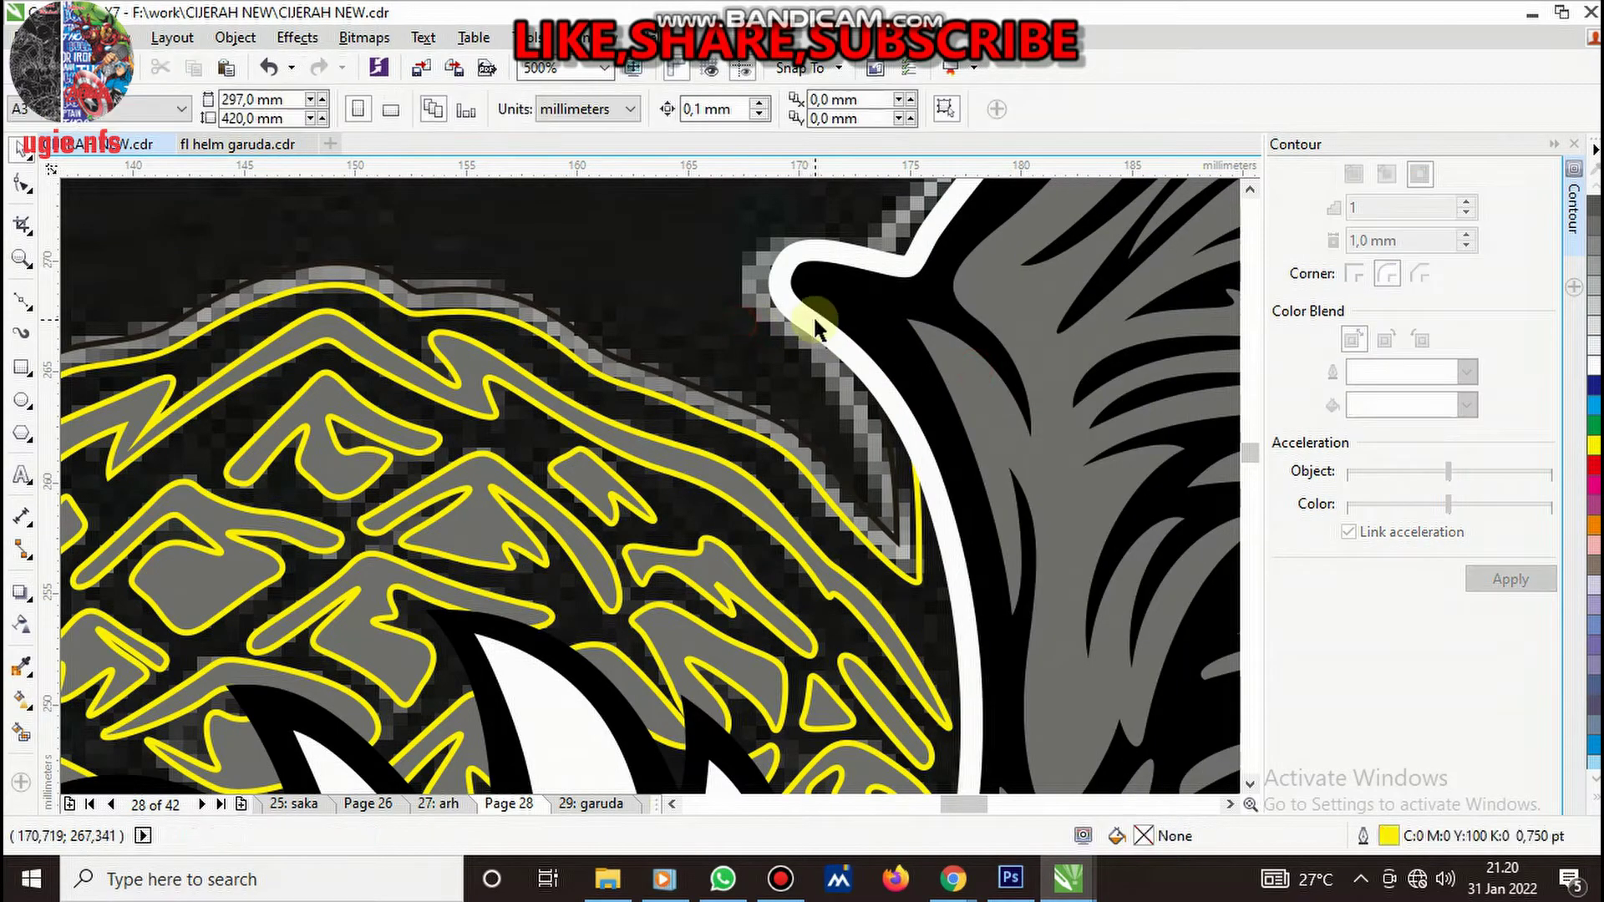
- Put the white wing outline curve in front of the chosen object with Order > In Front Of
left_click(814, 323)
right_click(827, 338)
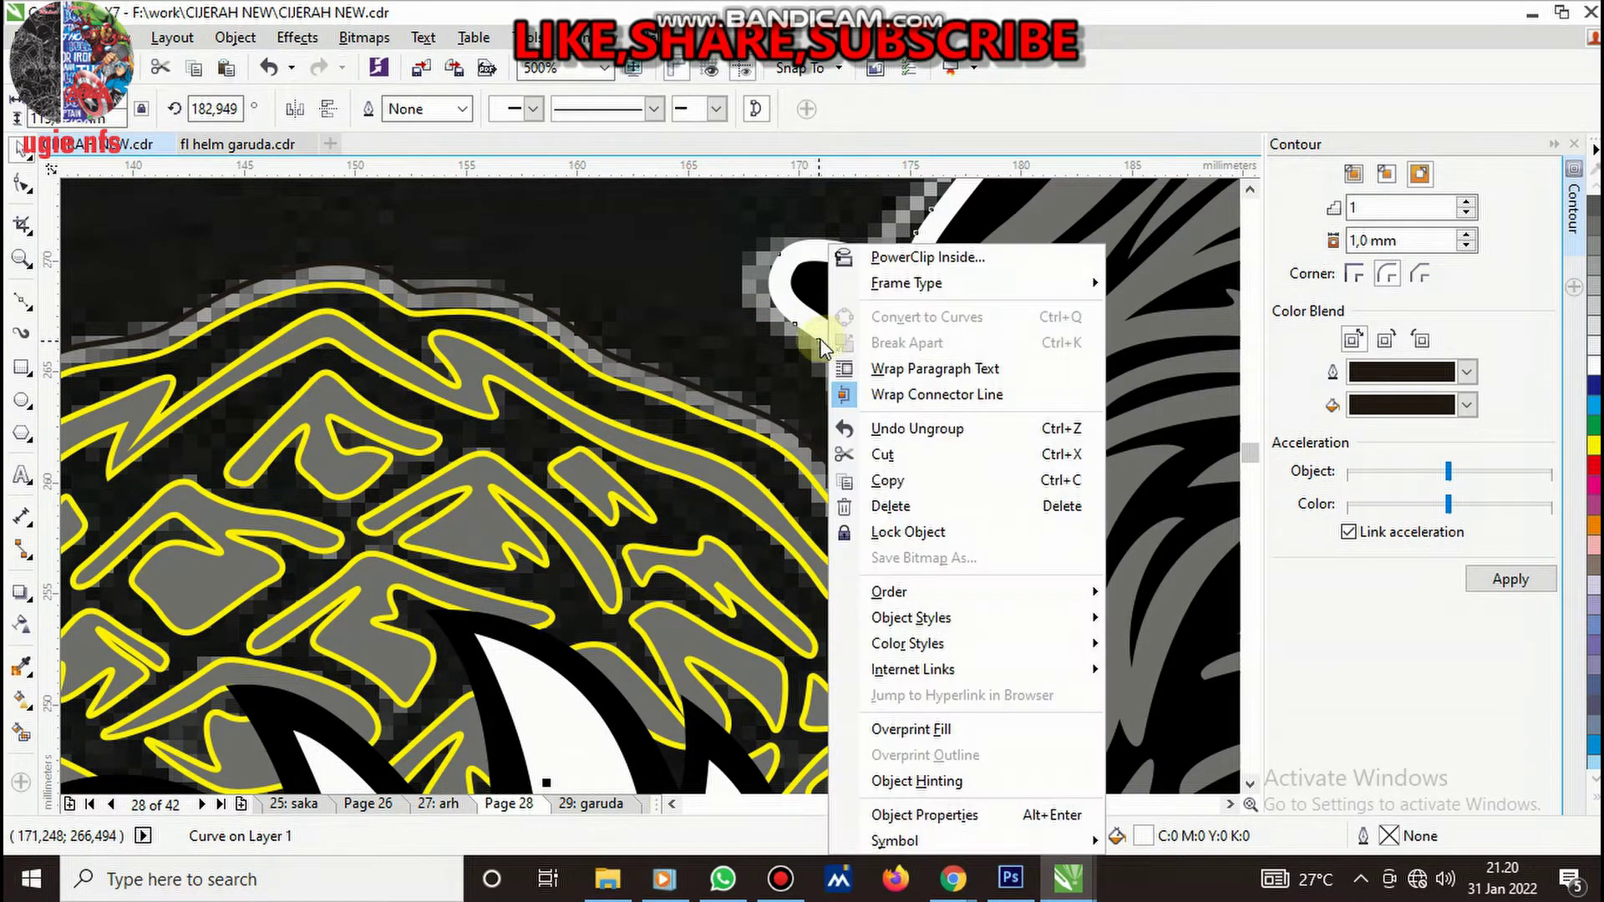
mouse_move(889, 591)
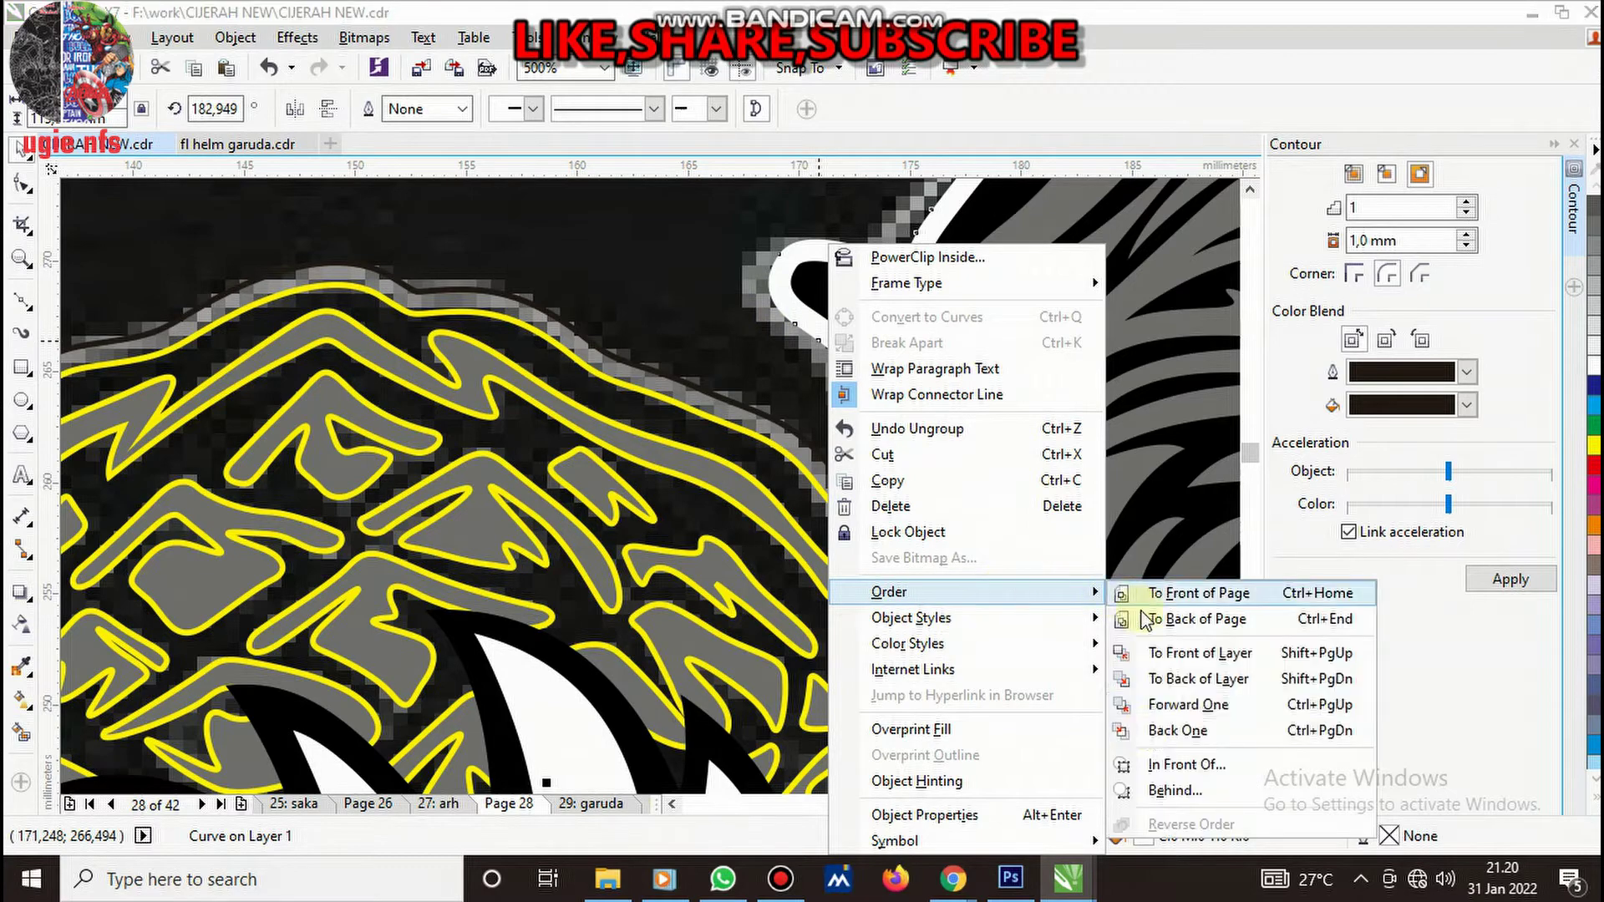
left_click(1128, 760)
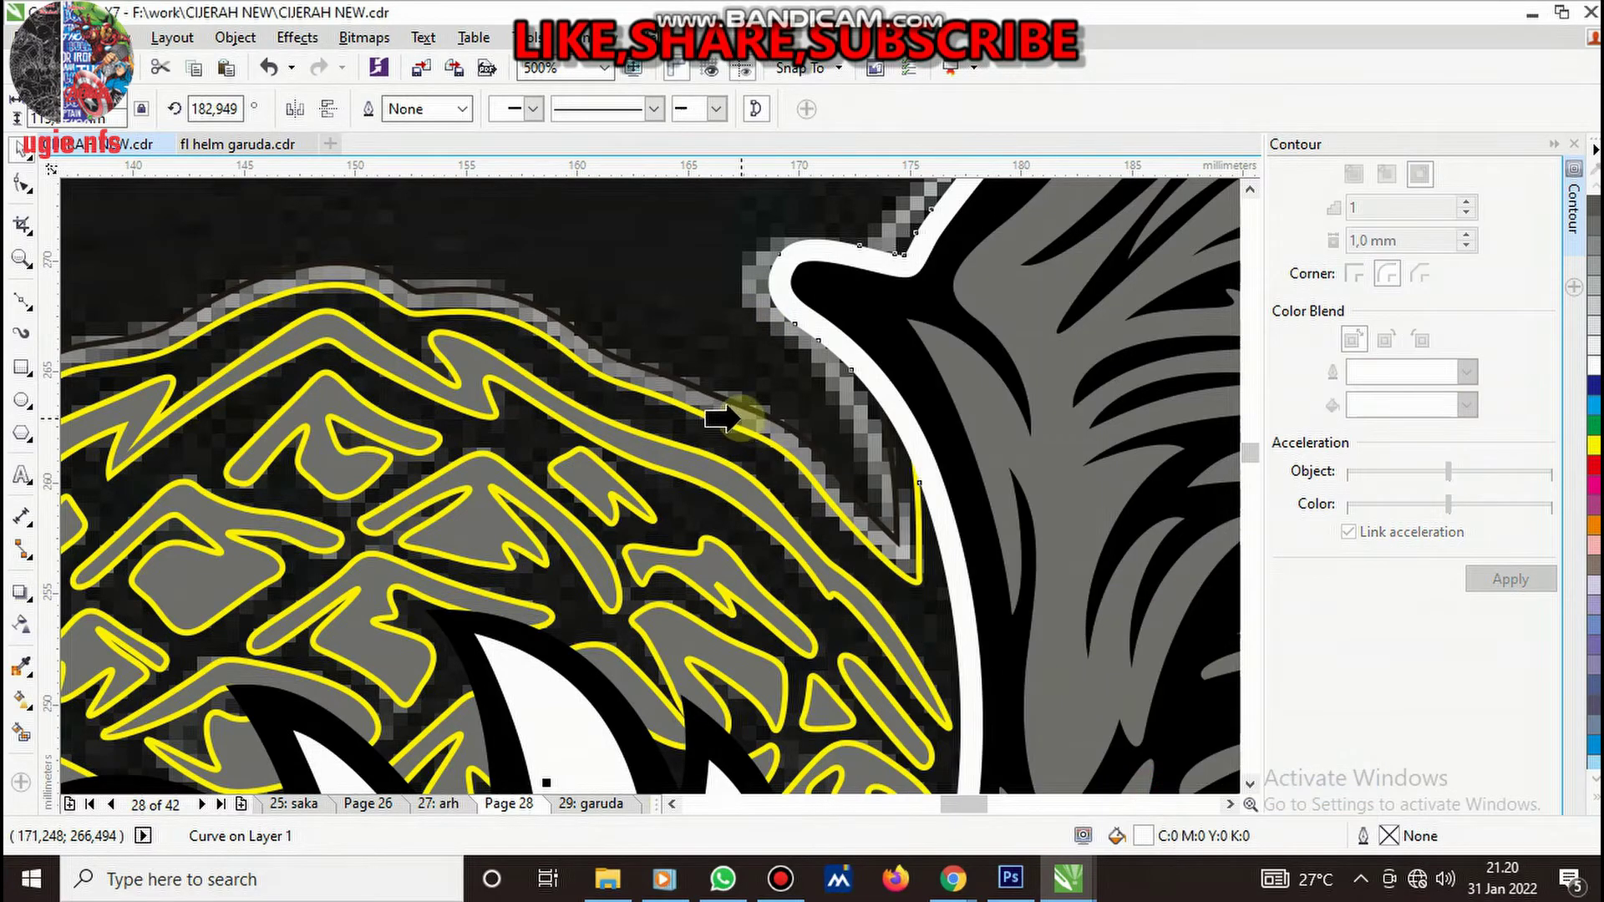
left_click(738, 417)
scroll(889, 452, "down", 2)
scroll(909, 505, "up", 2)
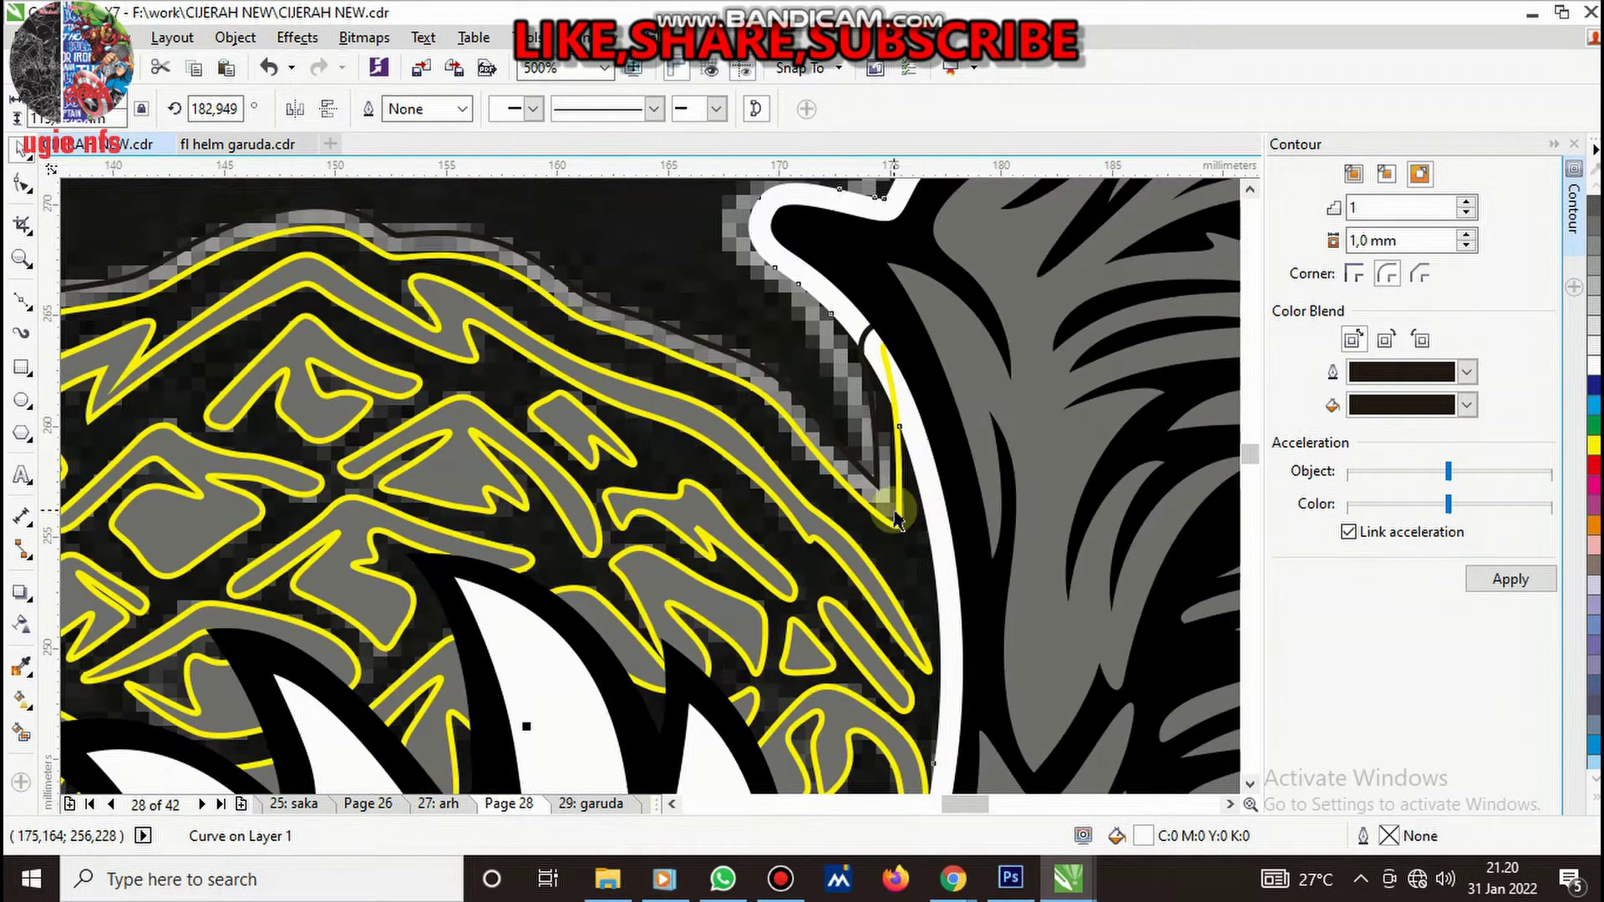
- Nudge a node of a yellow helmet outline slightly with the Shape tool
left_click(24, 182)
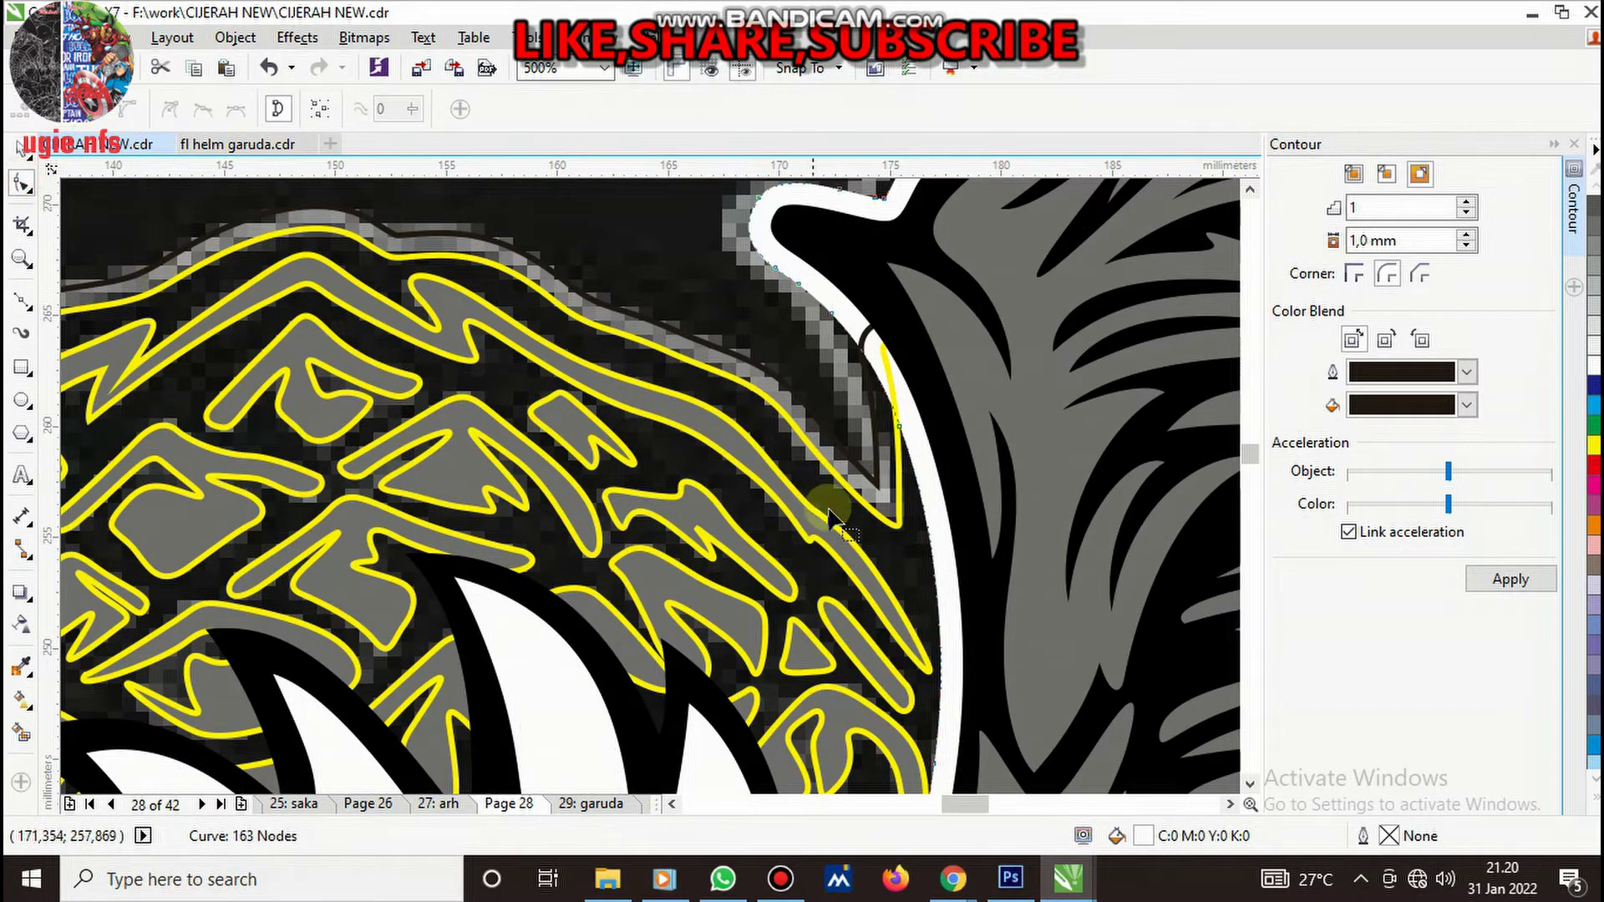
left_click(901, 406)
left_click_drag(887, 355, 902, 368)
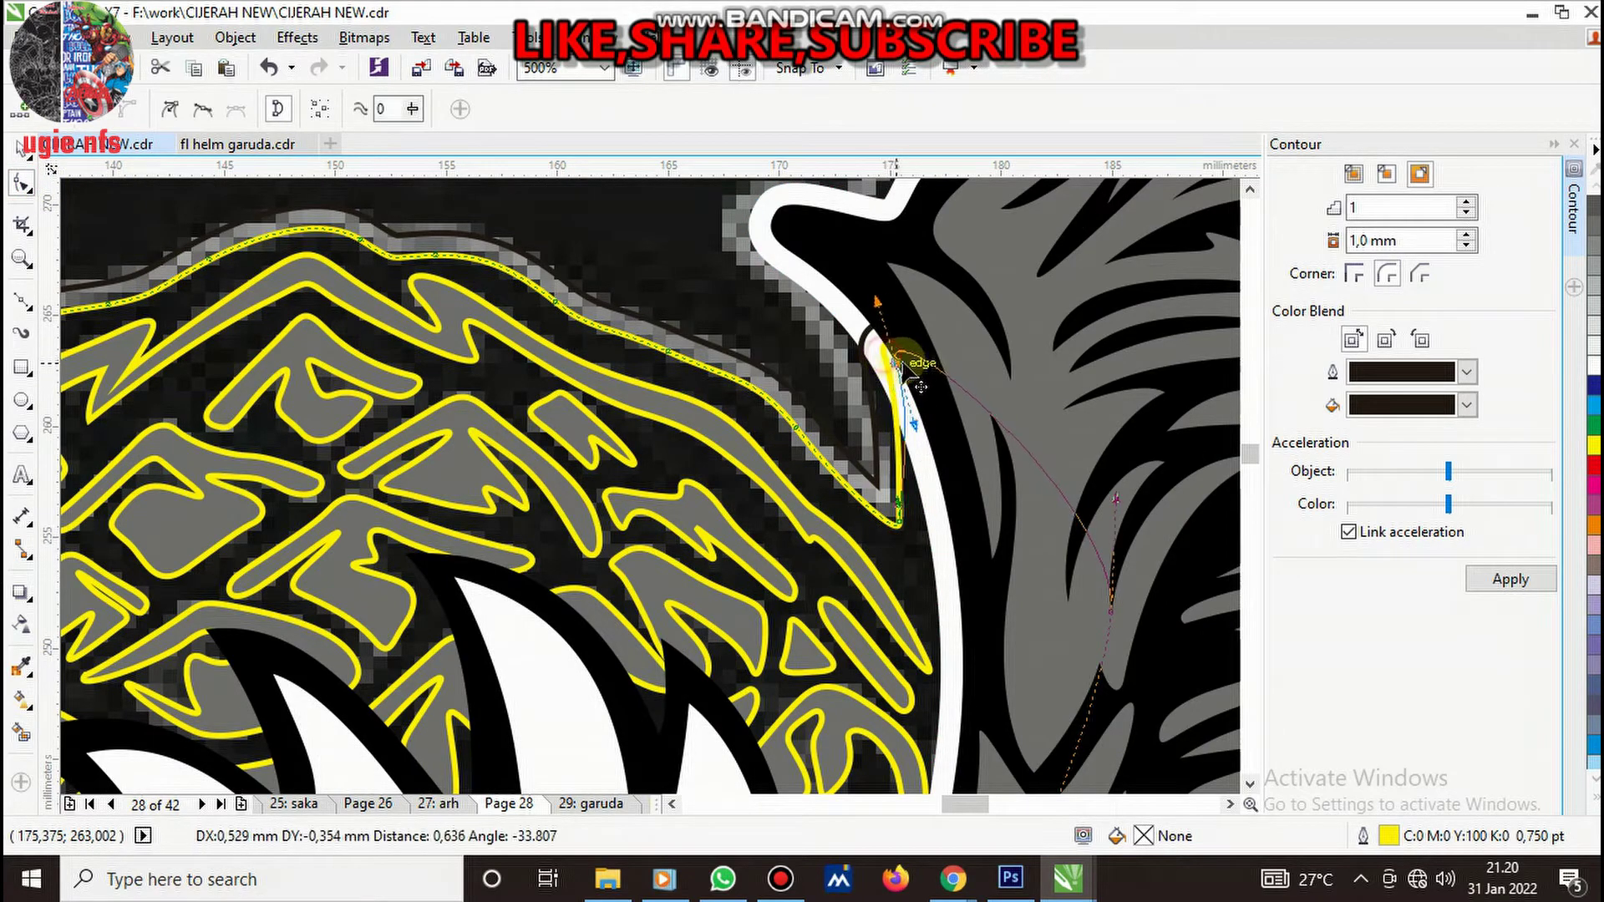
scroll(627, 355, "down", 2)
scroll(627, 355, "up", 1)
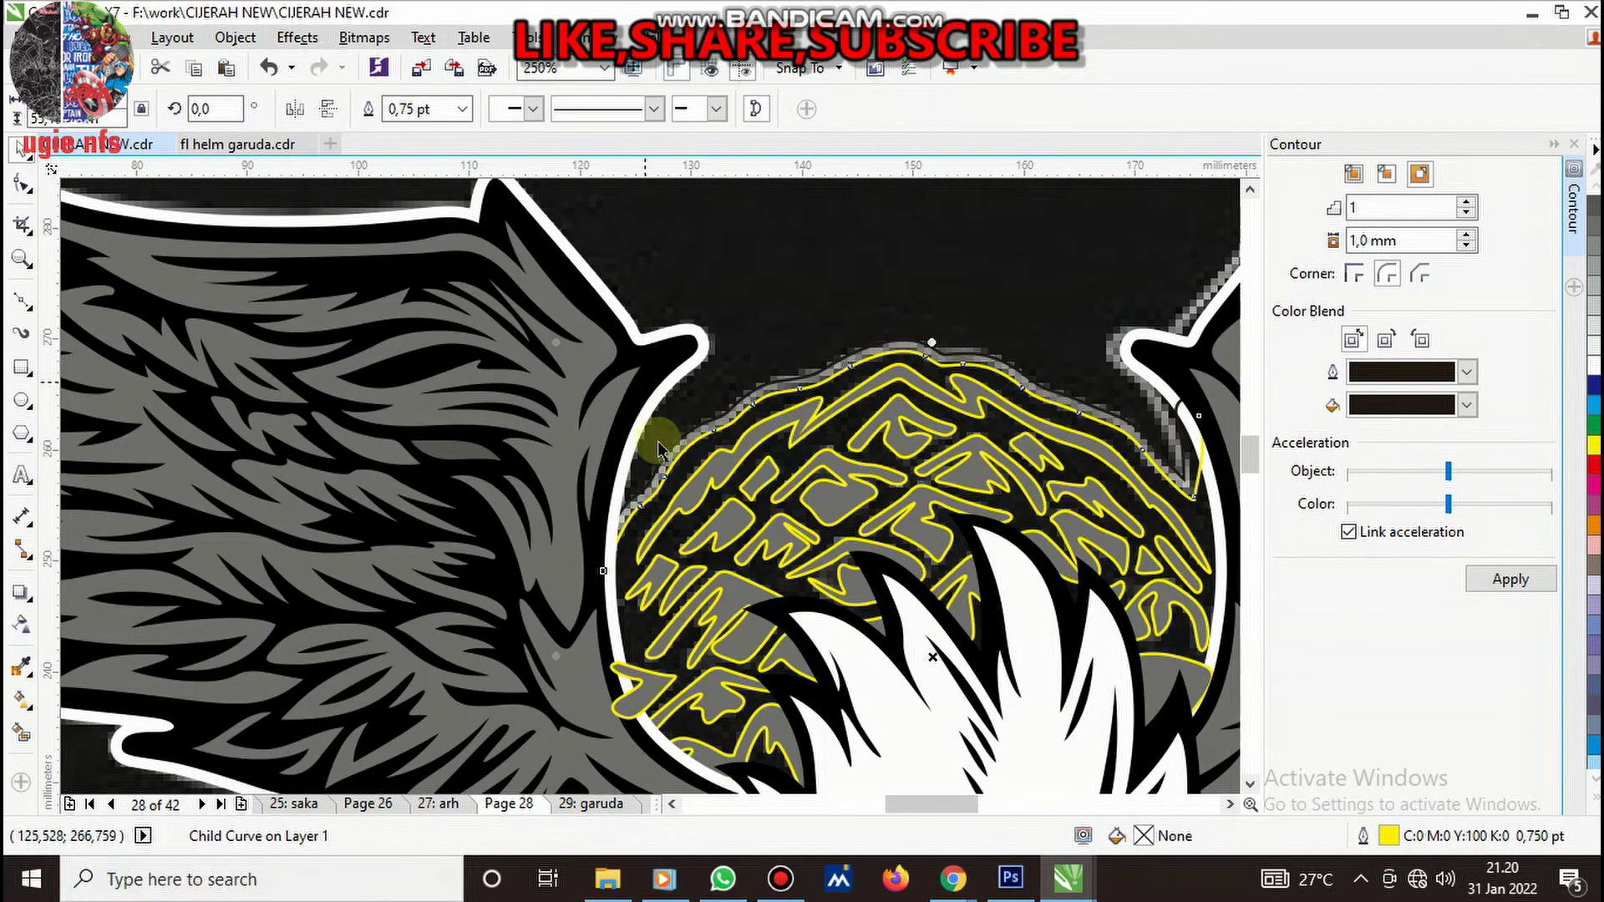
scroll(639, 558, "up", 2)
scroll(608, 458, "down", 2)
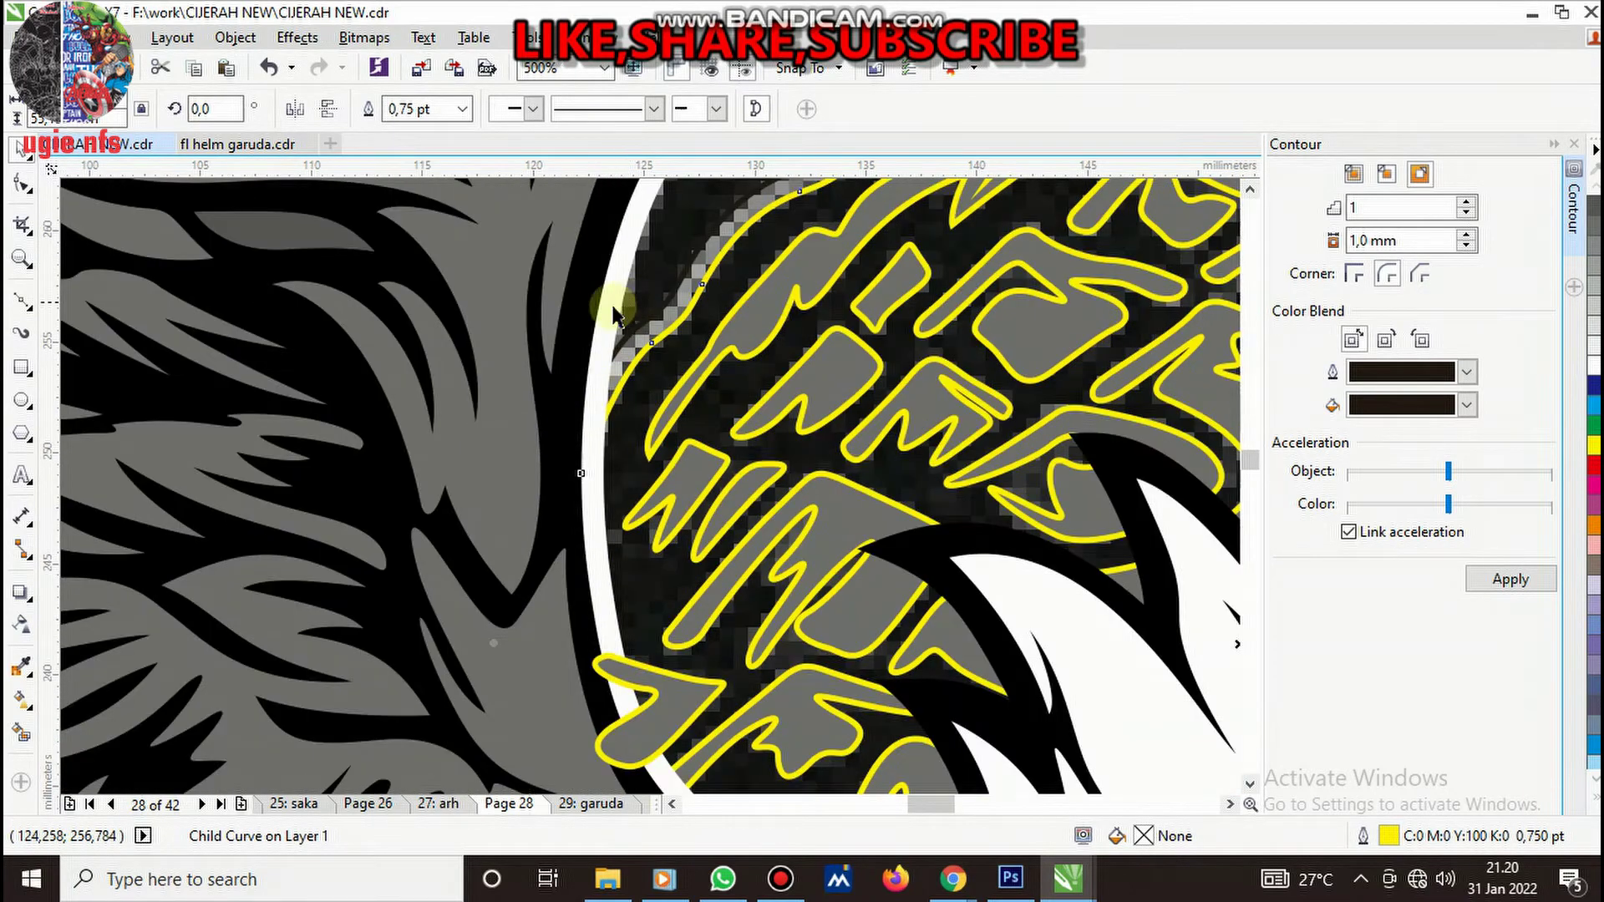
scroll(601, 299, "up", 2)
- Test-move the helmet group to check the overlap, undo it, then ungroup the helmet shapes
left_click(601, 299)
right_click(602, 299)
left_click(506, 273)
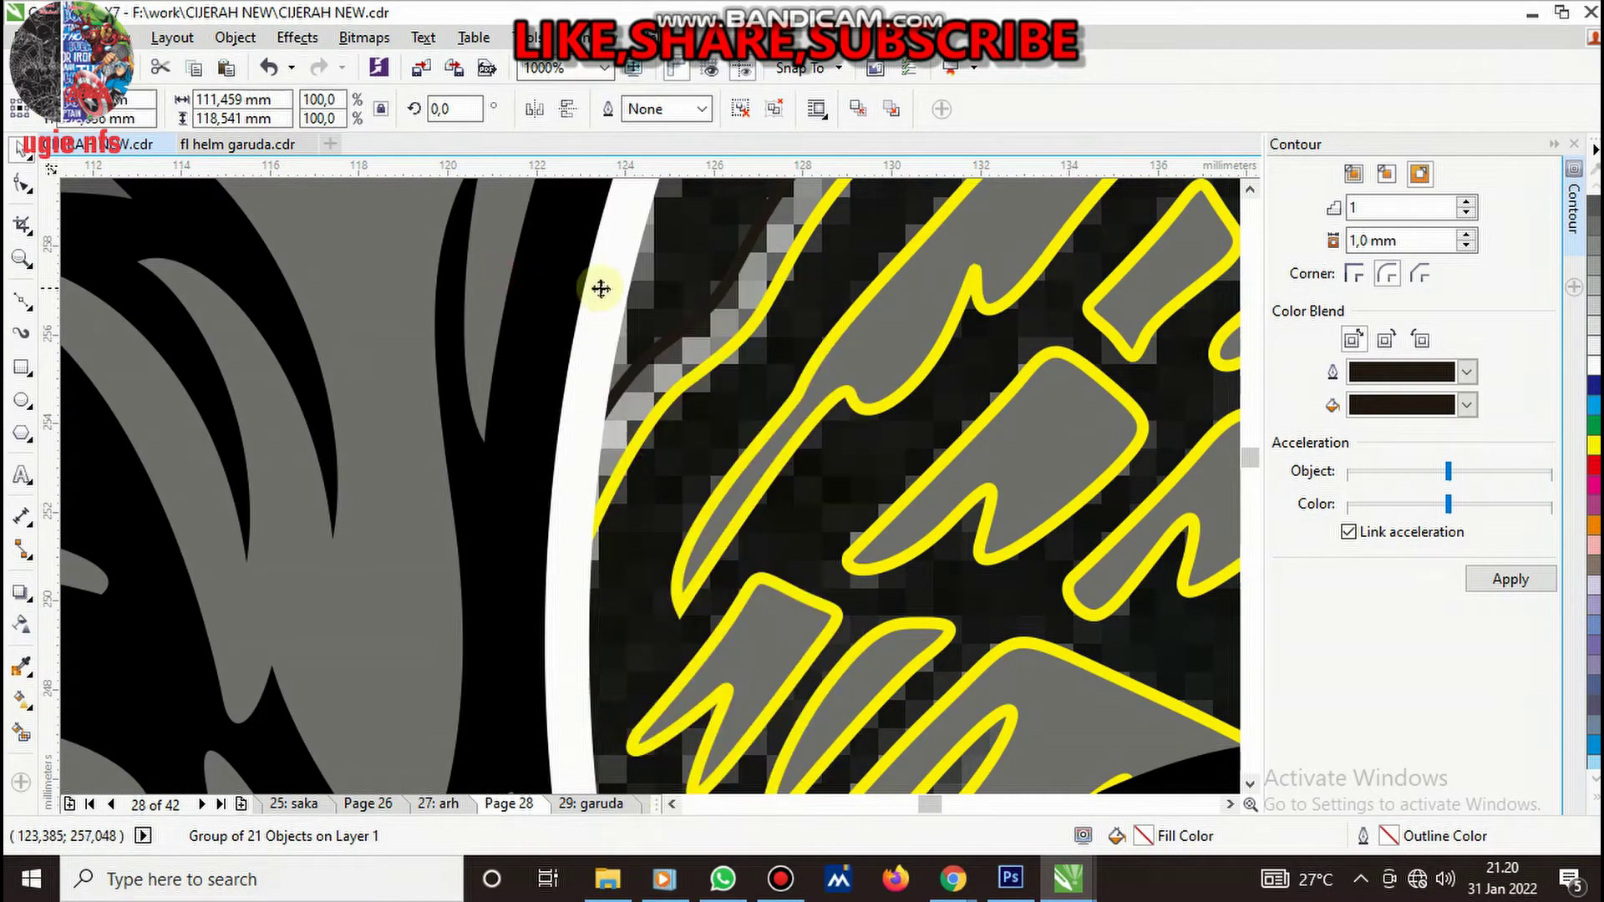
left_click_drag(601, 289, 494, 357)
key("ctrl+z")
right_click(601, 286)
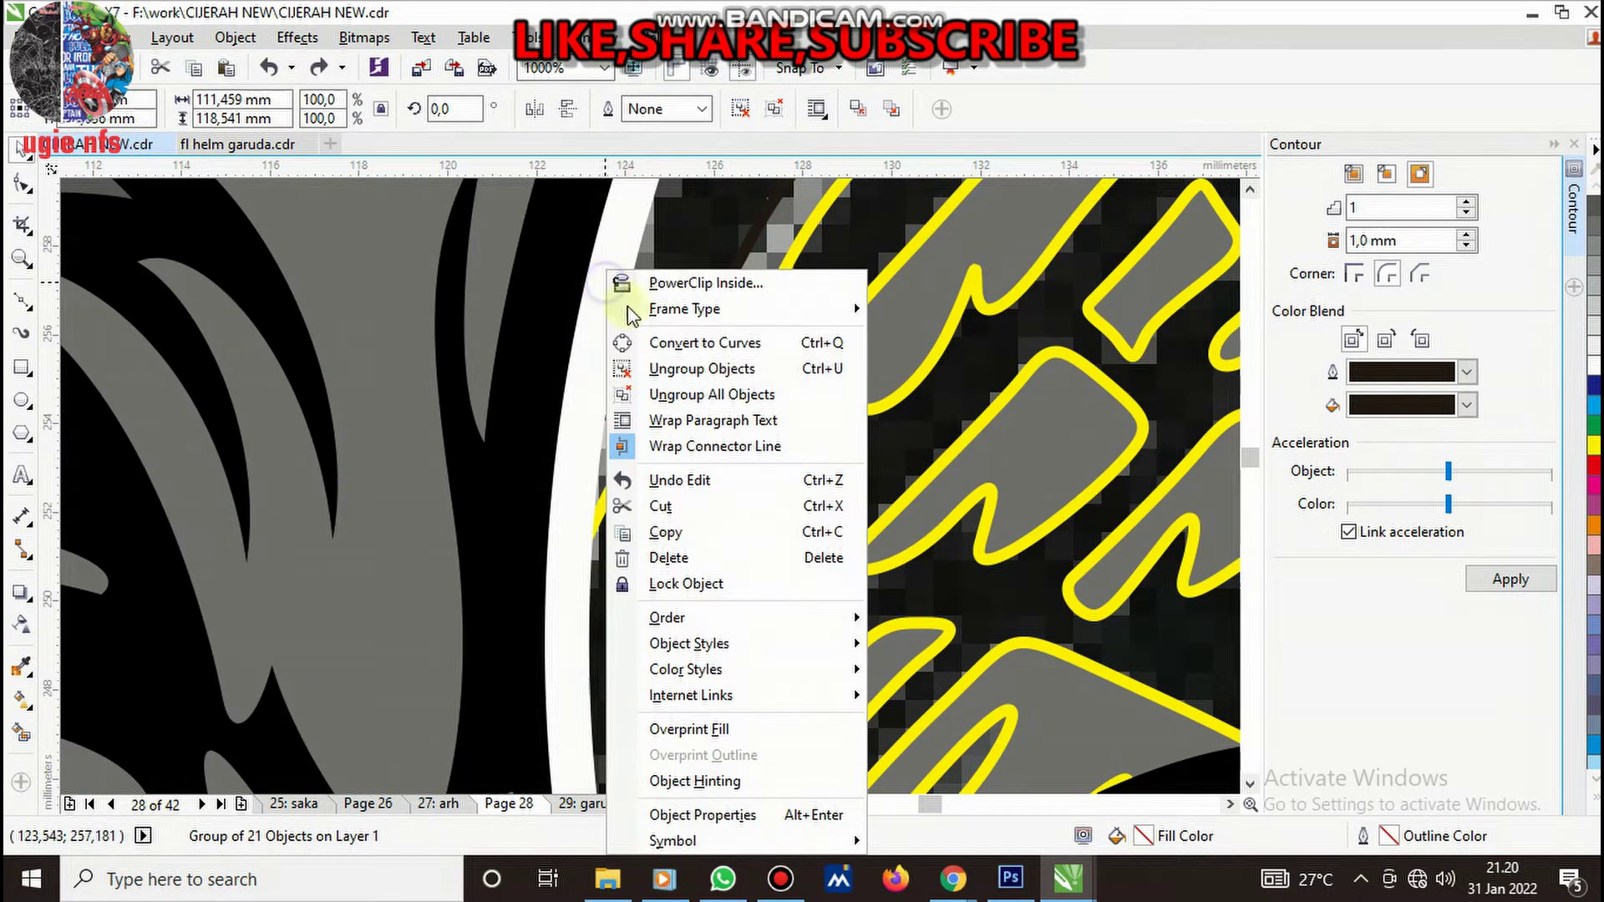
left_click(702, 368)
- Place the white wing outline curve behind the helmet with Order > Behind
left_click(608, 270)
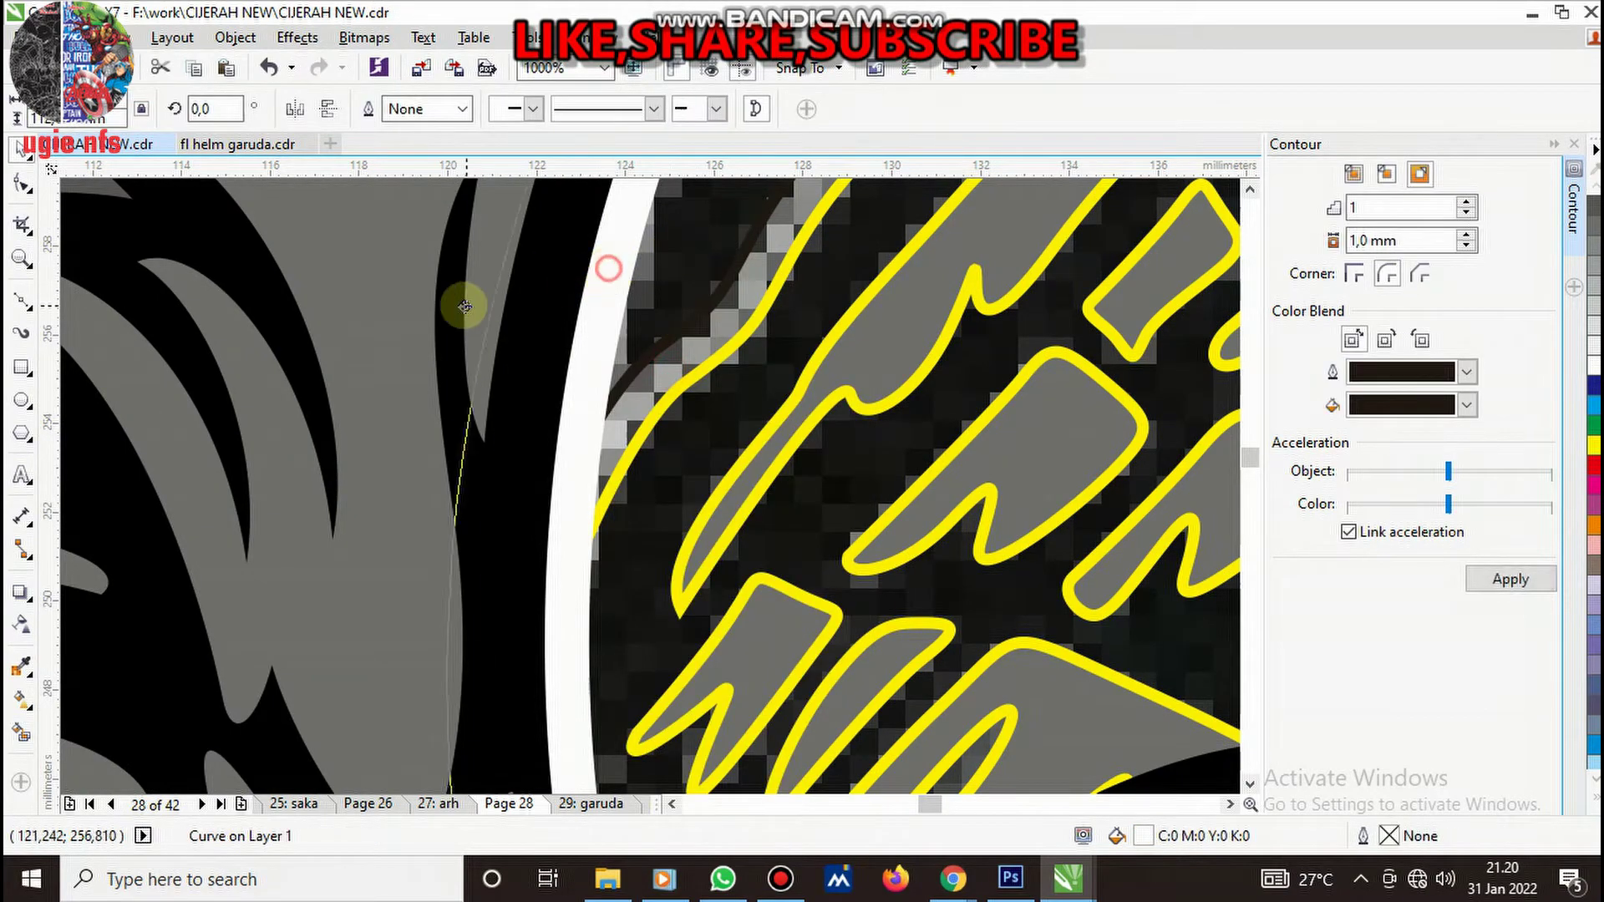
left_click_drag(465, 306, 501, 304)
key("ctrl+z")
right_click(614, 266)
mouse_move(701, 591)
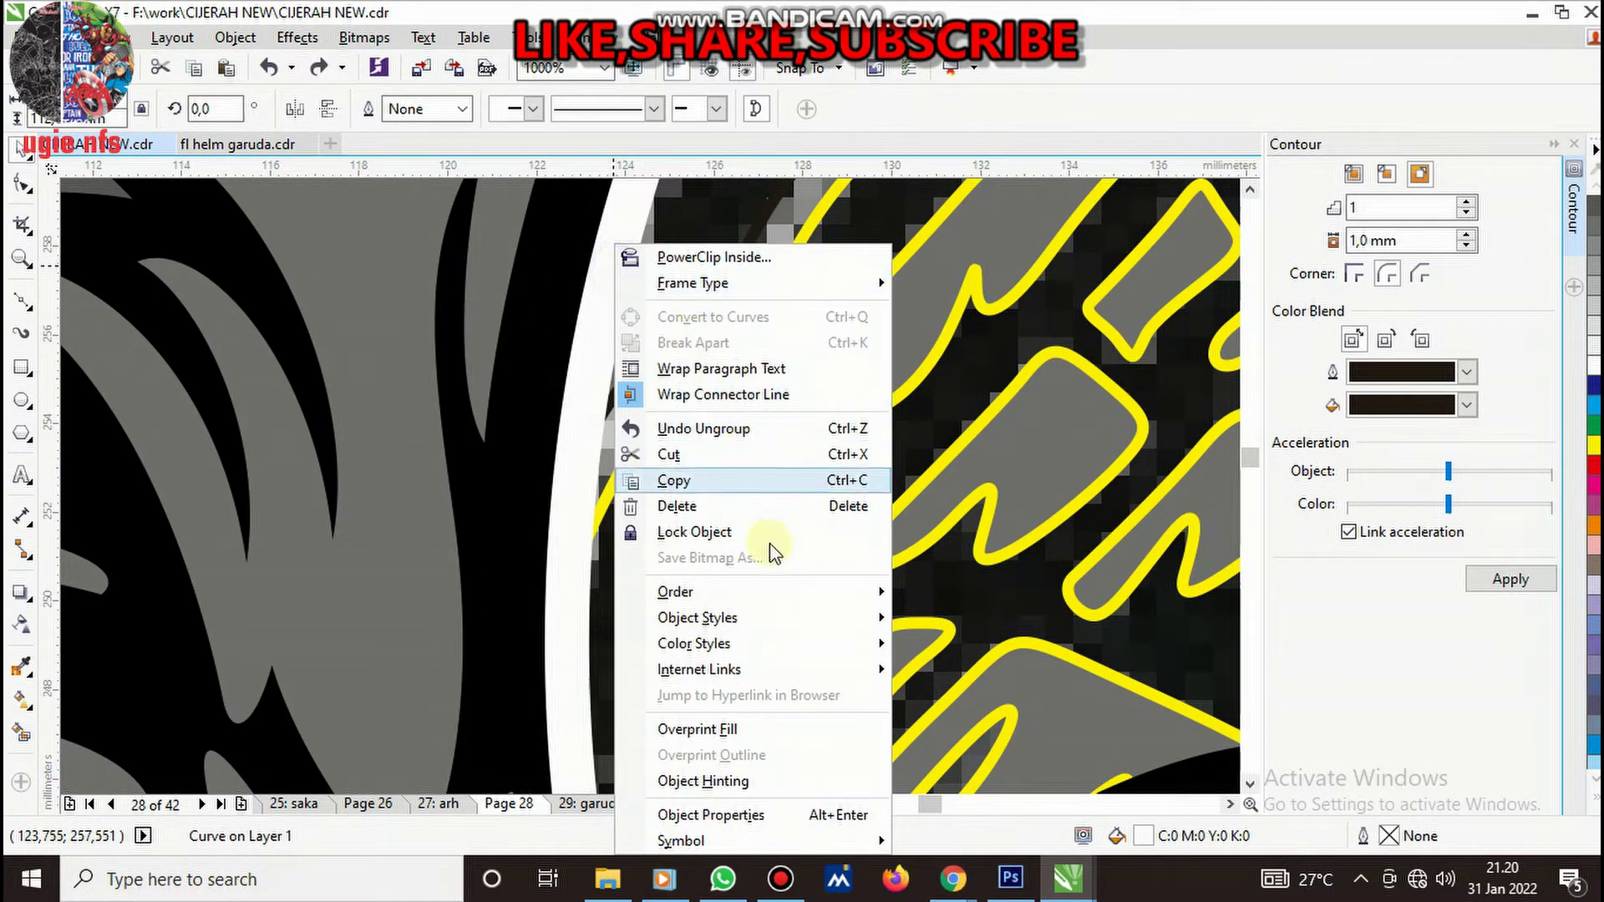
left_click(960, 791)
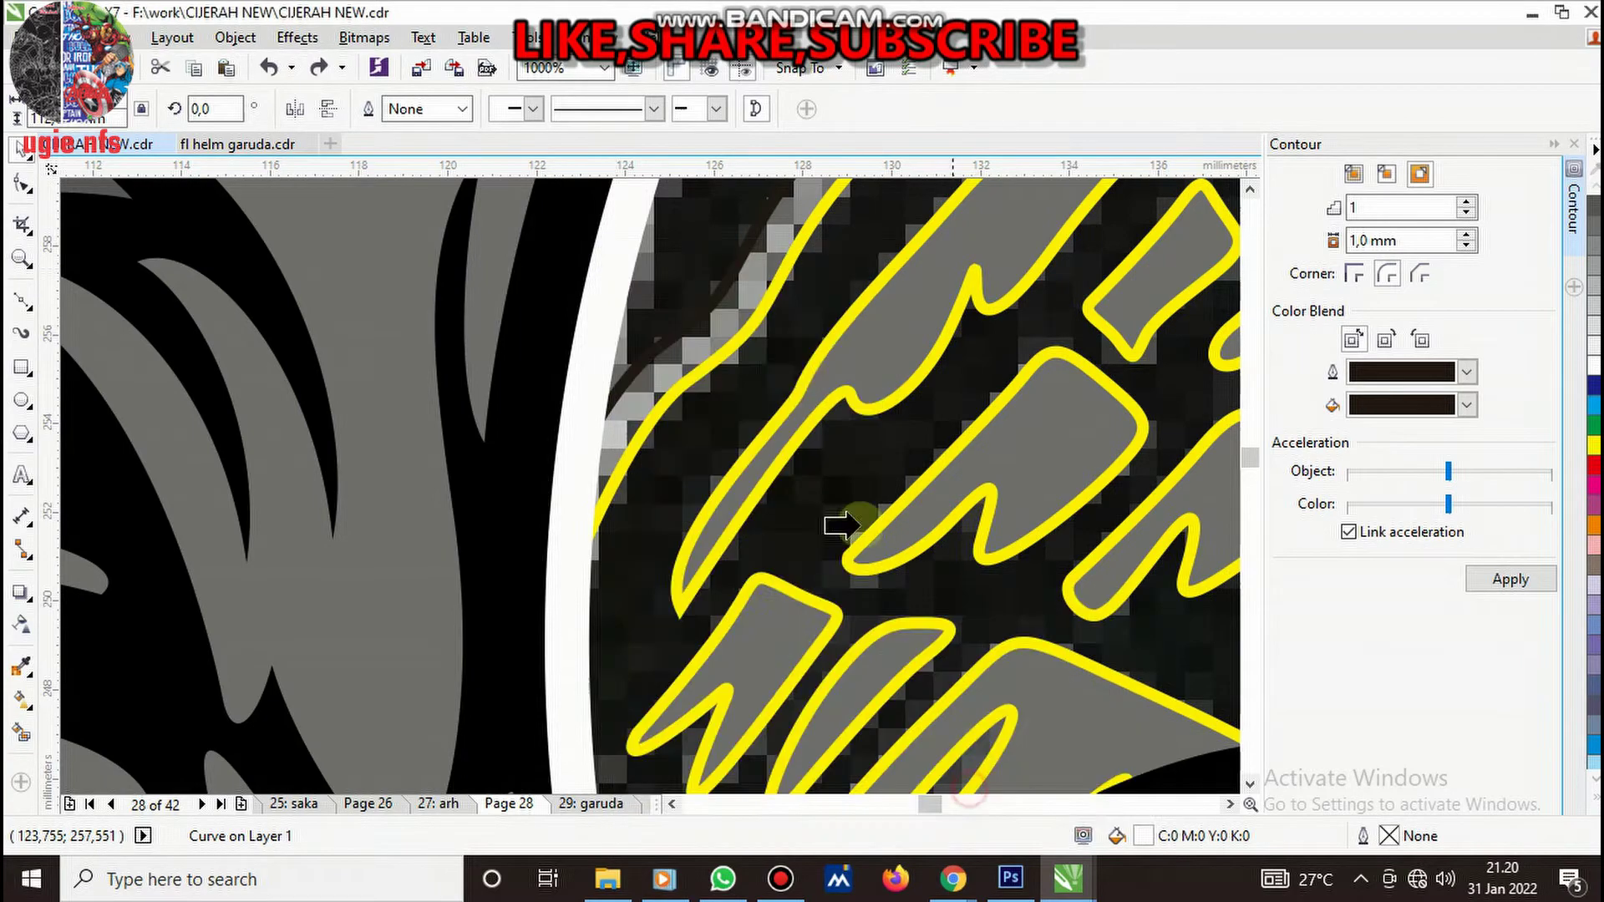
scroll(743, 313, "down", 3)
left_click(743, 313)
key("Escape")
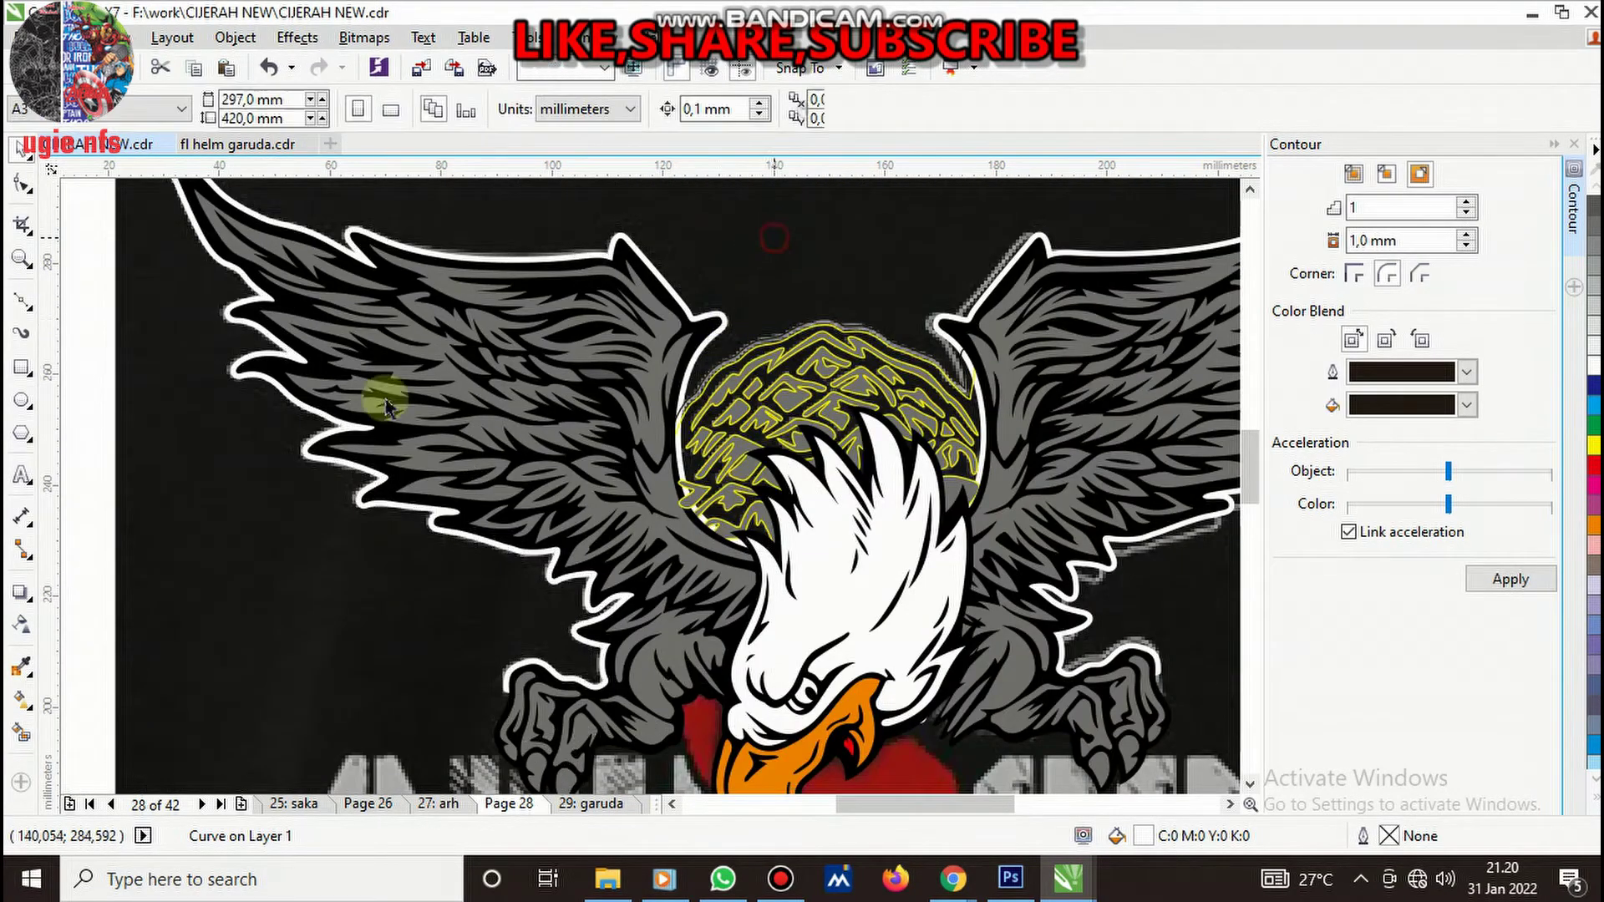
- Sample the white colour of the wing outline with the eyedropper
left_click(21, 667)
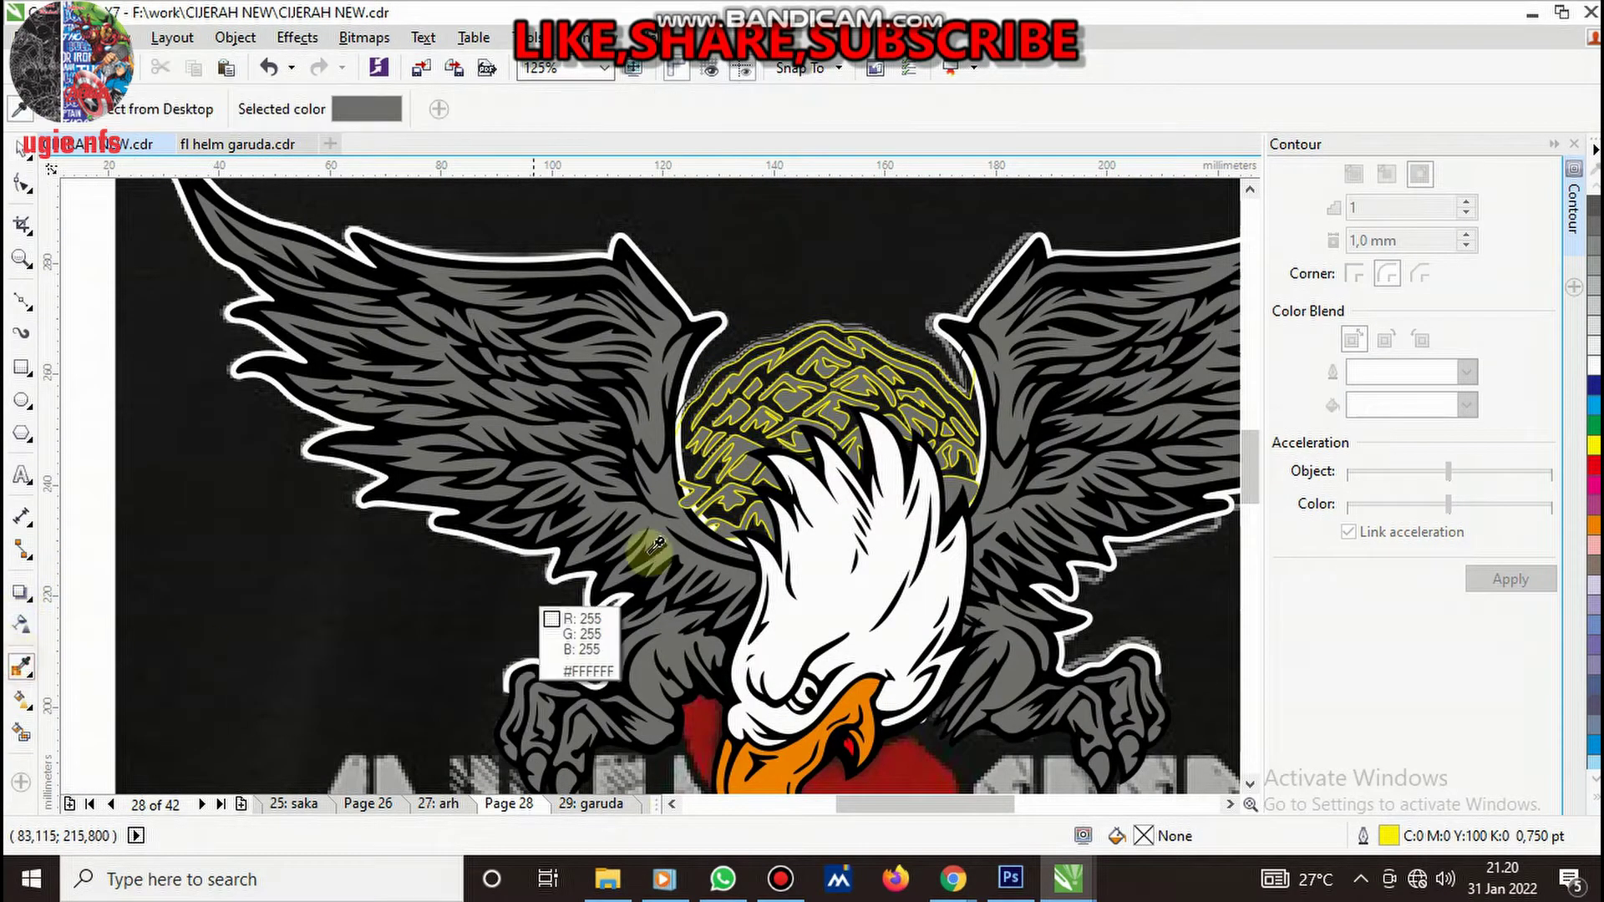
scroll(928, 461, "up", 3)
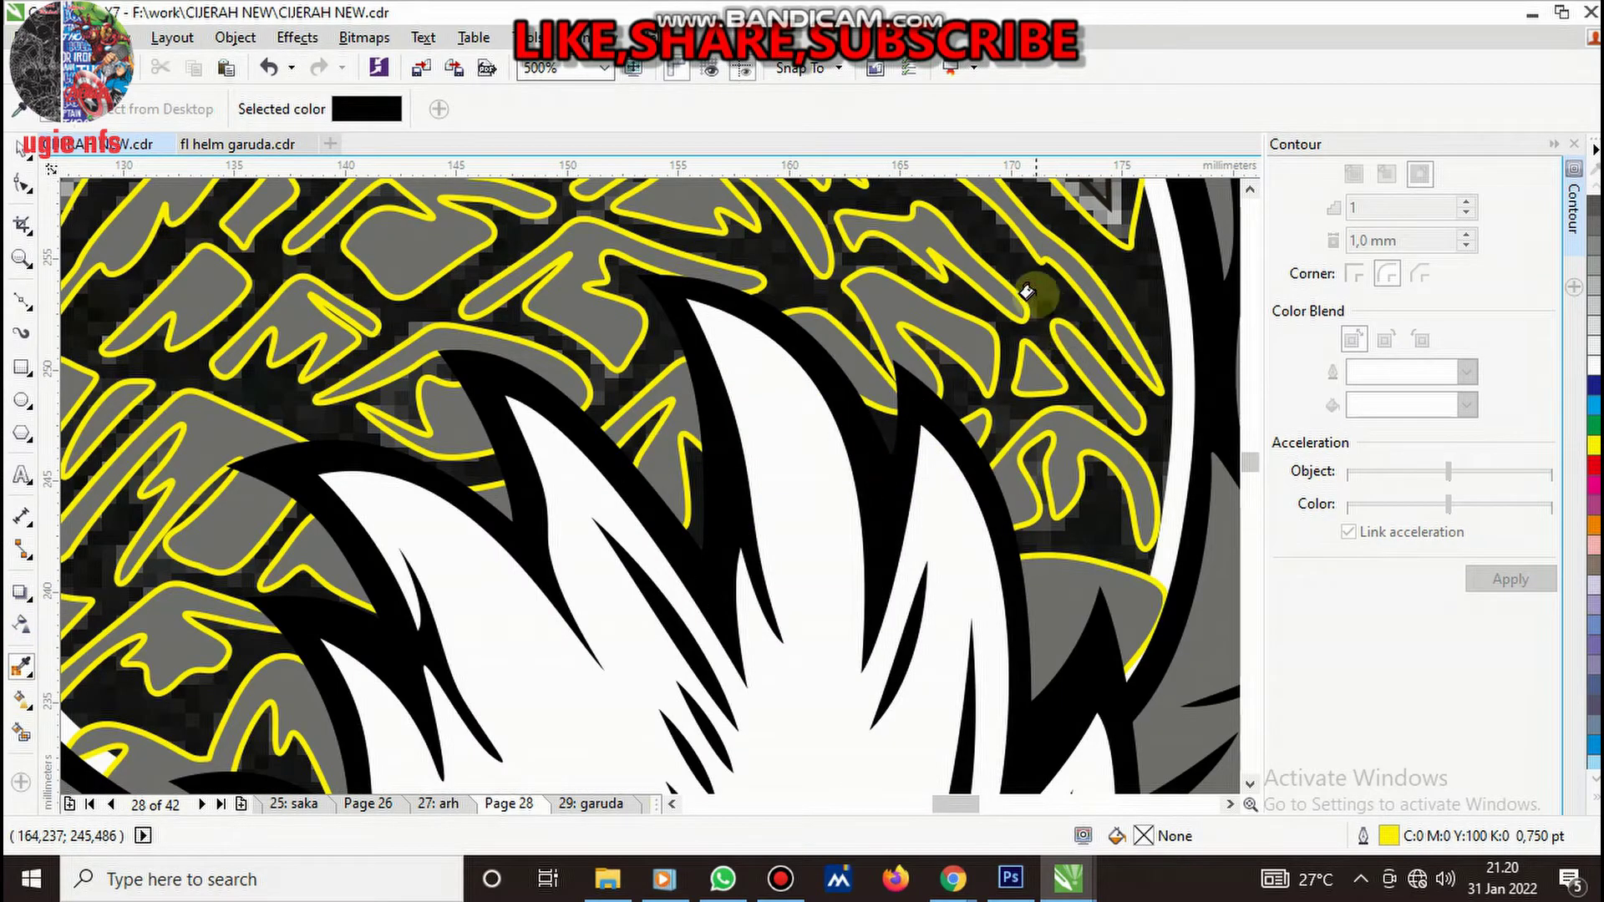
scroll(920, 443, "down", 2)
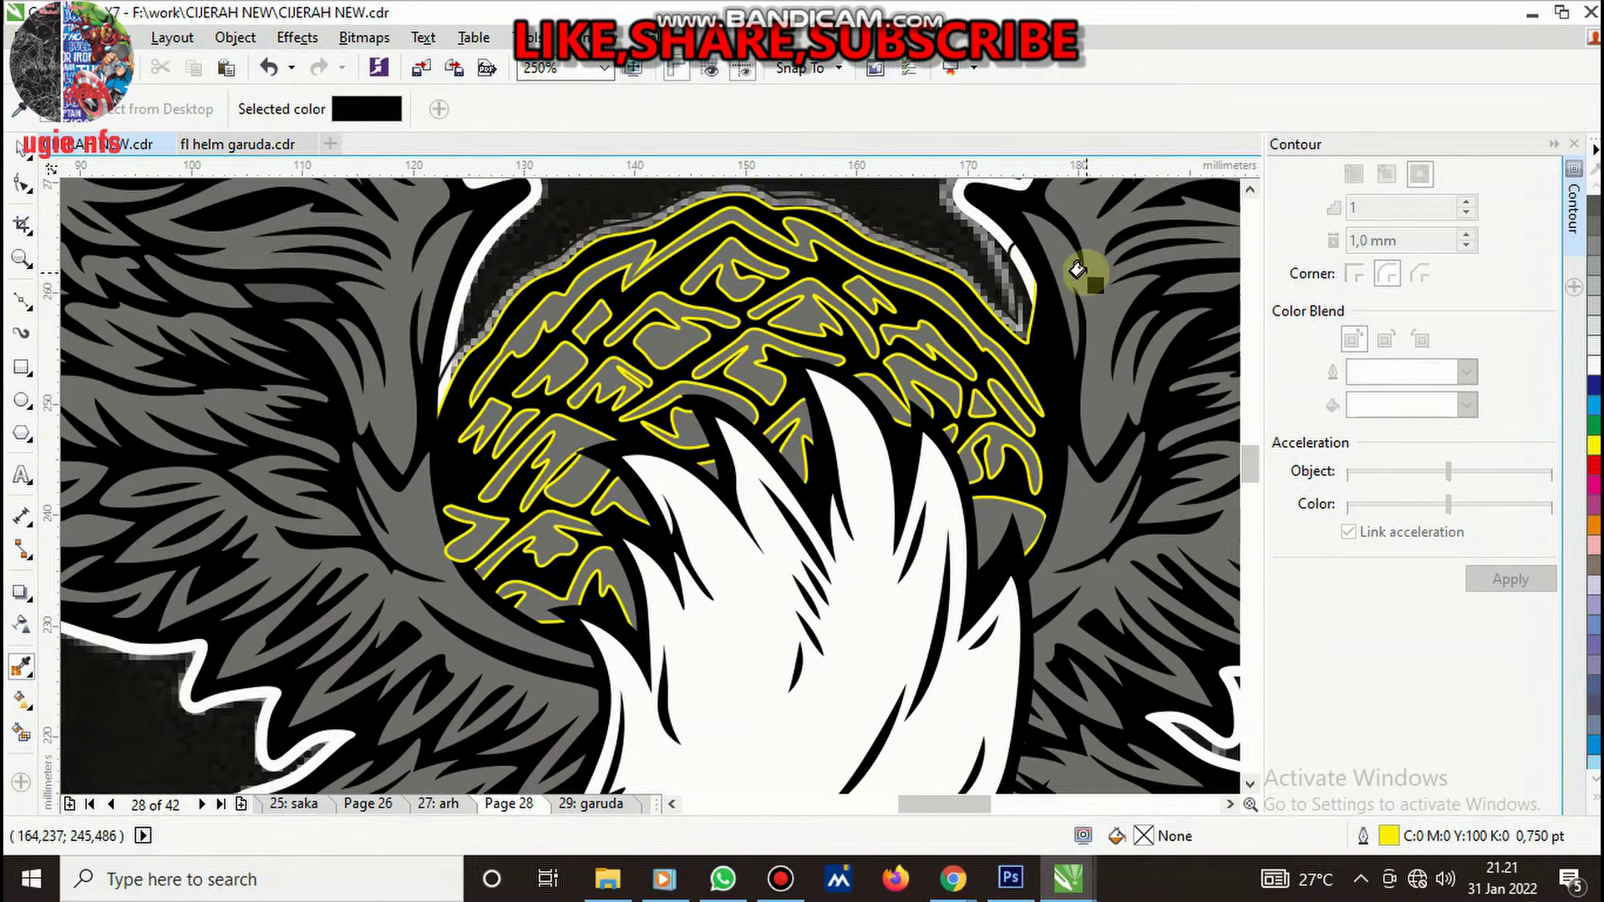
scroll(1077, 269, "down", 2)
scroll(1028, 315, "up", 2)
scroll(1028, 315, "up", 4)
scroll(763, 304, "up", 2)
left_click(753, 284)
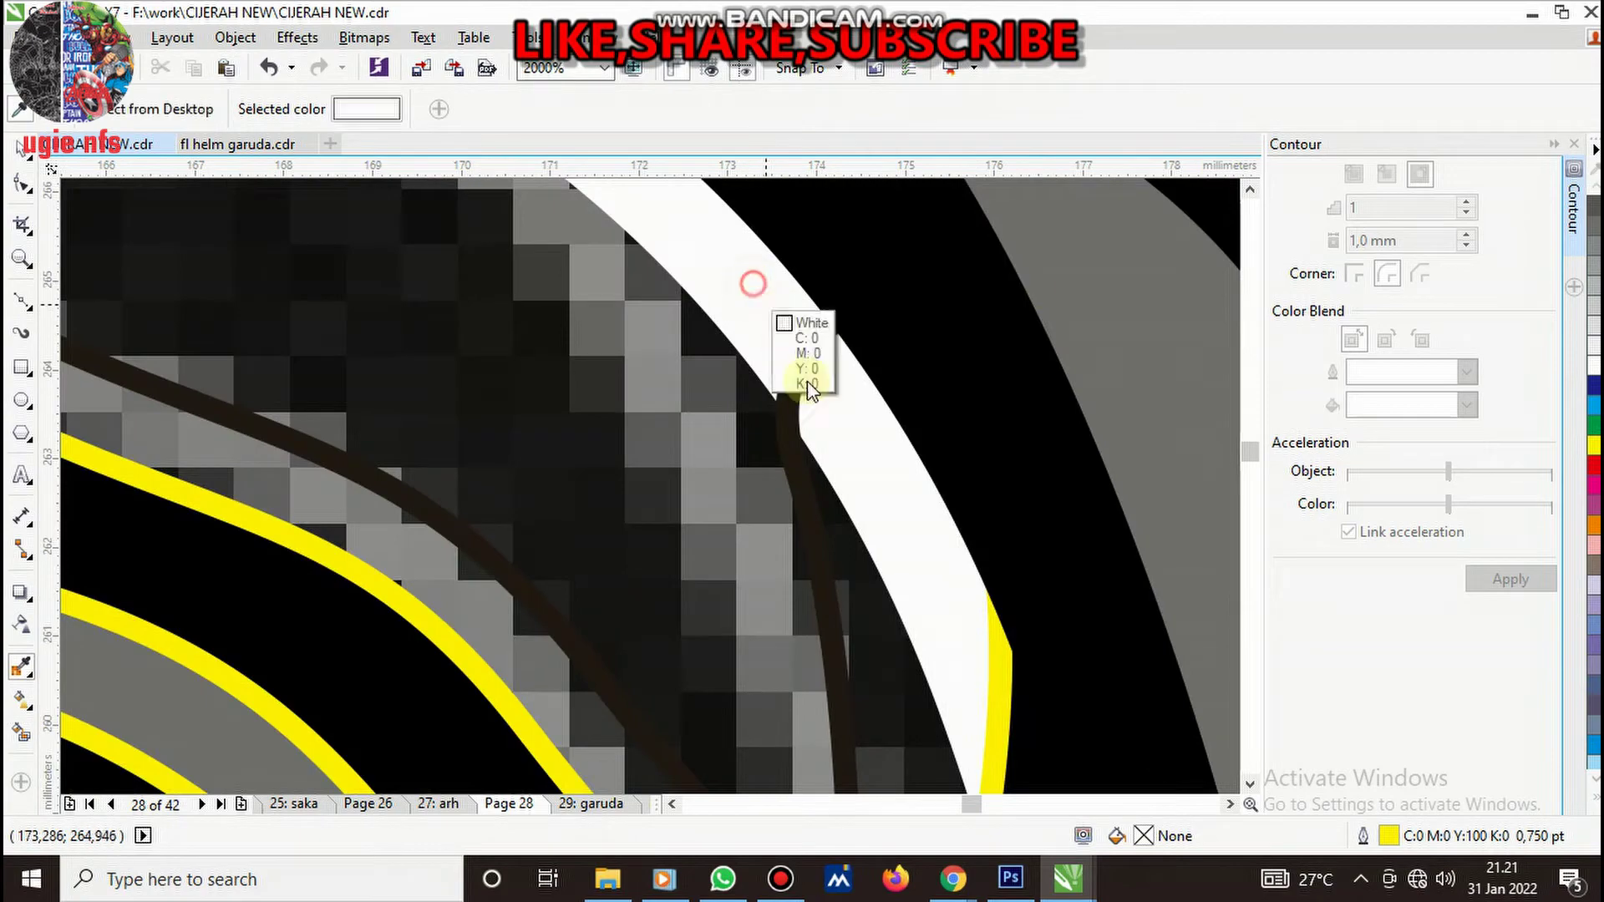
scroll(919, 485, "down", 3)
scroll(877, 468, "down", 2)
scroll(844, 435, "down", 2)
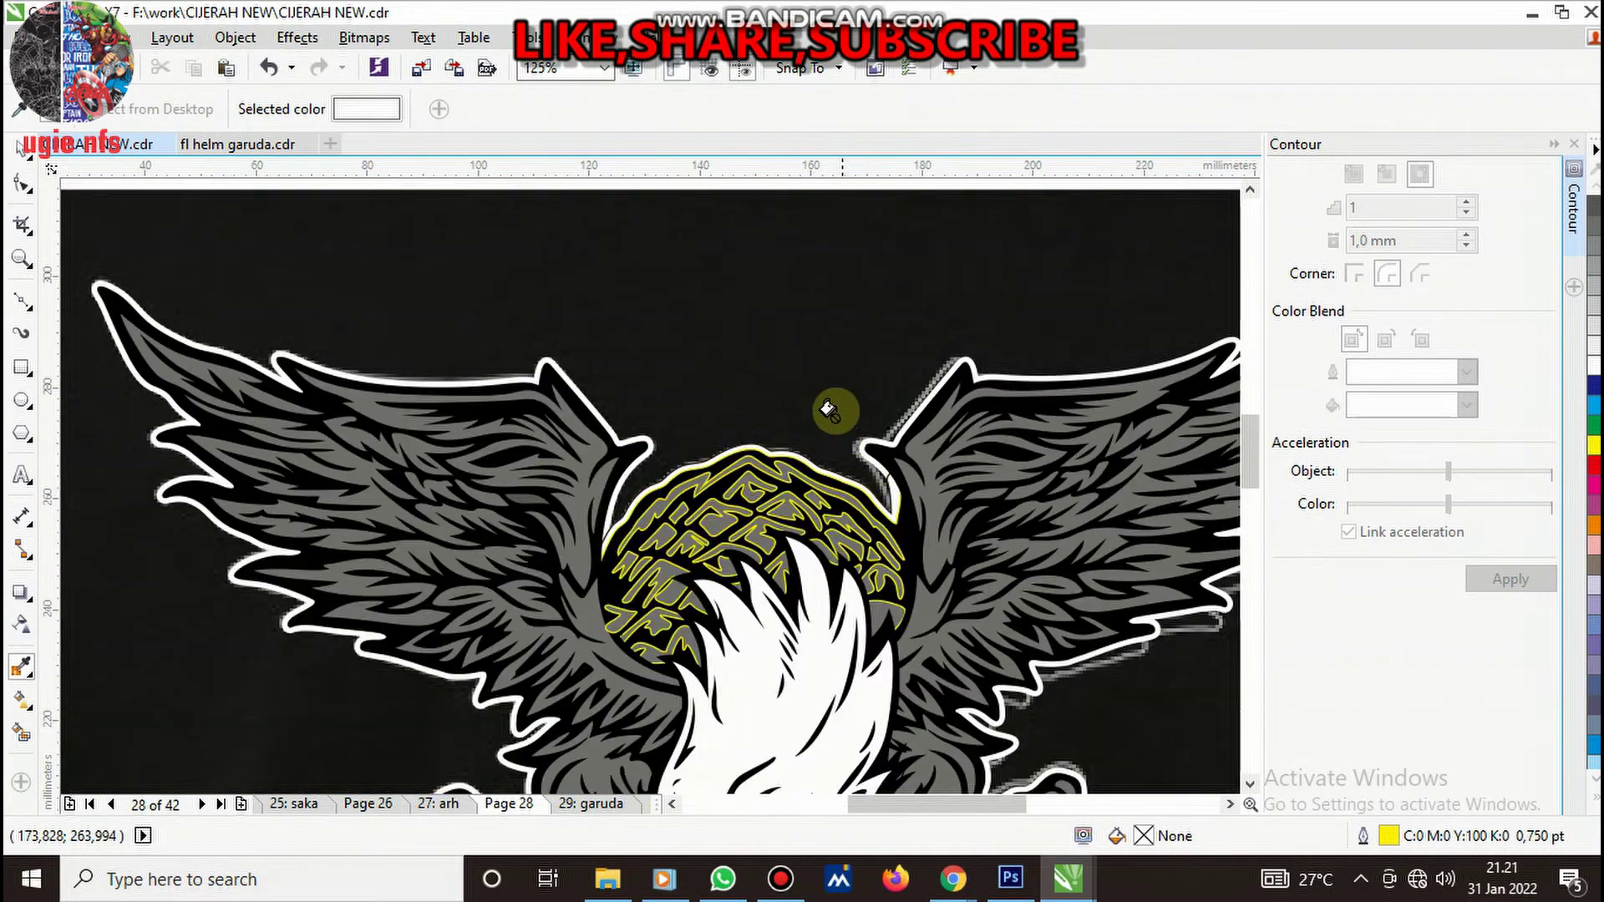
- Remove the outline from the traced eagle artwork group using the palette's X swatch
left_click(21, 157)
scroll(752, 372, "down", 2)
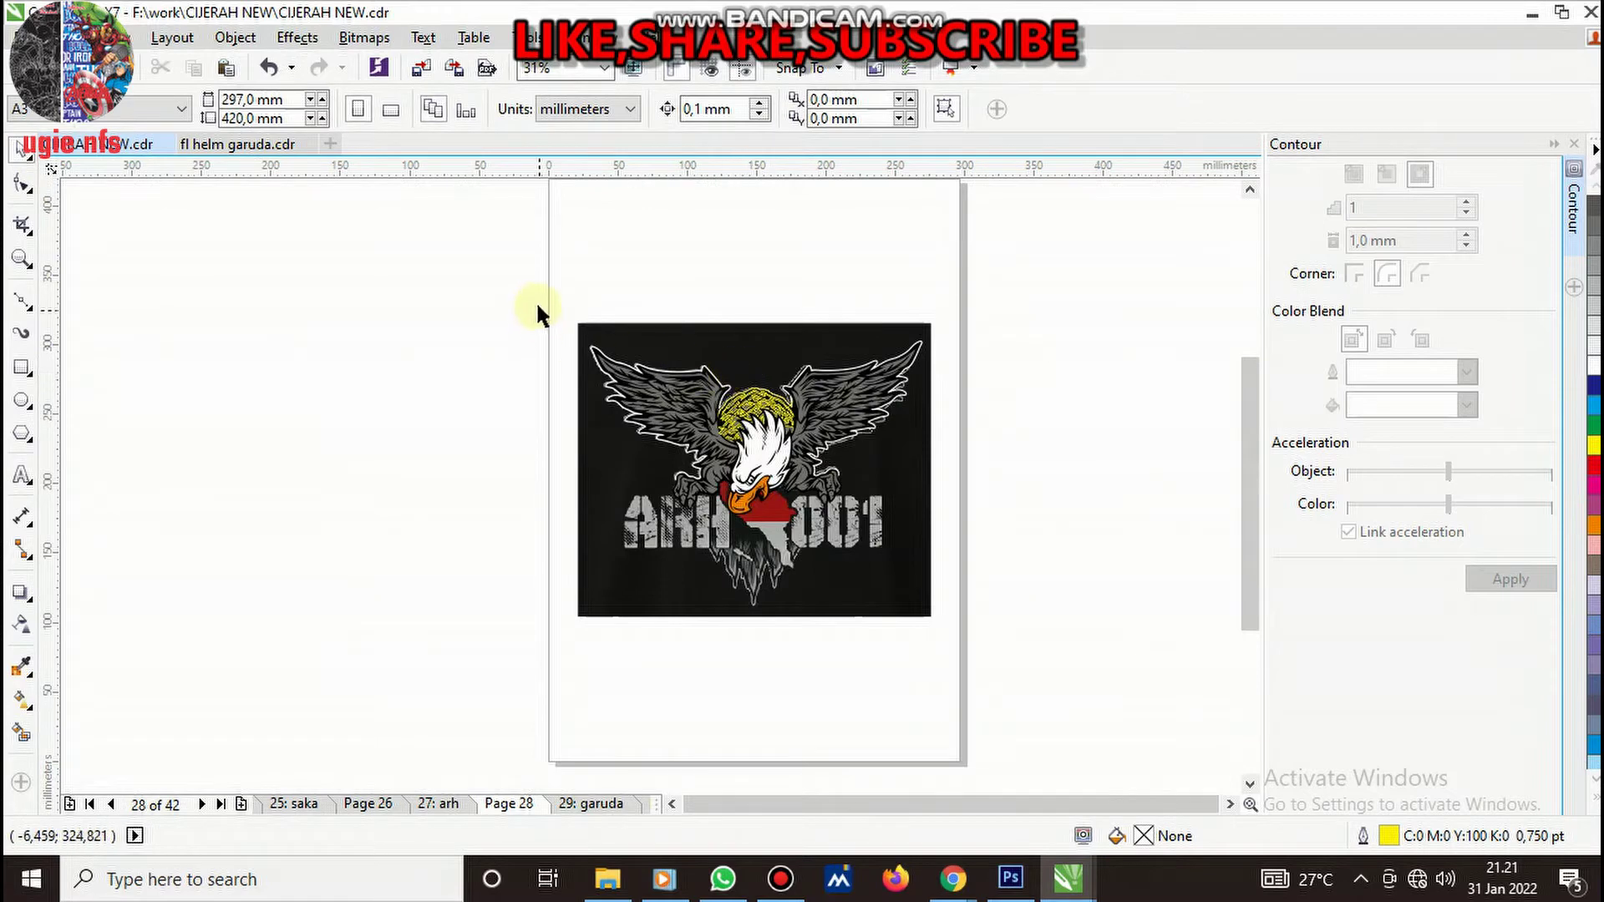
left_click_drag(888, 528, 1048, 560)
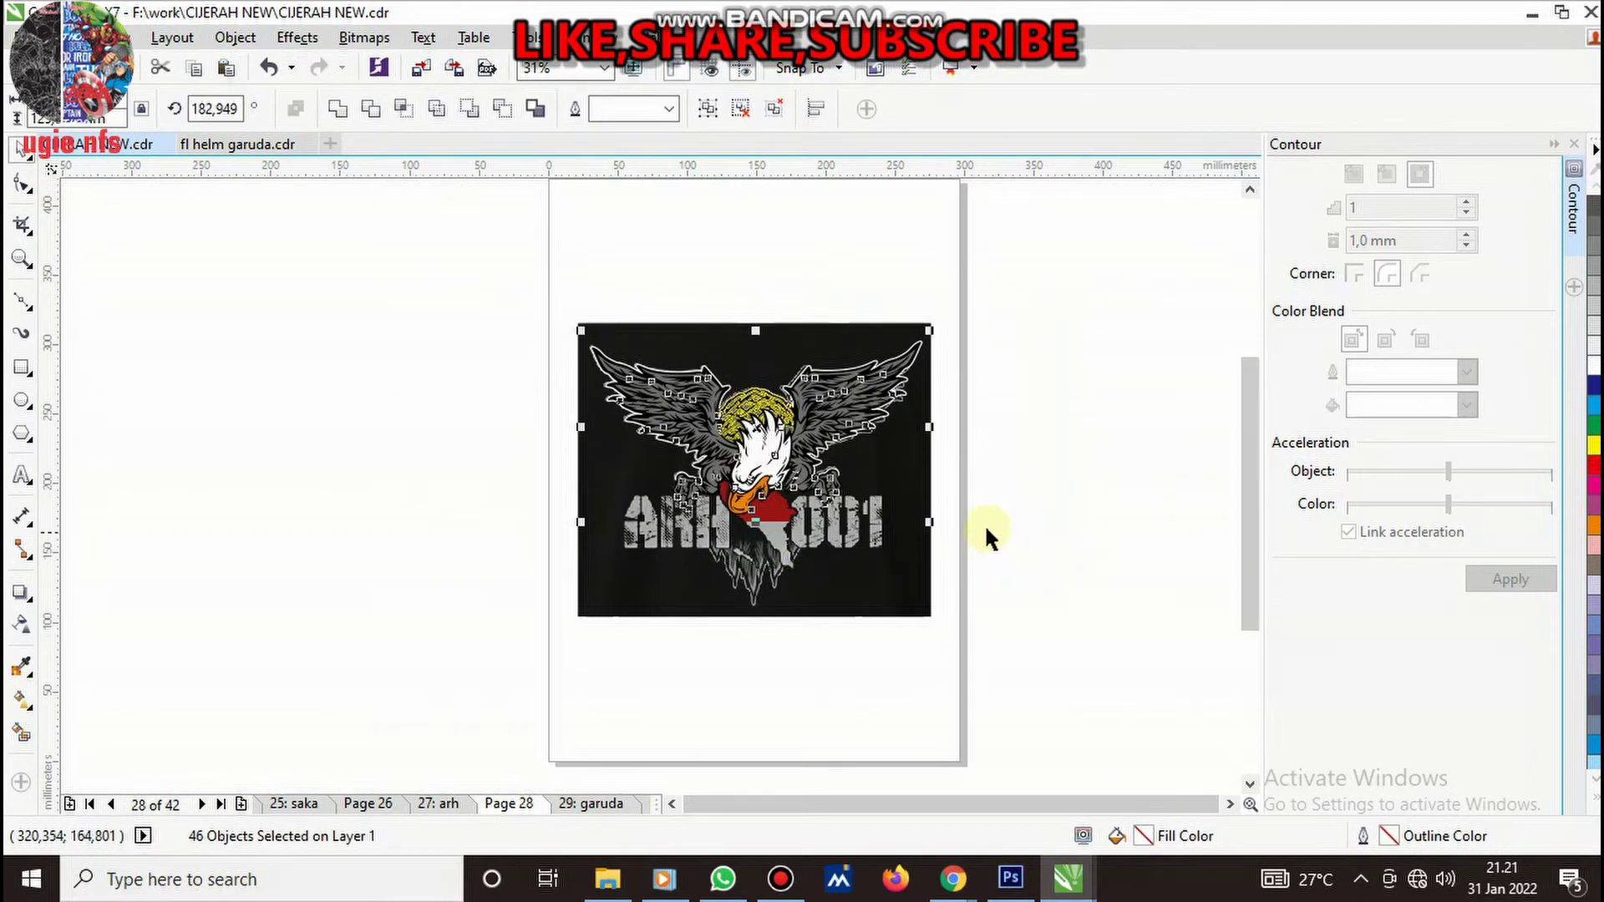
left_click(821, 441)
scroll(821, 440, "up", 1)
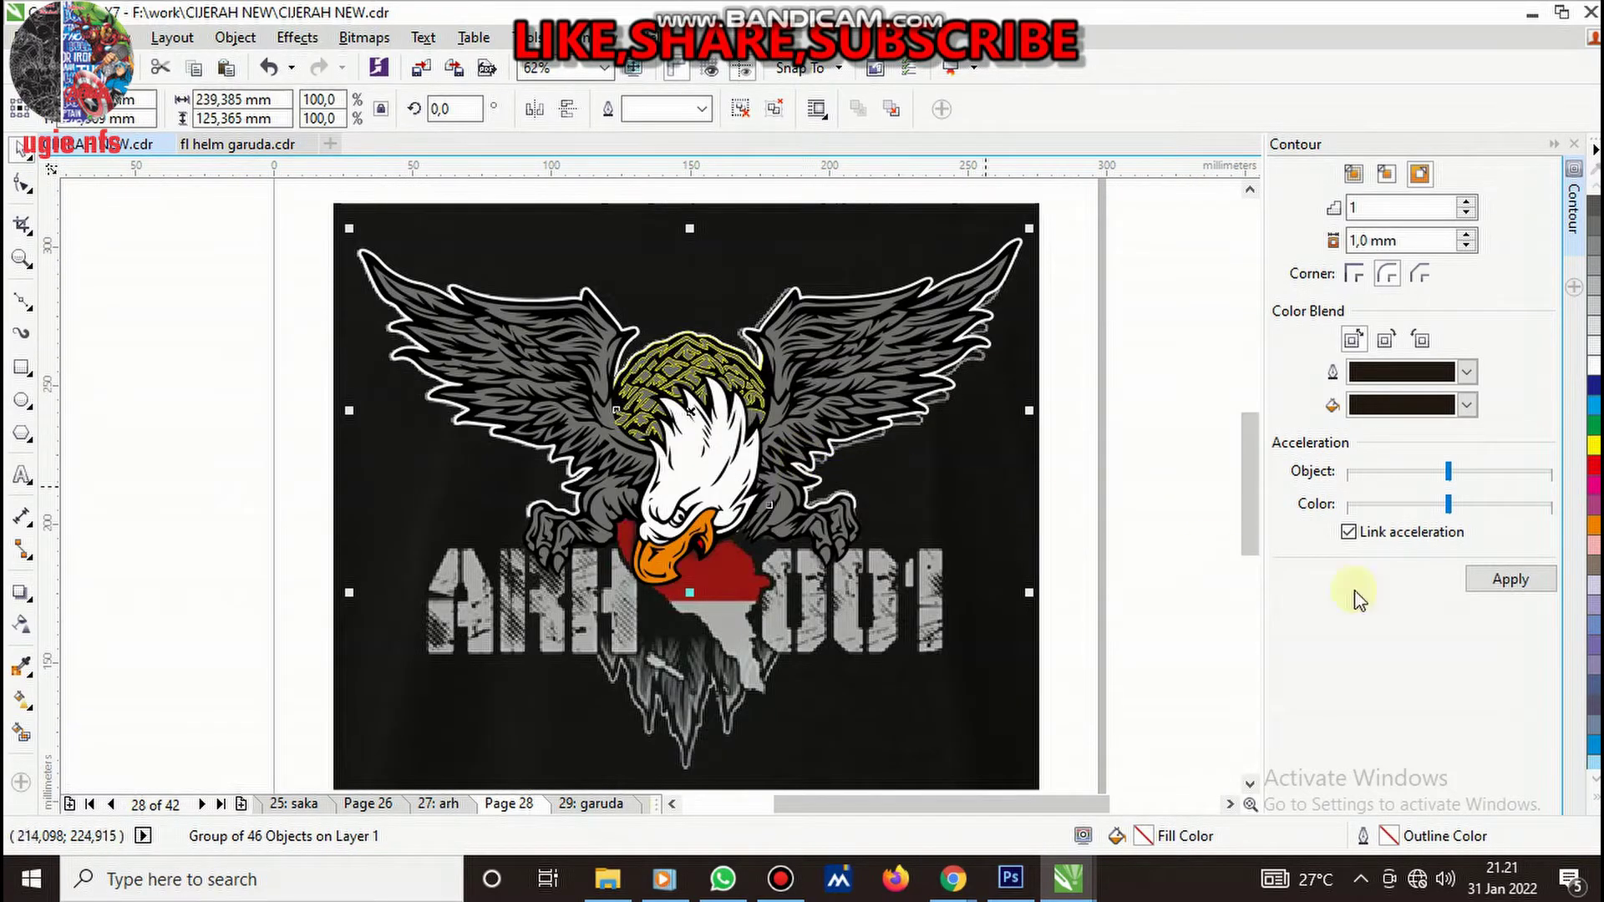
left_click(1595, 784)
right_click(1516, 190)
left_click(1062, 458)
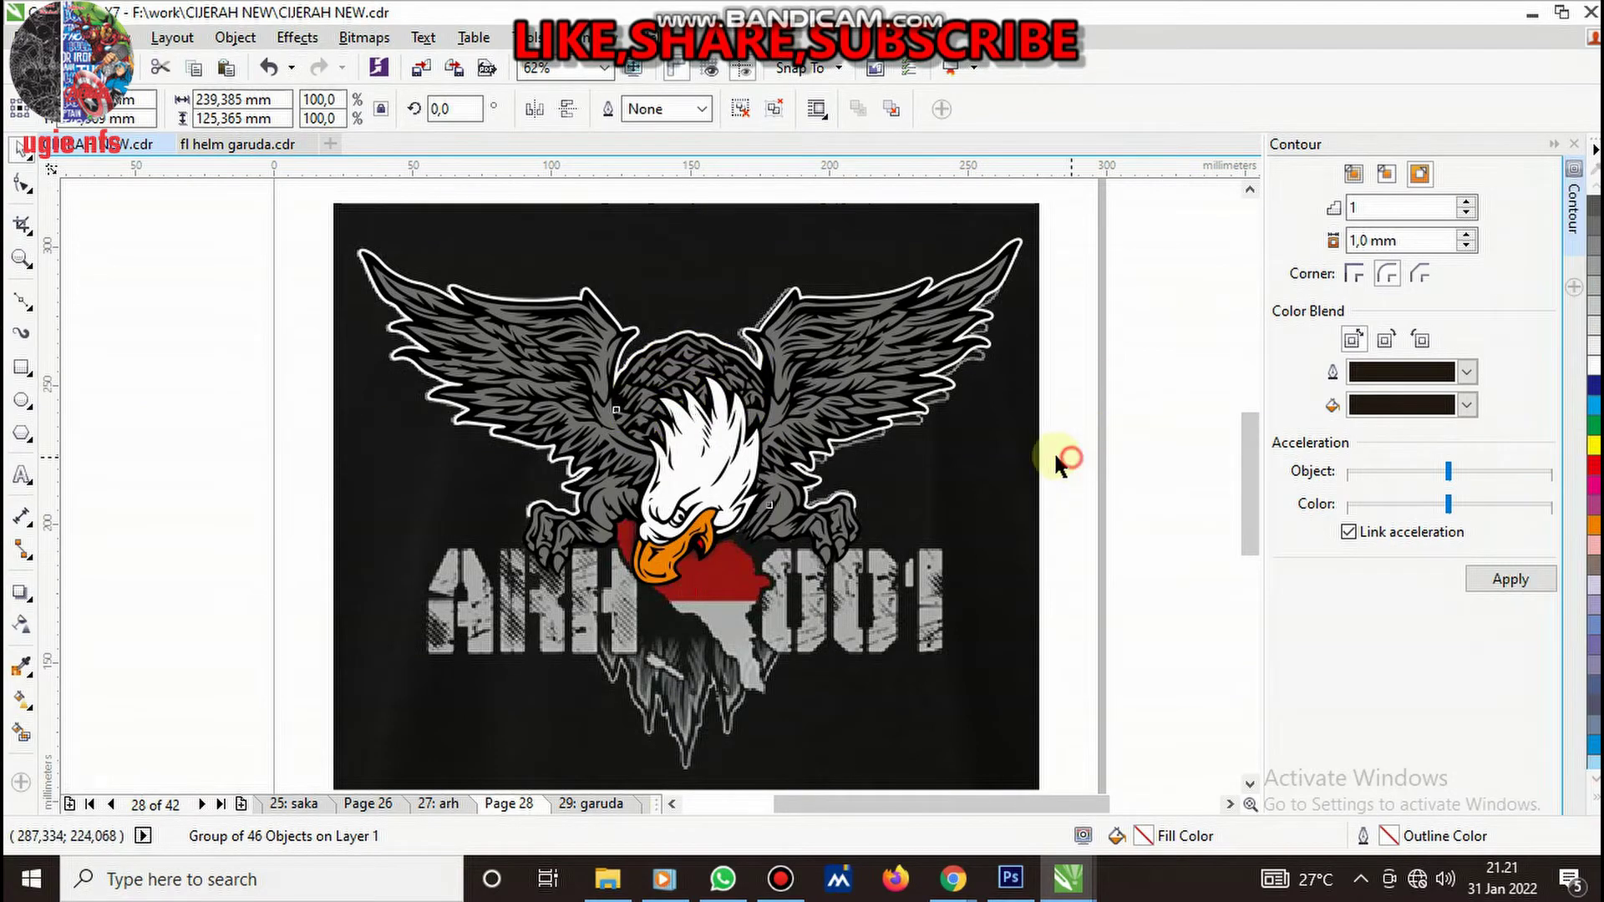
- Try ungrouping the 46-object eagle group, then undo the ungroup
scroll(760, 456, "up", 1)
scroll(506, 422, "up", 3)
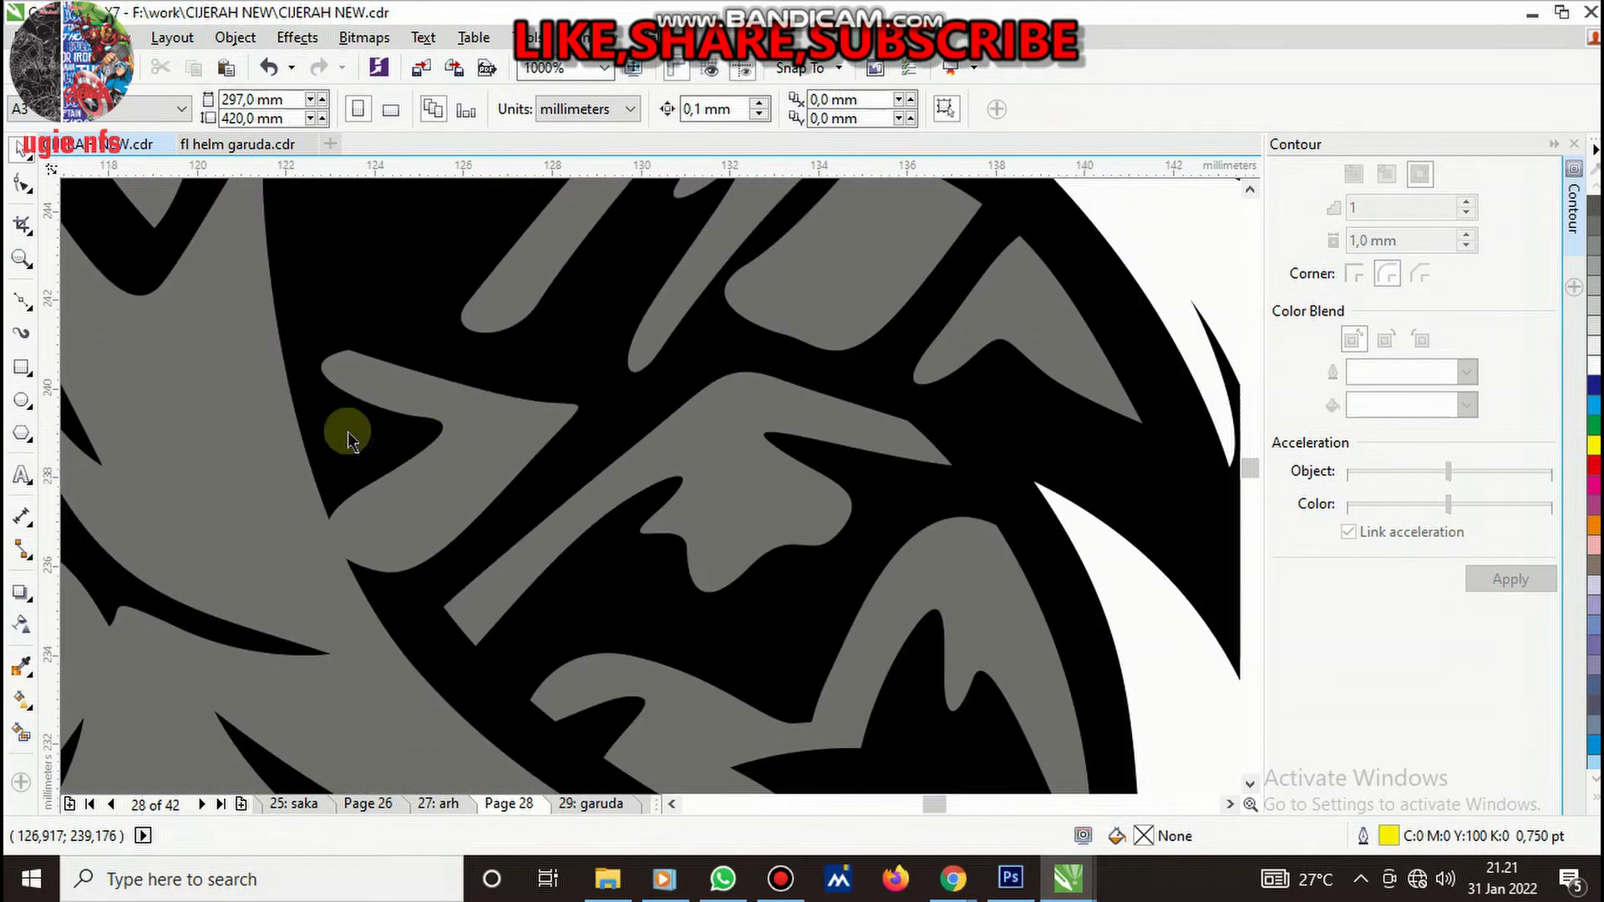
scroll(559, 476, "down", 2)
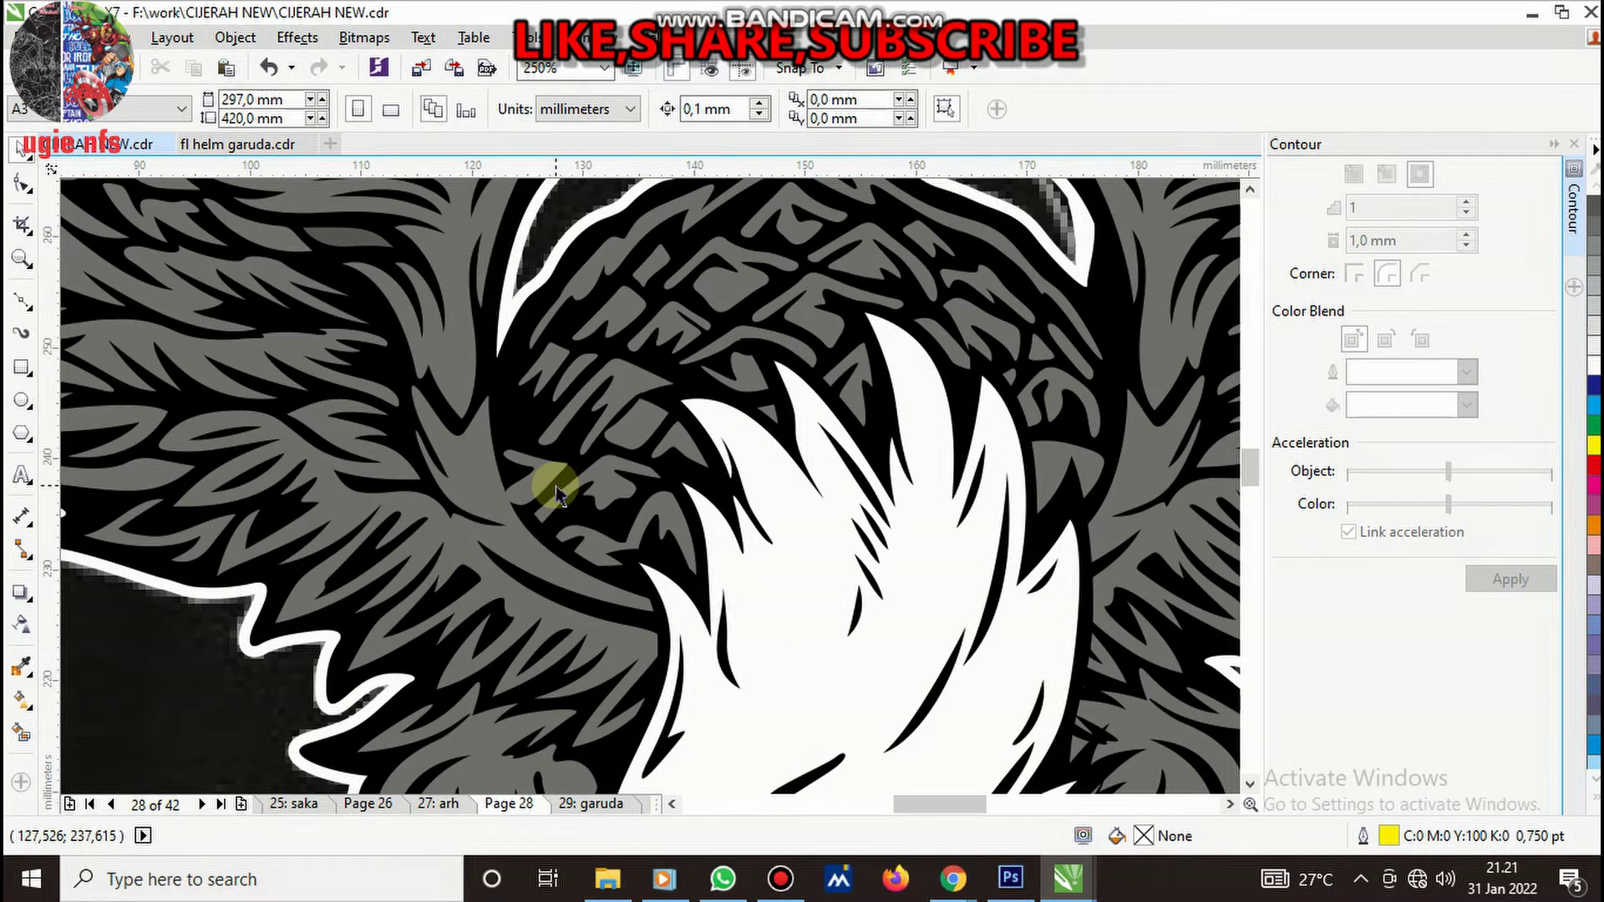
left_click(544, 483)
right_click(545, 483)
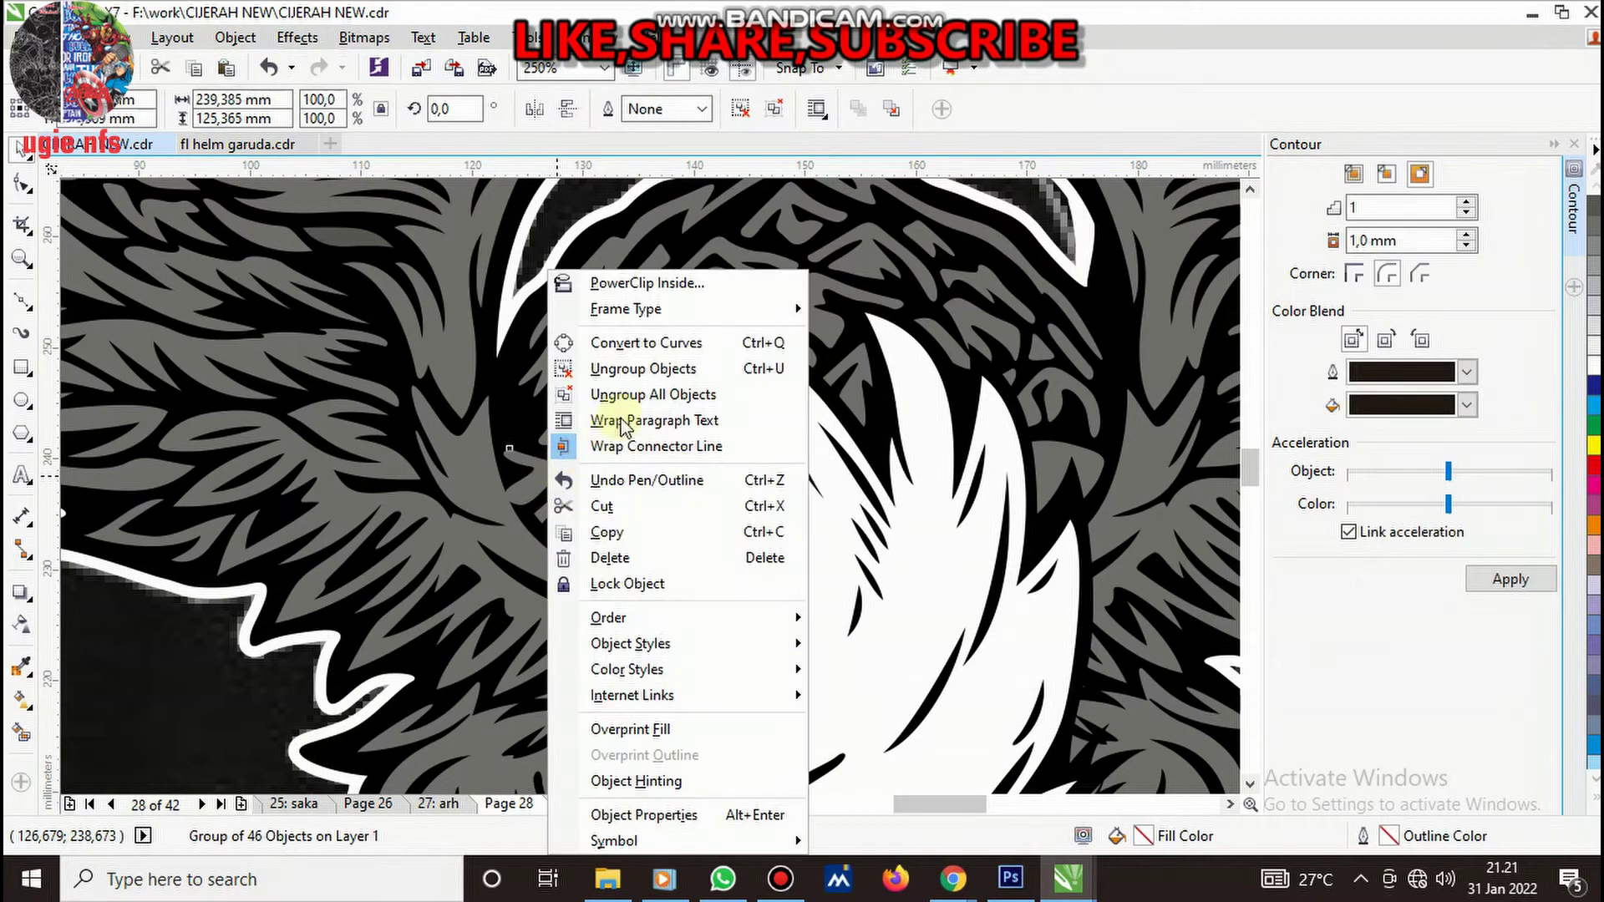
left_click(628, 379)
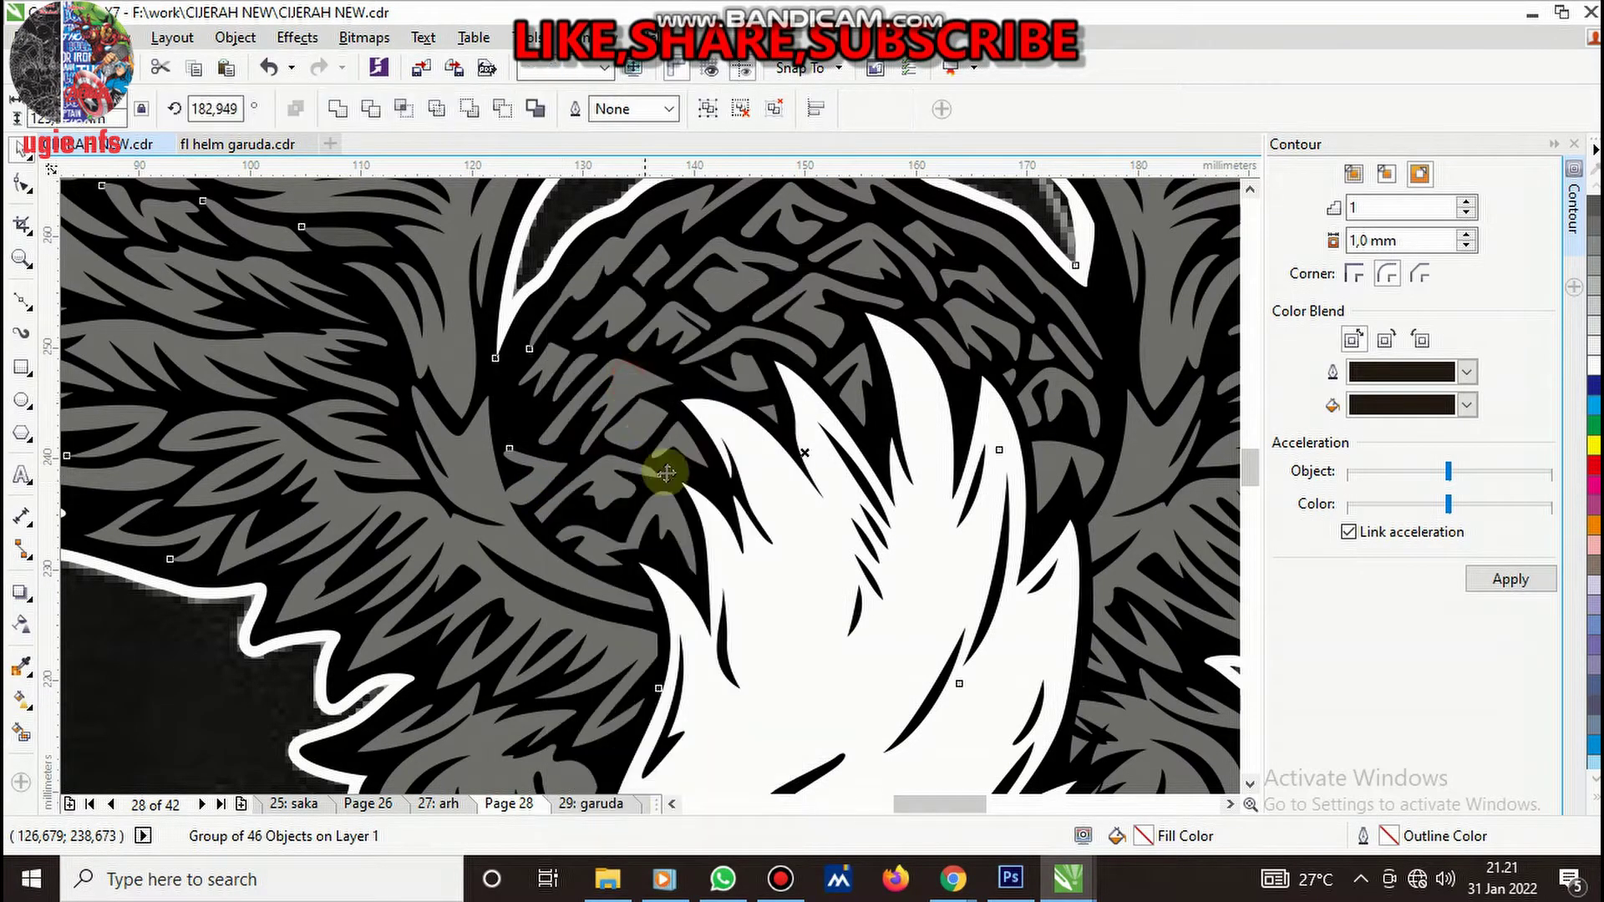
key("ctrl+z")
- Reshape the lower lobe of the grey hooked shape by dragging its nodes and segments
left_click(531, 473, "ctrl")
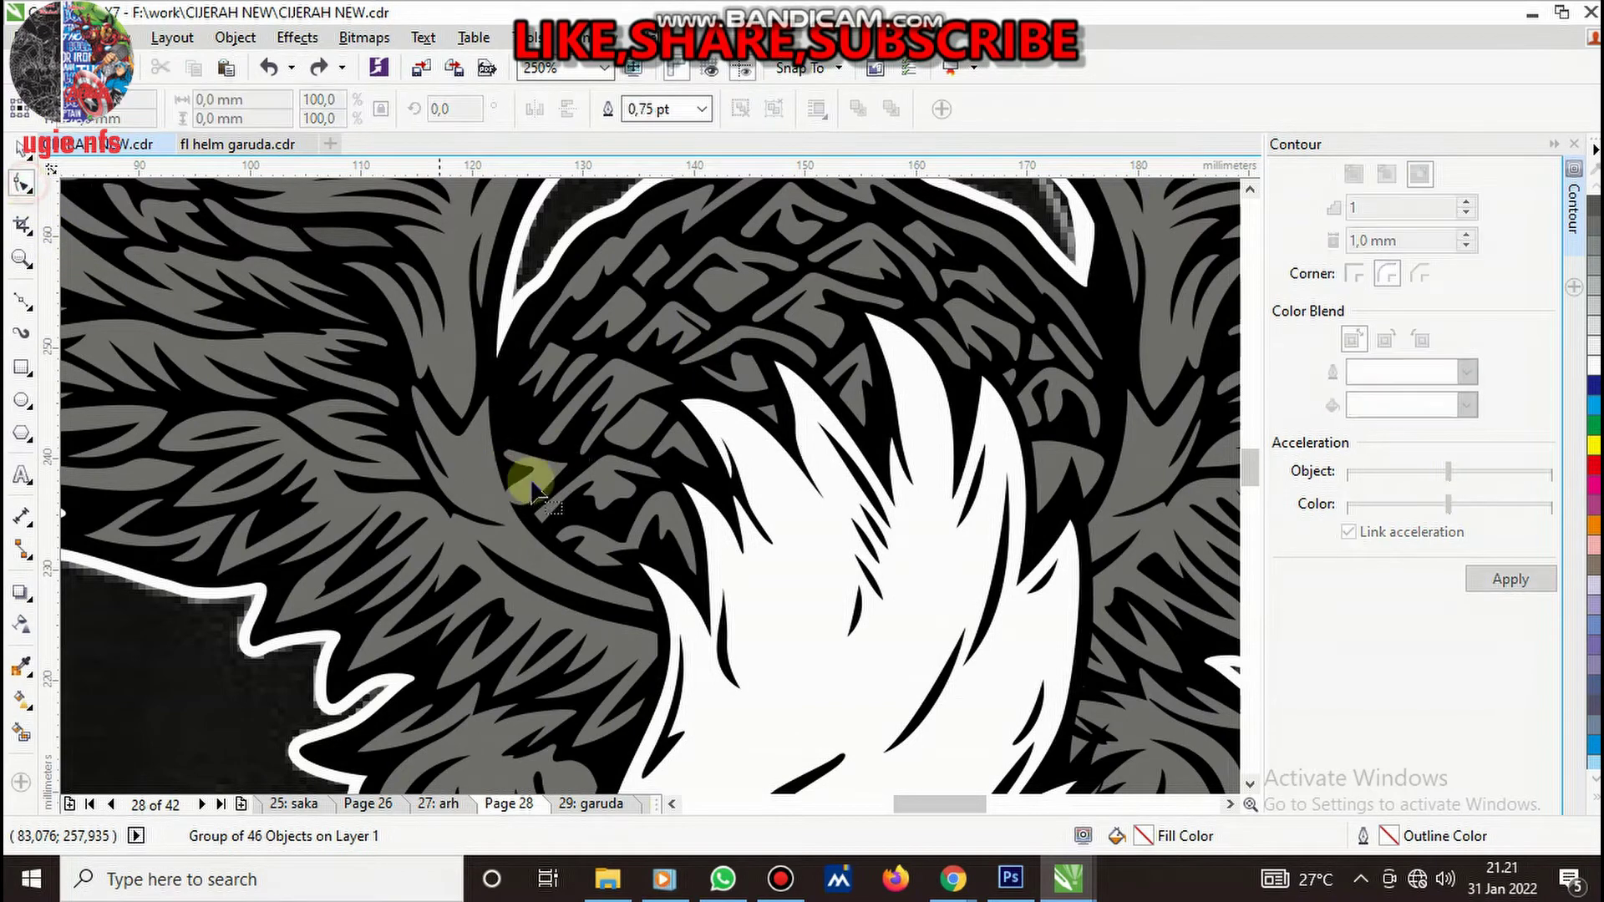
scroll(492, 485, "up", 4)
left_click(452, 455)
left_click_drag(365, 445, 391, 428)
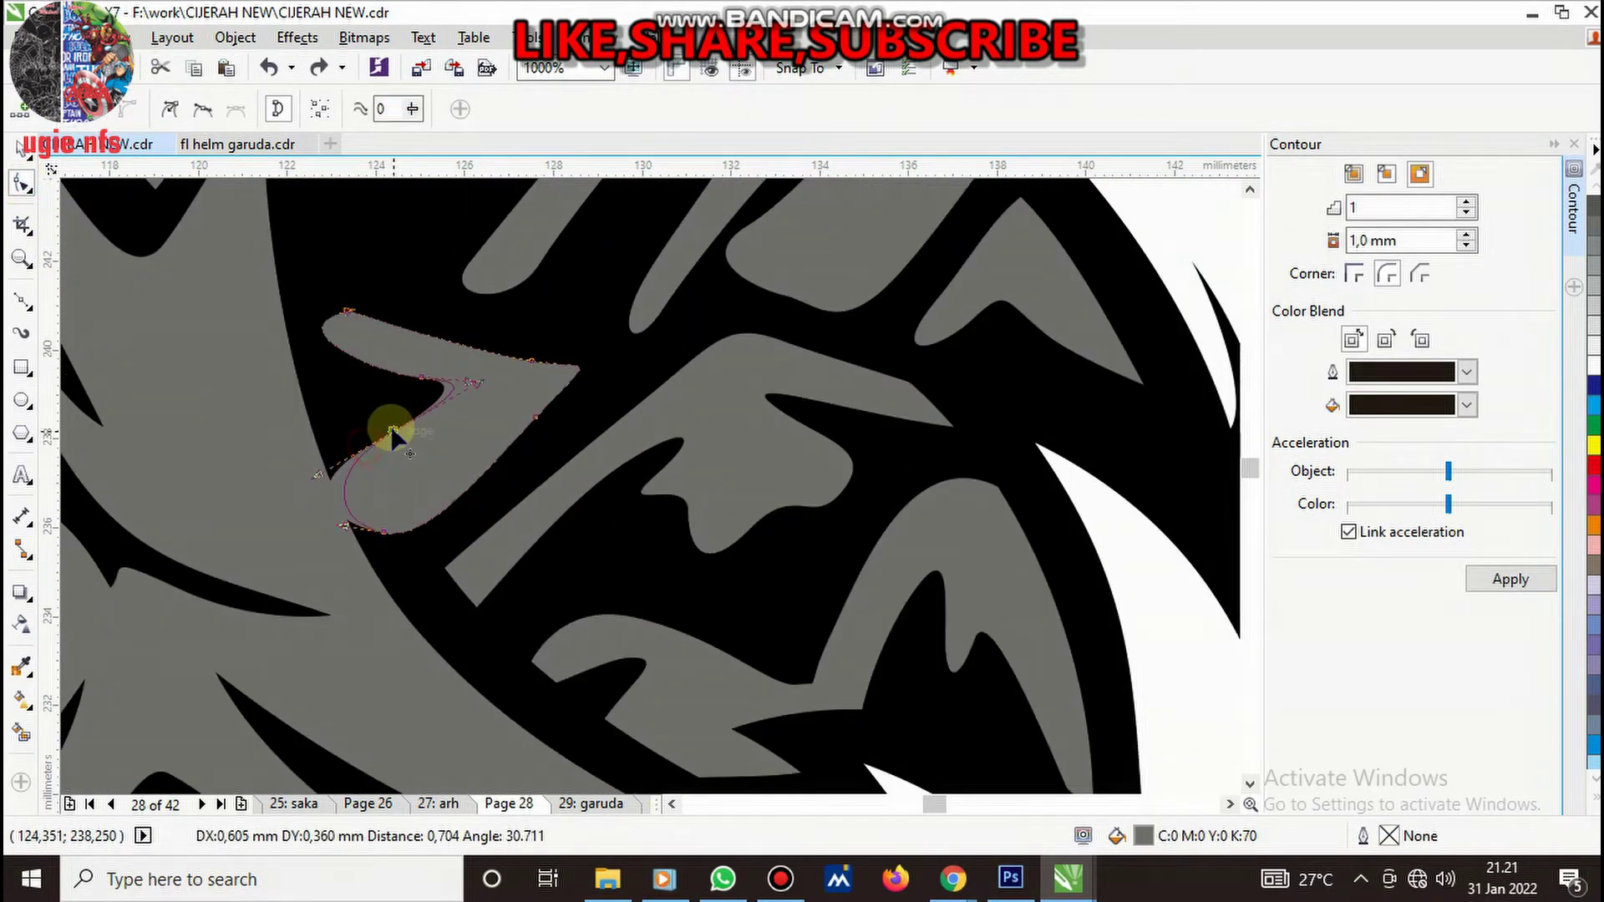
left_click_drag(385, 531, 417, 527)
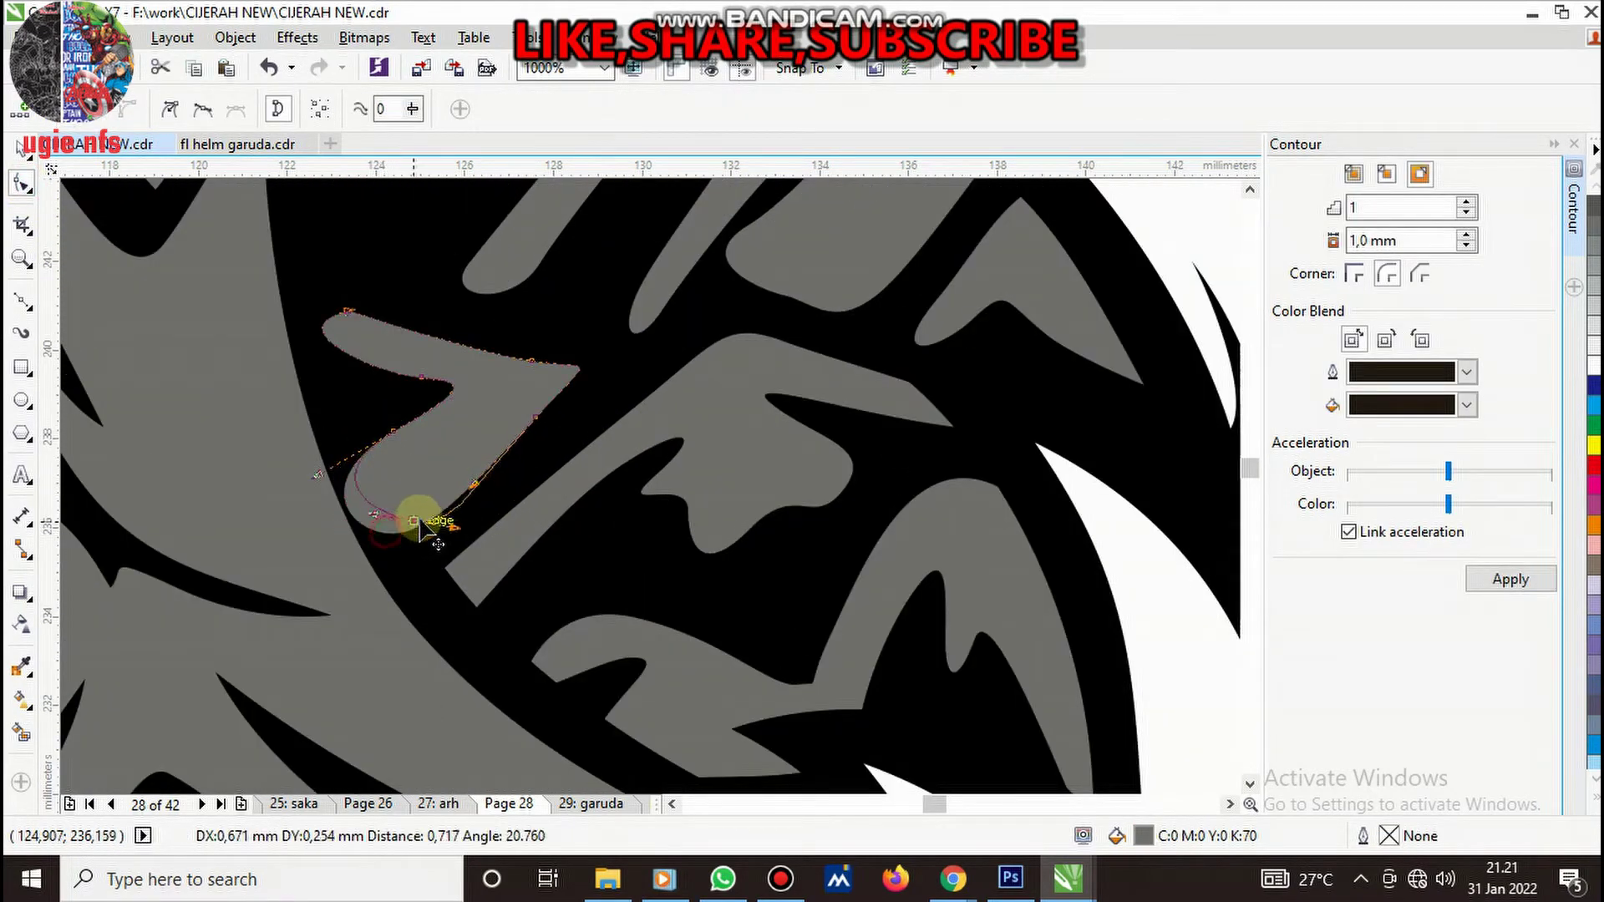
left_click(392, 429)
left_click_drag(338, 462, 374, 440)
left_click(343, 343)
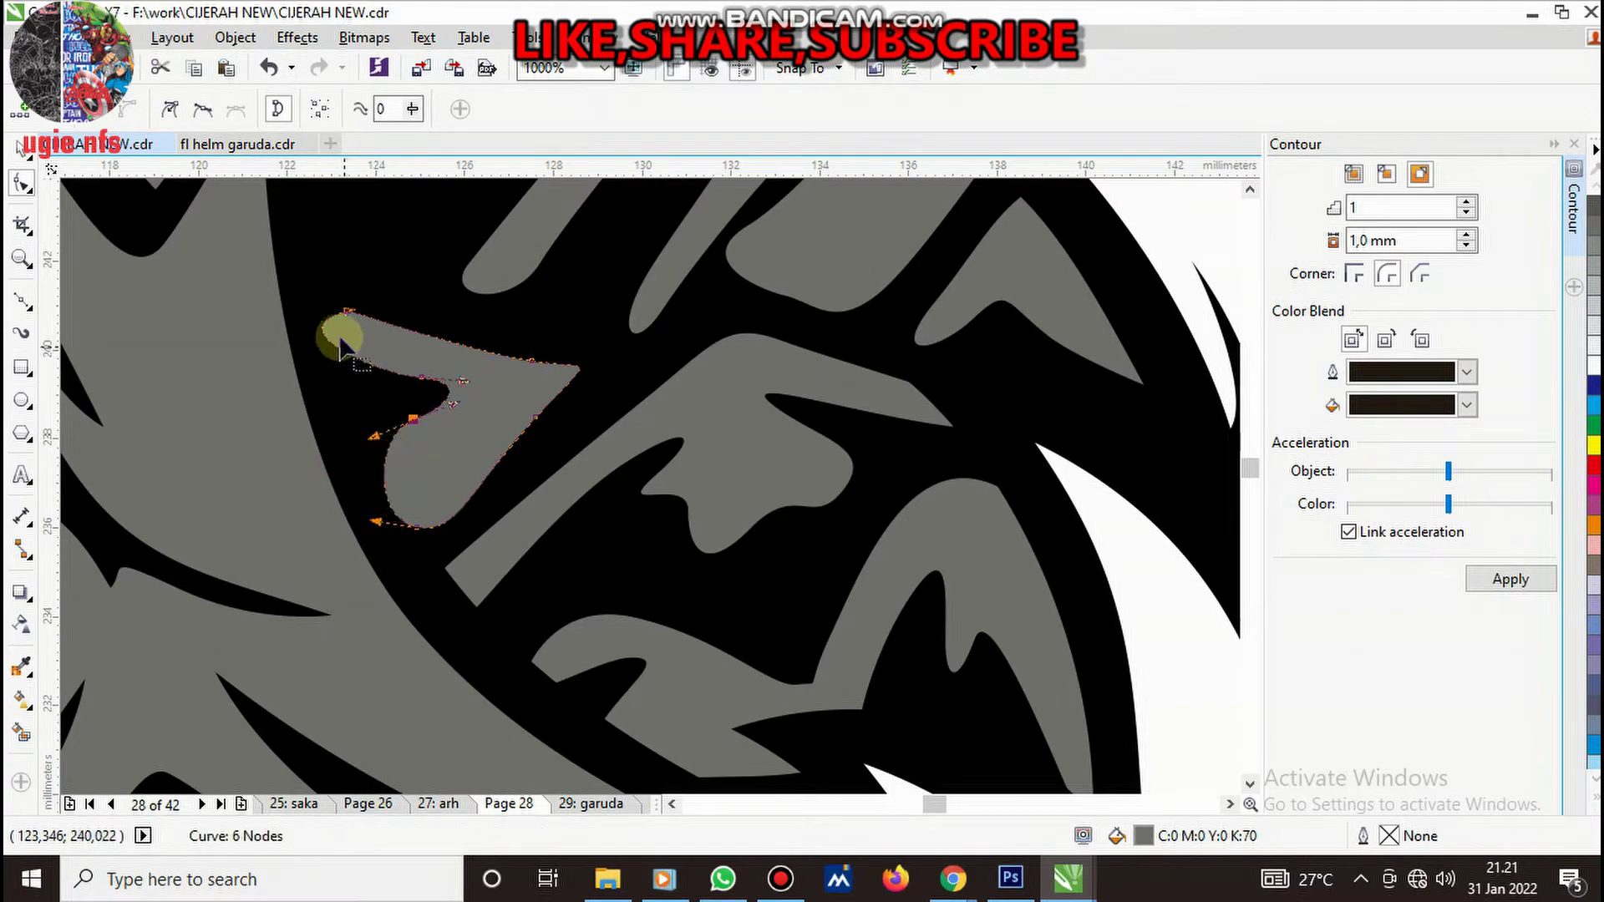
- Pull the grey shape's upper tip to the right, then select the whole 46-object eagle group
left_click_drag(344, 309, 383, 306)
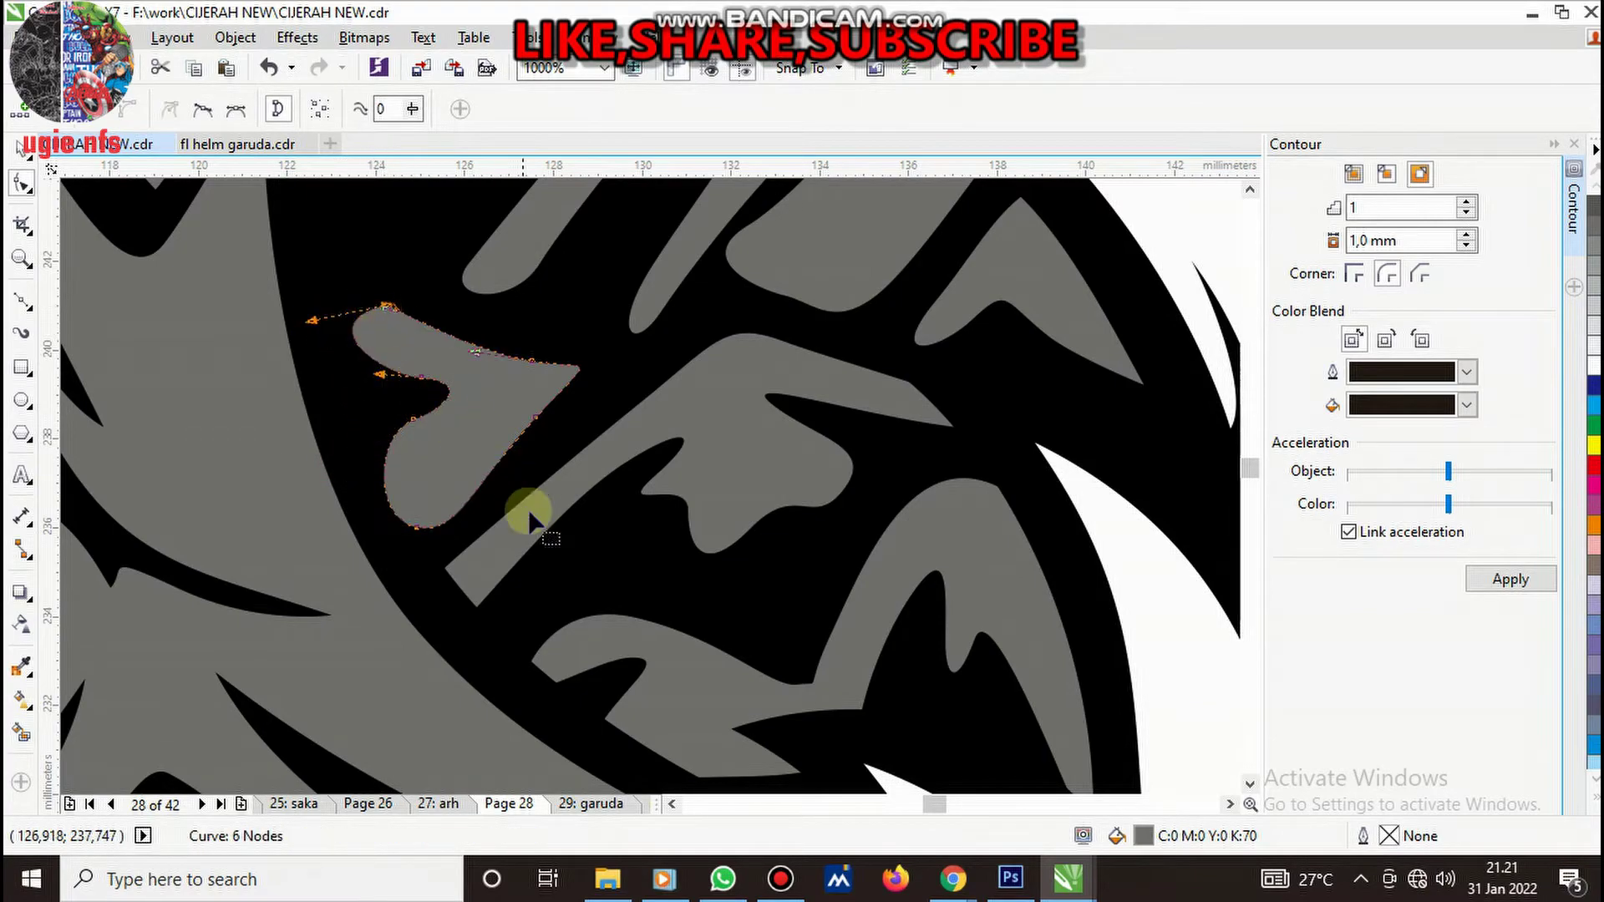
scroll(506, 576, "down", 5)
key("space")
scroll(535, 535, "down", 3)
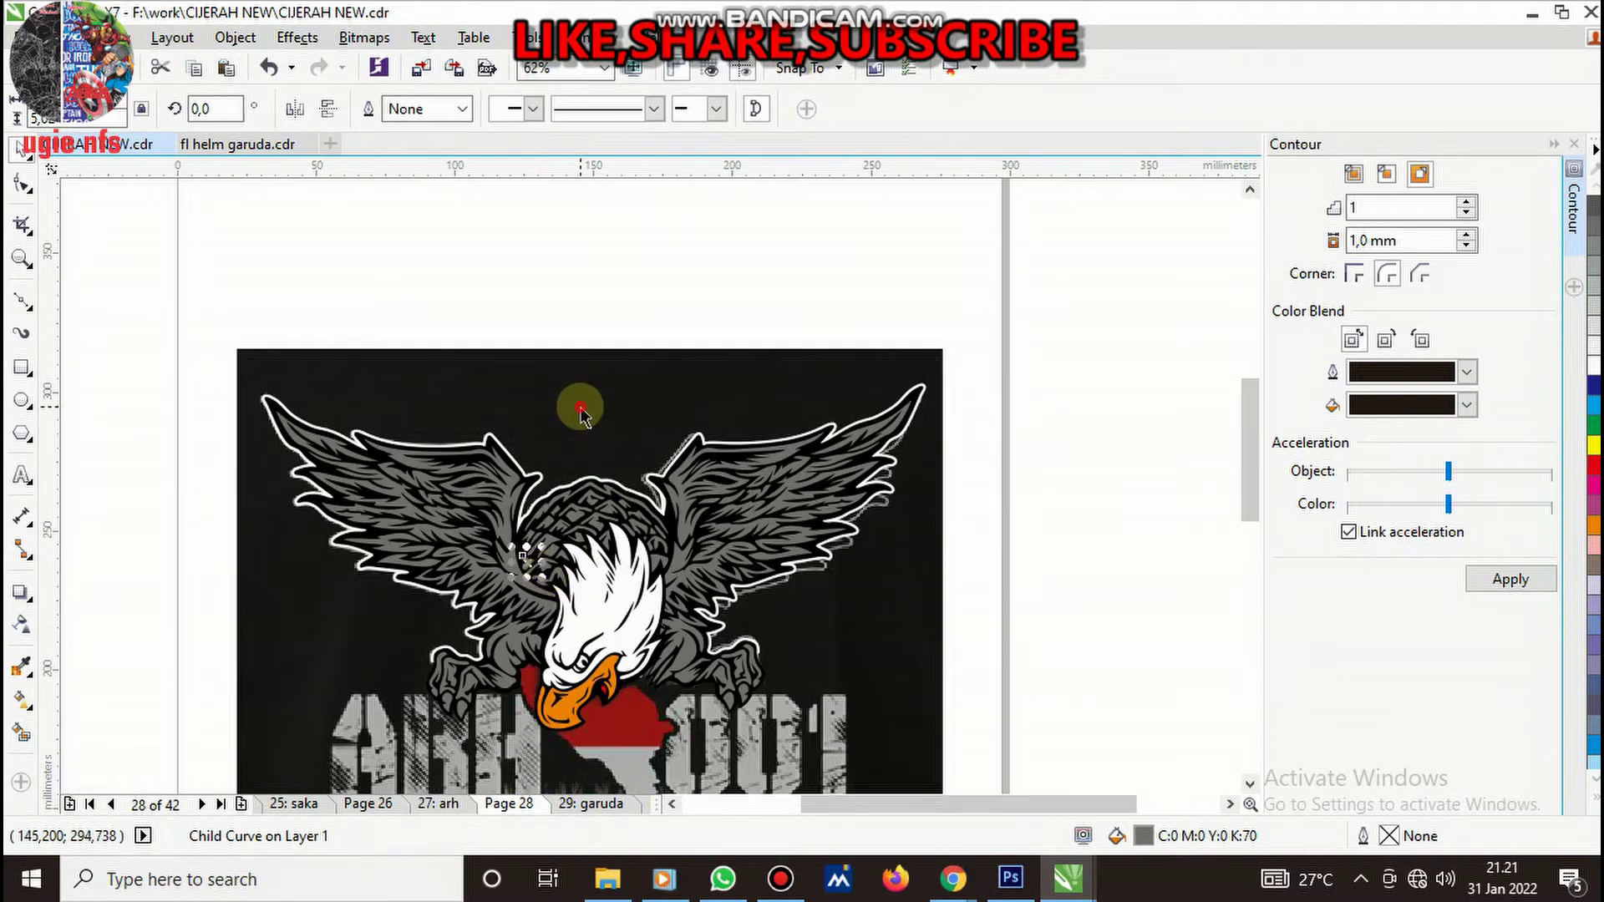
left_click(539, 531)
left_click_drag(539, 531, 784, 484)
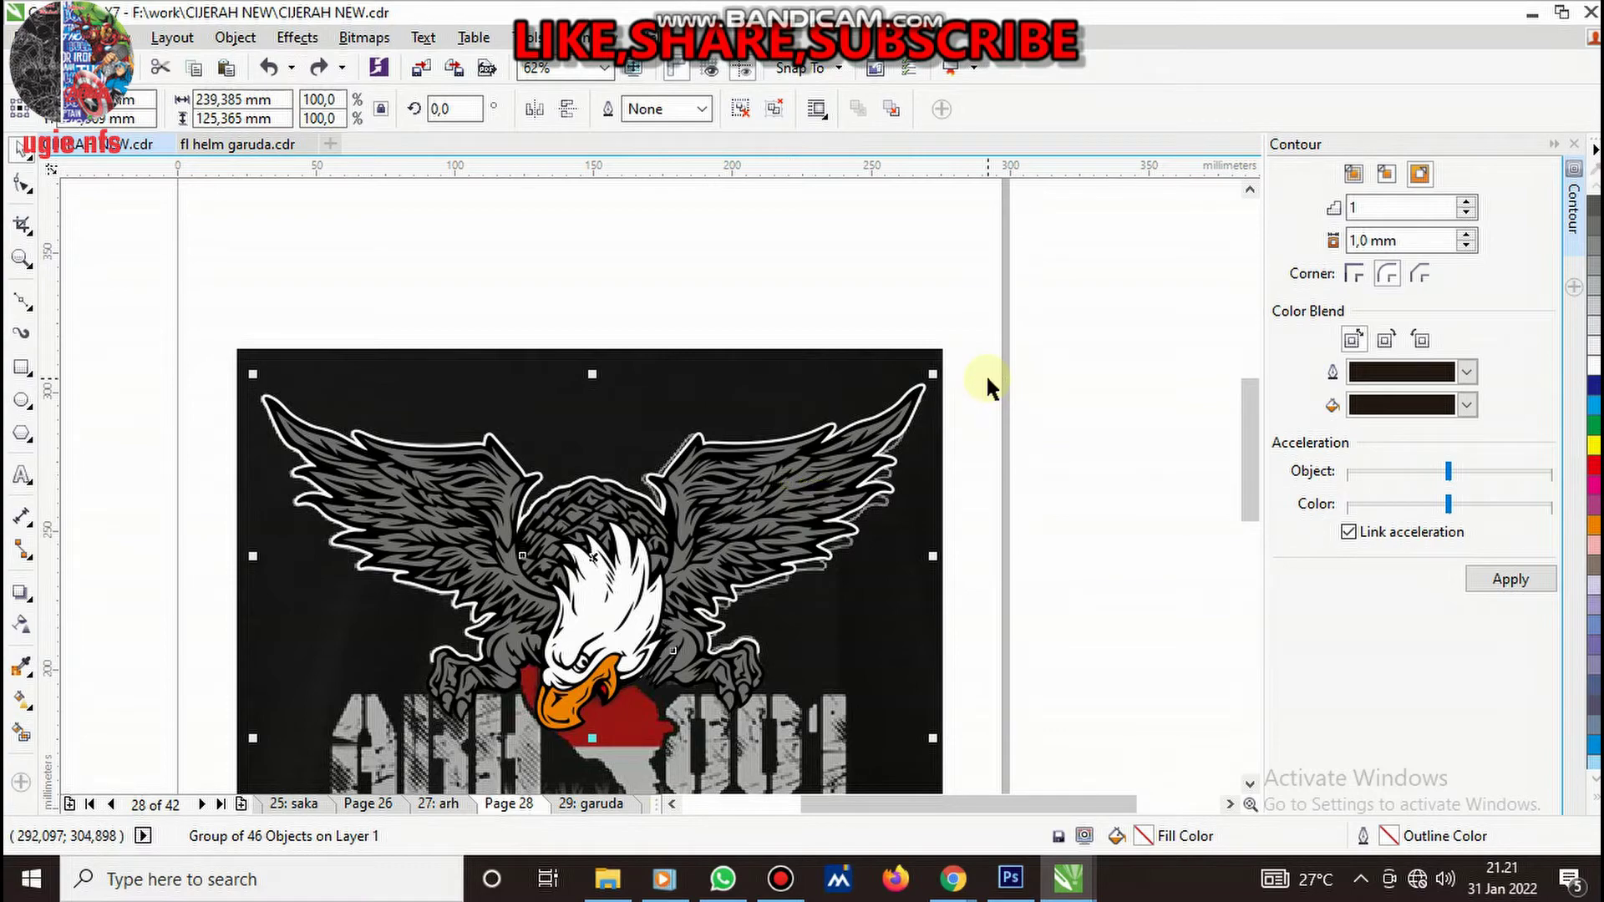
- Start a Bezier trace where the beak meets the map shape, curving along its right edge
scroll(794, 535, "down", 3)
scroll(710, 593, "up", 4)
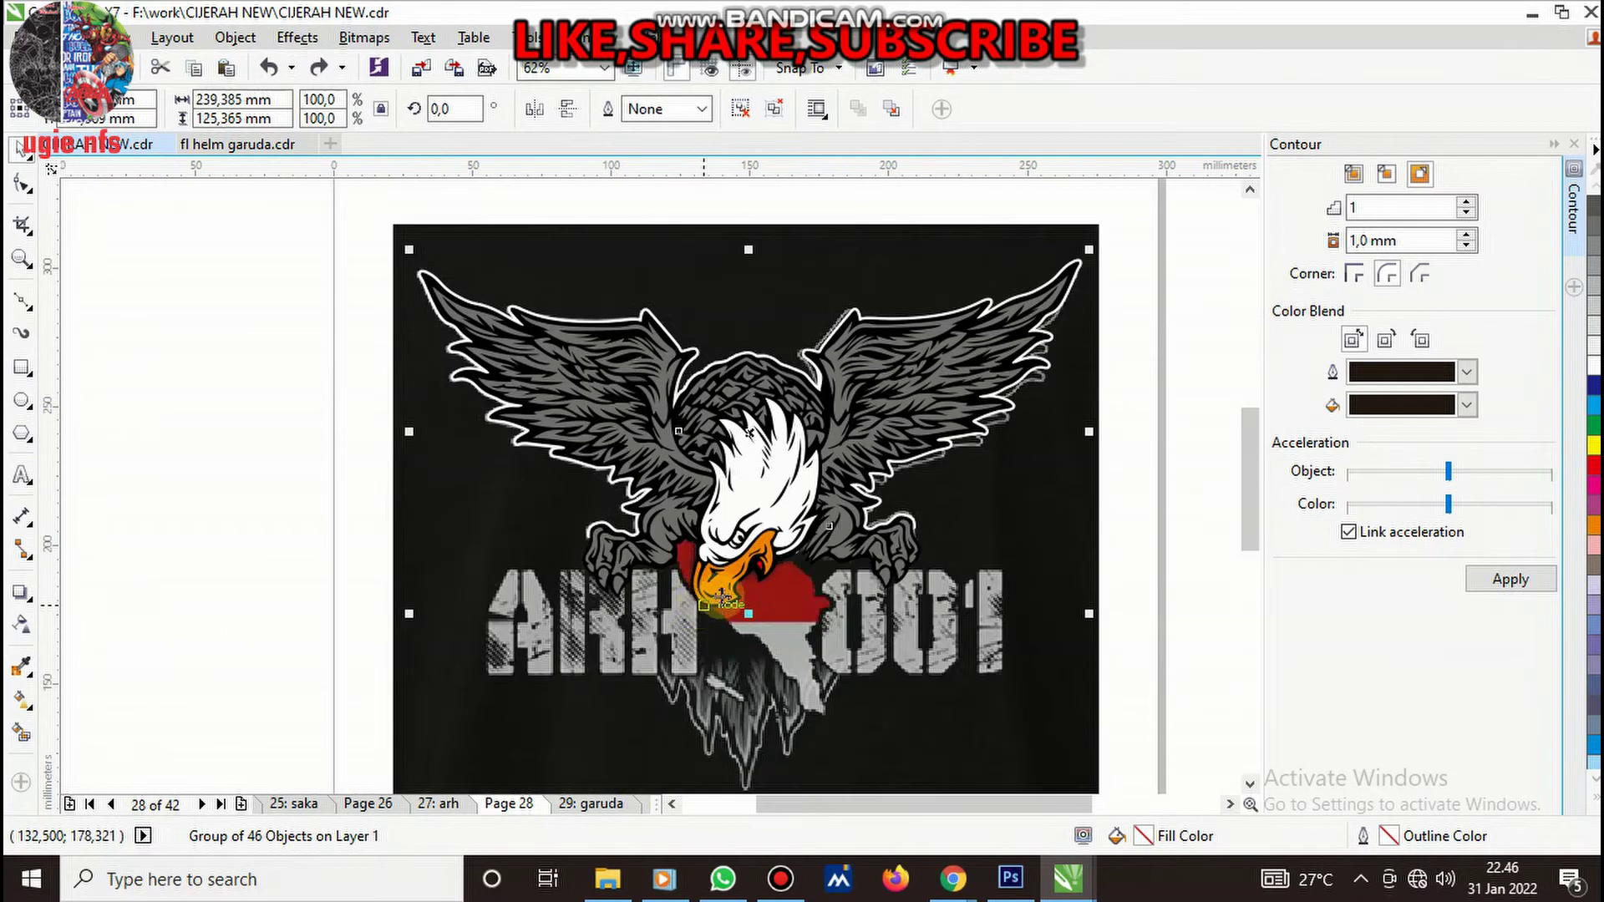
scroll(612, 595, "up", 2)
scroll(841, 548, "down", 4)
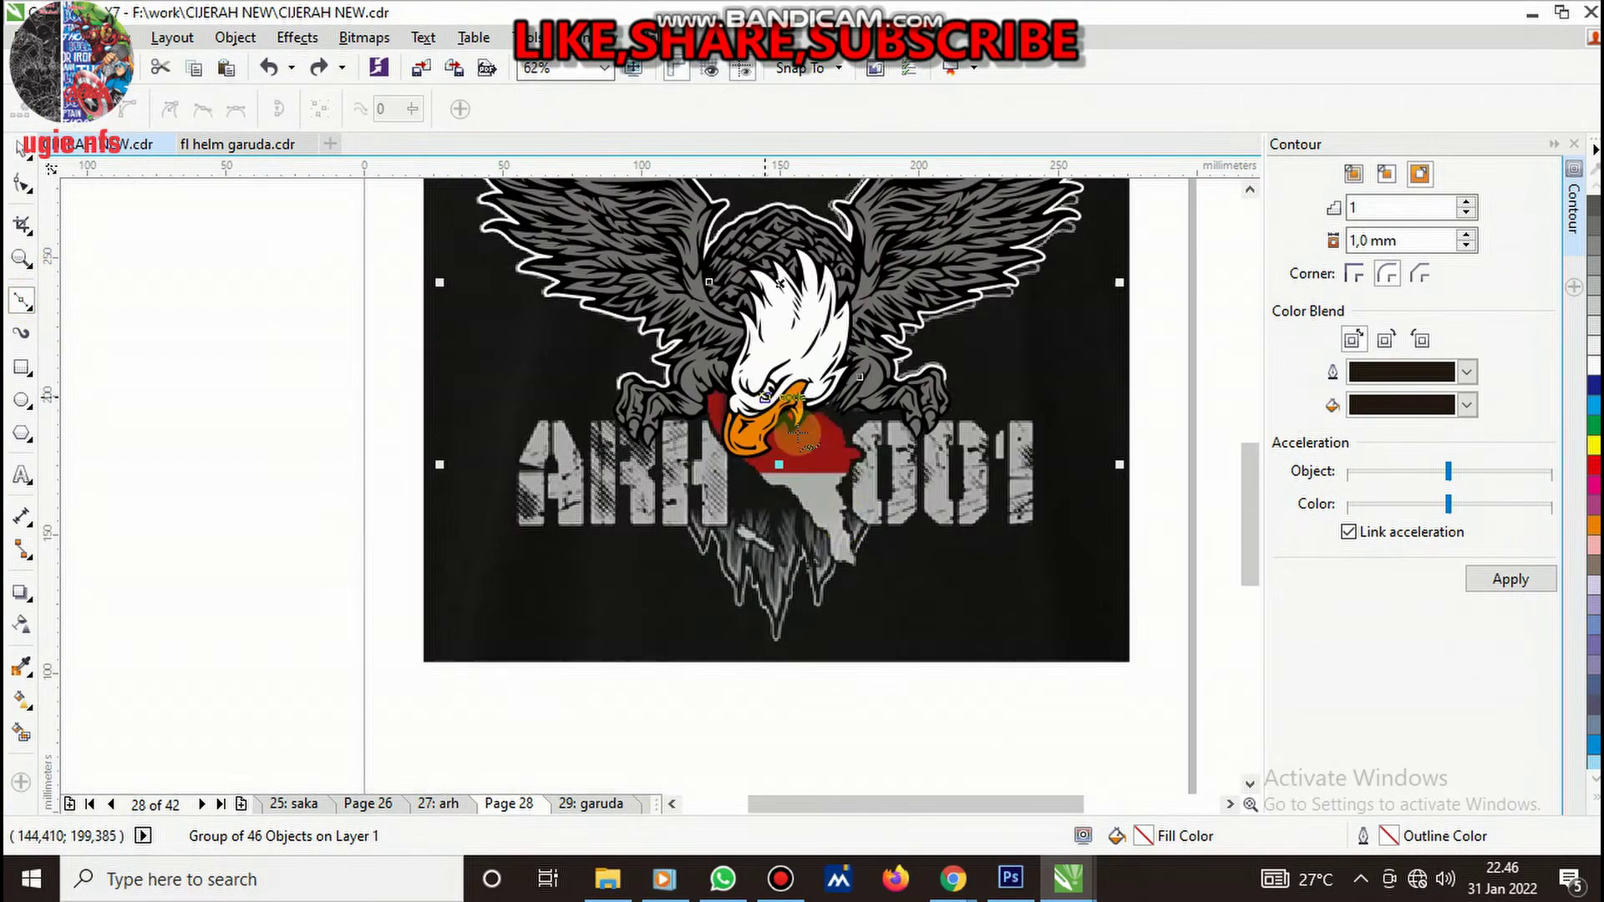
scroll(841, 548, "up", 3)
scroll(841, 610, "up", 1)
scroll(842, 609, "down", 2)
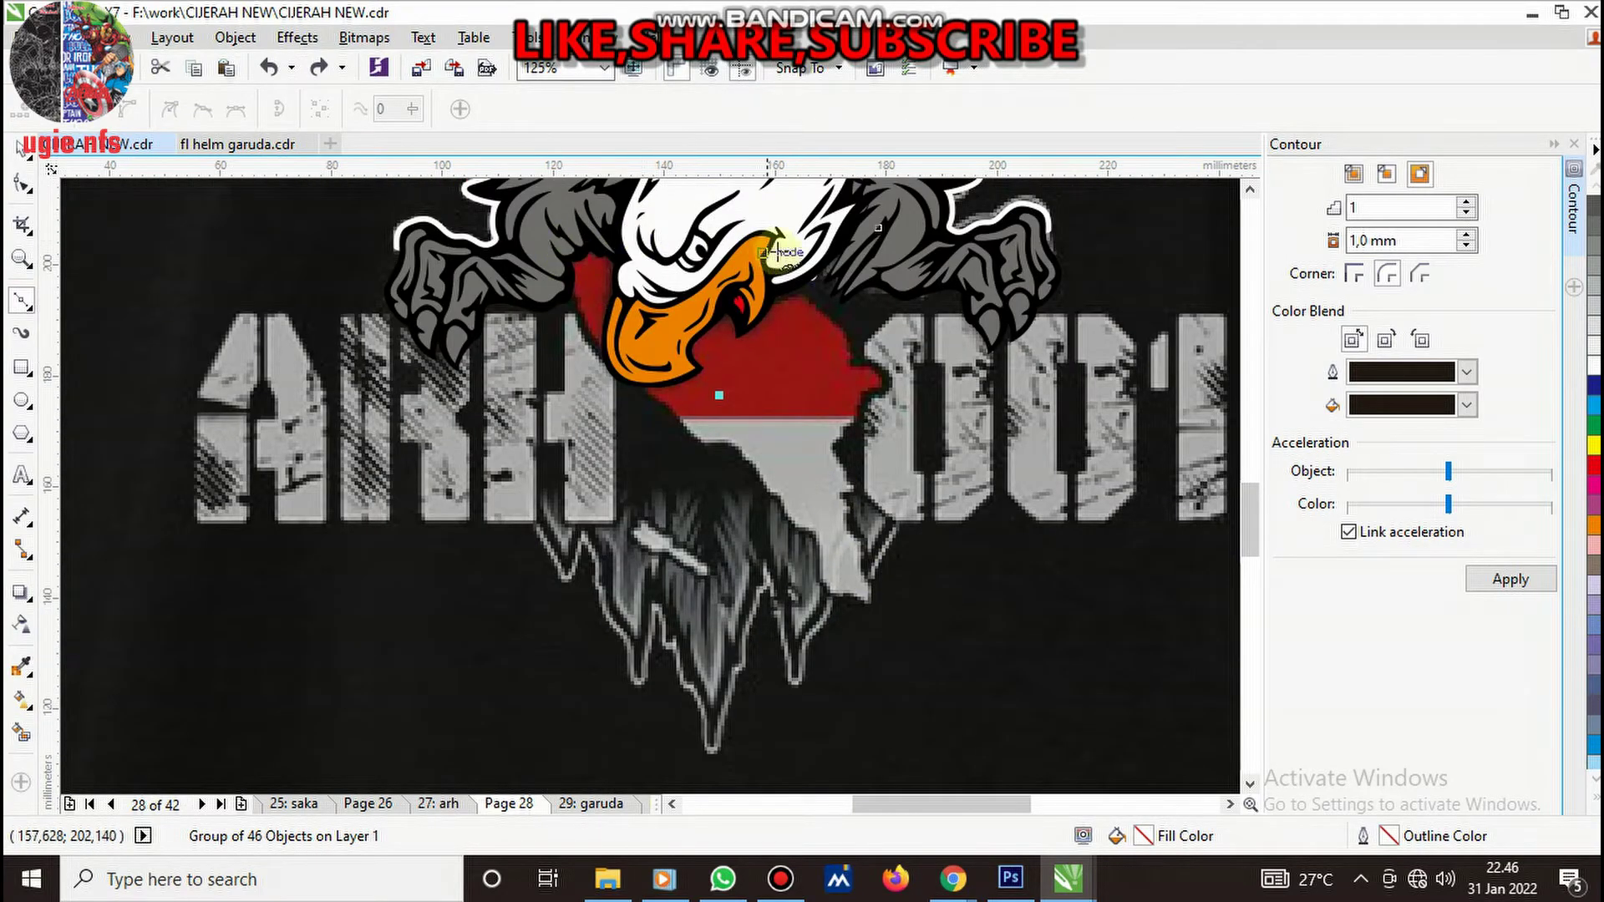
scroll(821, 355, "up", 2)
left_click(805, 270)
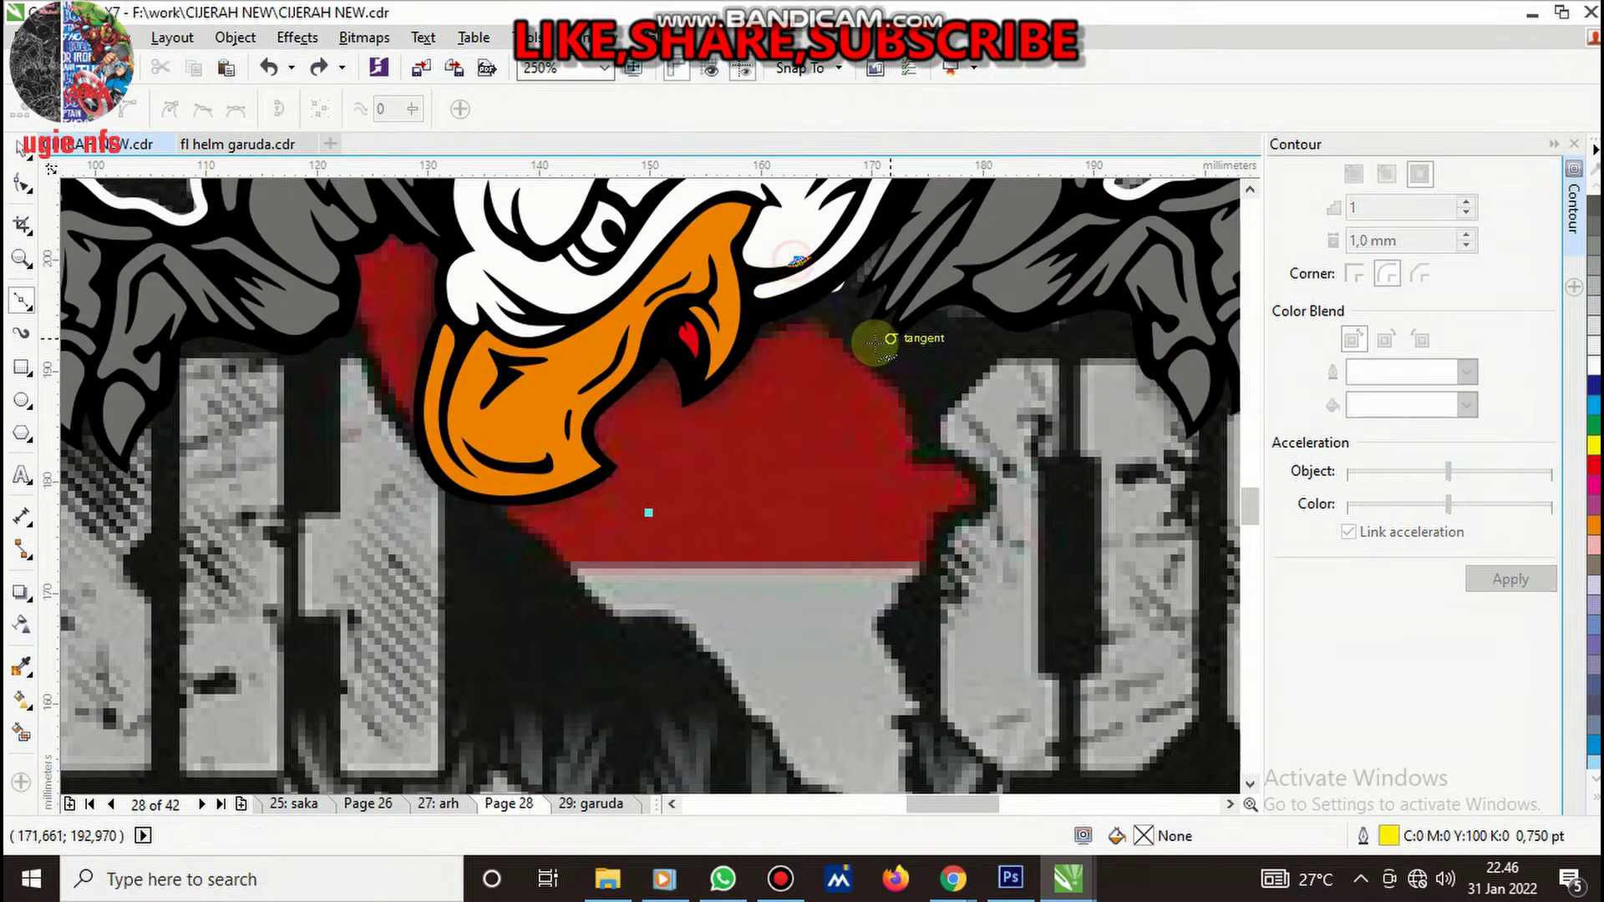
scroll(888, 340, "up", 2)
left_click(767, 365)
scroll(902, 508, "down", 2)
scroll(960, 501, "up", 2)
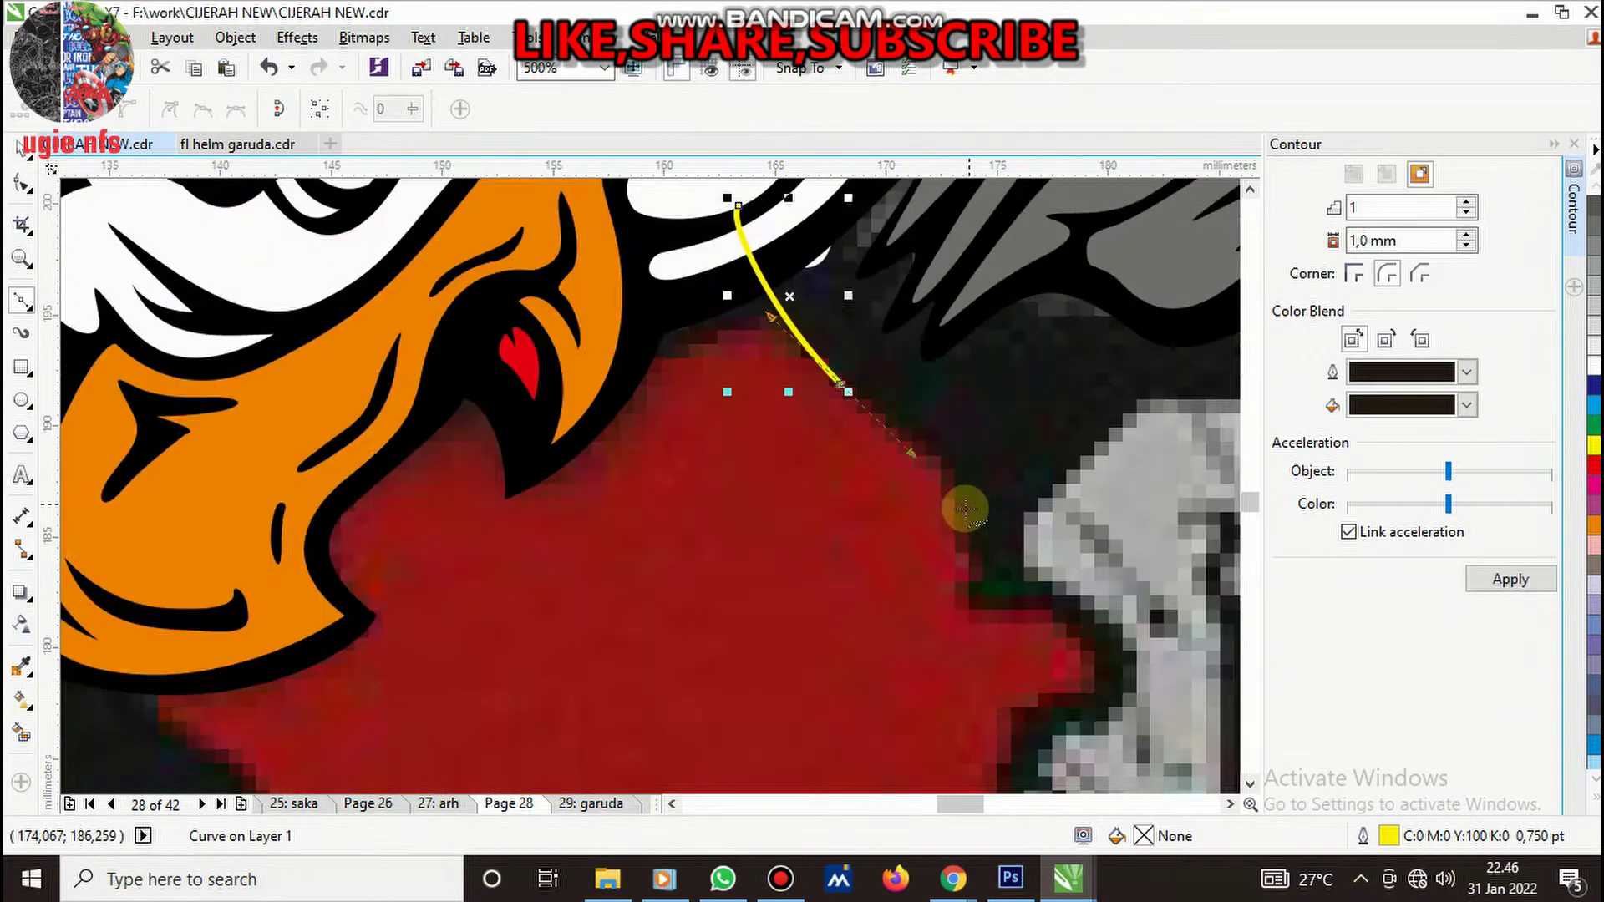
scroll(960, 506, "up", 2)
left_click(963, 572)
left_click_drag(1024, 703, 1105, 703)
- Continue the trace around the map's right bulge and down its right side
scroll(952, 535, "down", 4)
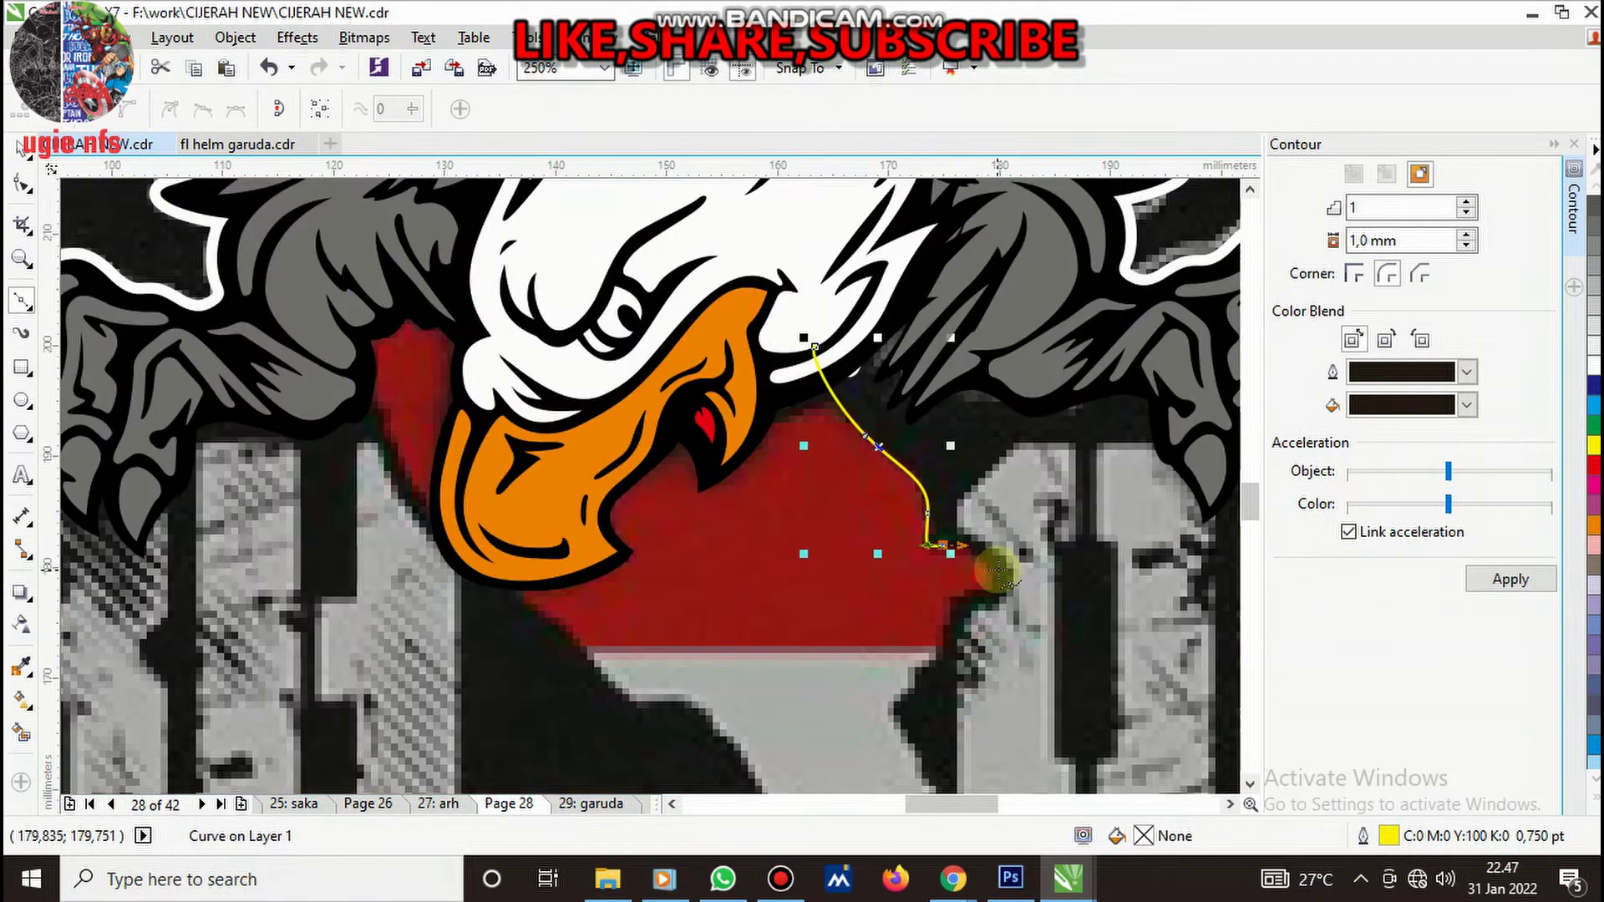
scroll(974, 566, "up", 2)
scroll(975, 585, "up", 4)
left_click_drag(949, 440, 1045, 573)
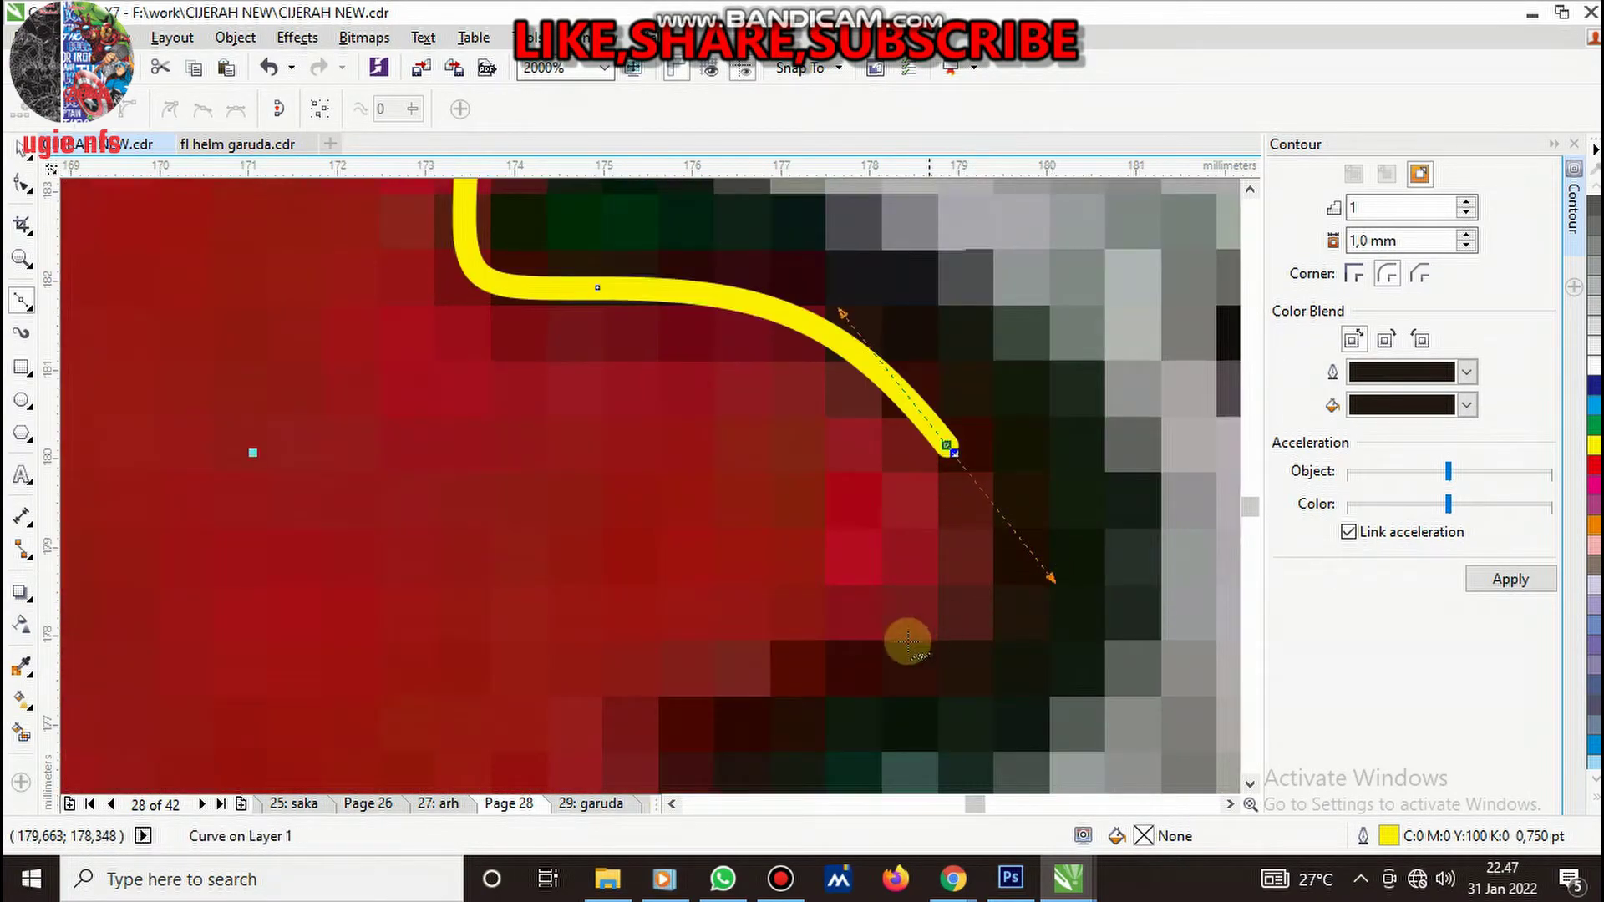
left_click_drag(894, 644, 1006, 649)
scroll(907, 555, "down", 3)
scroll(925, 519, "up", 2)
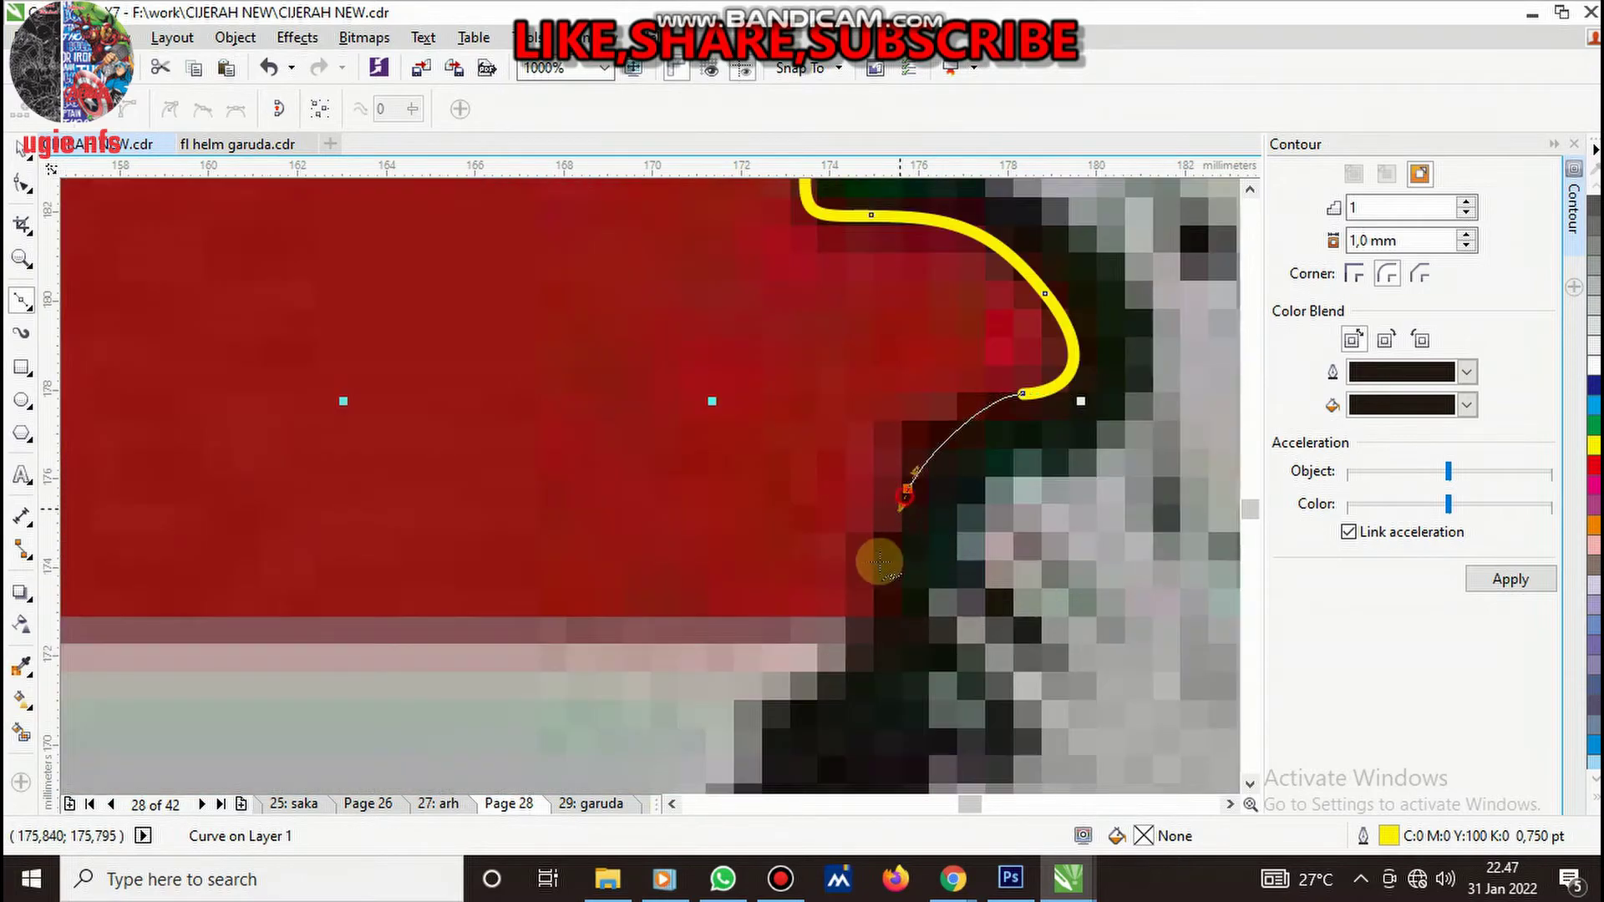
left_click_drag(877, 562, 795, 680)
scroll(950, 553, "down", 3)
scroll(949, 553, "up", 2)
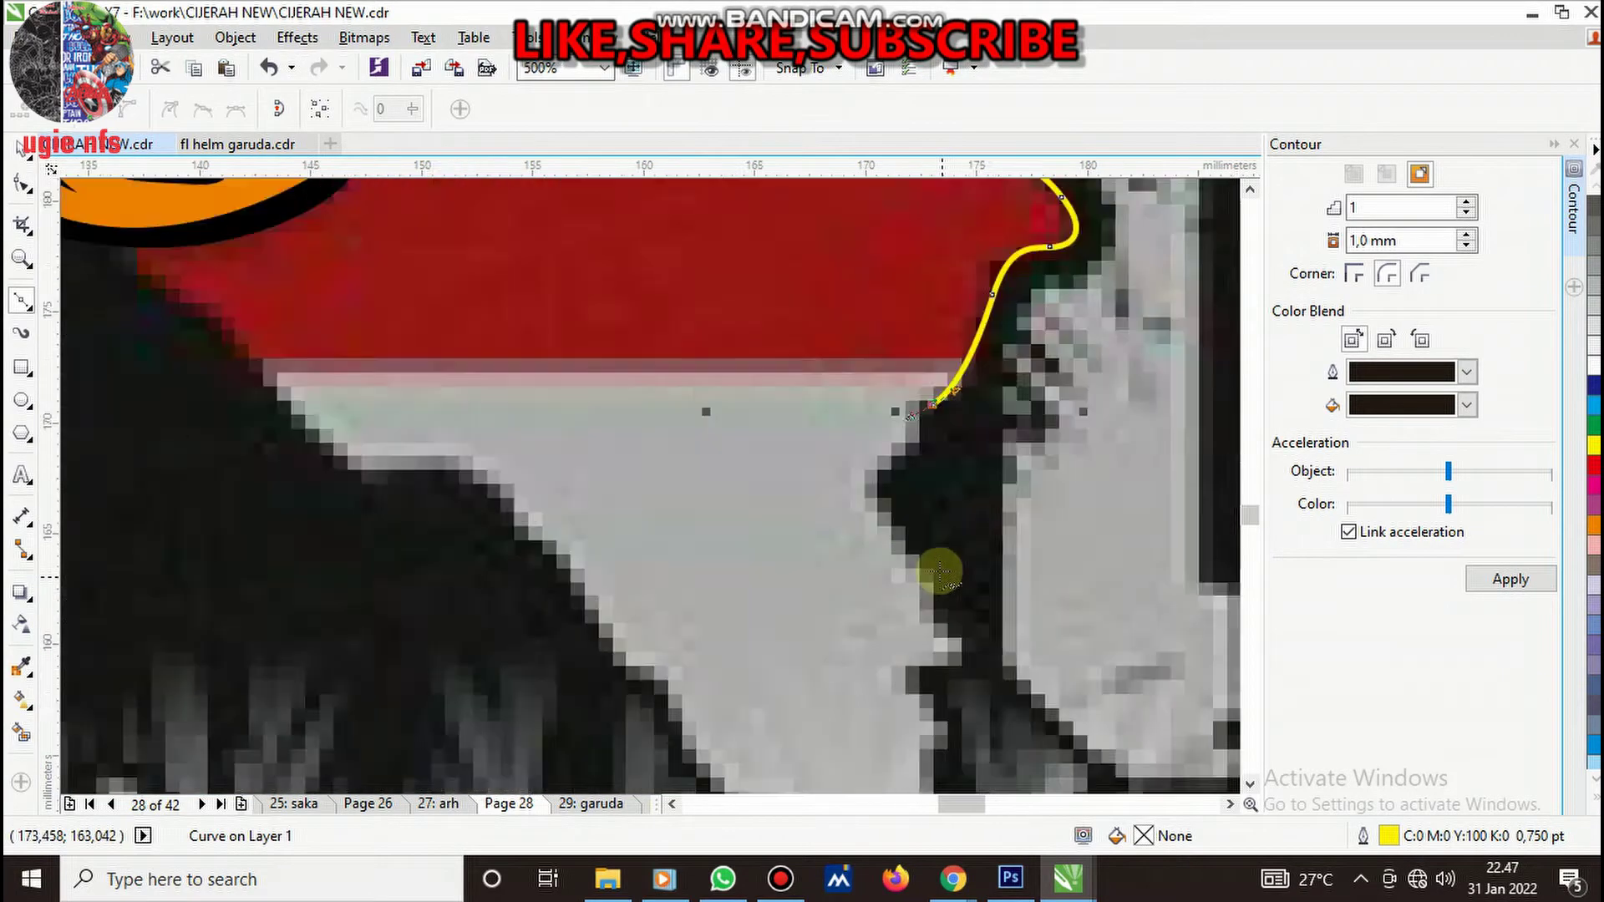
scroll(945, 564, "up", 1)
left_click_drag(872, 316, 836, 355)
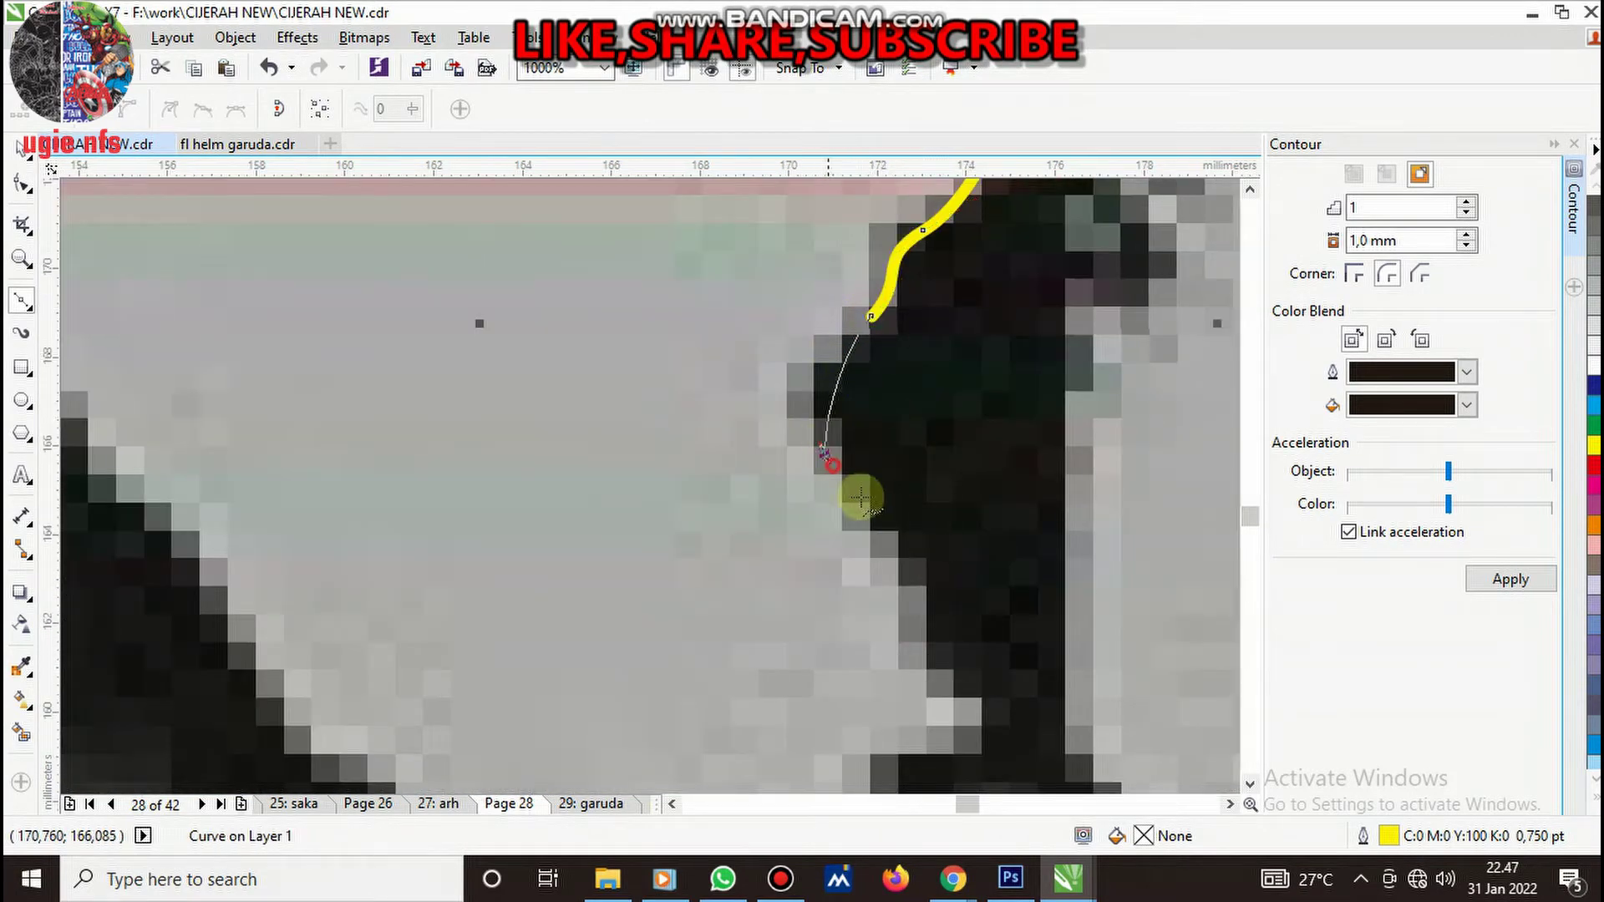
left_click_drag(853, 414, 861, 502)
scroll(948, 472, "down", 3)
scroll(944, 399, "up", 3)
mouse_move(942, 392)
left_mouse_down()
mouse_move(964, 529)
mouse_move(913, 565)
mouse_move(948, 580)
left_mouse_up()
scroll(948, 581, "down", 3)
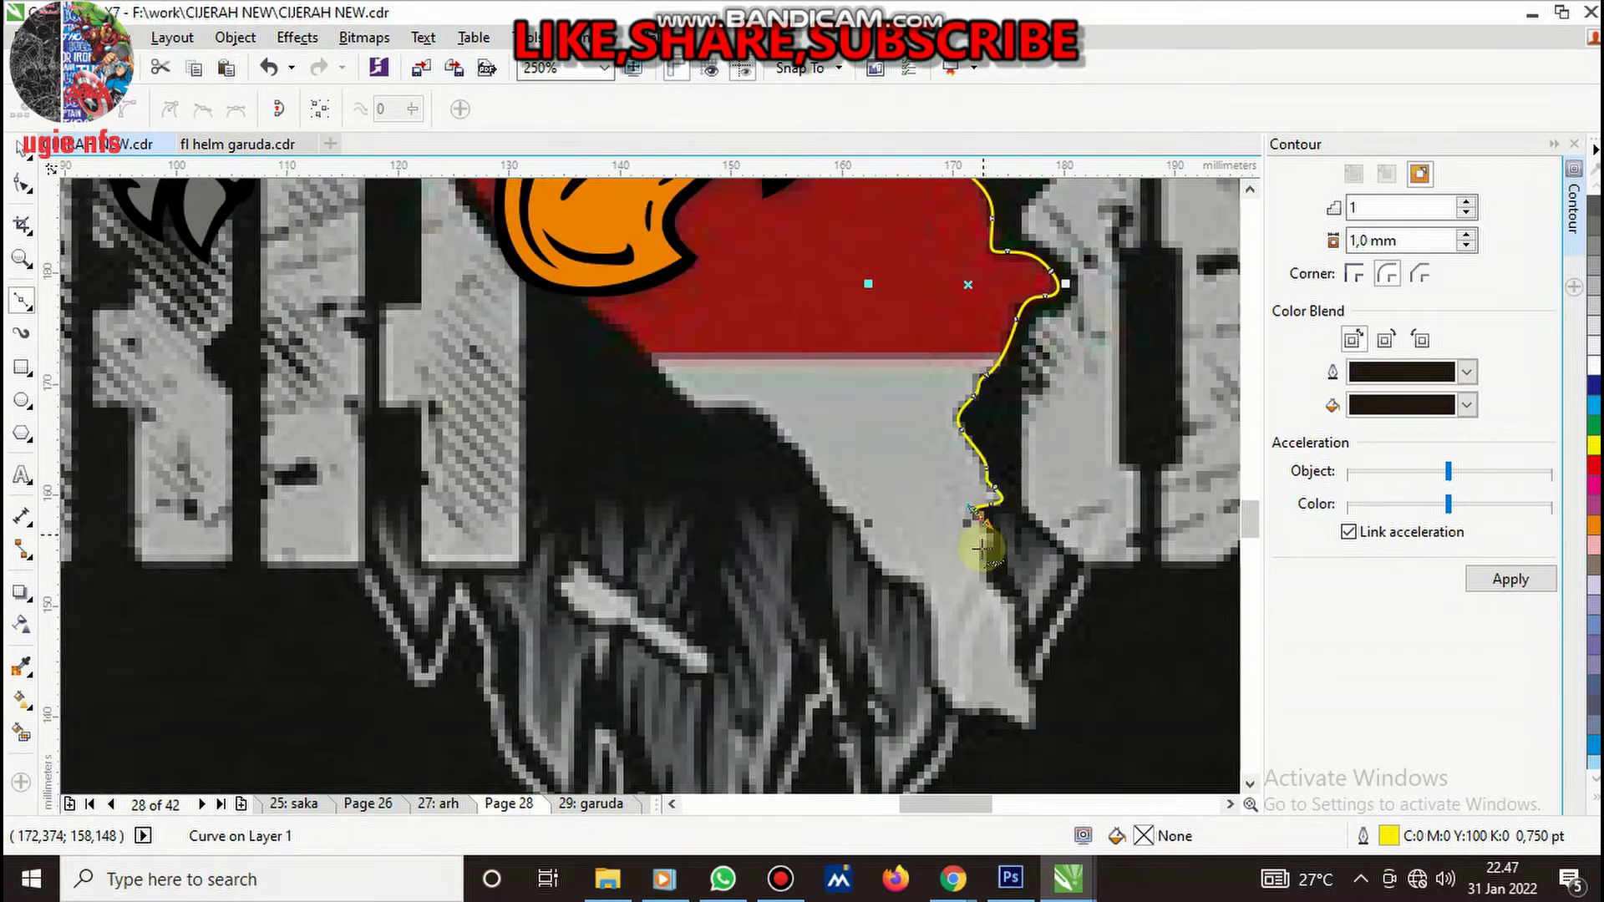
scroll(985, 526, "up", 3)
mouse_move(1025, 529)
left_mouse_down()
mouse_move(1007, 585)
mouse_move(1074, 602)
left_mouse_up()
left_click(1008, 622)
- Trace around the map's bottom tip and back up its left side
scroll(1002, 634, "down", 3)
scroll(1026, 560, "up", 3)
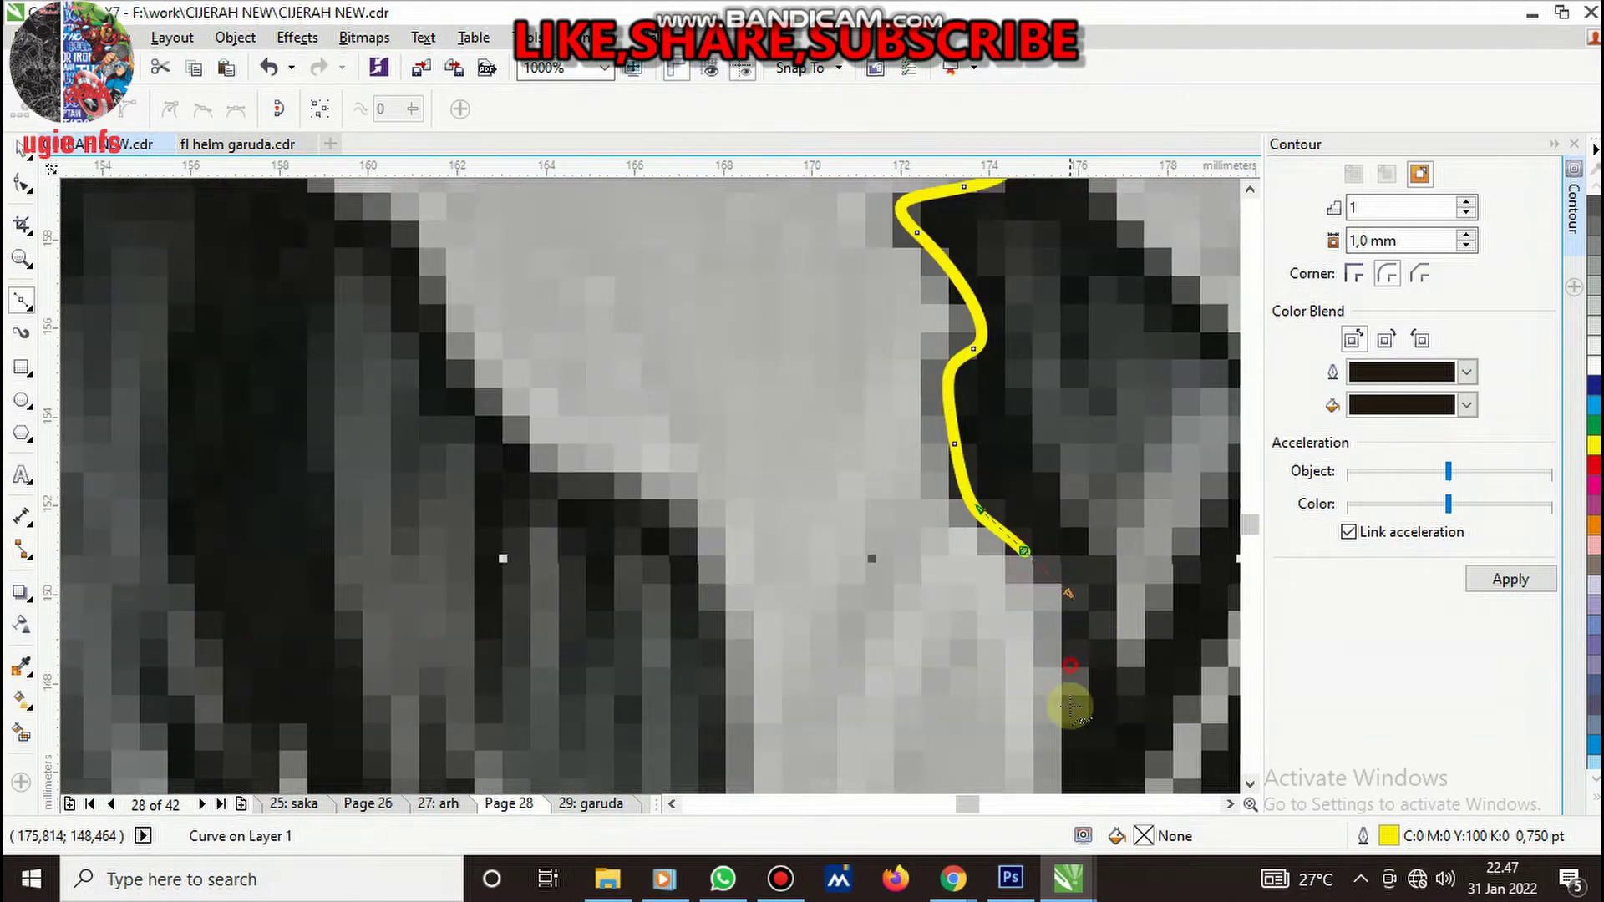
scroll(1056, 494, "down", 2)
scroll(1052, 621, "up", 2)
left_click_drag(1090, 532, 1122, 581)
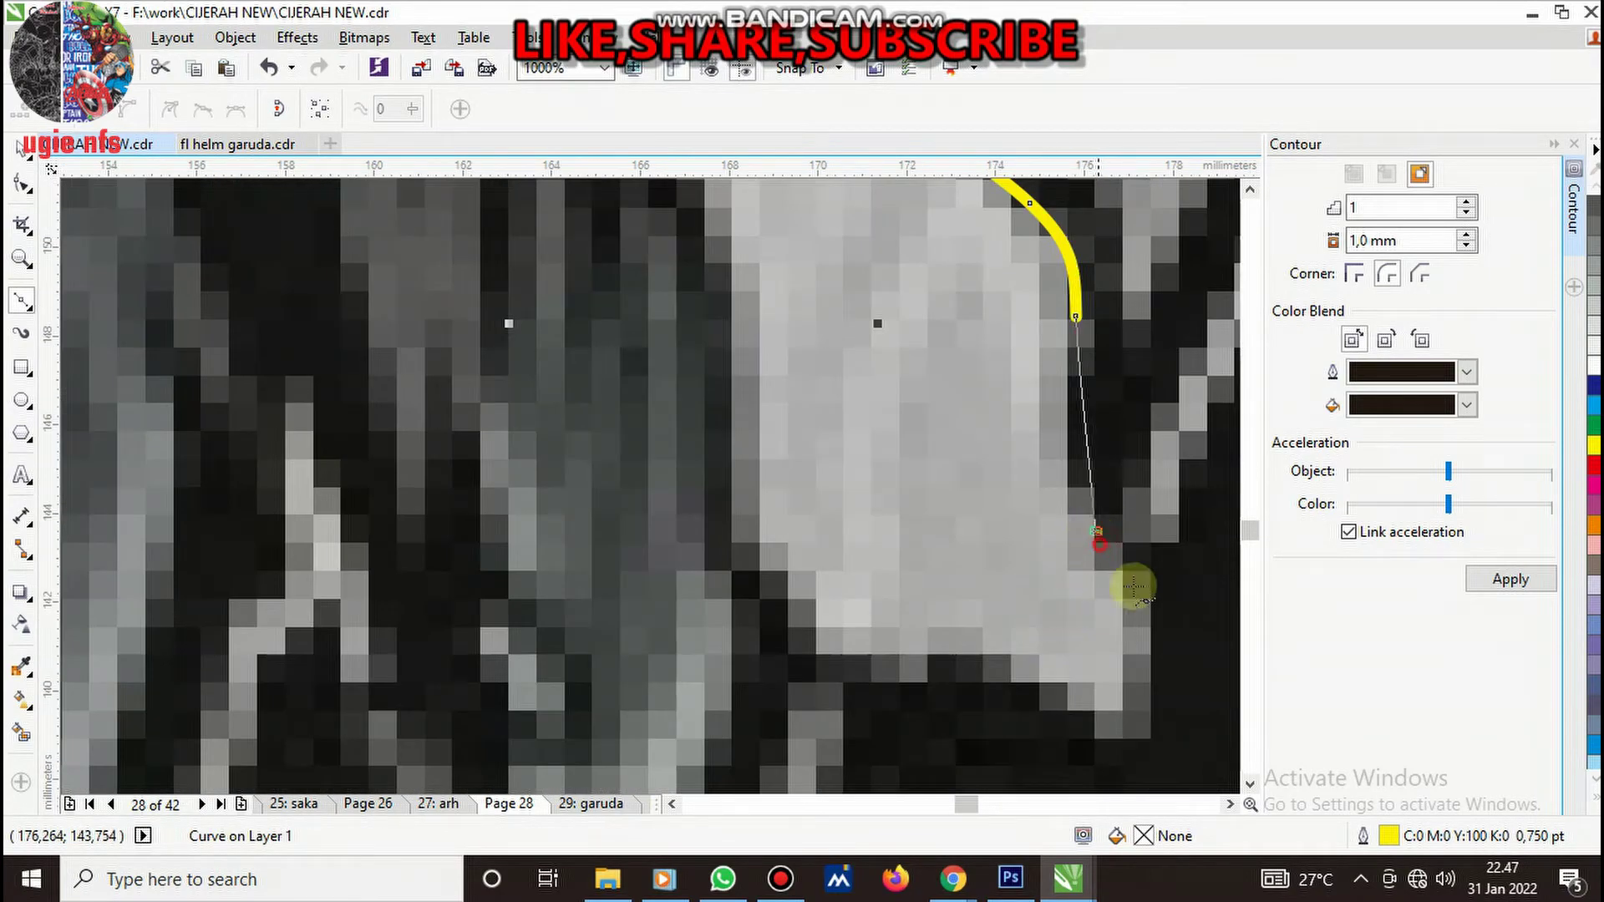
left_click_drag(1027, 674, 955, 644)
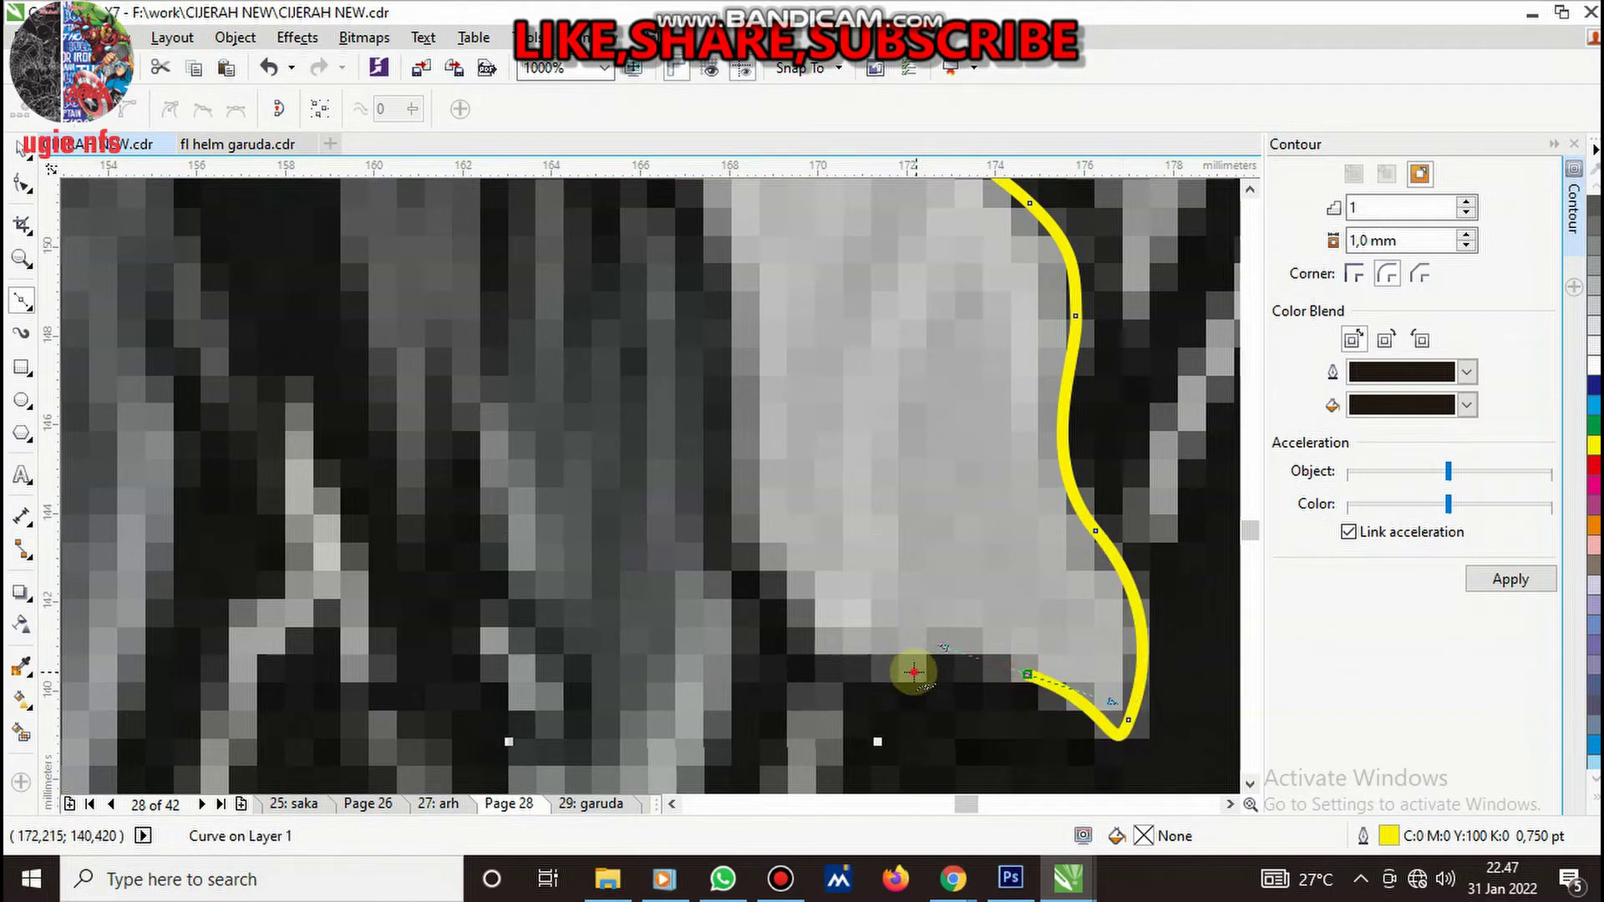
left_click(915, 671)
left_click_drag(790, 603, 729, 528)
left_click(736, 462)
scroll(938, 423, "down", 2)
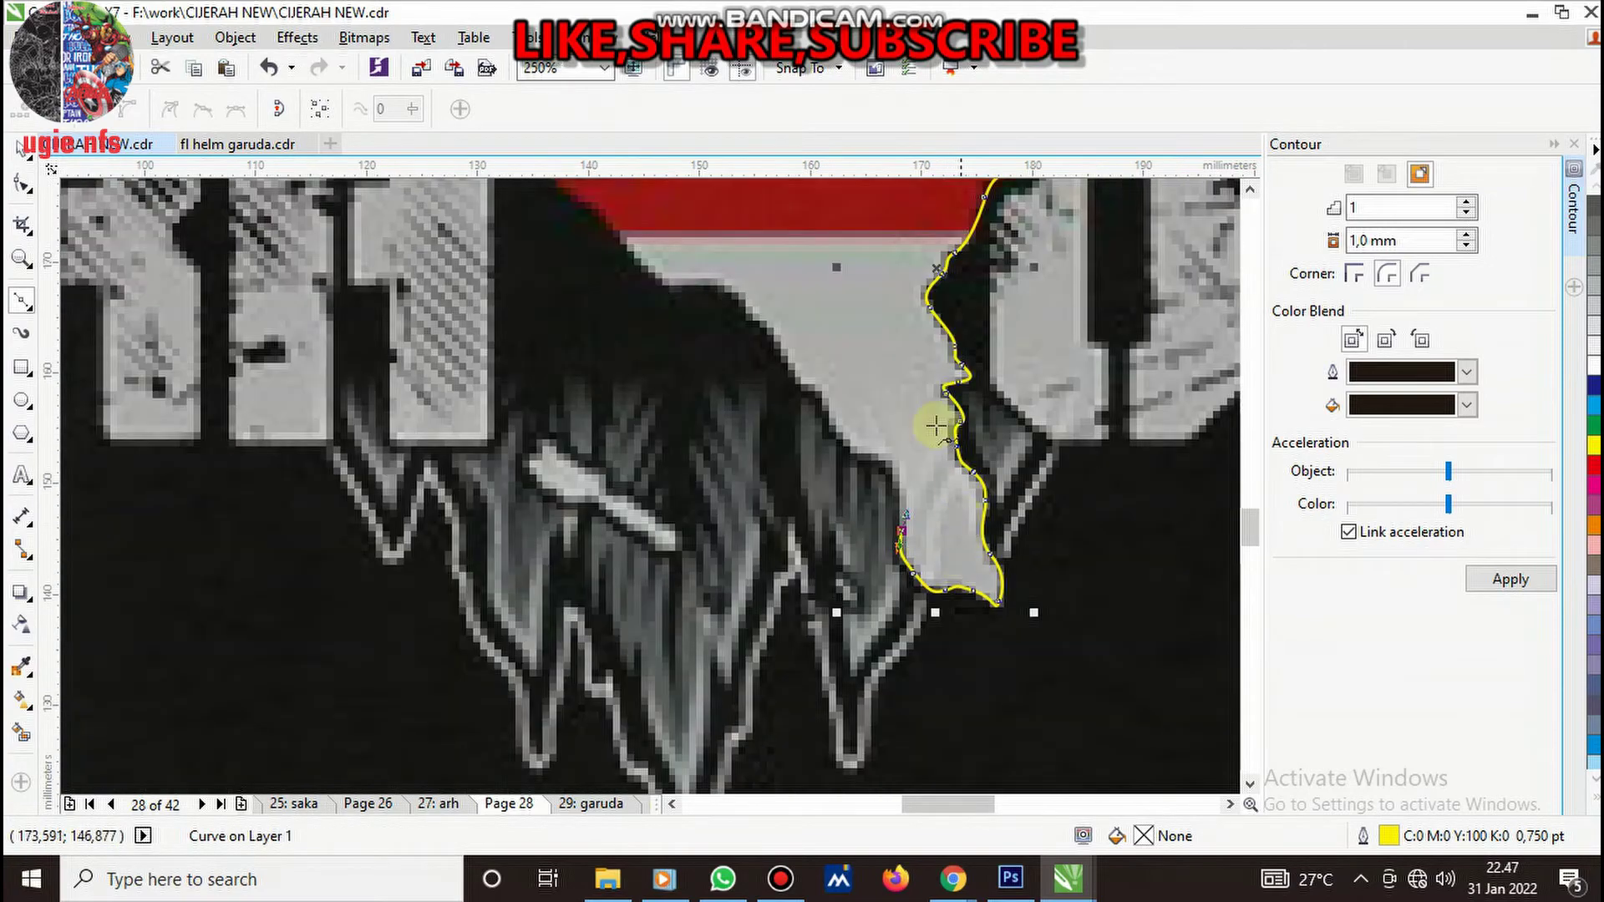
scroll(935, 460, "up", 2)
left_click_drag(947, 677, 906, 616)
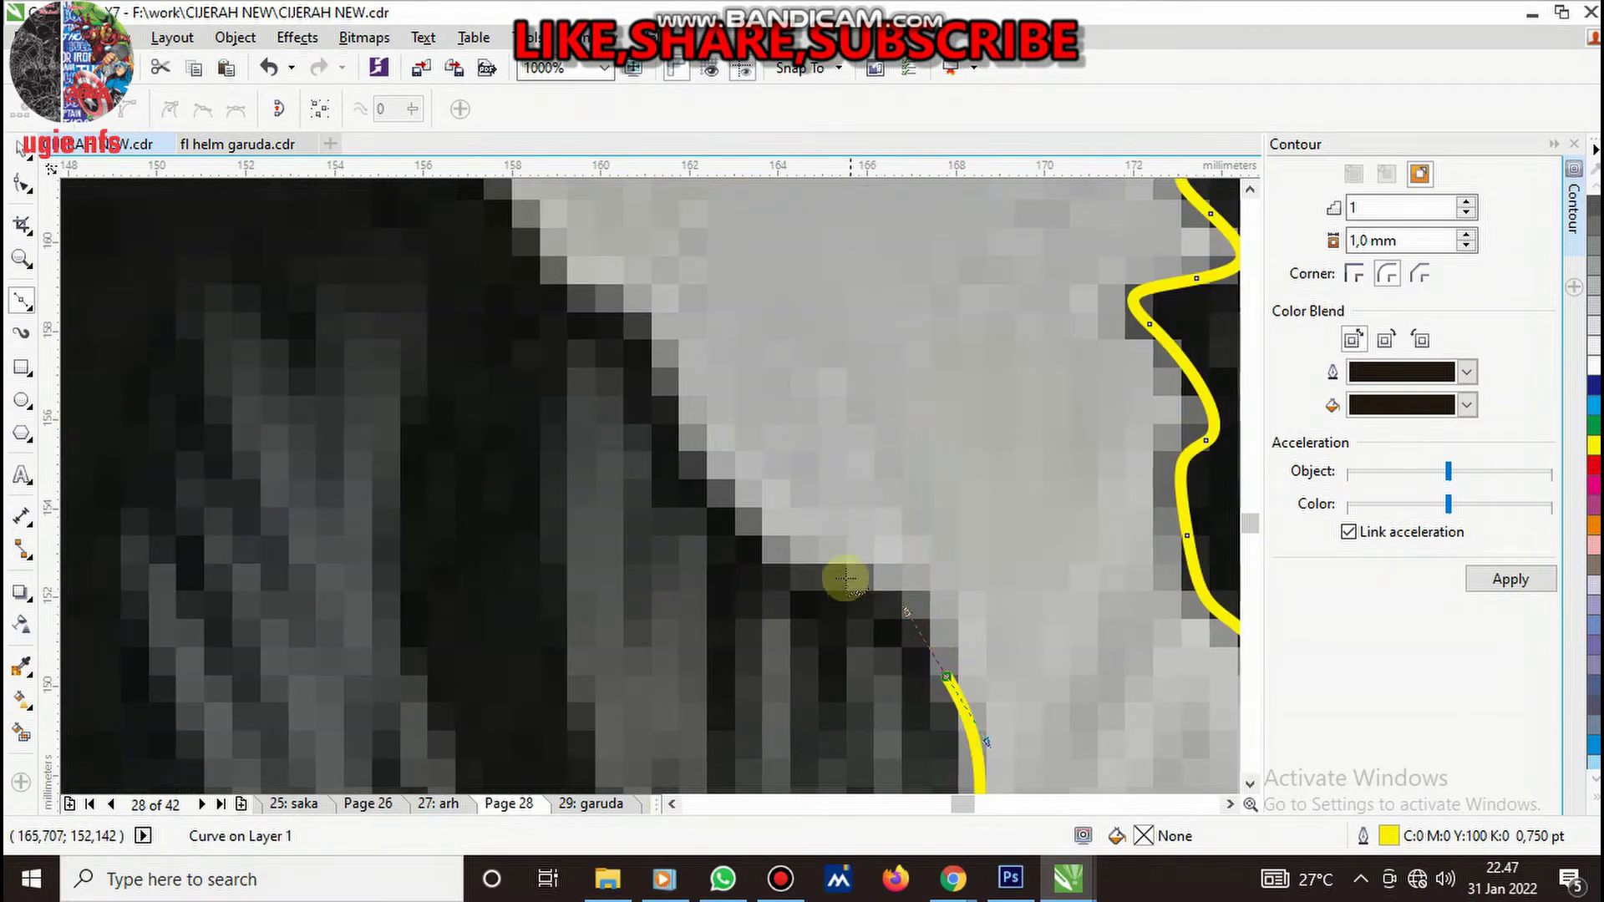
mouse_move(838, 572)
left_mouse_down()
mouse_move(737, 491)
mouse_move(665, 396)
left_mouse_up()
left_click_drag(641, 322, 498, 203)
- Follow the lower-left edge toward the red top, undoing two misplaced segments
scroll(660, 282, "down", 3)
scroll(763, 419, "up", 1)
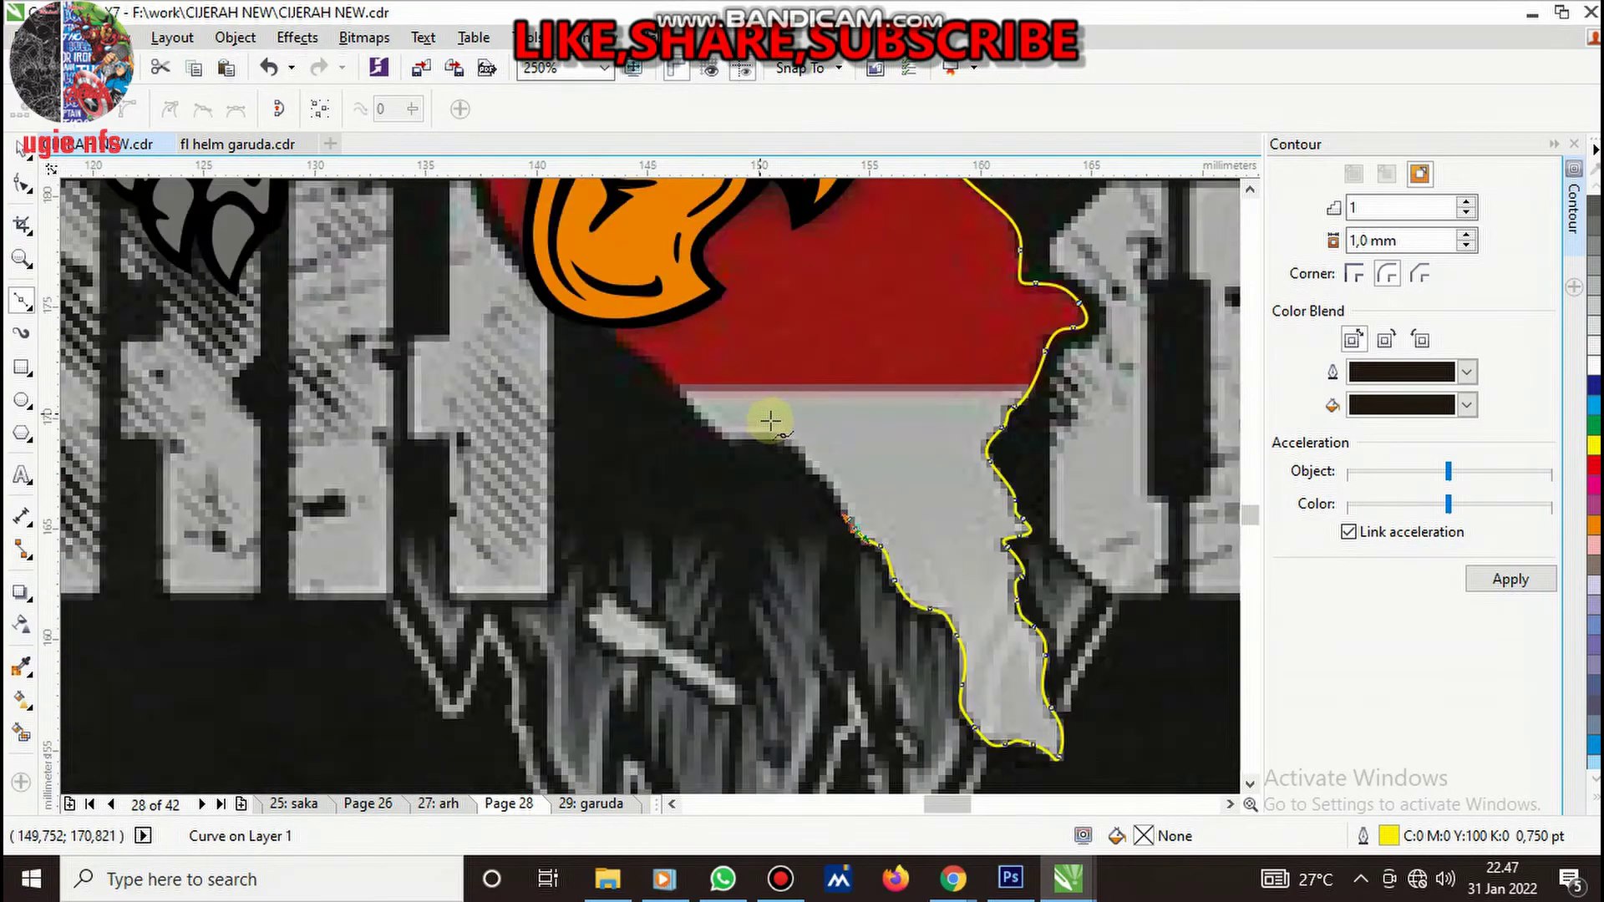
scroll(874, 527, "up", 1)
scroll(896, 582, "up", 1)
mouse_move(890, 567)
left_mouse_down()
mouse_move(769, 441)
mouse_move(710, 404)
mouse_move(573, 399)
left_mouse_up()
left_click_drag(435, 357, 573, 358)
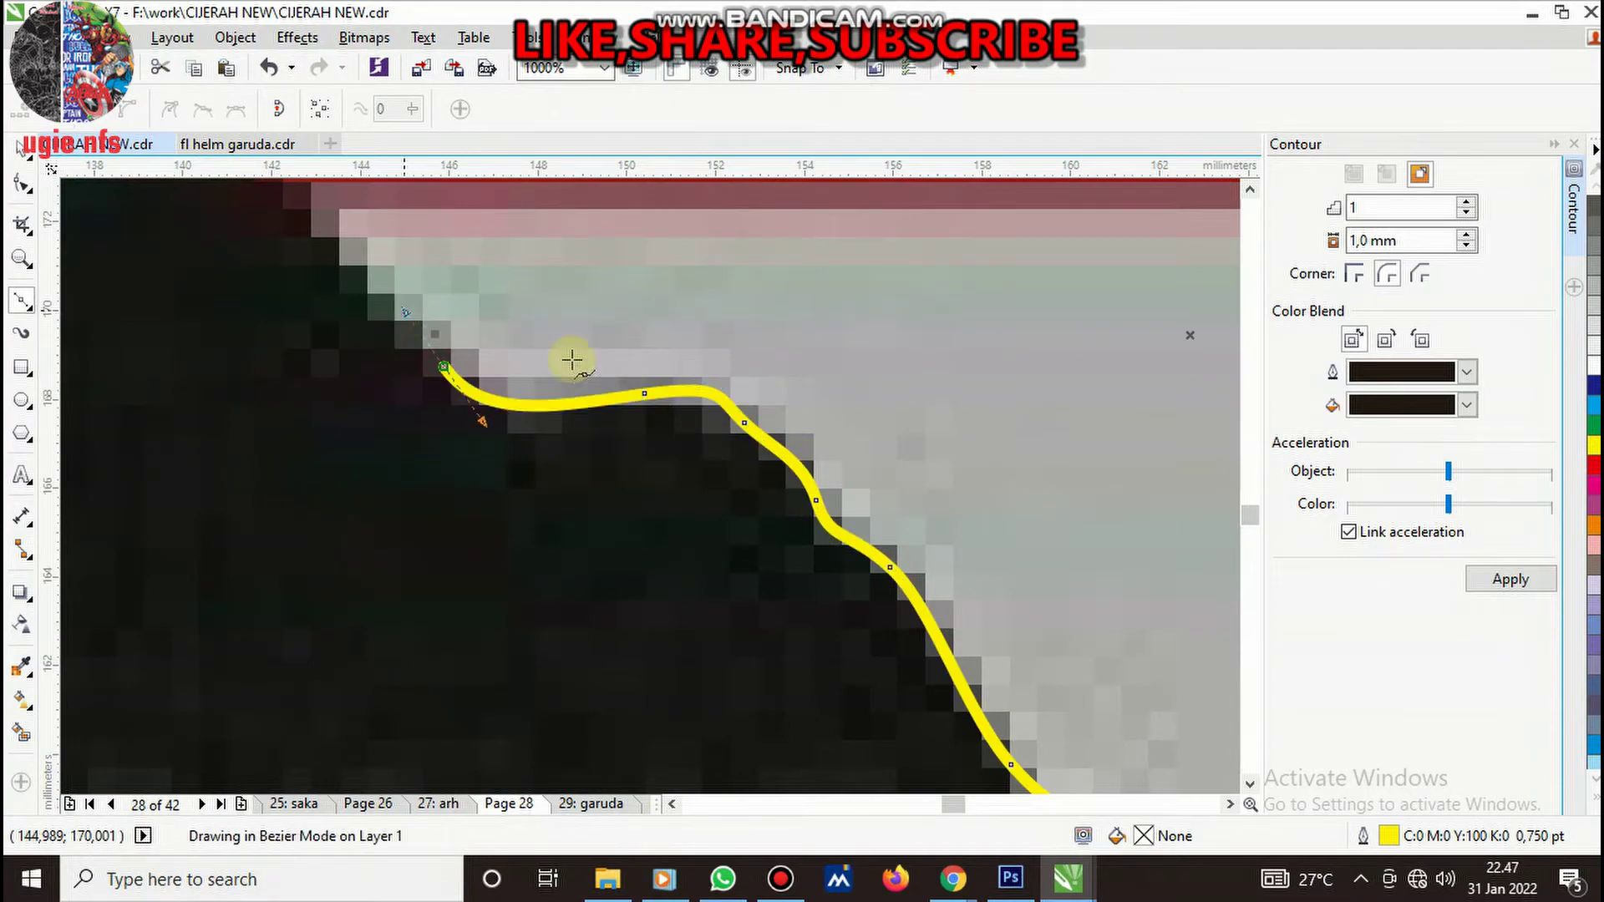
scroll(863, 528, "down", 2)
scroll(635, 367, "up", 1)
scroll(735, 466, "up", 1)
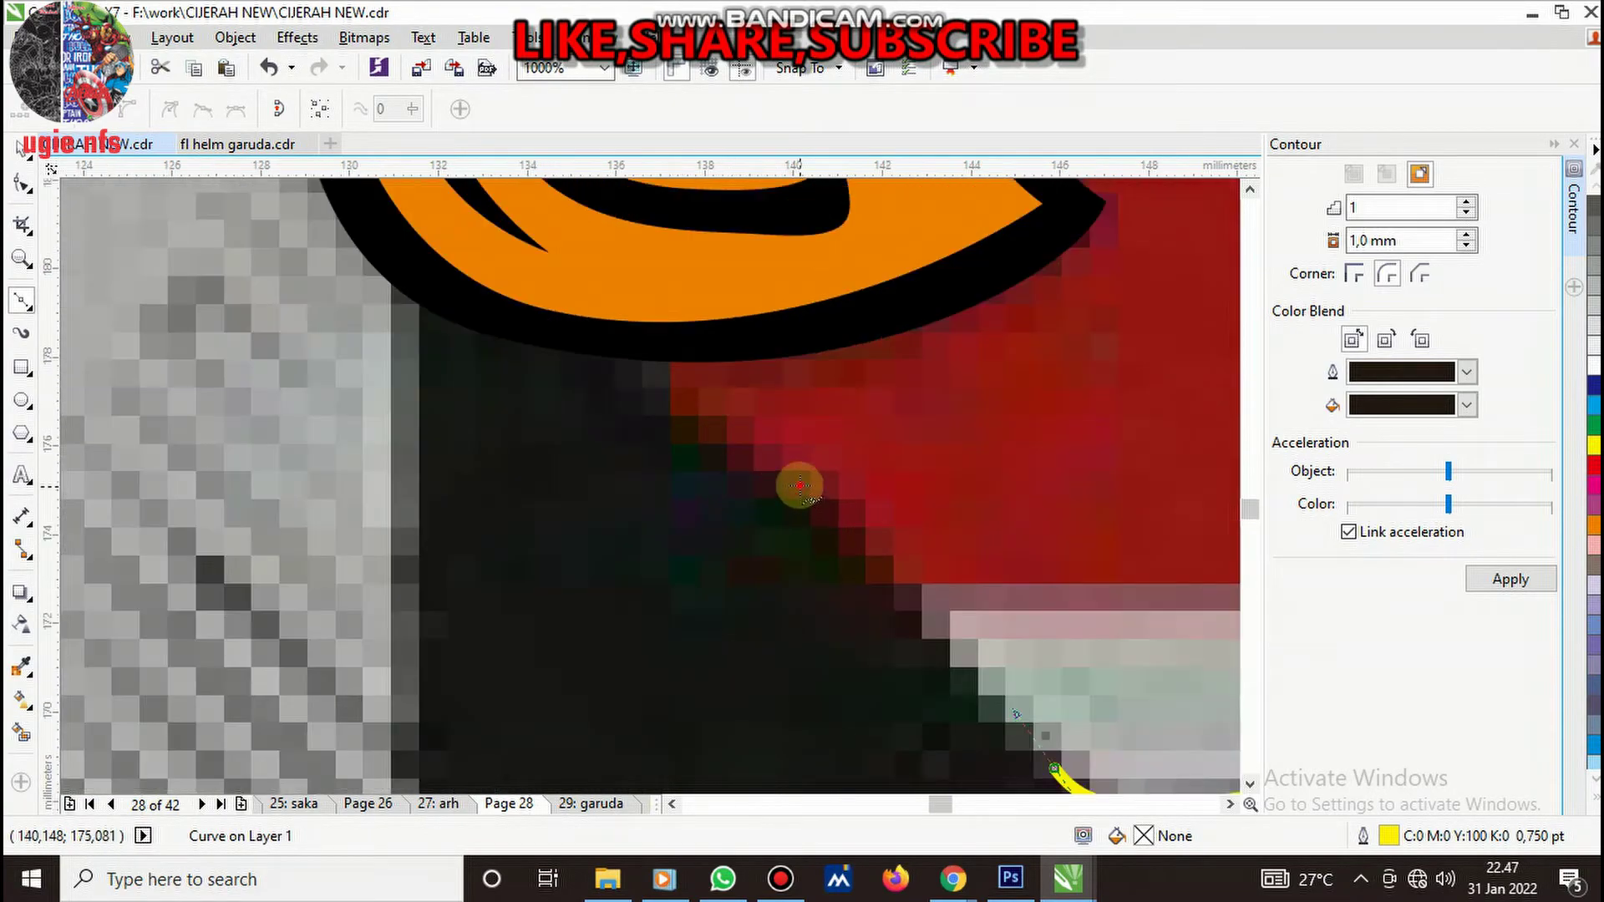
left_click_drag(537, 281, 494, 229)
key("ctrl+z")
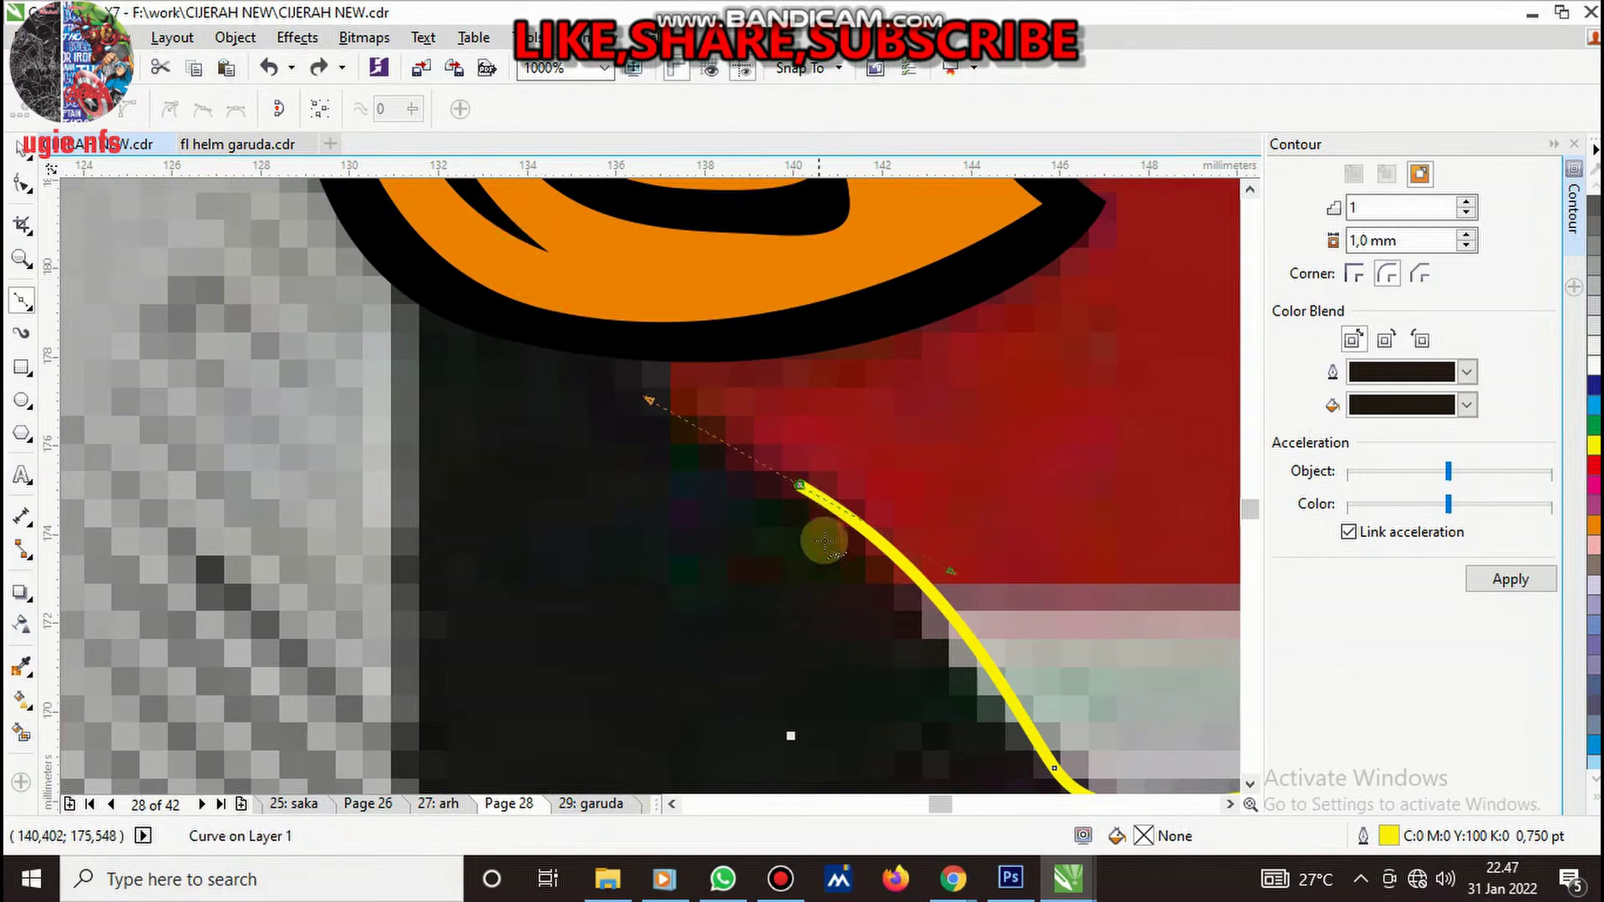
key("ctrl+z")
- Finish the trace along the beak's lower edge and close the outline at the top
left_click(502, 222)
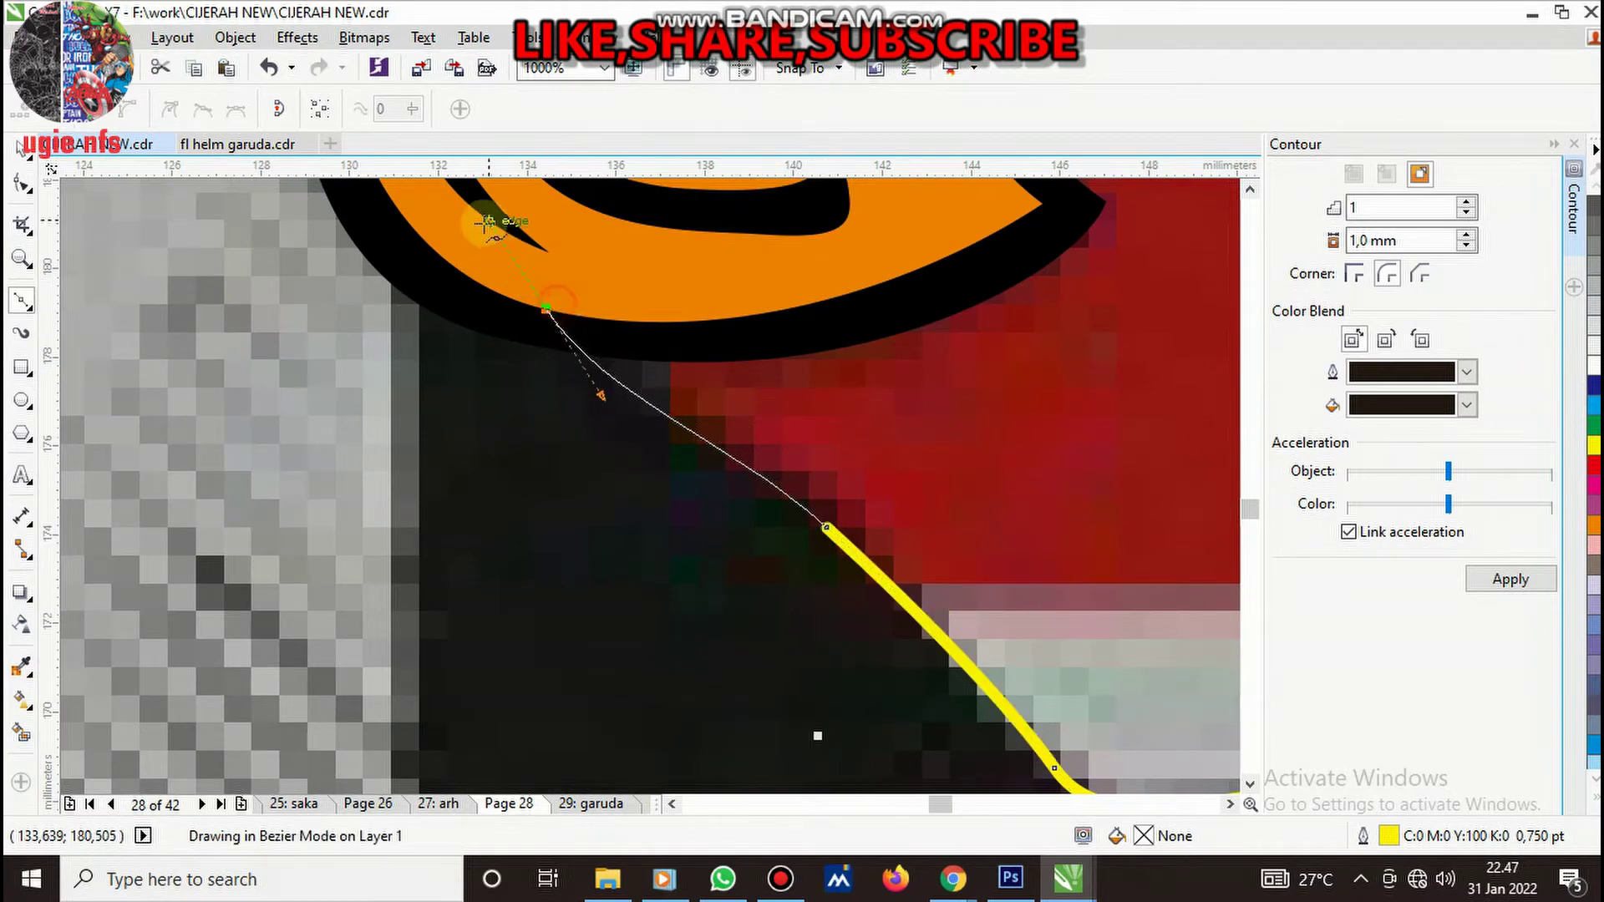
scroll(660, 403, "down", 3)
scroll(660, 404, "up", 2)
scroll(882, 568, "up", 1)
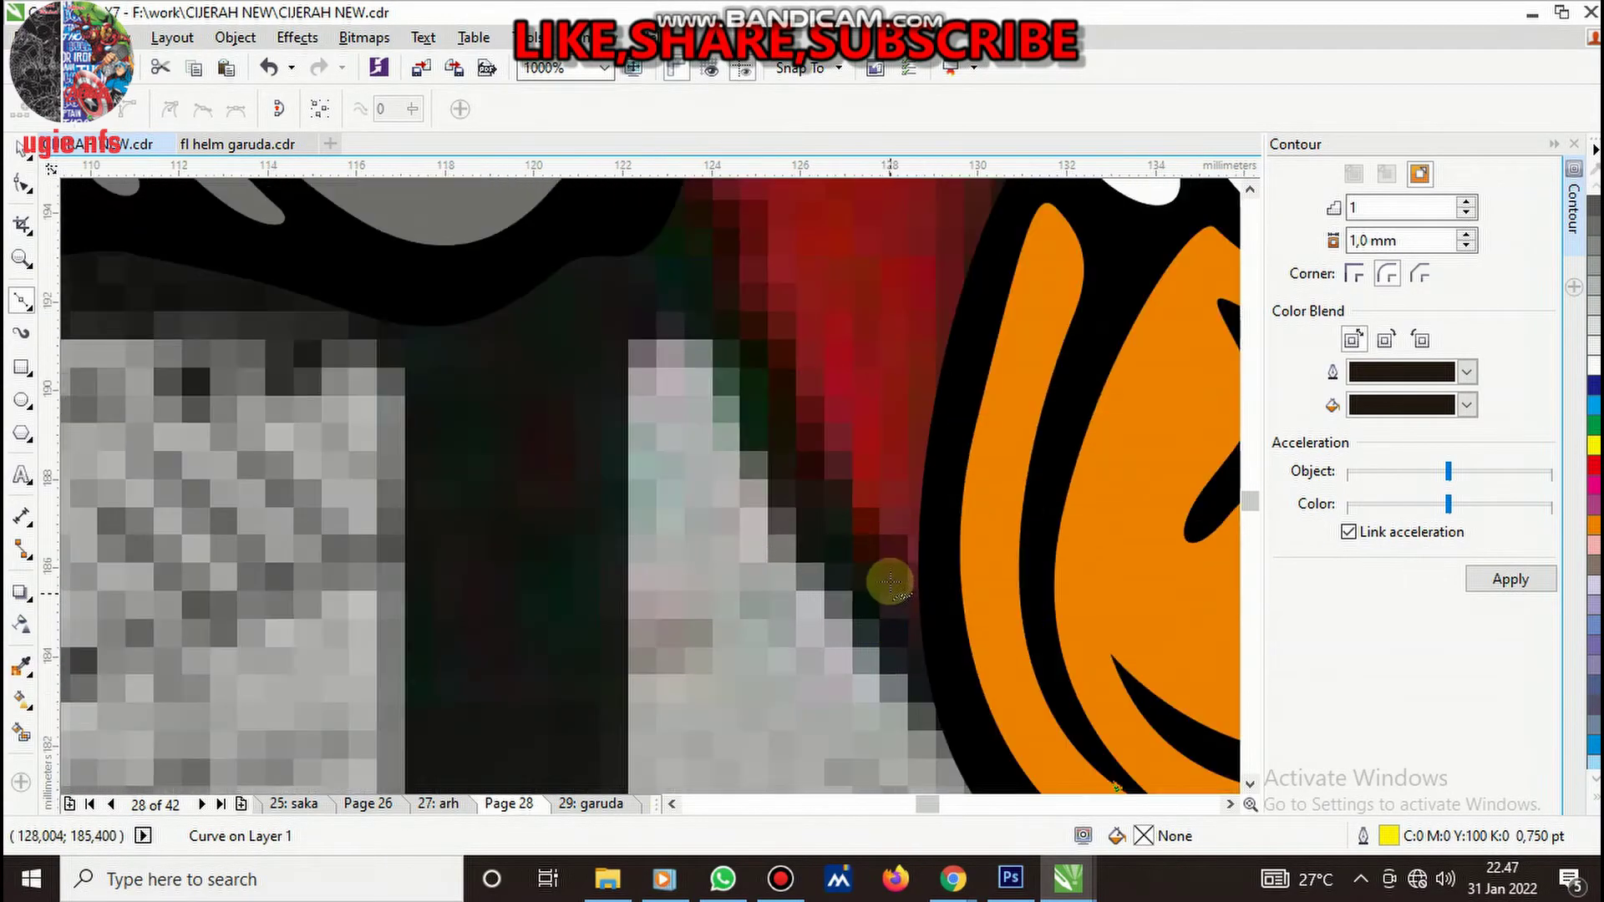
left_click_drag(869, 538, 817, 462)
scroll(869, 514, "down", 2)
left_click_drag(798, 336, 794, 294)
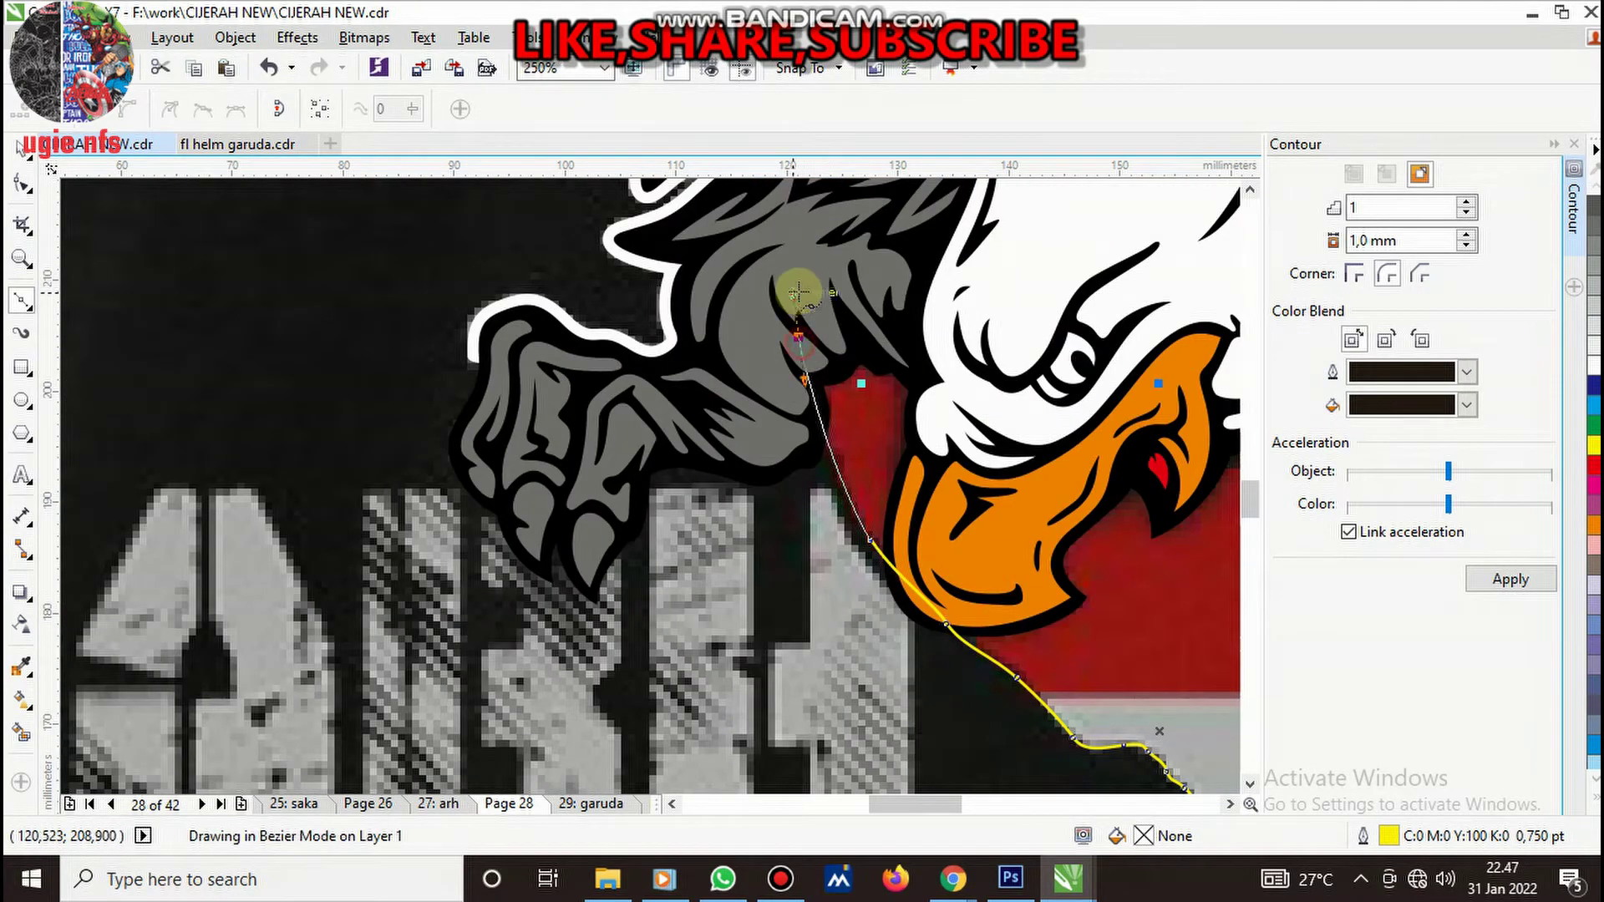
scroll(640, 347, "down", 2)
scroll(835, 399, "up", 2)
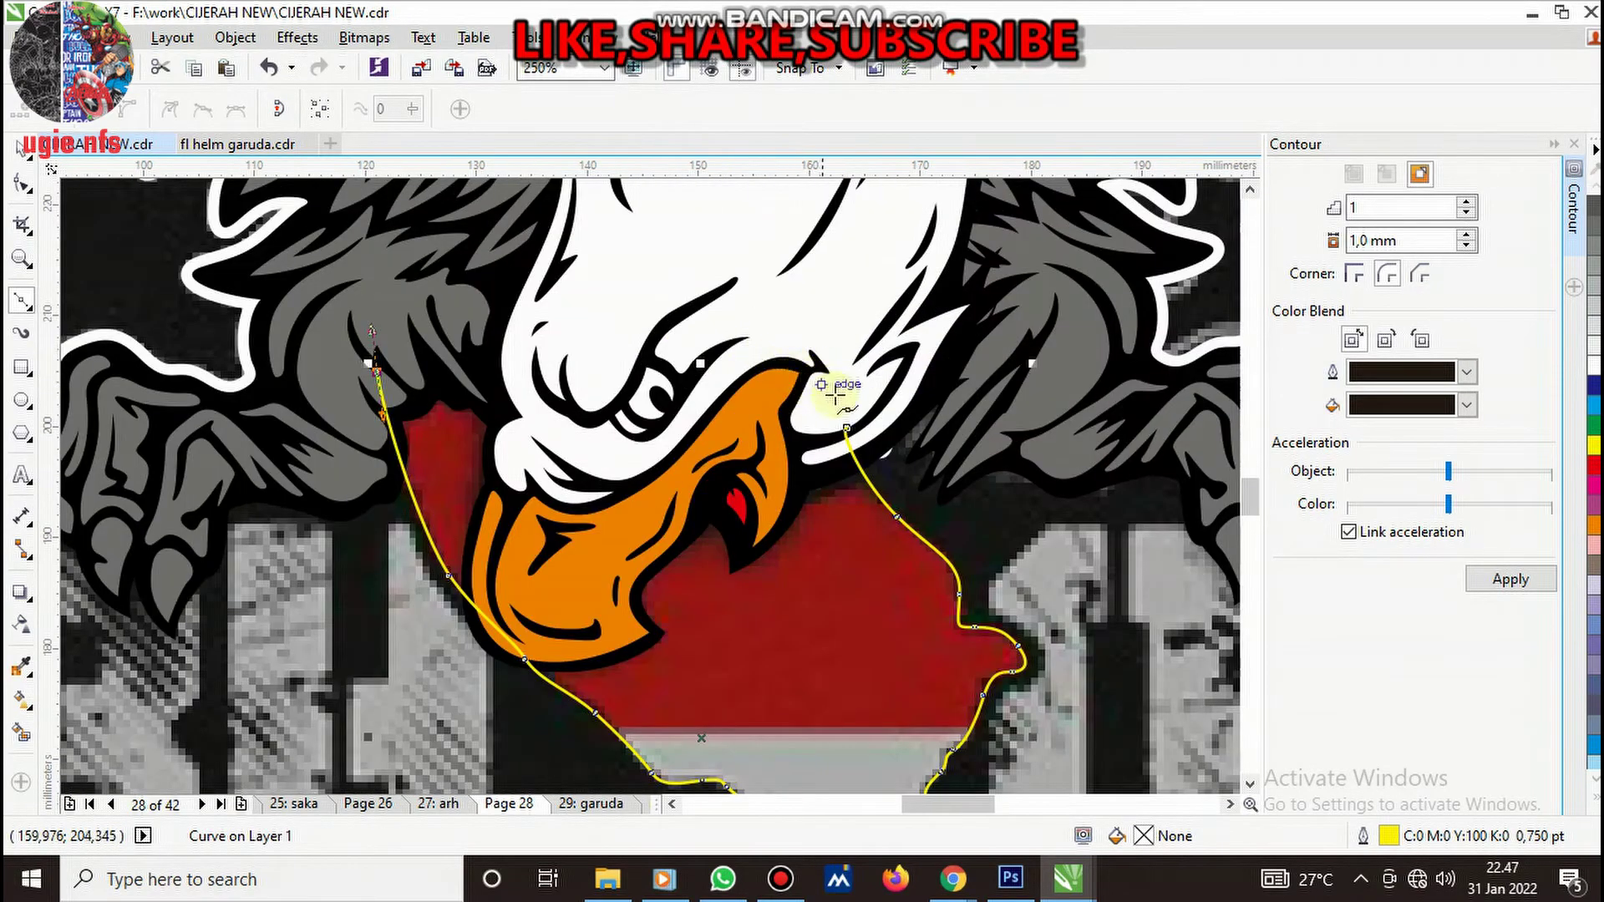
left_click_drag(846, 427, 830, 280)
- Move the new map outline behind the eagle's head in the stacking order
right_click(826, 247)
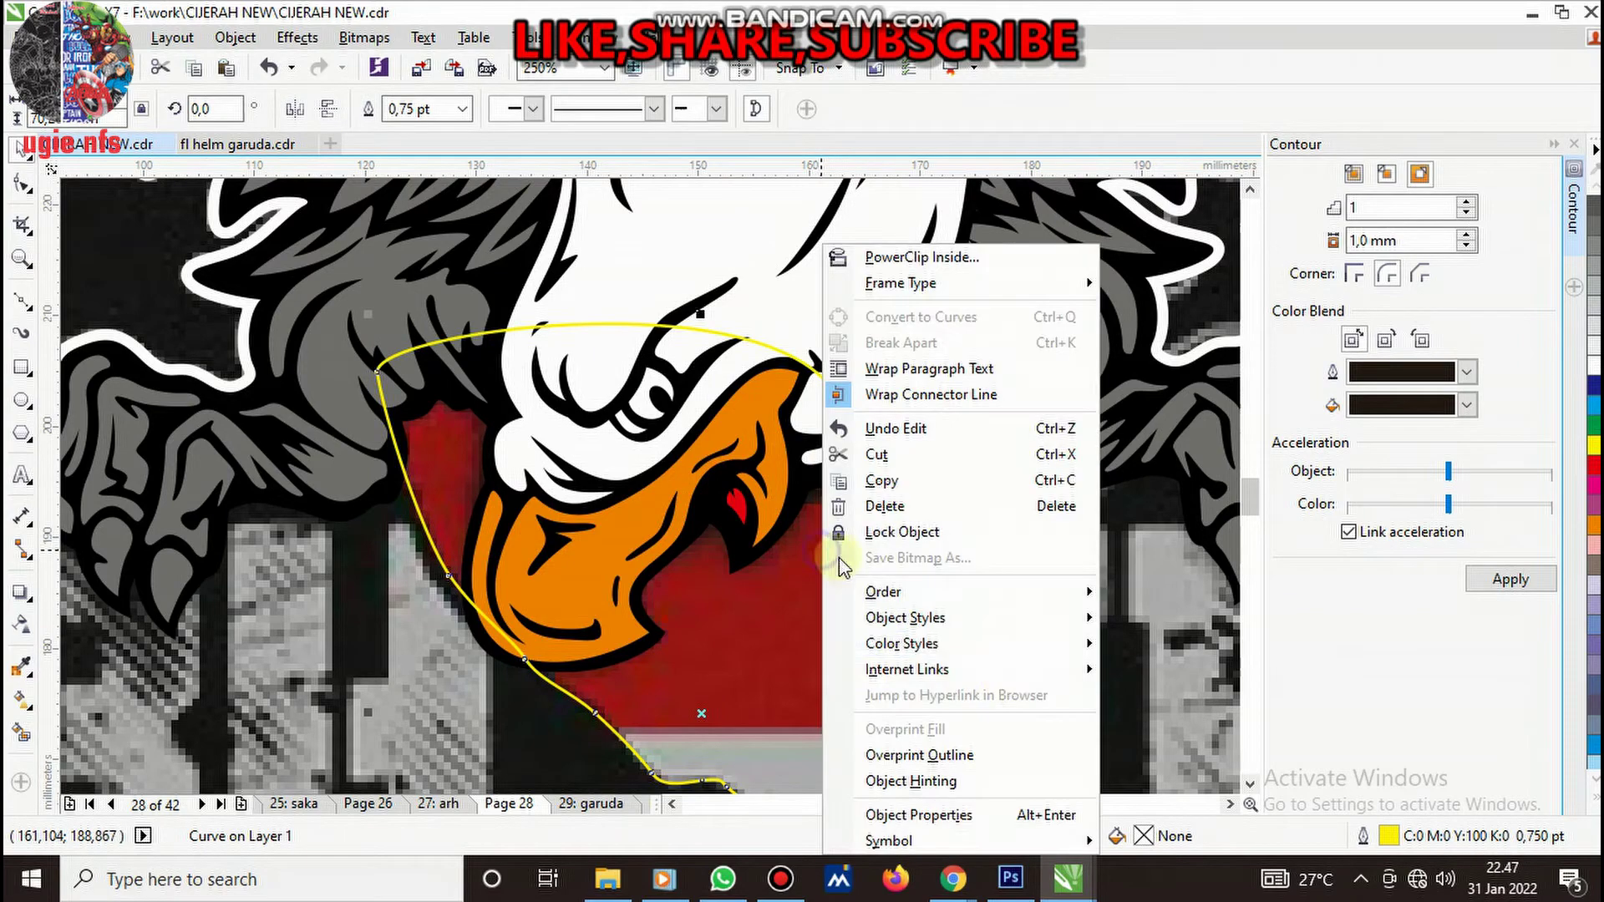
mouse_move(884, 591)
left_click(1169, 786)
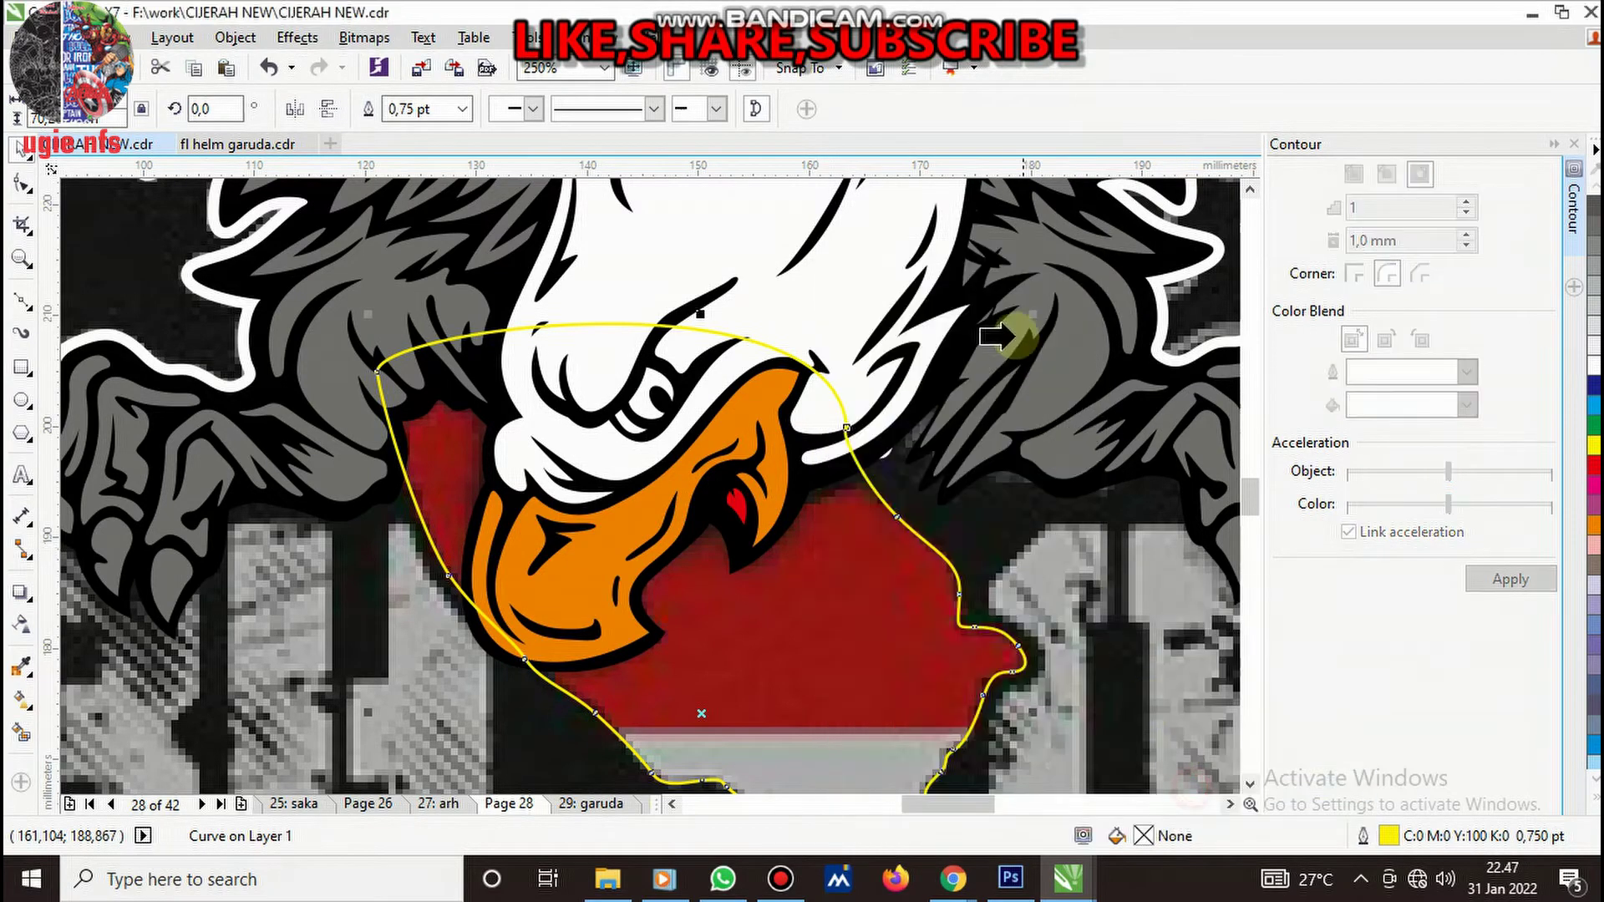
left_click(883, 451)
scroll(886, 455, "down", 2)
scroll(919, 472, "up", 2)
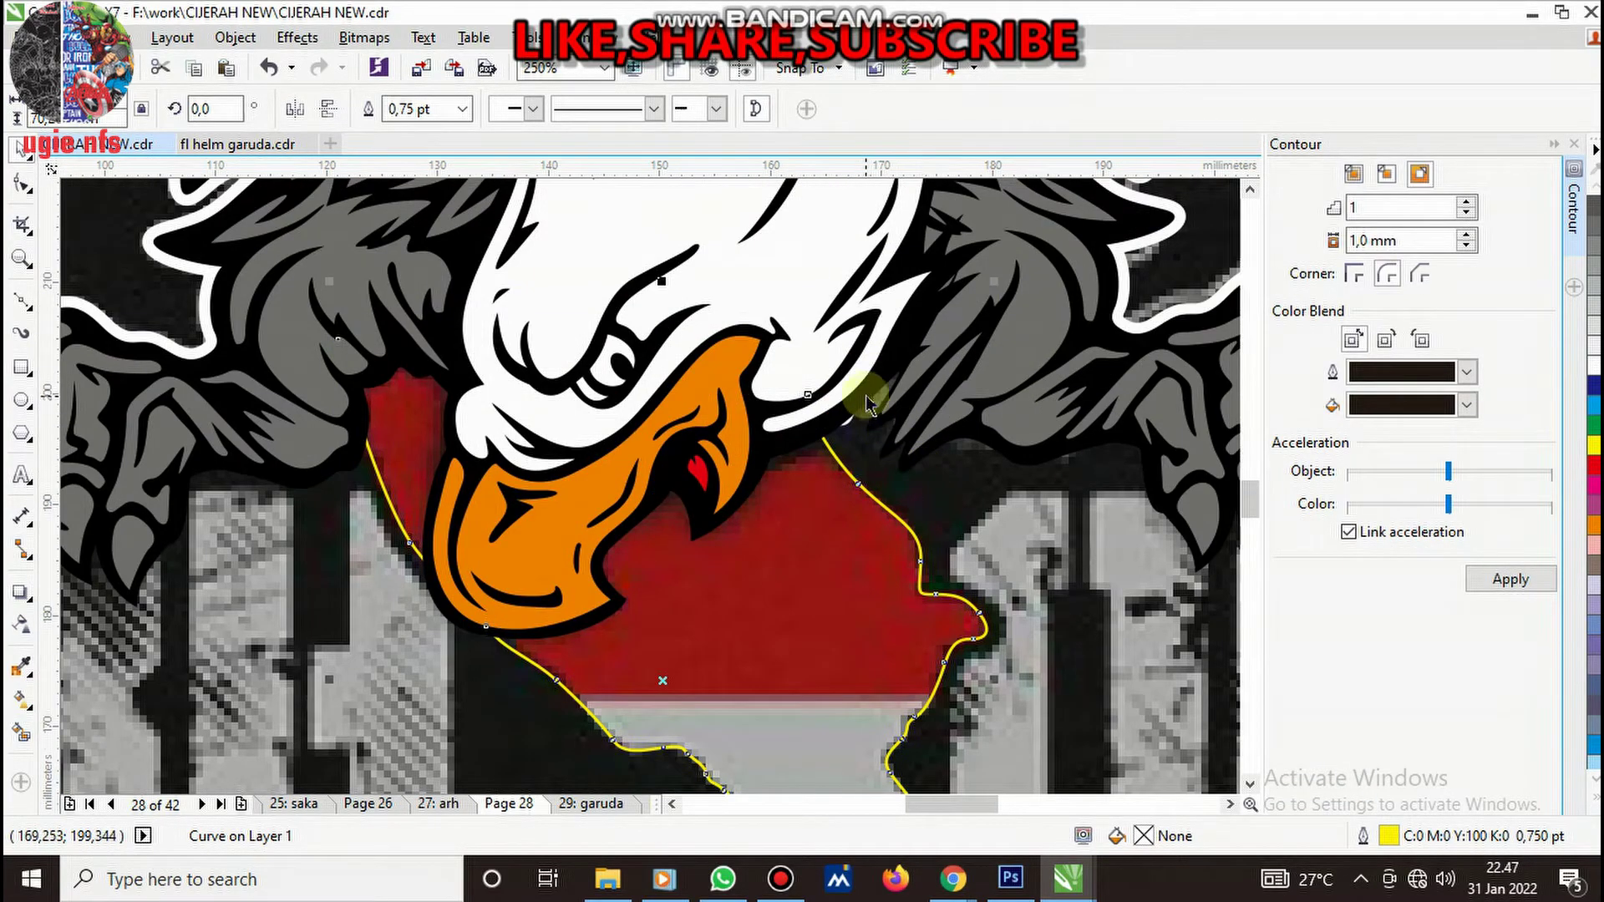
scroll(869, 405, "up", 2)
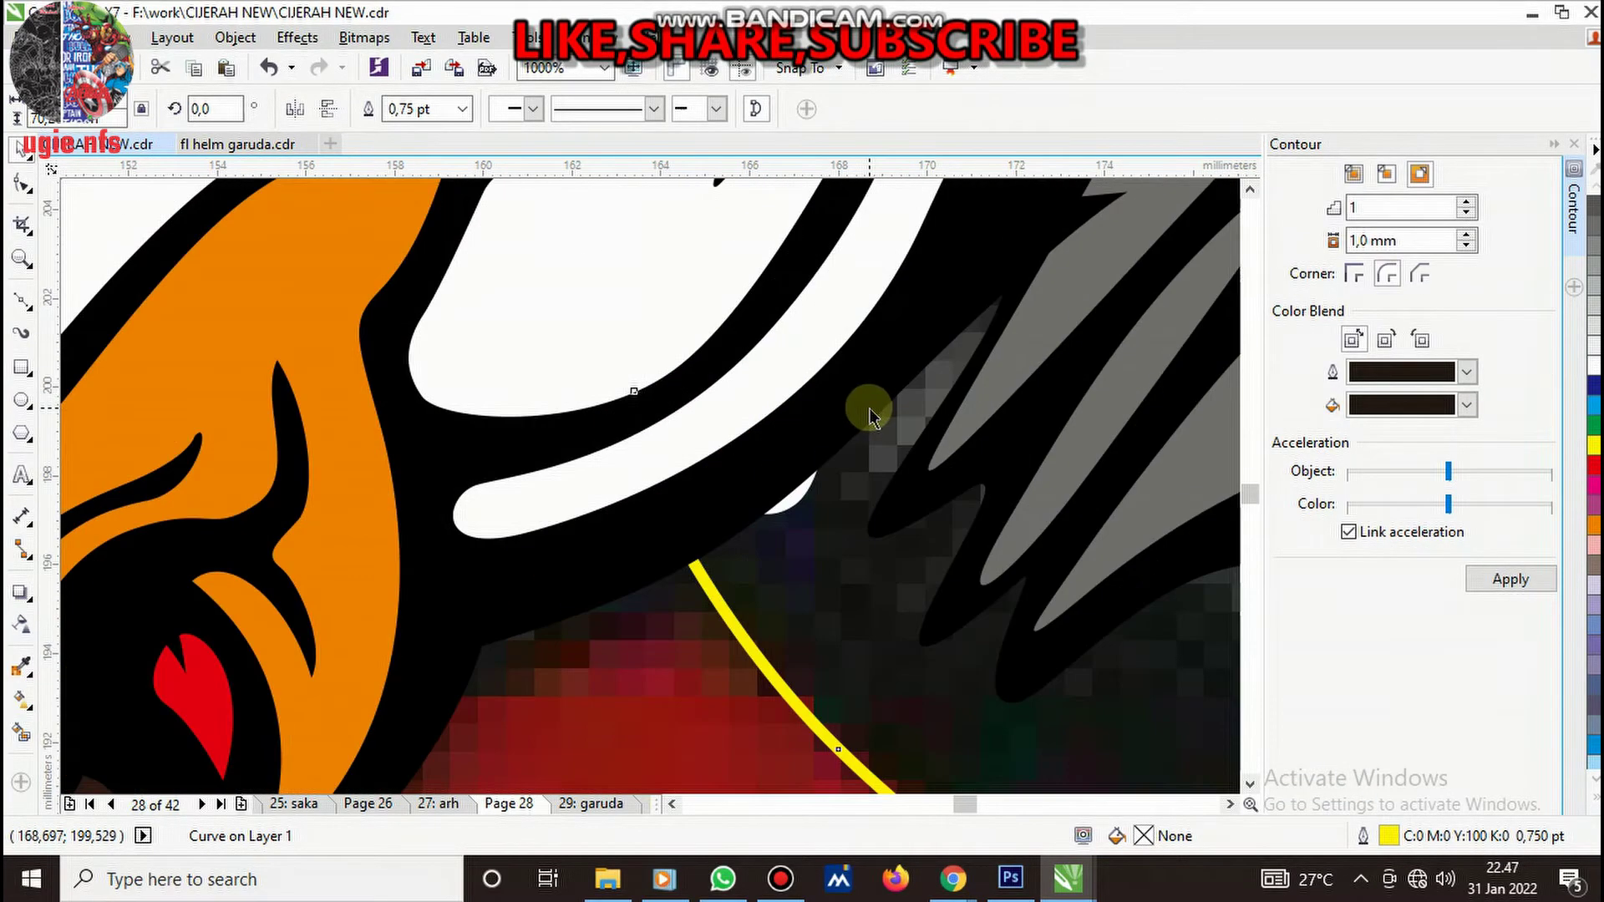
- Drag a node of the eagle's black outline near the head, then select the yellow map shape
left_click(24, 182)
left_click(877, 355)
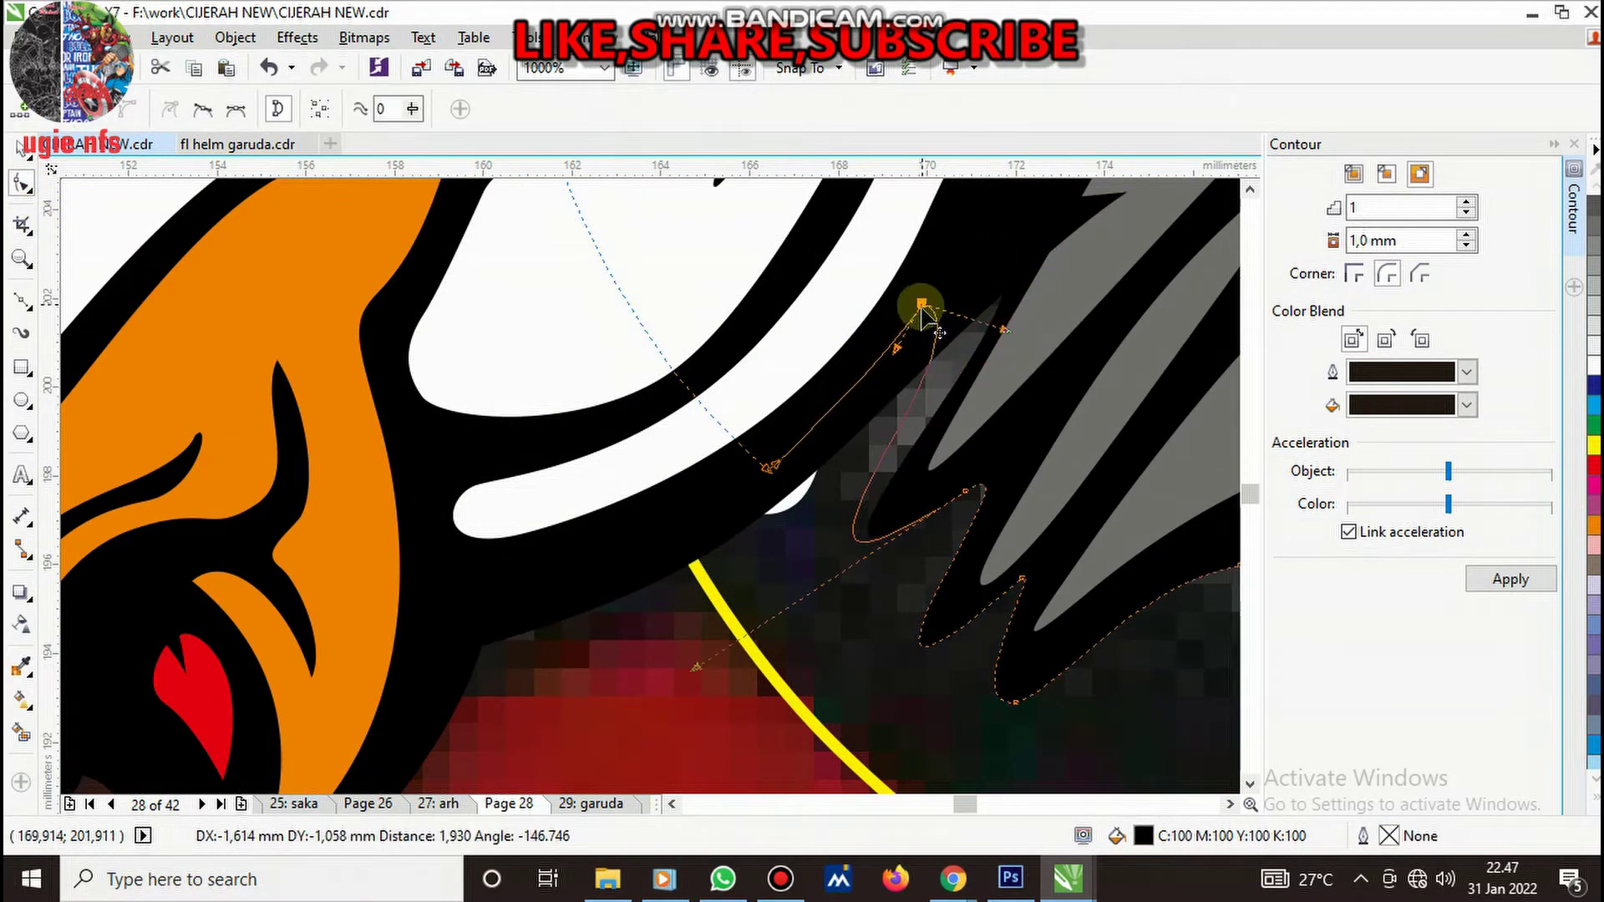
left_click_drag(994, 267, 923, 348)
scroll(838, 472, "down", 2)
scroll(838, 472, "down", 2)
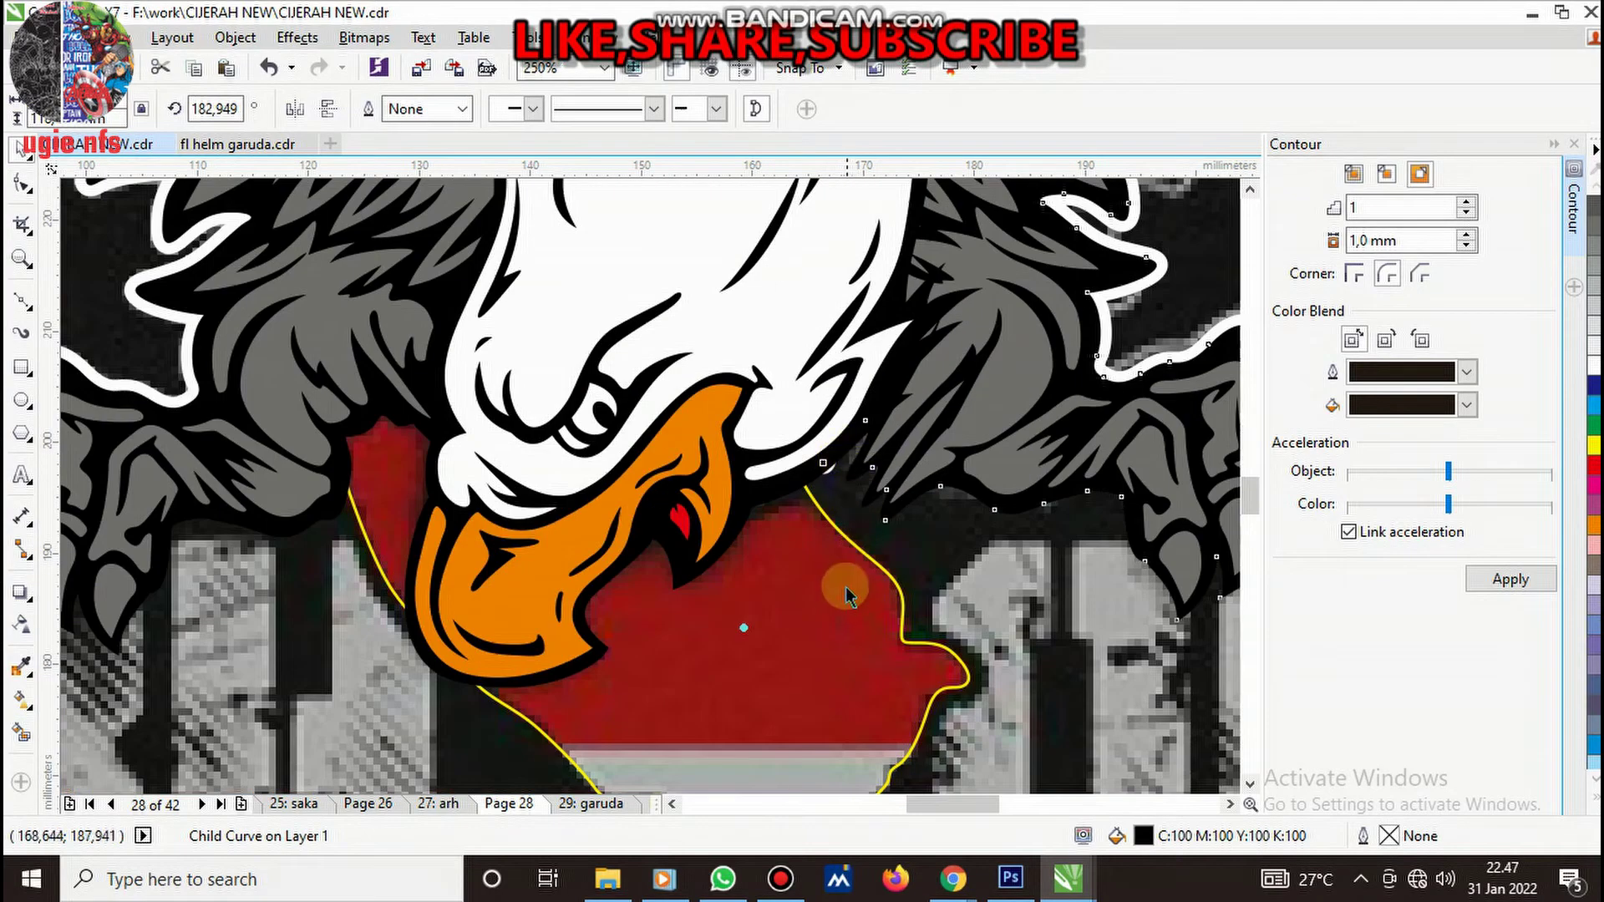
left_click(834, 596)
scroll(917, 456, "down", 3)
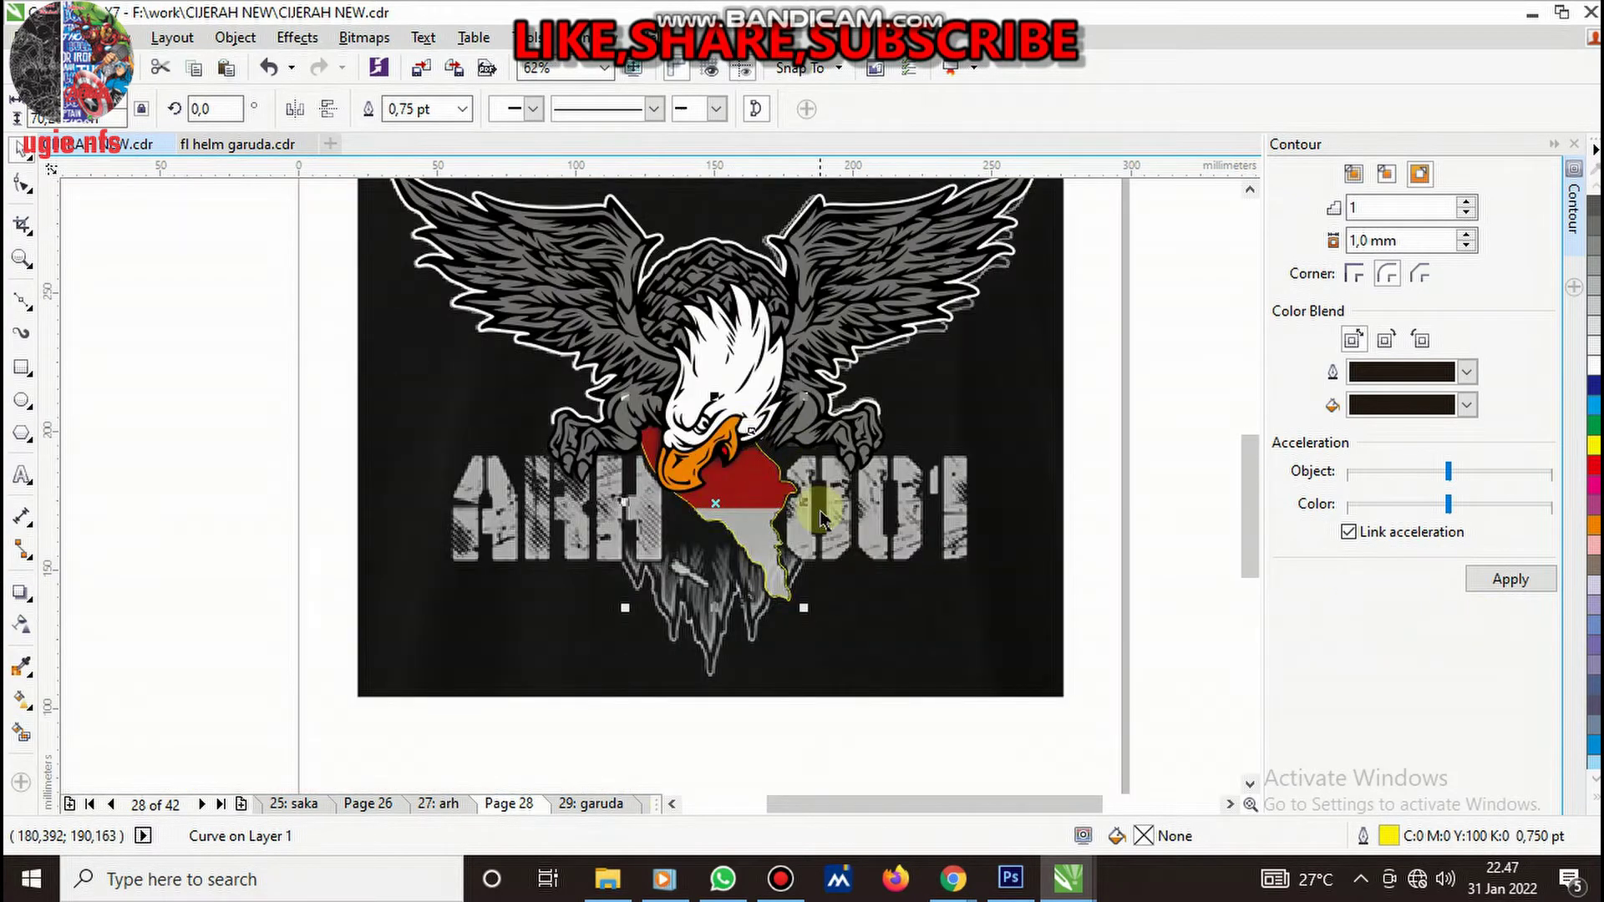
scroll(814, 509, "up", 3)
scroll(705, 537, "down", 3)
scroll(701, 605, "up", 3)
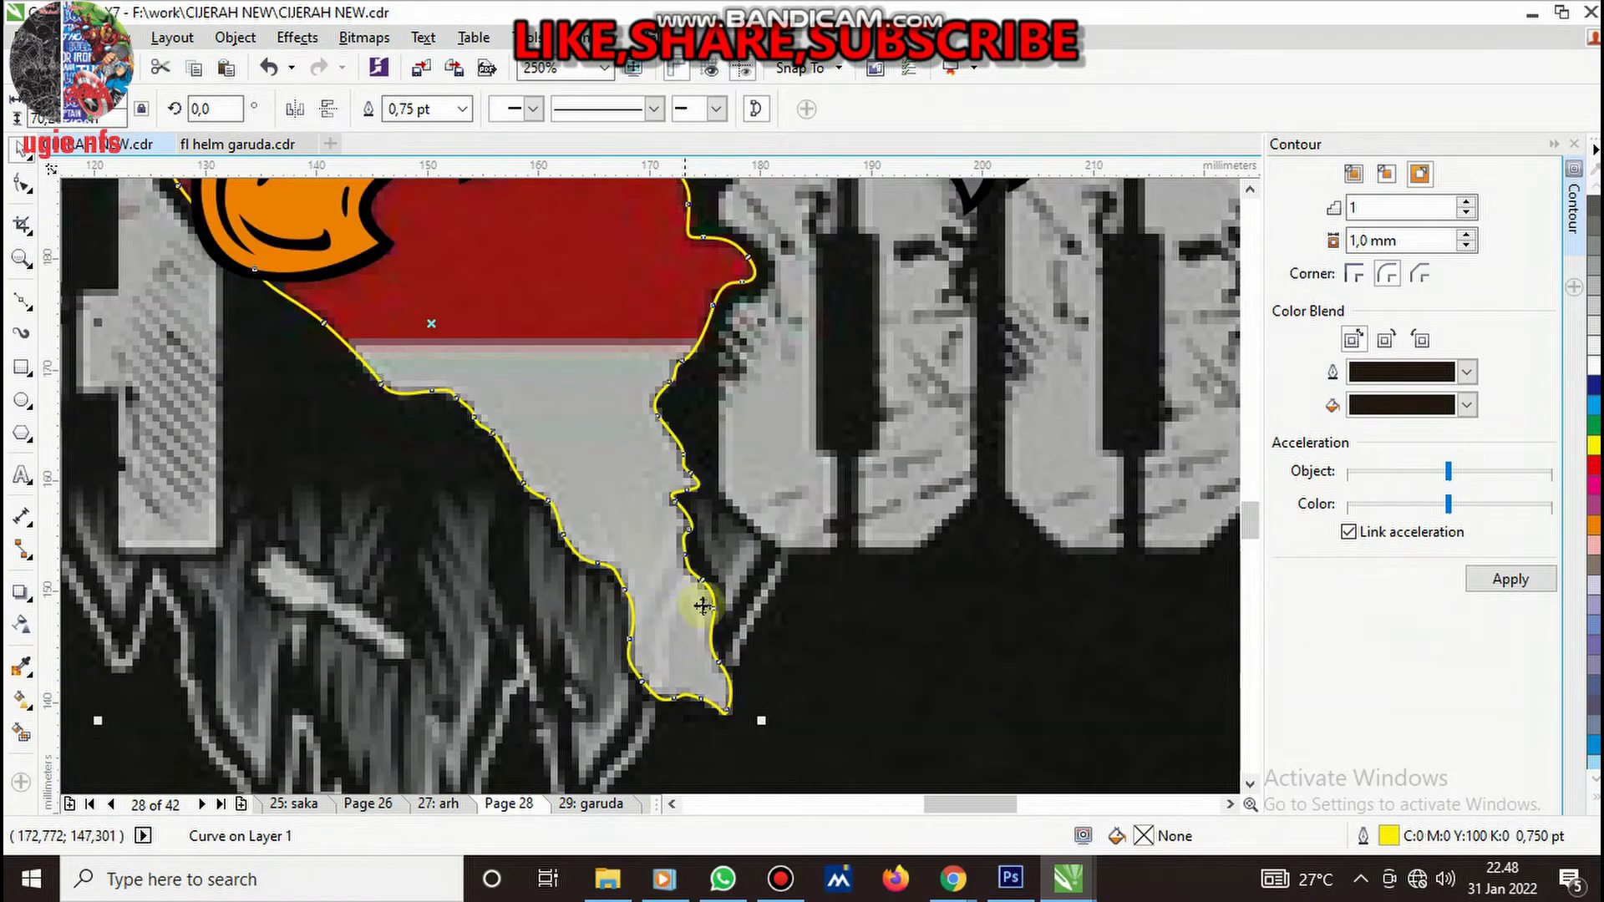
- Apply the 1 mm contour to the map shape and break the contour group apart
left_click(1511, 579)
scroll(693, 723, "up", 3)
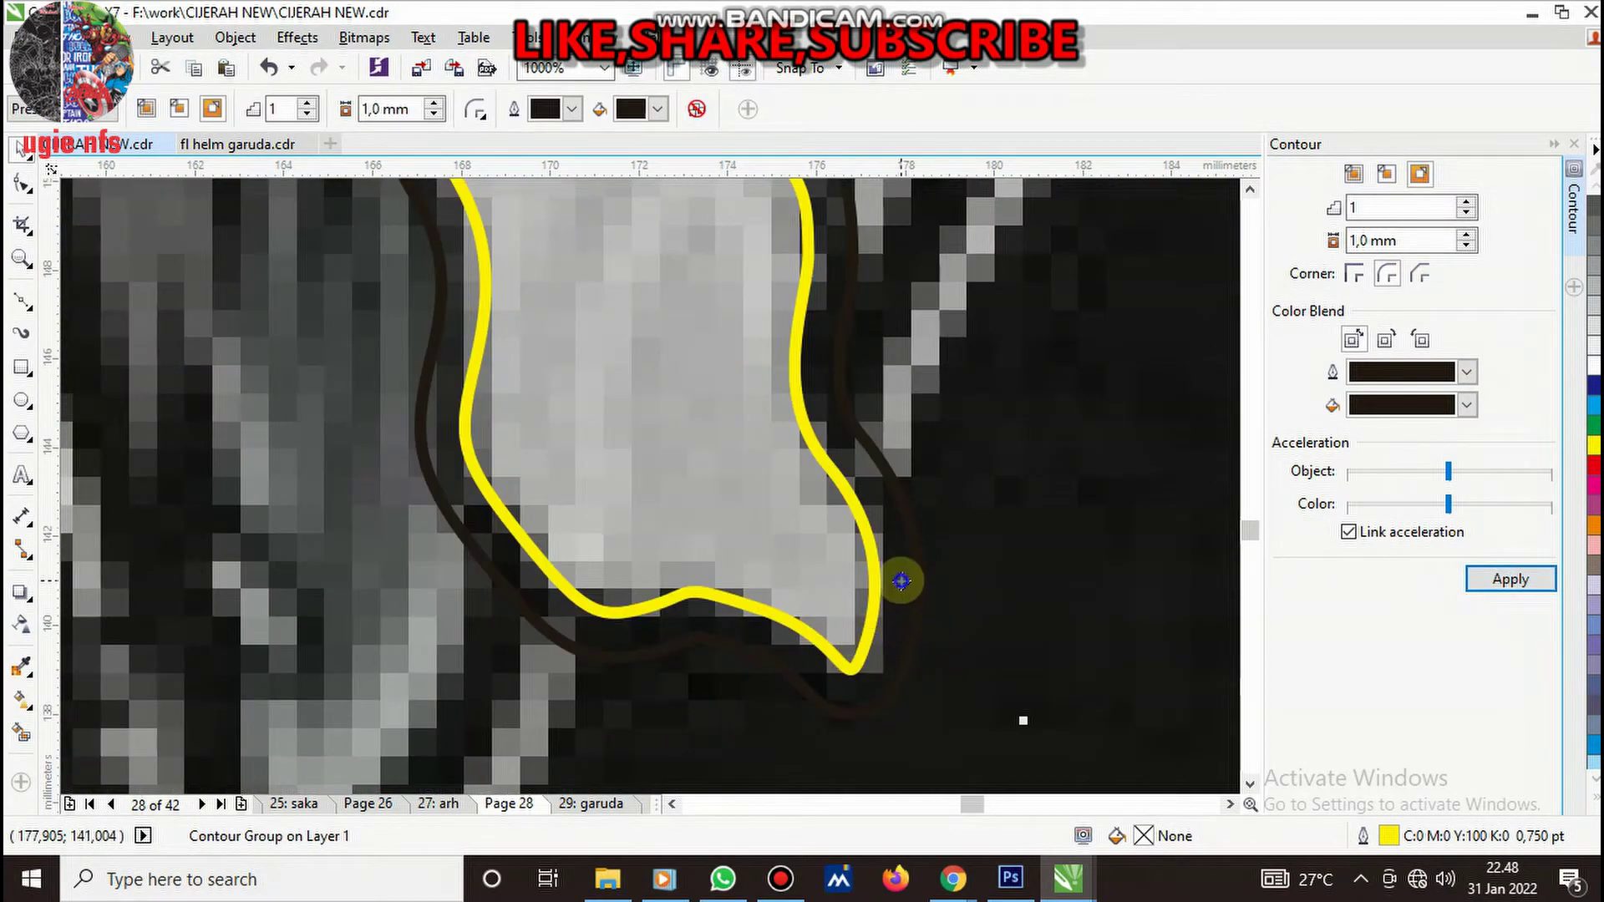
right_click(900, 579)
left_click(961, 311)
left_click(999, 440)
- Draw a rectangle covering the beak and the map's red upper half
scroll(916, 562, "down", 3)
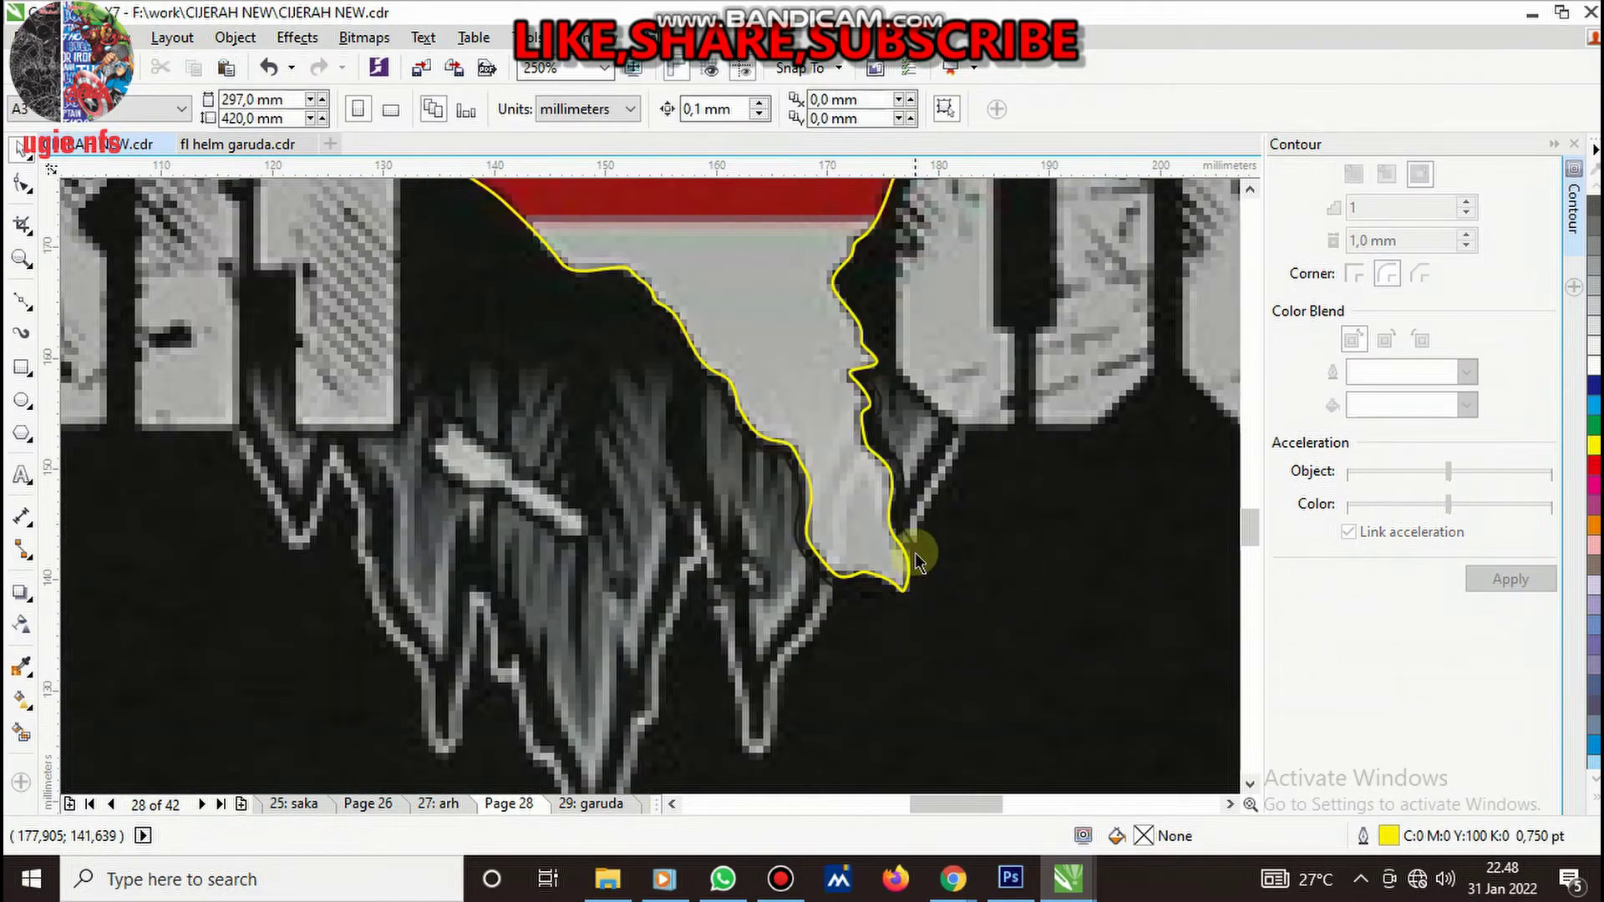
scroll(916, 561, "down", 3)
scroll(799, 411, "up", 3)
scroll(687, 410, "down", 2)
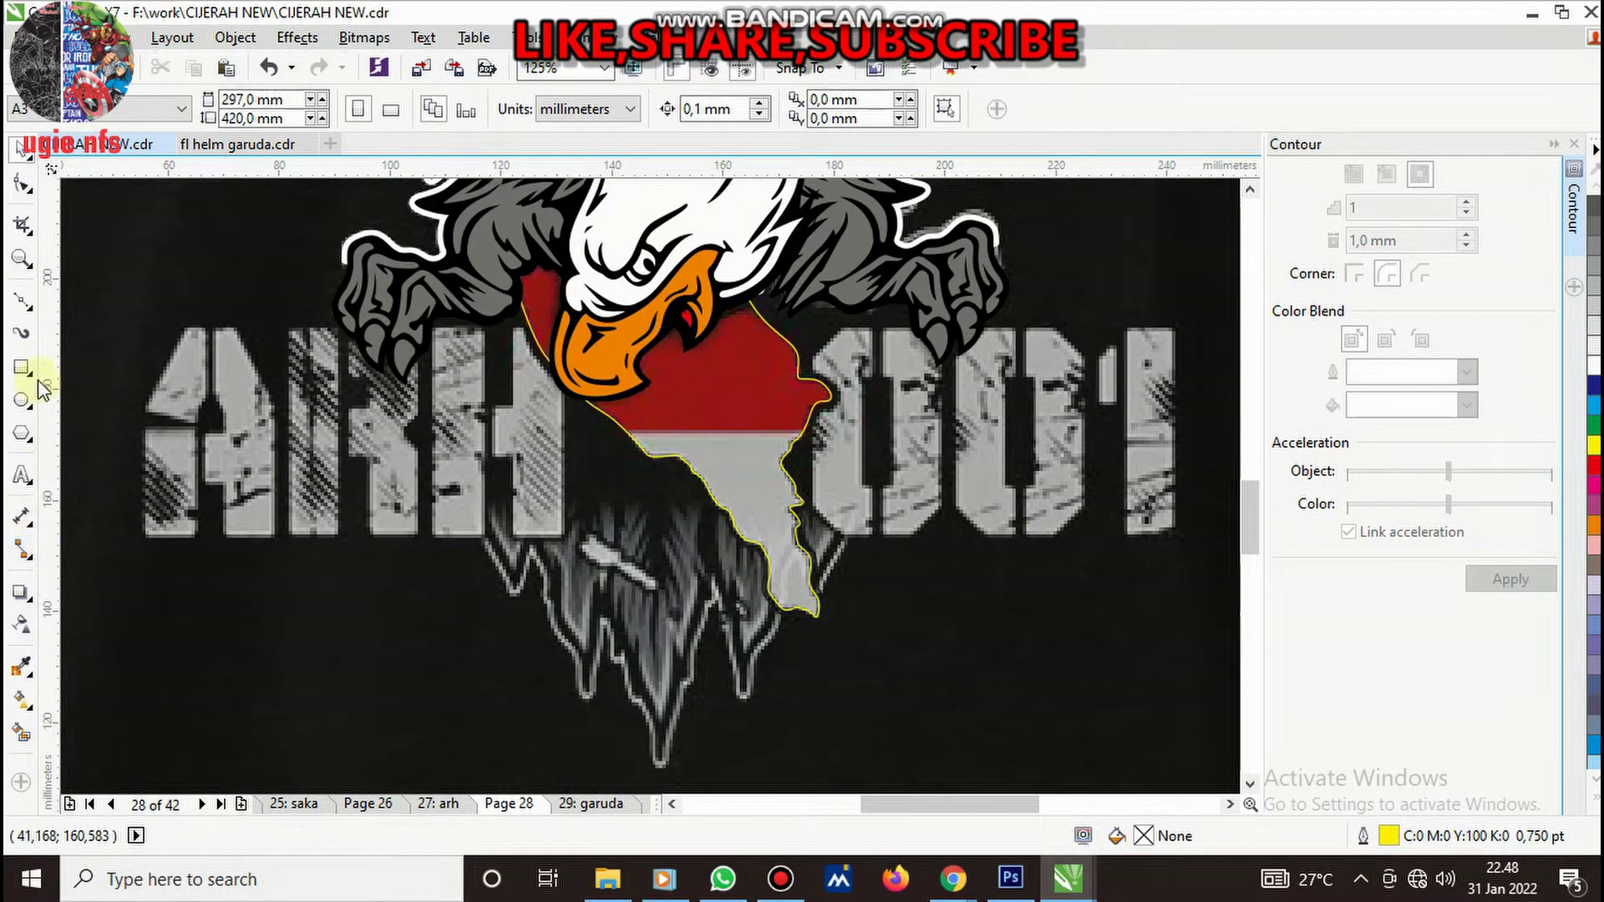
scroll(401, 360, "down", 3)
scroll(451, 334, "up", 3)
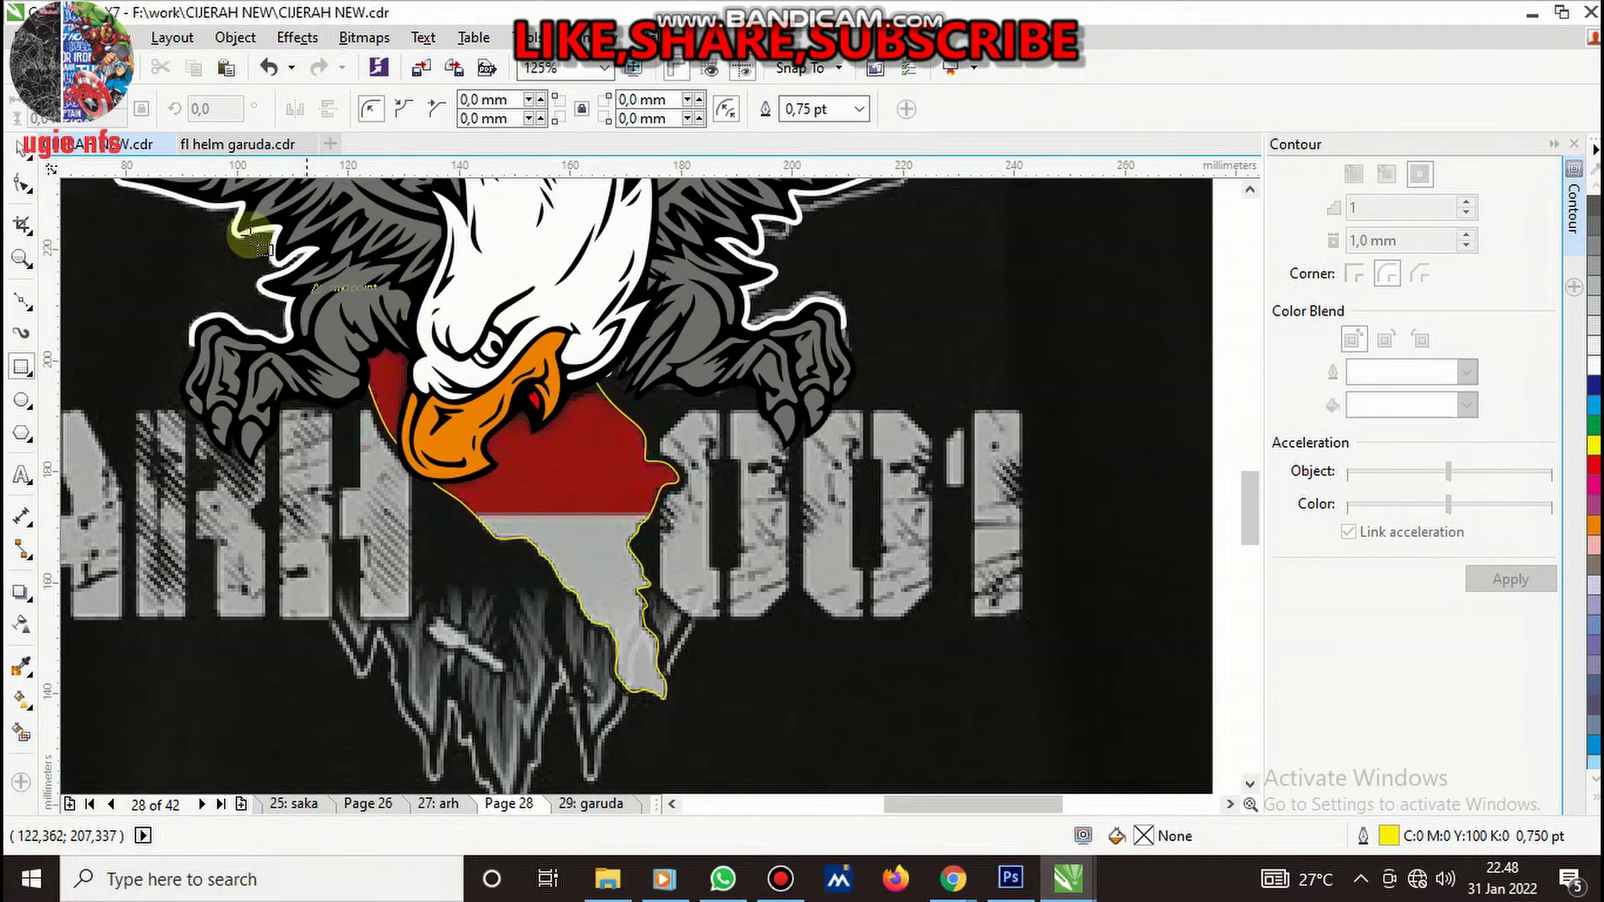
mouse_move(226, 209)
left_mouse_down()
mouse_move(721, 512)
mouse_move(827, 512)
left_mouse_up()
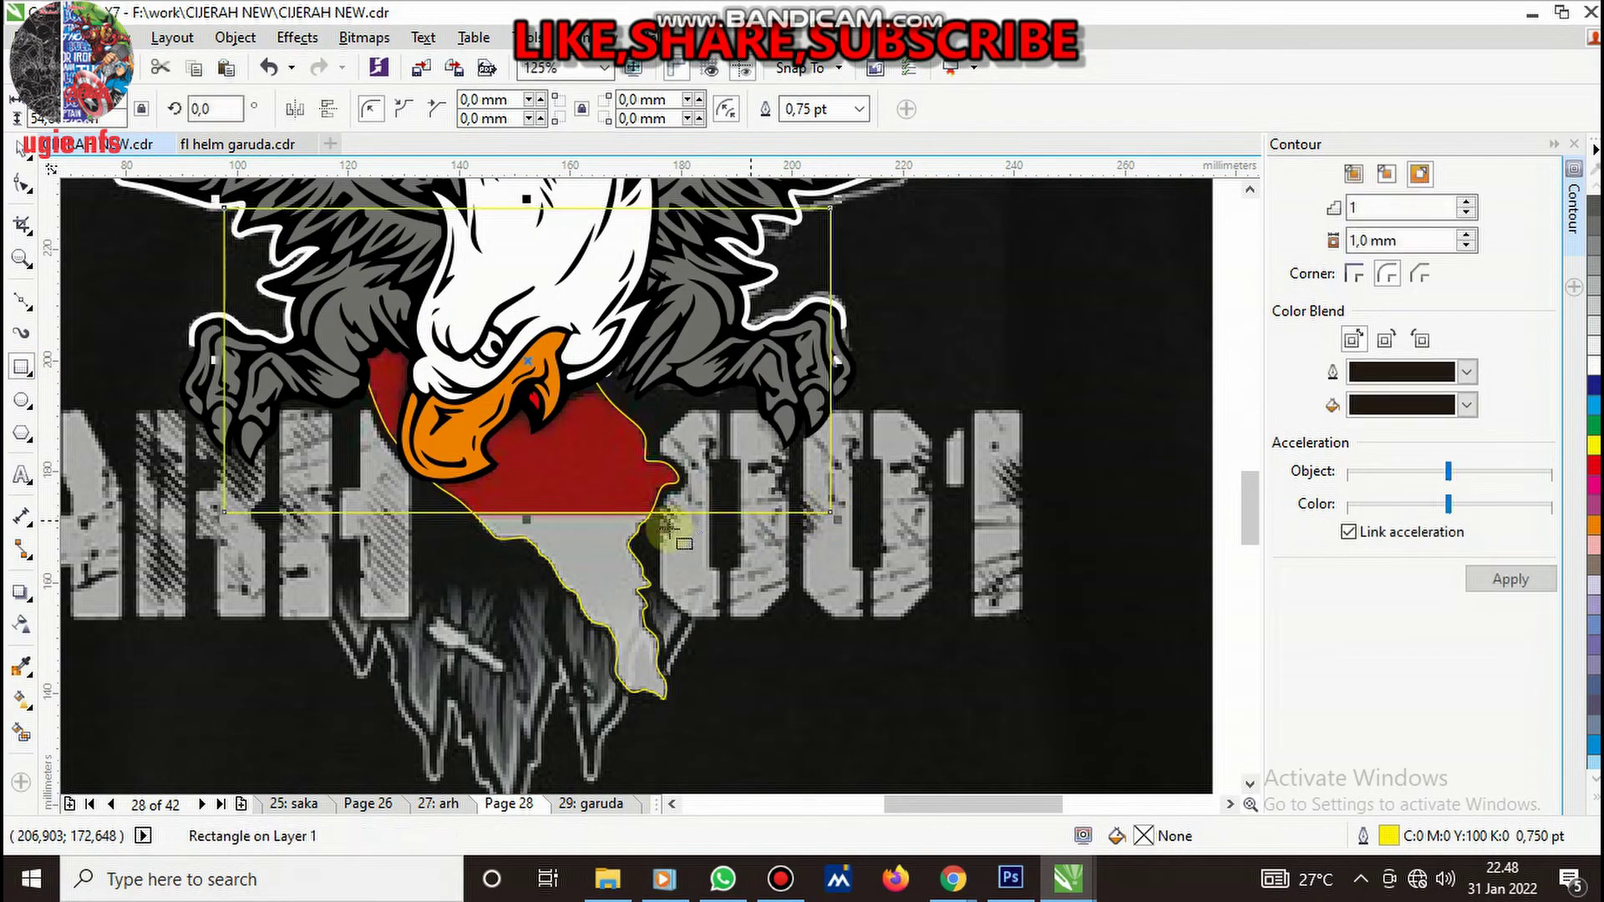
- Intersect the rectangle with the map shape and delete the leftover rectangle
scroll(633, 530, "up", 3)
left_click(521, 206, "shift")
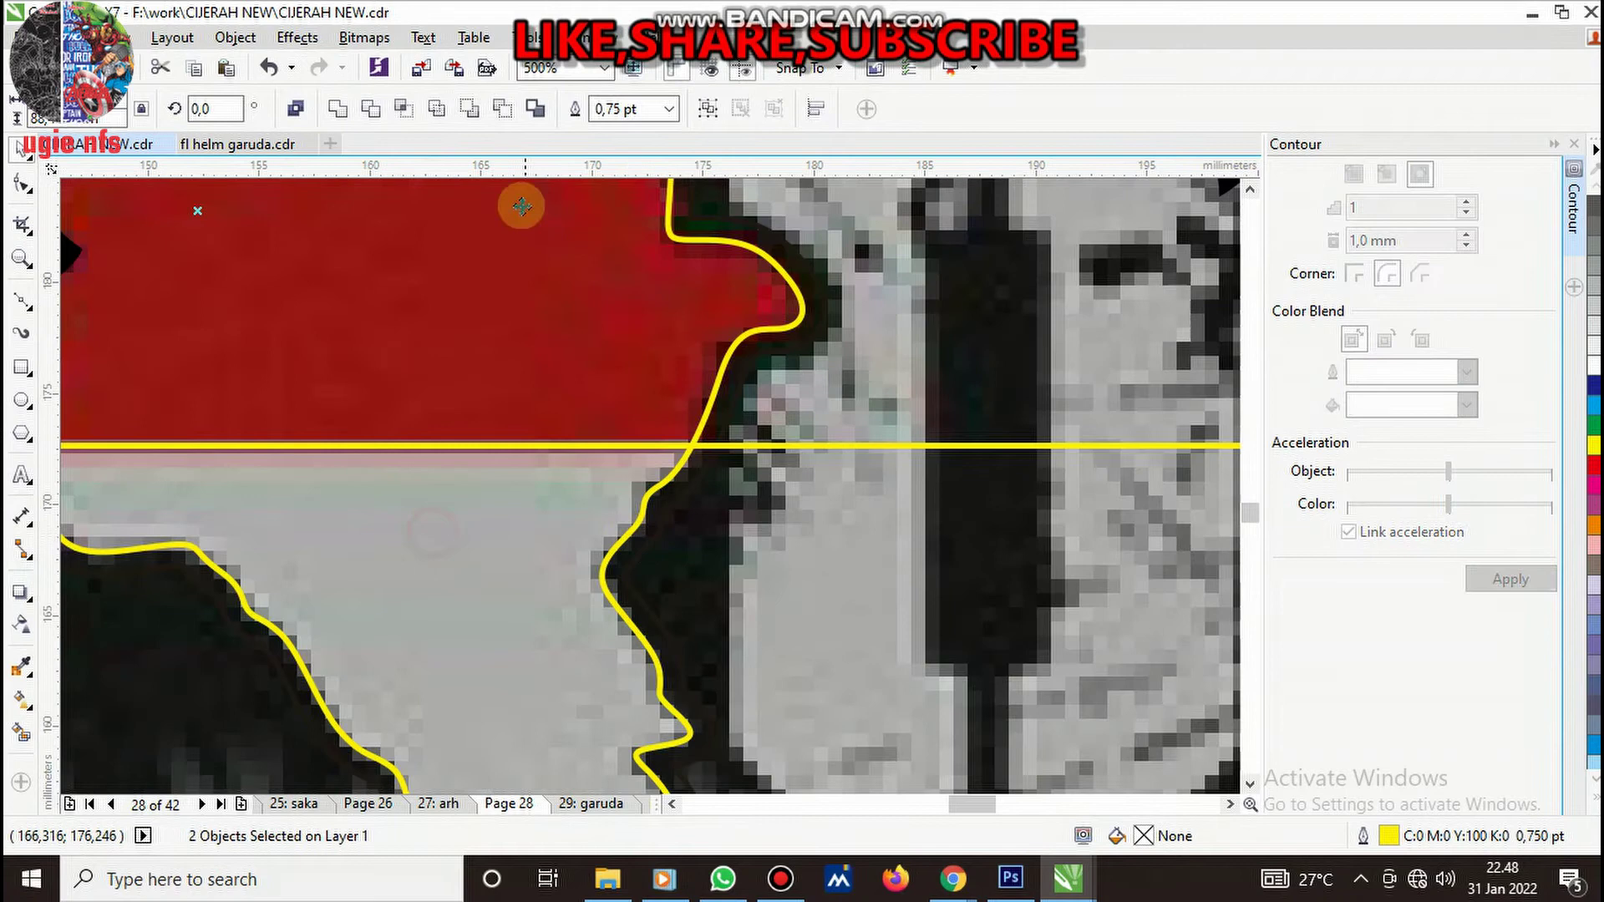
left_click(399, 111)
left_click(914, 406)
key("Delete")
left_click(544, 369)
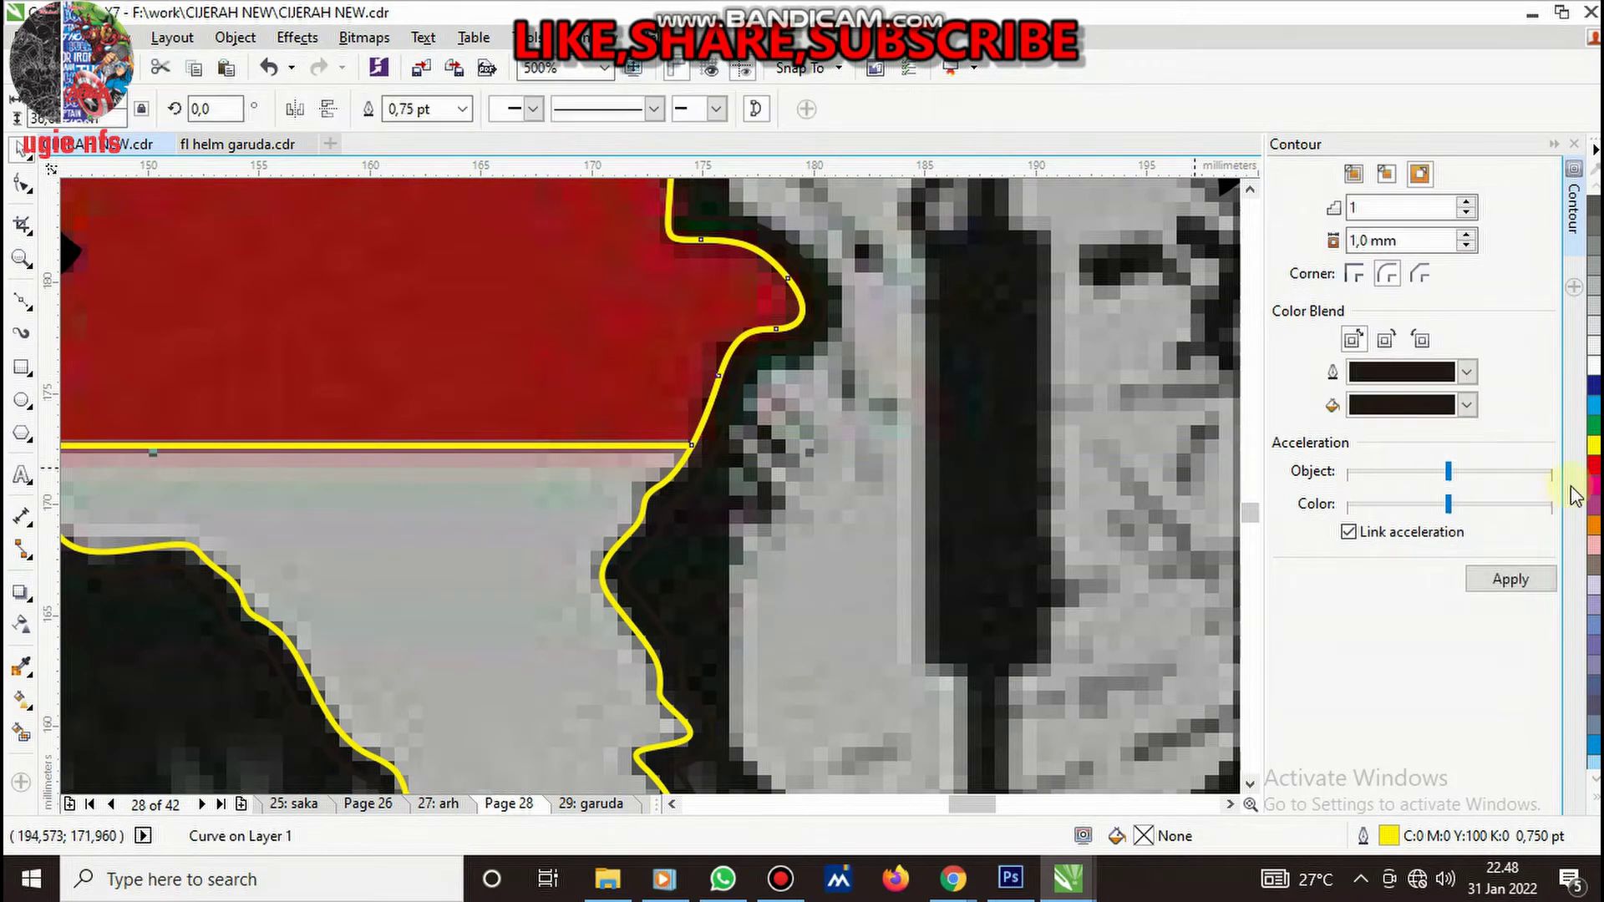
- Fill the upper map piece bright red, the lower part white, and the contour black
left_click(533, 626)
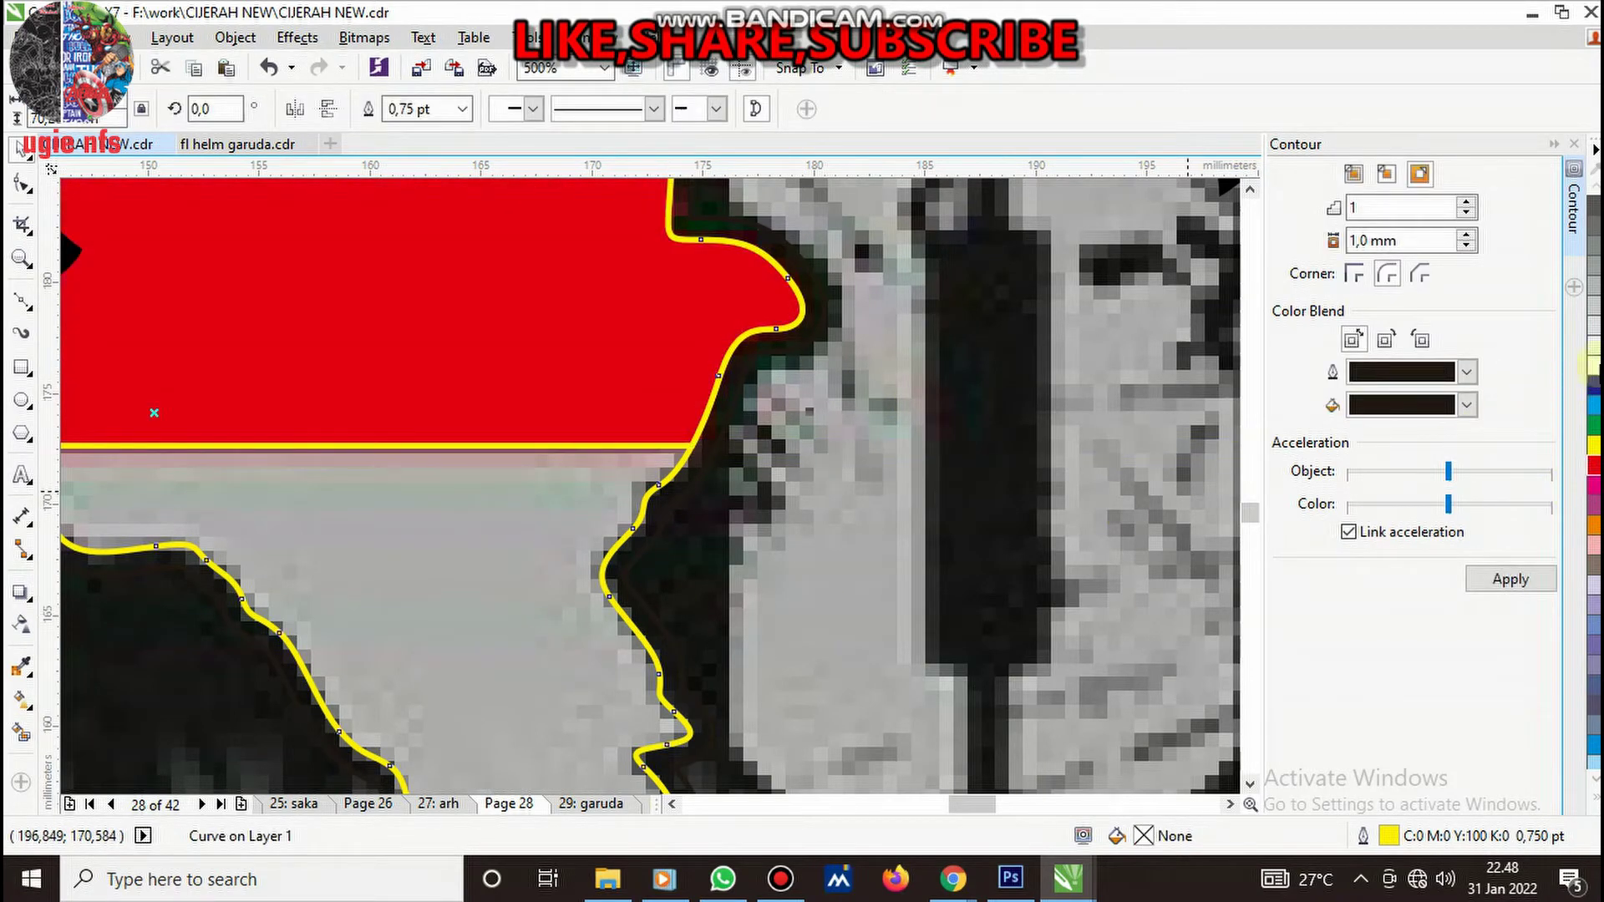
left_click(1590, 365)
left_click(740, 386)
left_click(923, 439)
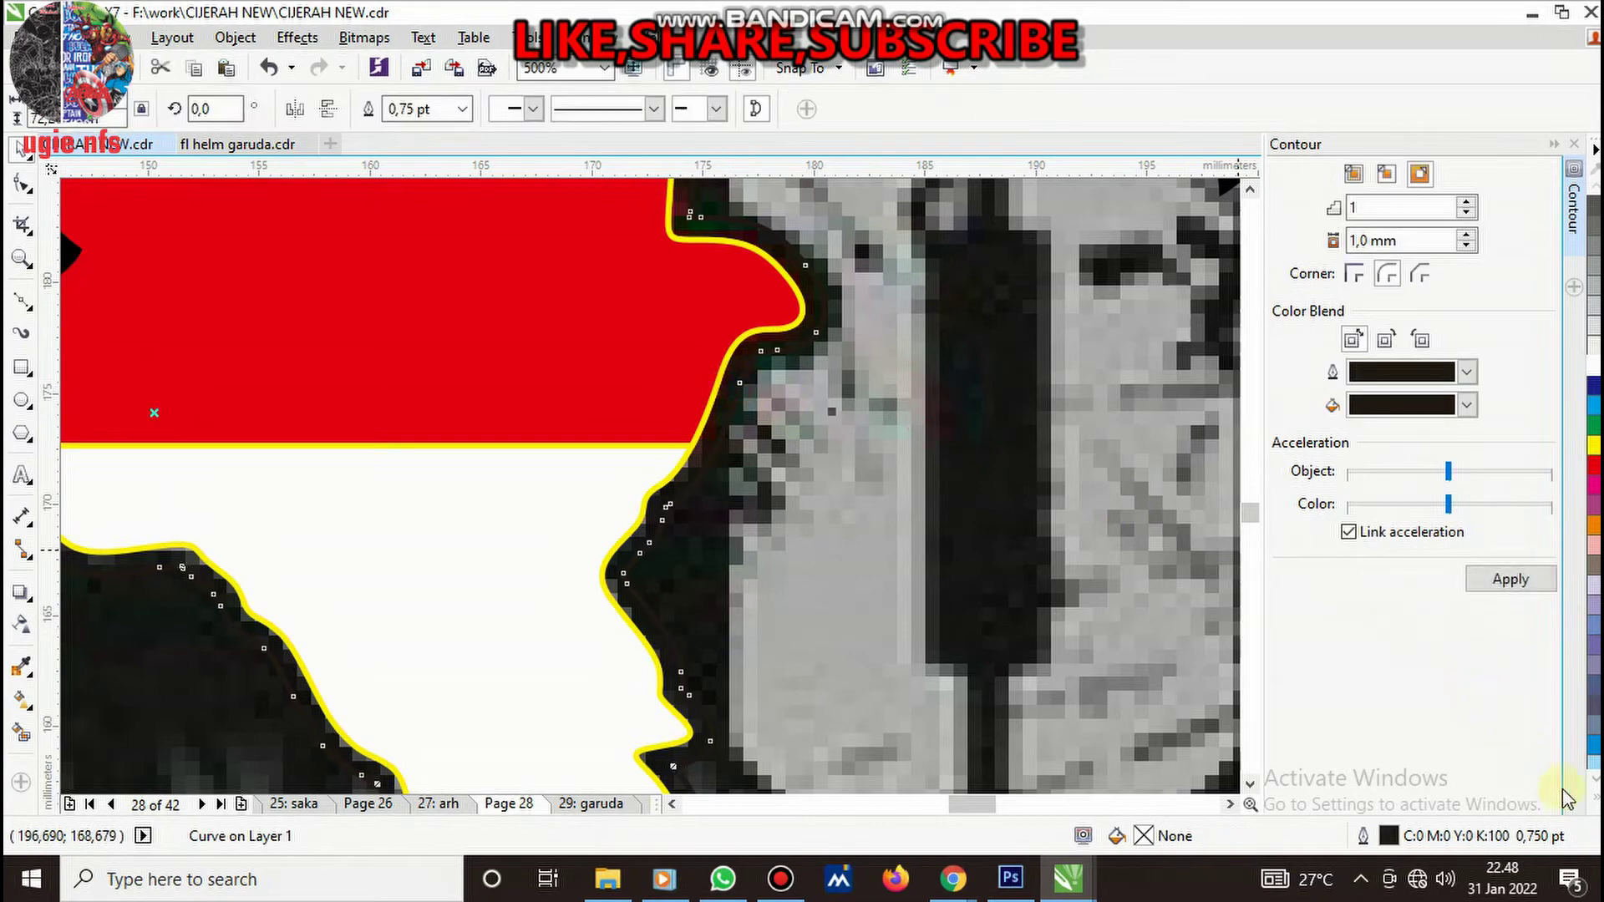
left_click(1594, 798)
left_click(1581, 343)
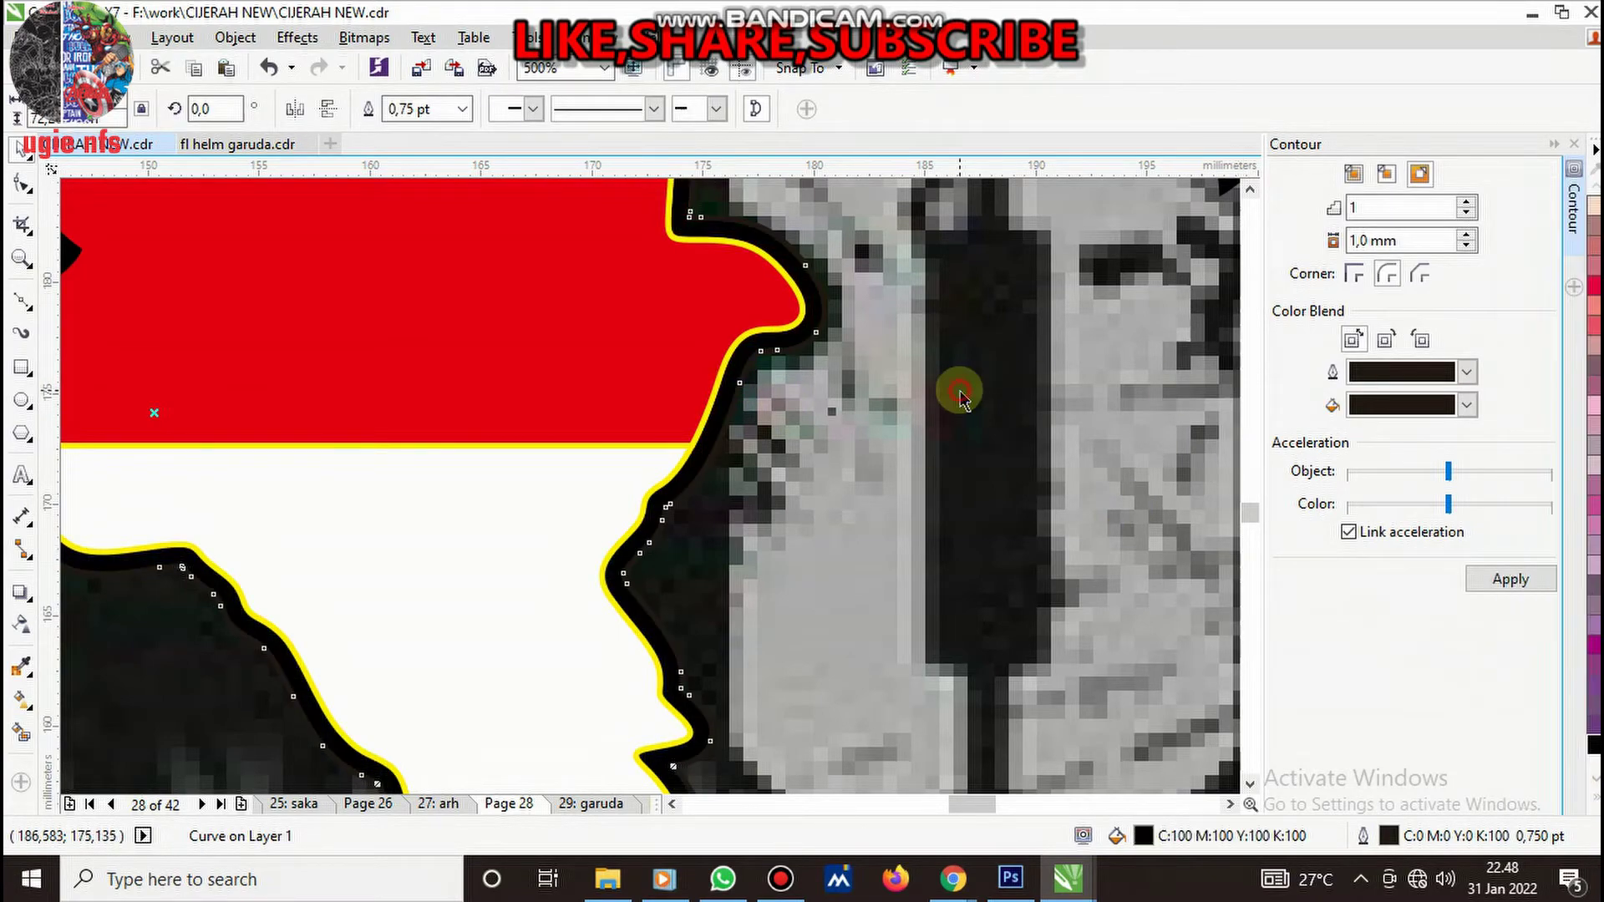
scroll(919, 435, "down", 3)
key("Escape")
- Remove the yellow outline from the grouped map pieces
scroll(387, 180, "up", 1)
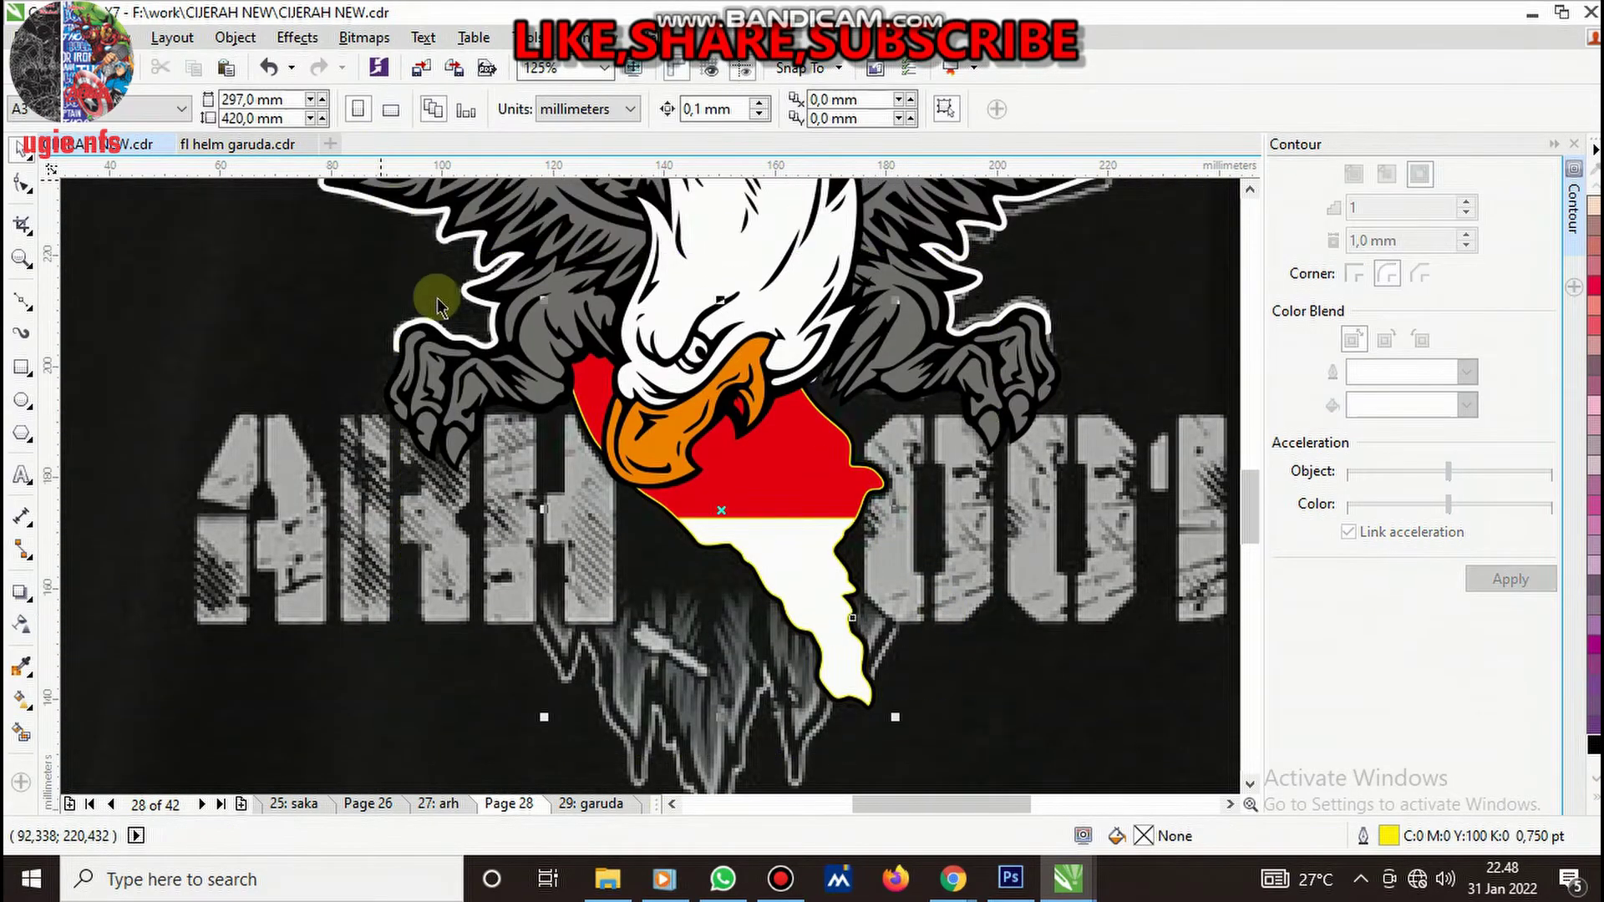
left_click(538, 391)
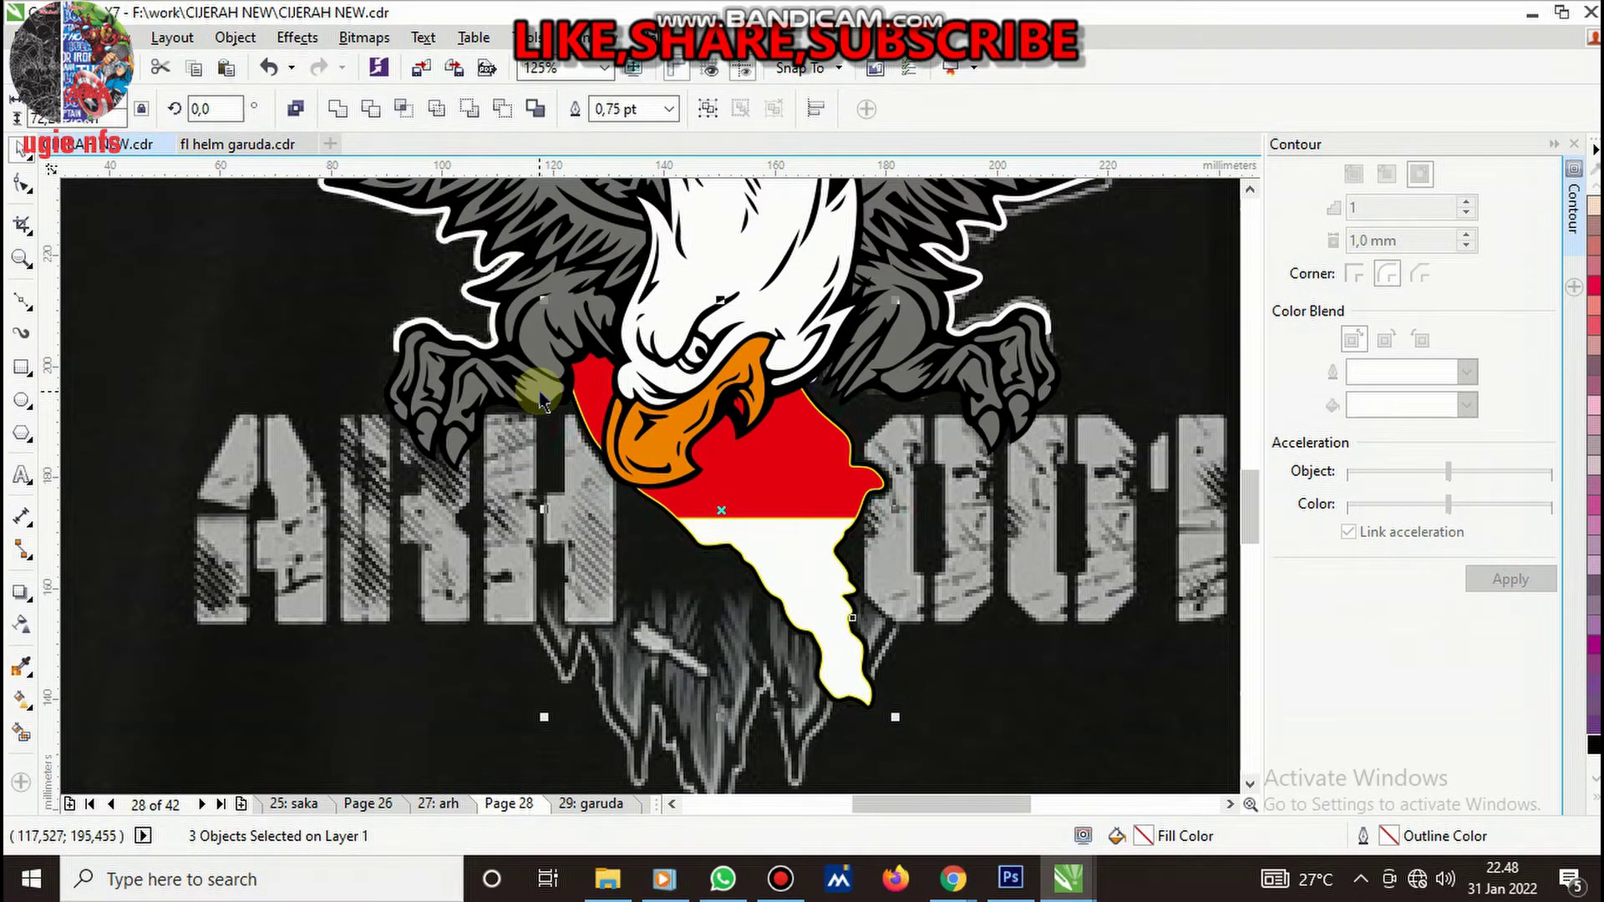
left_click(1595, 798)
right_click(1519, 193)
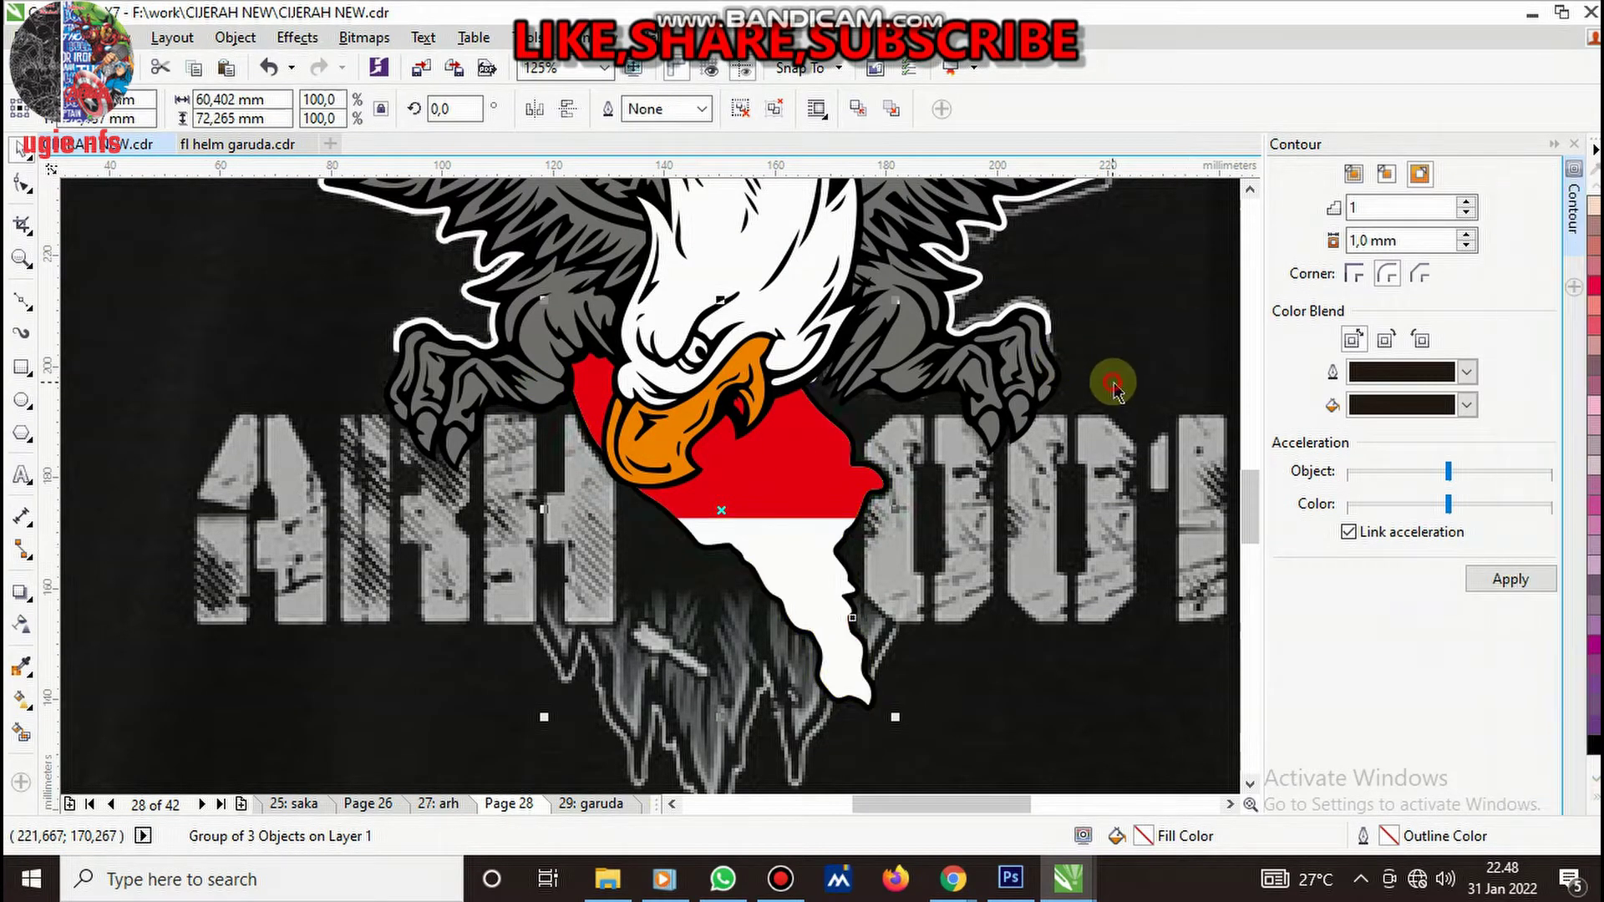
- Zoom in on the grey ARH lettering and pick the Rectangle tool
left_click(1029, 529)
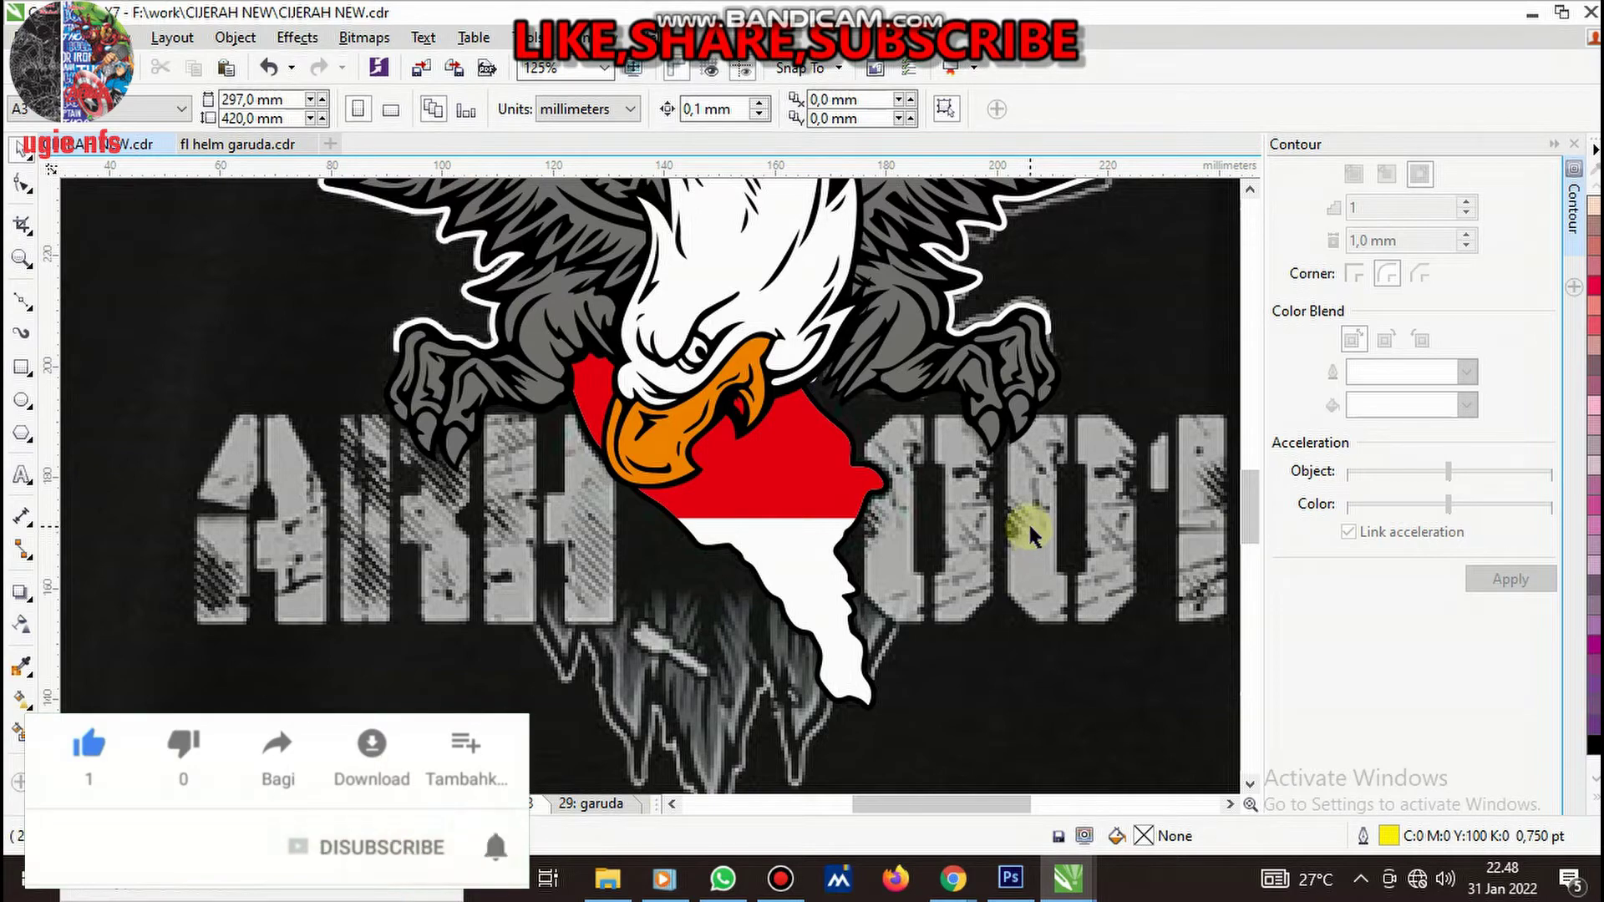
scroll(910, 493, "down", 3)
scroll(802, 585, "up", 3)
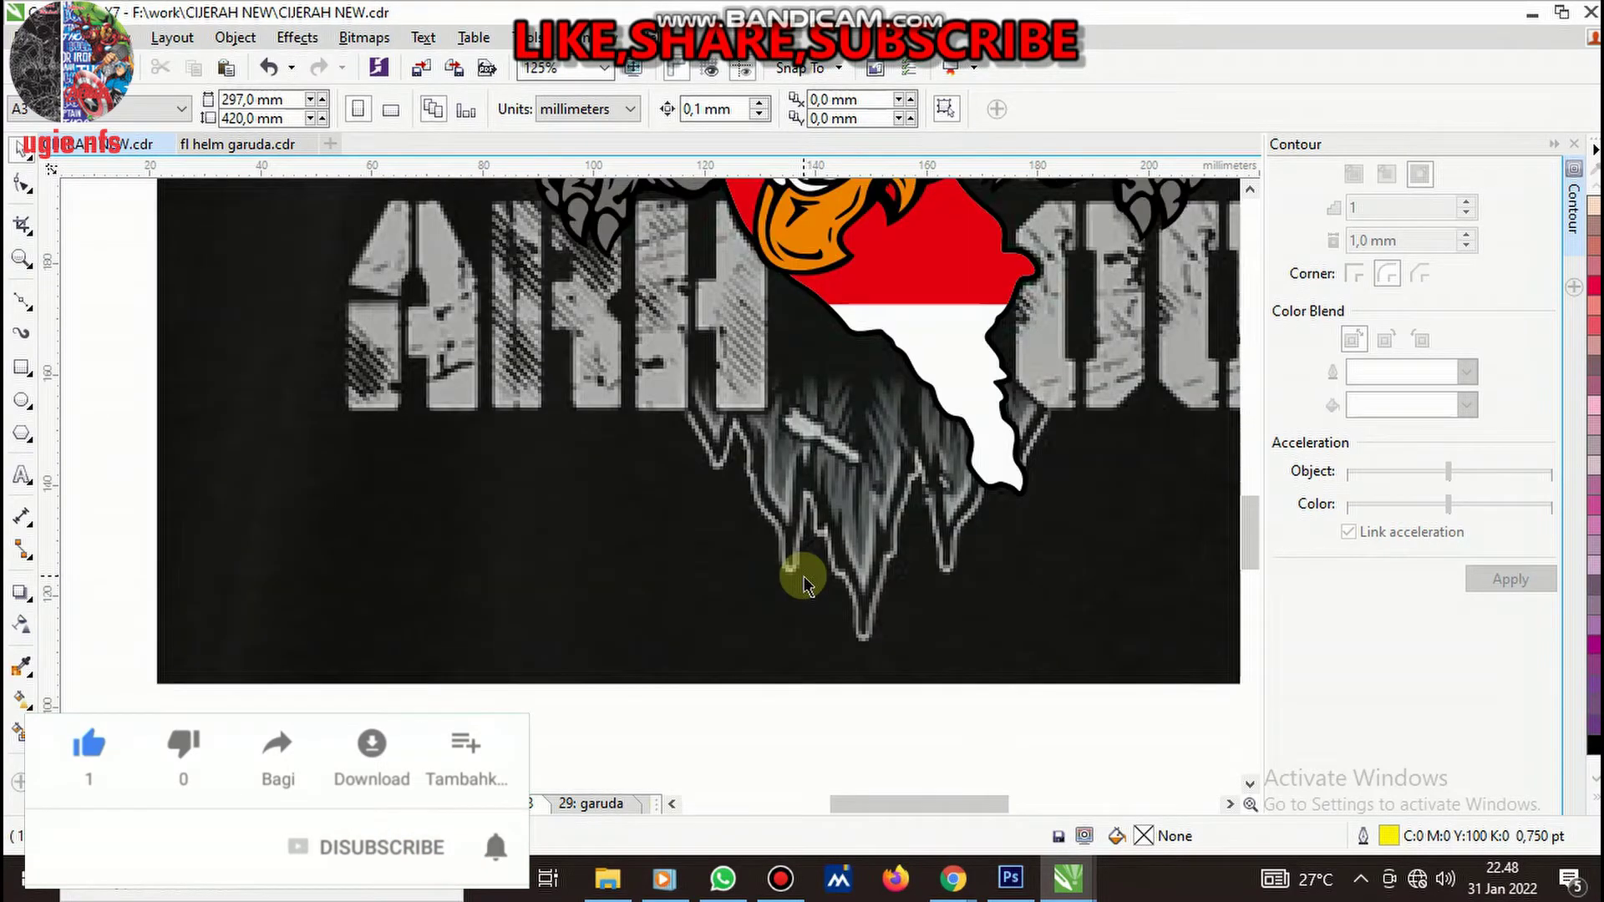
scroll(548, 510, "down", 3)
scroll(549, 518, "up", 3)
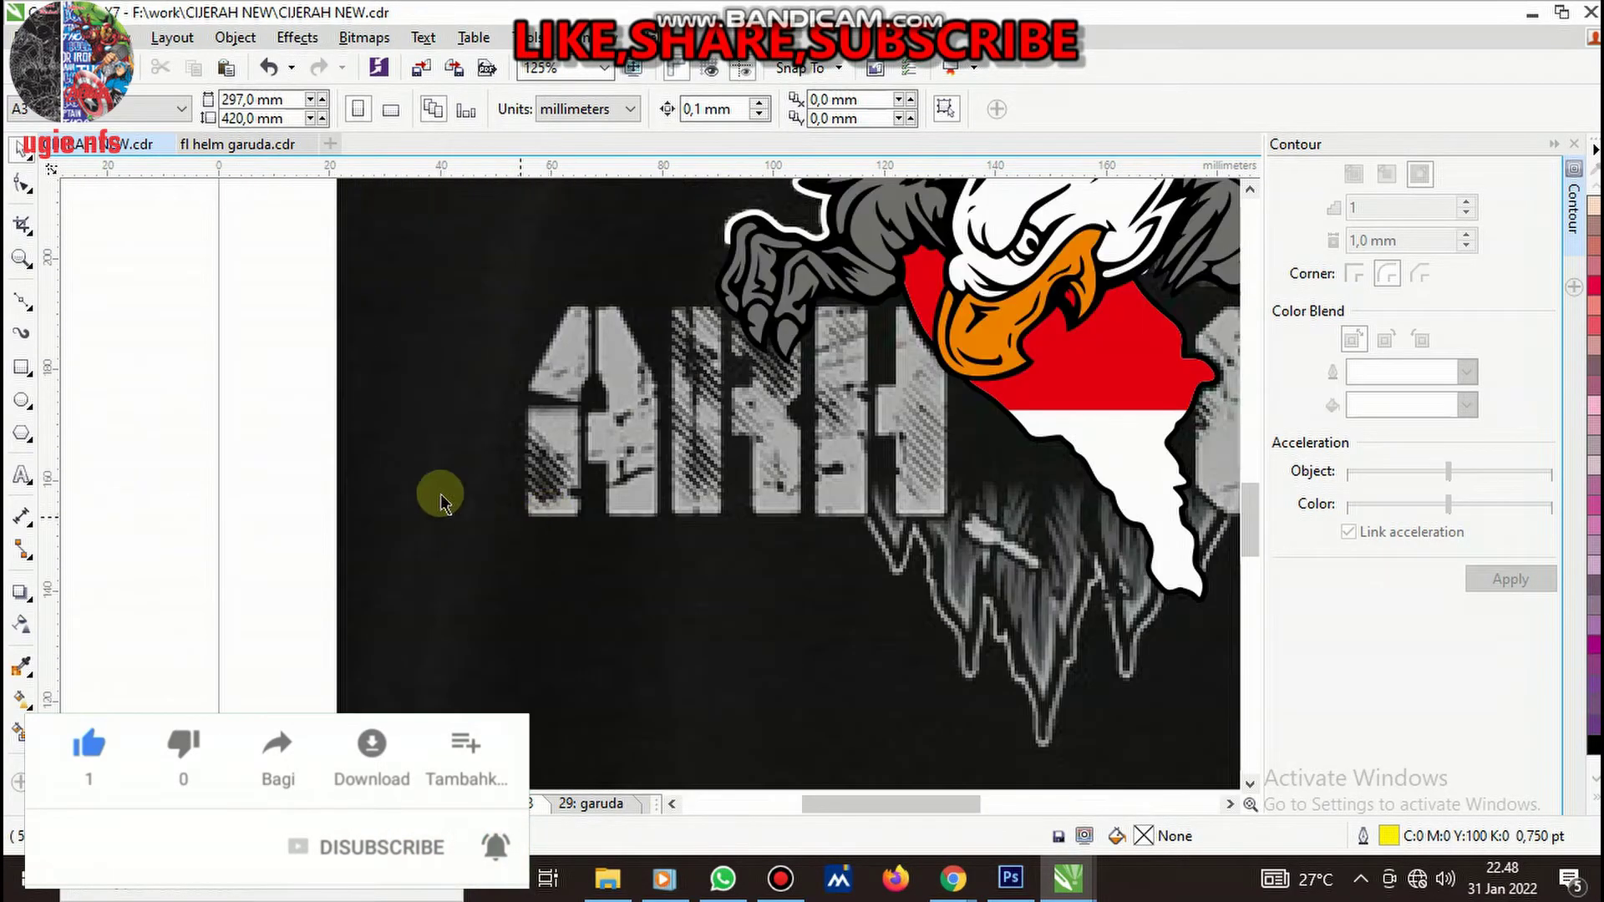
left_click(21, 368)
- Trace the H with yellow rectangles for both strokes and a shortened crossbar
scroll(824, 342, "up", 2)
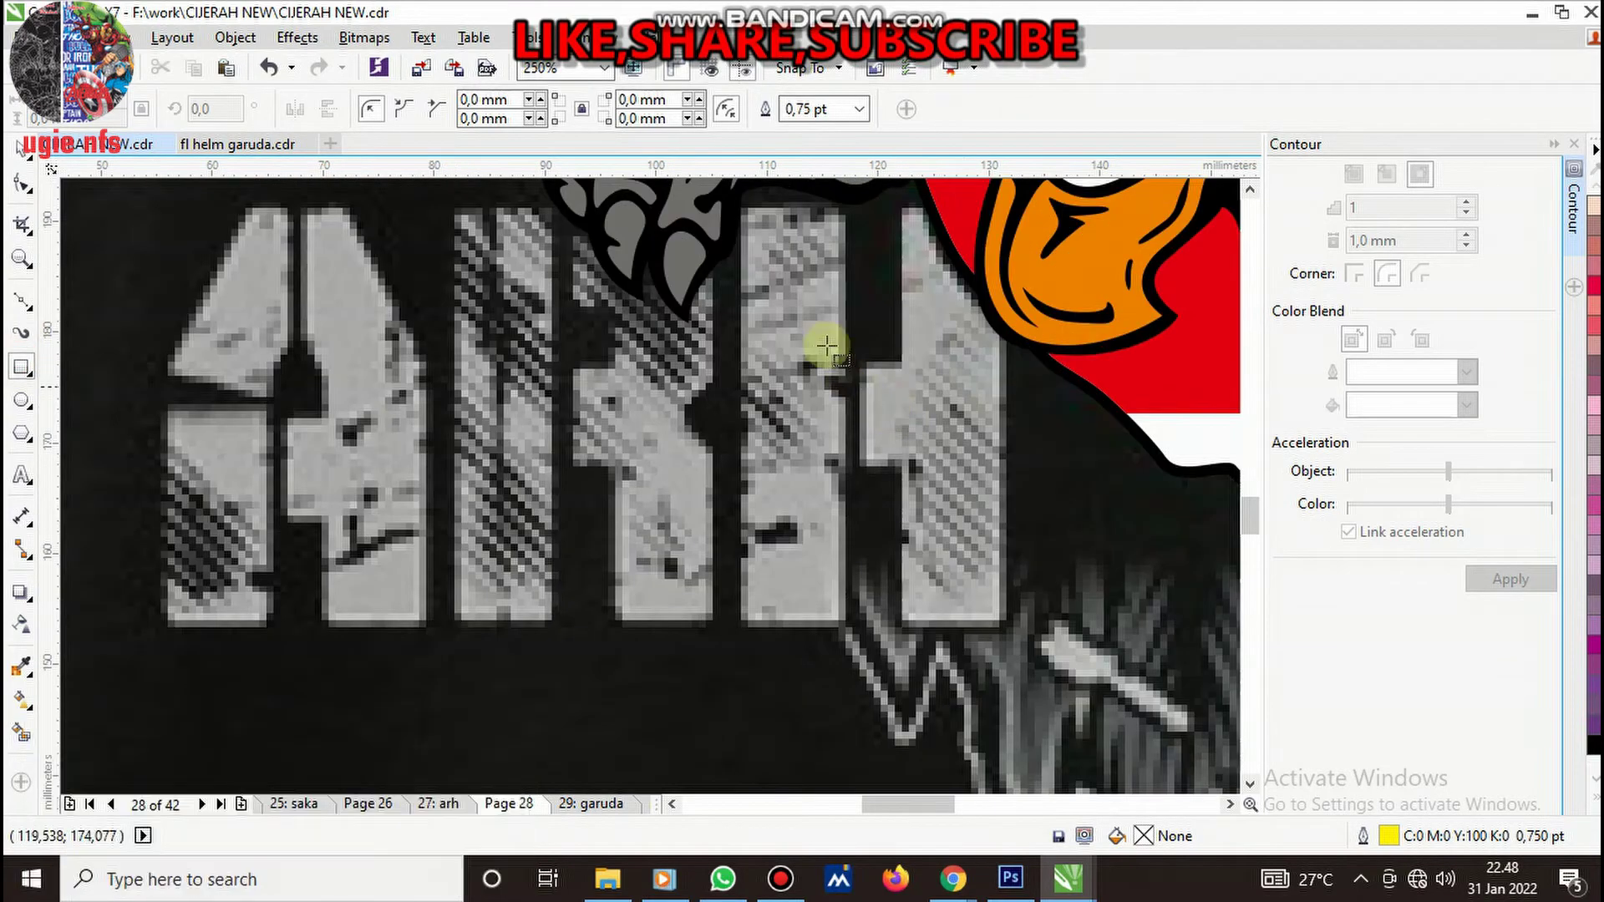
left_click_drag(741, 204, 846, 625)
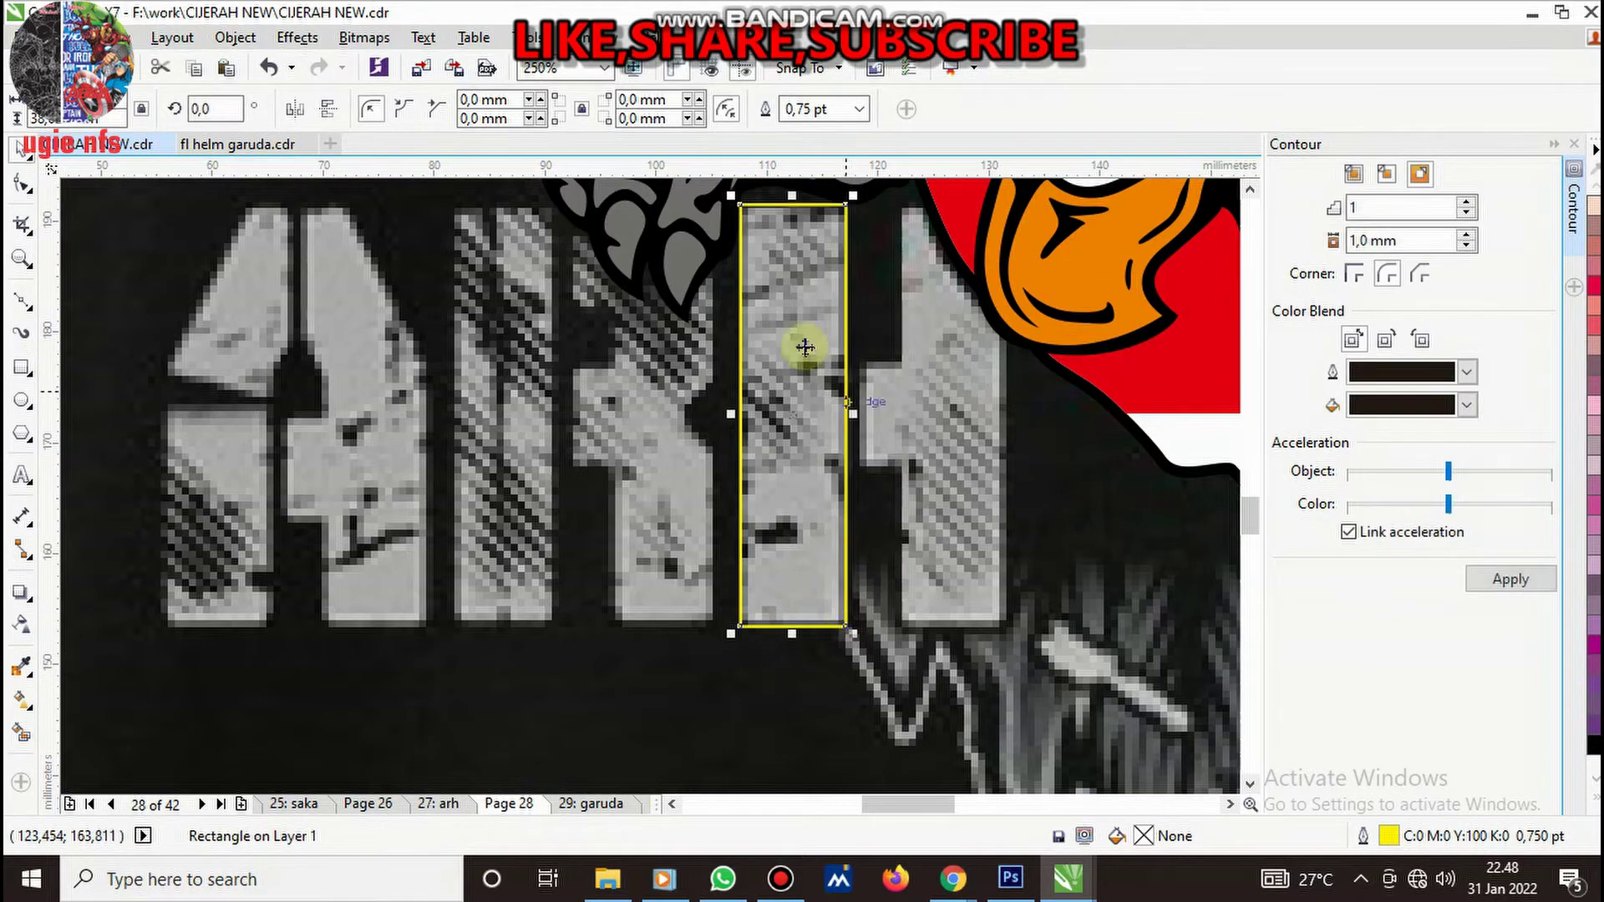
left_click_drag(798, 351, 961, 351)
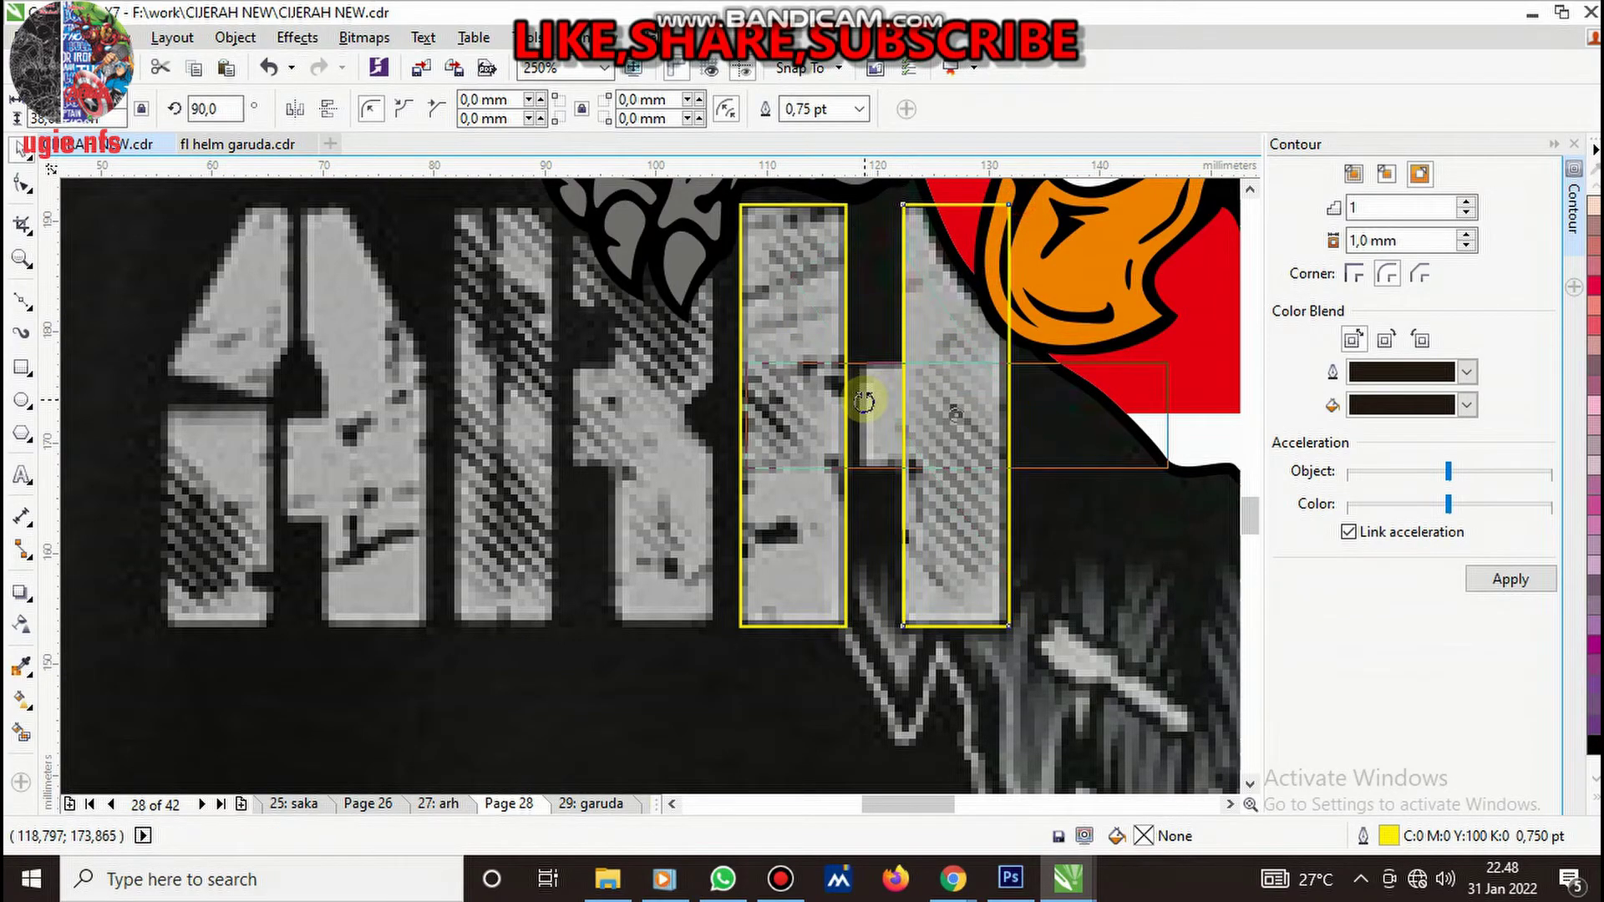
left_click_drag(1019, 203, 903, 406)
scroll(902, 406, "up", 2)
left_click_drag(756, 407, 1201, 407)
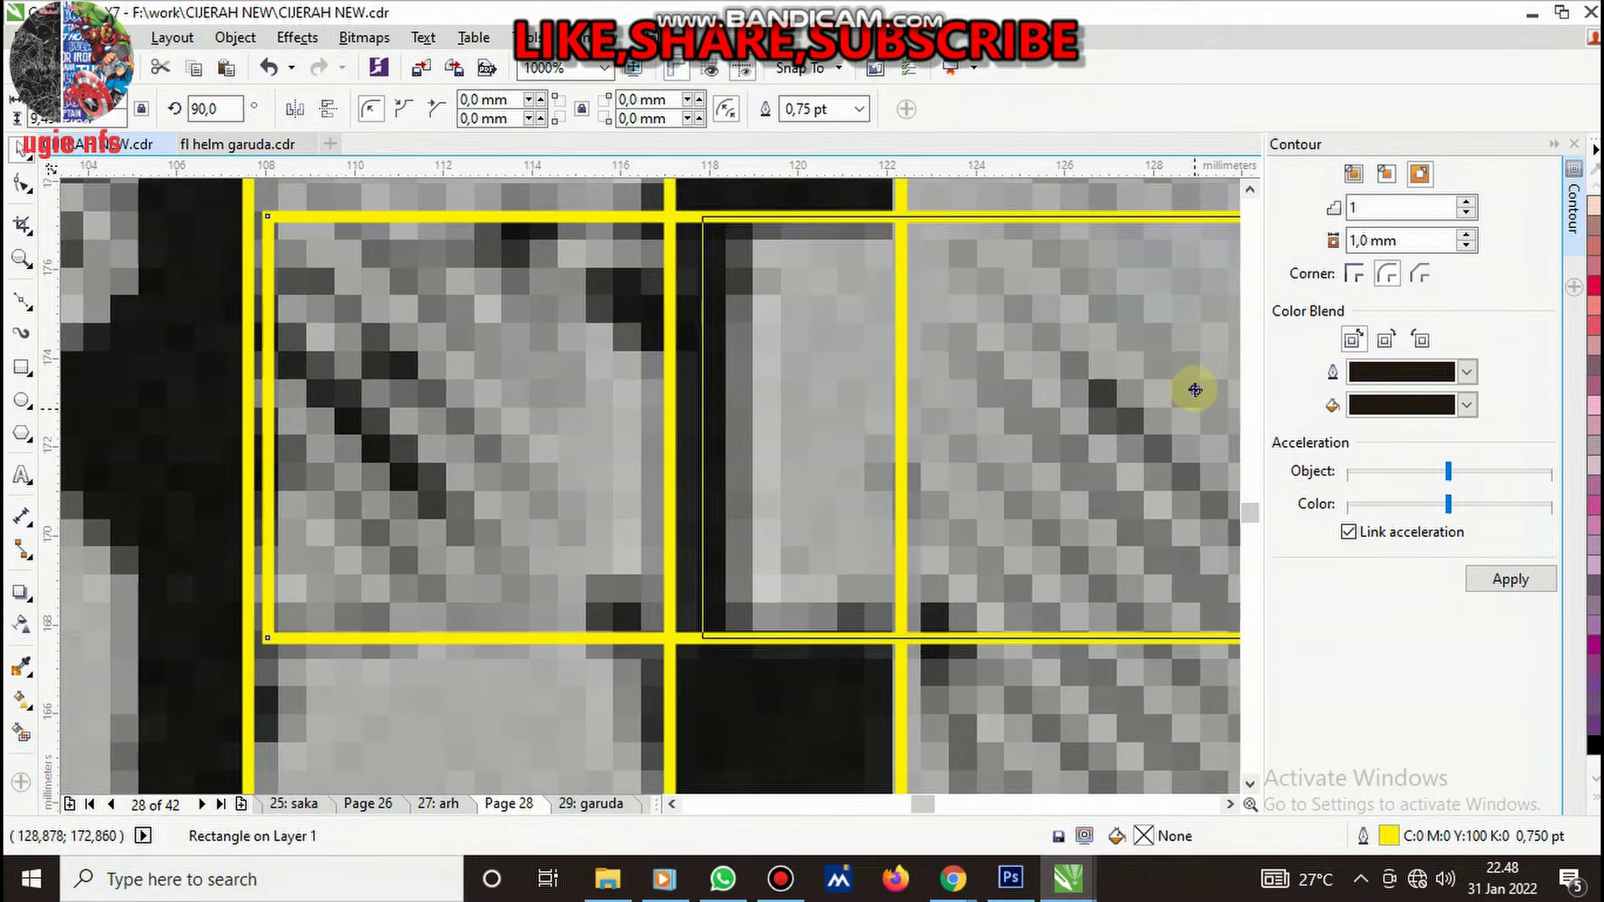
scroll(603, 453, "down", 2)
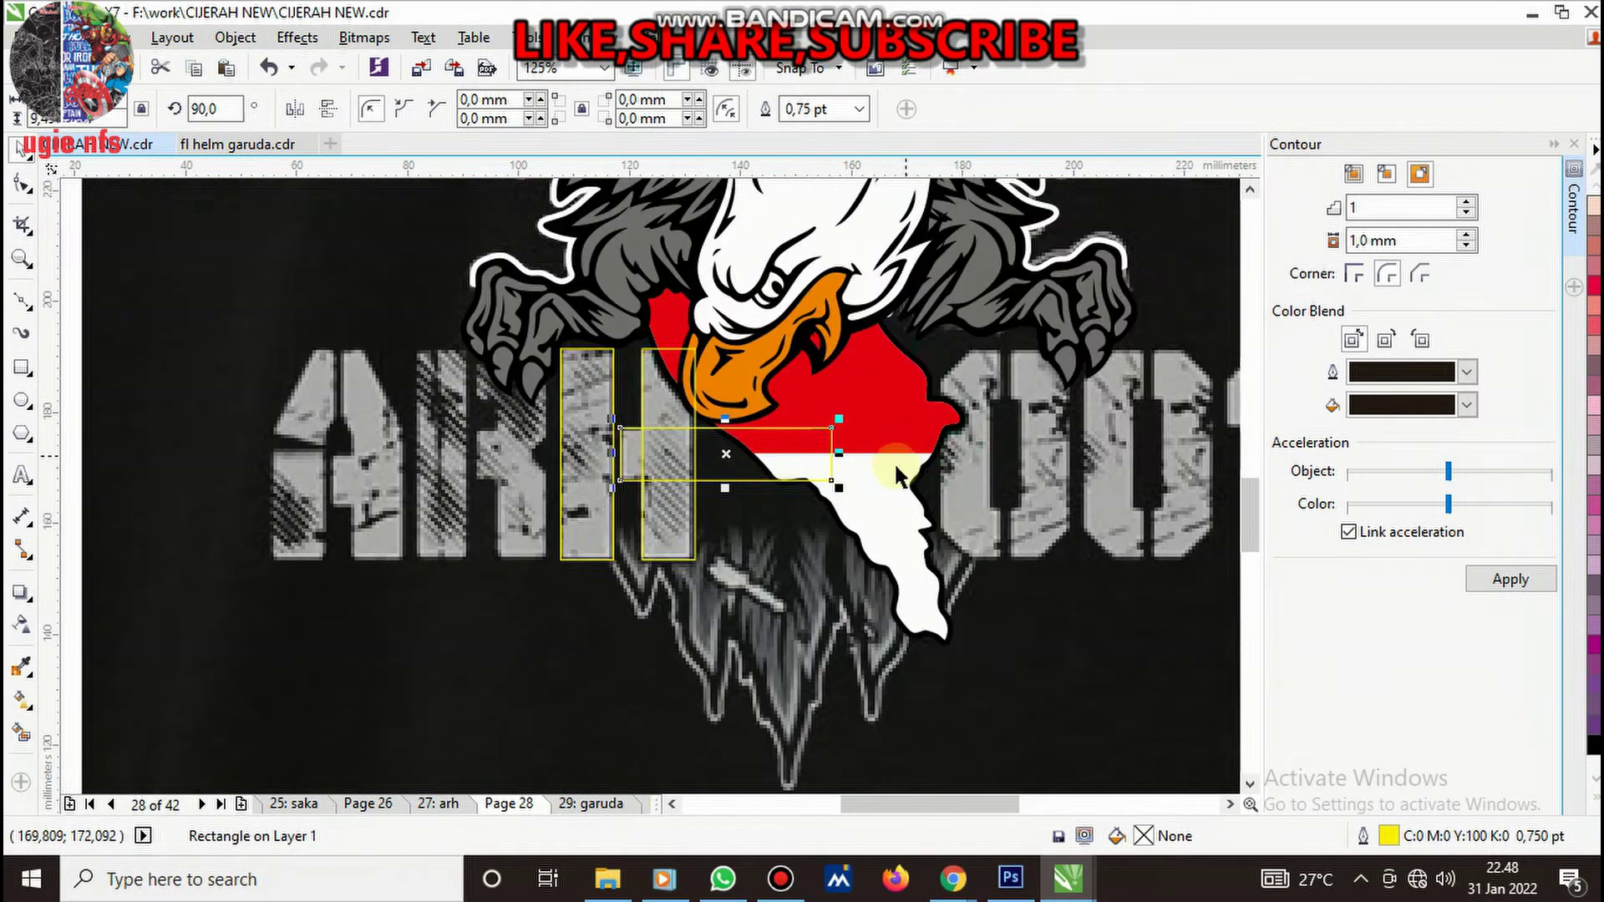
left_click_drag(920, 432, 614, 552)
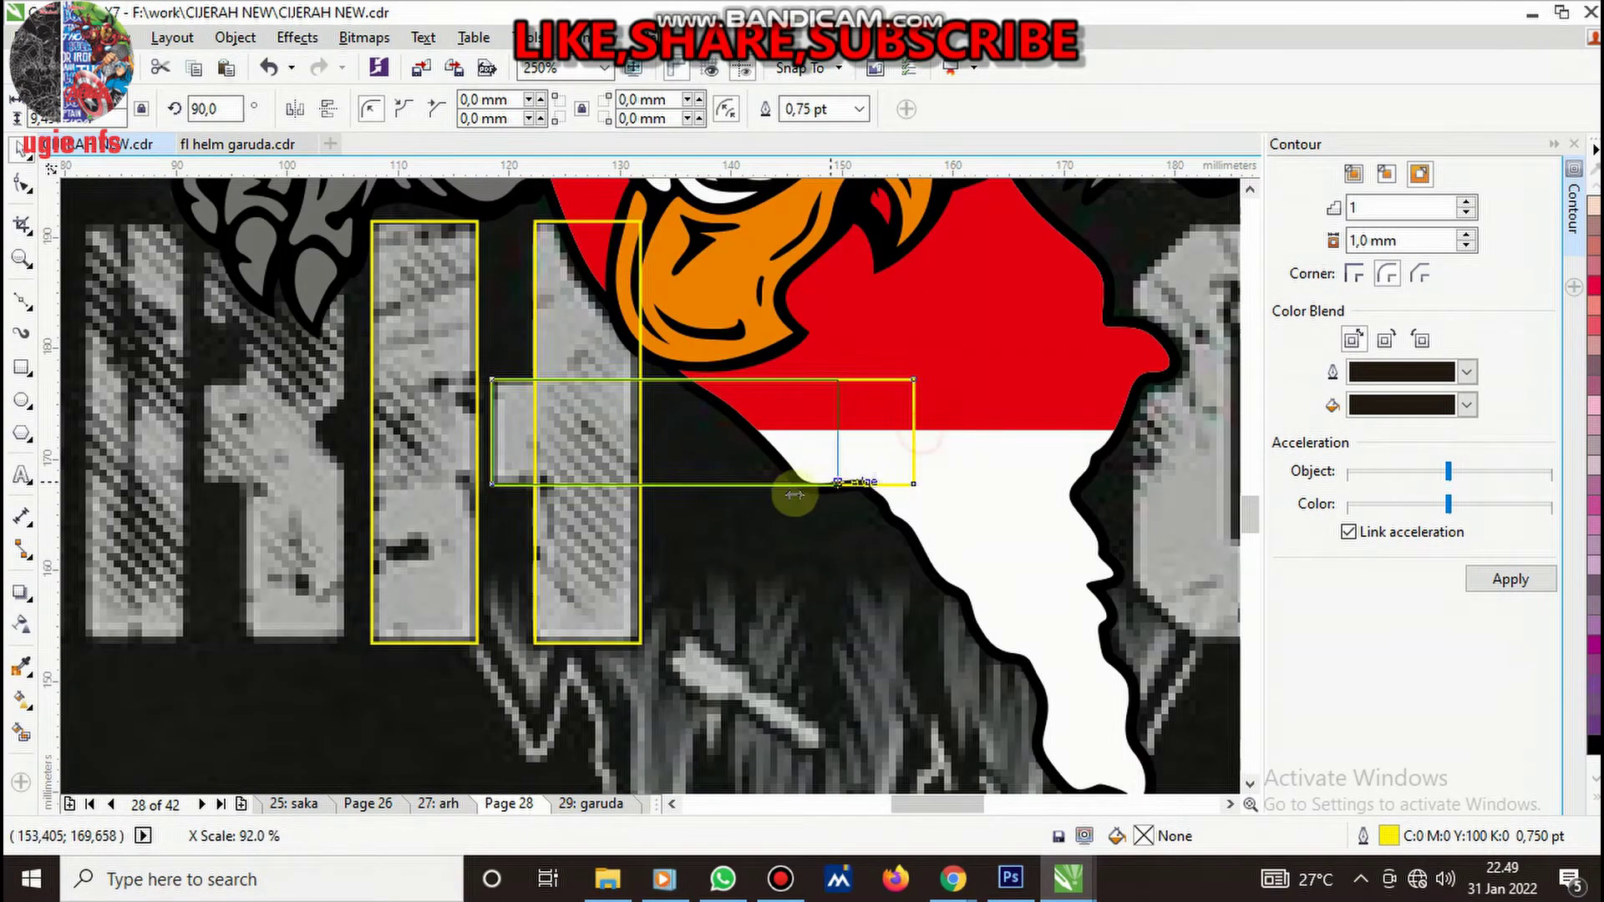
- Collapse the contour settings panel to clear the view of the lettering
scroll(873, 473, "down", 2)
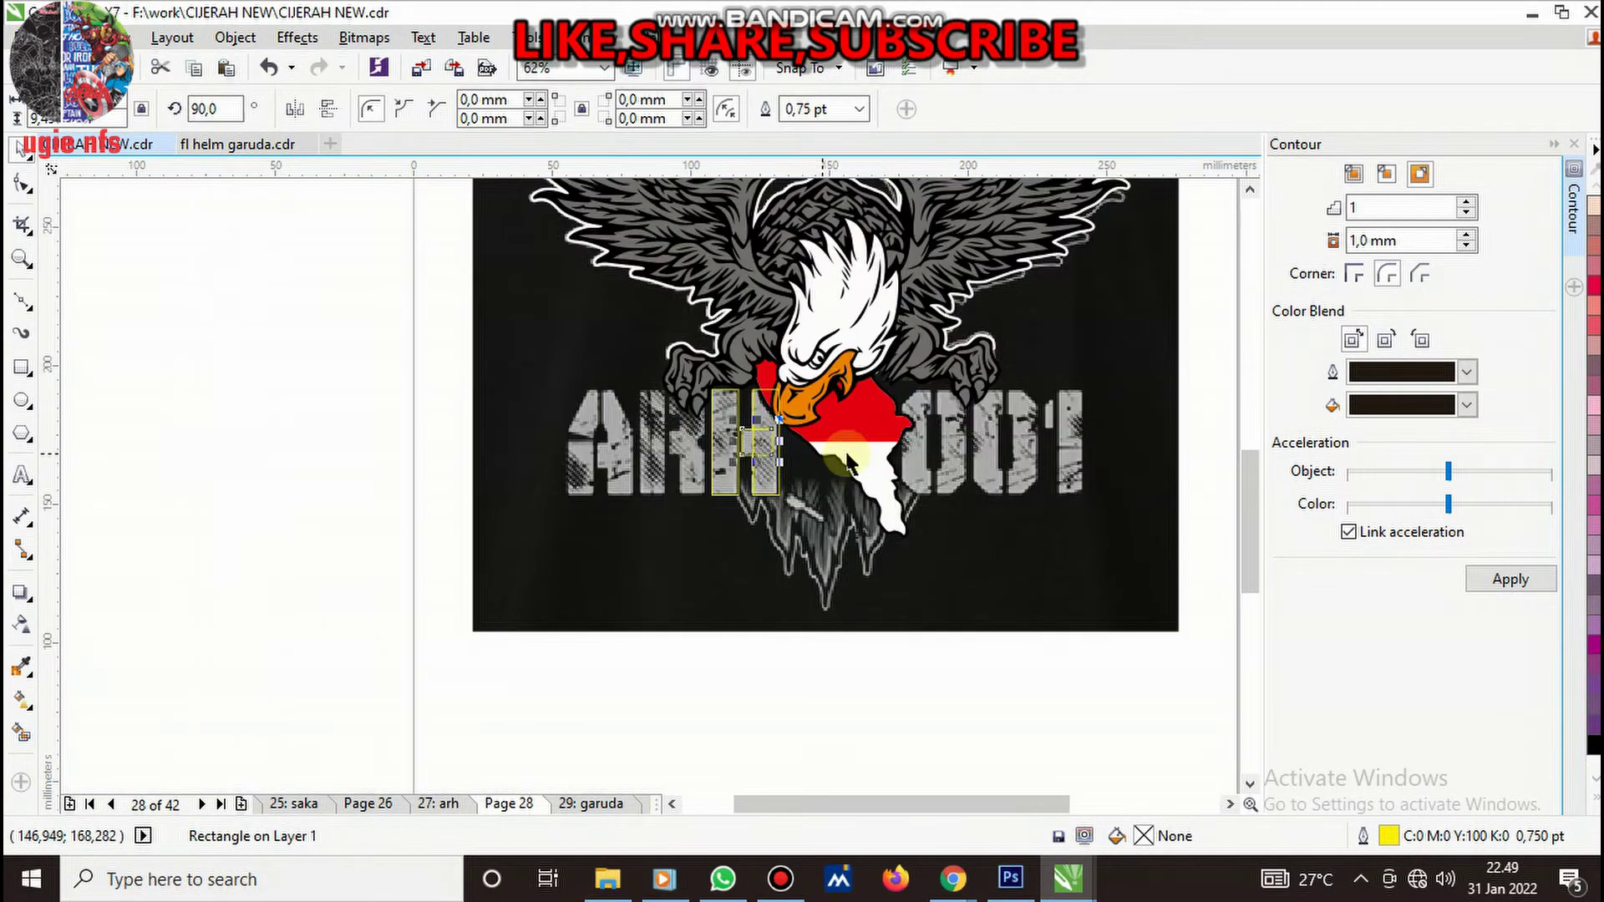
scroll(729, 560, "up", 1)
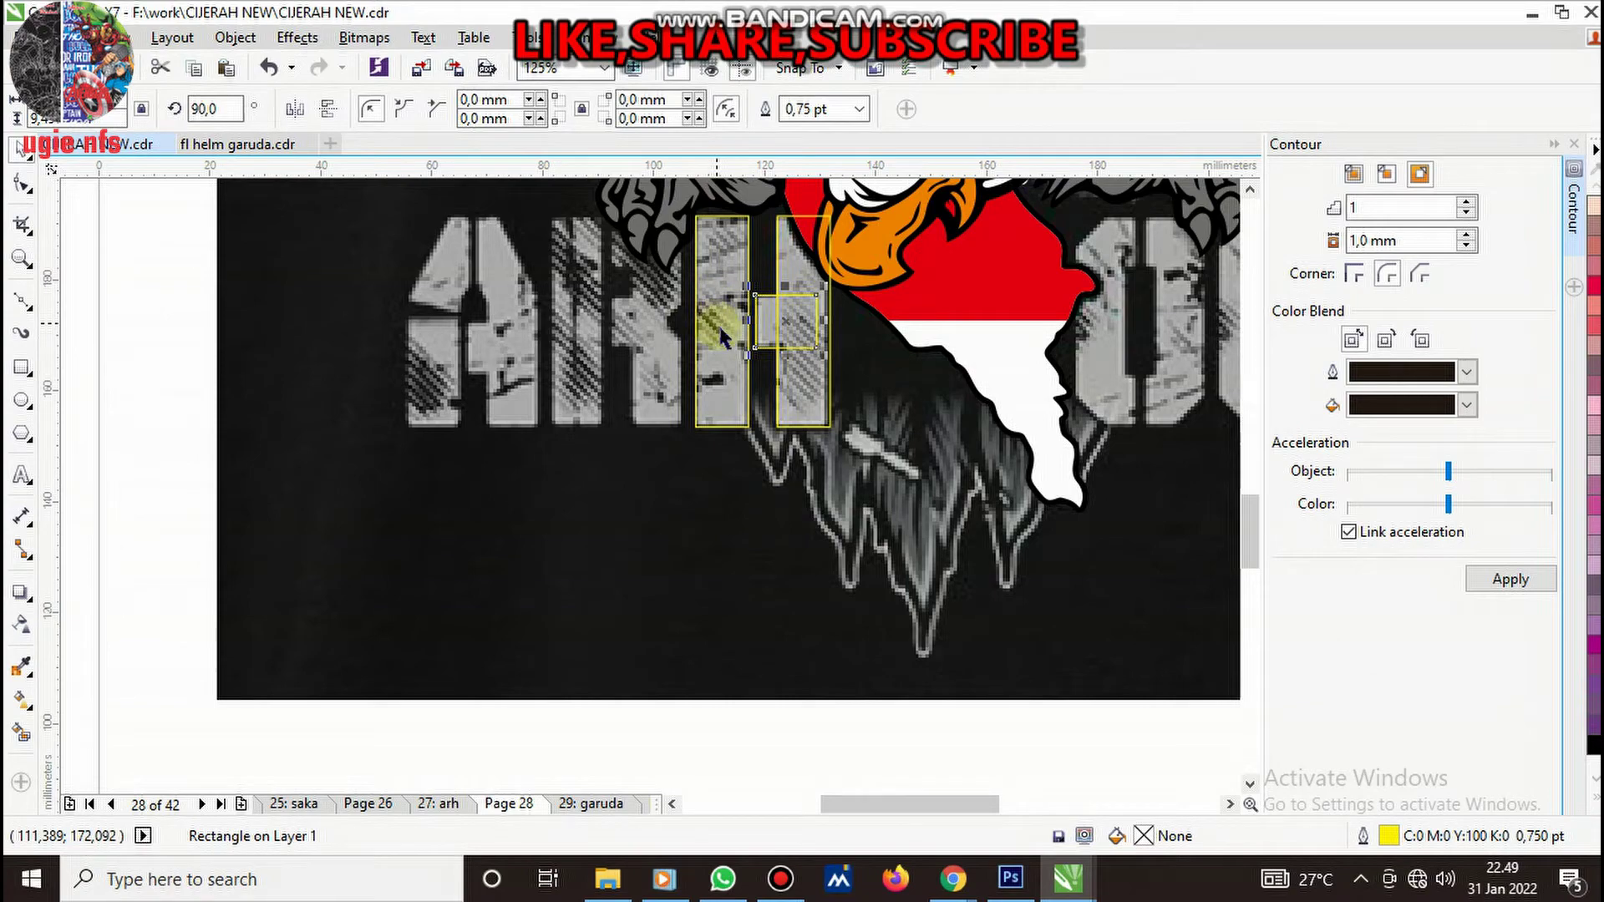
scroll(727, 438, "up", 4)
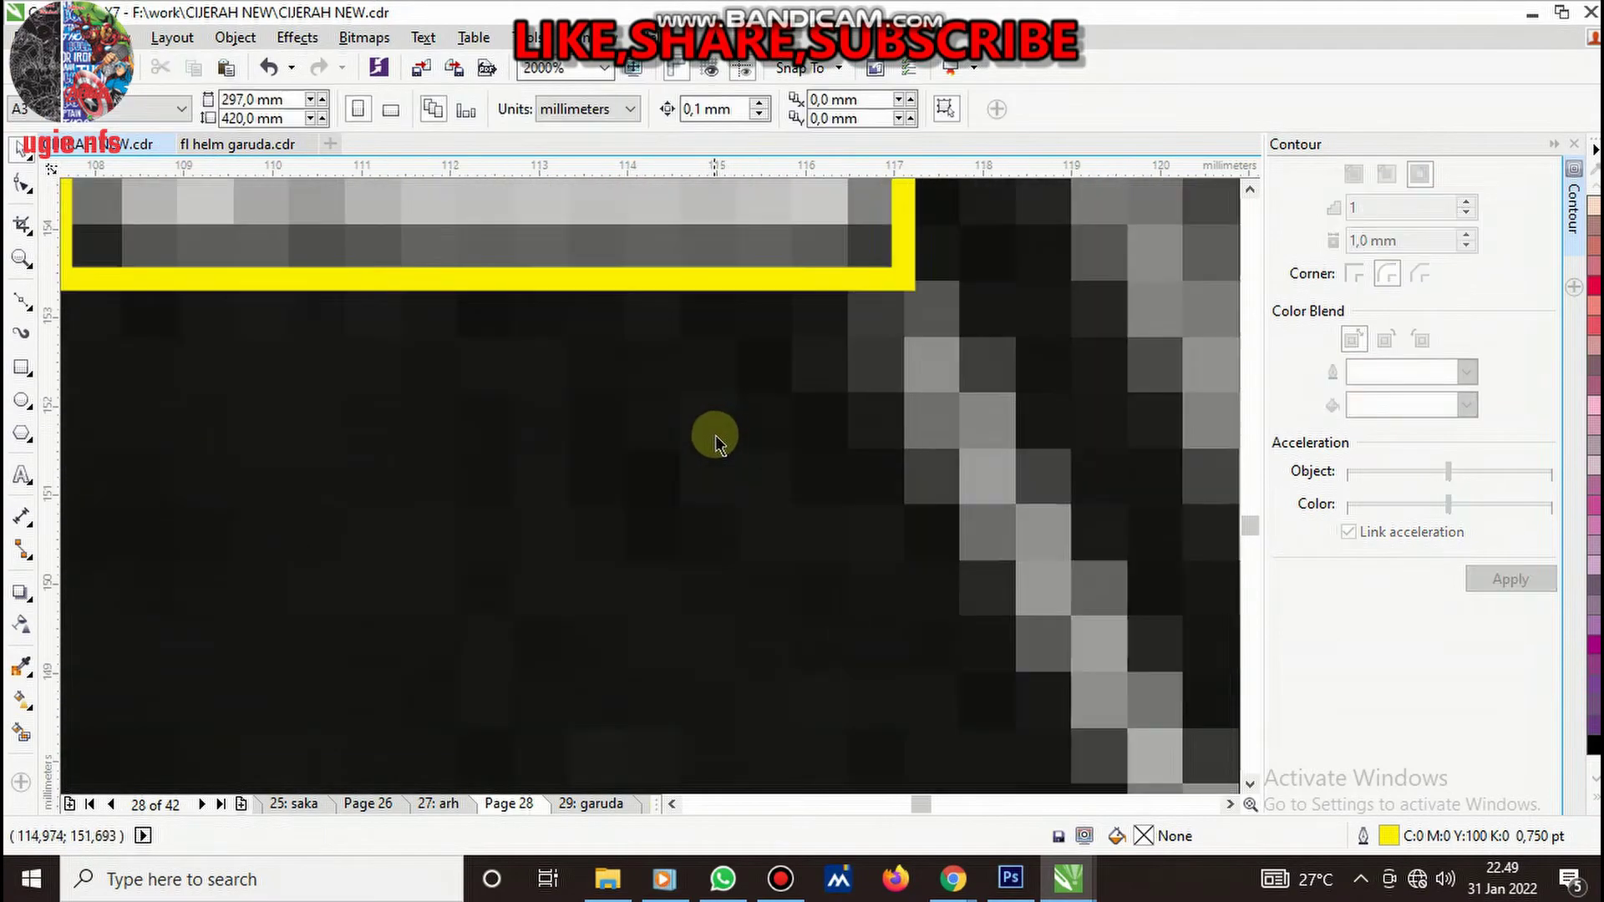
scroll(736, 451, "down", 2)
scroll(760, 473, "down", 3)
left_click(1551, 149)
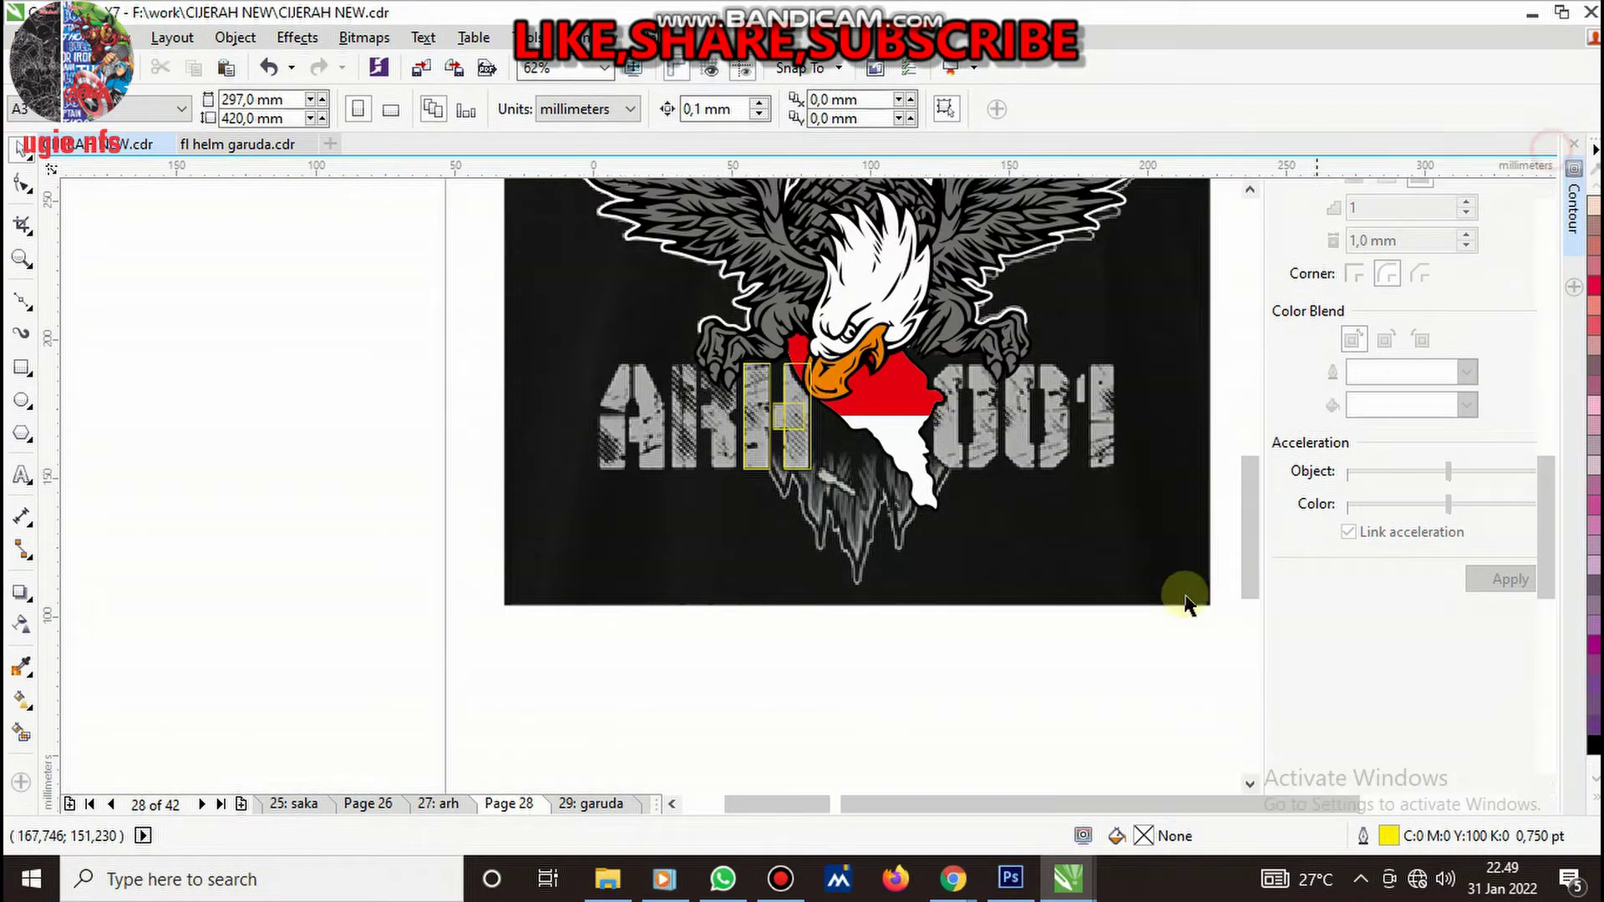
scroll(967, 438, "up", 2)
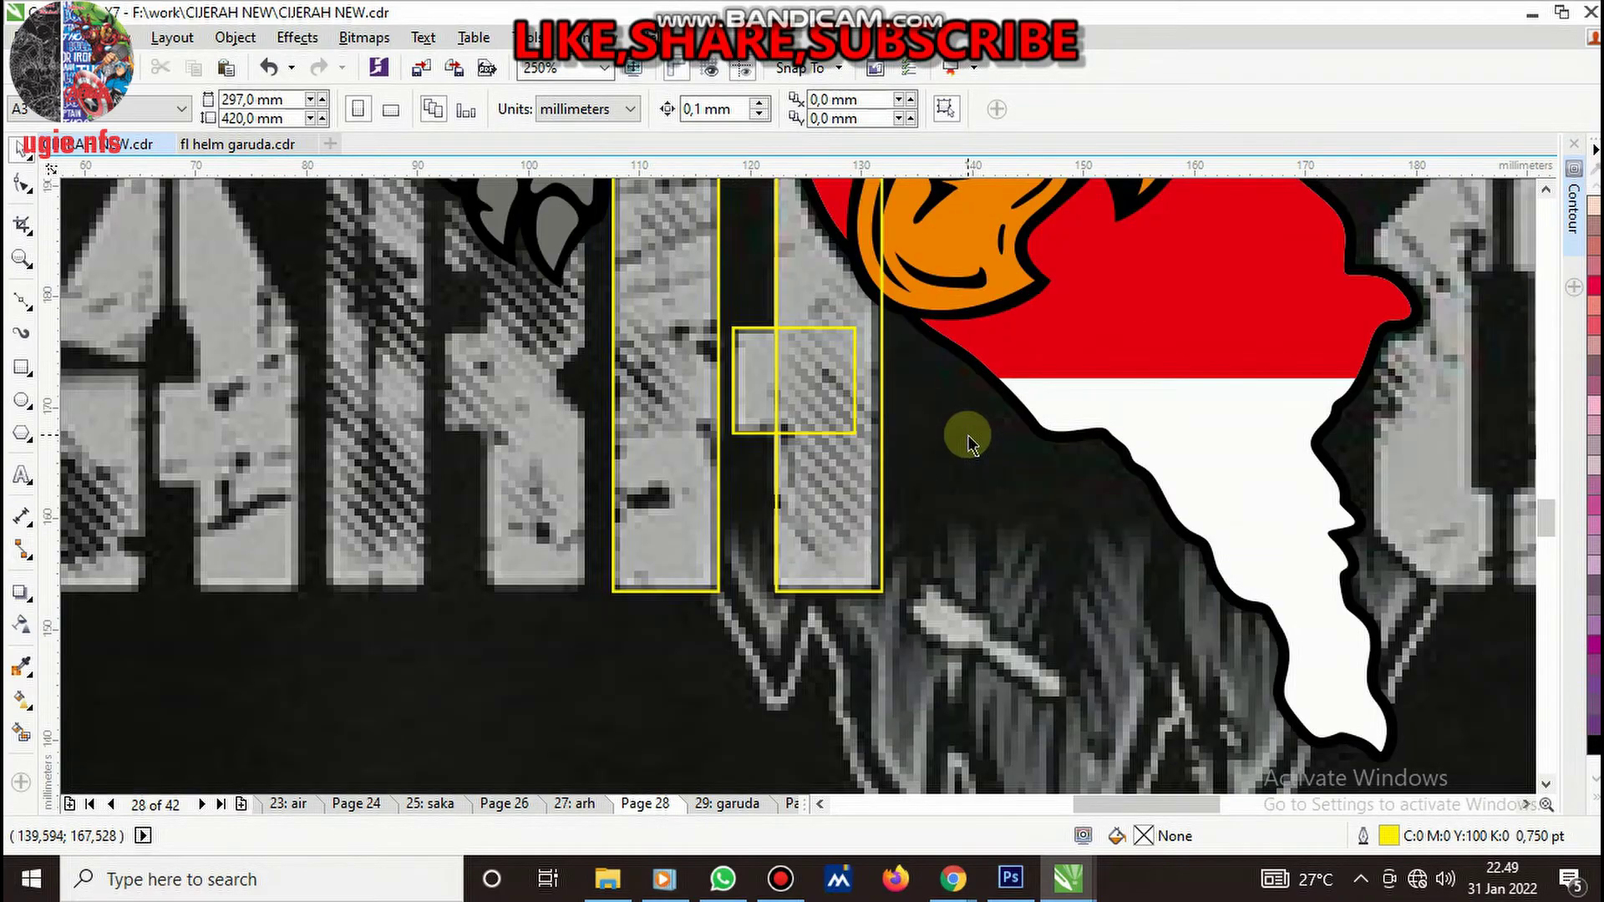
scroll(967, 438, "down", 1)
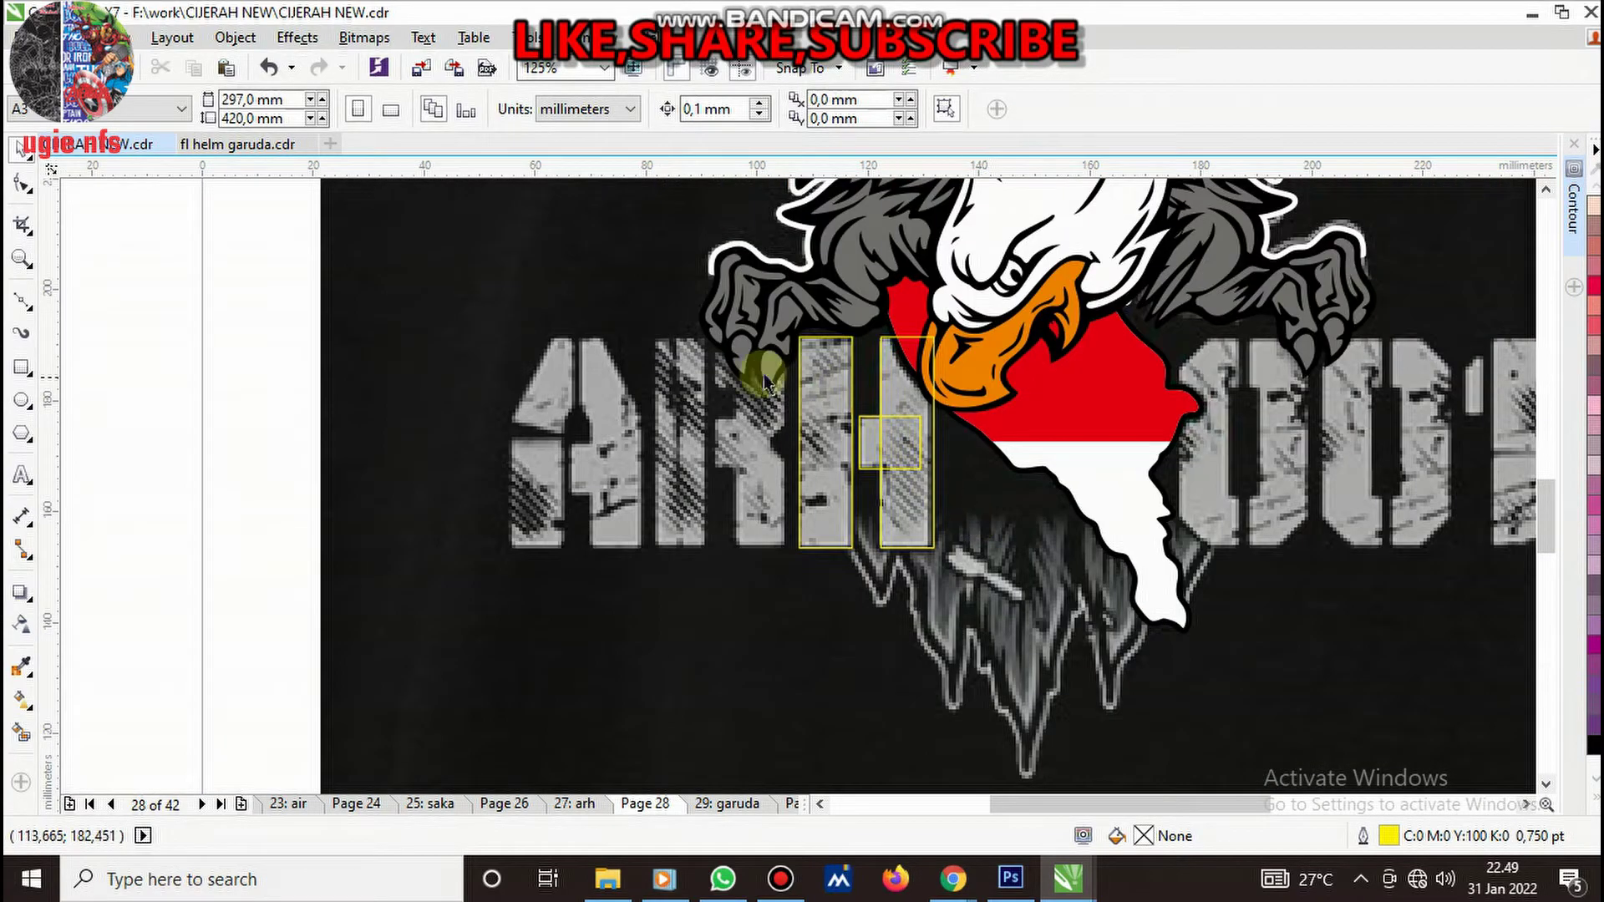
scroll(805, 422, "up", 1)
- Cover the R's stem, right part, middle and top with copied rectangles and squares
left_click(927, 322)
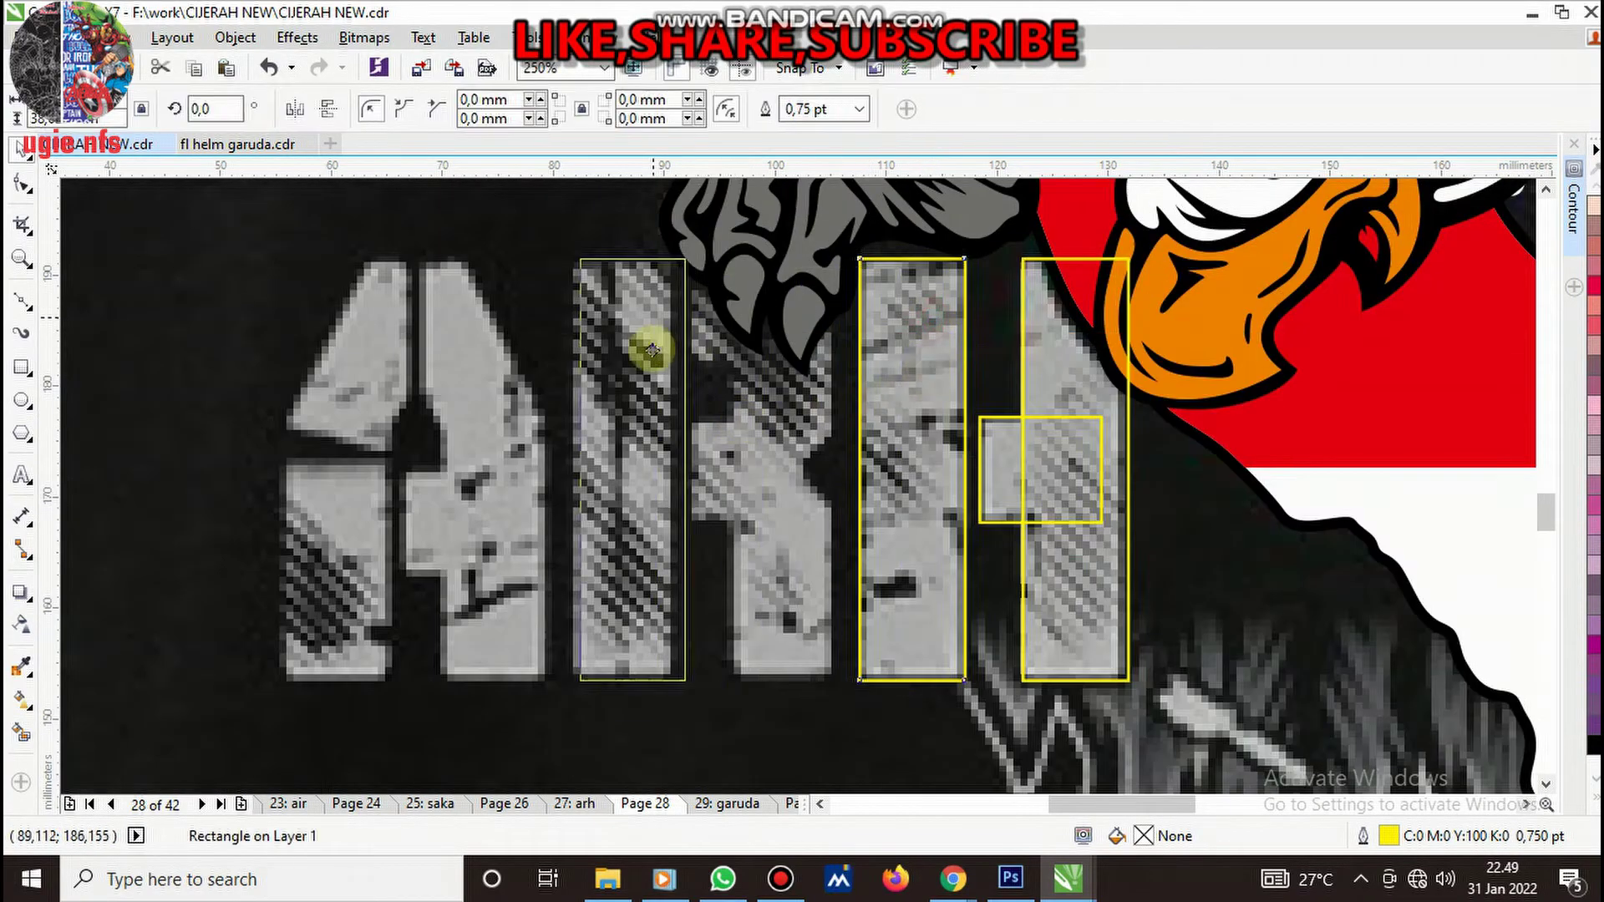
left_click_drag(640, 357, 634, 357)
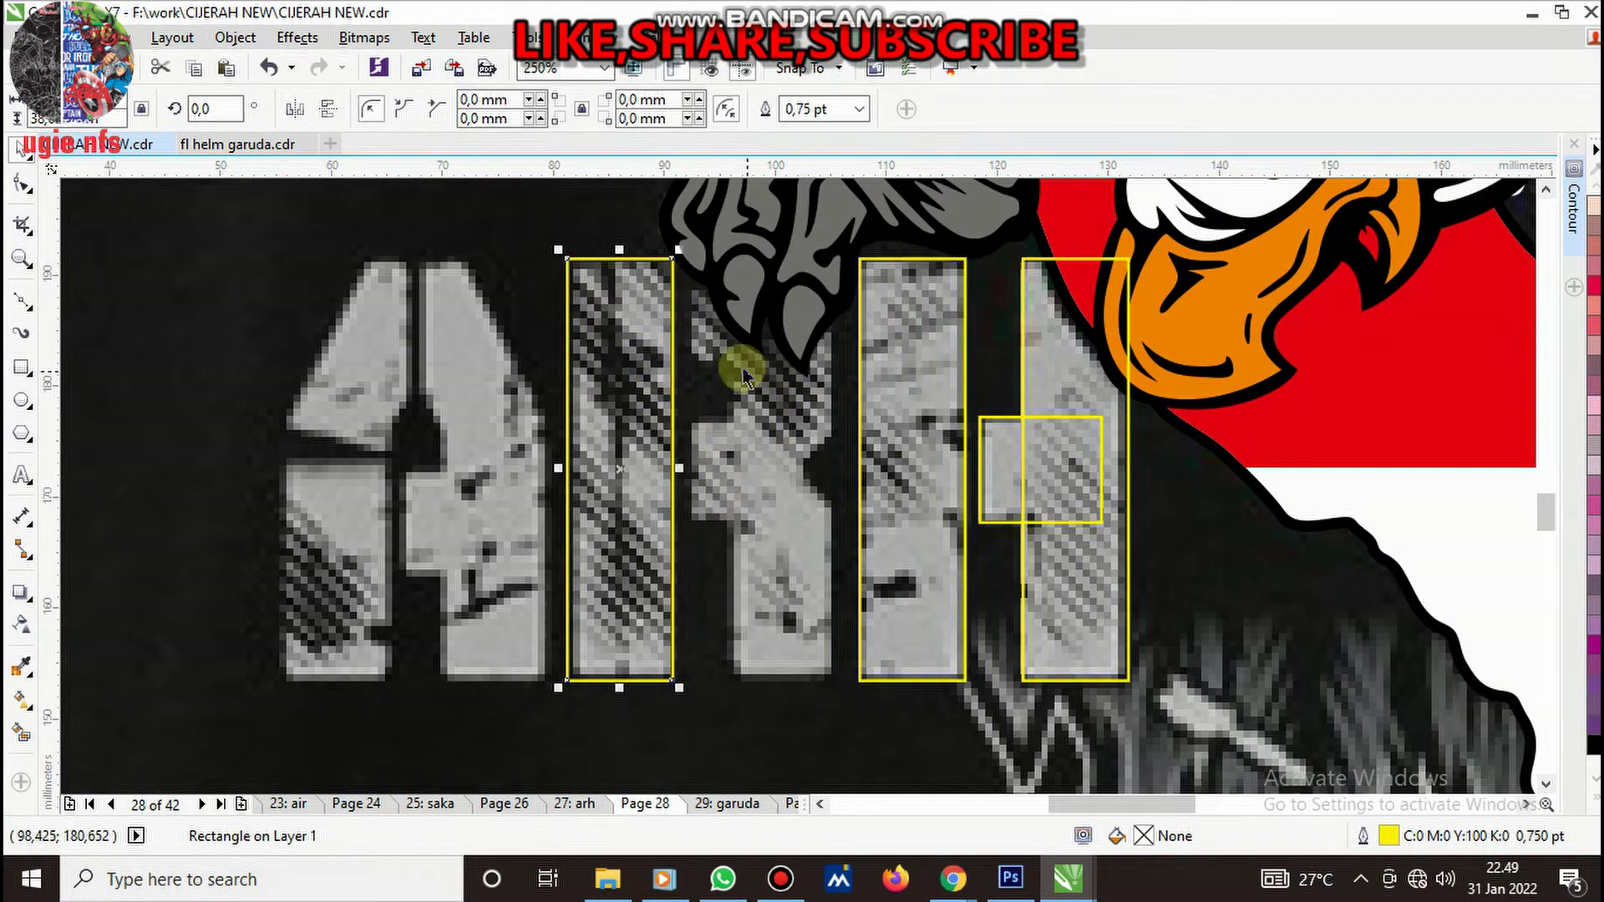
scroll(744, 373, "up", 1)
scroll(844, 464, "down", 1)
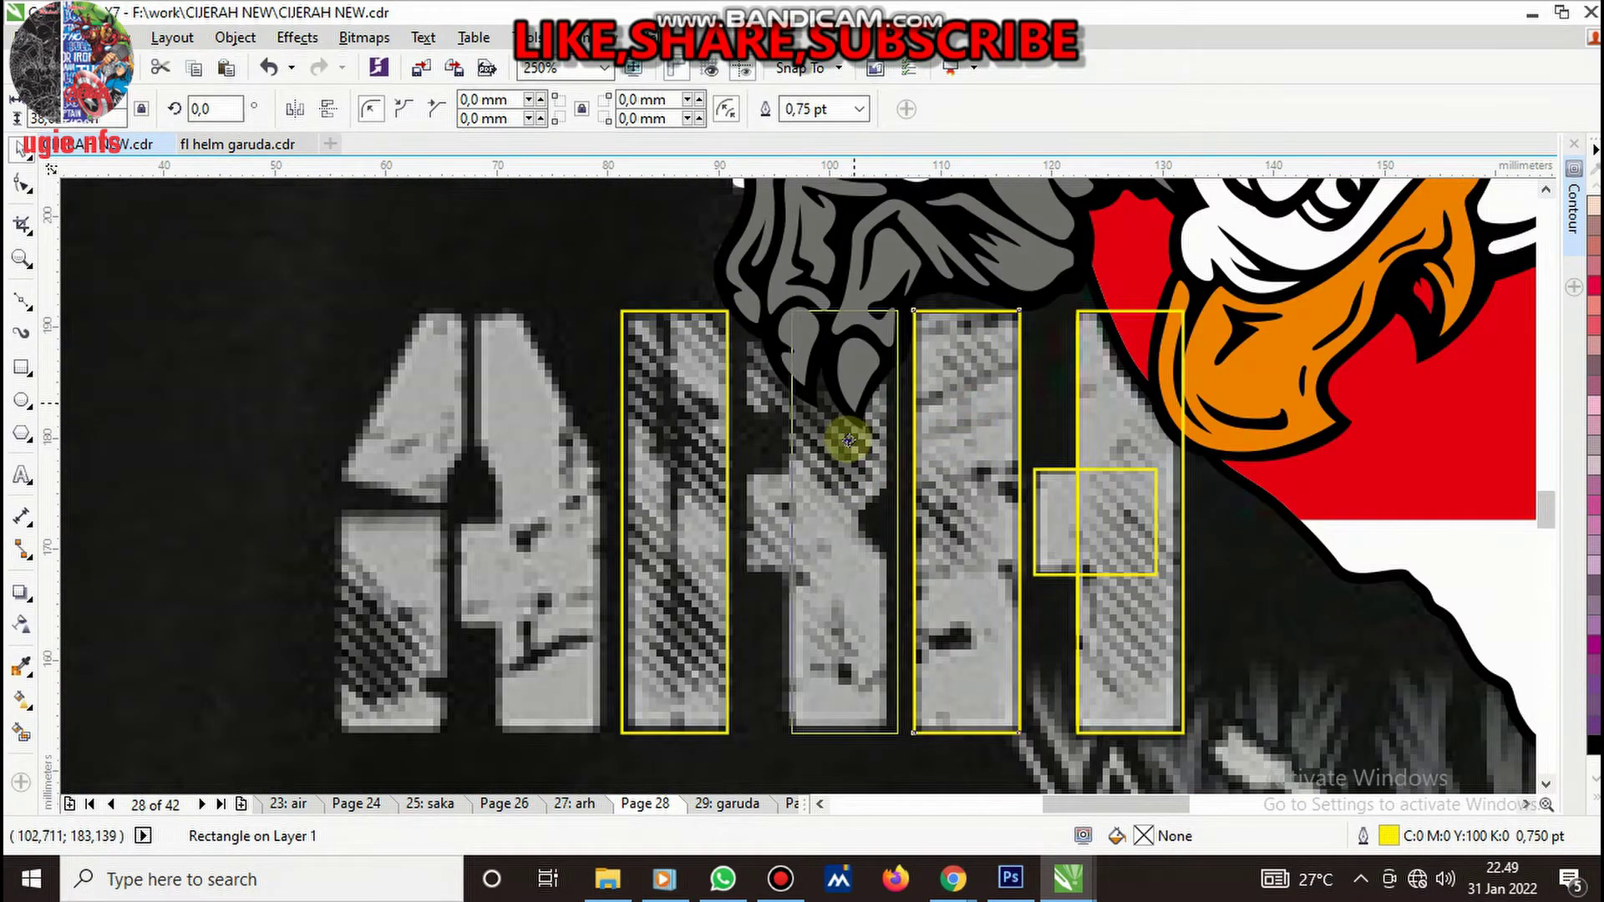
left_click_drag(955, 408, 822, 408)
scroll(771, 483, "up", 1)
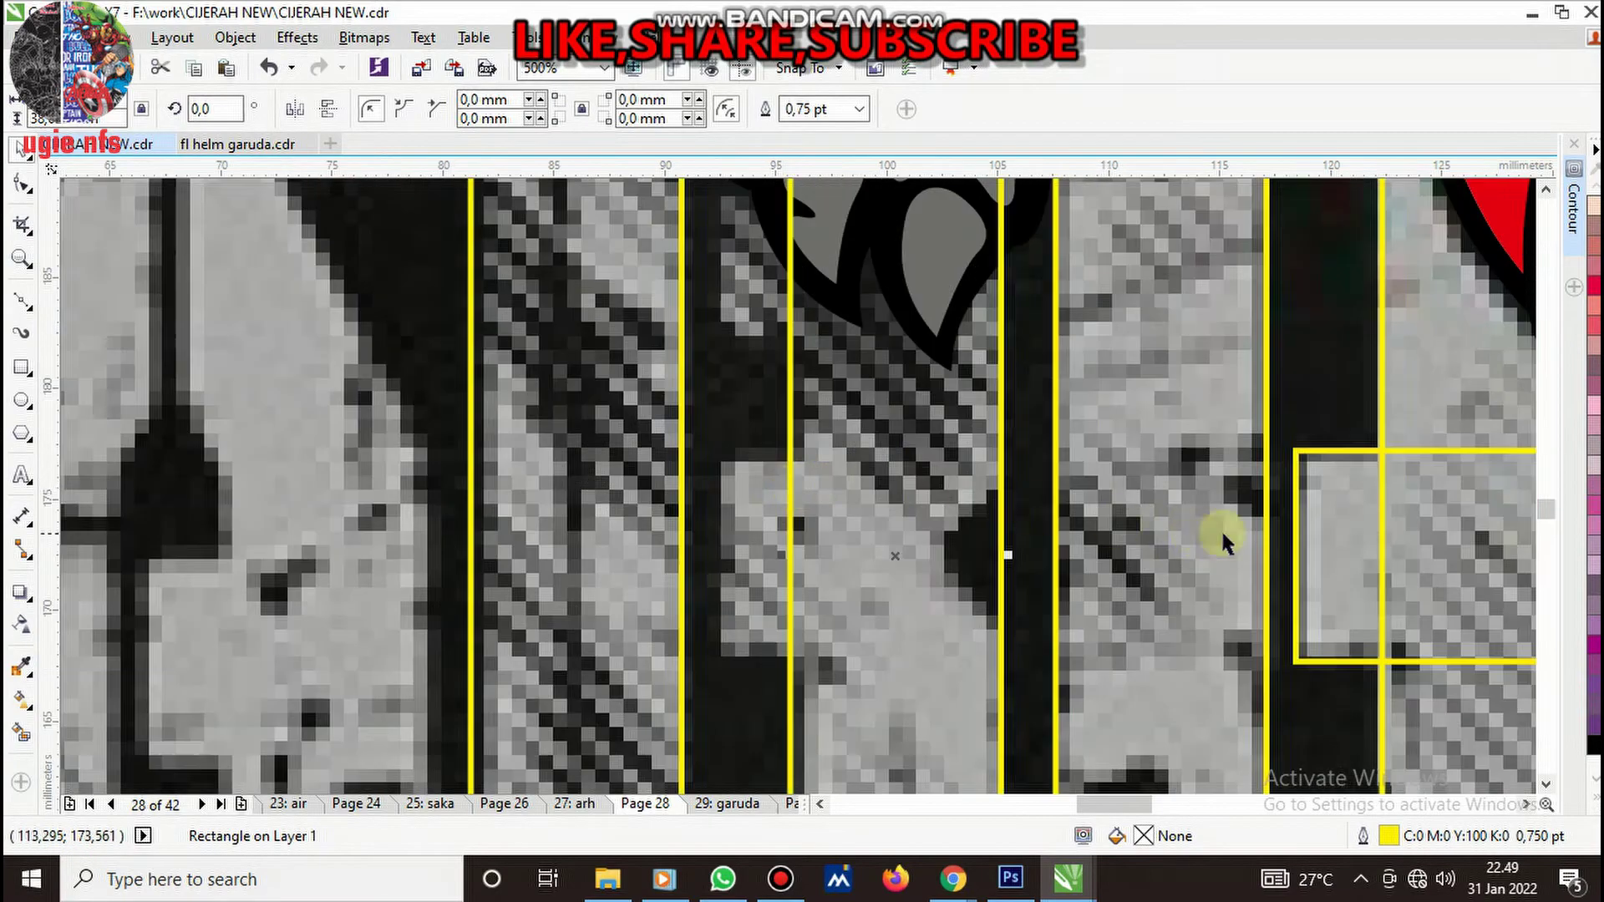
left_click_drag(1301, 531, 723, 532)
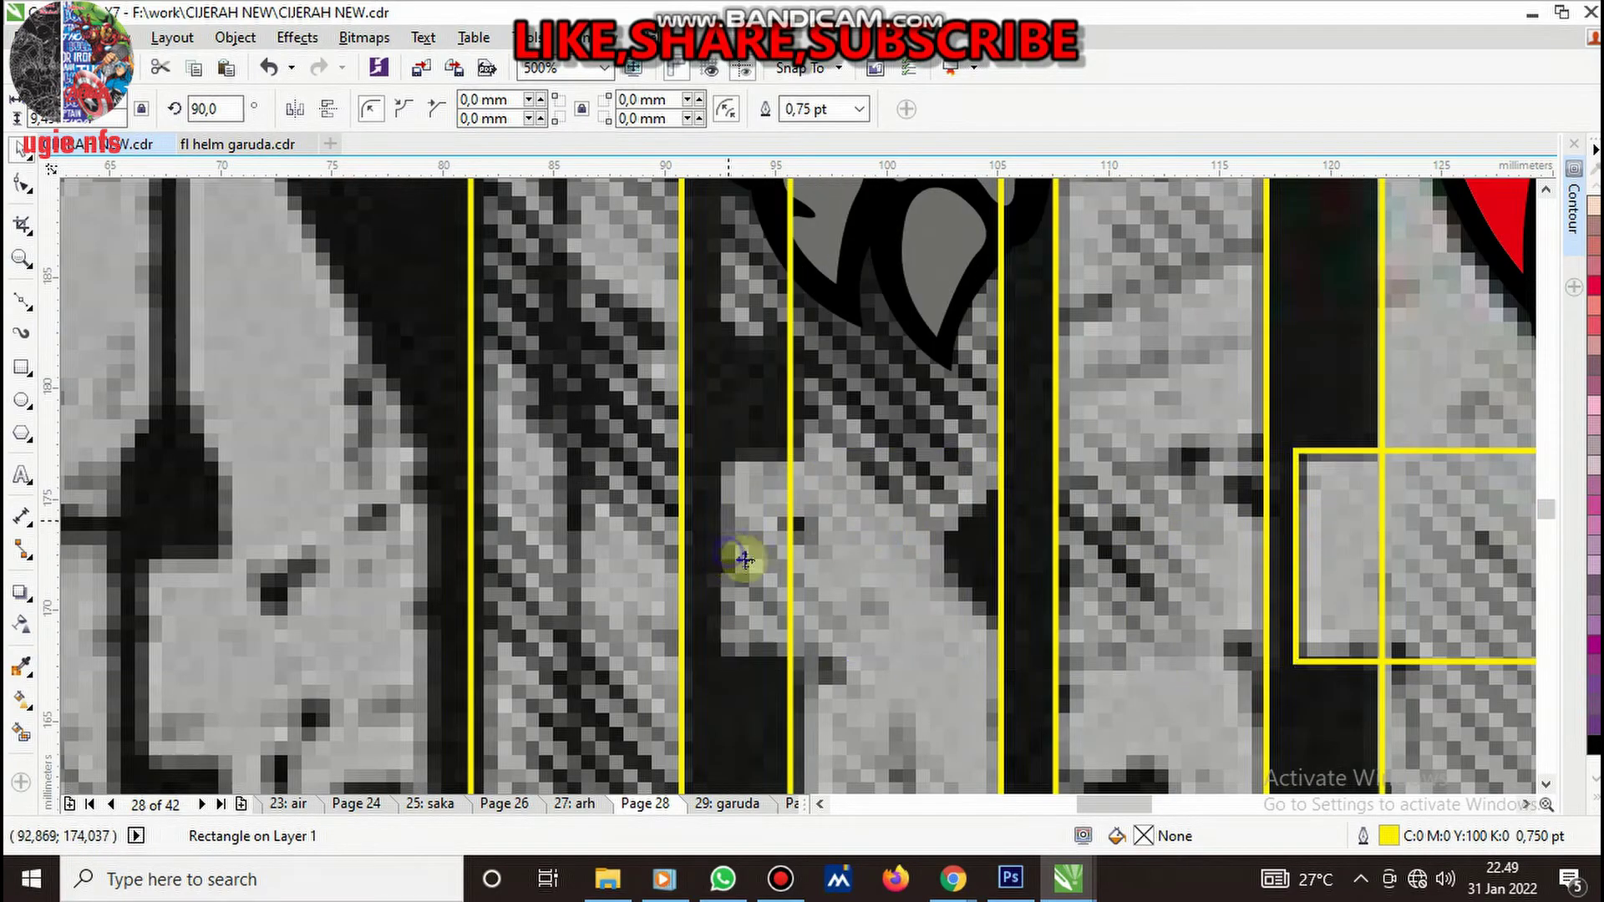
scroll(816, 579, "down", 1)
left_click_drag(819, 568, 832, 413)
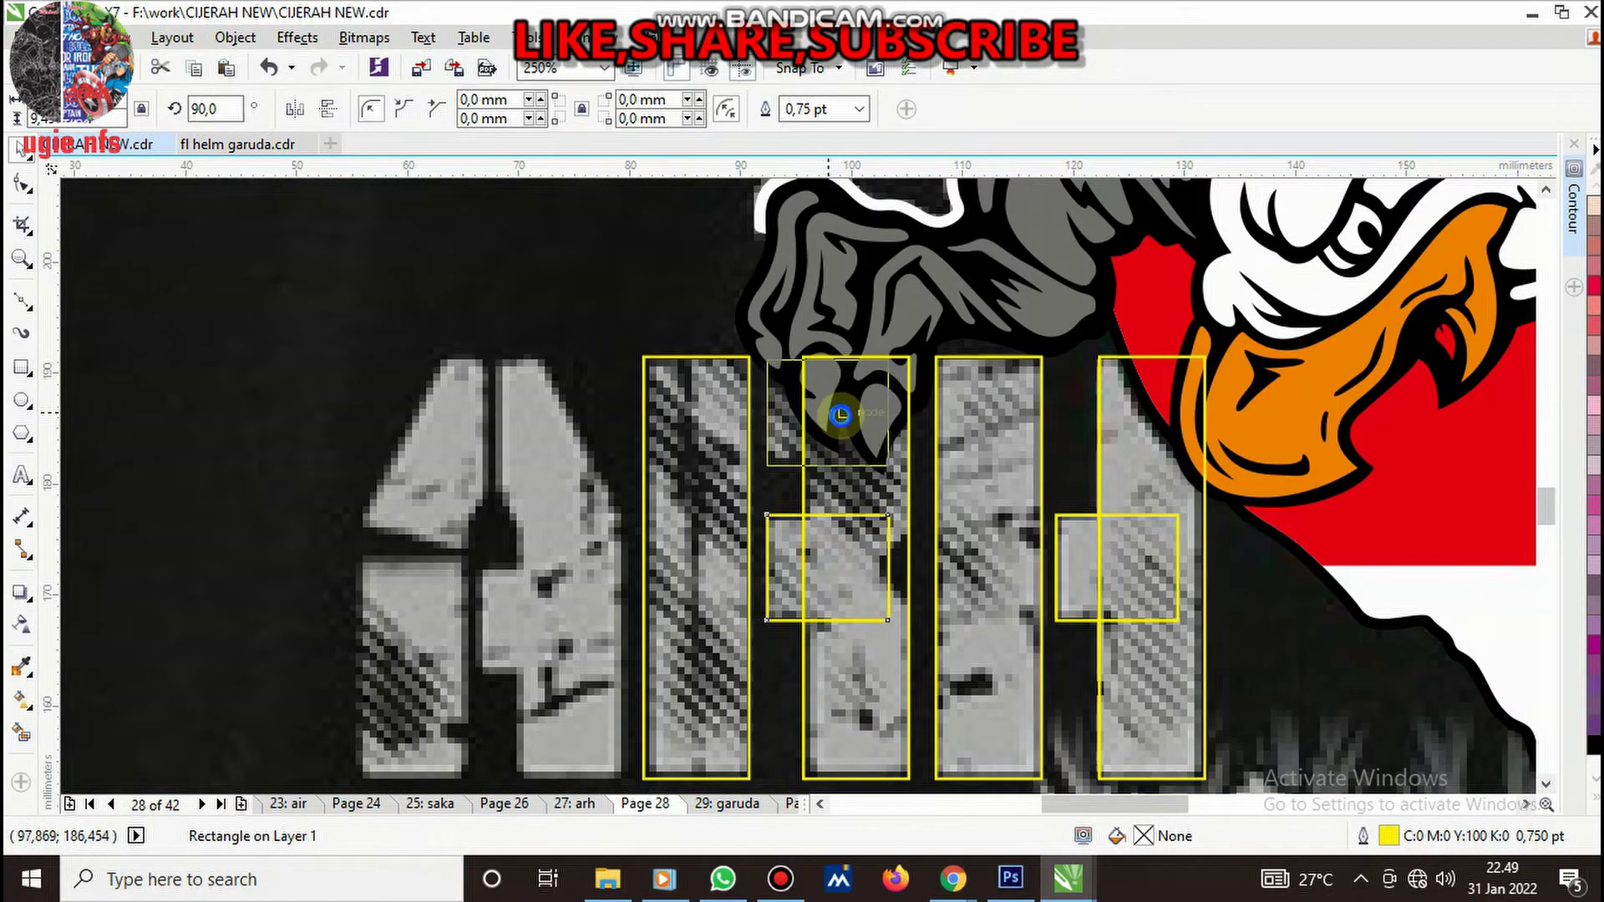
- Select the R's tall rectangle and inspect its nodes with the Shape tool
left_click(845, 496, "shift")
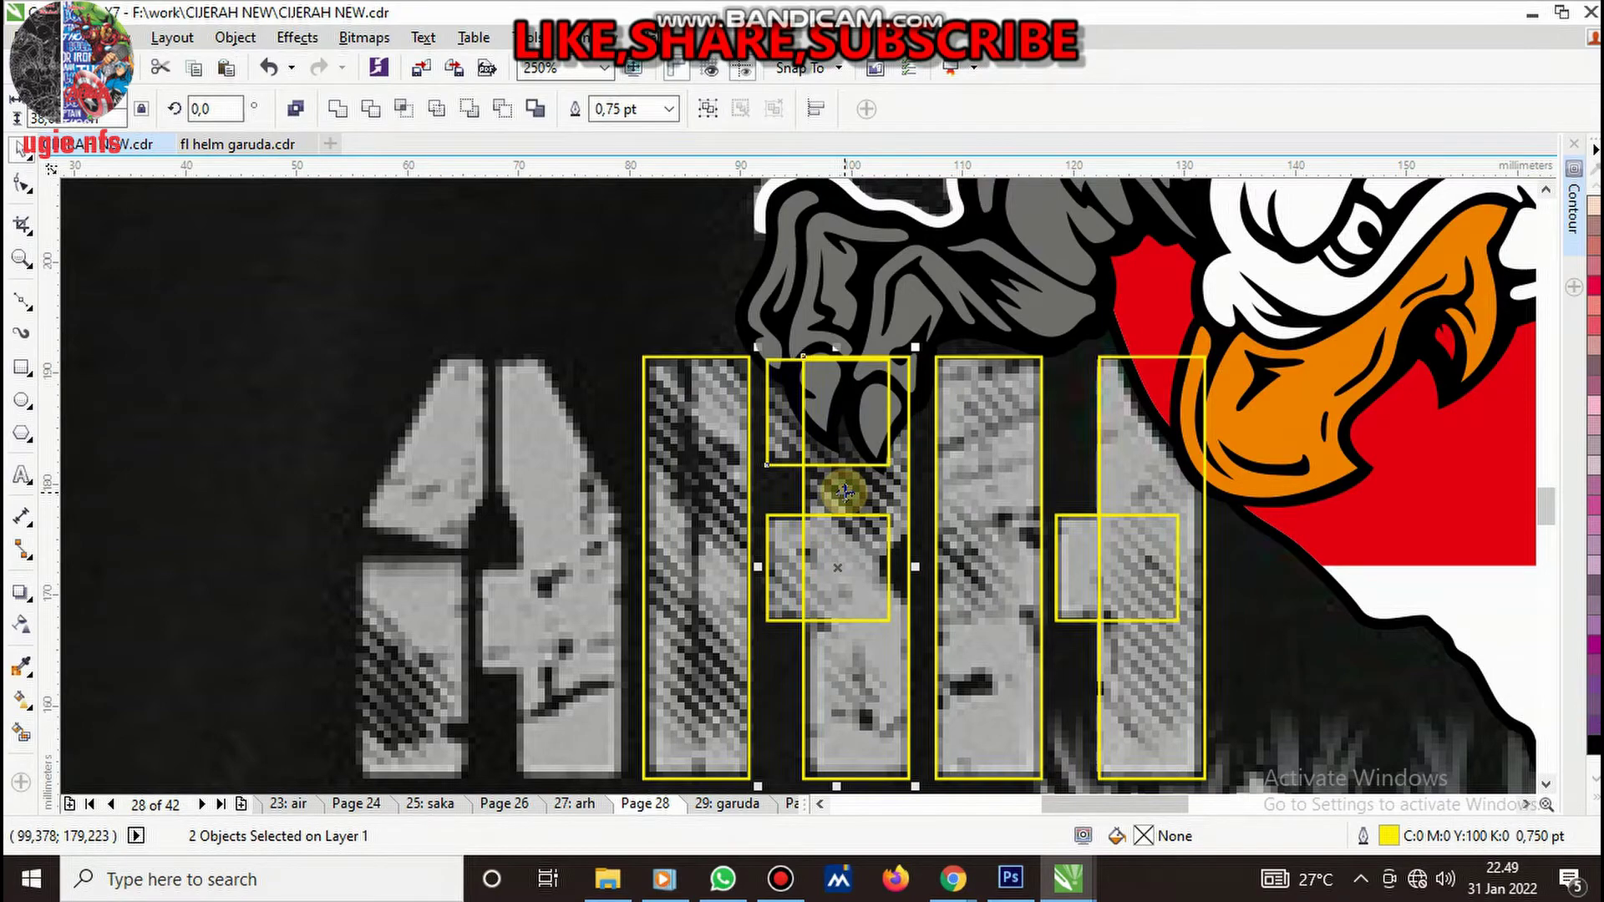
left_click(677, 307)
scroll(898, 387, "up", 1)
left_click(882, 628)
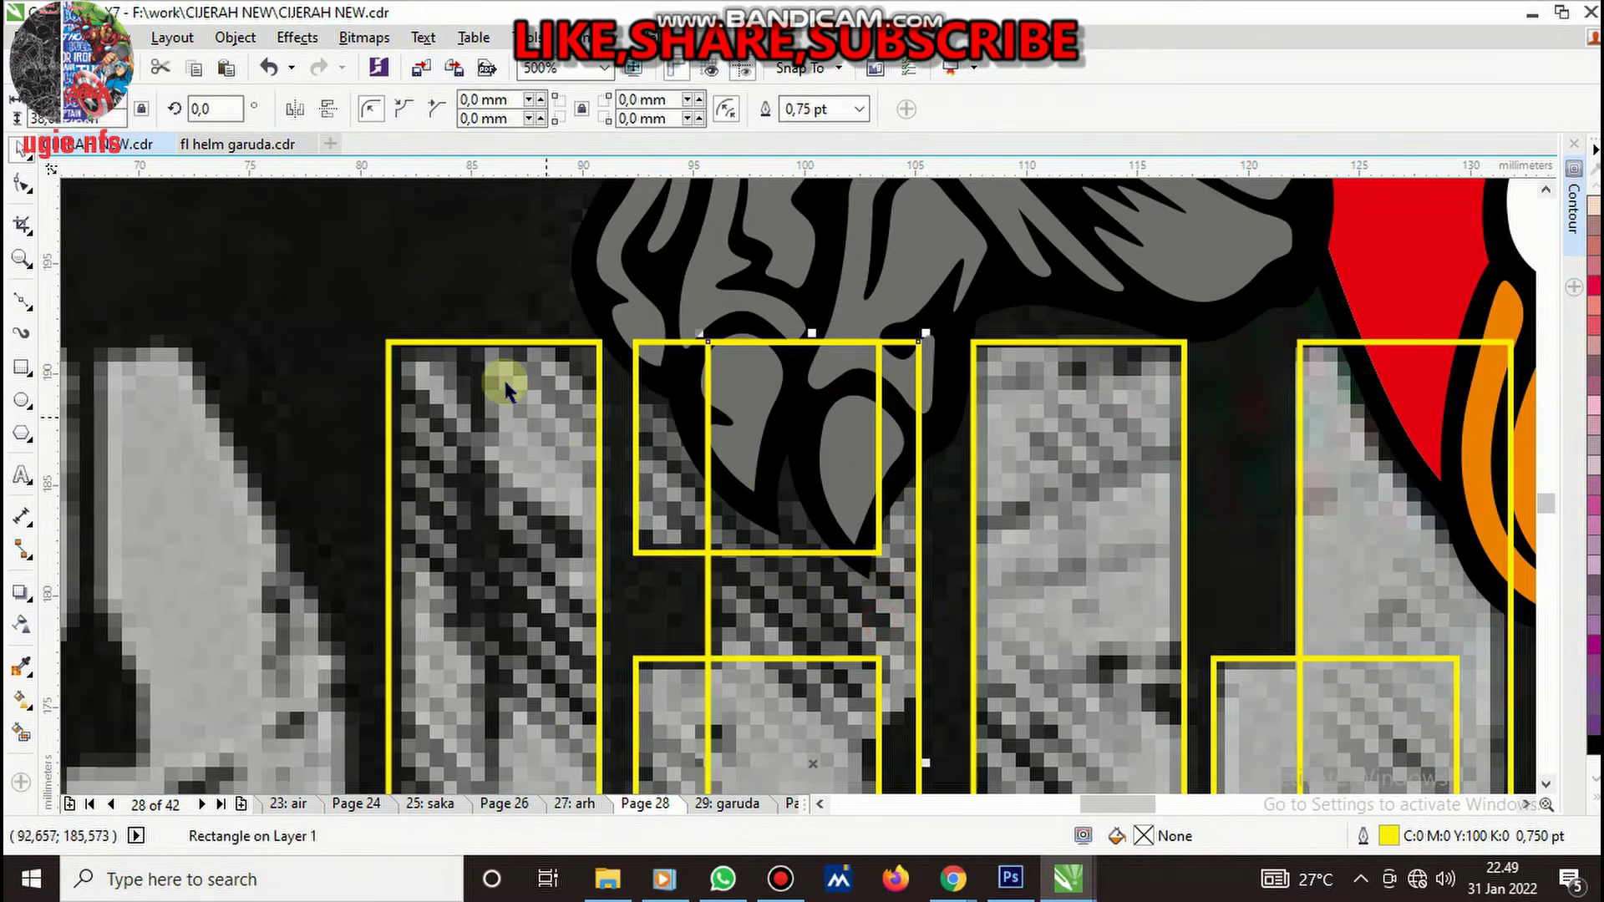
left_click(23, 185)
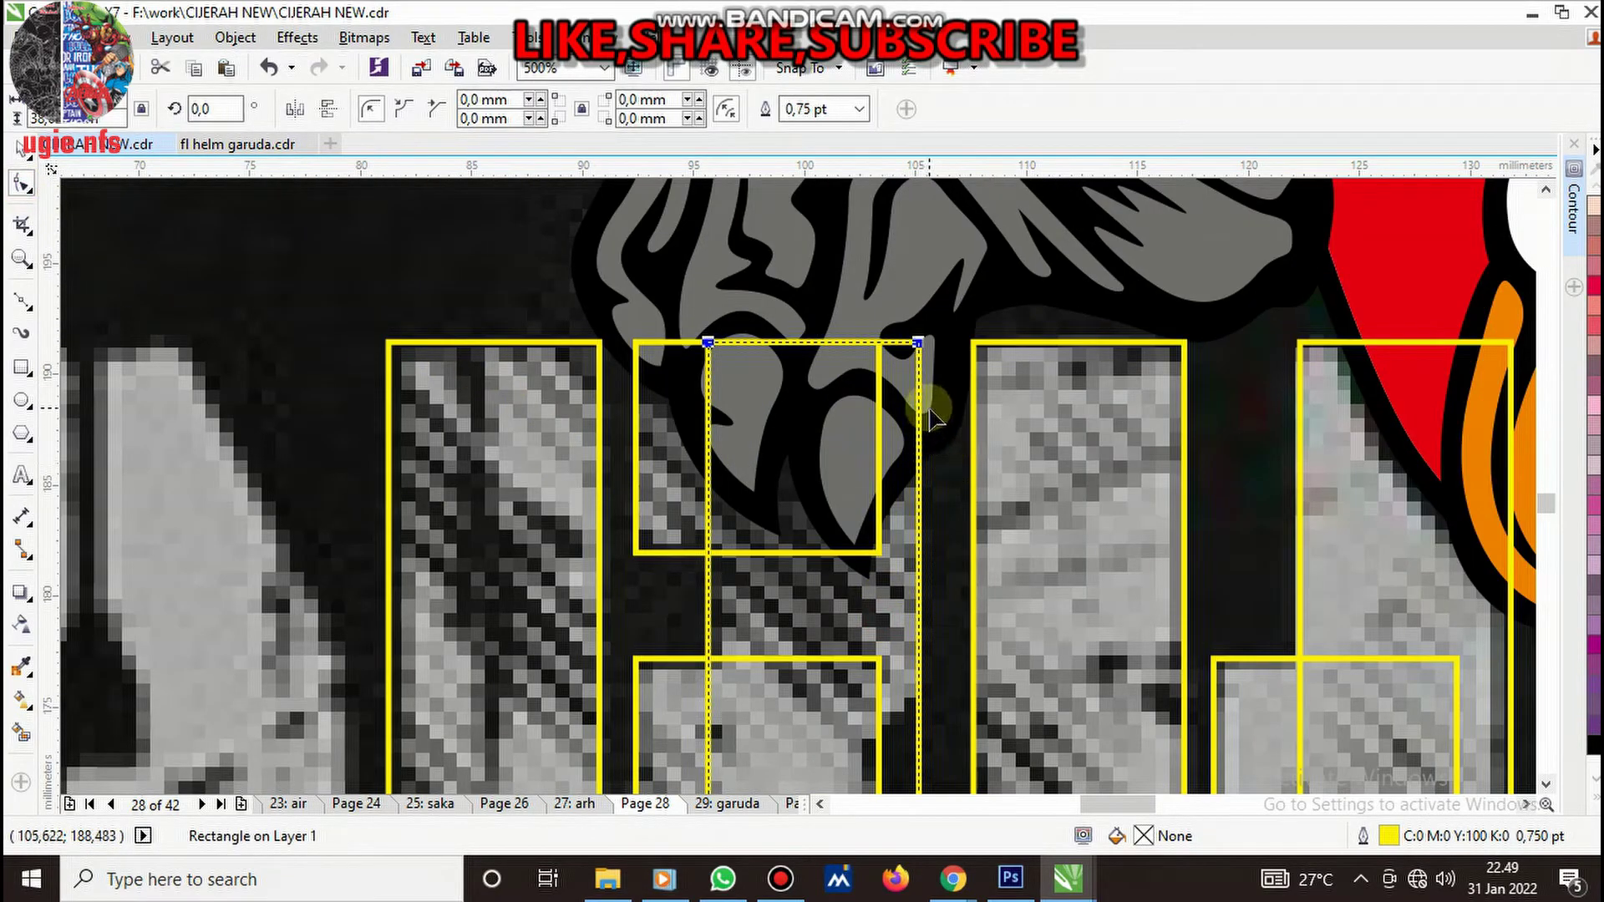
key("space")
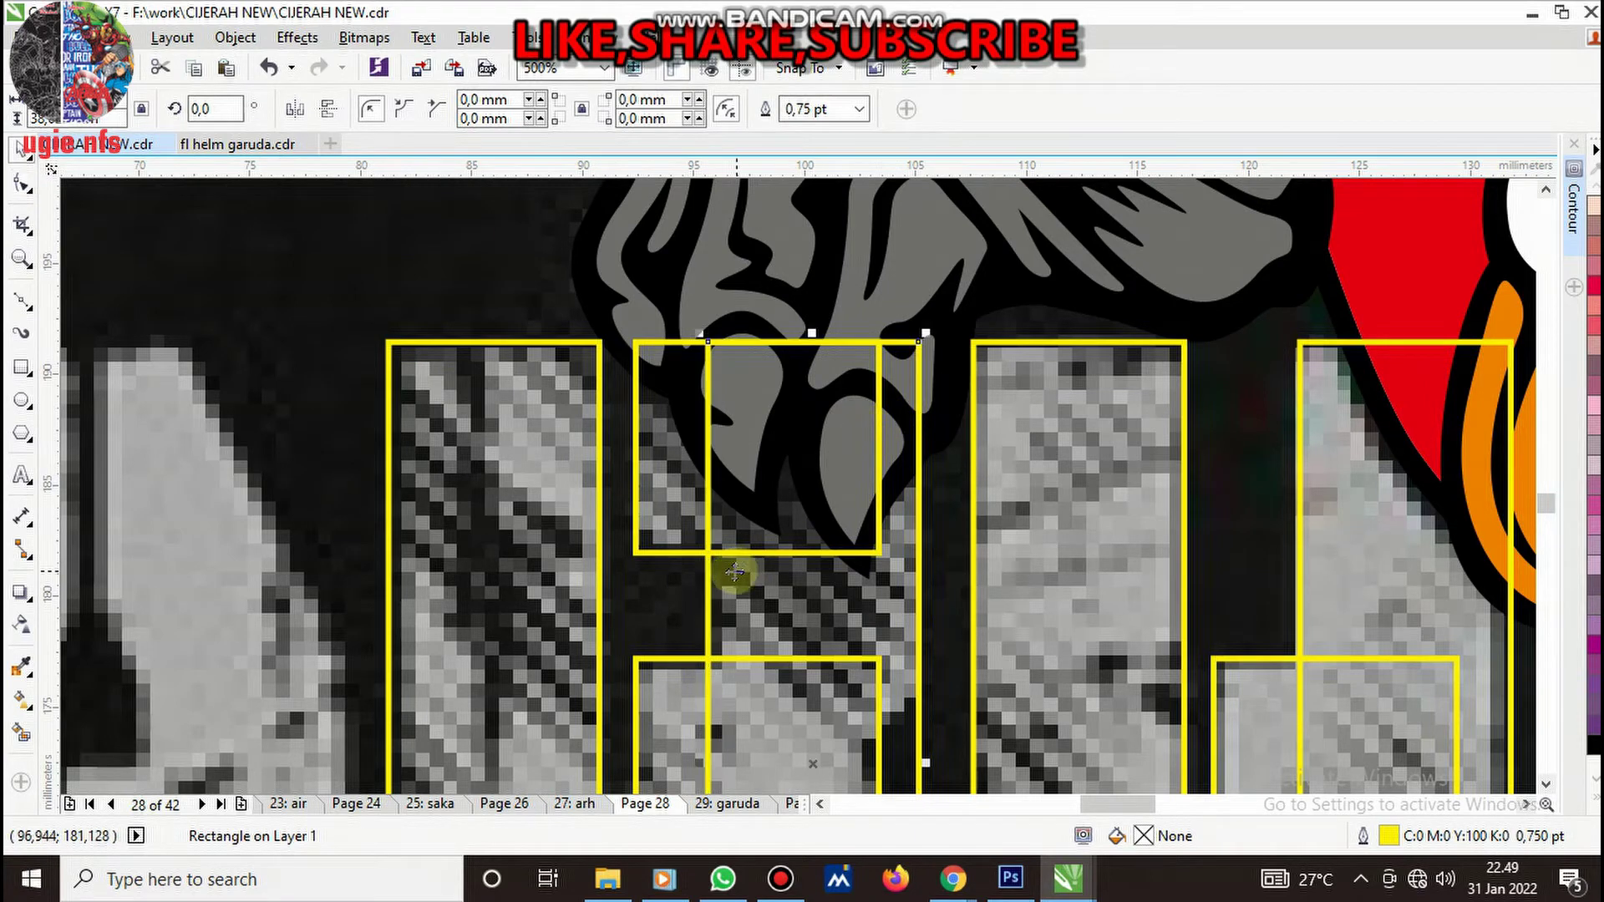
- Rotate a rectangle copy about 44° into a diamond placed beside the R
left_click_drag(678, 535, 794, 315)
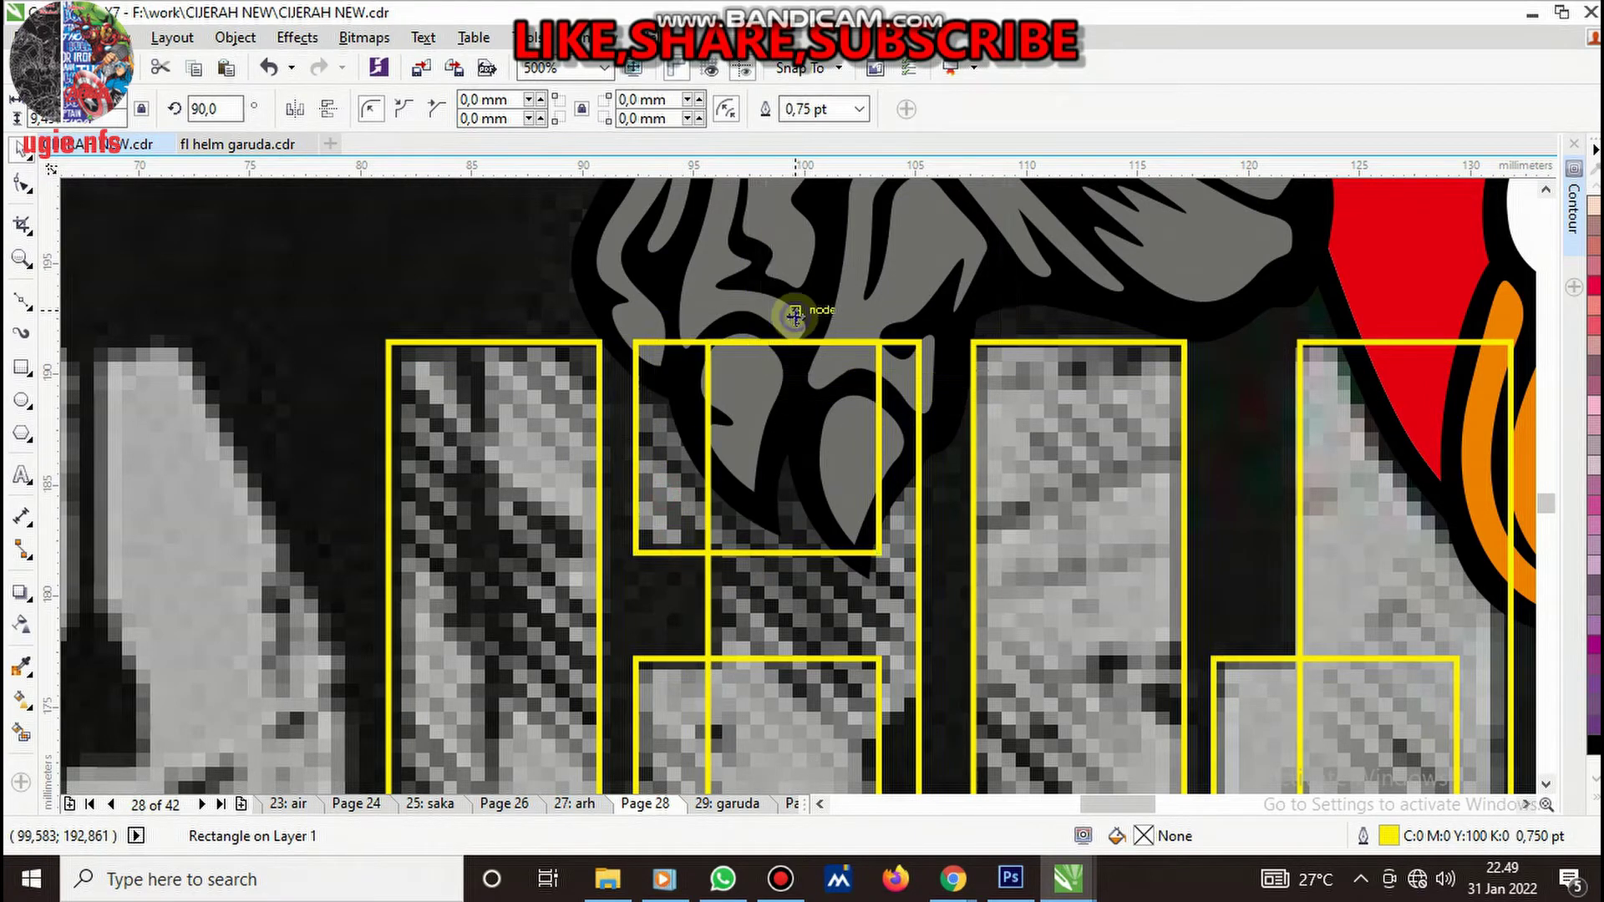
left_click(931, 268)
left_click_drag(1013, 360, 919, 526)
left_click_drag(923, 252, 1009, 599)
scroll(975, 507, "down", 2)
scroll(954, 426, "up", 2)
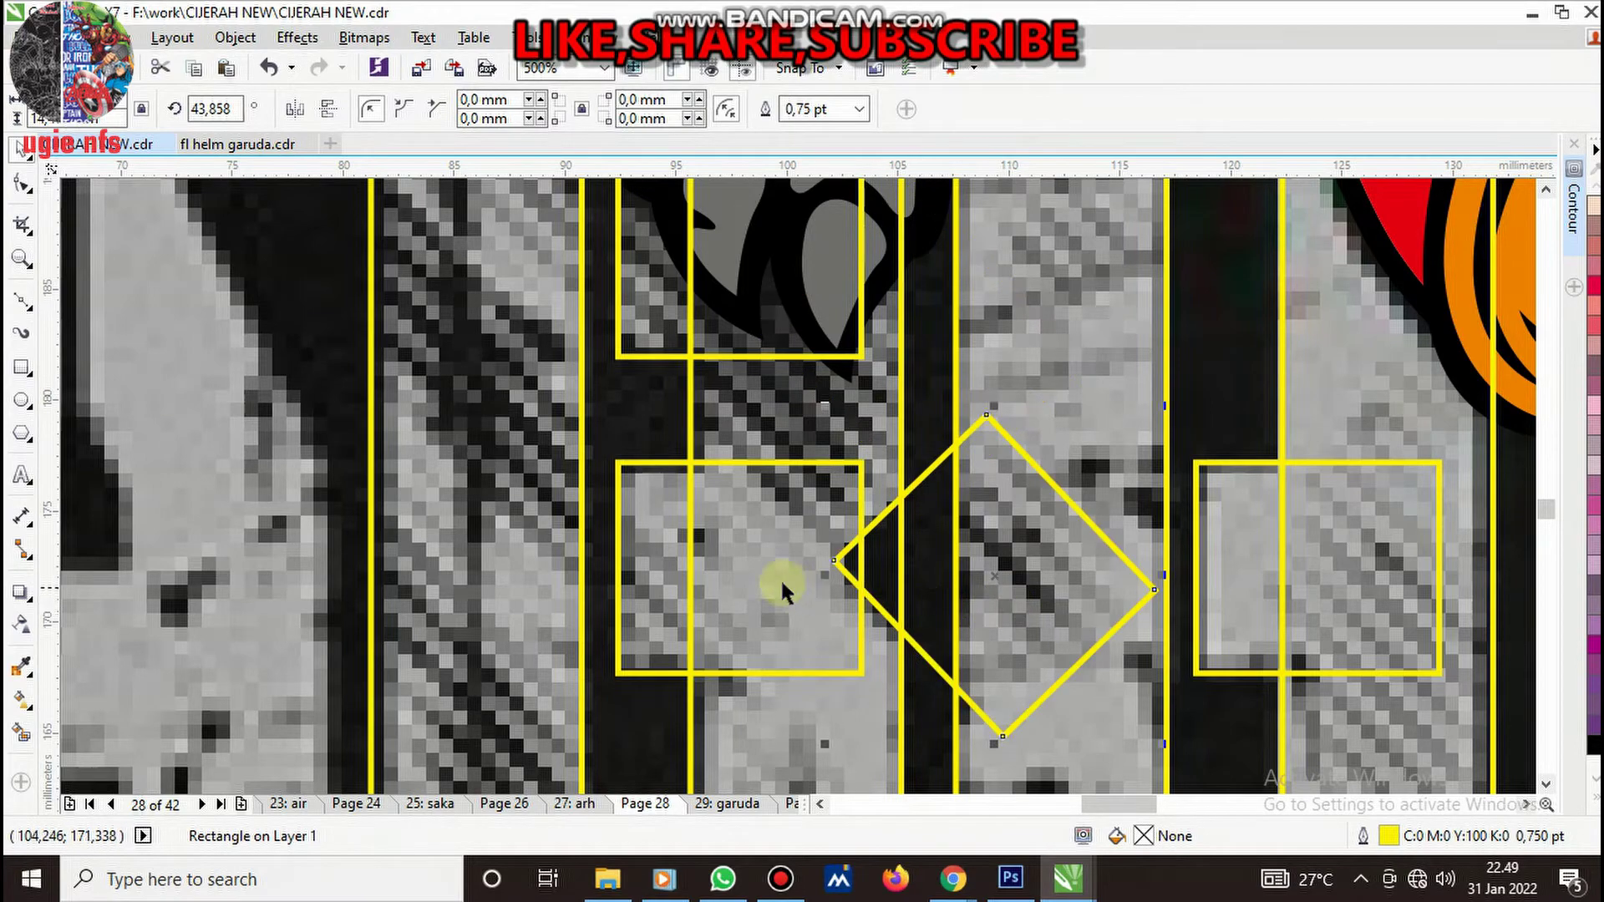
- Narrow the R's middle square and weld the diamond in for an angled notch
left_click_drag(810, 585, 802, 585)
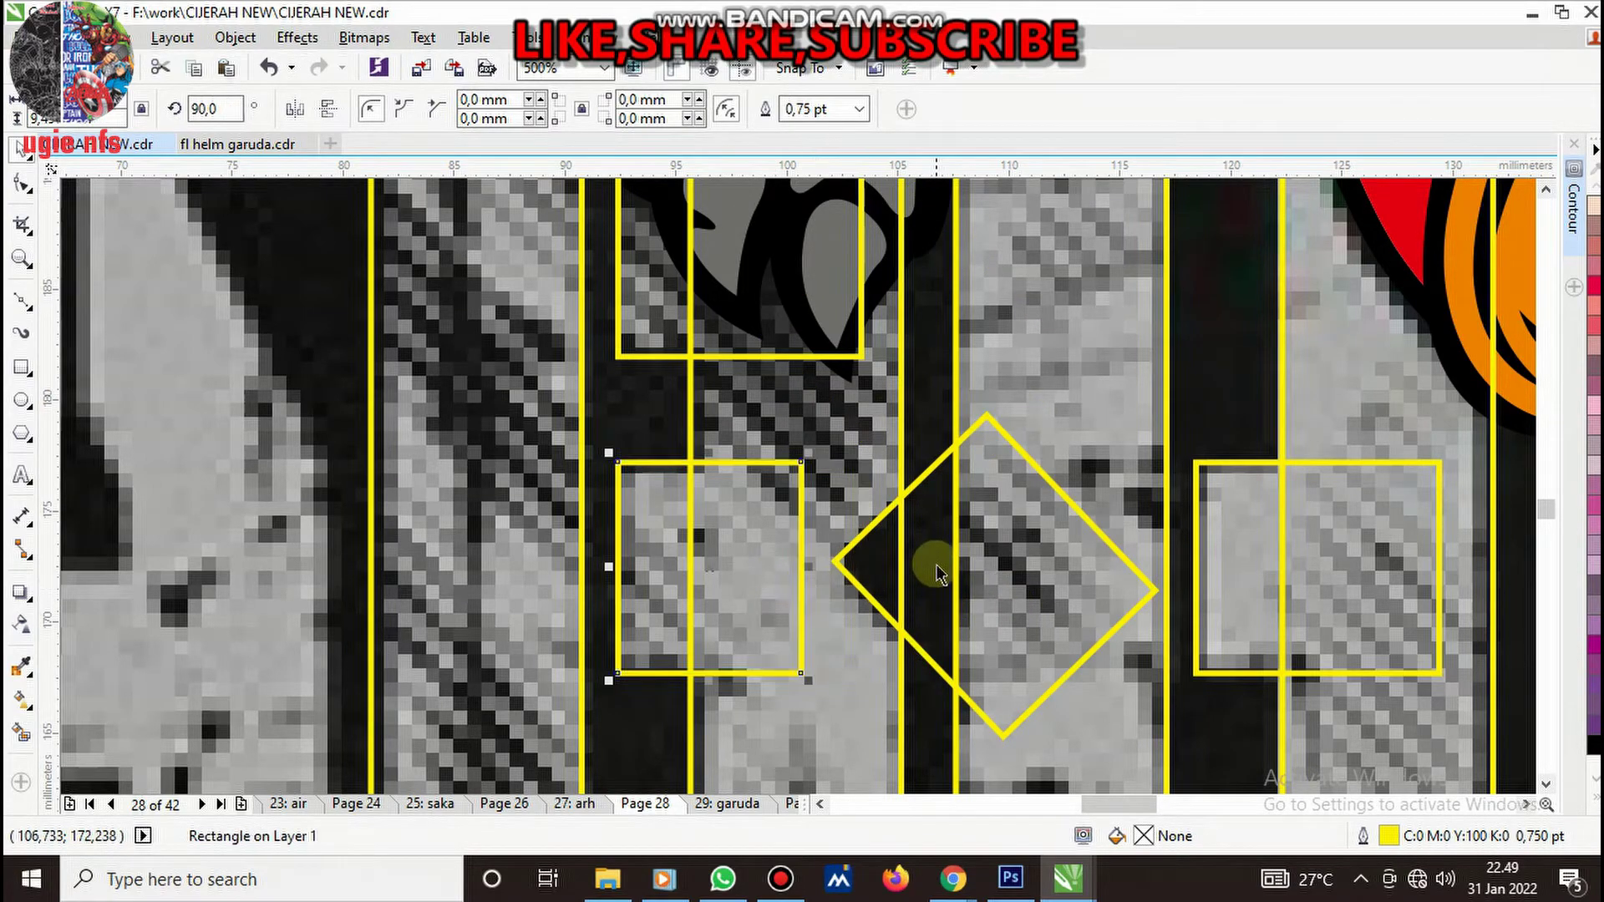
left_click(861, 472, "shift")
left_click(370, 109)
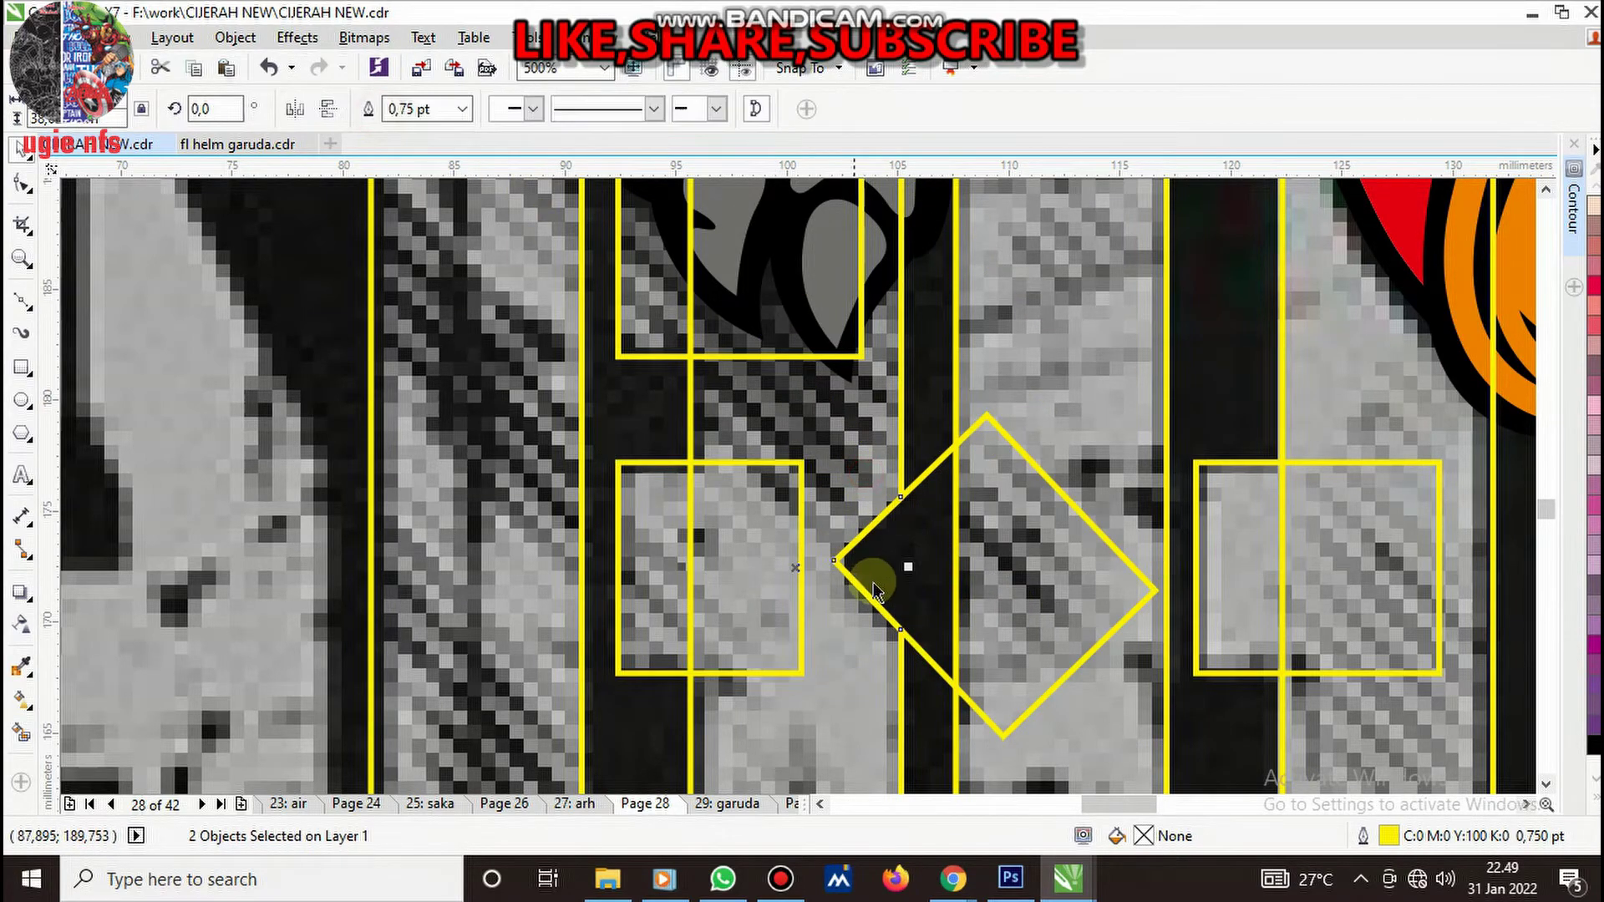
scroll(873, 578, "down", 2)
- Weld a second diamond onto the R's upper corner to slant it
left_click_drag(898, 602, 887, 386)
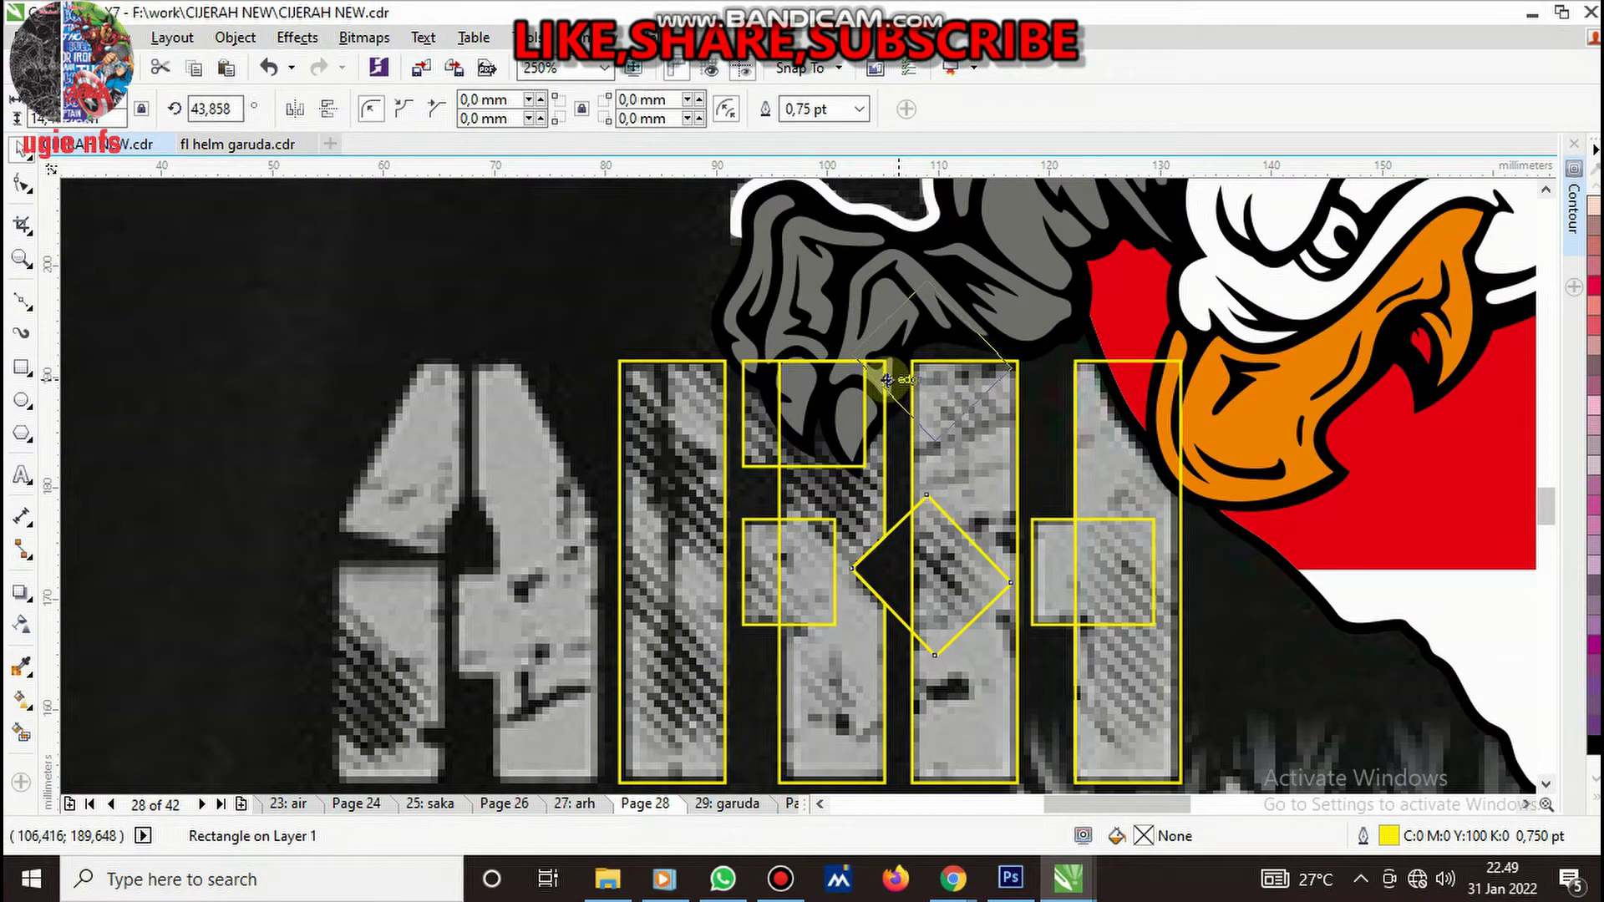
left_click_drag(887, 381, 888, 377)
scroll(888, 380, "up", 2)
left_click(899, 548, "shift")
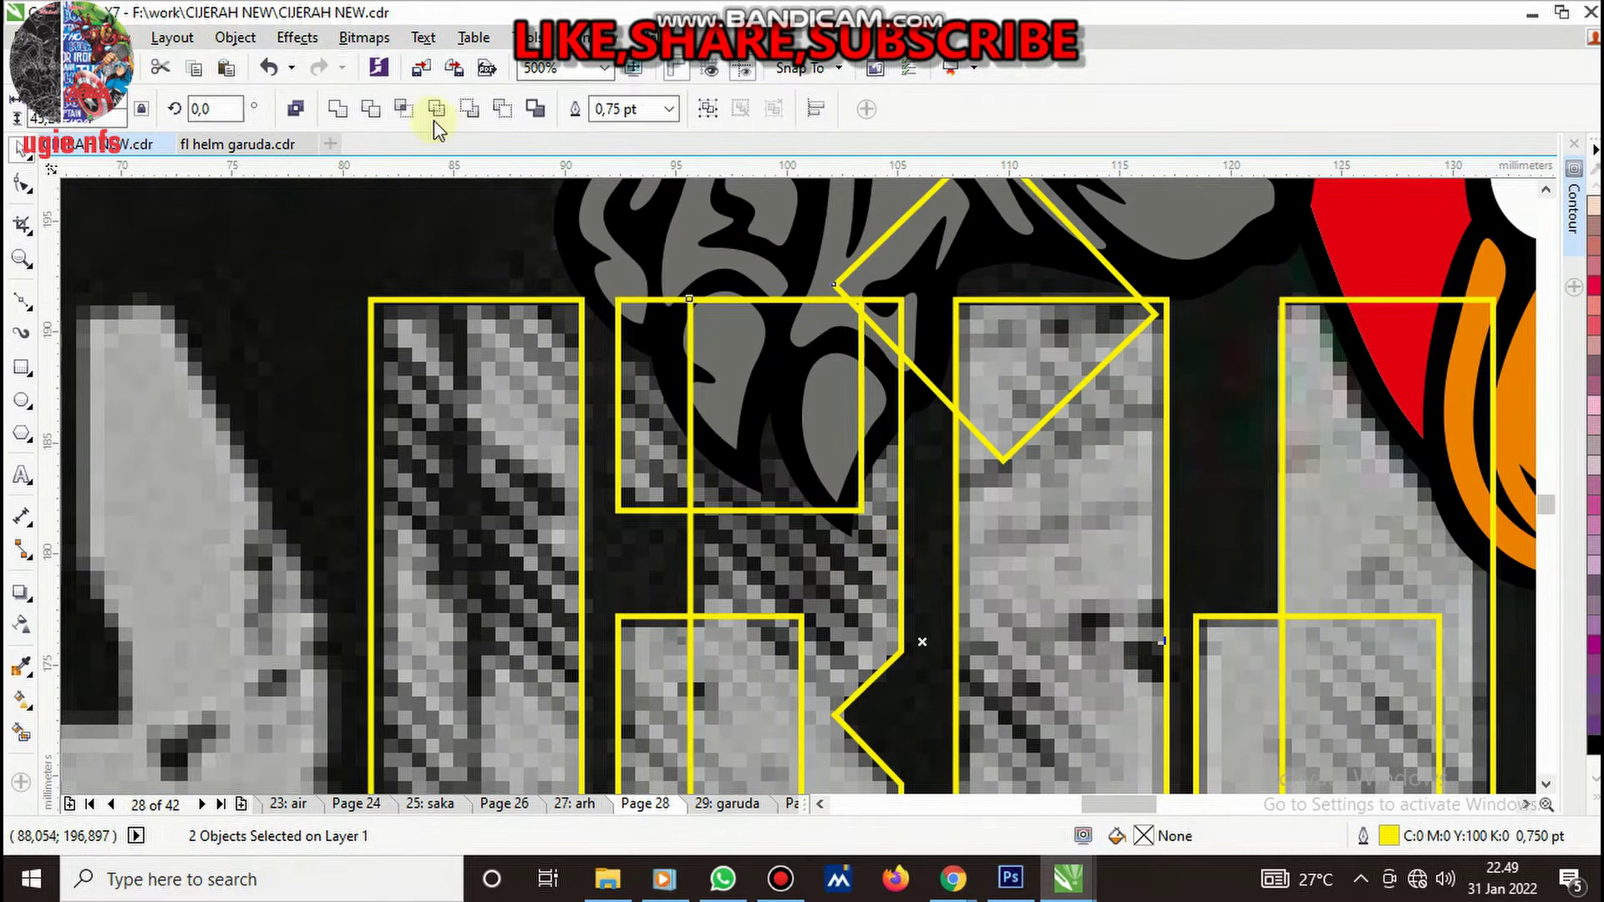
left_click(375, 115)
- Narrow the small square at the R's top to fit the letter
left_click(905, 528)
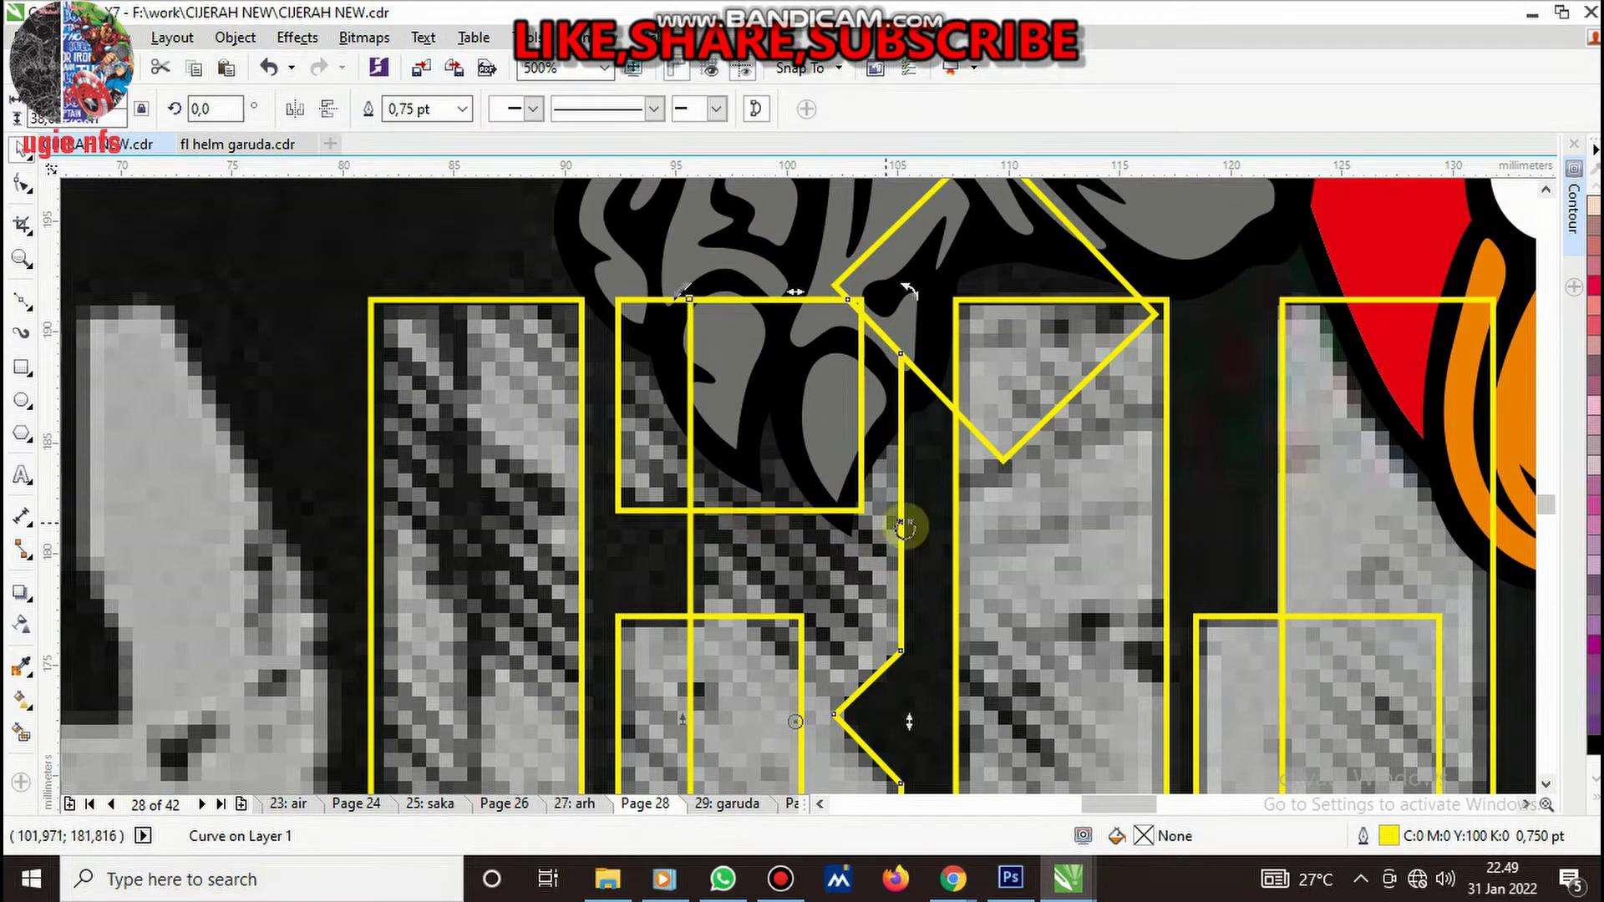
left_click(863, 434)
left_click_drag(871, 404, 826, 404)
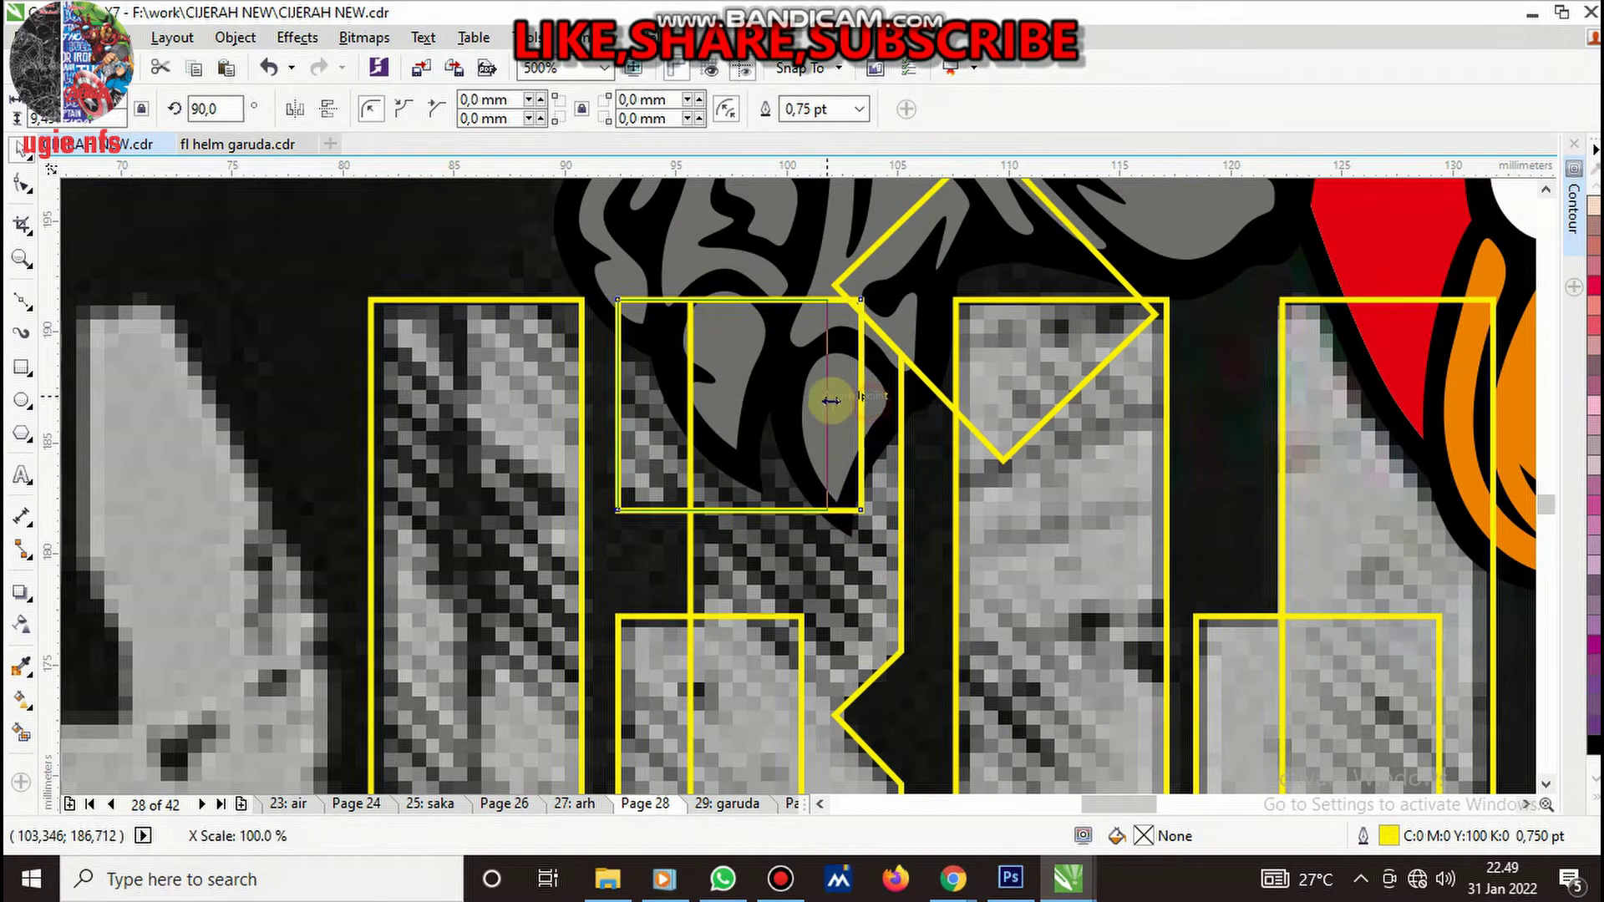
scroll(827, 401, "down", 4)
scroll(935, 431, "up", 2)
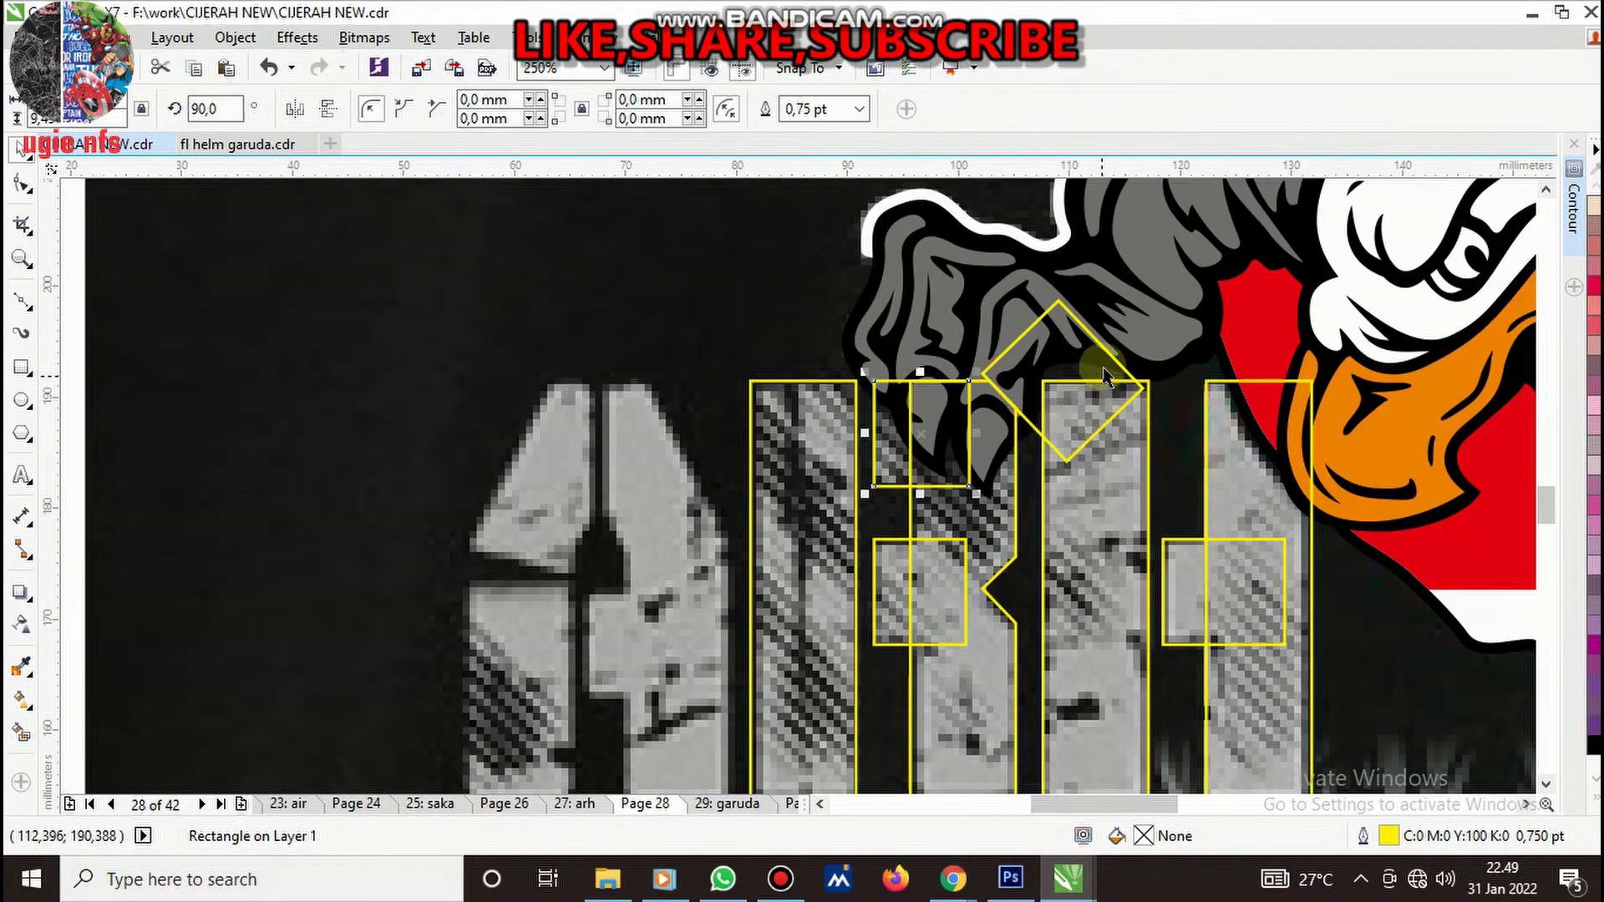
- Move the spare yellow diamond to the empty area left of the lettering
left_click(1065, 322)
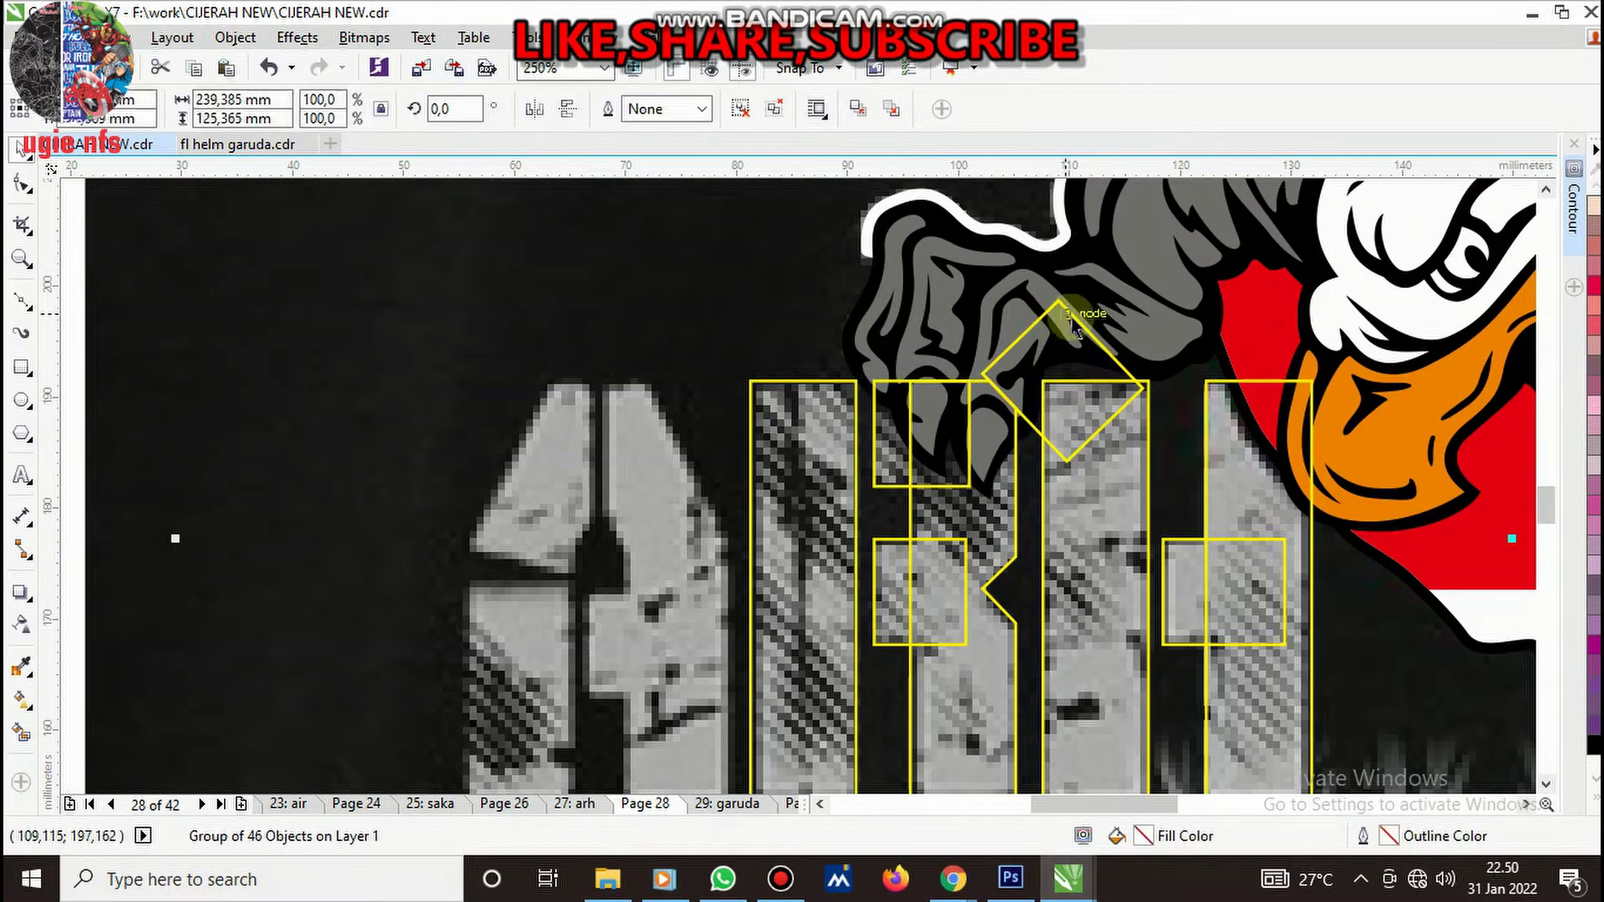
left_click(1074, 391)
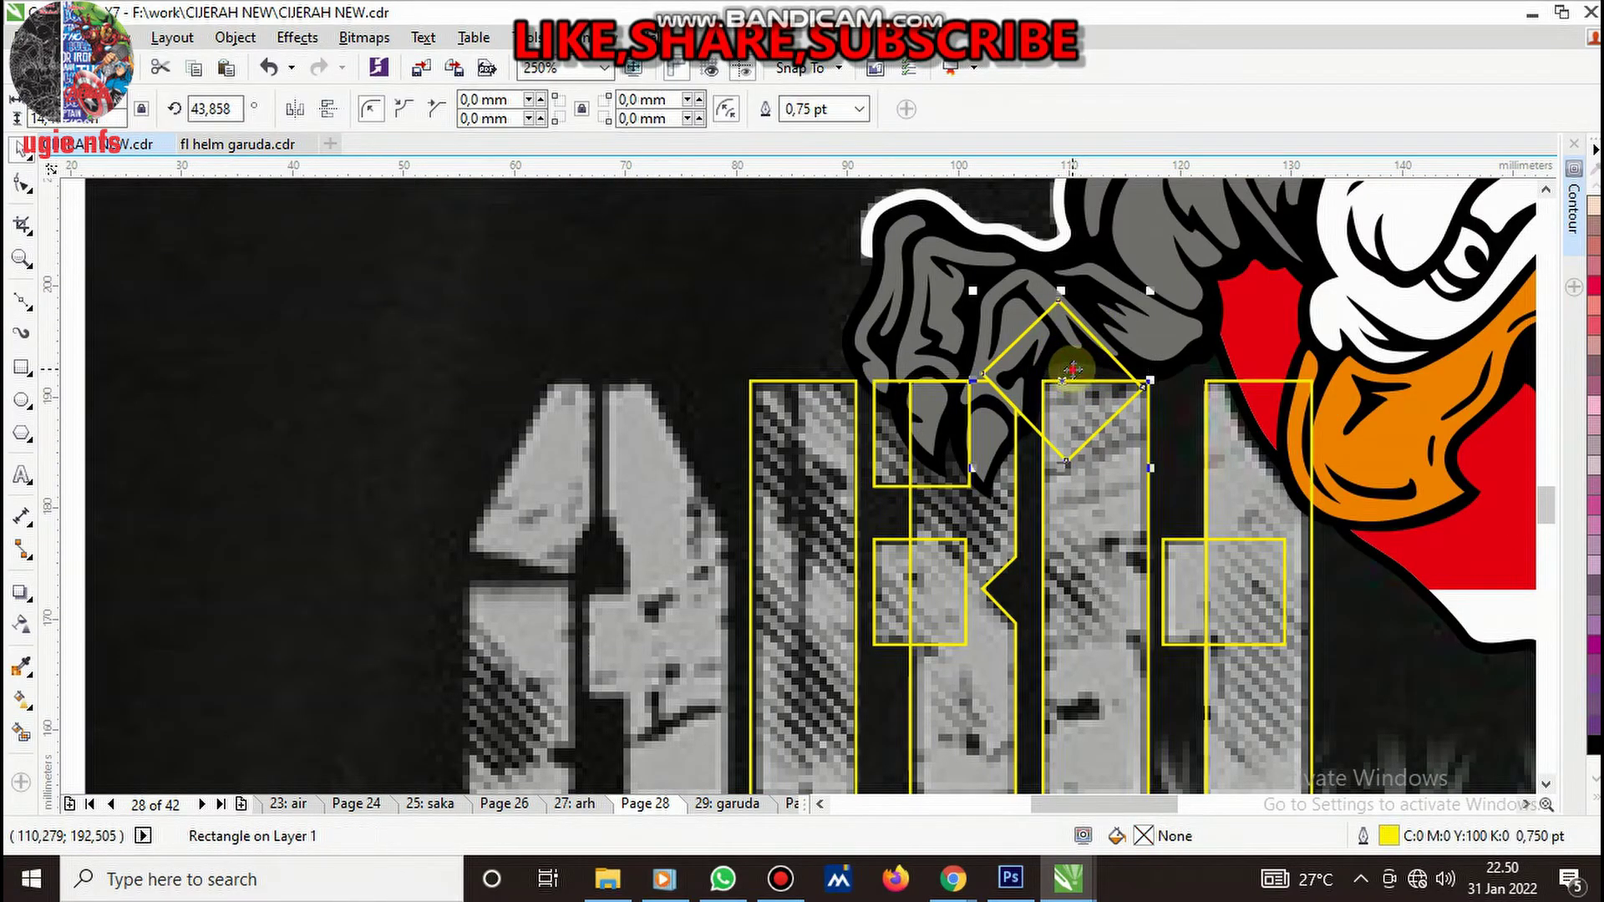
left_click_drag(1072, 369, 248, 366)
scroll(679, 489, "down", 2)
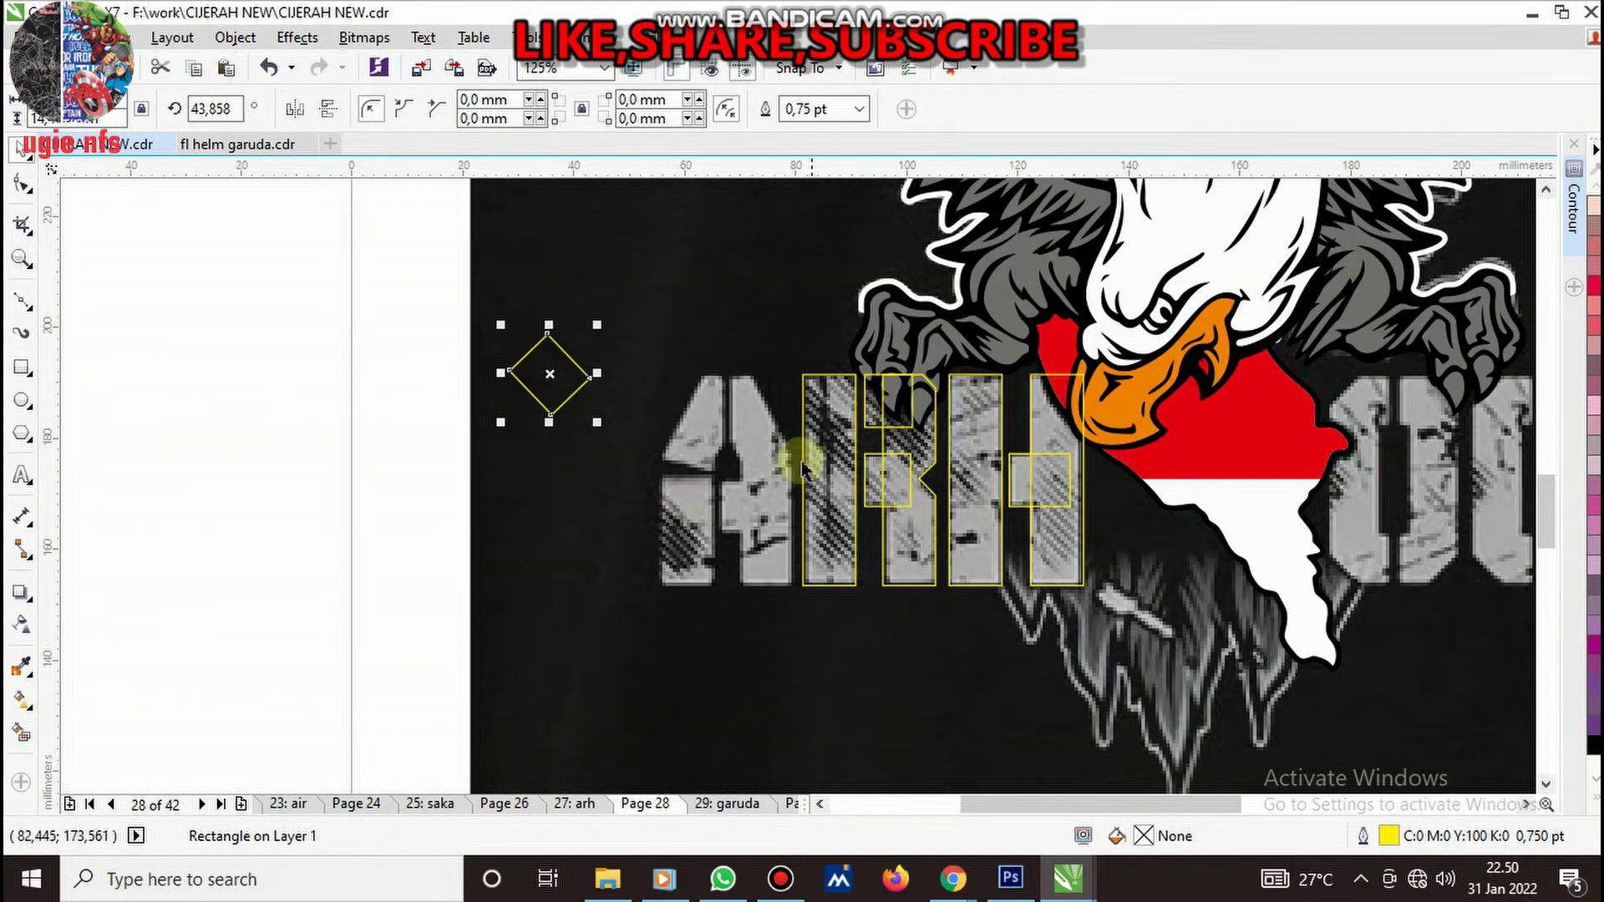
scroll(802, 470, "up", 4)
scroll(781, 458, "down", 2)
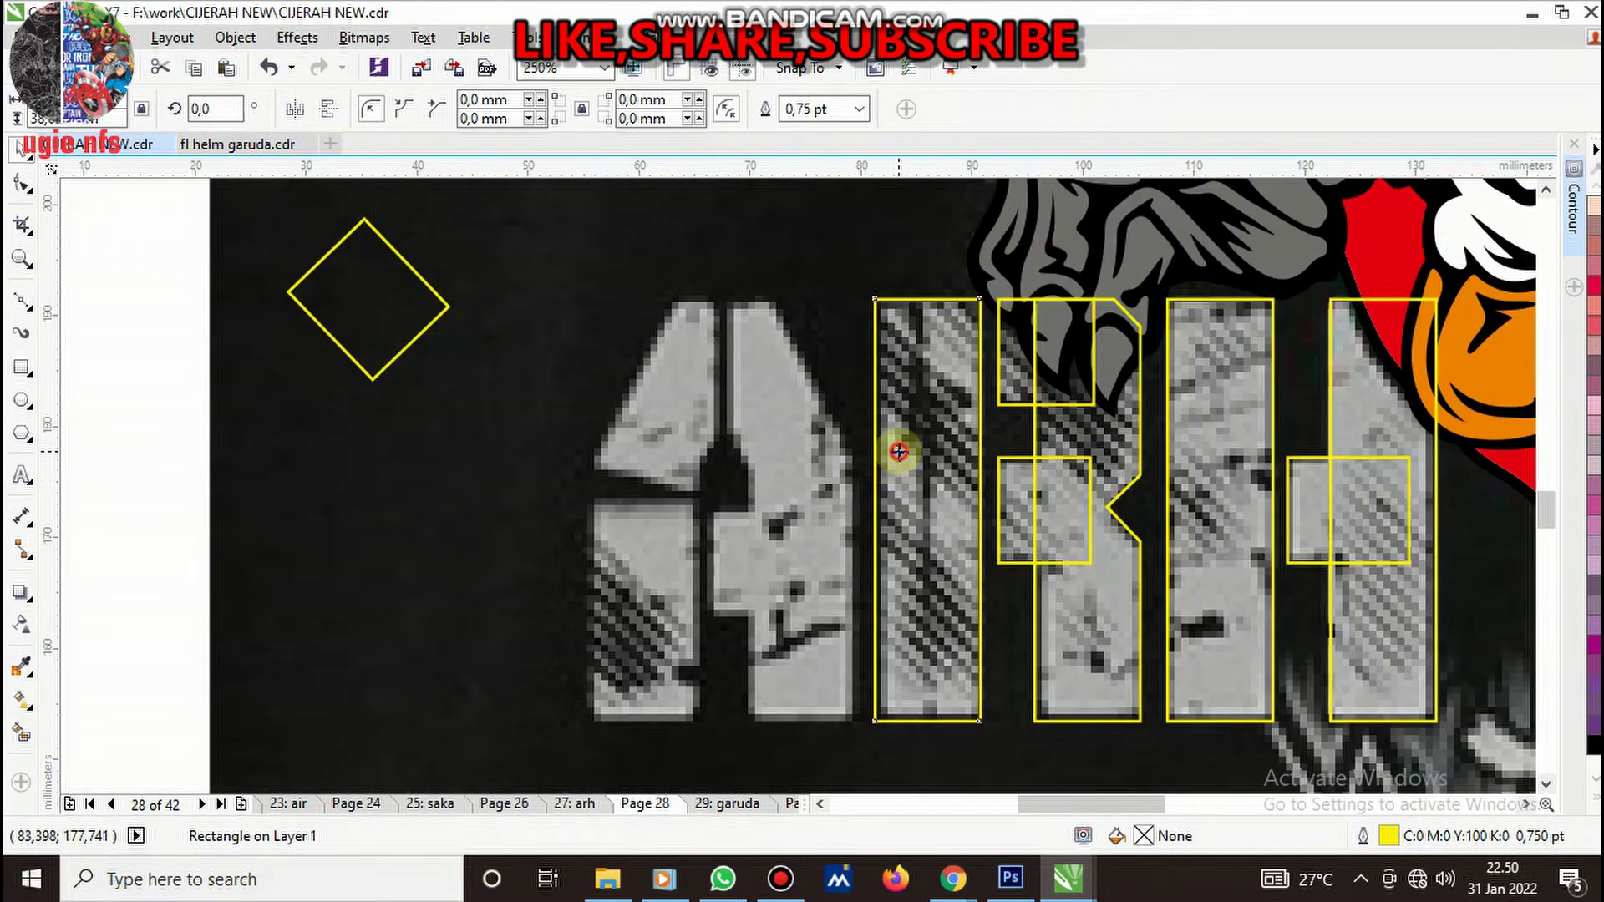
- Copy two tall rectangles onto the A's strokes
left_click_drag(899, 452, 619, 458)
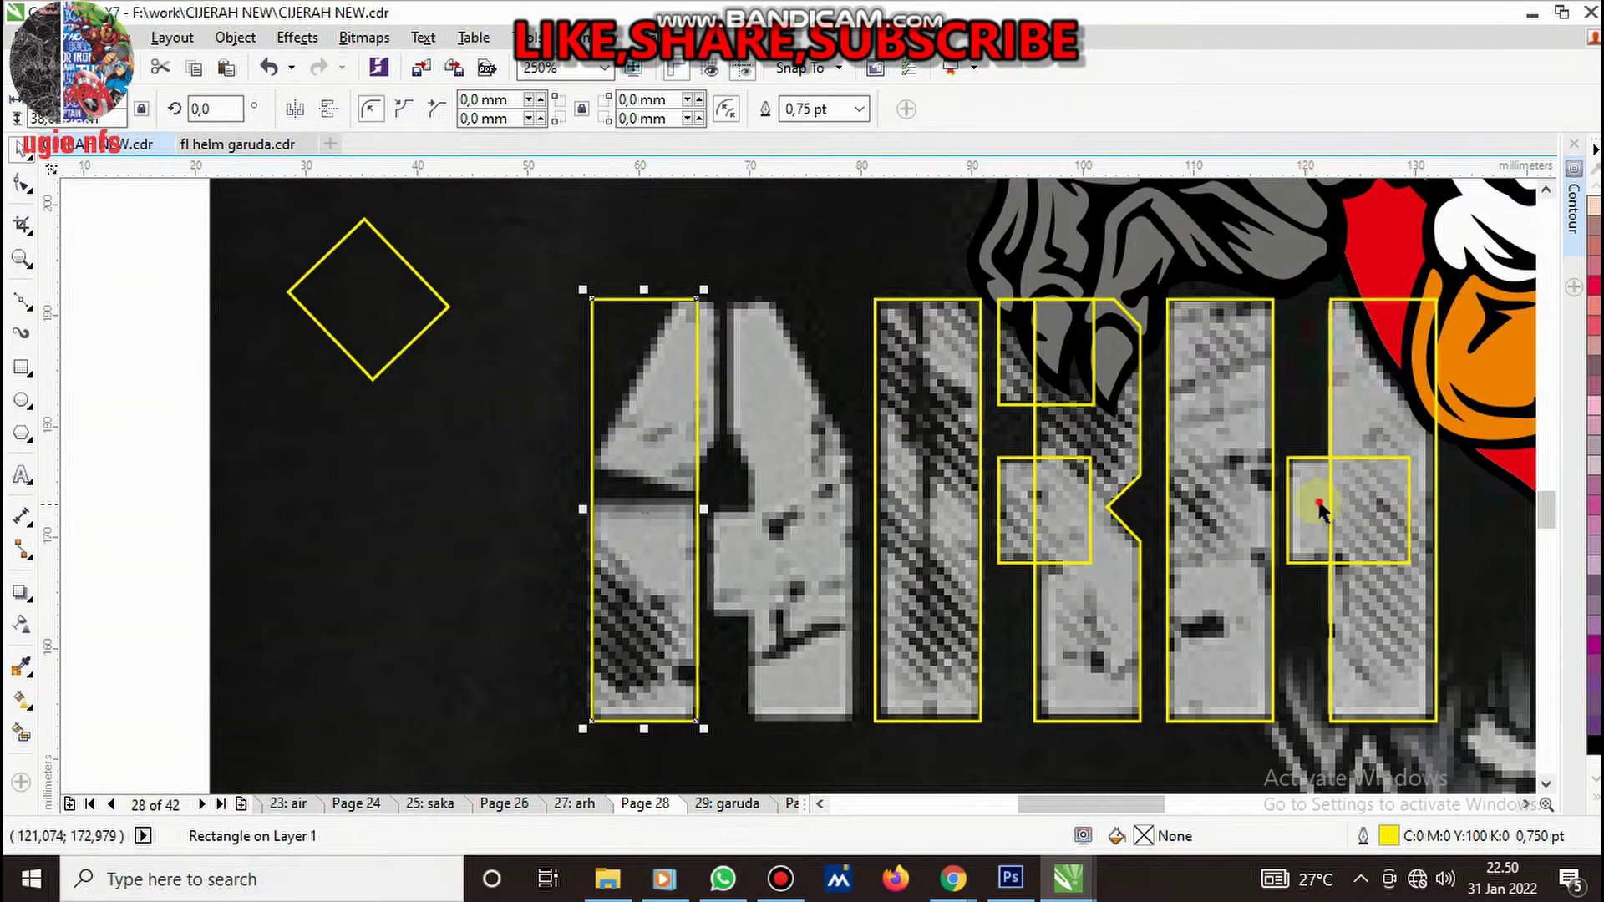
left_click(1360, 404, "shift")
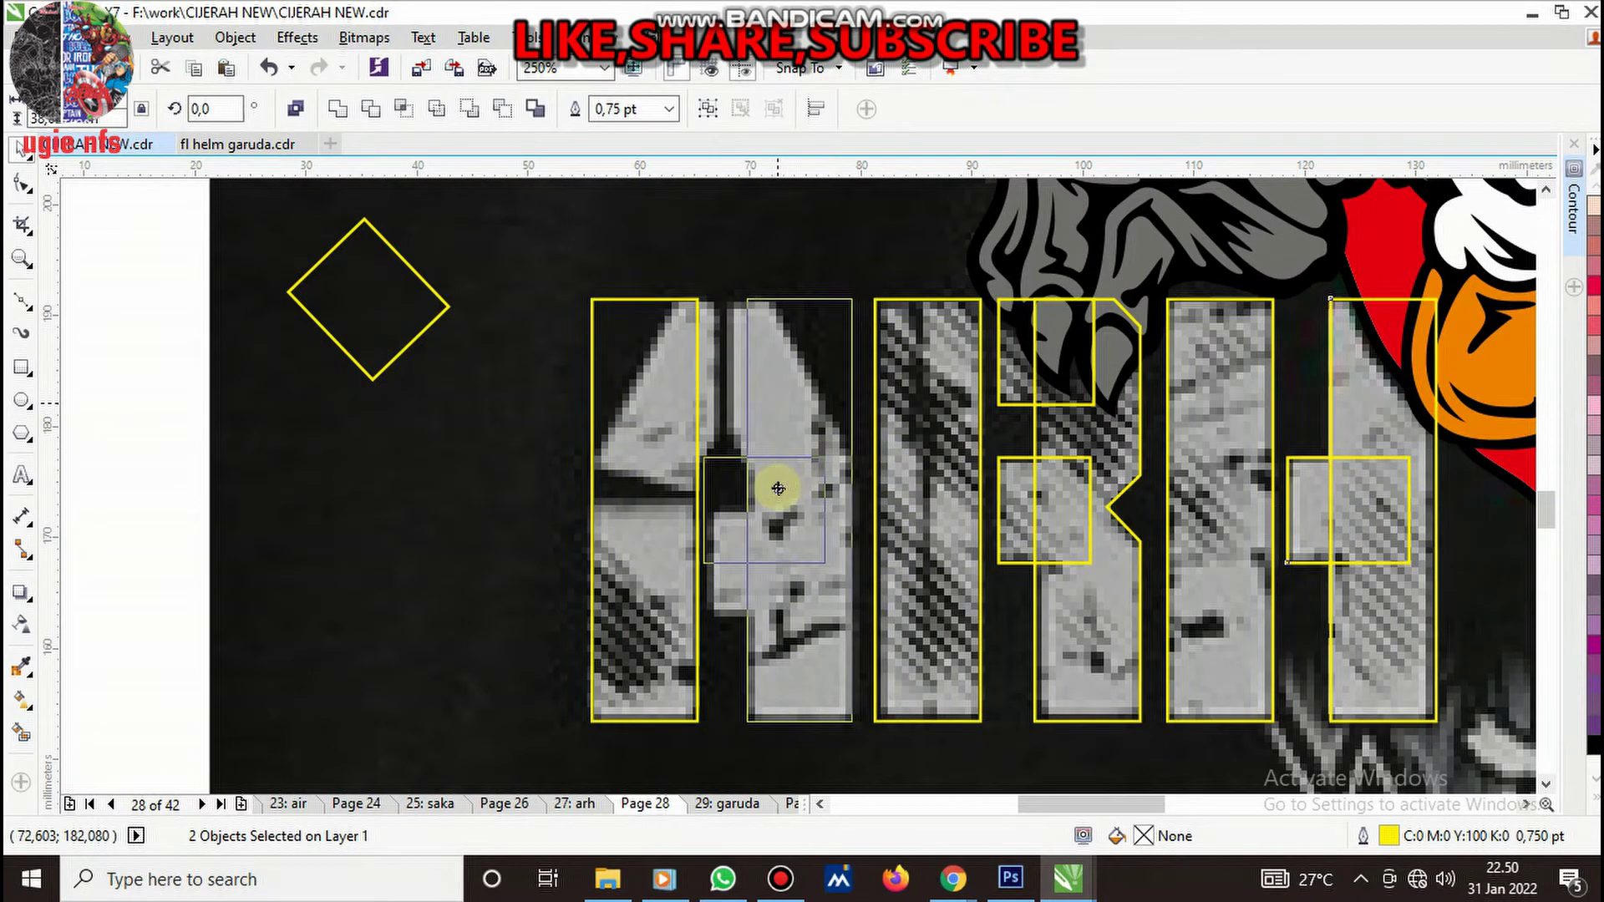
left_click_drag(1069, 436, 727, 455)
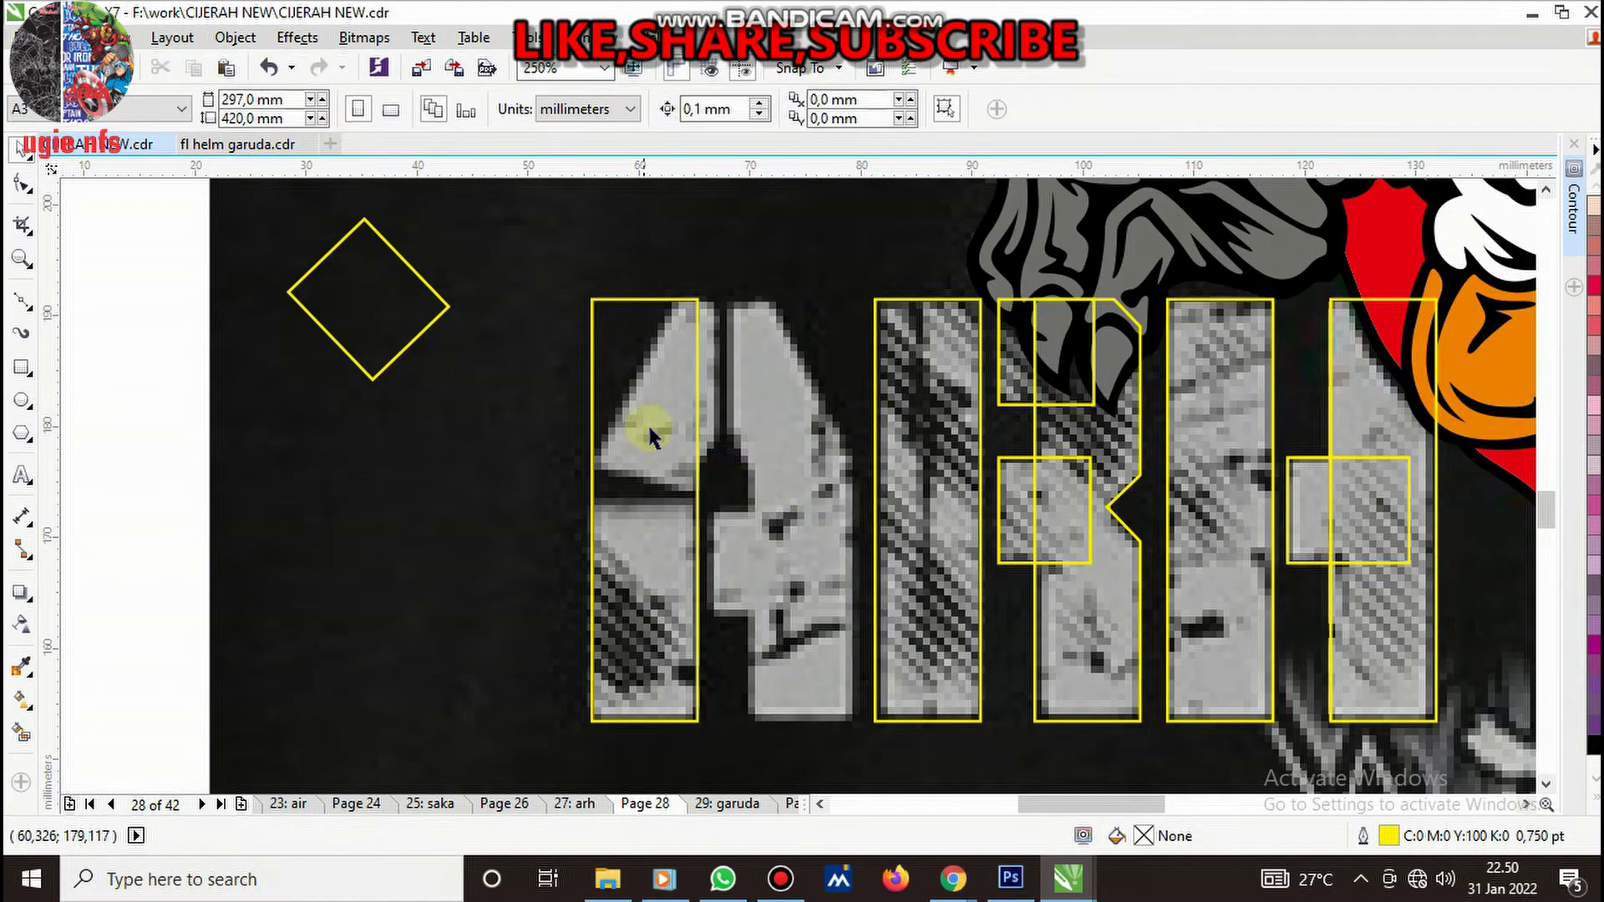
left_click(656, 401)
scroll(670, 343, "up", 2)
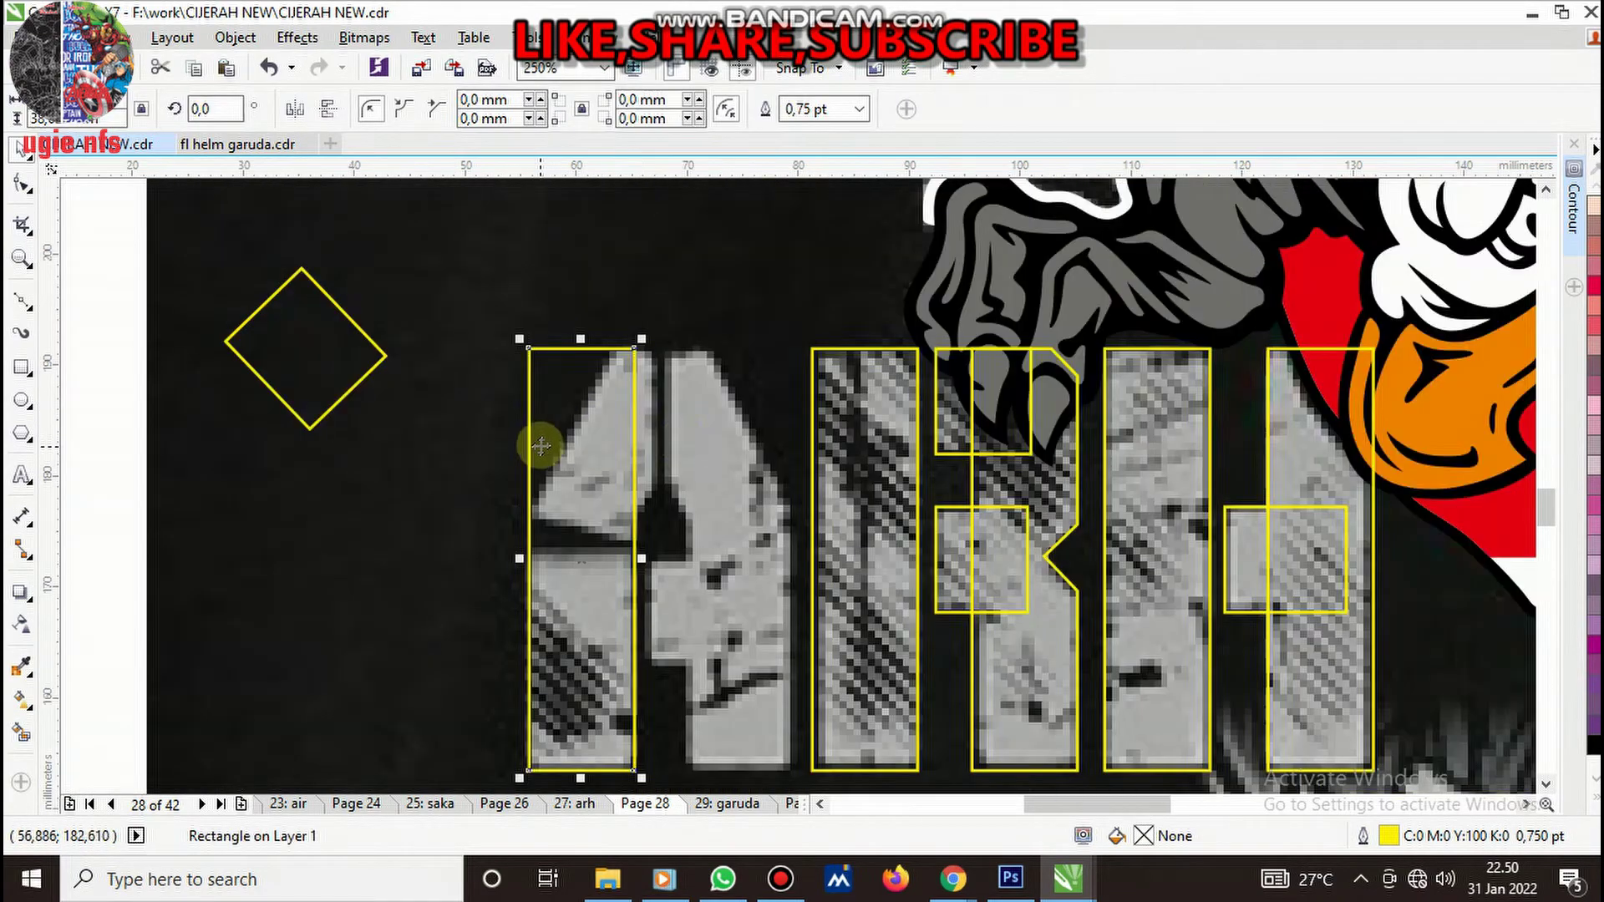
scroll(543, 441, "down", 2)
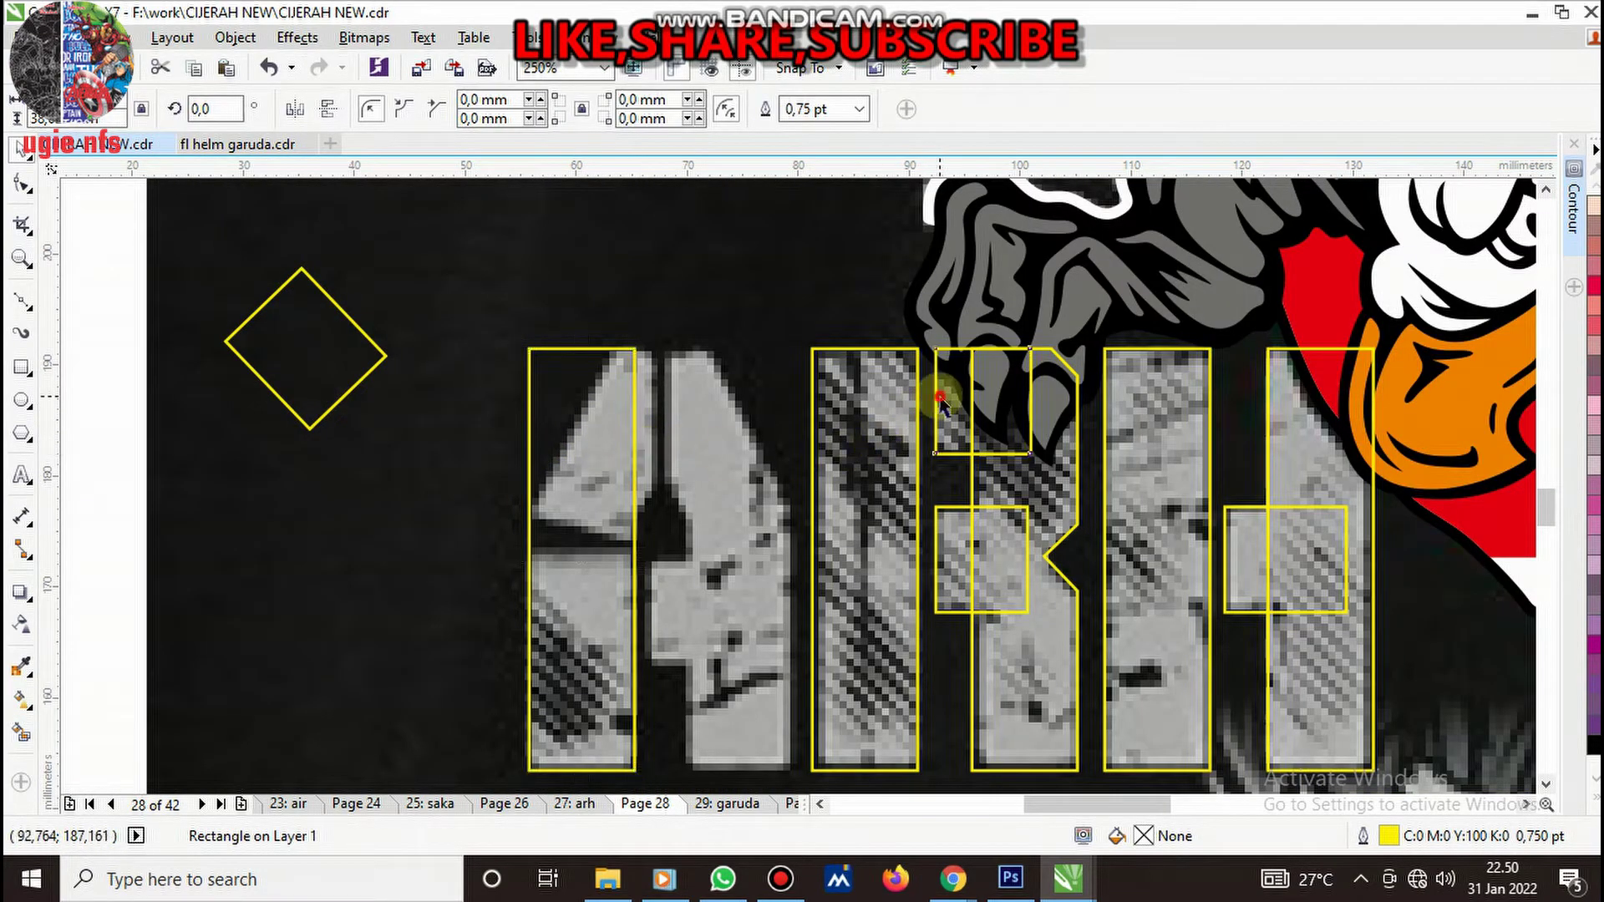
- Fit a small rectangle at the A's peak and convert the left-leg rectangle to curves
mouse_move(941, 425)
left_mouse_down()
mouse_move(612, 423)
mouse_move(571, 443)
left_mouse_up()
scroll(568, 414, "up", 2)
left_click_drag(548, 388, 648, 393)
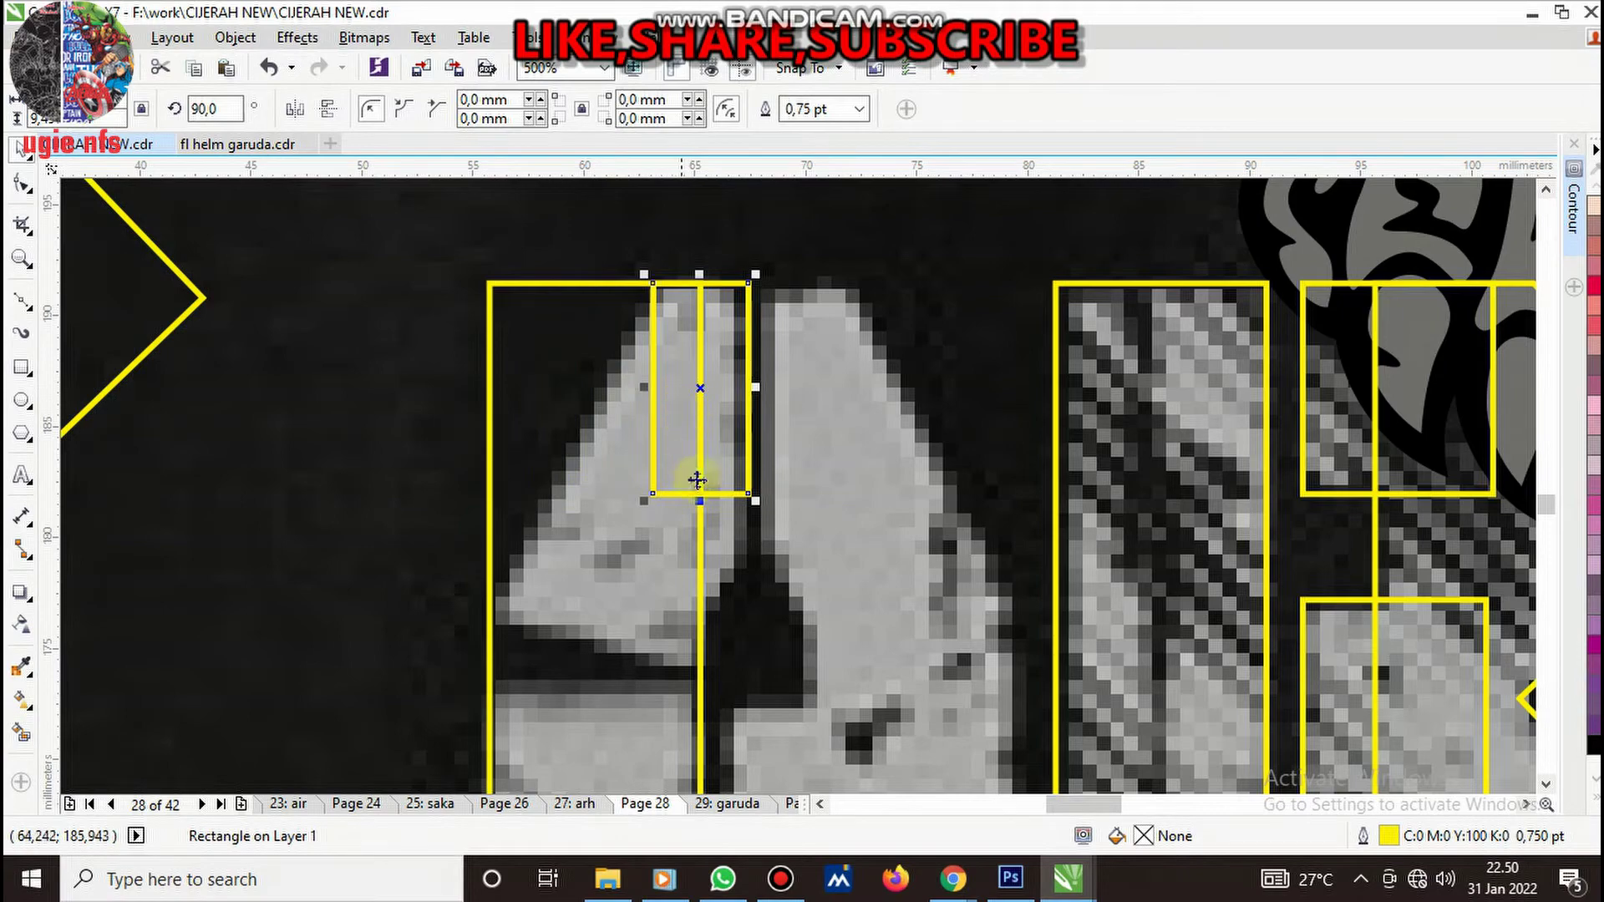
left_click_drag(702, 501, 702, 561)
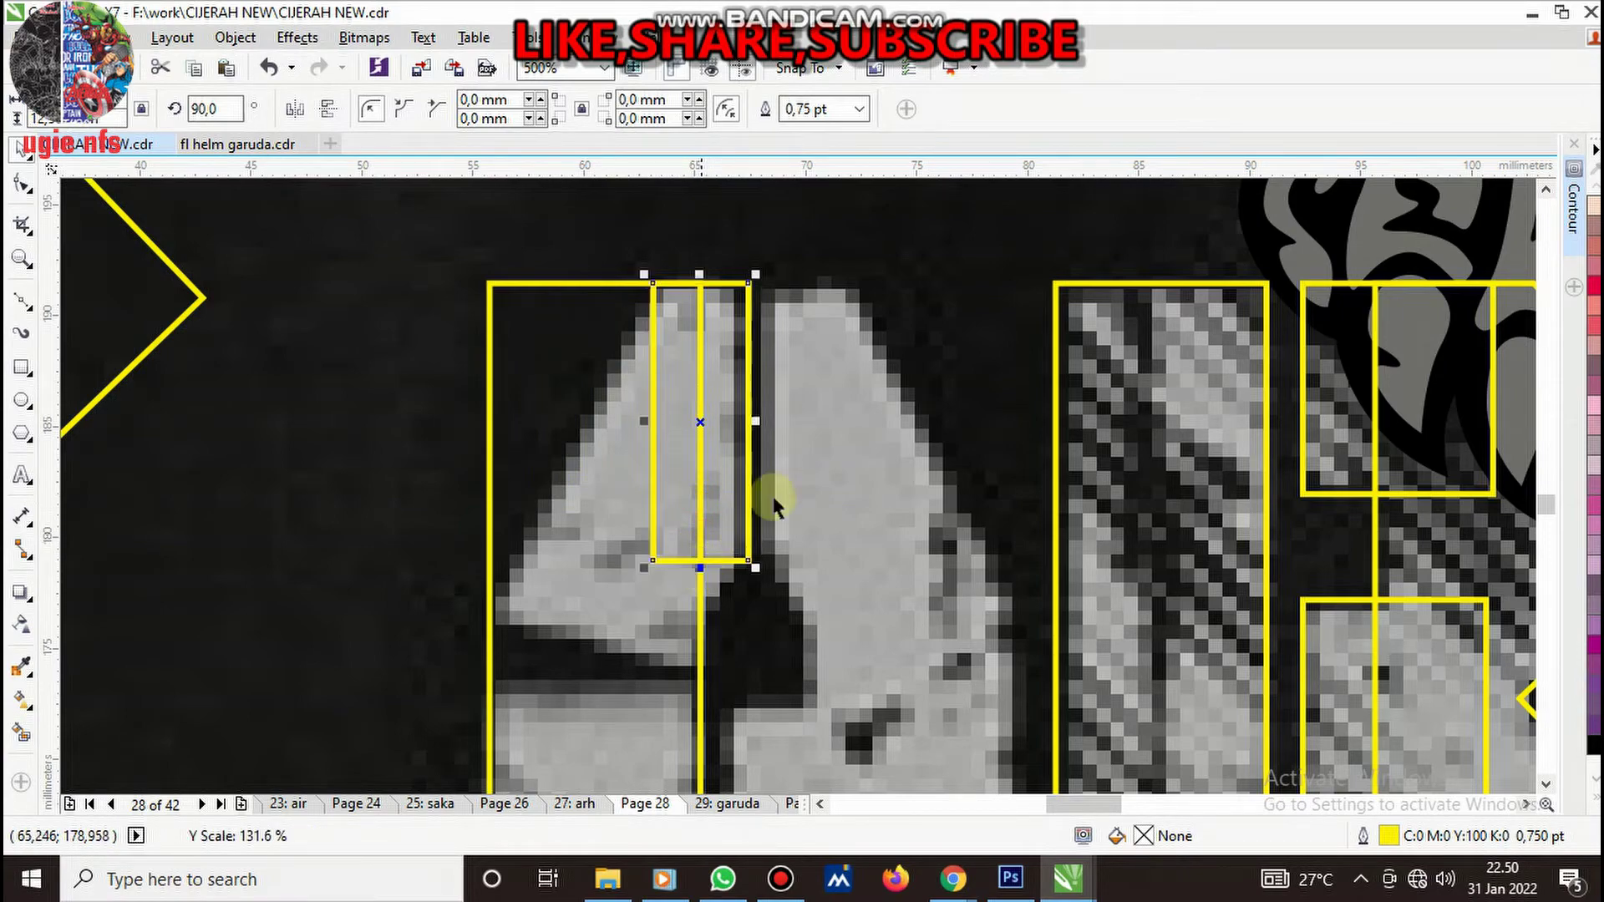
scroll(727, 537, "down", 2)
scroll(738, 524, "up", 2)
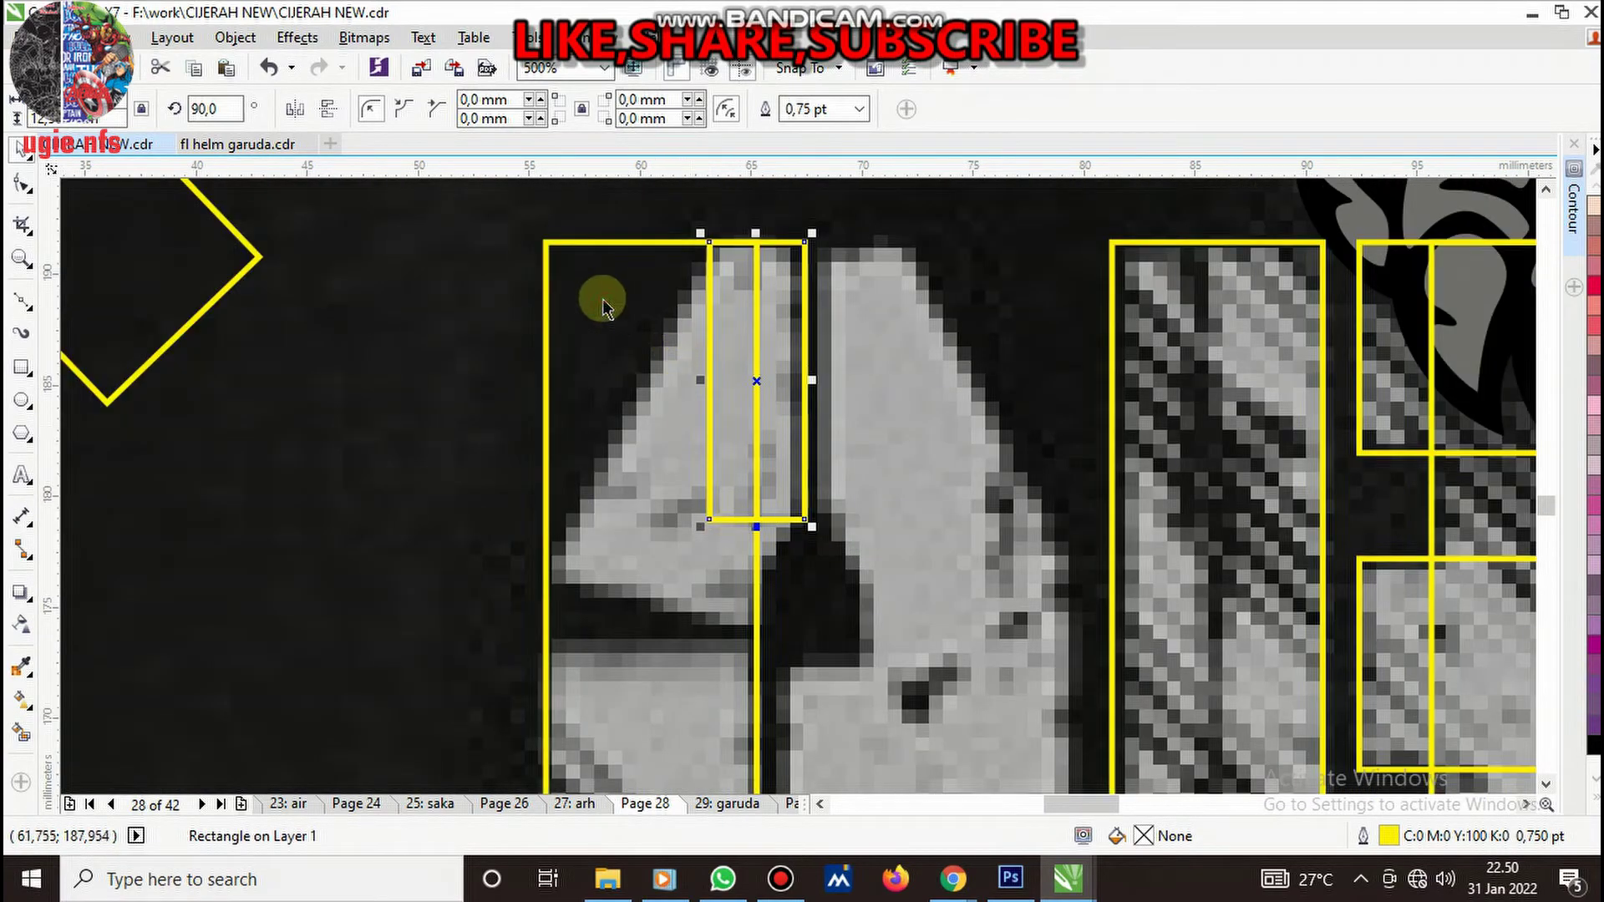
left_click(603, 295)
key("ctrl+q")
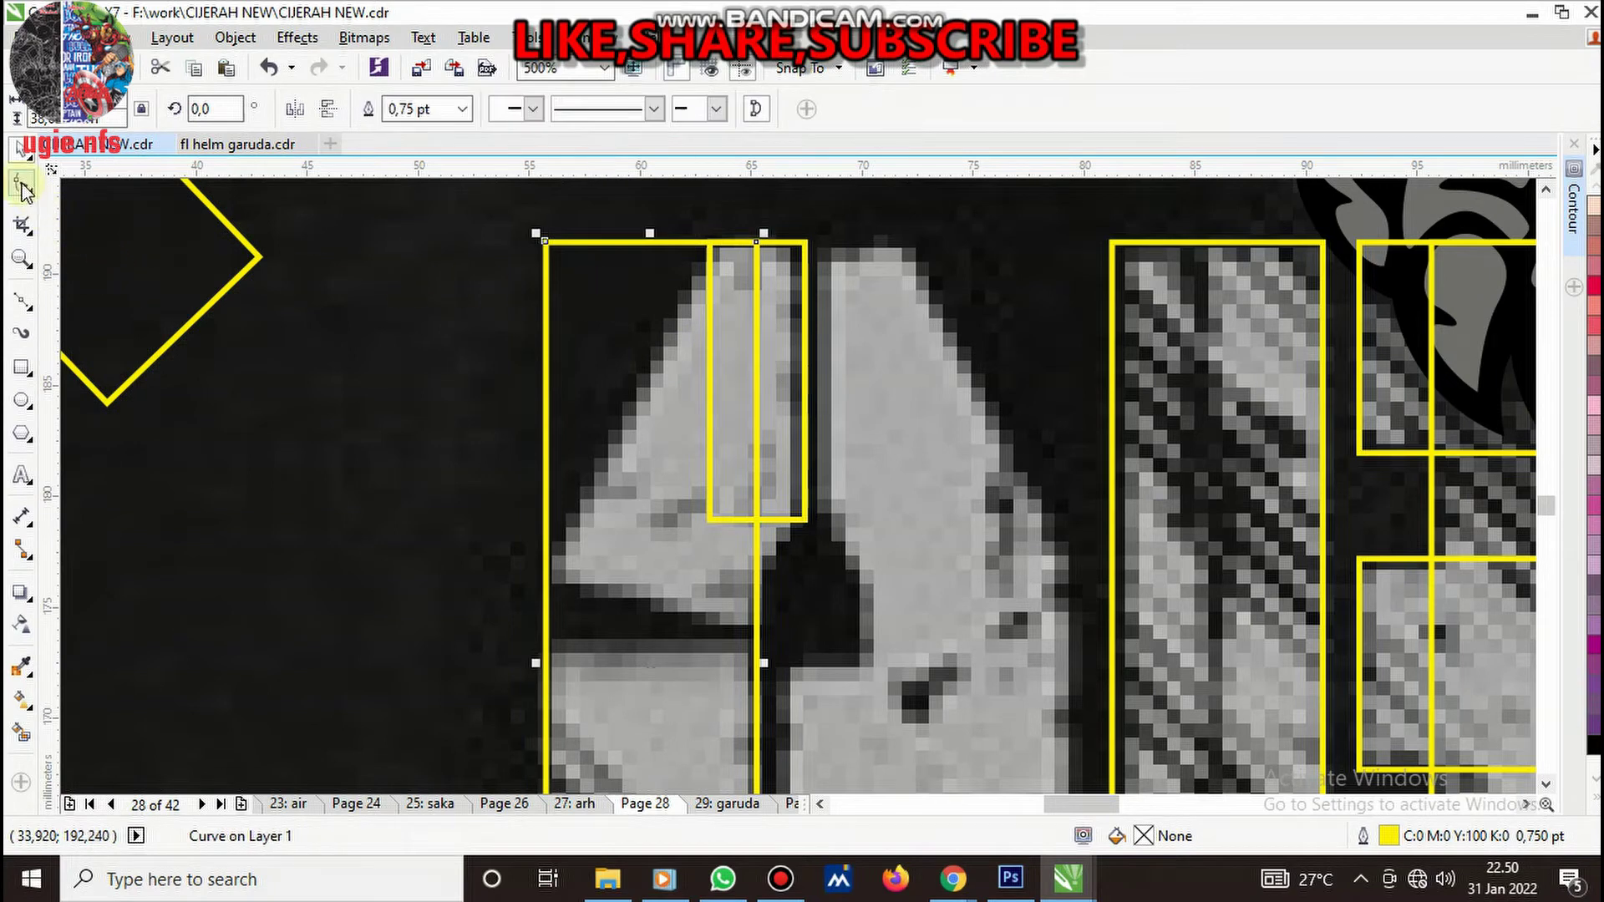
- Add a node and pull the left-leg curve's top-left corner down into a slant
left_click(23, 185)
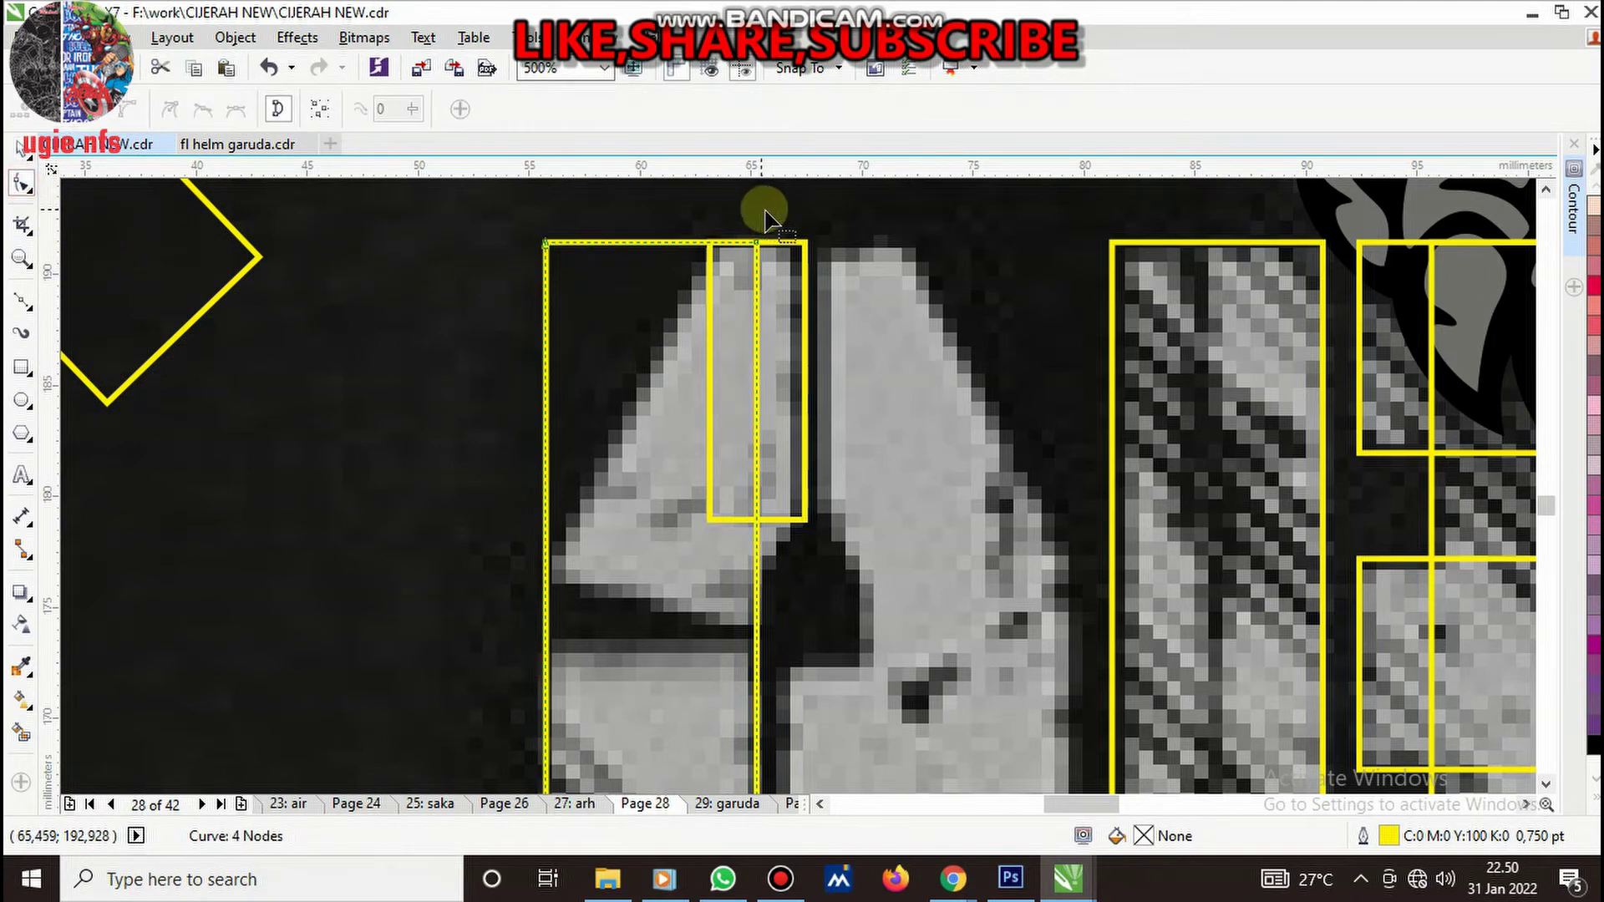
double_click(707, 245)
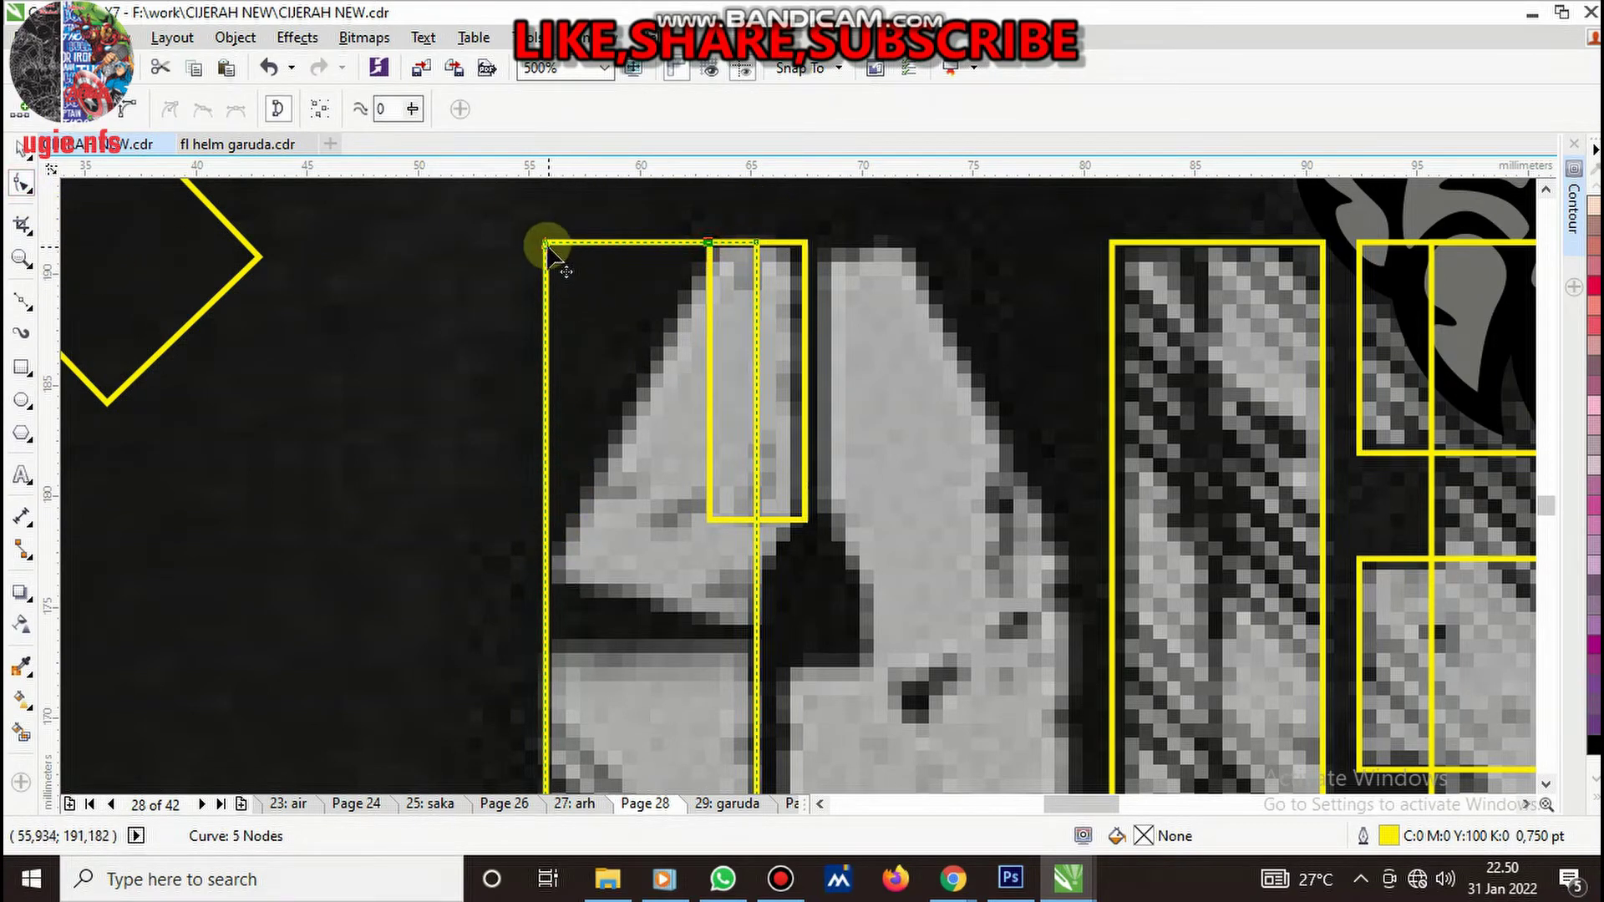
left_click_drag(548, 247, 545, 566)
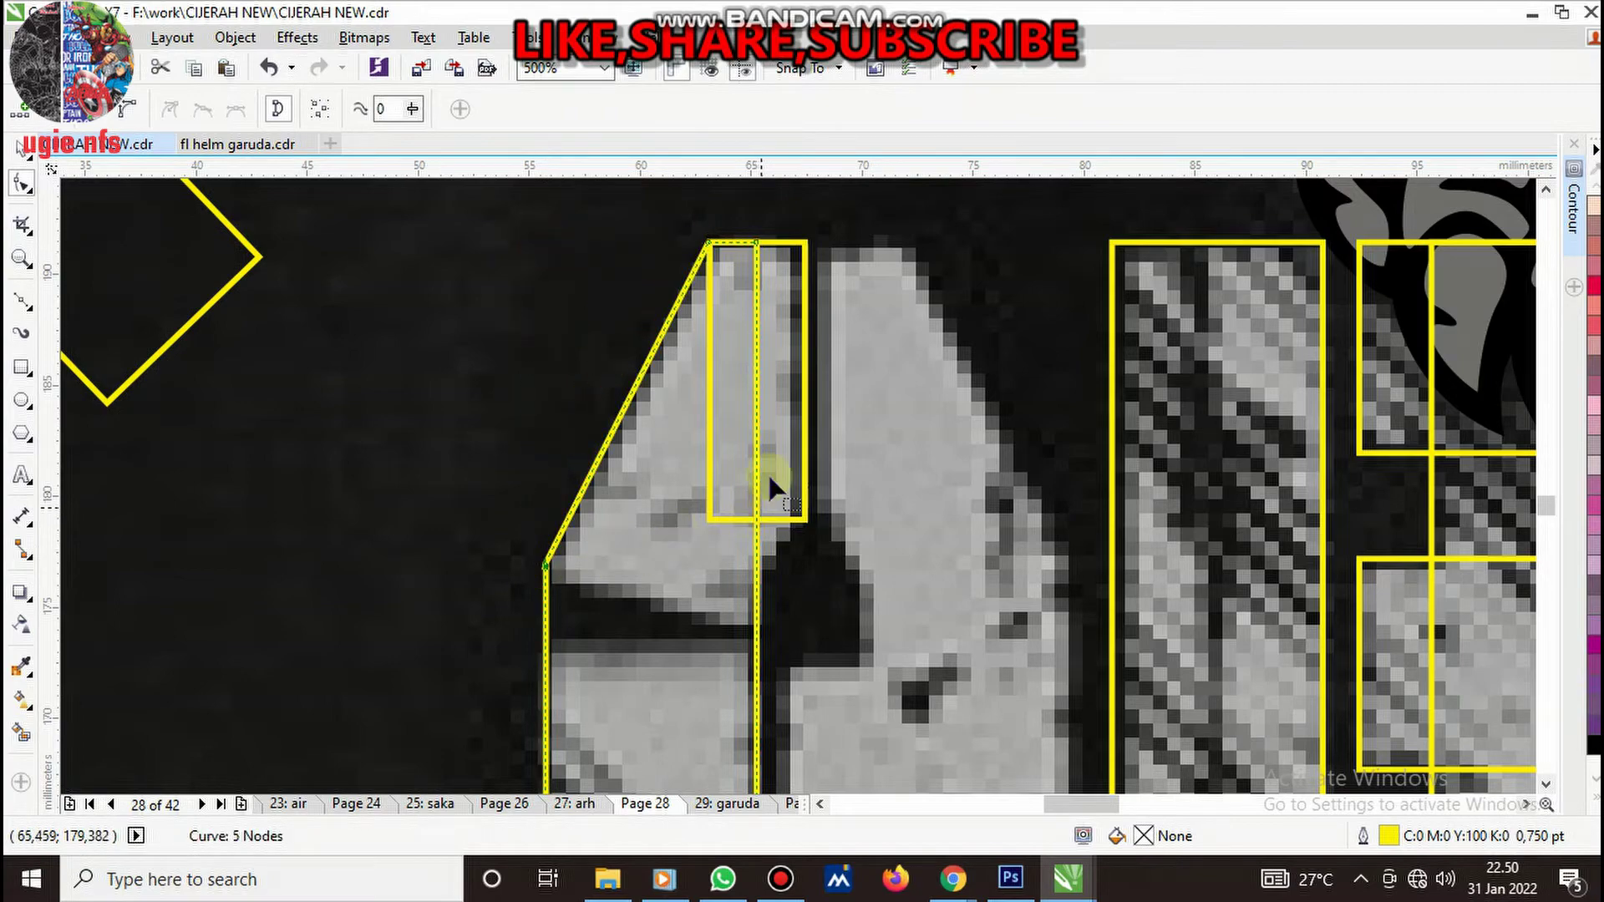
scroll(718, 271, "up", 3)
scroll(943, 322, "down", 2)
- Convert the thin inner rectangle to curves and angle its corners to match the slant
left_click(777, 342)
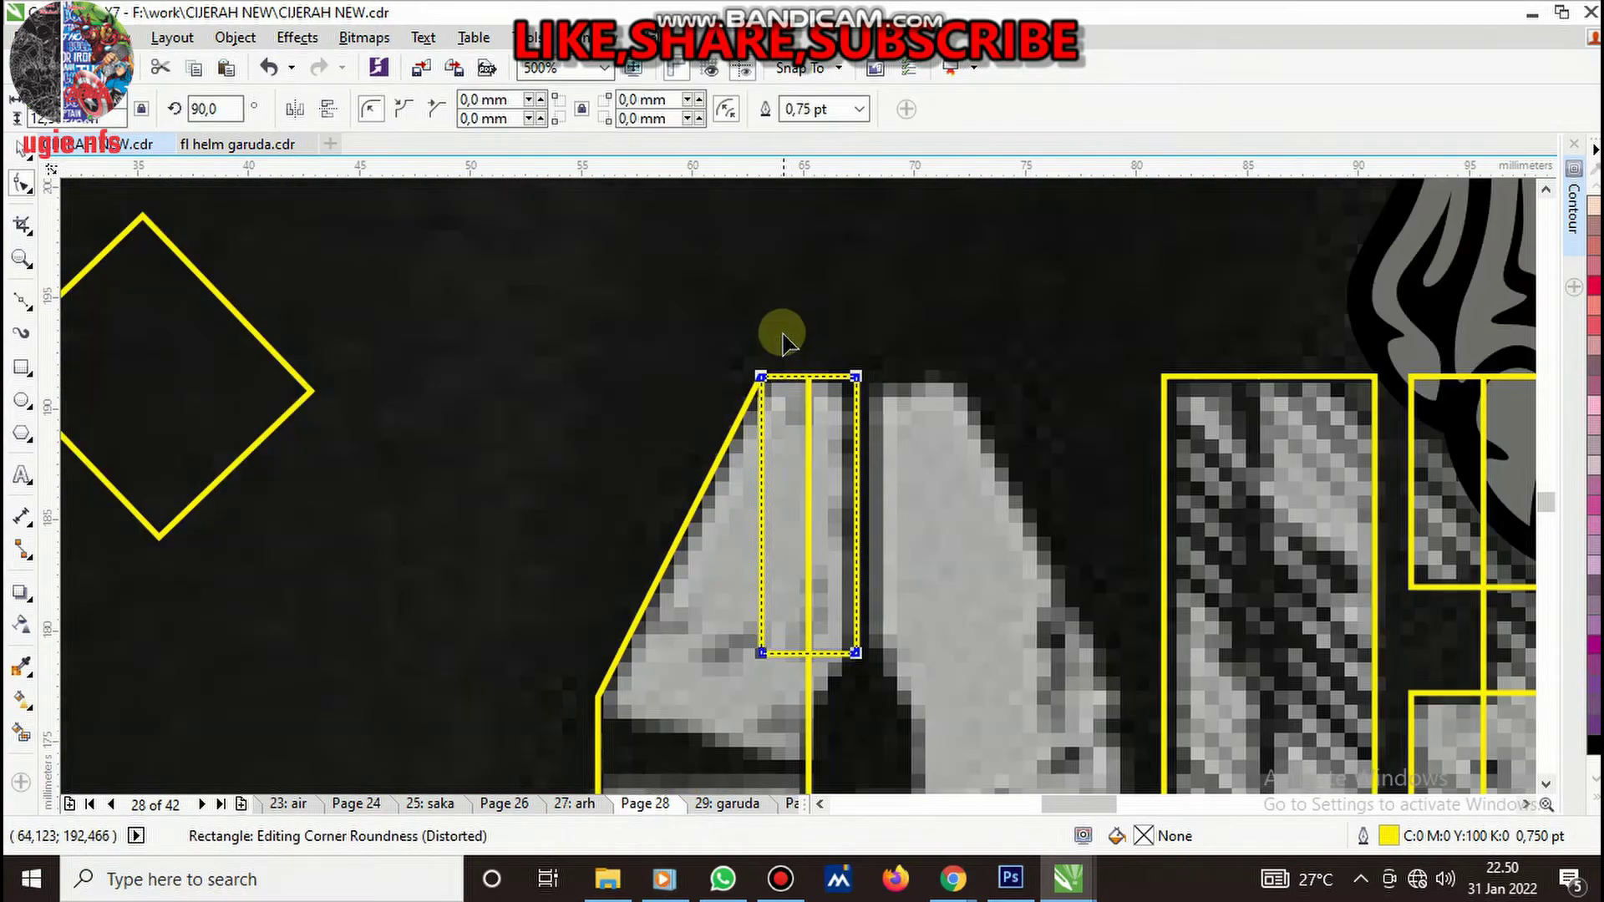
scroll(777, 335, "up", 3)
key("ctrl+q")
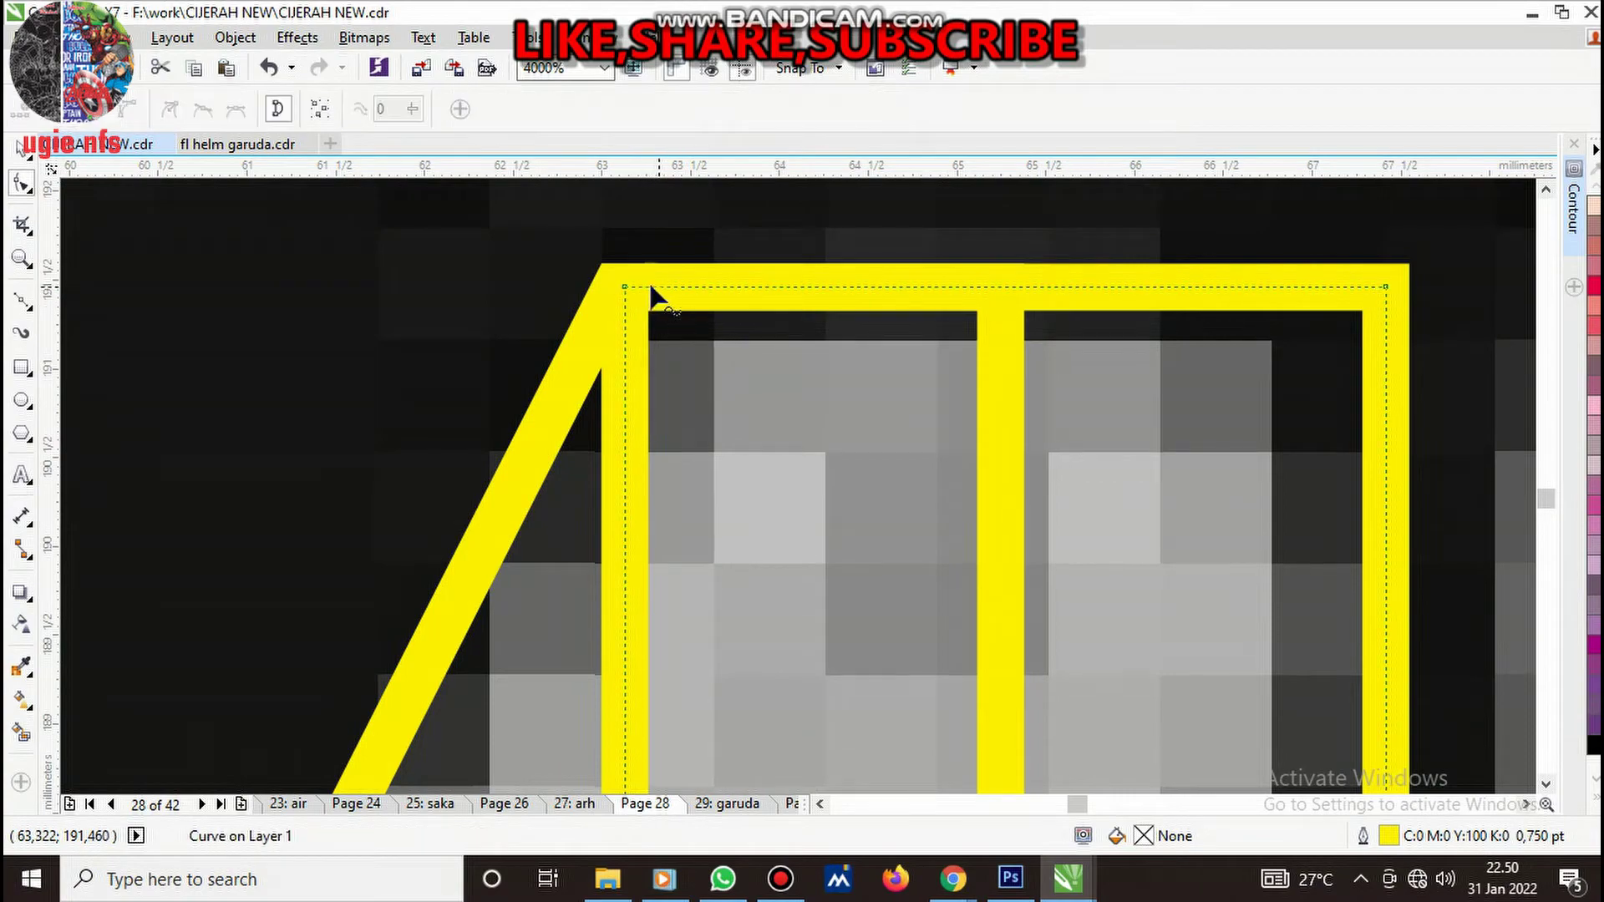
left_click_drag(623, 281, 645, 284)
scroll(718, 322, "down", 5)
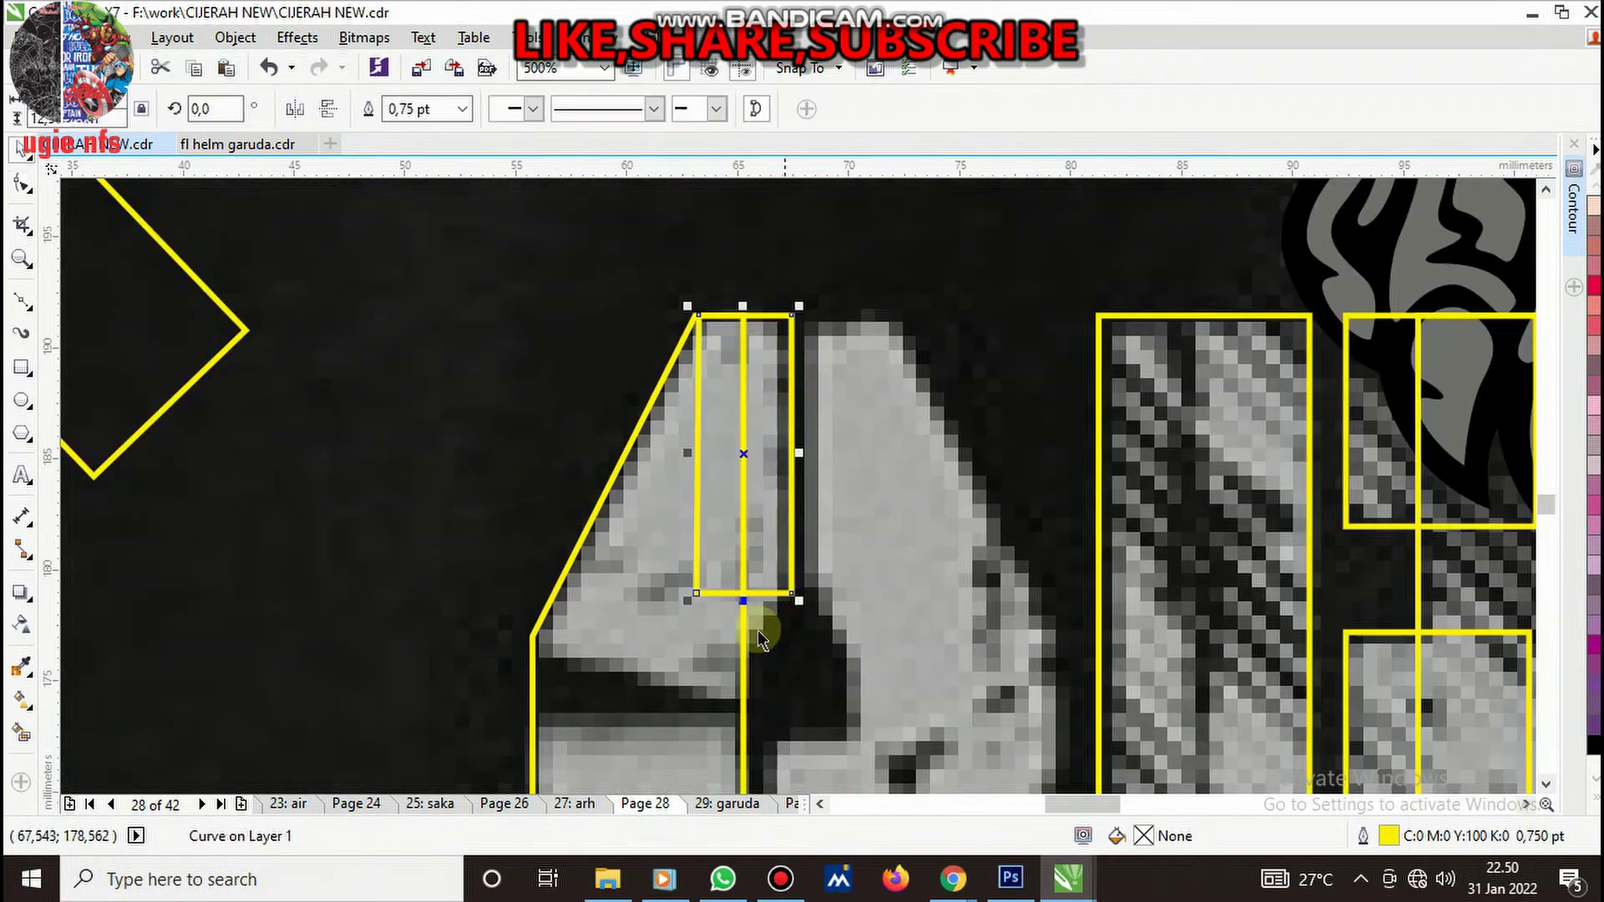
scroll(735, 584, "up", 2)
left_click(653, 547)
left_click_drag(652, 547, 688, 691)
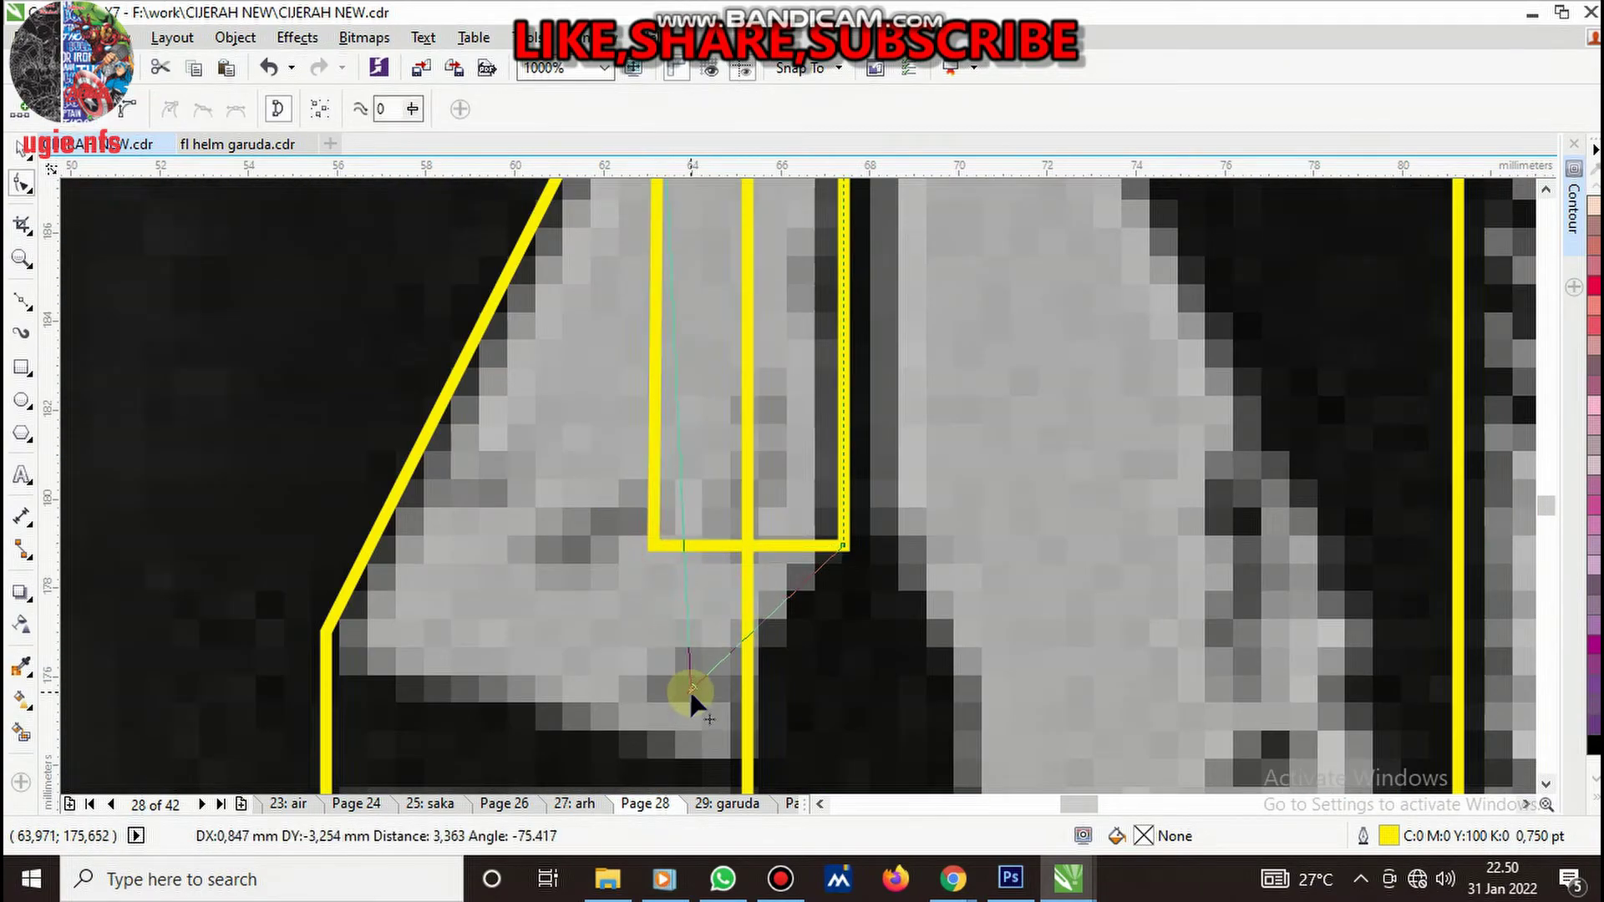
scroll(735, 560, "down", 4)
- Weld the two slanted shapes into the A's left half
key("space")
scroll(737, 568, "up", 3)
left_click(735, 526, "shift")
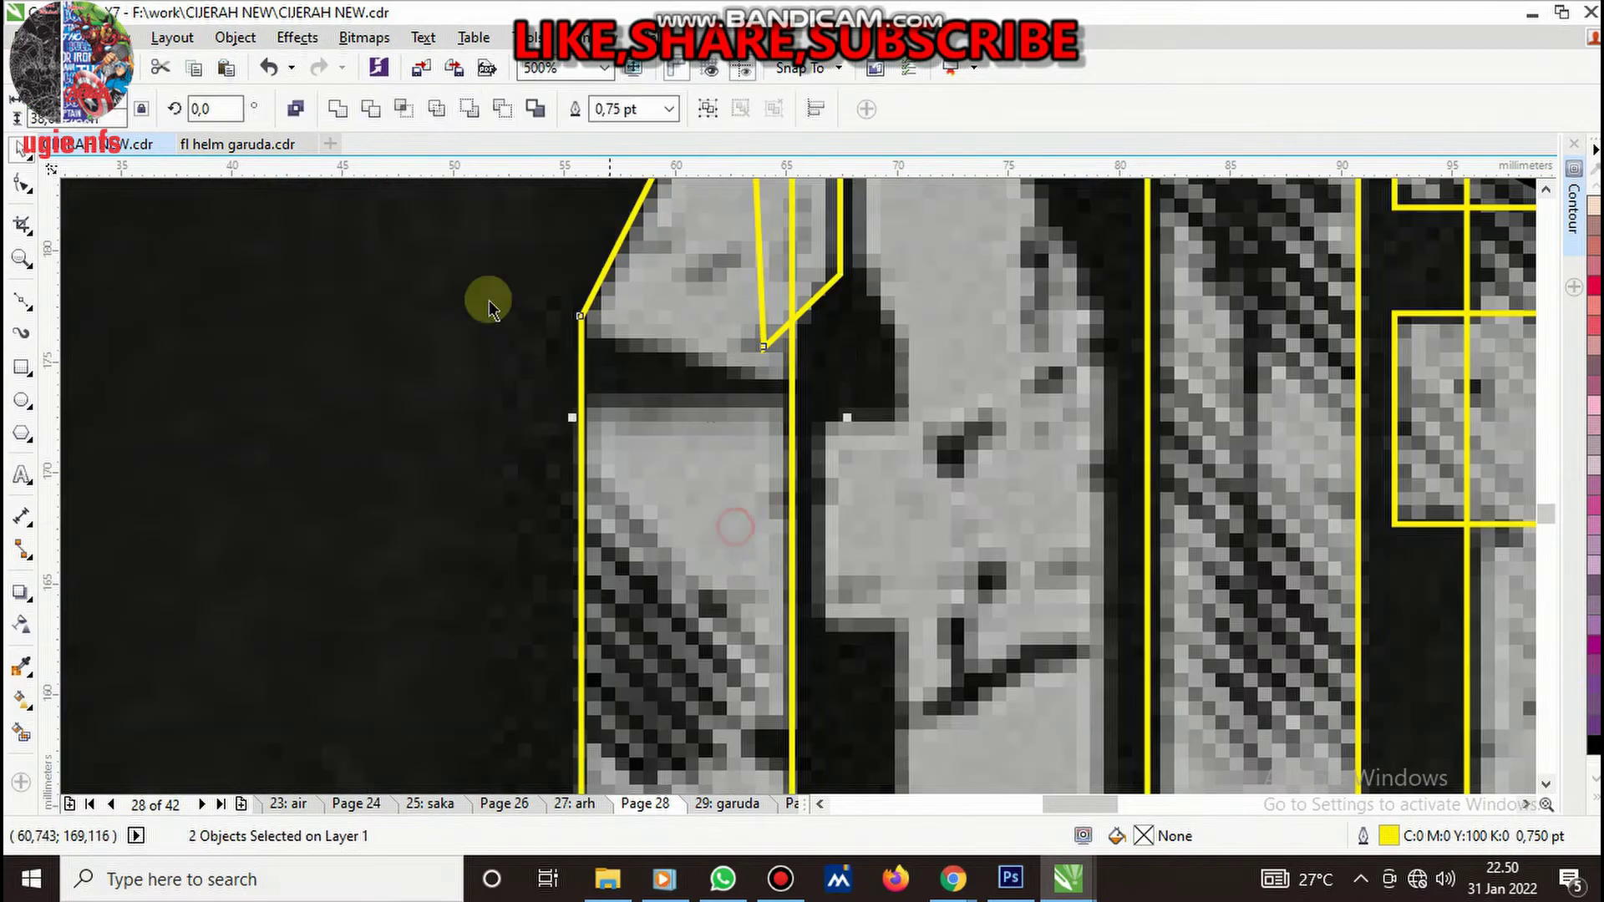
left_click(351, 115)
scroll(737, 480, "down", 1)
scroll(787, 346, "up", 1)
- Mirror a copy of the half and position it as the A's right half
left_click(716, 329)
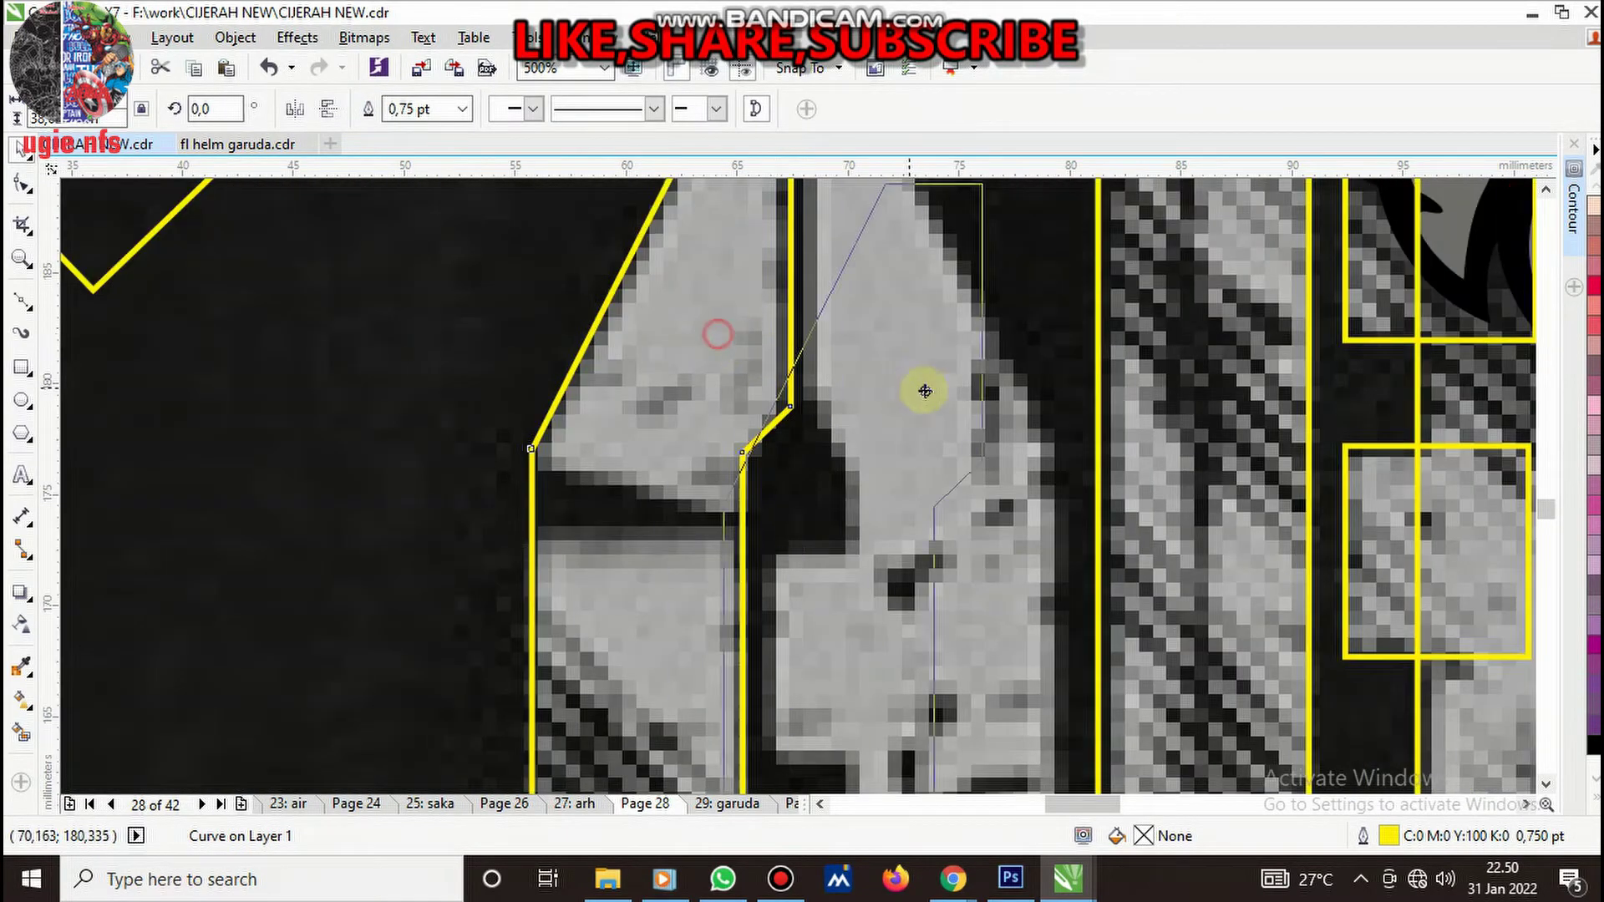
left_click(934, 392)
left_click(329, 108)
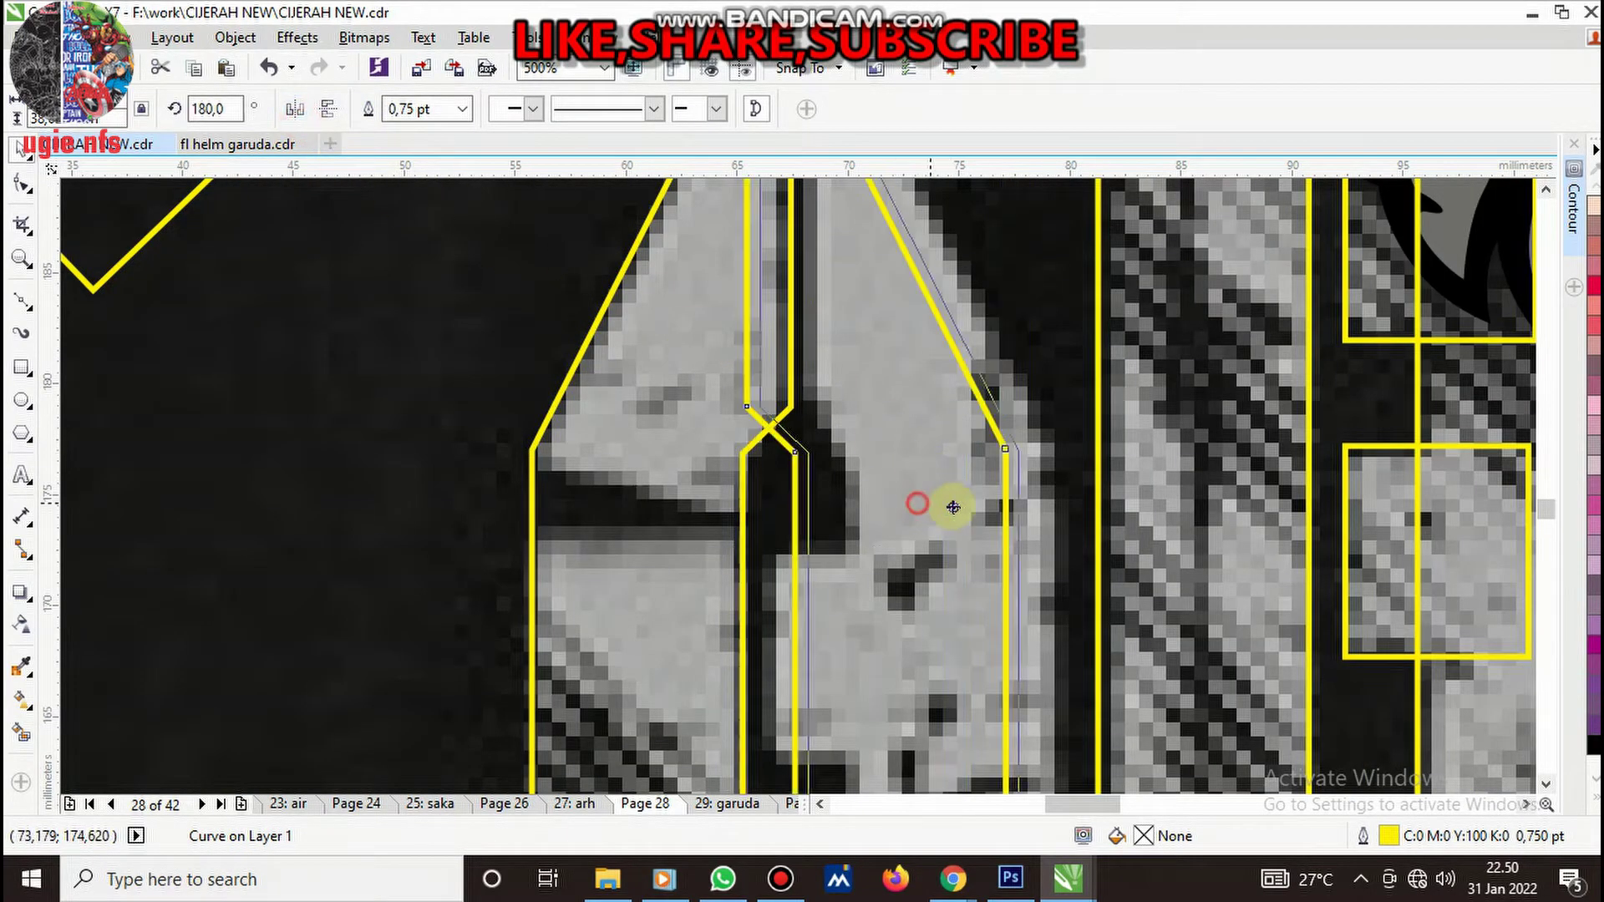
mouse_move(914, 502)
left_mouse_down()
mouse_move(971, 513)
mouse_move(938, 512)
left_mouse_up()
scroll(938, 512, "down", 1)
scroll(895, 437, "up", 1)
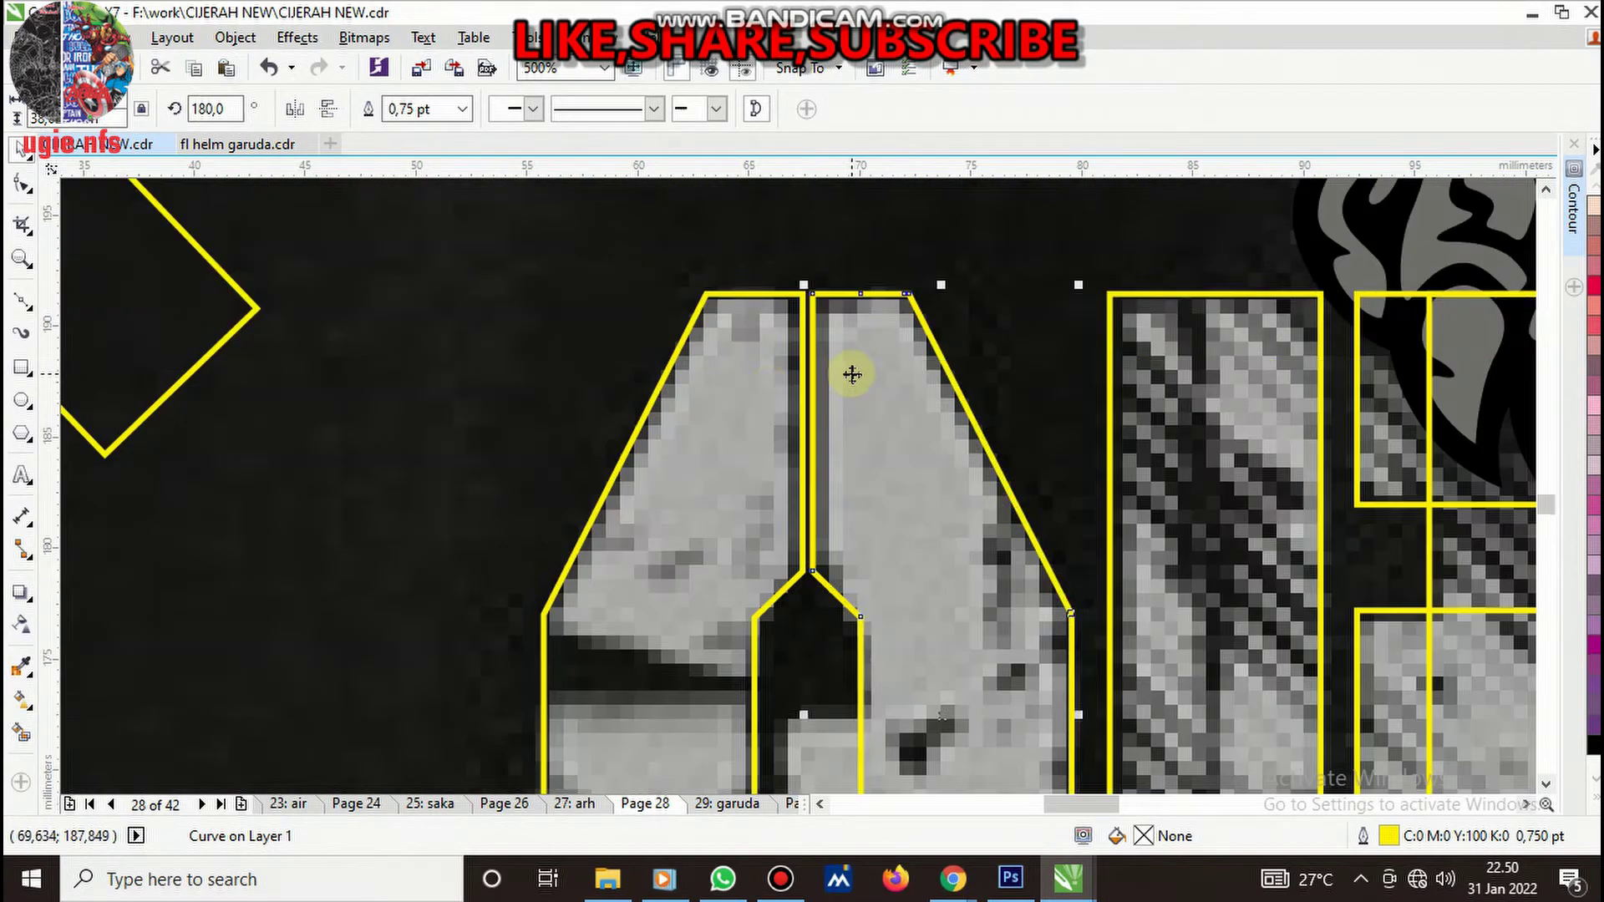
- Inspect the top nodes of the A's two halves with the Shape tool
key("F10")
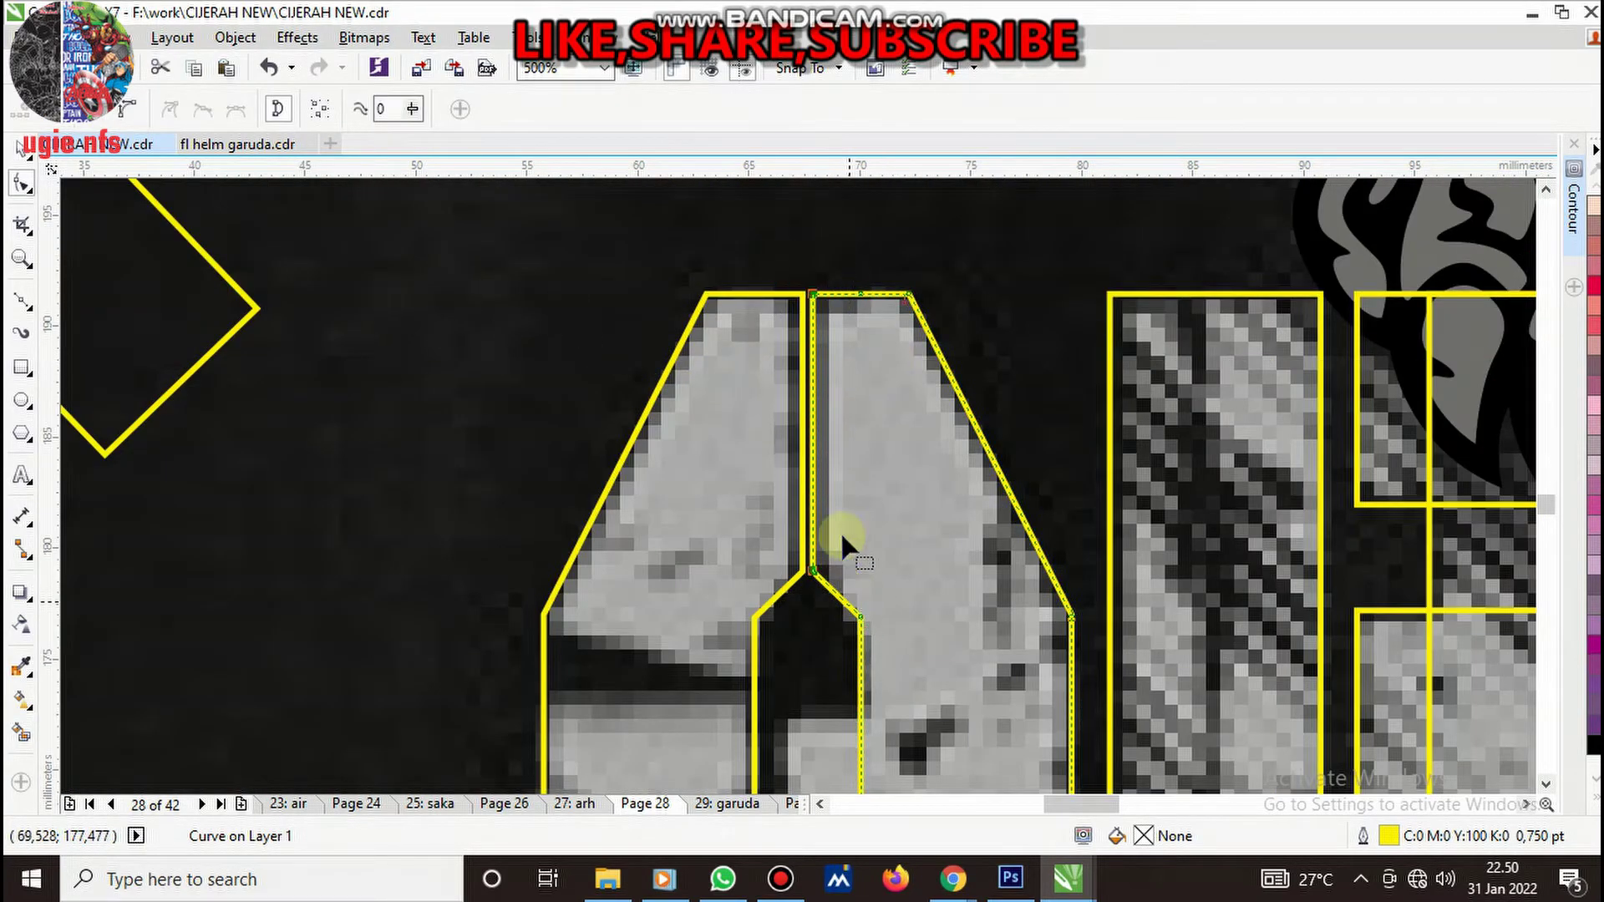
left_click(812, 296)
scroll(815, 303, "up", 1)
scroll(817, 314, "up", 1)
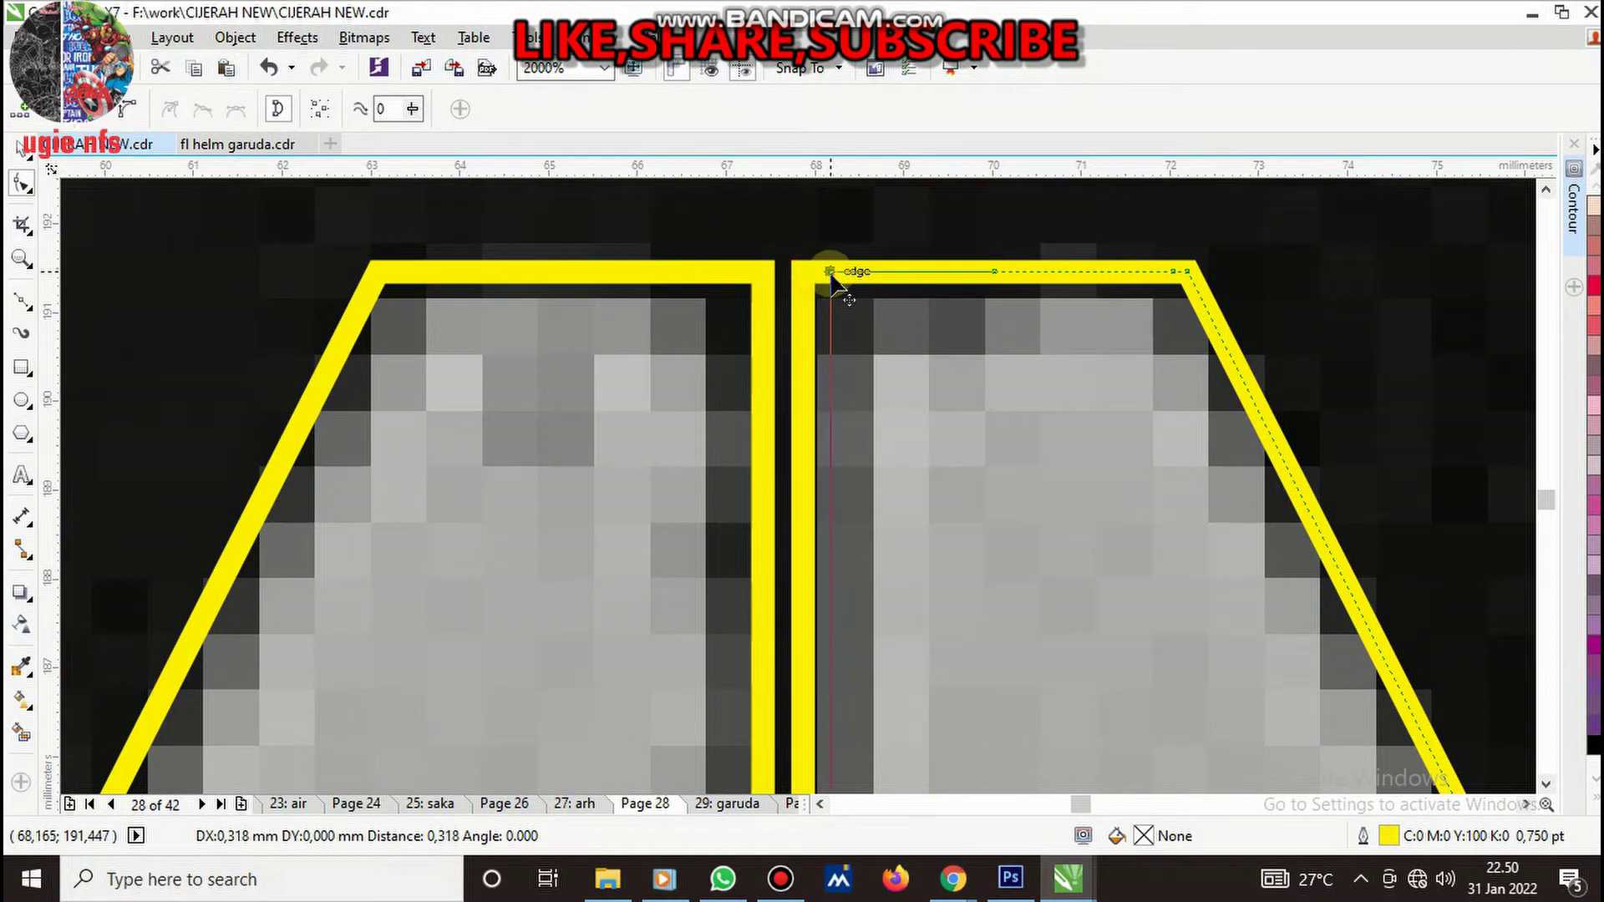
scroll(819, 284, "down", 2)
left_click(816, 437)
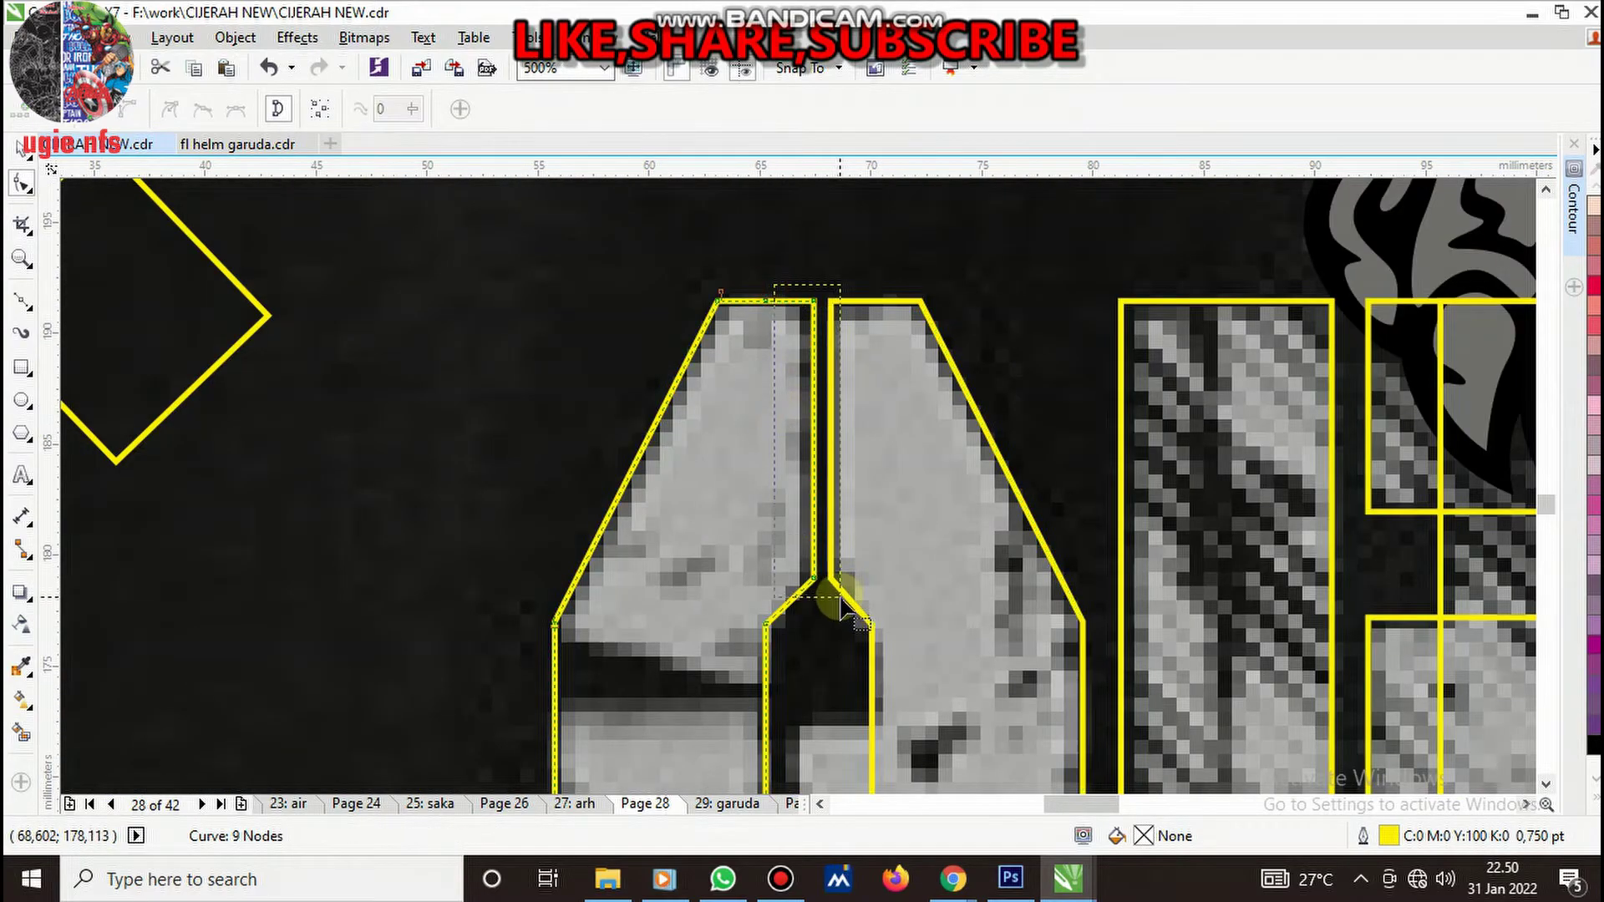
left_click(814, 299)
scroll(815, 300, "up", 1)
scroll(792, 303, "down", 1)
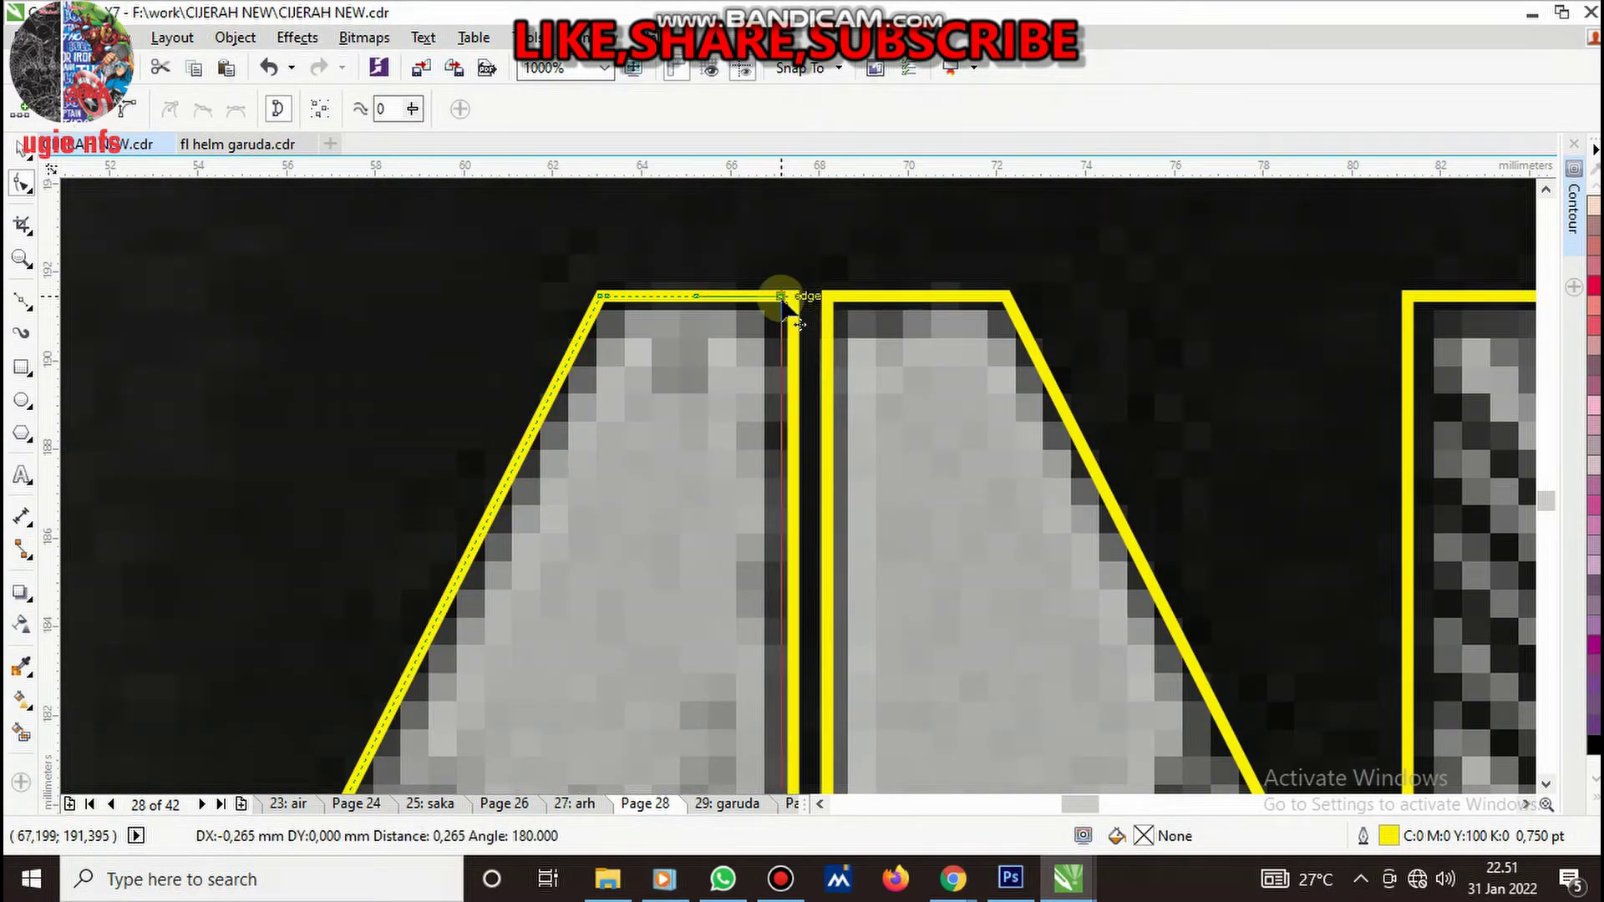
scroll(782, 311, "down", 1)
scroll(852, 376, "down", 1)
key("Escape")
scroll(854, 465, "up", 1)
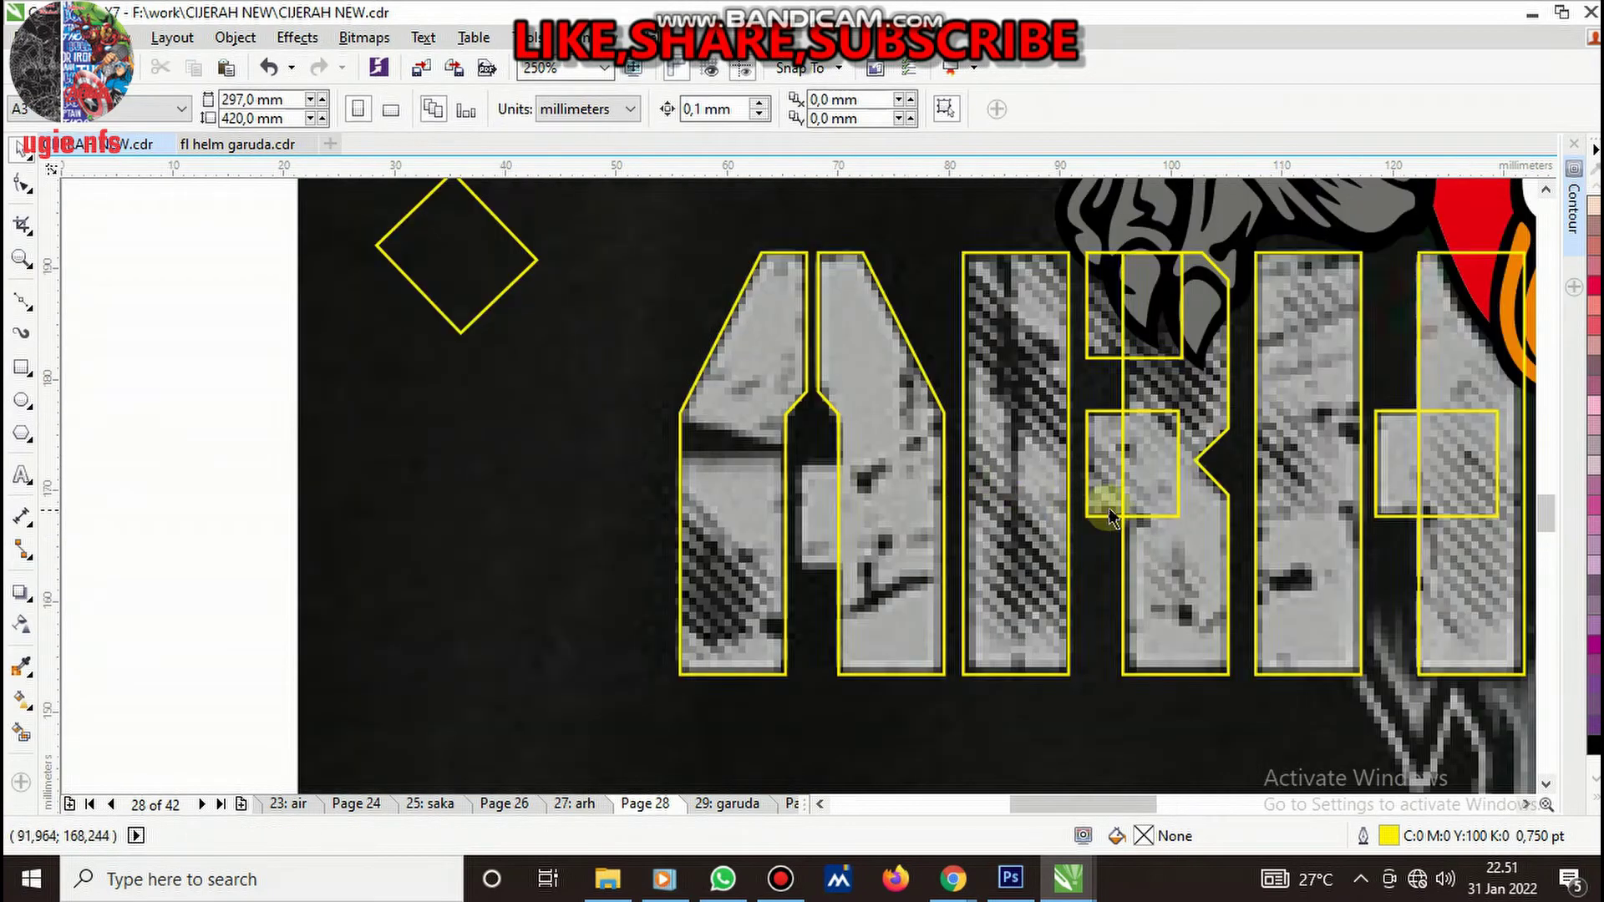
- Move the small square into the A's gap and weld it on as the crossbar
left_click(1124, 468)
left_click_drag(837, 534, 817, 524)
left_click(869, 412, "shift")
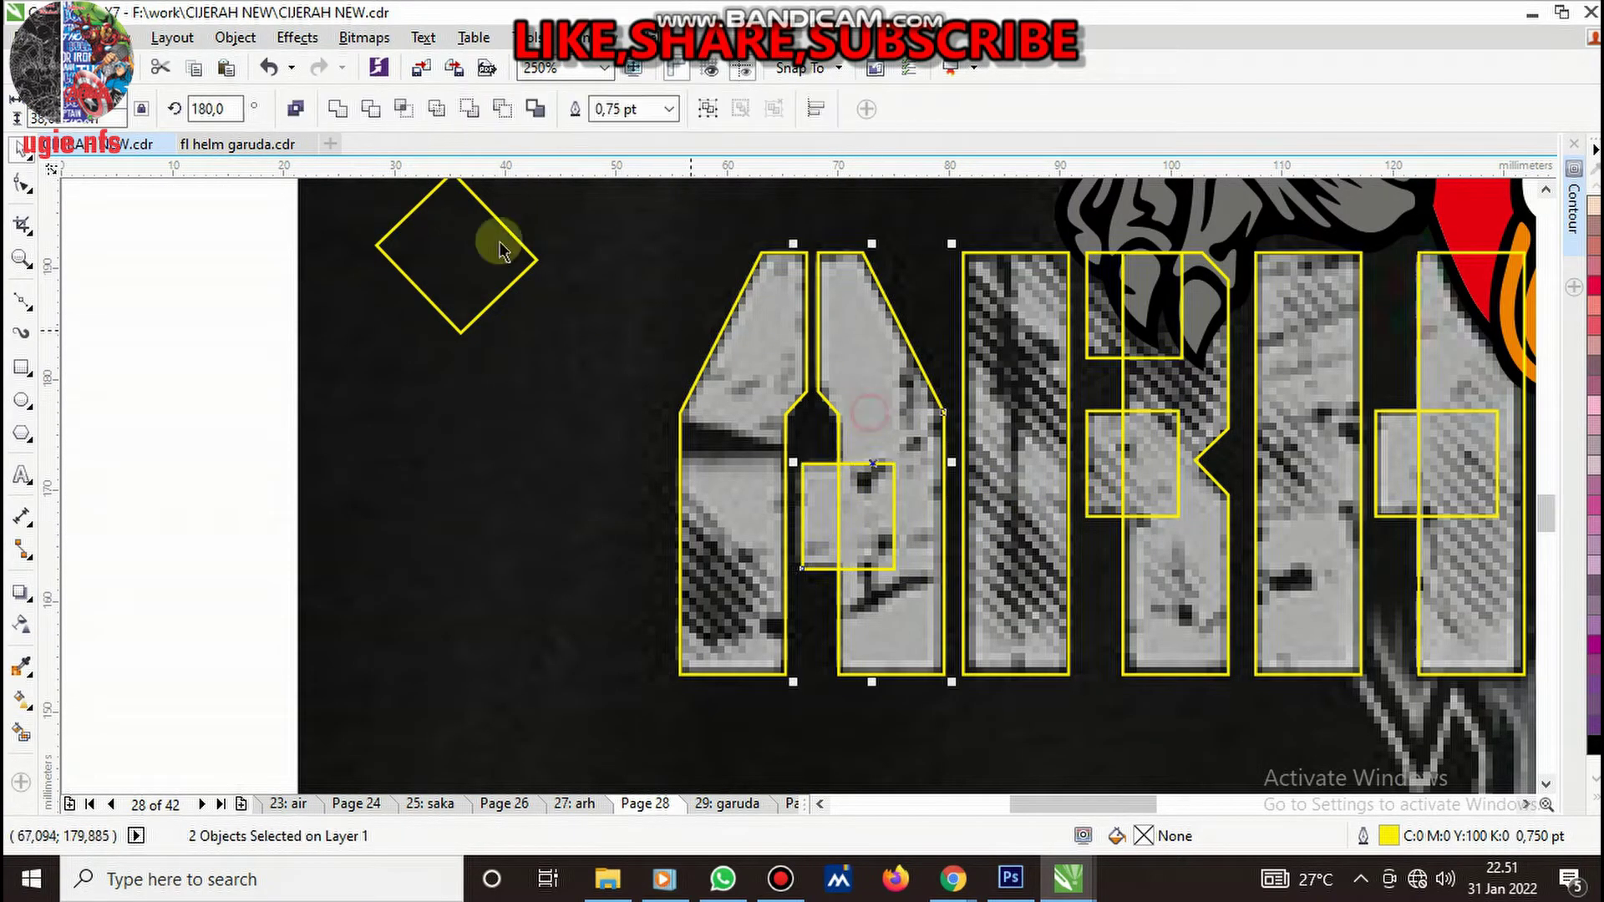
left_click(337, 112)
- Delete the spare diamond shape
scroll(483, 501, "down", 2)
scroll(485, 509, "down", 3)
scroll(543, 535, "up", 2)
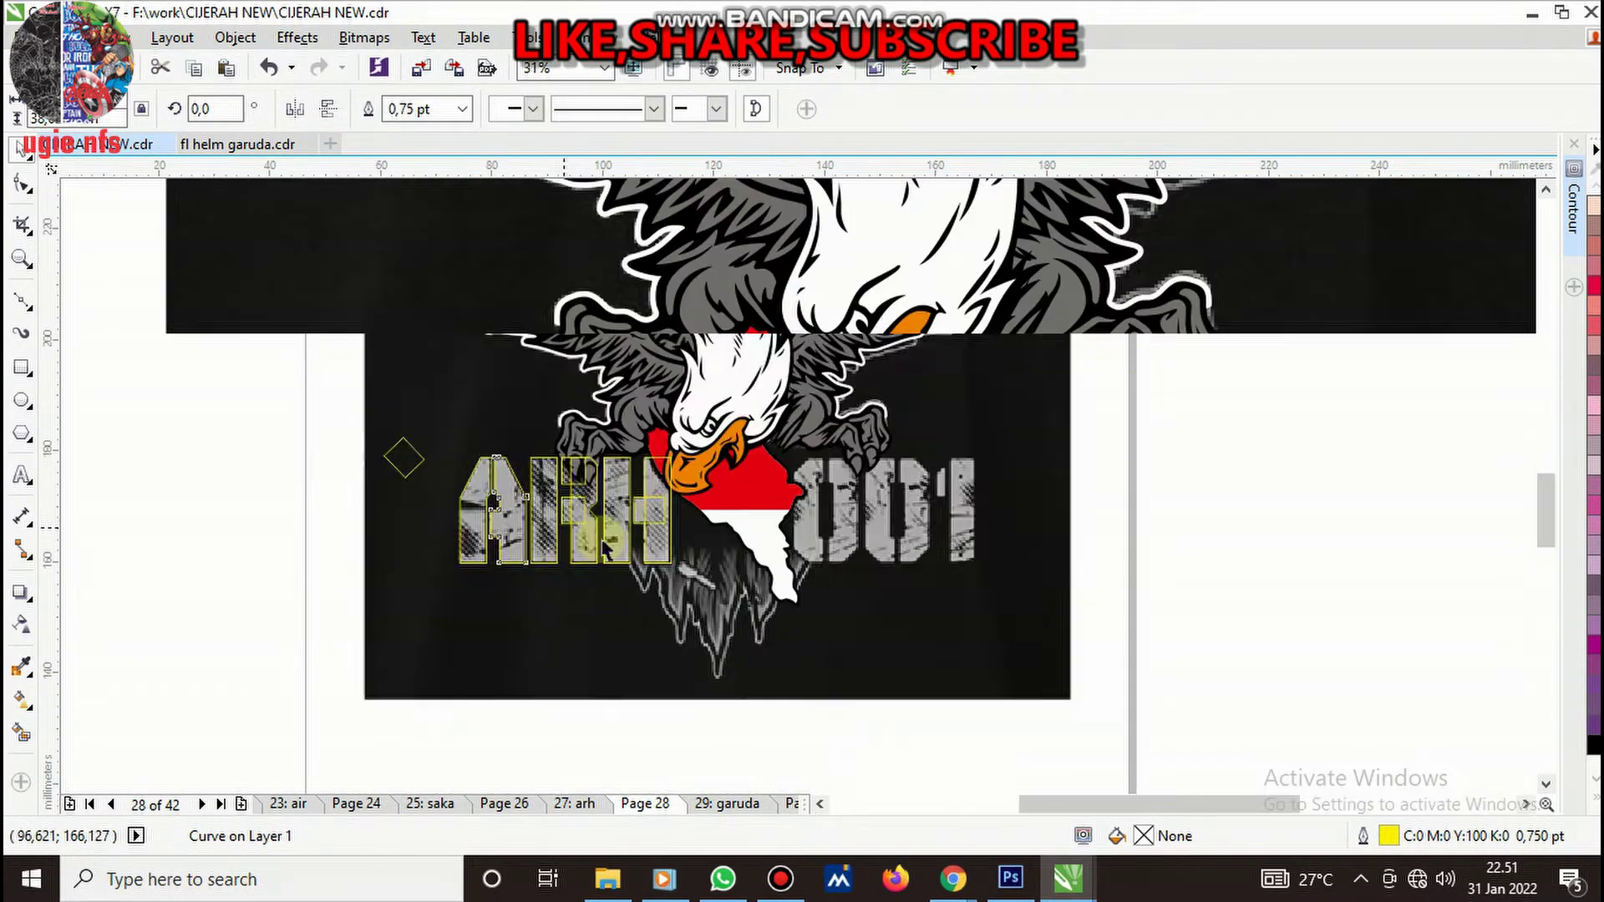
left_click(254, 394)
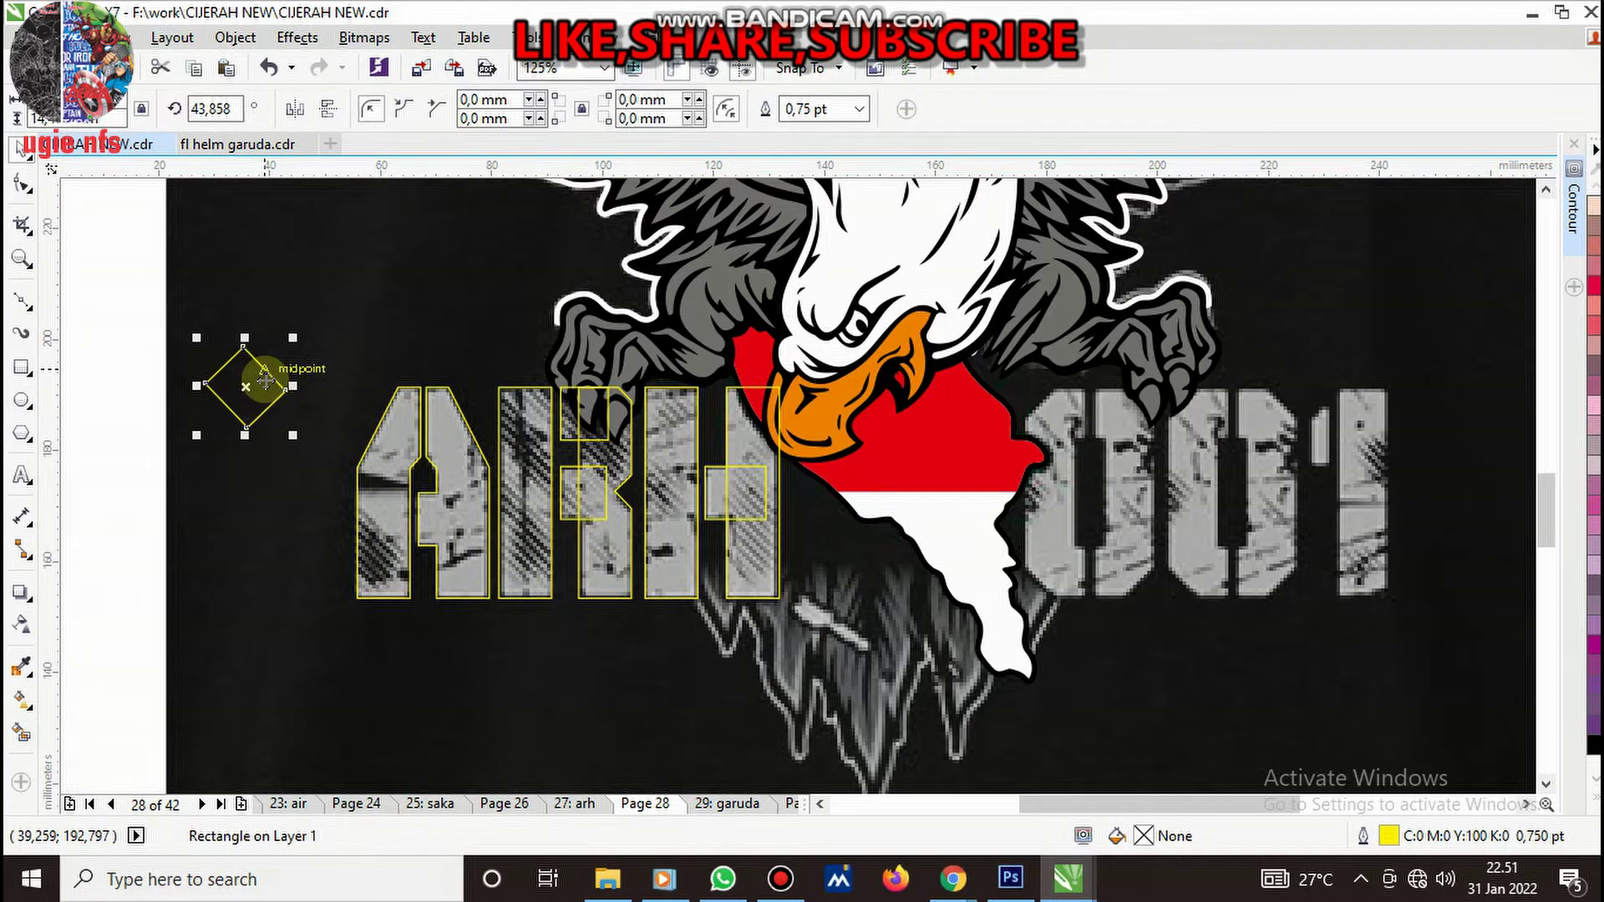
key("Delete")
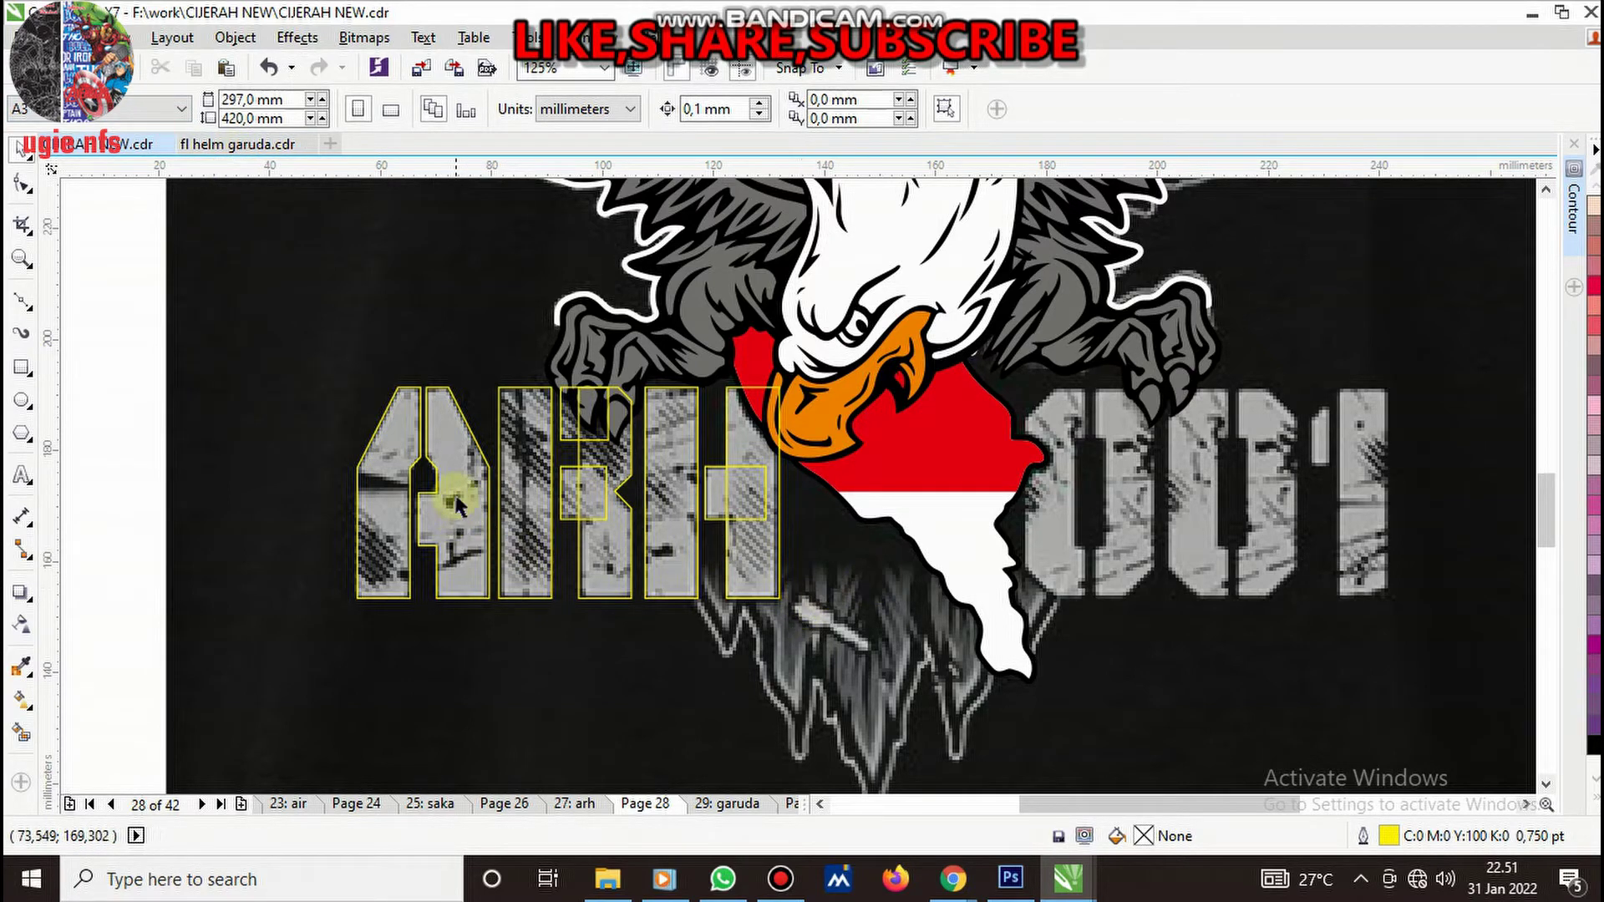
- Copy a half of the A over the first 0 and reshape its upper-left corner to fit
left_click(398, 445)
left_click_drag(398, 446, 1059, 544)
scroll(1057, 544, "up", 2)
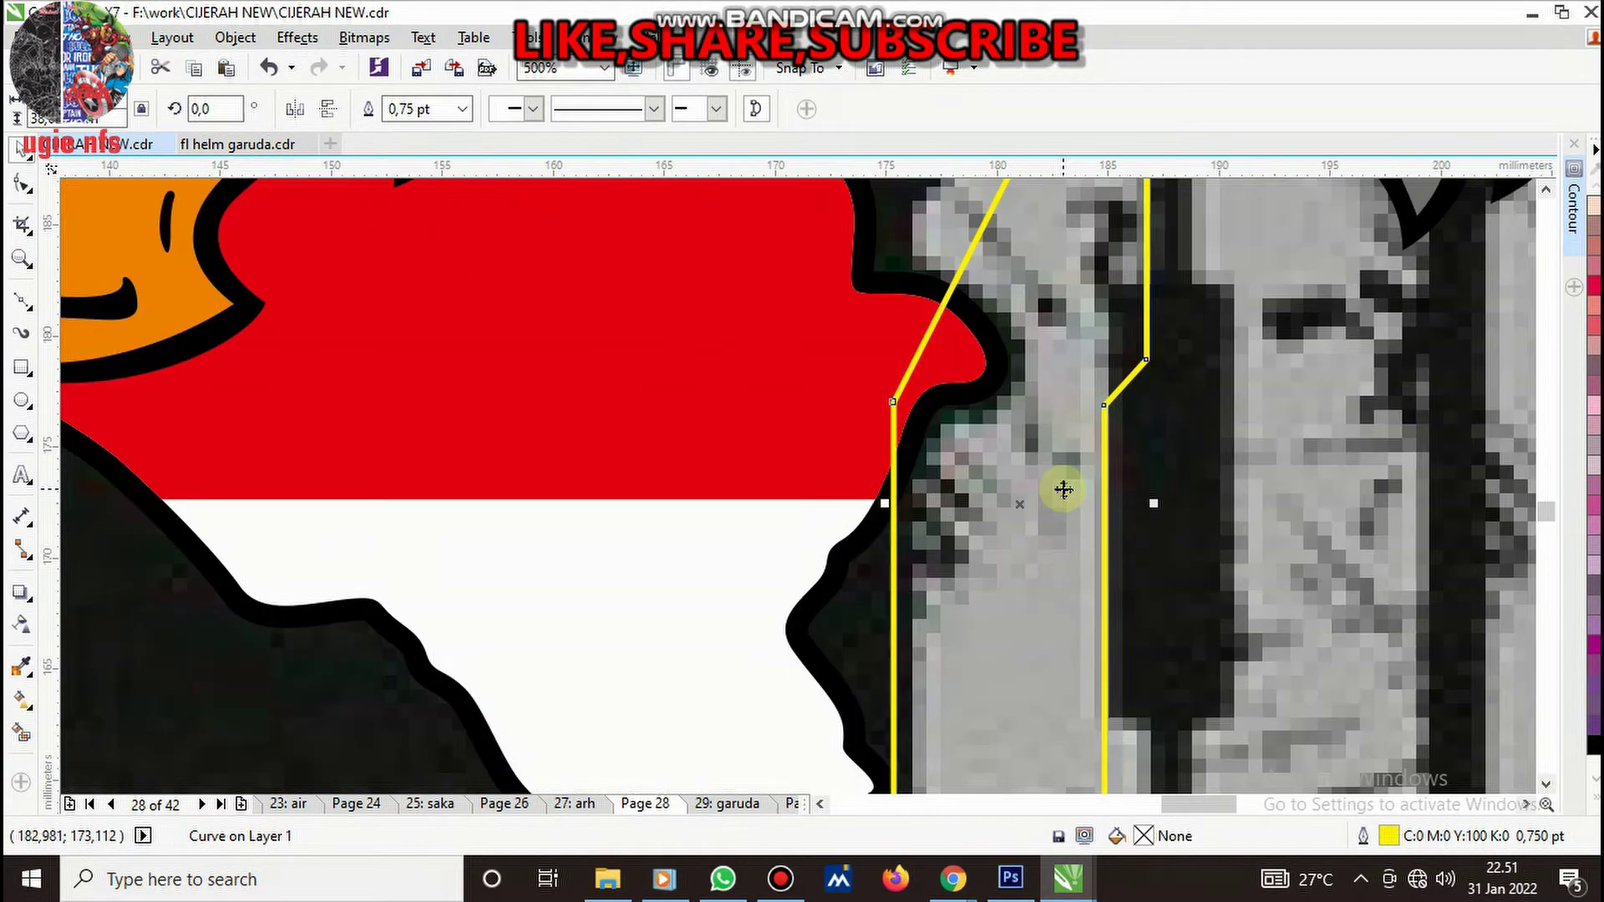
left_click(22, 184)
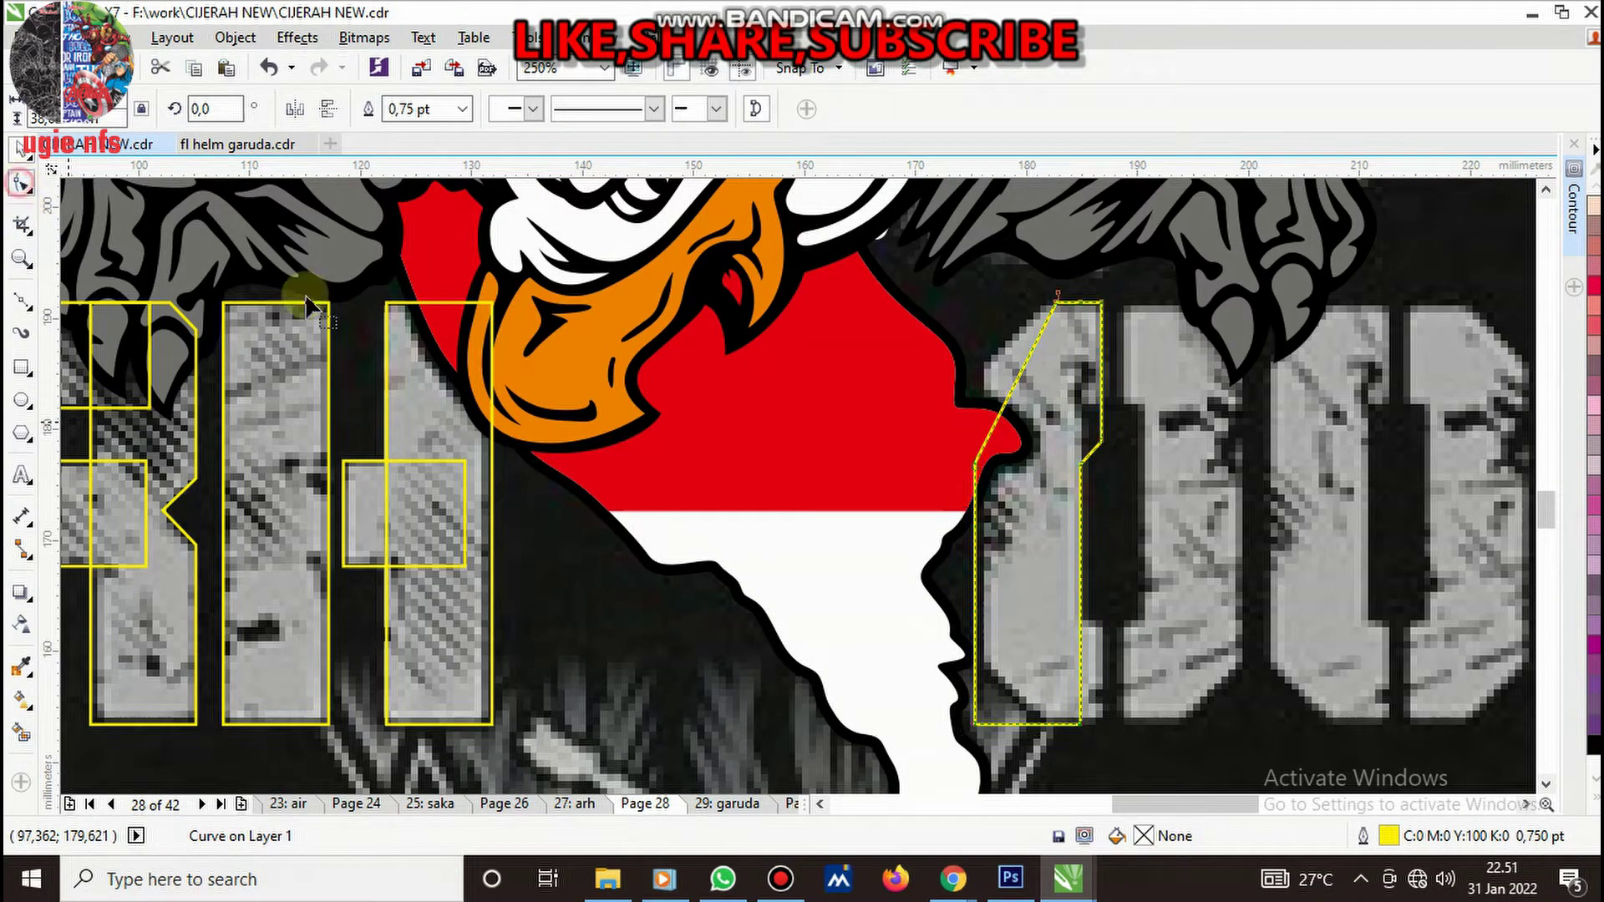
left_click(989, 480)
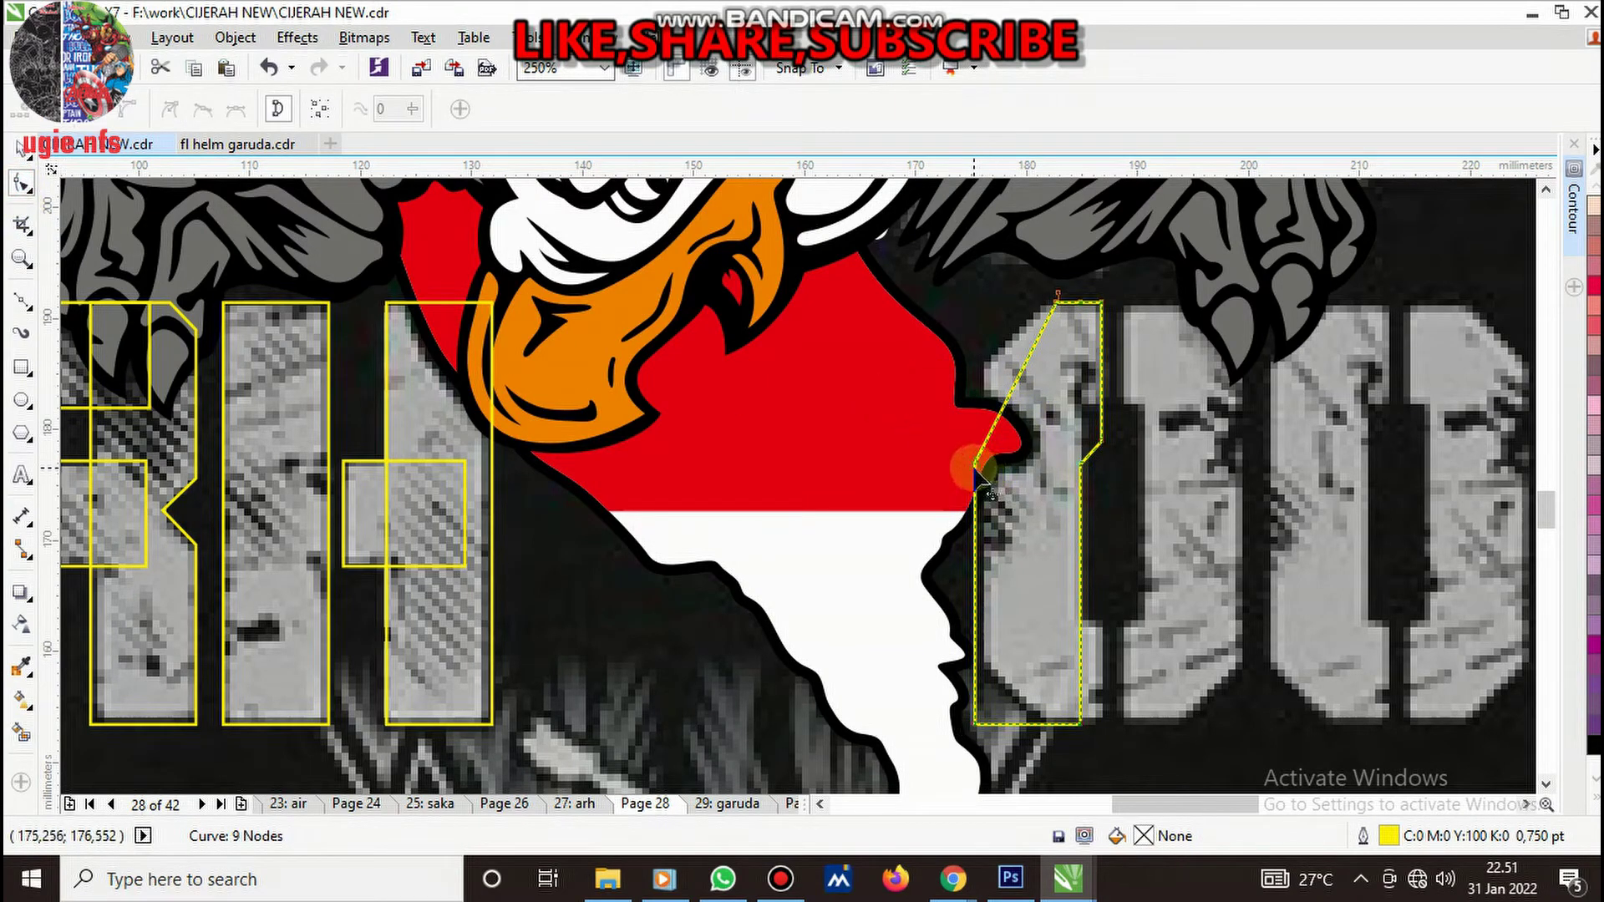
left_click_drag(982, 478, 982, 383)
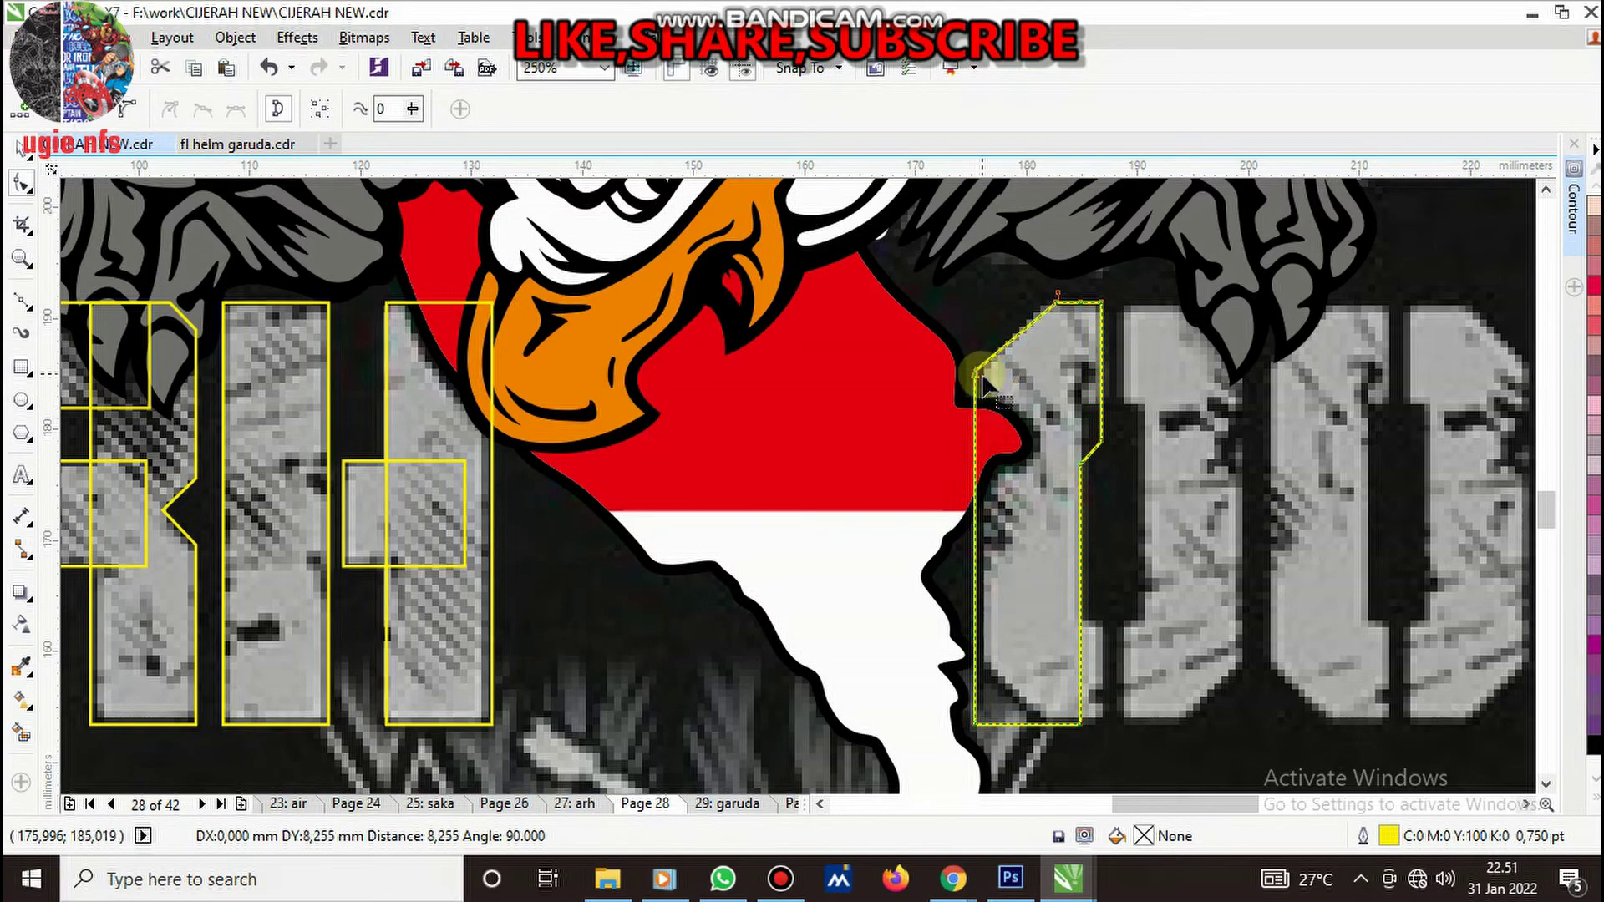
scroll(979, 372, "up", 3)
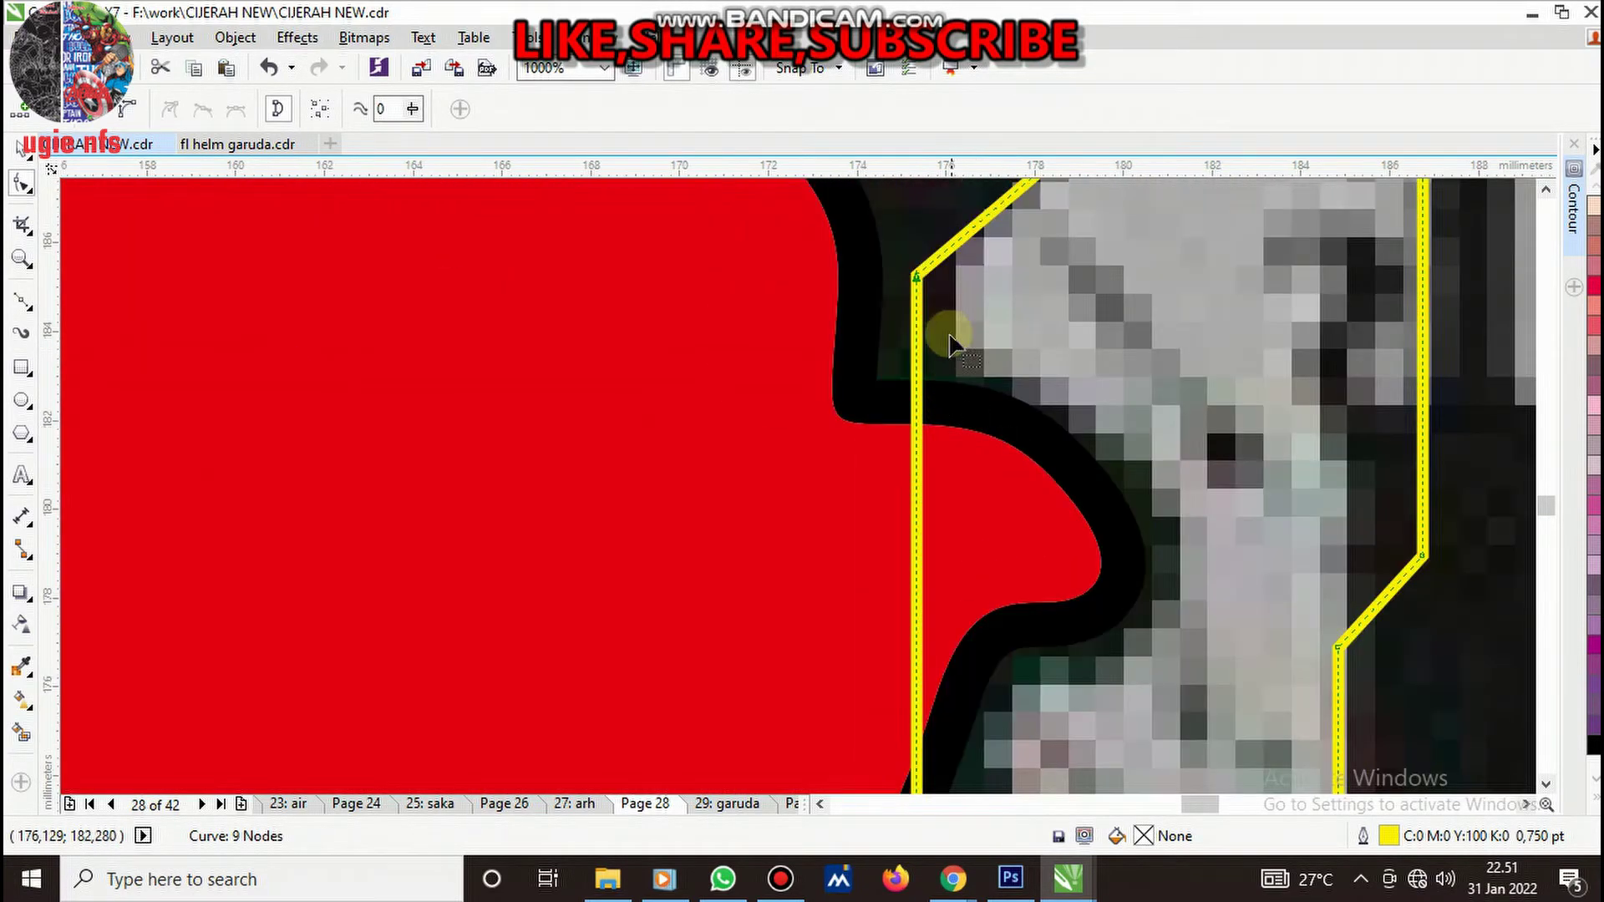
left_click_drag(918, 277, 961, 260)
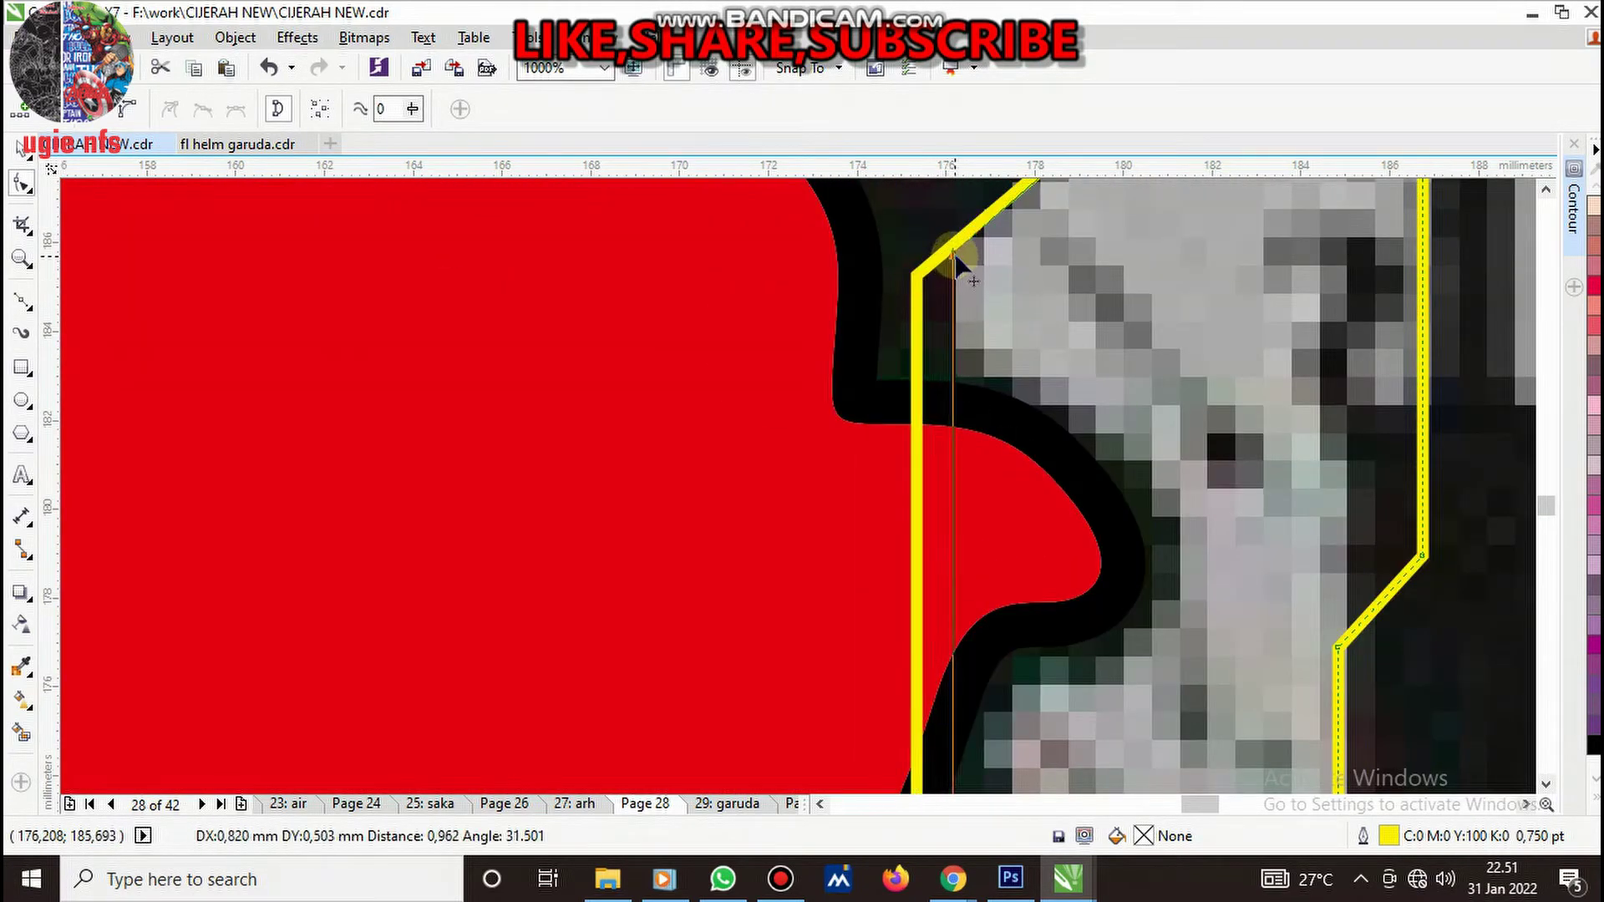
- Raise the bottom and inner lower nodes to match the 0's height and edge
scroll(961, 260, "down", 2)
scroll(961, 450, "down", 3)
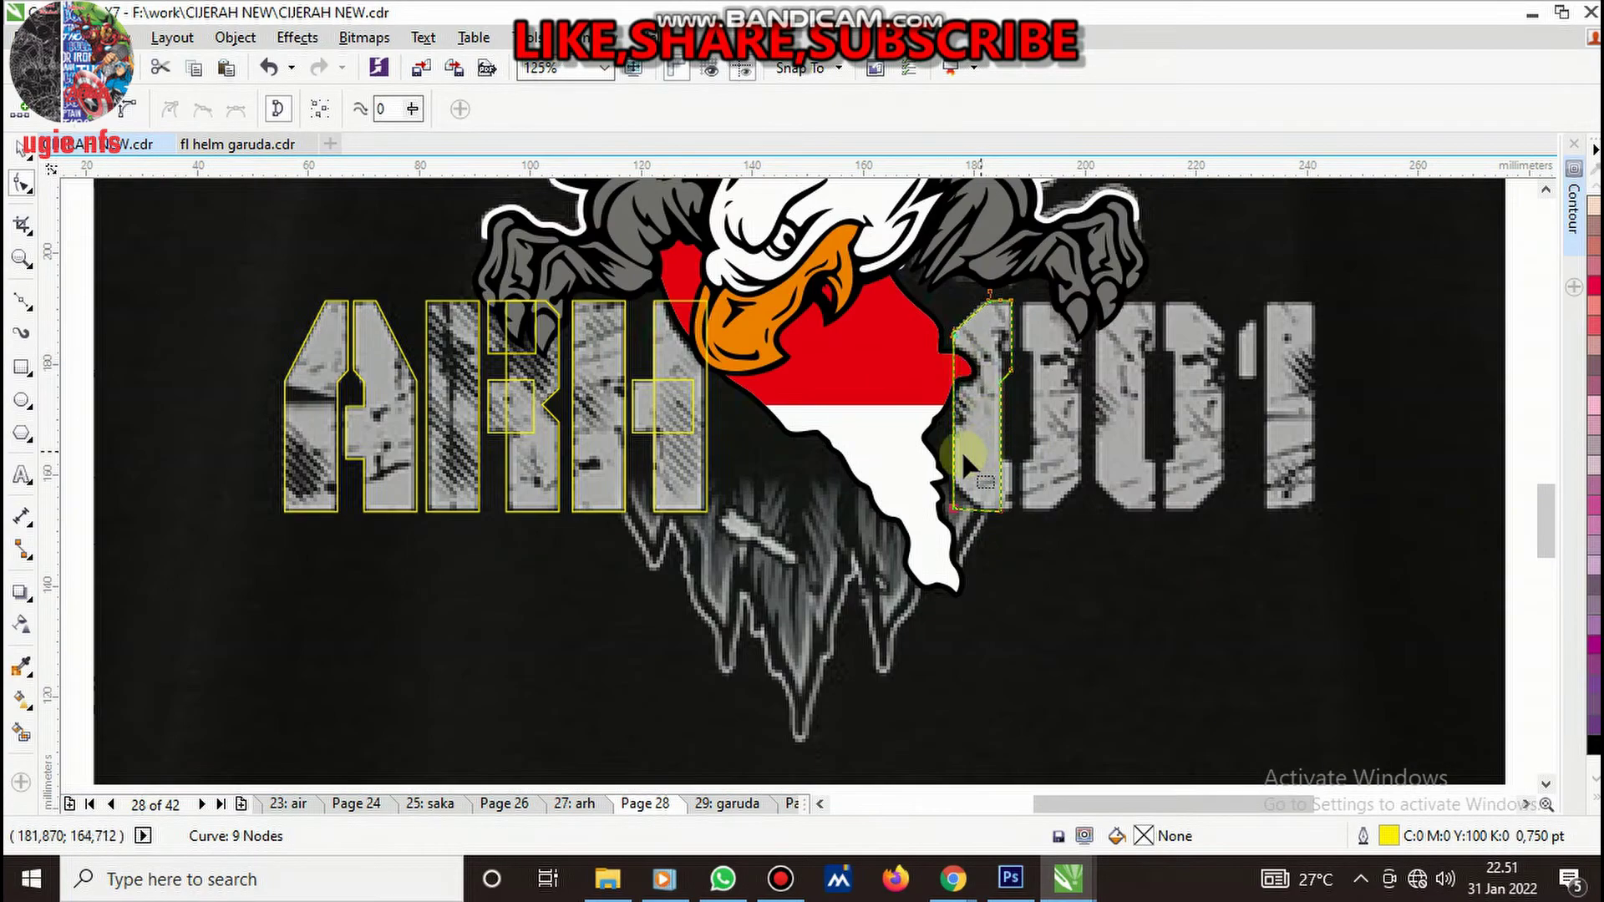
scroll(1029, 535, "up", 2)
left_click_drag(1010, 512, 1011, 359)
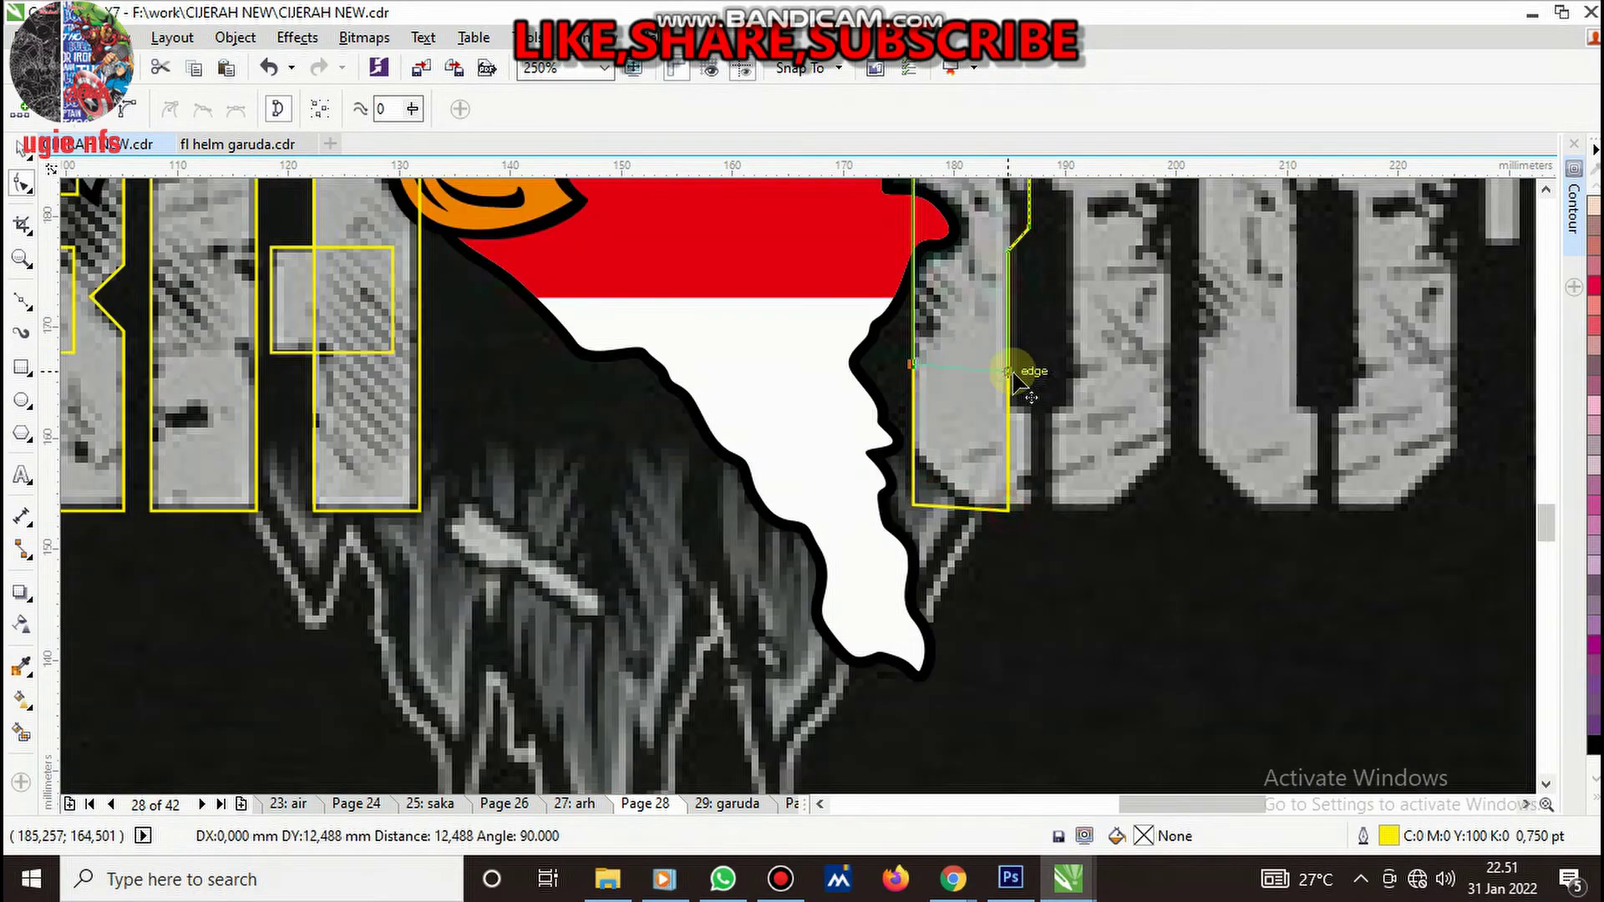
scroll(1014, 393, "down", 2)
scroll(994, 380, "up", 2)
scroll(995, 380, "down", 1)
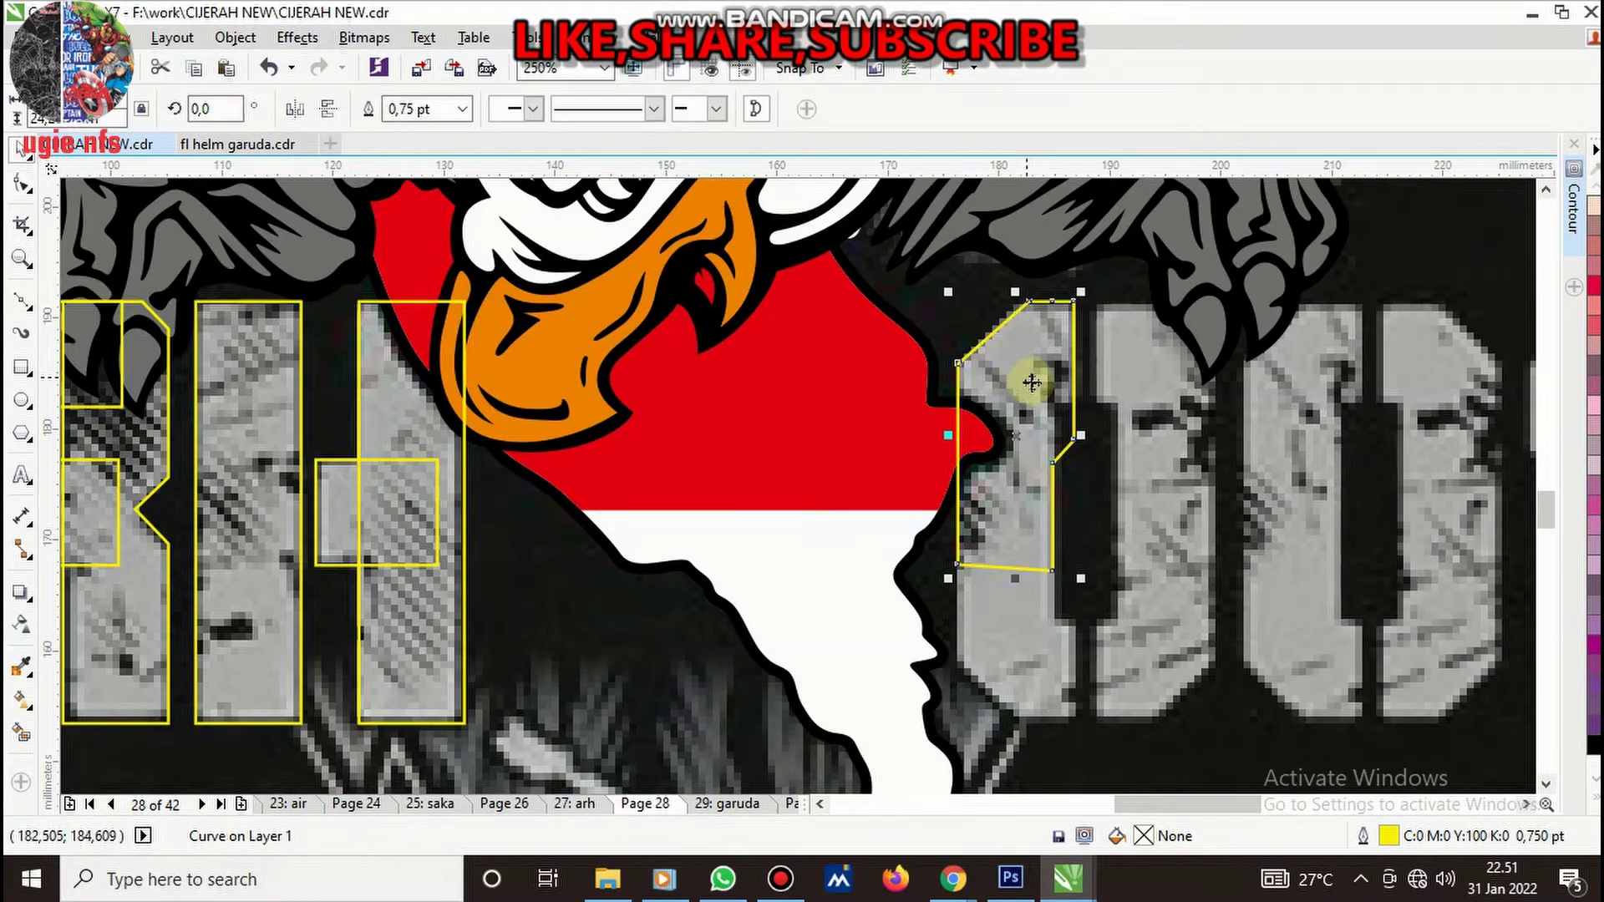
scroll(1035, 371, "up", 3)
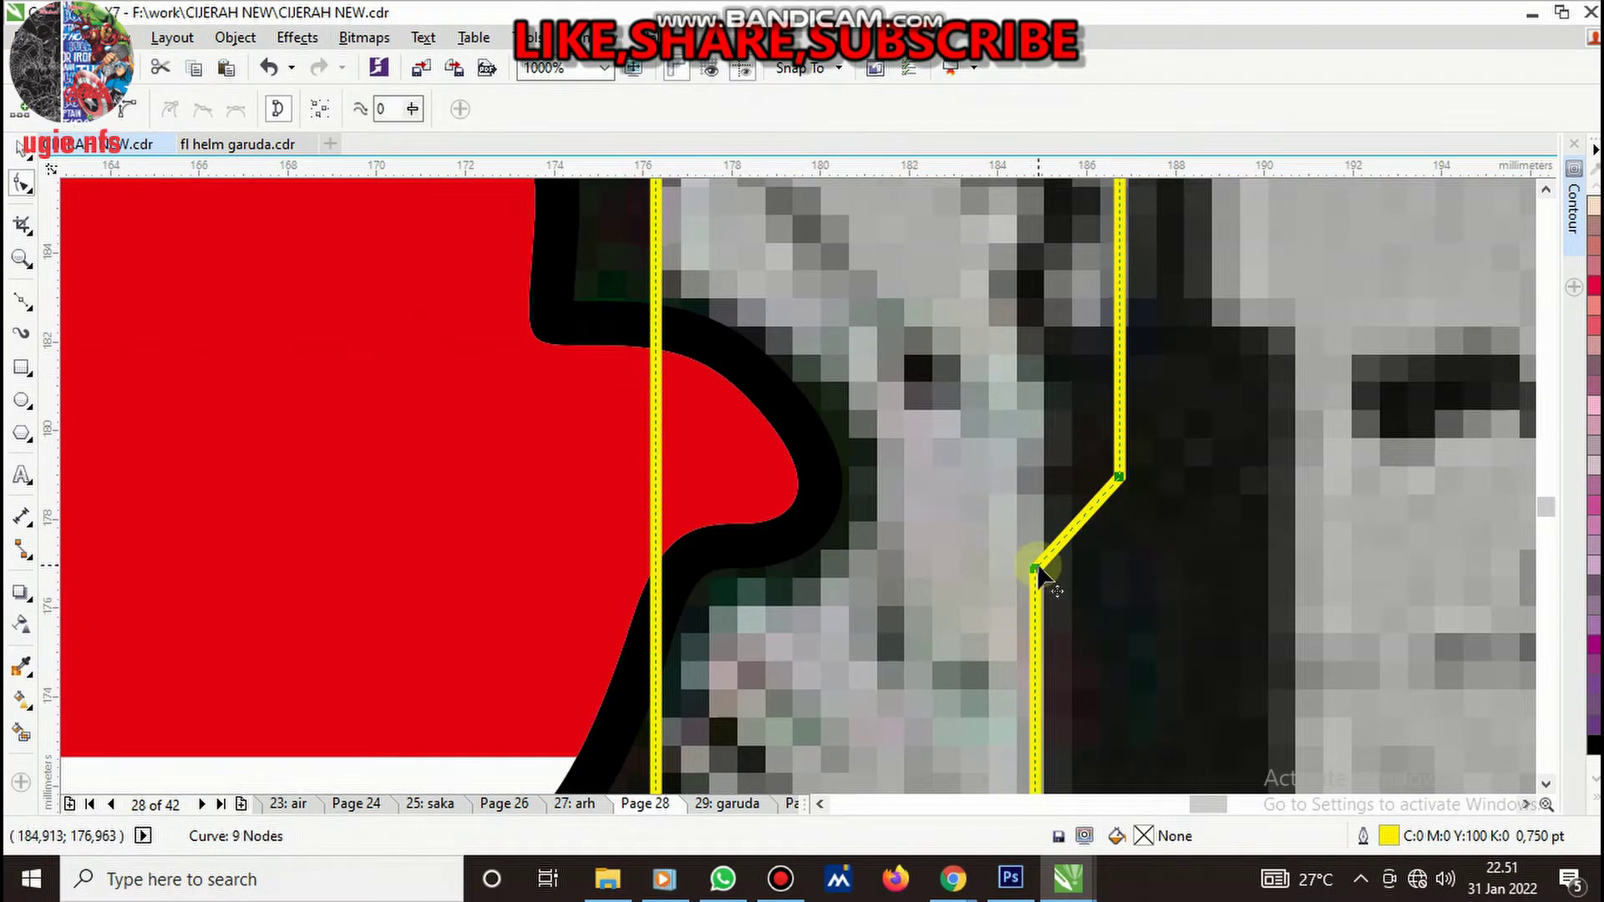
mouse_move(1036, 570)
left_mouse_down()
mouse_move(1045, 393)
mouse_move(1033, 570)
left_mouse_up()
scroll(1045, 393, "down", 3)
key("space")
left_click(1083, 584)
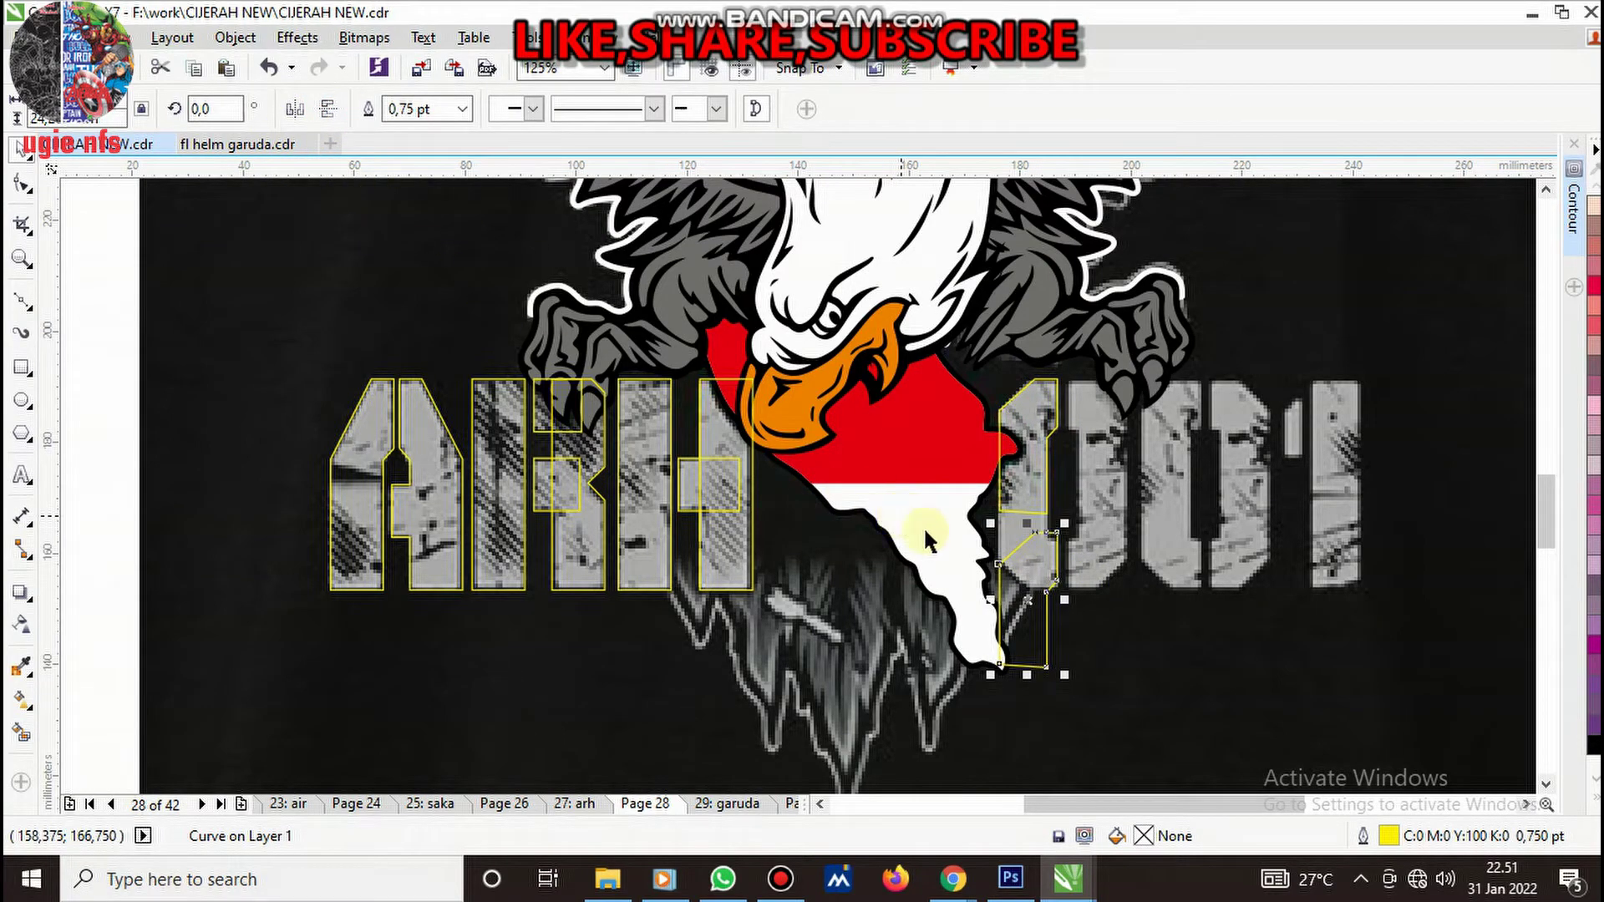
- Undo the last edit, snap the lower piece to the upper one and weld them into the left half
key("ctrl+z")
scroll(1034, 585, "up", 1)
left_click_drag(1034, 585, 1009, 437)
scroll(1036, 527, "up", 1)
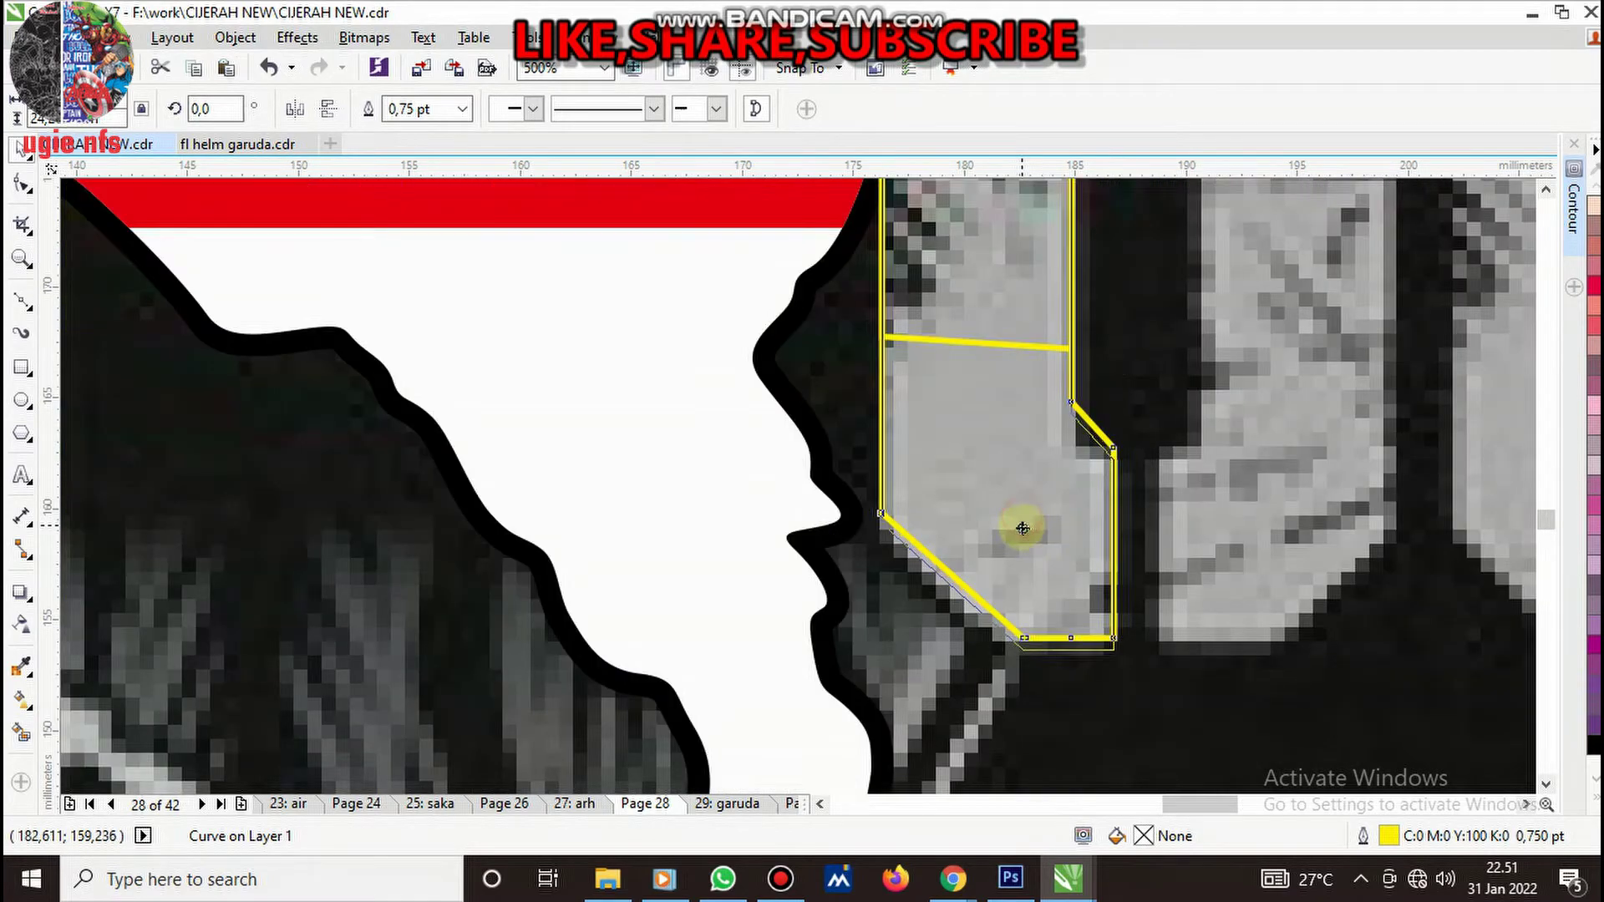
scroll(1012, 420, "down", 1)
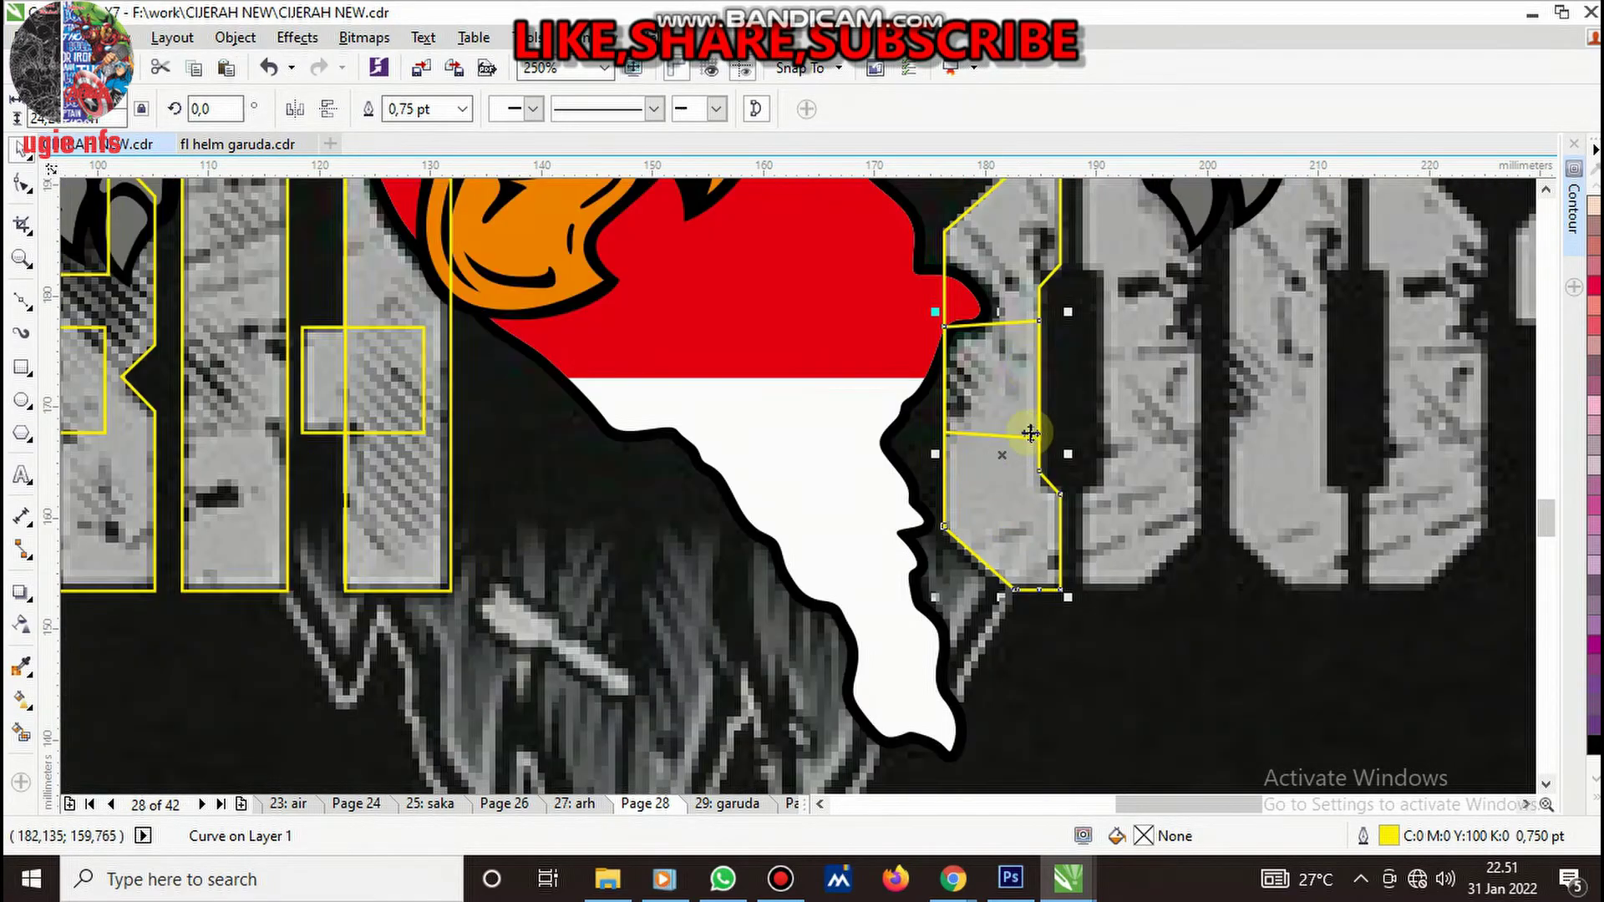
left_click(1016, 286, "shift")
left_click(340, 109)
- Copy the welded half to the right, mirror it horizontally and position it as the 0's right side
scroll(665, 489, "down", 1)
scroll(665, 489, "down", 1)
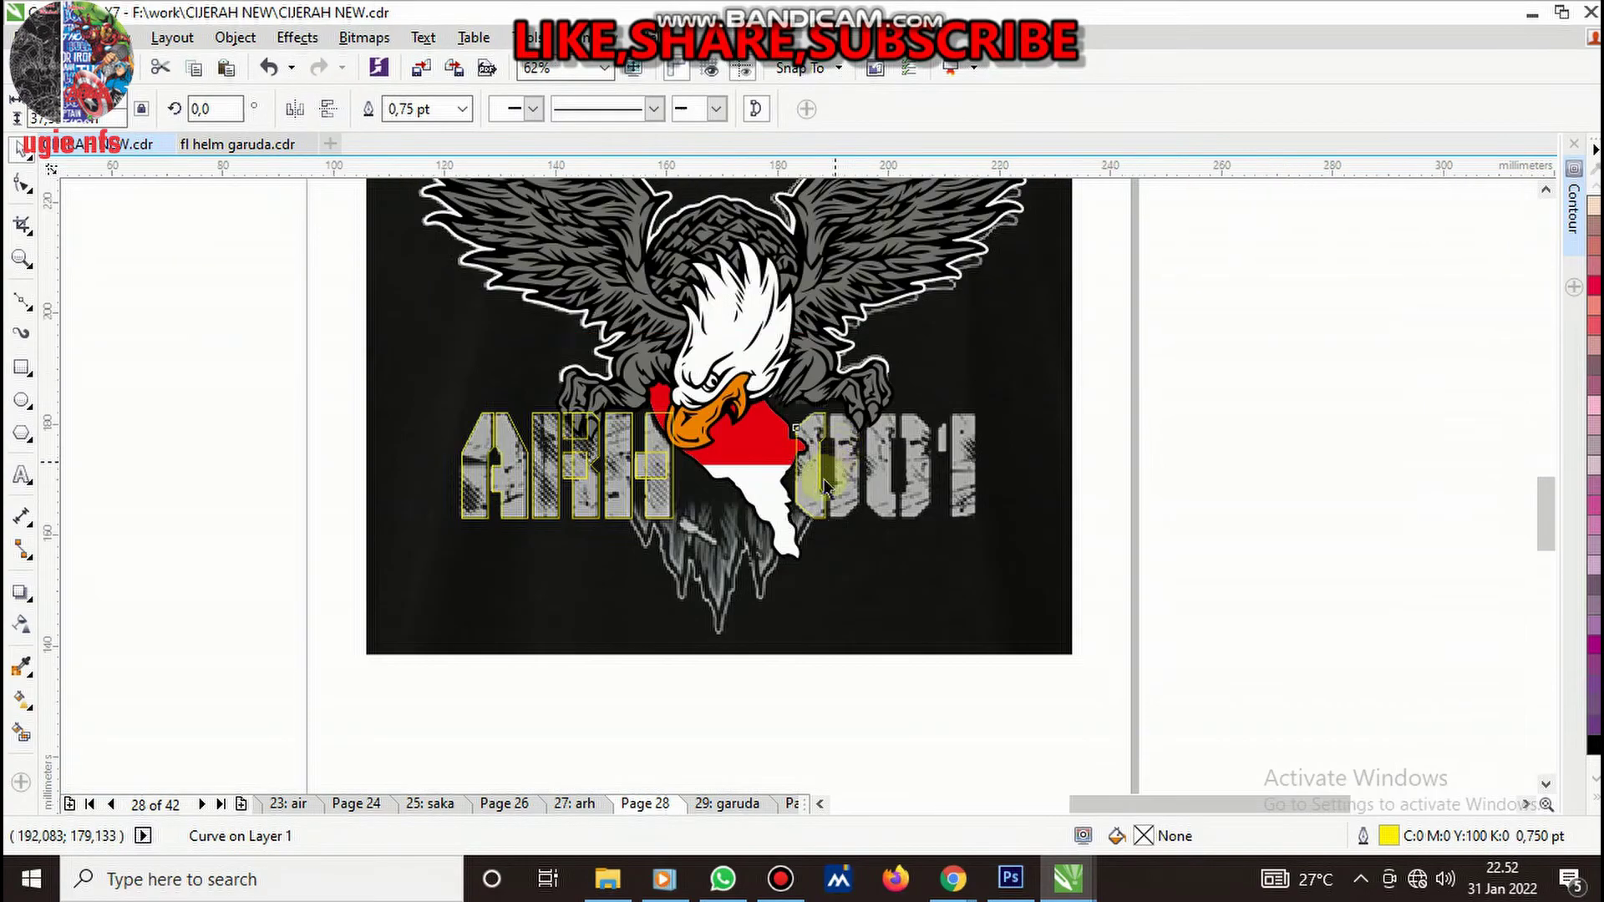
scroll(665, 489, "up", 3)
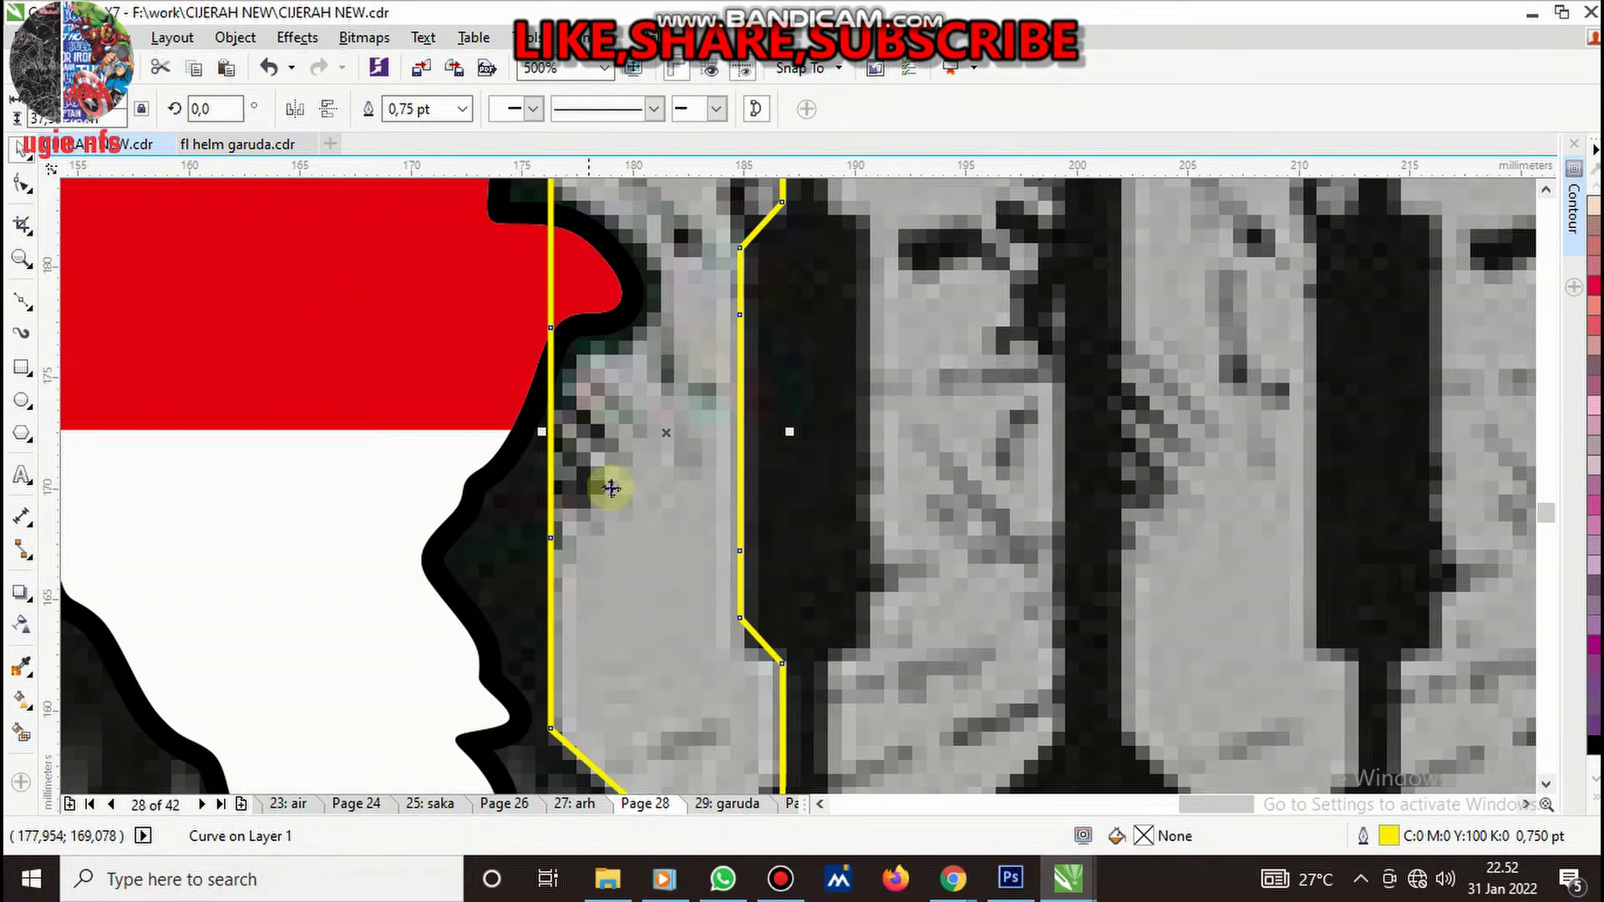
left_click_drag(618, 476, 948, 468)
left_click(309, 100)
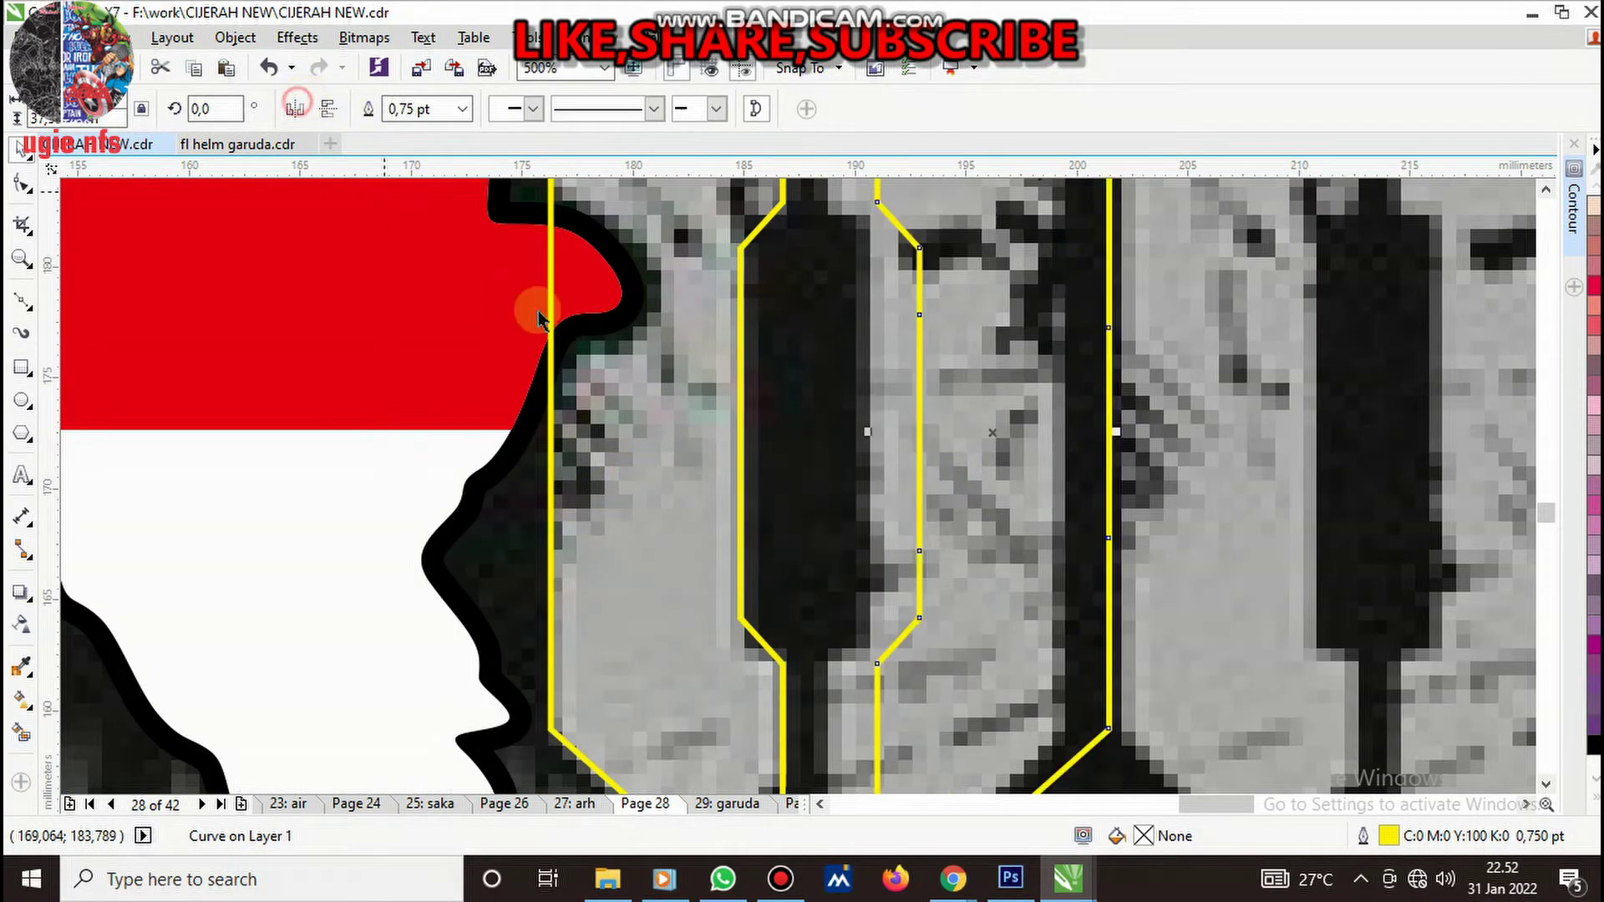
left_click_drag(974, 538, 843, 561)
scroll(819, 545, "down", 2)
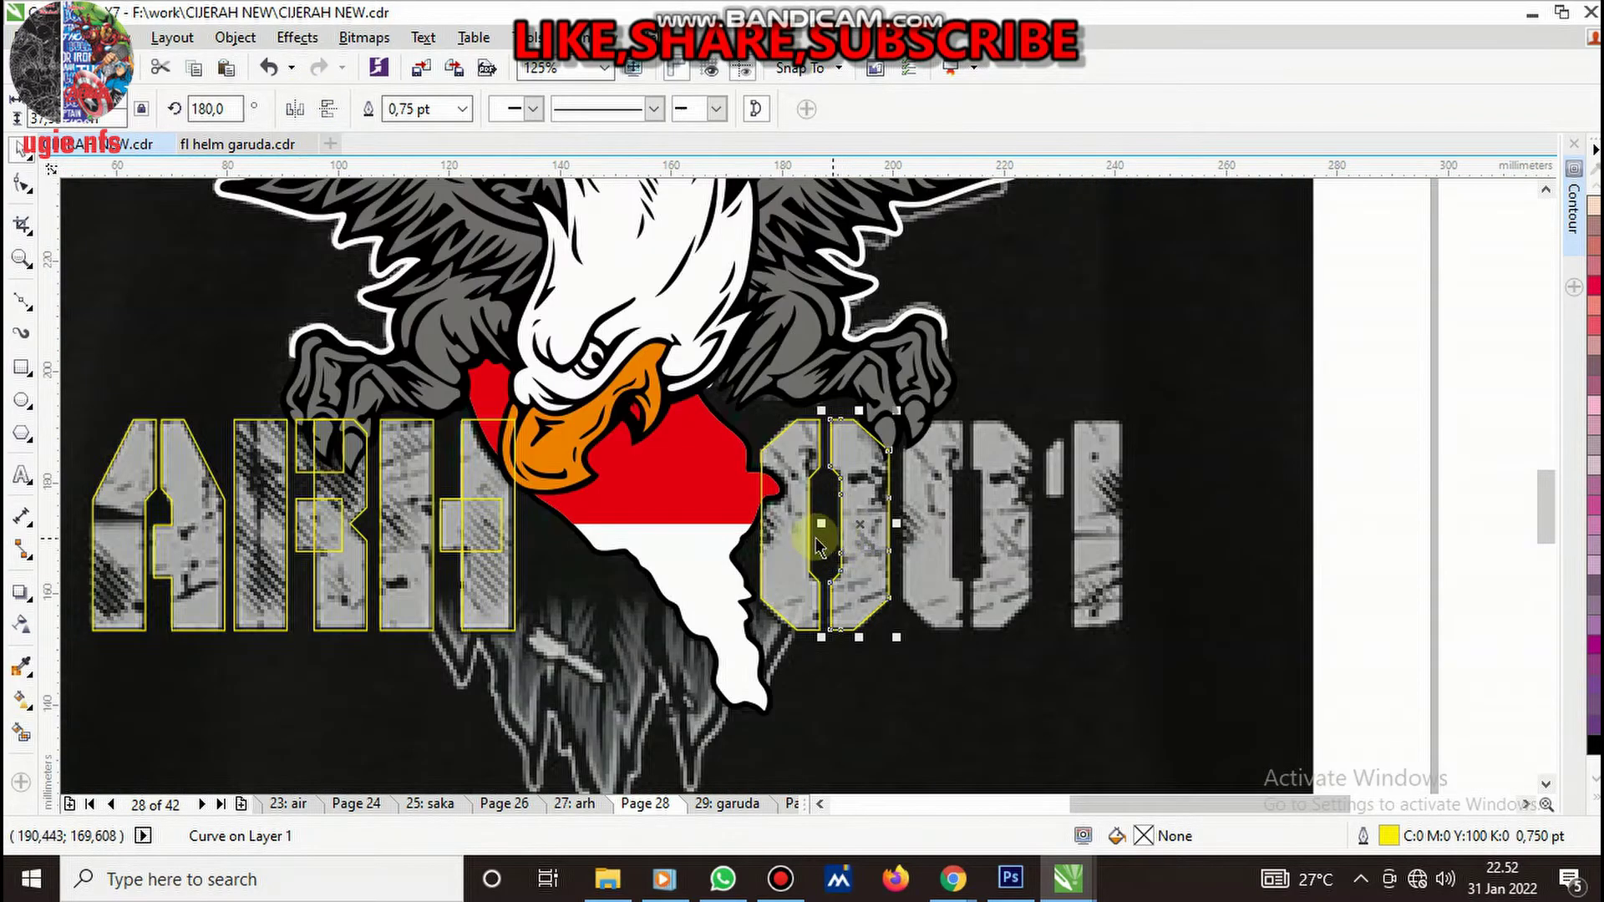
left_click(796, 543)
- Copy a tall rectangle from the R onto the 1
left_click(429, 716)
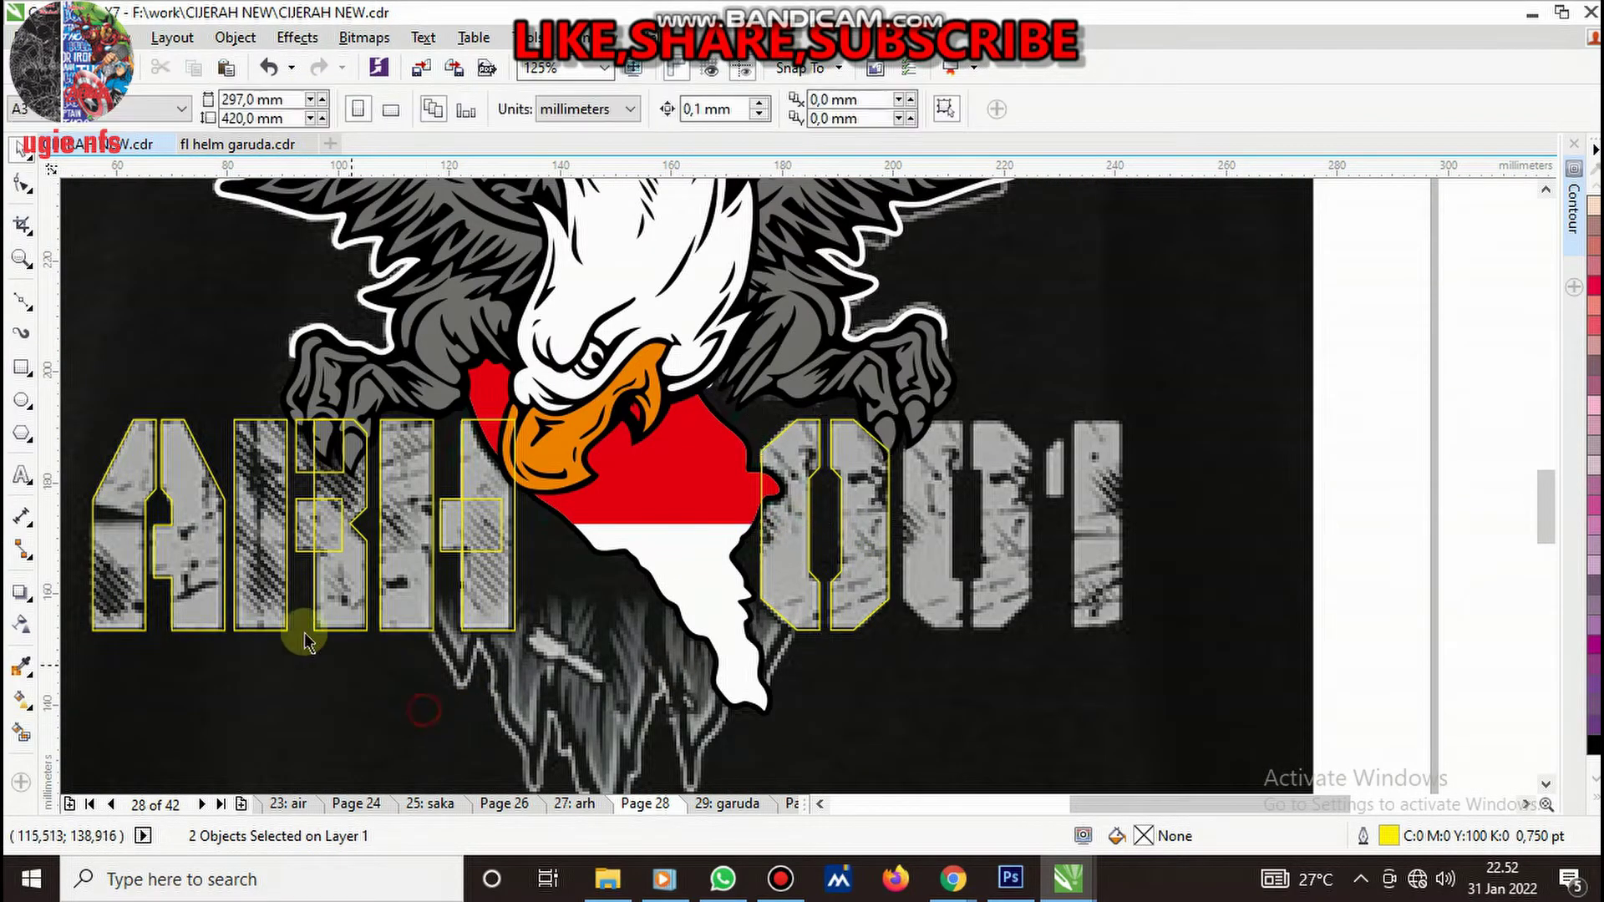
left_click(267, 575)
left_click_drag(267, 575, 1103, 666)
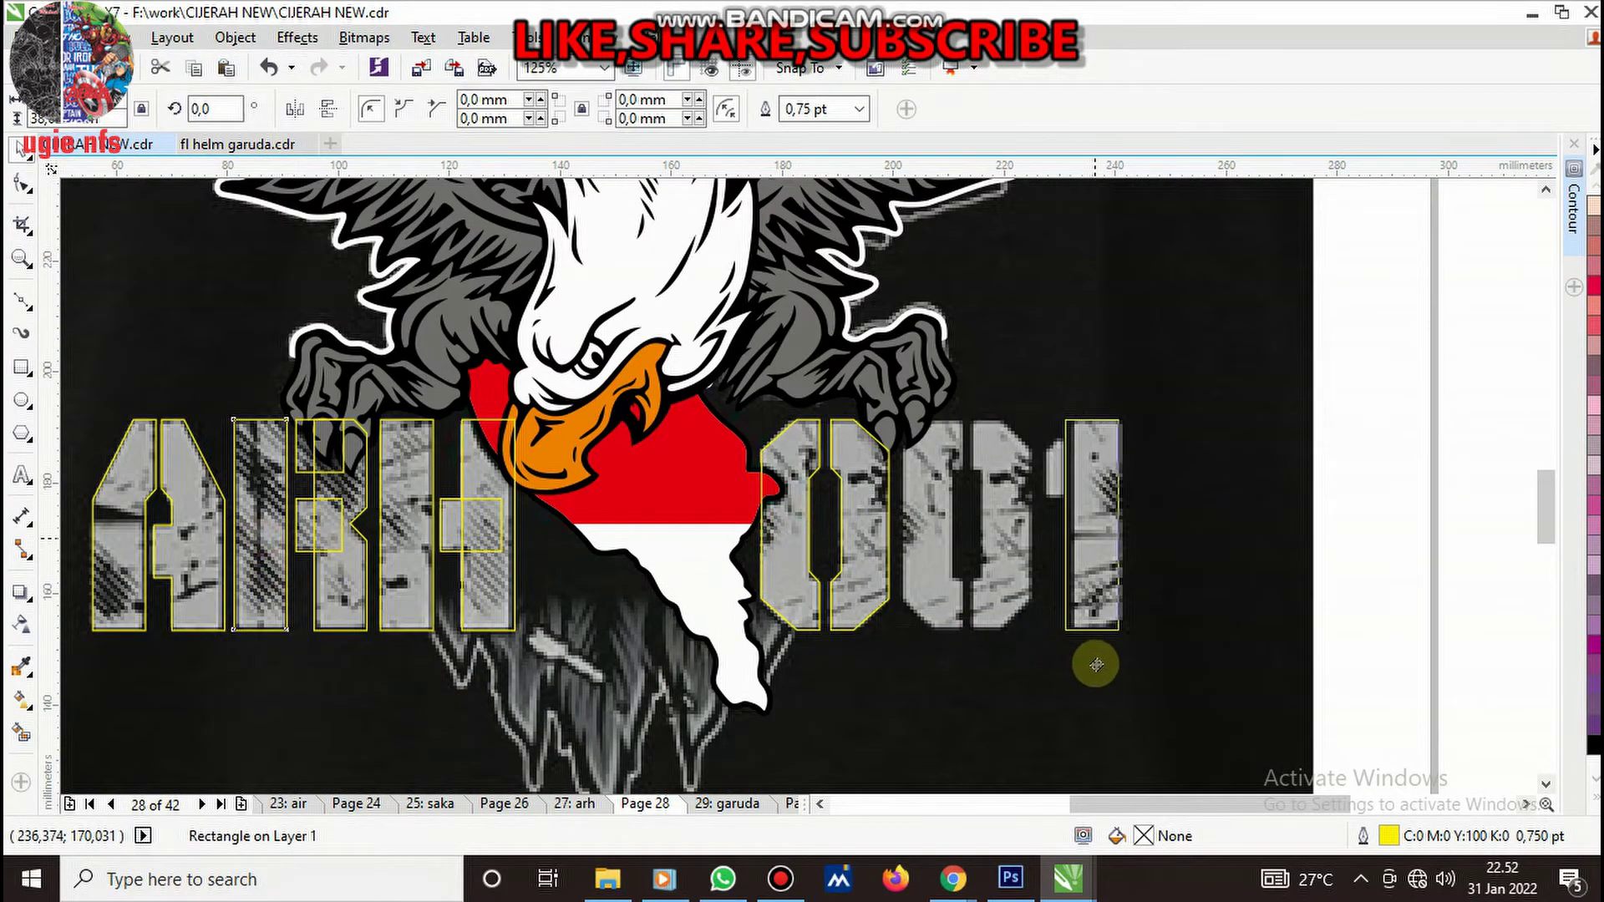
scroll(1109, 609, "up", 1)
scroll(1153, 578, "up", 1)
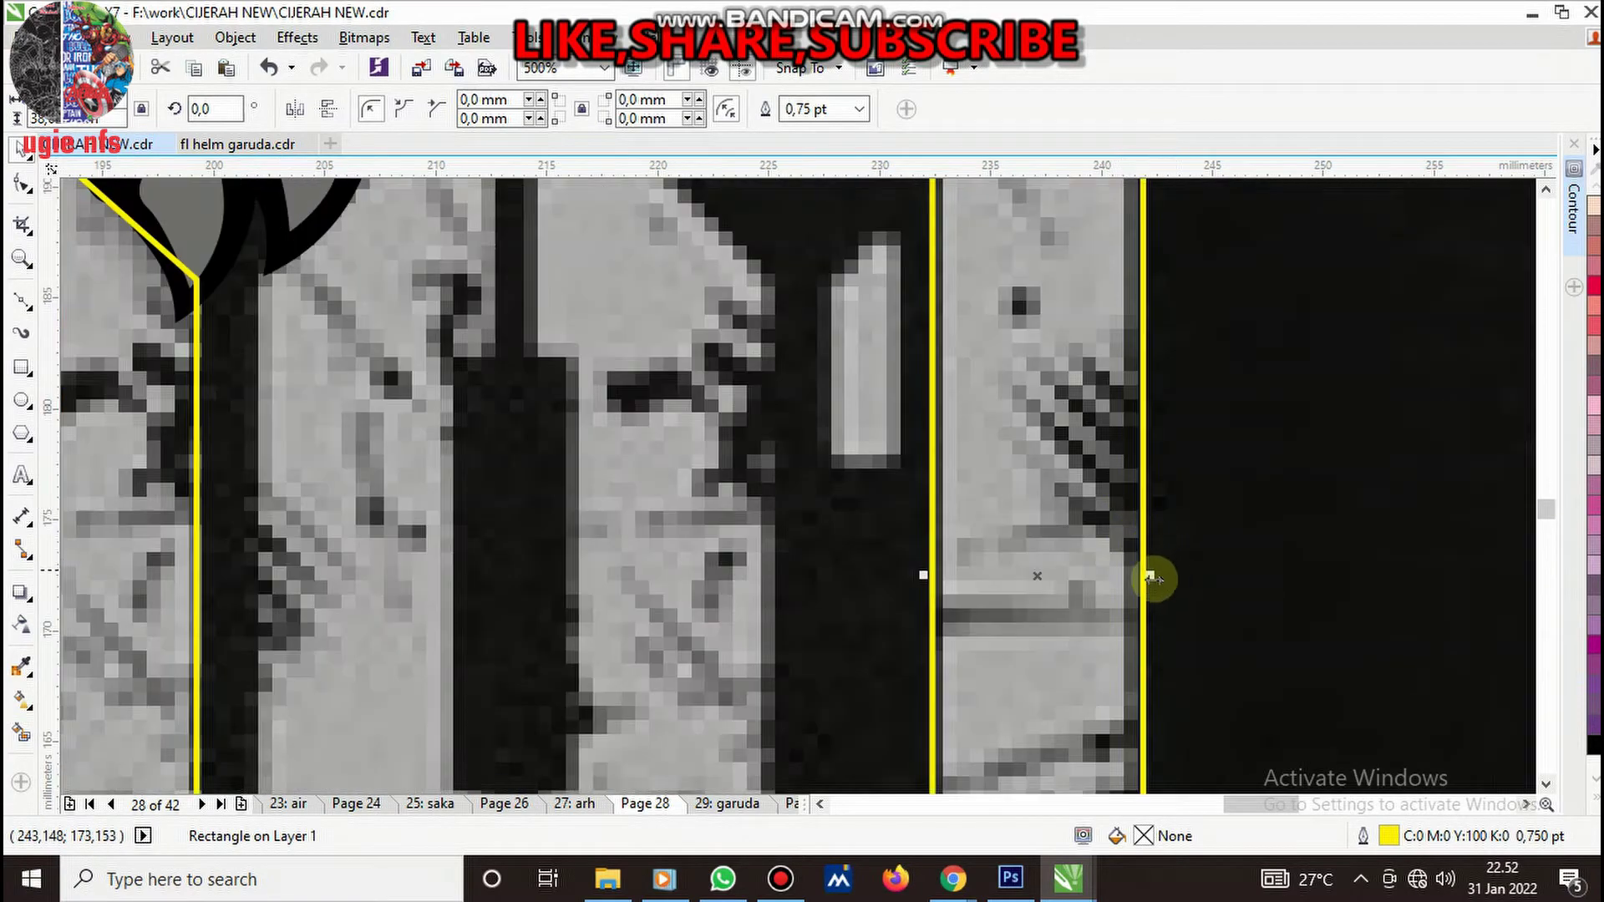
scroll(1151, 580, "down", 2)
scroll(1045, 568, "up", 2)
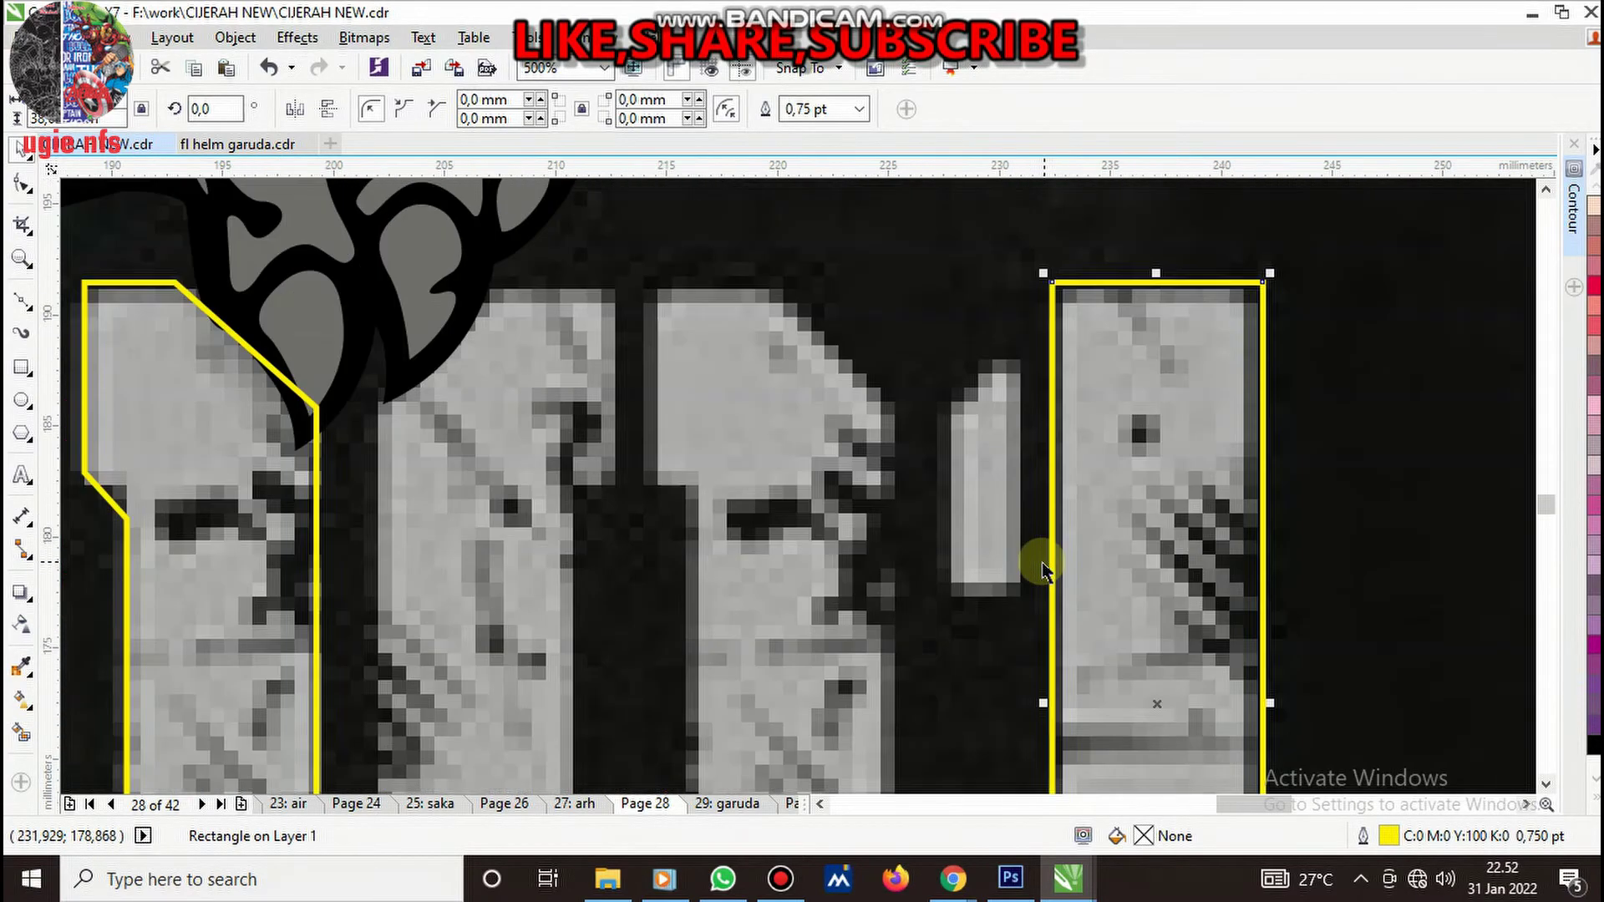
scroll(810, 541, "down", 2)
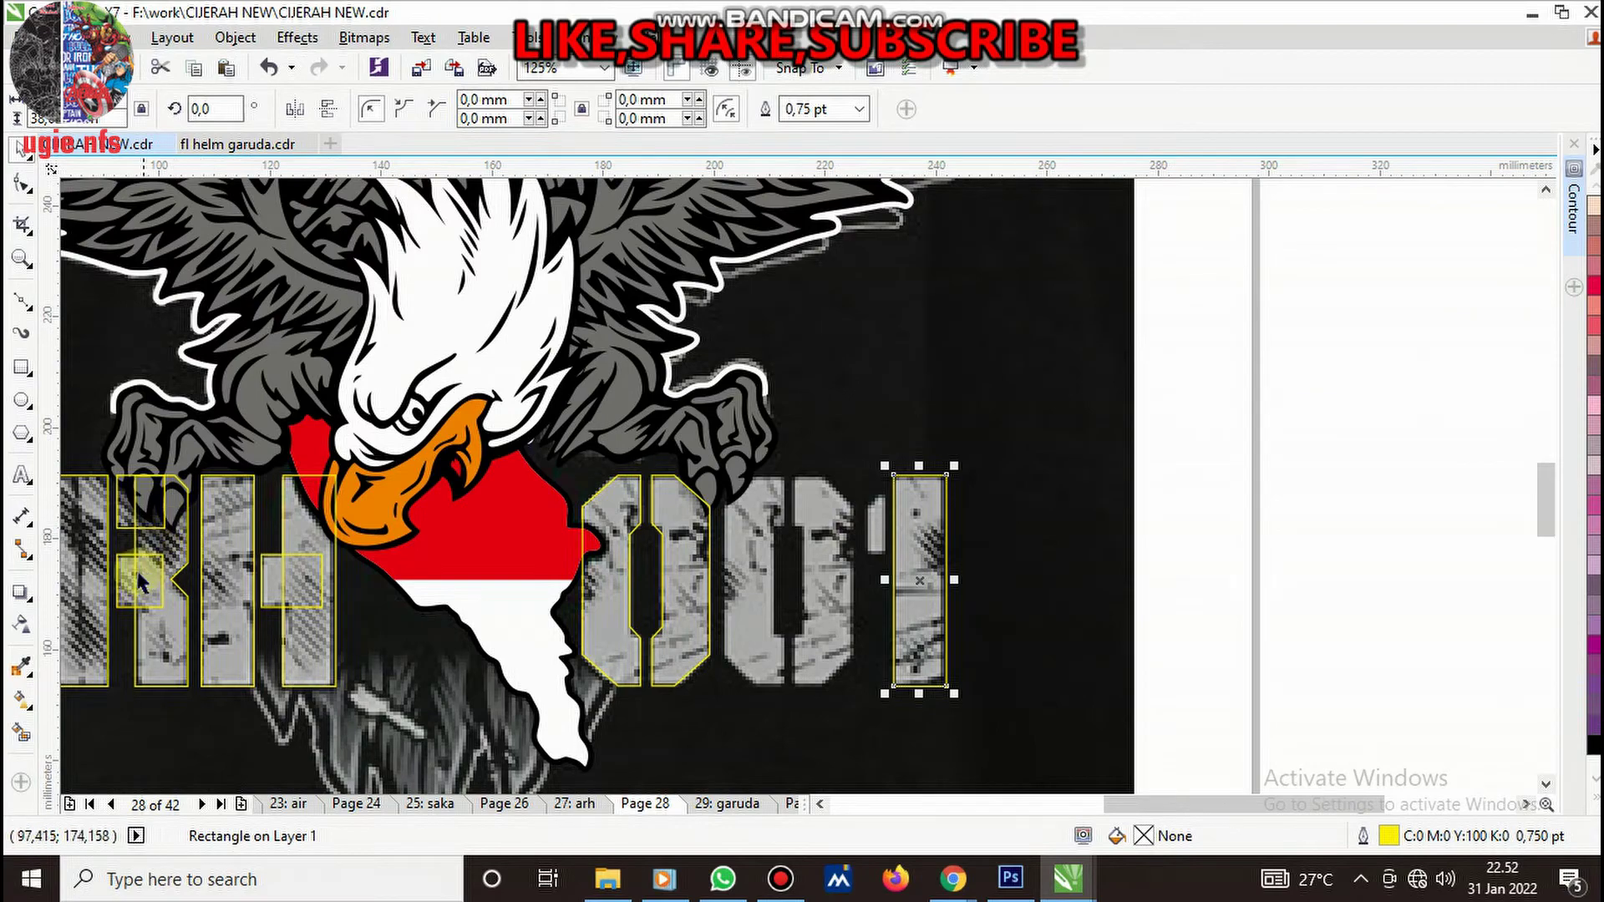
scroll(506, 565, "down", 2)
scroll(360, 560, "up", 2)
- Copy the small H rectangle beside the 1, then shorten and narrow it to the thin piece
left_click_drag(415, 577, 1013, 533)
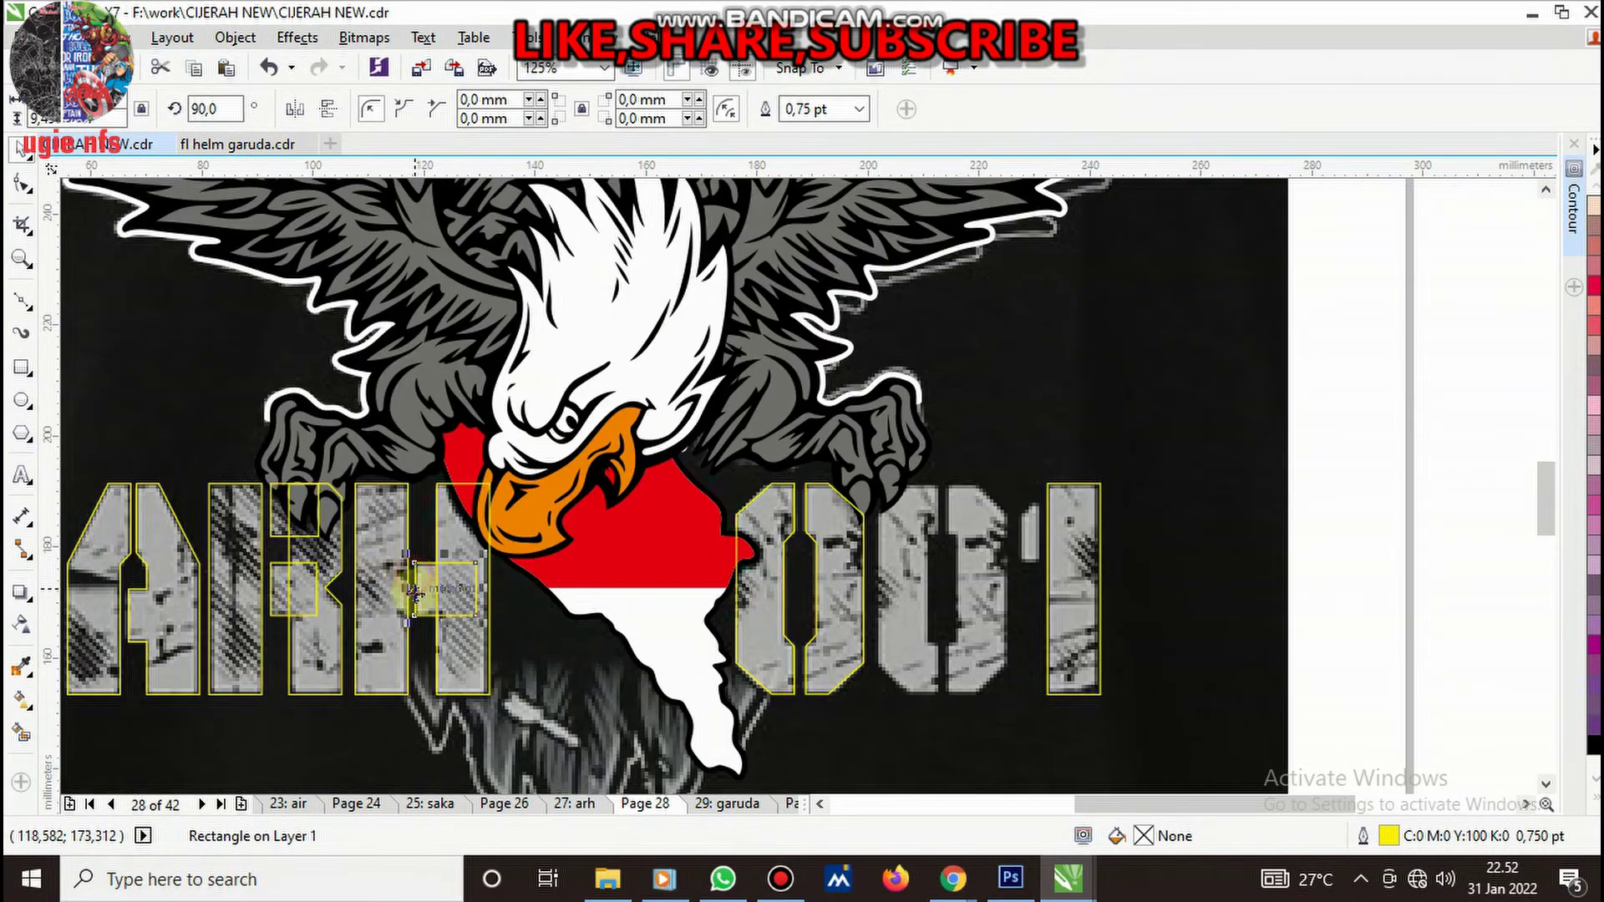
scroll(1027, 541, "up", 3)
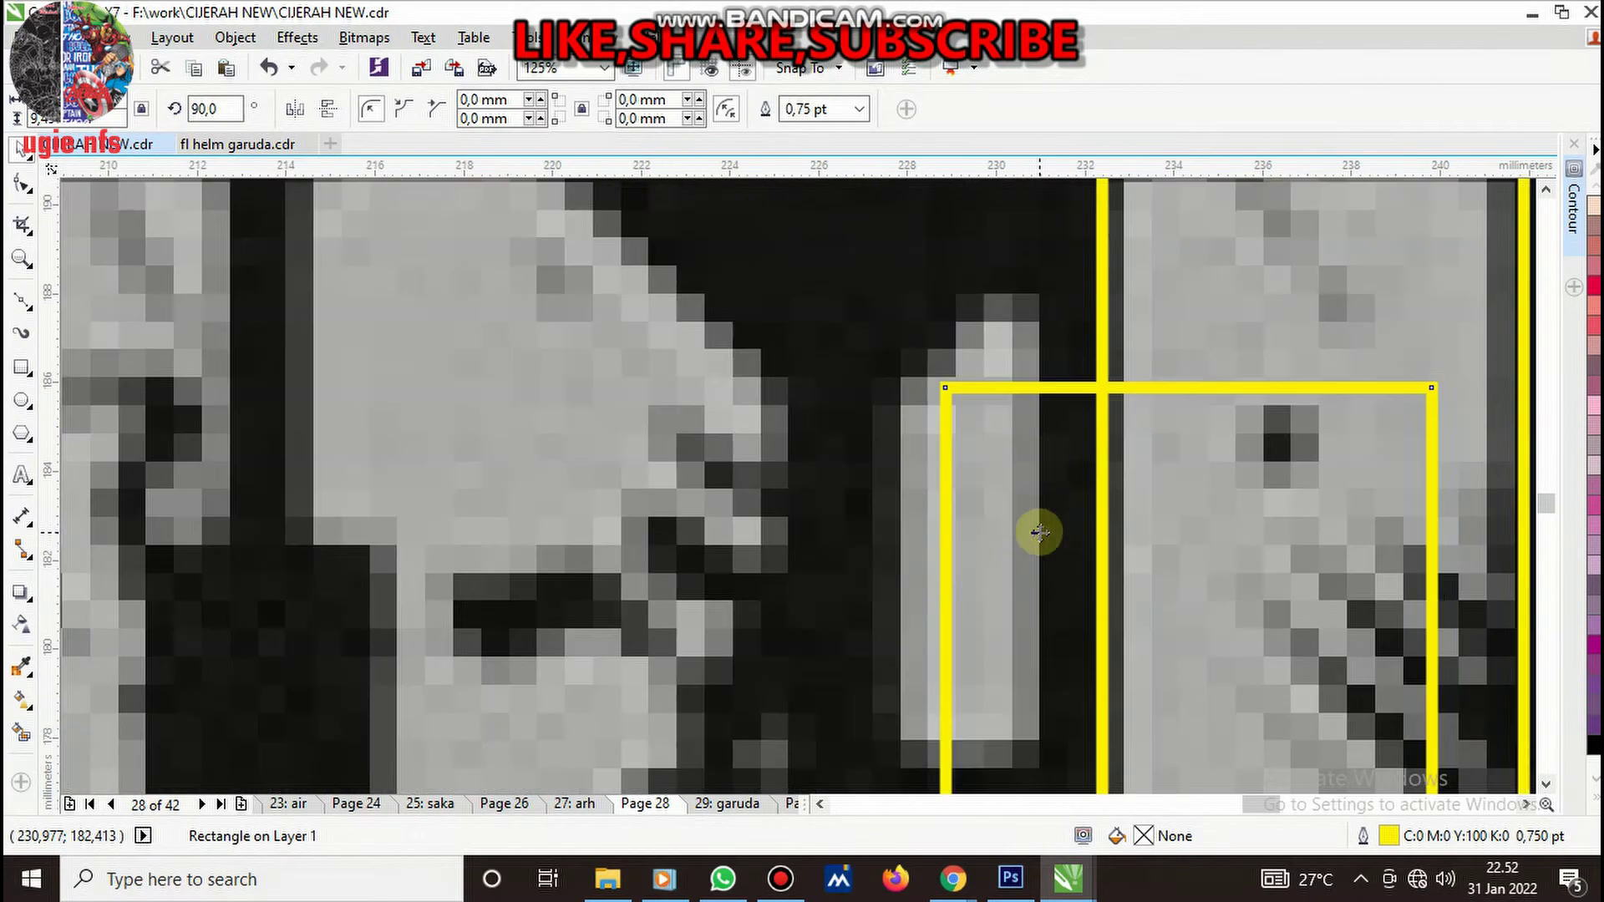
left_click_drag(1032, 530, 966, 489)
scroll(967, 488, "down", 1)
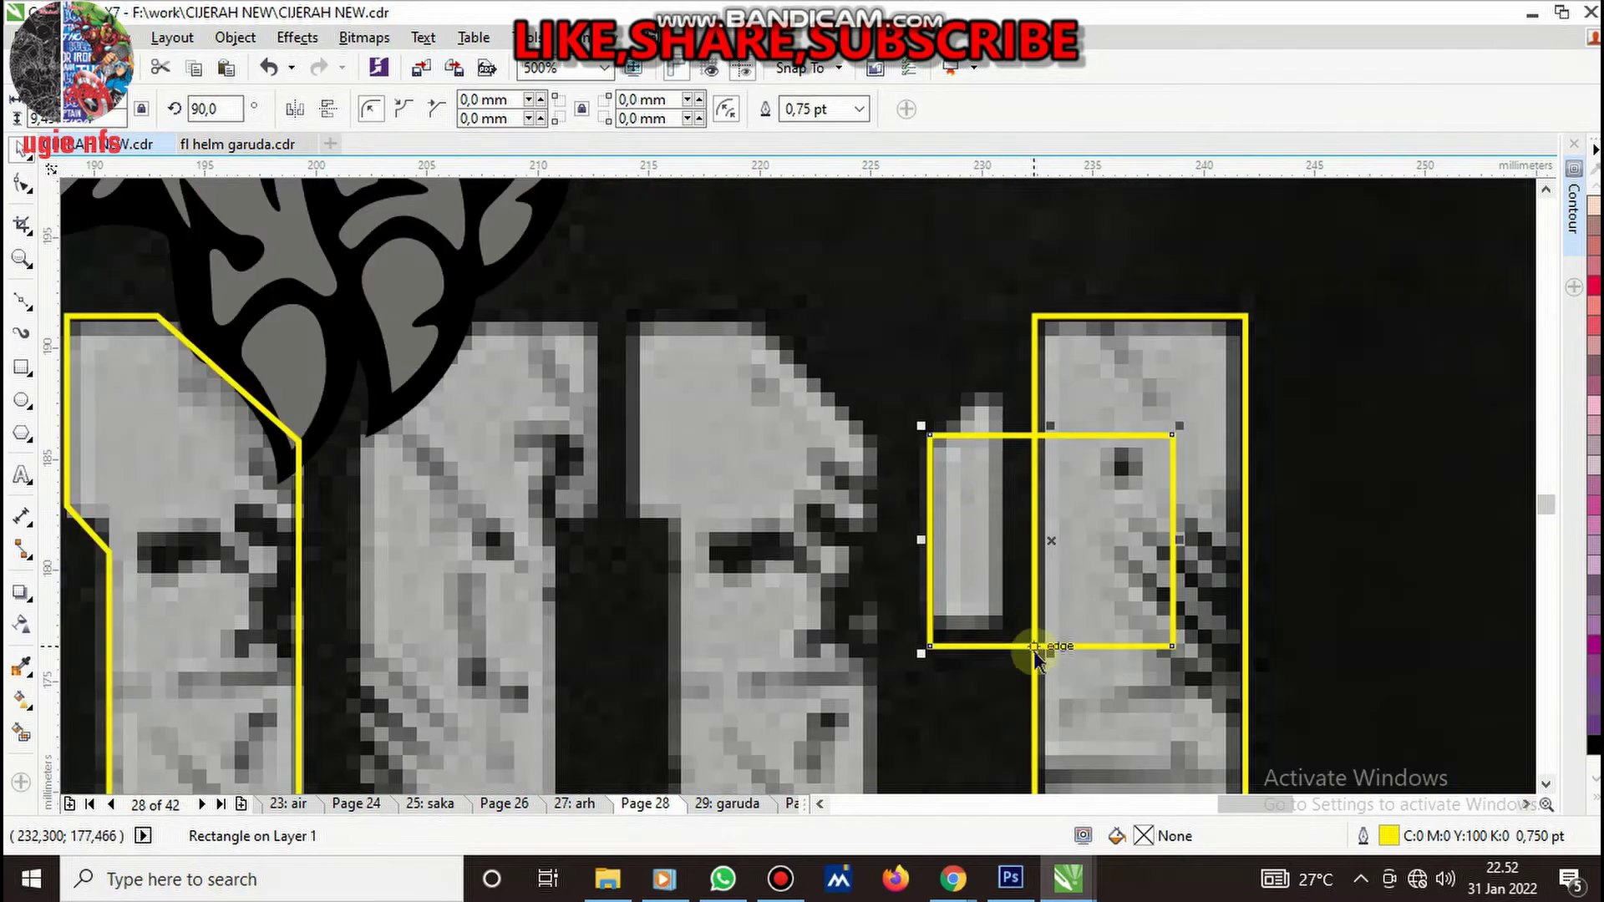
left_click_drag(1053, 648, 1054, 626)
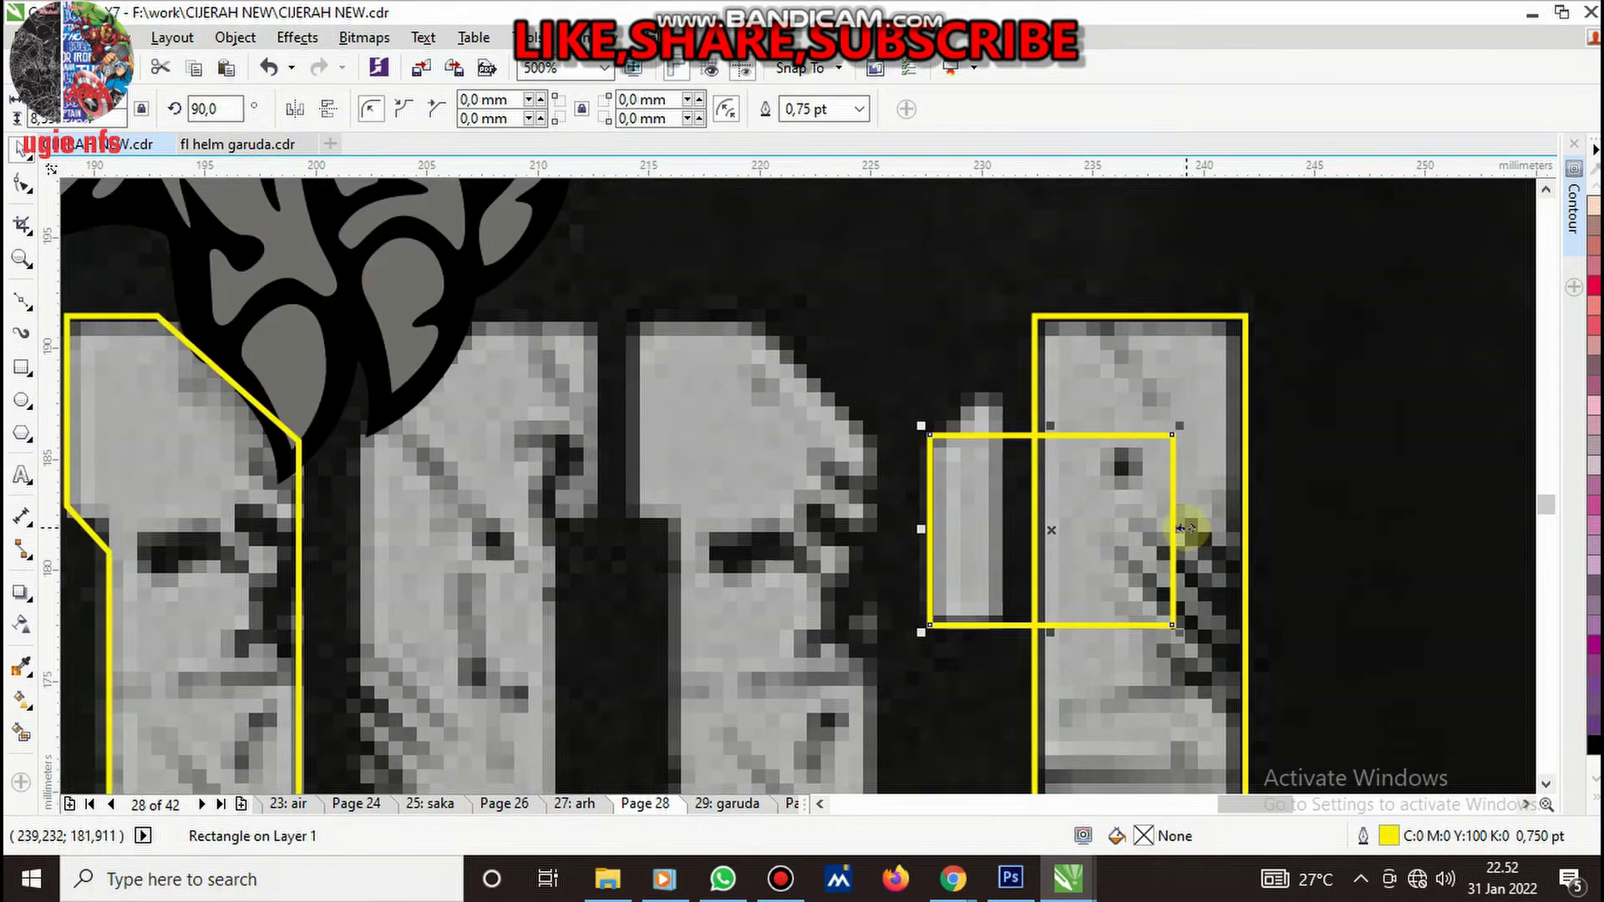
left_click_drag(1179, 528, 1010, 552)
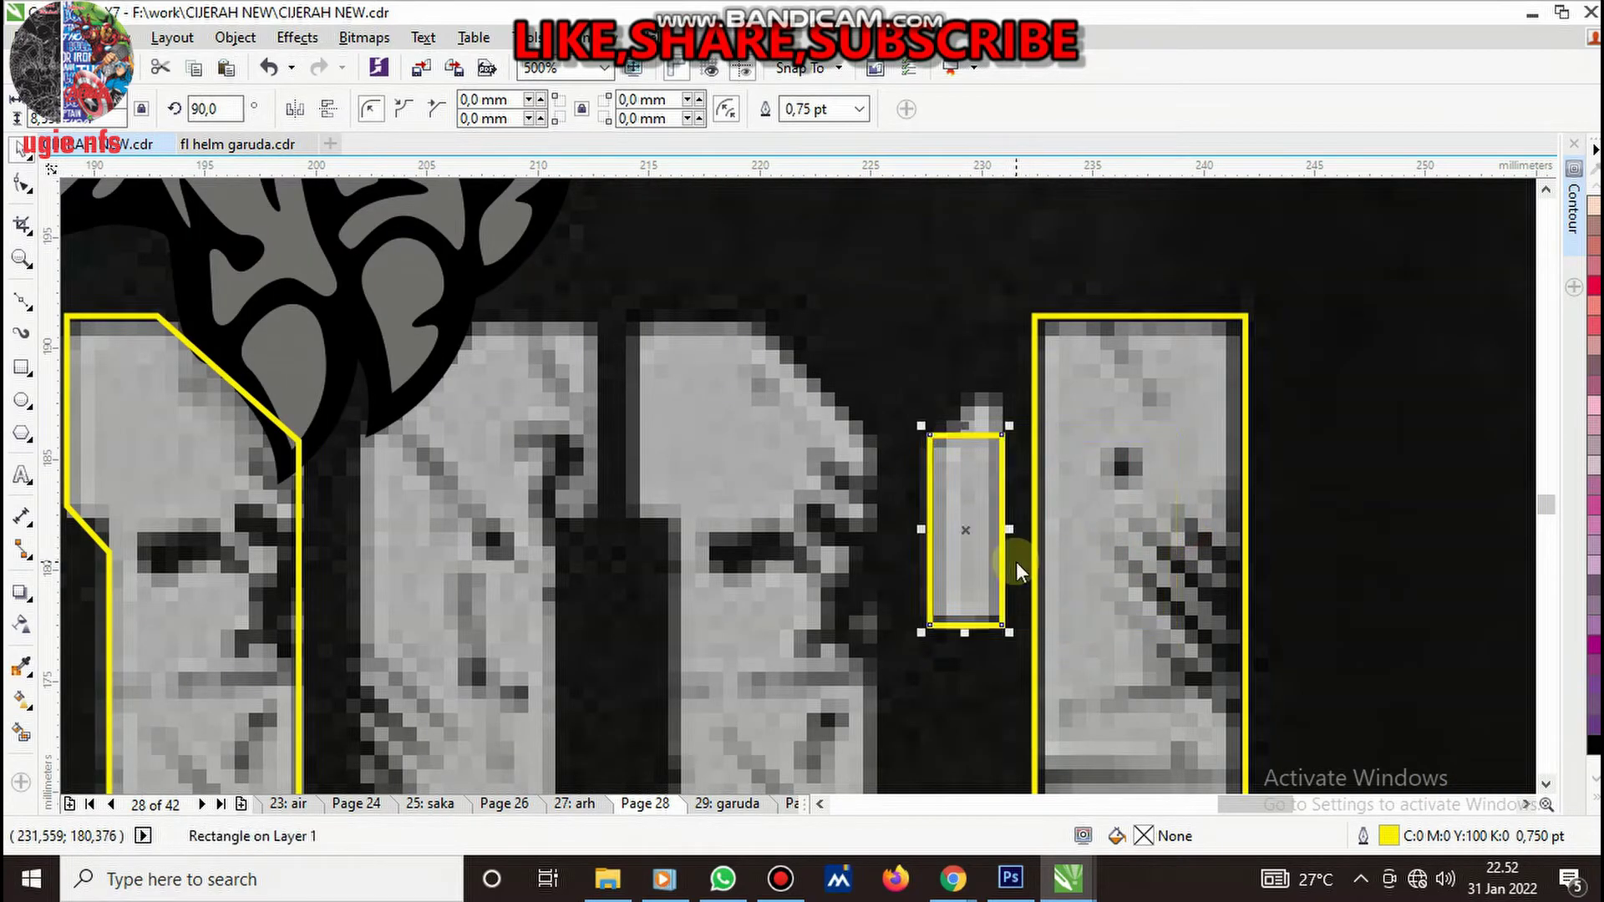
- Convert the small rectangle to curves, add a top node and raise its top-right corner into a slant
key("ctrl+q")
scroll(1010, 429, "up", 1)
key("F10")
left_click(931, 429)
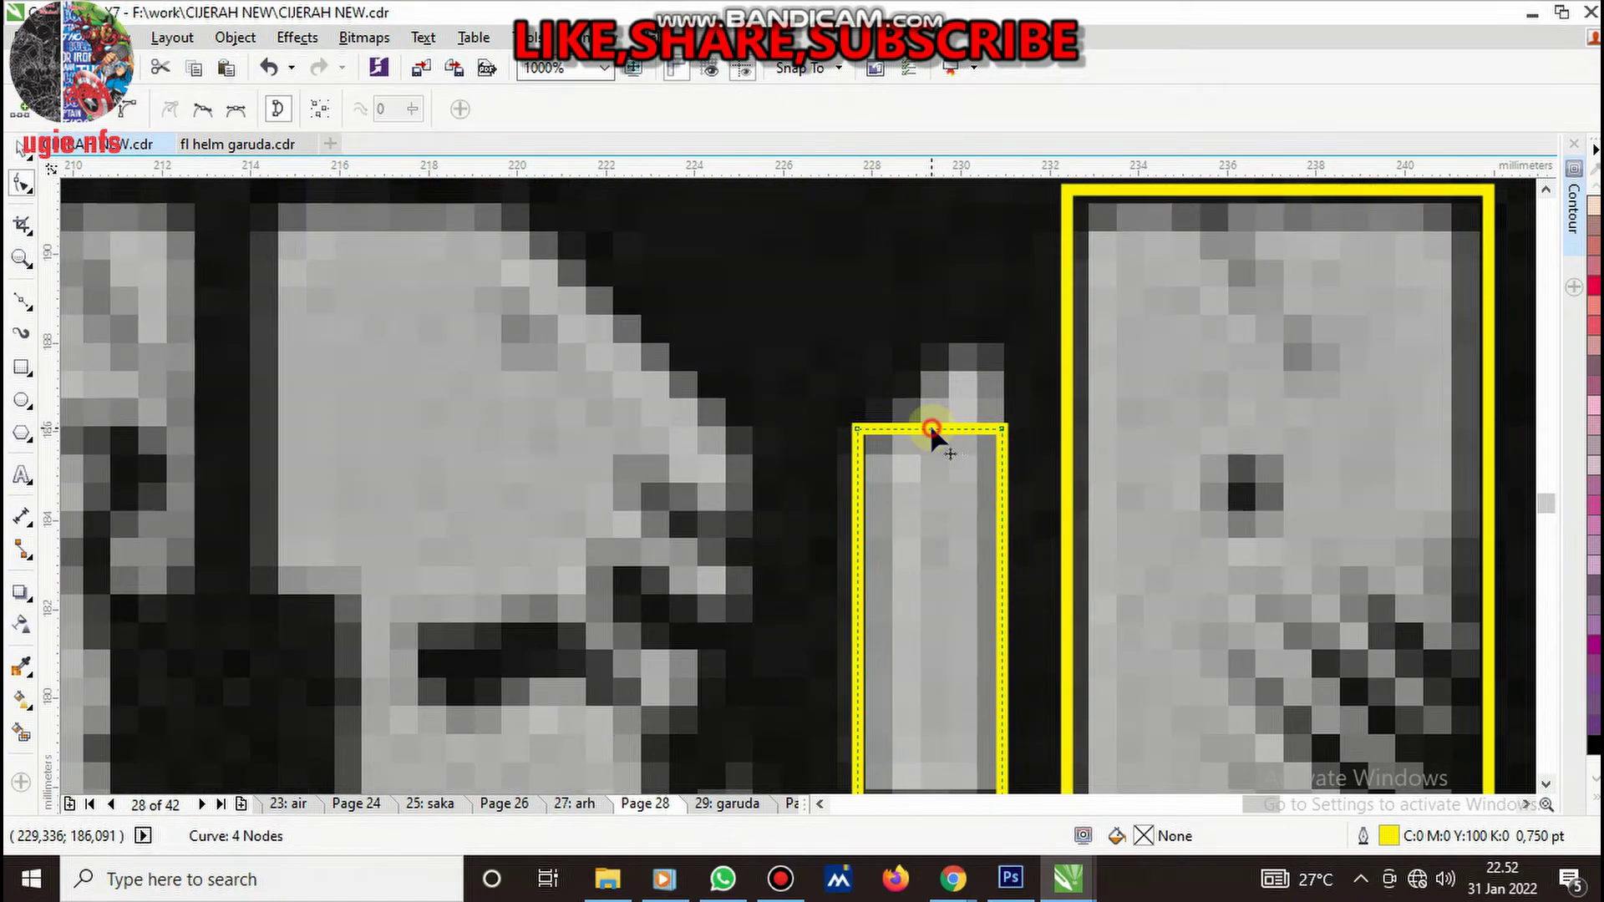
double_click(931, 429)
left_click(1002, 431)
left_click_drag(1003, 431, 1005, 349)
scroll(929, 438, "down", 3)
key("space")
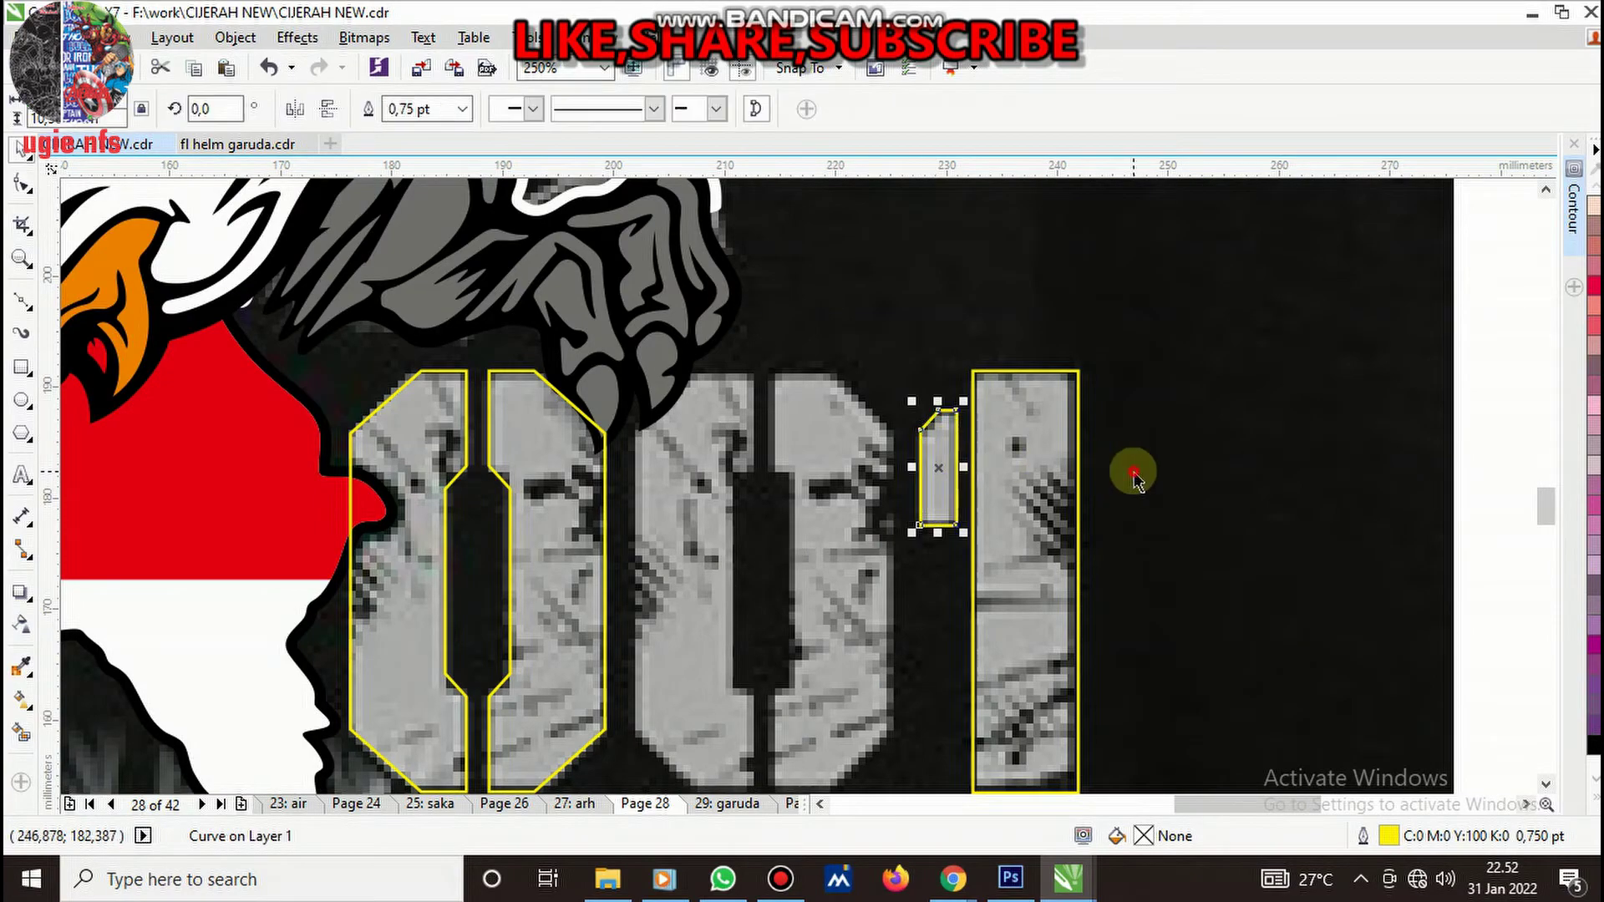
key("Escape")
scroll(961, 447, "down", 2)
scroll(960, 448, "up", 2)
- Select both halves of the second 0 and weld them into one shape
left_click(713, 422)
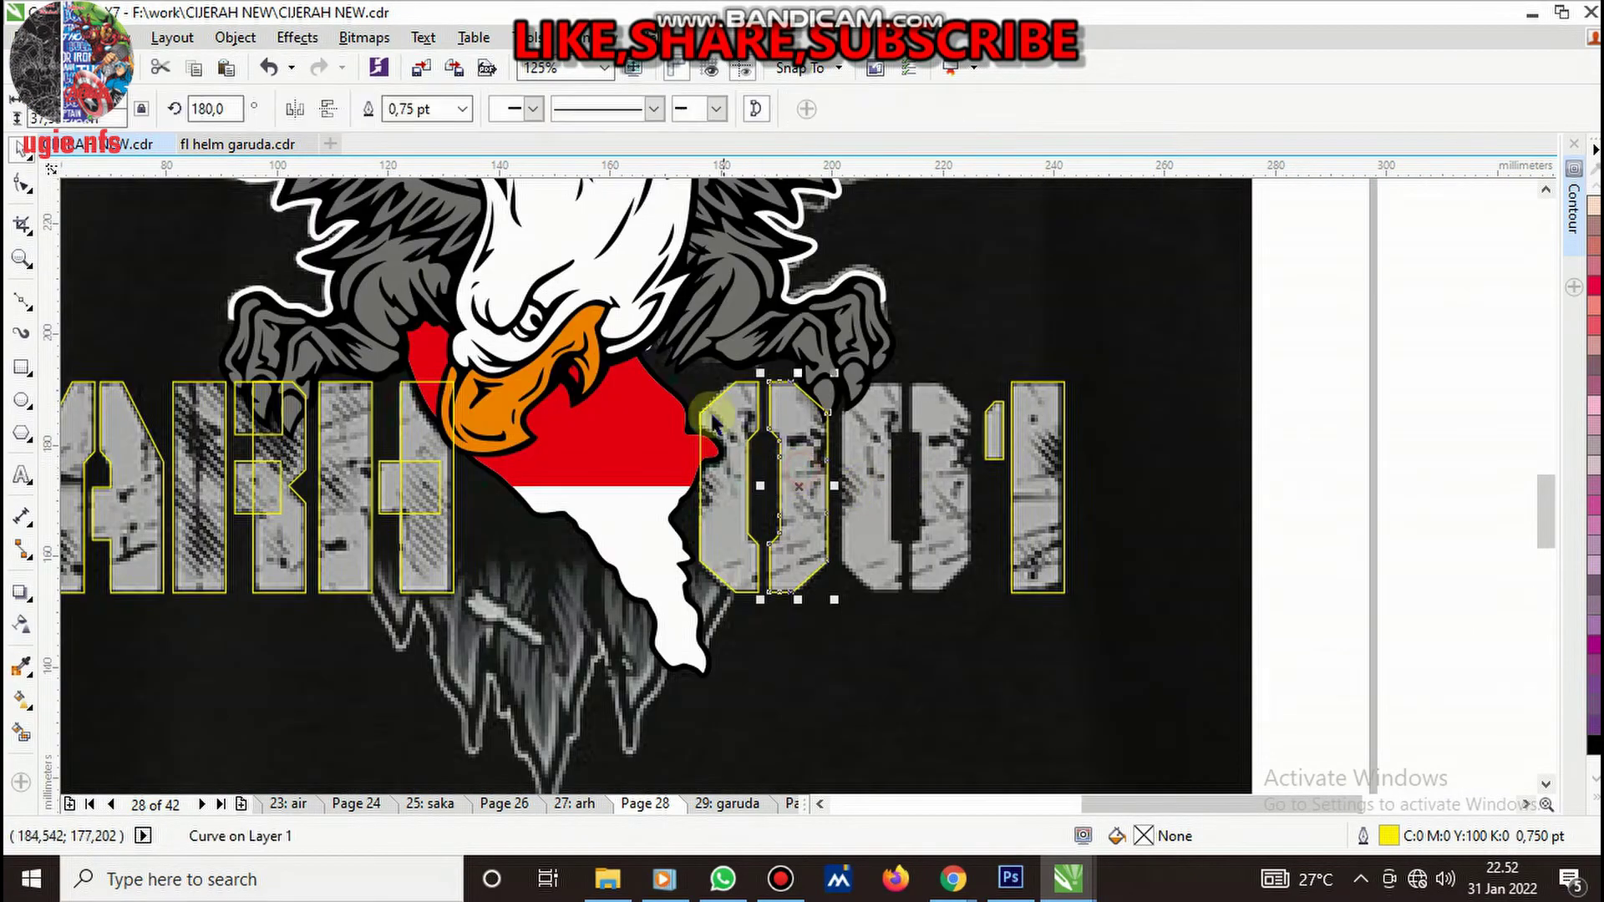
left_click_drag(730, 402, 875, 402)
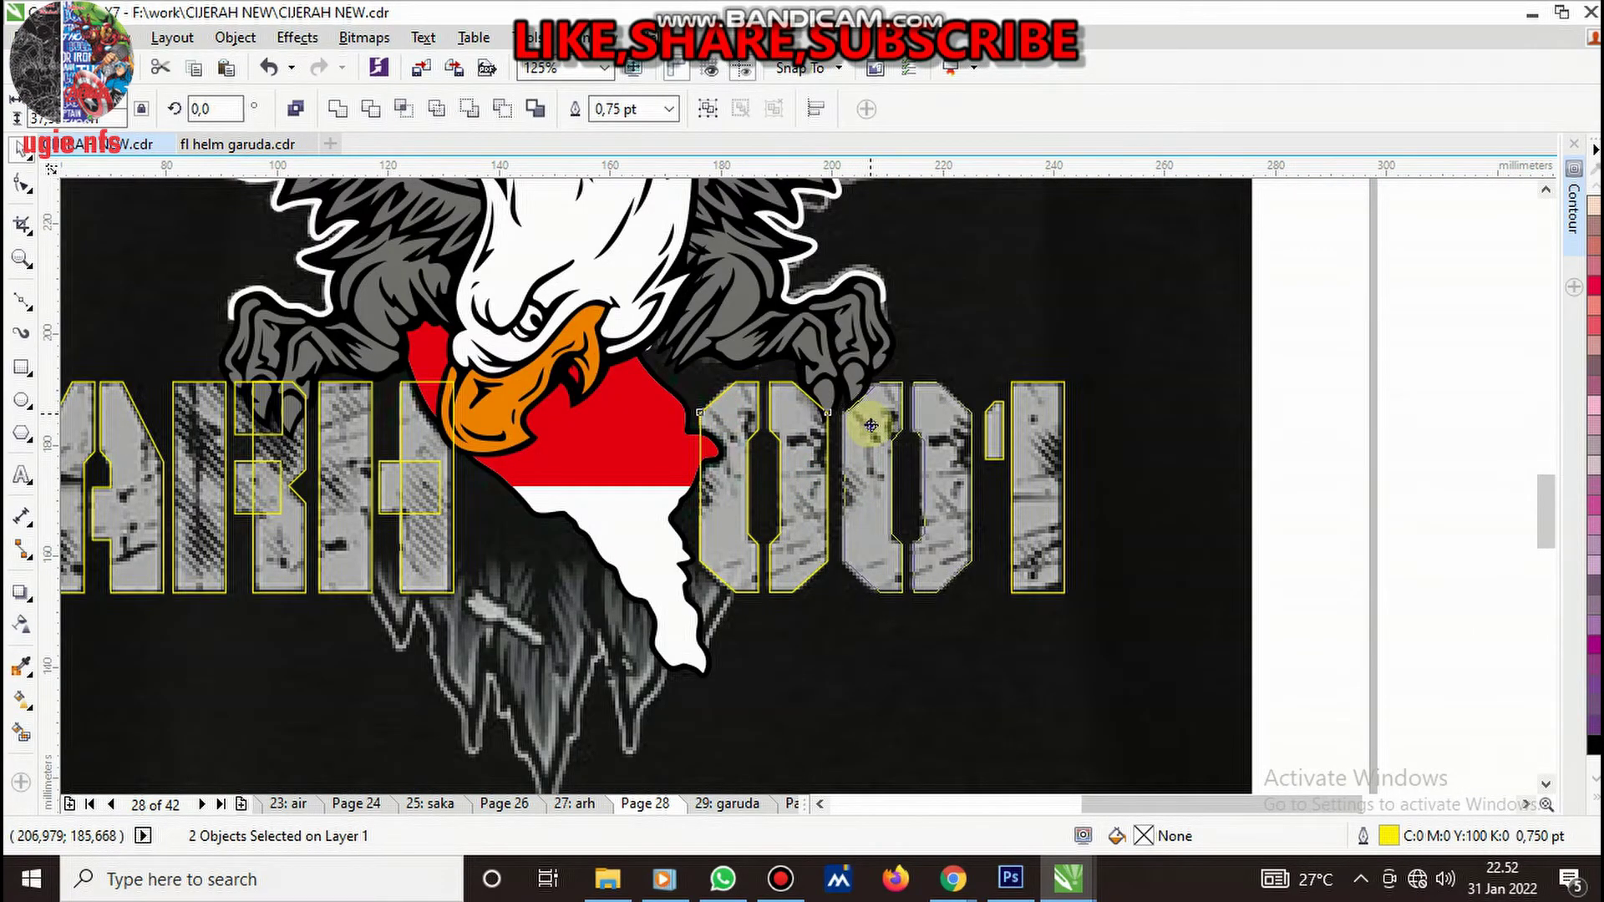
scroll(887, 462, "up", 3)
scroll(870, 469, "down", 1)
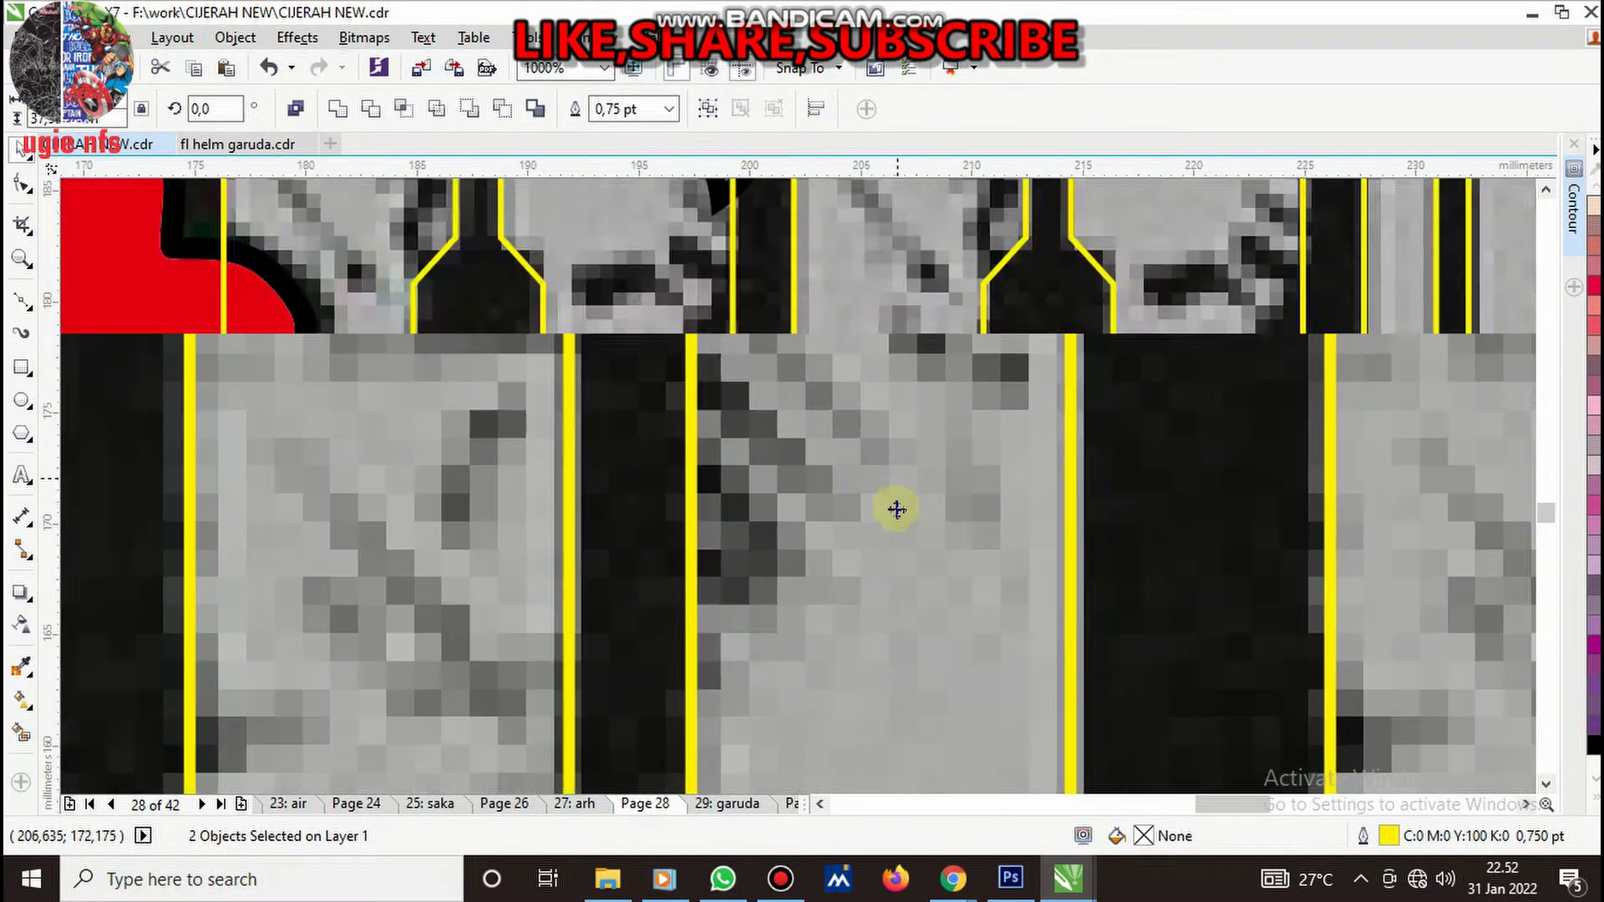
scroll(895, 509, "down", 3)
scroll(978, 560, "down", 4)
left_click(1075, 599)
scroll(1069, 593, "up", 5)
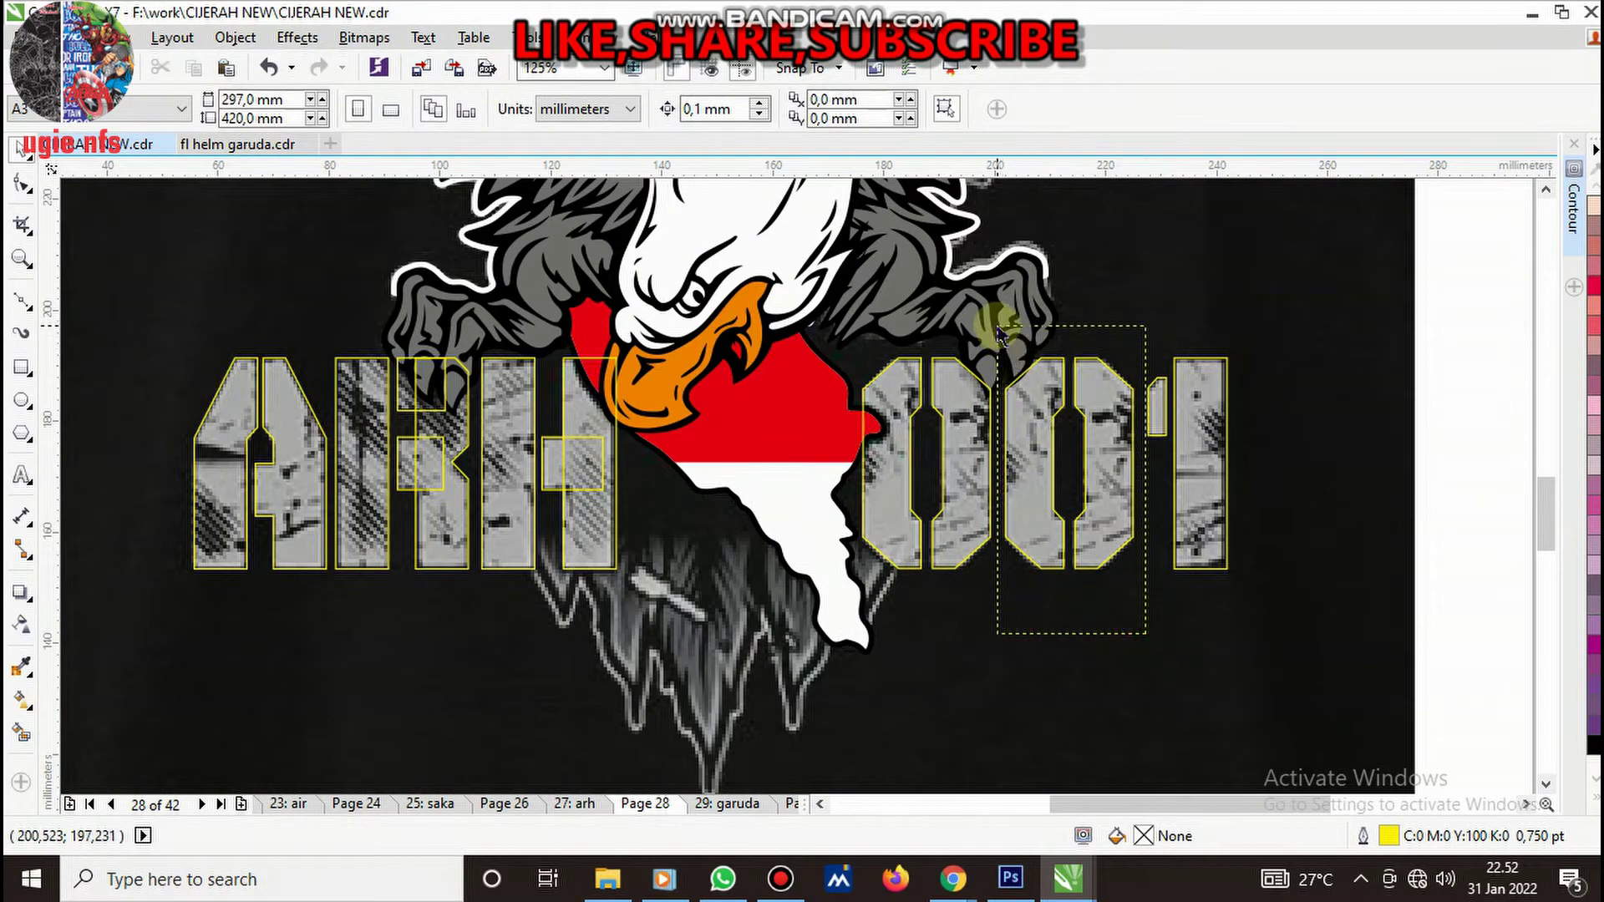
left_click_drag(1021, 382, 1000, 382)
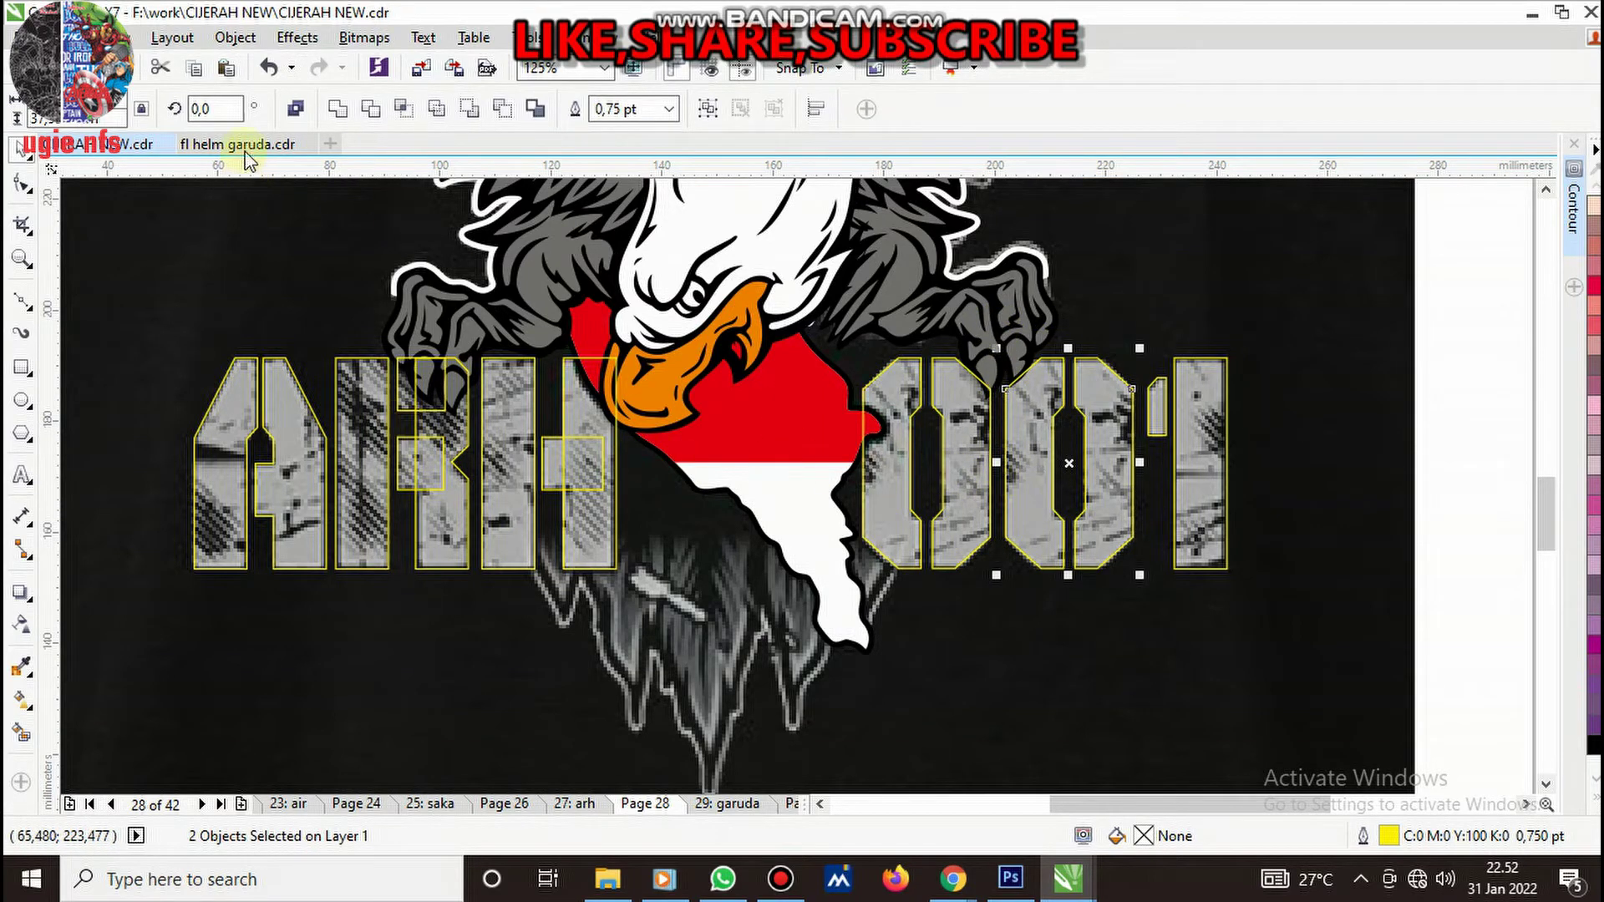
left_click(335, 108)
- Weld the first 0's two halves together, then weld the H crossbar into its vertical bar
left_click(968, 532)
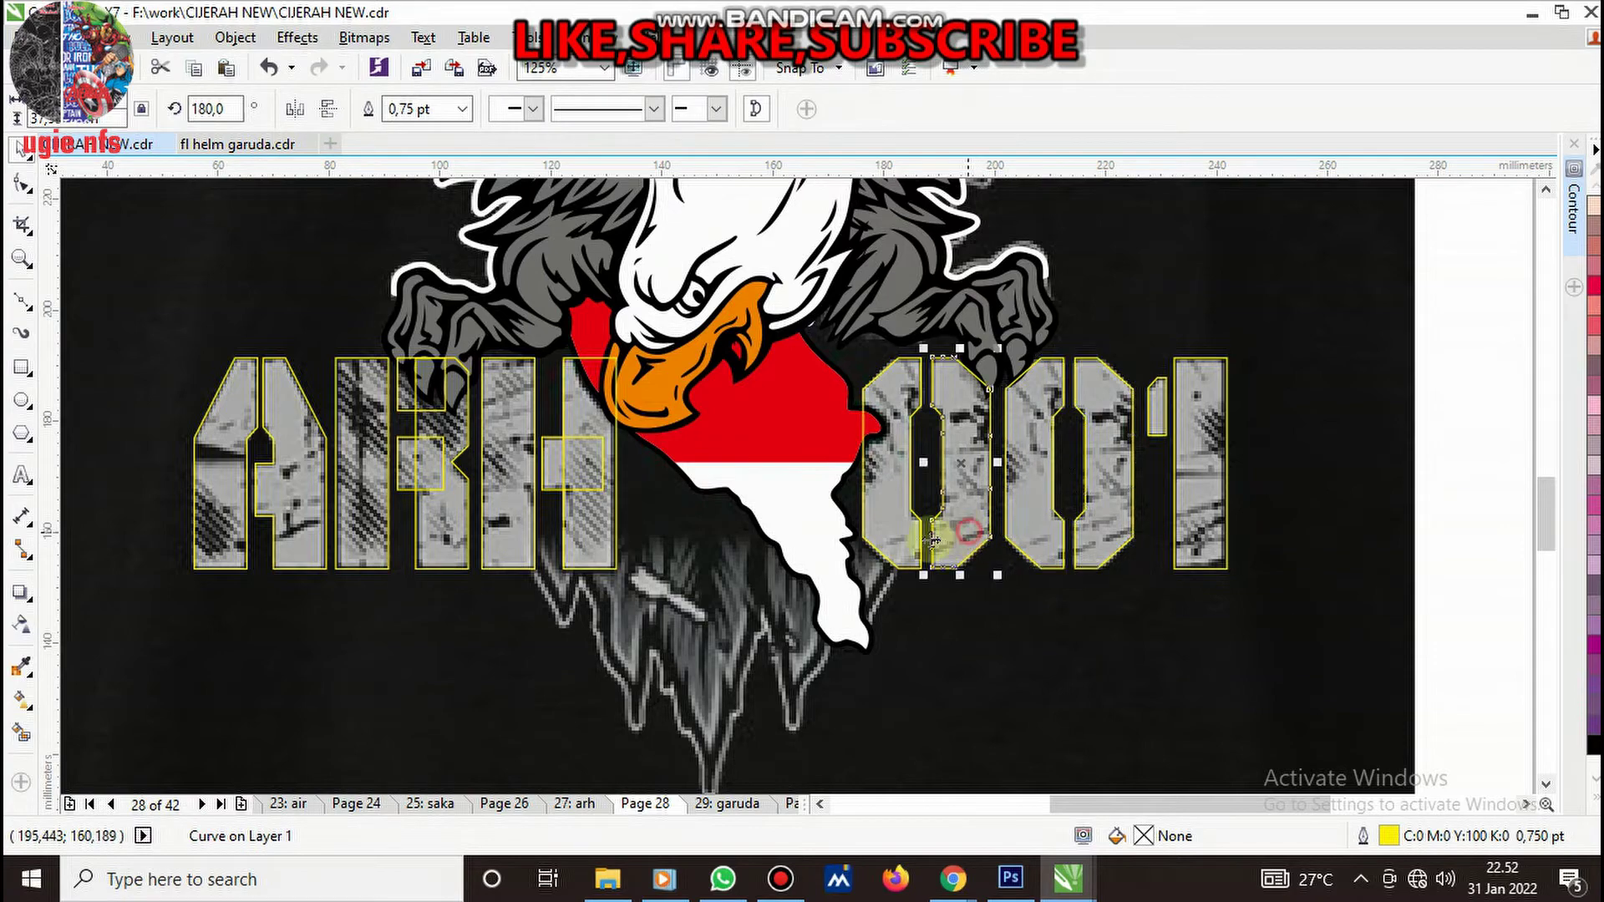
left_click(879, 525, "shift")
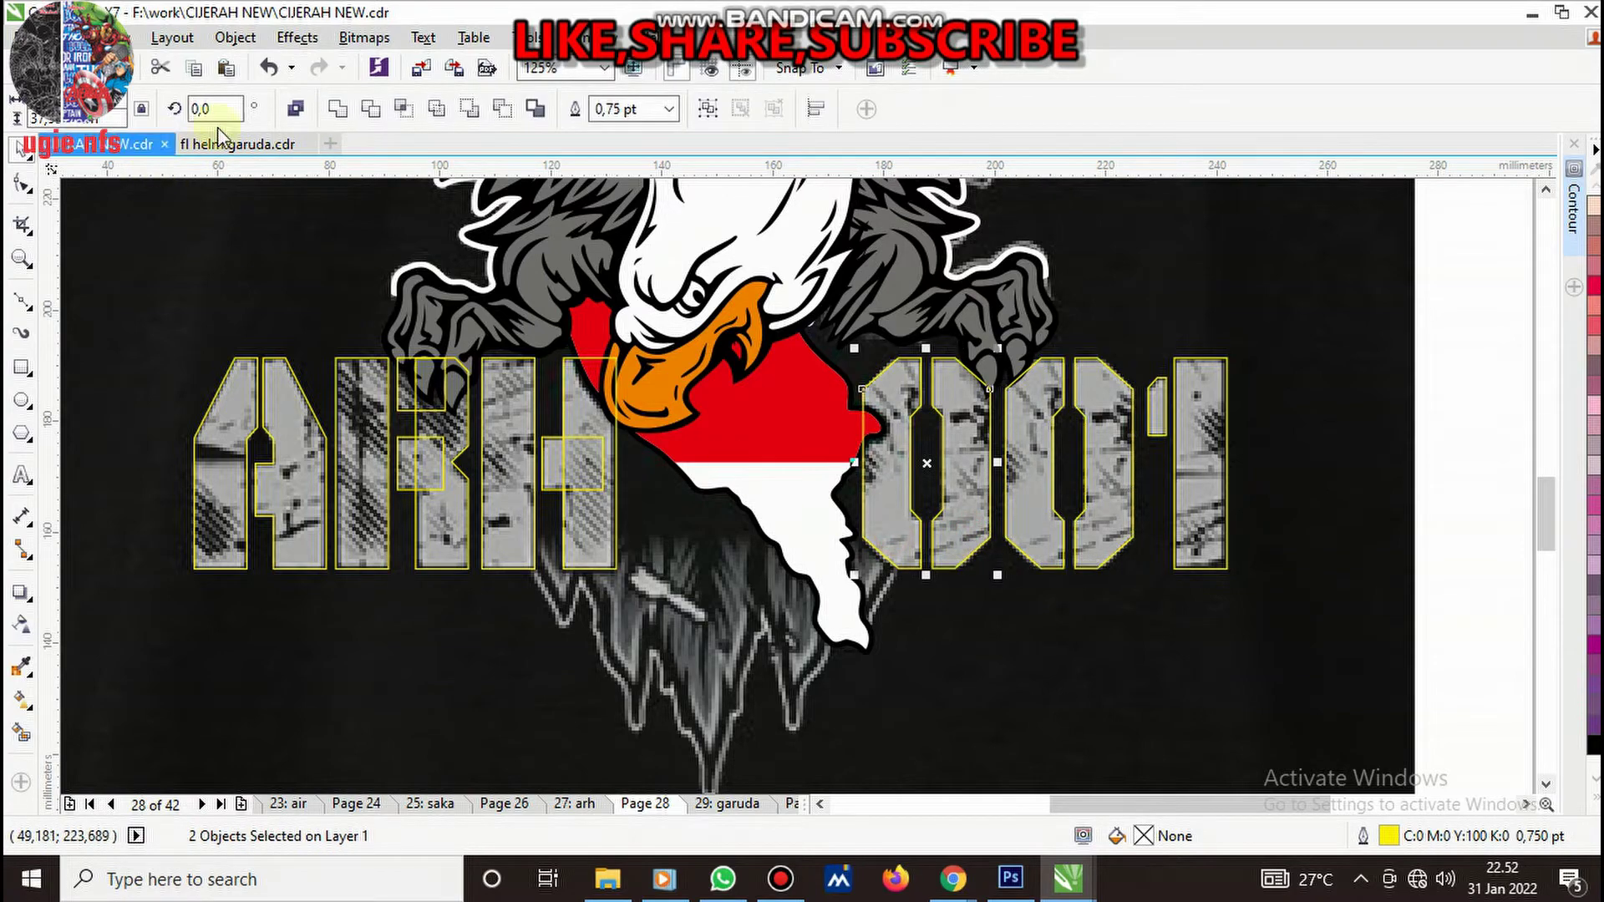
left_click(335, 110)
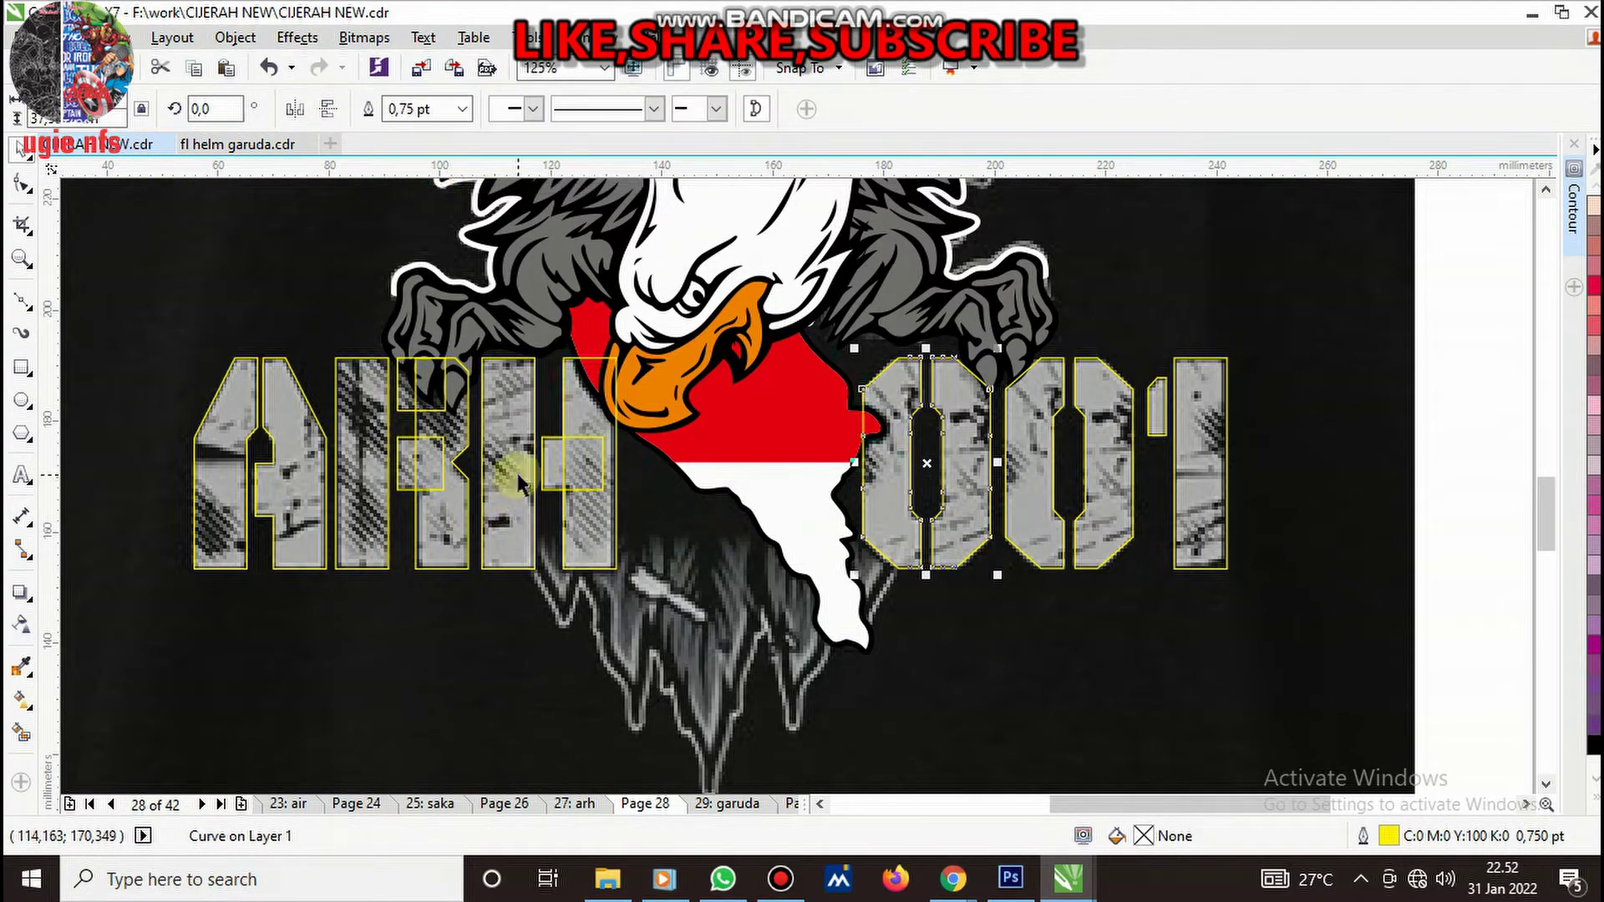
scroll(518, 483, "up", 1)
left_click(576, 451)
left_click(618, 358, "shift")
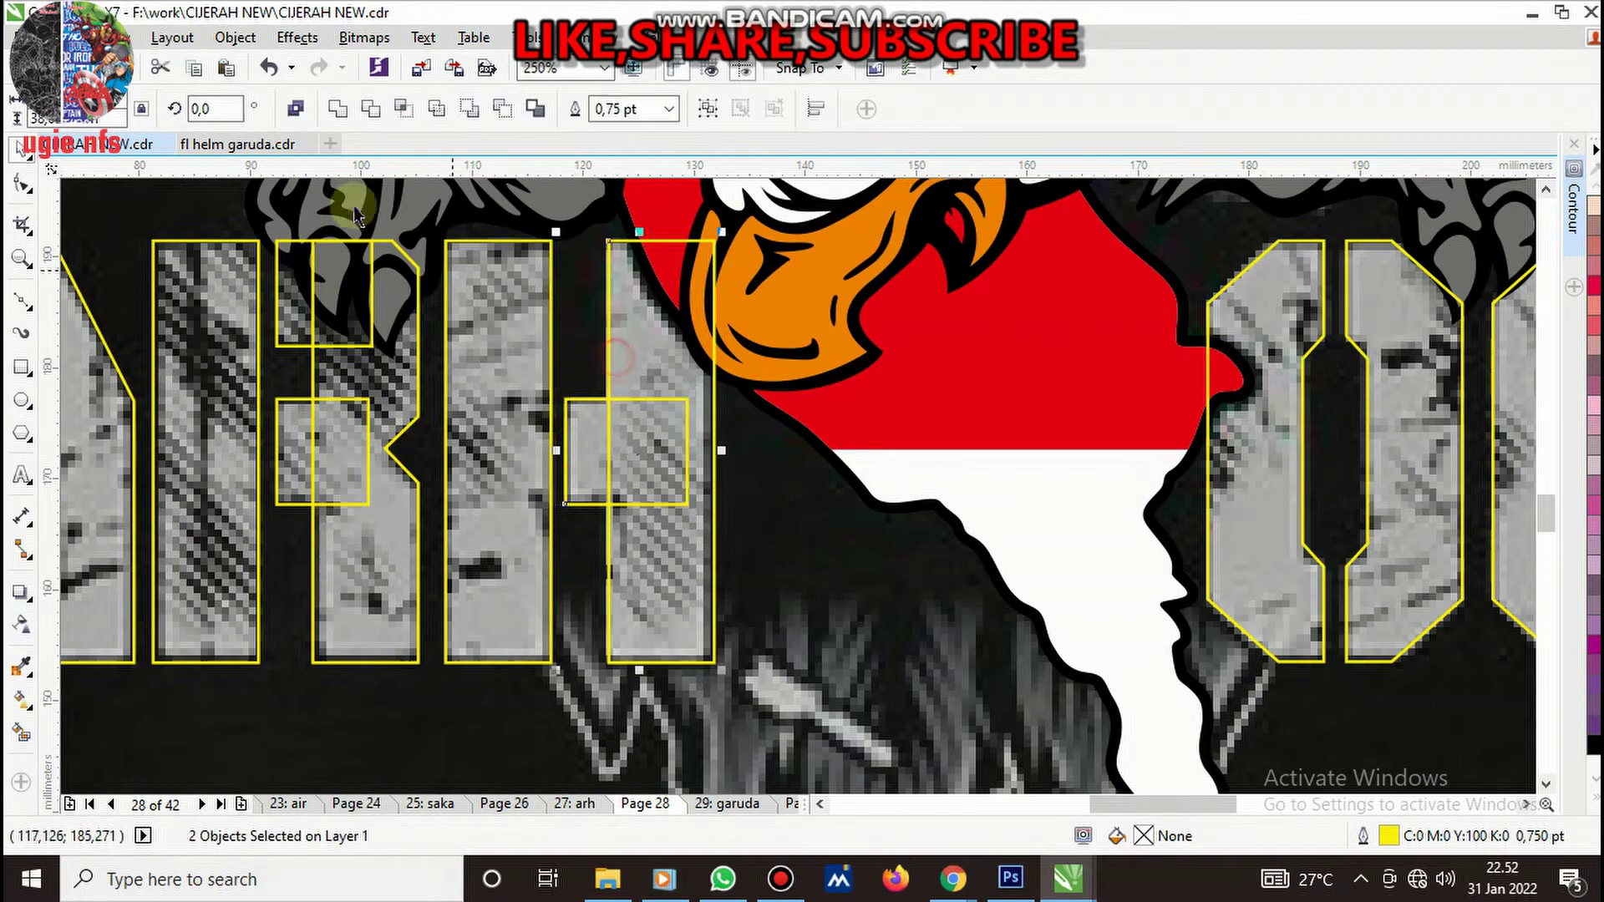
left_click(335, 109)
- Weld the R's two small boxes and tall bar into one outline
left_click(298, 353)
left_click(294, 330, "shift")
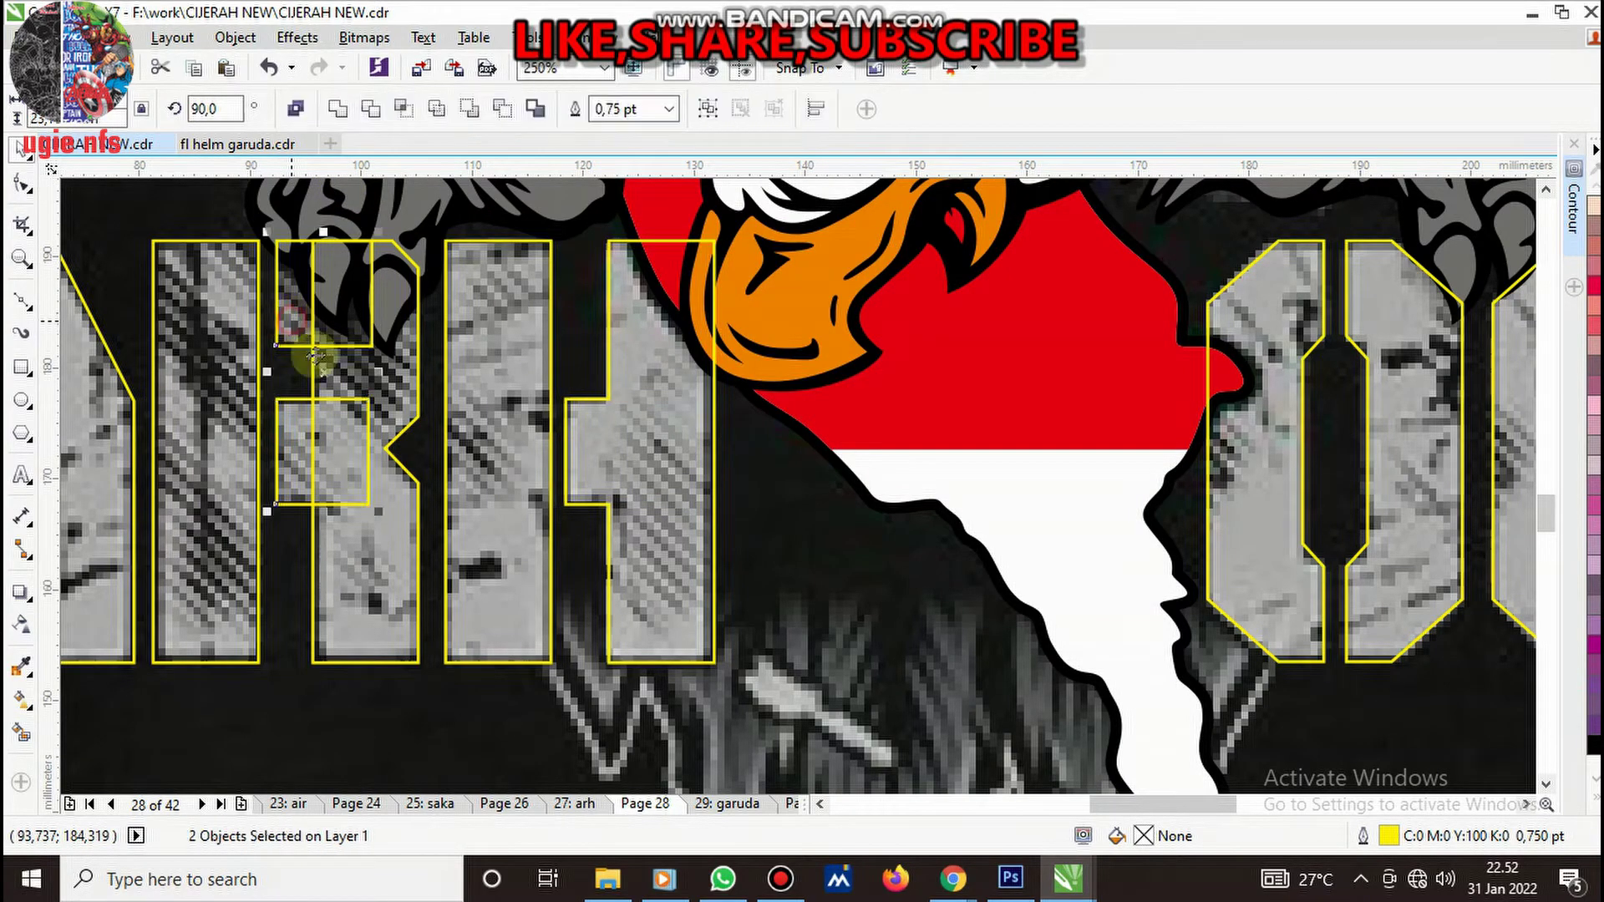
left_click(359, 597, "shift")
left_click(335, 109)
scroll(704, 485, "down", 1)
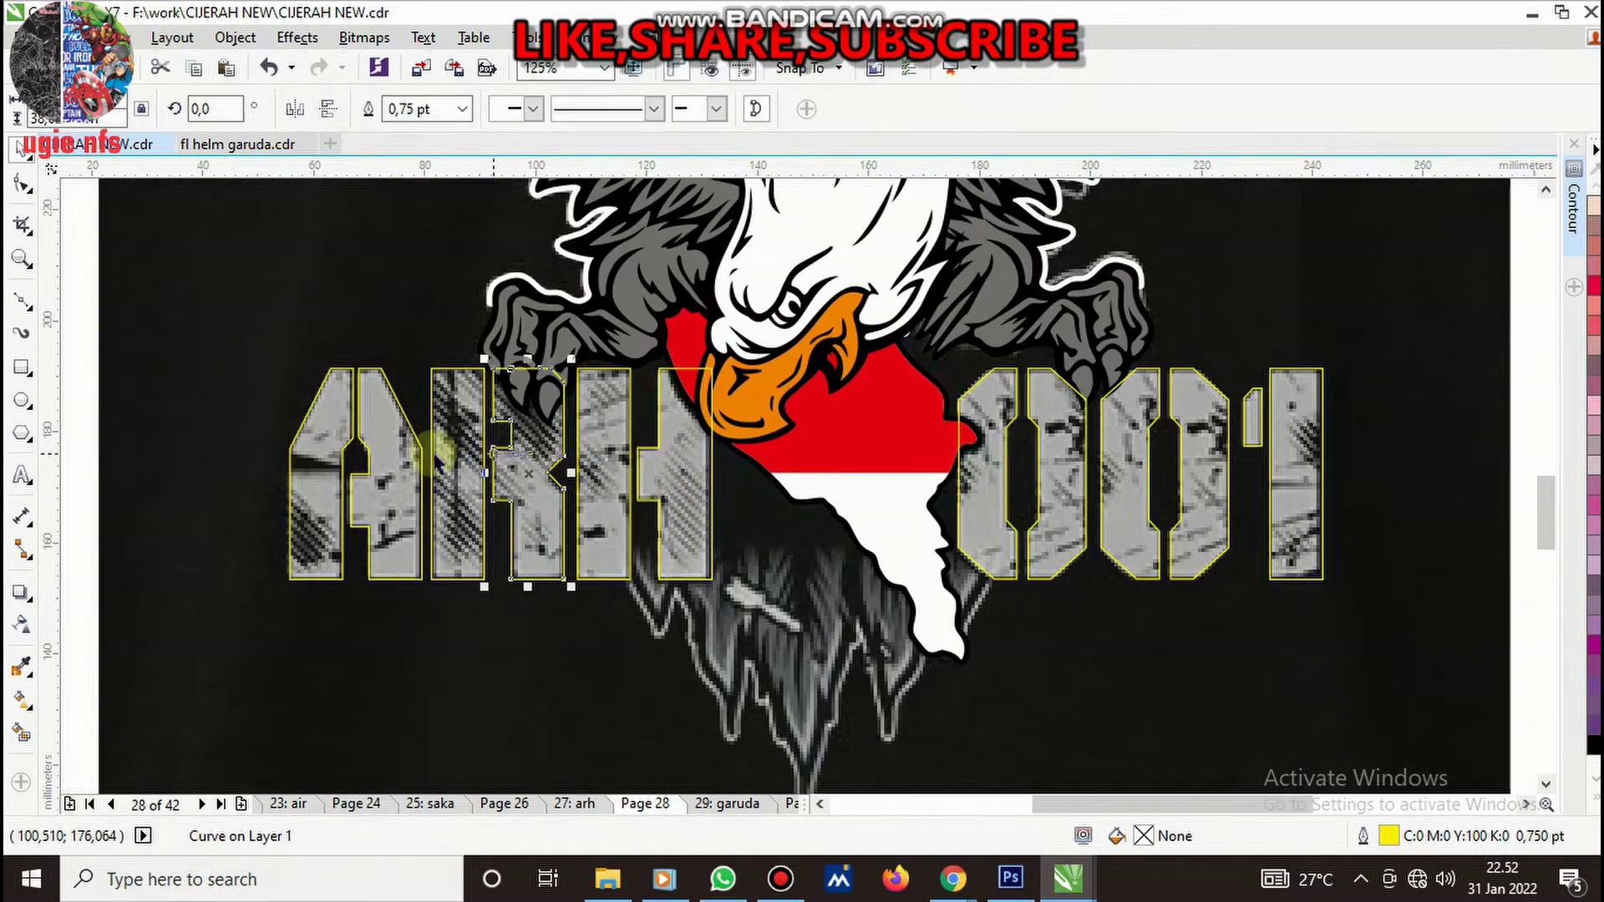
left_click(232, 431)
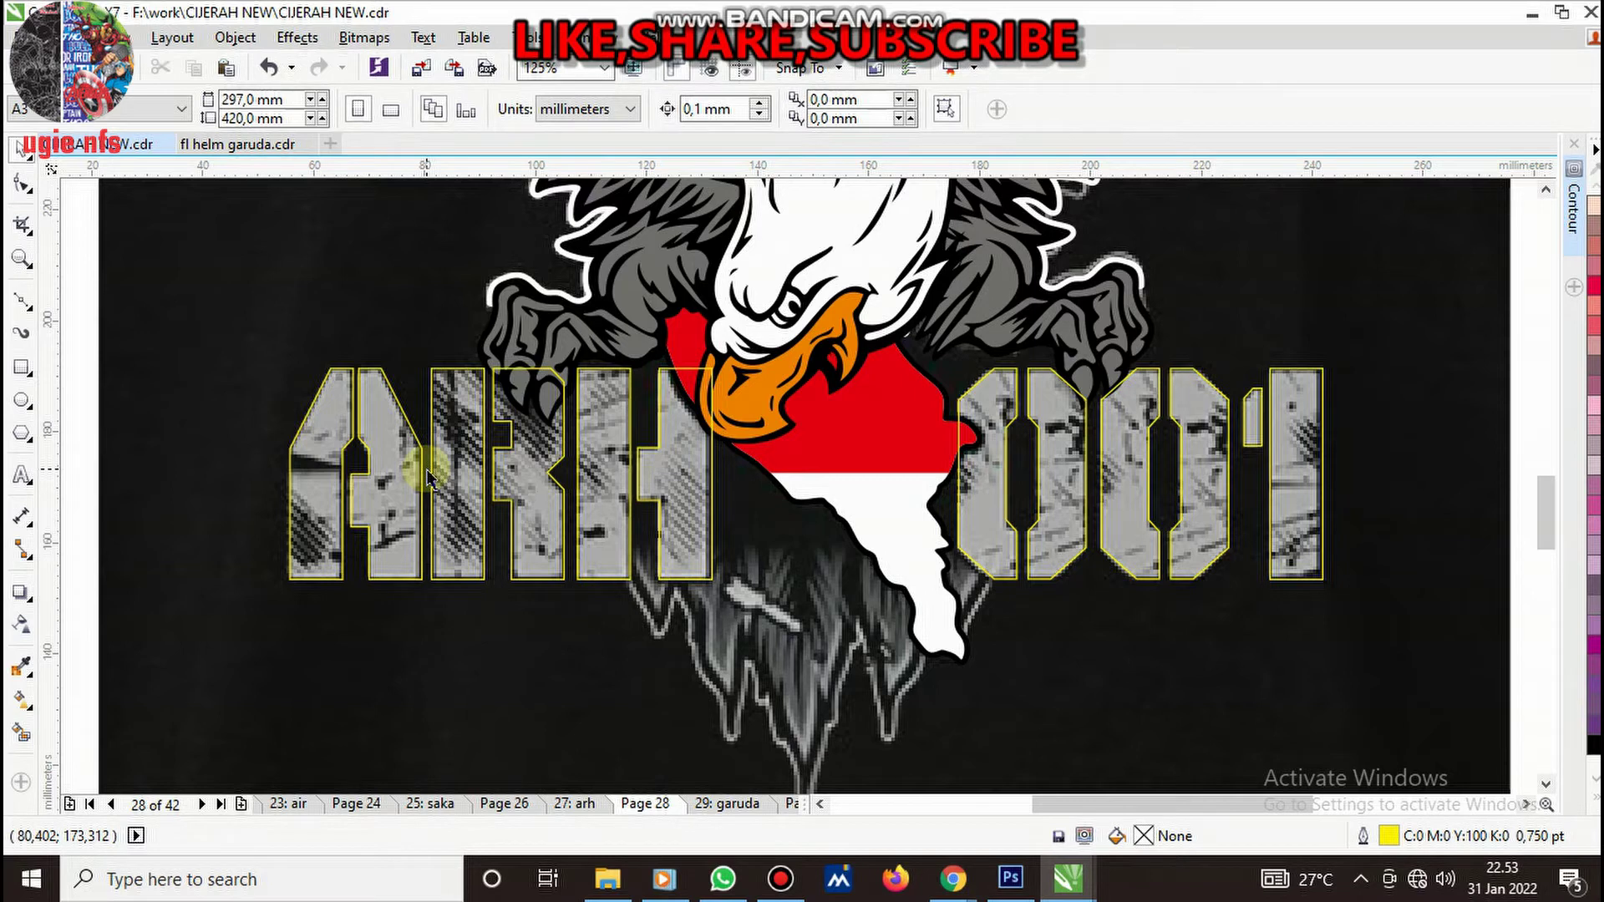
- Cut a triangular wedge notch out of the letter A and delete the leftover triangle
left_click(34, 311)
scroll(315, 476, "up", 3)
scroll(376, 465, "up", 2)
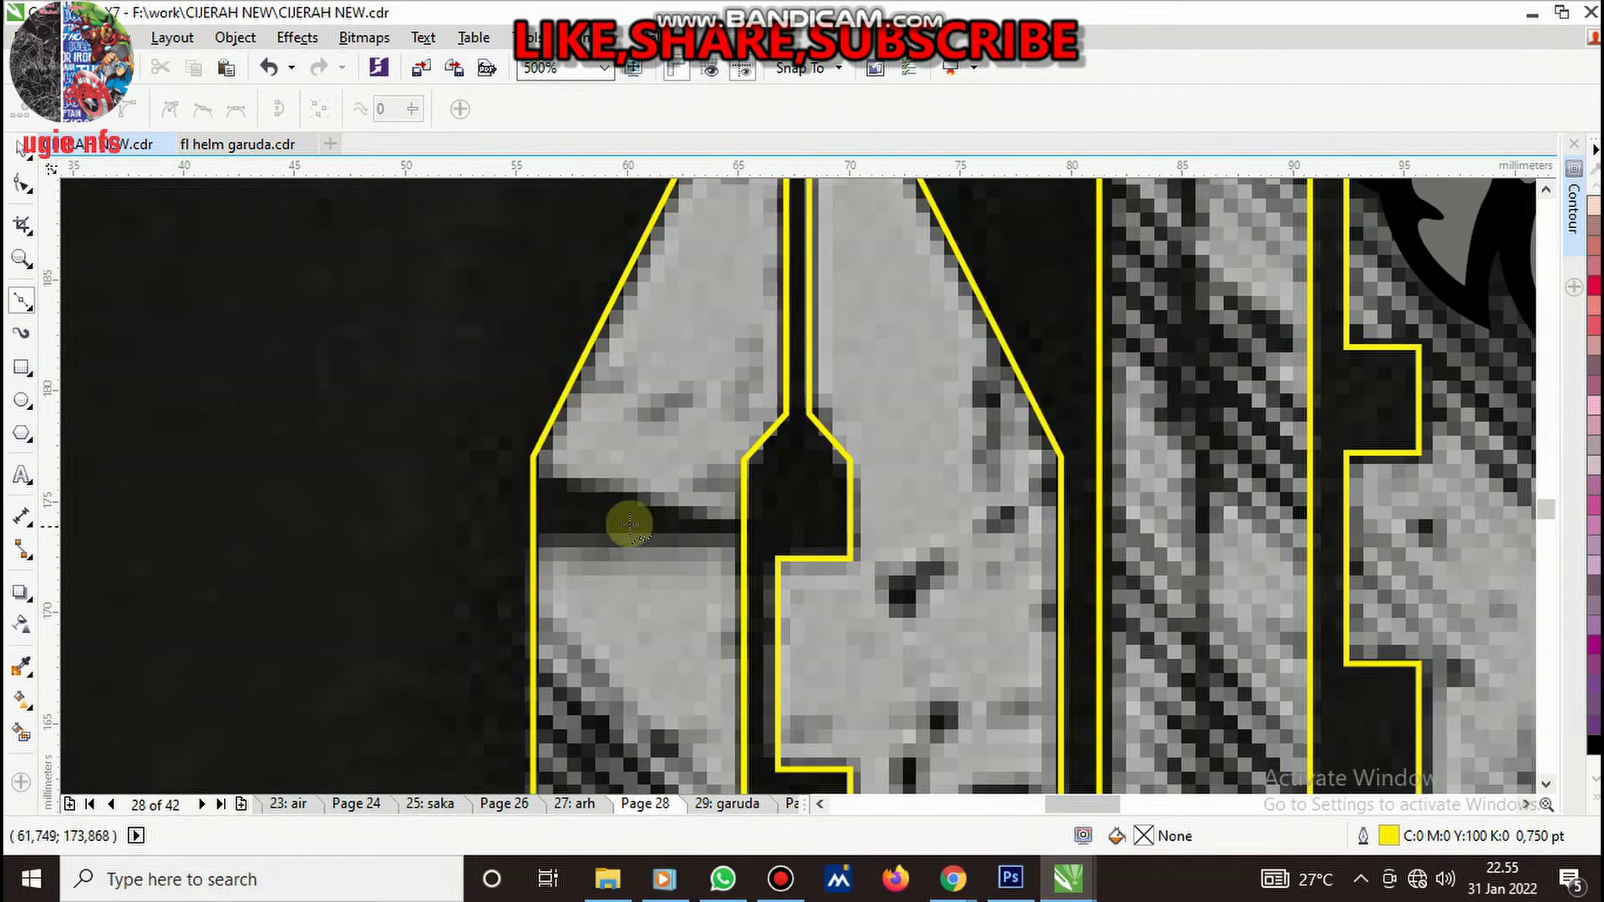
scroll(630, 525, "up", 1)
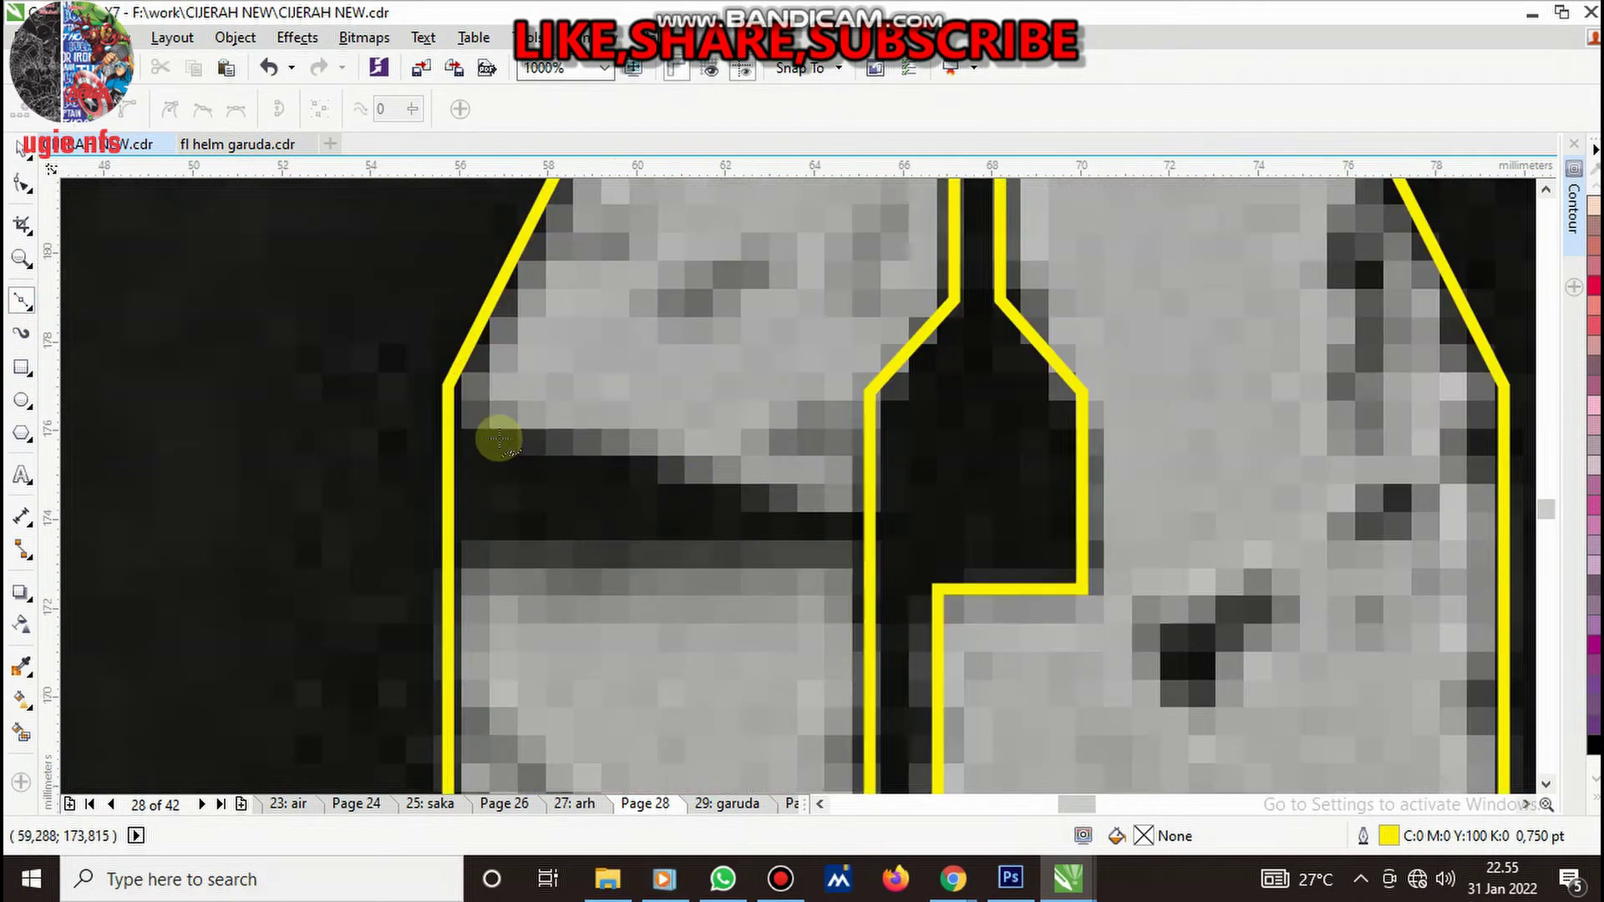
left_click(894, 525)
left_click(887, 560)
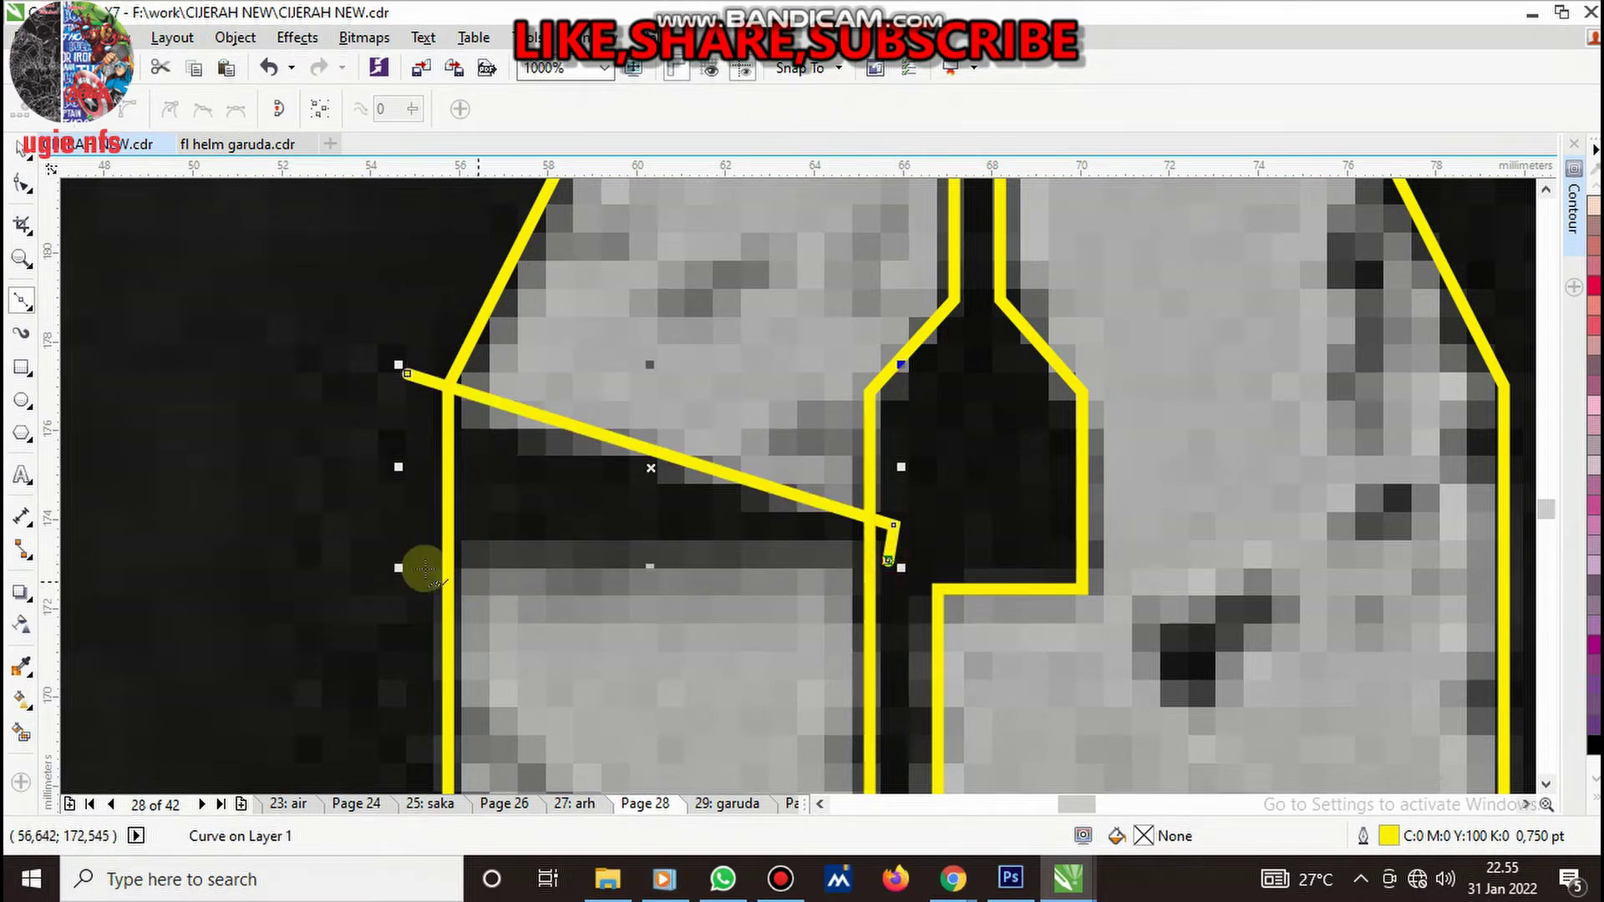
left_click(336, 563)
left_click(406, 373)
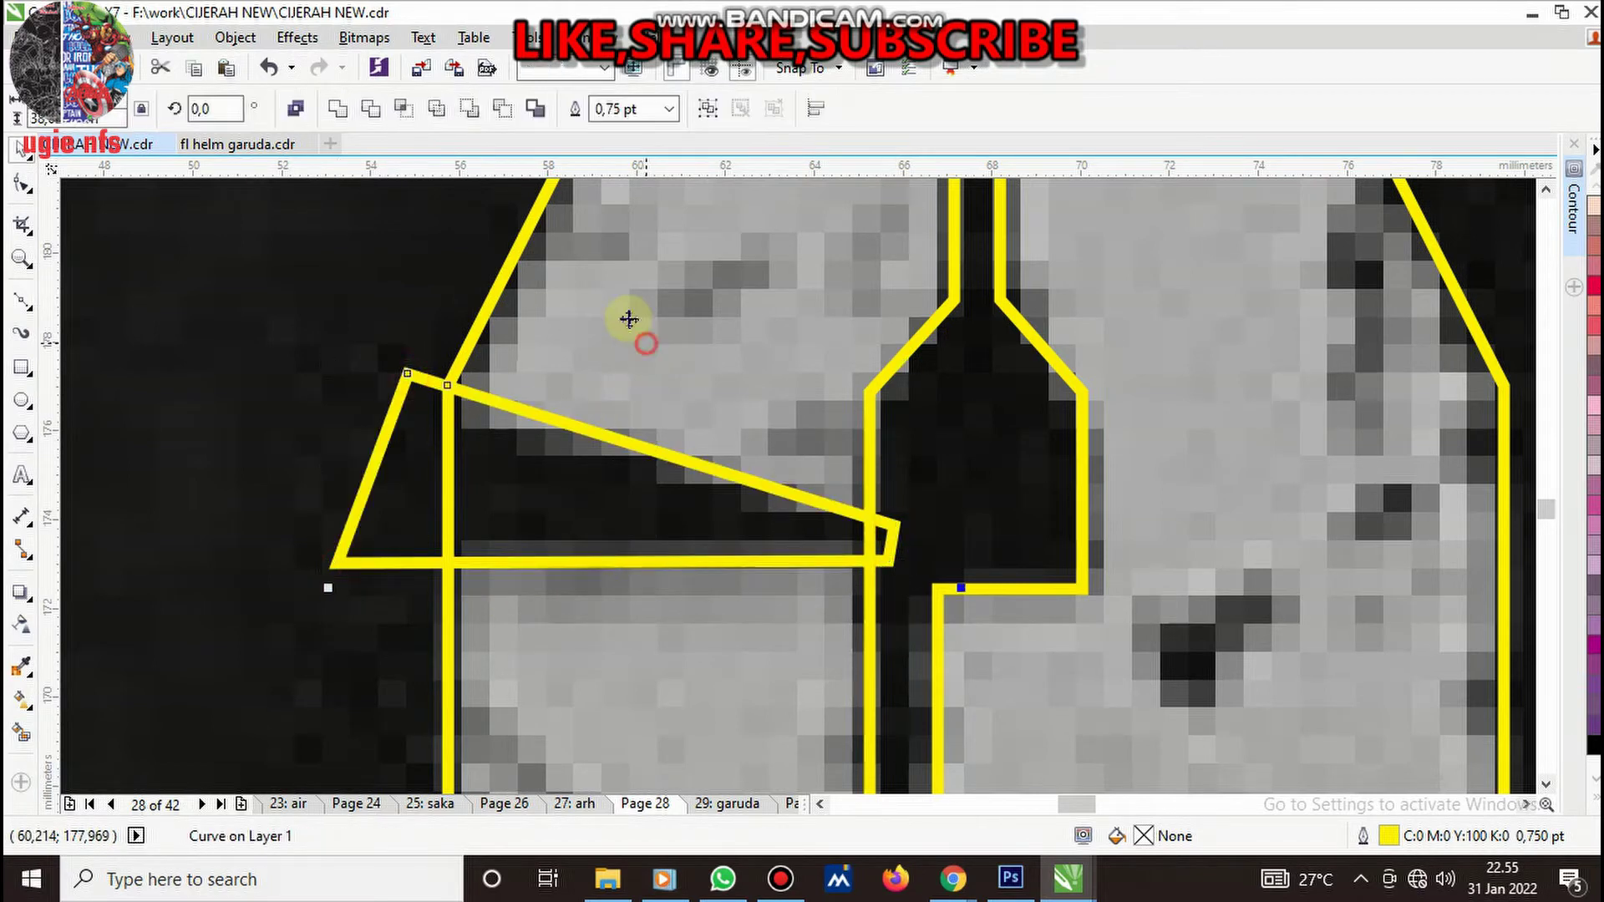
left_click(627, 317, "shift")
key("Delete")
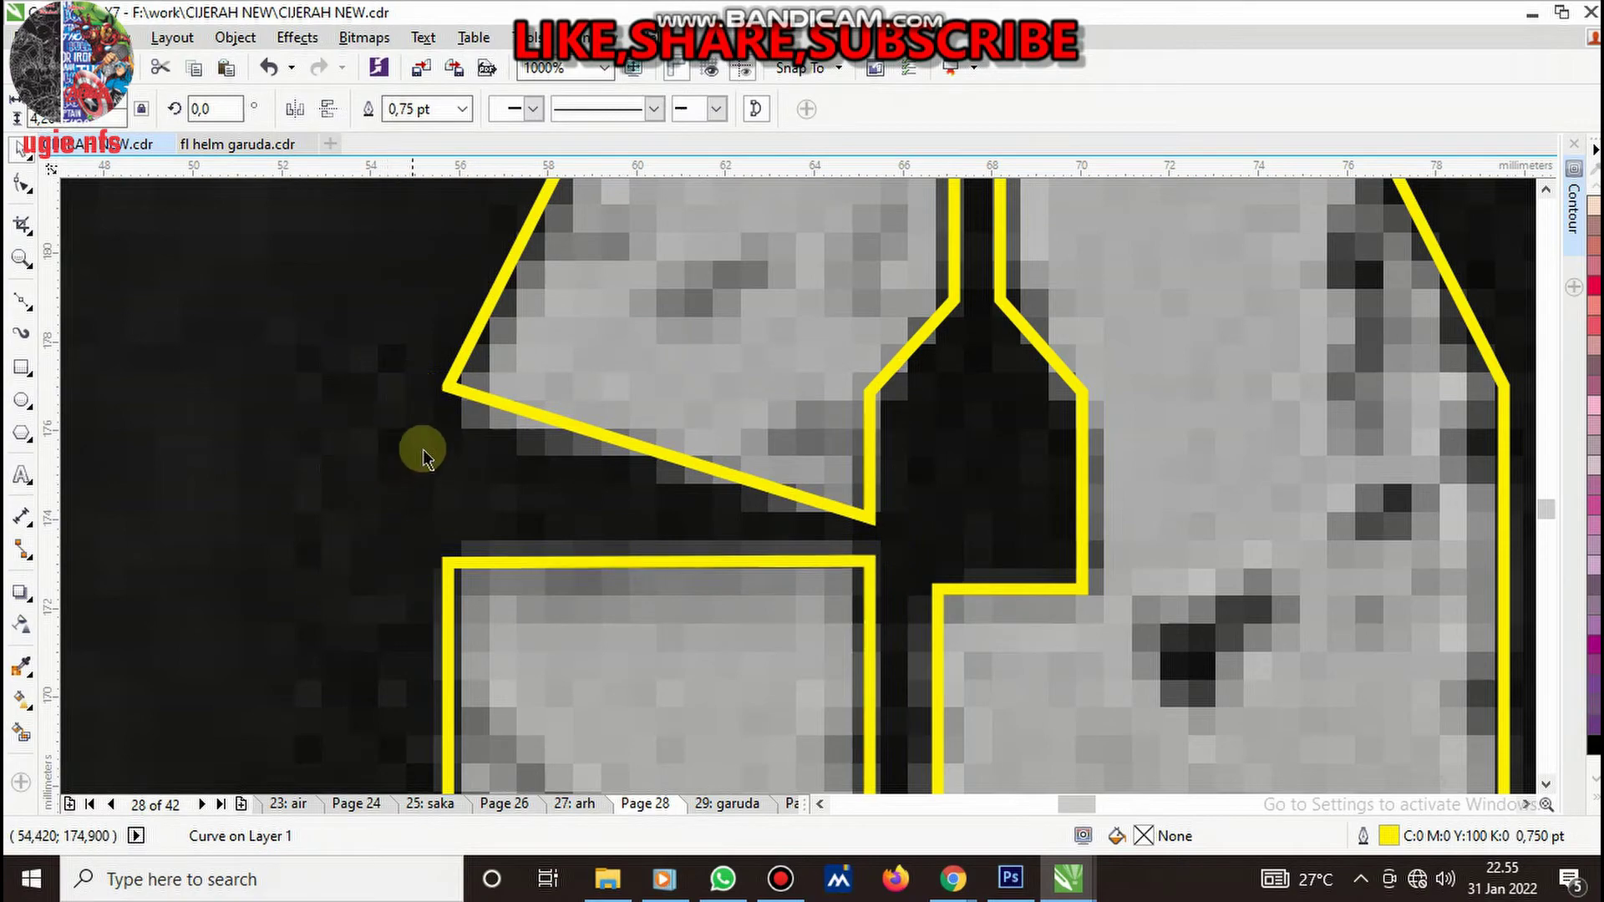
key("F3")
- Combine the two rectangle letter pieces, give them a 1 mm contour, and break it apart
scroll(778, 580, "up", 2)
left_click(680, 513)
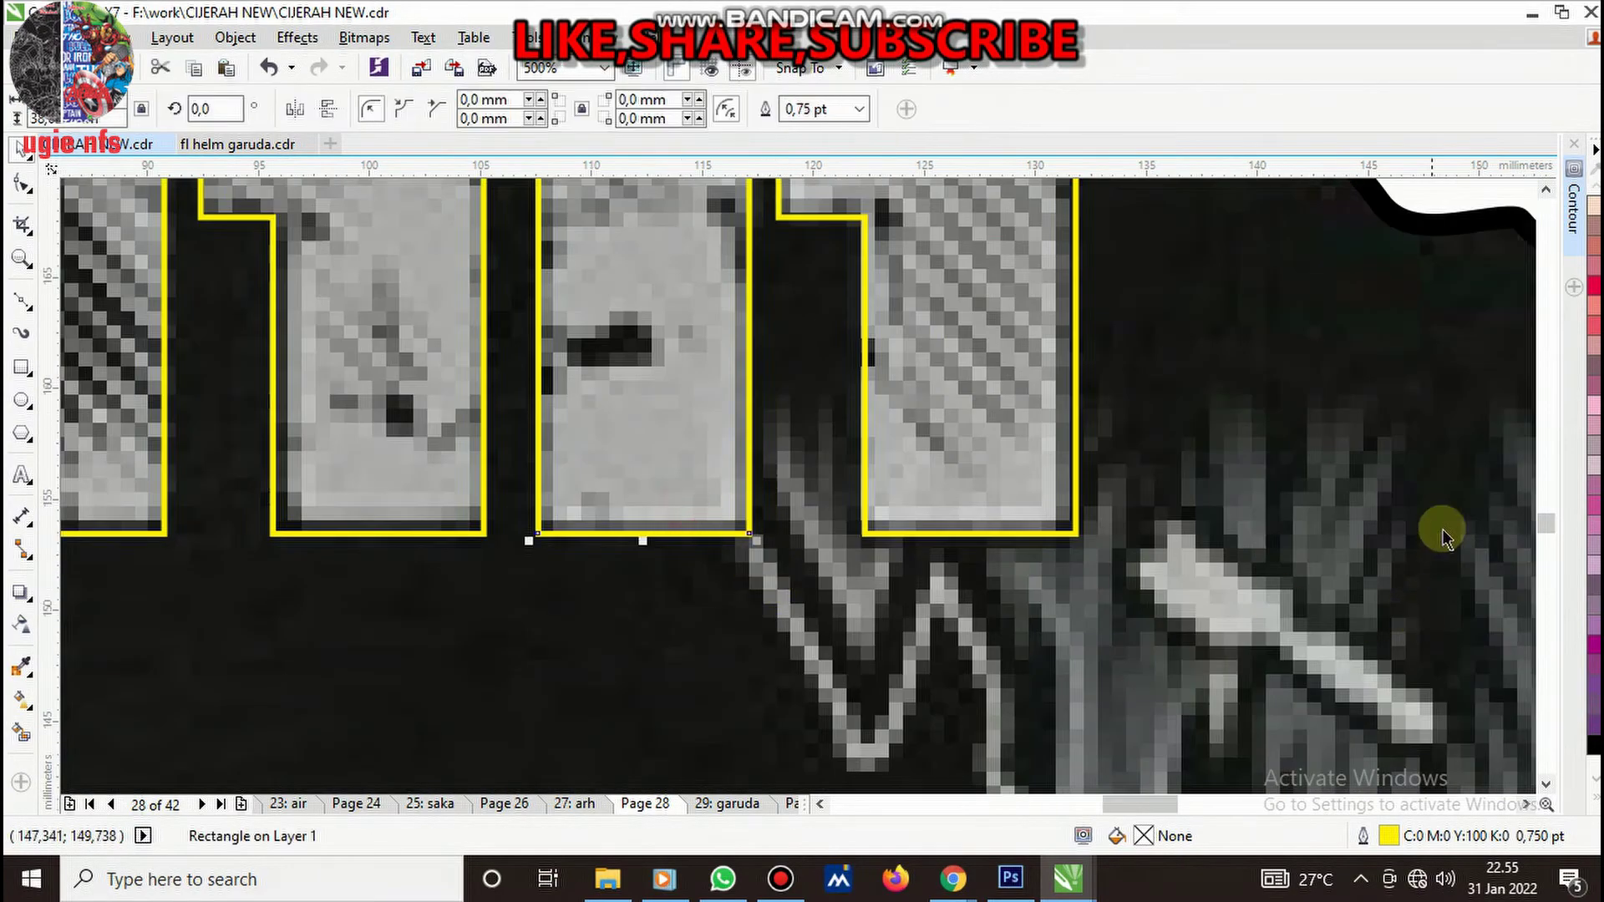
left_click(1571, 209)
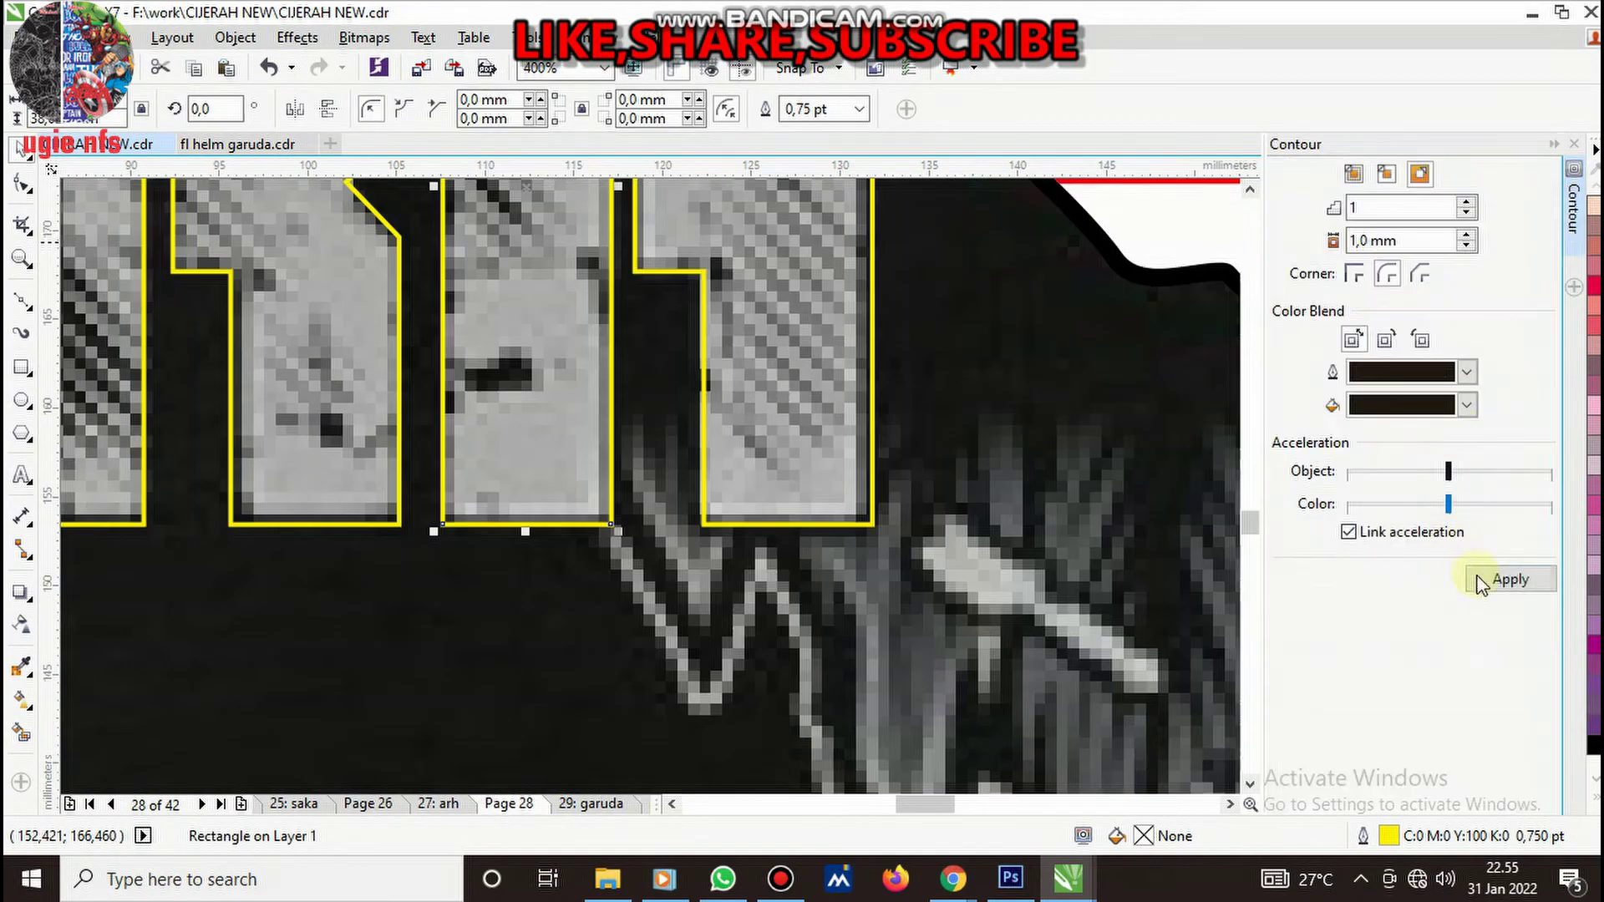
left_click(1490, 587)
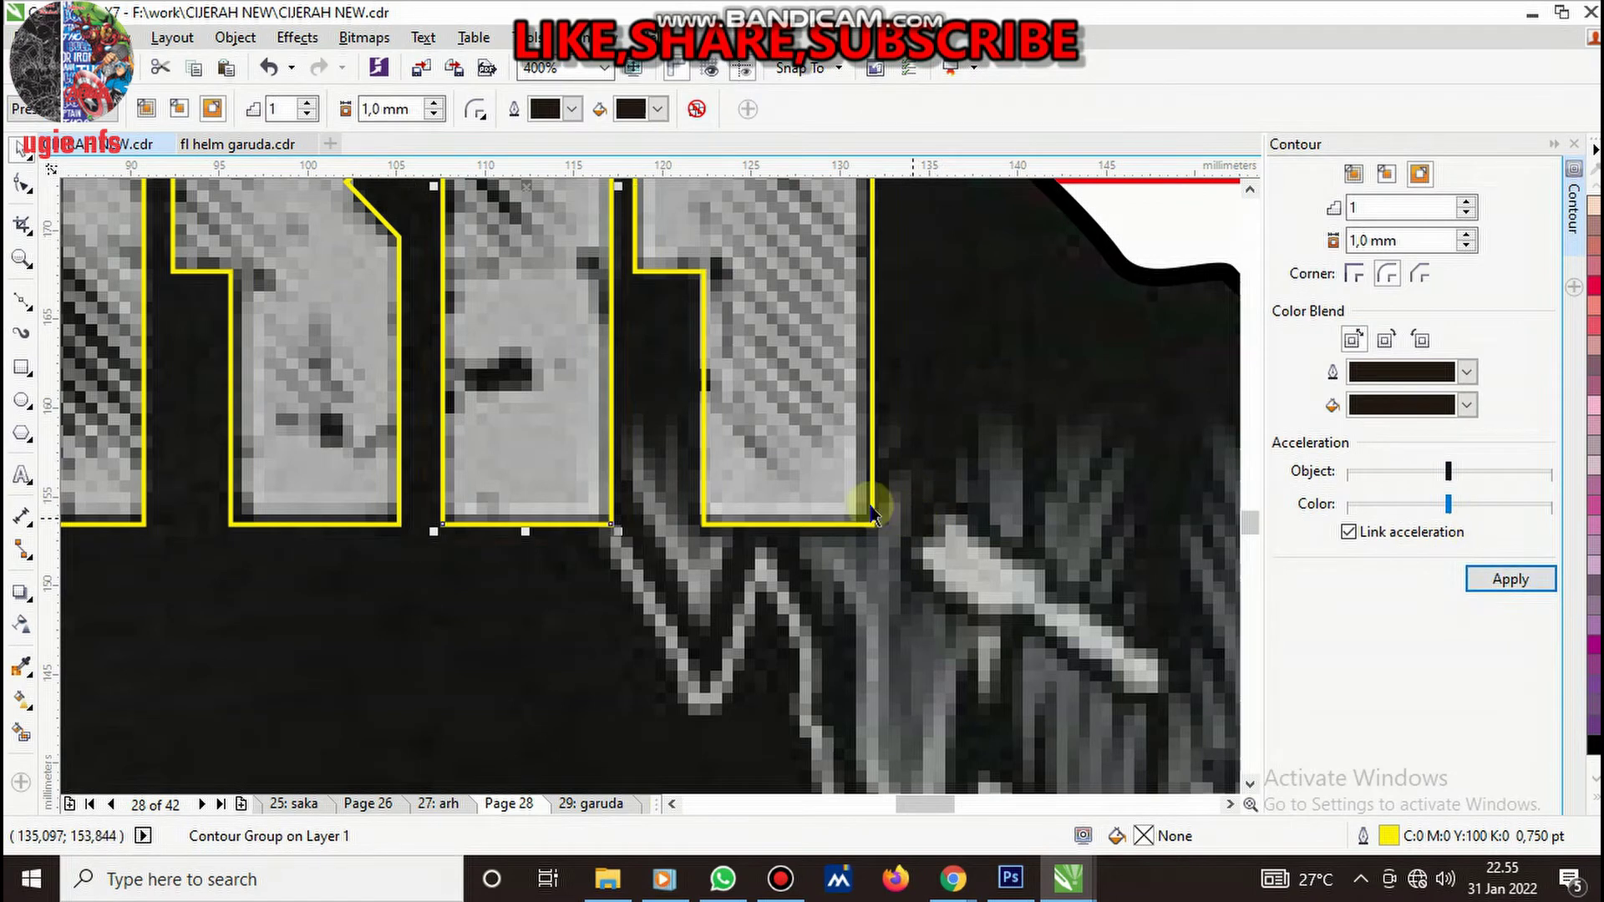
key("ctrl+z")
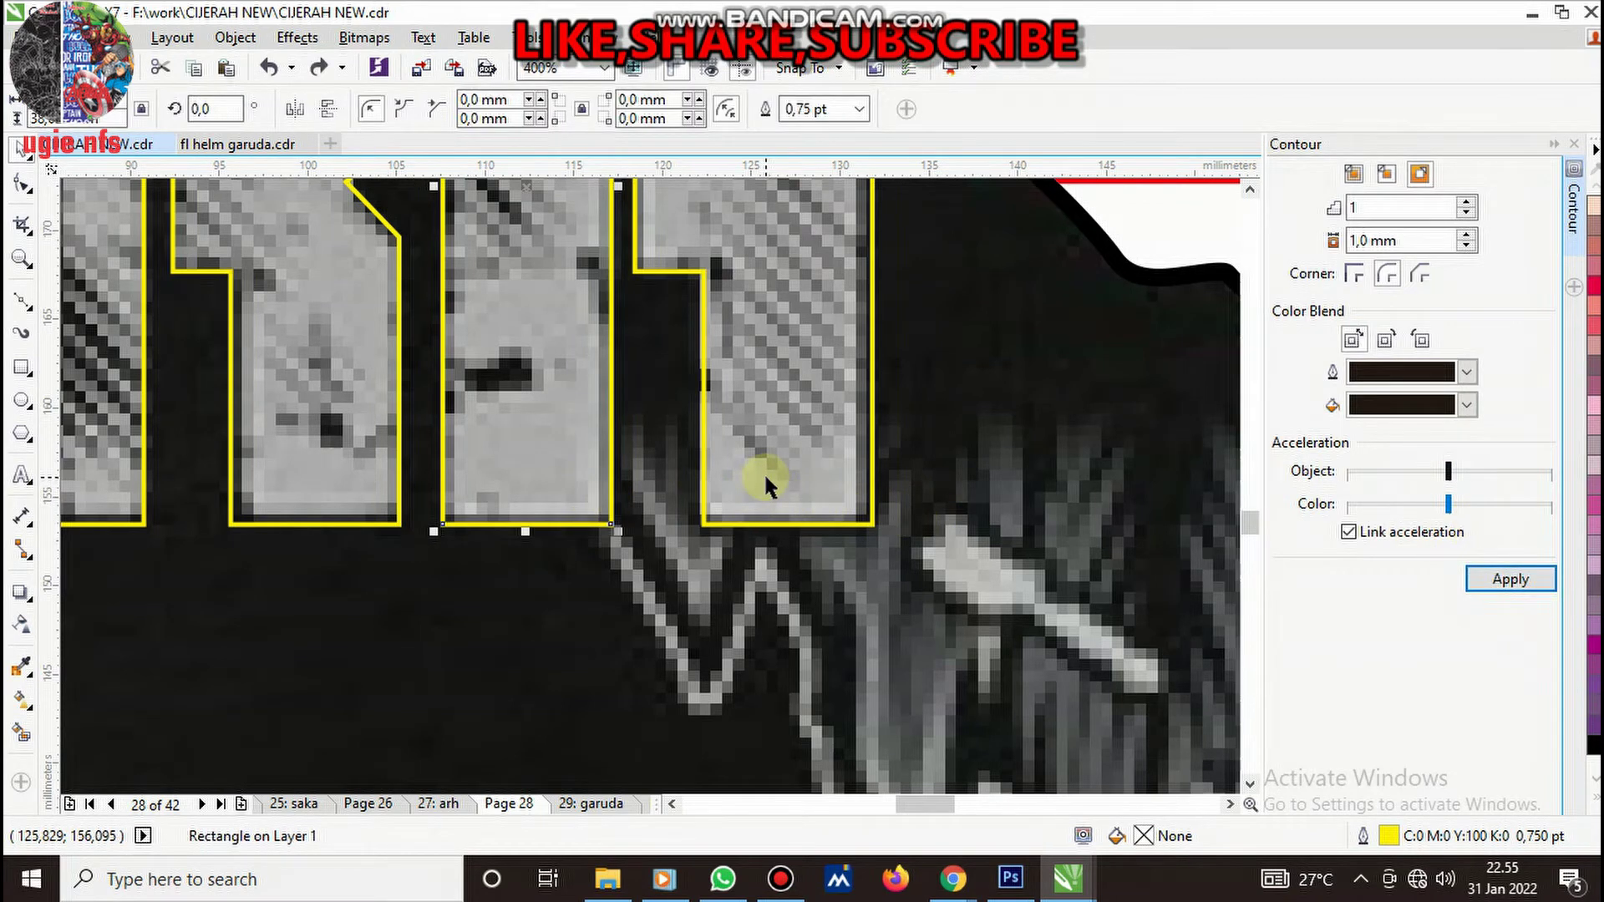
left_click(763, 472, "shift")
left_click(335, 111)
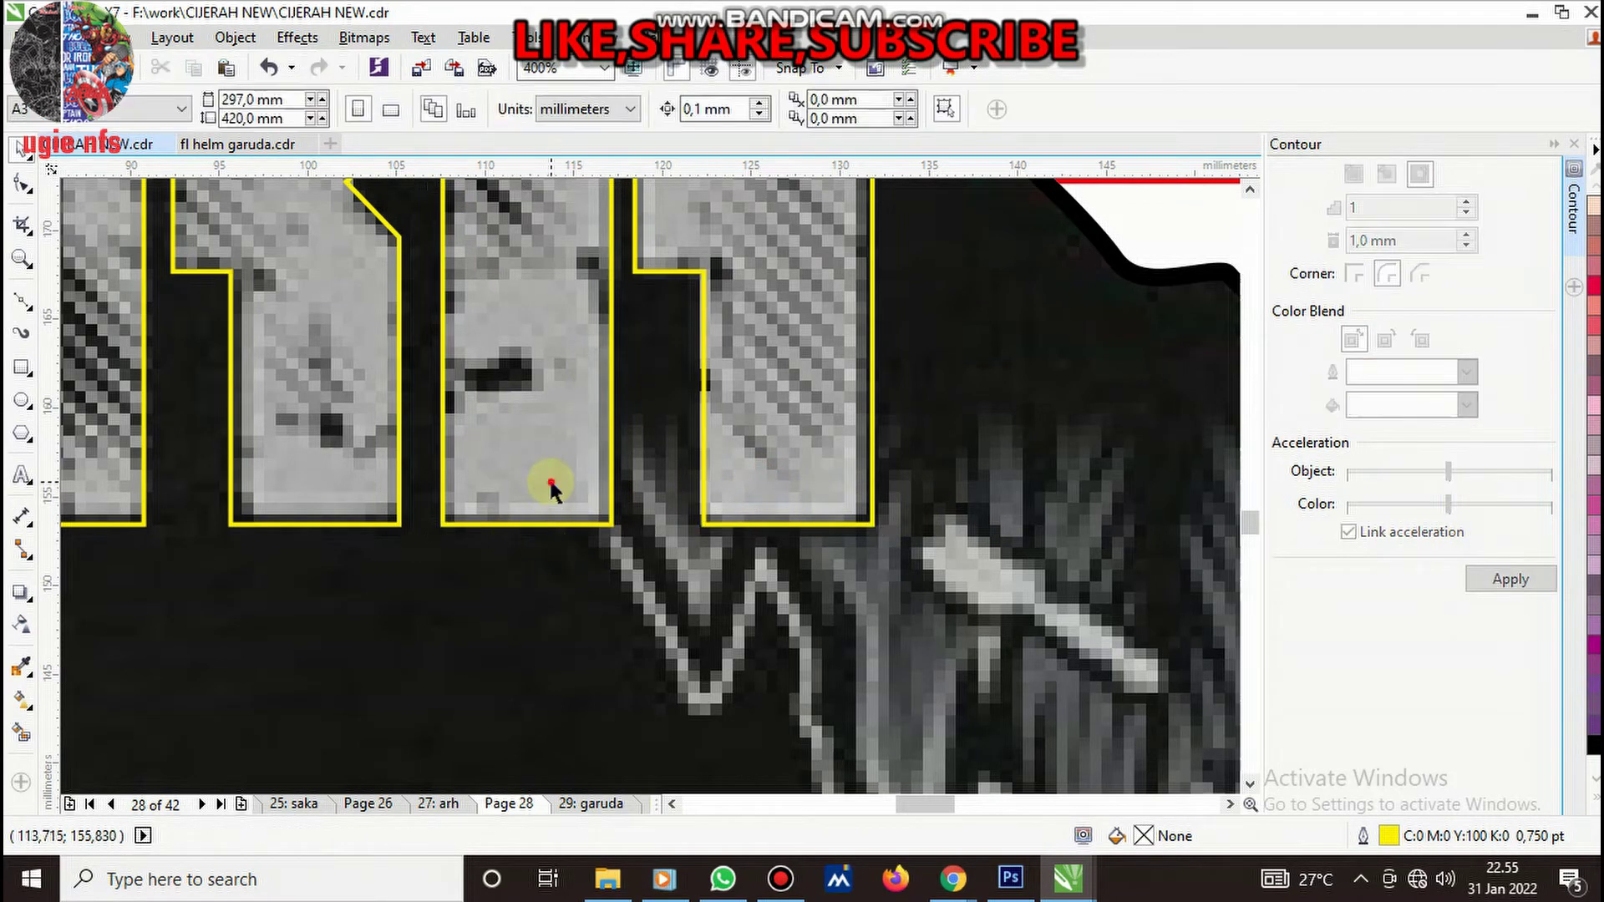
left_click(1504, 579)
scroll(965, 539, "up", 2)
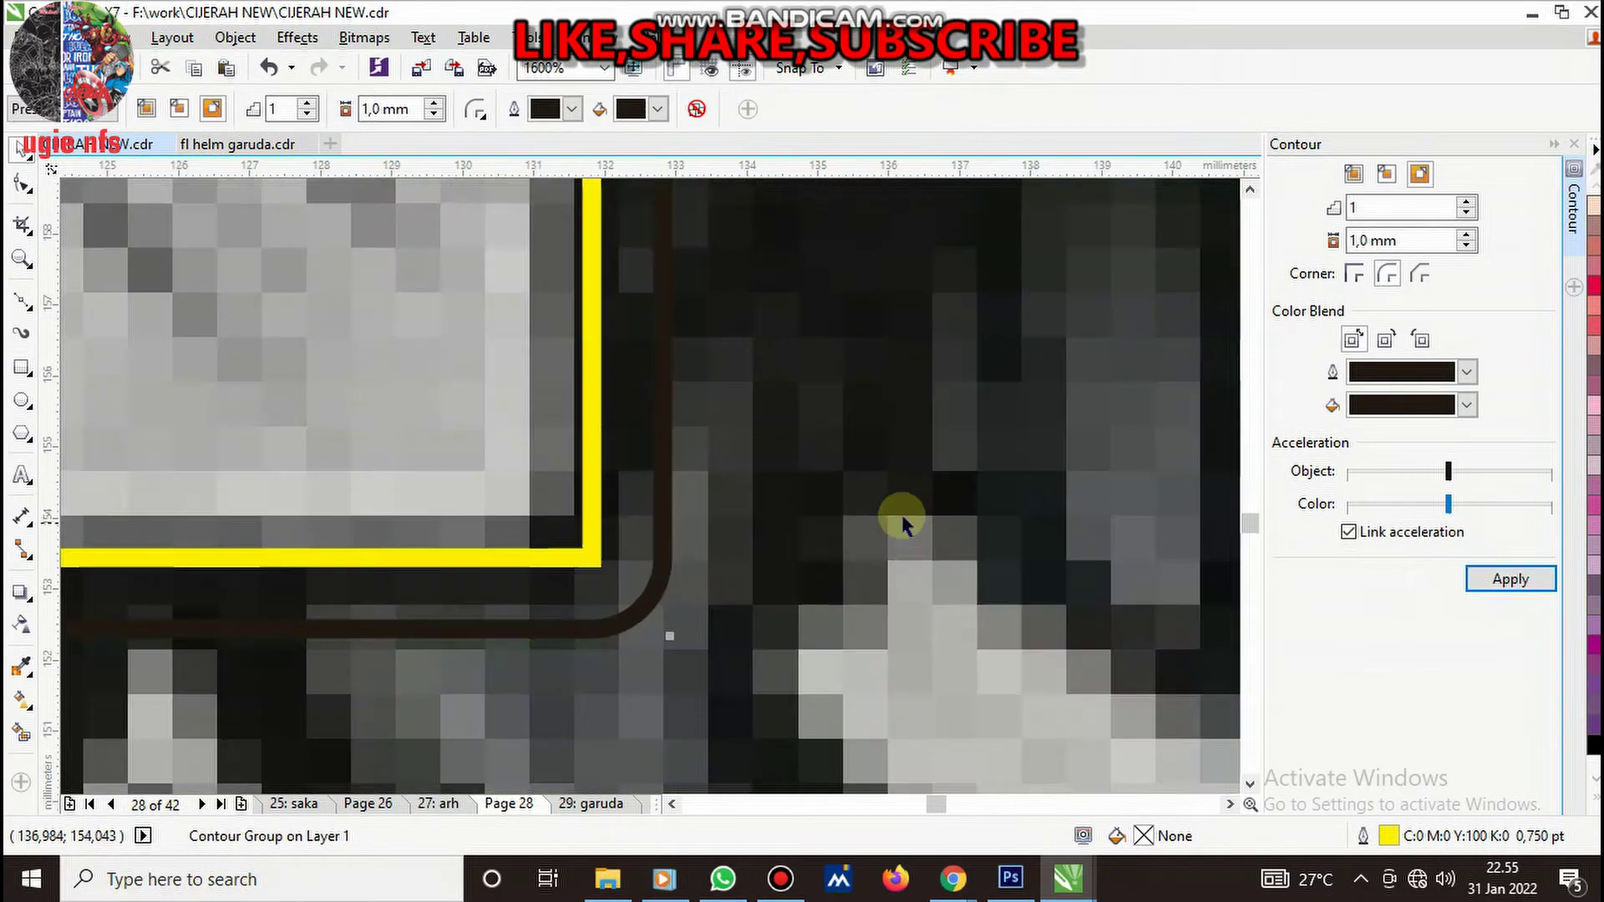
right_click(658, 497)
left_click(726, 535)
scroll(626, 562, "down", 3)
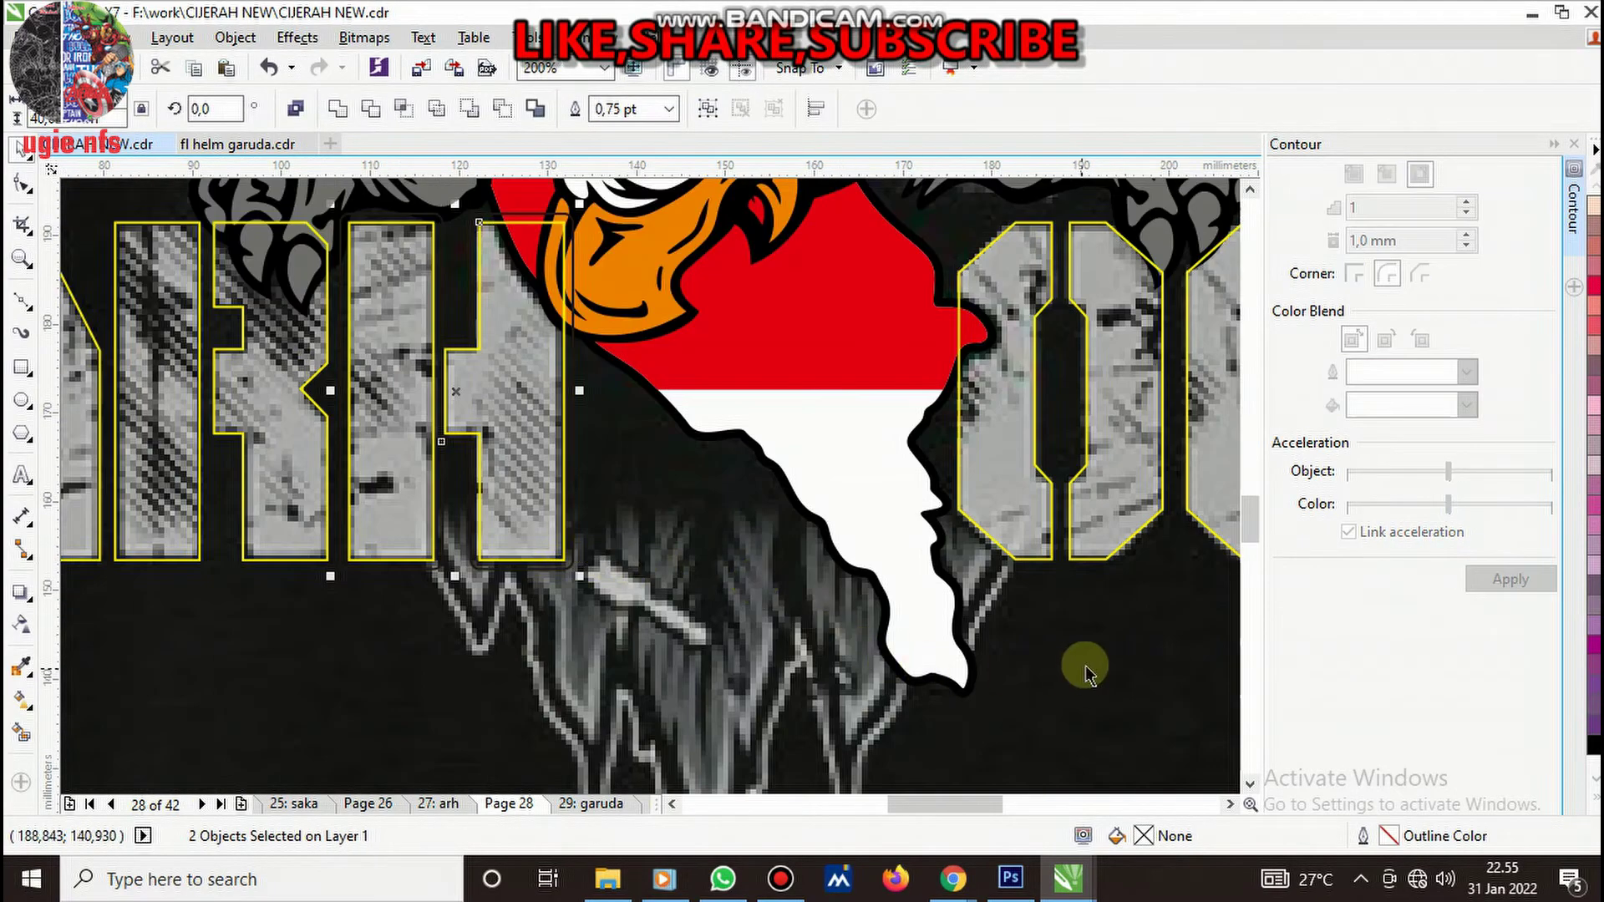
- Give the O a 1 mm contour and break the contour group apart
left_click(1039, 512)
left_click(1491, 593)
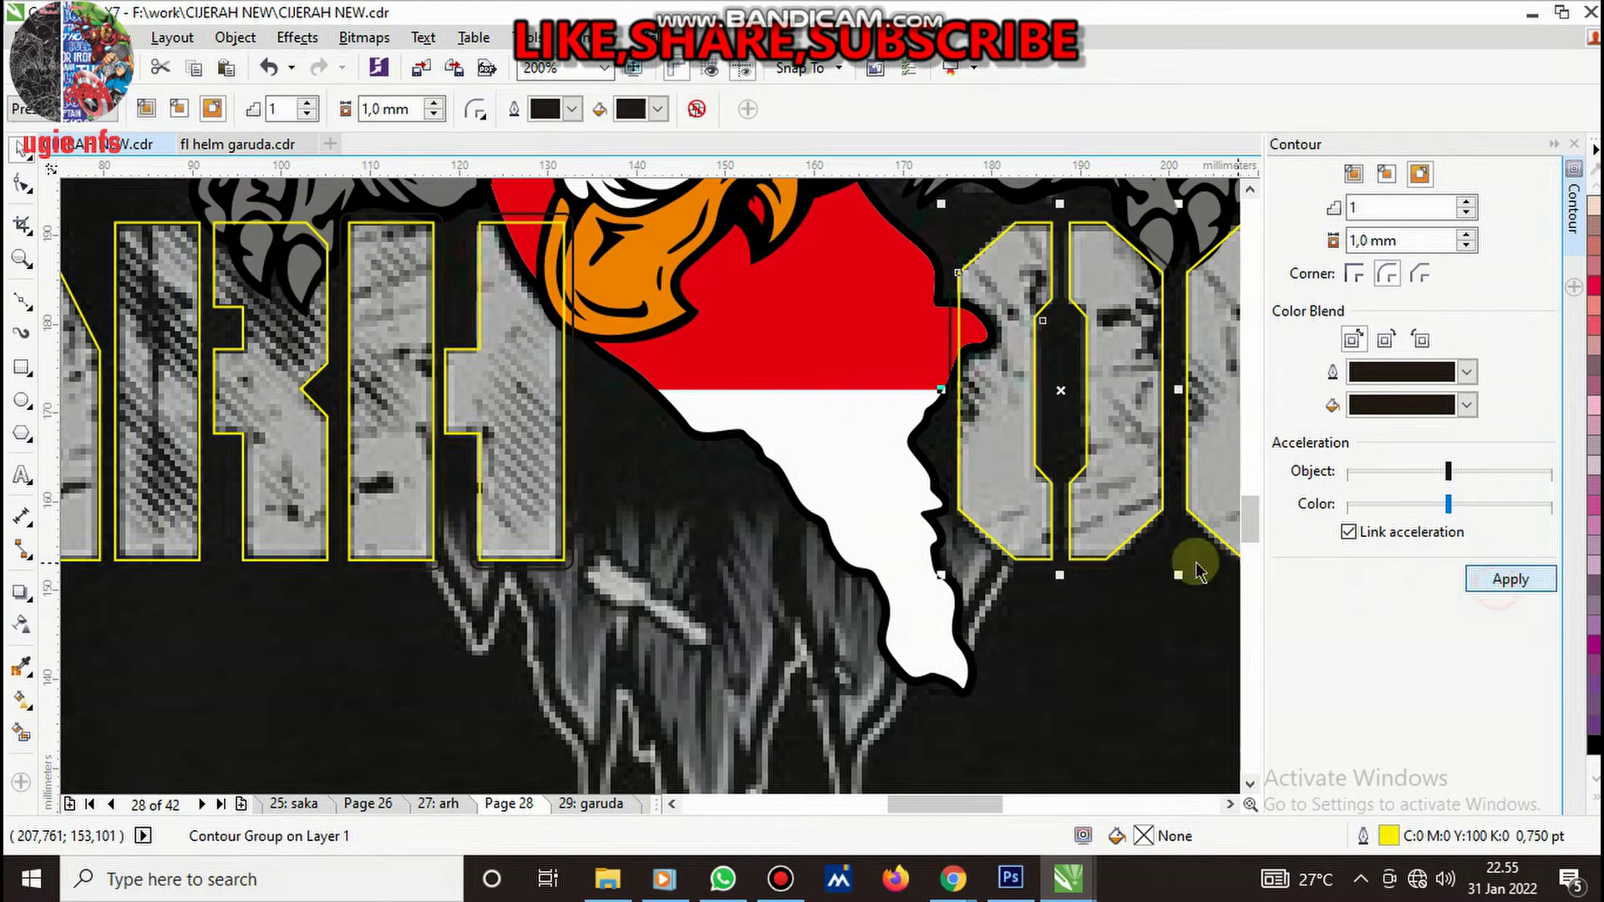
scroll(1084, 582, "up", 1)
right_click(1026, 558)
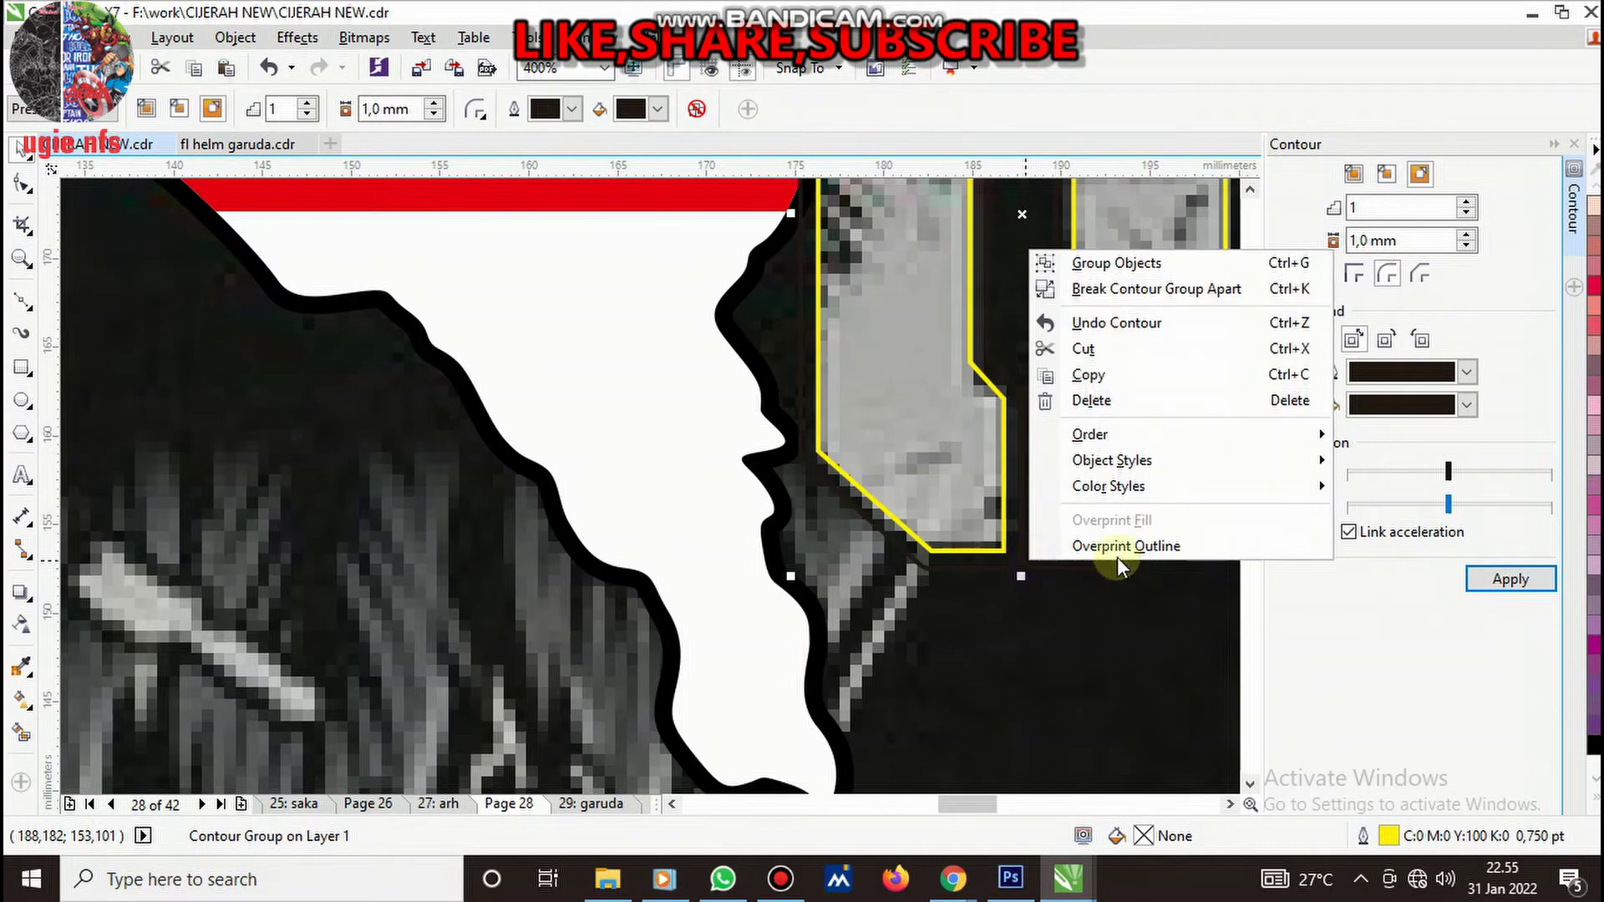
left_click(1119, 286)
scroll(961, 619, "down", 2)
- Group the two contour outlines and send the group to the back
left_click(945, 598)
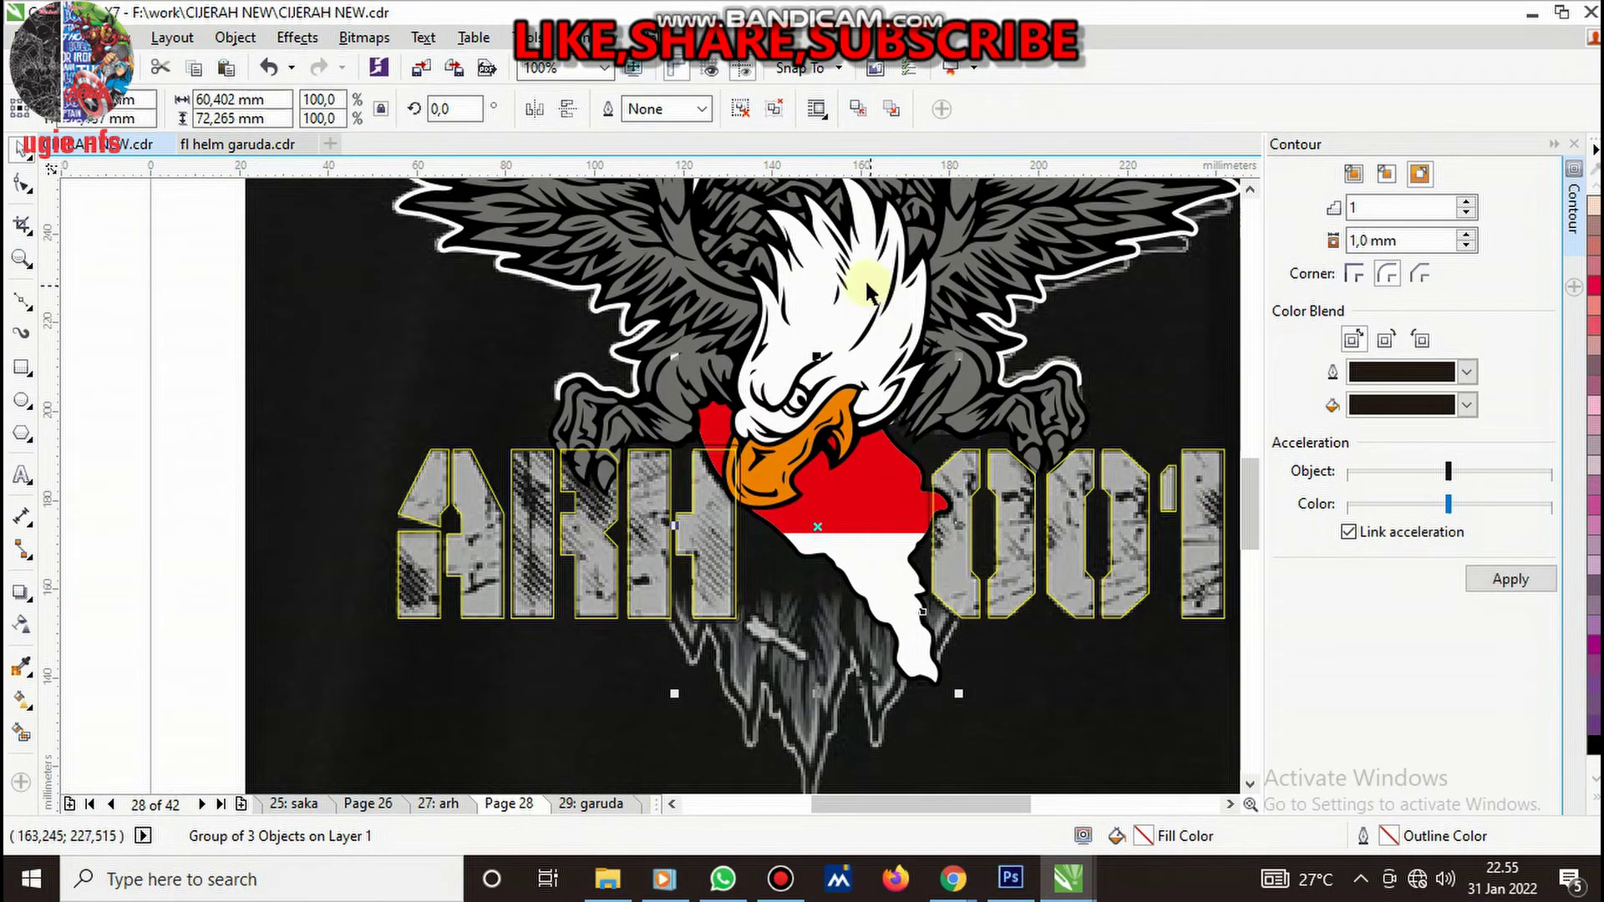
left_click(852, 313, "shift")
key("ctrl+g")
right_click(852, 313)
mouse_move(914, 619)
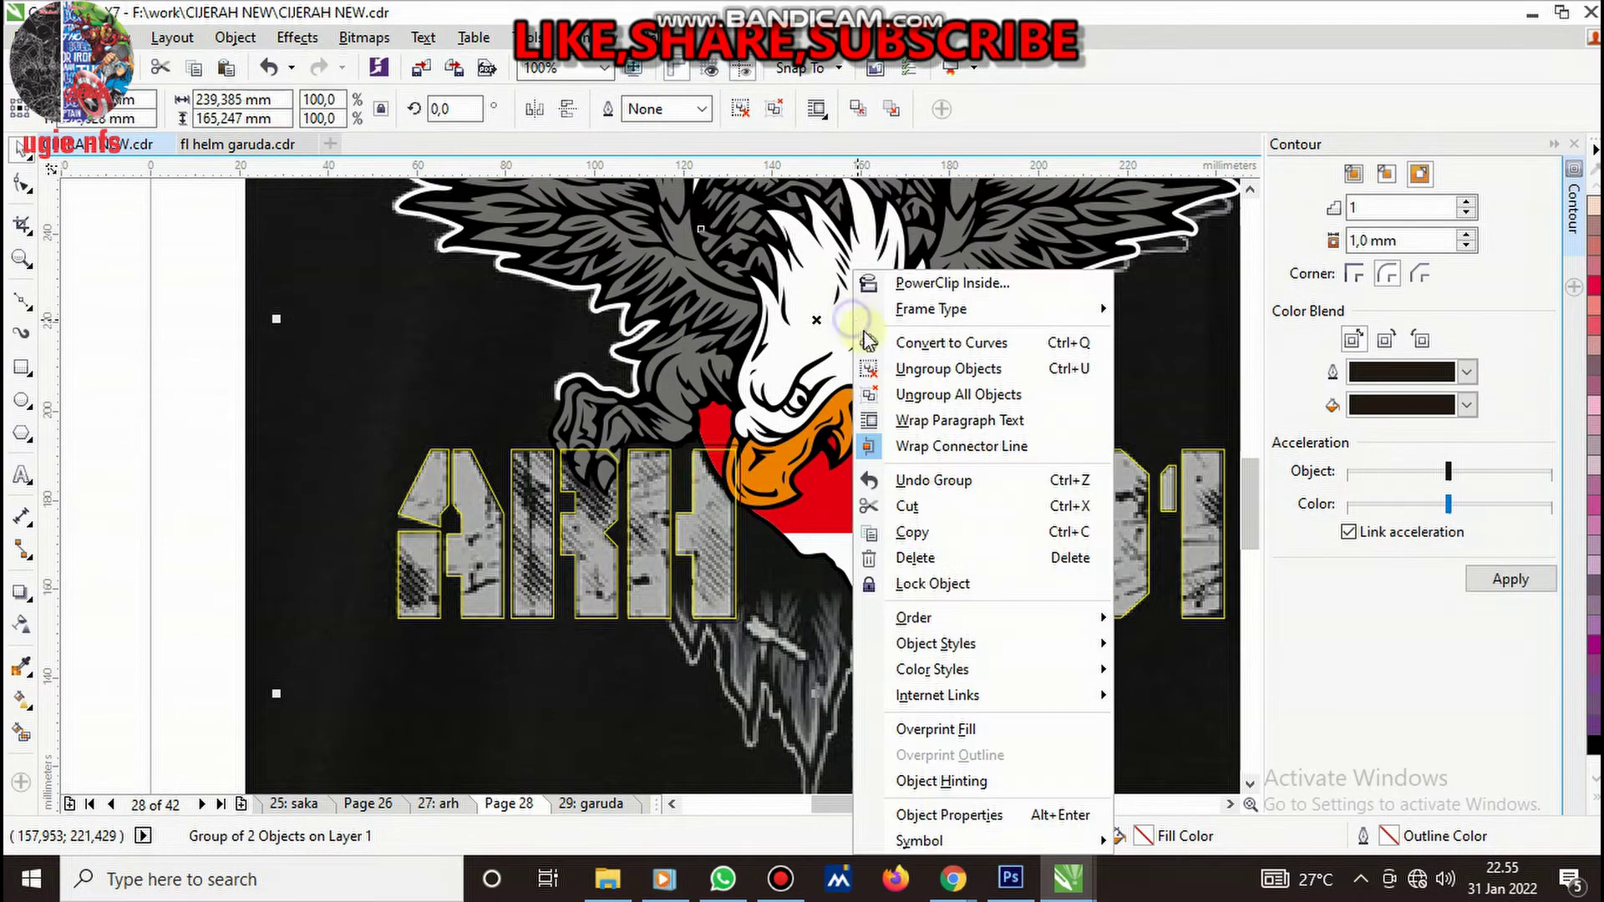
left_click(1178, 636)
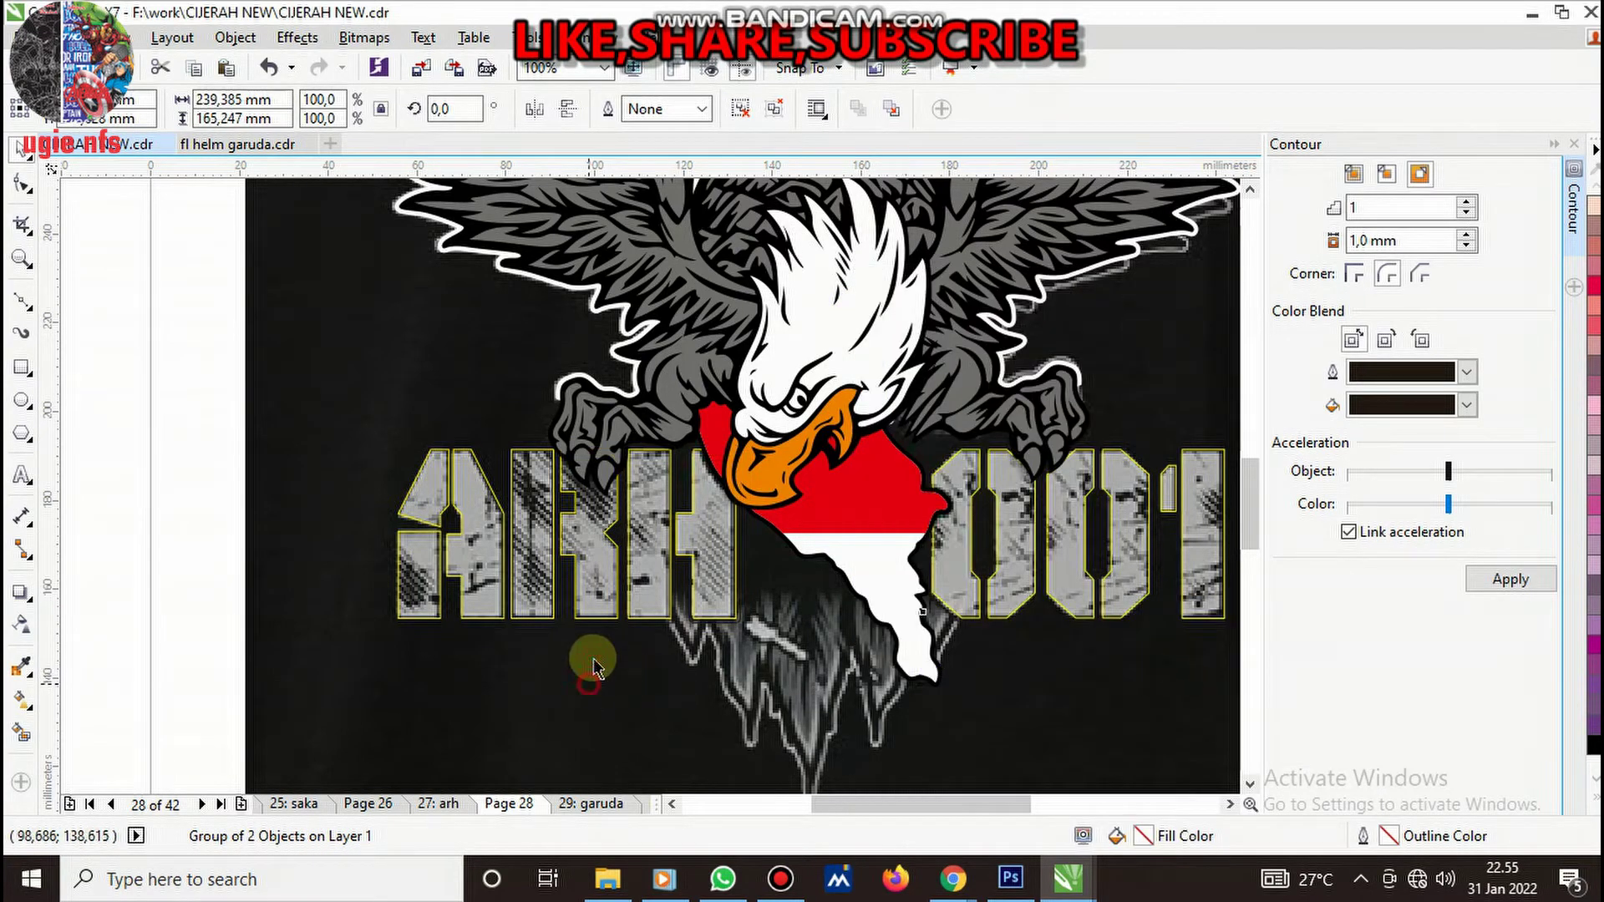
key("Escape")
scroll(559, 532, "up", 1)
- Draw a thin diagonal scratch loop in the letter block's lower left and reshape it slimmer
left_click(23, 301)
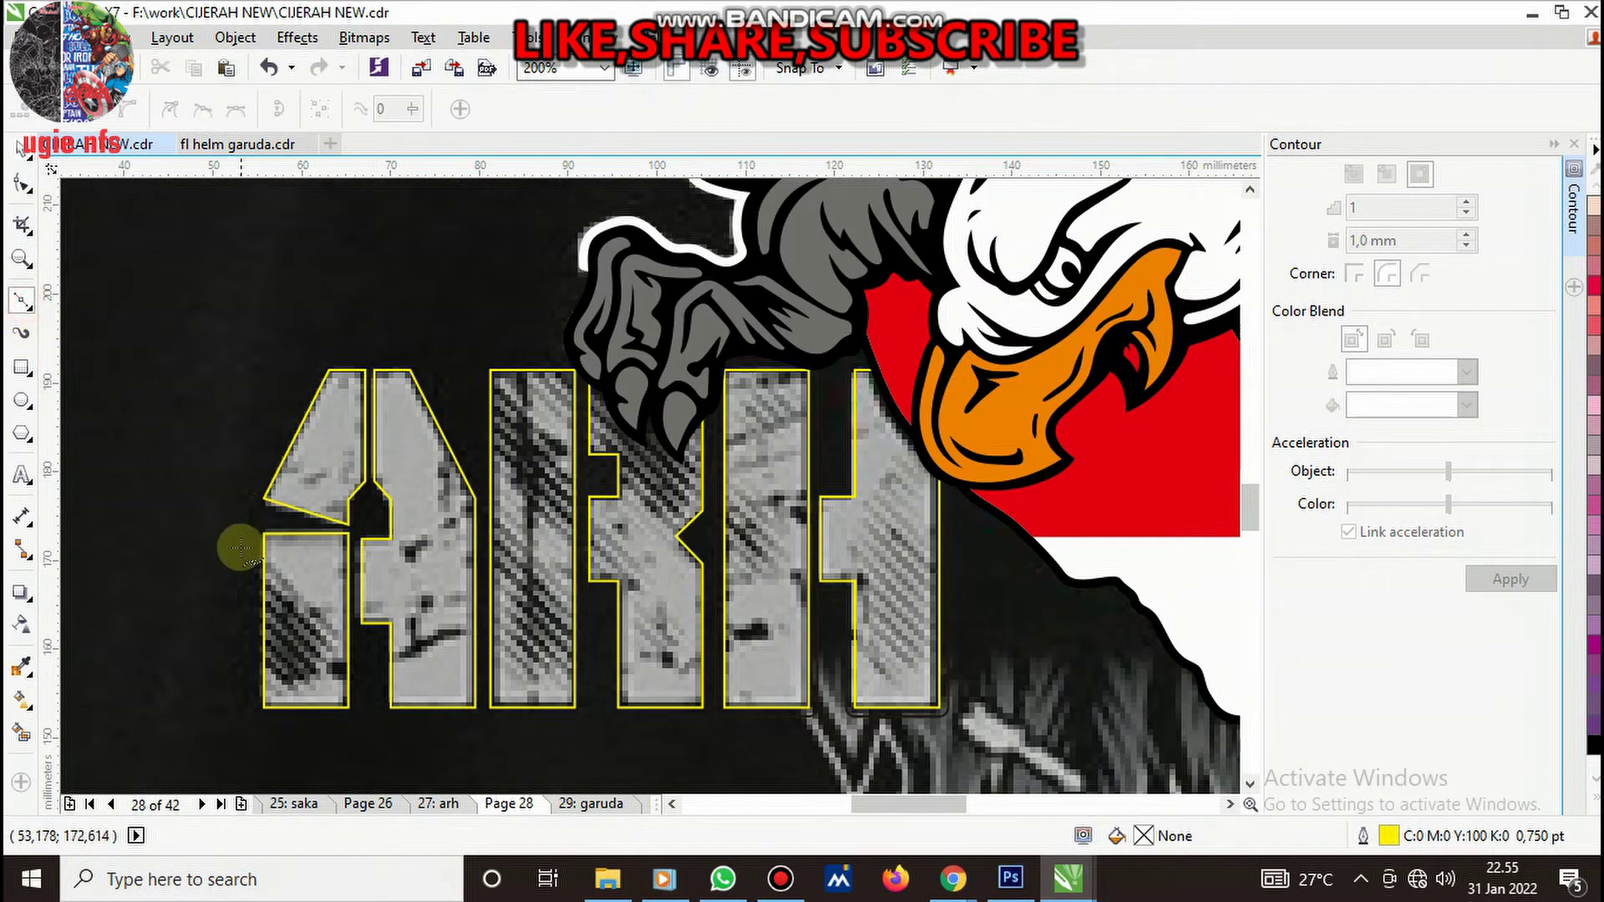
scroll(234, 543, "up", 2)
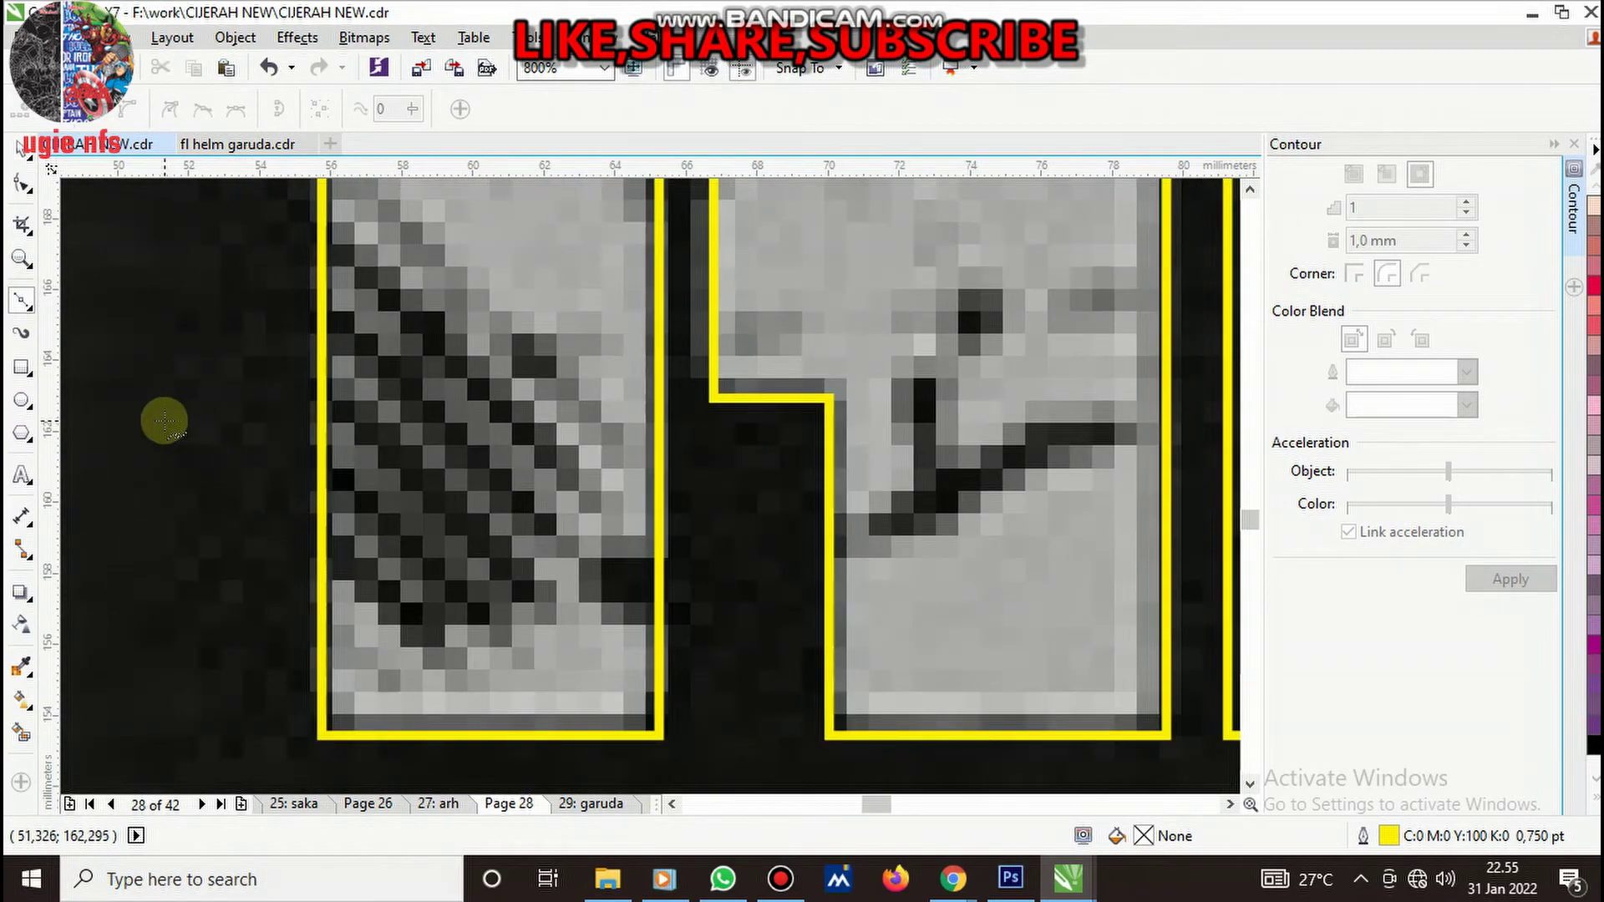
left_click_drag(451, 674, 494, 708)
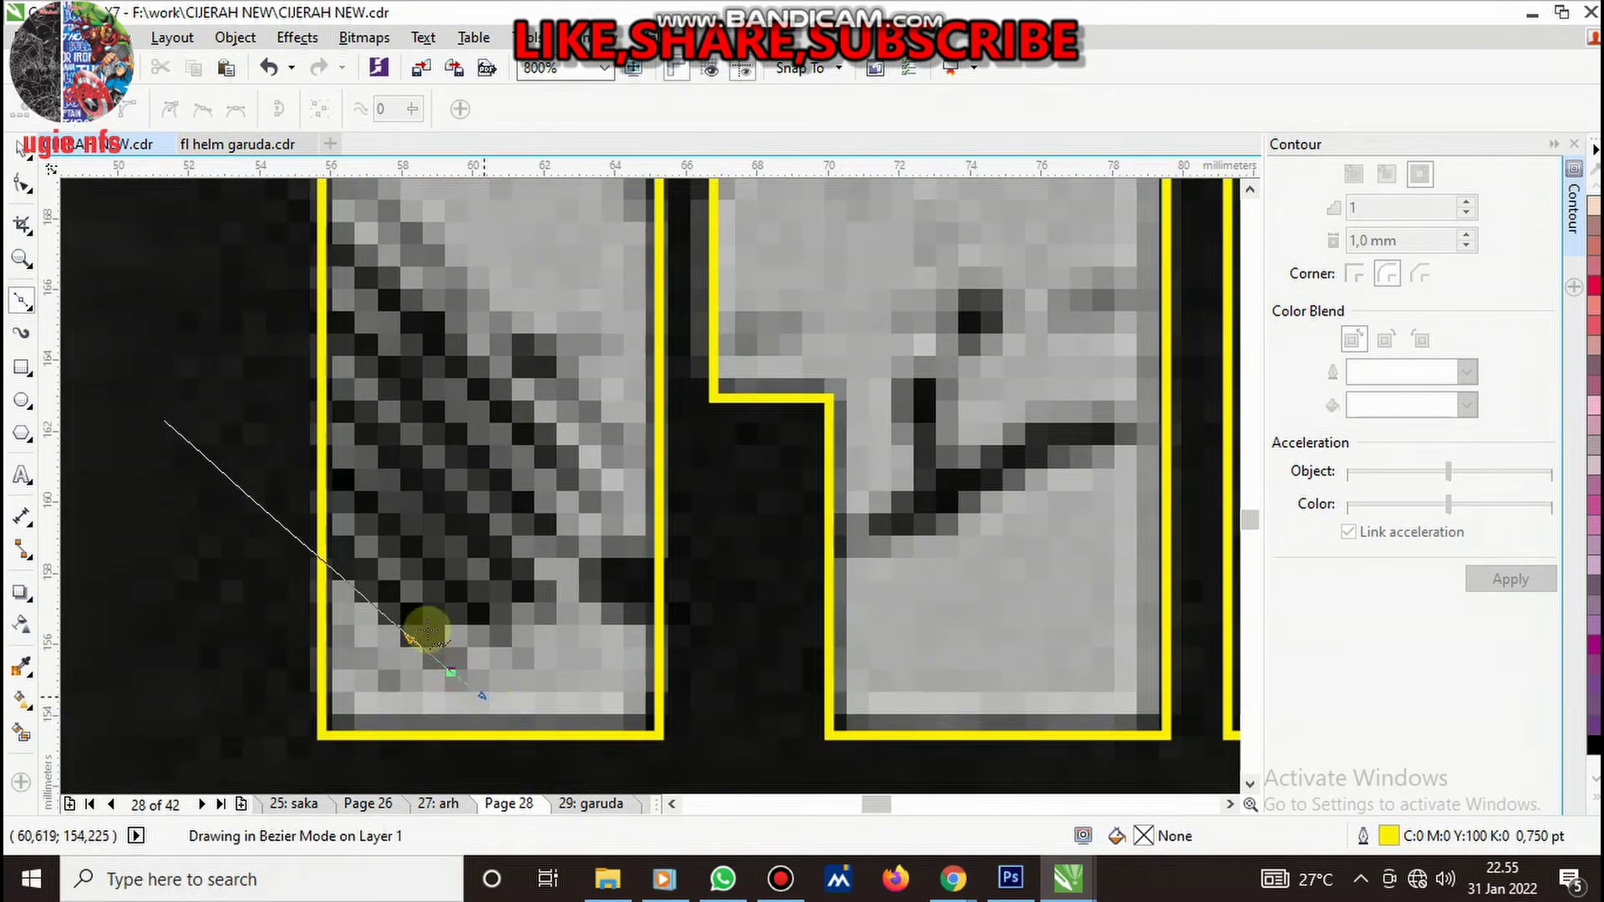
mouse_move(165, 420)
left_mouse_down()
mouse_move(213, 407)
mouse_move(167, 418)
left_mouse_up()
key("F10")
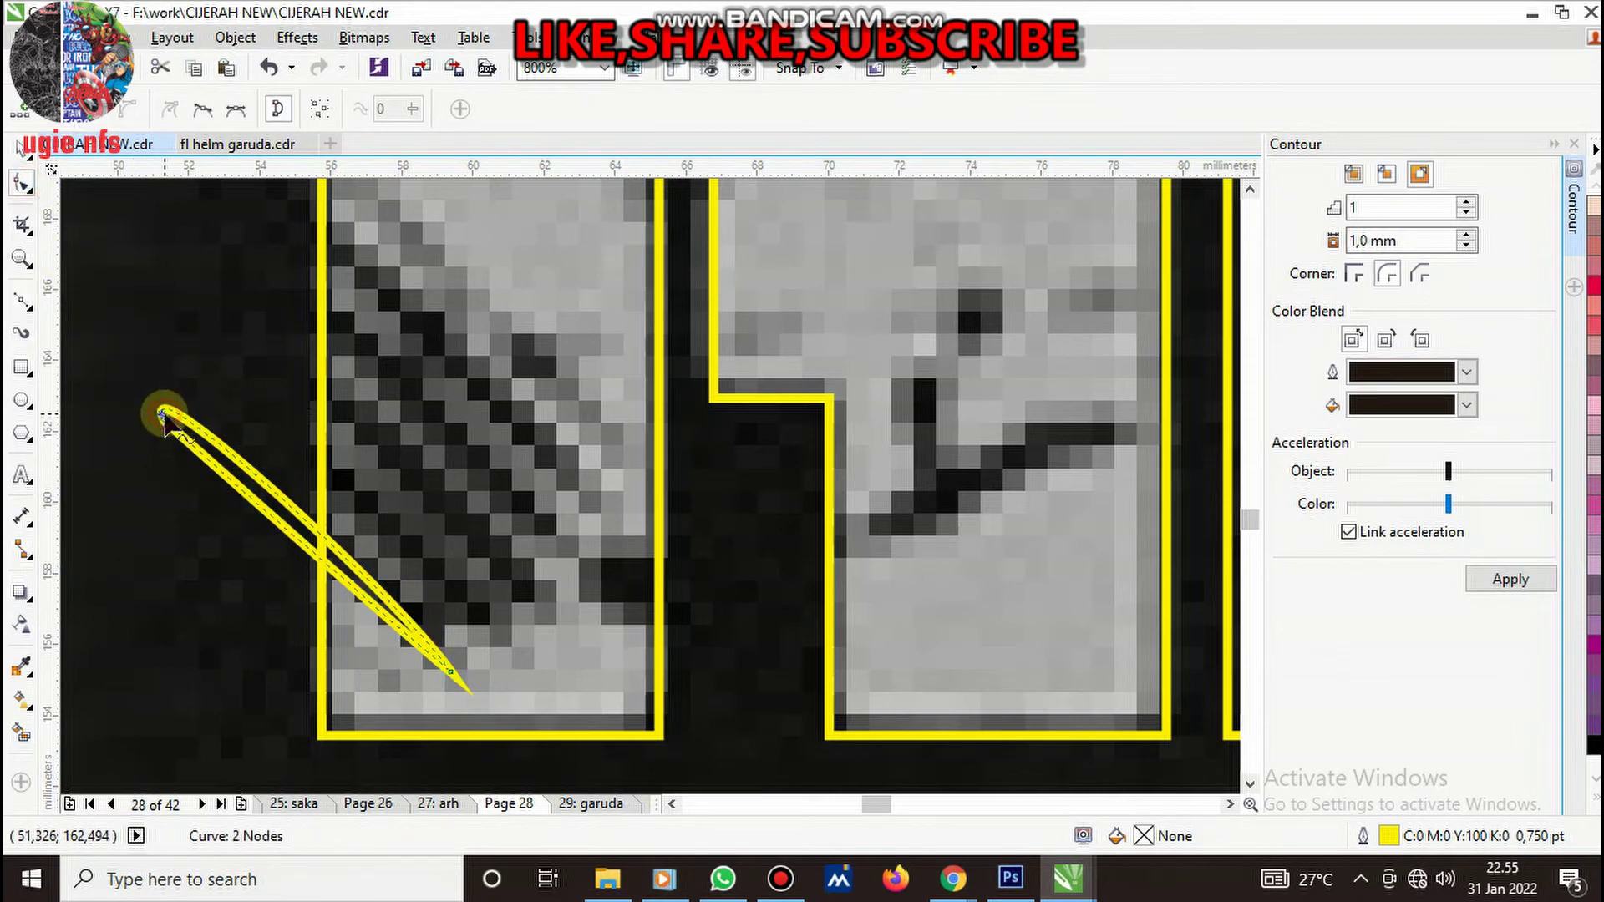
left_click_drag(157, 431, 116, 369)
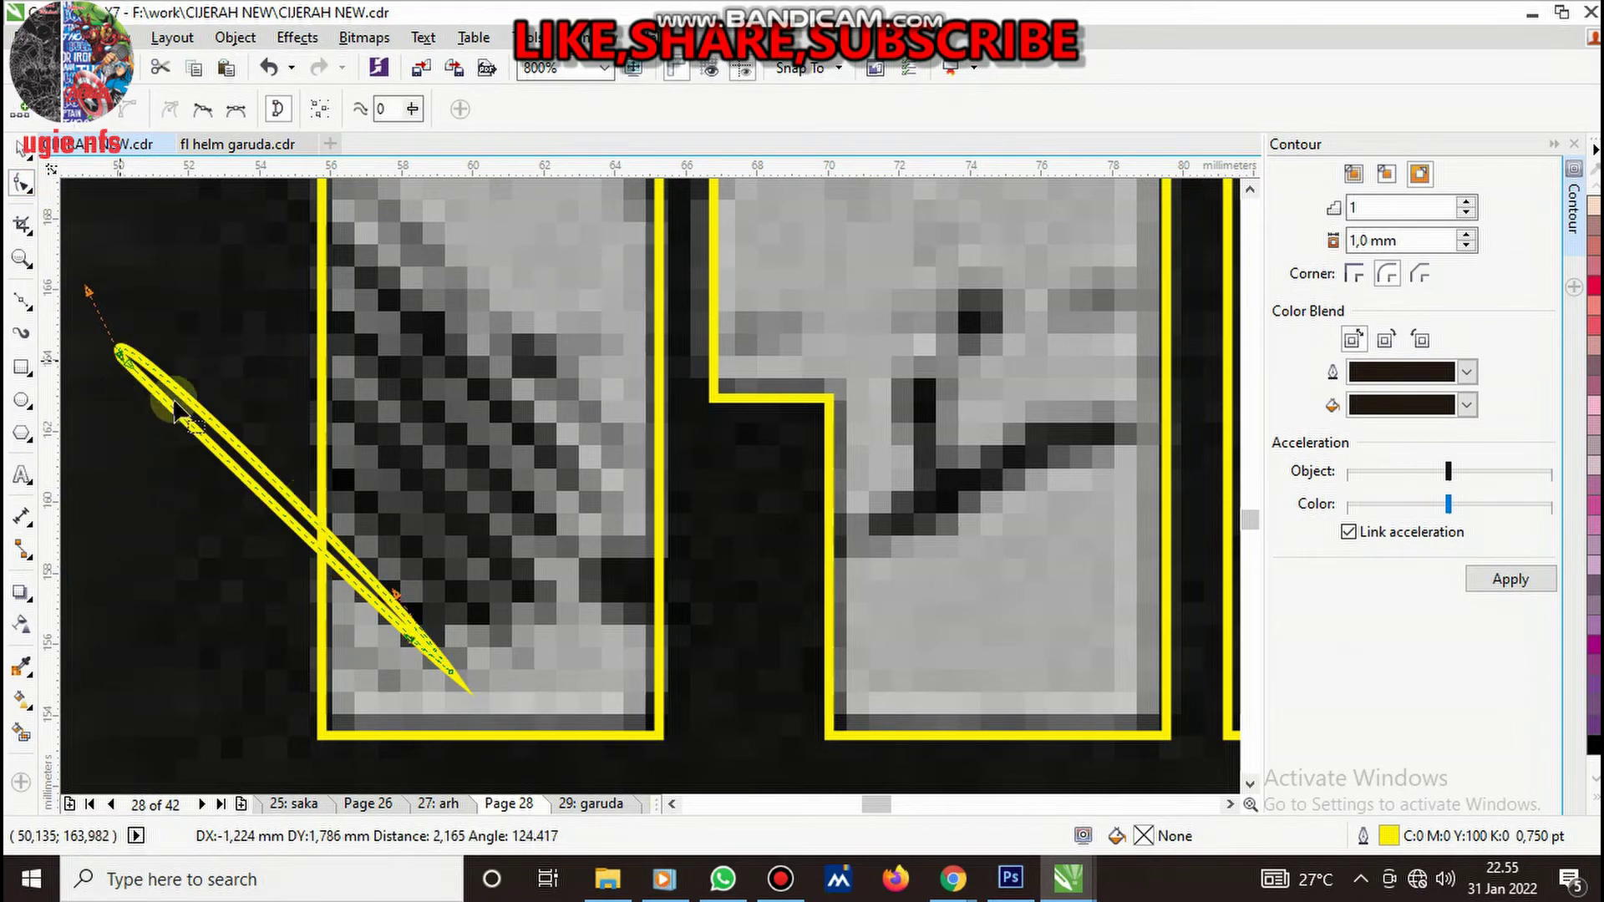
scroll(368, 560, "up", 1)
left_click_drag(394, 577, 418, 669)
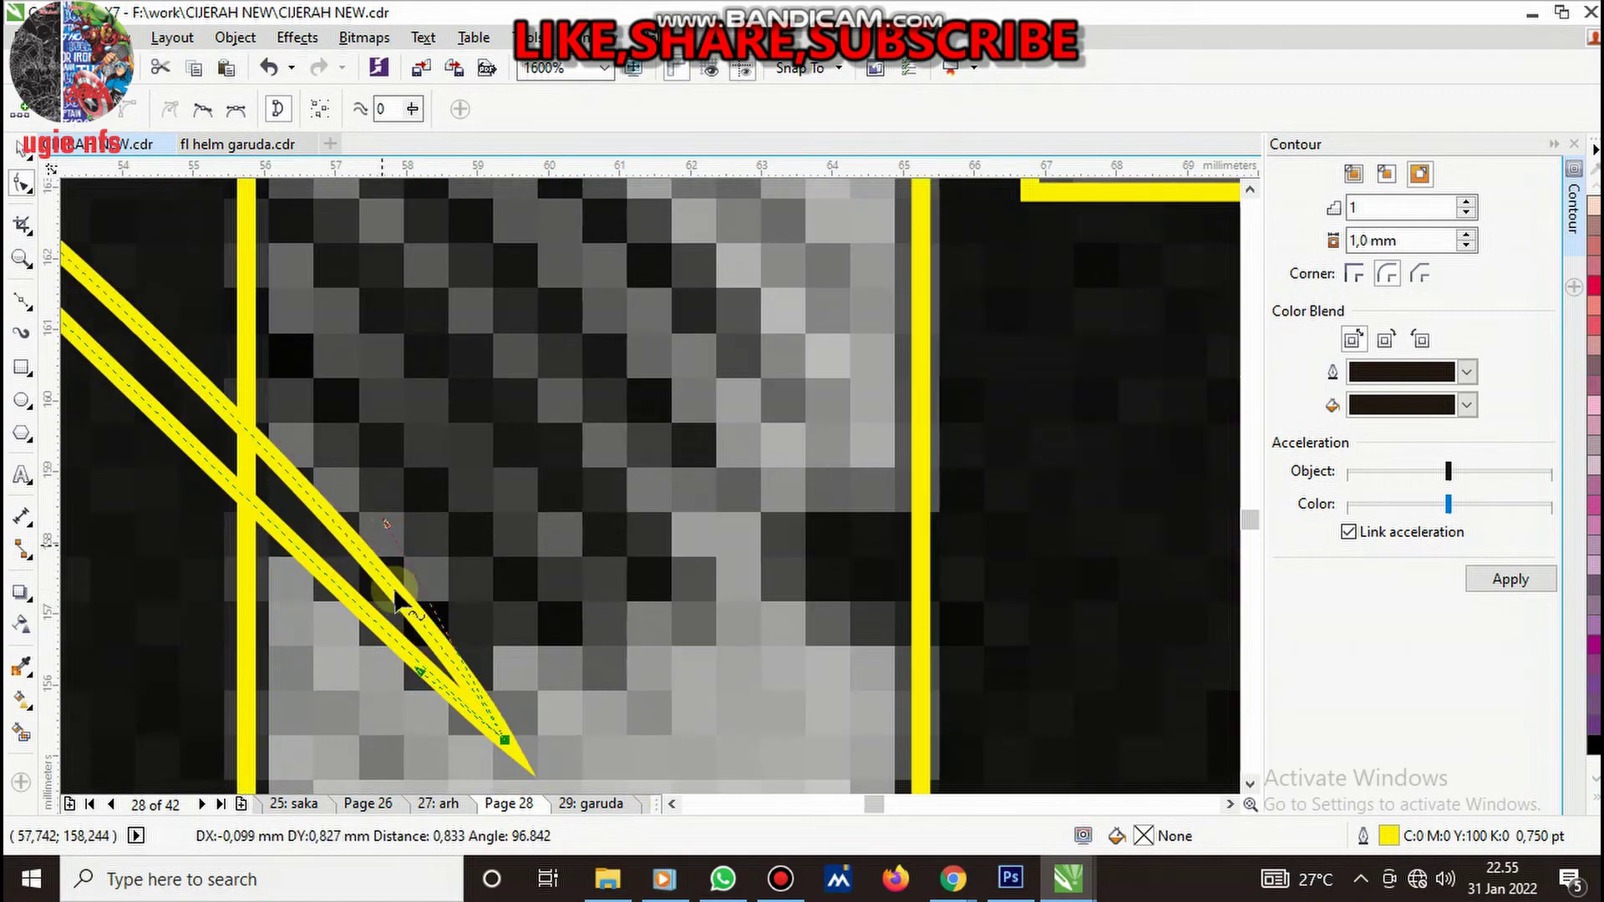
scroll(397, 662, "down", 1)
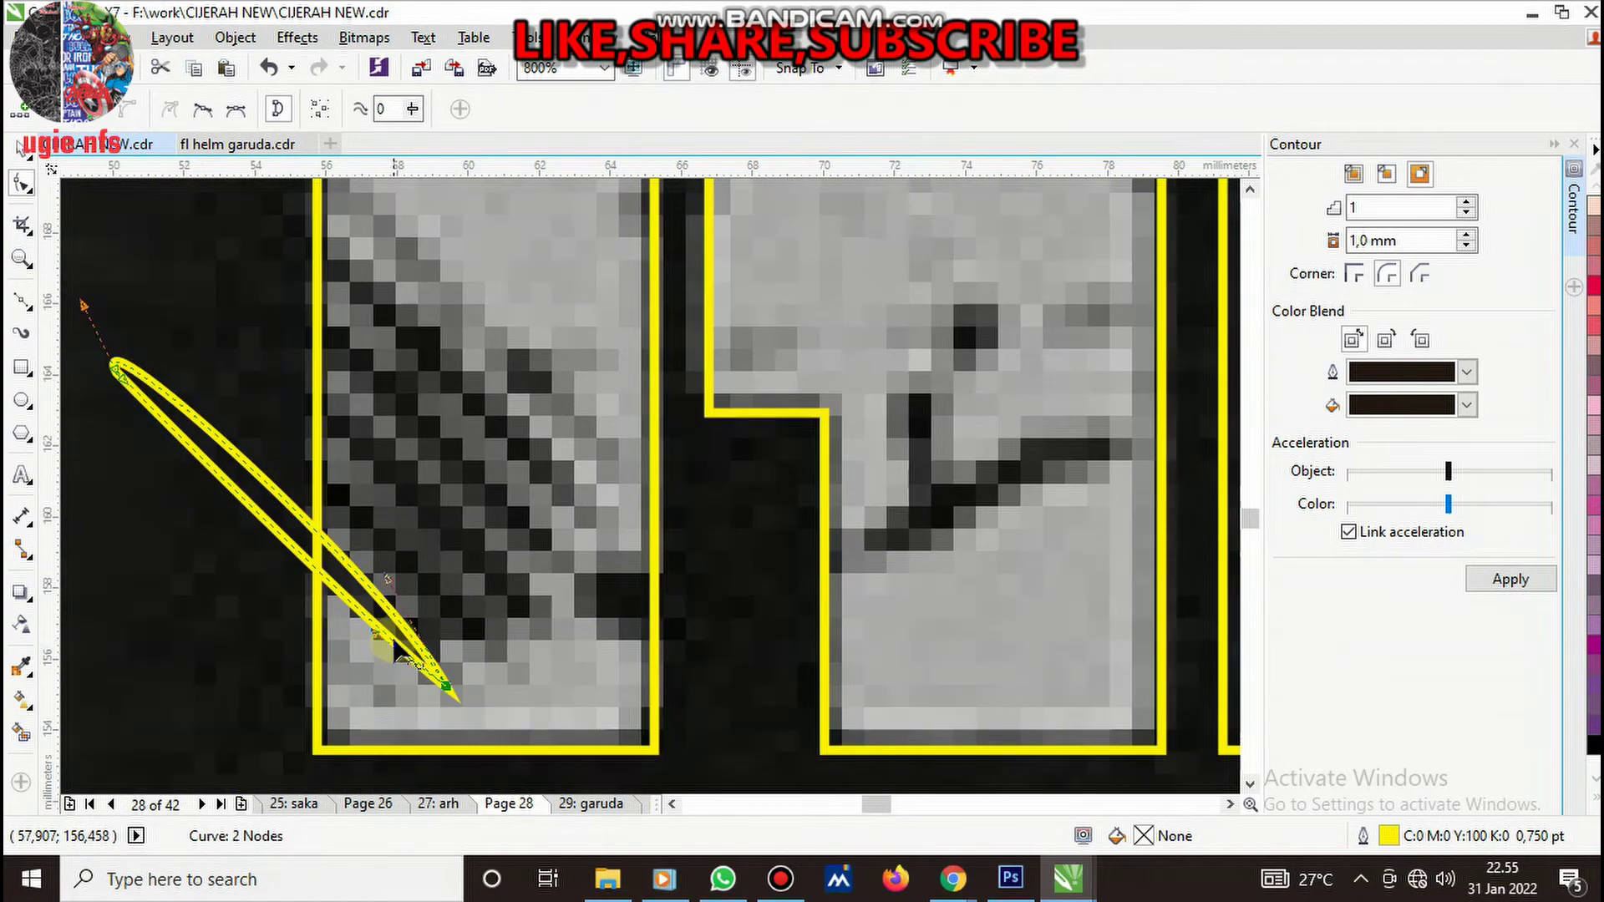
- Drop copies of the scratch loop stepping up and right to make six hatch lines
key("space")
mouse_move(372, 623)
left_mouse_down()
mouse_move(409, 587)
mouse_move(431, 606)
mouse_move(478, 573)
left_mouse_up()
right_click(431, 606)
right_click(478, 573)
mouse_move(478, 573)
left_mouse_down()
mouse_move(476, 502)
mouse_move(506, 444)
left_mouse_up()
right_click(477, 501)
right_click(507, 444)
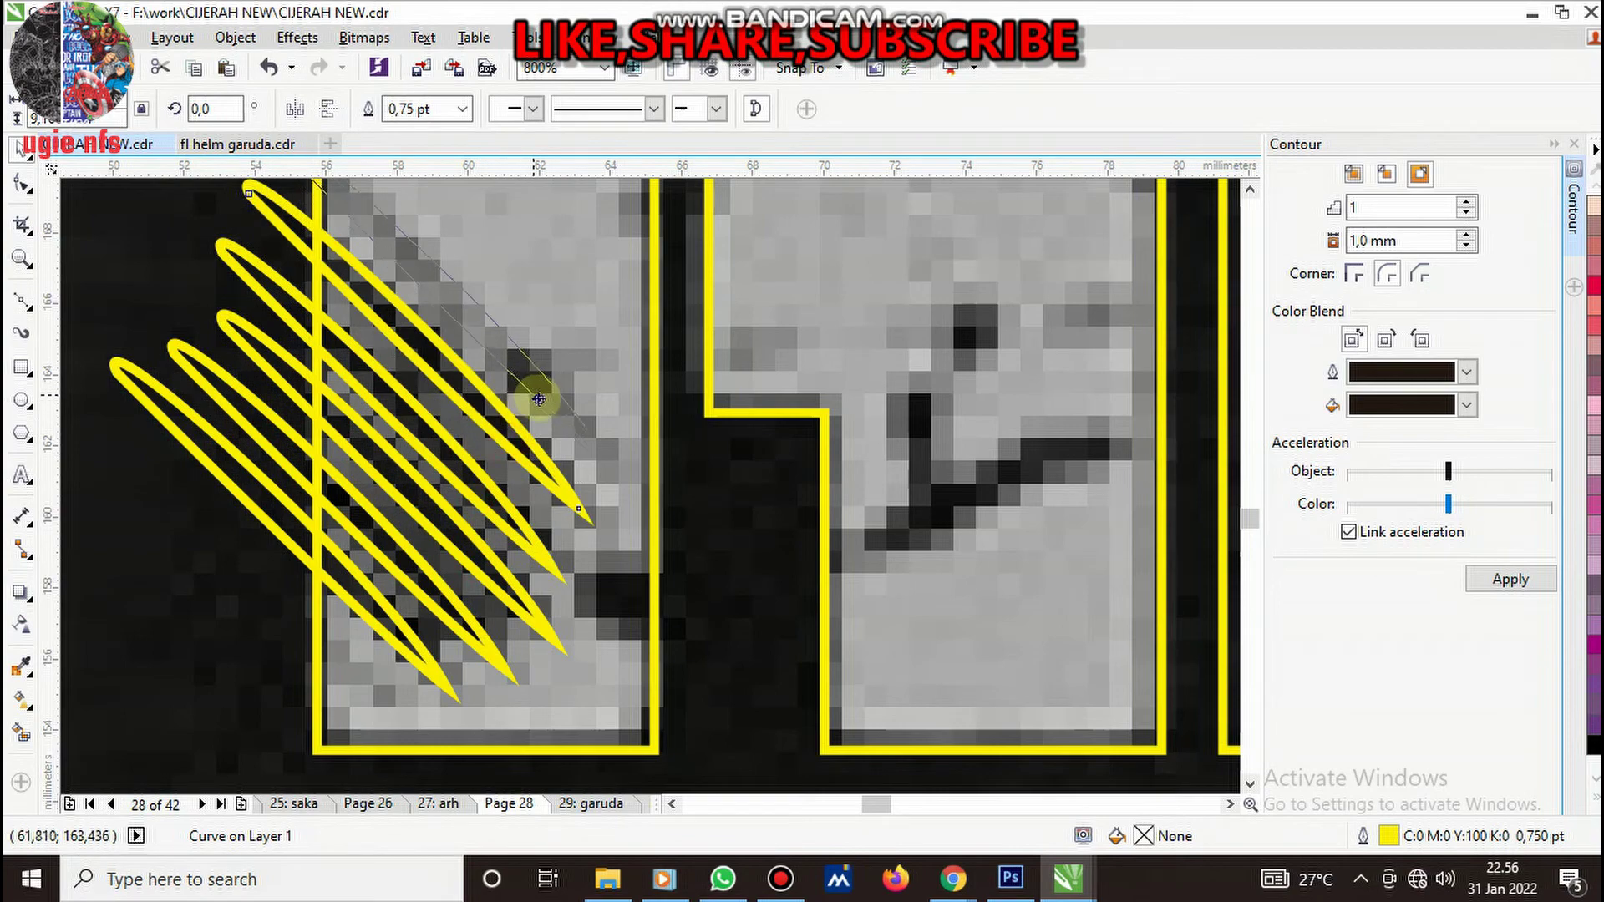
scroll(543, 443, "down", 3)
scroll(531, 518, "up", 3)
key("F10")
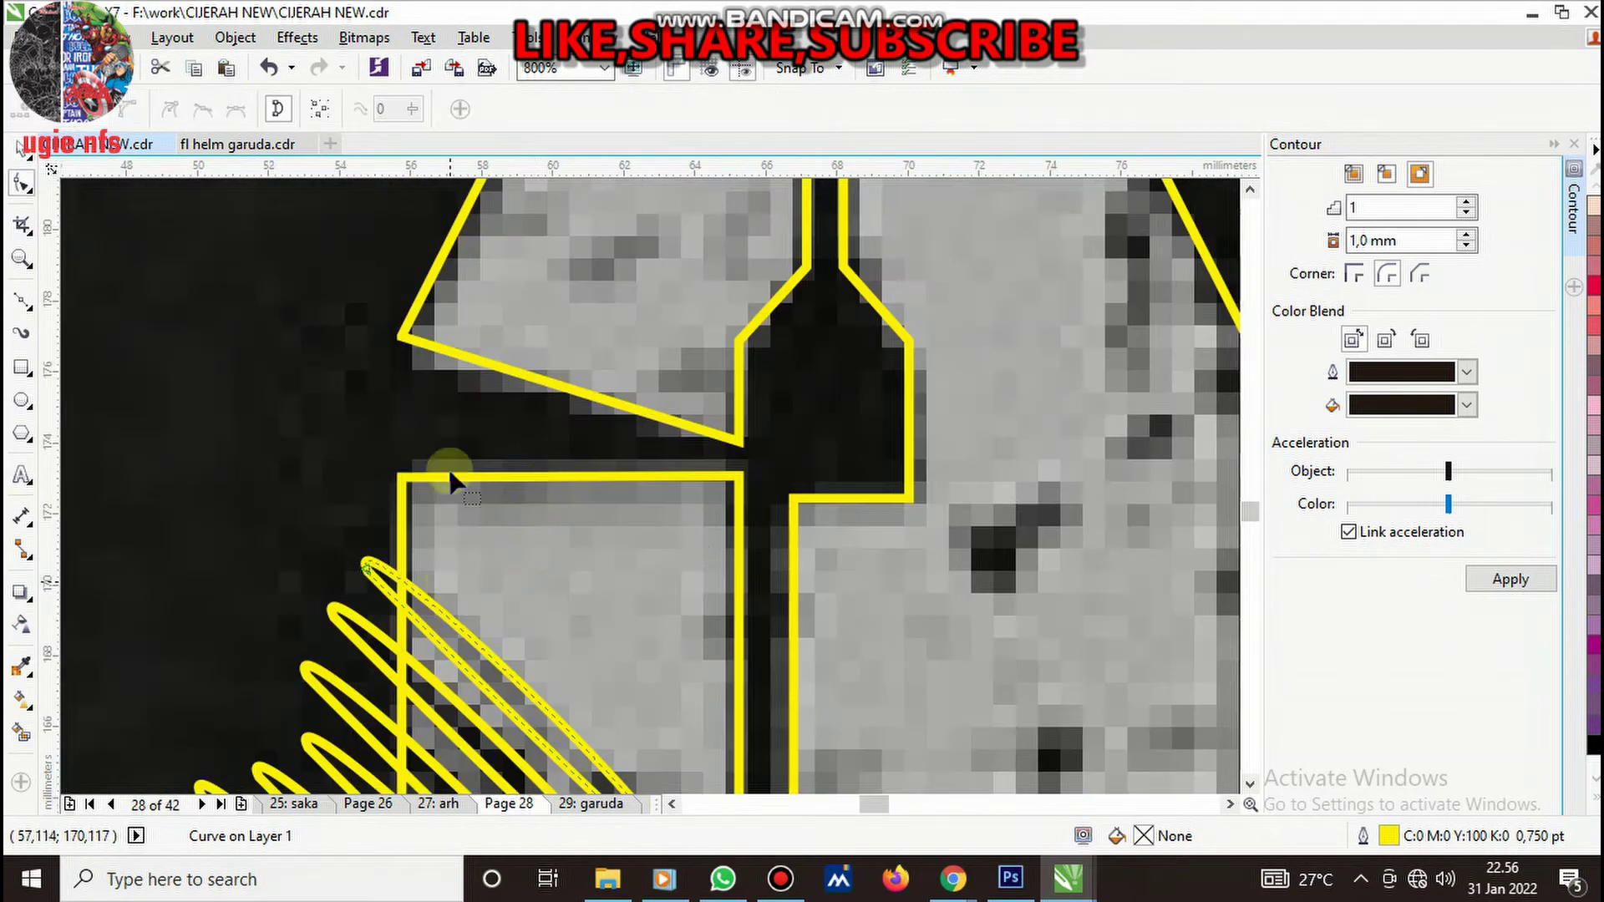
scroll(532, 518, "down", 3)
key("space")
scroll(526, 519, "up", 1)
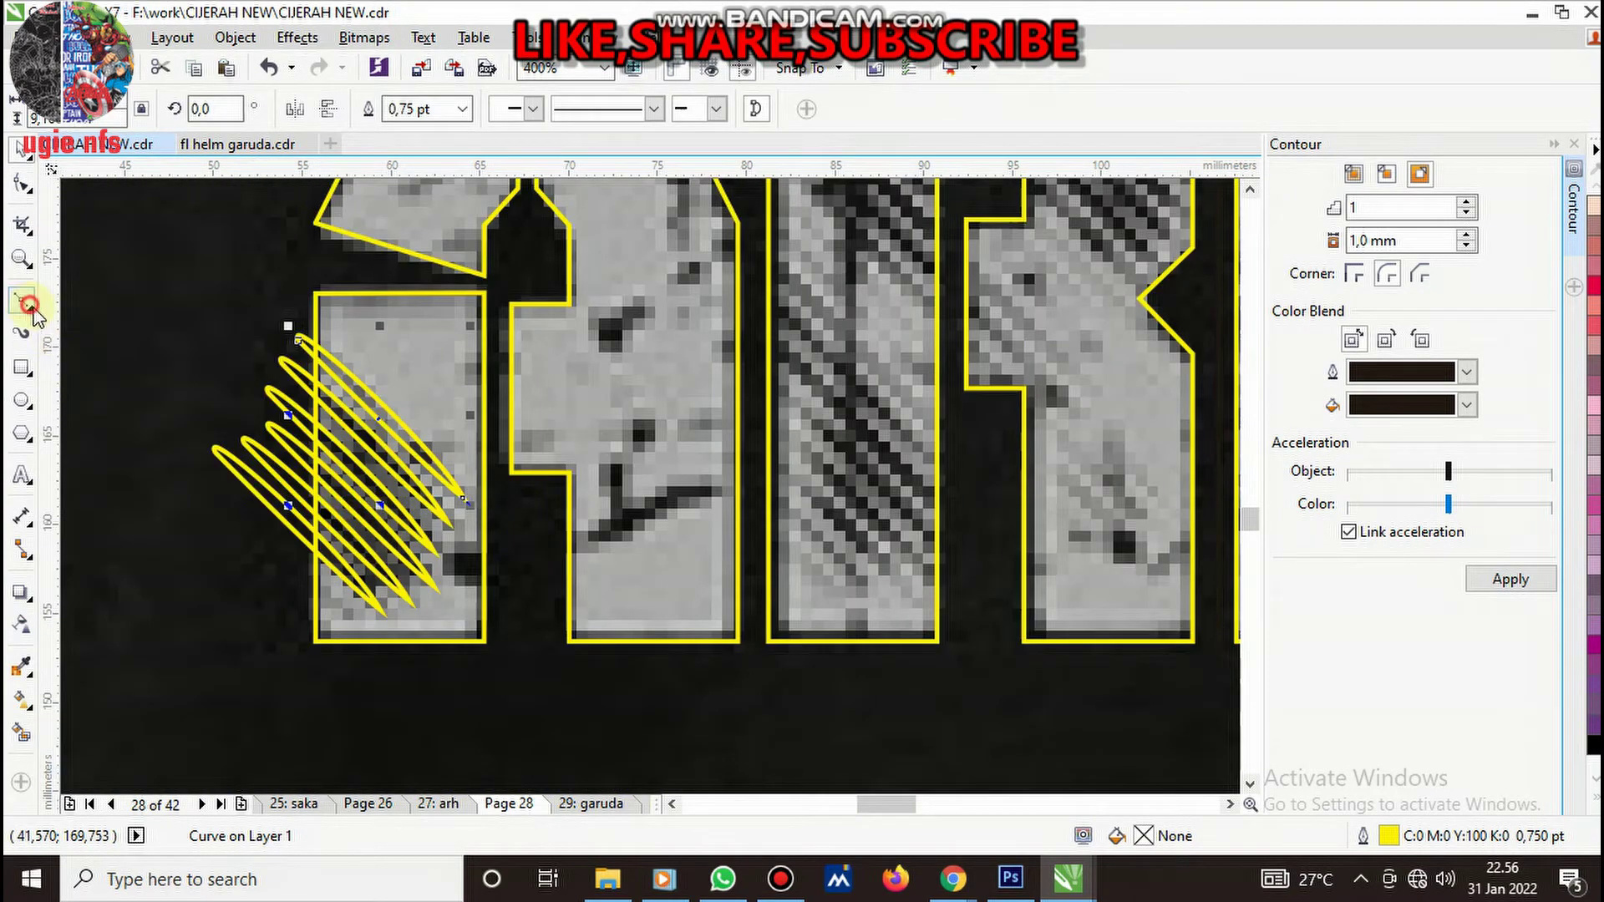
- Cut a rounded notch loop out of the letter block's inner corner
left_click(29, 307)
scroll(541, 609, "up", 1)
left_click(429, 581)
left_click_drag(382, 485, 417, 486)
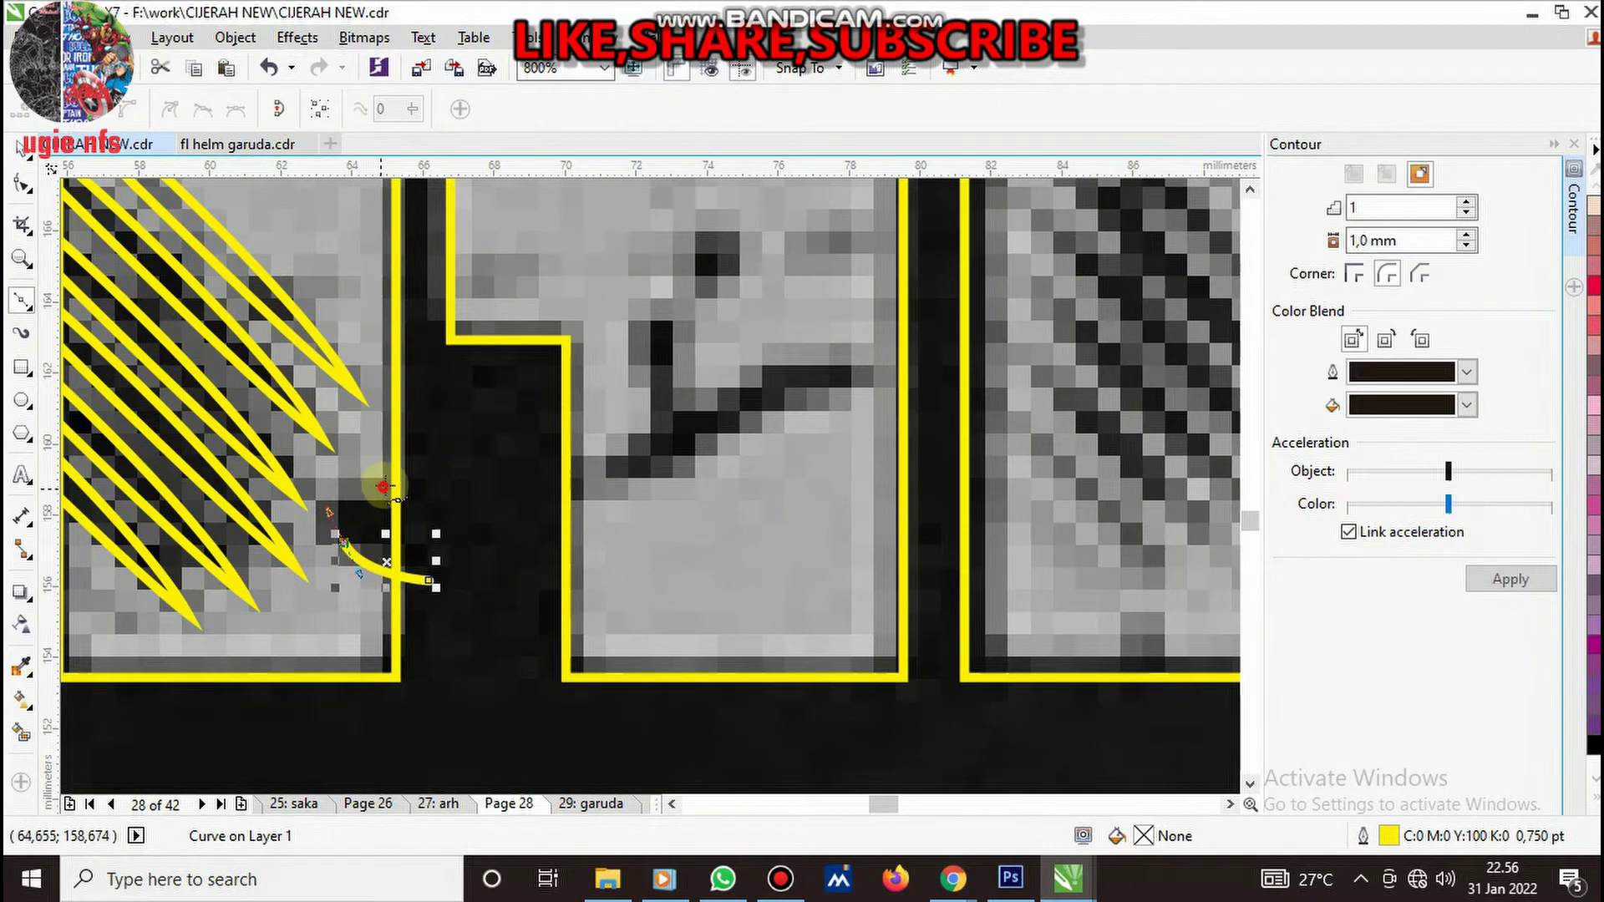
left_click_drag(430, 581, 379, 596)
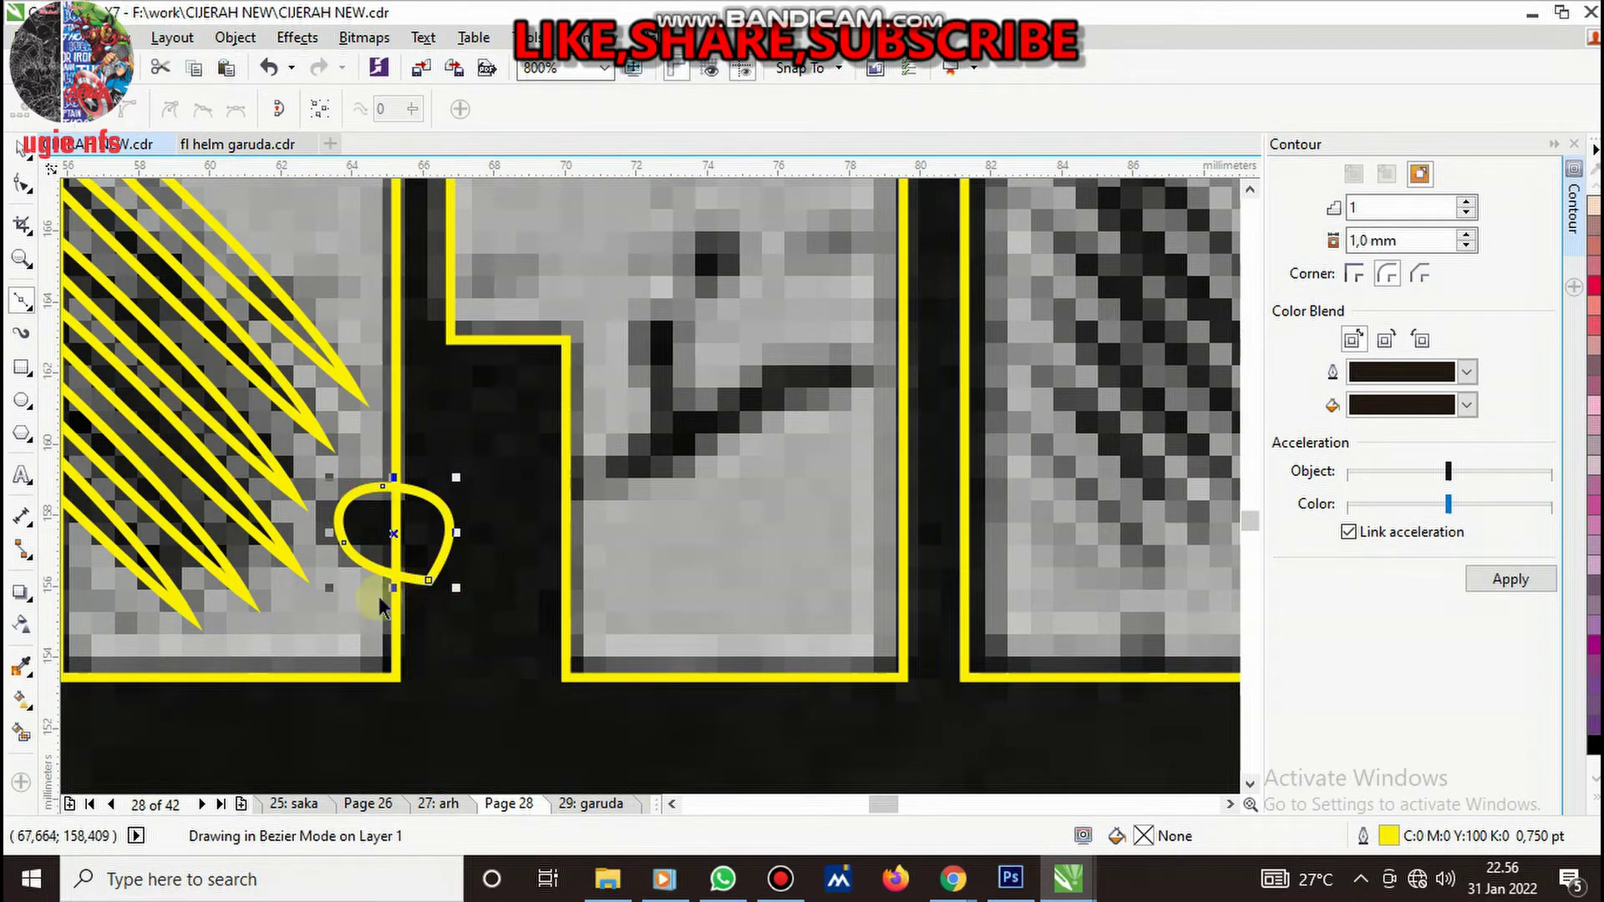
key("space")
left_click(381, 115)
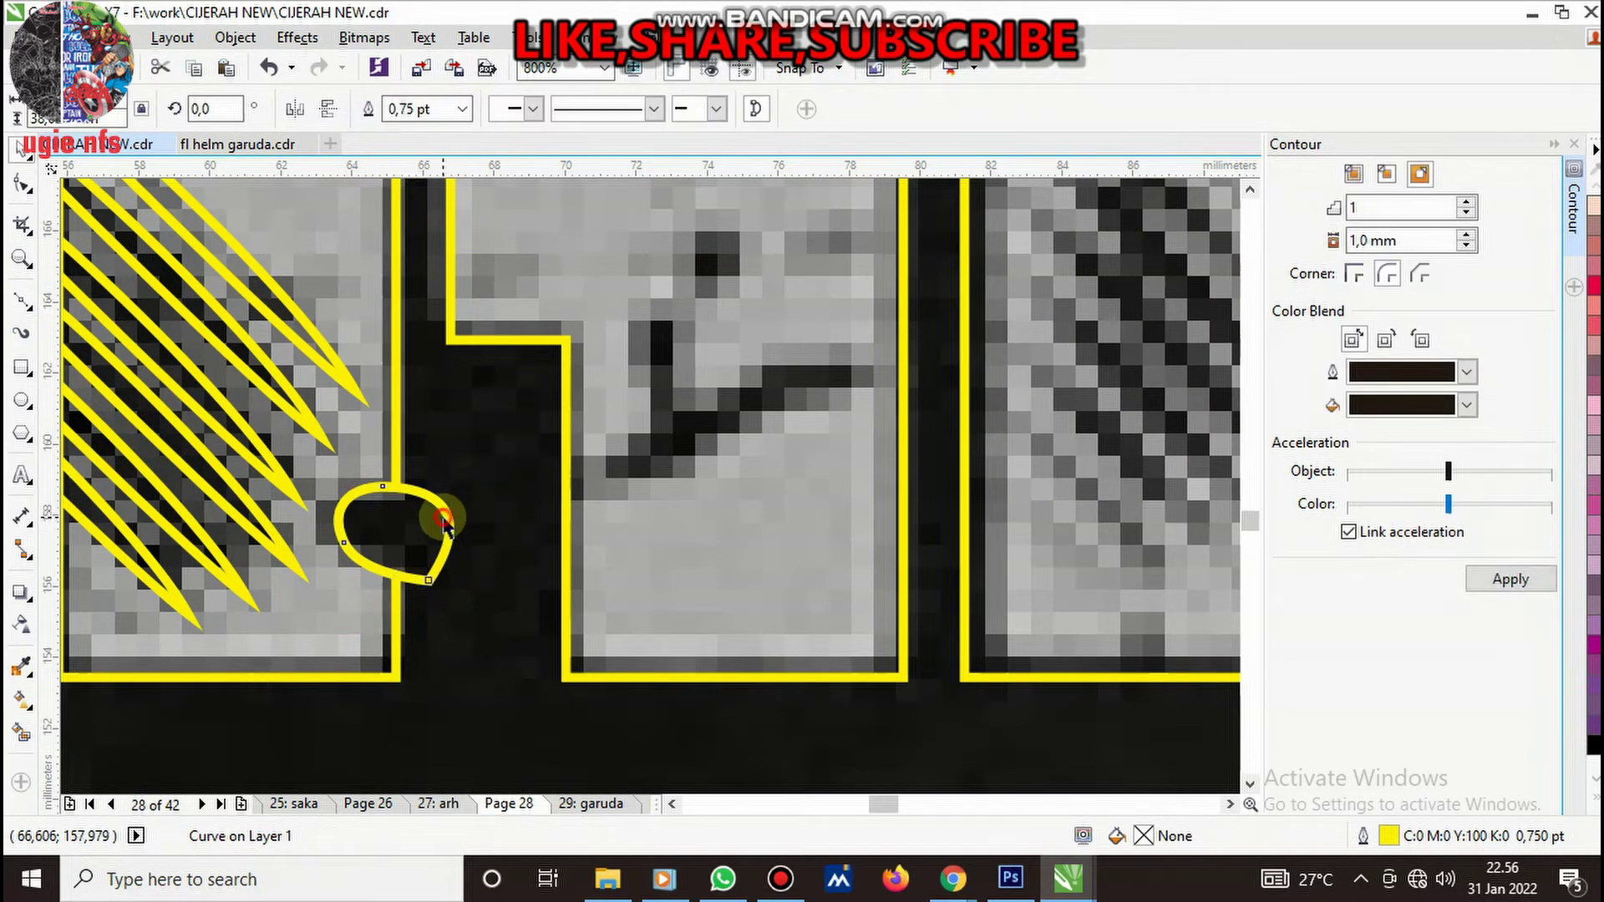
- Group the six hatch lines, trim the letter block with them, and move the group aside
scroll(645, 513, "down", 2)
scroll(582, 483, "up", 1)
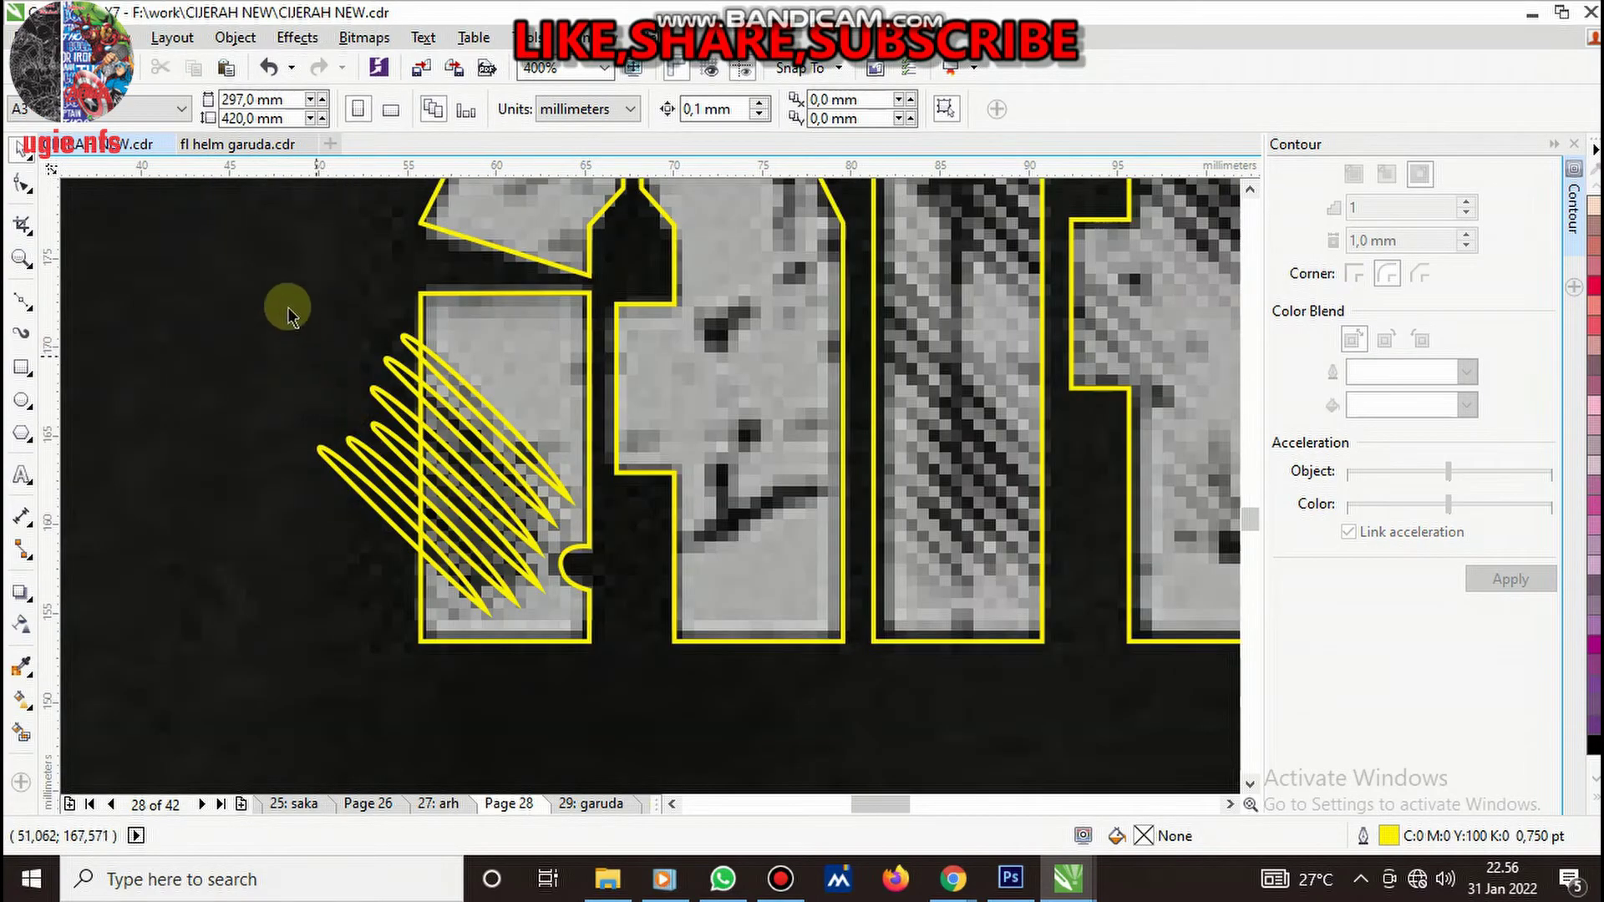
left_click_drag(495, 590, 608, 664)
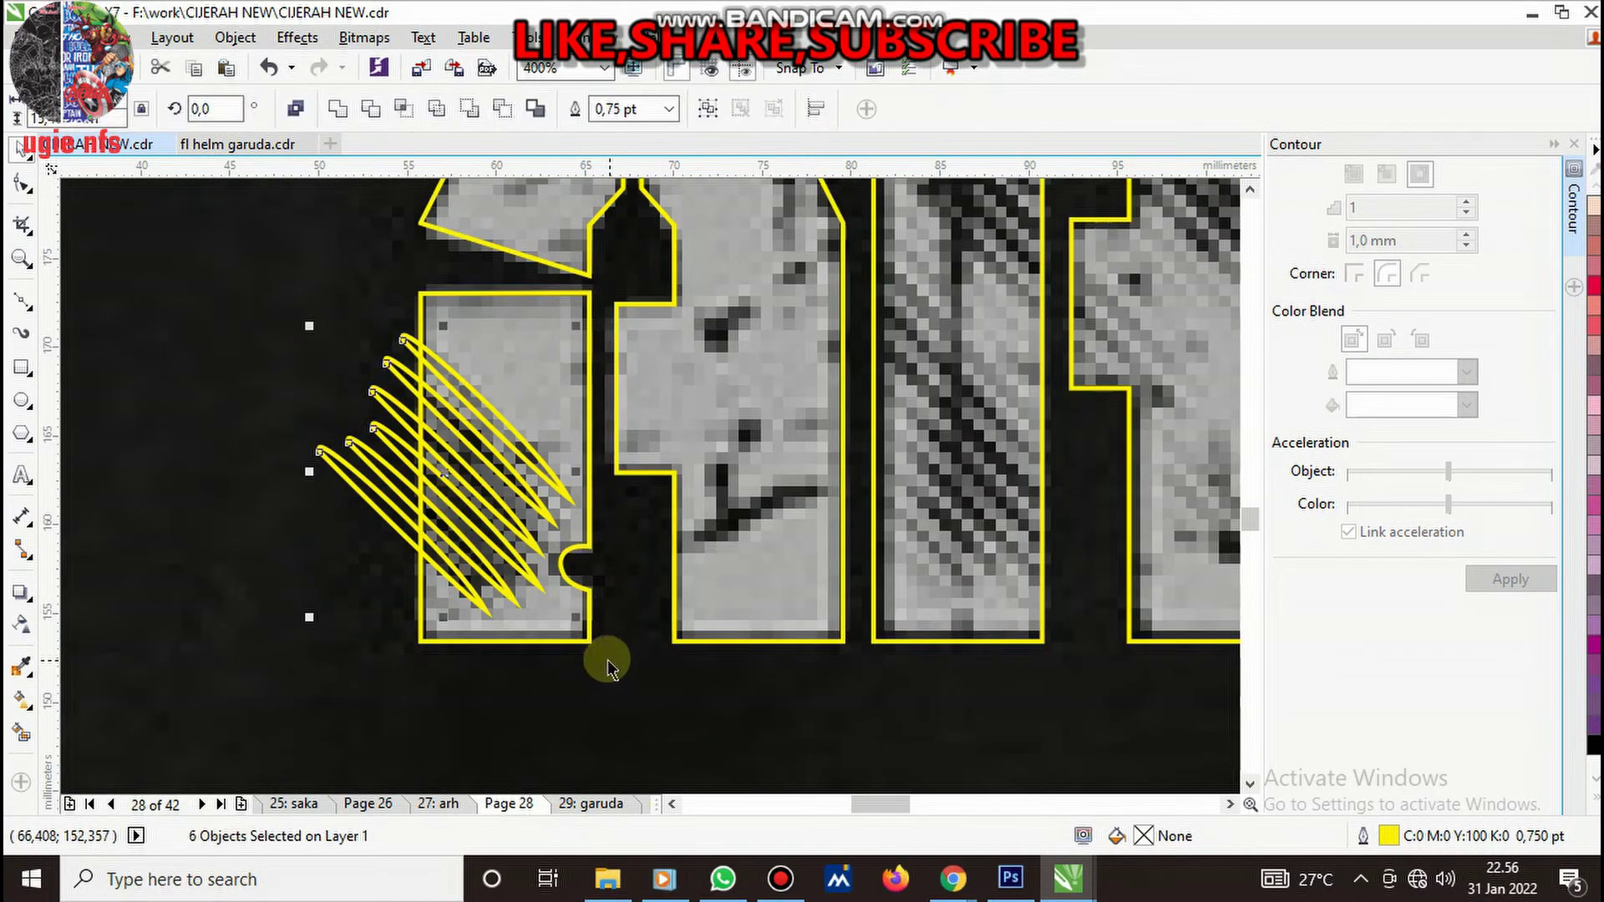
key("ctrl+g")
left_click(528, 362, "shift")
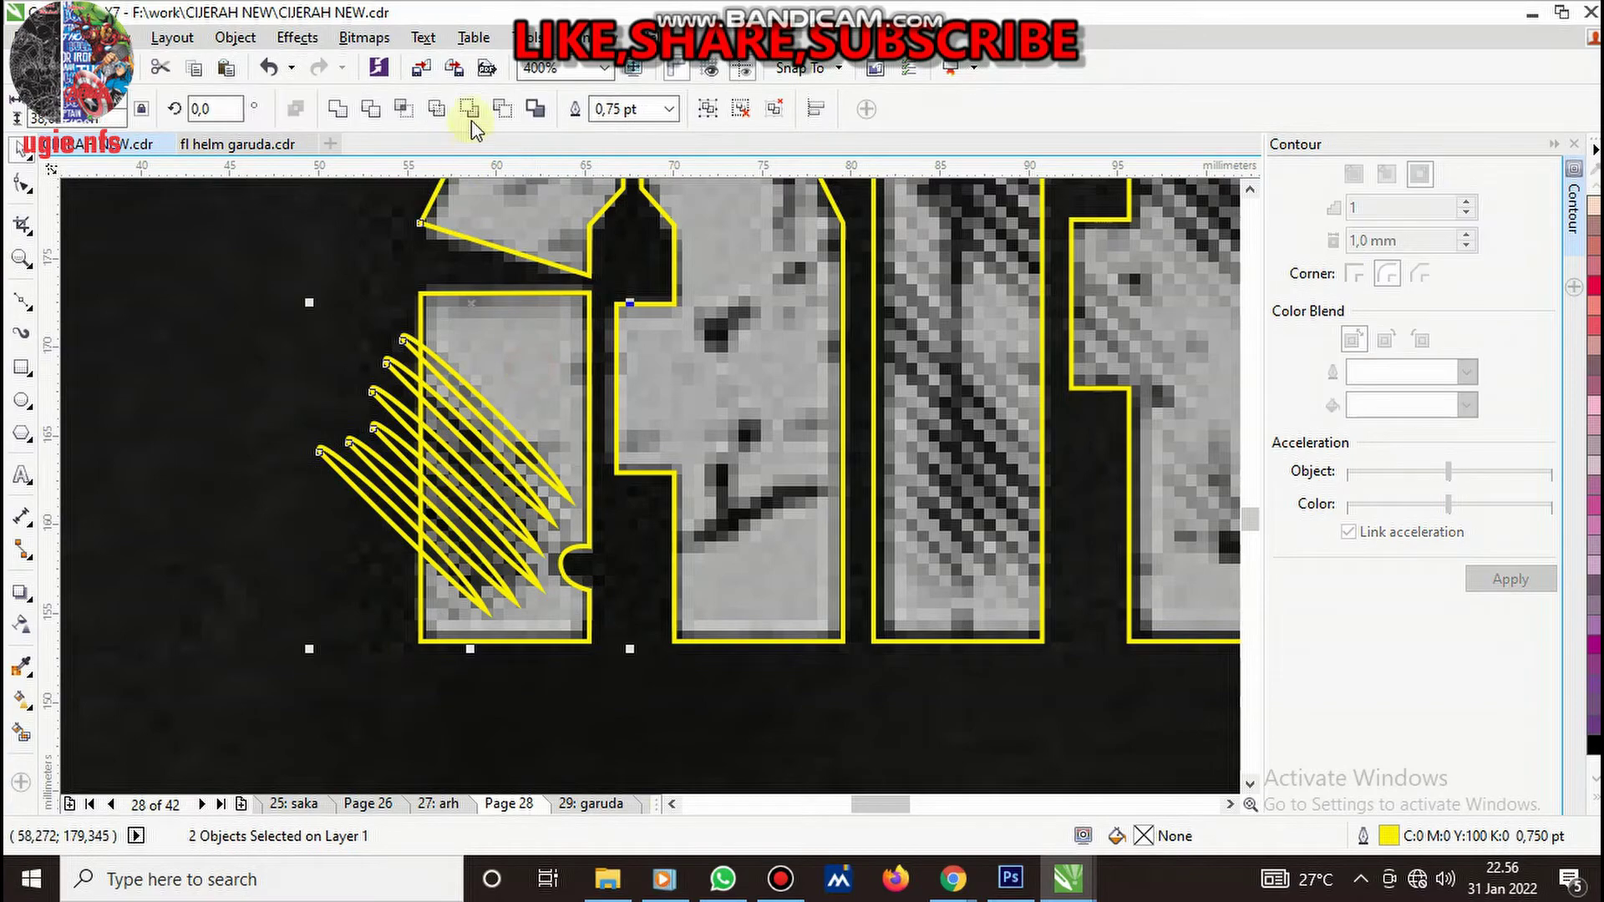
left_click(377, 117)
left_click_drag(370, 499, 205, 495)
- Start a jagged crack outline across the letter with the Bézier tool
scroll(585, 541, "up", 2)
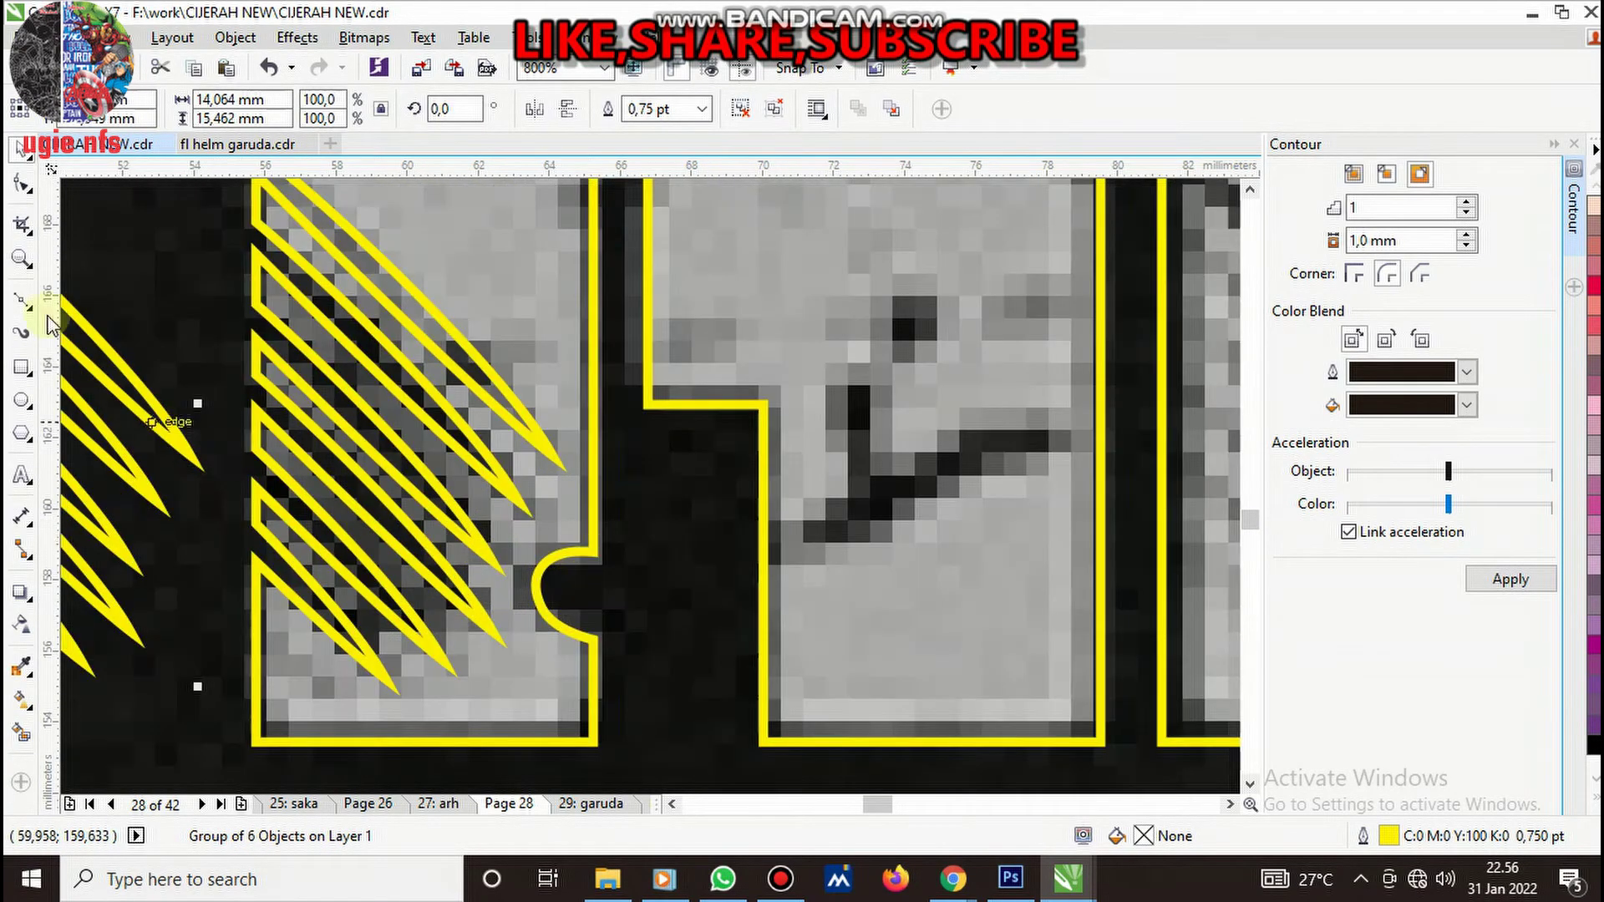
left_click(17, 304)
scroll(777, 456, "down", 2)
scroll(817, 466, "up", 4)
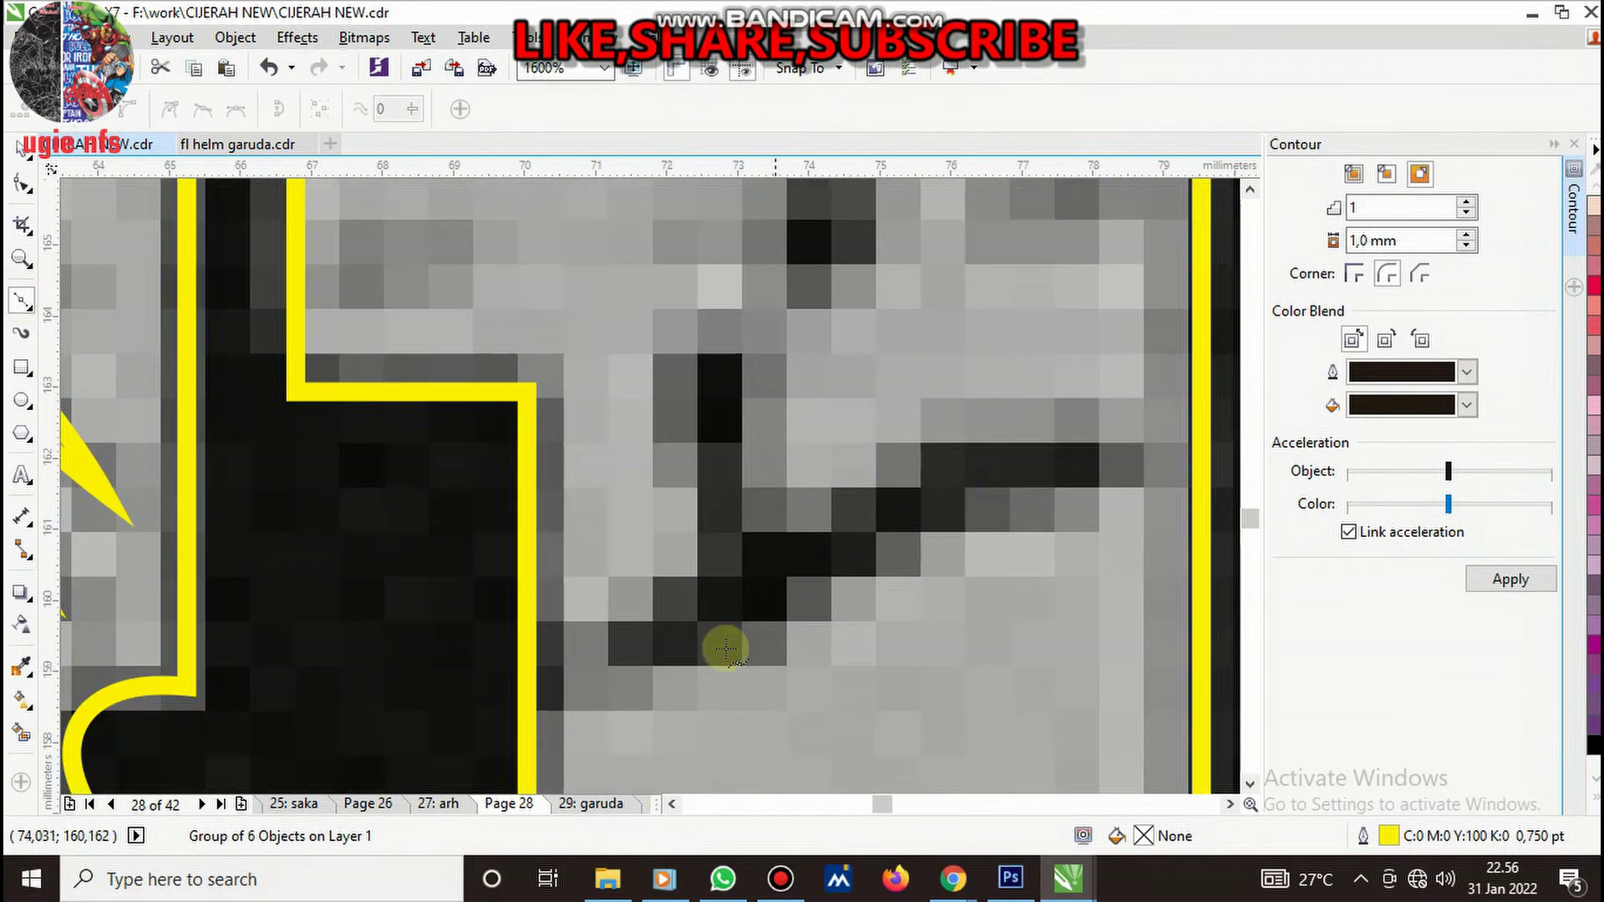
left_click(658, 700)
mouse_move(1012, 513)
left_mouse_down()
mouse_move(1092, 473)
mouse_move(974, 440)
mouse_move(819, 528)
left_mouse_up()
mouse_move(746, 420)
left_mouse_down()
mouse_move(796, 329)
mouse_move(860, 398)
left_mouse_up()
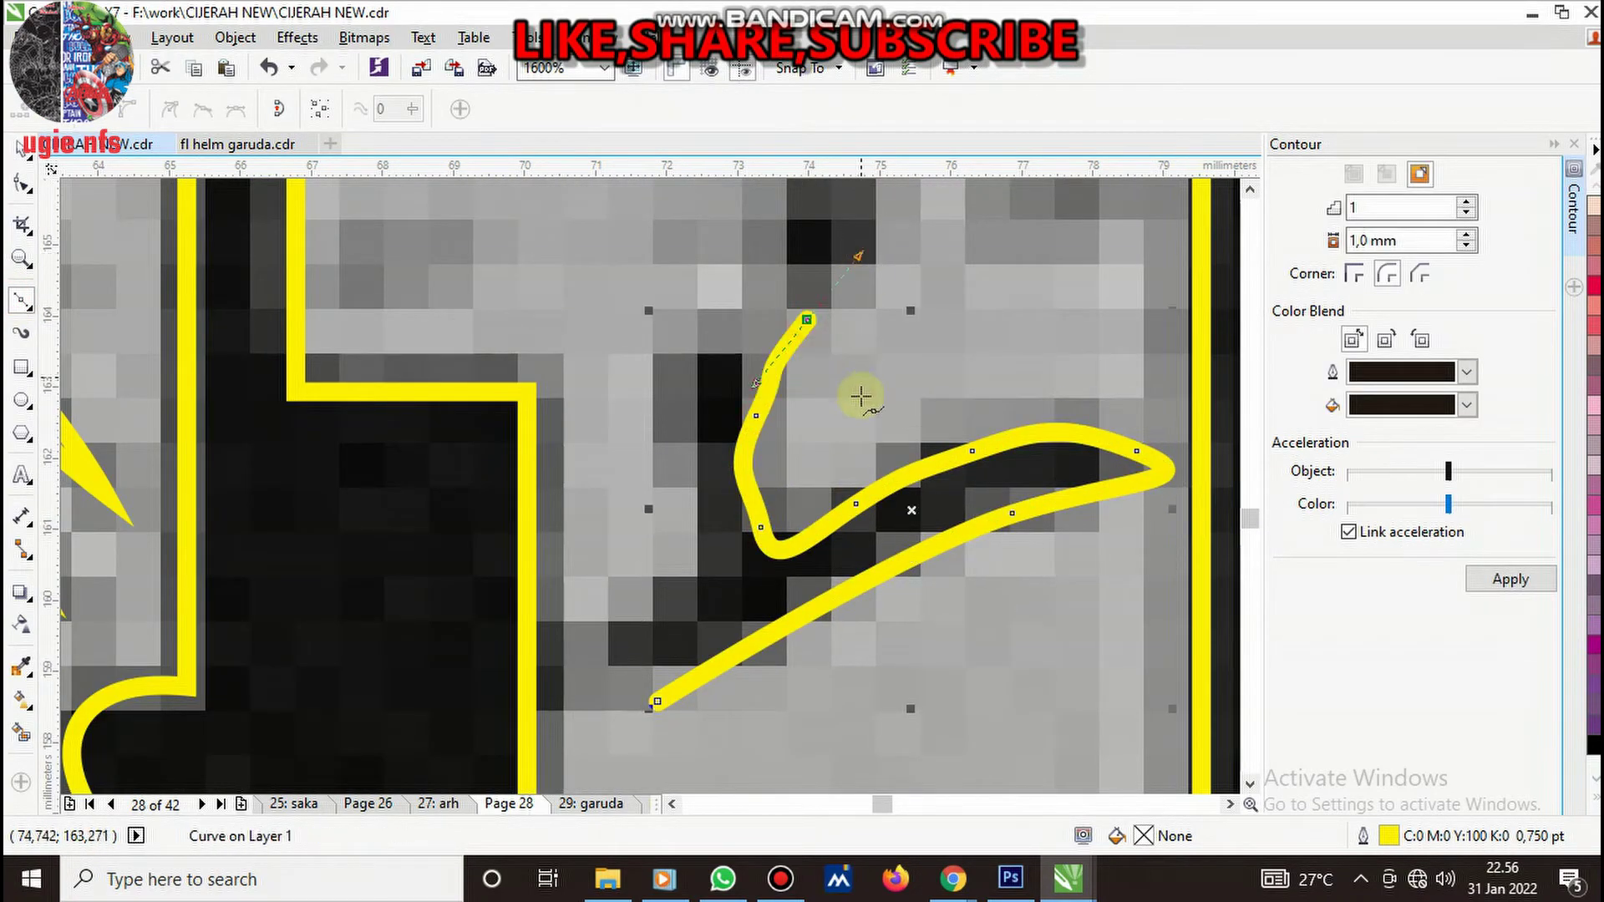
scroll(852, 358, "down", 3)
scroll(854, 357, "up", 2)
left_click_drag(889, 338, 861, 288)
left_click_drag(819, 326, 805, 412)
mouse_move(751, 462)
left_mouse_down()
mouse_move(710, 502)
mouse_move(727, 694)
left_mouse_up()
- Close the crack shape and trim it out of the letter
scroll(727, 694, "down", 2)
scroll(777, 552, "up", 2)
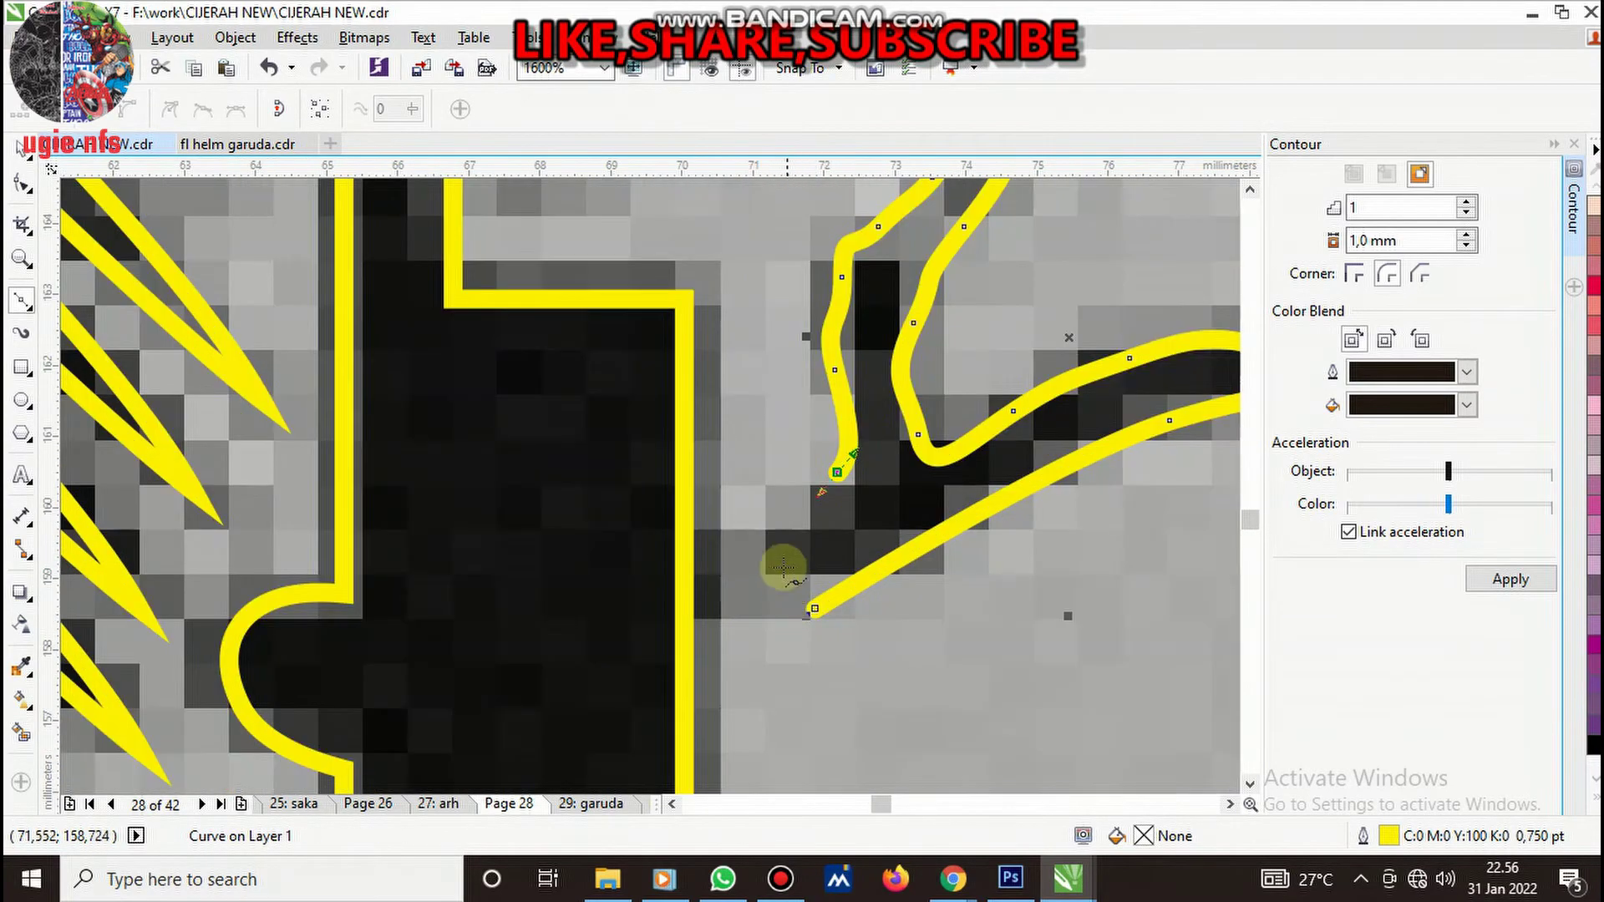
left_click_drag(778, 544, 723, 584)
left_click(809, 609)
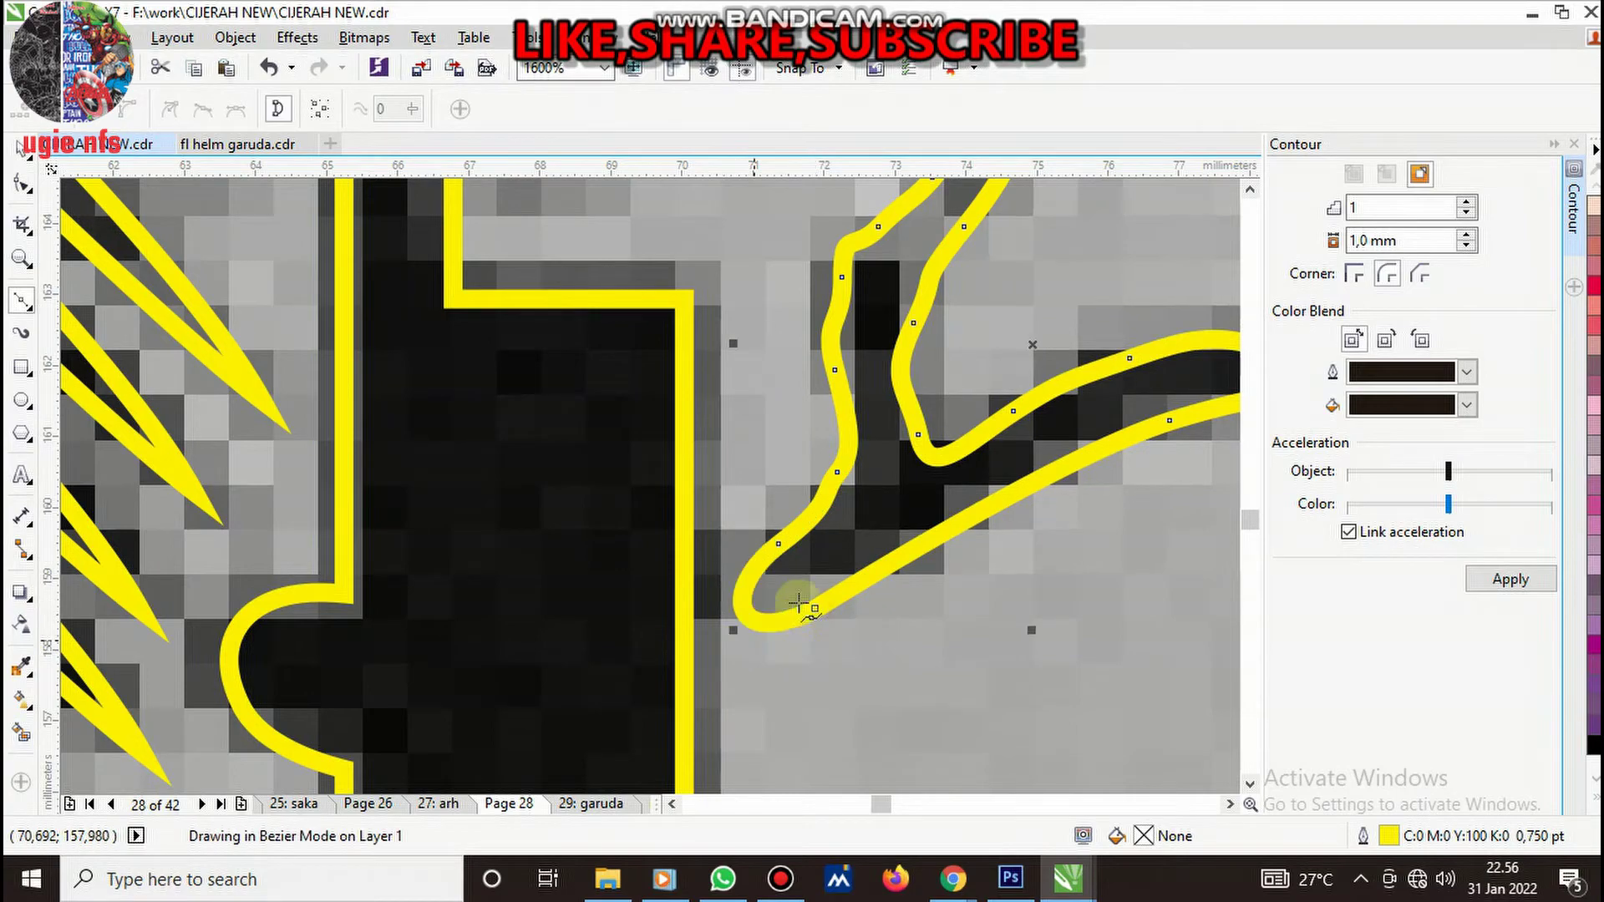
scroll(788, 612, "down", 1)
left_click(370, 109)
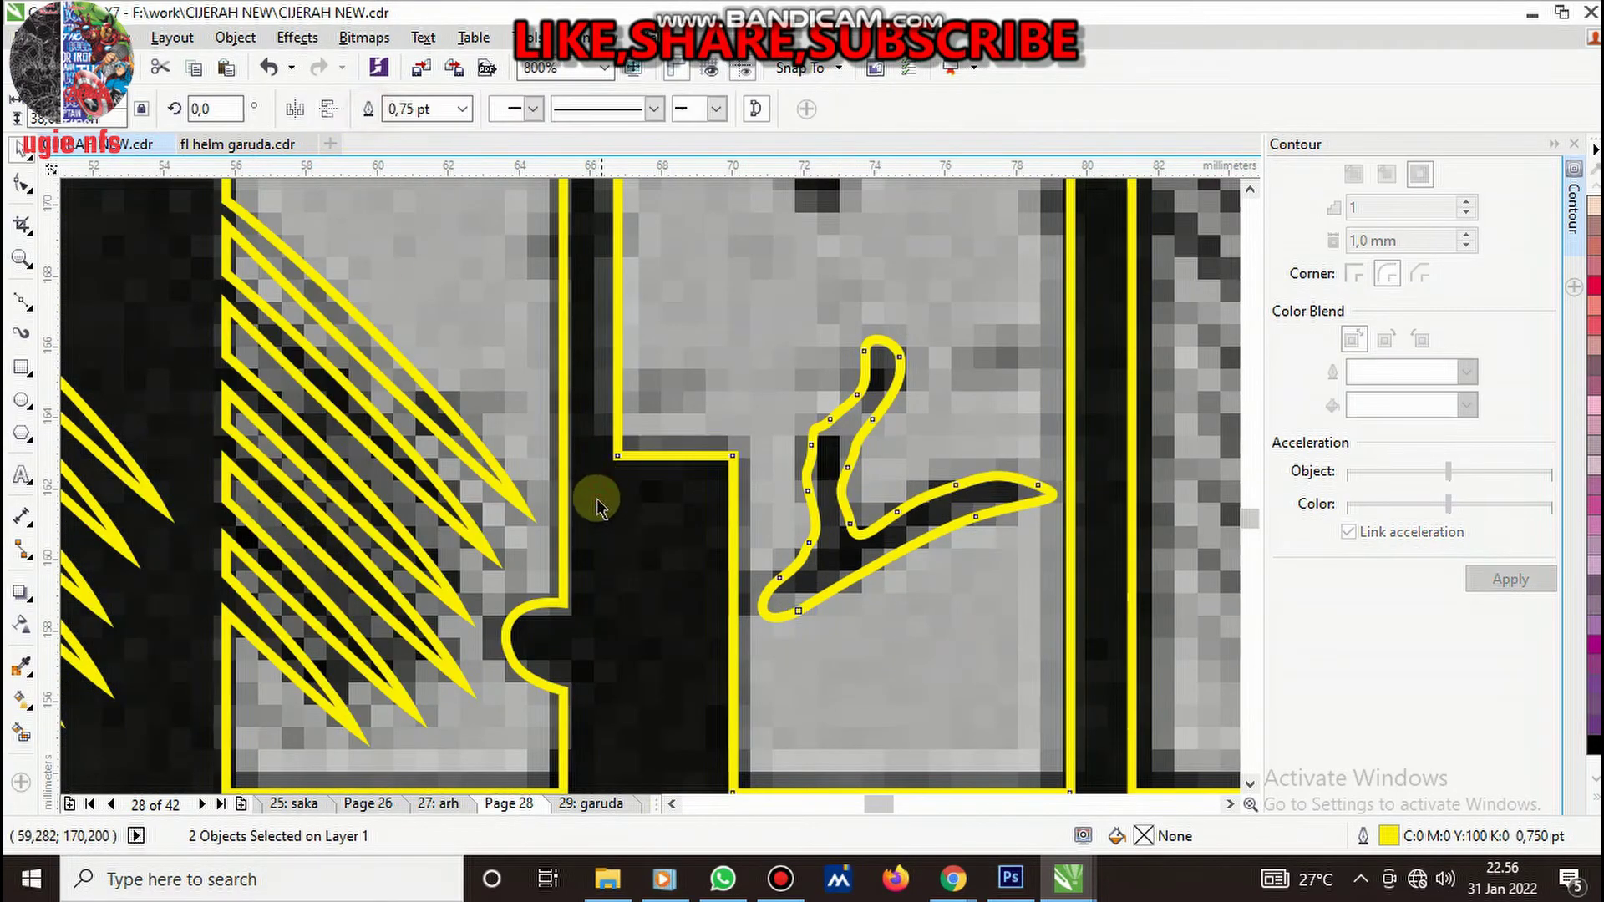
left_click(780, 543)
- Draw a small closed speck loop around the dark spot on the letter
scroll(794, 463, "down", 2)
scroll(794, 463, "up", 3)
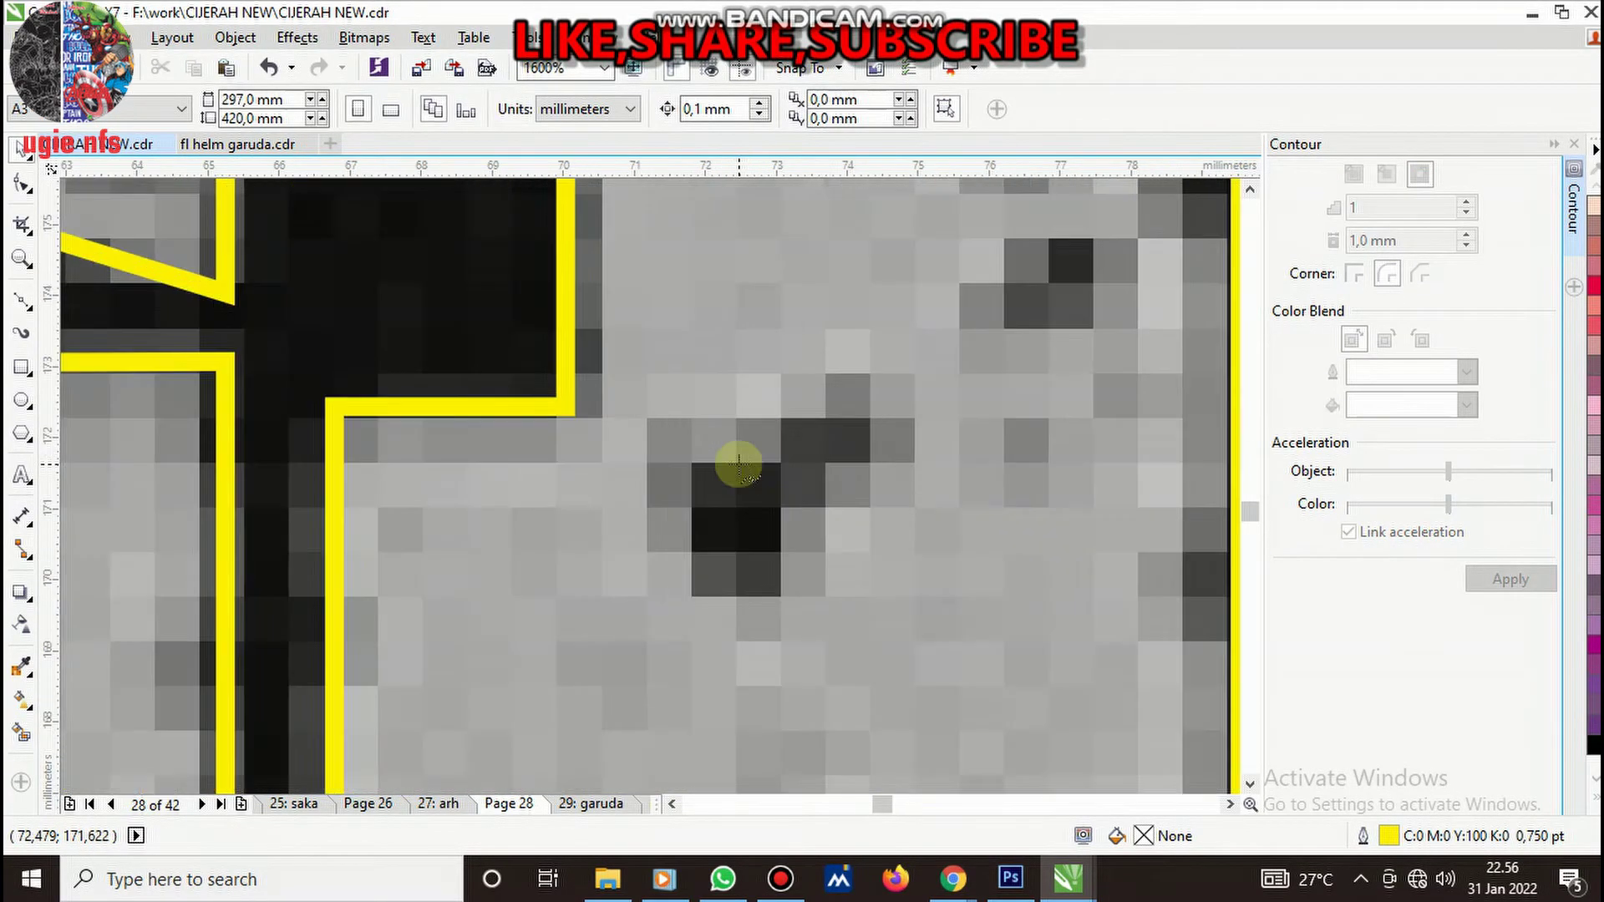
left_click(888, 430)
left_click_drag(801, 556, 742, 605)
left_click(669, 521)
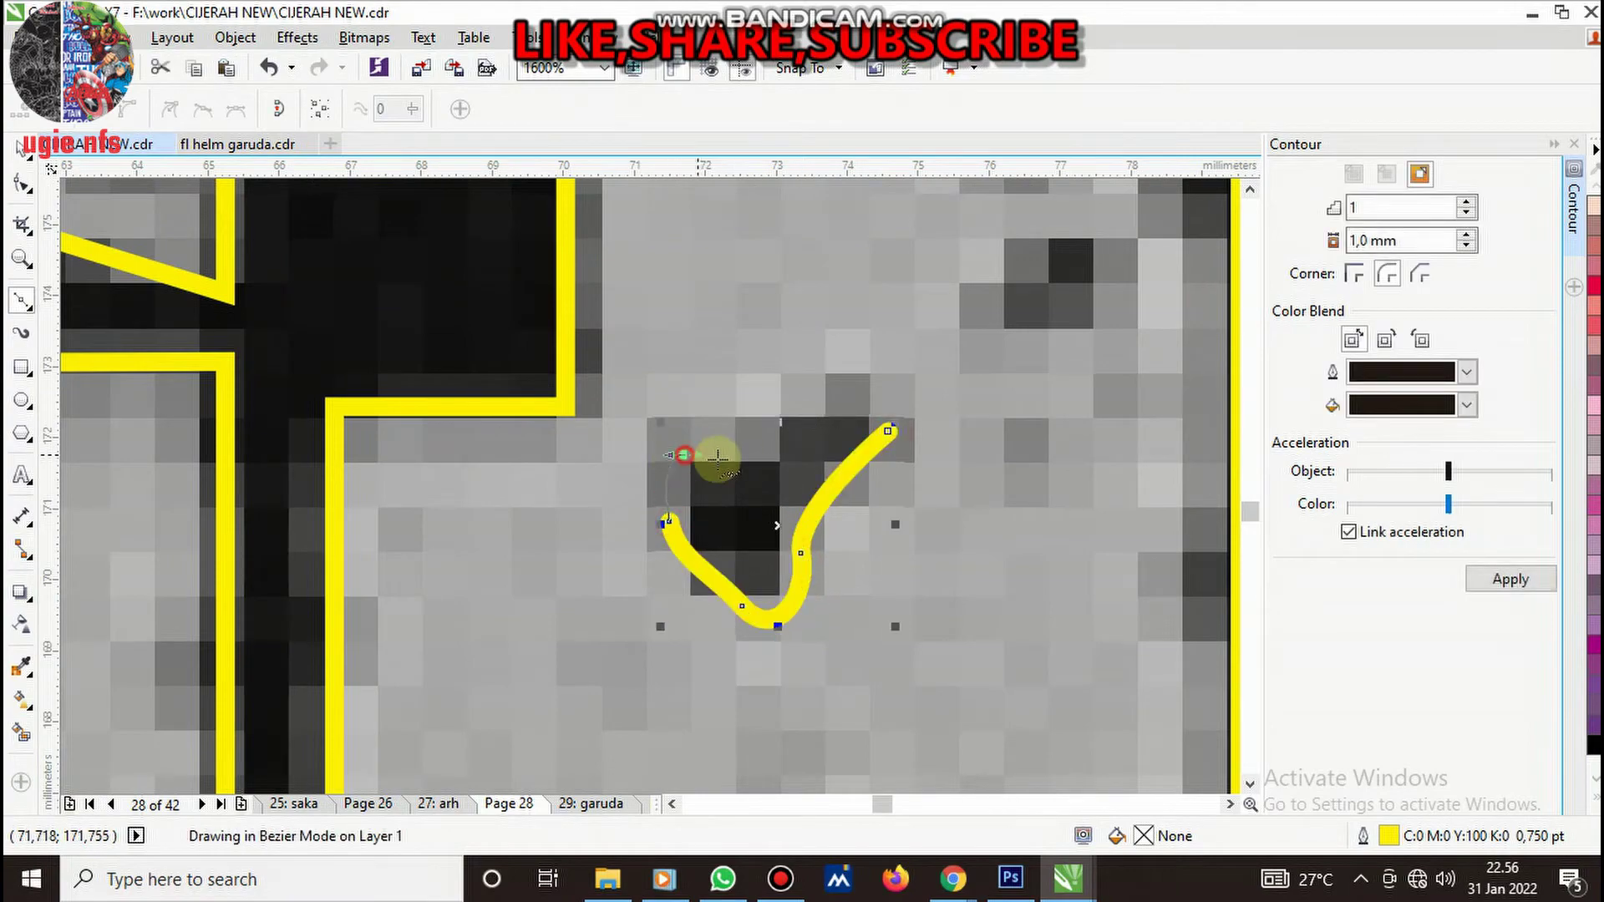
left_click(682, 454)
left_click(830, 375)
left_click(885, 433)
scroll(884, 465, "down", 1)
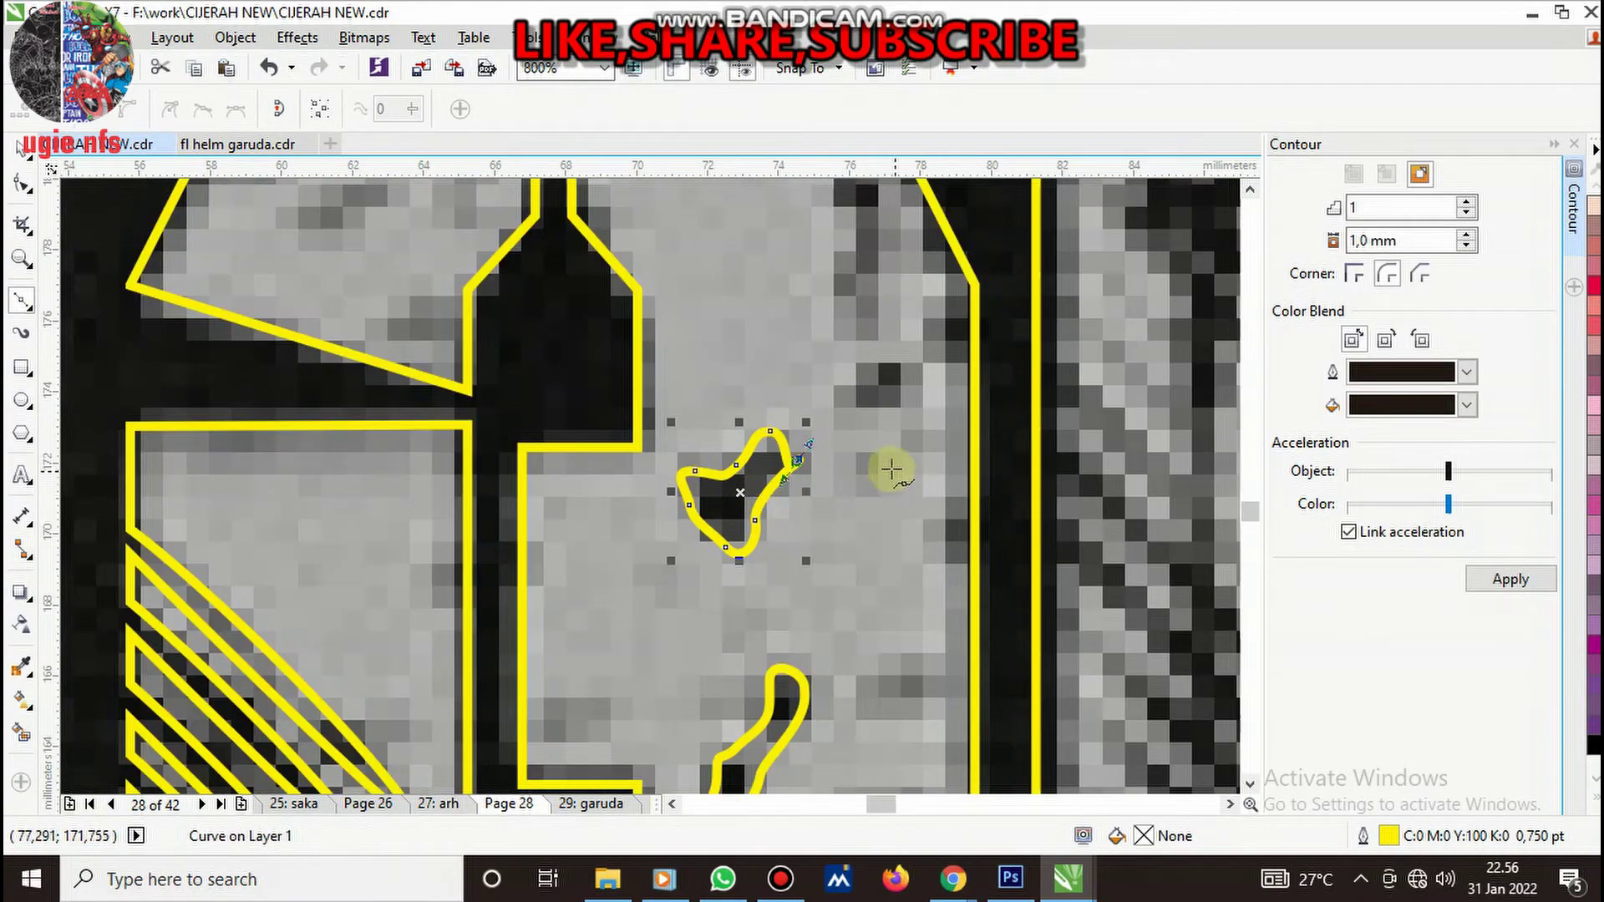
scroll(884, 466, "up", 1)
key("ctrl+z")
left_click(709, 449)
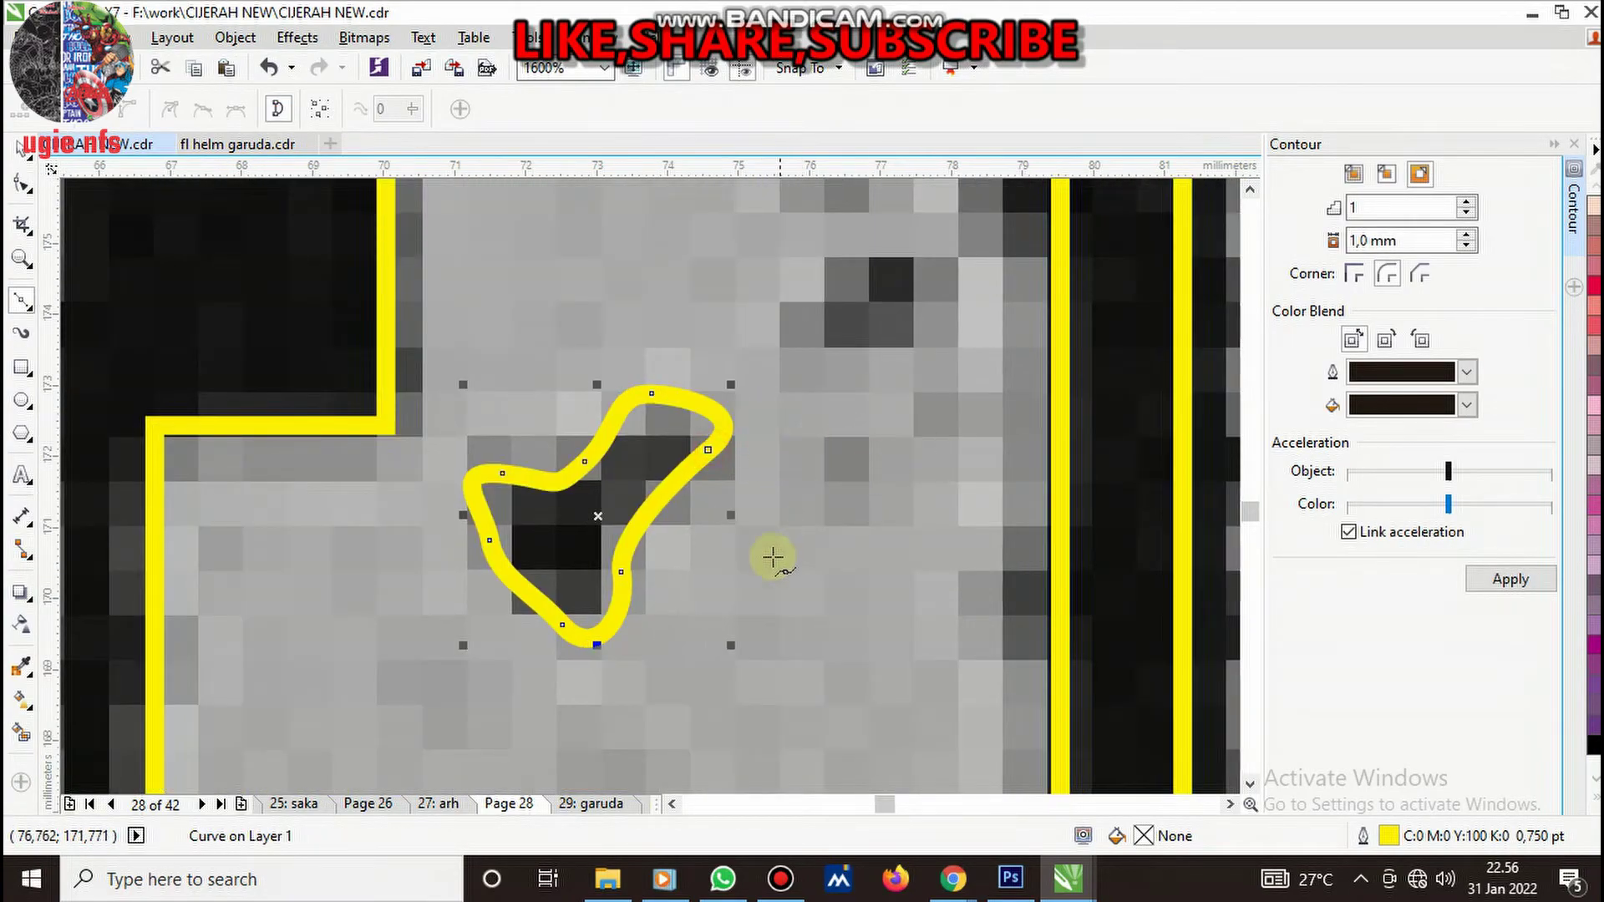
scroll(836, 543, "down", 1)
scroll(861, 576, "up", 1)
- Draw a new pointed crack outline running up through the letter
left_click_drag(790, 602, 761, 570)
left_click(859, 518)
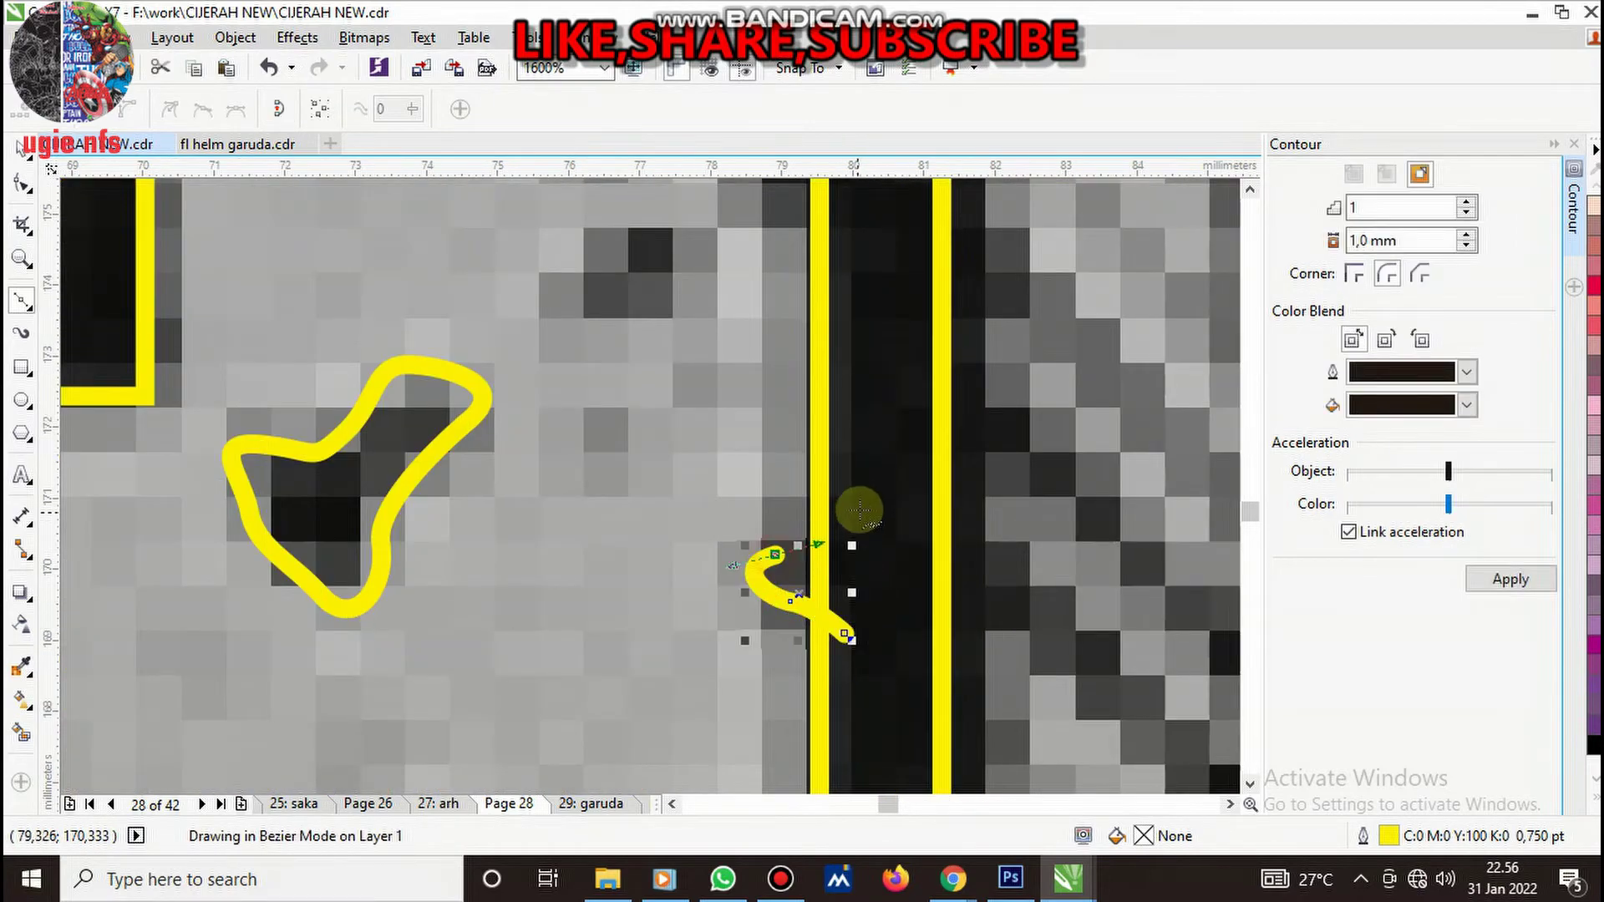
left_click(859, 426)
scroll(865, 422, "down", 2)
scroll(869, 422, "up", 1)
left_click_drag(869, 422, 802, 409)
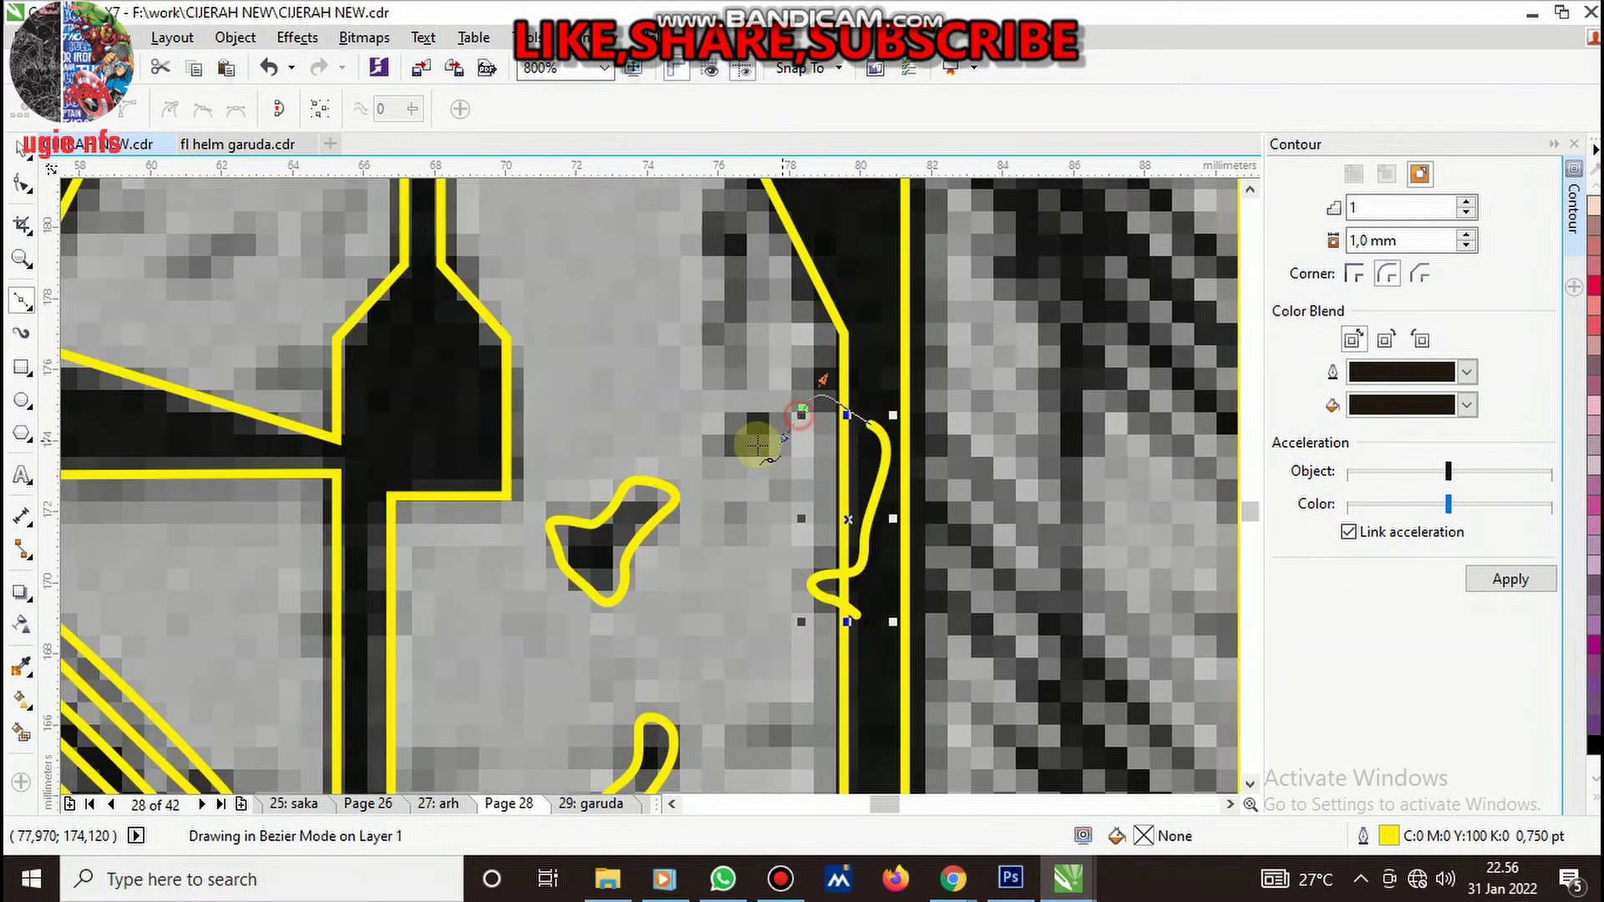
left_click(727, 440)
left_click(801, 364)
left_click(786, 272)
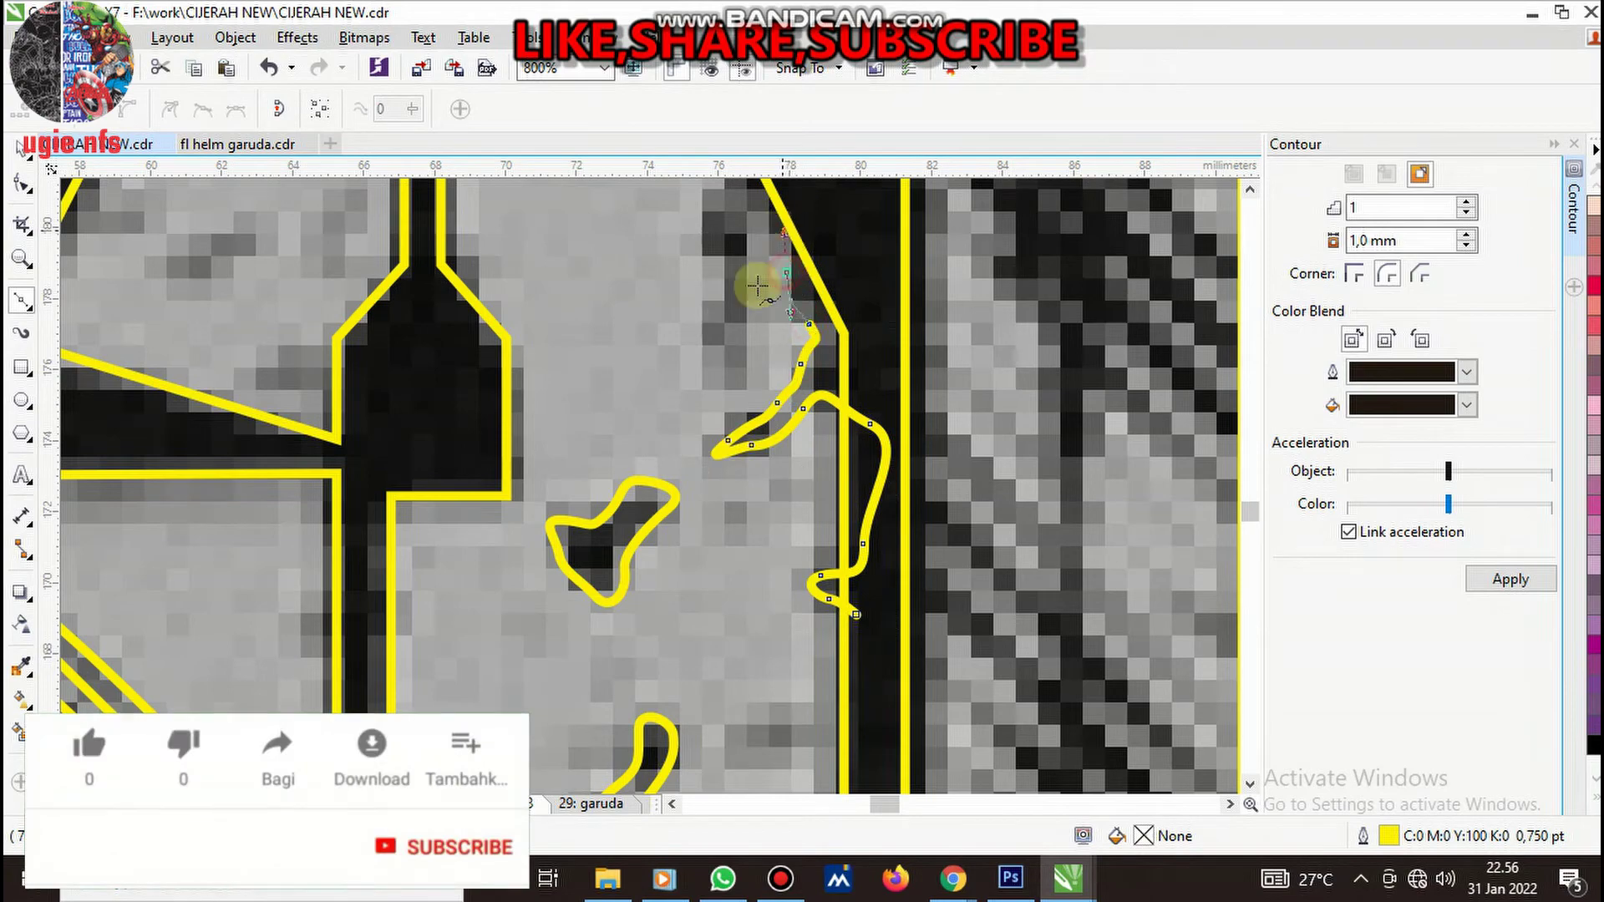
scroll(761, 276, "down", 1)
scroll(769, 284, "up", 1)
left_click(778, 294)
left_click_drag(767, 372, 777, 407)
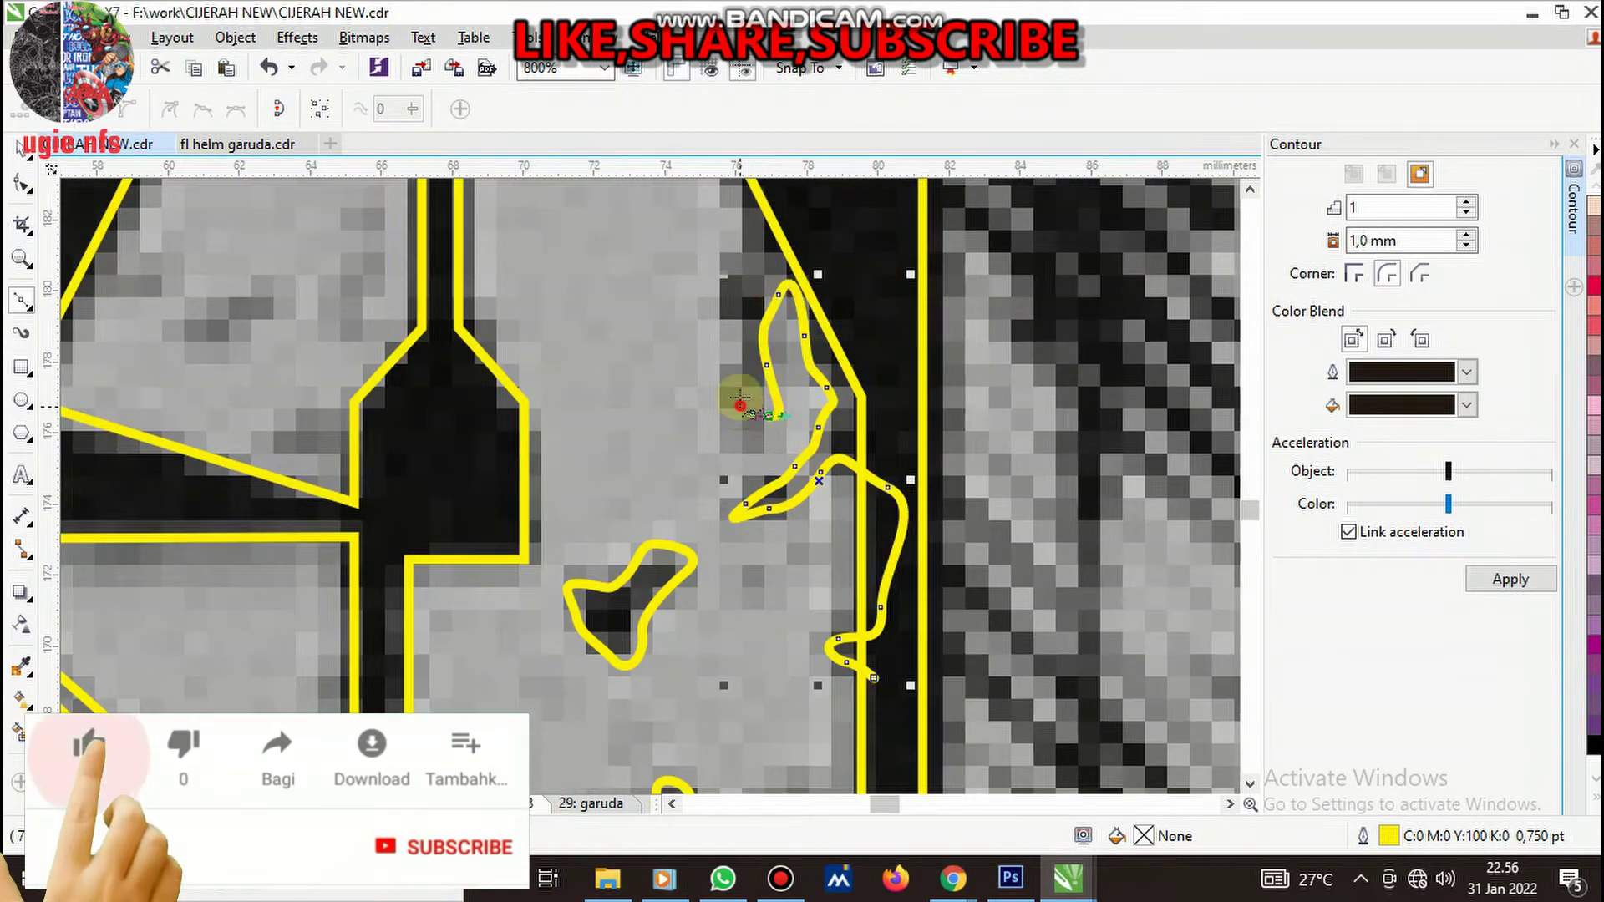
- Close the large crack loop past the letter edge, trim the letter, and delete the leftover cutter
left_click(720, 247)
scroll(777, 302, "down", 1)
scroll(769, 284, "up", 1)
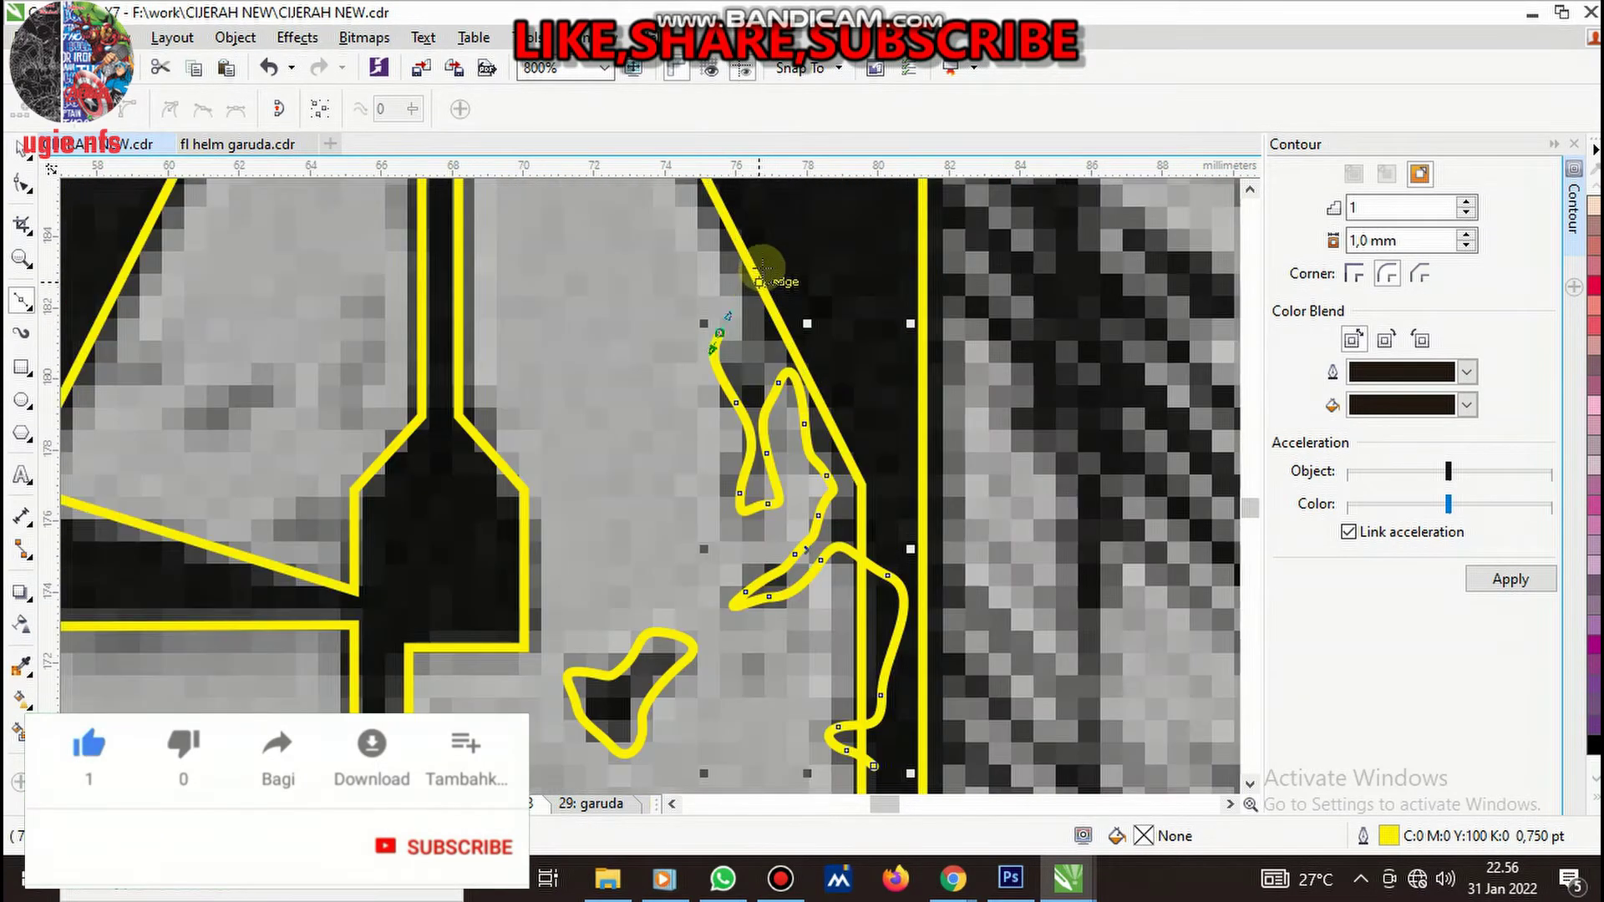
left_click(823, 269)
scroll(919, 384, "down", 1)
left_click_drag(994, 476, 985, 568)
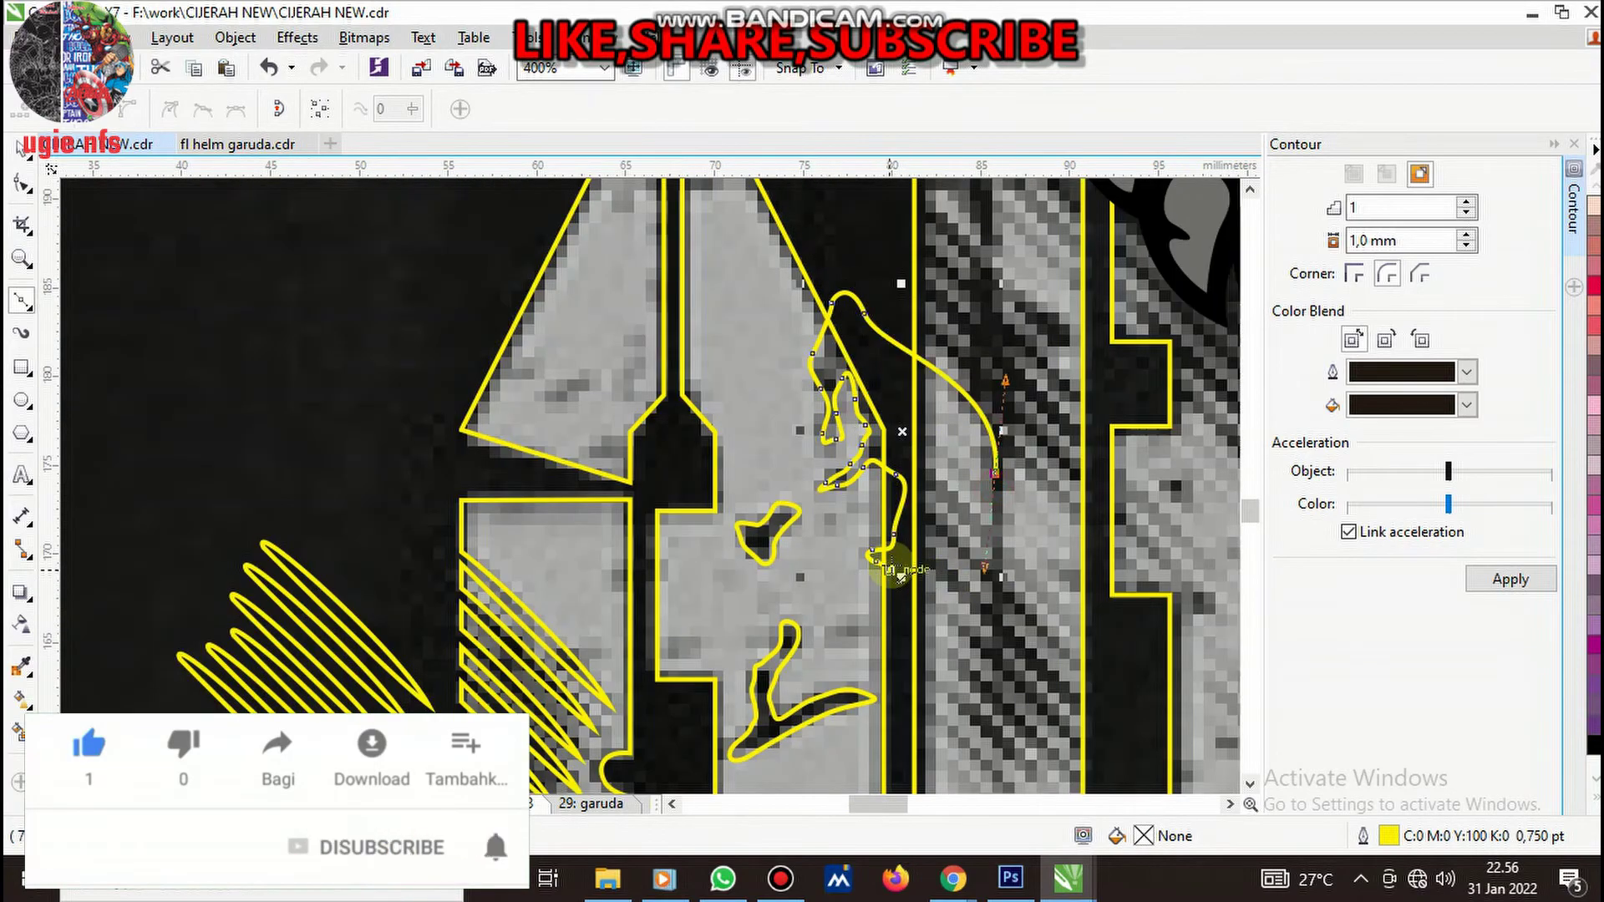
left_click(890, 568)
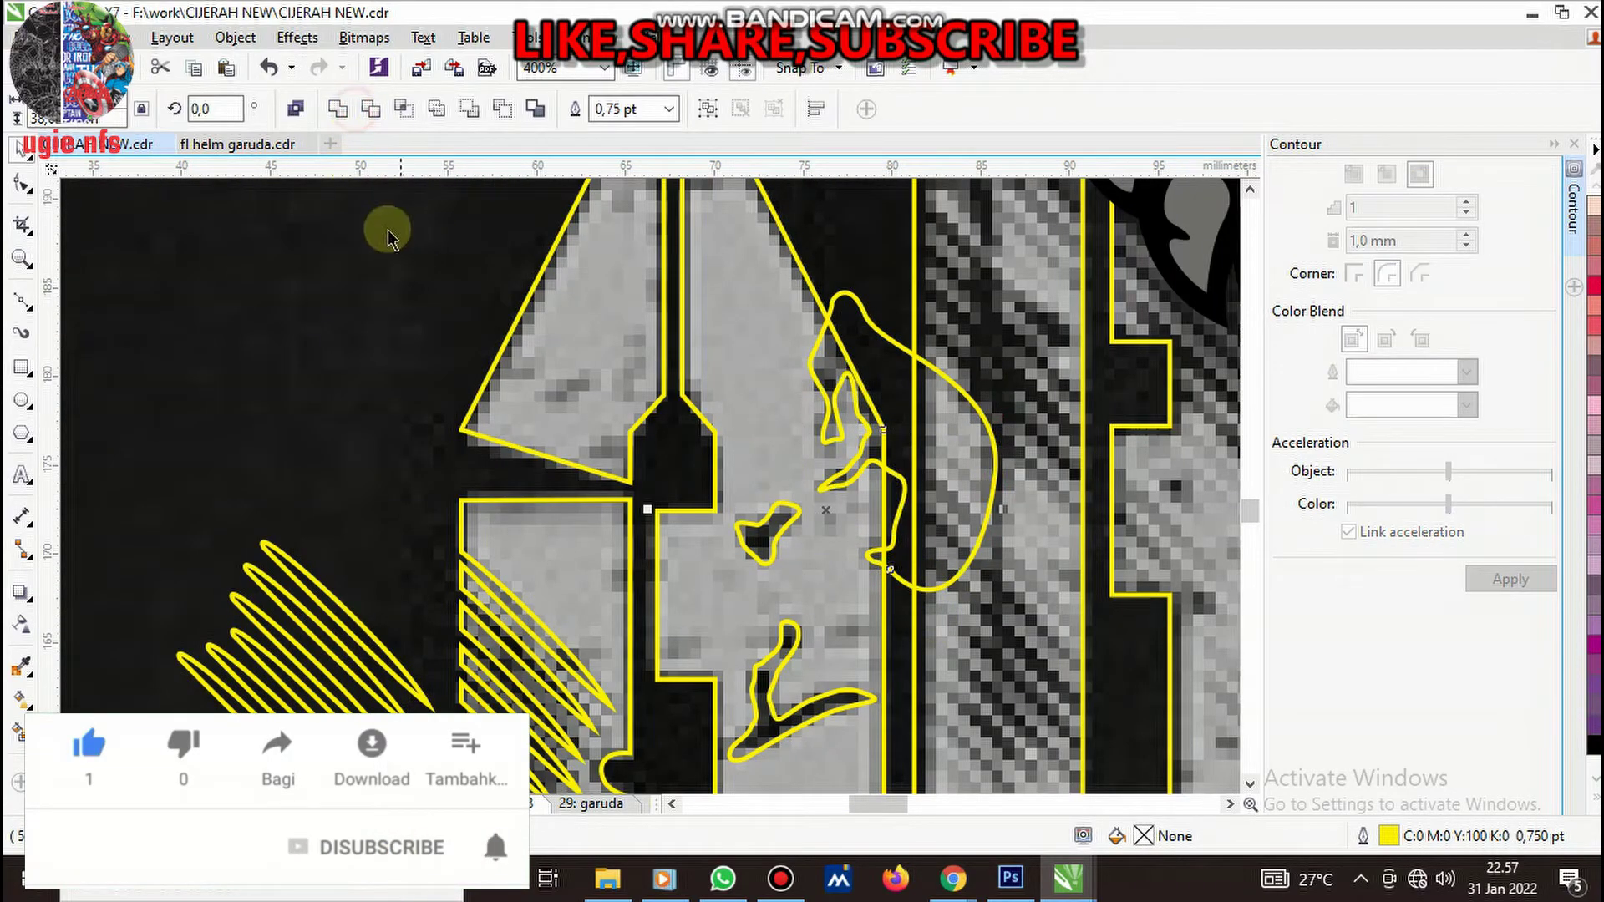
left_click(371, 109)
key("Delete")
left_click(765, 539)
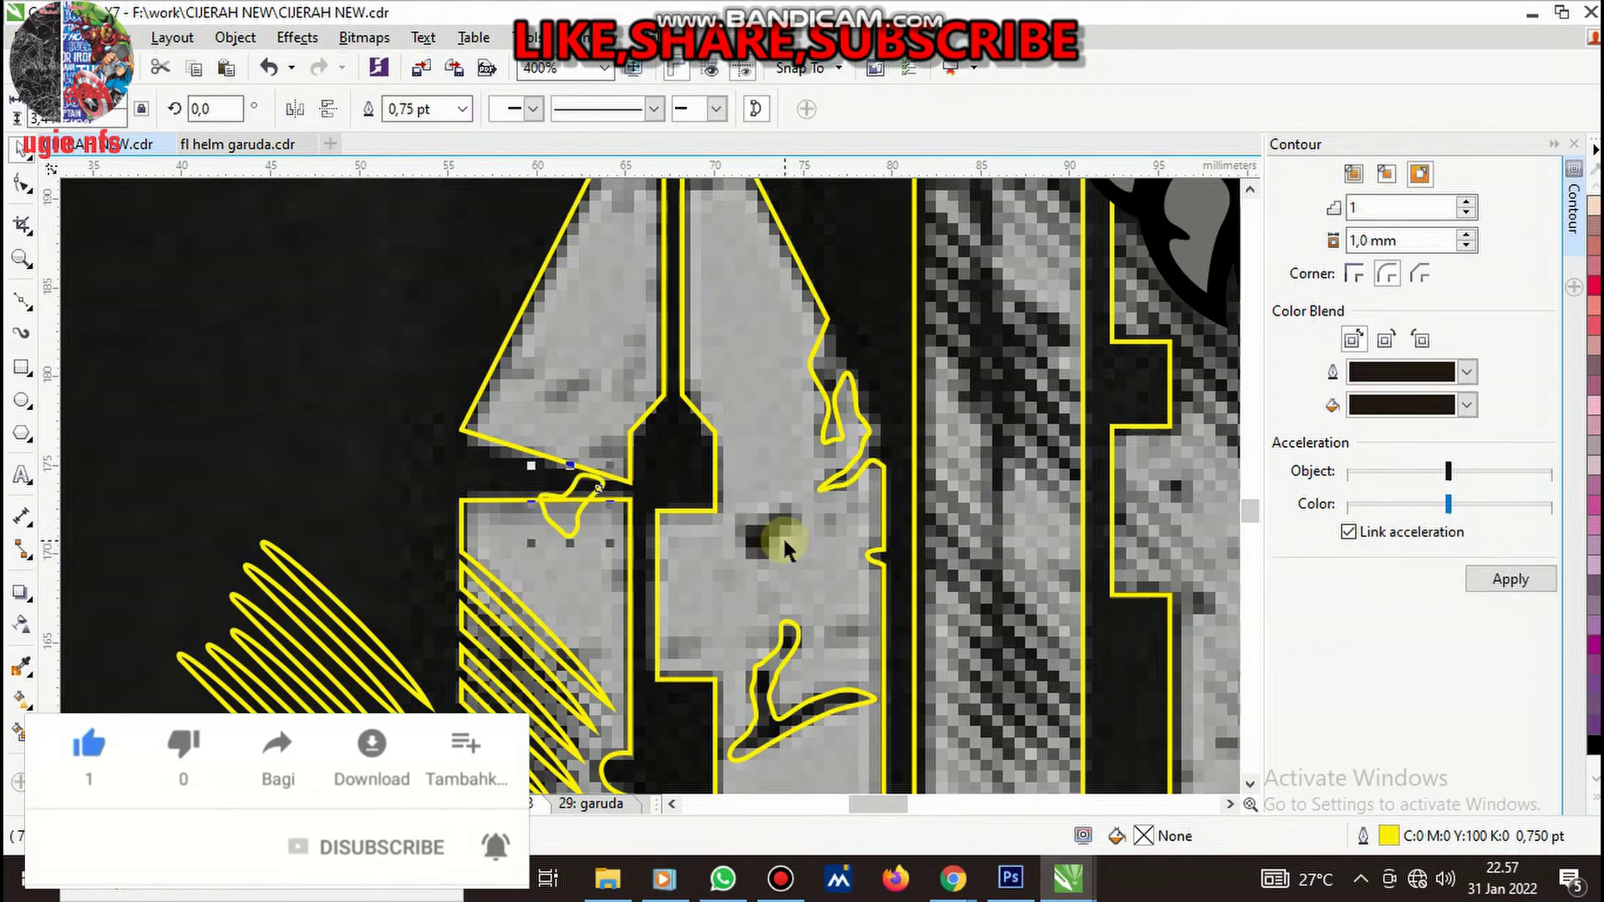
left_click(785, 443)
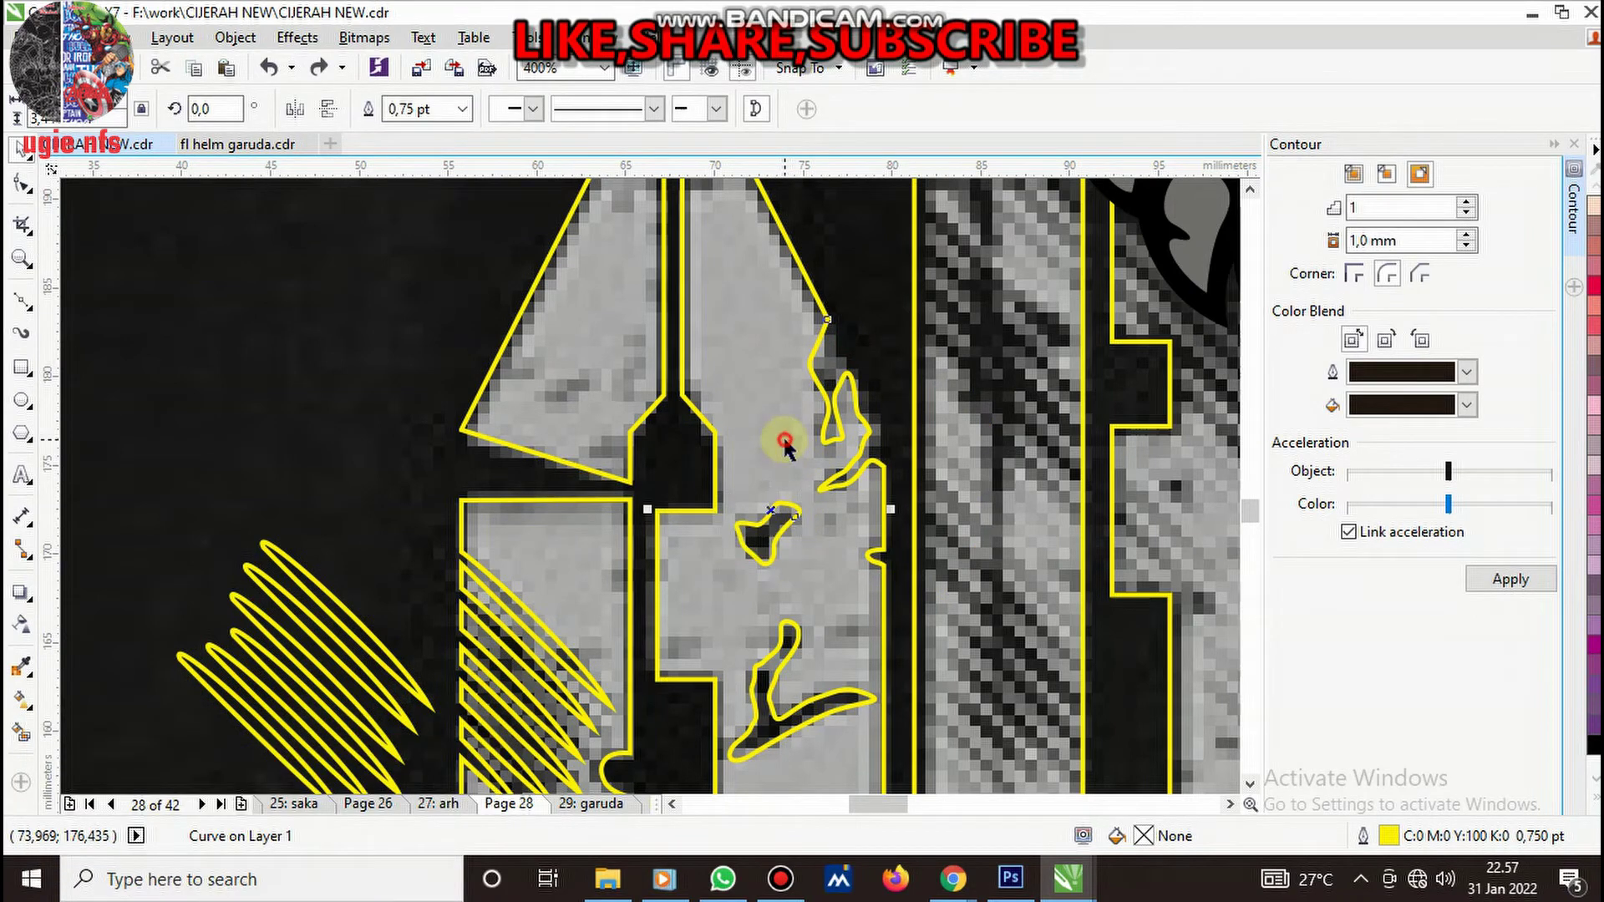
left_click(347, 399)
- Place a copy of the six-stroke hatch lines over the R letter block
scroll(762, 547, "down", 2)
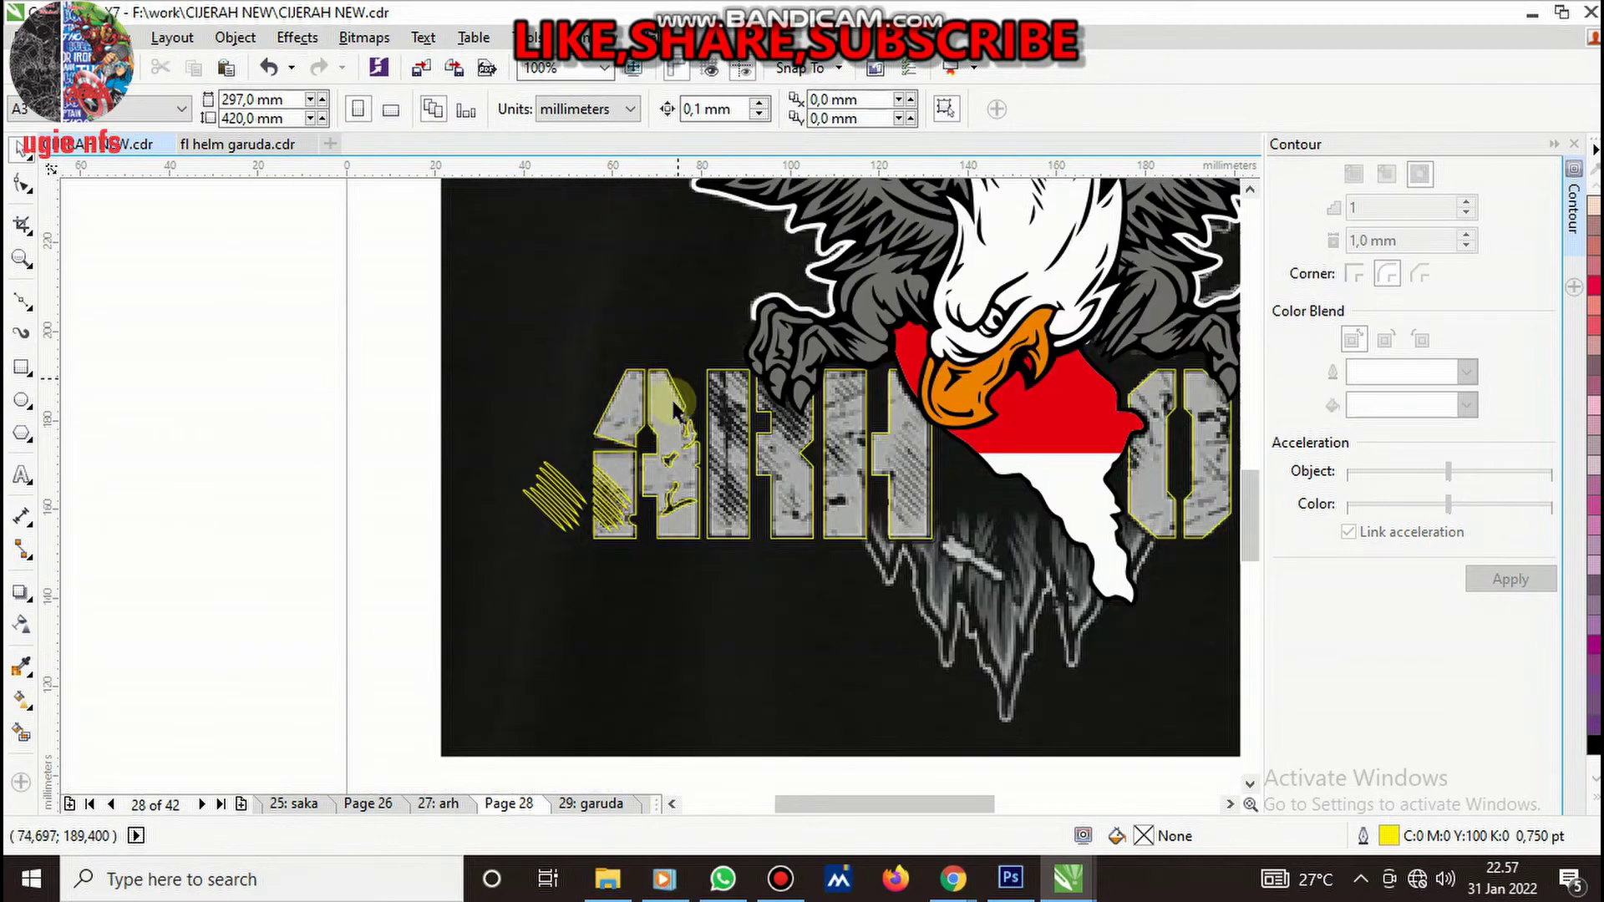
scroll(499, 564, "up", 1)
mouse_move(412, 535)
left_mouse_down()
mouse_move(727, 510)
mouse_move(732, 527)
mouse_move(717, 387)
left_mouse_up()
scroll(719, 380, "up", 1)
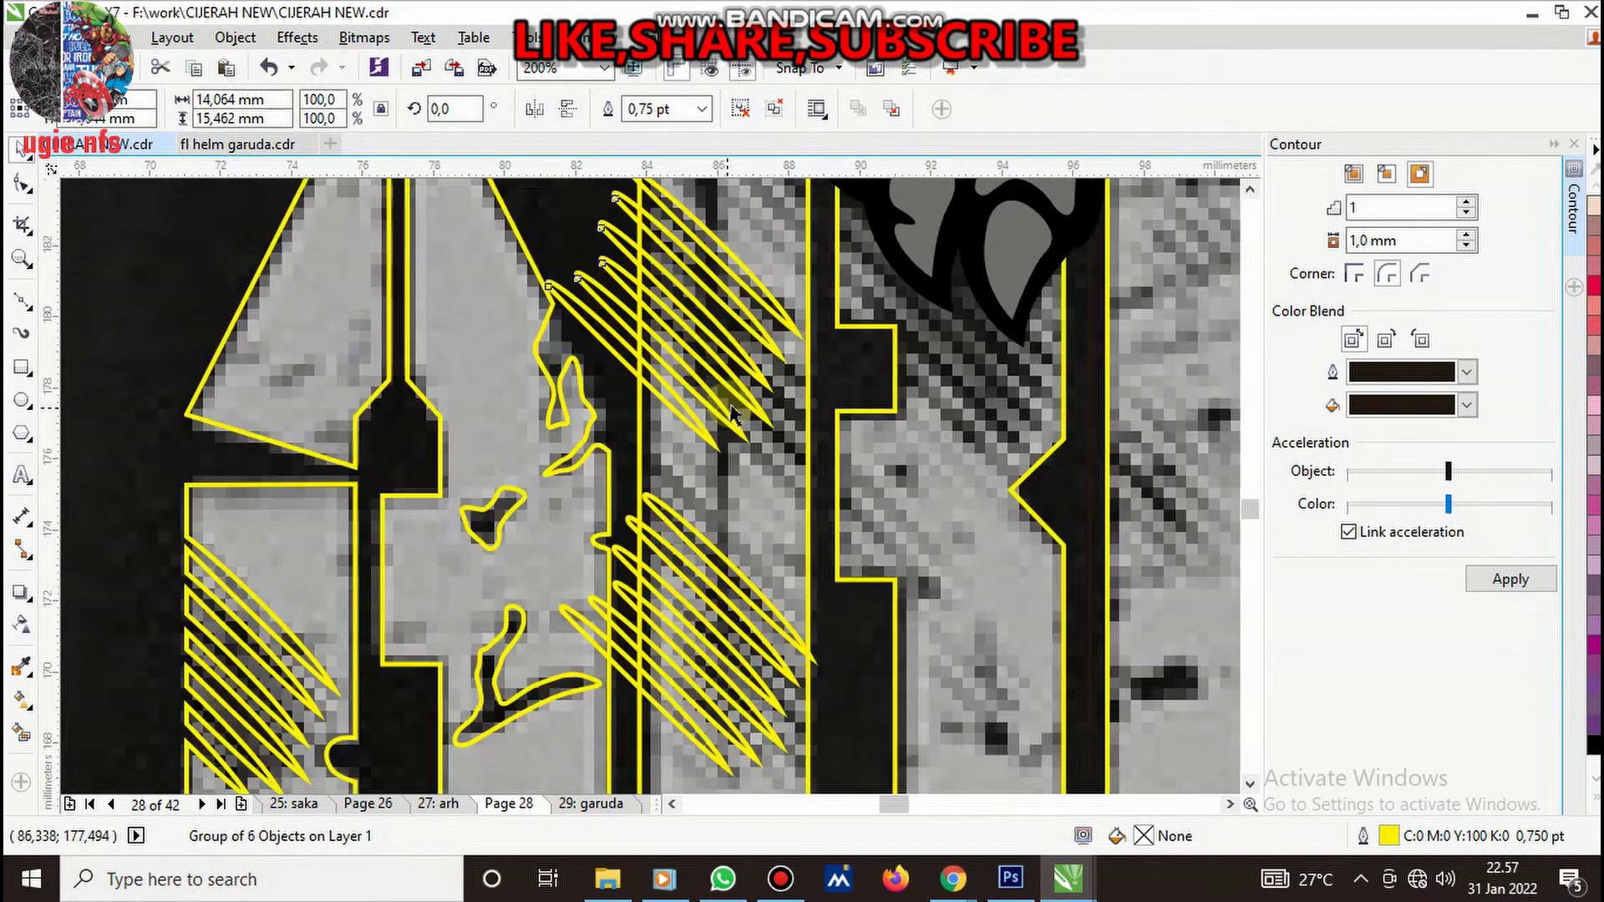
scroll(736, 326, "up", 1)
left_click(742, 309, "ctrl")
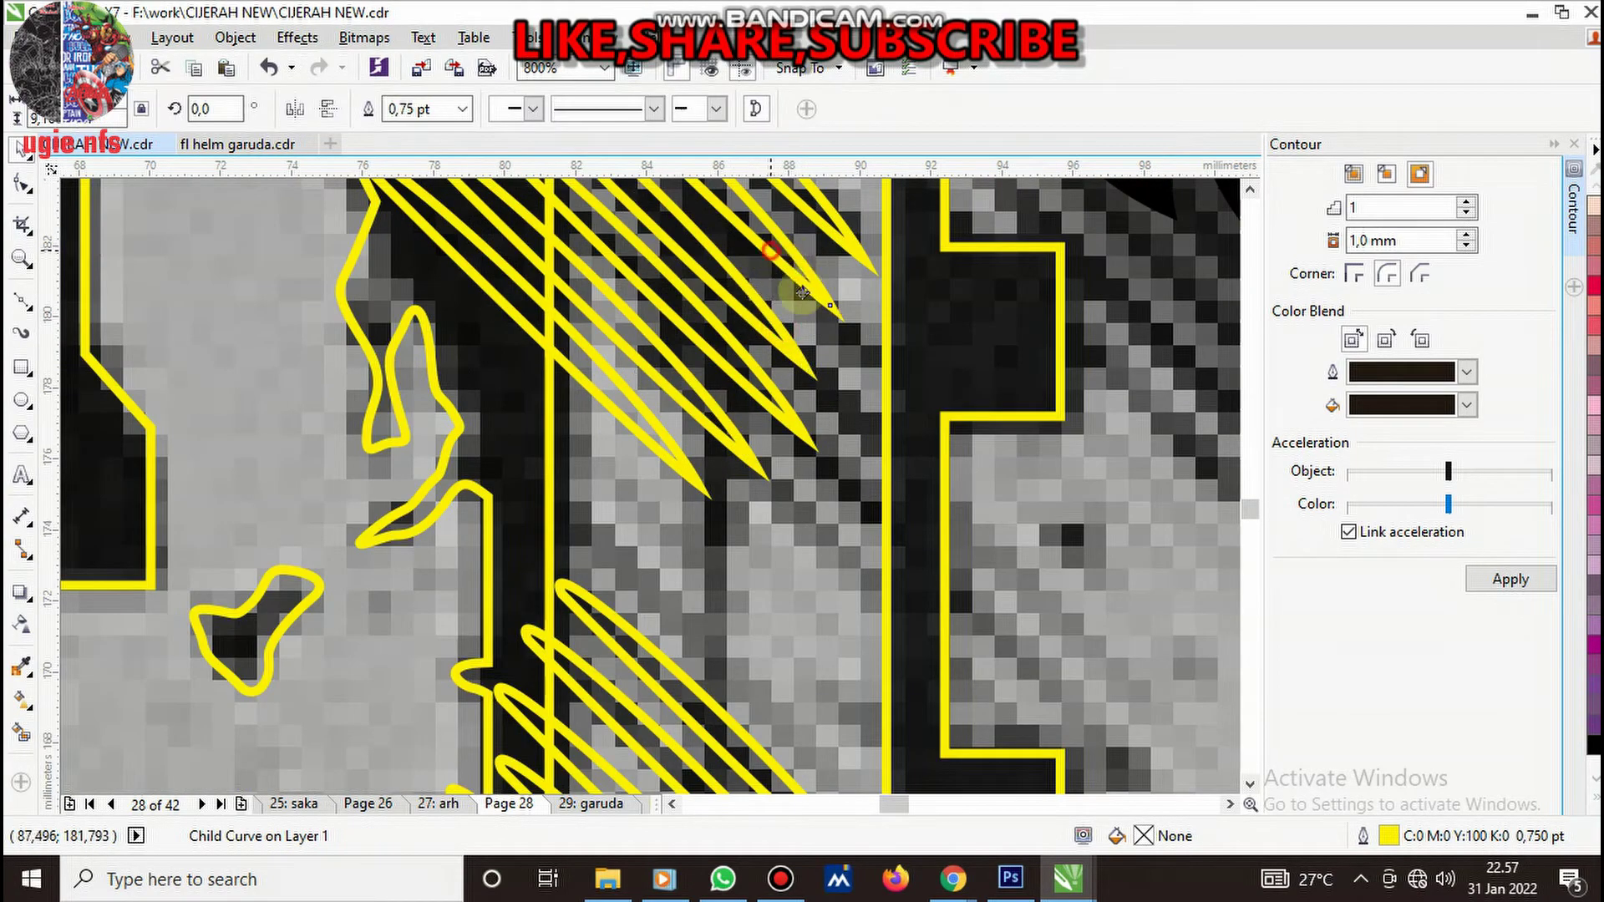
- With the Shape tool, move one hatch tip up-left and extend another stroke down-right
scroll(822, 322, "down", 2)
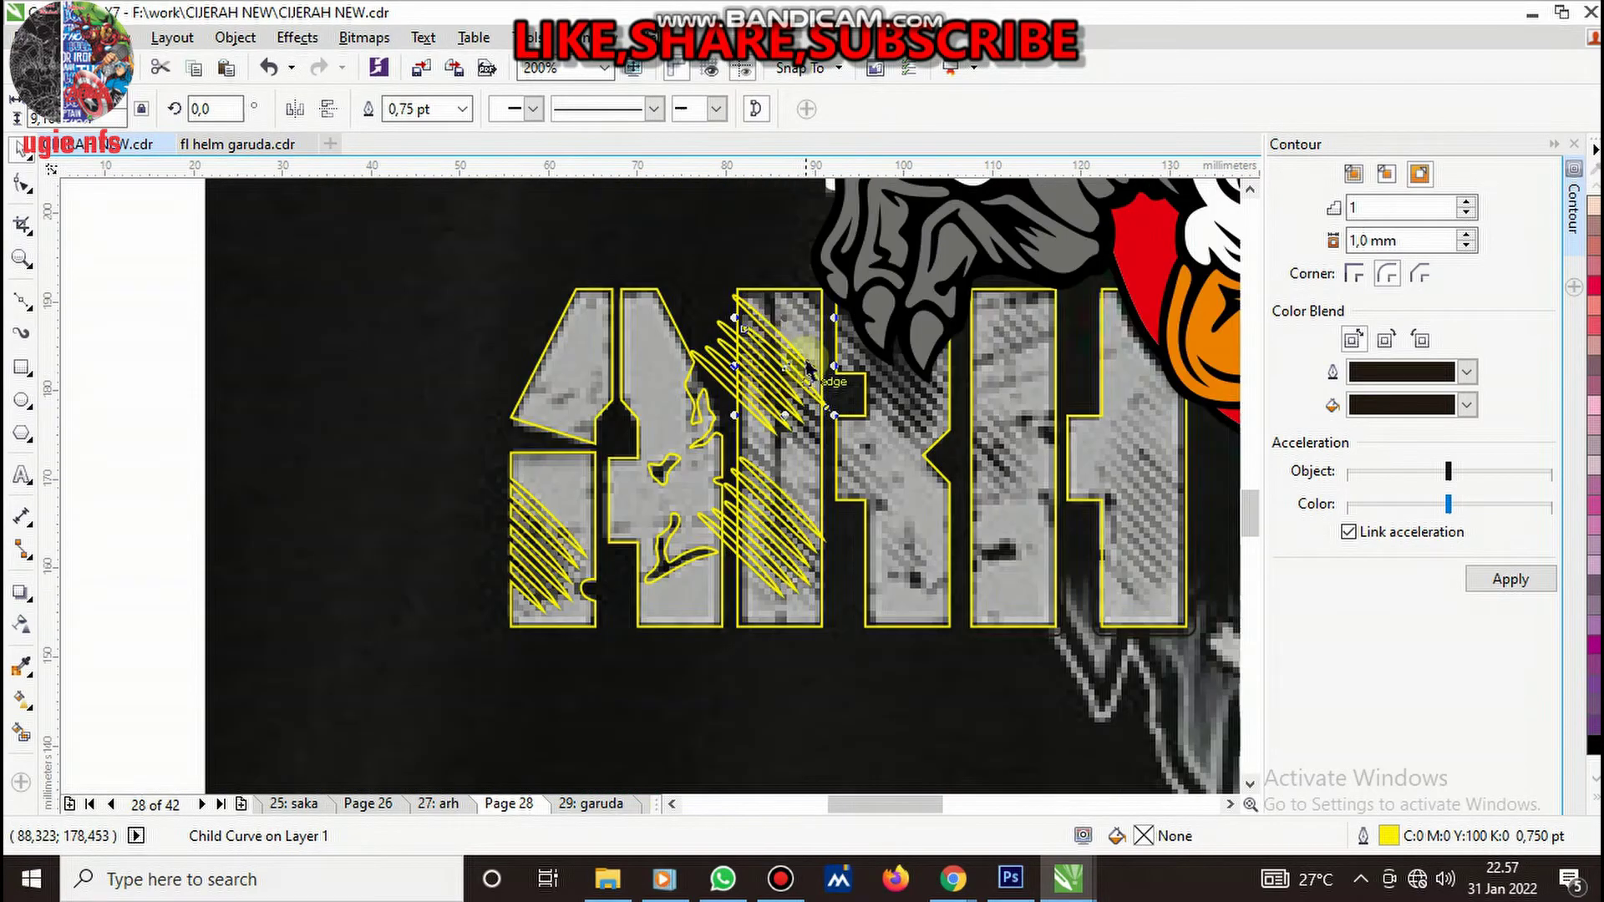
scroll(769, 355, "up", 2)
left_click(22, 183)
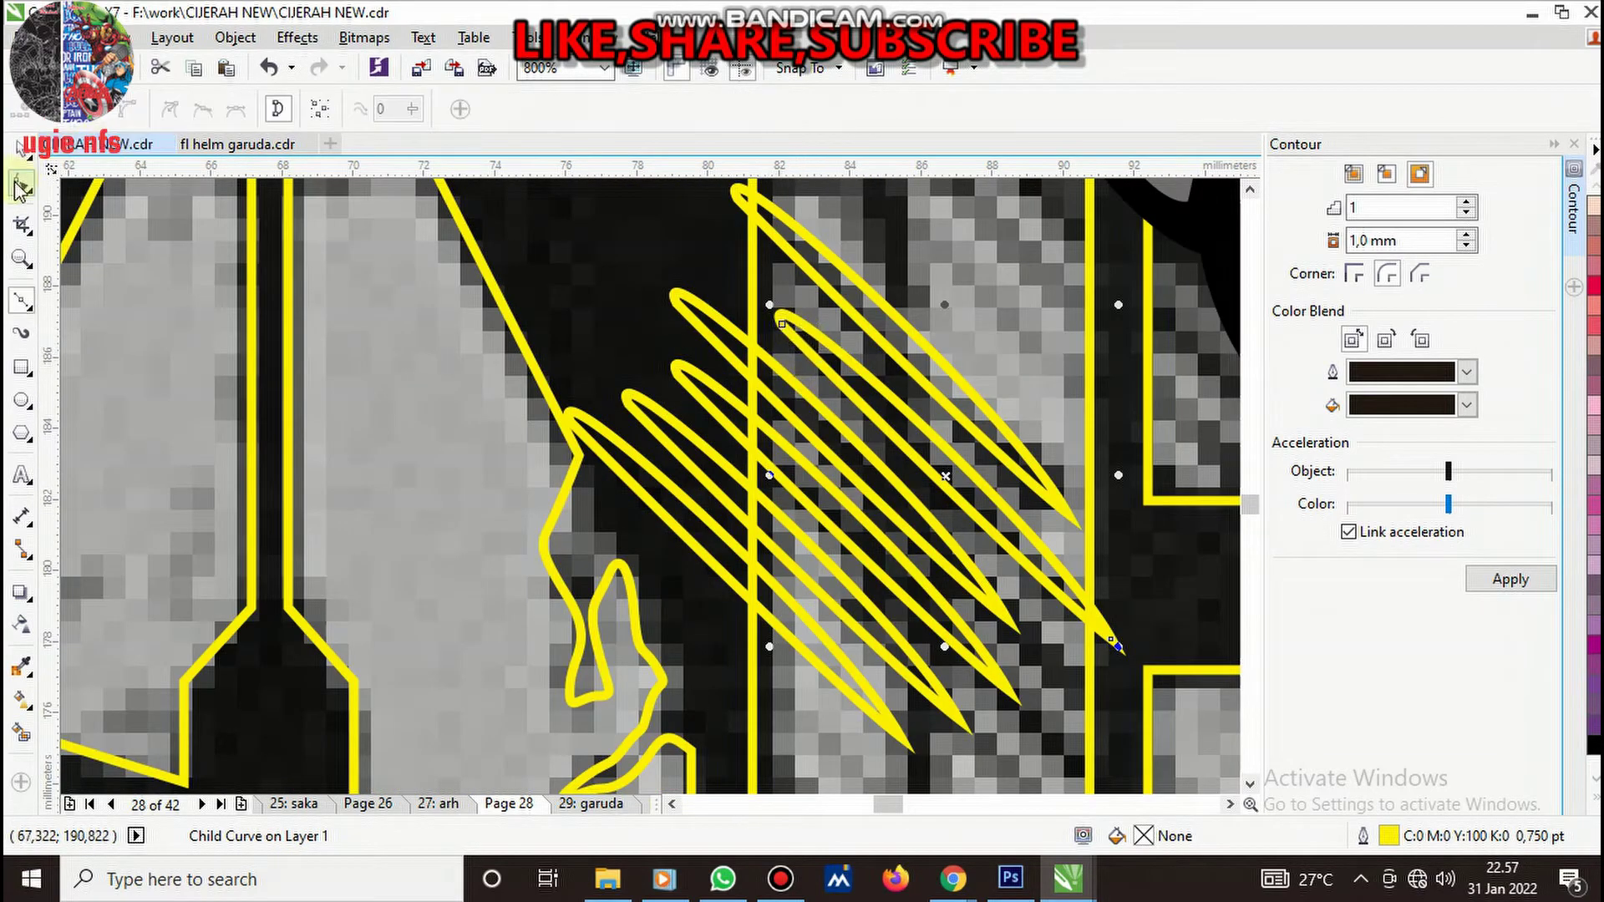
left_click(860, 317)
left_click_drag(781, 321, 661, 237)
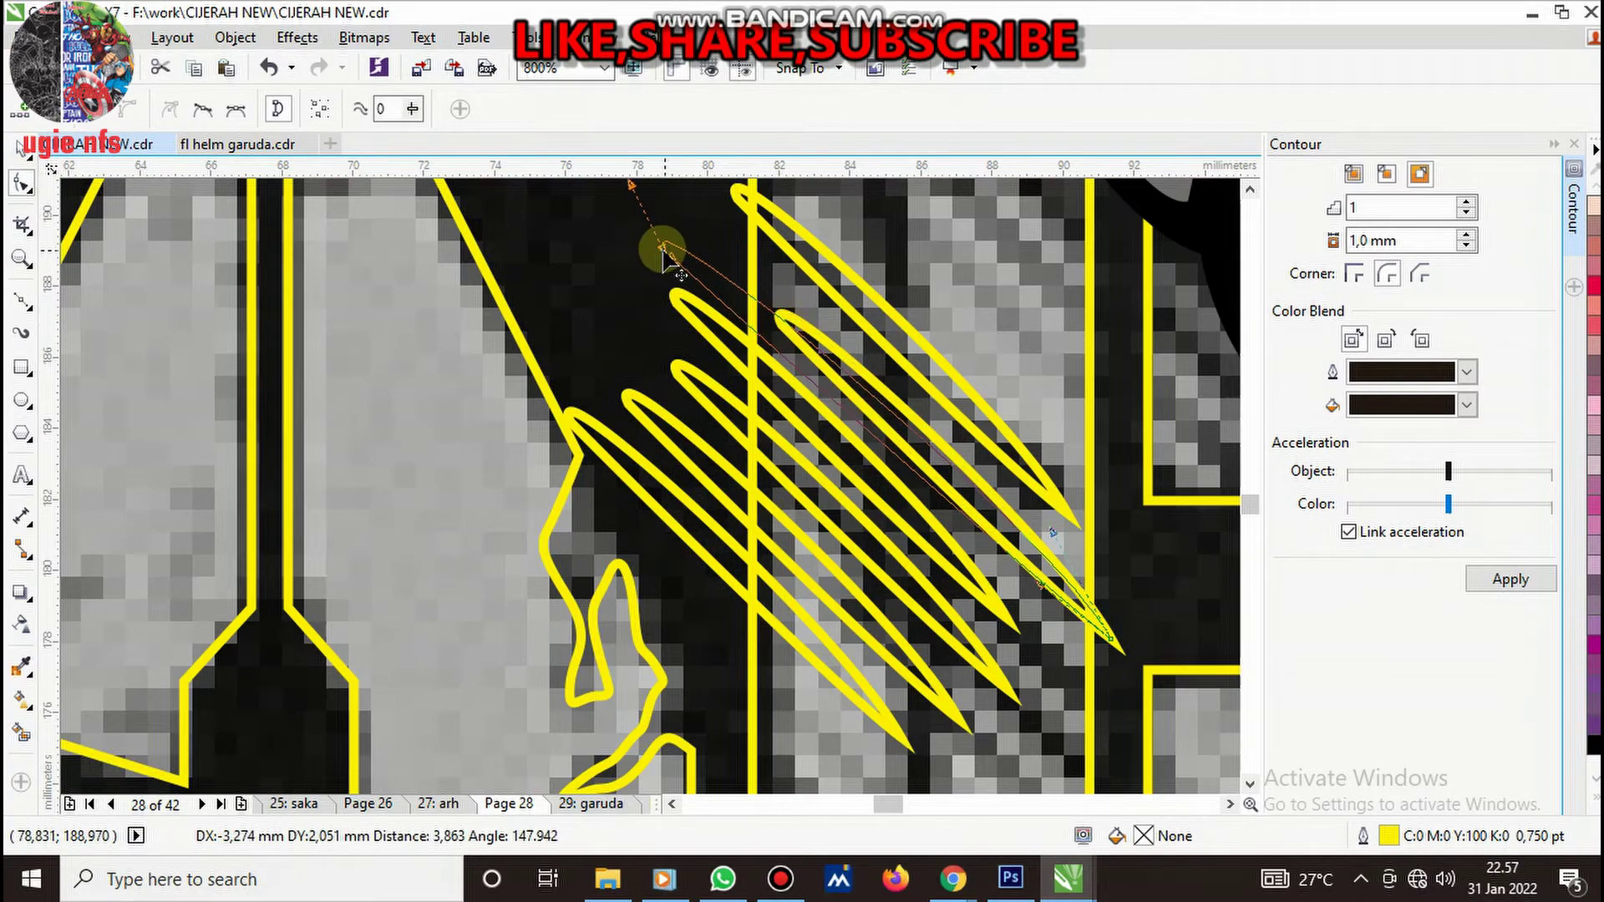
left_click(919, 524)
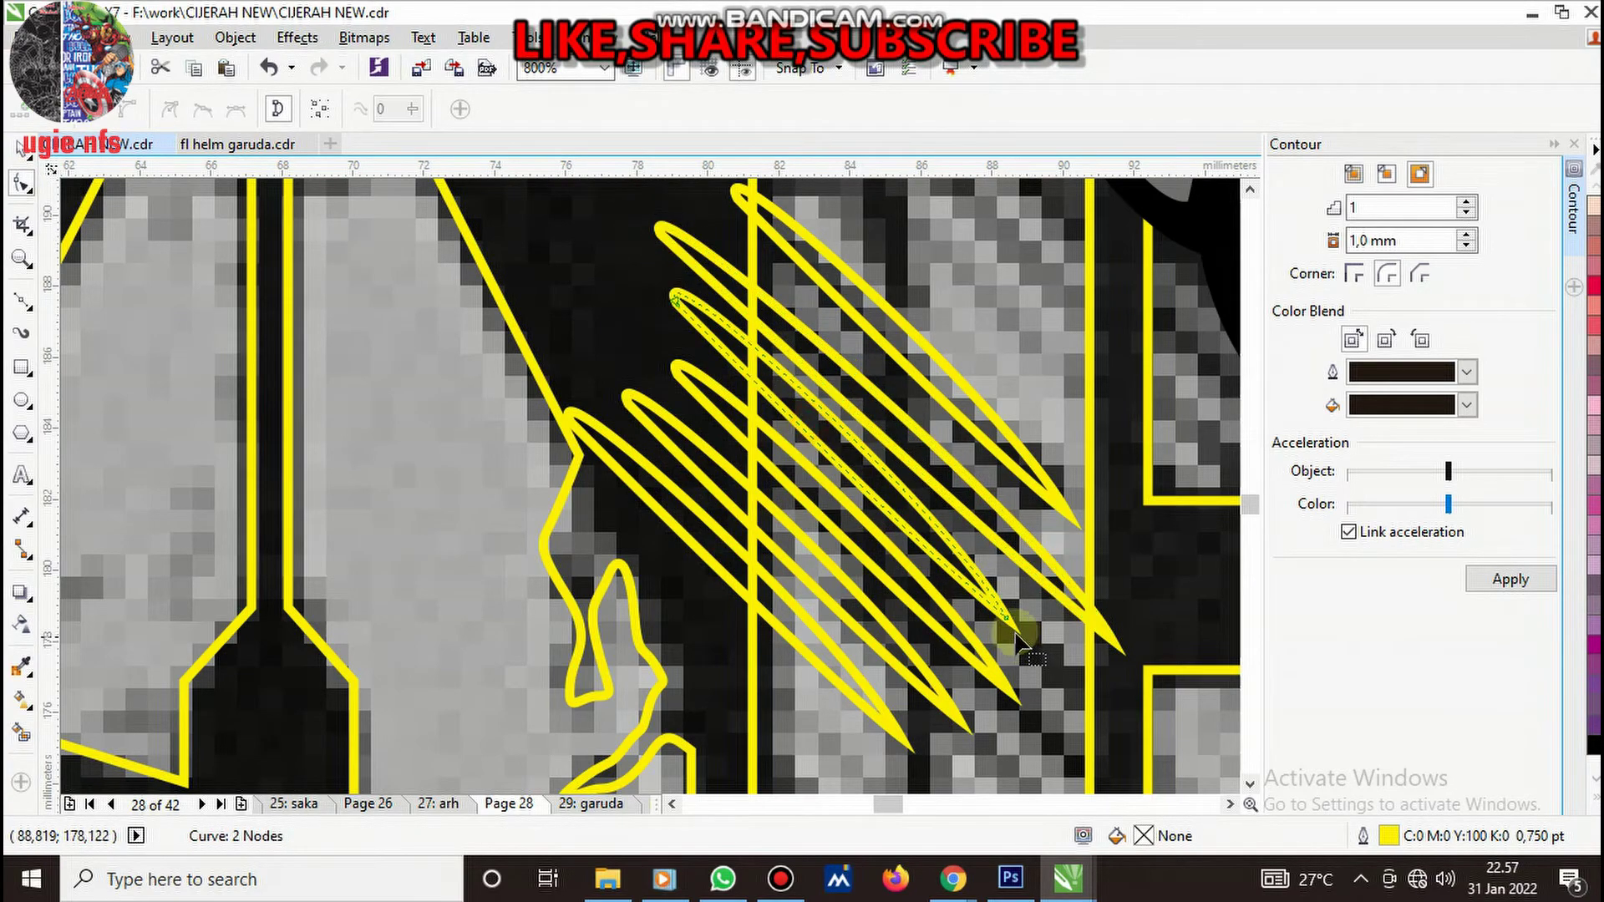
left_click_drag(1008, 623, 1117, 741)
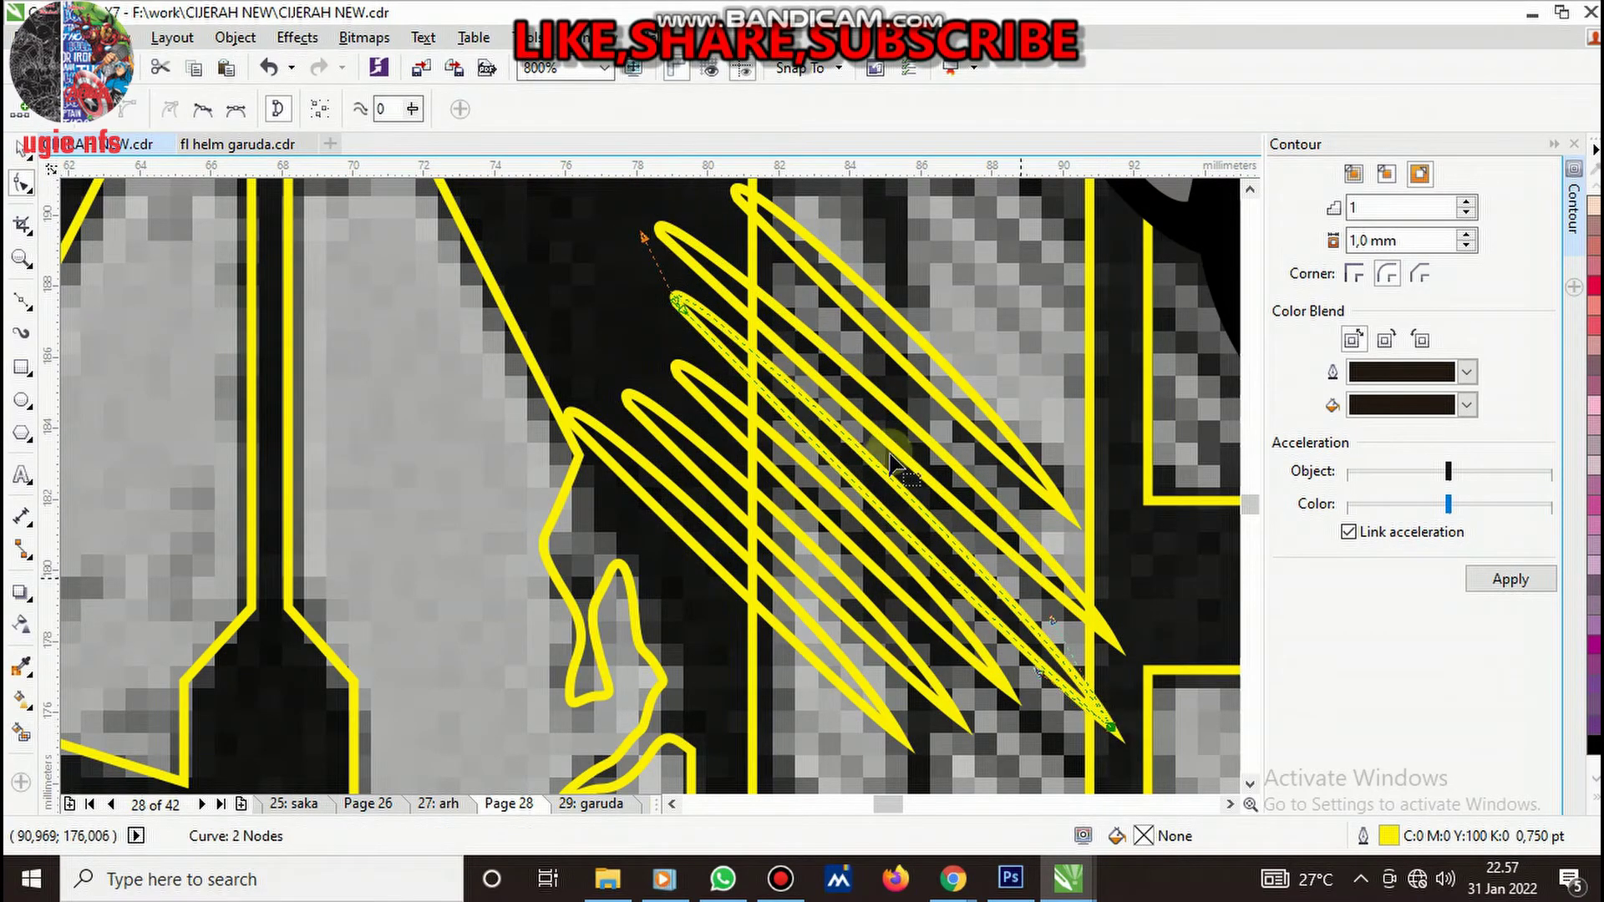
- Pull two more hatch stroke ends further down-right across the letter
scroll(844, 451, "down", 3)
scroll(844, 451, "up", 2)
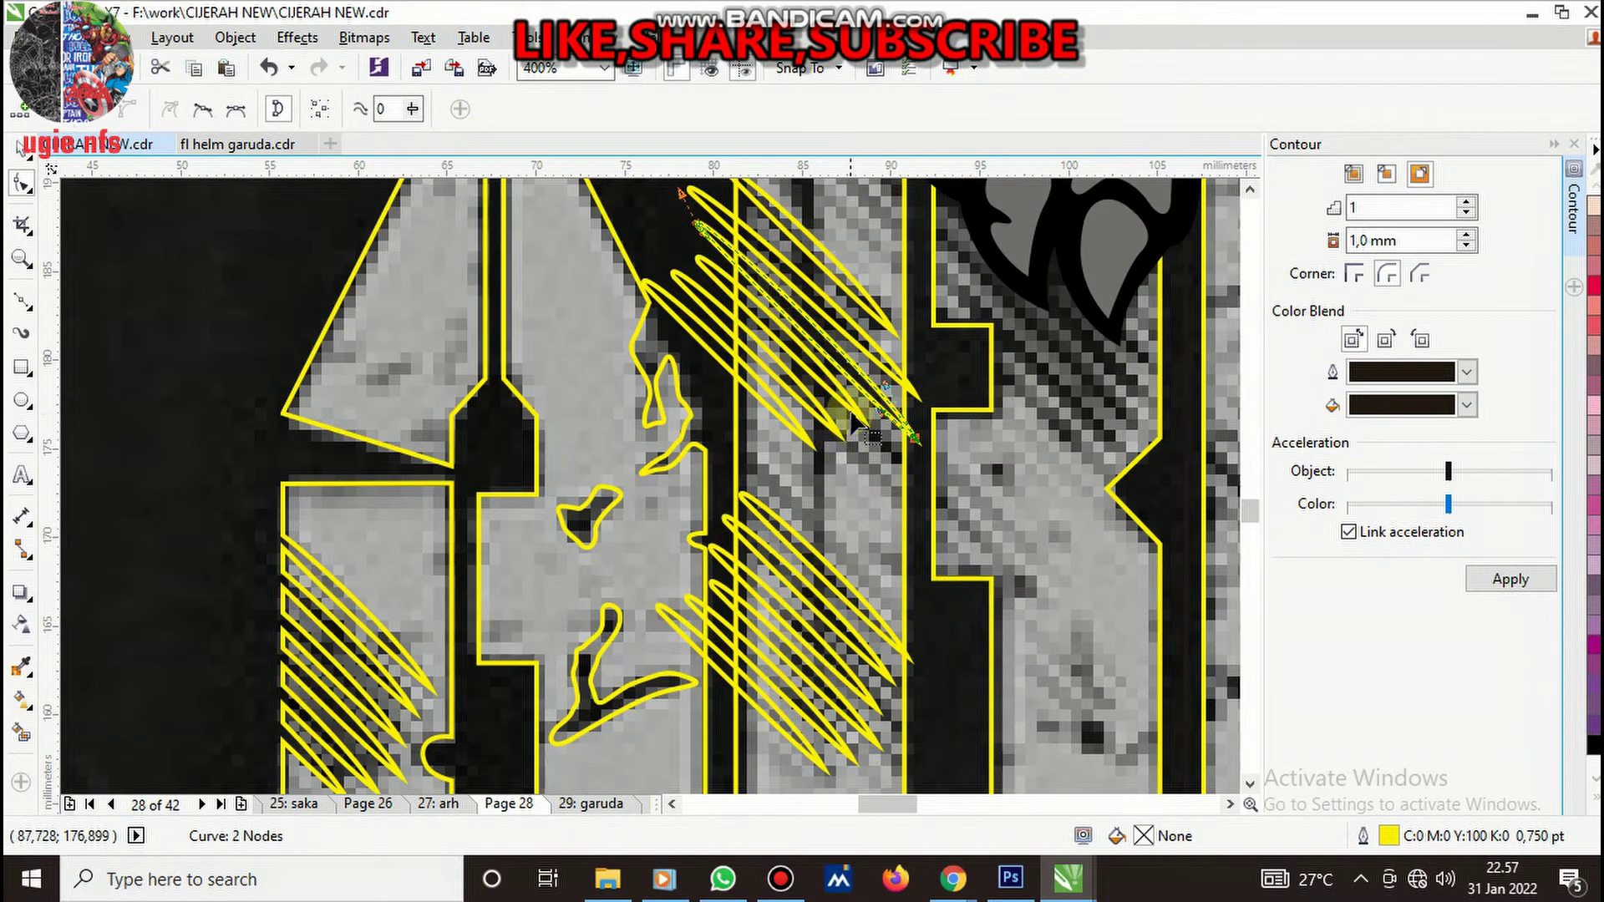
scroll(852, 424, "up", 1)
scroll(836, 410, "up", 1)
left_click_drag(849, 424, 1031, 601)
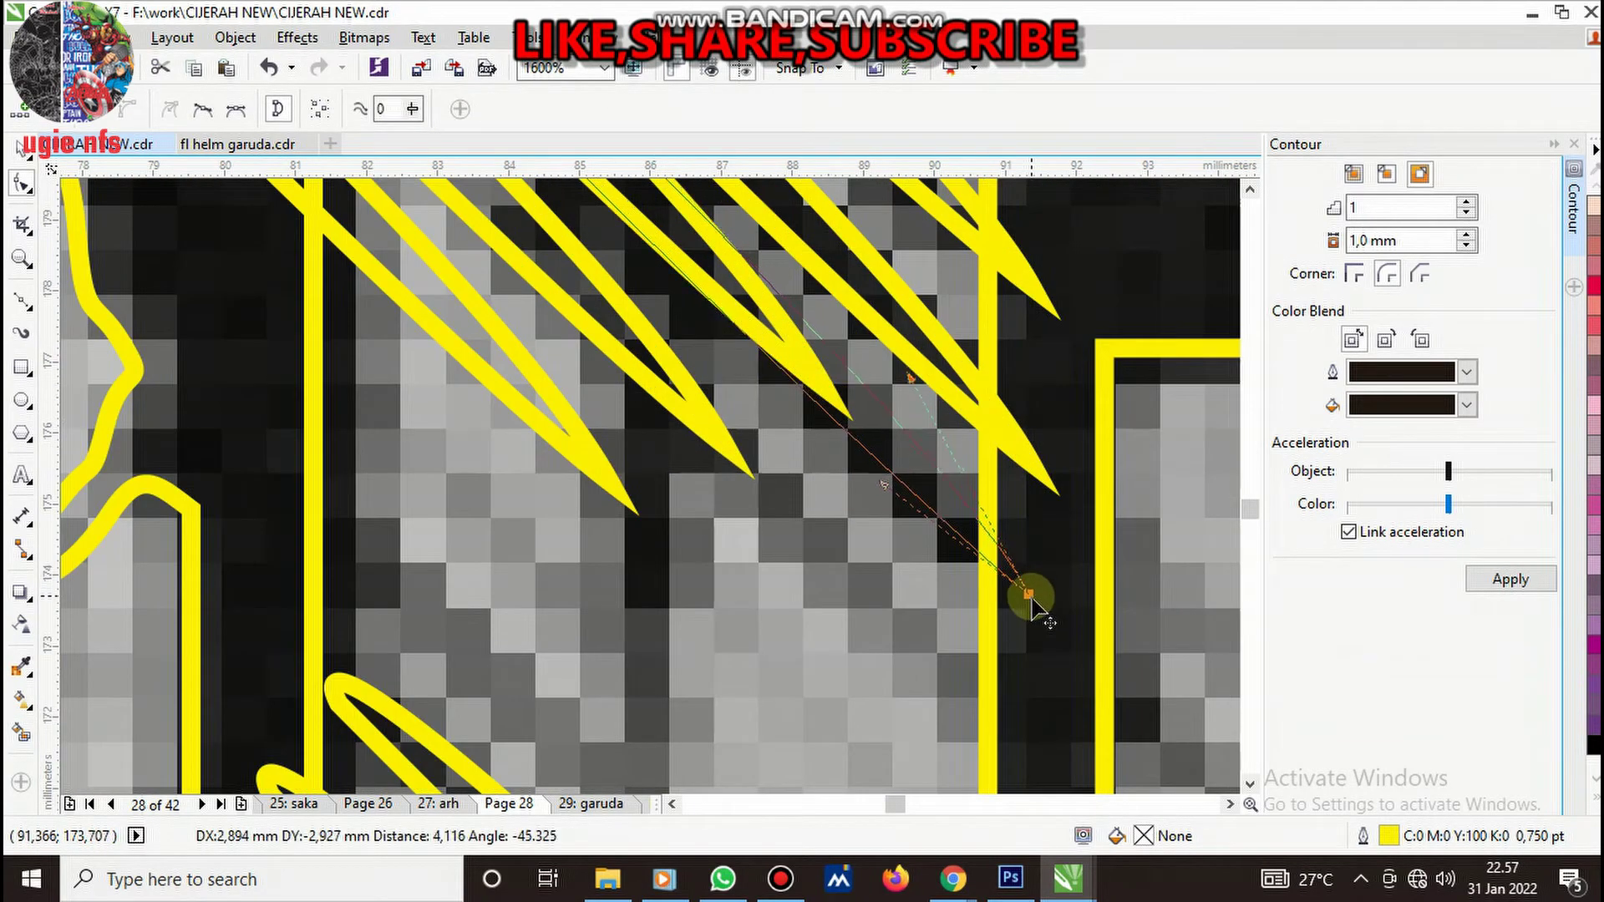
scroll(887, 576, "down", 1)
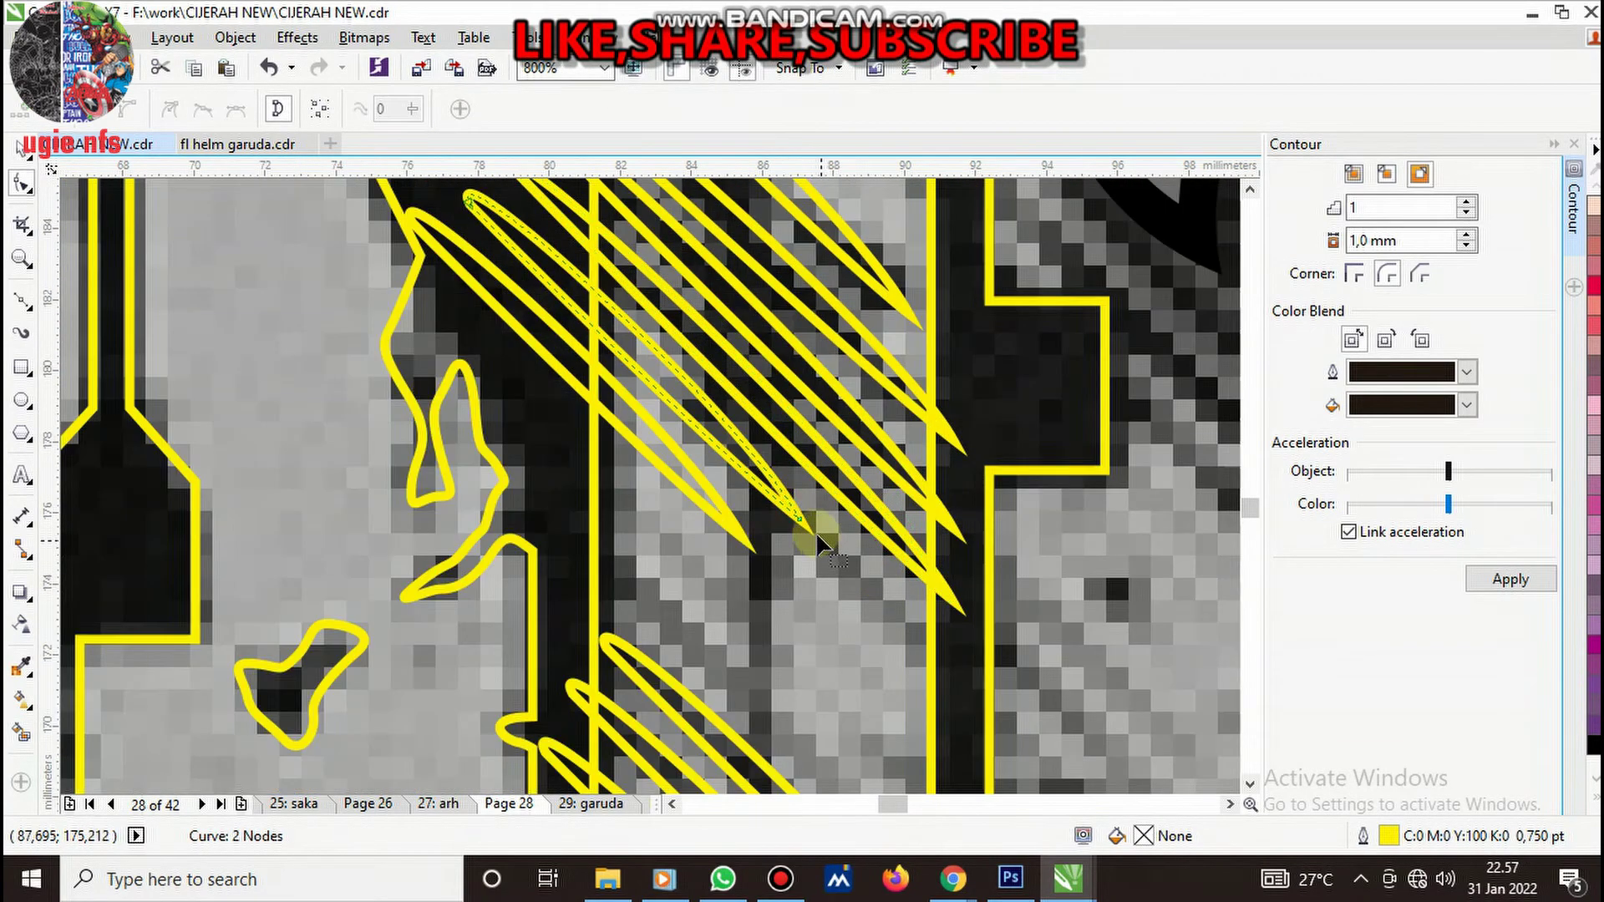
left_click_drag(800, 519, 904, 648)
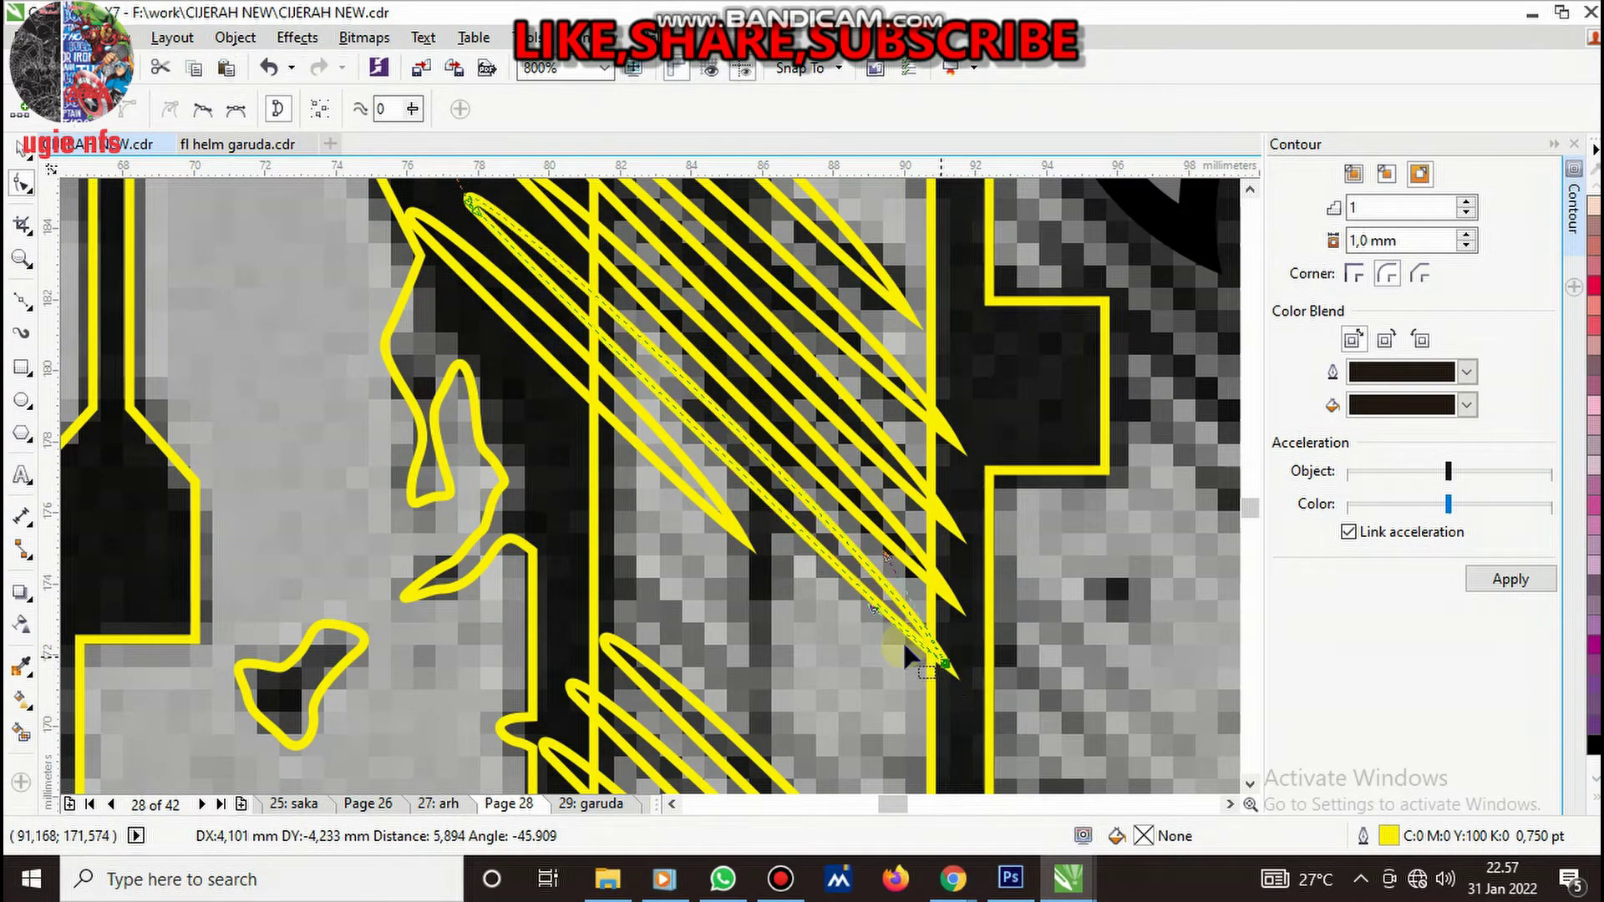
- Ungroup the six-stroke hatch group with Ungroup Objects
key("space")
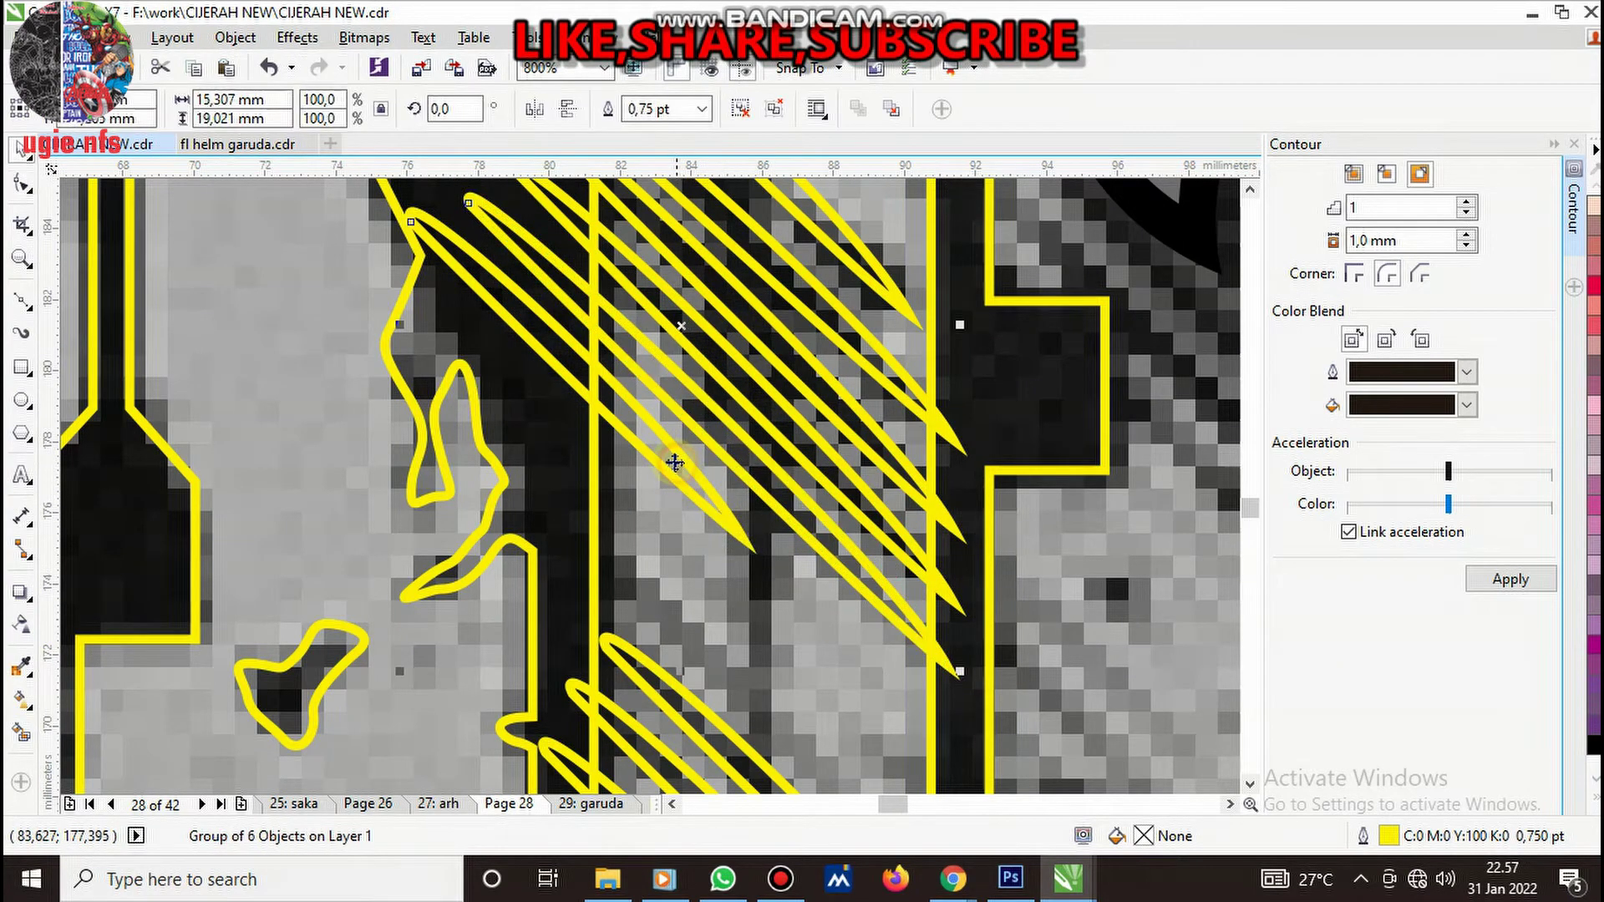
right_click(675, 465)
left_click(752, 373)
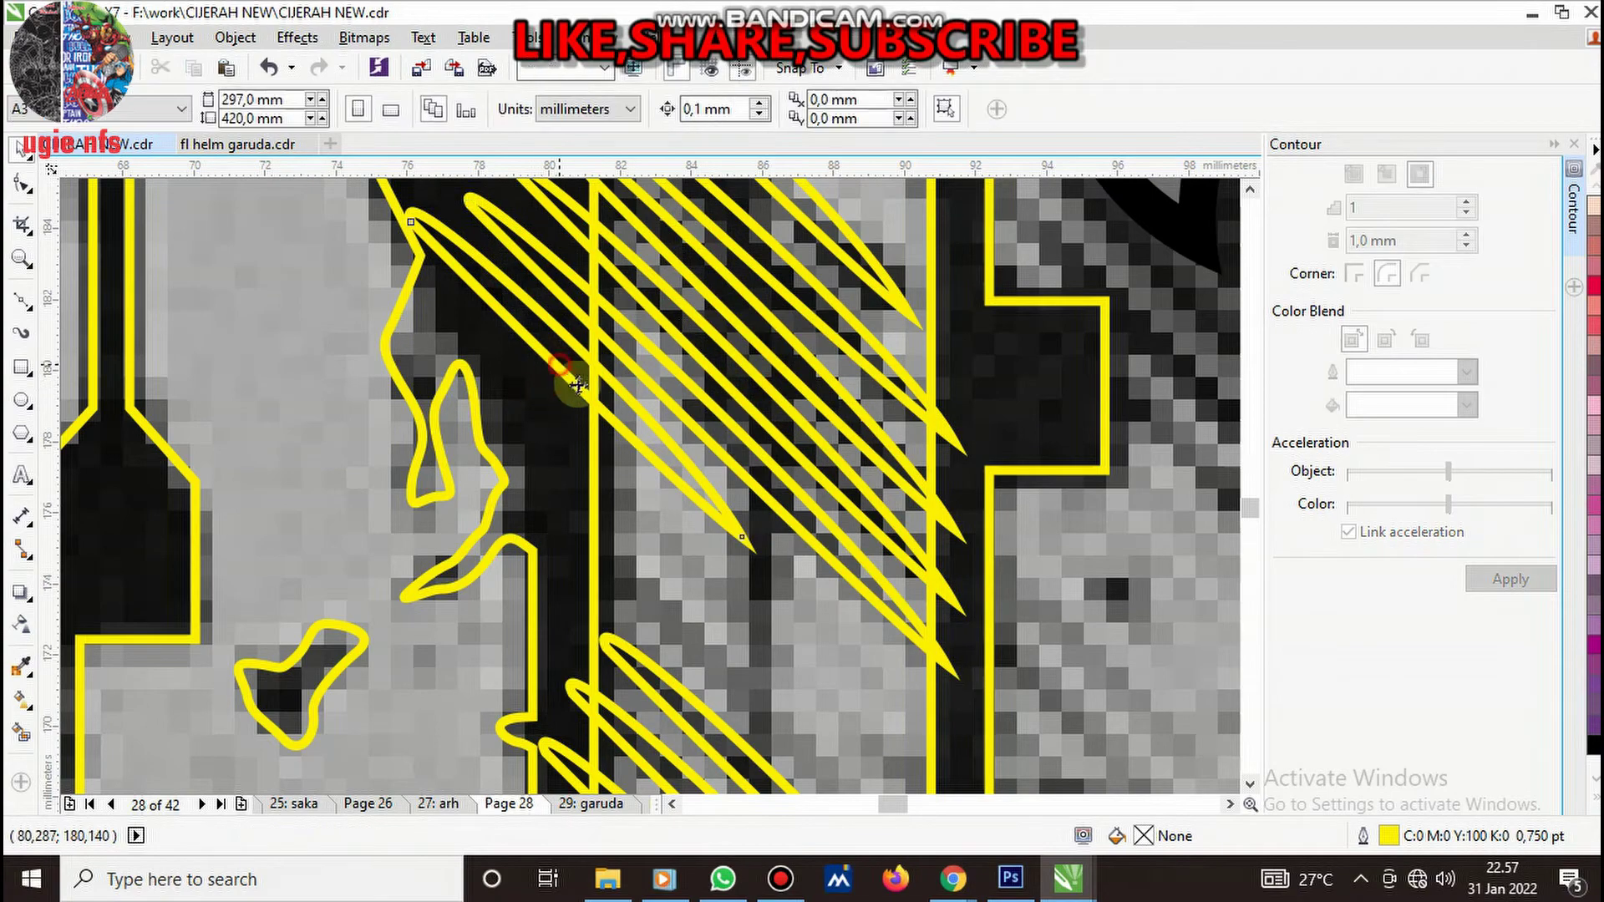
- Select individual freed hatch strokes, then the six-stroke group over the R
left_click(573, 376)
scroll(573, 376, "down", 2)
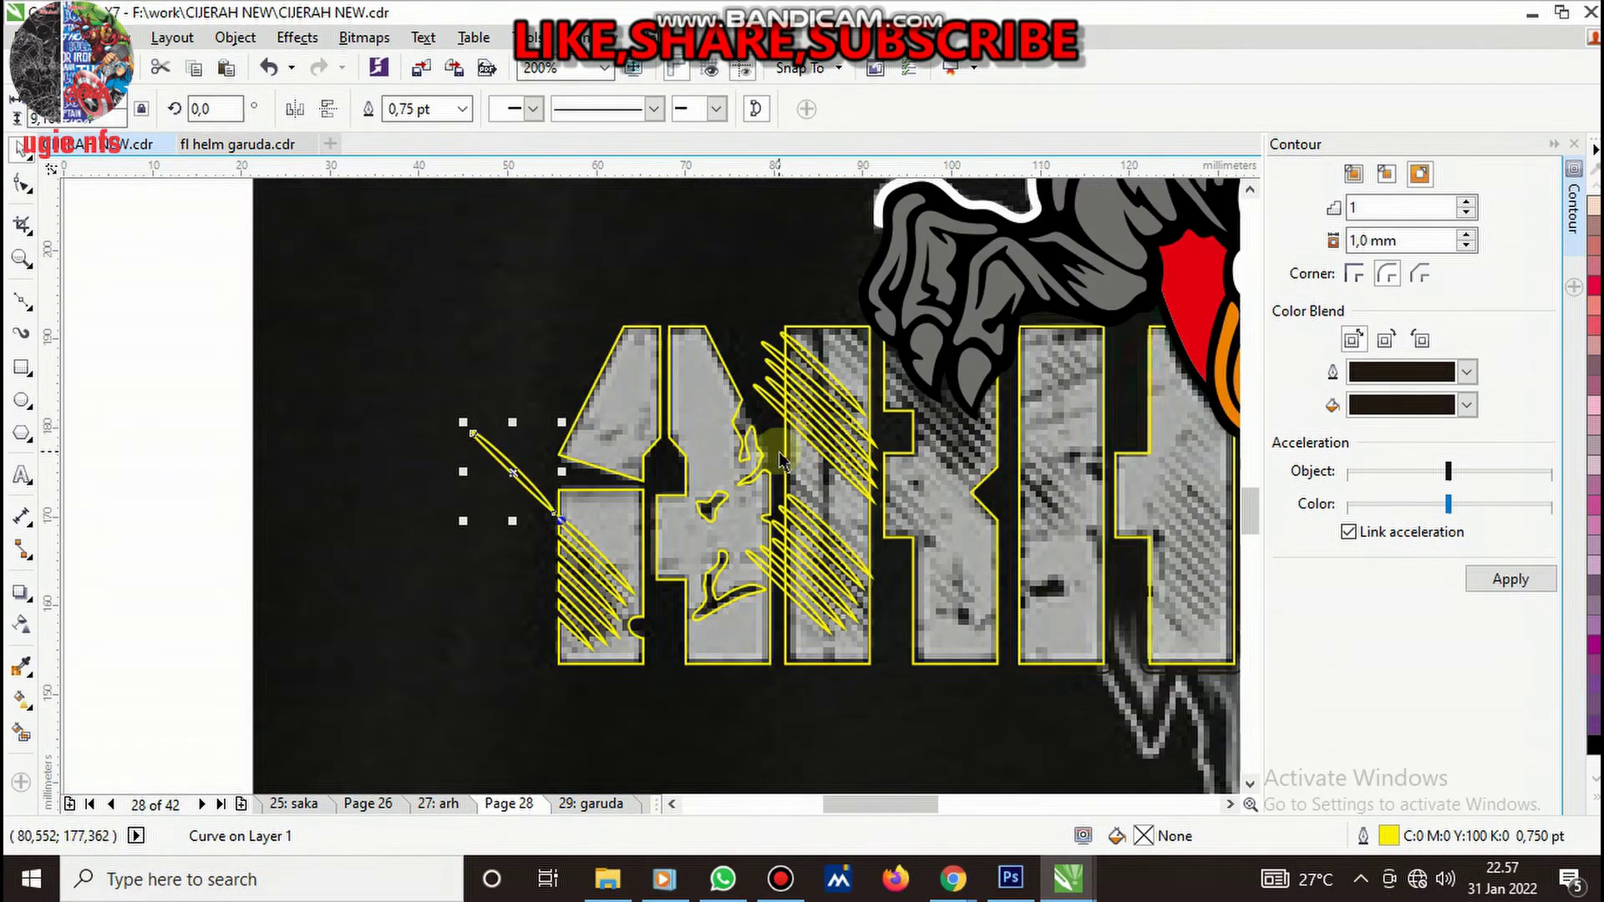
left_click(887, 472)
scroll(792, 456, "up", 2)
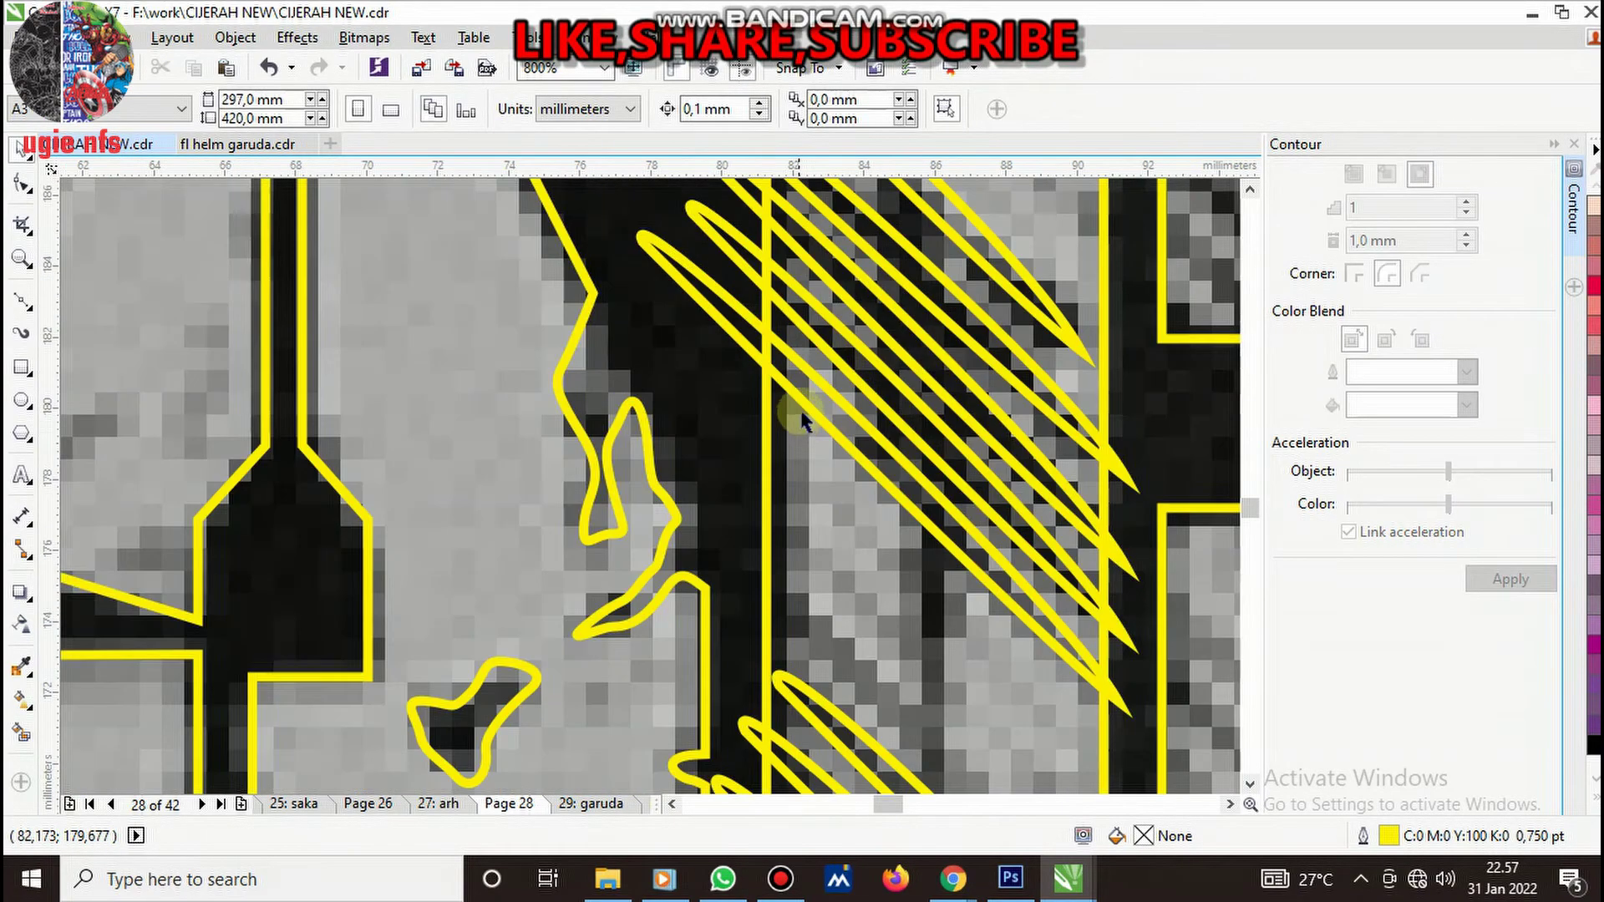
left_click(802, 410)
left_click(894, 393, "shift")
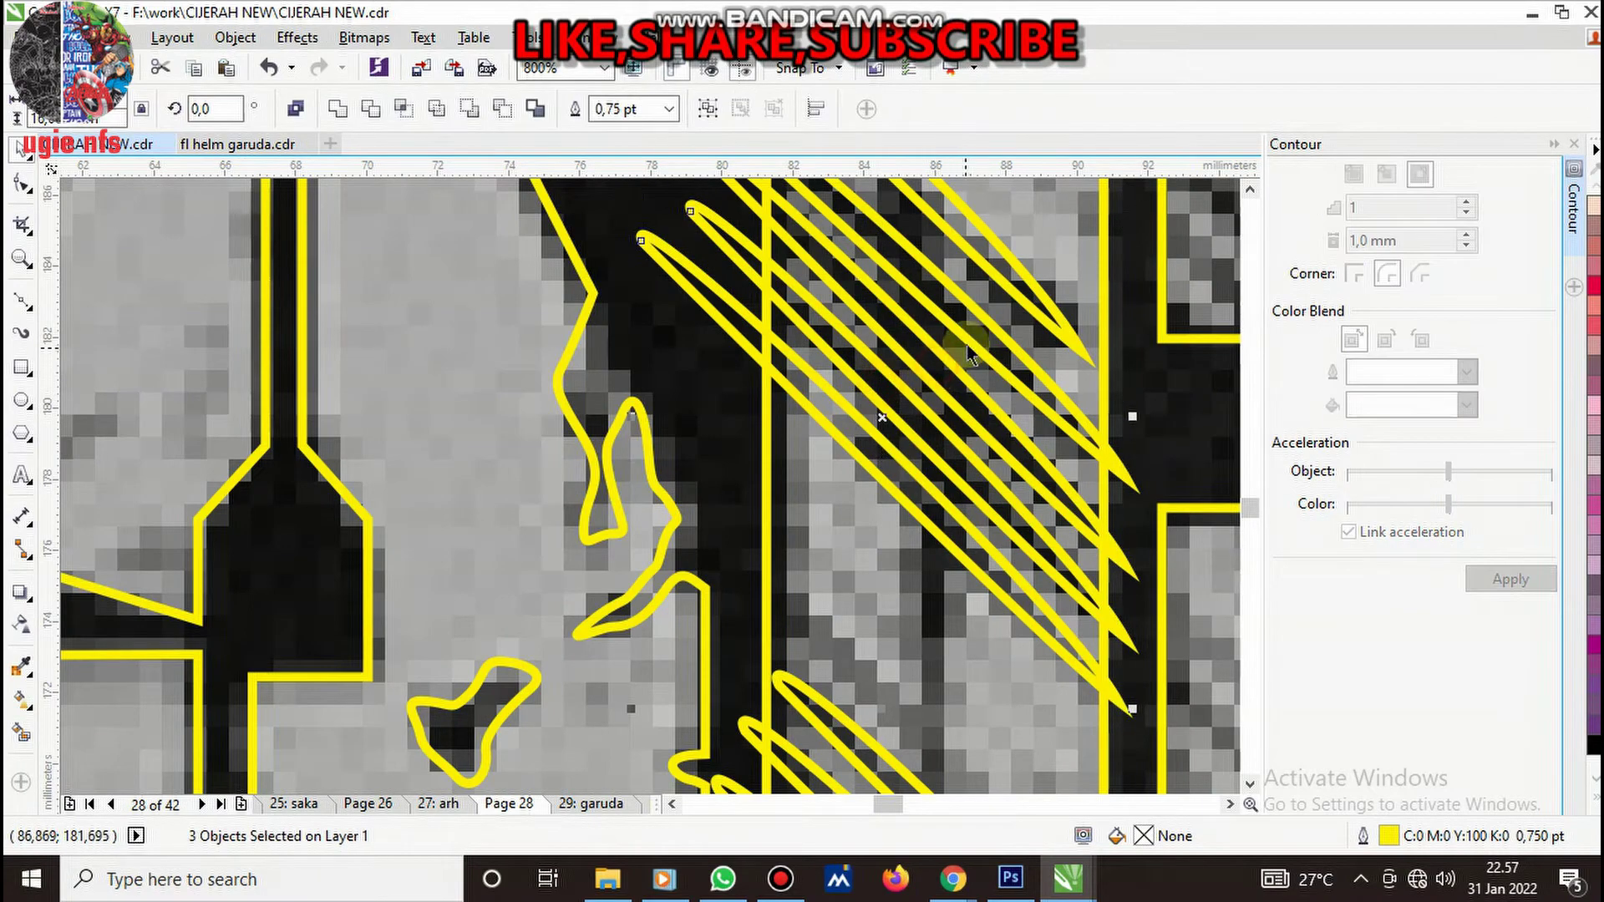
scroll(900, 431, "down", 2)
scroll(919, 441, "up", 1)
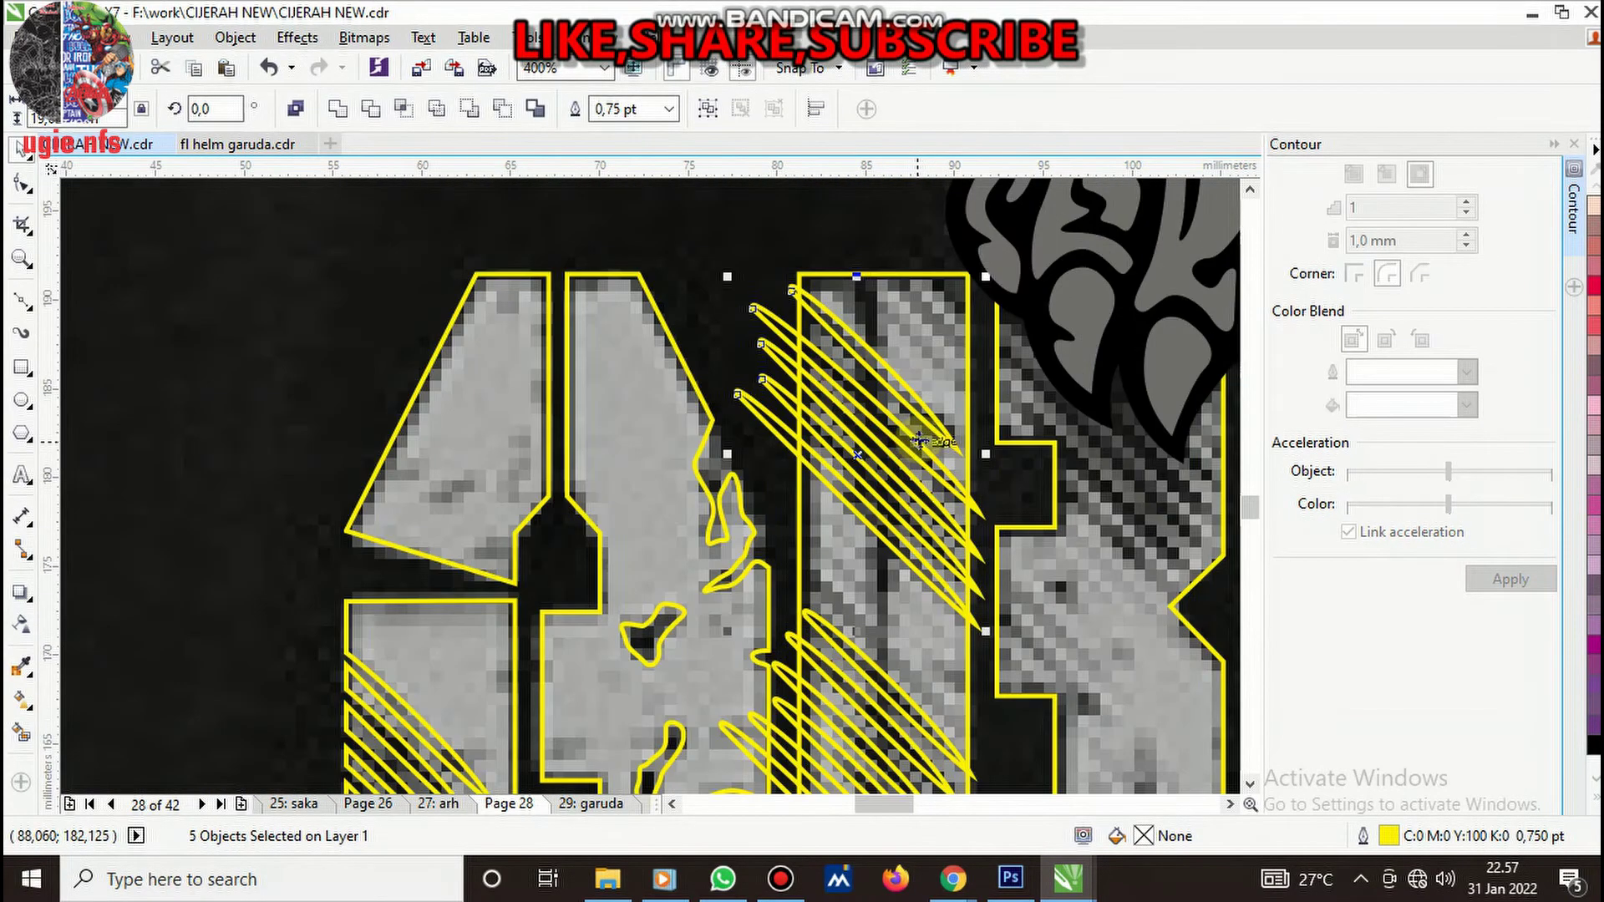
left_click(923, 455)
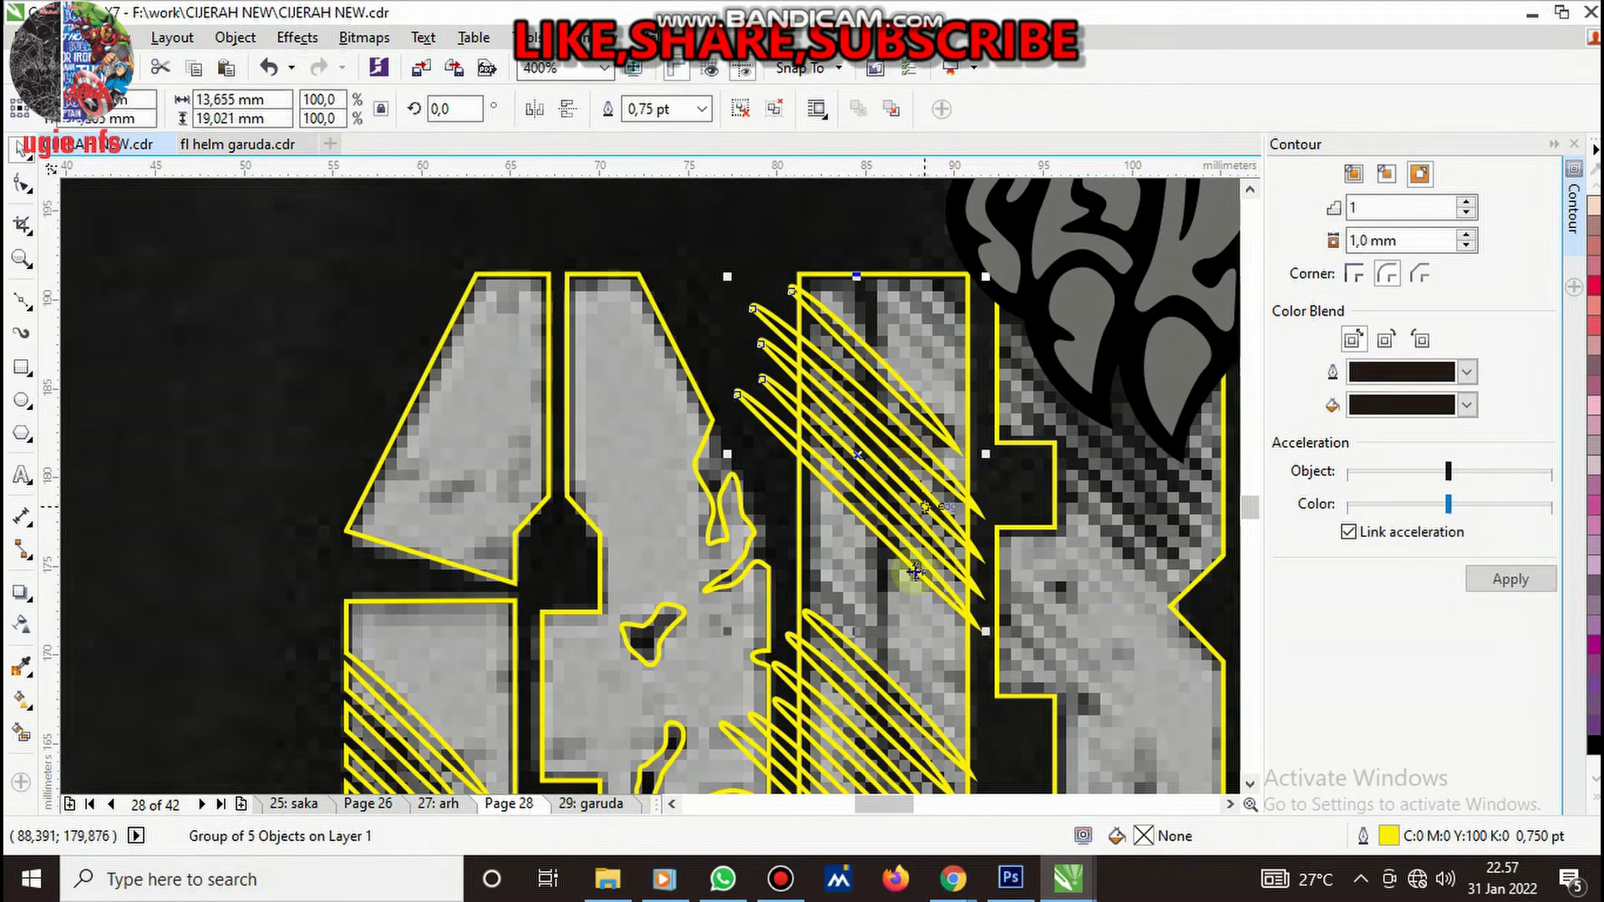
scroll(877, 615, "down", 1)
scroll(877, 615, "up", 1)
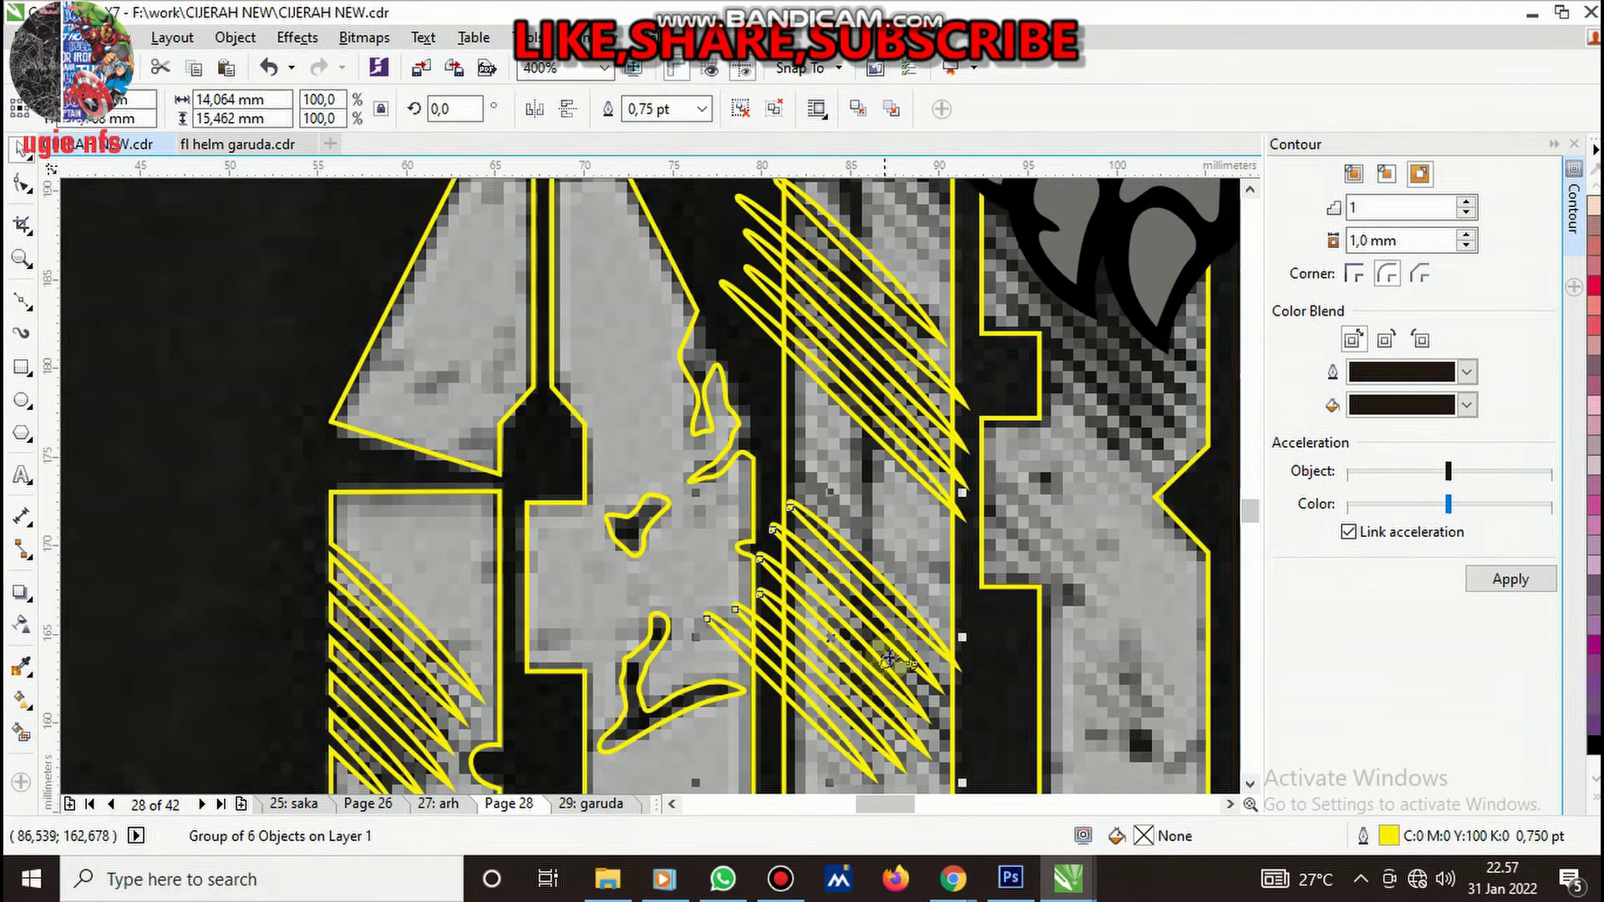
- Move one stroke inside the group up and left over the letter
left_click(898, 608, "ctrl")
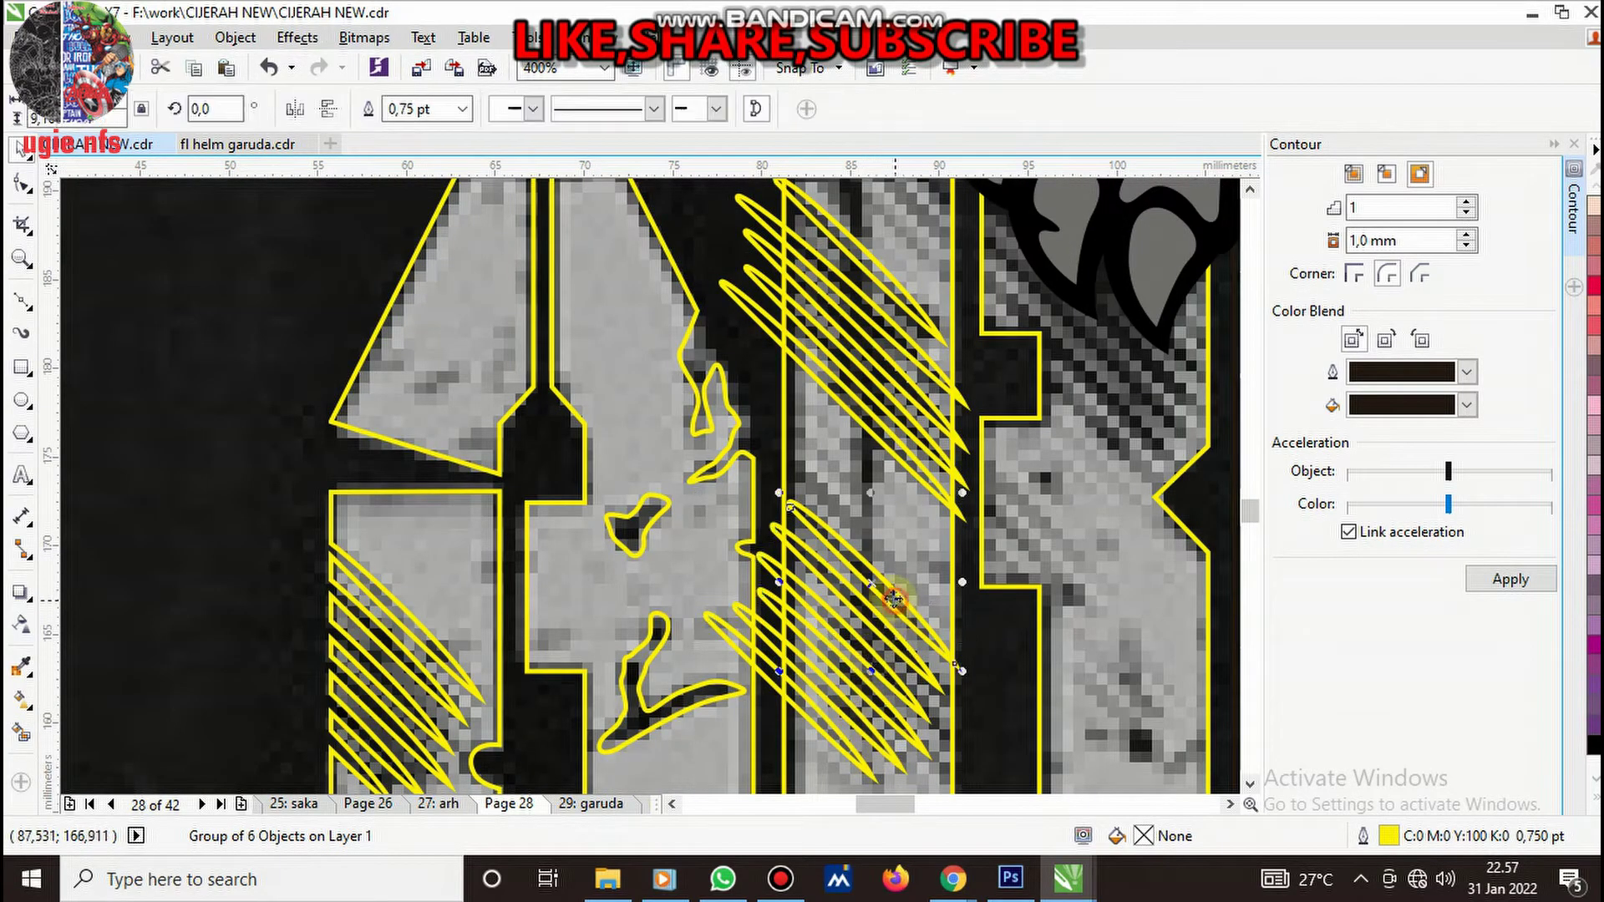
left_click_drag(896, 604, 847, 511)
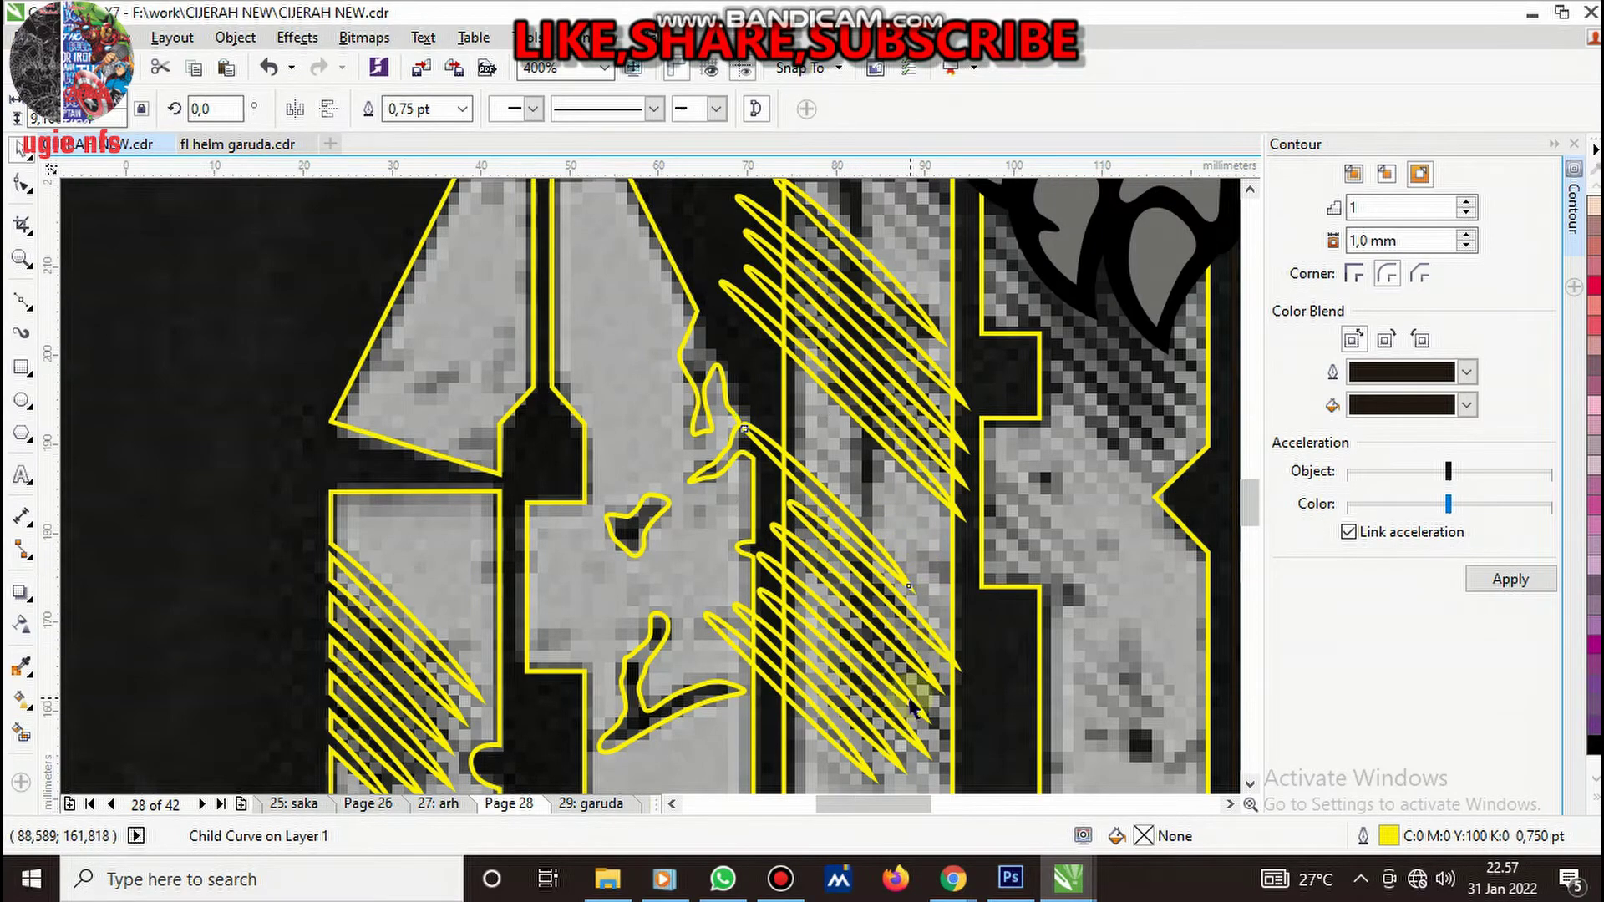
scroll(911, 693, "down", 1)
scroll(936, 564, "up", 1)
- Ungroup the five-stroke hatch group and move a freed stroke up and right
left_click(702, 297)
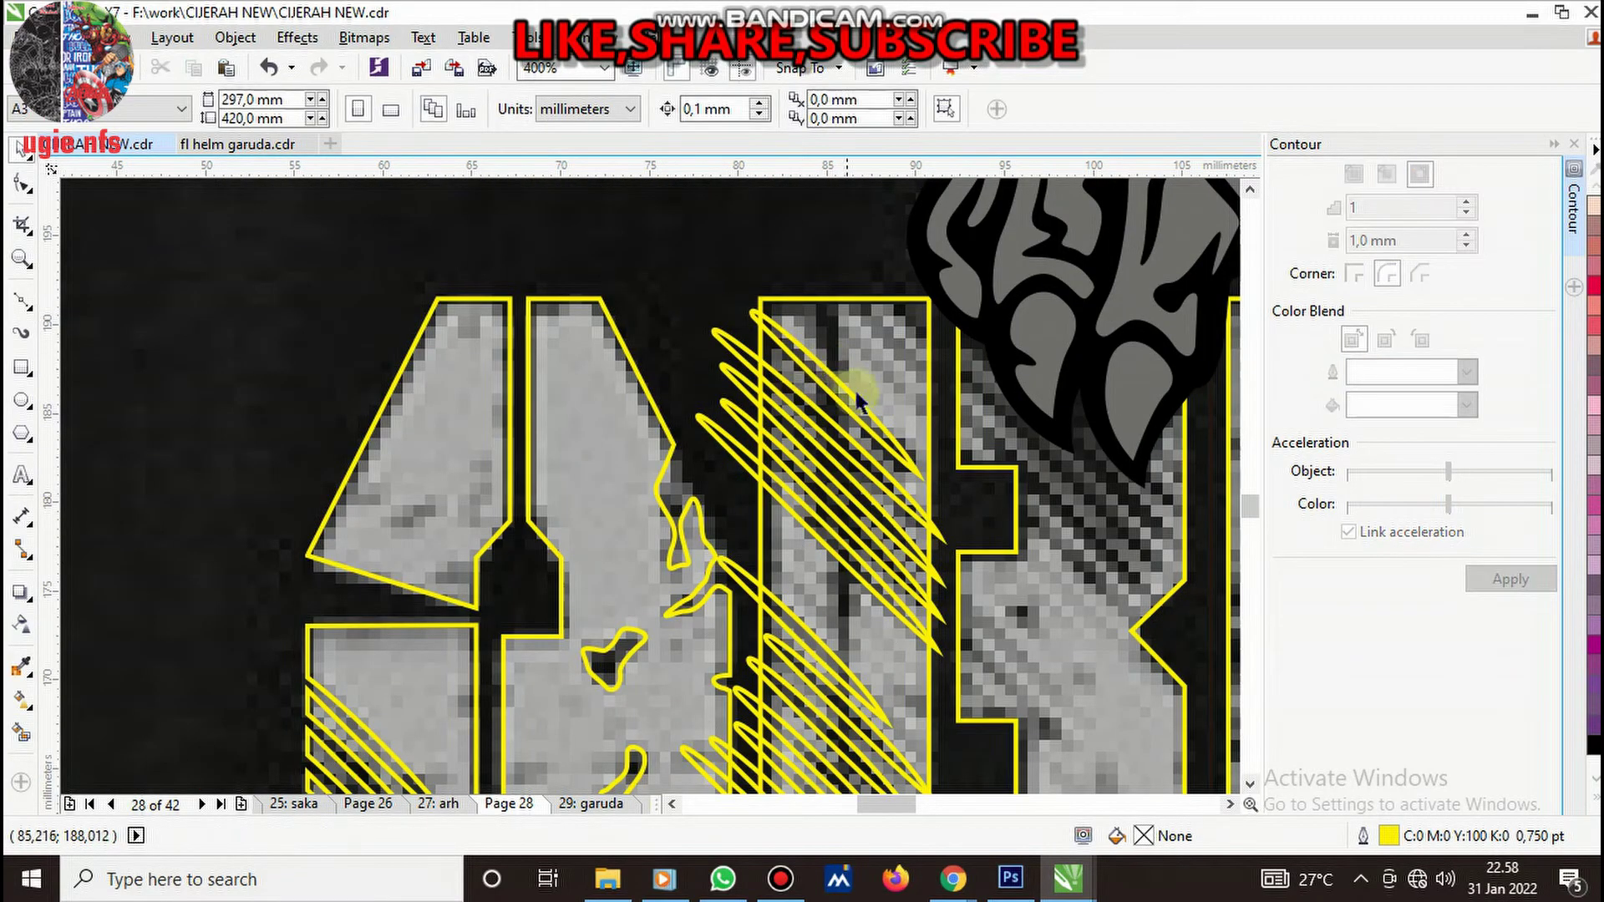
left_click(821, 384)
right_click(836, 391)
left_click(930, 368)
left_click(786, 249)
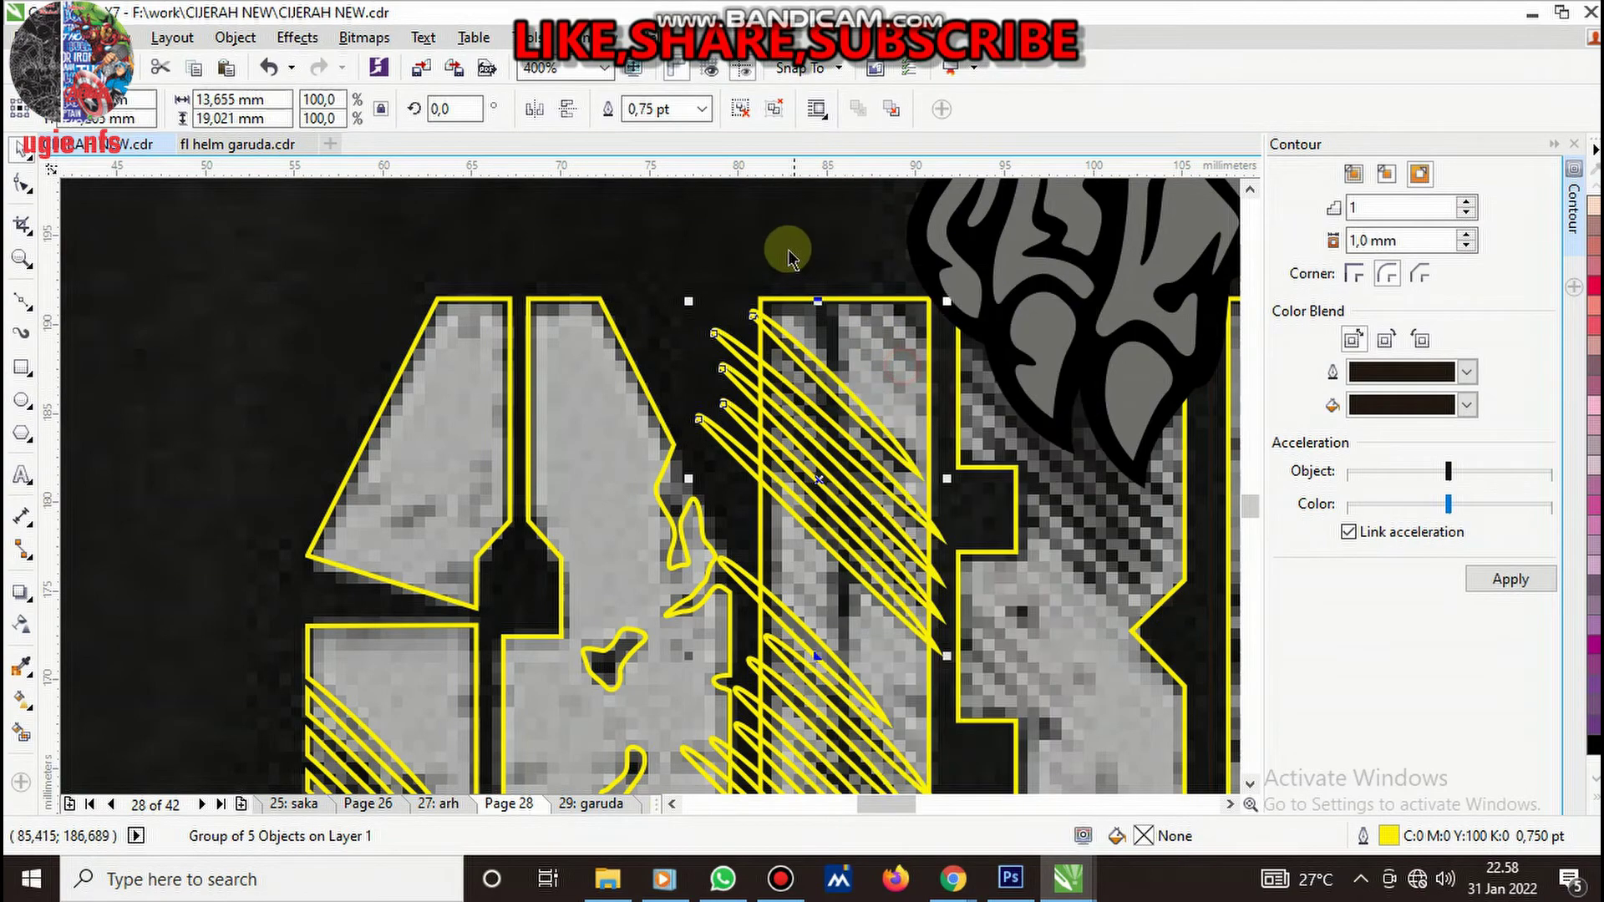
left_click(807, 365)
mouse_move(807, 365)
left_mouse_down()
mouse_move(842, 305)
mouse_move(888, 340)
left_mouse_up()
- Group the seven upper hatch strokes together with Ctrl+G
scroll(888, 340, "up", 1)
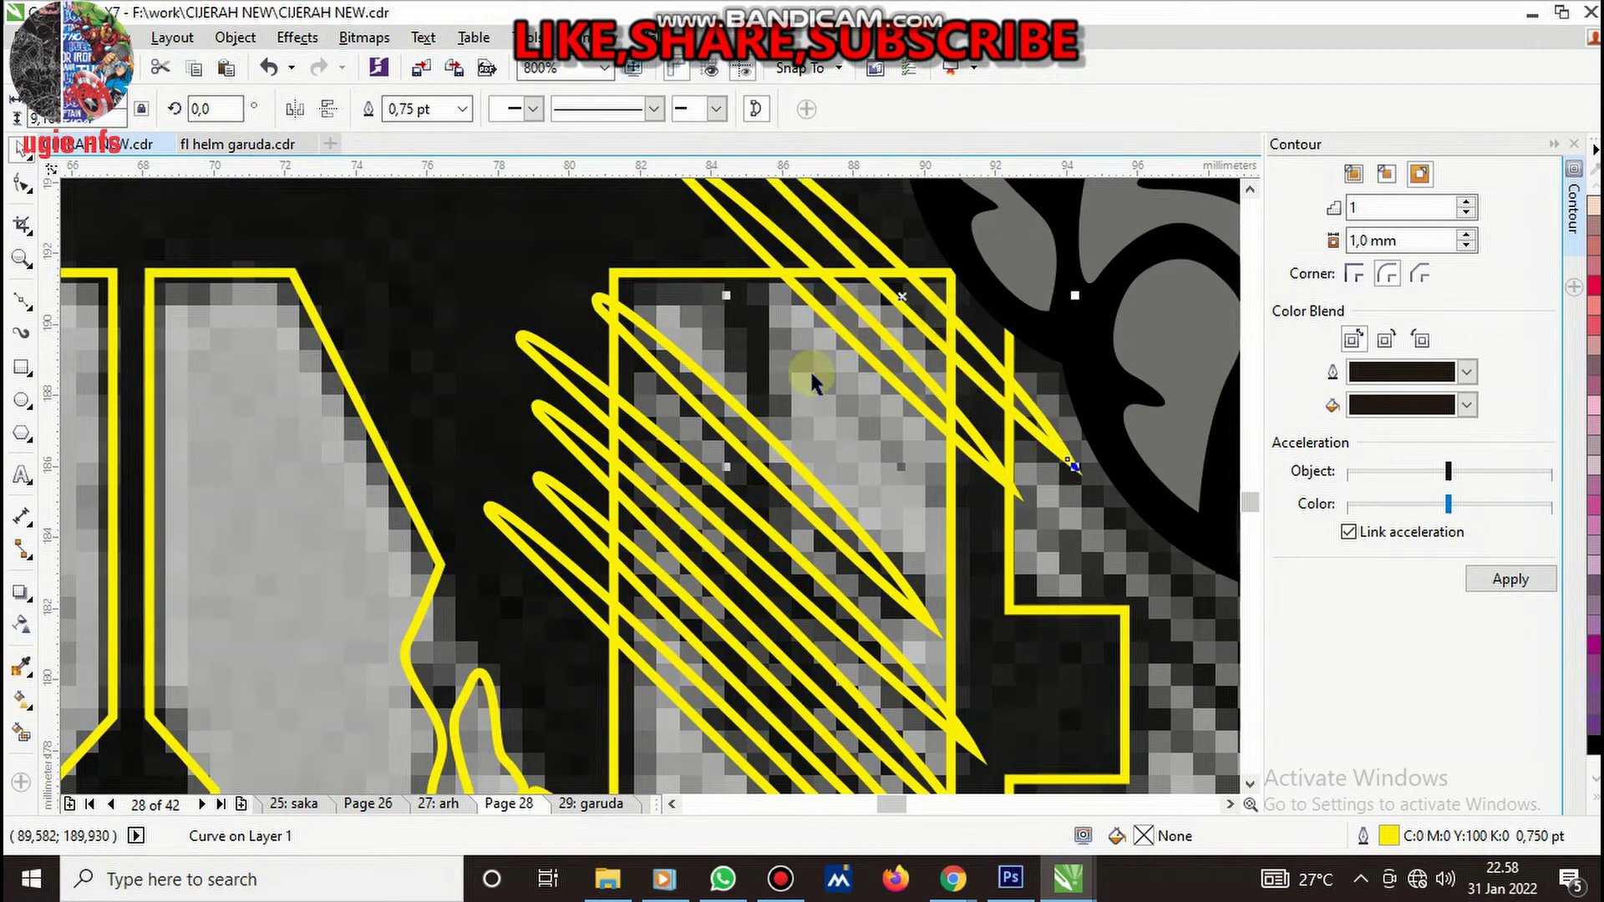
scroll(811, 380, "down", 2)
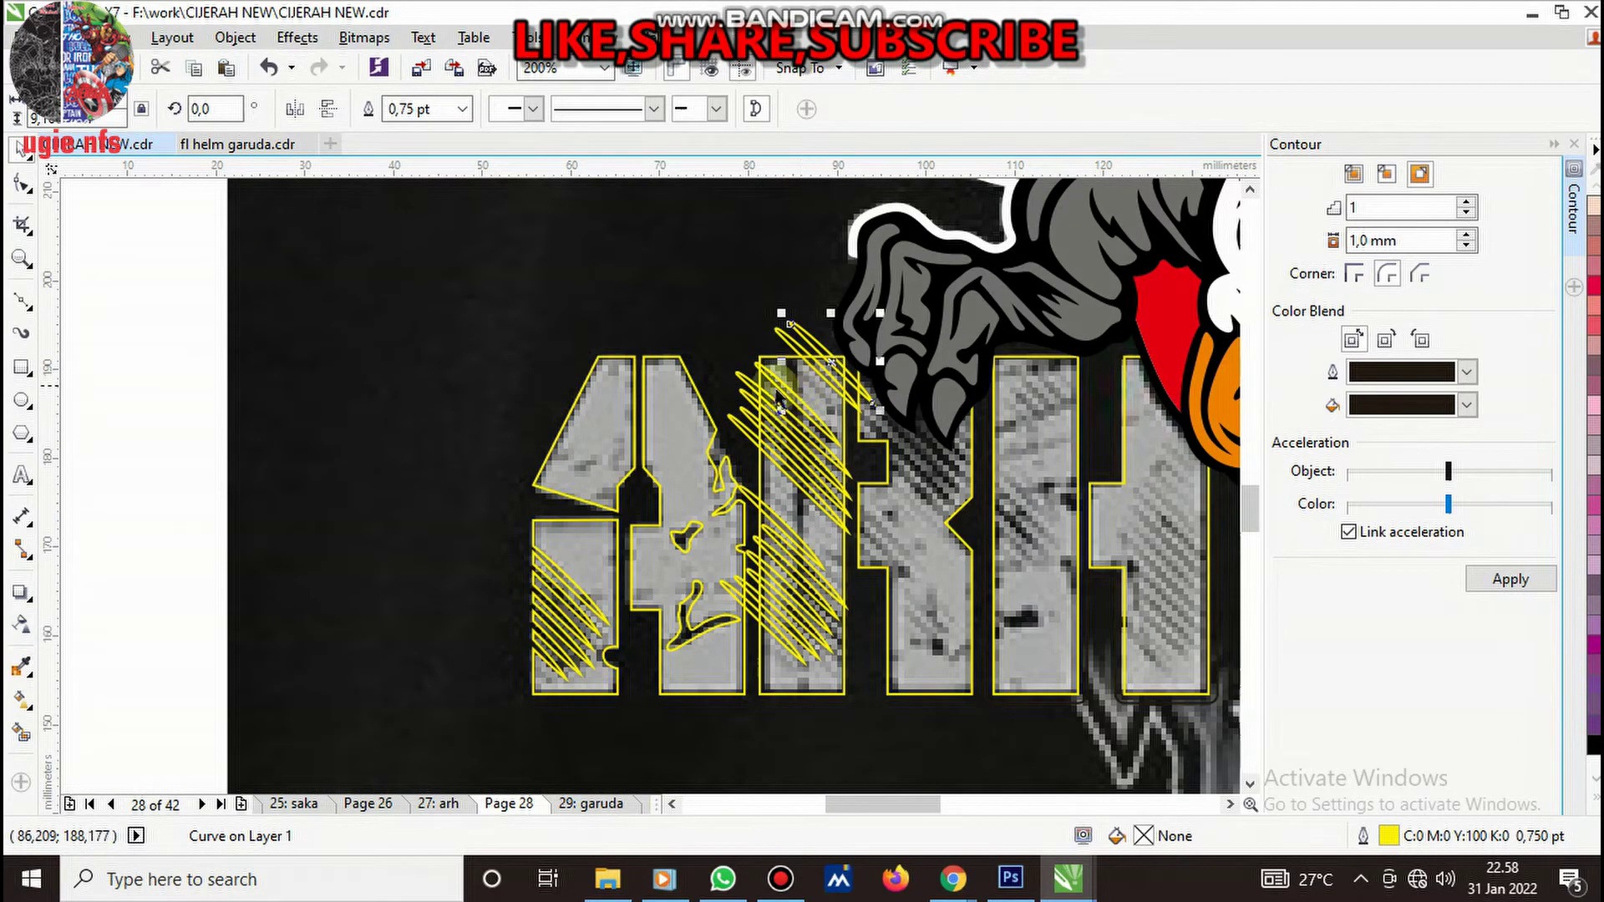
scroll(801, 372, "up", 2)
left_click(724, 310, "shift")
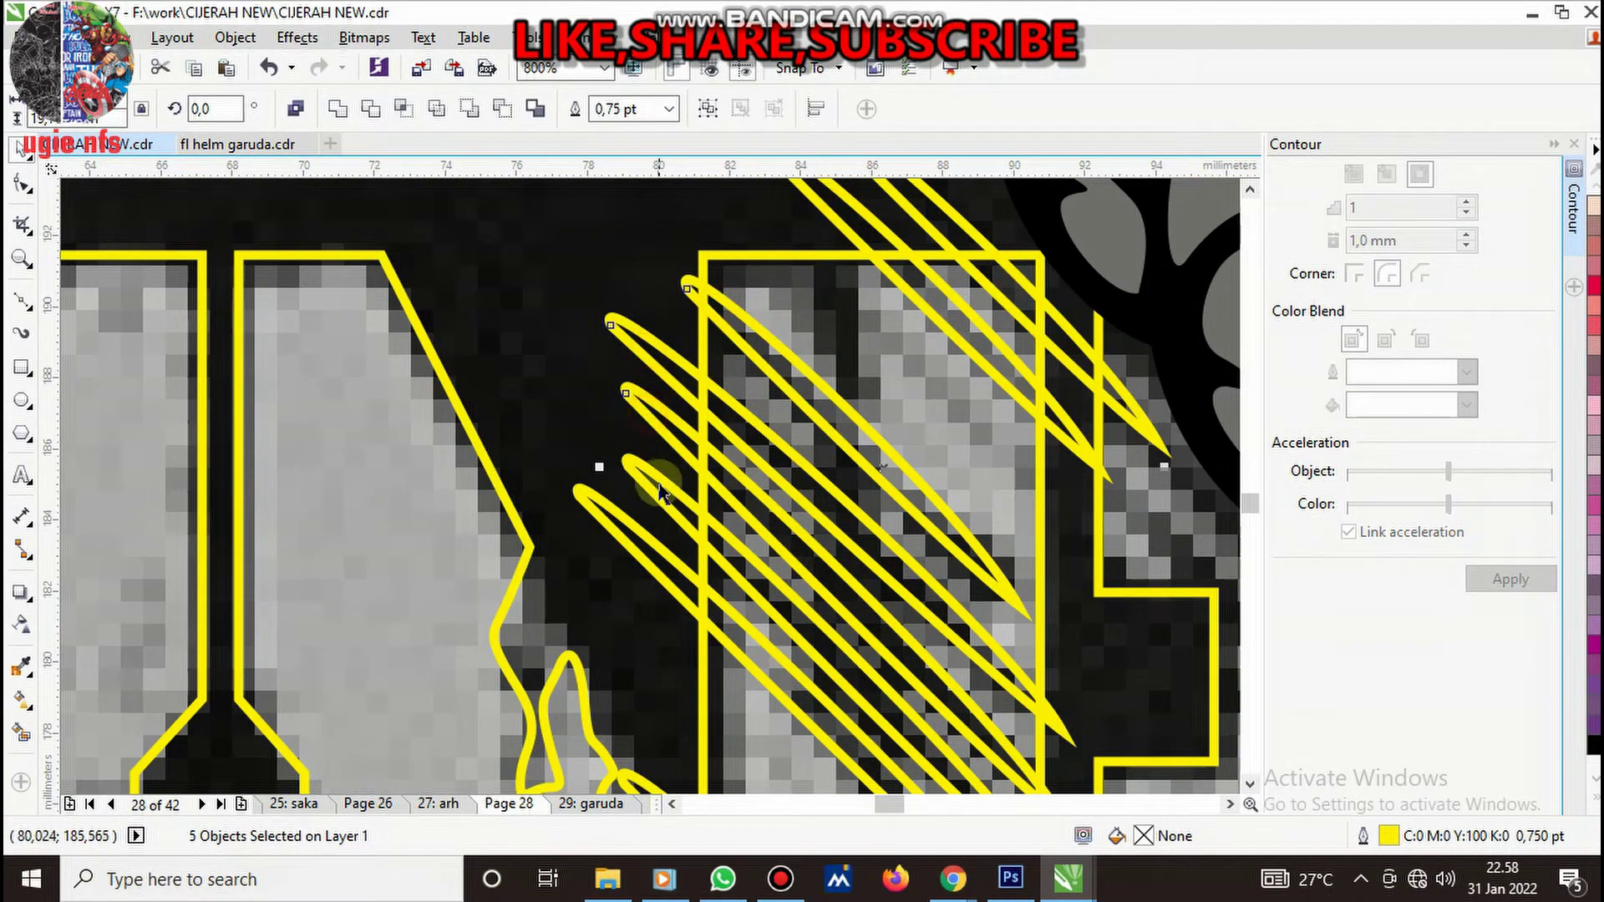
scroll(815, 449, "down", 2)
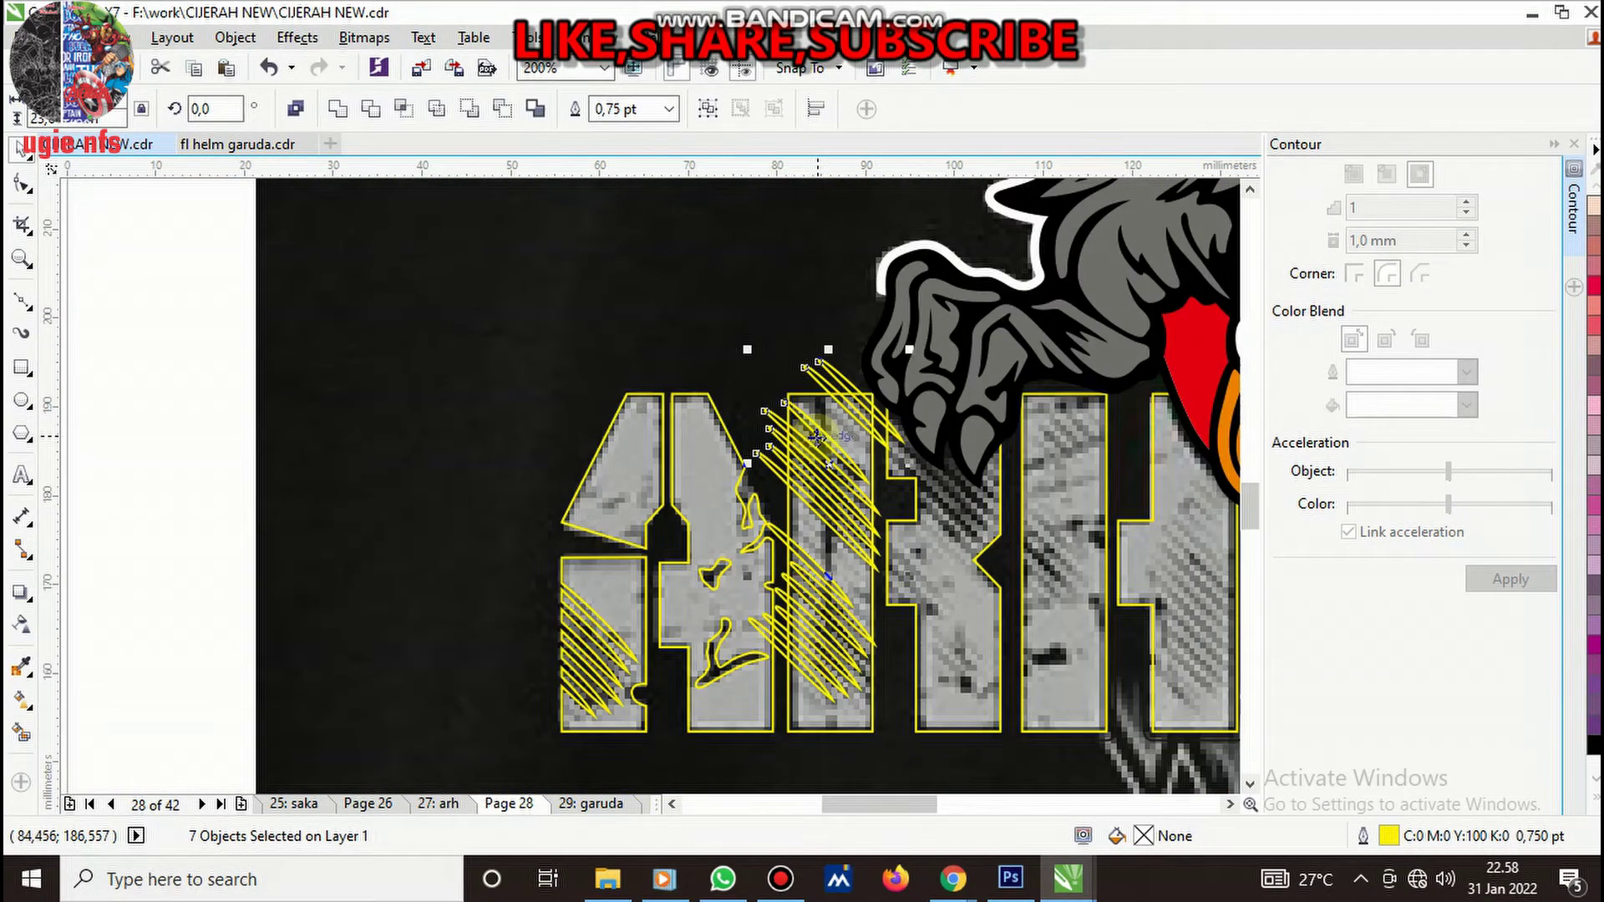
key("ctrl+g")
scroll(827, 455, "up", 2)
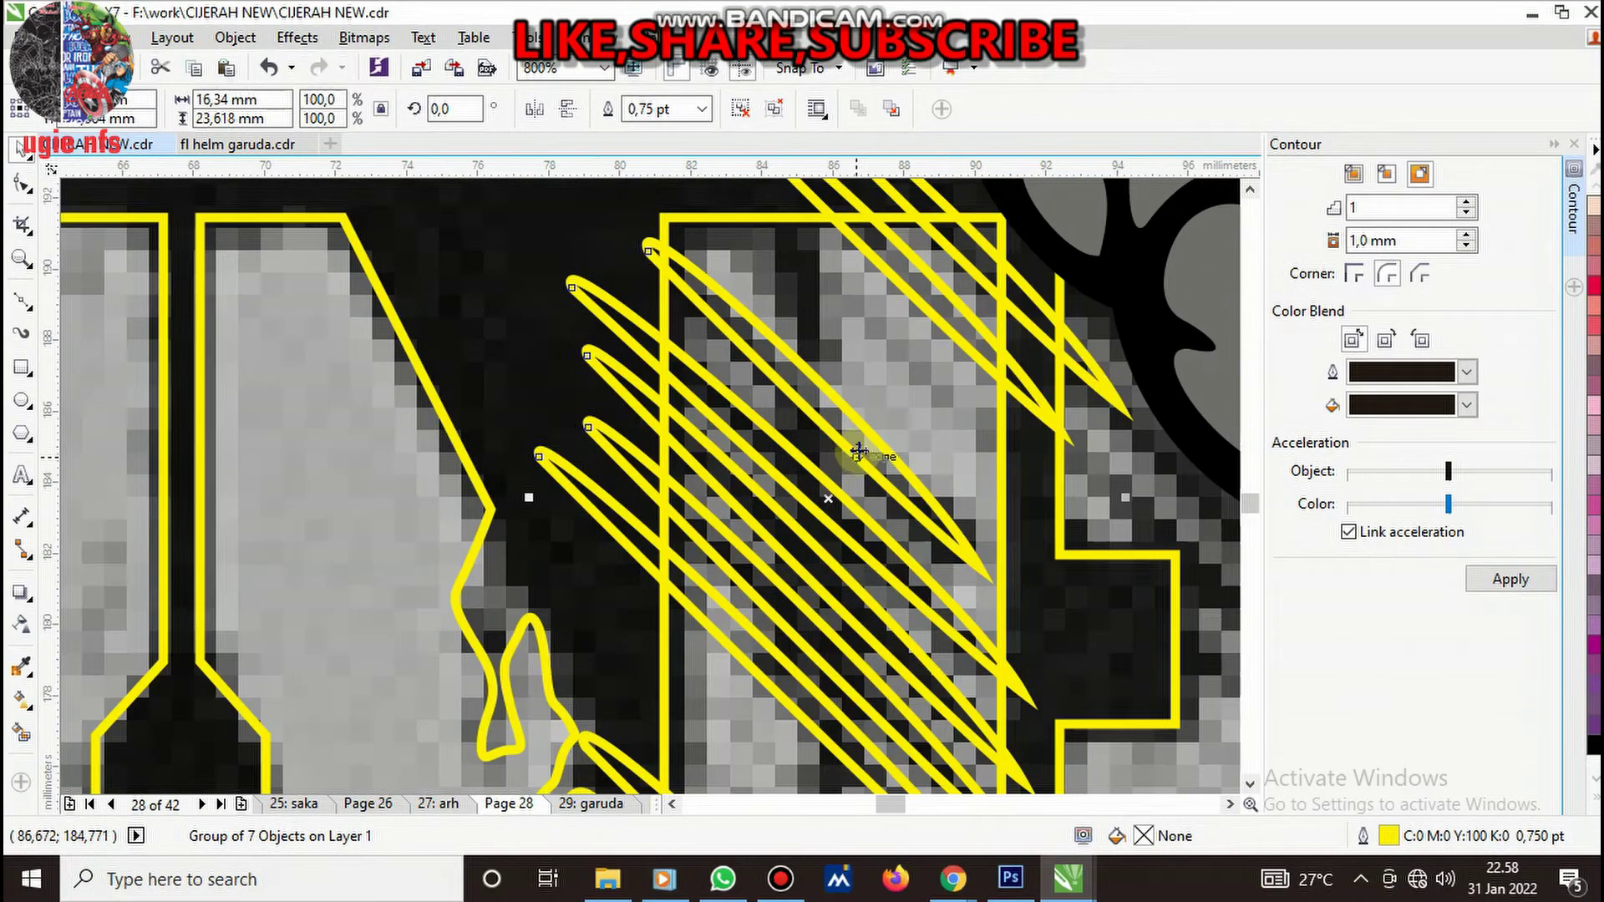
scroll(752, 384, "down", 2)
scroll(770, 367, "up", 1)
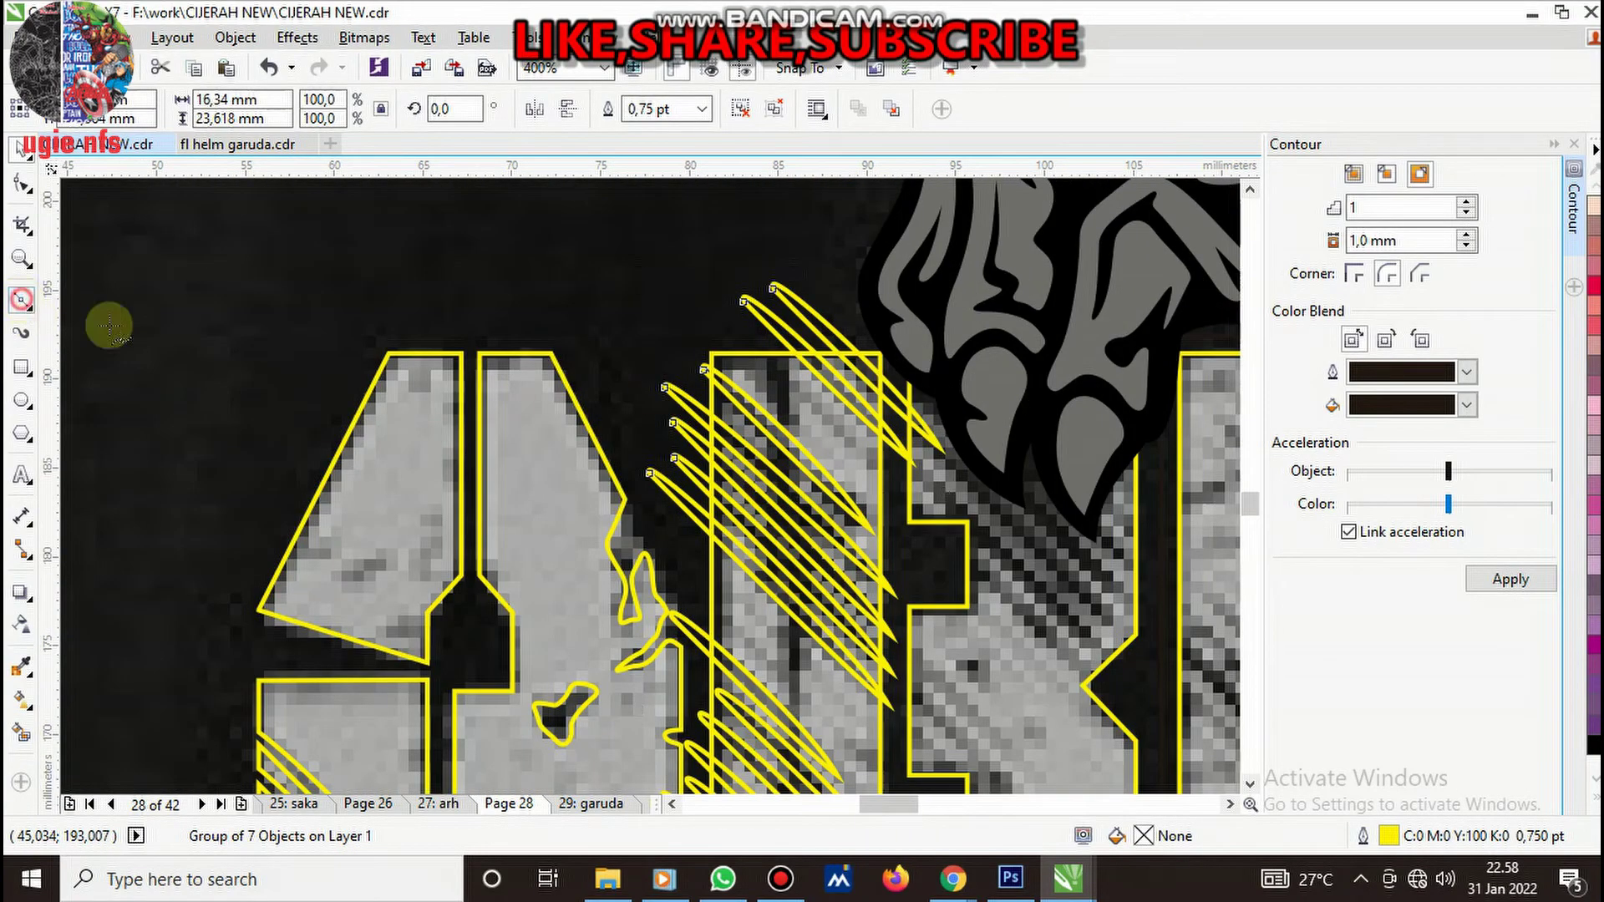
- Start a scratch path, undo it, and restart it on the middle letter's stem
left_click(757, 330)
left_click(757, 391)
left_click(758, 454)
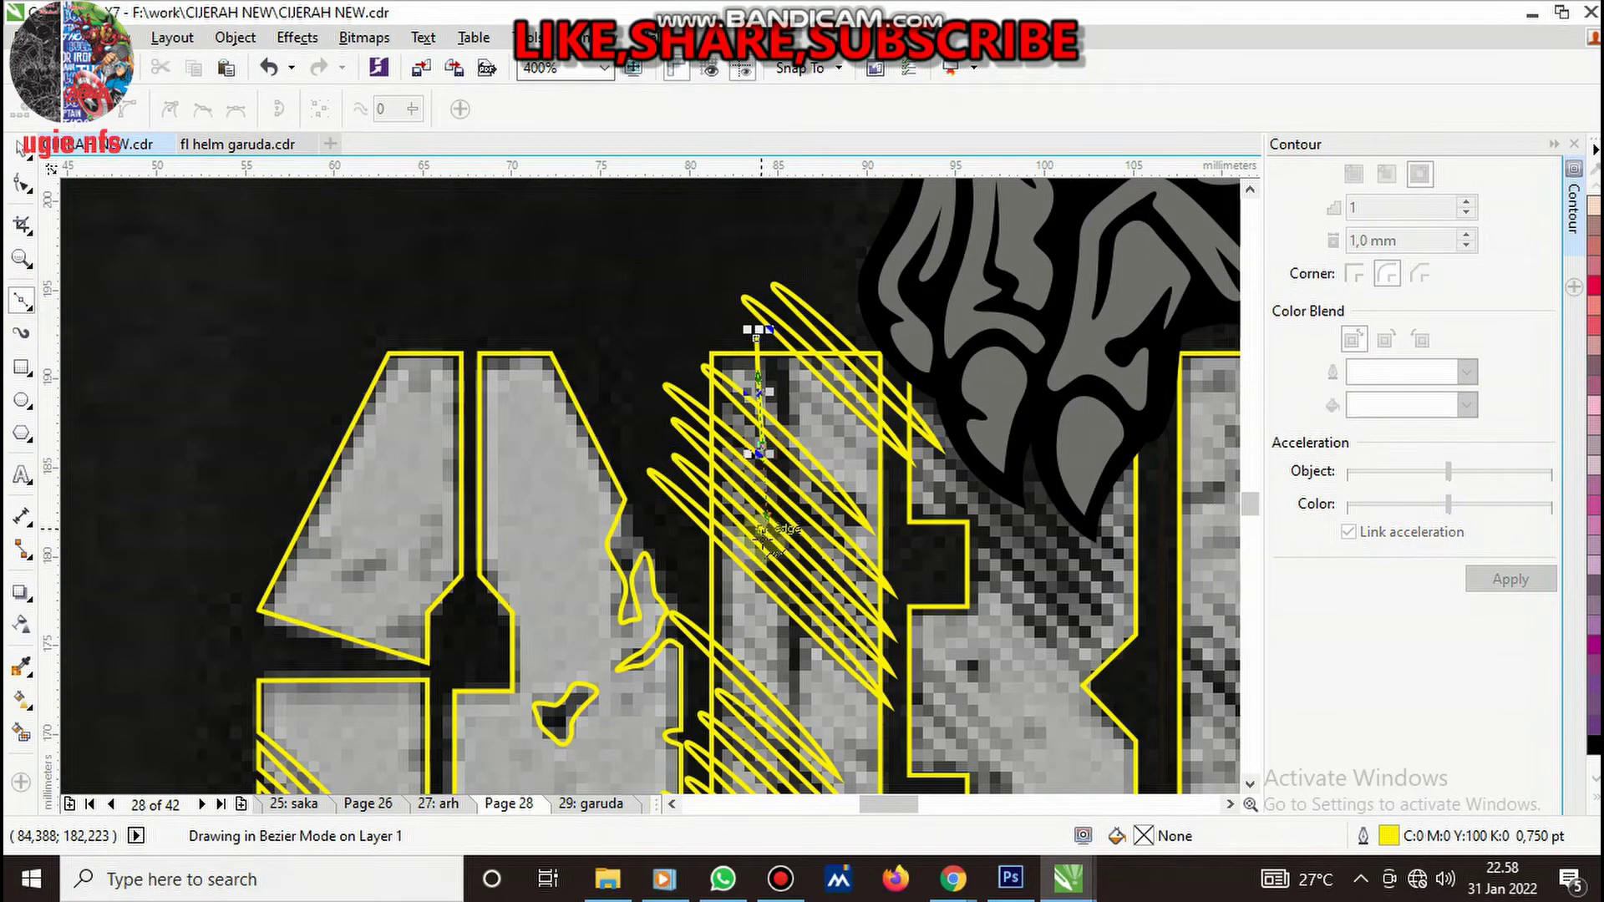
key("ctrl+z")
scroll(768, 323, "up", 1)
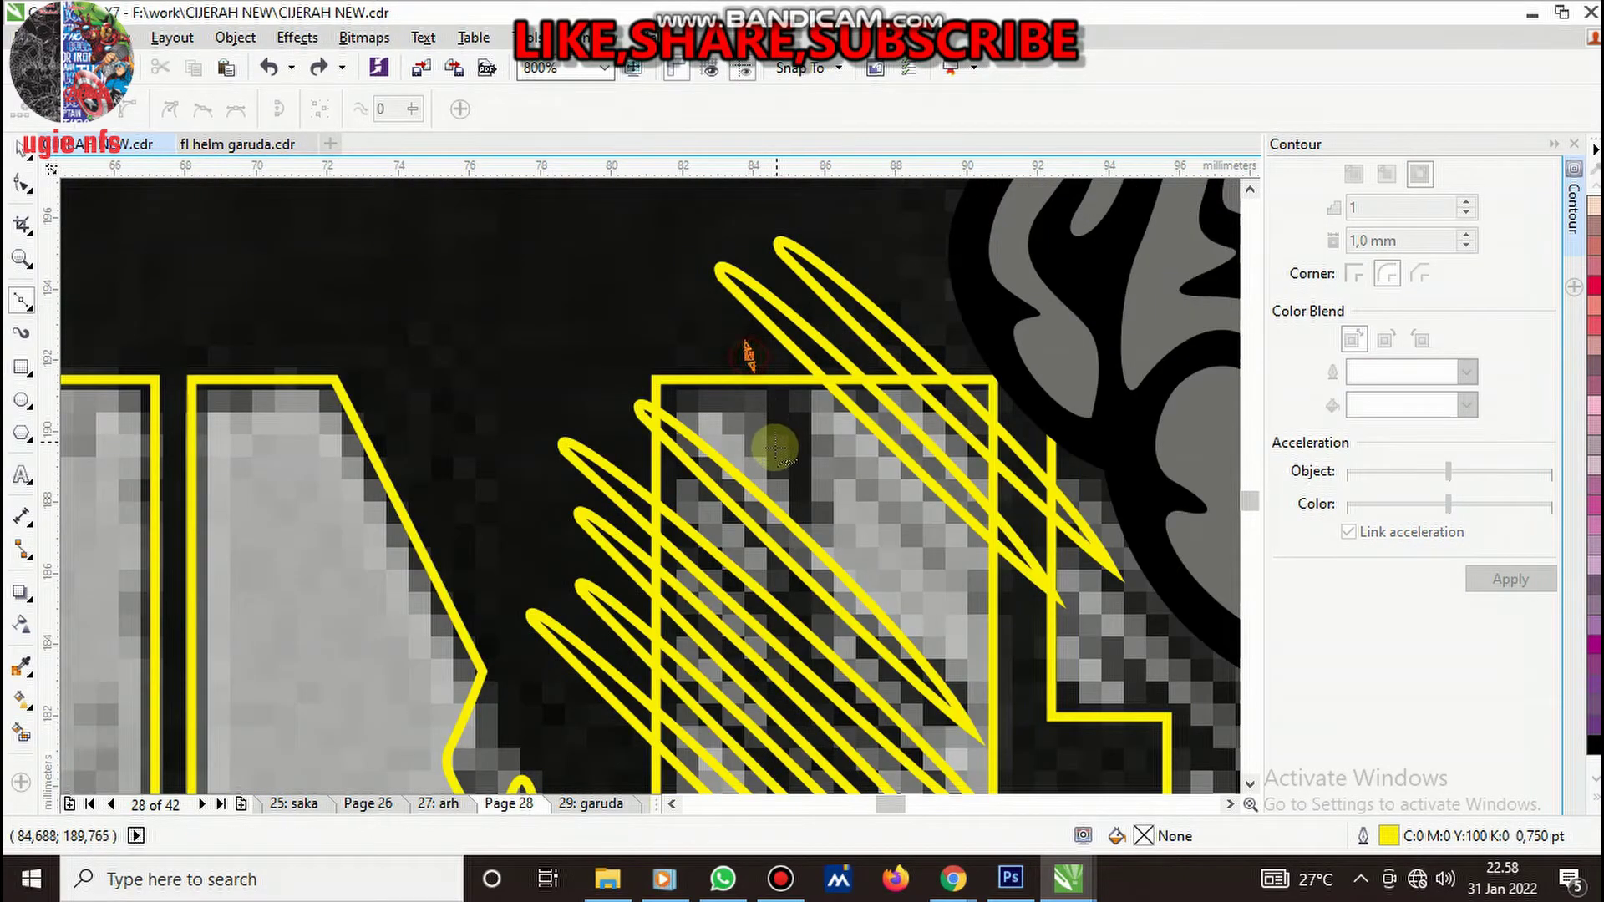
left_click(776, 450)
scroll(776, 468, "down", 2)
scroll(825, 614, "up", 2)
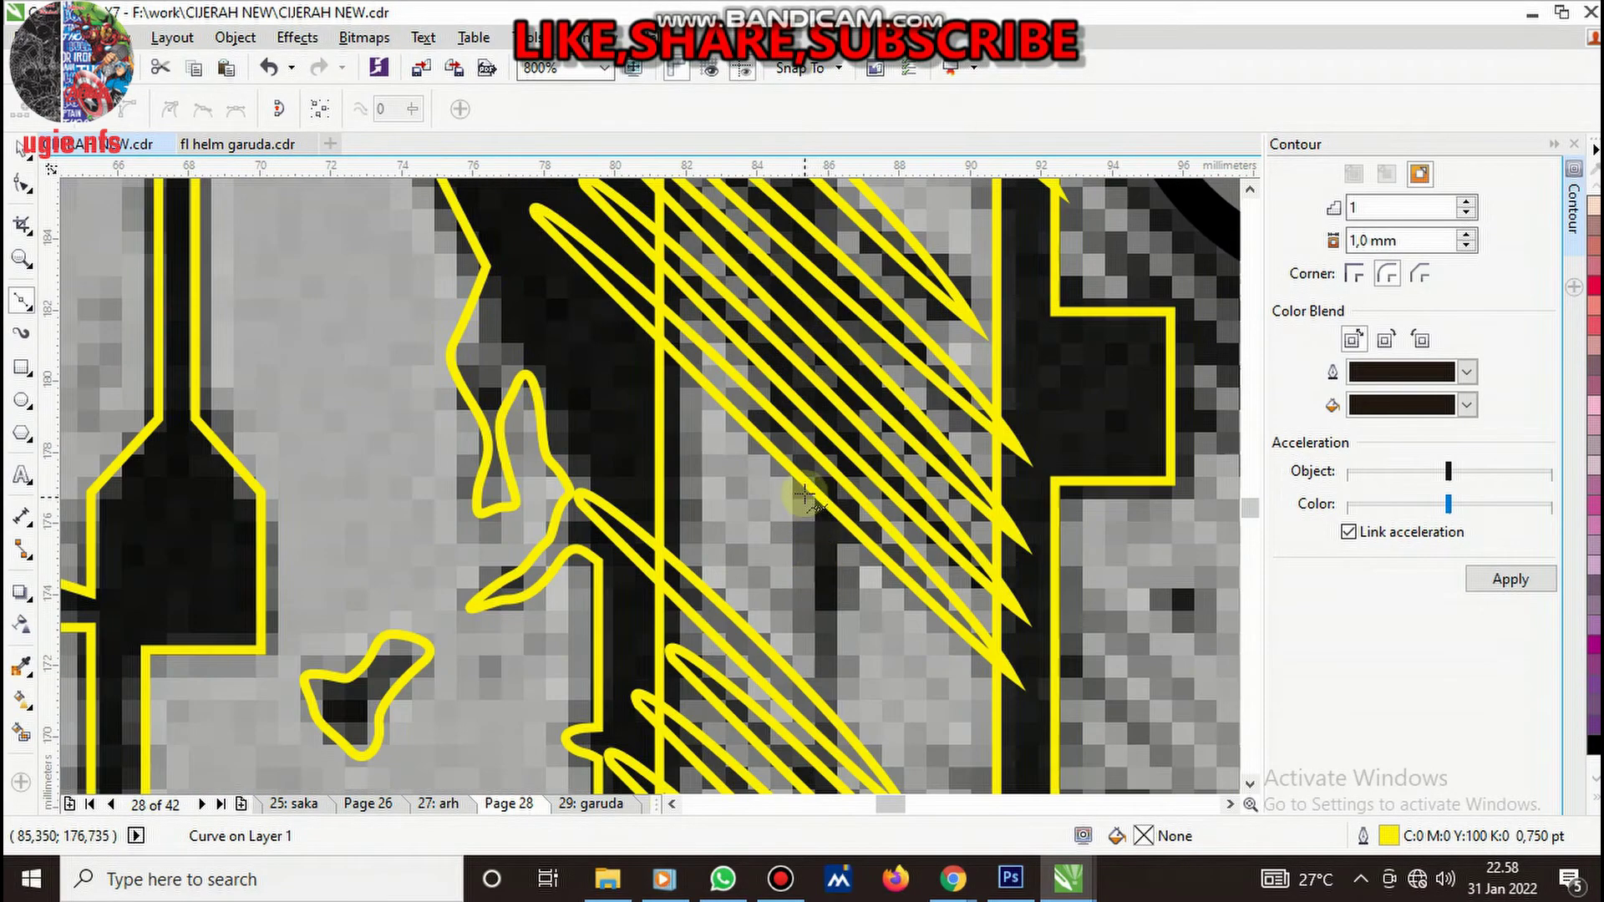
- Curve the cutting path around the letter top and close it into a loop
left_click(815, 597)
scroll(823, 610, "down", 2)
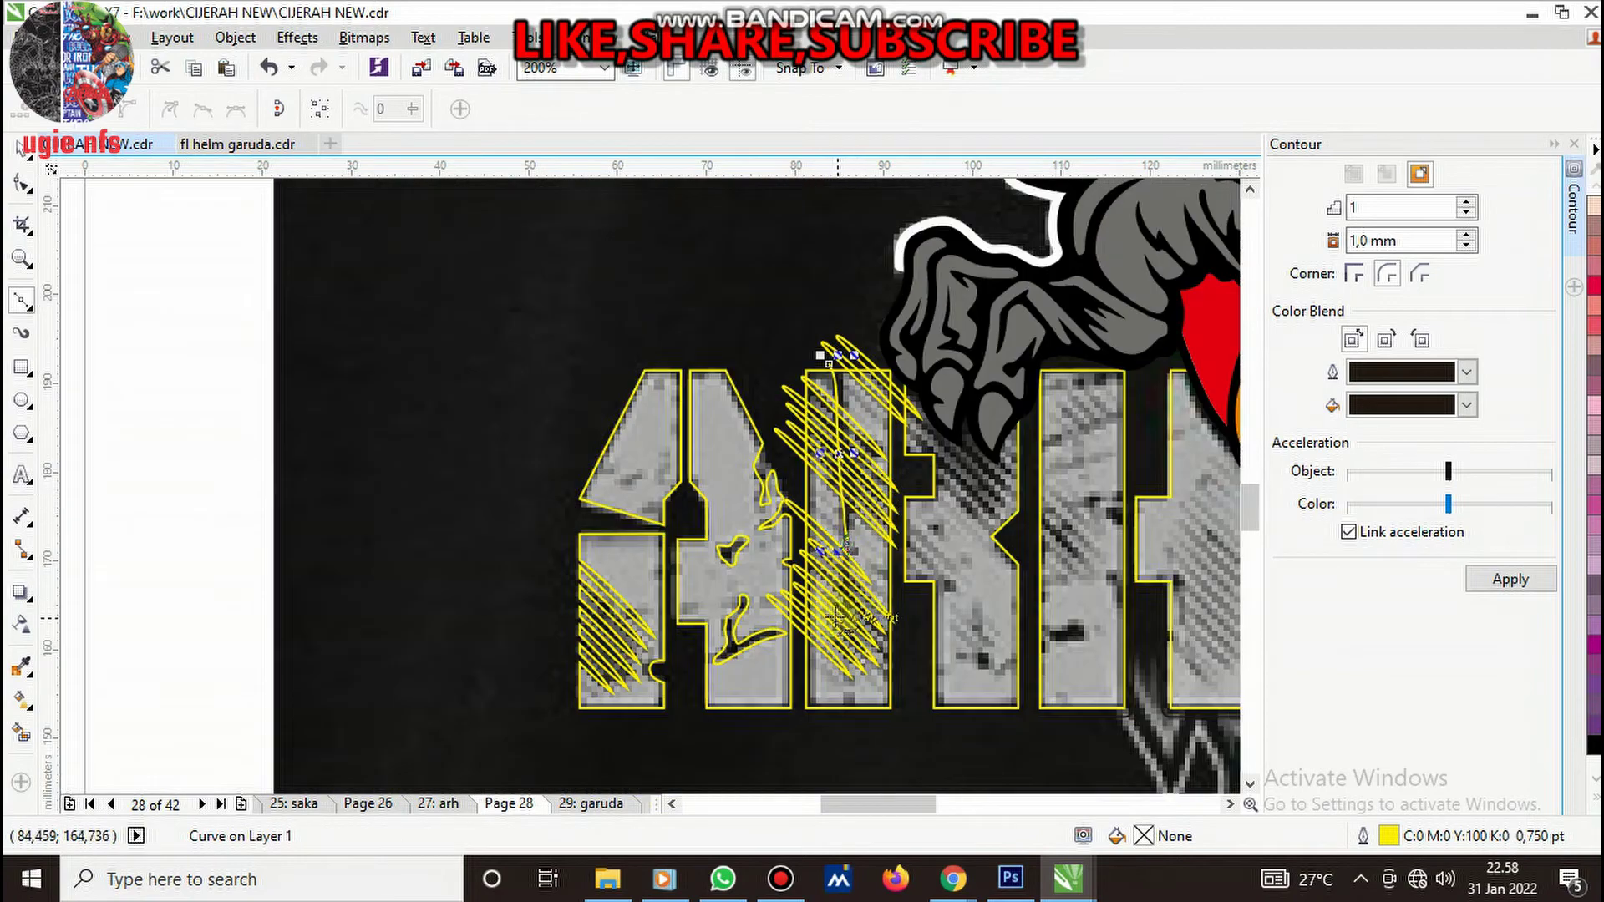
scroll(838, 618, "up", 2)
scroll(904, 384, "down", 2)
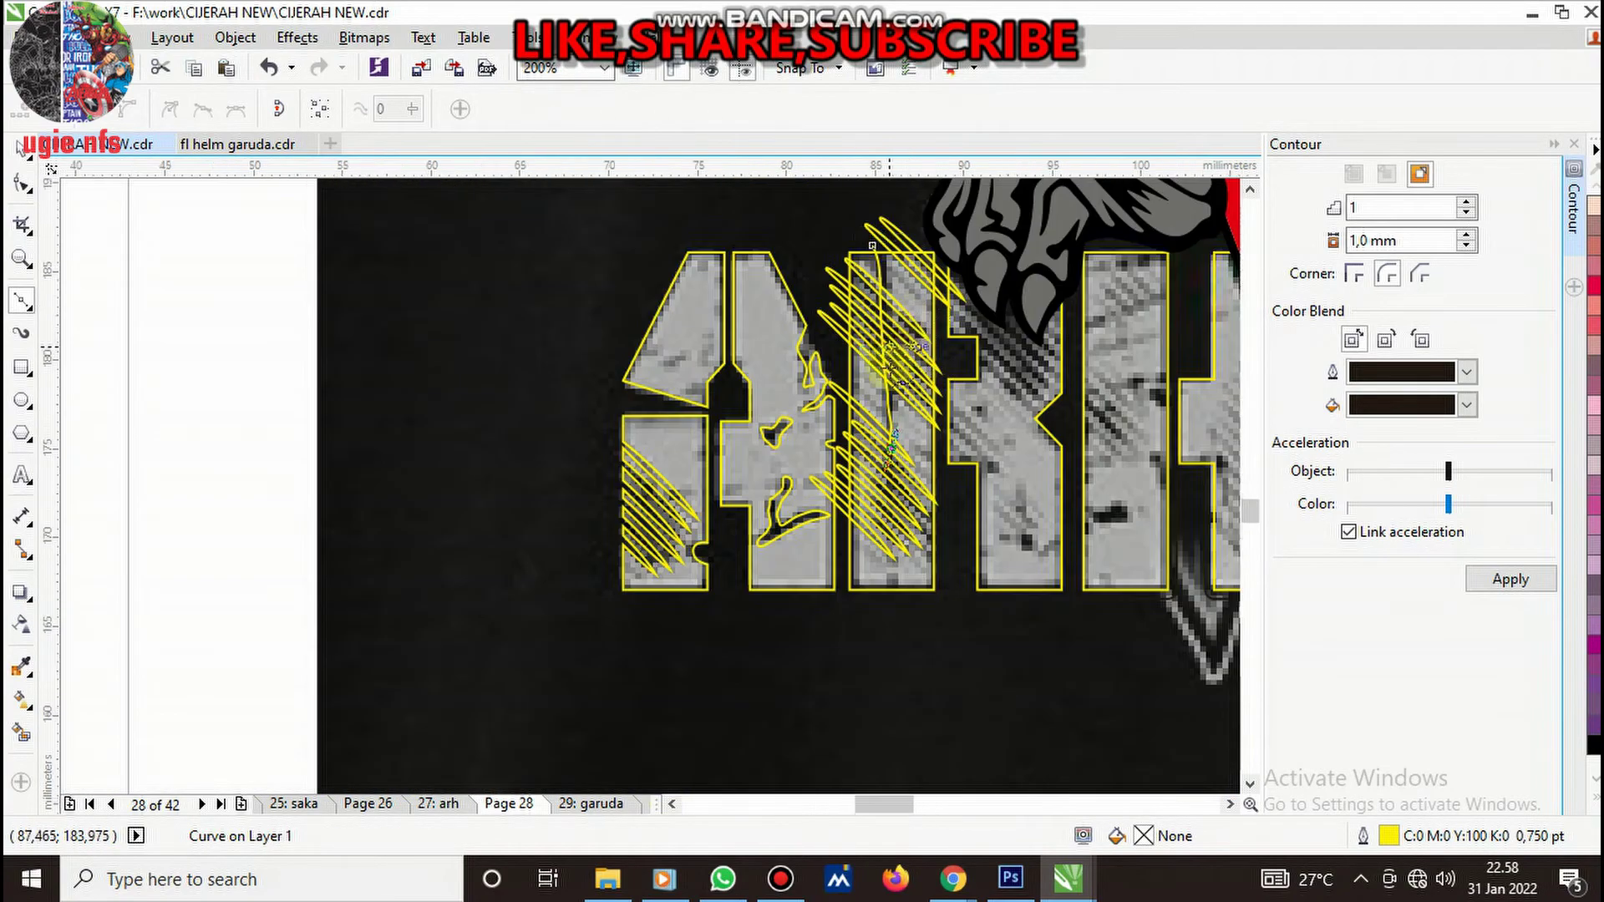
scroll(899, 370, "up", 2)
scroll(898, 370, "down", 2)
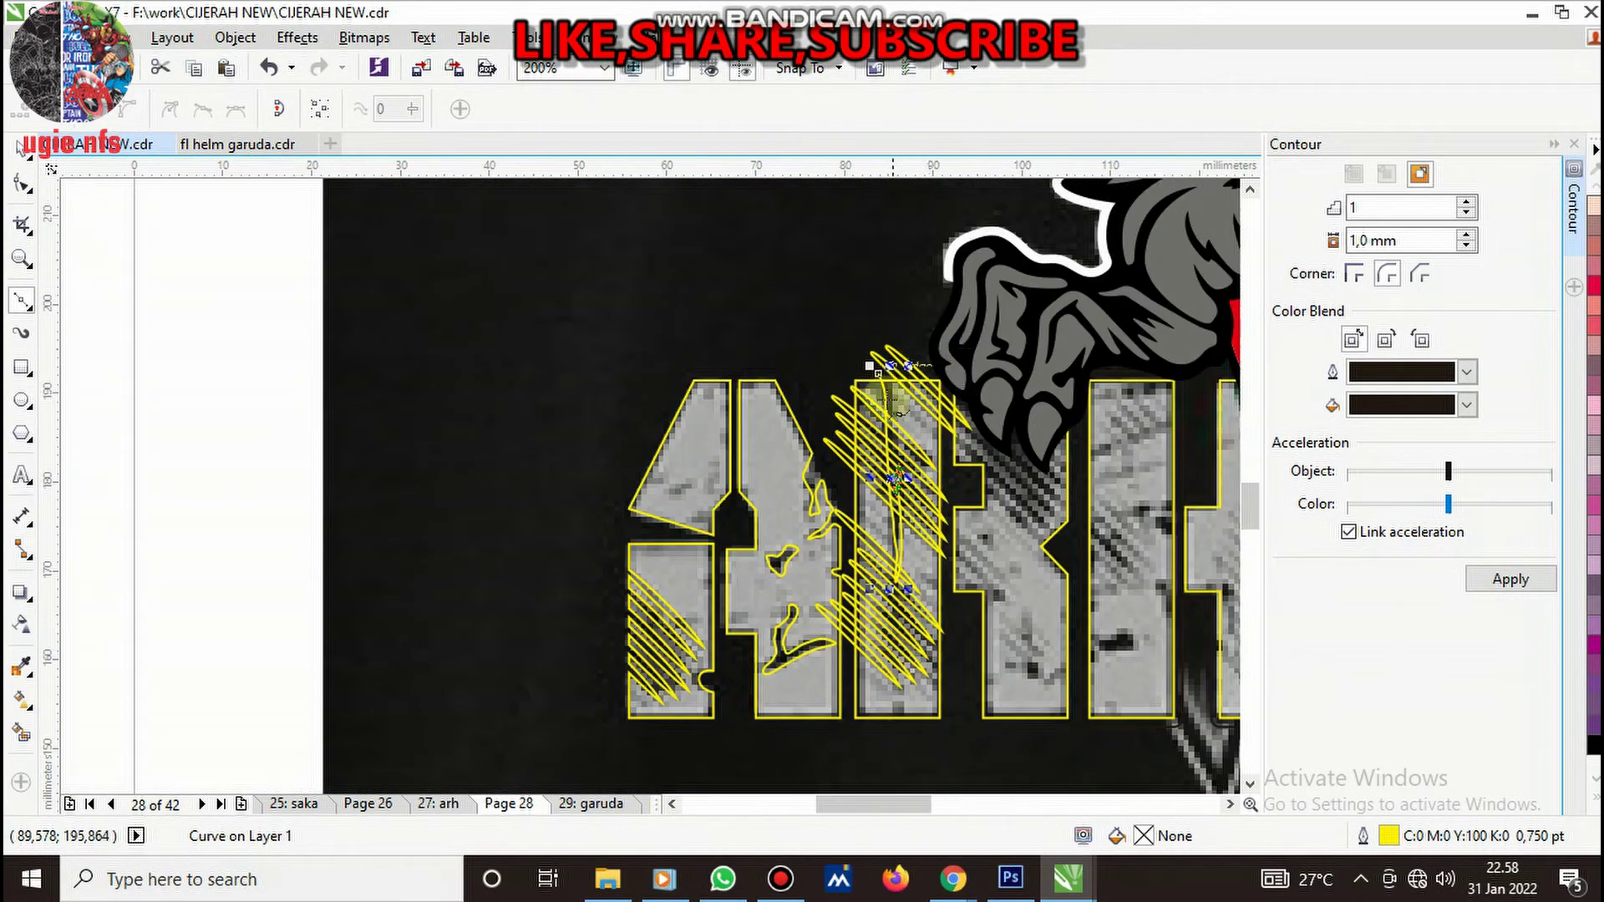
scroll(914, 339, "up", 2)
left_click(921, 352)
left_click_drag(910, 299, 914, 251)
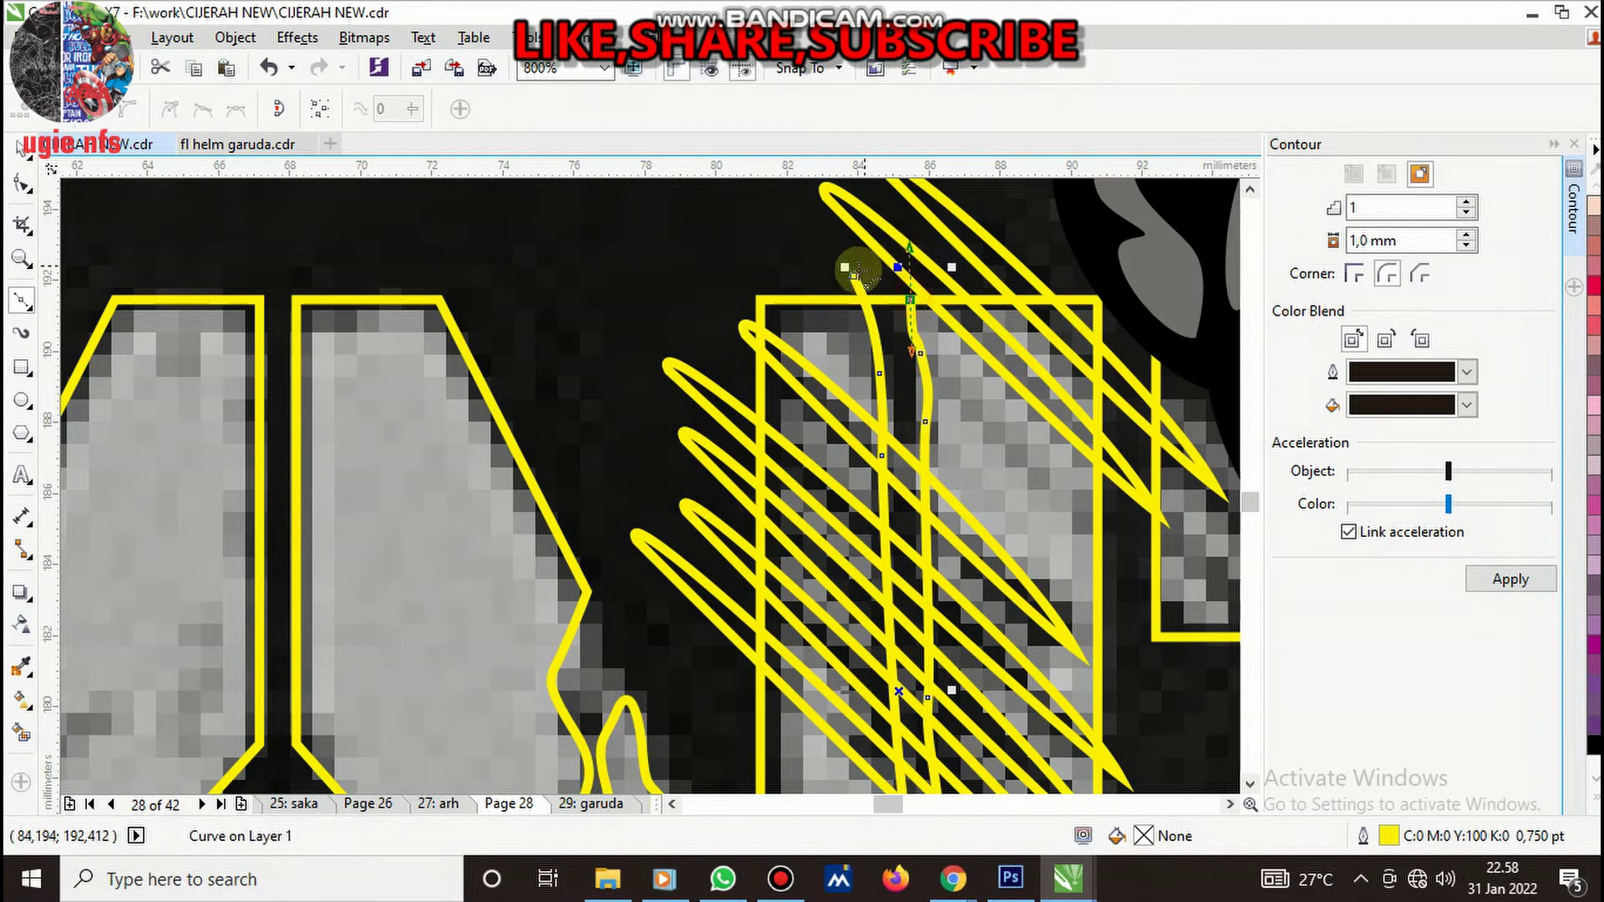
left_click(853, 275)
- Trim the curved groove out of the top of the middle letter's stem
left_click(785, 299, "shift")
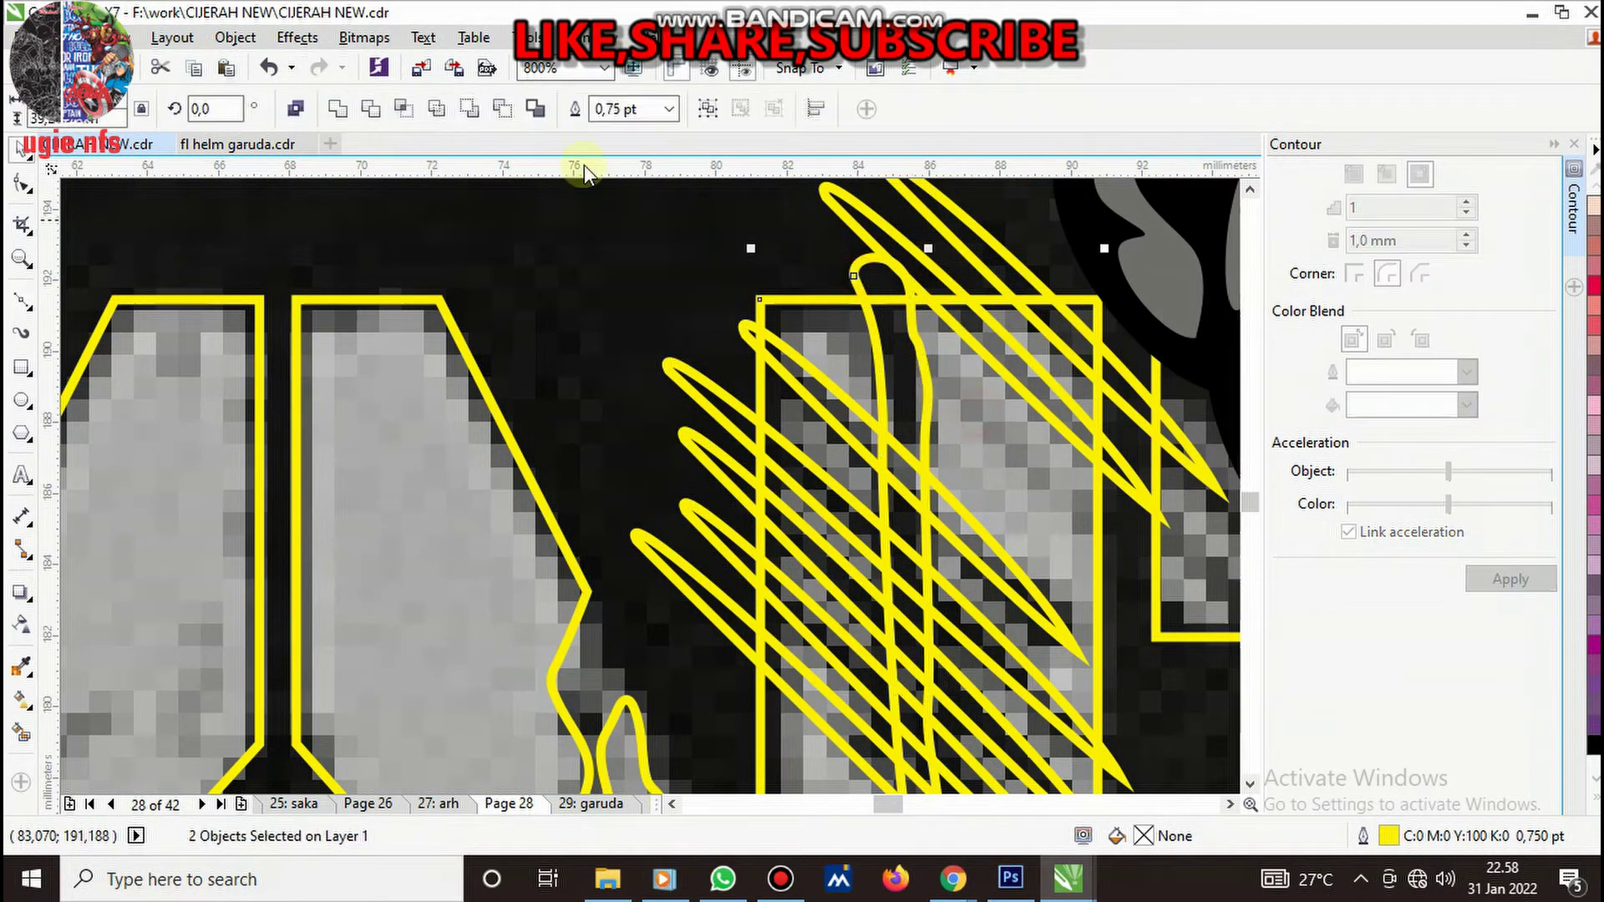
left_click(373, 115)
left_click(888, 289)
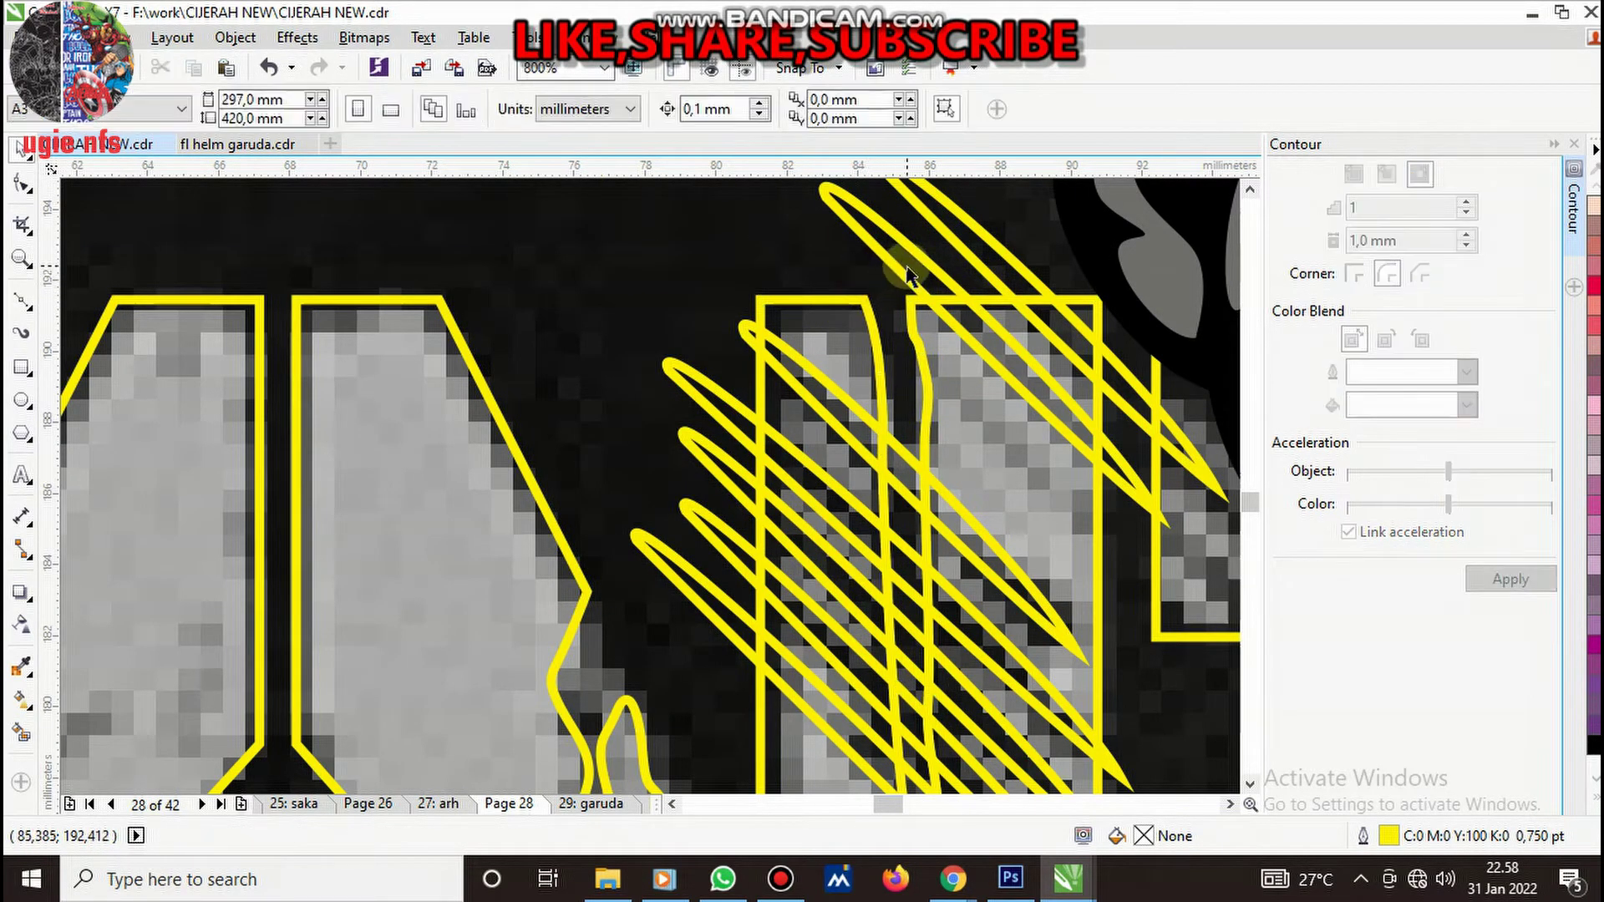
- Trim the hatch group's shape out of a letter piece
left_click(909, 276)
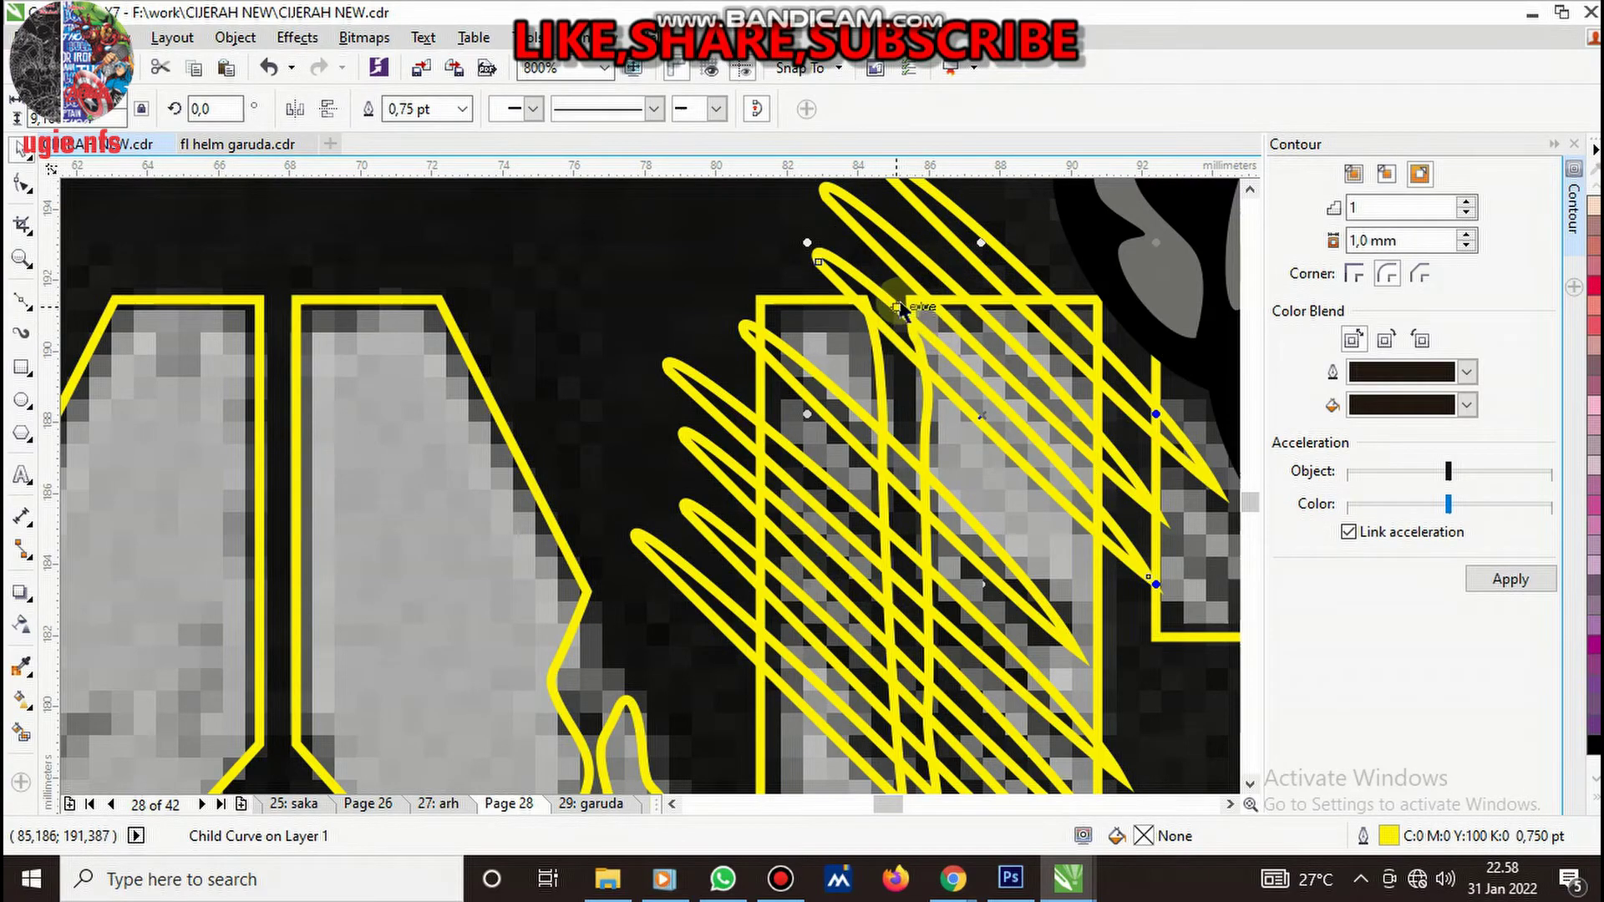
left_click(898, 308)
scroll(895, 263, "down", 2)
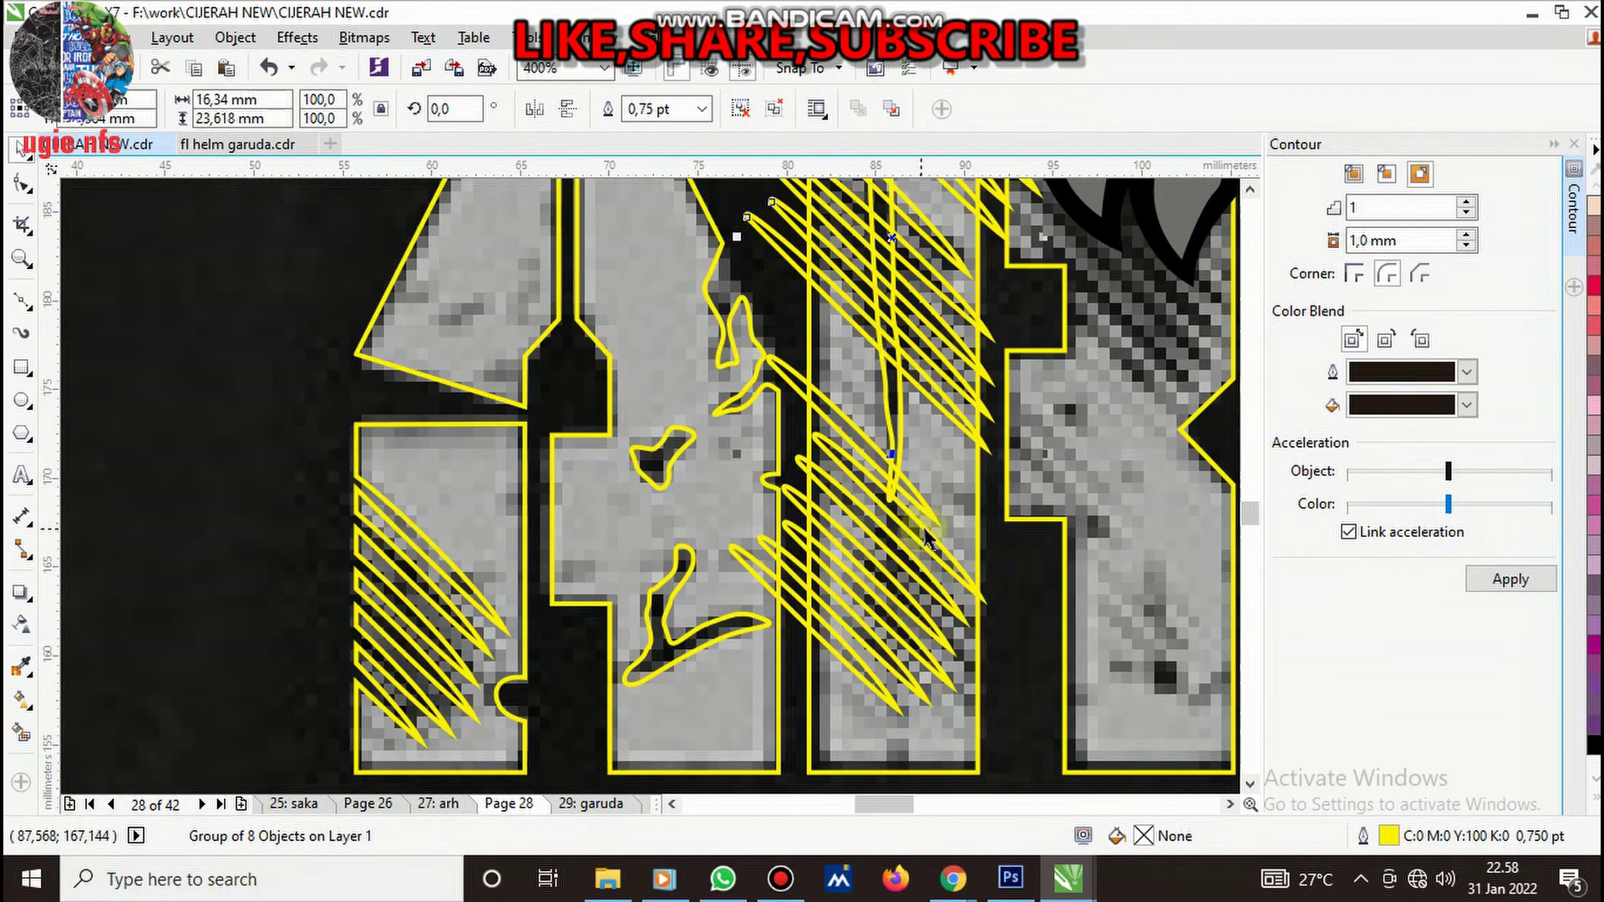
left_click(949, 479, "shift")
left_click(371, 108)
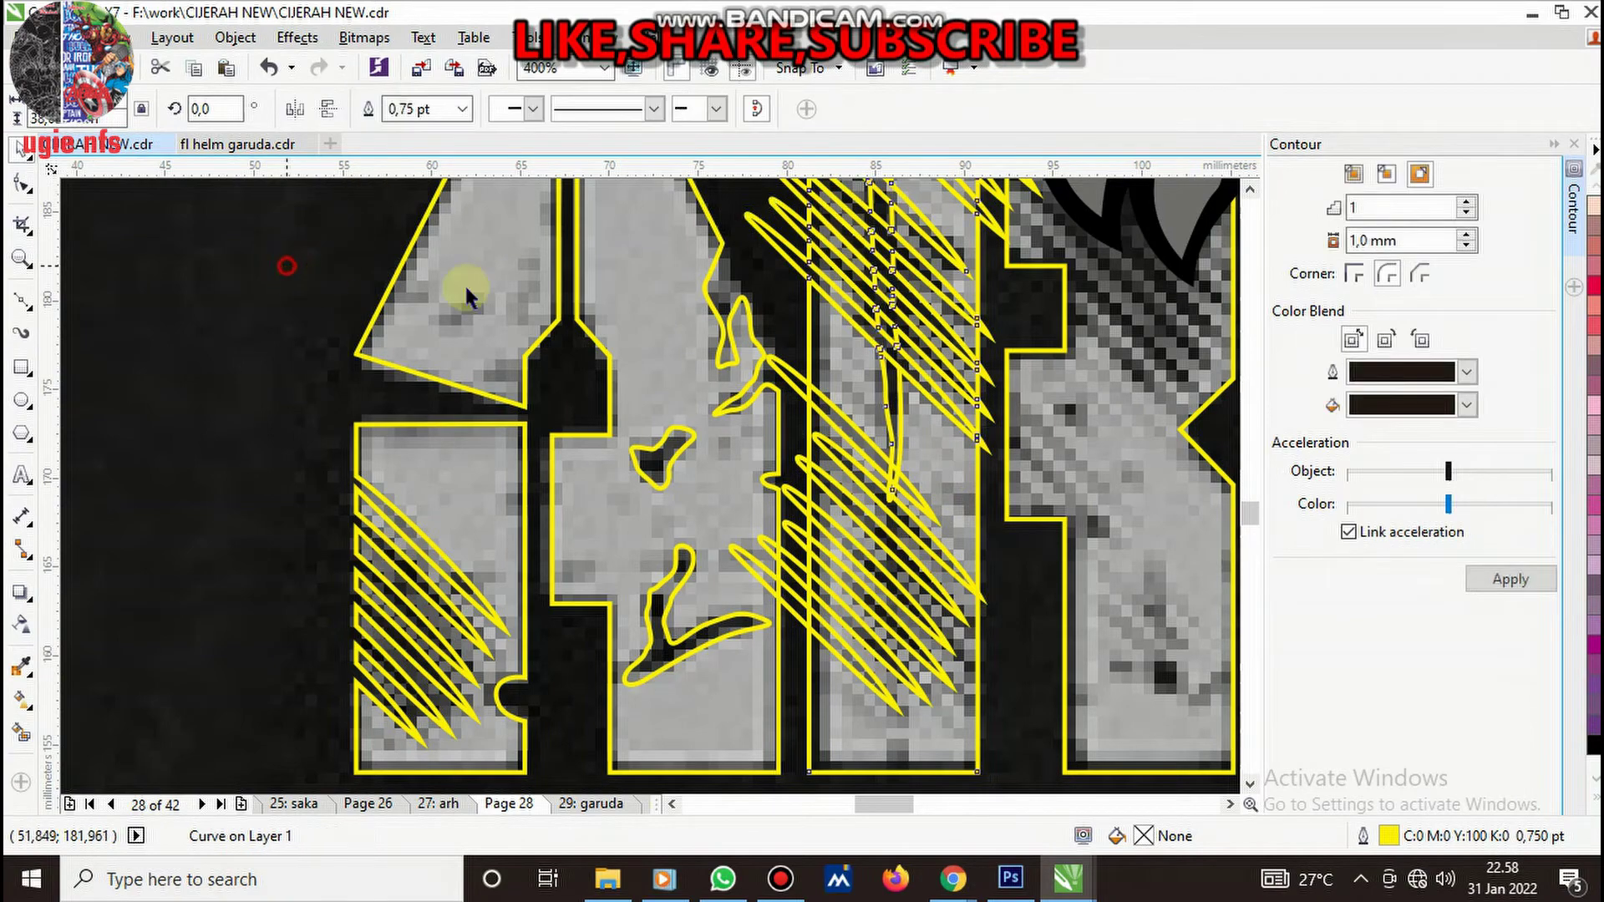
key("Escape")
- Move the seven-piece hatch group aside onto empty canvas at the left
left_click(780, 304)
scroll(784, 271, "down", 2)
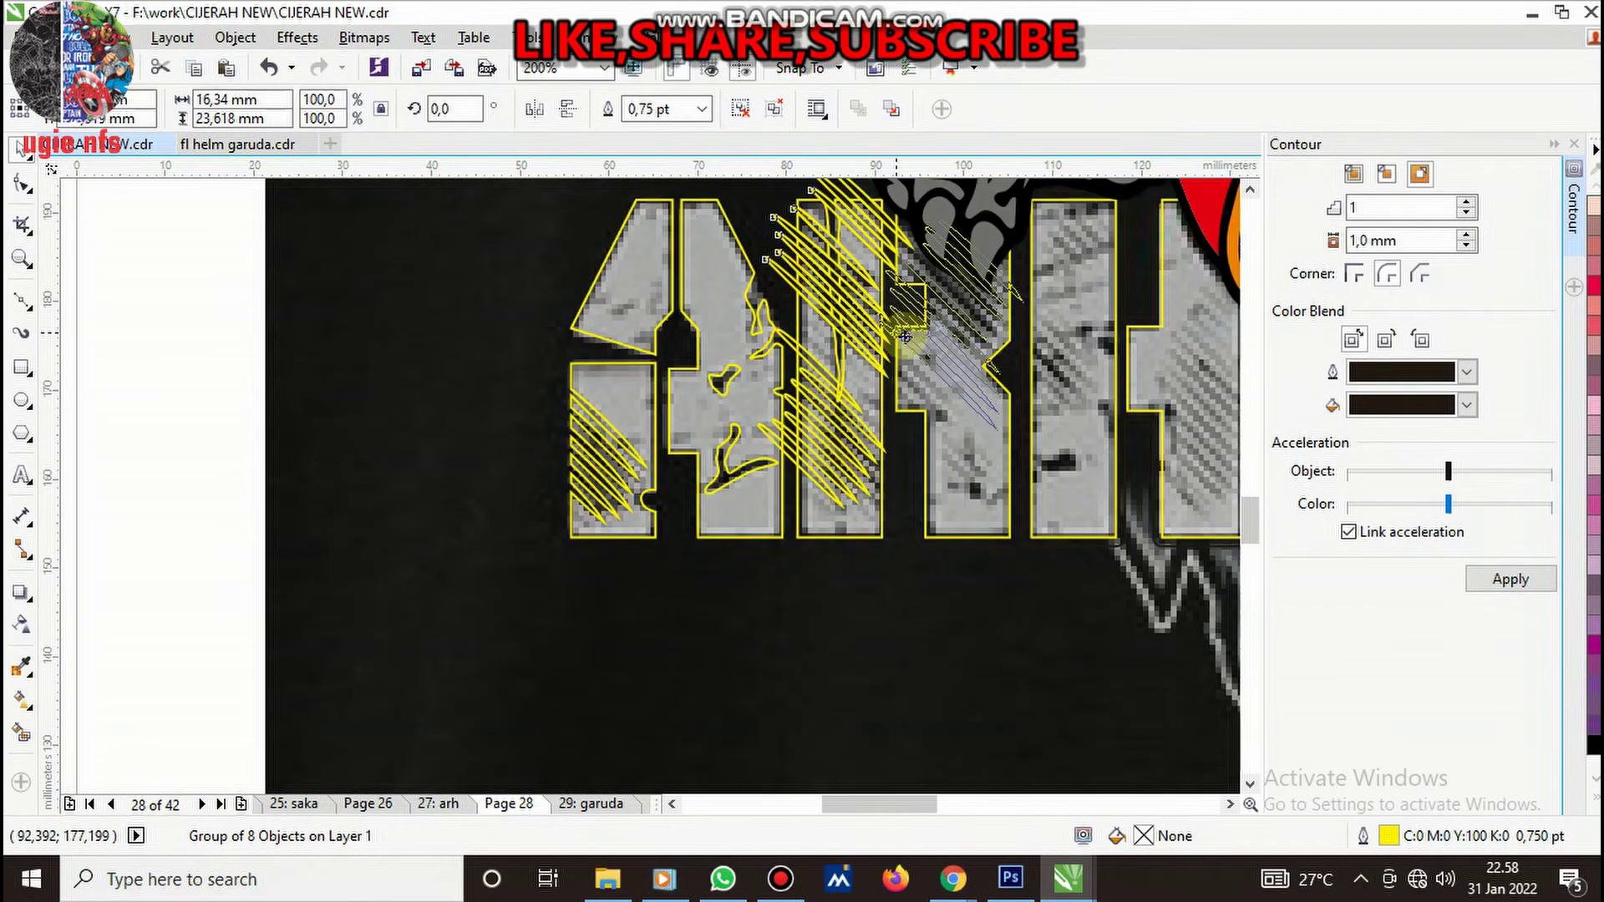
left_click_drag(784, 272, 353, 365)
scroll(811, 359, "up", 2)
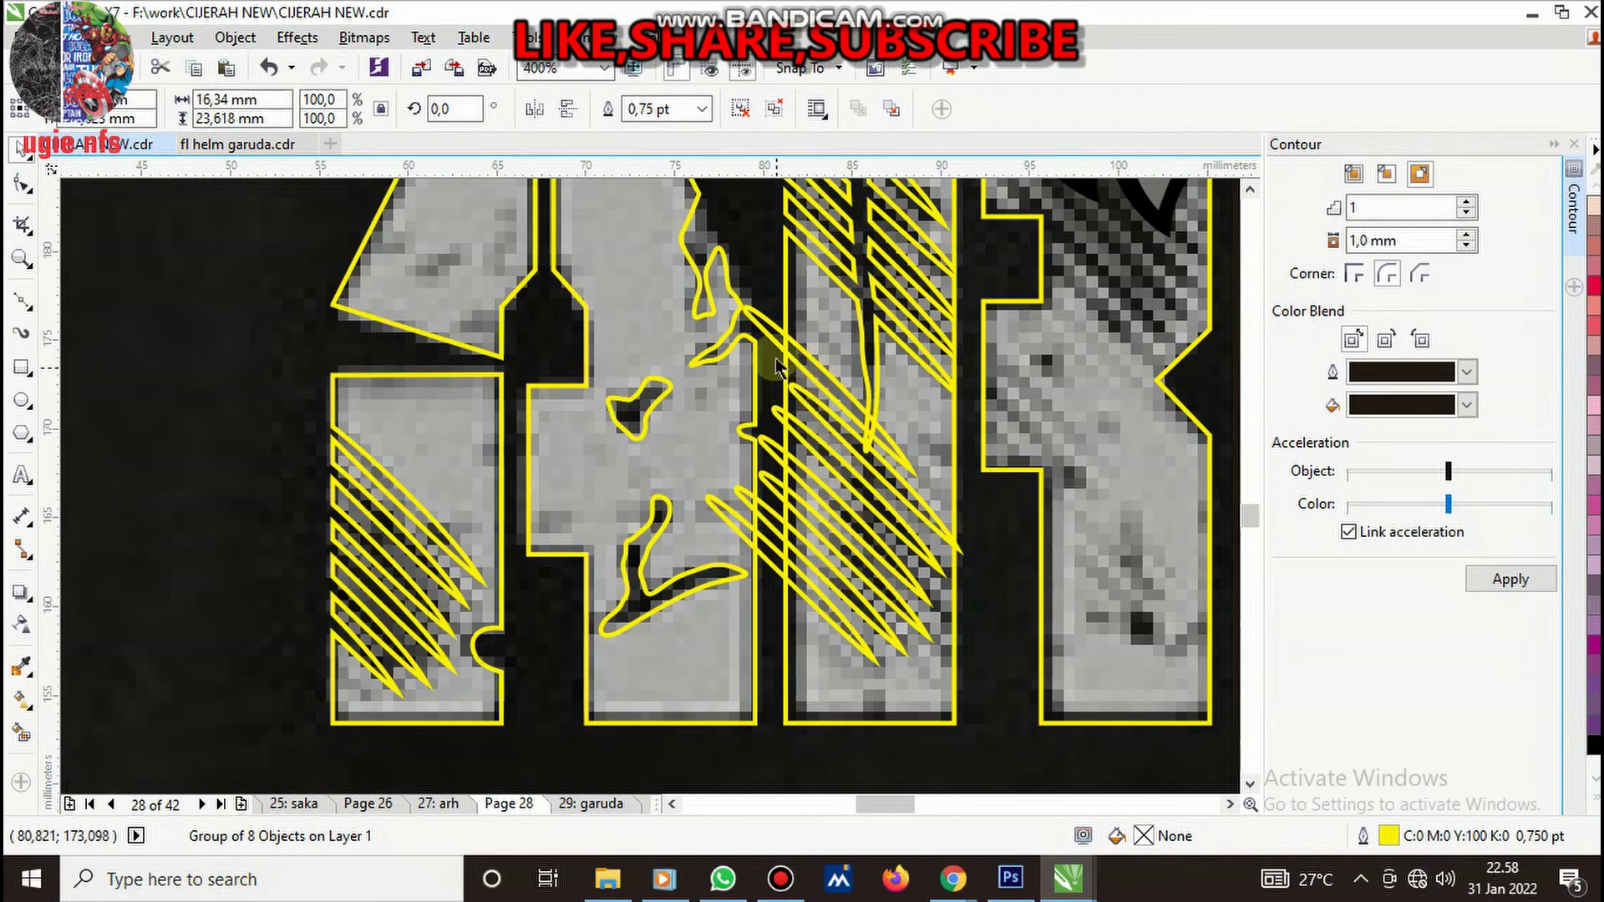
left_click_drag(768, 333, 801, 422)
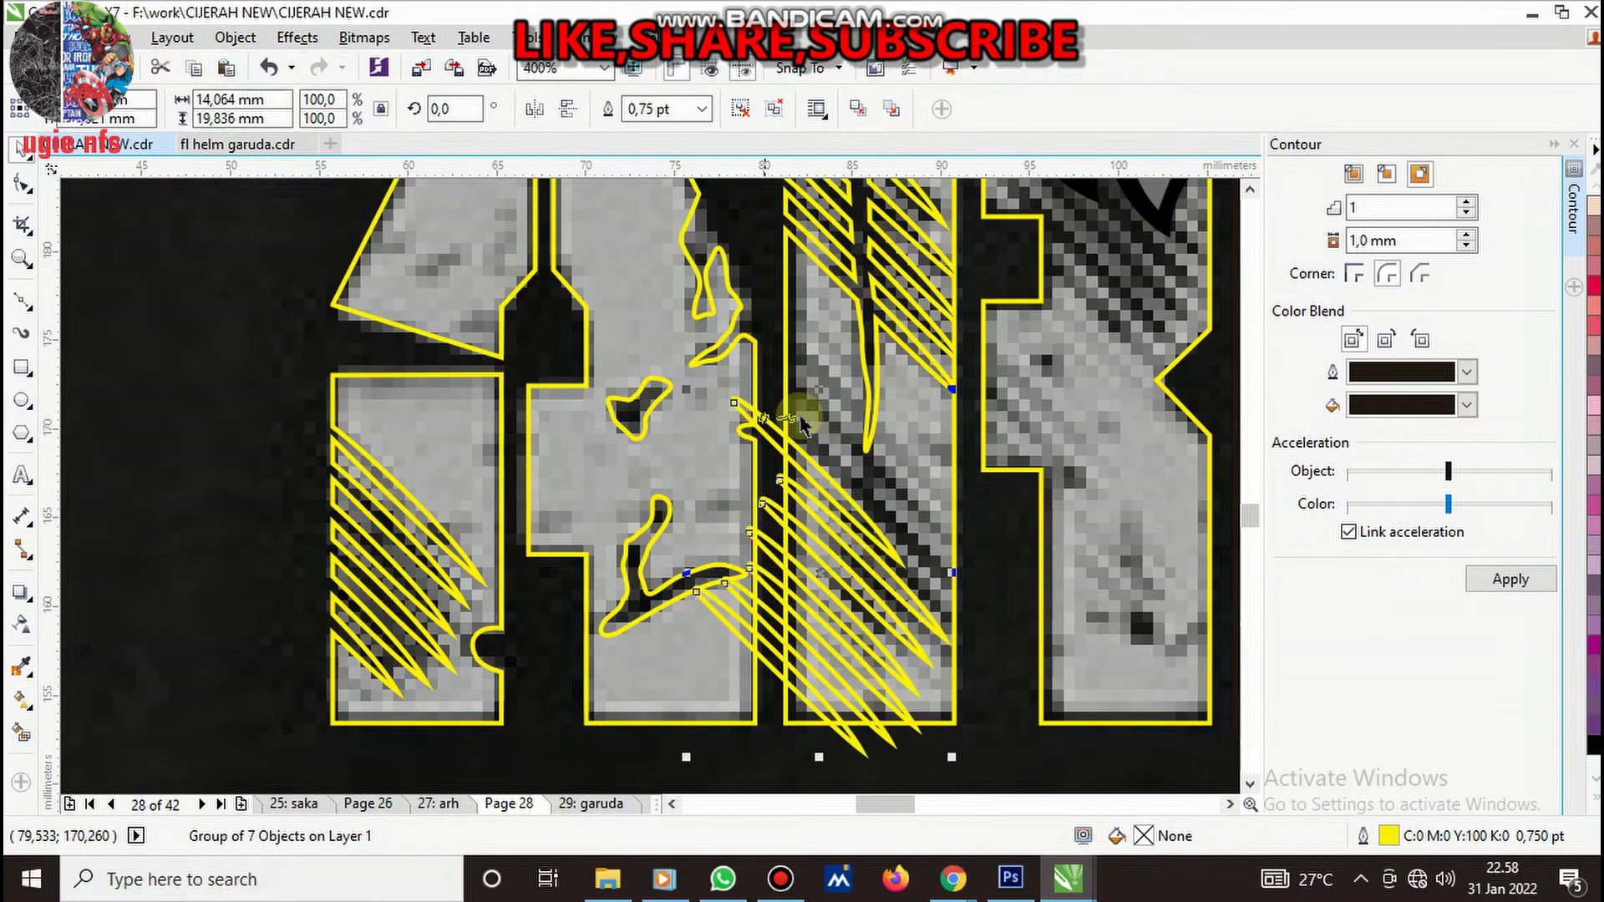
key("ctrl+z")
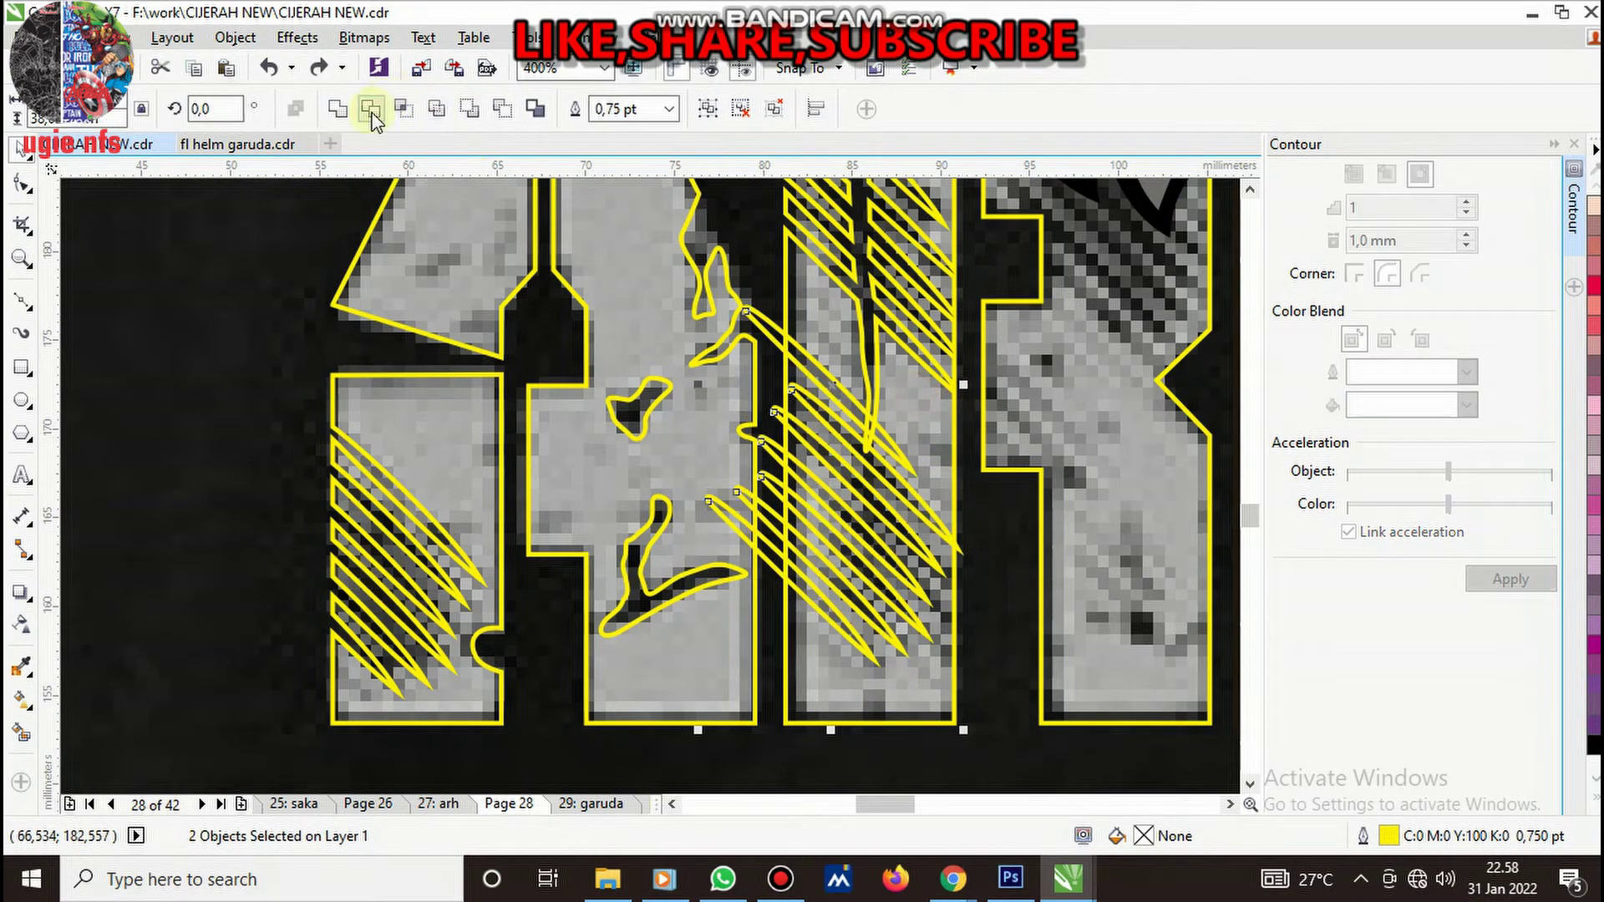
left_click(250, 322)
left_click(775, 354)
- Move one hatch group below the letters and the left group up over them
scroll(786, 373, "down", 1)
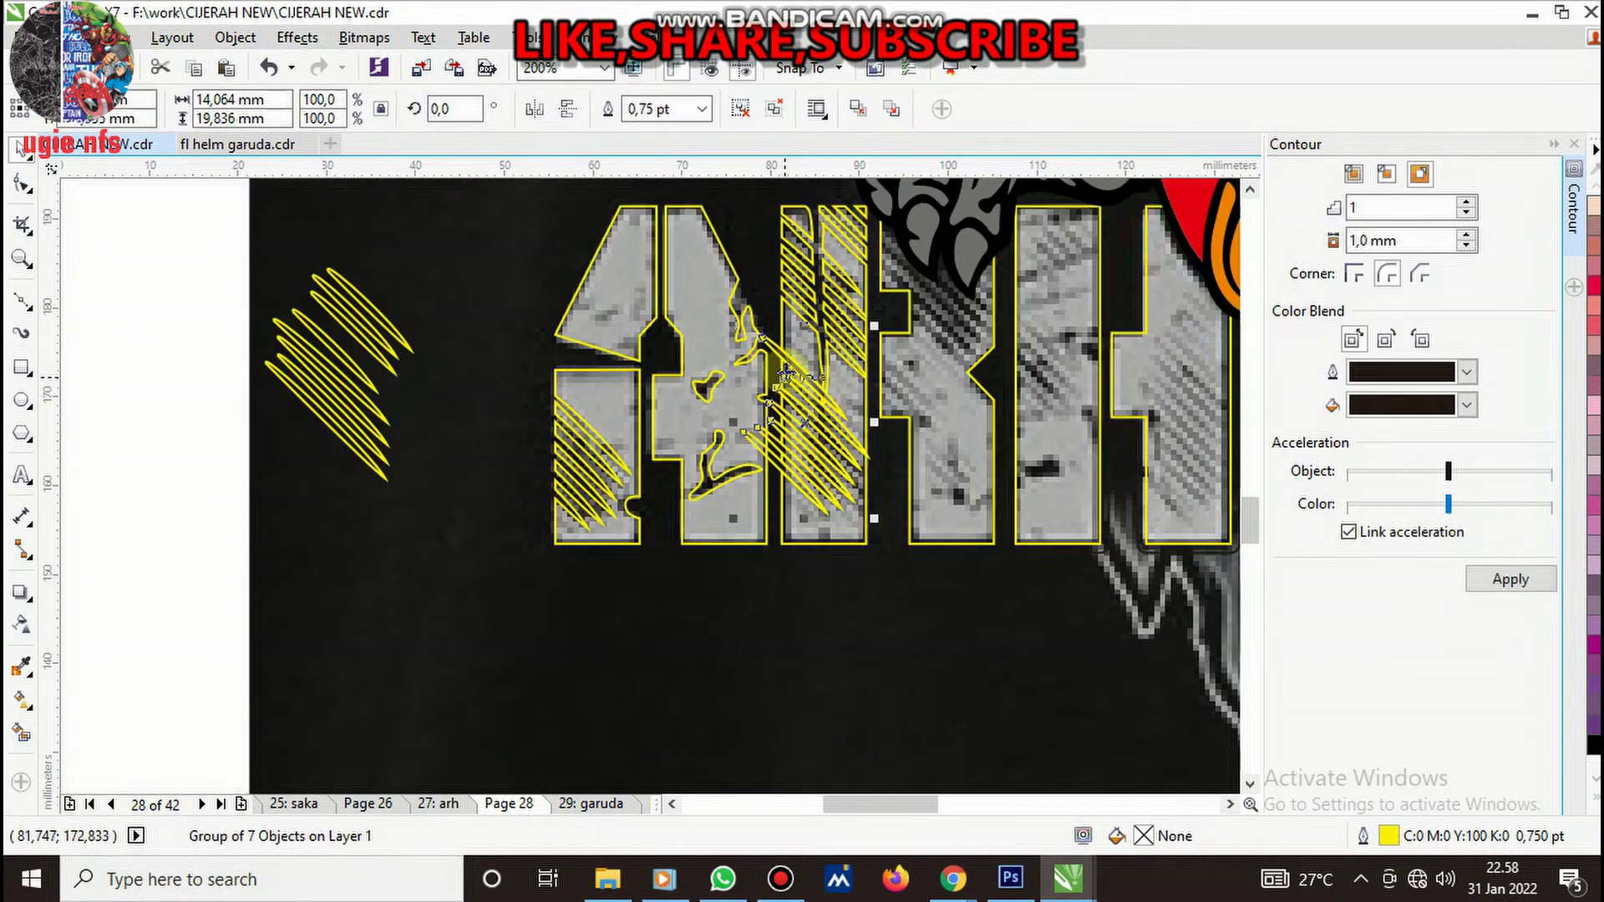
left_click_drag(785, 374, 912, 599)
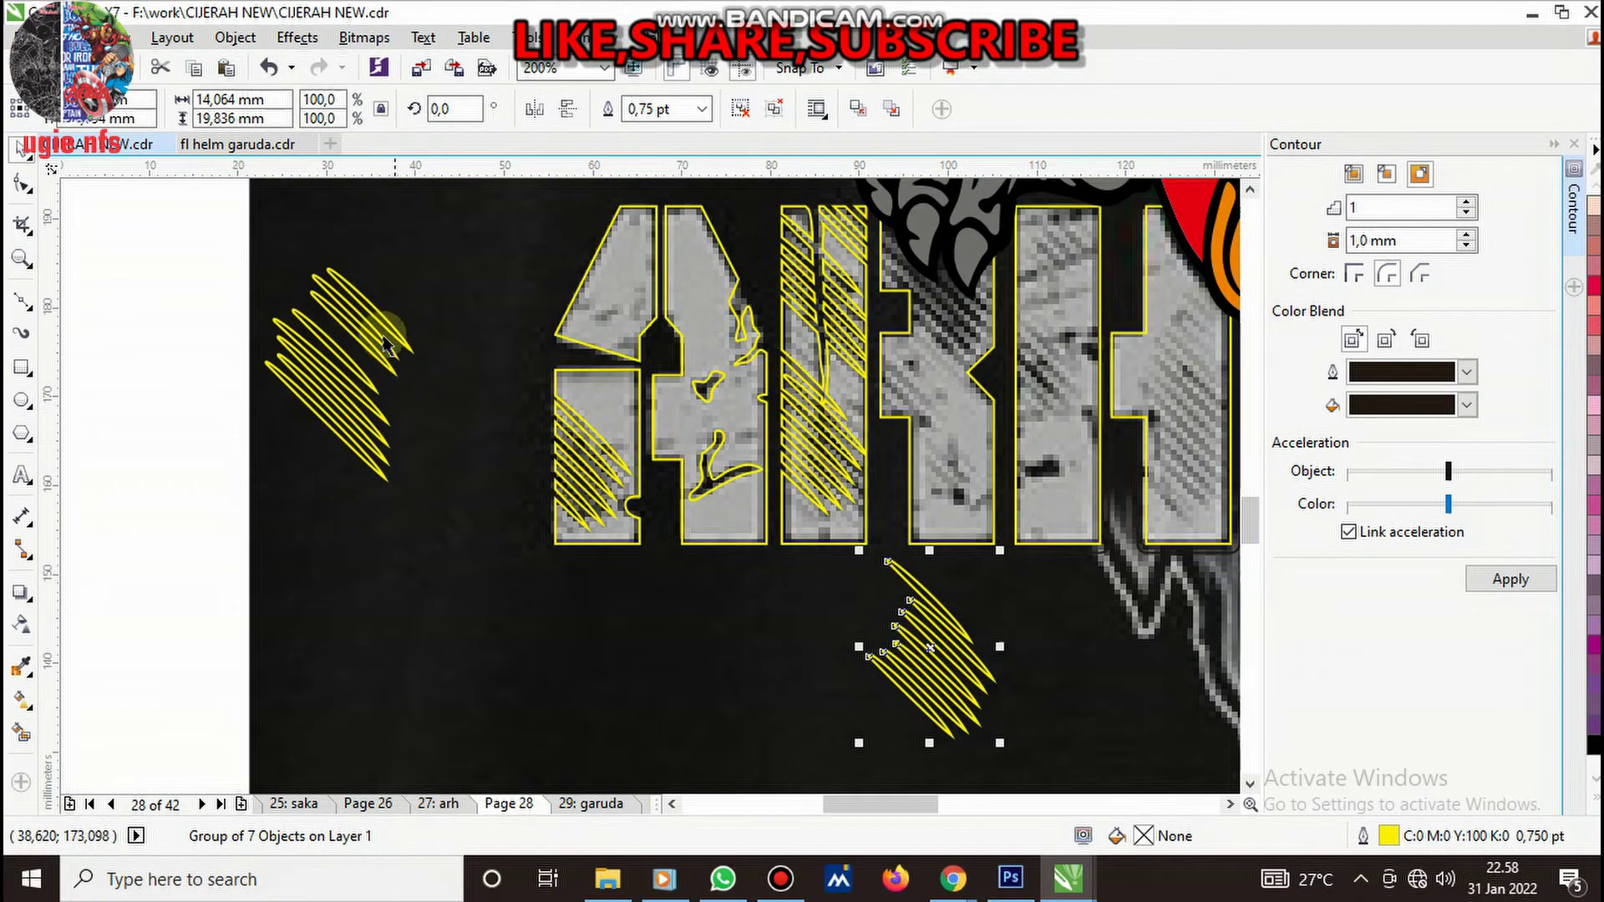
mouse_move(386, 345)
left_mouse_down()
mouse_move(953, 223)
mouse_move(927, 240)
left_mouse_up()
scroll(932, 374, "up", 2)
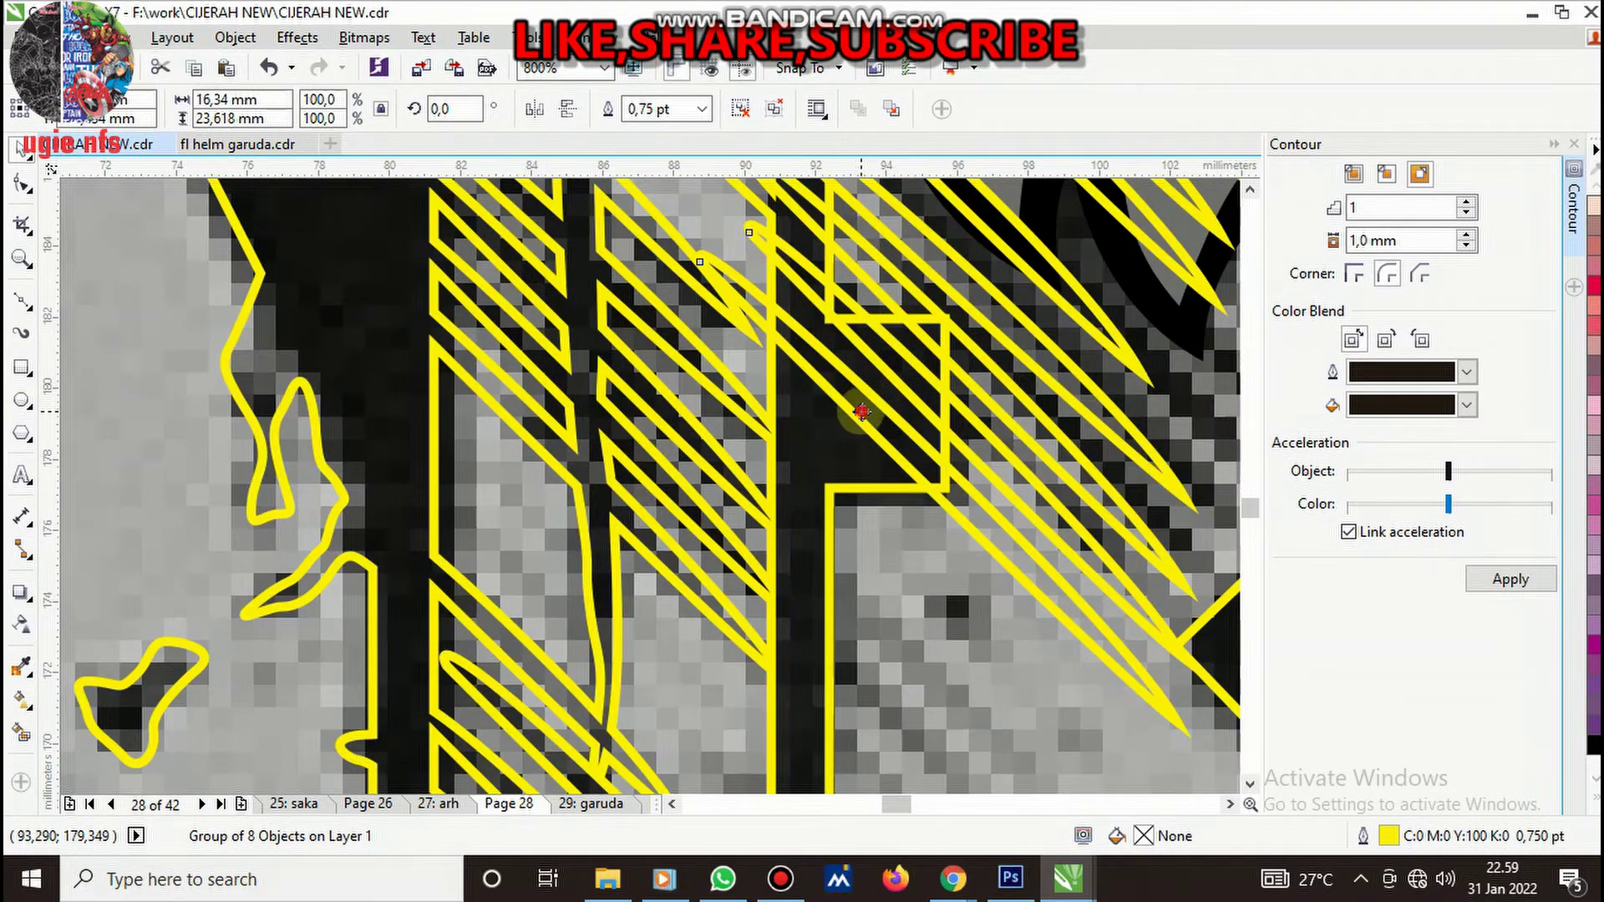
scroll(862, 411, "down", 2)
left_click(897, 514)
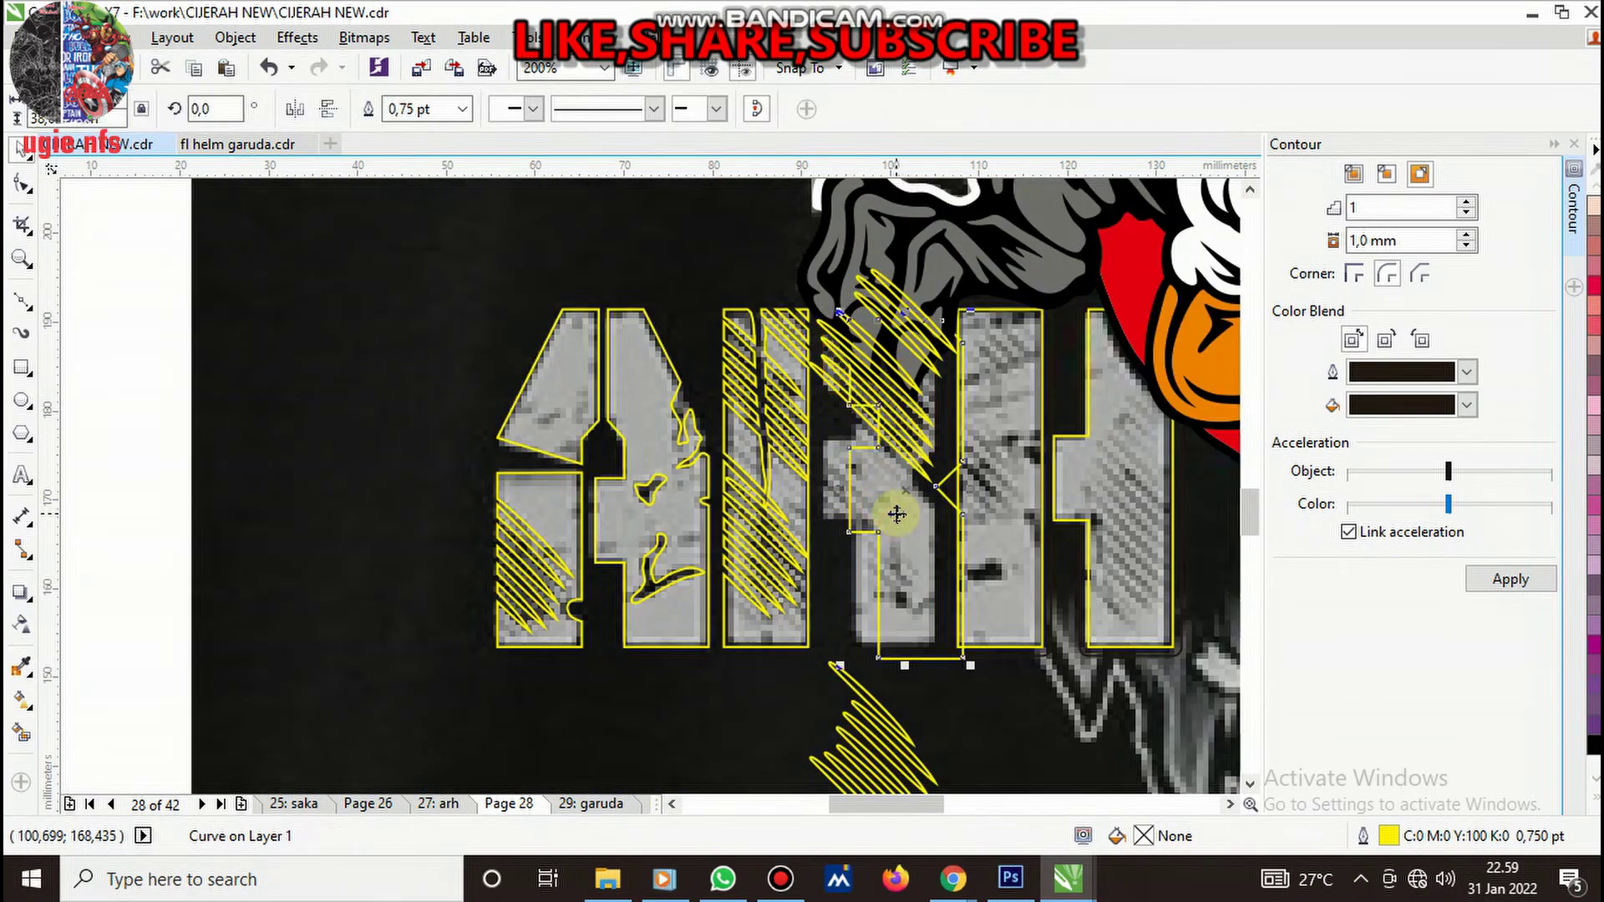
key("ctrl+z")
scroll(928, 513, "up", 2)
key("ctrl+shift+z")
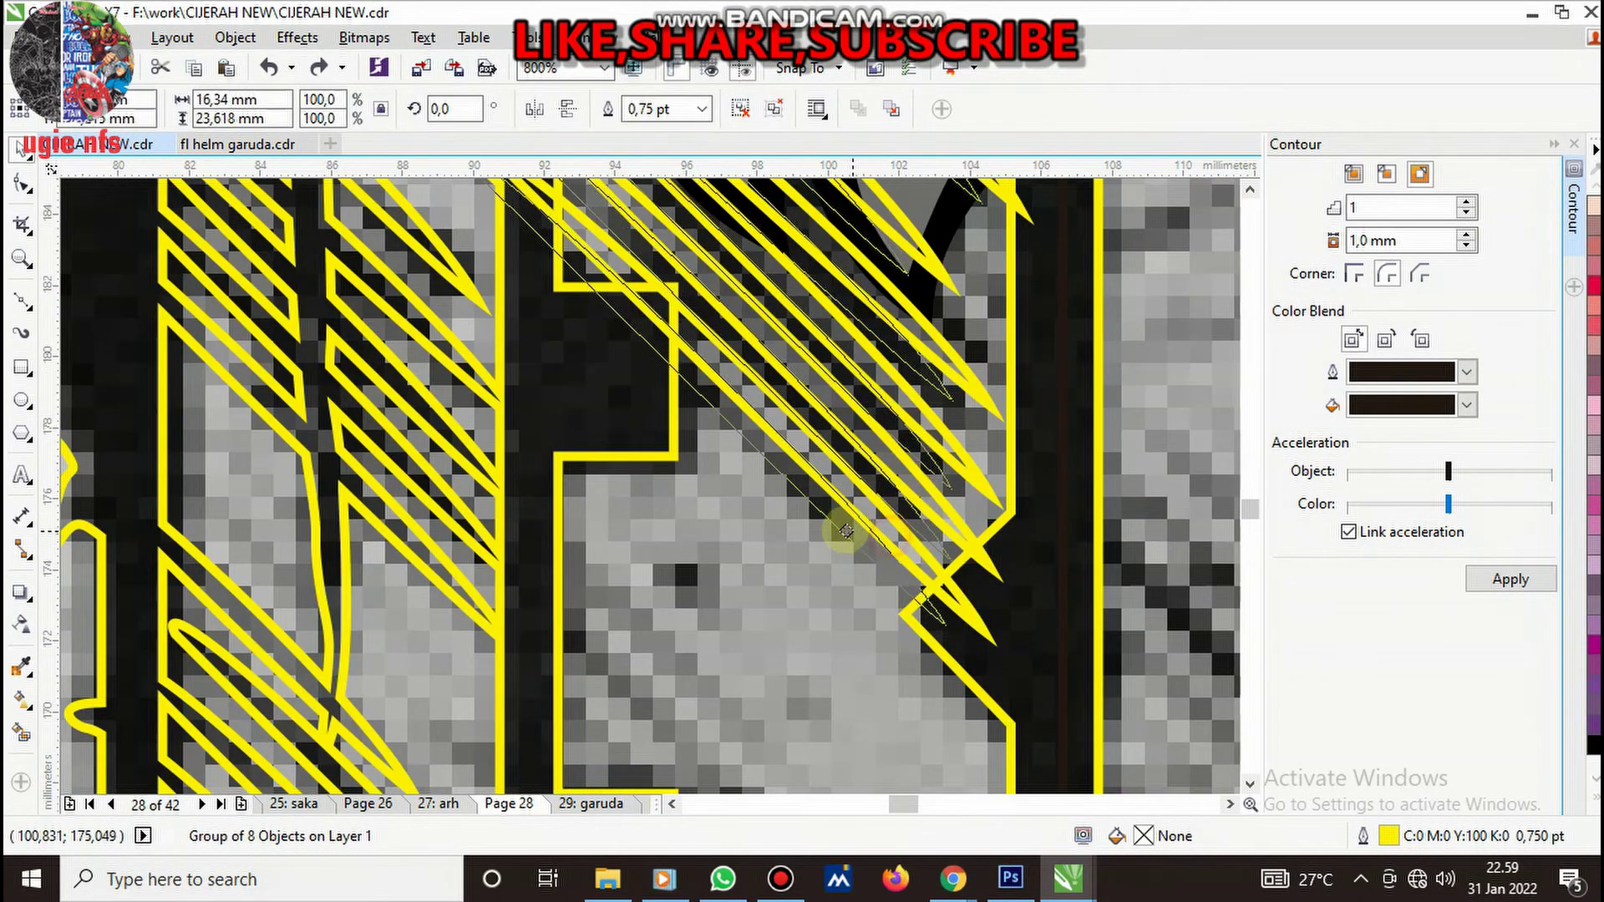
scroll(890, 501, "down", 2)
scroll(893, 459, "up", 2)
- Shift a hatch stroke down-right and reshape its tip with the Shape tool
left_click(892, 459, "ctrl")
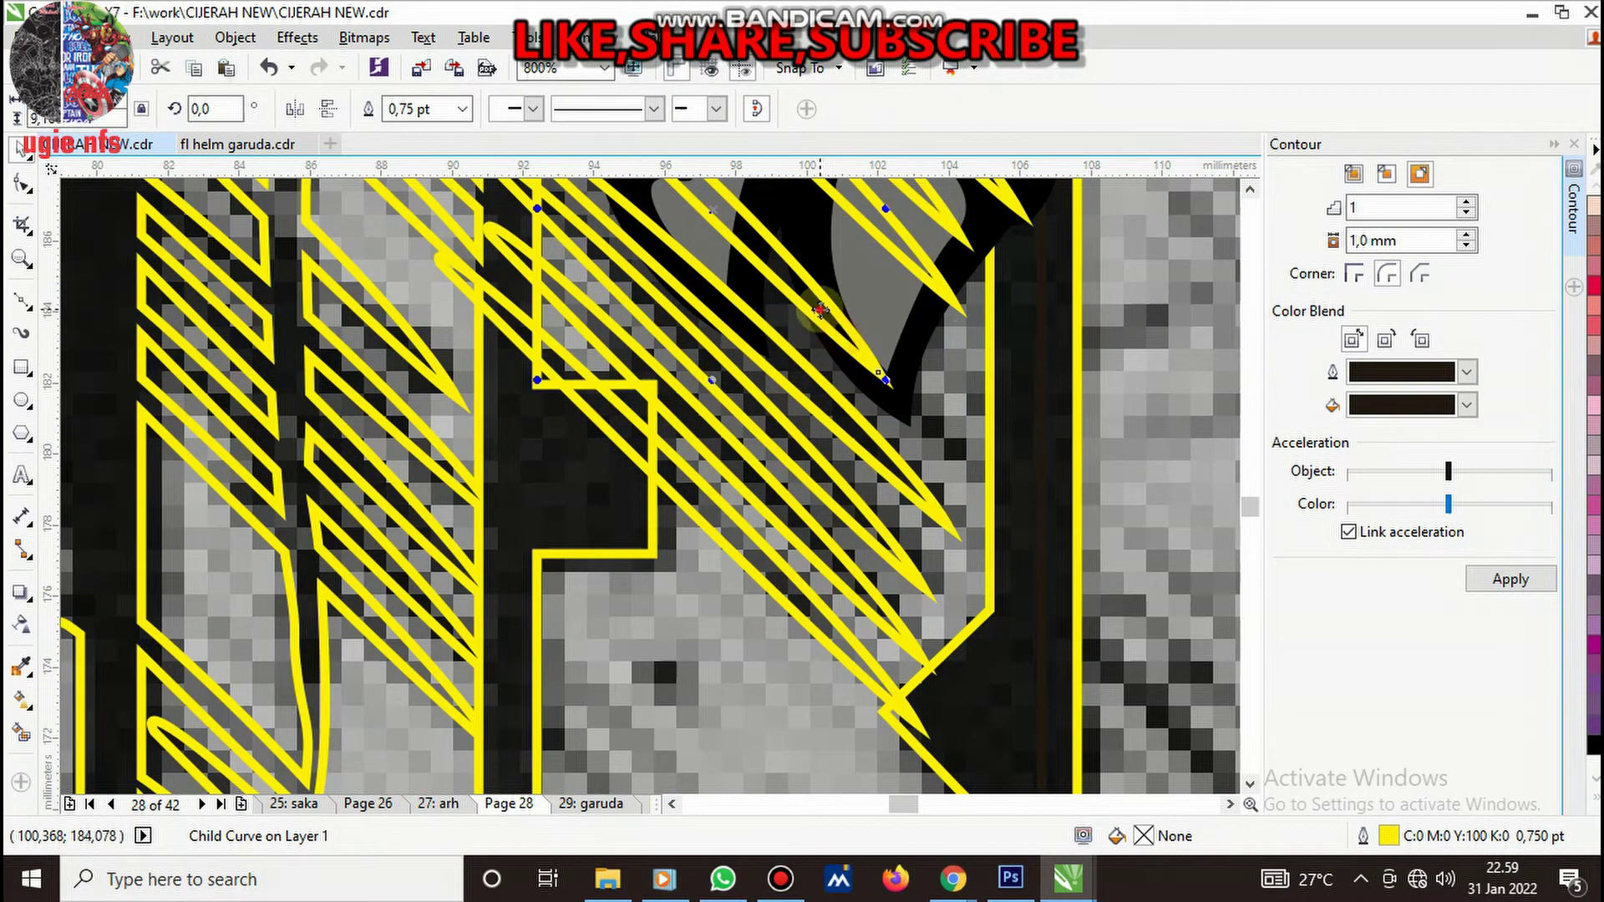
left_click_drag(820, 310, 918, 440)
scroll(917, 440, "down", 1)
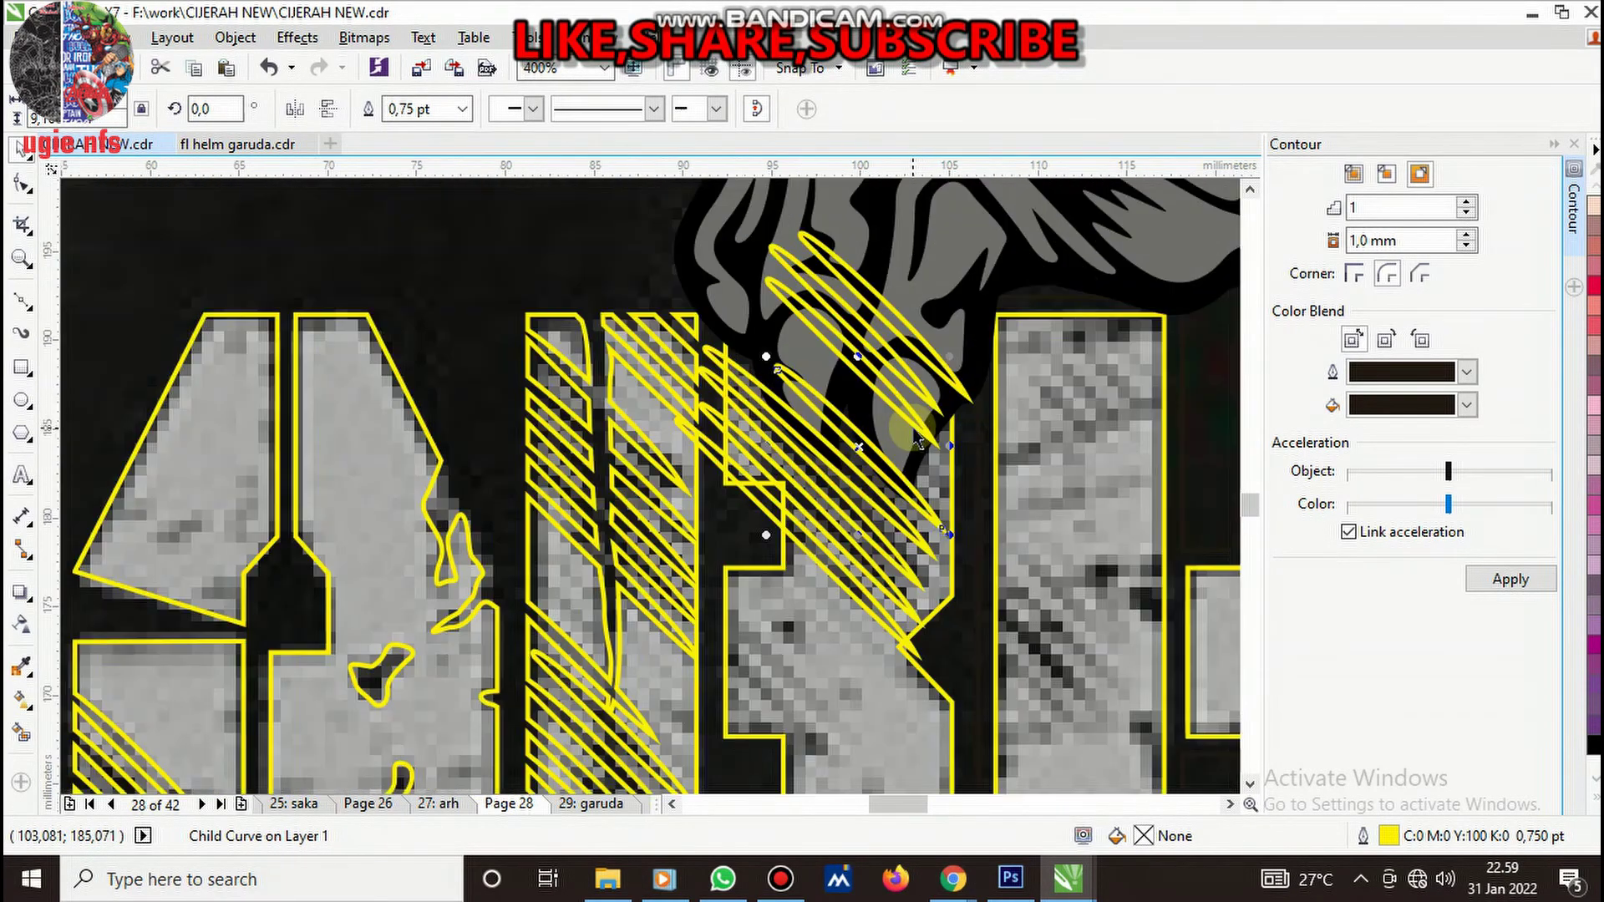
scroll(780, 375, "up", 2)
key("F5")
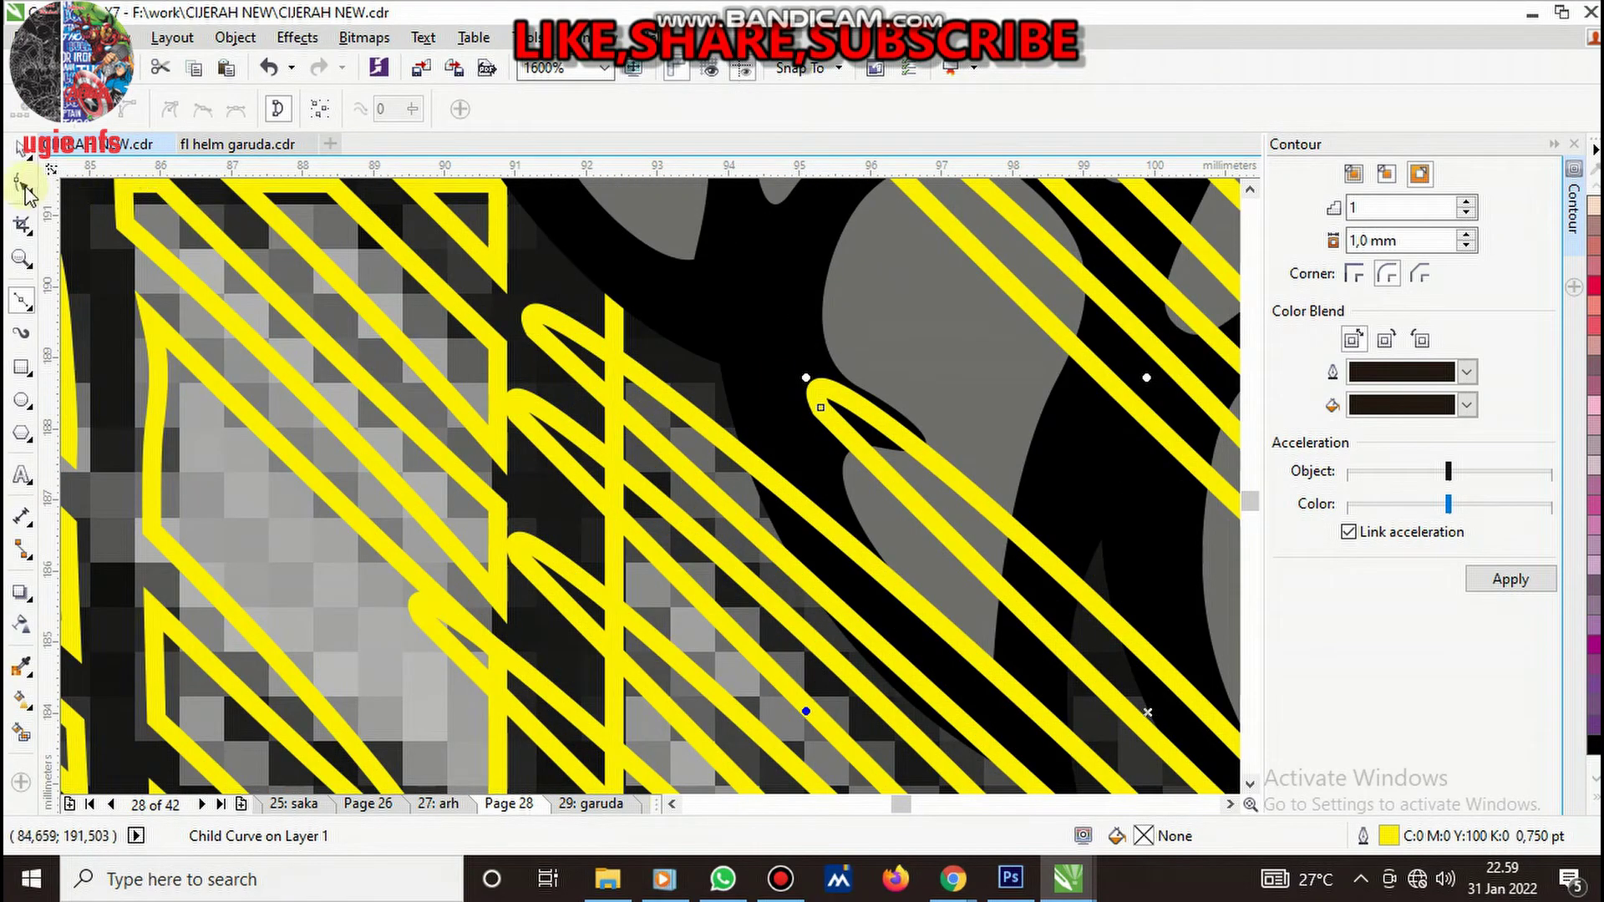
left_click(26, 188)
left_click_drag(823, 417, 602, 208)
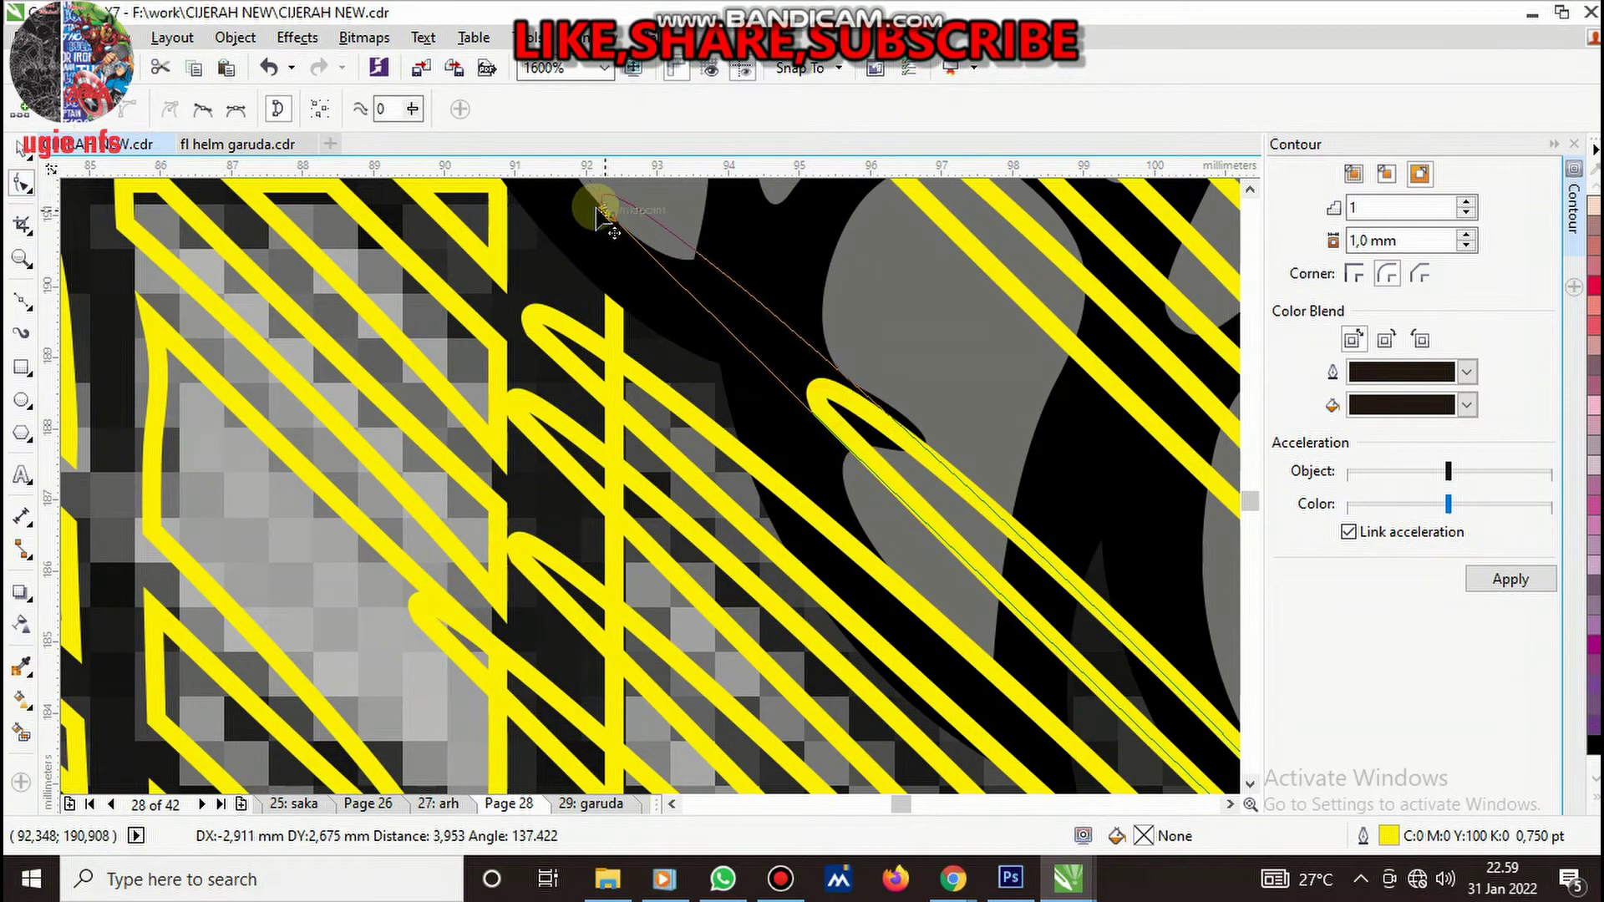
scroll(716, 328, "down", 2)
scroll(901, 418, "up", 1)
- Reposition the thin hatch stroke down-right over the letter
key("space")
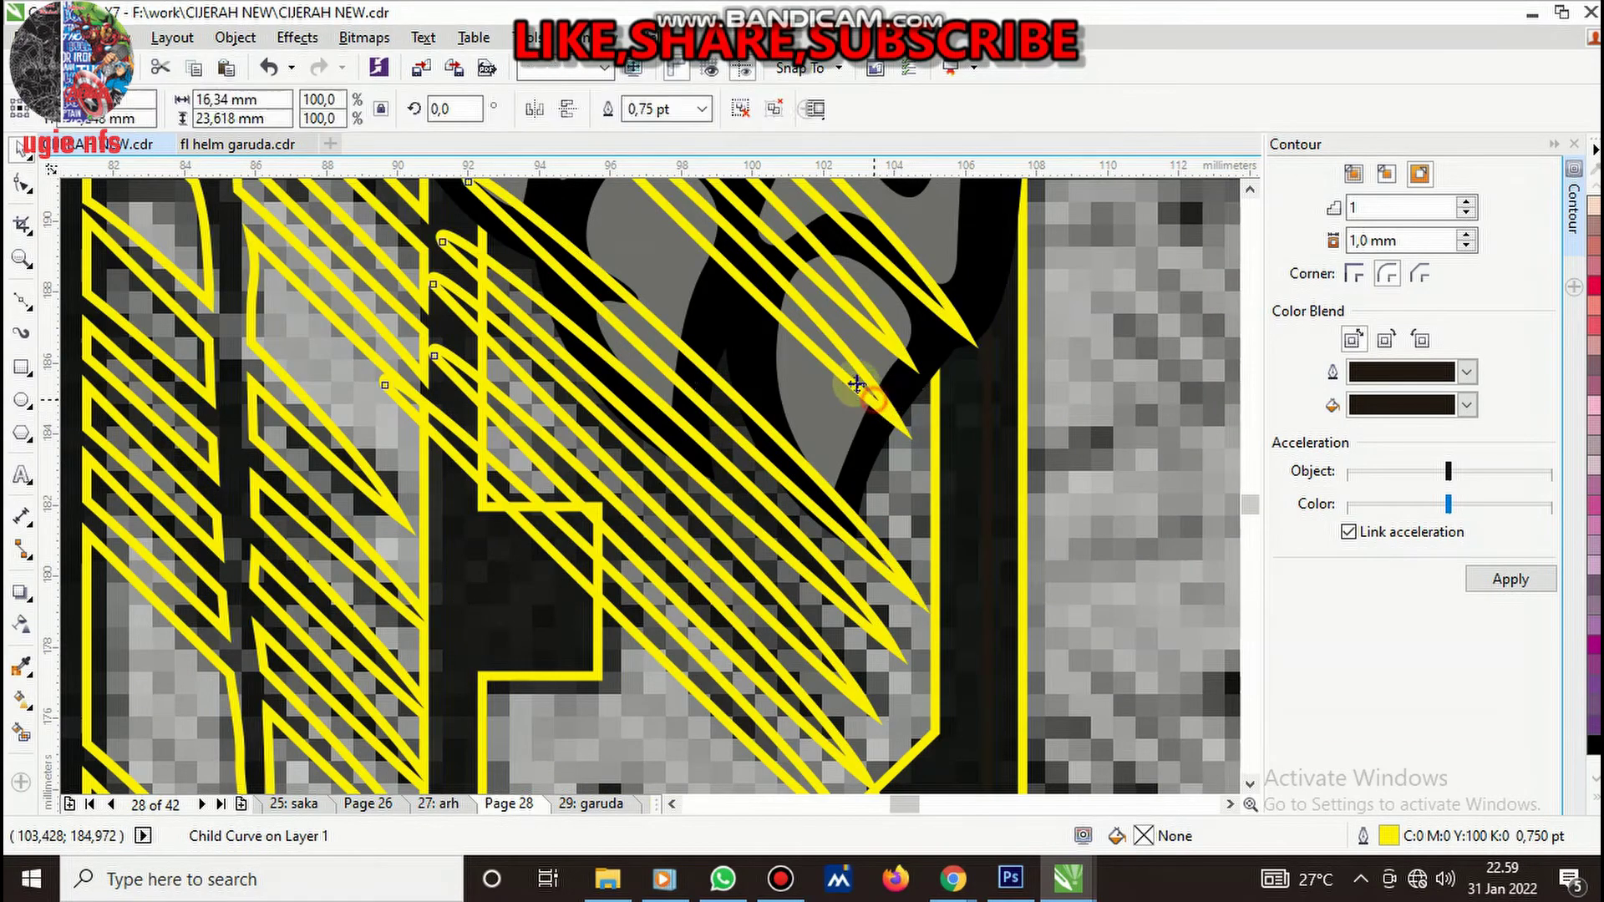
left_click(849, 393, "ctrl")
left_click_drag(886, 461, 887, 460)
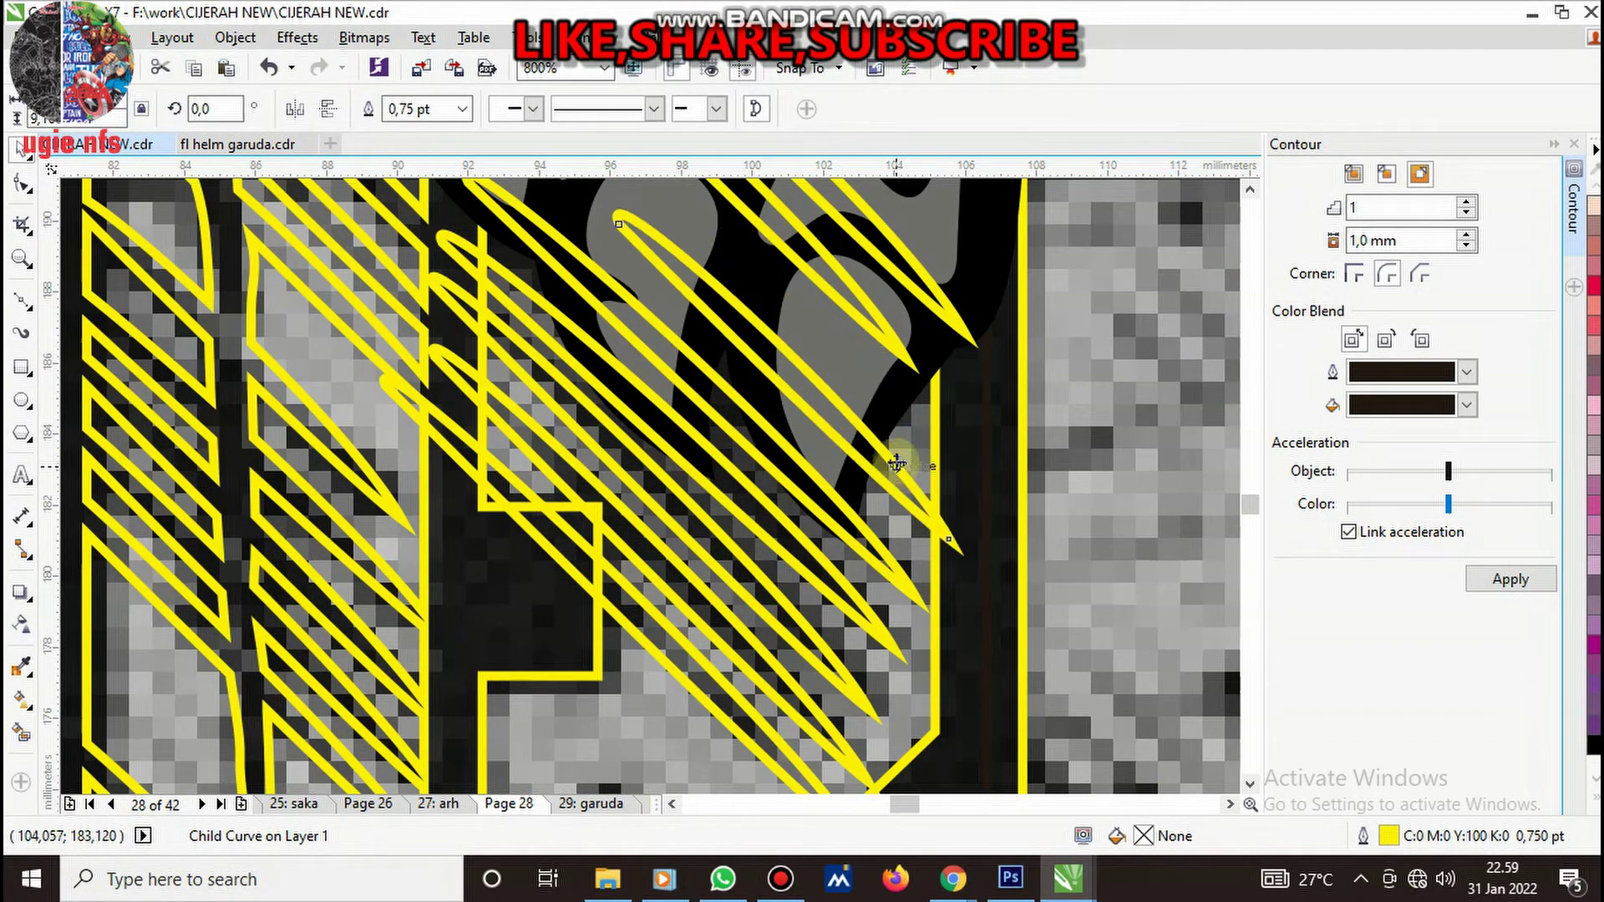
left_click_drag(862, 310, 937, 376)
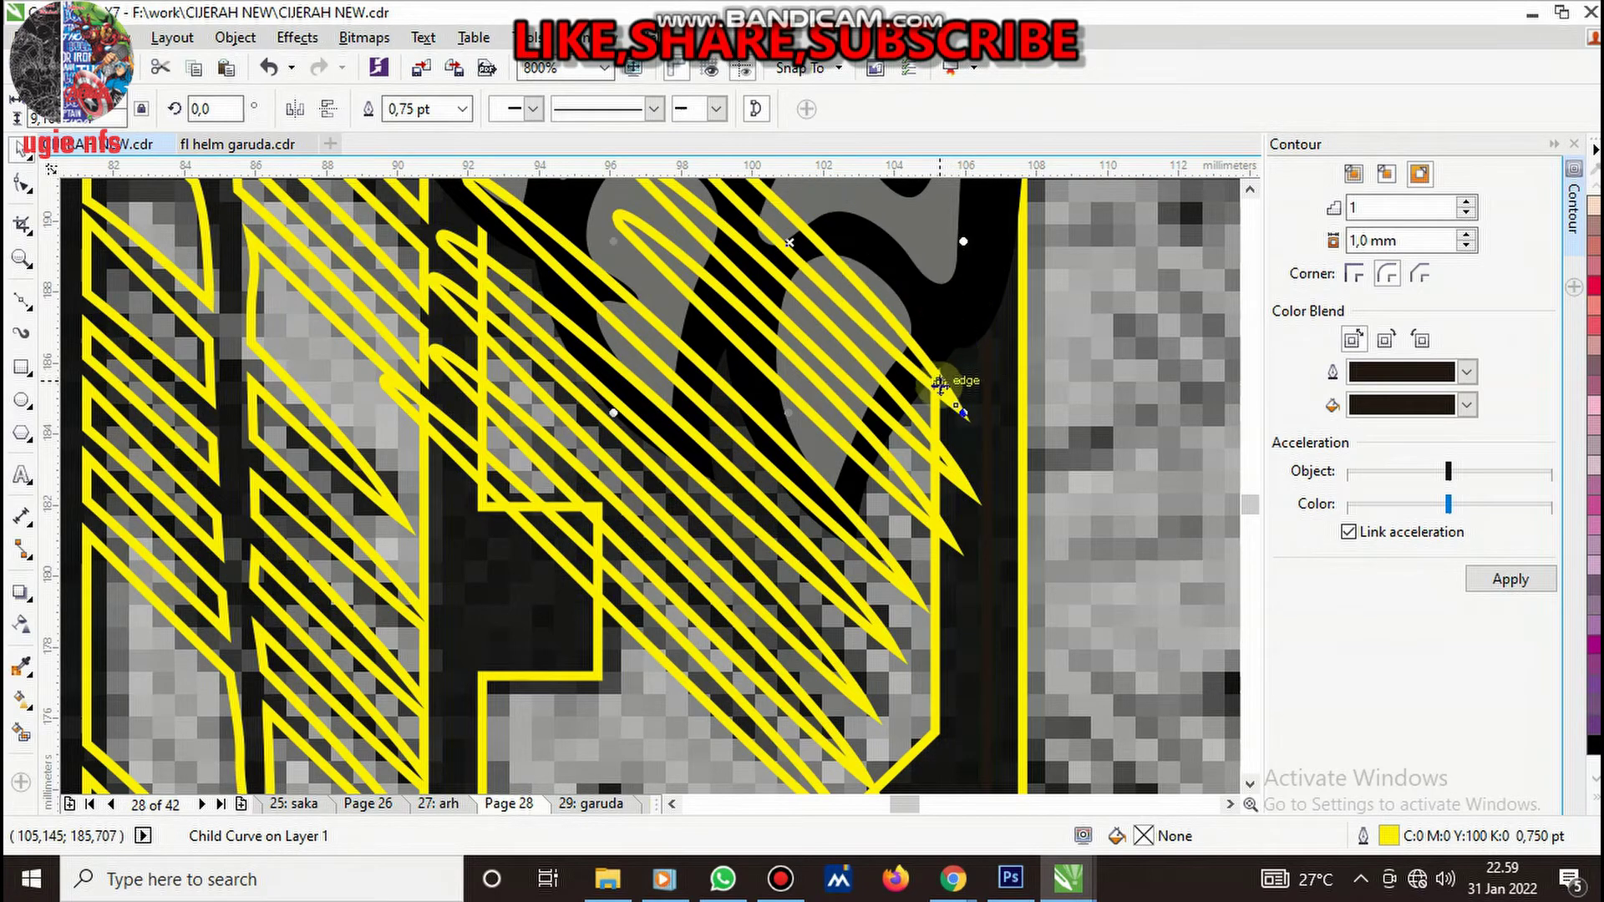
scroll(924, 501, "down", 1)
left_click(838, 588, "shift")
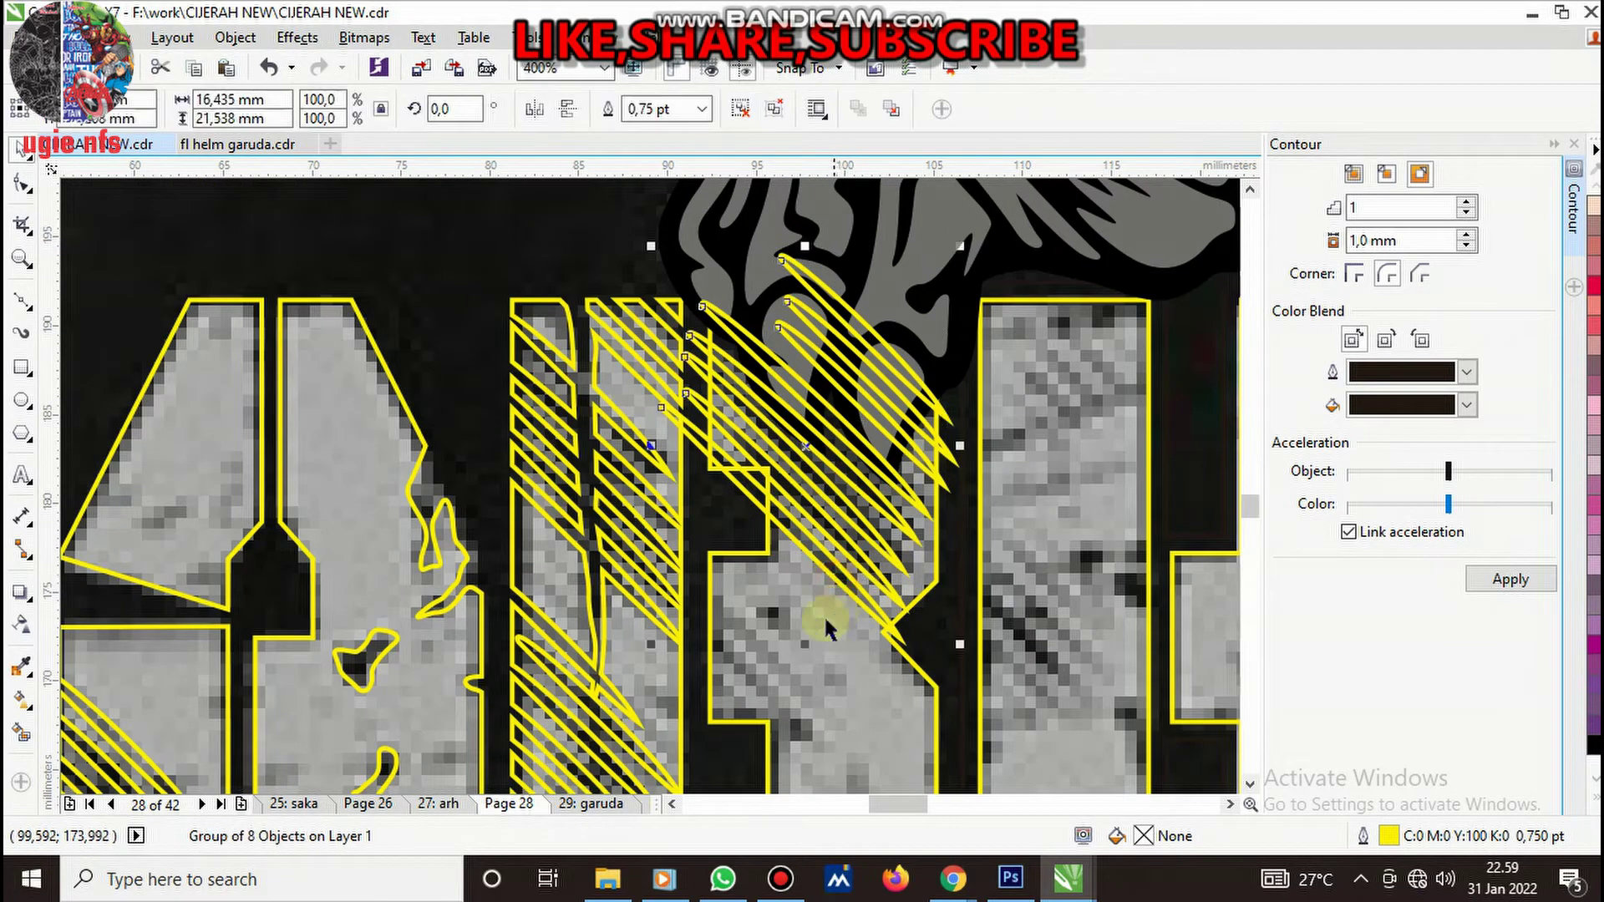
- Drop the eight-stroke hatch group onto the middle letter's stem and trim it out
left_click(372, 110)
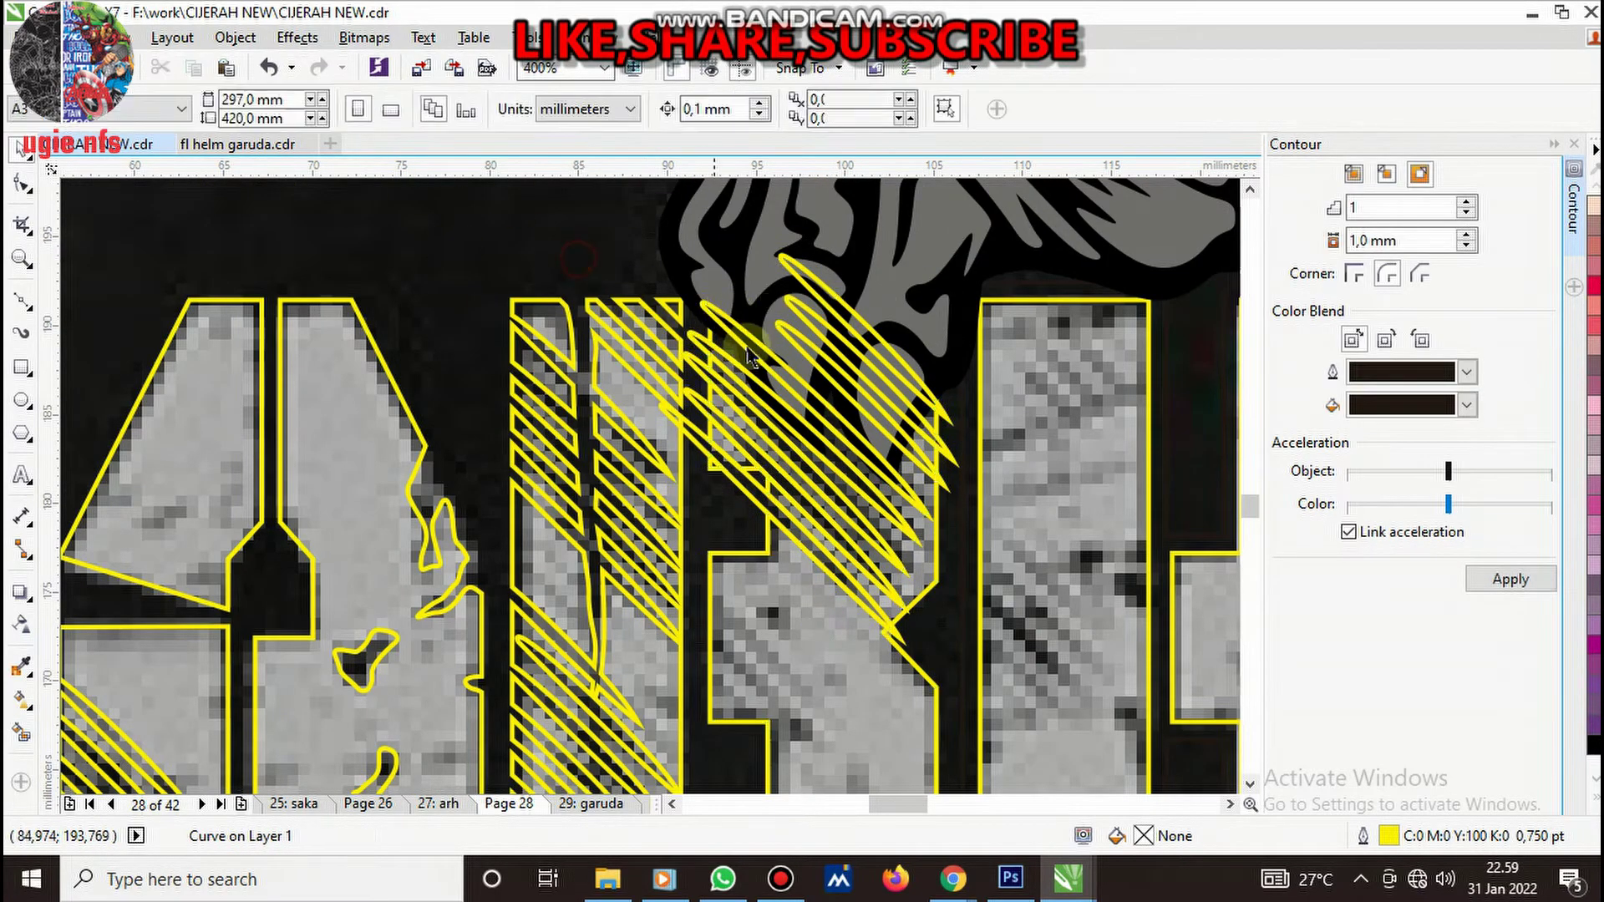
left_click_drag(677, 460, 552, 579)
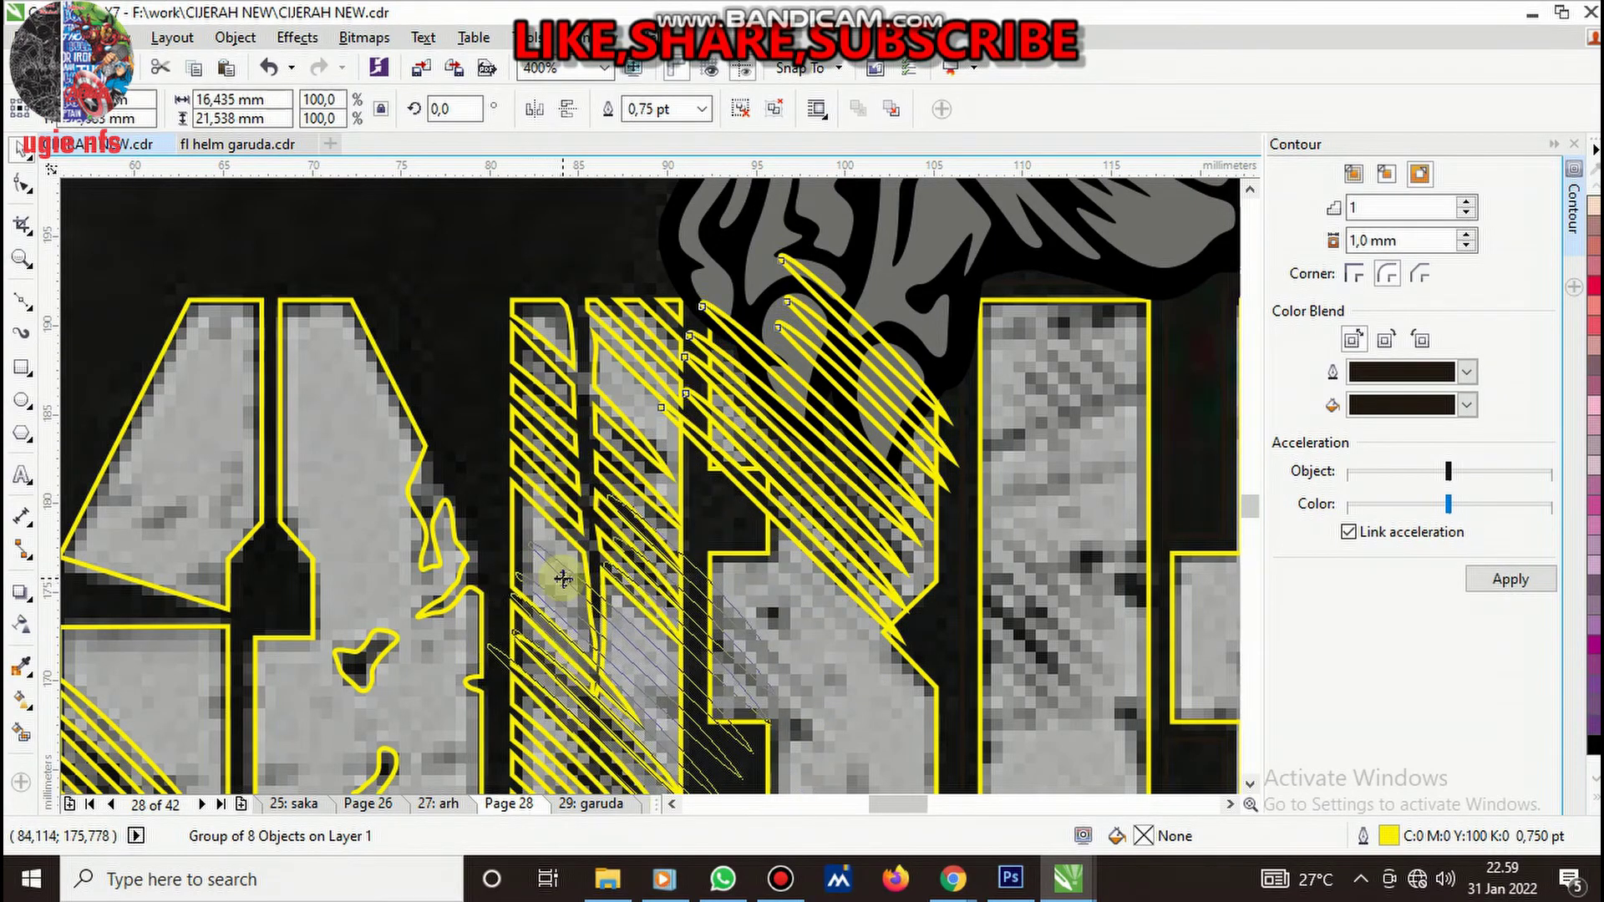
left_click_drag(552, 579, 563, 577)
left_click(815, 660, "shift")
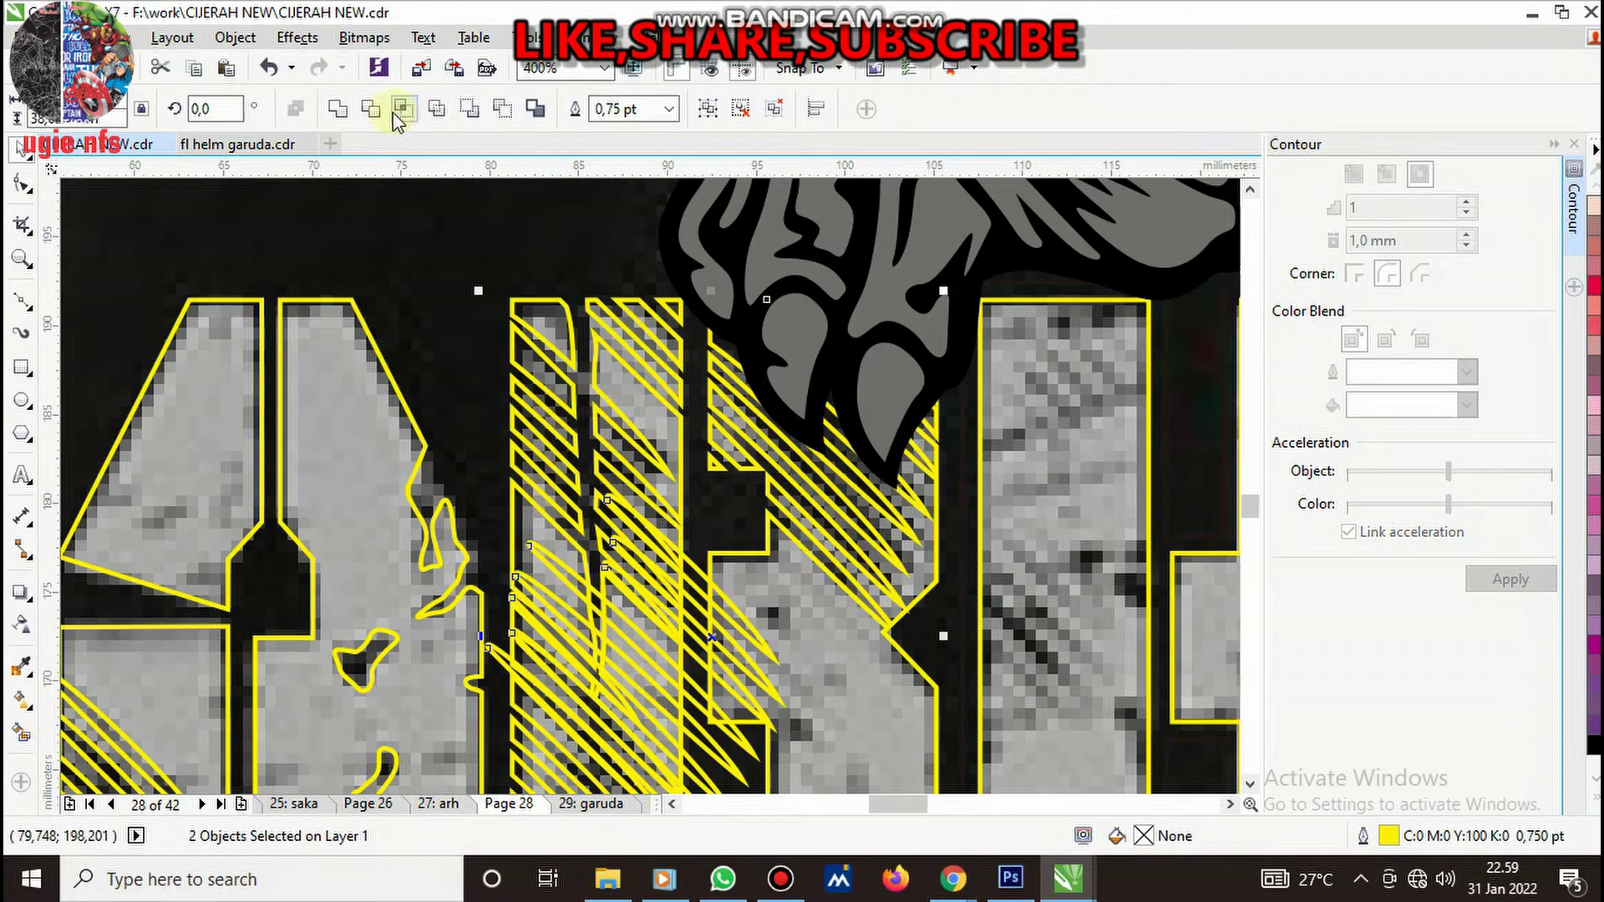
scroll(775, 571, "down", 3)
scroll(775, 570, "up", 3)
left_click(775, 570)
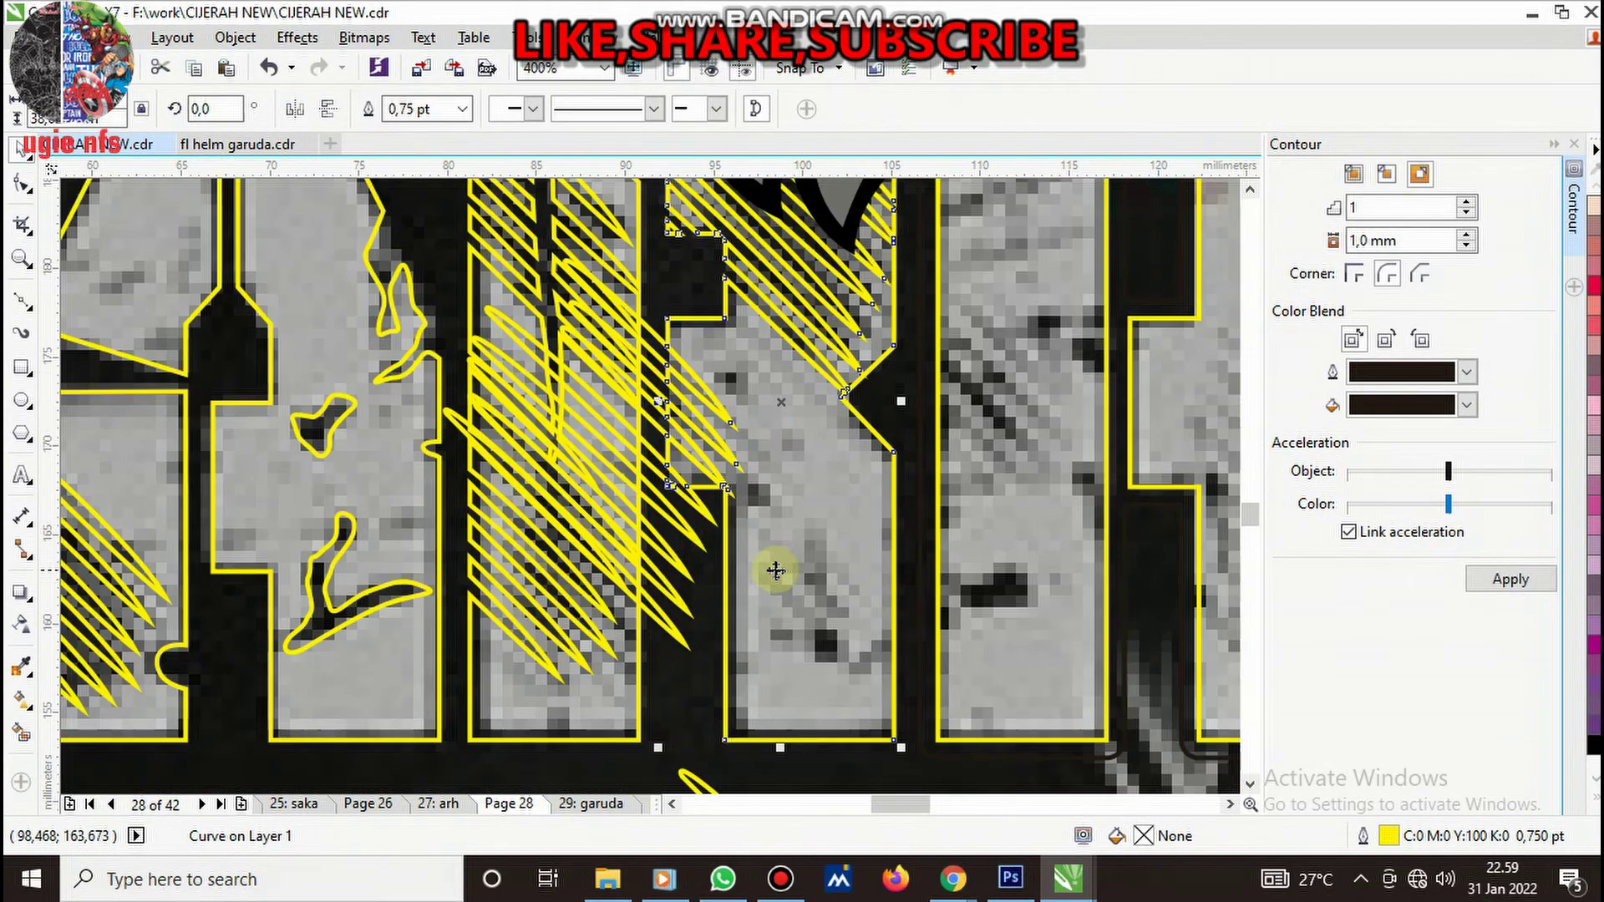
- Move the scribble hatch-line groups down below the ARH letters
left_click(692, 553)
scroll(692, 554, "down", 1)
left_click_drag(692, 543, 727, 702)
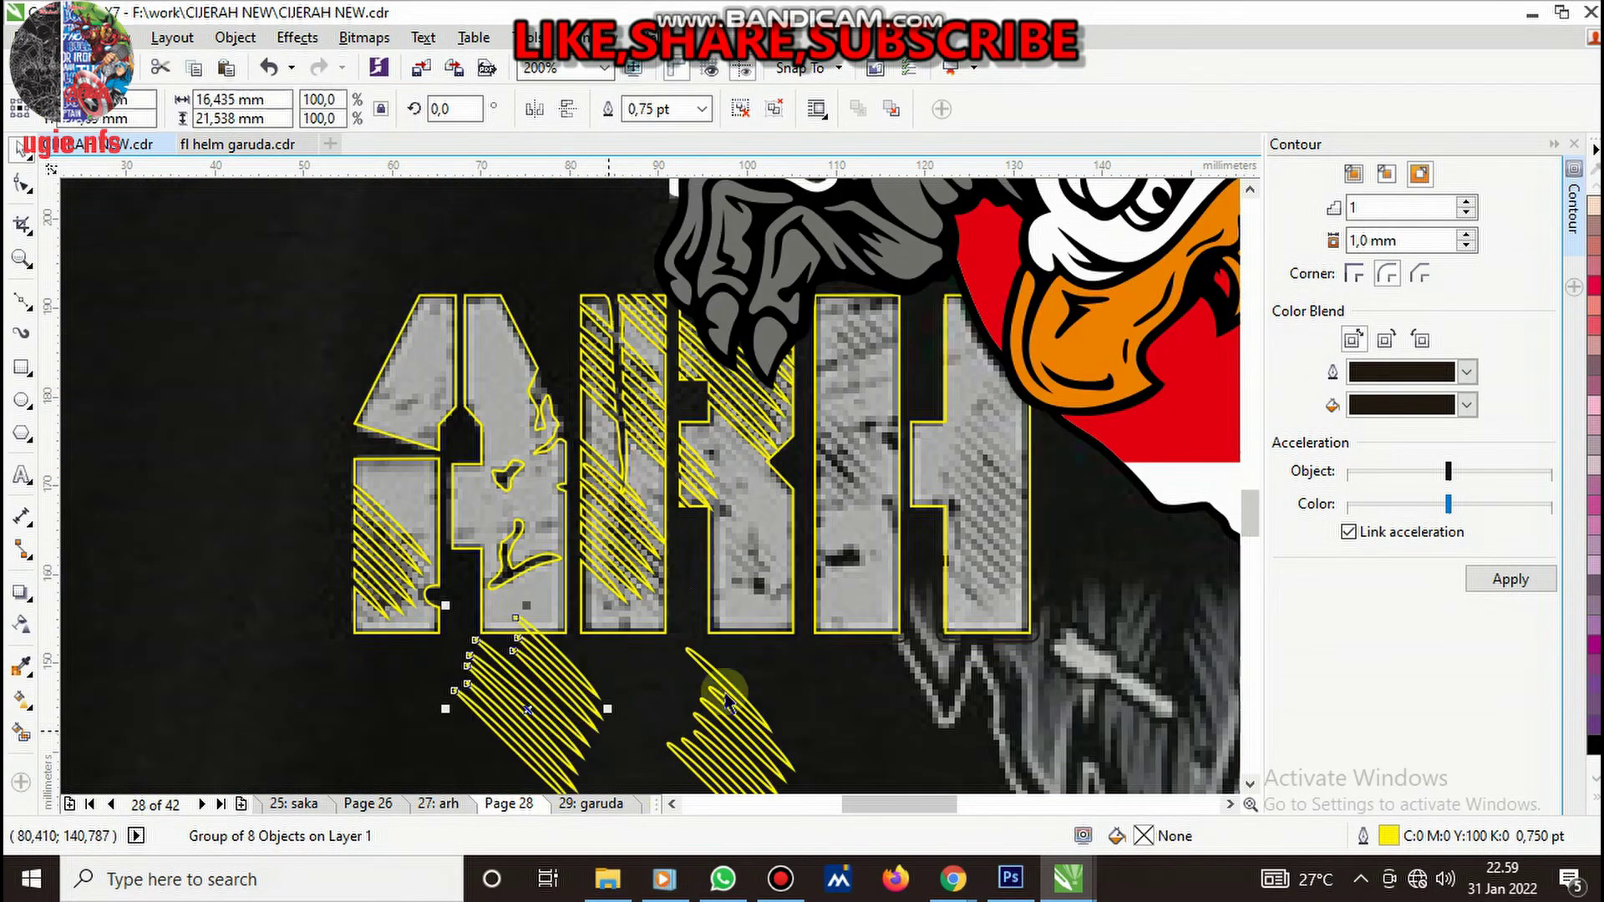
scroll(786, 460, "up", 1)
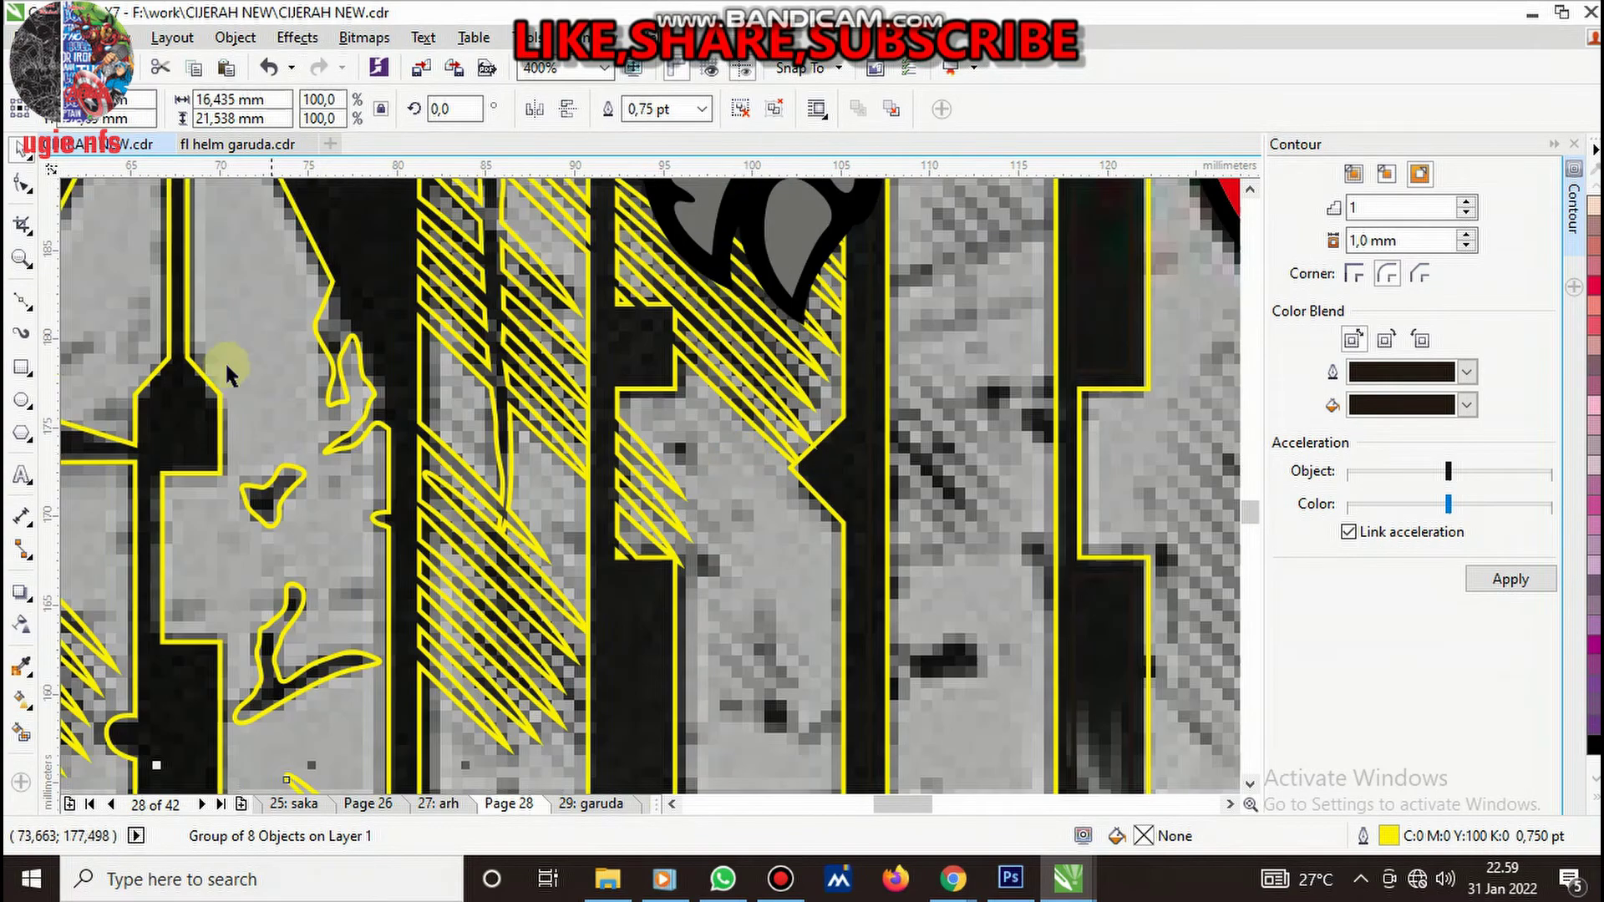
- Draw a first closed four-node speck outline over a dark spot with the Bezier tool
left_click(22, 302)
scroll(665, 430, "up", 2)
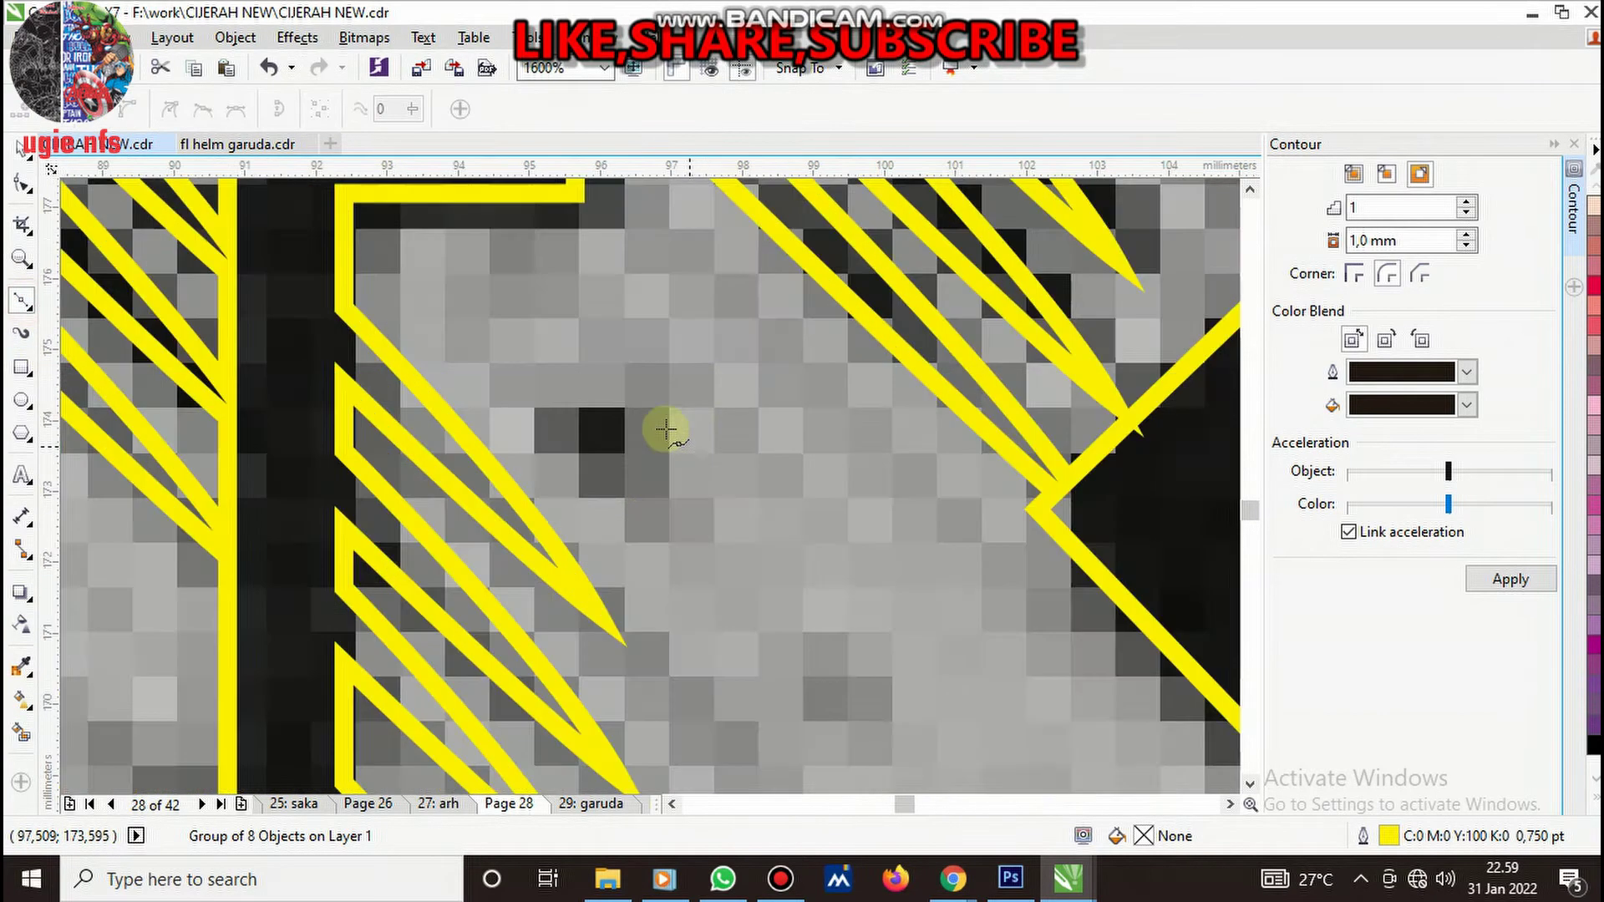
left_click(579, 384)
left_click(633, 416)
left_click(672, 522)
left_click(595, 484)
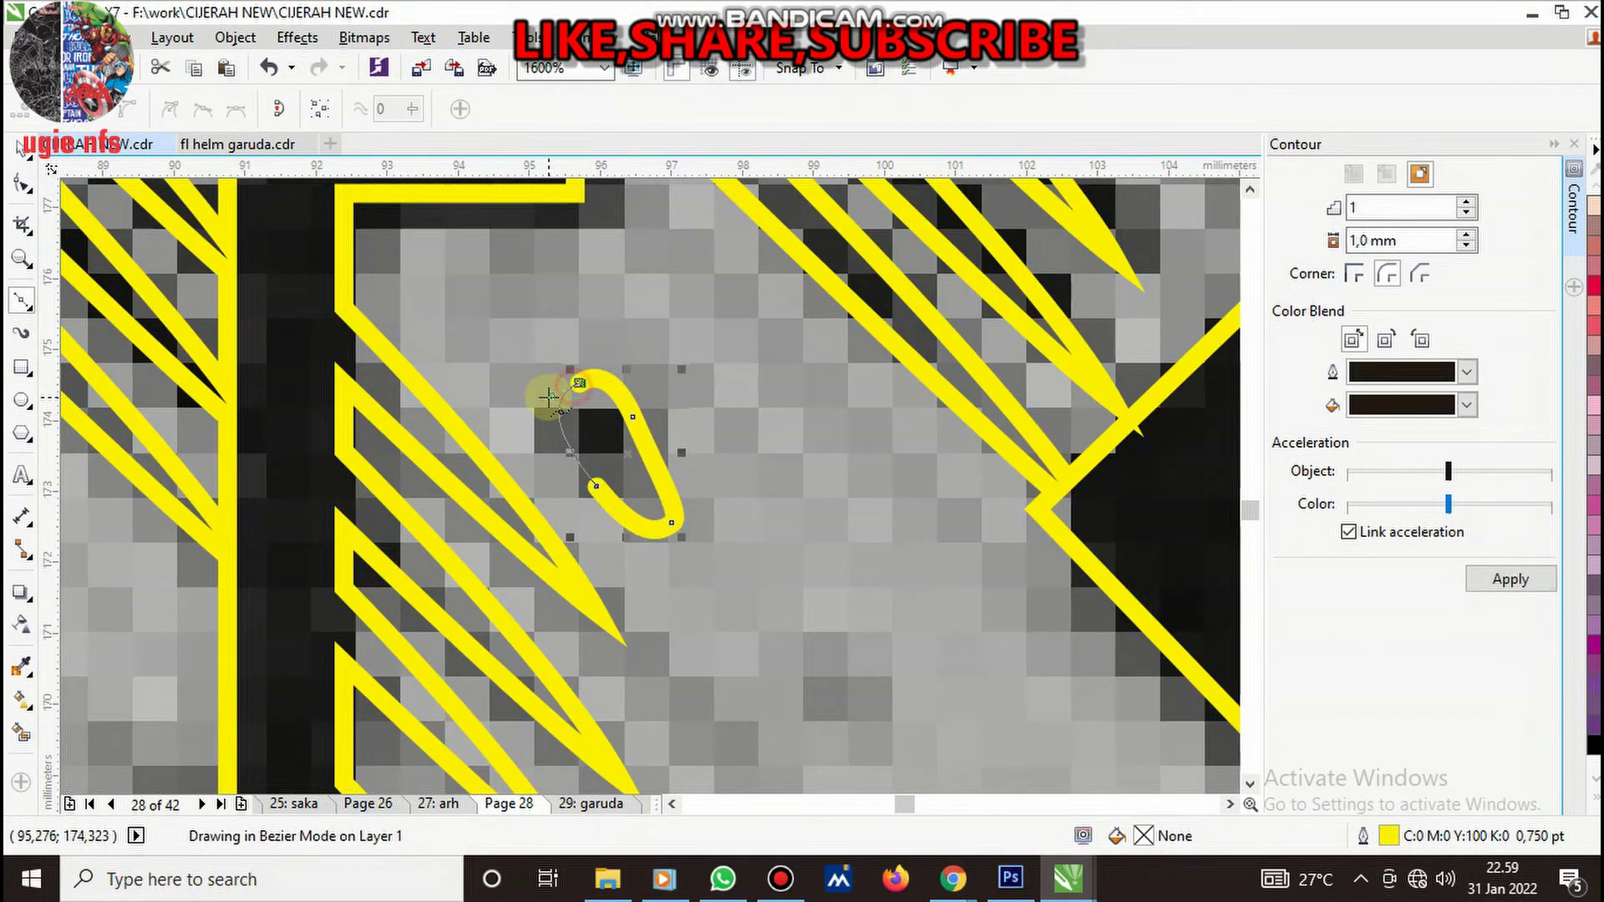
left_click(576, 384)
scroll(770, 476, "down", 2)
scroll(693, 457, "up", 1)
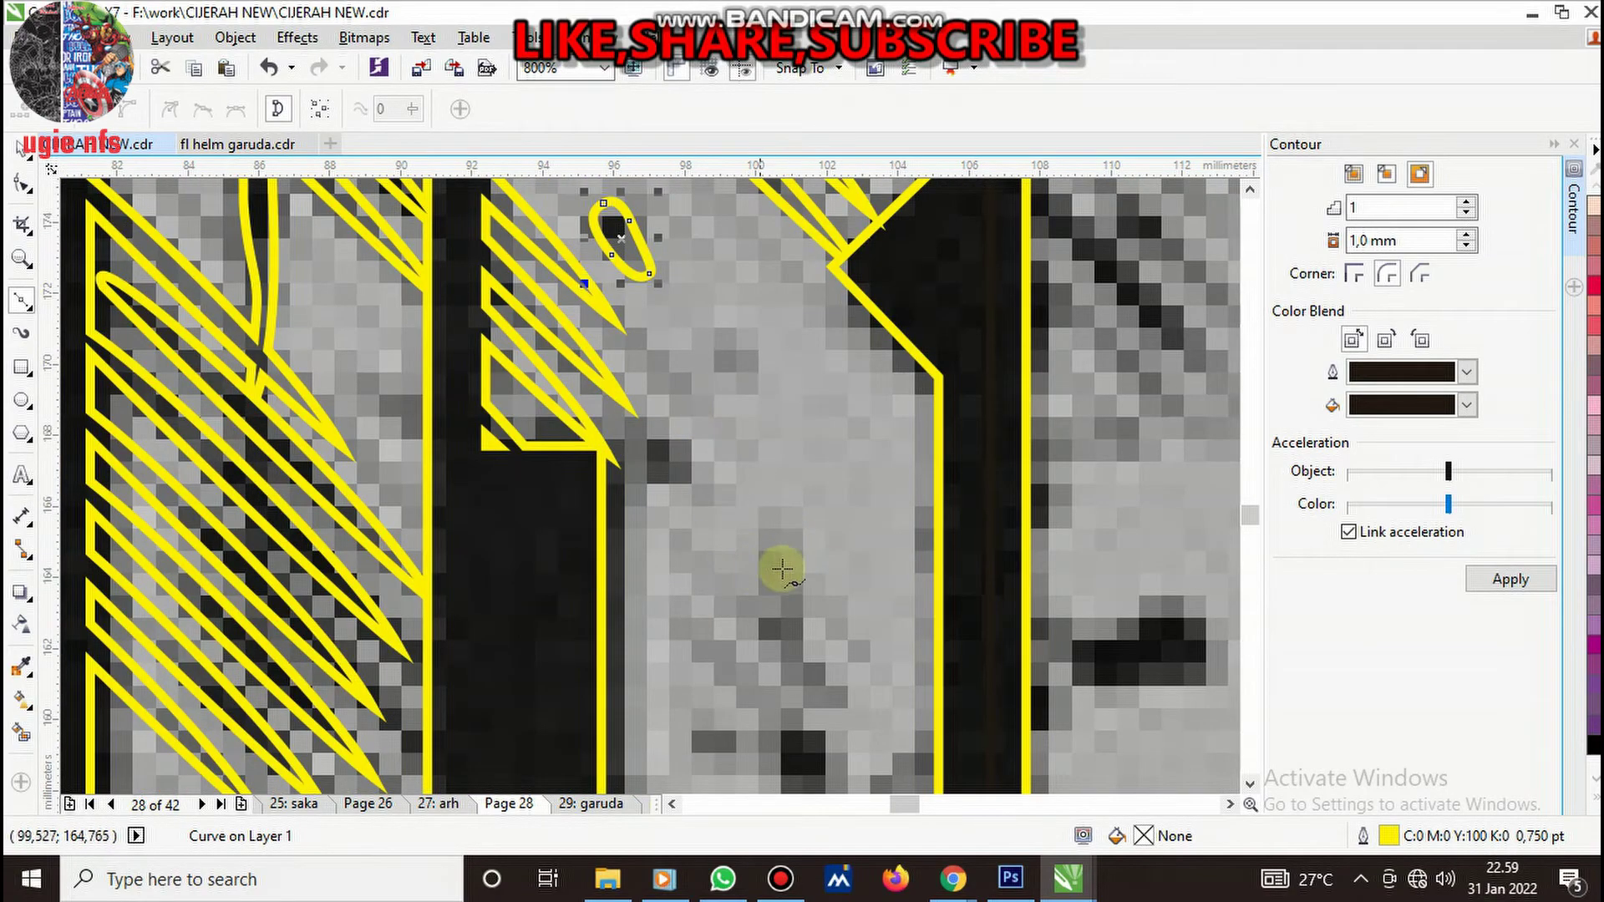
scroll(735, 545, "up", 2)
- Draw a second closed four-node speck outline over another dark spot
left_click(678, 342)
left_click(760, 450)
left_click(759, 562)
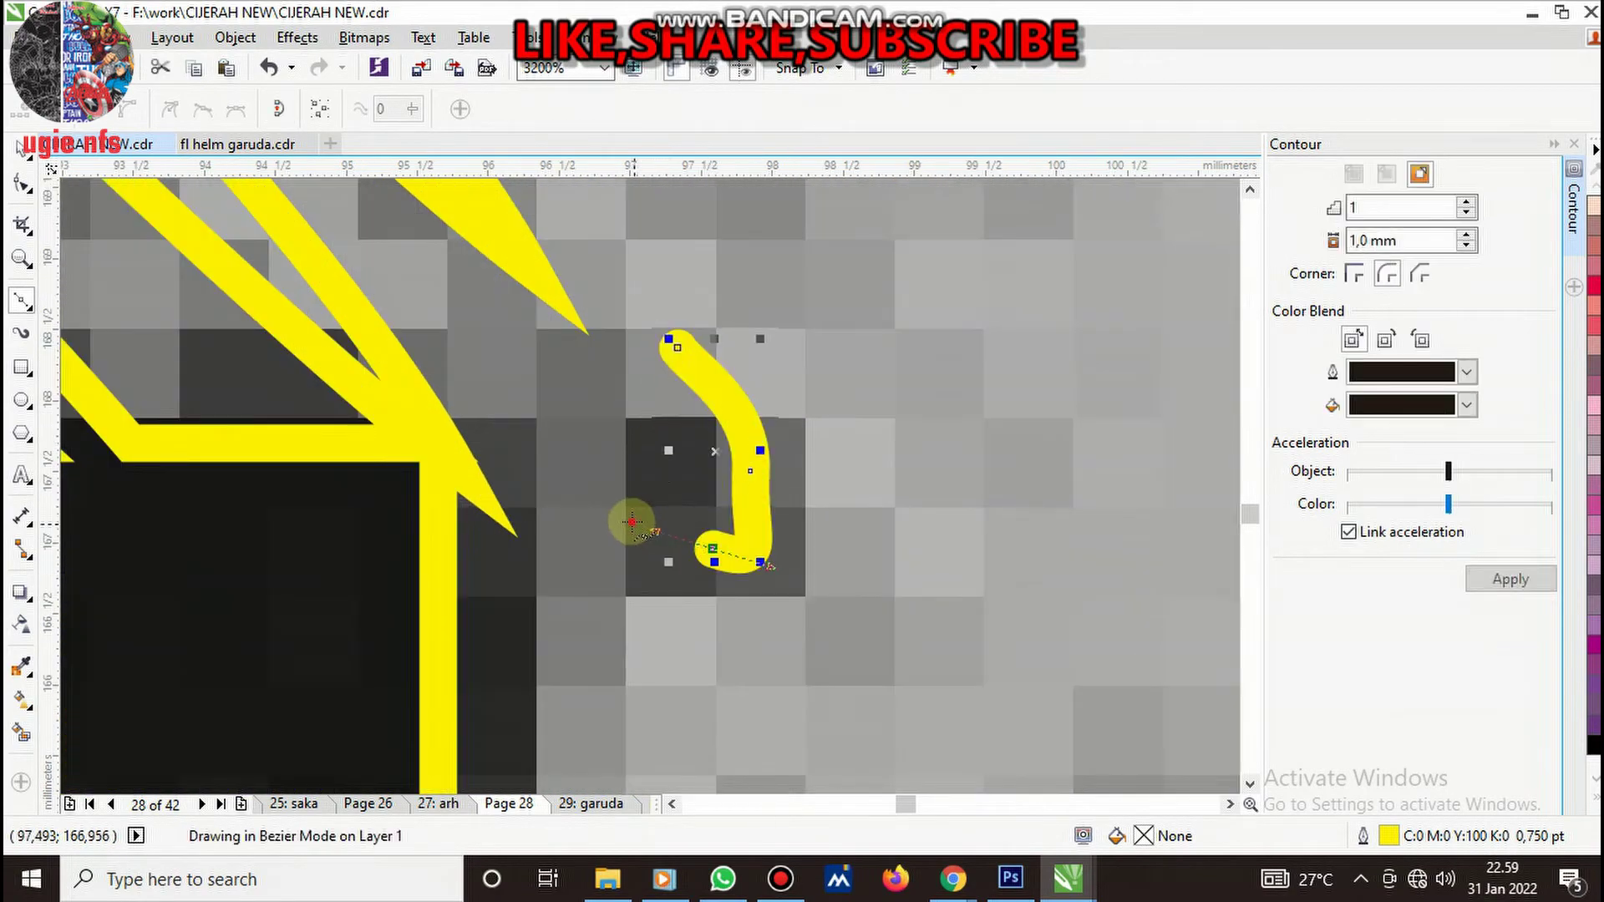
left_click(602, 450)
left_click(677, 344)
scroll(681, 359, "down", 2)
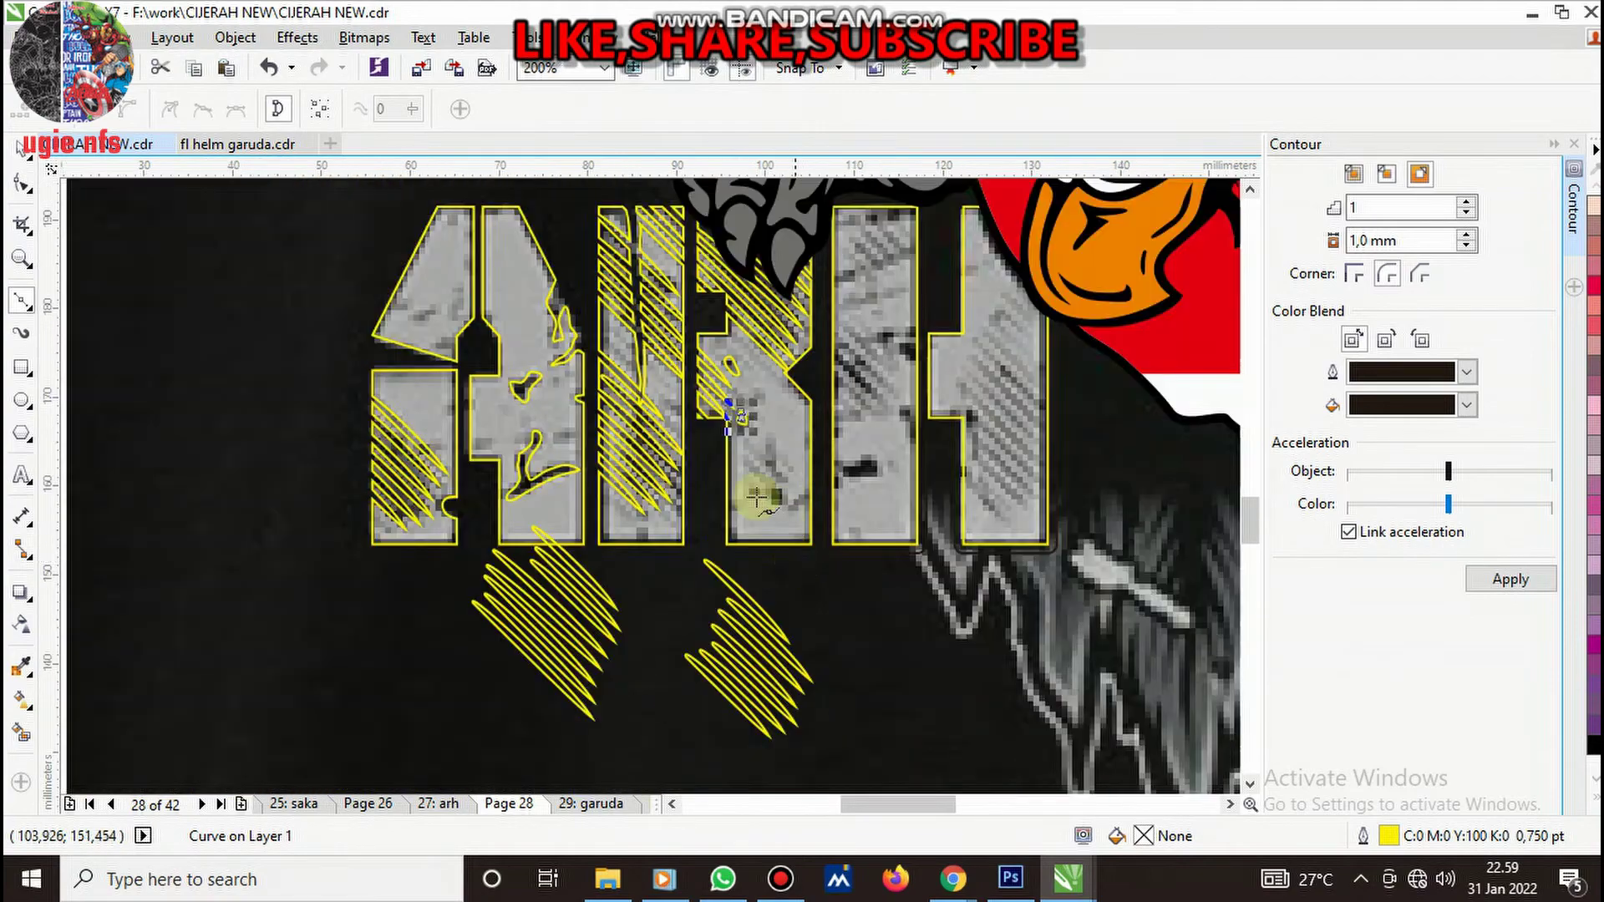
scroll(681, 359, "up", 1)
- Add a third small teardrop speck in the letter, then select several letter outlines
left_click(620, 308)
left_click(681, 368)
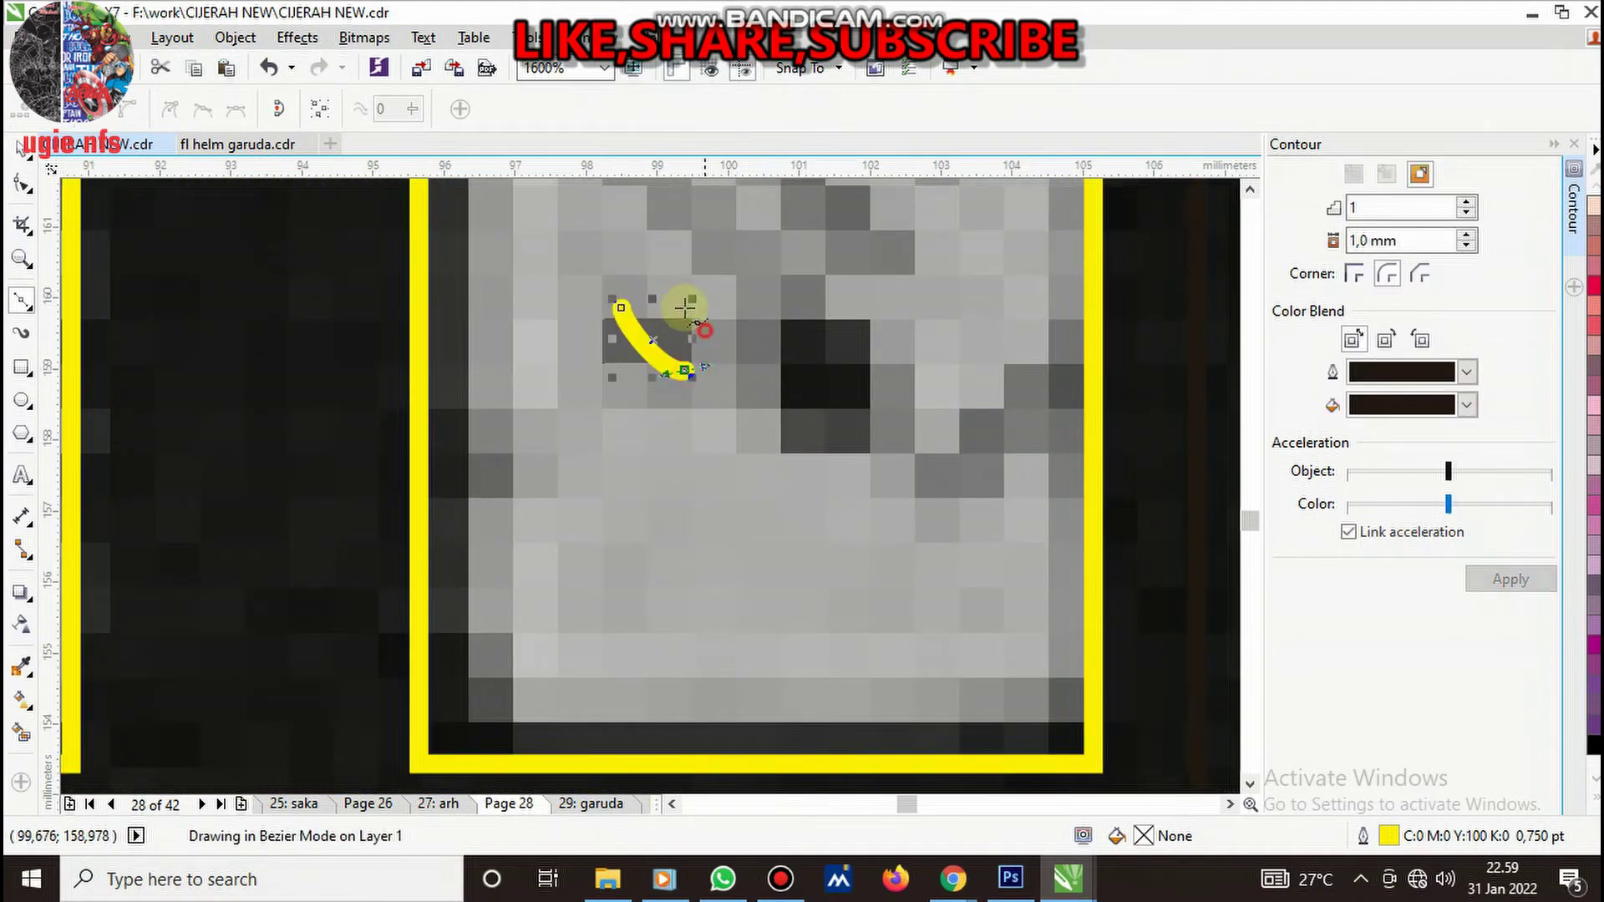
left_click(621, 308)
scroll(817, 484, "down", 2)
scroll(720, 486, "down", 1)
key("space")
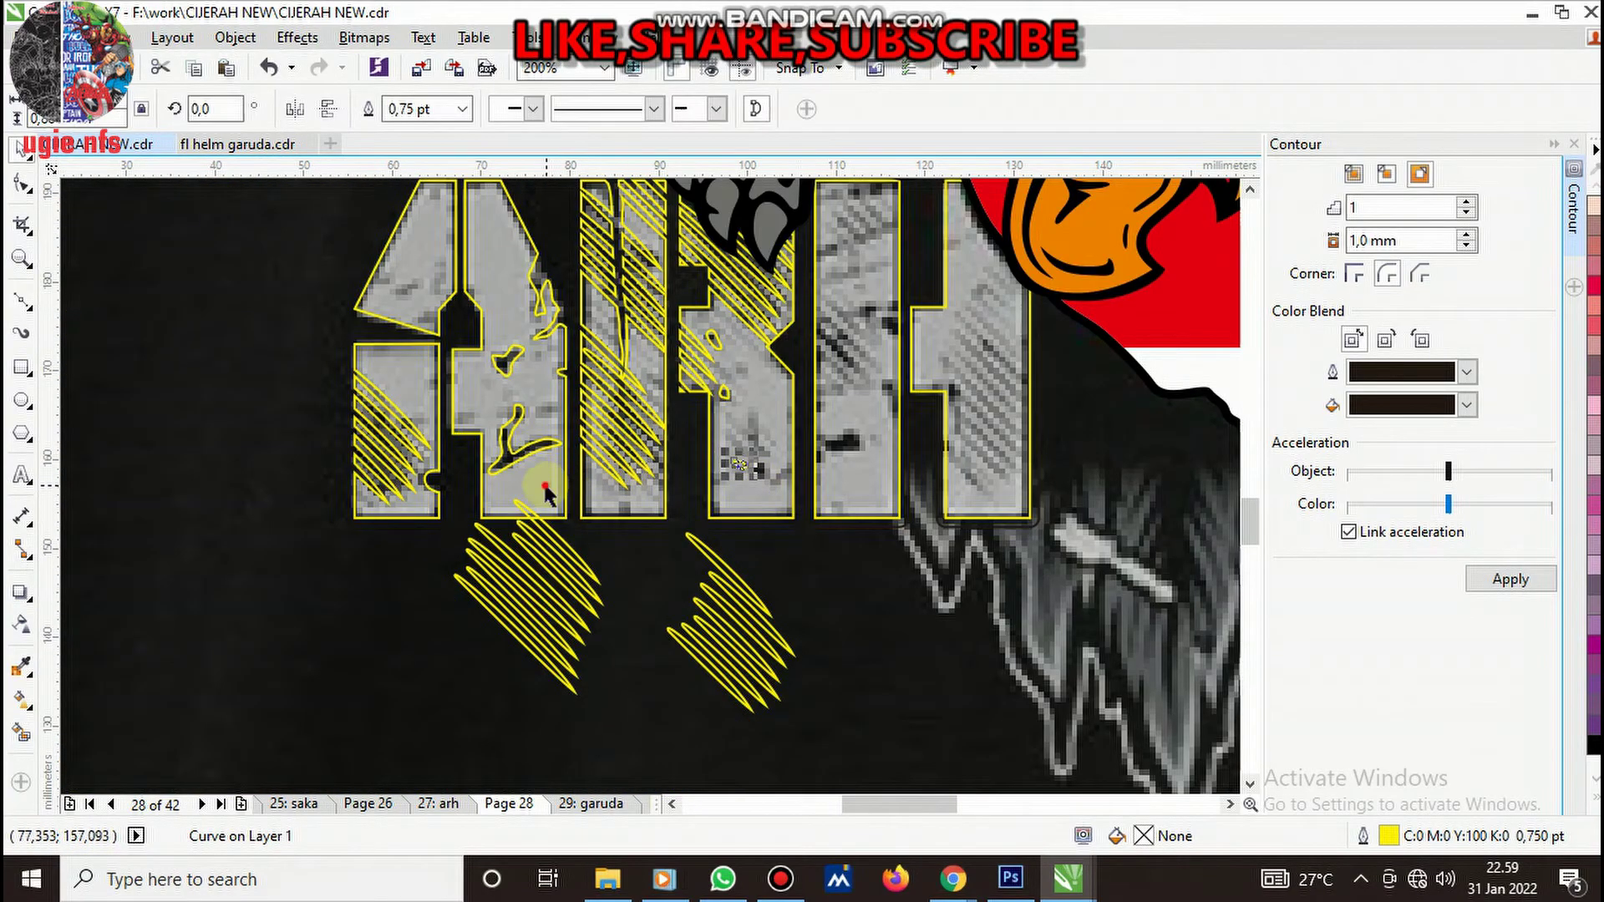
left_click(765, 506)
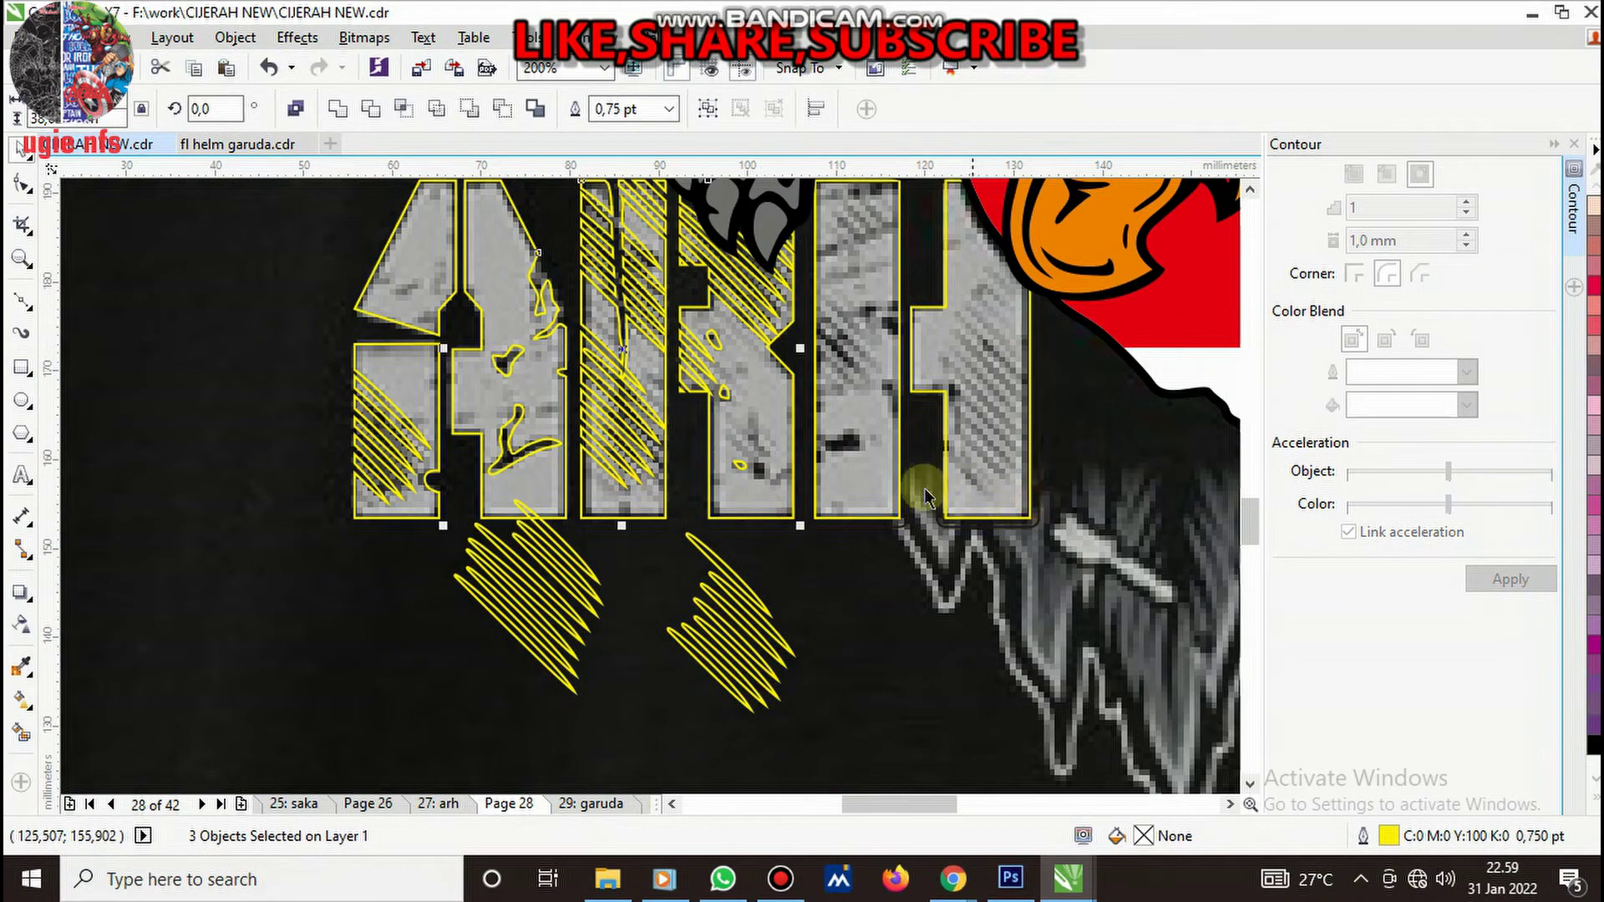
- Add the 1 digit to the selected letters and set their outline colour to green
scroll(903, 494, "down", 3)
scroll(708, 507, "up", 2)
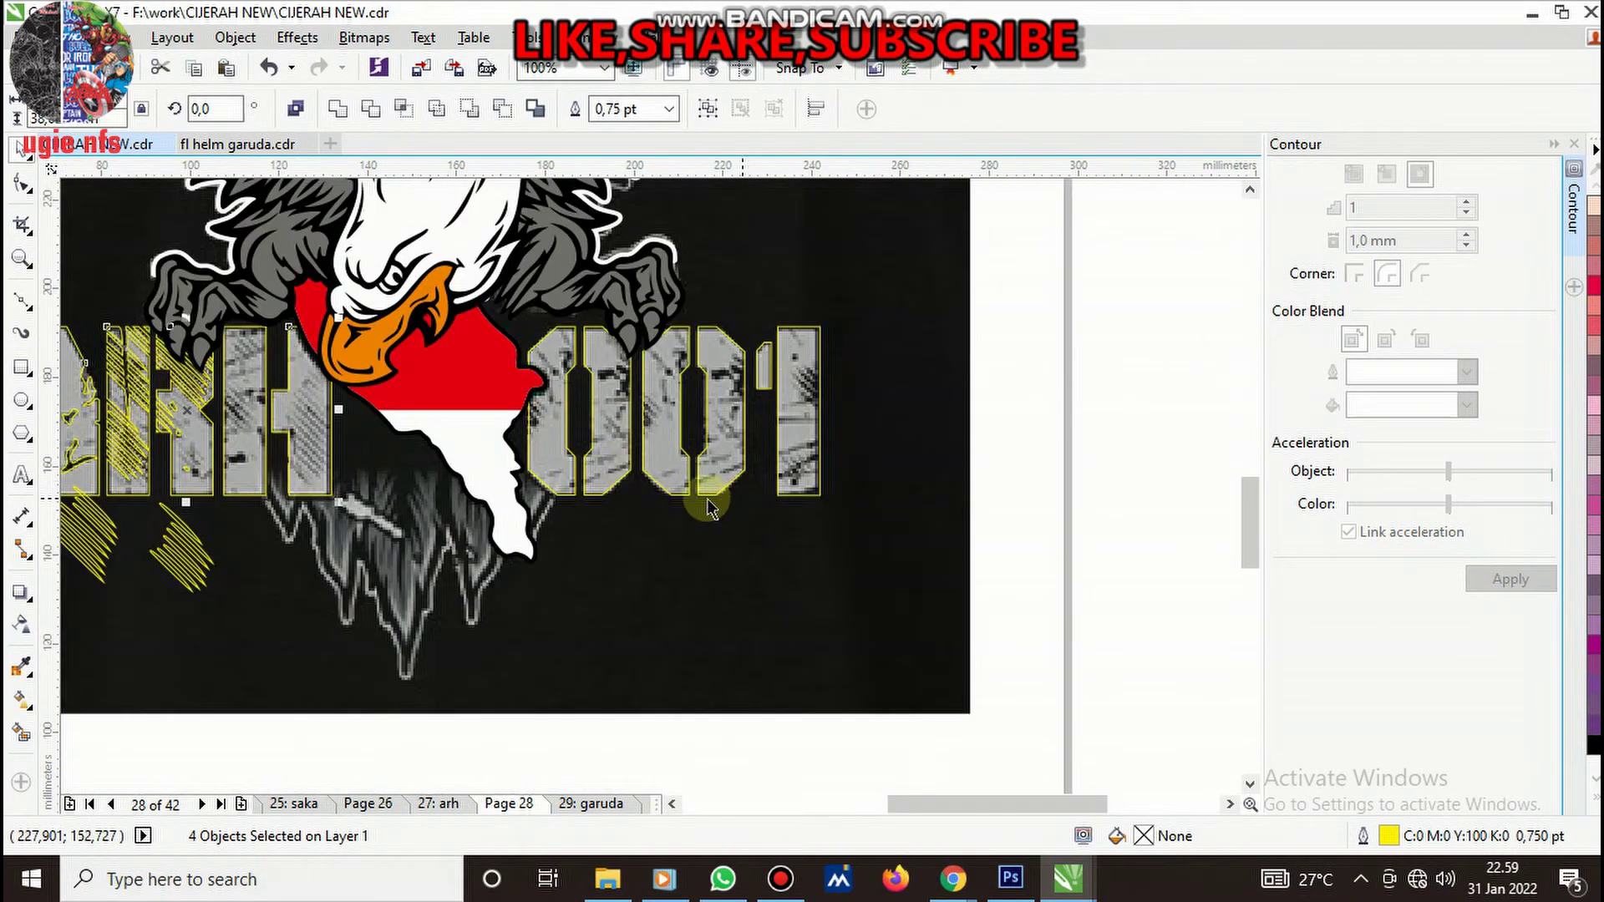
left_click(791, 450, "shift")
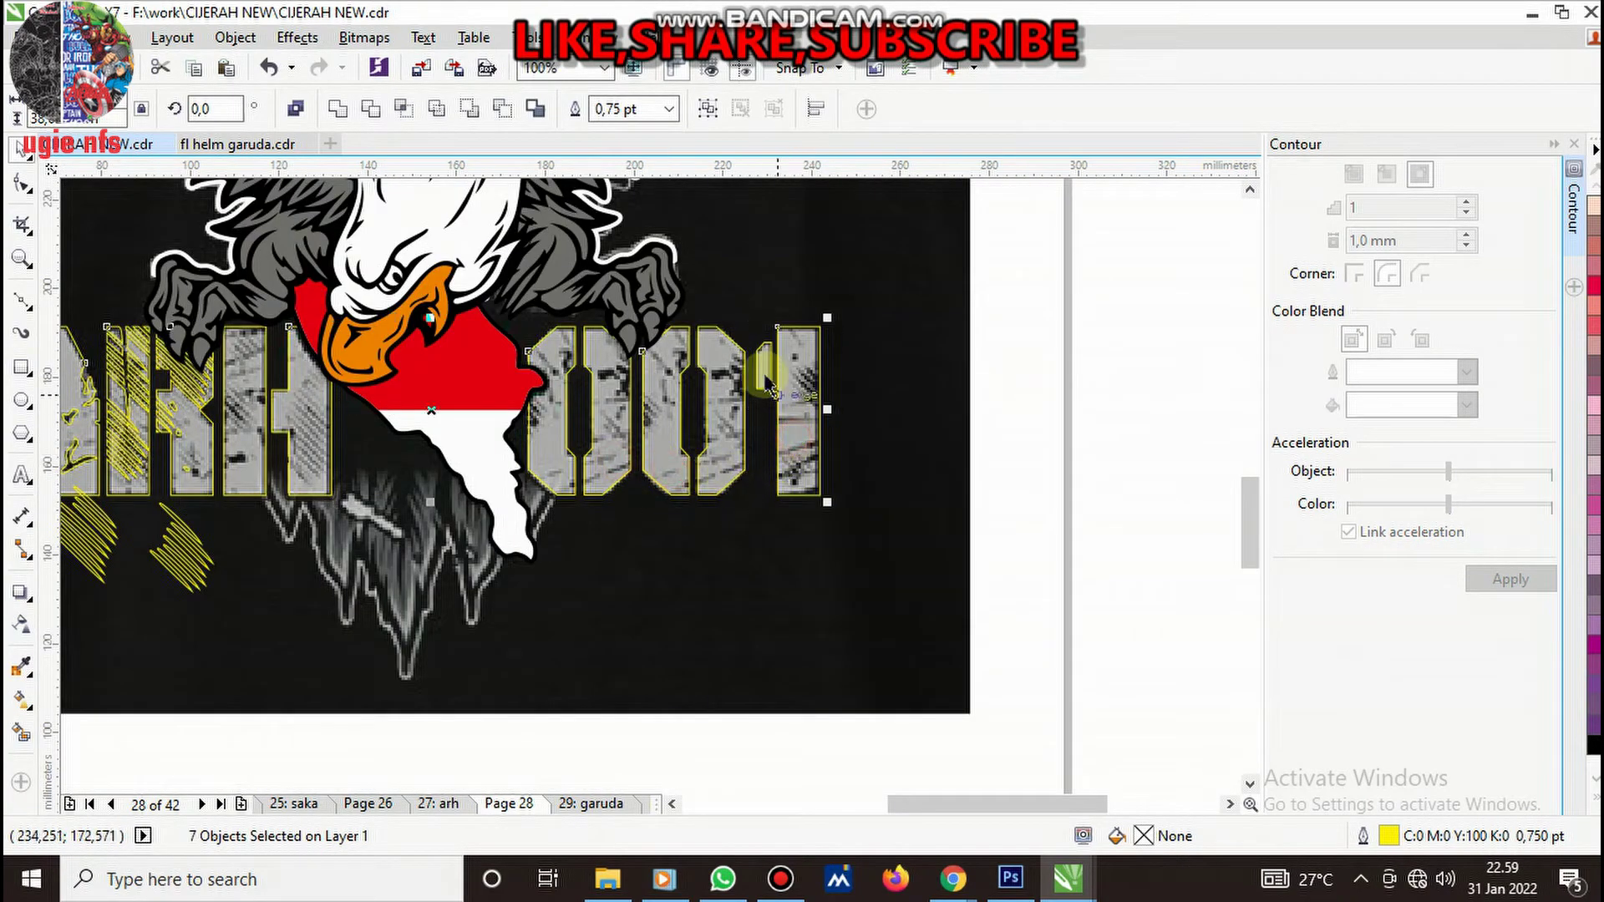
left_click(1594, 798)
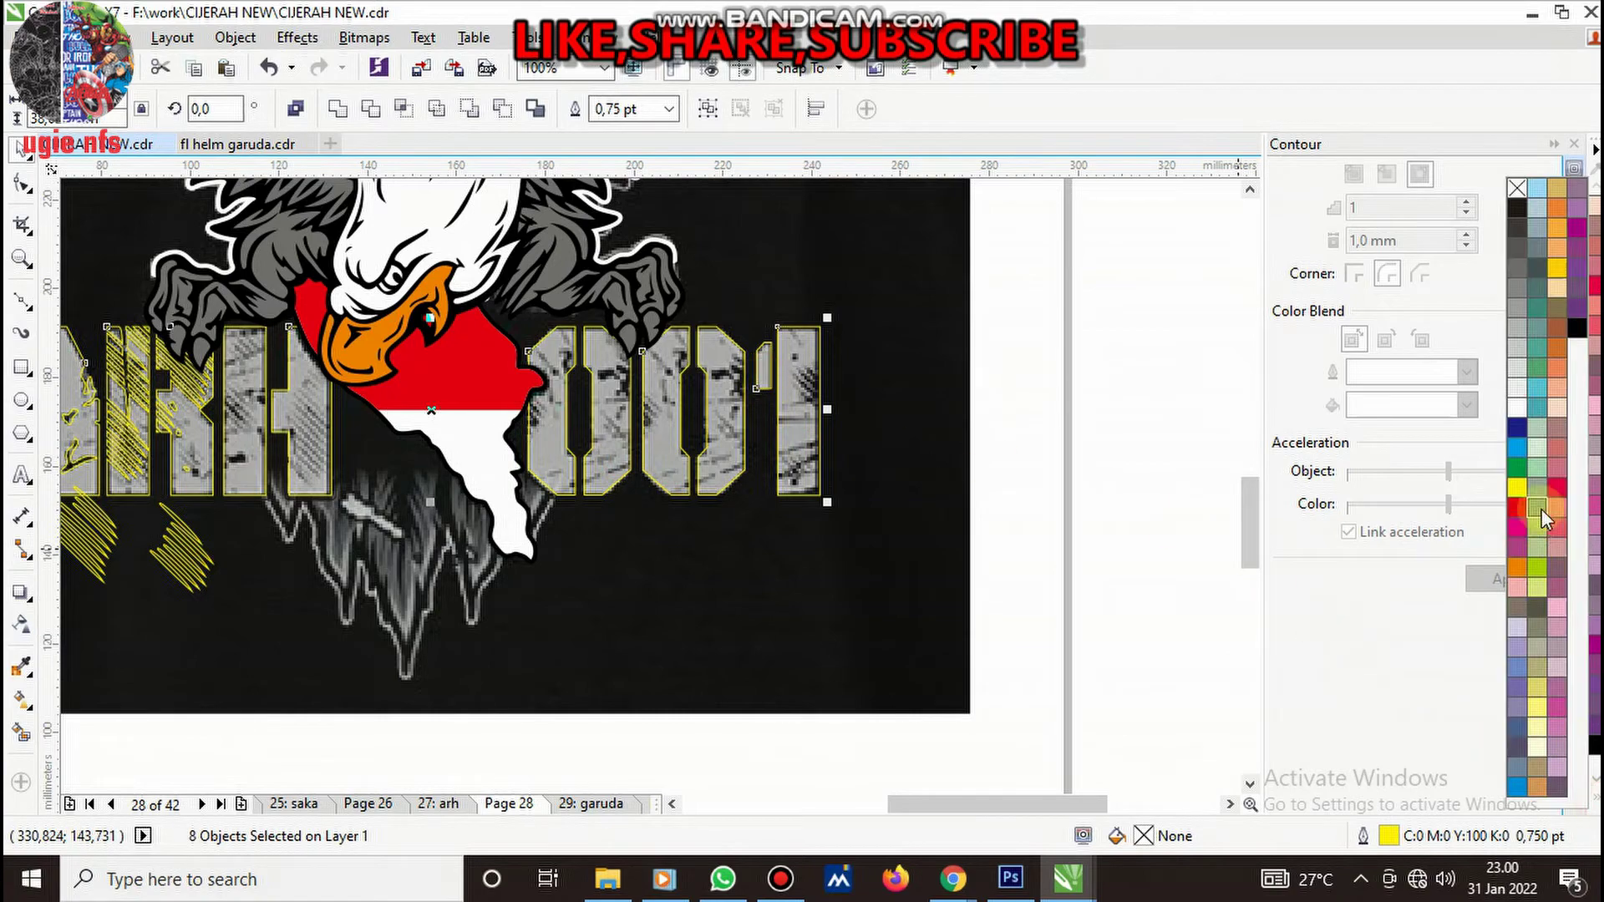
right_click(1517, 447)
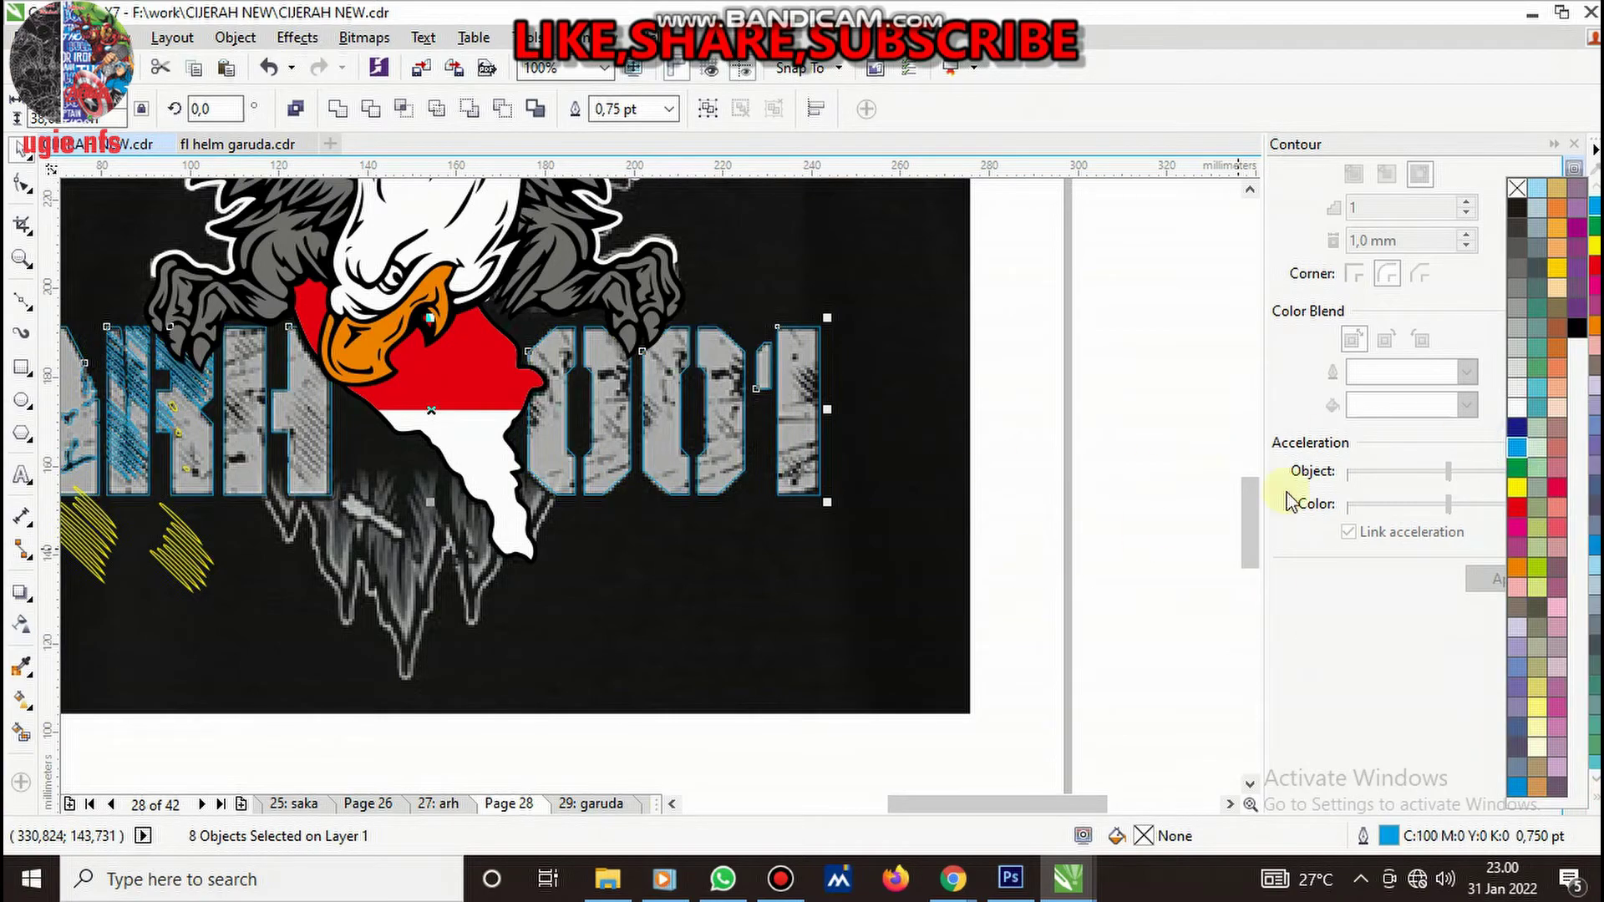
right_click(1518, 428)
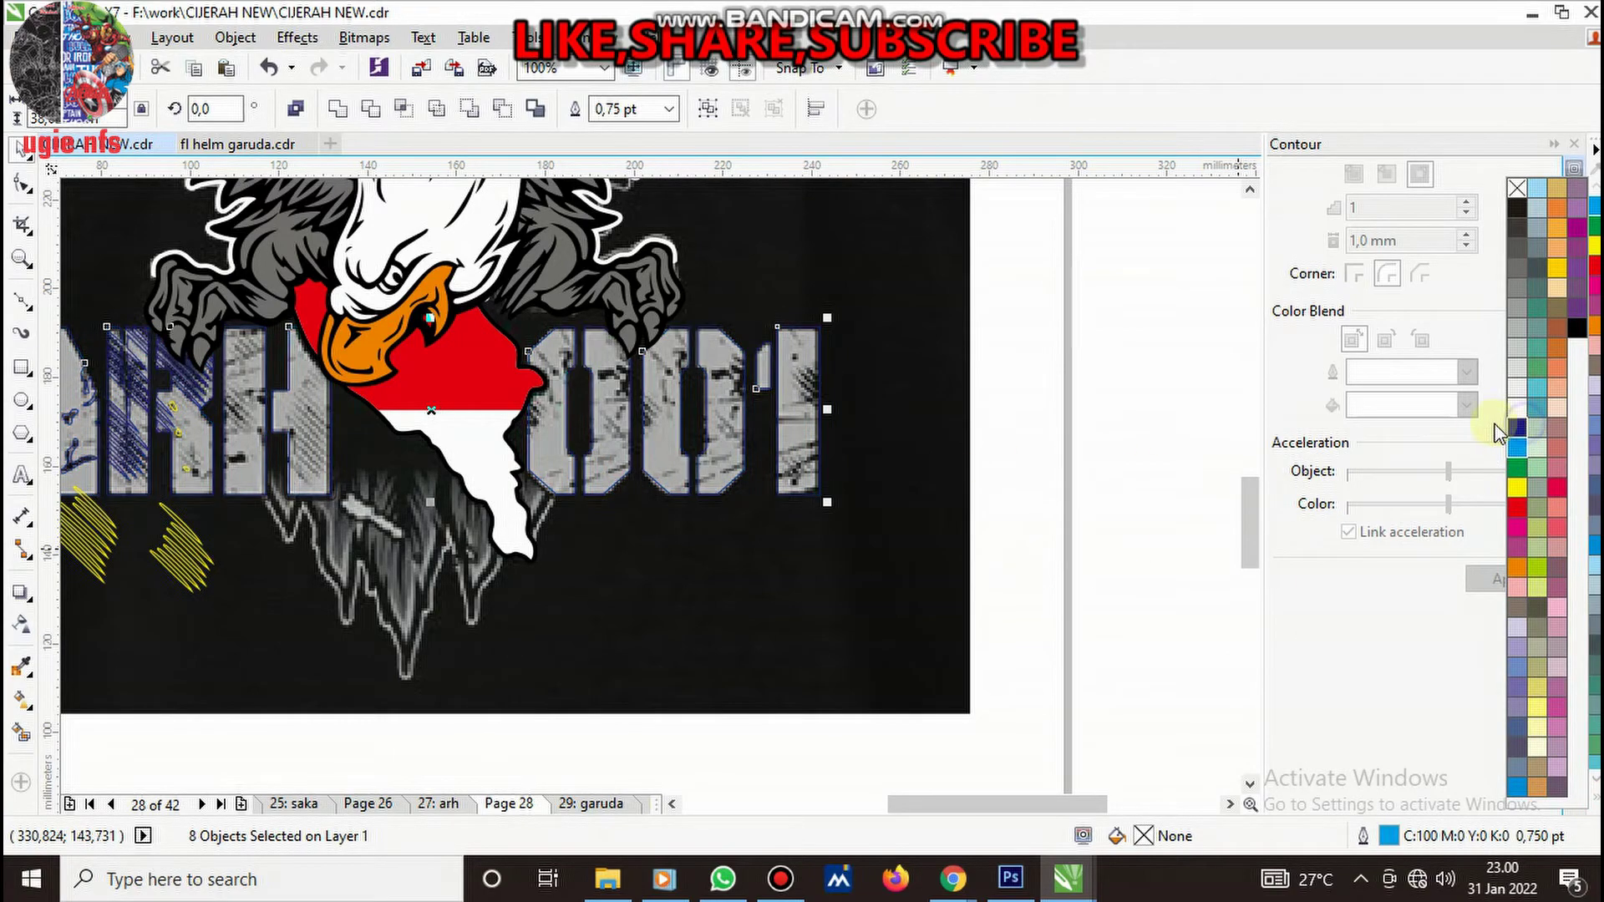
right_click(1518, 468)
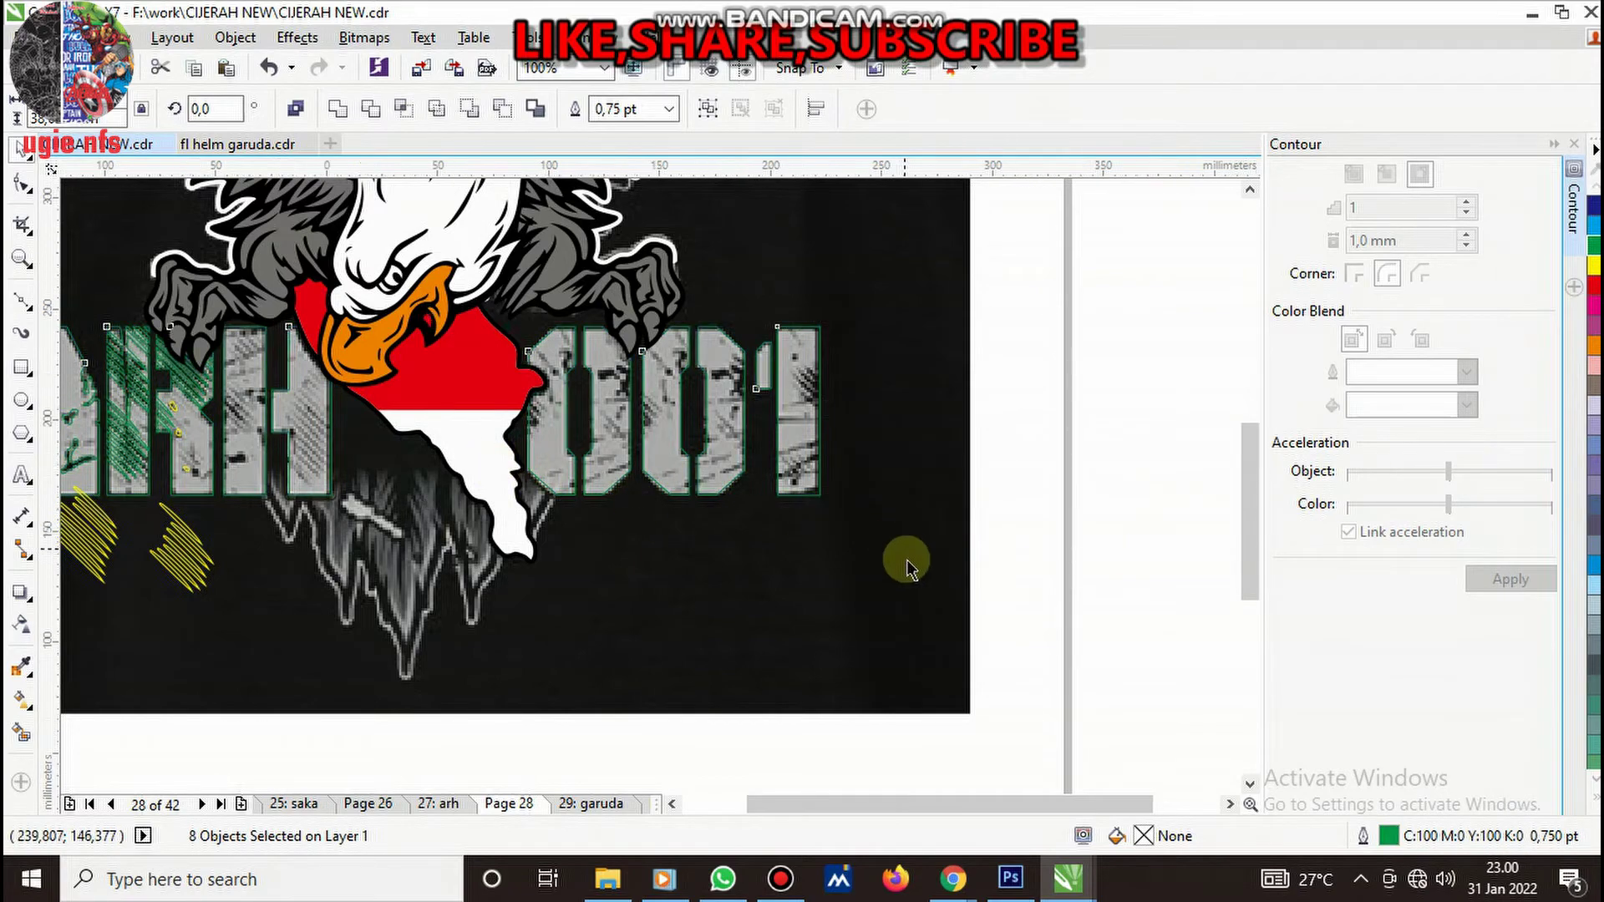
scroll(909, 568, "down", 3)
scroll(857, 643, "up", 5)
- Select the existing yellow speck outlines inside the letters
key("Escape")
scroll(857, 643, "up", 2)
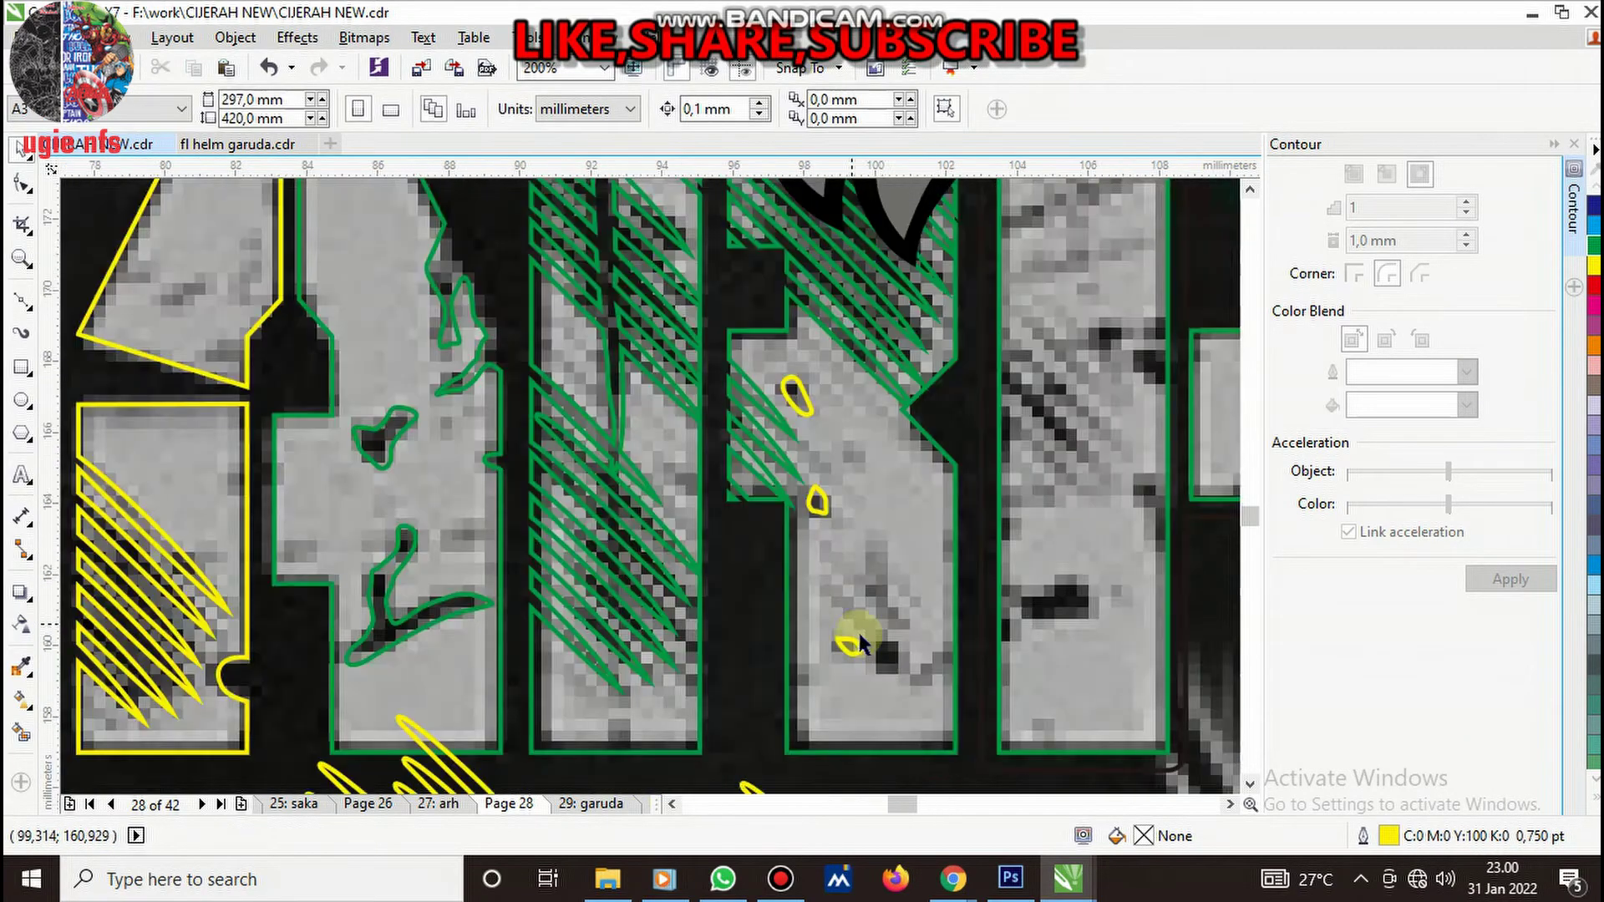
scroll(858, 629, "up", 3)
scroll(778, 513, "down", 1)
left_click(753, 334)
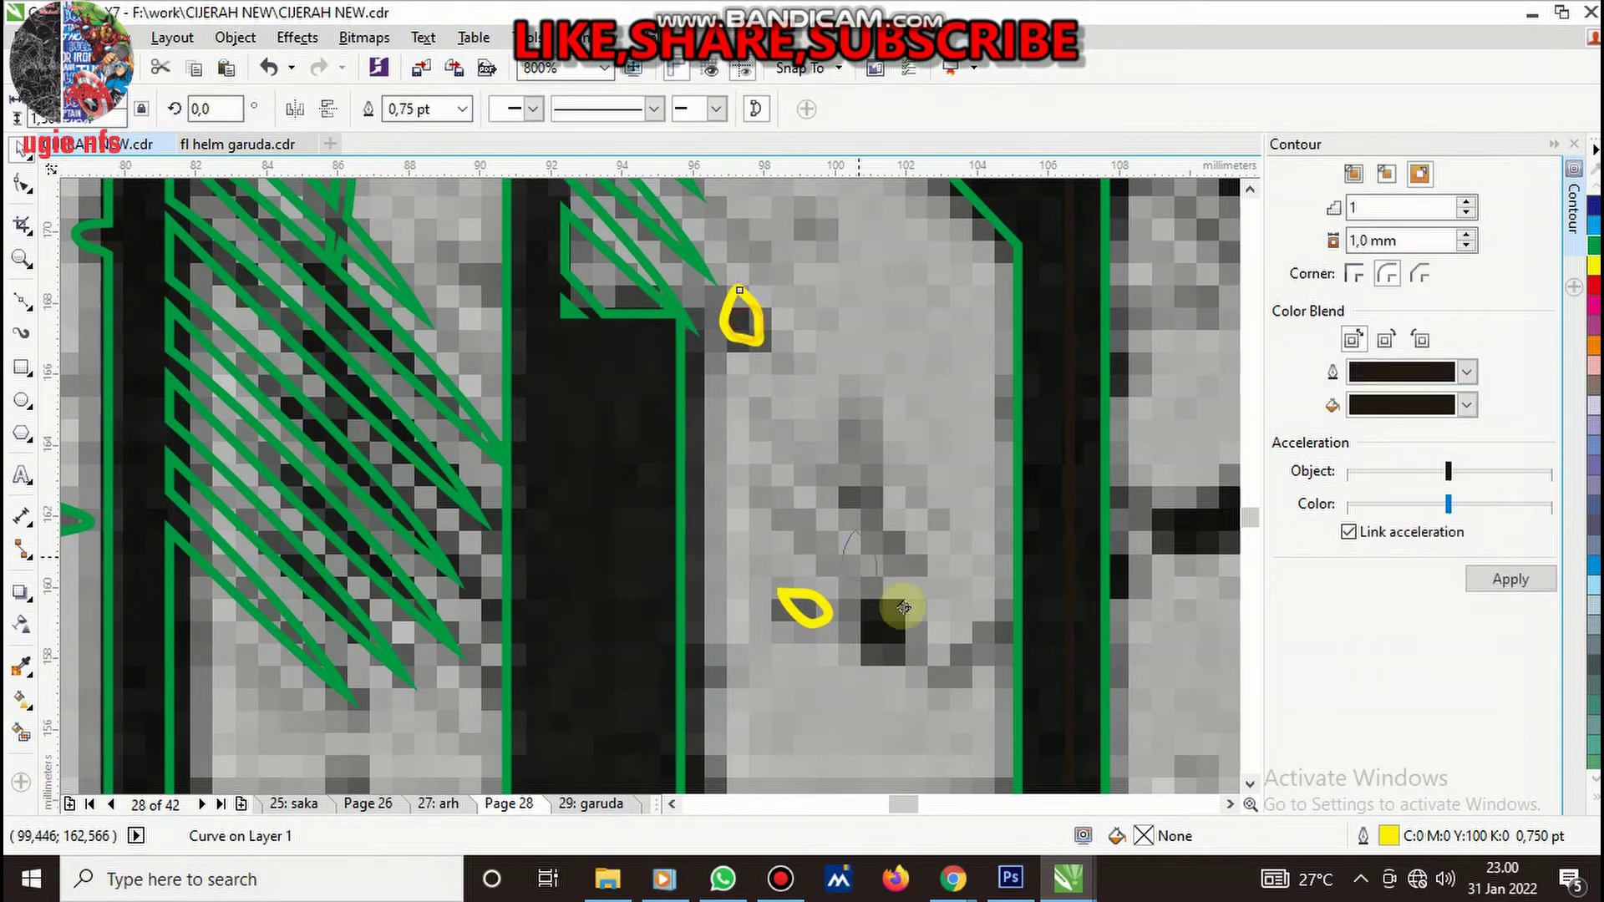
left_click(885, 623)
scroll(911, 664, "up", 1)
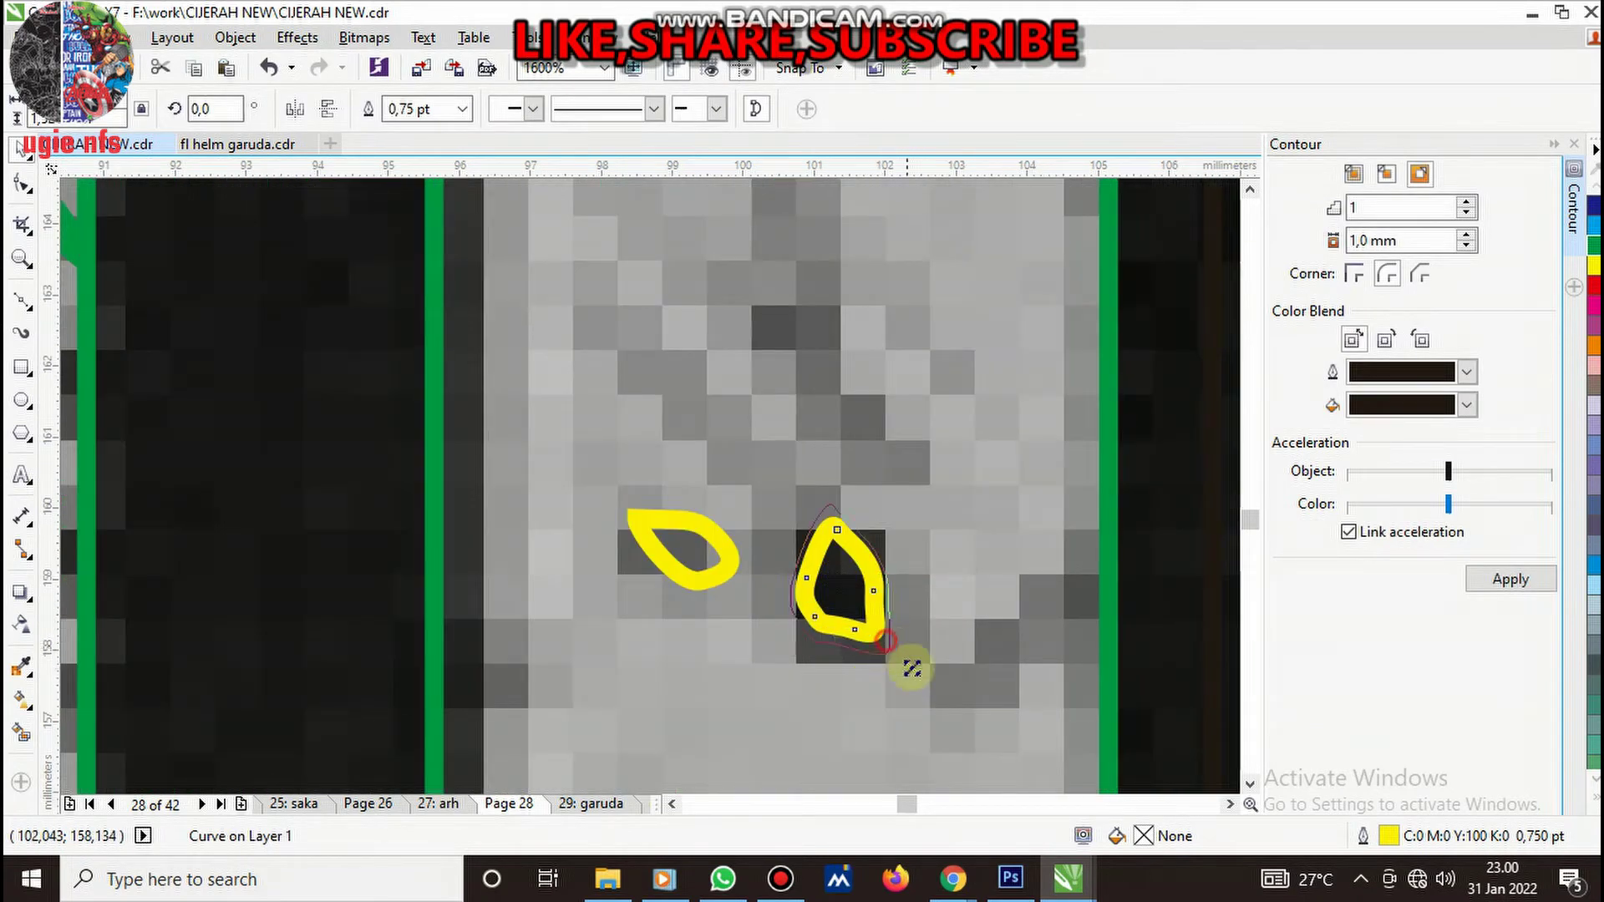
- Draw a curved closed leaf-shaped speck near the letter edge
key("space")
left_click(1174, 489)
left_click_drag(1049, 588, 1003, 643)
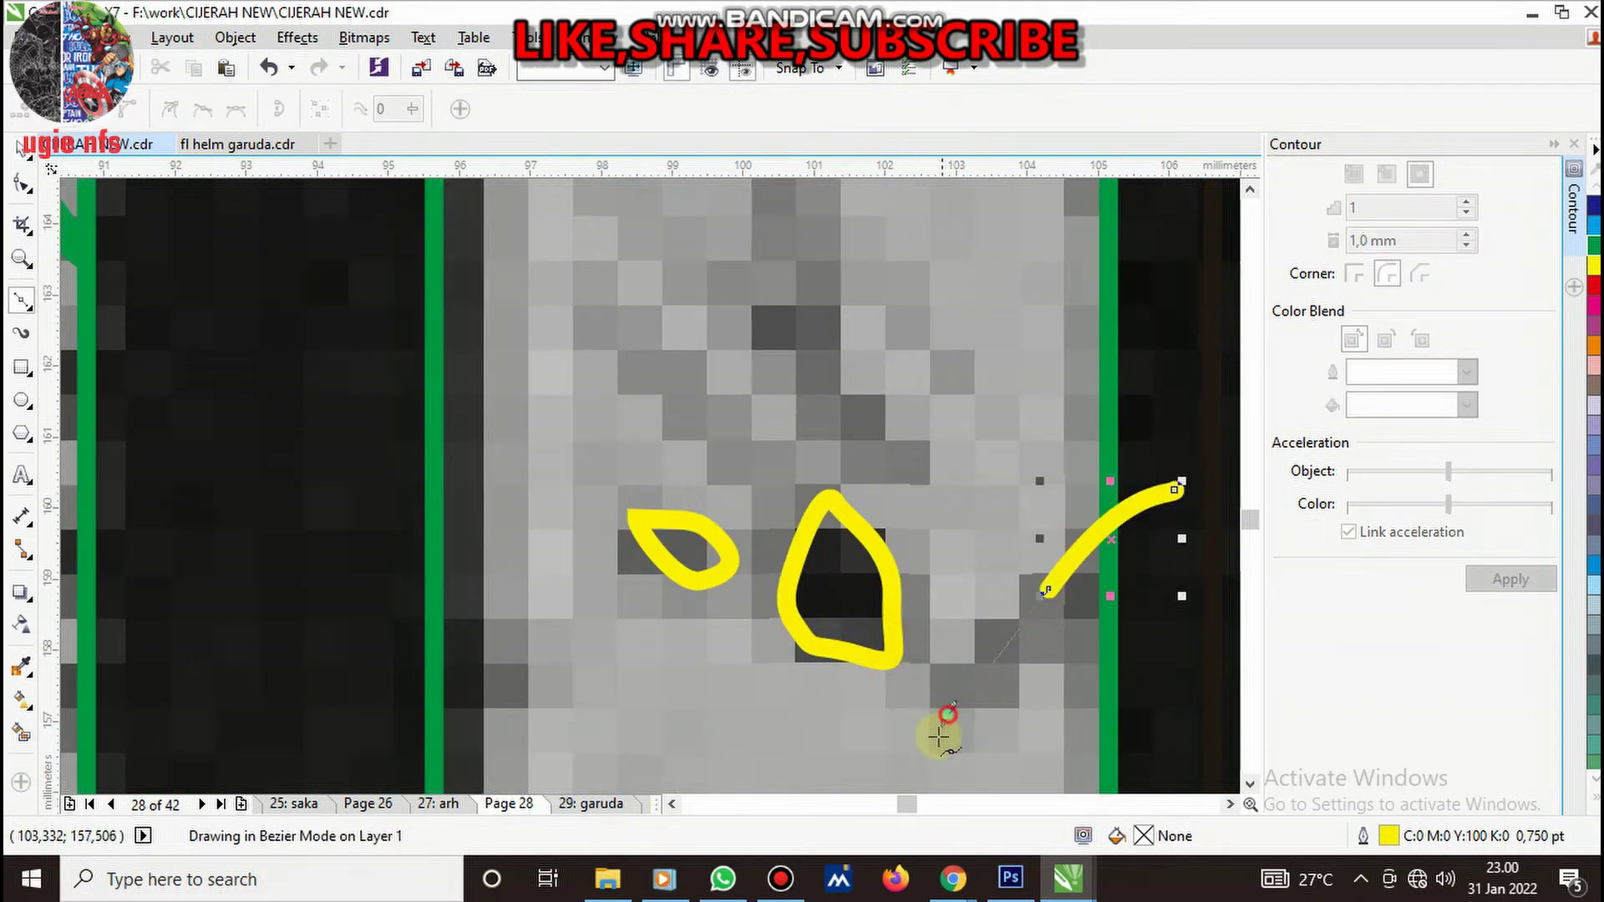
left_click_drag(946, 716, 1017, 691)
left_click(1076, 640)
left_click(1121, 675)
left_click(1174, 489)
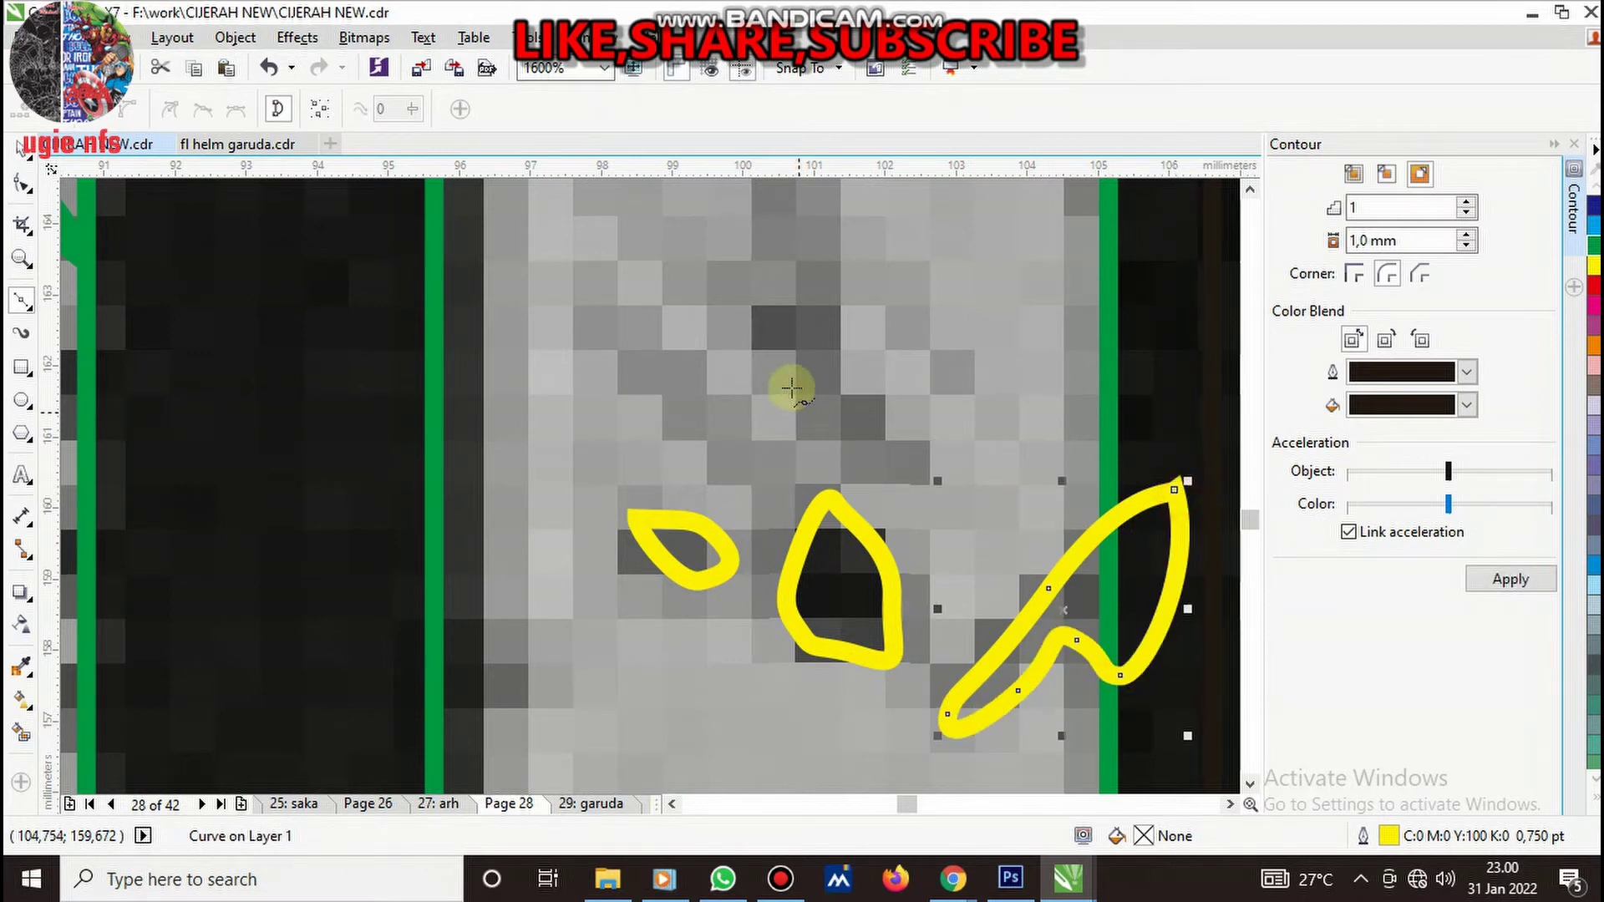
- Draw two more closed leaf-shaped specks beside the first one
left_click(589, 355)
left_click(774, 455)
left_click(706, 455)
left_click(690, 388)
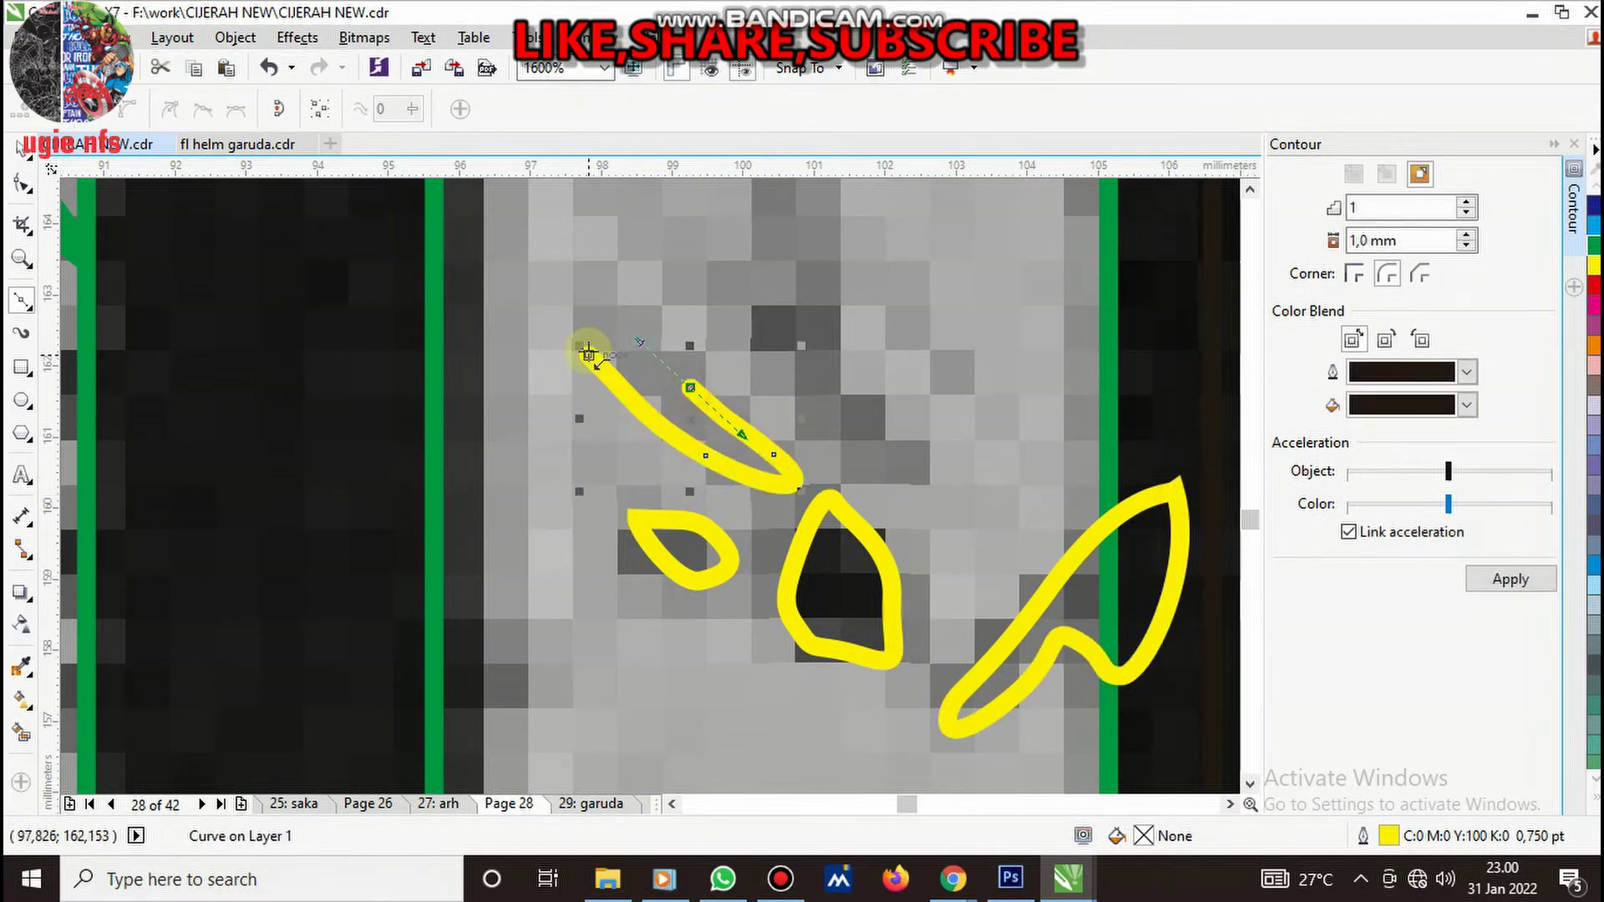
left_click(588, 355)
left_click(734, 304)
left_click(931, 465)
left_click(733, 304)
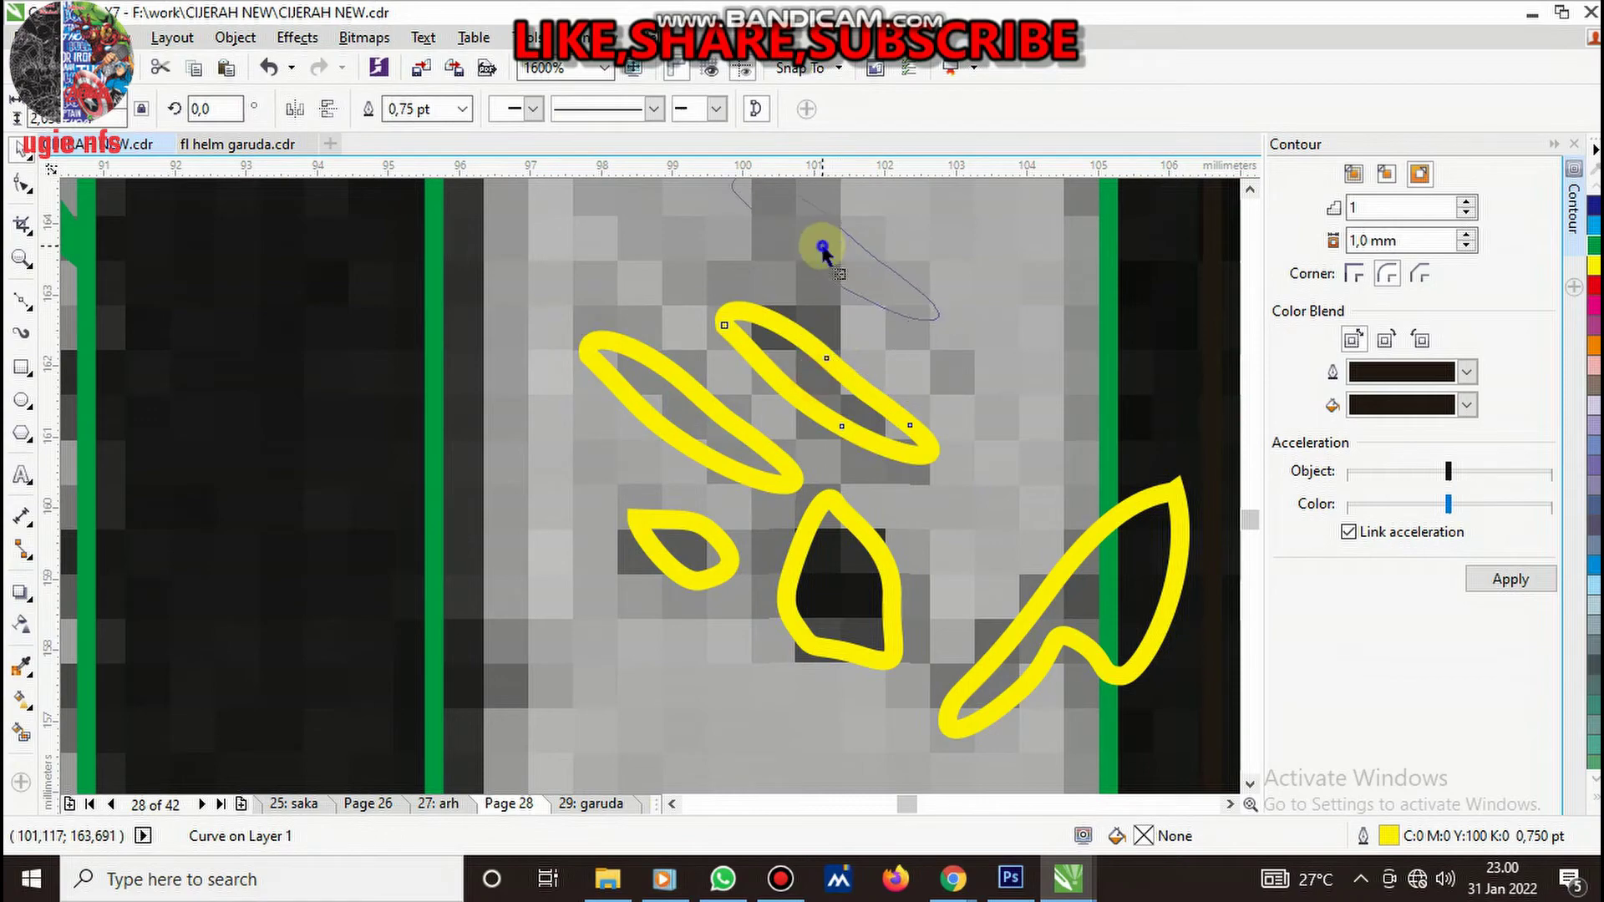
left_click(817, 251)
- Group the new specks and combine them with the green letter shape
key("space")
scroll(904, 445, "down", 4)
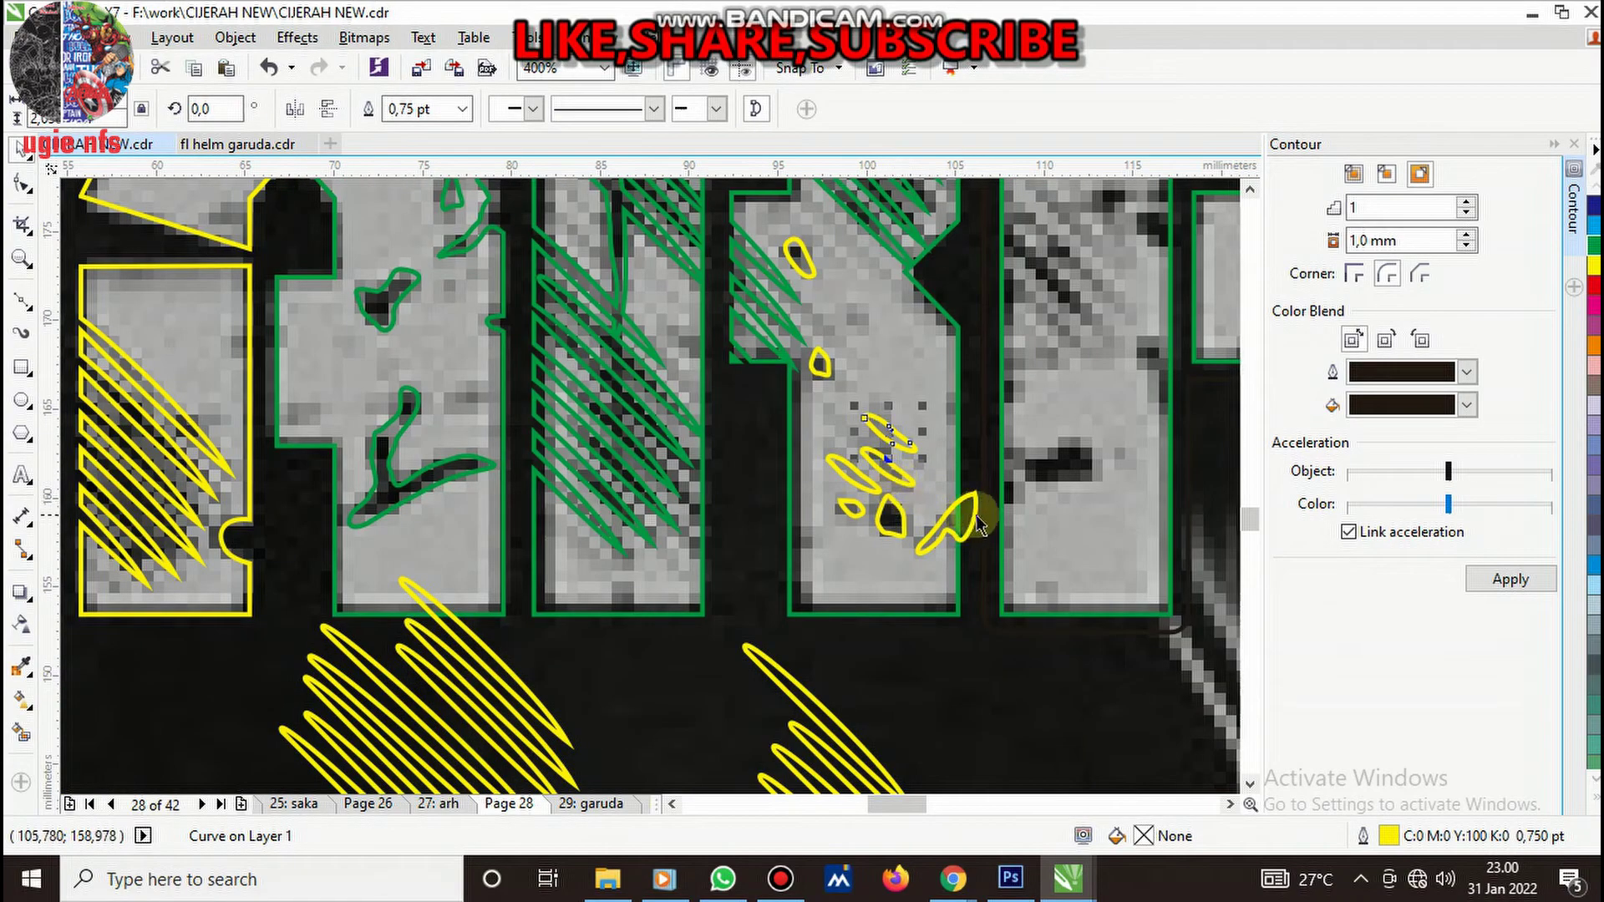
left_click_drag(1007, 684, 756, 268)
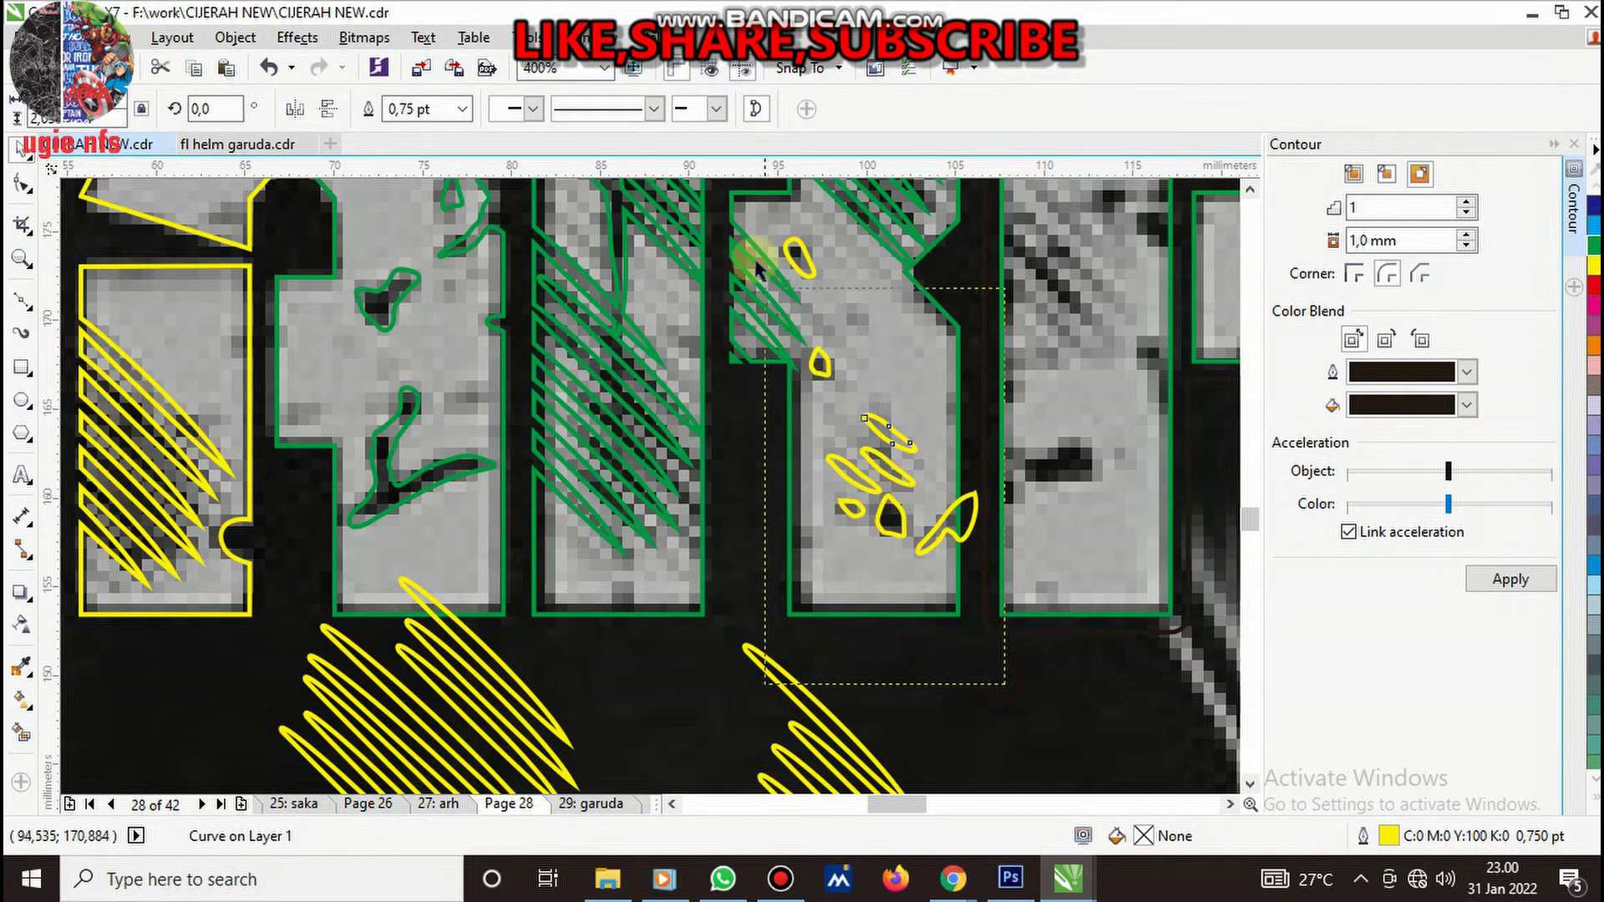
key("ctrl+g")
left_click(860, 321, "shift")
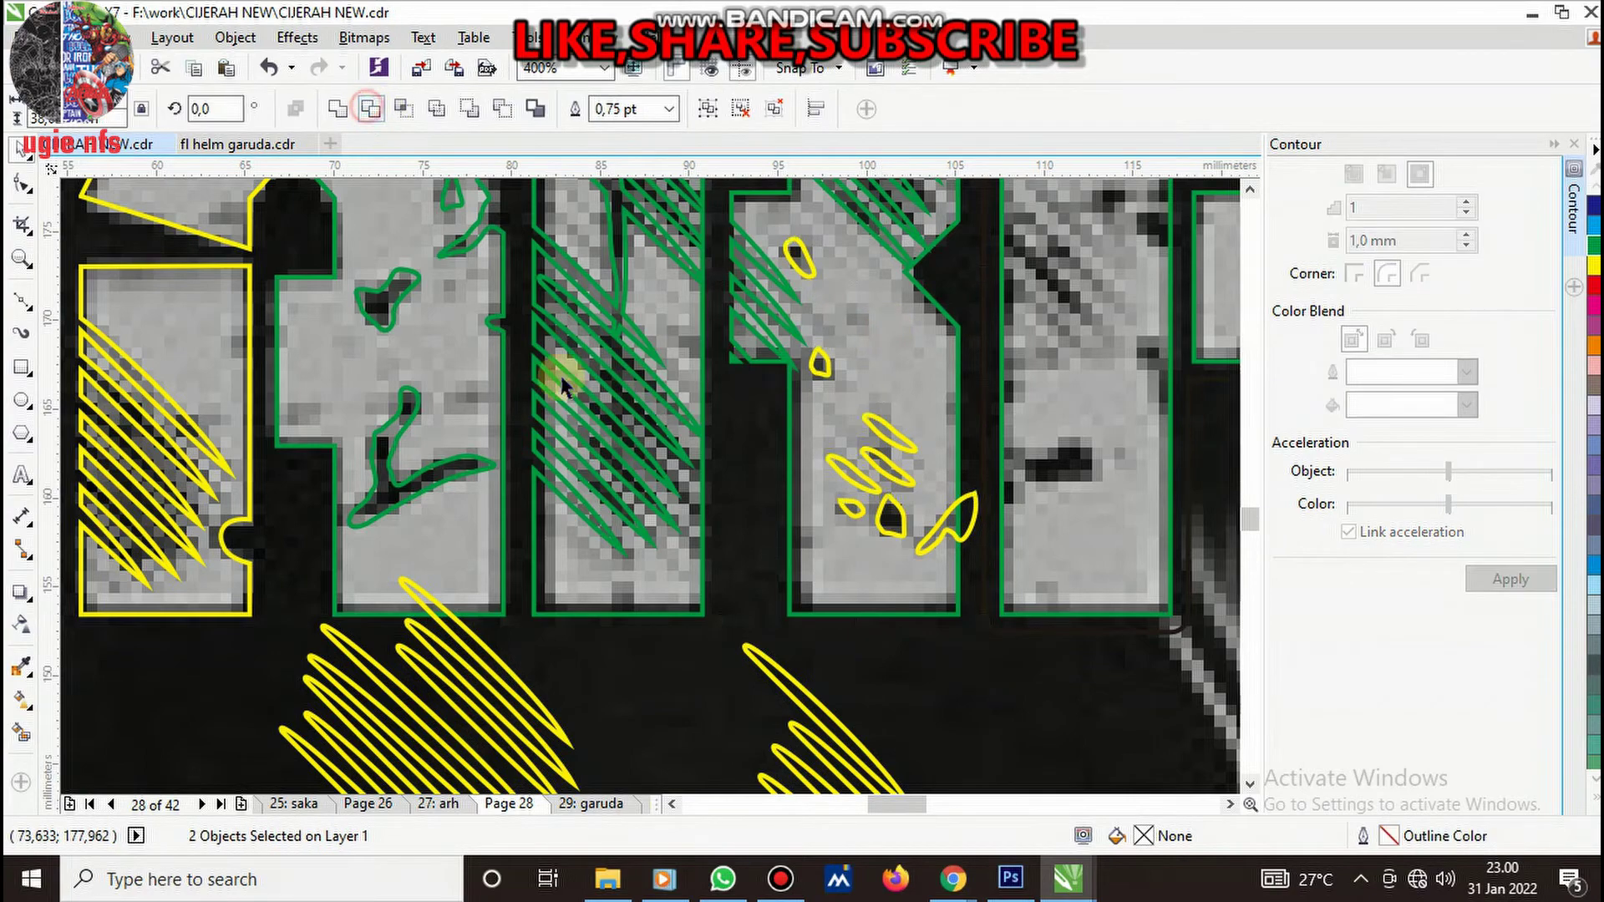
key("ctrl+l")
key("Escape")
- Drag the lower-right scribble hatch group up over the letters
scroll(783, 528, "down", 2)
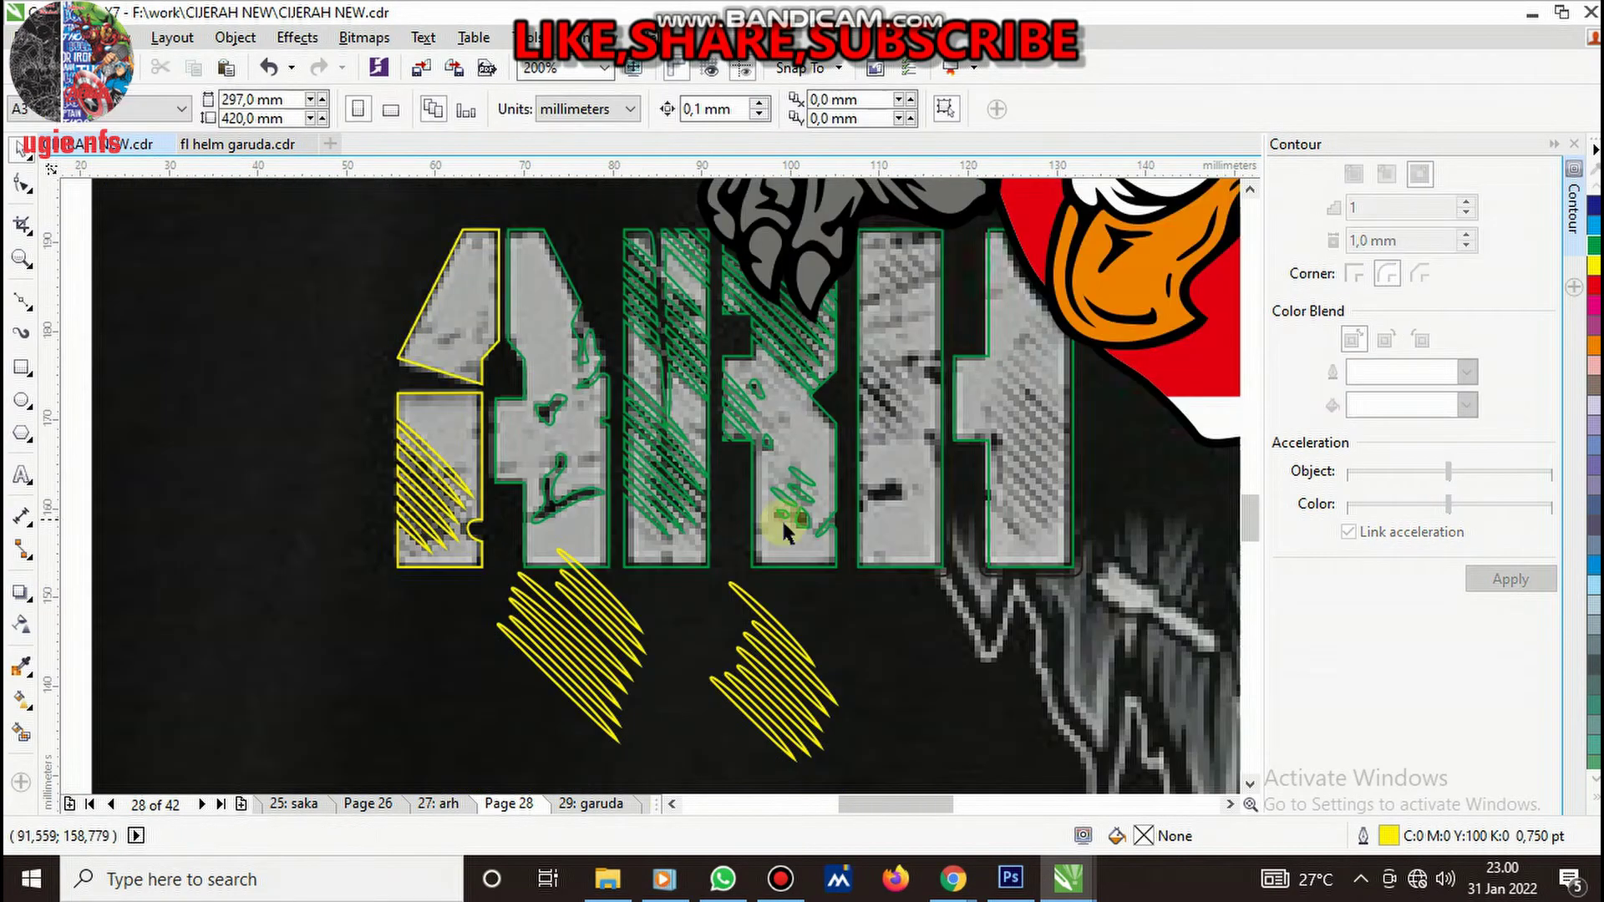
scroll(874, 509, "up", 2)
scroll(870, 533, "down", 2)
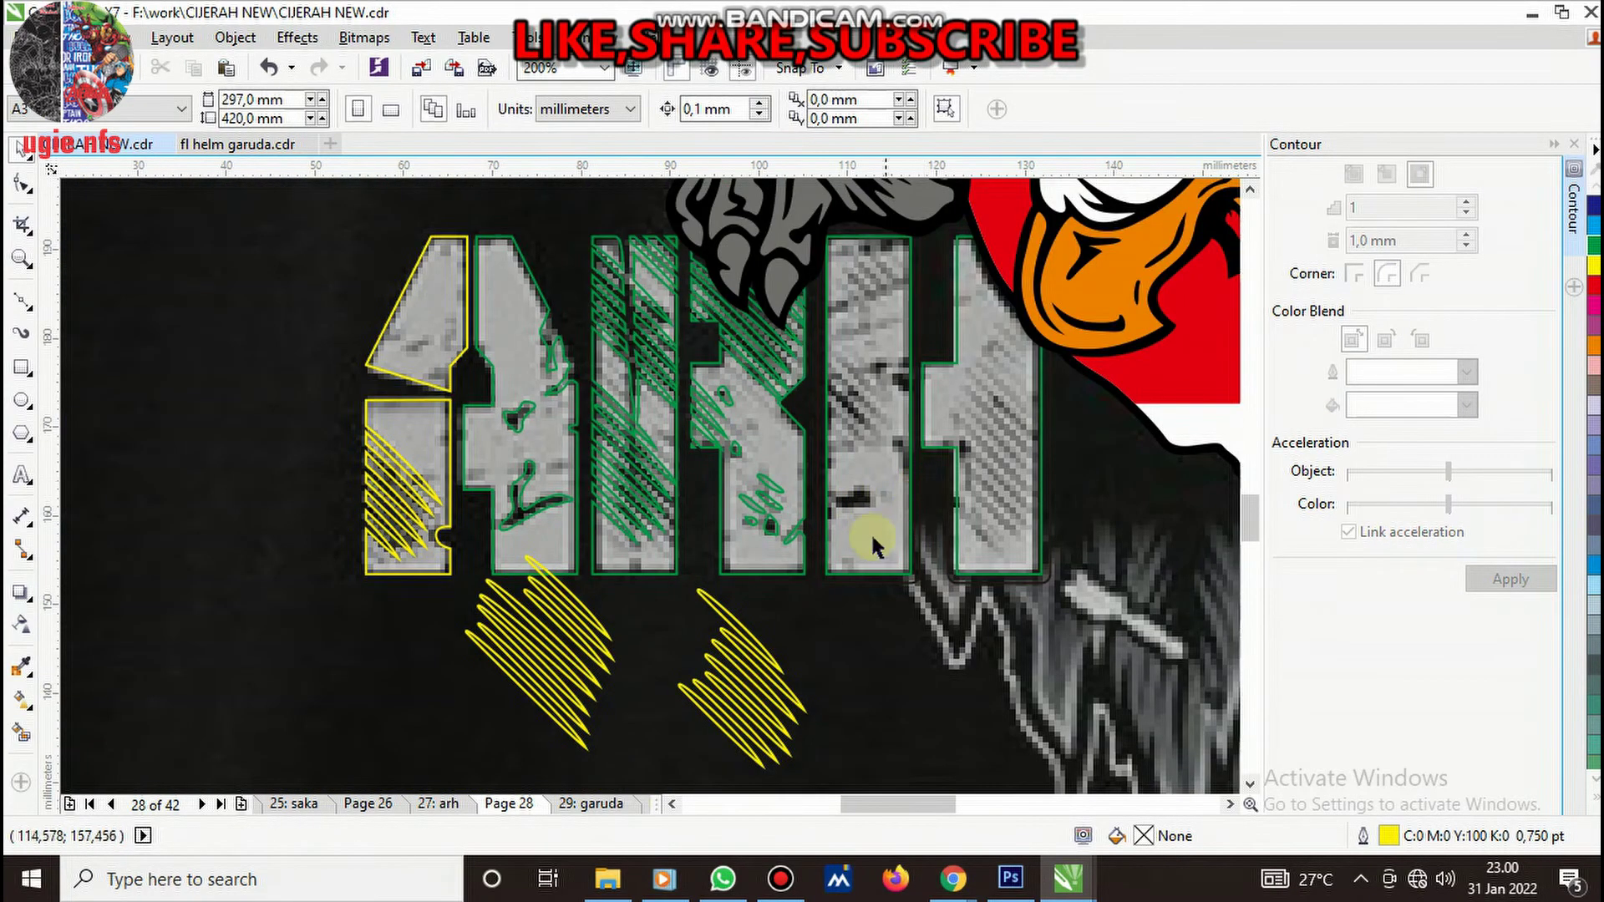
left_click(767, 676)
left_click_drag(767, 677, 856, 380)
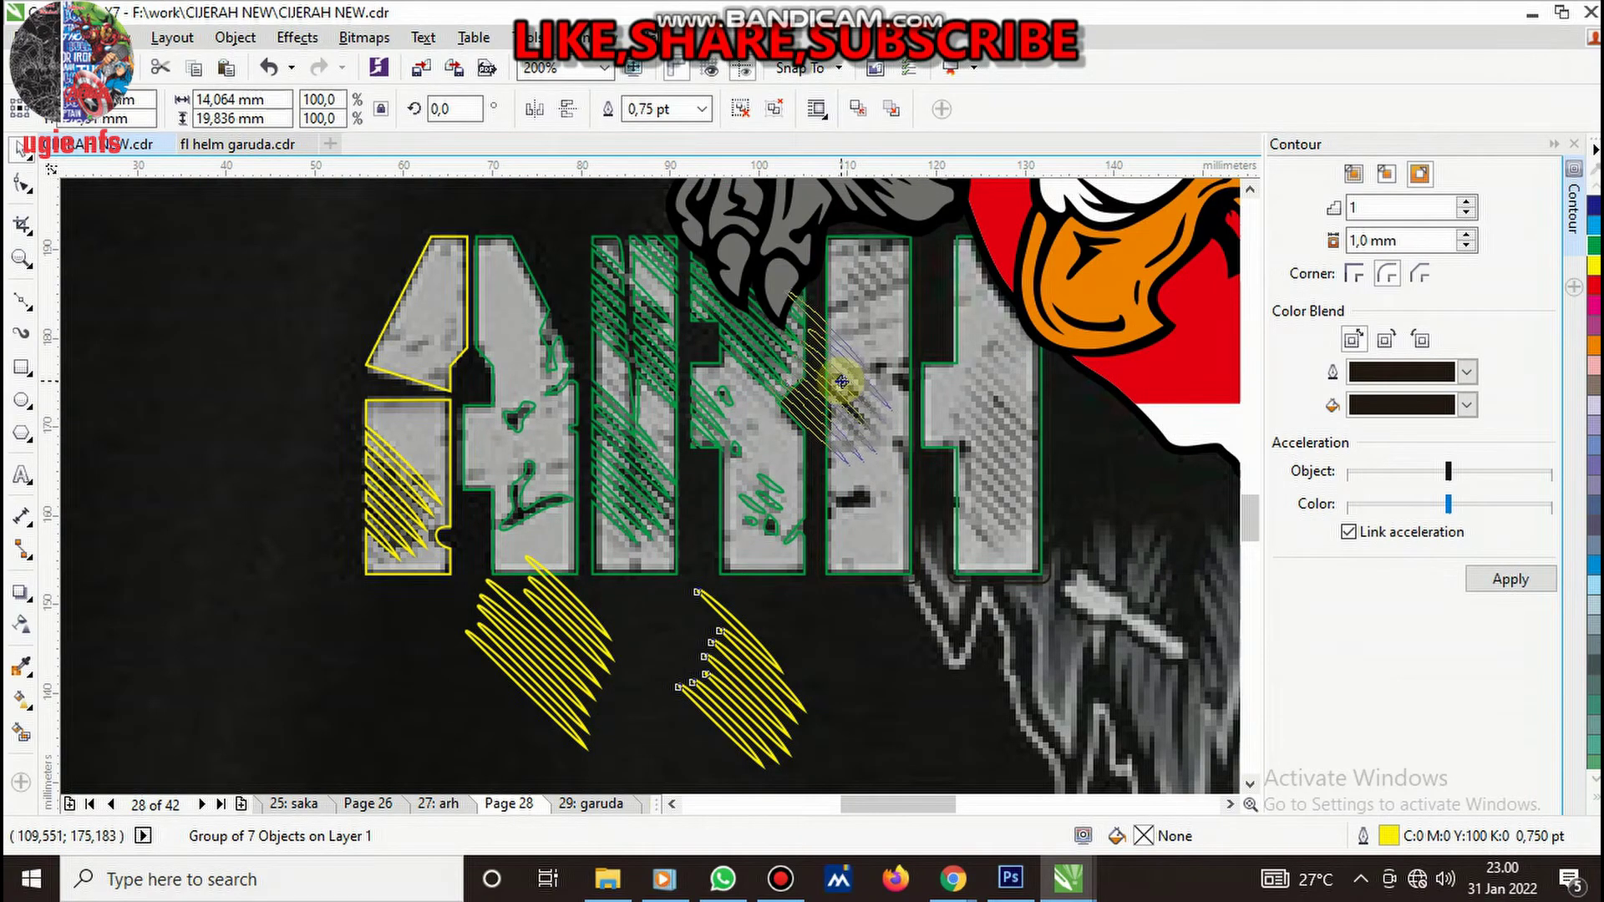
scroll(892, 388, "up", 2)
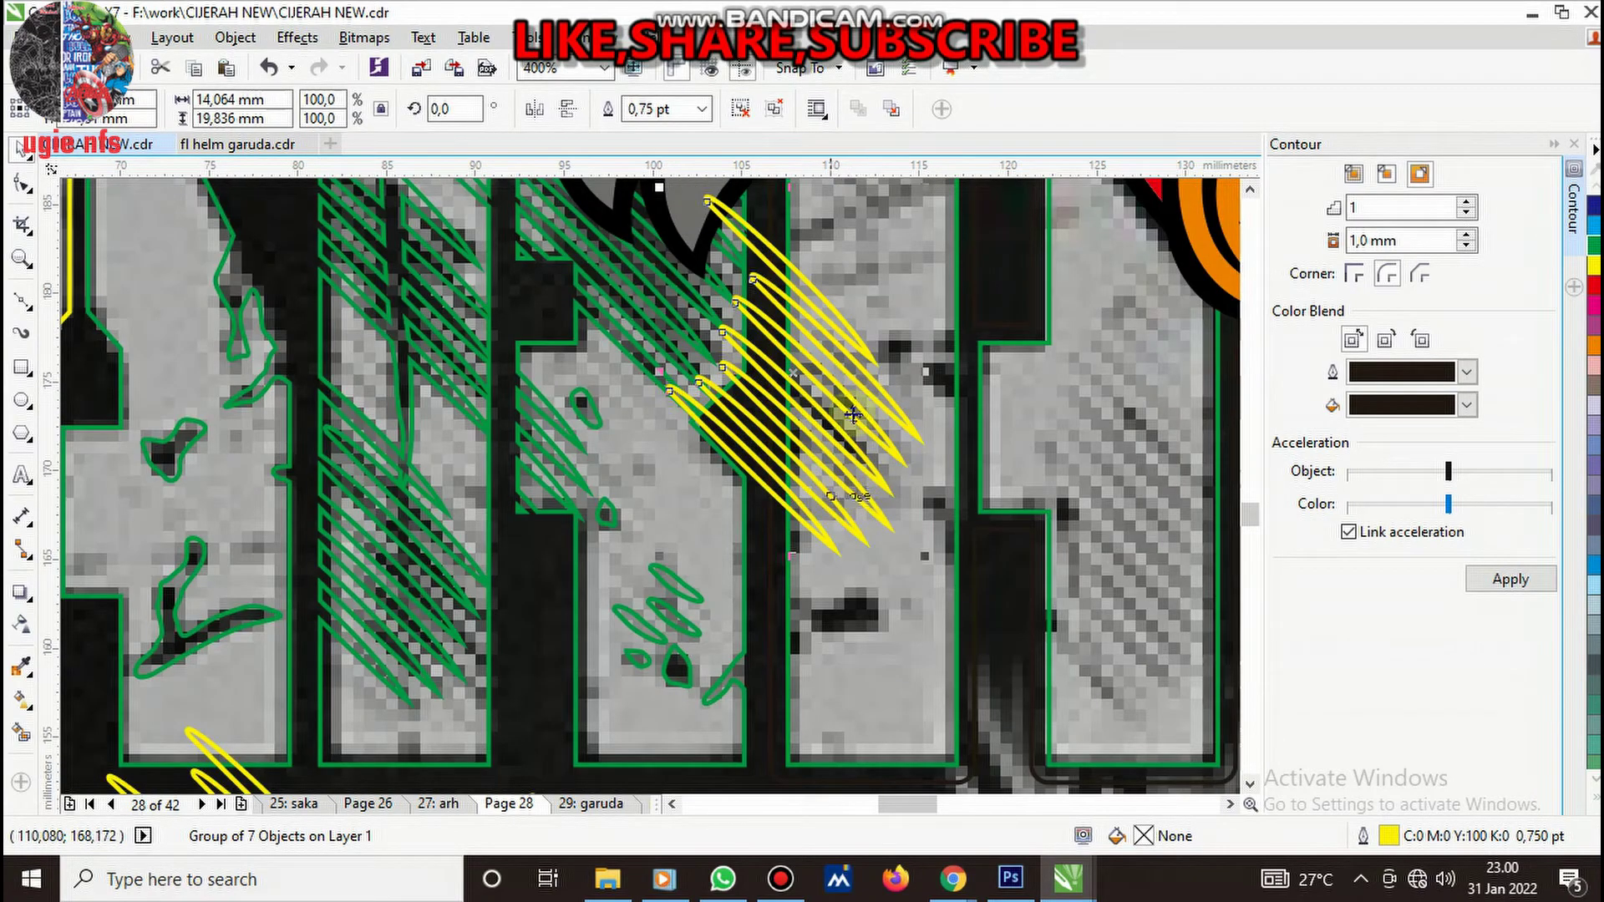
- Select the yellow scratch group together with the letter outline
left_click(853, 328, "ctrl")
left_click(856, 363)
scroll(856, 363, "down", 2)
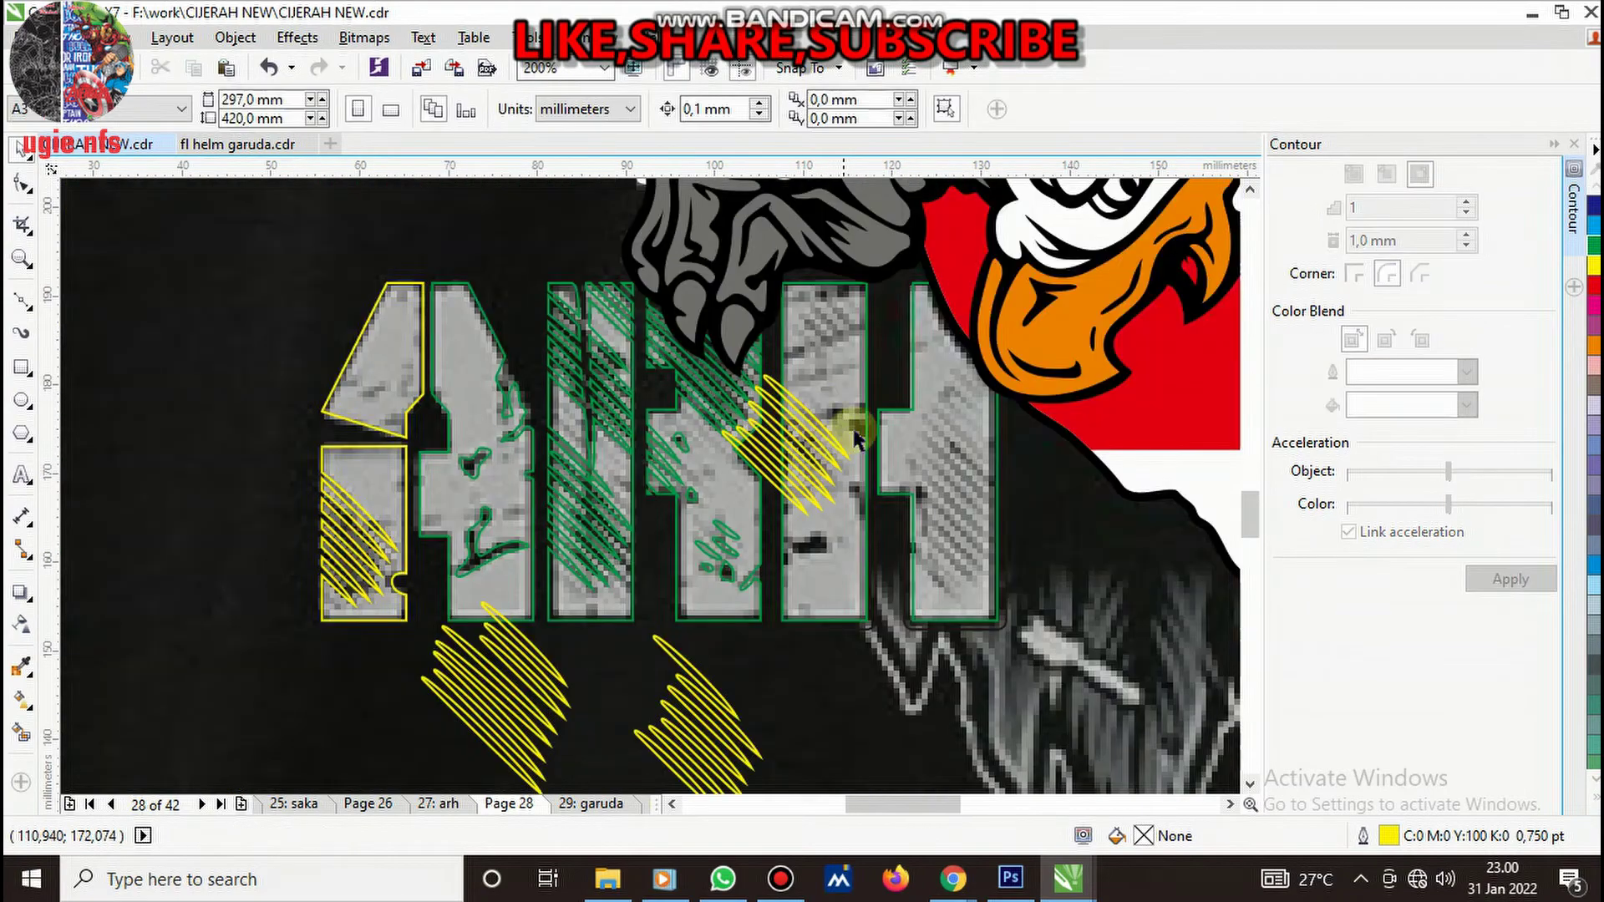
scroll(829, 409, "up", 2)
left_click(823, 506)
left_click(849, 630, "shift")
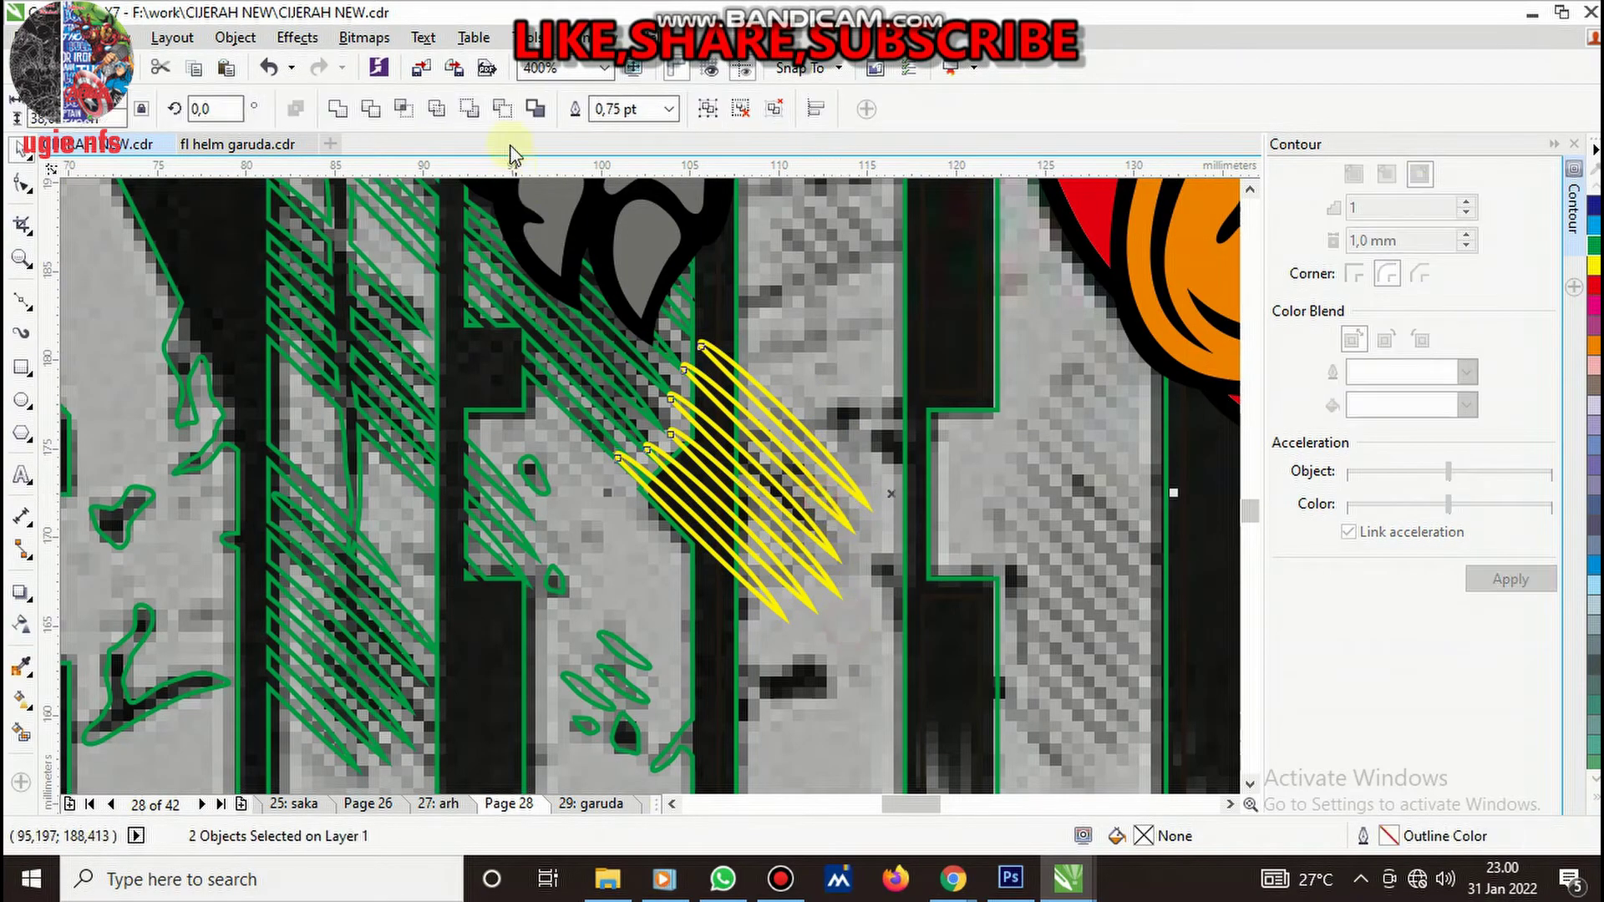
- Position the scratches over the fourth letter's top and trim them from its outline
left_click(737, 535)
scroll(738, 538, "down", 2)
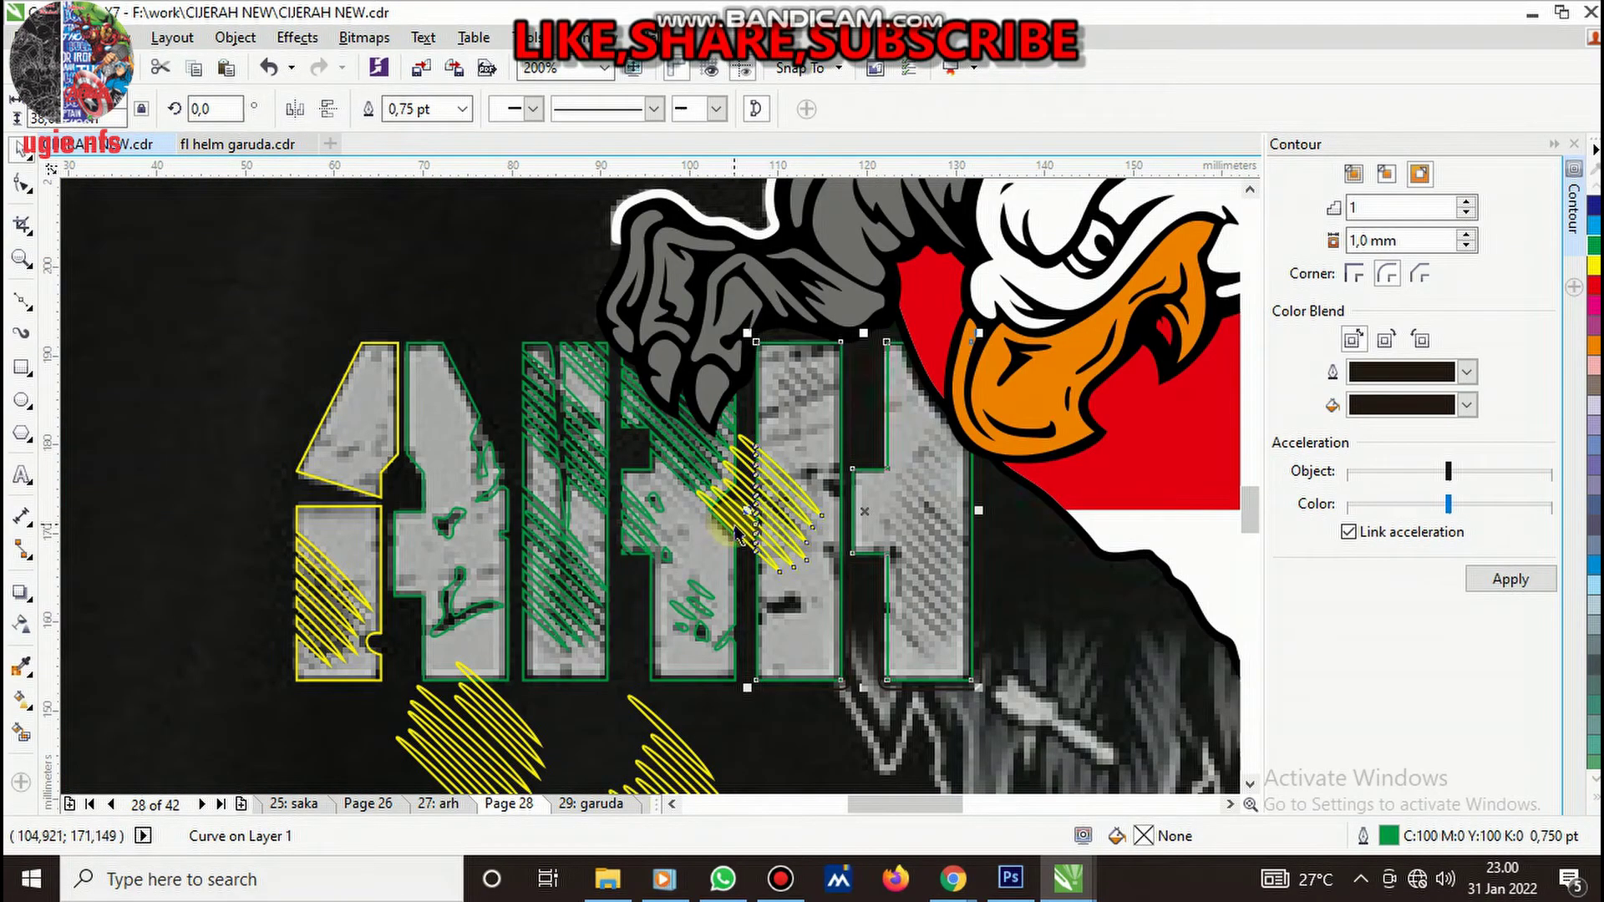
left_click(737, 535)
scroll(809, 374, "up", 2)
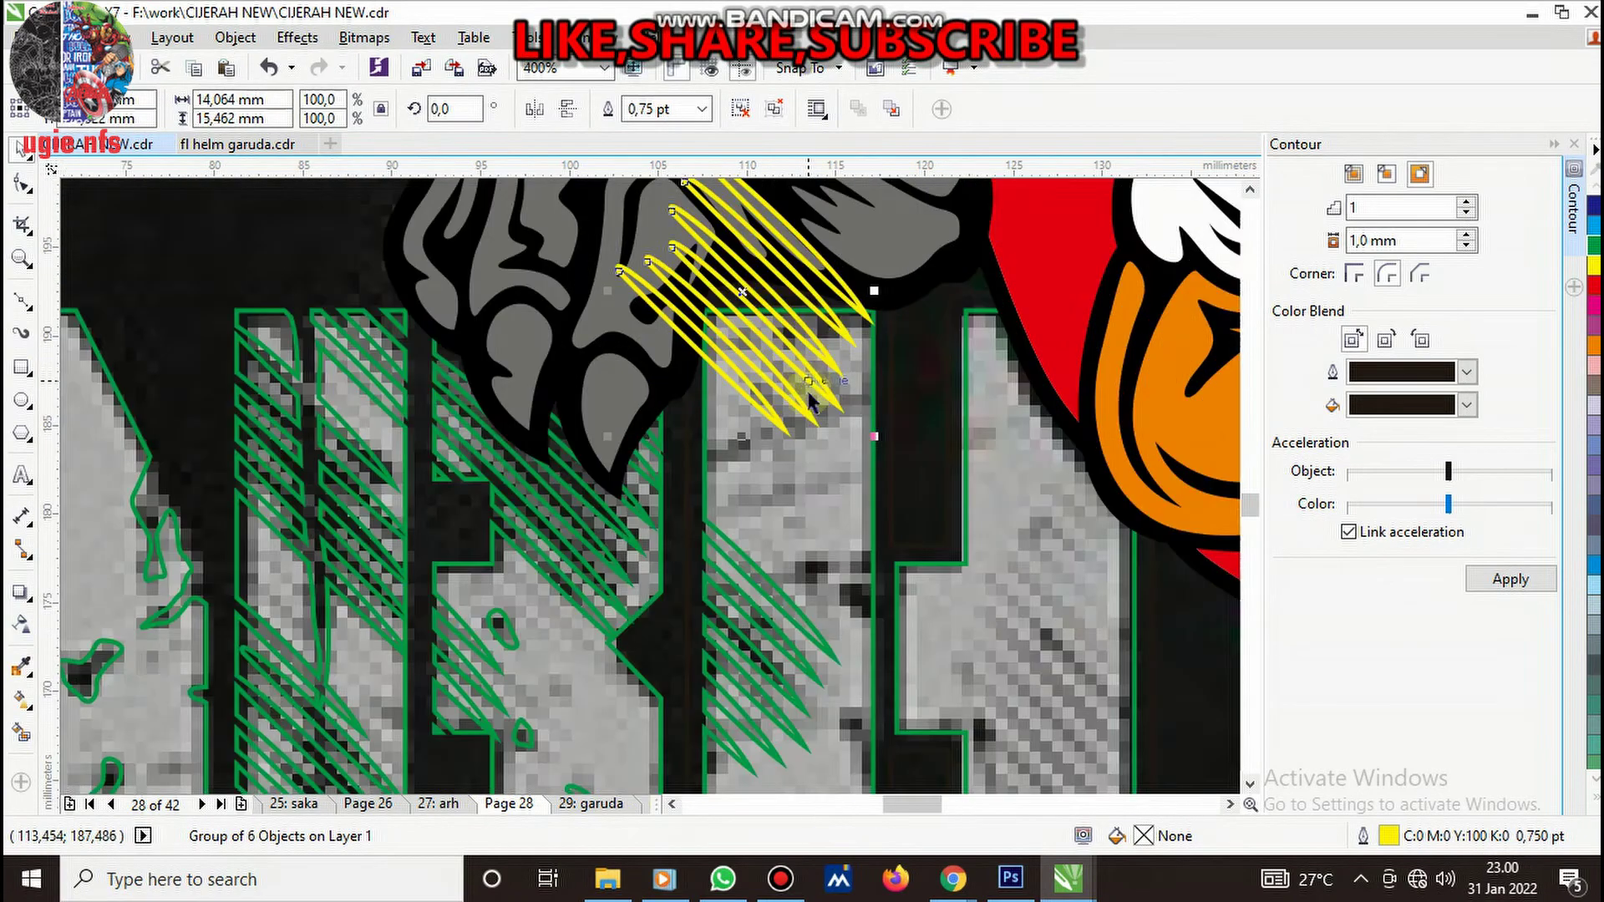
left_click_drag(766, 408, 775, 409)
left_click(791, 464, "shift")
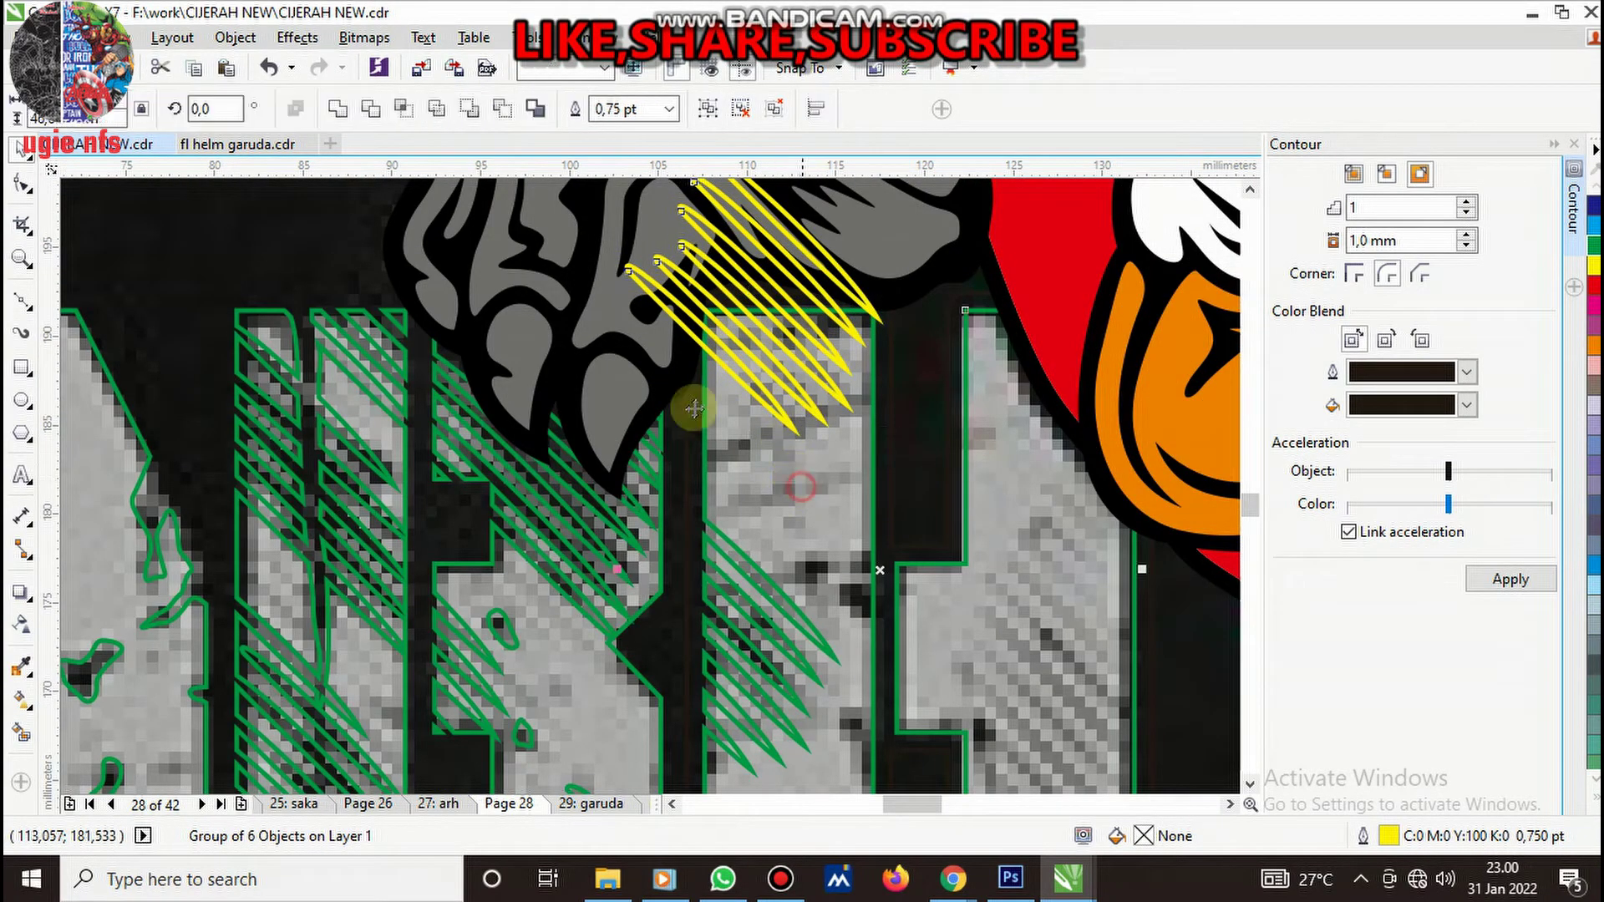
left_click(370, 109)
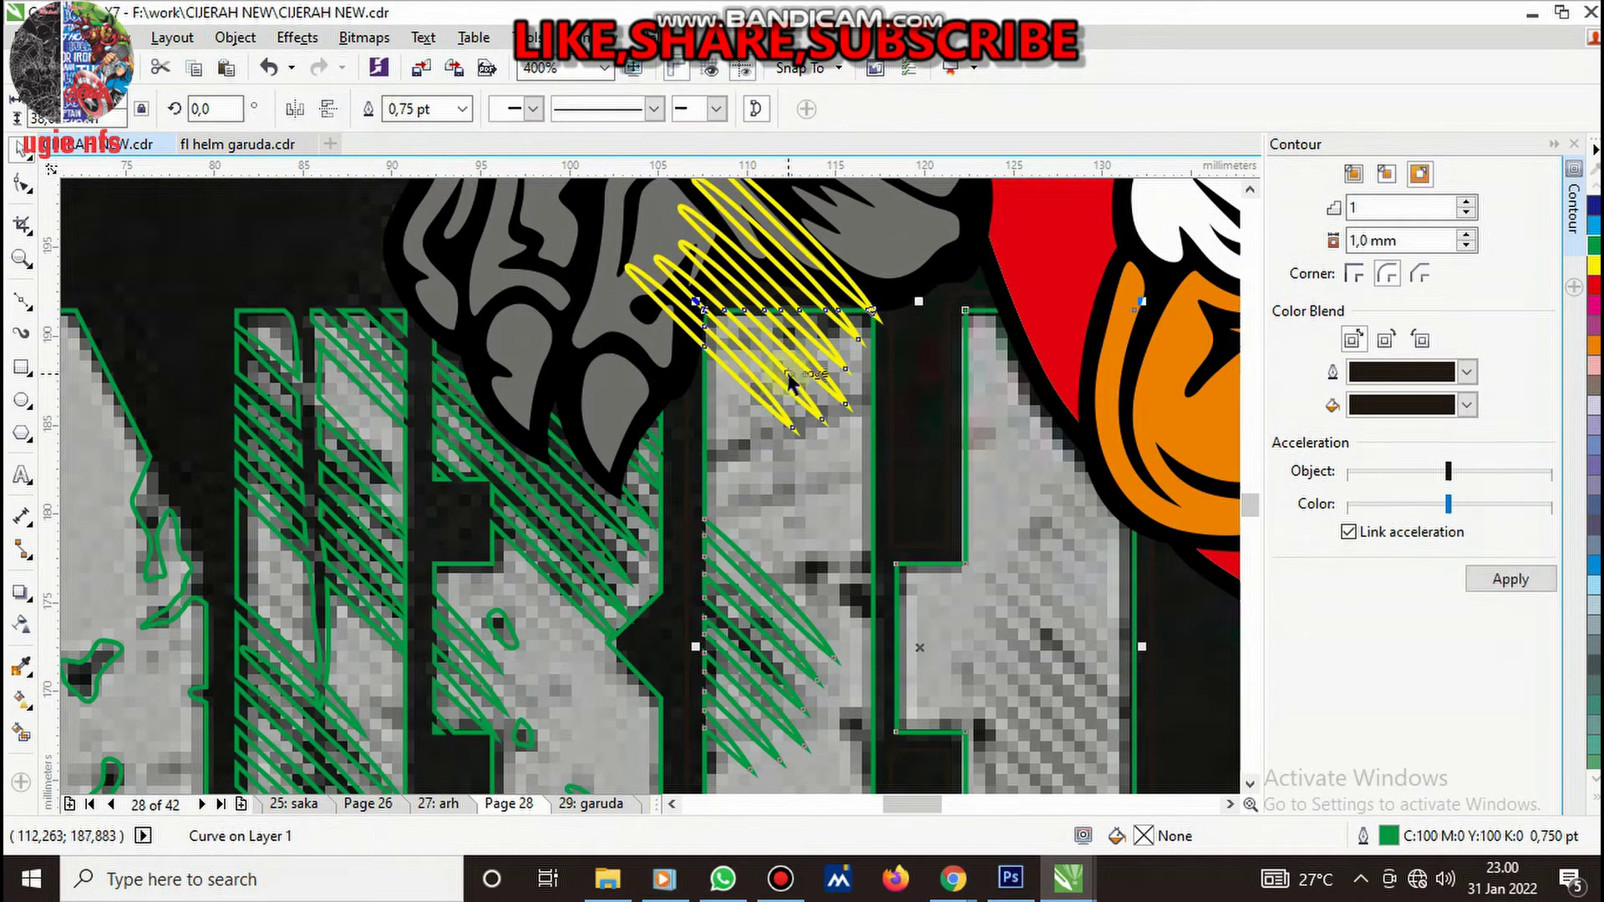
- Move the scratch group down onto the lower part of the rightmost letter
left_click(677, 289)
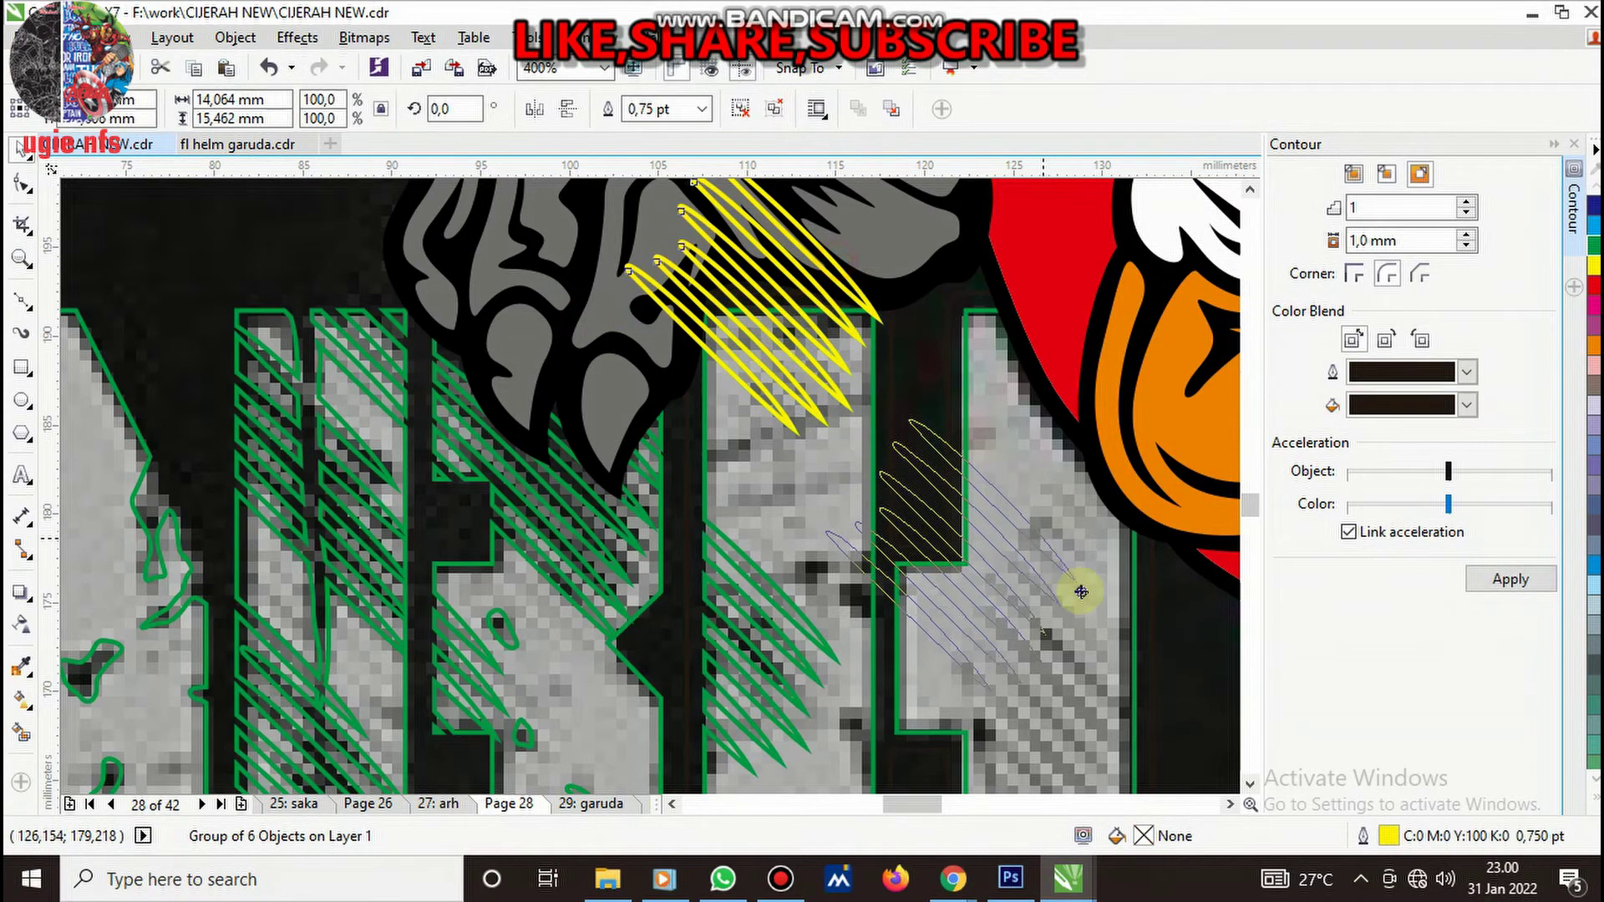
left_click_drag(805, 393, 1082, 785)
scroll(1082, 531, "down", 3)
scroll(1051, 585, "up", 3)
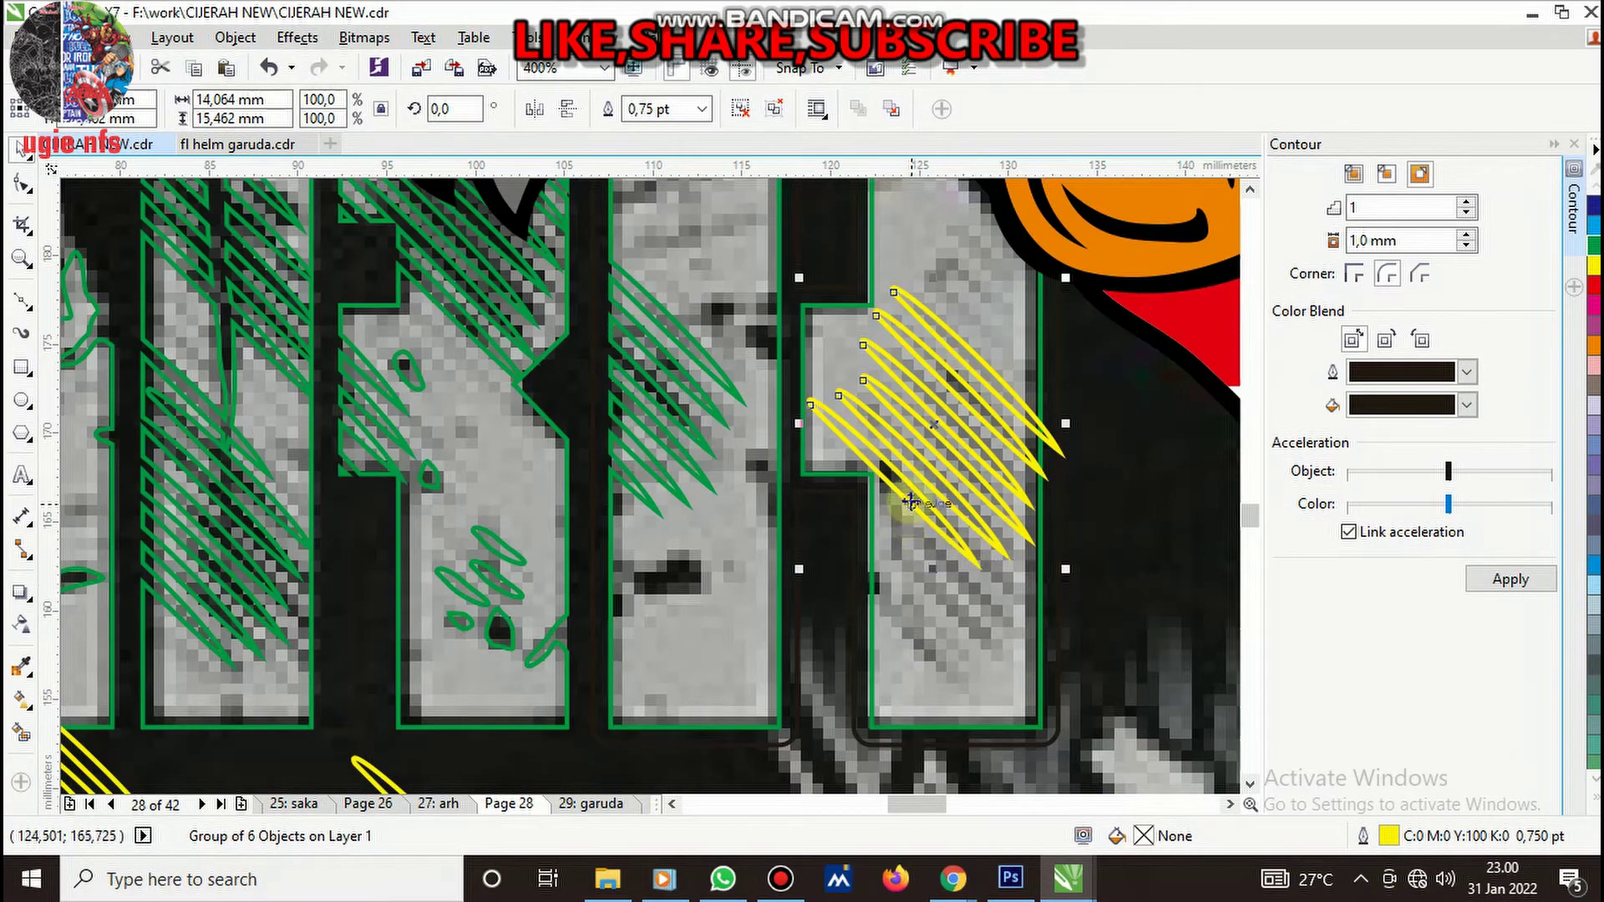
left_click_drag(910, 501, 986, 622)
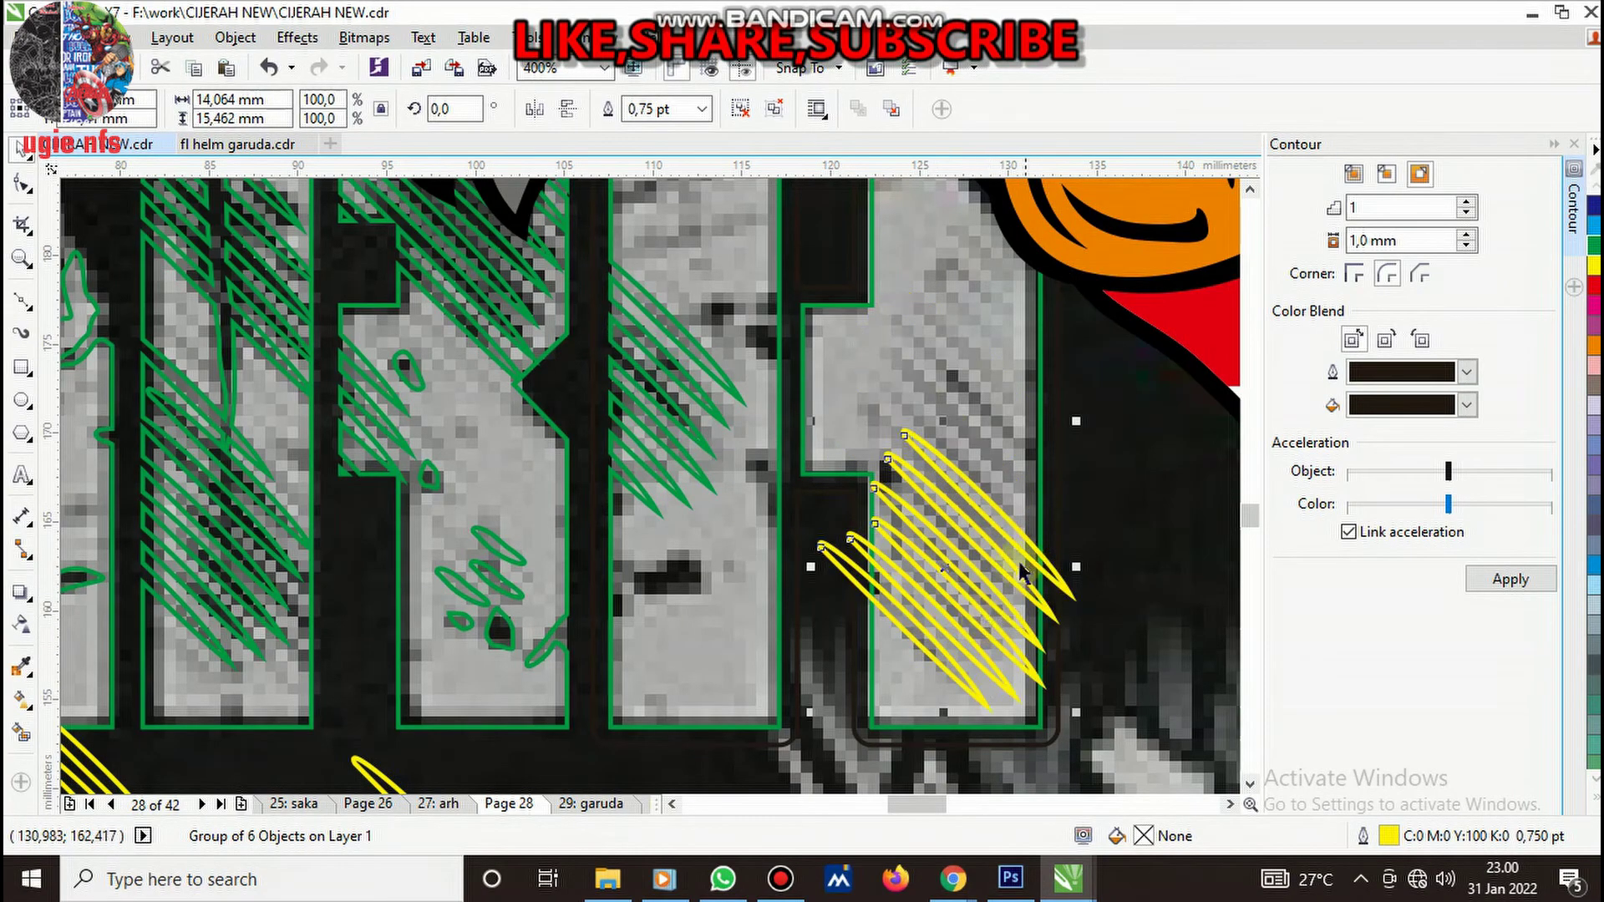
- Reshape a yellow scratch stroke by pulling its end node up and left
left_click(22, 199)
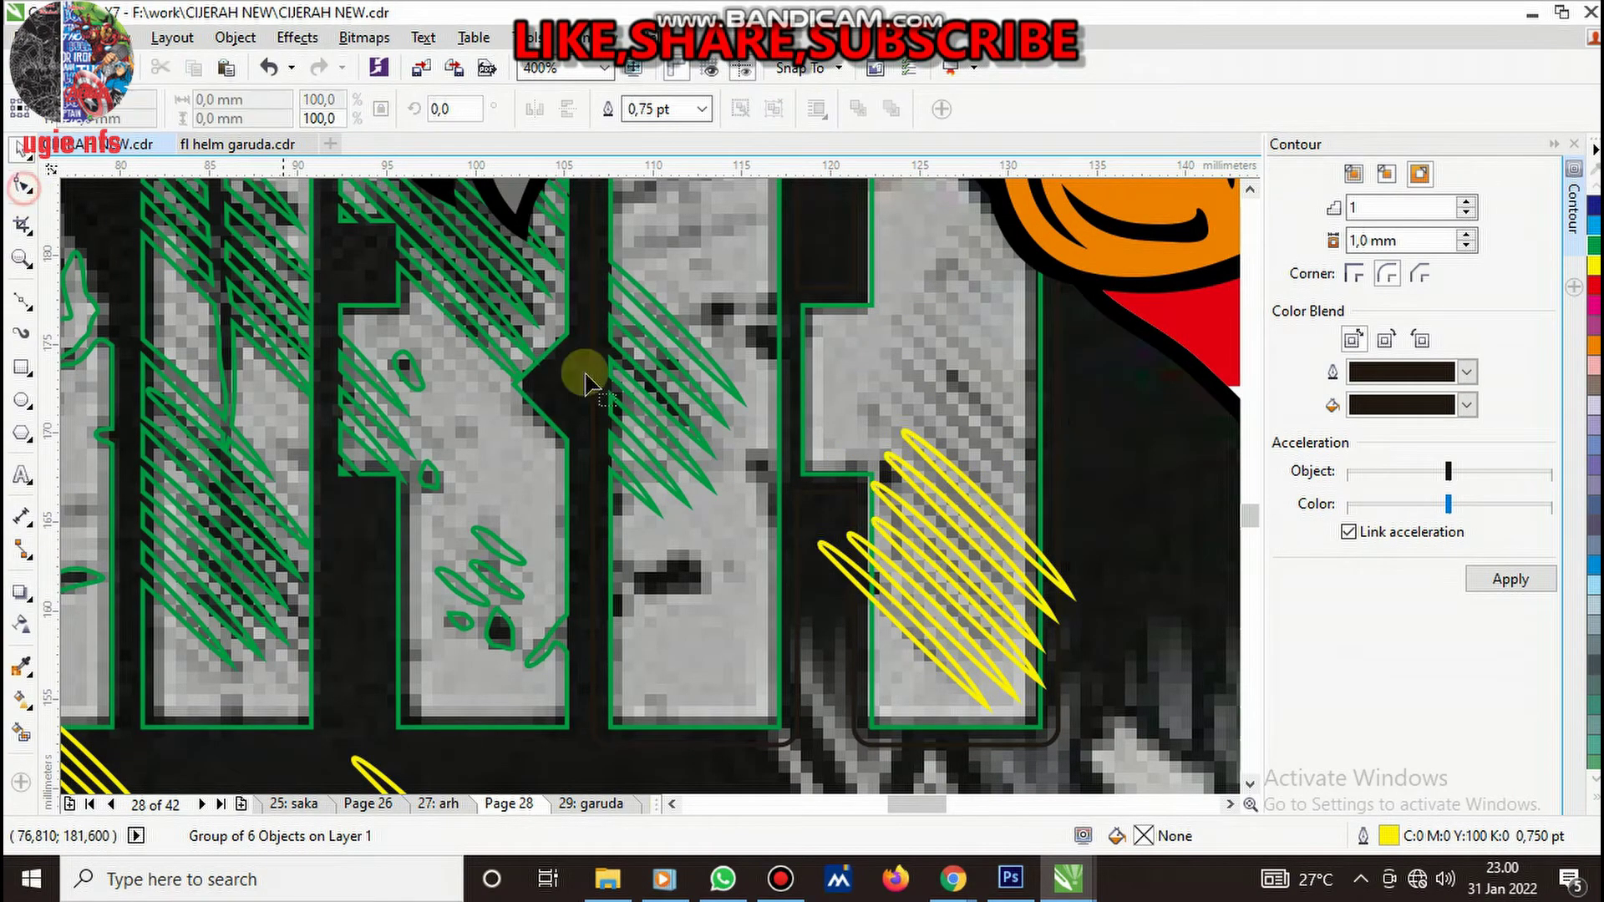
scroll(890, 459, "up", 2)
left_click(905, 467)
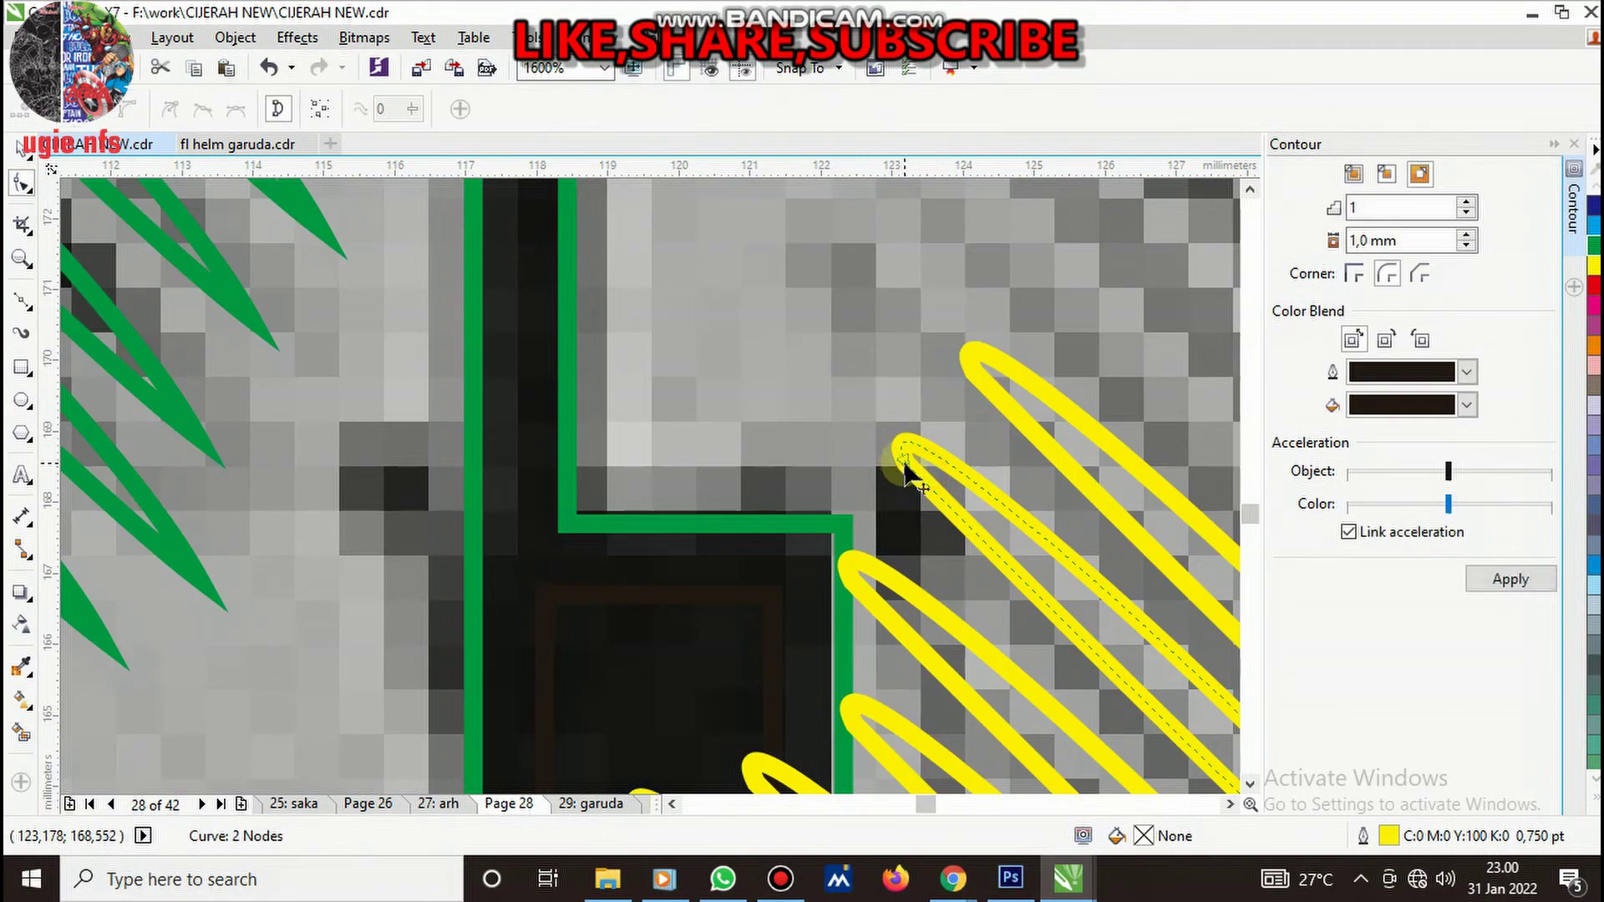
left_click_drag(904, 461, 802, 361)
scroll(869, 451, "down", 1)
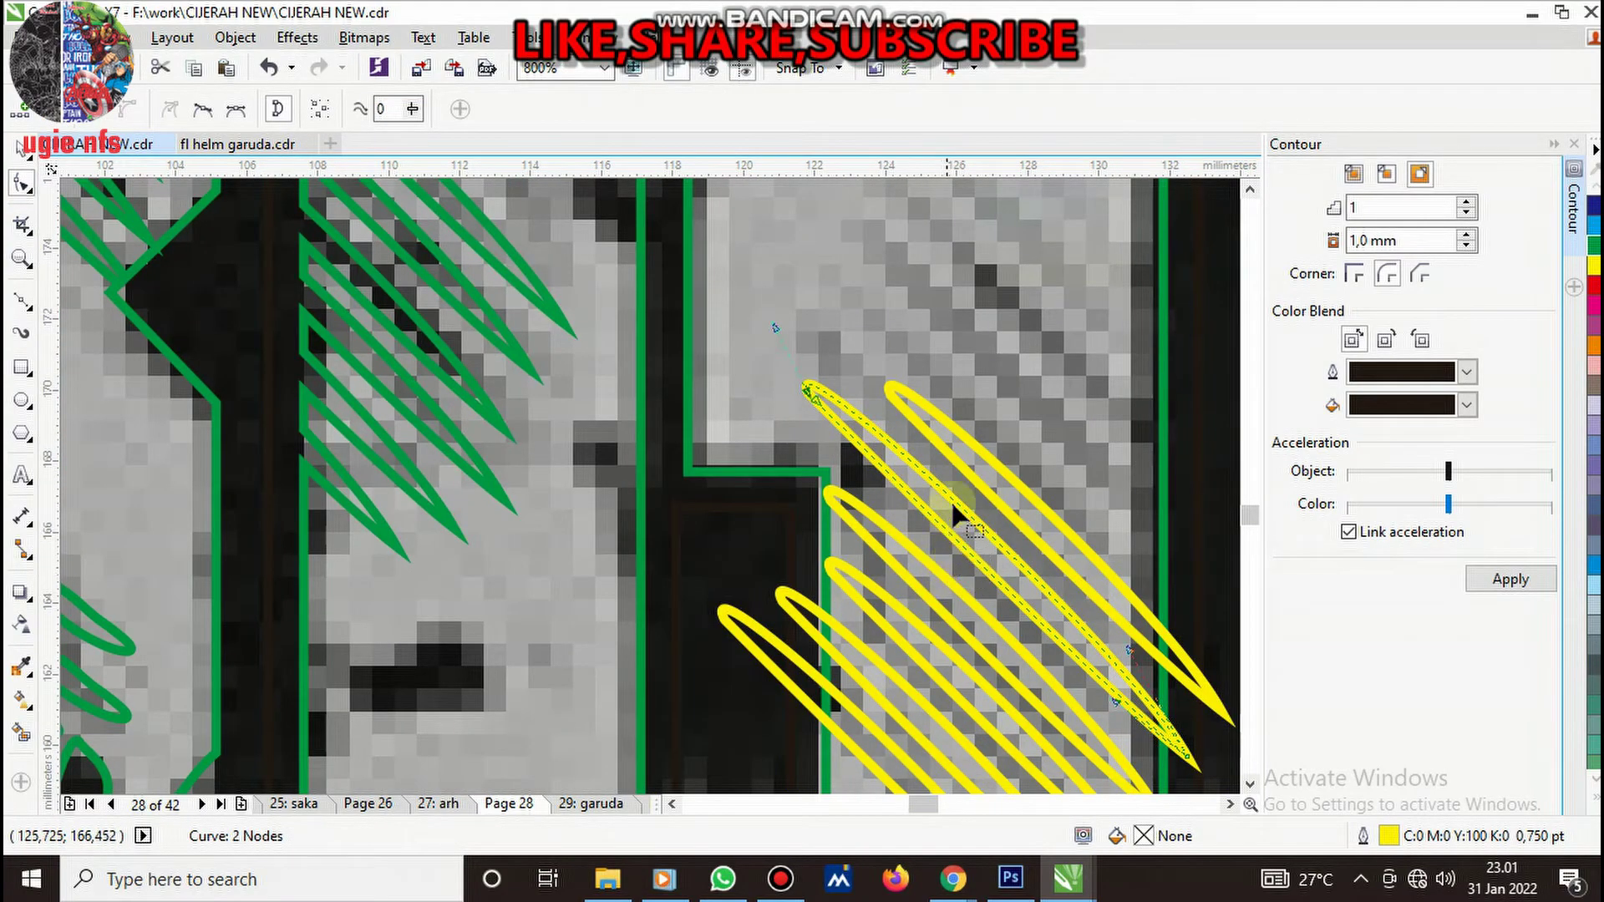
left_click_drag(826, 359, 801, 333)
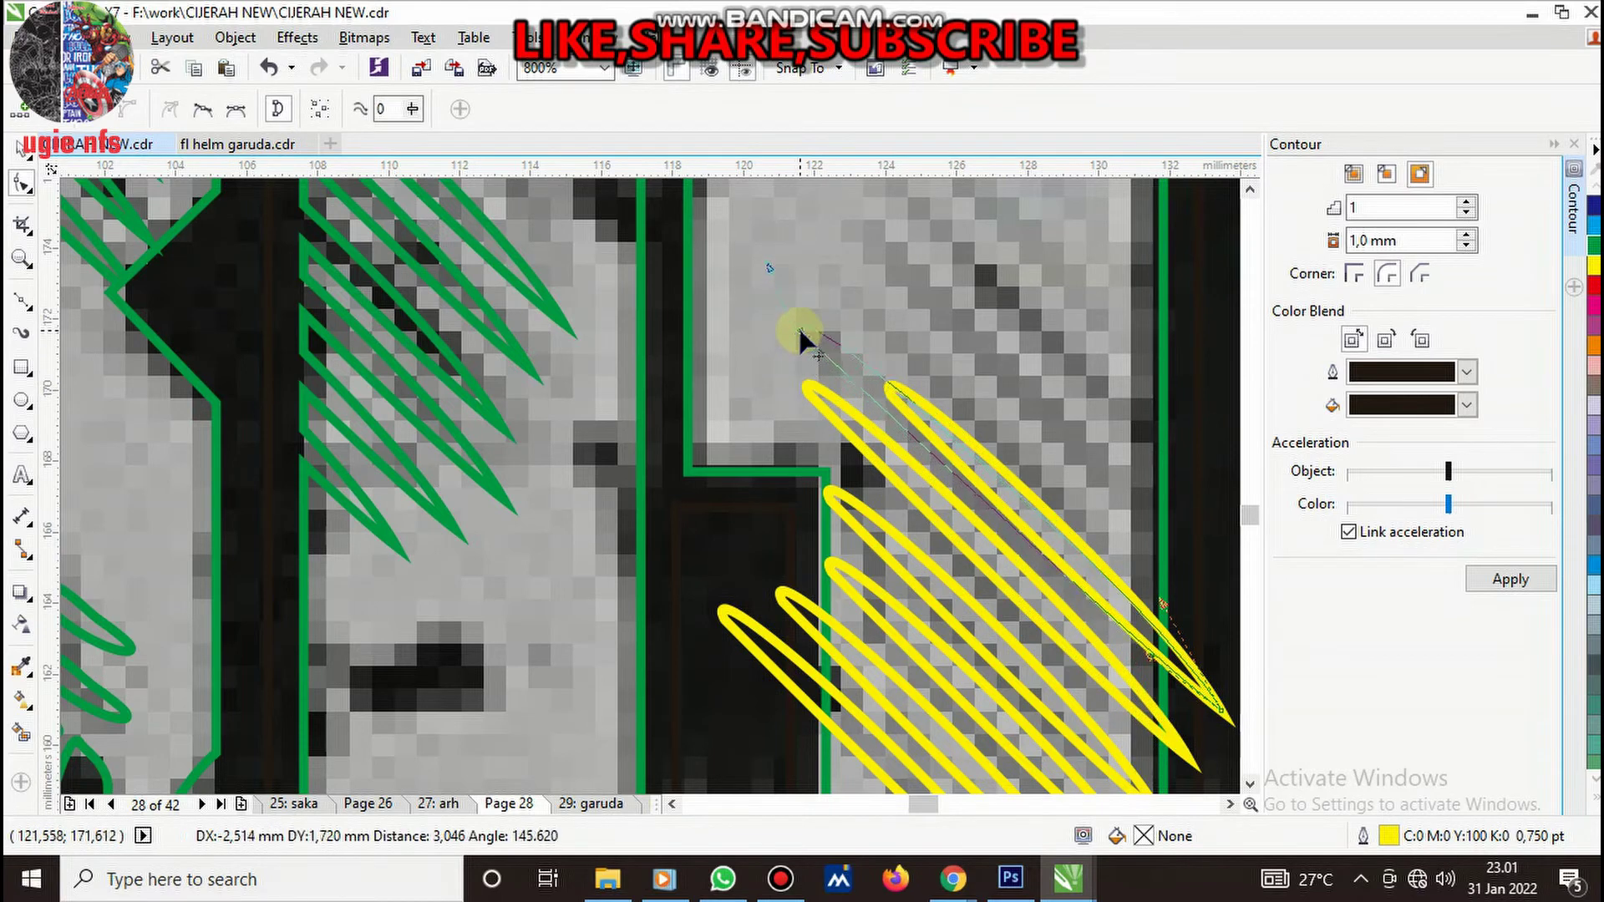
key("space")
- Move and stretch scratch strokes up and to the right to extend the hatch
mouse_move(1012, 491)
left_mouse_down()
mouse_move(1005, 416)
mouse_move(1013, 428)
left_mouse_up()
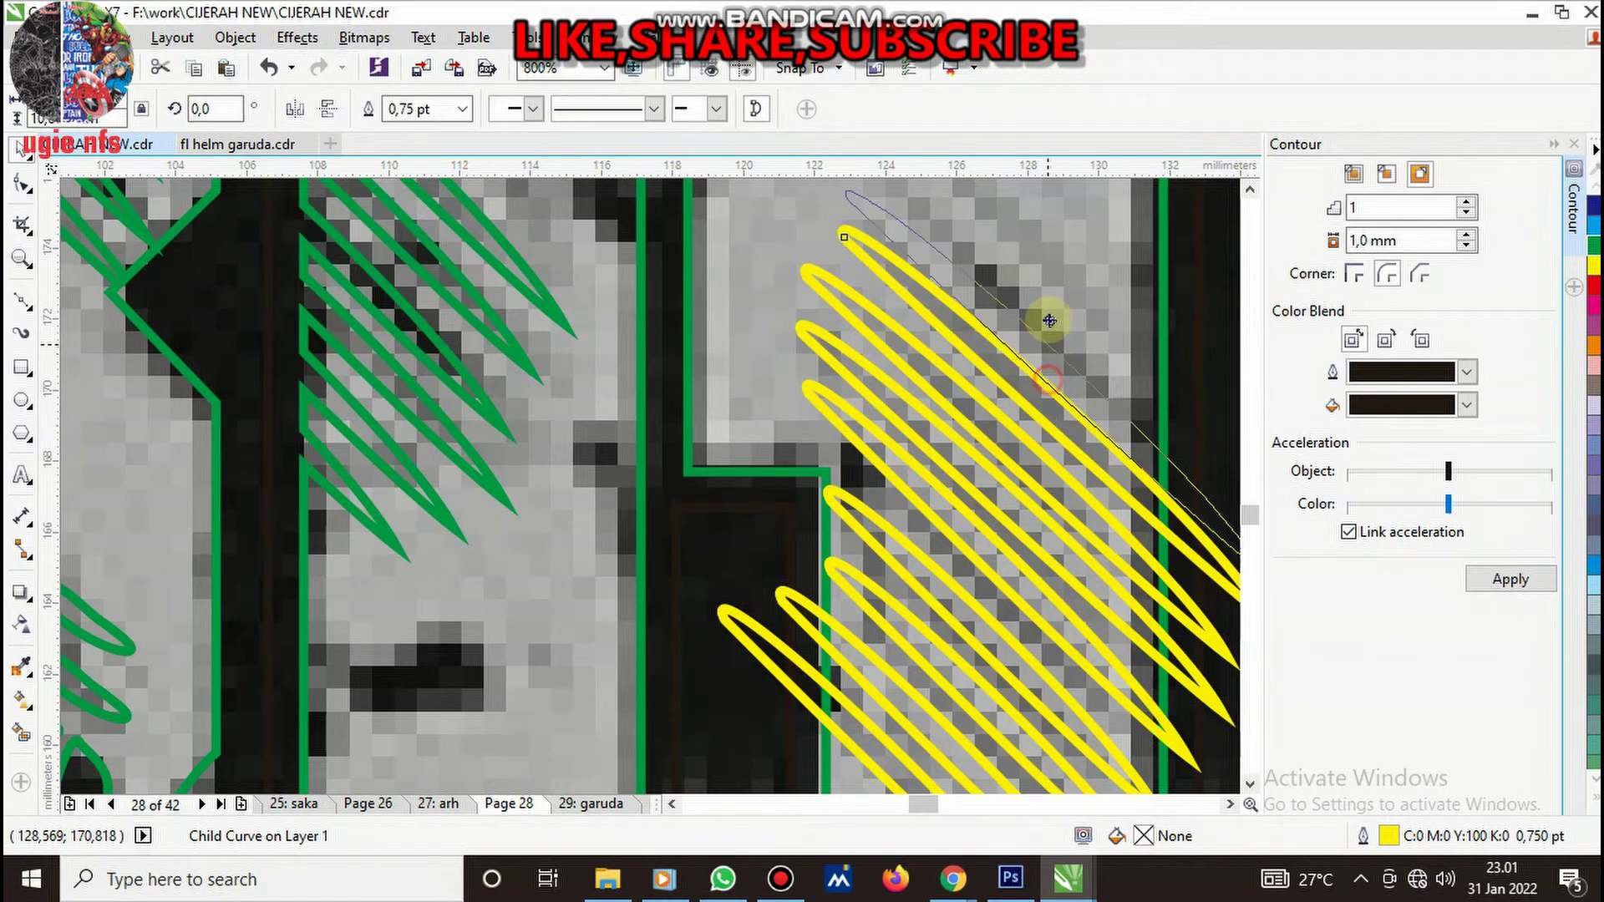
scroll(1061, 359, "down", 2)
scroll(1071, 354, "up", 1)
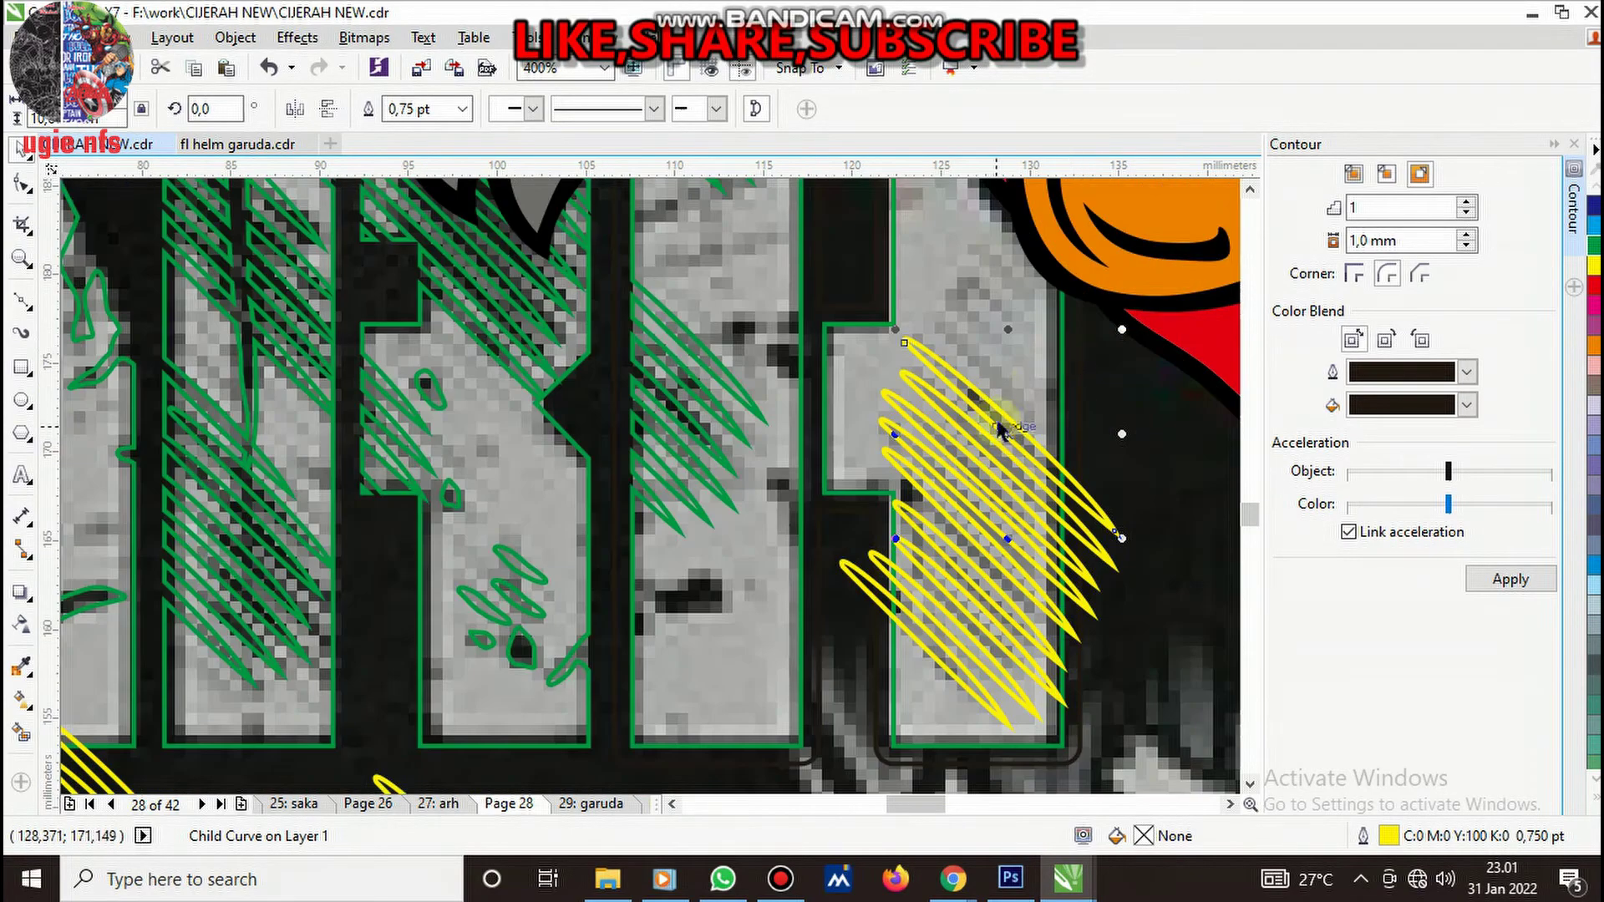
left_click_drag(1021, 393, 1057, 355)
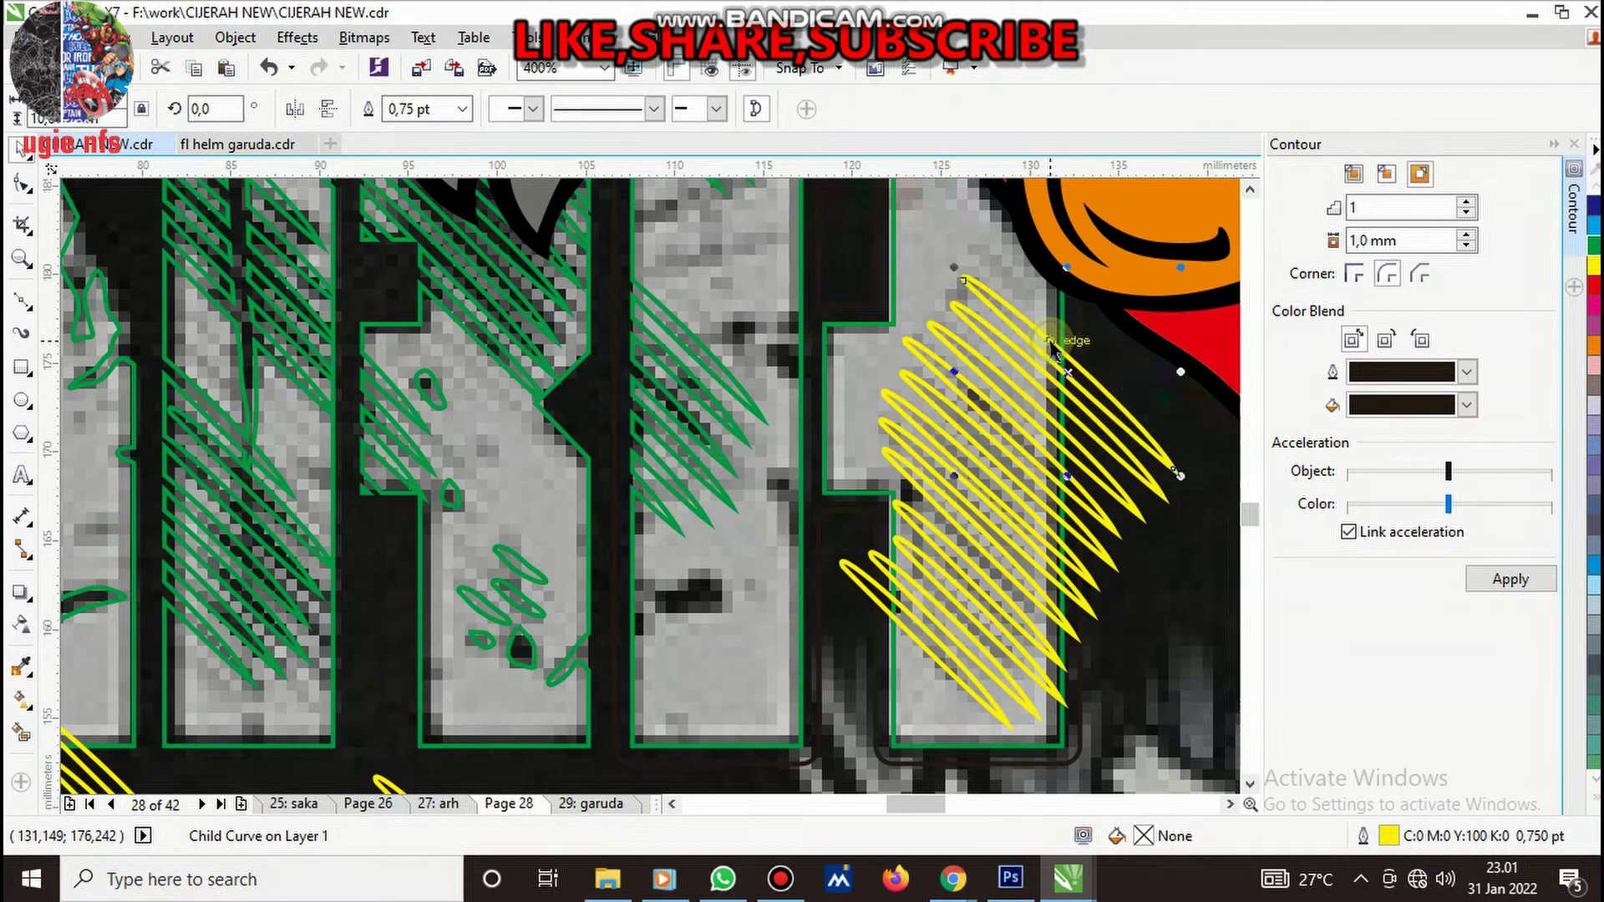
key("space")
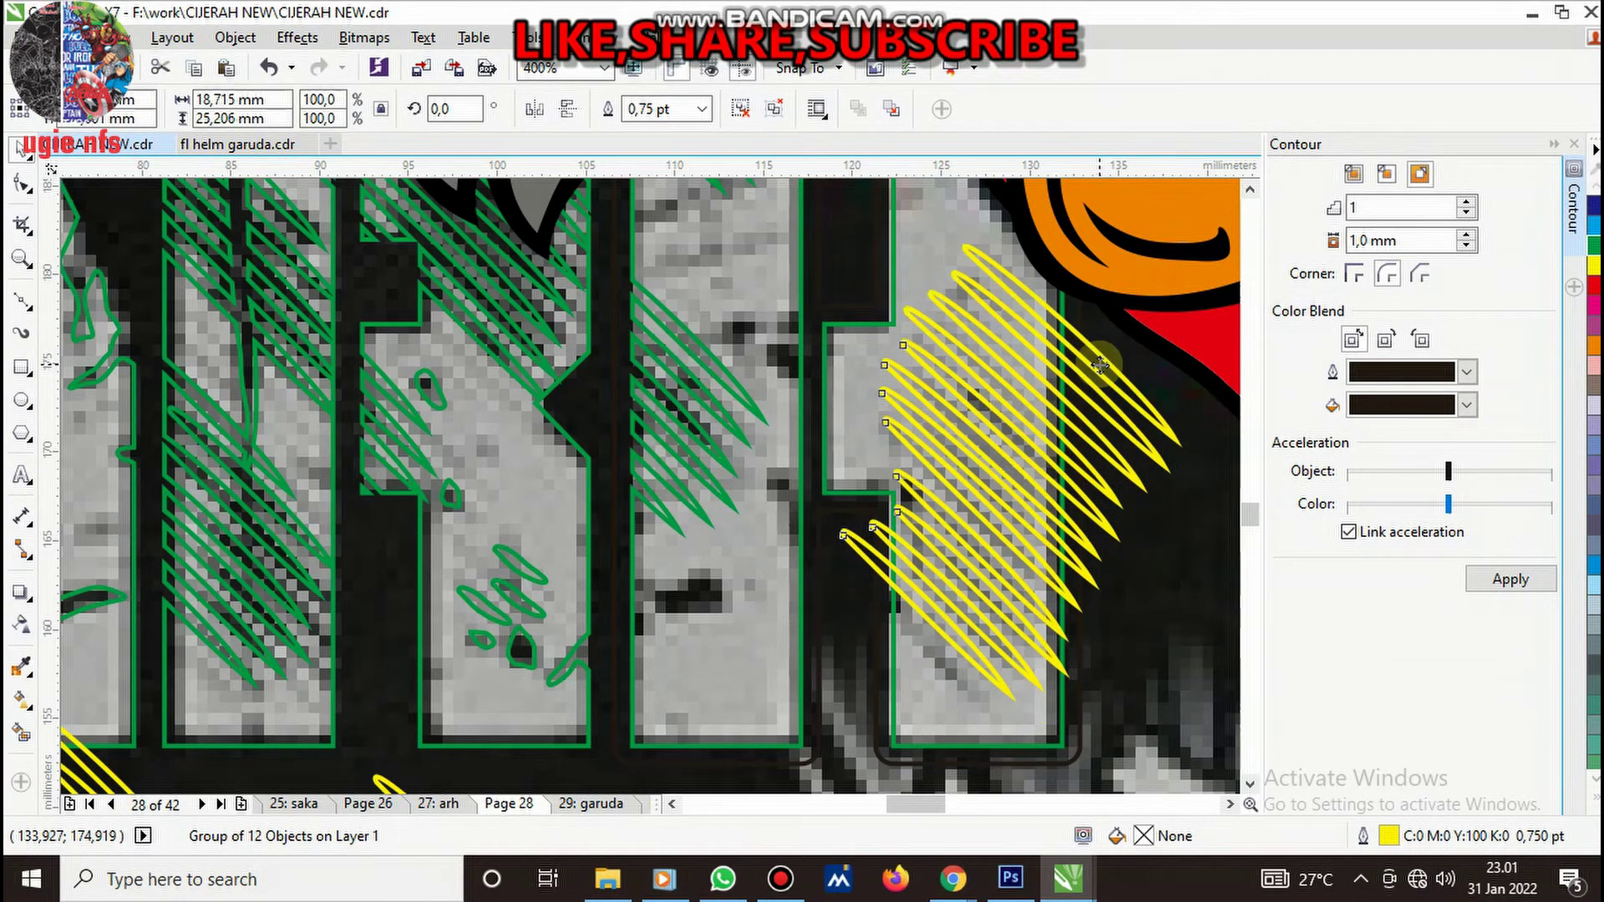
left_click(1079, 383, "ctrl")
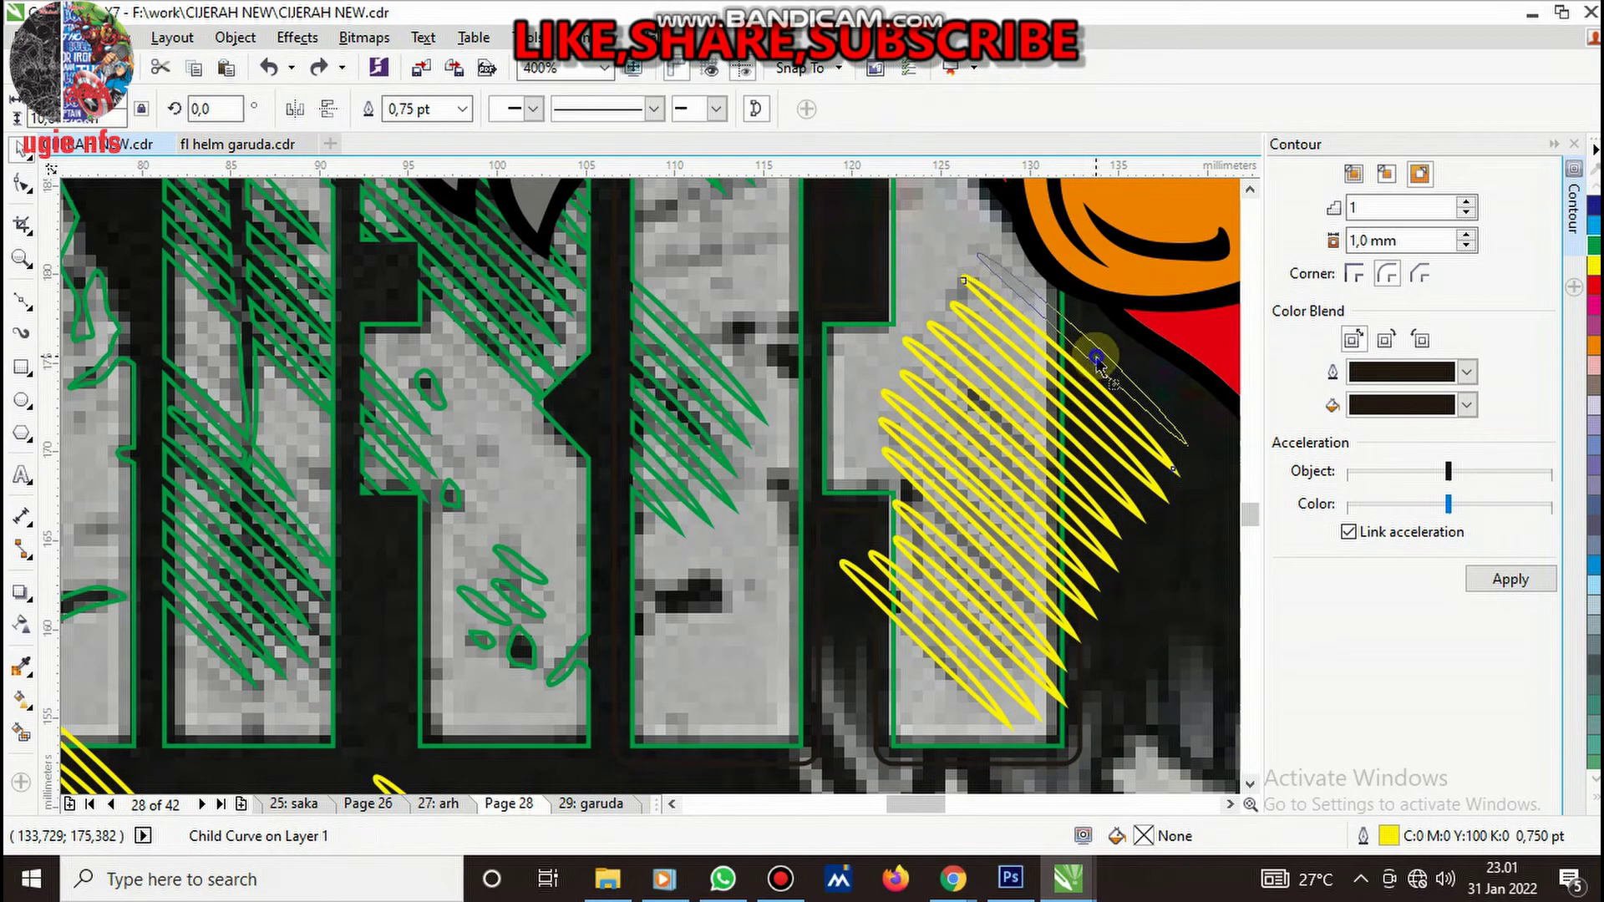
left_click_drag(1090, 366, 1103, 344)
key("Escape")
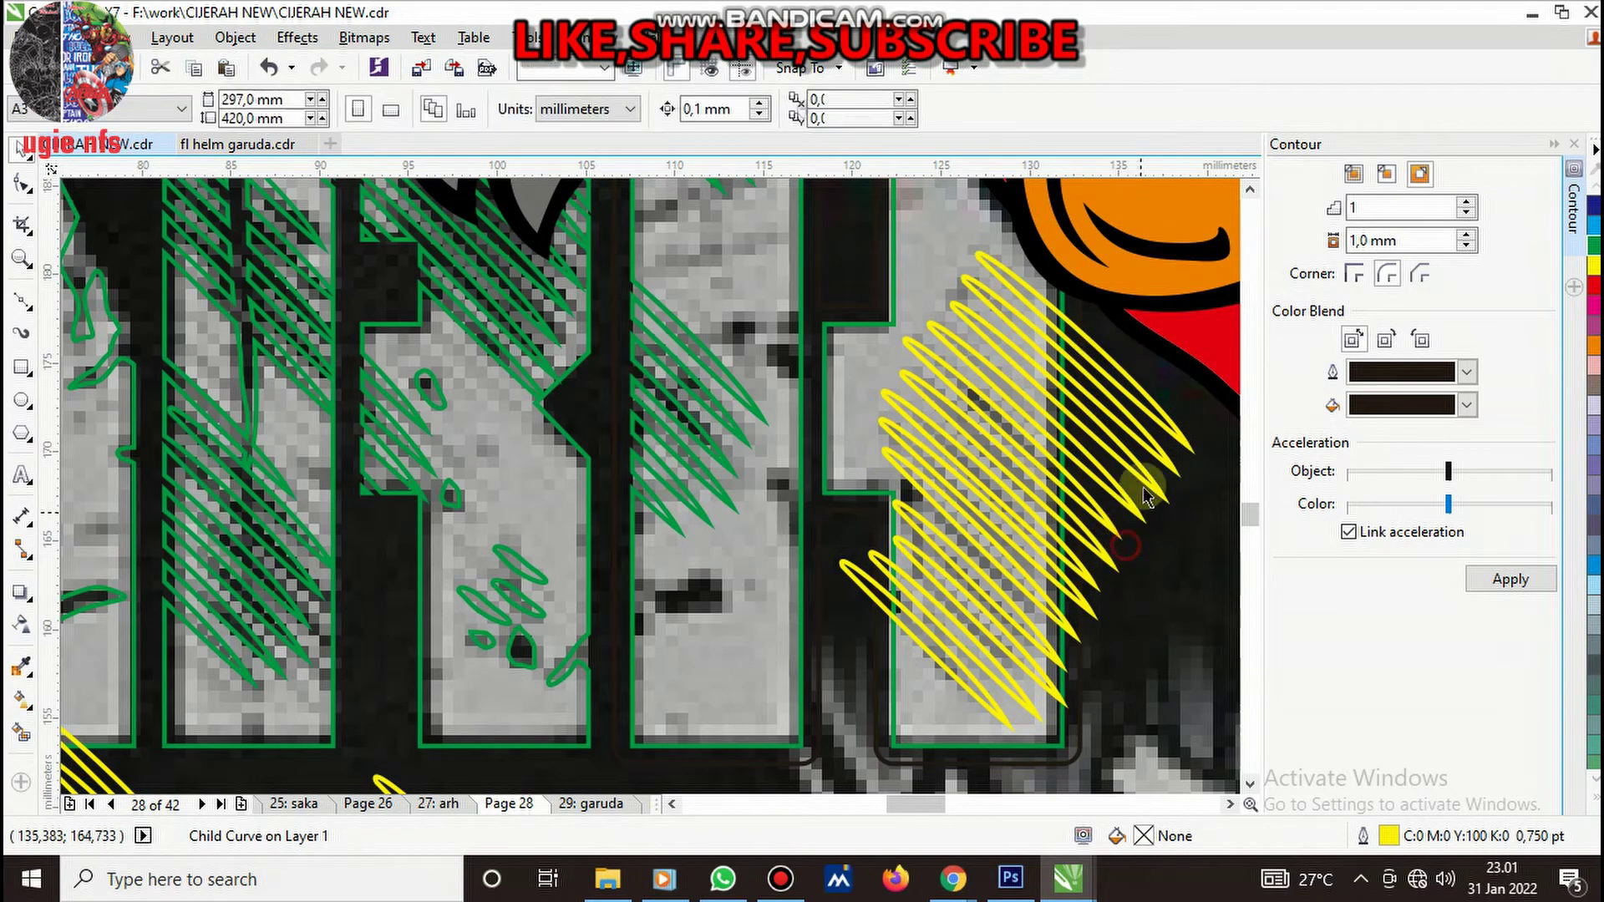
- Select the scratch group with the rightmost letter outline and drag the group down off the letters
left_click(1165, 430)
left_click(608, 266, "shift")
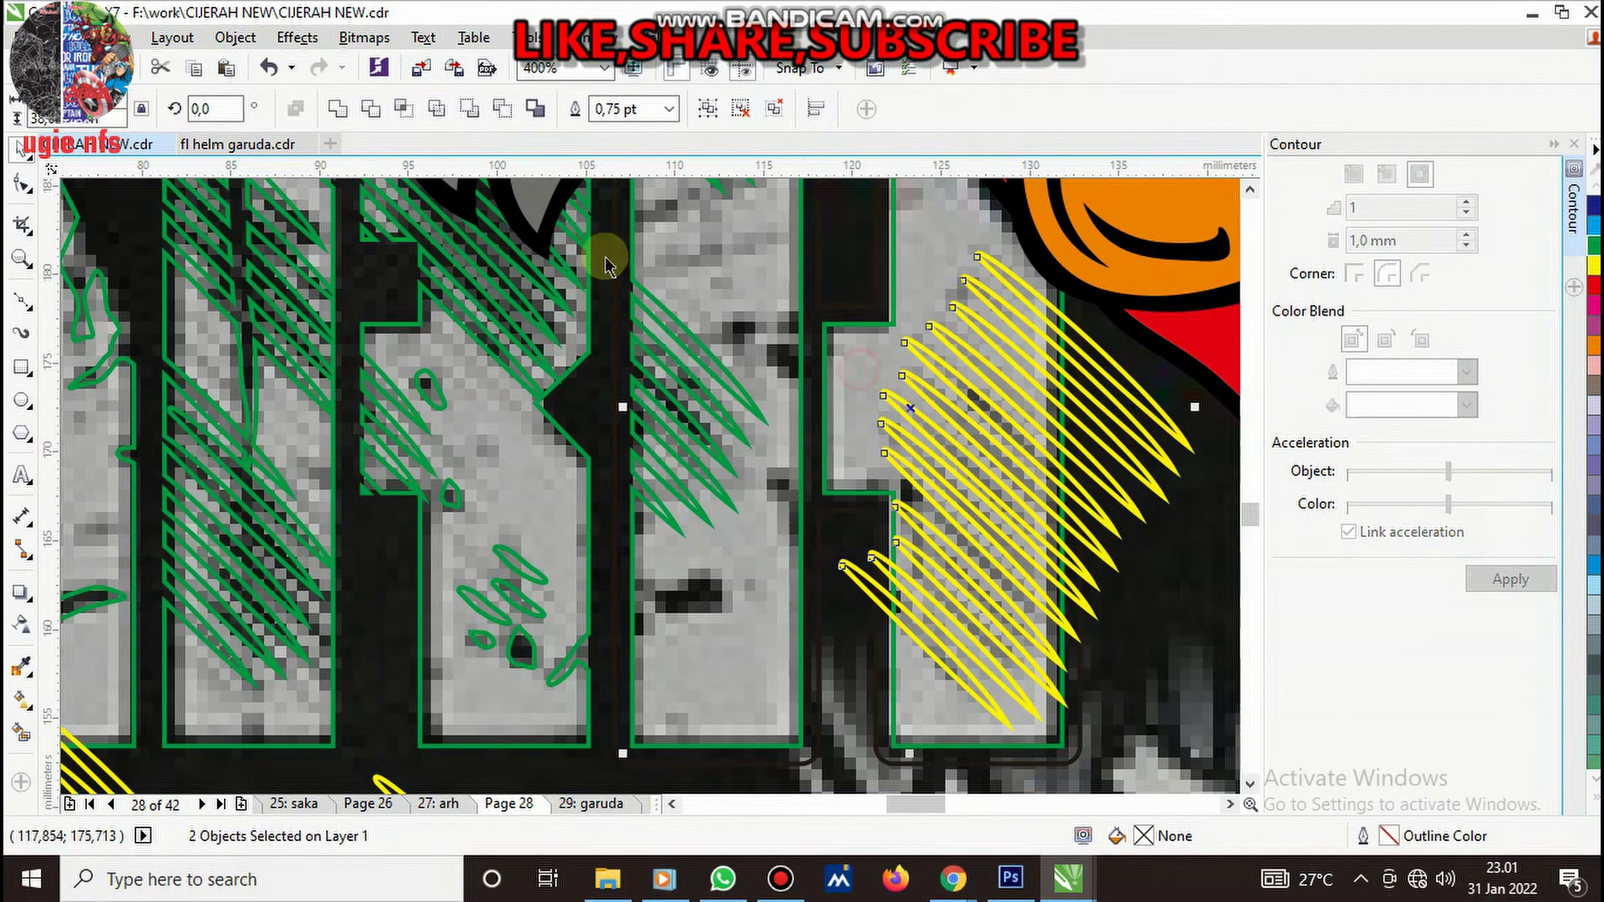
scroll(794, 342, "down", 1)
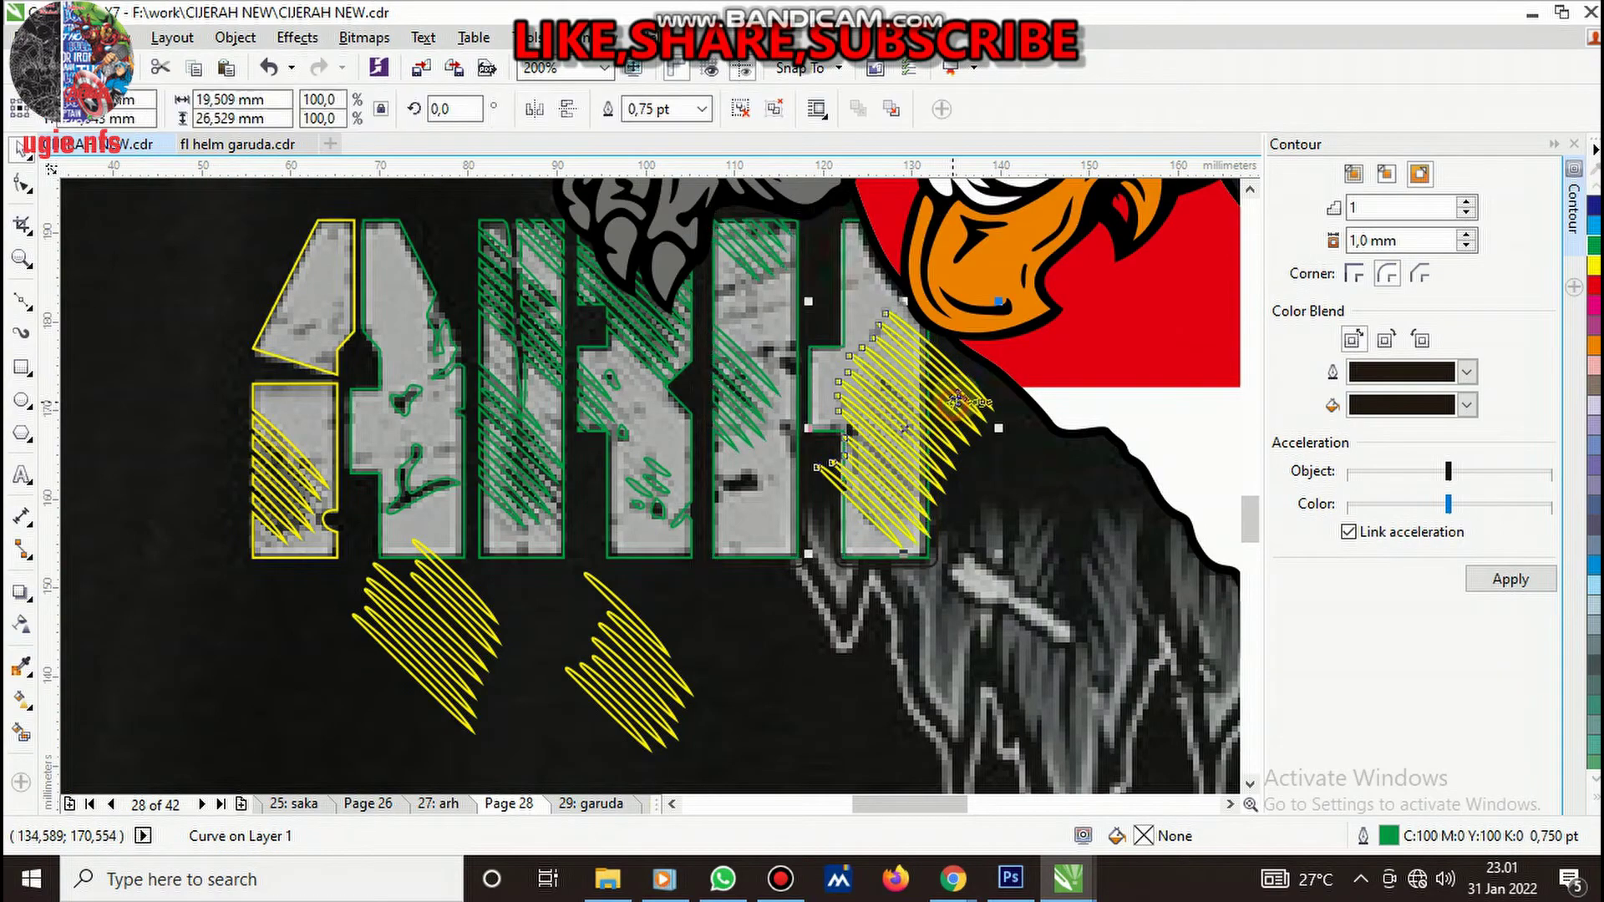
left_click_drag(952, 418, 934, 657)
scroll(778, 509, "up", 1)
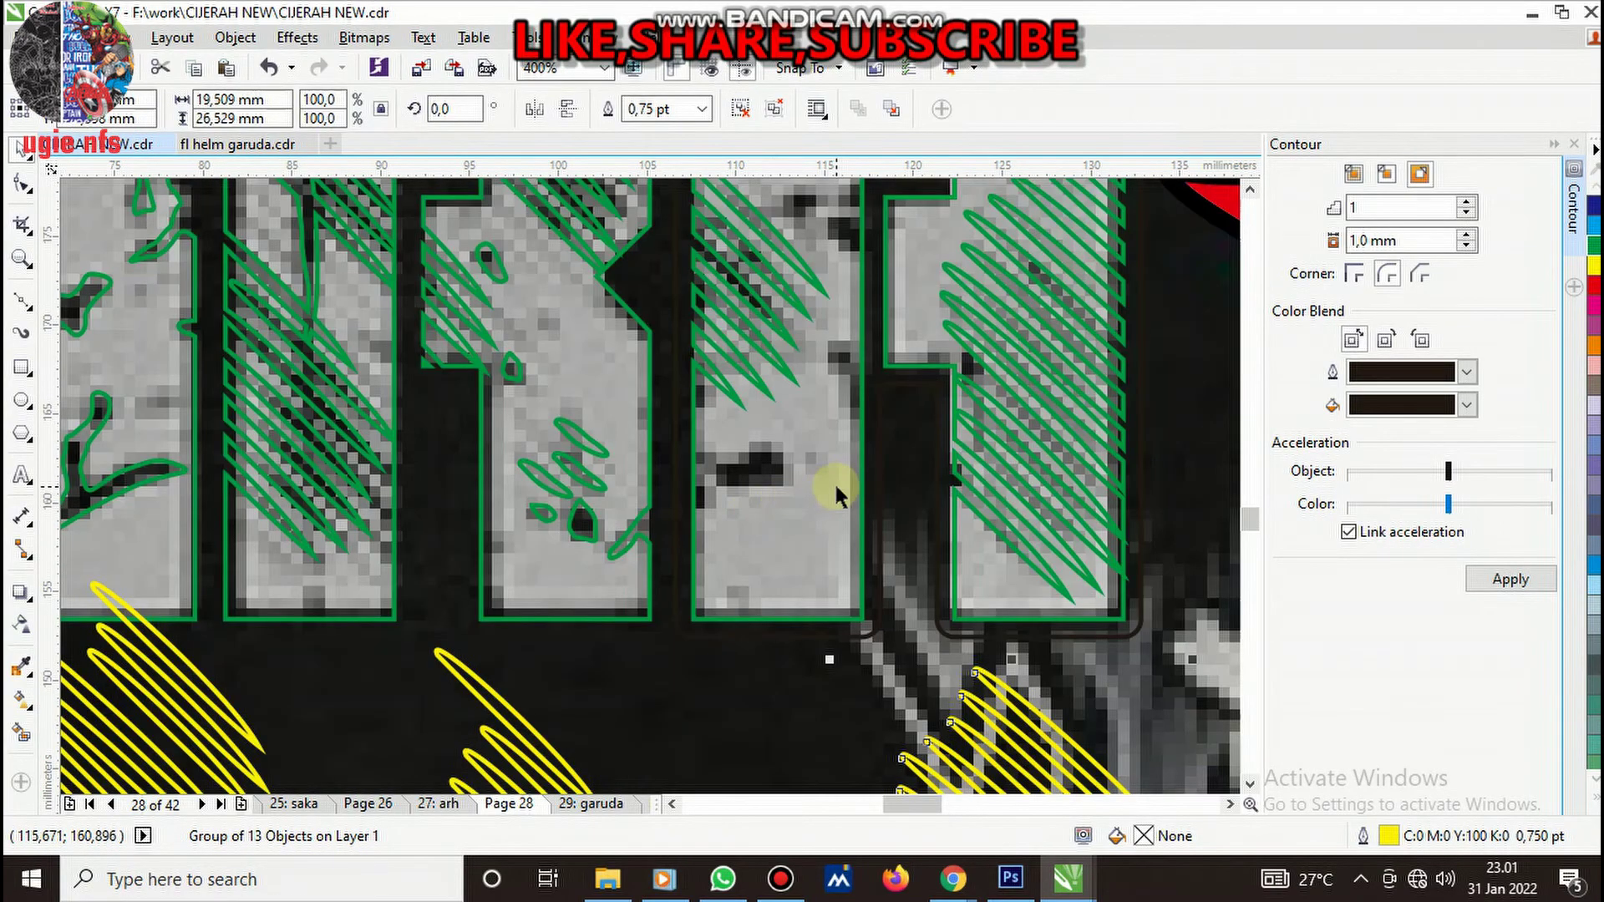
- Trace a four-node speck outline and a leaf-shaped speck curve around dark spots on the letter
left_click(23, 309)
scroll(762, 476, "up", 1)
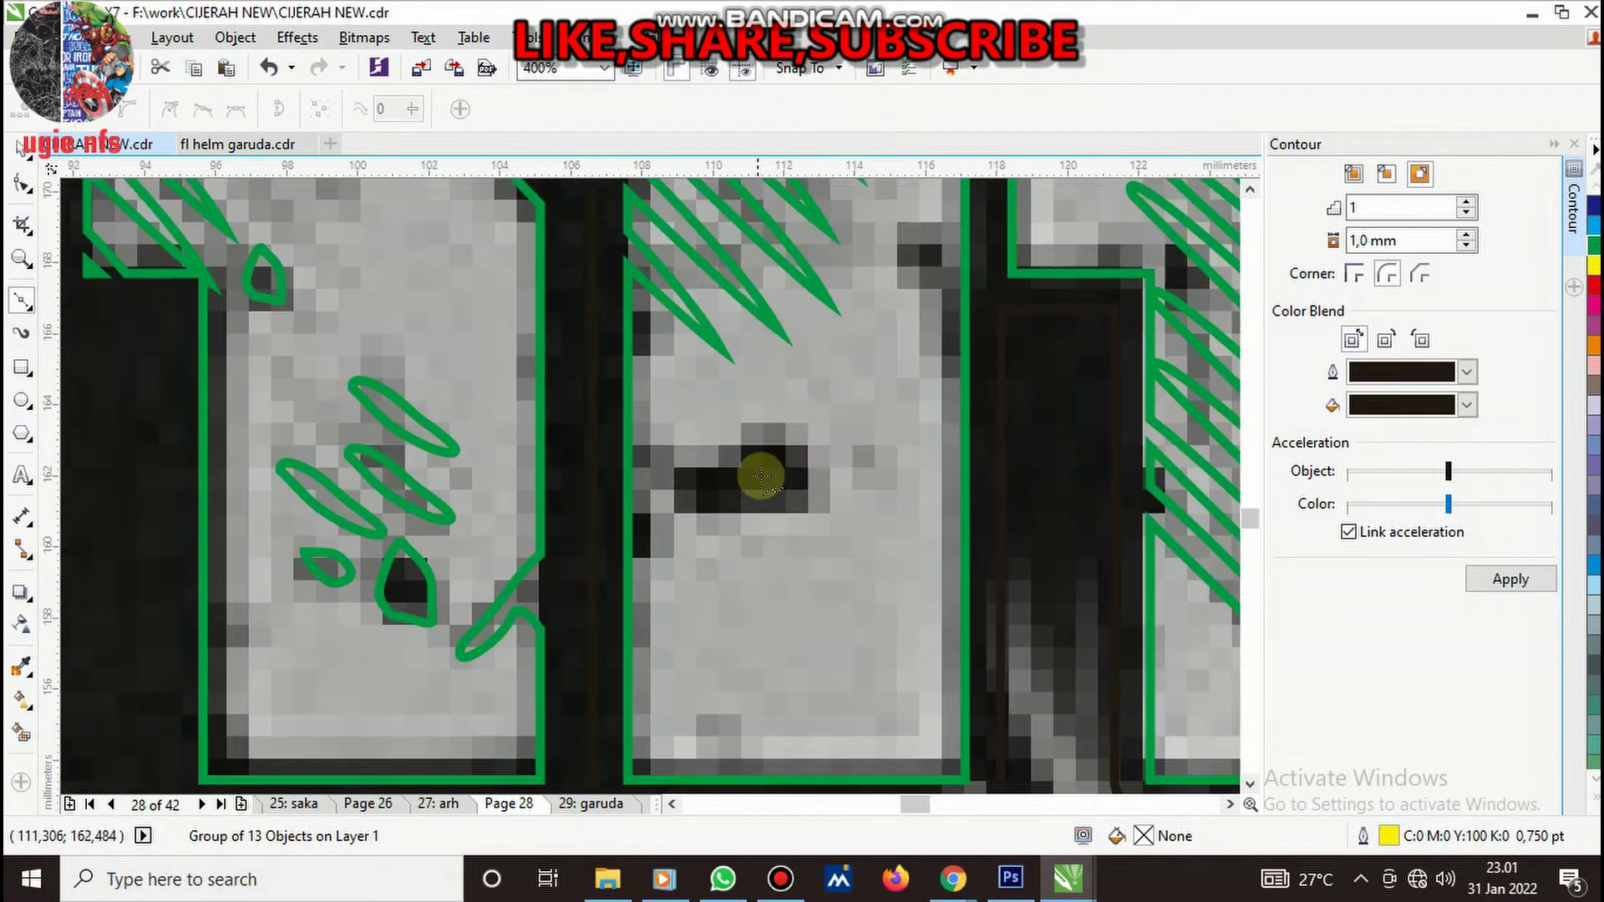
left_click(754, 517)
left_click(682, 507)
left_click(719, 465)
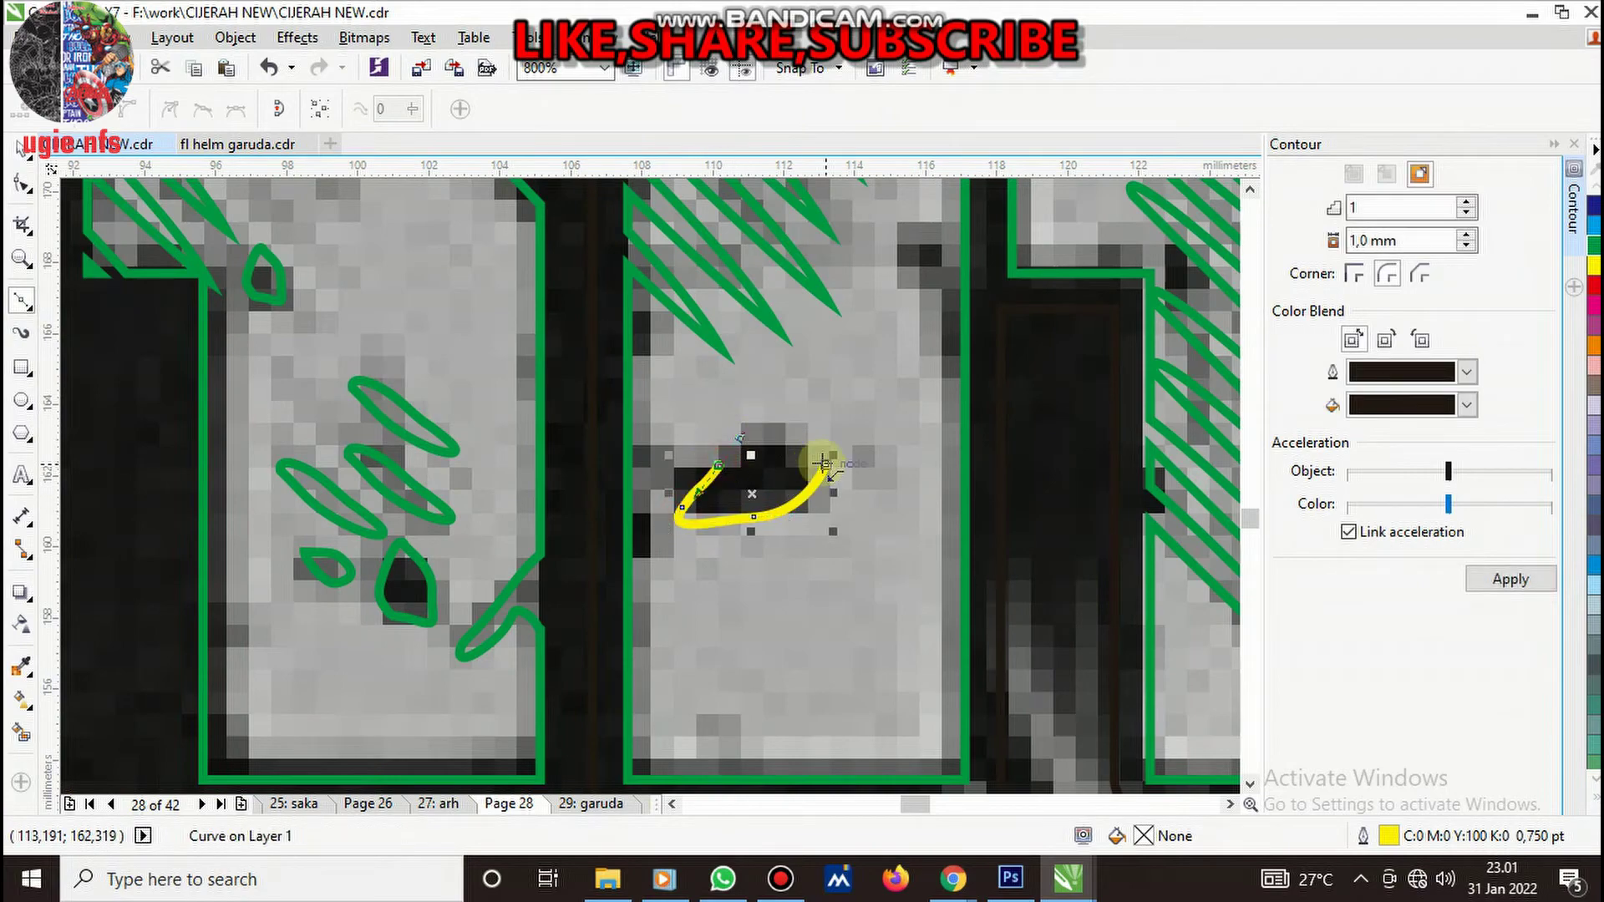
left_click(825, 464)
left_click_drag(1007, 402, 953, 342)
left_click_drag(929, 240, 1013, 355)
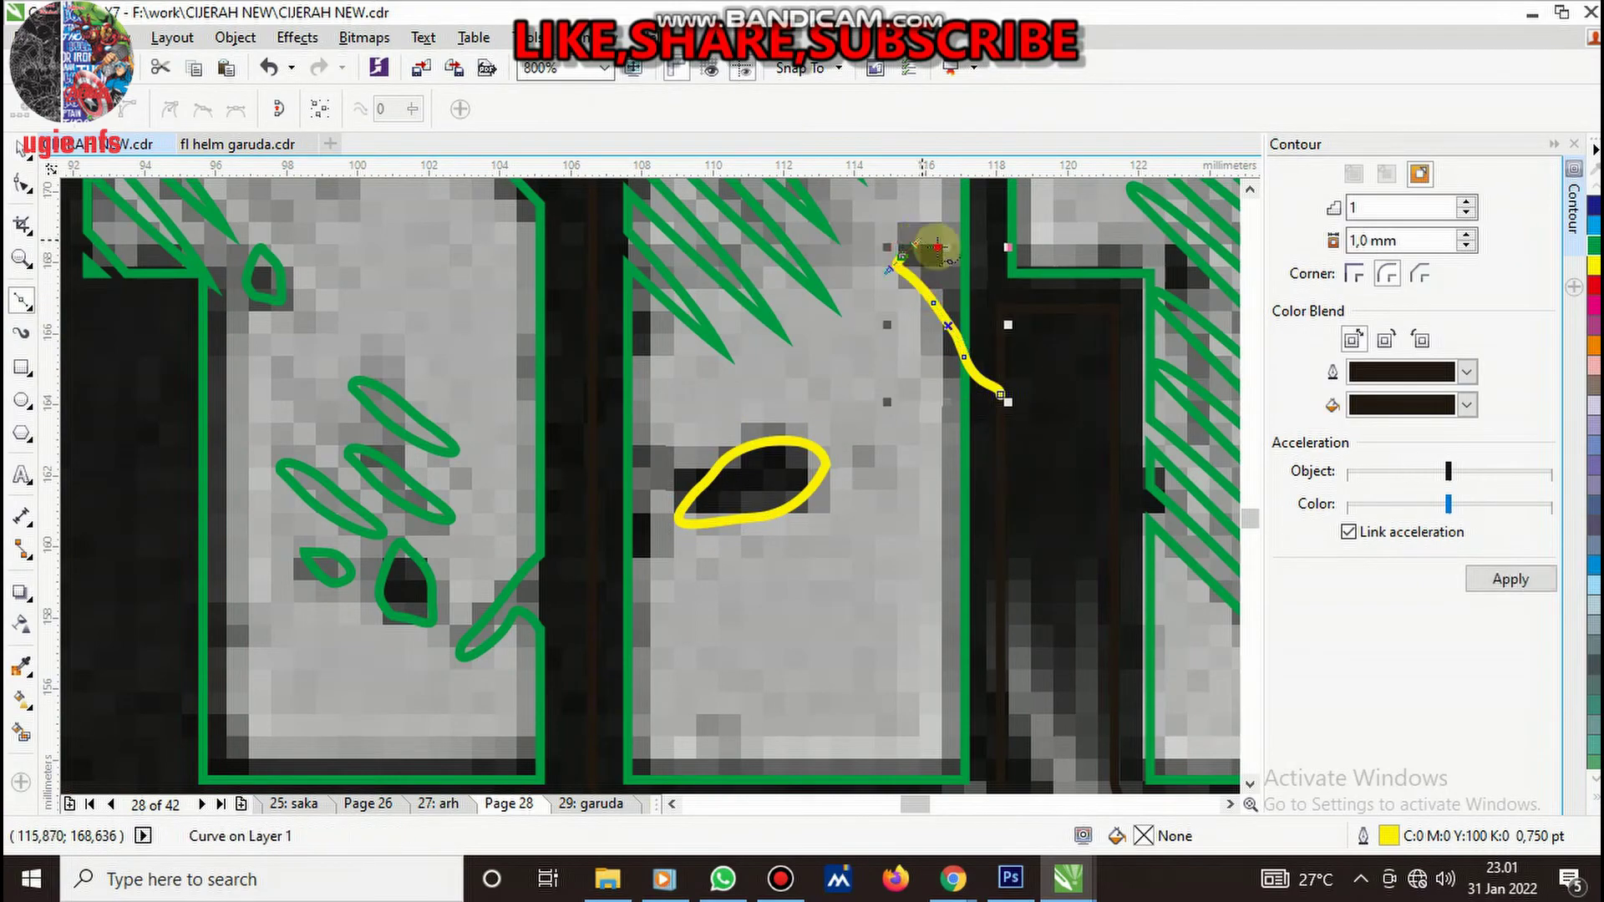
left_click(1007, 402)
- Trace an S-shaped speck curve and another closed speck outline around nearby dark spots
scroll(833, 488, "down", 1)
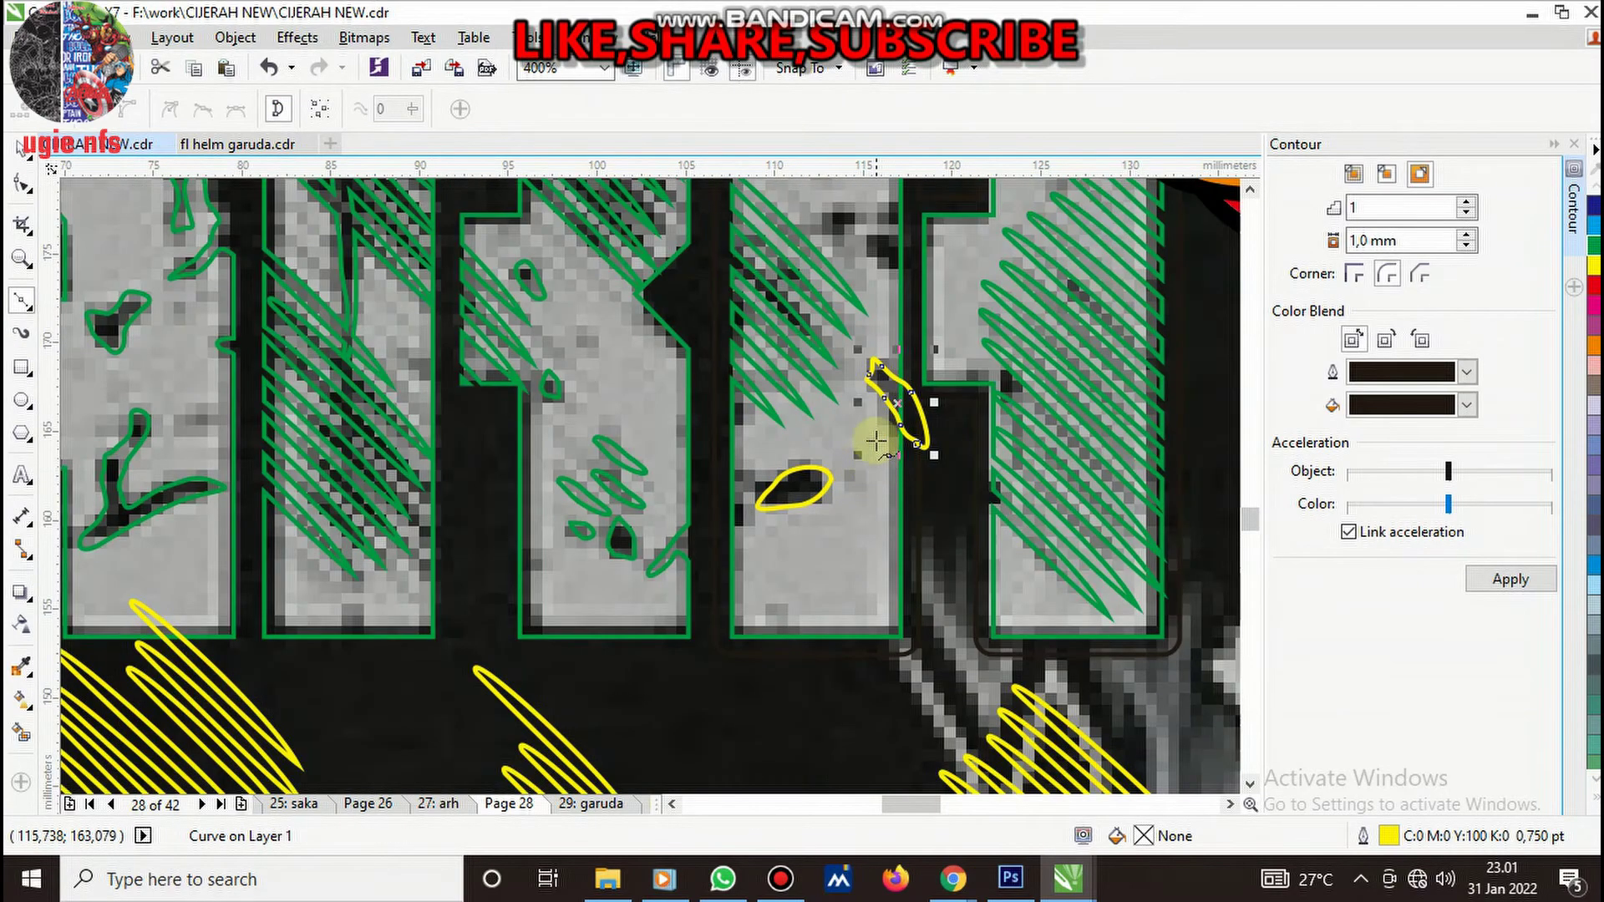
scroll(887, 214, "up", 2)
left_click(977, 476)
left_click_drag(846, 338, 960, 292)
left_click_drag(869, 250, 877, 222)
scroll(960, 284, "down", 1)
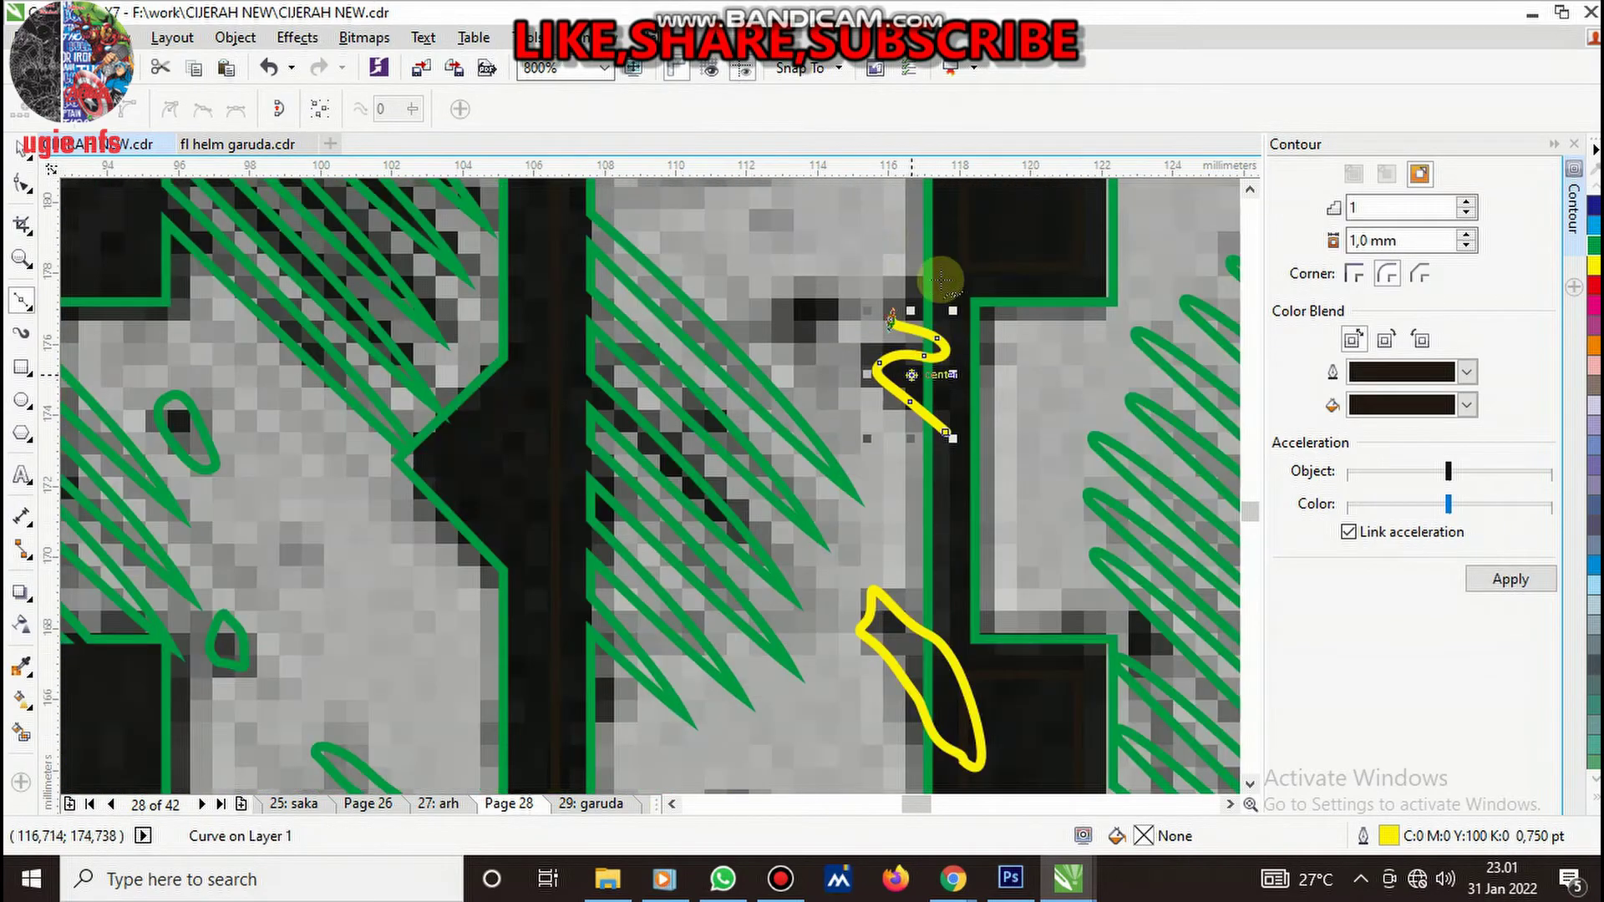
scroll(965, 276, "up", 1)
left_click(965, 274)
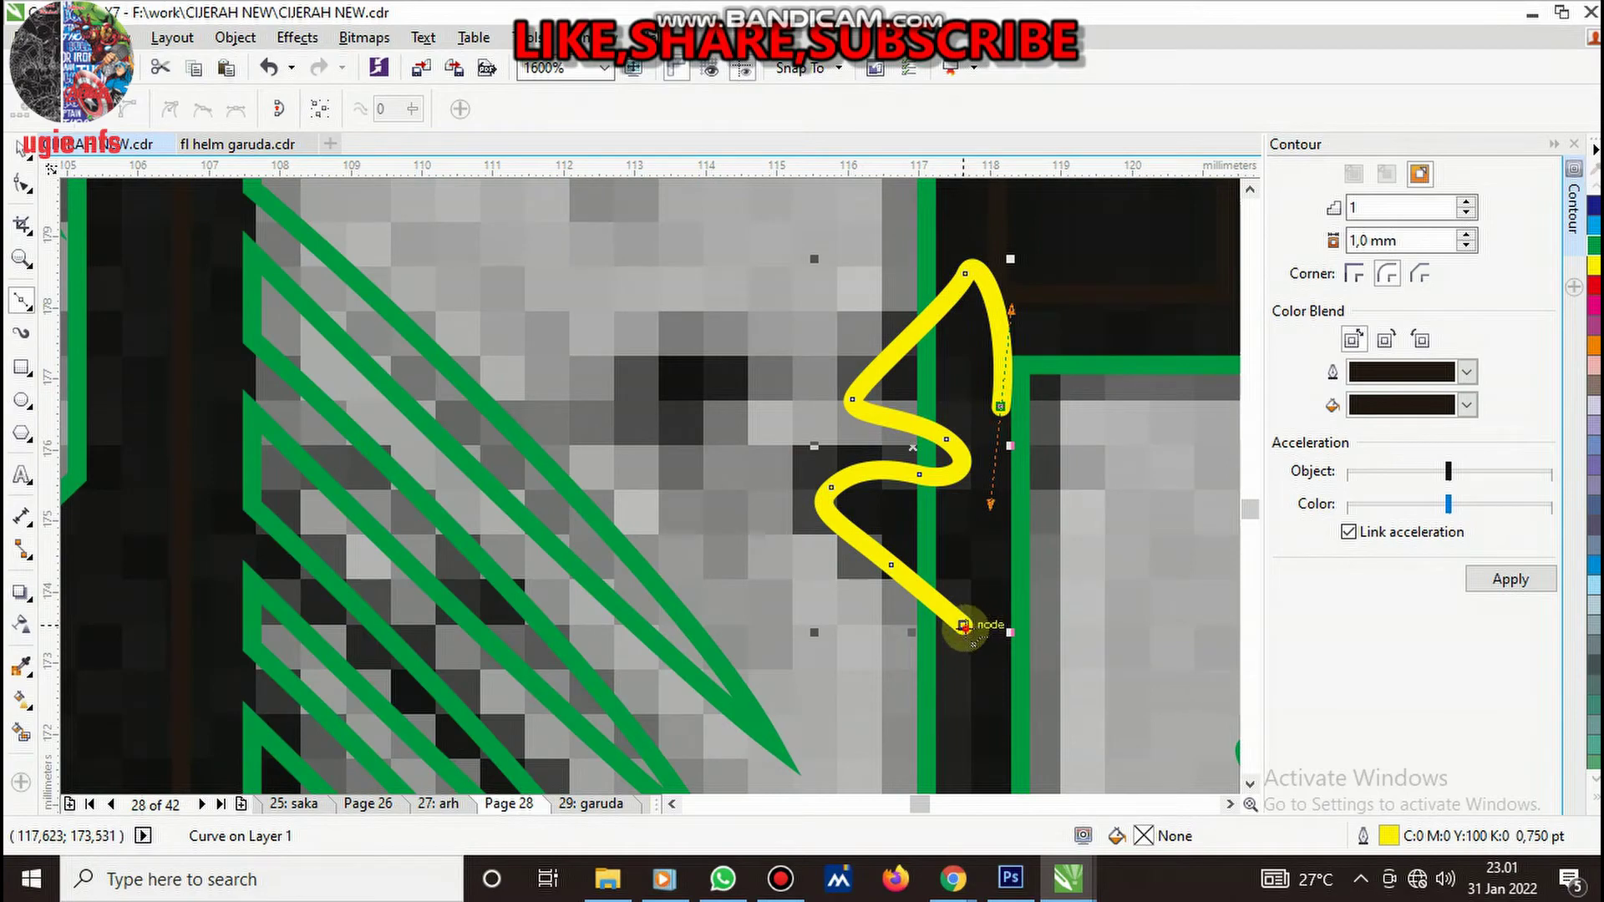
left_click(964, 625)
left_click(749, 386)
left_click_drag(622, 415, 626, 380)
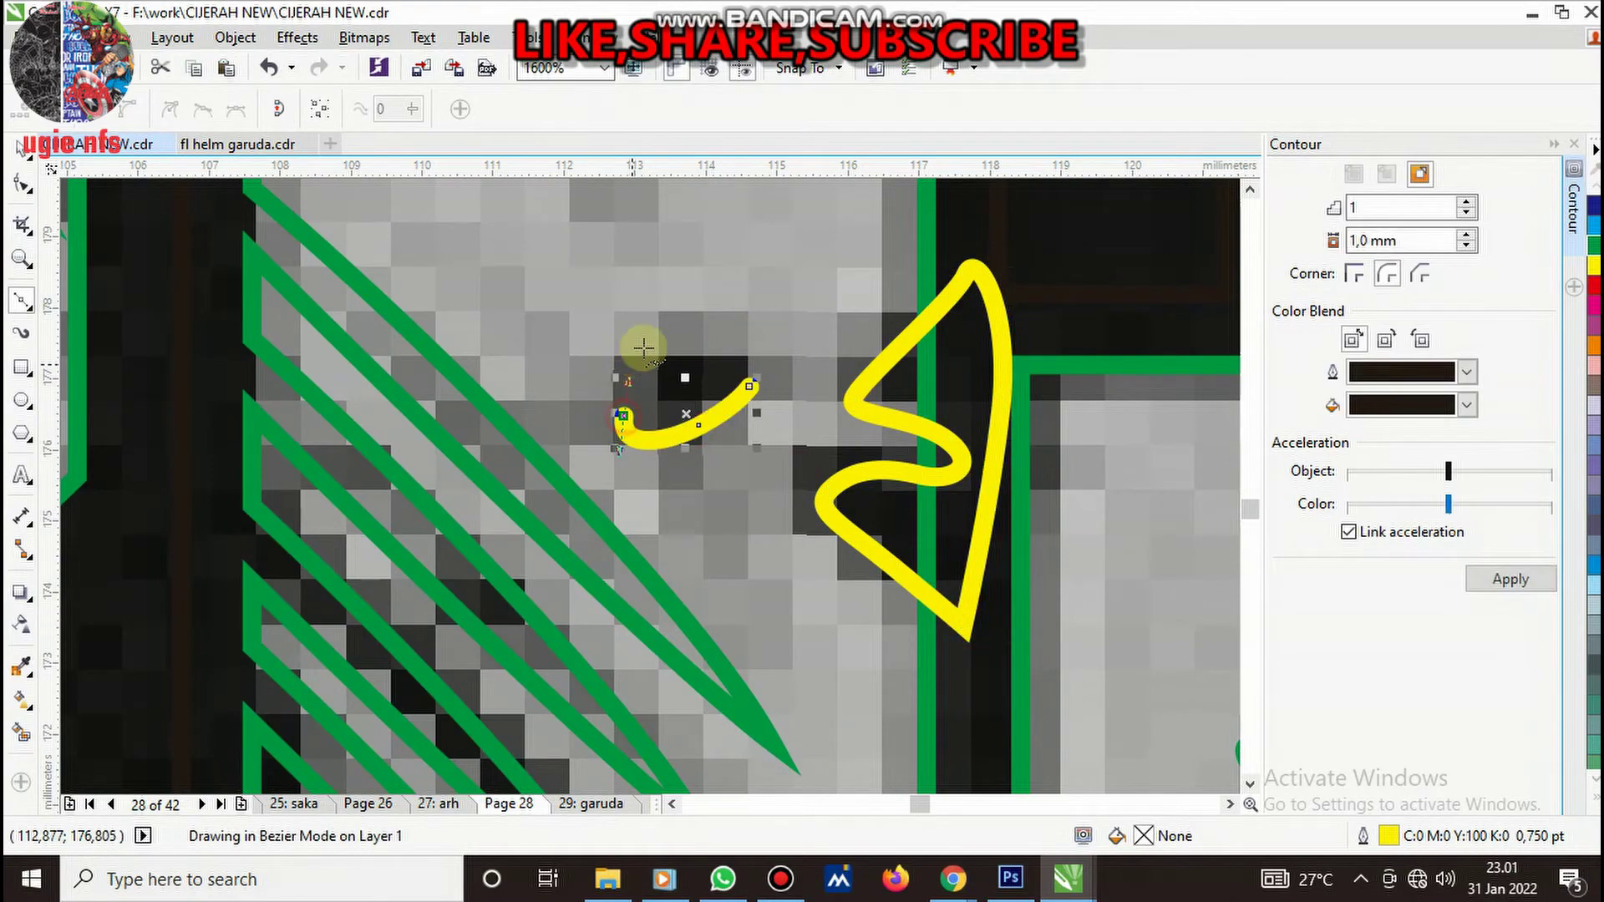
left_click(750, 386)
key("space")
- Group the speck loops and combine them with the letter outline to punch speck holes
left_click(975, 358, "shift")
scroll(896, 413, "down", 1)
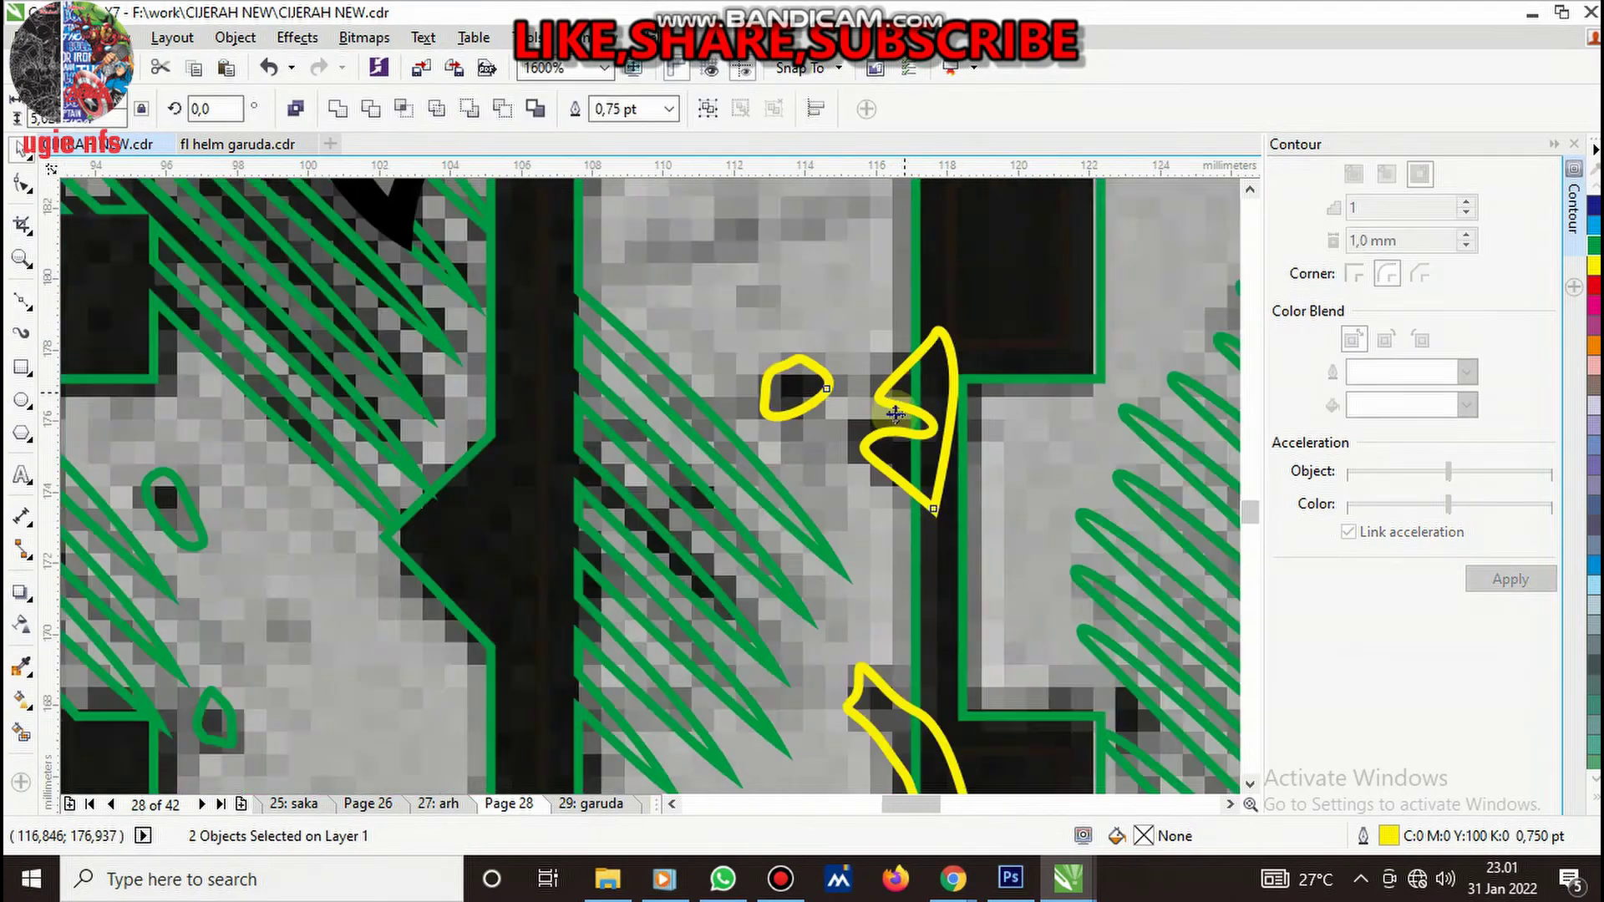
scroll(896, 413, "down", 4)
scroll(685, 431, "up", 3)
left_click(685, 430, "shift")
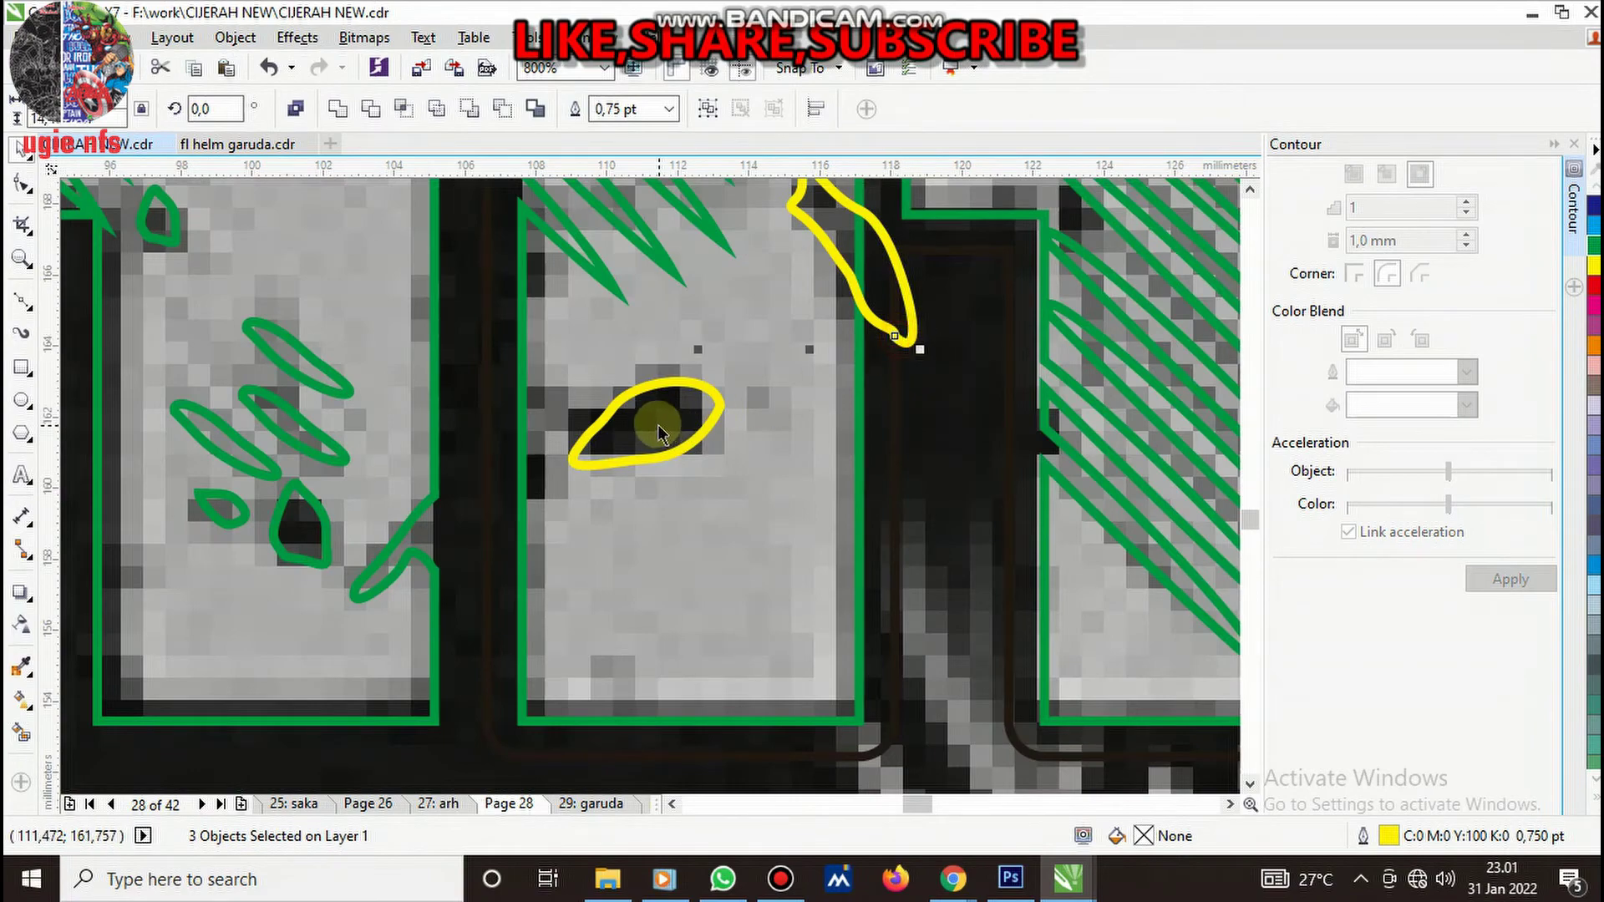
key("ctrl+g")
left_click(458, 205, "shift")
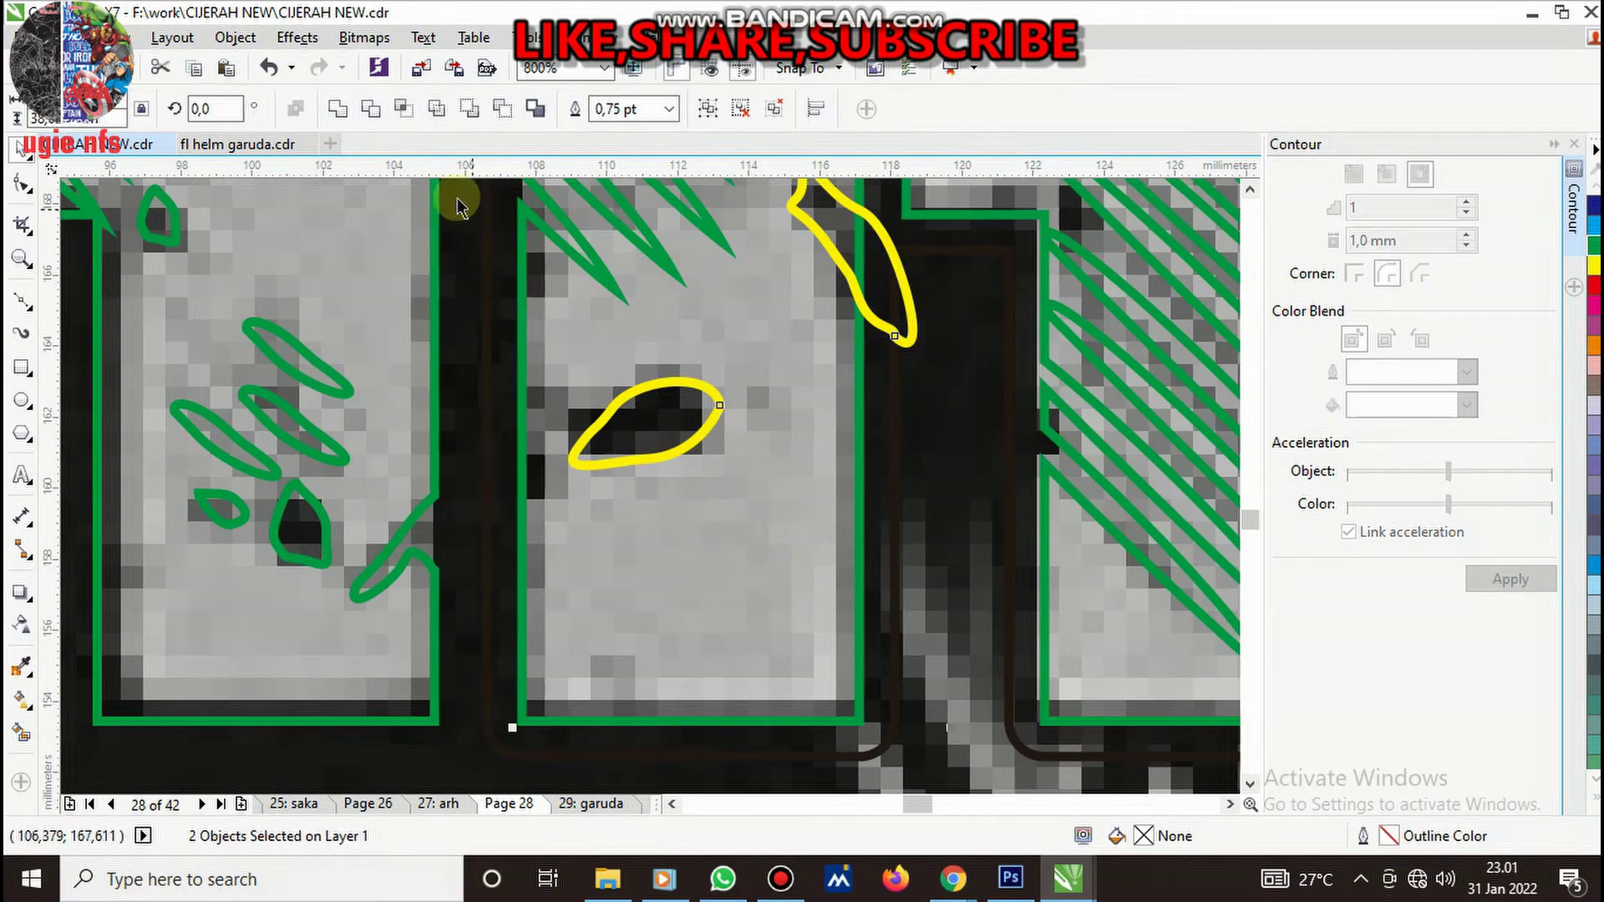
left_click(379, 118)
scroll(669, 555, "down", 2)
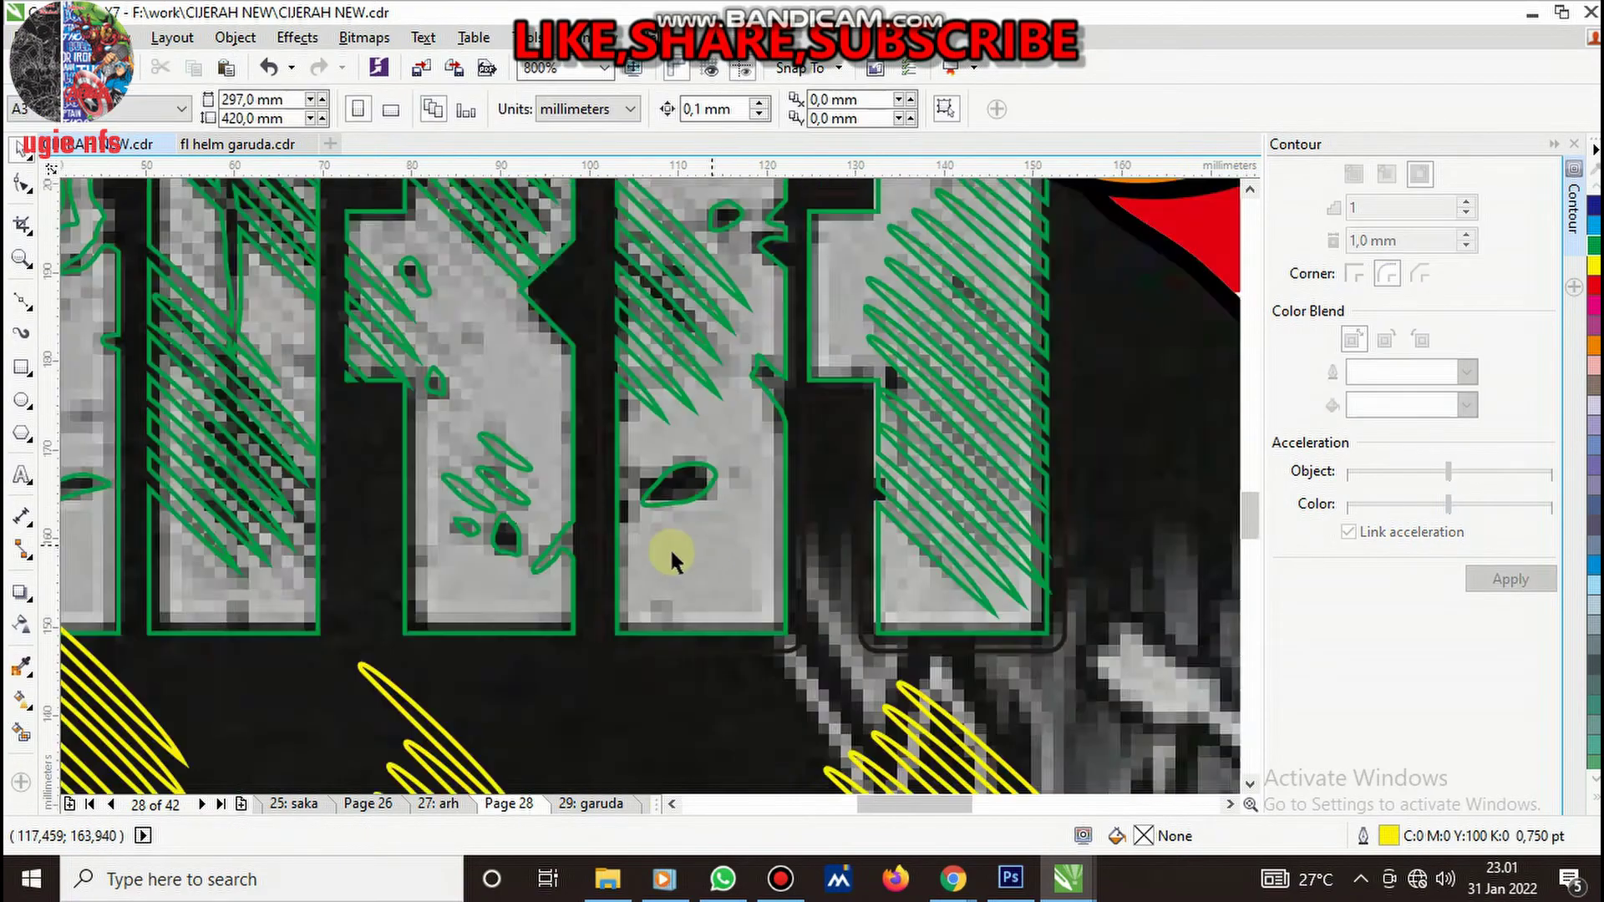
scroll(930, 551, "down", 1)
scroll(926, 543, "up", 1)
scroll(914, 550, "down", 1)
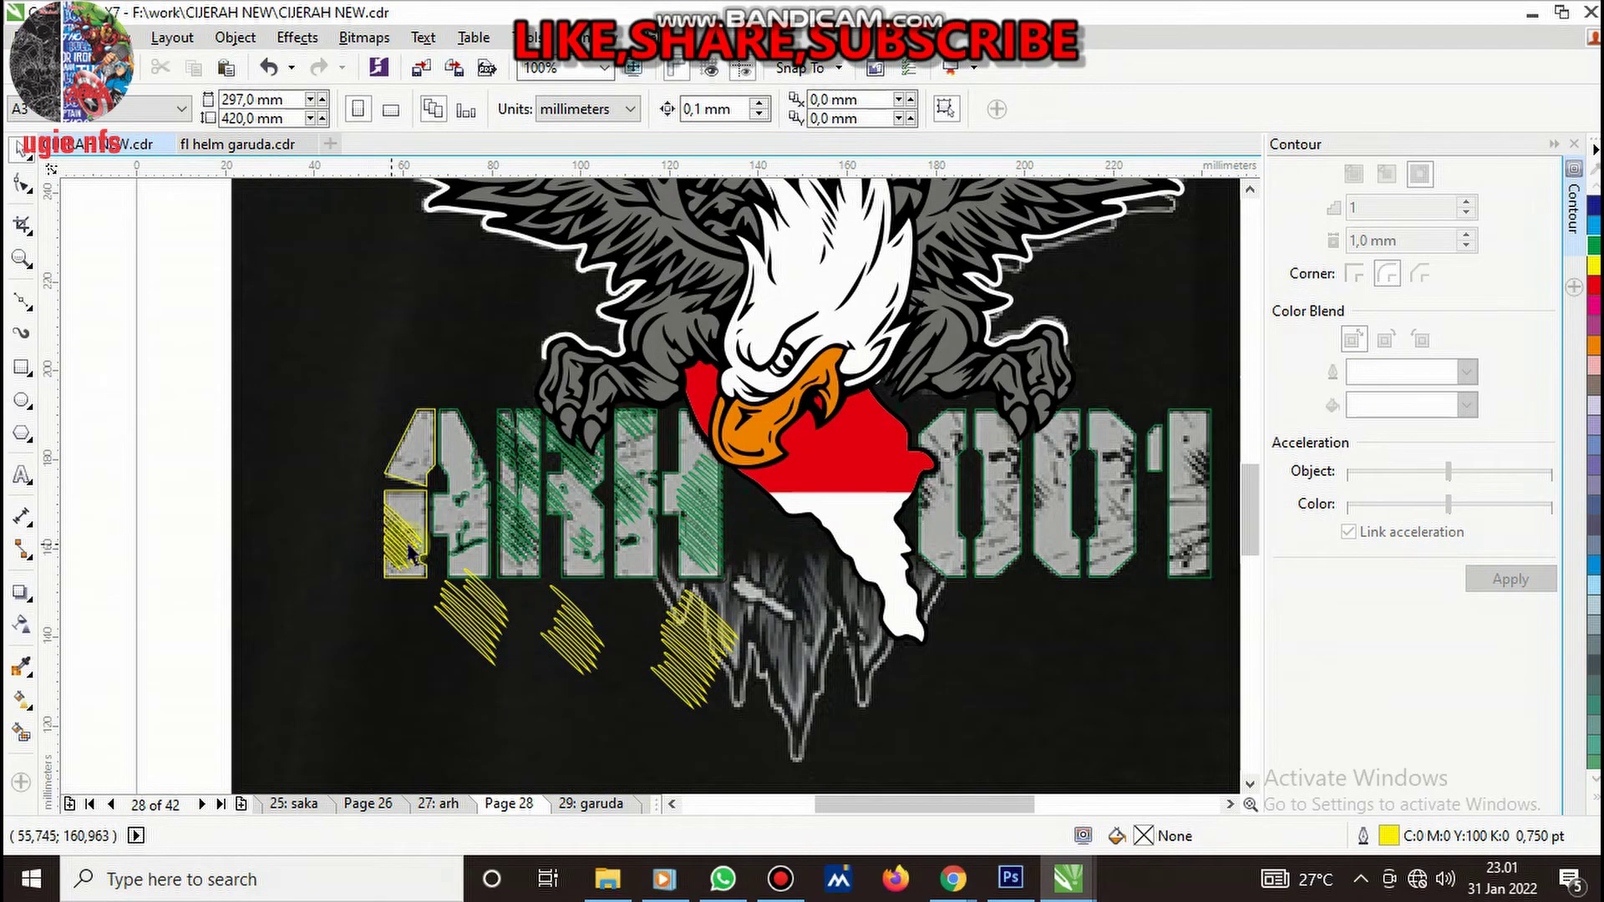
- Give the finished A outline a green outline colour
scroll(466, 435, "up", 2)
left_click(466, 434)
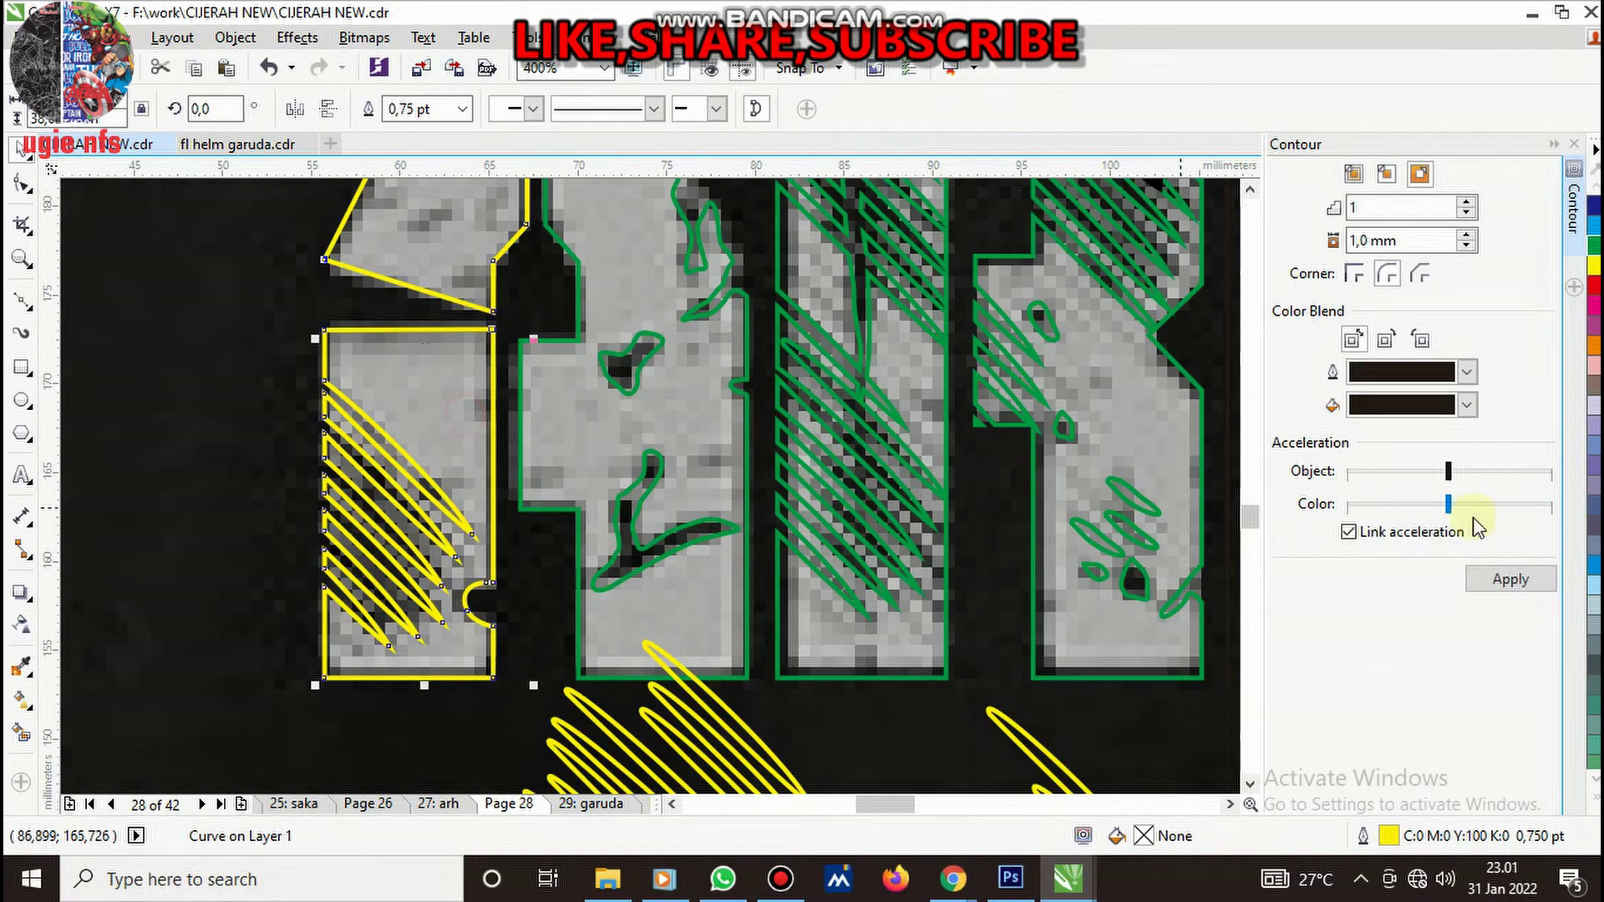
right_click(1594, 251)
- Mirror the yellow hatch bundle vertically and position it on the 1's right edge
scroll(625, 541, "down", 2)
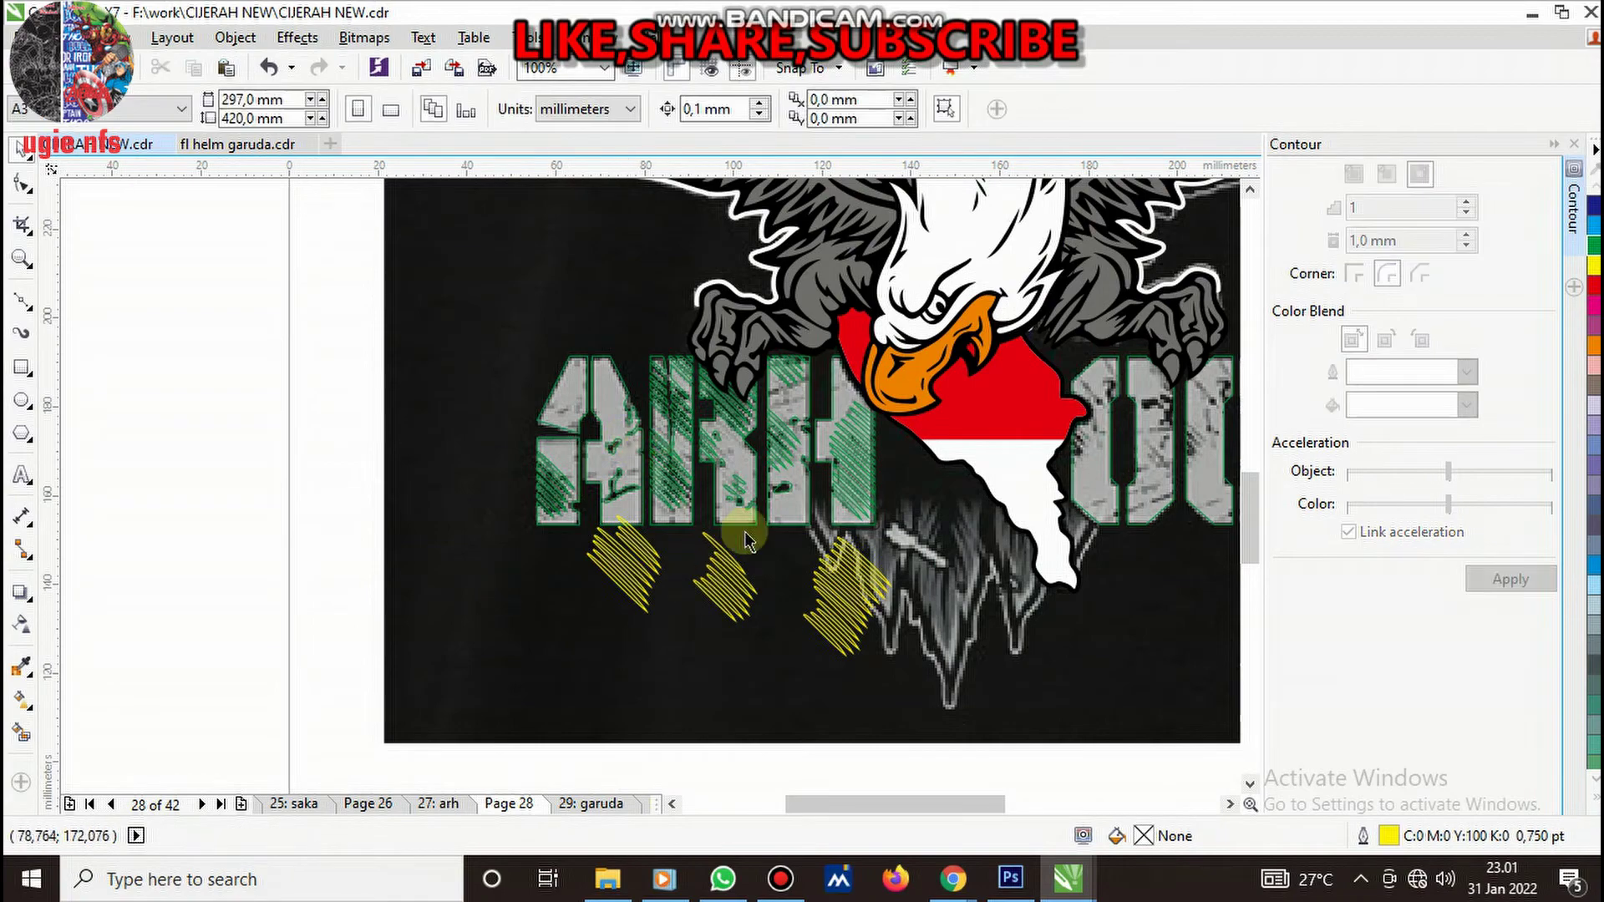
scroll(517, 563, "down", 2)
scroll(618, 555, "up", 2)
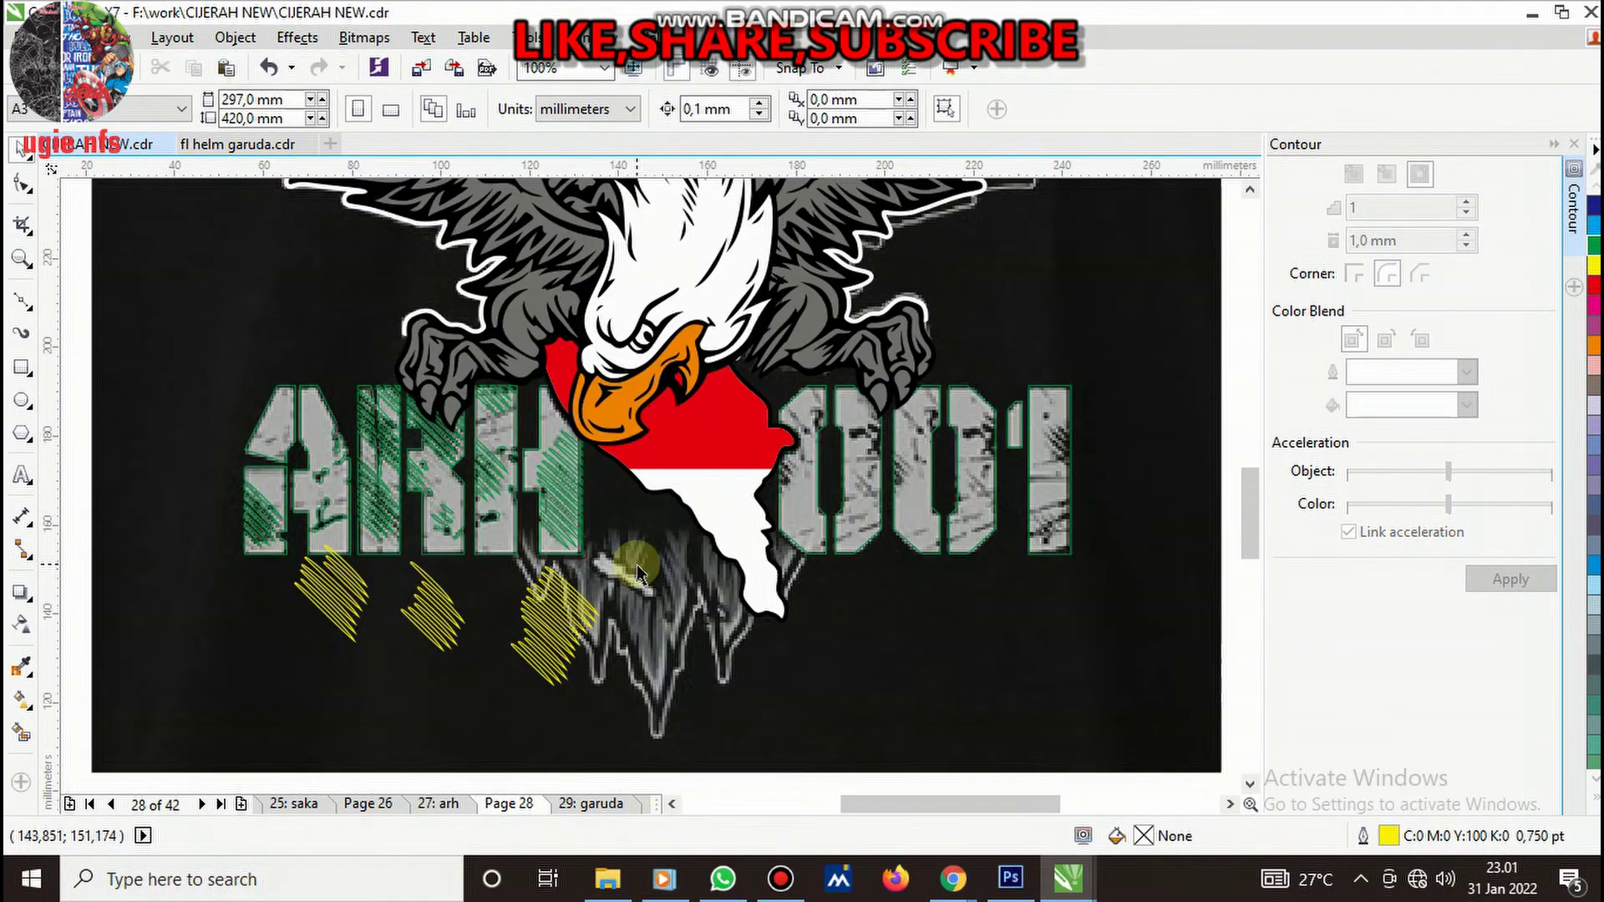
mouse_move(568, 614)
left_mouse_down()
mouse_move(868, 652)
mouse_move(1148, 449)
left_mouse_up()
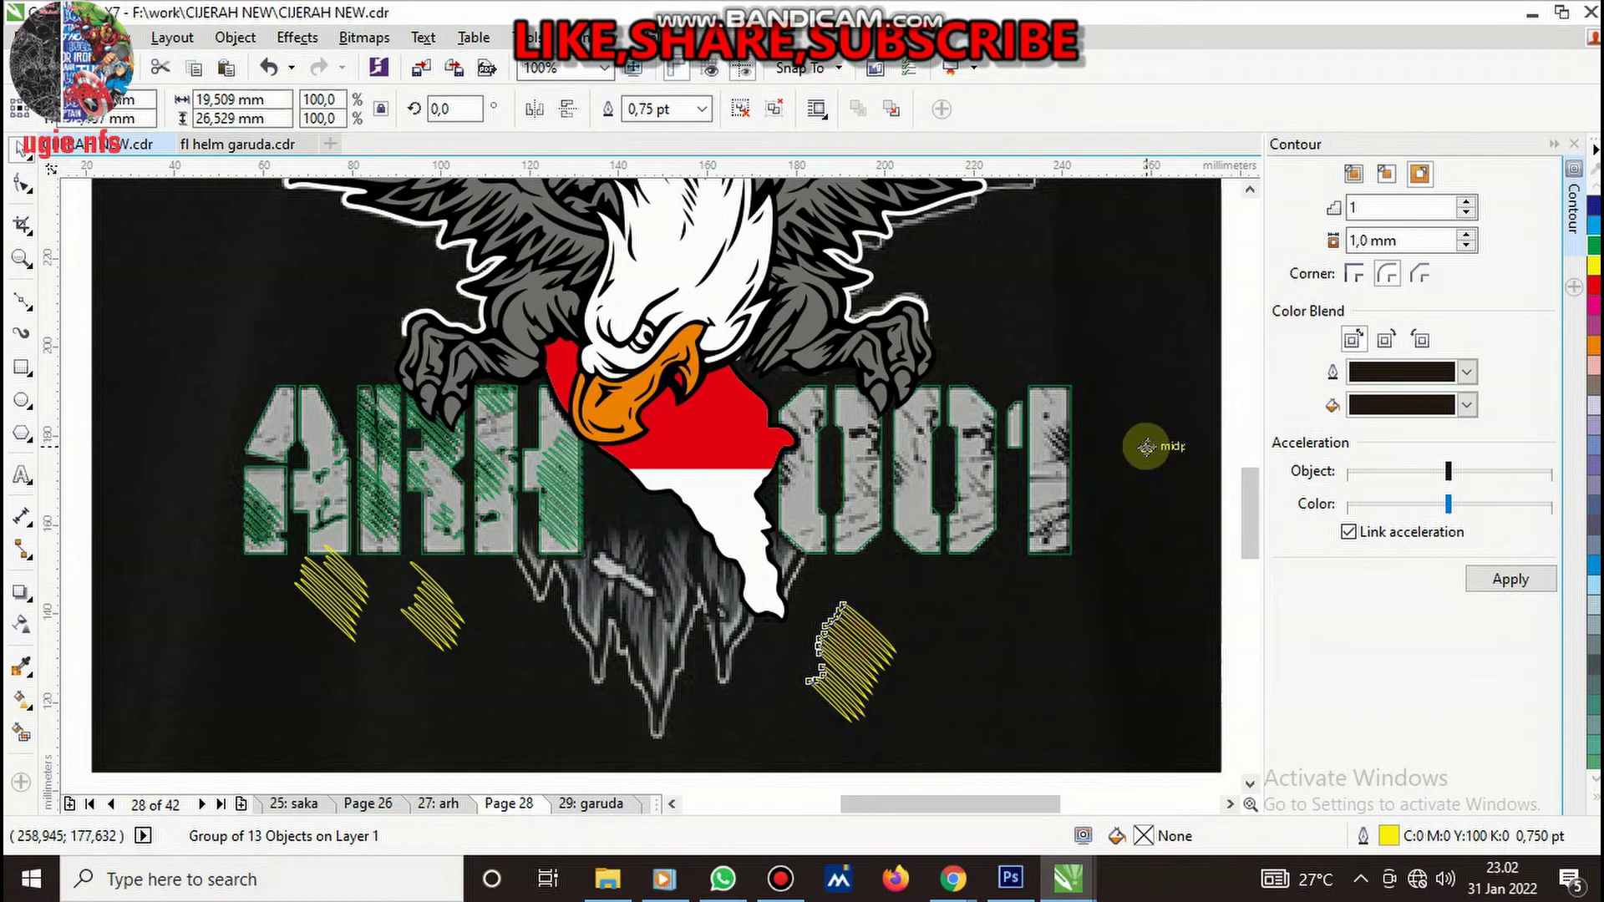
left_click(535, 112)
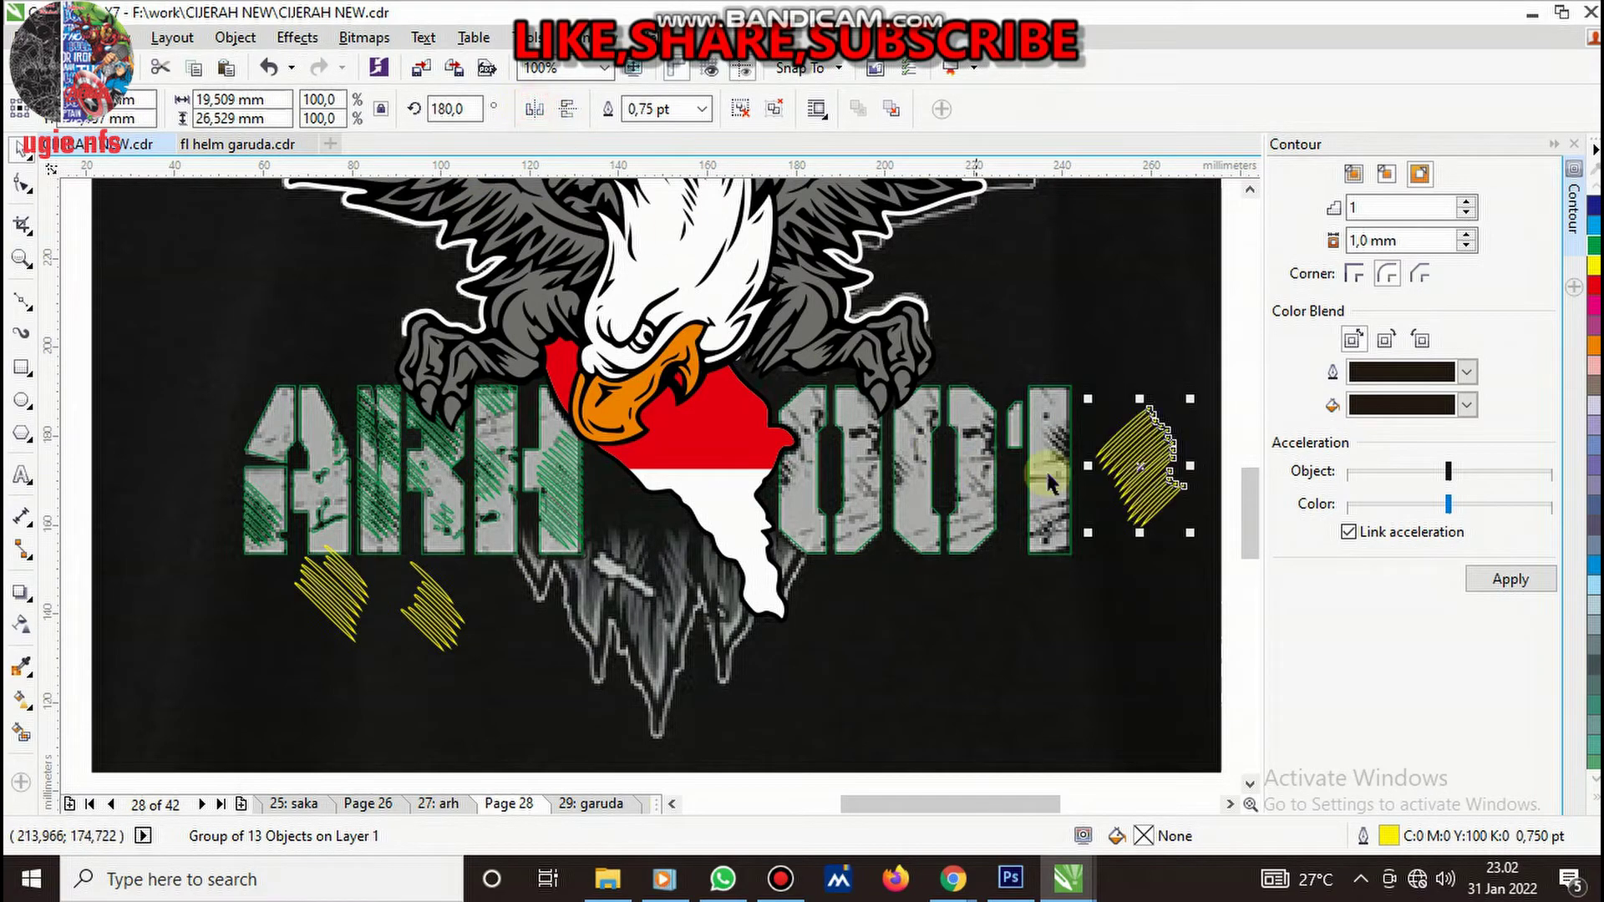
scroll(1156, 472, "up", 3)
left_click(566, 109)
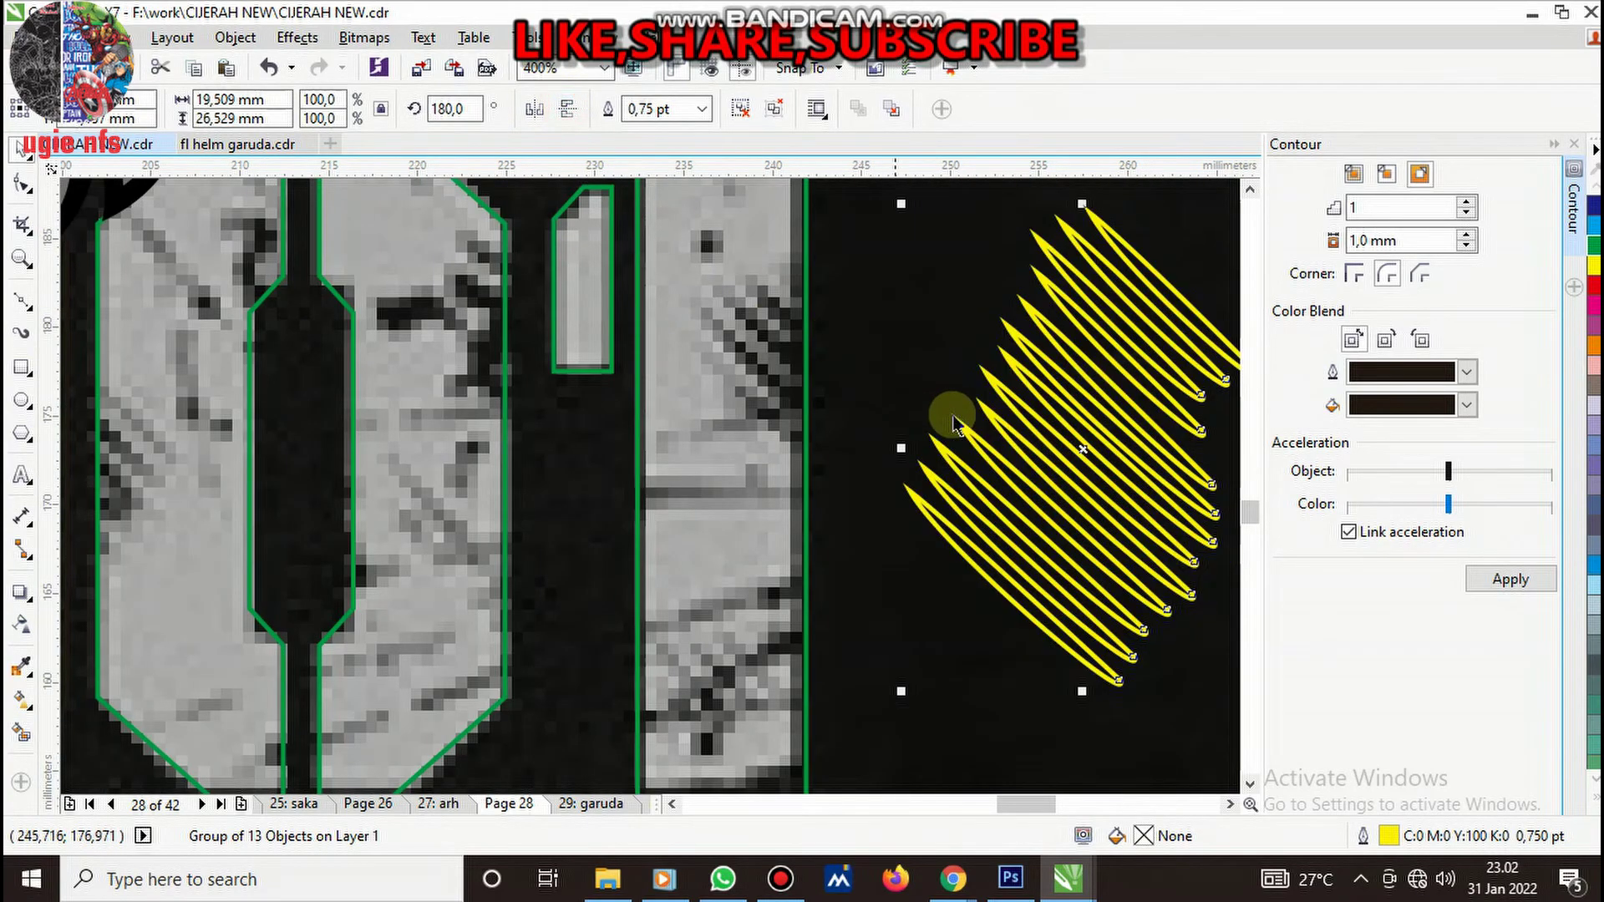
mouse_move(966, 351)
left_mouse_down()
mouse_move(850, 273)
mouse_move(865, 301)
left_mouse_up()
scroll(844, 280, "down", 2)
scroll(865, 300, "up", 2)
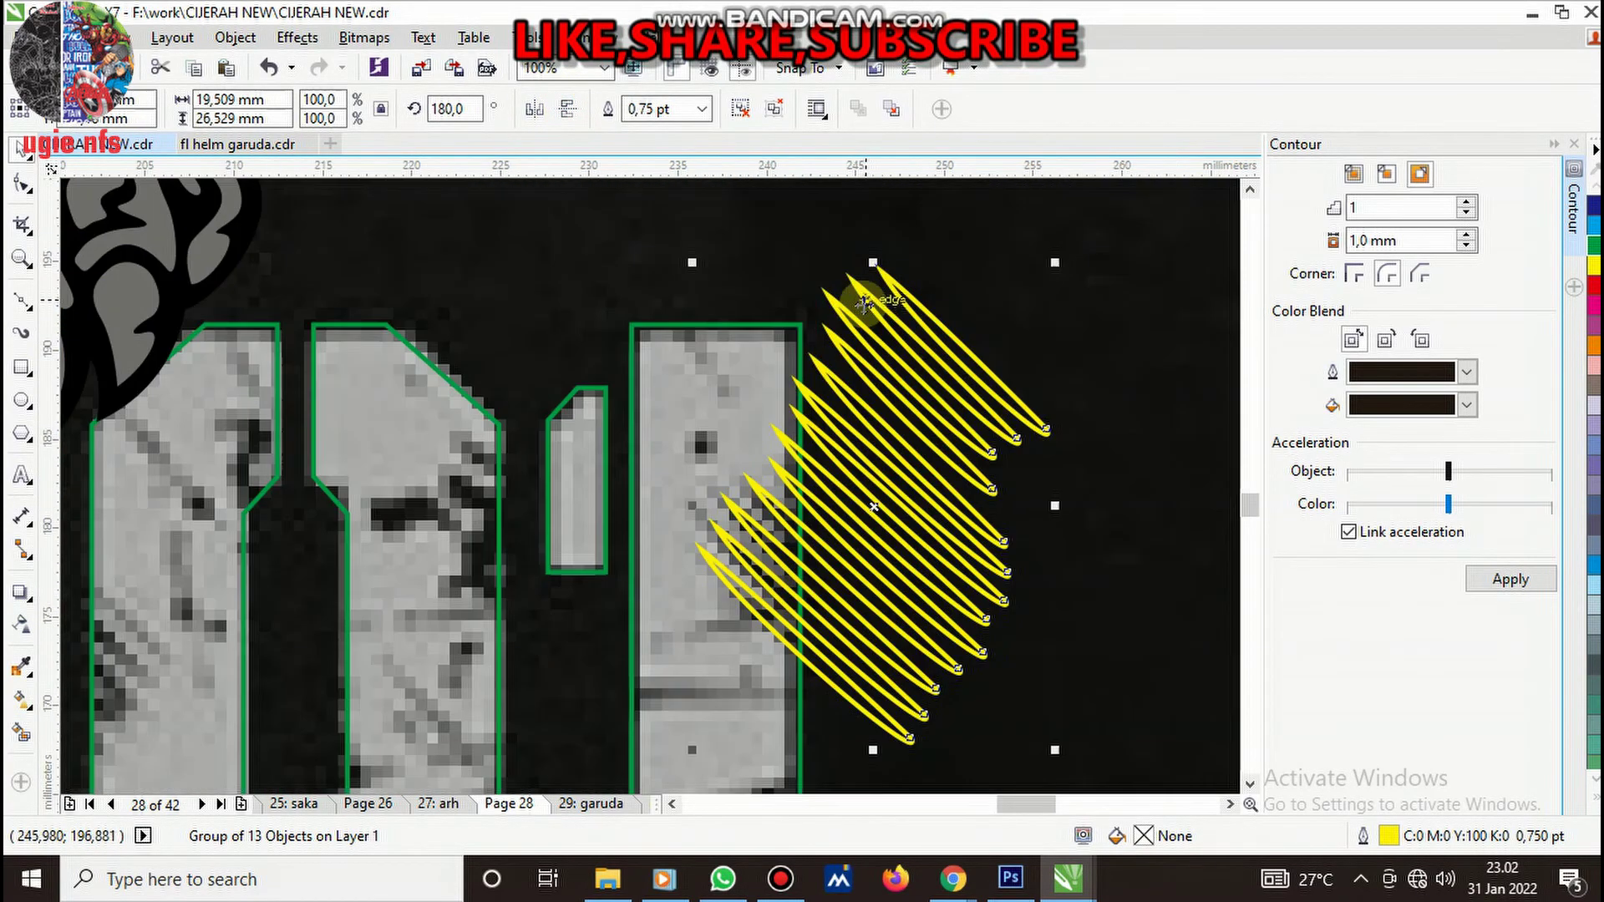
- Pull one hatch loop aside and trim the hatch shape out of the 1
left_click(814, 479, "ctrl")
left_click_drag(814, 479, 1024, 527)
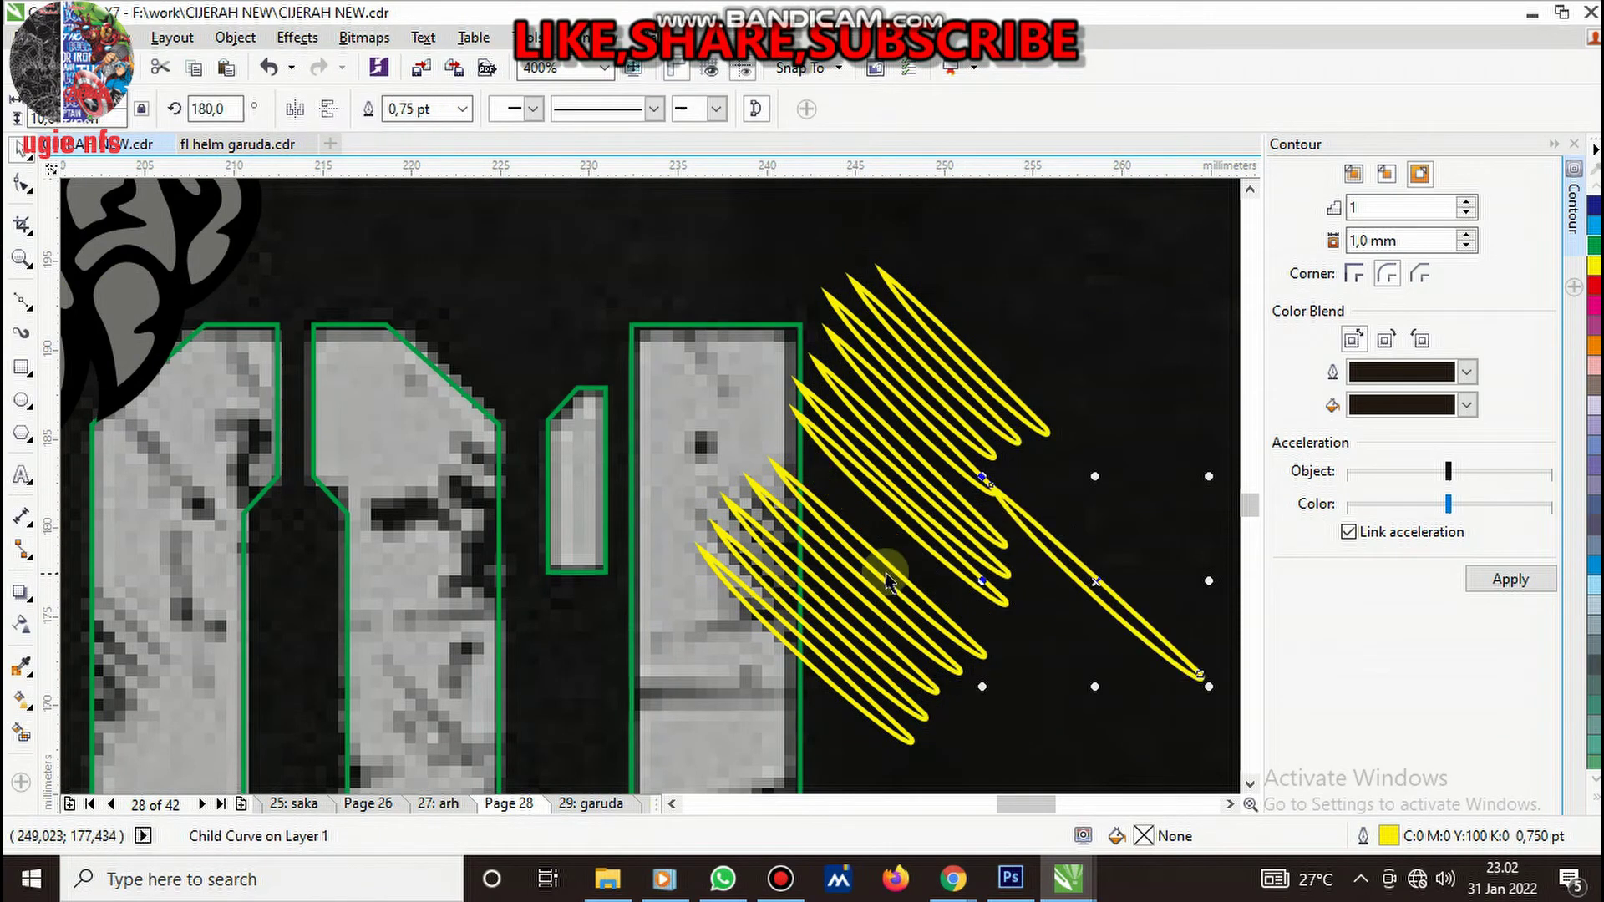
left_click_drag(854, 553, 890, 552)
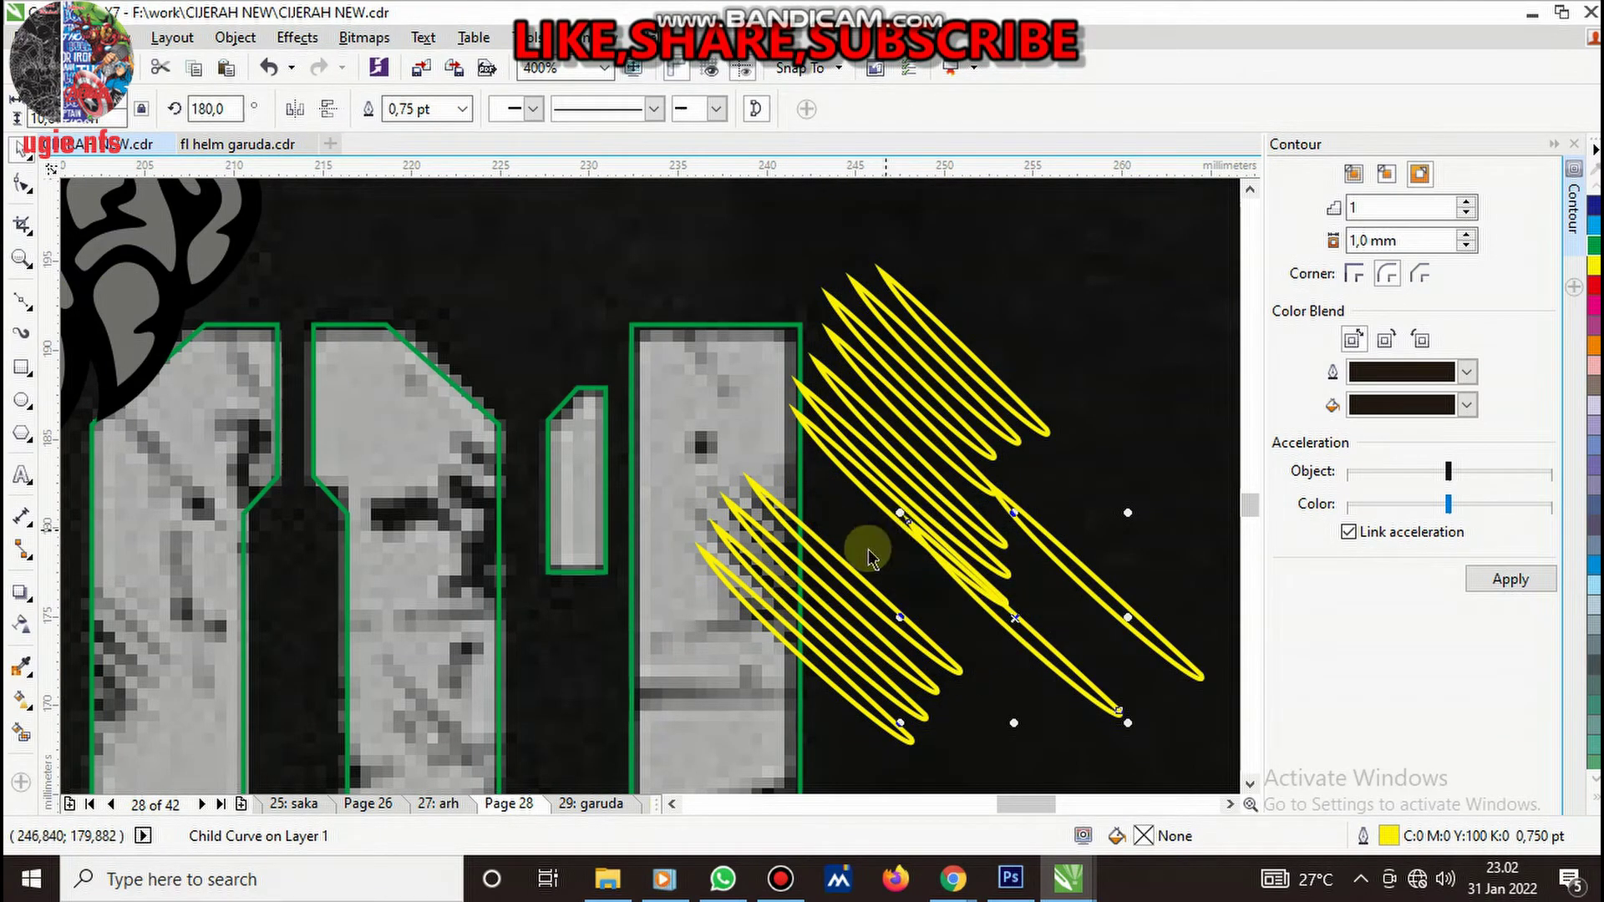
left_click(816, 437)
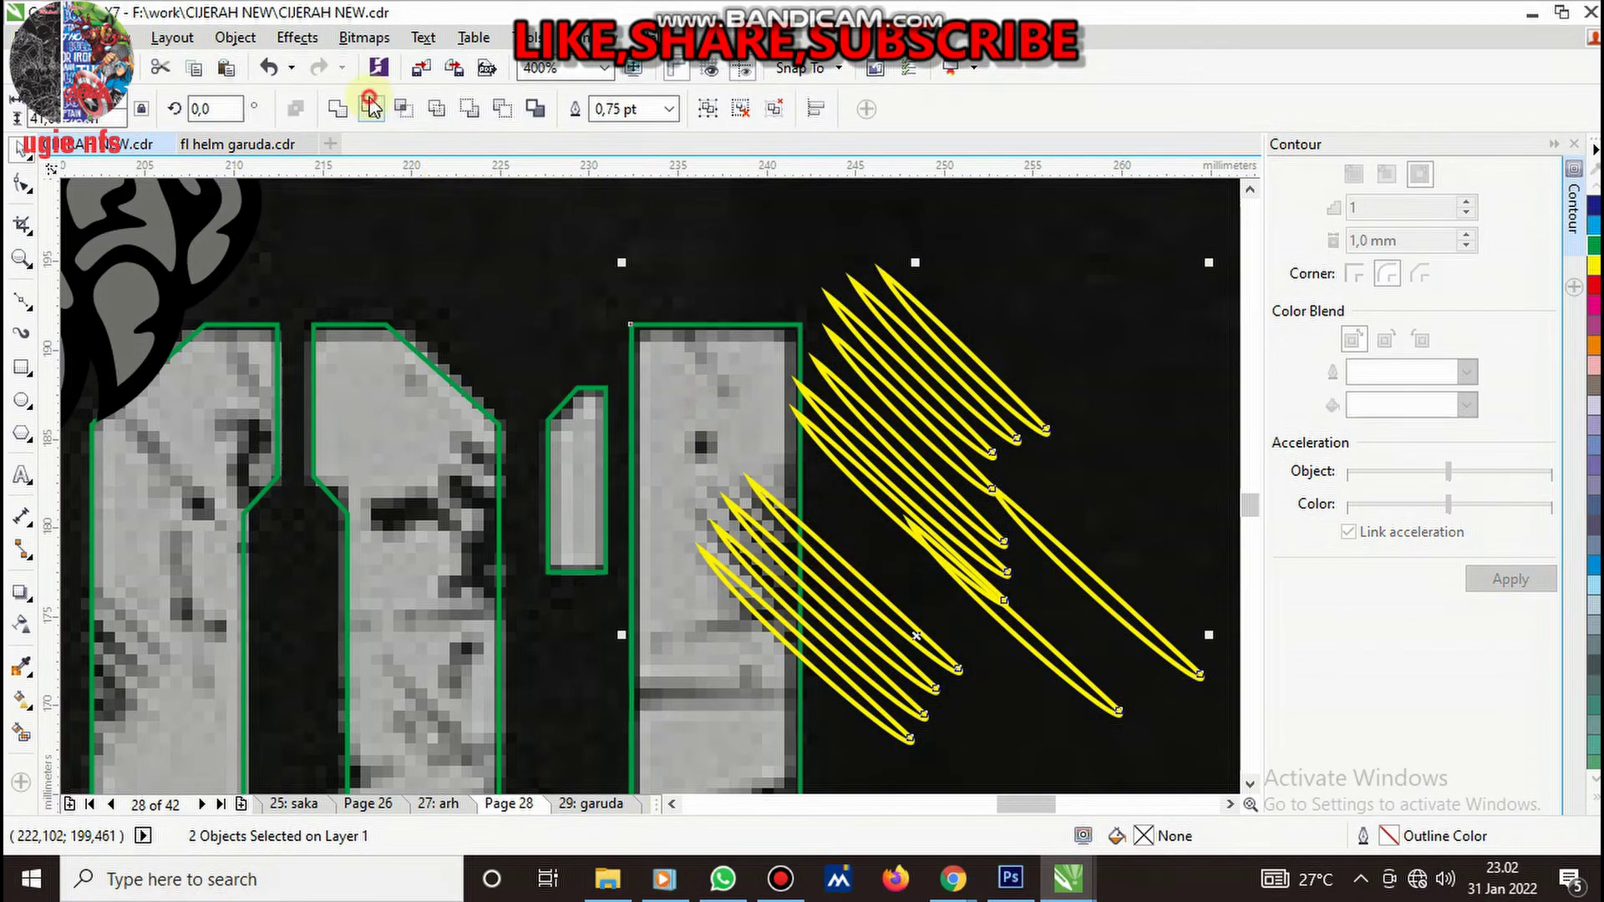
left_click(370, 107)
- Ungroup the remaining hatch bundle, delete its upper loops, and group the four remaining loops
scroll(752, 558, "down", 2)
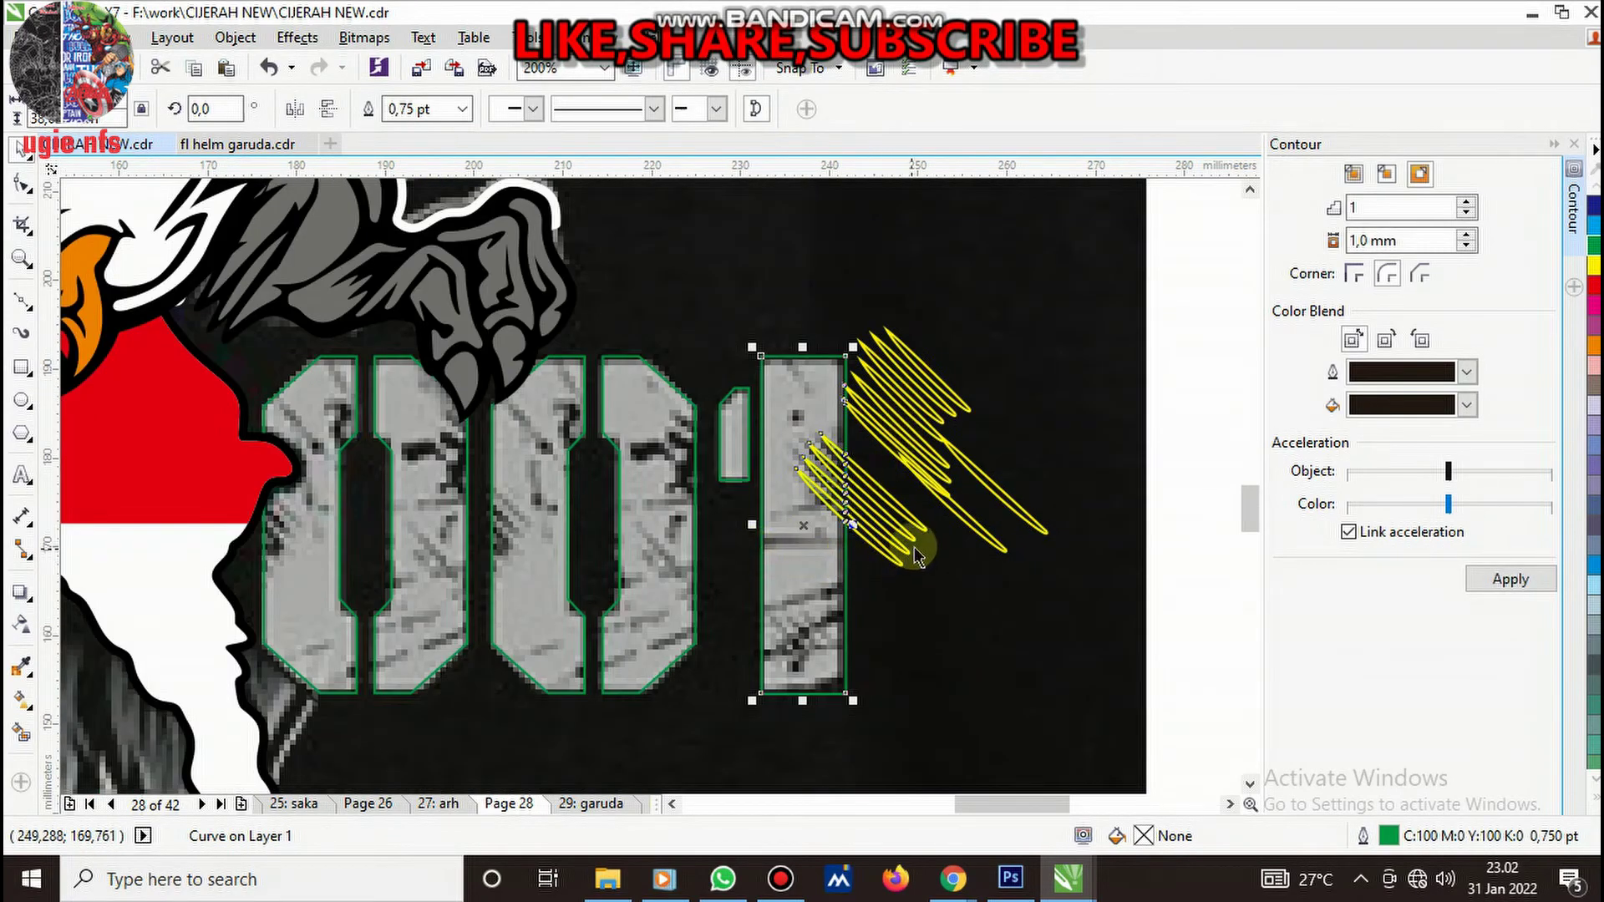
left_click(927, 455)
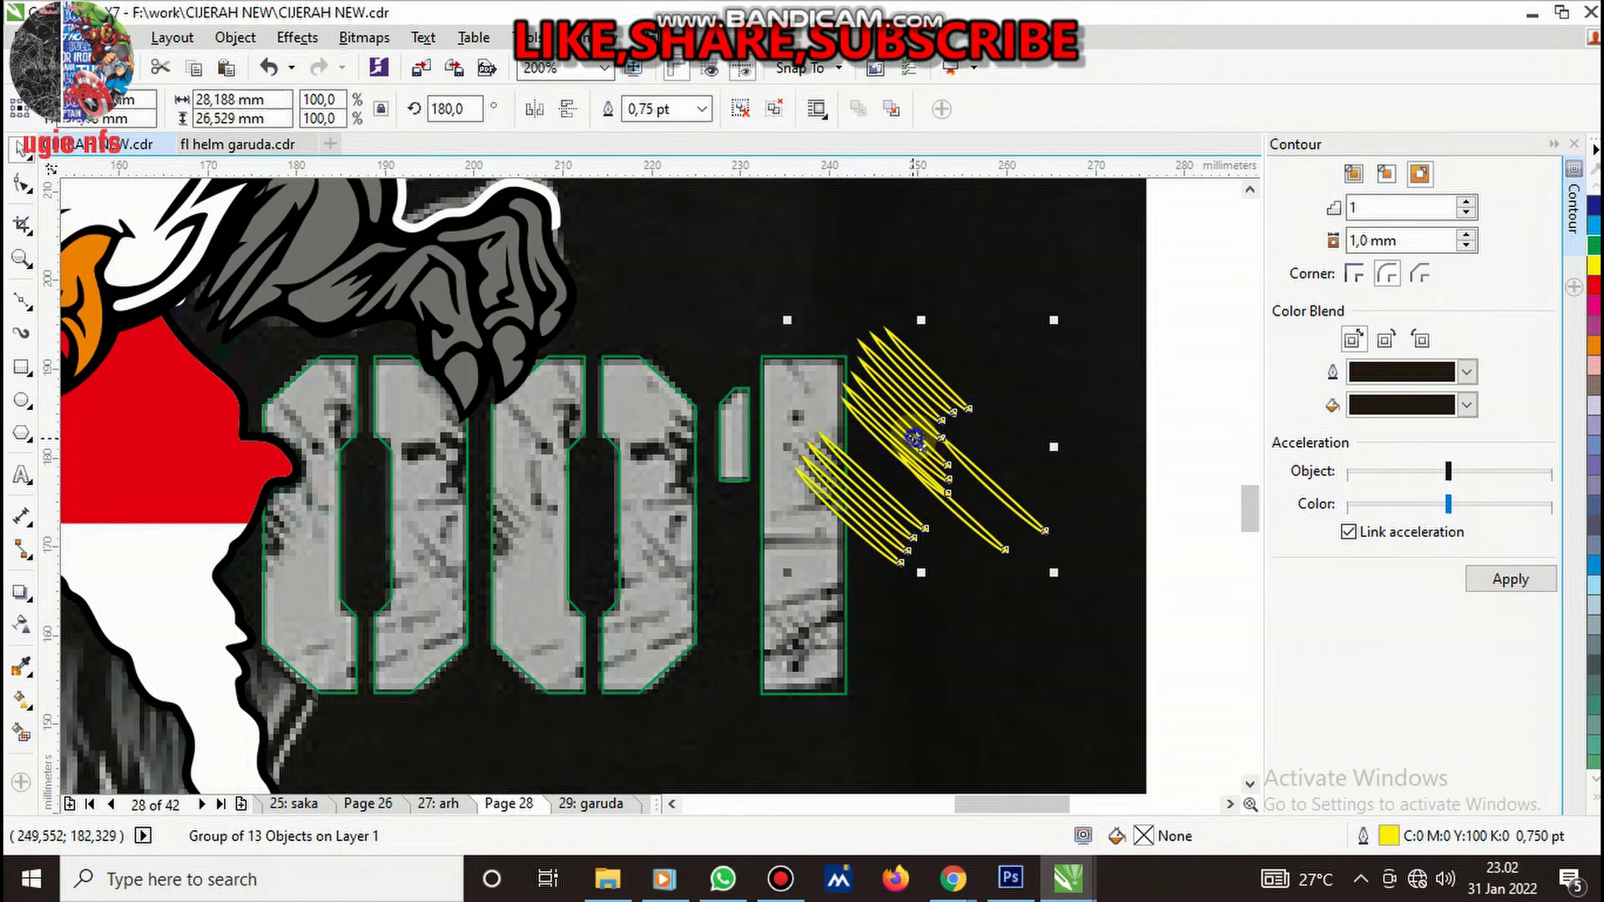
right_click(904, 270)
left_click(1033, 352)
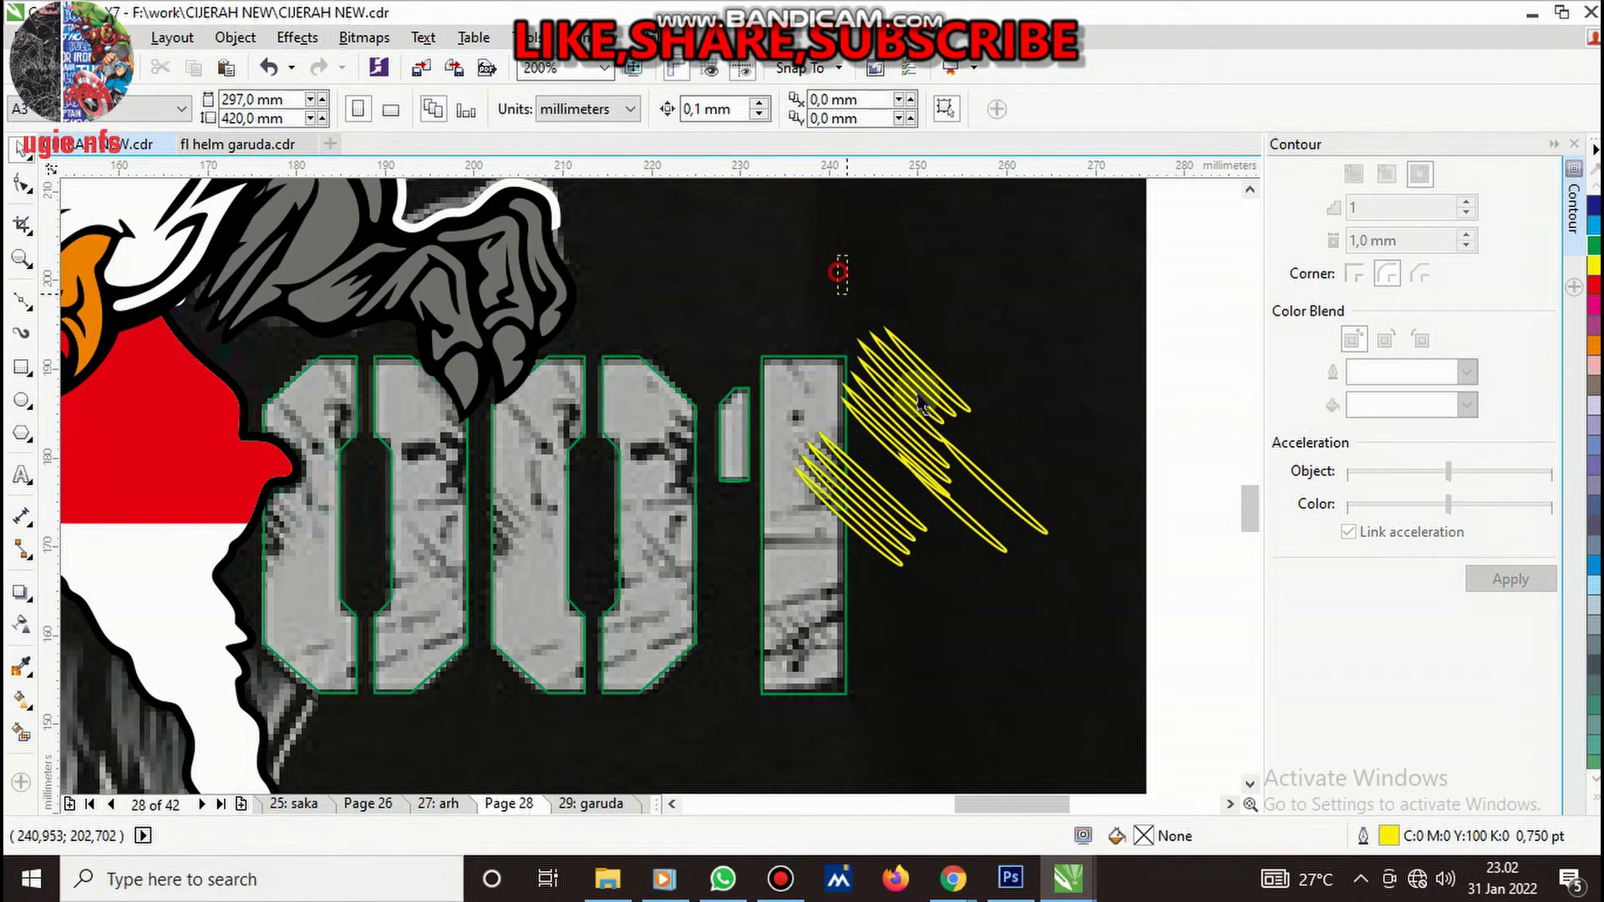
left_click_drag(836, 259, 1078, 555)
key("Delete")
key("Escape")
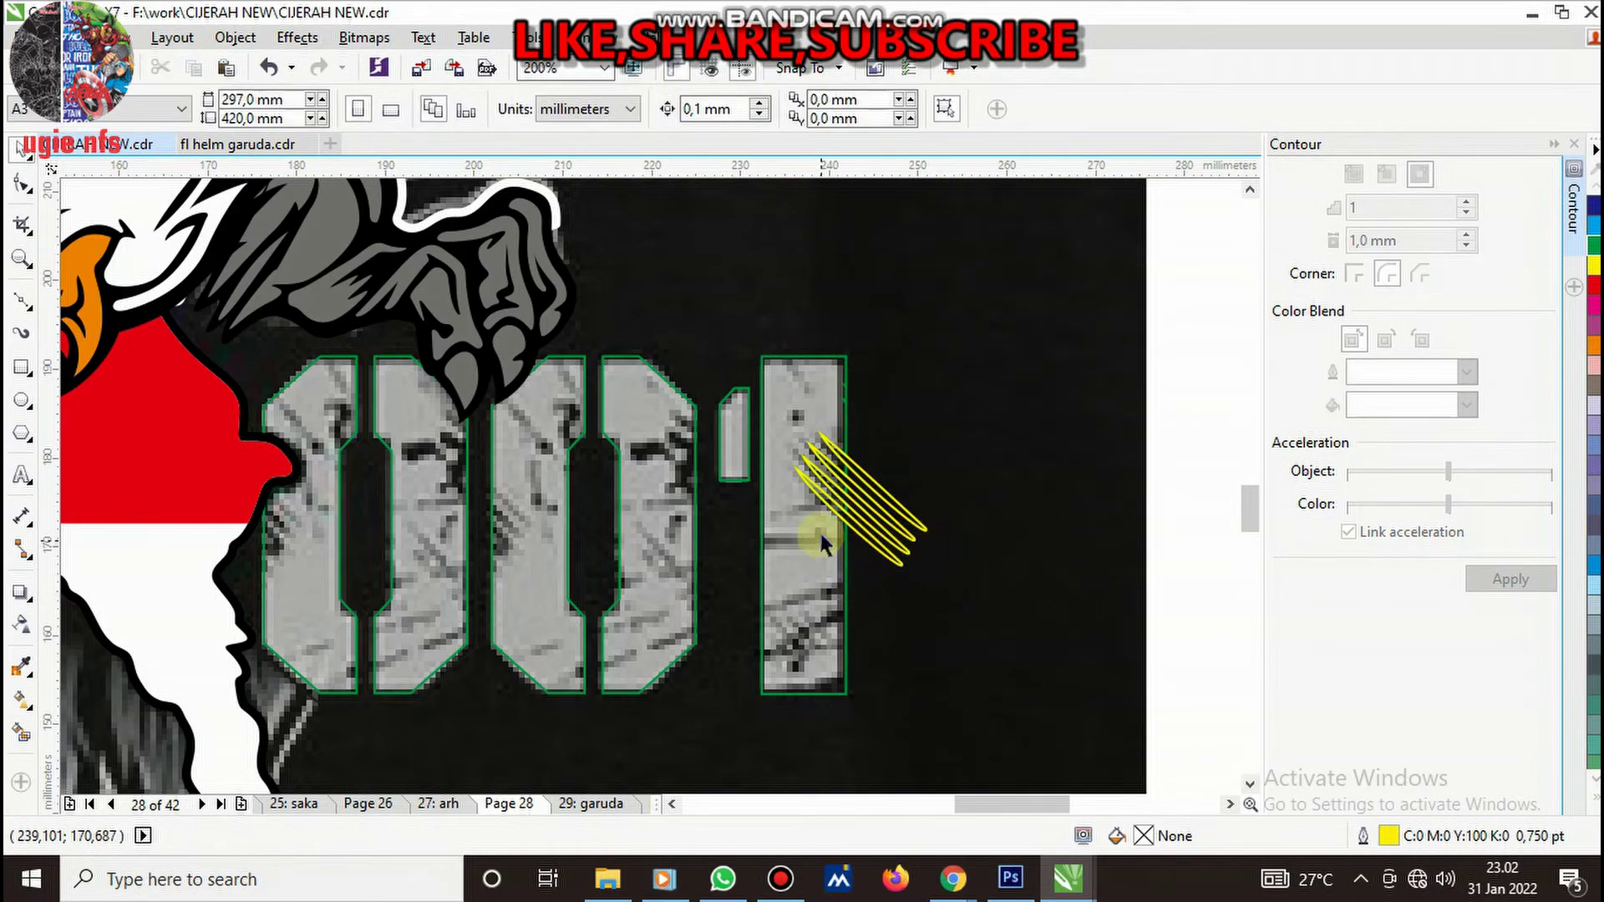
scroll(909, 546, "up", 2)
left_click(961, 644)
left_click(1020, 595, "shift")
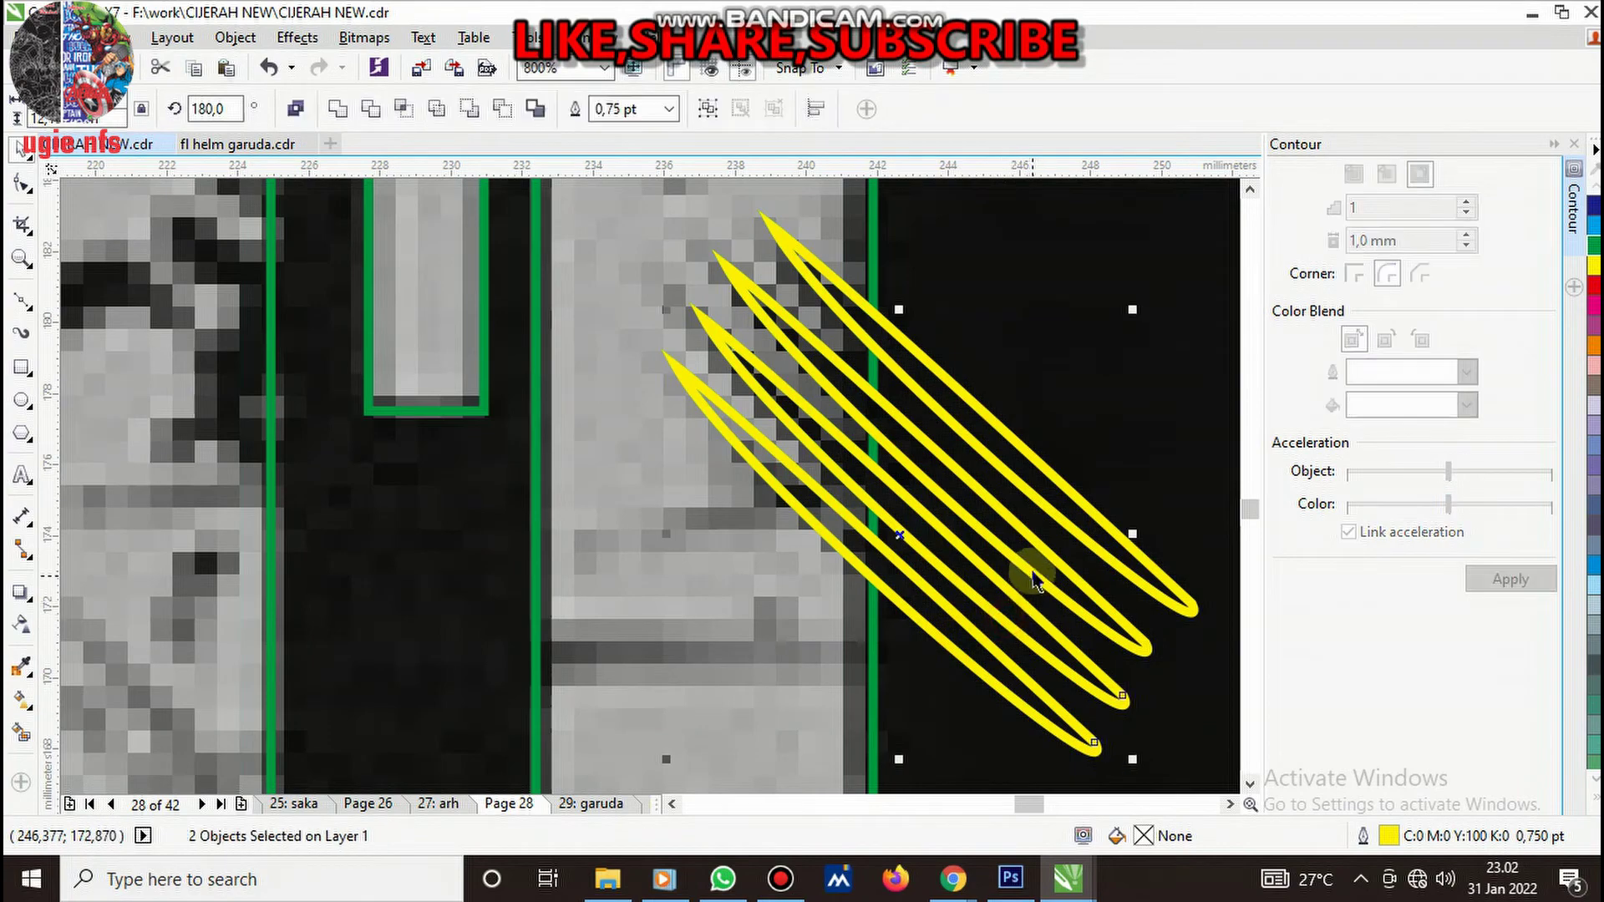
key("ctrl+g")
- Trim the four-loop group out of the second 0
scroll(1043, 506, "down", 2)
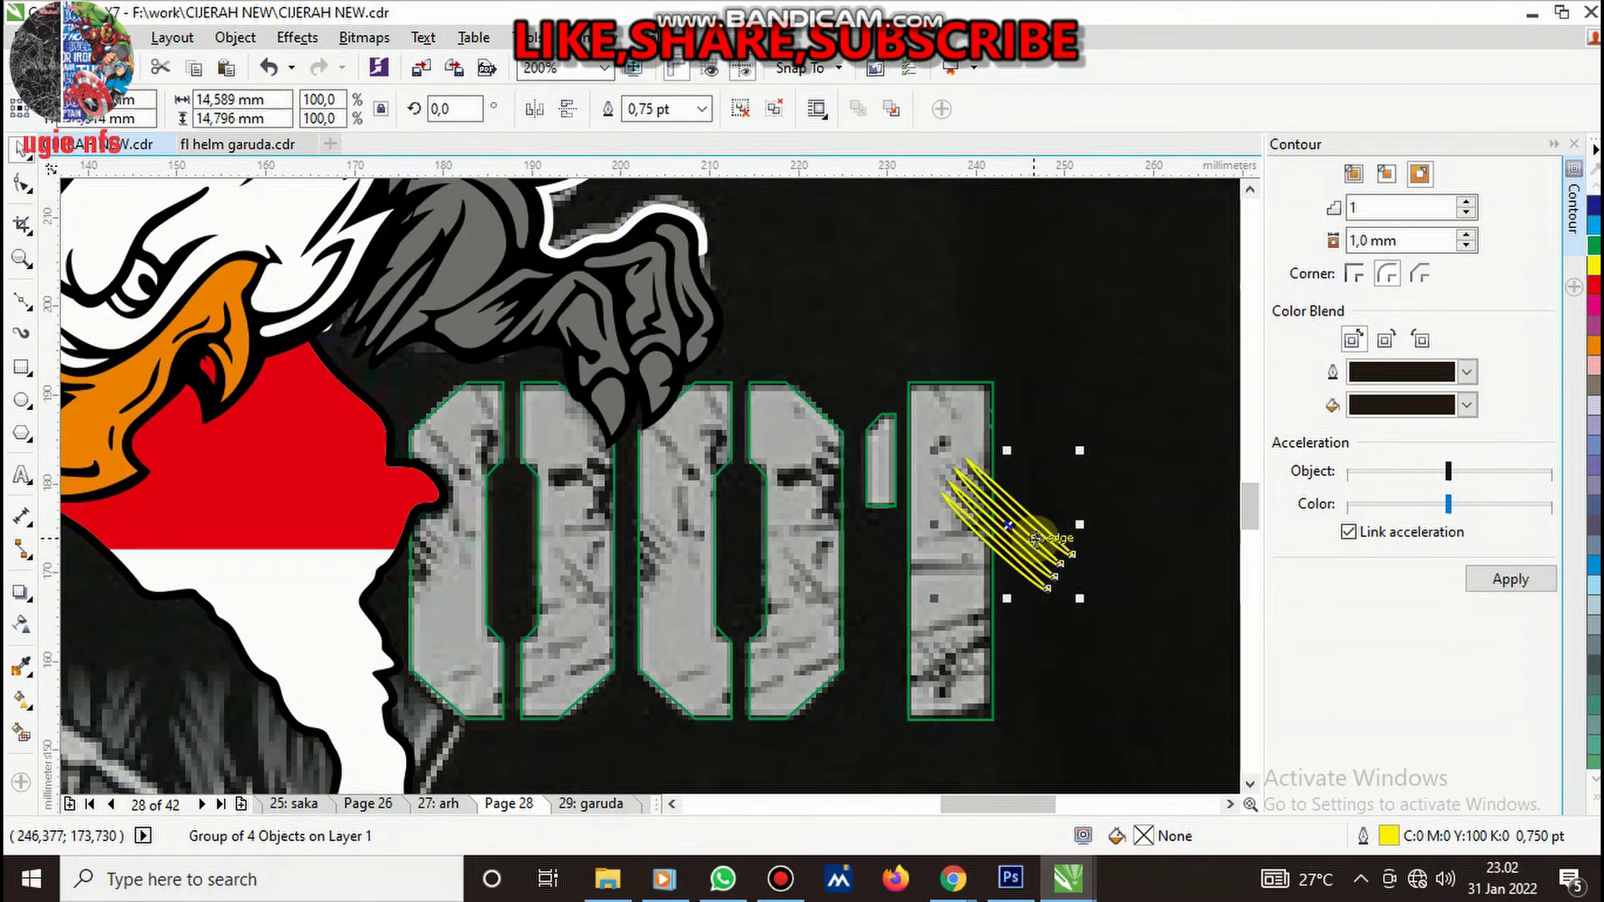
mouse_move(1044, 535)
left_mouse_down()
mouse_move(845, 759)
mouse_move(635, 493)
mouse_move(688, 482)
left_mouse_up()
scroll(652, 480, "up", 1)
left_click(436, 223, "shift")
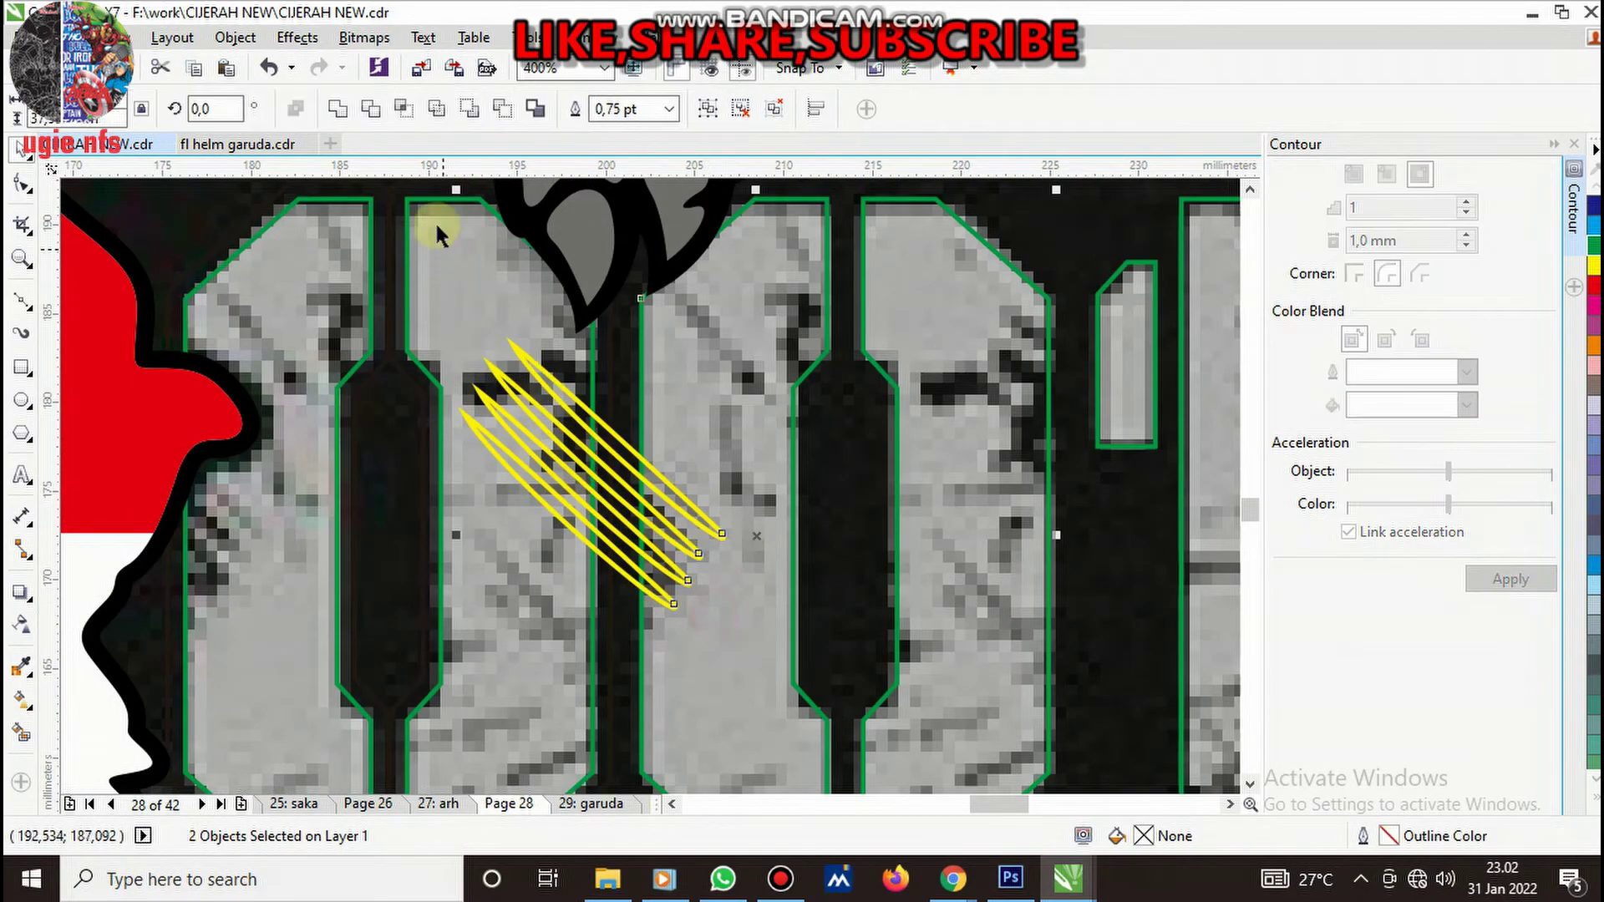
left_click(372, 109)
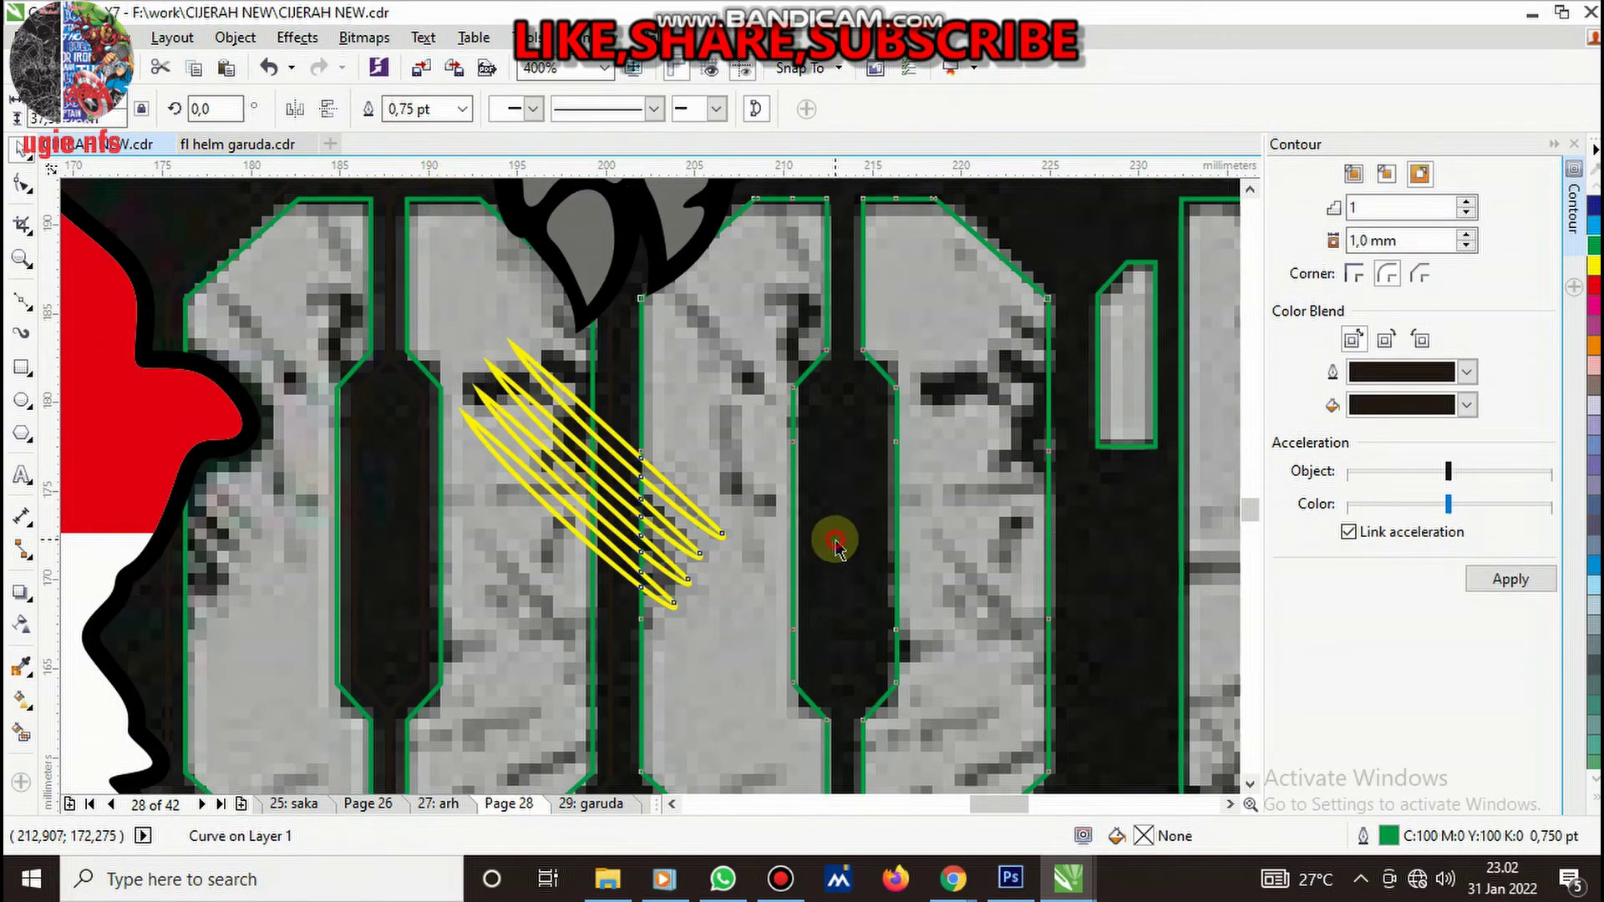
- Move the four-loop group to the first 0's edge and trim it out
left_click(647, 501)
left_click_drag(648, 501, 164, 505)
left_click(344, 200)
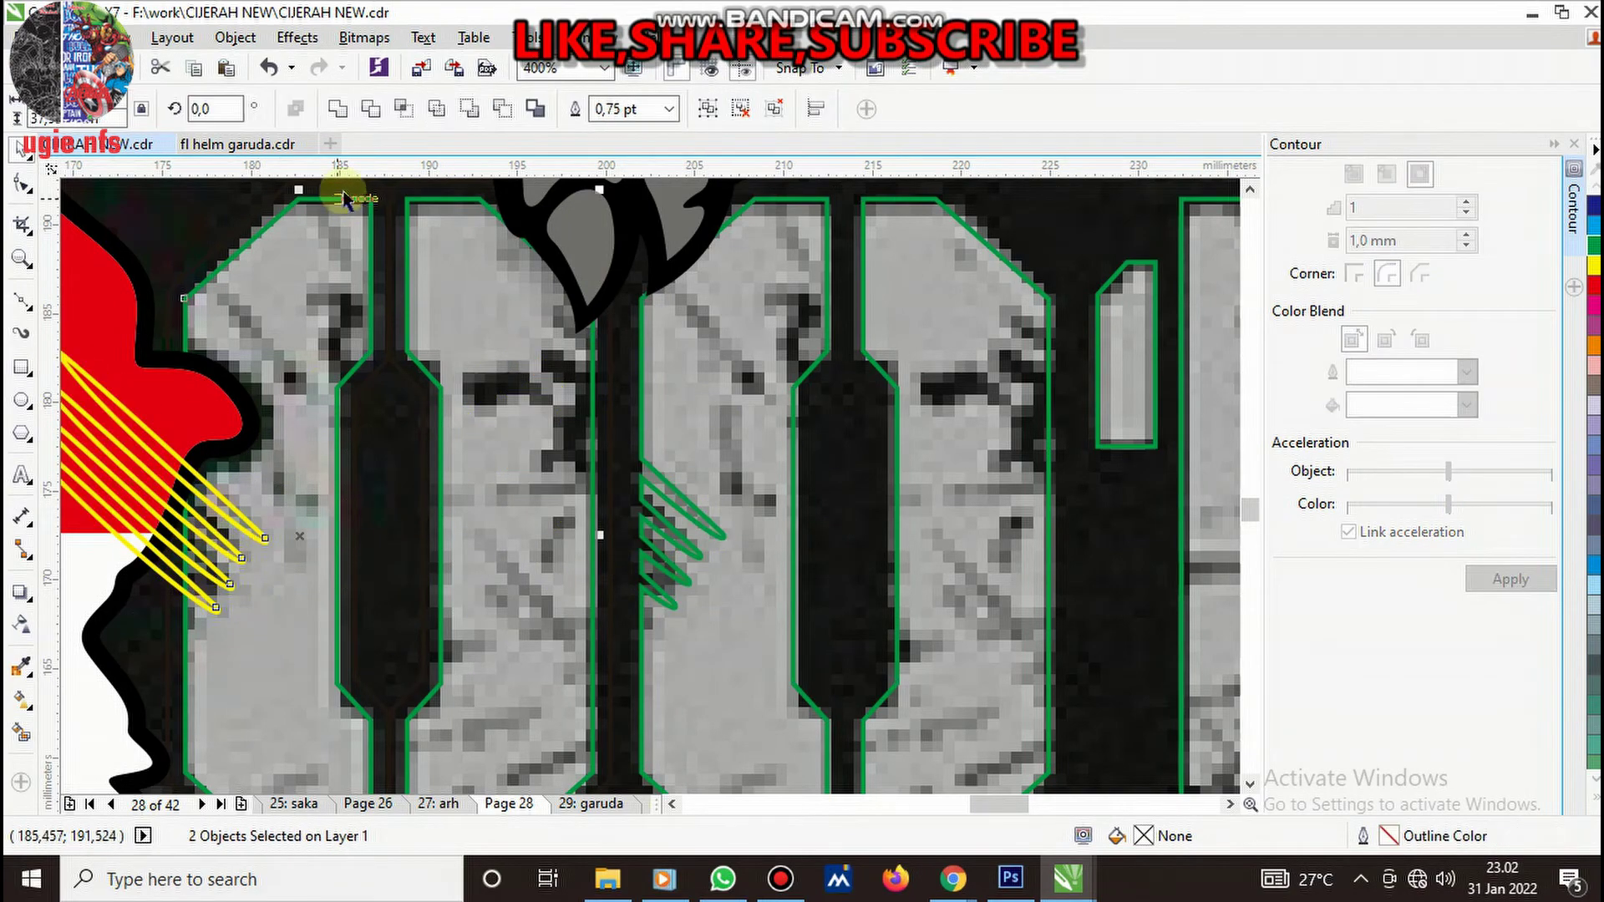
left_click(374, 112)
- Move the yellow hatch groups down beneath the 001 letters
scroll(719, 574, "down", 4)
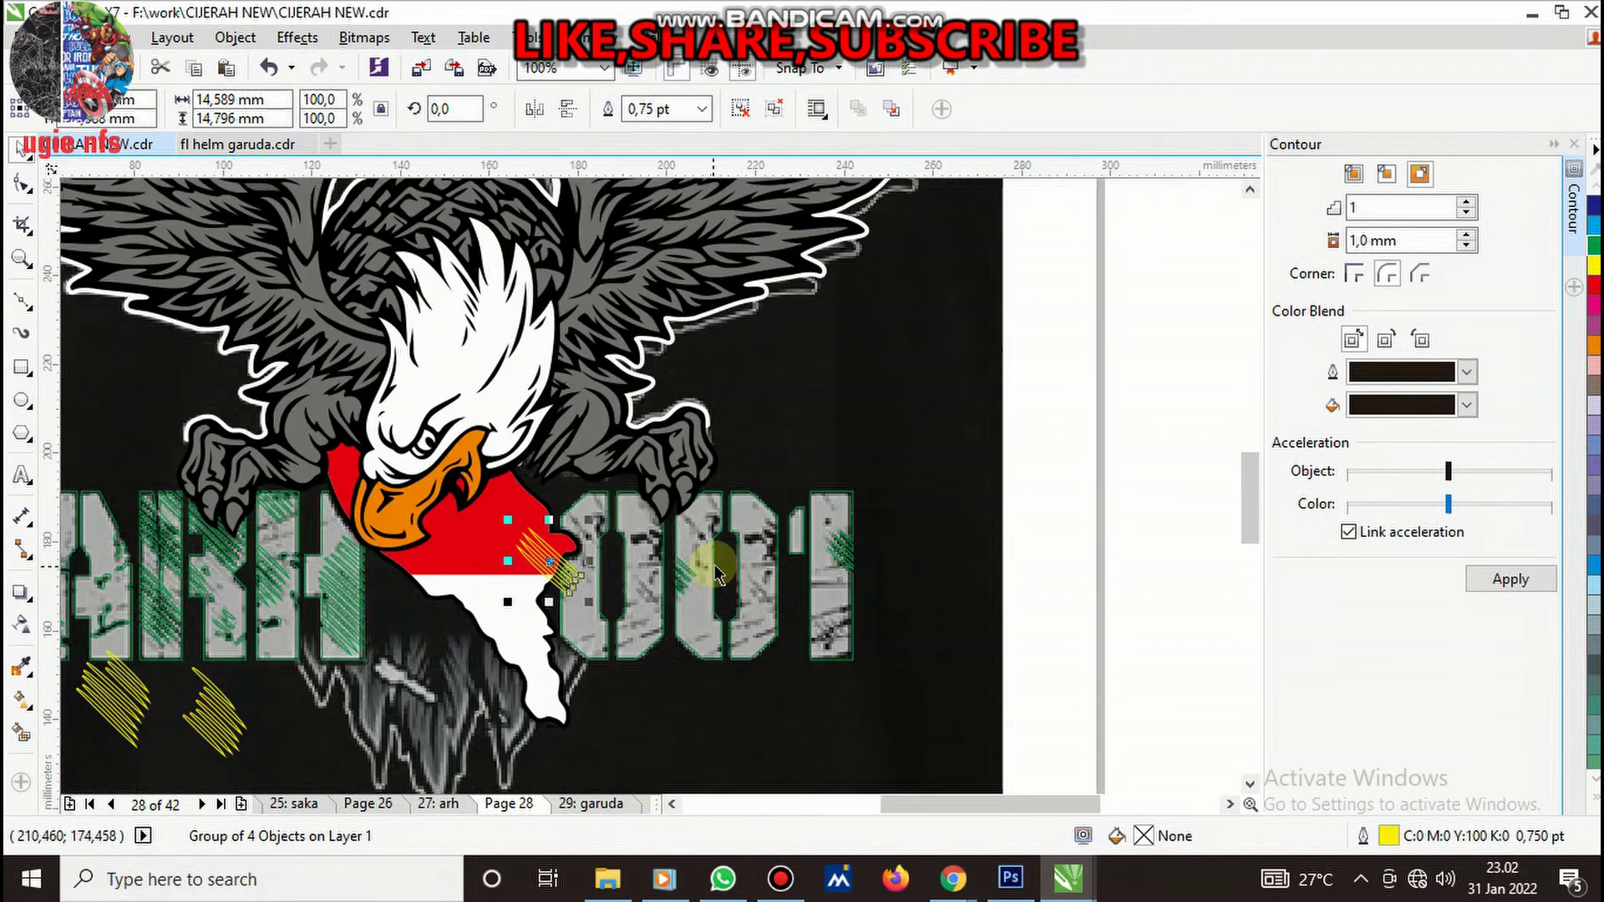
scroll(547, 627, "up", 2)
key("Escape")
scroll(698, 608, "down", 3)
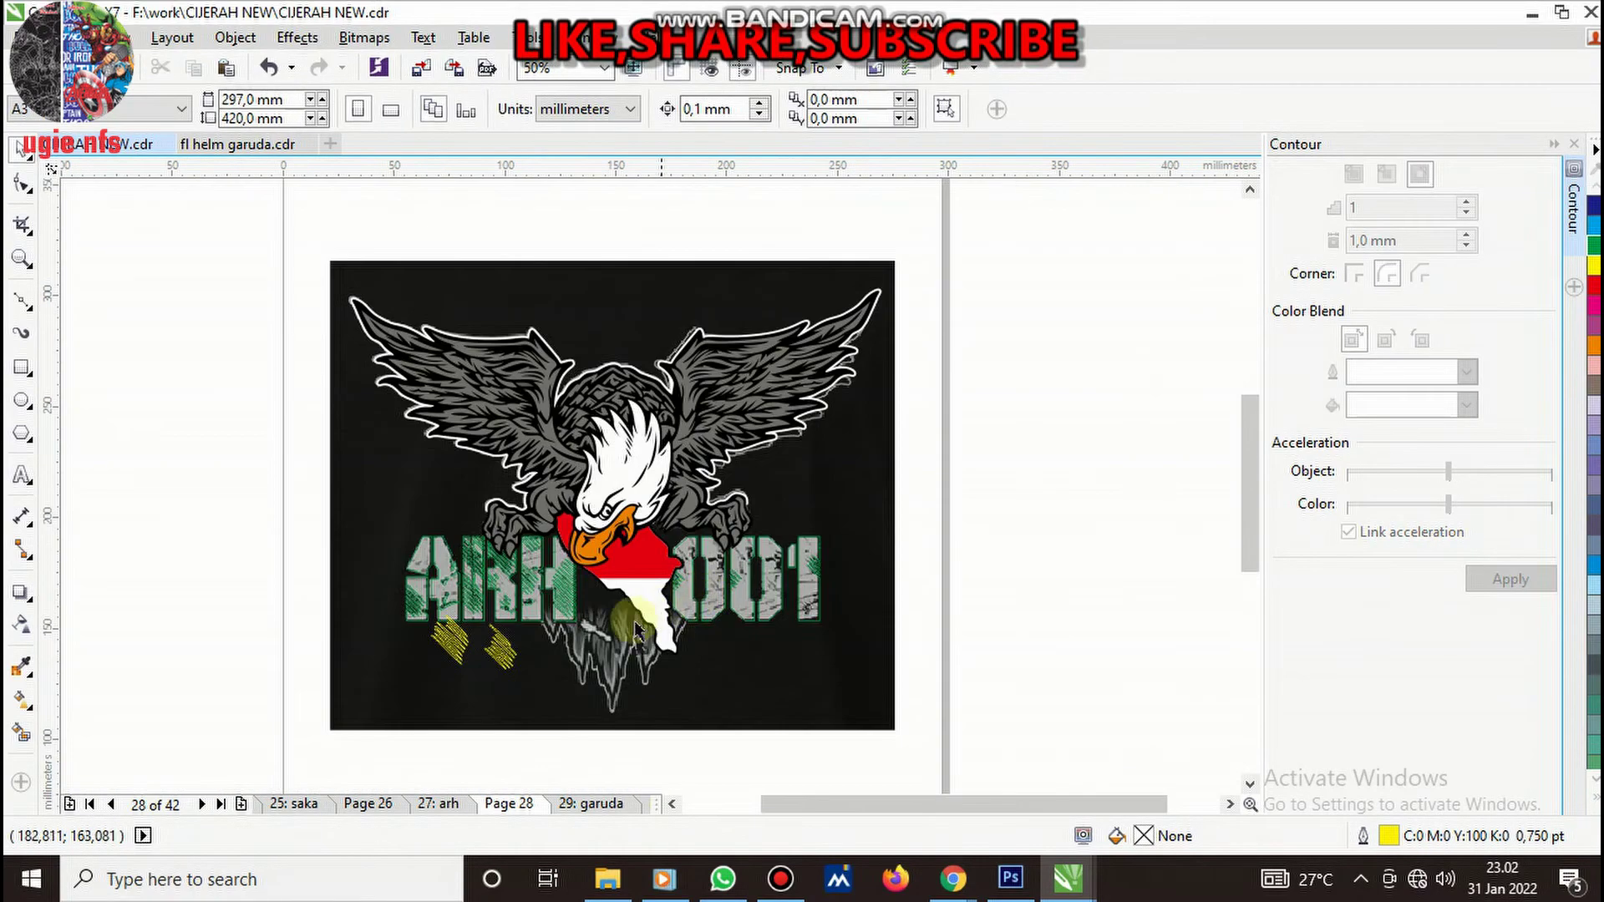
scroll(487, 658, "up", 3)
left_click(487, 658)
scroll(487, 658, "down", 2)
left_click_drag(495, 645, 711, 656)
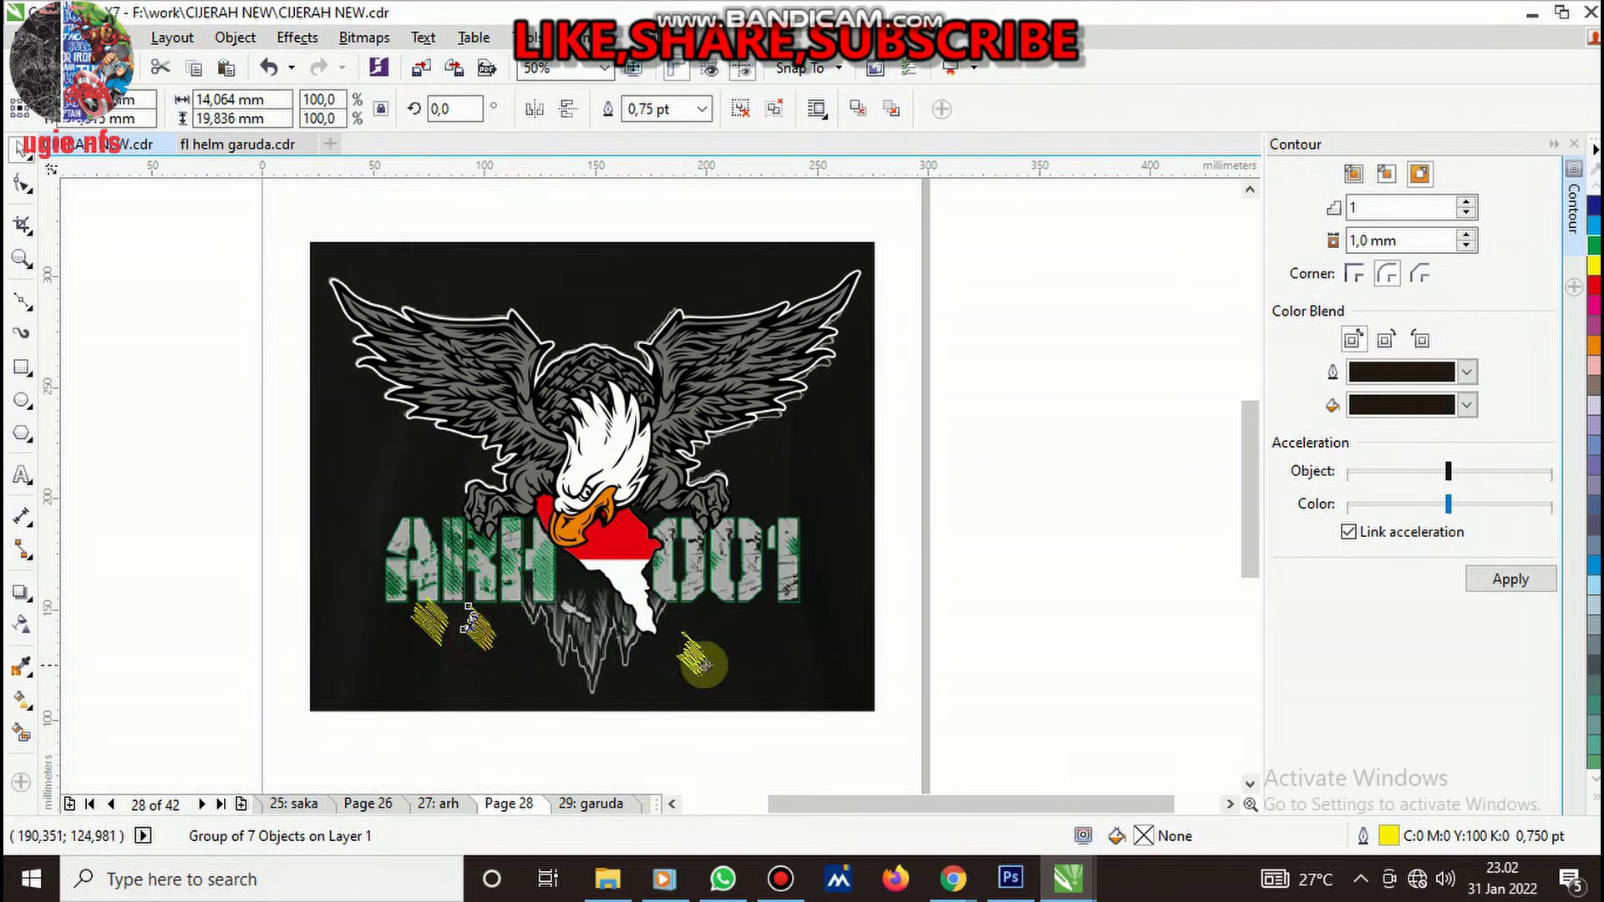
left_click_drag(430, 623, 756, 637)
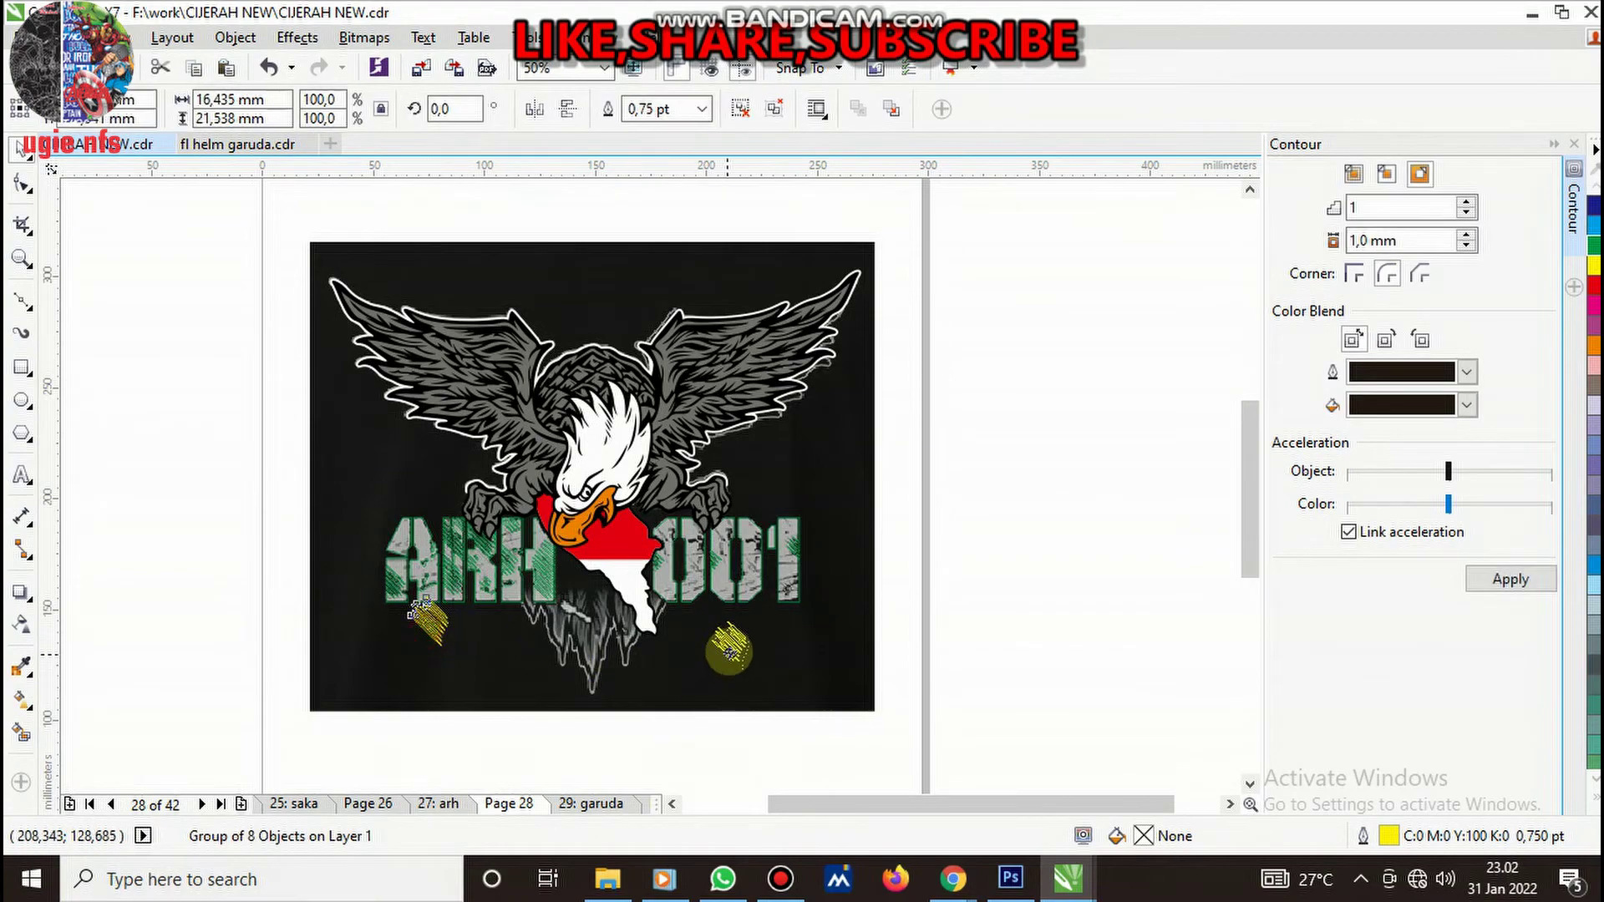
scroll(756, 635, "up", 2)
- Ungroup the scribble, then mirror one stroke horizontally and tilt it across the final 1's right edge
right_click(762, 628)
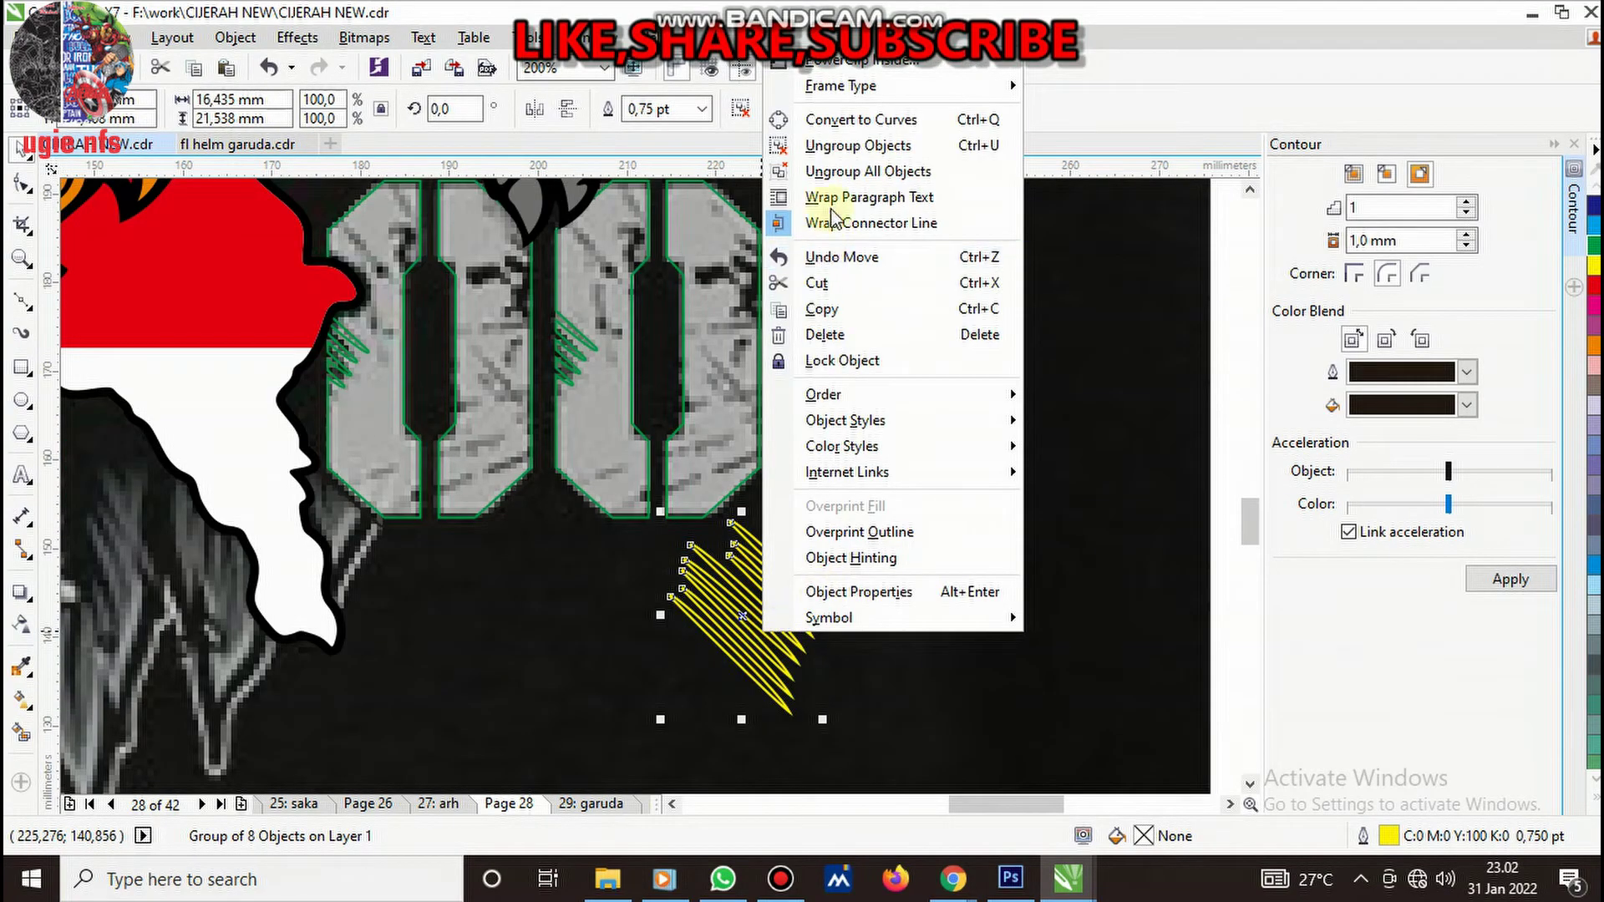
left_click(858, 145)
left_click(699, 637)
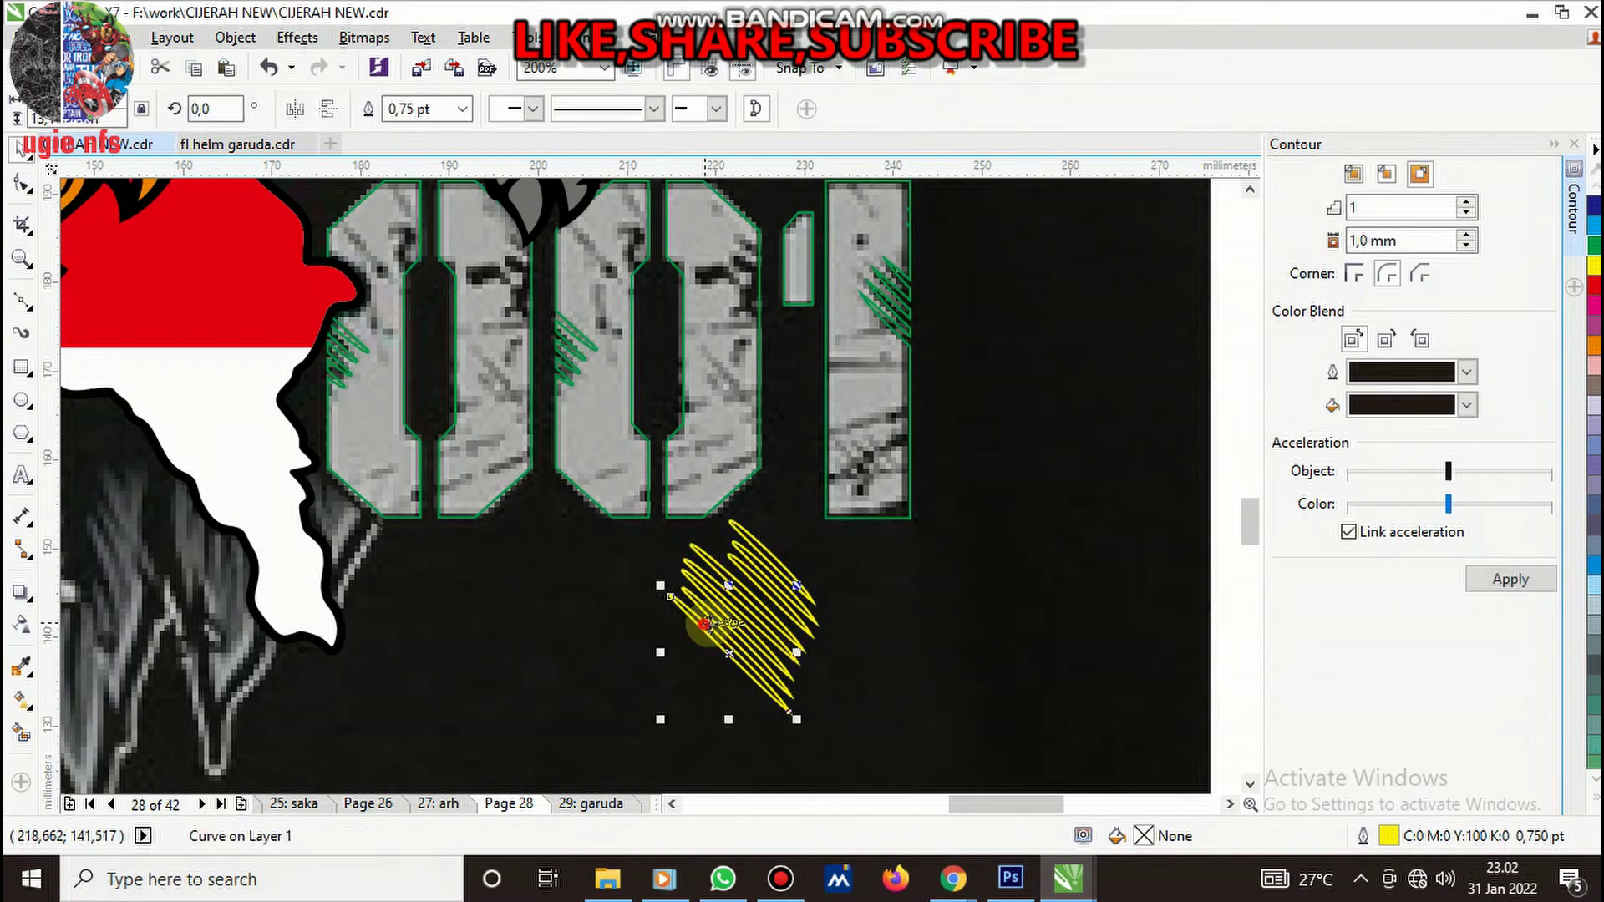
left_click_drag(704, 625, 984, 457)
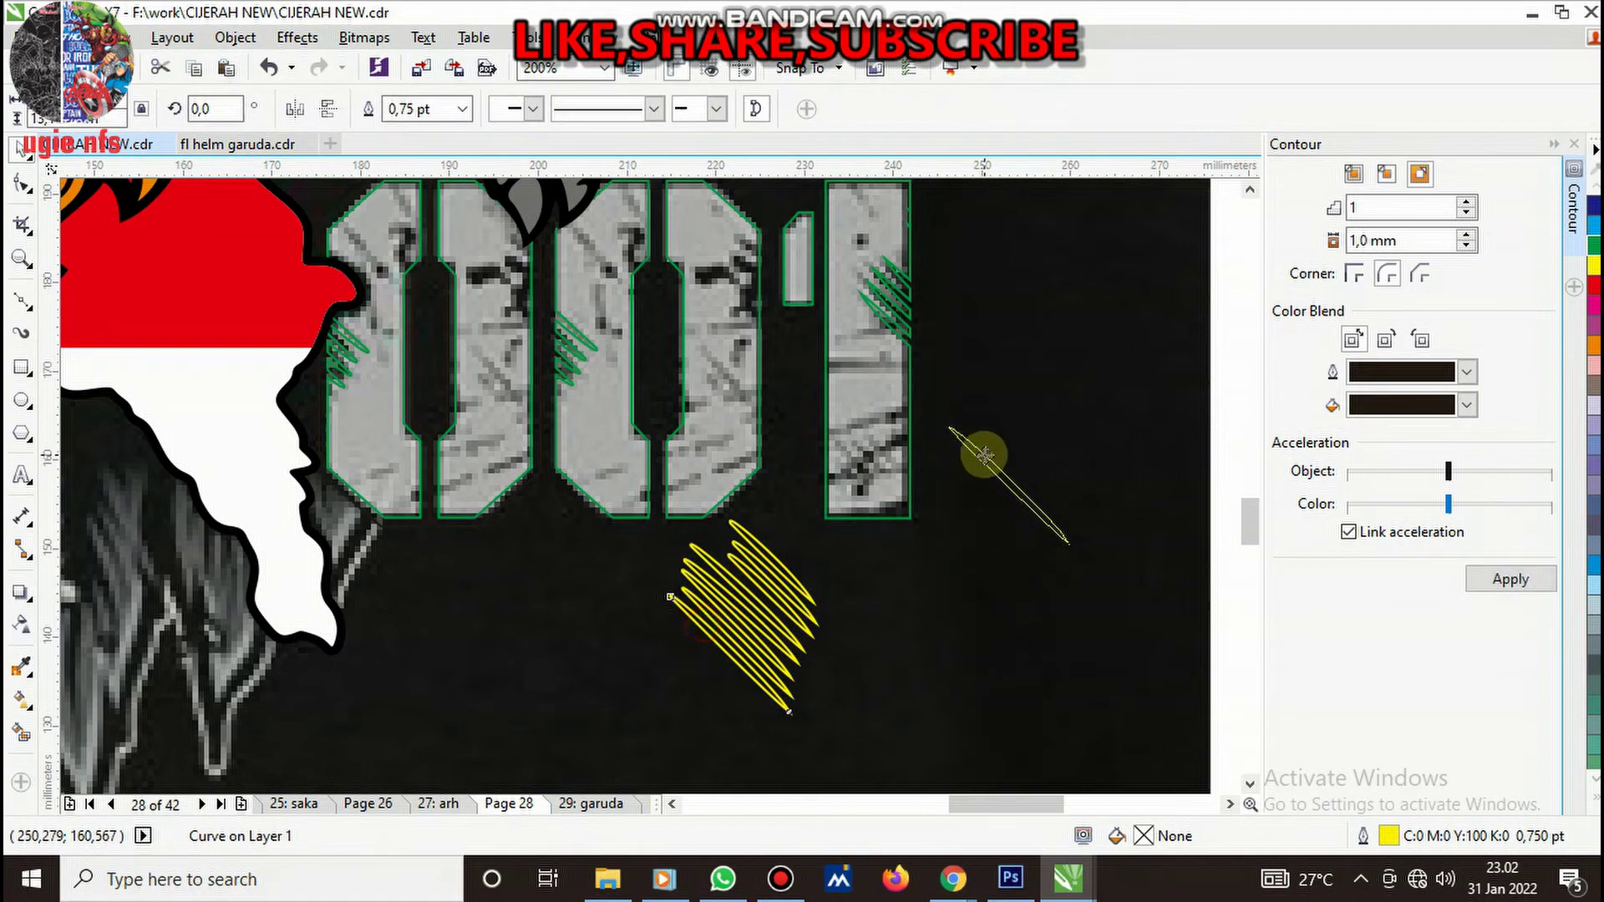
left_click(295, 108)
left_click_drag(1005, 475, 906, 443)
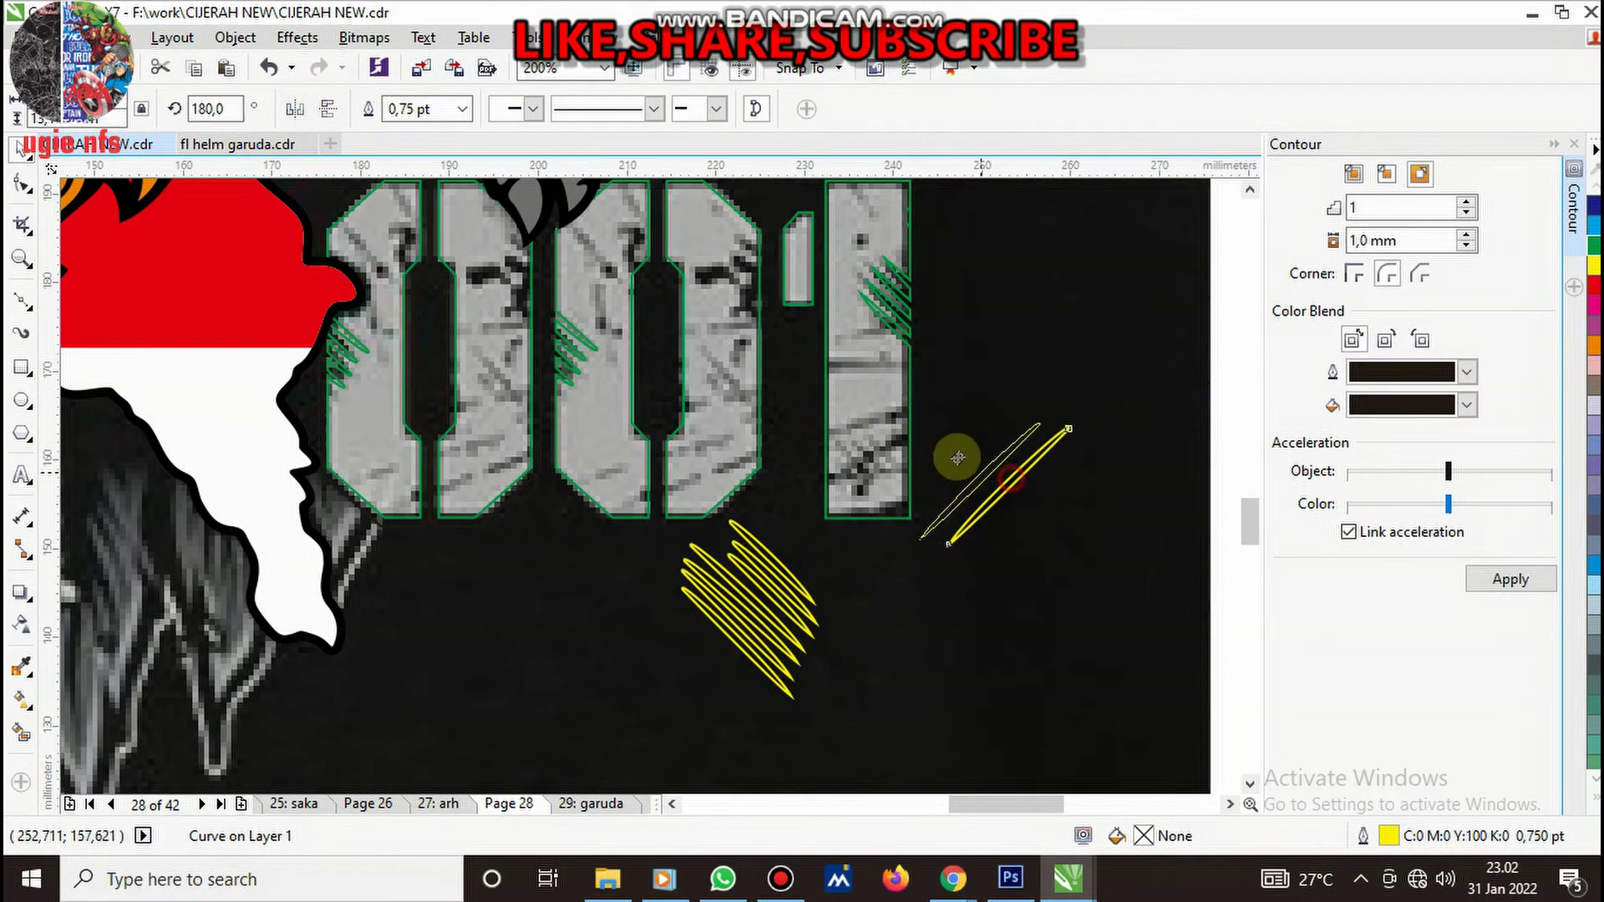
scroll(944, 413, "up", 3)
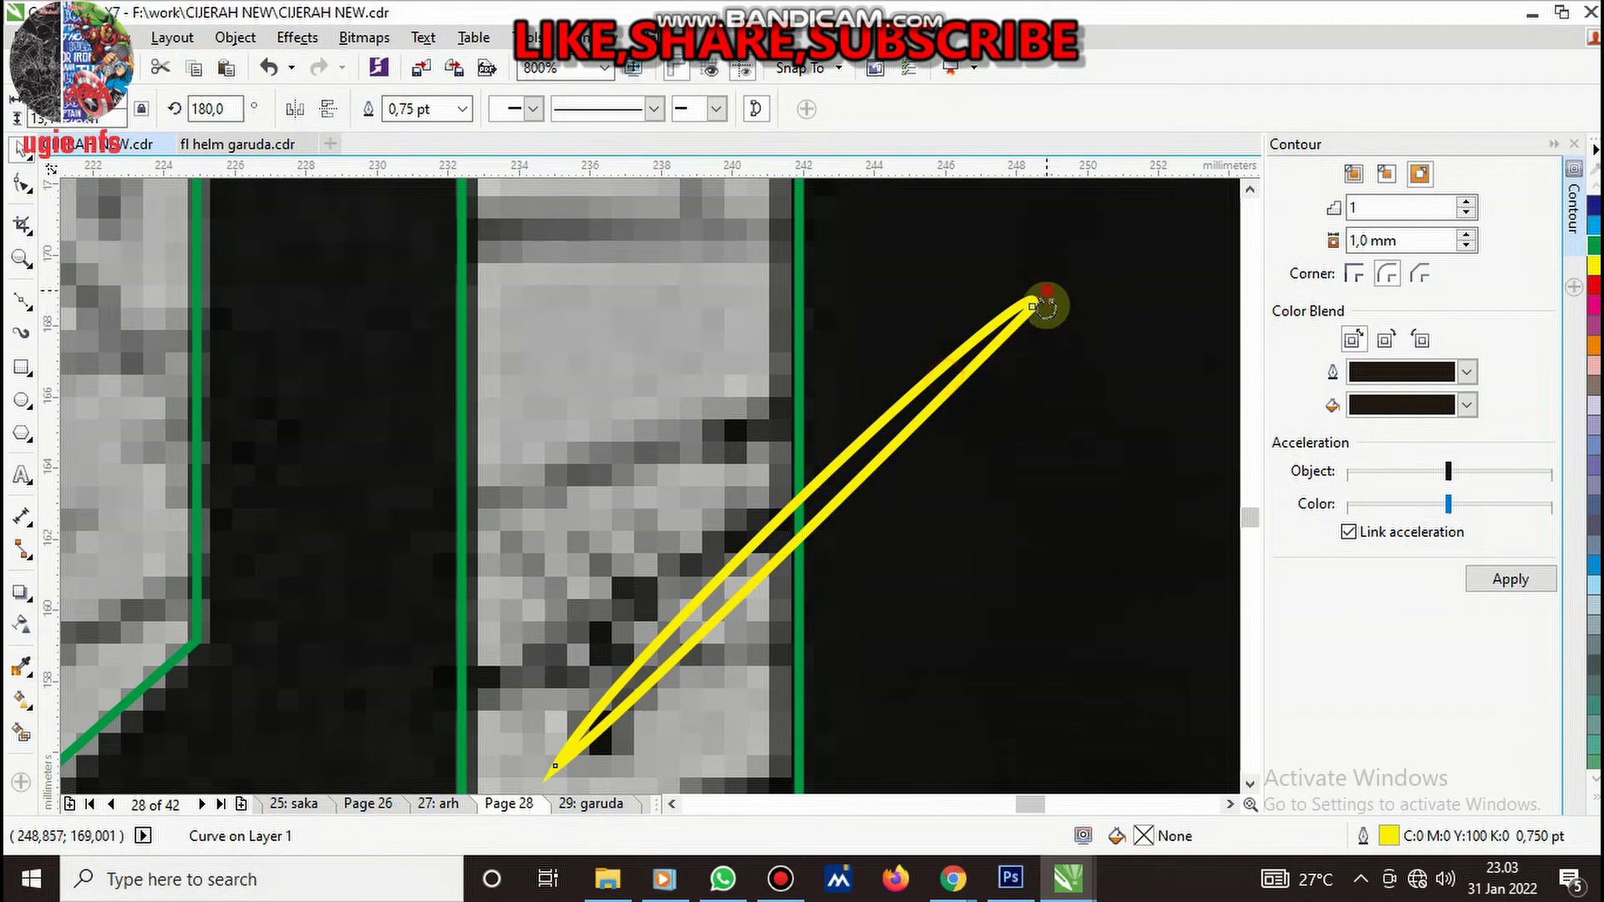
left_click_drag(1044, 307, 1078, 361)
left_click(852, 479)
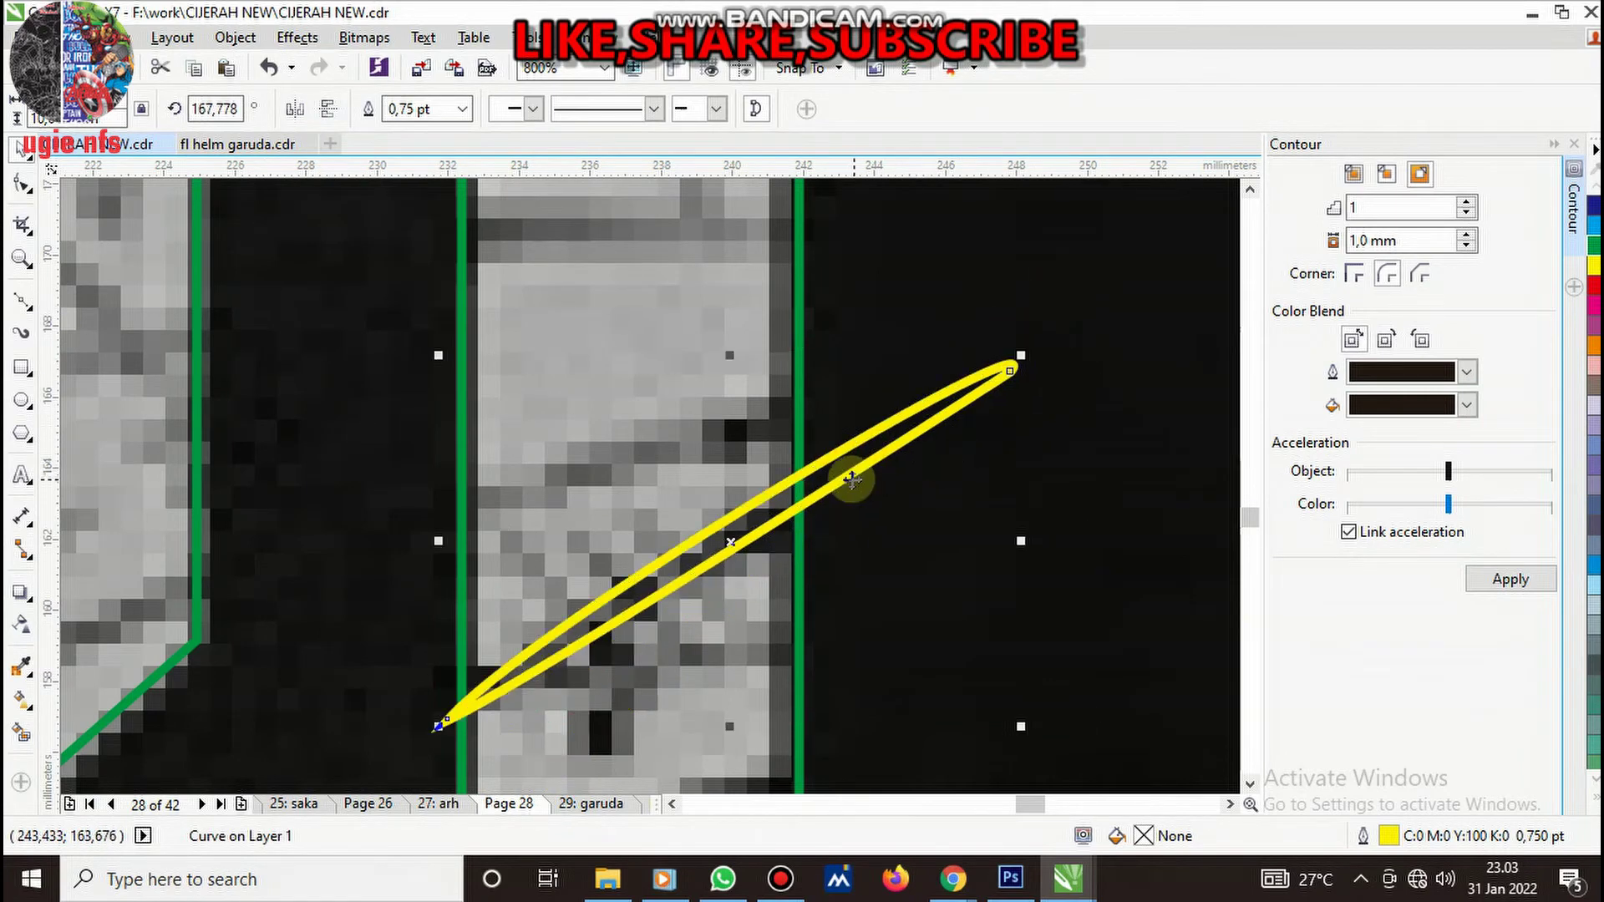
- Duplicate the stroke into angled copies spread across the 1's stem, one nearly horizontal
key("space")
mouse_move(853, 479)
left_mouse_down()
mouse_move(969, 506)
mouse_move(801, 393)
left_mouse_up()
left_click(911, 313)
left_click_drag(978, 269, 963, 346)
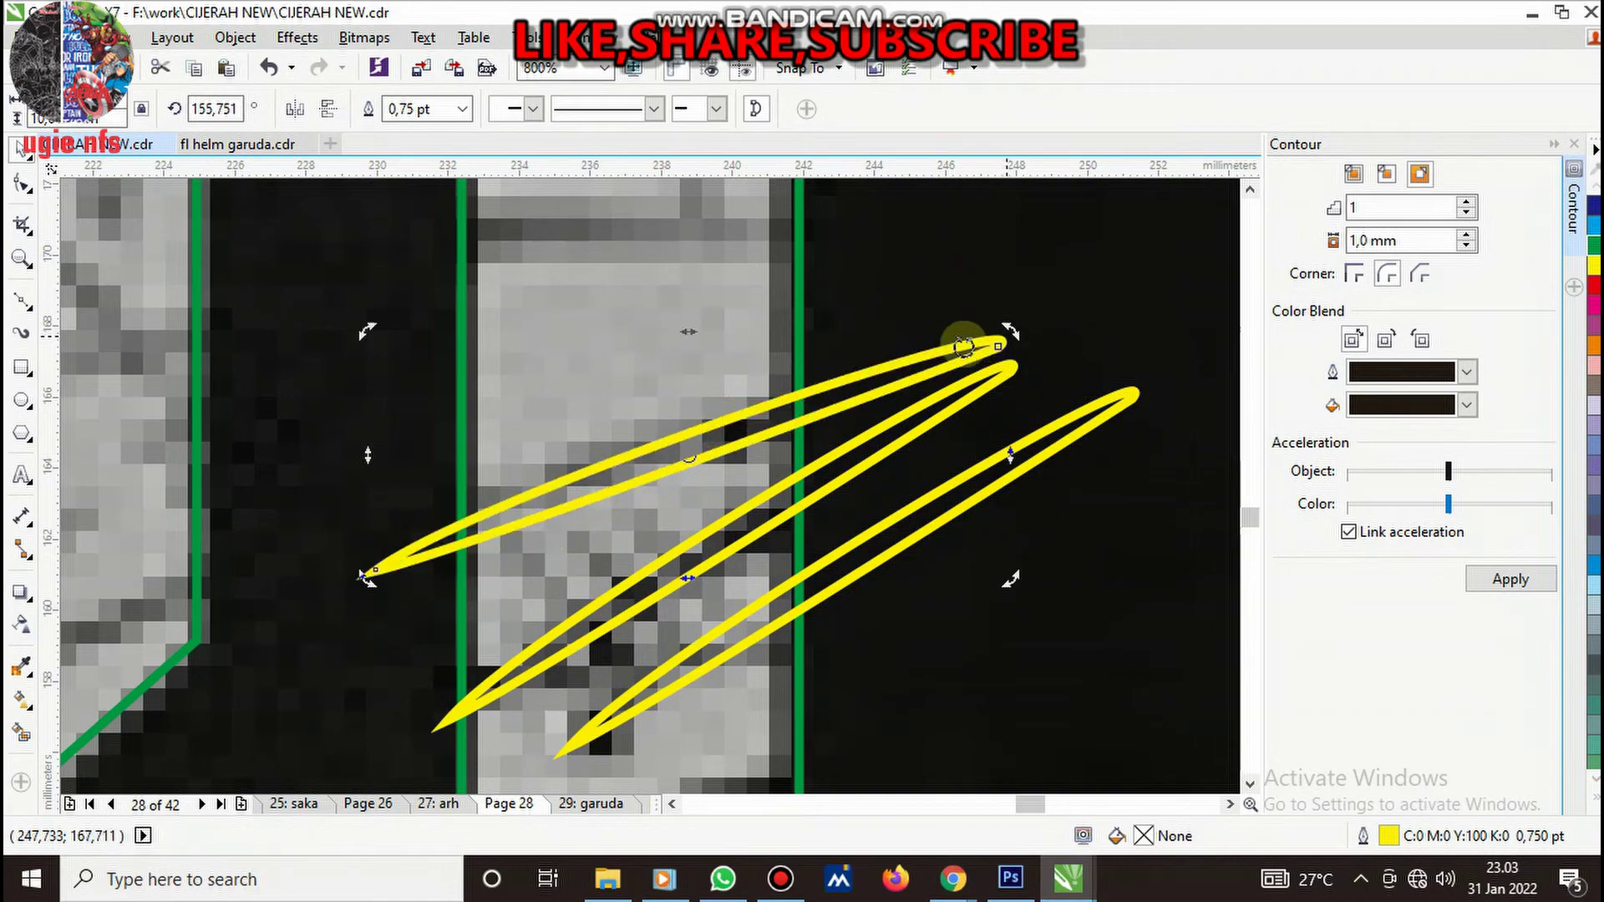
scroll(963, 346, "down", 3)
scroll(839, 522, "up", 2)
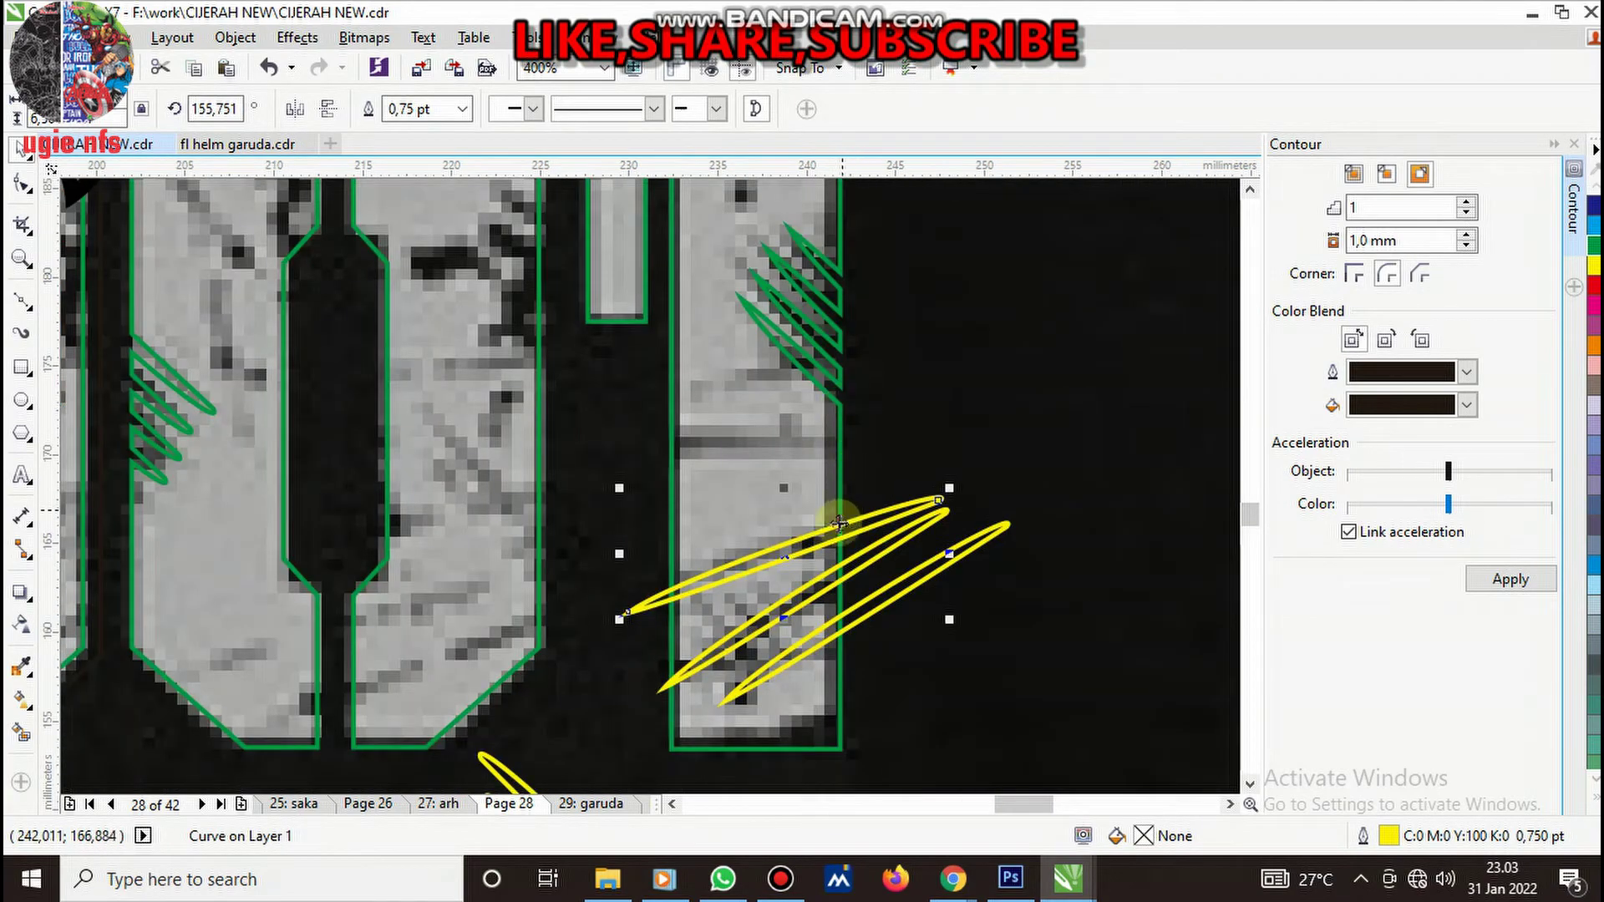
left_click_drag(854, 524, 861, 413)
scroll(869, 414, "up", 1)
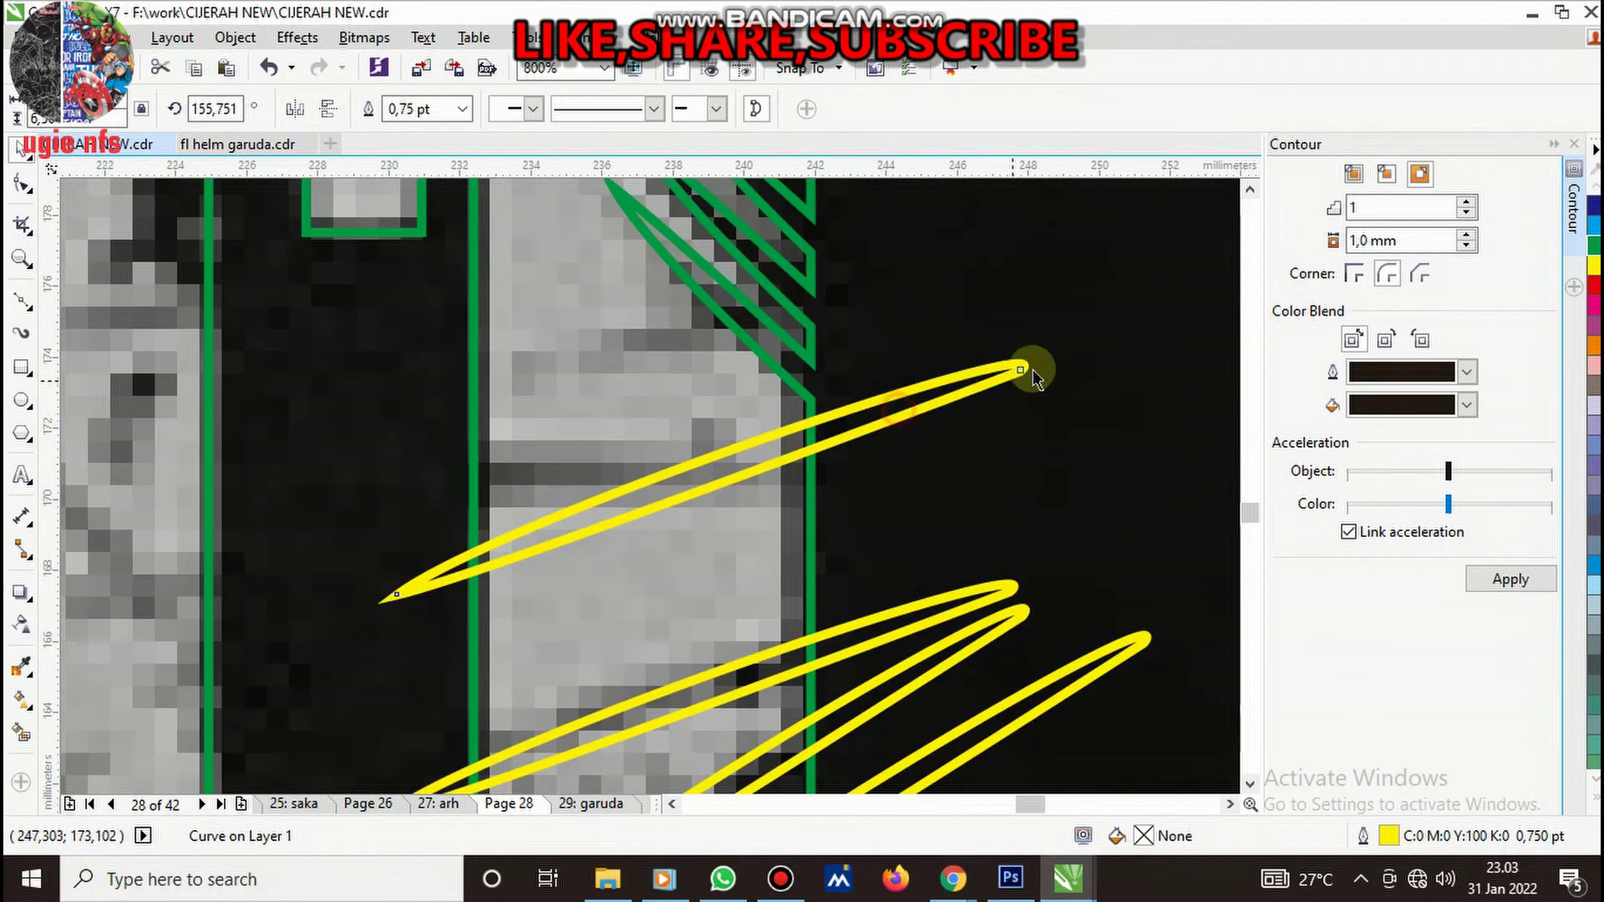
left_click_drag(1036, 360, 1038, 460)
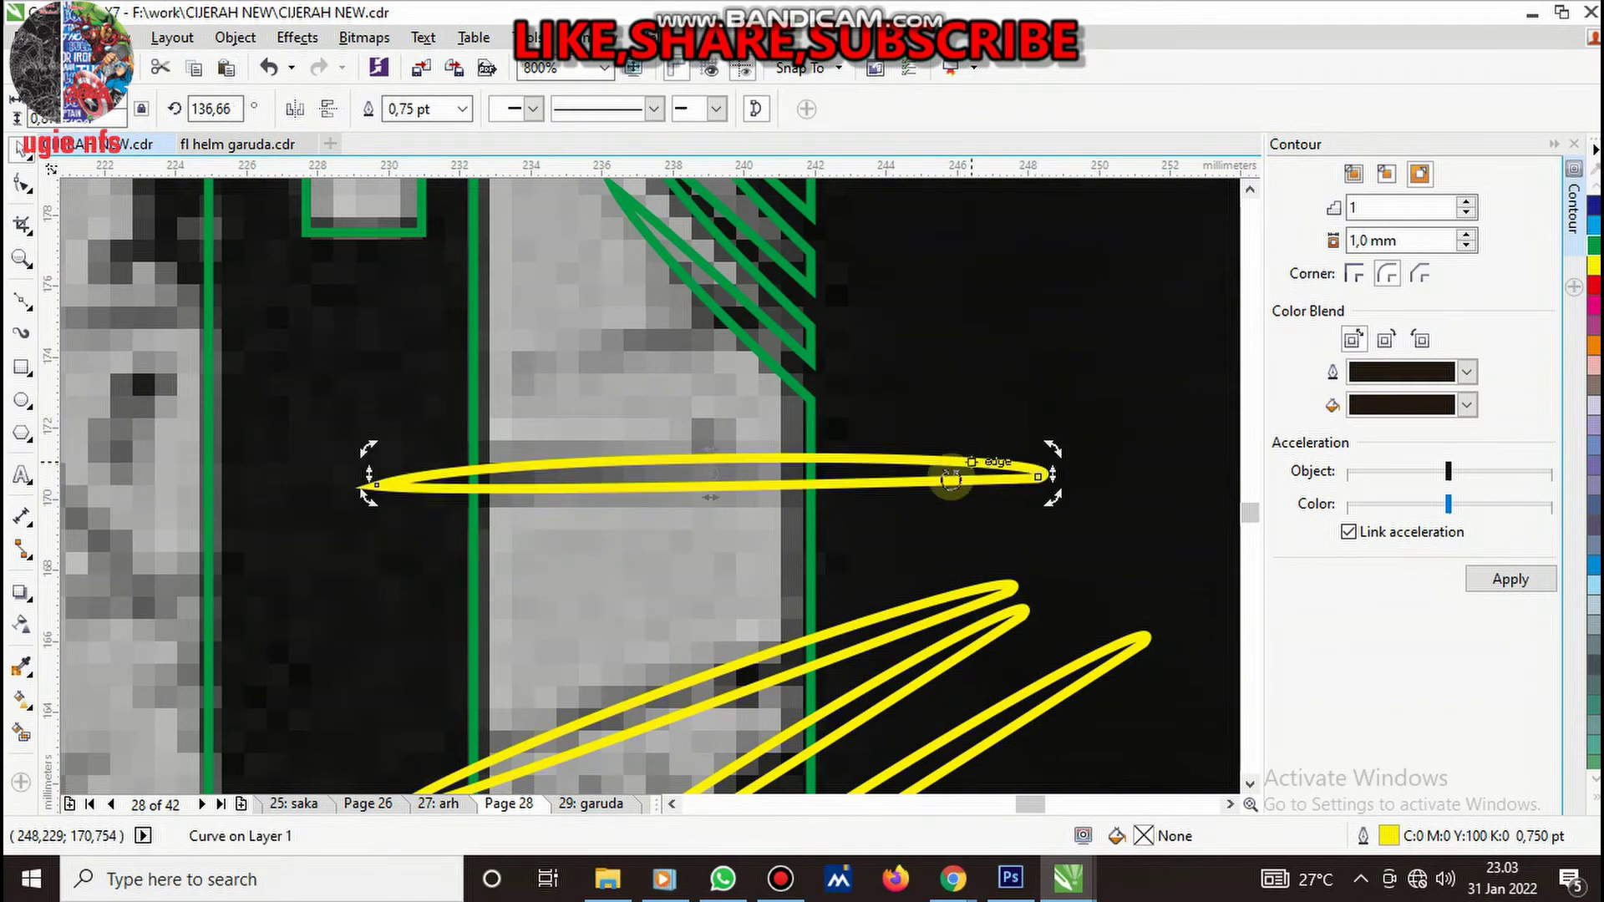
scroll(960, 505, "down", 2)
scroll(937, 505, "up", 1)
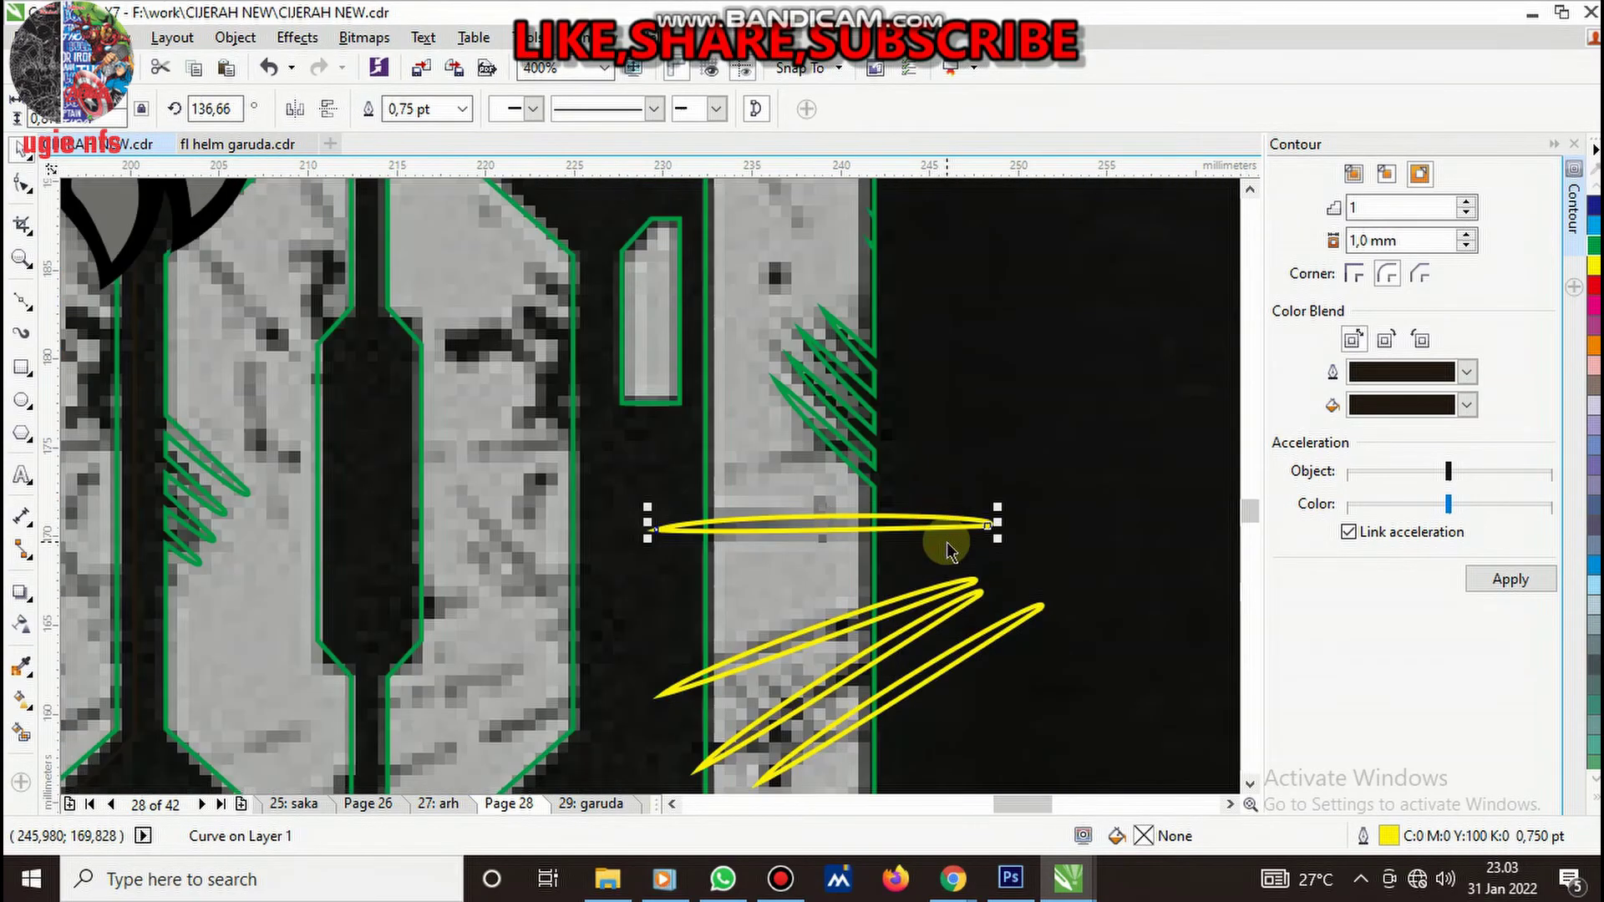
scroll(929, 520, "down", 1)
- Undo a higher stroke placement, then select all the strokes together with the final 1
mouse_move(927, 522)
left_mouse_down()
mouse_move(844, 318)
mouse_move(750, 336)
left_mouse_up()
scroll(844, 316, "up", 1)
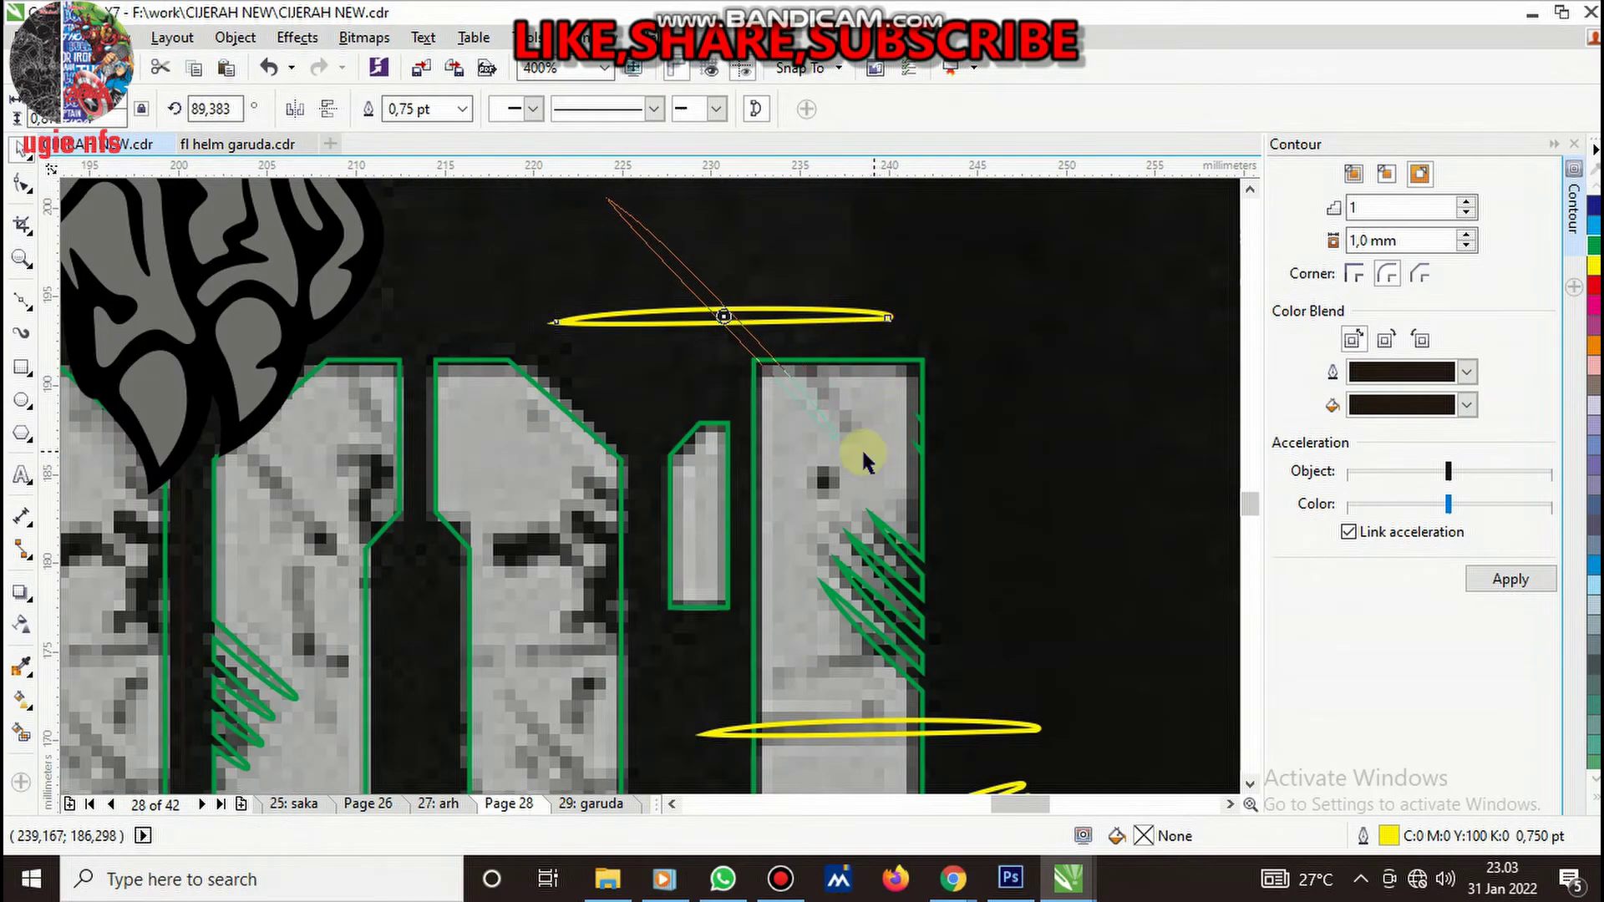
scroll(914, 347, "down", 3)
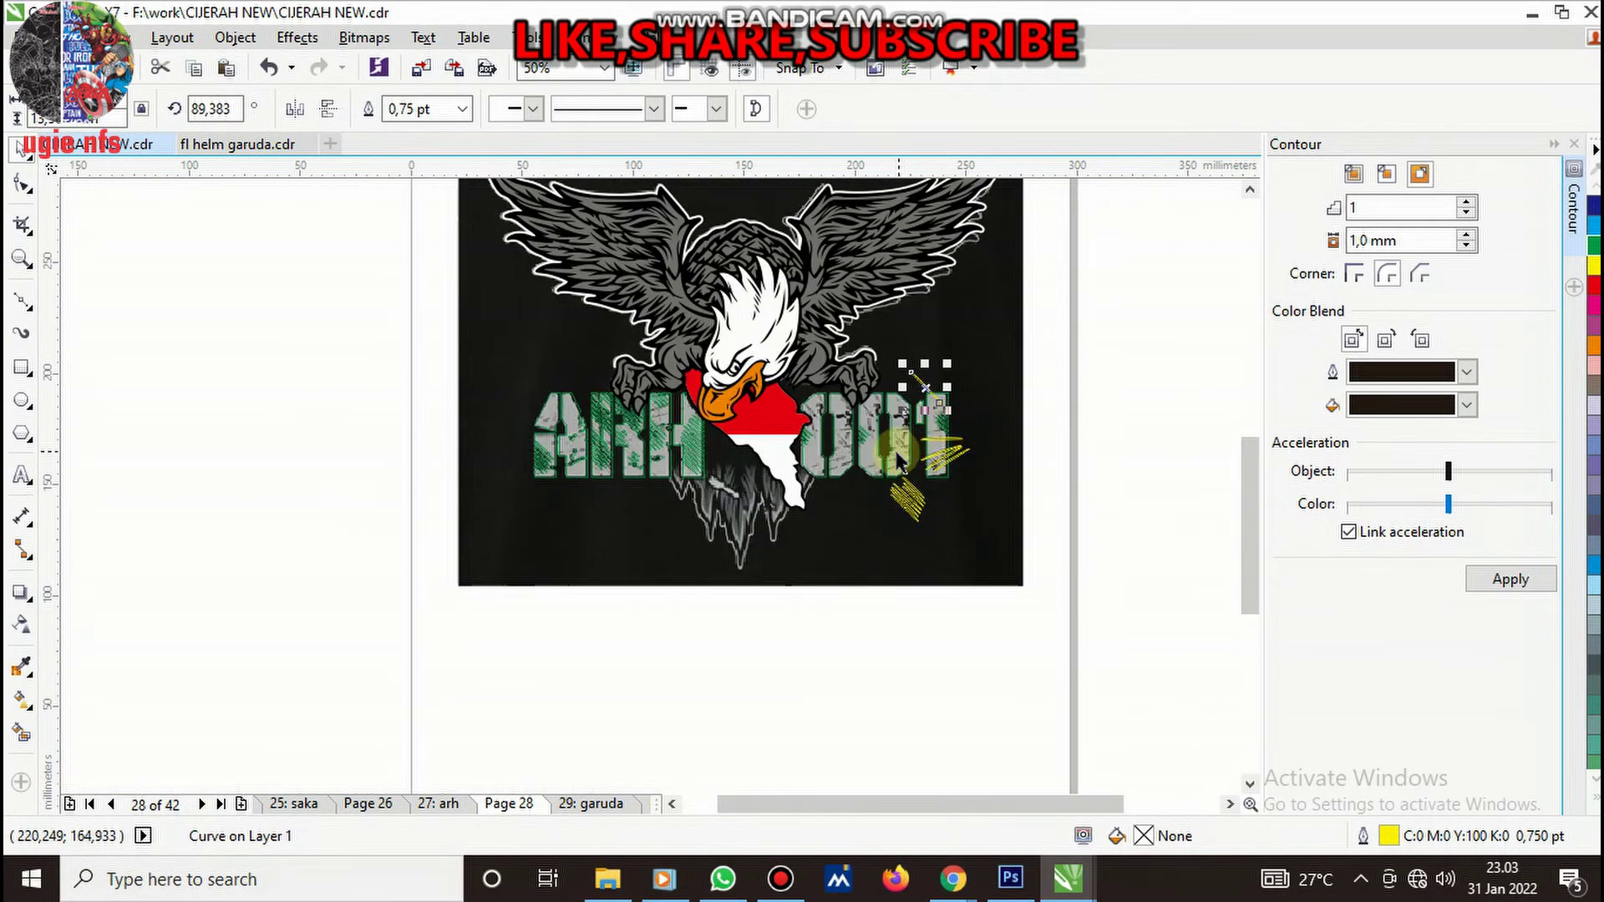
scroll(906, 422, "up", 2)
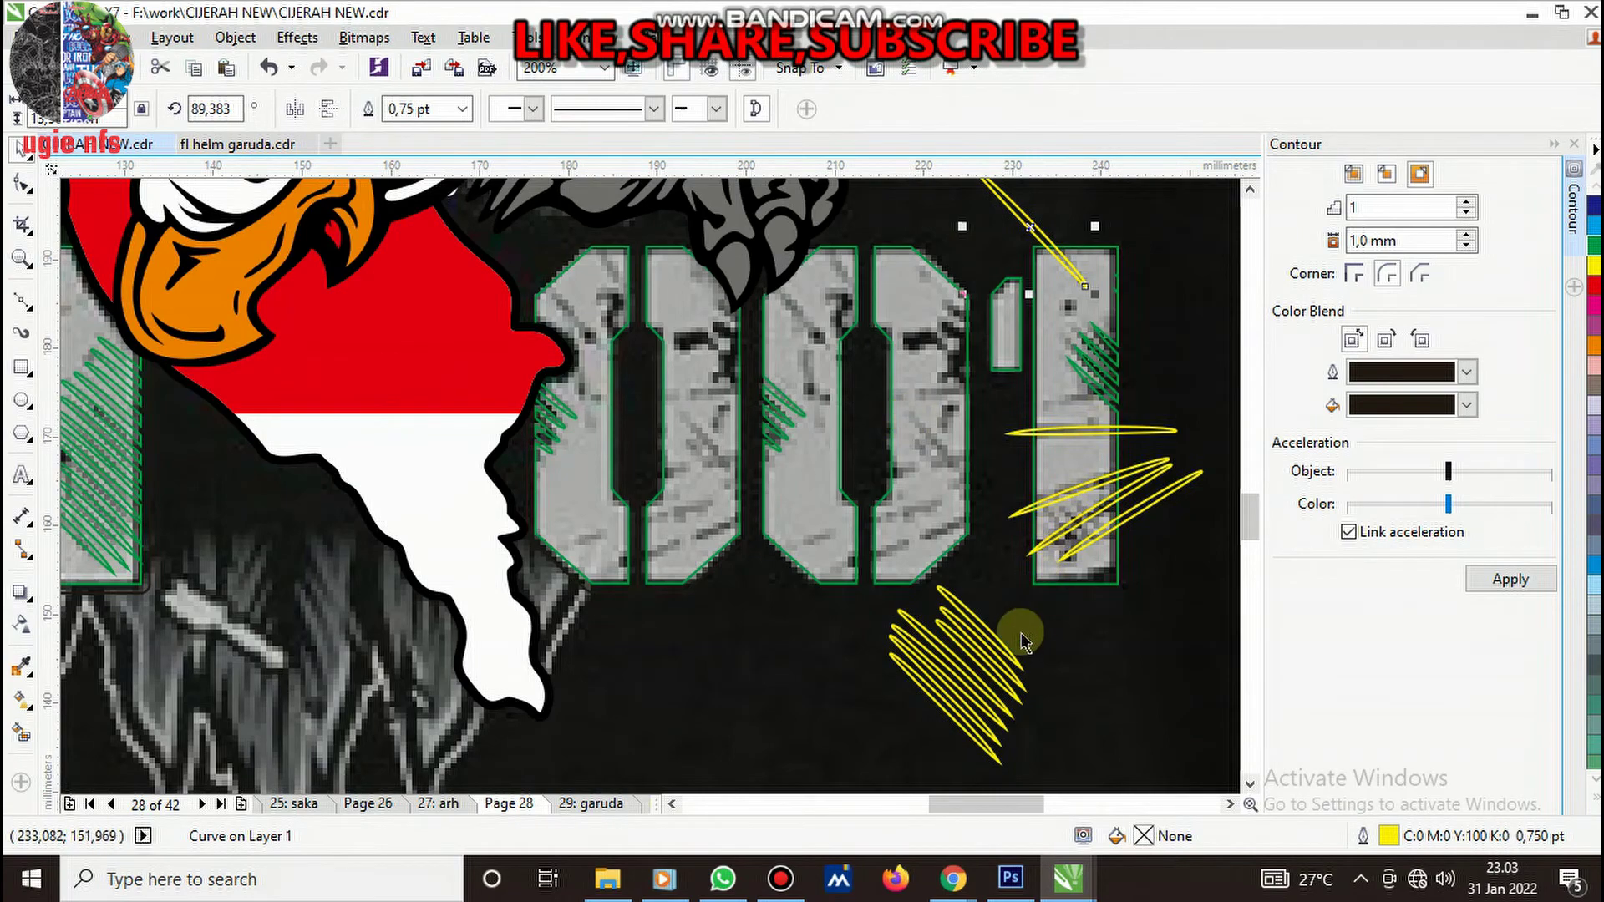
key("ctrl+z")
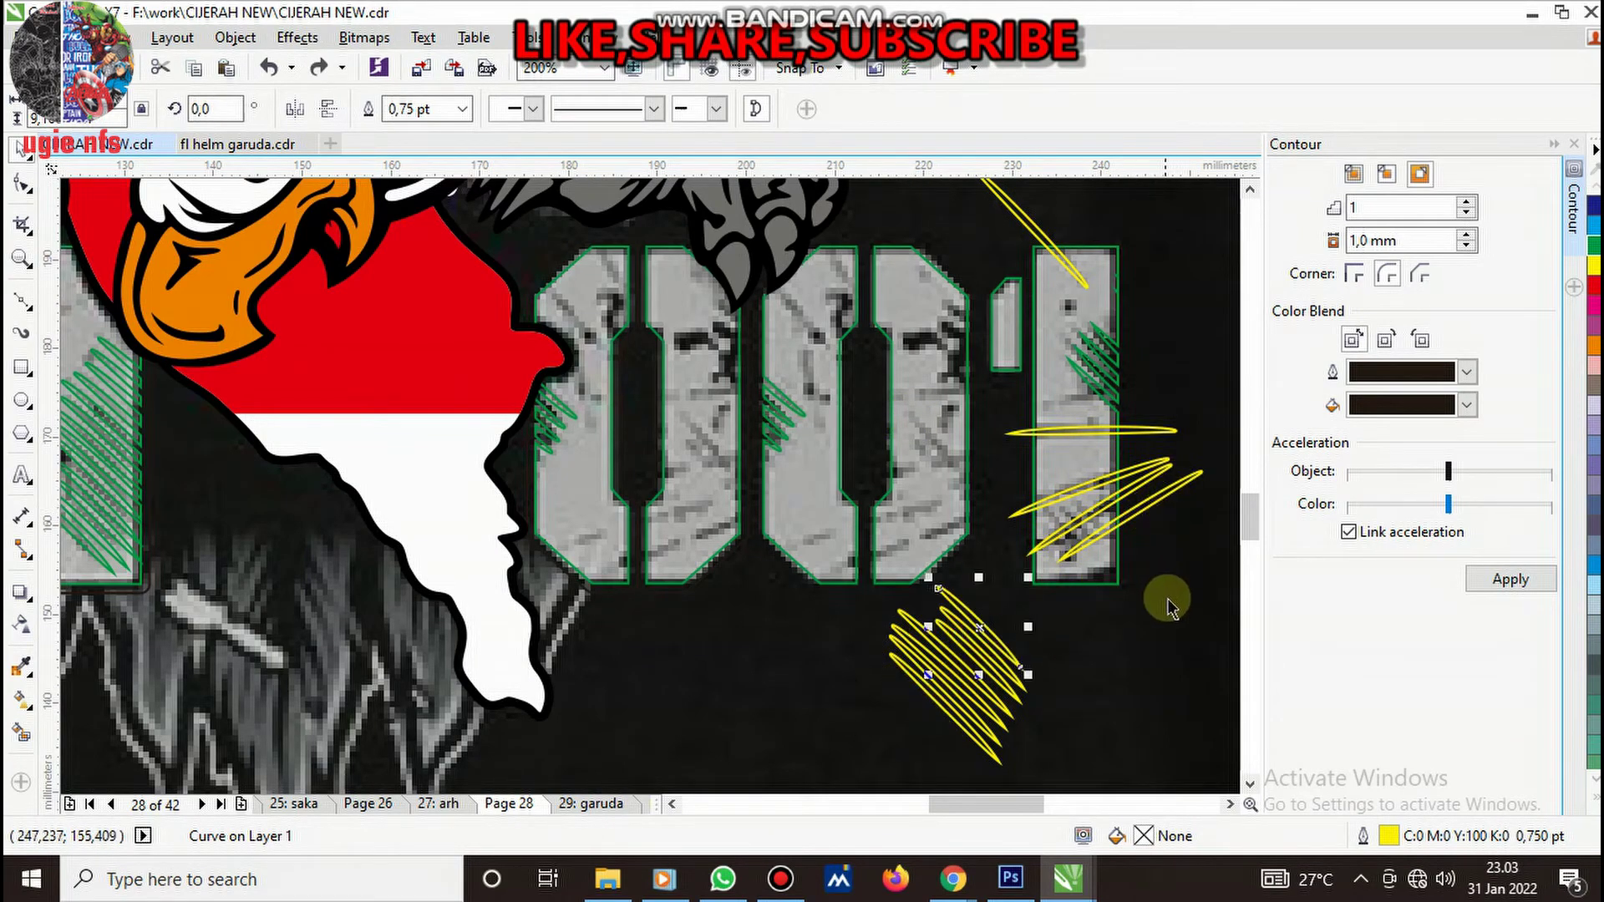
scroll(852, 387, "down", 1)
mouse_move(1063, 522)
left_mouse_down()
mouse_move(904, 298)
mouse_move(892, 242)
left_mouse_up()
scroll(973, 430, "up", 2)
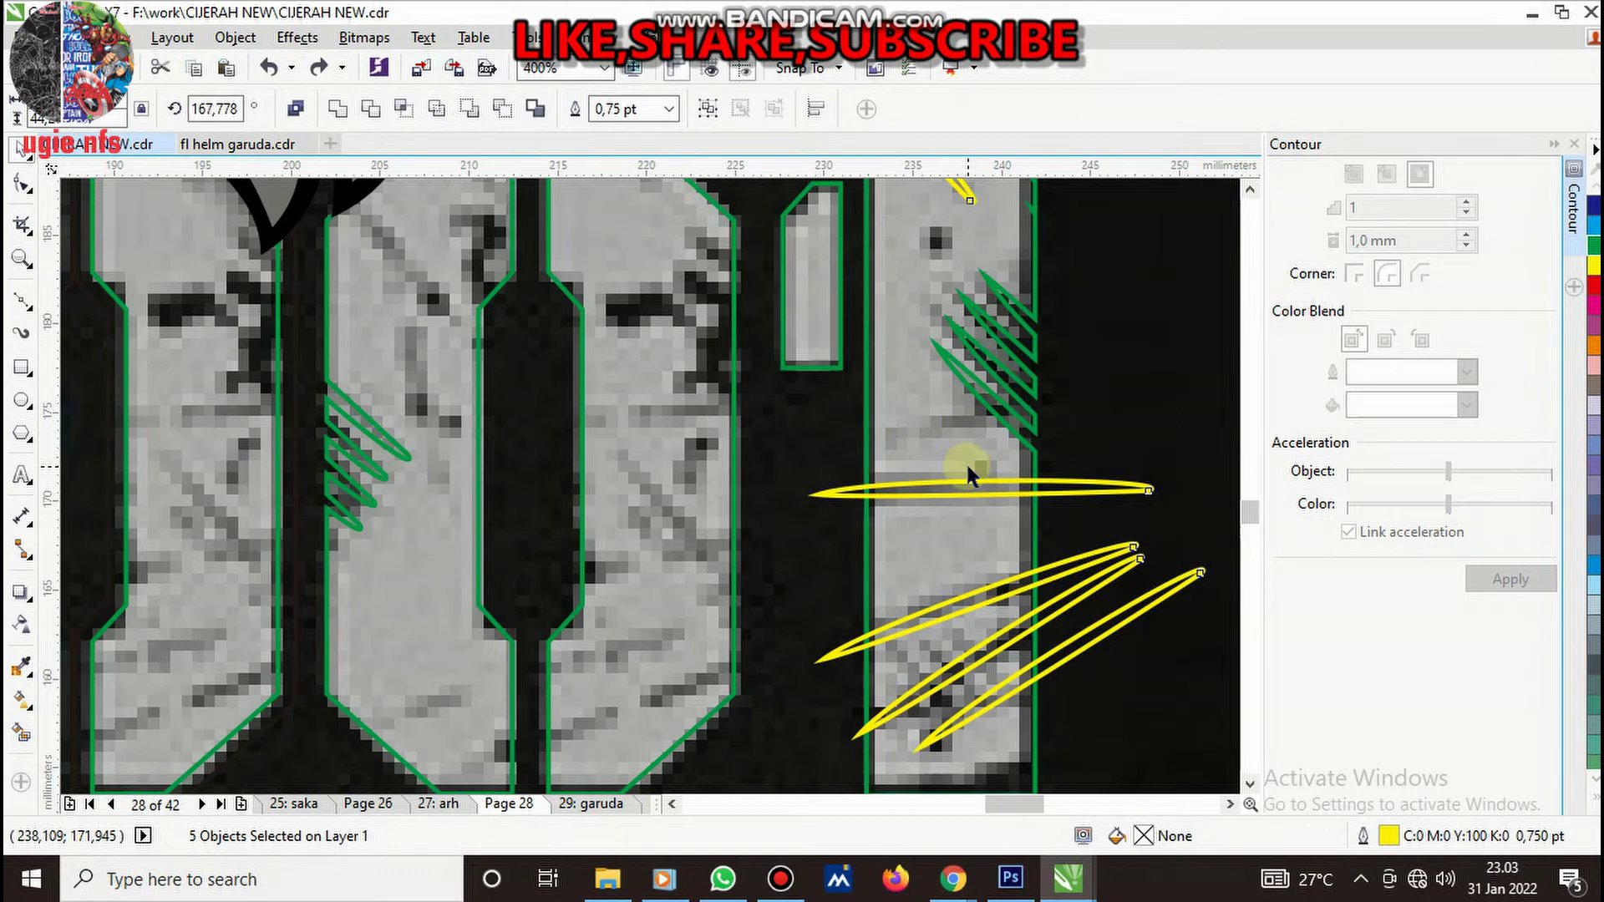
- Group the yellow strokes, trim them out of the final 1, and delete the leftovers
key("ctrl+g")
left_click(373, 110)
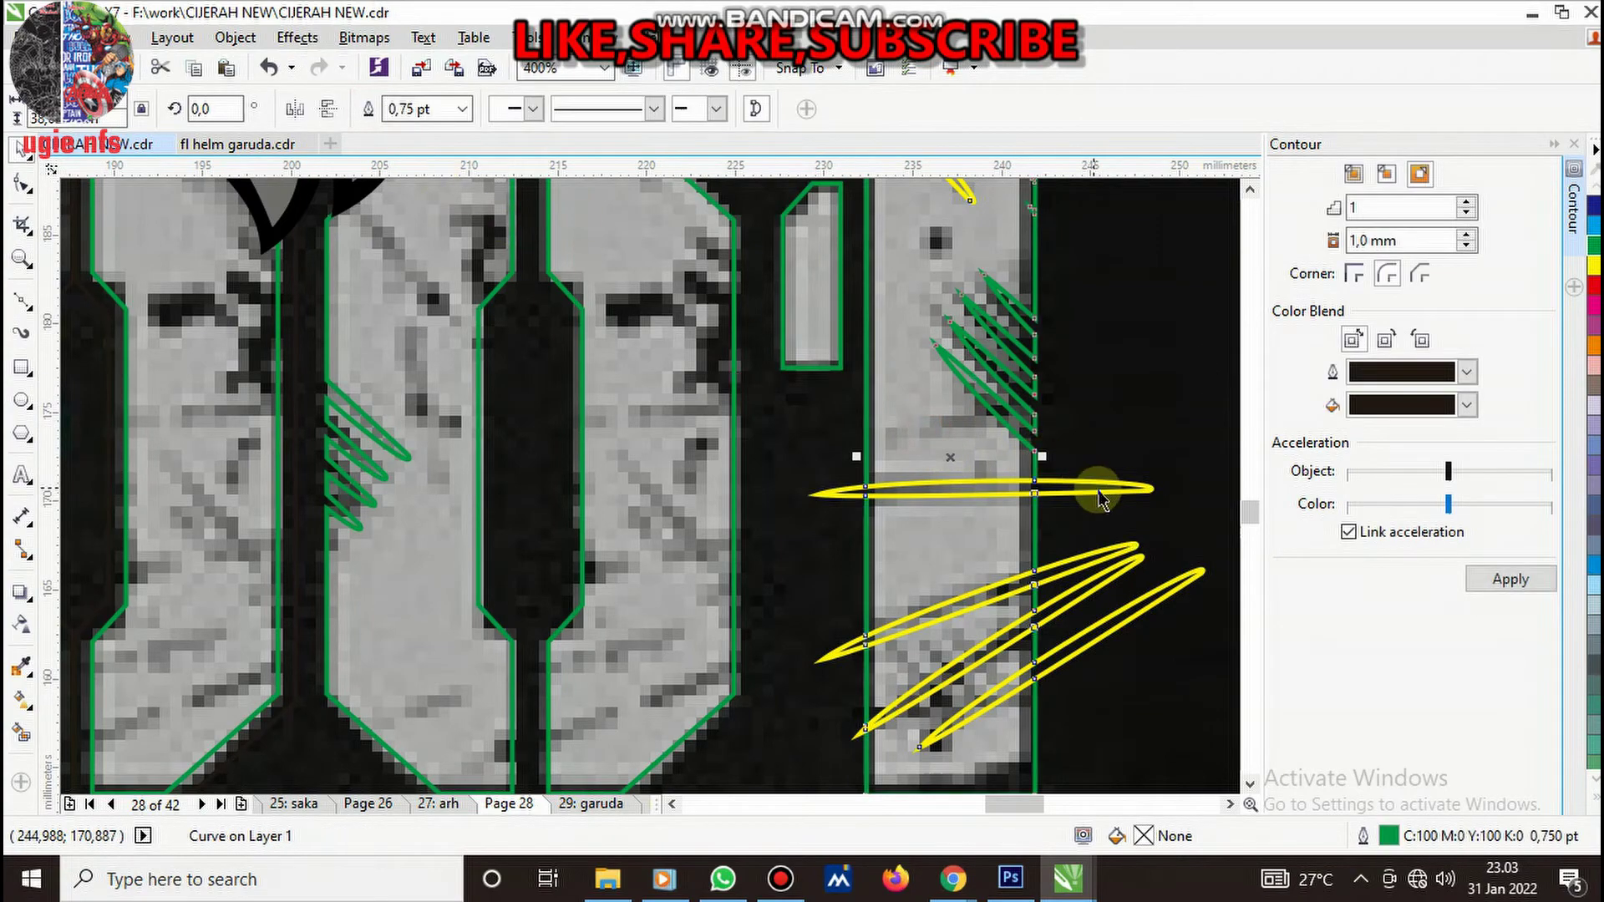
left_click(1074, 494)
key("Delete")
scroll(972, 505, "down", 2)
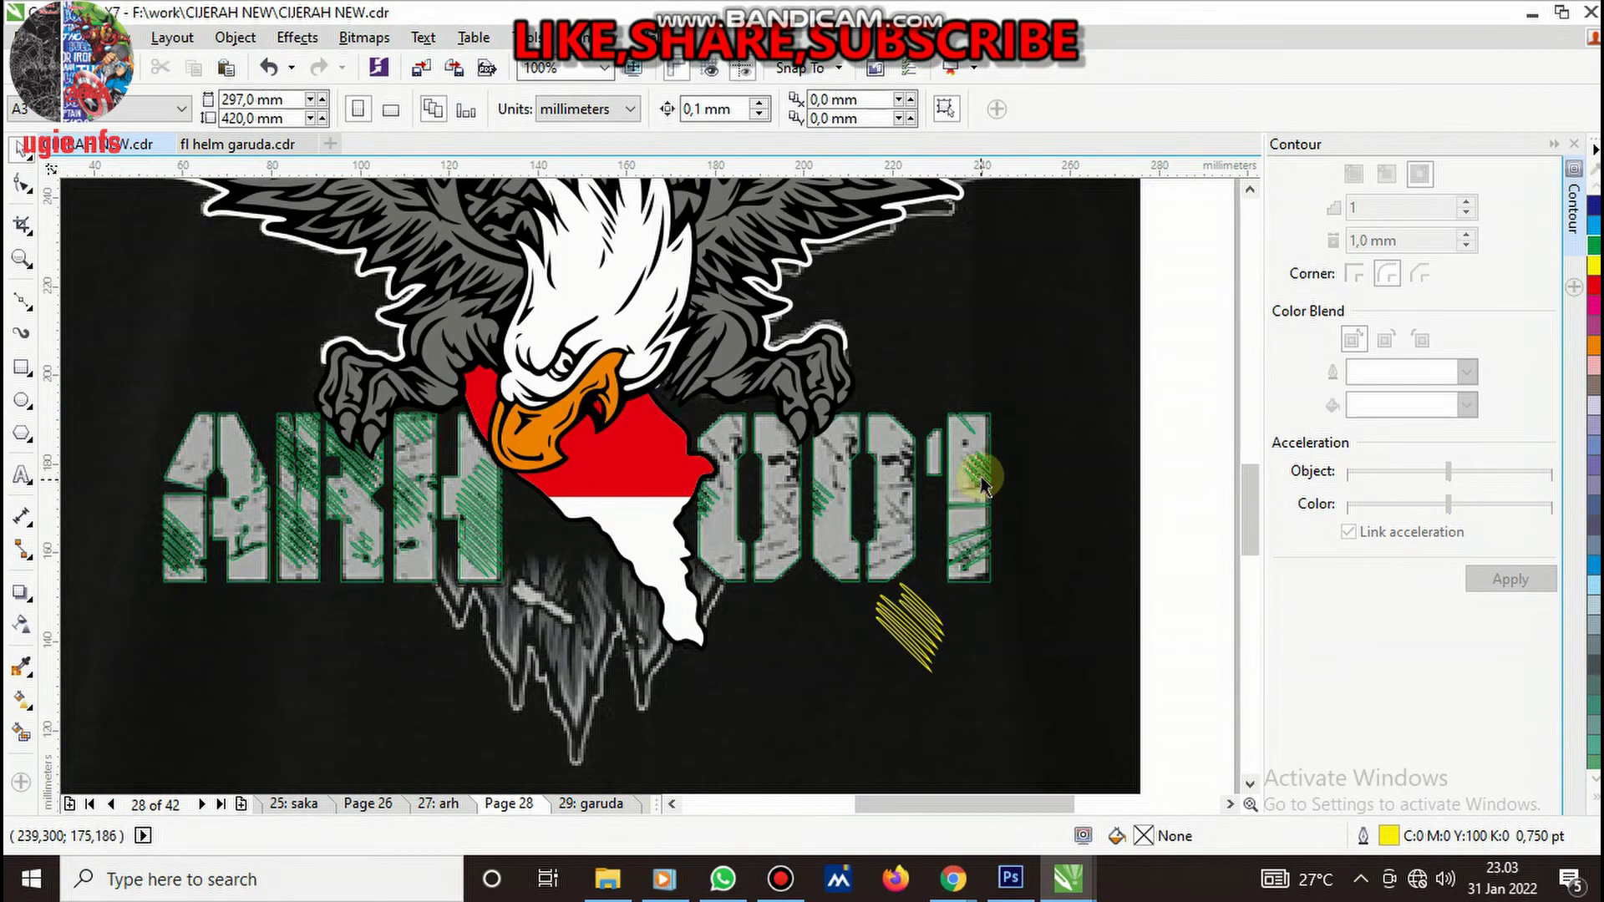
scroll(969, 464, "up", 2)
- Draw a small closed oval speck freehand inside the upper stem of the 1
left_click(22, 300)
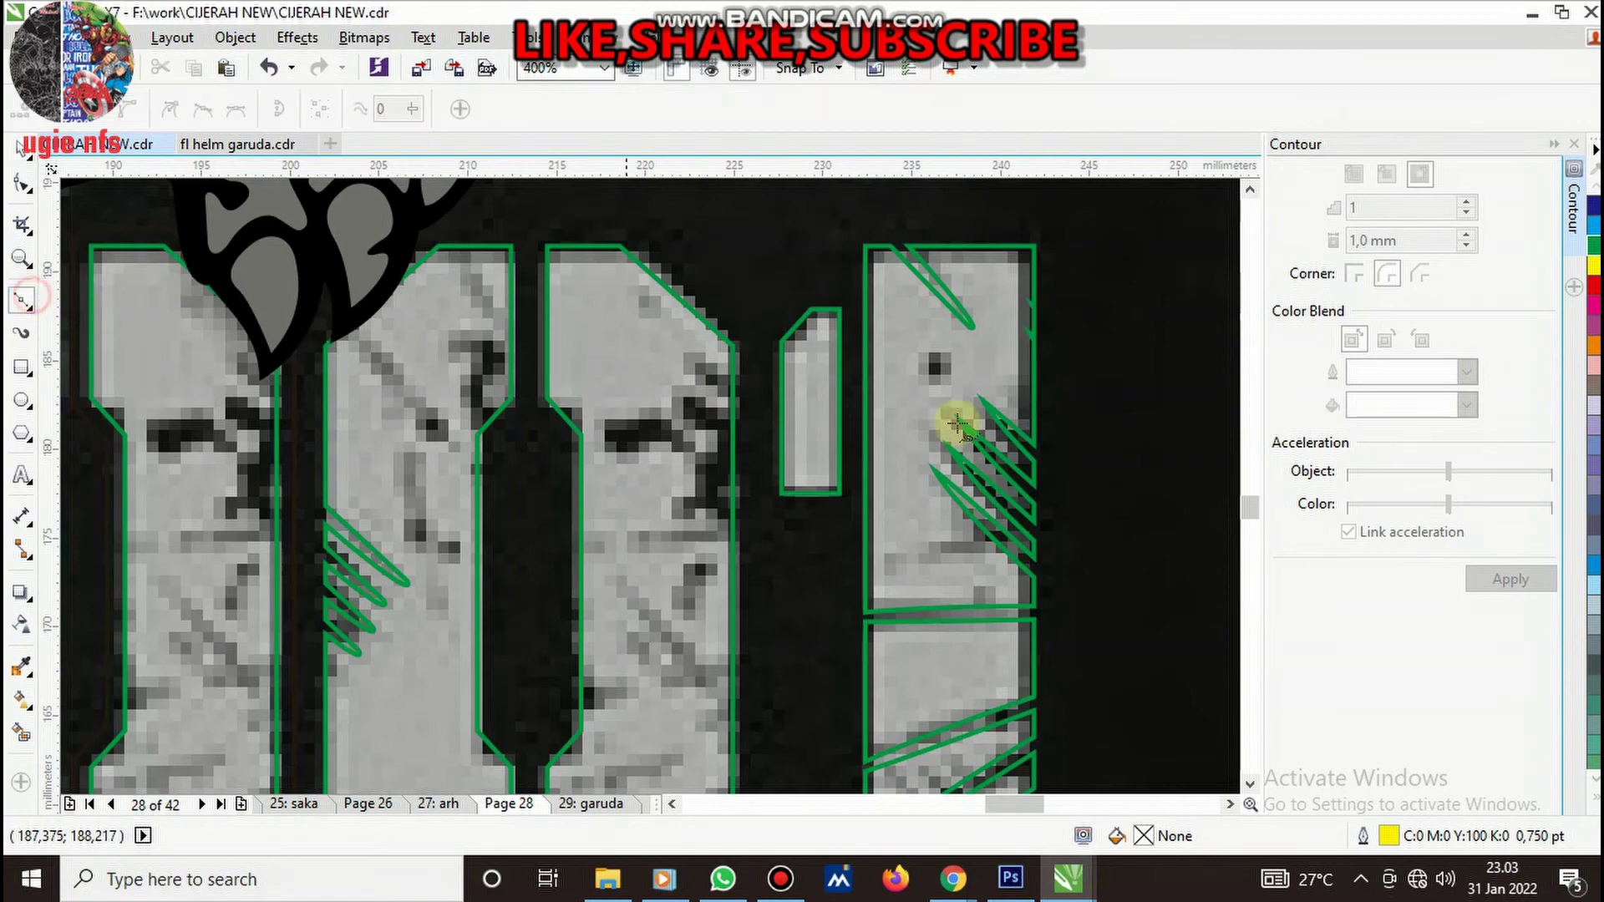
scroll(951, 349, "up", 2)
mouse_move(923, 372)
left_mouse_down()
mouse_move(938, 444)
mouse_move(870, 430)
mouse_move(921, 363)
left_mouse_up()
left_click(921, 363)
scroll(902, 414, "down", 1)
key("space")
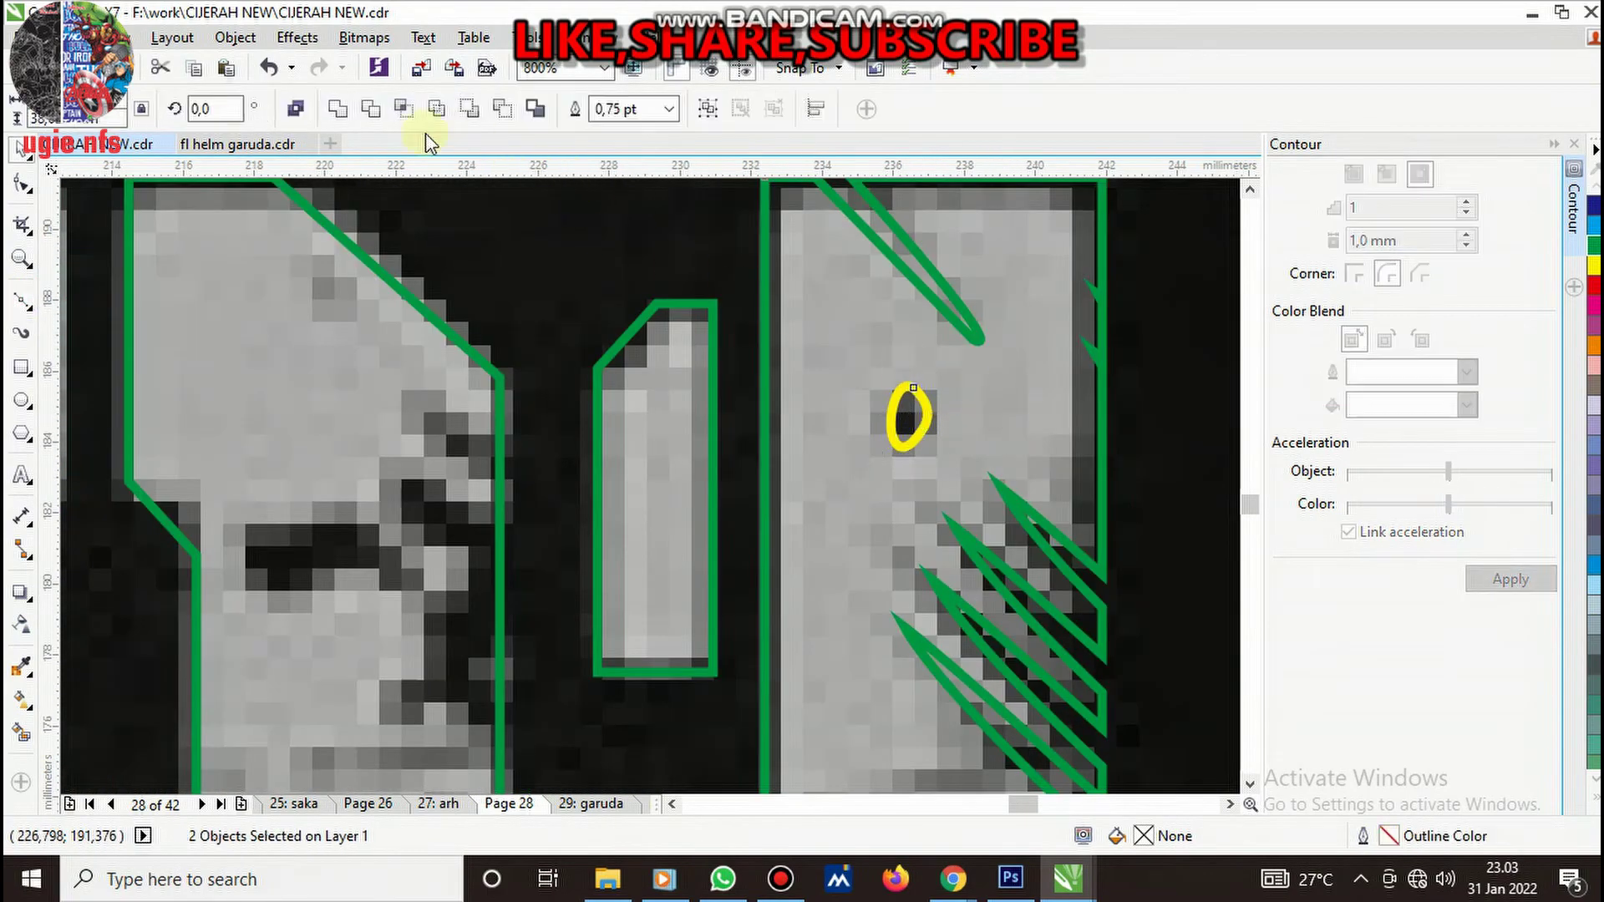
key("Escape")
- Select the remaining yellow scribble loops below the letters
scroll(903, 412, "down", 3)
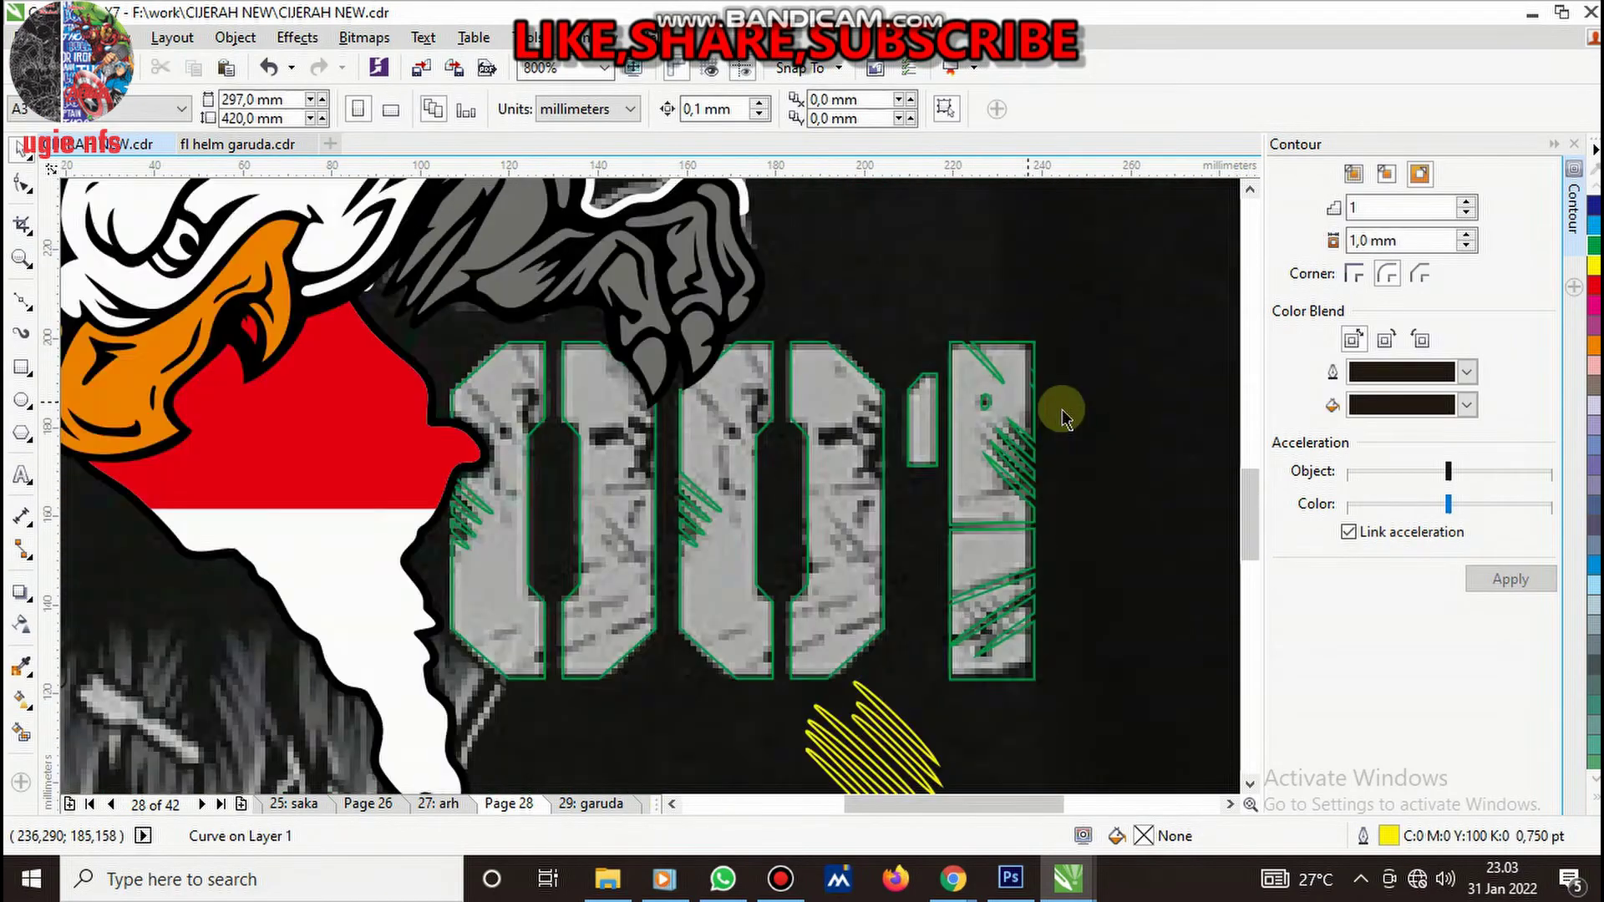
scroll(972, 455, "up", 1)
scroll(958, 678, "up", 1)
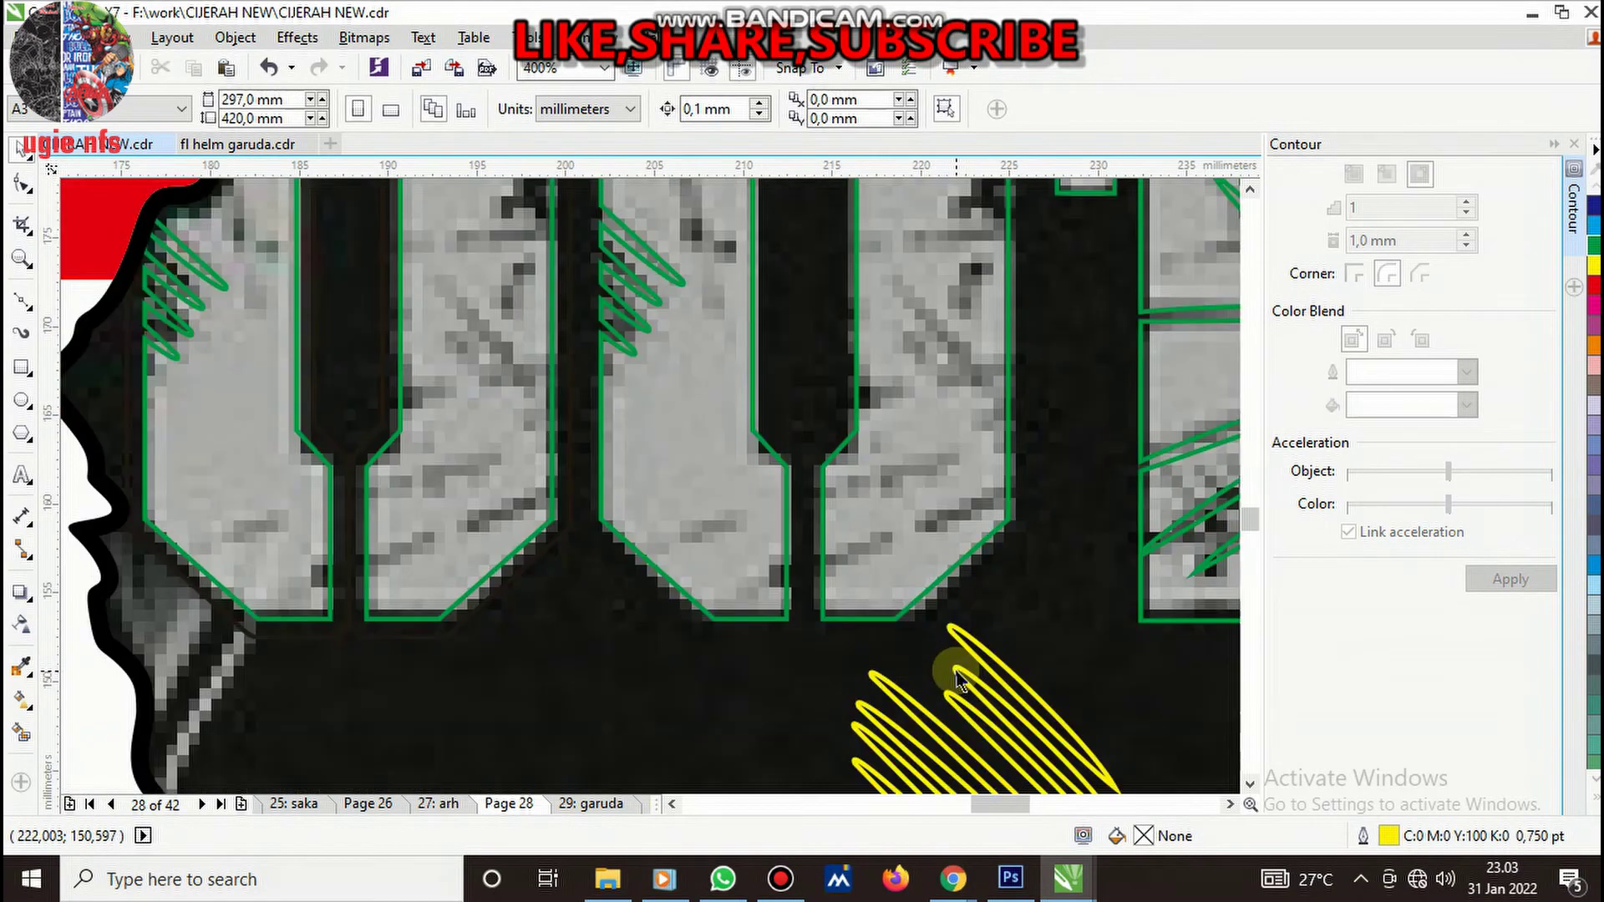
left_click(976, 637)
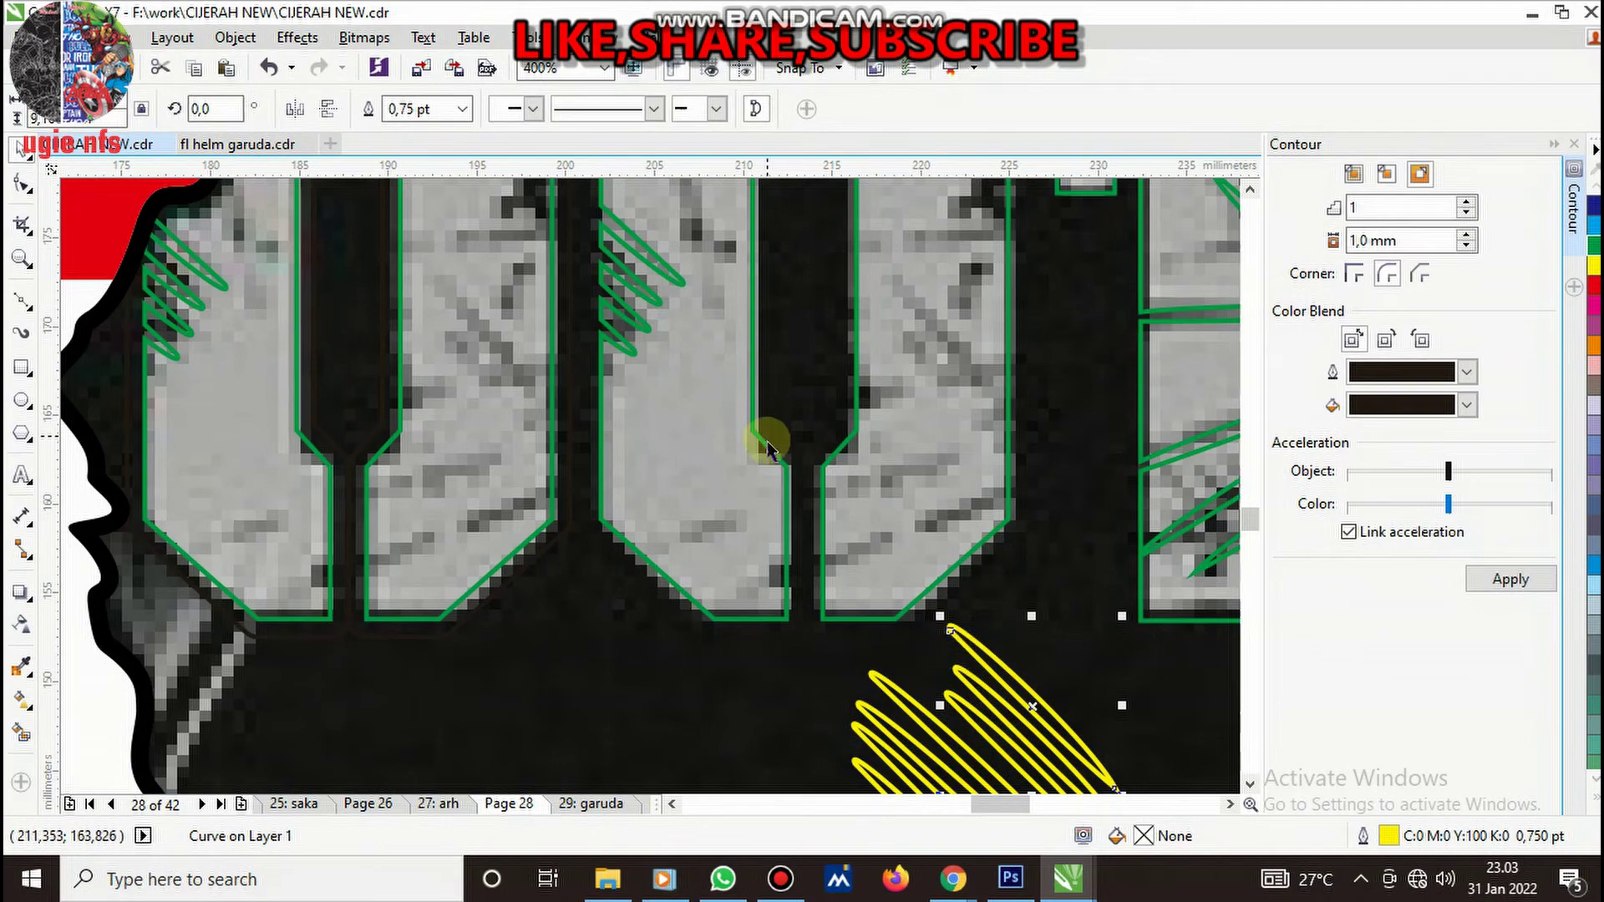
scroll(808, 439, "down", 2)
left_click_drag(907, 600, 799, 342)
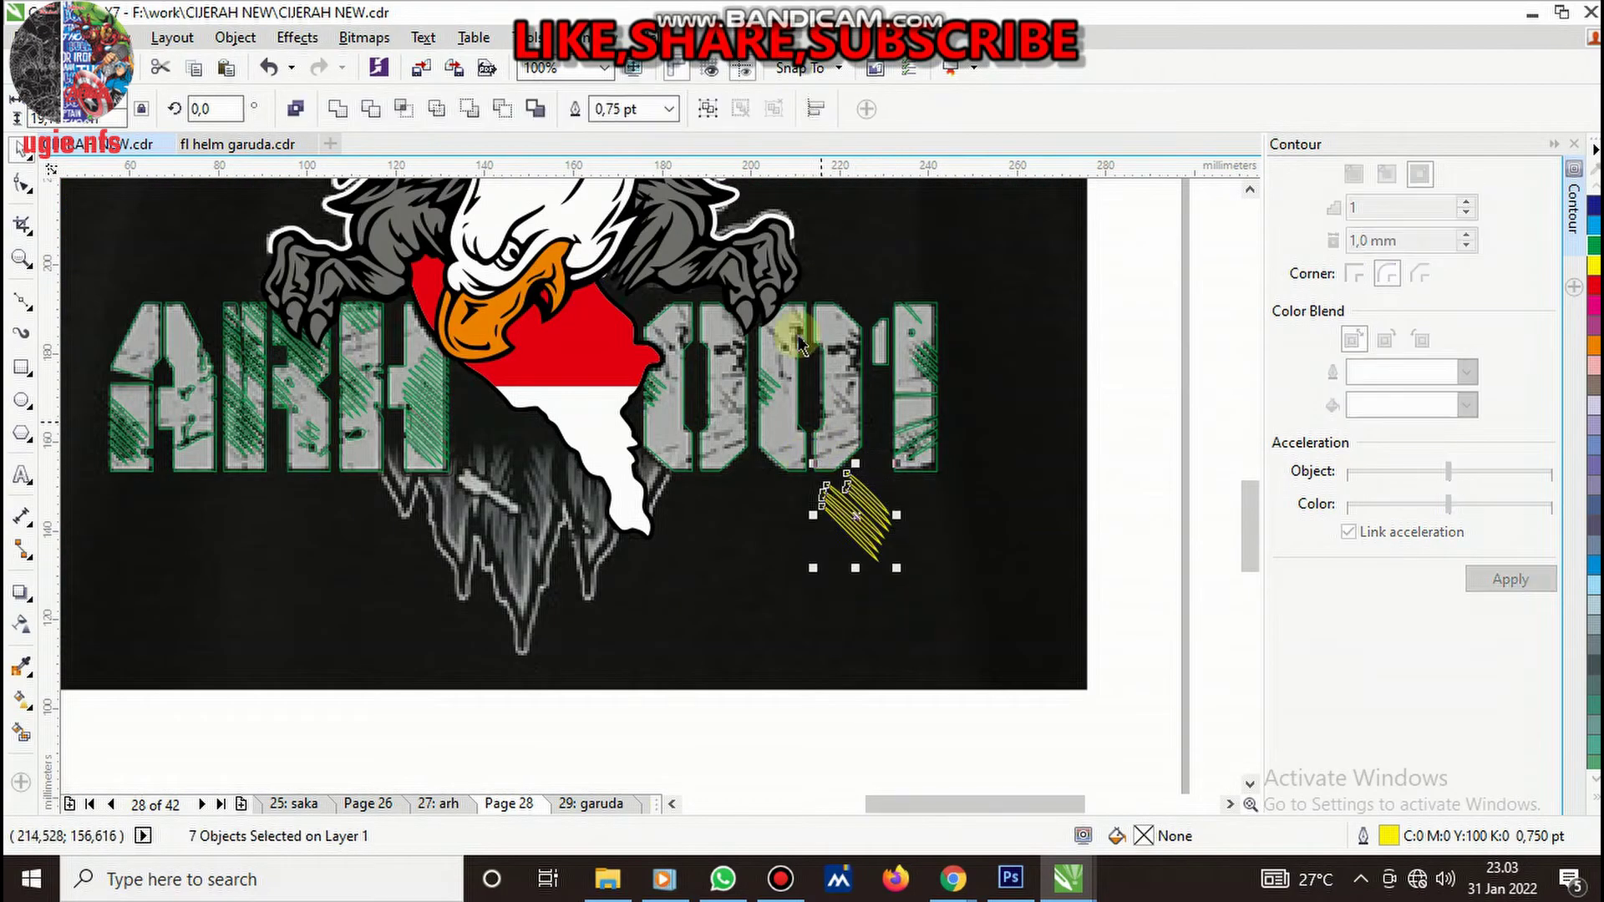
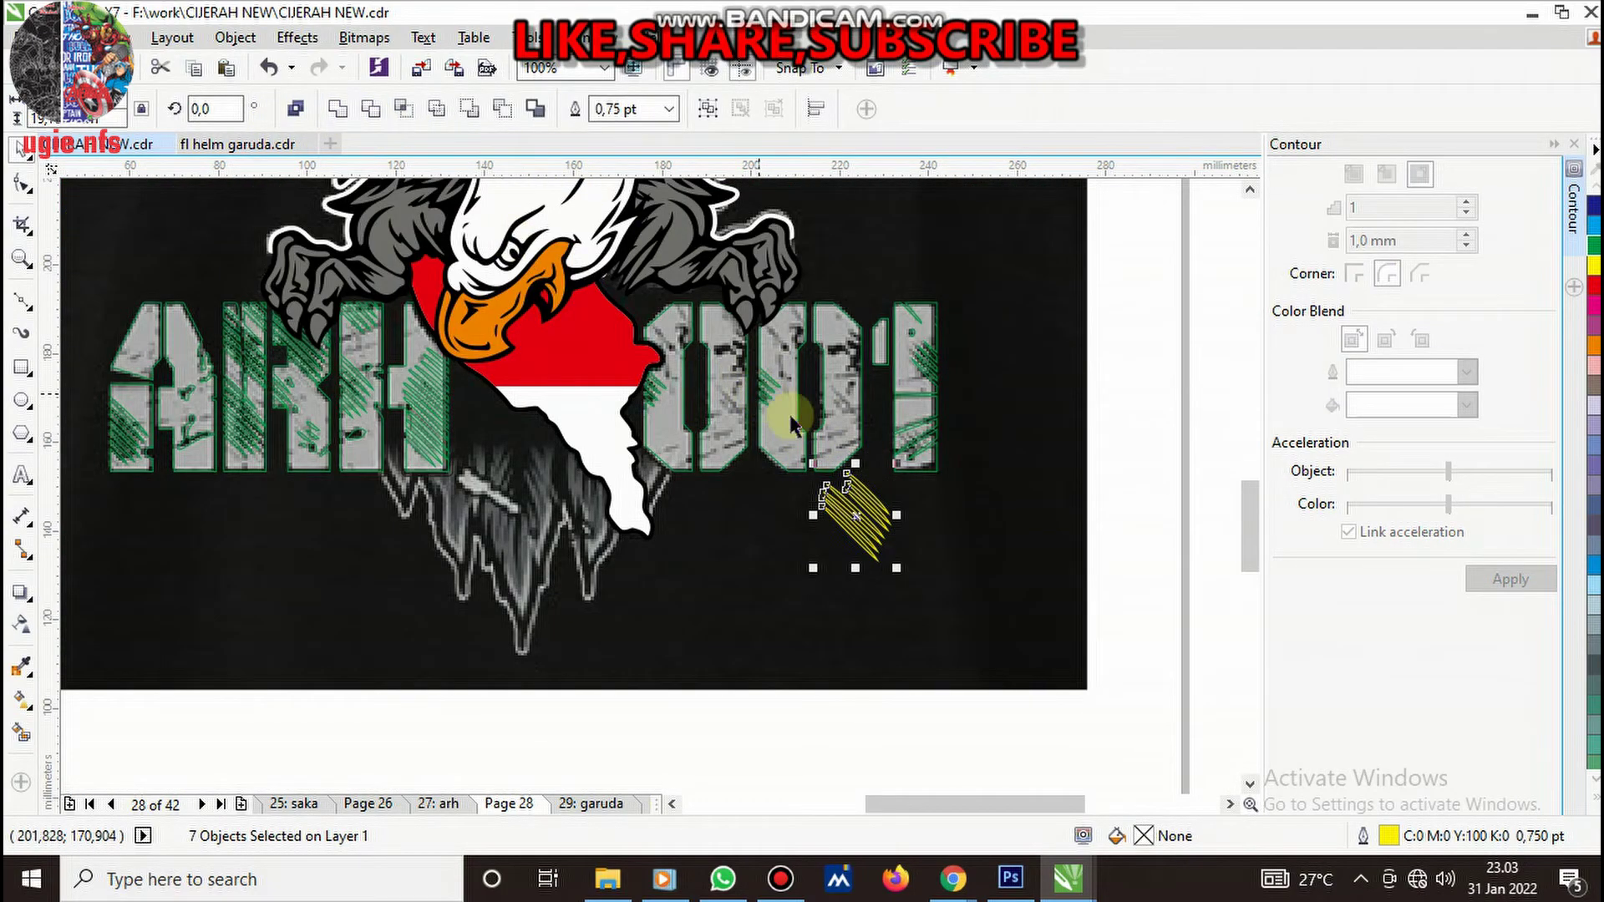
- Flip the yellow scratch stroke, rotate it clockwise and shift it up and right
scroll(791, 424, "up", 1)
left_click(914, 493)
left_click(877, 405)
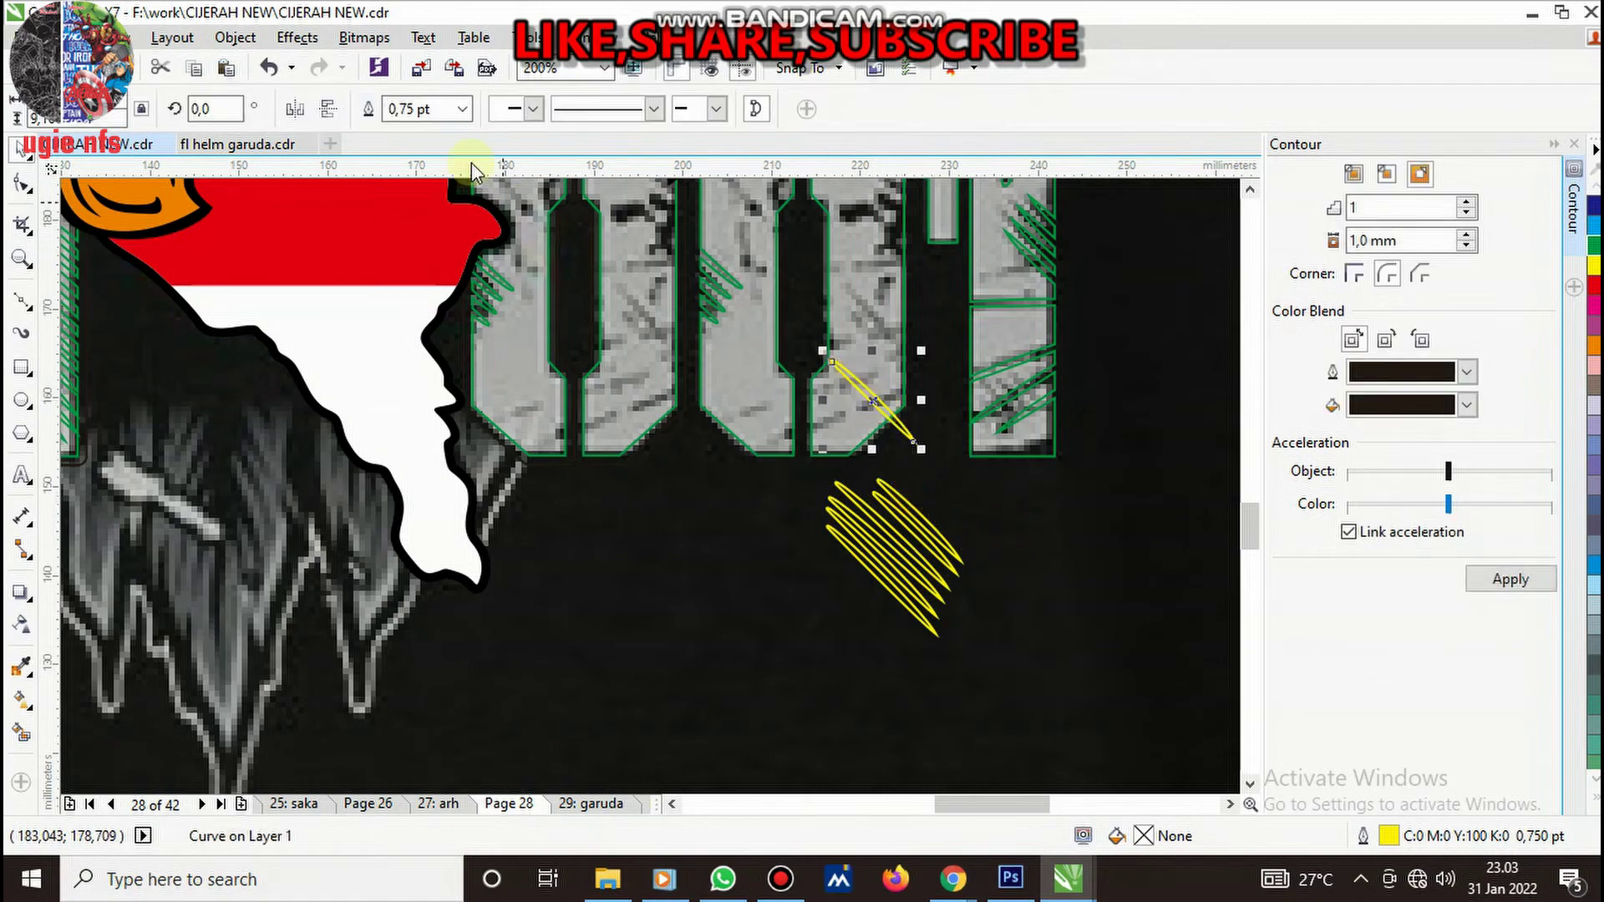
left_click(295, 109)
scroll(898, 393, "up", 2)
left_click(849, 279)
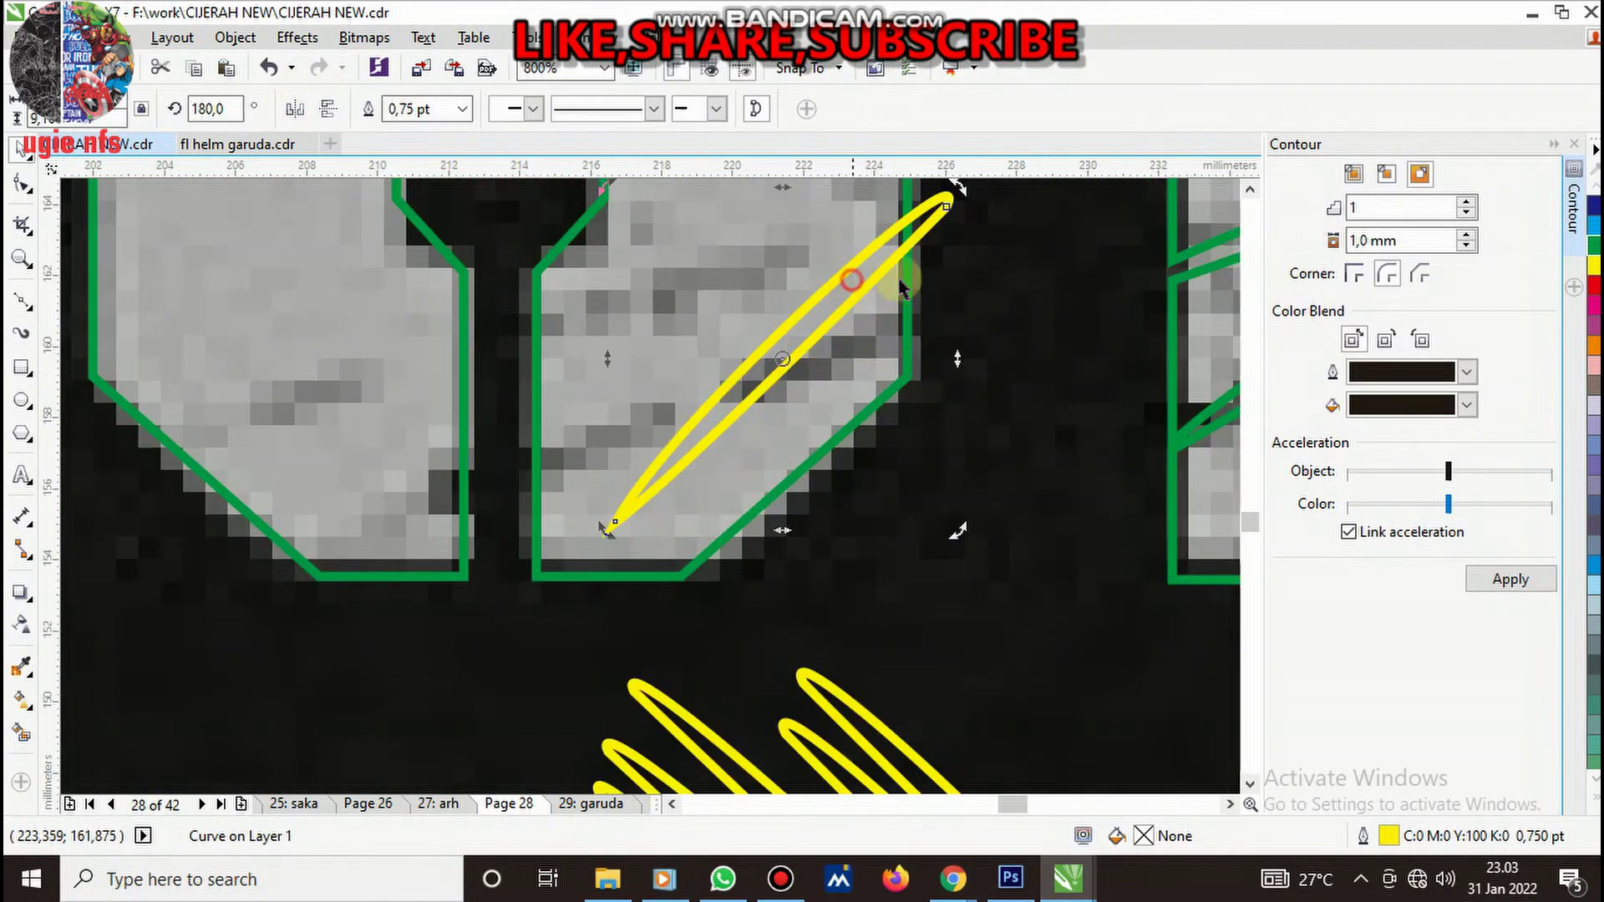
left_click_drag(958, 530, 902, 598)
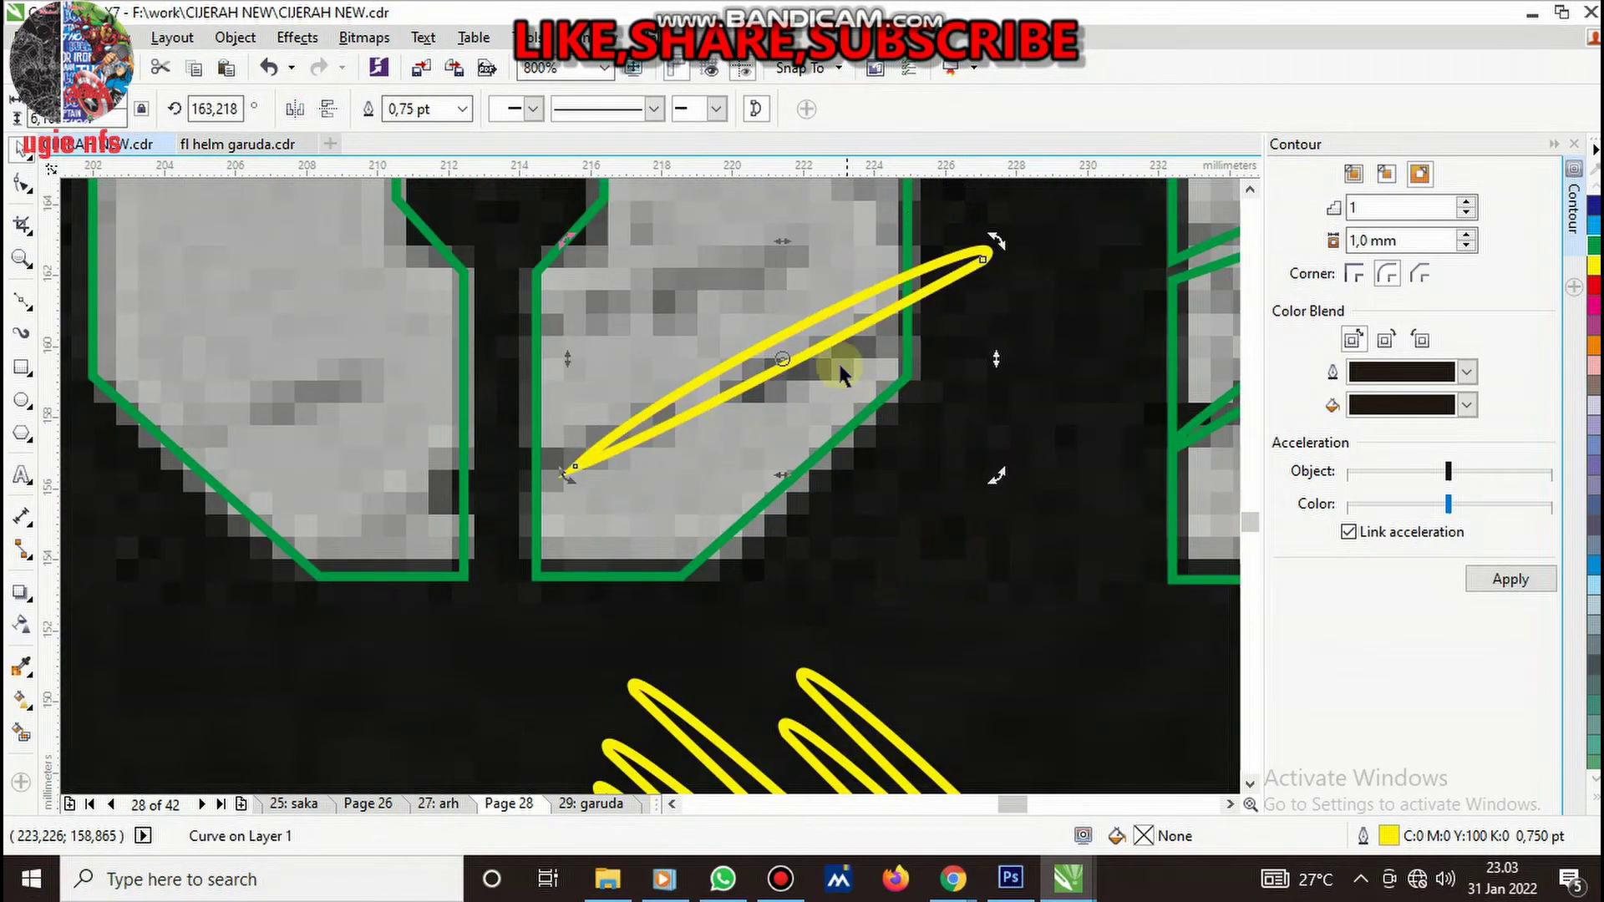
left_click_drag(842, 321, 998, 252)
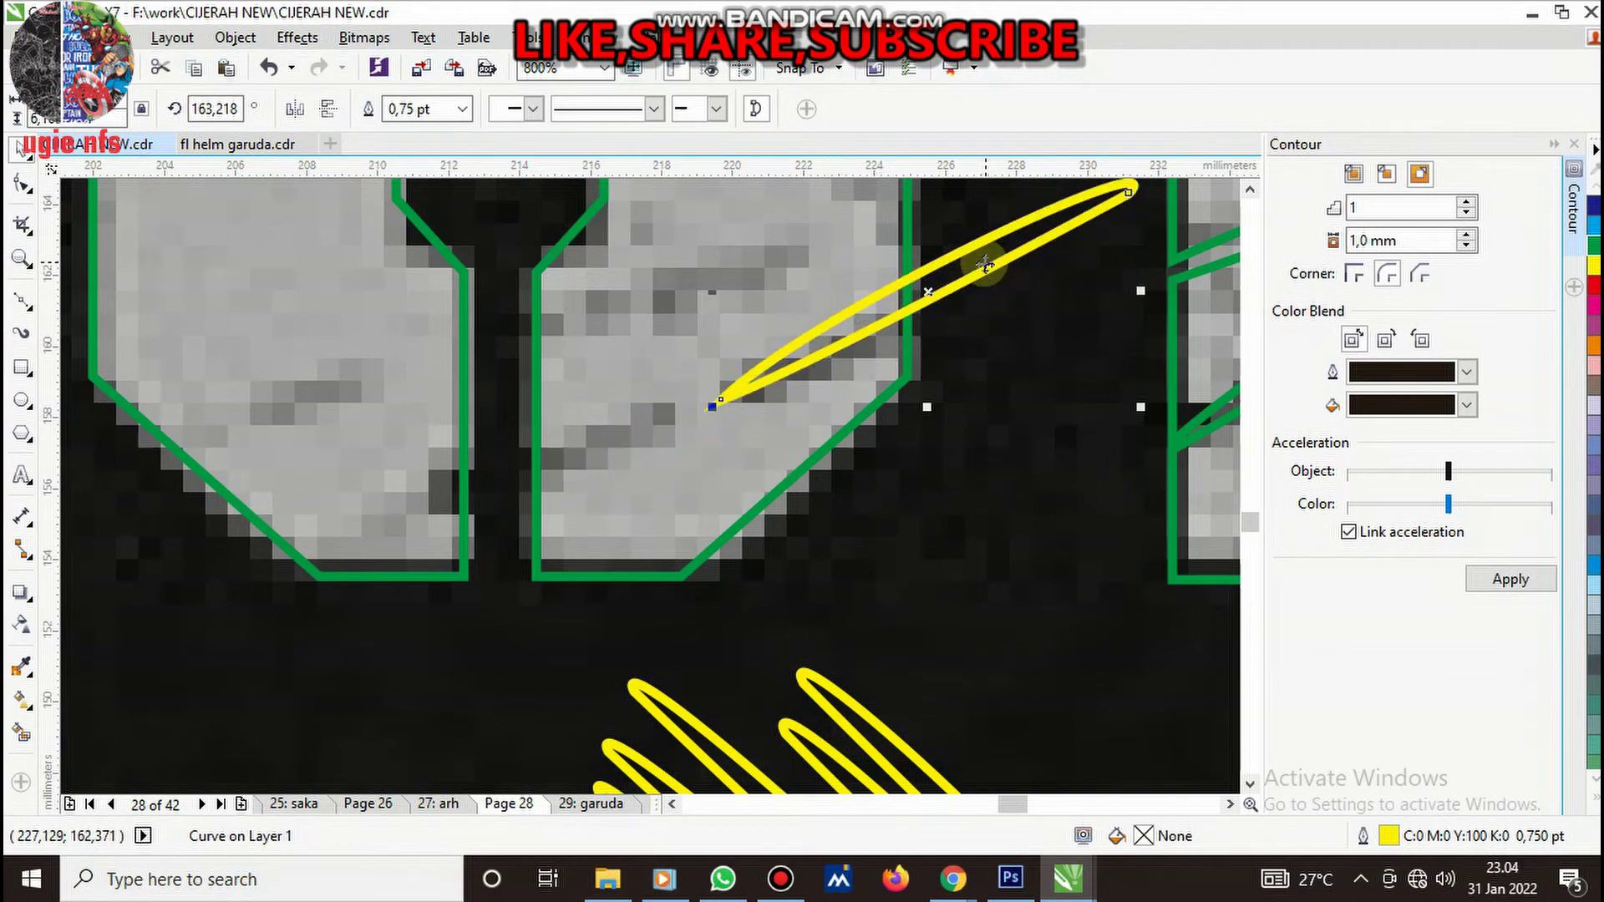
scroll(705, 368, "down", 2)
- Shrink the scratch stroke and position it on the lower part of a 0 digit
left_click(681, 442)
scroll(693, 468, "up", 1)
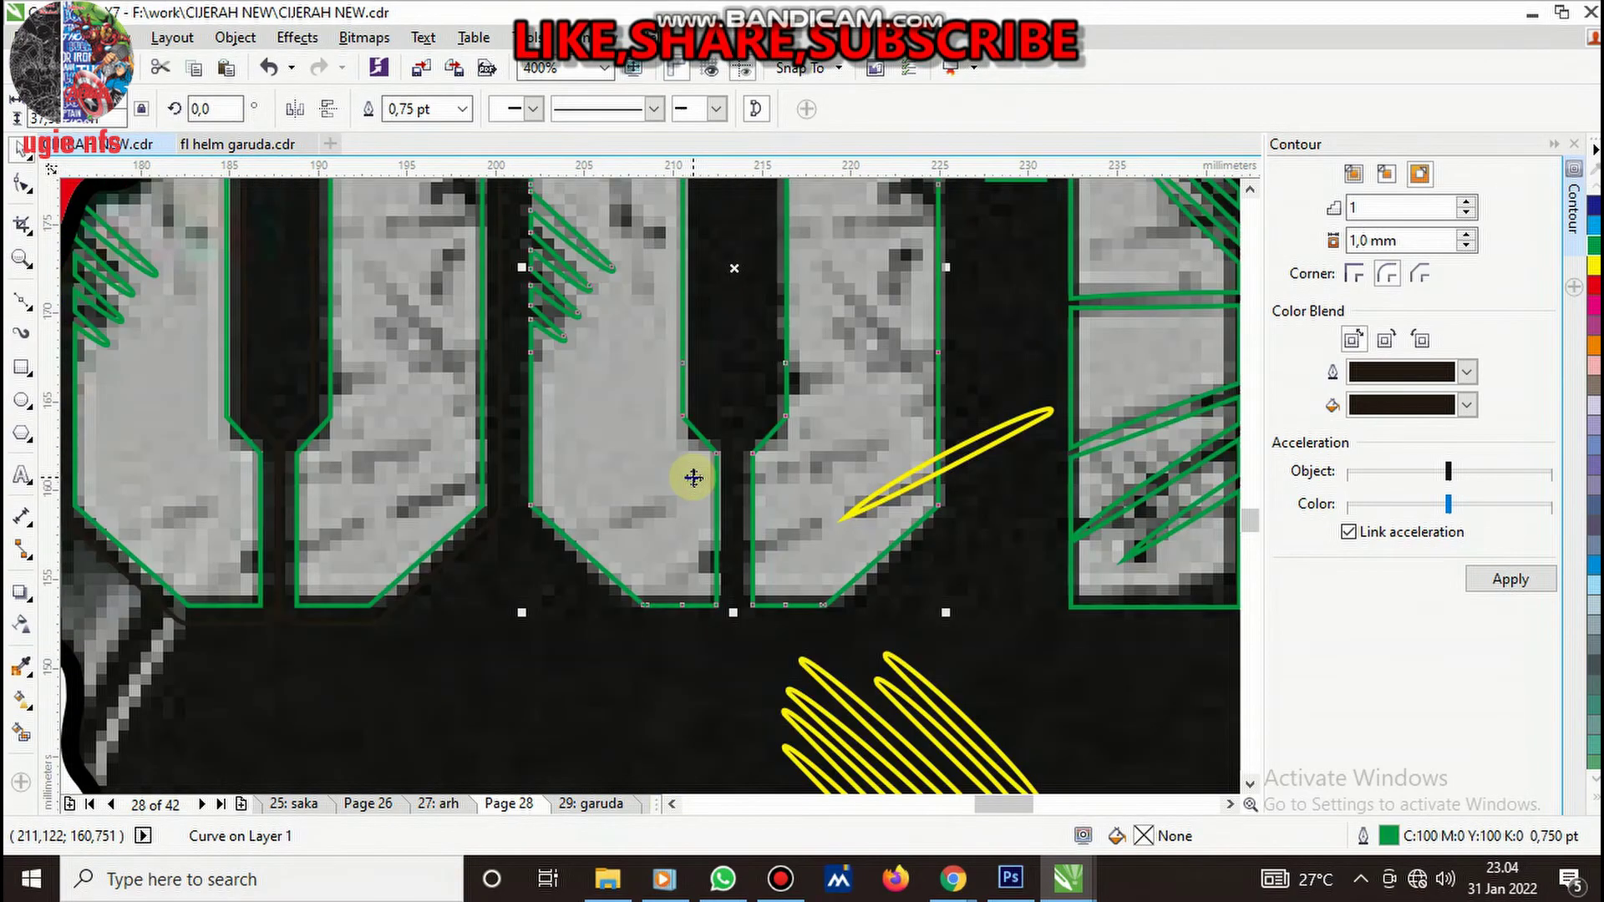
mouse_move(974, 466)
left_mouse_down()
mouse_move(786, 527)
mouse_move(794, 506)
left_mouse_up()
scroll(795, 506, "up", 1)
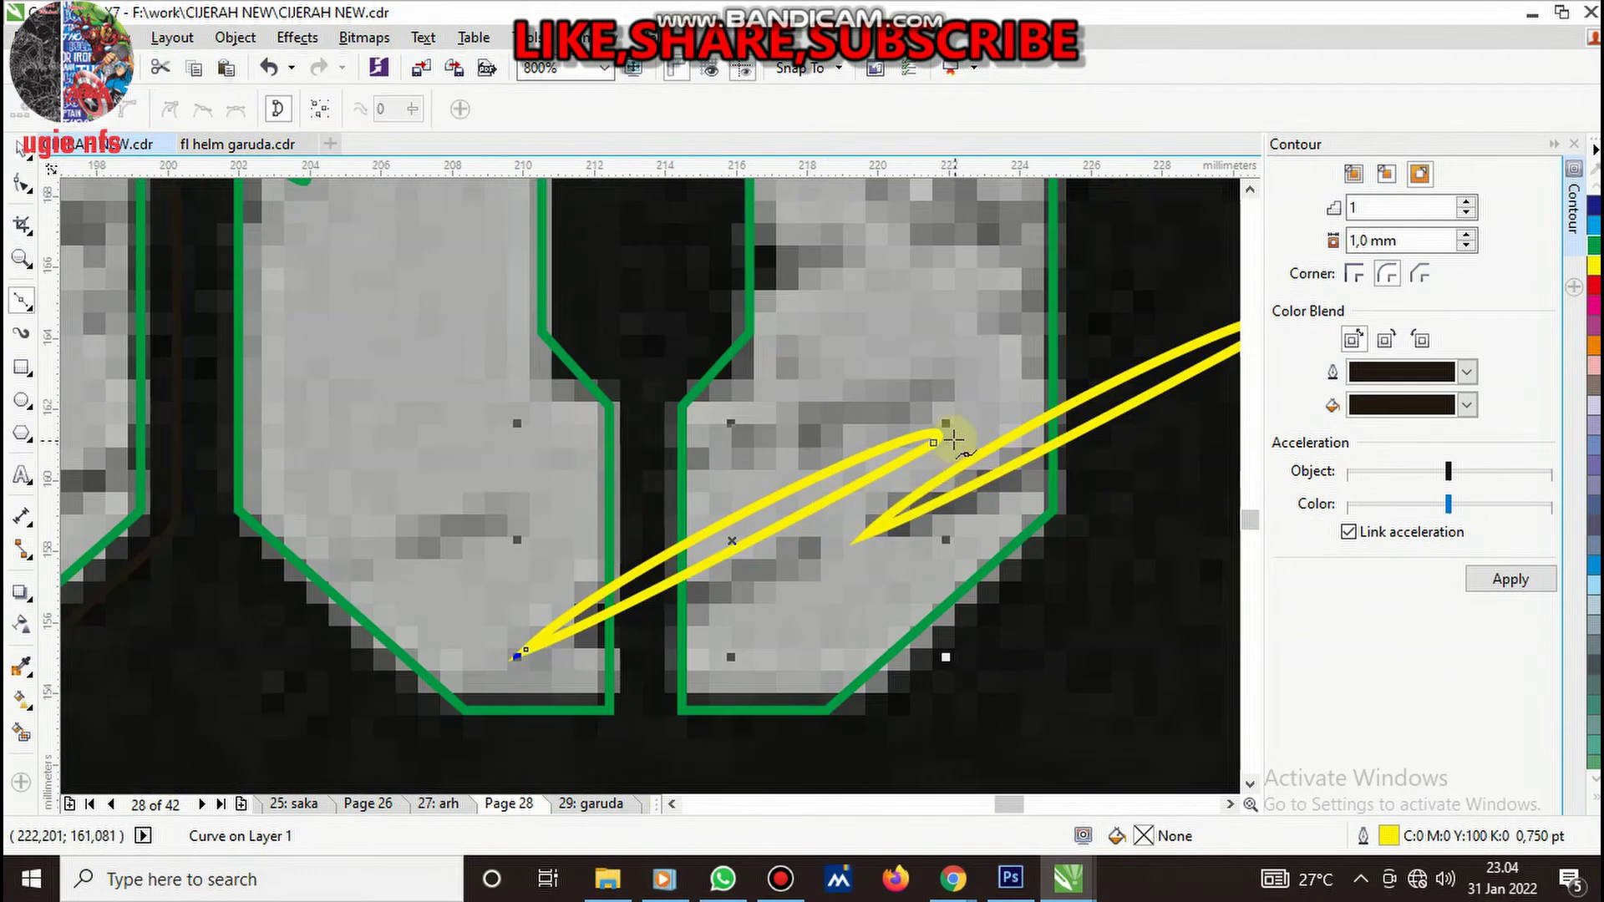
mouse_move(945, 425)
left_mouse_down()
mouse_move(752, 531)
mouse_move(765, 553)
mouse_move(819, 556)
mouse_move(894, 397)
left_mouse_up()
- Leave a copy of the scratch there and drag another copy left across the 00
left_click(982, 668)
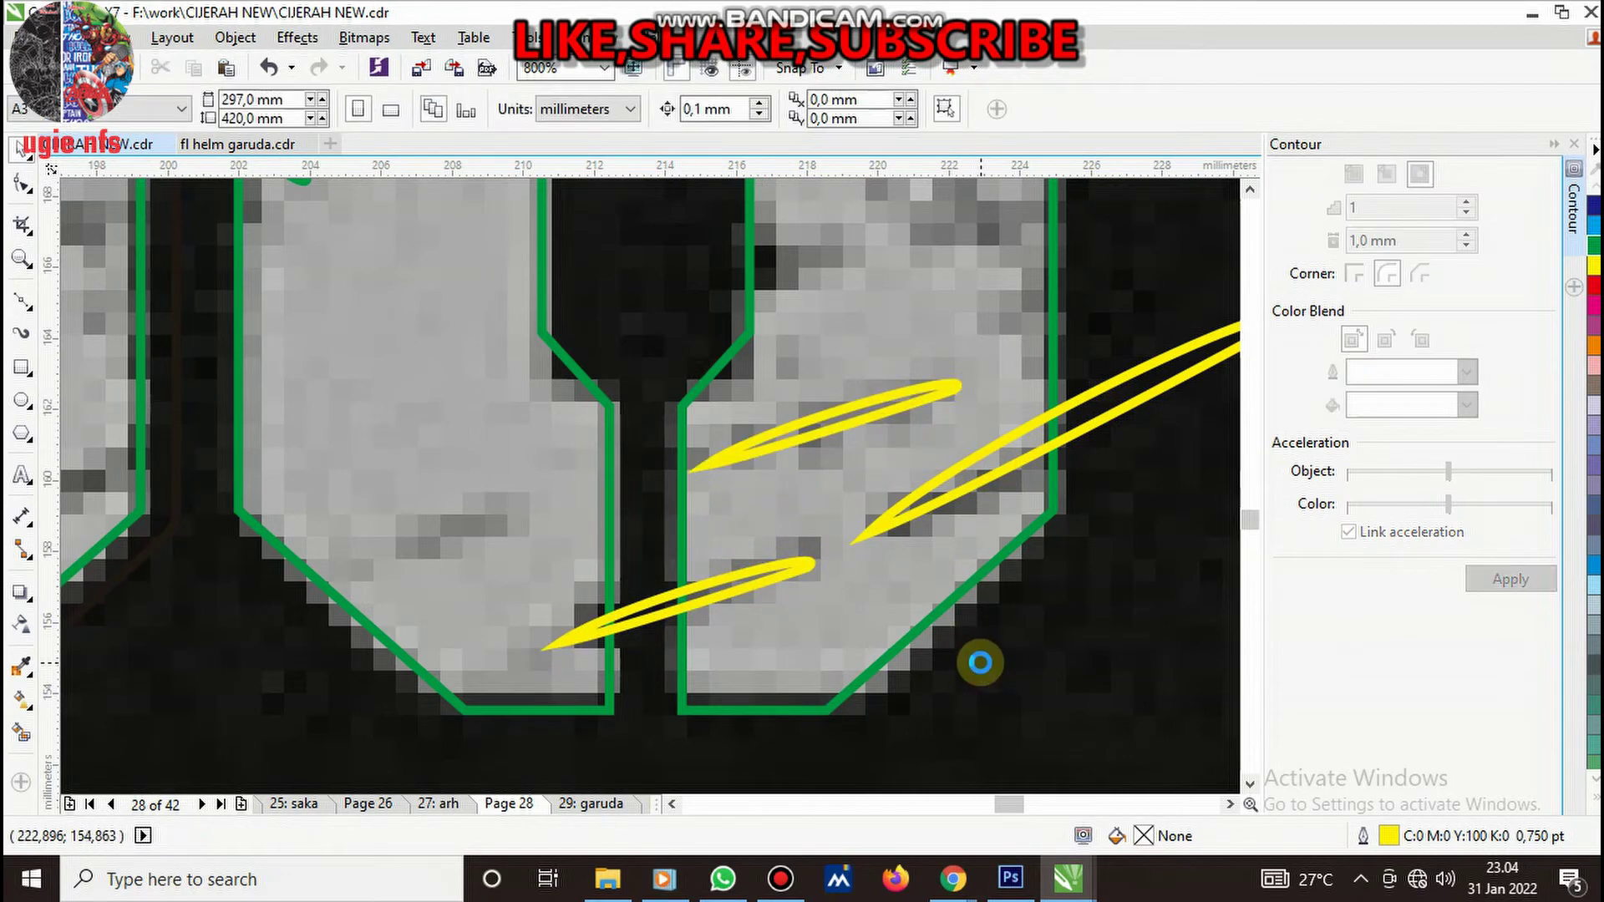
scroll(980, 663, "up", 1)
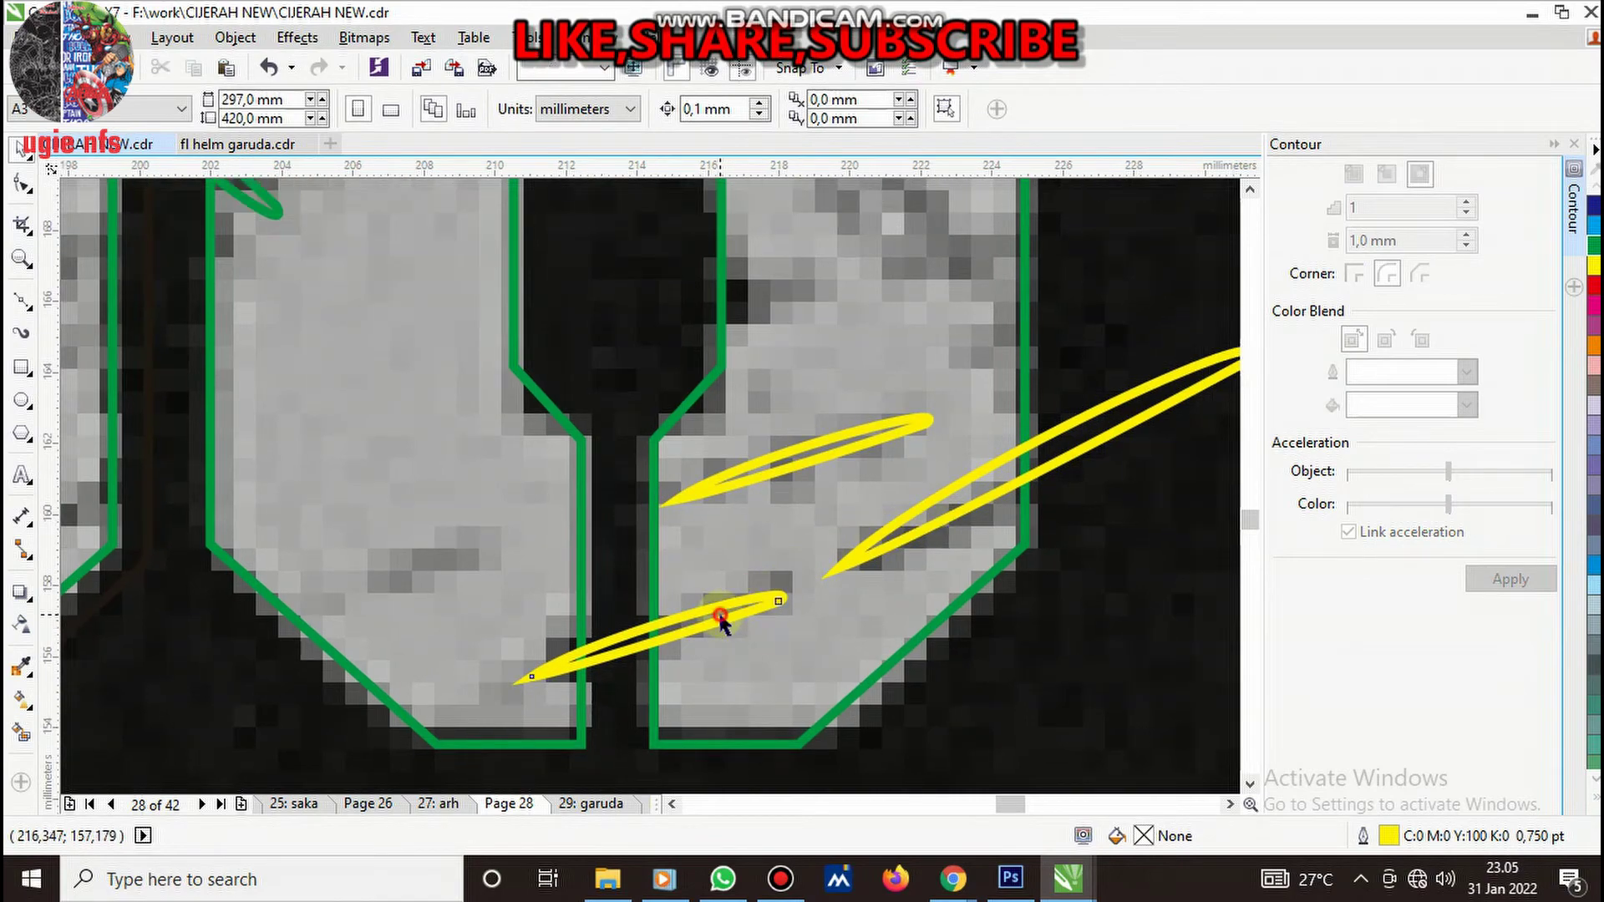
left_click_drag(720, 619, 422, 573)
scroll(715, 585, "down", 1)
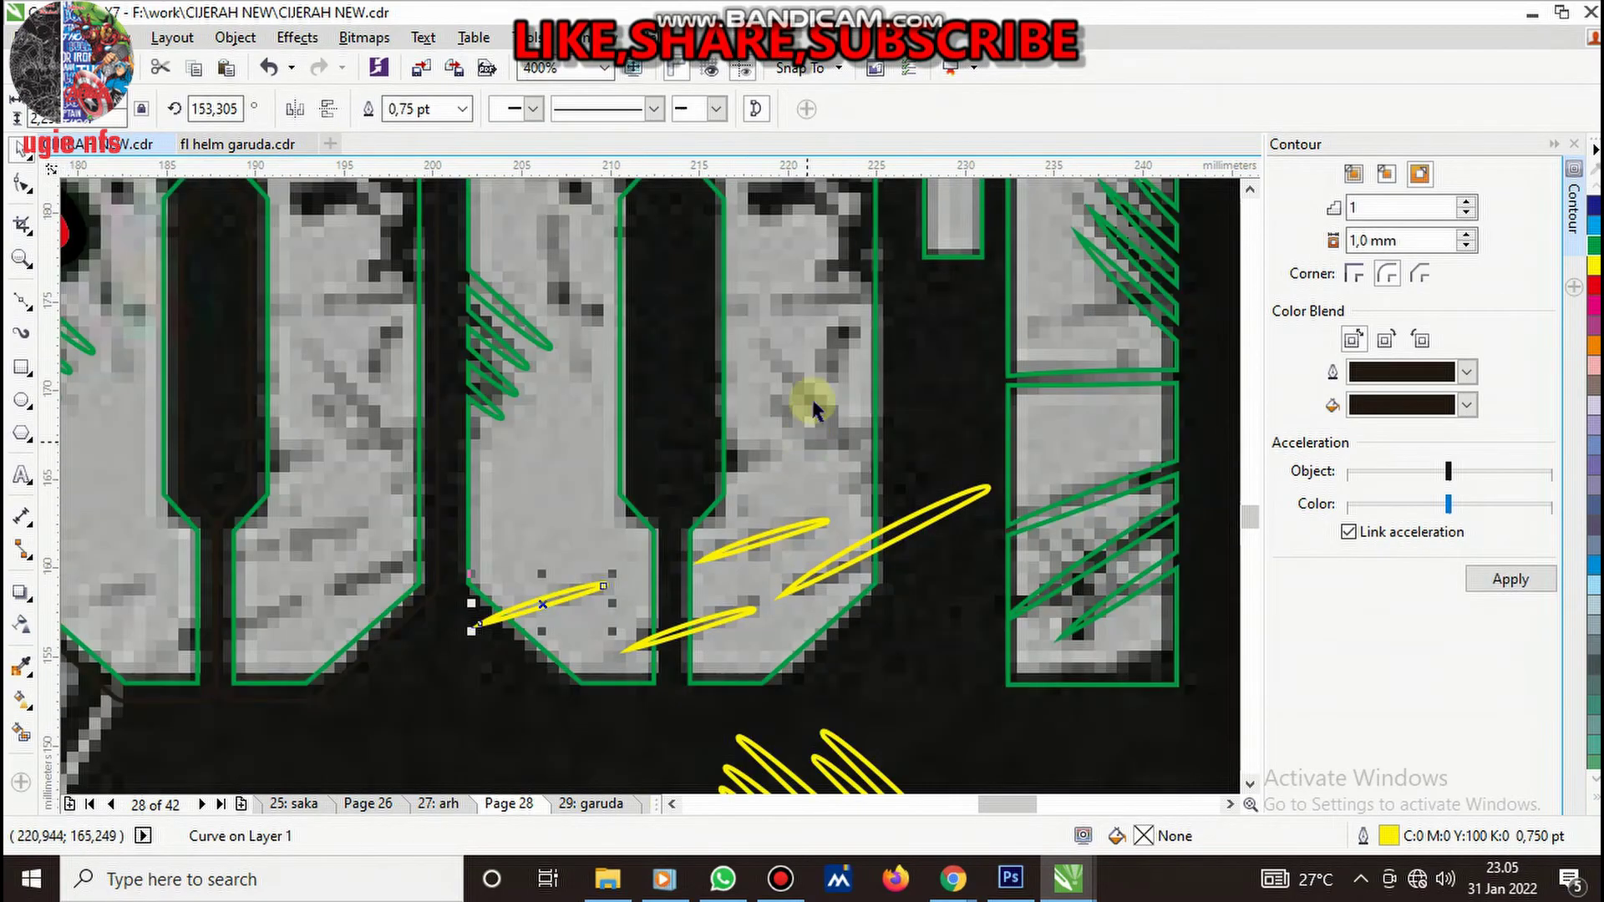
scroll(779, 518, "down", 2)
scroll(806, 647, "up", 2)
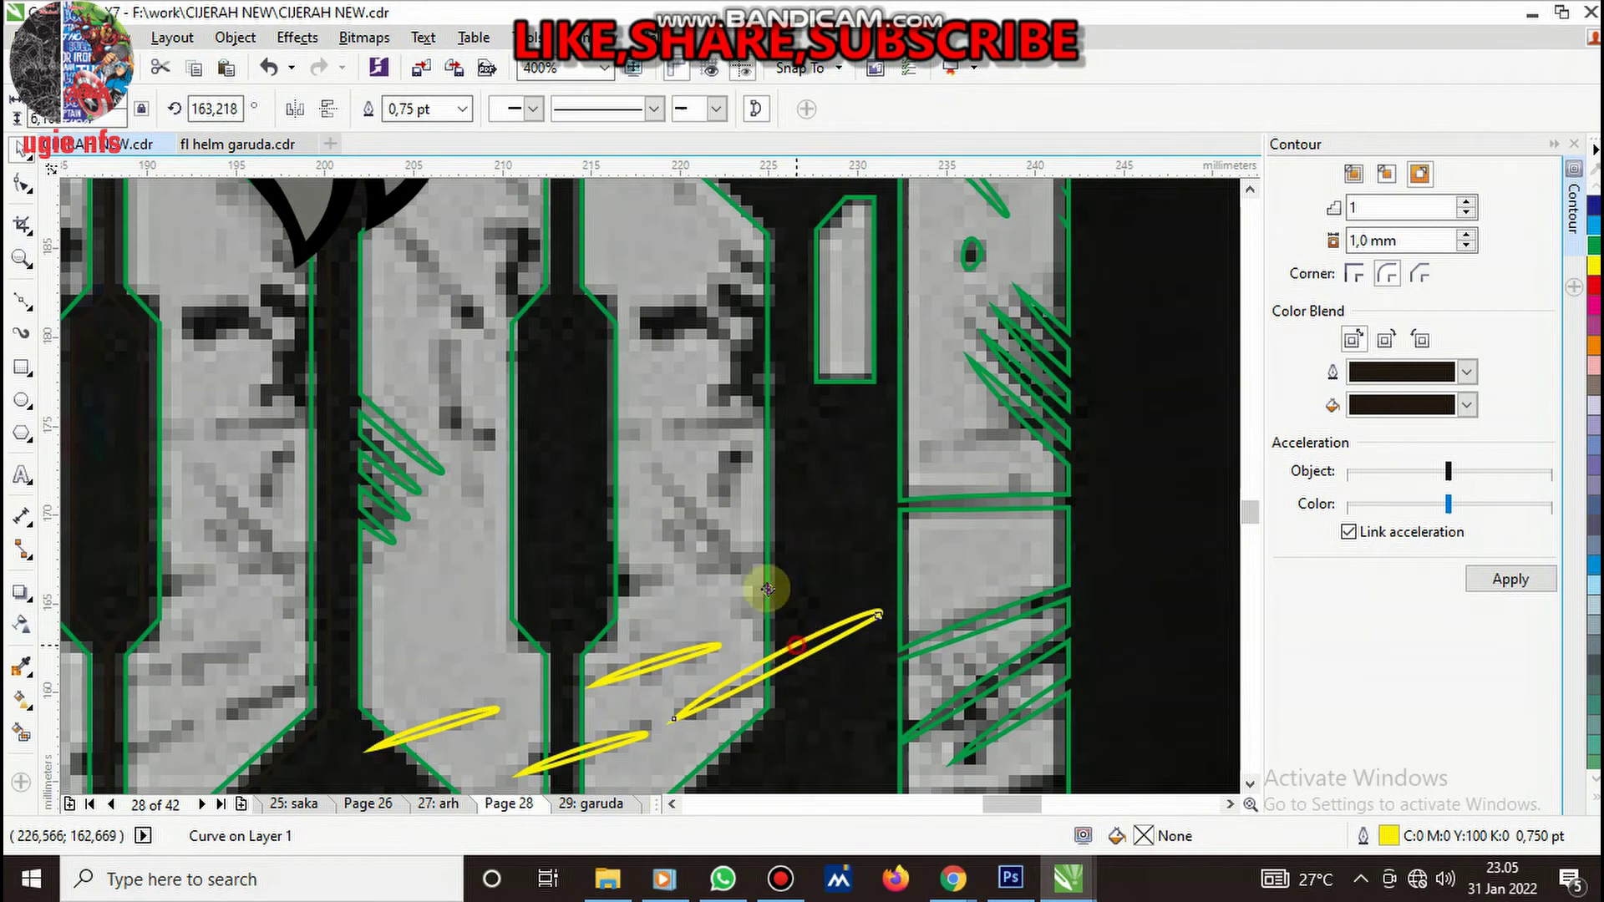
- Place and rotate more yellow scratch copies so they cross each other on the 00
left_click_drag(767, 590, 736, 462)
left_click(823, 505)
mouse_move(860, 474)
left_mouse_down()
mouse_move(742, 513)
mouse_move(691, 550)
left_mouse_up()
left_click_drag(601, 744, 692, 558)
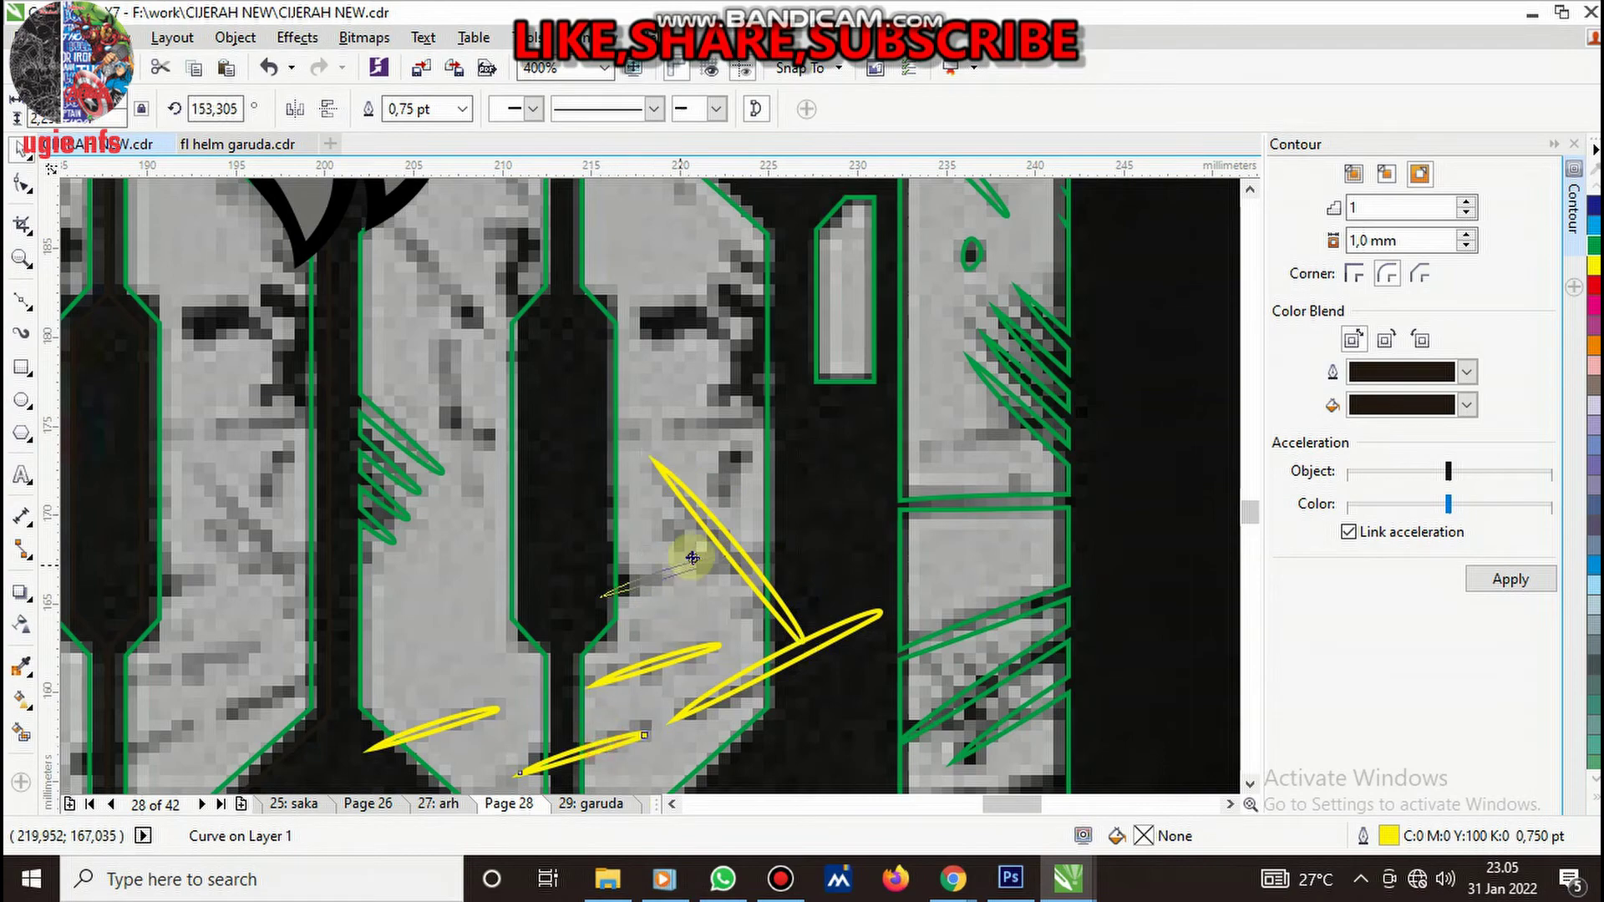
scroll(699, 556, "up", 2)
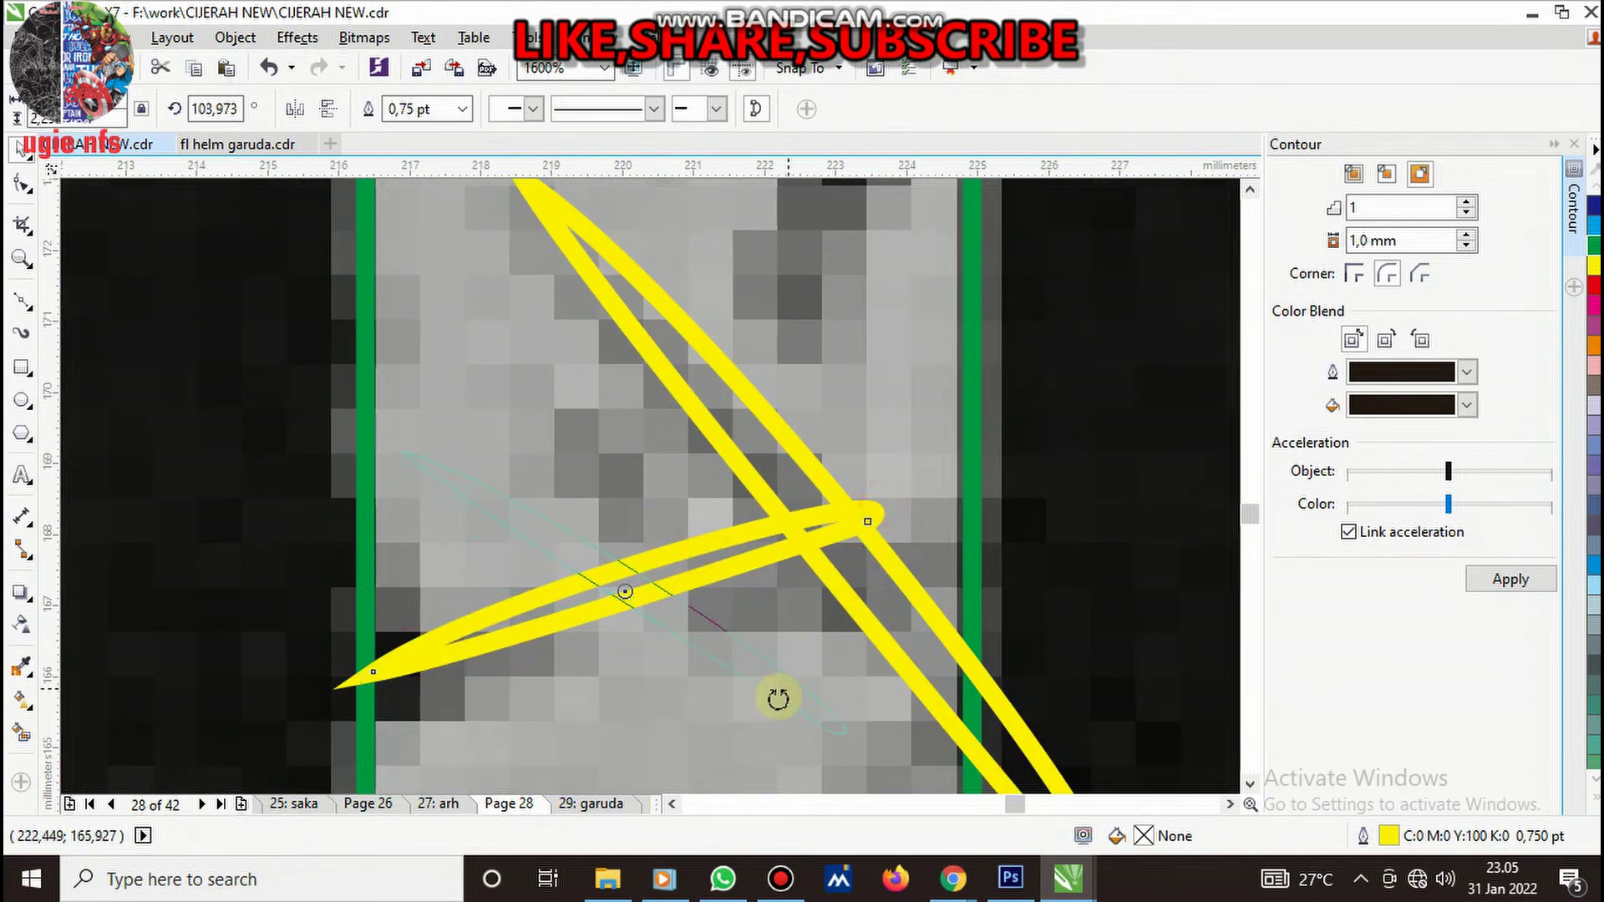
left_click_drag(880, 506, 703, 663)
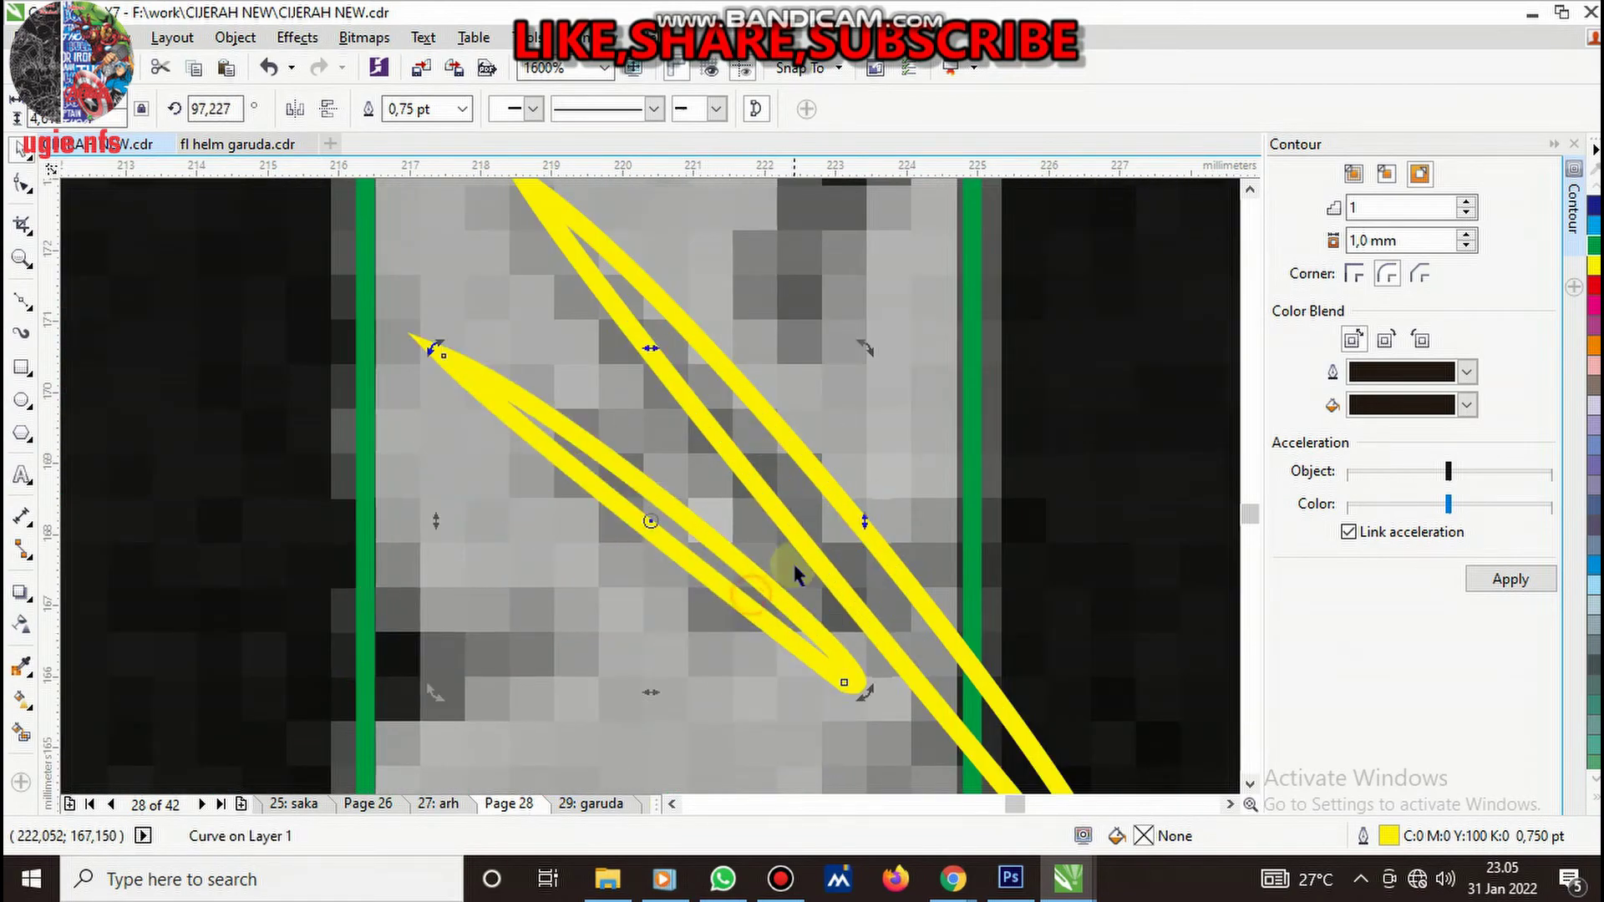
left_click_drag(863, 352, 523, 522)
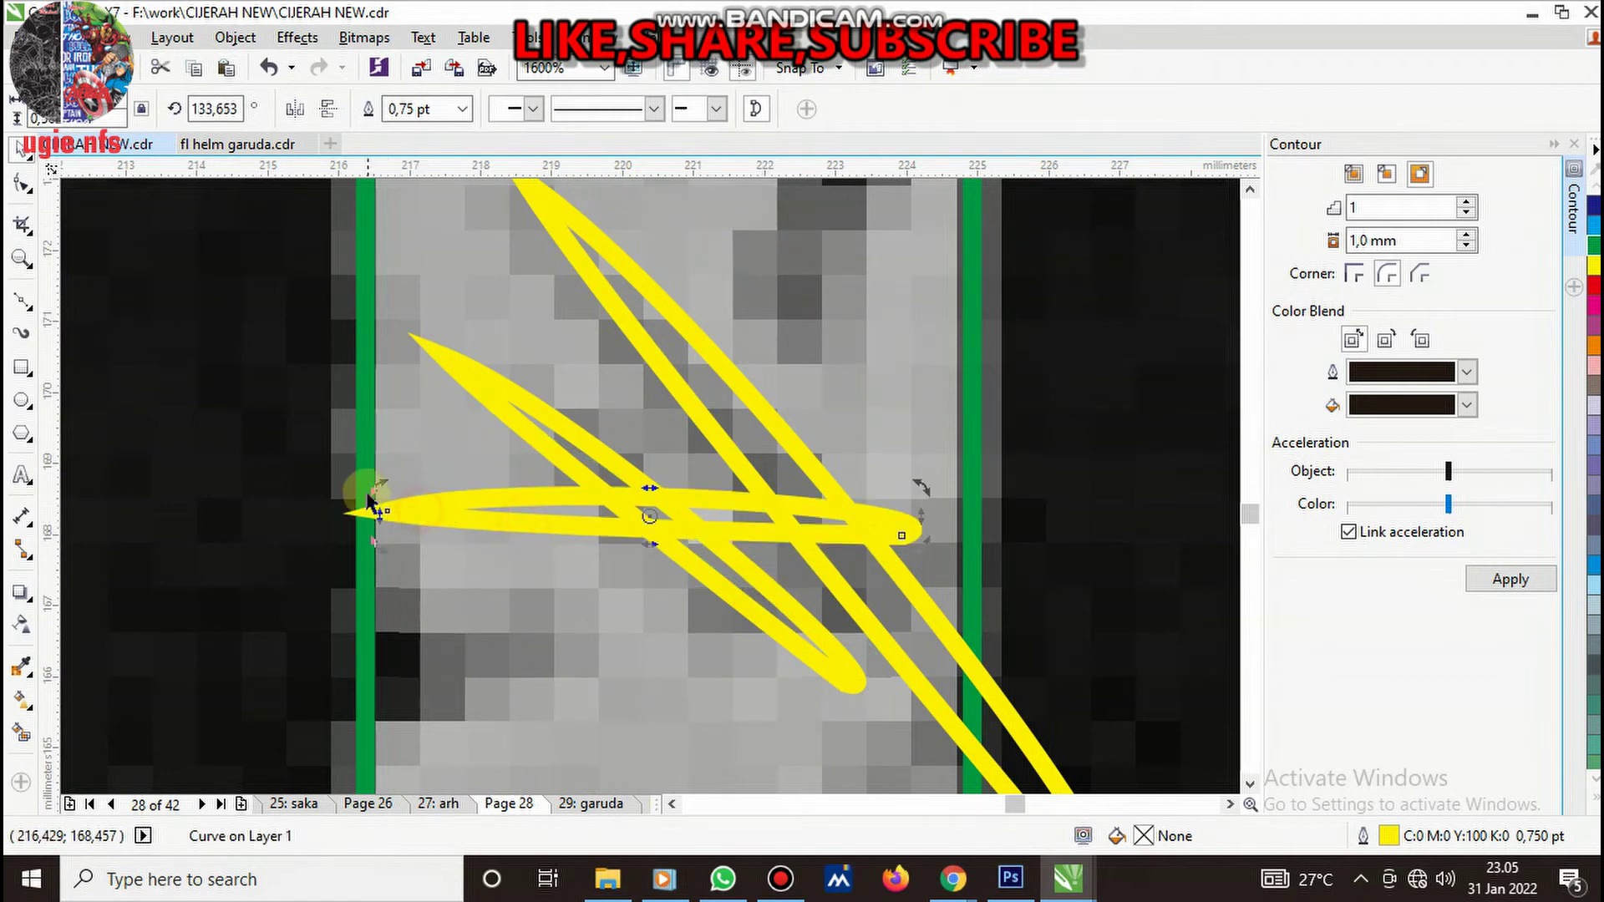
mouse_move(379, 489)
left_mouse_down()
mouse_move(358, 609)
mouse_move(288, 750)
left_mouse_up()
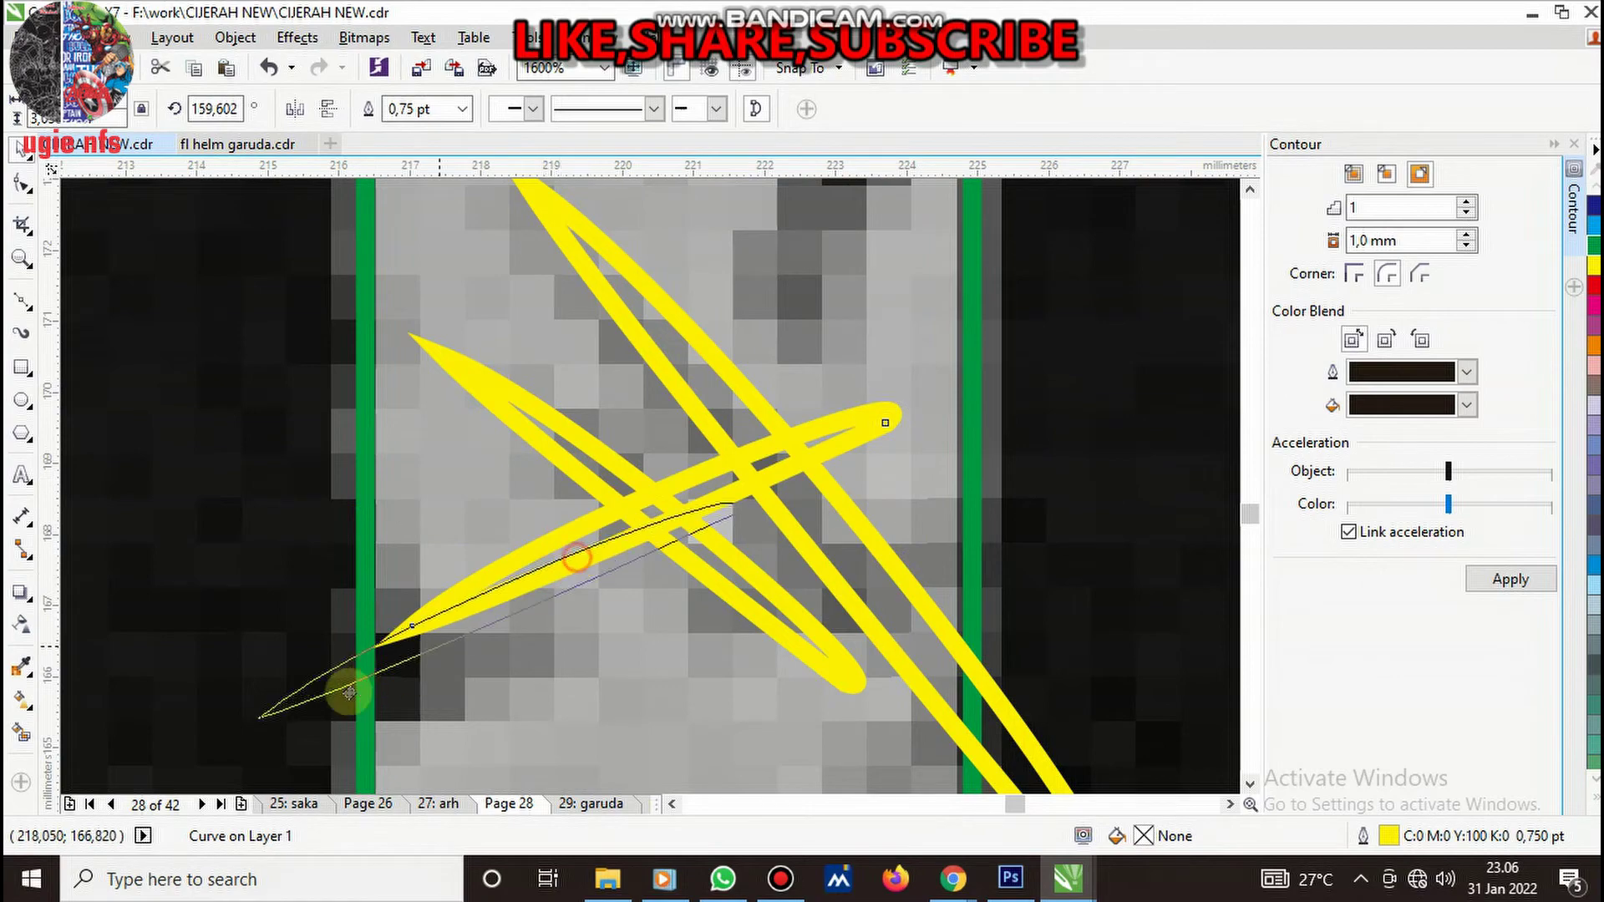
- Delete the green outline around the first 00
scroll(631, 614, "down", 3)
scroll(641, 585, "up", 1)
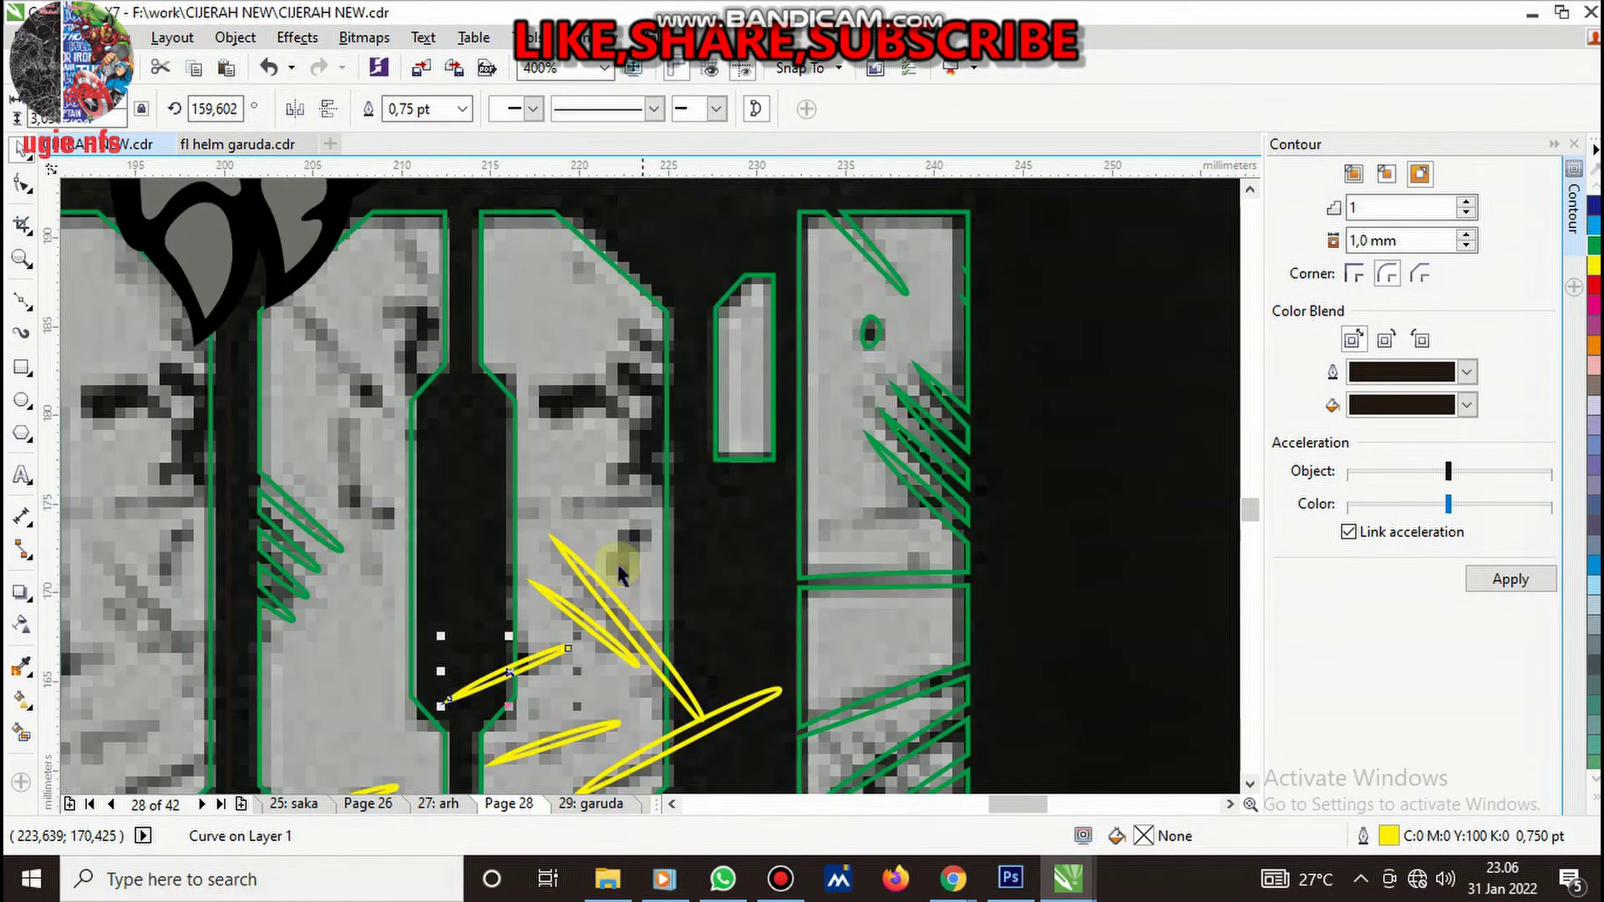
scroll(542, 535, "down", 1)
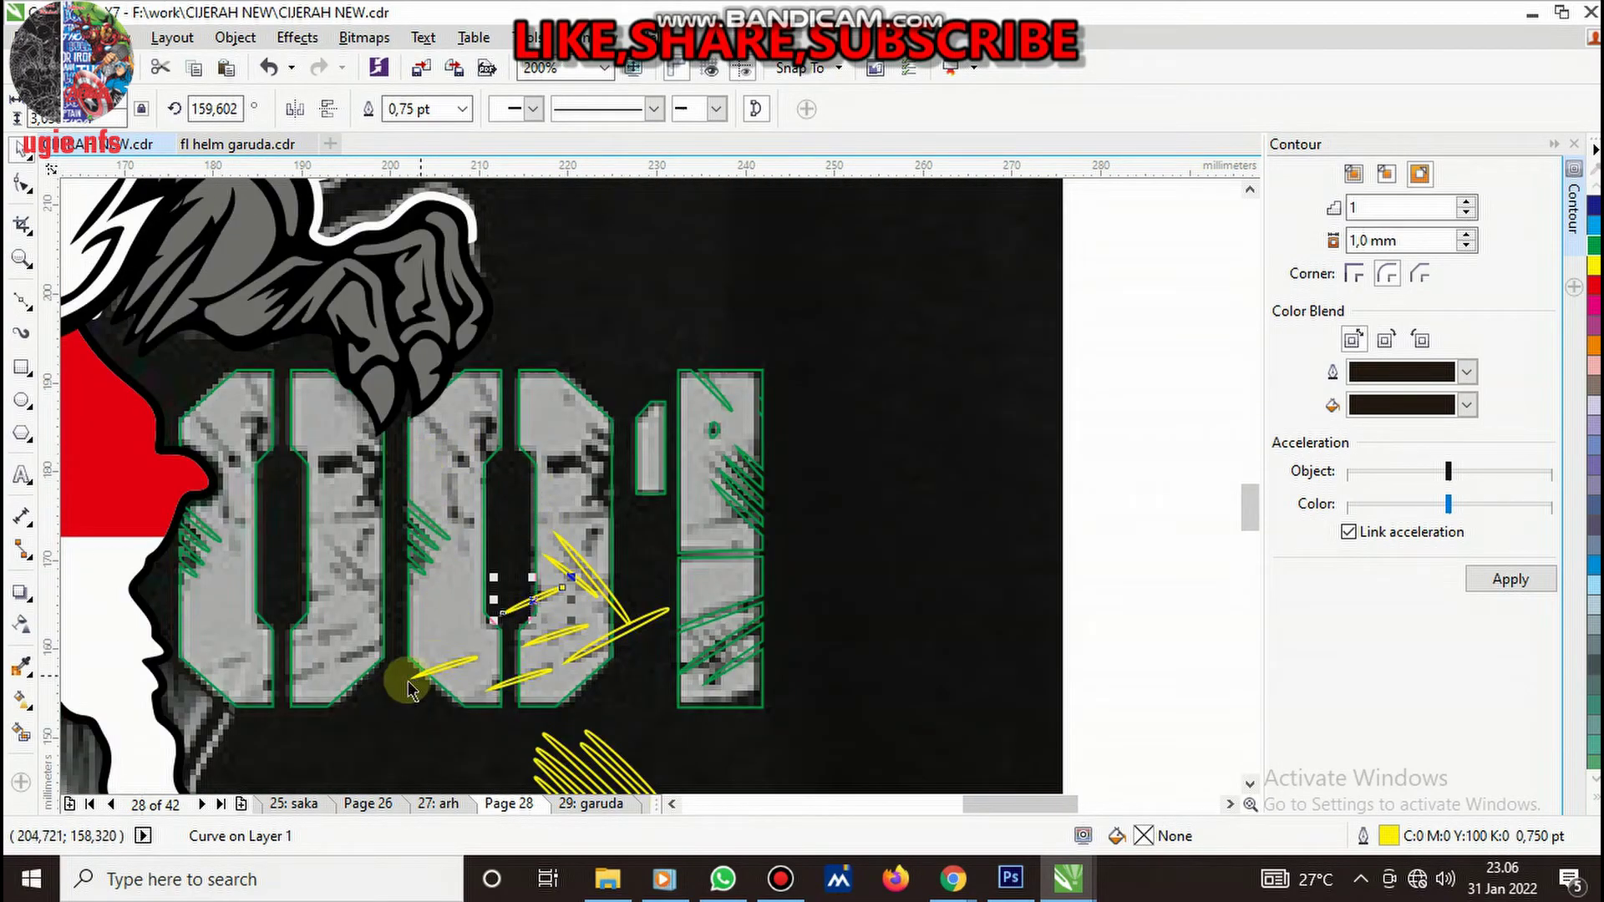
scroll(409, 685, "up", 1)
scroll(618, 576, "down", 2)
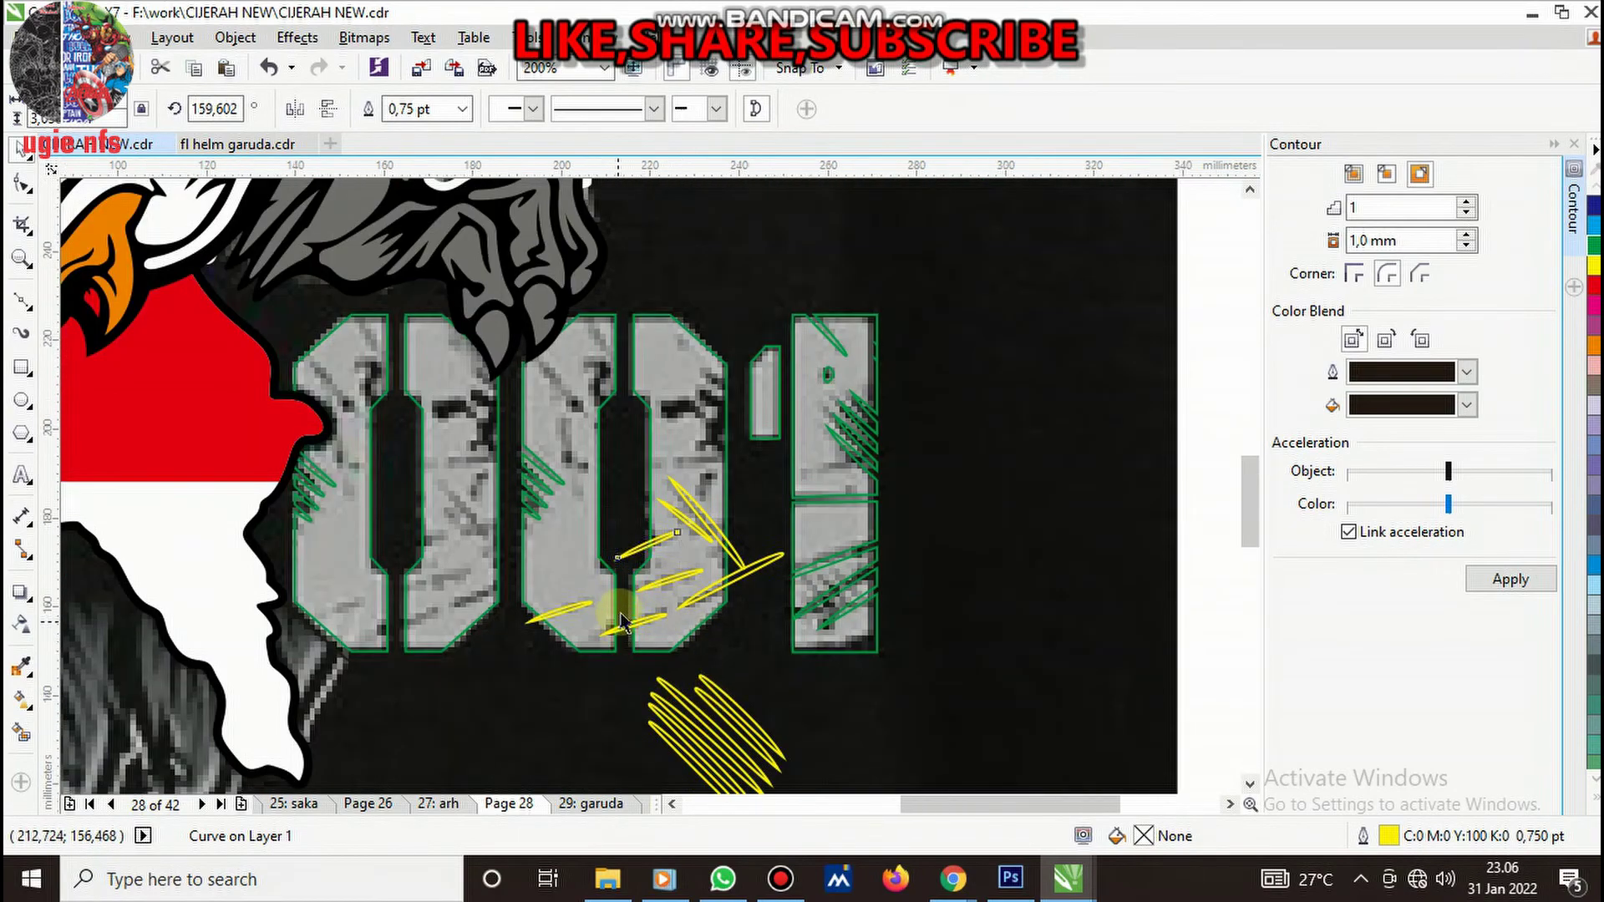
scroll(627, 577, "up", 1)
scroll(535, 573, "up", 1)
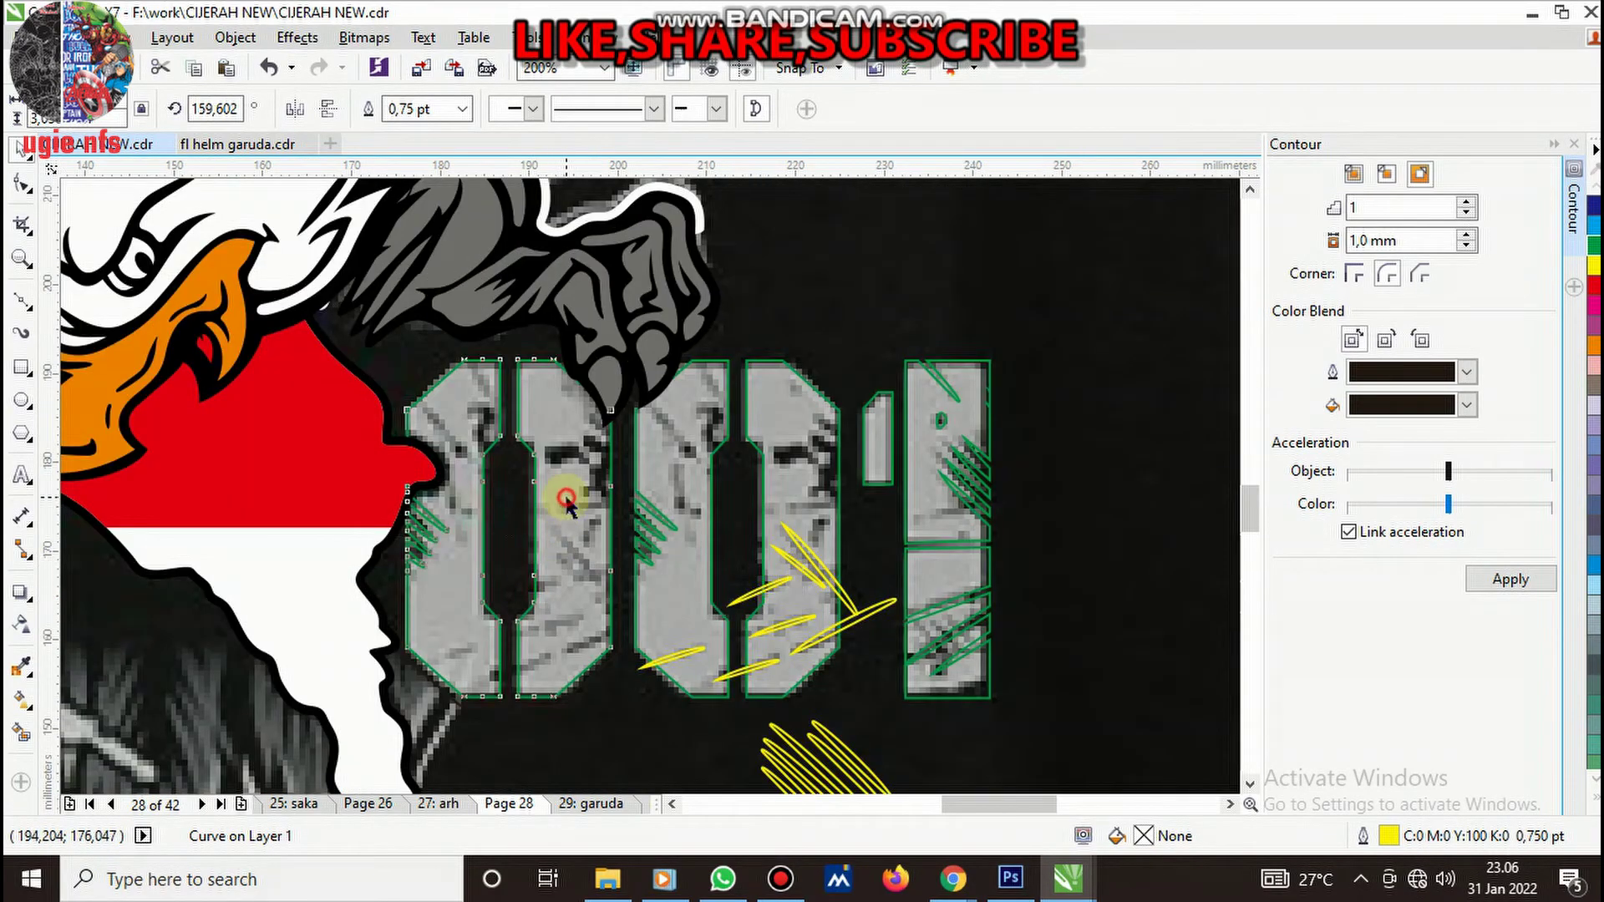
key("Delete")
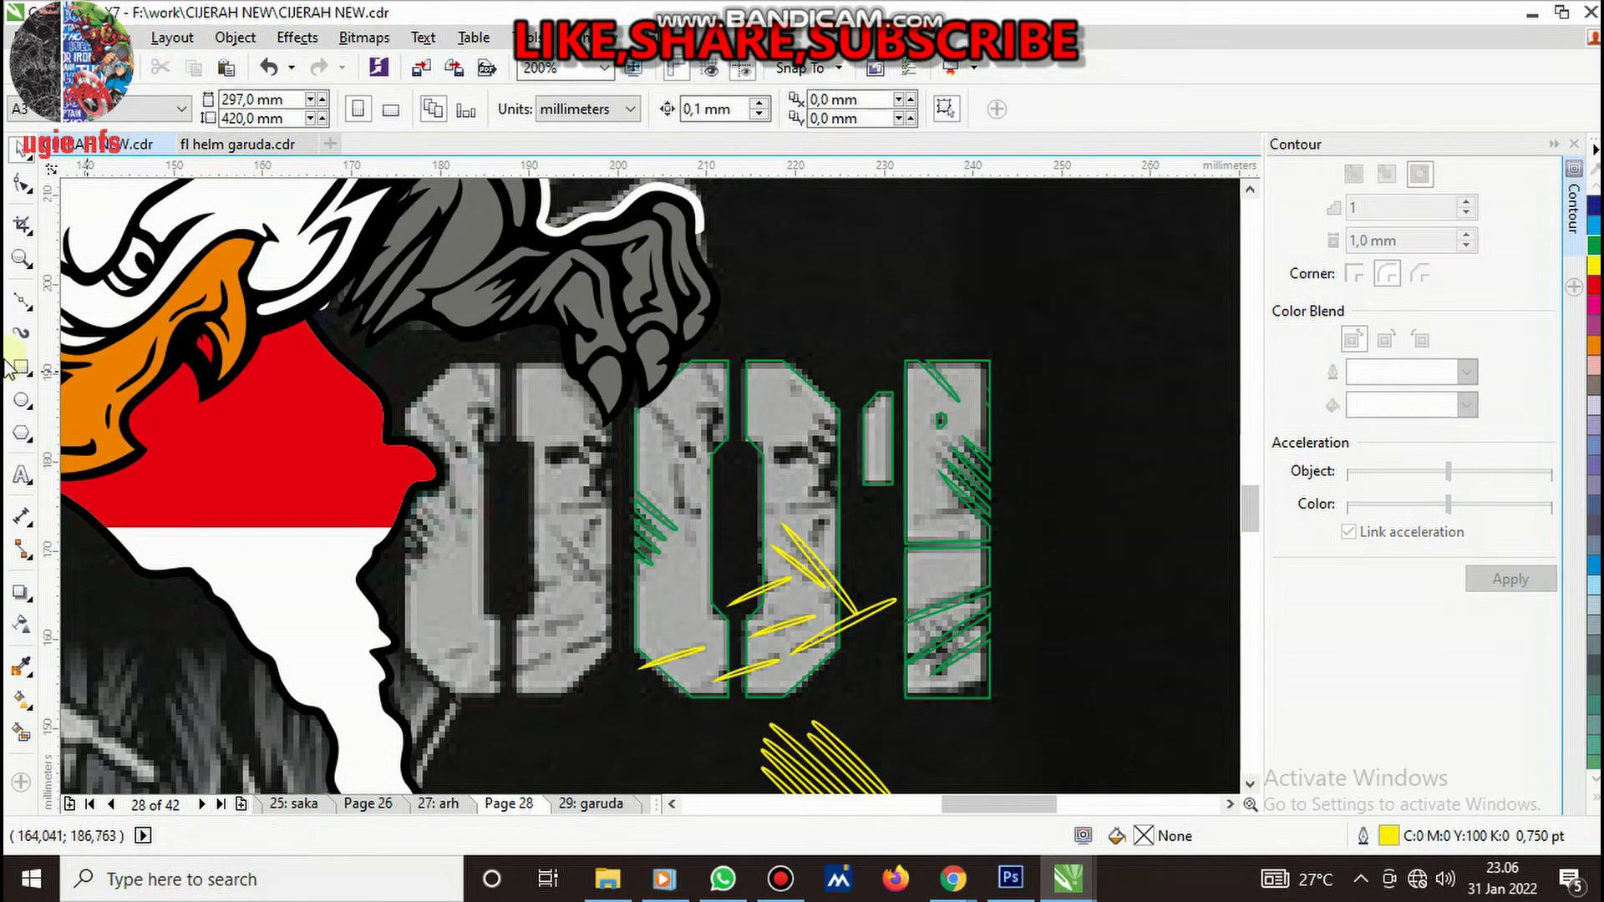
- Move a yellow scratch to the top of a 0 and rotate it slightly steeper
left_click(21, 305)
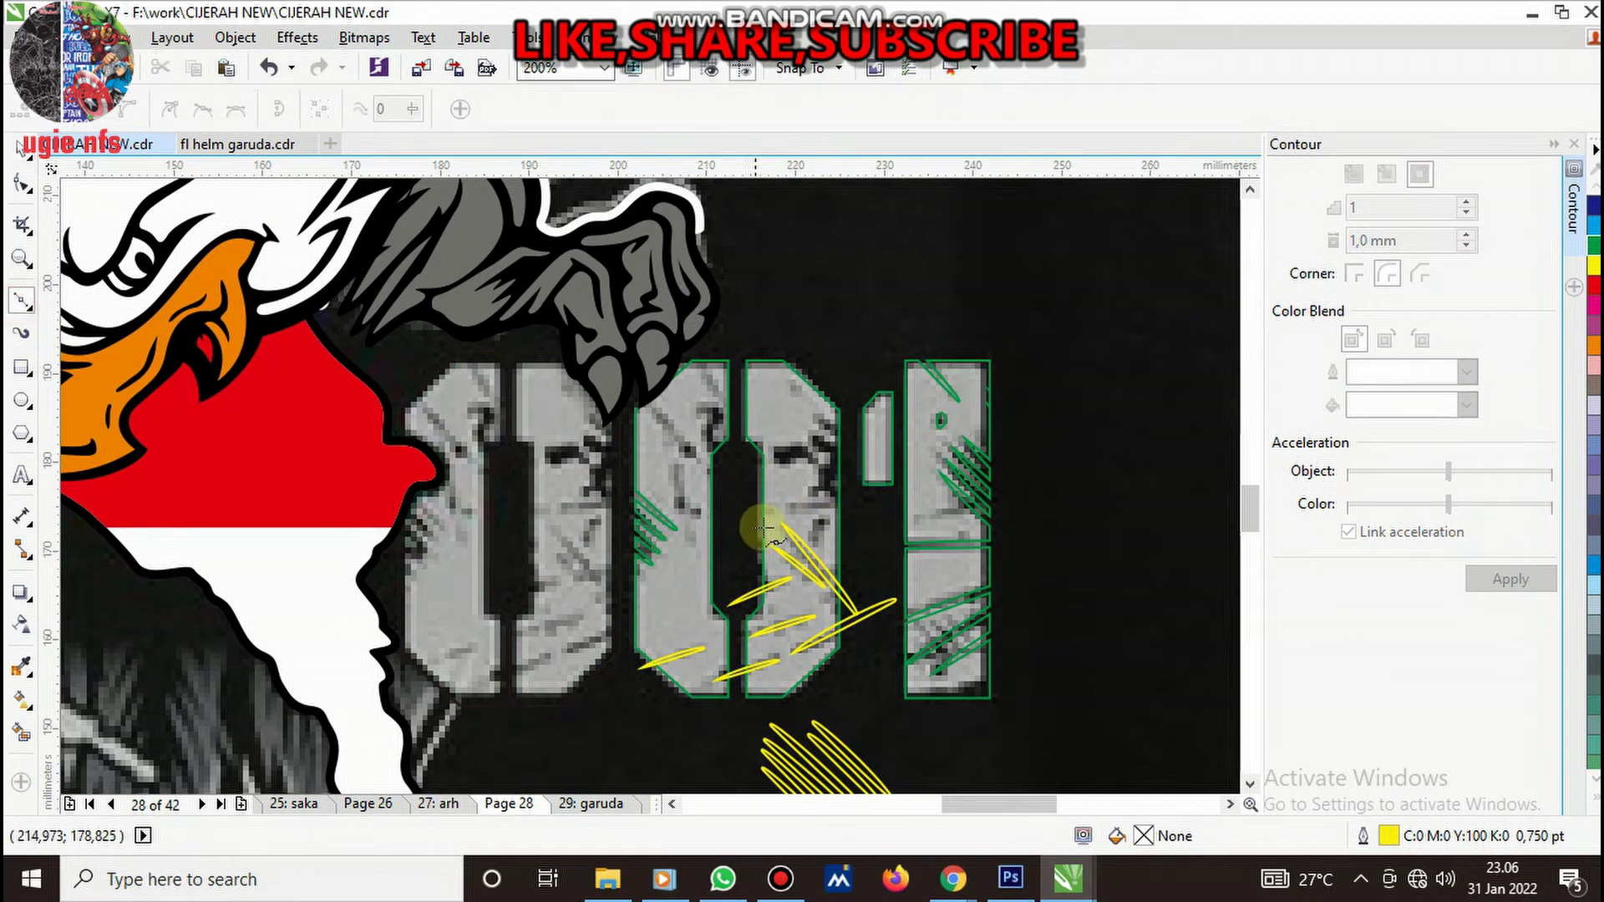
key("space")
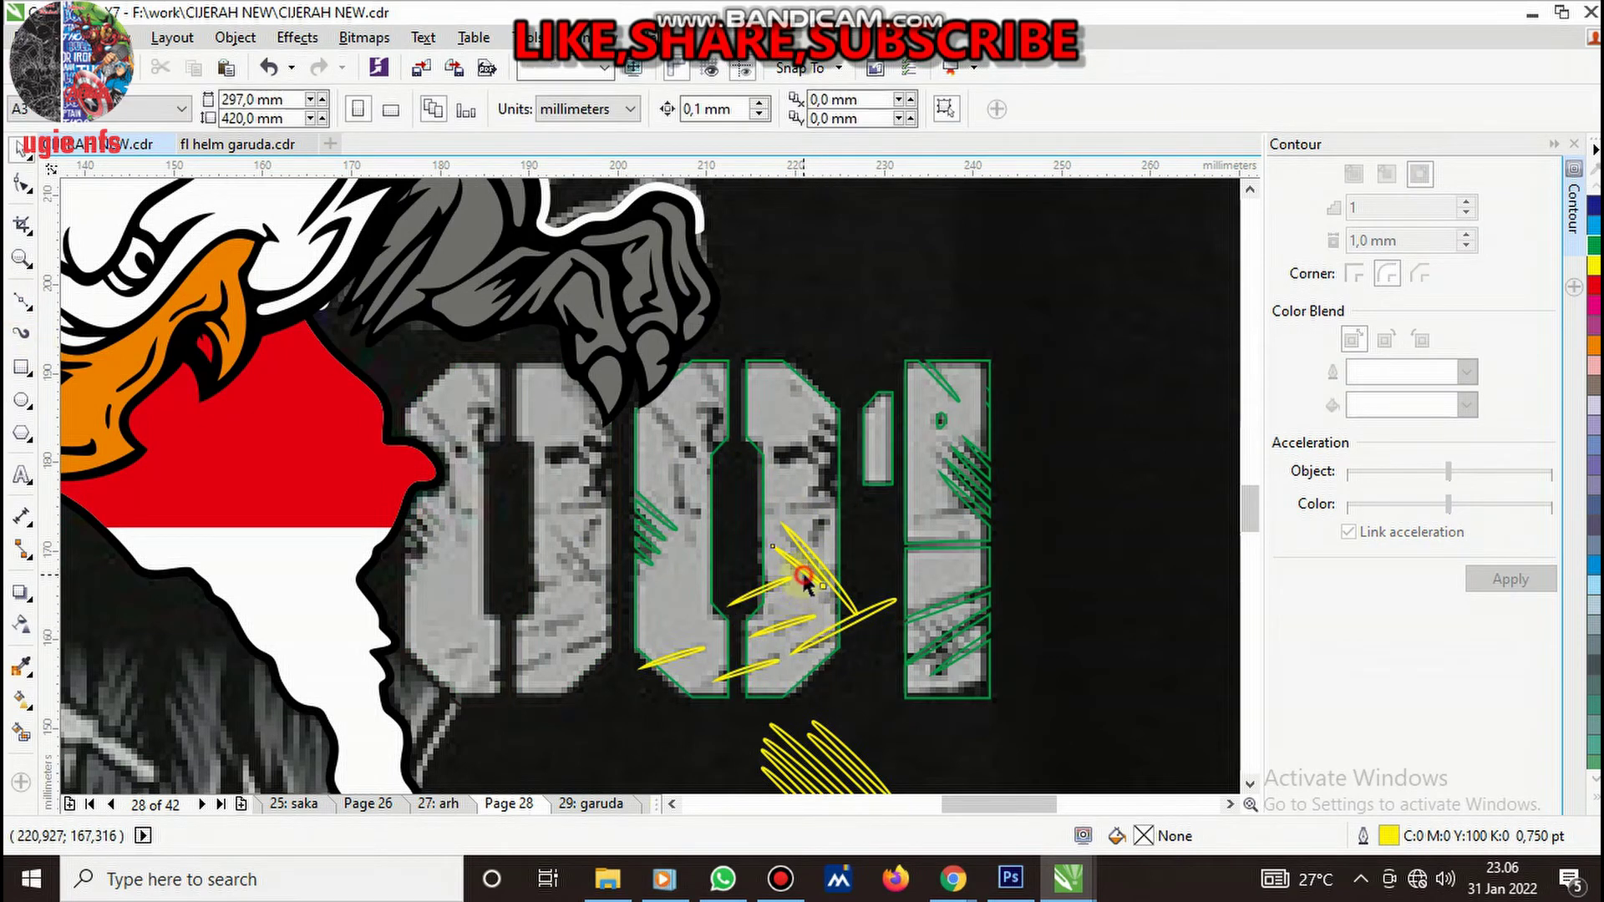
left_click_drag(801, 570, 674, 435)
scroll(674, 434, "up", 2)
scroll(673, 447, "up", 4)
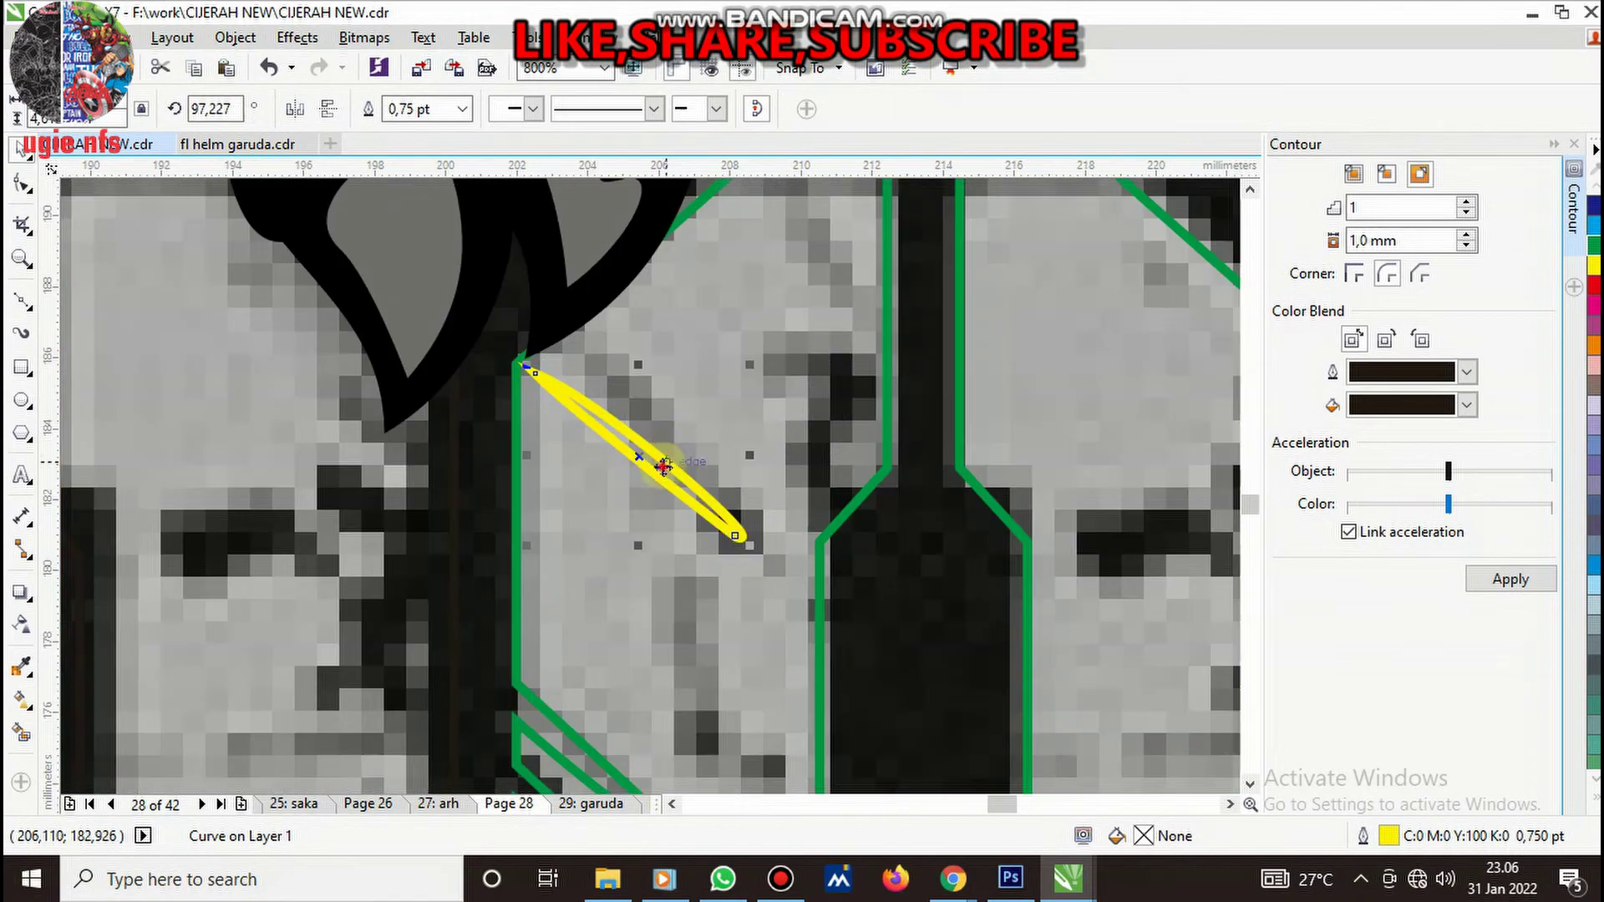
left_click(663, 465)
left_click_drag(742, 369, 758, 389)
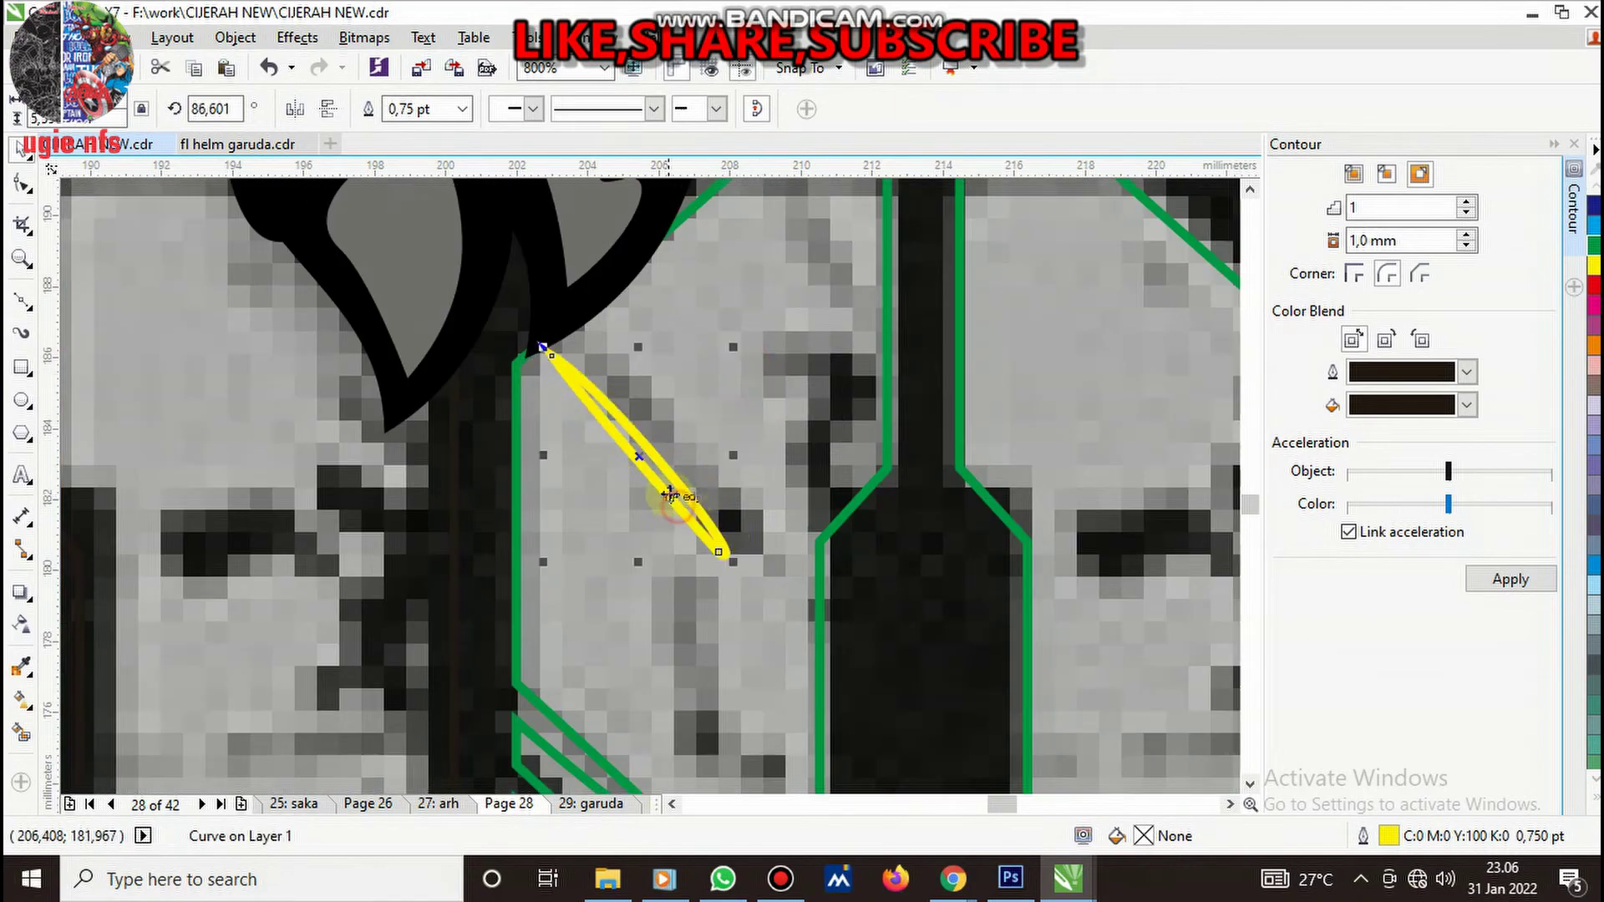
scroll(699, 482, "down", 2)
scroll(684, 525, "up", 1)
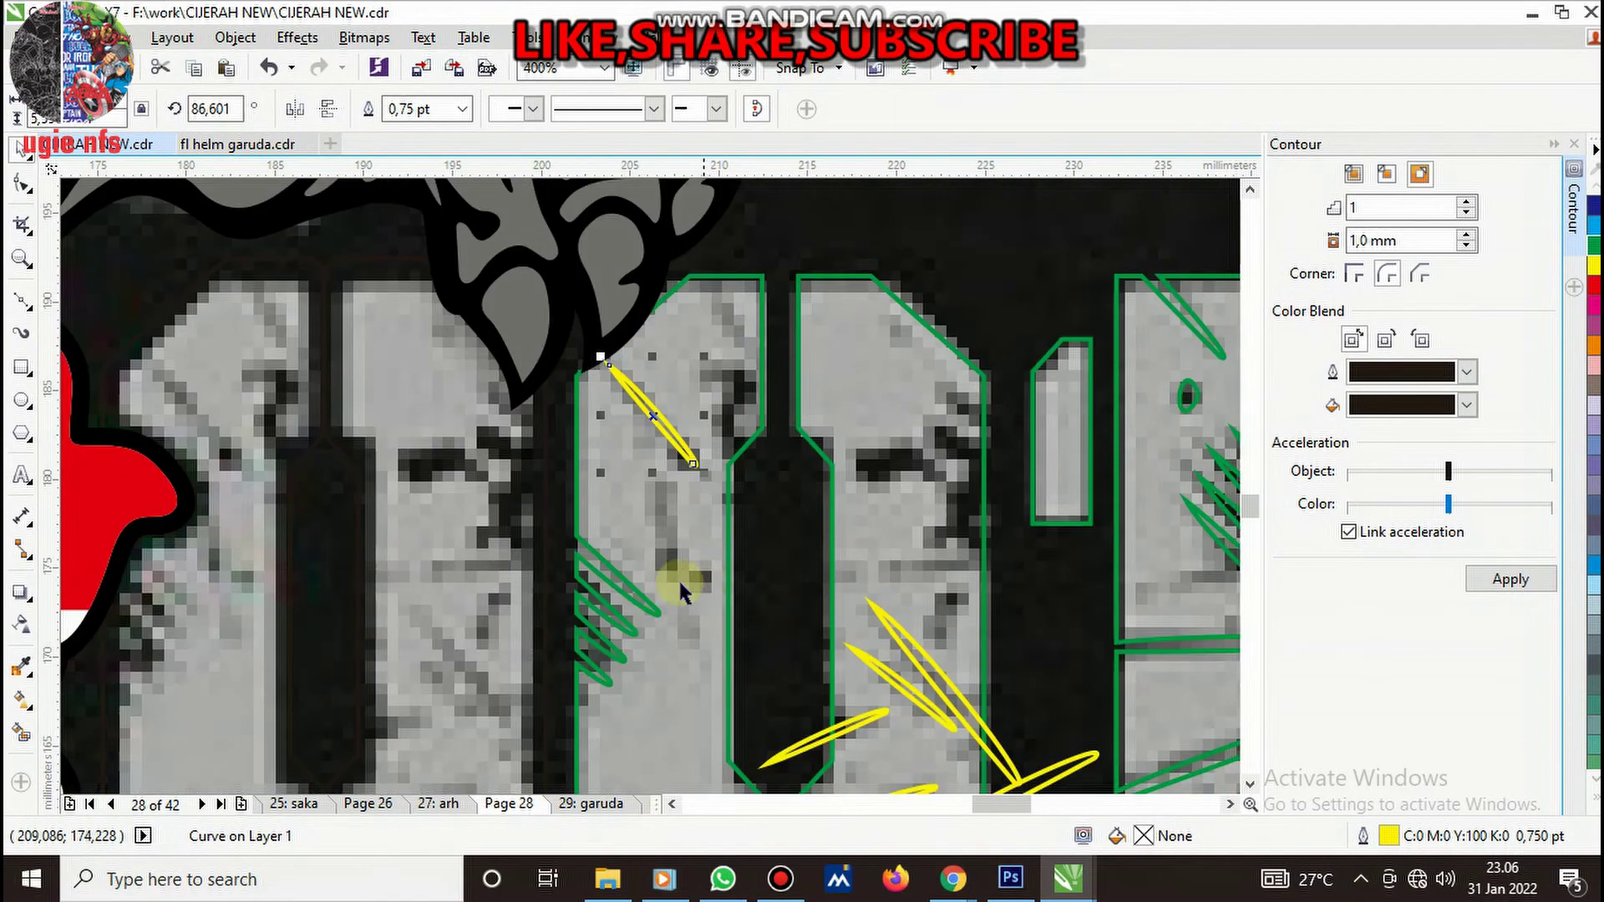
left_click(21, 298)
- Draw a closed curved drip-like scratch shape down the 0 digit
scroll(637, 483, "up", 2)
left_click(467, 414)
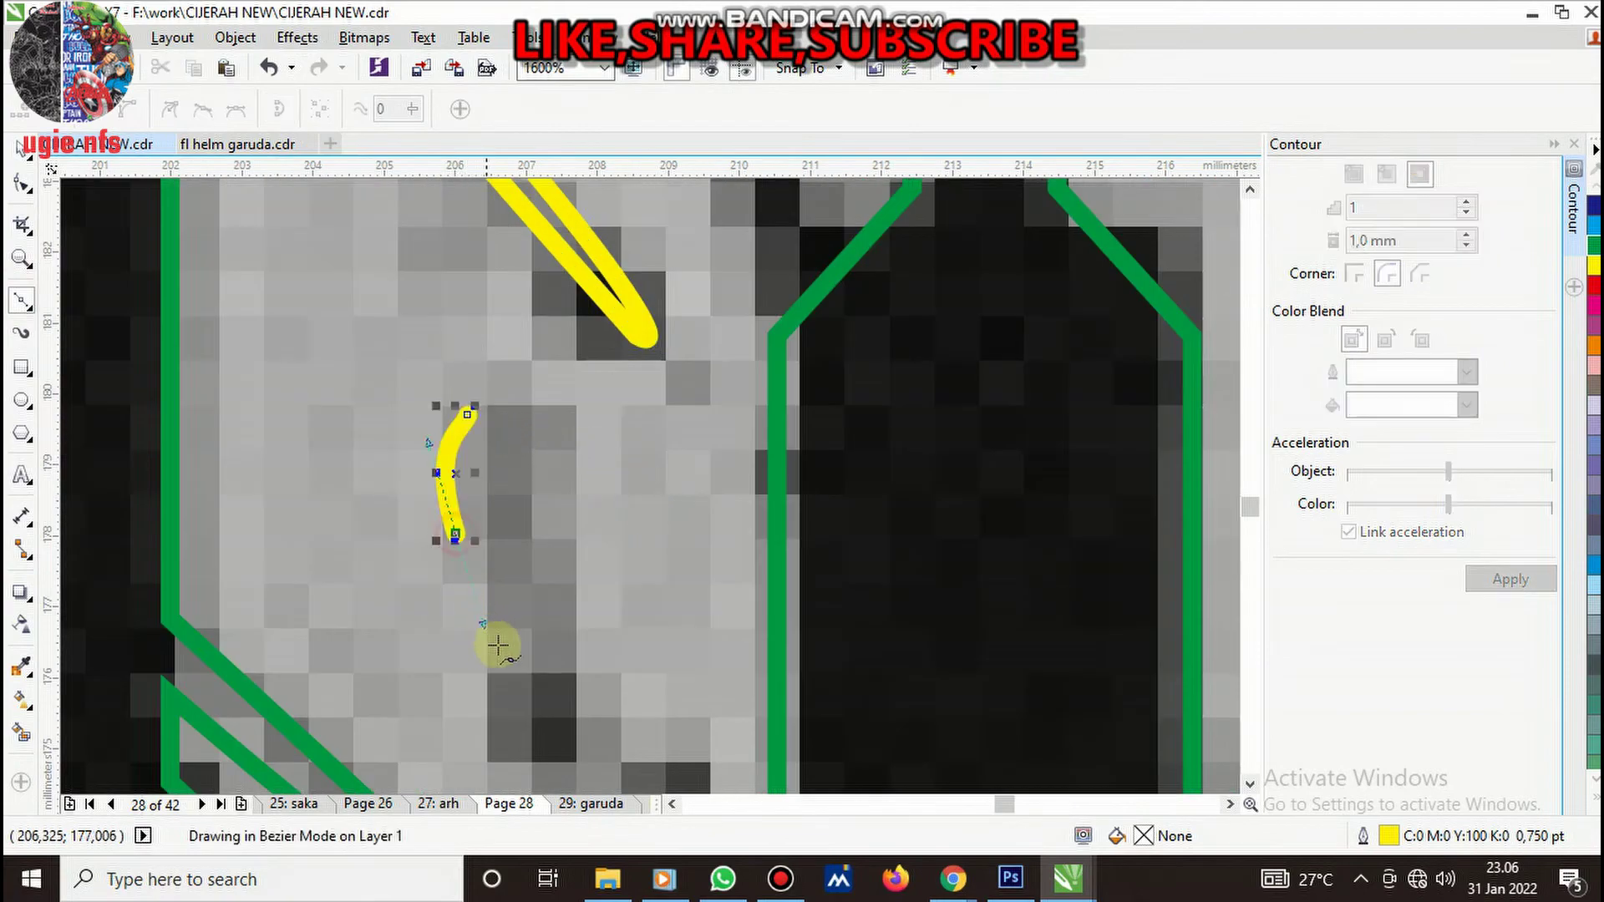
left_click_drag(515, 648, 578, 540)
scroll(568, 535, "down", 1)
left_click(626, 695)
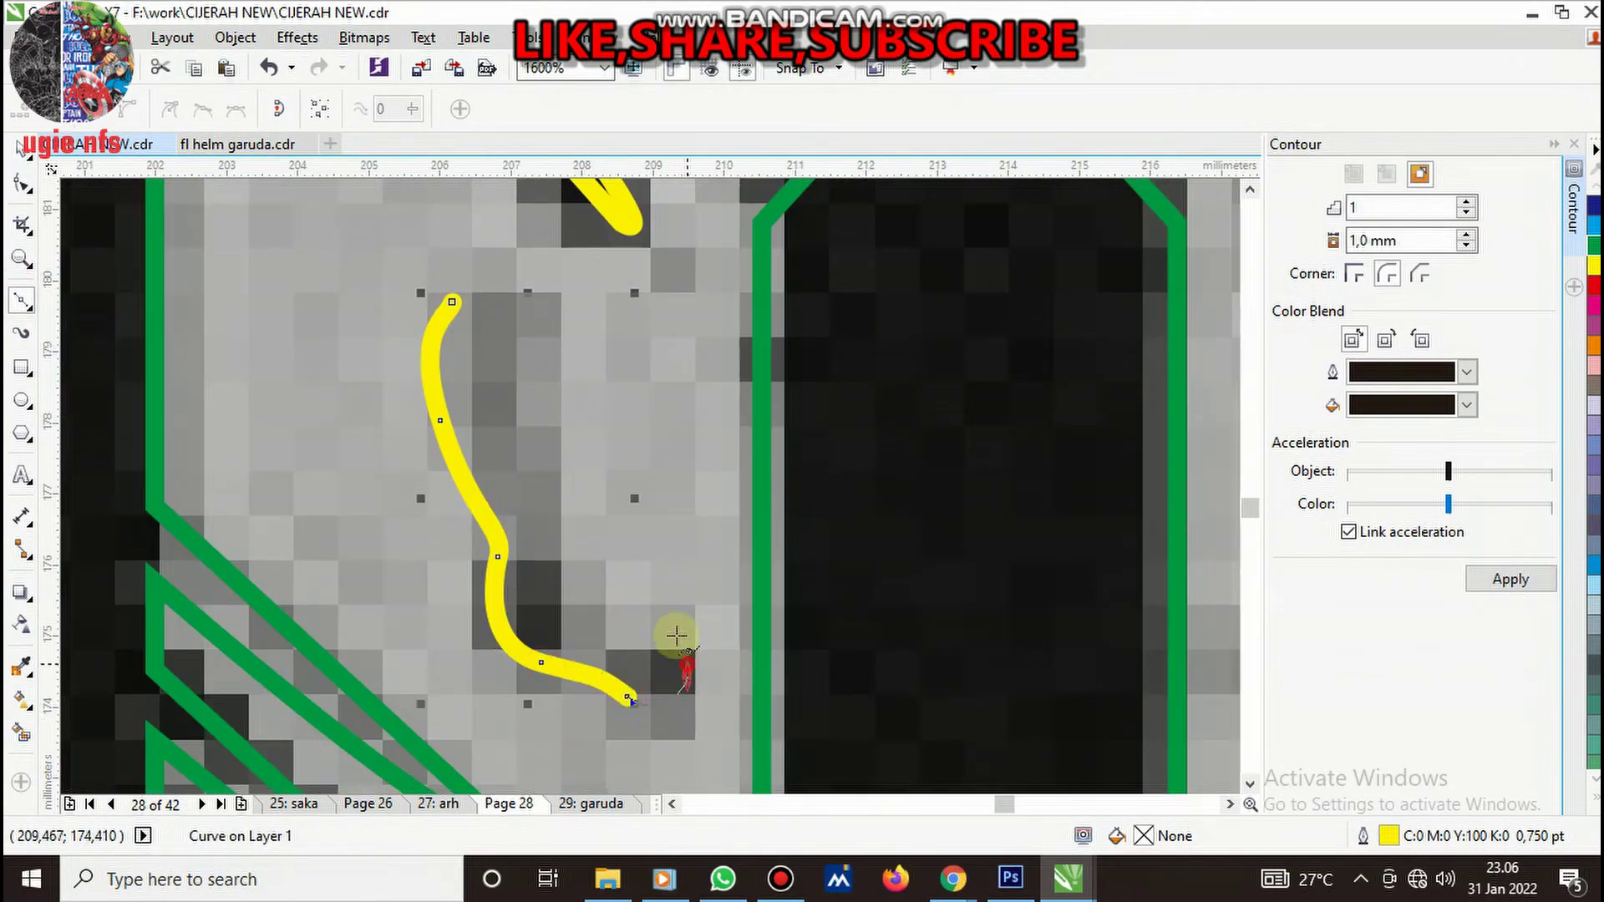
left_click(686, 675)
left_click(615, 619)
left_click(558, 586)
left_click(545, 493)
left_click(527, 452)
left_click(452, 302)
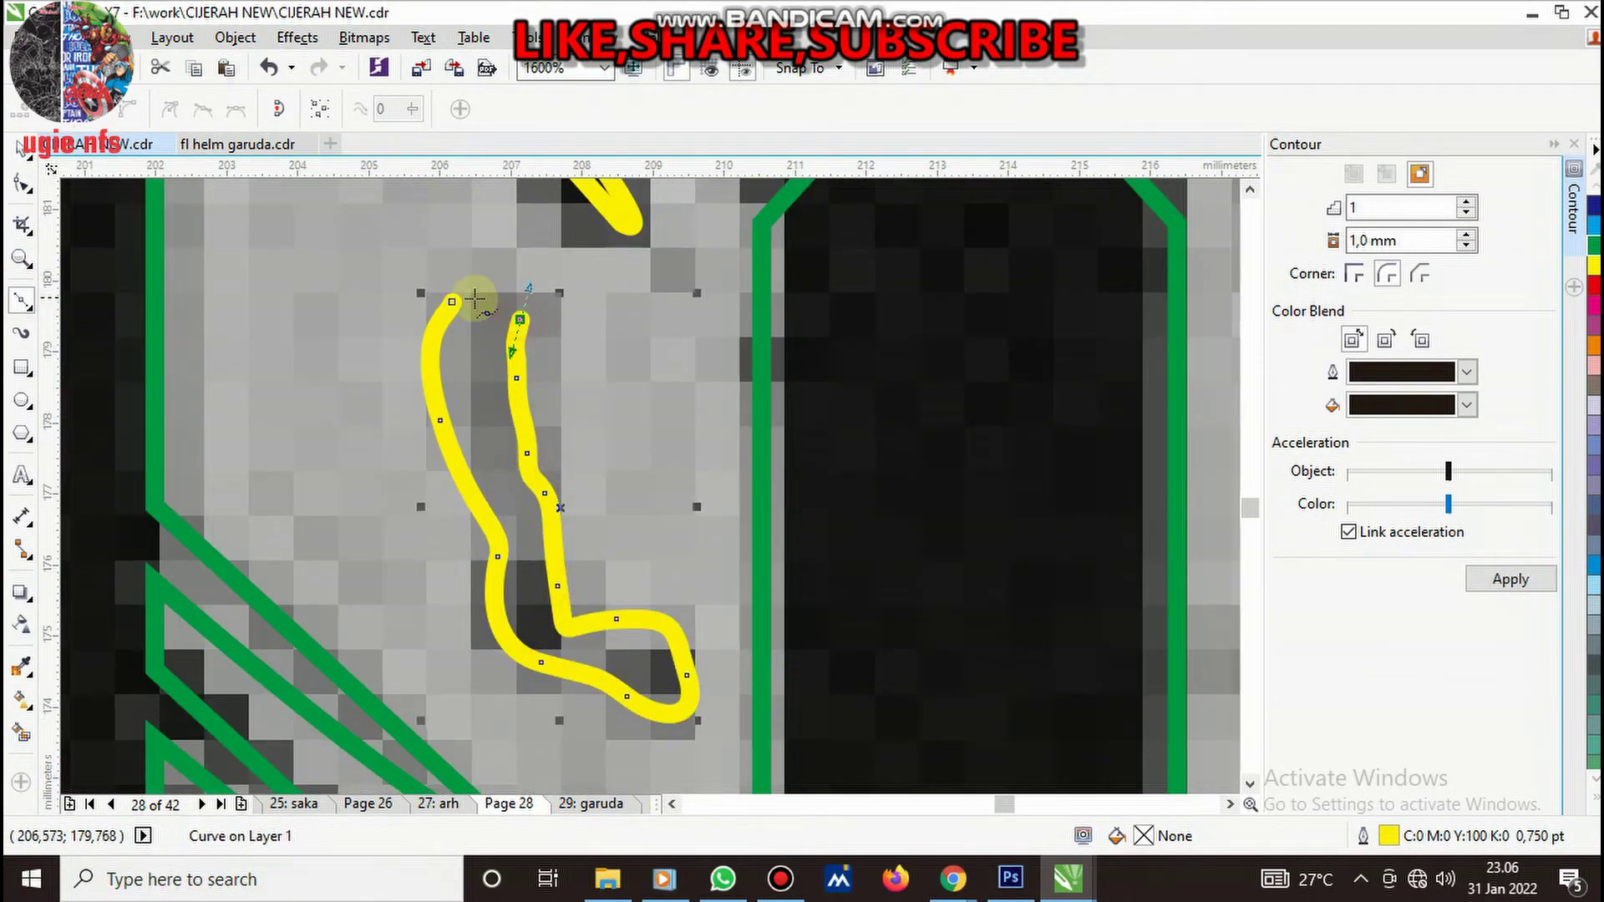
- Draw a closed looping scratch shape inside the 0 letter
scroll(484, 276, "down", 2)
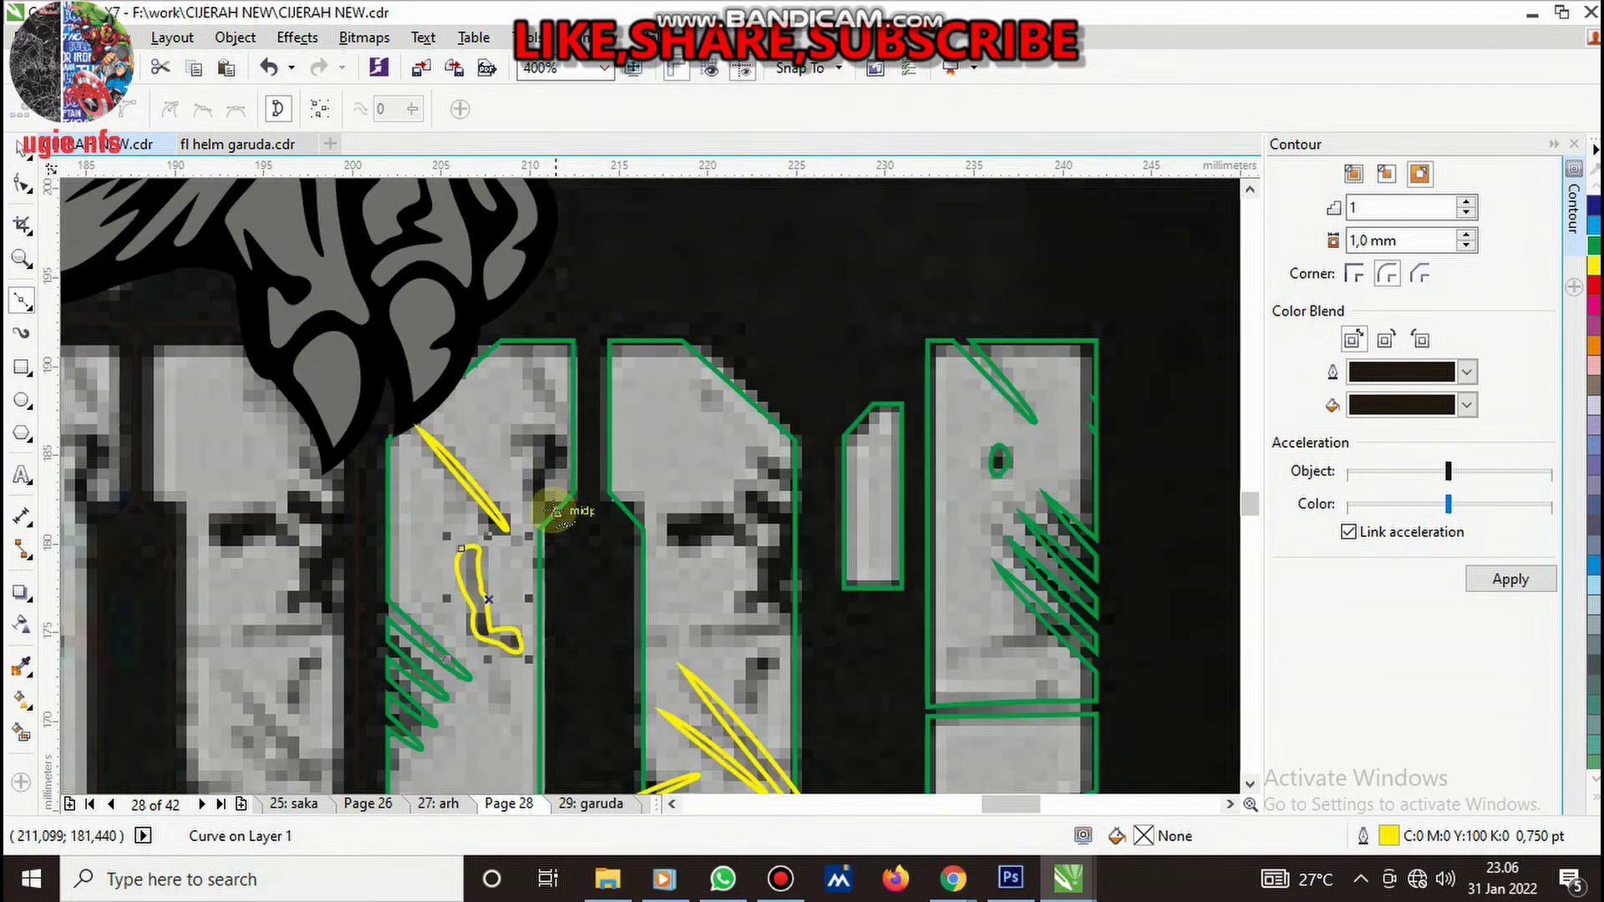
scroll(554, 511, "up", 2)
left_click(556, 552)
left_click(495, 508)
left_click(442, 405)
left_click(491, 325)
left_click(504, 262)
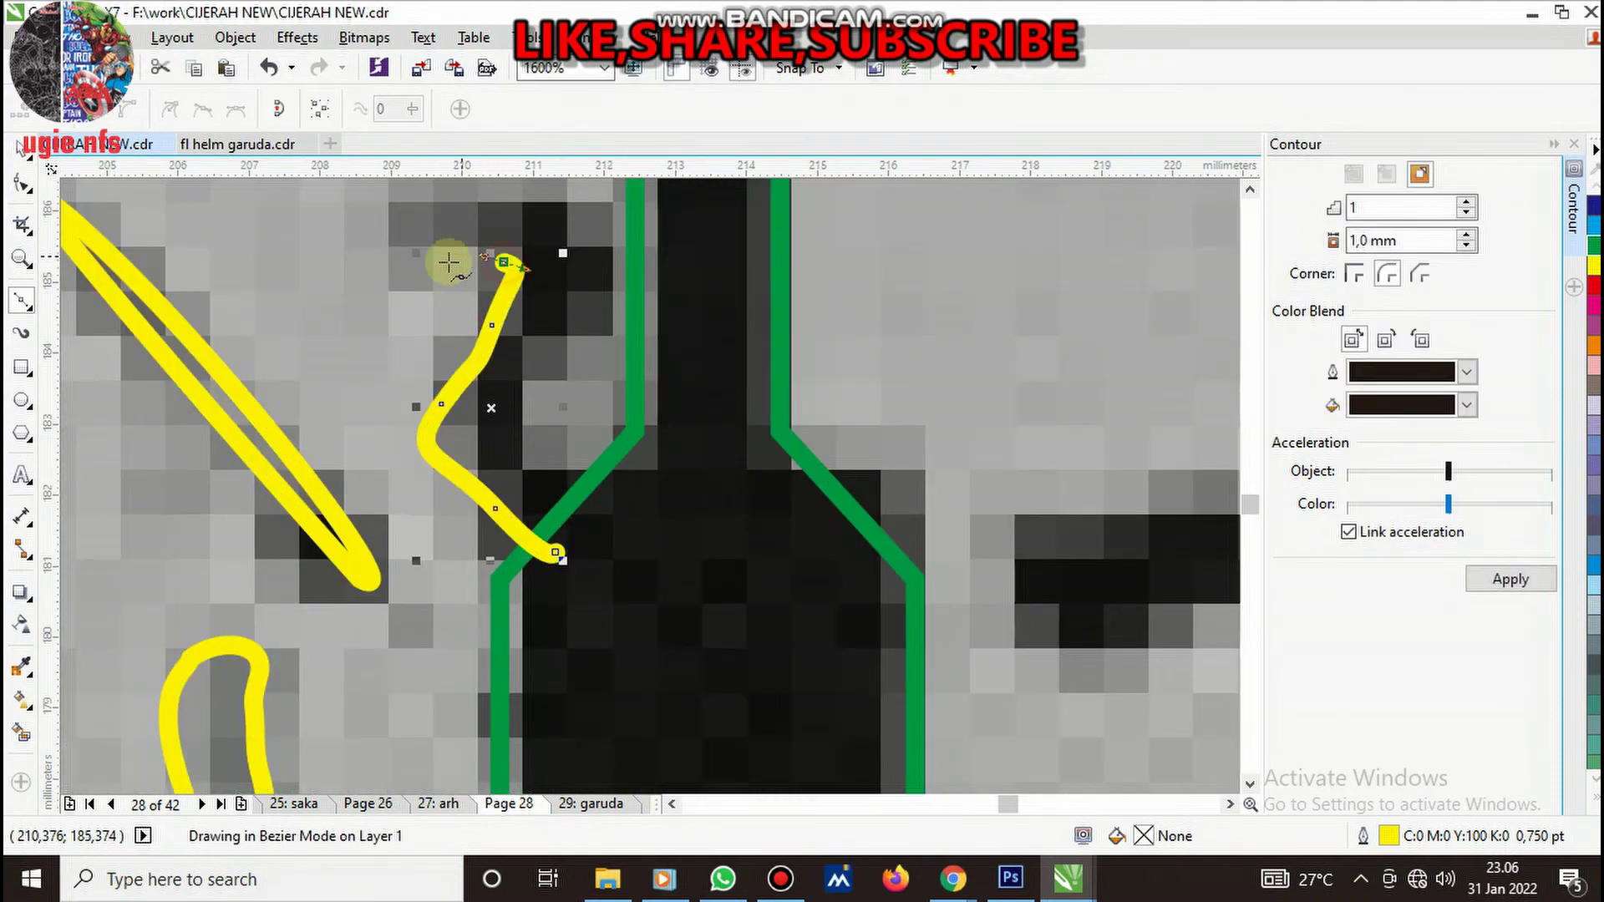
left_click(446, 264)
left_click(394, 266)
left_click(460, 201)
left_click(576, 226)
left_click(594, 286)
left_click_drag(524, 392, 525, 457)
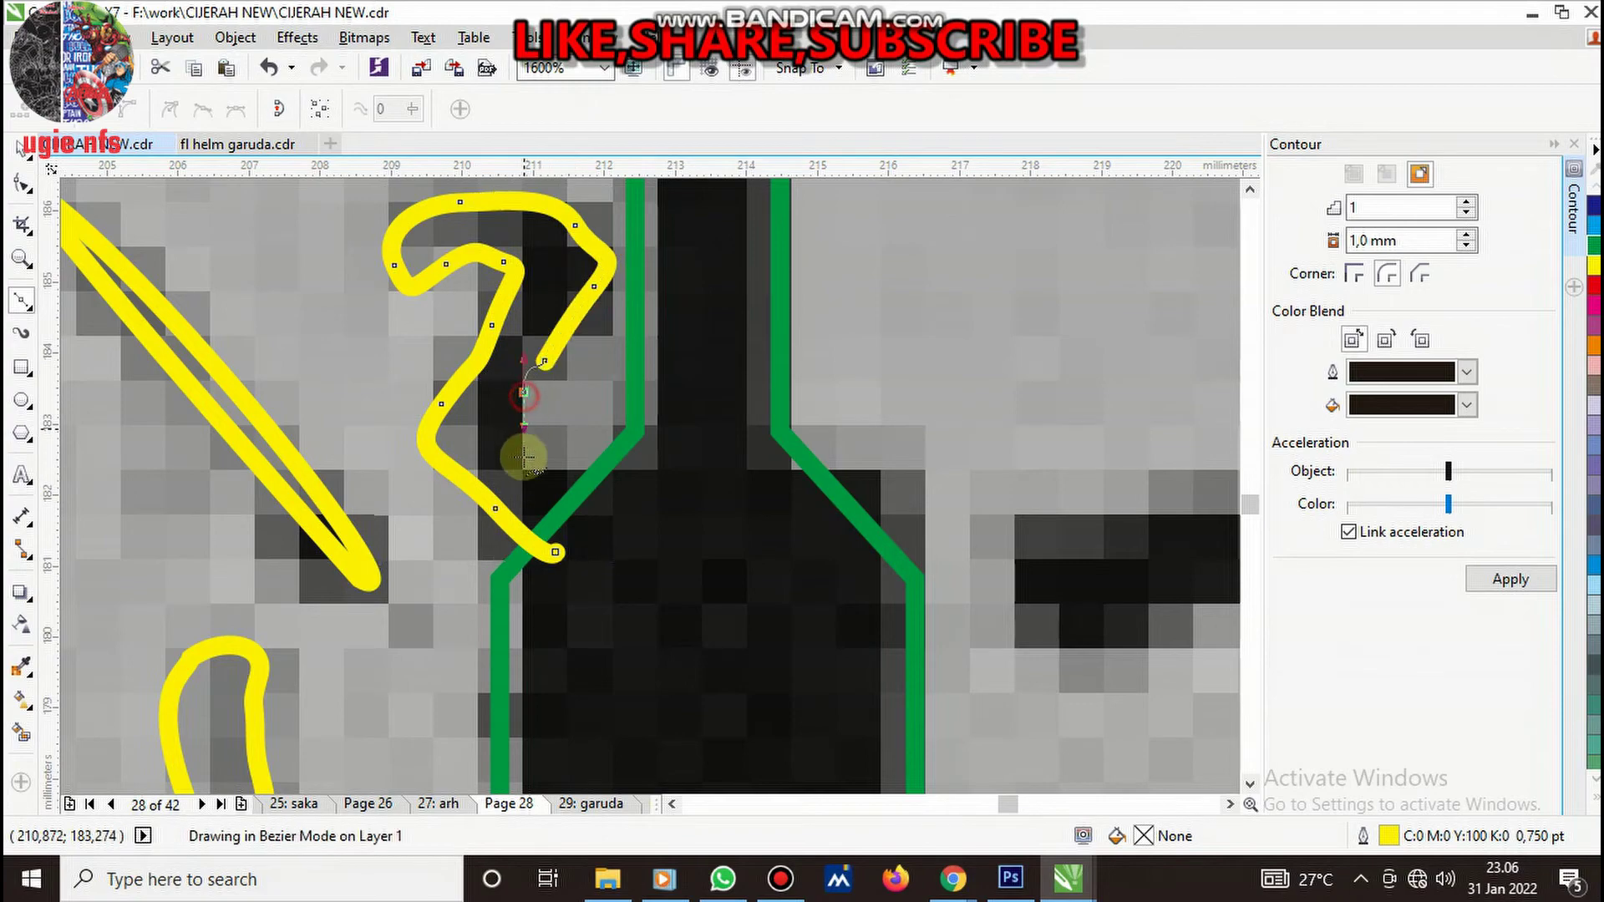
left_click(556, 552)
- Draw a thin closed diagonal sliver scratch near the top of the letter
scroll(543, 577, "down", 3)
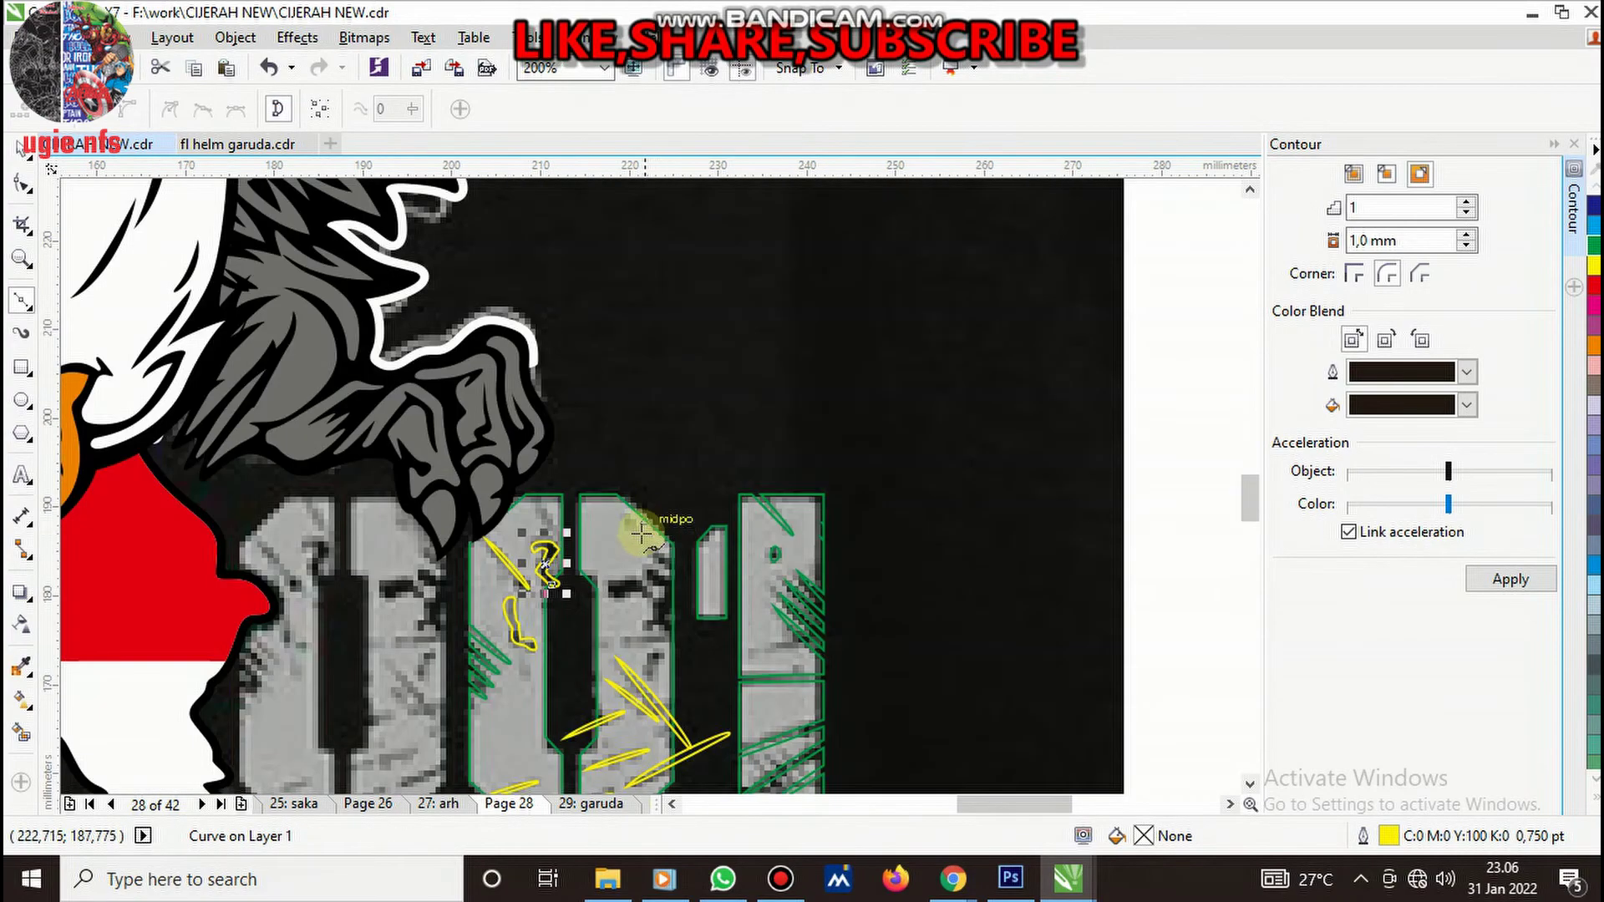
scroll(641, 533, "up", 1)
scroll(466, 473, "up", 2)
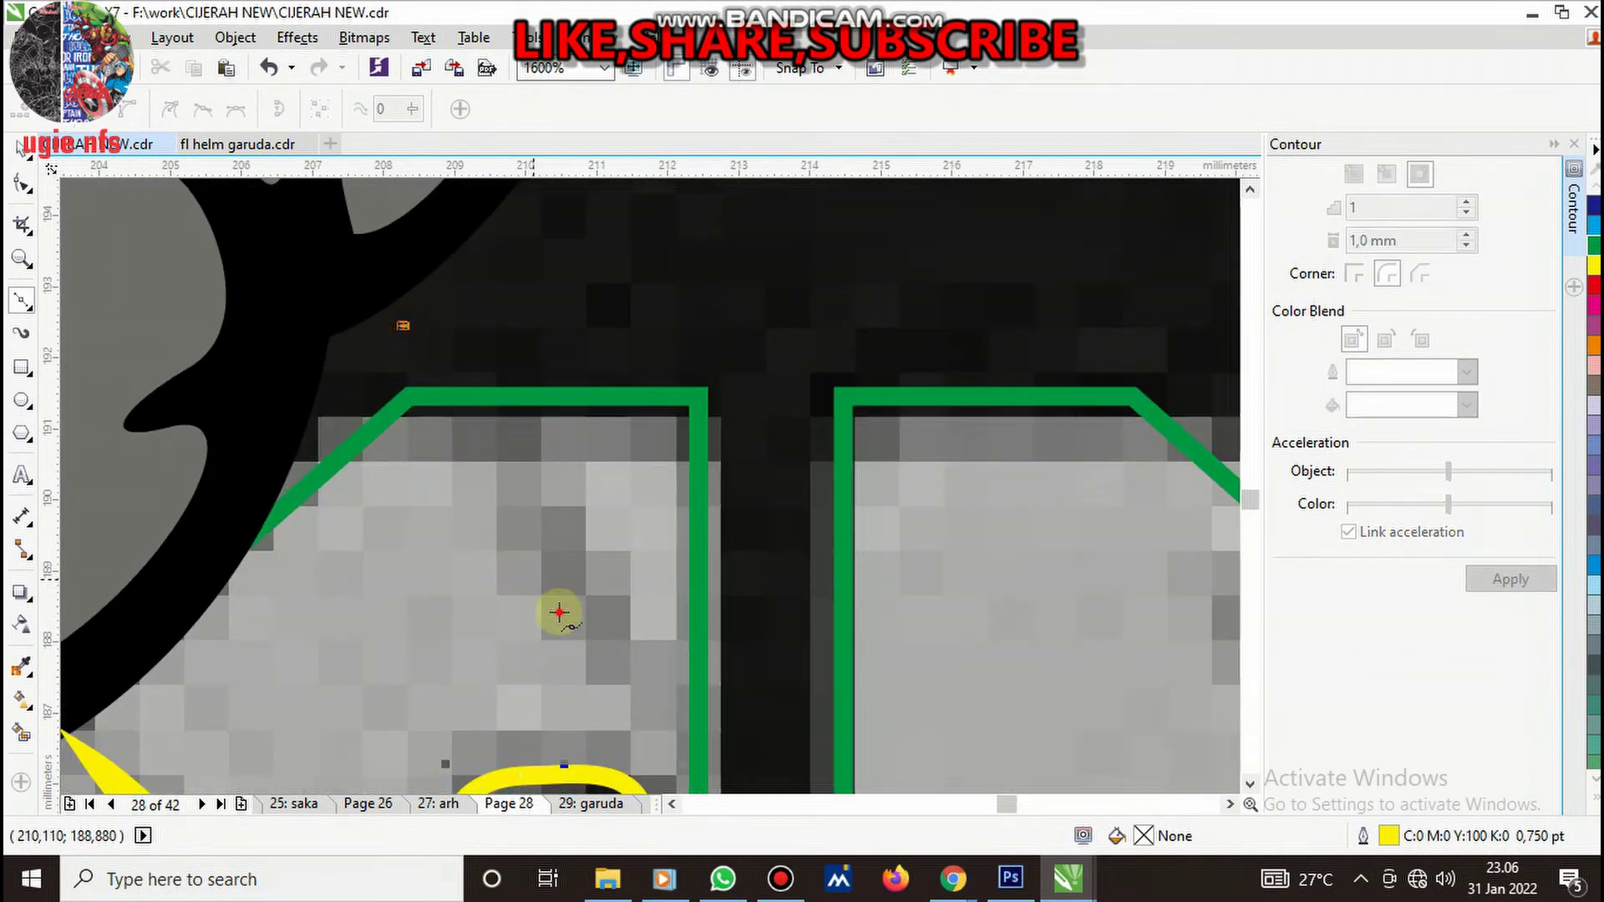
left_click(395, 317)
left_click(542, 583)
left_click(684, 729)
left_click(551, 510)
left_click(492, 395)
left_click(399, 322)
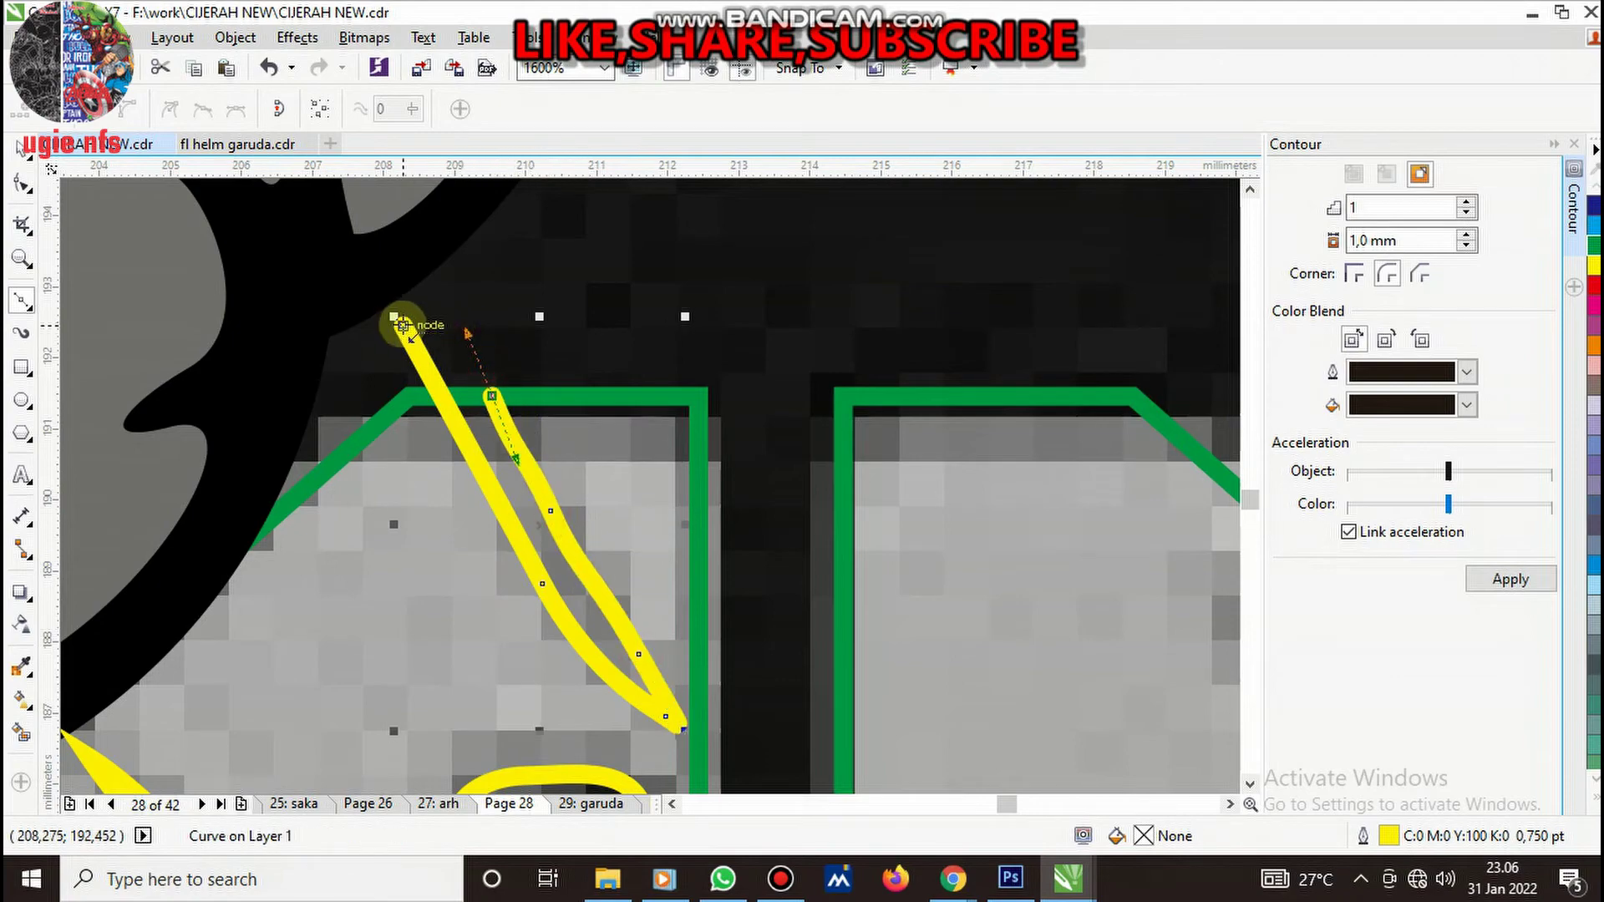
- Start a hooked scratch in the next 0 with a curved hook and second leg
scroll(651, 484, "down", 2)
scroll(731, 584, "up", 1)
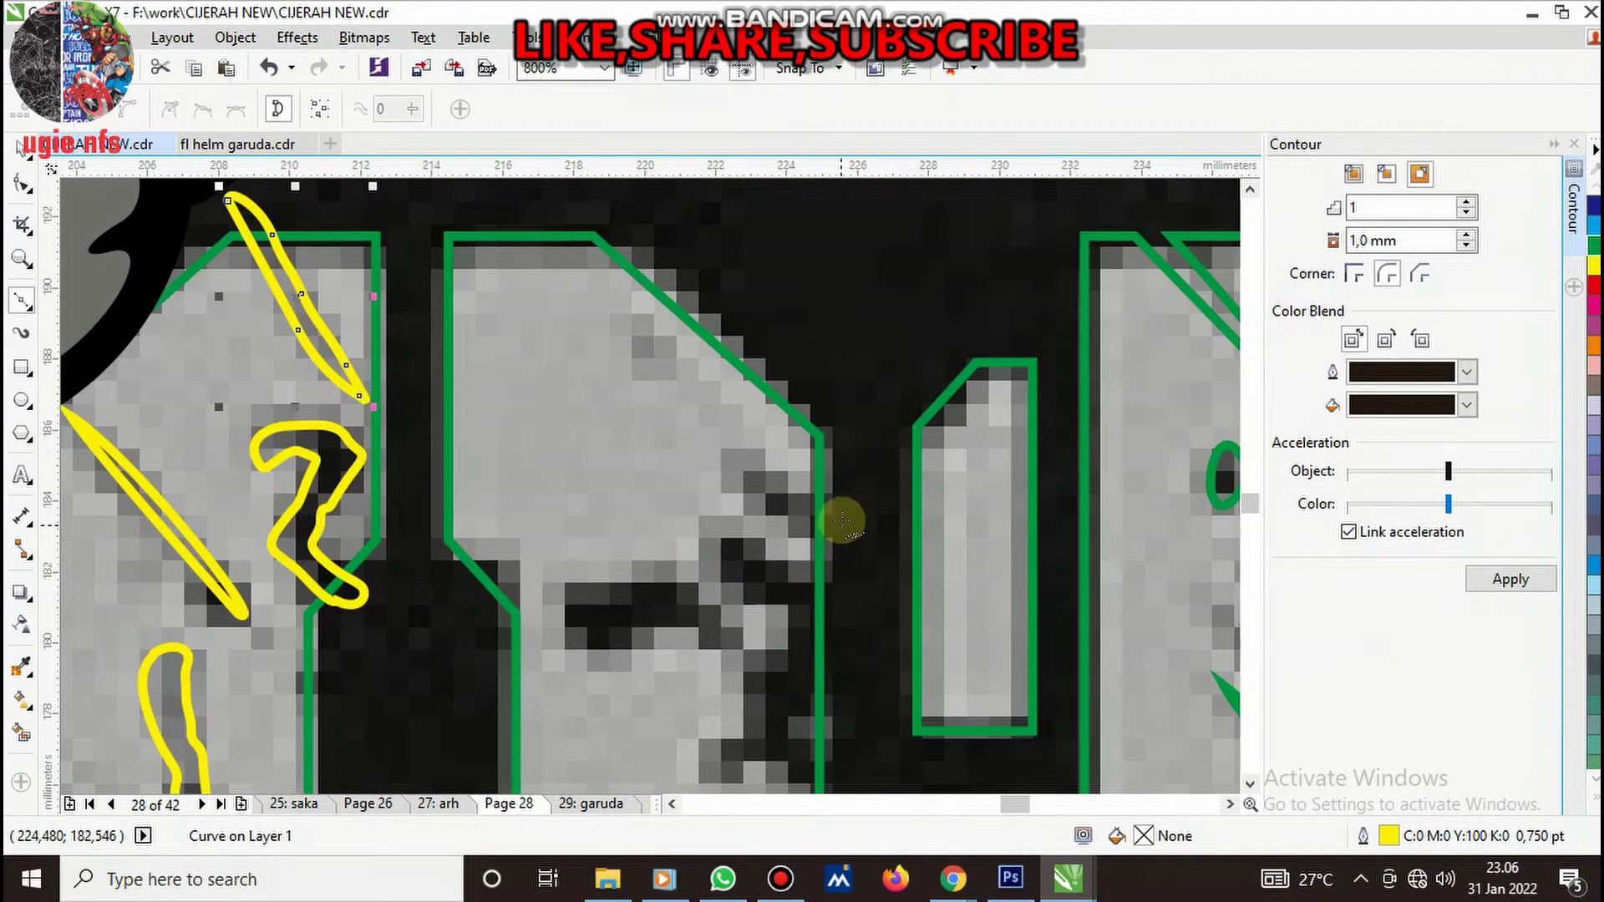
scroll(830, 505, "up", 2)
left_click(915, 589)
left_click(738, 462)
left_click(563, 385)
left_click_drag(484, 422, 539, 484)
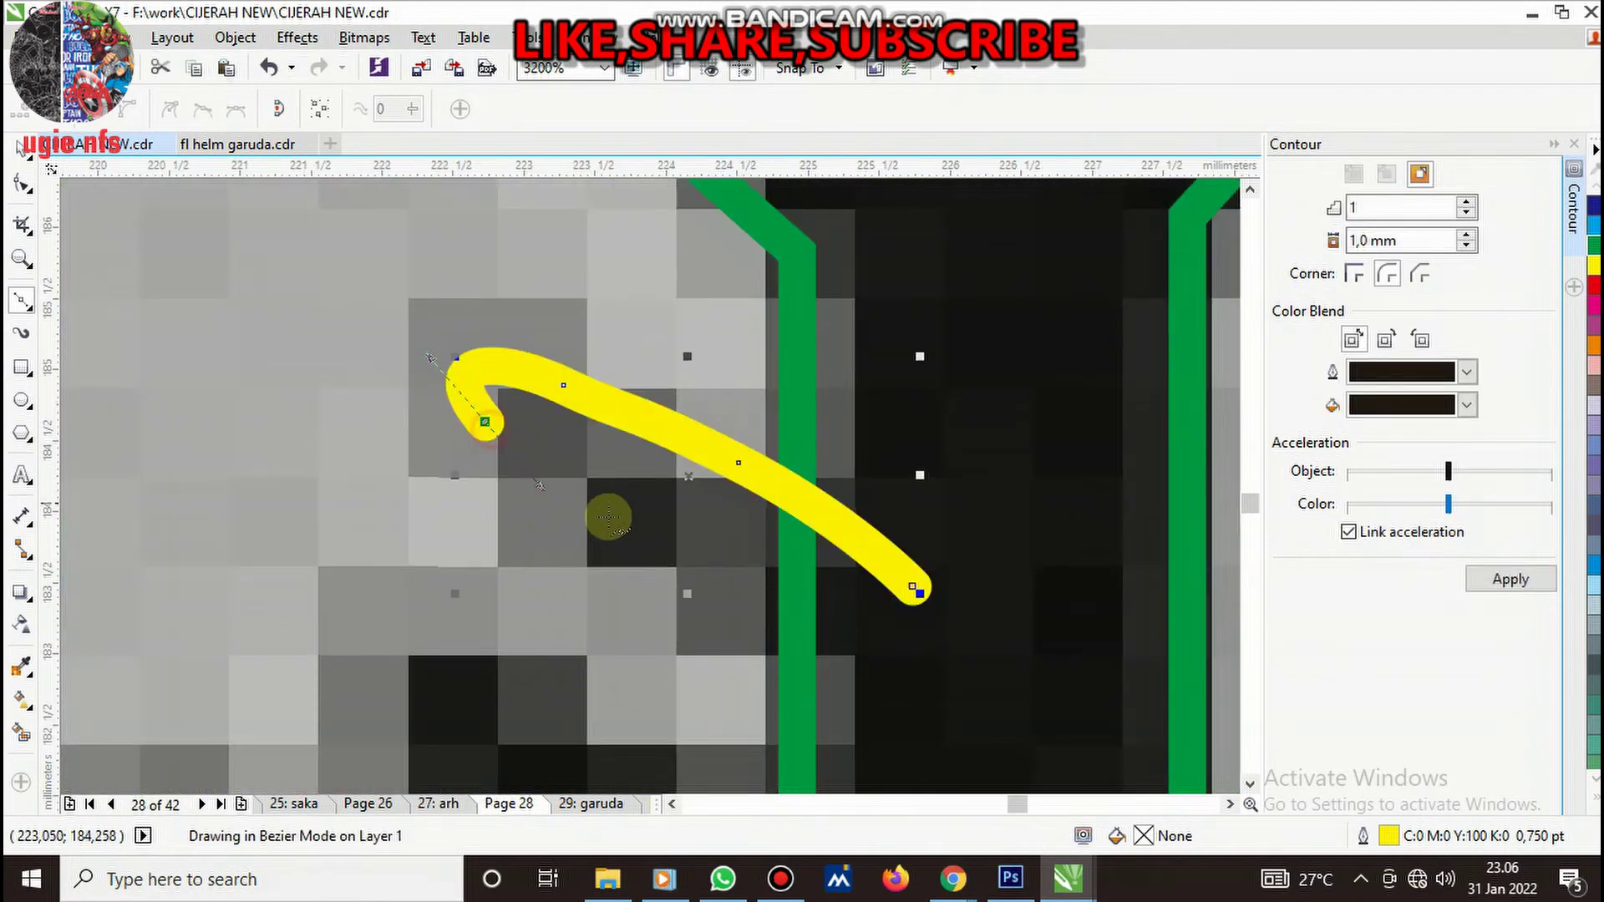
left_click(888, 746)
scroll(835, 685, "down", 1)
left_click_drag(844, 645, 740, 564)
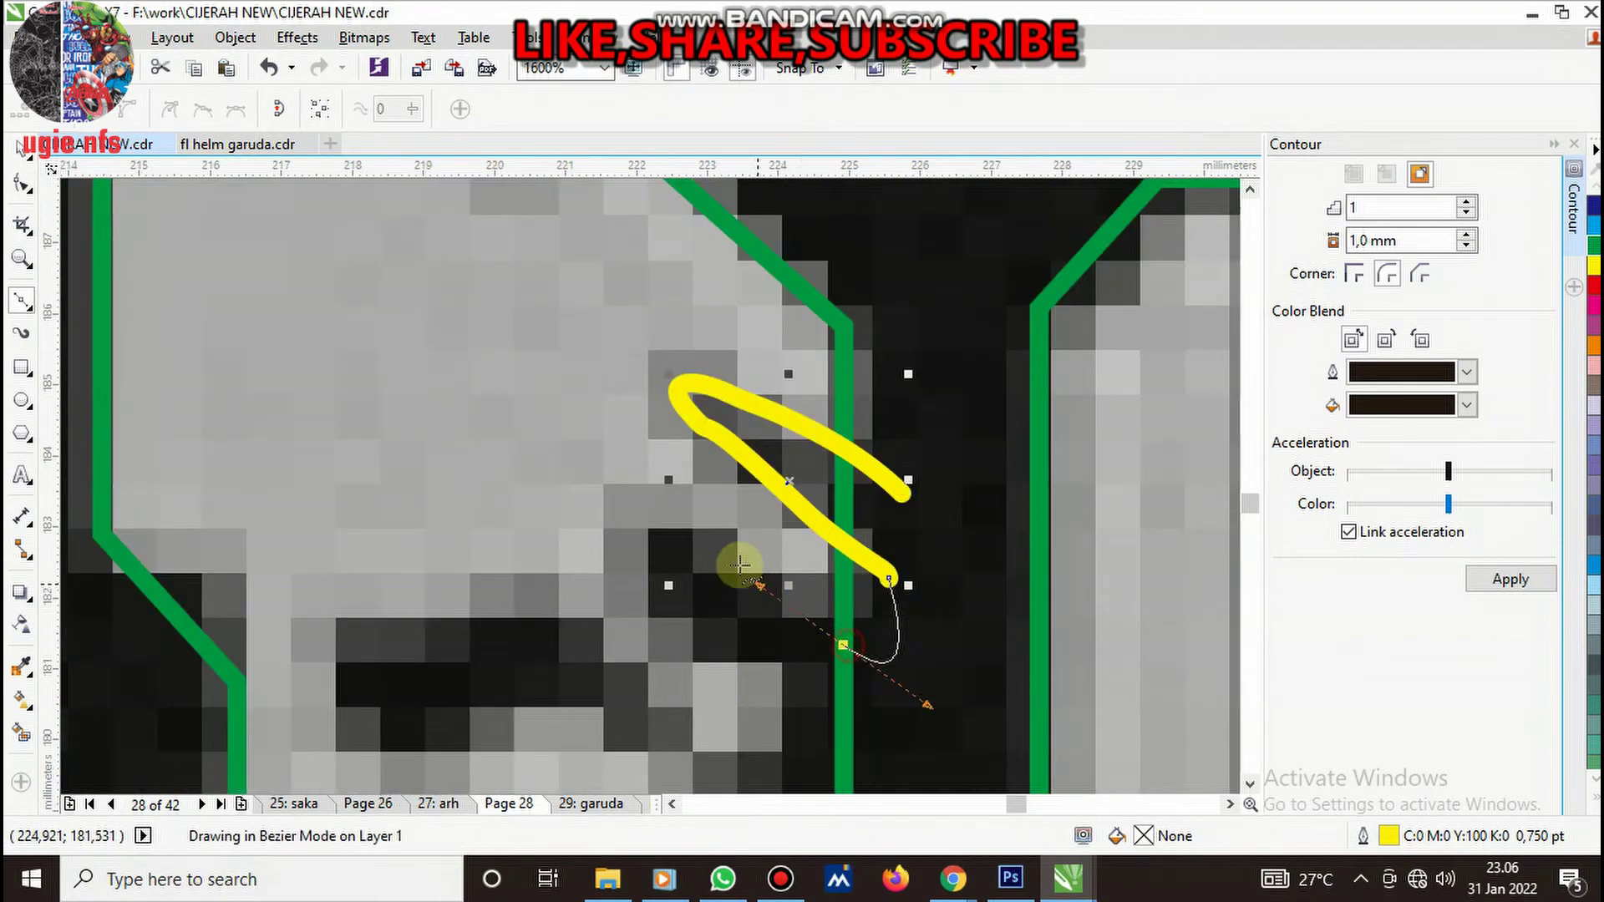
- Extend the hooked scratch with a lower loop and a leftward stretch
left_click(646, 518)
left_click(640, 567)
left_click(705, 635)
left_click(771, 679)
left_click(776, 739)
left_click(697, 731)
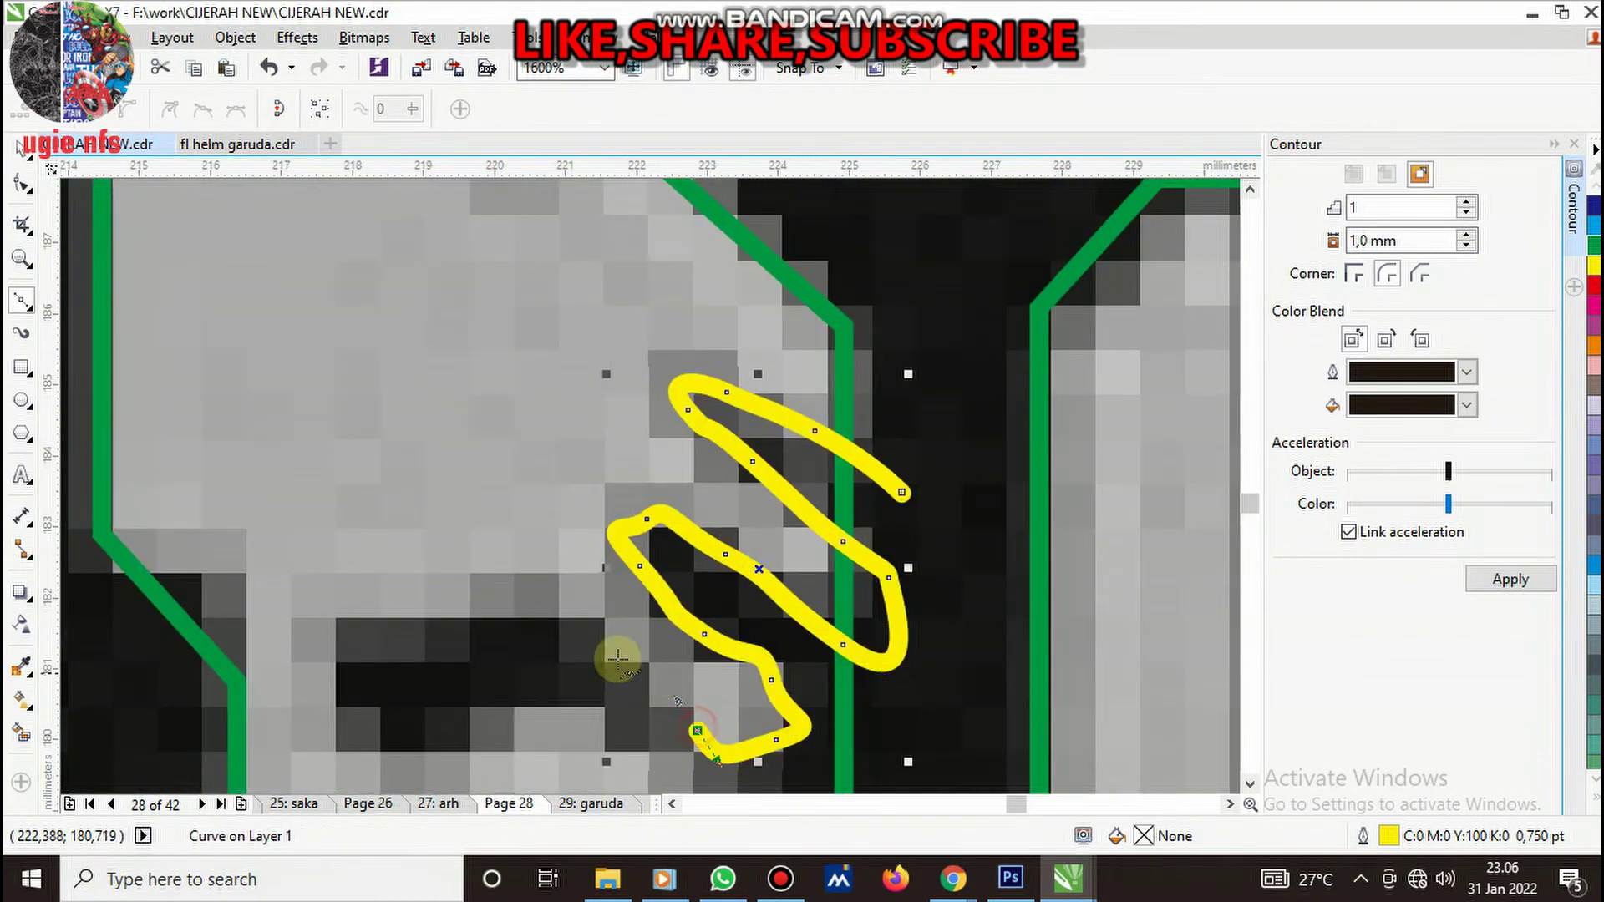
left_click(607, 643)
left_click(482, 600)
left_click(408, 627)
left_click(341, 651)
left_click(333, 682)
- Add a lower arc to the hooked scratch, continuing it further down
scroll(543, 556, "down", 1)
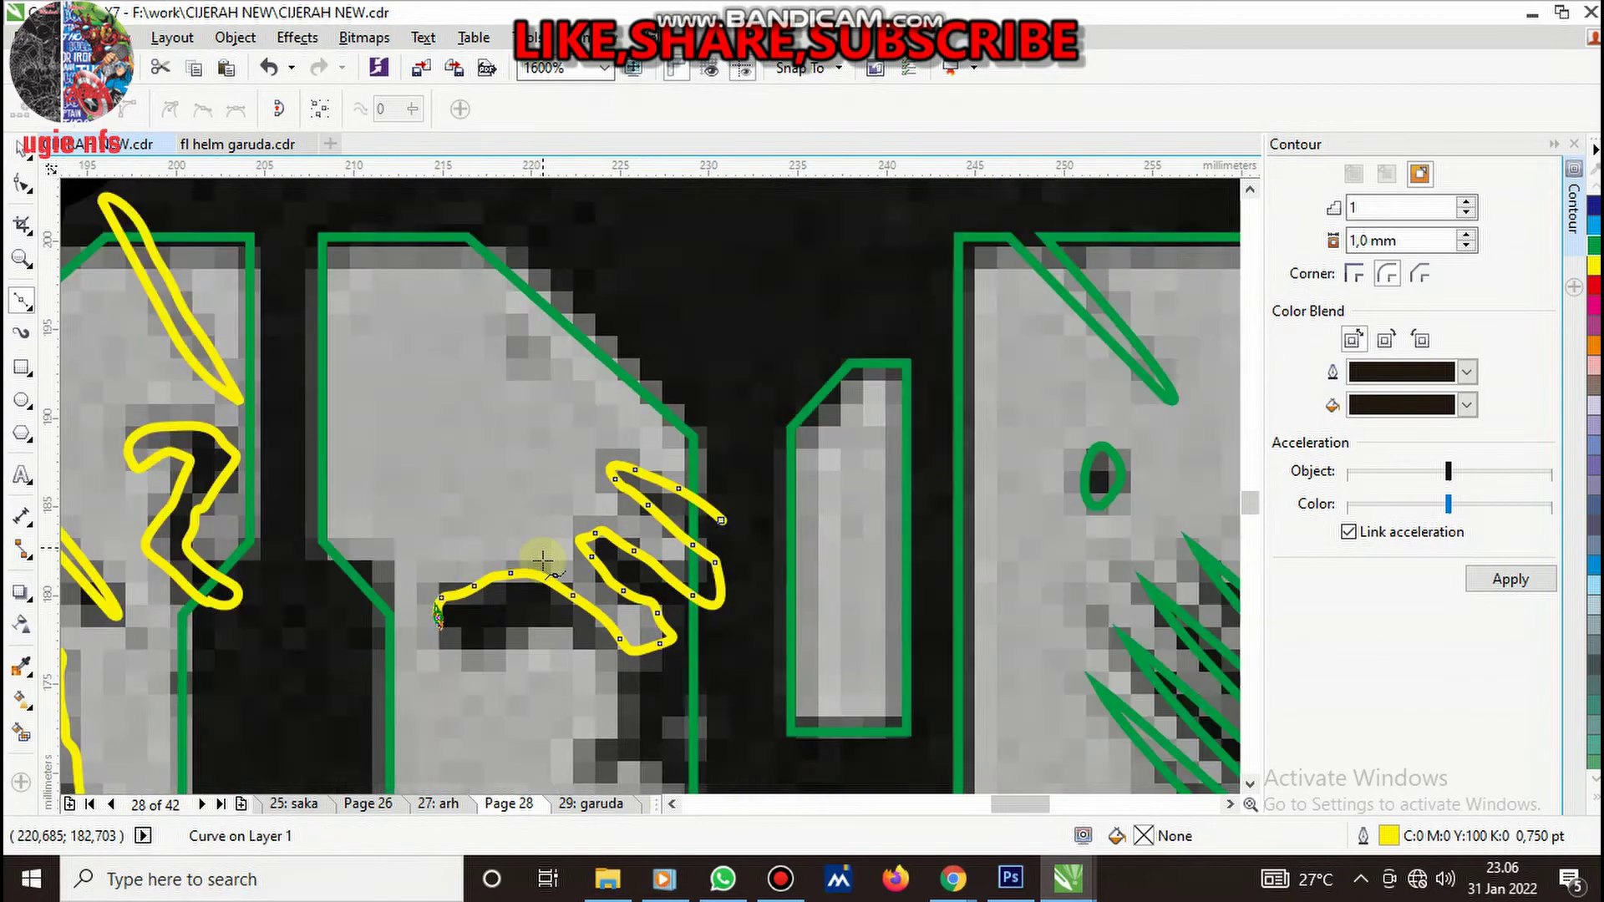
scroll(519, 591, "up", 2)
left_click(505, 528)
left_click(571, 495)
left_click(668, 501)
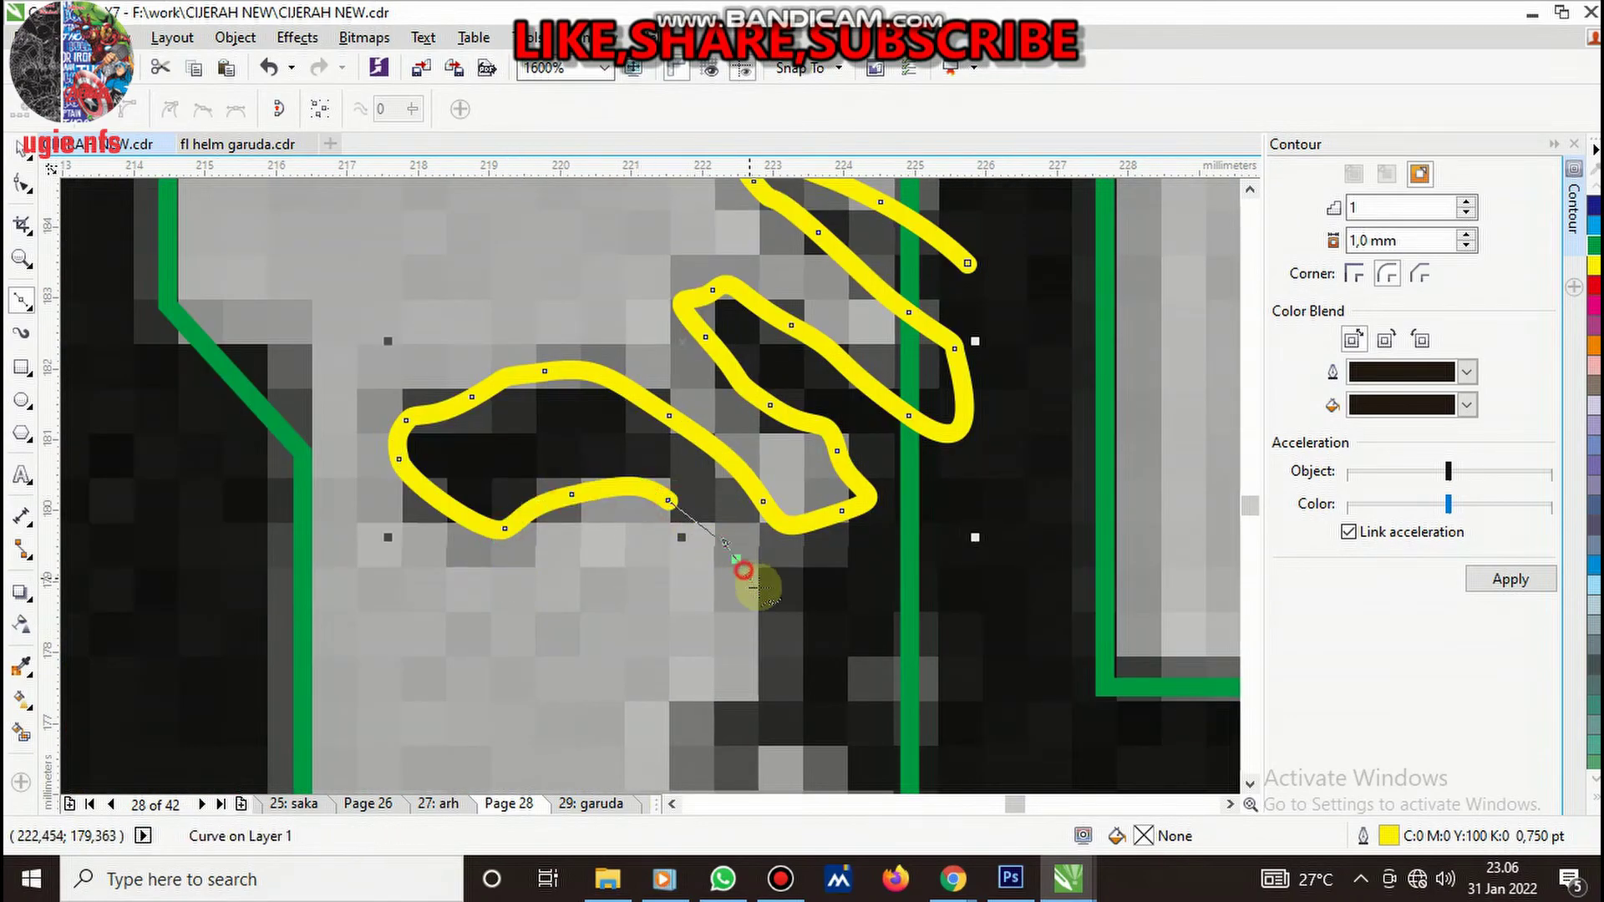
left_click(773, 581)
- Finish the hooked scratch with a curved segment and a bottom-right spike
scroll(757, 602, "down", 1)
scroll(735, 577, "up", 1)
left_click(743, 568)
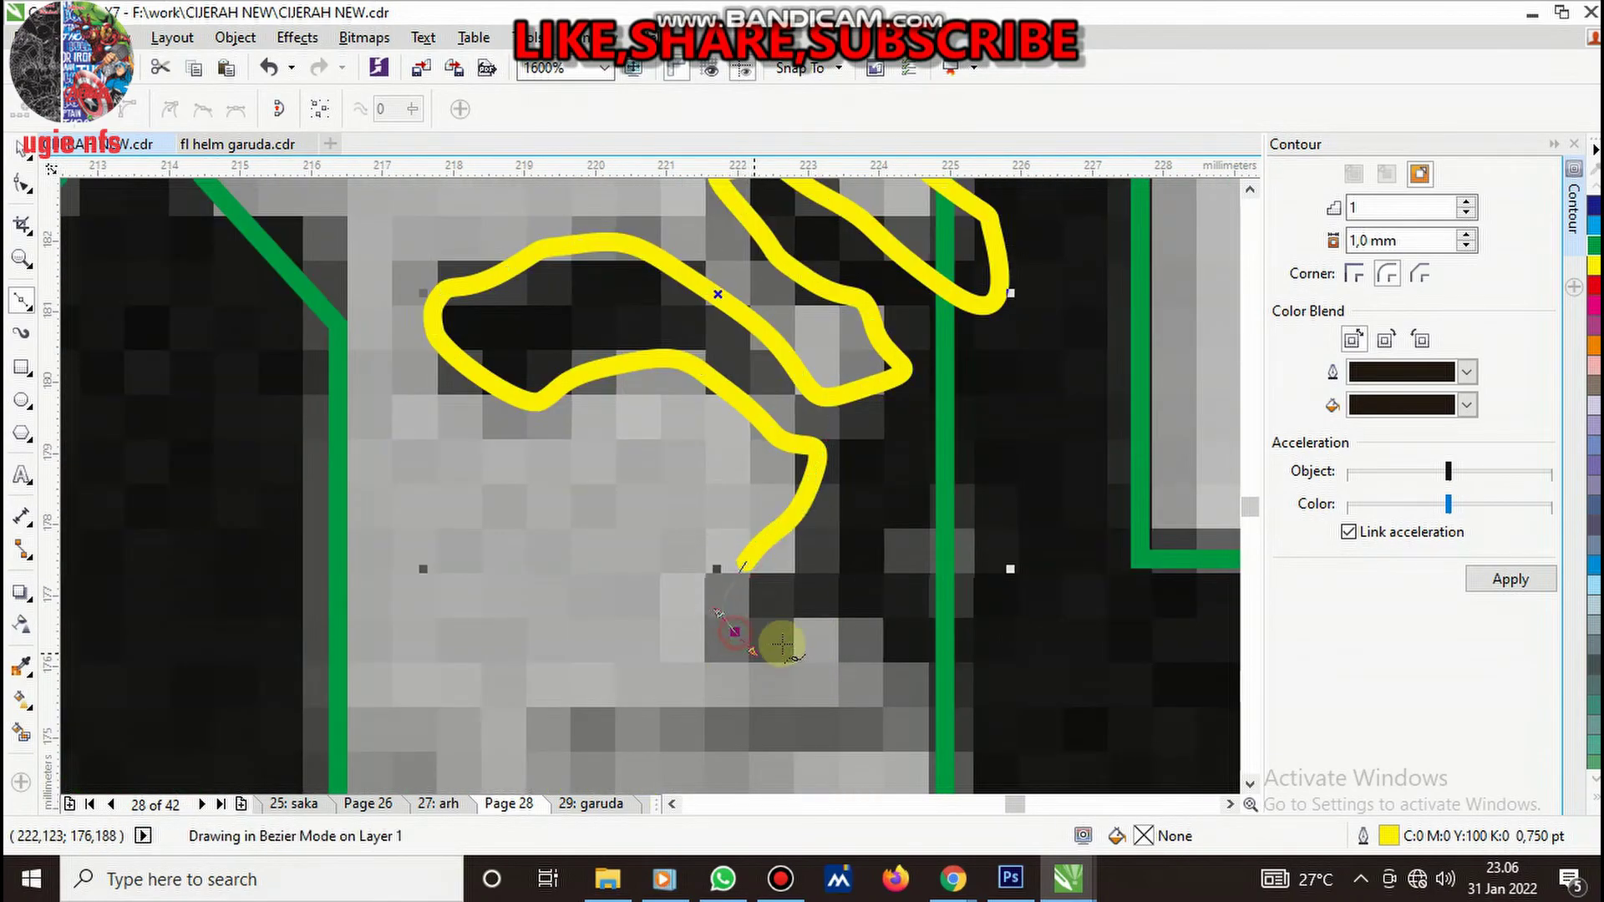
left_click_drag(799, 633, 852, 641)
left_click(916, 679)
left_click(1020, 687)
left_click(1052, 719)
left_click(935, 623)
left_click(885, 566)
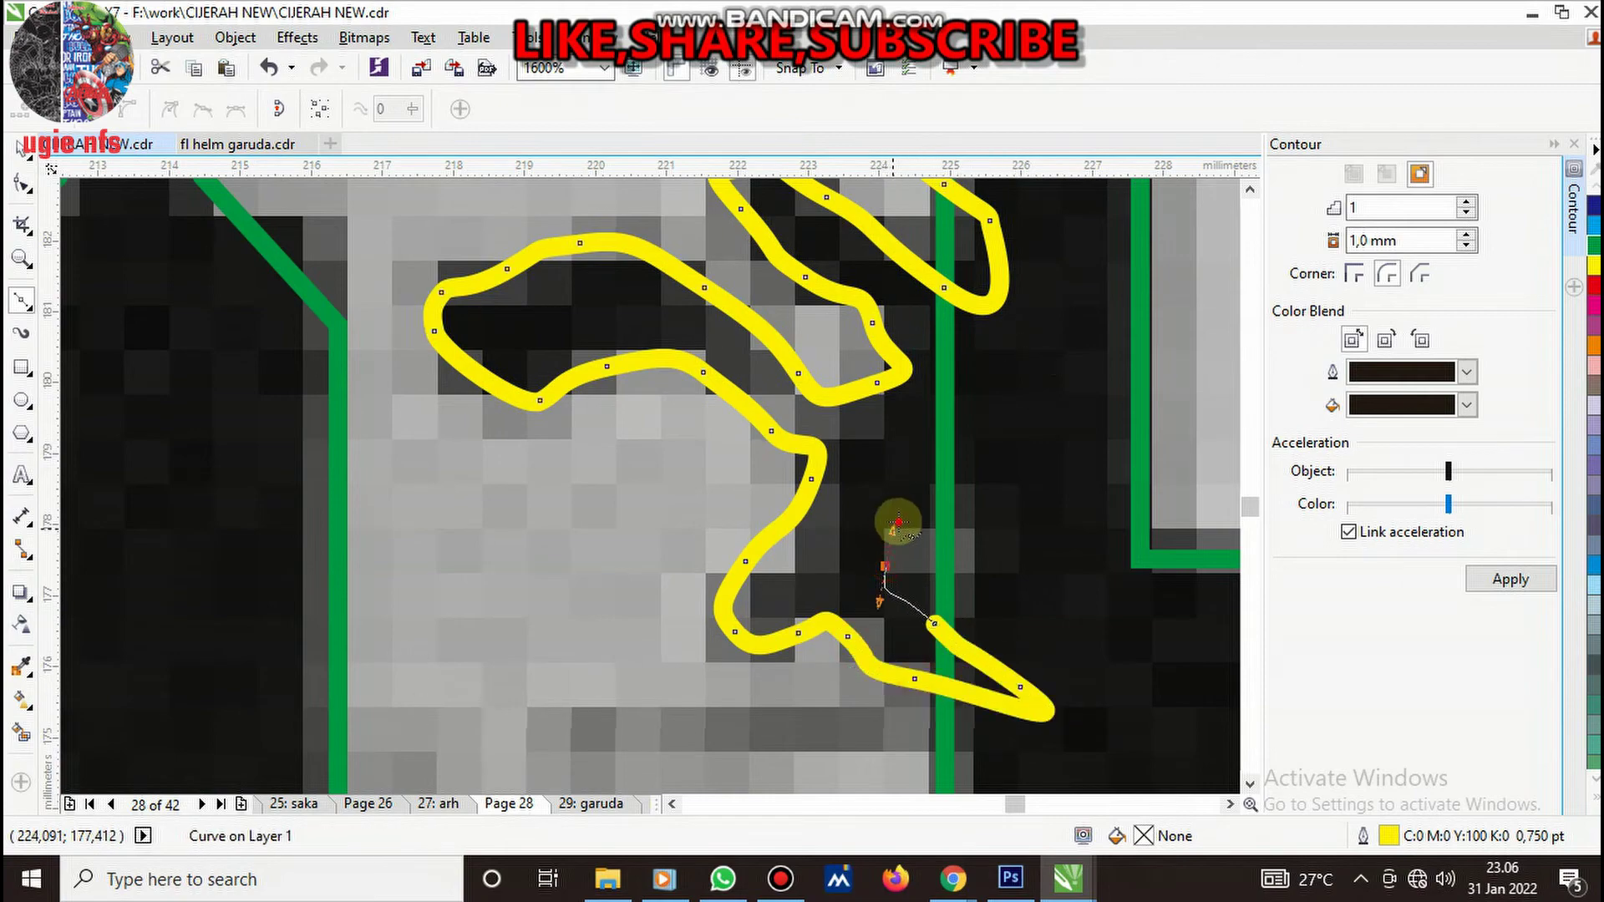
left_click(991, 479)
- Draw another closed, curved horizontal scratch shape in the 0
scroll(827, 501, "down", 1)
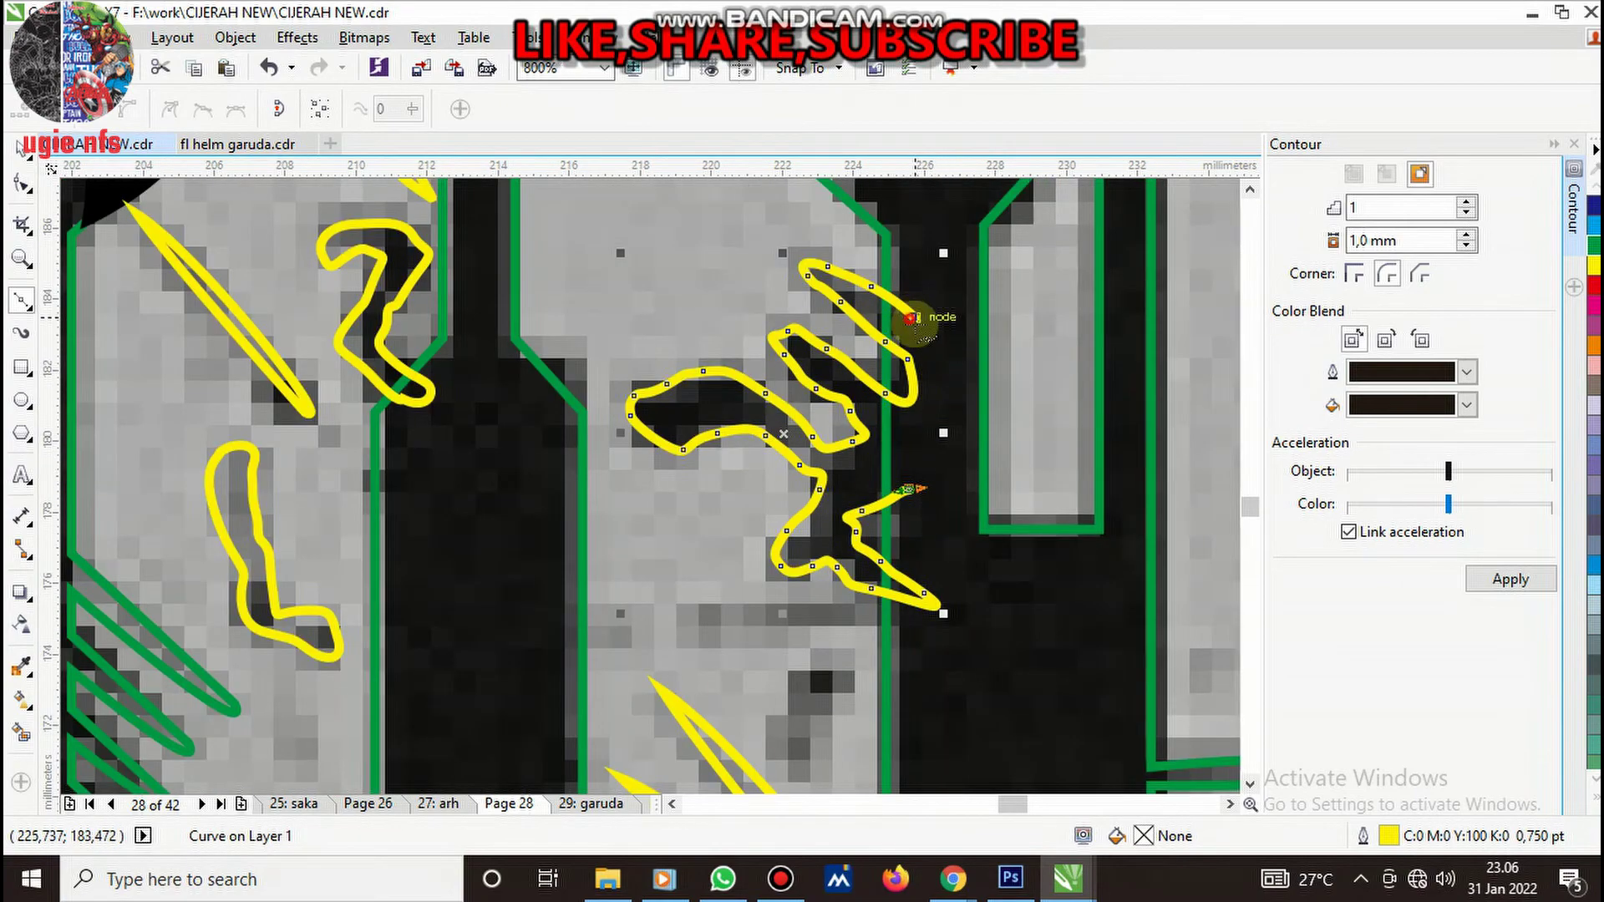
scroll(913, 319, "down", 3)
scroll(877, 435, "up", 3)
scroll(836, 226, "up", 1)
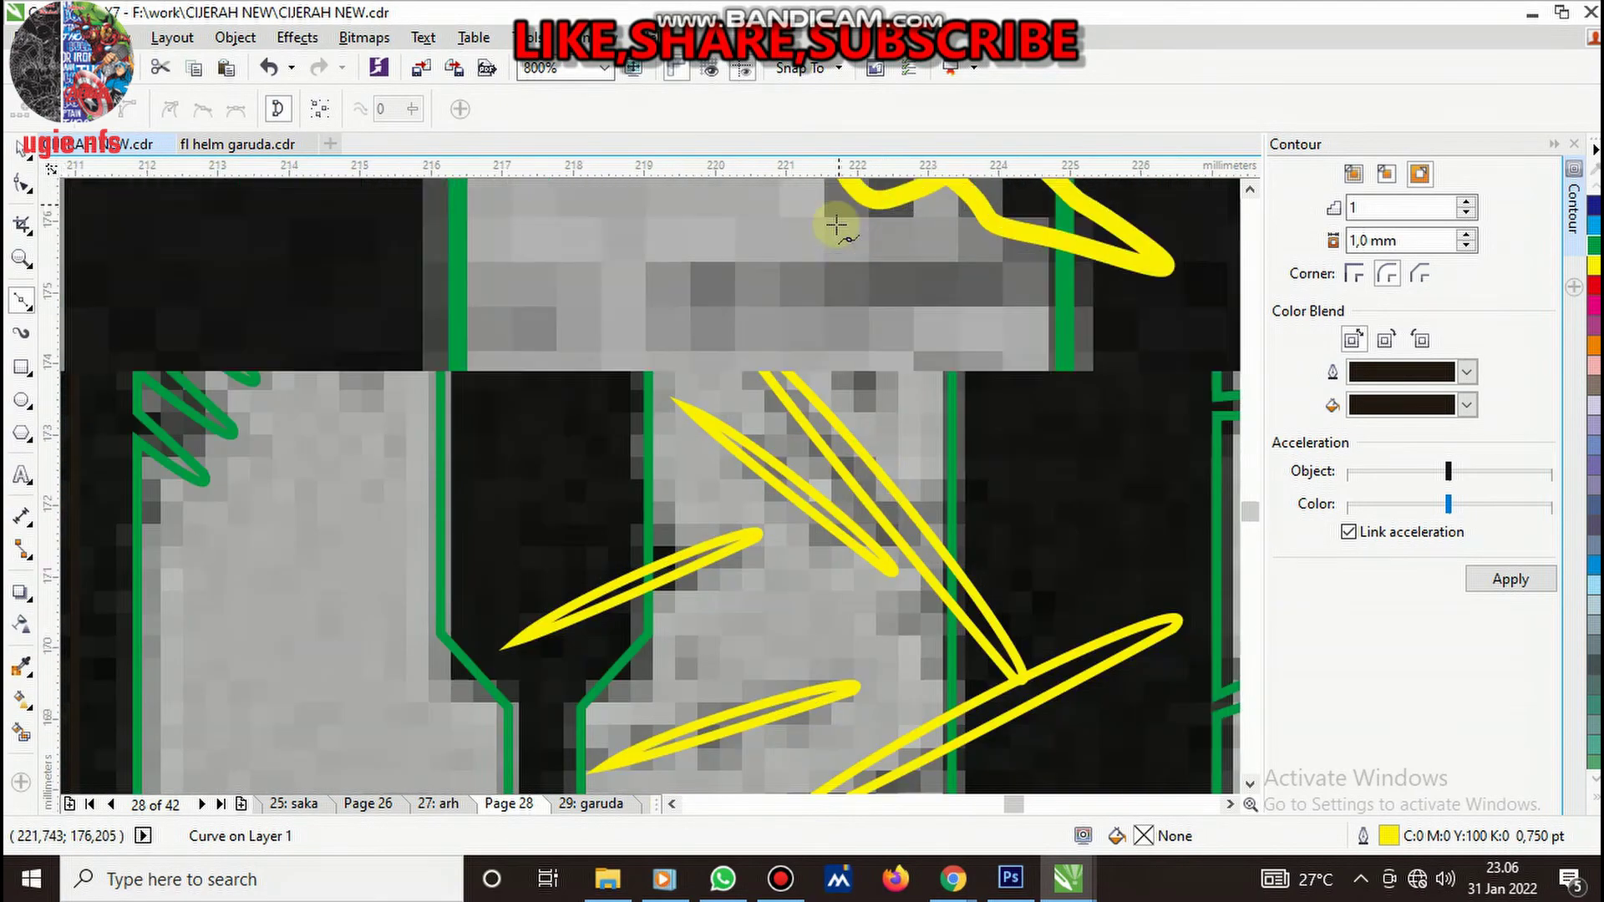
scroll(836, 226, "up", 1)
left_click(990, 310)
left_click(836, 304)
left_click(739, 323)
left_click(682, 309)
left_click(729, 291)
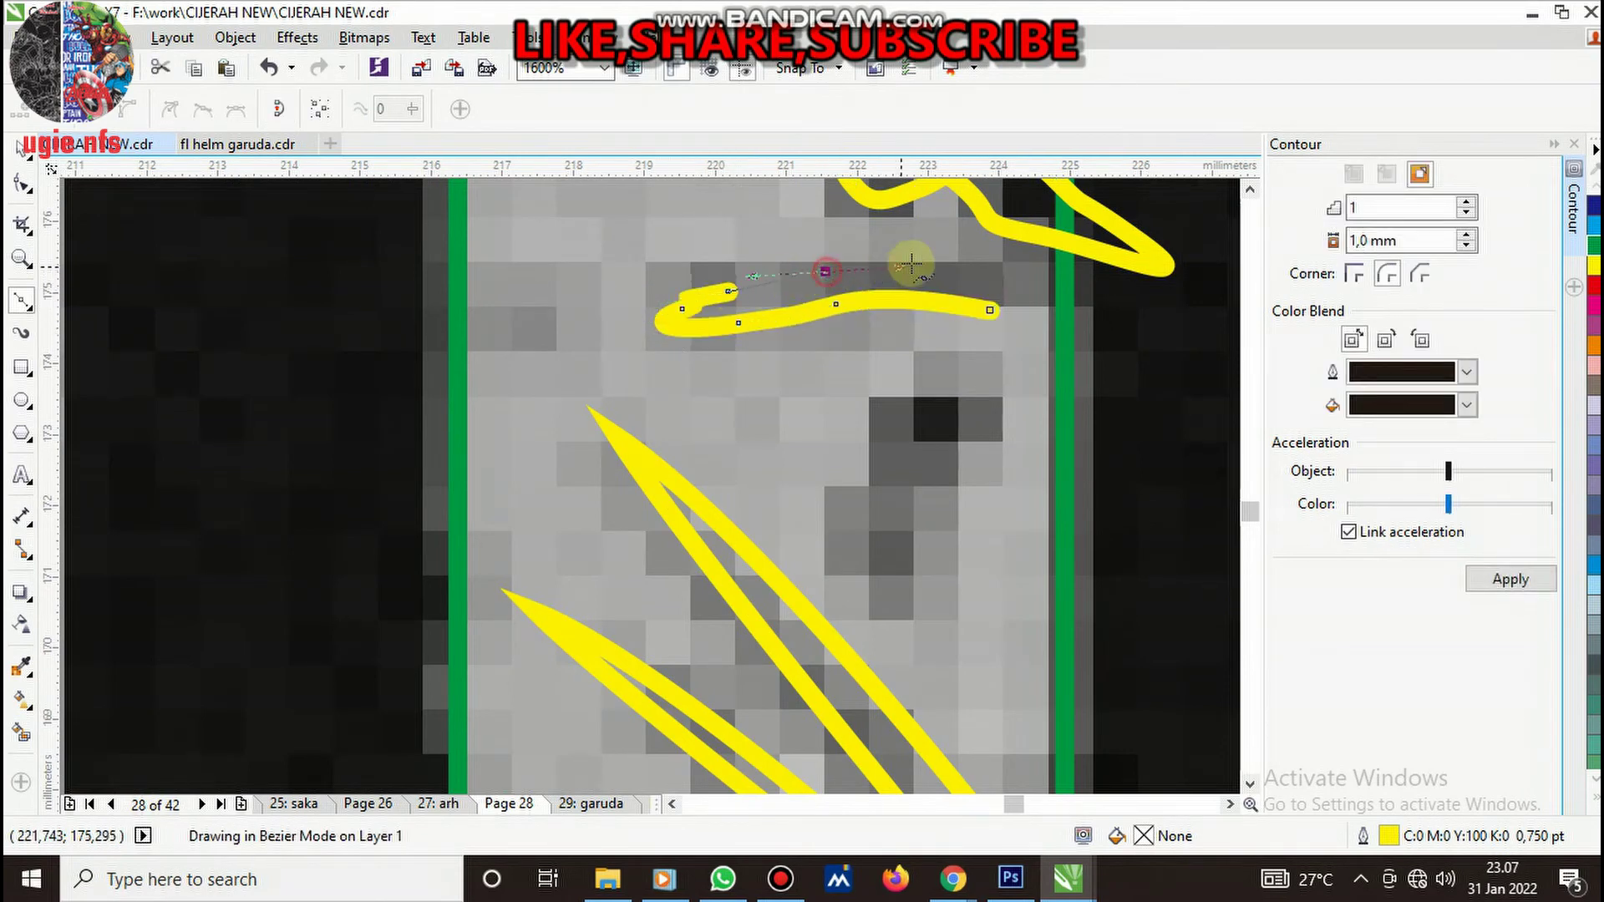
left_click_drag(914, 262, 1006, 288)
left_click(988, 311)
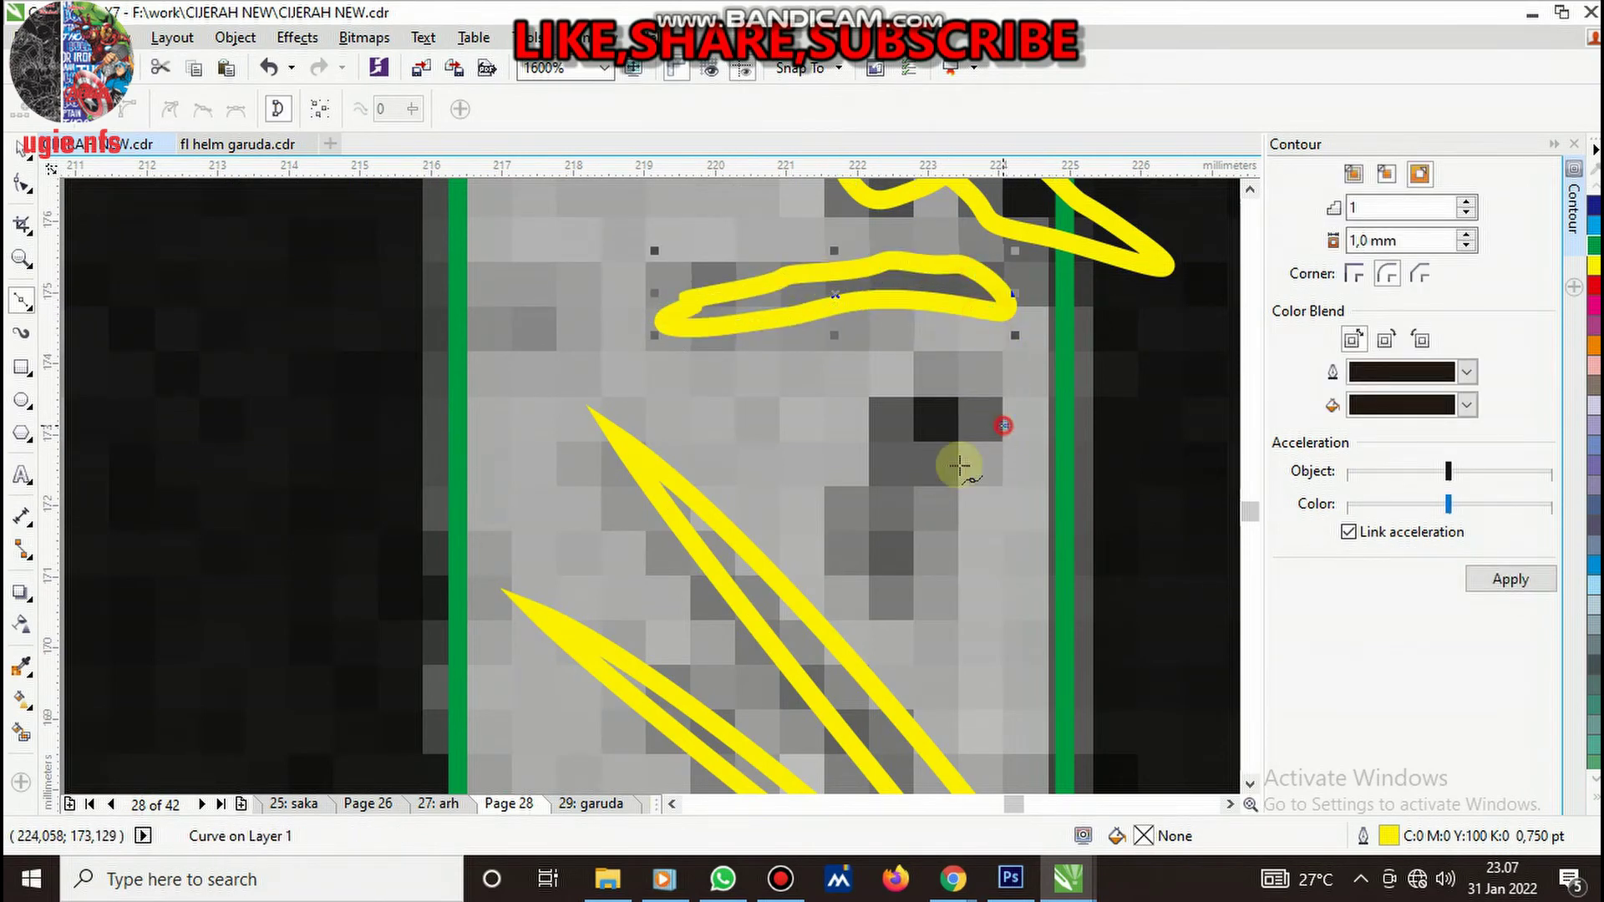
- Draw a small closed loop scratch beside it
left_click(935, 484)
left_click(906, 548)
left_click(840, 536)
left_click(866, 472)
left_click(910, 425)
left_click_drag(959, 381, 988, 381)
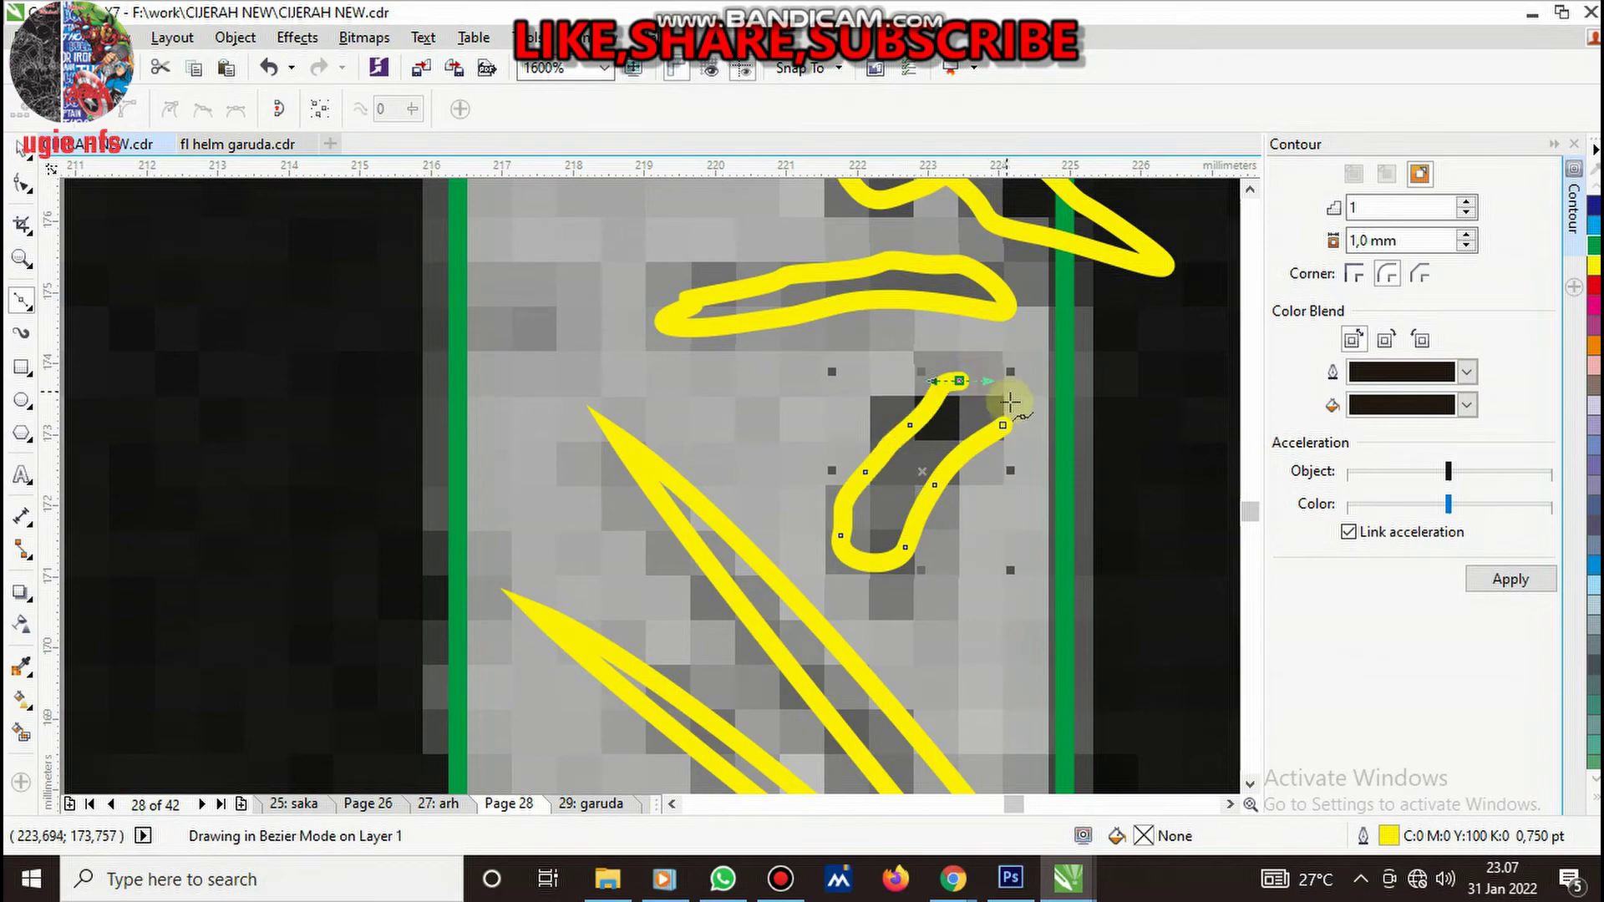
left_click(1004, 422)
scroll(1003, 422, "down", 3)
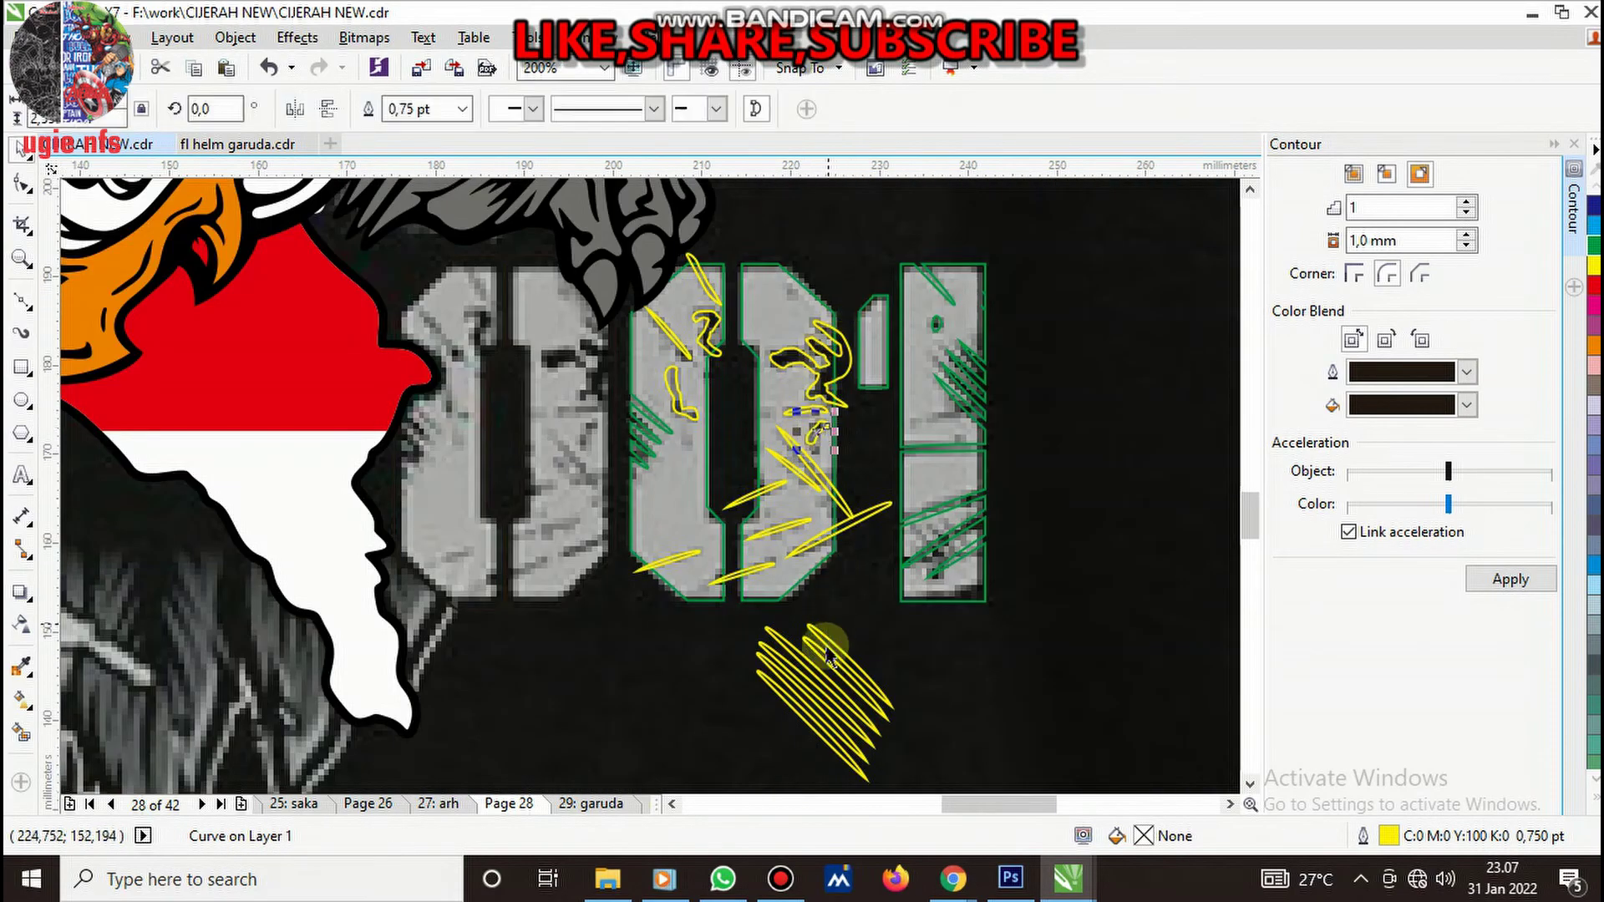
- Delete the yellow hatch lines below the letters and select the yellow scratch shapes on the 0s
scroll(939, 758, "down", 2)
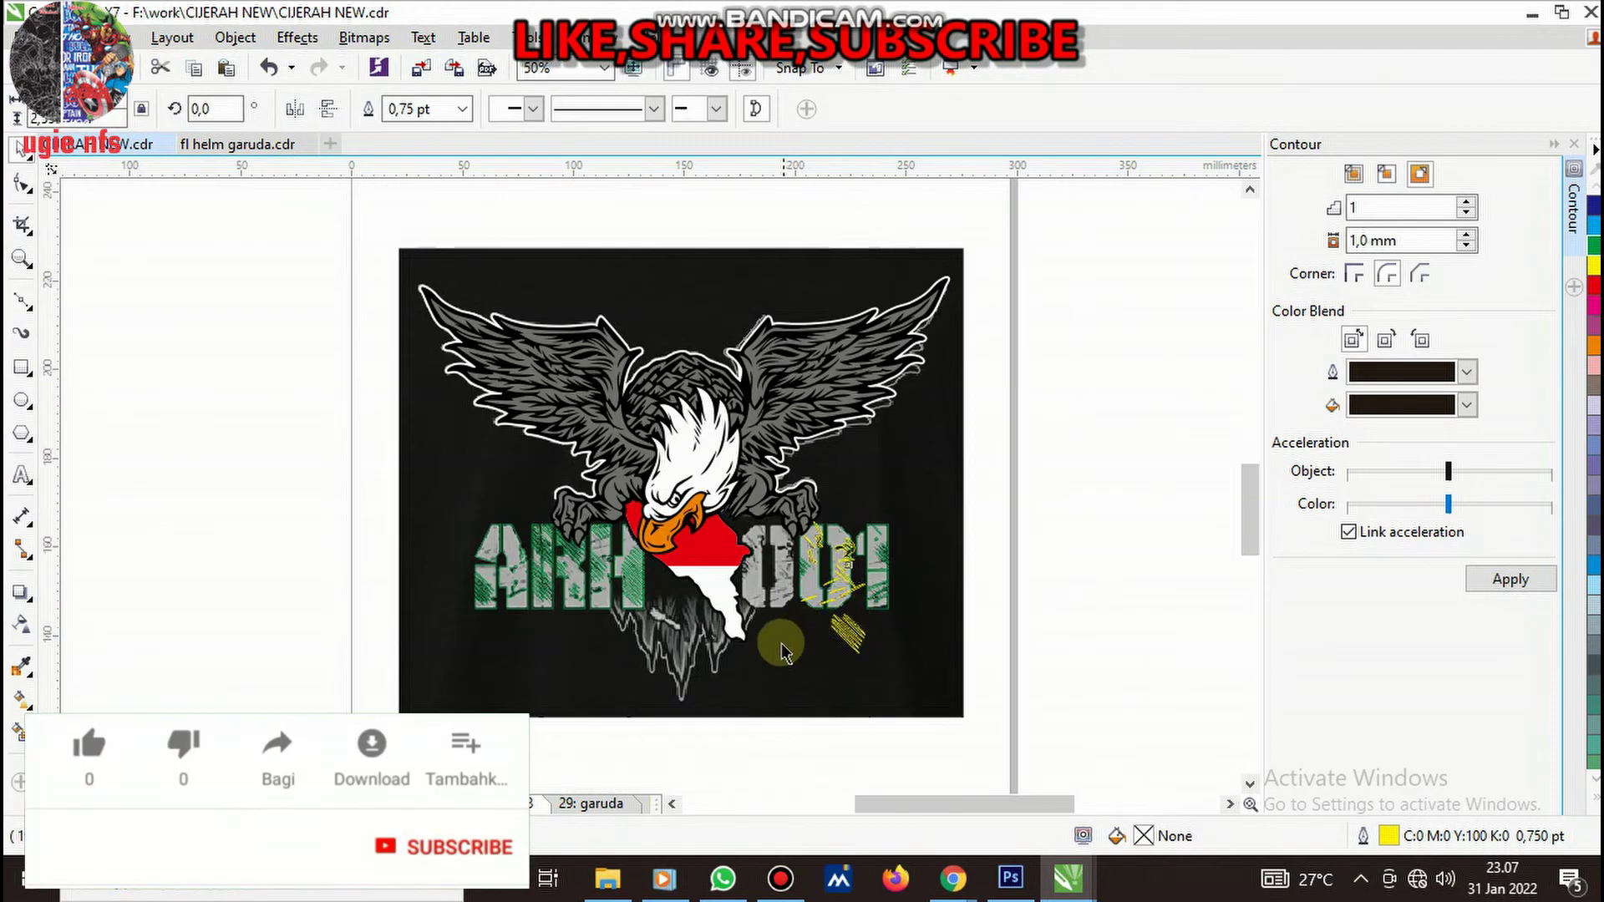
scroll(1002, 734, "up", 1)
key("Delete")
left_click_drag(962, 650, 838, 443)
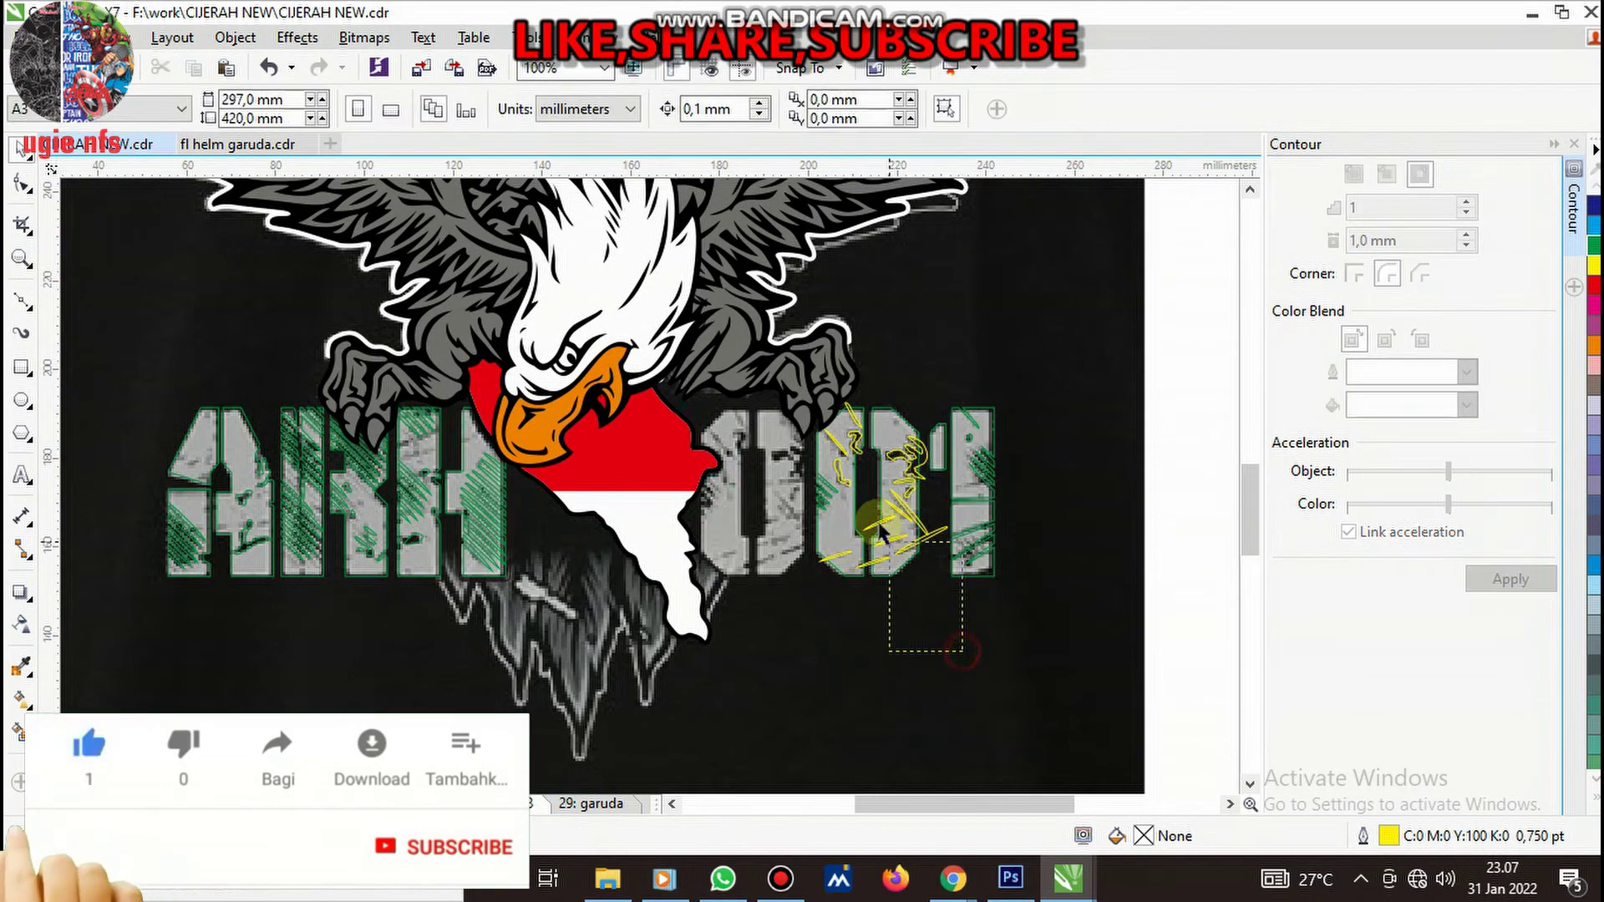
left_click_drag(811, 389, 808, 386)
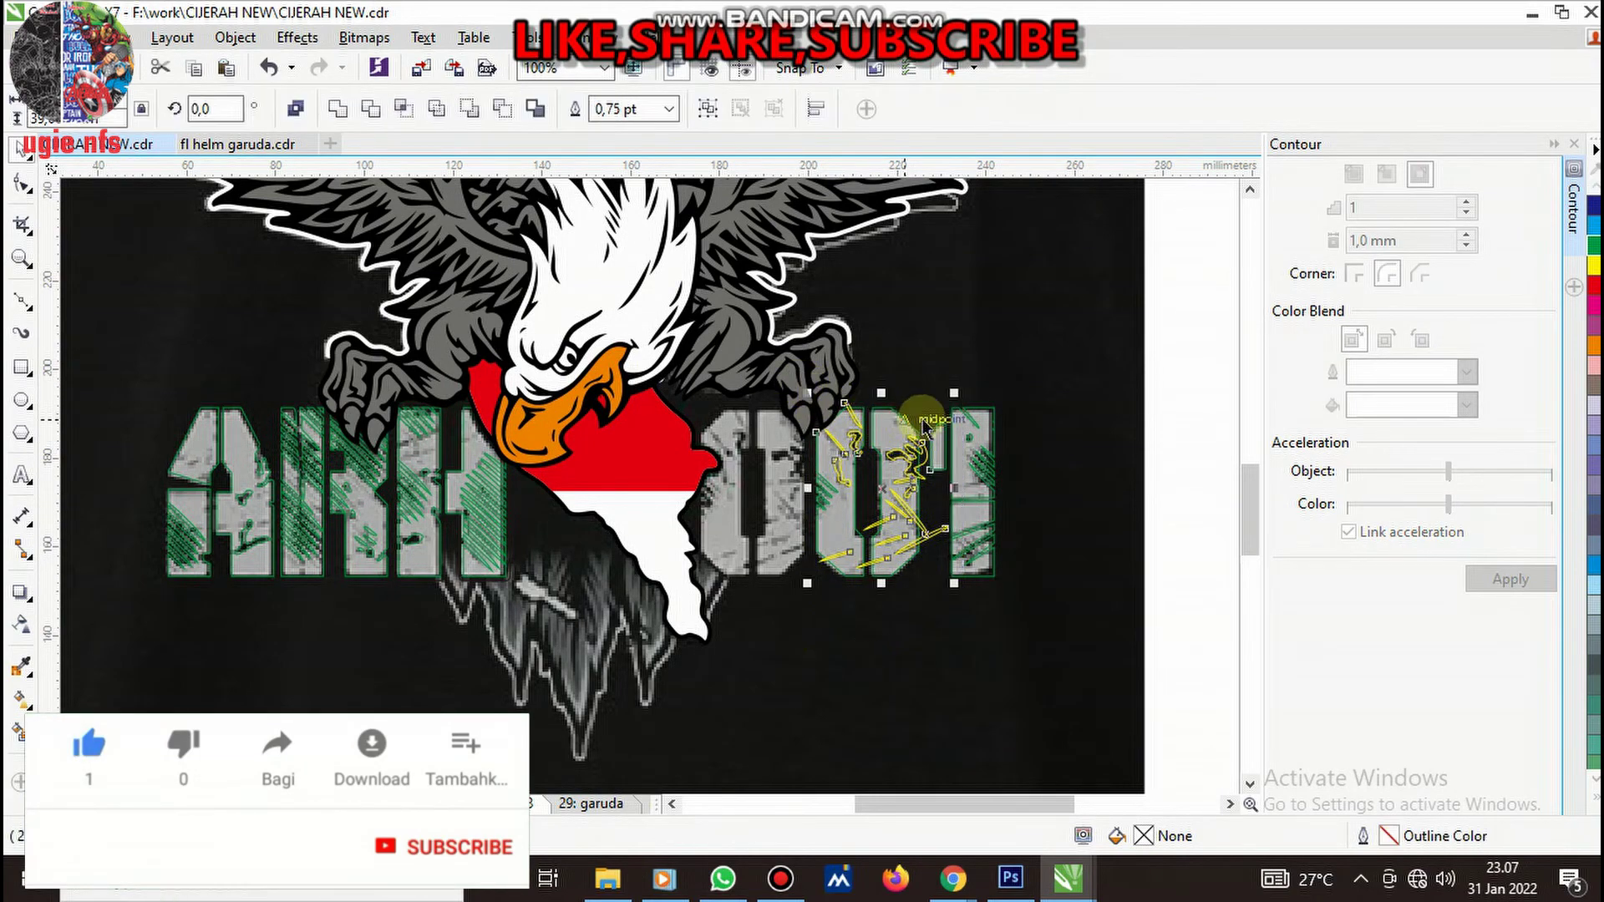
- Combine the yellow scratch shapes into one object and cut them out of the letters
scroll(927, 427, "up", 2)
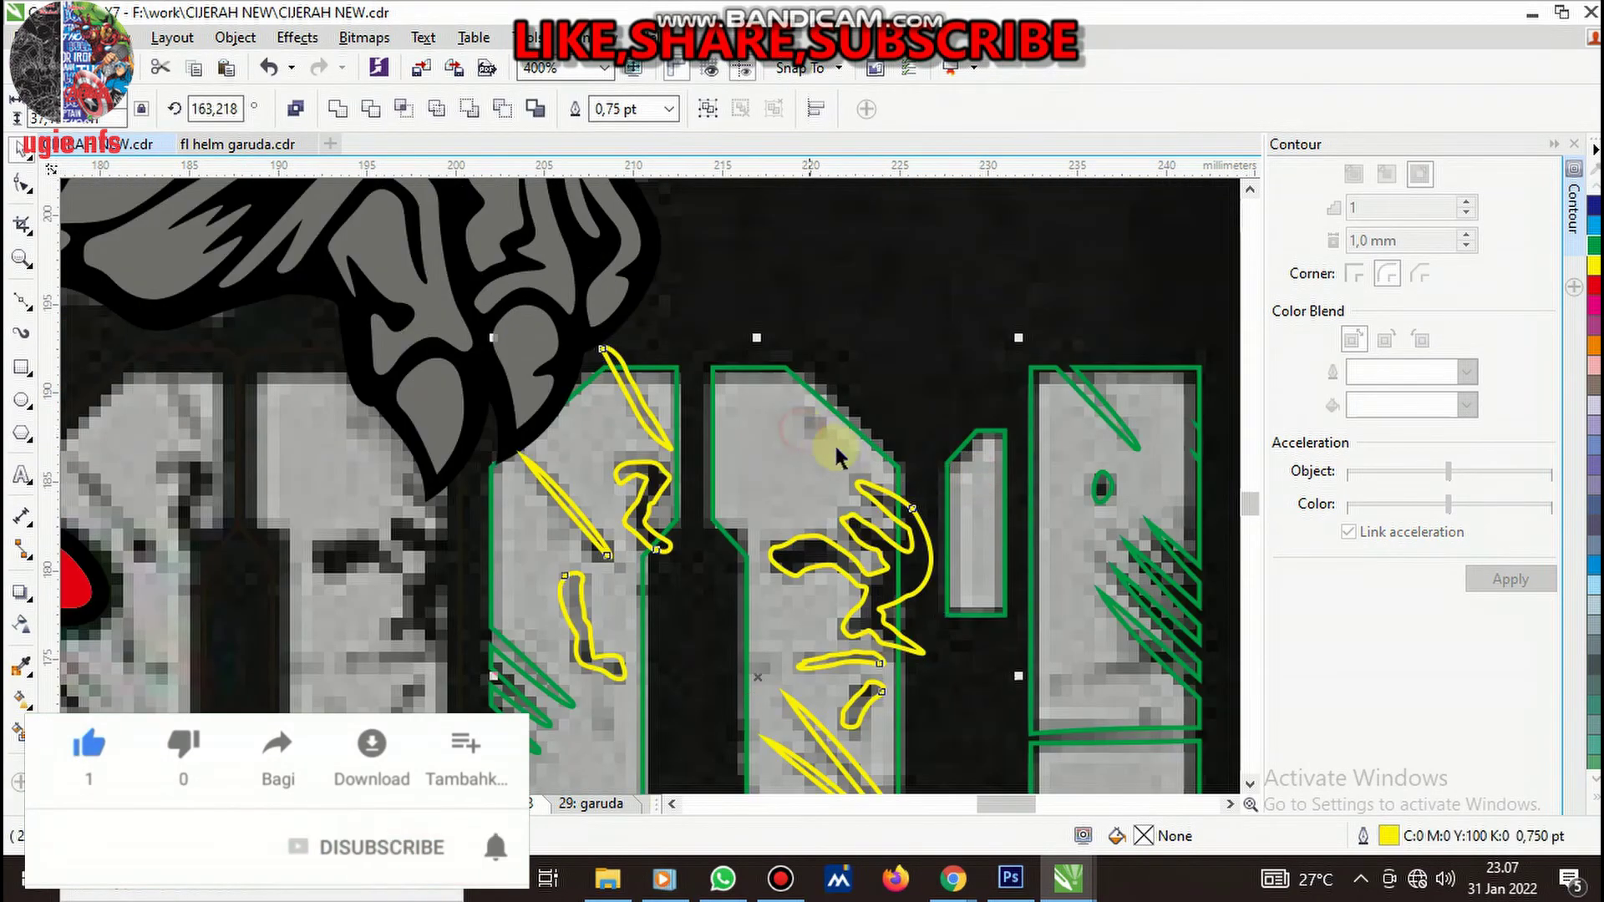
scroll(840, 468, "down", 1)
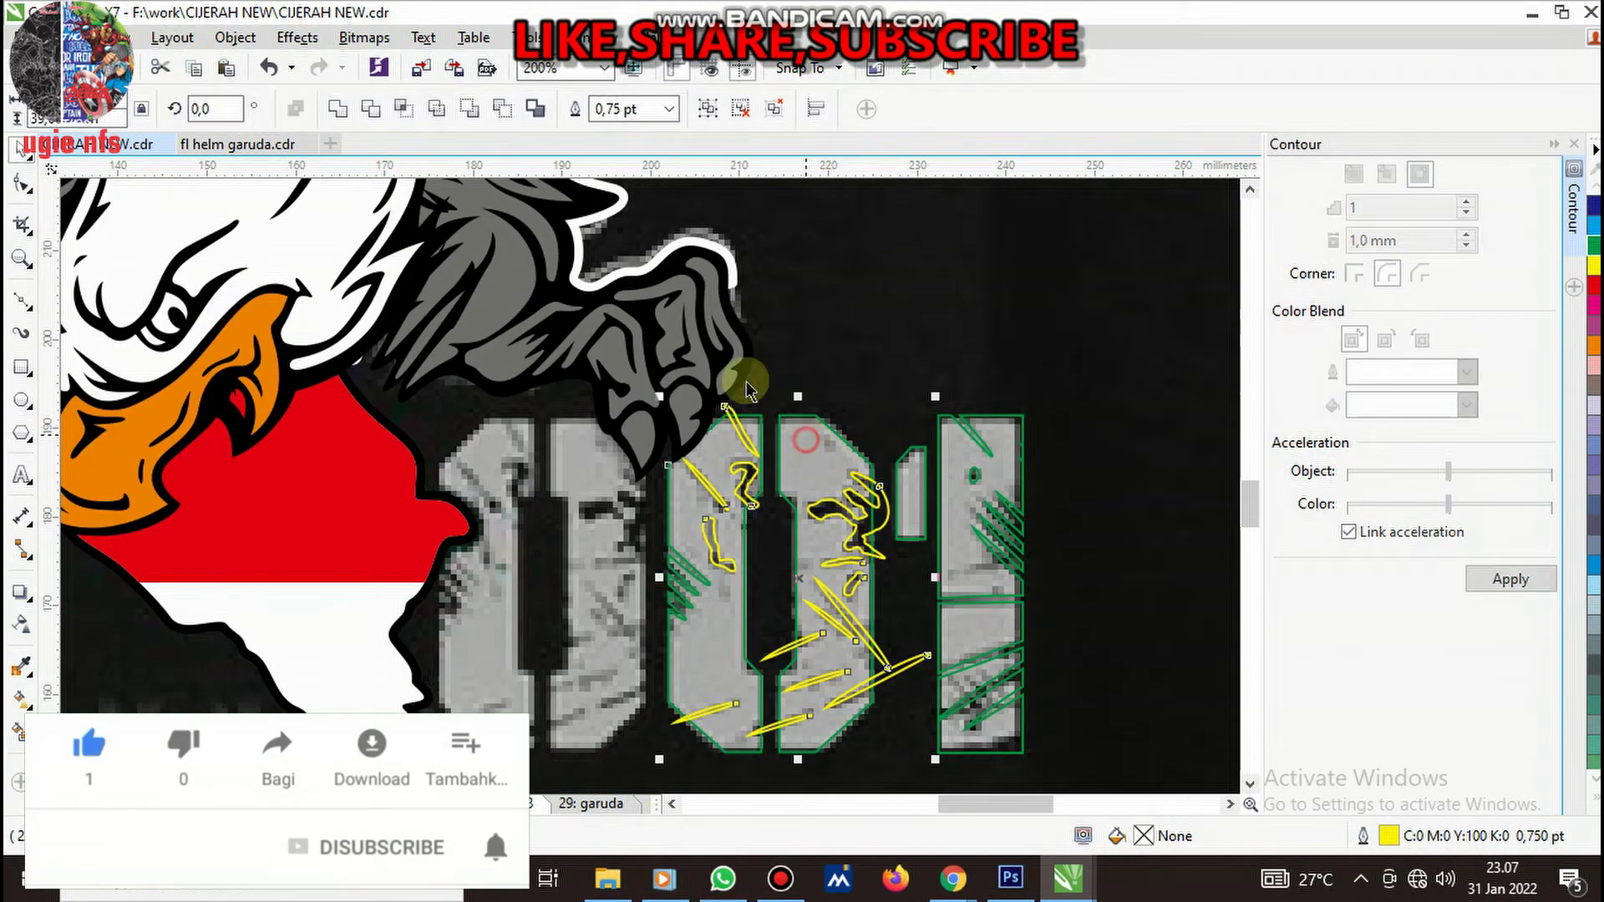
left_click(372, 109)
key("Escape")
scroll(859, 522, "up", 1)
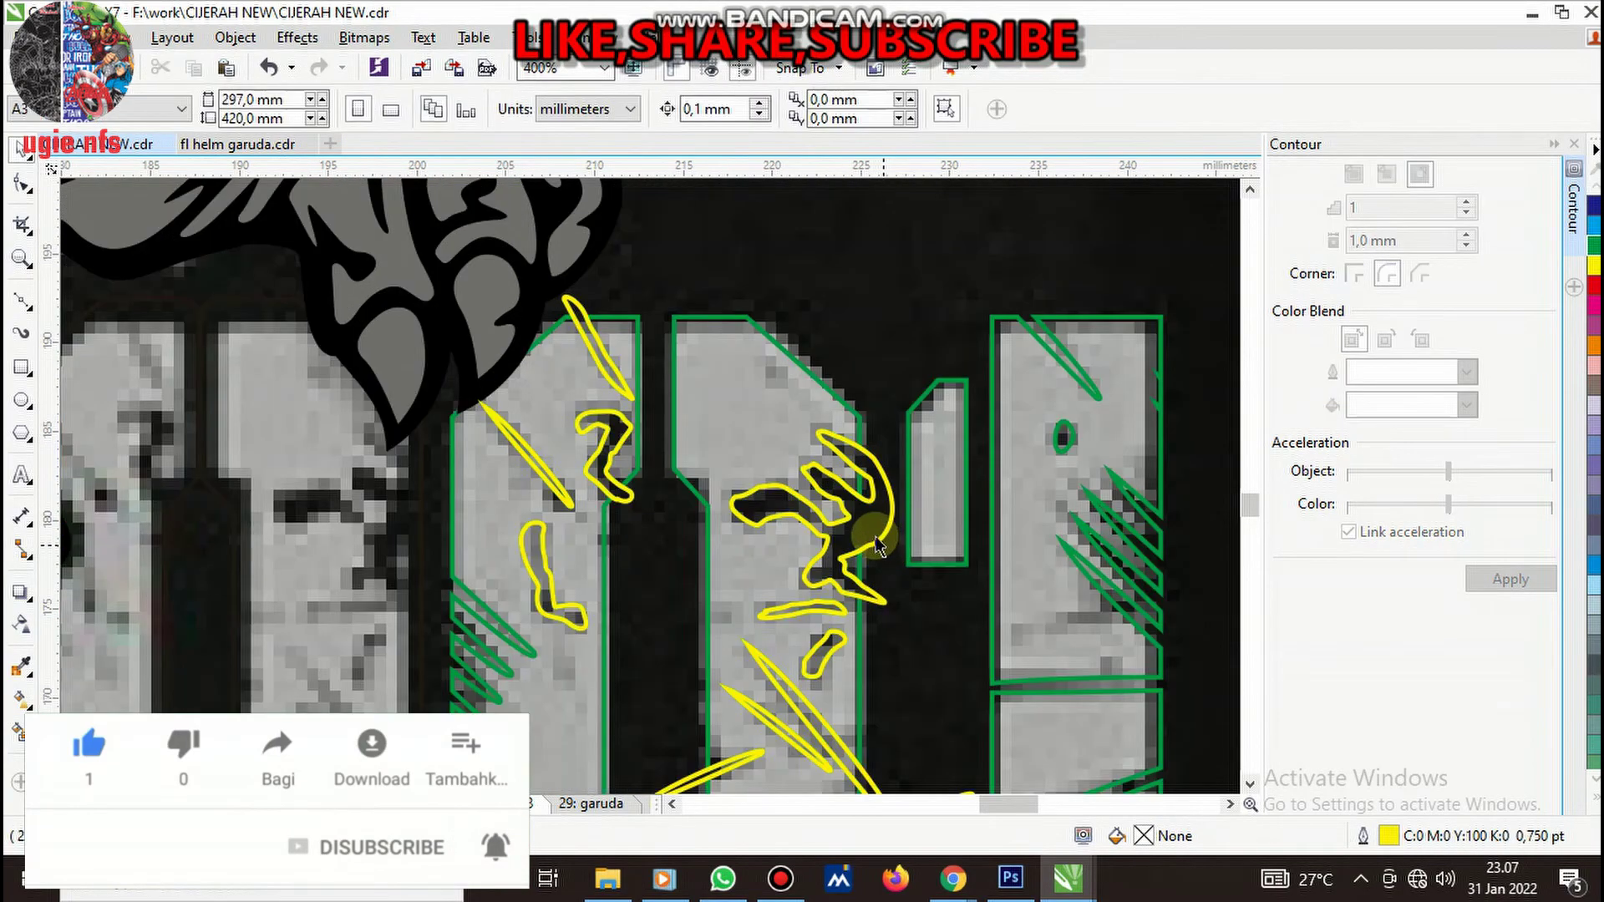
scroll(861, 500, "down", 1)
- Select the 0 letter shapes and change the stacking order of the whole design group
left_click(860, 501)
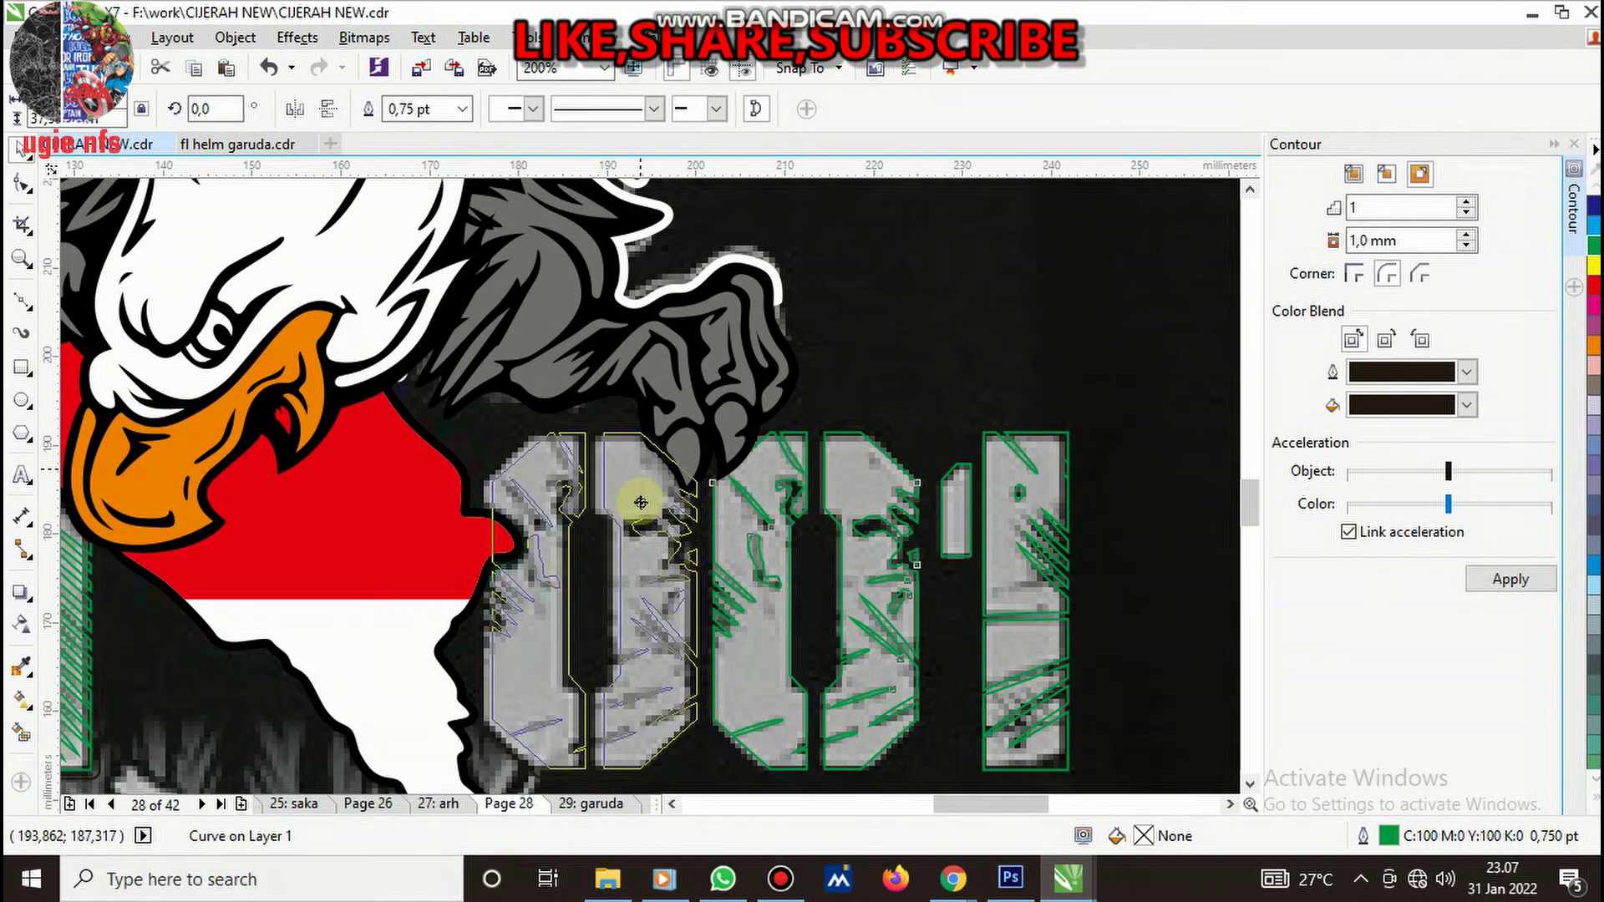
left_click(675, 517)
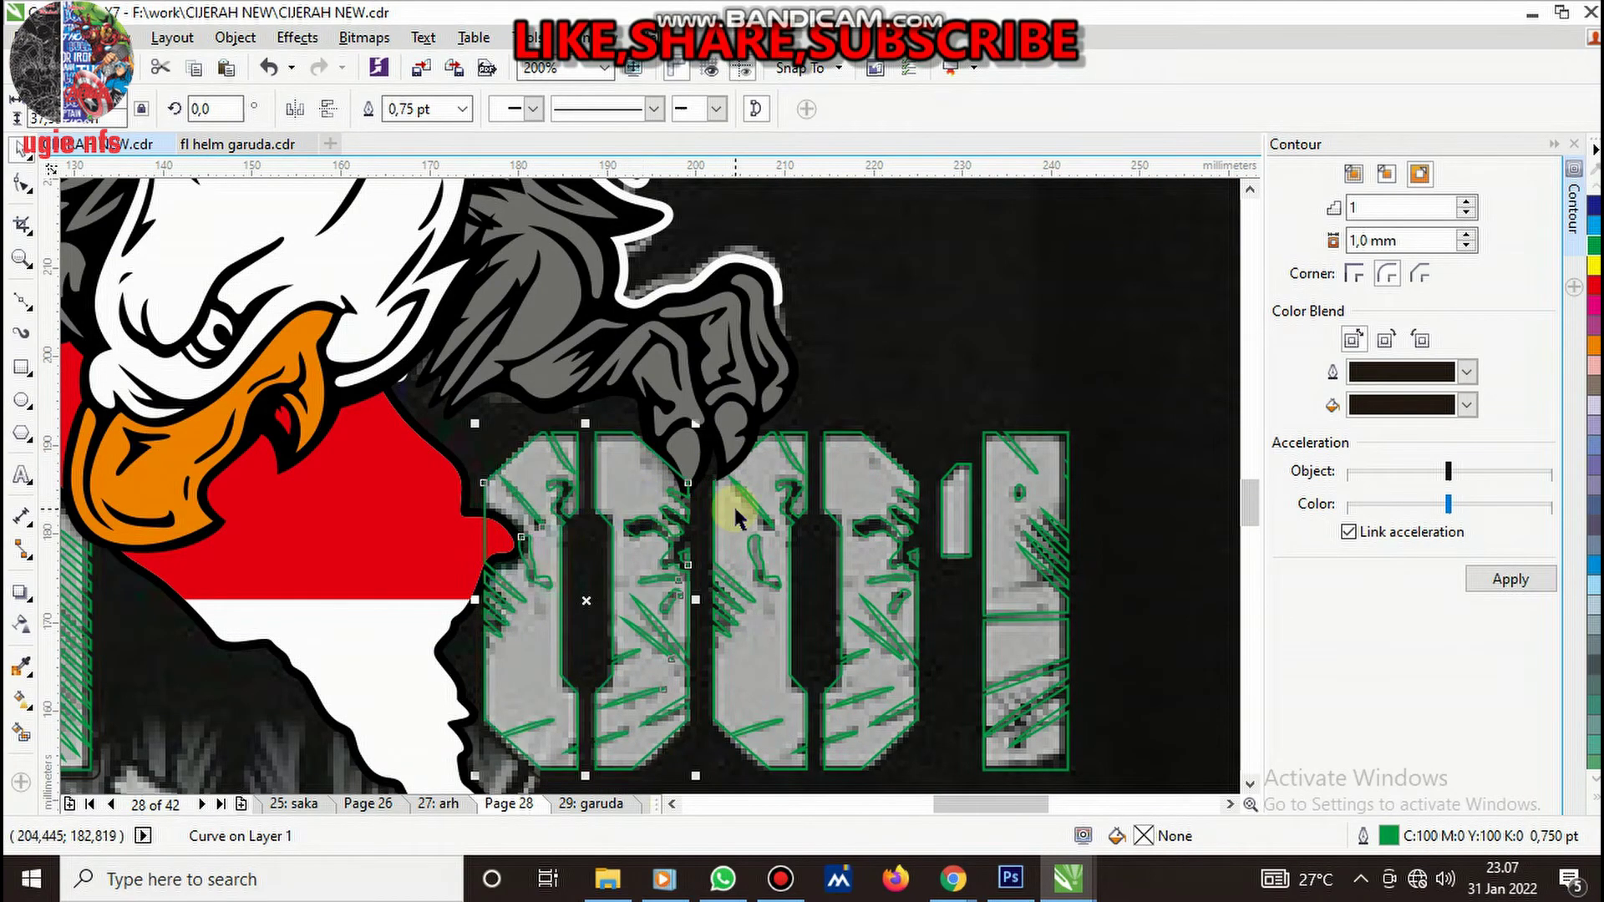
scroll(735, 518, "down", 1)
scroll(735, 518, "down", 1)
right_click(627, 272)
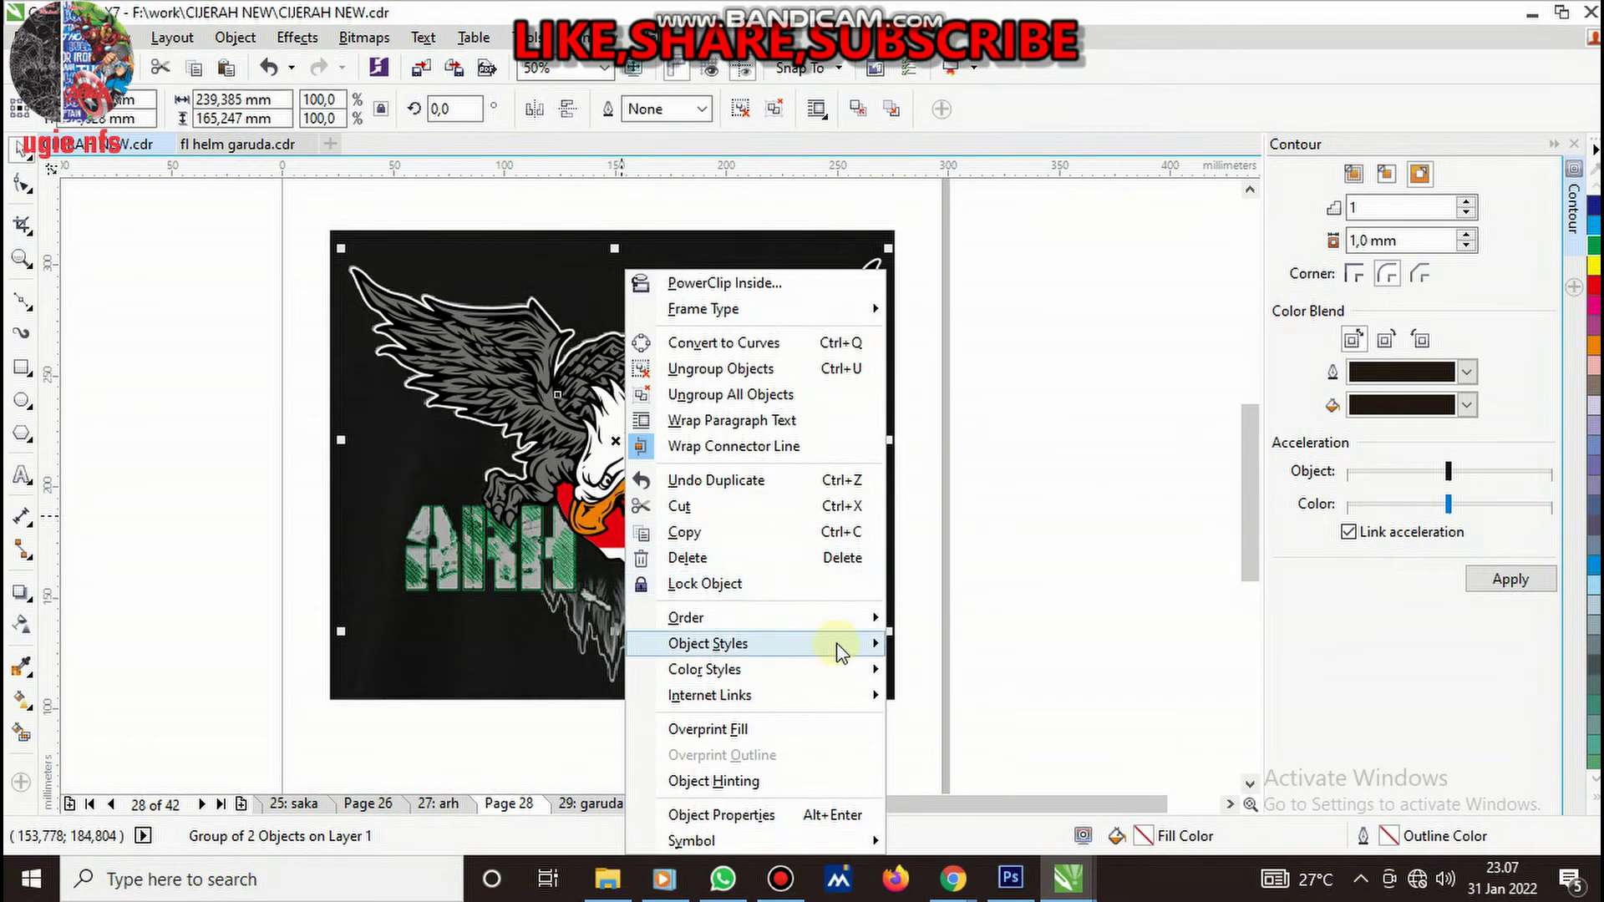
left_click(1015, 656)
key("Escape")
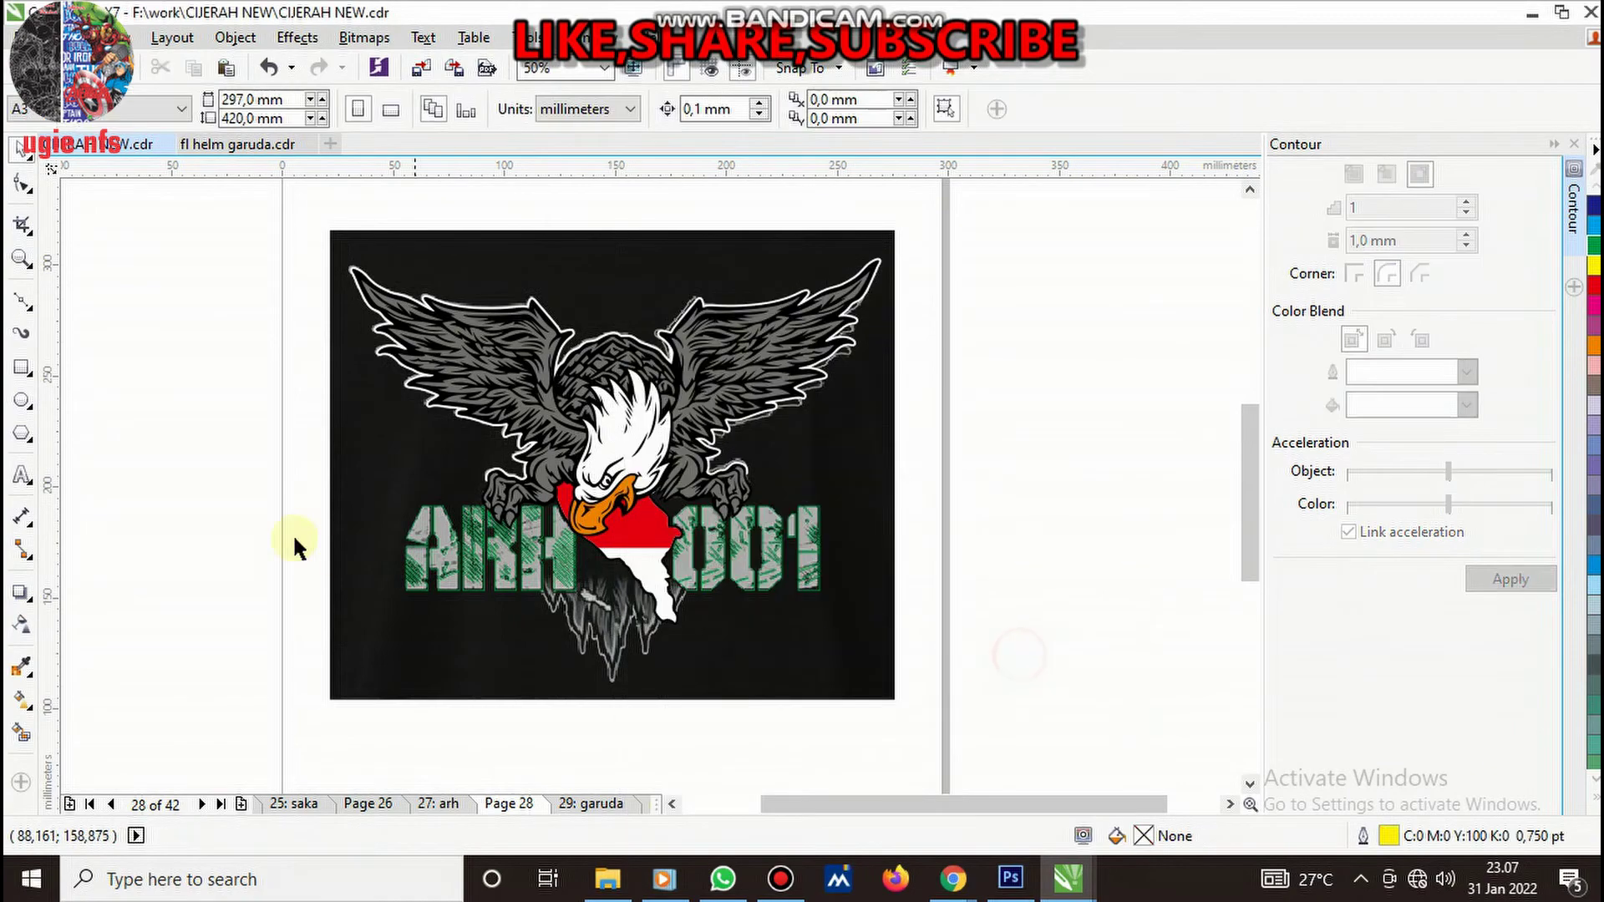
- Marquee-select all eleven ARH 001 lettering pieces and group them with Ctrl+G
left_click_drag(242, 482, 892, 614)
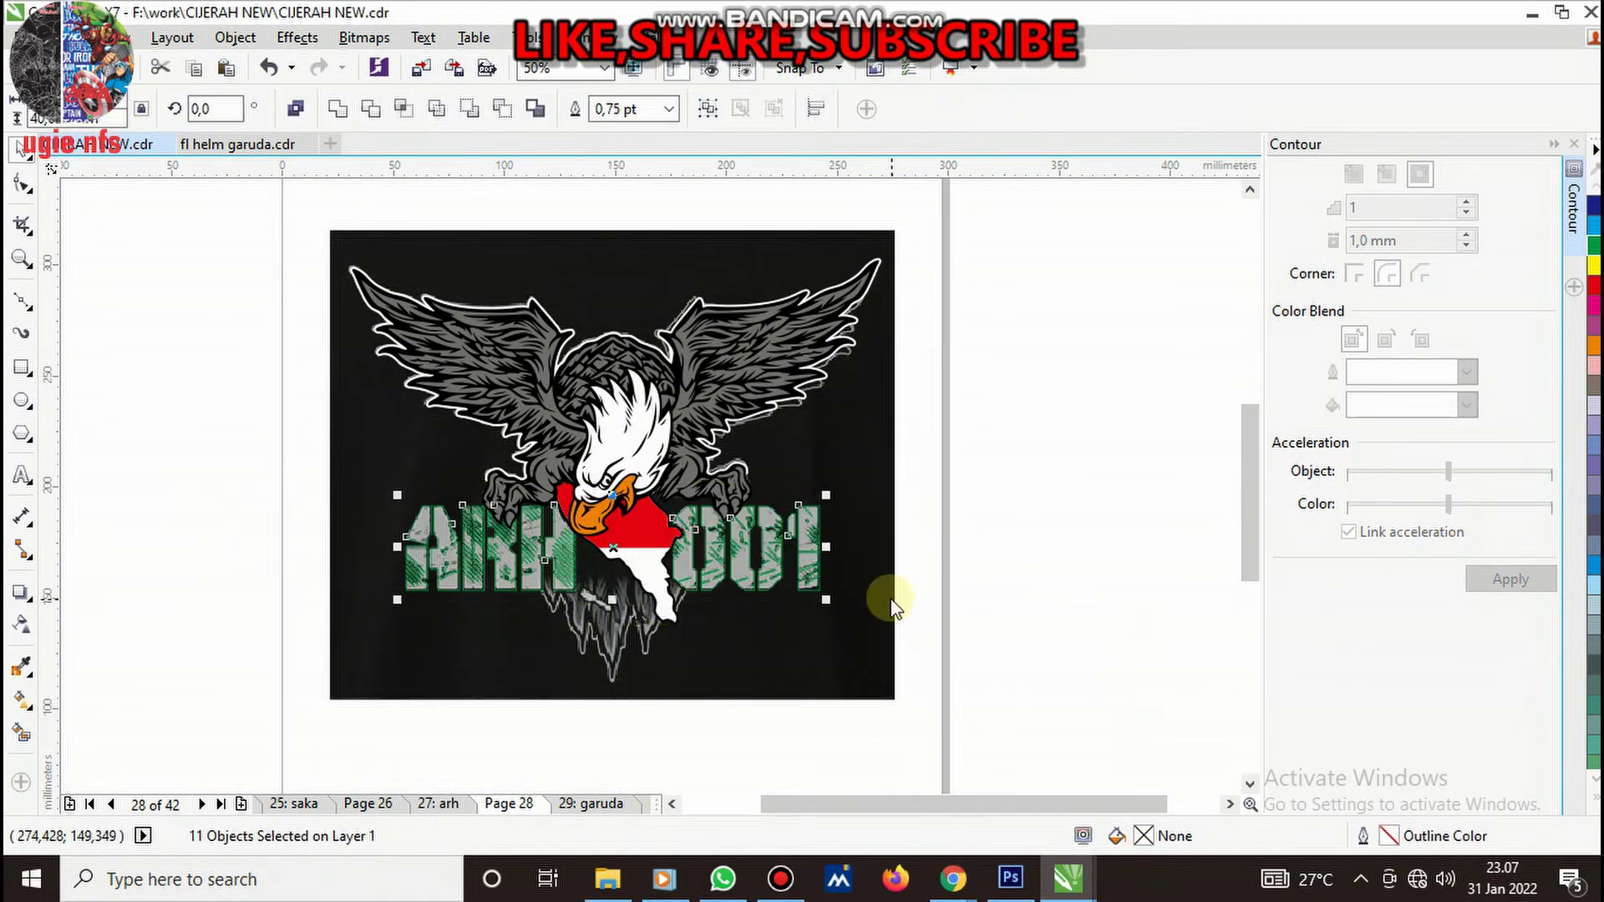
key("ctrl+g")
scroll(652, 518, "up", 1)
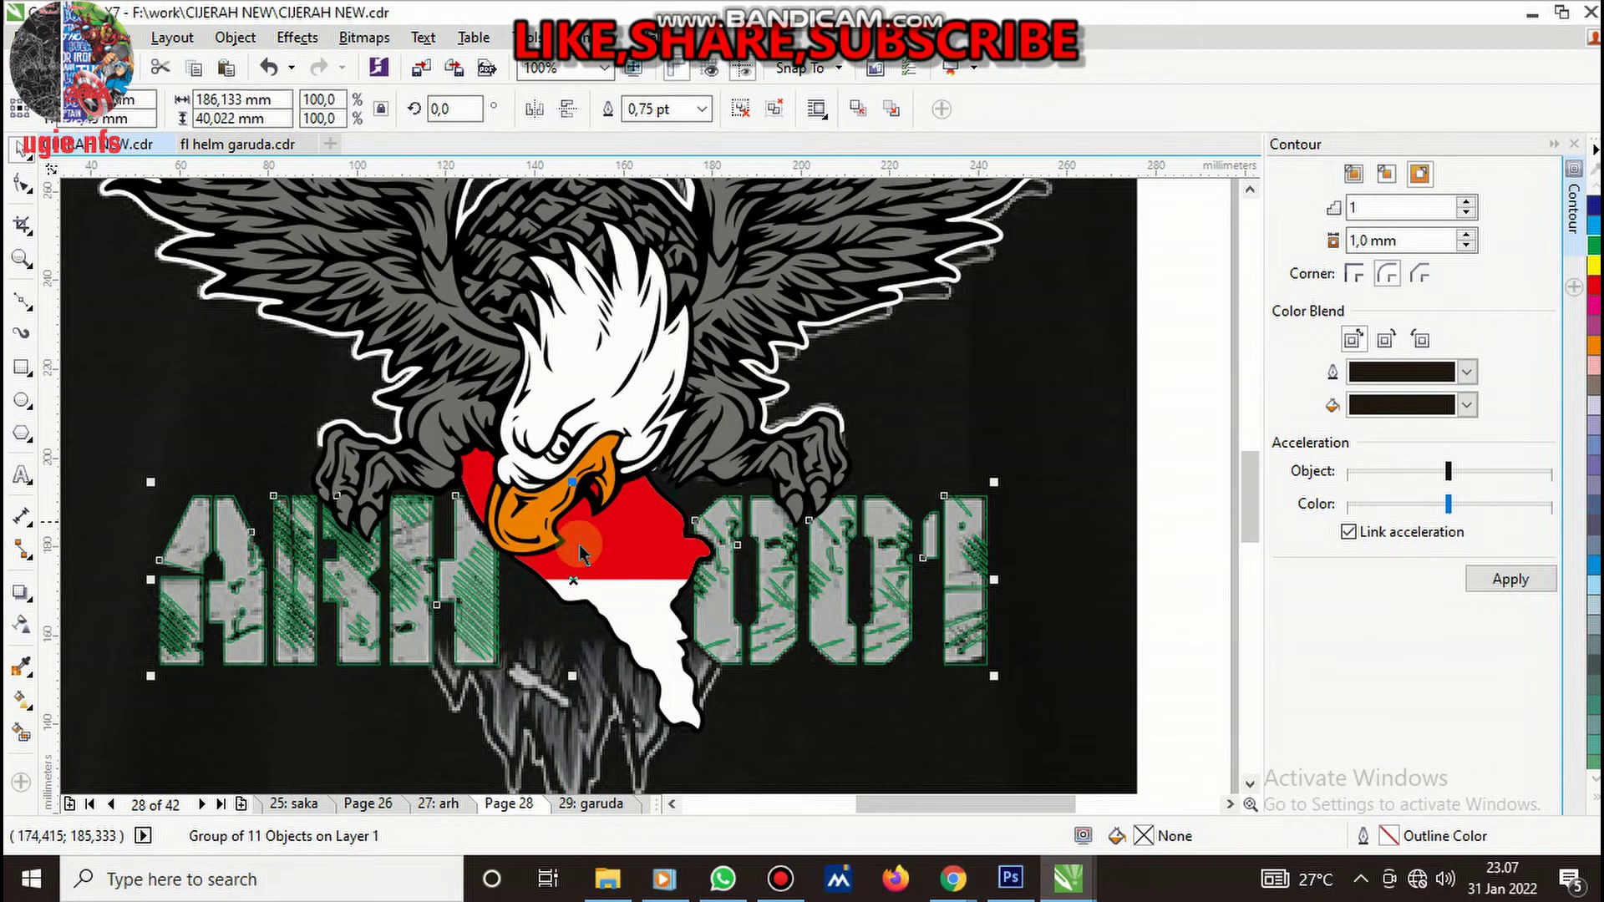
left_click(21, 668)
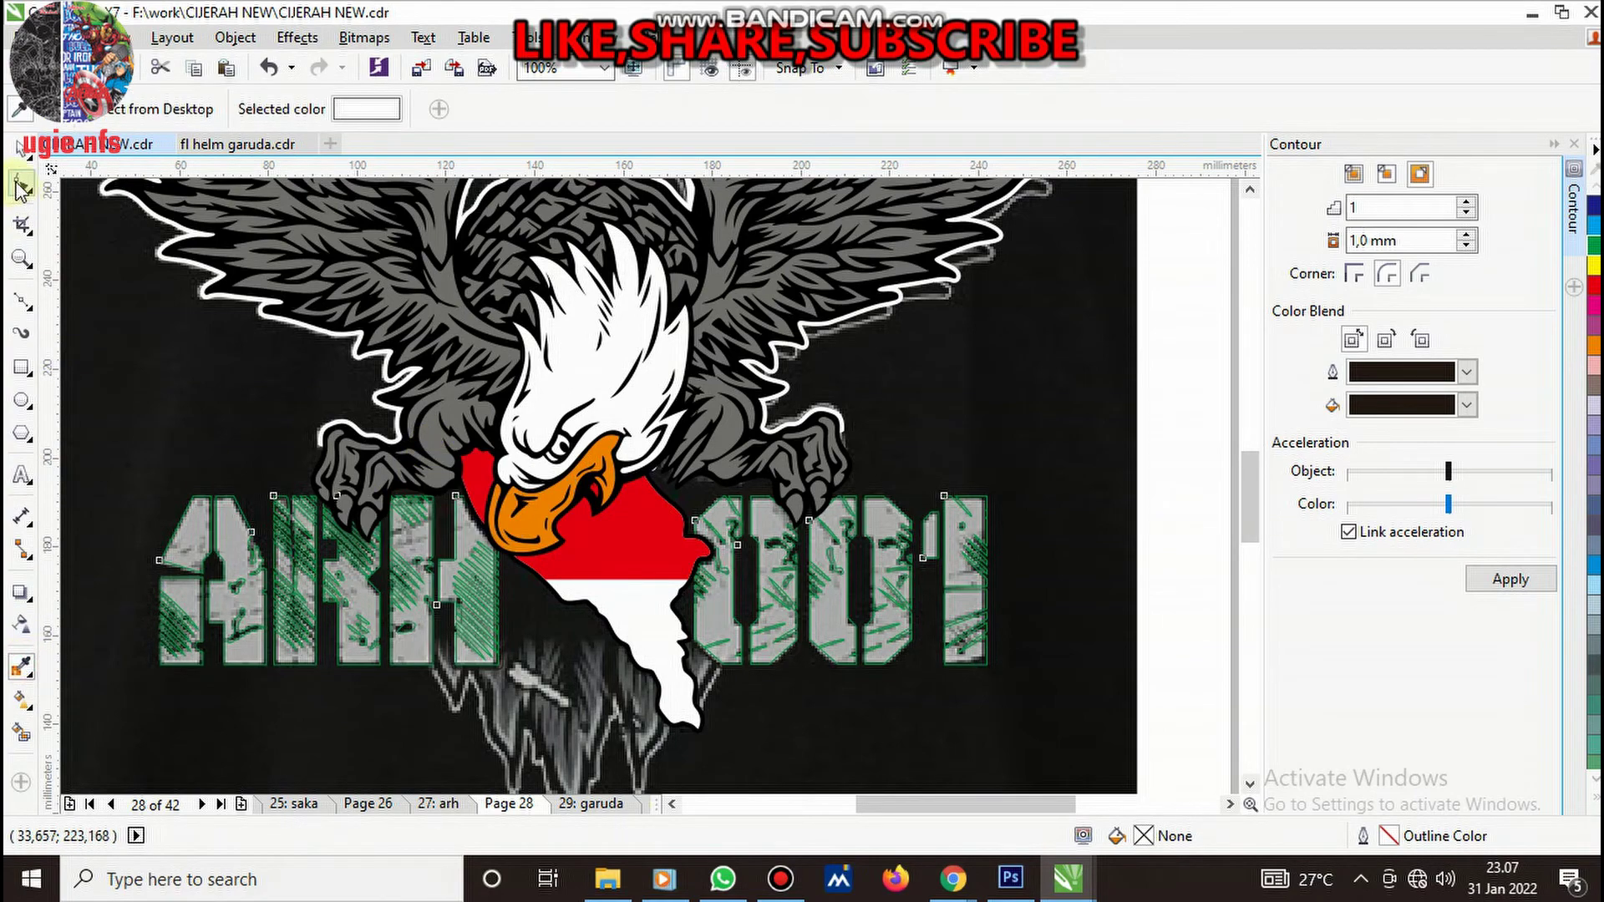
left_click(21, 150)
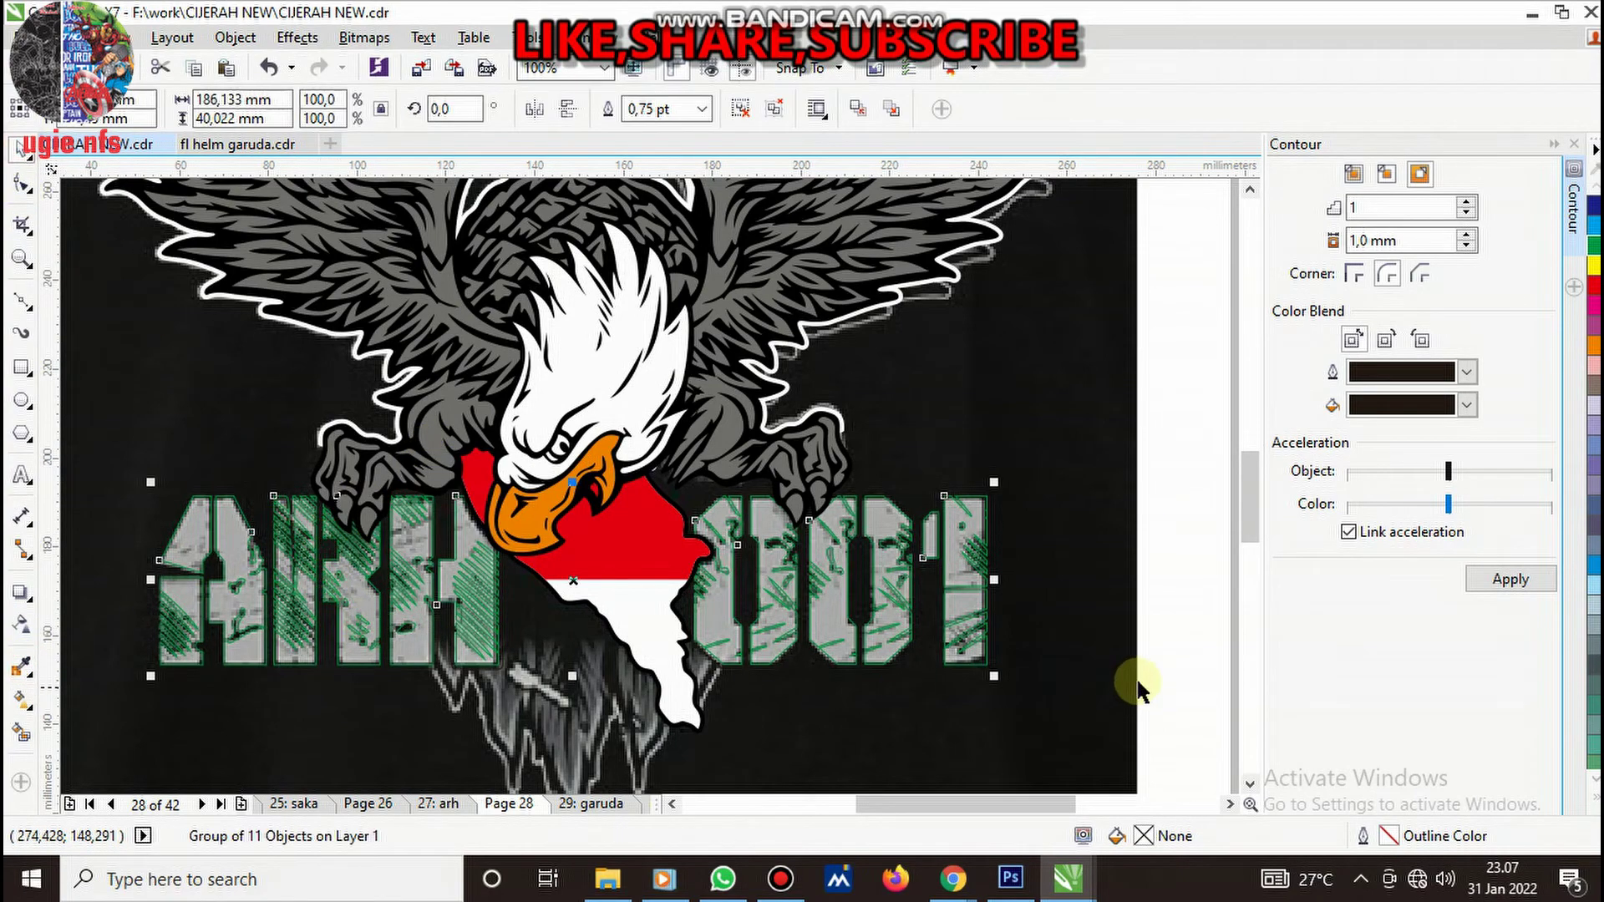
left_click(1065, 672)
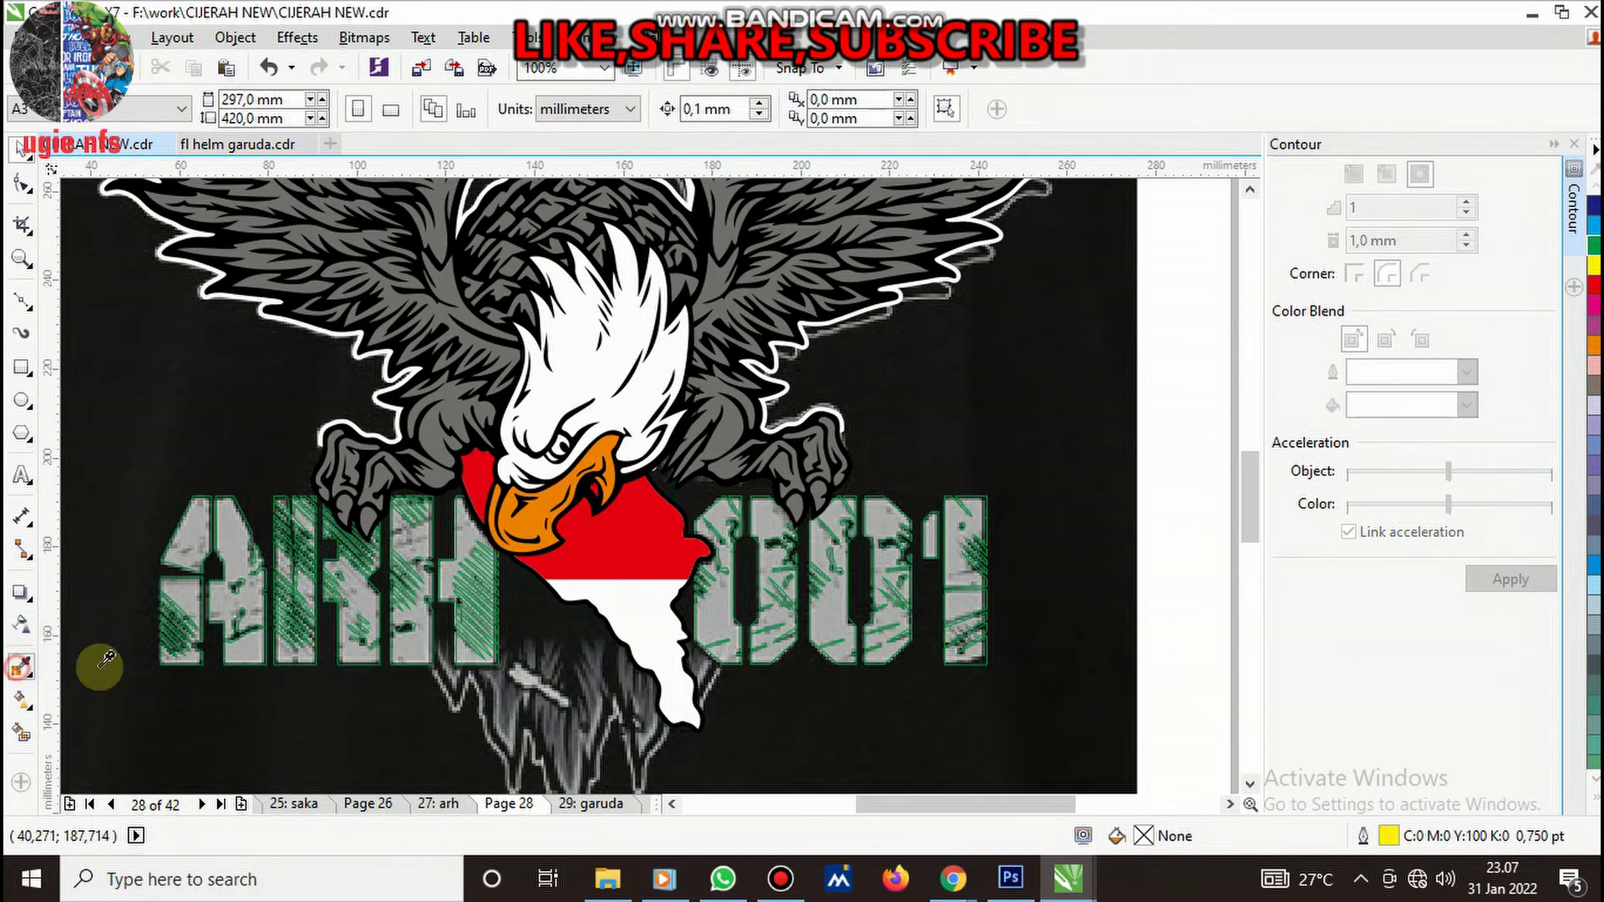
- Fill four pale distressed regions in the letters with flat sampled grey
left_click(22, 669)
scroll(222, 589, "up", 3)
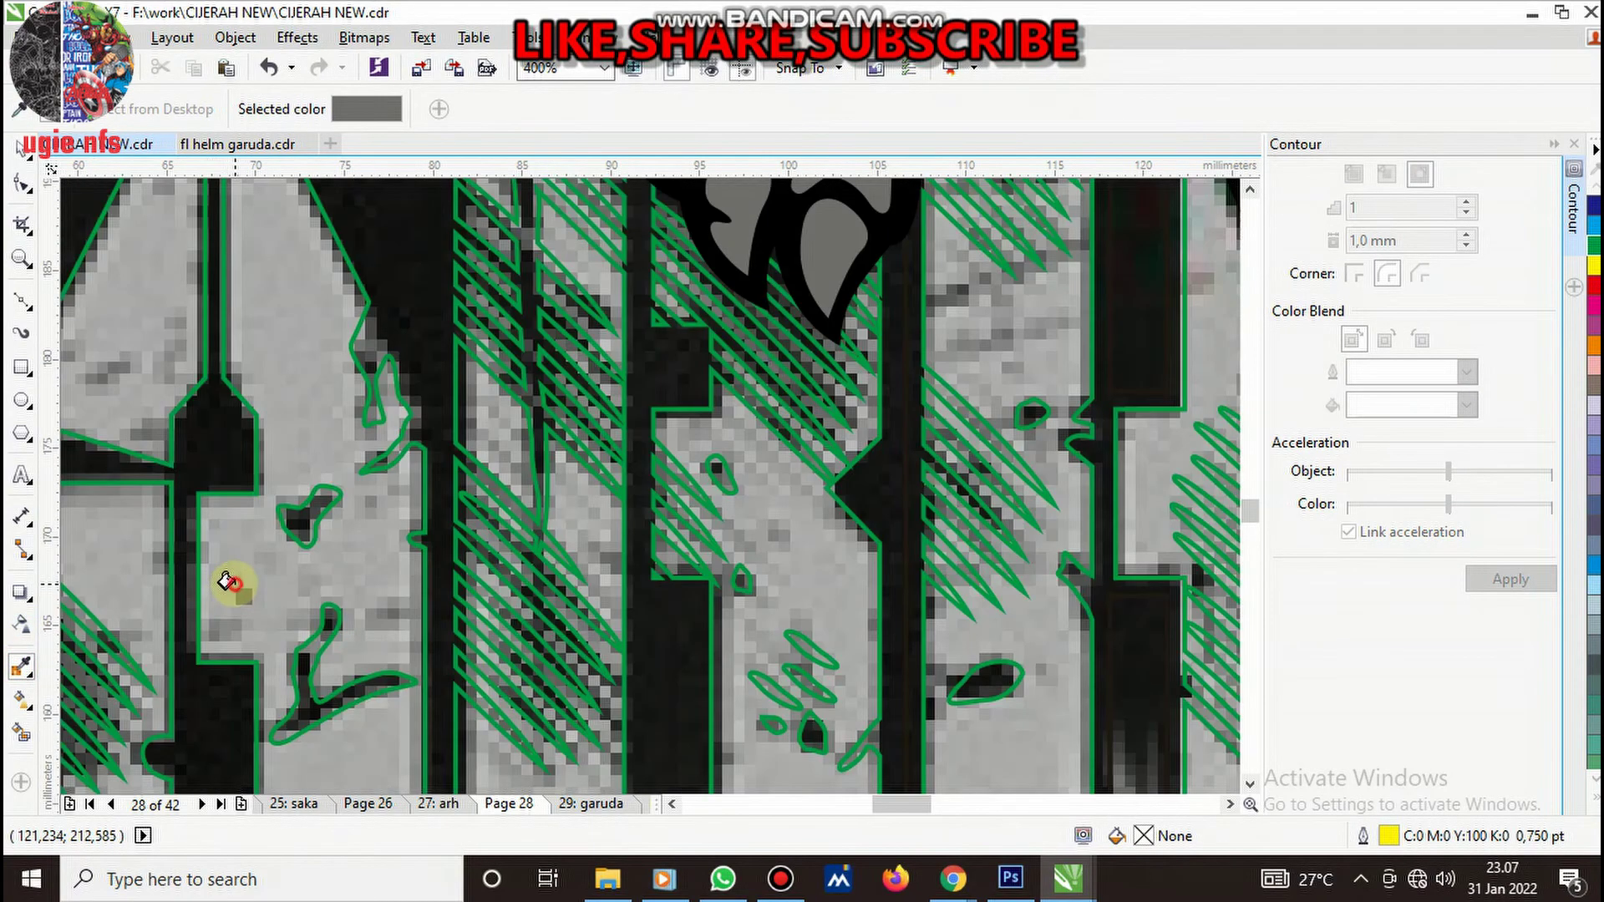
left_click(226, 583)
left_click(105, 549)
left_click(583, 524)
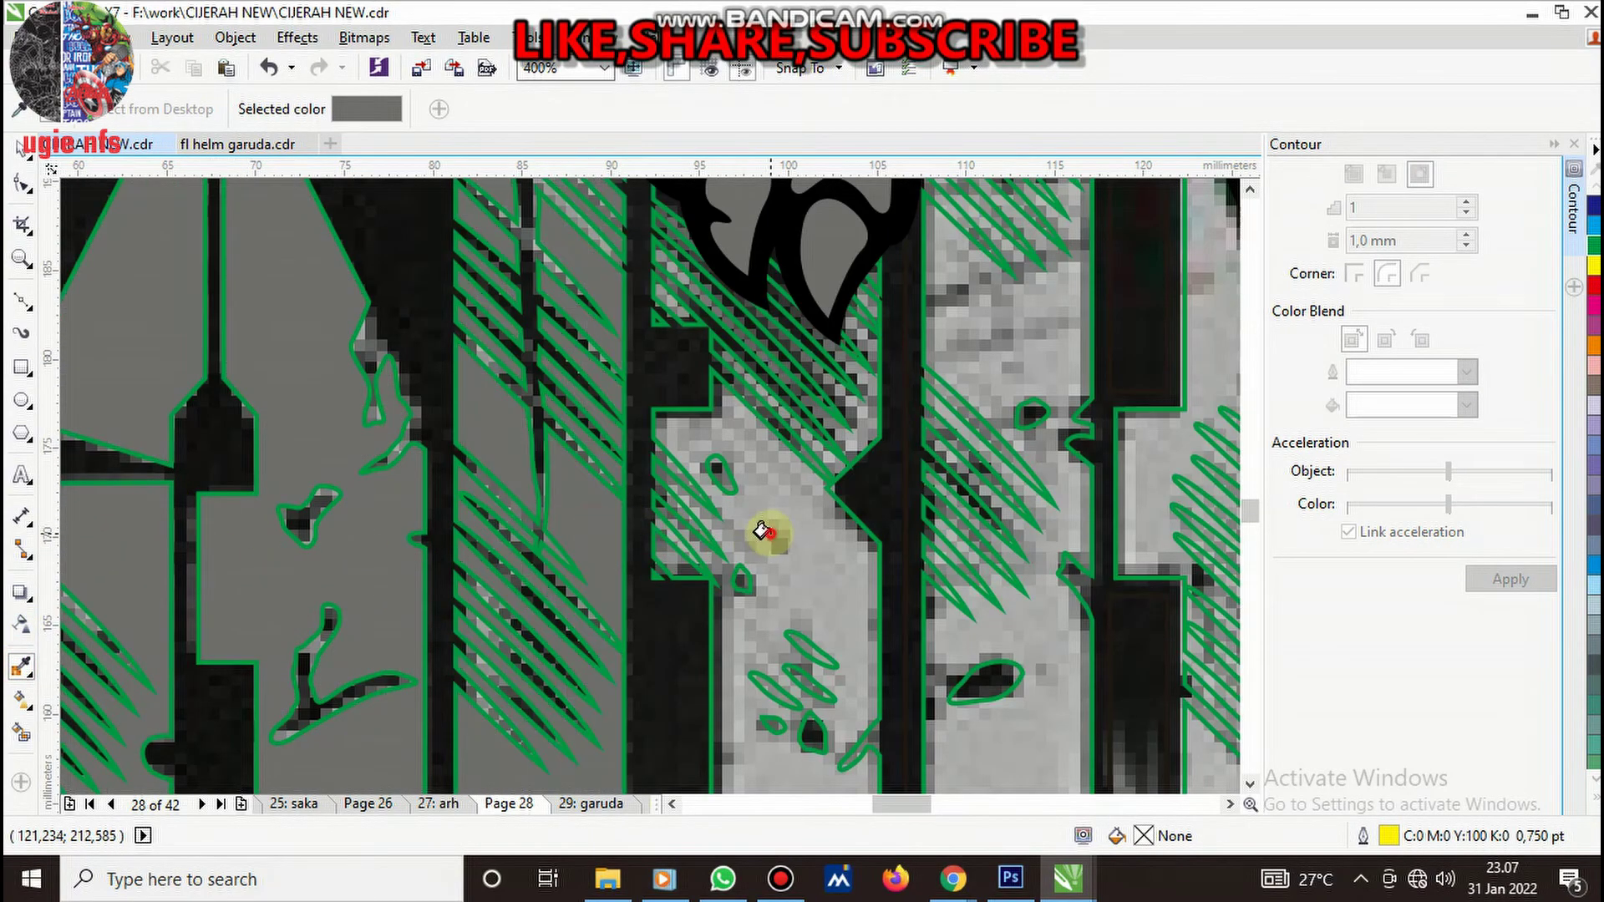
left_click(763, 530)
scroll(816, 557, "down", 1)
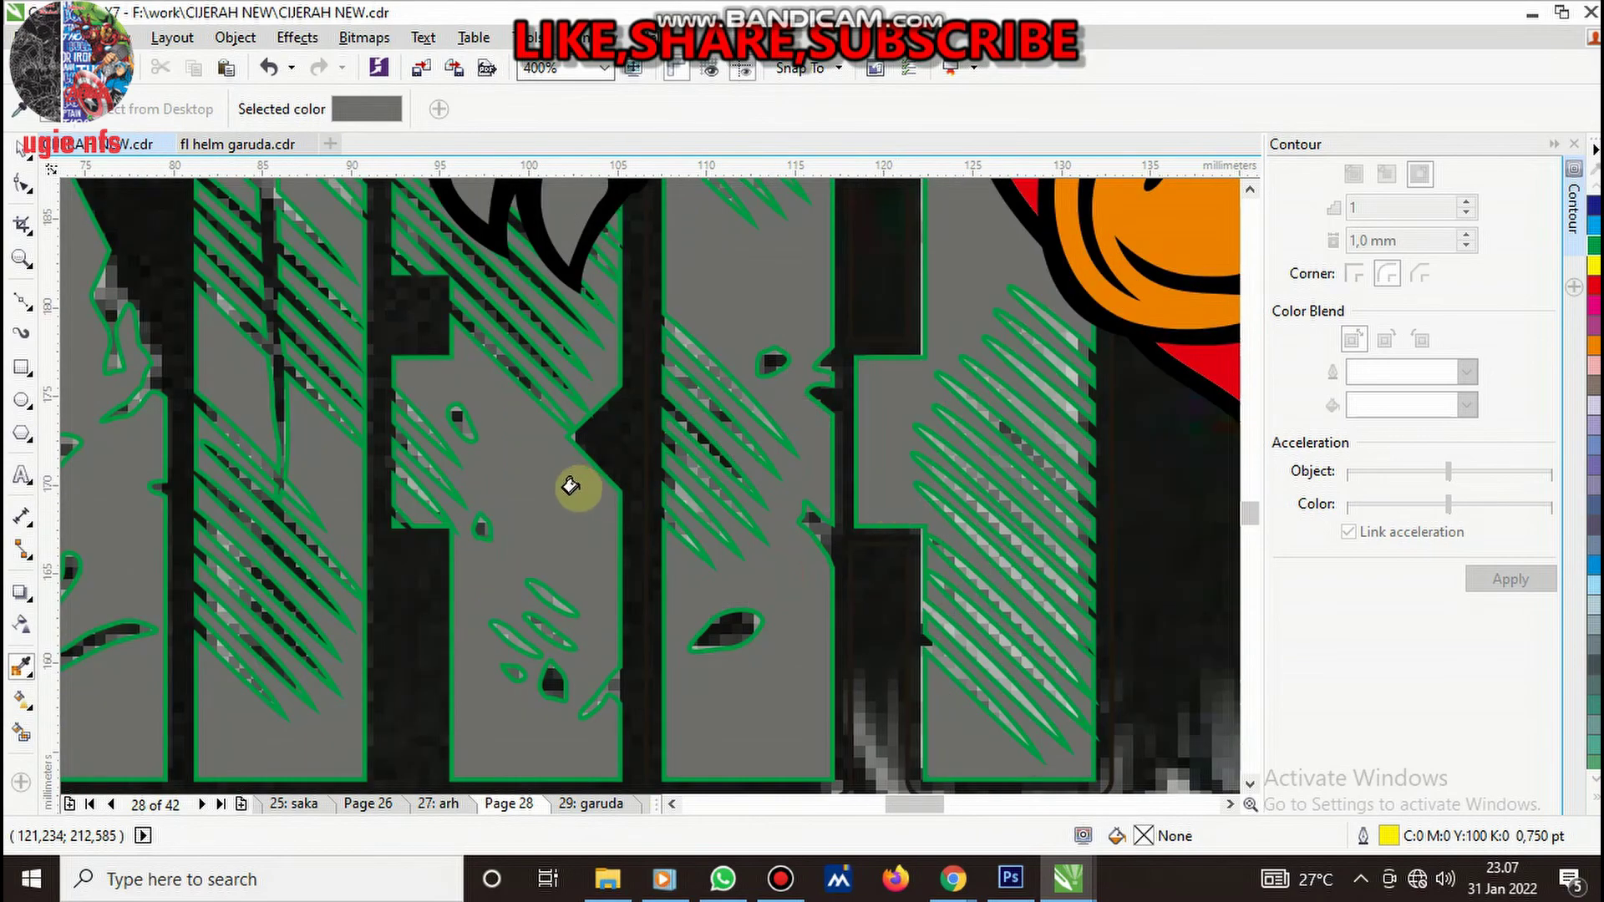
scroll(577, 489, "down", 2)
scroll(871, 565, "up", 2)
- Fill the remaining pale letter columns and right-side regions with grey
left_click(911, 502)
left_click(1131, 504)
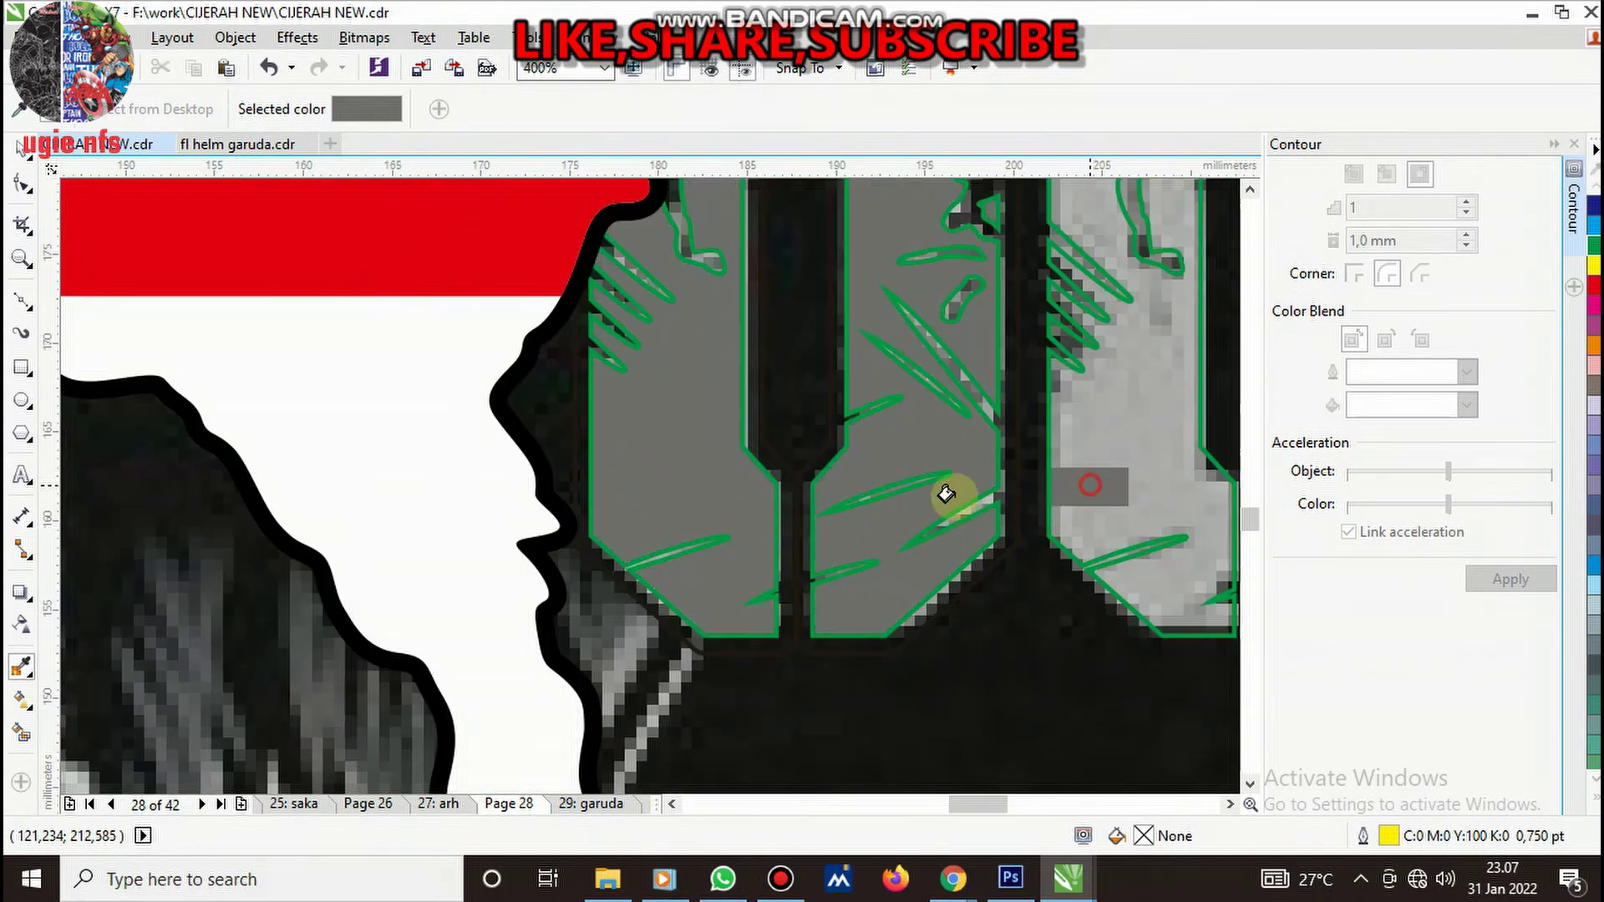
scroll(978, 511, "down", 2)
scroll(1086, 501, "up", 2)
left_click(1118, 416)
left_click(1024, 289)
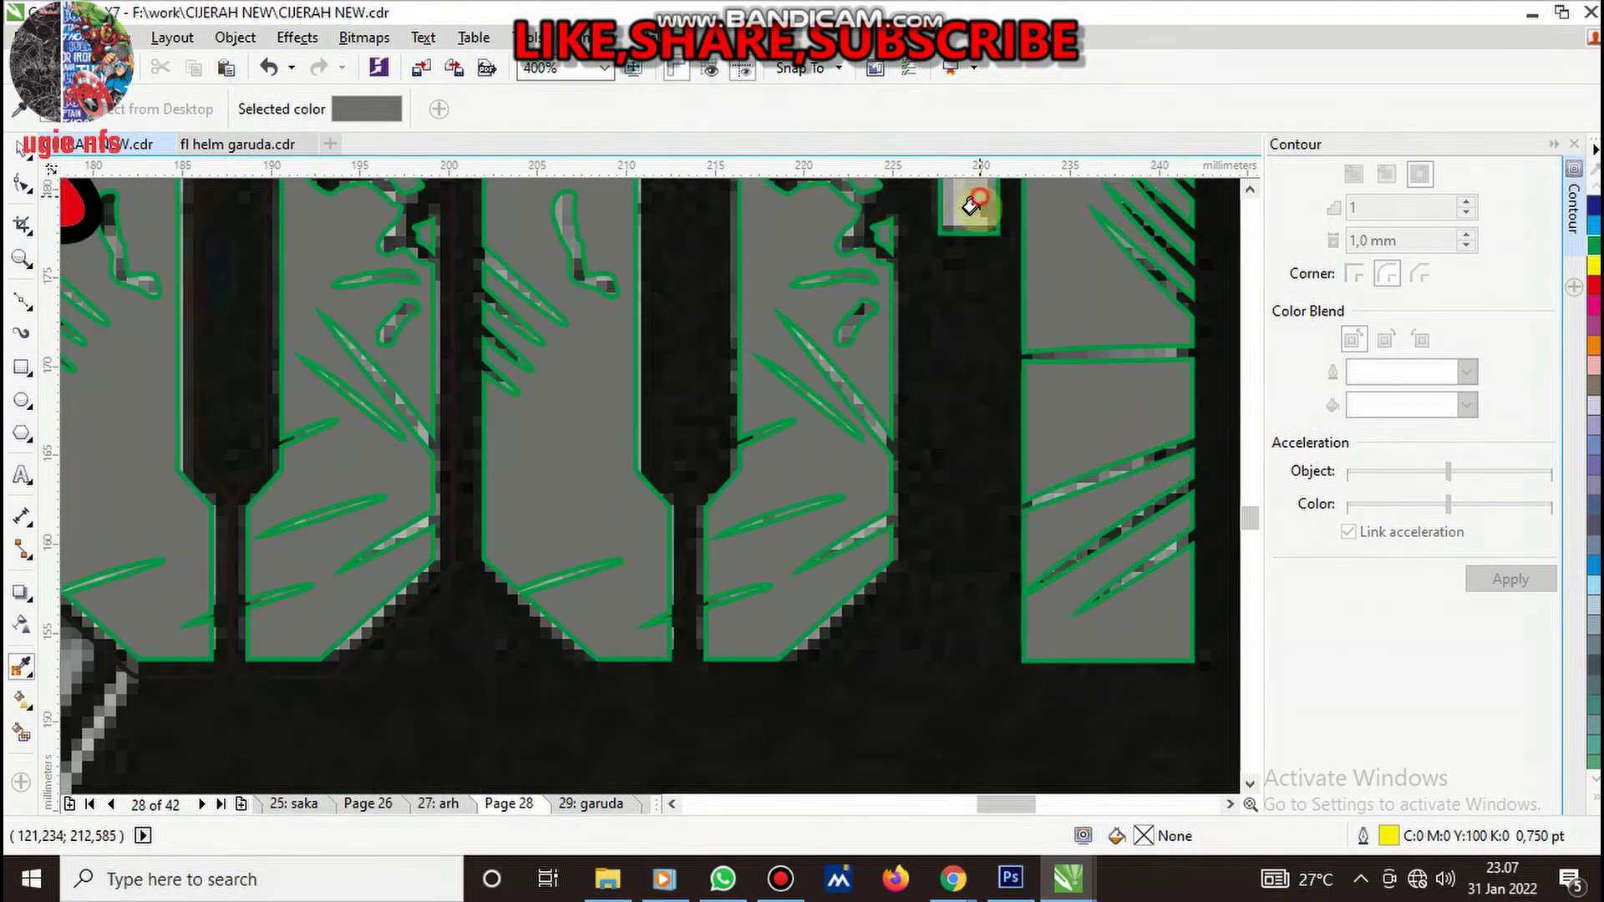
scroll(968, 208, "down", 2)
scroll(569, 298, "up", 2)
- Sample black from the eagle's outline
left_click(564, 307)
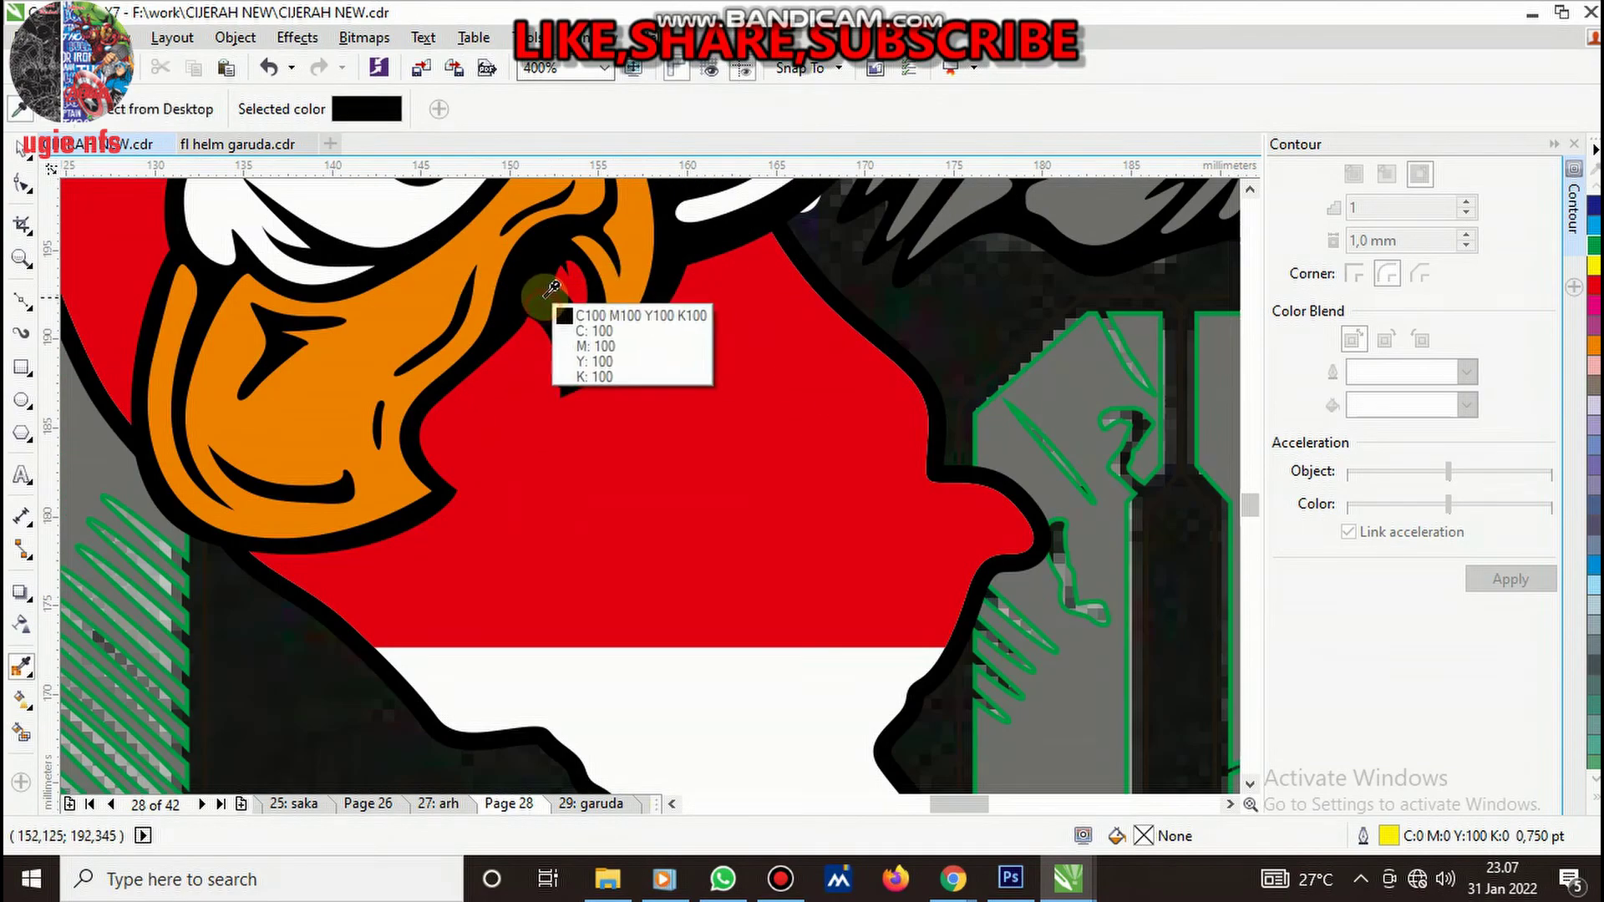
scroll(568, 330, "down", 2)
scroll(380, 710, "up", 2)
scroll(380, 711, "up", 2)
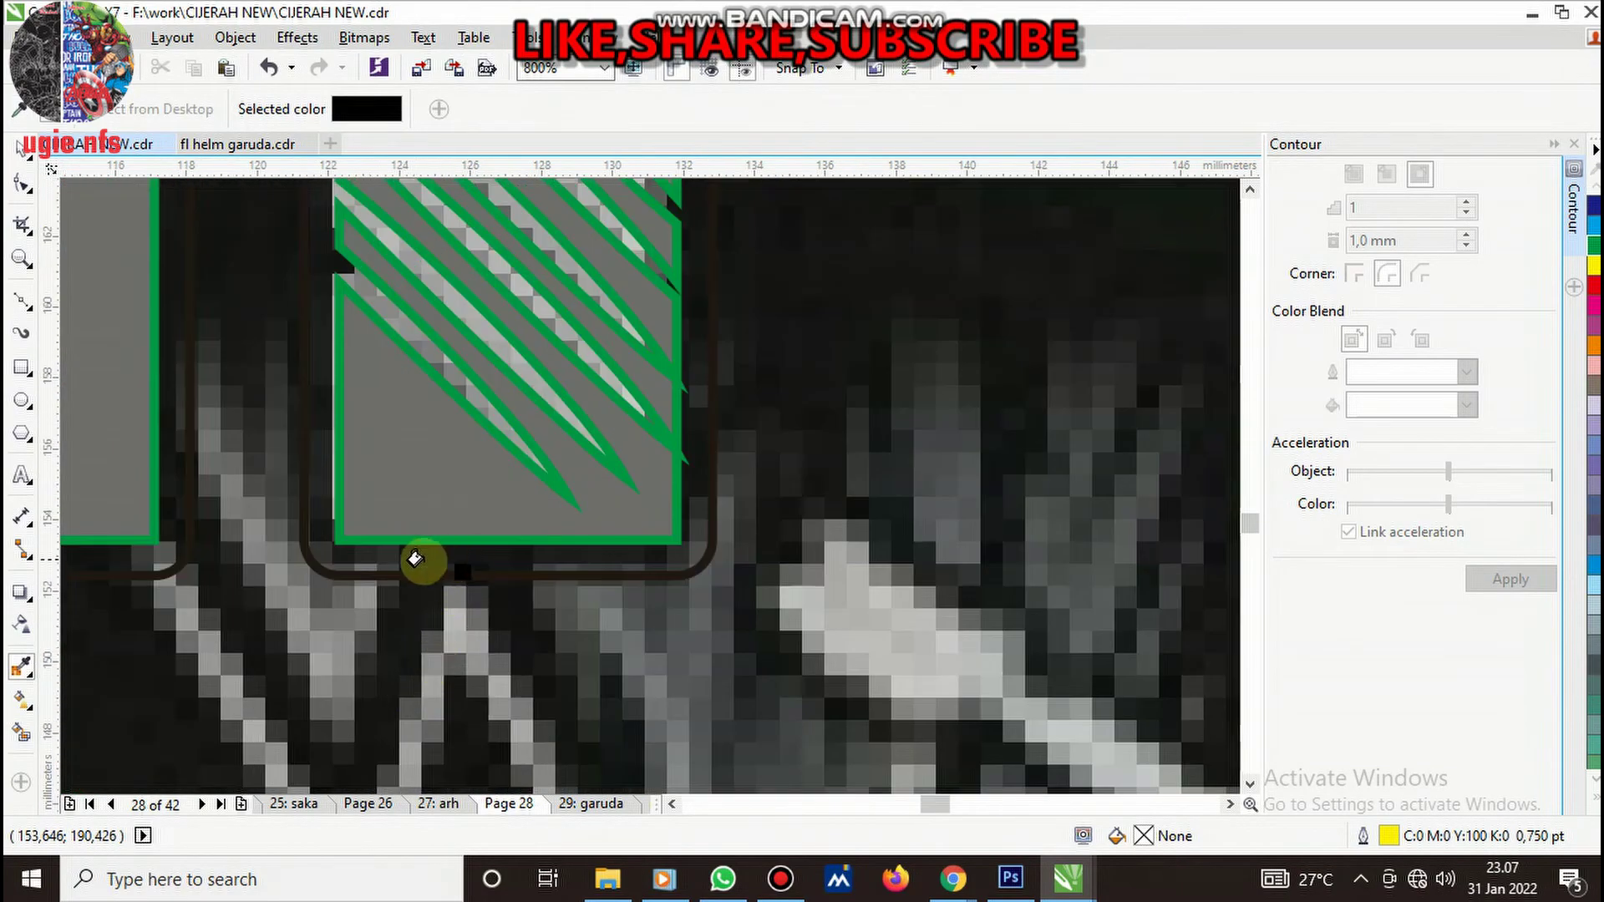
scroll(397, 558, "down", 4)
key("space")
- Ungroup the ARH 001 lettering and apply a contour around the letters
left_click(944, 551)
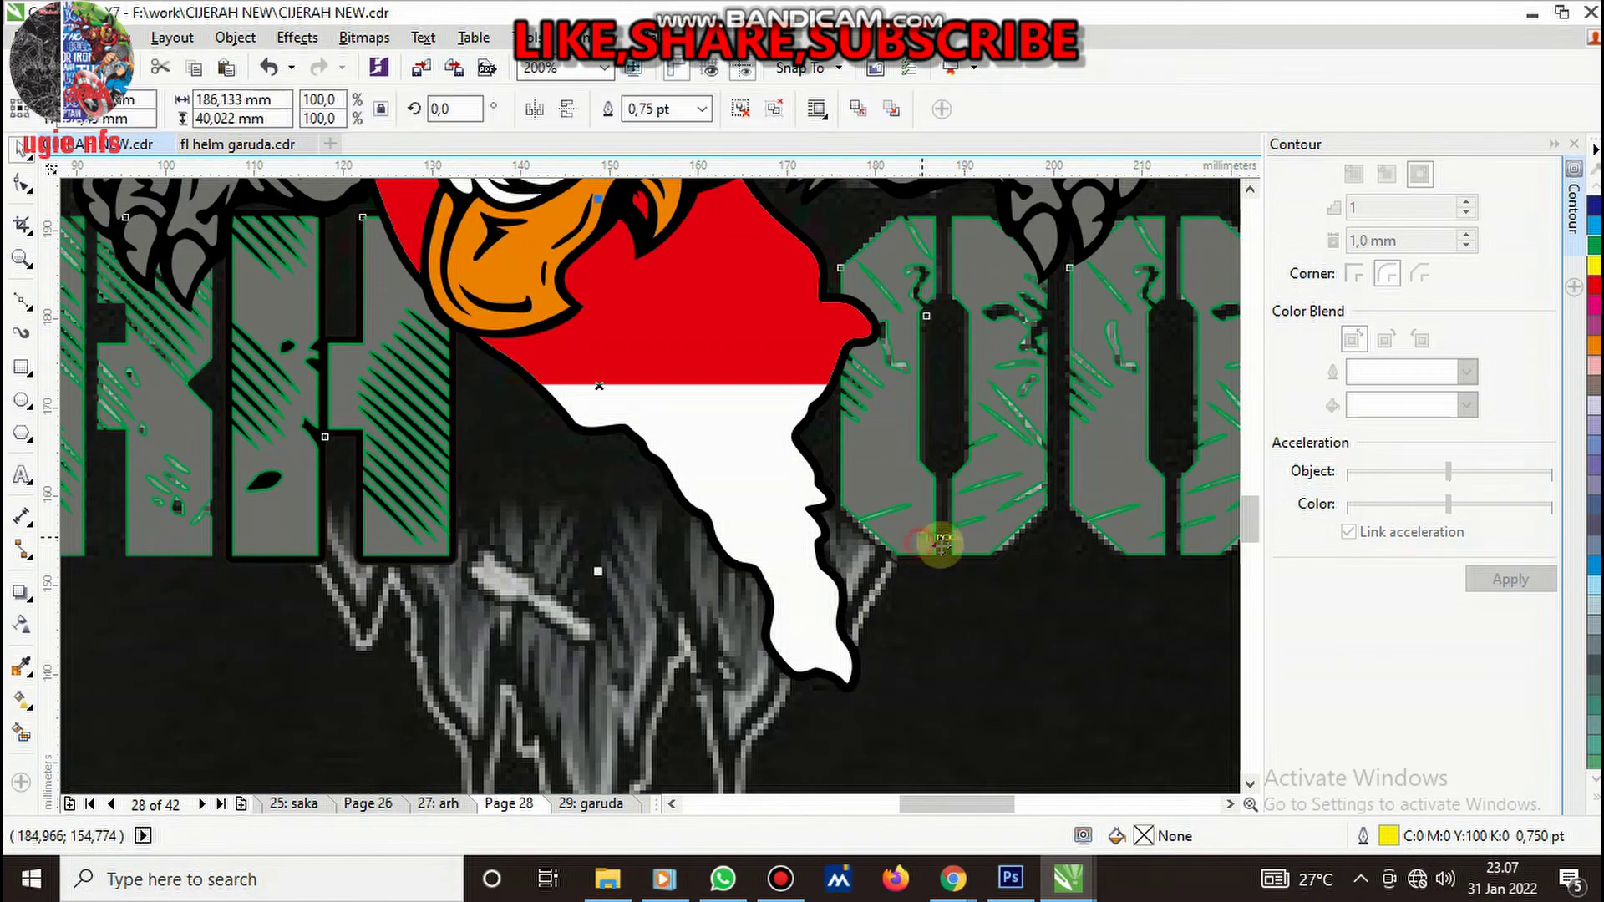
right_click(911, 539)
left_click(1013, 369)
left_click(1060, 627)
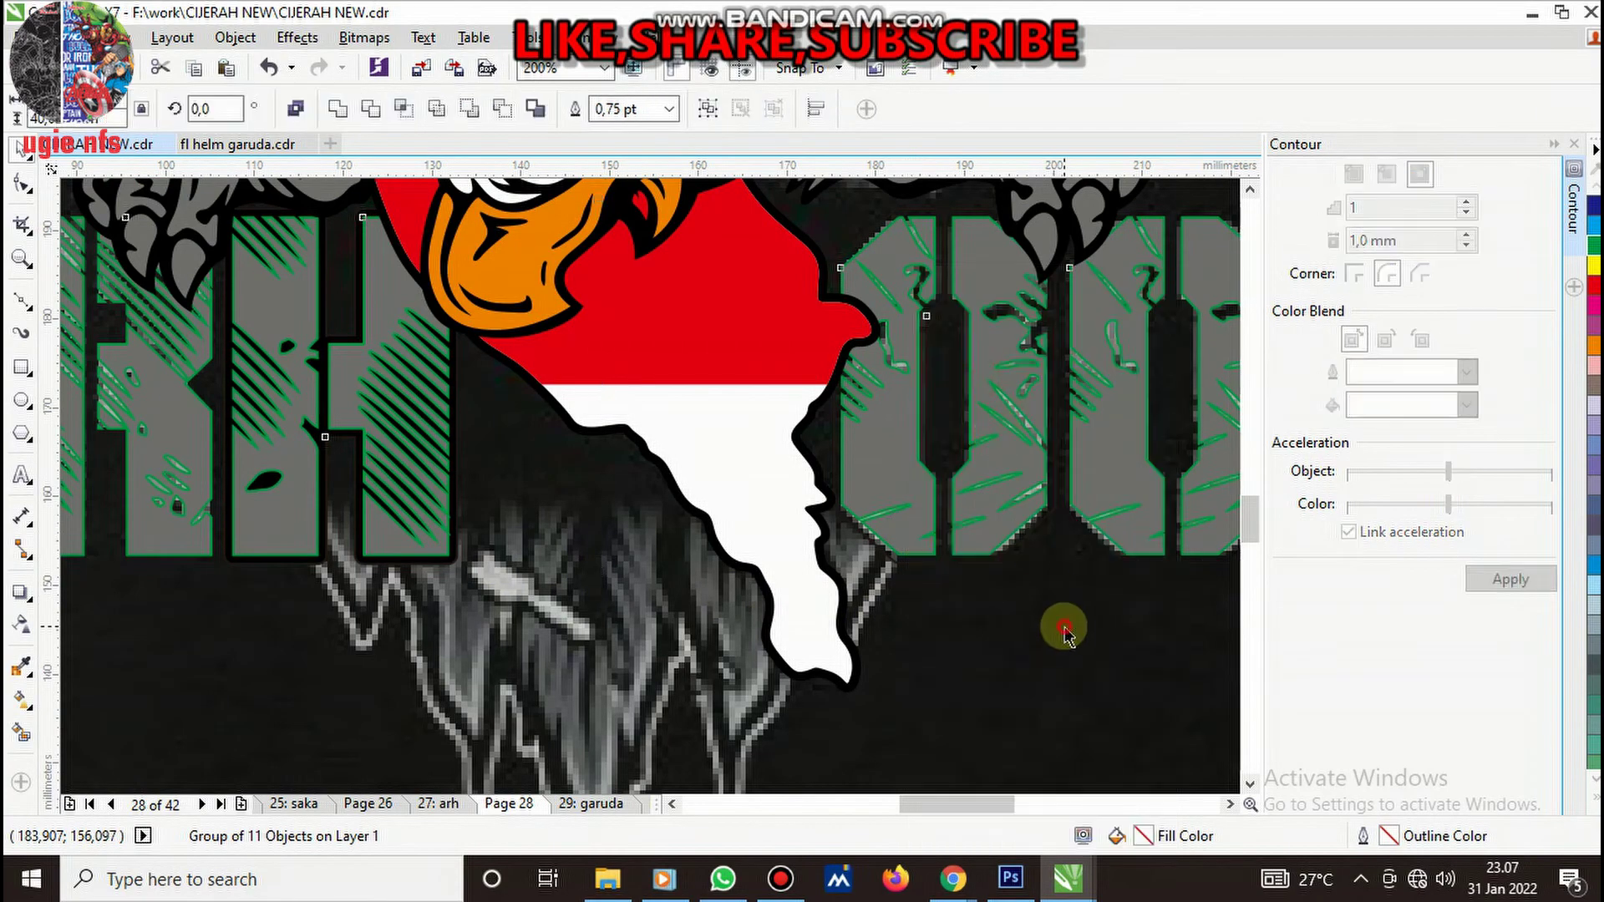
left_click(913, 548)
left_click(1487, 585)
- Break the contour apart from the letters and fill it with sampled black
scroll(885, 558, "up", 2)
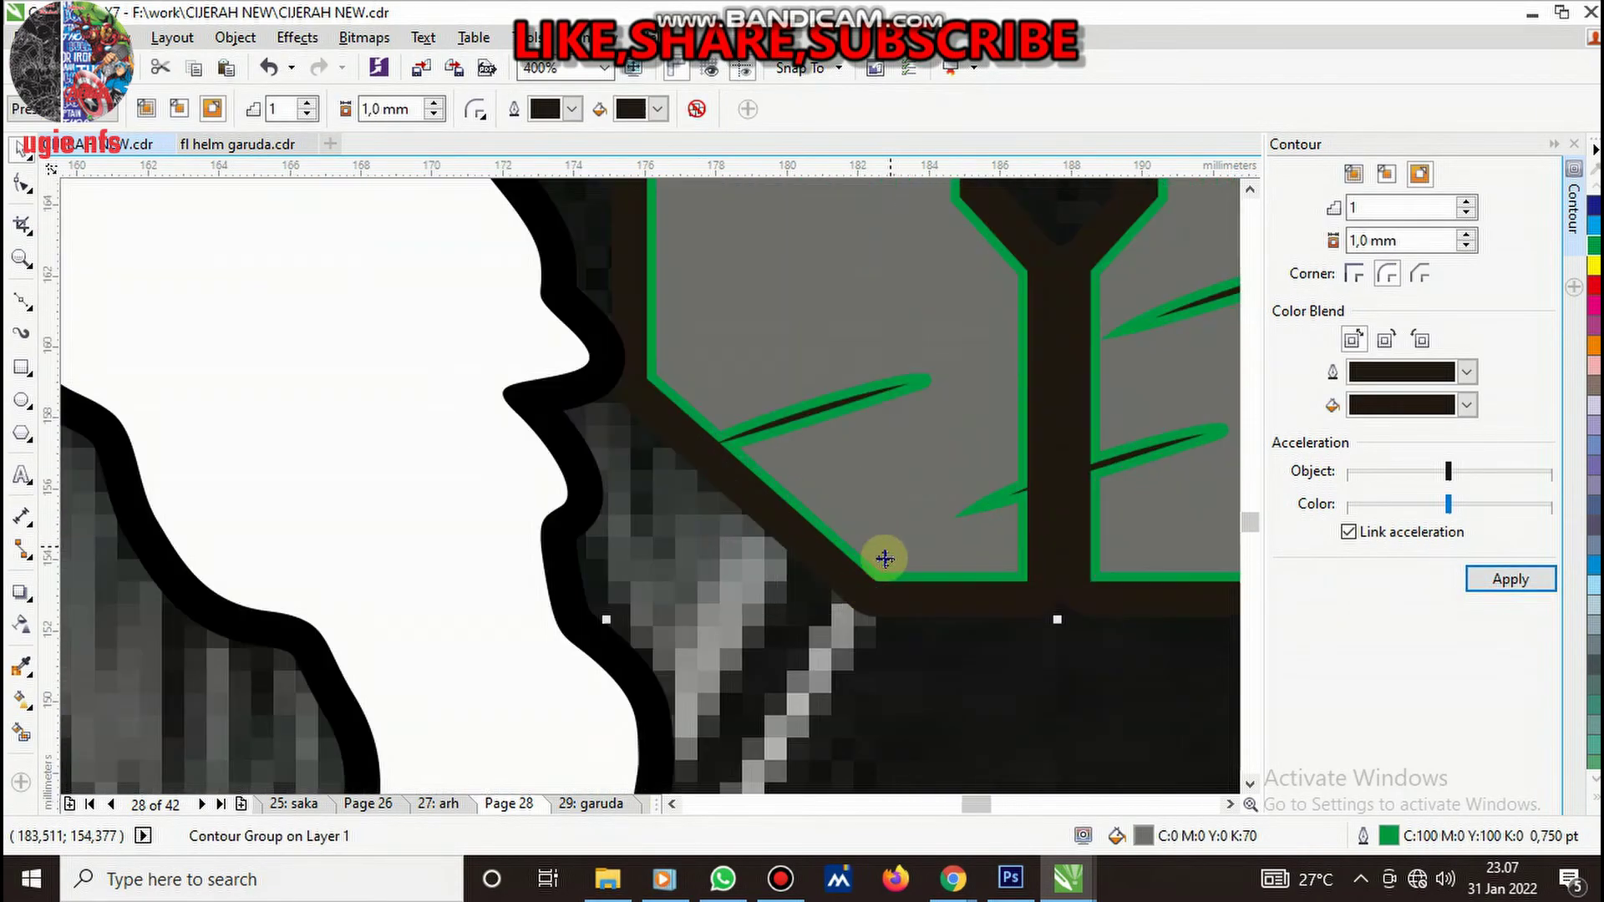
right_click(834, 579)
left_click(922, 304)
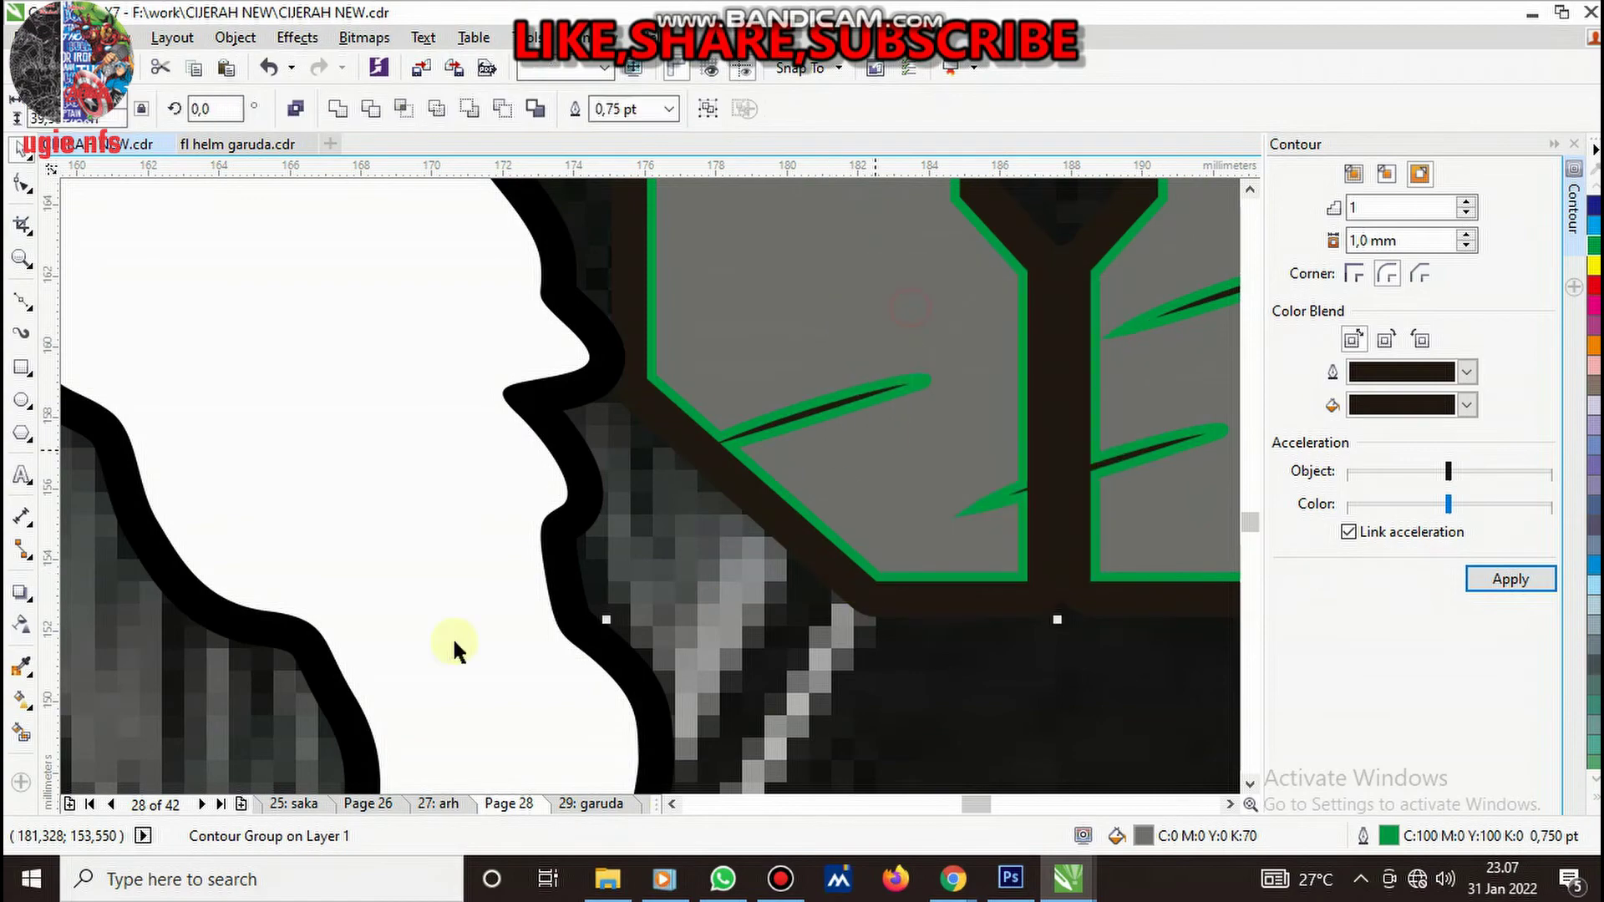
left_click(21, 681)
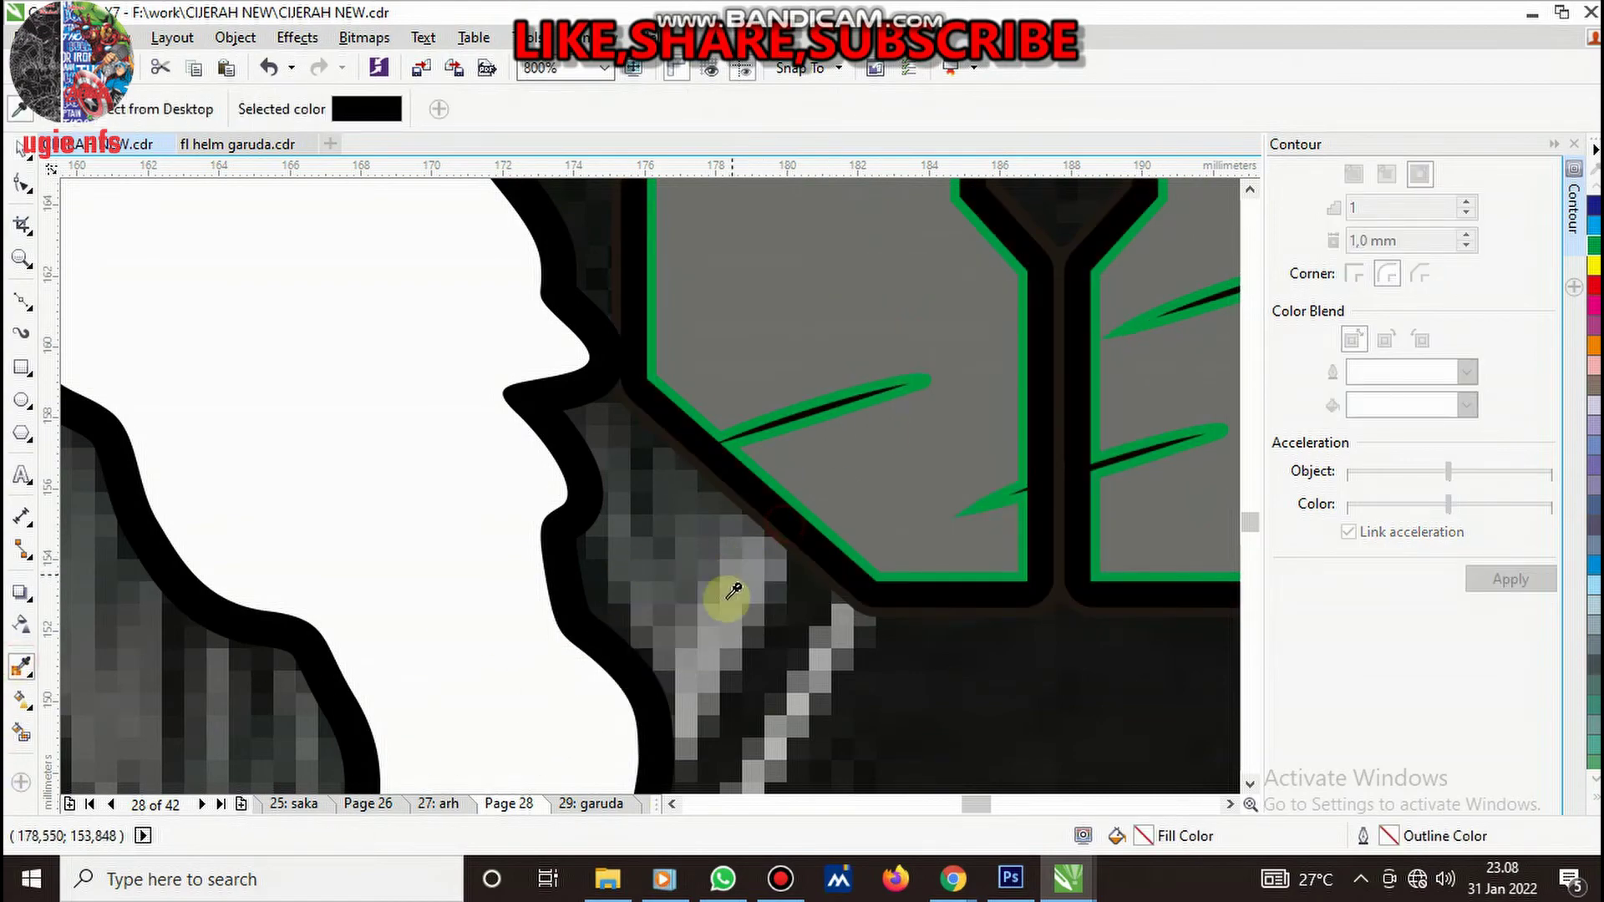
scroll(773, 648, "down", 6)
key("space")
scroll(893, 656, "down", 2)
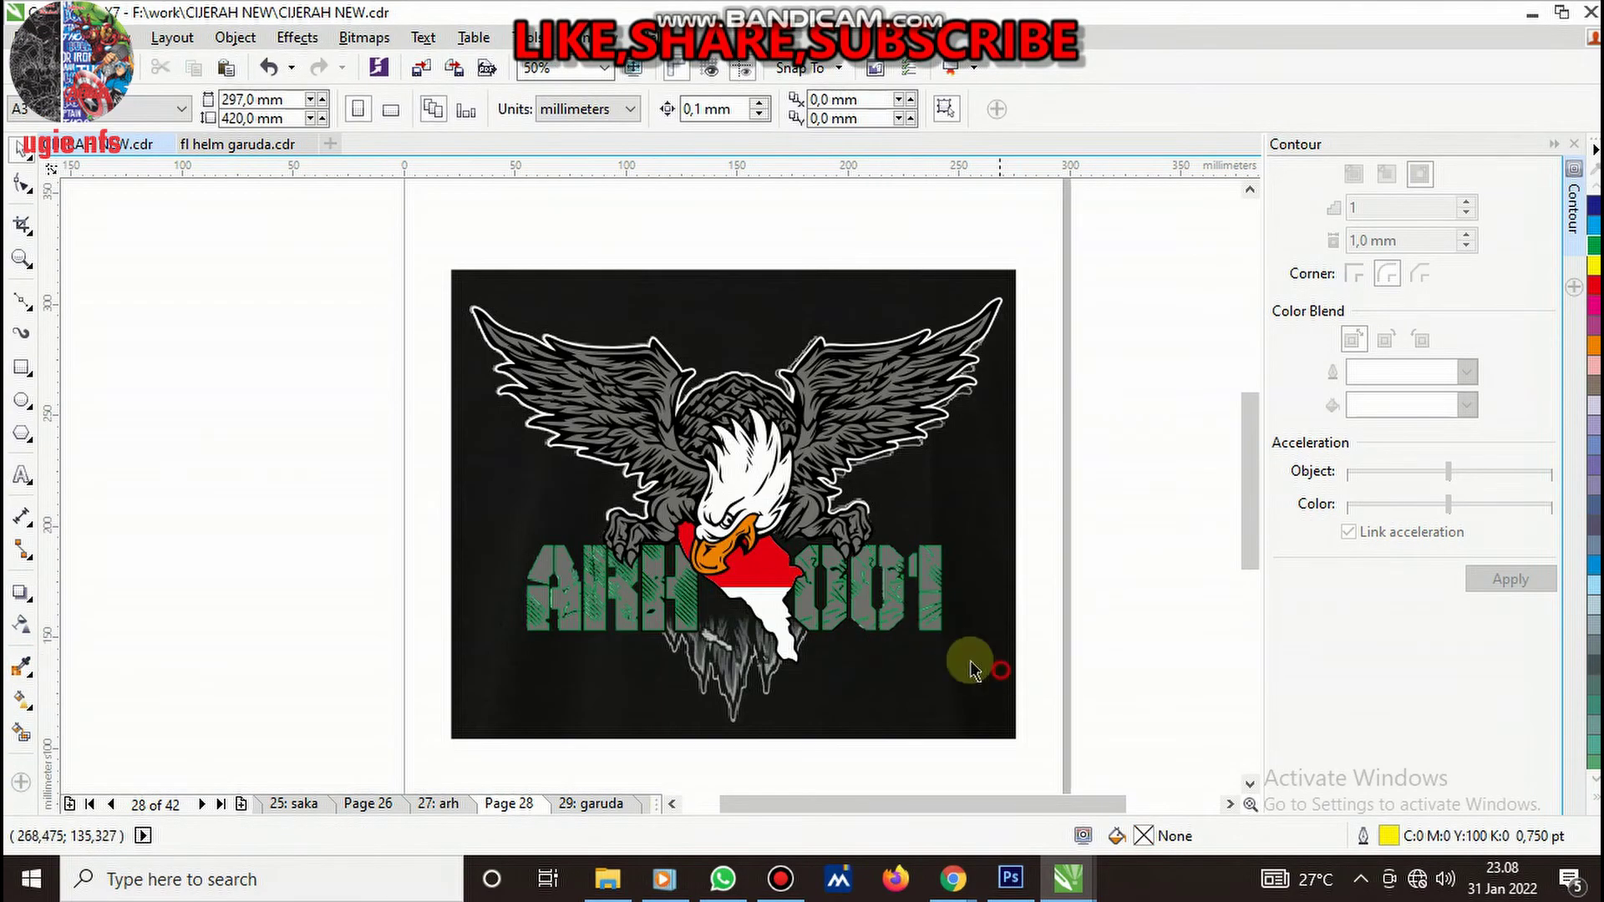
- Group the twelve lettering pieces and remove their green outline
left_click_drag(1001, 668, 427, 503)
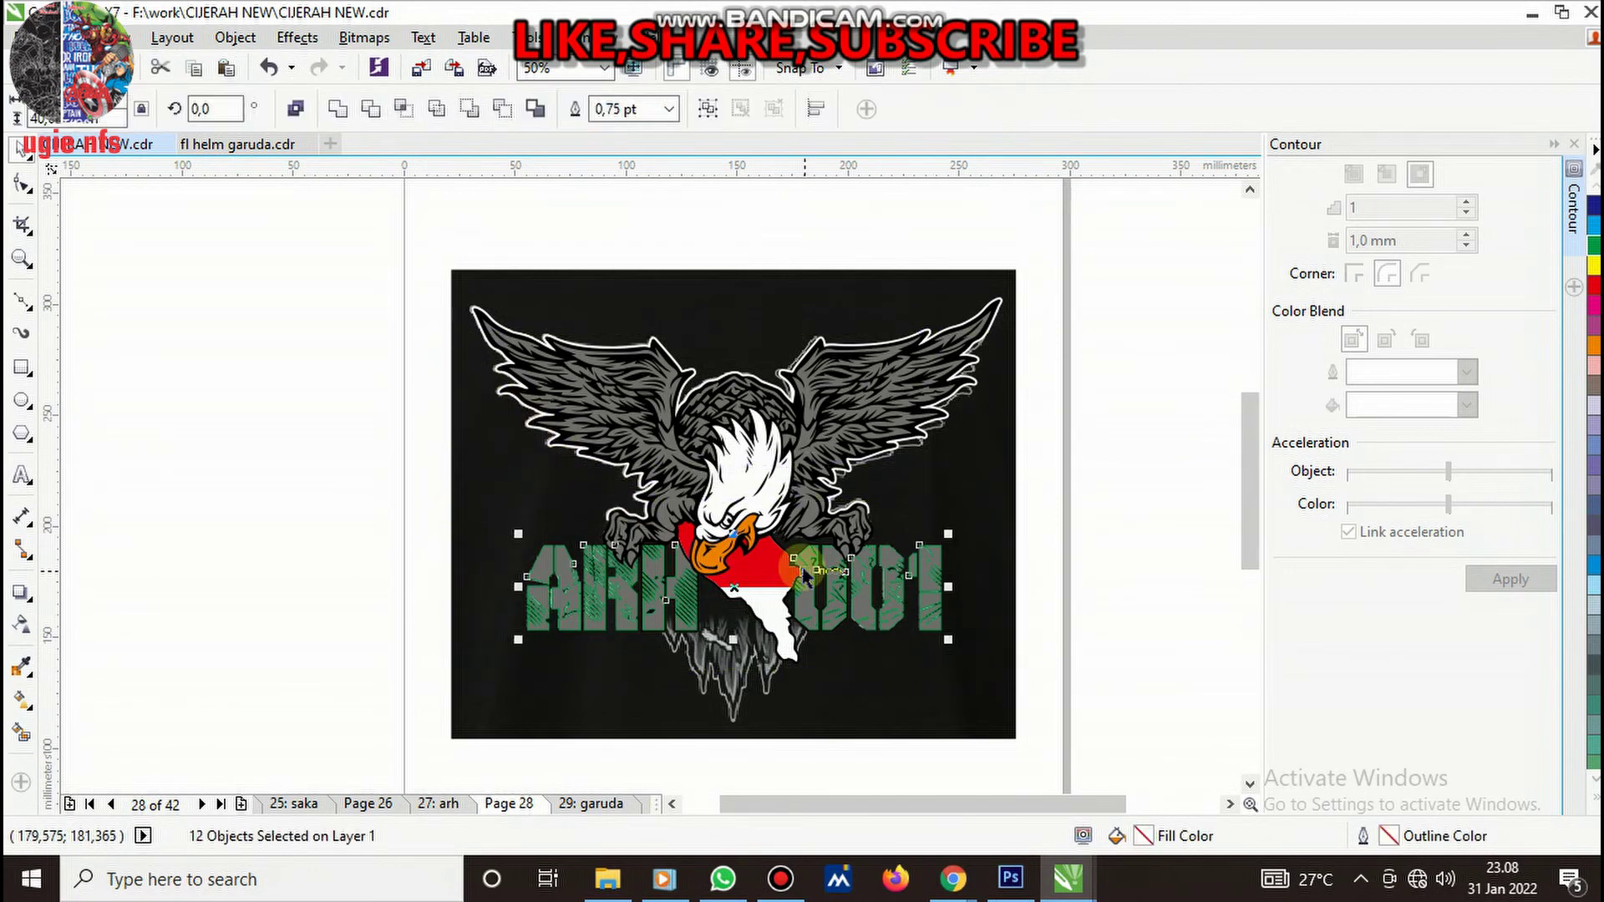
key("ctrl+g")
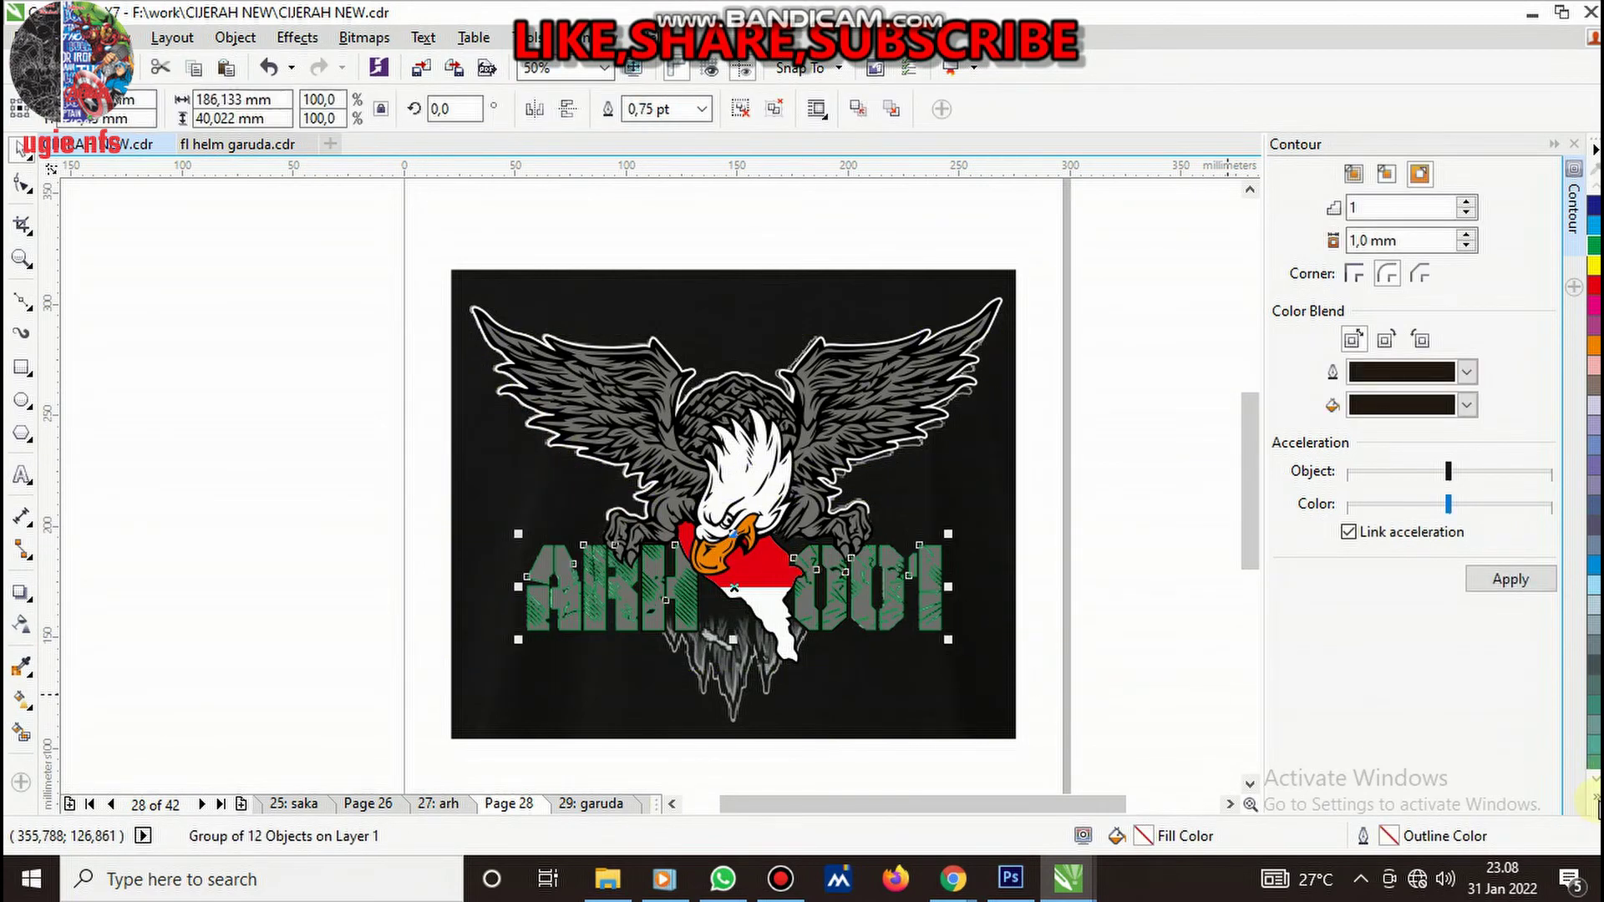
left_click(1594, 804)
right_click(1521, 193)
left_click(1174, 419)
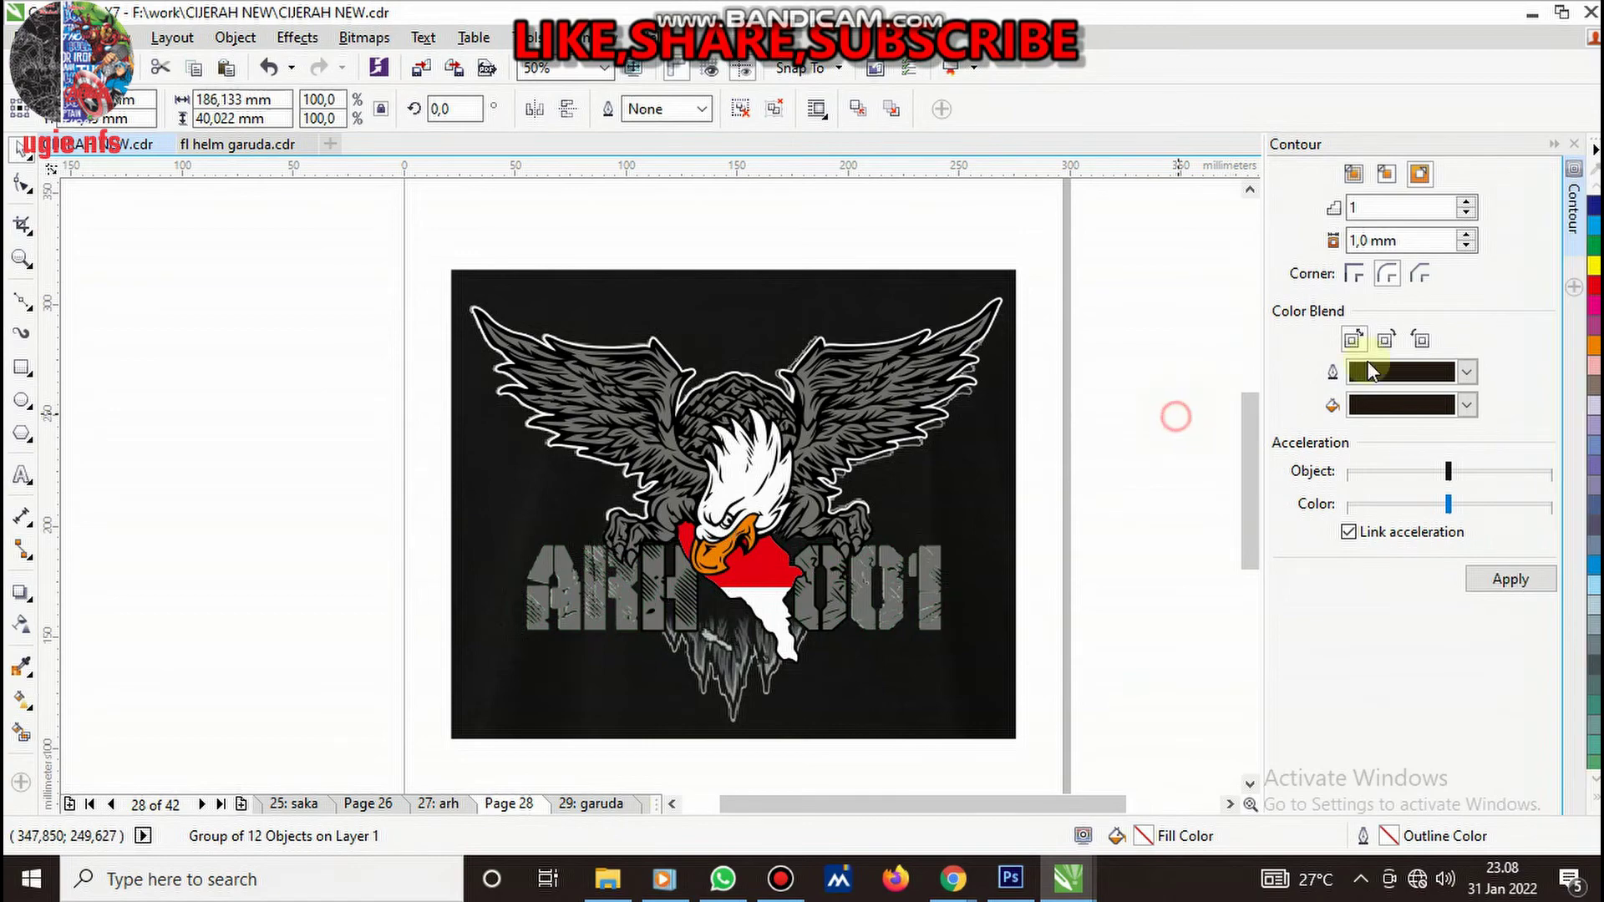
- Apply a 1.0 mm dark outside contour to the ARH 001 lettering group
left_click(1554, 144)
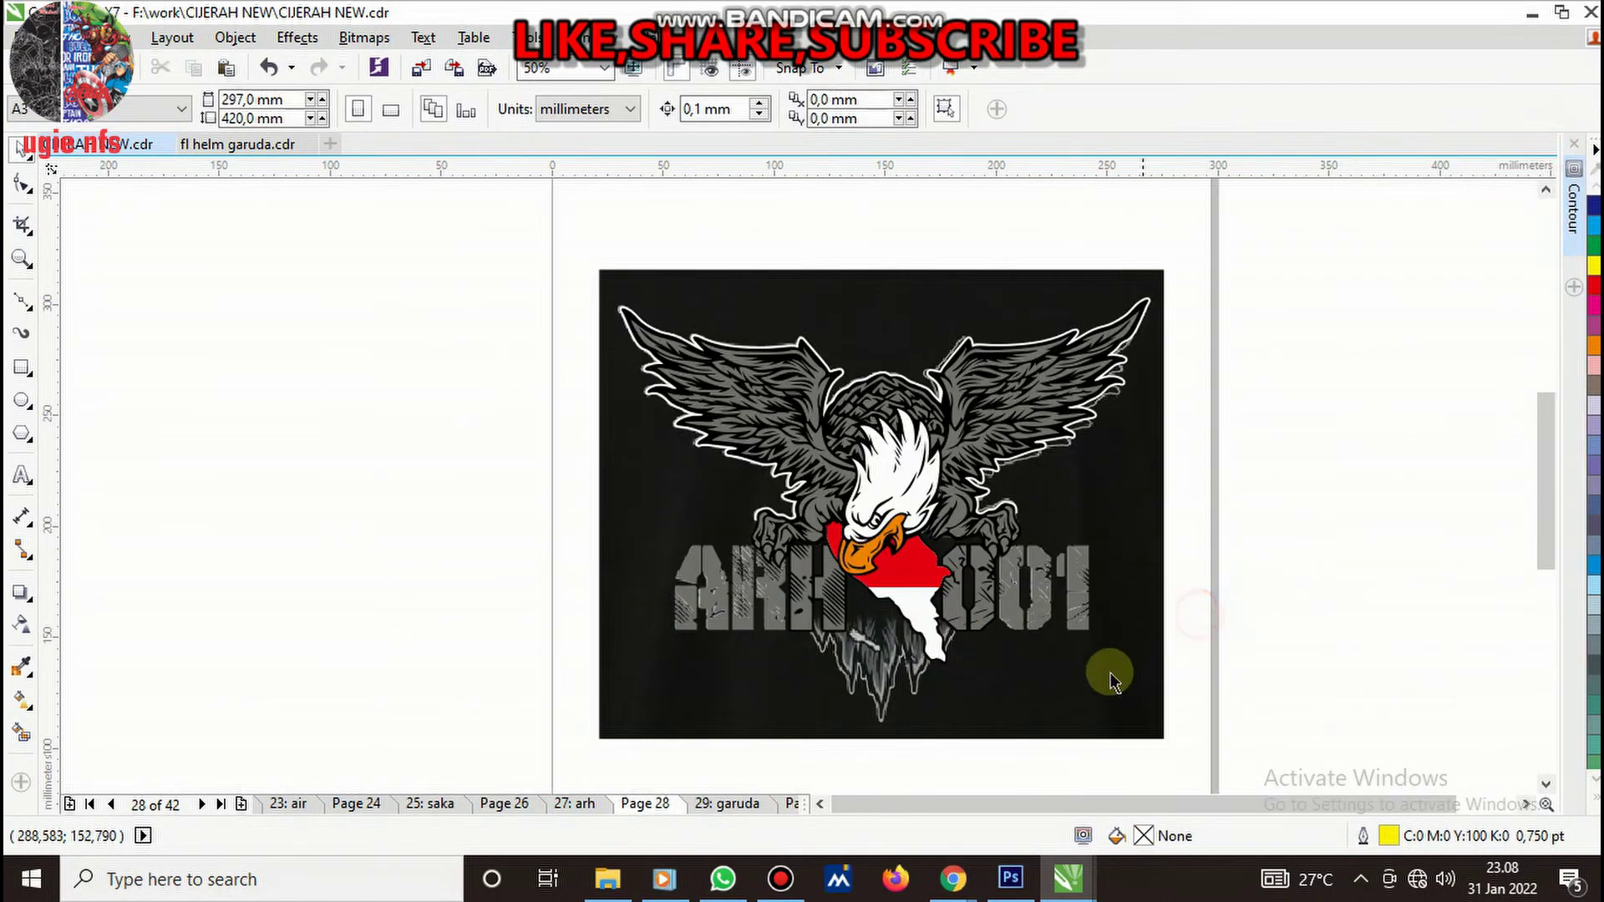
scroll(1042, 654, "up", 2)
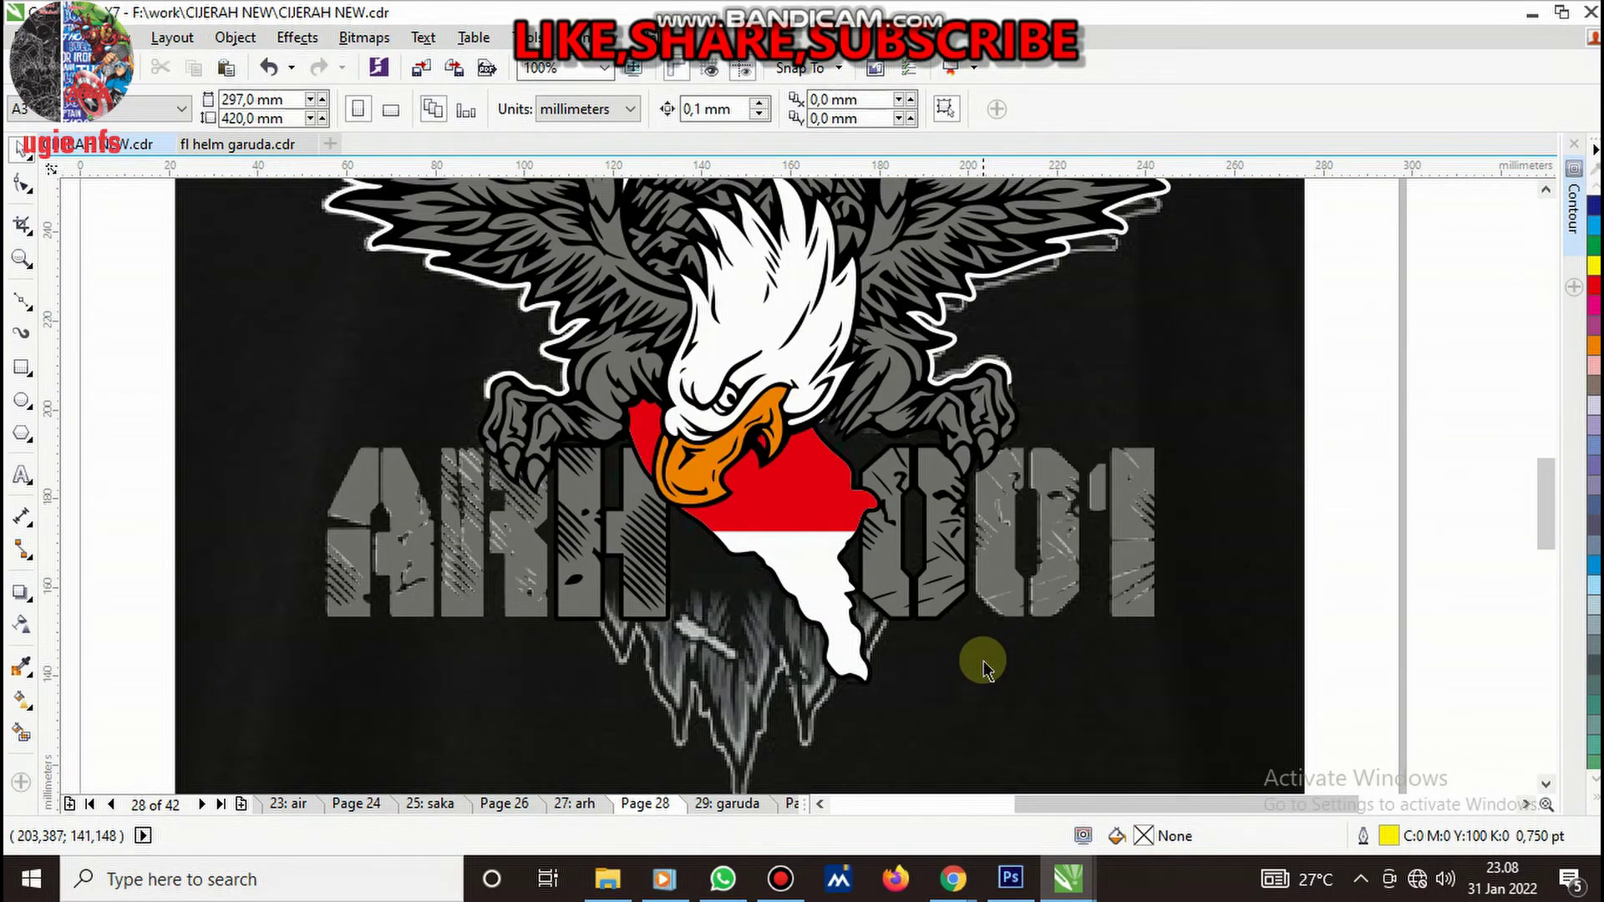
left_click(1003, 558)
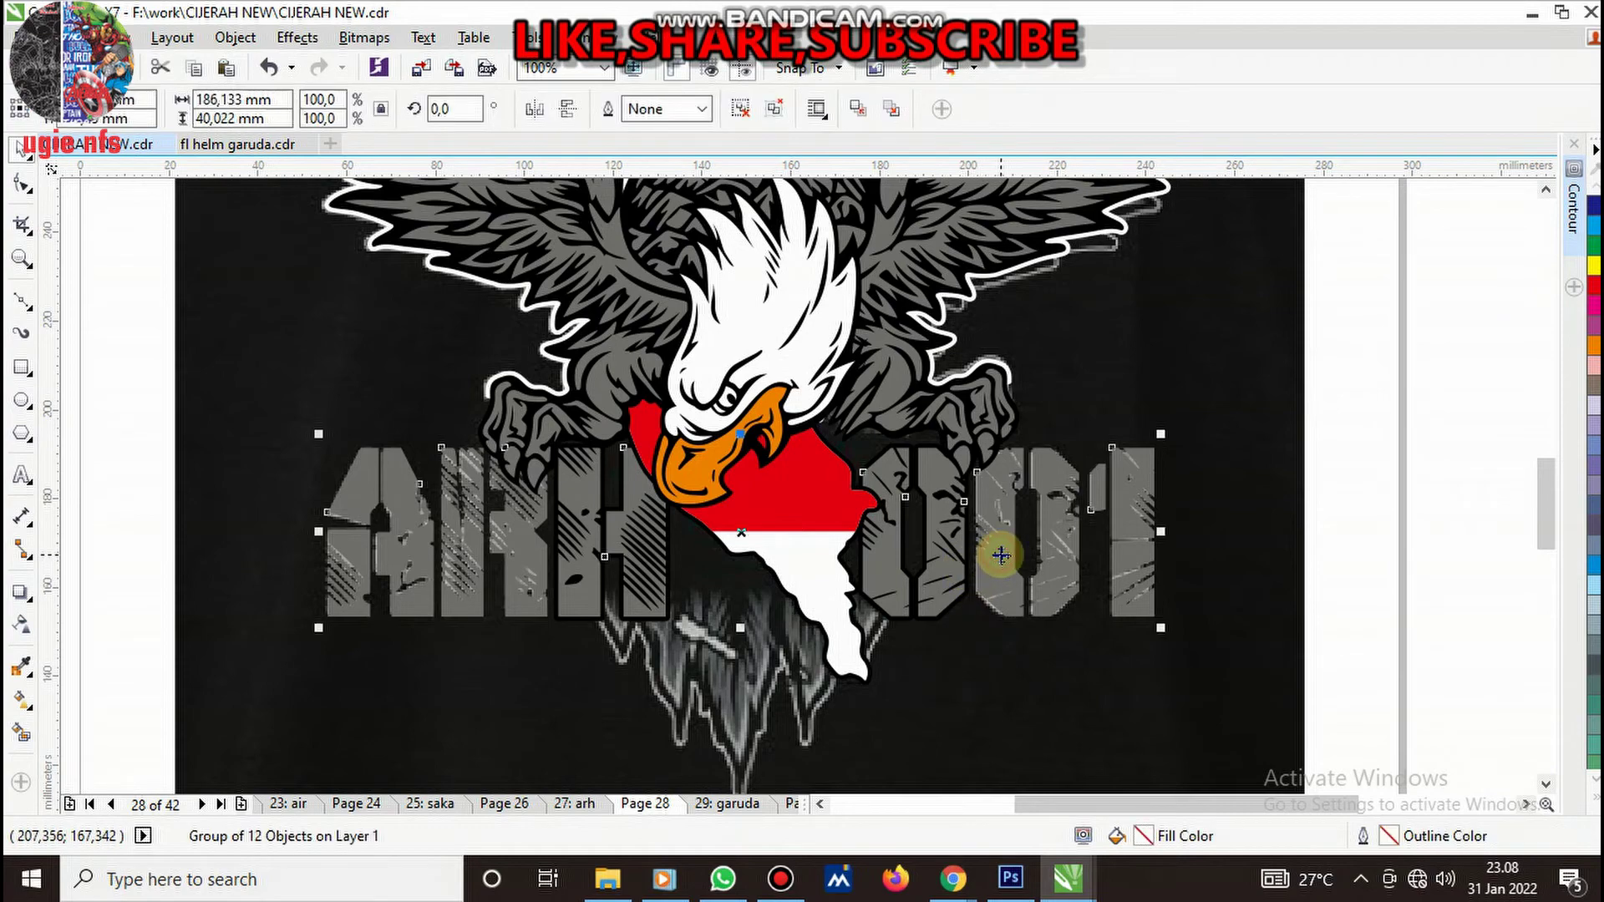
left_click(1570, 219)
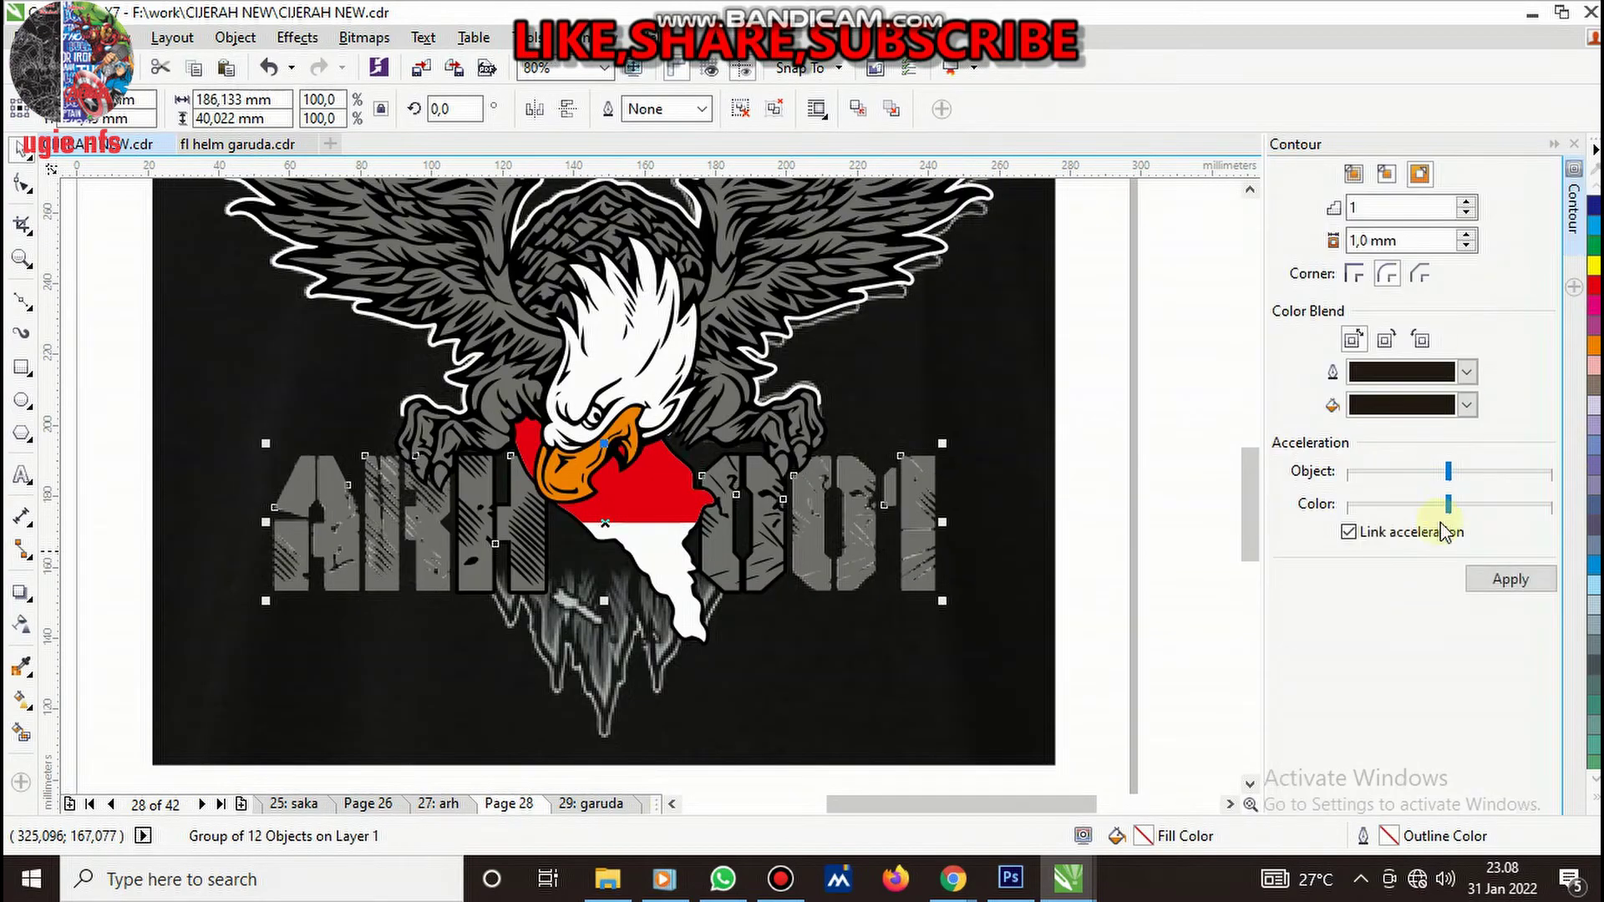
left_click(1489, 584)
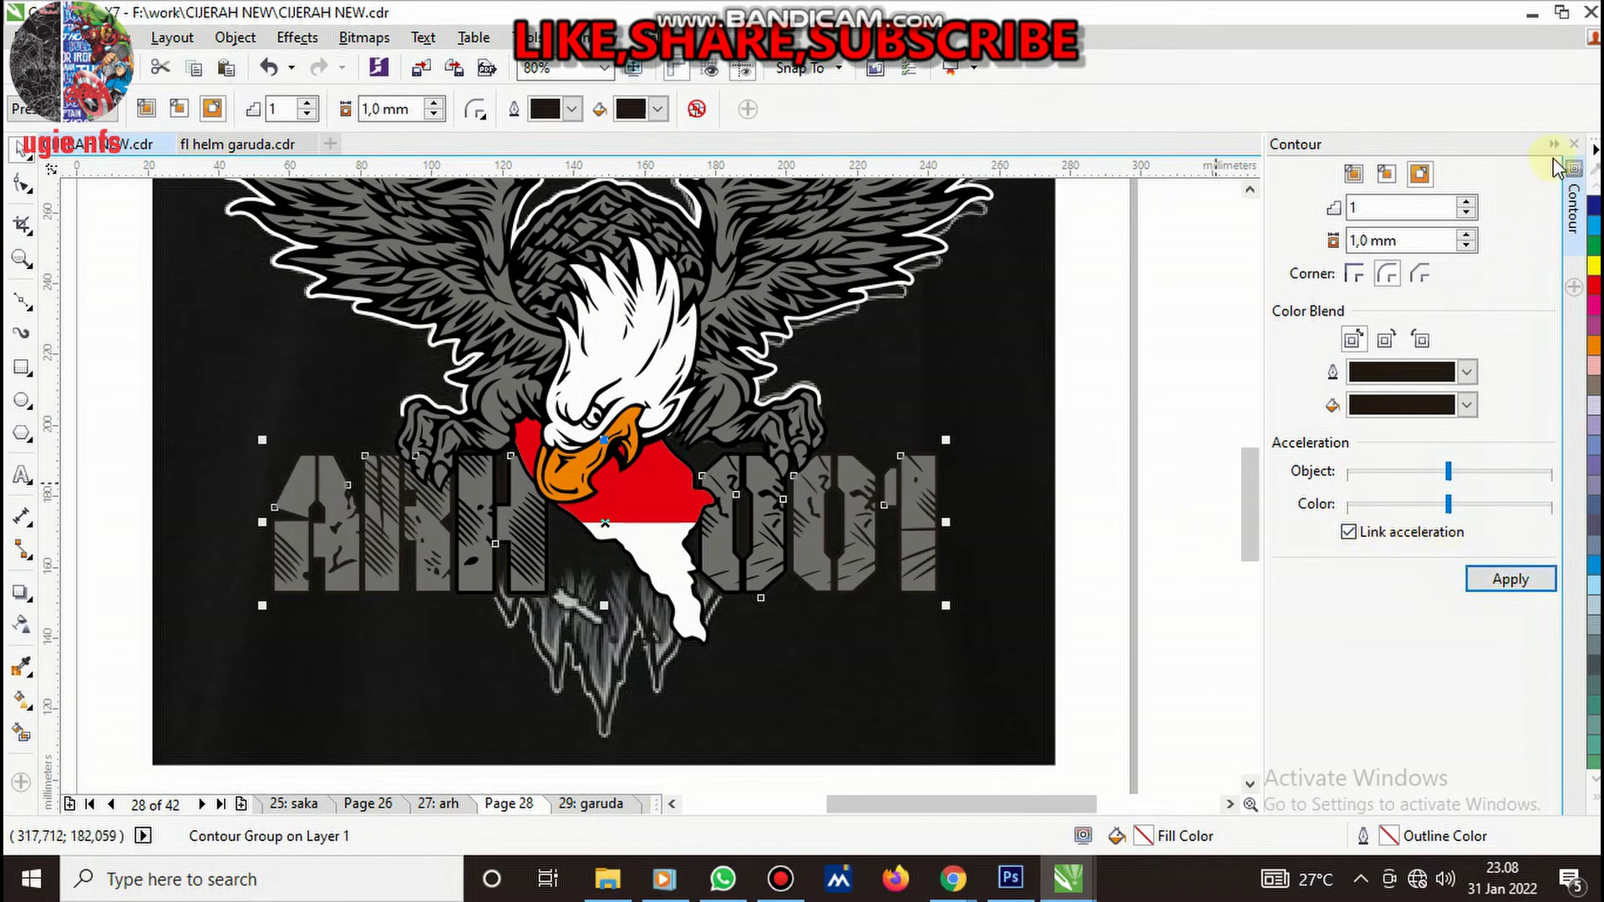
scroll(1131, 453, "up", 3)
scroll(1131, 458, "up", 3)
right_click(1135, 465)
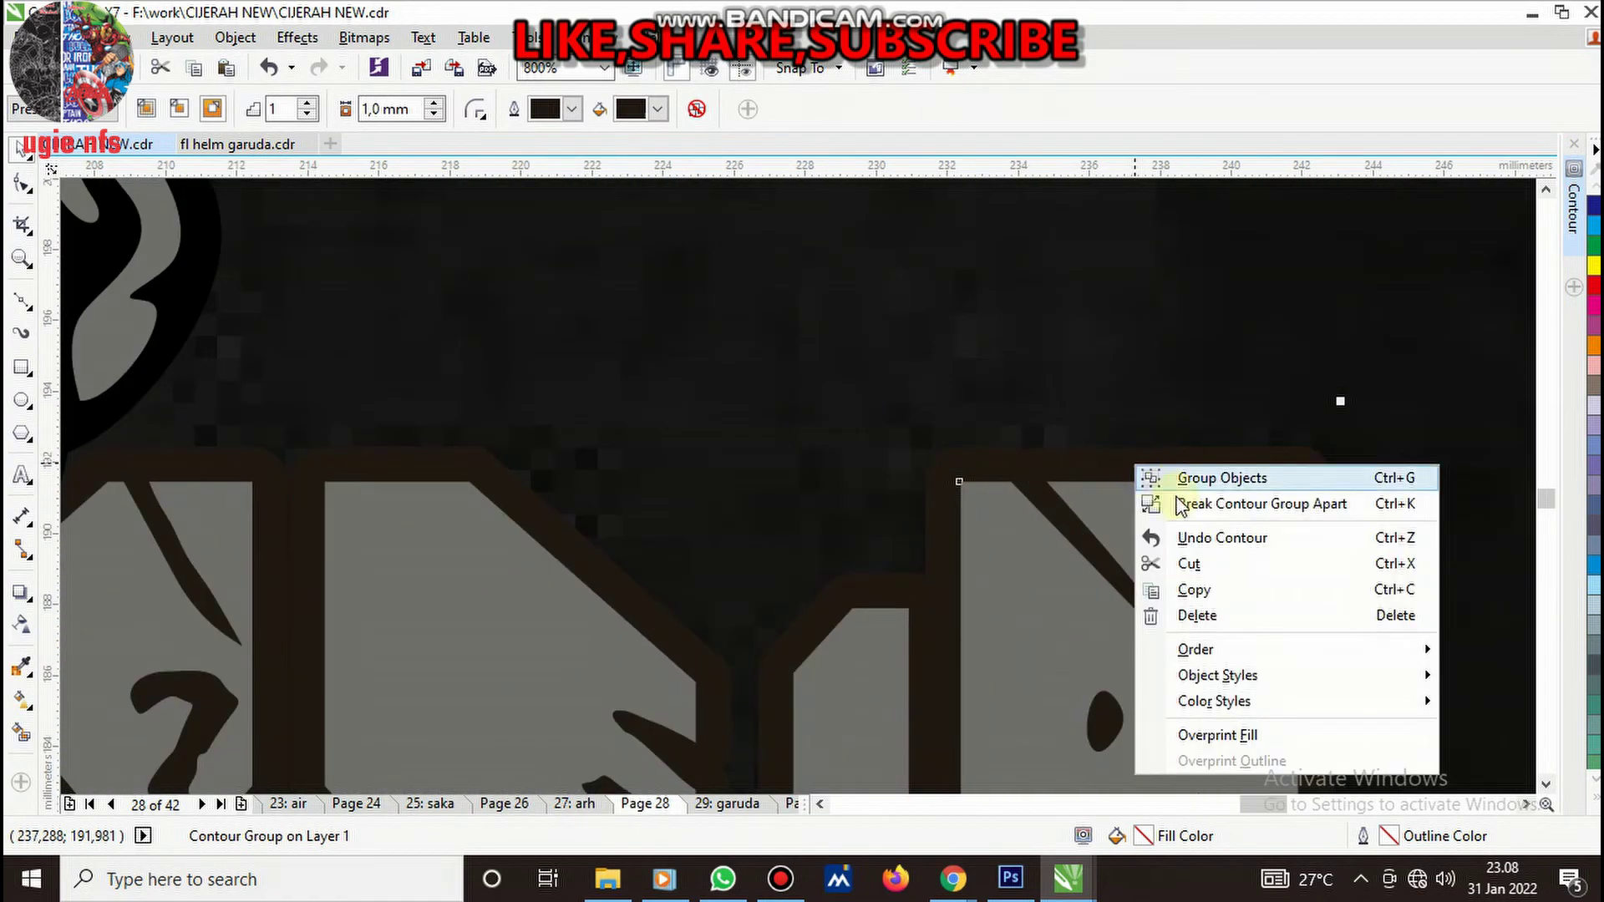
left_click(1180, 505)
left_click(23, 668)
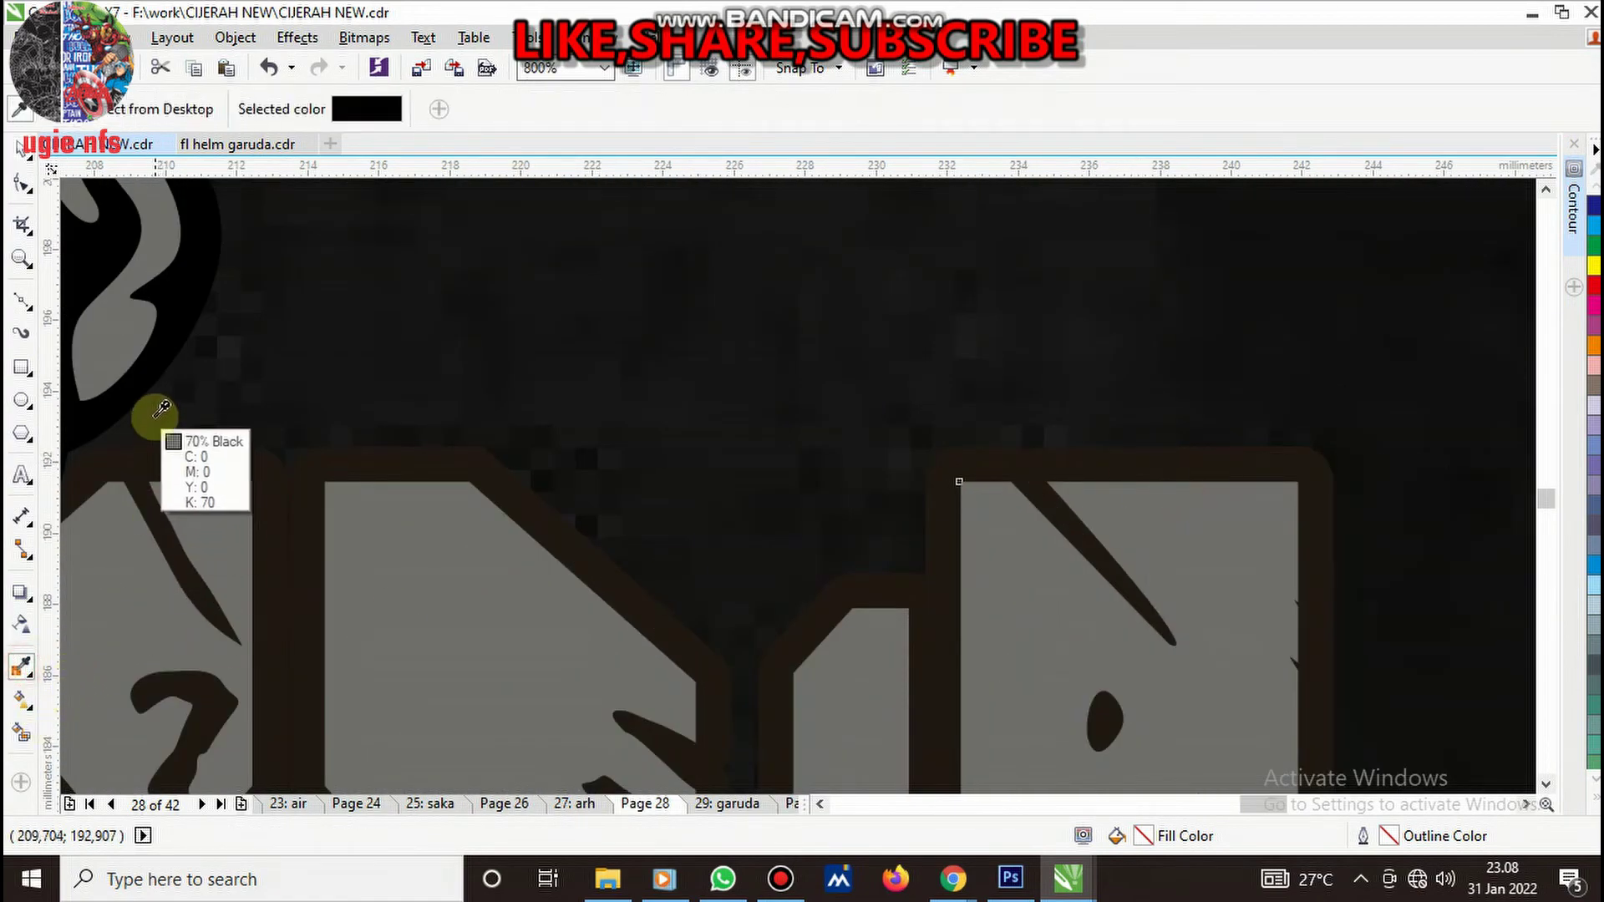
scroll(938, 562, "down", 2)
scroll(944, 577, "down", 3)
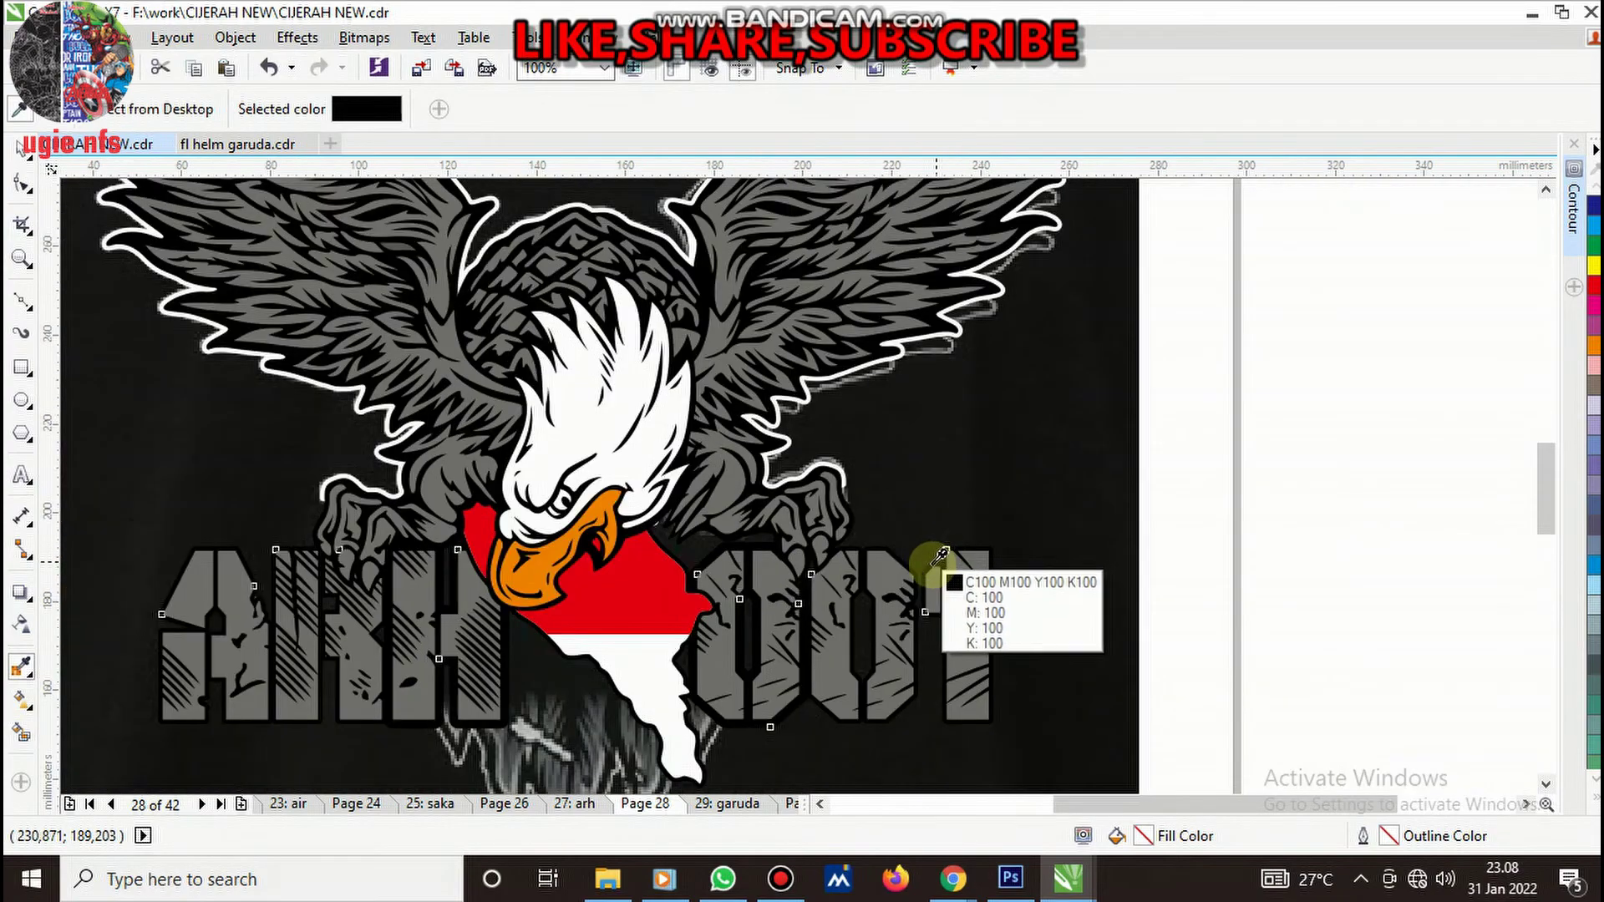
scroll(1010, 648, "down", 1)
key("space")
scroll(878, 664, "up", 3)
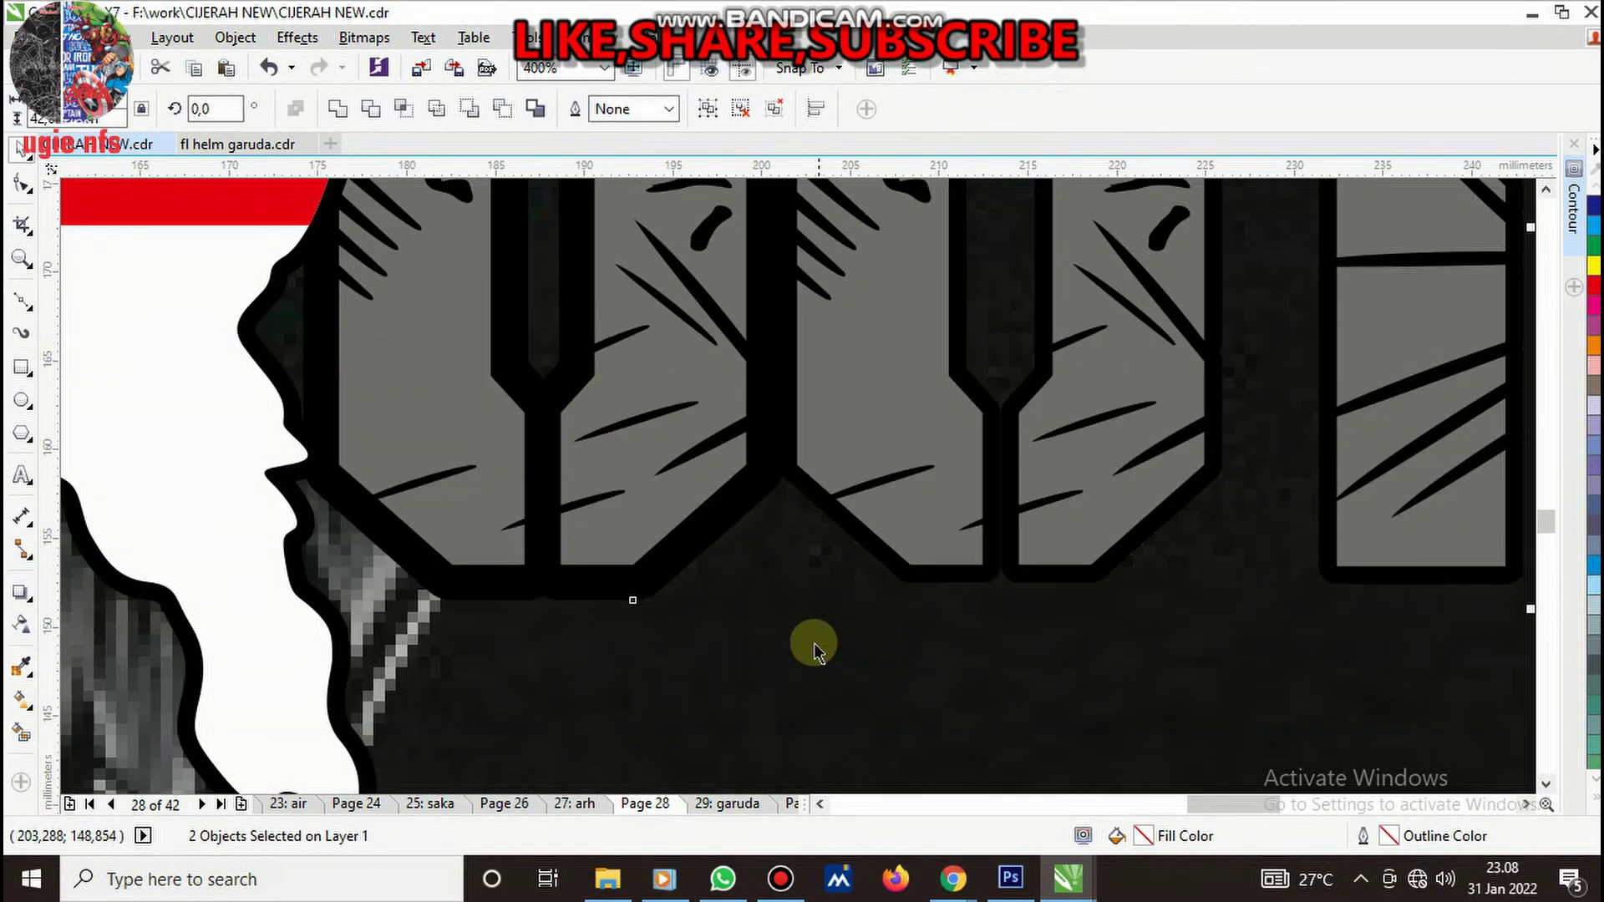
left_click(23, 185)
left_click(666, 533)
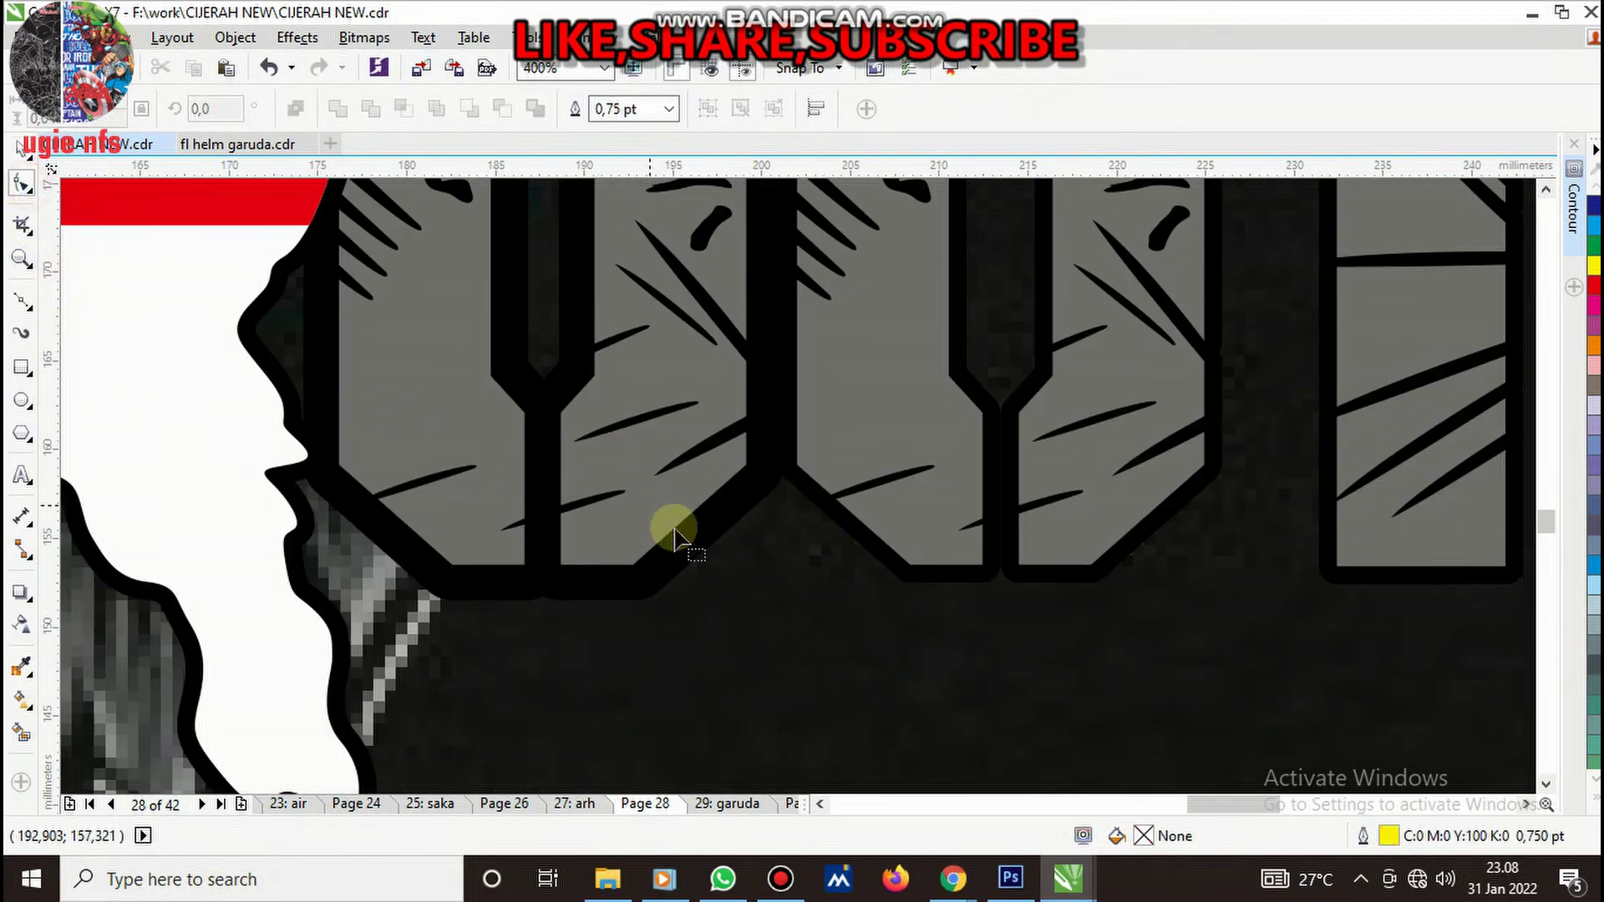
scroll(662, 581, "up", 1)
left_click(631, 635)
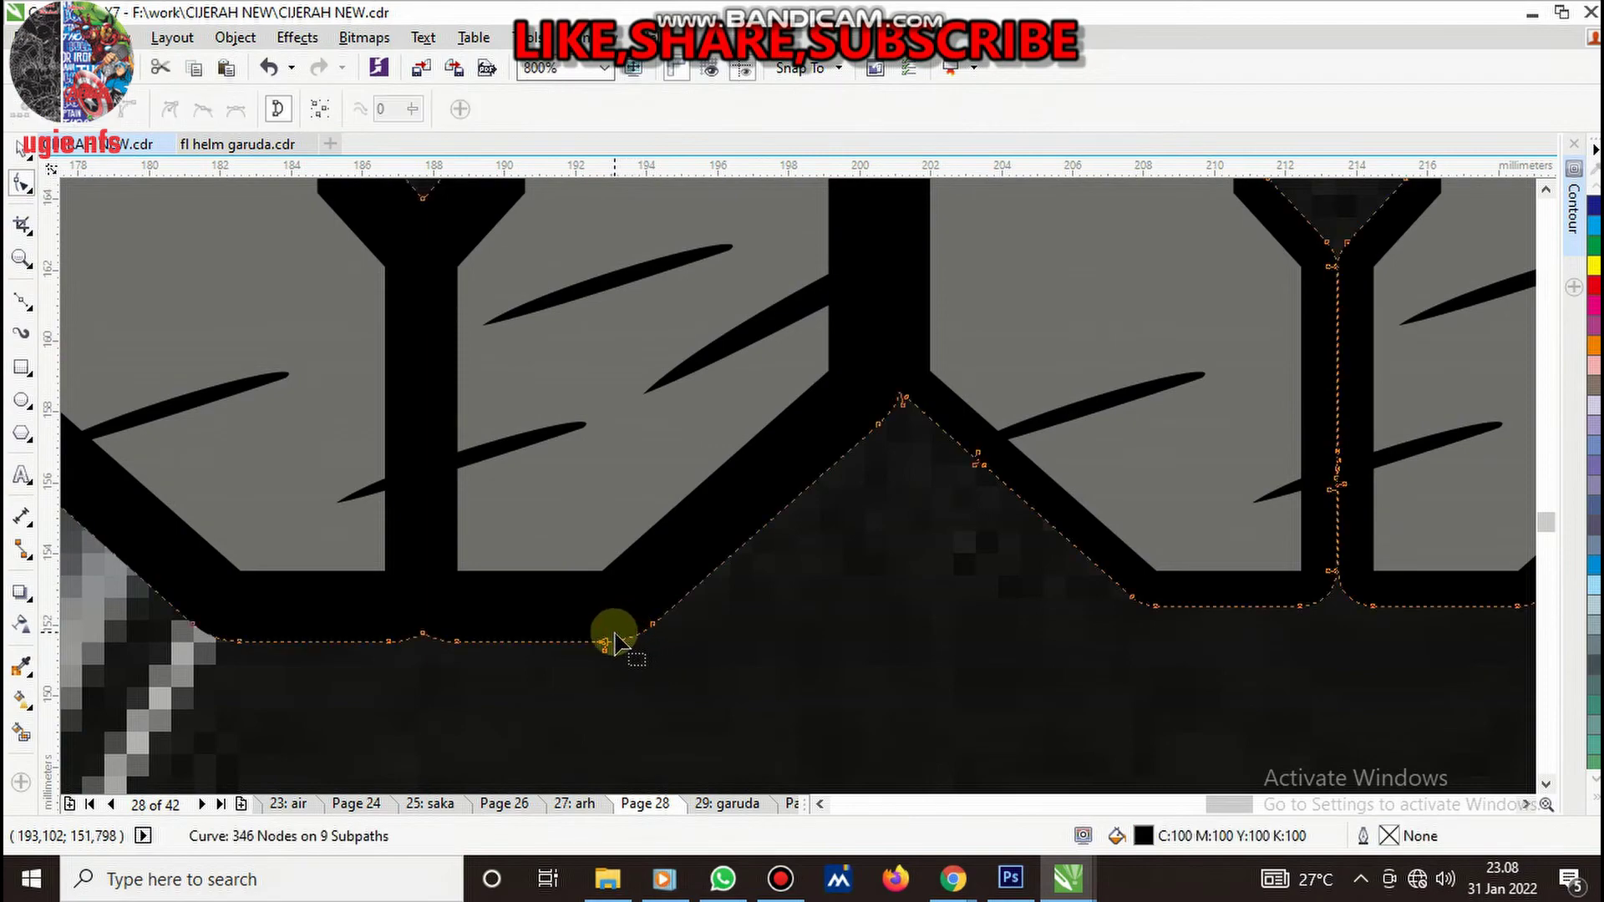
scroll(675, 635, "down", 2)
scroll(841, 623, "down", 2)
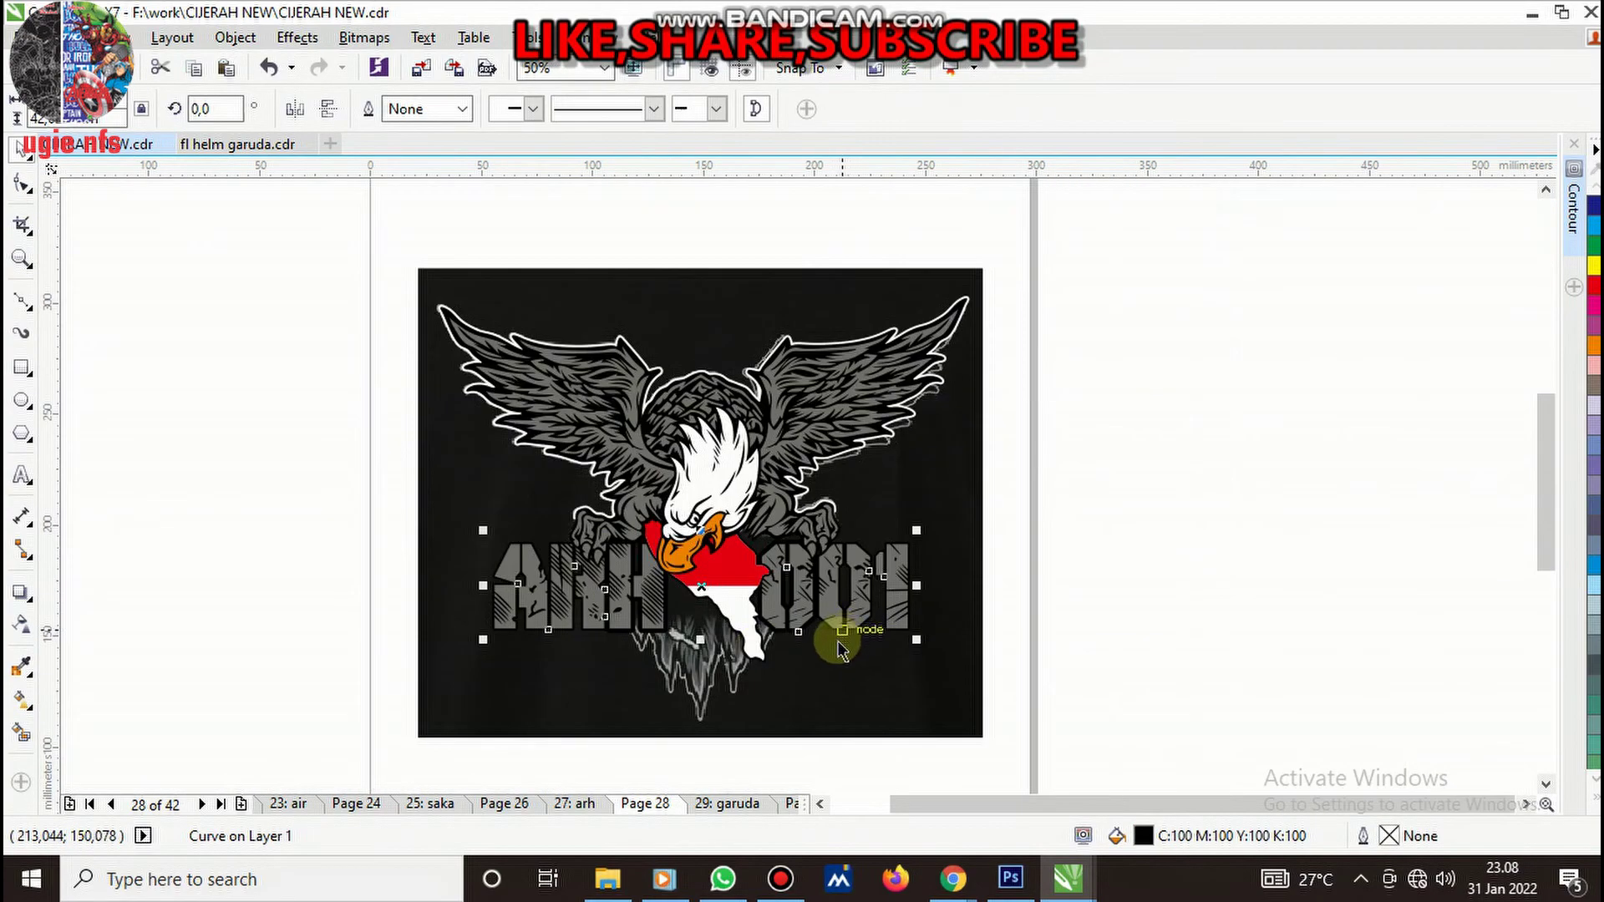
scroll(835, 637, "up", 1)
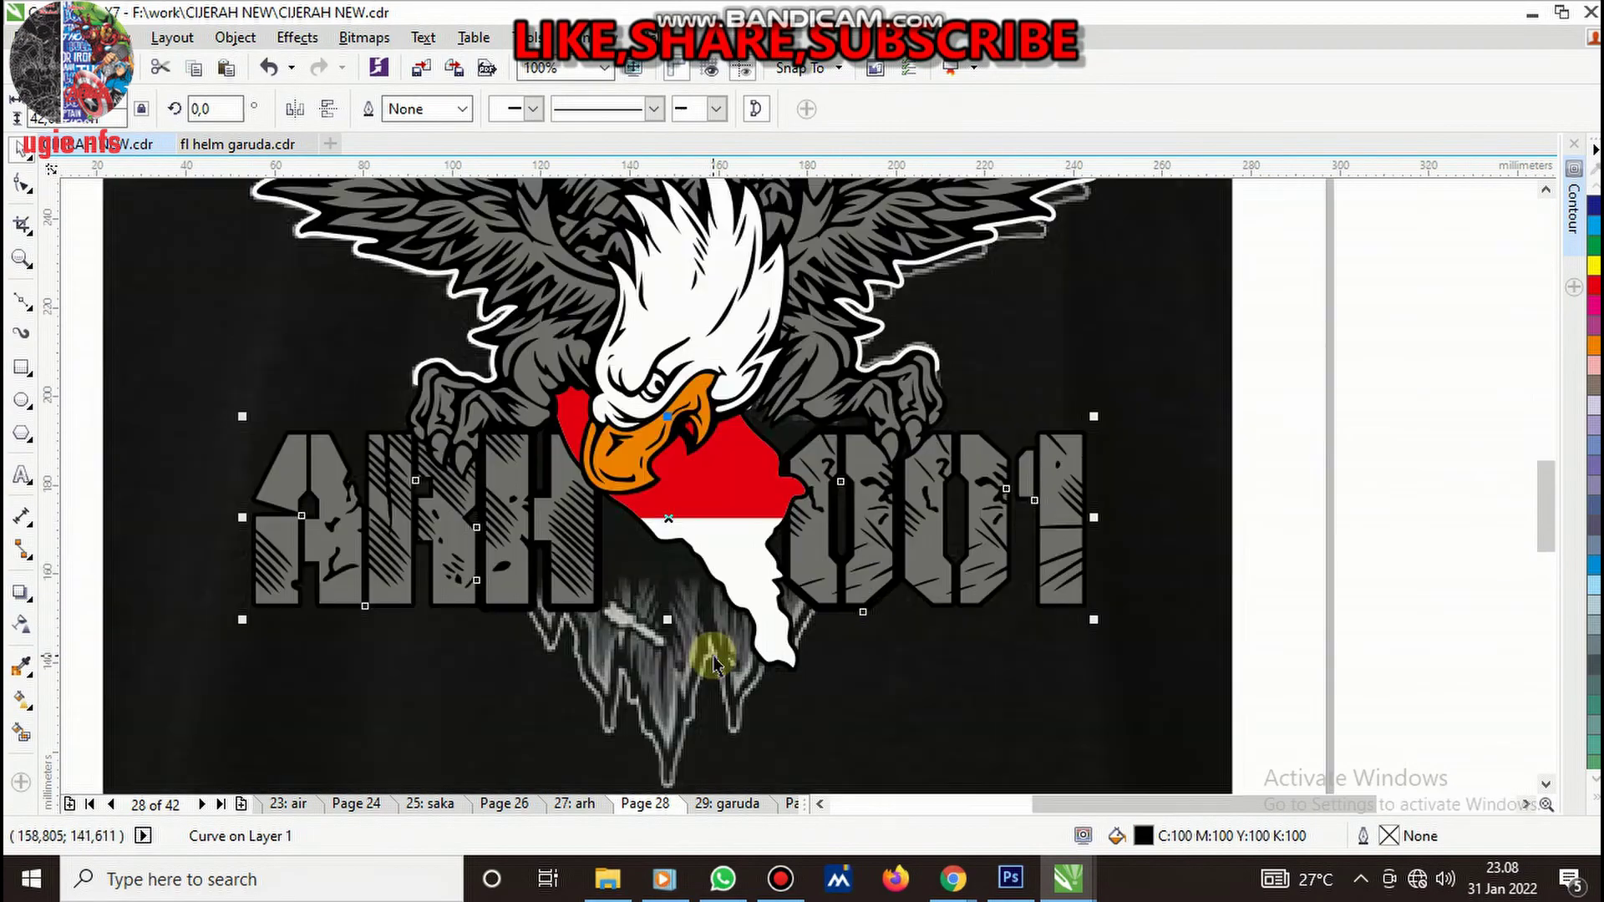
left_click(861, 607)
scroll(852, 608, "up", 2)
left_click_drag(840, 603, 907, 635)
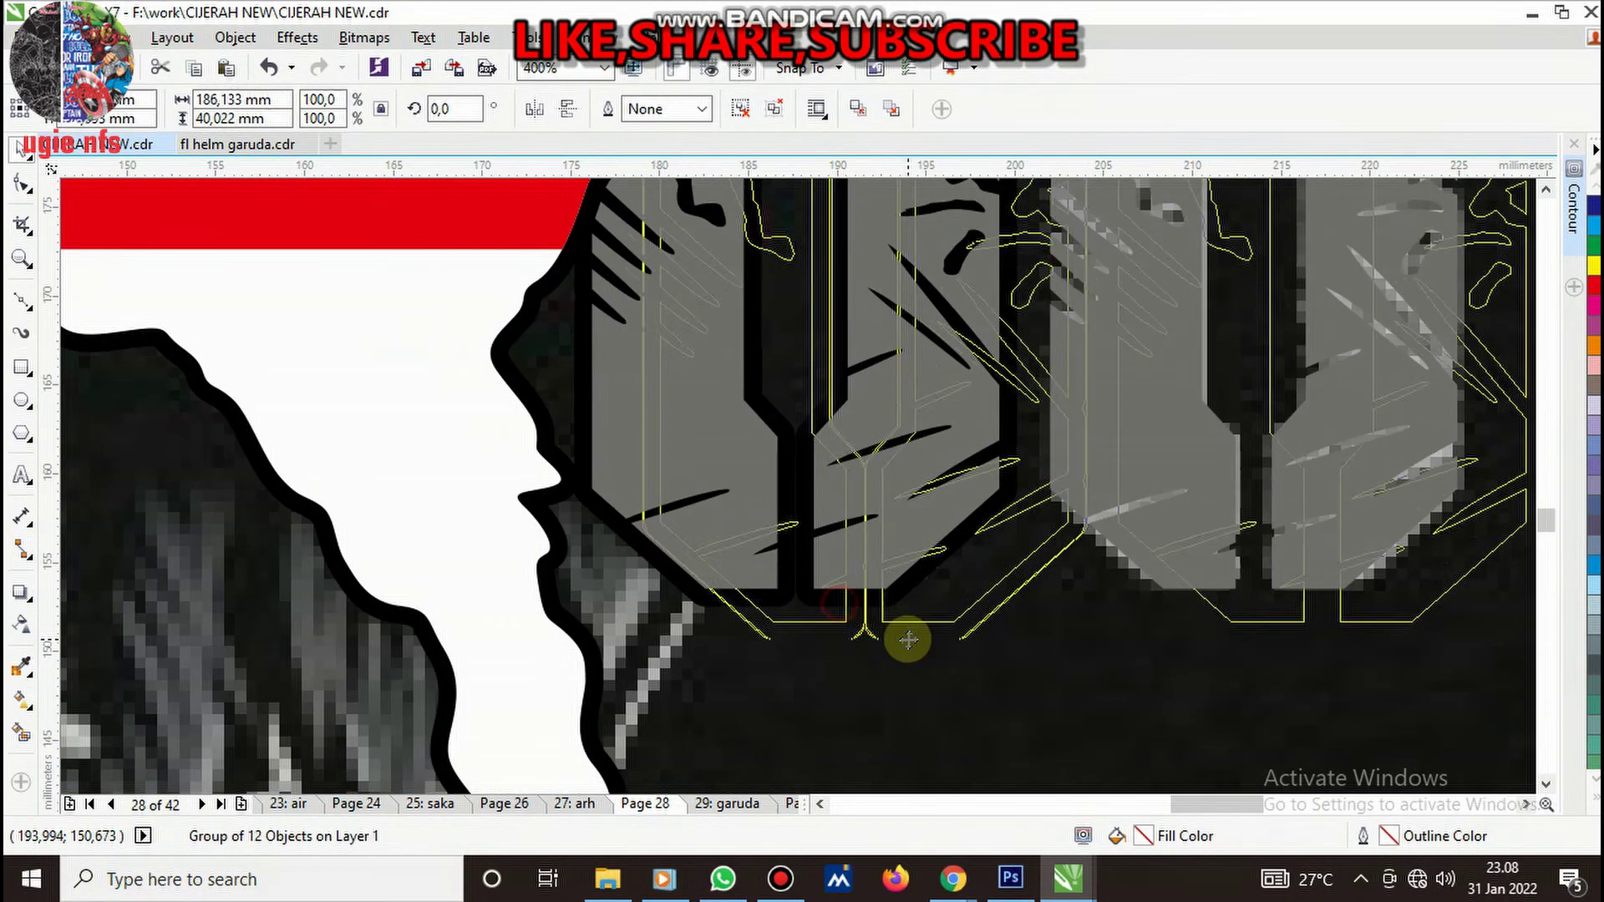
left_click(269, 74)
right_click(676, 441)
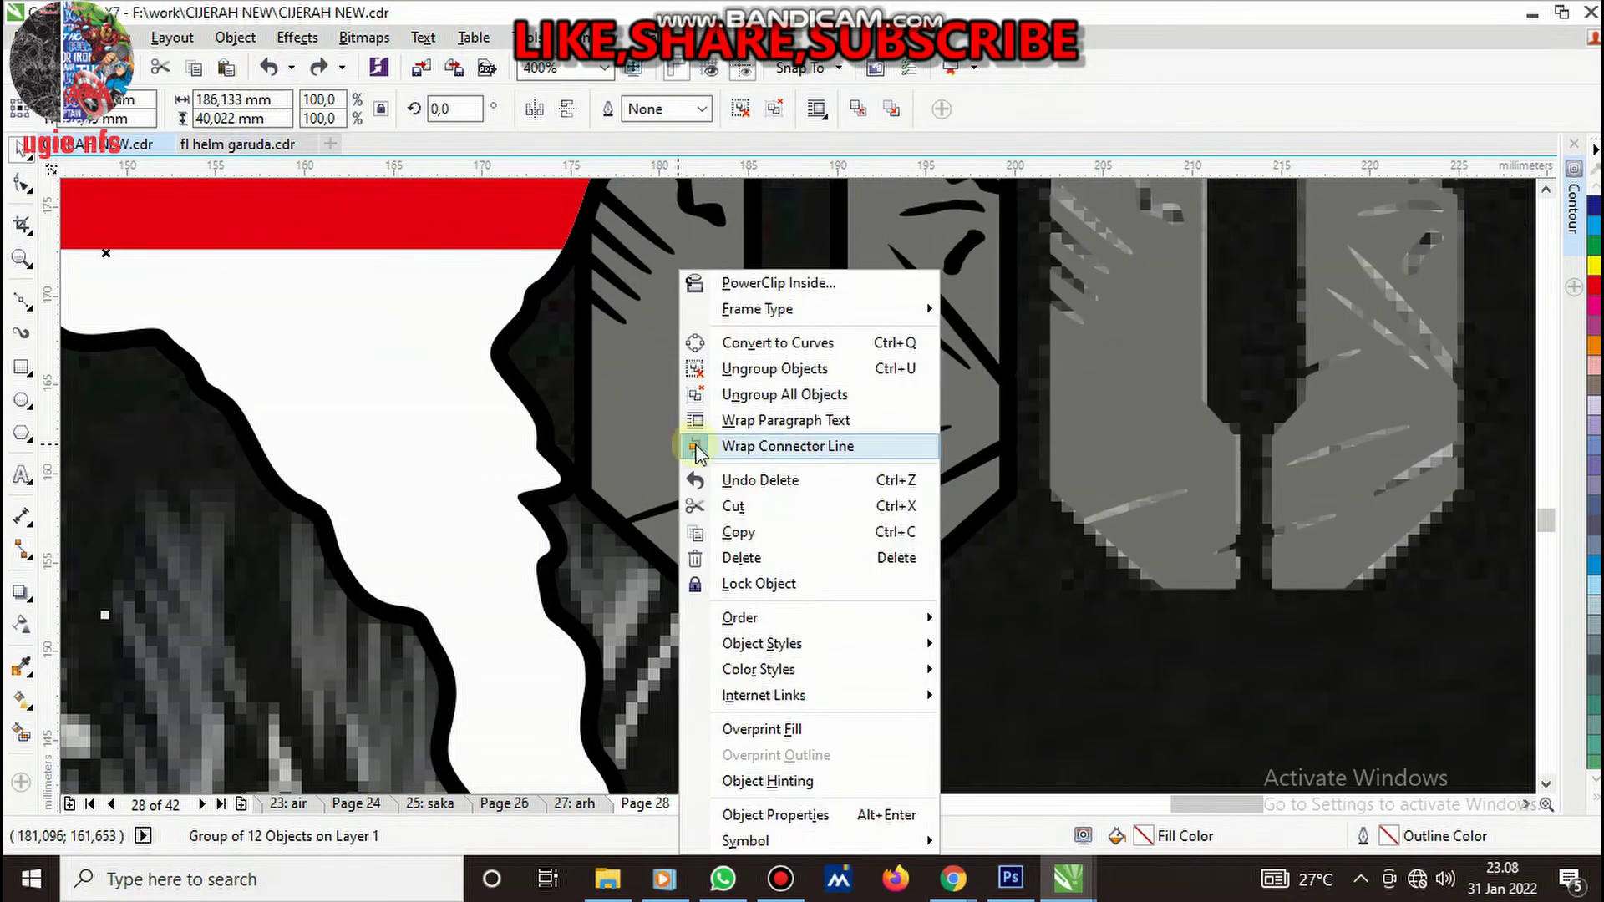
left_click(390, 404)
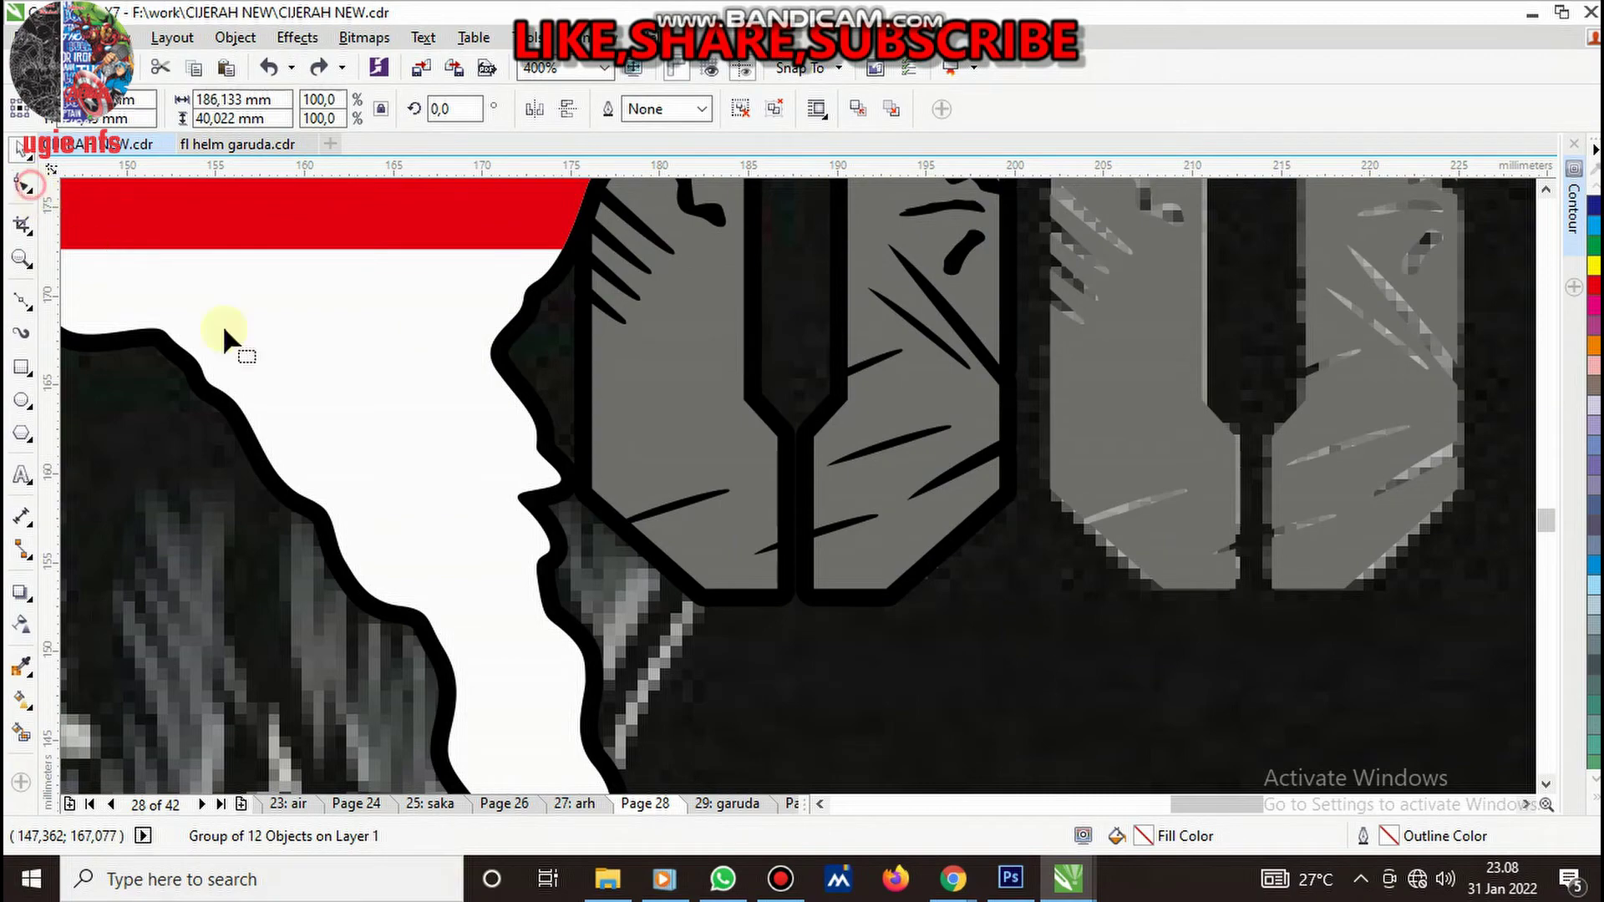
key("F10")
left_click(767, 414)
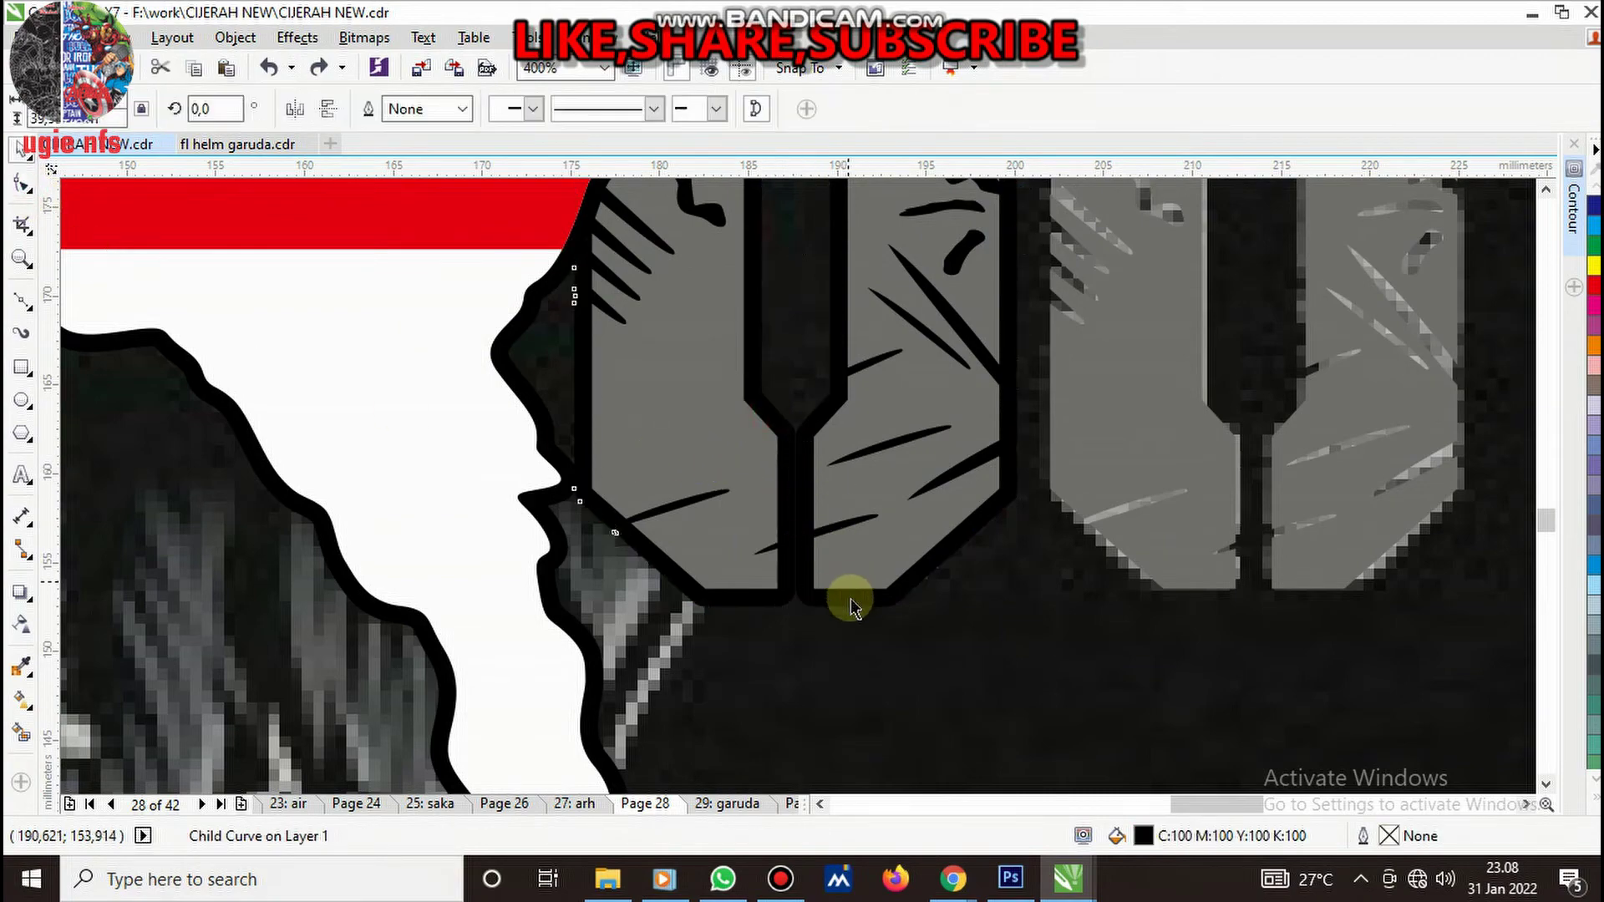
scroll(476, 563, "down", 3)
scroll(276, 614, "up", 3)
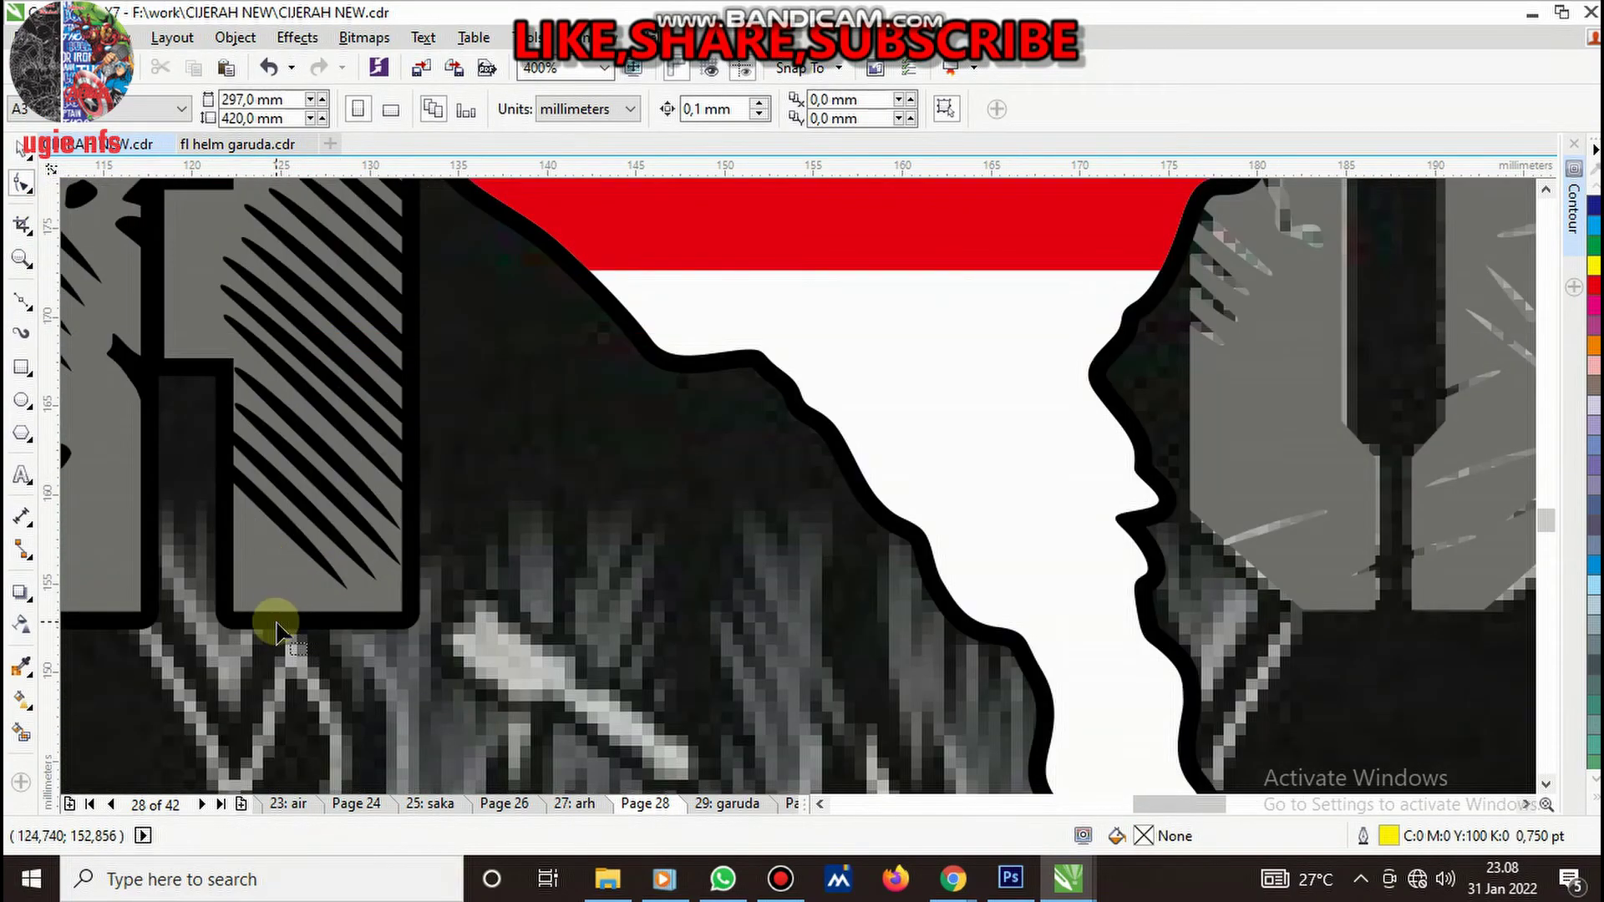
left_click(280, 626)
scroll(539, 652, "down", 3)
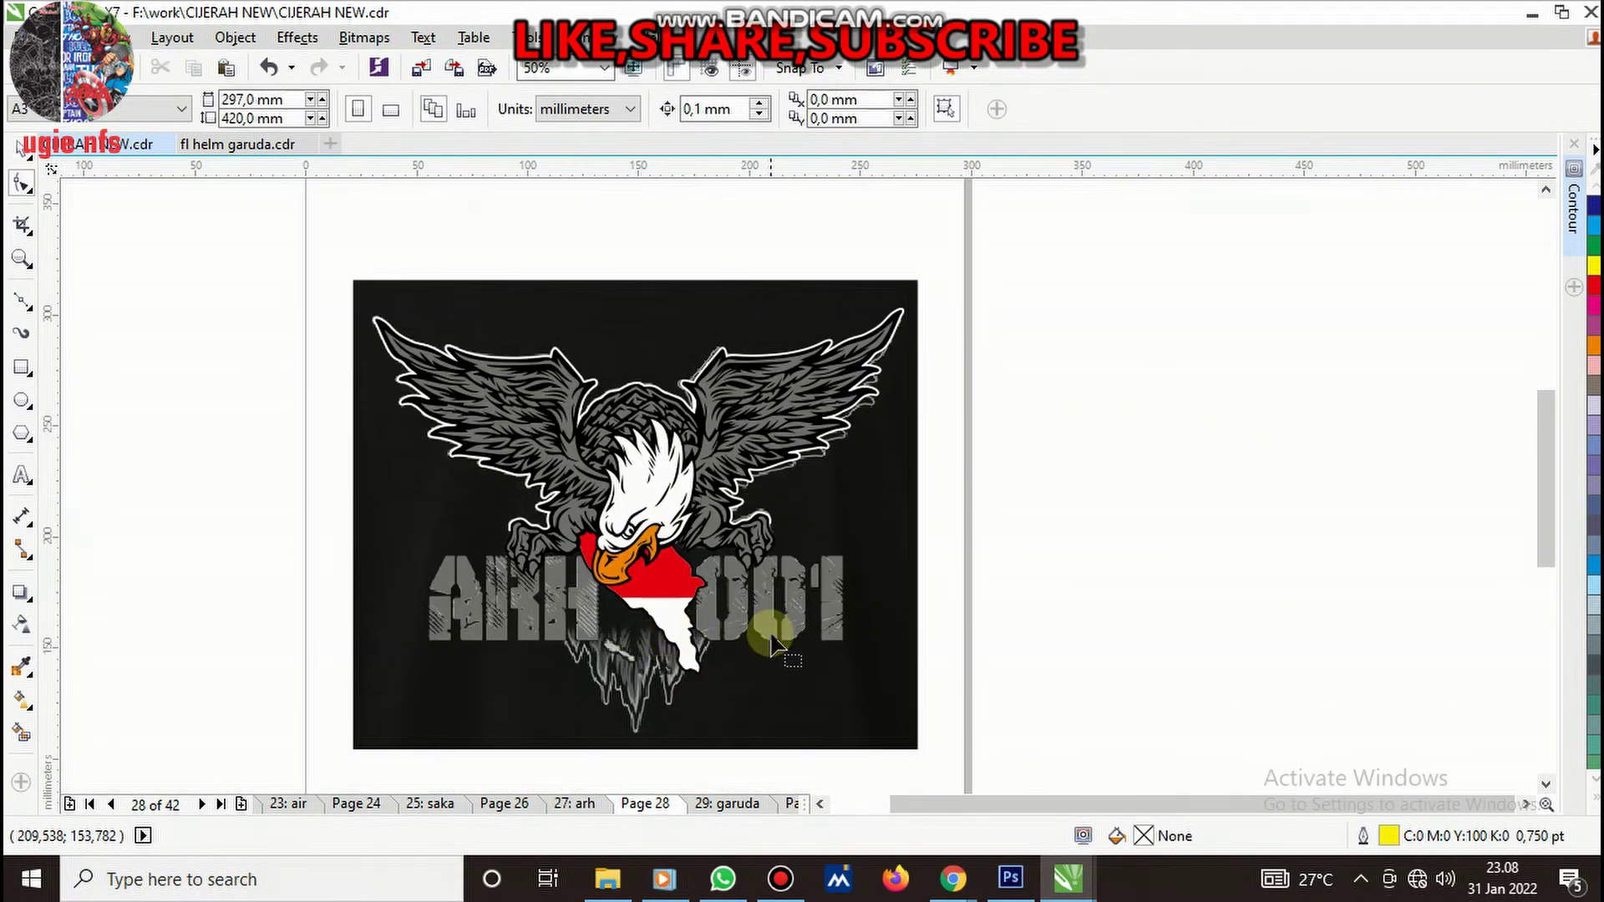
scroll(772, 644, "up", 1)
- Apply a 1 mm outside contour to the ARH 001 lettering and break it apart
left_click(850, 635)
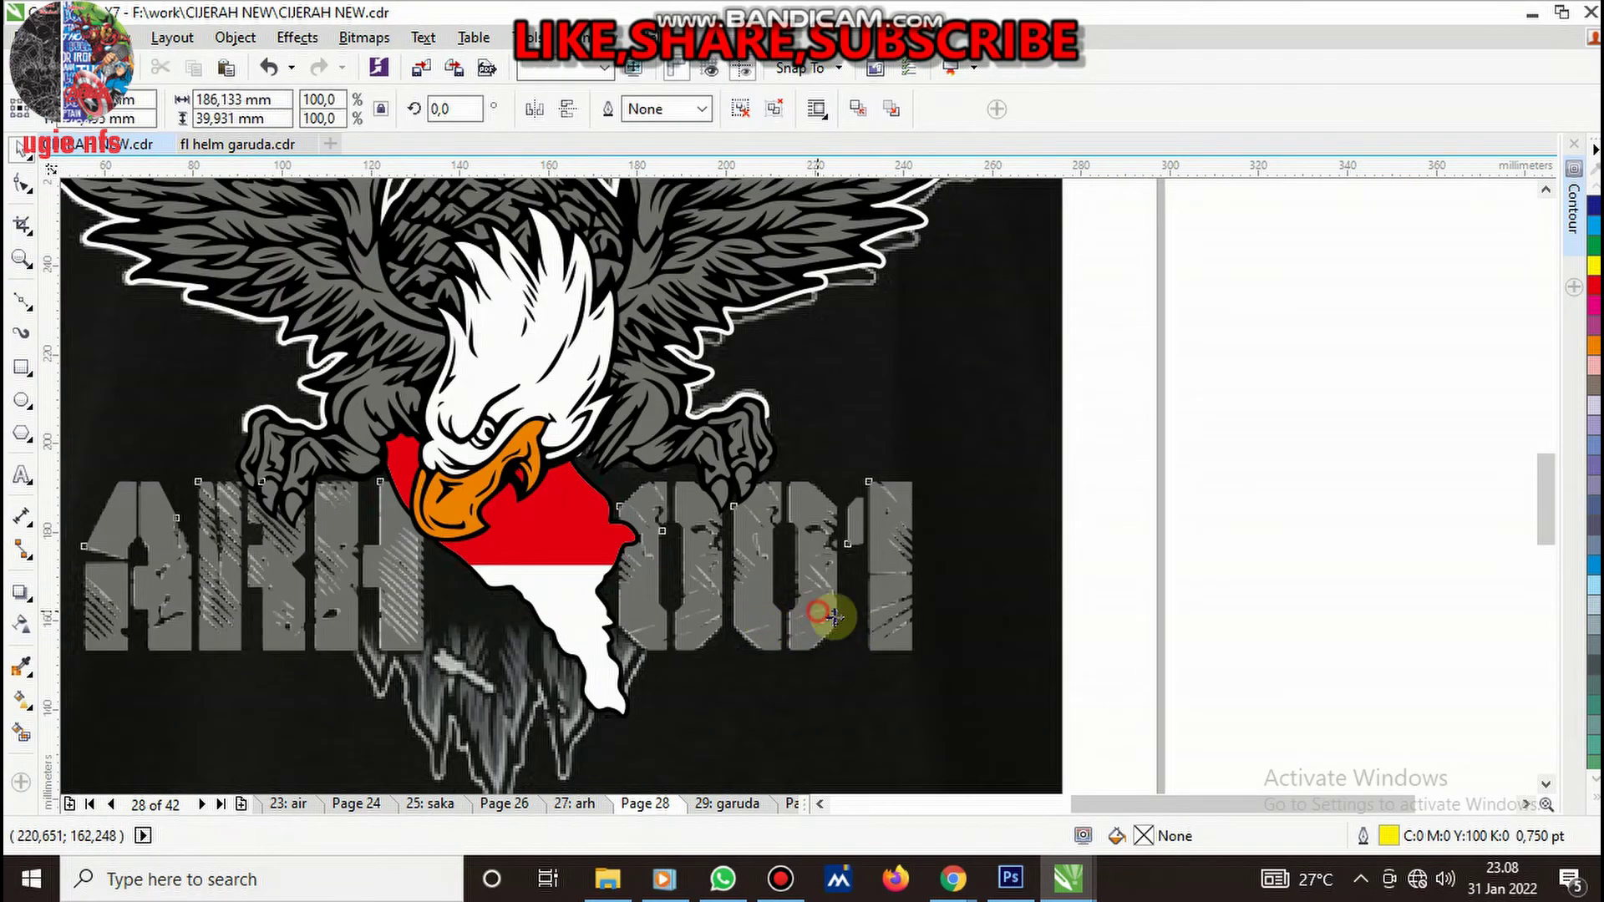
left_click(1575, 215)
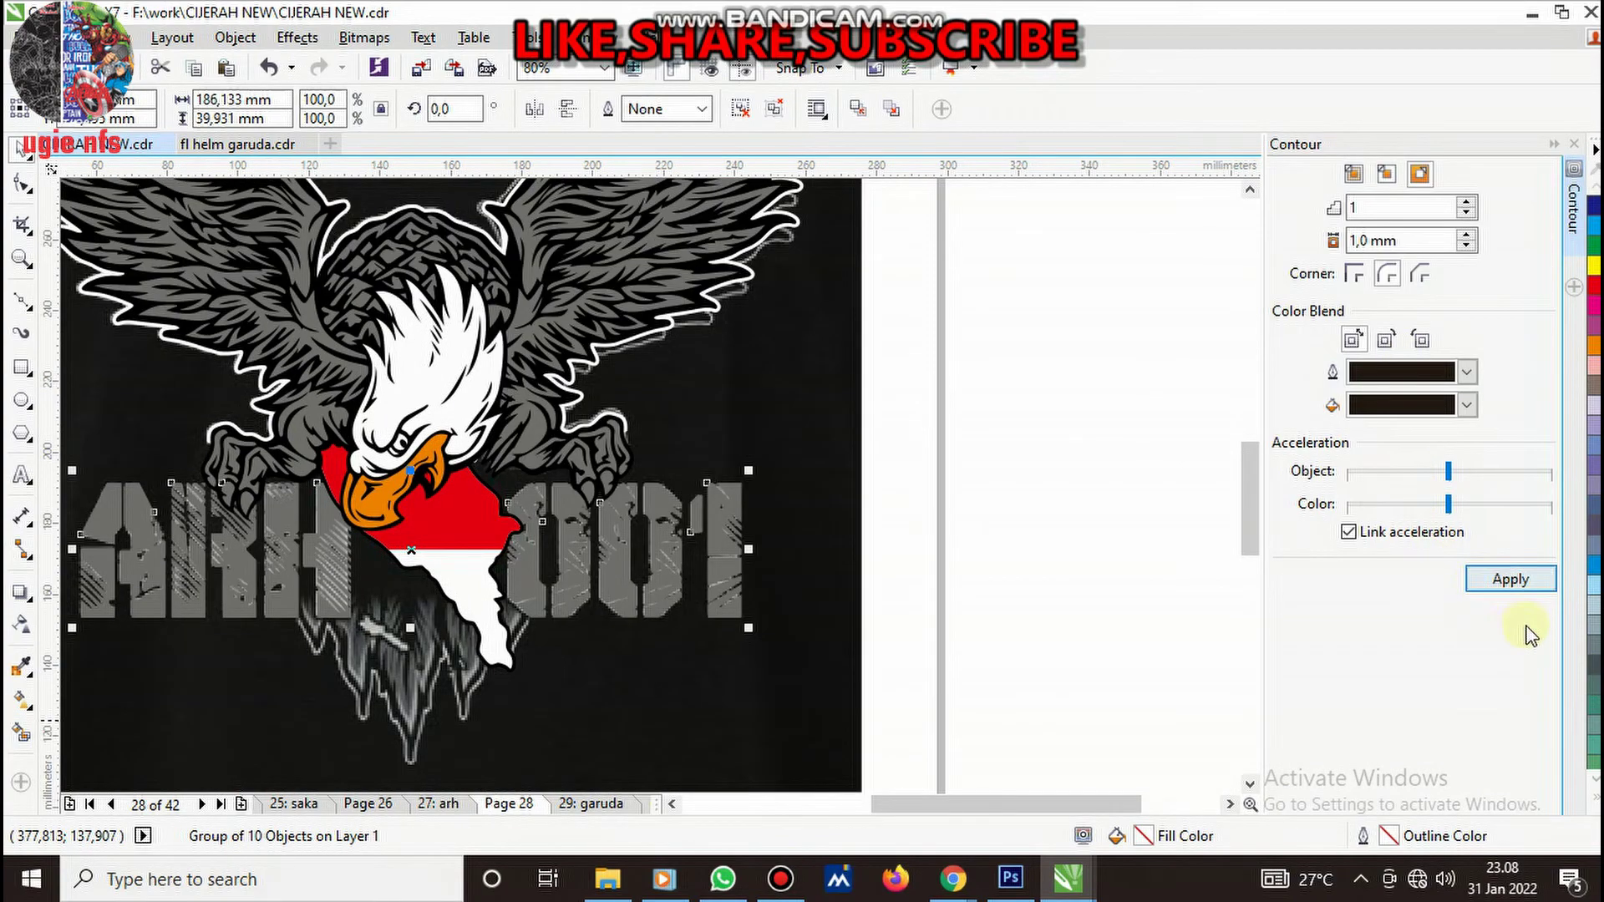
left_click(1494, 584)
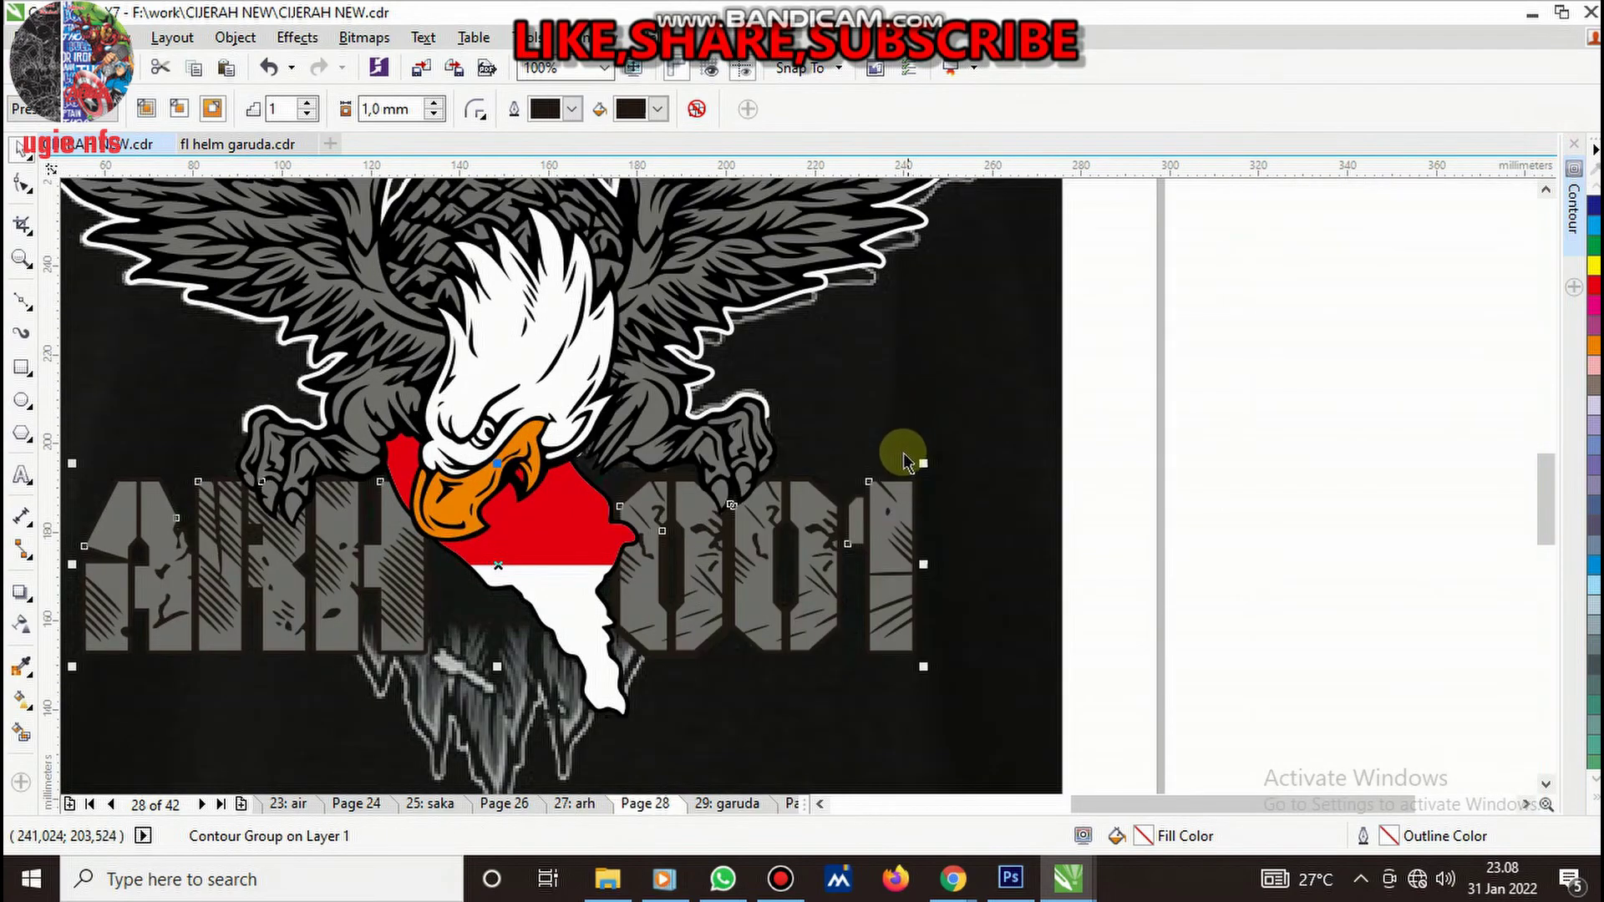
scroll(898, 573, "up", 5)
right_click(876, 612)
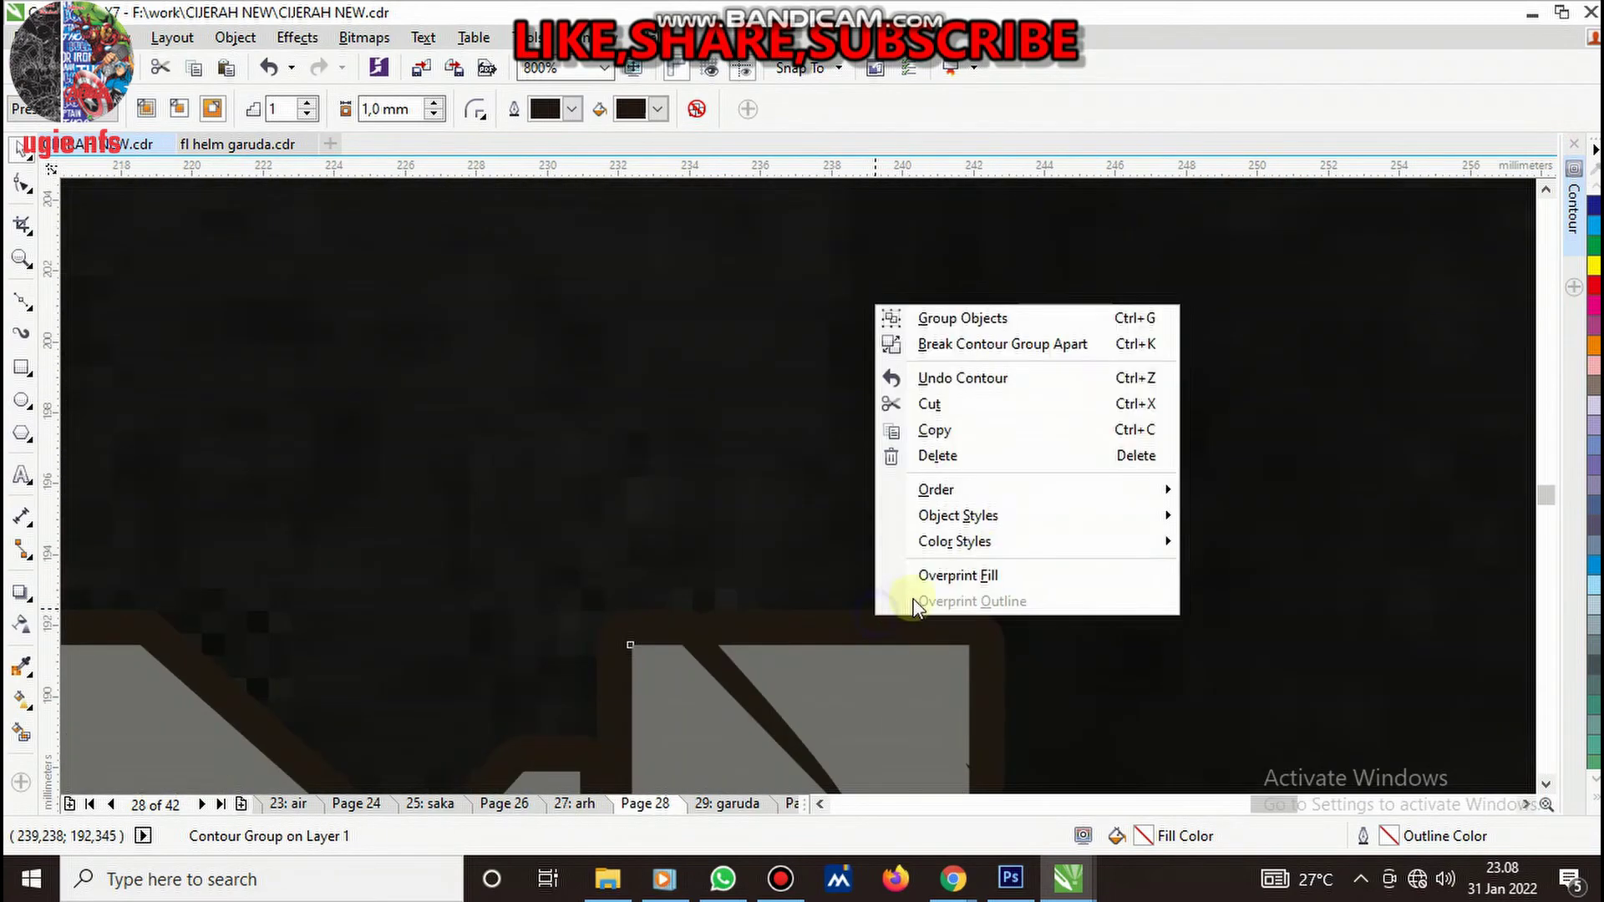
left_click(1006, 351)
- Fill the contour with sampled black and group it with the lettering
left_click(23, 671)
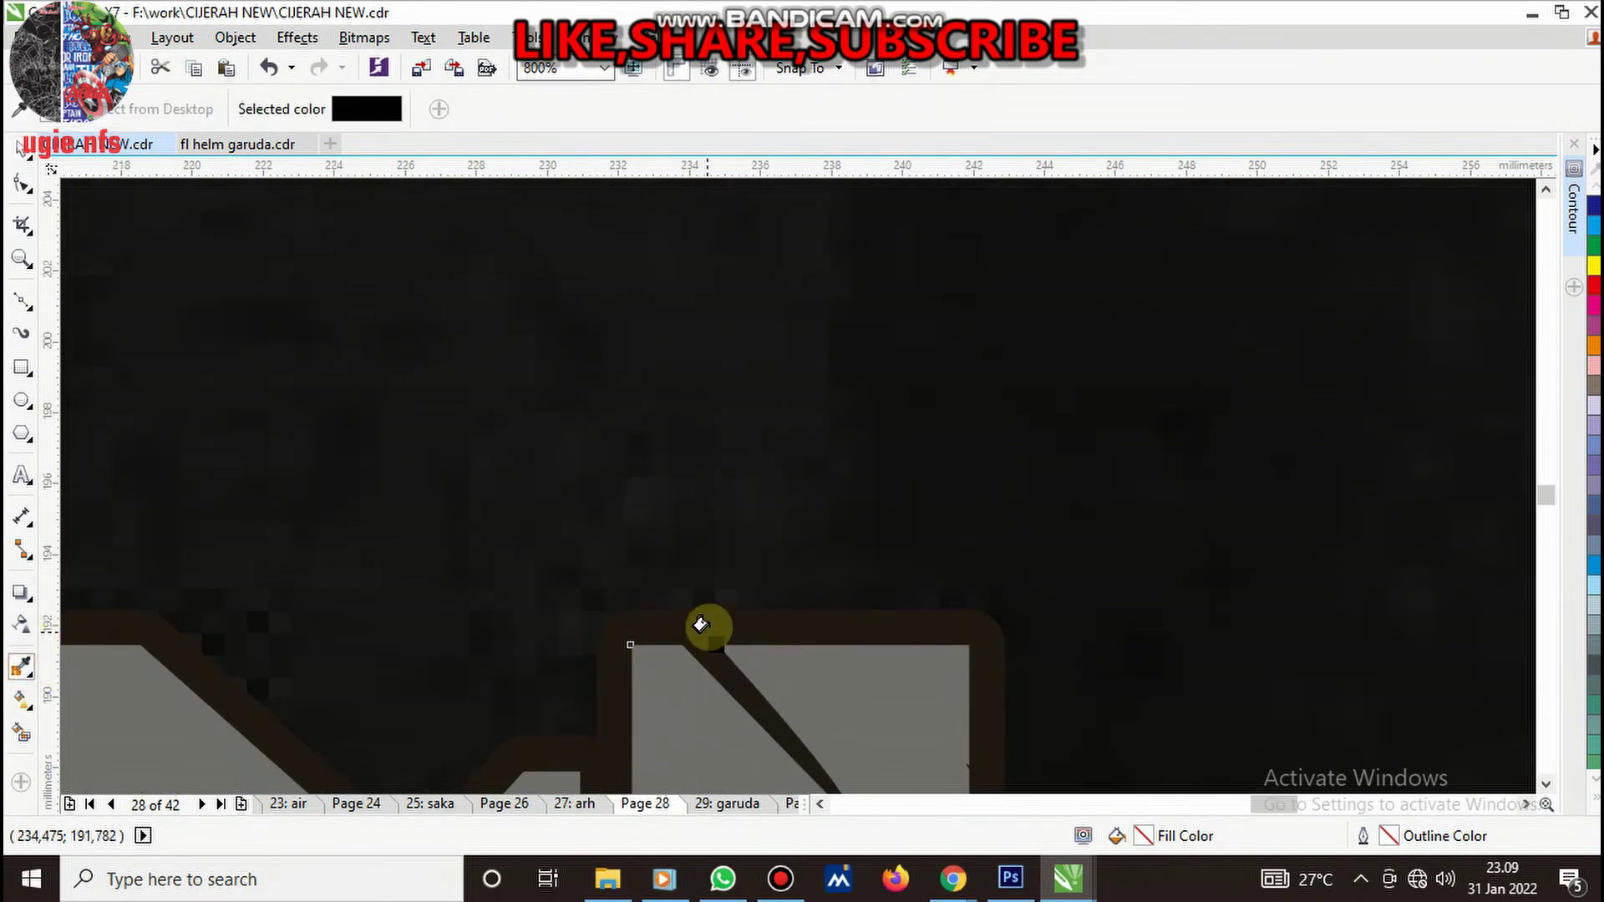
scroll(805, 519, "down", 6)
key("space")
left_click(990, 641)
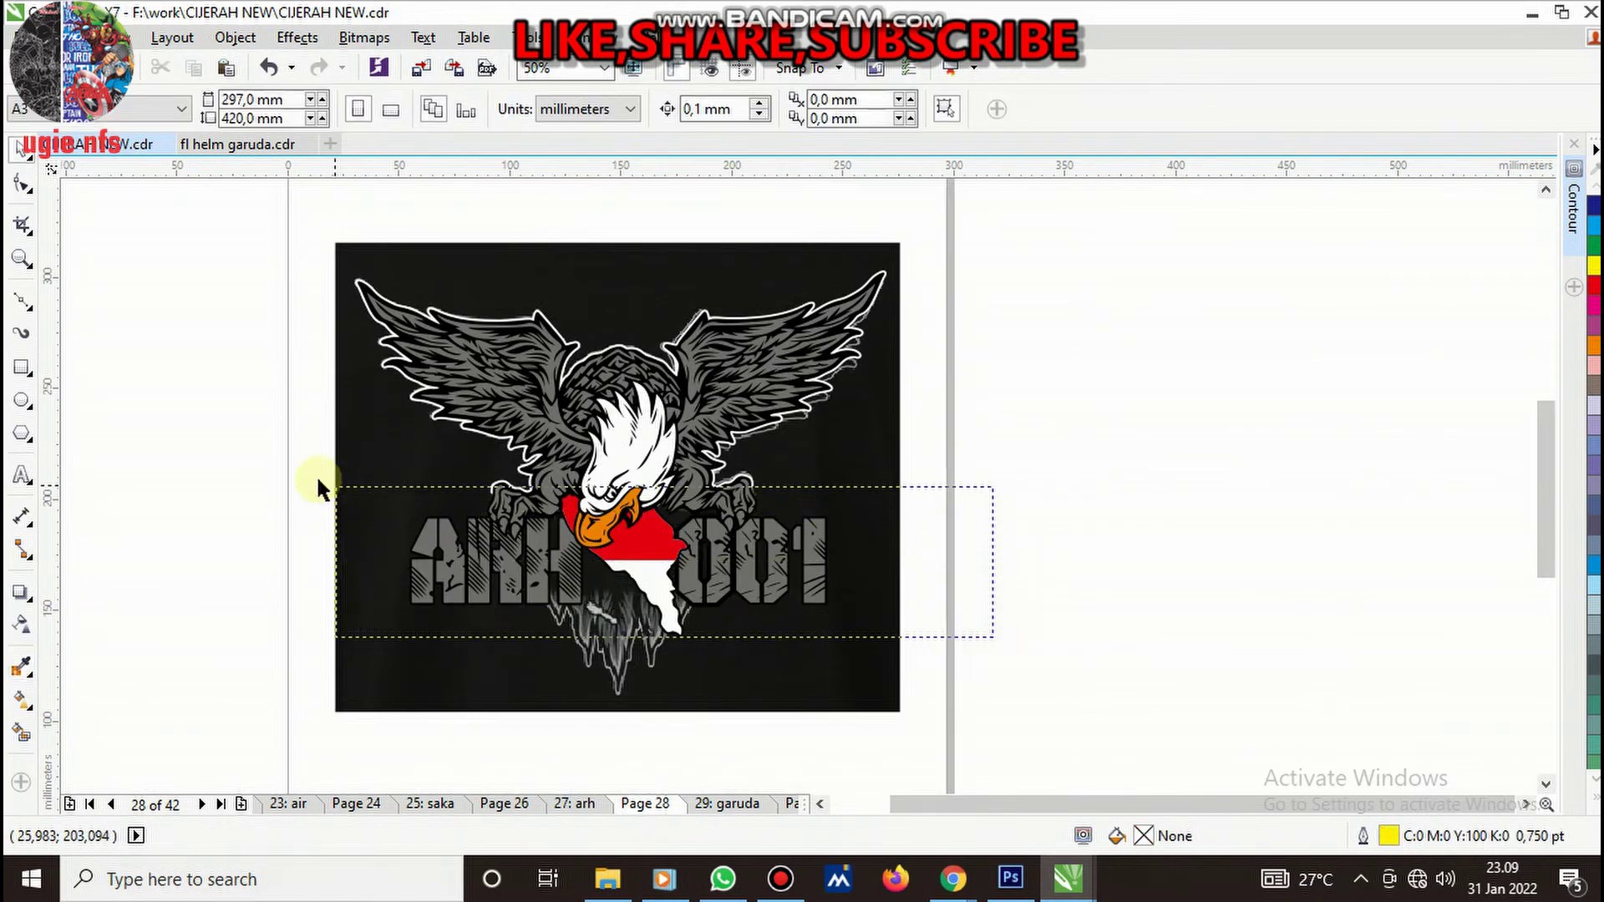
left_click_drag(318, 487, 321, 489)
key("ctrl+g")
left_click(994, 578)
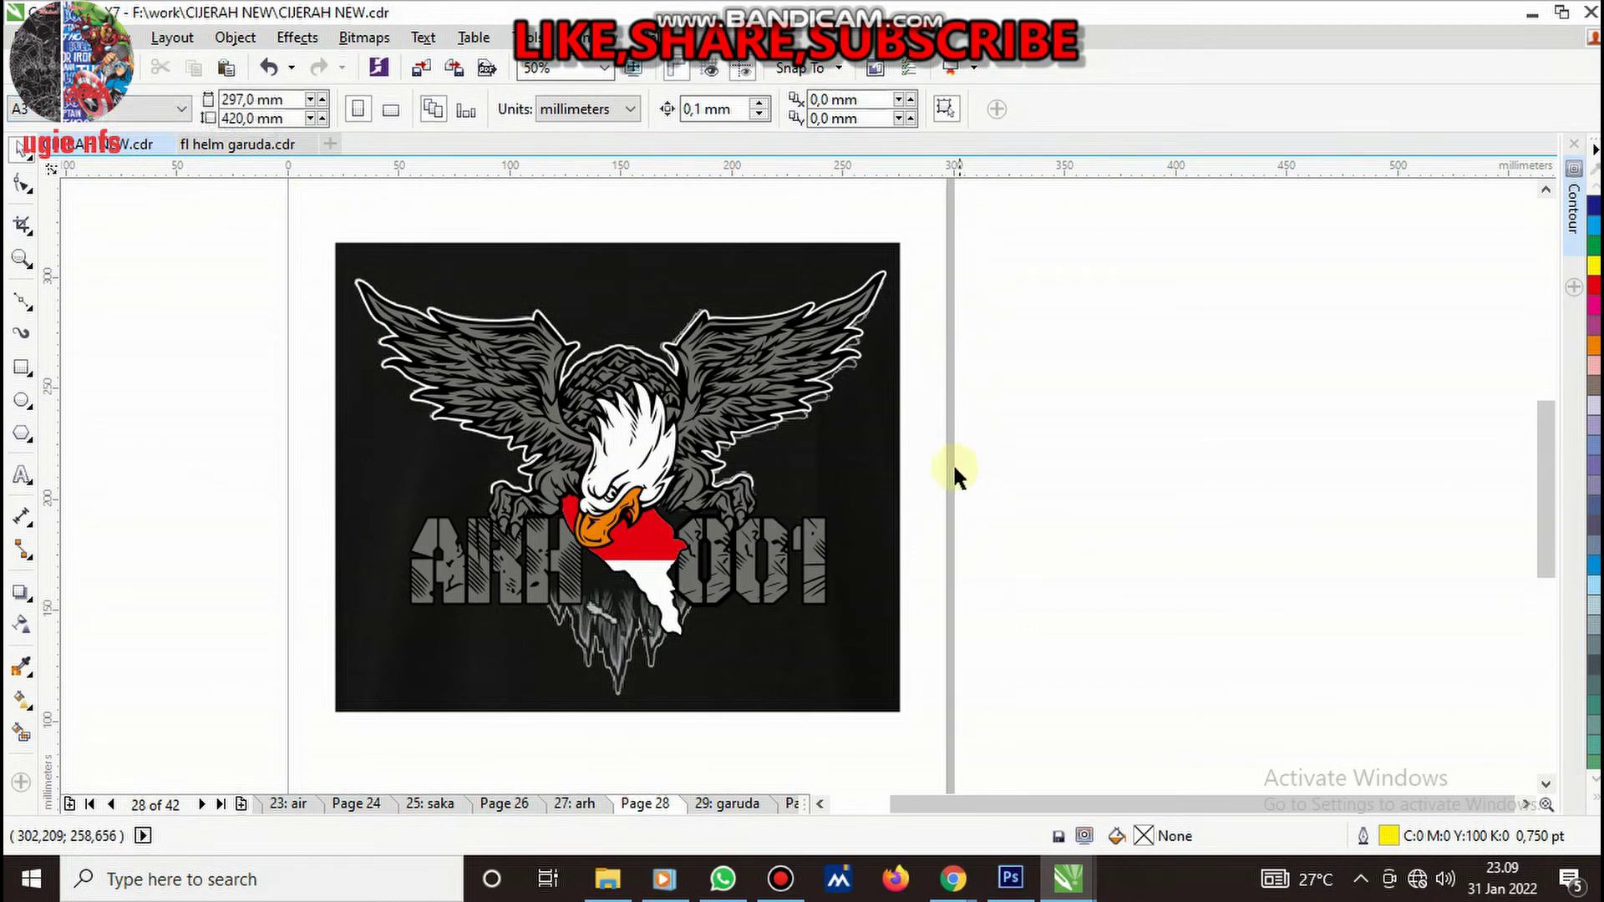
- With the Bezier tool, start a drip outline at the letter's lower edge, curving down to a drip point
left_click(21, 305)
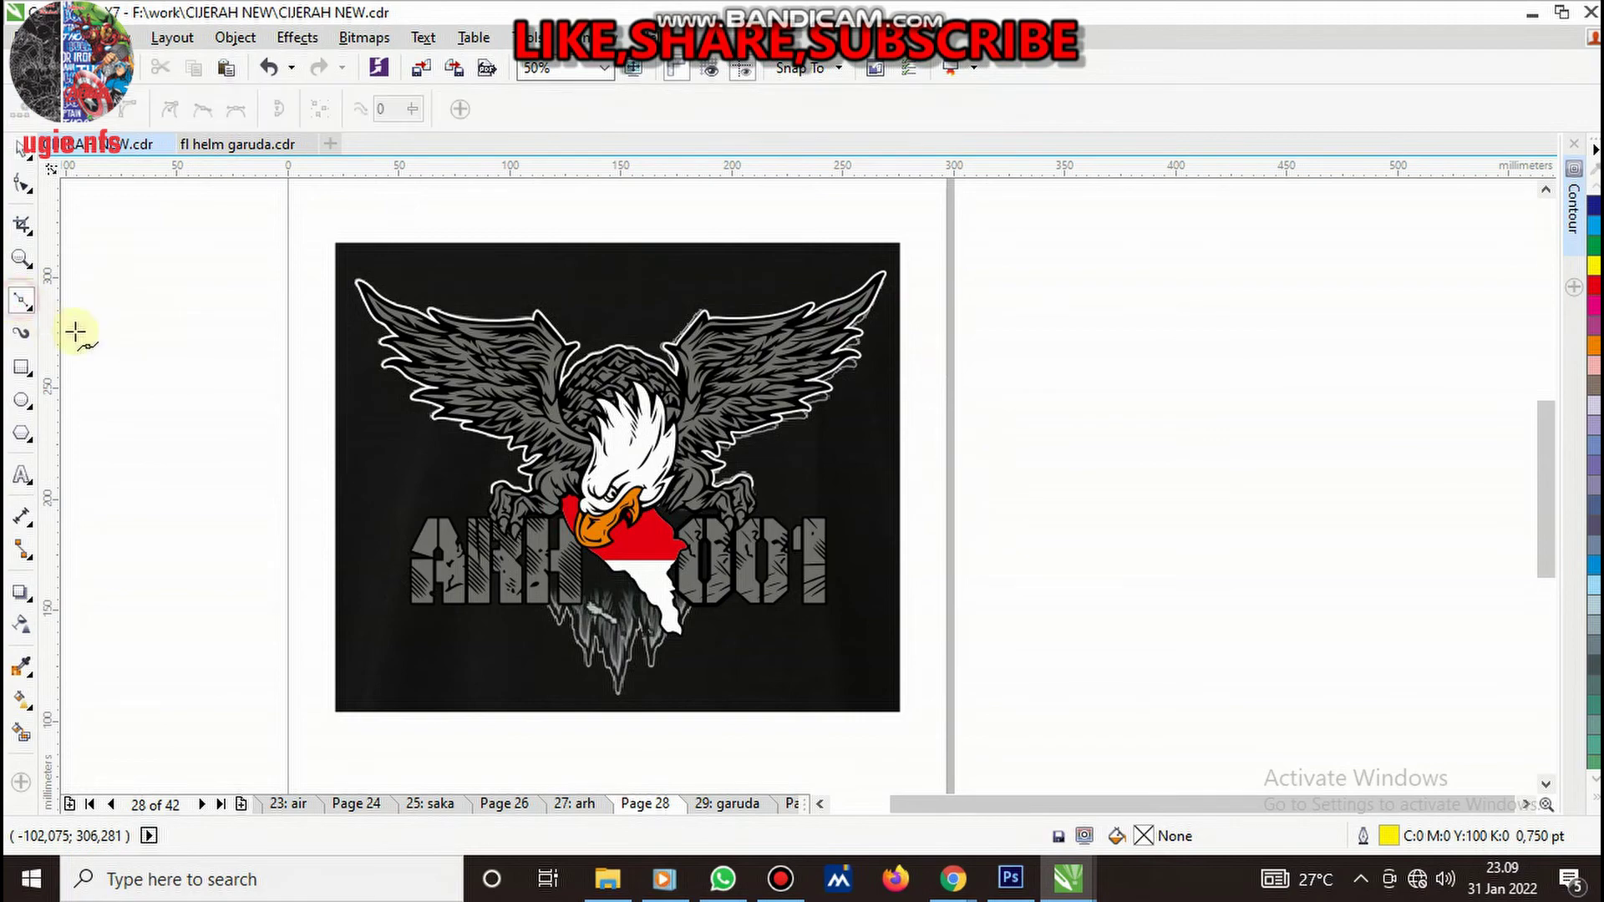
scroll(624, 677, "up", 2)
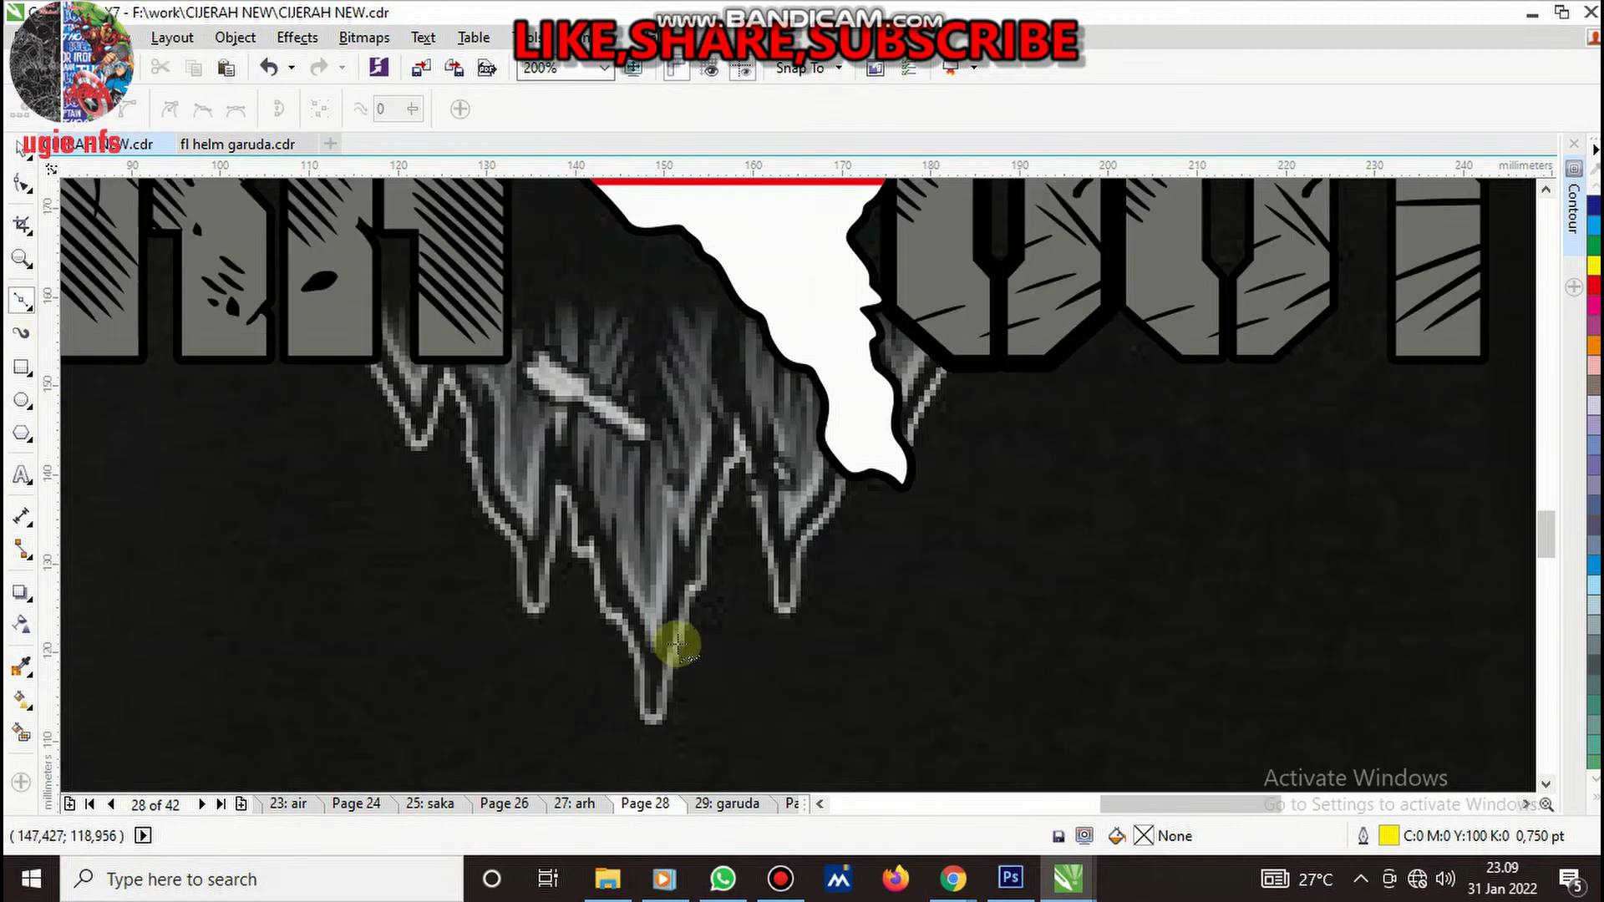
scroll(961, 317, "up", 1)
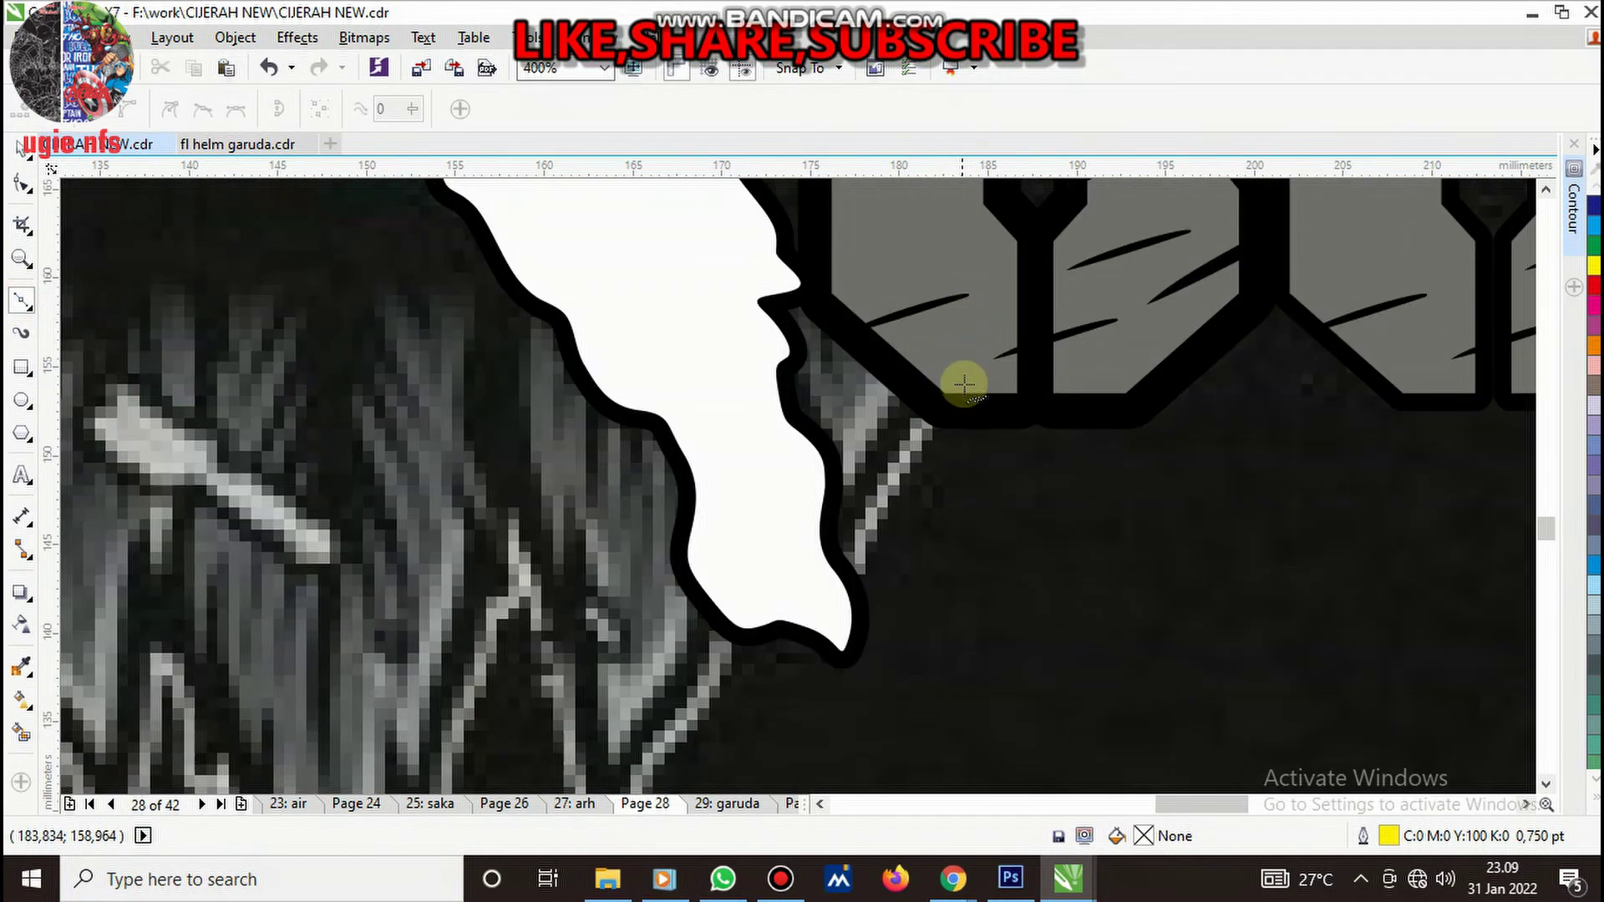
scroll(926, 389, "down", 1)
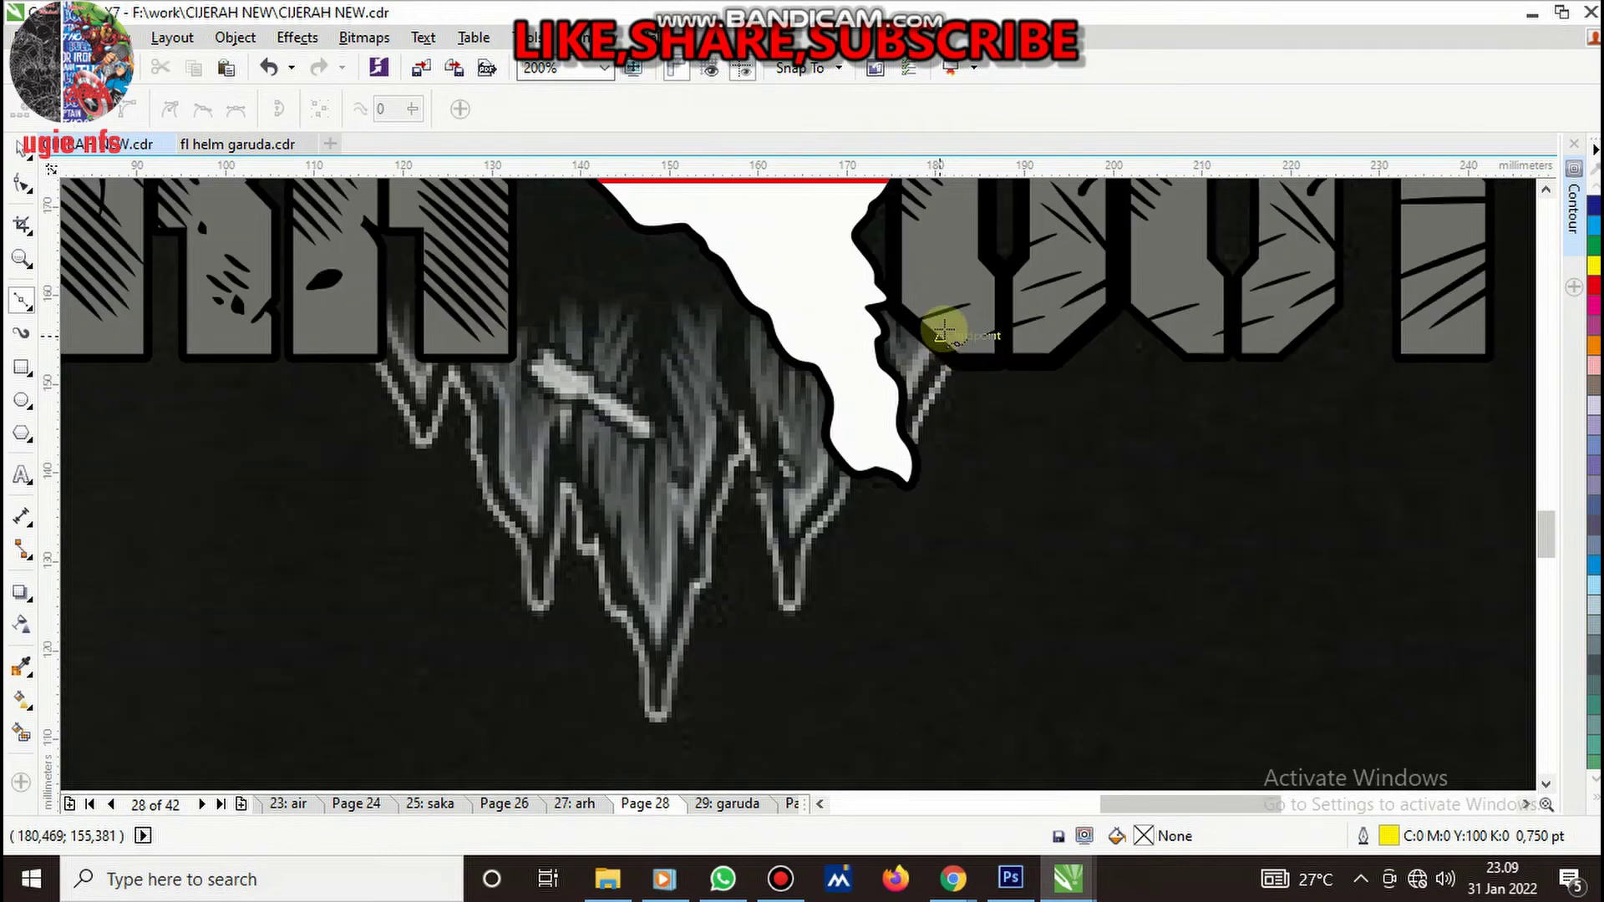
scroll(942, 333, "up", 2)
left_click(788, 609)
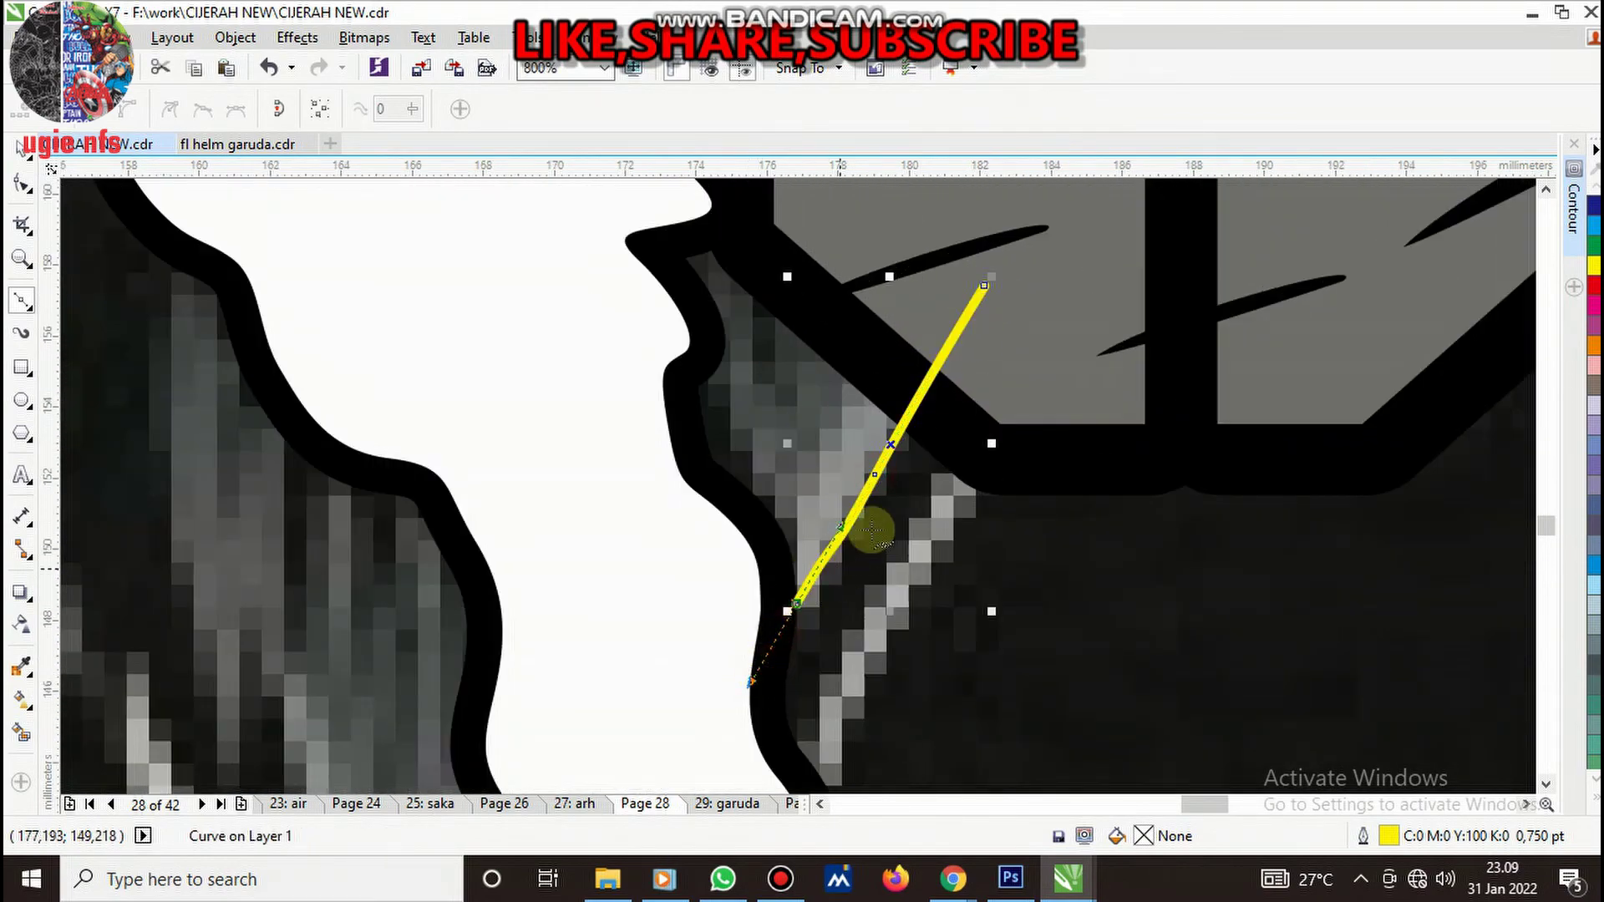
scroll(835, 576, "down", 3)
scroll(842, 575, "up", 3)
mouse_move(1003, 272)
left_mouse_down()
mouse_move(925, 315)
mouse_move(871, 437)
mouse_move(752, 590)
mouse_move(724, 575)
left_mouse_up()
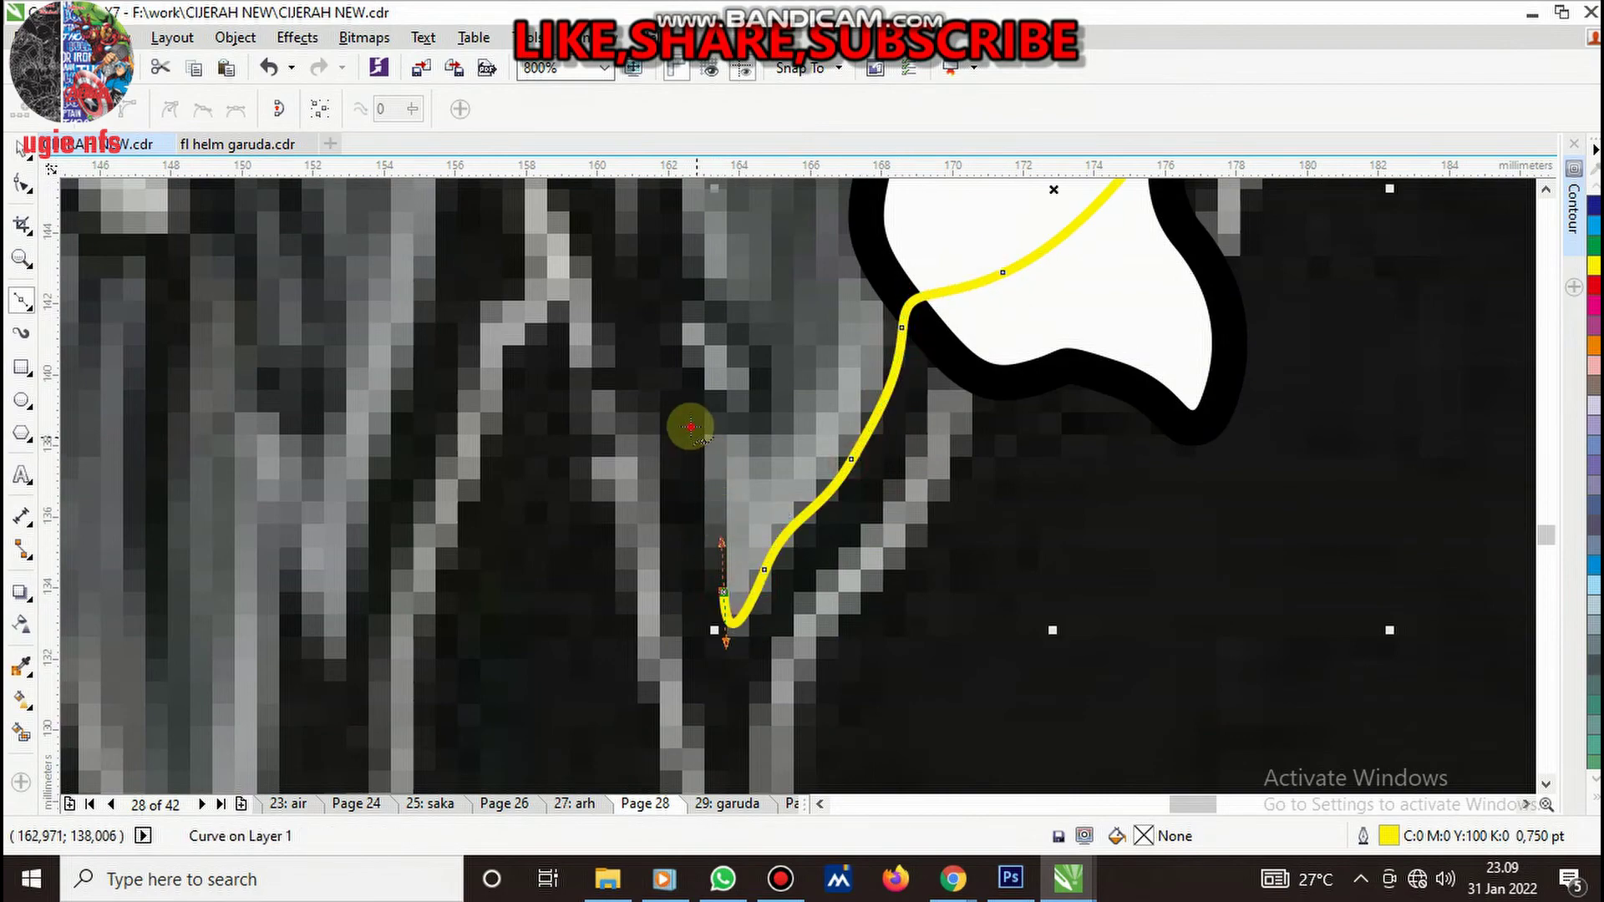
left_click(690, 430)
scroll(763, 468, "down", 3)
scroll(773, 568, "up", 3)
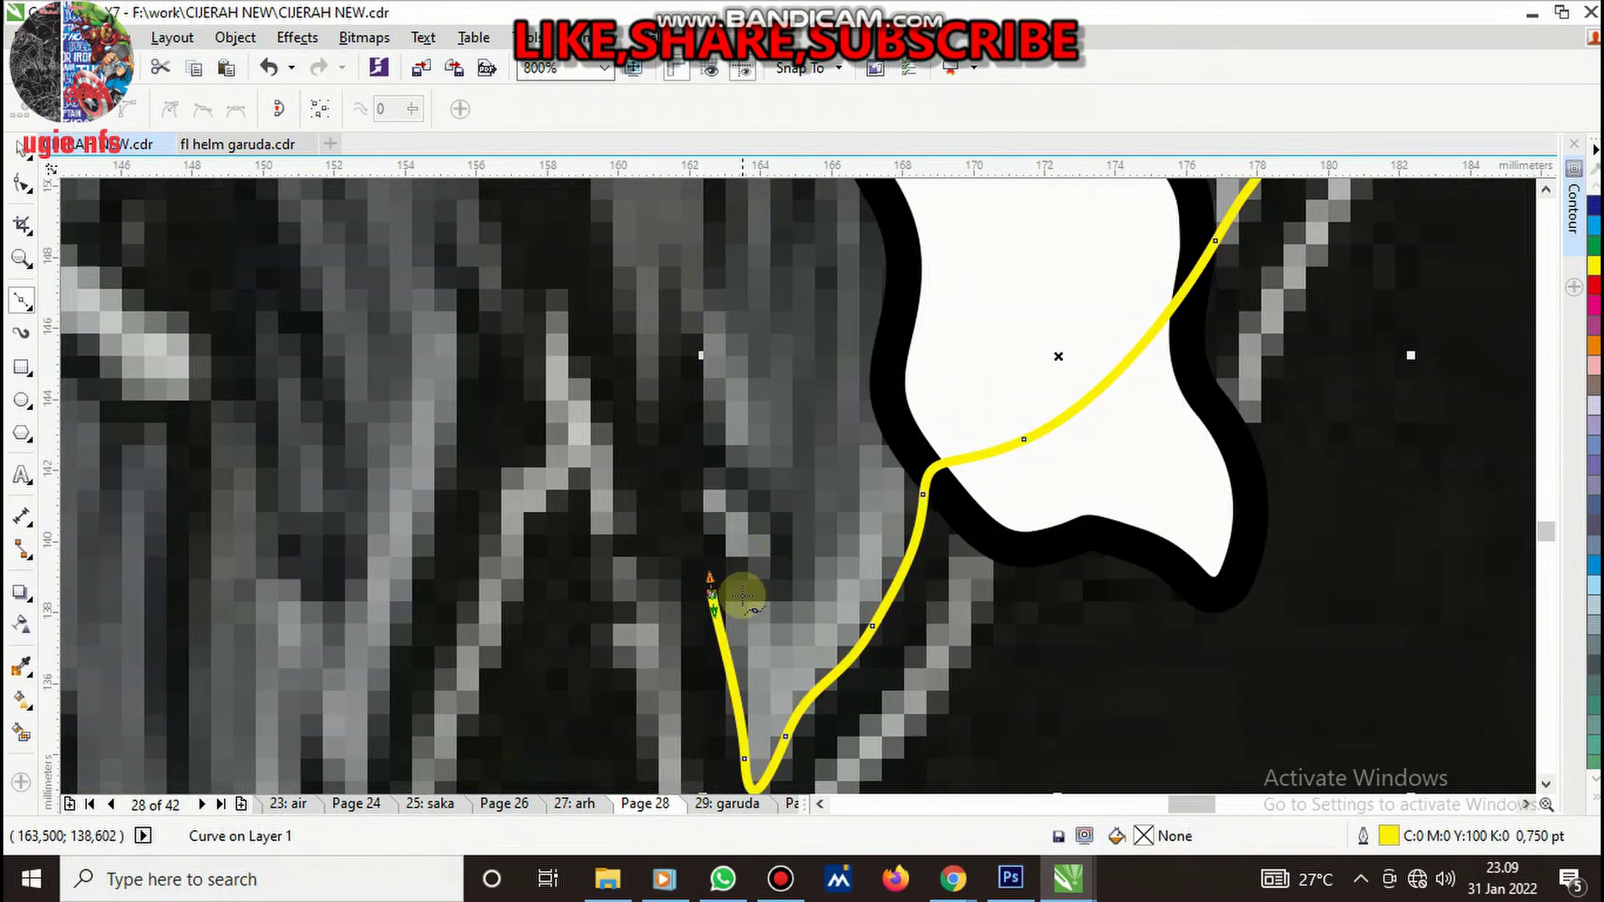
left_click_drag(782, 552, 706, 355)
scroll(795, 452, "down", 2)
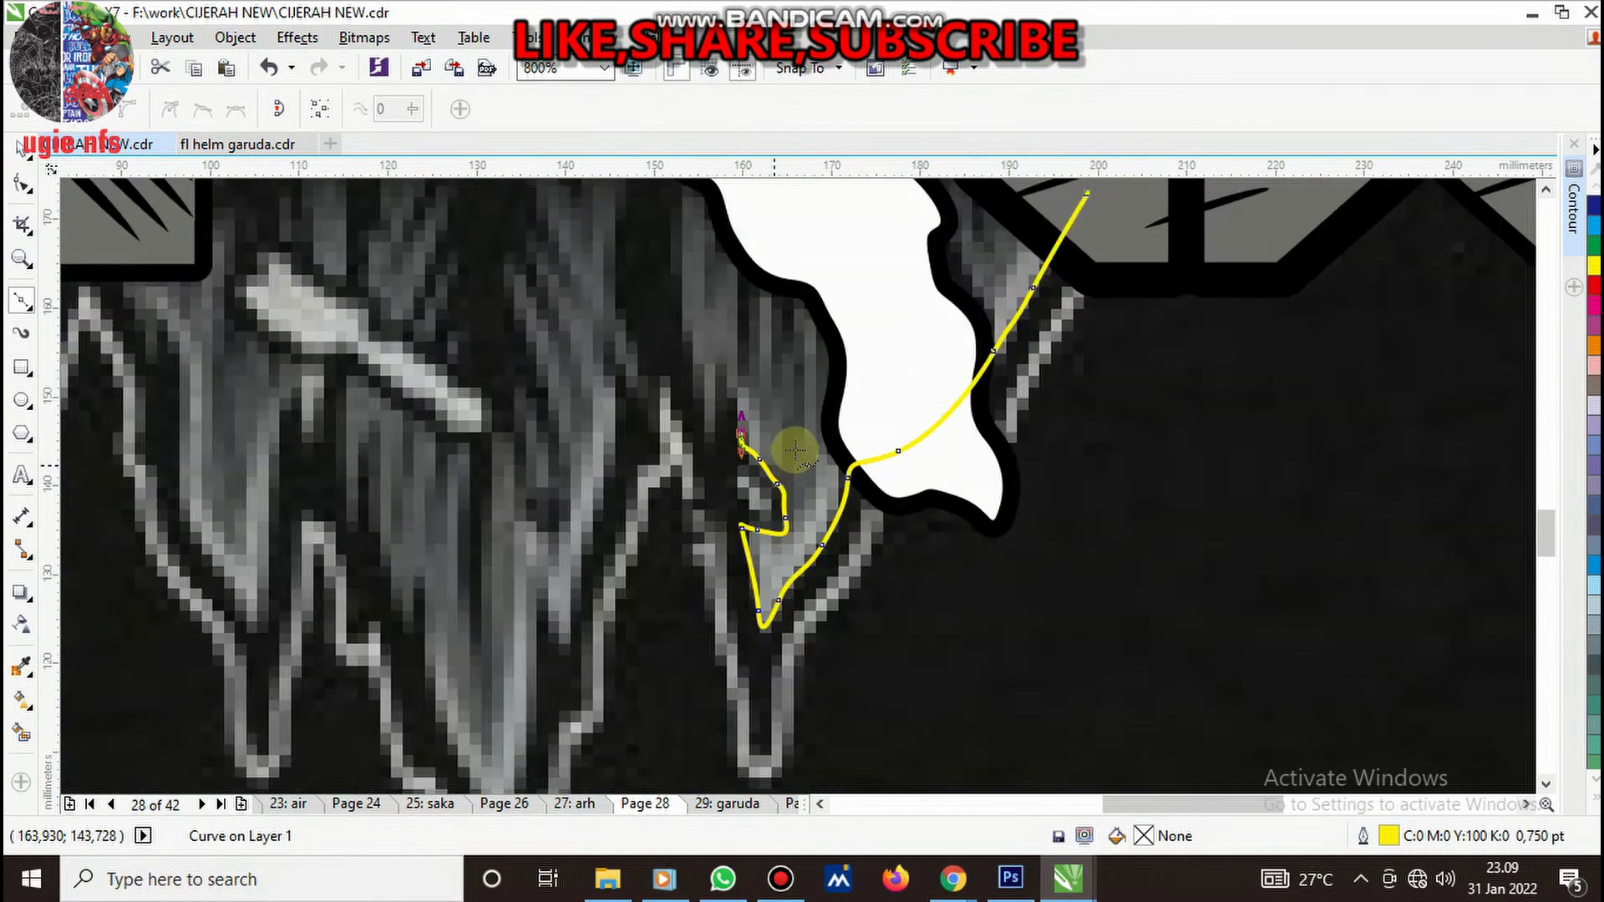
scroll(794, 451, "down", 1)
scroll(756, 435, "up", 3)
left_click_drag(736, 553, 683, 372)
scroll(705, 406, "down", 2)
scroll(680, 456, "up", 2)
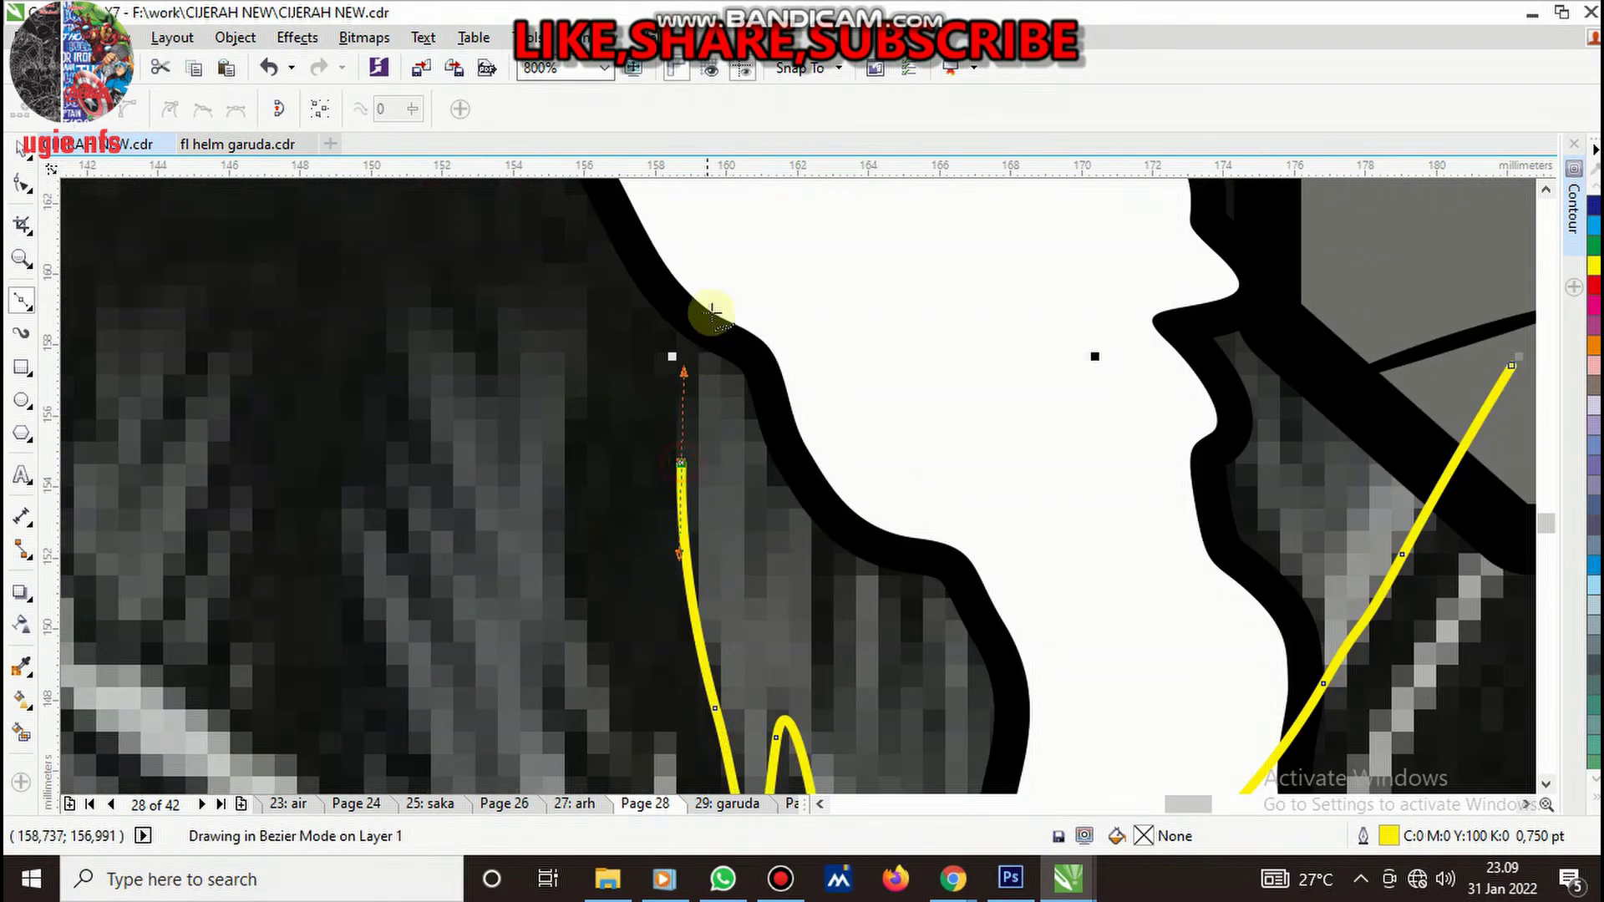
- Continue the outline around the looping drip beside the beak and along the throat's edge
left_click_drag(719, 290, 731, 251)
left_click_drag(770, 332, 769, 401)
left_click_drag(753, 512, 748, 556)
left_click_drag(776, 536, 764, 529)
mouse_move(809, 434)
left_mouse_down()
mouse_move(794, 681)
mouse_move(854, 494)
left_mouse_up()
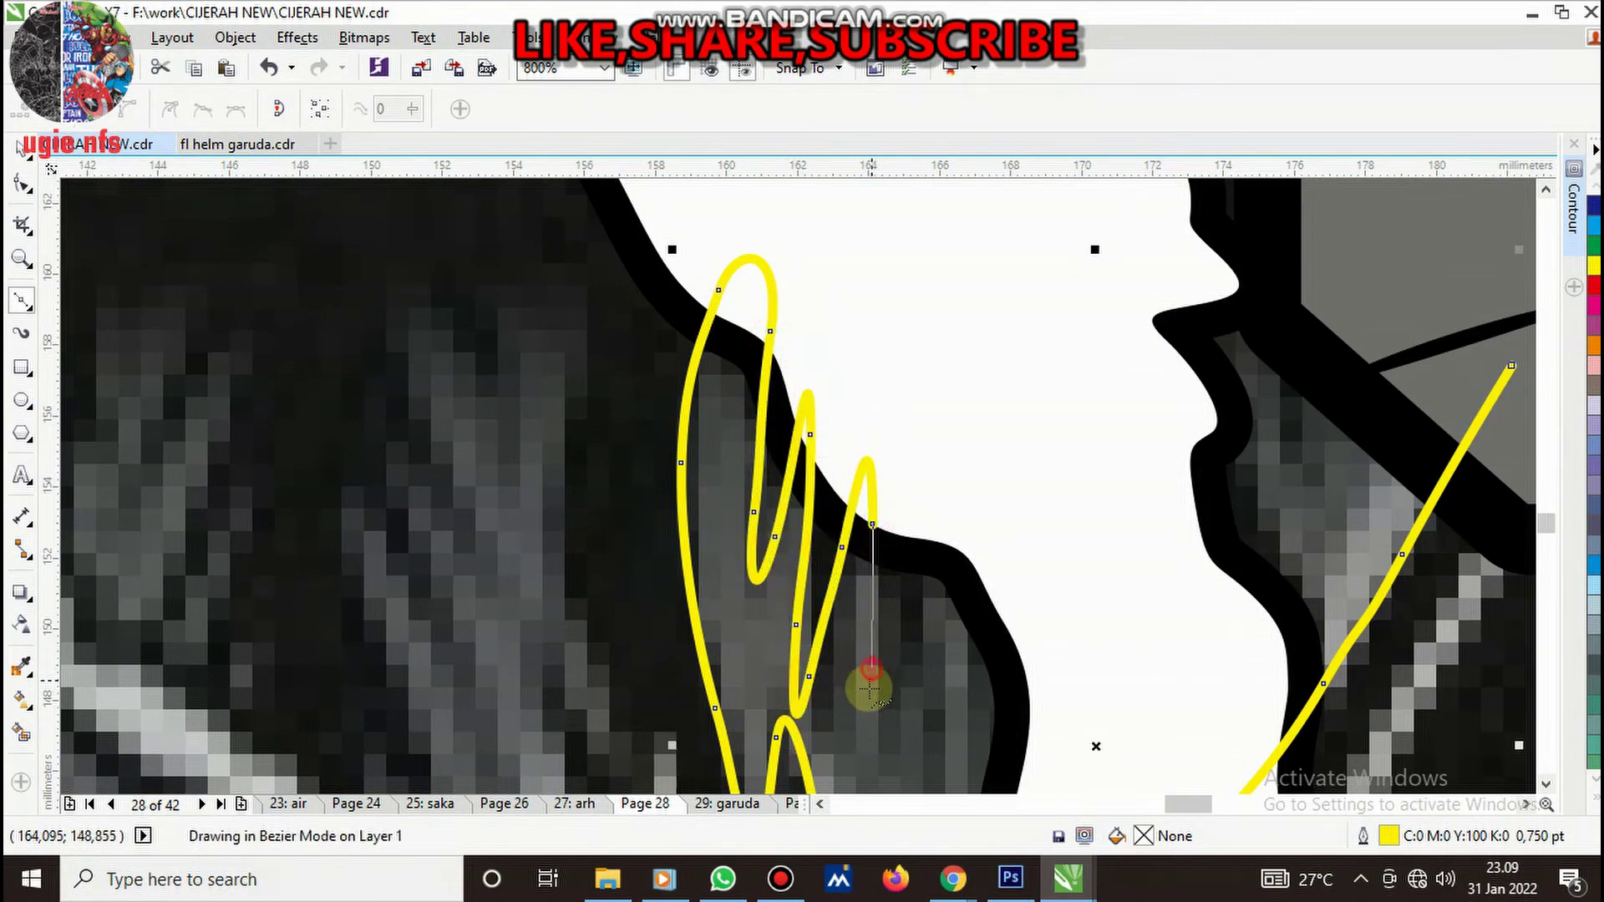
left_click_drag(898, 558, 942, 476)
scroll(948, 466, "down", 2)
scroll(852, 528, "up", 2)
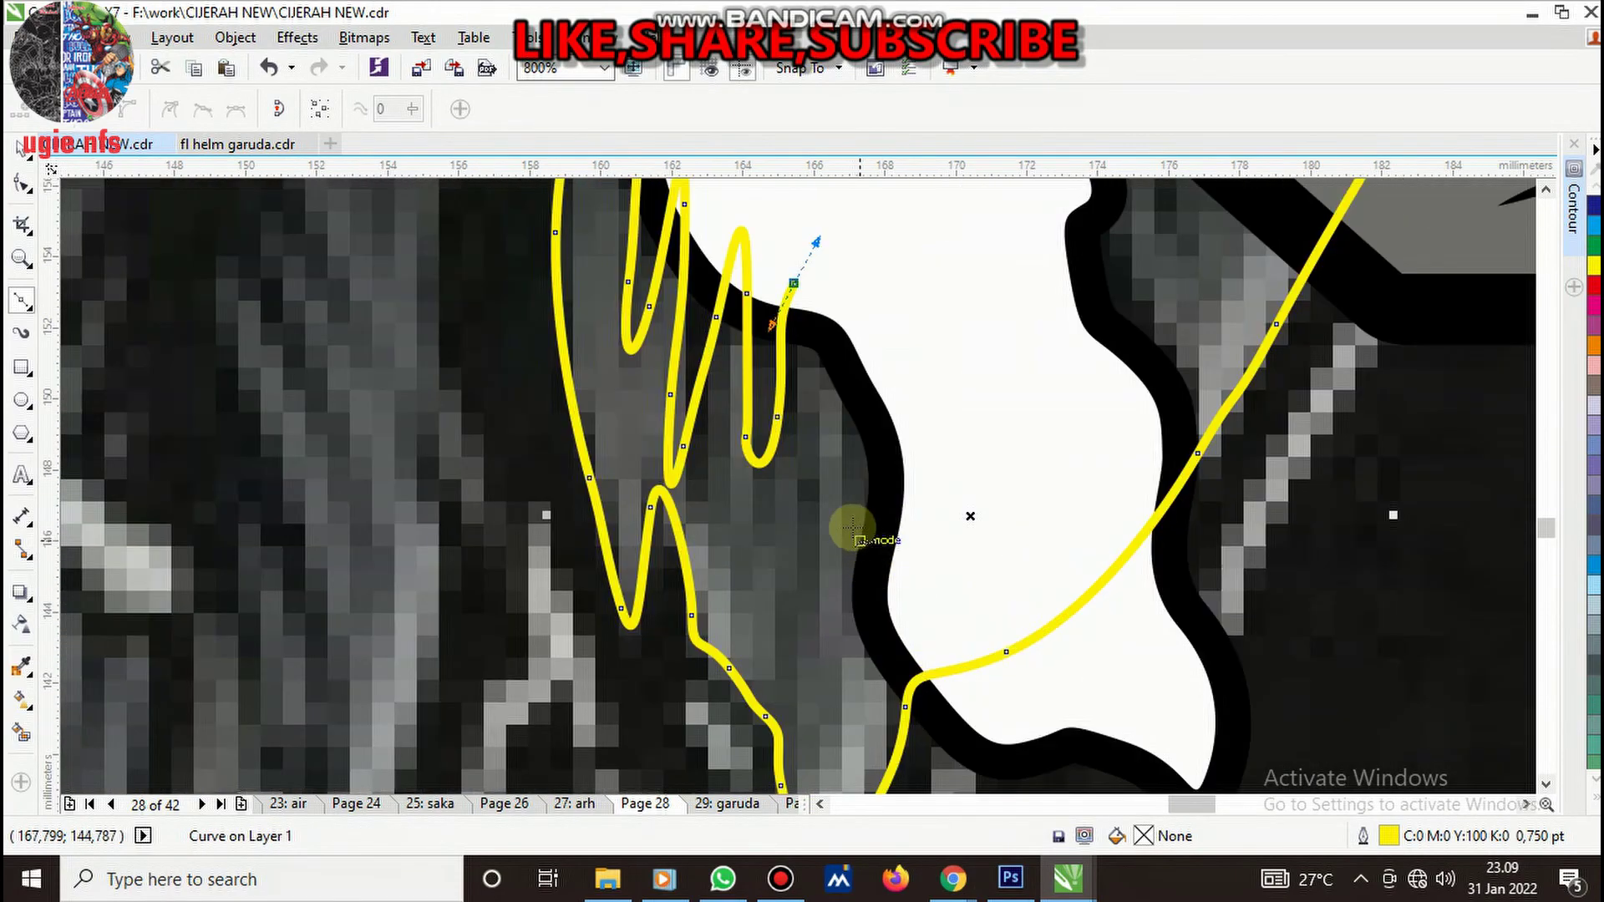
mouse_move(826, 557)
left_mouse_down()
mouse_move(844, 555)
mouse_move(865, 467)
left_mouse_up()
left_click_drag(878, 370, 891, 290)
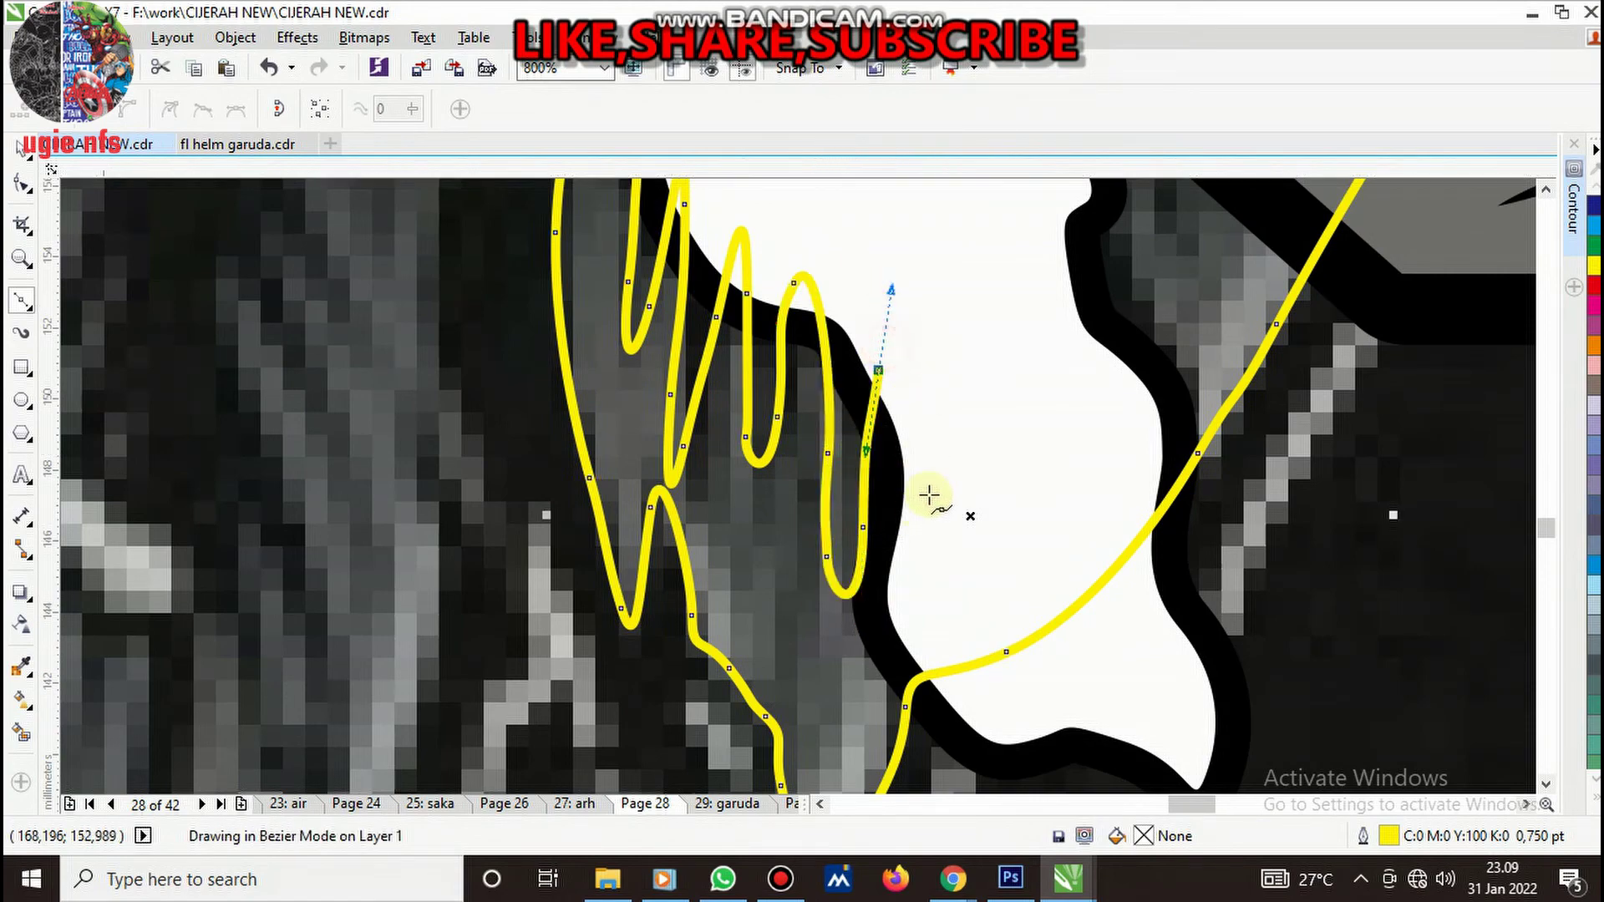
scroll(969, 409, "down", 2)
scroll(955, 460, "down", 4)
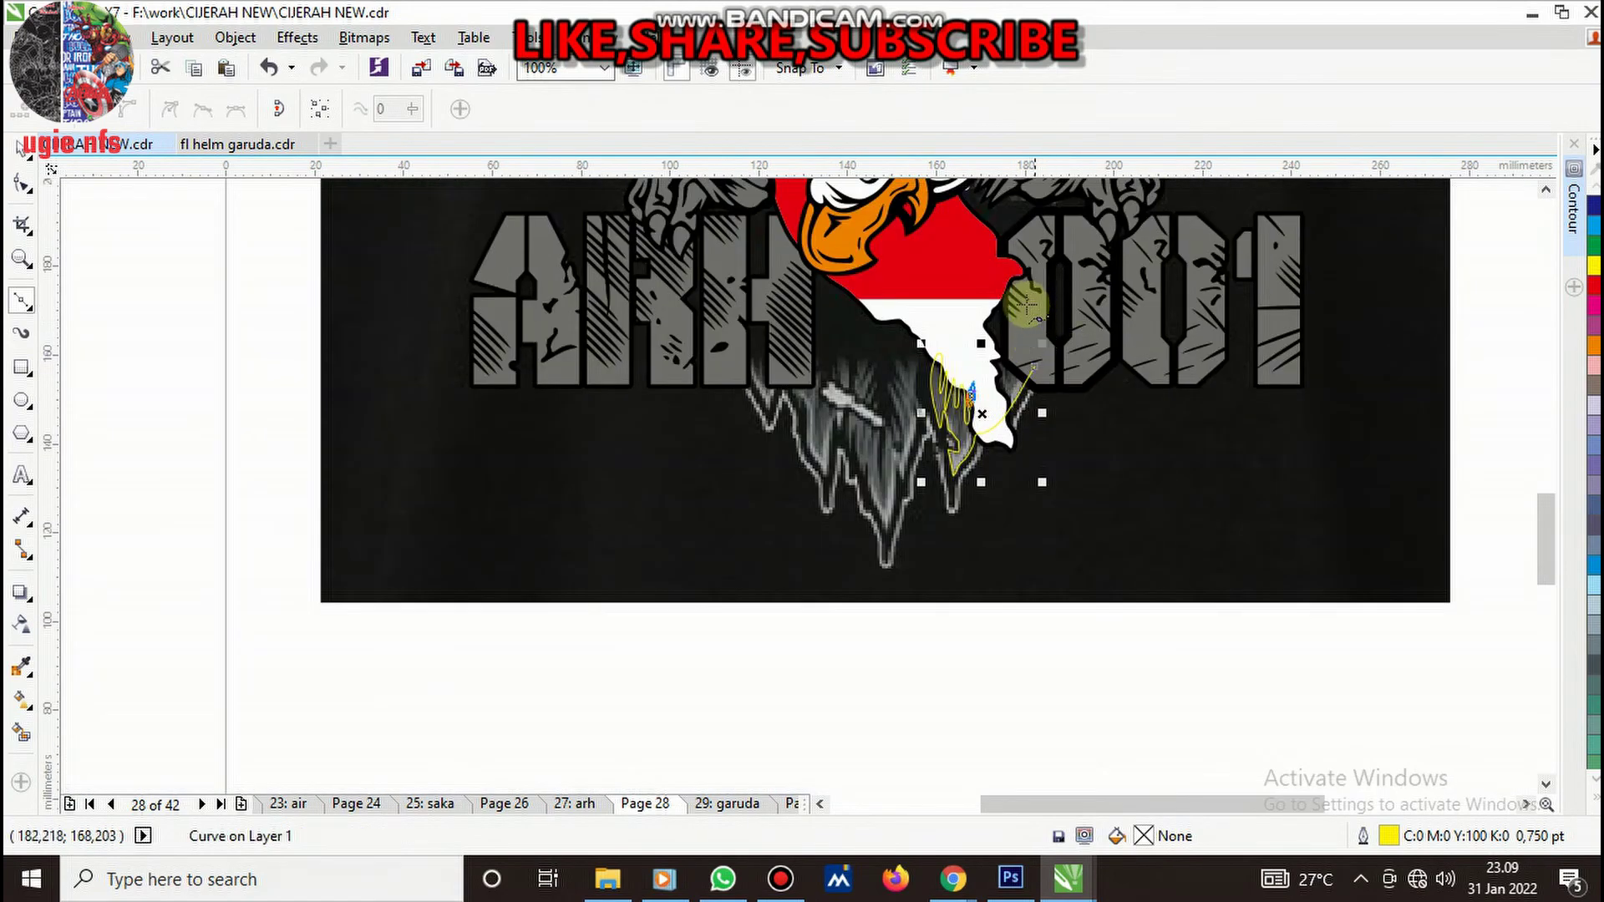
scroll(1010, 361, "up", 5)
left_click_drag(858, 307, 895, 401)
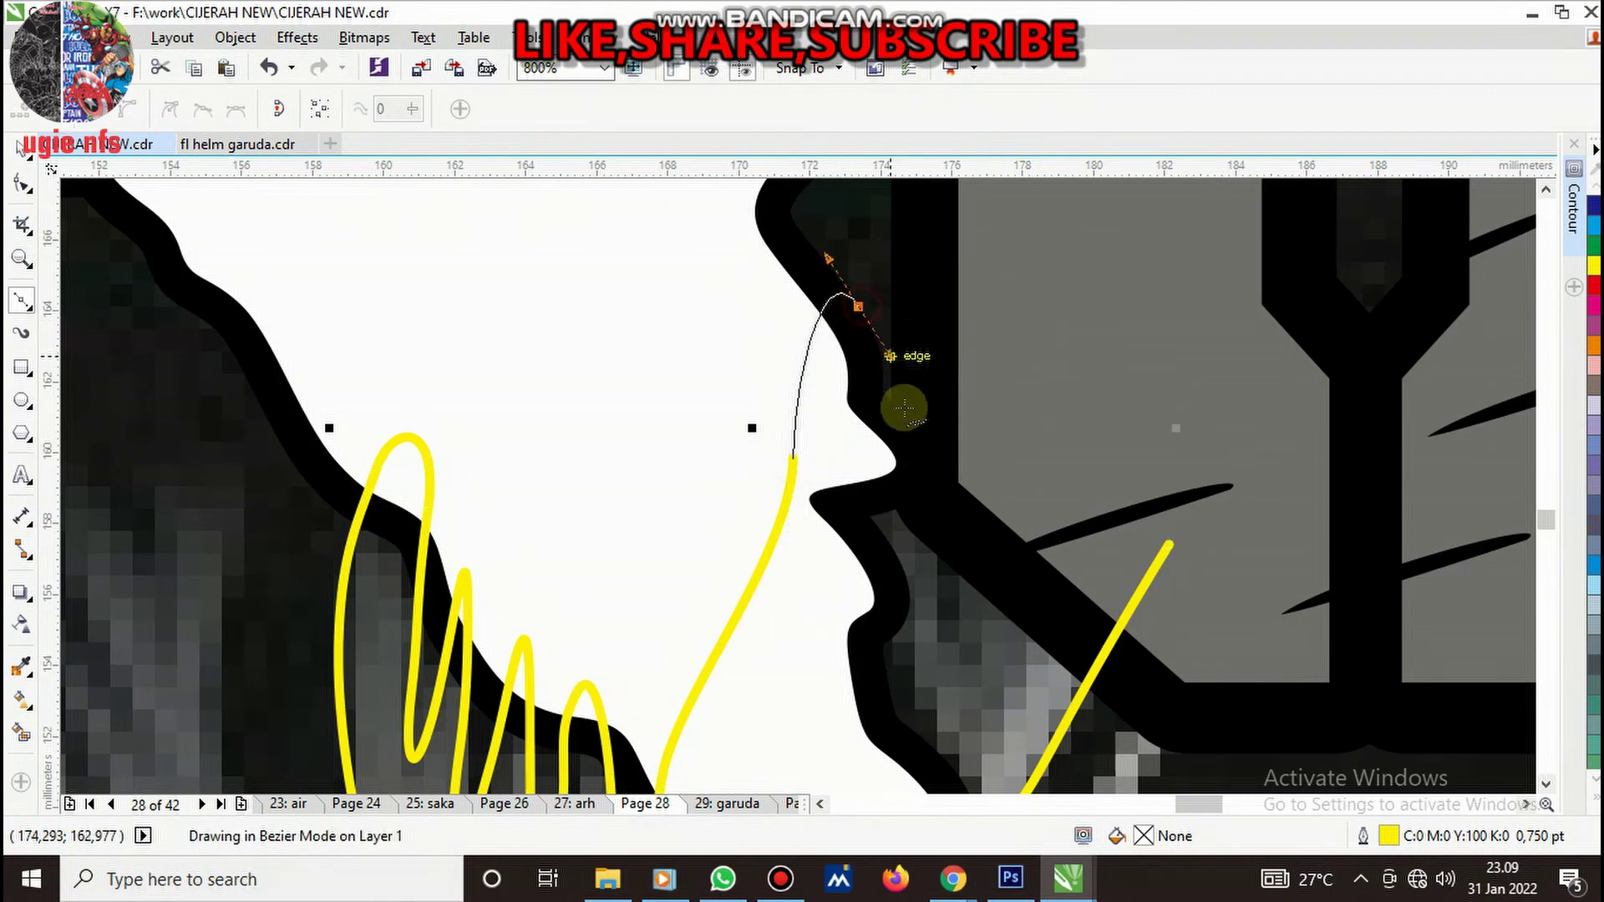
left_click(927, 494)
mouse_move(939, 603)
left_mouse_down()
mouse_move(997, 383)
mouse_move(1036, 502)
left_mouse_up()
left_click(1166, 543)
scroll(1166, 544, "down", 5)
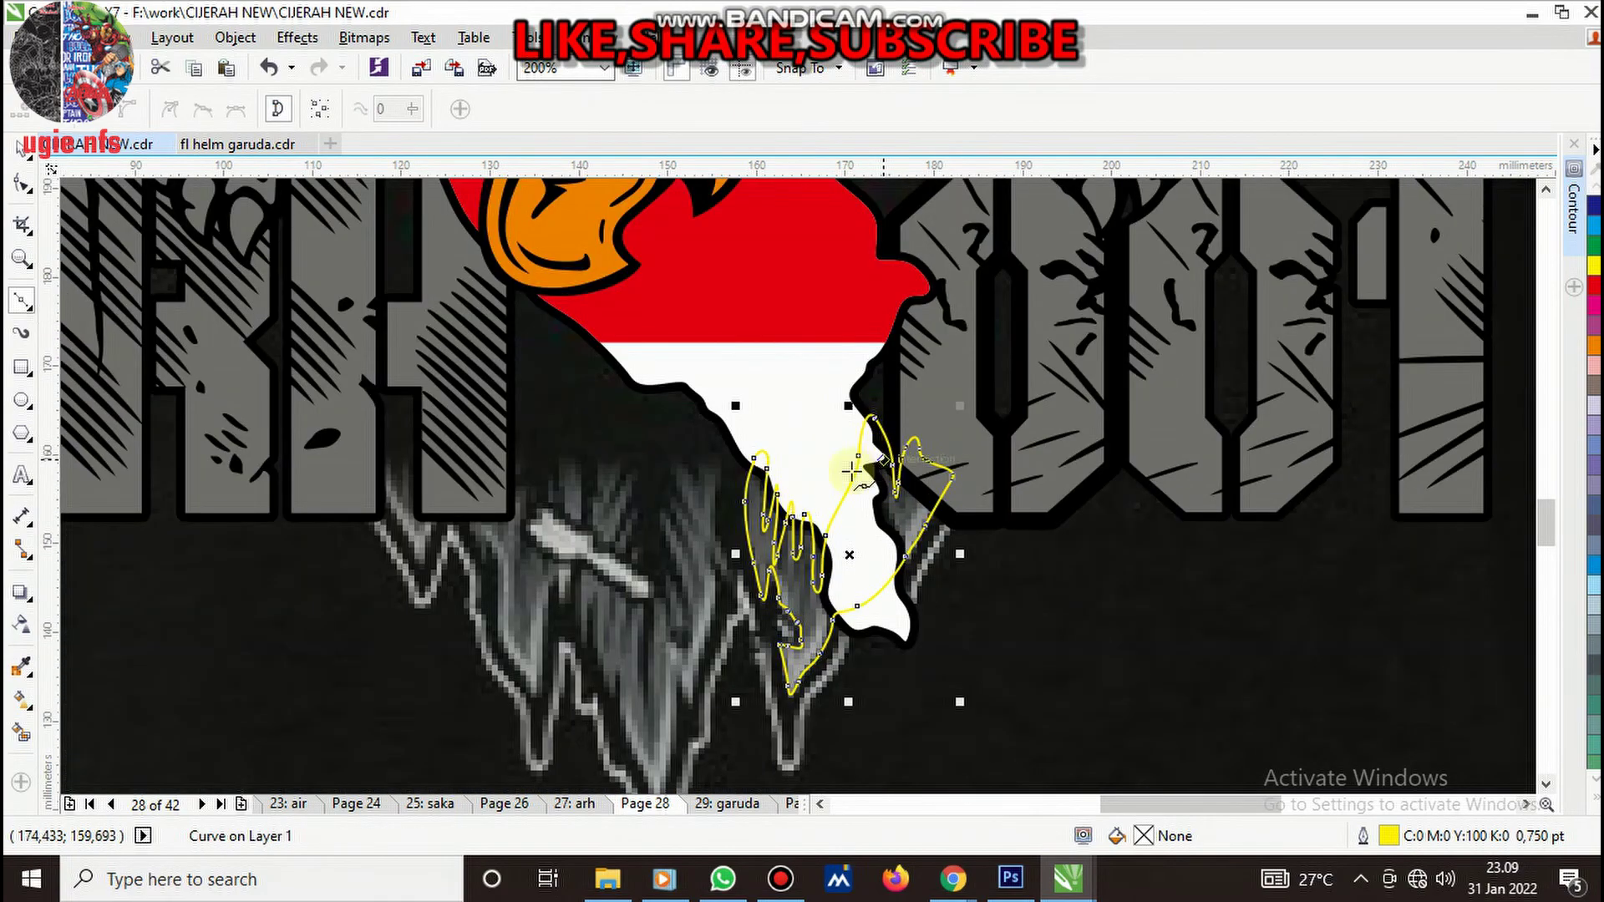
scroll(672, 574, "up", 3)
scroll(840, 413, "down", 1)
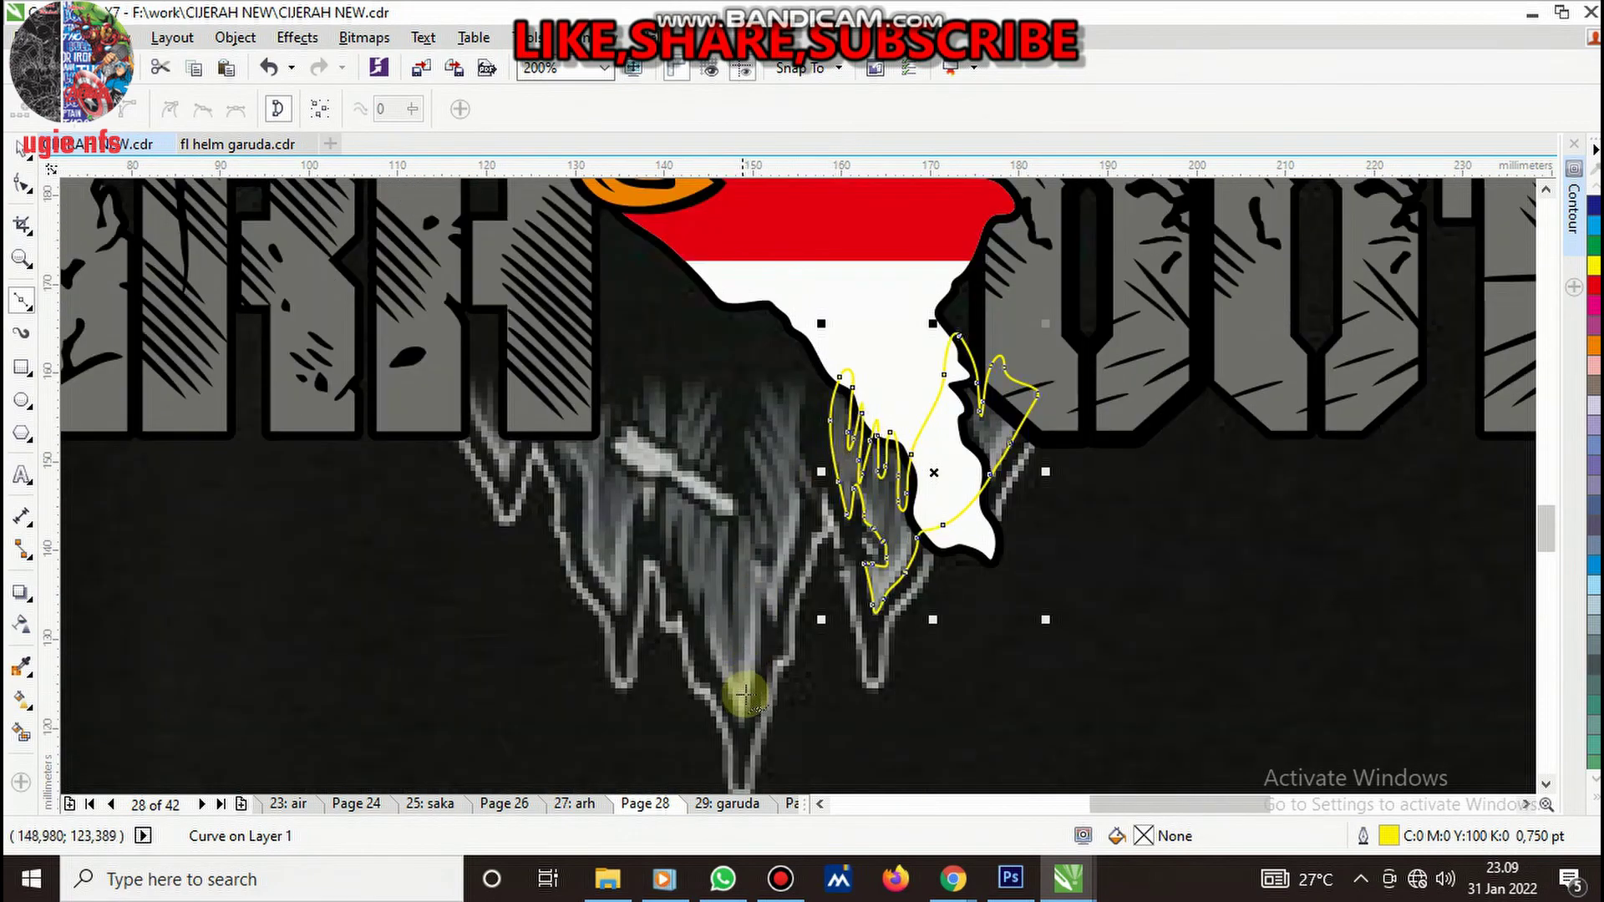
scroll(766, 614, "up", 2)
- Start a new outline at a drip's lower tip, tracing its jagged zigzag top edge
left_click(706, 576)
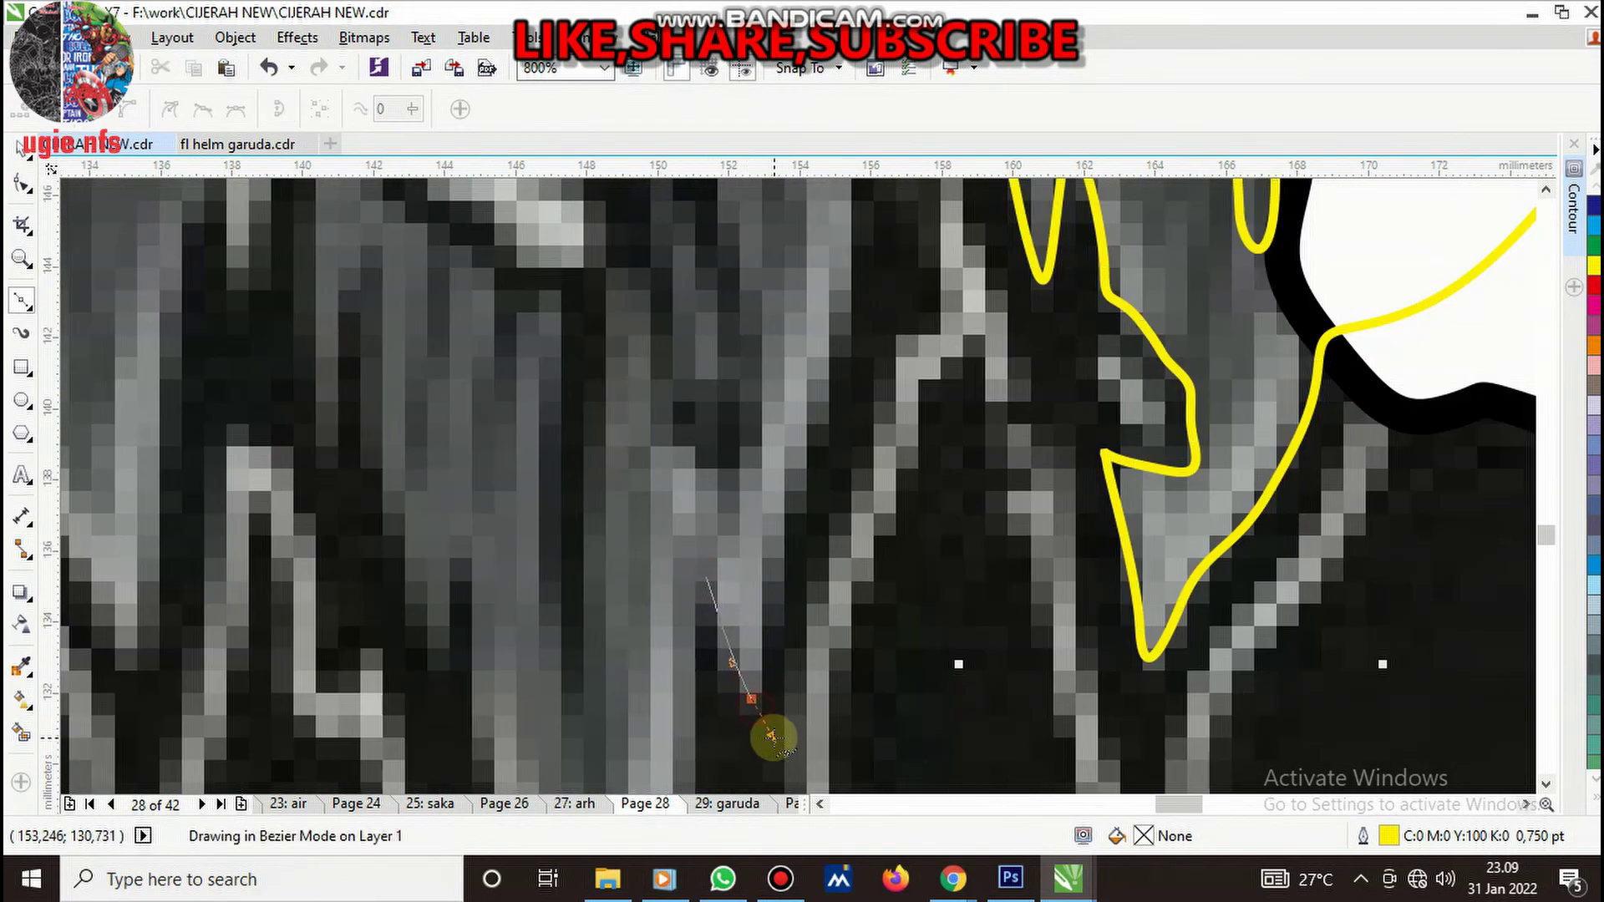
left_click_drag(743, 598, 744, 601)
left_click(840, 373)
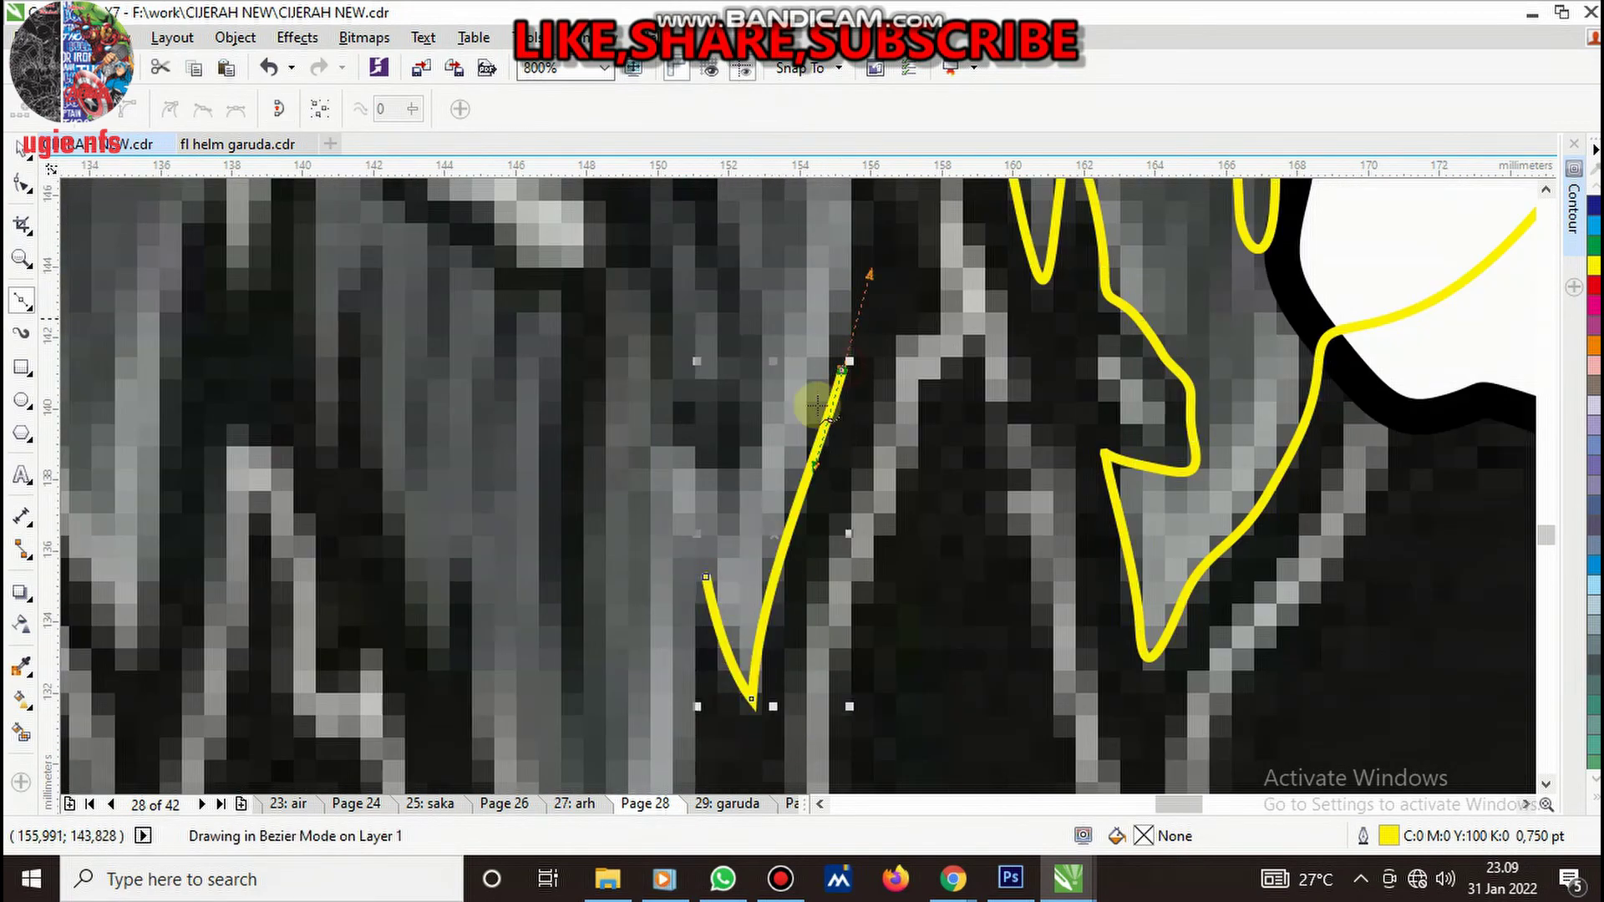
scroll(835, 376, "down", 1)
scroll(804, 498, "up", 1)
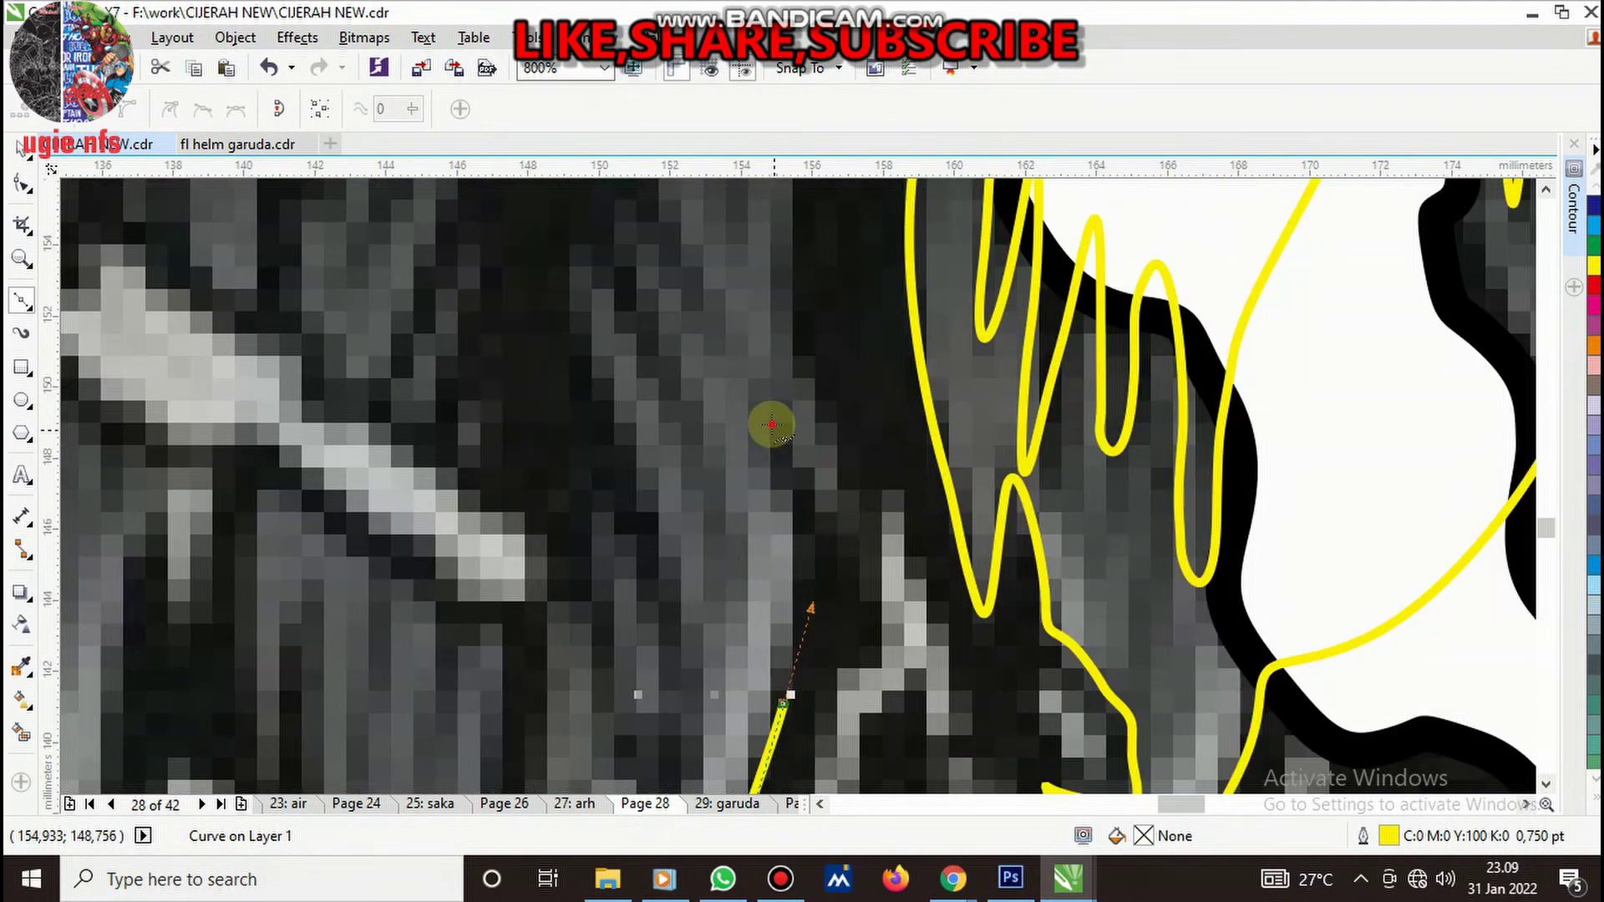
left_click(772, 425)
left_click(840, 499)
left_click(772, 328)
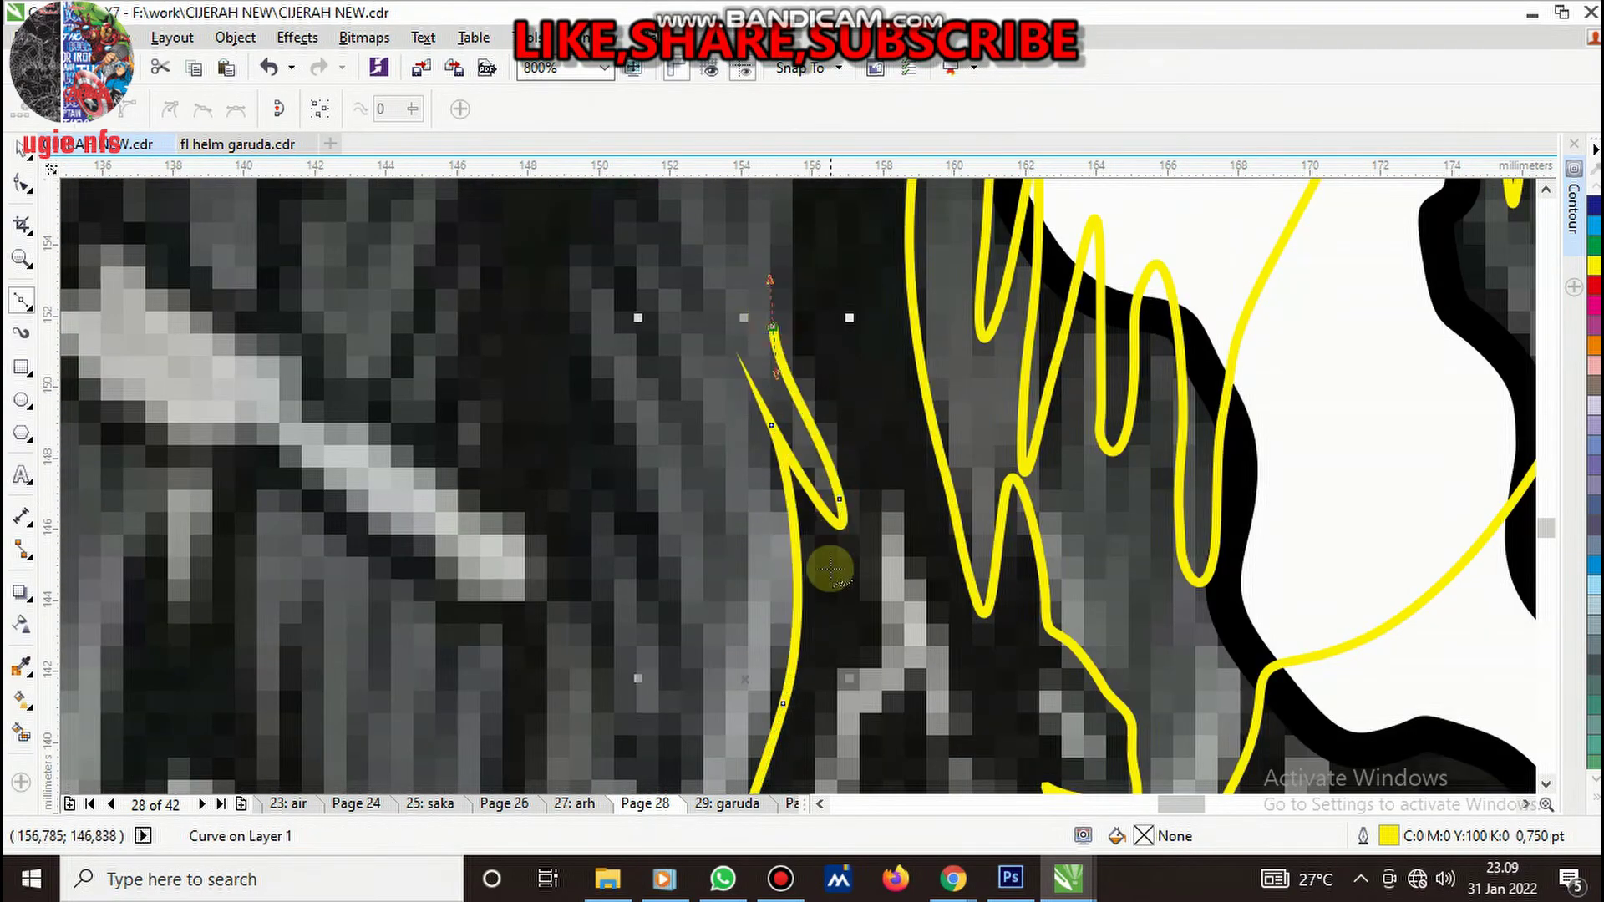
scroll(827, 518, "down", 1)
scroll(816, 444, "up", 1)
left_click(816, 391)
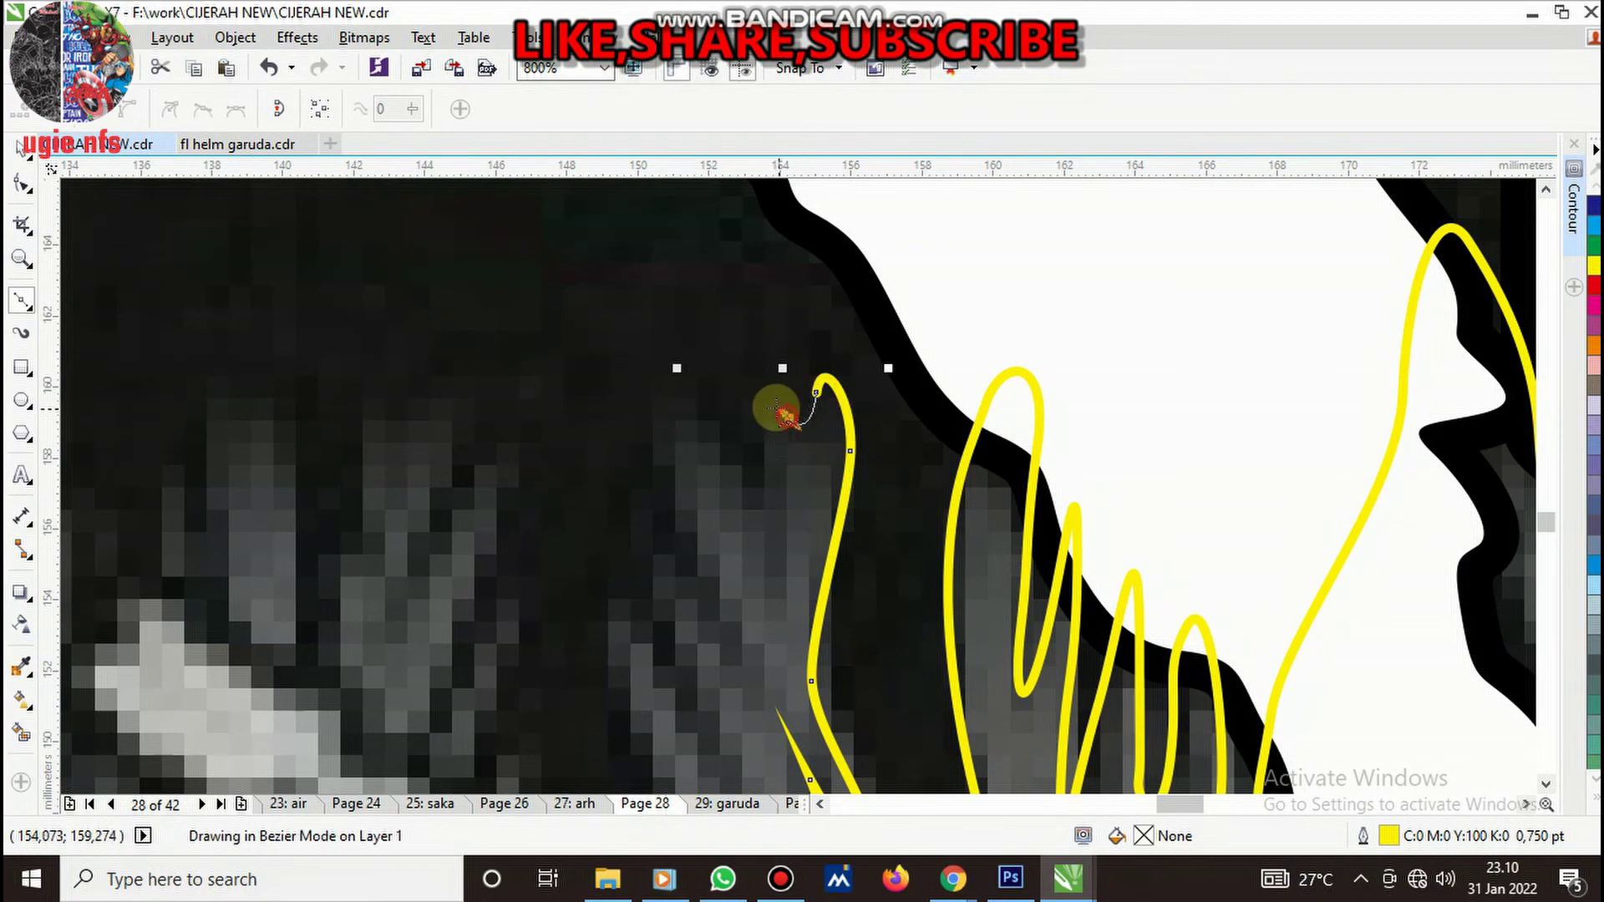
left_click(789, 417)
left_click(763, 498)
left_click_drag(671, 448, 695, 516)
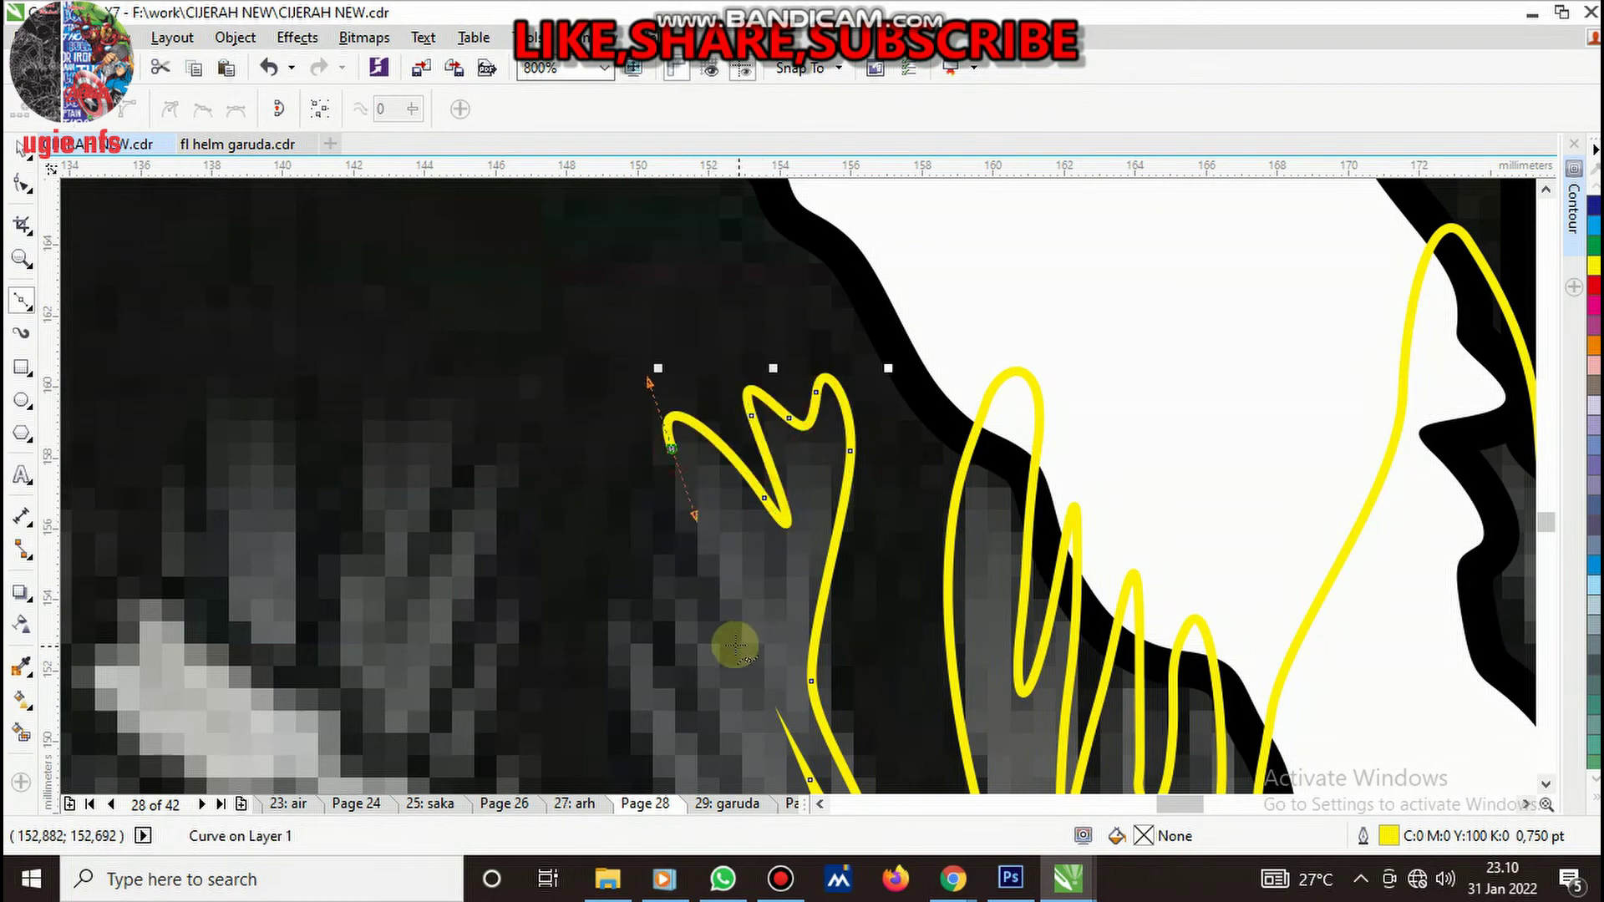
left_click(669, 615)
scroll(733, 566, "down", 2)
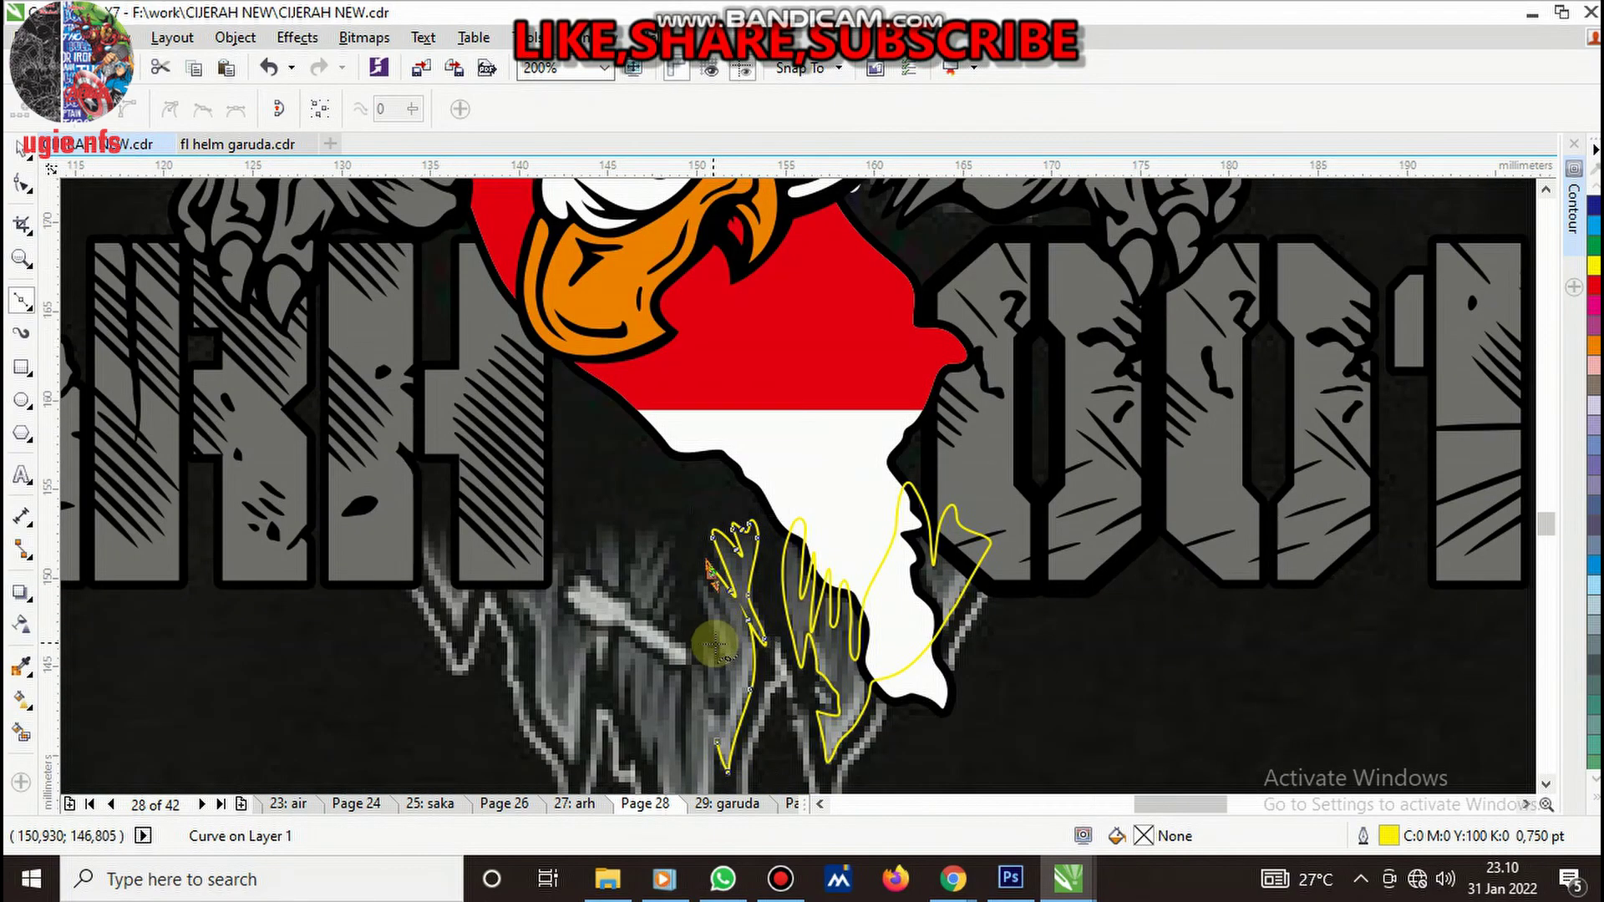
scroll(786, 634, "up", 2)
left_click(789, 633)
left_click_drag(680, 425, 695, 474)
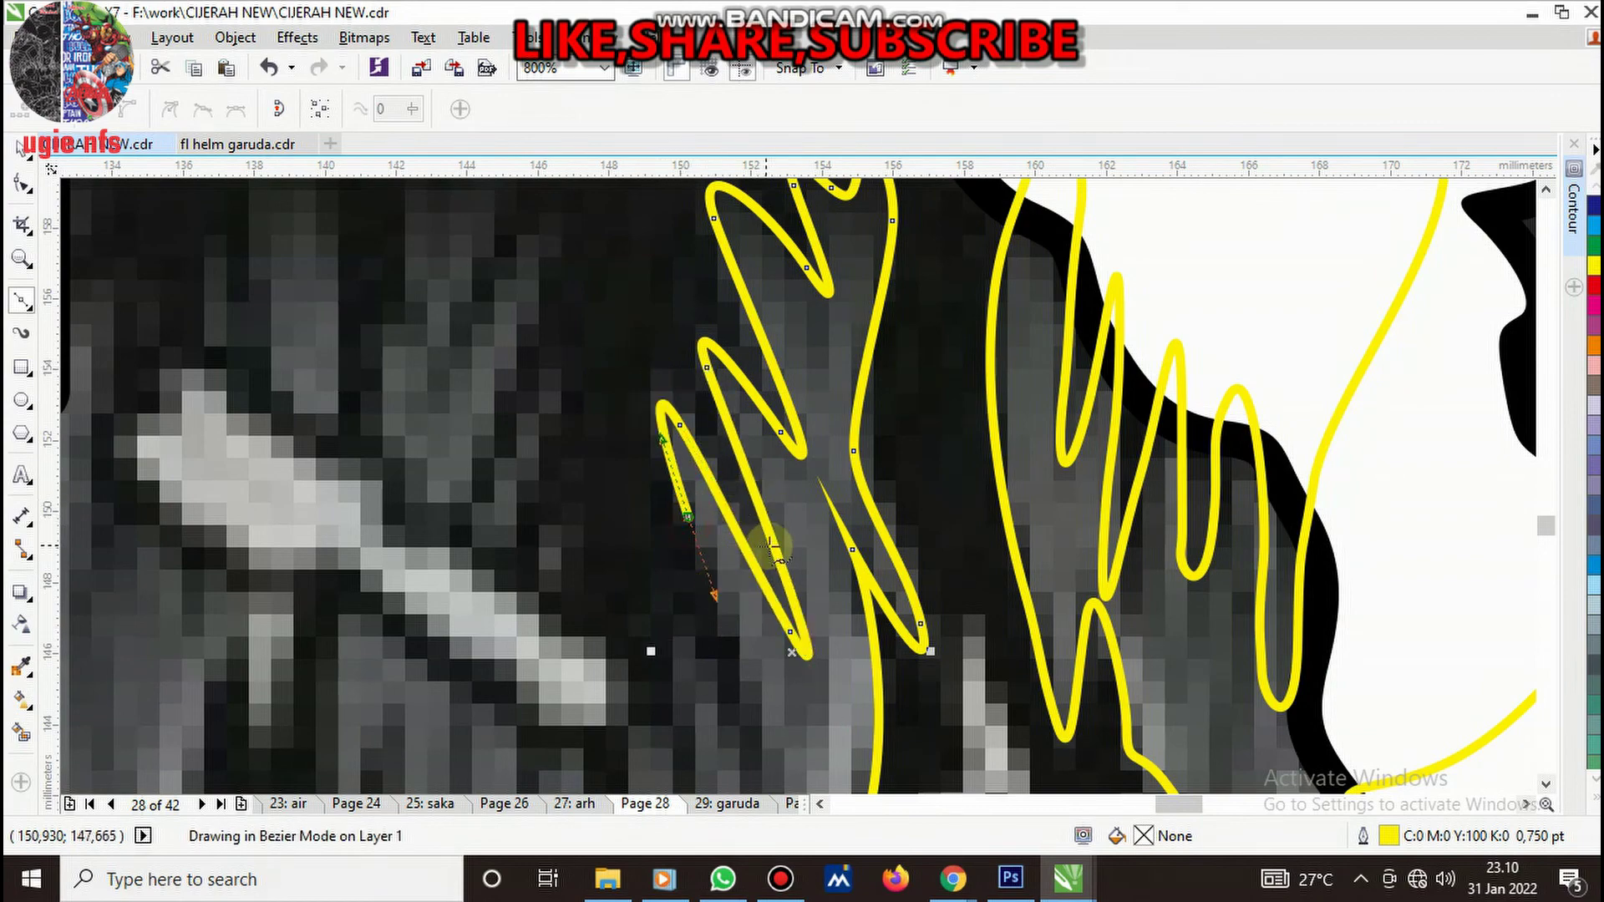
- Carry the outline over the following drip peaks and dips toward the leftmost drip
scroll(752, 601, "down", 2)
scroll(791, 597, "up", 2)
left_click(791, 596)
left_click_drag(788, 718, 756, 762)
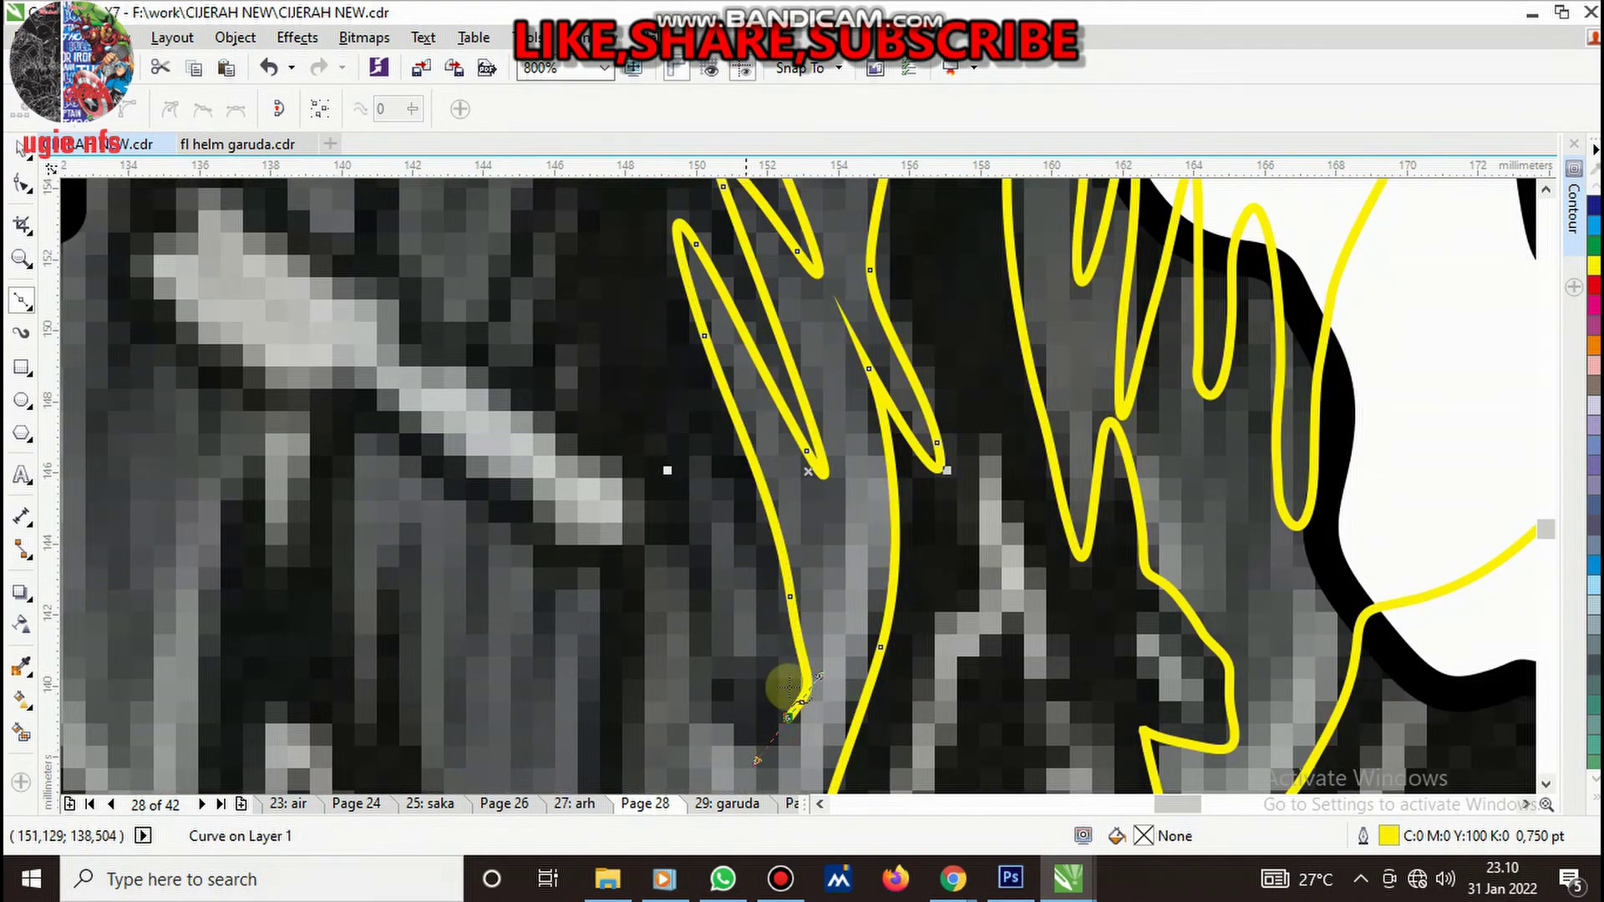
scroll(827, 585, "down", 2)
scroll(836, 620, "up", 2)
left_click(842, 554)
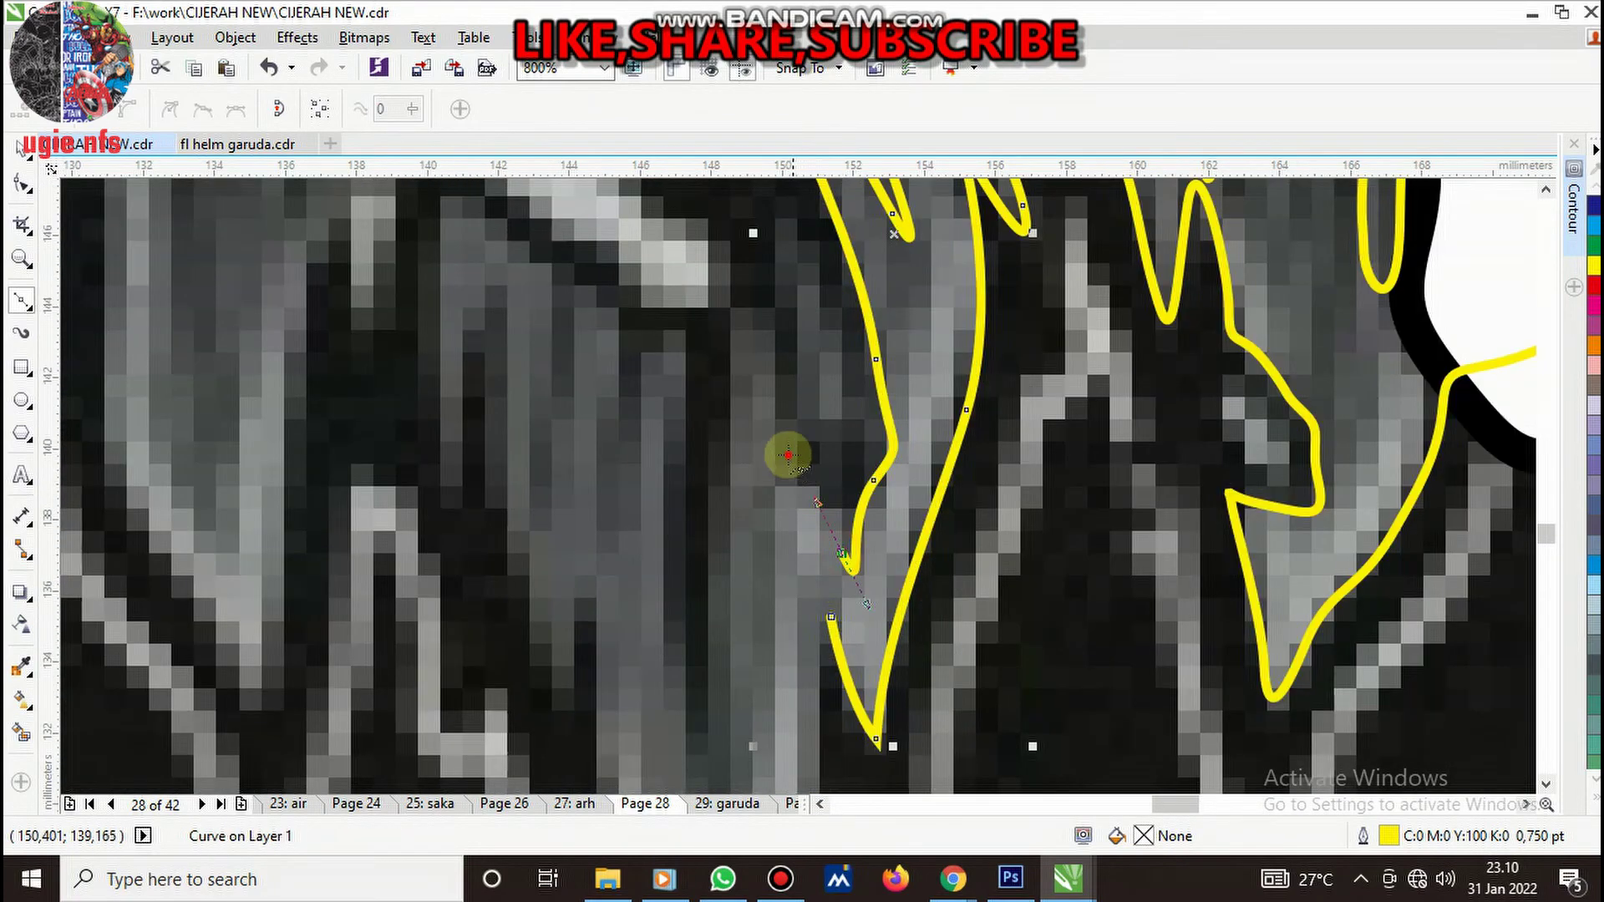
left_click(789, 459)
scroll(739, 435, "down", 2)
scroll(752, 573, "up", 2)
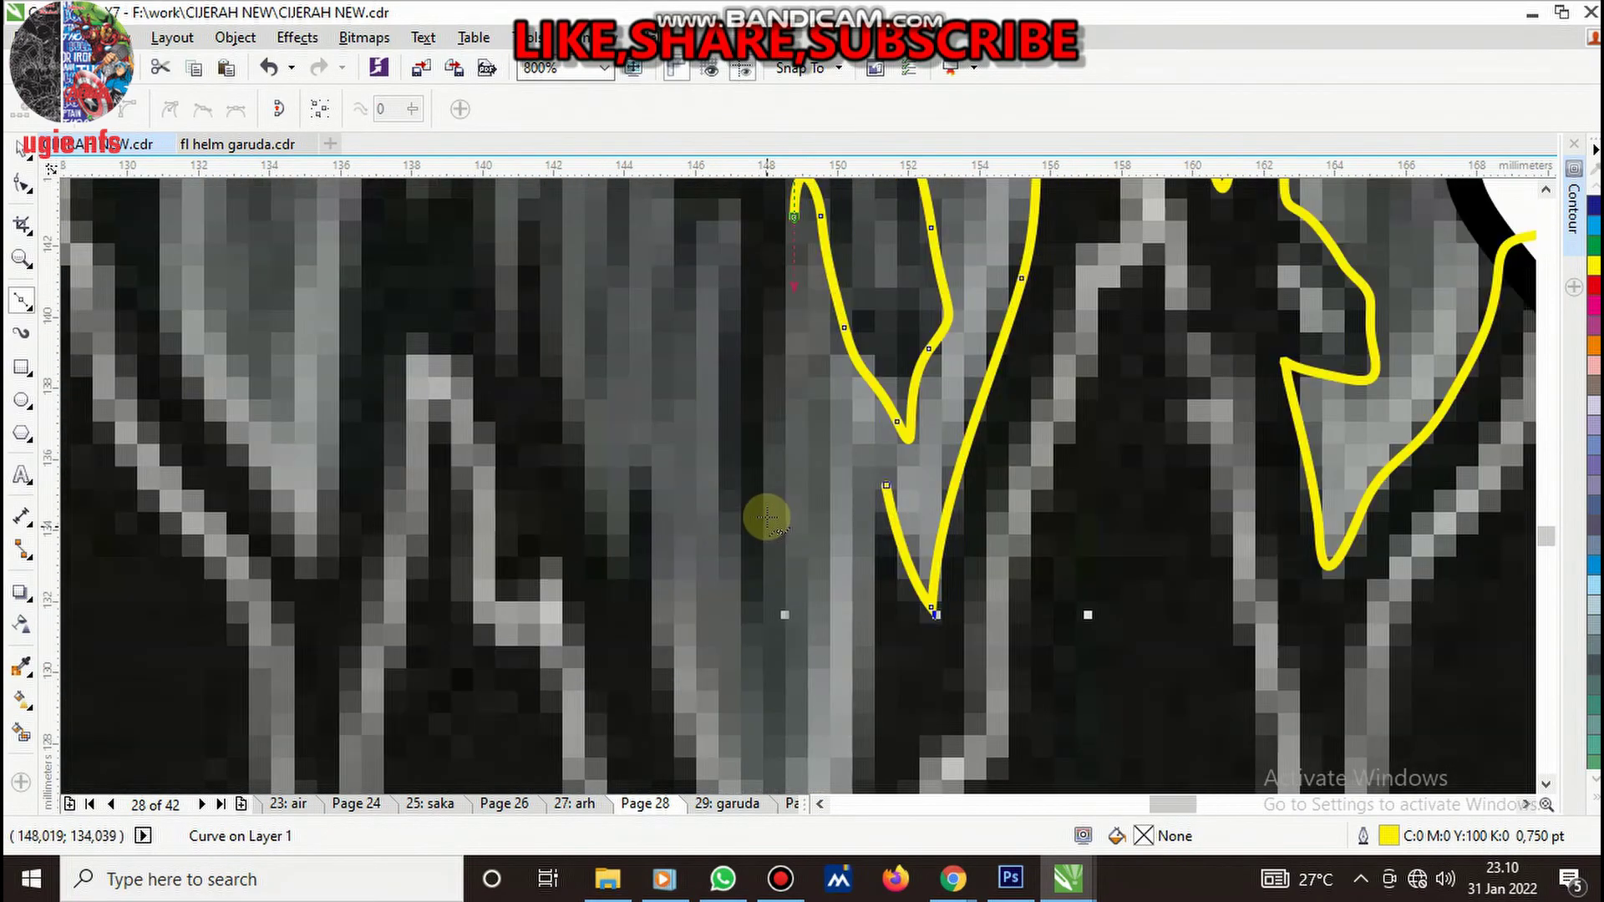
left_click(766, 505)
scroll(795, 573, "down", 2)
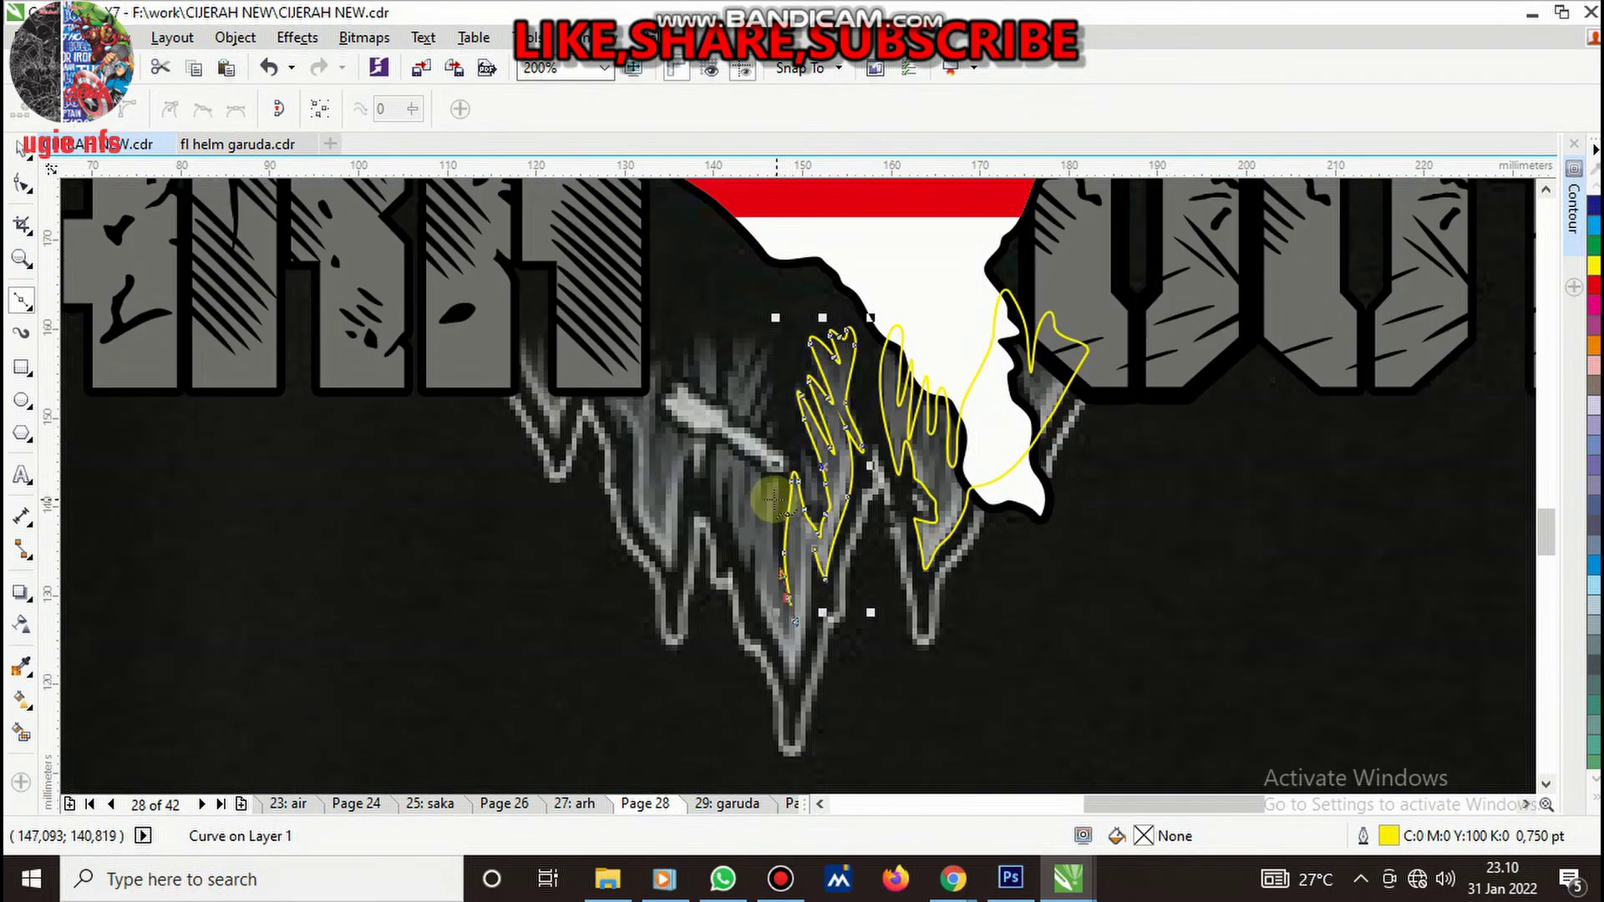
scroll(795, 563, "up", 2)
left_click_drag(792, 568, 798, 460)
left_click(767, 428)
left_click(733, 452)
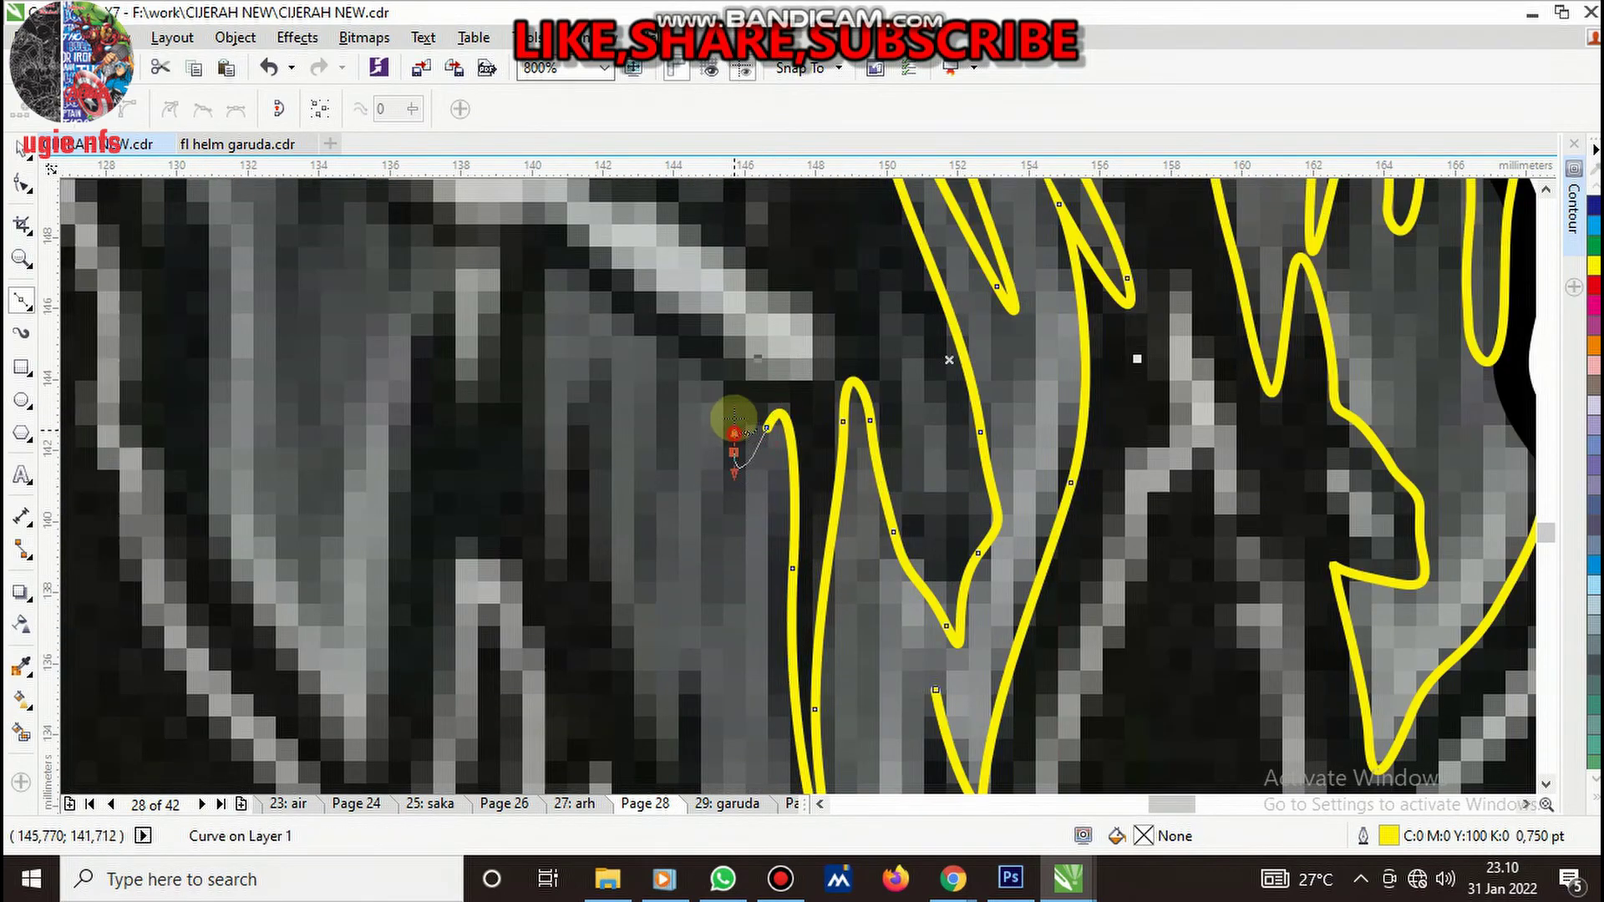
left_click_drag(679, 391, 675, 458)
left_click(664, 450)
left_click(651, 341)
left_click(574, 281)
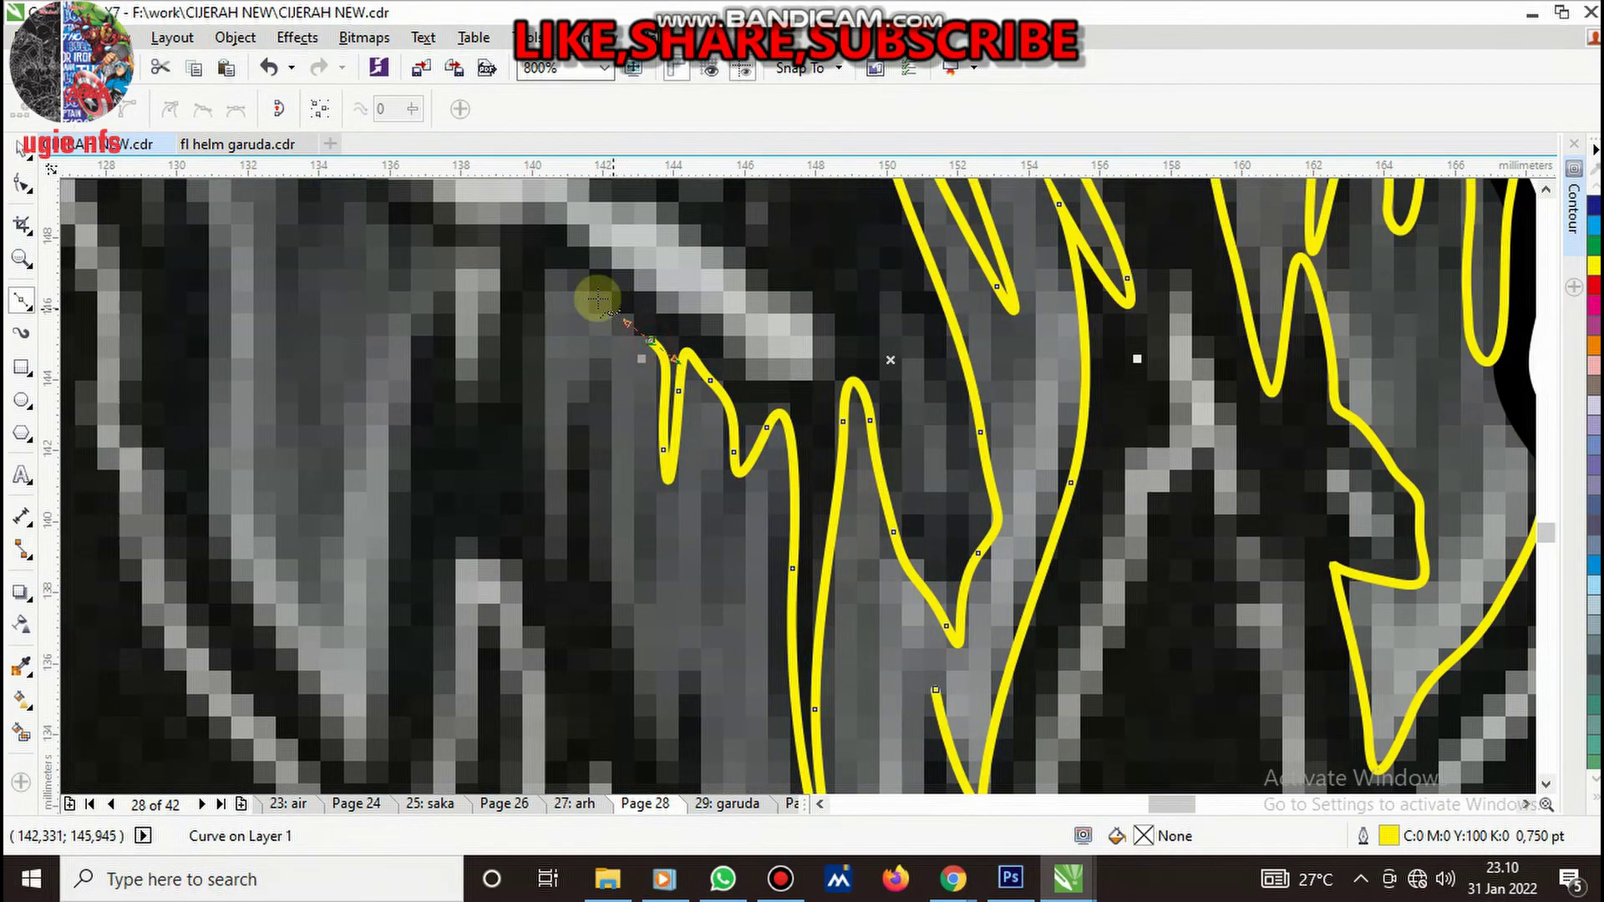
- Curve the outline around the left and long drips, closing it at its starting node
left_click_drag(534, 322, 548, 506)
left_click(560, 542)
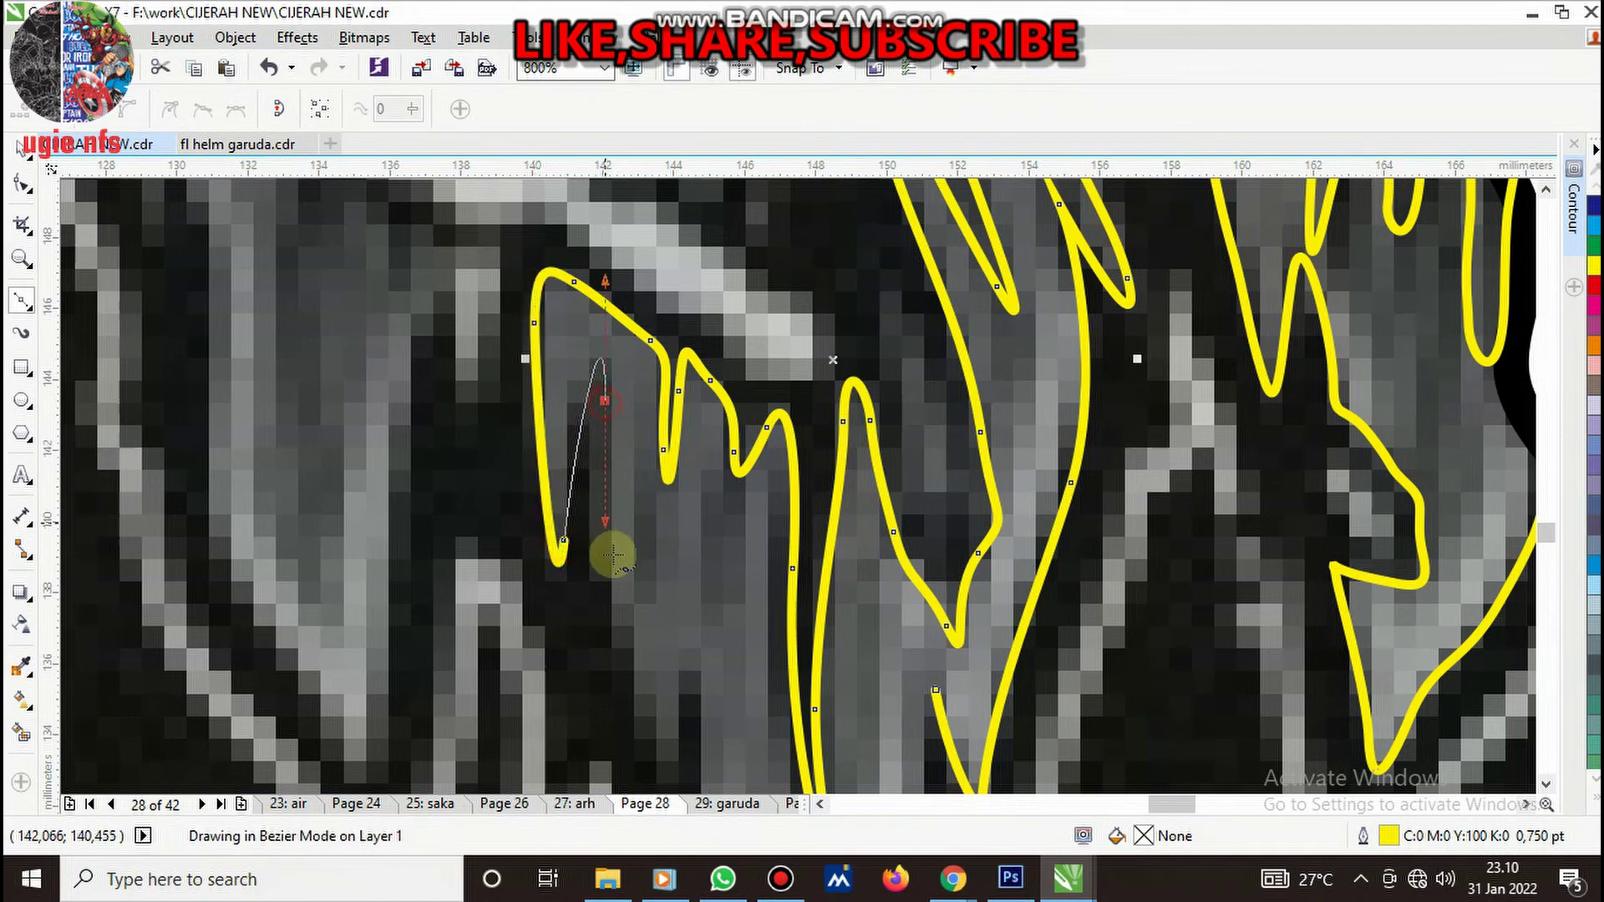
left_click_drag(629, 635, 655, 688)
scroll(674, 590, "down", 1)
scroll(669, 618, "up", 1)
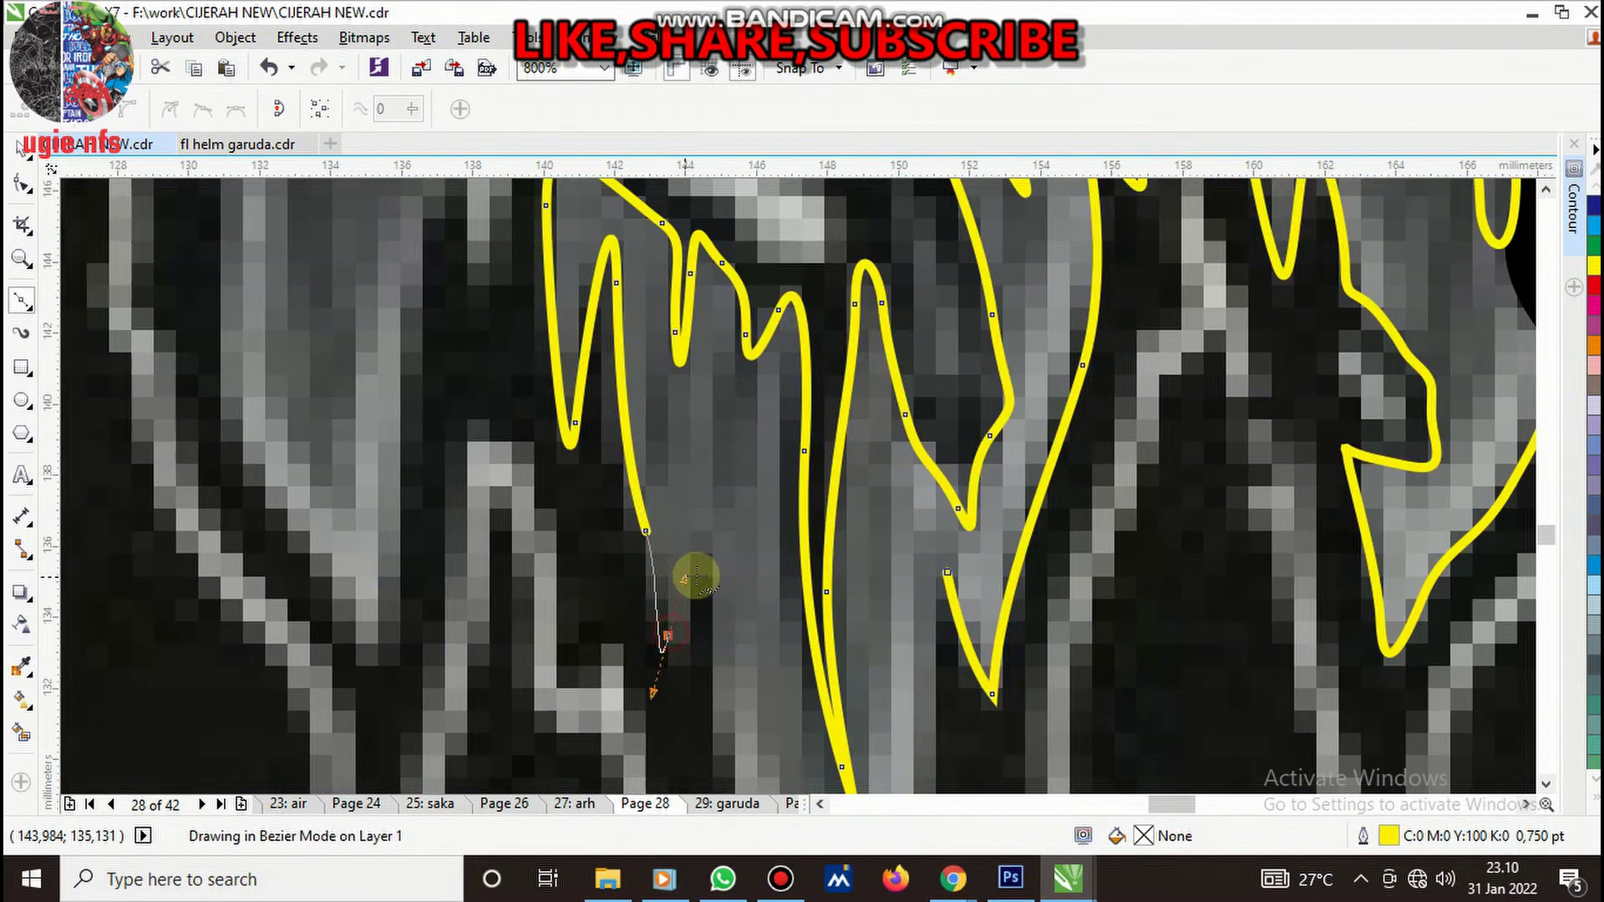
scroll(716, 534, "down", 2)
scroll(719, 600, "up", 2)
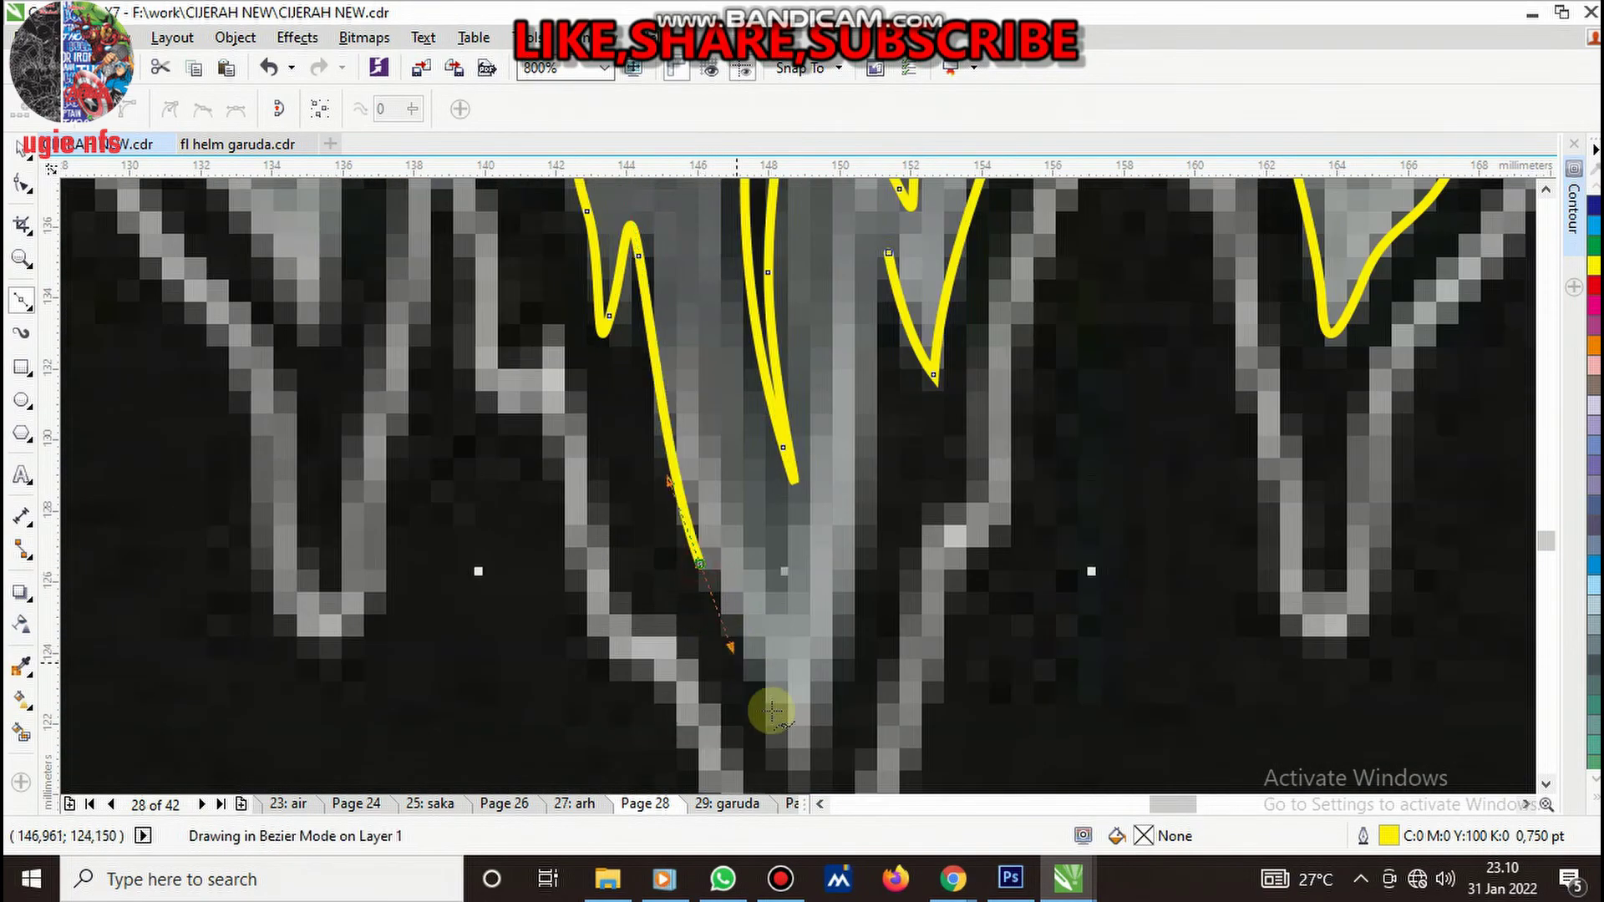
left_click_drag(836, 654, 847, 565)
left_click_drag(869, 478, 871, 366)
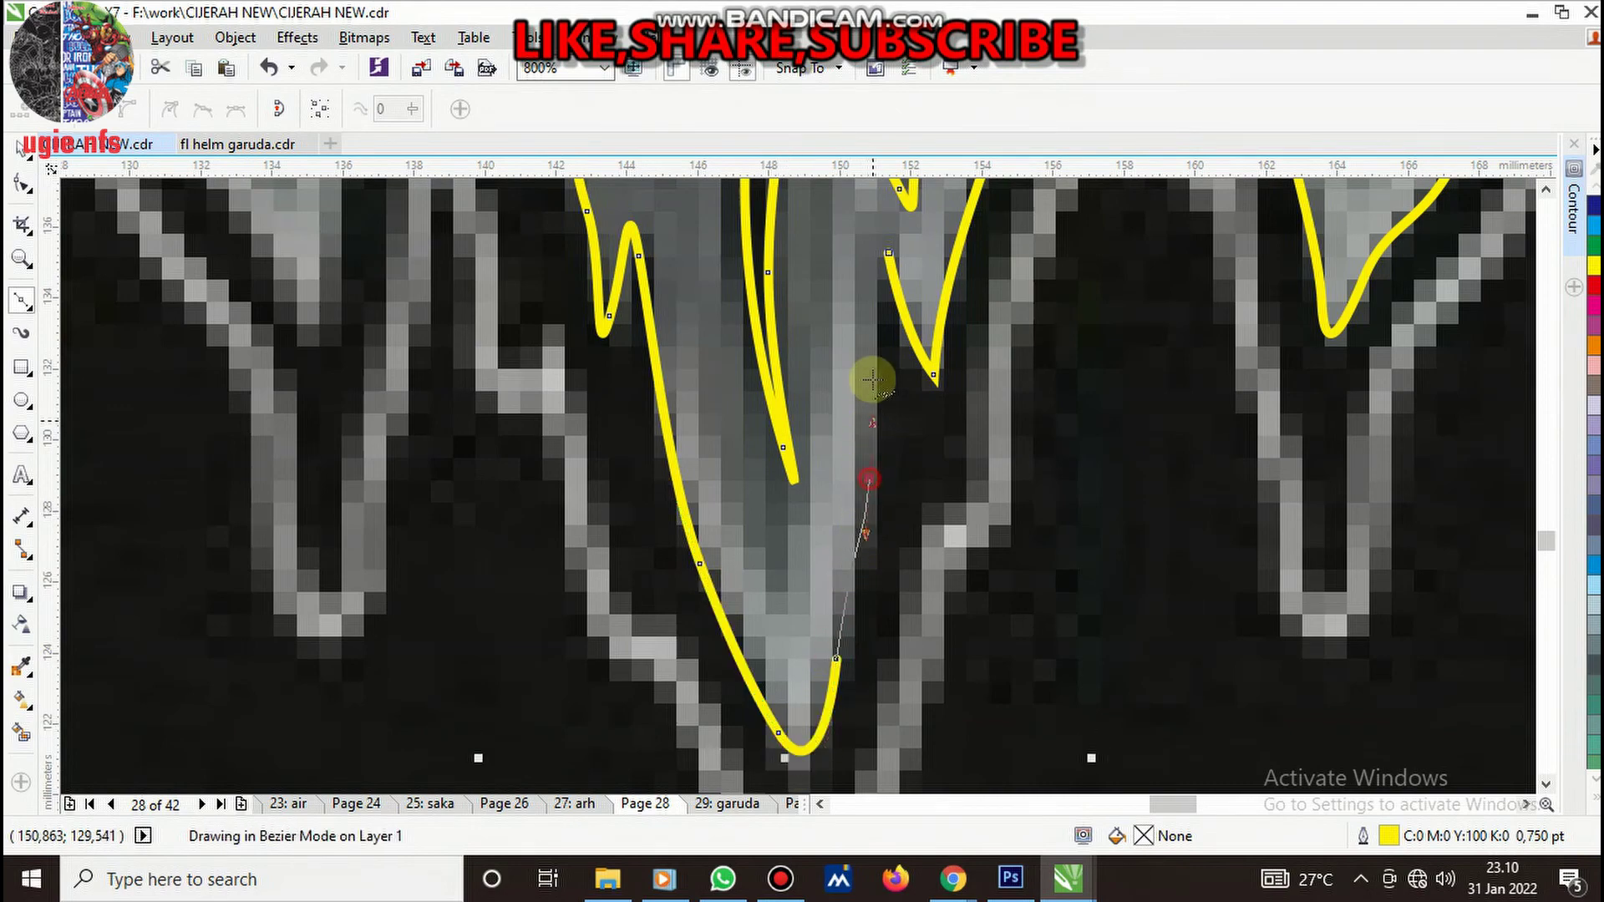
left_click(882, 251)
scroll(831, 489, "down", 2)
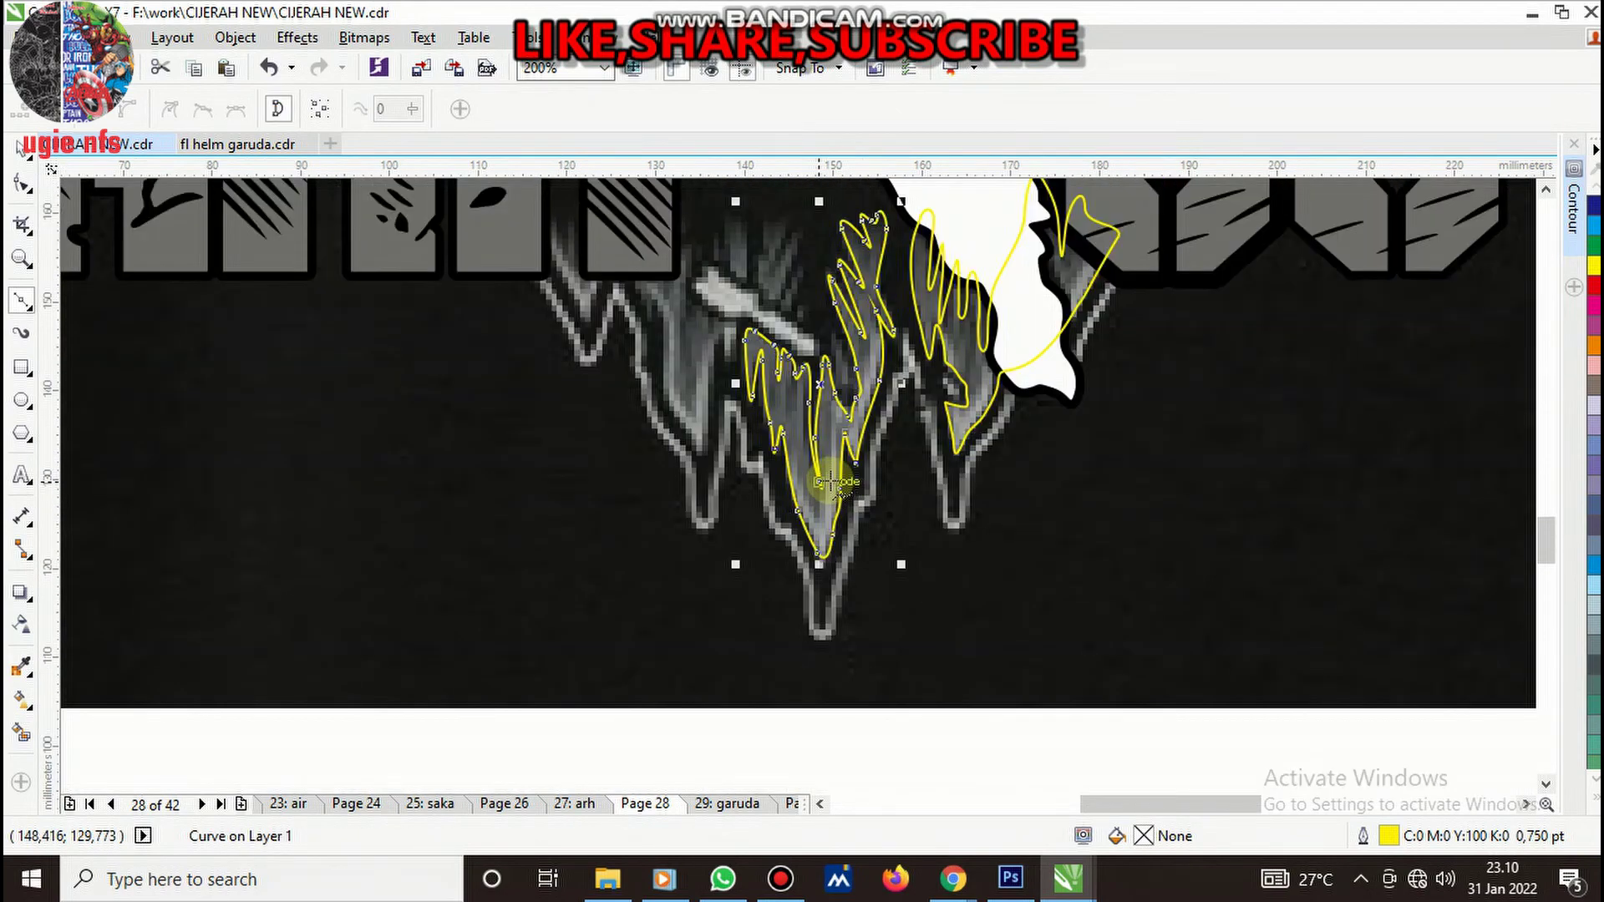
scroll(865, 359, "up", 2)
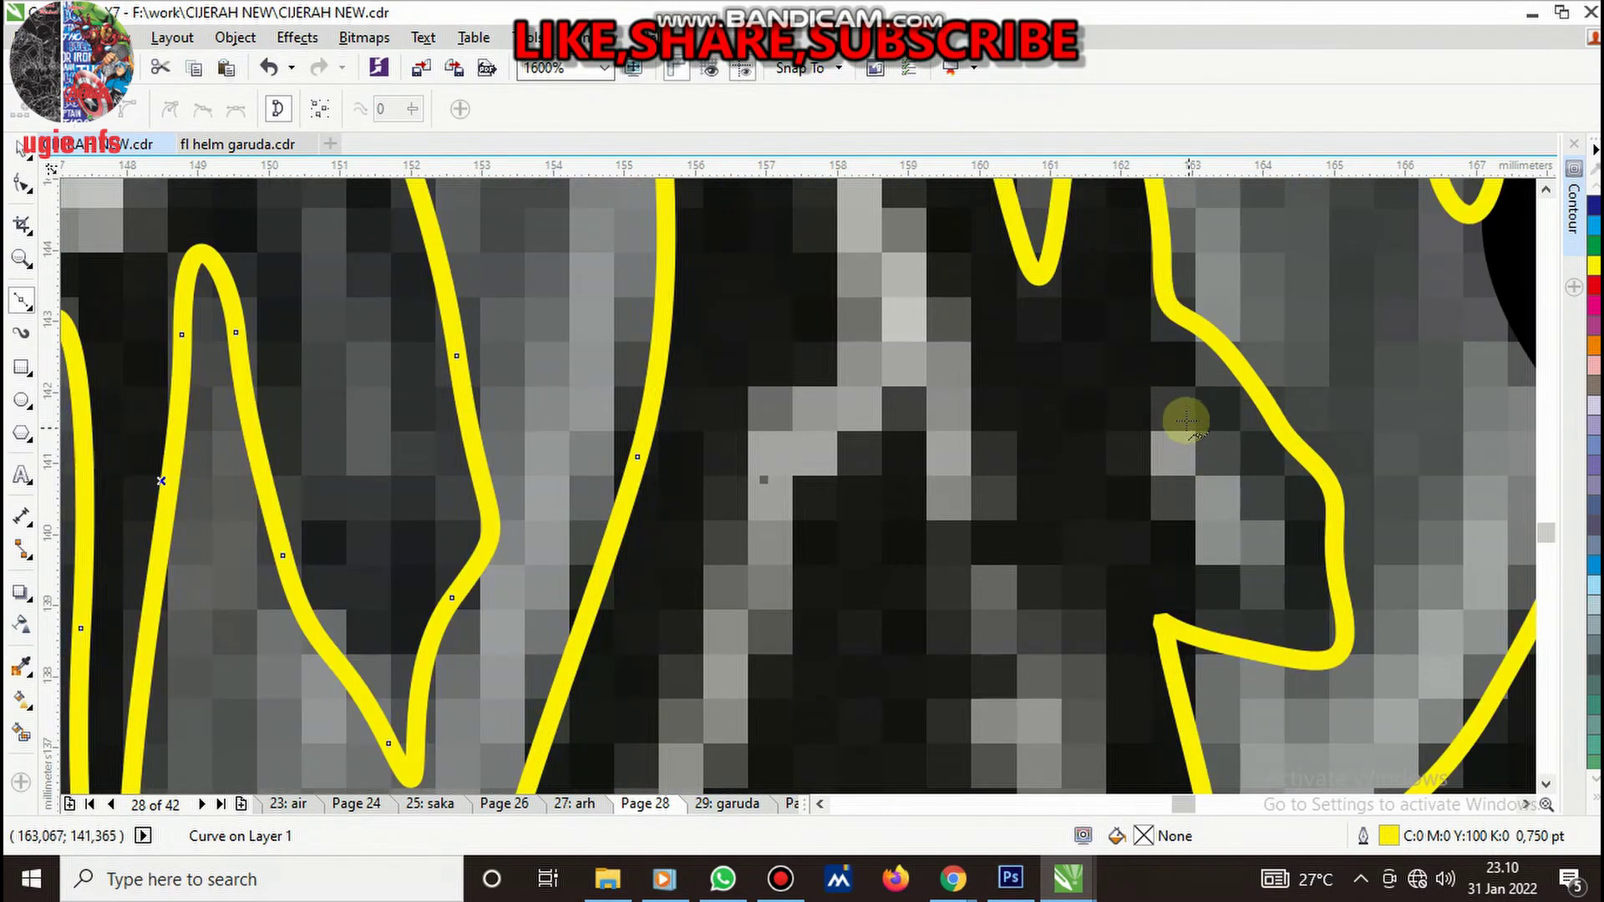
scroll(1262, 456, "up", 1)
- Trace a small closed outline along the grey streak
left_click(1178, 393)
left_click(1249, 497)
left_click_drag(1265, 579, 1305, 610)
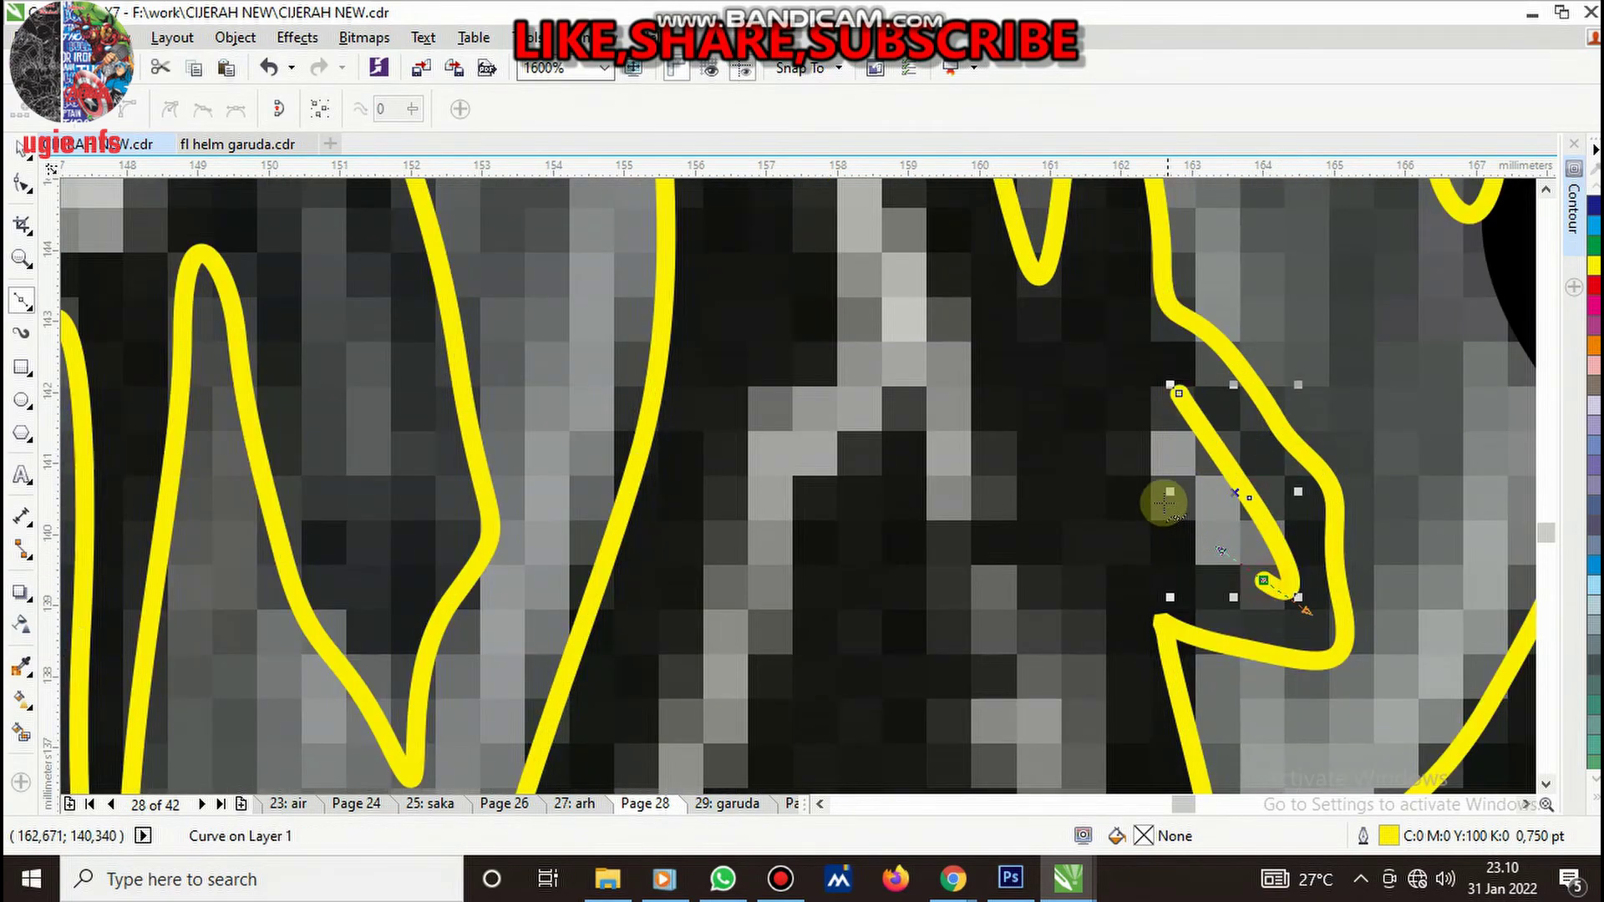
left_click_drag(1151, 488, 1125, 438)
left_click(1178, 392)
scroll(1120, 524, "down", 2)
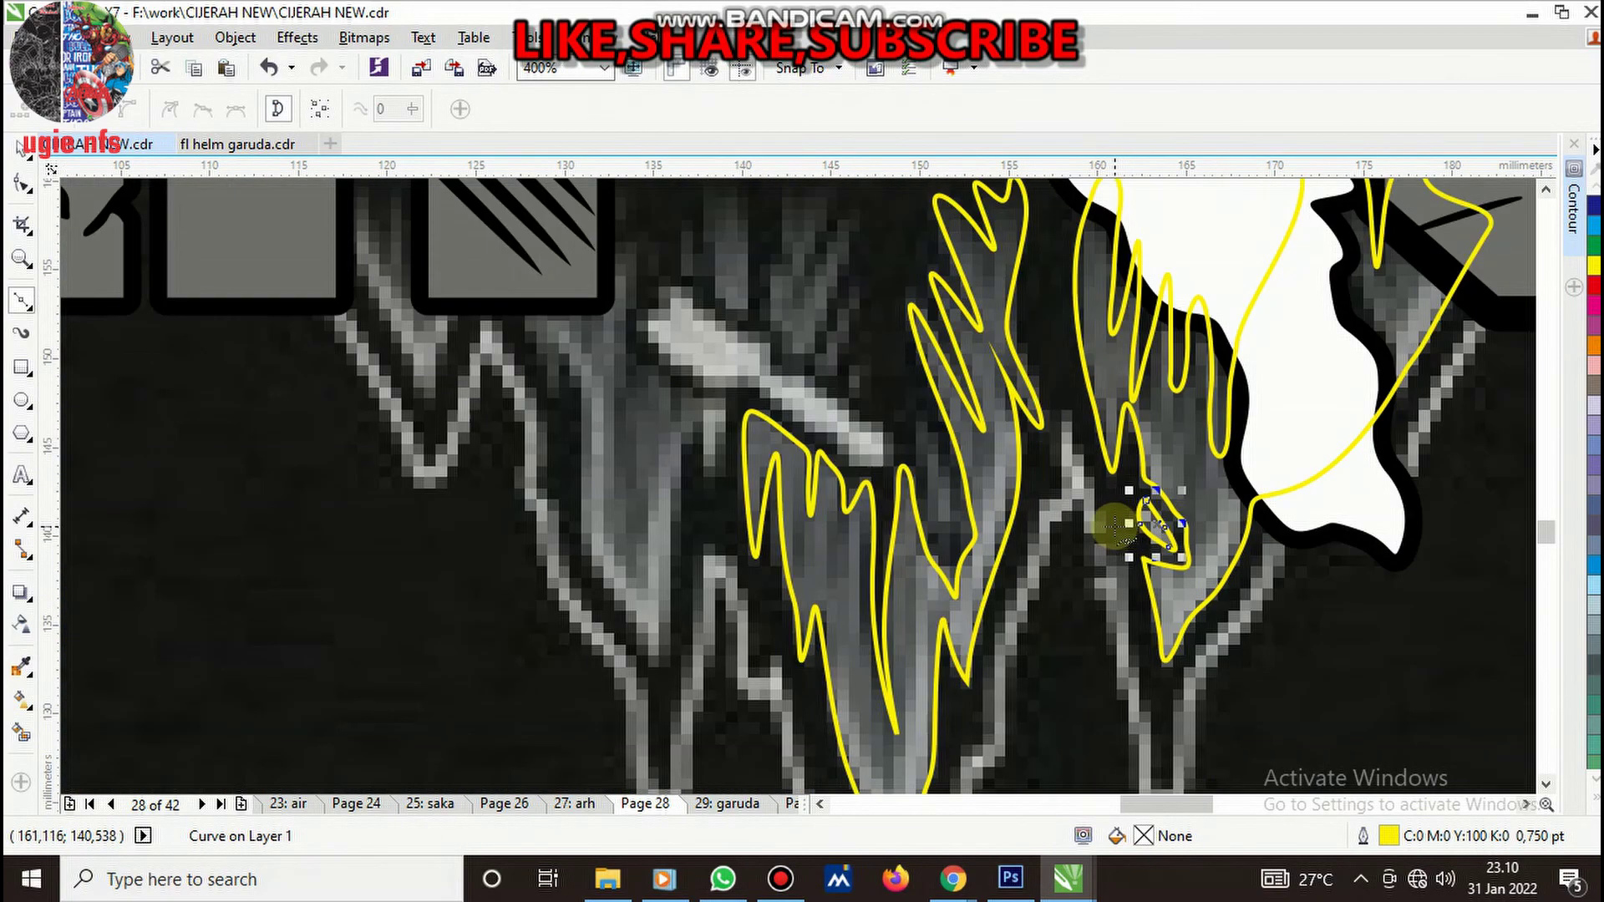
scroll(915, 432, "up", 1)
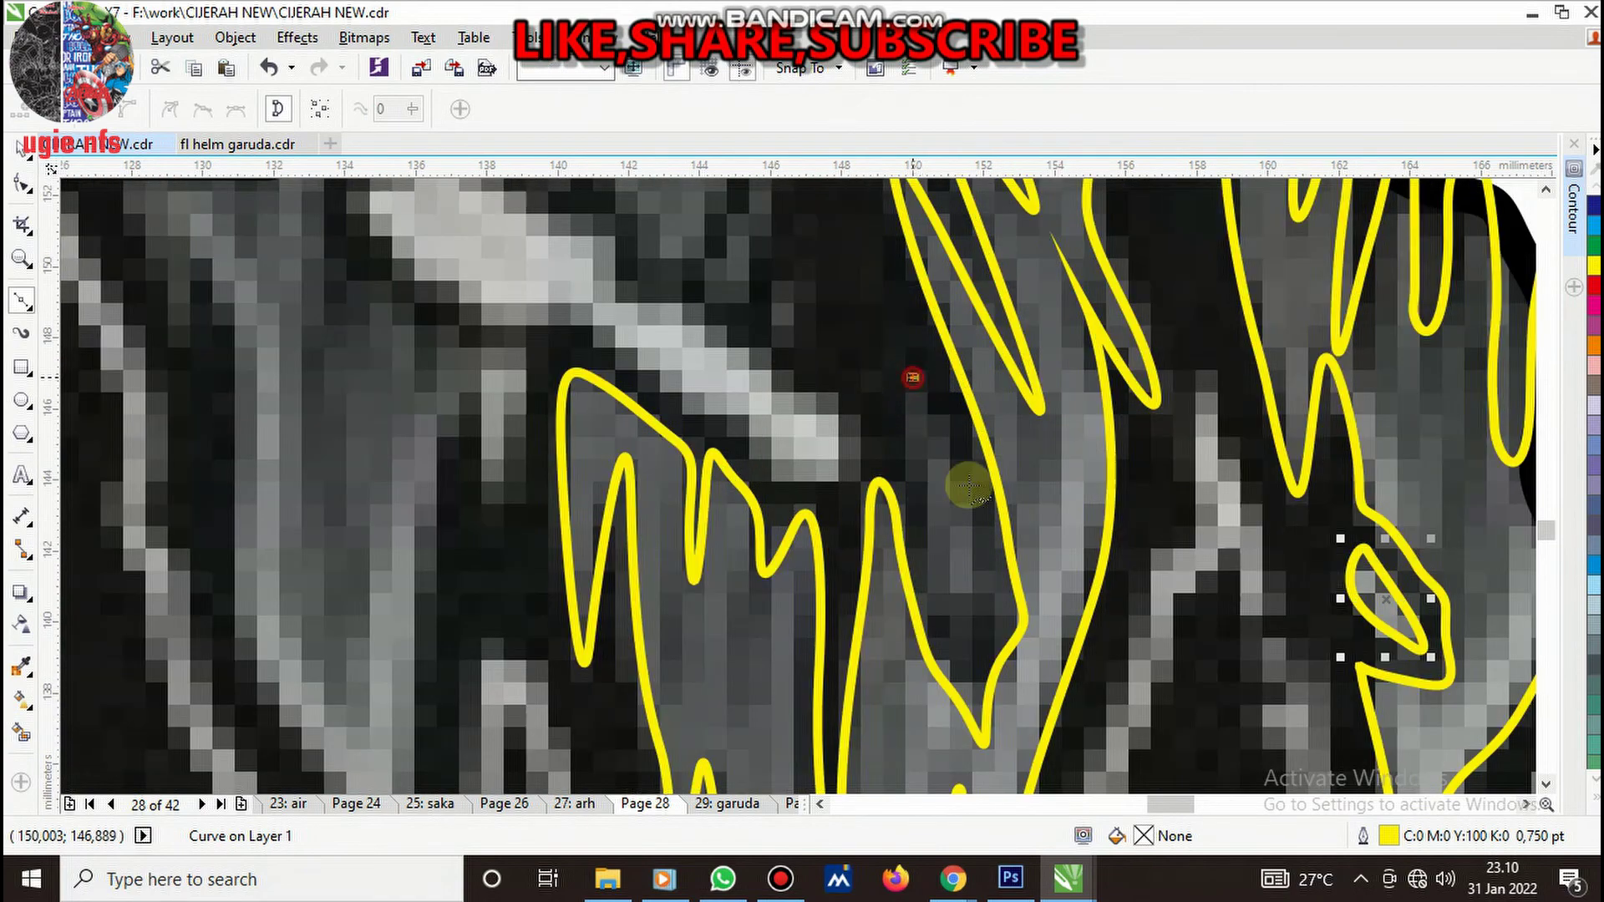
- Trace another closed drip outline starting and ending at the drip's top
left_click(913, 377)
mouse_move(969, 553)
left_mouse_down()
mouse_move(956, 616)
mouse_move(916, 456)
left_mouse_up()
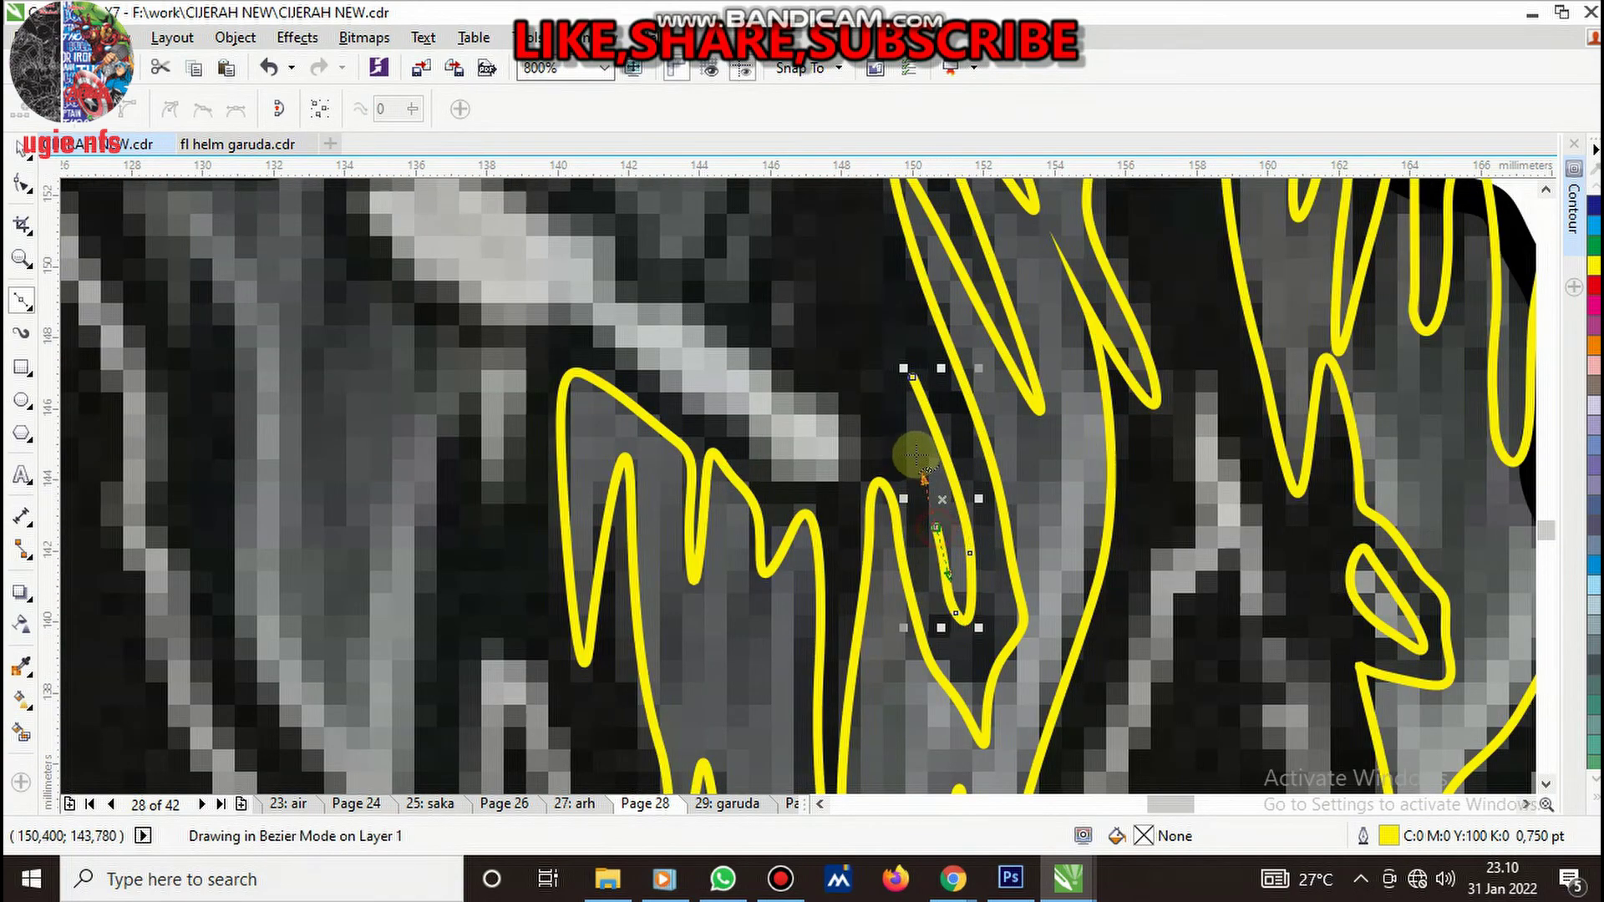
left_click(912, 377)
scroll(907, 367, "down", 3)
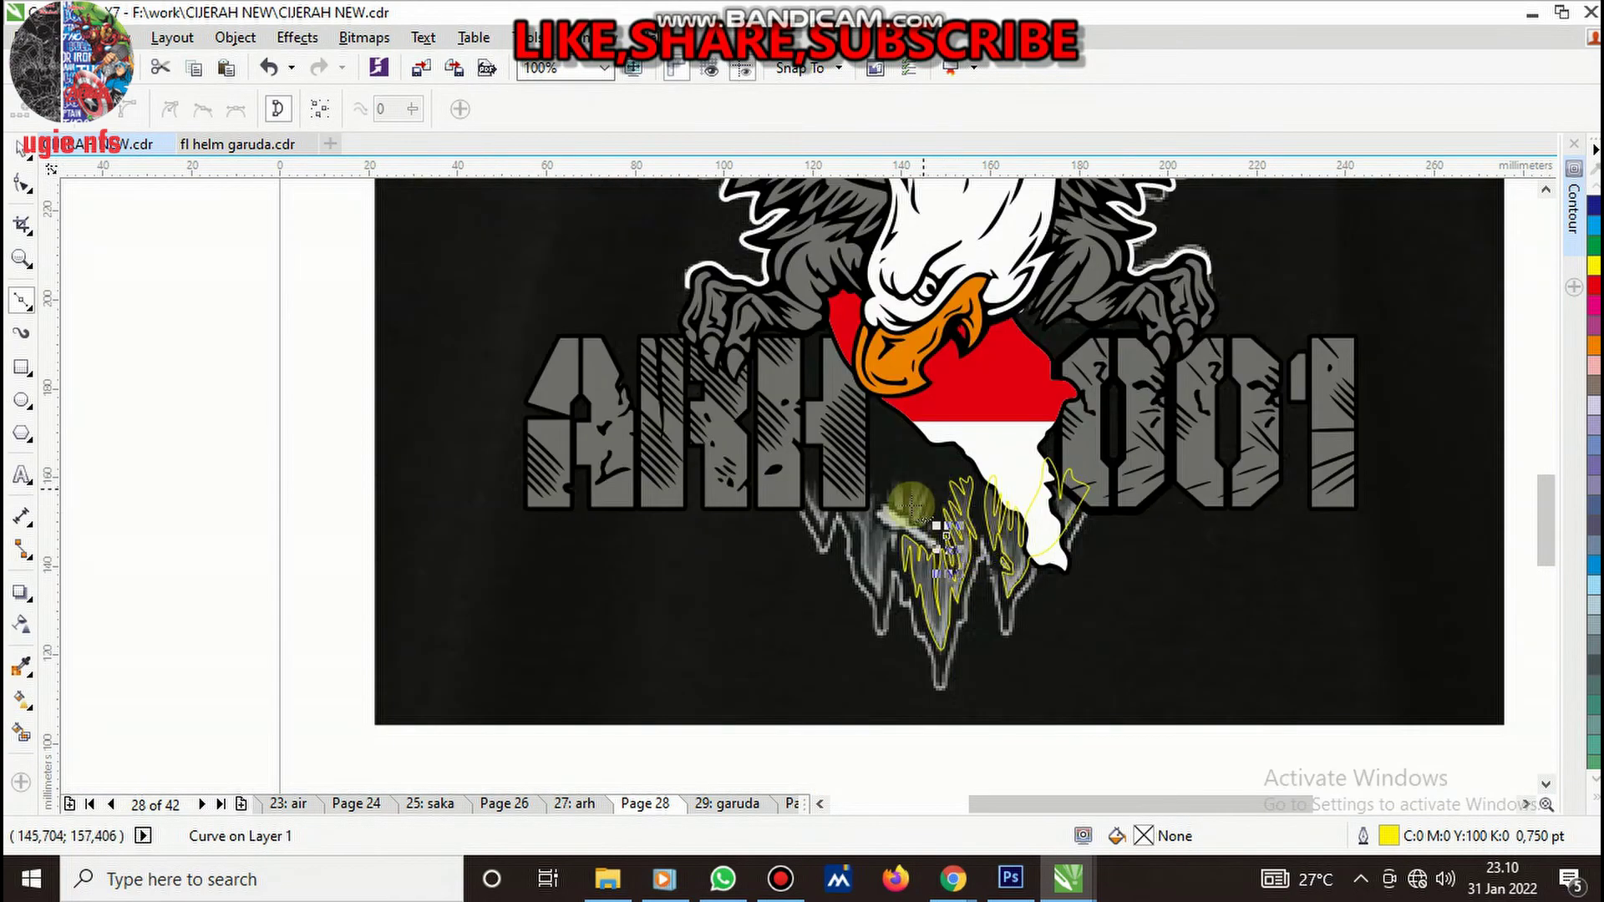
- Trace a closed outline up and around the pale diagonal streak and back to its start
scroll(912, 504, "up", 2)
scroll(969, 592, "up", 1)
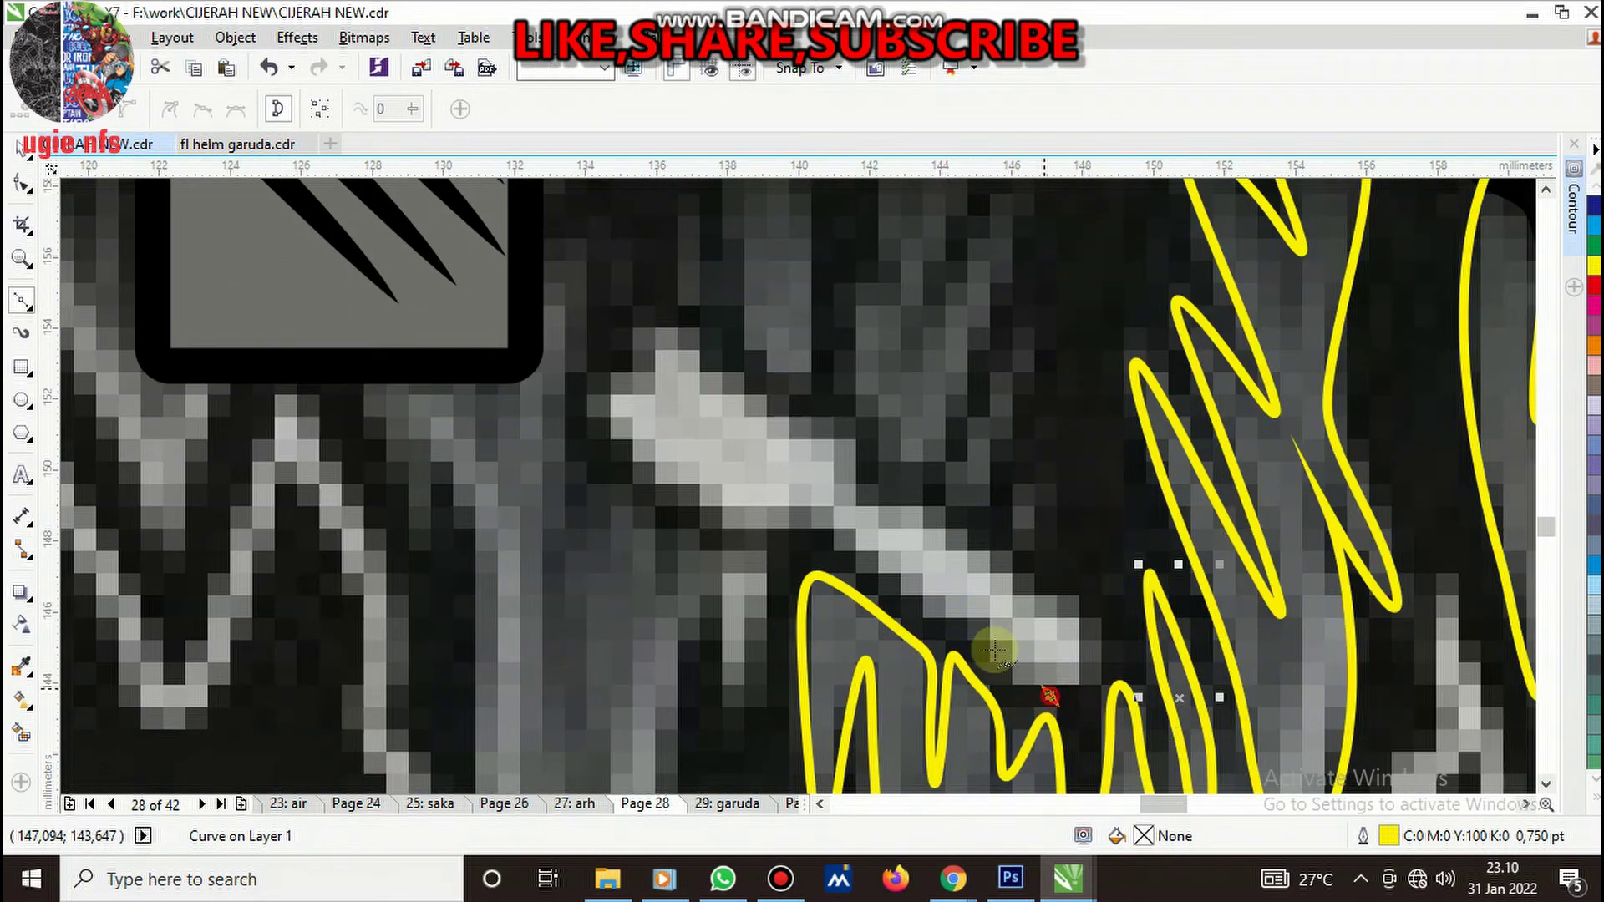
left_click(1051, 695)
left_click(887, 580)
left_click(805, 520)
left_click(720, 513)
left_click(627, 444)
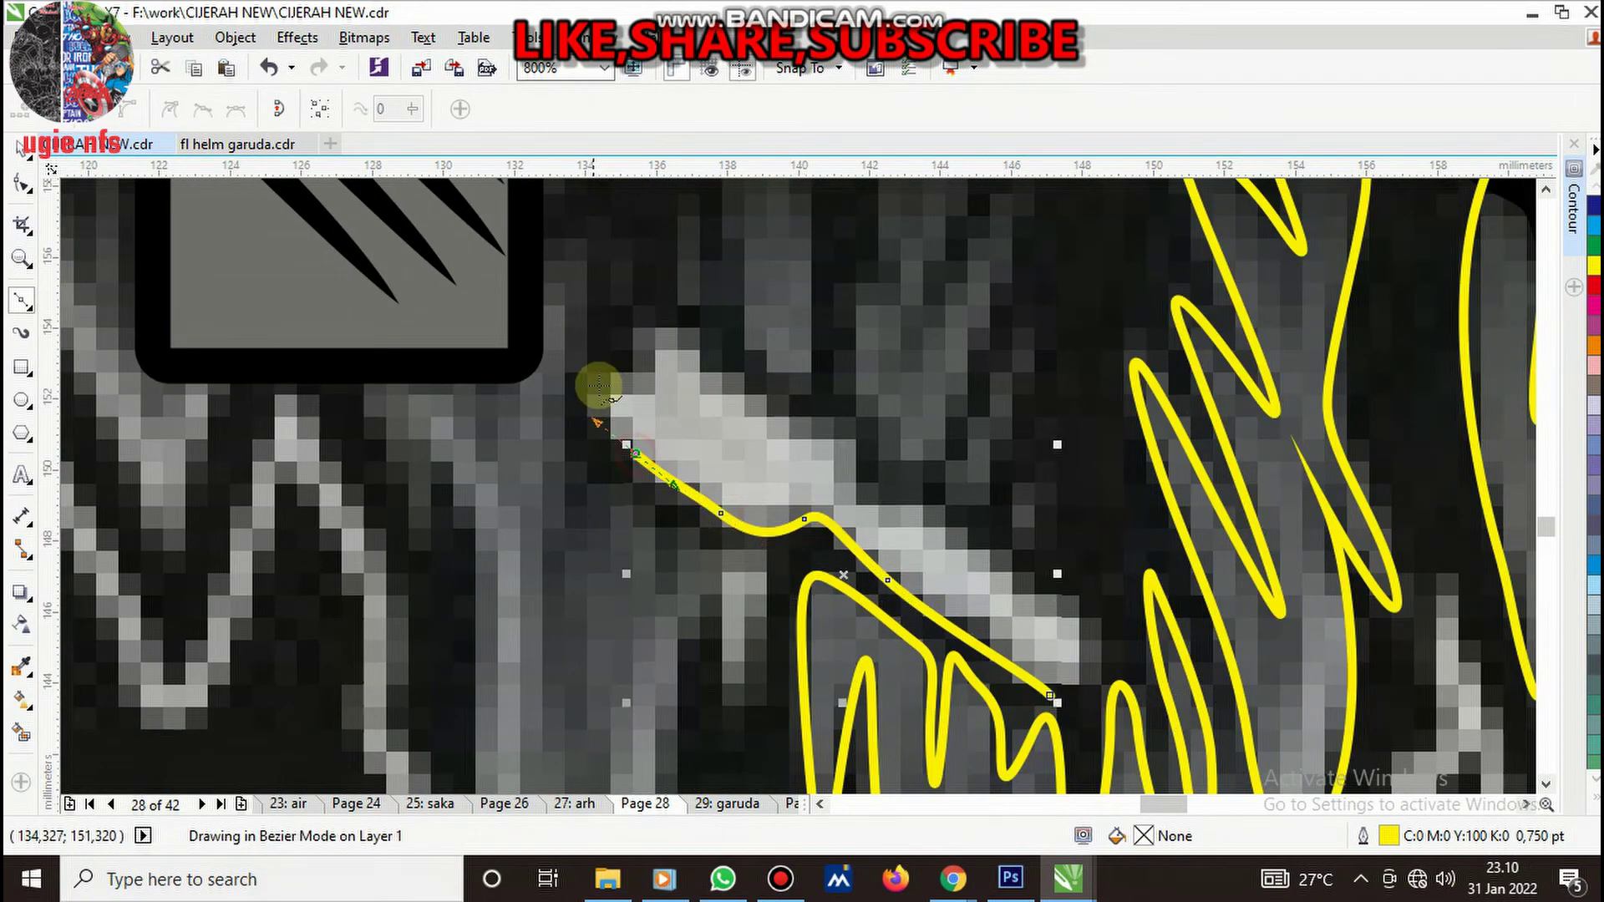
left_click(601, 376)
left_click(687, 332)
left_click(815, 443)
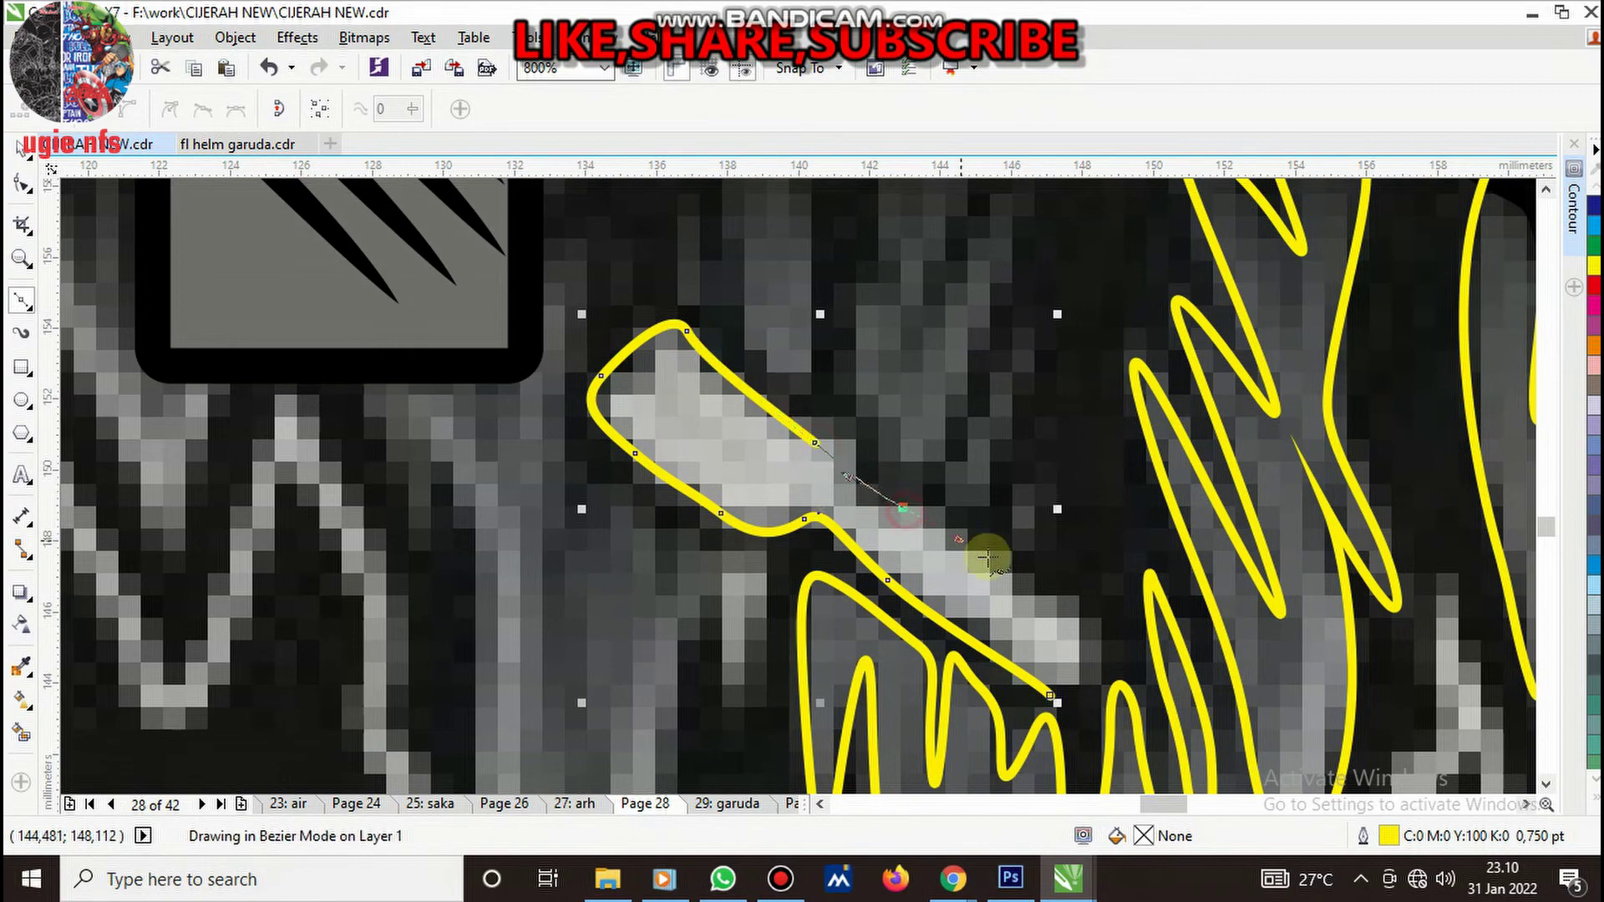
left_click(1027, 582)
left_click(1094, 636)
left_click(1051, 696)
scroll(915, 635, "down", 2)
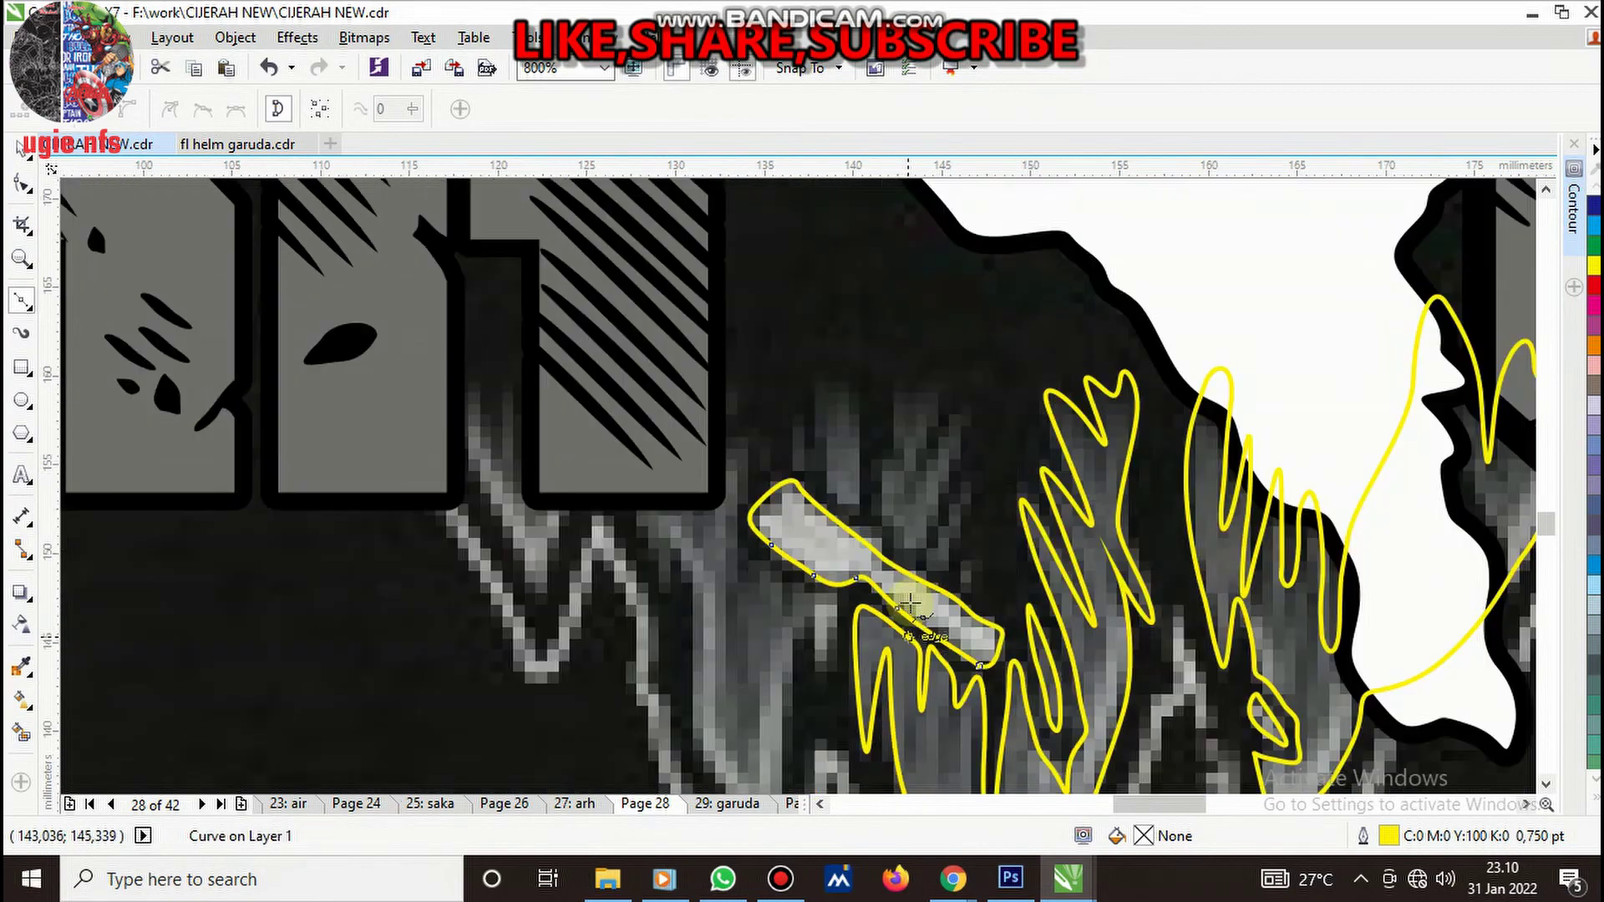
scroll(959, 502, "up", 1)
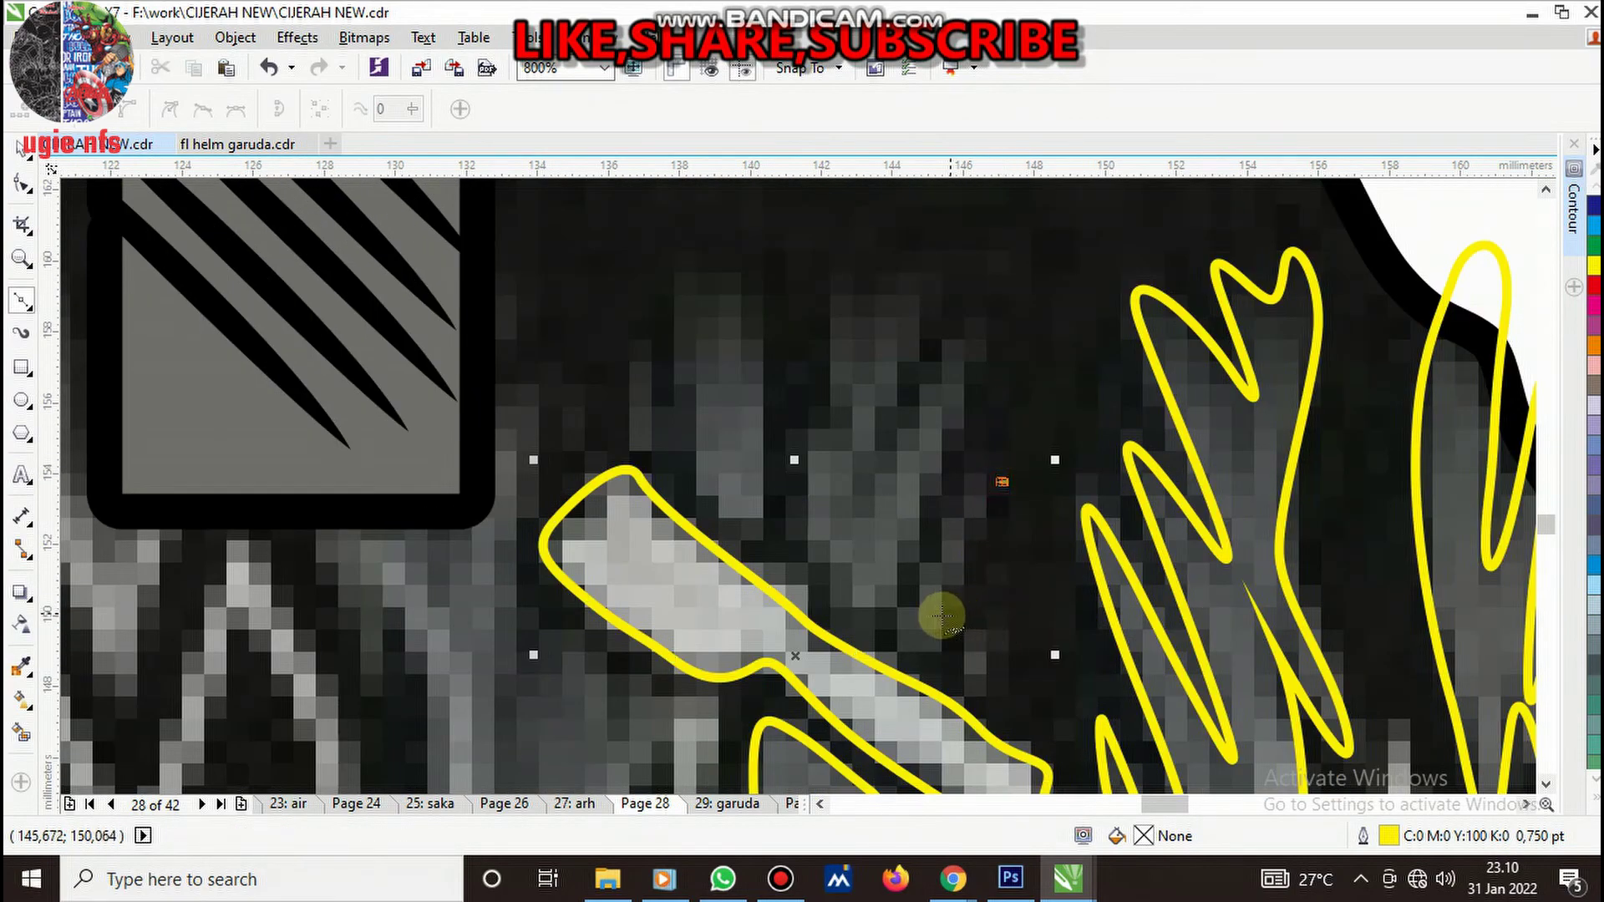
- Add a thin pointed loop beside the streak and partly trace the adjacent drip up to its tip
left_click_drag(887, 667, 936, 558)
left_click(1001, 482)
left_click_drag(1000, 483, 994, 624)
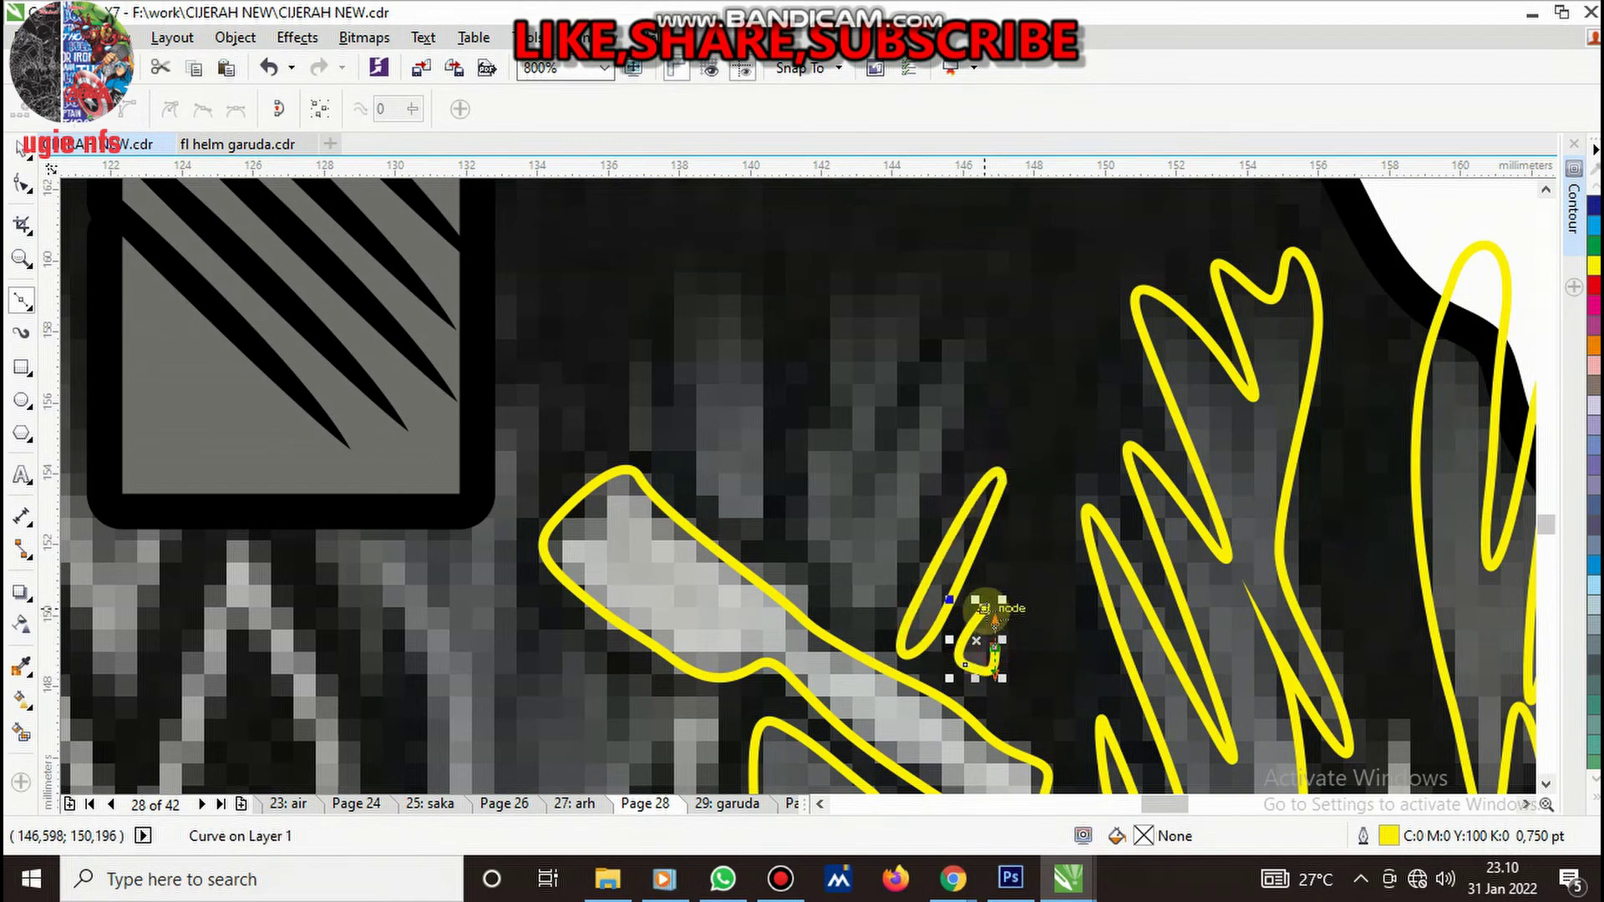
left_click(990, 324)
left_click_drag(888, 595, 840, 578)
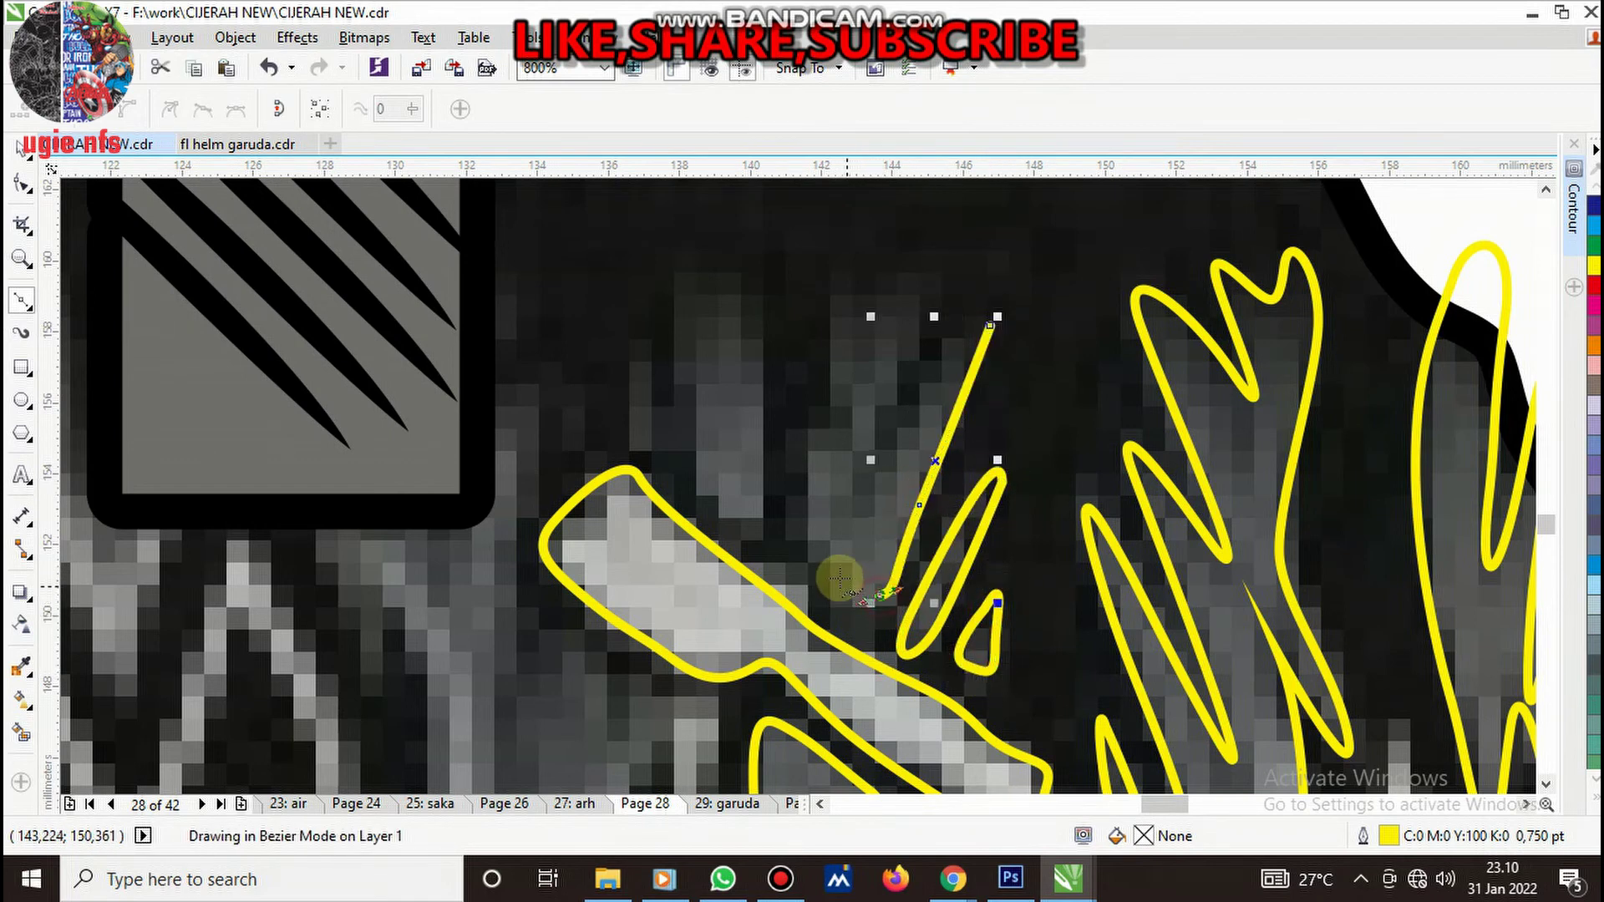
left_click(840, 578)
left_click(802, 527)
left_click_drag(820, 408, 840, 329)
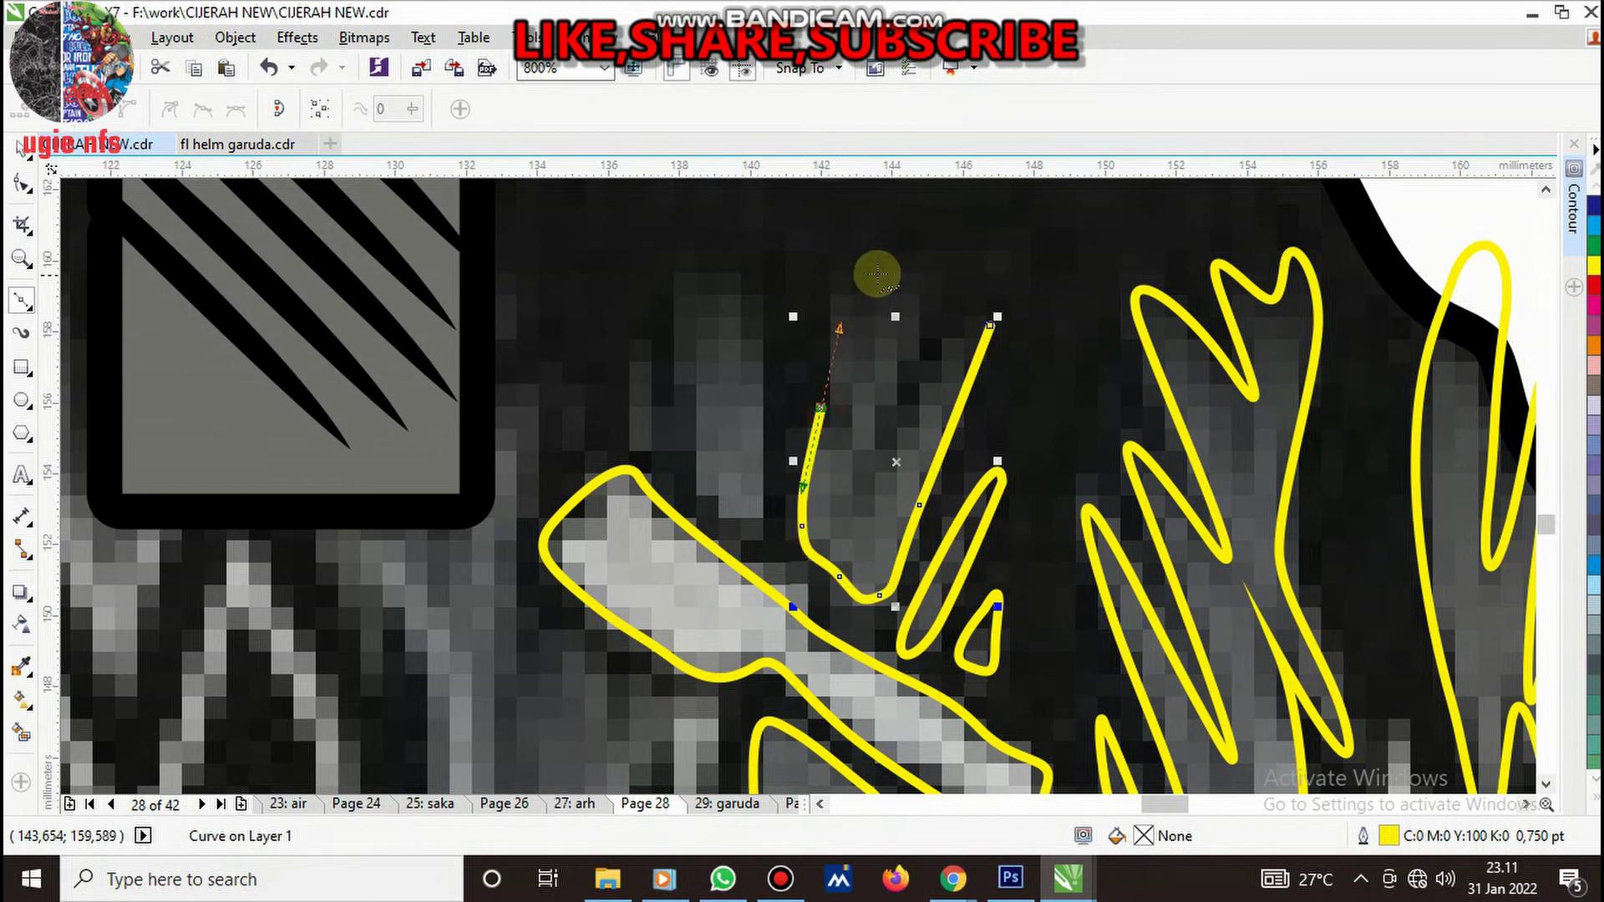
left_click_drag(878, 272, 888, 235)
left_click_drag(929, 304, 958, 246)
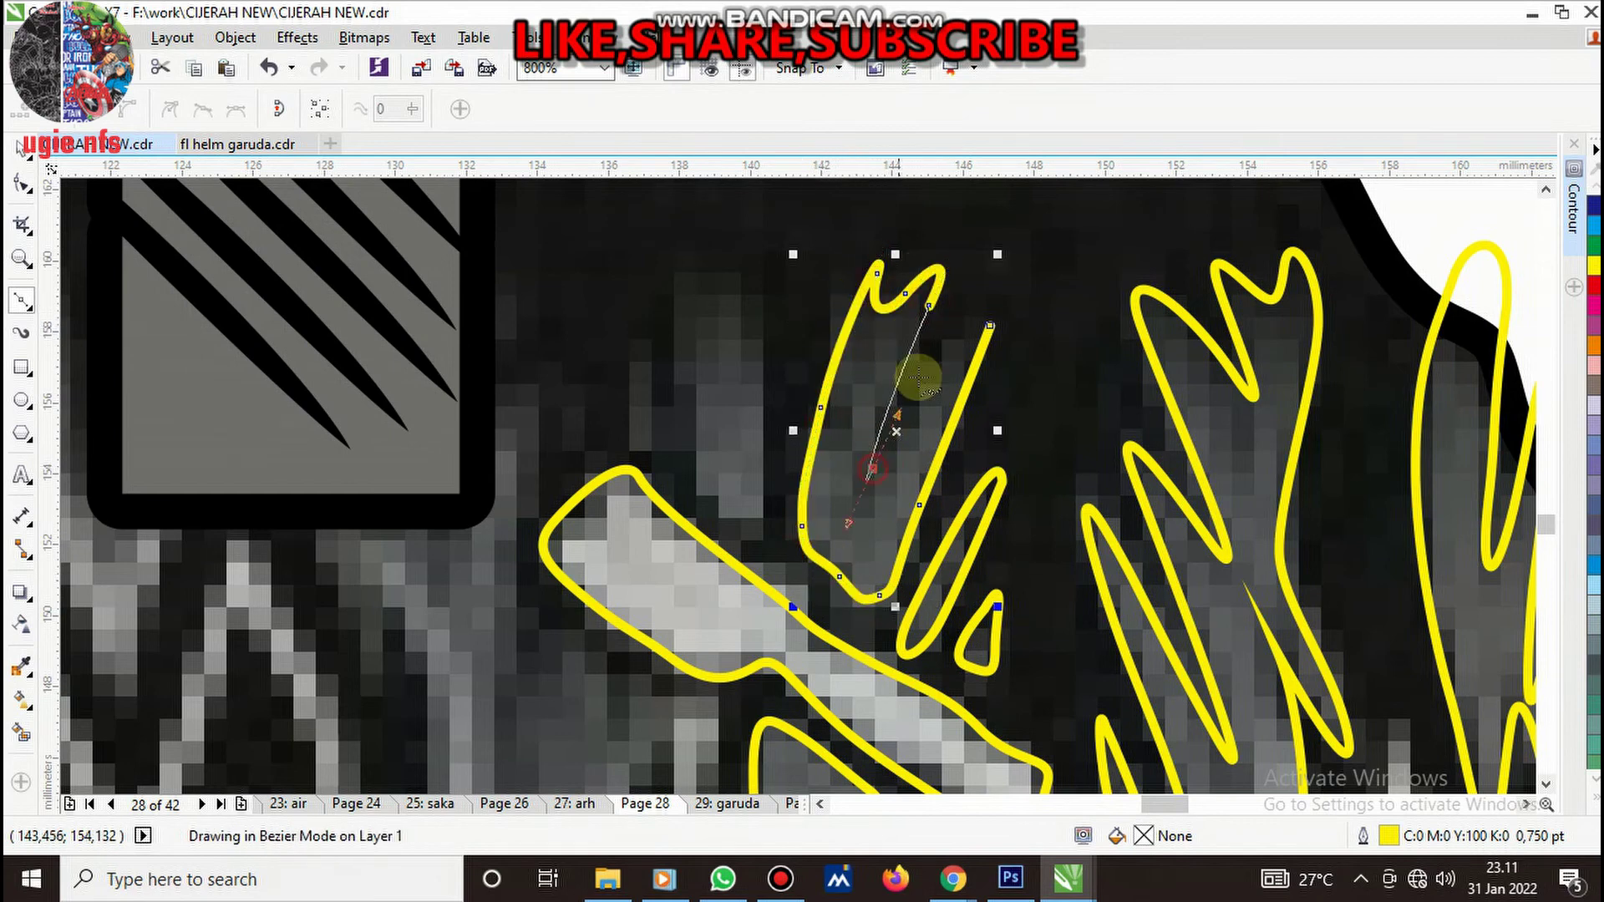
- Trace a closed Bezier outline around the thin drip, curving its top edge
scroll(871, 434, "down", 3)
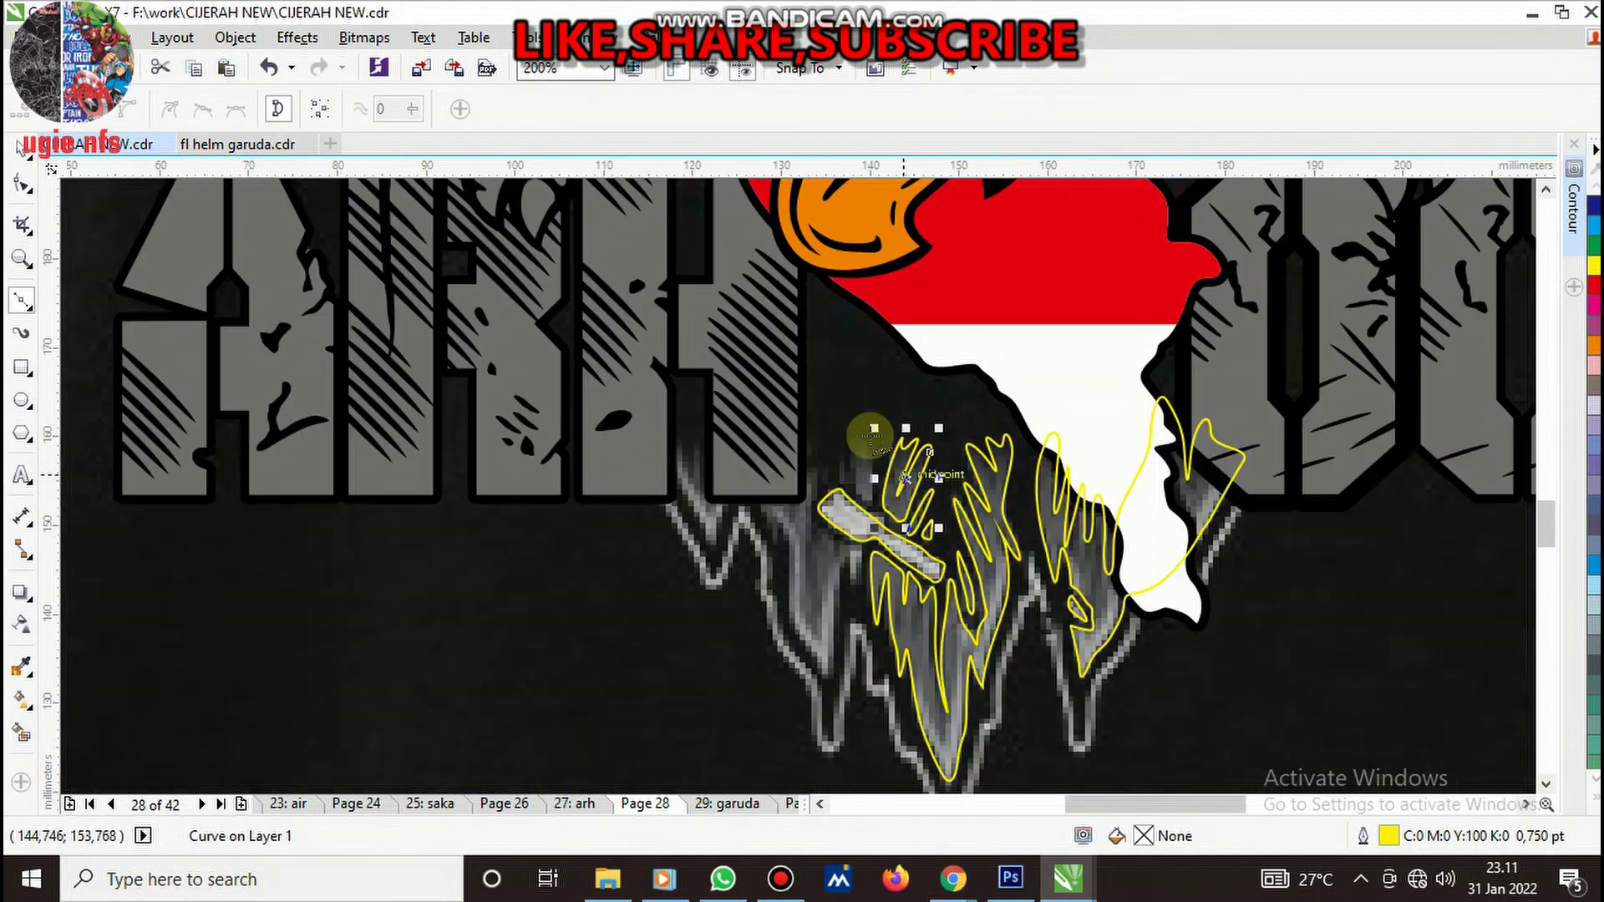
scroll(872, 434, "up", 2)
scroll(870, 458, "up", 2)
left_click(902, 351)
left_click(906, 582)
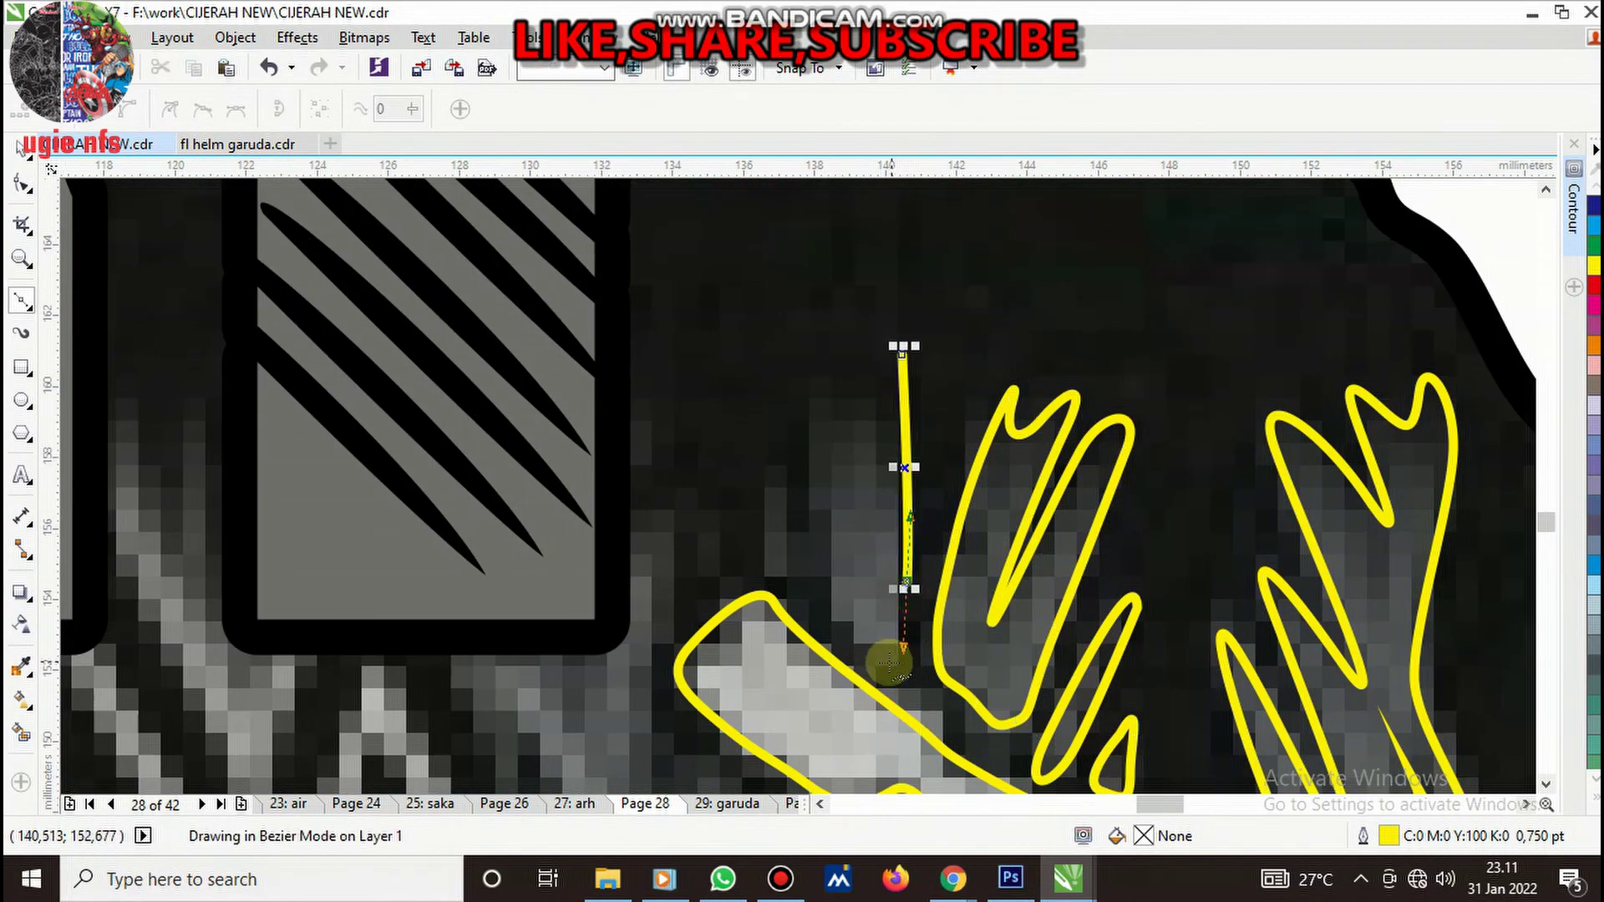
left_click(887, 660)
left_click(829, 579)
left_click(817, 440)
mouse_move(833, 370)
left_mouse_down()
mouse_move(860, 428)
mouse_move(877, 369)
mouse_move(904, 432)
mouse_move(898, 368)
left_mouse_up()
left_click(900, 353)
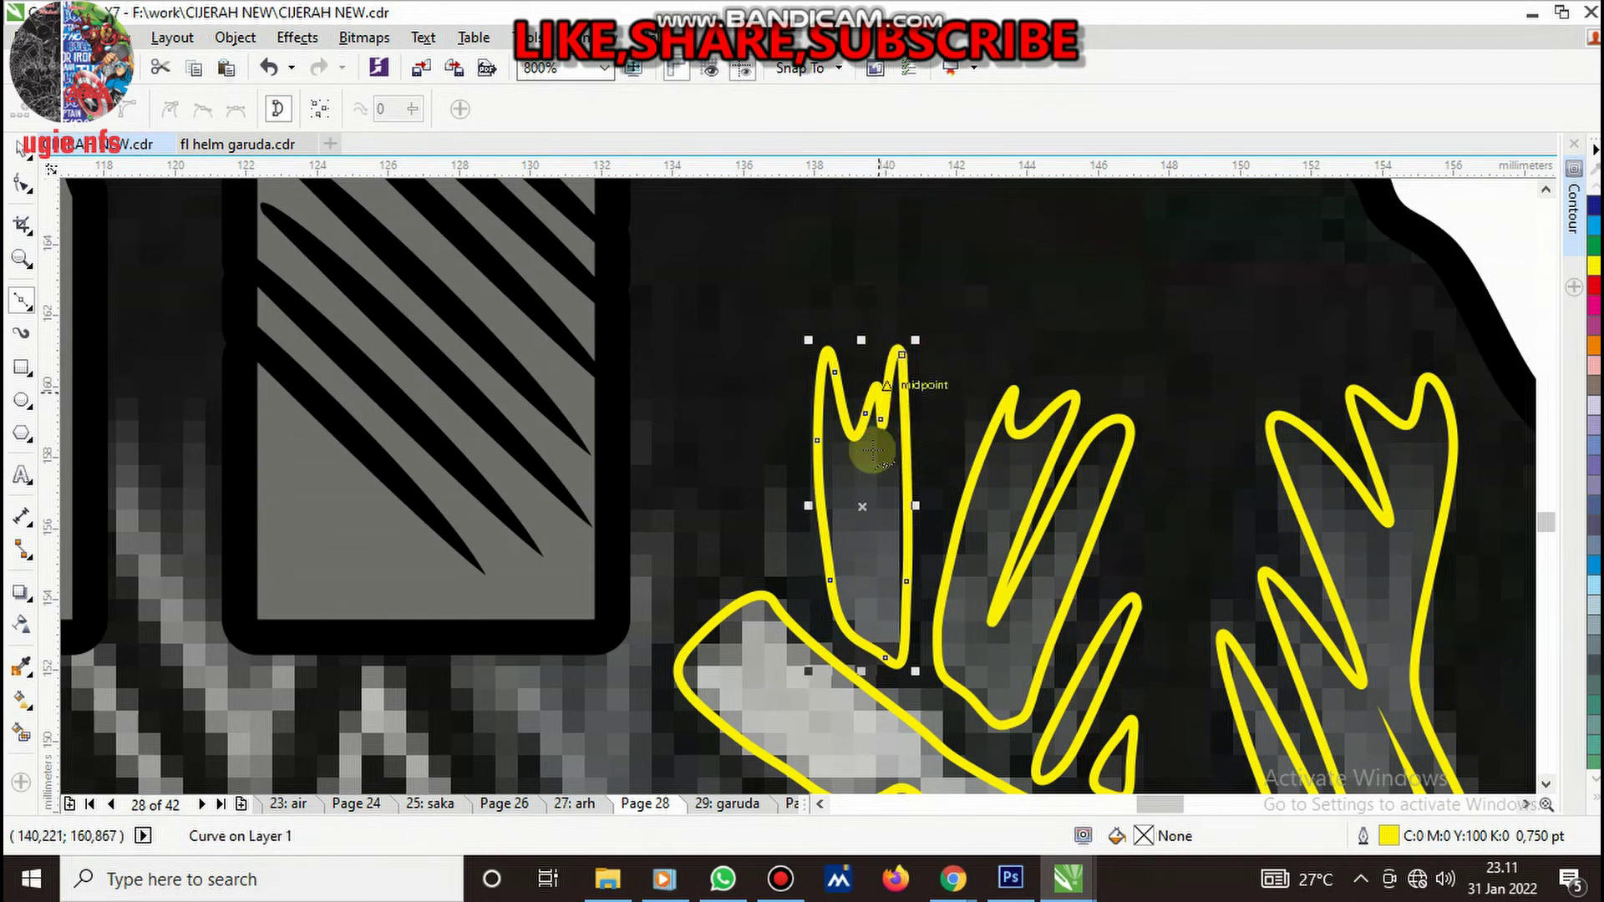
- Trace a small closed outline around the next drip further left
left_click(793, 543)
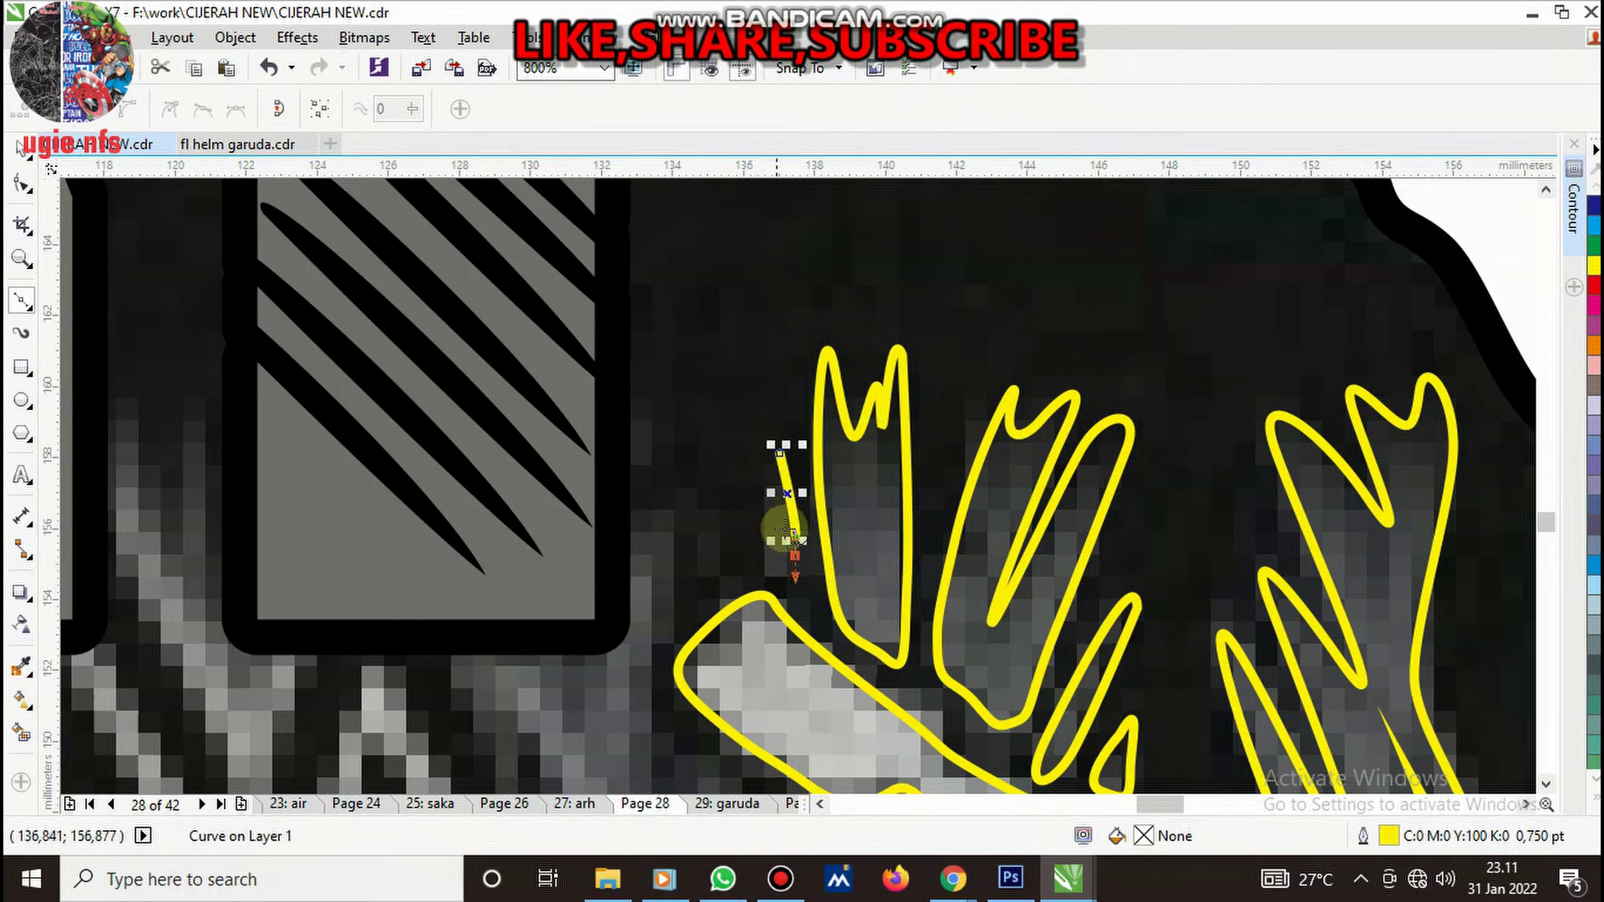
left_click(764, 539)
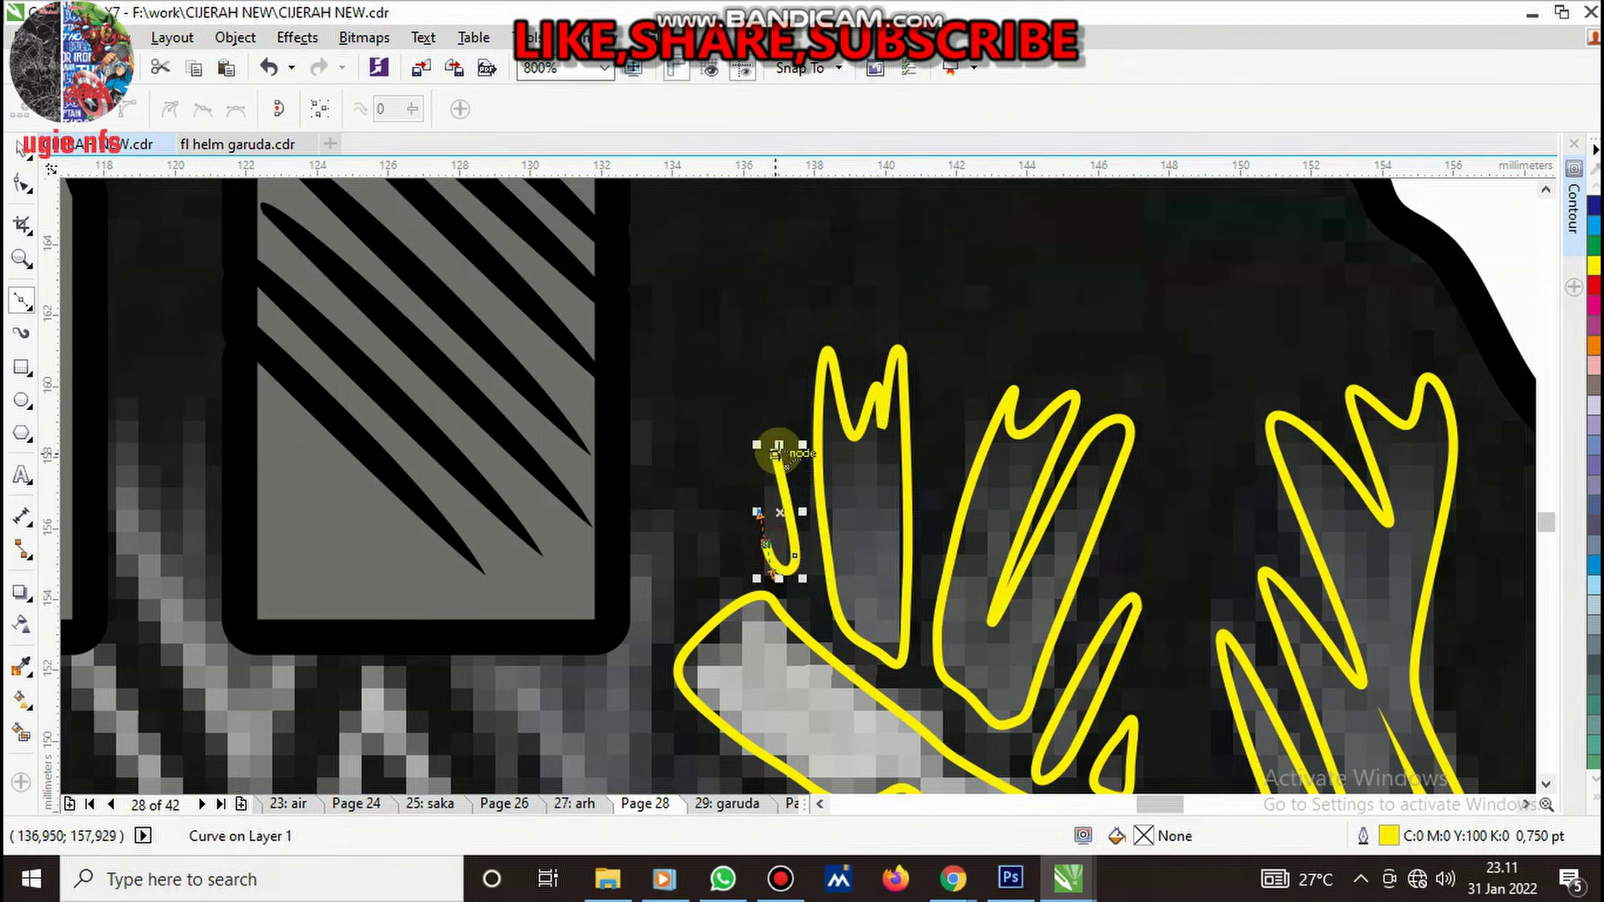
left_click(777, 452)
scroll(777, 452, "down", 3)
scroll(830, 401, "up", 2)
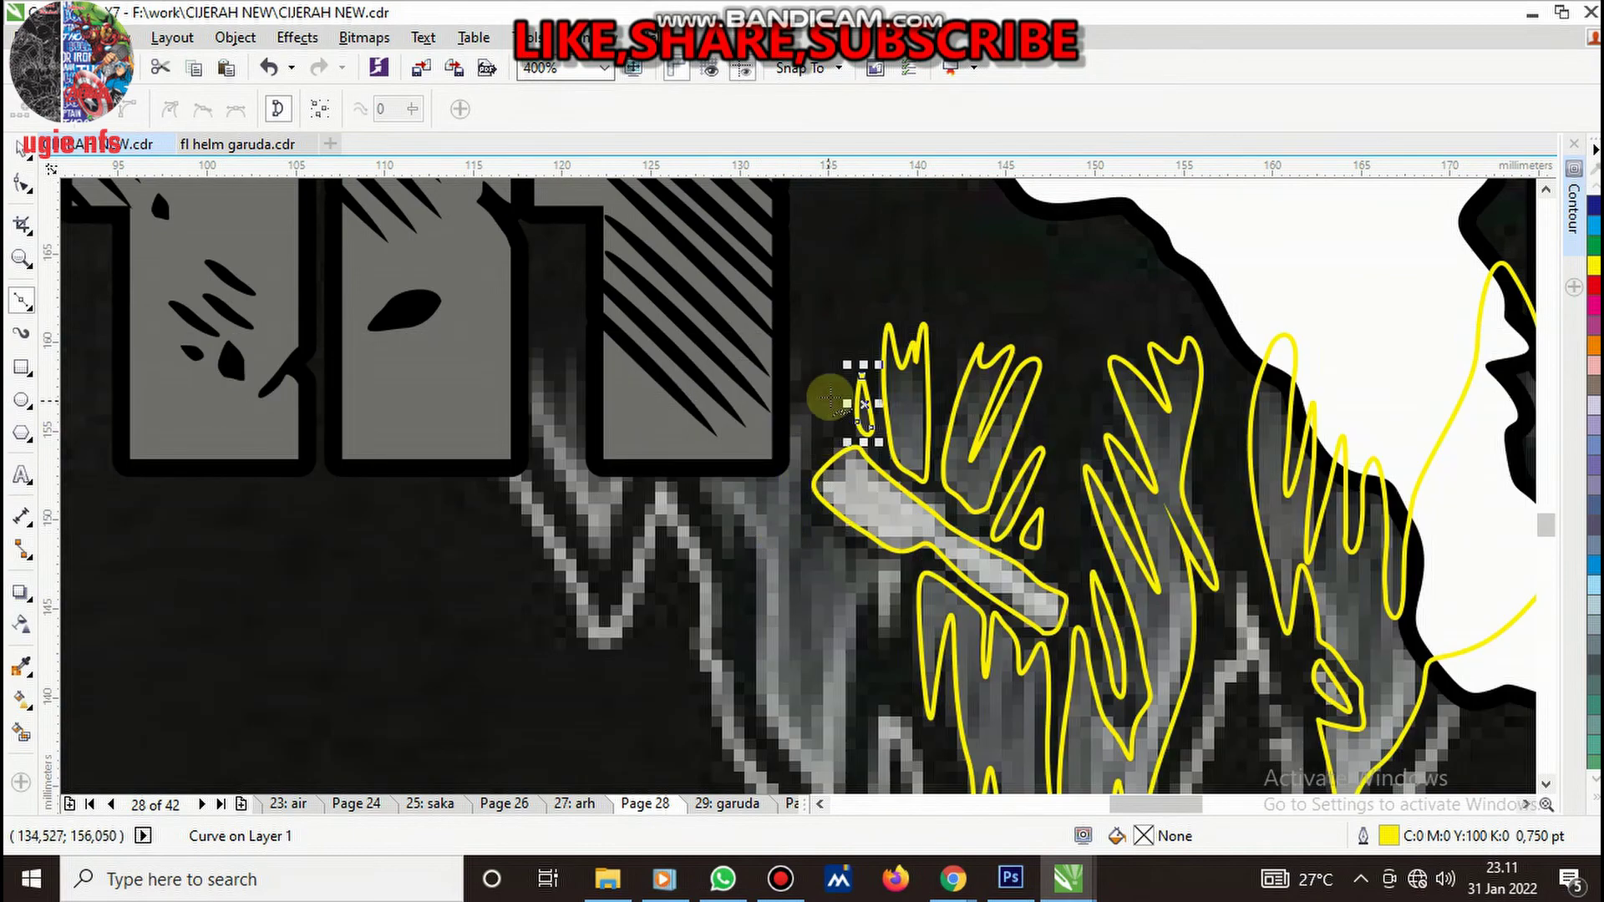
scroll(795, 483, "up", 1)
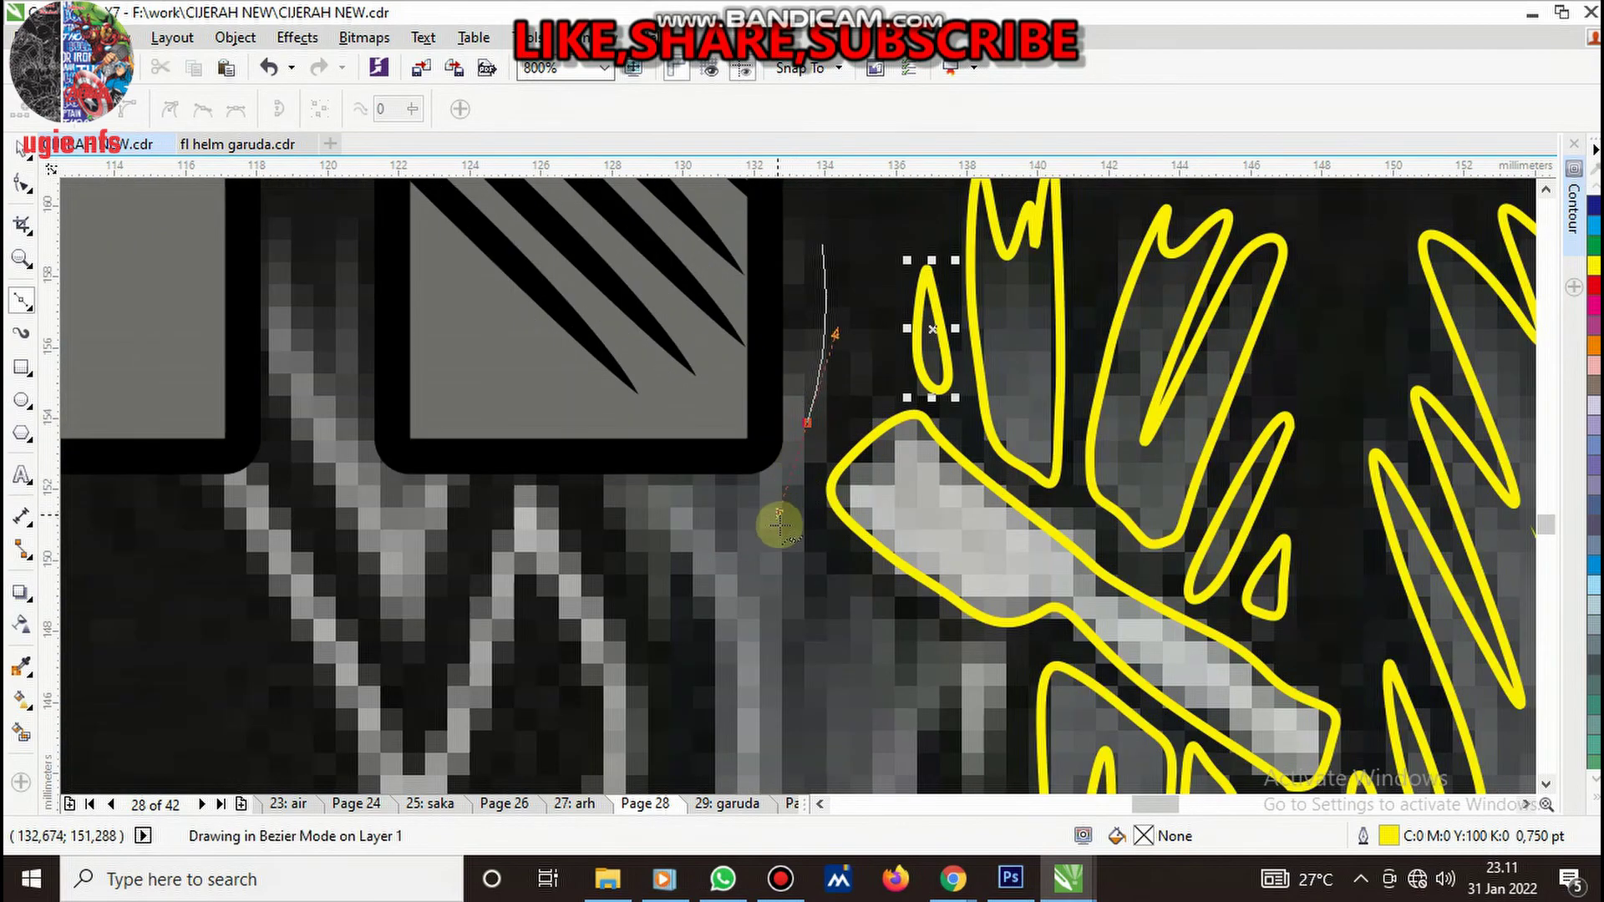
- Begin the long drip outline, waving it rightward along the lower drip edges
left_click_drag(786, 589, 799, 729)
scroll(788, 638, "down", 1)
scroll(816, 581, "up", 1)
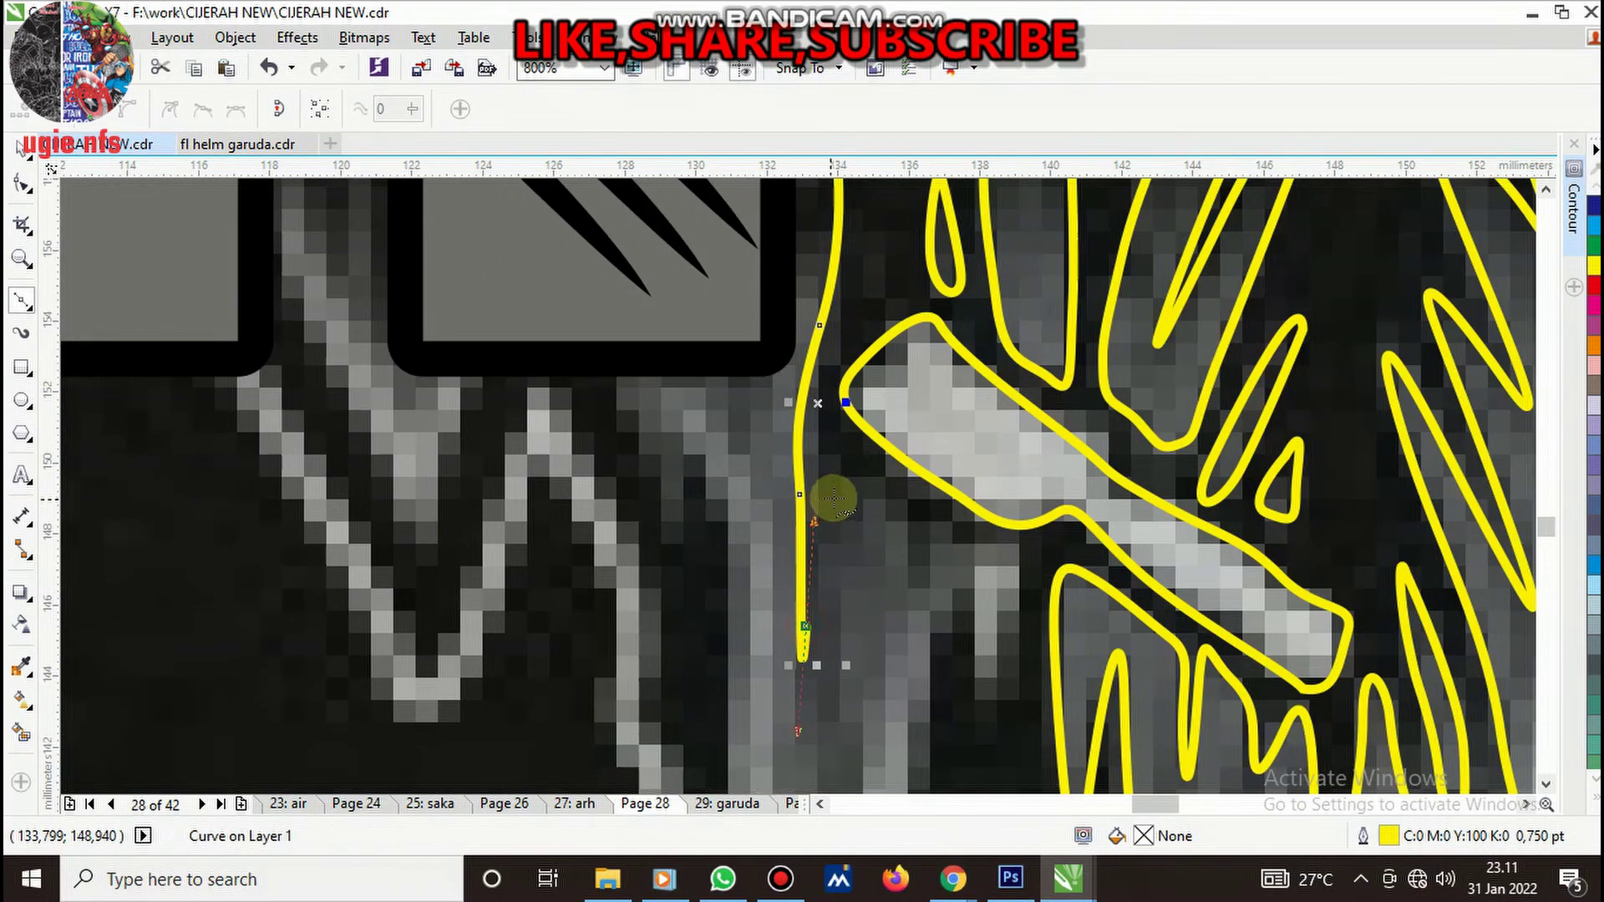
left_click(881, 492)
left_click(907, 536)
left_click(923, 574)
left_click(945, 533)
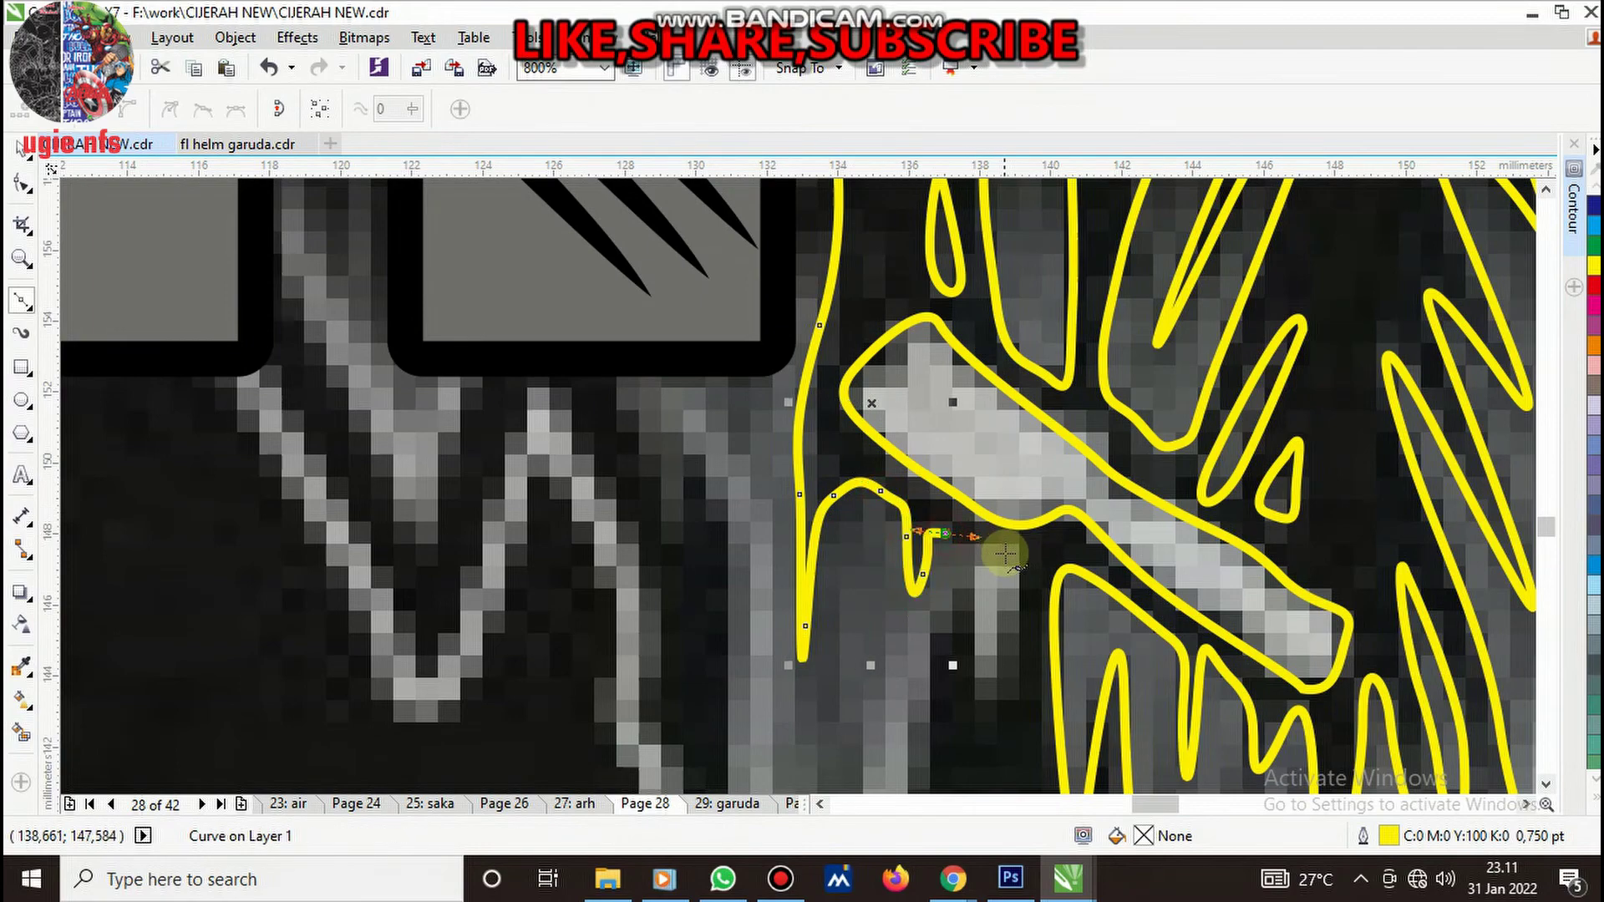
left_click(1003, 555)
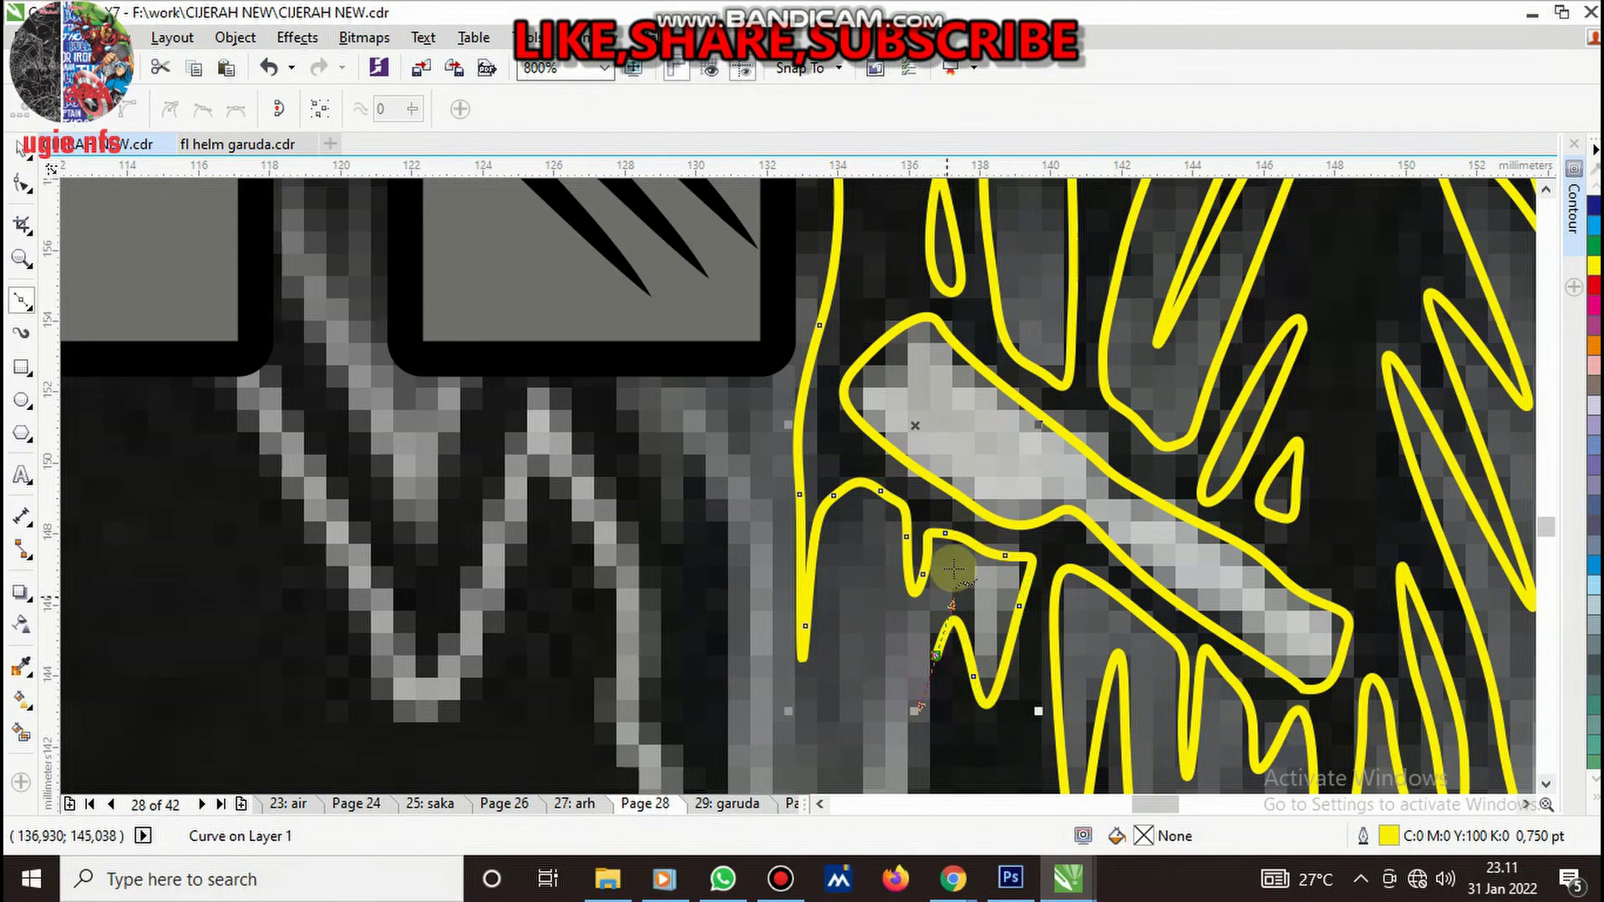
scroll(949, 656, "down", 2)
scroll(945, 666, "up", 2)
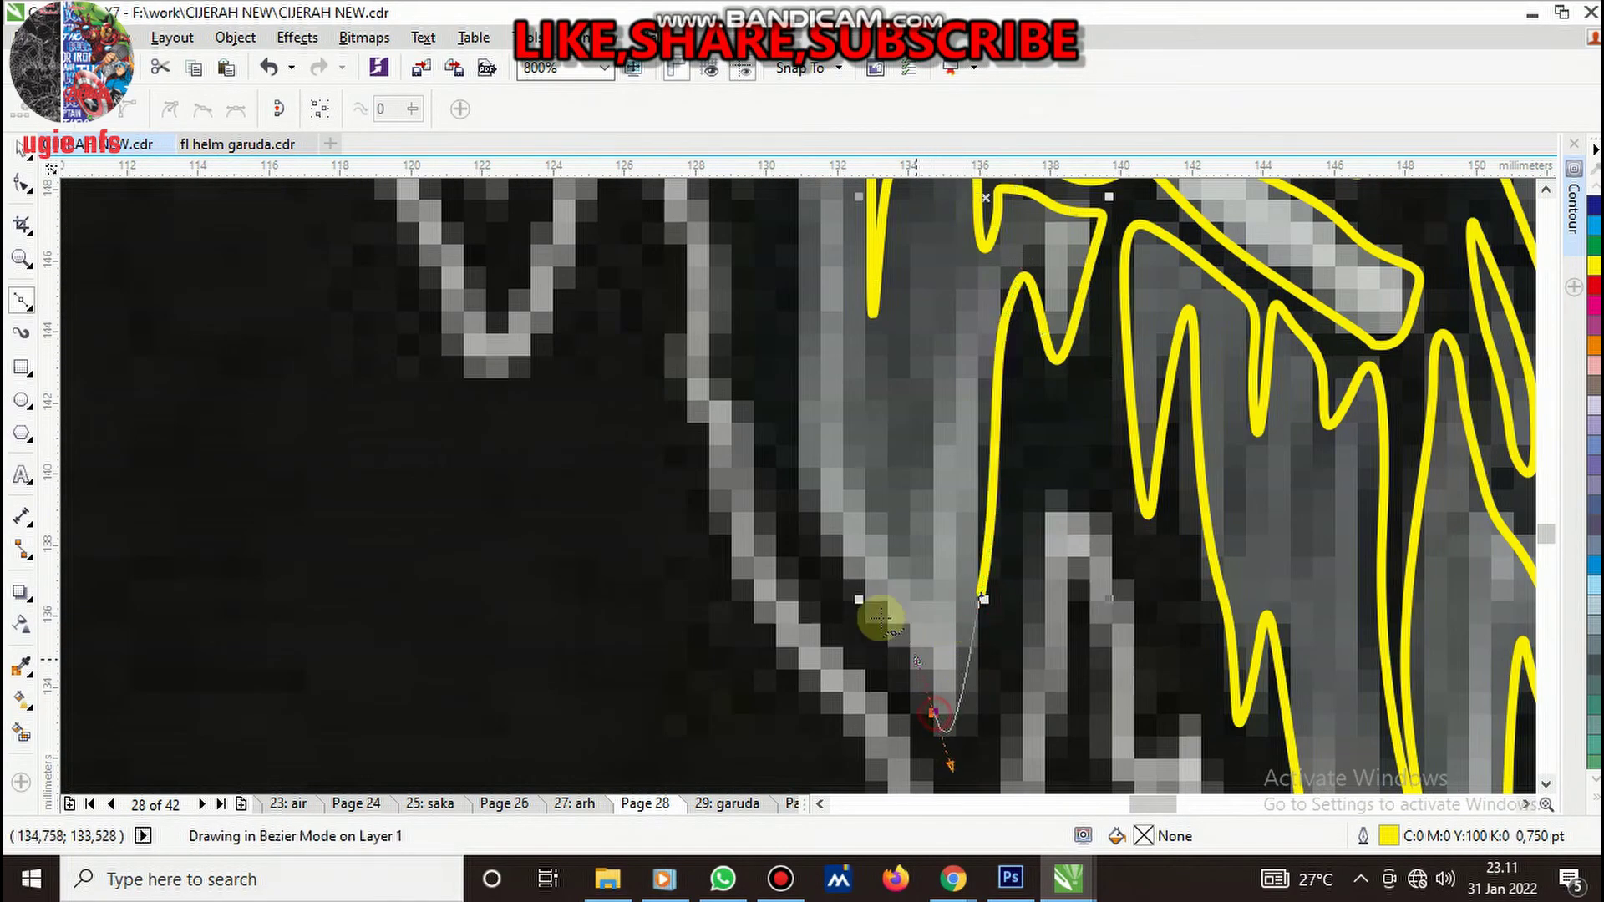
- Extend the long outline around a drip tip, up with a wiggle, then down-left
left_click_drag(854, 577, 808, 476)
left_click(800, 396)
scroll(801, 393, "down", 2)
left_click(819, 372)
scroll(810, 324, "up", 2)
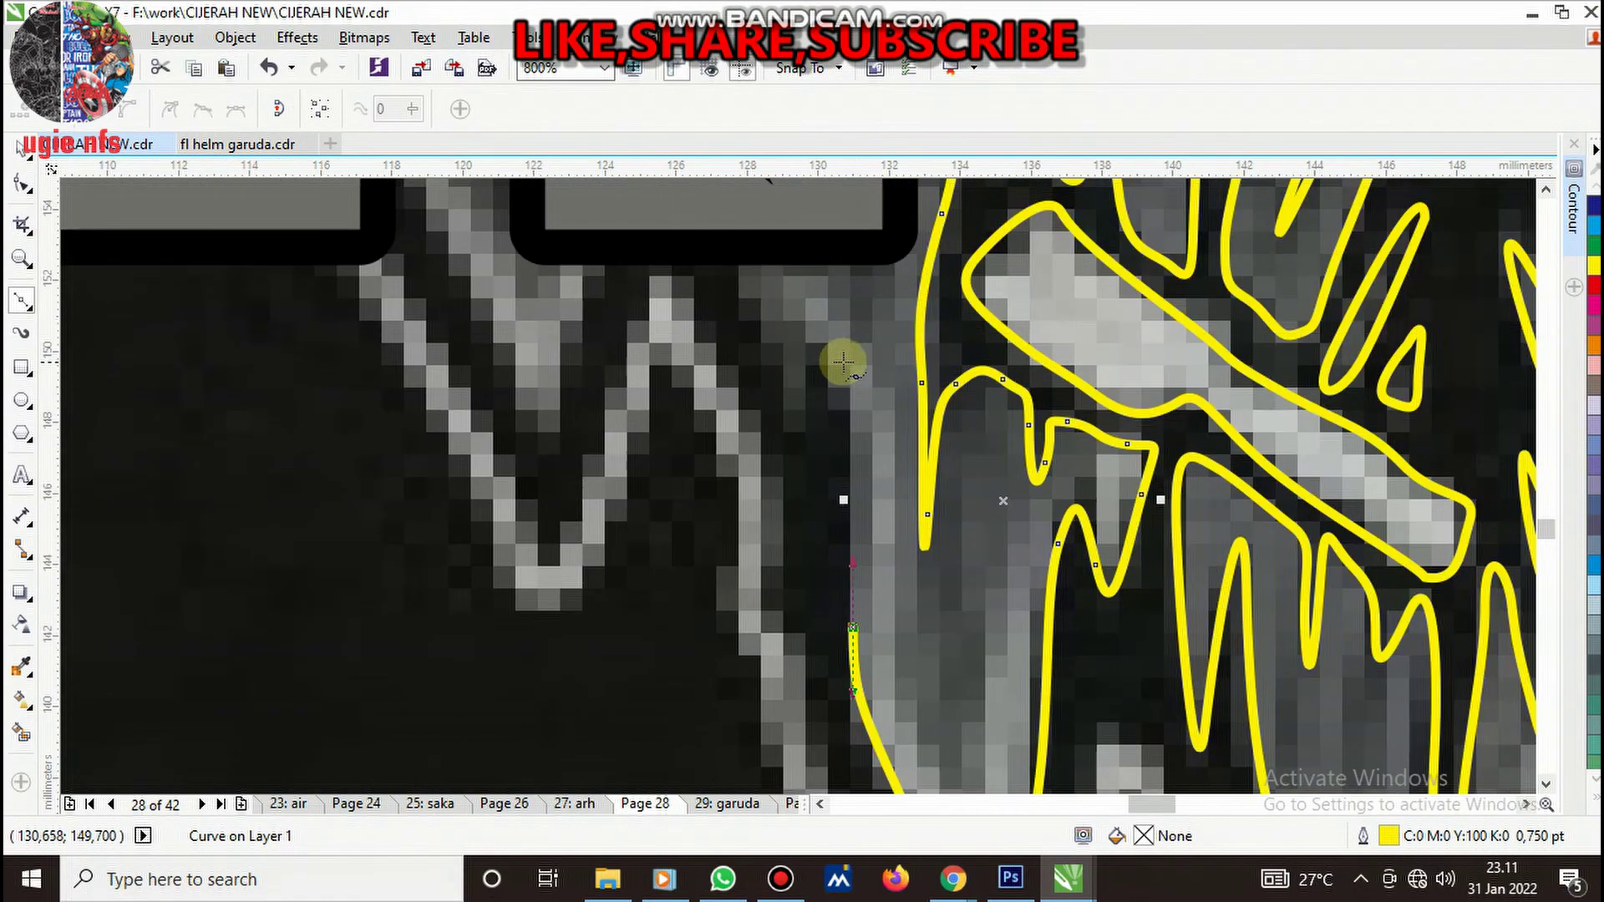
mouse_move(831, 384)
left_mouse_down()
mouse_move(823, 343)
mouse_move(773, 343)
left_mouse_up()
left_click_drag(750, 264, 720, 218)
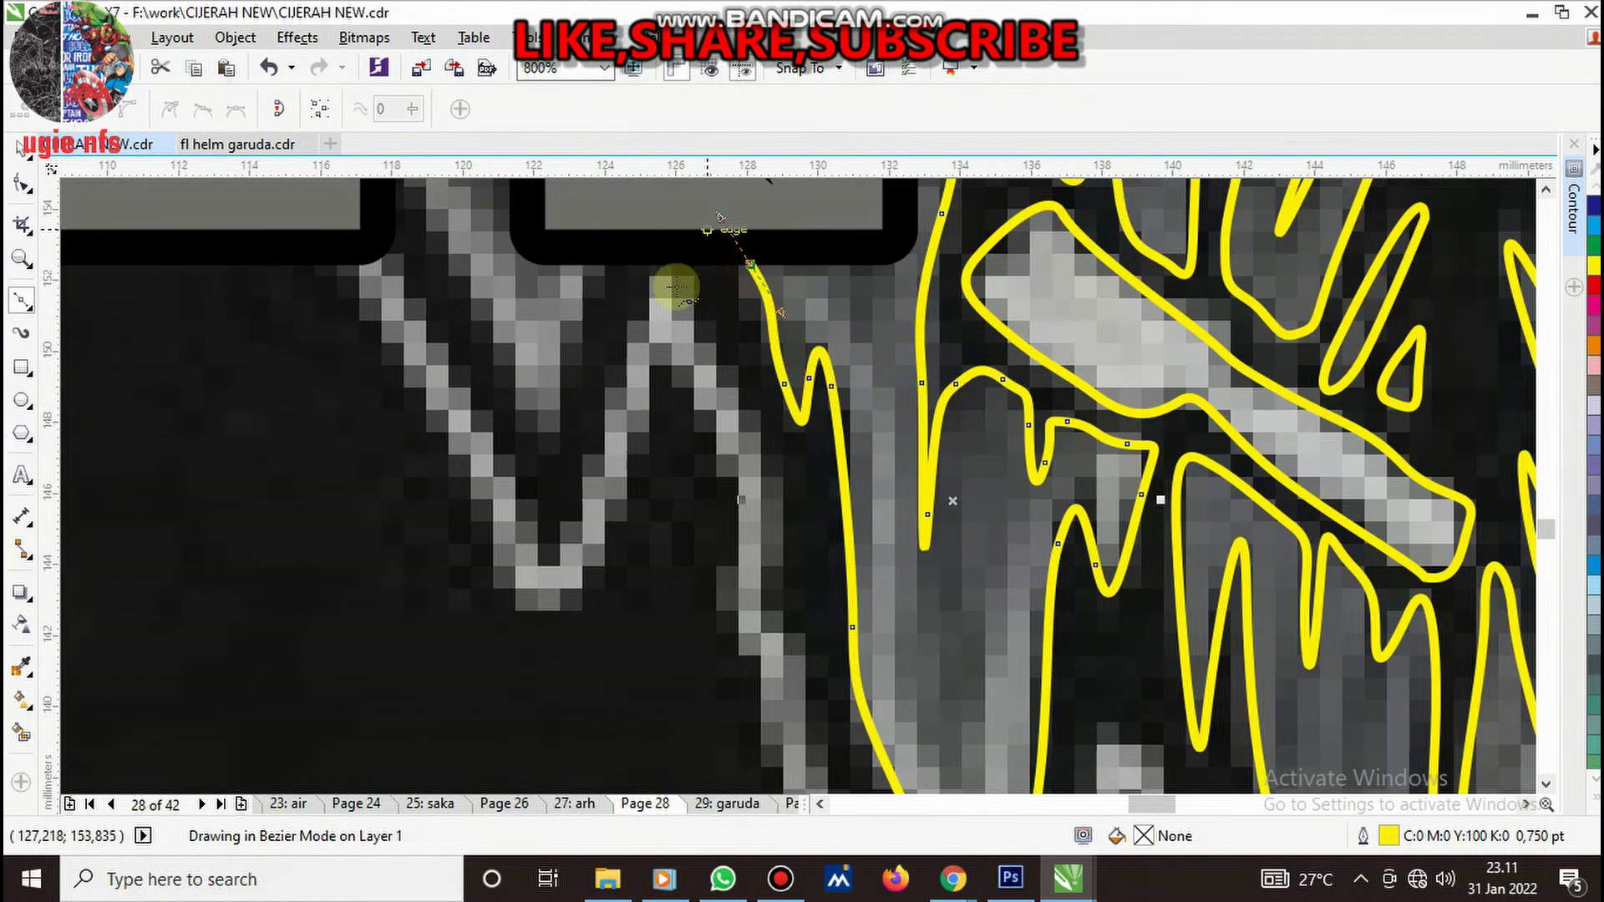
scroll(755, 468, "down", 2)
scroll(728, 359, "up", 2)
left_click_drag(733, 454, 717, 577)
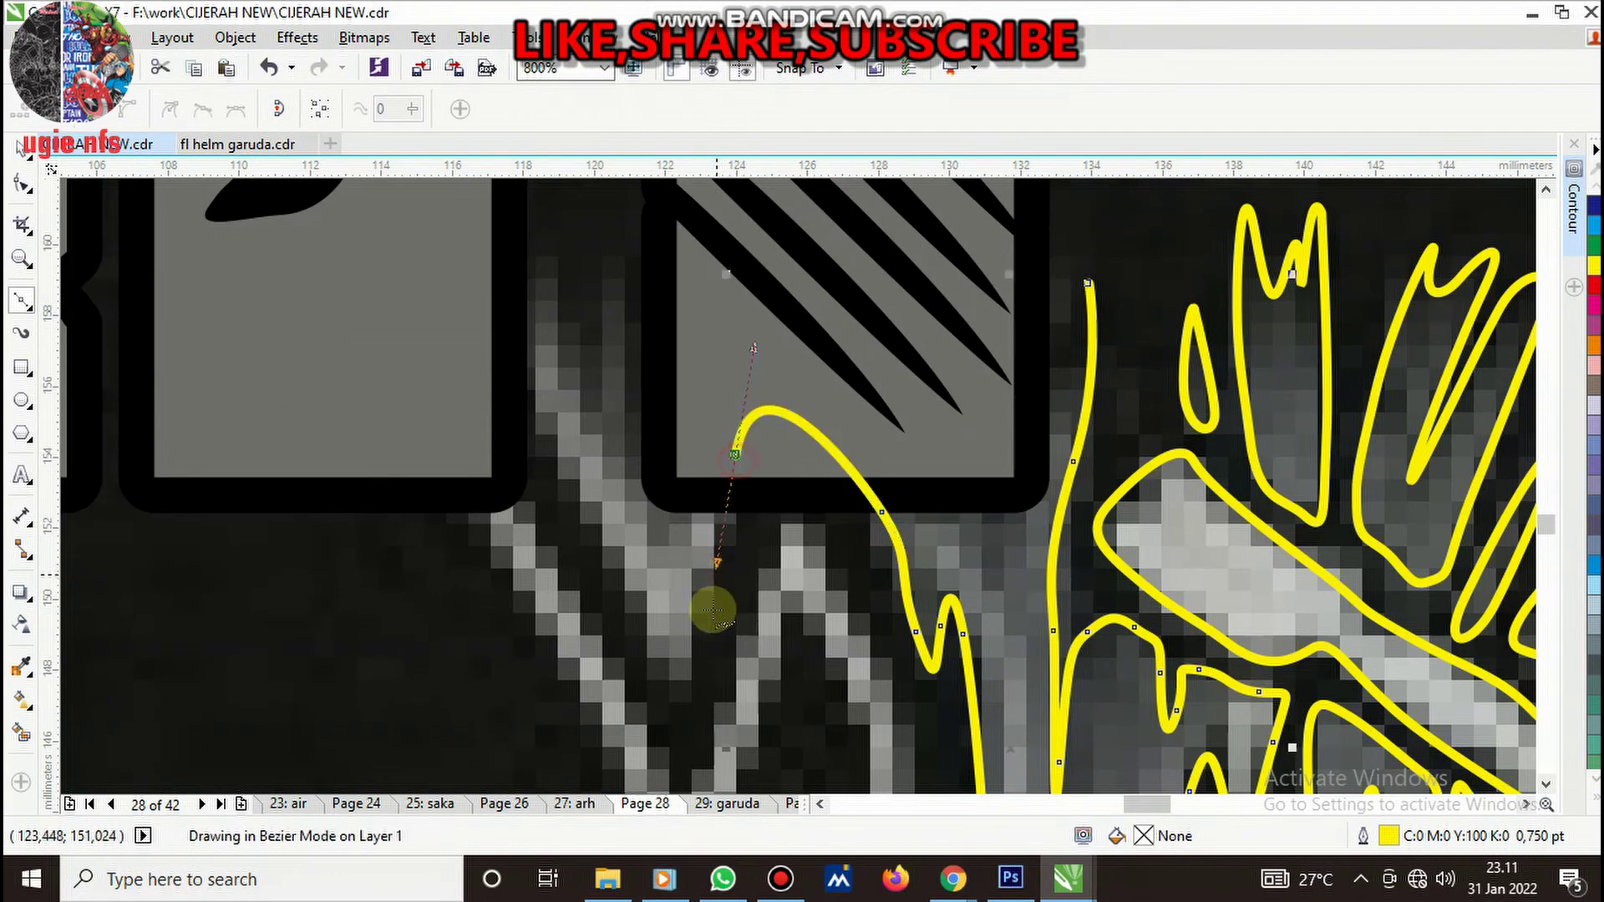
left_click_drag(702, 637, 685, 697)
- Zigzag the long outline across the outer drip tips, close it, and zoom back out
left_click_drag(652, 627, 631, 576)
left_click_drag(569, 451, 552, 409)
mouse_move(520, 326)
left_mouse_down()
mouse_move(516, 293)
mouse_move(568, 370)
mouse_move(590, 451)
left_mouse_up()
left_click_drag(627, 277, 635, 318)
left_click_drag(646, 408, 655, 368)
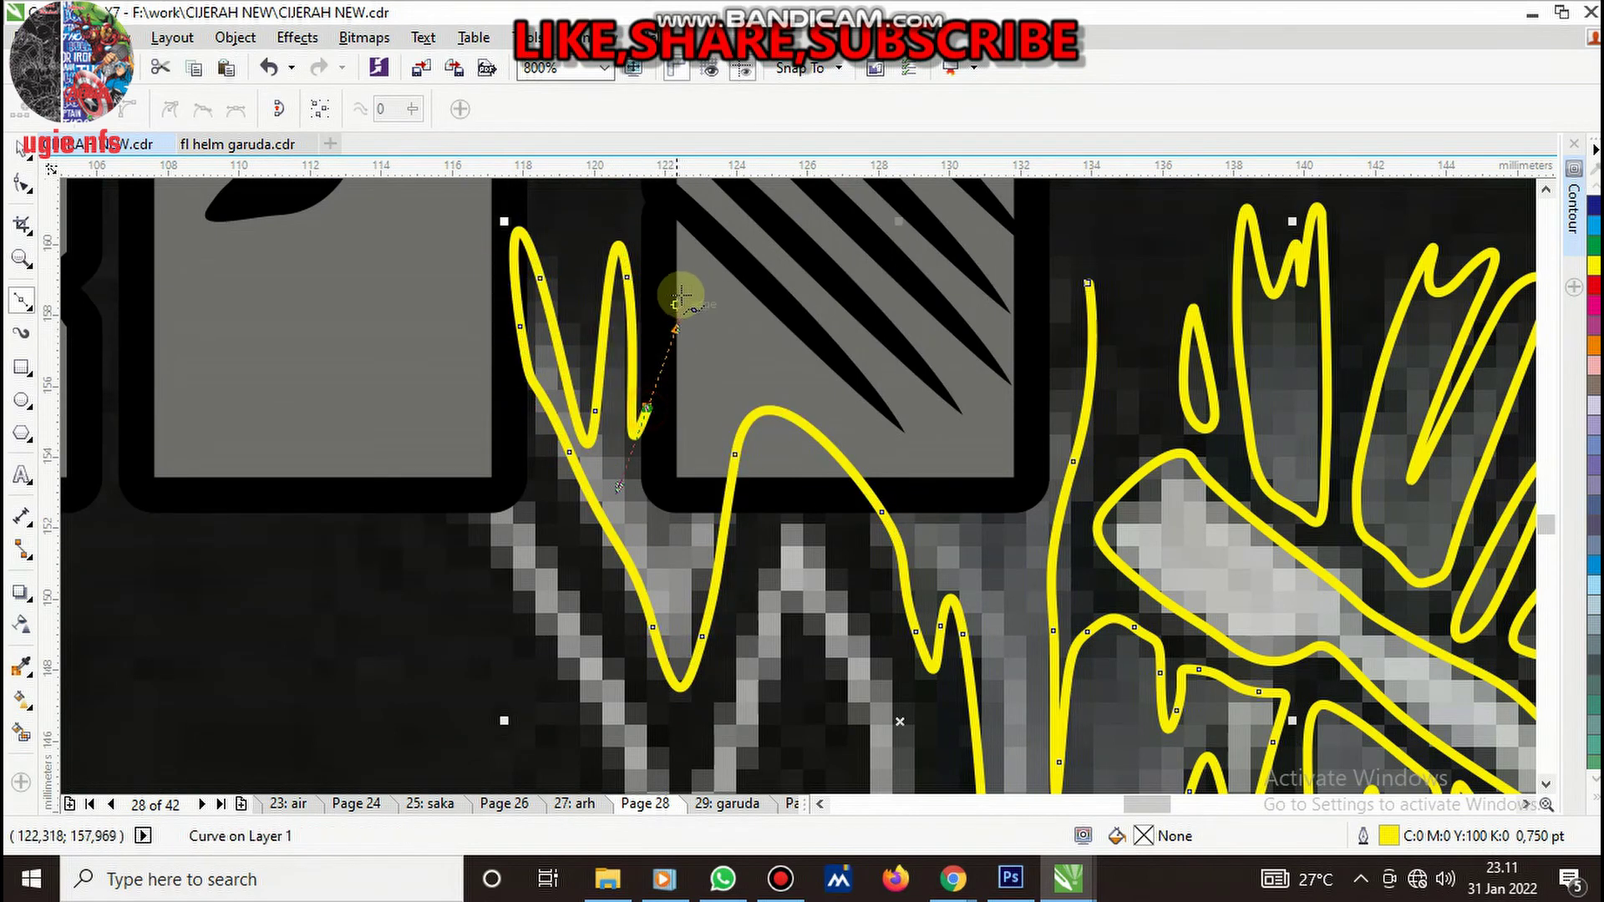
left_click_drag(675, 294, 699, 263)
left_click_drag(835, 313, 894, 358)
mouse_move(922, 305)
left_mouse_down()
mouse_move(967, 258)
mouse_move(1028, 339)
left_mouse_up()
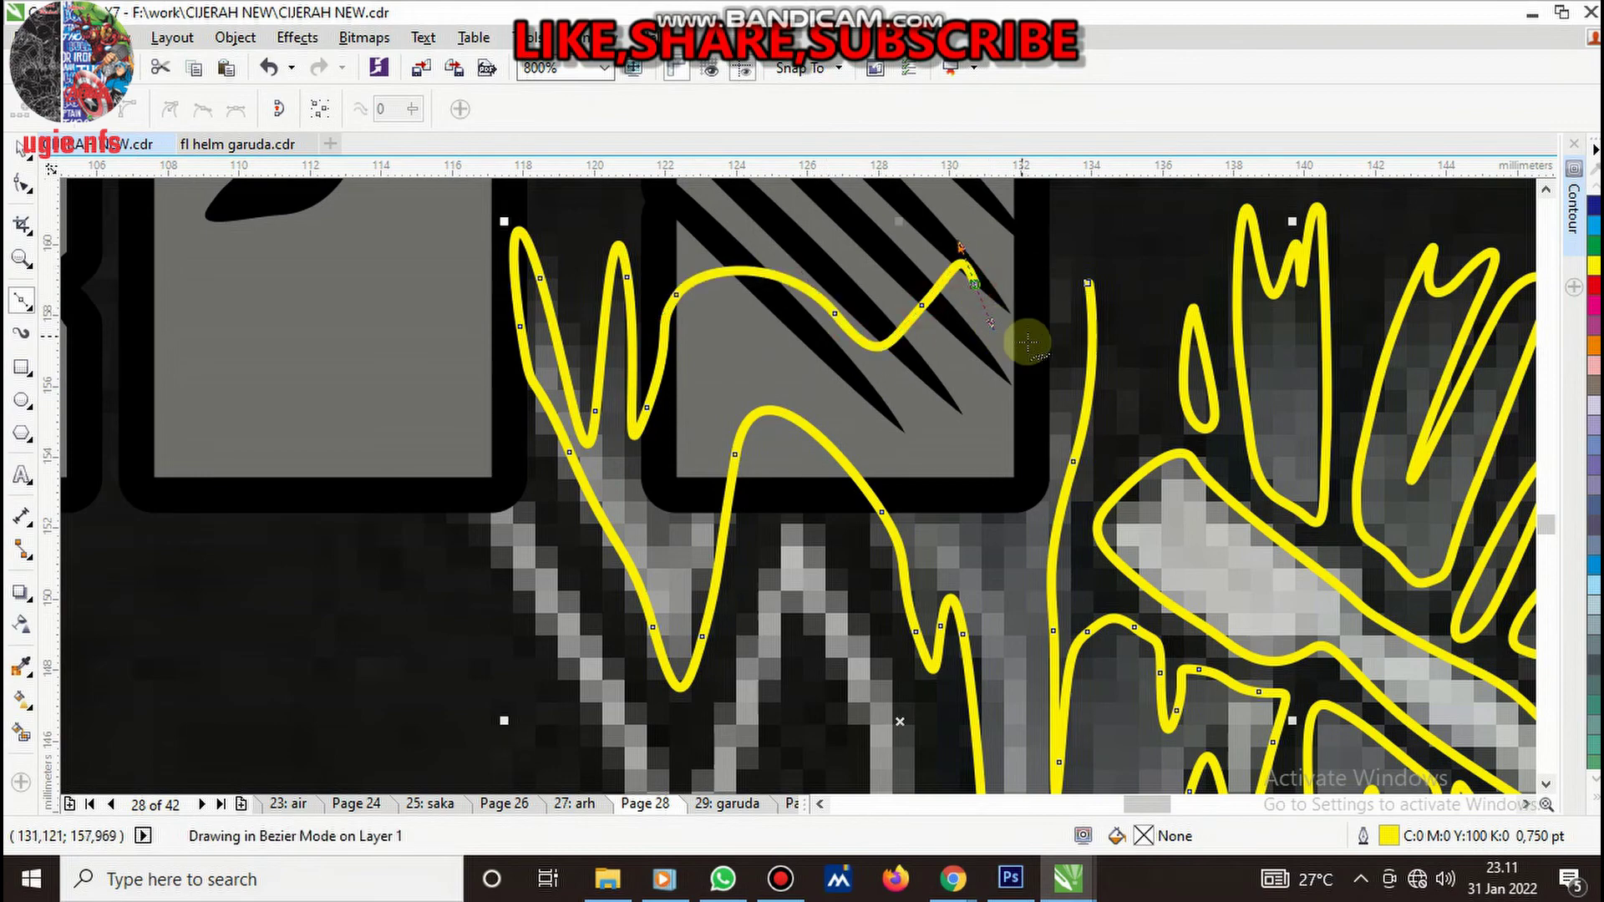
left_click(1086, 285)
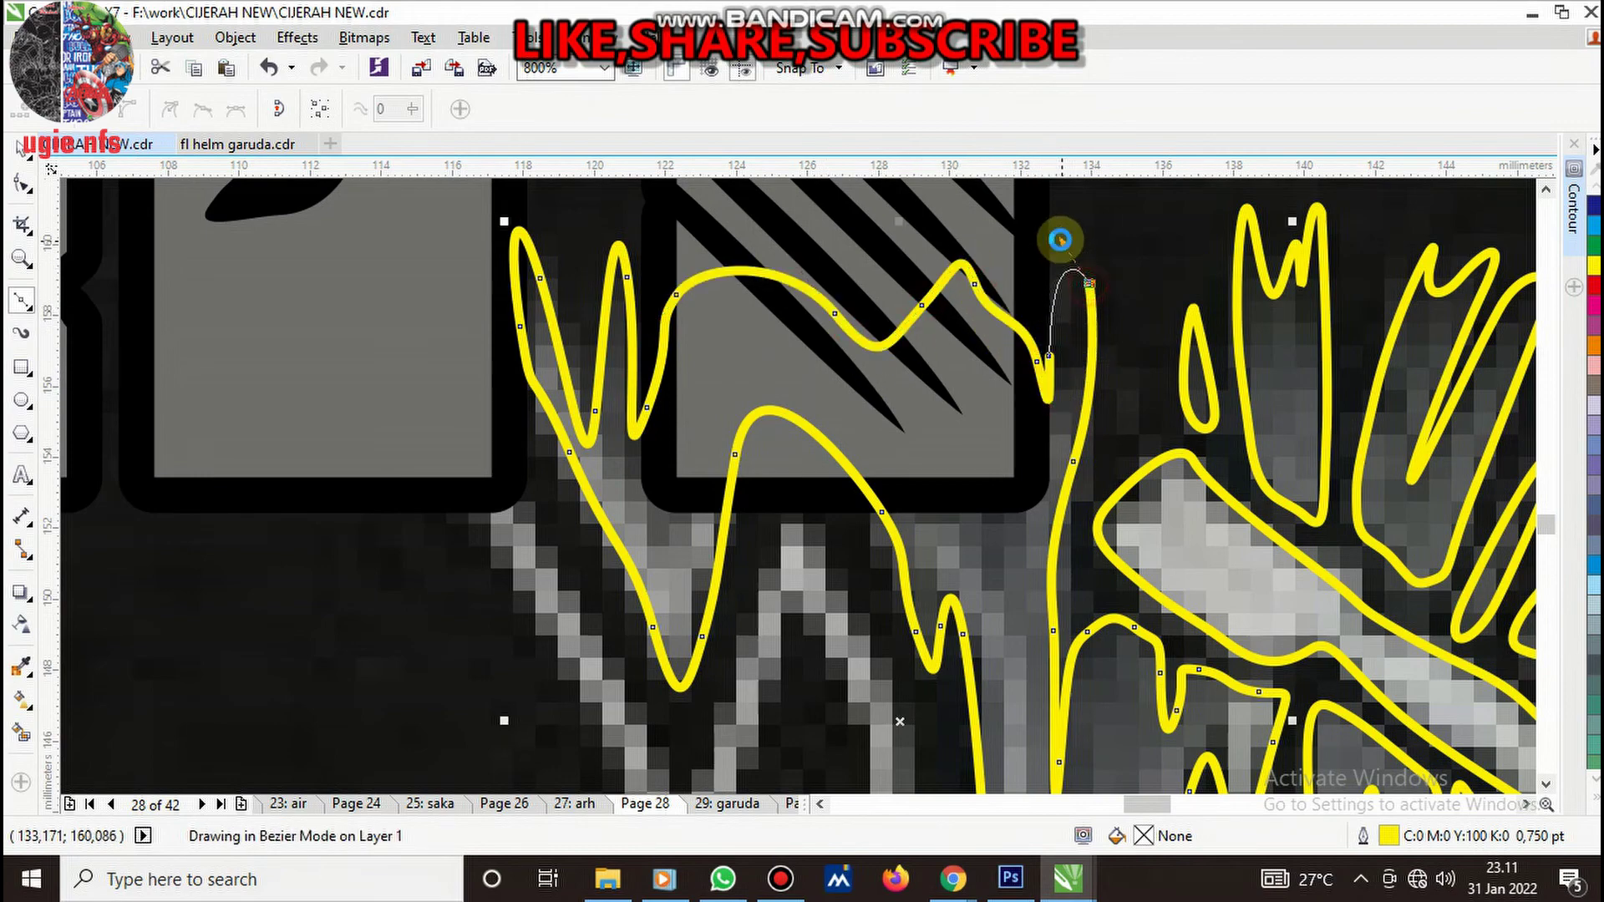
scroll(865, 480, "down", 3)
scroll(979, 558, "down", 2)
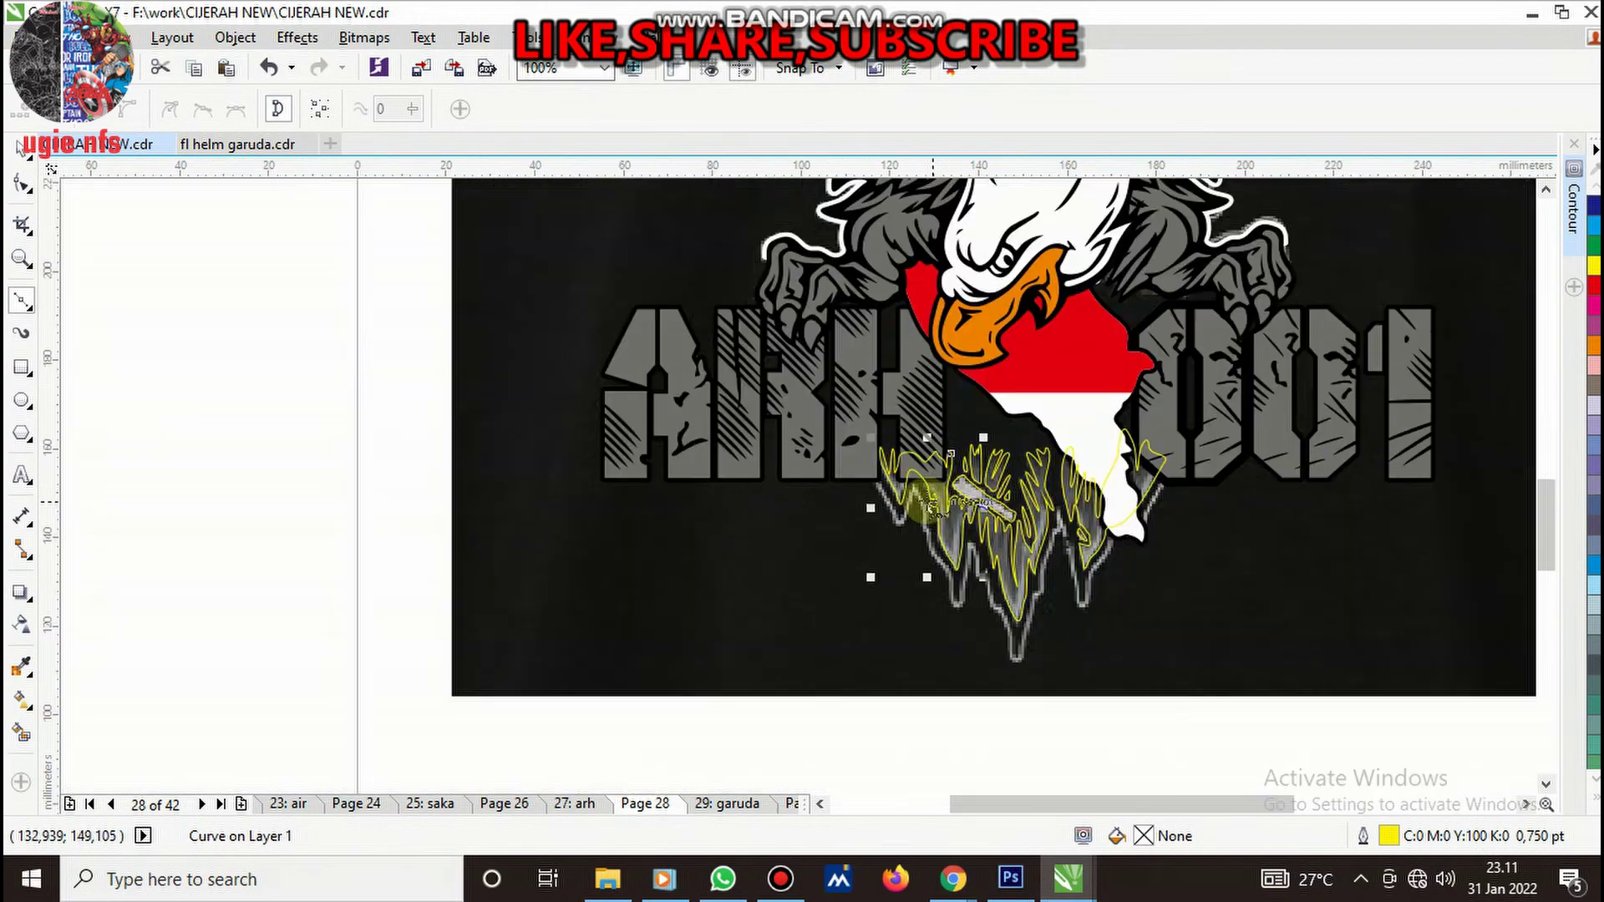
- Switch to the Pick tool, deselect everything, and review the traced drips
left_click(20, 149)
key("Escape")
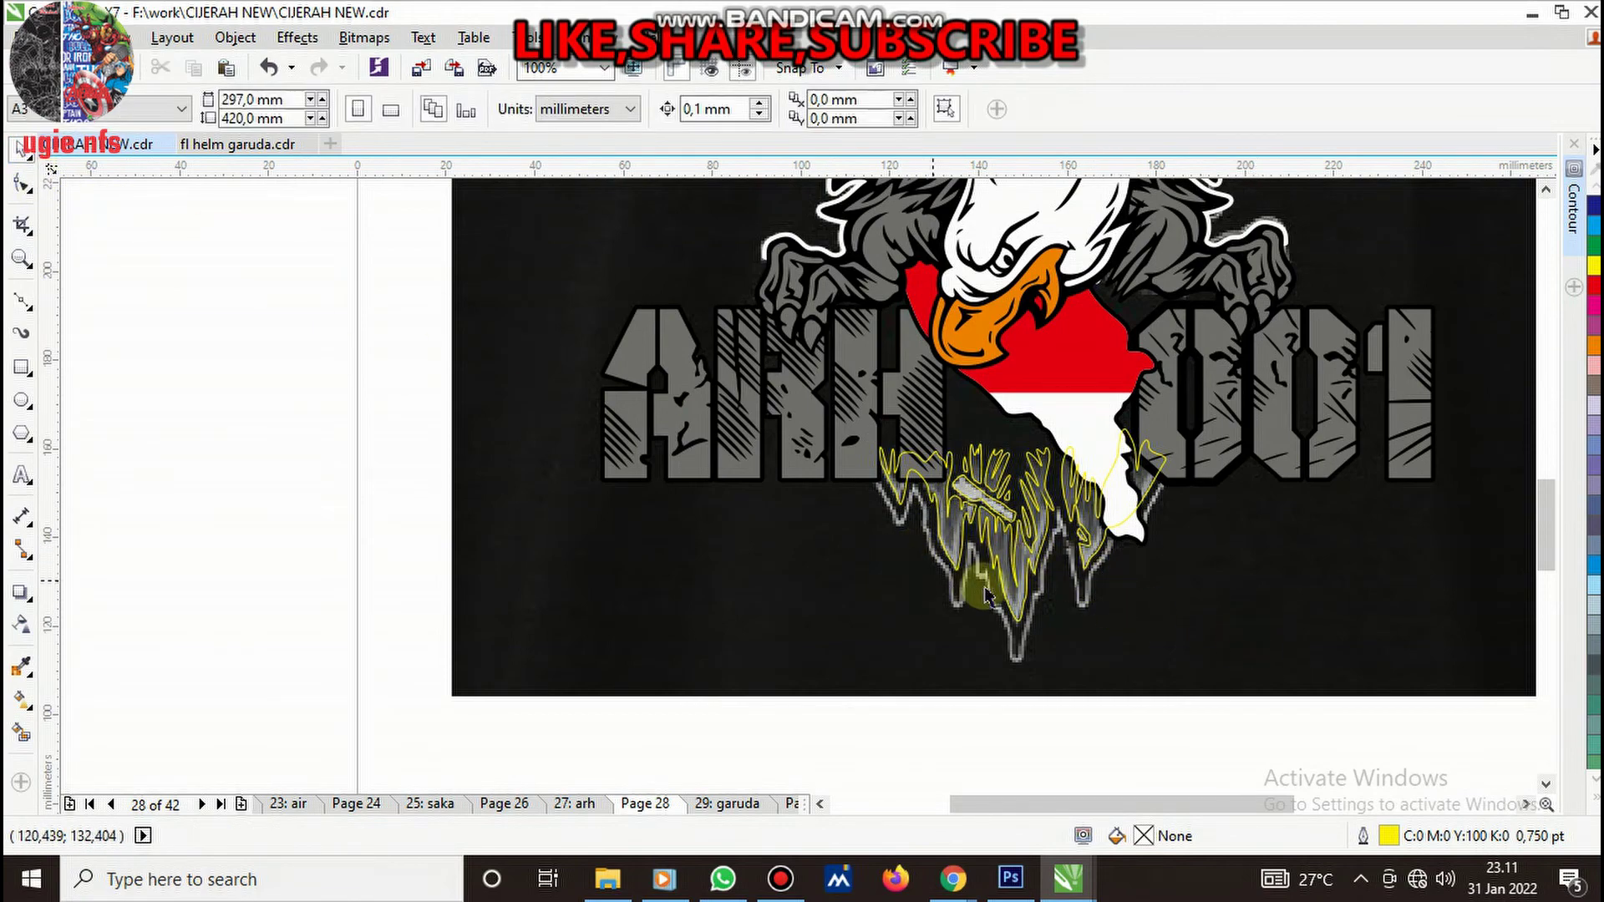
scroll(1061, 590, "down", 4)
scroll(1136, 497, "up", 4)
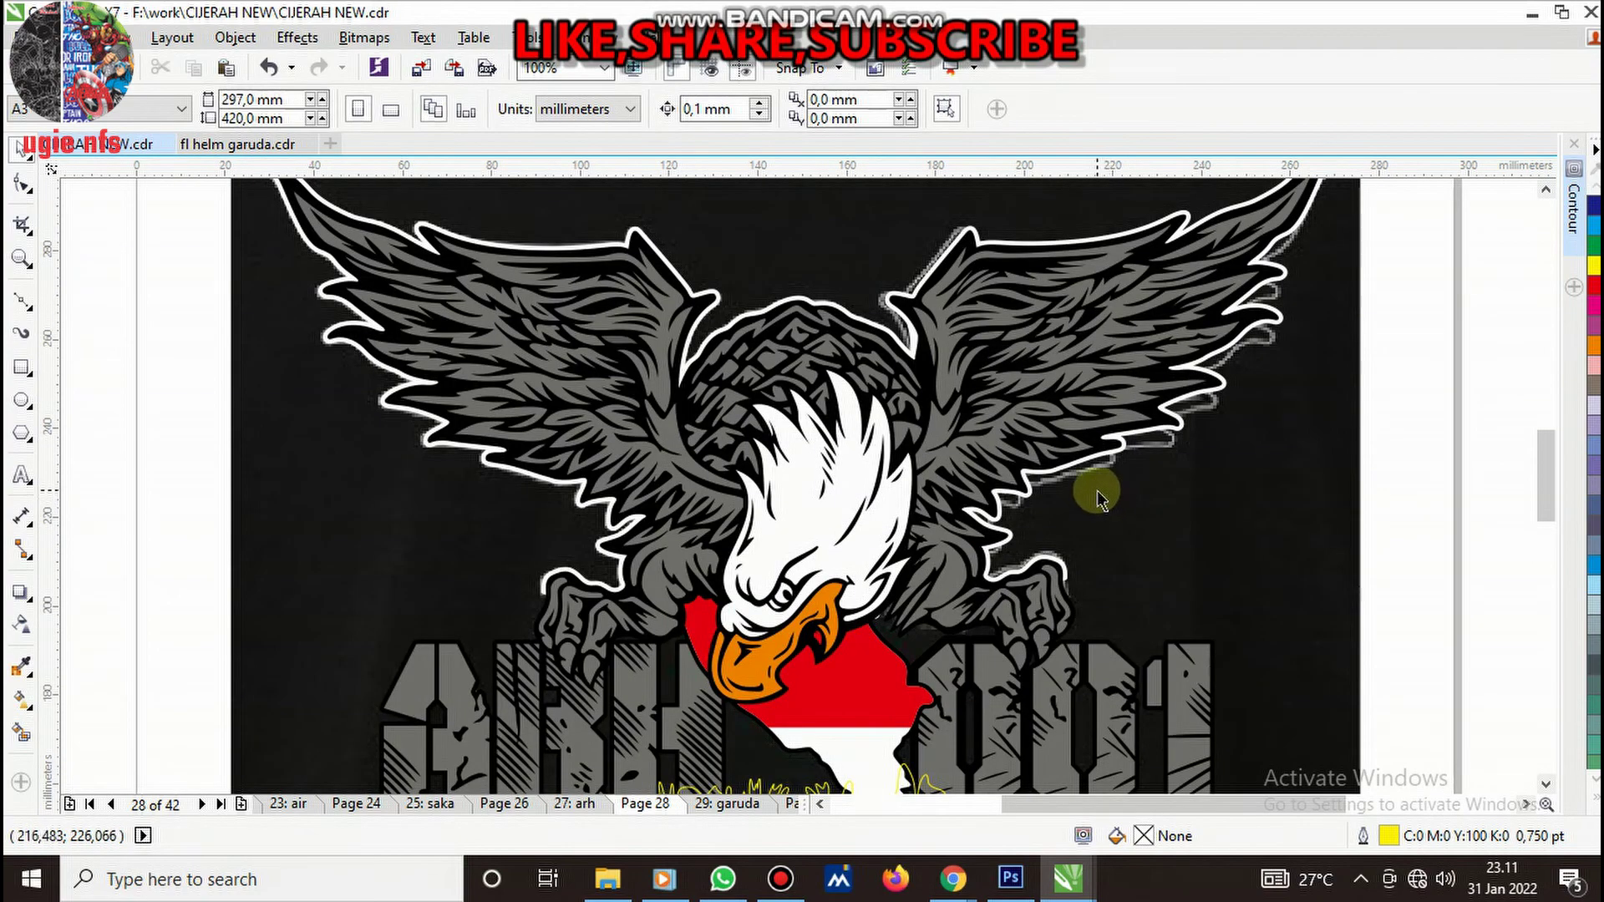
scroll(840, 576, "down", 3)
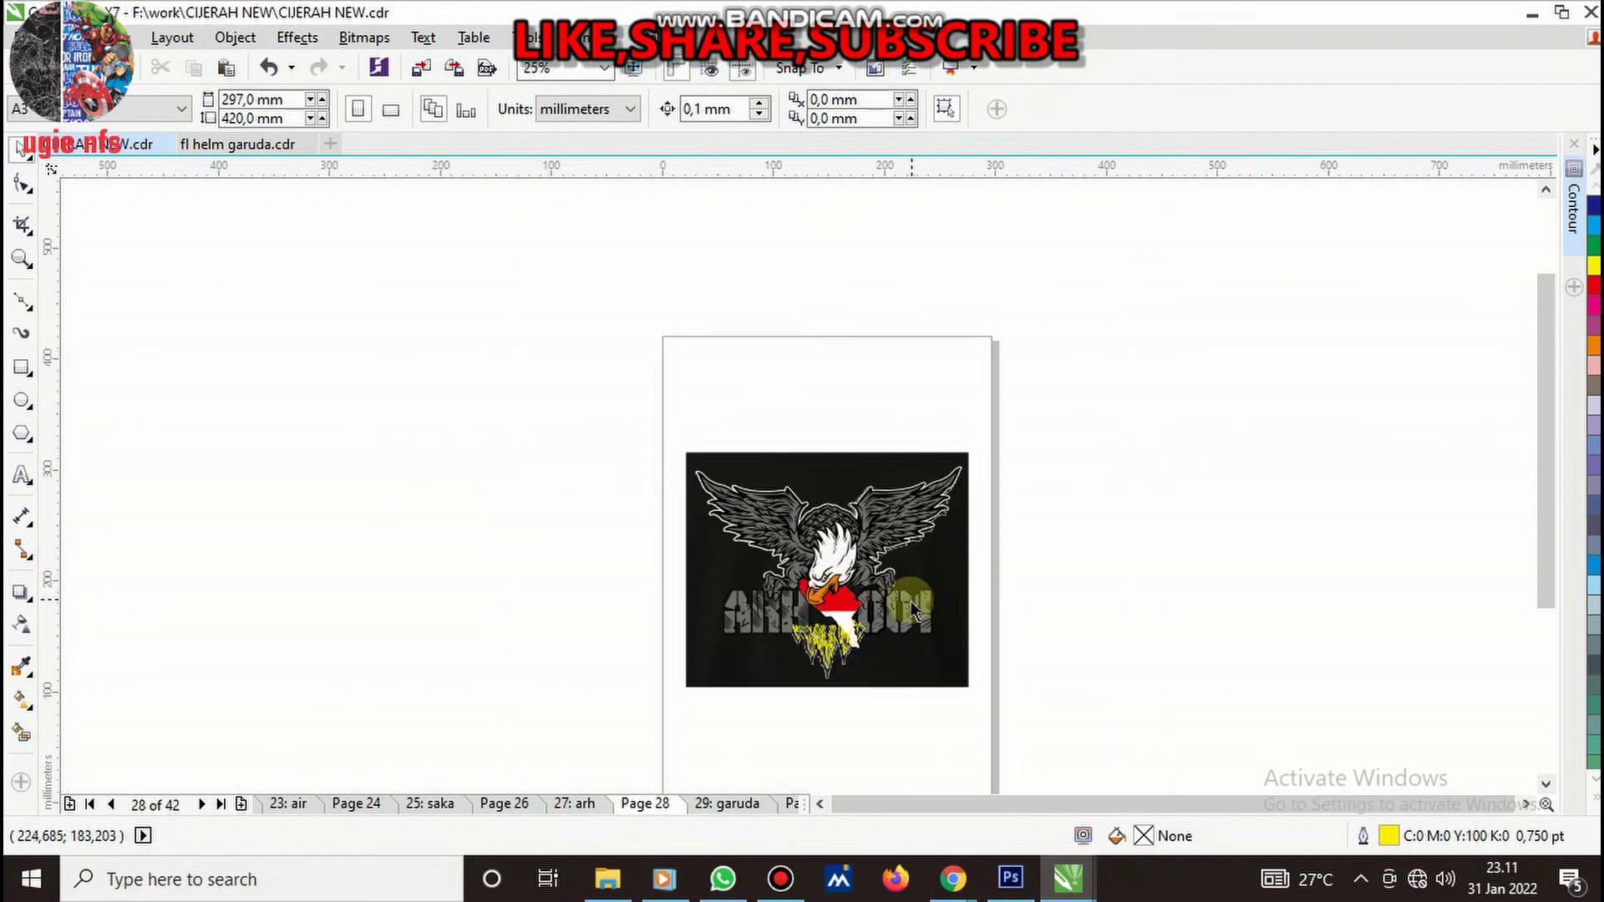
scroll(869, 585, "up", 4)
scroll(861, 530, "down", 2)
scroll(817, 620, "up", 3)
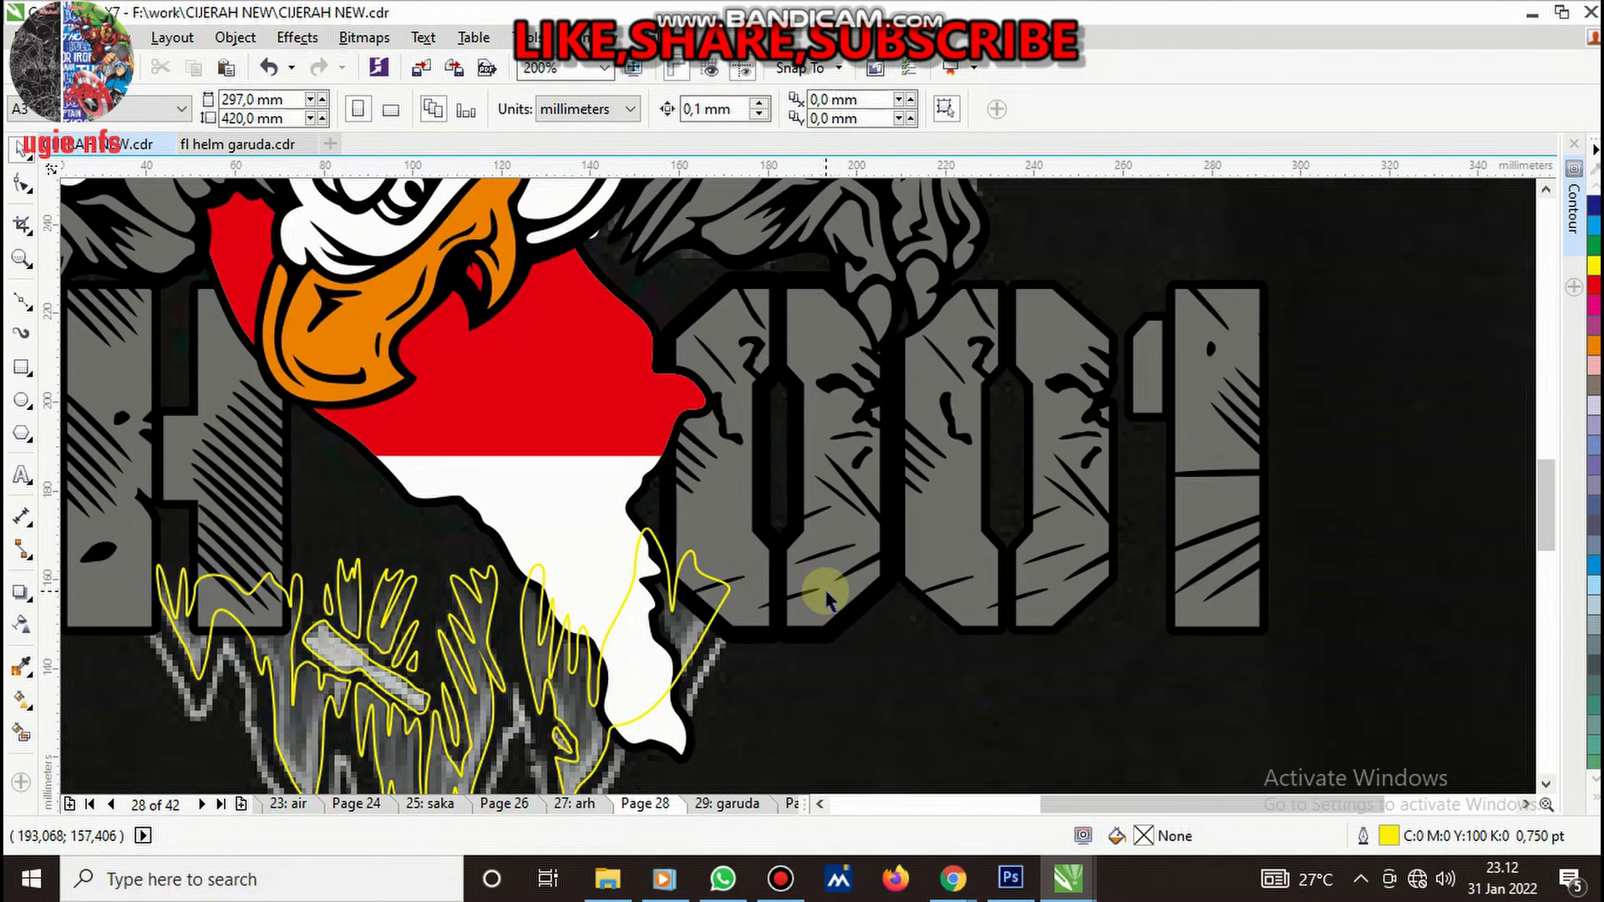
scroll(816, 585, "down", 3)
scroll(717, 664, "up", 3)
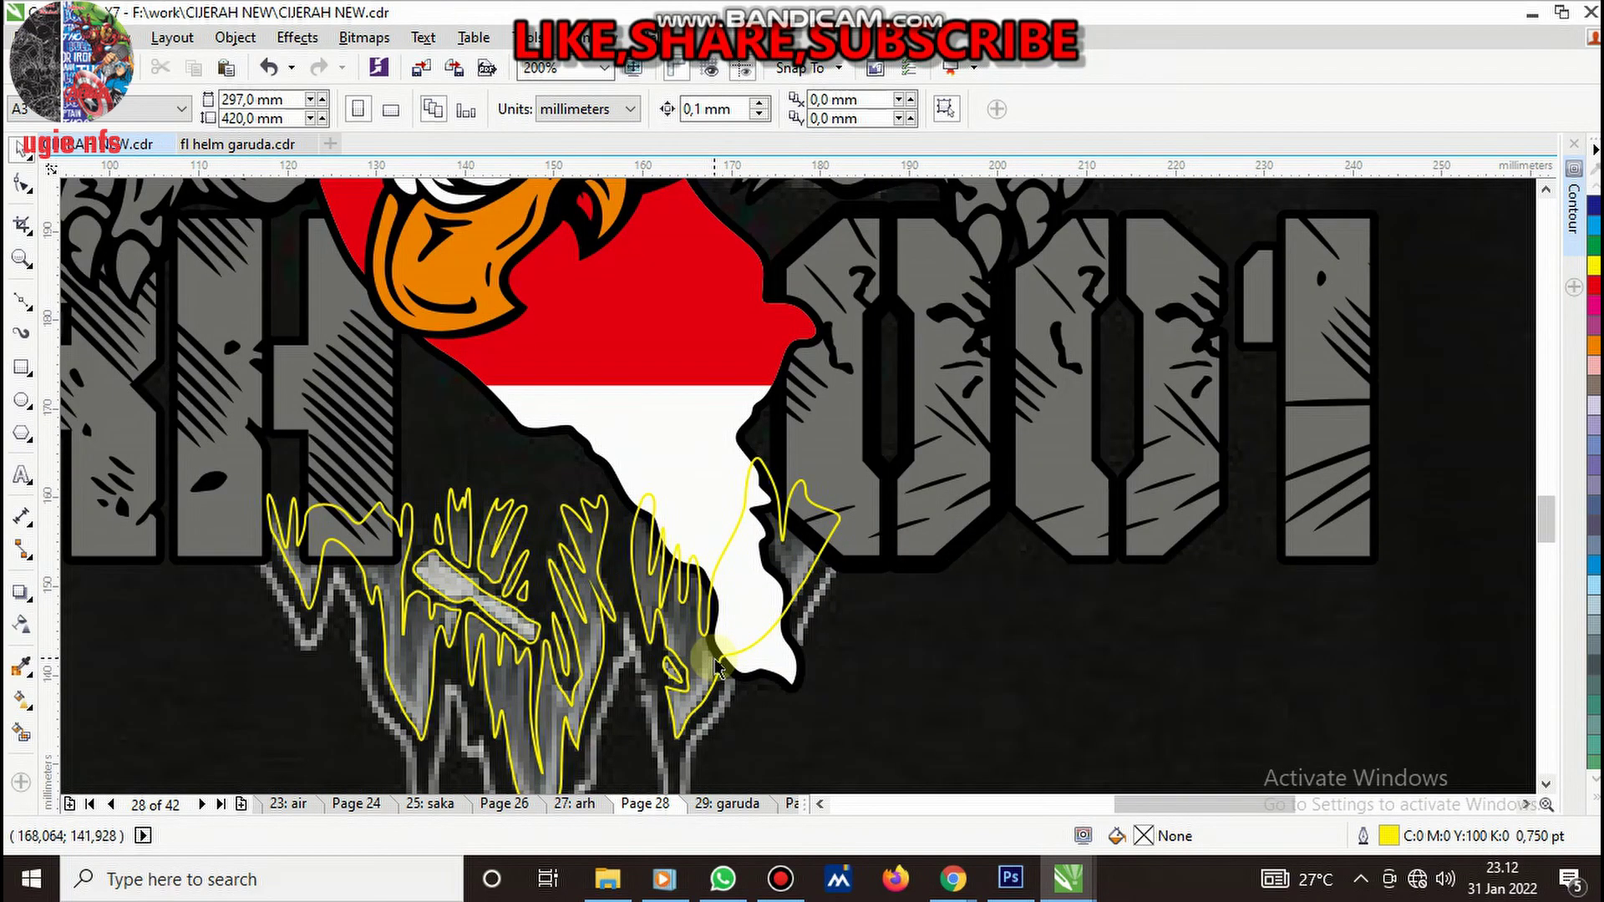
scroll(337, 556, "up", 1)
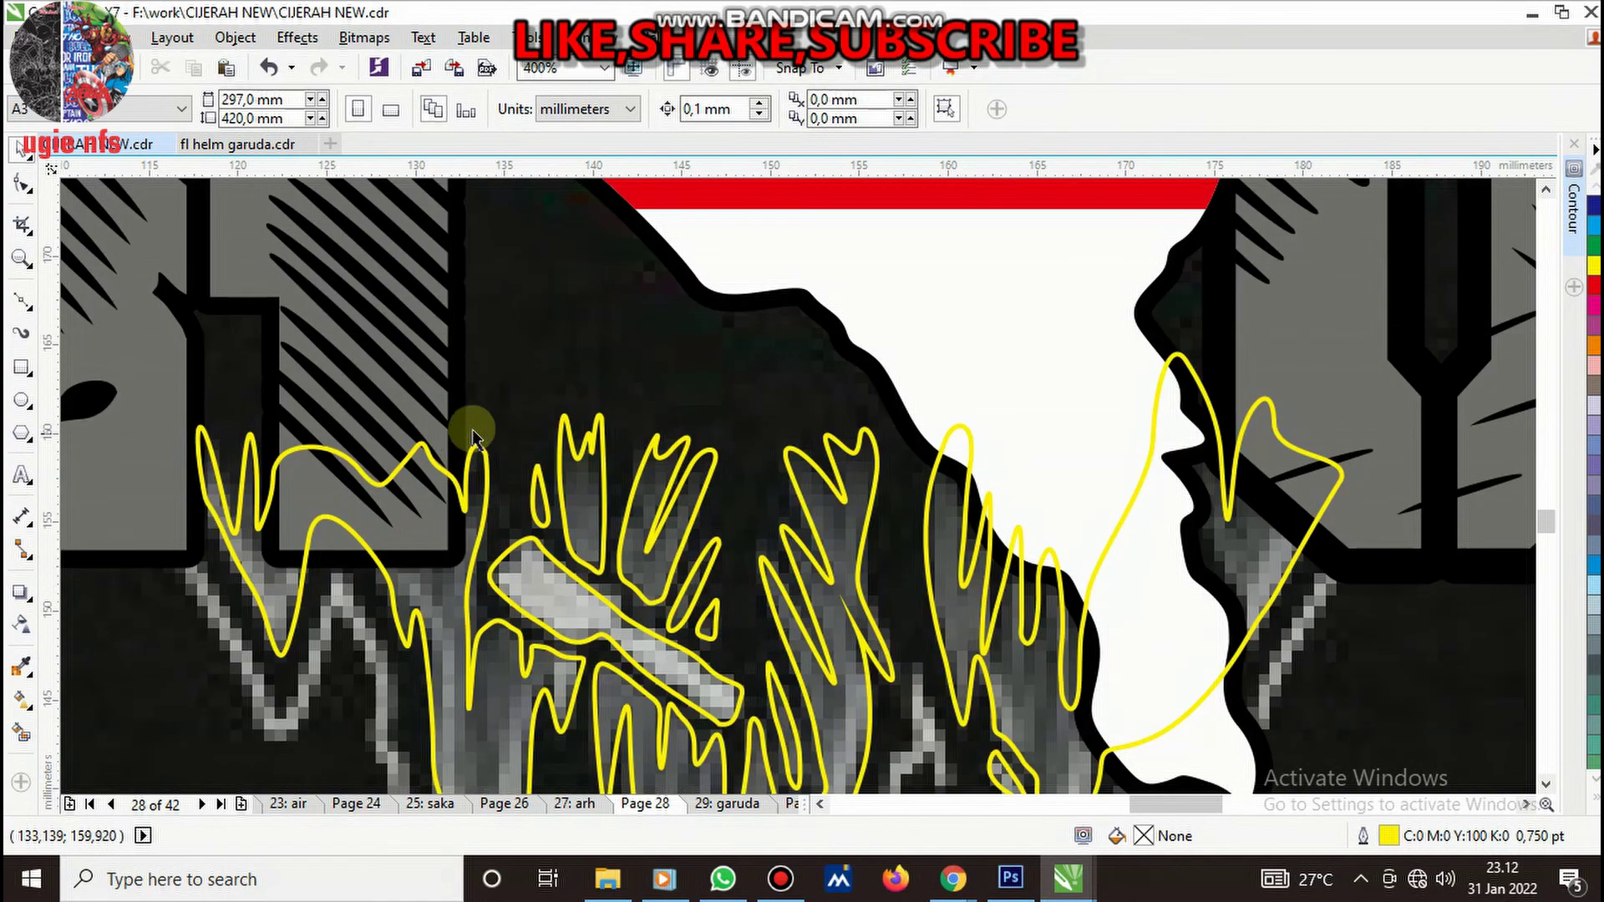
- Ungroup the first yellow drip outline group with Ctrl+U and weld its two pieces
left_click(465, 431)
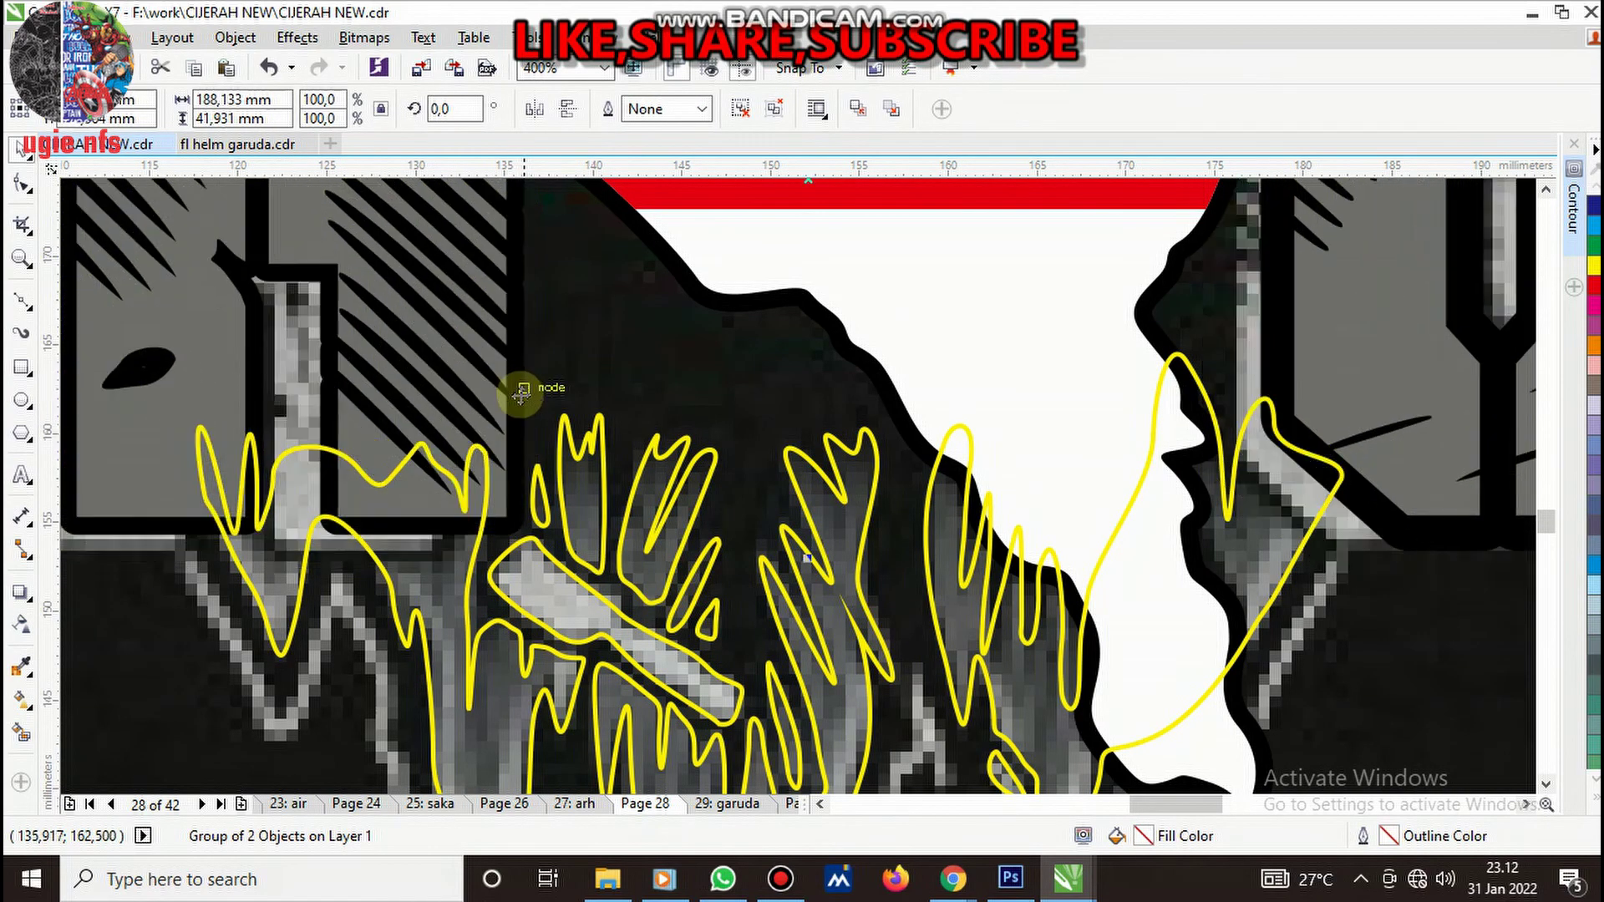
right_click(466, 383)
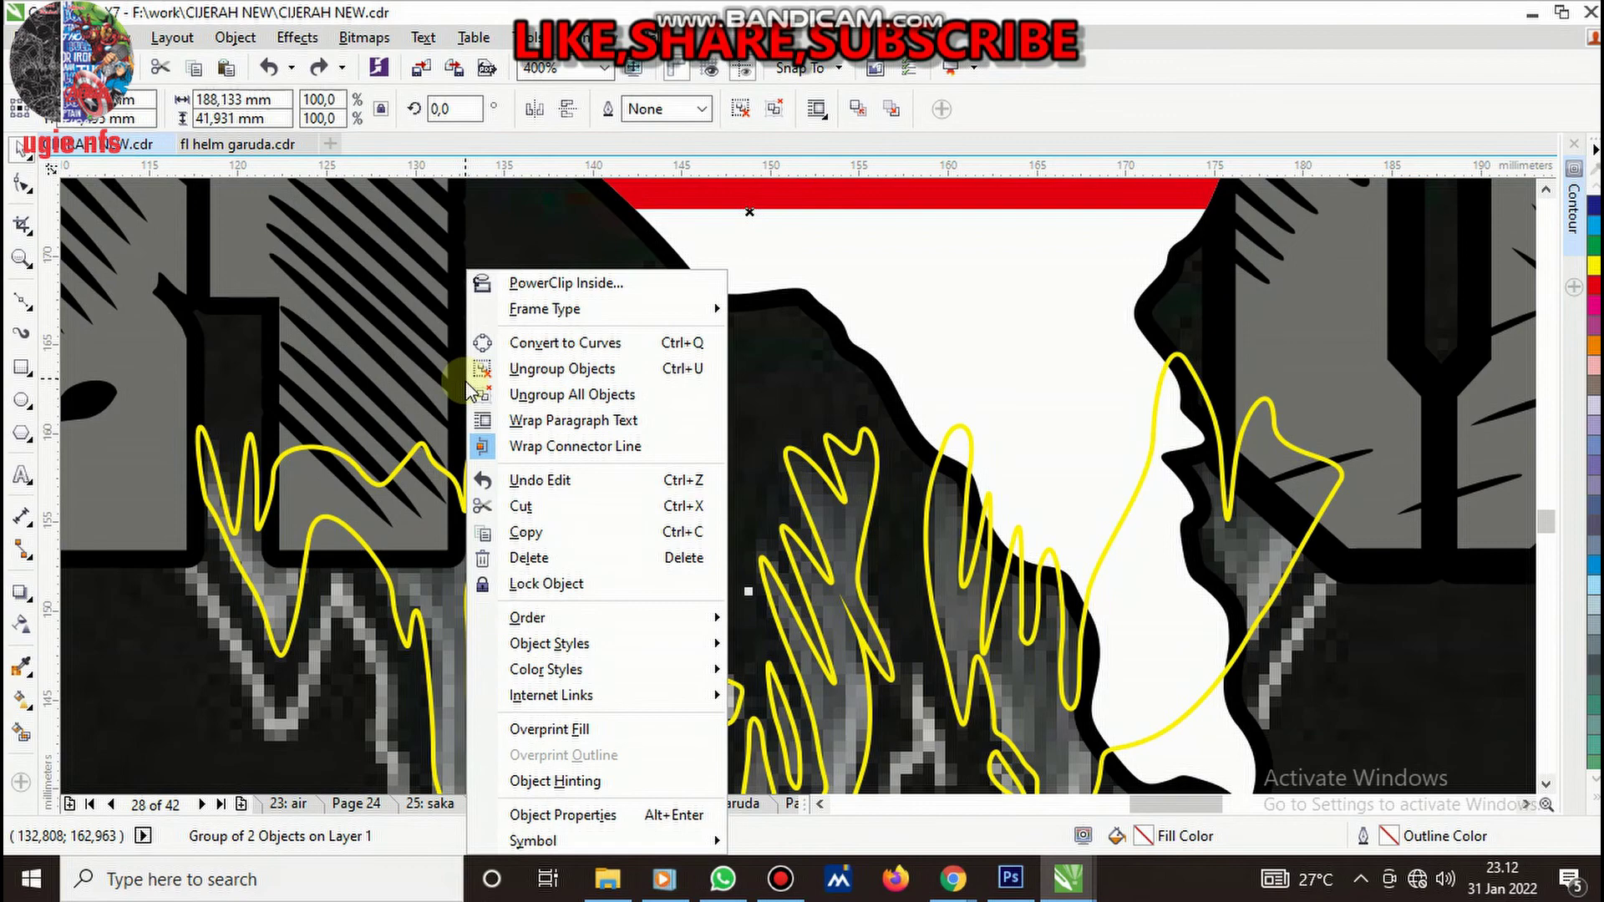
left_click(336, 378)
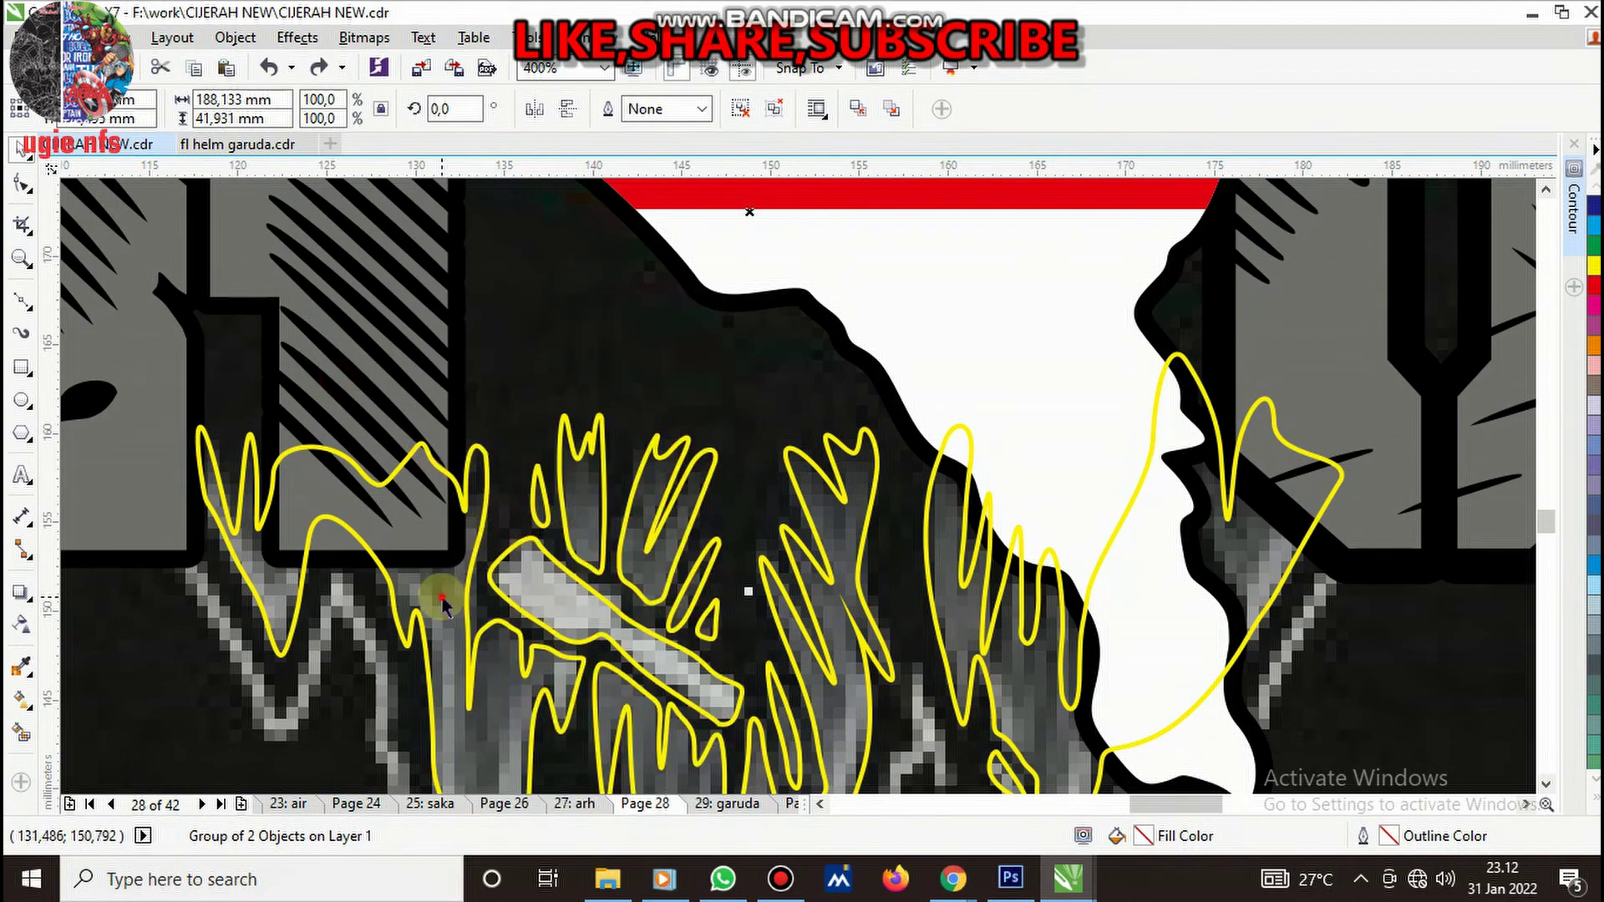
key("ctrl+u")
left_click(373, 111)
scroll(519, 405, "down", 3)
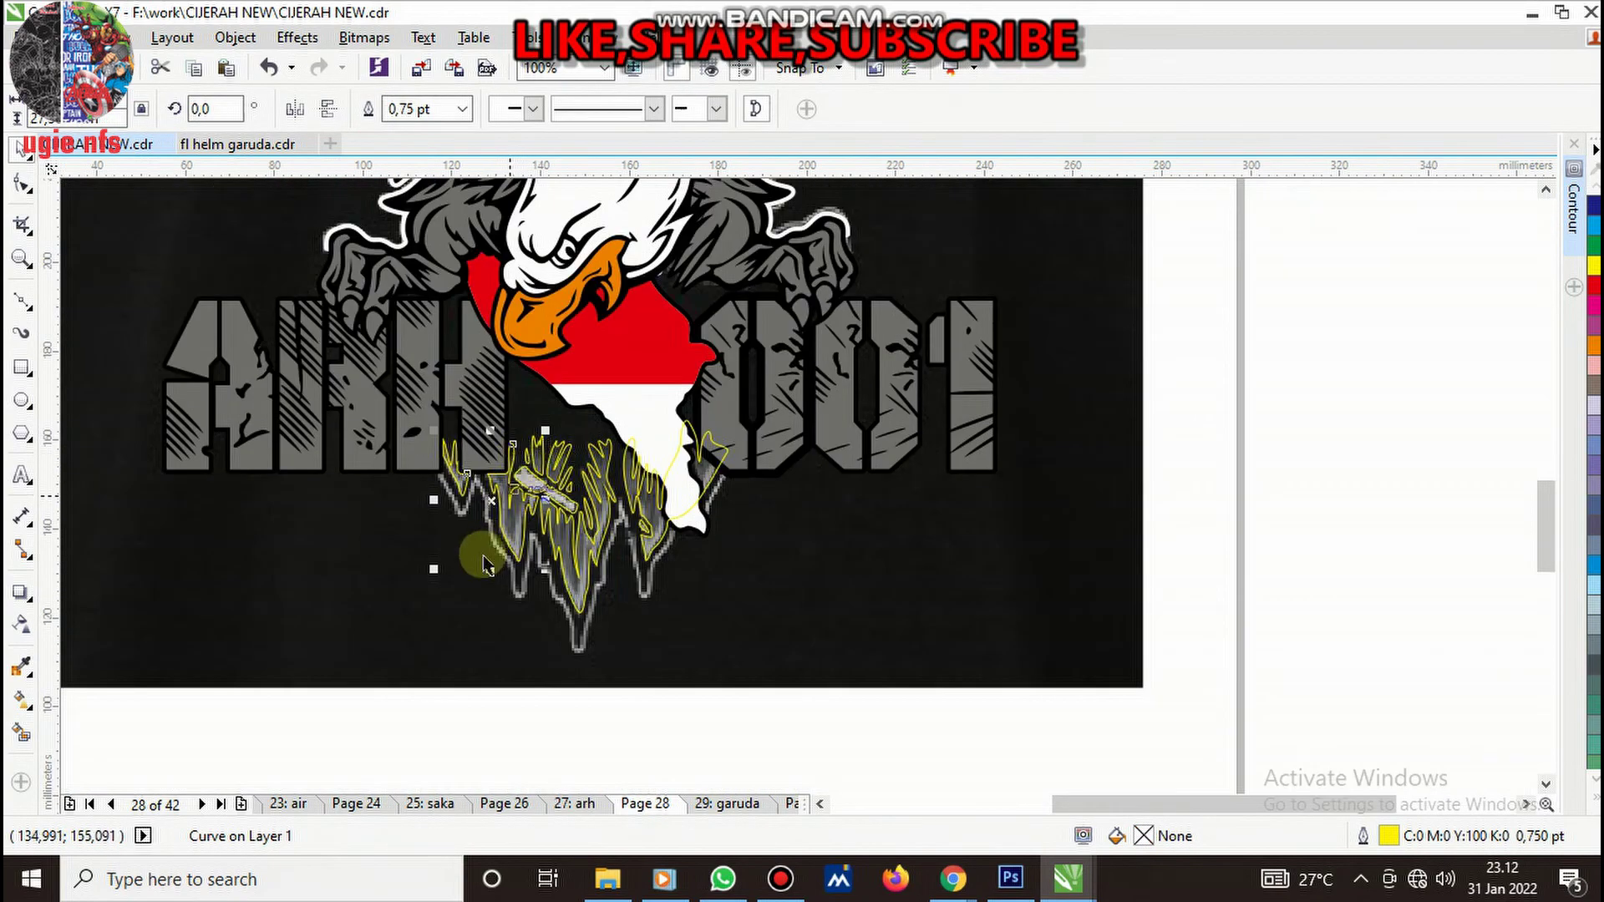
left_click(416, 582)
scroll(716, 447, "up", 3)
- Ungroup the remaining two drip outline groups, including the one near the flag tip
left_click(652, 434)
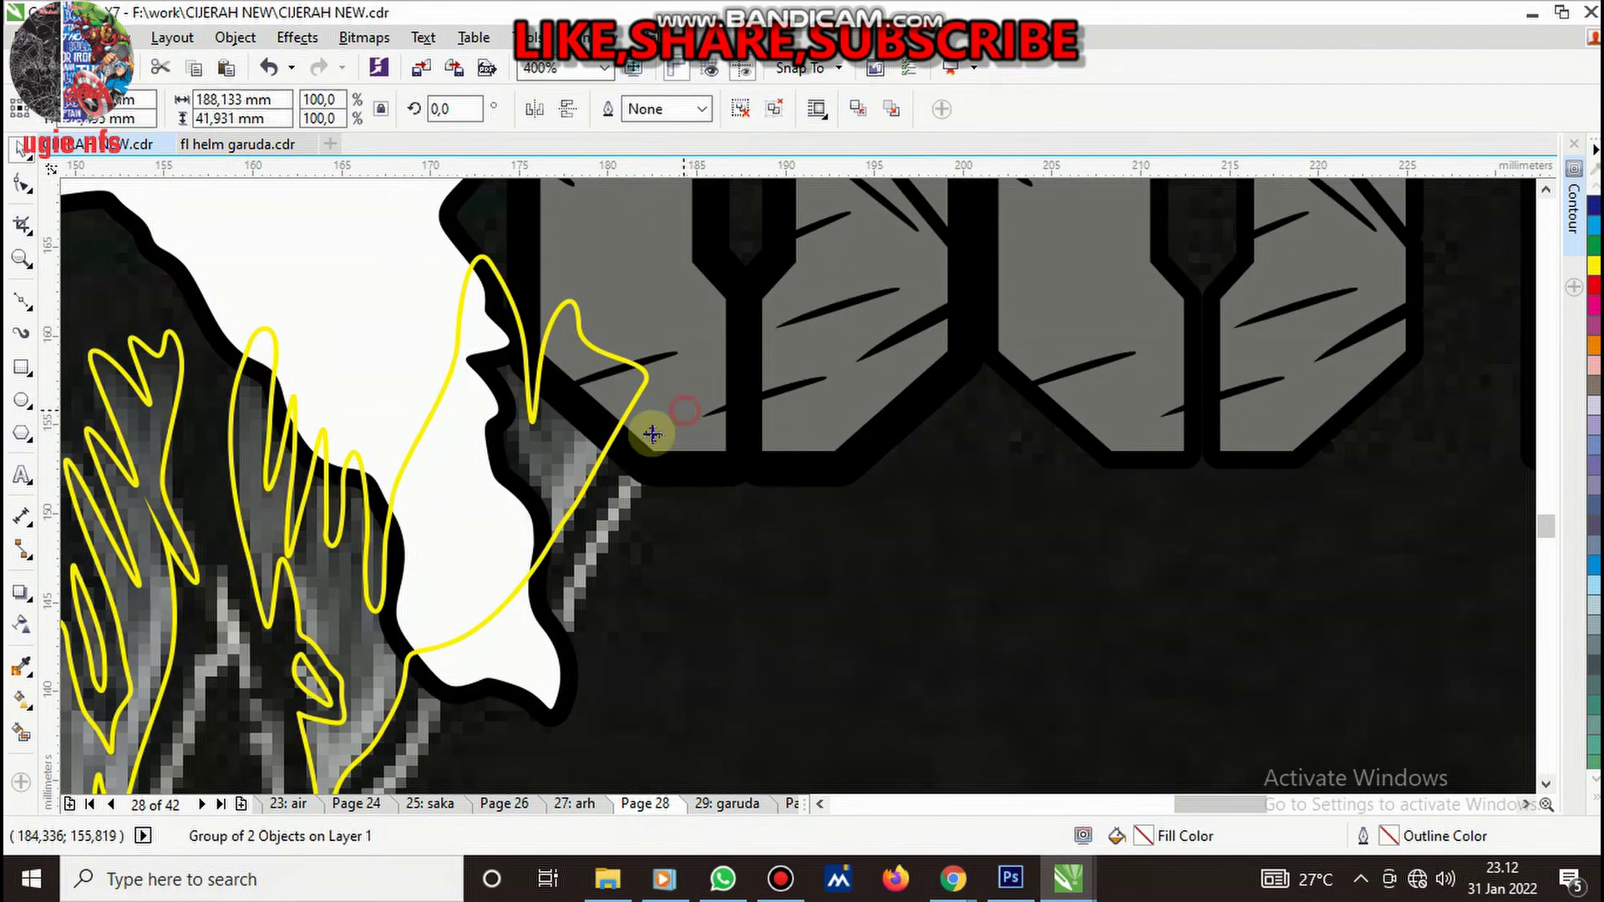
key("ctrl+u")
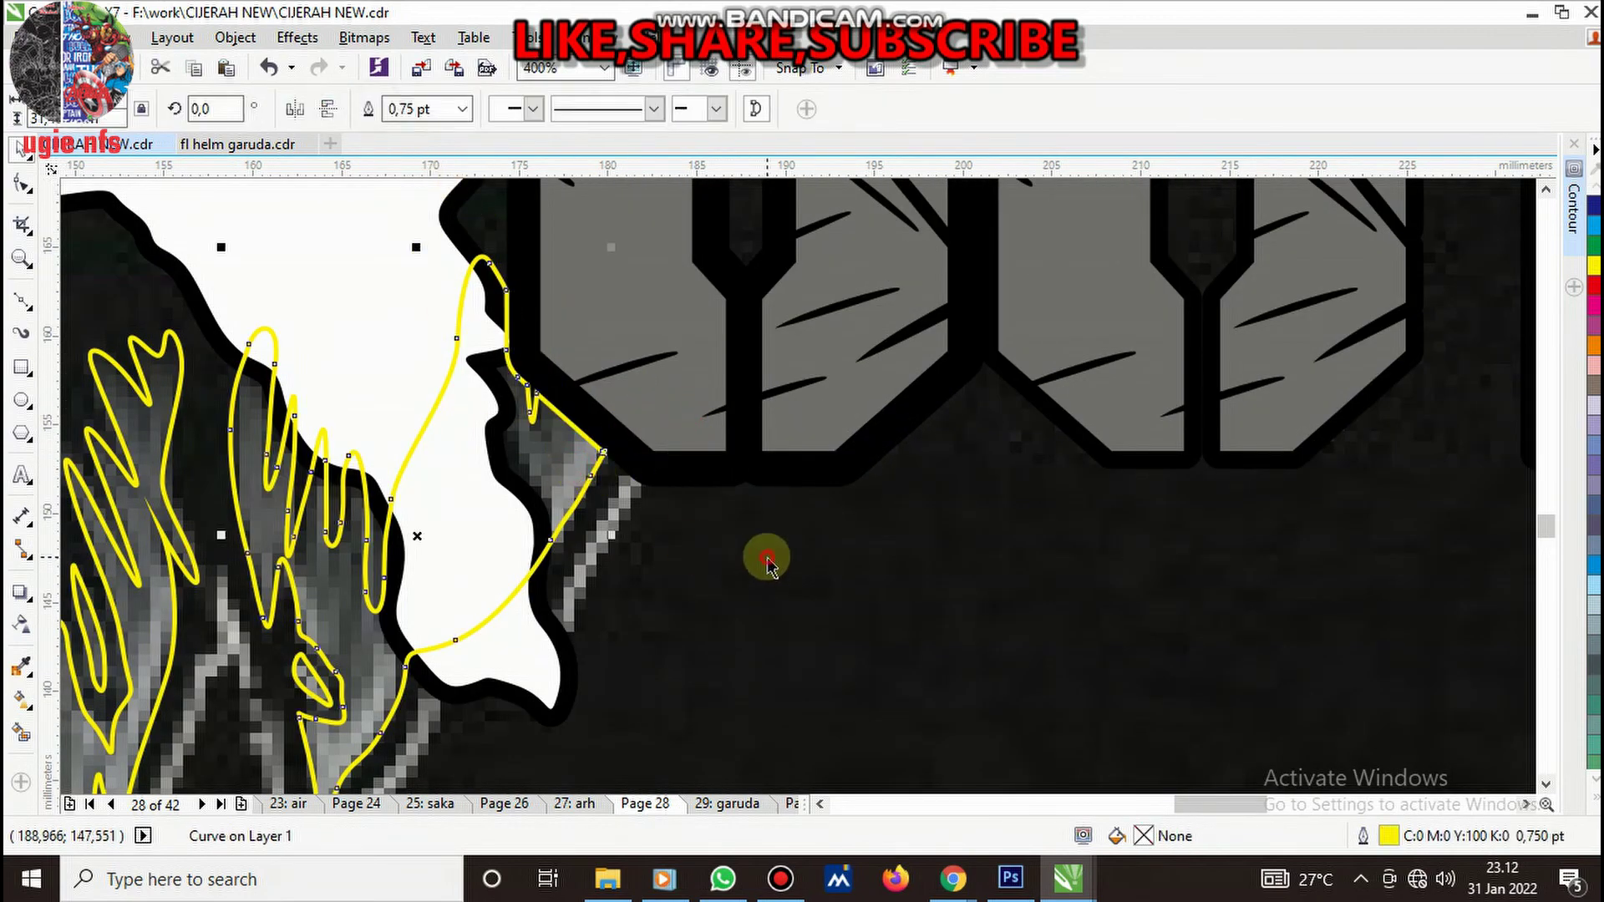
key("Escape")
scroll(804, 494, "down", 3)
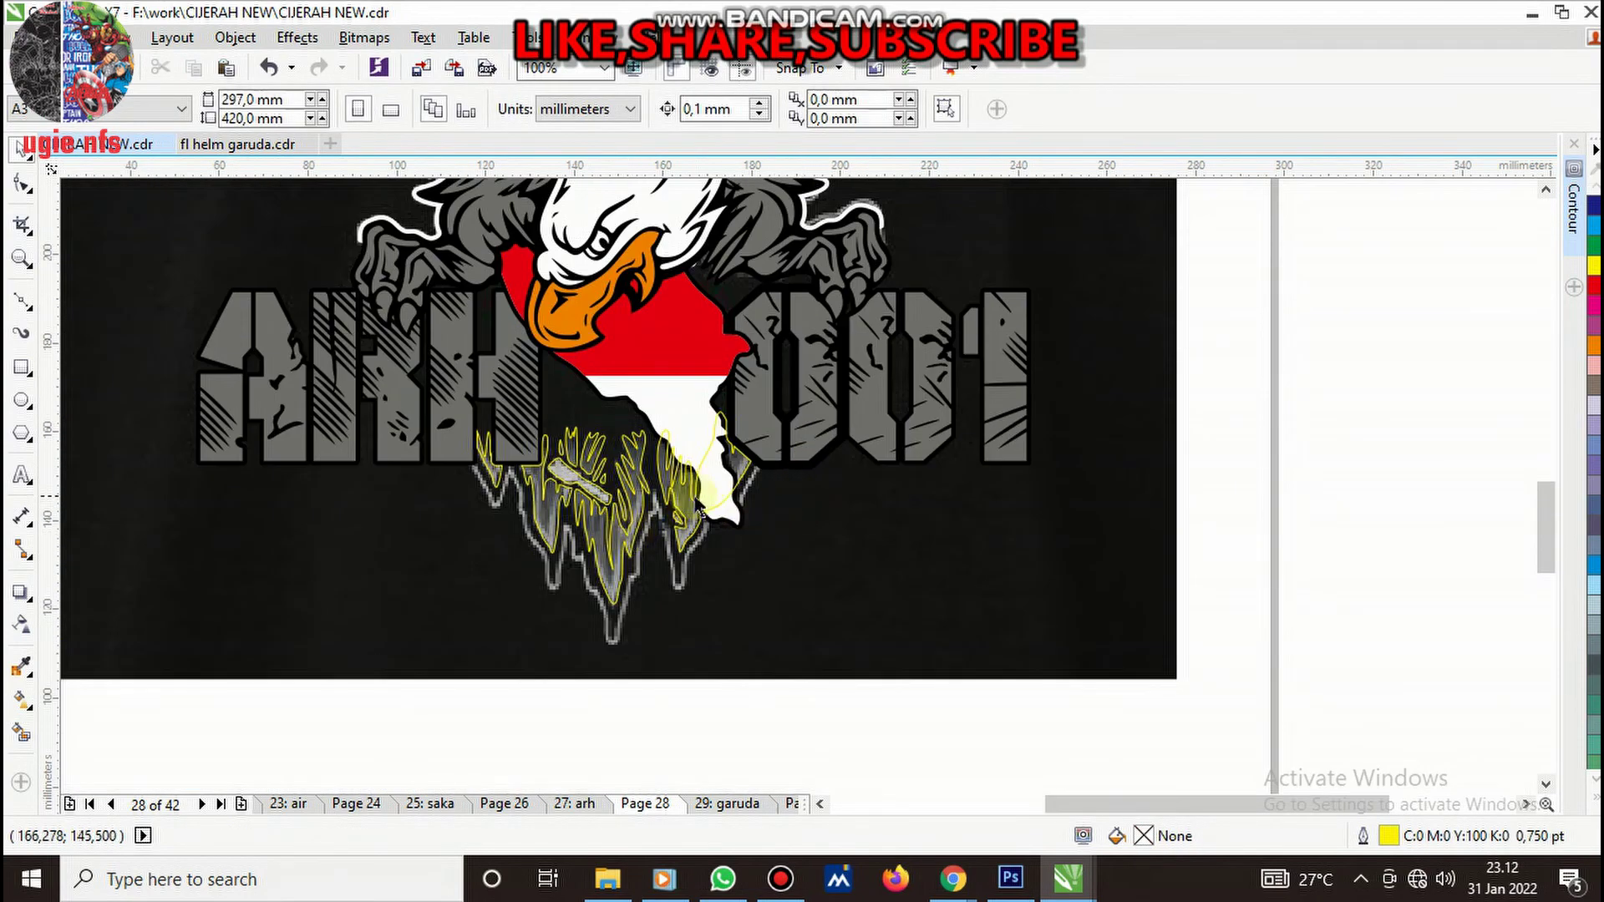
scroll(698, 510, "up", 3)
left_click(641, 236)
key("ctrl+u")
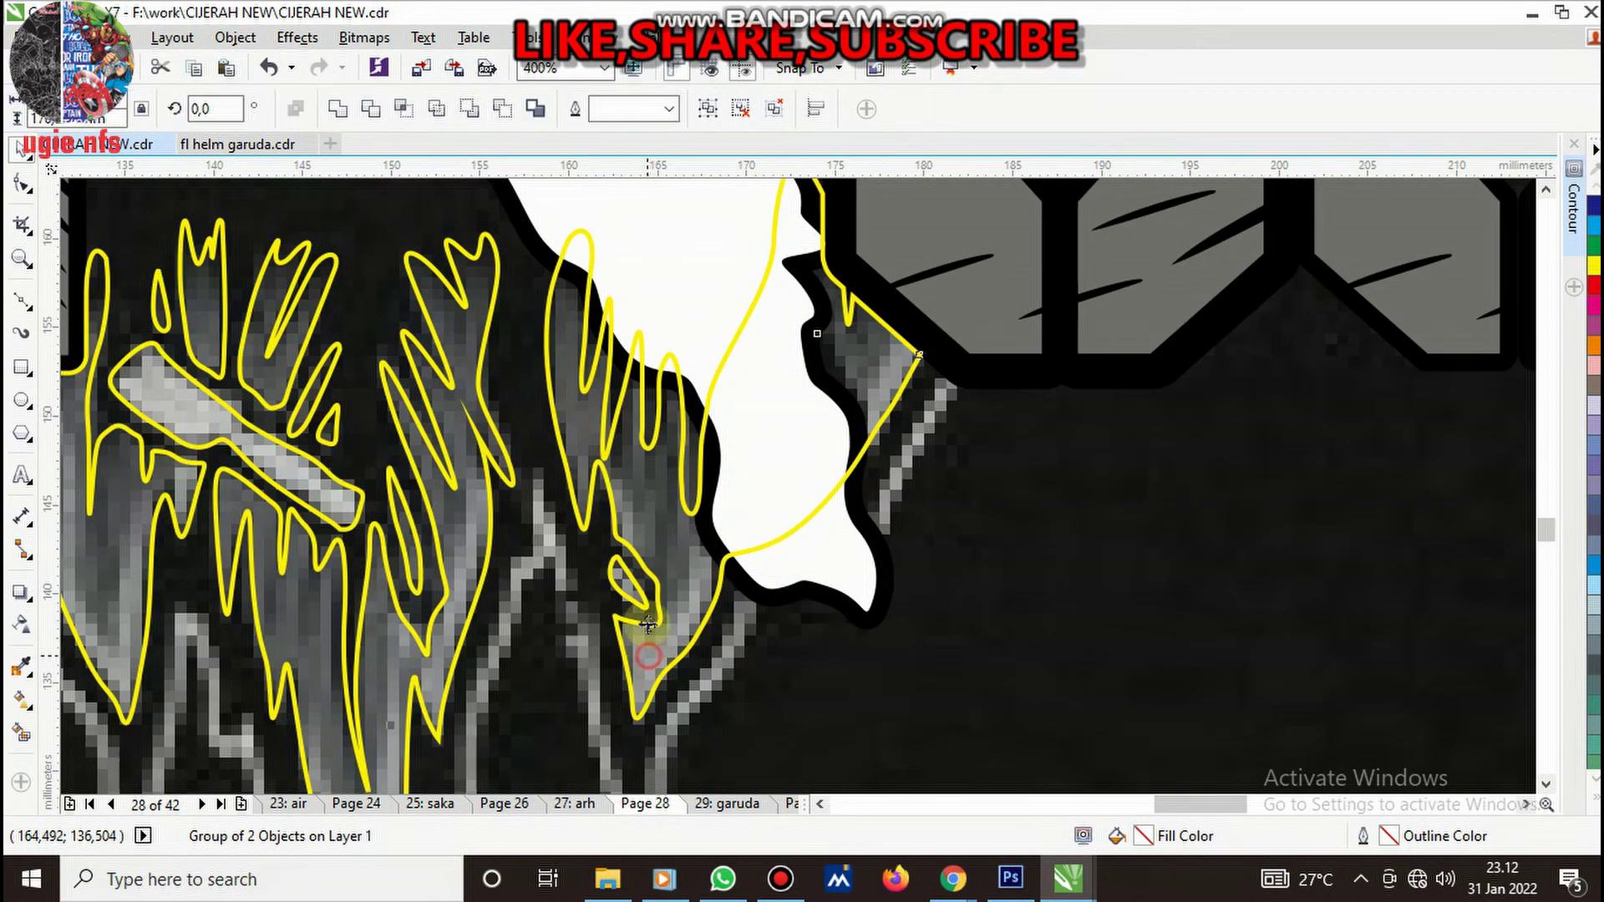
left_click(749, 473)
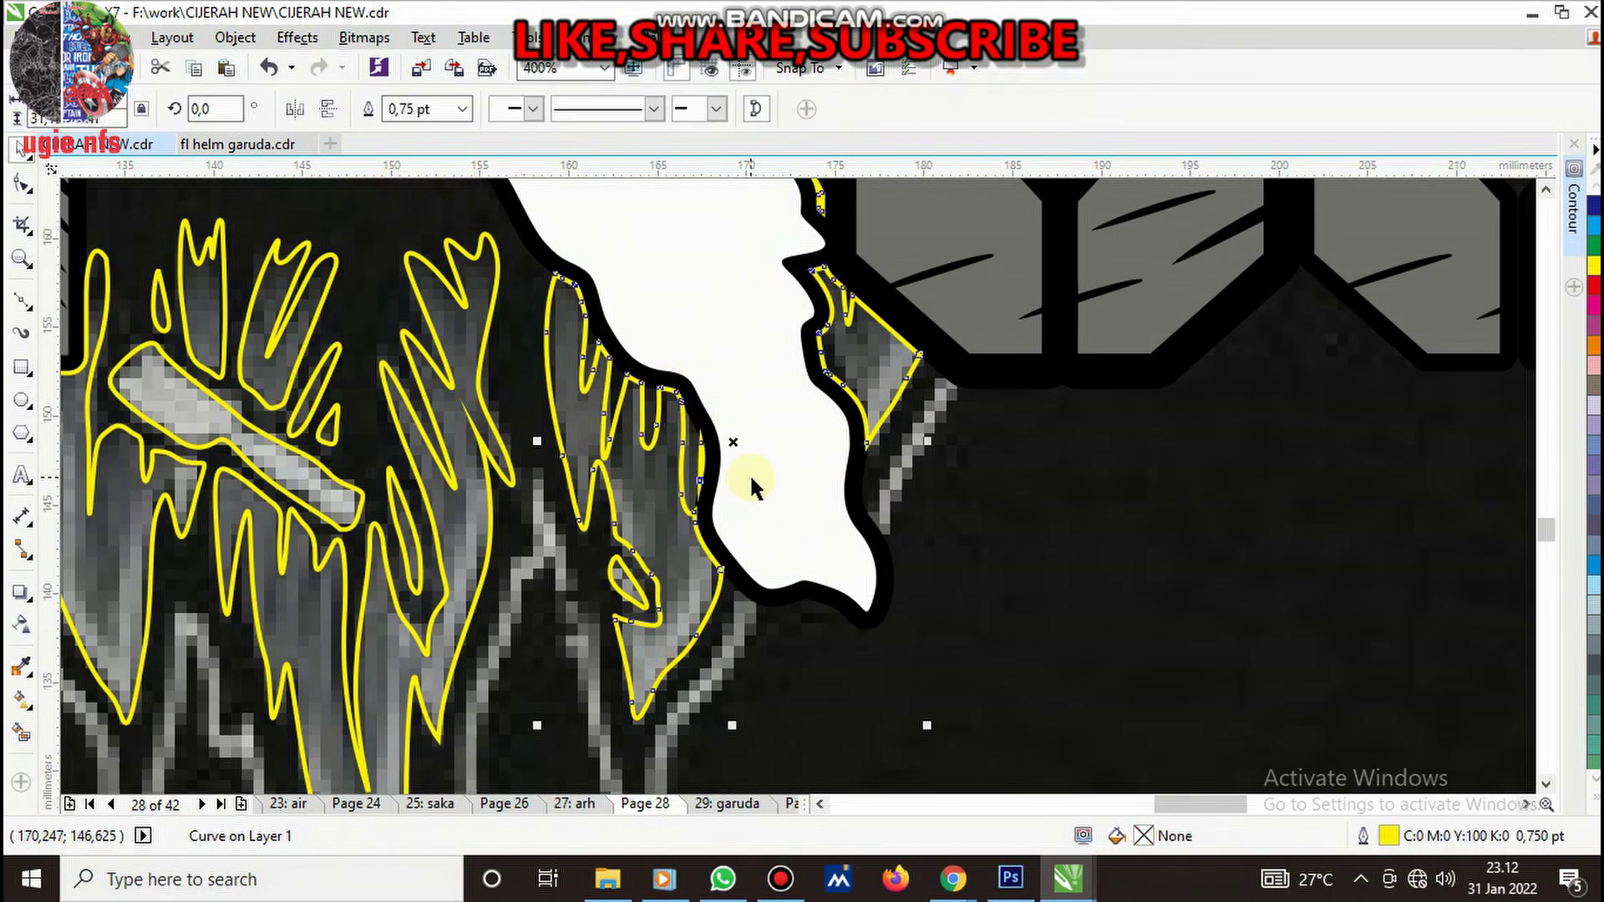
scroll(750, 473, "down", 3)
scroll(702, 602, "up", 1)
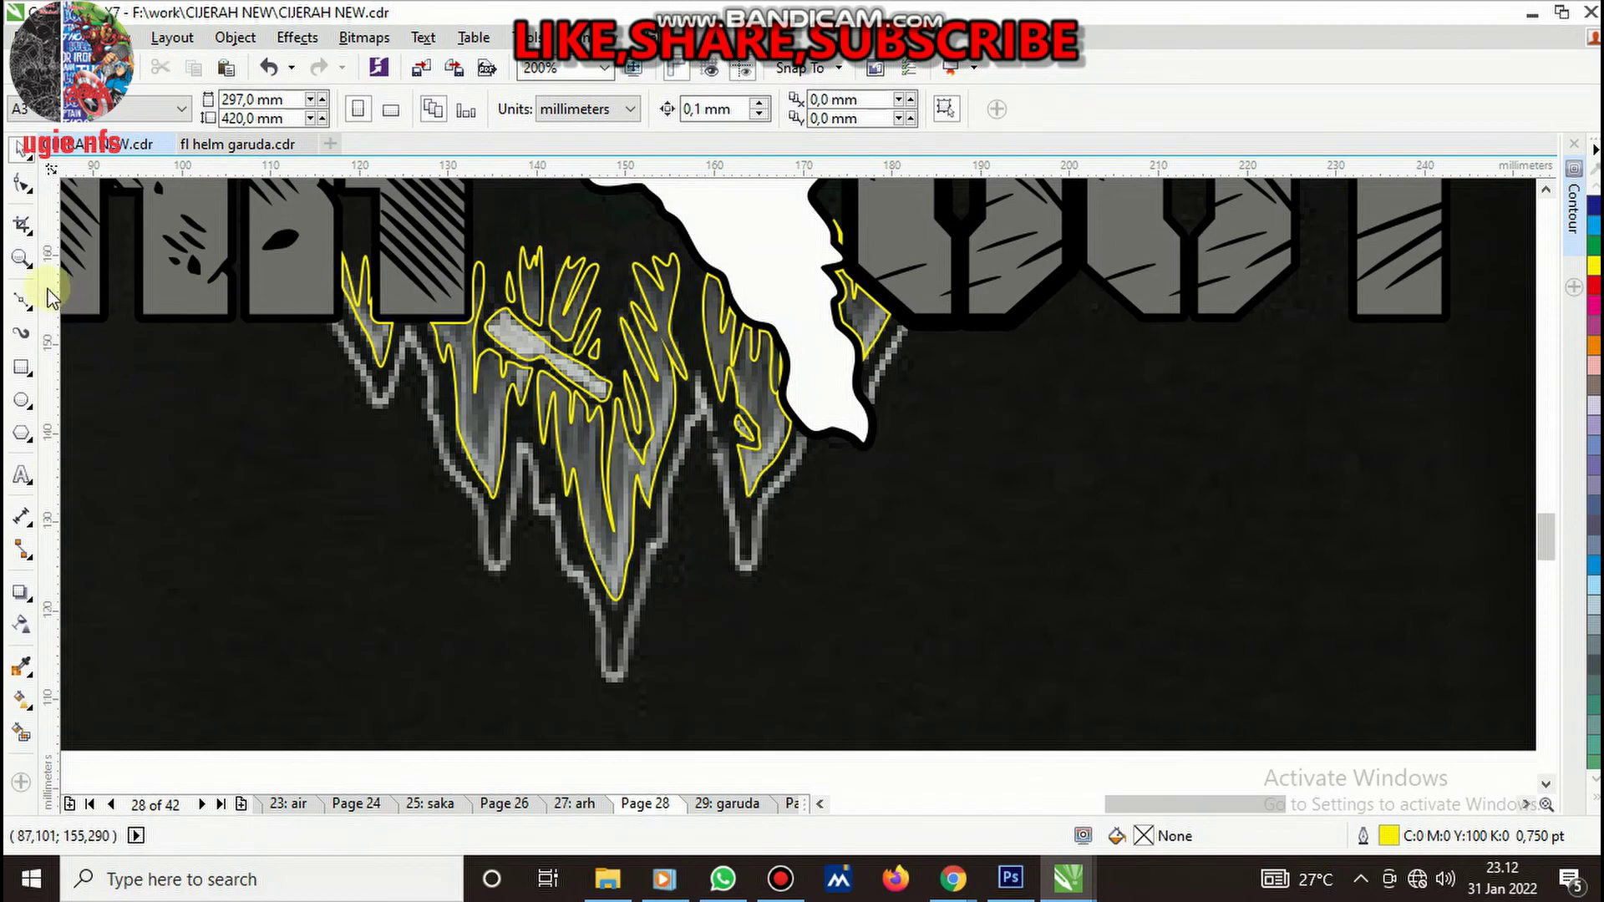
- With the Bezier tool, start a new curve beside the flag tip and trace down the first drip edge
left_click(22, 298)
scroll(942, 297, "up", 3)
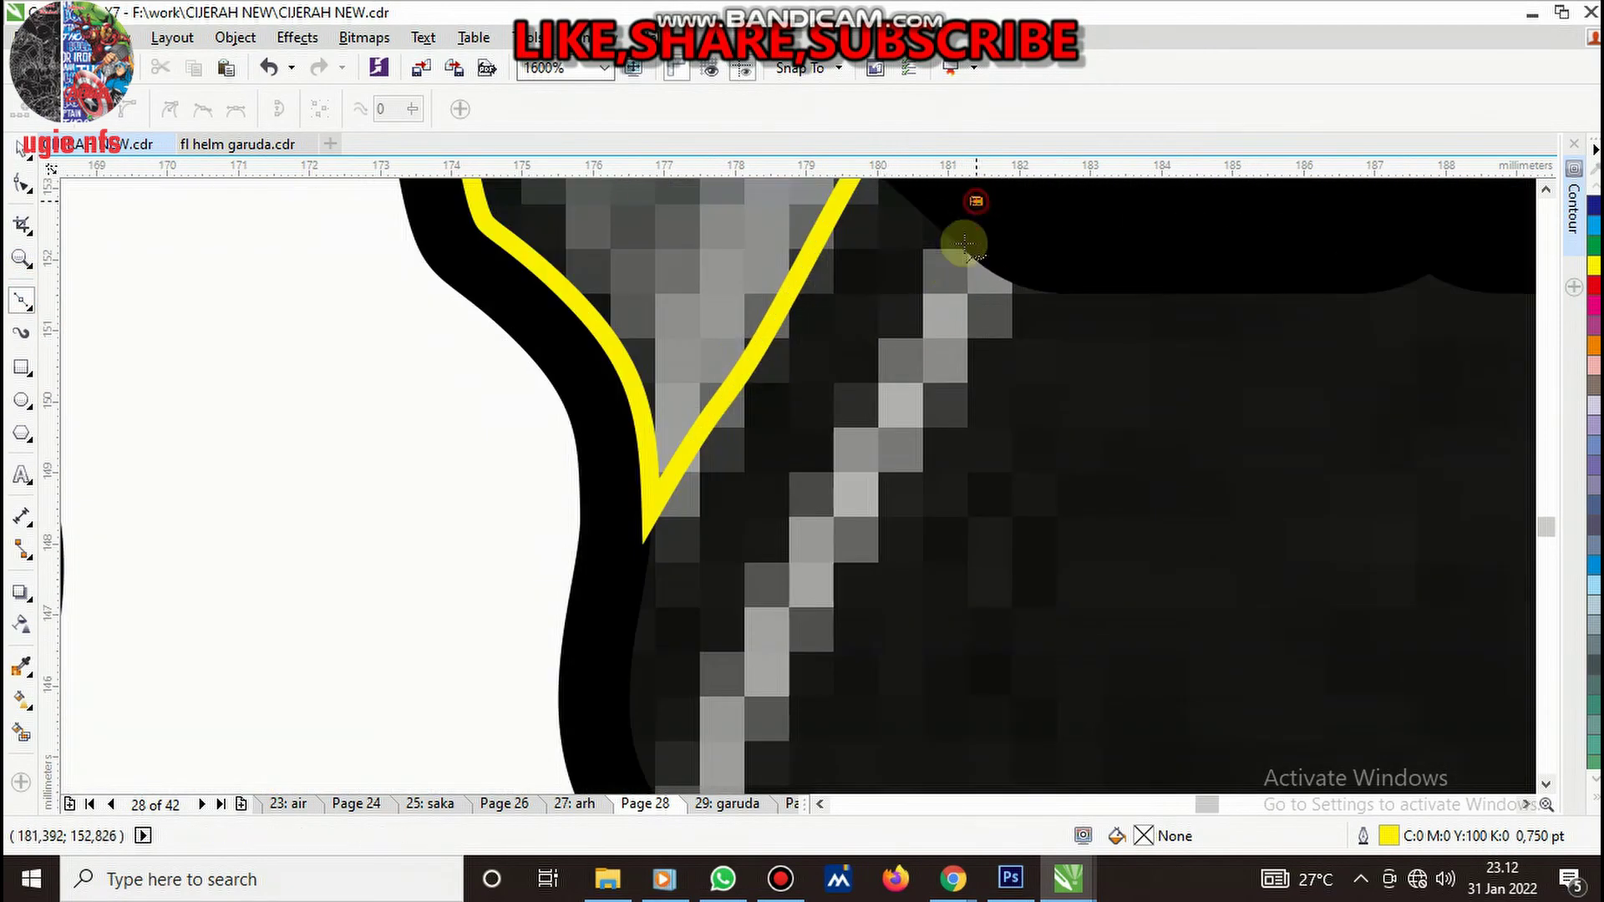
scroll(965, 246, "down", 3)
scroll(902, 422, "up", 1)
scroll(833, 512, "up", 1)
scroll(937, 333, "down", 1)
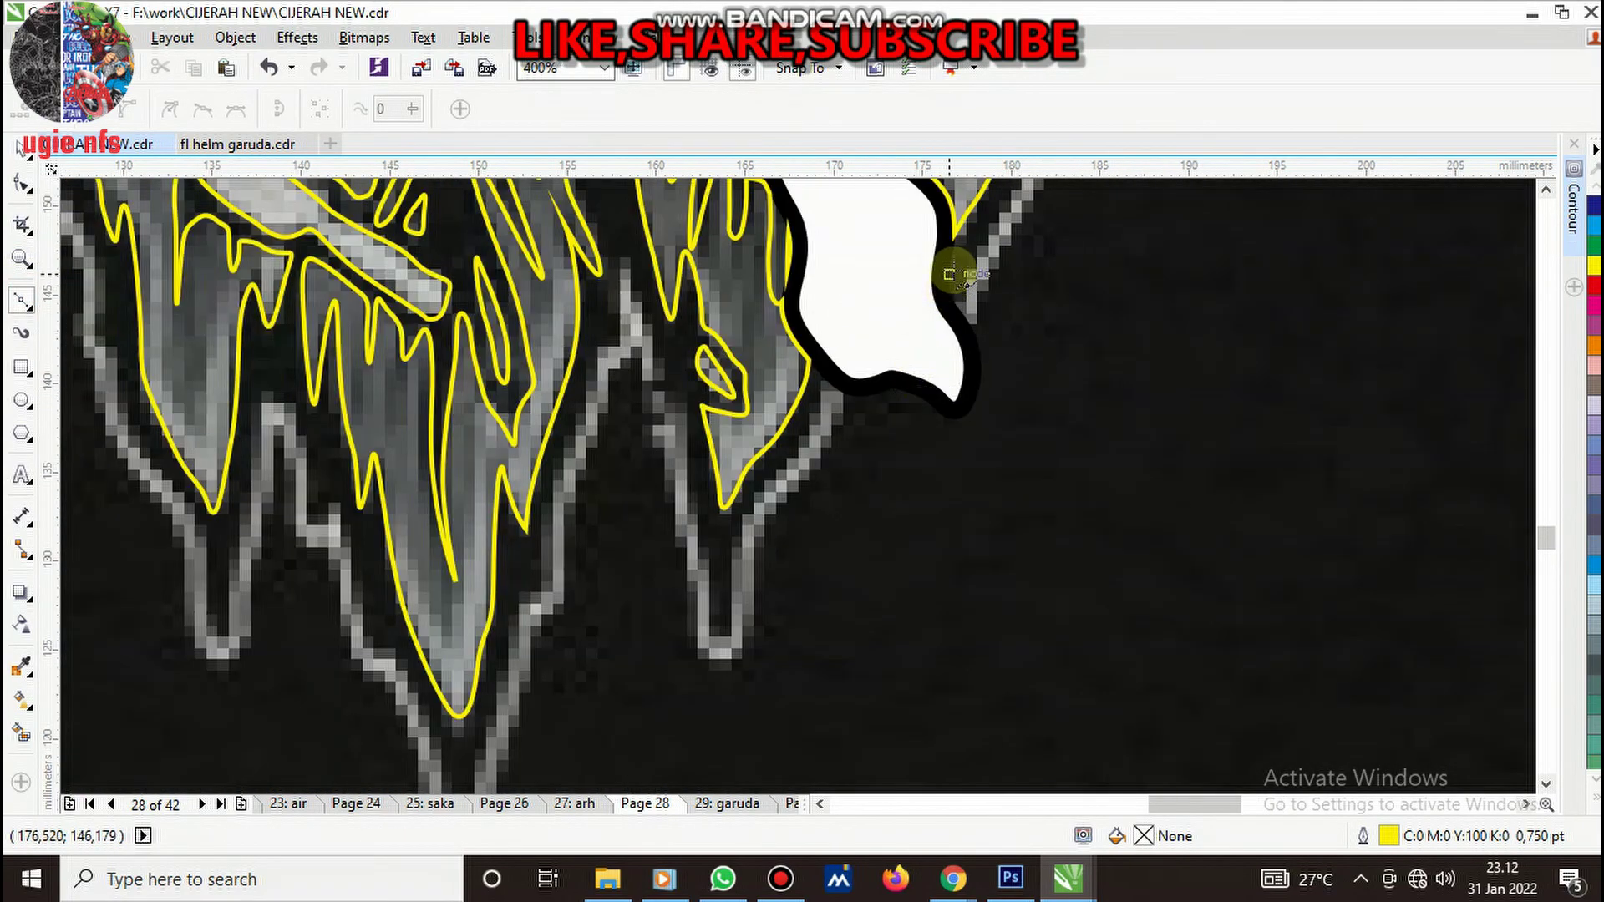
scroll(956, 300, "up", 1)
left_click(1000, 247)
left_click(937, 358)
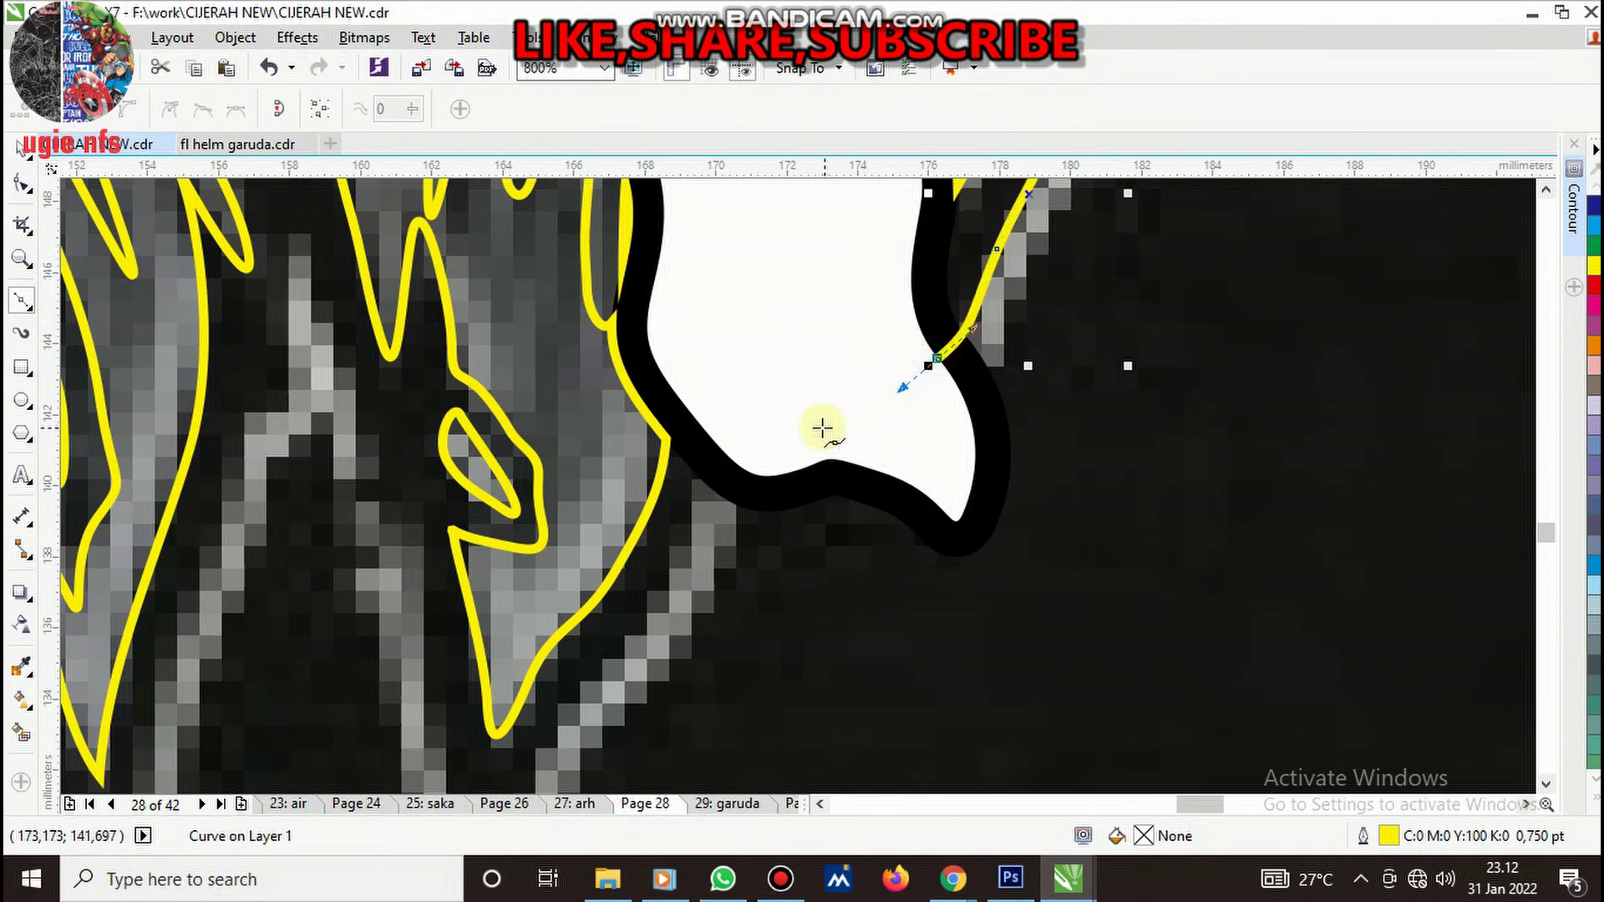
left_click(819, 428)
mouse_move(702, 503)
left_mouse_down()
mouse_move(668, 572)
mouse_move(729, 655)
left_mouse_up()
scroll(835, 451, "down", 3)
scroll(823, 464, "up", 3)
left_click(824, 462)
scroll(815, 585, "down", 1)
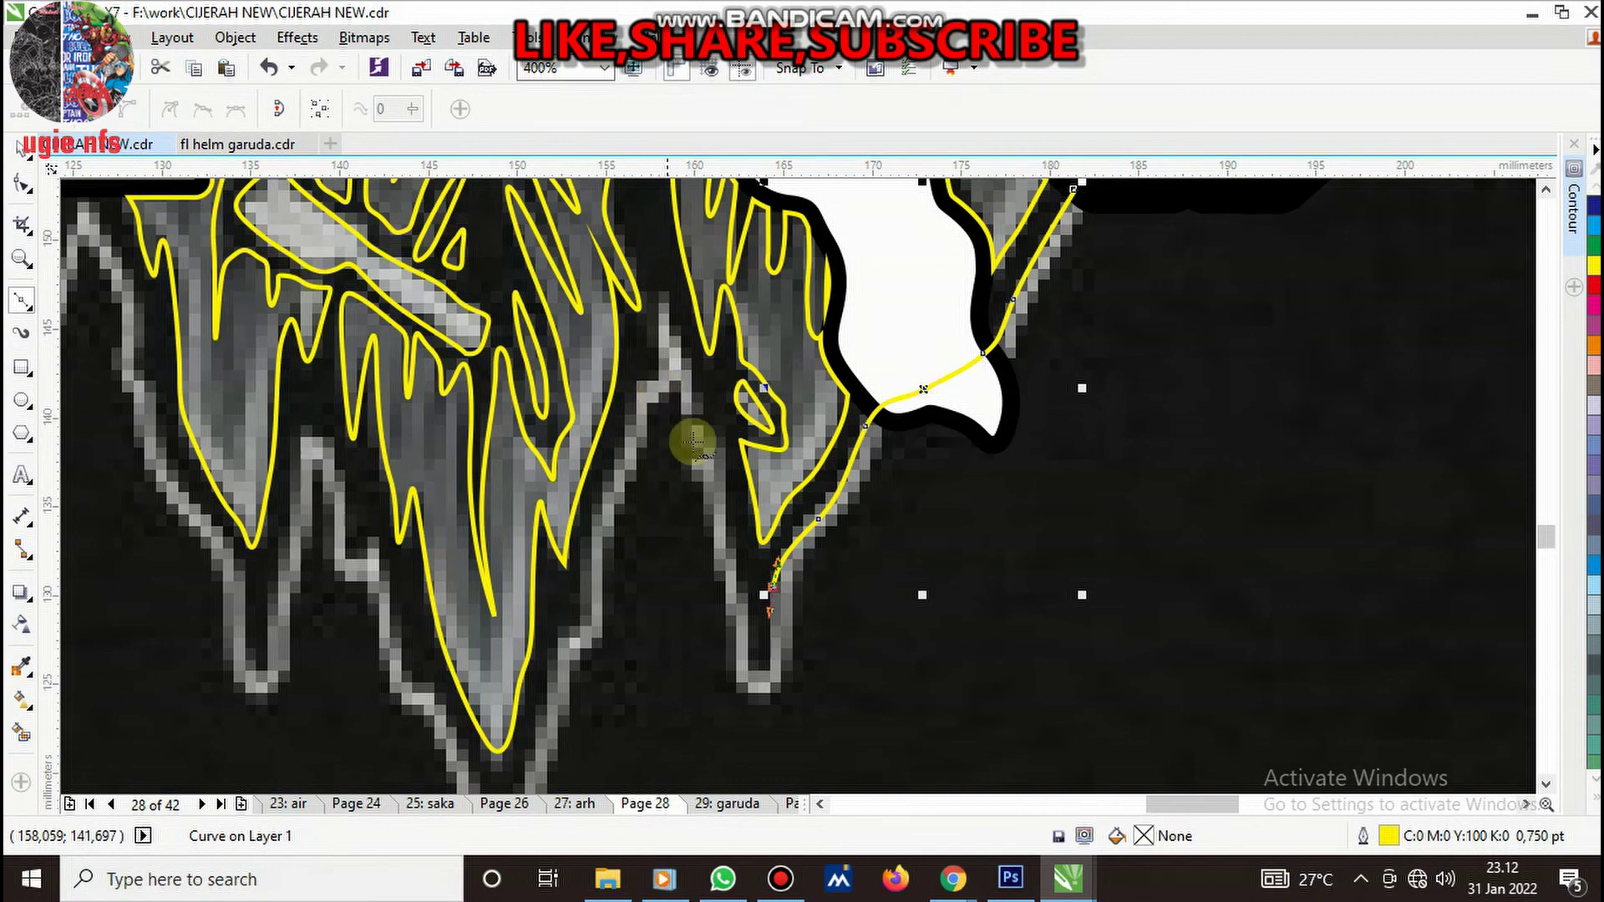
scroll(735, 639, "up", 1)
- Curve the outline down to the first drip tip, back up its edge, then down again
left_click(781, 673)
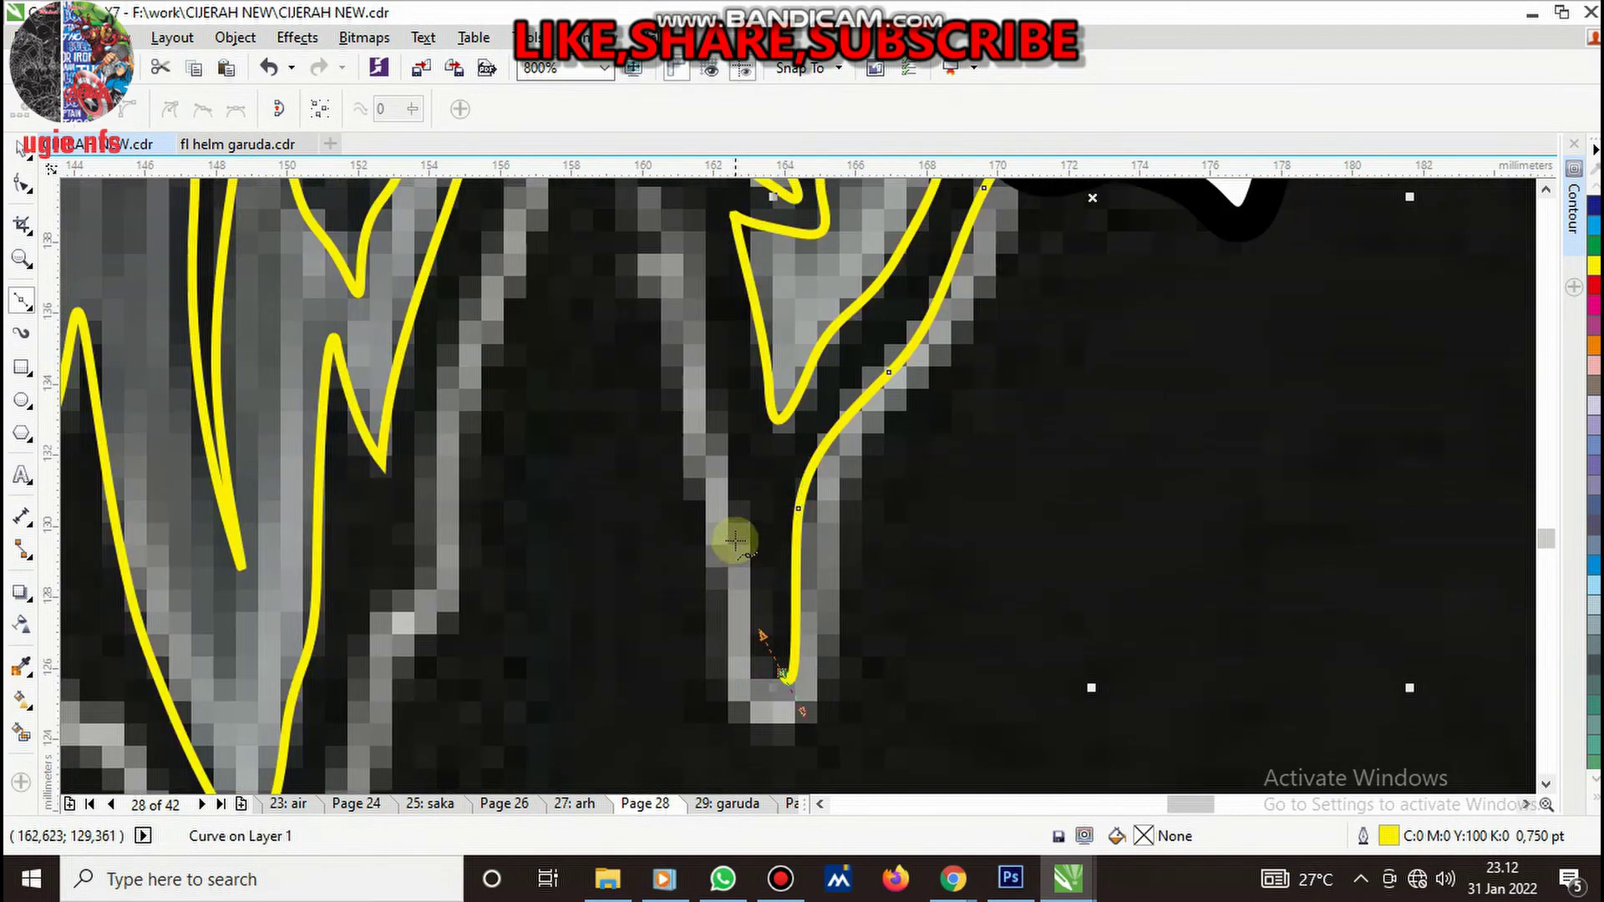
left_click_drag(742, 494, 729, 440)
scroll(719, 360, "down", 2)
scroll(727, 434, "down", 1)
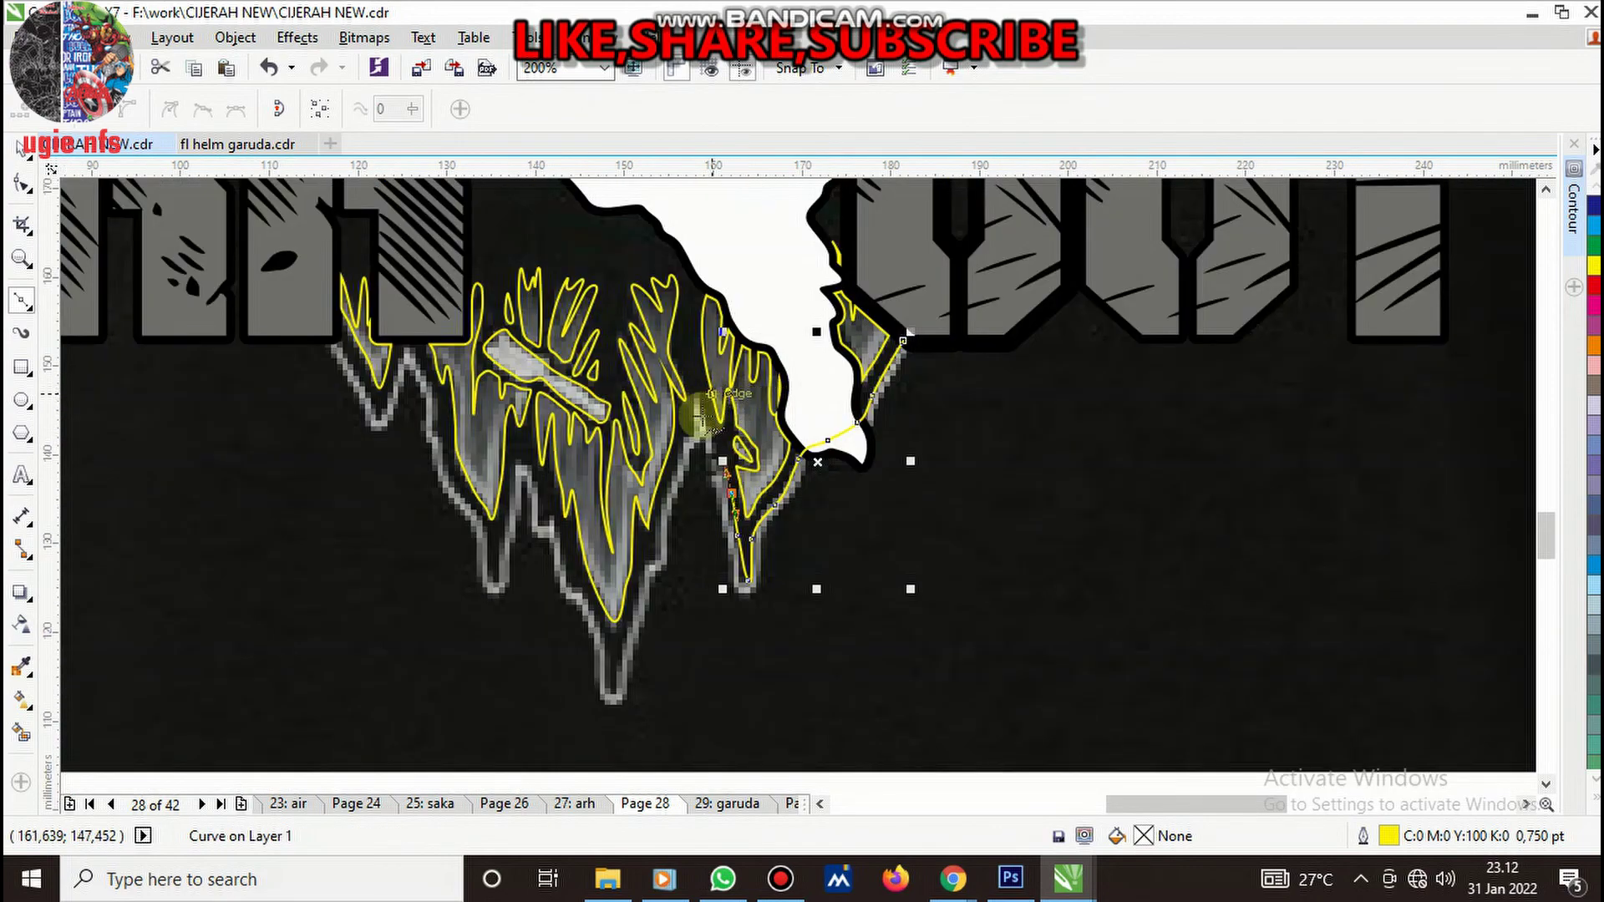
scroll(736, 493, "up", 3)
left_click(735, 478)
left_click(690, 345)
left_click_drag(654, 393, 660, 445)
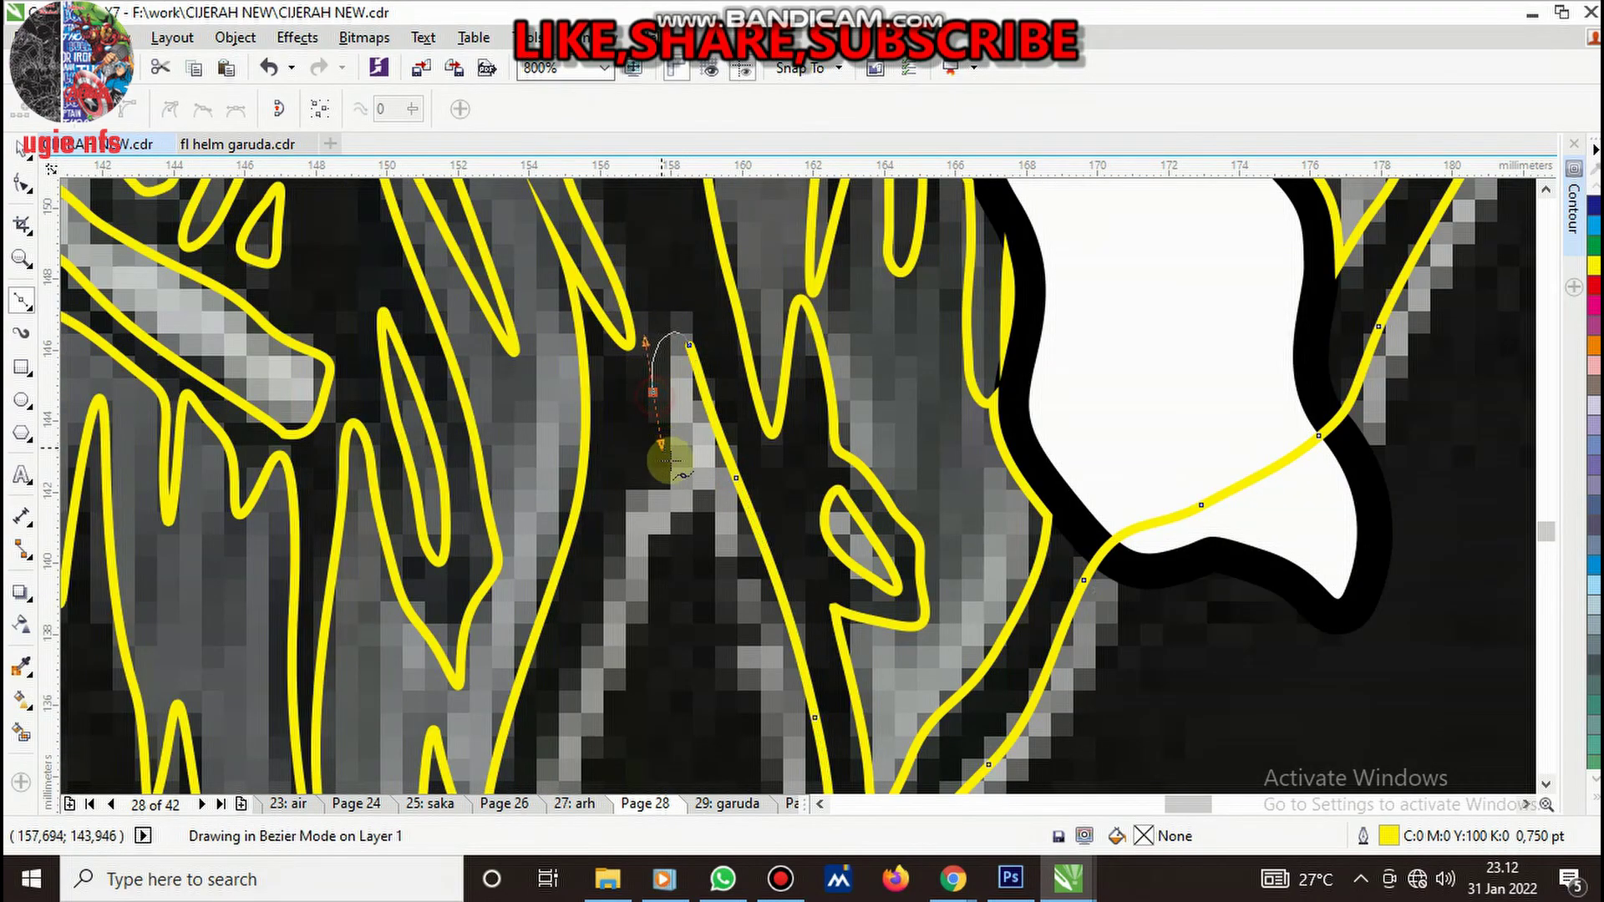
scroll(668, 495, "down", 2)
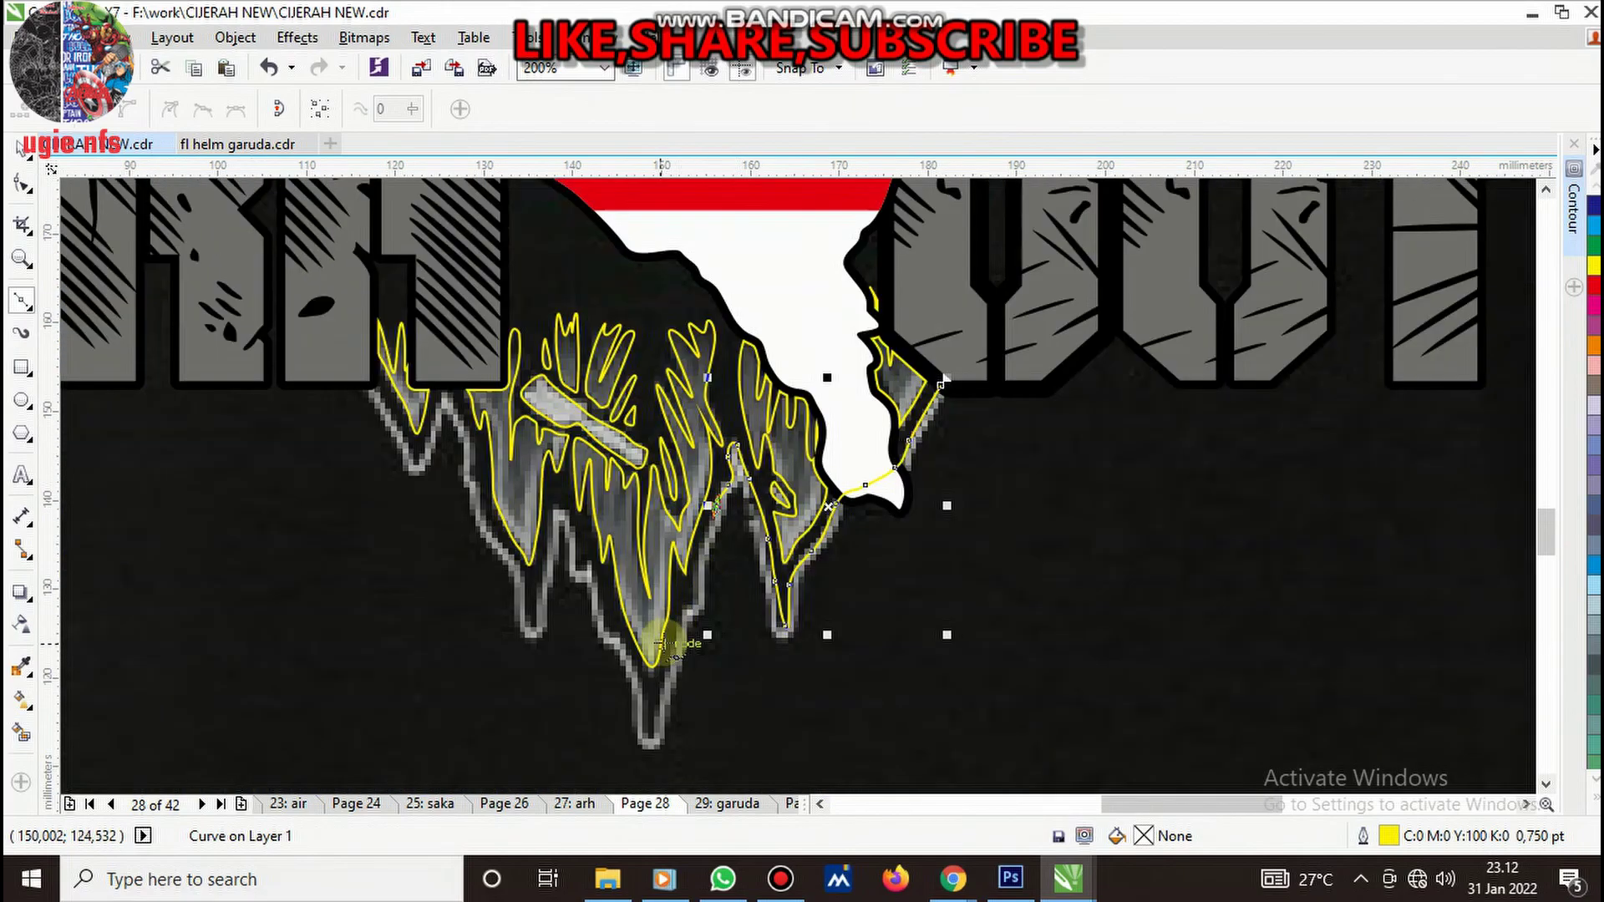
scroll(733, 499, "up", 1)
scroll(718, 526, "up", 1)
left_click(733, 488)
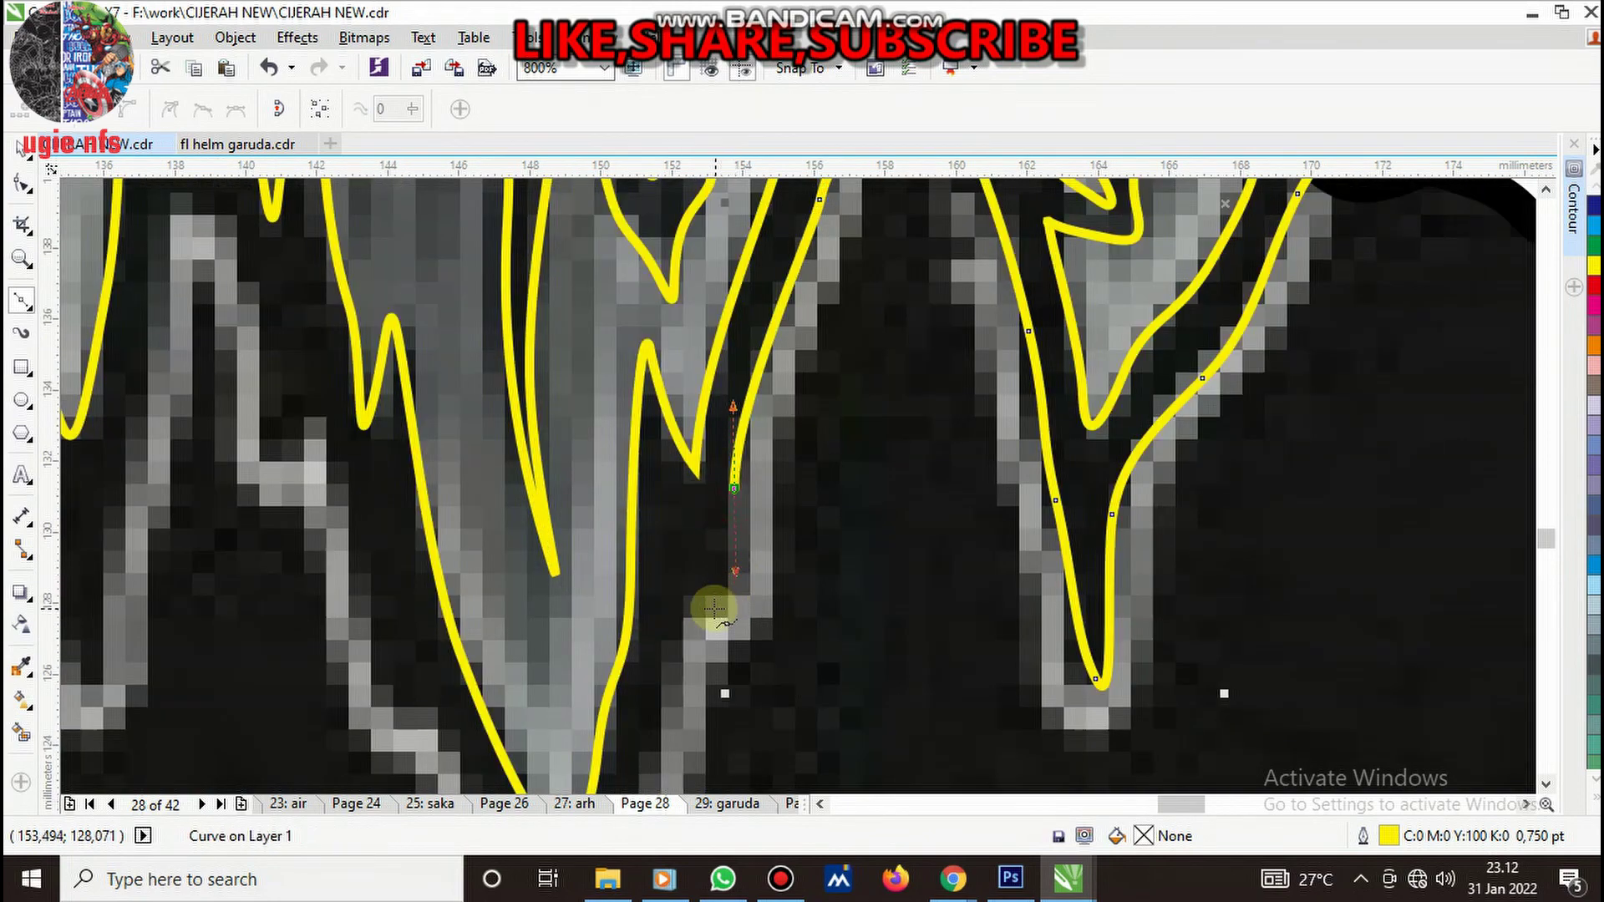
left_click_drag(693, 616, 660, 665)
scroll(701, 669, "down", 1)
scroll(770, 587, "up", 1)
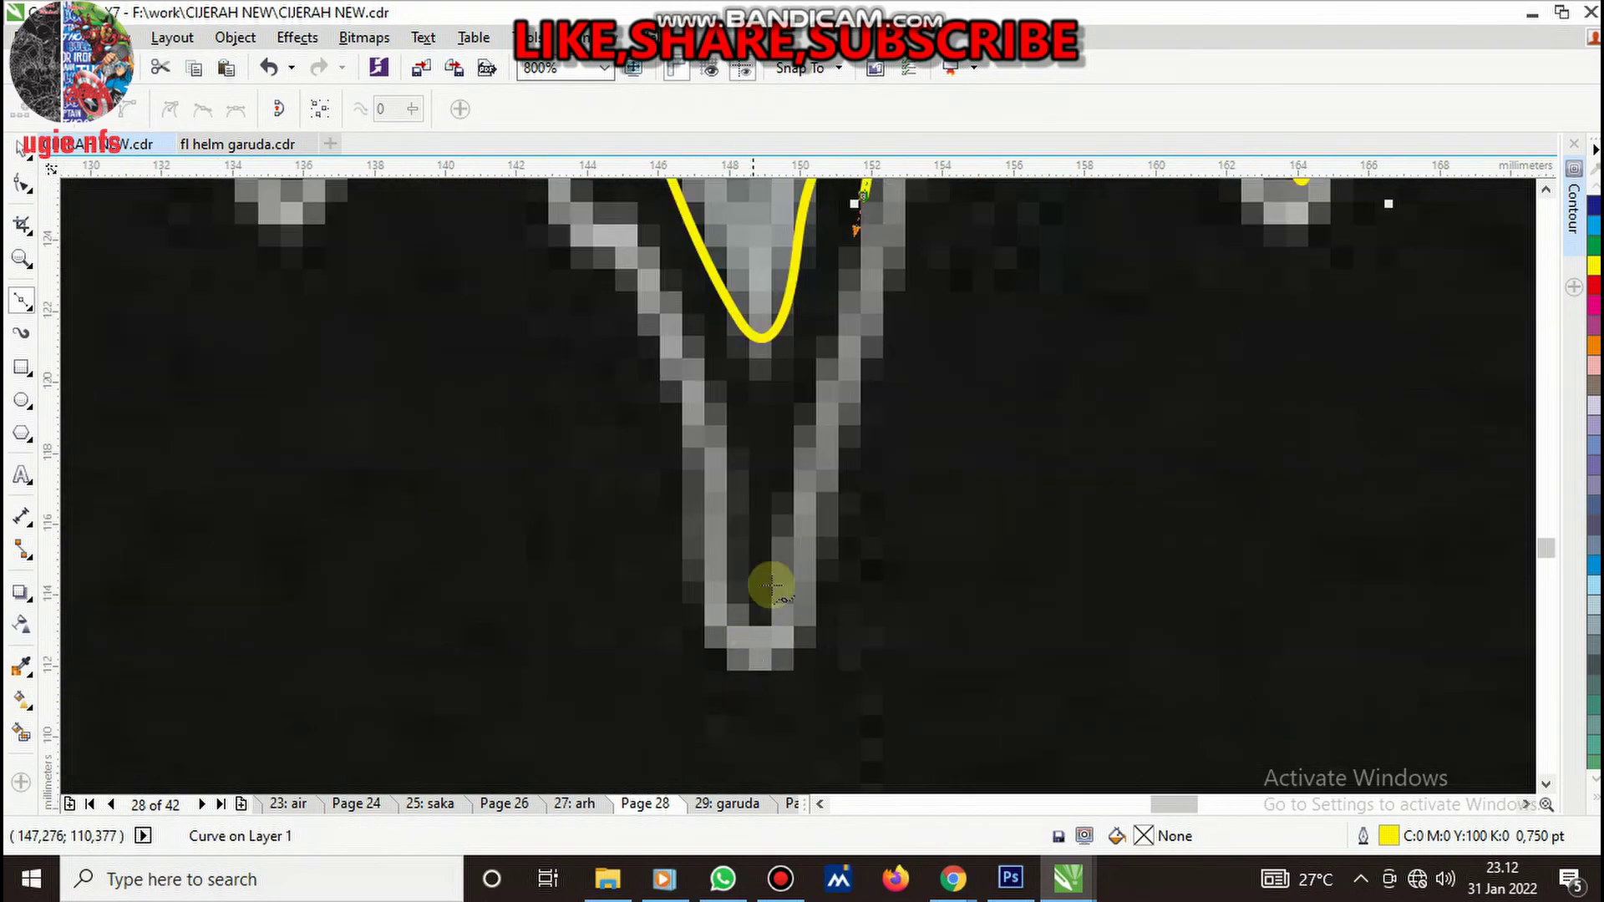
- Trace around the long drip: down to its bottom, round the tip, and up its left edge
left_click(782, 493)
left_click(757, 613)
left_click(734, 544)
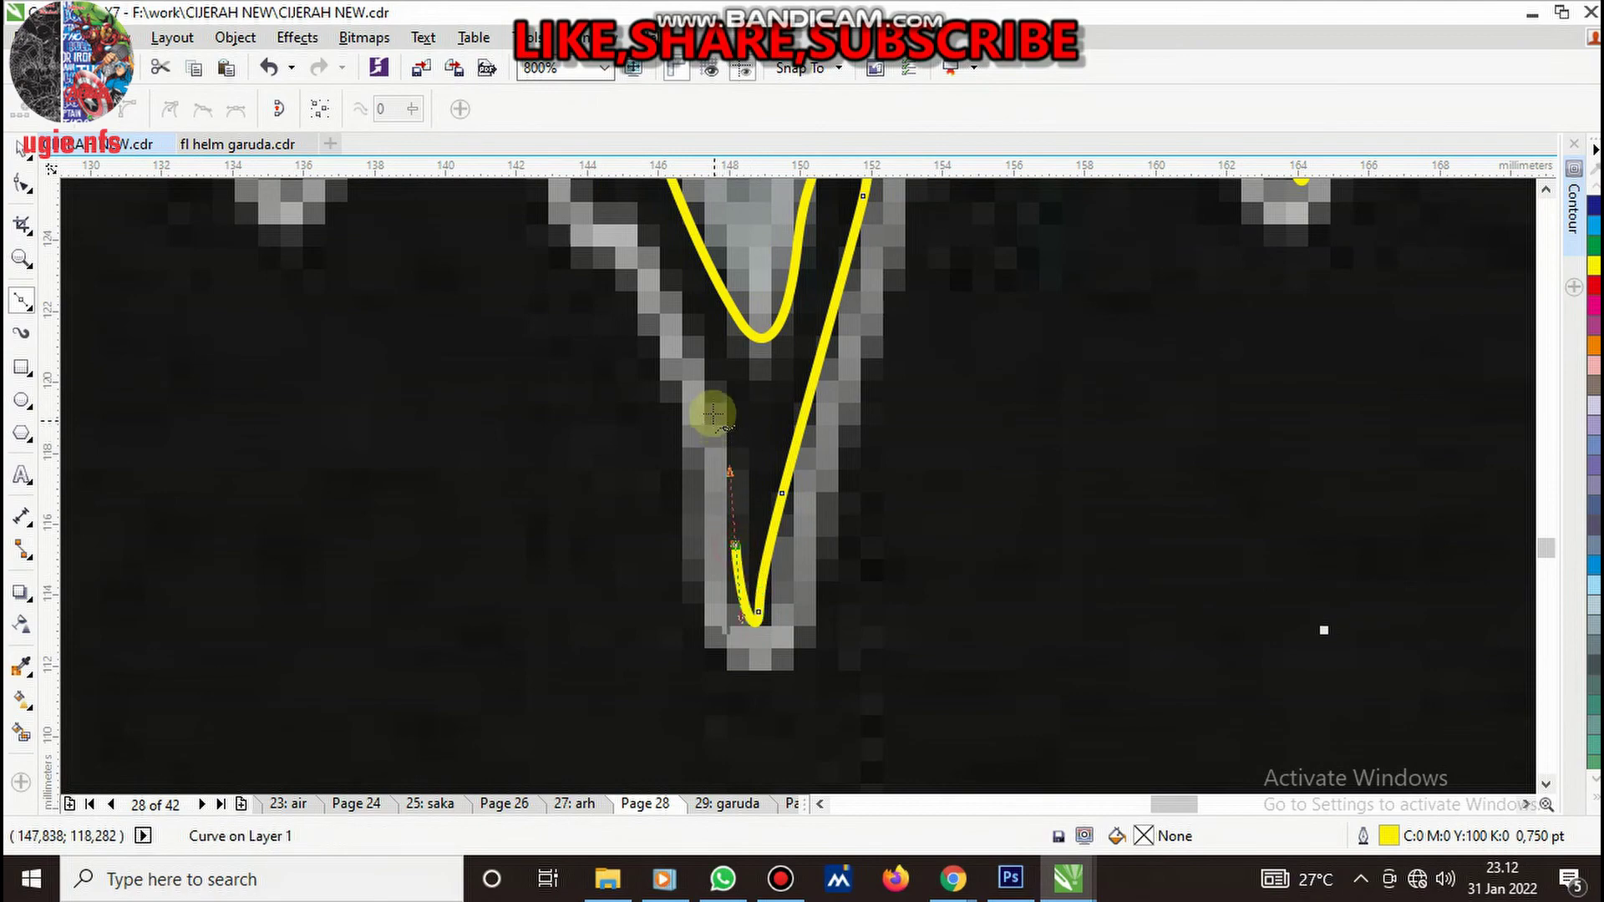
left_click(709, 383)
scroll(757, 593, "down", 1)
scroll(708, 466, "up", 1)
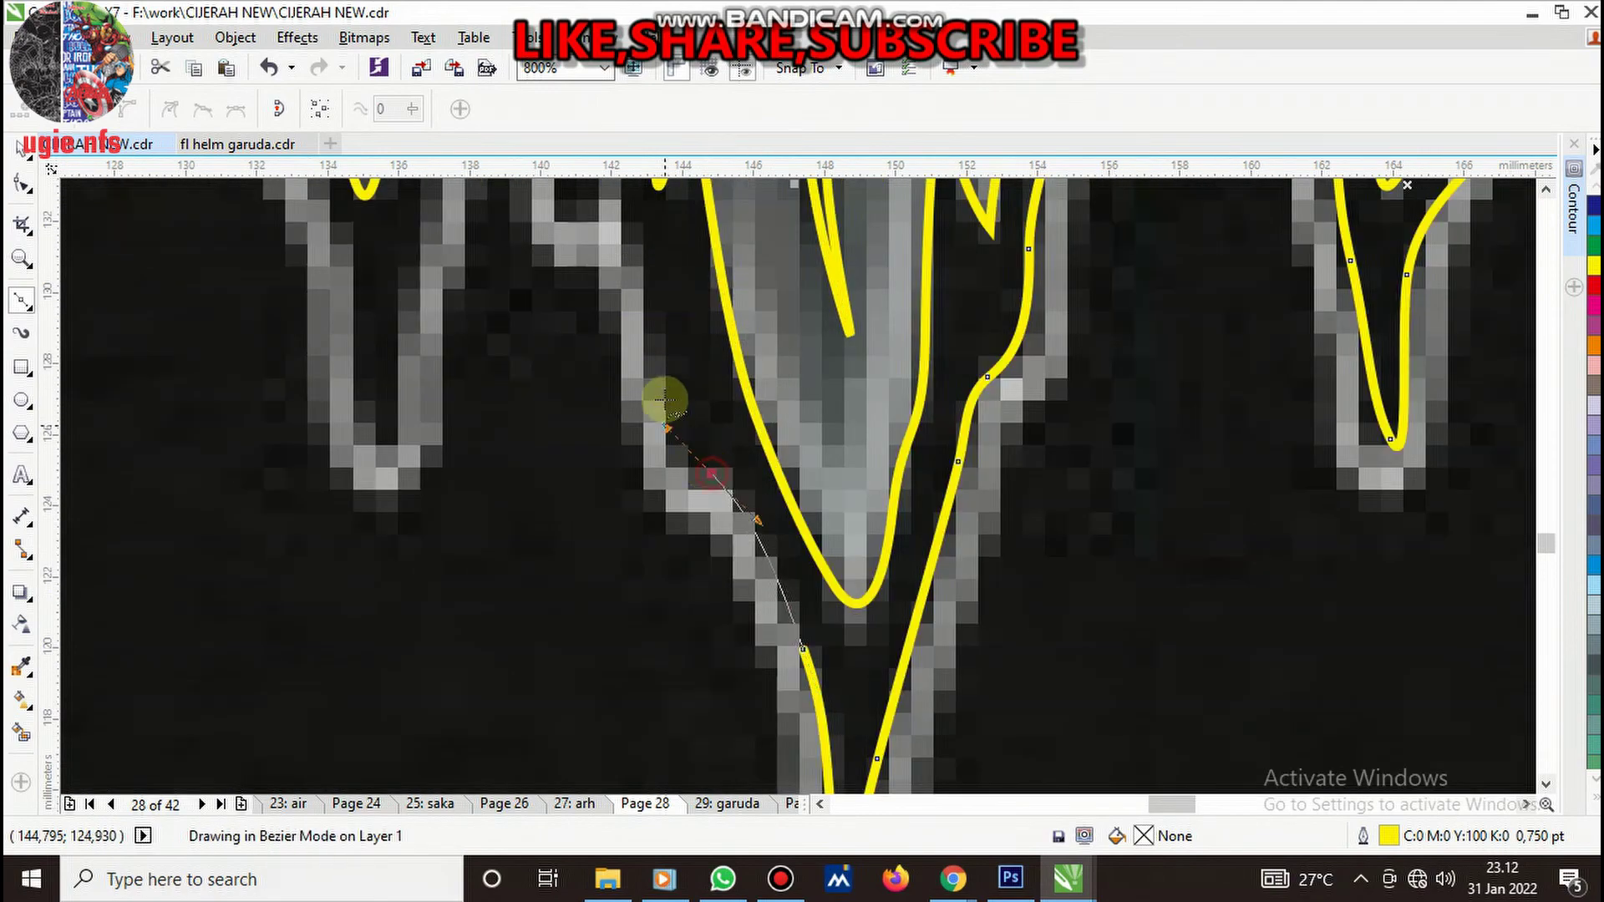
left_click_drag(659, 329, 648, 258)
scroll(684, 373, "down", 1)
scroll(669, 359, "up", 2)
left_click_drag(657, 358, 650, 307)
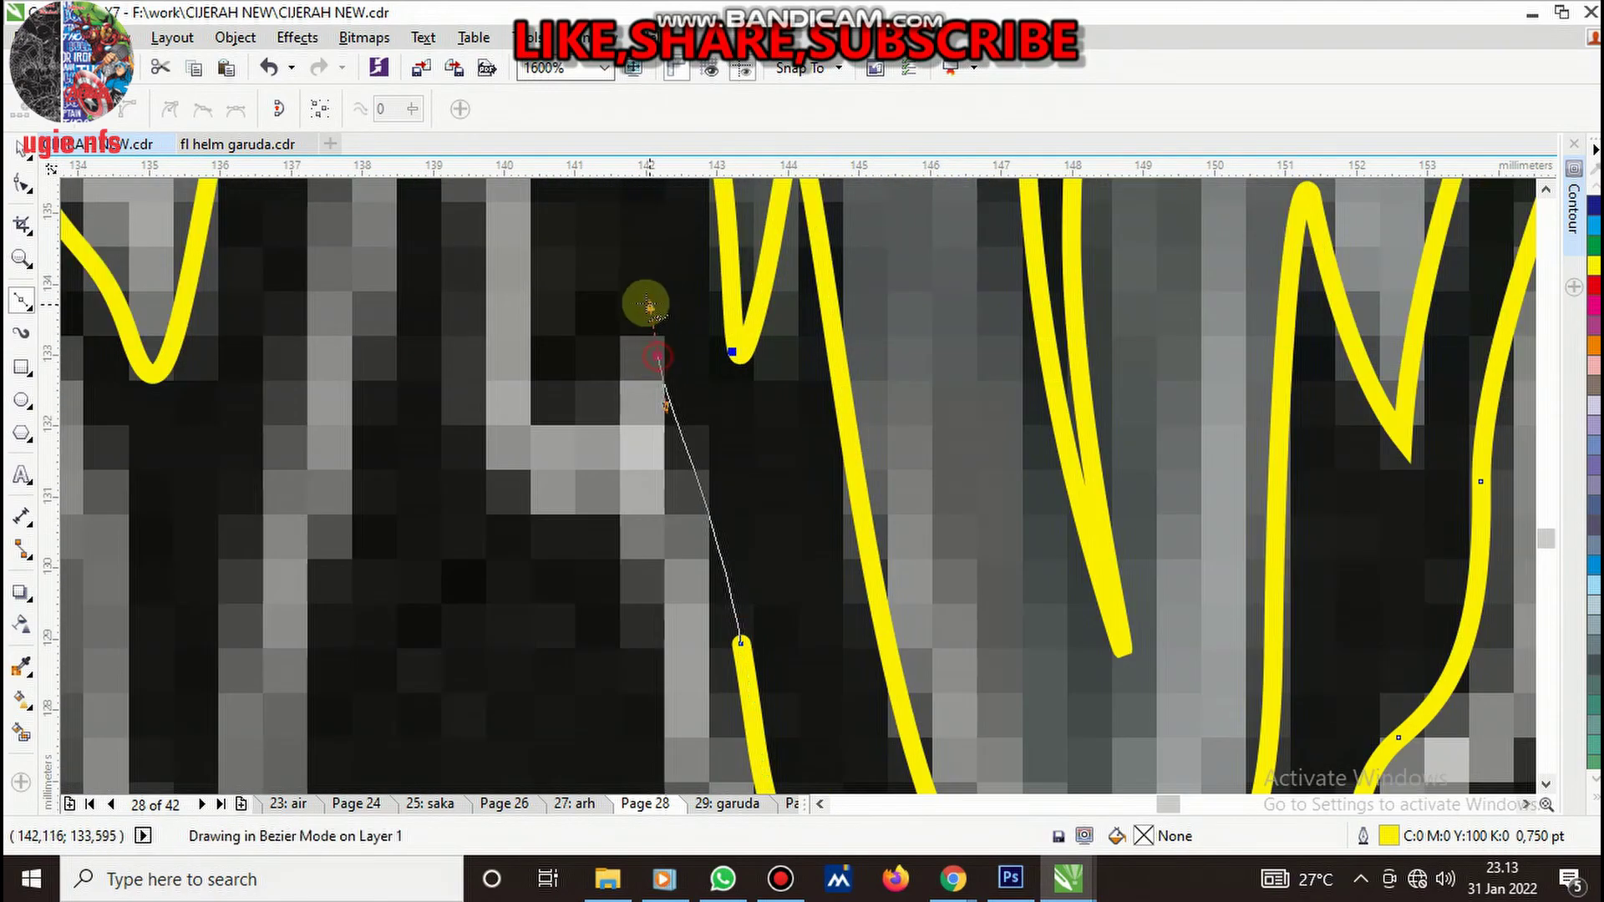
left_click(562, 394)
- Continue the outline with curved nodes along the next drip's edge and down its left side
left_click(543, 304)
scroll(607, 384, "down", 2)
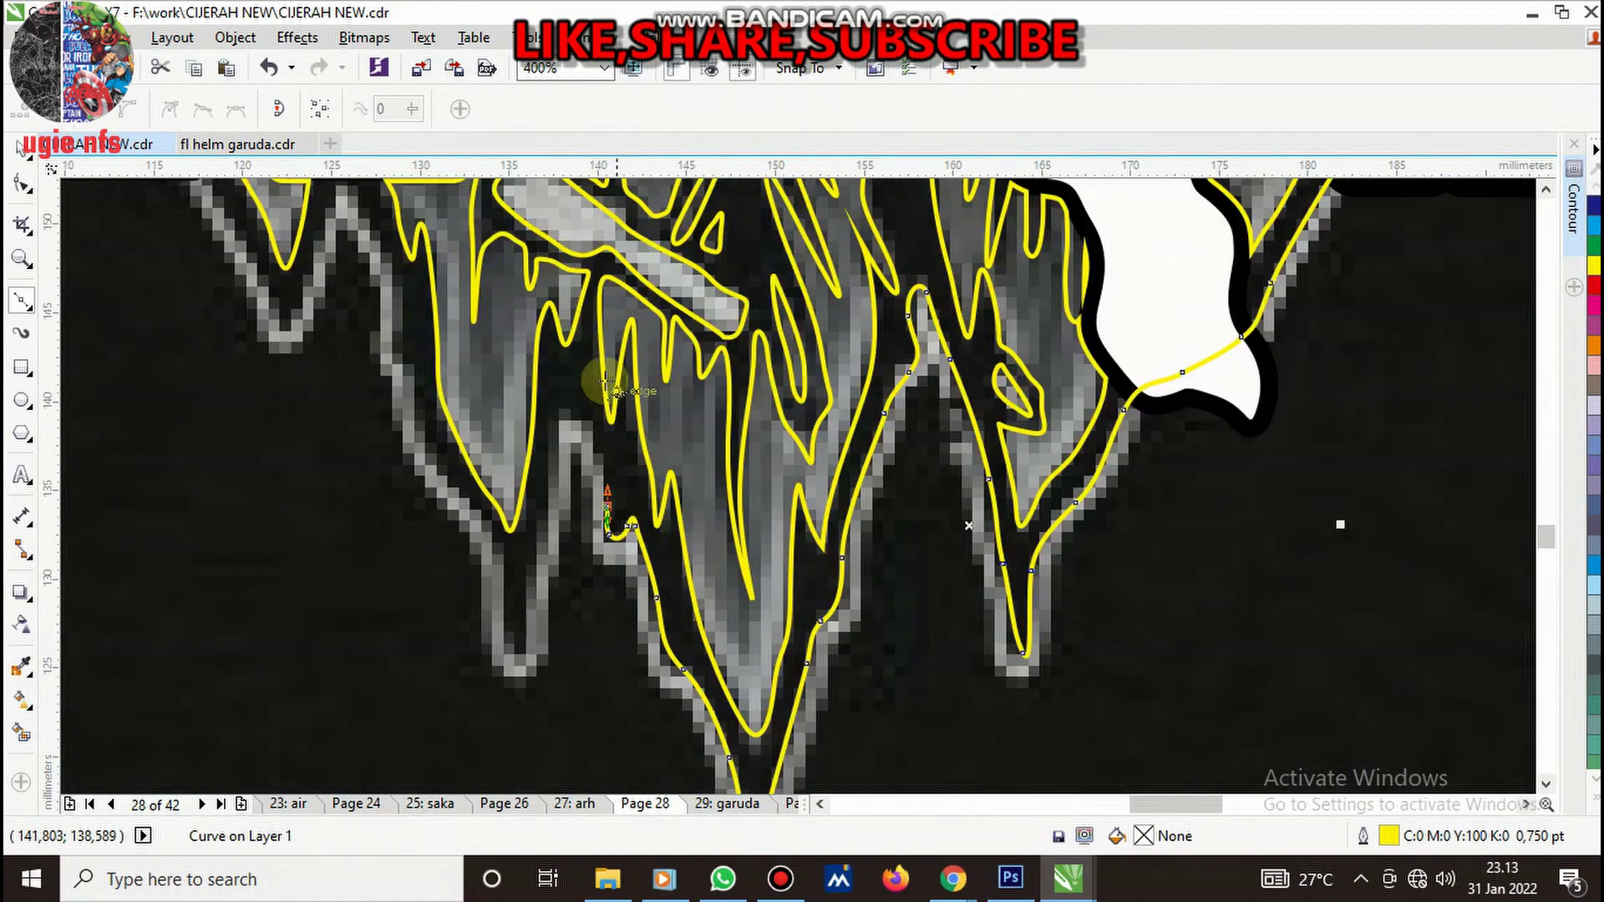
scroll(593, 385, "up", 2)
left_click_drag(566, 454, 519, 391)
scroll(471, 589, "down", 2)
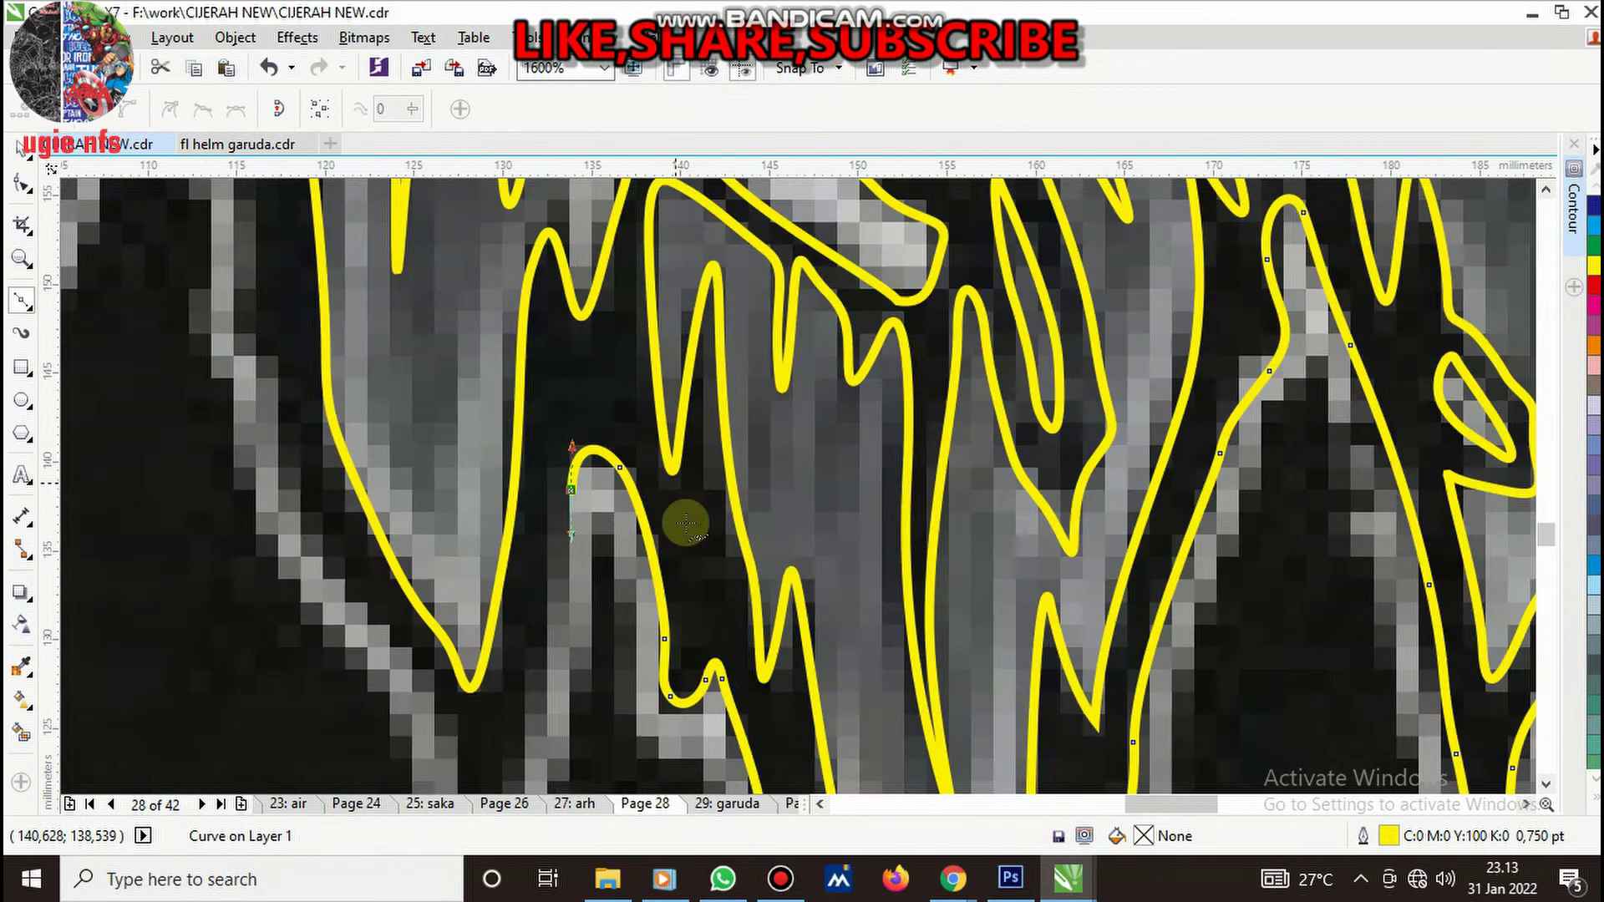
scroll(634, 672, "up", 2)
left_click(644, 558)
left_click_drag(608, 685, 633, 735)
scroll(632, 735, "down", 3)
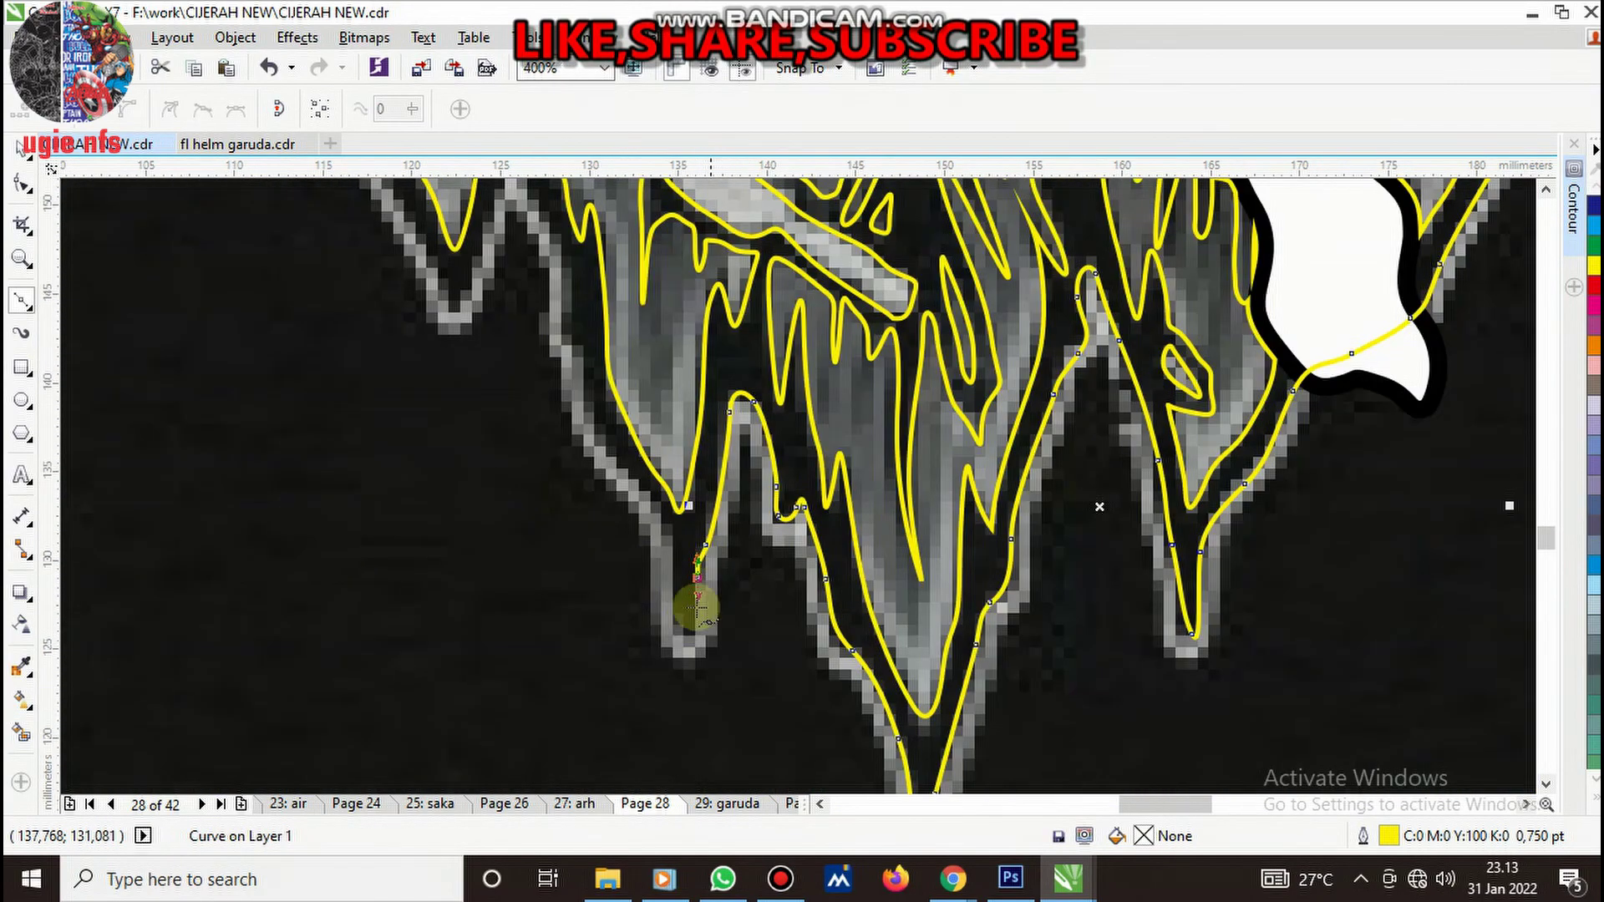
scroll(681, 609, "up", 2)
scroll(674, 545, "down", 2)
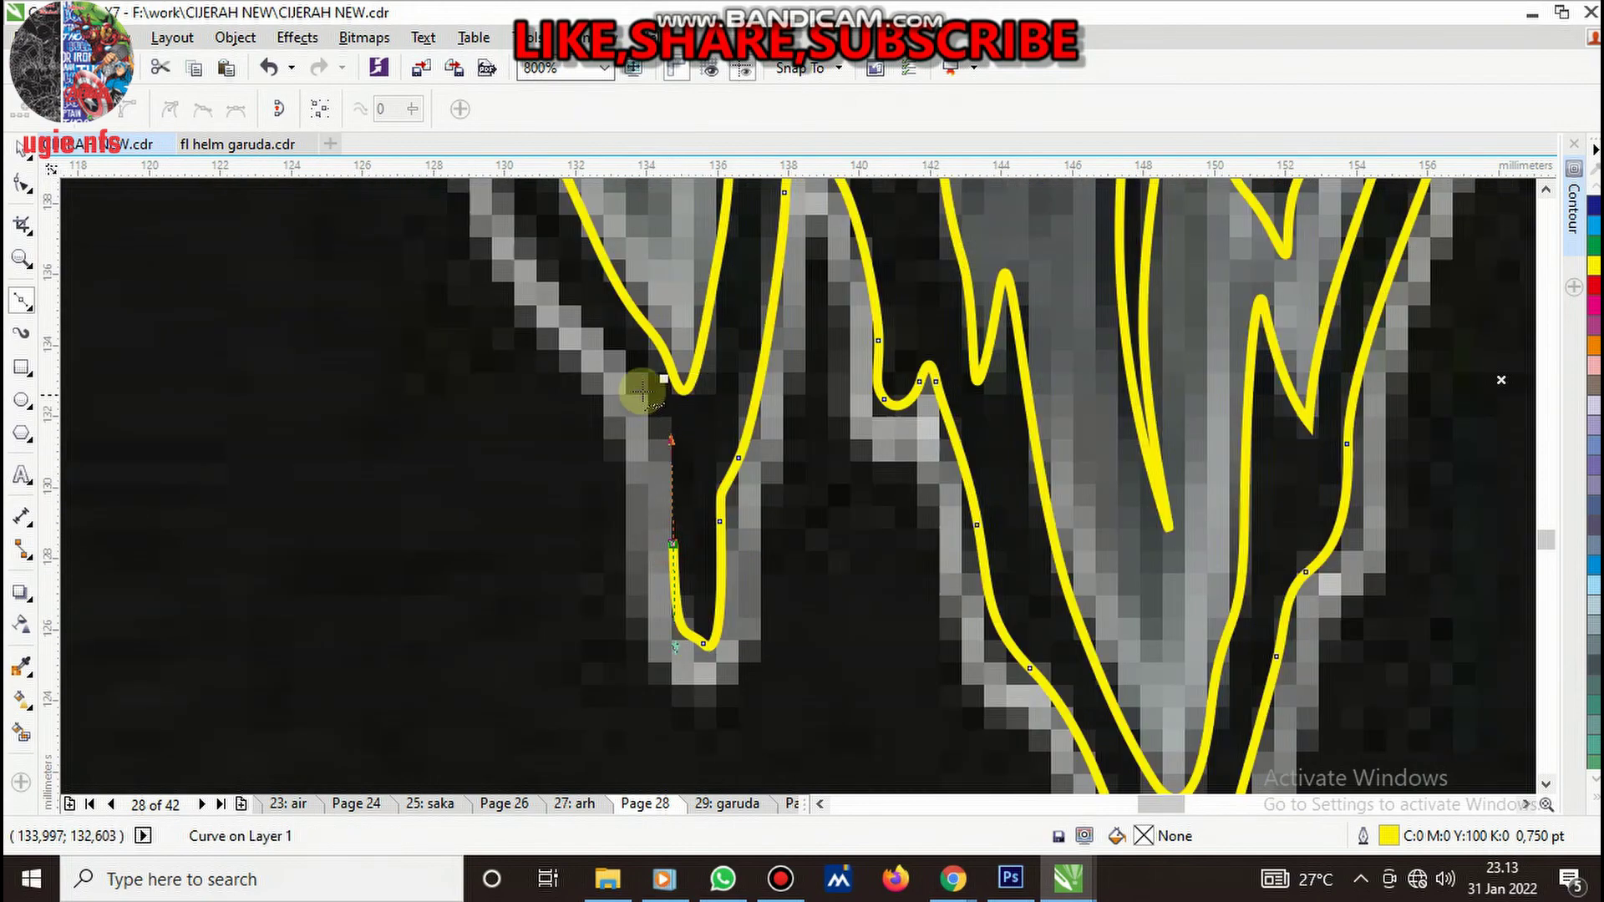
left_click(637, 386)
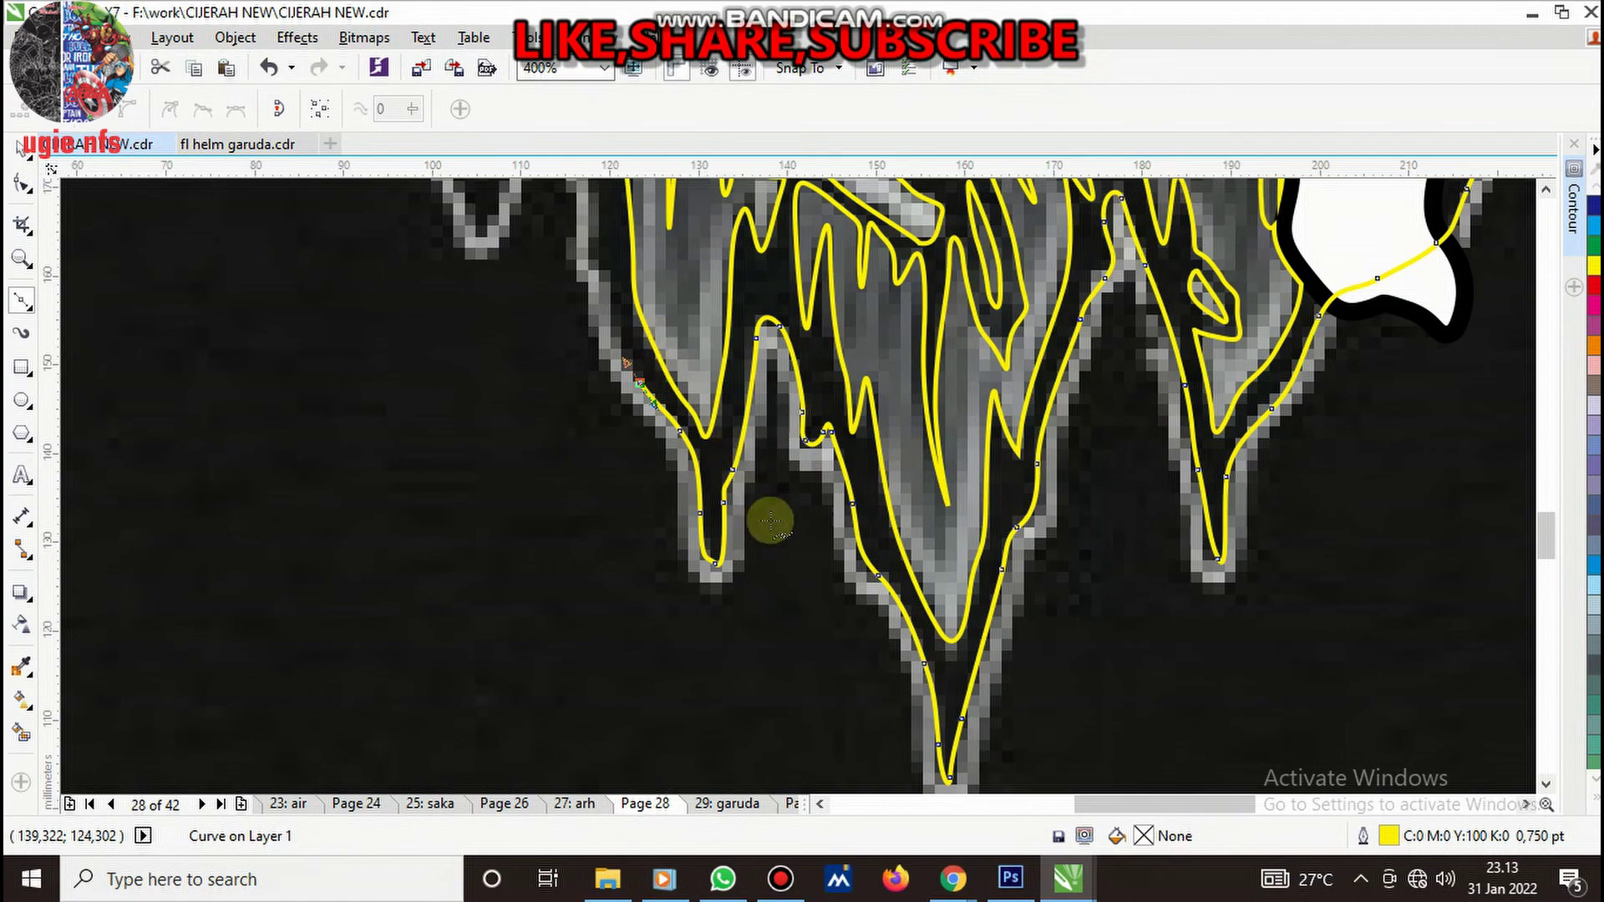
- Extend the curve up the drip's left edge, then bend it down along the following drip
scroll(786, 455, "down", 4)
scroll(789, 451, "down", 2)
scroll(727, 451, "up", 3)
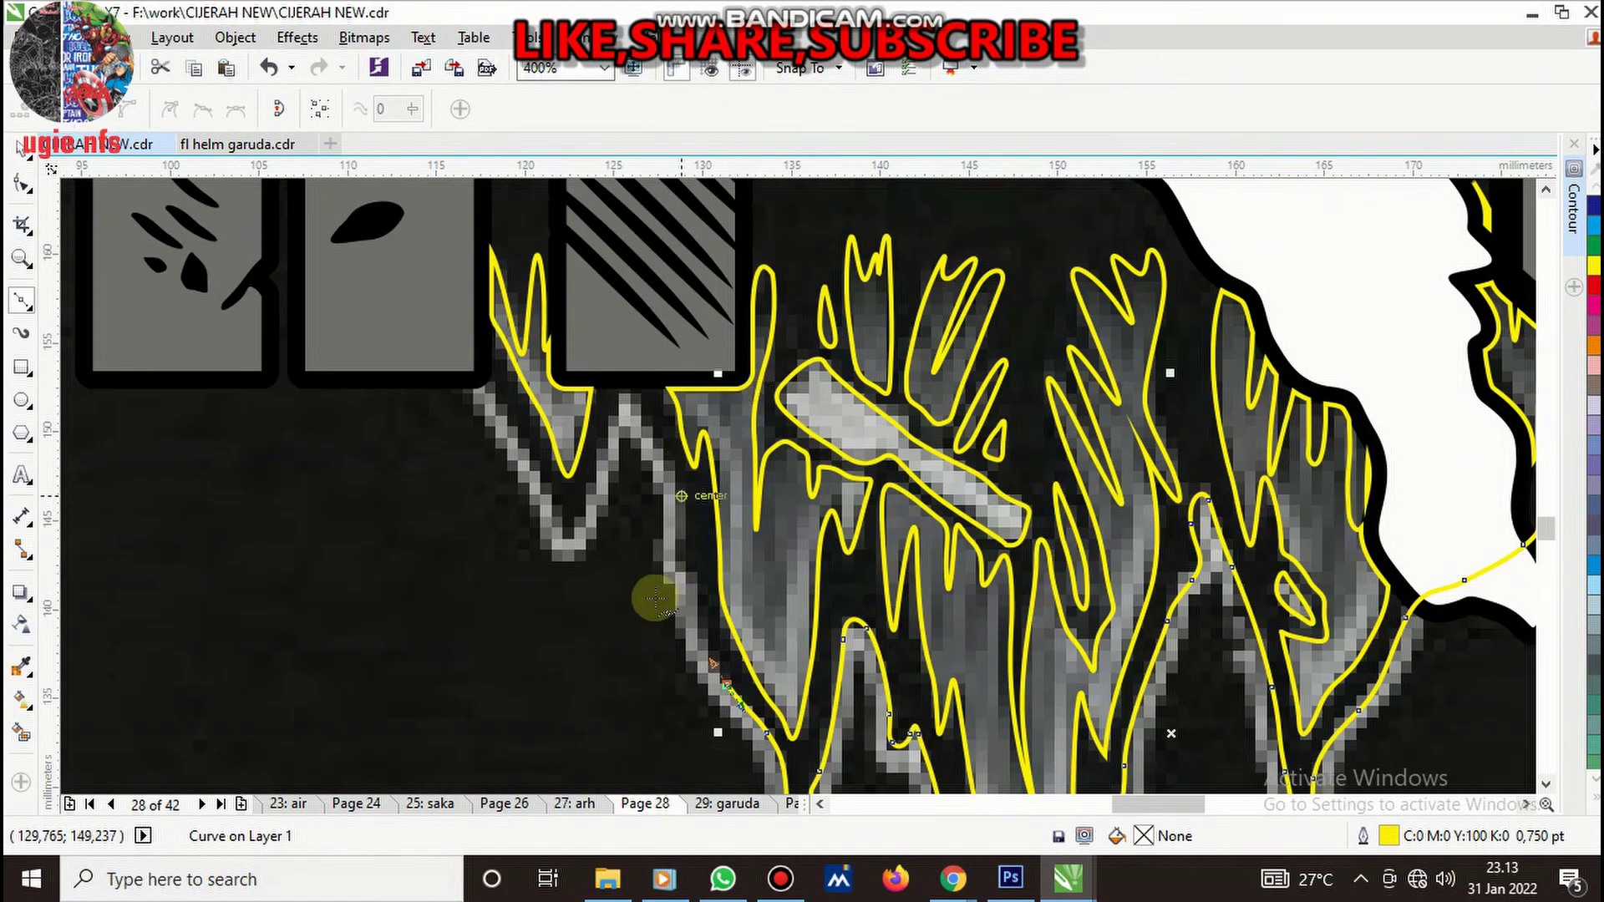
scroll(743, 622, "up", 1)
left_click(743, 623)
left_click(760, 487)
left_click(701, 411)
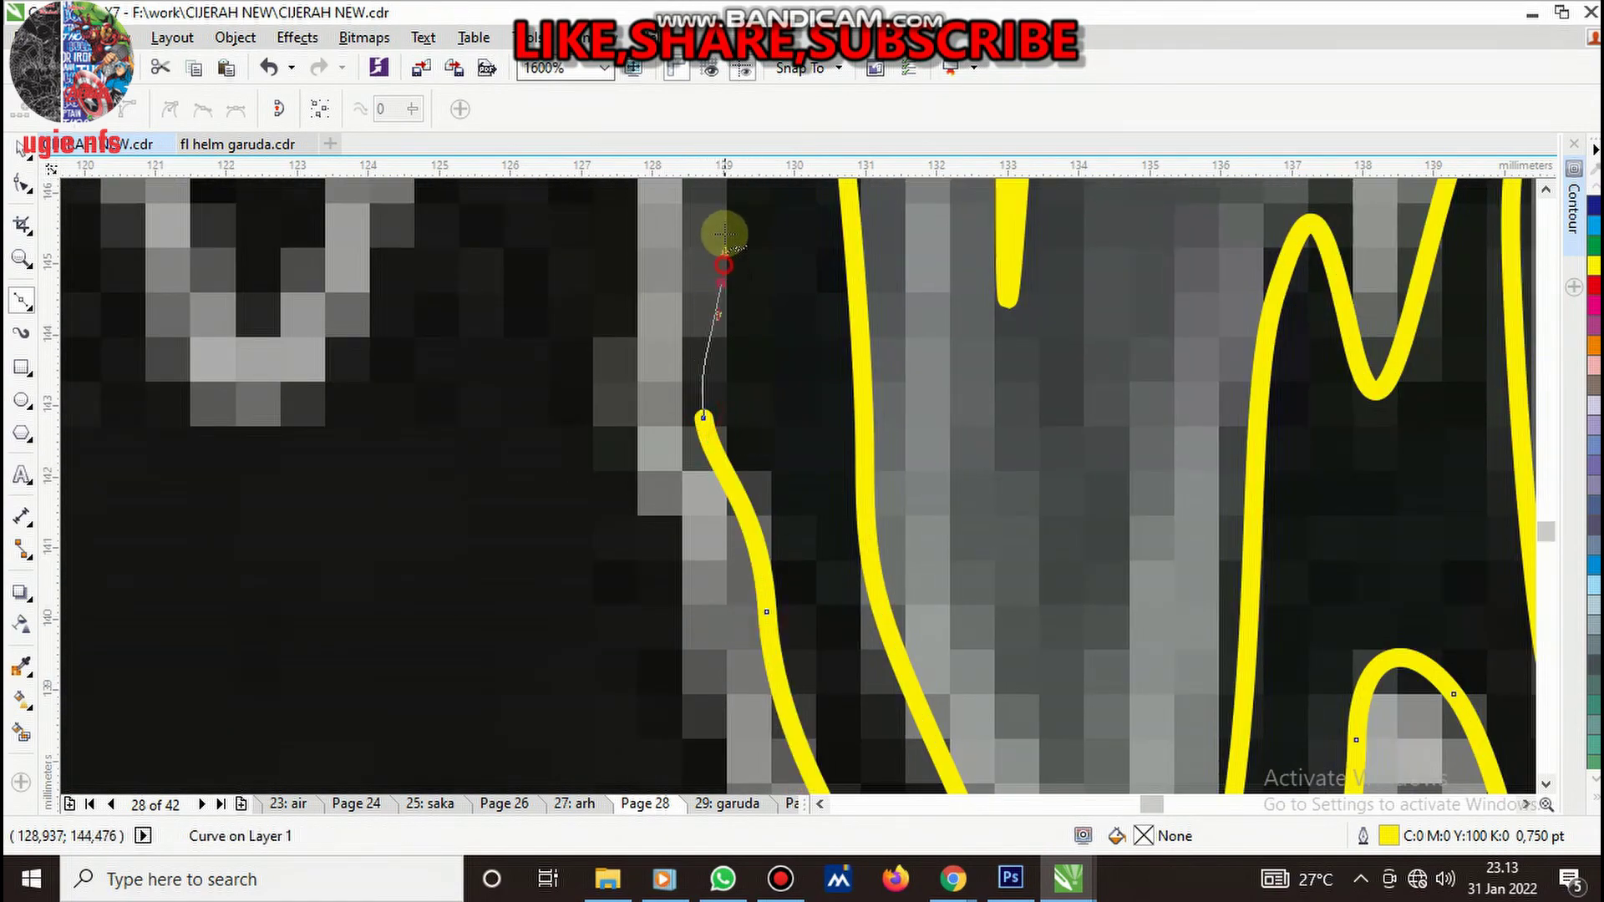
left_click(727, 251)
scroll(726, 250, "down", 2)
scroll(752, 343, "up", 2)
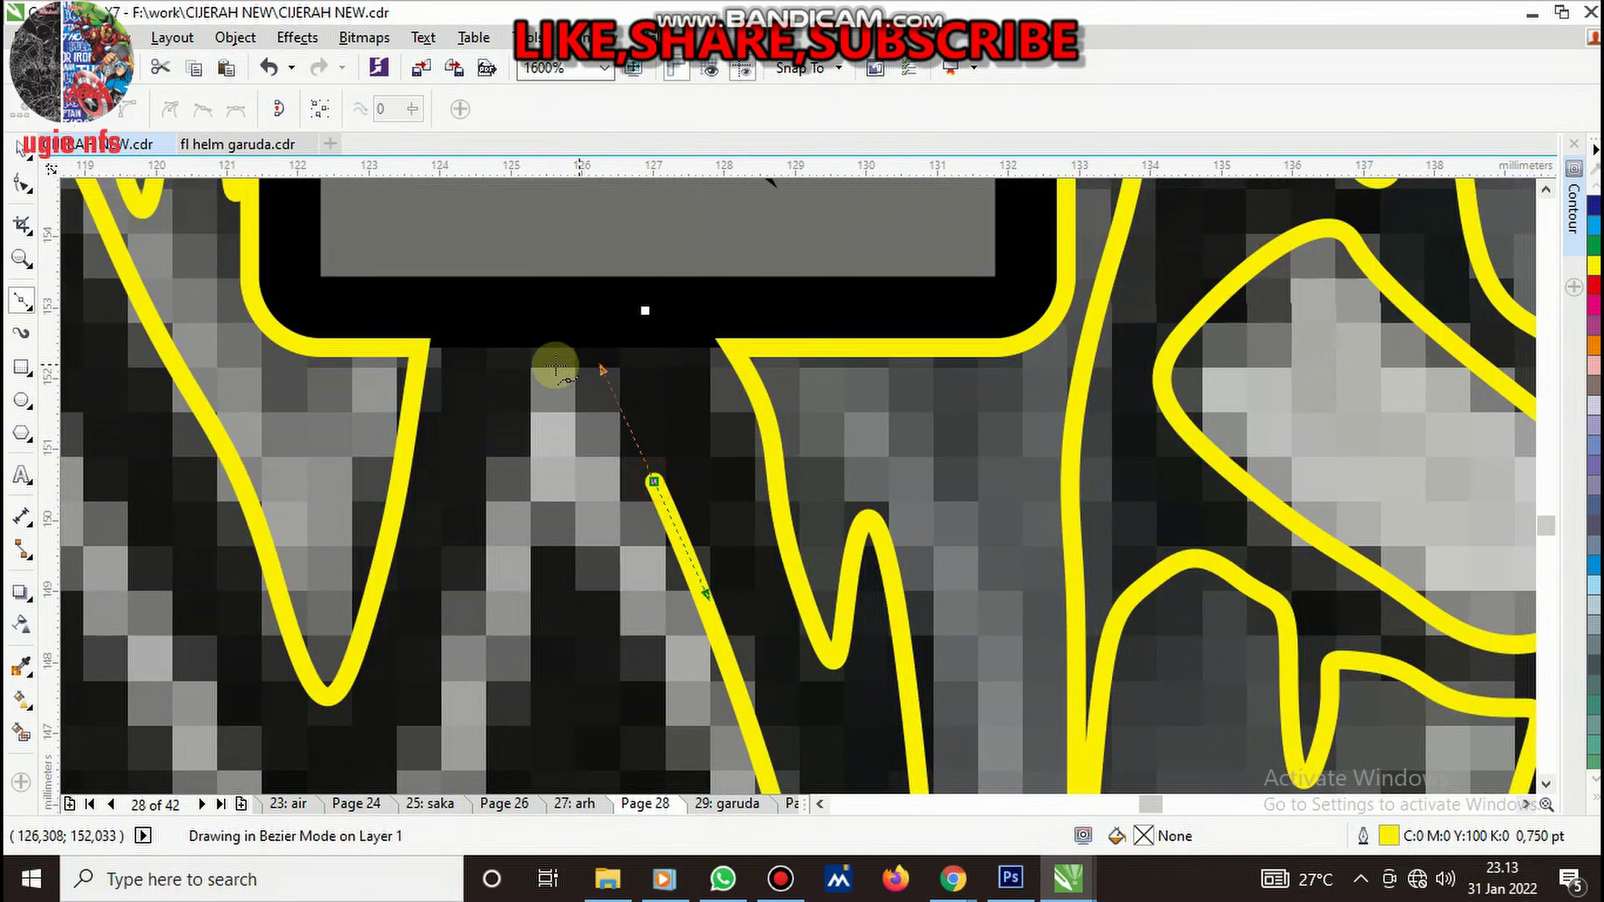
left_click_drag(539, 394, 530, 437)
left_click_drag(466, 587, 436, 684)
scroll(468, 585, "down", 2)
scroll(733, 528, "up", 2)
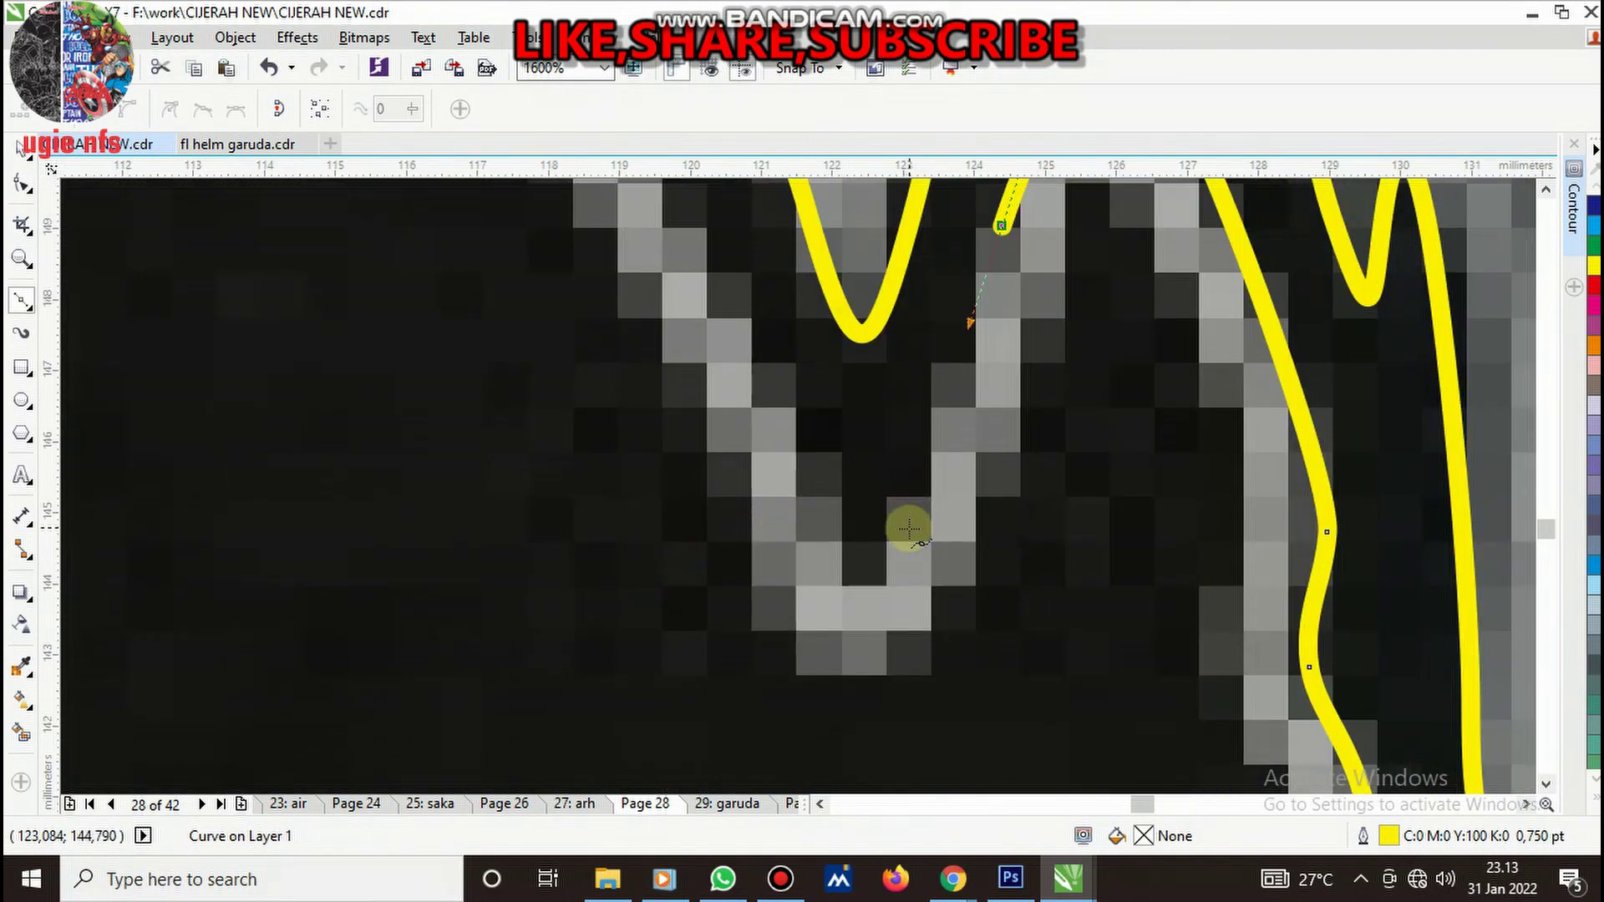
- Trace the bottom of the U-shaped drip and both sides of the small drip
left_click(866, 592)
scroll(842, 615, "down", 2)
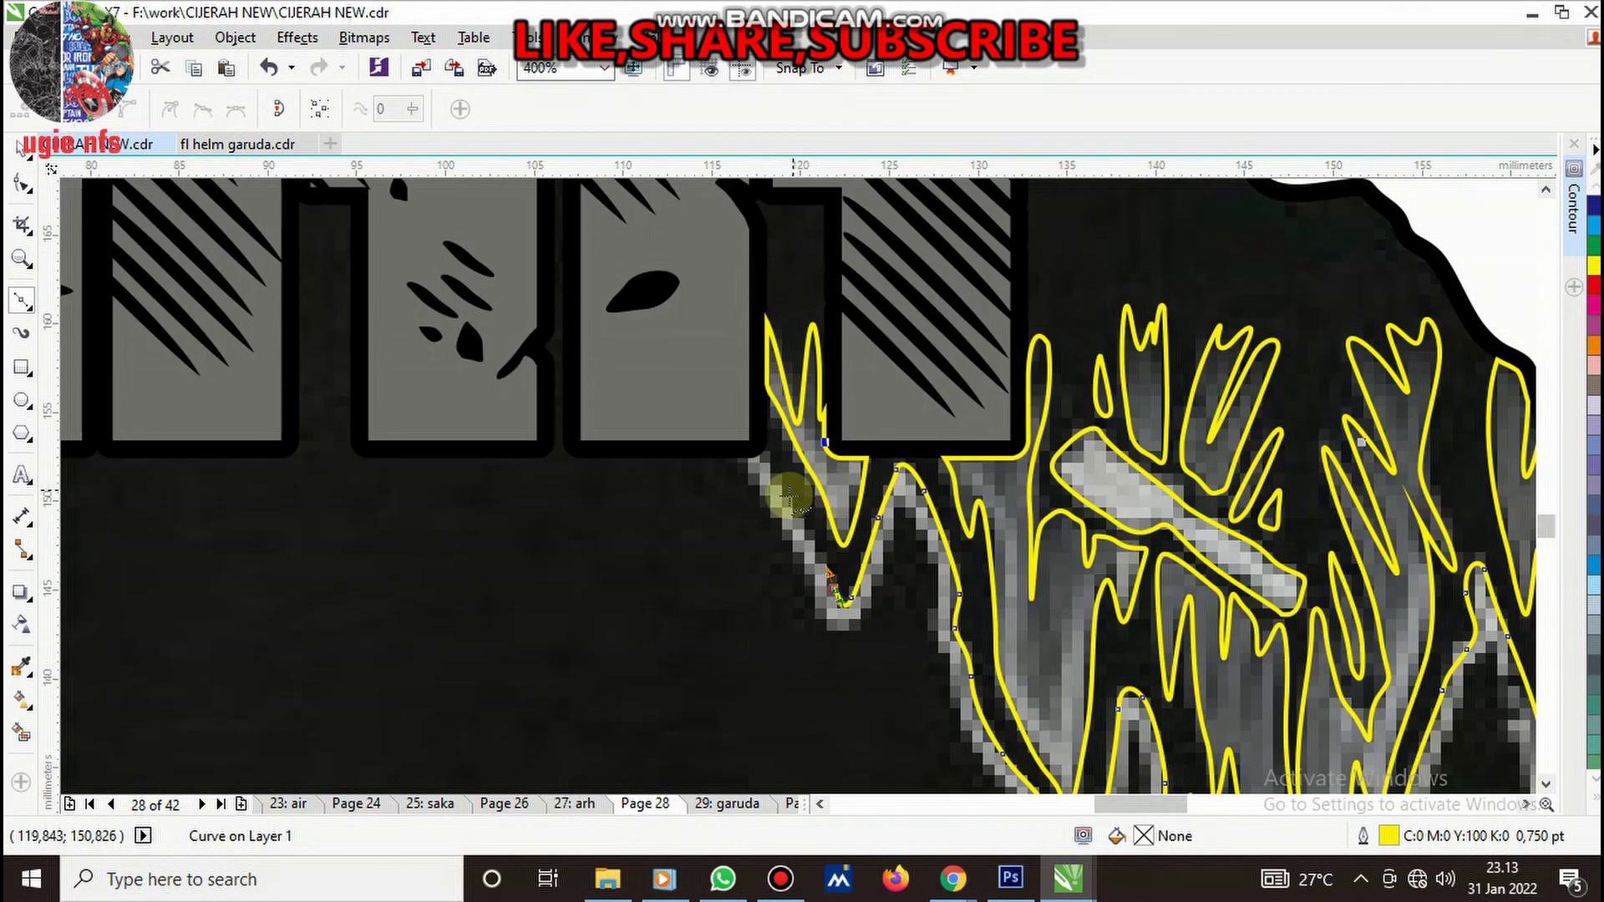
scroll(790, 495, "up", 2)
left_click(690, 326)
left_click_drag(497, 227, 528, 244)
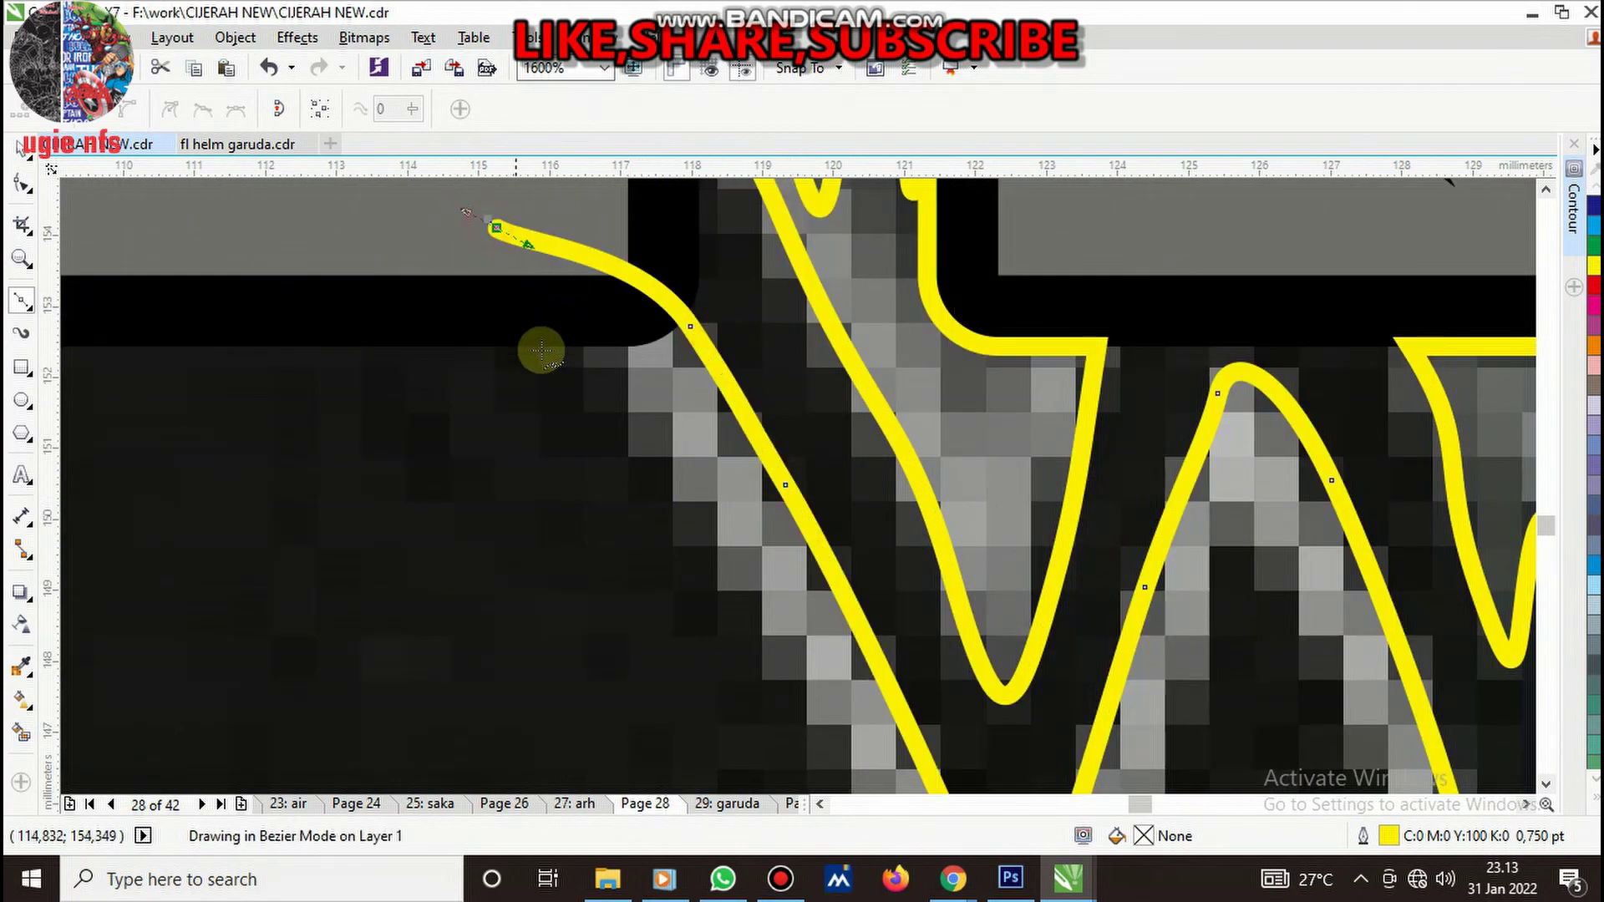
scroll(660, 451, "down", 2)
scroll(718, 543, "up", 2)
left_click_drag(672, 458, 713, 567)
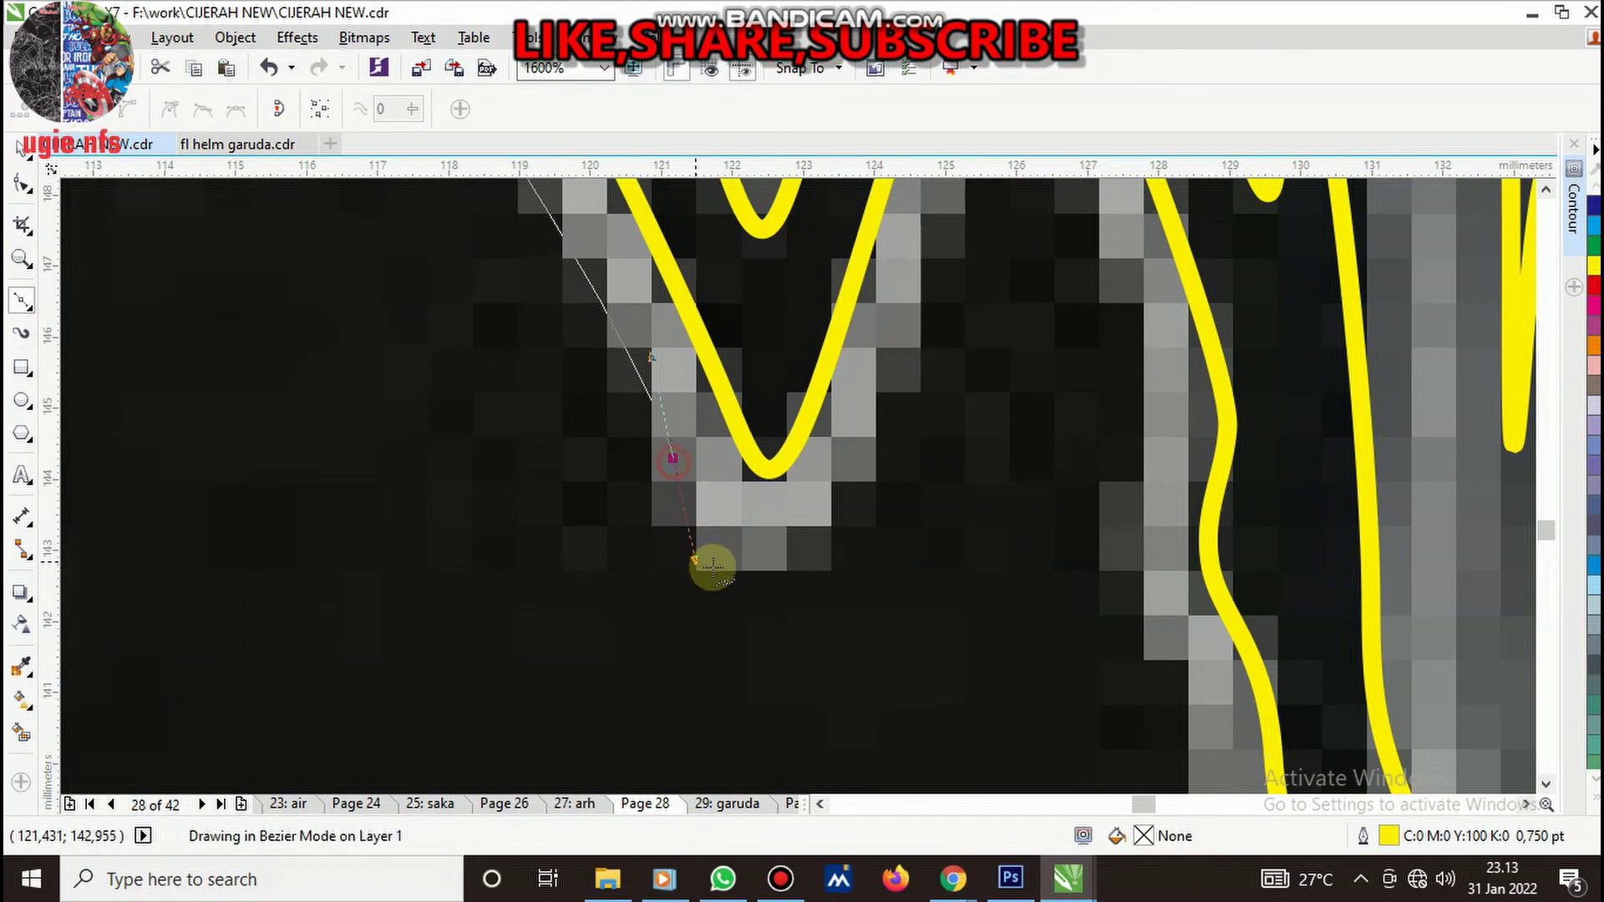
scroll(834, 455, "down", 2)
scroll(736, 468, "up", 1)
left_click_drag(730, 511, 739, 459)
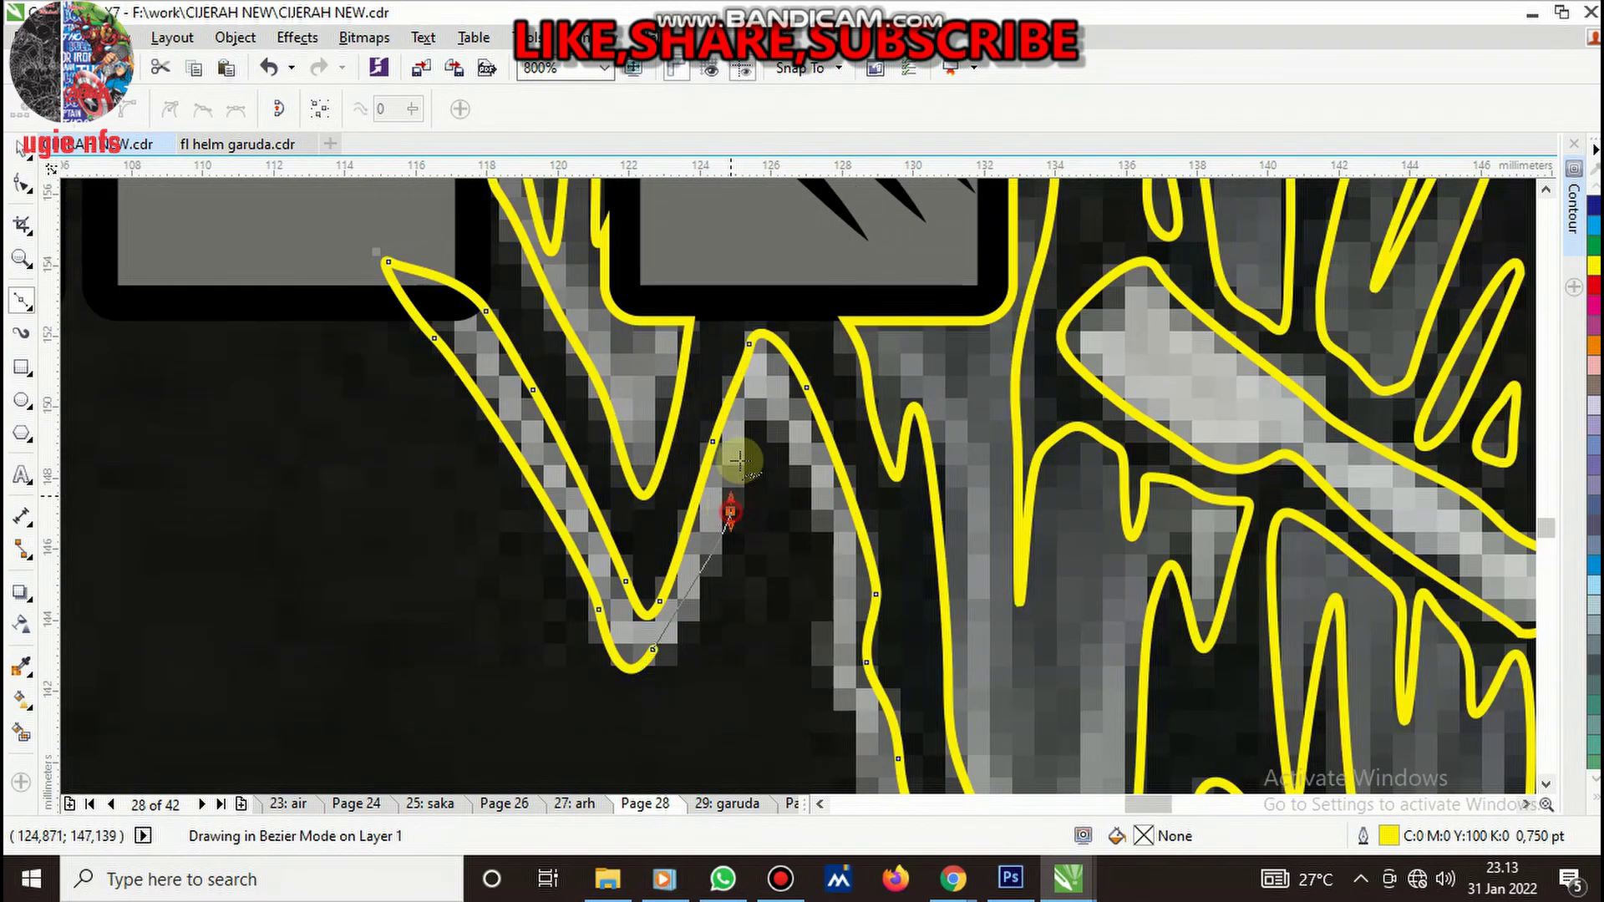
- Trace down the next drip, round its tip, and up to the peak between drips
left_click(766, 421)
left_click(831, 577)
left_click_drag(836, 660, 847, 704)
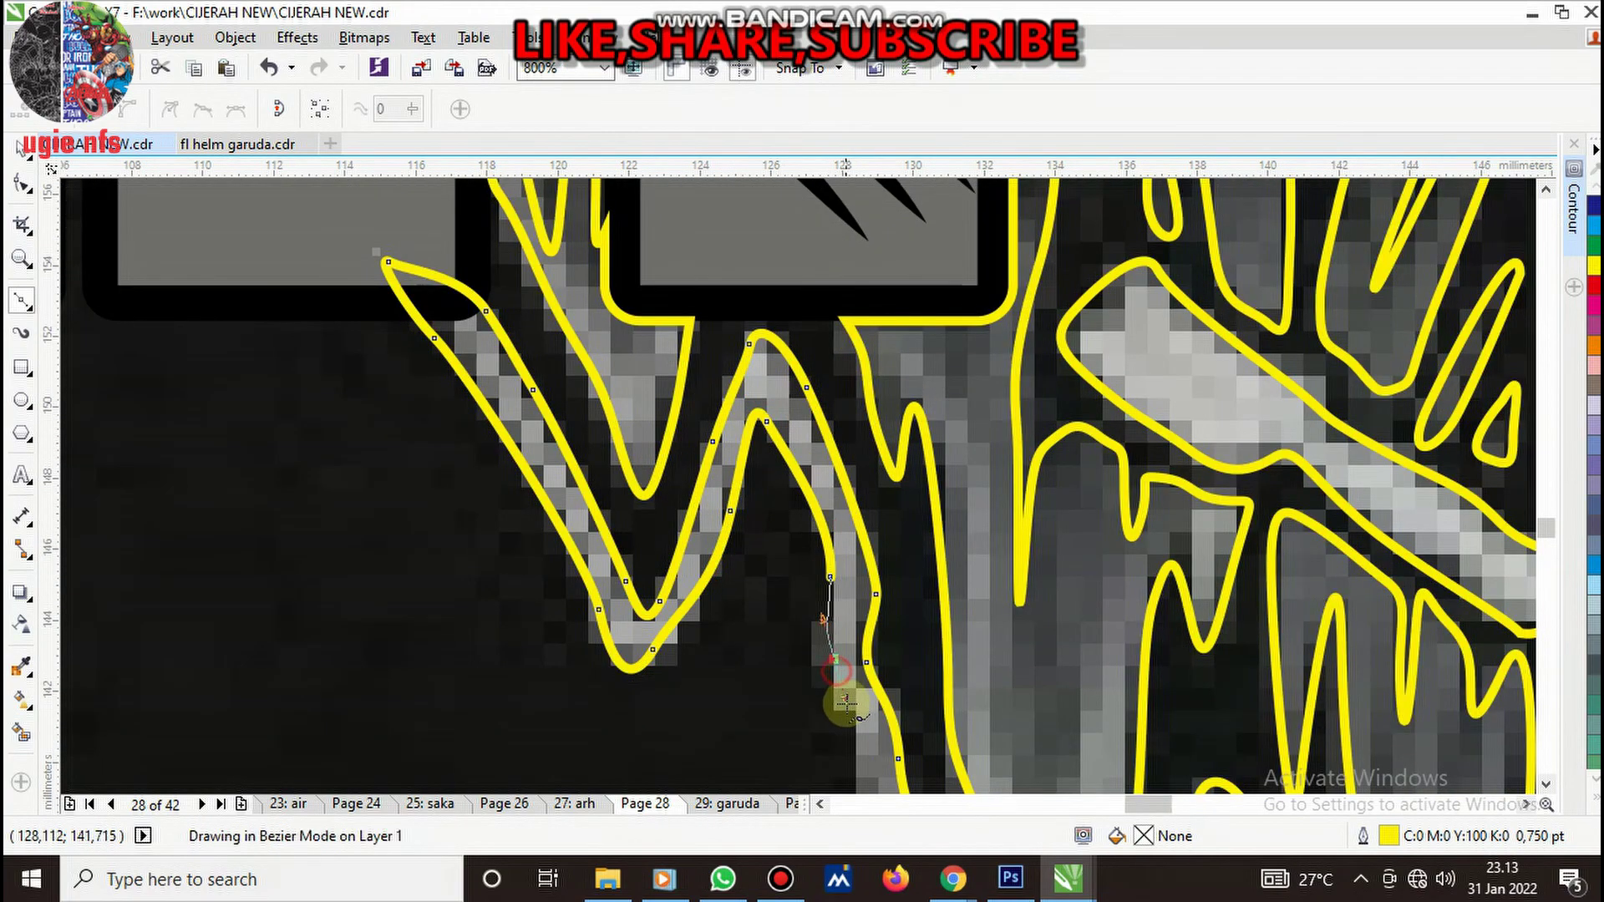
scroll(846, 705, "down", 2)
scroll(835, 648, "up", 3)
scroll(828, 693, "down", 1)
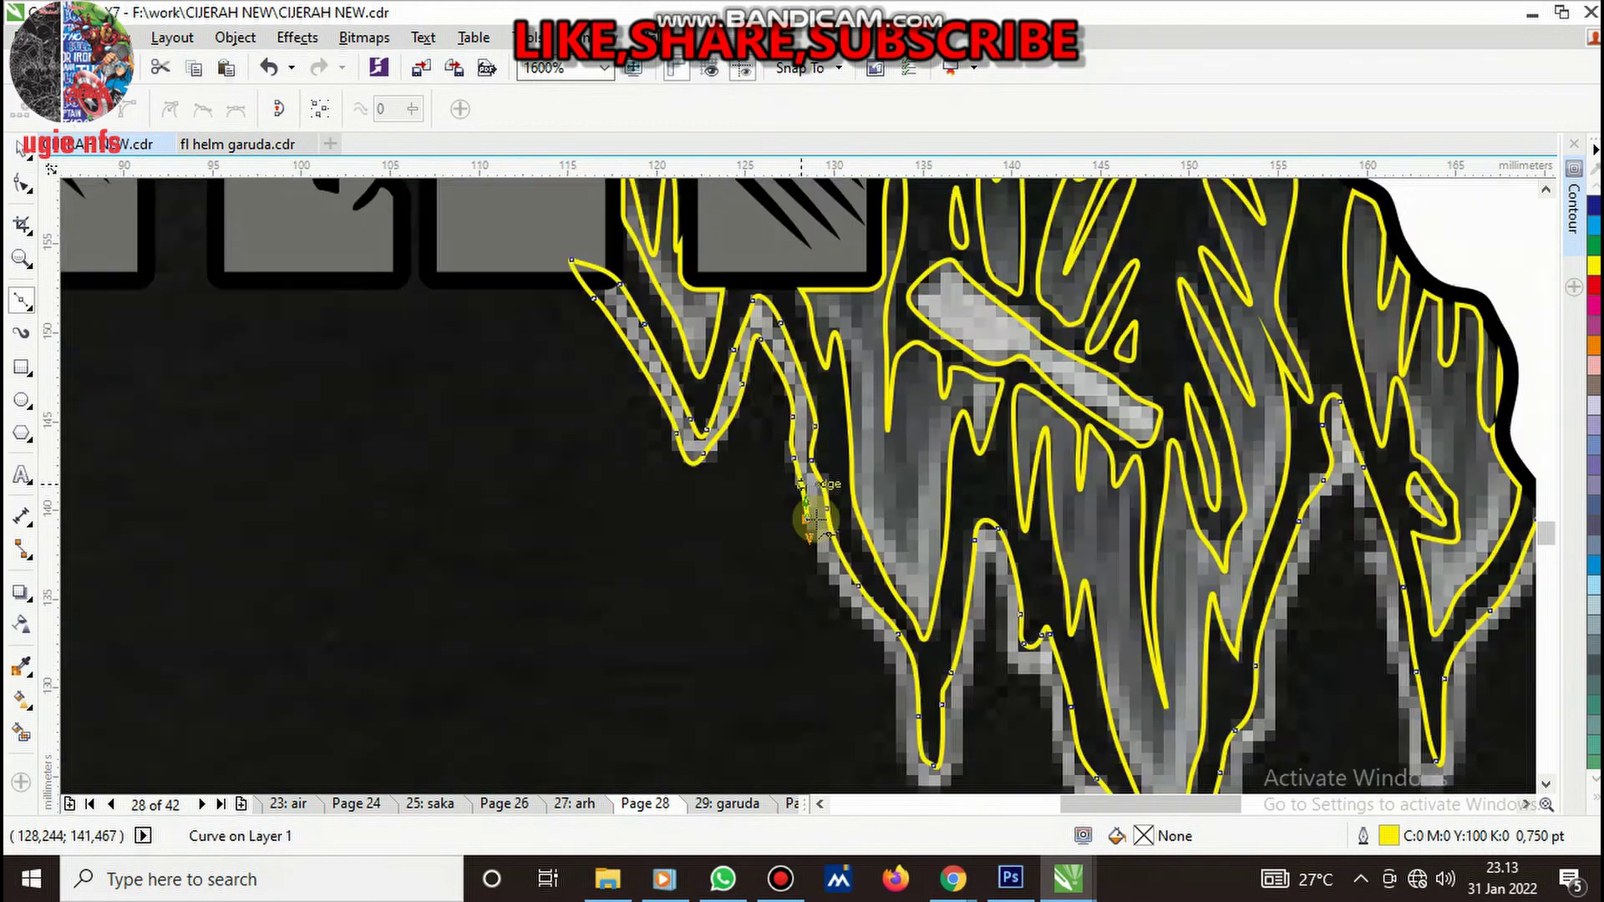
scroll(809, 518, "down", 1)
scroll(809, 518, "up", 2)
left_click_drag(821, 605, 835, 685)
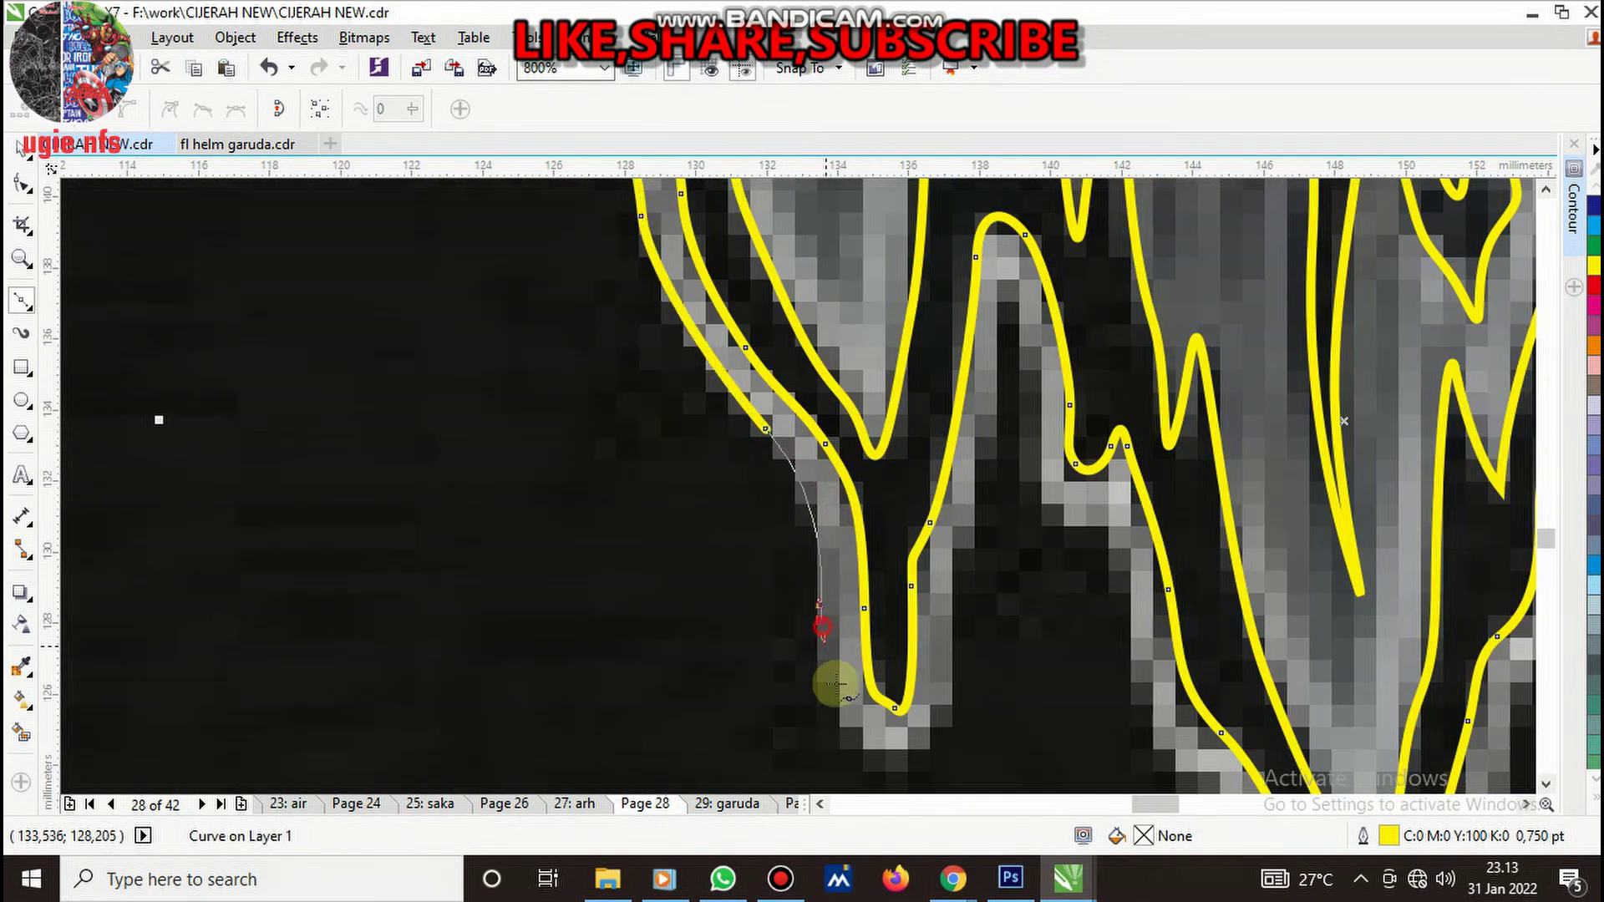
left_click(879, 751)
left_click(952, 665)
mouse_move(976, 505)
left_mouse_down()
mouse_move(985, 470)
mouse_move(1031, 507)
left_mouse_up()
left_click(993, 380)
left_click(1017, 313)
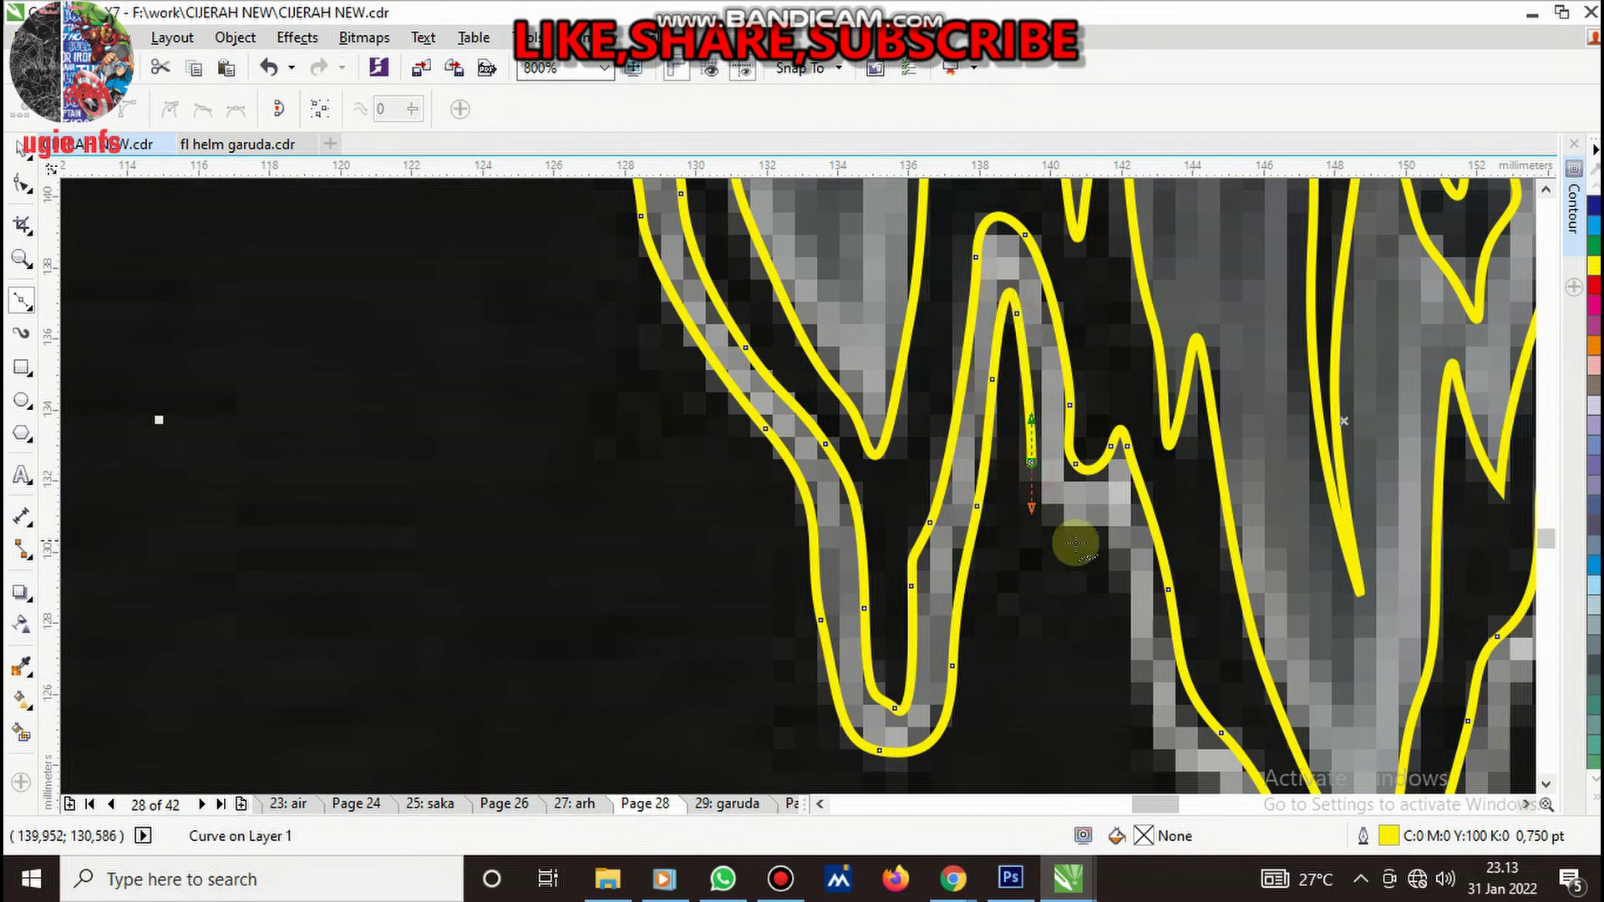
- Trace the right-hand long drip, rounding its tip and curving back up toward the lettering
left_click(1080, 541)
left_click_drag(1129, 597, 1129, 656)
scroll(906, 443, "down", 1)
scroll(1018, 592, "up", 1)
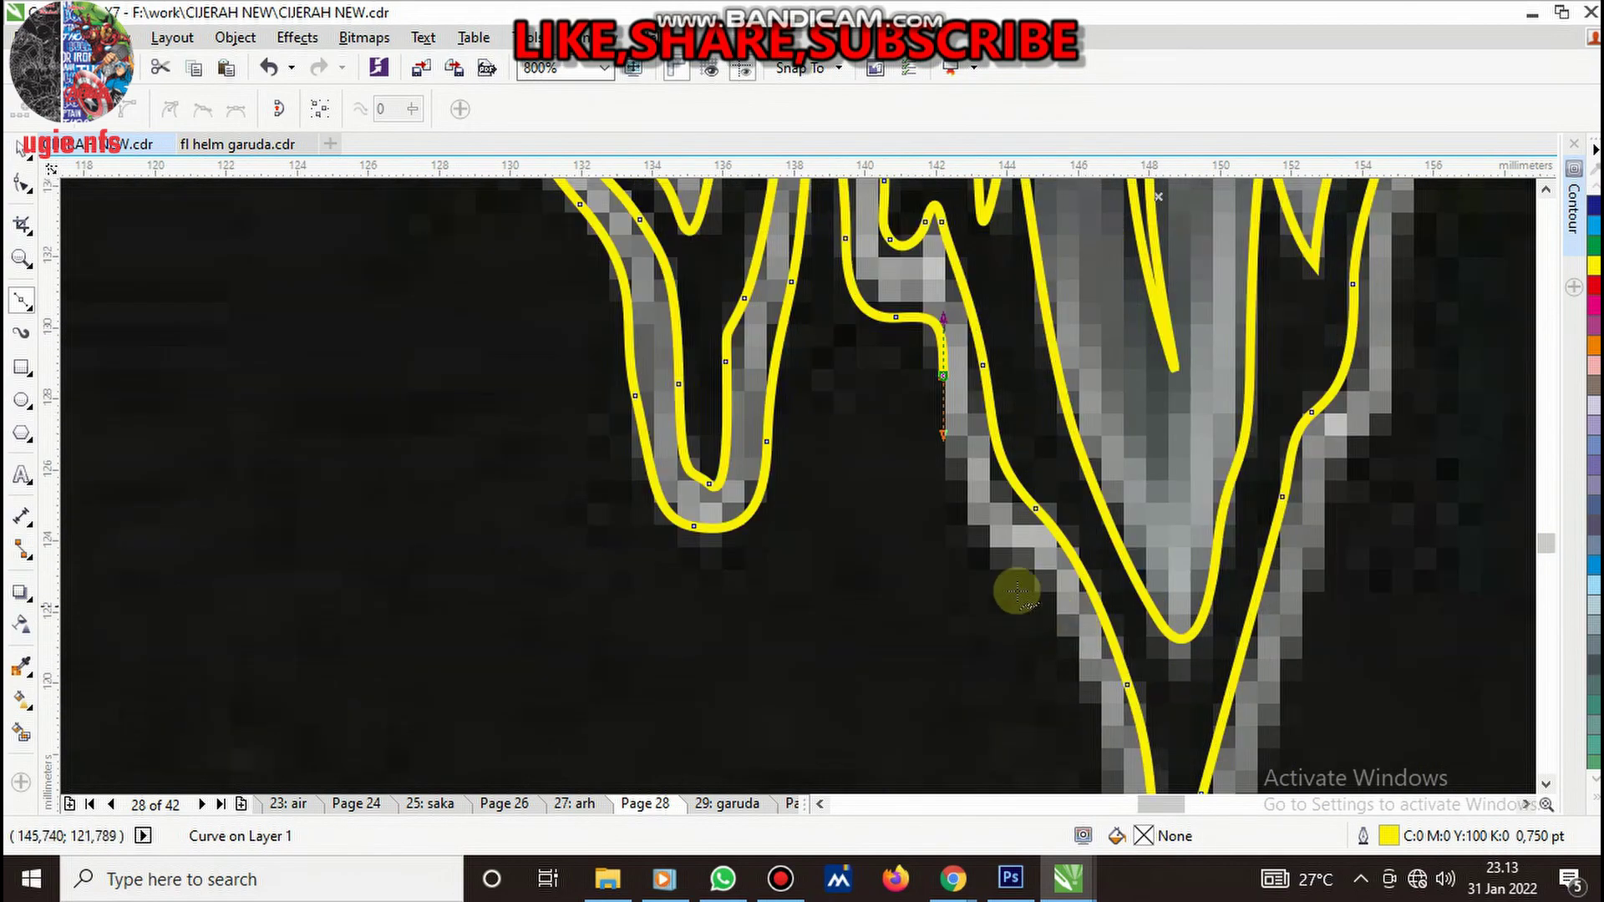
scroll(1028, 594, "down", 3)
scroll(1044, 601, "up", 2)
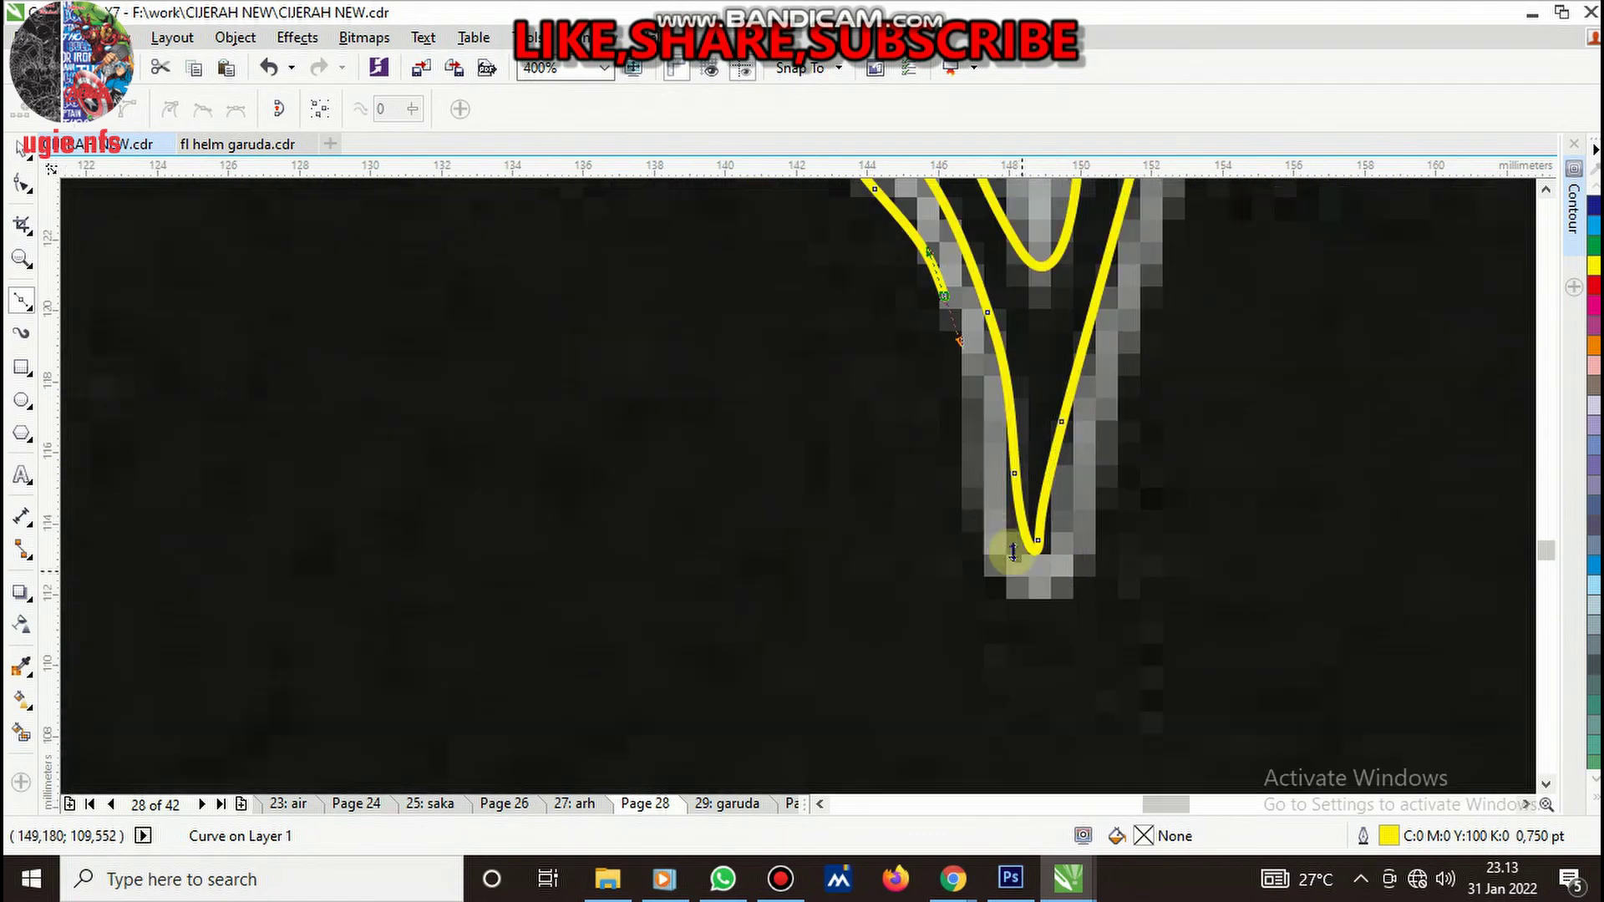
left_click_drag(986, 522, 989, 609)
left_click_drag(1097, 527, 1135, 359)
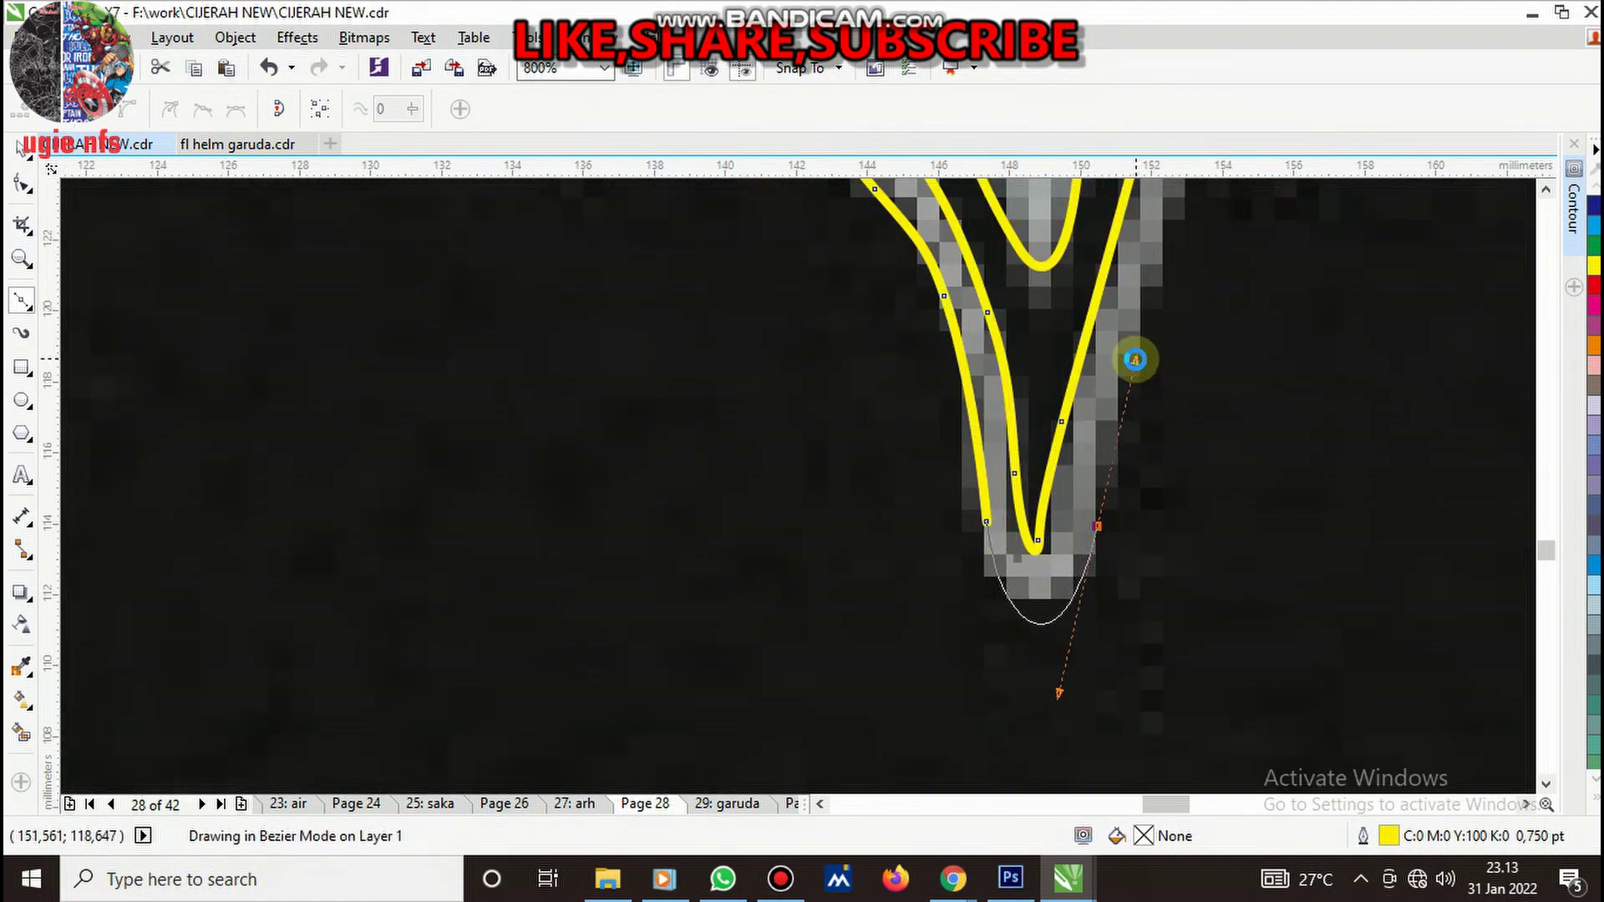
scroll(1092, 555, "down", 1)
scroll(1086, 585, "down", 2)
scroll(1003, 681, "up", 2)
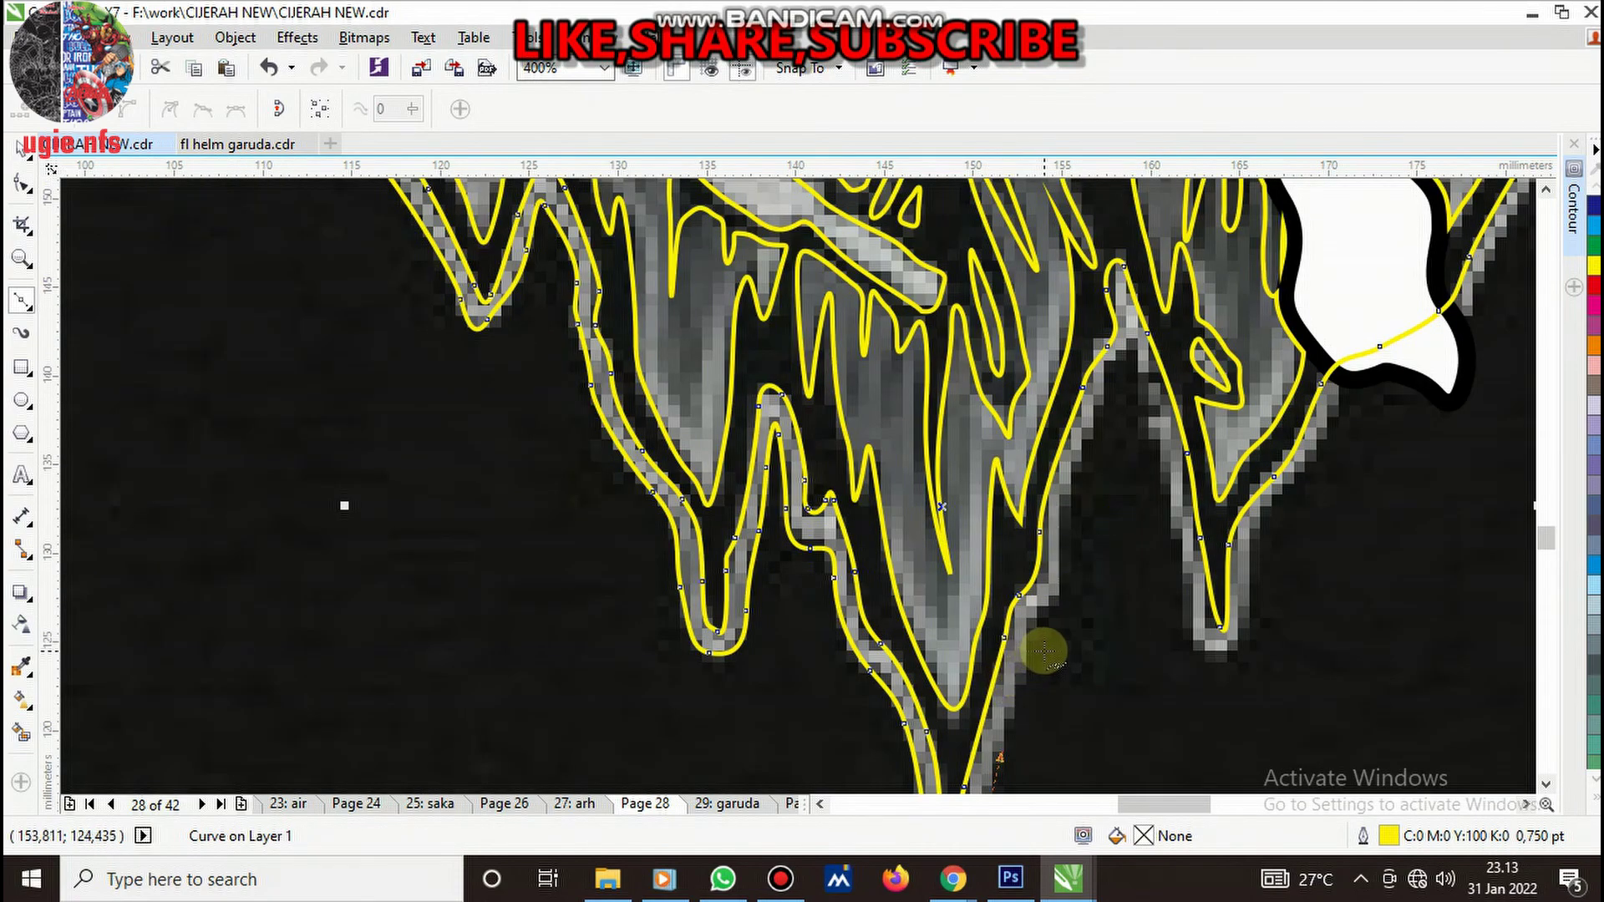
scroll(1044, 652, "up", 2)
left_click_drag(1057, 463, 1058, 501)
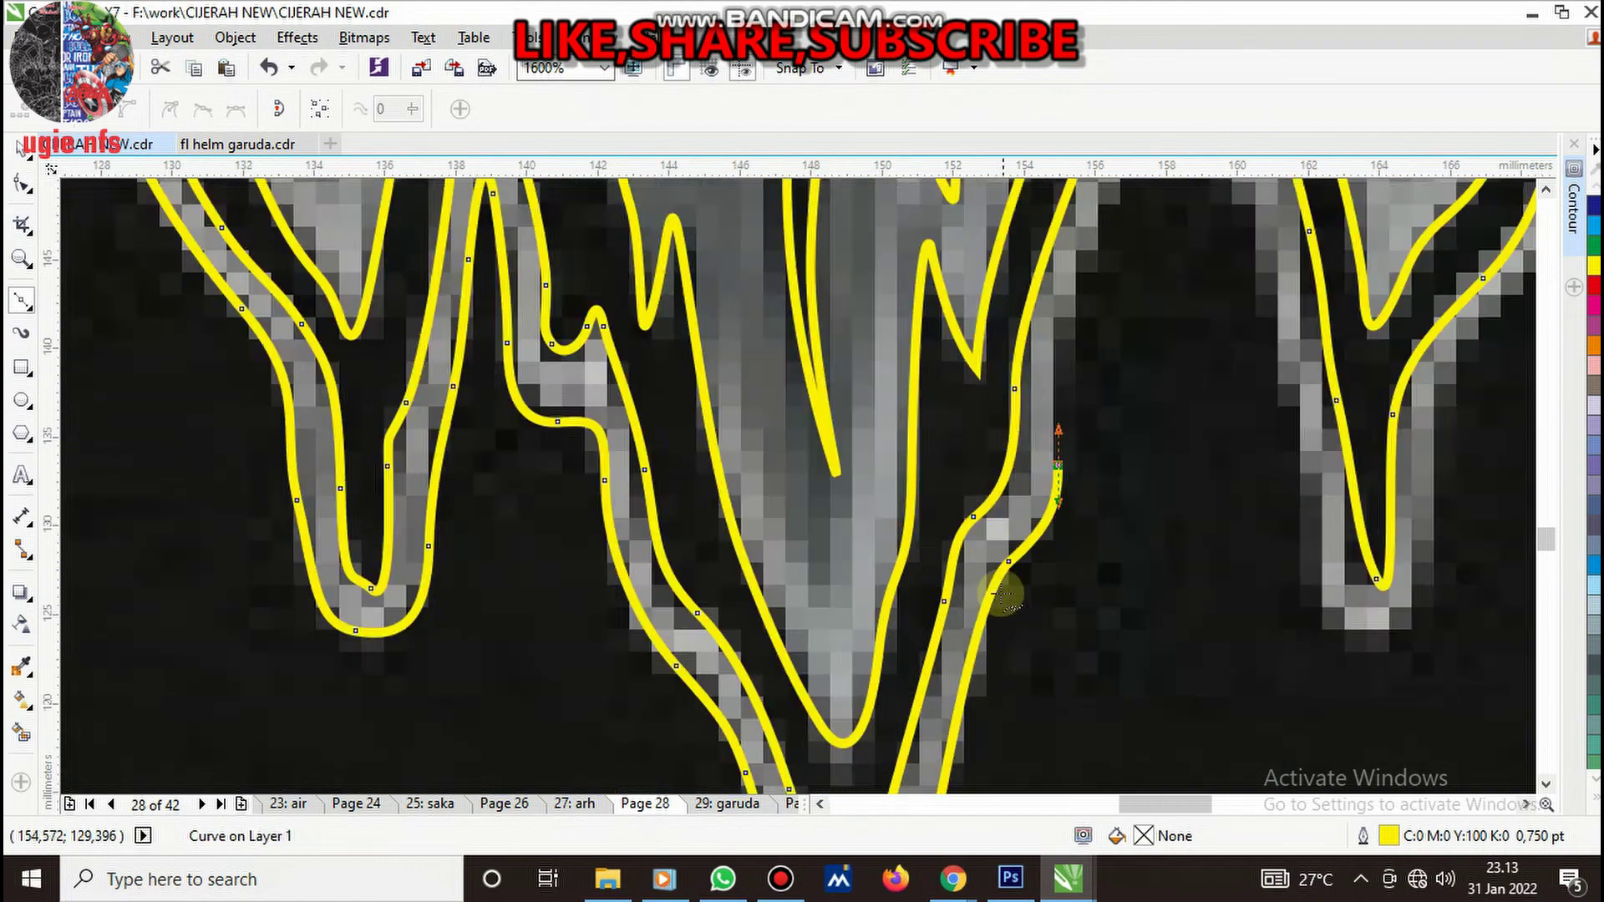
scroll(1059, 422, "down", 2)
scroll(1031, 459, "up", 1)
left_click_drag(1081, 288, 1092, 250)
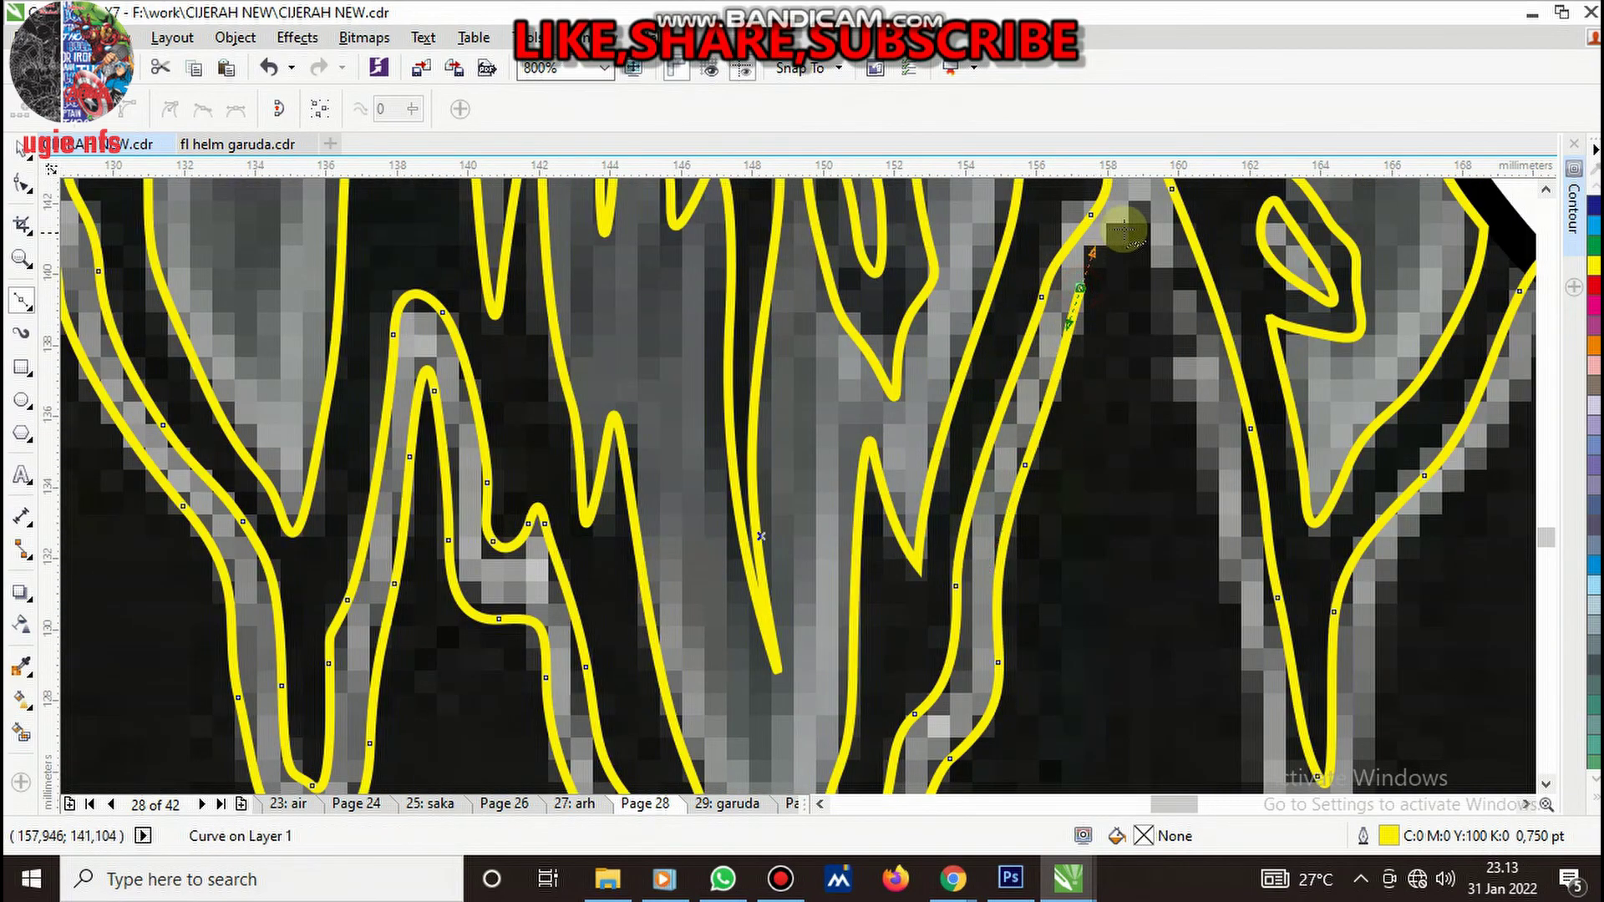
- Carry the outline over the top and around the rightmost drip's tip and back up
left_click(1130, 223)
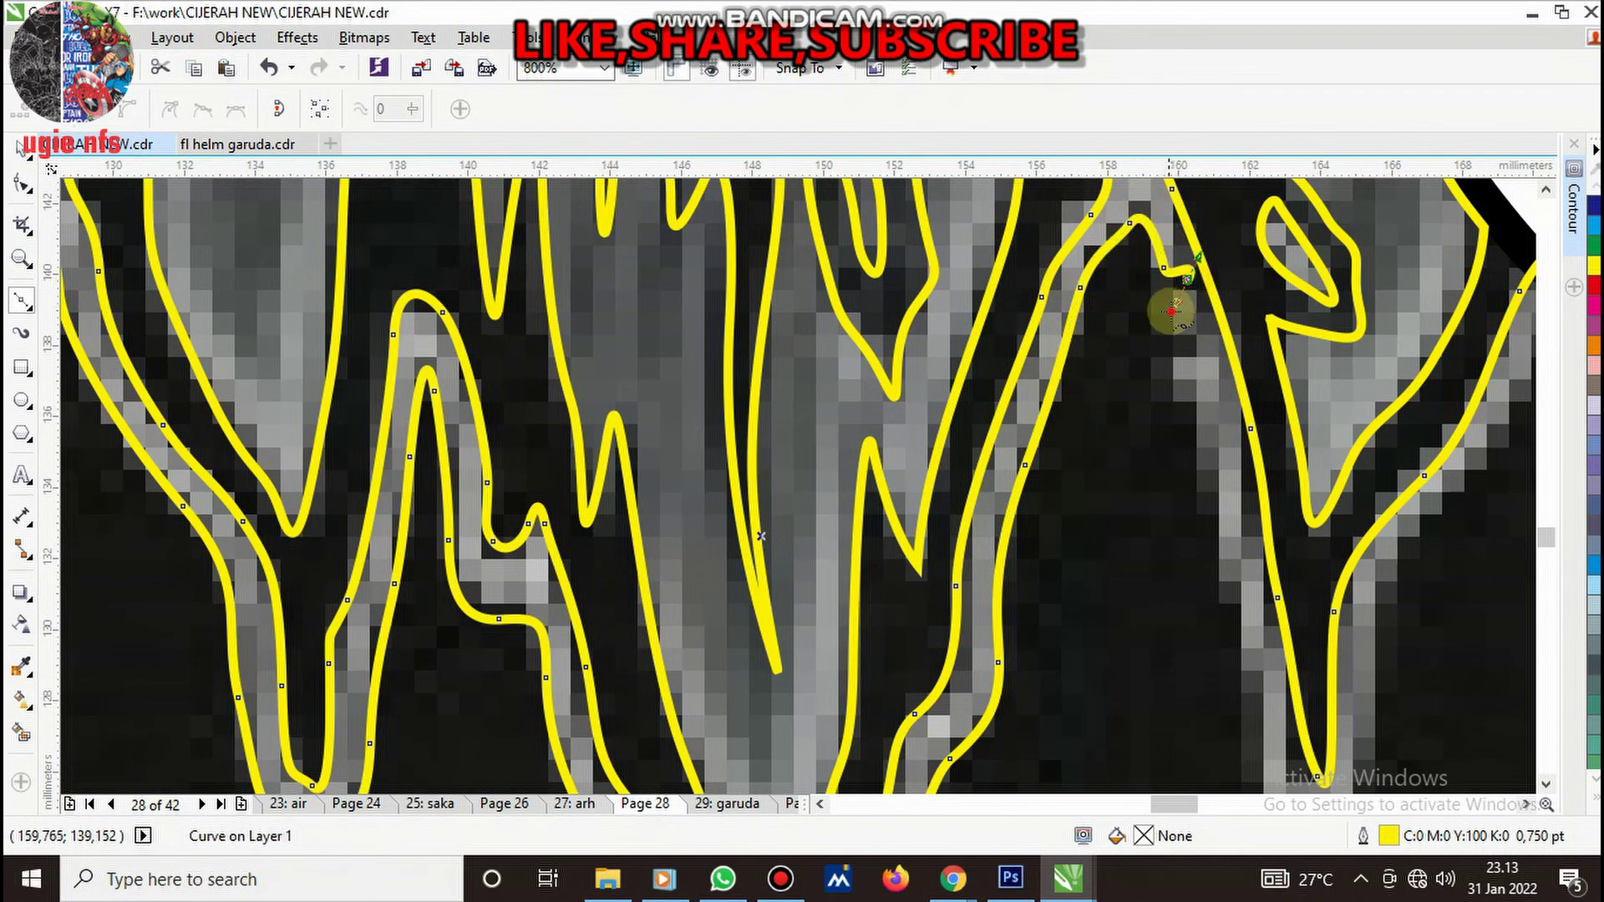
left_click_drag(1173, 310, 1202, 342)
left_click_drag(1200, 457, 1204, 527)
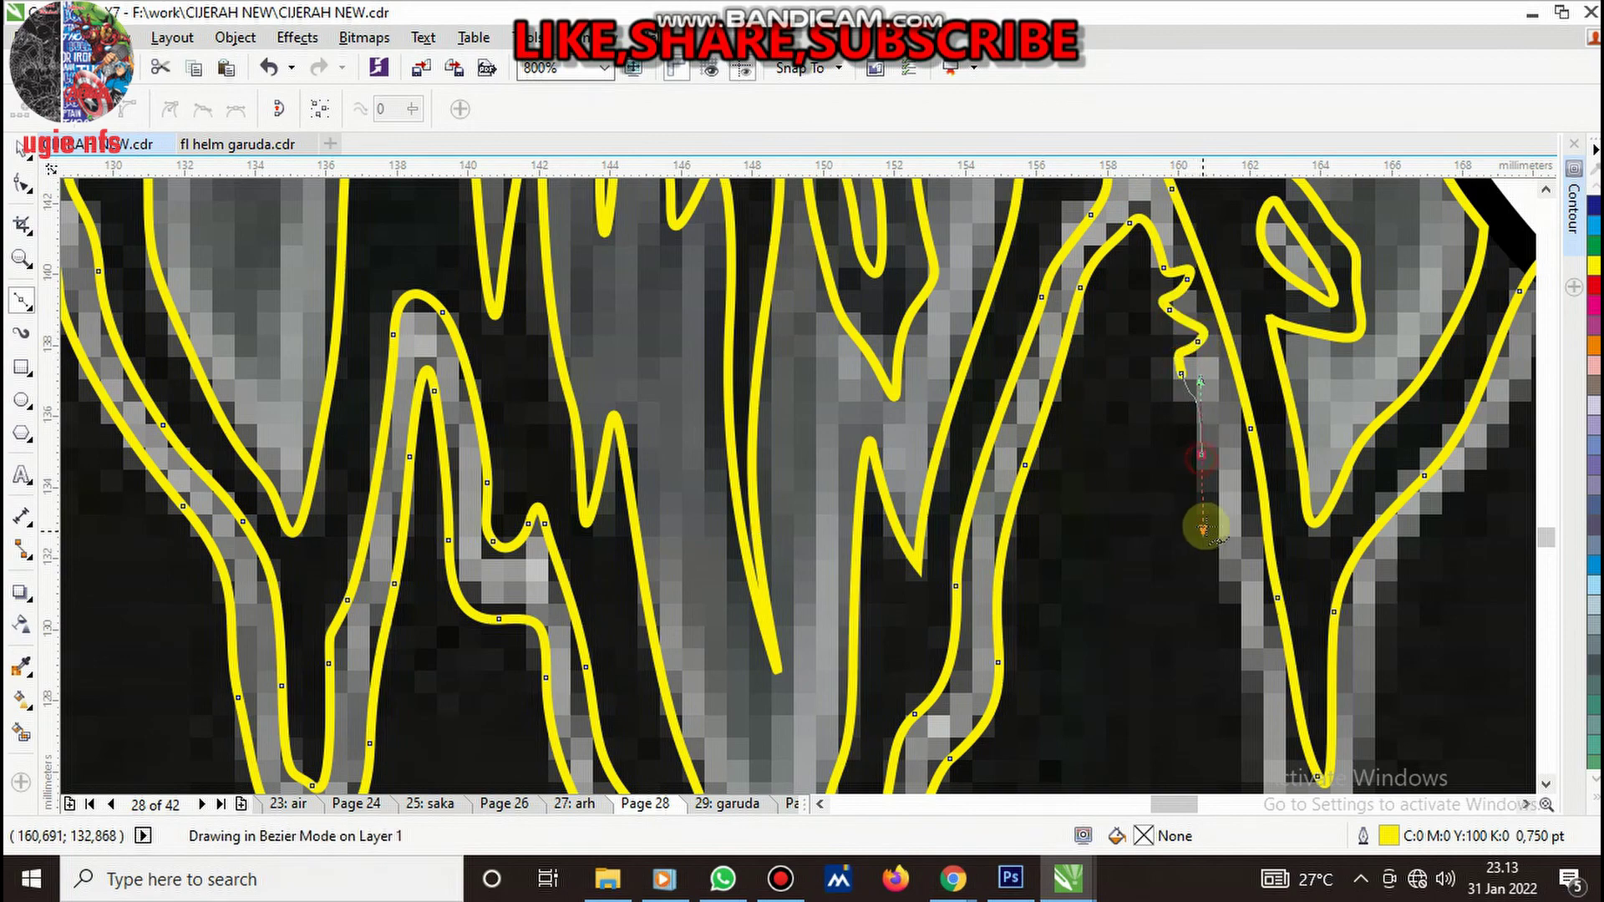
scroll(1207, 522, "down", 1)
scroll(1201, 635, "up", 1)
left_click(1198, 580)
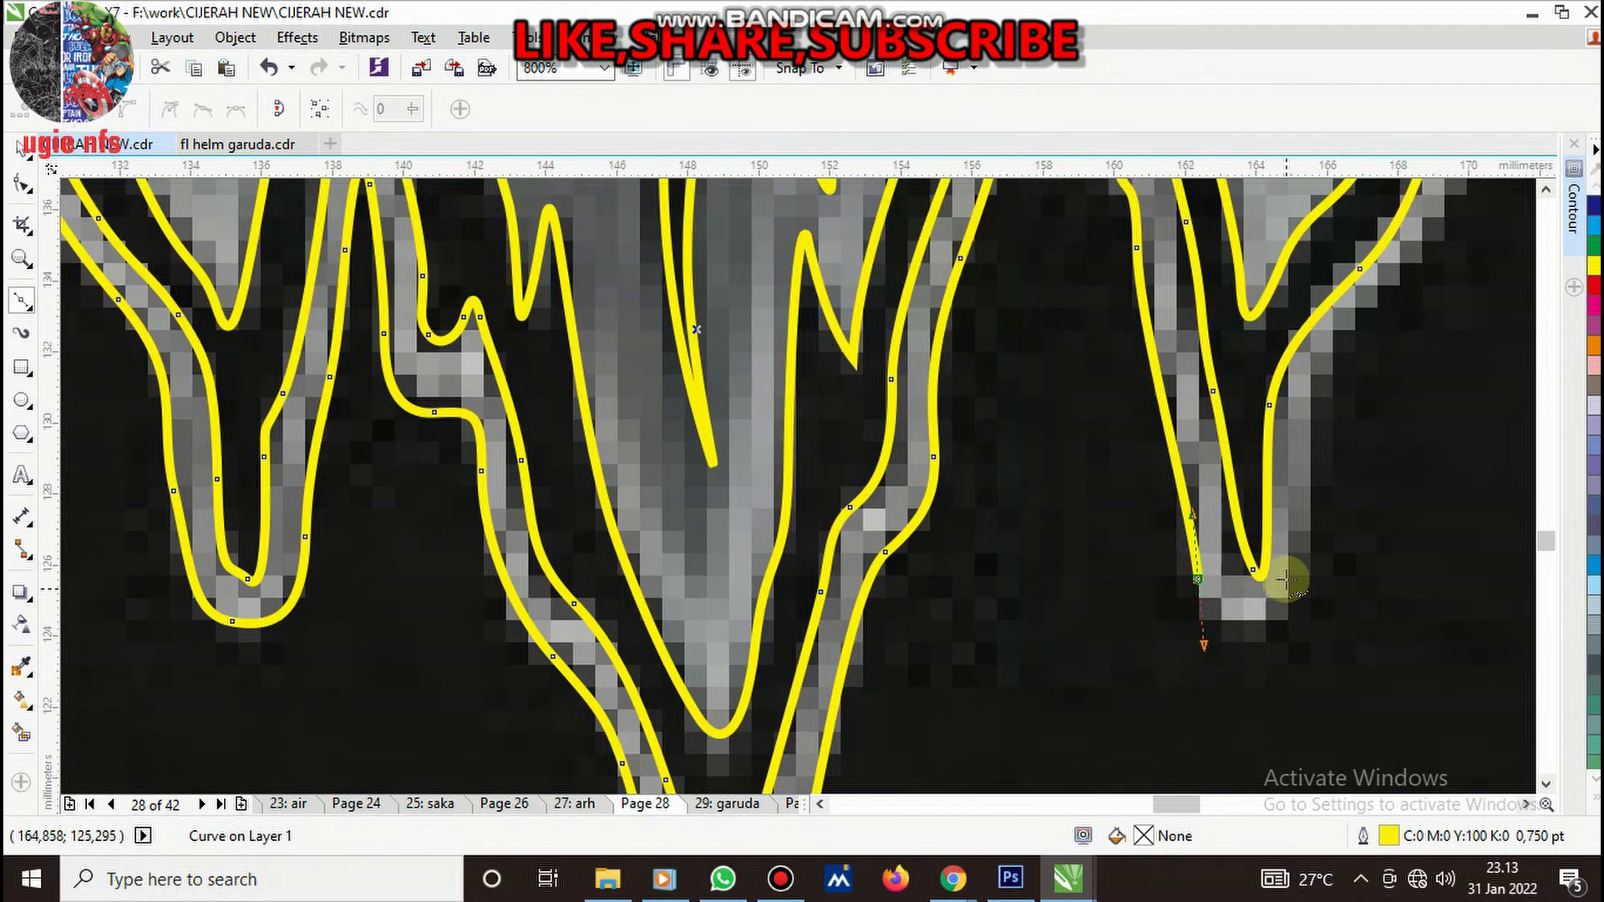
left_click_drag(1301, 555, 1310, 468)
left_click_drag(1347, 343, 1402, 265)
- Finish tracing the drip outline, curving it toward the white shape and closing it
scroll(1317, 314, "down", 2)
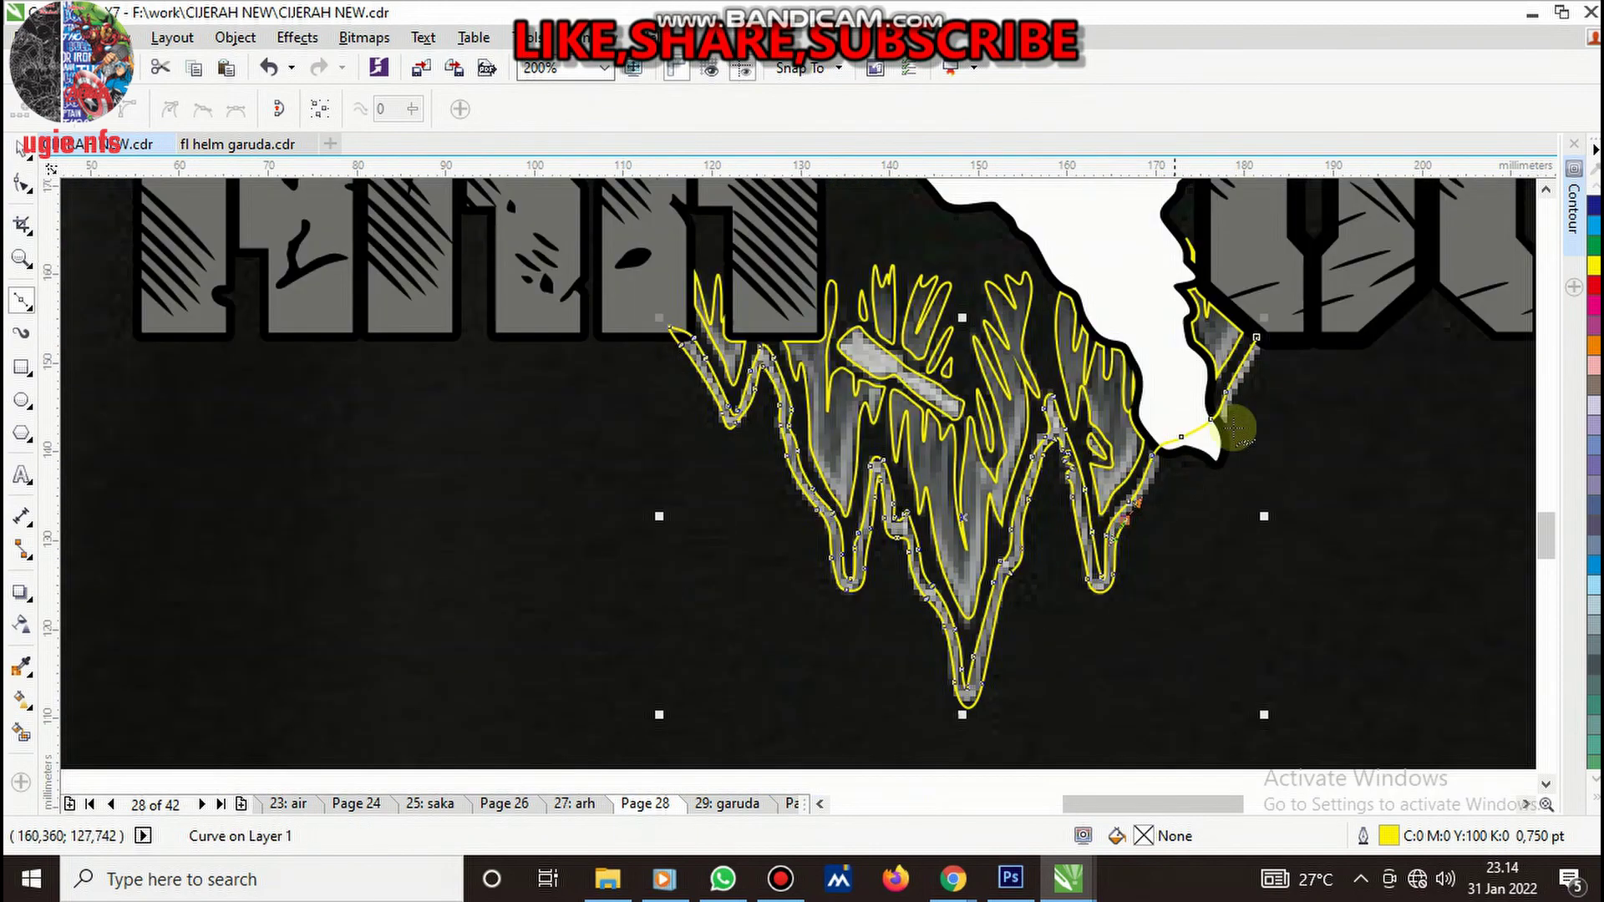
scroll(1235, 423, "up", 1)
scroll(1164, 484, "up", 1)
left_click_drag(1093, 535, 1230, 259)
scroll(1152, 436, "down", 2)
scroll(1210, 440, "up", 2)
left_click(1057, 564)
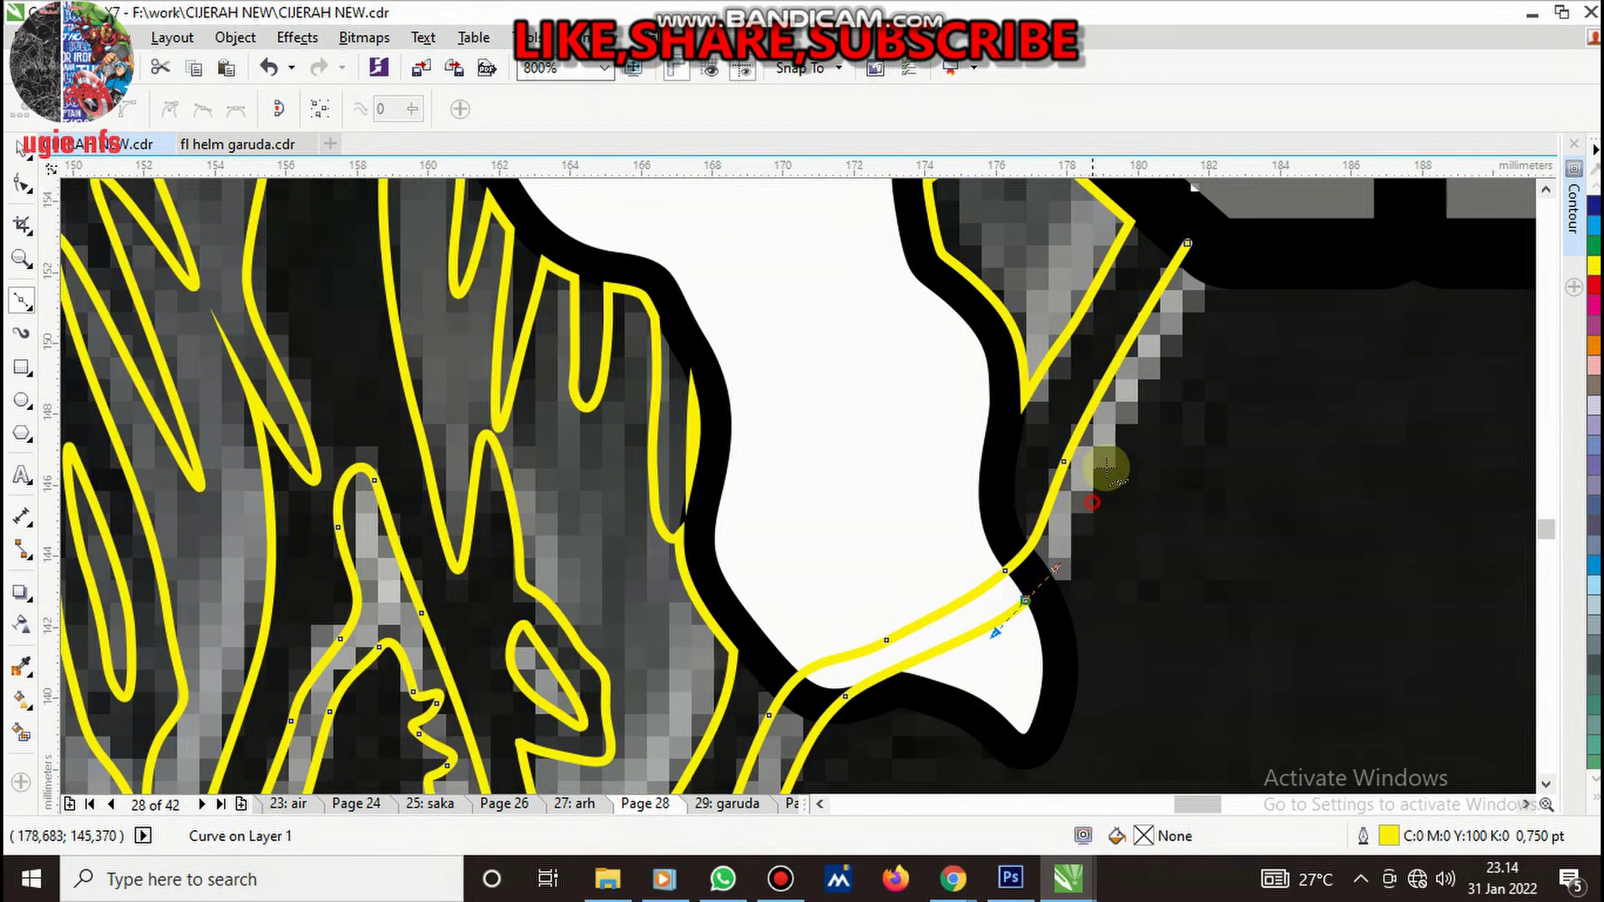
left_click(1210, 244)
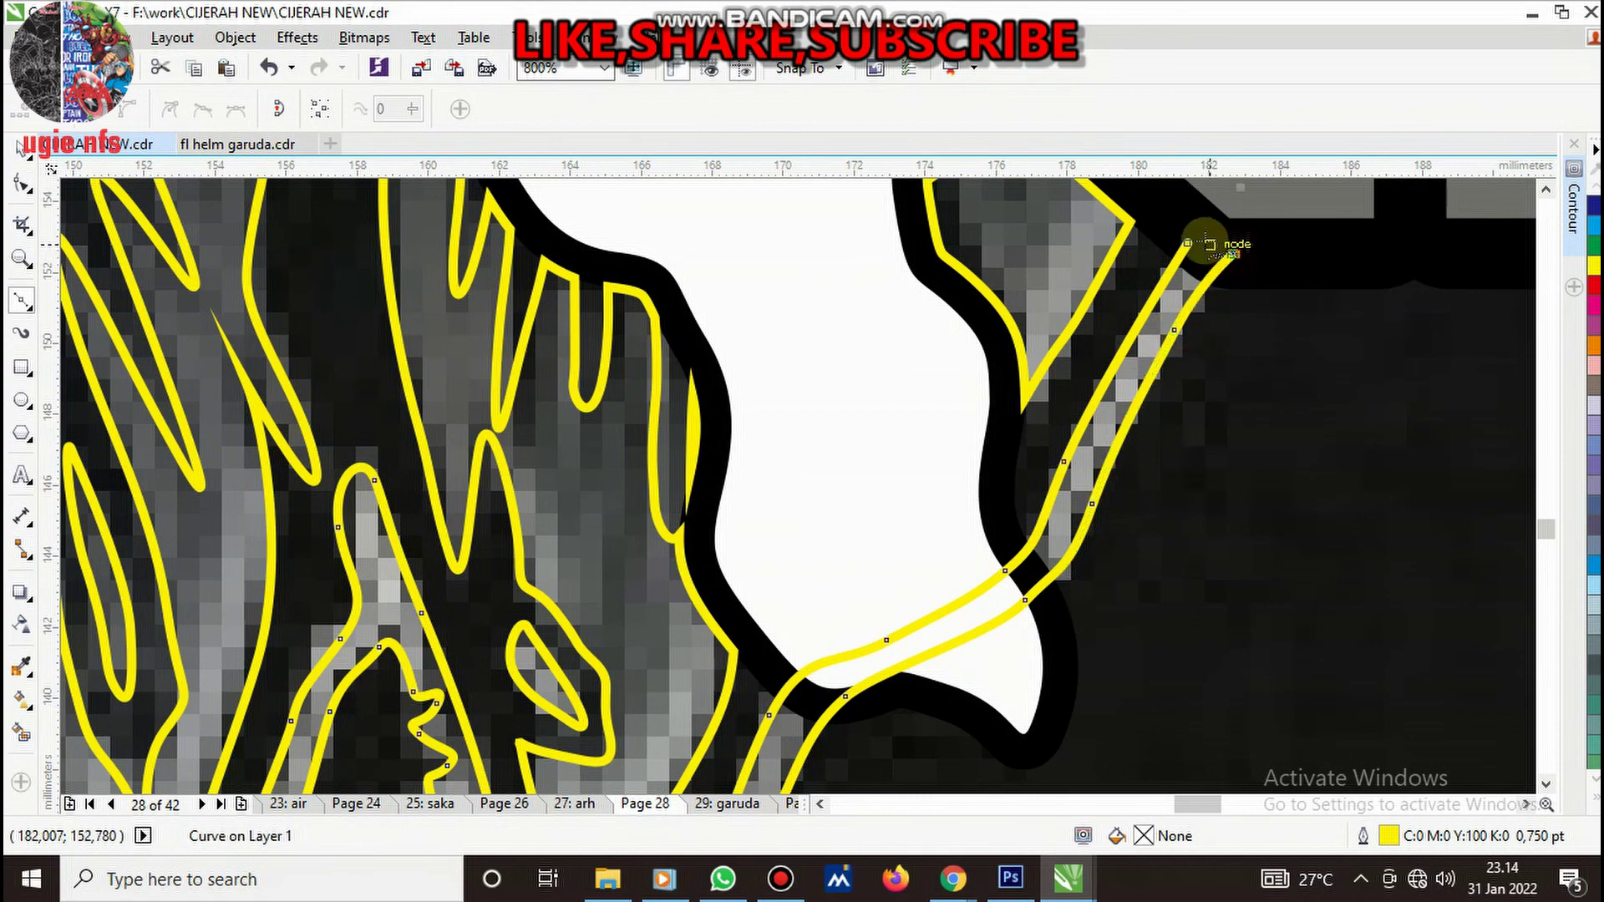
- Select both drip pieces, group them, then ungroup them again
scroll(1078, 451, "down", 3)
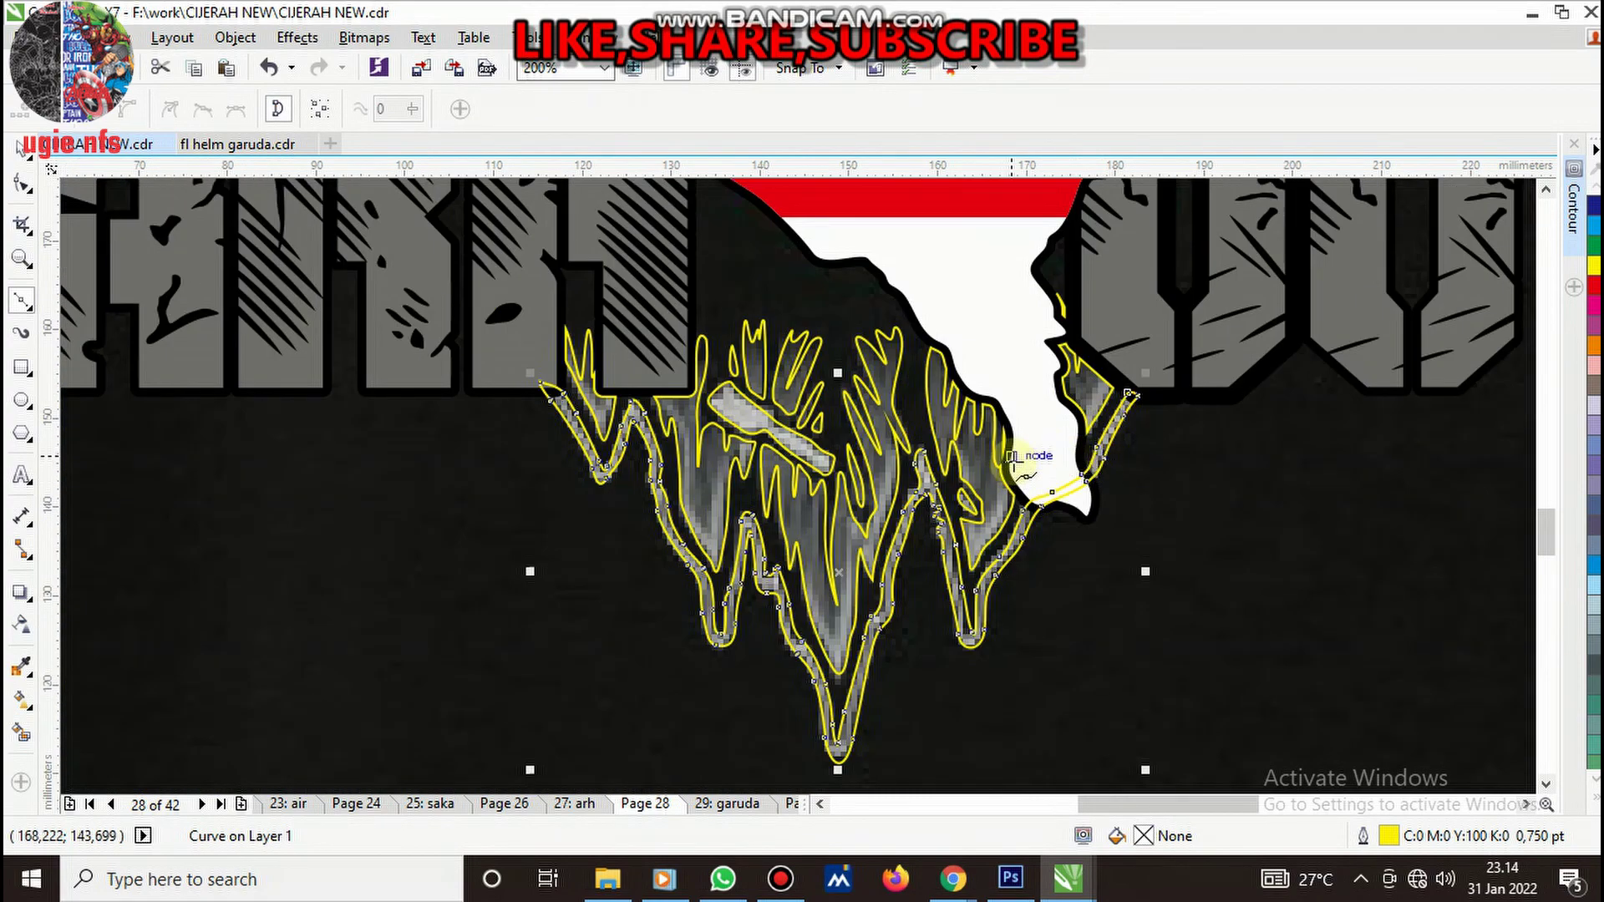
key("space")
scroll(1156, 423, "up", 2)
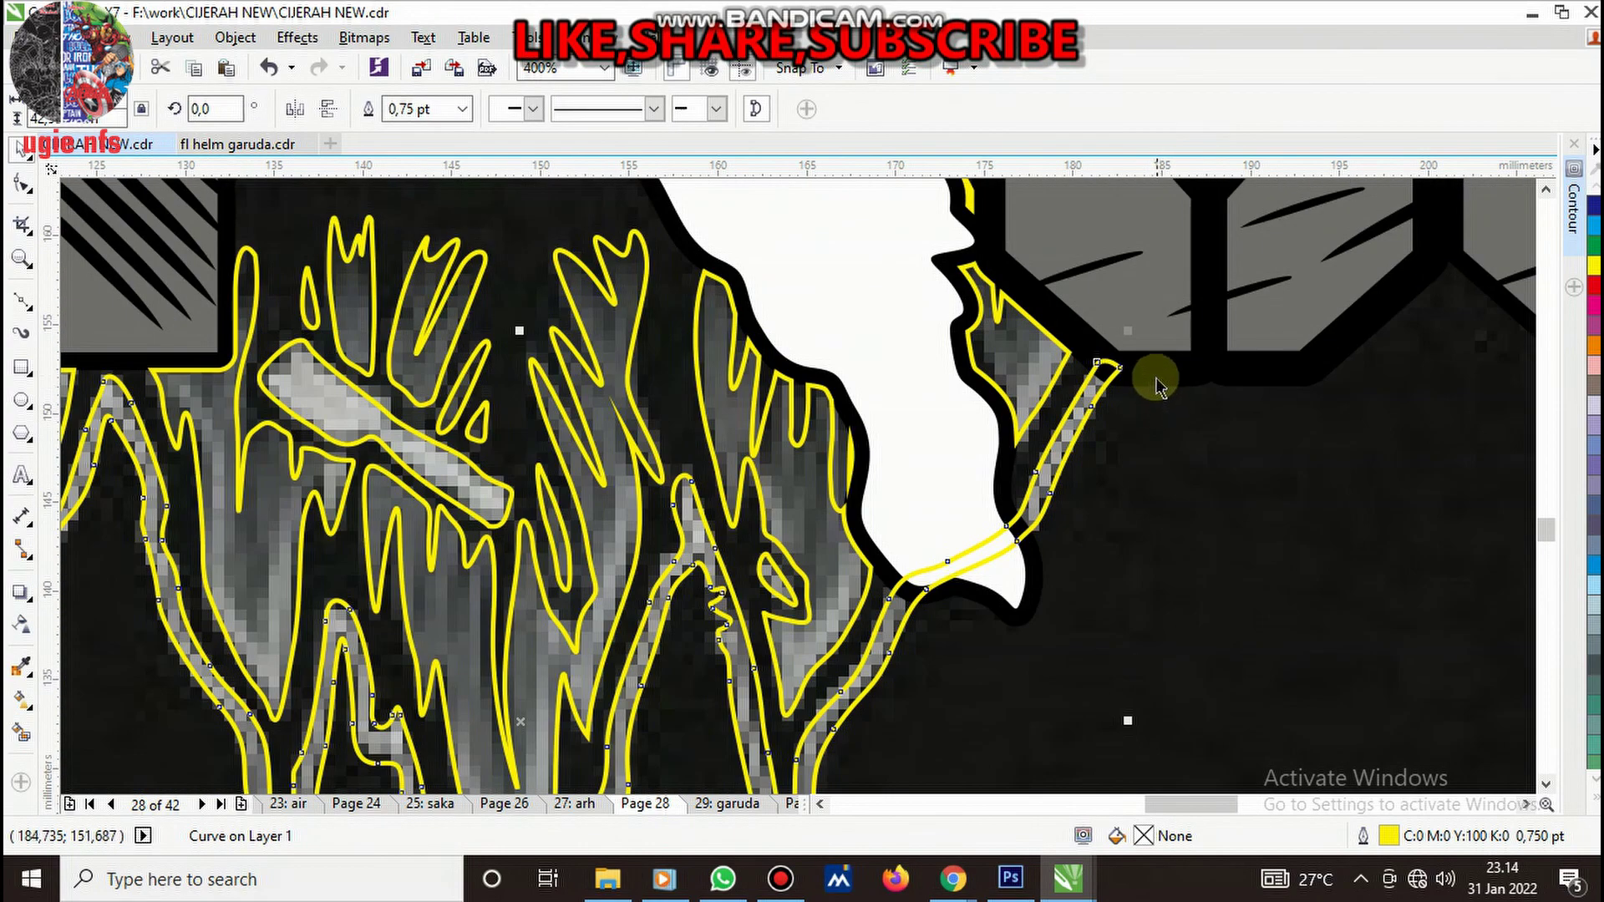
left_click(1135, 389, "shift")
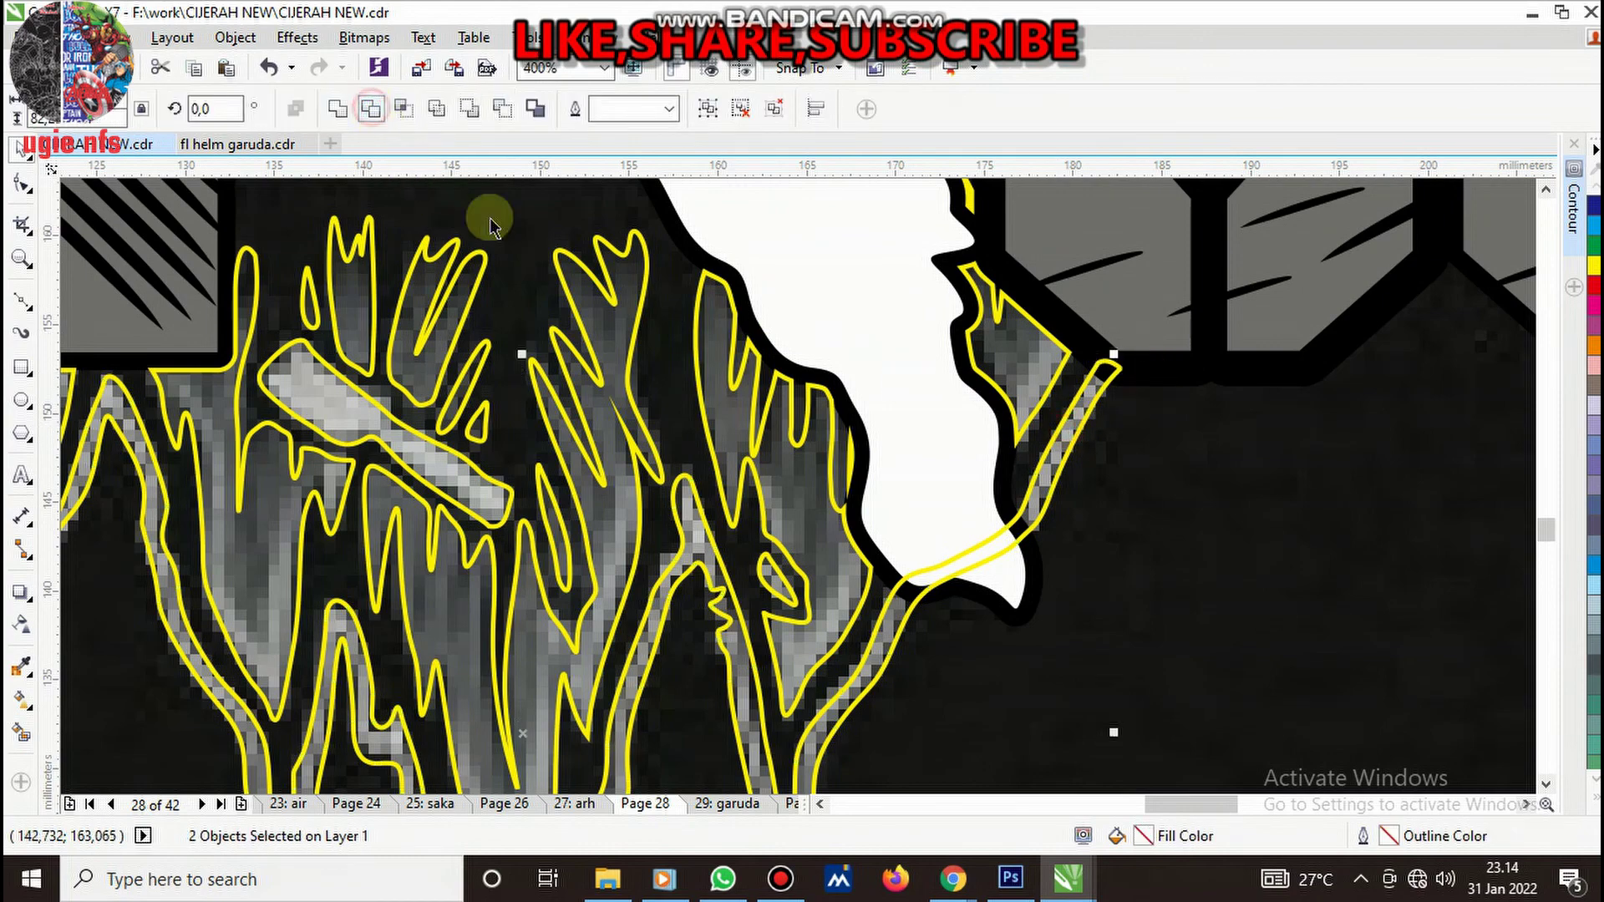
scroll(1078, 417, "down", 2)
left_click(965, 595)
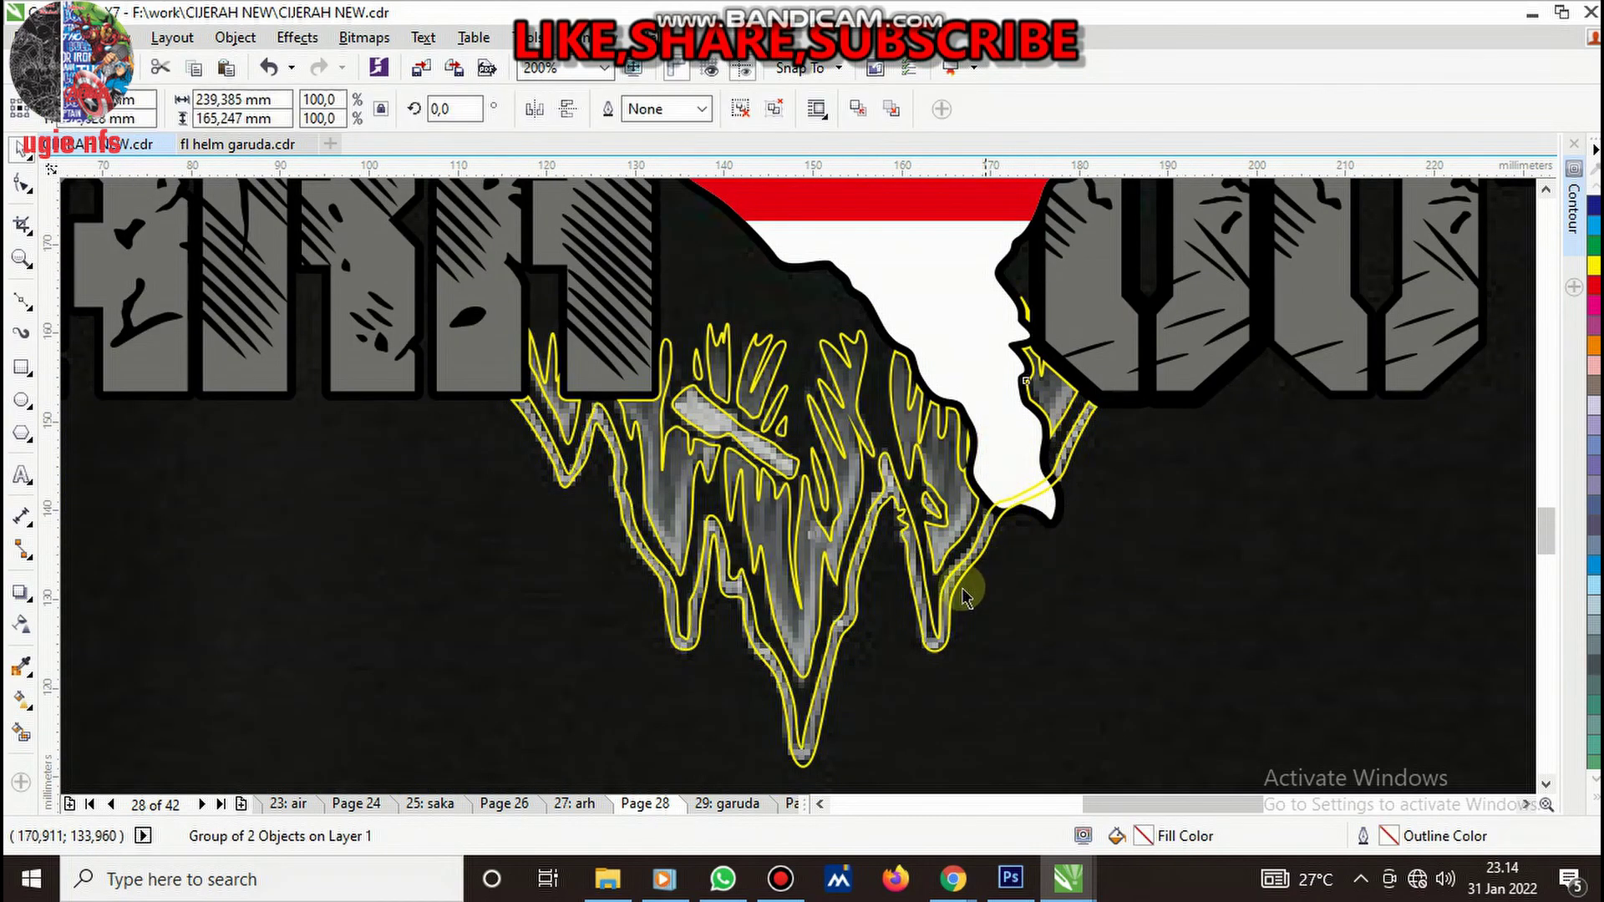
key("ctrl+u")
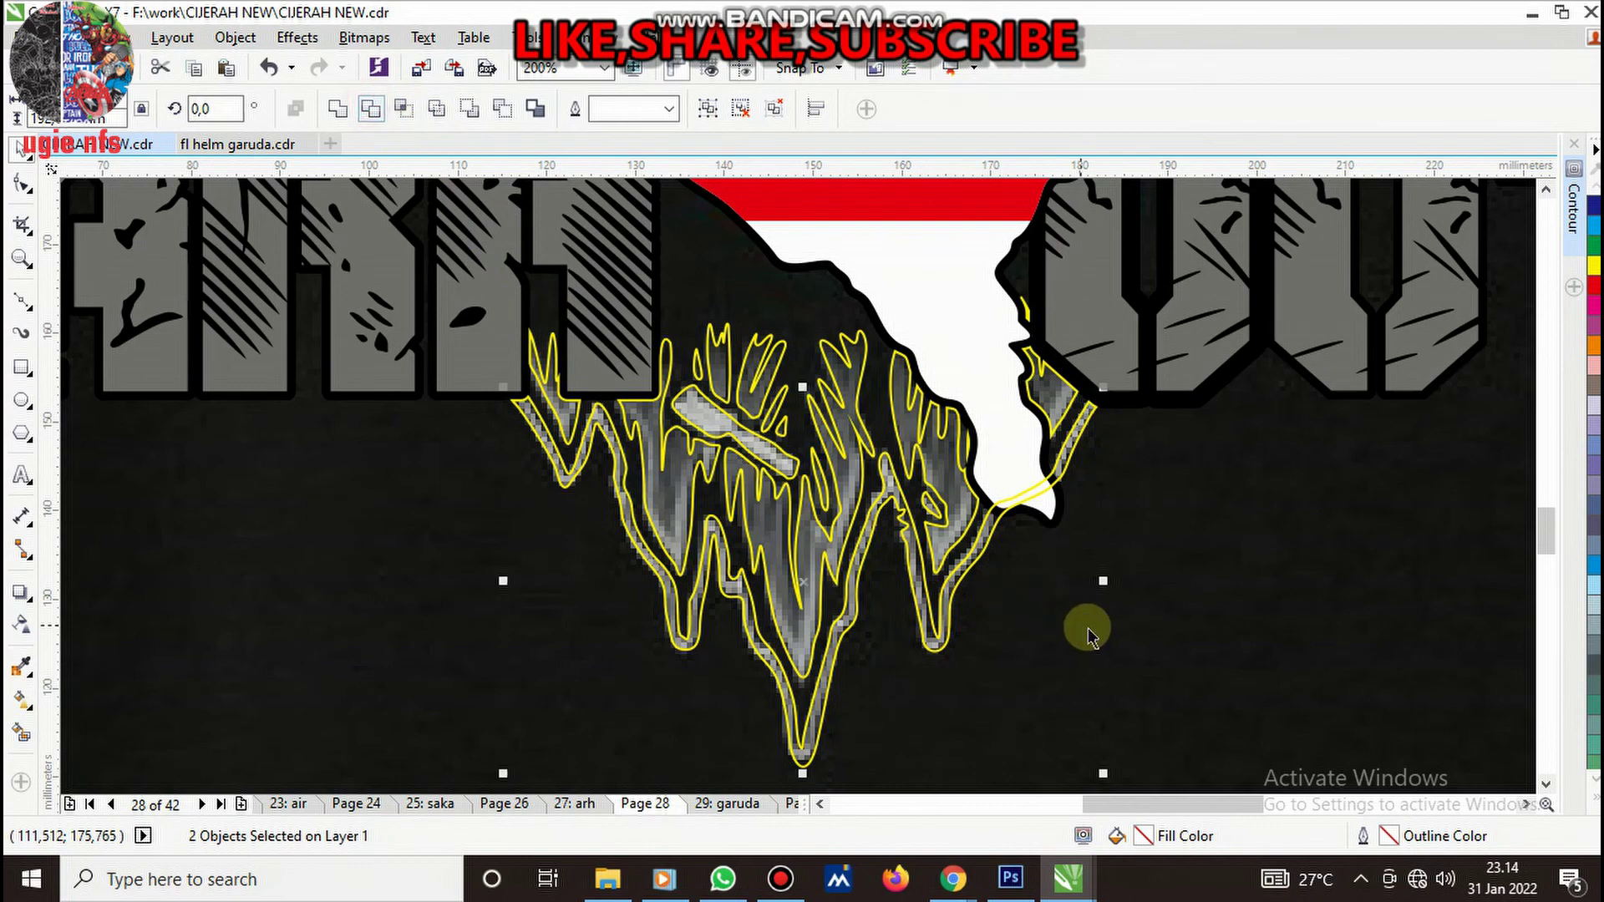
left_click(1086, 629)
key("Escape")
- Drag the drip curve's bottom node to reshape its tip, then return to the Pick tool
scroll(923, 644, "up", 2)
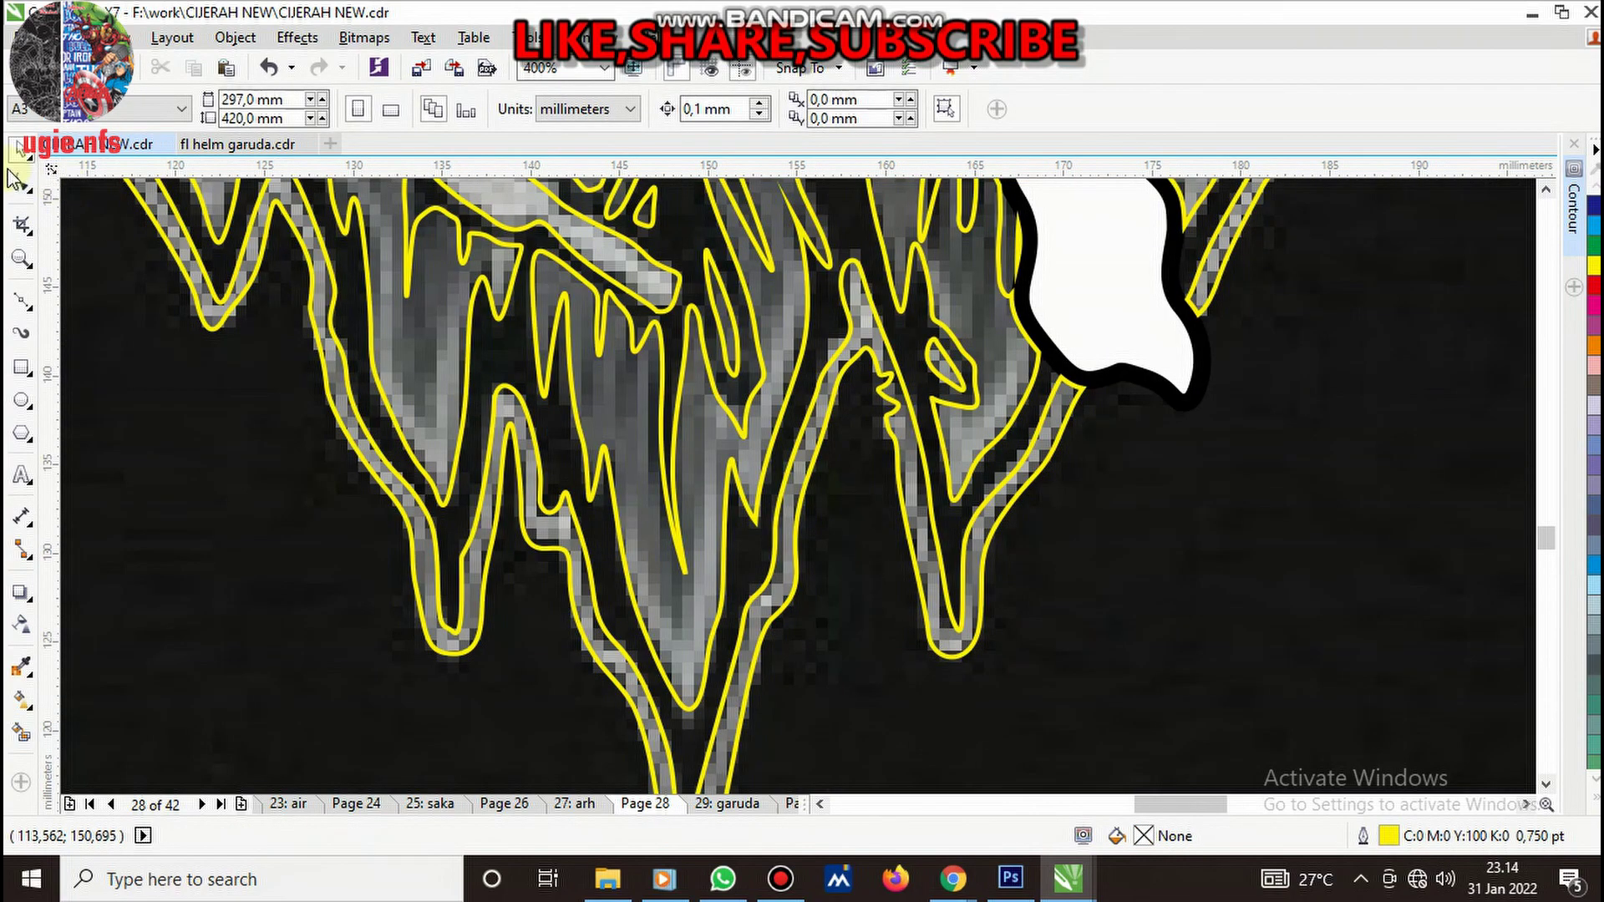
scroll(955, 633, "up", 4)
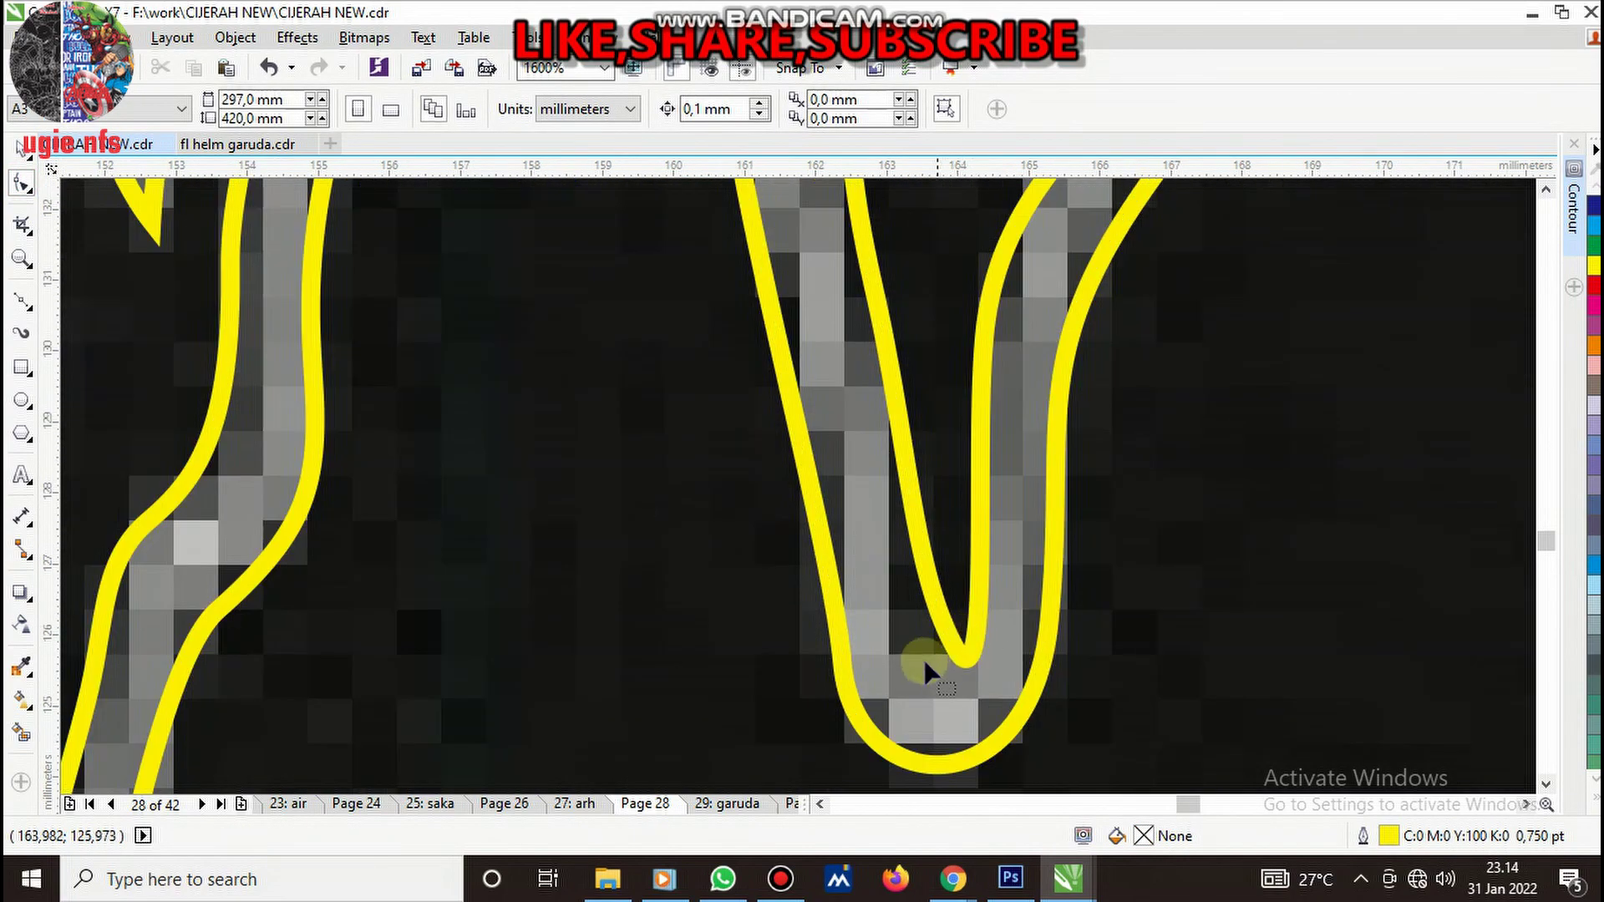
left_click(953, 639)
left_click_drag(953, 651, 924, 653)
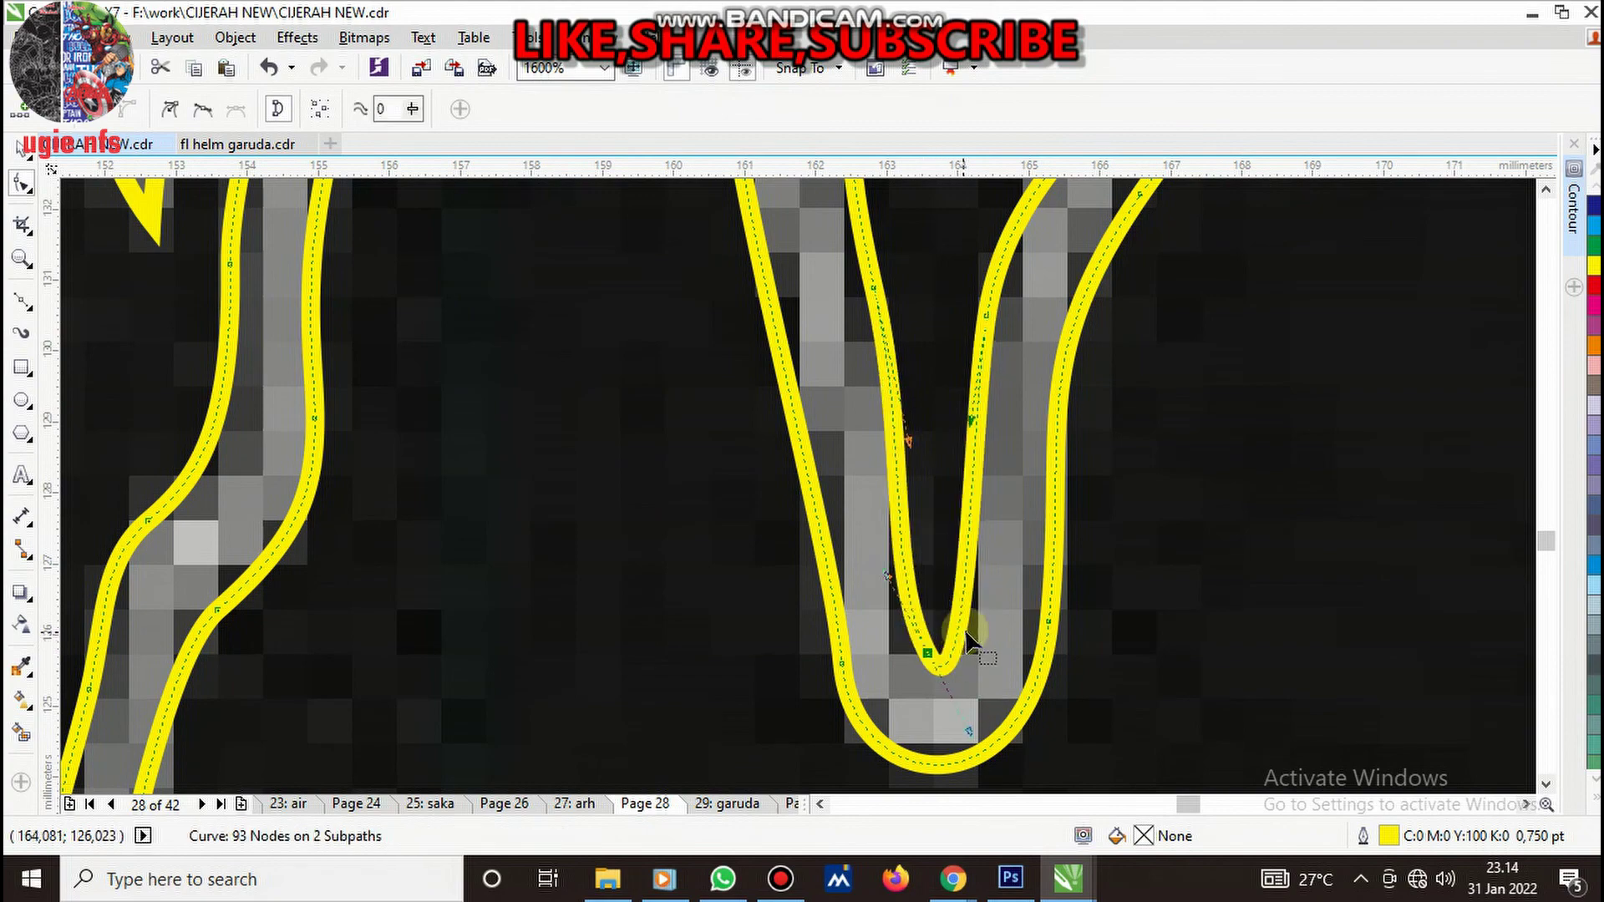
scroll(919, 644, "down", 4)
scroll(911, 614, "down", 4)
key("space")
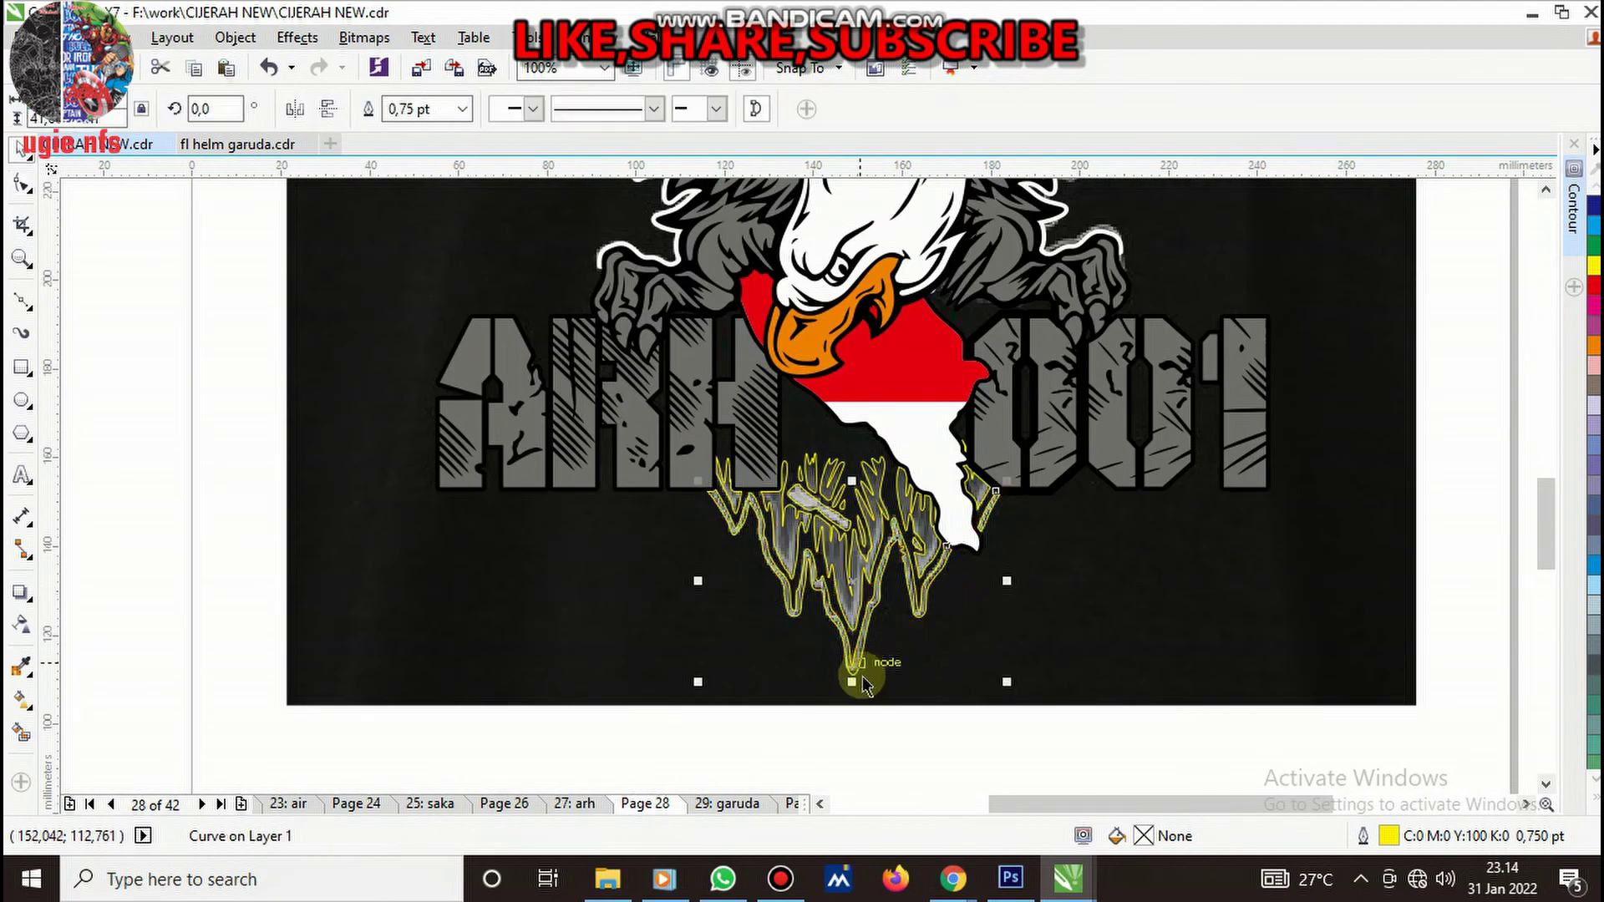
- Sample the lettering's grey with the eyedropper and fill two drip shapes with it
left_click(899, 739)
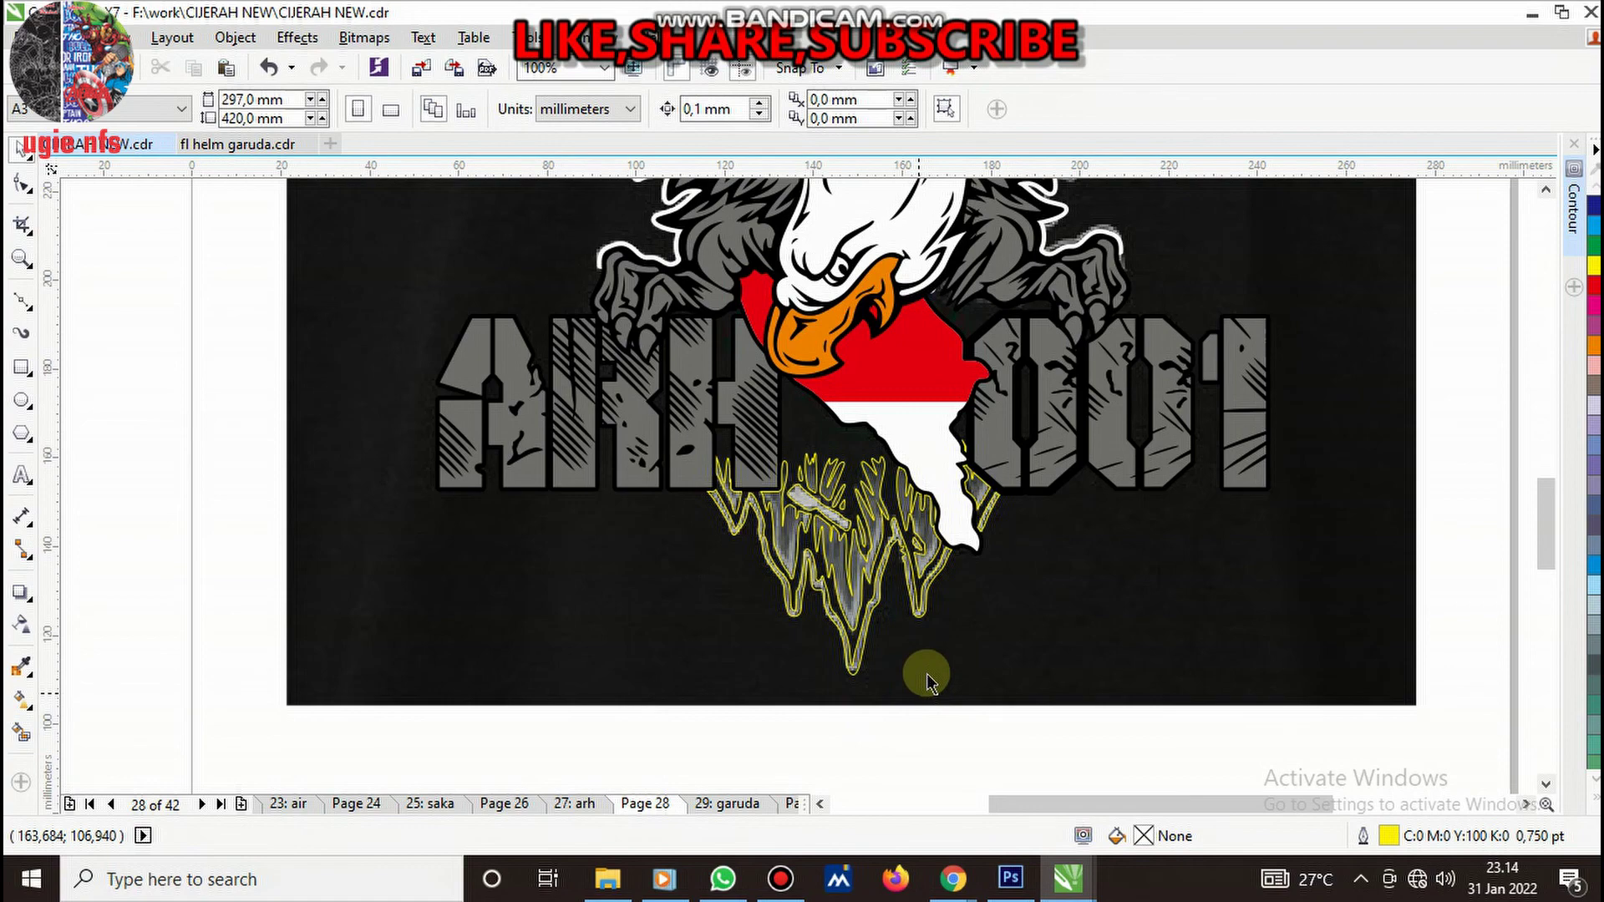
scroll(930, 681, "up", 2)
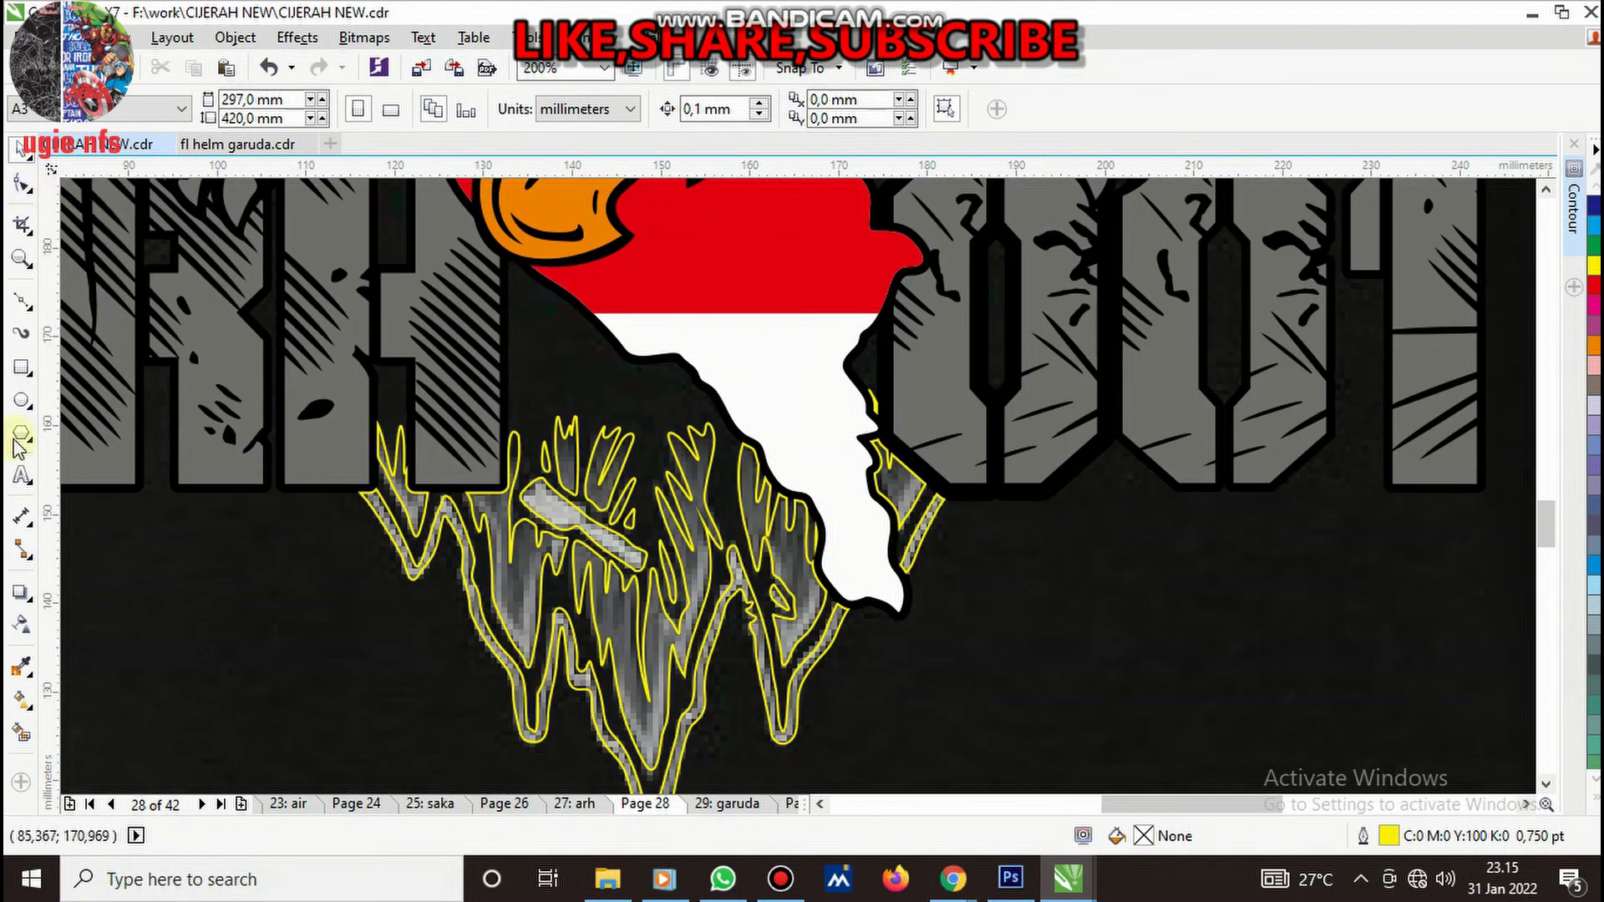
left_click(23, 666)
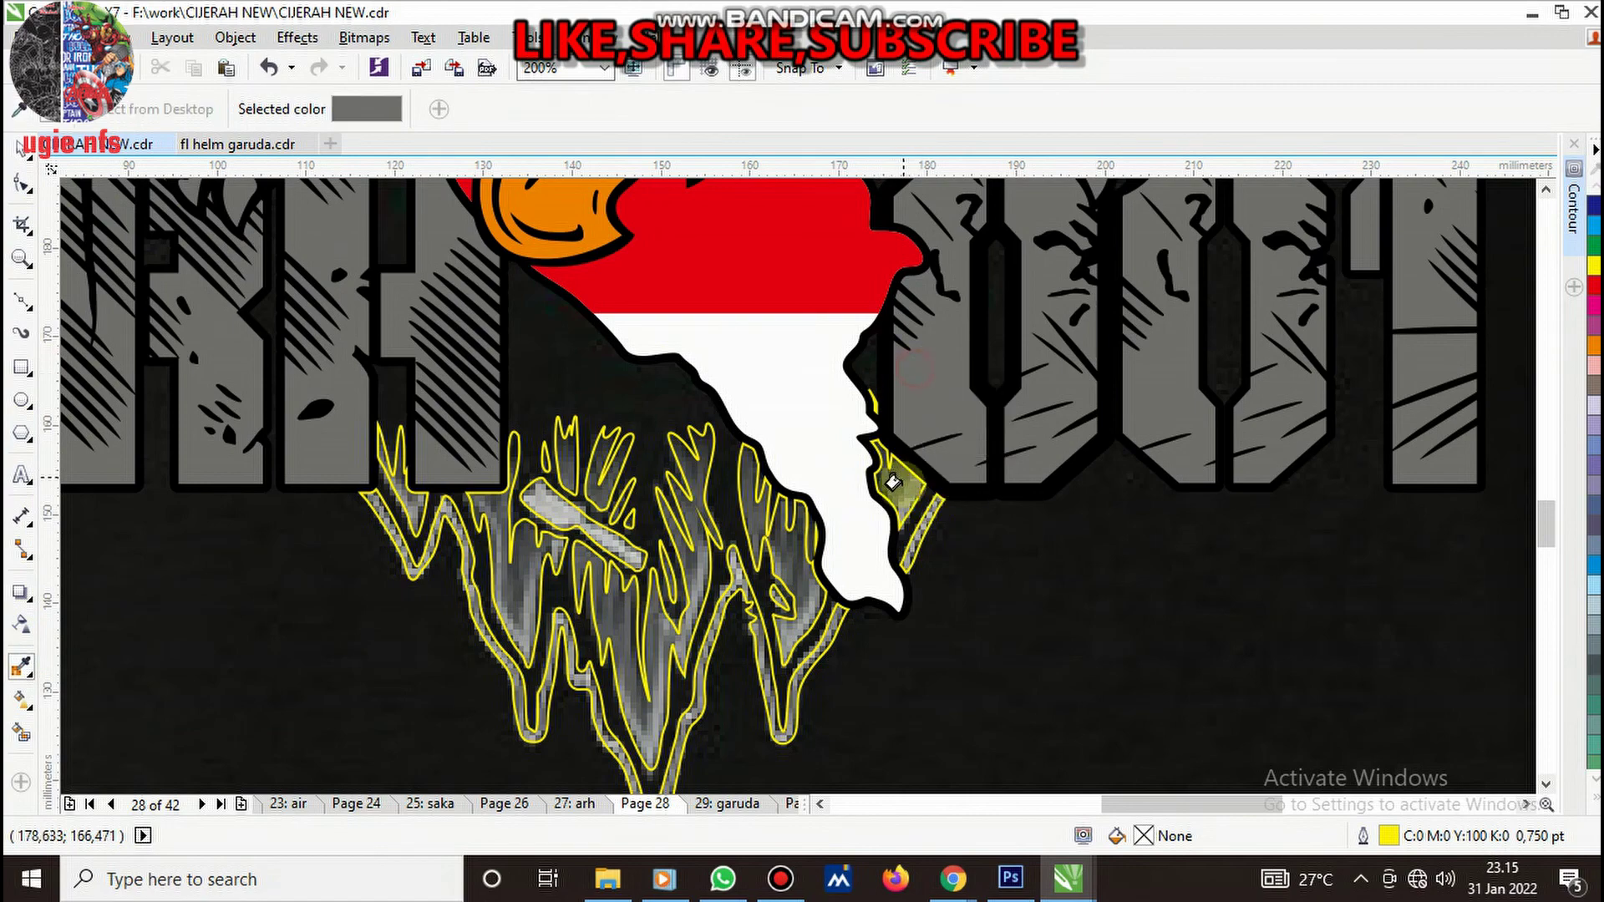
scroll(919, 468, "up", 3)
left_click(923, 413)
scroll(963, 390, "down", 3)
scroll(742, 473, "up", 2)
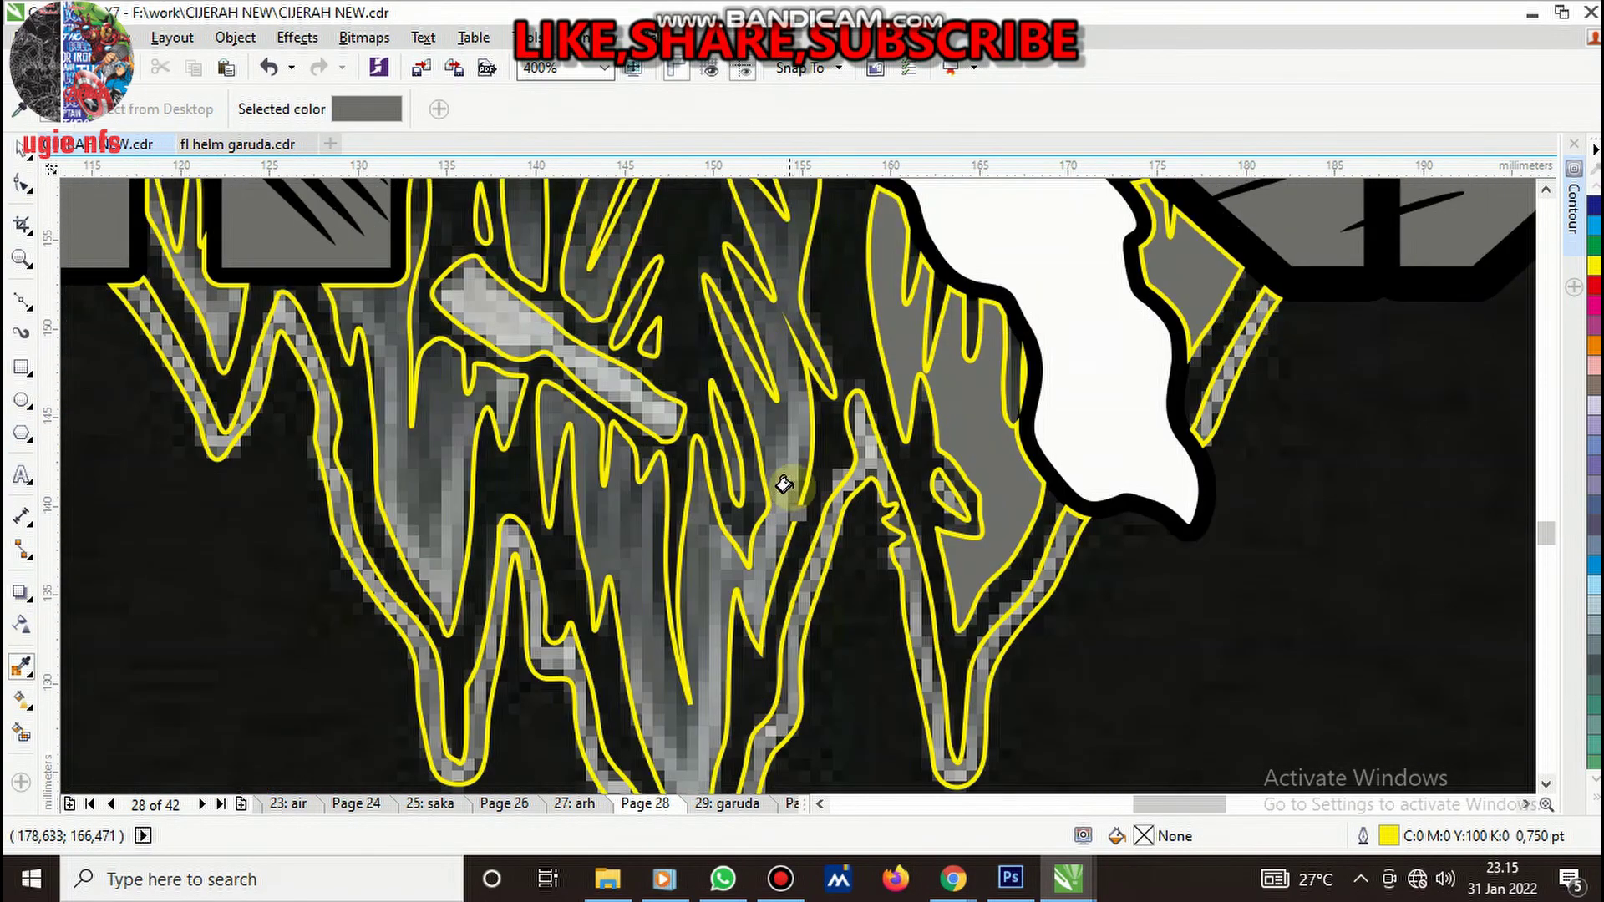
left_click(742, 472)
left_click(430, 449)
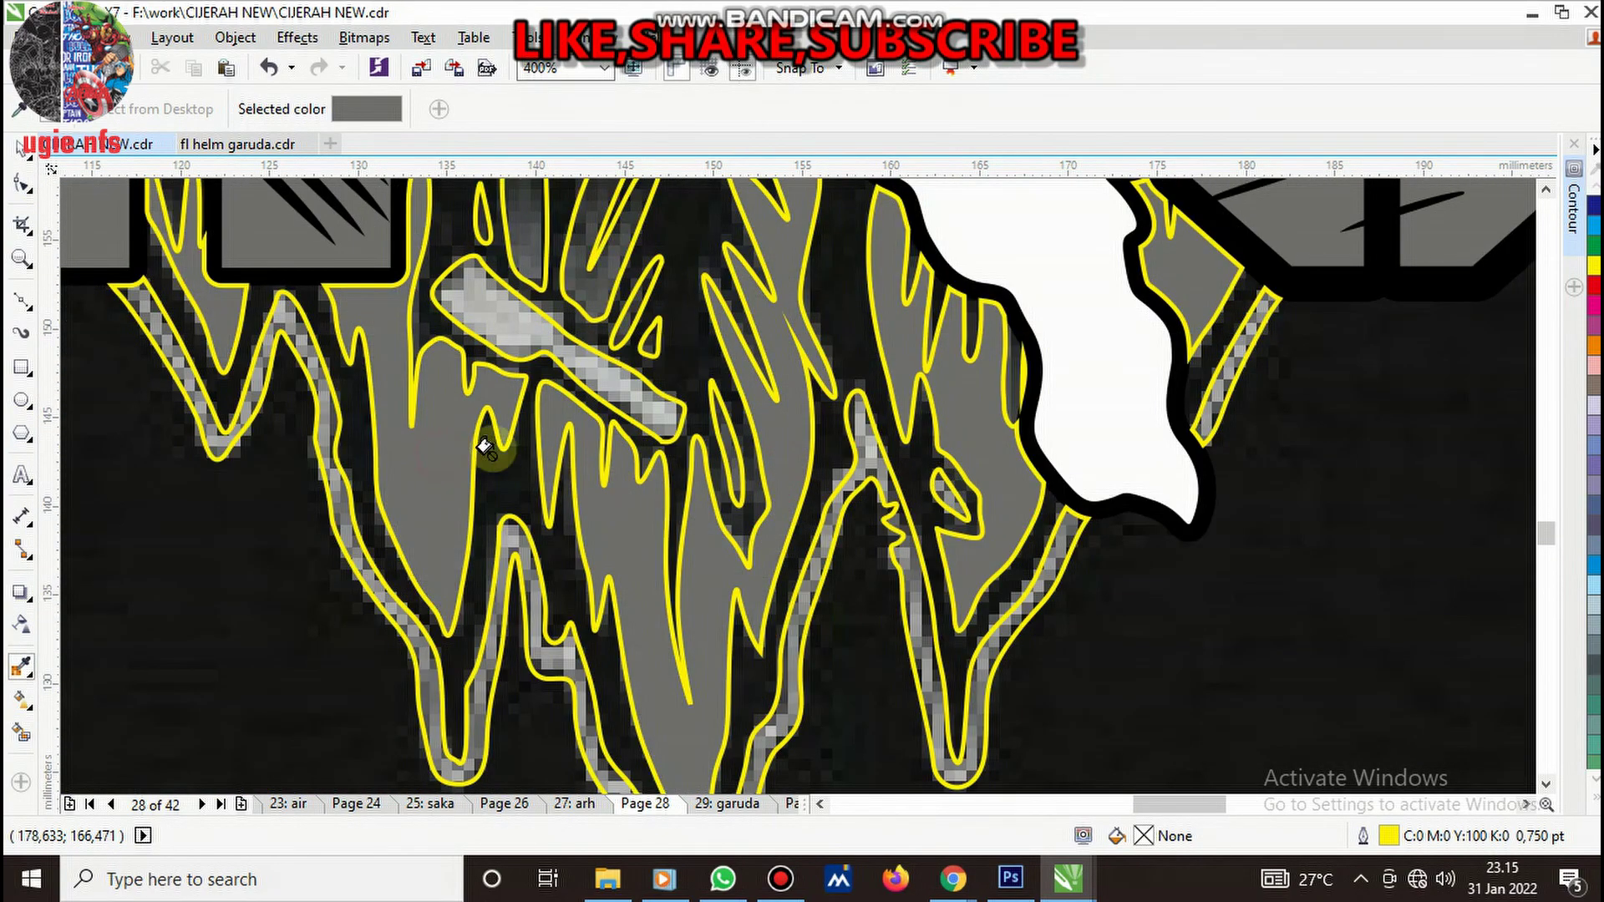
- Sample white and fill the long diagonal streak and branching drip highlight
scroll(645, 457, "down", 2)
scroll(701, 401, "down", 2)
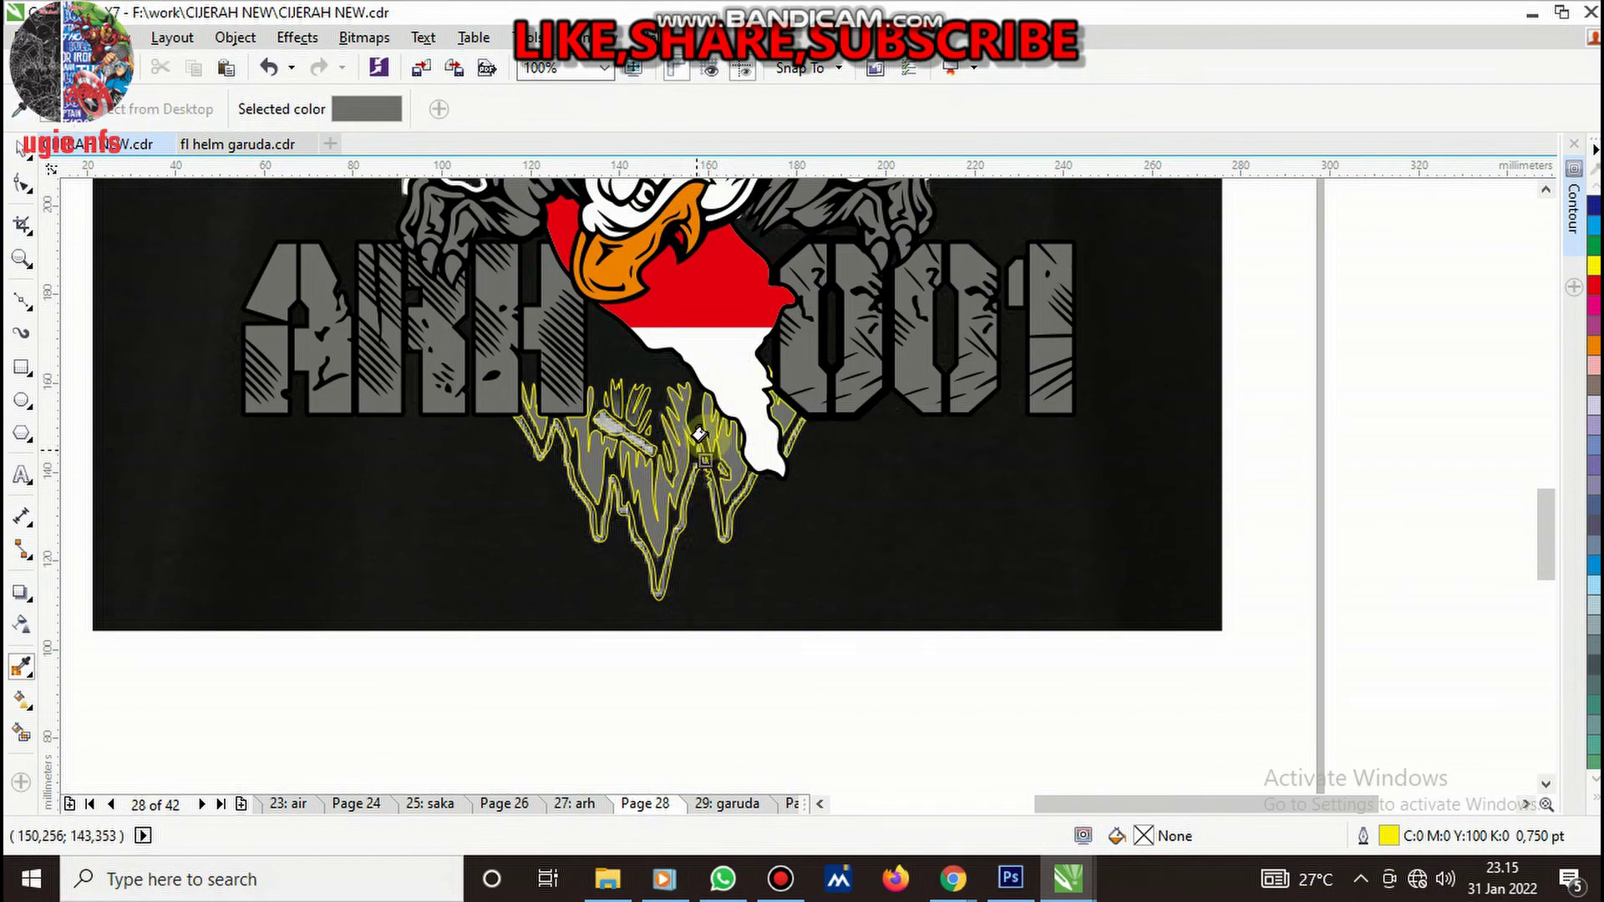
scroll(736, 393, "up", 2)
left_click(764, 361)
scroll(585, 447, "up", 1)
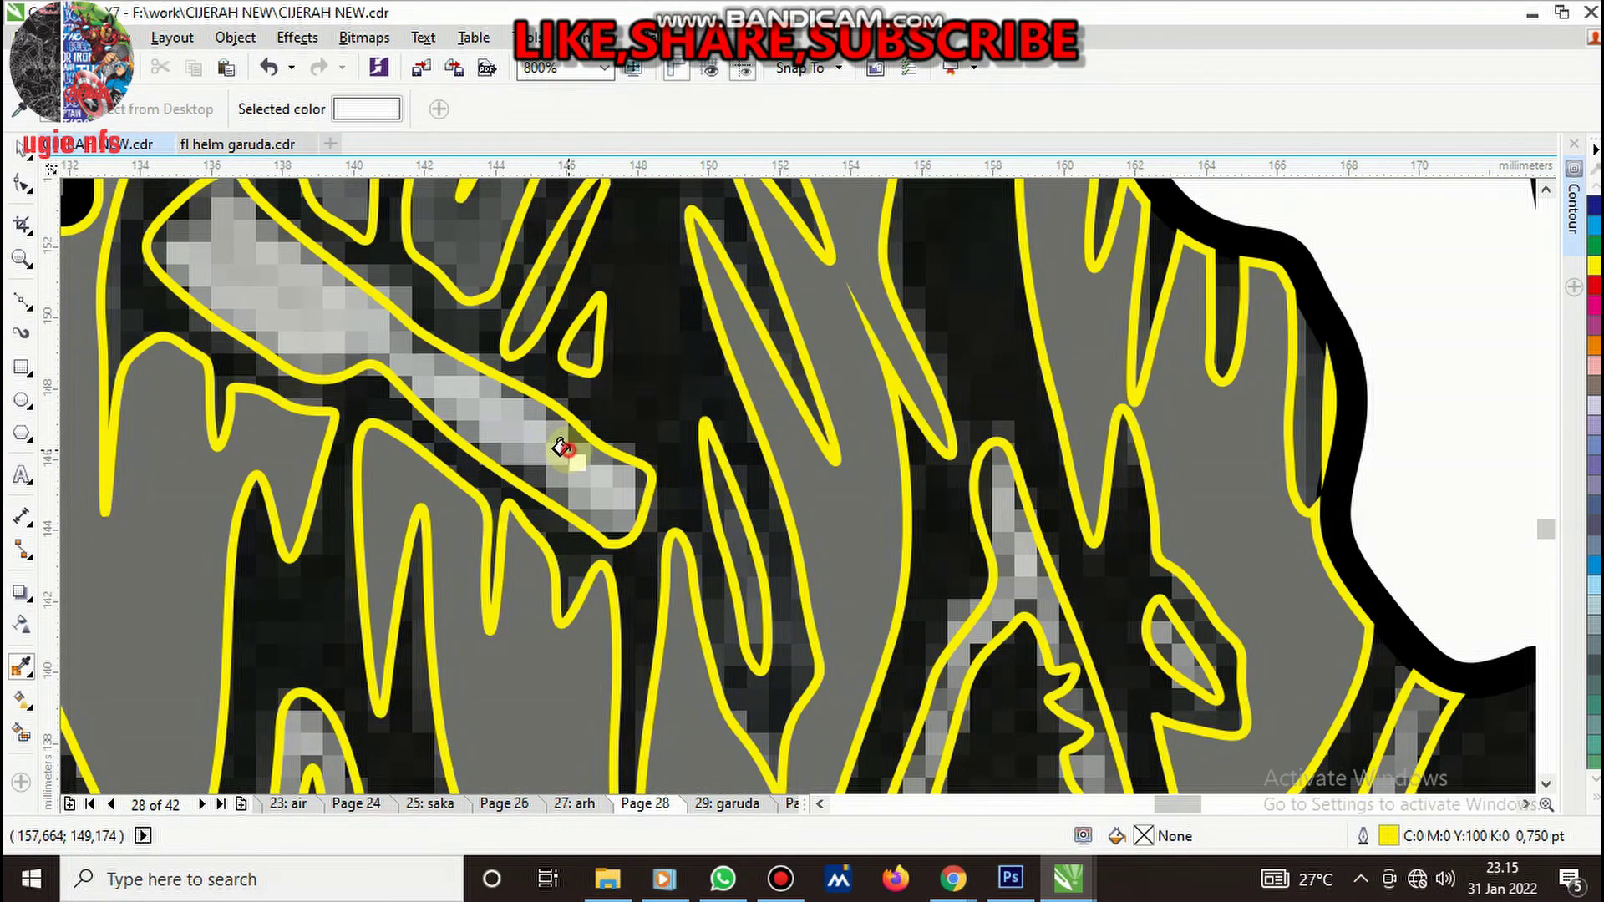
left_click(562, 449)
left_click(1027, 572)
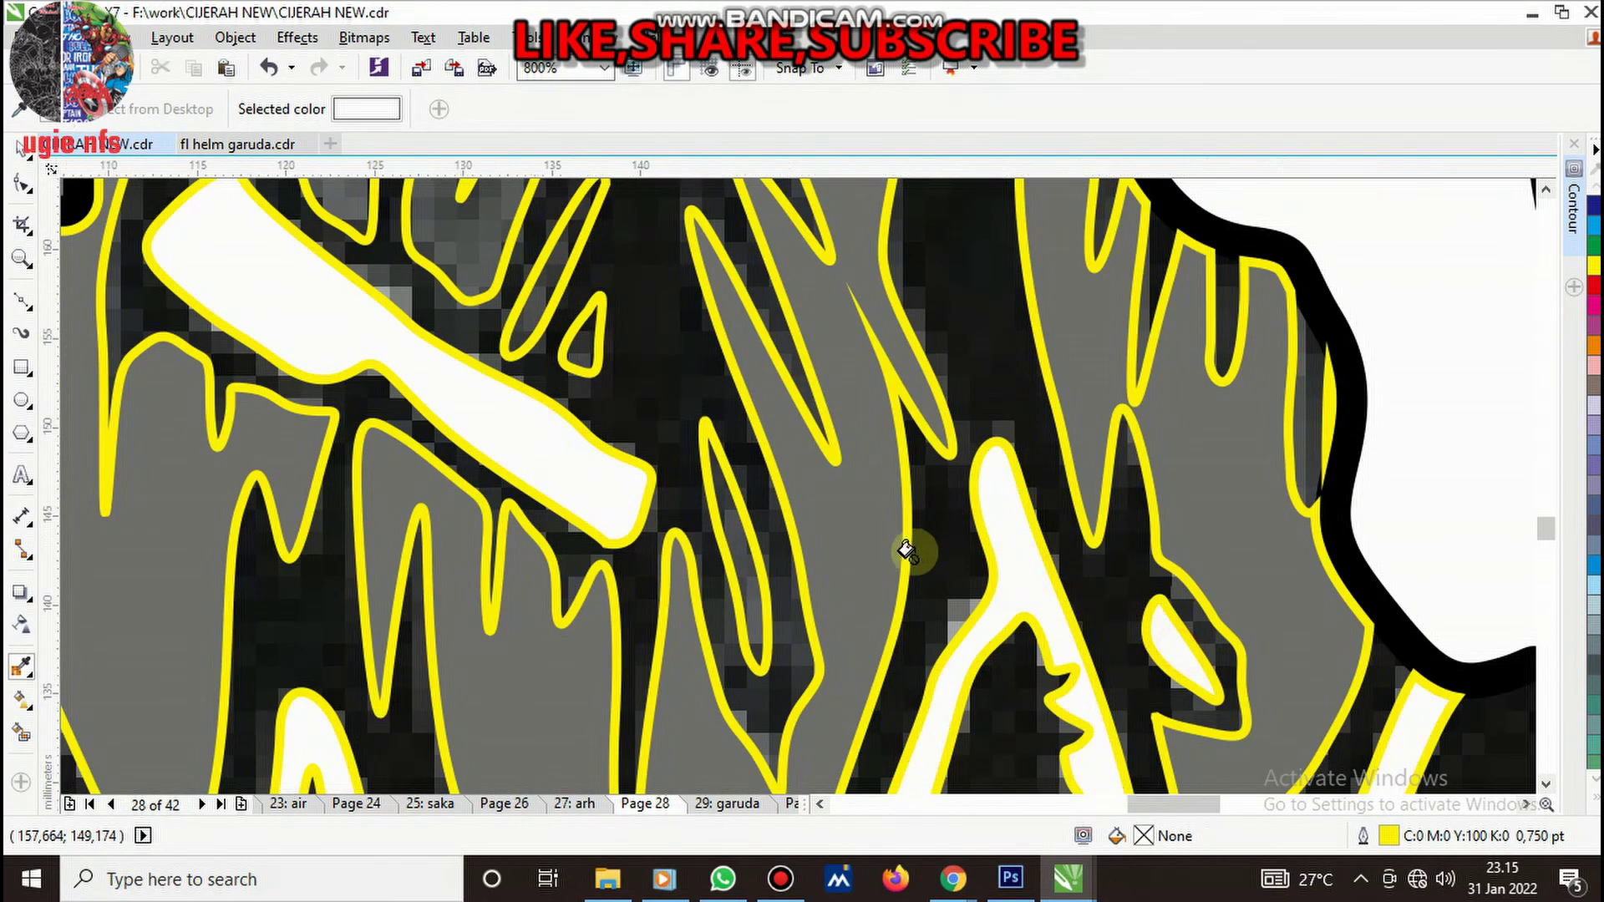
- Select the whole ARH 001 lettering group
scroll(908, 548, "down", 3)
key("space")
scroll(1119, 518, "up", 2)
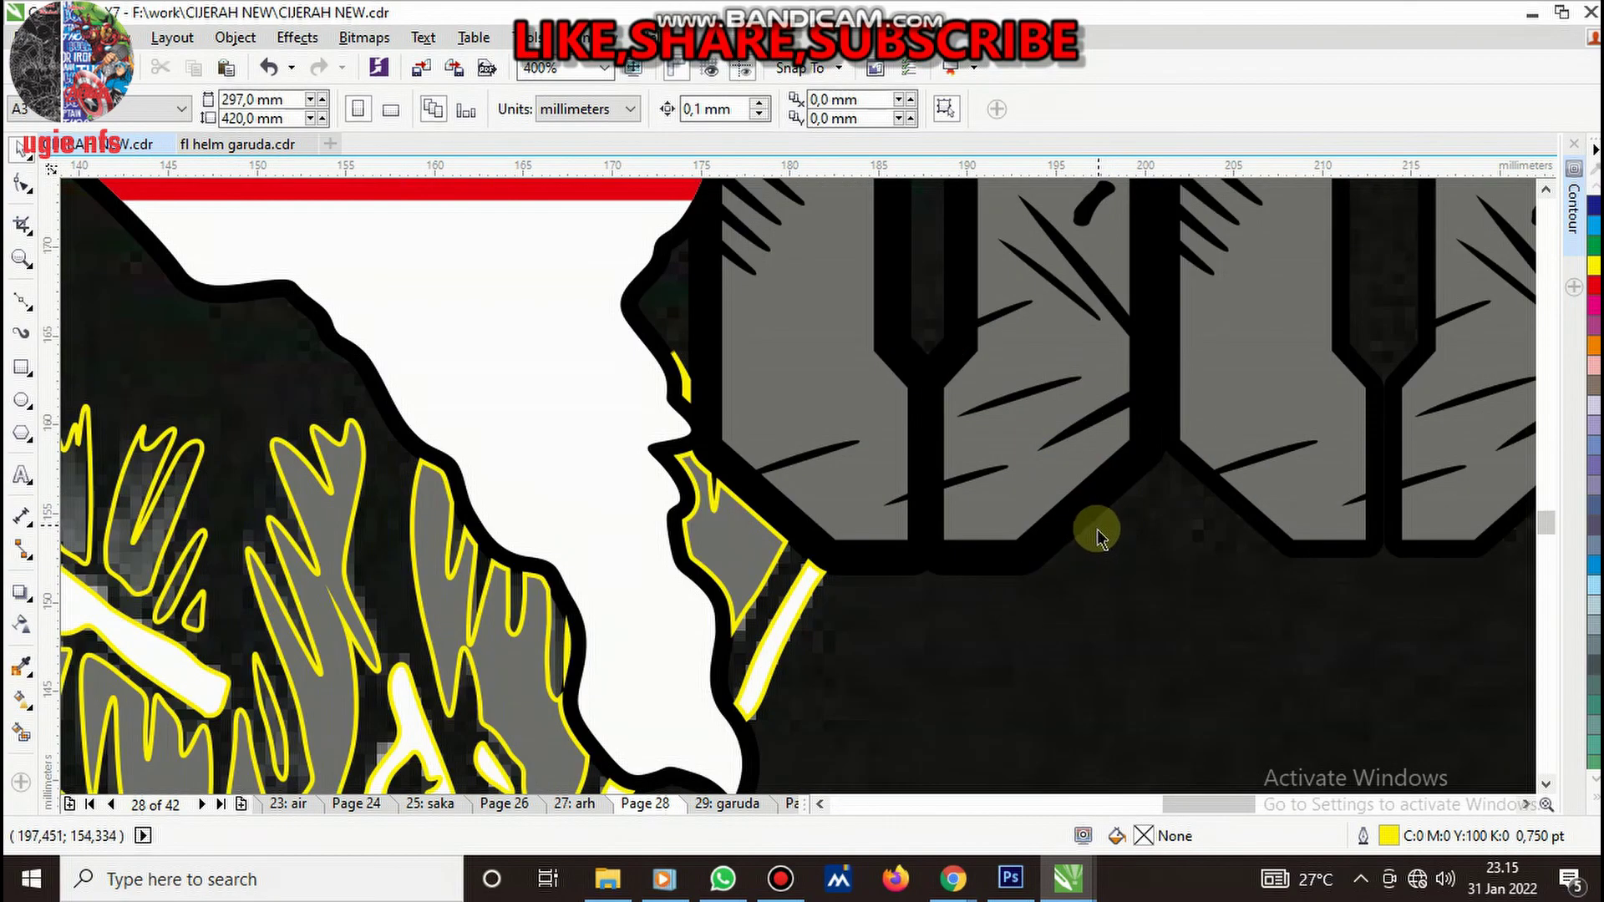
left_click(1059, 551)
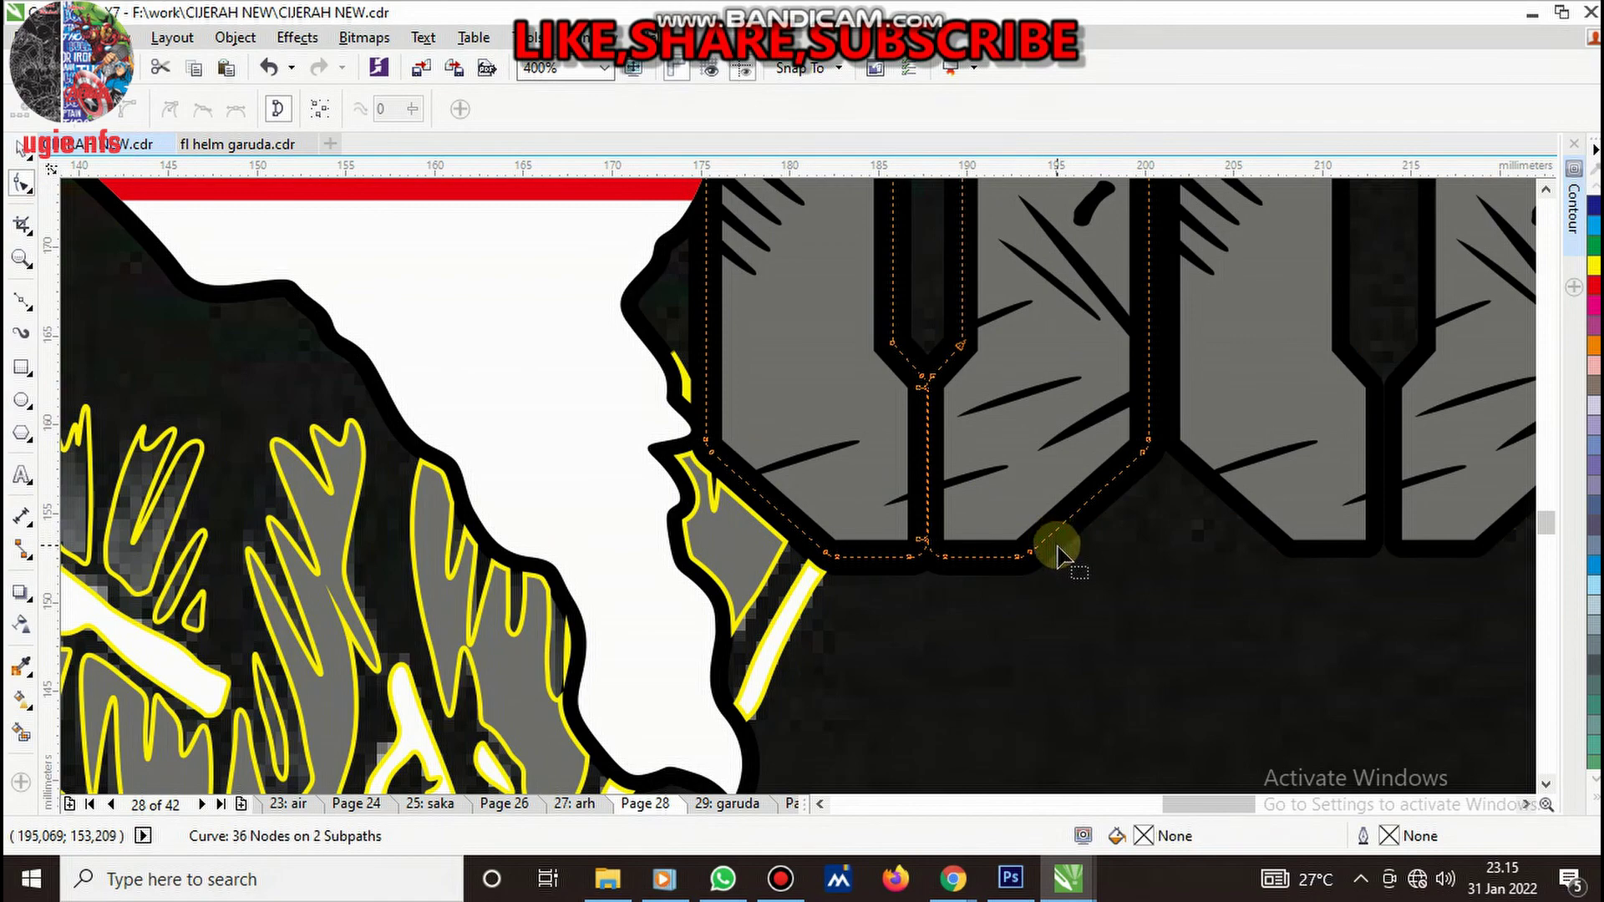
left_click(1077, 549)
key("space")
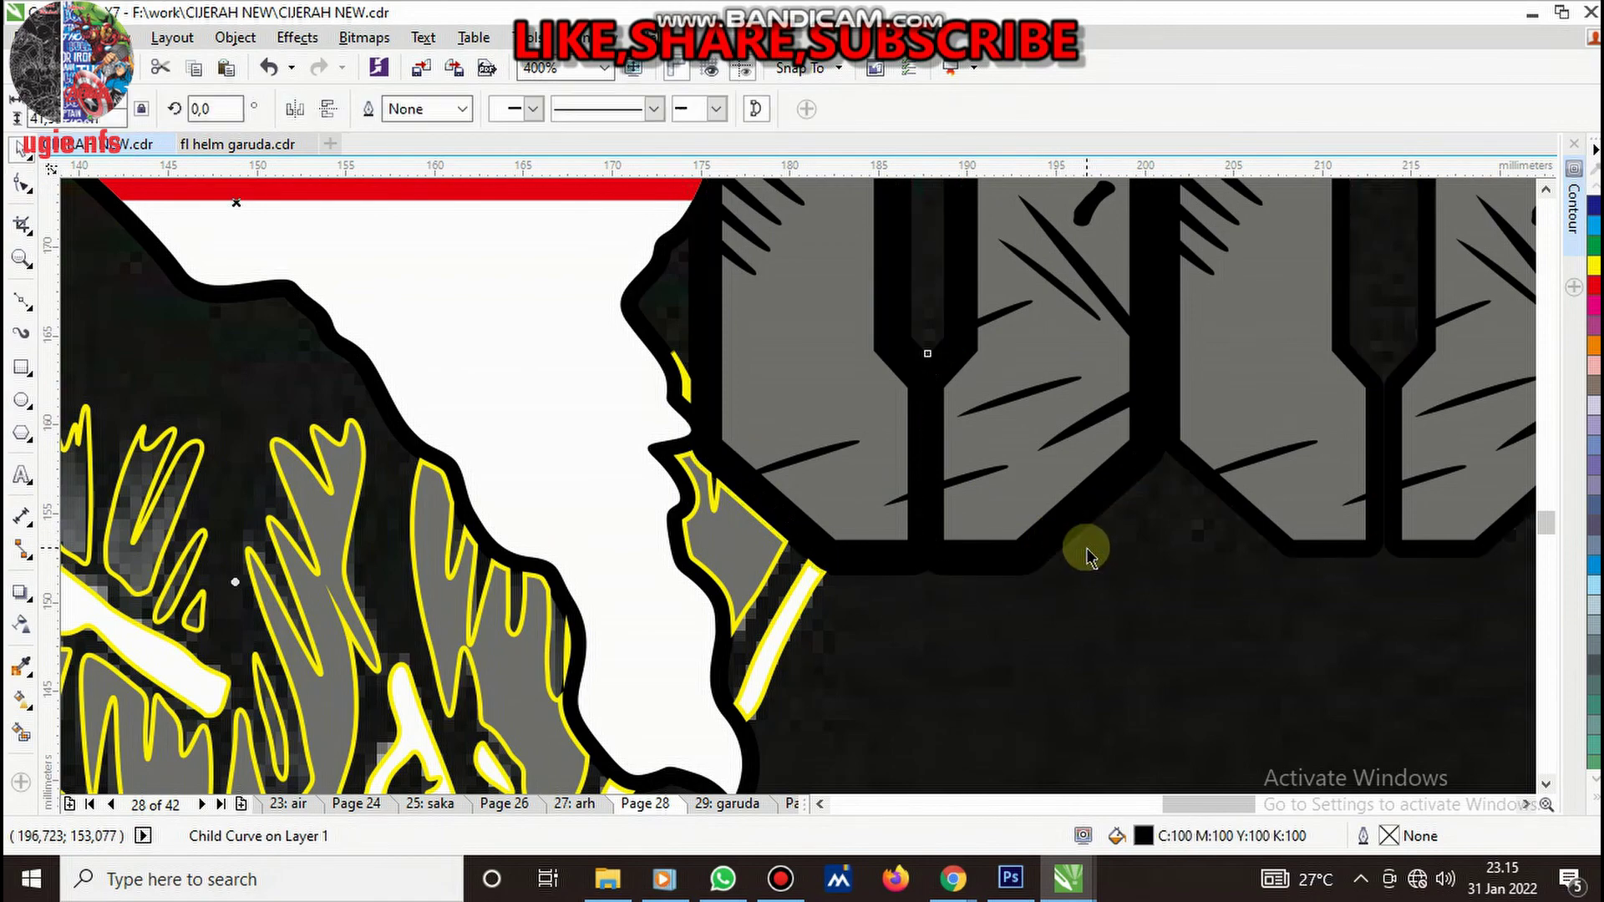
left_click(1095, 551)
- Sample the 70% Black grey and fill the small teardrop and V-shaped flame
scroll(885, 523, "down", 2)
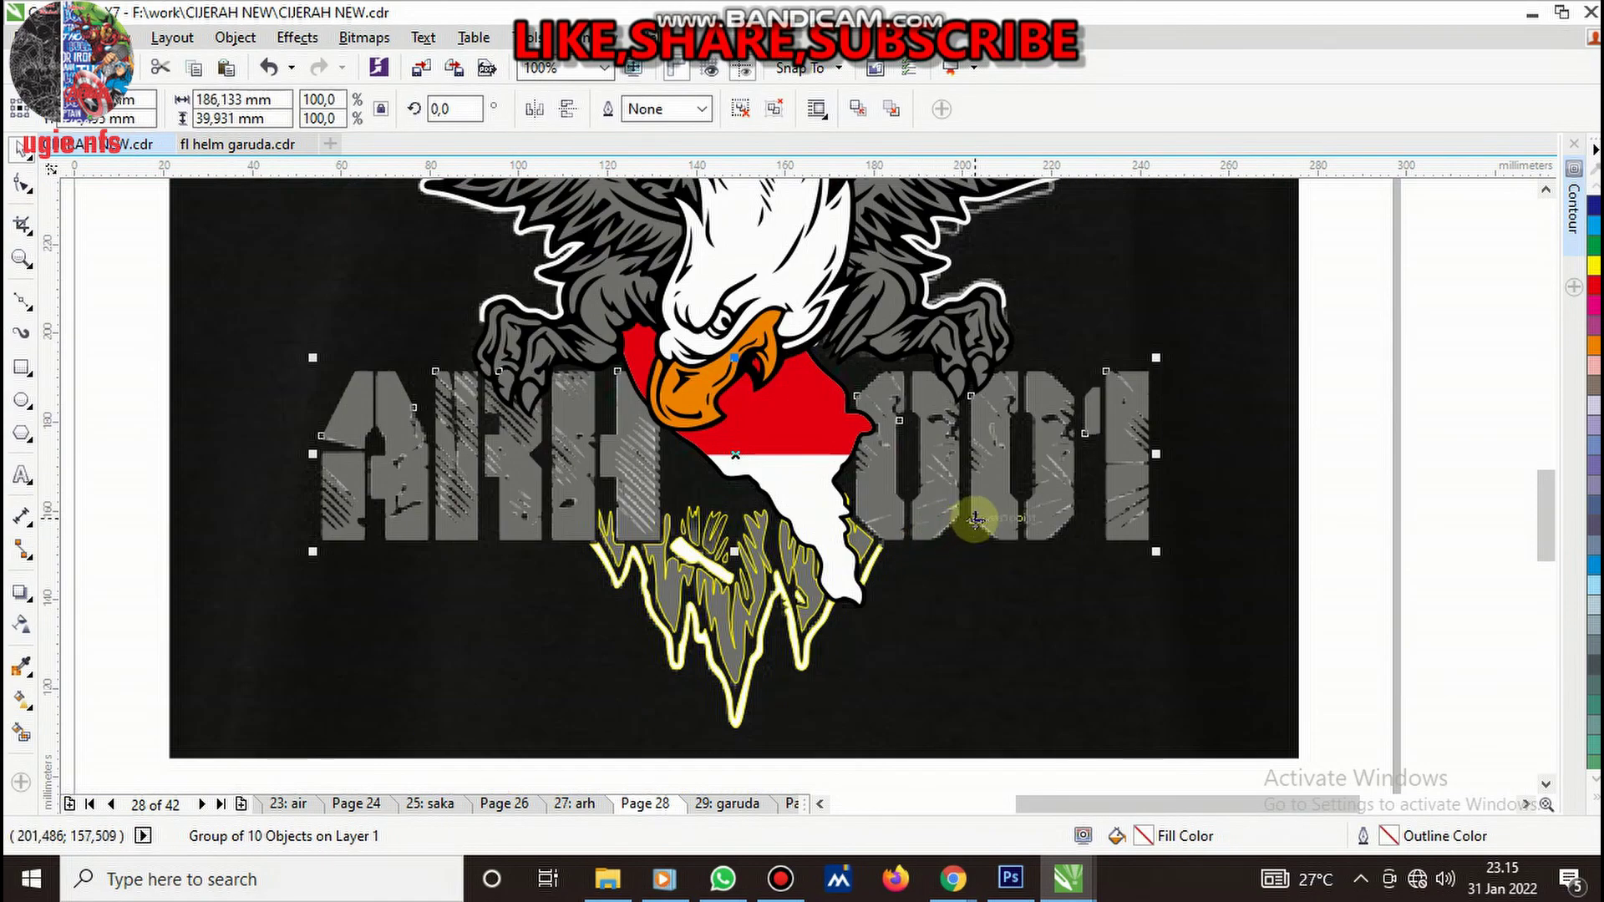
left_click(933, 521)
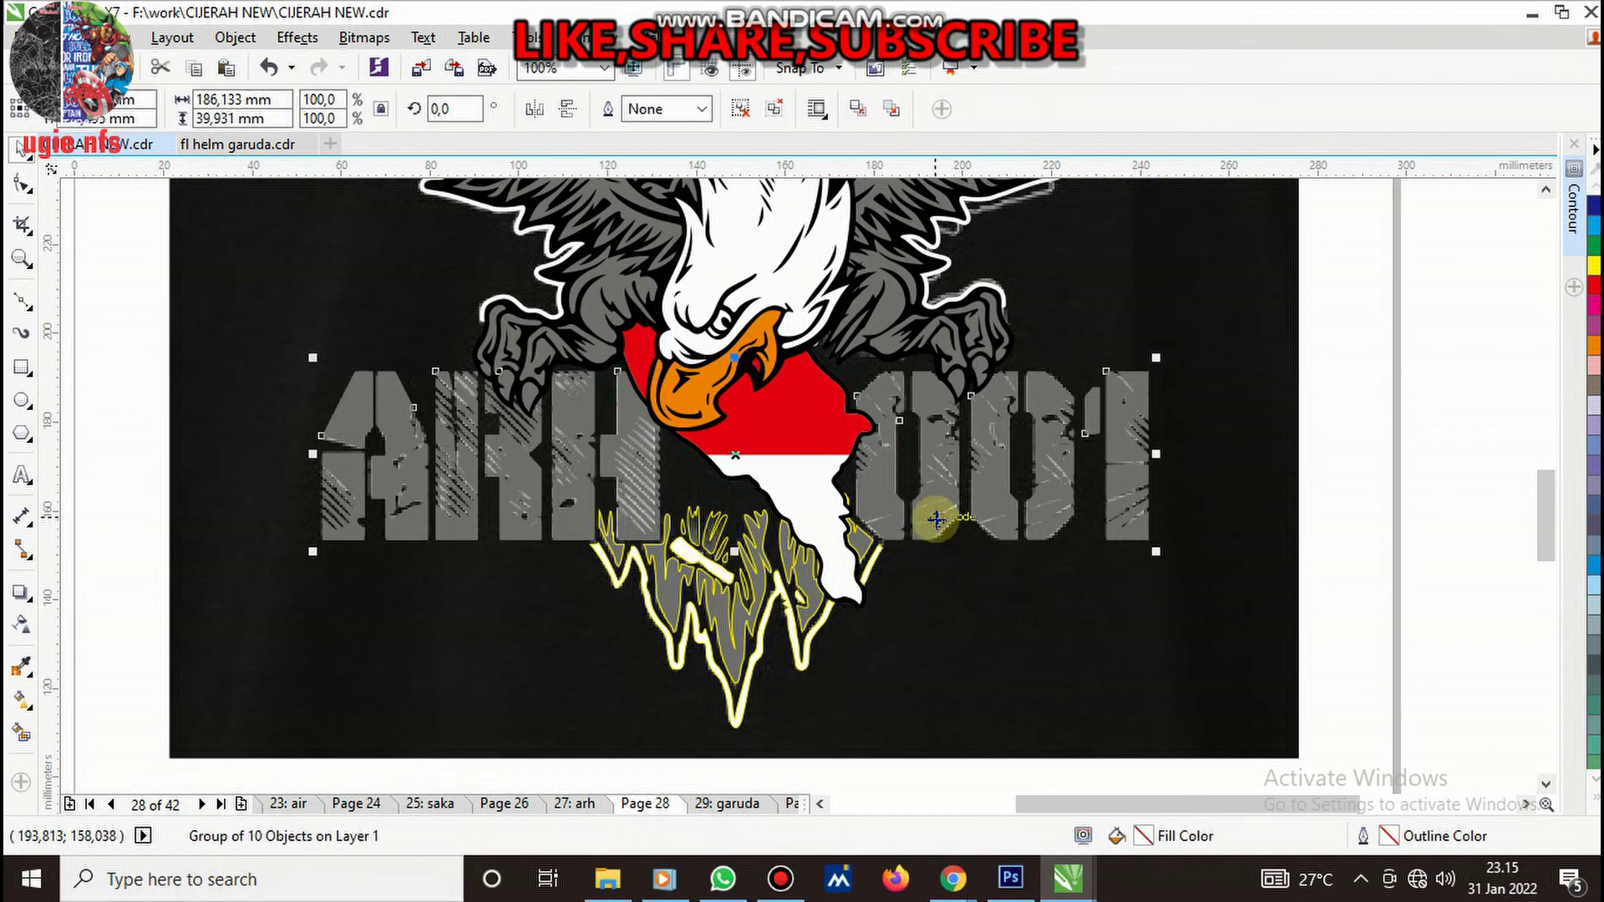
scroll(694, 575, "up", 2)
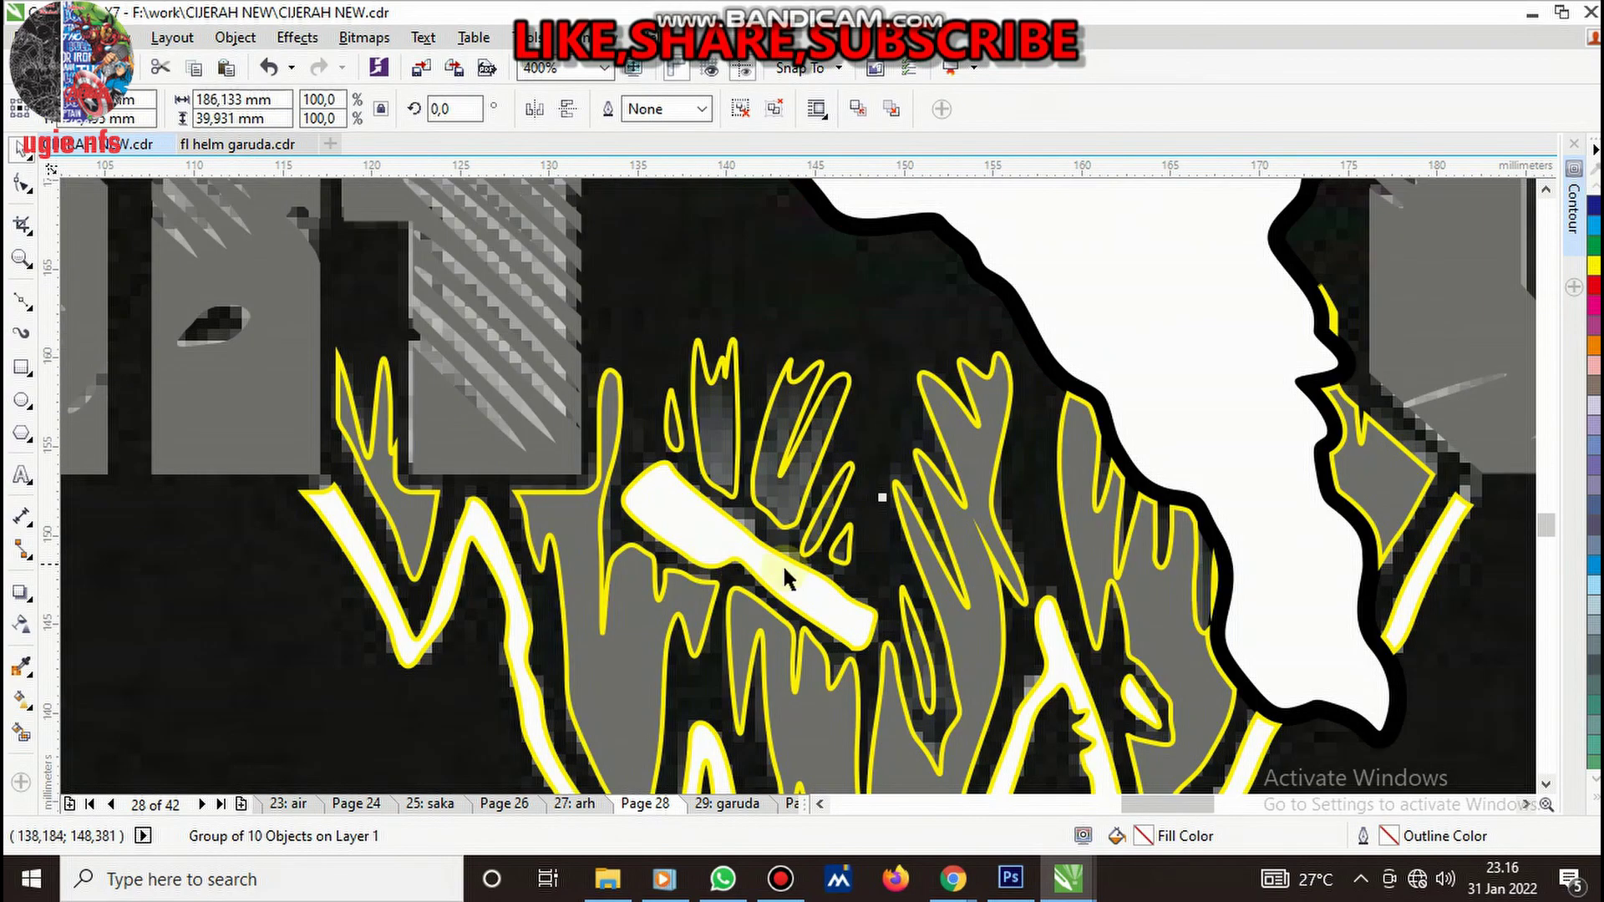
left_click(23, 666)
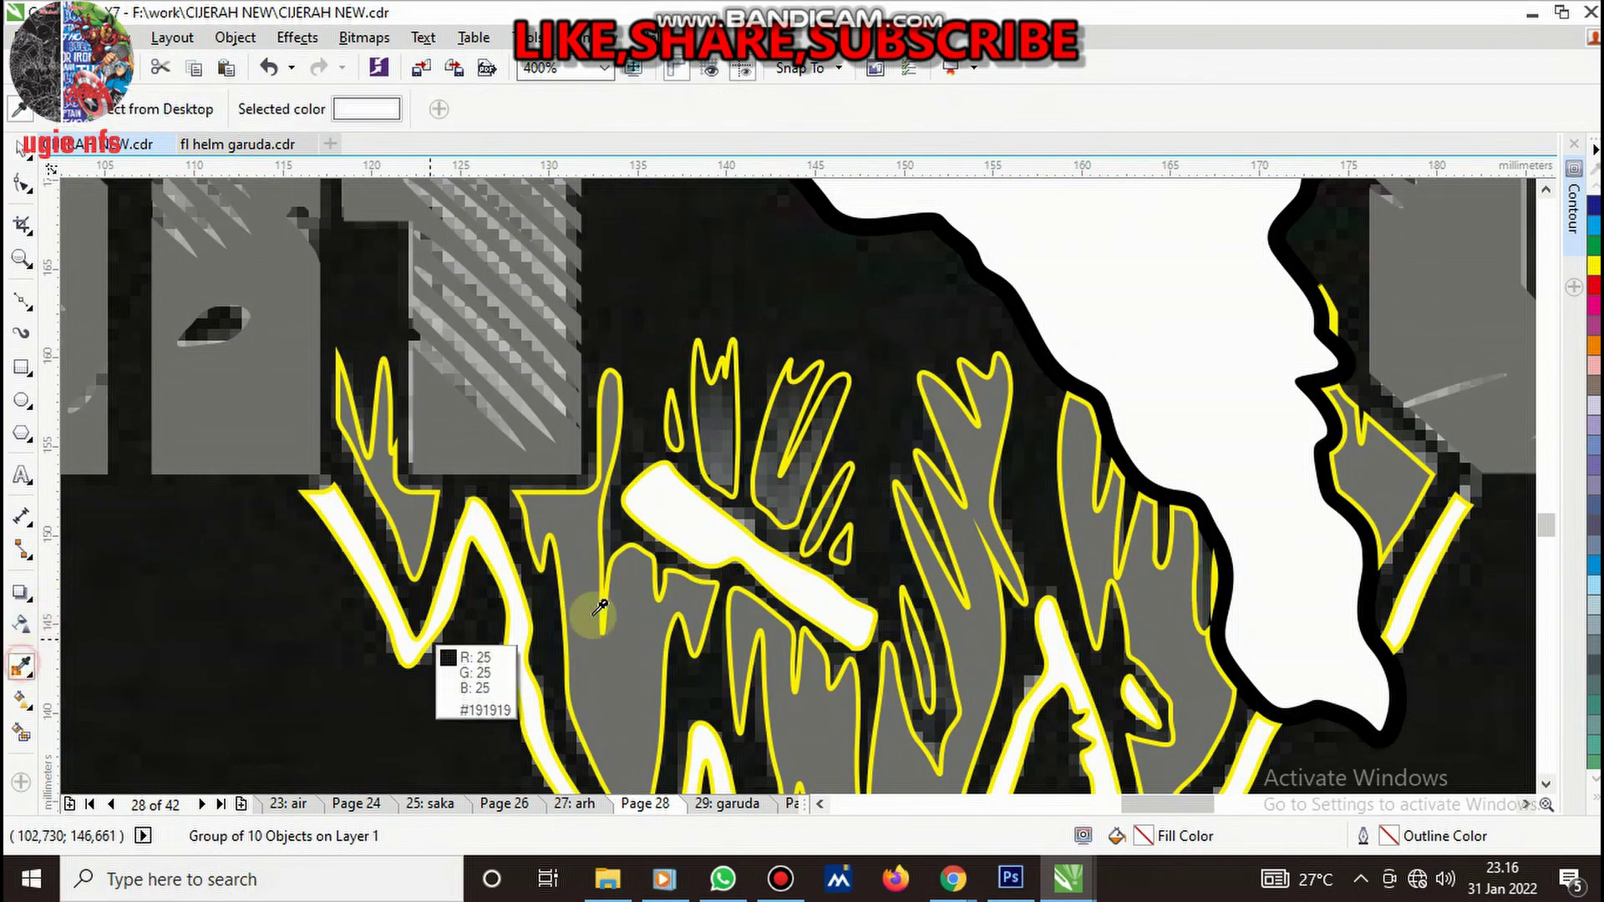
left_click(605, 660)
scroll(712, 445, "up", 2)
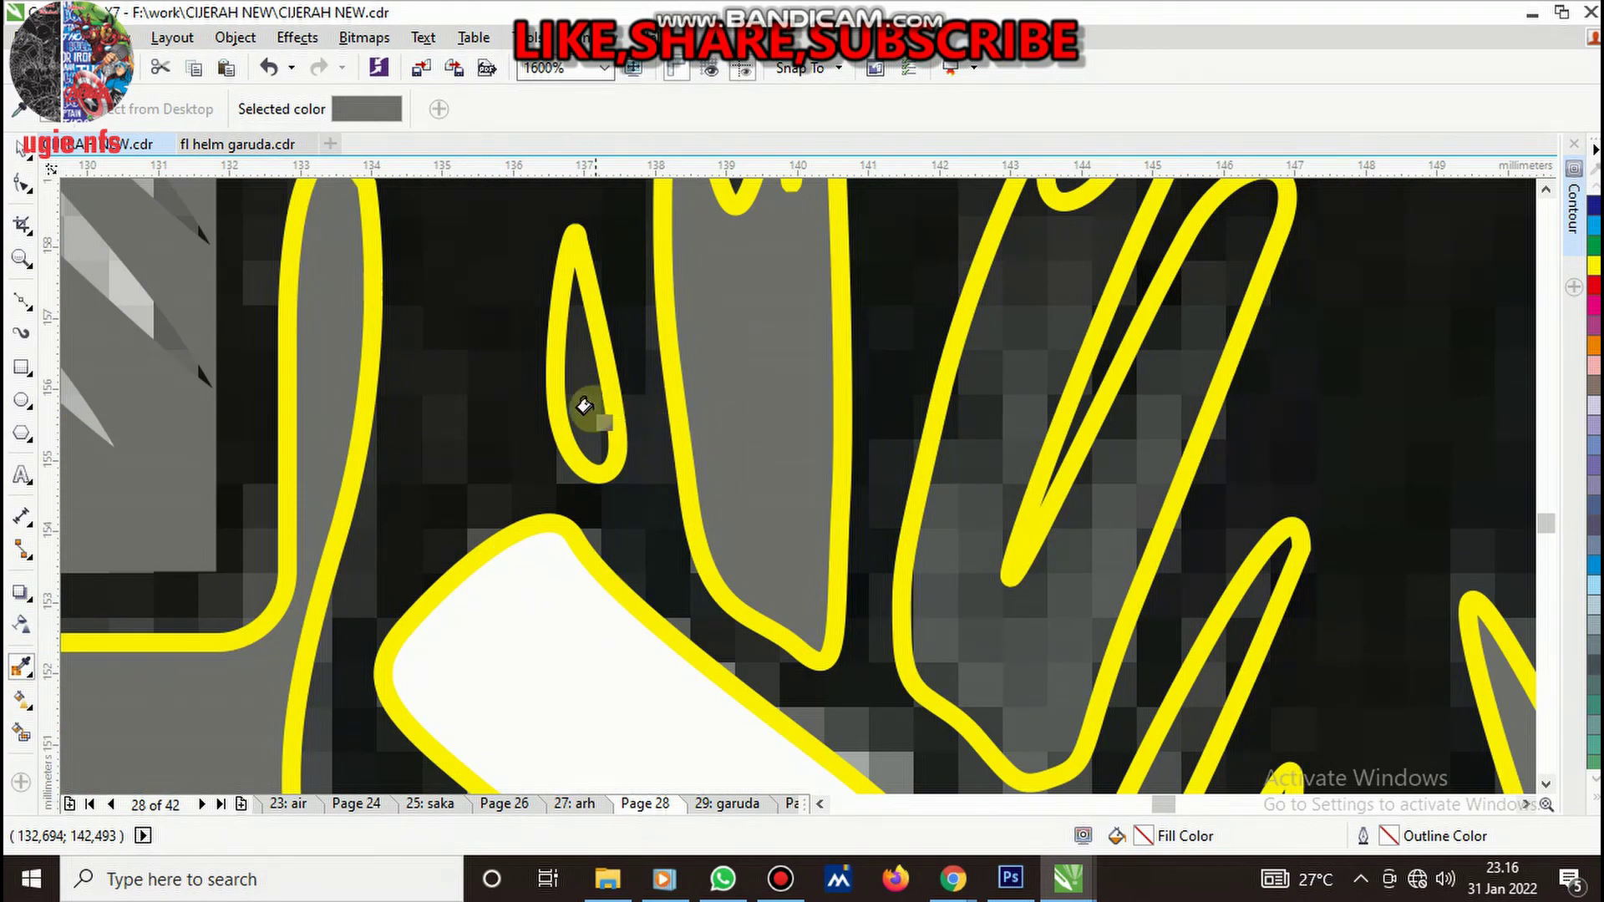
left_click(585, 407)
left_click(970, 648)
- Fill another small teardrop and the long narrow flame with the same grey
scroll(870, 459, "down", 2)
scroll(1057, 648, "up", 2)
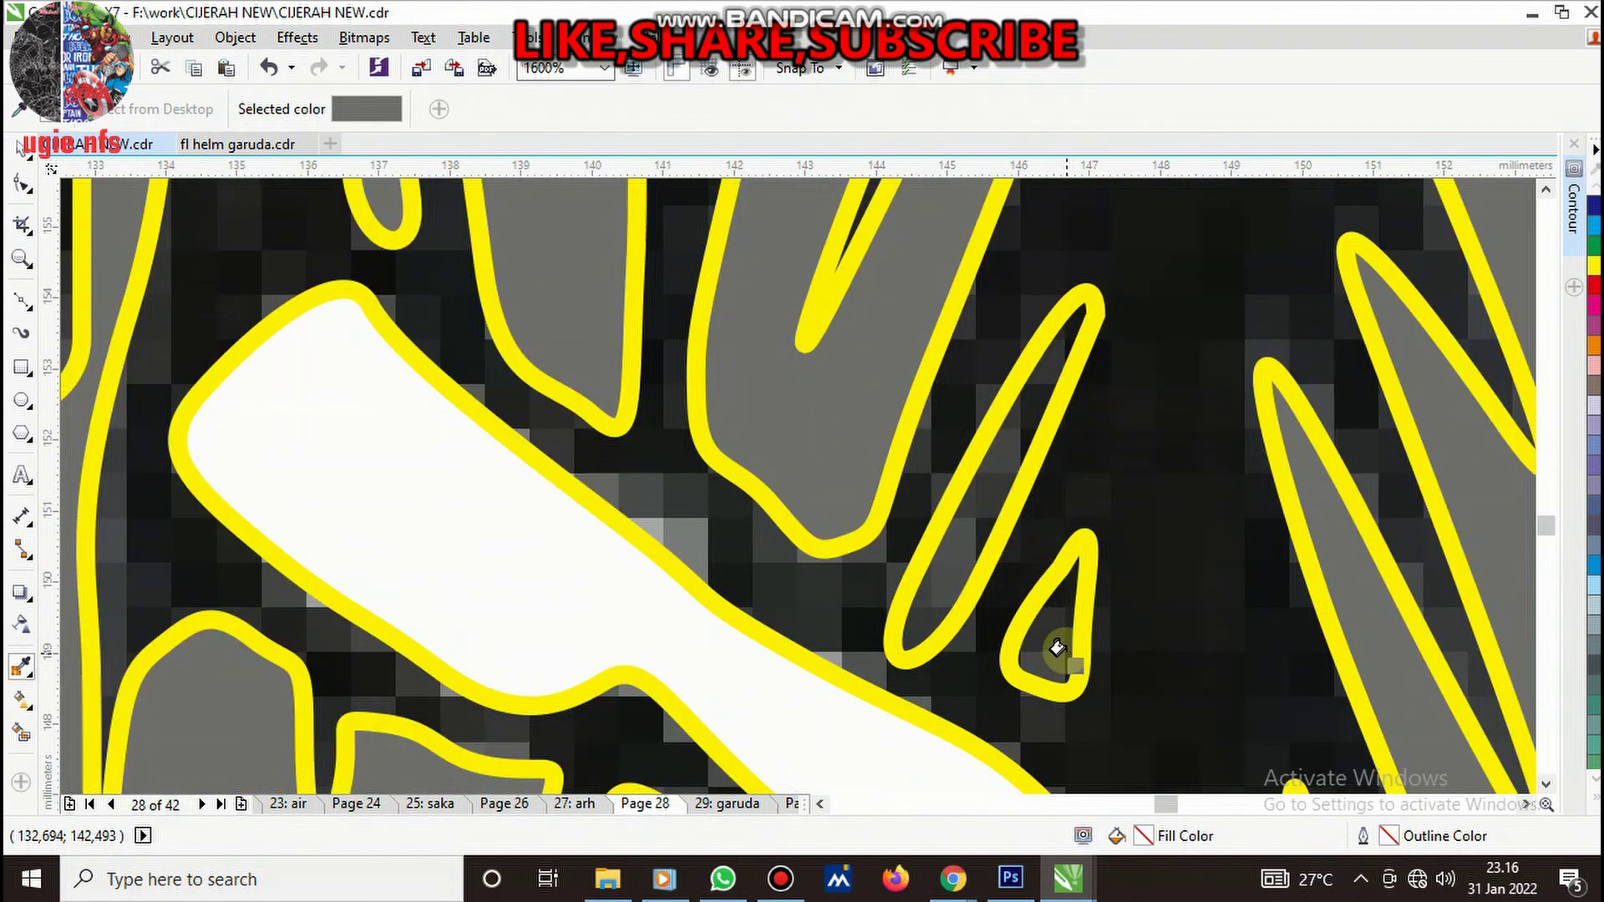
left_click(1057, 648)
left_click(966, 562)
scroll(769, 530, "down", 1)
scroll(777, 533, "down", 1)
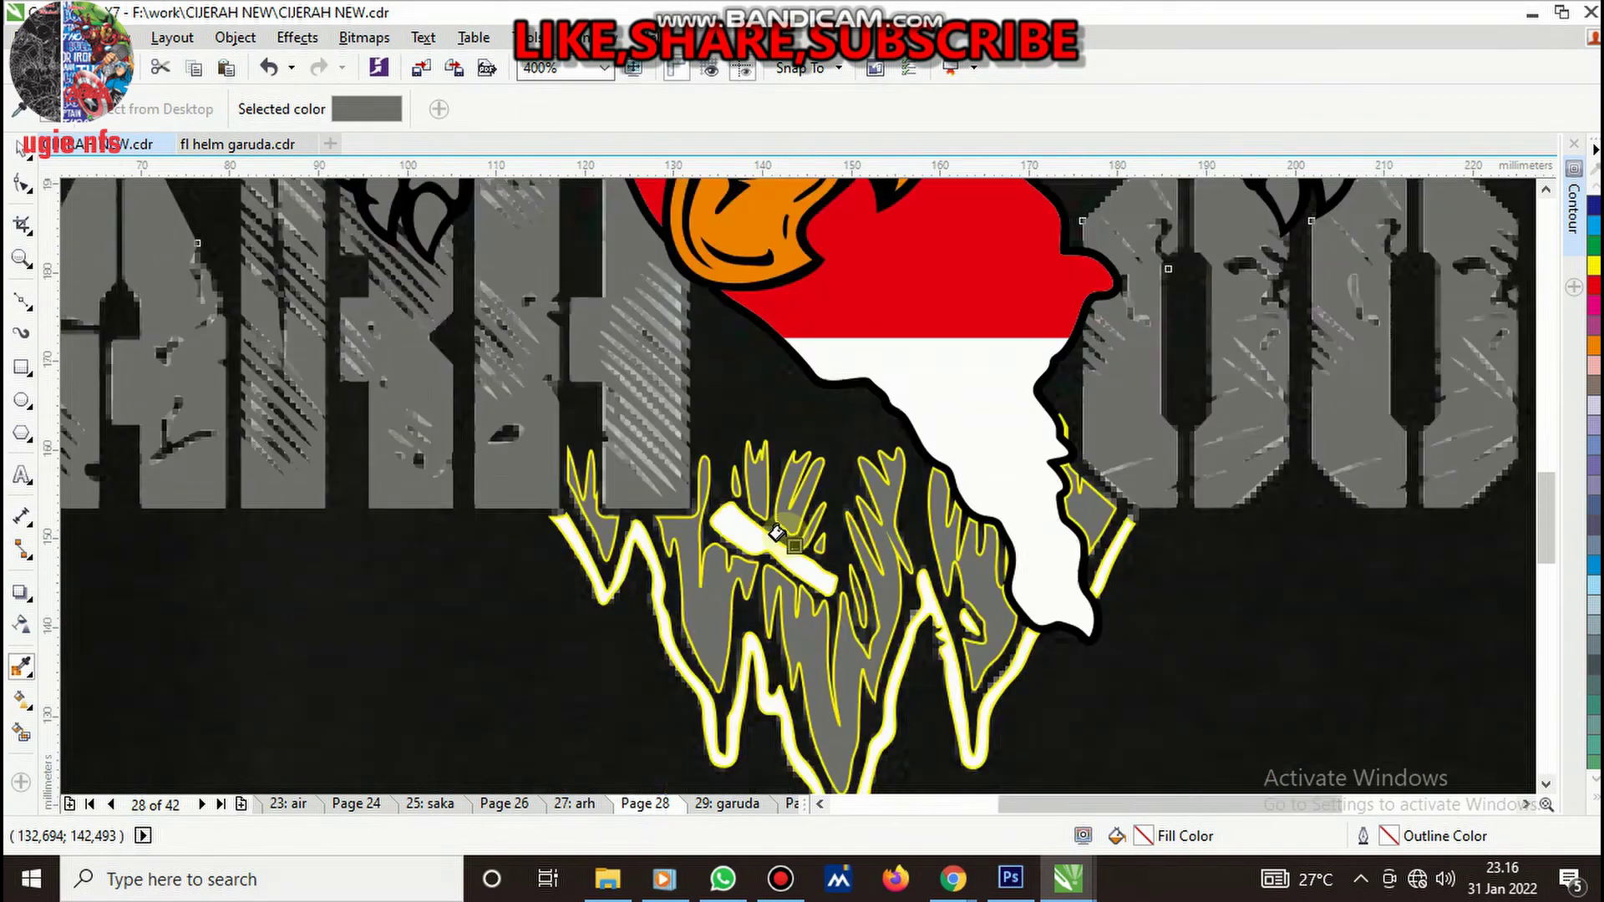
scroll(777, 533, "down", 2)
key("space")
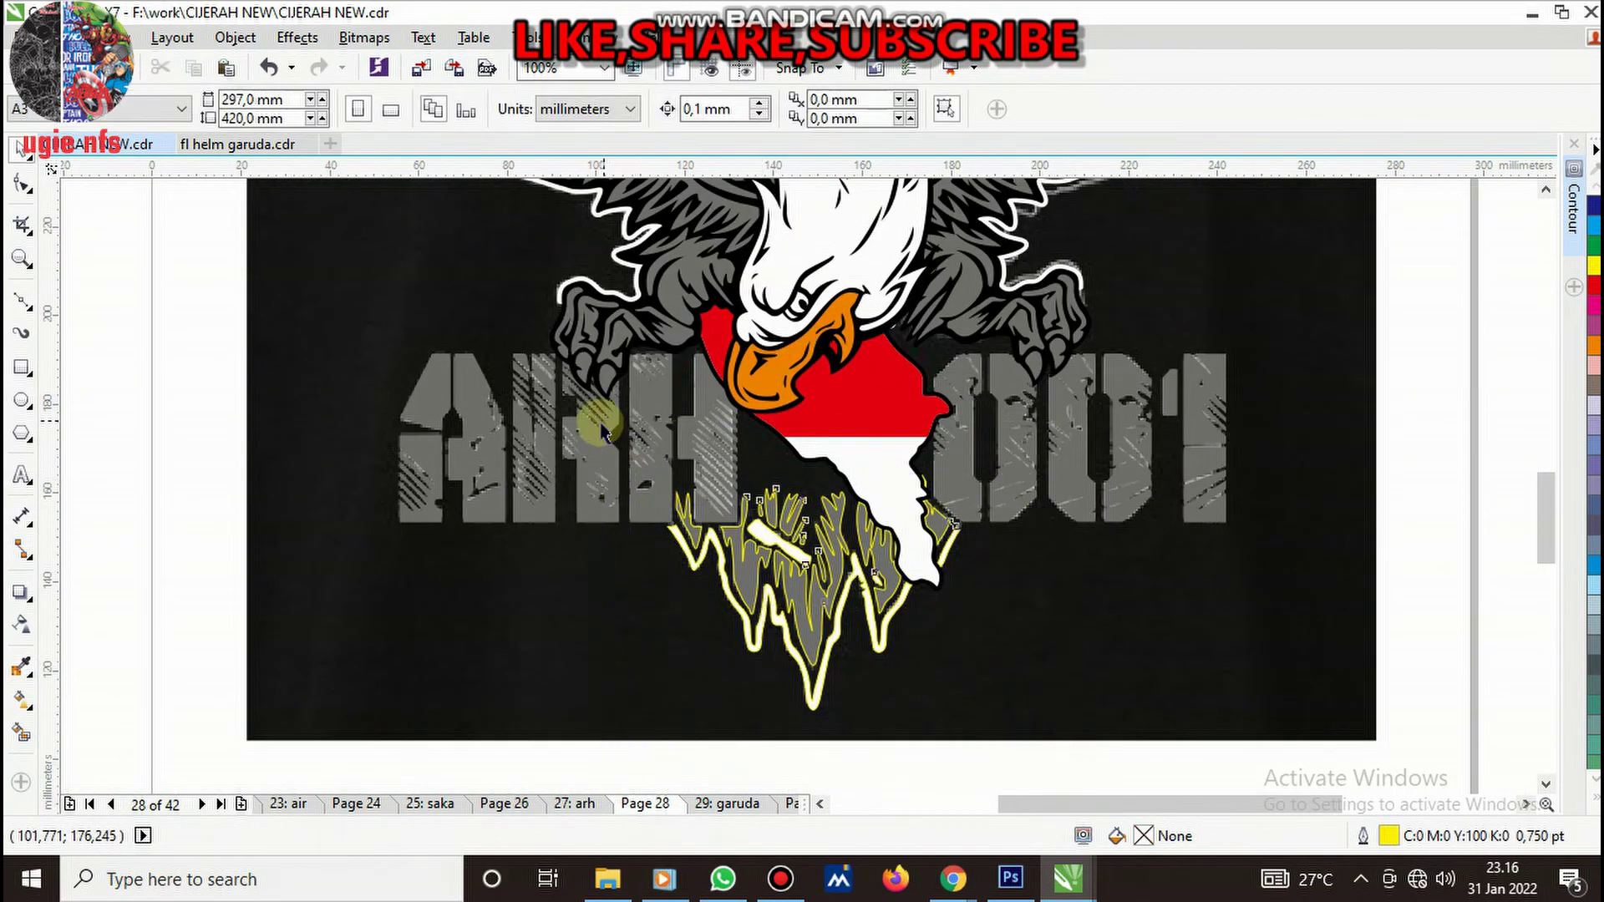
- Group the twelve drip shapes and deselect them
key("ctrl+g")
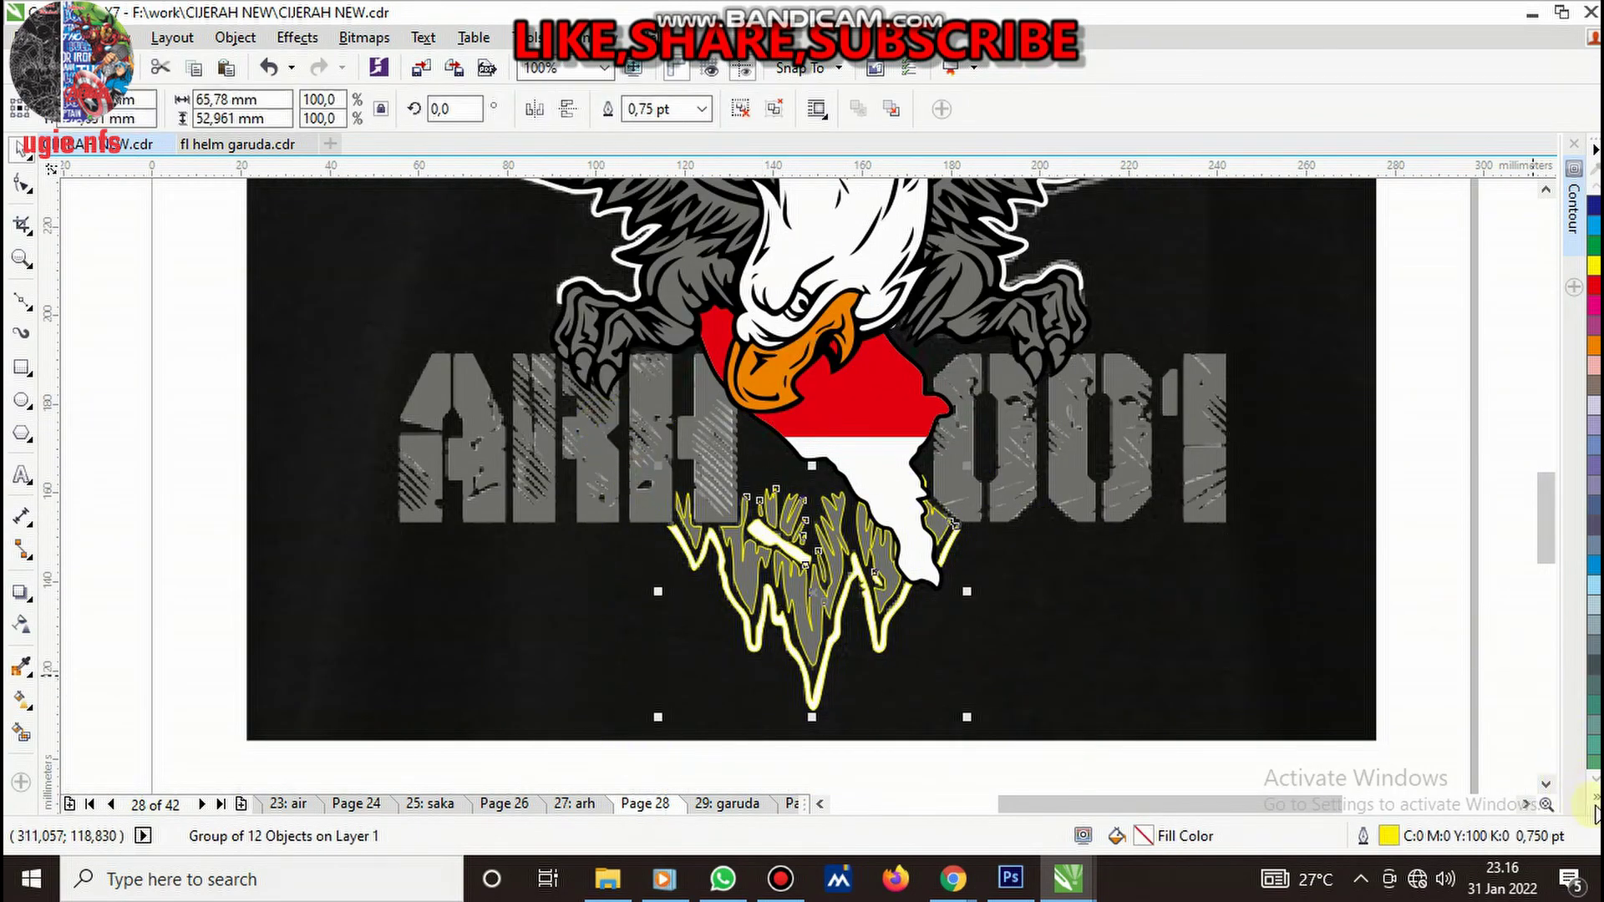
left_click(1594, 812)
left_click(1187, 631)
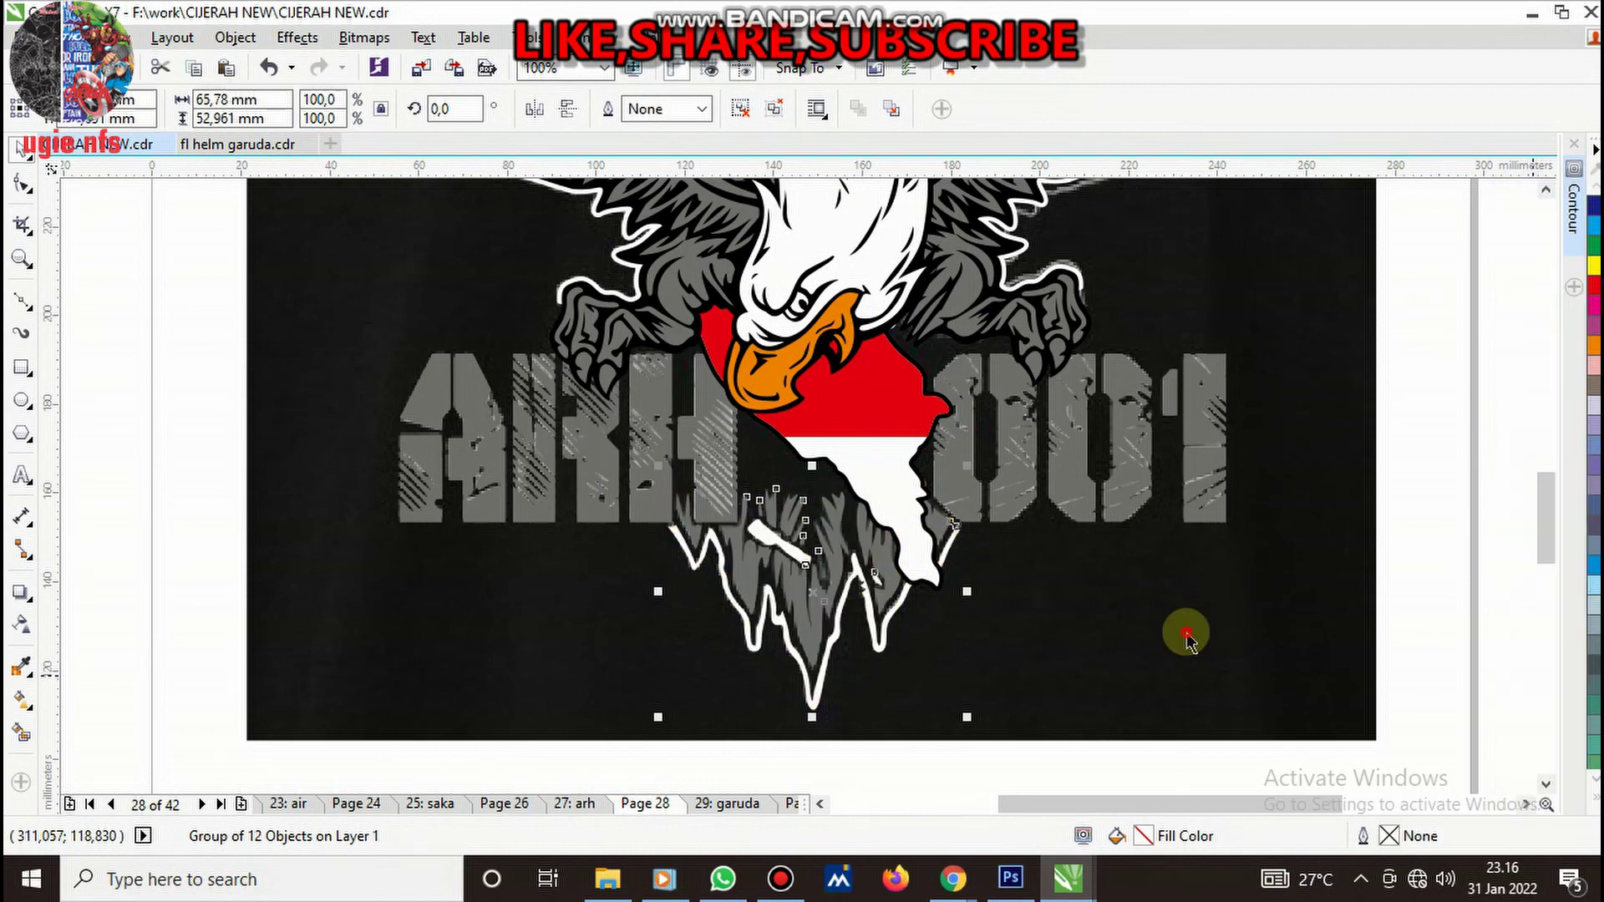
scroll(1095, 447, "down", 2)
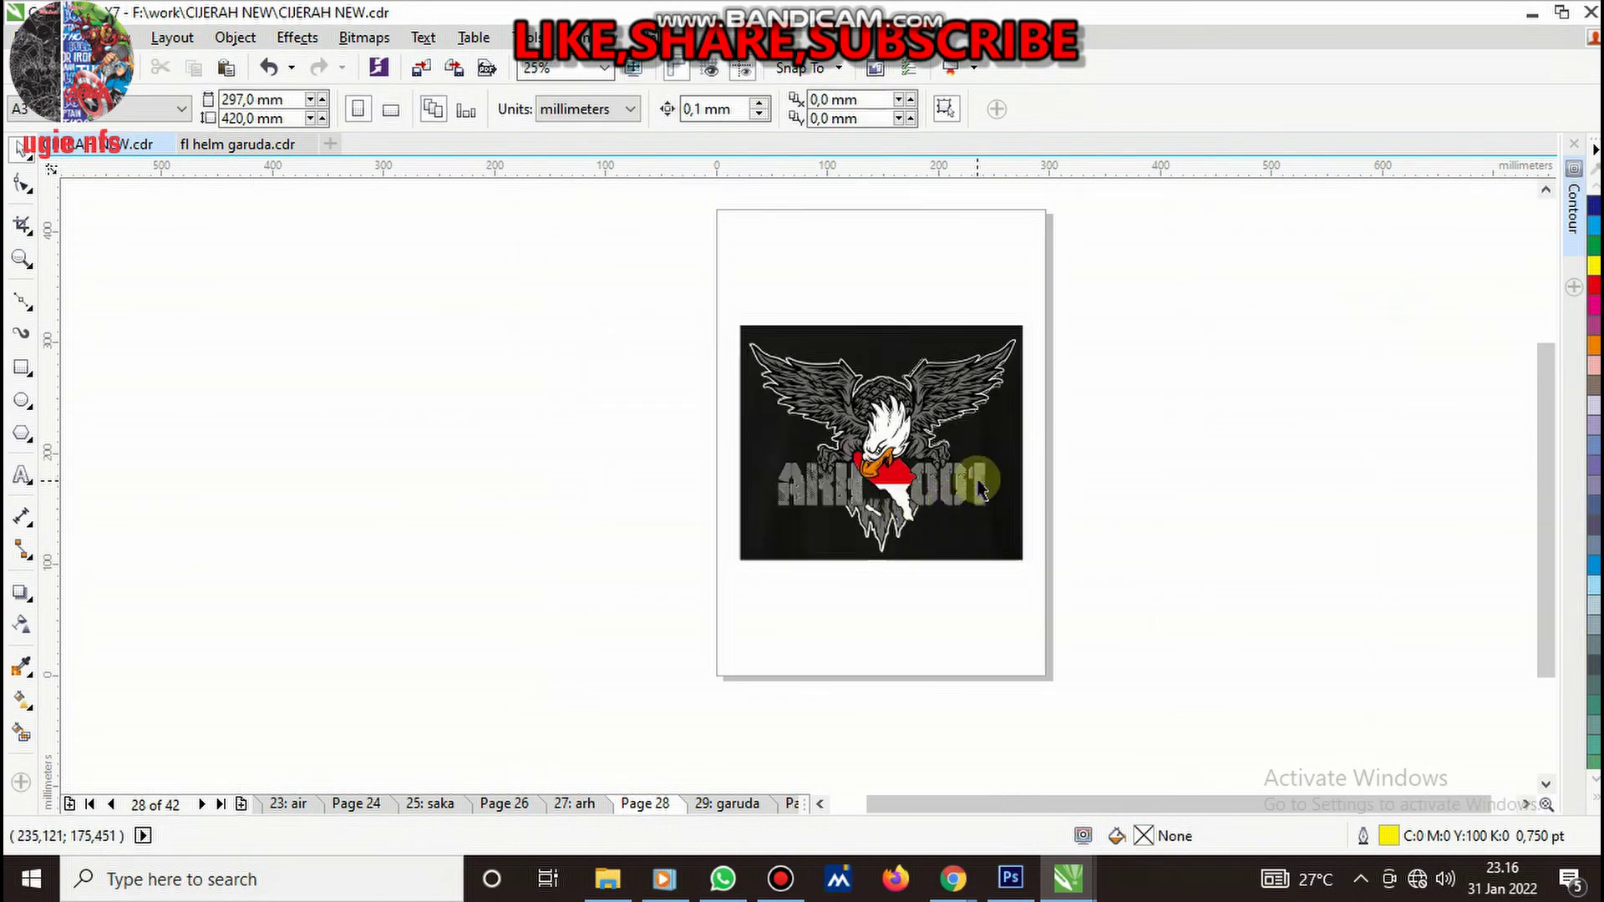
scroll(963, 489, "up", 1)
- Try a contour on the 001 lettering group, then undo it
scroll(961, 484, "up", 2)
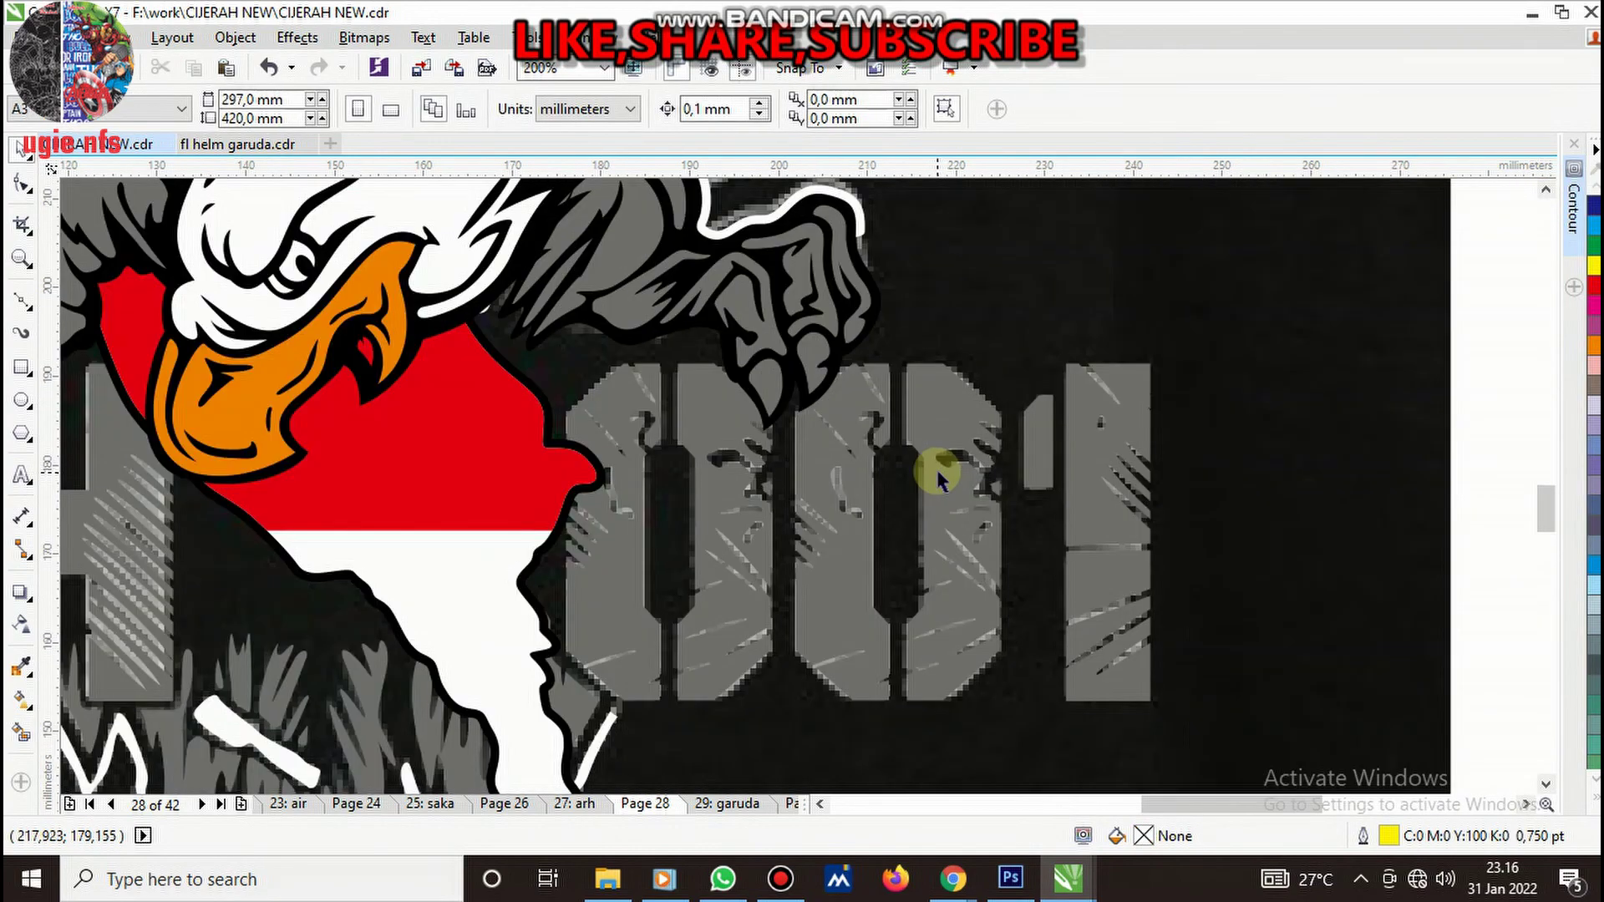
left_click(929, 414)
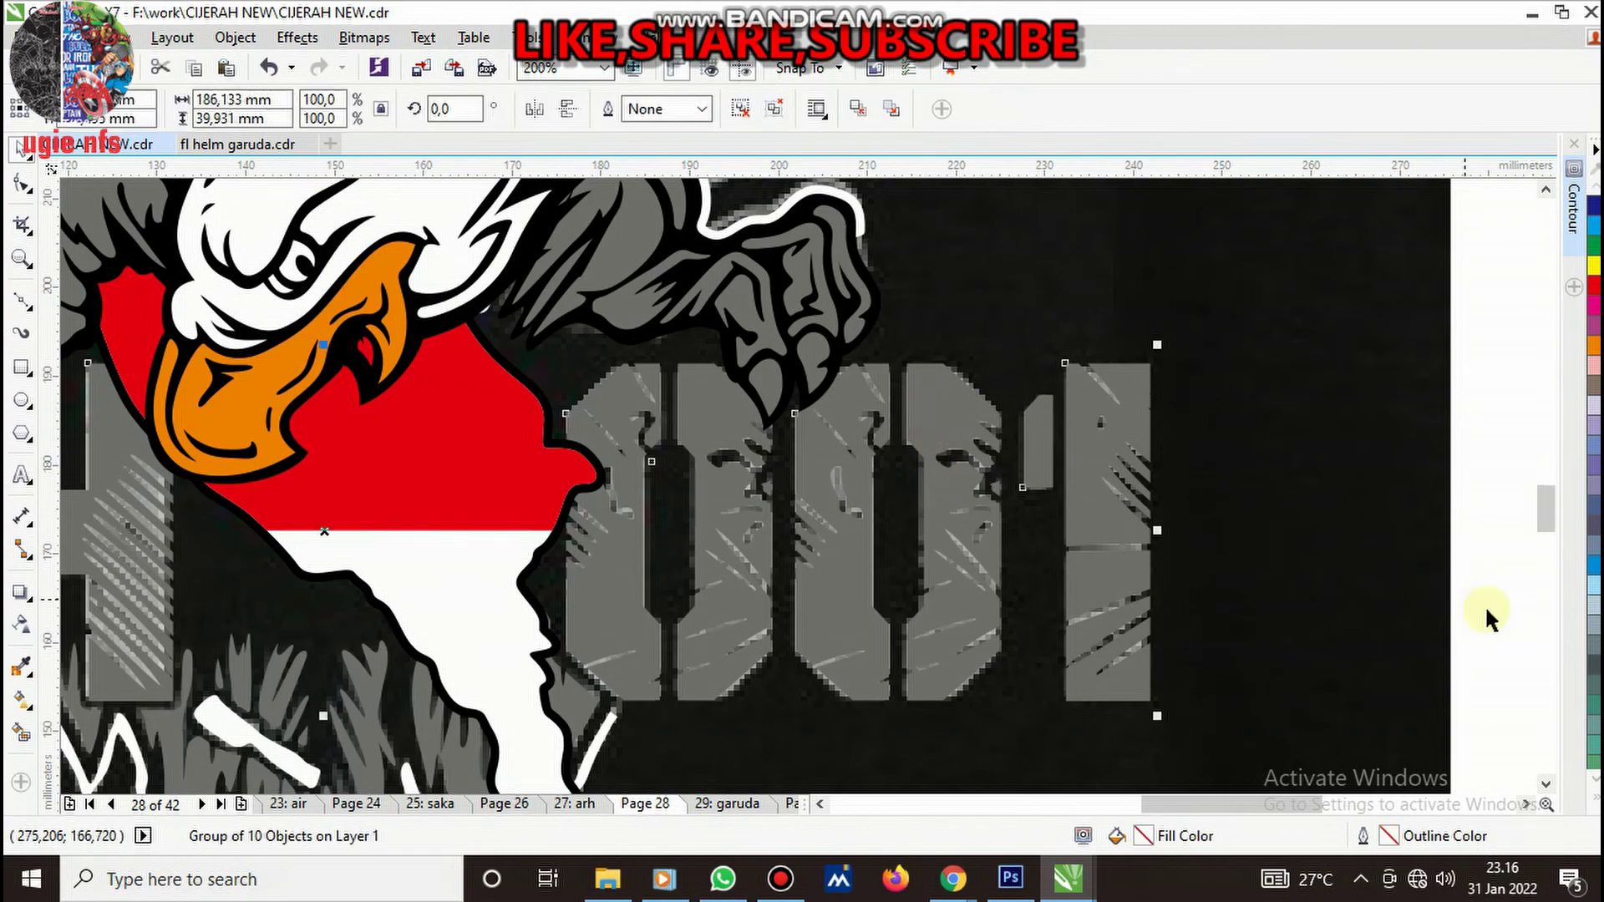
left_click(1571, 209)
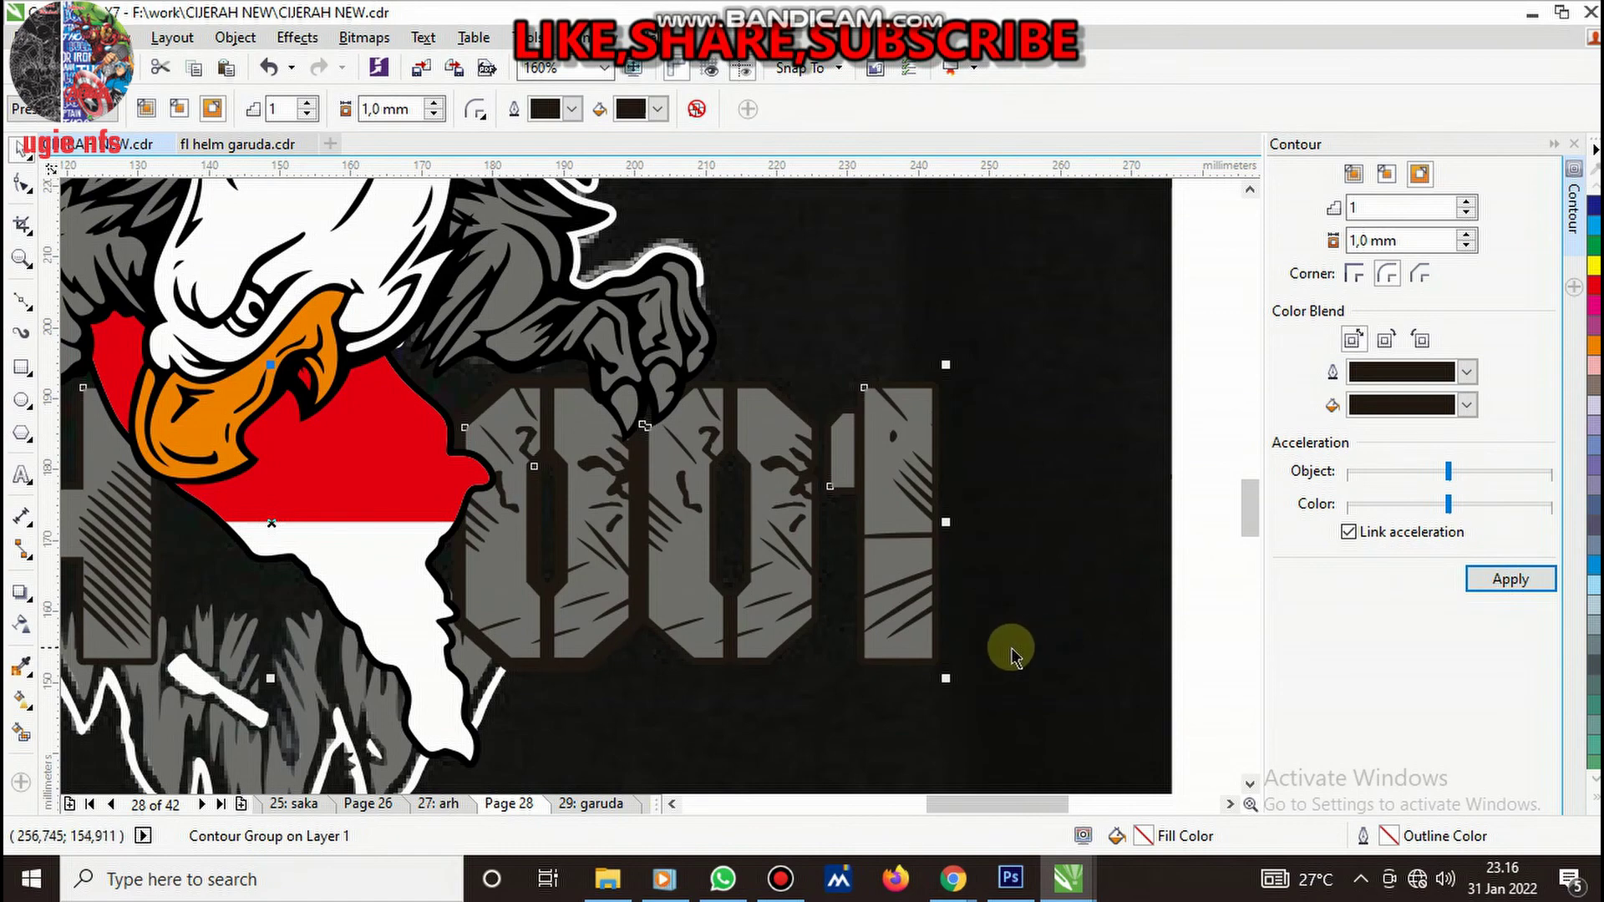
scroll(585, 642, "up", 3)
scroll(651, 651, "up", 2)
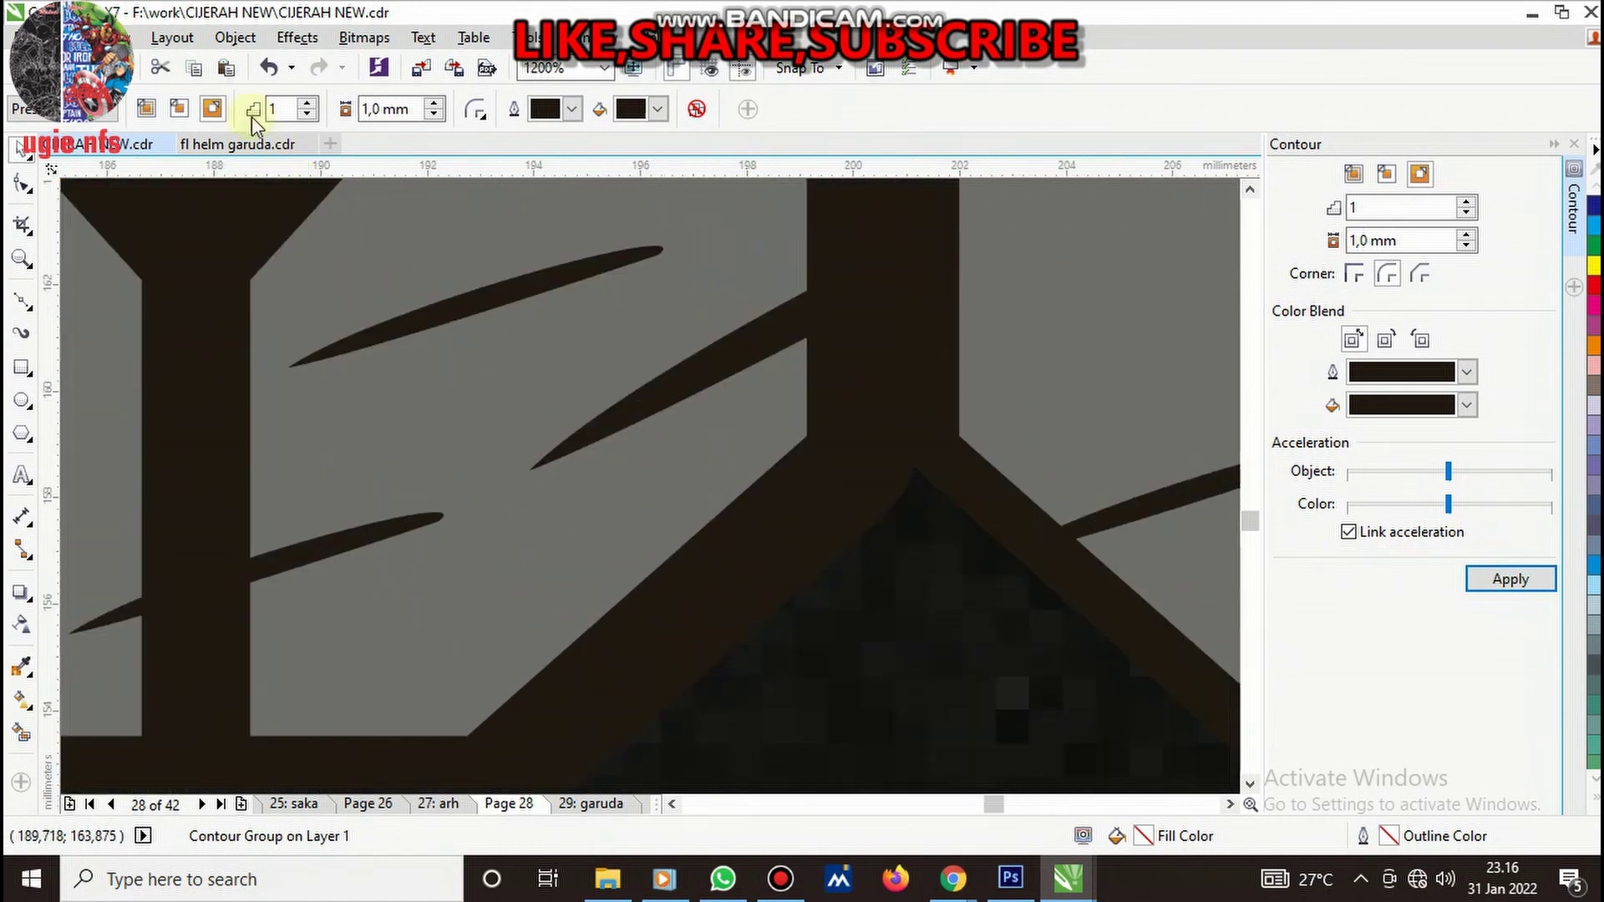
left_click(267, 67)
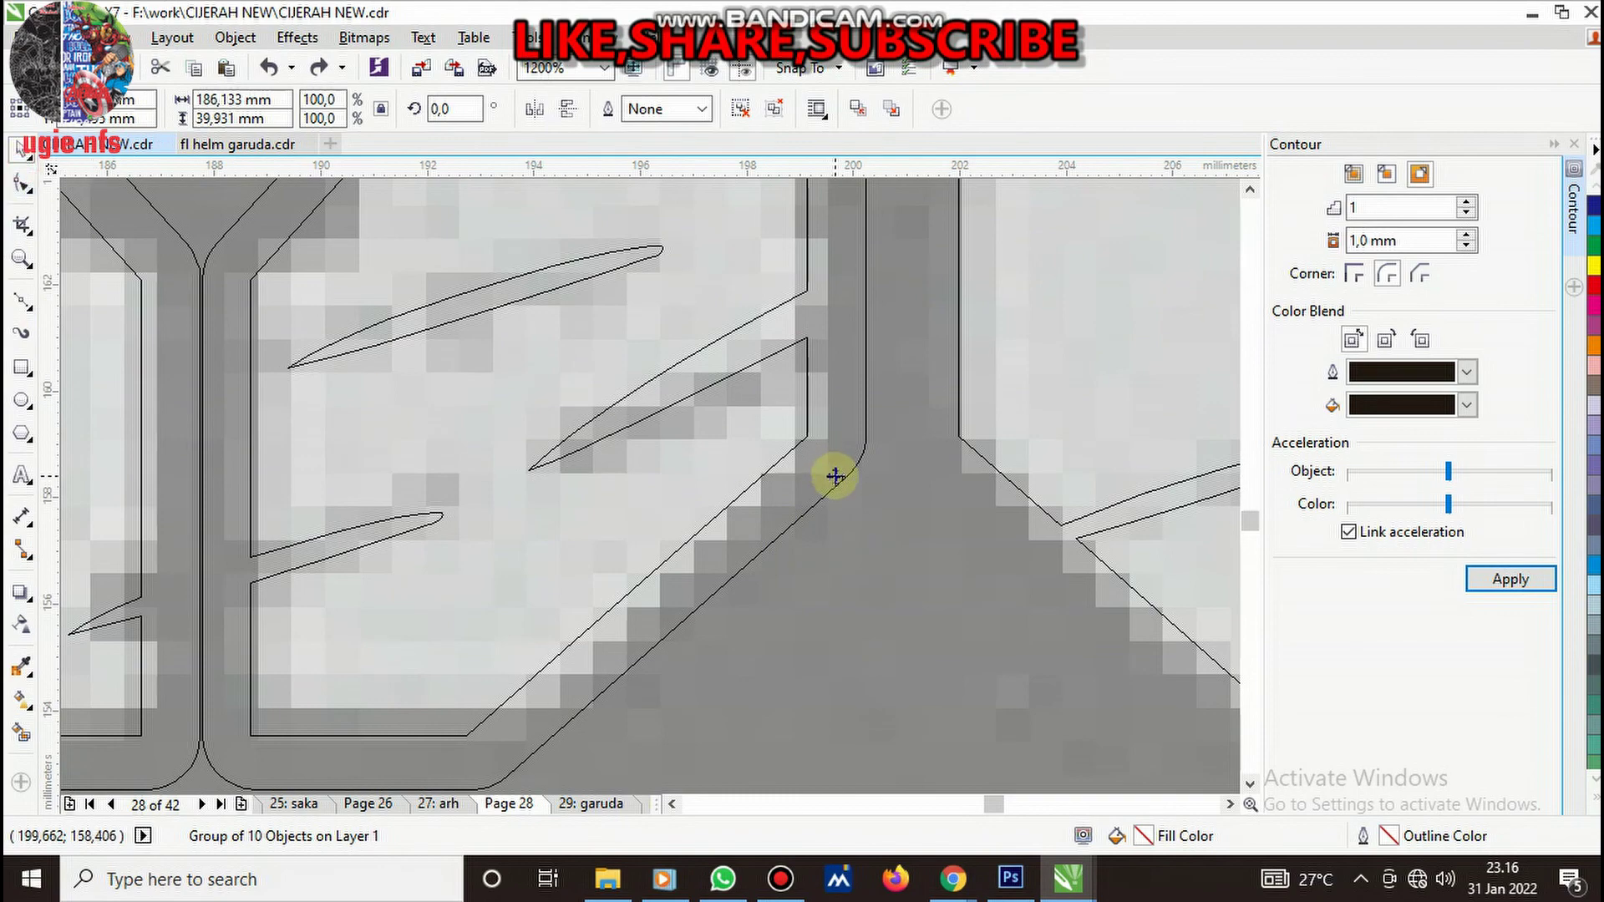
- Inspect a single letter shape's edge nodes, then return to the Pick tool
left_click(29, 190)
left_click(824, 479)
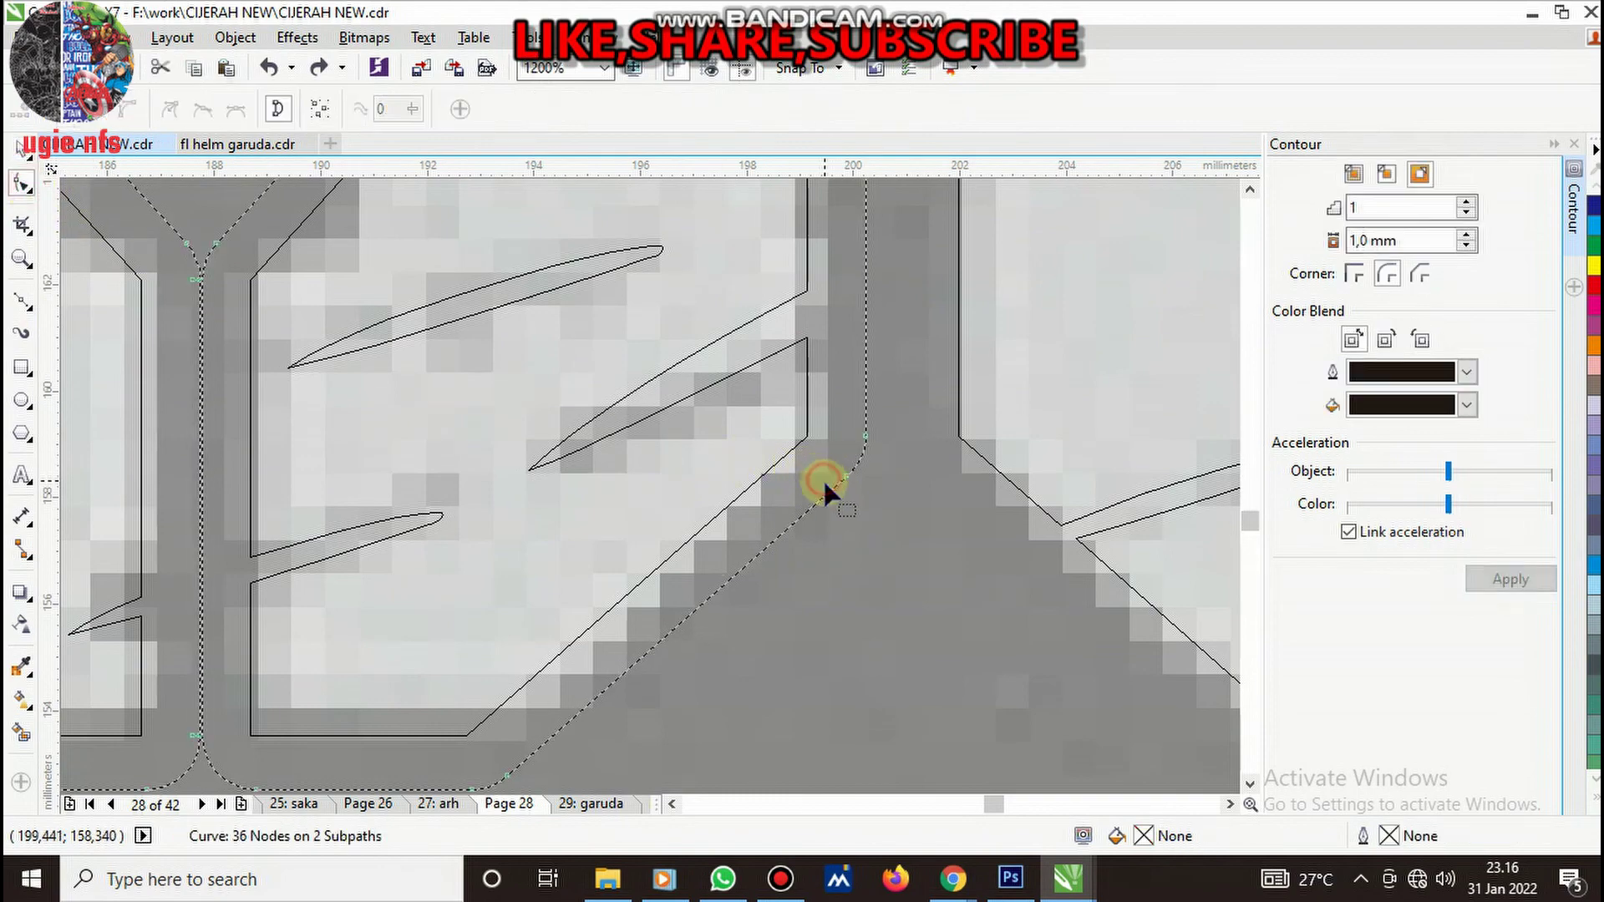
scroll(798, 499, "down", 3)
key("space")
scroll(790, 510, "down", 3)
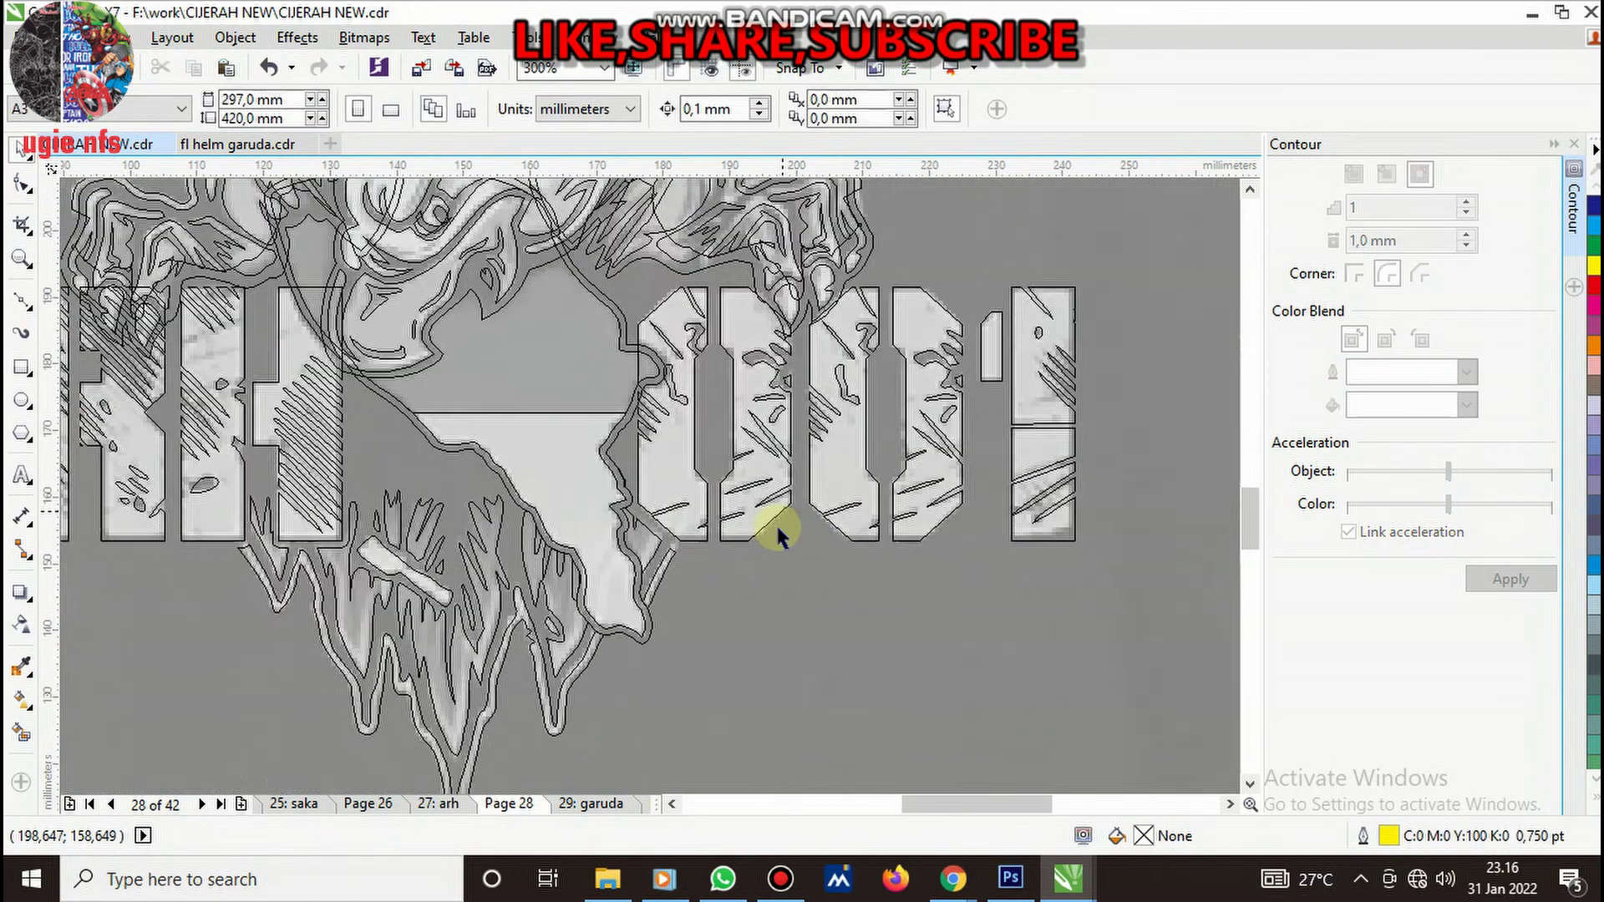
scroll(789, 510, "down", 2)
- Apply a 1.0 mm outside contour to the ARH 001 lettering and break it apart
left_click(804, 517)
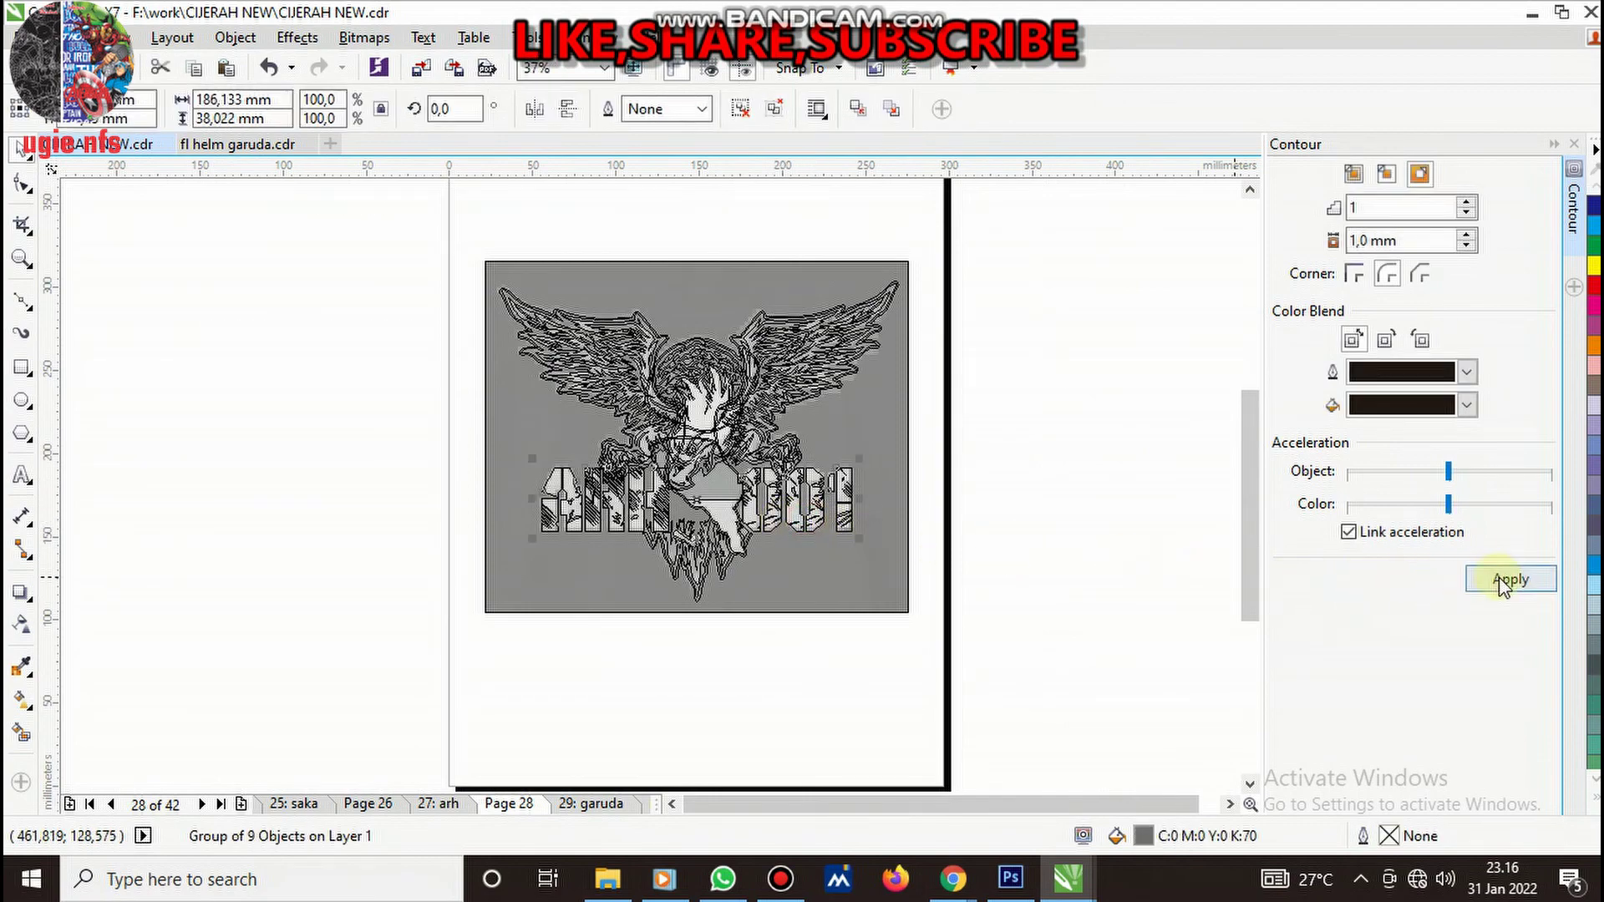
left_click(1501, 581)
scroll(794, 511, "up", 3)
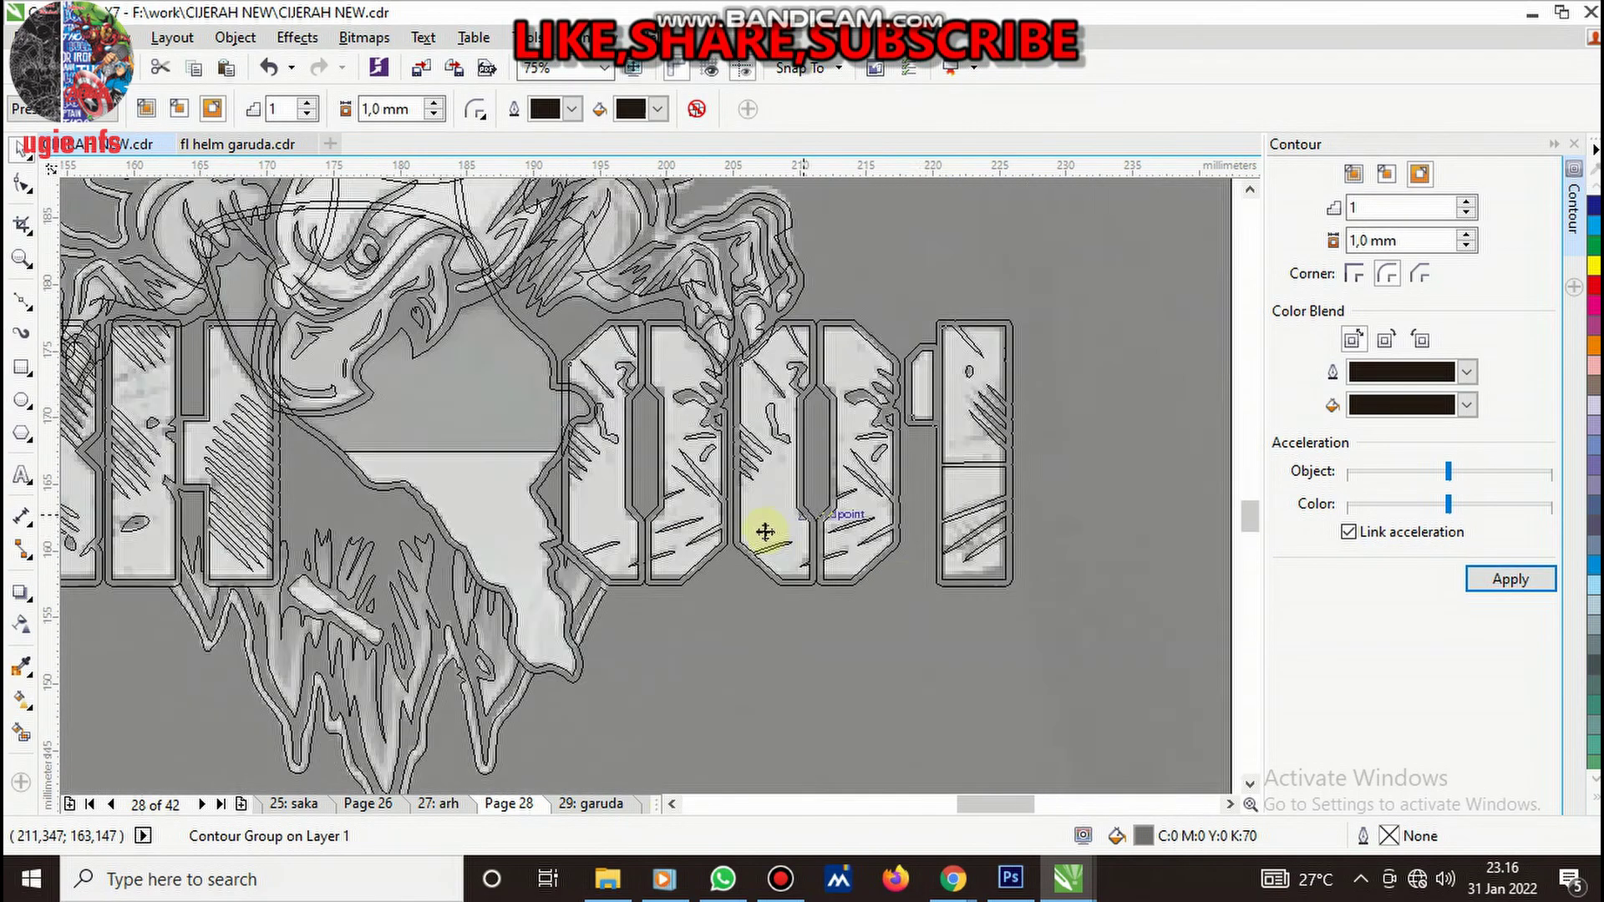
scroll(779, 503, "up", 2)
scroll(635, 589, "up", 3)
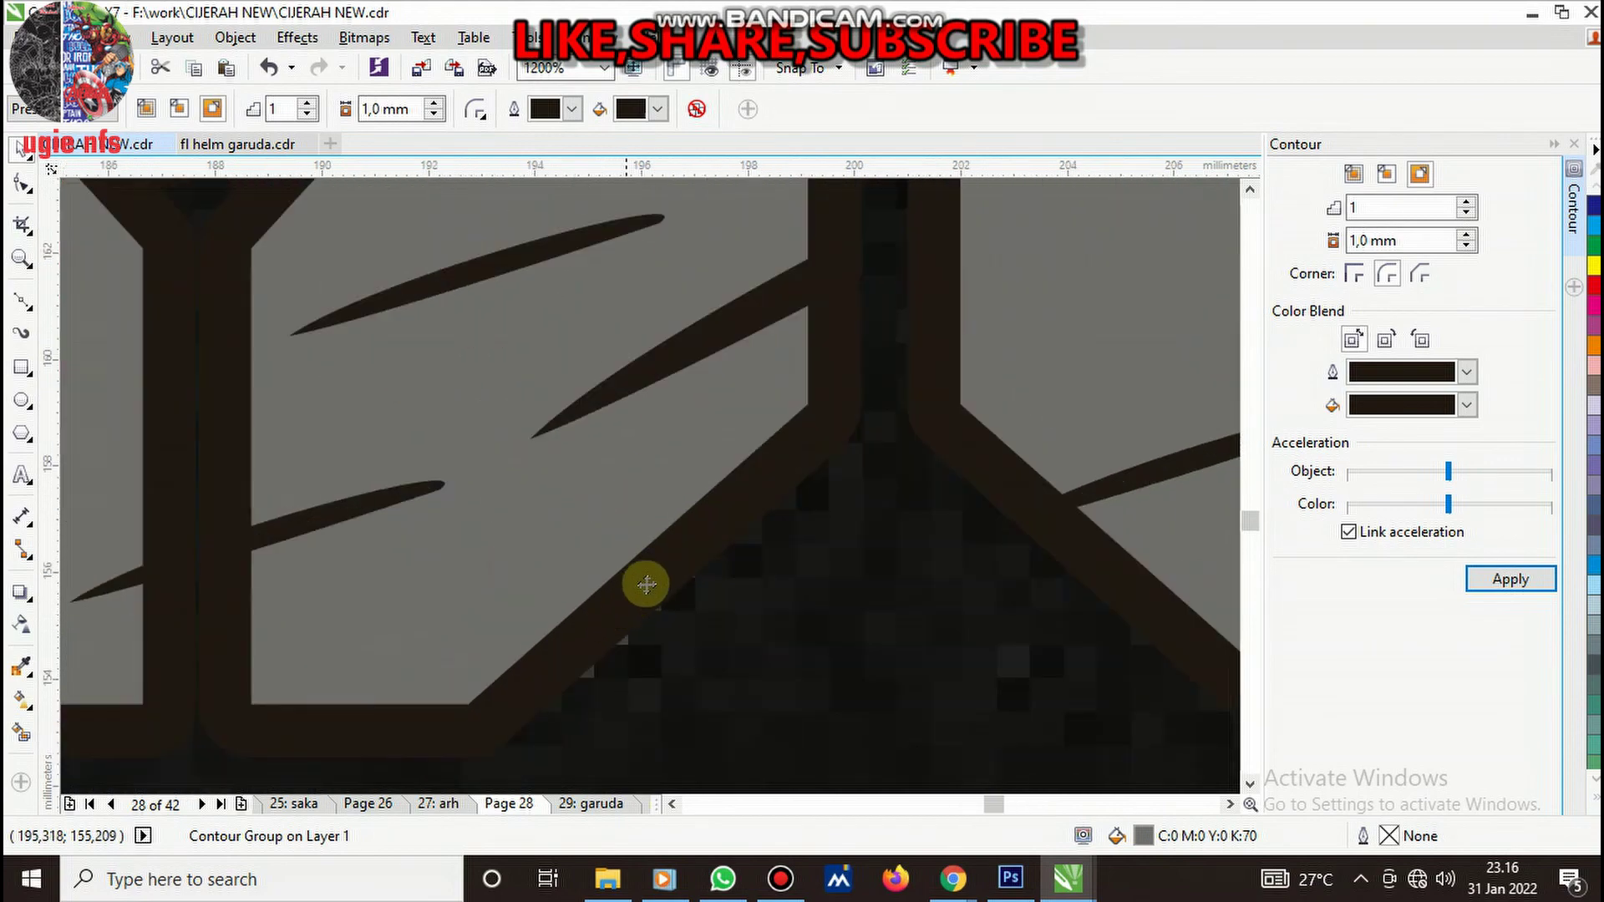
right_click(656, 576)
left_click(748, 343)
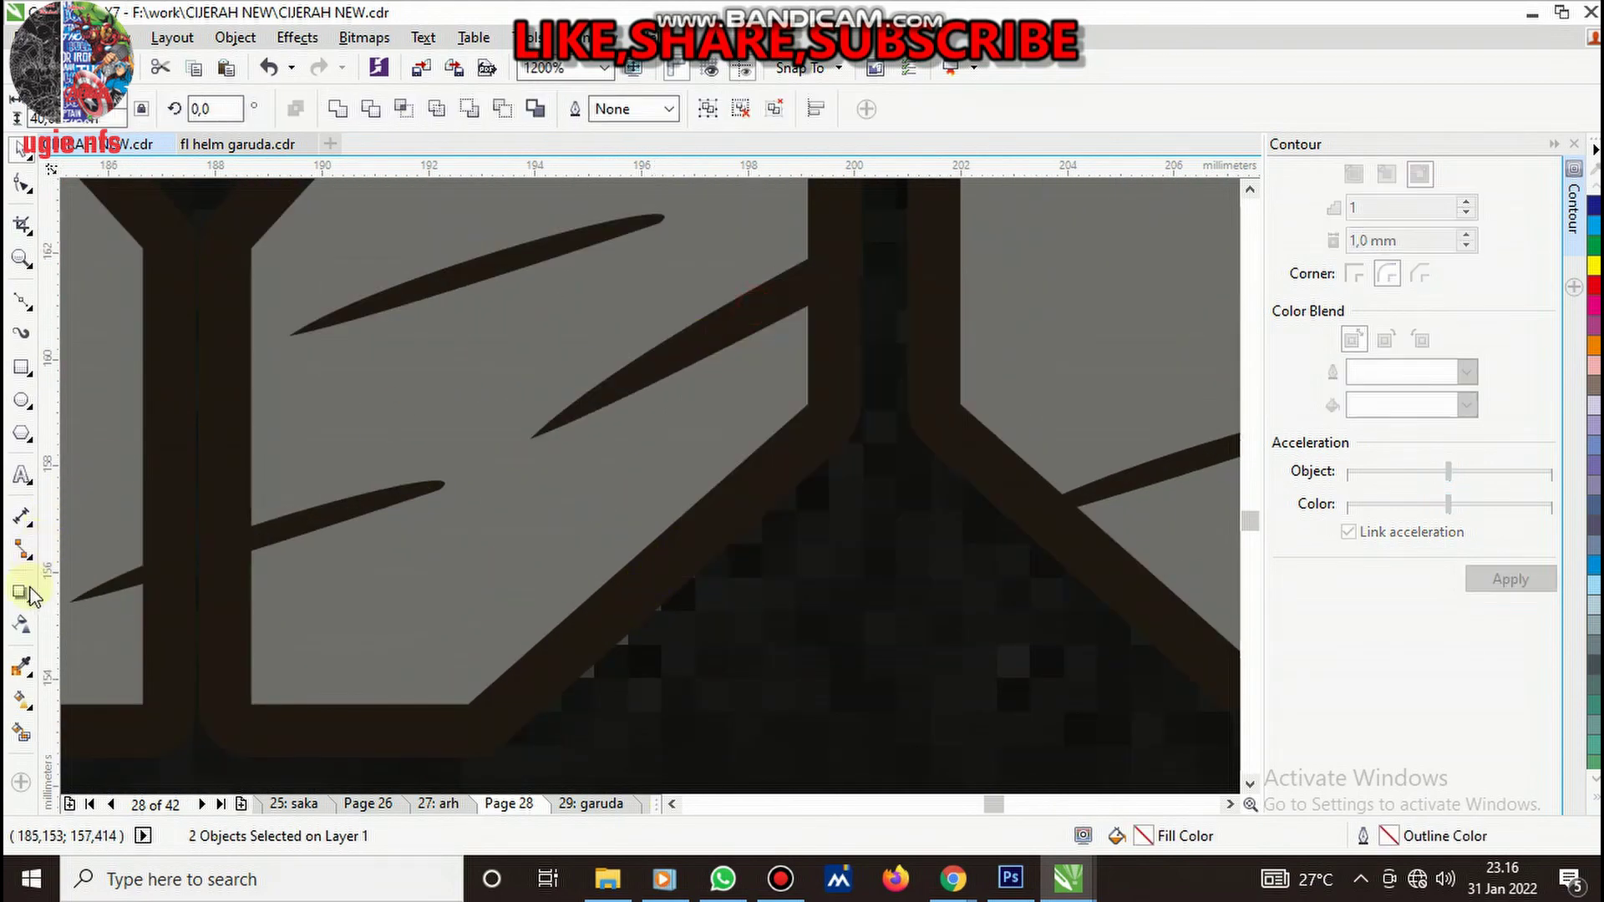
- Sample black from the artwork with the eyedropper, then clear the selection
left_click(21, 669)
scroll(217, 654, "down", 1)
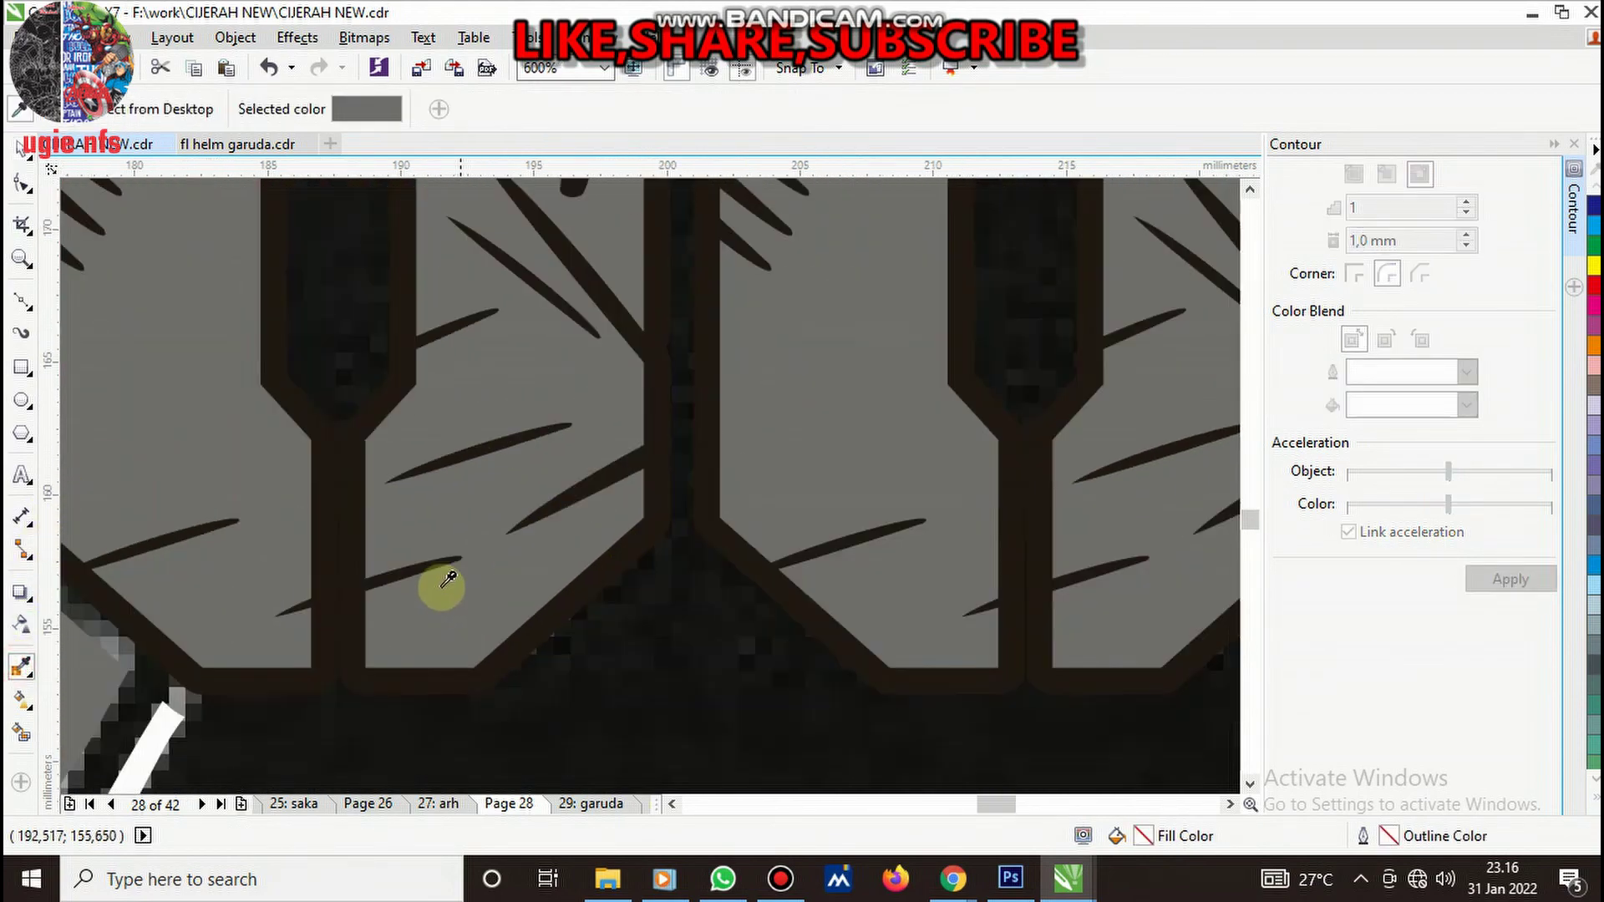
scroll(451, 476, "down", 1)
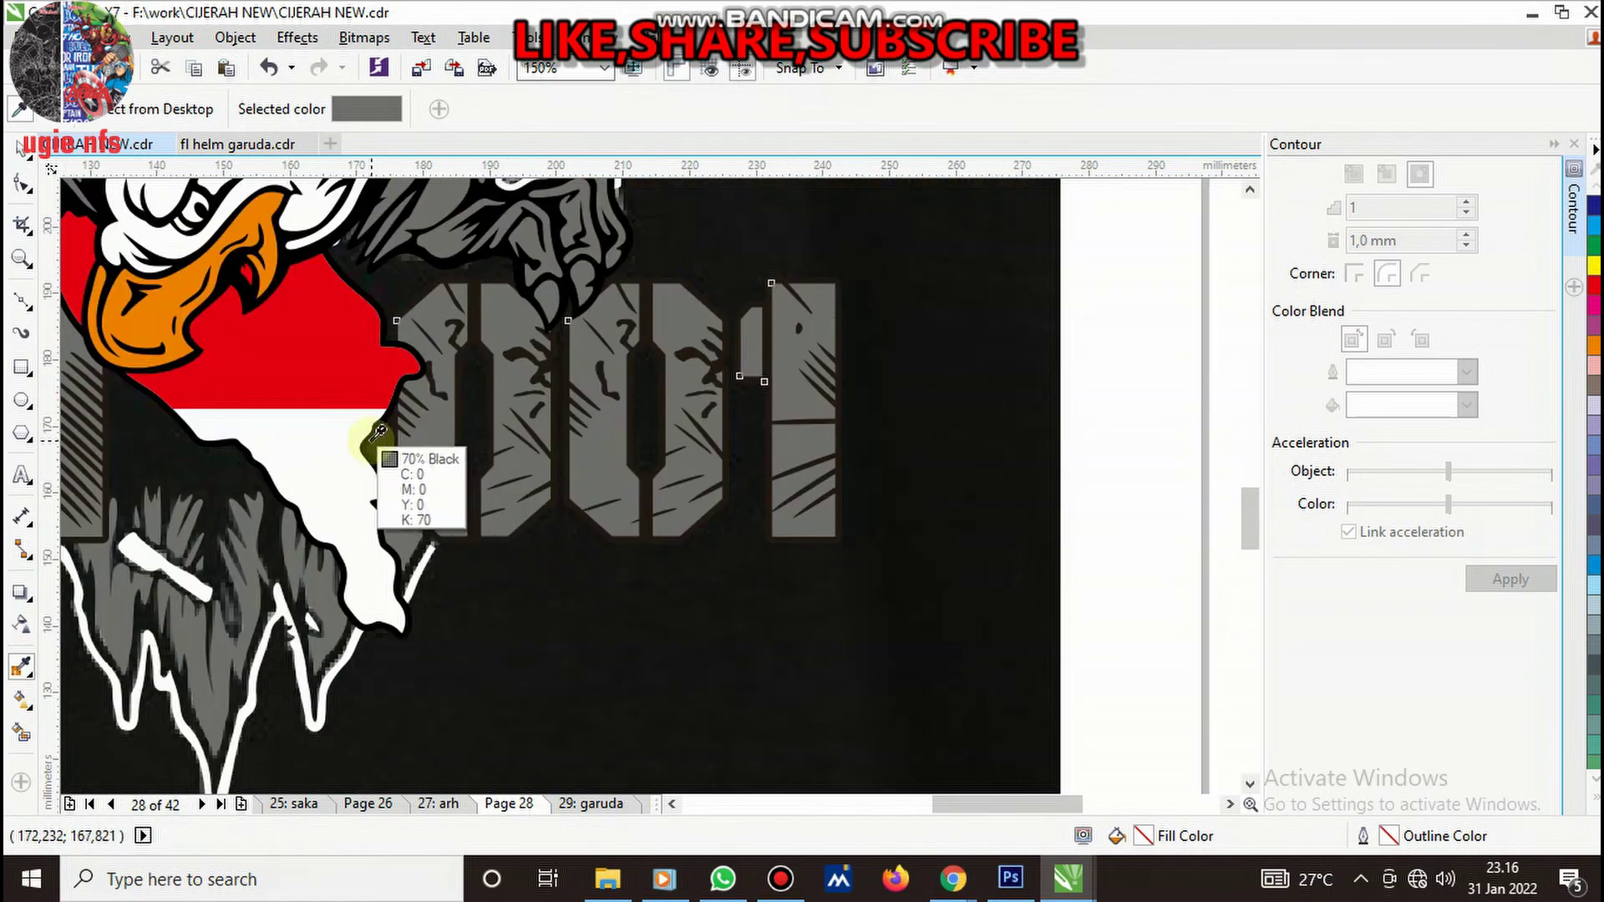
scroll(399, 449, "up", 2)
left_click(451, 464)
scroll(537, 465, "down", 2)
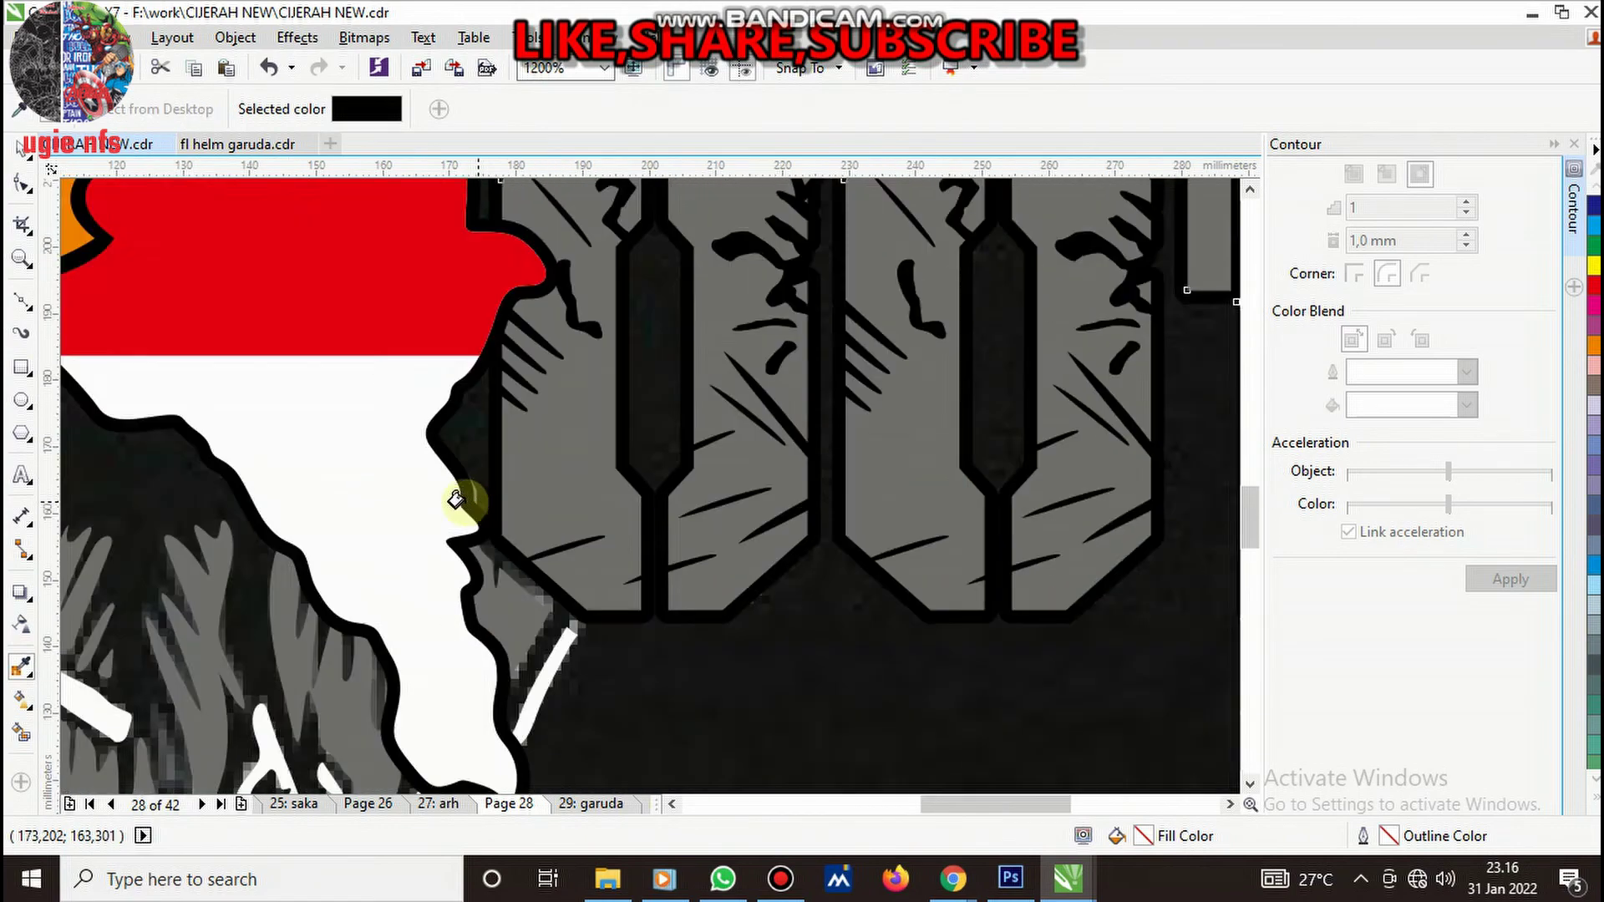
scroll(465, 494, "down", 1)
key("space")
scroll(785, 643, "down", 5)
left_click(731, 644)
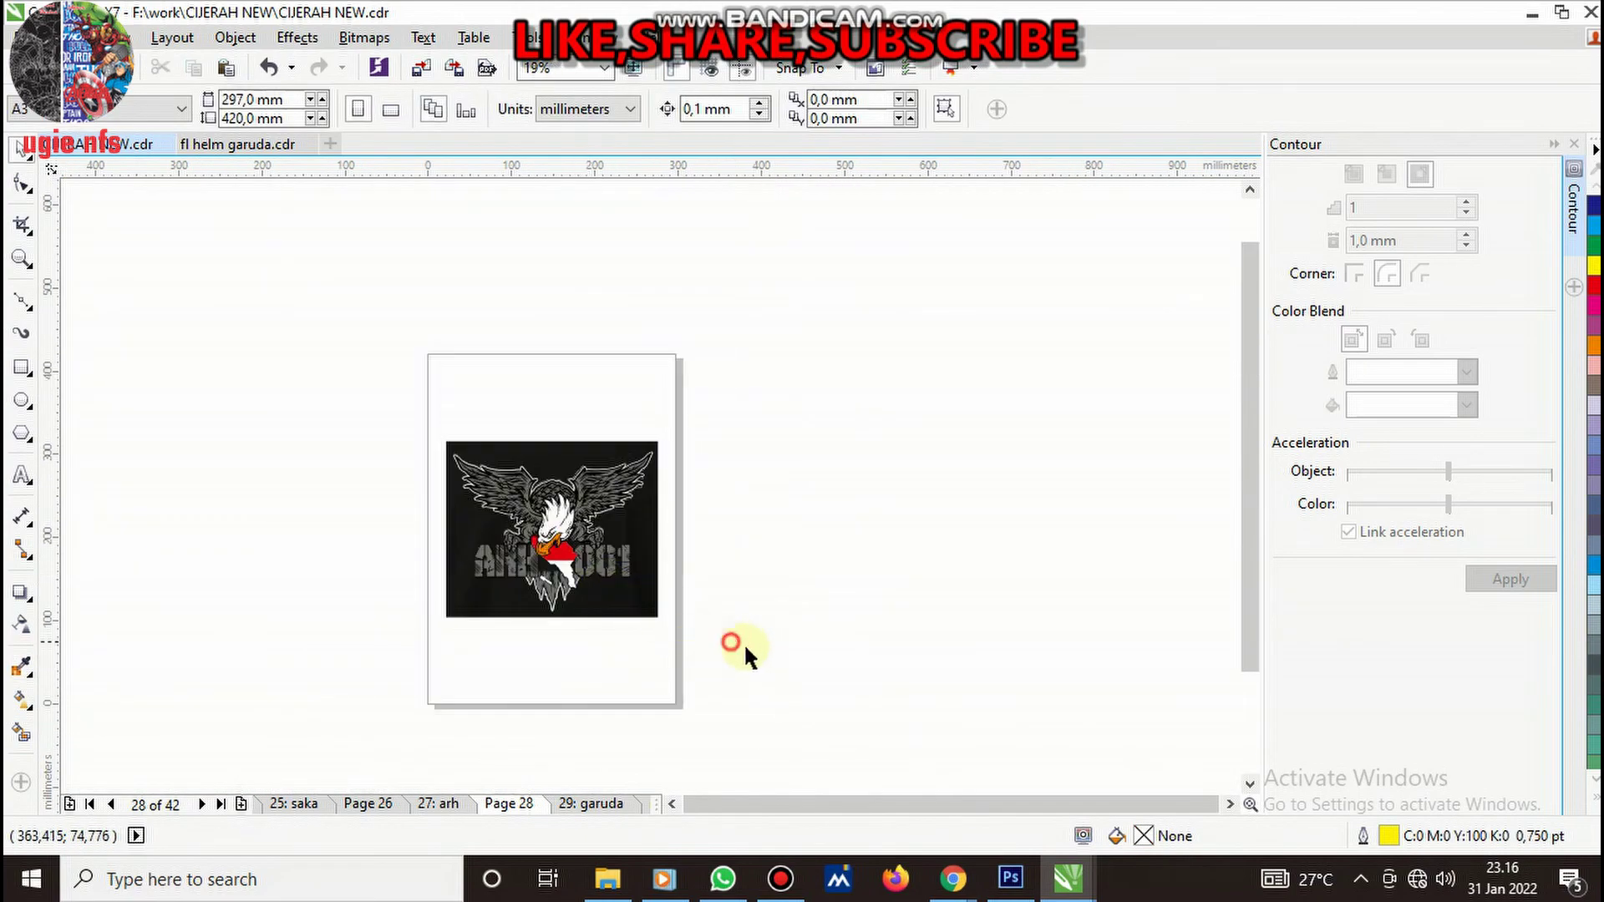
- Group the garuda artwork objects with Ctrl+G and deselect
left_click(452, 464)
scroll(520, 473, "up", 3)
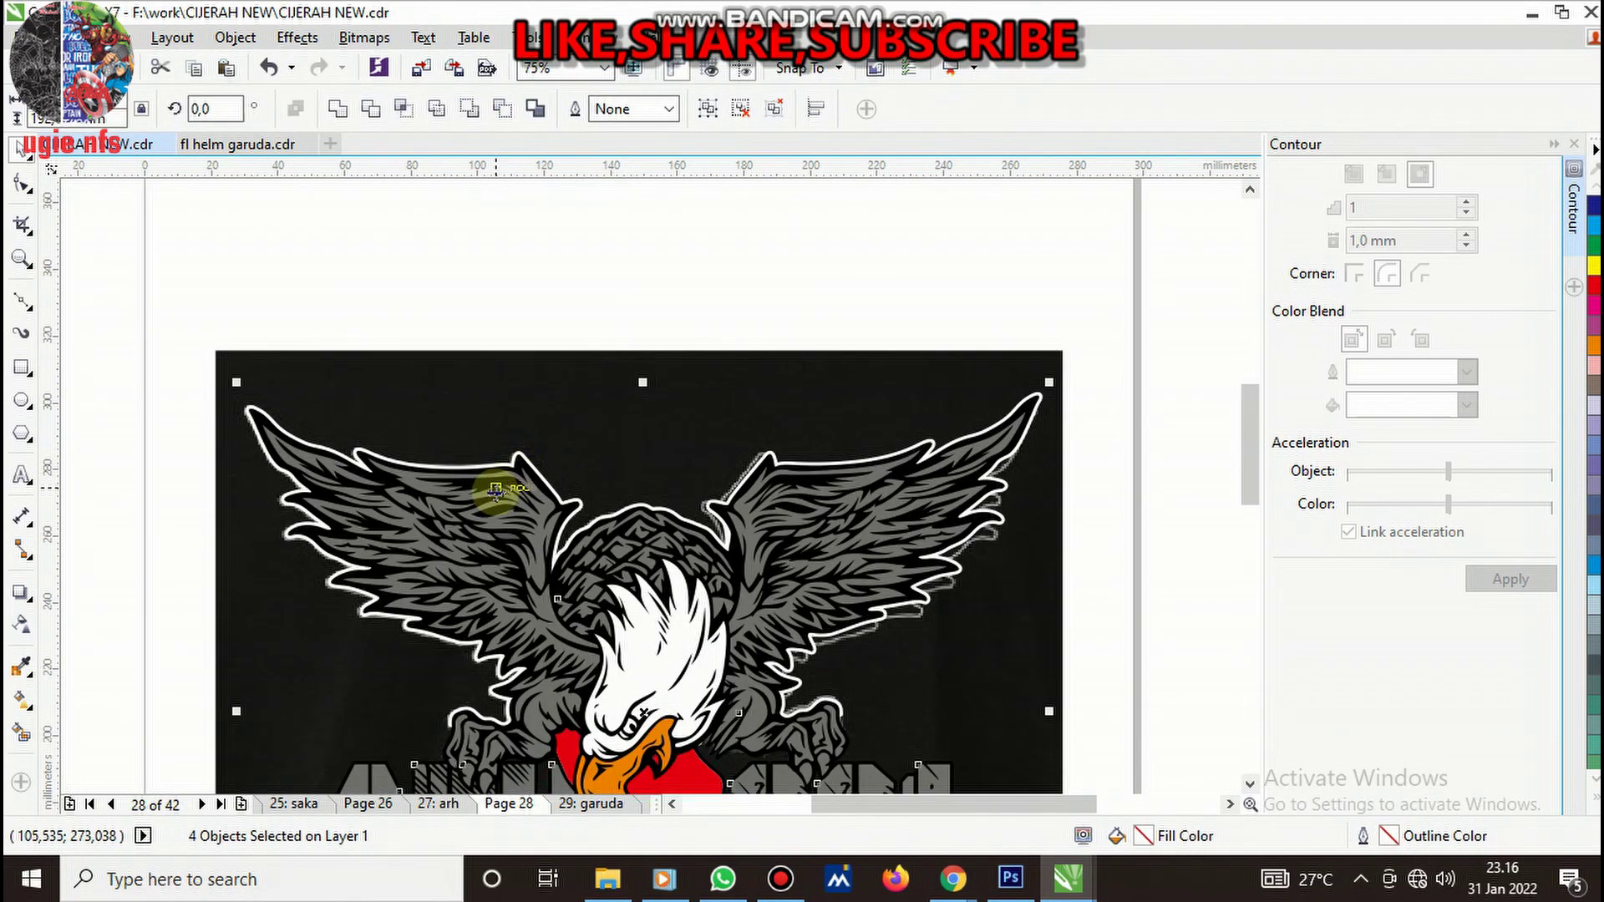
key("ctrl+g")
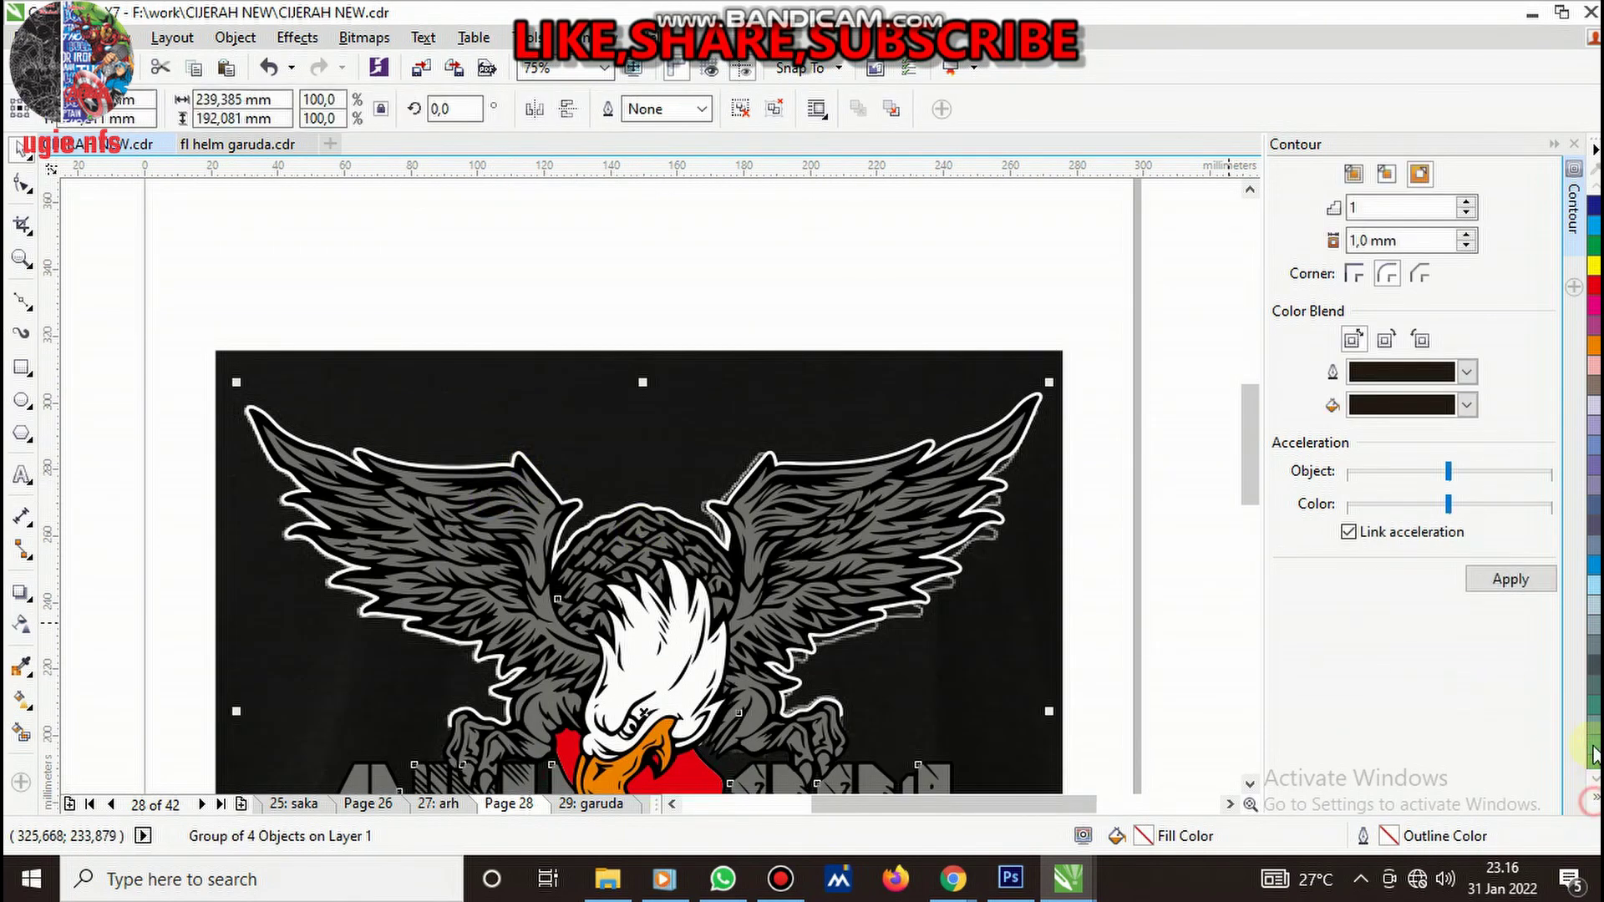
left_click(1591, 800)
left_click(864, 317)
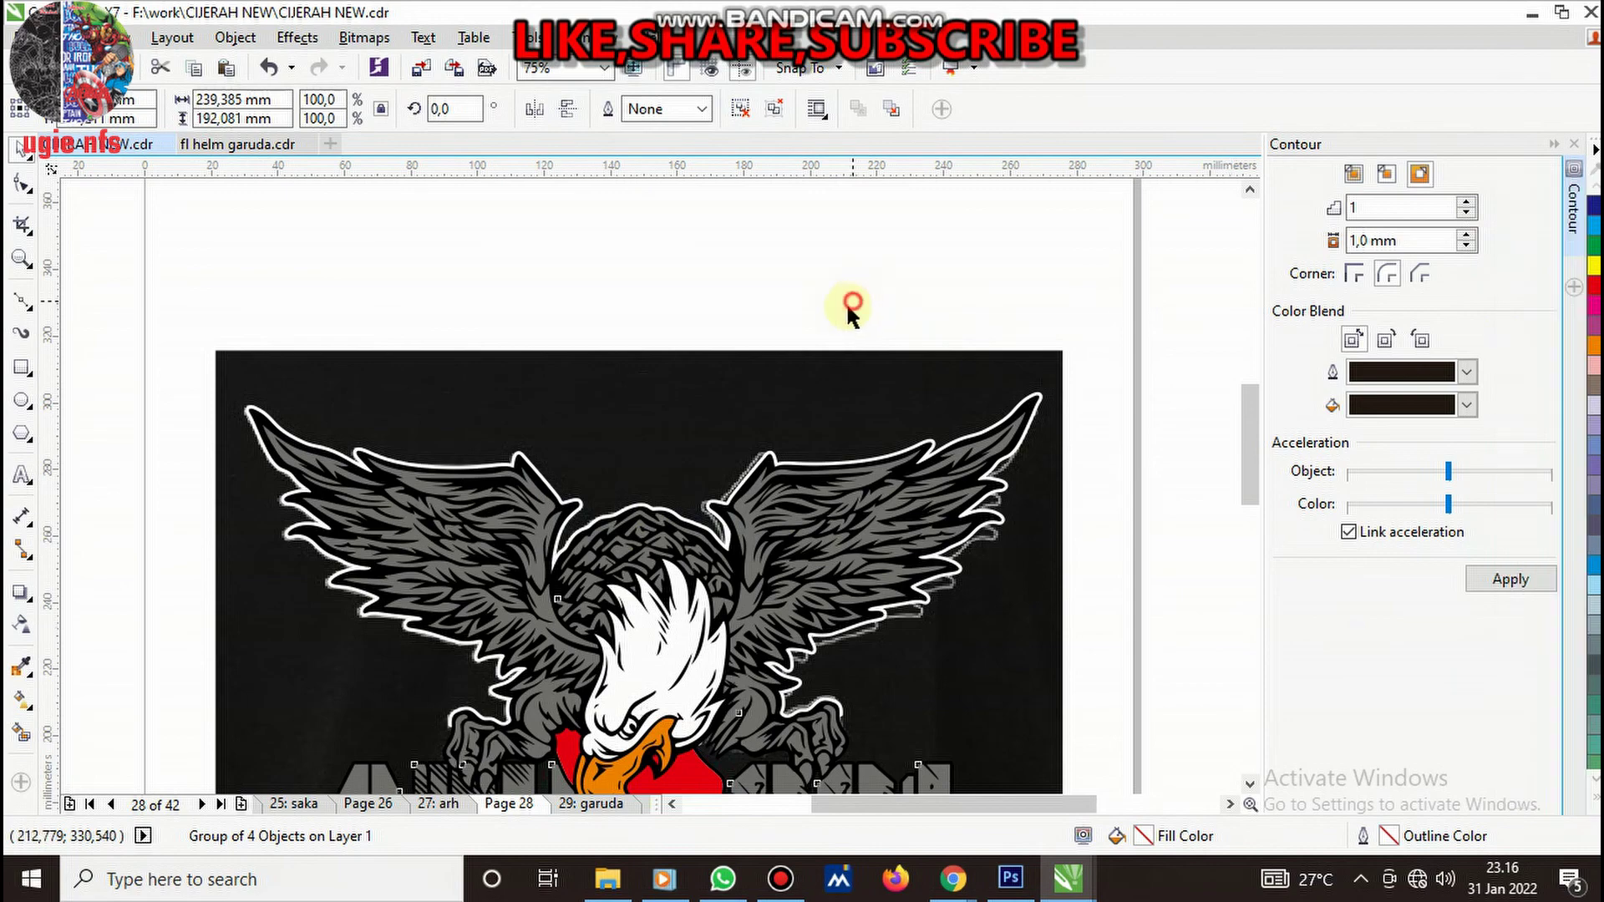
scroll(639, 486, "down", 2)
scroll(614, 528, "up", 1)
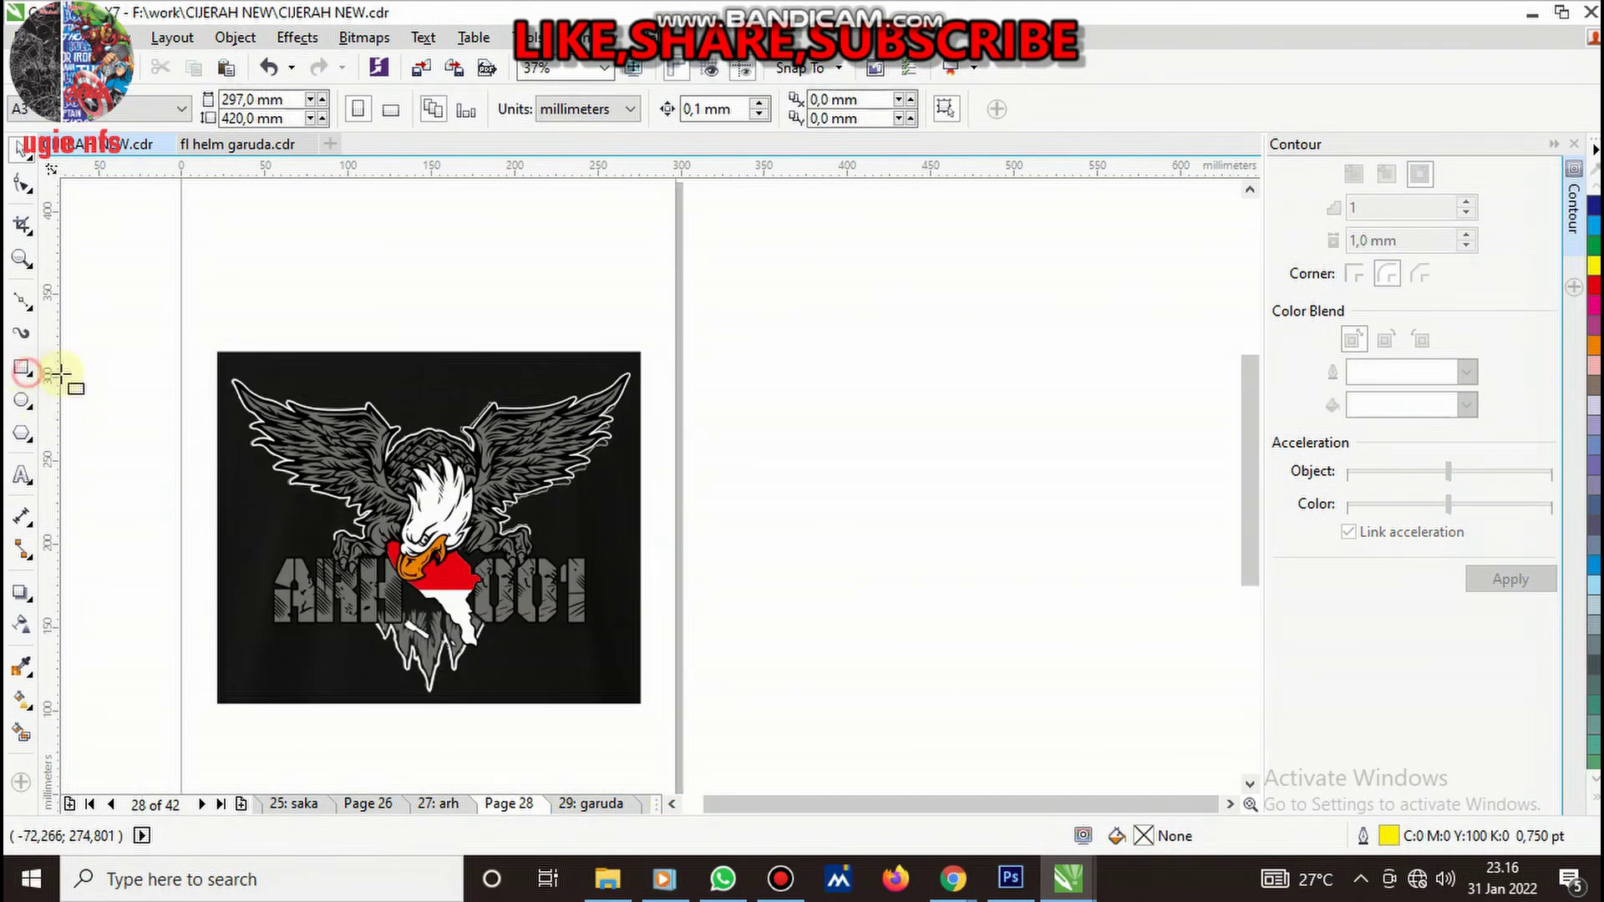
- Draw a rectangle matching the original image, move it right, fill it black with no outline
left_click_drag(215, 363, 640, 692)
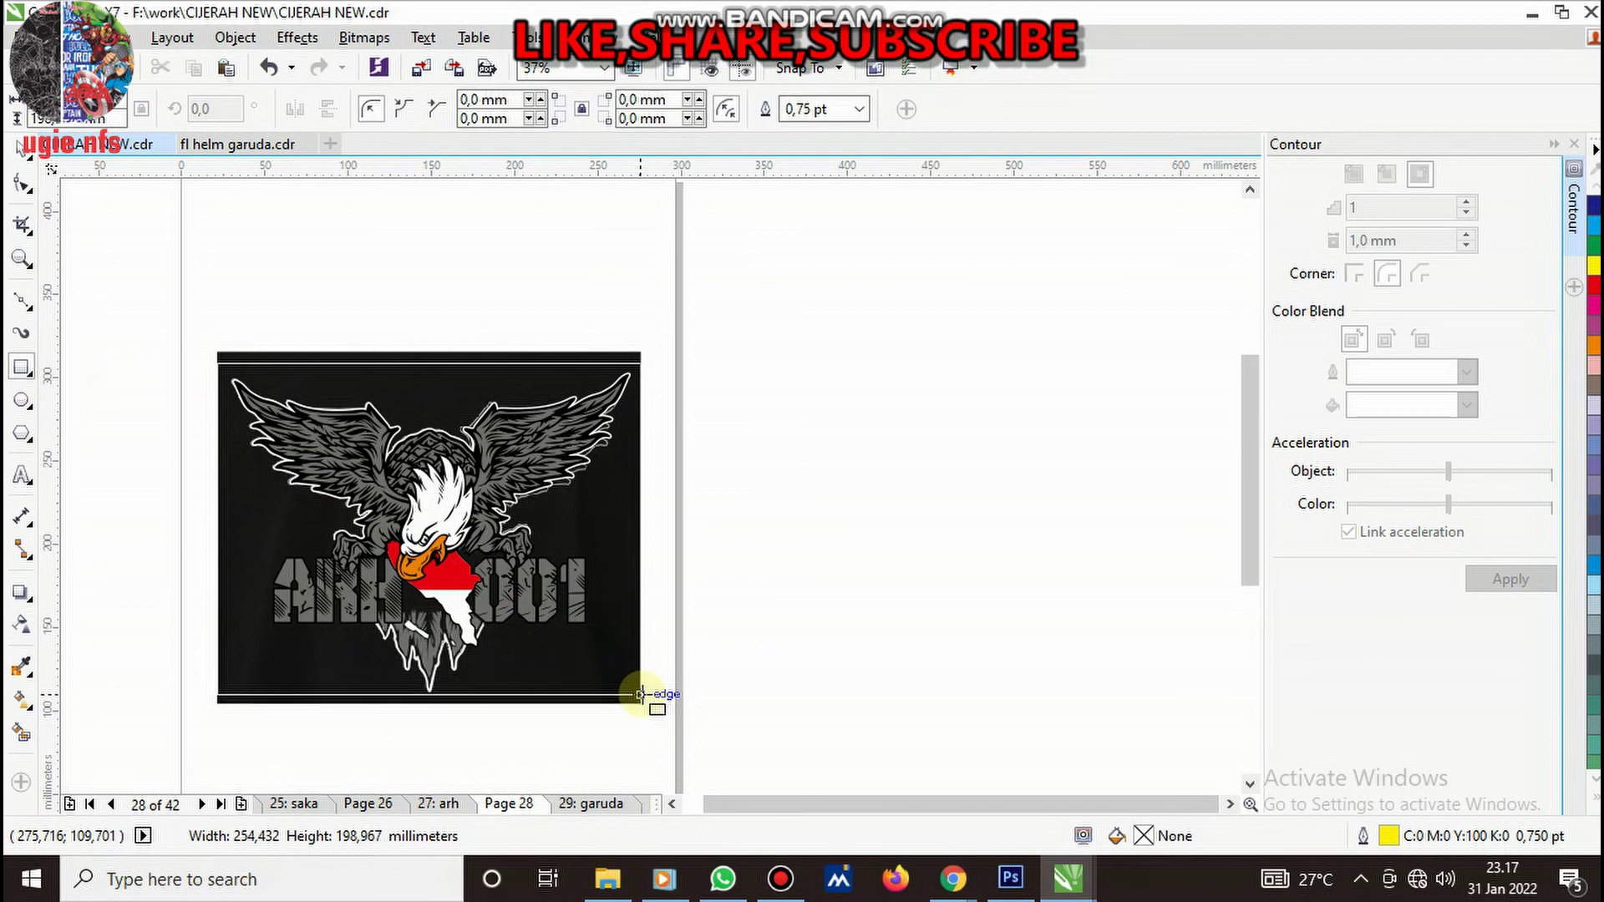
left_click_drag(640, 696, 641, 698)
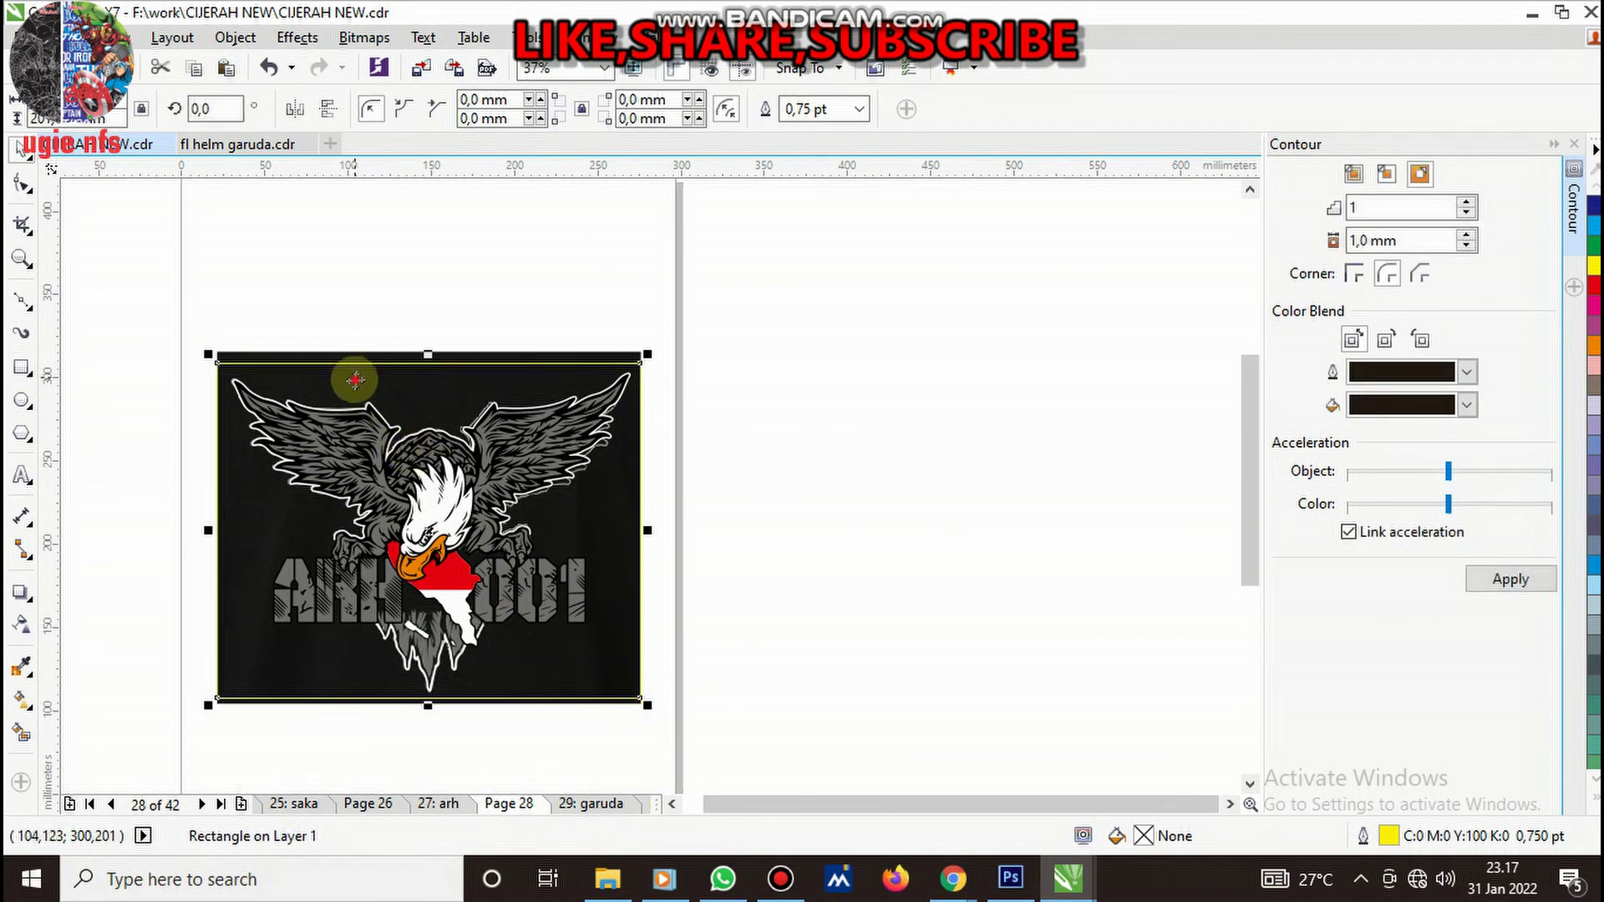
left_click_drag(355, 380, 792, 427)
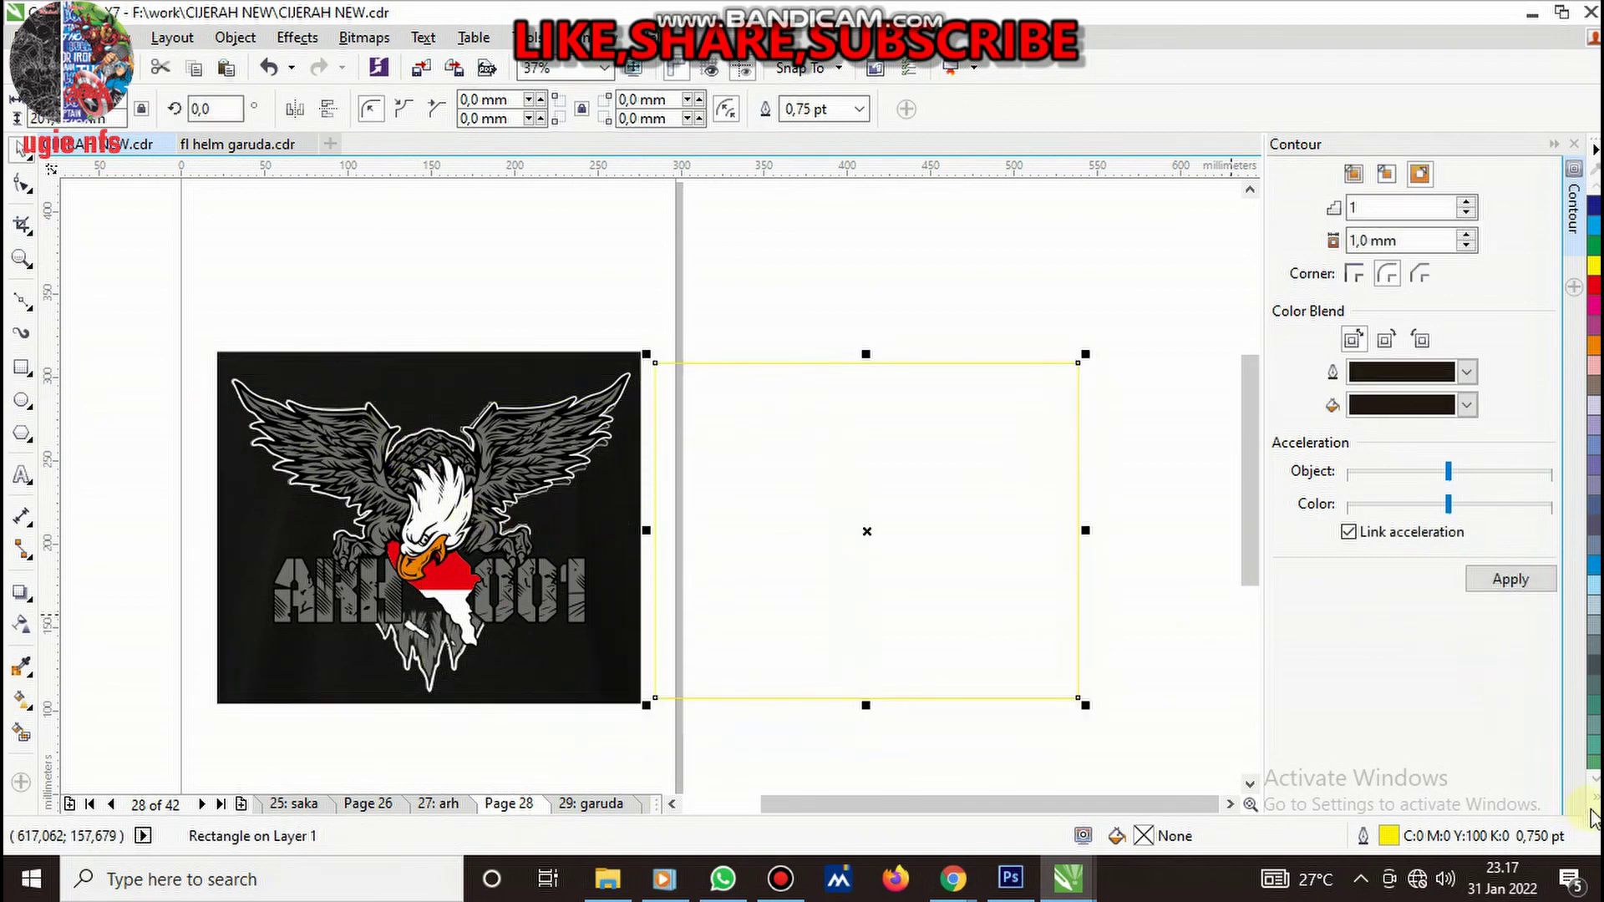
left_click(1591, 819)
left_click(1536, 249)
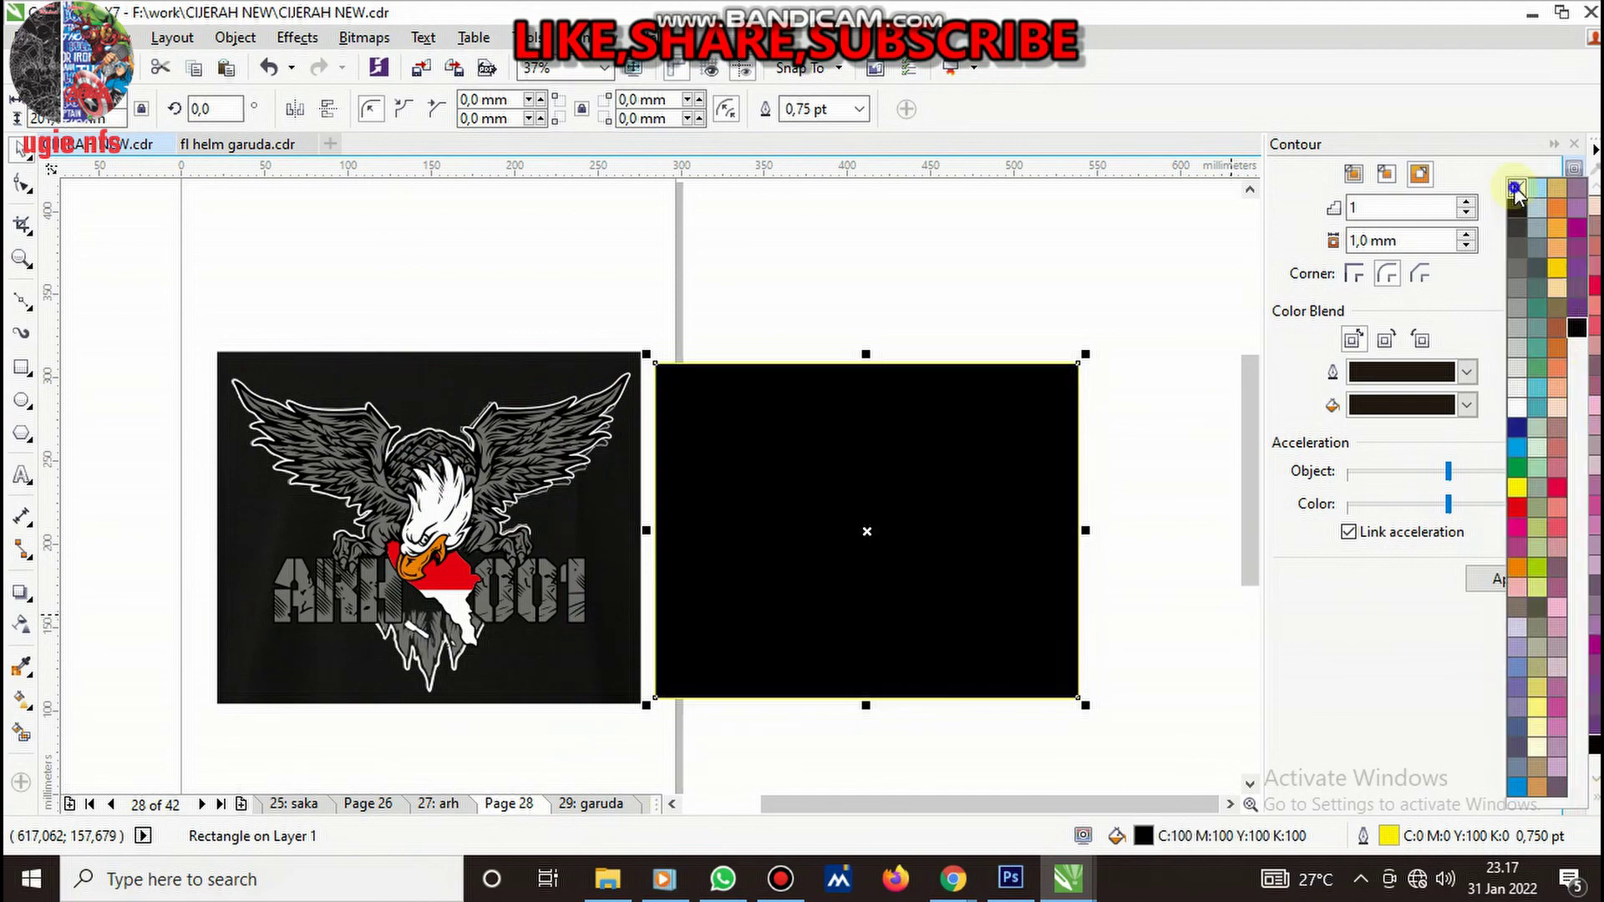
right_click(1517, 187)
- Send the black rectangle behind the garuda and centre the garuda on it
right_click(788, 422)
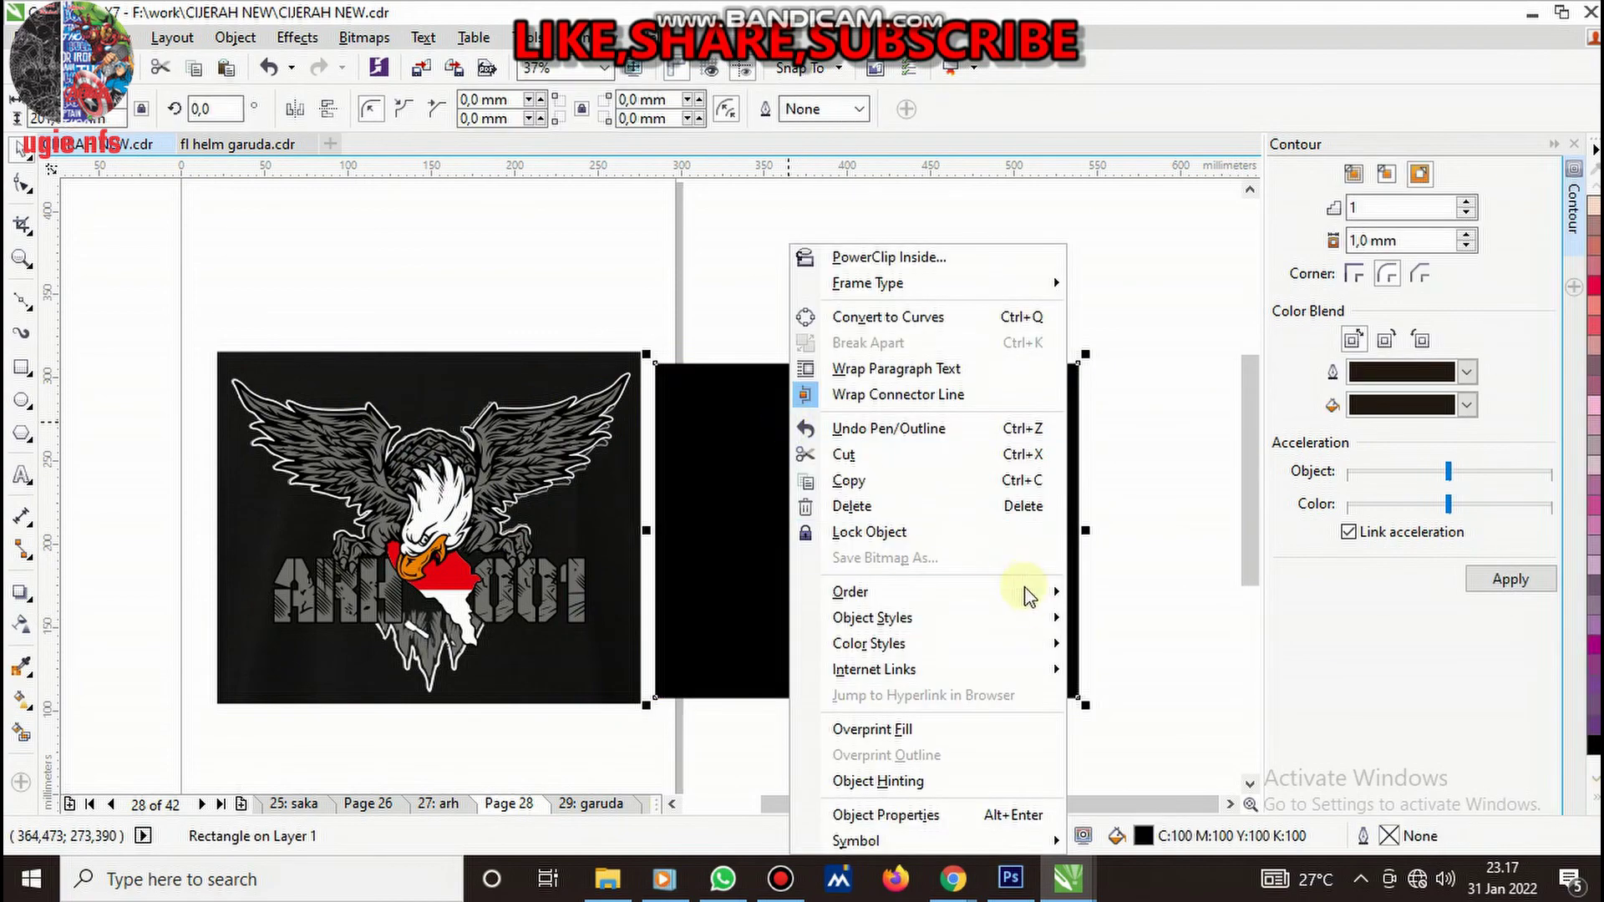
left_click(1149, 794)
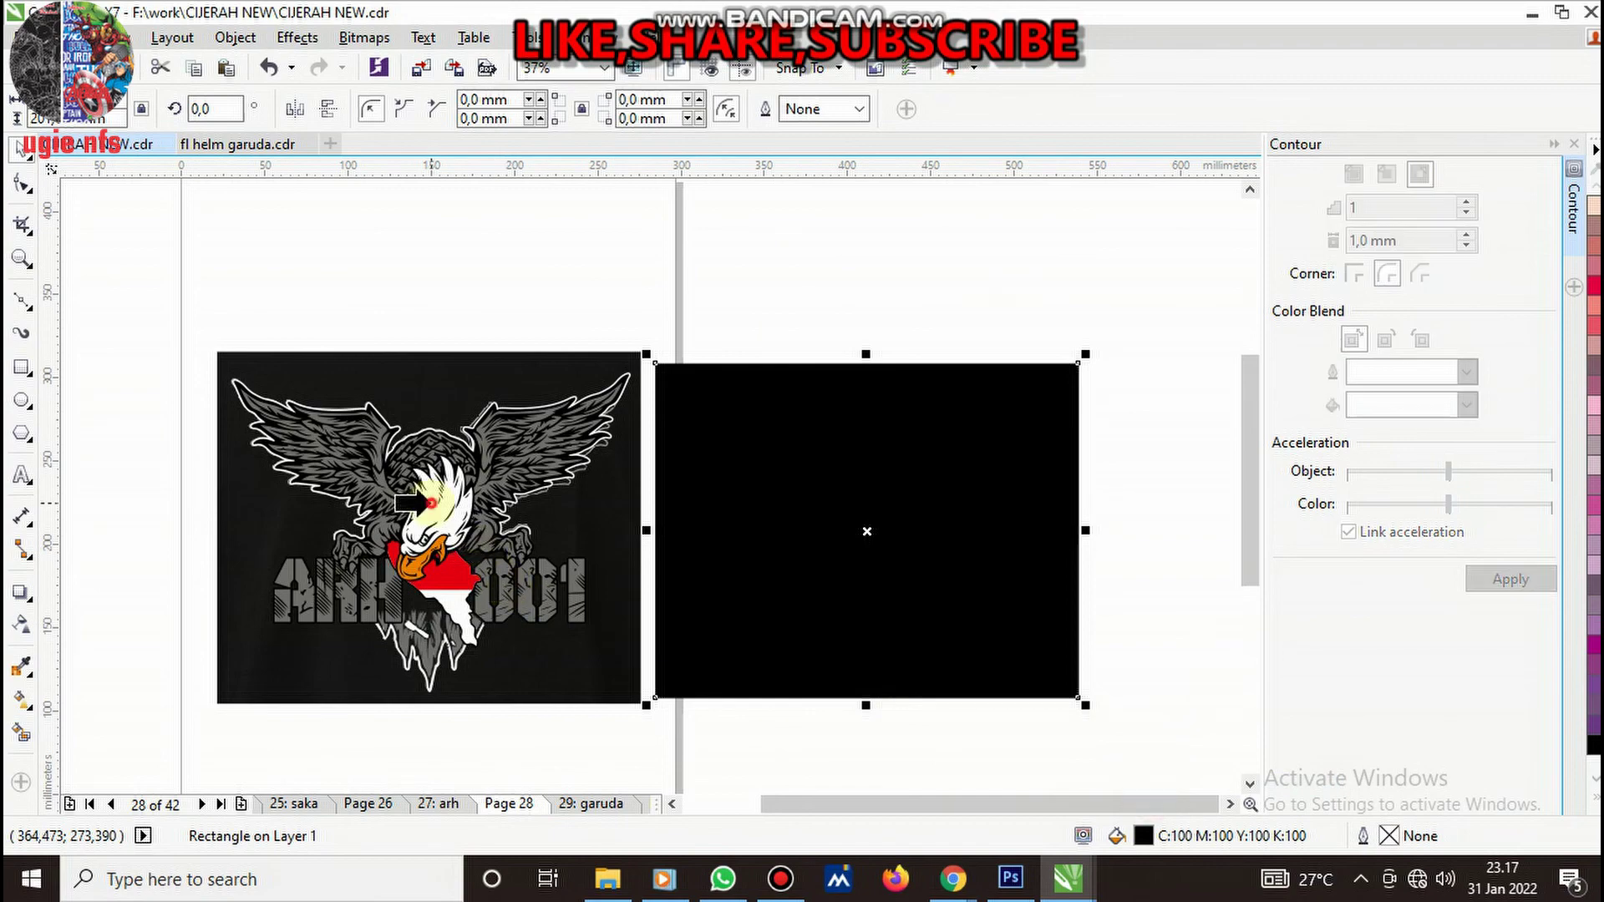
left_click(417, 501)
left_click(447, 477)
left_click(890, 562, "shift")
key("c")
key("e")
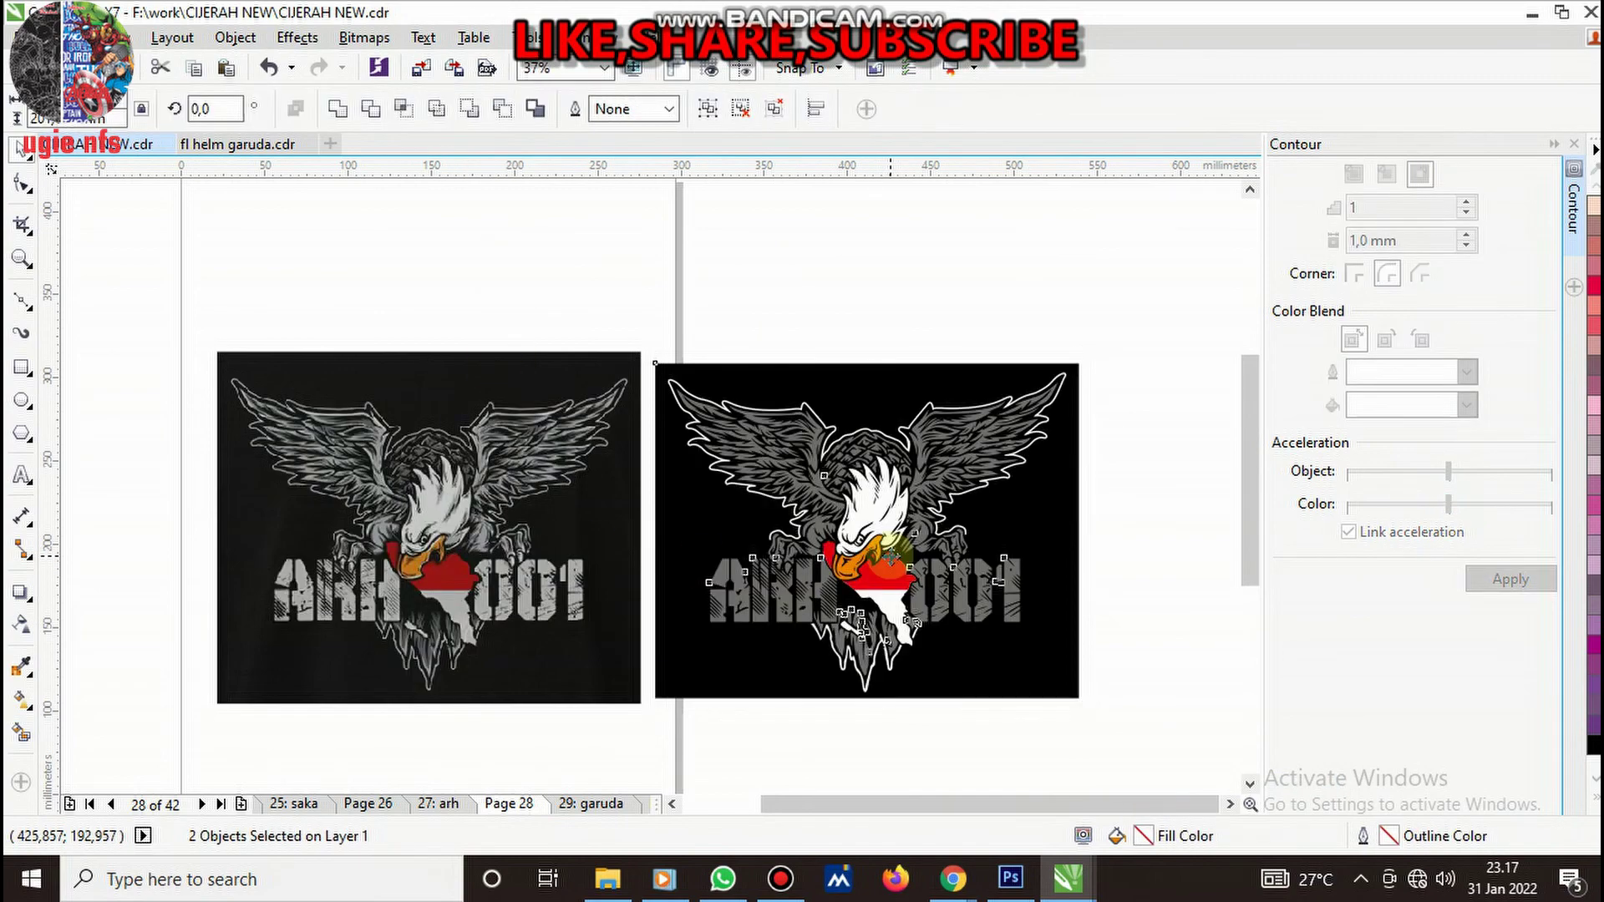
left_click(770, 330)
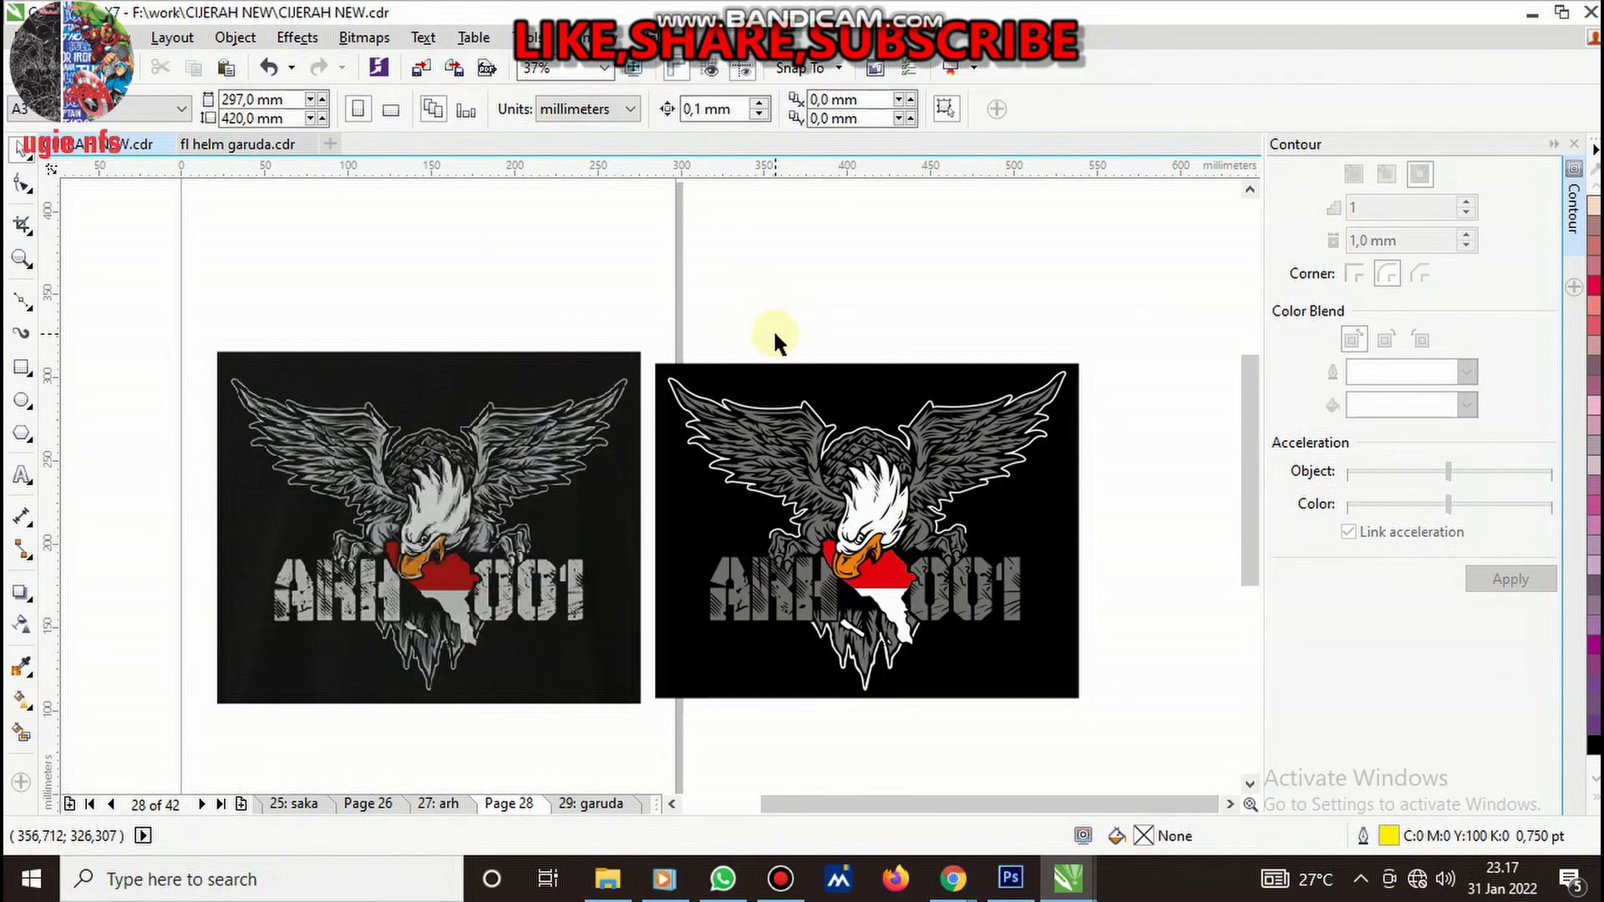